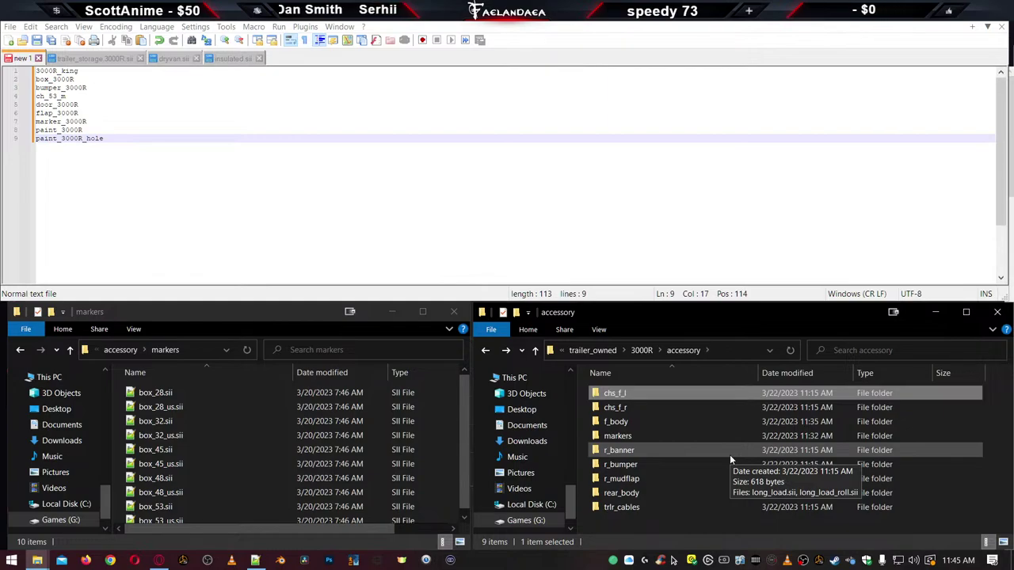
Deselect the chs_f_l folder in File Explorer
left_click(675, 522)
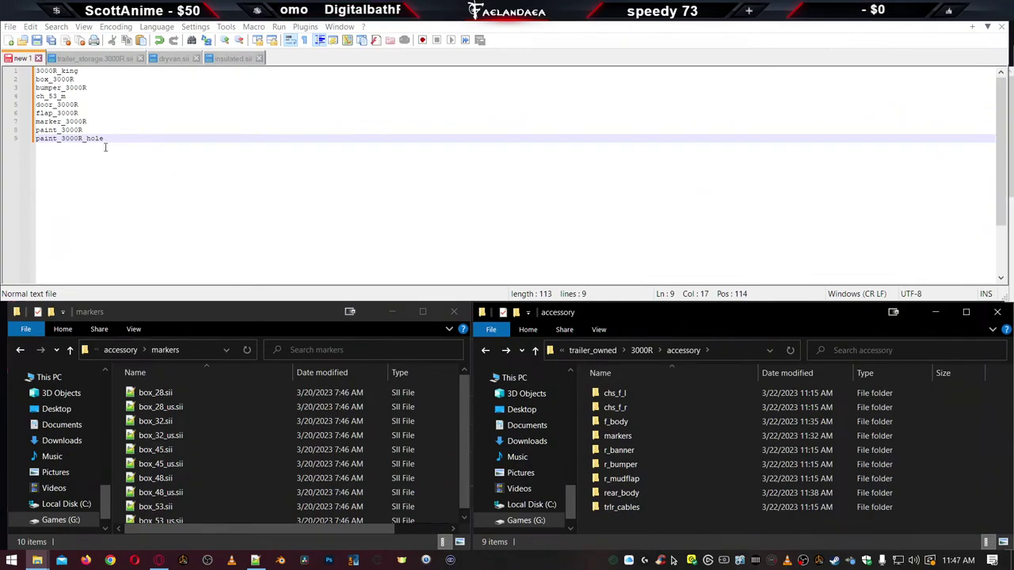
Close insulated.sii and delete every chs_f_l file except the two paint_53 files, including spare_tire.sii
left_click(231, 58)
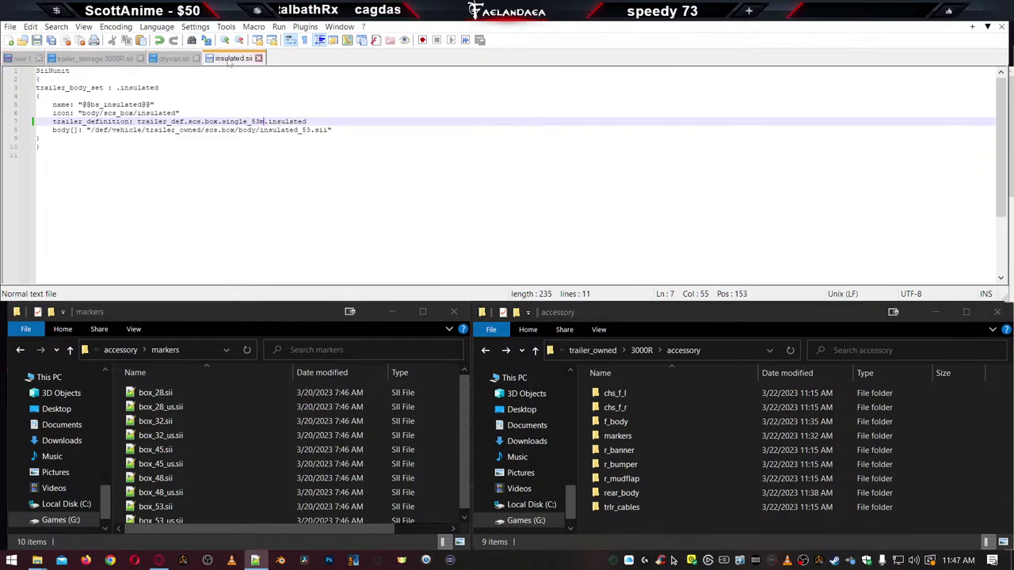
left_click(258, 58)
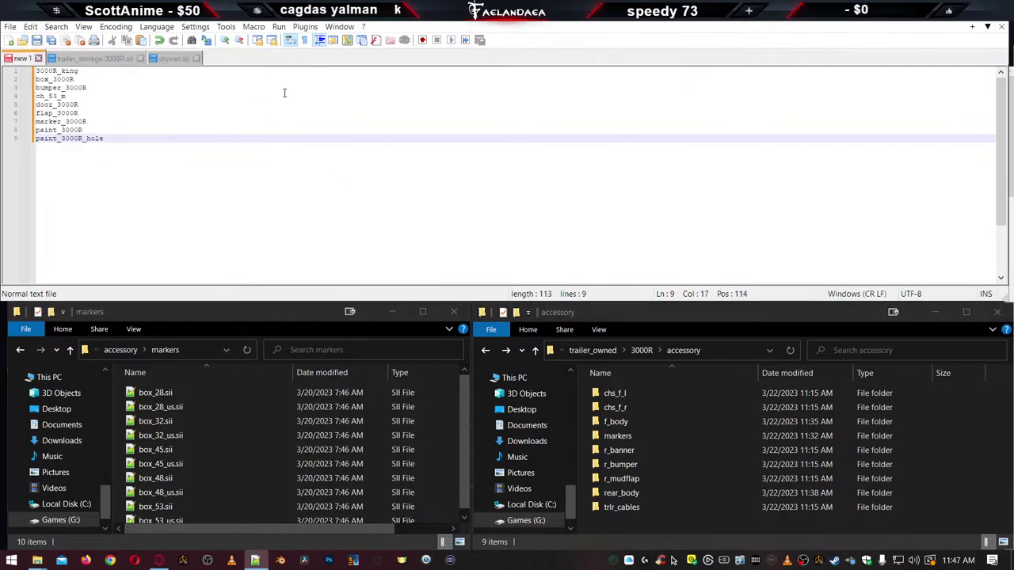
double_click(623, 392)
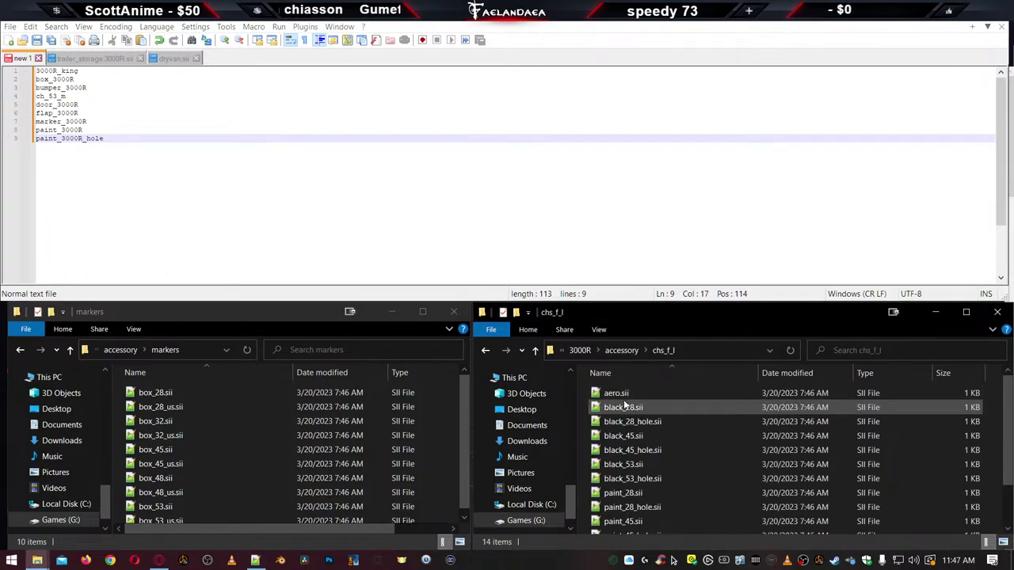
left_click(623, 394)
scroll(634, 420, "down", 2)
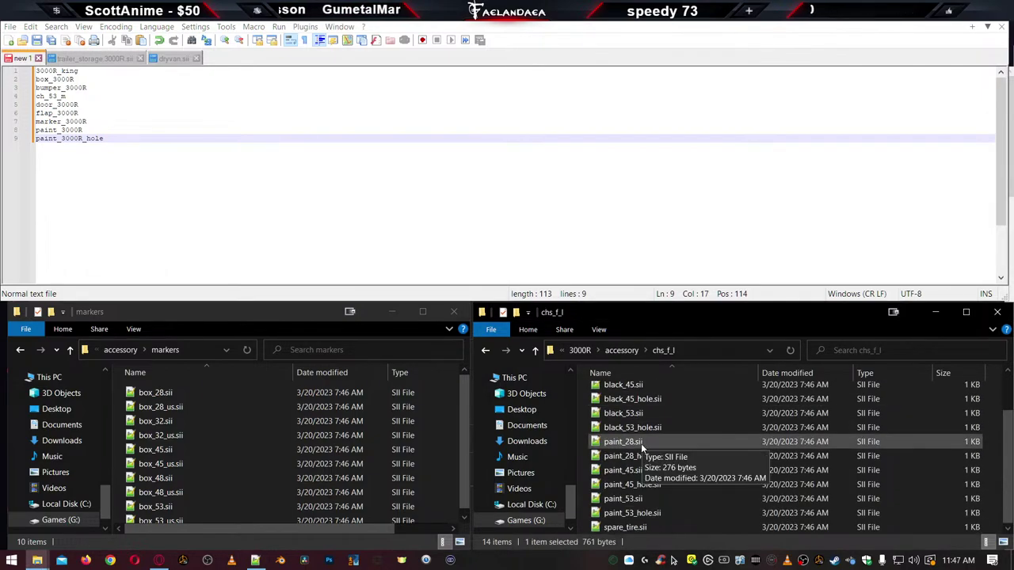
left_click(641, 485, "shift")
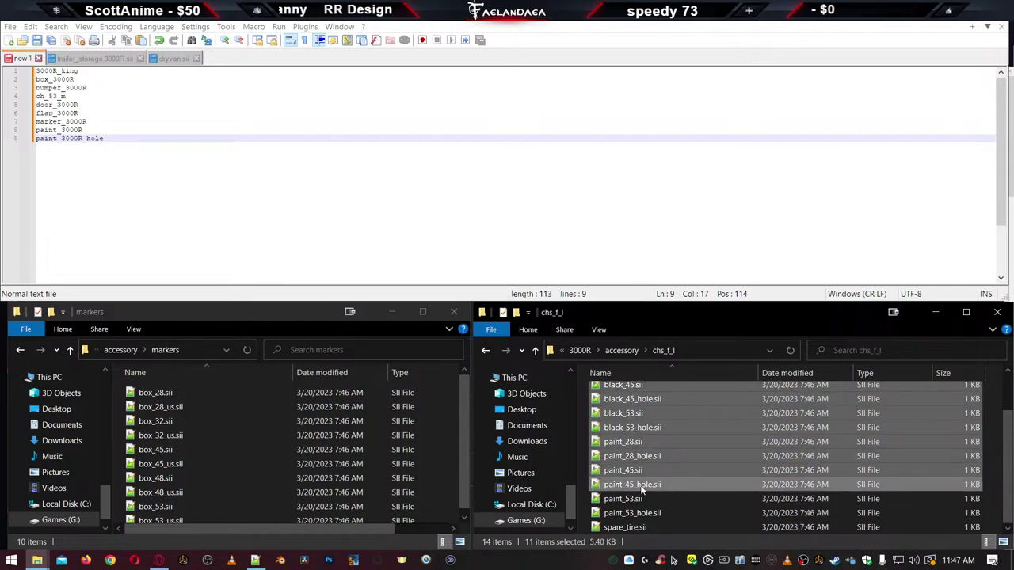
key("Delete")
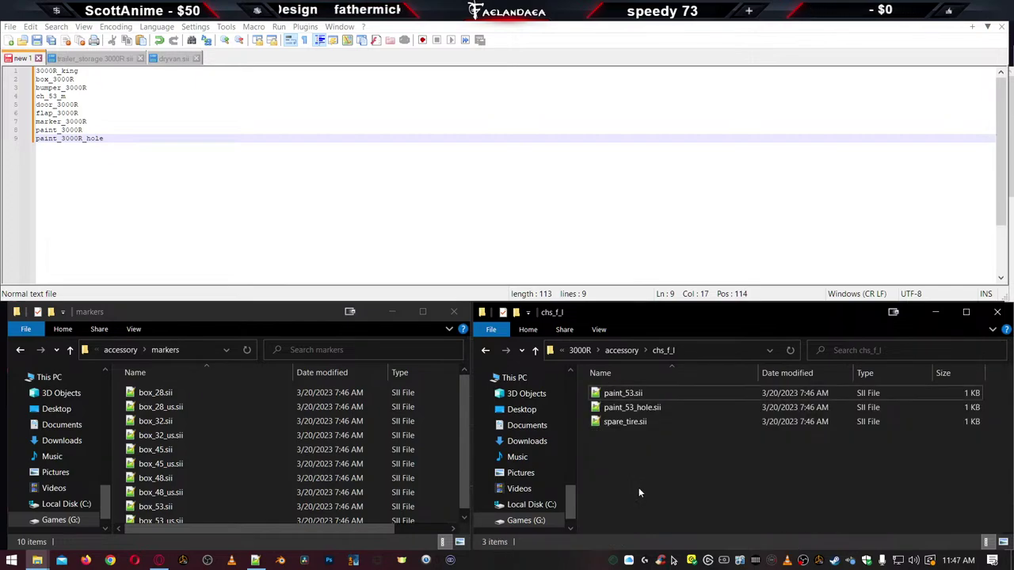
left_click(626, 425)
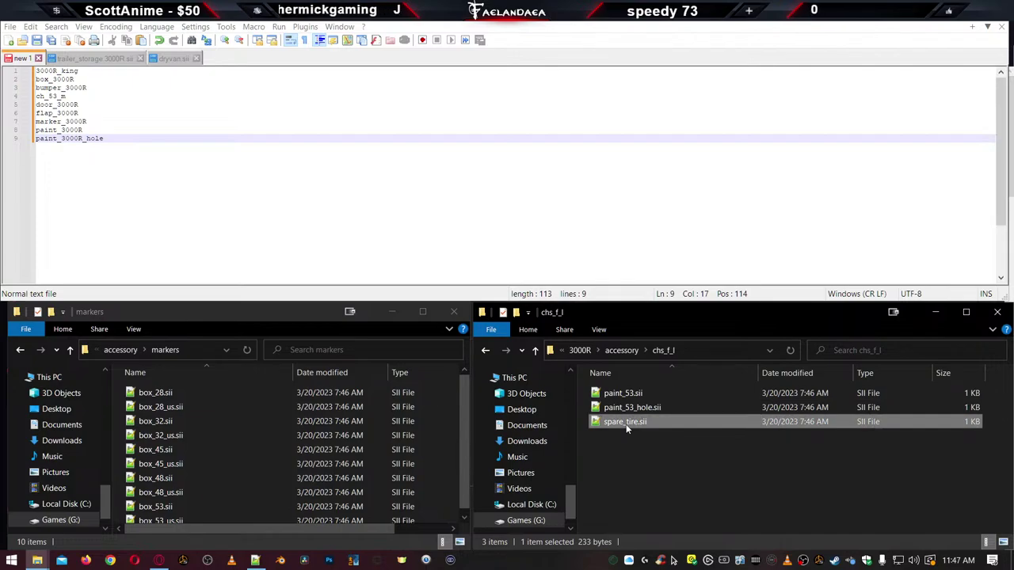
key("Delete")
Rename paint_53.sii to 3000R.sii and paint_53_hole.sii to 3000R_hole.sii
left_click(617, 395)
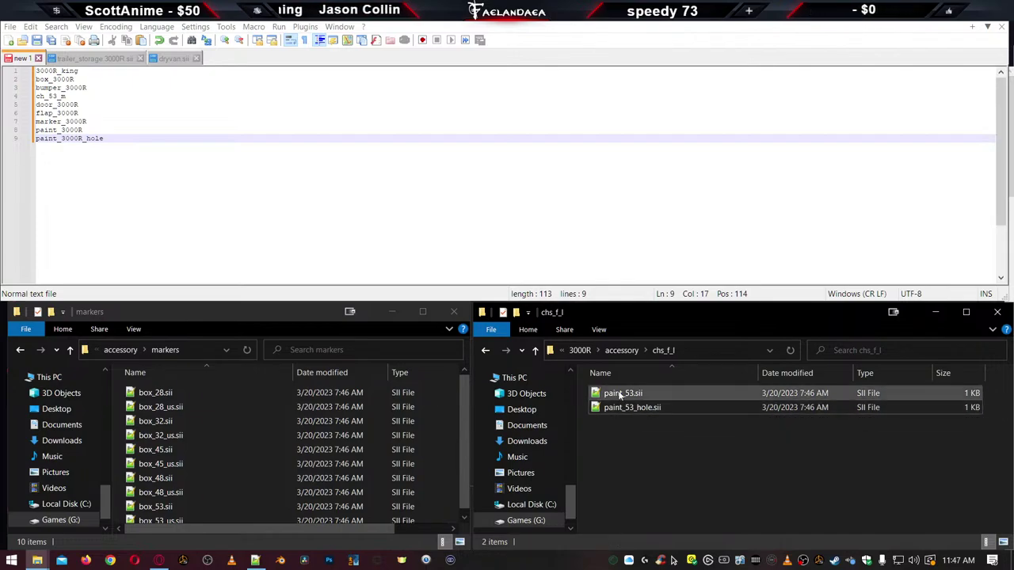
left_click(617, 395)
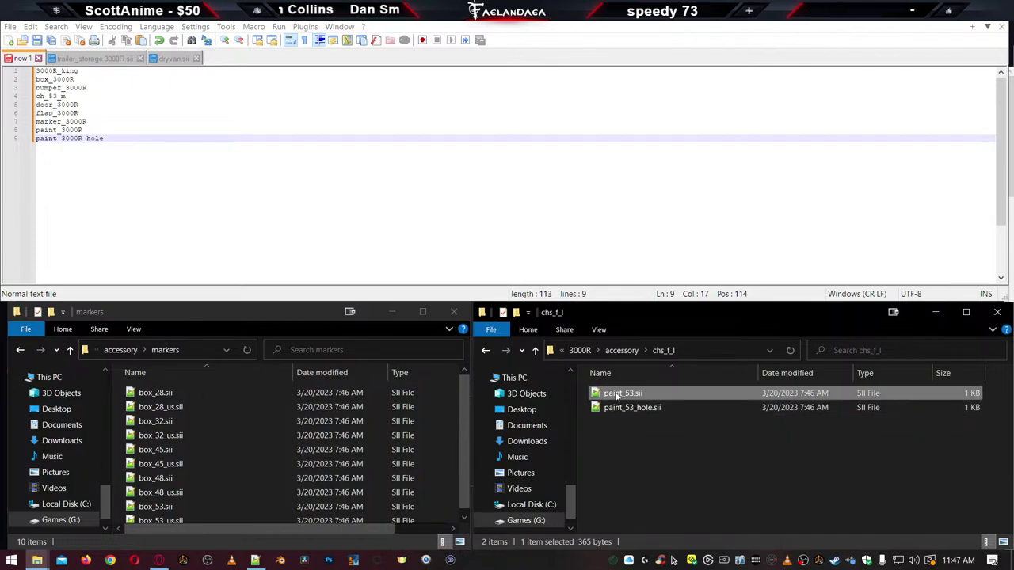
left_click(619, 394)
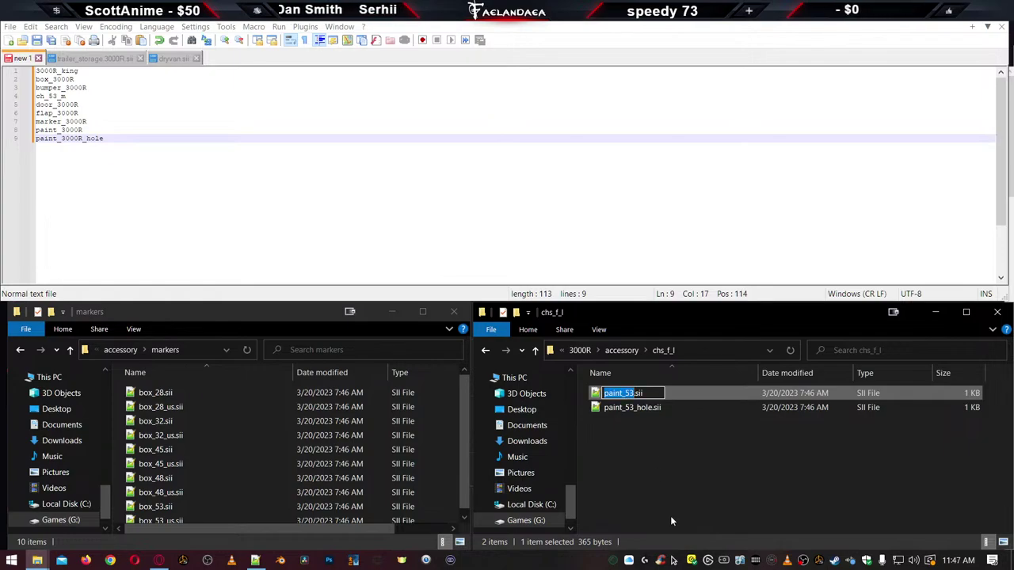
type("3000R")
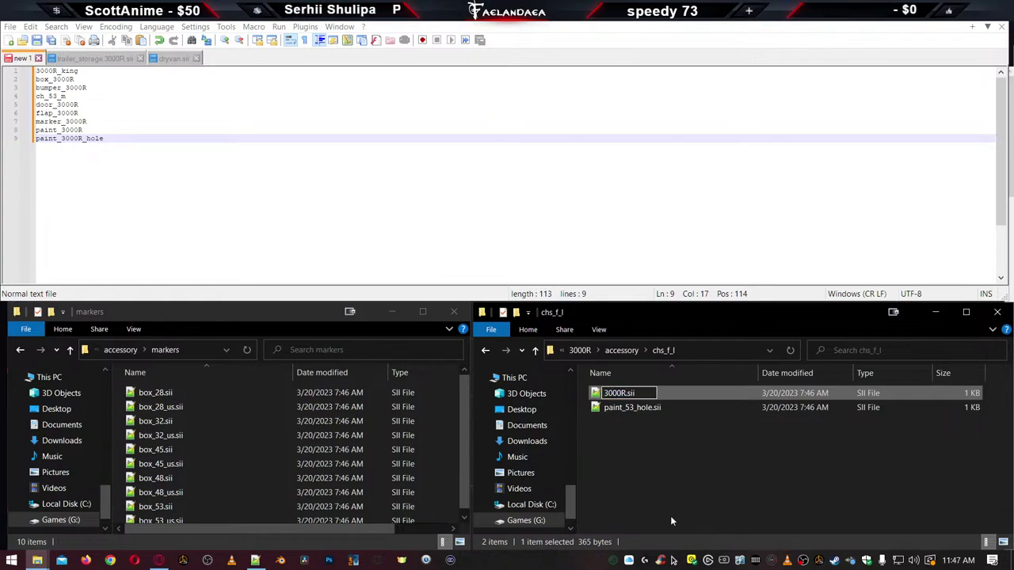
key("Return")
left_click(637, 409)
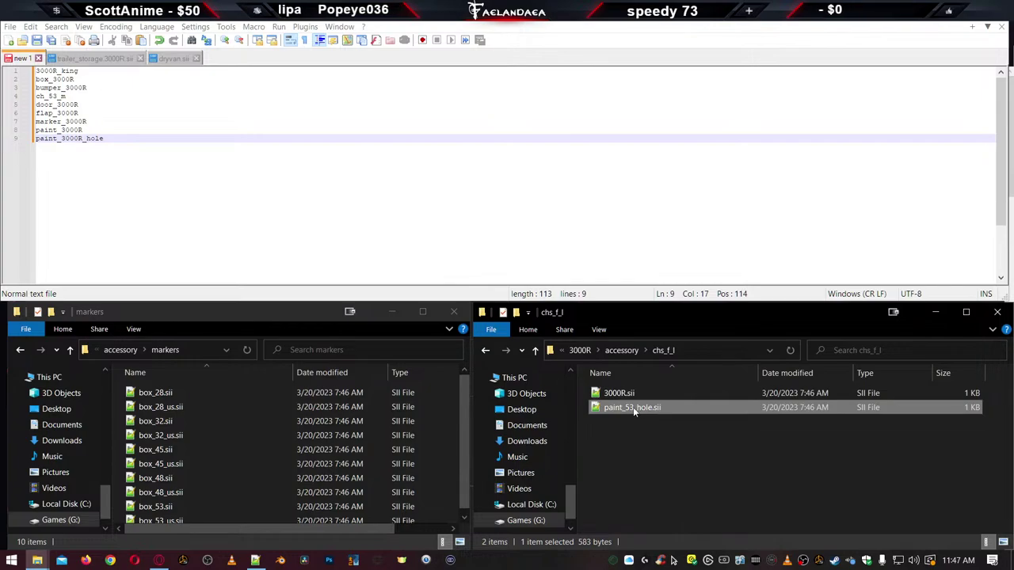
left_click(633, 408)
left_click_drag(631, 407, 571, 407)
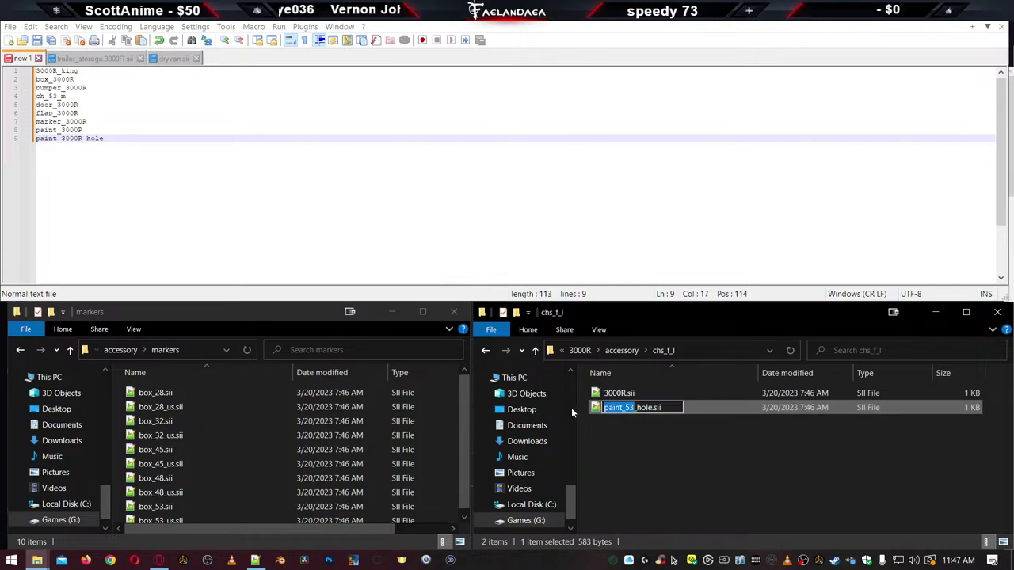
type("3000R")
key("Return")
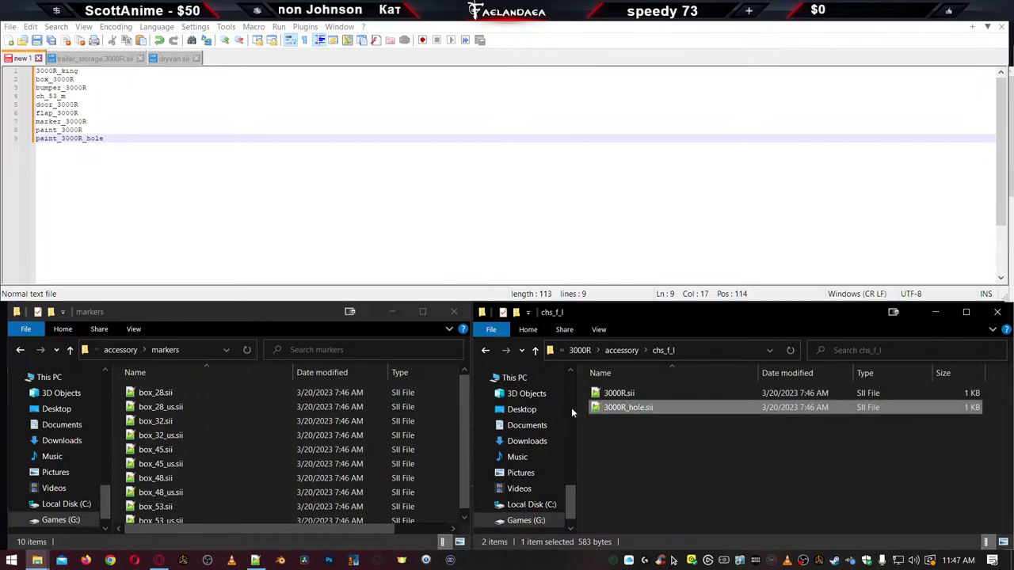
Open both 3000R files, change paint_53 to 3000R on line 3 of 3000R.sii, and save
left_click(618, 394)
double_click(619, 393)
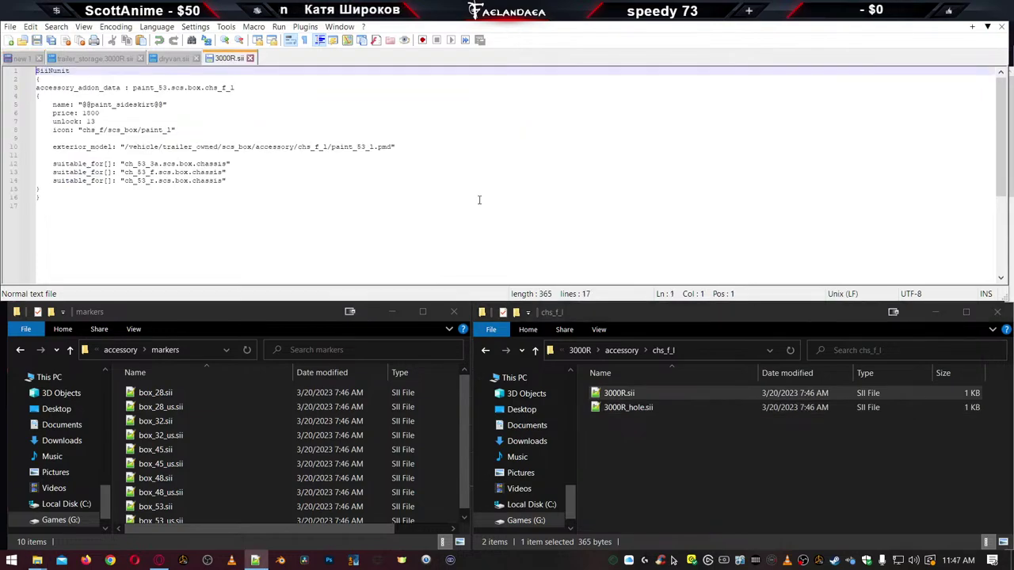
double_click(612, 409)
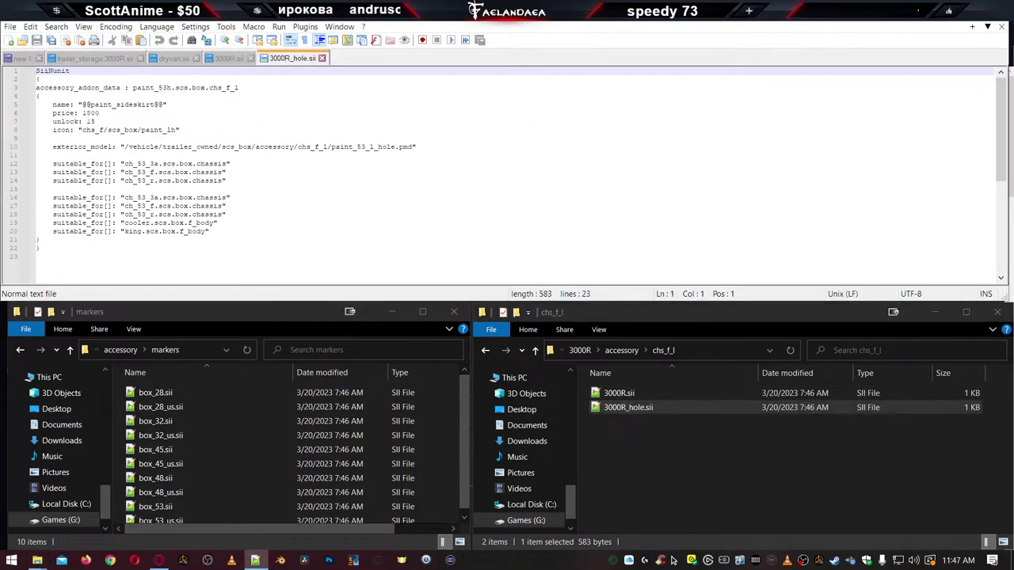
left_click(228, 58)
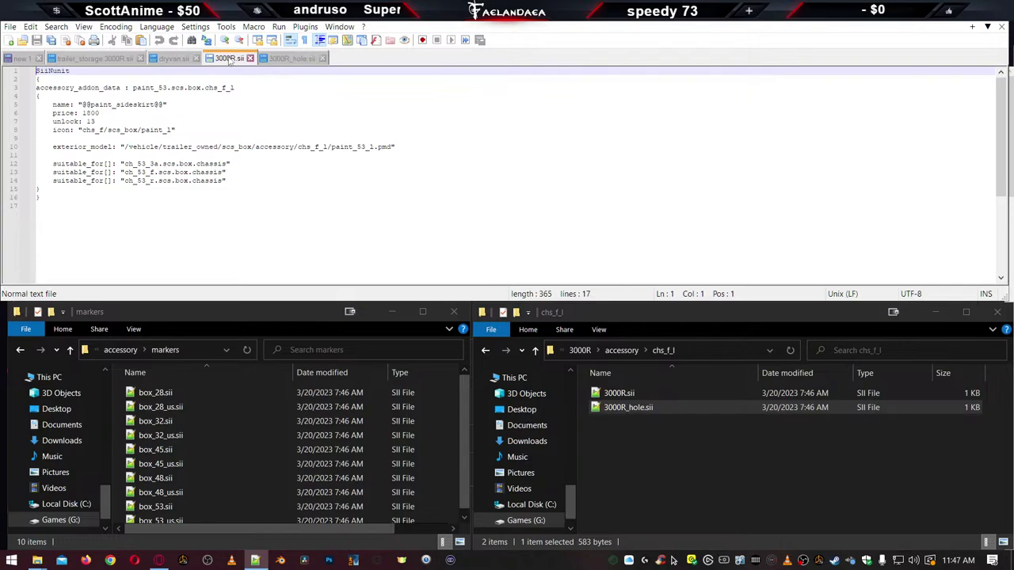
double_click(159, 88)
type("3000R")
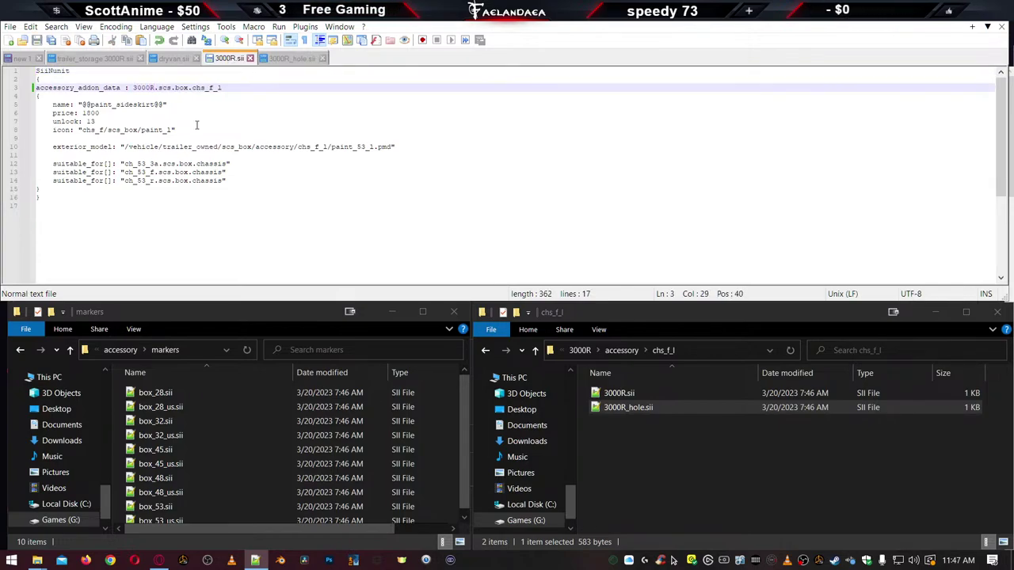
key("ctrl+s")
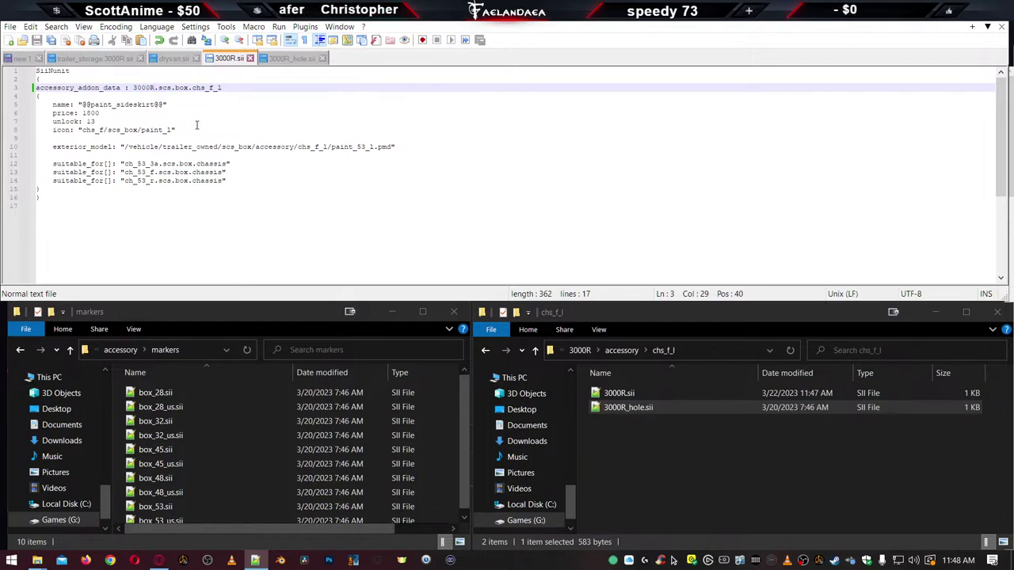
Check the 3000R.scs.box.chs_f_l unit name on line 3 of 3000R.sii
left_click(728, 450)
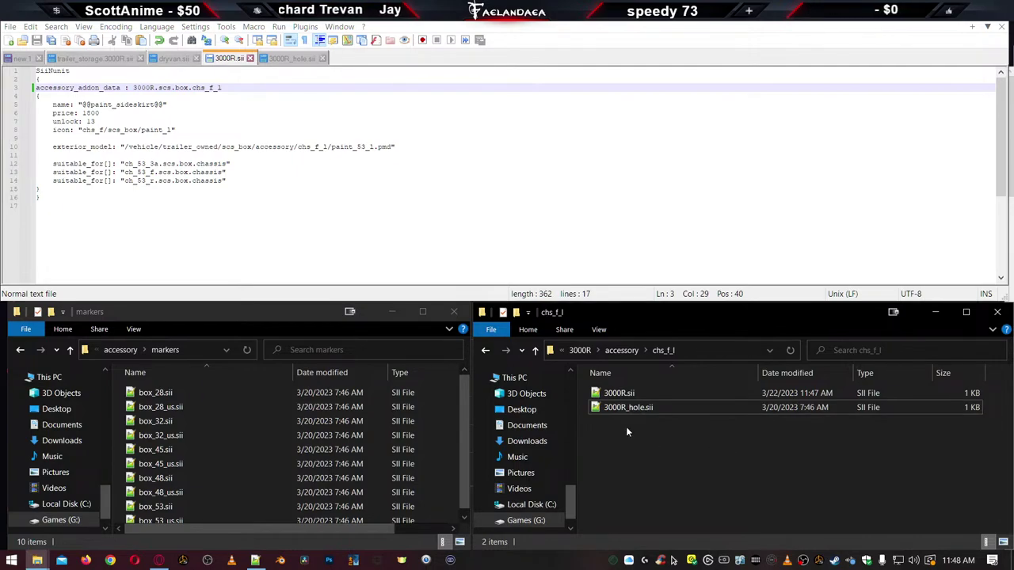
double_click(164, 88)
left_click(176, 88)
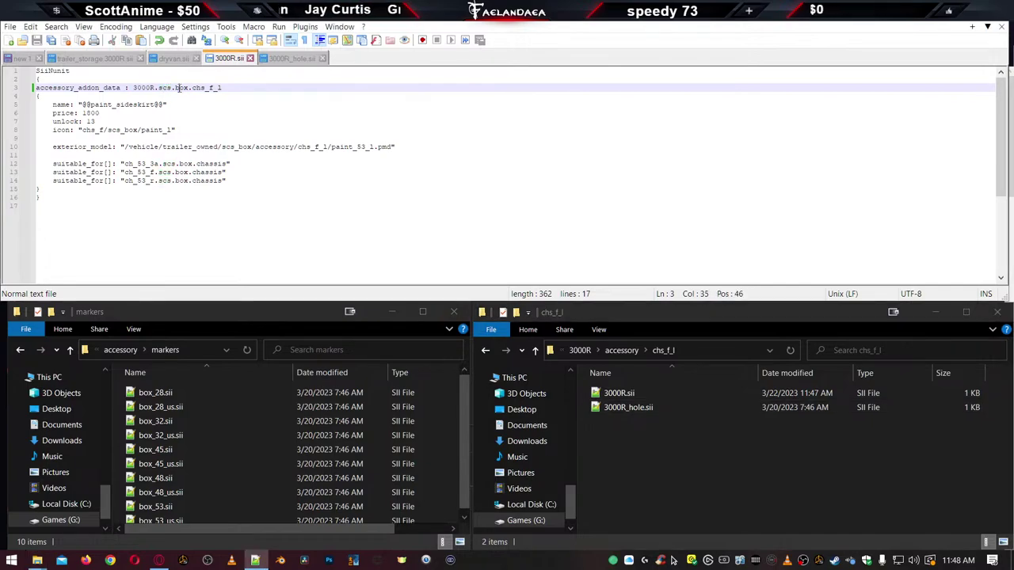
left_click(269, 97)
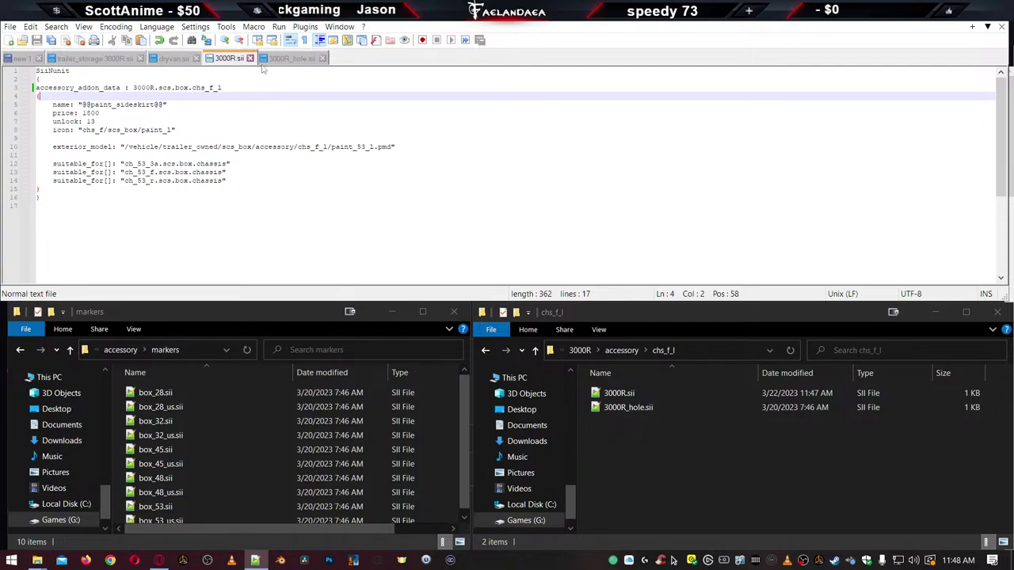
Close the 3000R.sii, 3000R_hole.sii, dryvan.sii and trailer storage include tabs in Notepad++
left_click(250, 58)
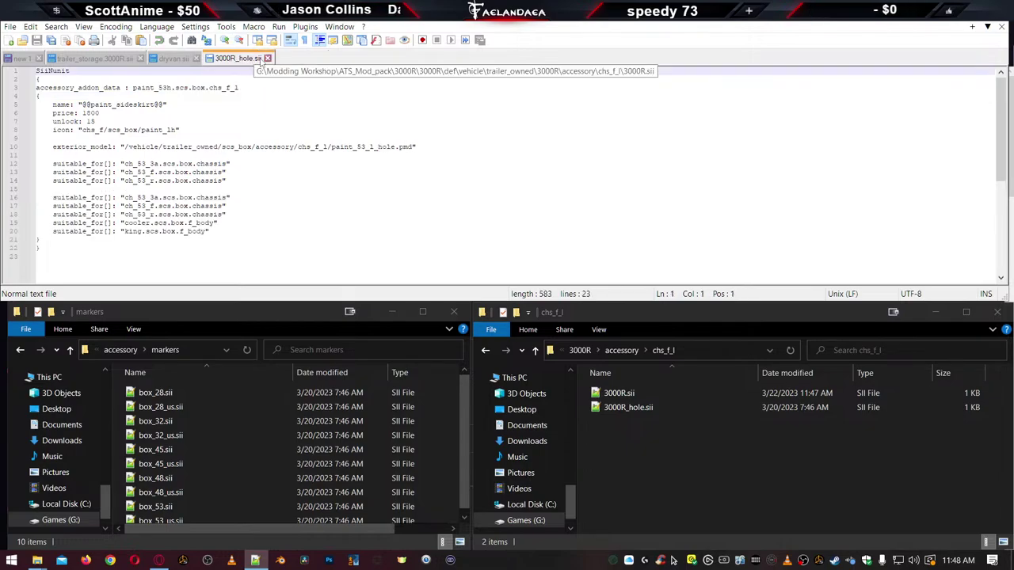
left_click(270, 58)
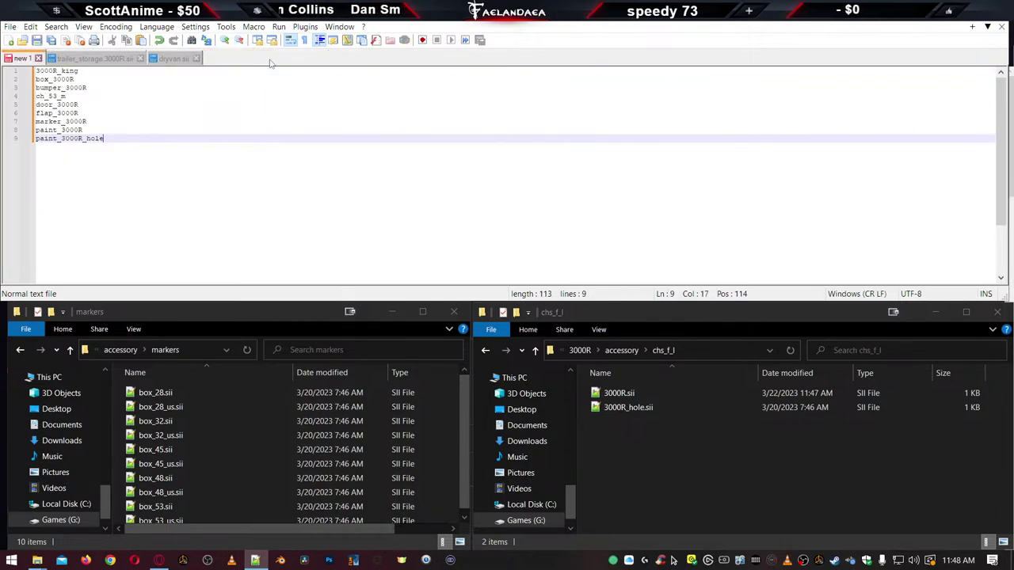
left_click(187, 61)
left_click(196, 58)
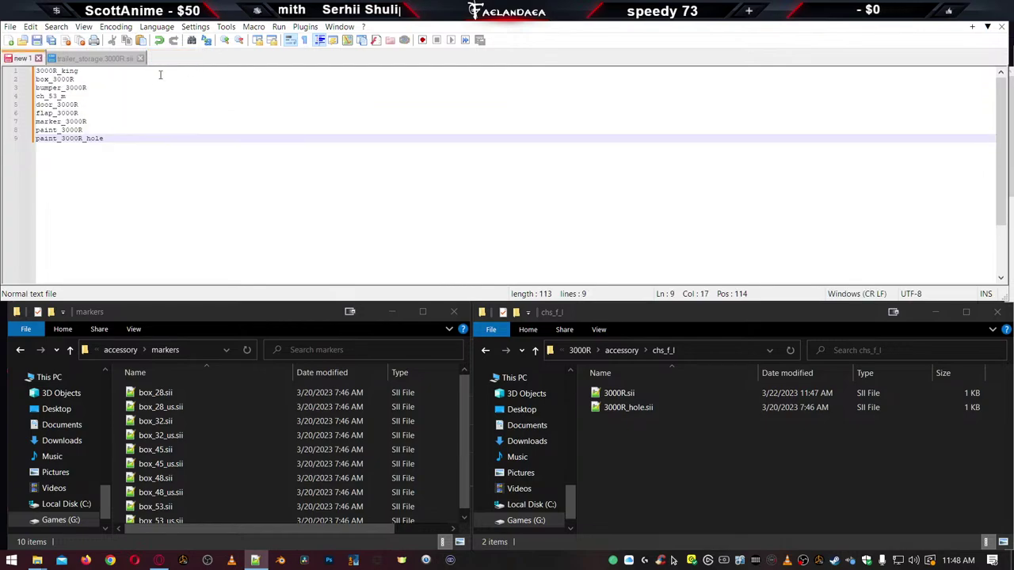
left_click(102, 60)
left_click(139, 59)
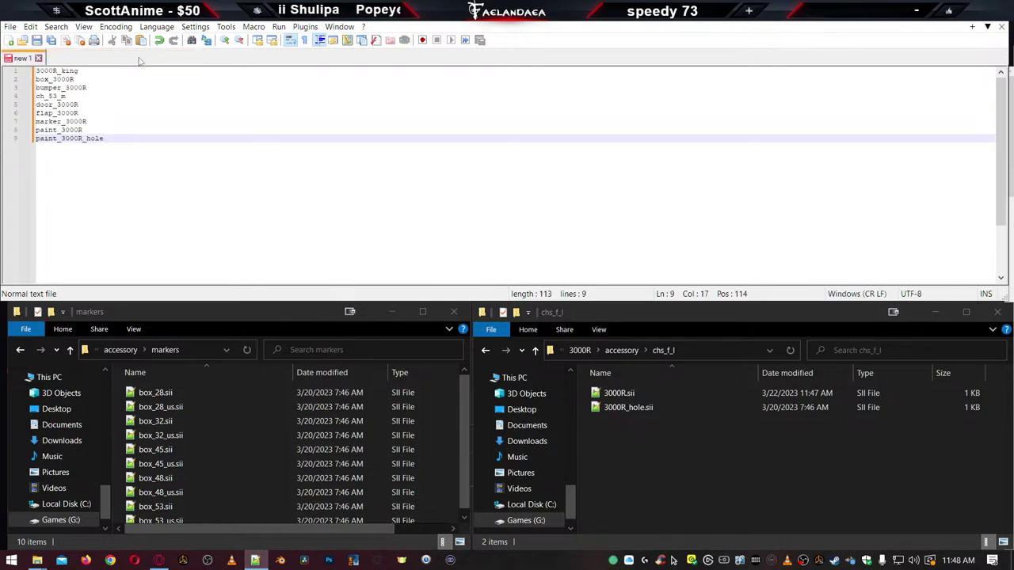
Go up to vehicle, briefly open trailer_storage.3000R.sii, then return to trailer_owned
left_click(679, 432)
left_click(580, 350)
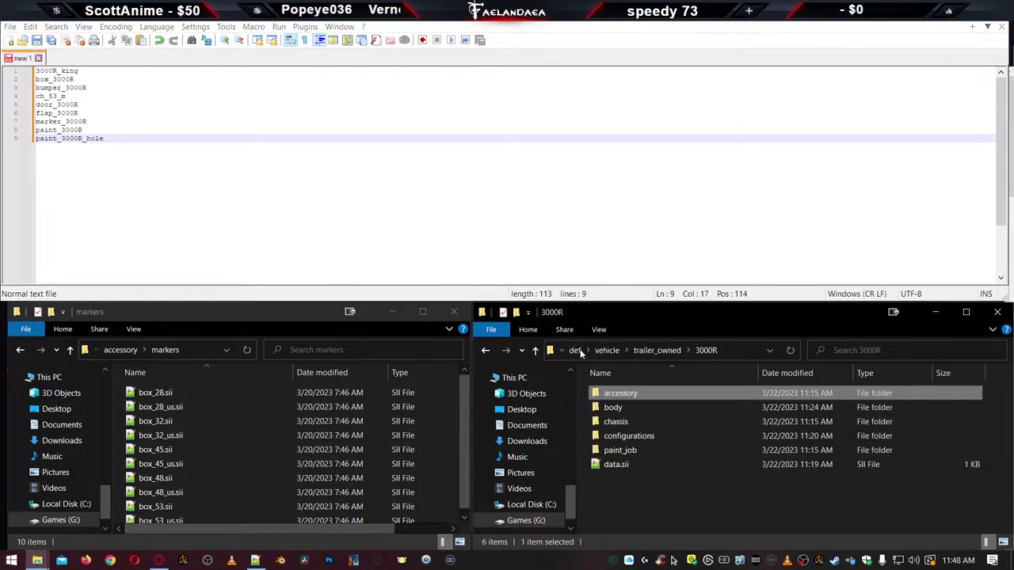
left_click(648, 351)
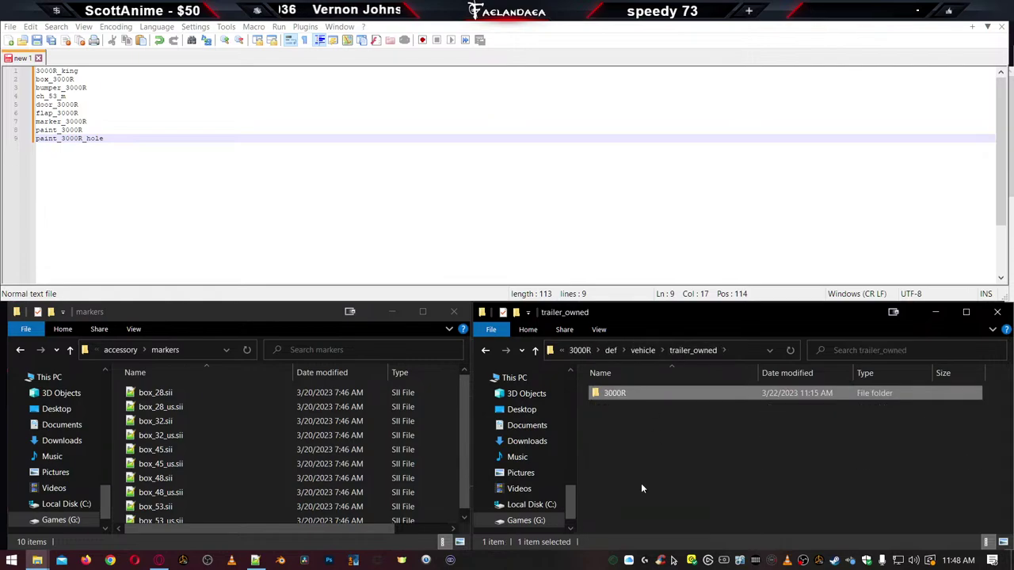
left_click(640, 349)
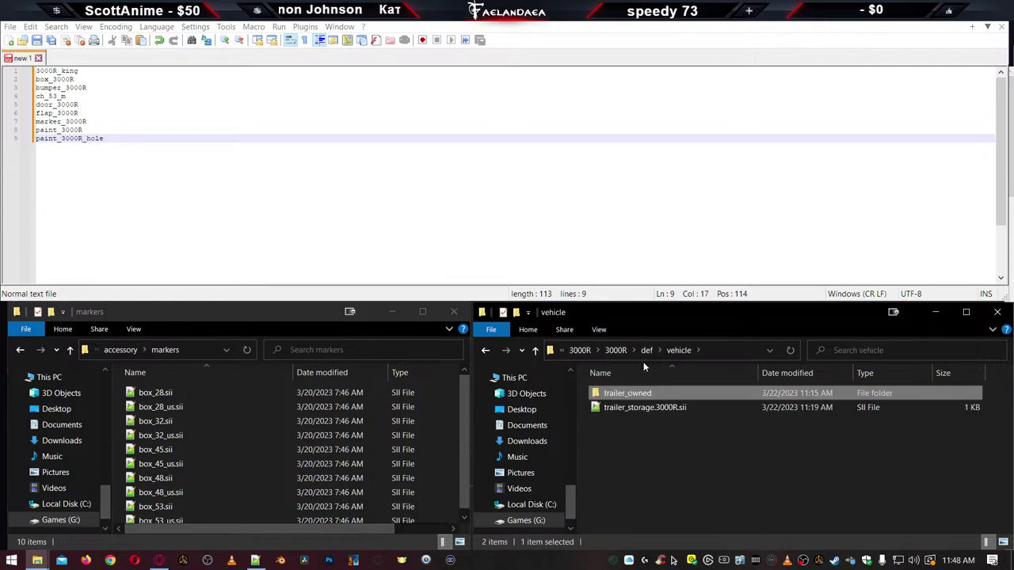
double_click(628, 409)
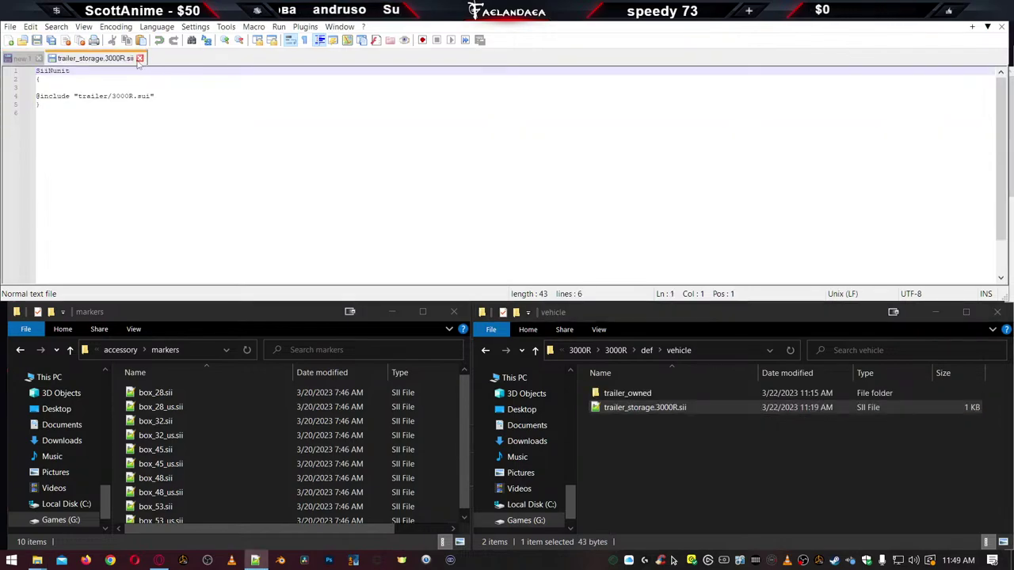
key("ctrl+w")
double_click(624, 399)
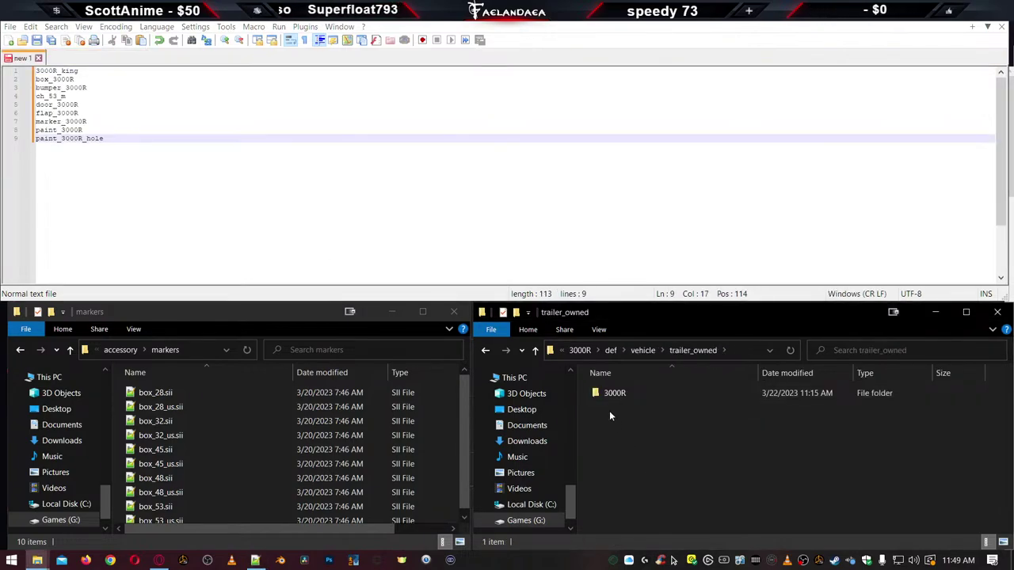
double_click(602, 396)
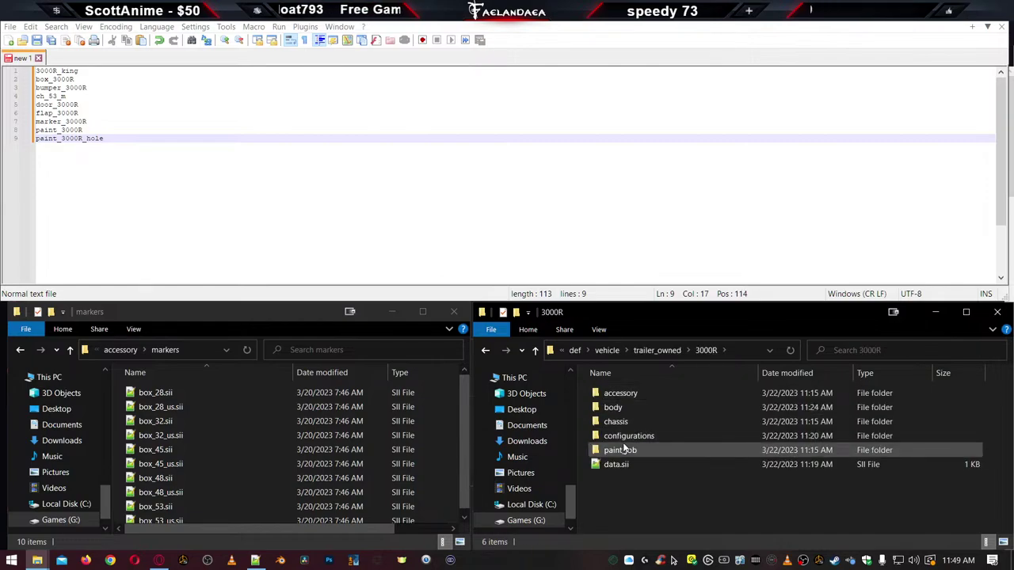
key("alt+Left")
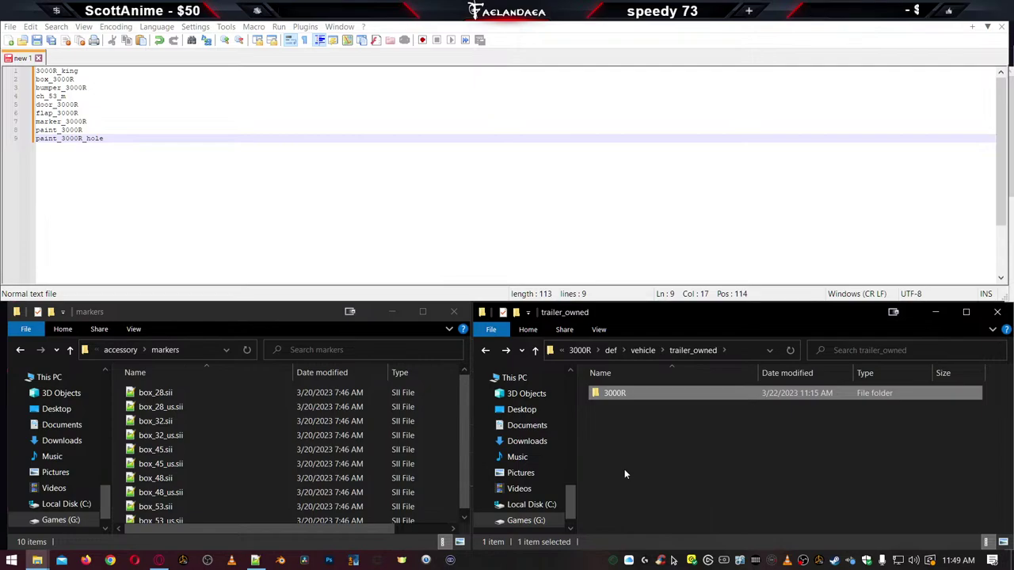
Delete the mod's 3000R folder and paste the game's scs.box folder into trailer_owned
key("Delete")
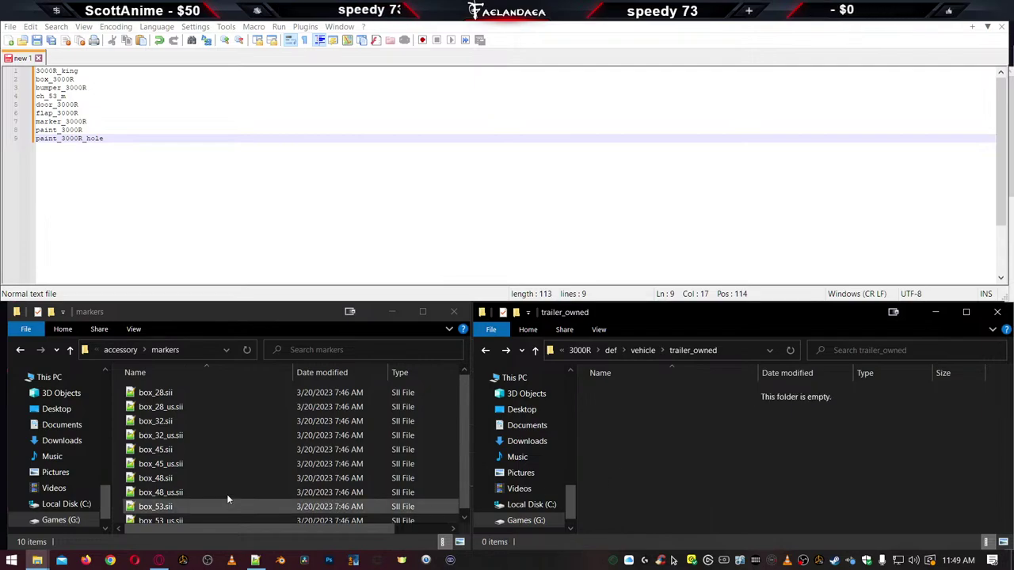
left_click(121, 351)
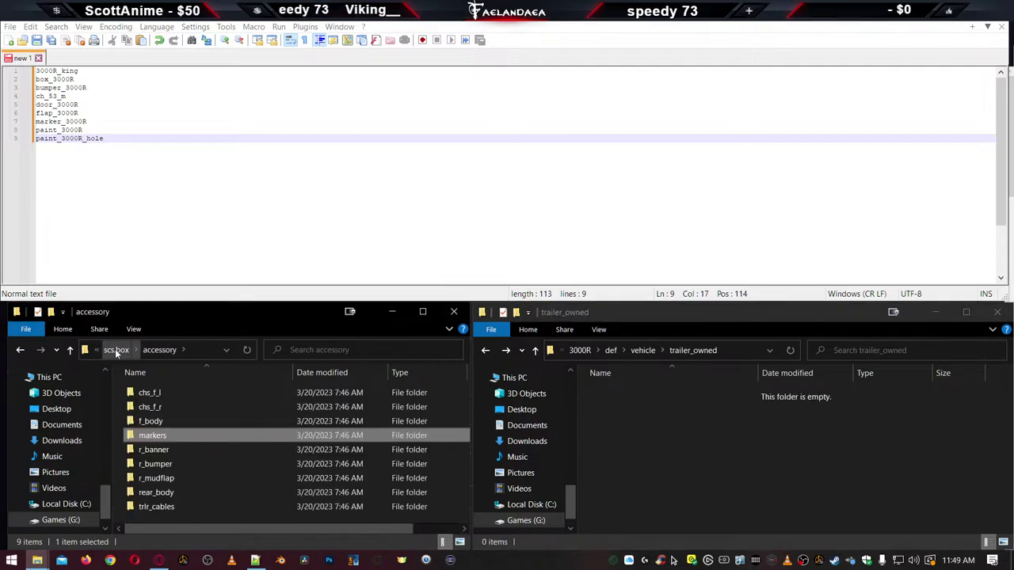
left_click(118, 350)
left_click(127, 351)
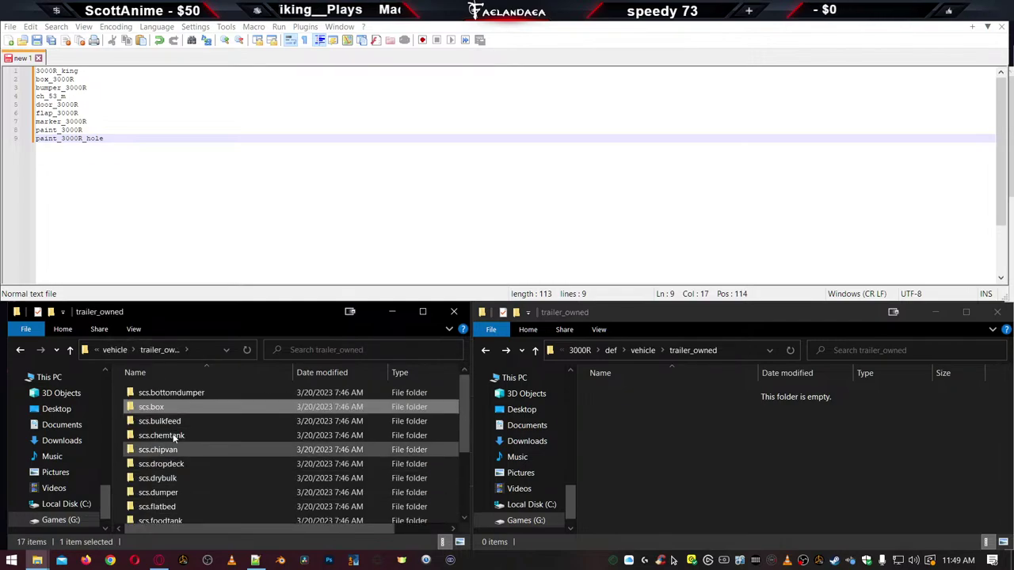
left_click(623, 457)
key("ctrl+v")
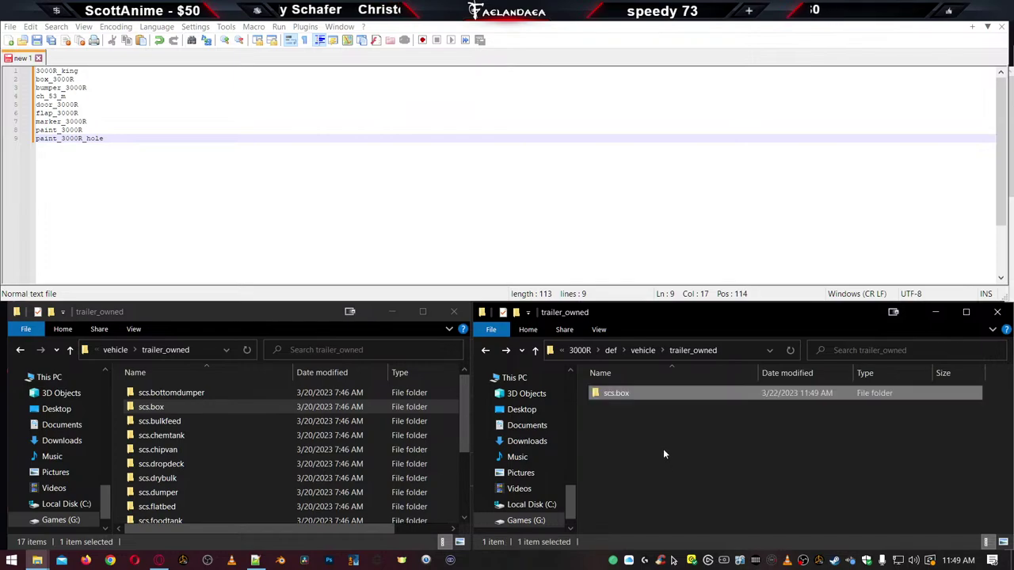
Rename the copied scs.box folder to U3000R, correcting the initial lowercase u
left_click(621, 394)
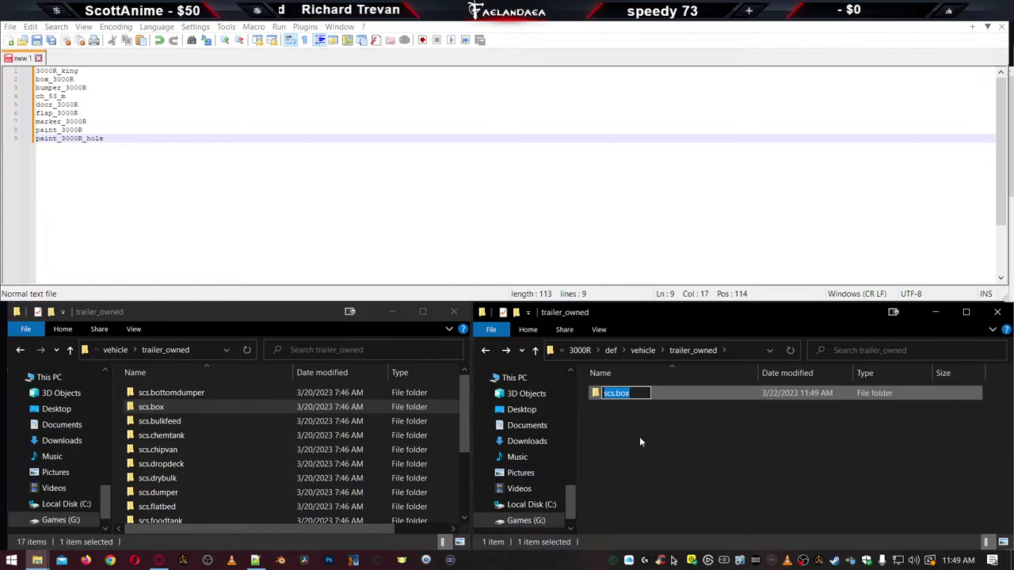
type("u3000")
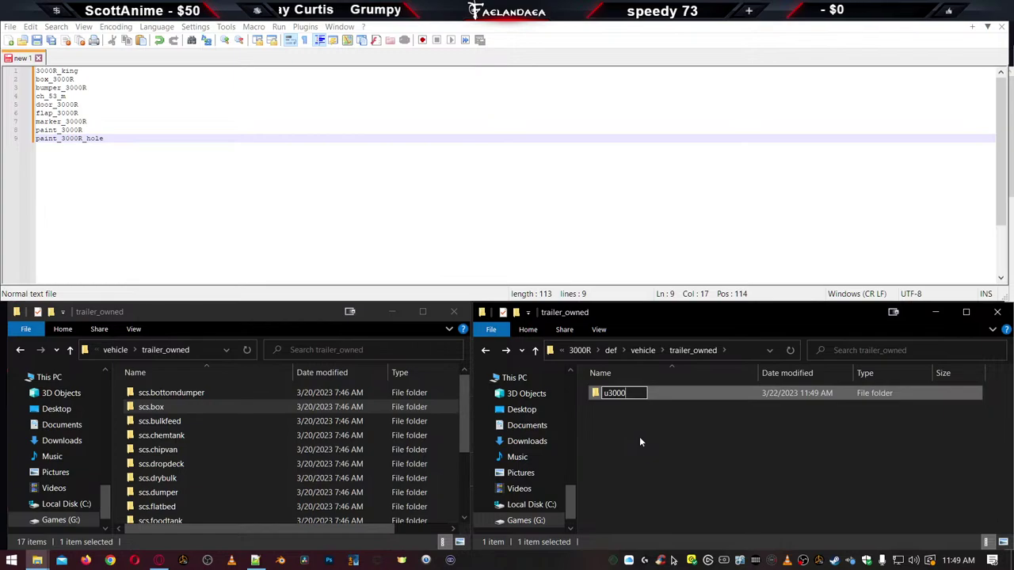
type("R")
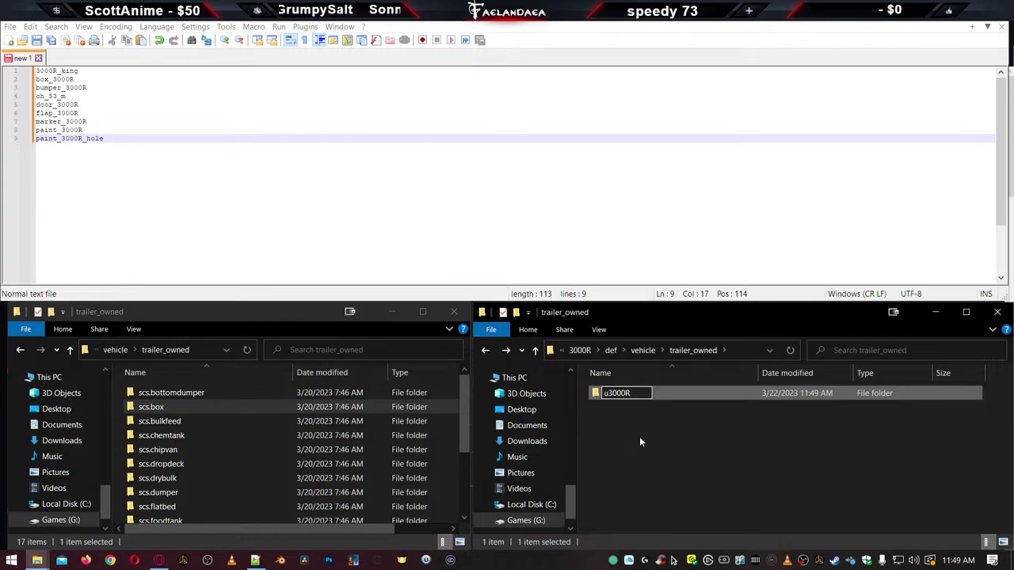
key("Return")
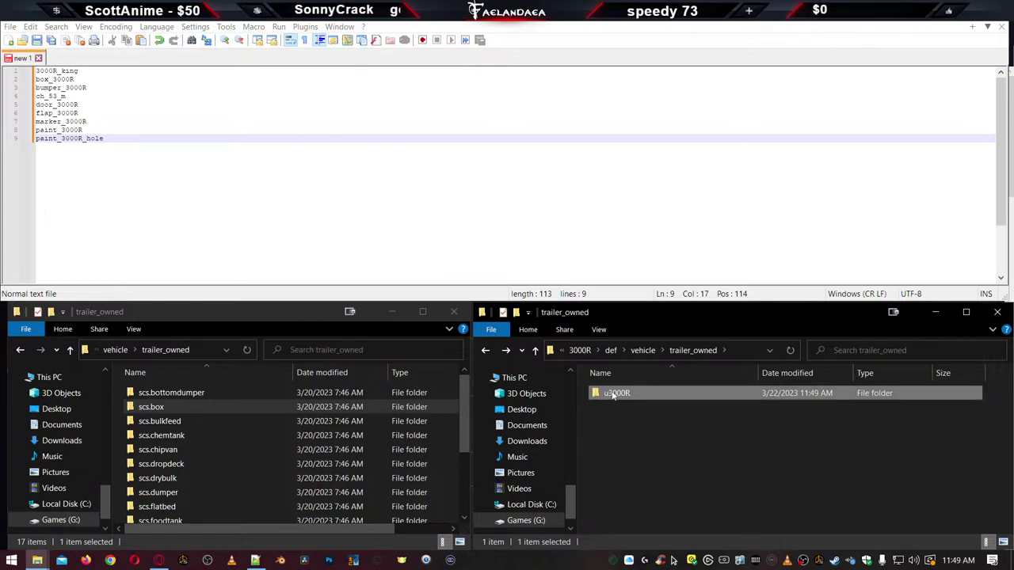
left_click(610, 393)
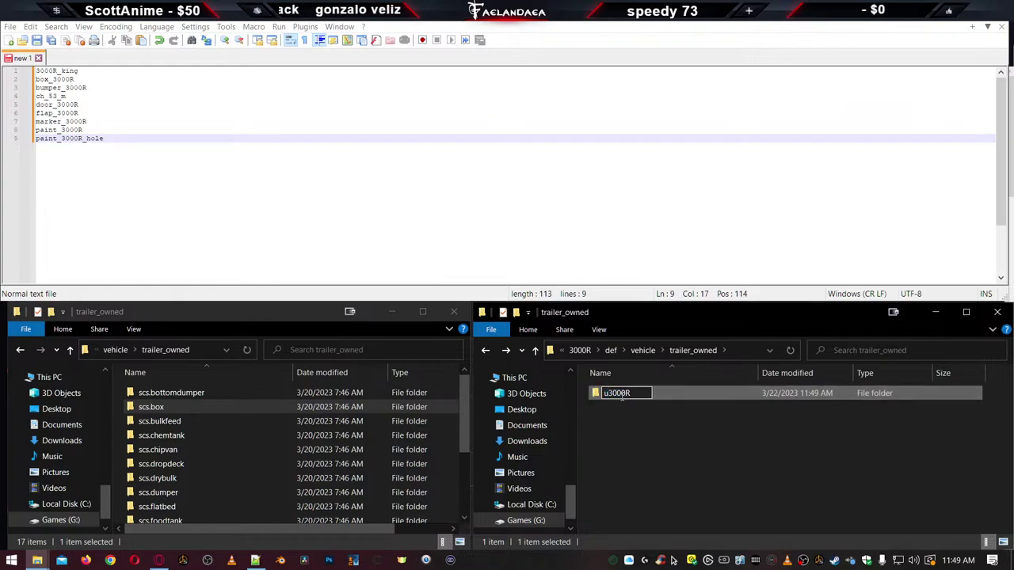
key("Home")
key("Delete")
type("U")
key("Return")
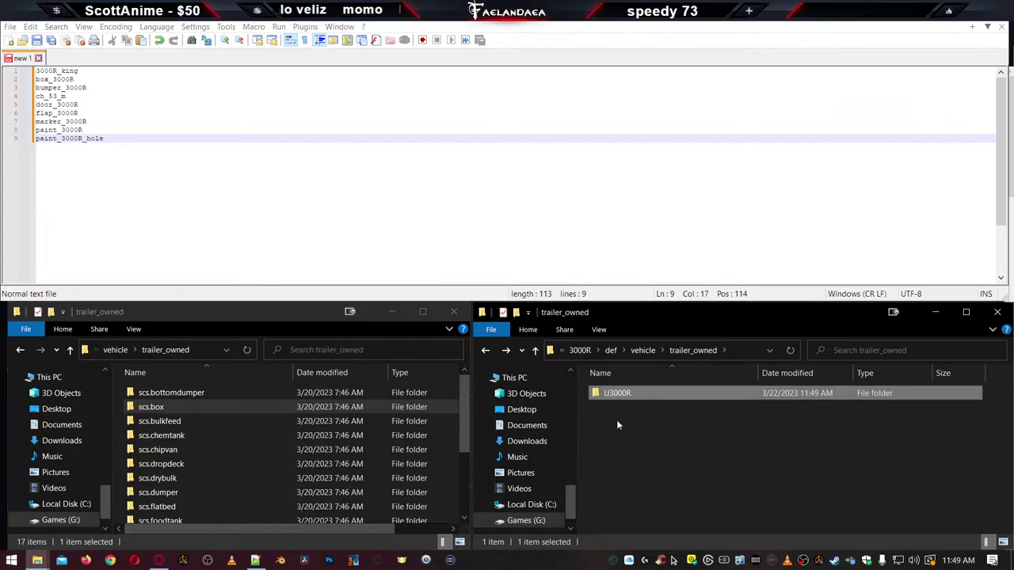
Delete every file in U3000R's chs_f_l accessory folder except the two paint_53 files
double_click(599, 394)
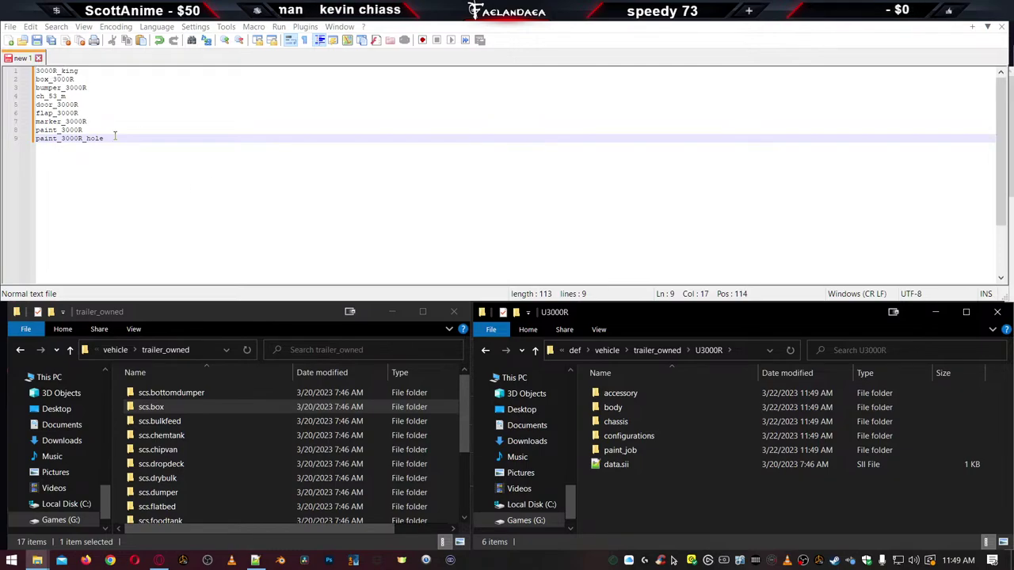
double_click(622, 393)
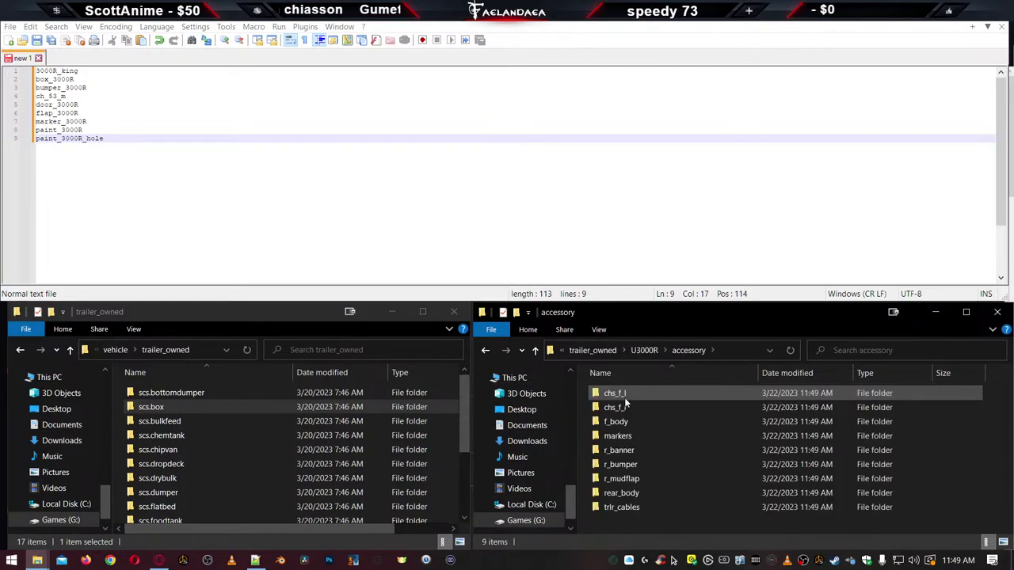
double_click(624, 397)
left_click(614, 396)
scroll(622, 408, "down", 2)
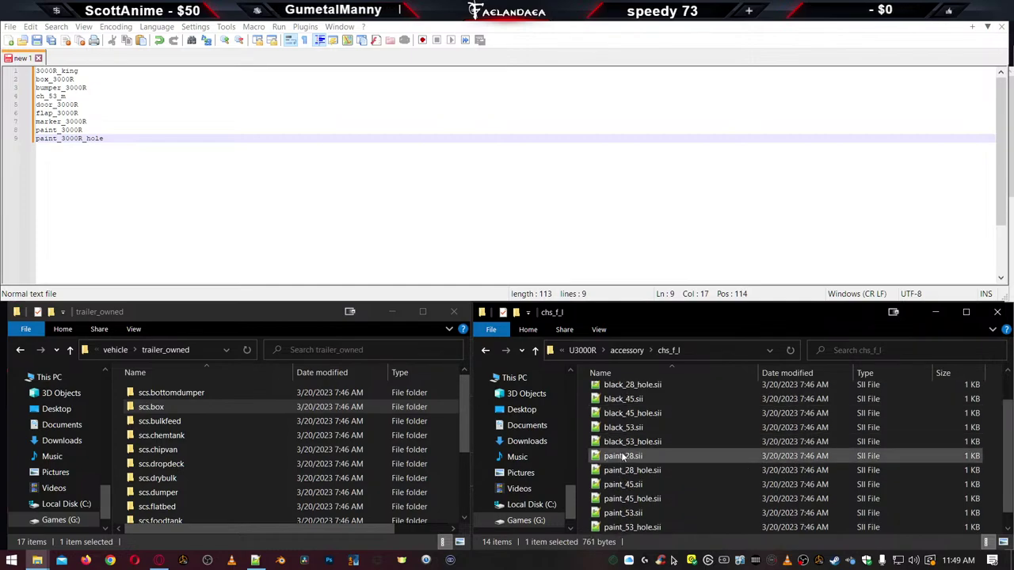
left_click(641, 486, "shift")
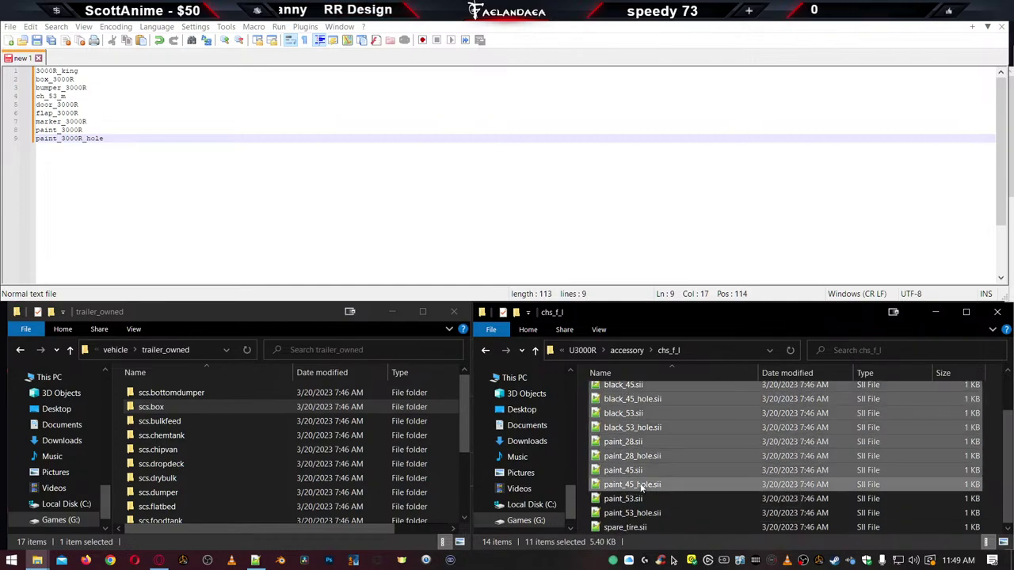
key("Delete")
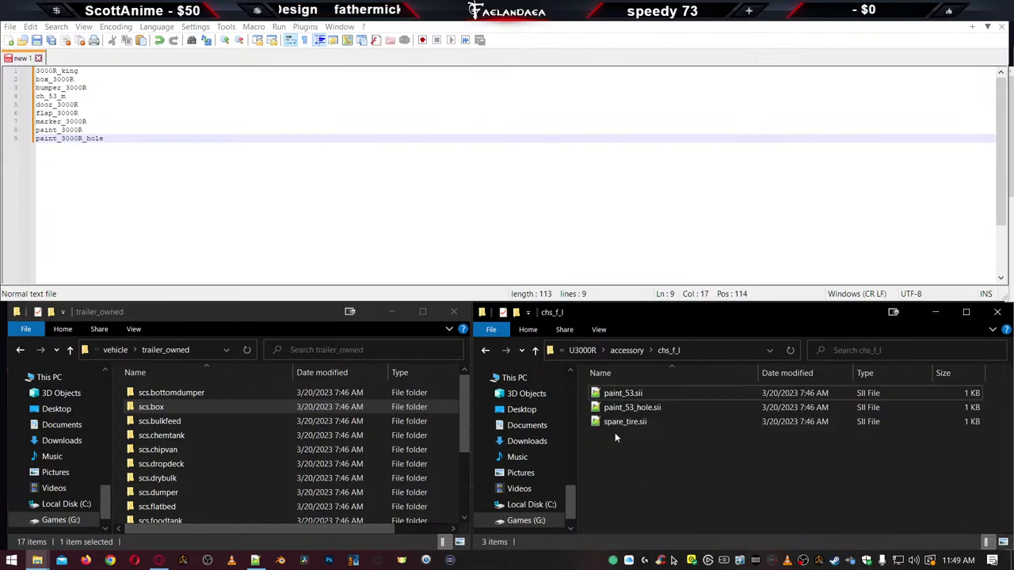
left_click(621, 424)
key("Delete")
mouse_move(620, 420)
left_mouse_down()
mouse_move(610, 390)
mouse_move(415, 143)
left_mouse_up()
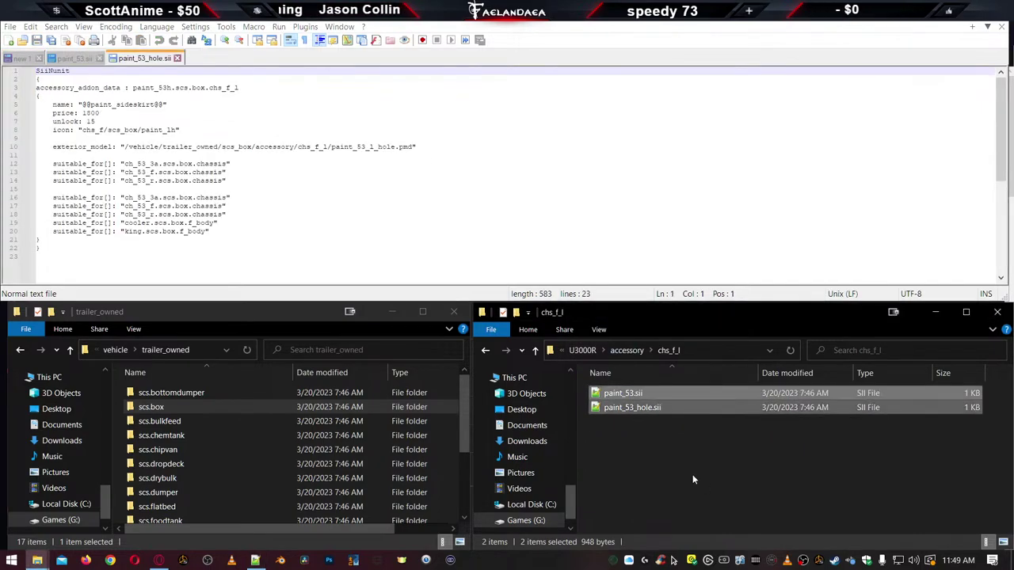
key("alt+Left")
Delete all chs_f_r files except paint_53.sii and open it in Notepad++
double_click(609, 409)
left_click(613, 394)
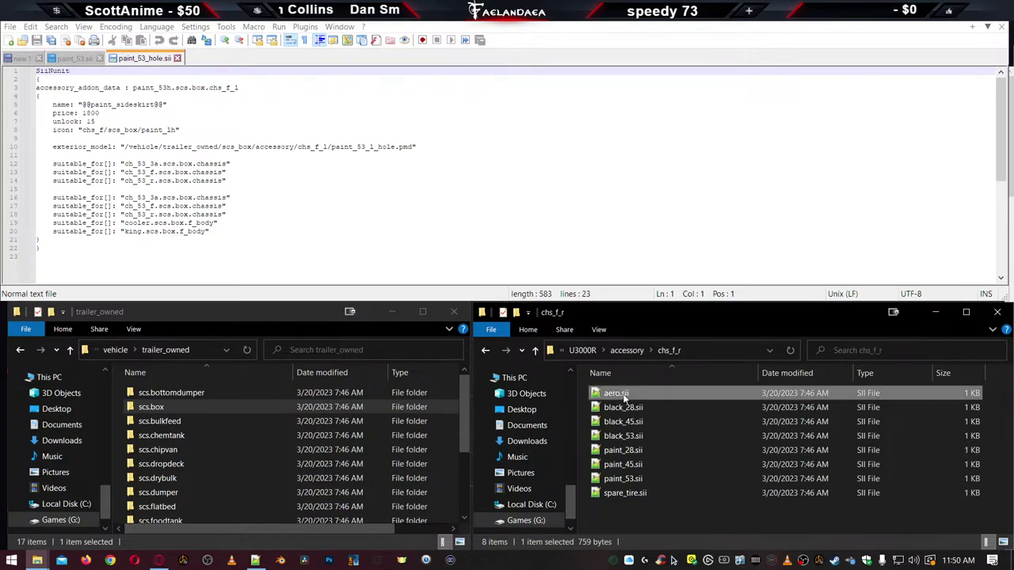
left_click(640, 465, "shift")
key("Delete")
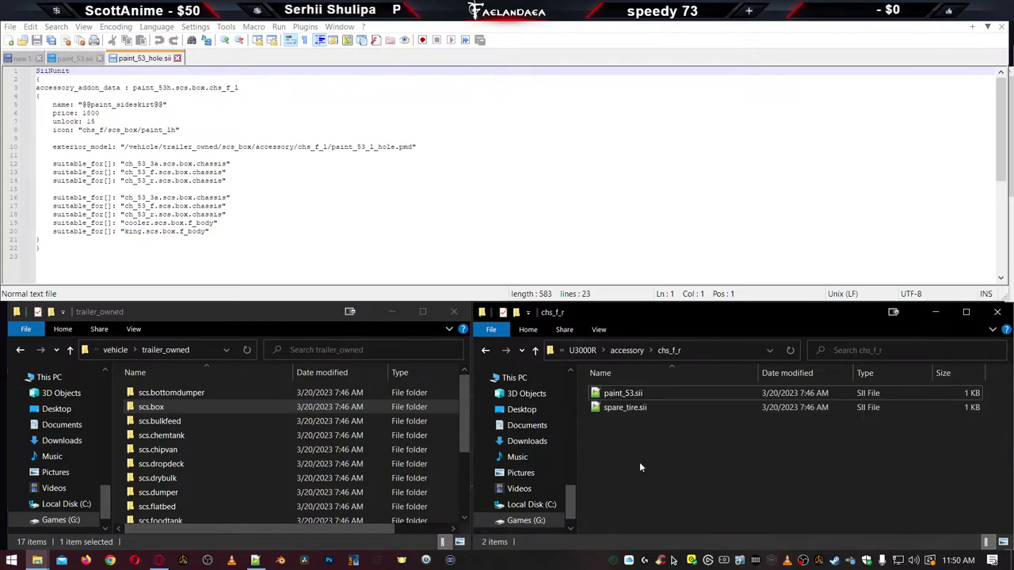
left_click(613, 407)
key("Delete")
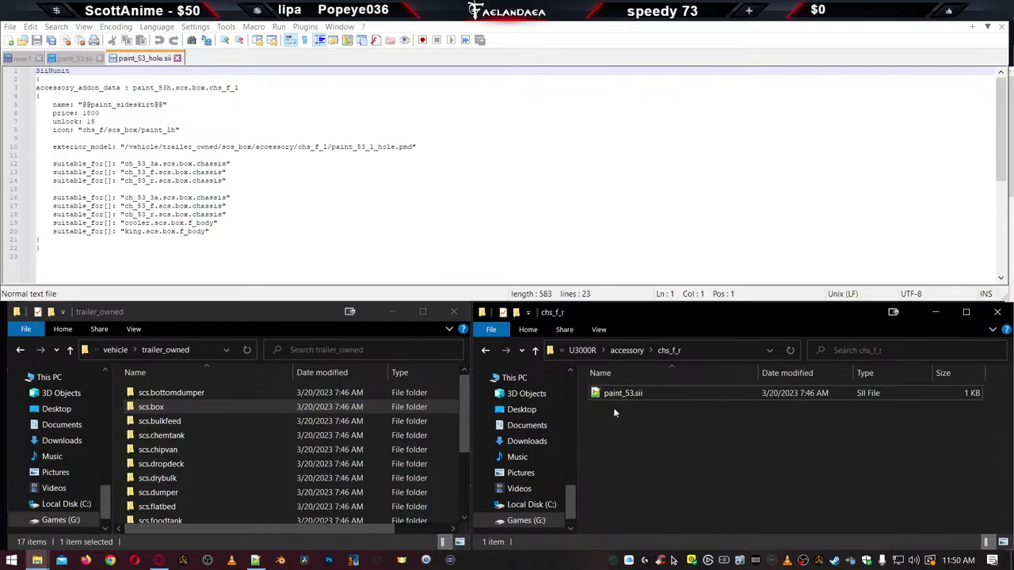
double_click(610, 396)
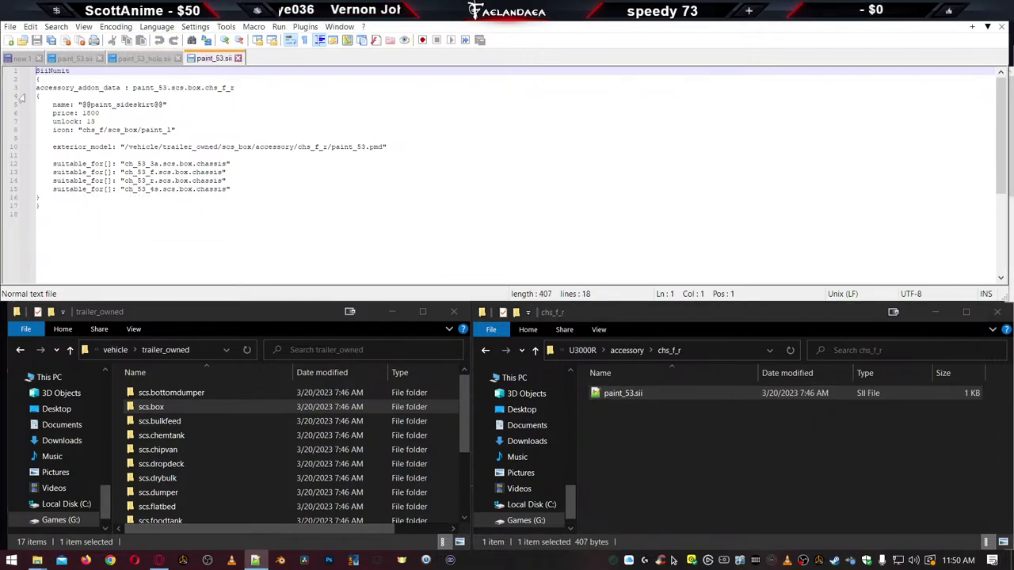
Close the chs_f_l paint_53.sii tab and return to U3000R's accessory folder
left_click(79, 59)
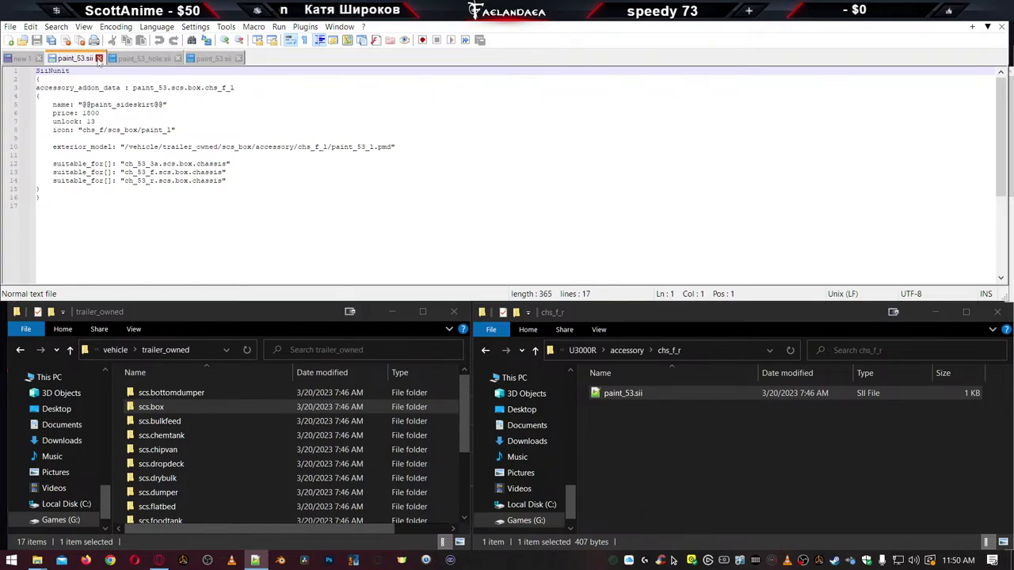
left_click(99, 58)
left_click(682, 454)
key("alt+Up")
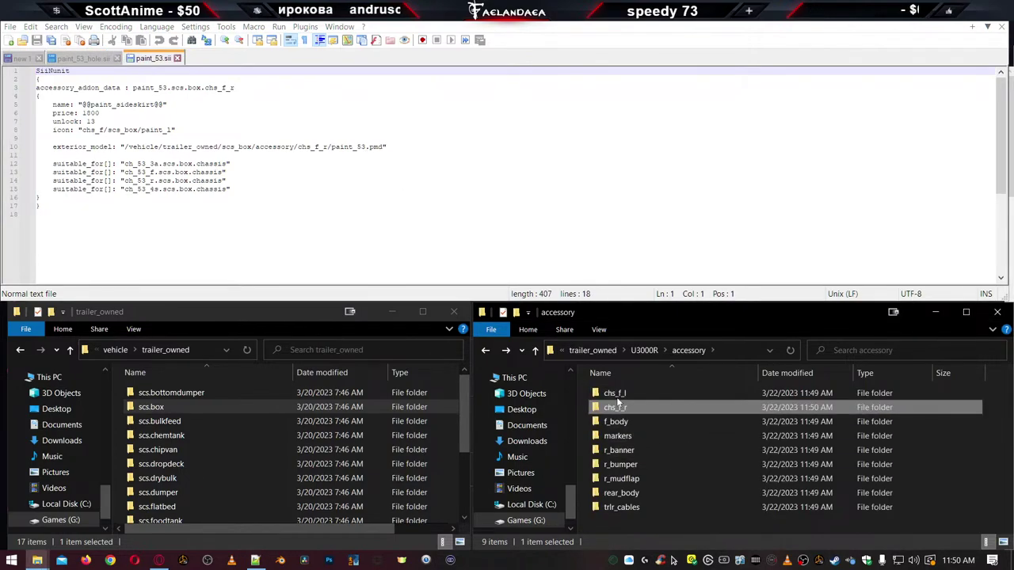
Delete the leftover paint_53.sii from U3000R's chs_f_l folder
double_click(614, 394)
left_click(626, 396)
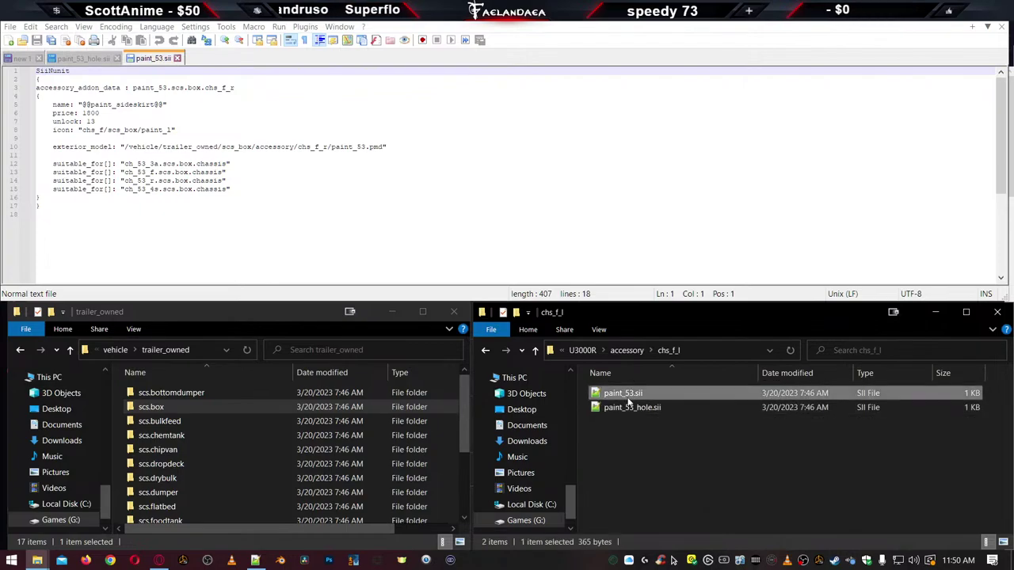
key("Delete")
key("alt+Up")
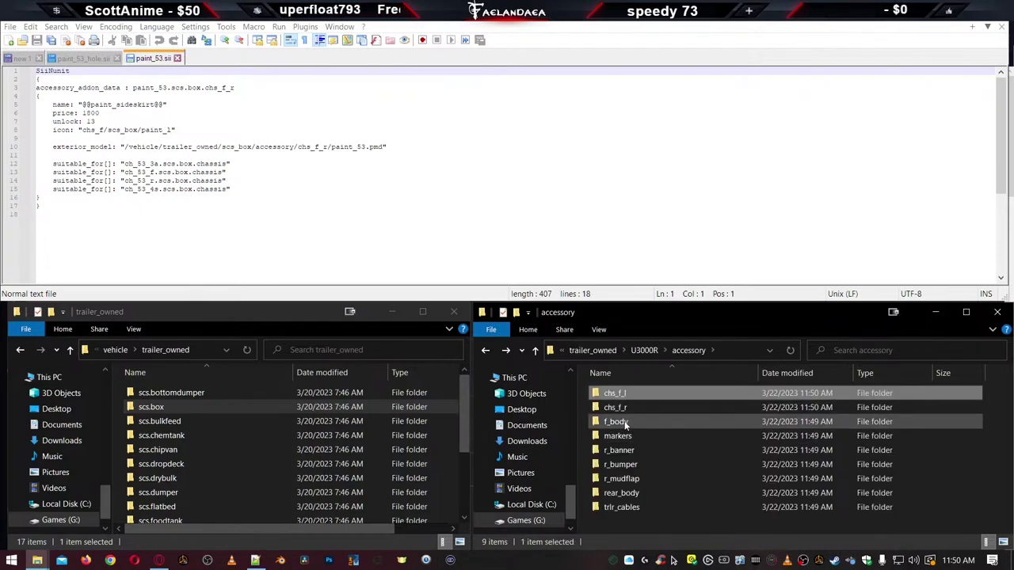
Trim f_body to king.sii, deleting ch_unit, chrome, cooler, paint and wind_def, and open king.sii
left_click(623, 424)
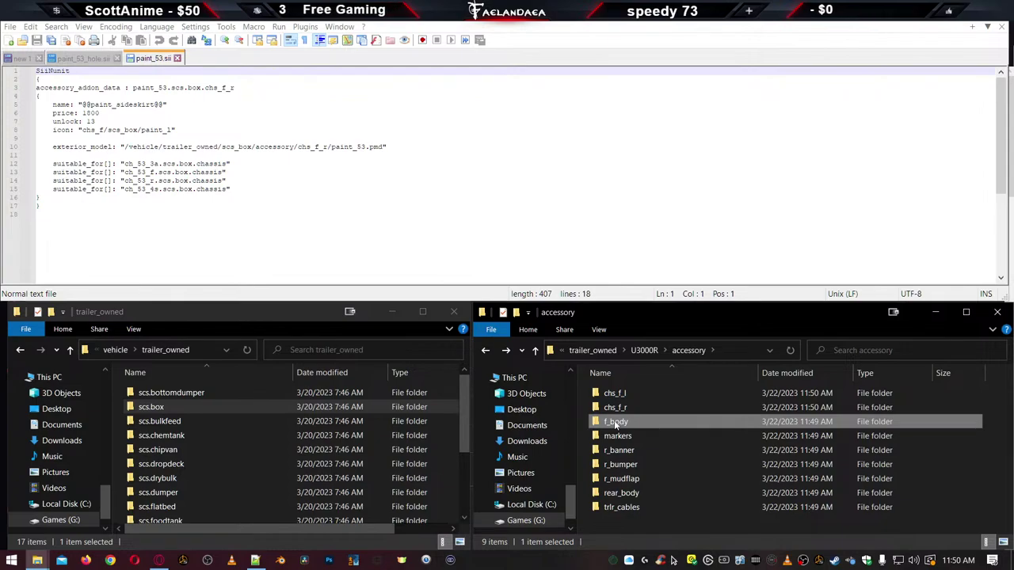
double_click(616, 423)
left_click(614, 393)
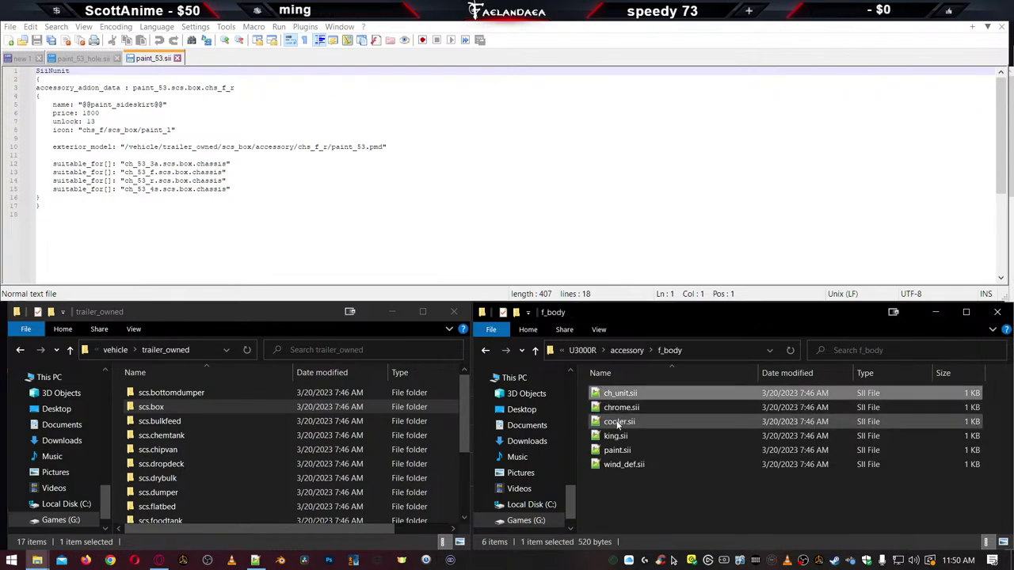
left_click(618, 423, "shift")
key("Delete")
left_click(616, 407)
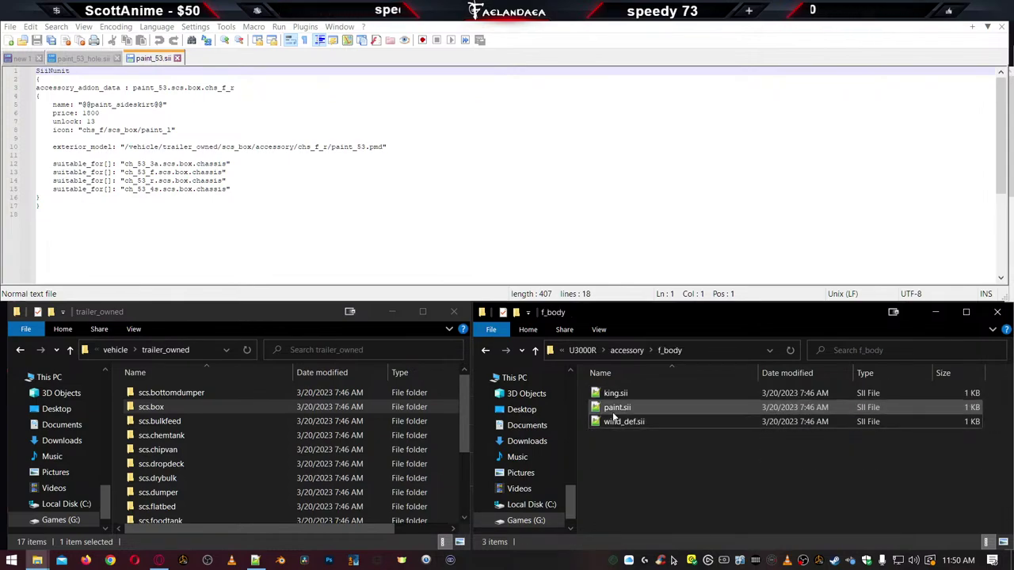
left_click(616, 422, "shift")
key("Delete")
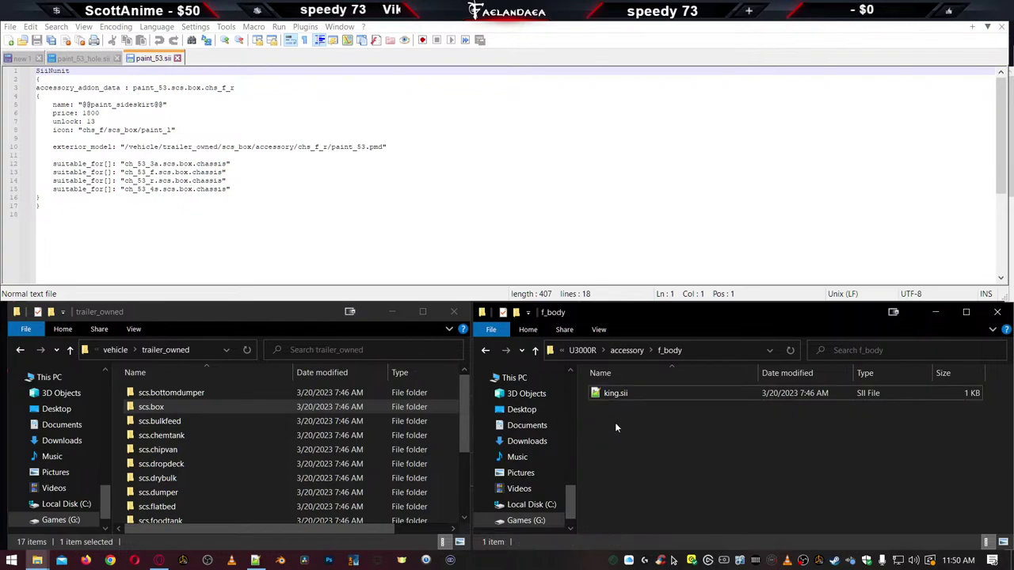
double_click(616, 393)
left_click(675, 482)
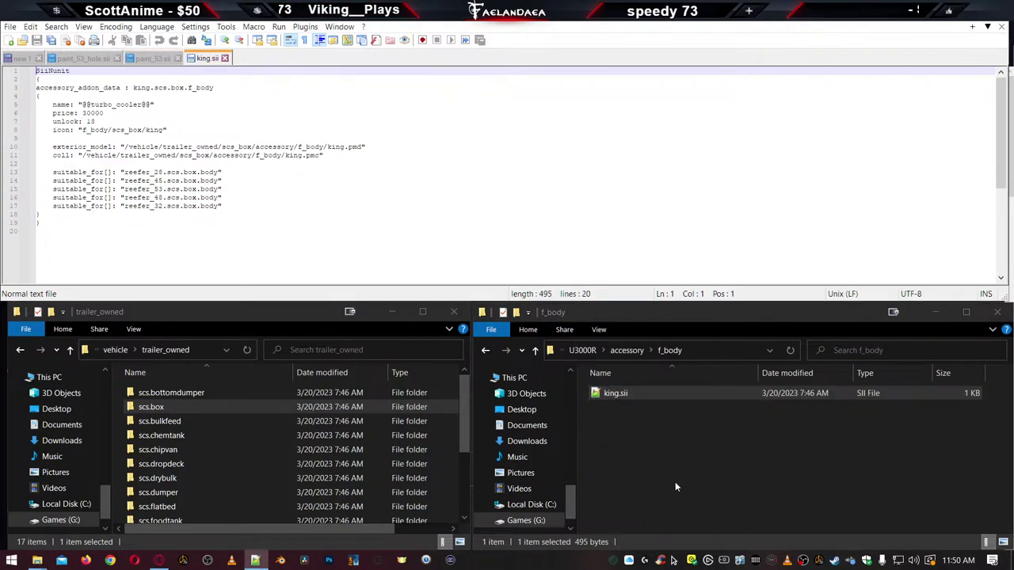
key("alt+Up")
Trim markers to box_53_us.sii, deleting box_28 through box_53, and open it in Notepad++
double_click(611, 440)
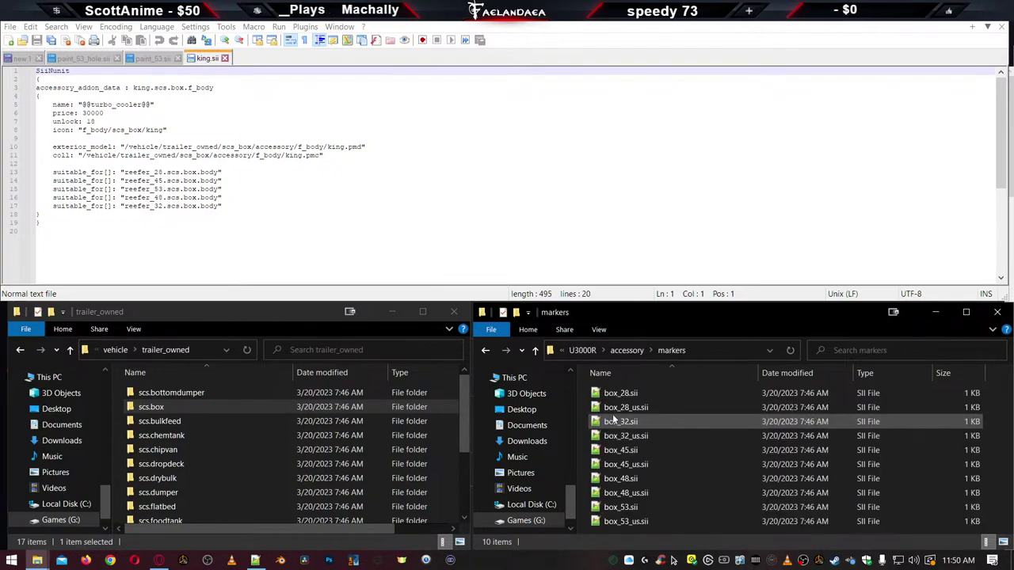
left_click(618, 396)
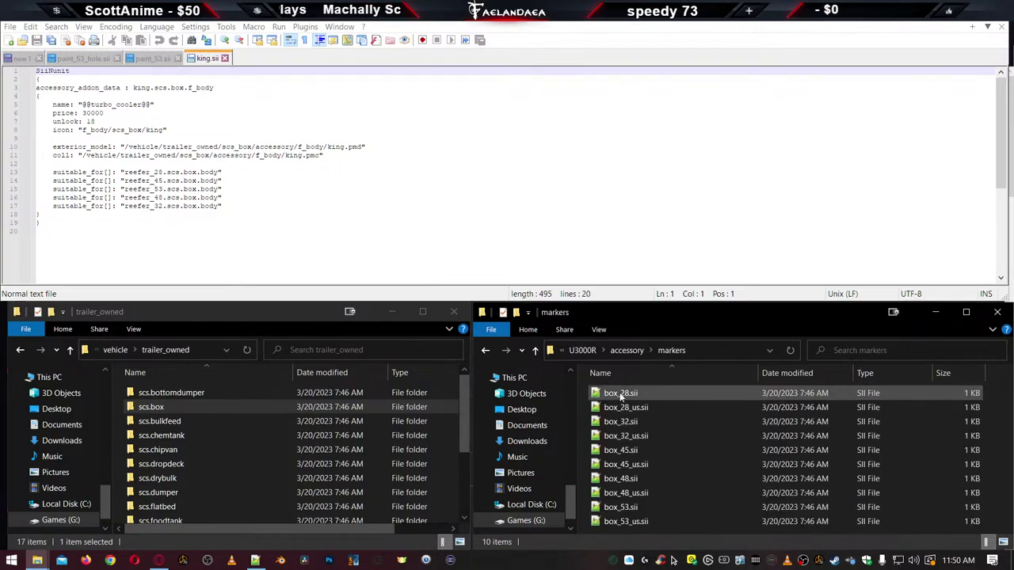
left_click(638, 493, "shift")
key("Delete")
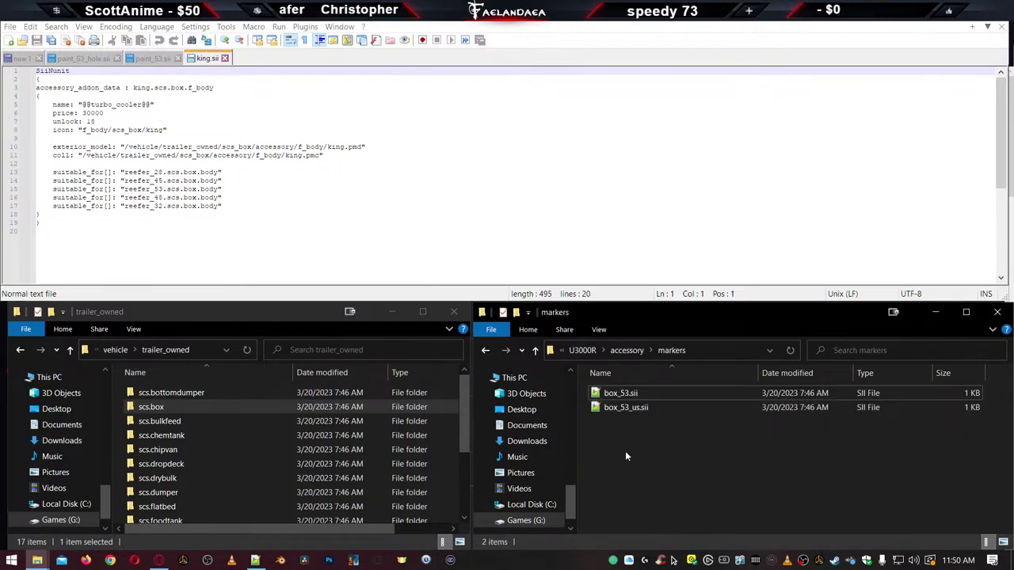
left_click(618, 396)
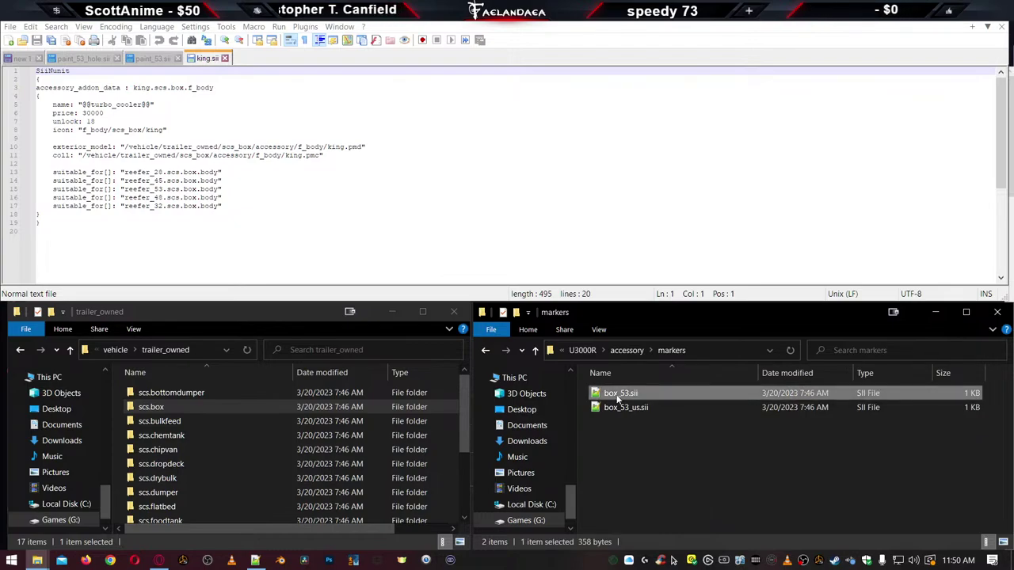
key("Delete")
left_click_drag(618, 394, 489, 201)
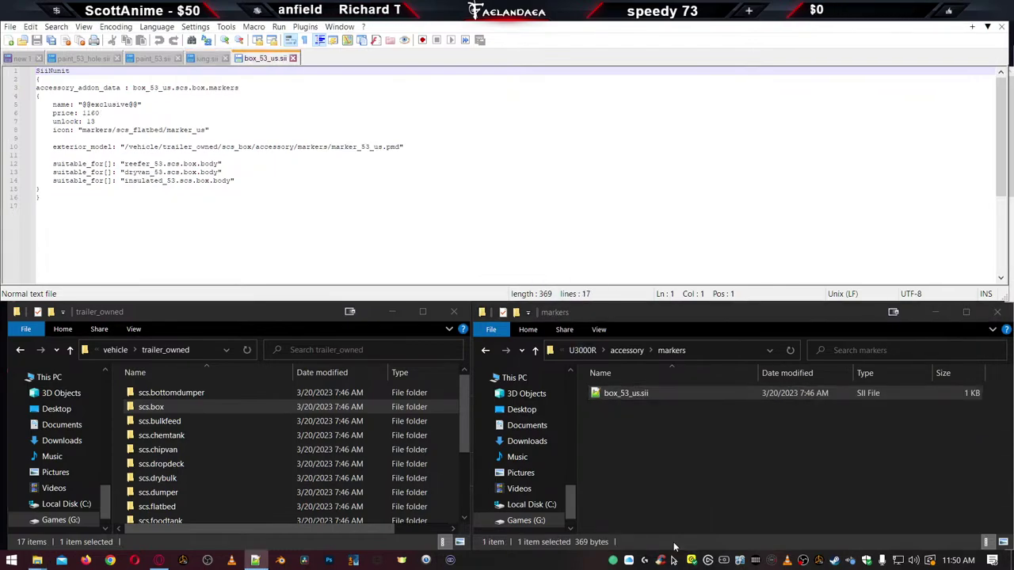
left_click(650, 483)
key("BackSpace")
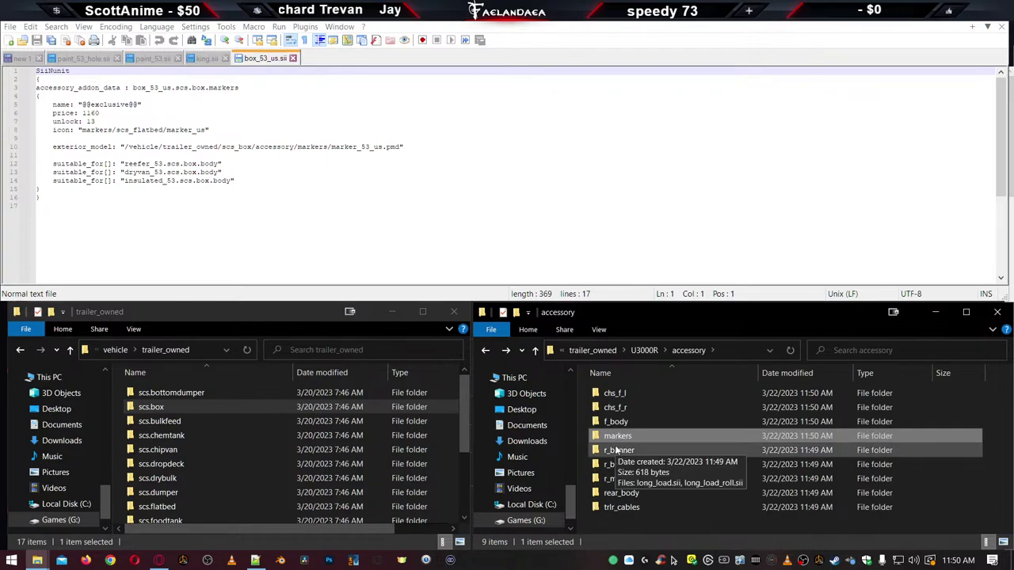
Delete the r_banner folder from the accessory folder
double_click(618, 450)
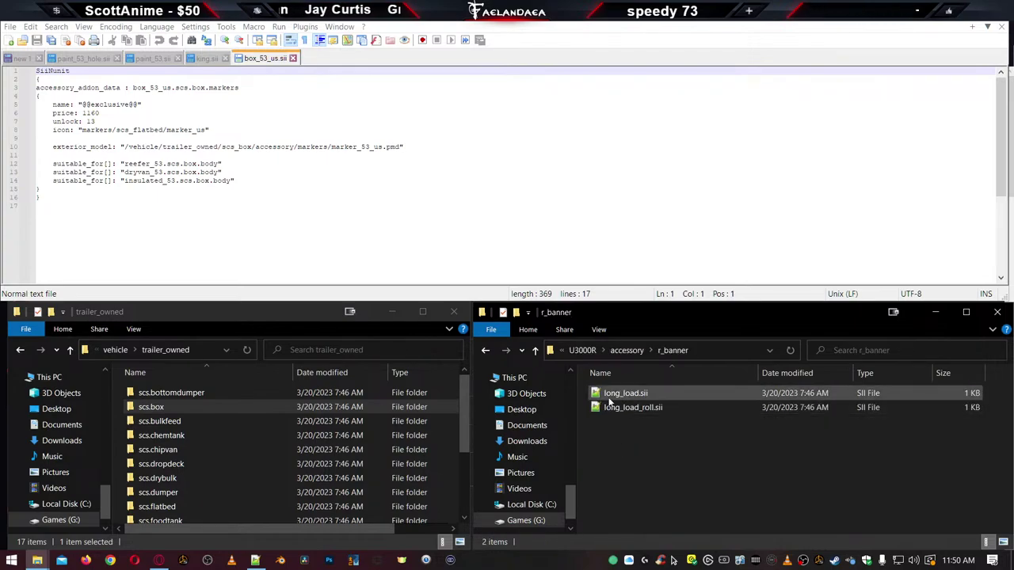
key("BackSpace")
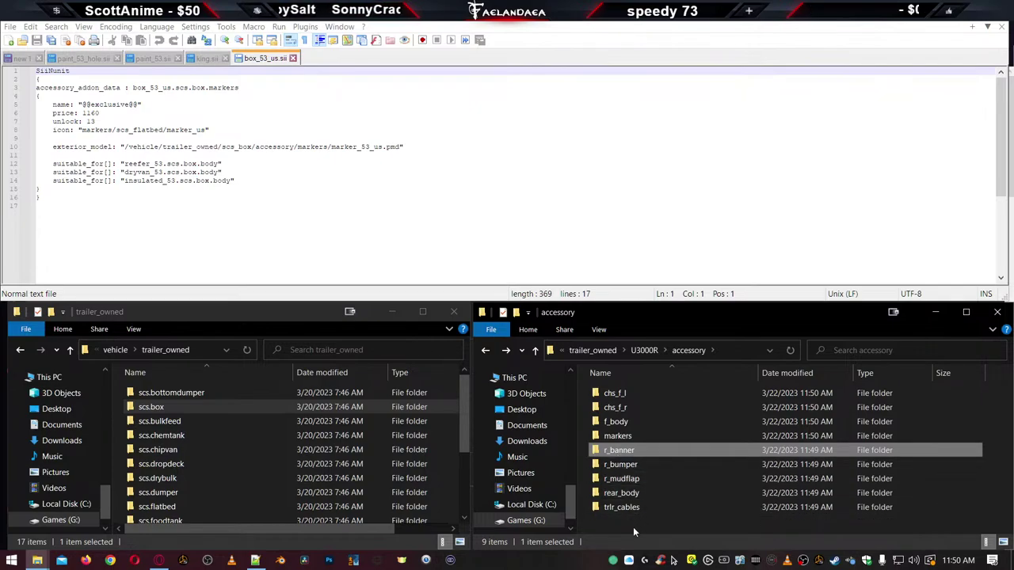
left_click(634, 527)
left_click(620, 453)
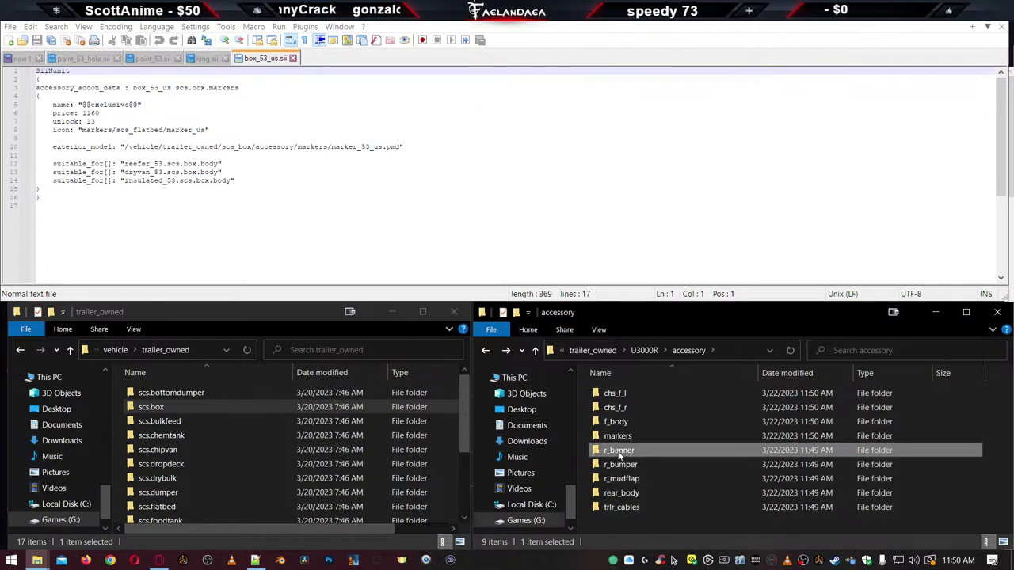
key("Delete")
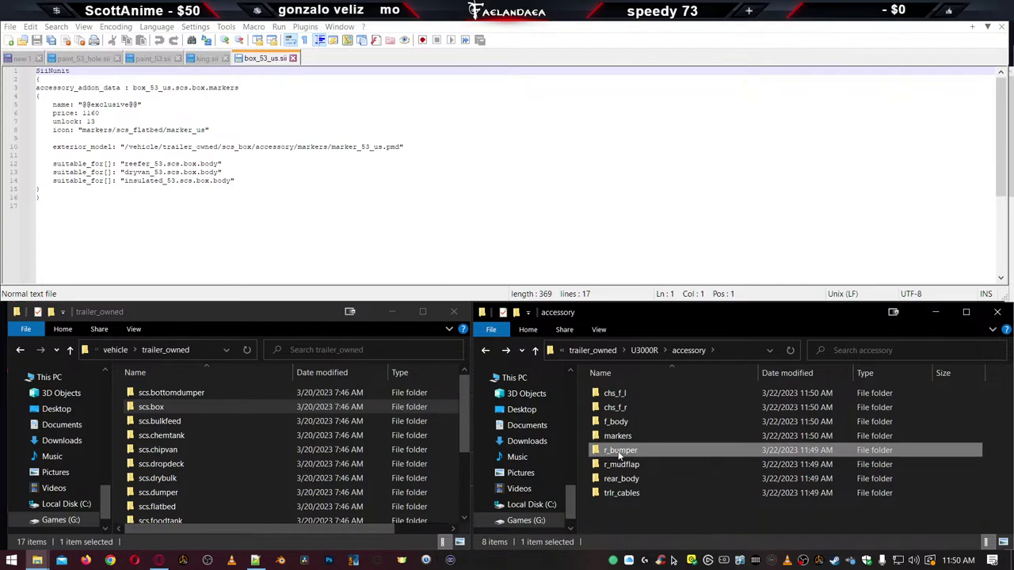
In r_bumper, delete exclusive.sii through lift_gate.sii, simple_dolly.sii and simple_hook.sii
double_click(619, 451)
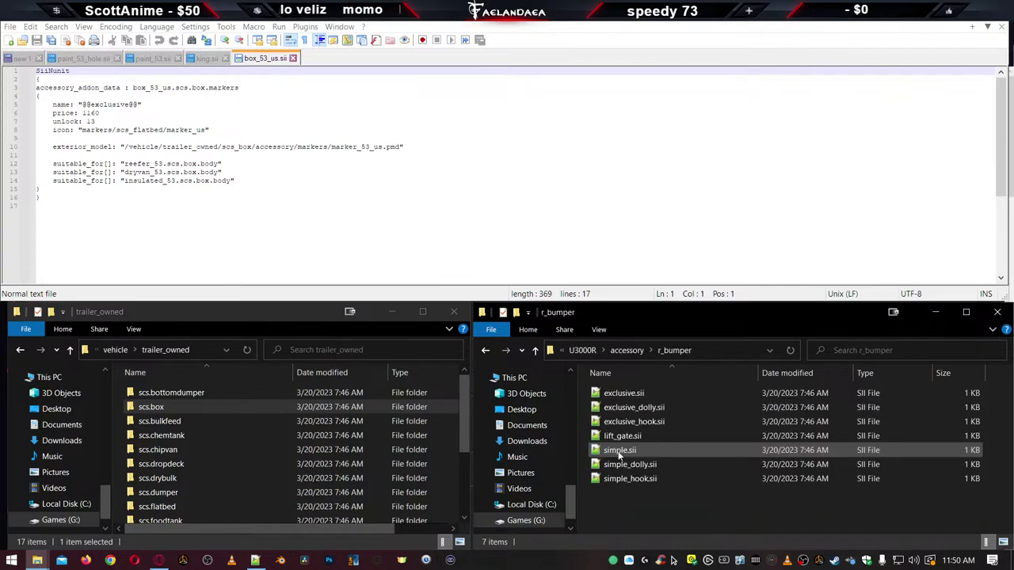
left_click(618, 396)
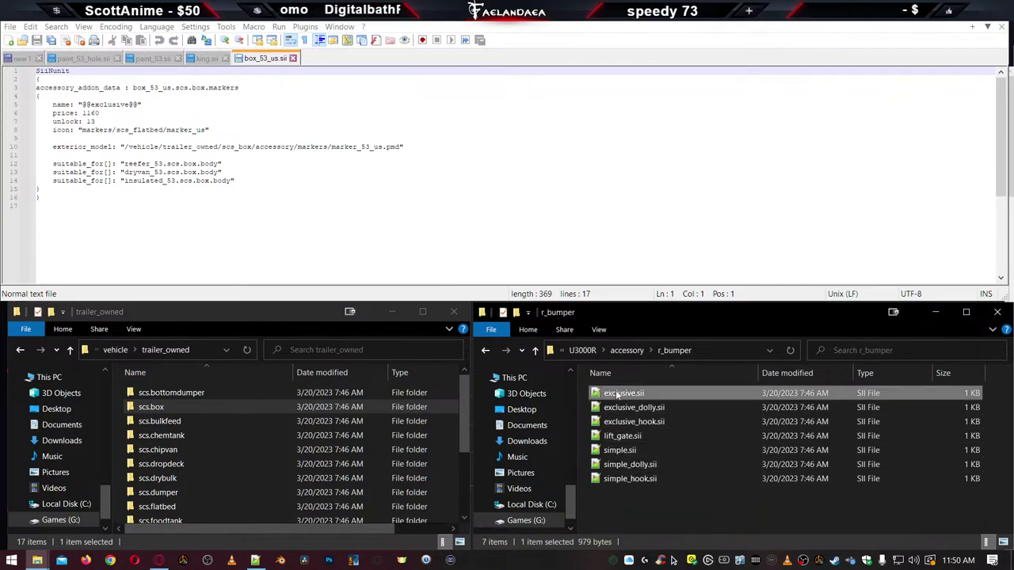
left_click(623, 436, "shift")
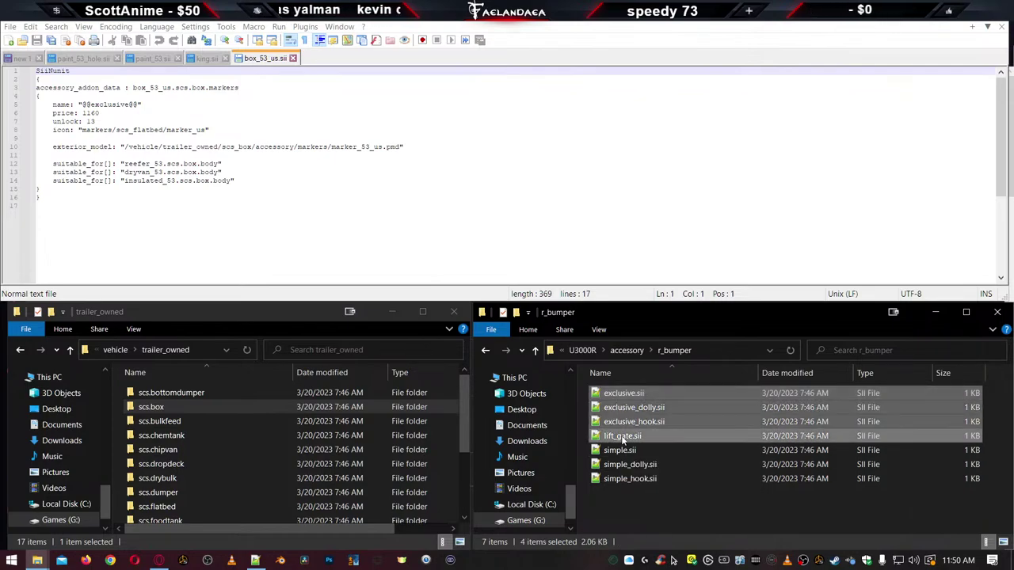
key("Delete")
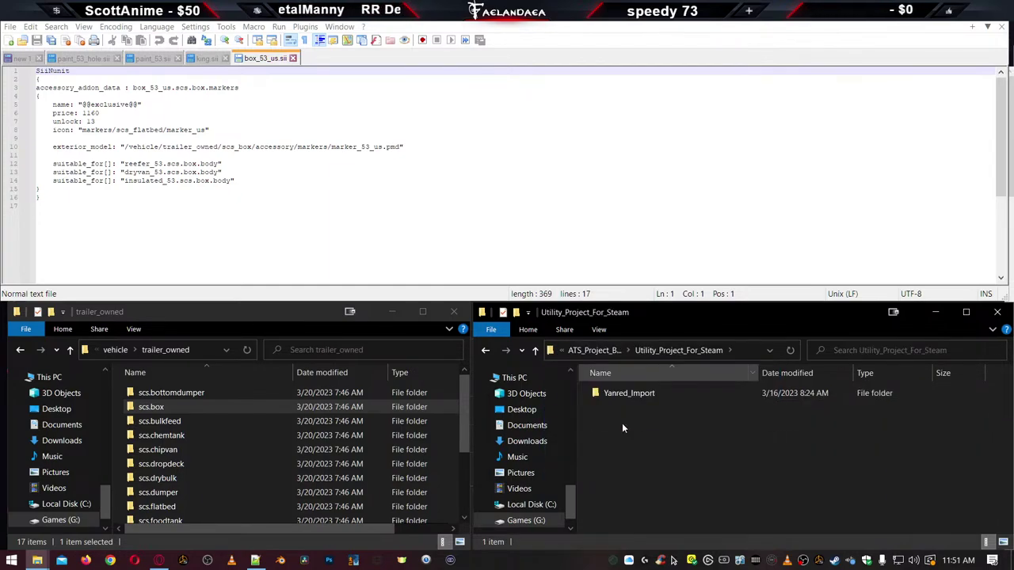
key("alt+Left")
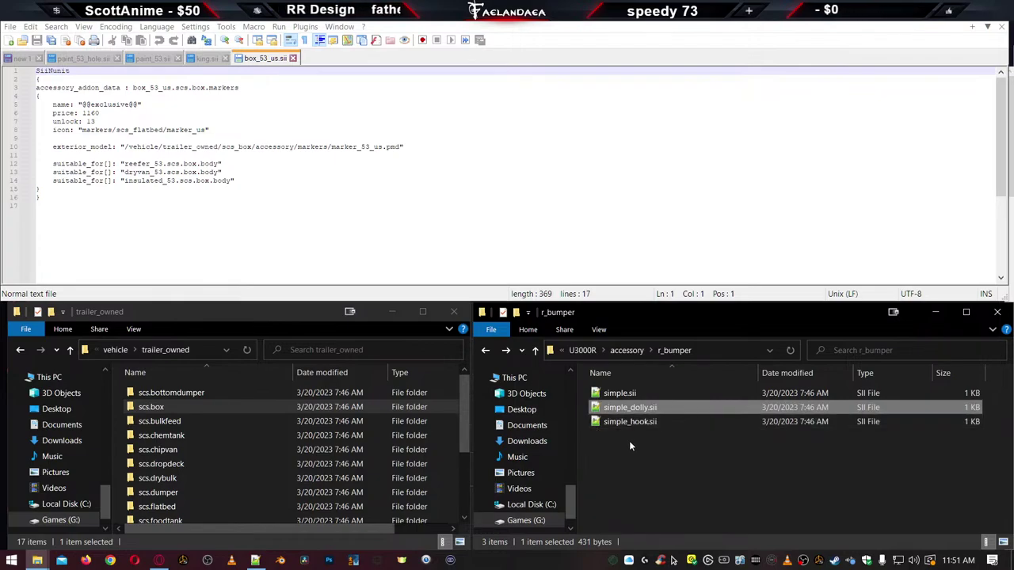
left_click(622, 422, "shift")
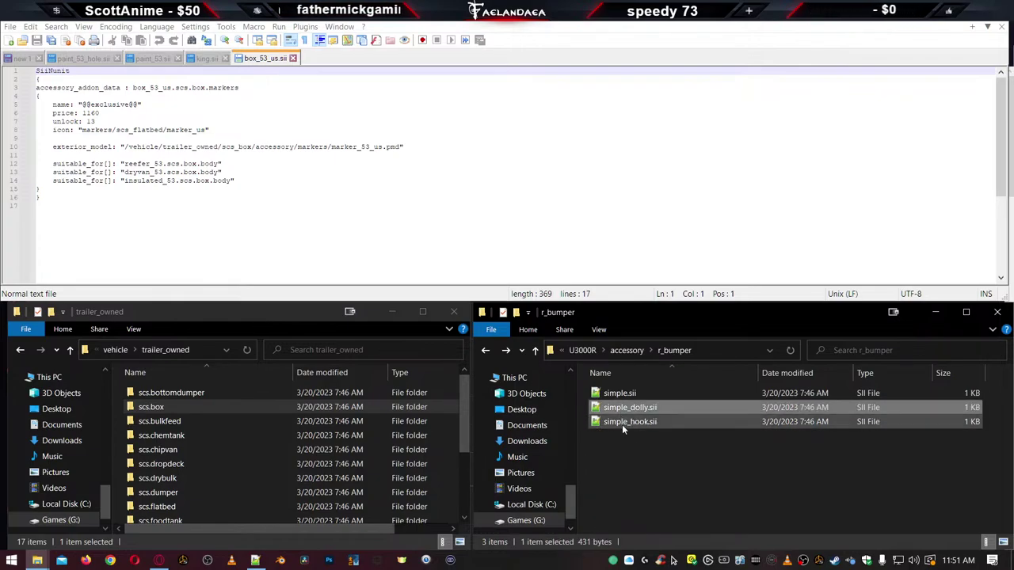
key("Delete")
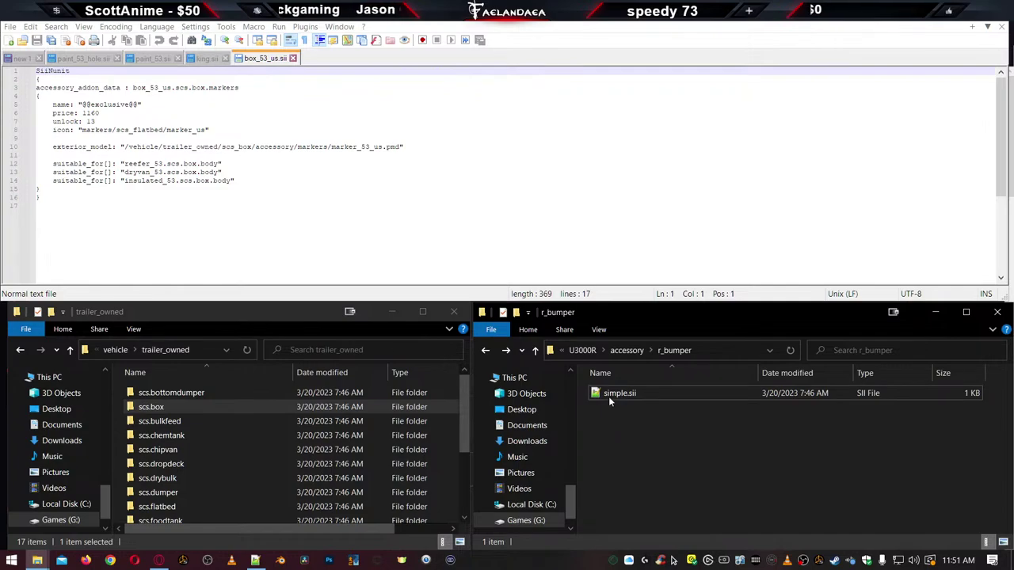
key("alt+Left")
Trim r_mudflap to w_lead.sii, deleting the simple and other w_lead variants
double_click(617, 463)
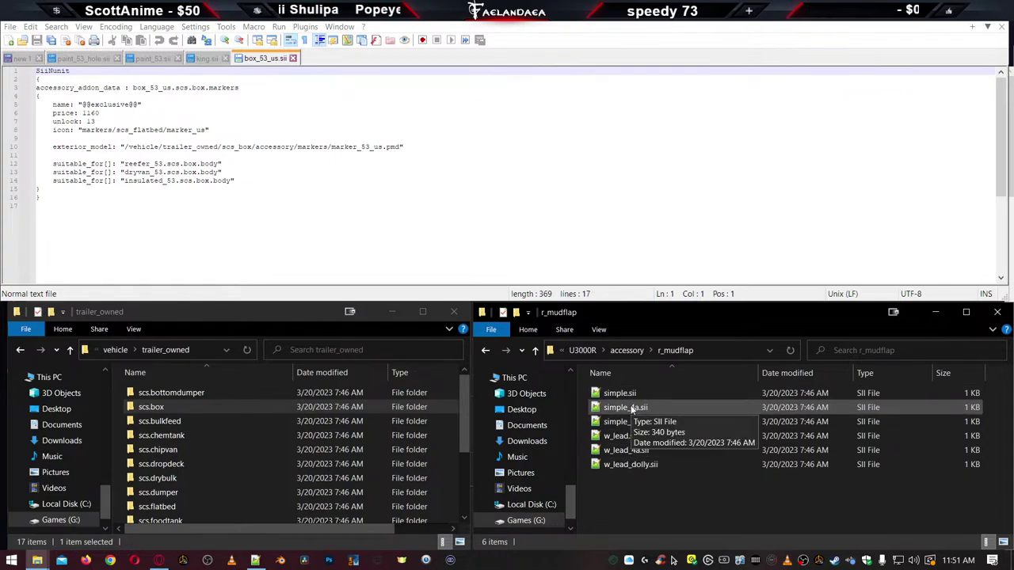
left_click(633, 409)
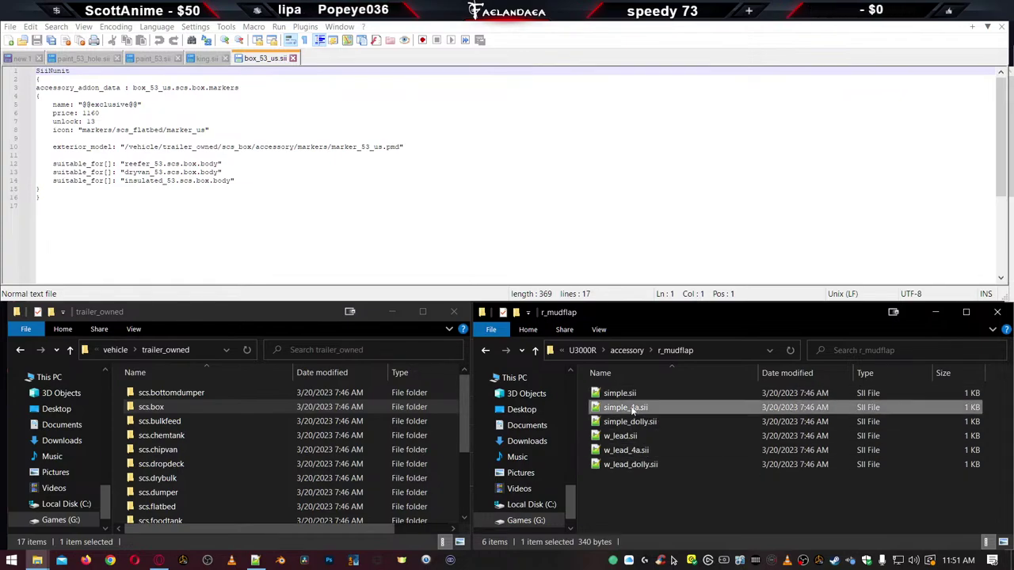
left_click(660, 464, "shift")
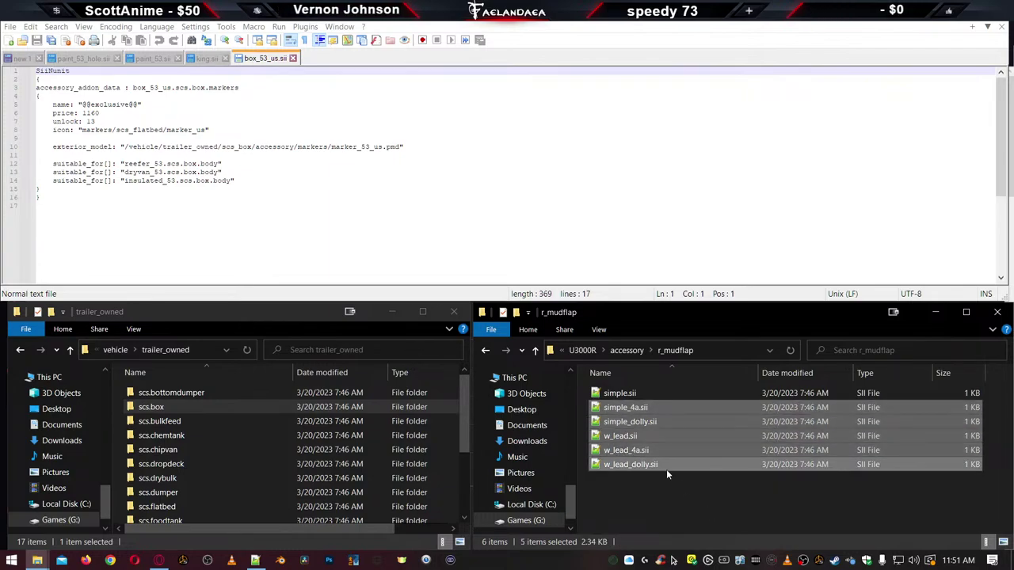
left_click(628, 421)
double_click(618, 436)
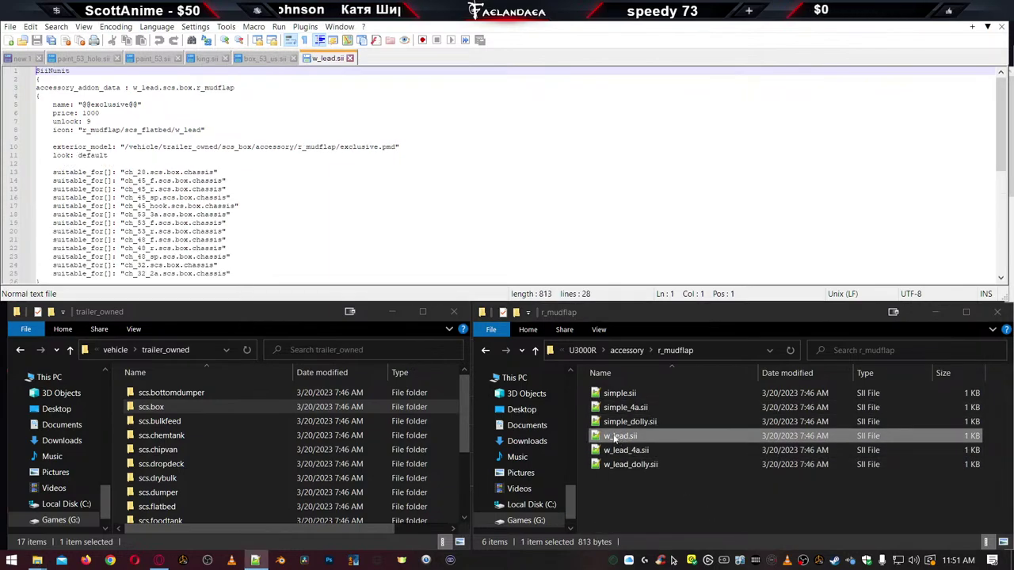
left_click(350, 58)
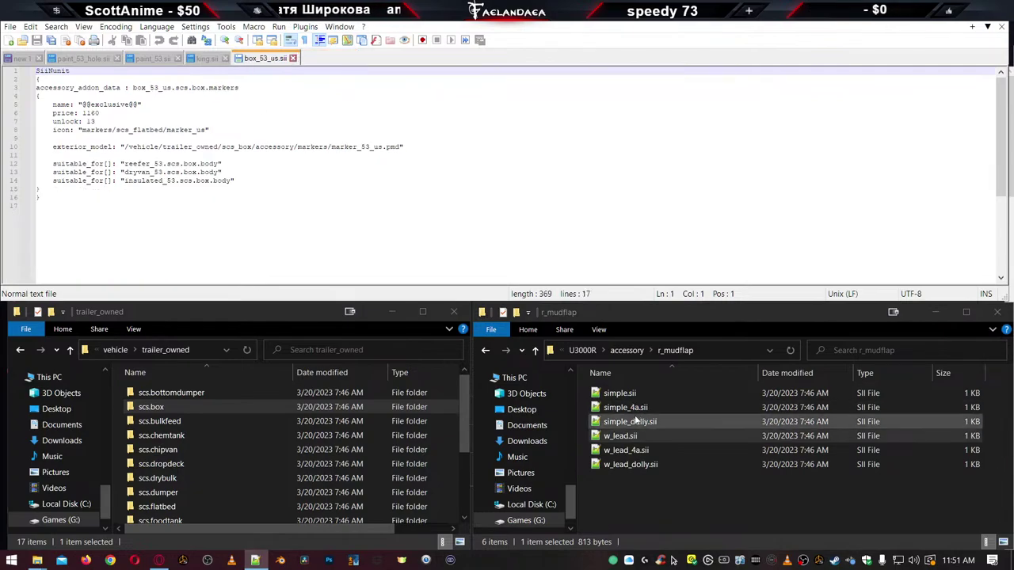
left_click(618, 393)
left_click(621, 423, "shift")
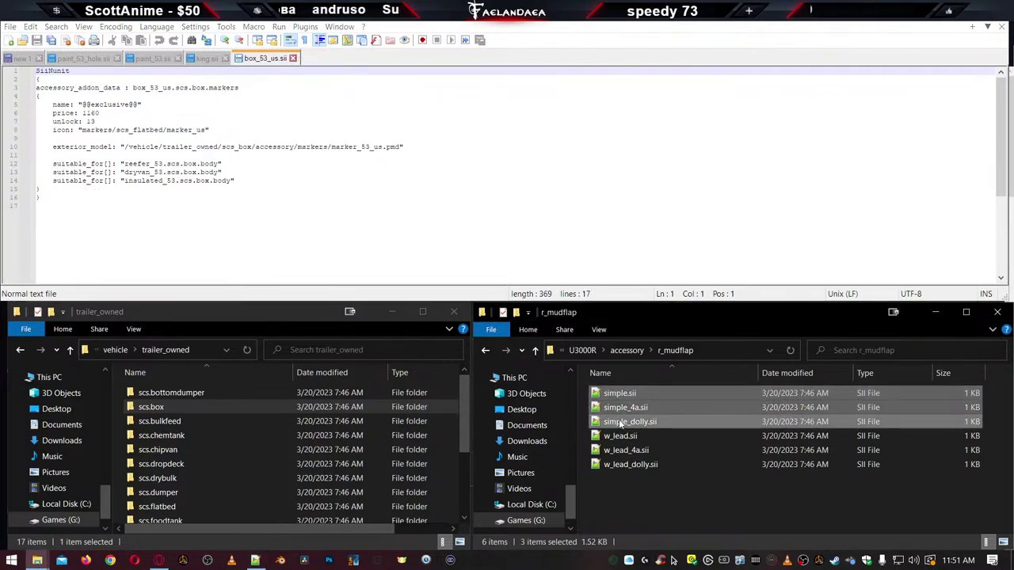
key("Delete")
key("shift+Up")
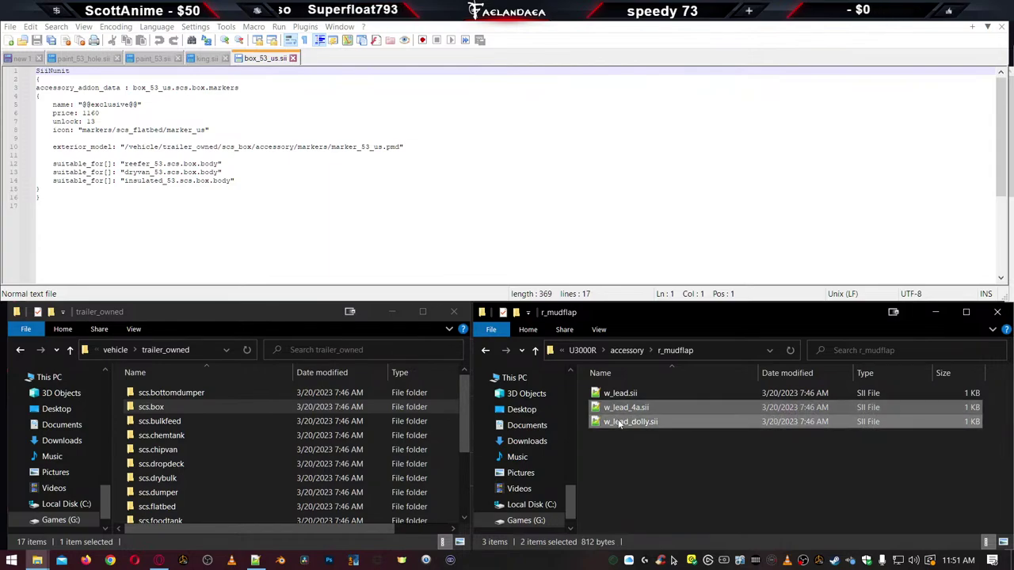
key("Delete")
key("BackSpace")
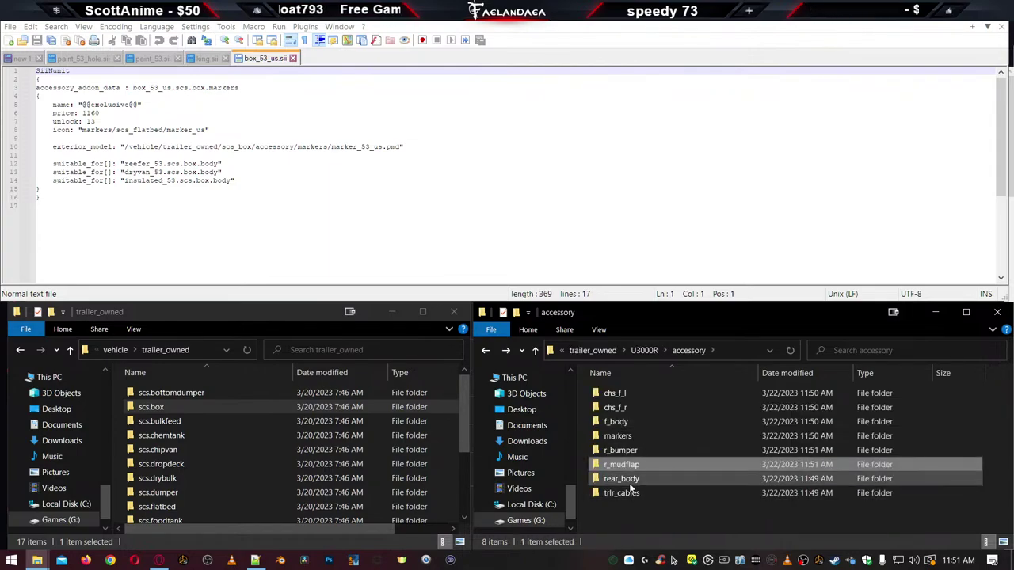
Trim rear_body to chrome.sii by deleting roll_up.sii and the other extra files
left_click(630, 481)
double_click(630, 480)
left_click(620, 407)
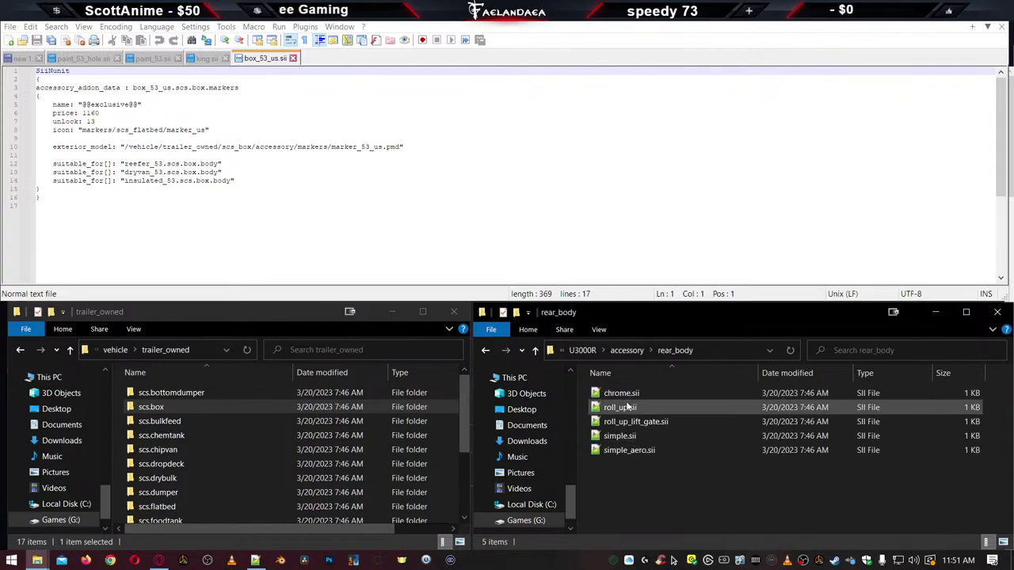
left_click(628, 449, "shift")
key("Delete")
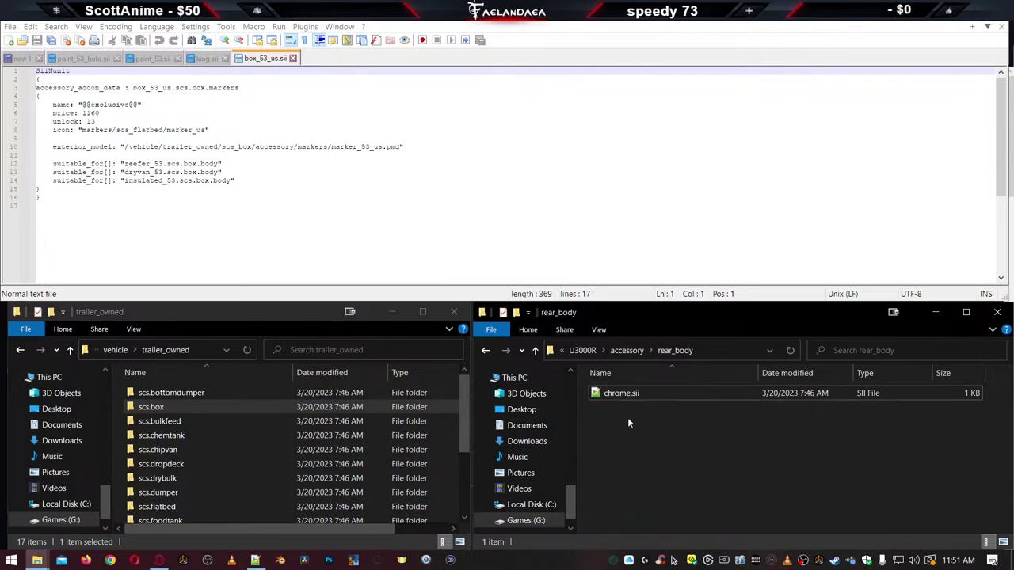
left_click_drag(622, 393, 629, 406)
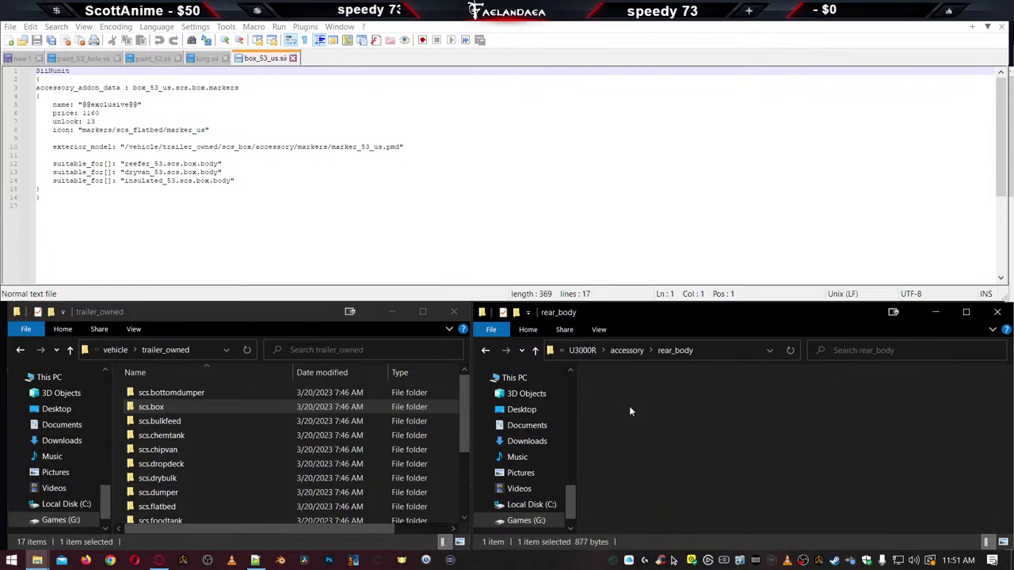
key("alt+Up")
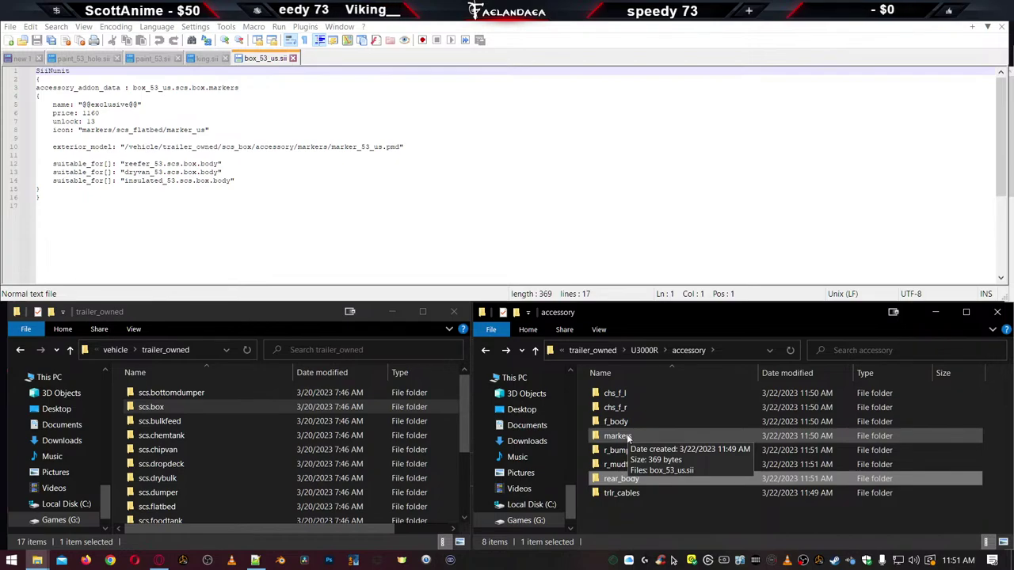
Open simple.sii, w_lead.sii and chrome.sii in Notepad++ from their folders
double_click(616, 450)
left_click_drag(615, 393, 610, 238)
key("alt+Up")
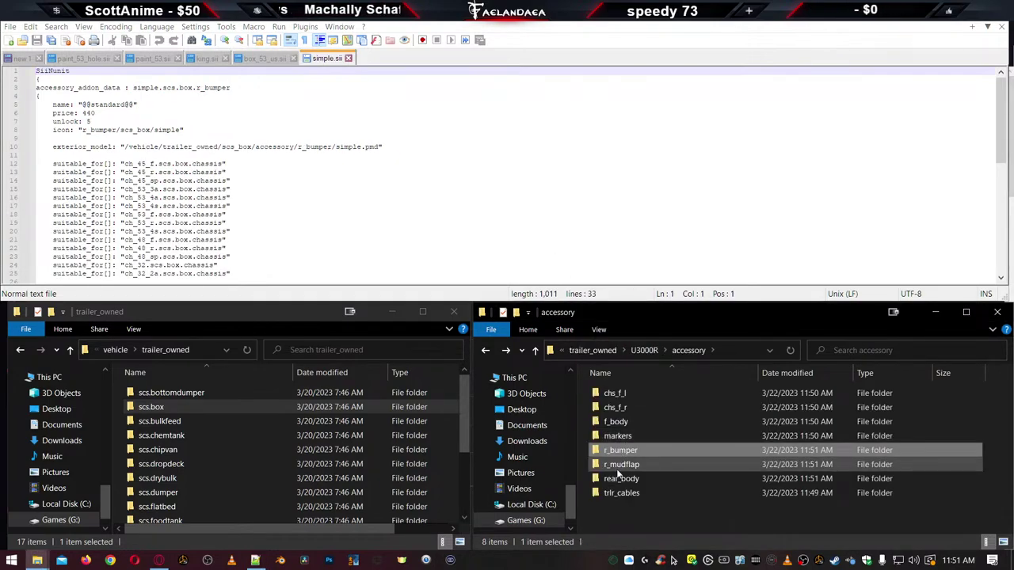
double_click(616, 465)
left_click_drag(612, 394, 582, 238)
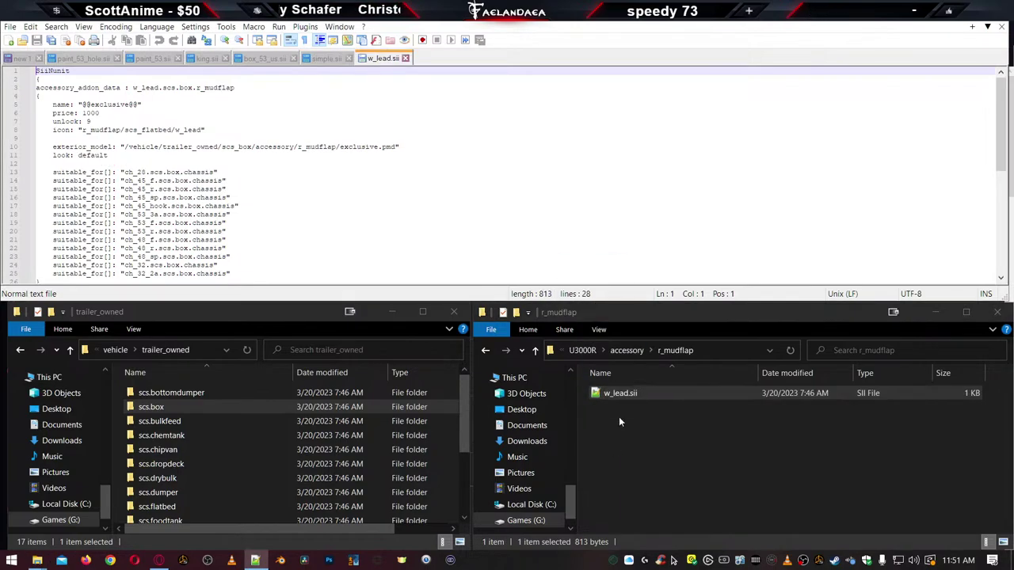
key("alt+Up")
double_click(618, 479)
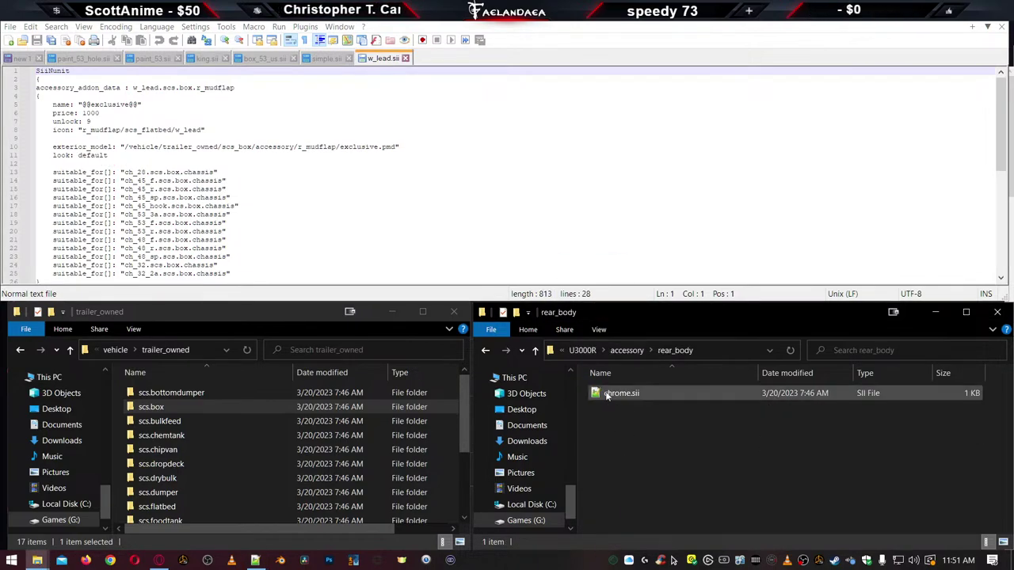
left_click_drag(607, 395, 609, 224)
key("alt+Up")
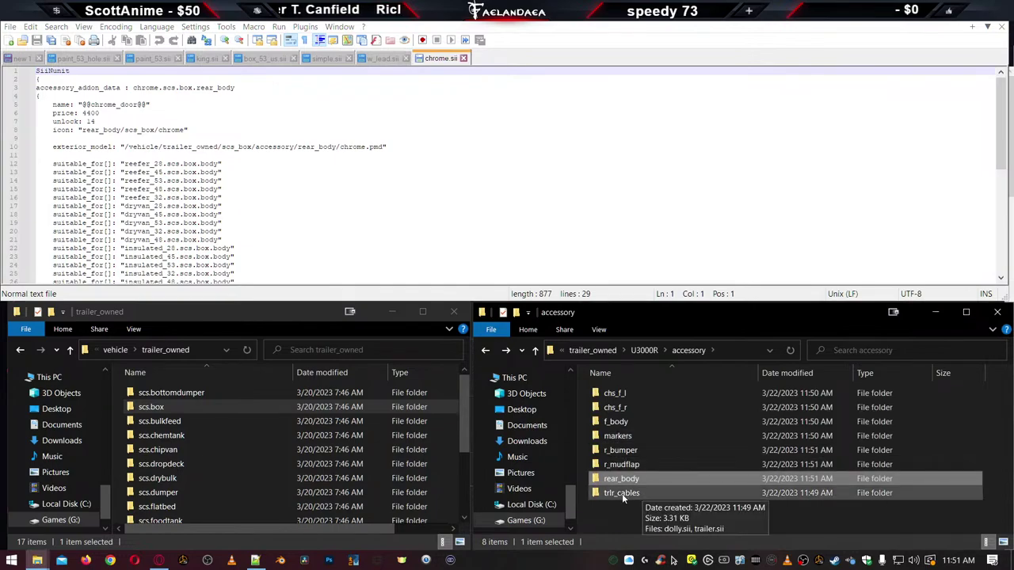
Delete dolly.sii from trlr_cables and open trailer.sii in Notepad++
double_click(620, 494)
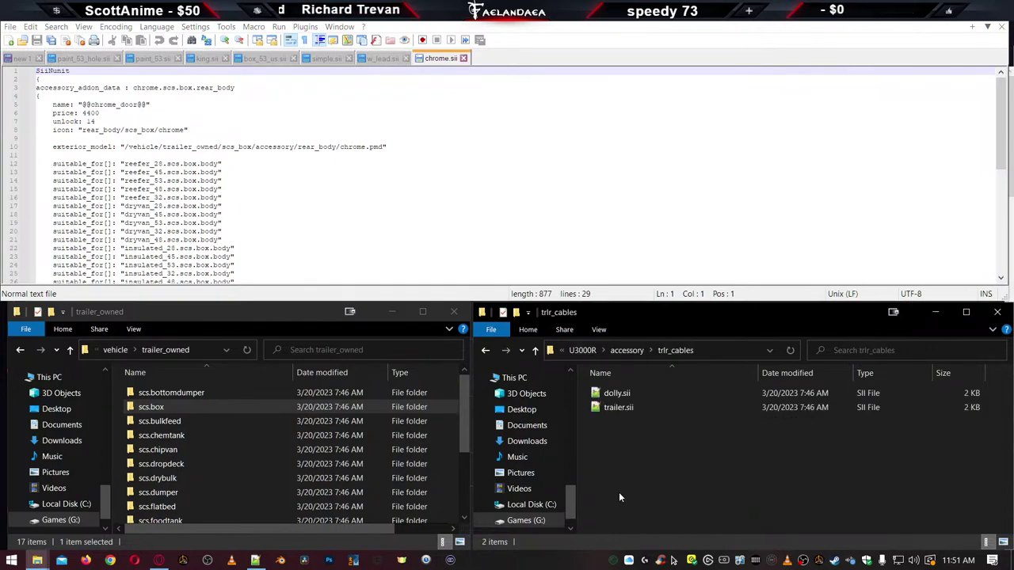
left_click(617, 394)
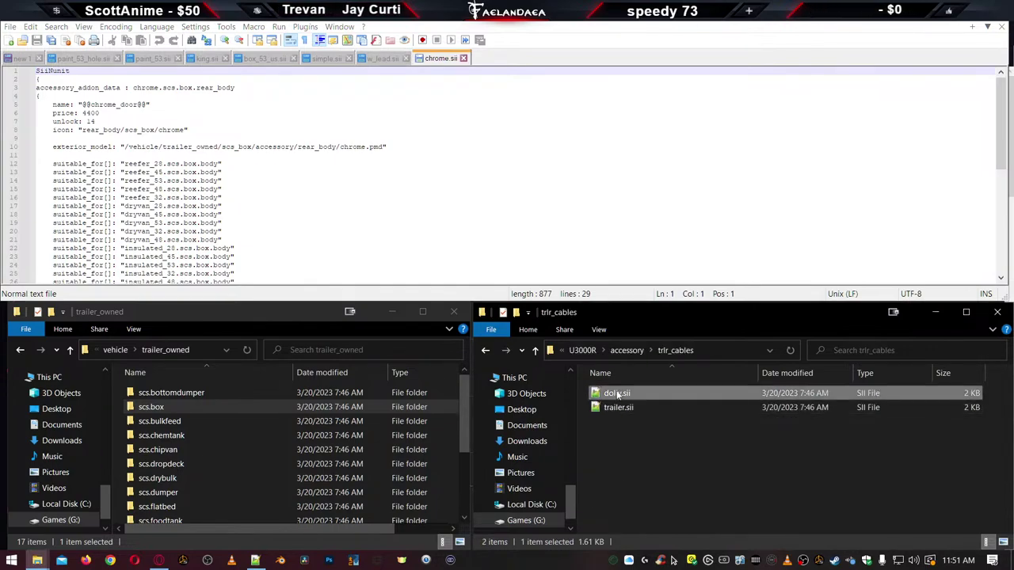
key("Delete")
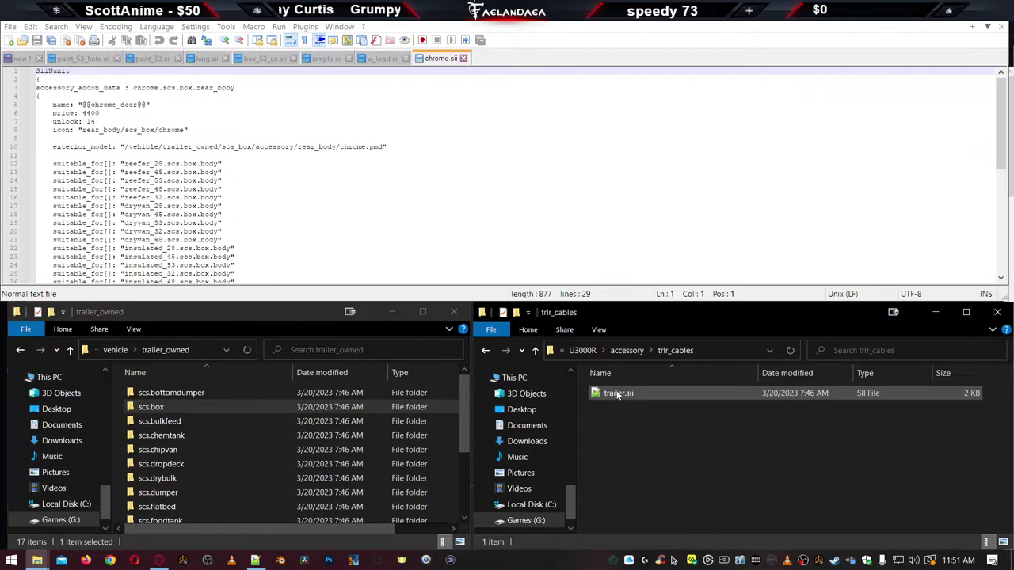
left_click_drag(618, 395, 626, 258)
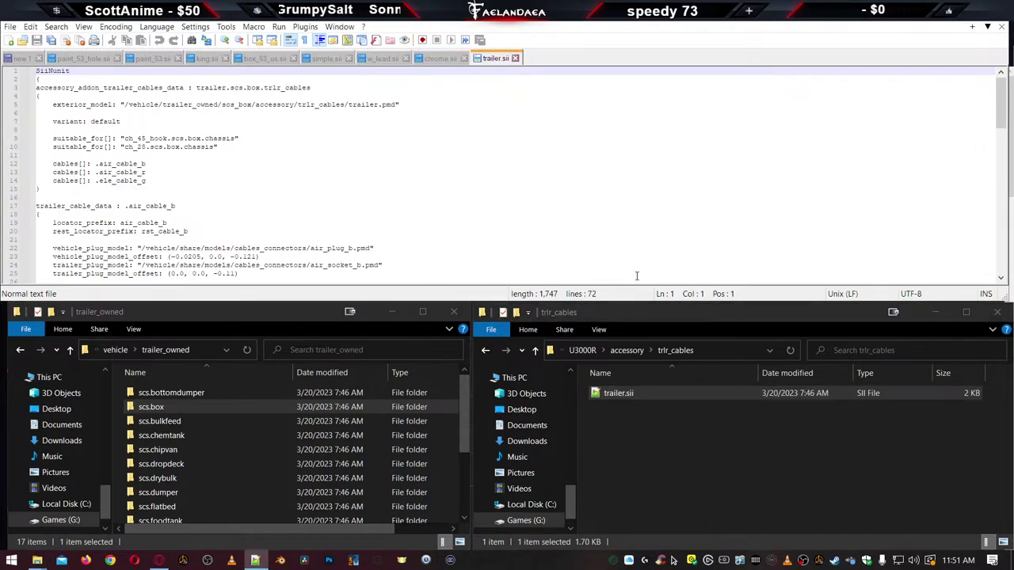
left_click(688, 450)
key("alt+Up")
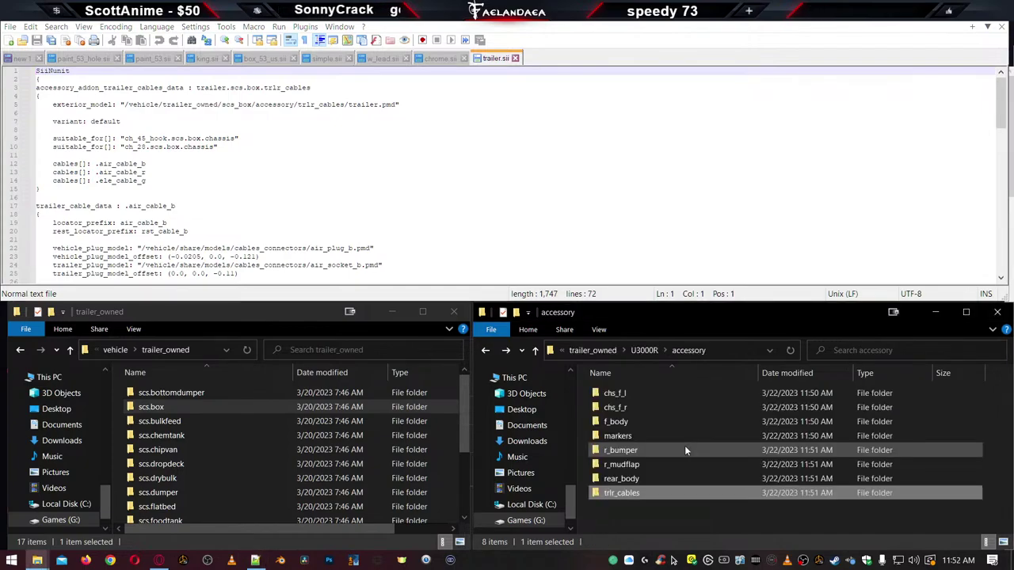
Delete the 14 other body files, keeping reefer_53.sii, and open it in Notepad++
key("alt+Up")
double_click(616, 408)
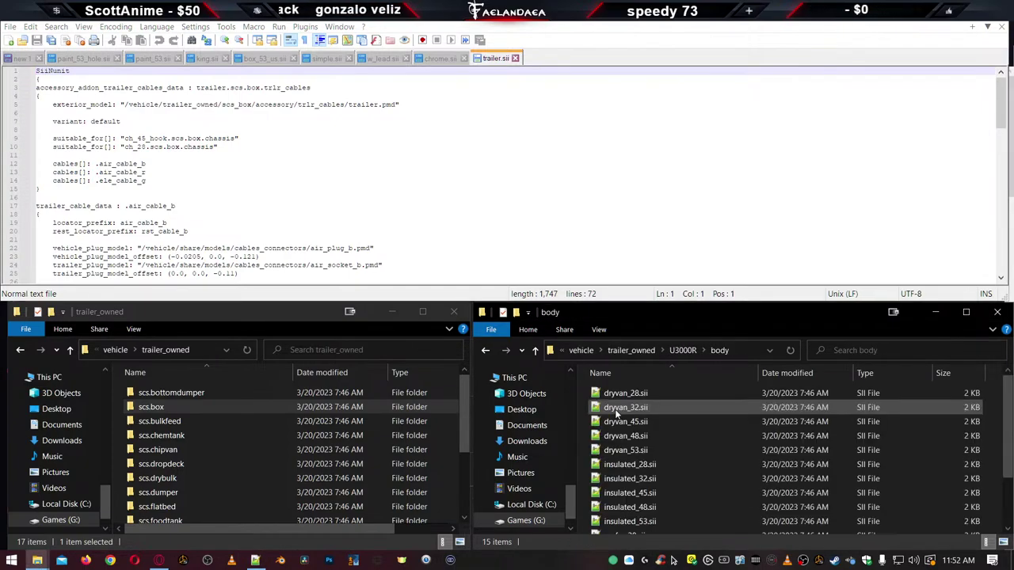
left_click(640, 394)
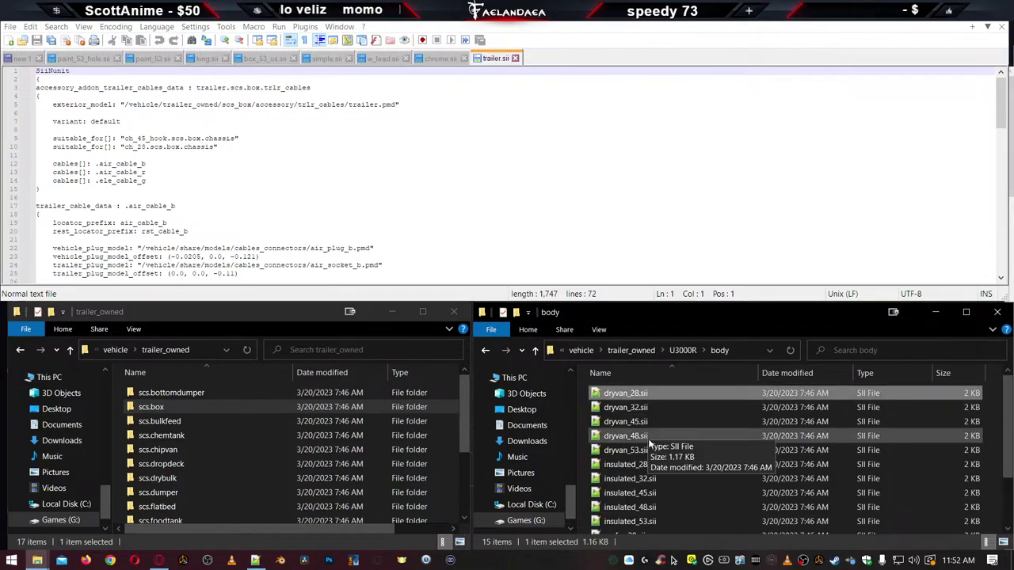
scroll(653, 446, "down", 2)
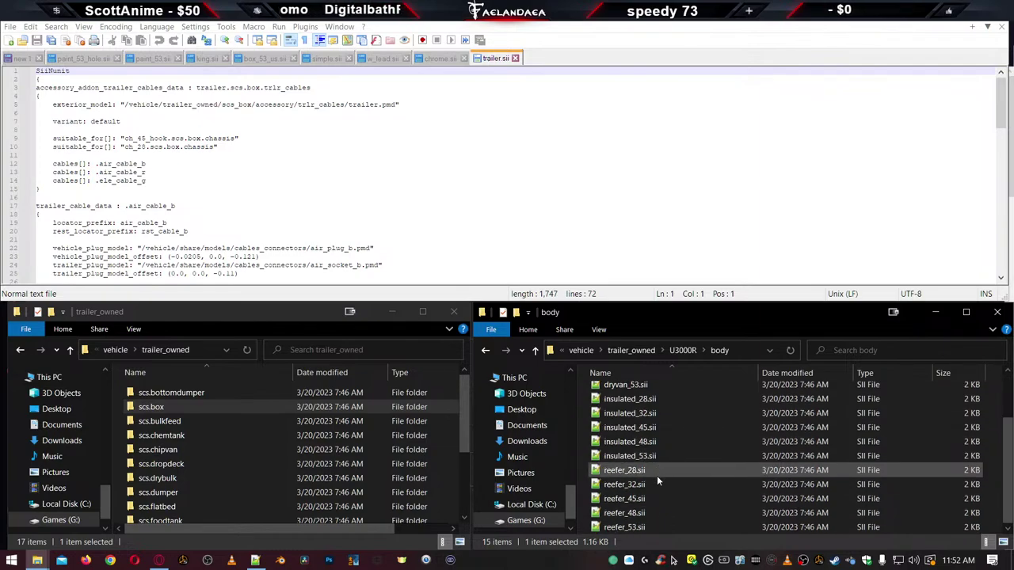
left_click(647, 514, "shift")
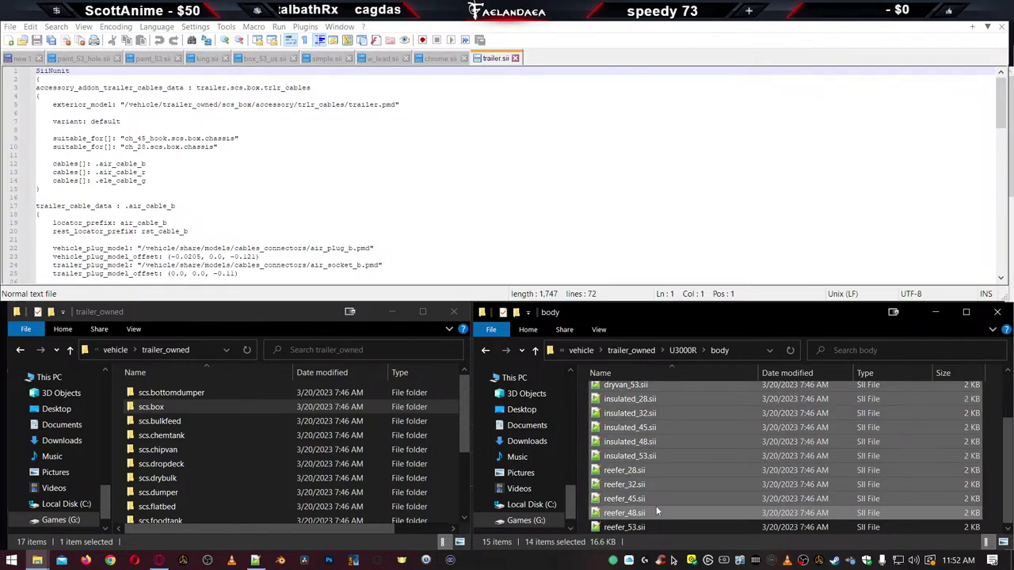
key("Delete")
left_click_drag(609, 393, 646, 218)
key("alt+Up")
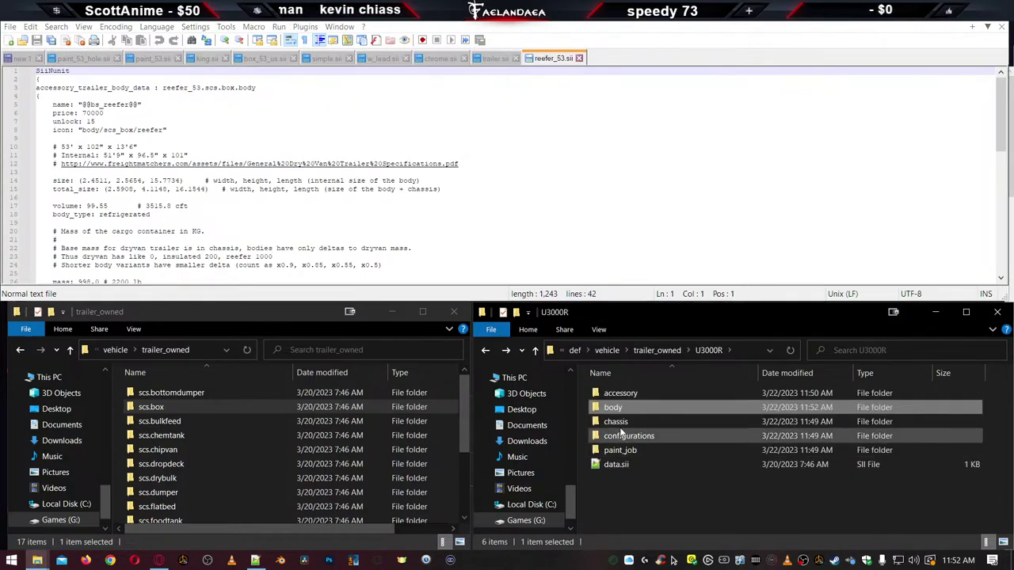
Delete all chassis files except ch_53_f.sii and open it in Notepad++
double_click(617, 422)
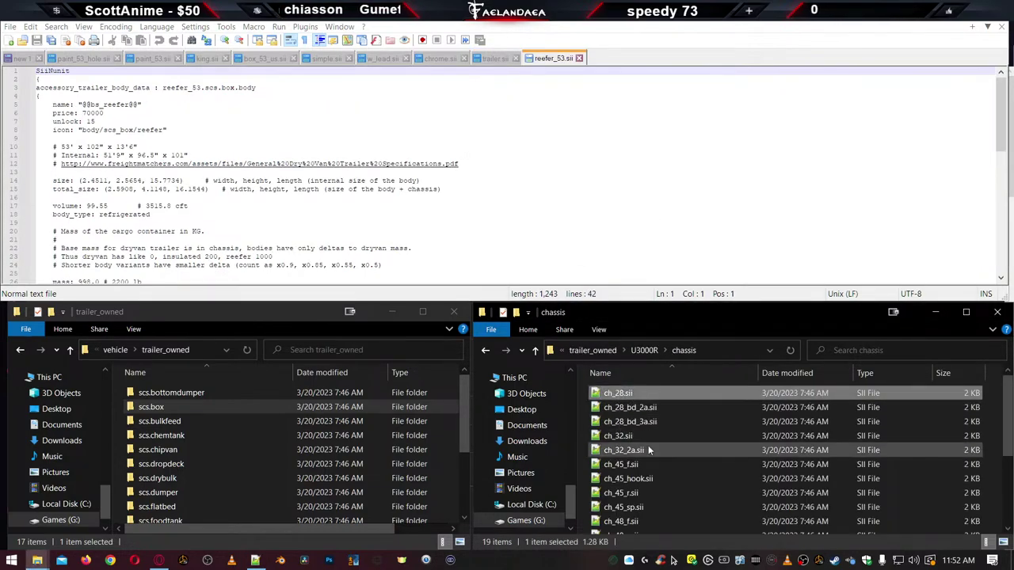
scroll(649, 452, "down", 3)
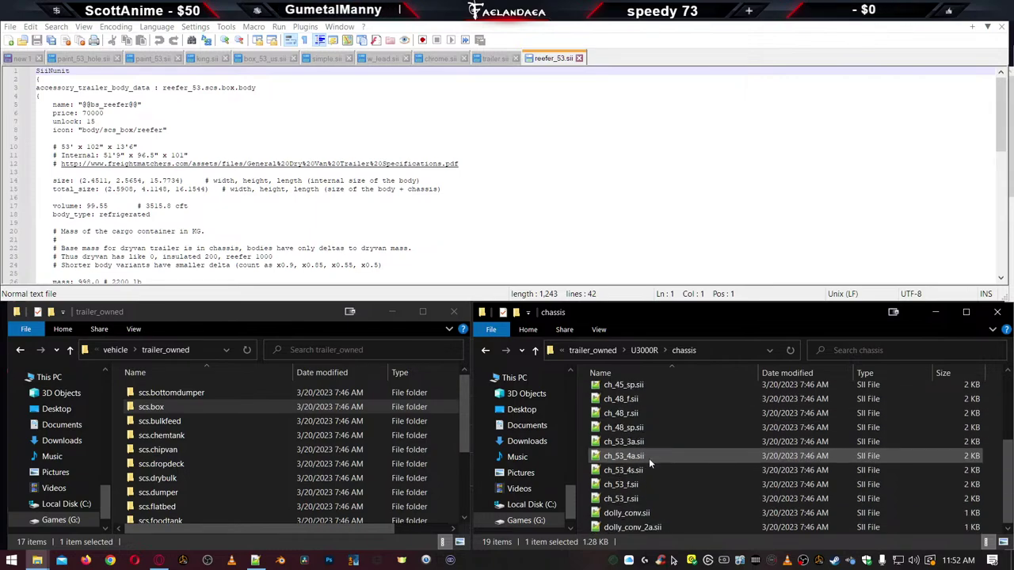
left_click(648, 469, "shift")
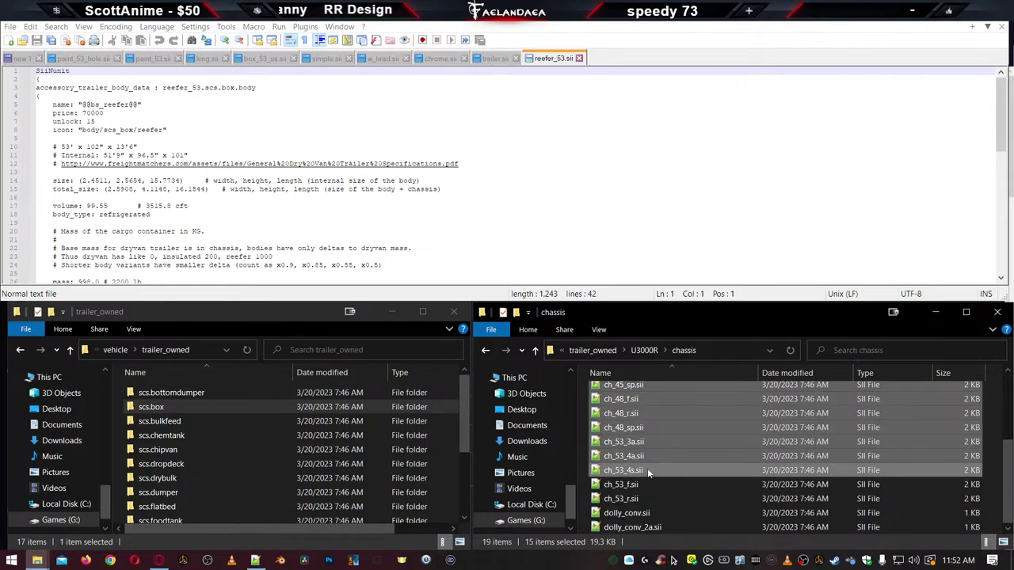
key("Delete")
left_click(622, 407)
left_click(636, 438, "shift")
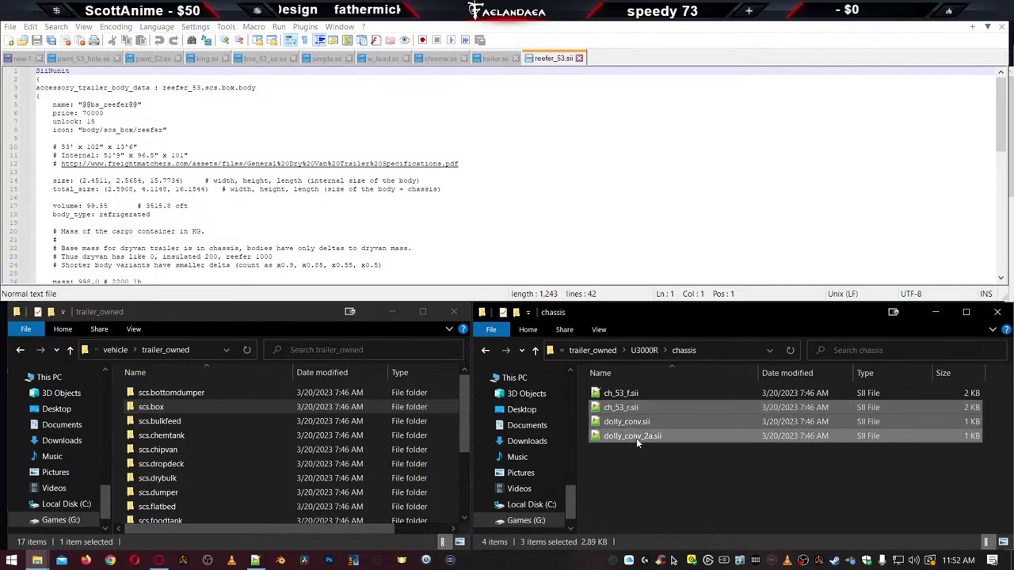
key("Delete")
double_click(627, 396)
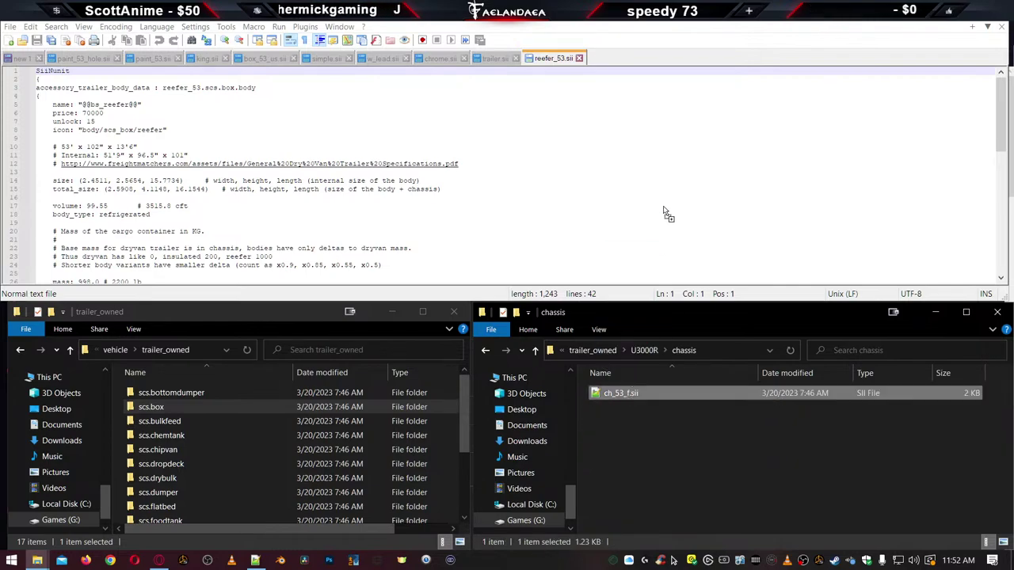
key("BackSpace")
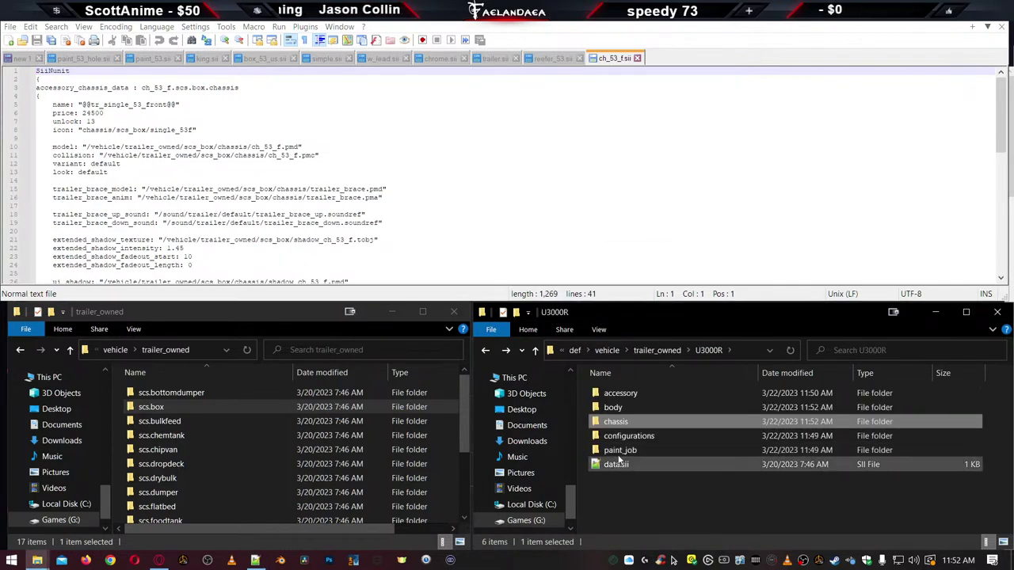
Delete every configuration subfolder except single_53f
double_click(626, 438)
left_click(626, 393)
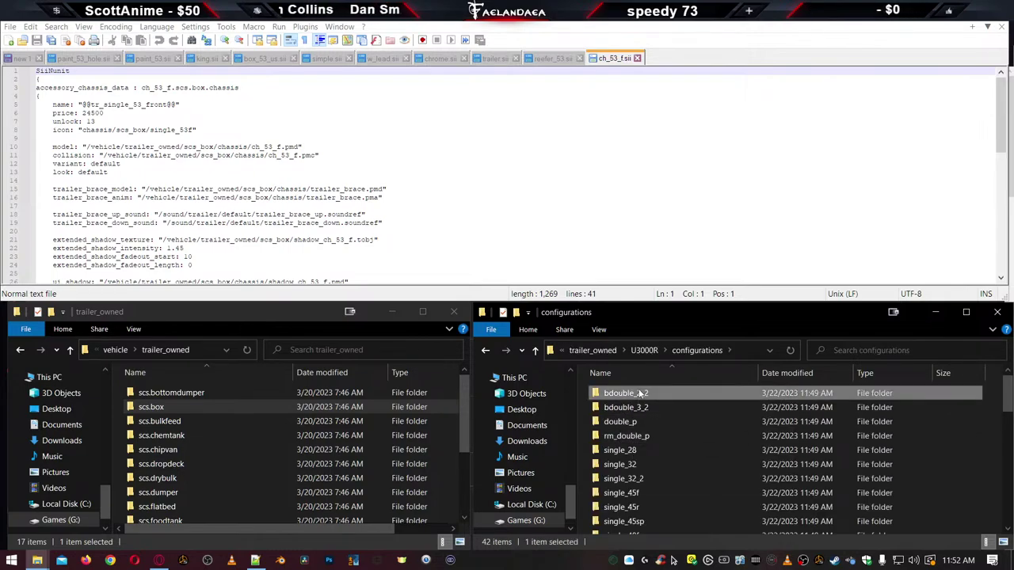
scroll(640, 441, "down", 2)
scroll(641, 448, "down", 1)
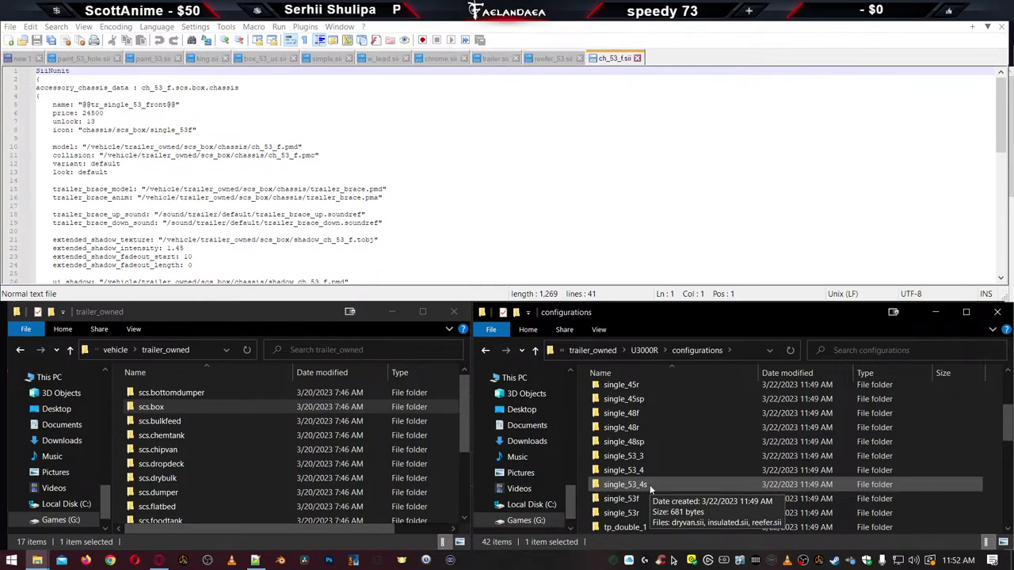
left_click(650, 485, "shift")
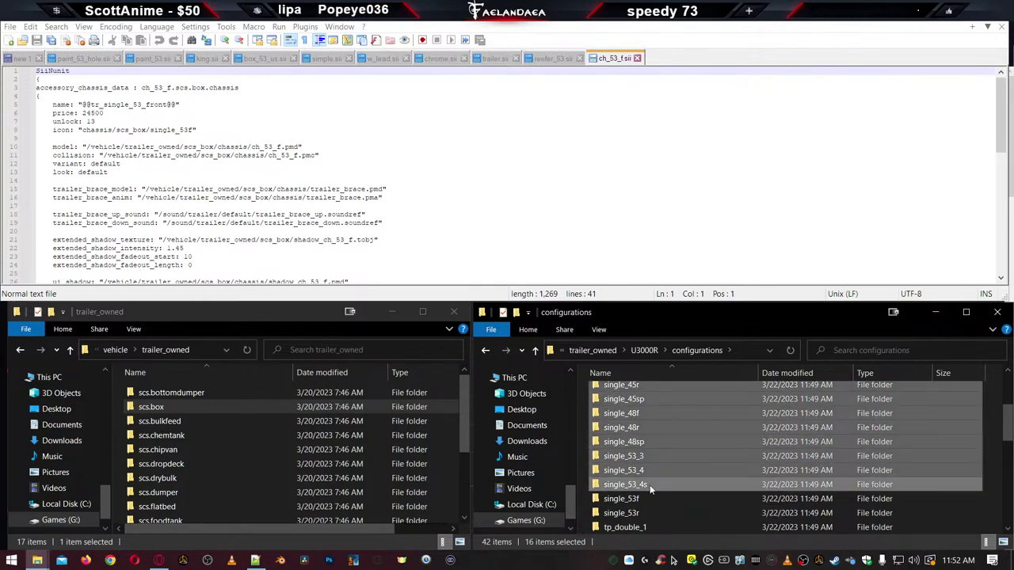
key("Delete")
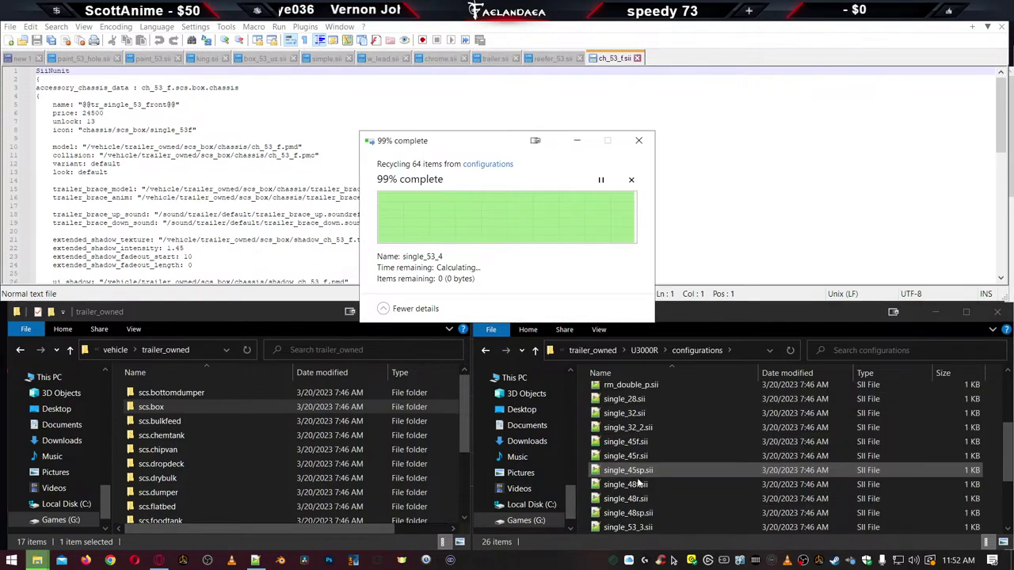
scroll(669, 463, "up", 3)
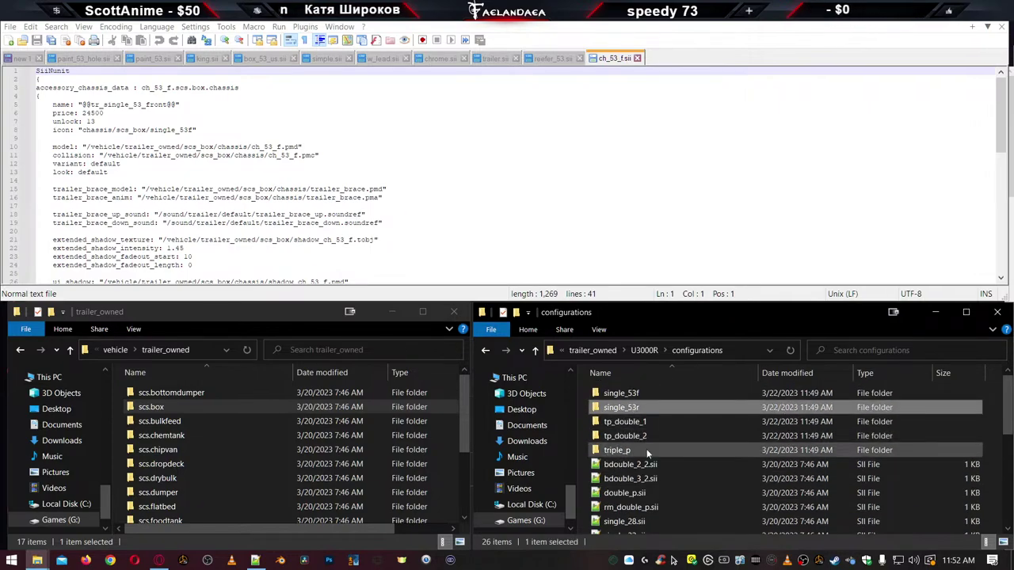
left_click(647, 451, "shift")
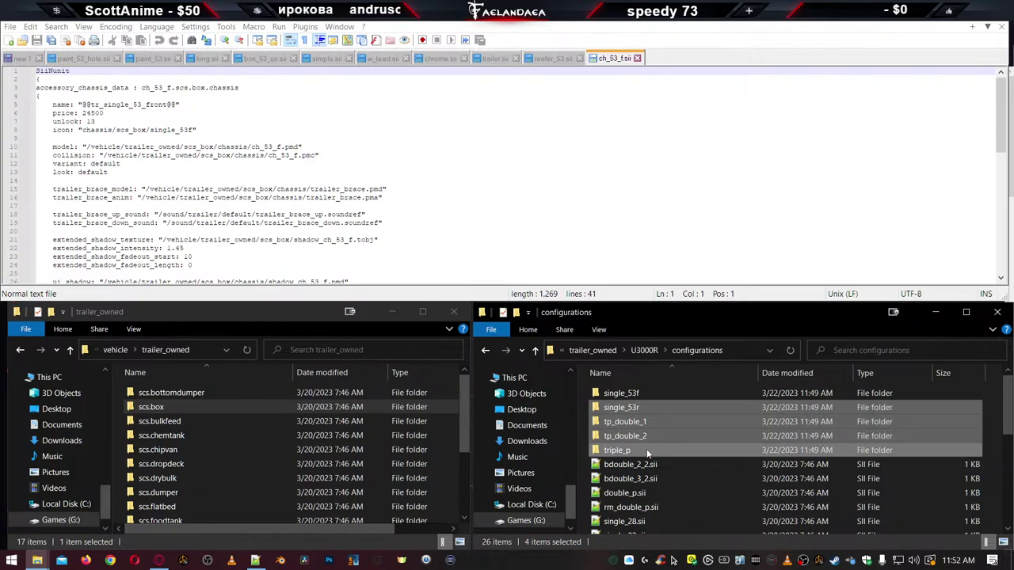
key("Delete")
Delete all configuration .sii files except single_53f.sii
scroll(647, 467, "down", 4)
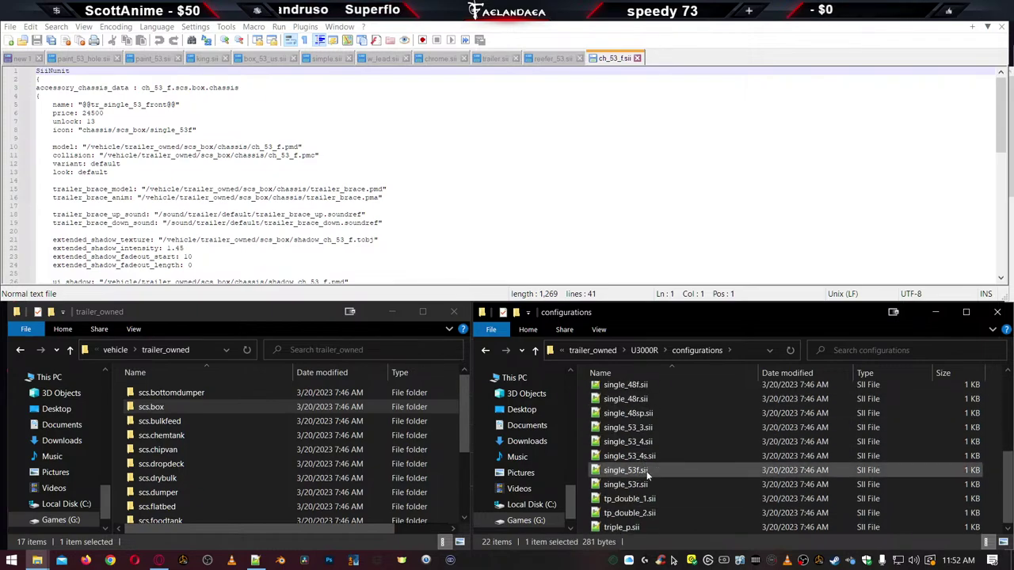
left_click(642, 463, "shift")
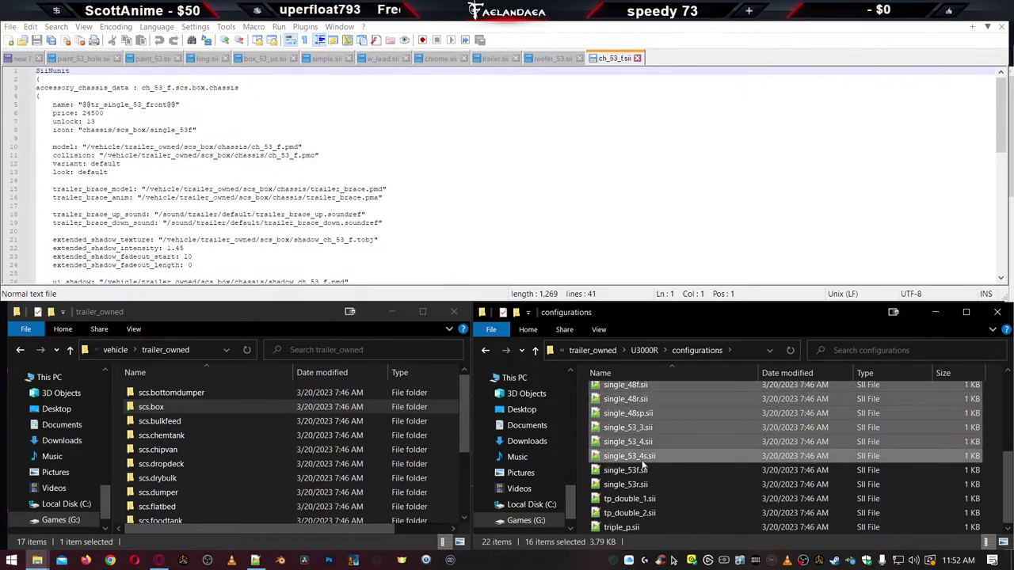
key("Delete")
left_click(638, 423)
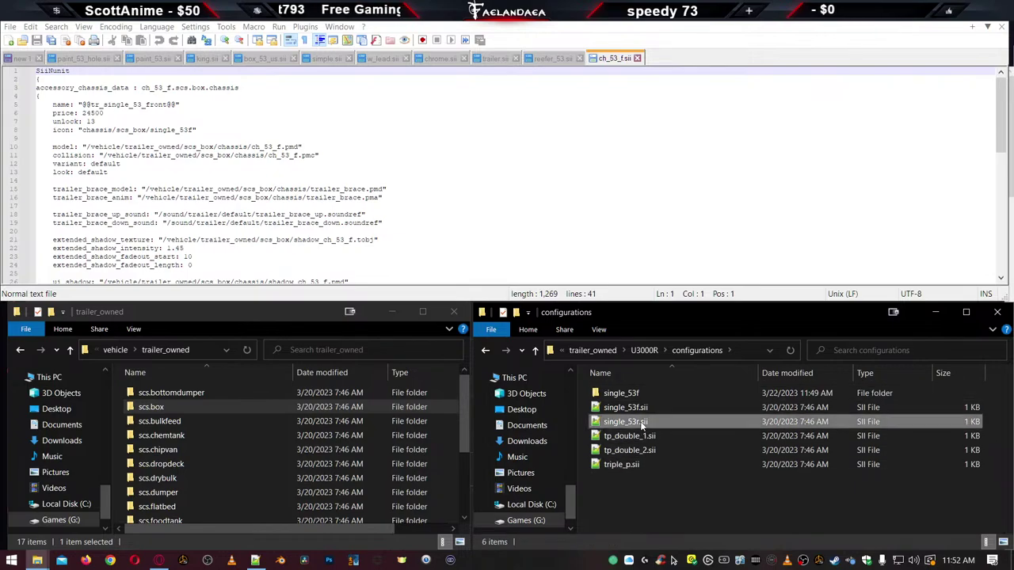
left_click(641, 465, "shift")
key("Delete")
key("BackSpace")
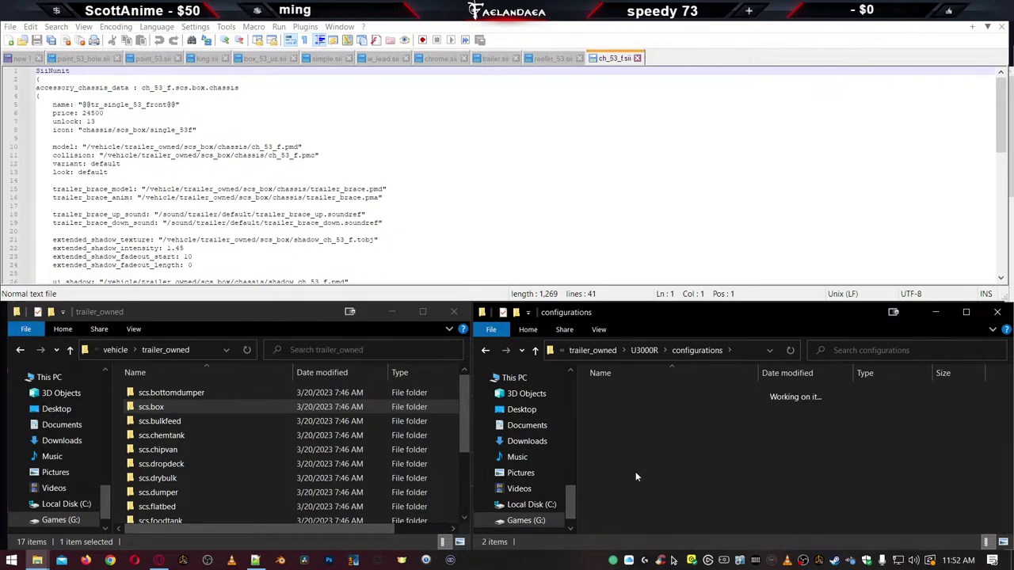
Delete all 24 paint_job files, bce.sii through rew_xm22_settings.sui
double_click(628, 451)
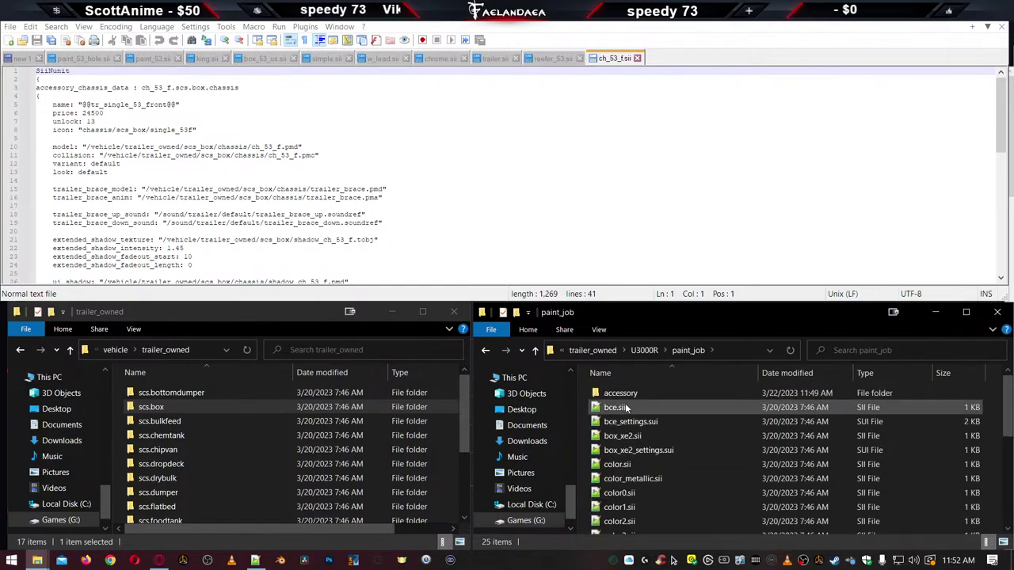
left_click(627, 408)
scroll(627, 444, "down", 5)
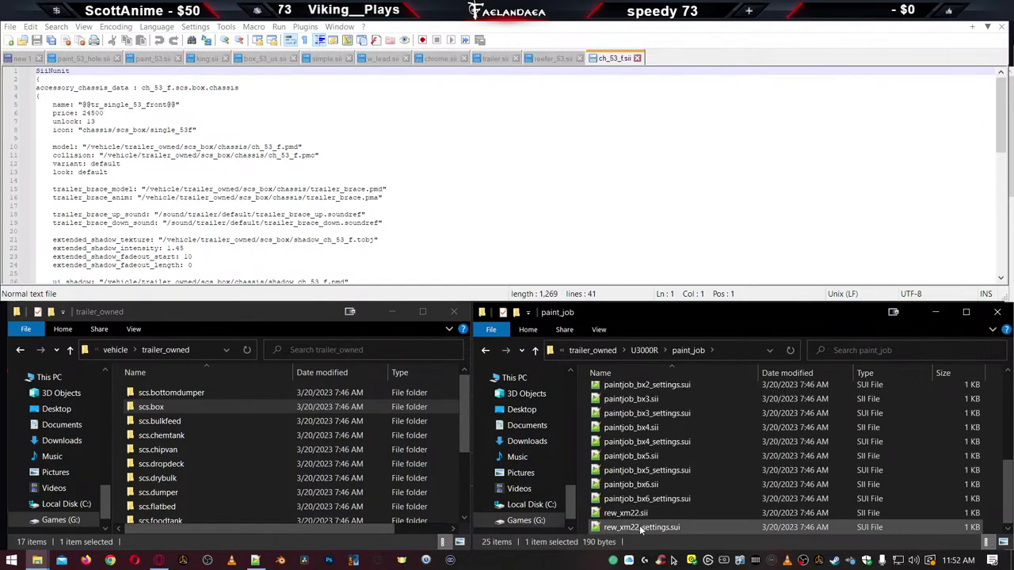
key("BackSpace")
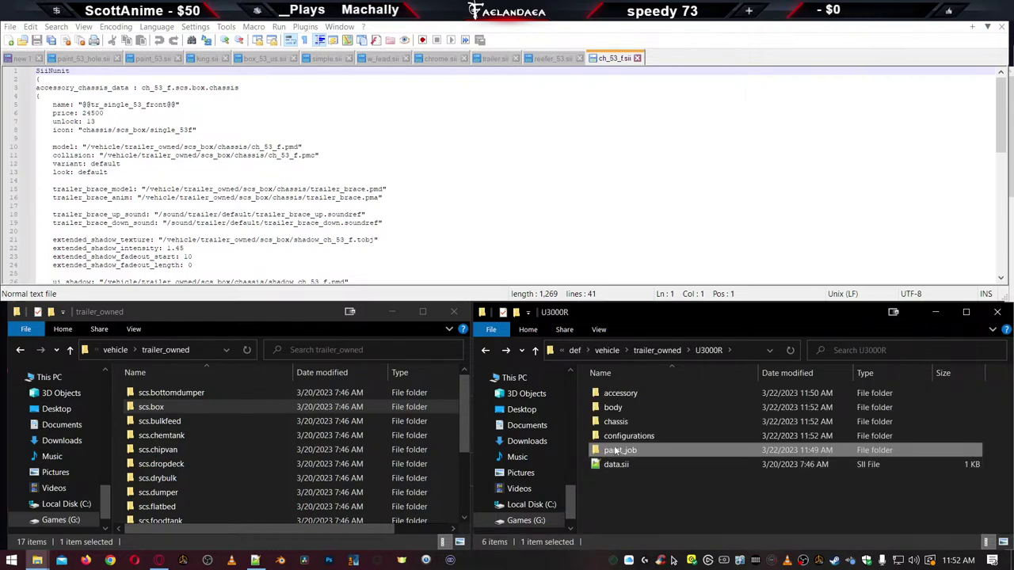
double_click(616, 450)
left_click(611, 407)
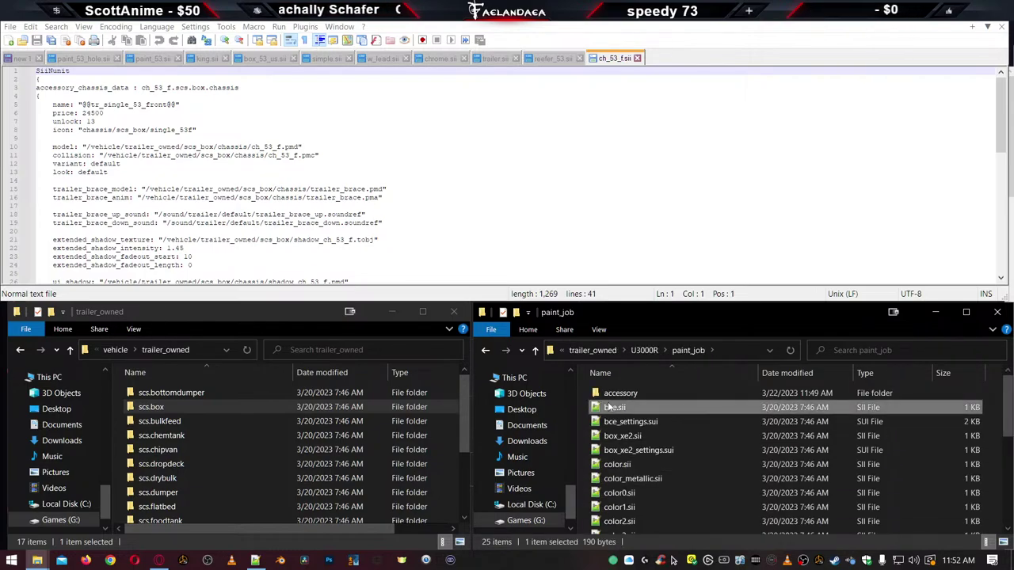
scroll(614, 443, "down", 5)
left_click(622, 528, "shift")
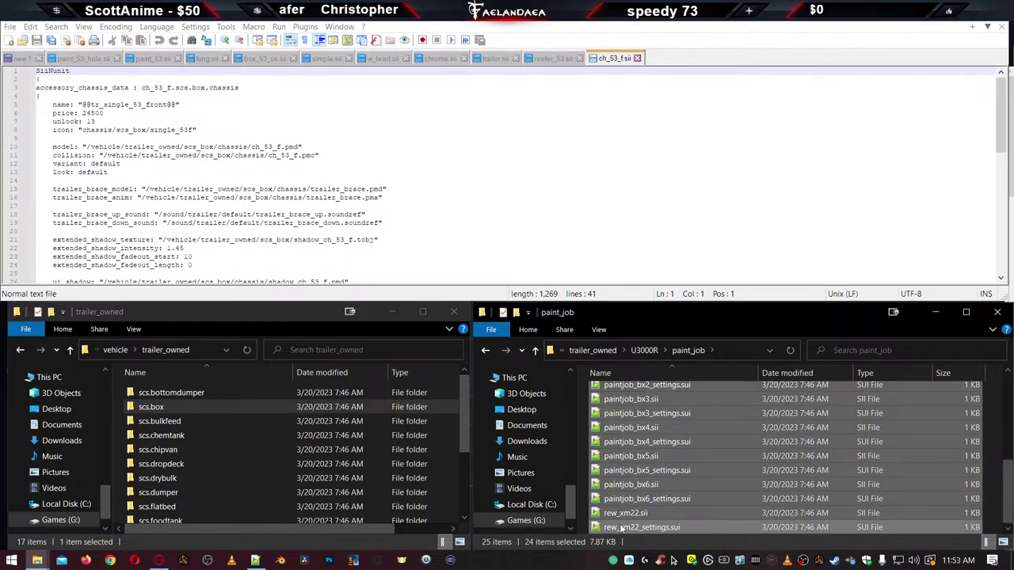
key("Delete")
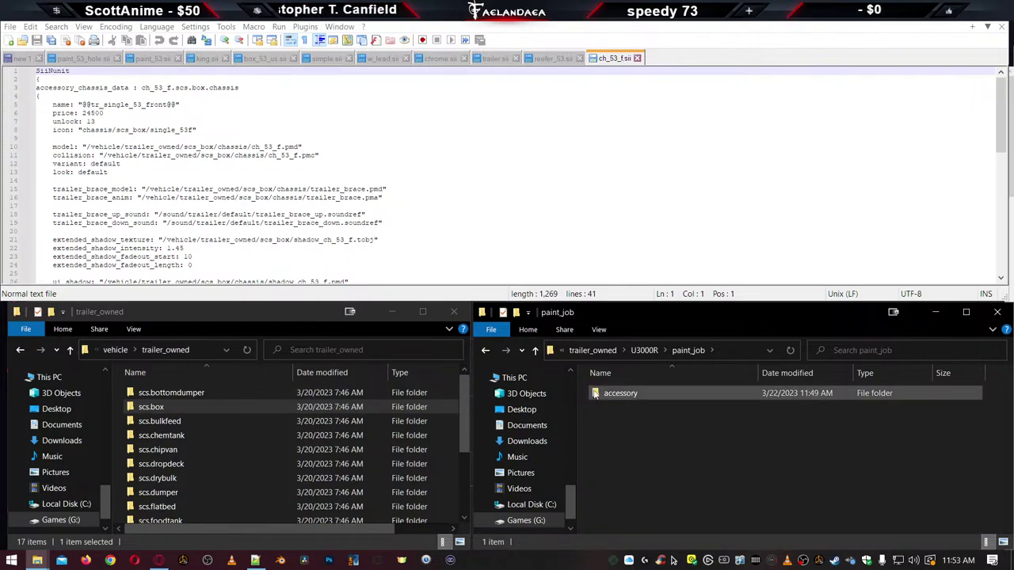
Delete all nine files in paint_job's accessory subfolder
double_click(614, 393)
left_click(611, 393)
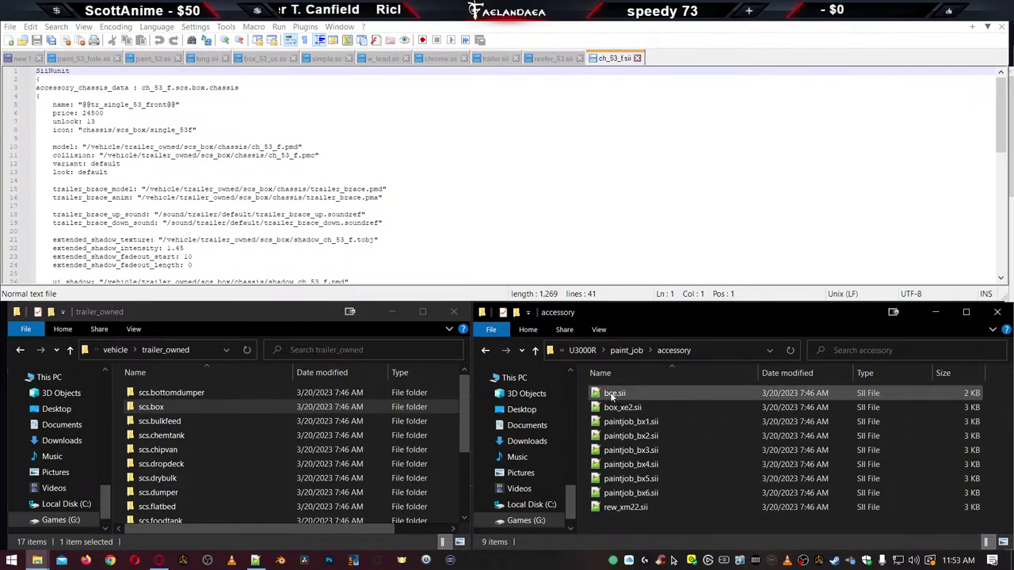
left_click(622, 509, "shift")
key("Delete")
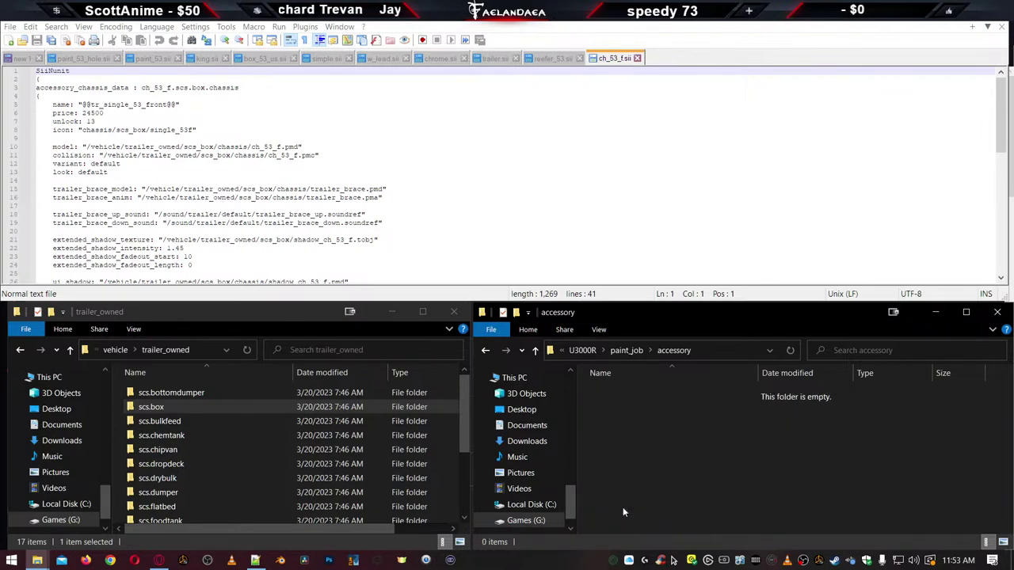
key("BackSpace")
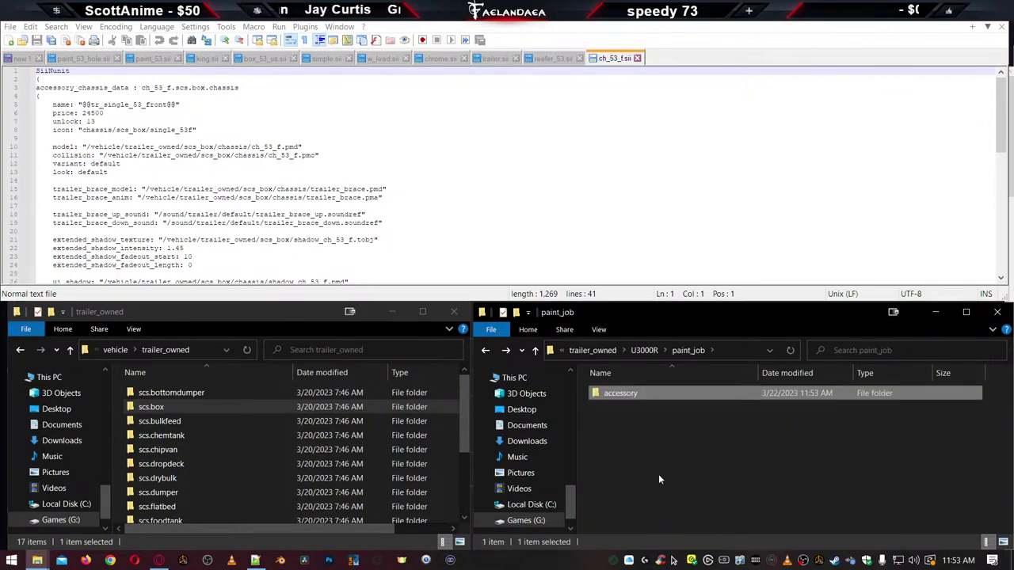
key("BackSpace")
left_click(631, 486)
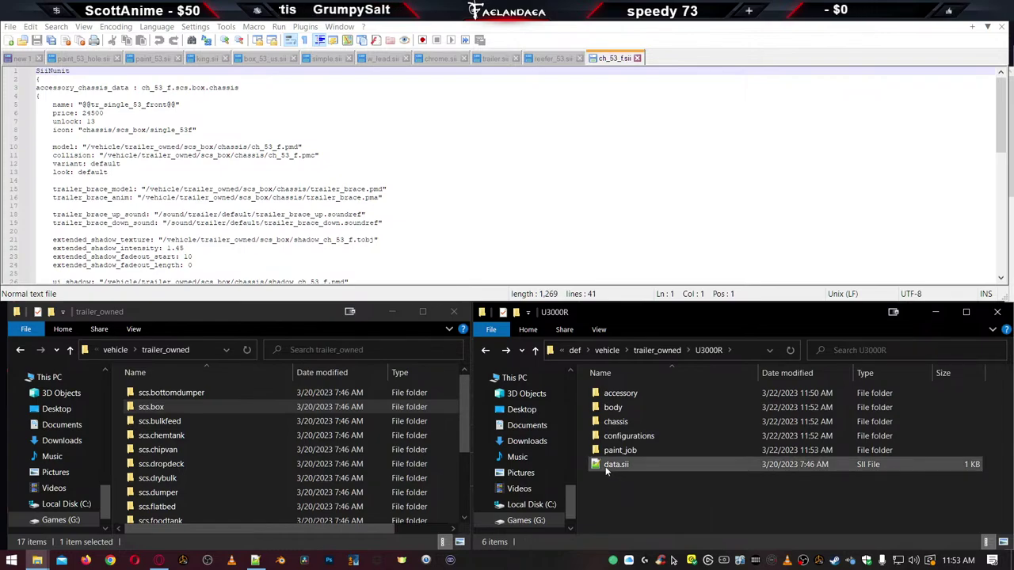
Open data.sii and set up Replace with scs.box from paint_53_hole.sii as search text
double_click(612, 465)
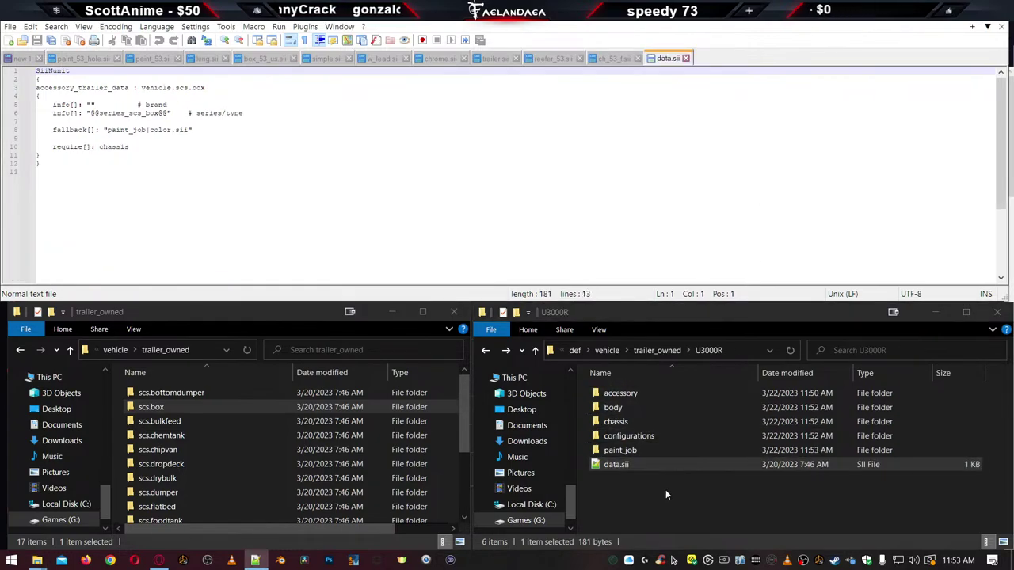
left_click(579, 190)
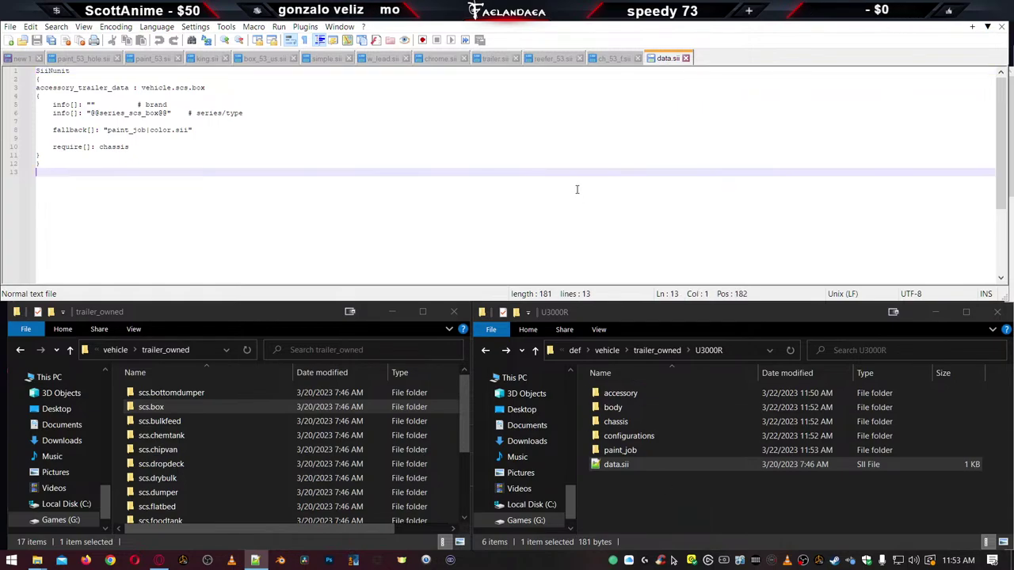
key("ctrl+f")
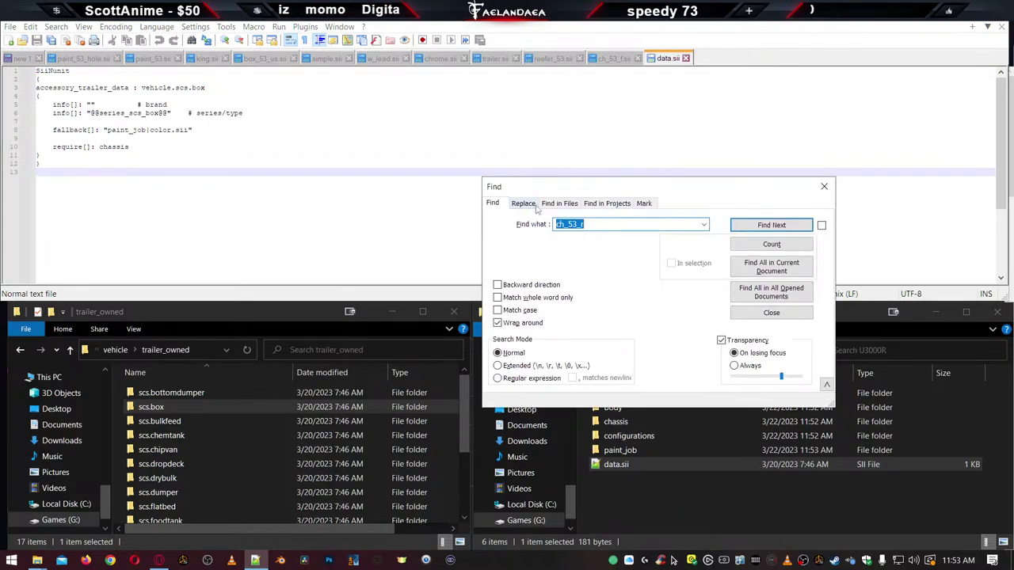
left_click(526, 204)
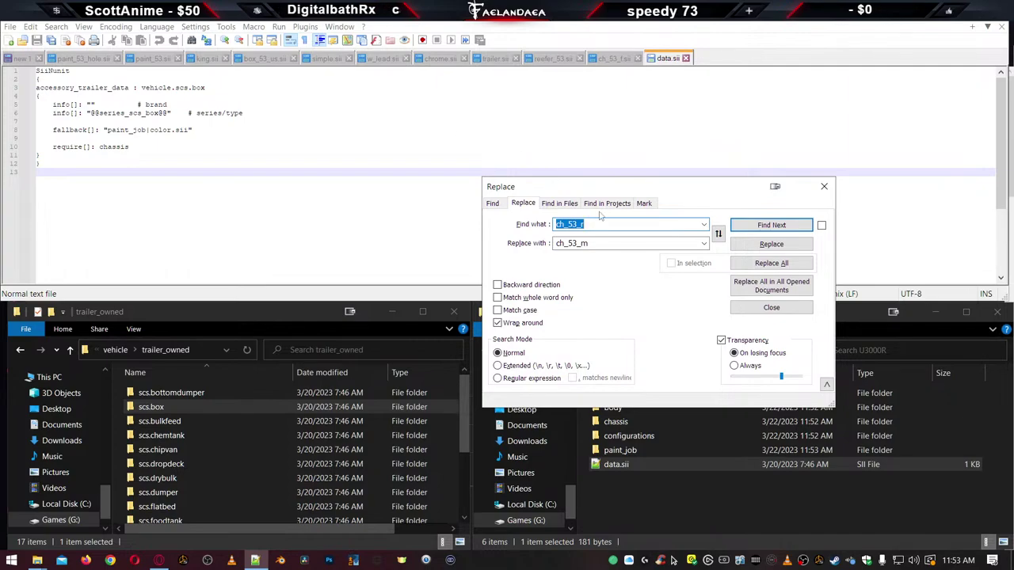
left_click_drag(600, 193, 639, 322)
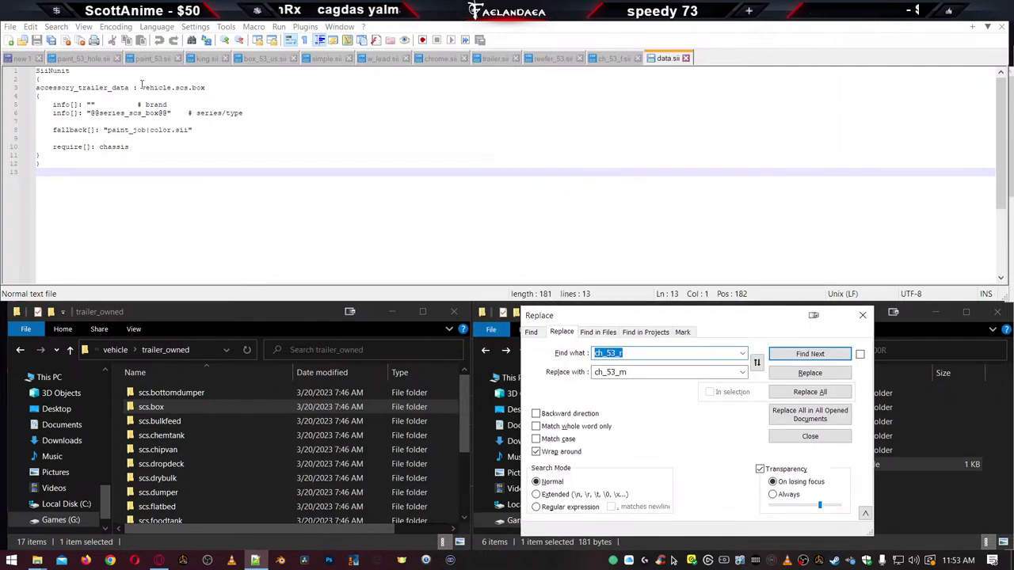
left_click(68, 60)
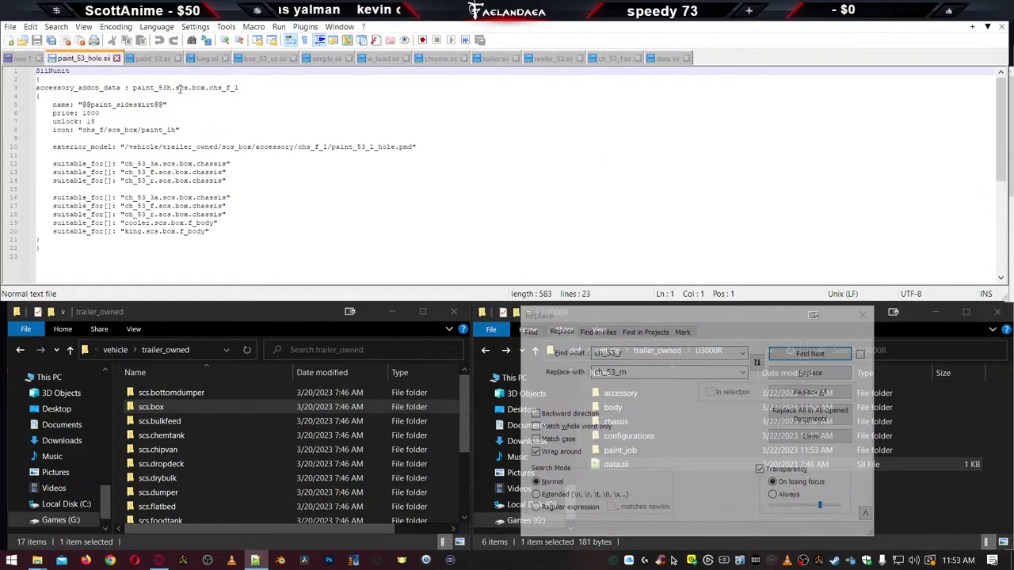
left_click_drag(175, 89, 196, 89)
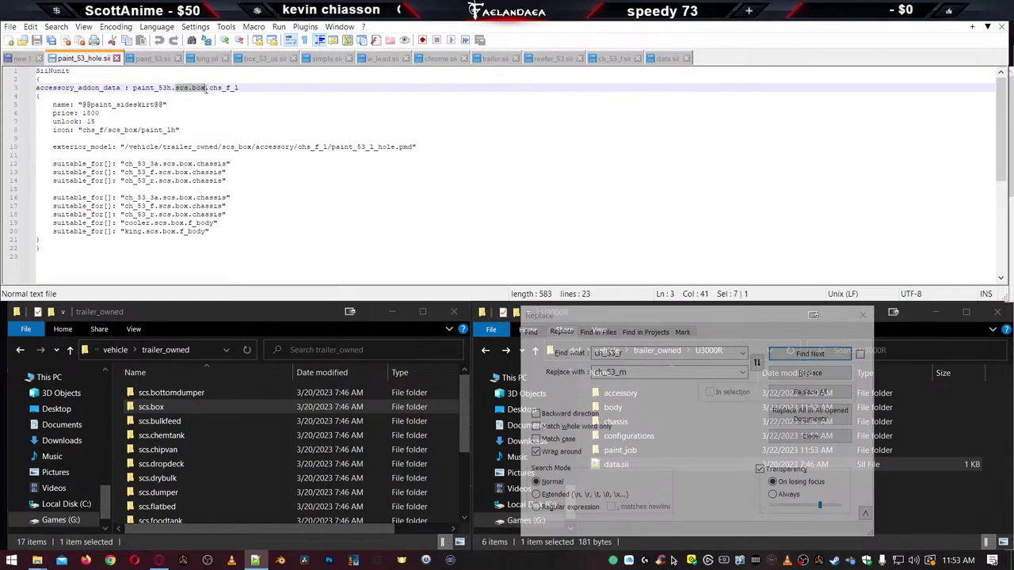
key("ctrl+h")
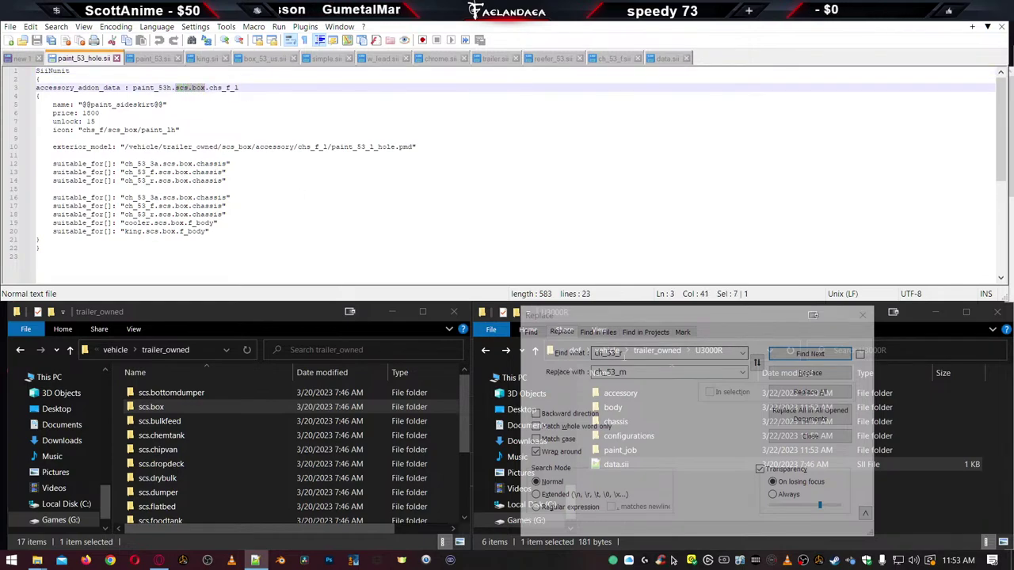
Replace scs.box with U3KR in all opened documents, 85 occurrences
left_click_drag(634, 370, 567, 381)
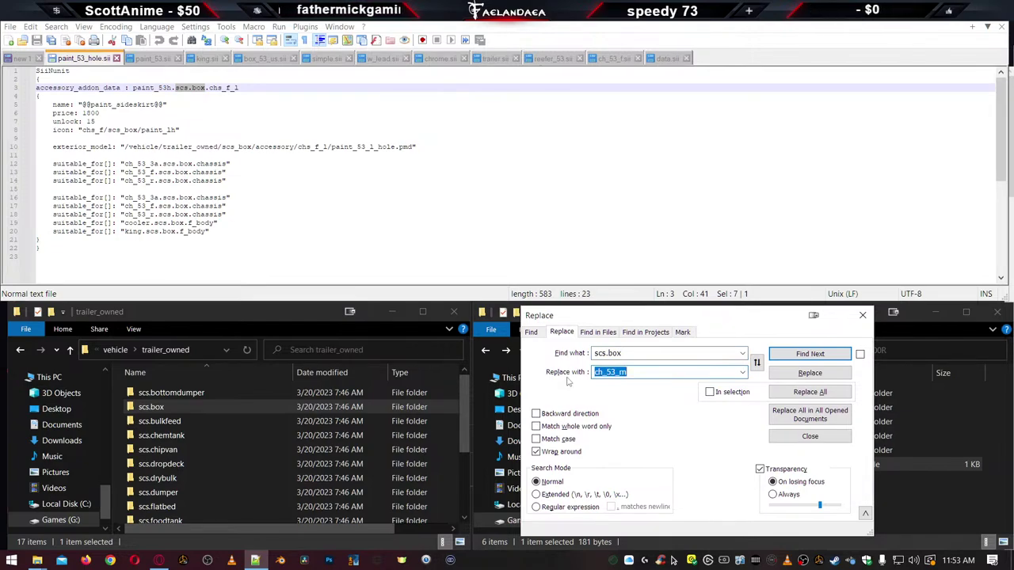
type("U")
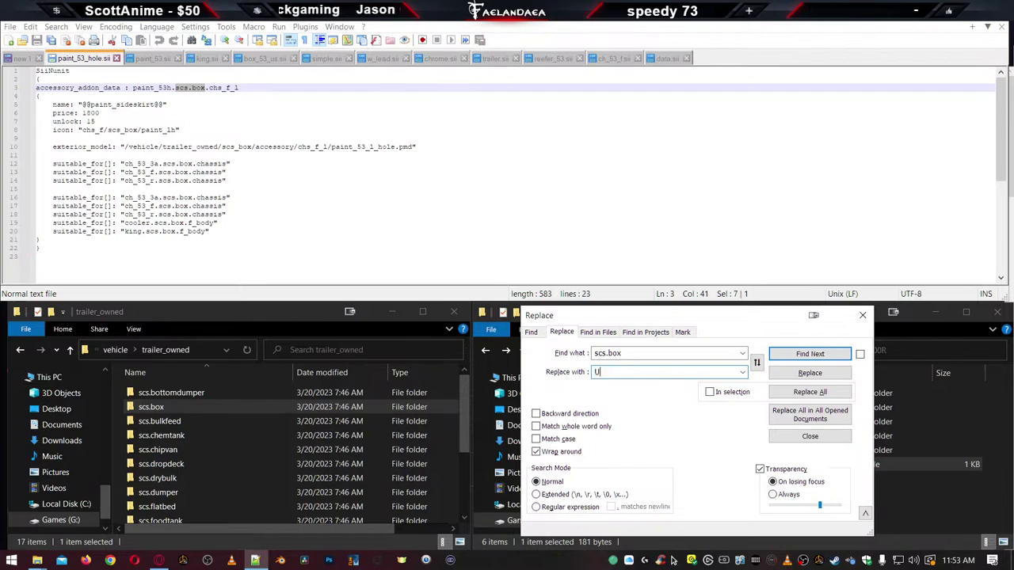
type("3000R")
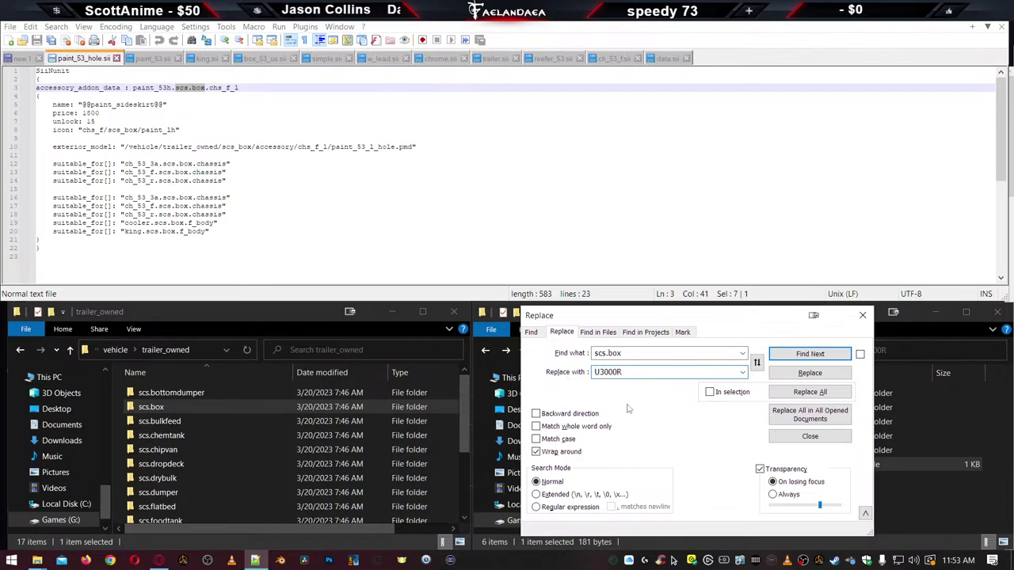
double_click(625, 373)
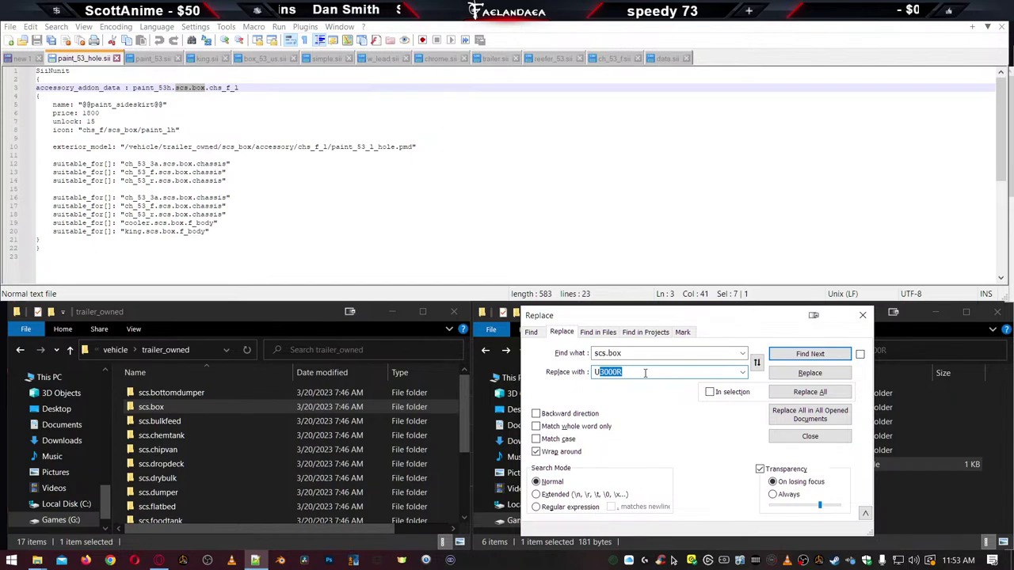
type("U3K")
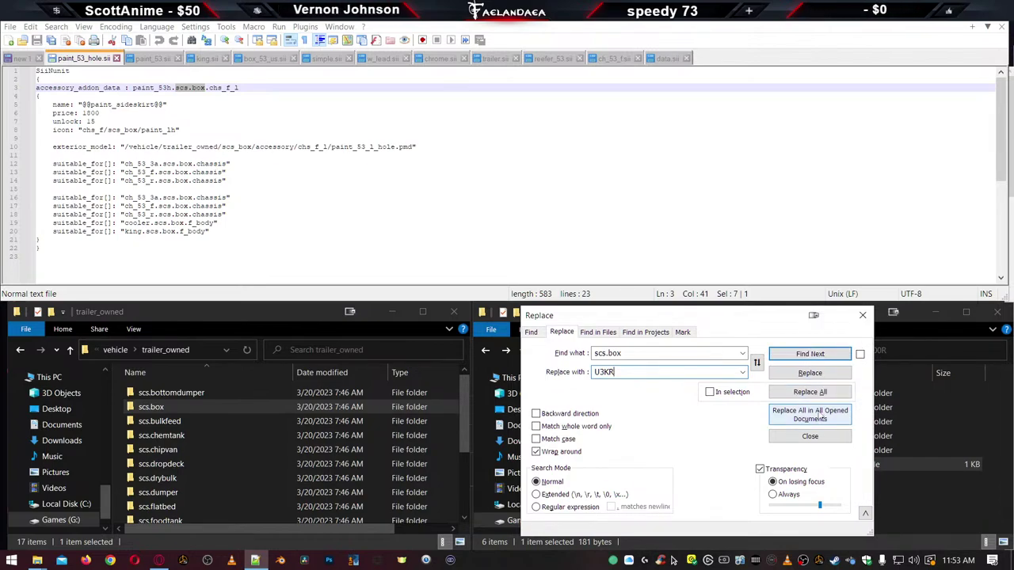
left_click(819, 416)
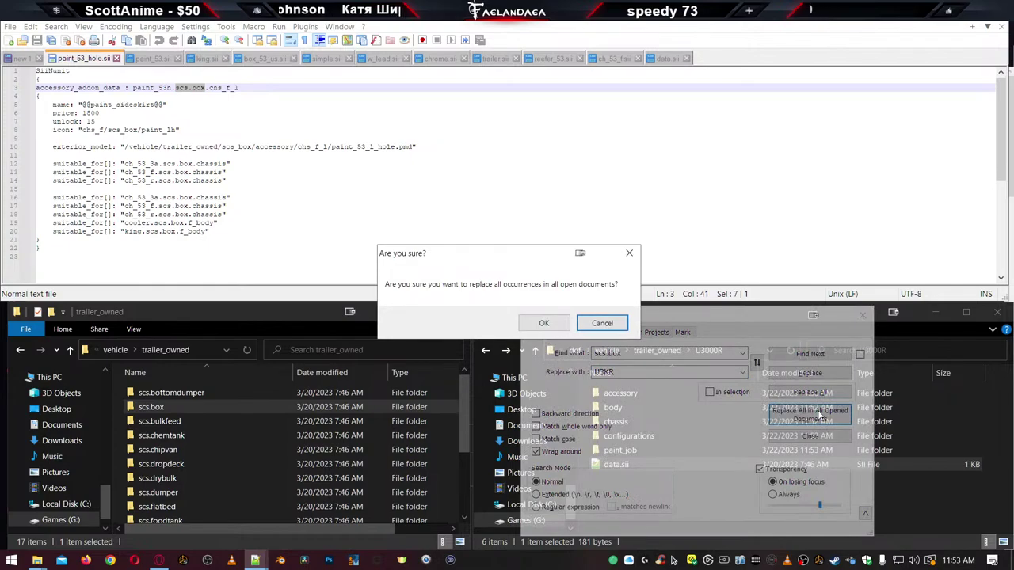
left_click(543, 322)
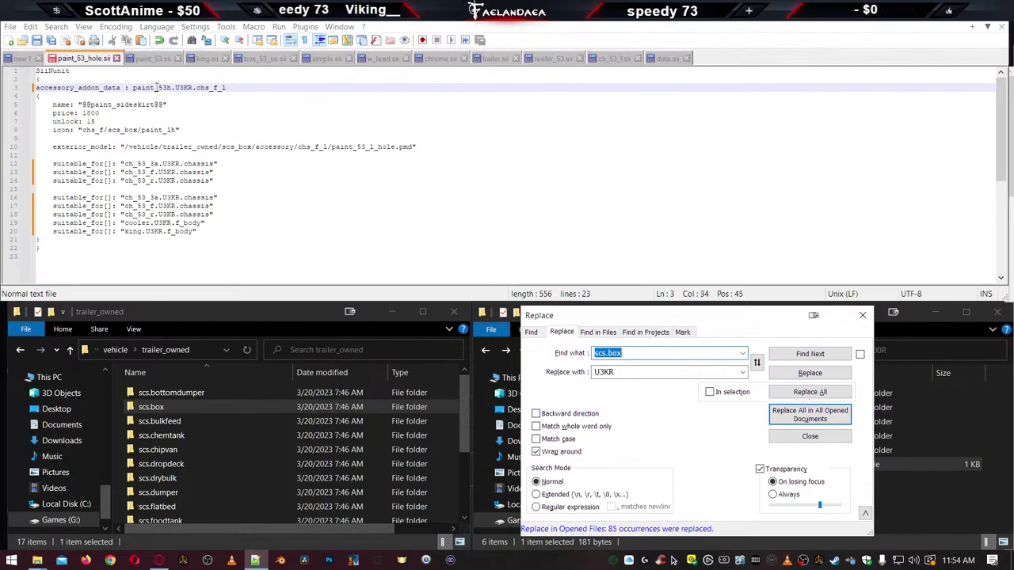
double_click(156, 87)
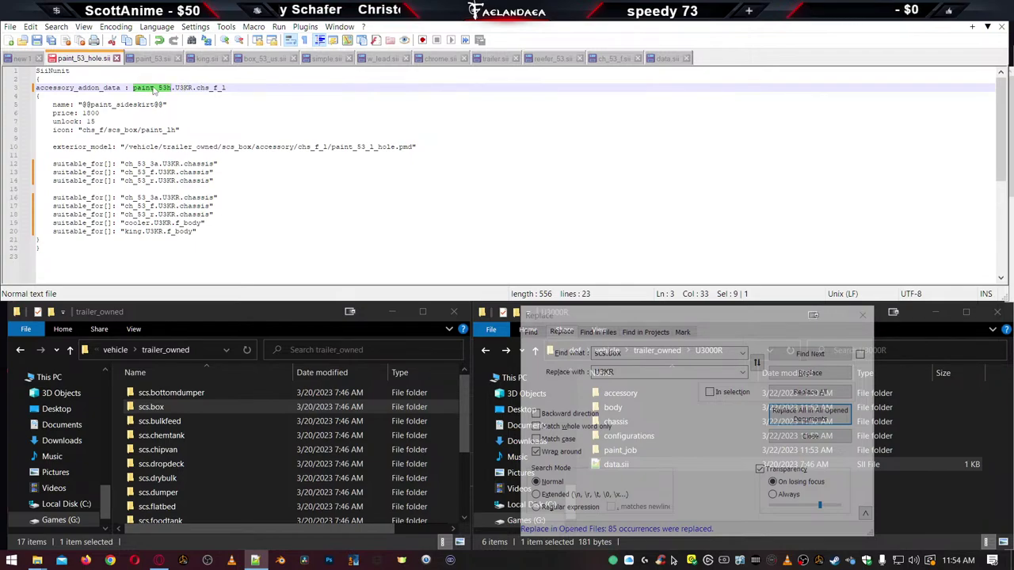
Save all edited .sii files, skipping the Save As for untitled new 1
left_click(223, 112)
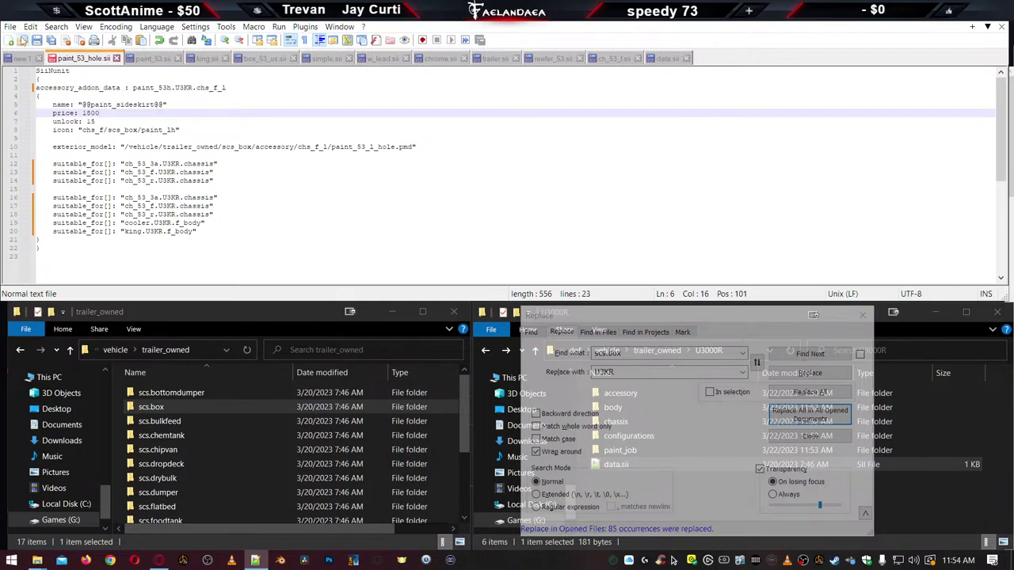
left_click(10, 26)
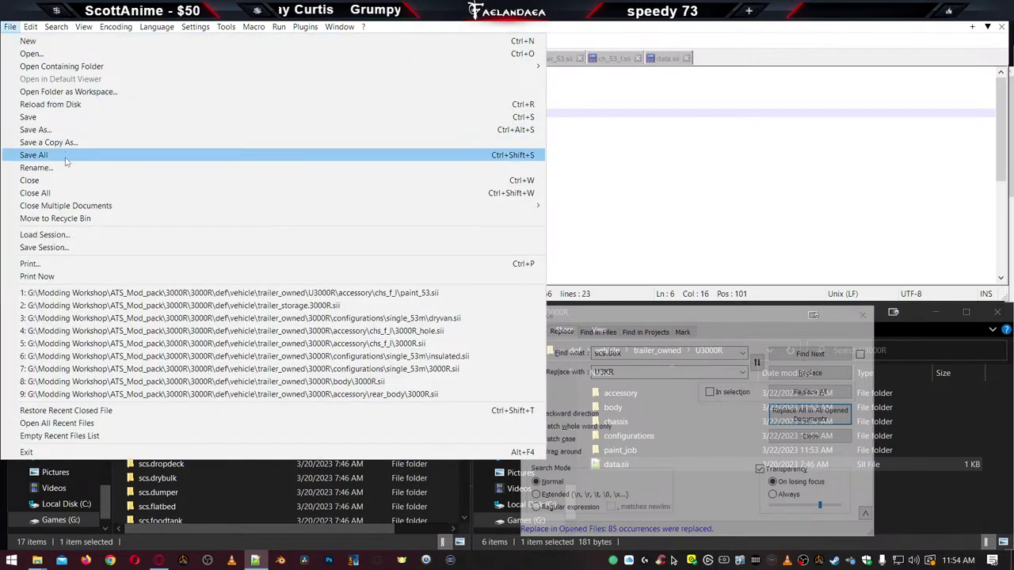
left_click(48, 155)
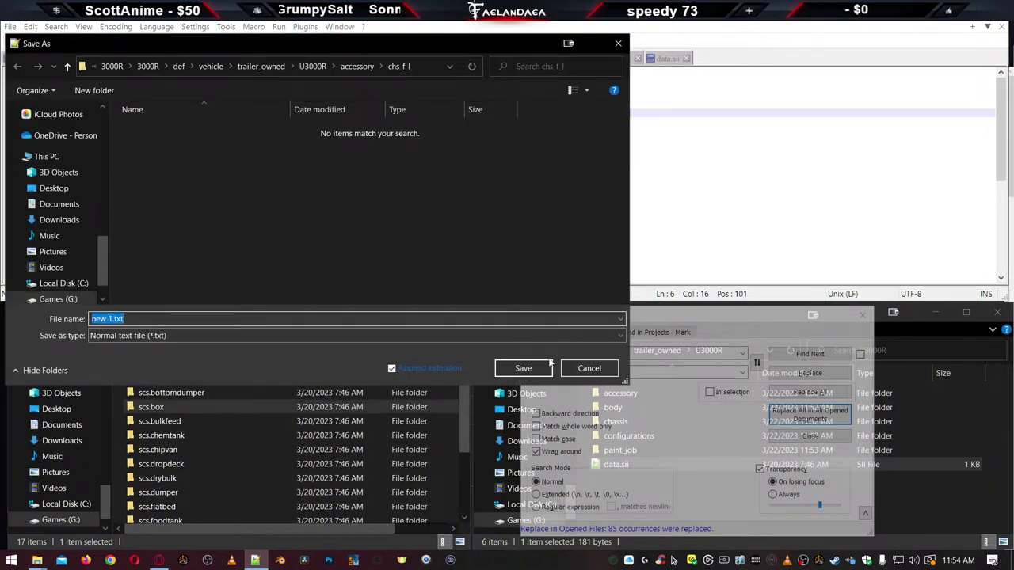
left_click(589, 367)
left_click(182, 121)
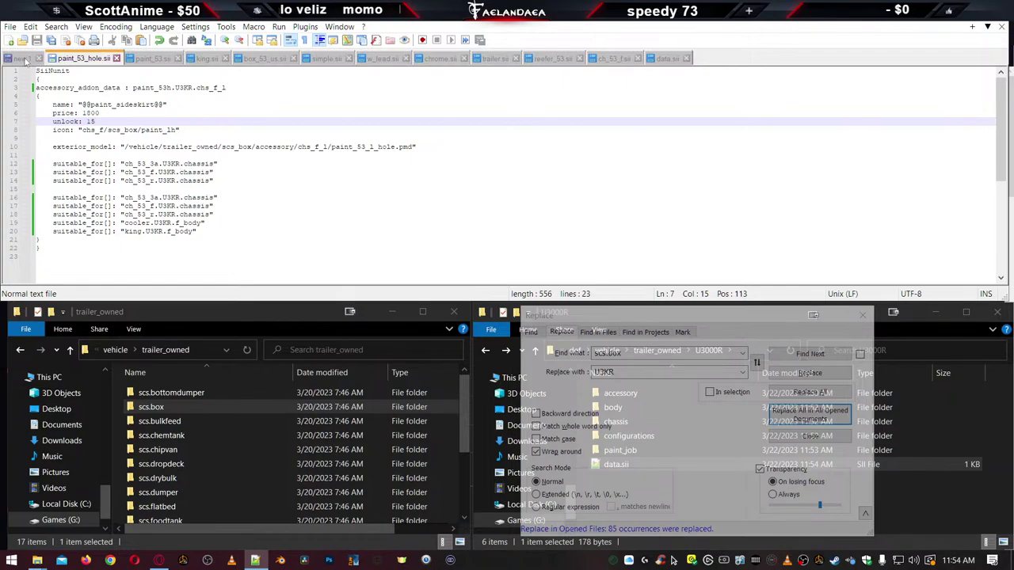
Dismiss Find/Replace, return File Explorer to trailer_owned, and close paint_53_hole.sii
key("ctrl+Tab")
key("ctrl+Tab")
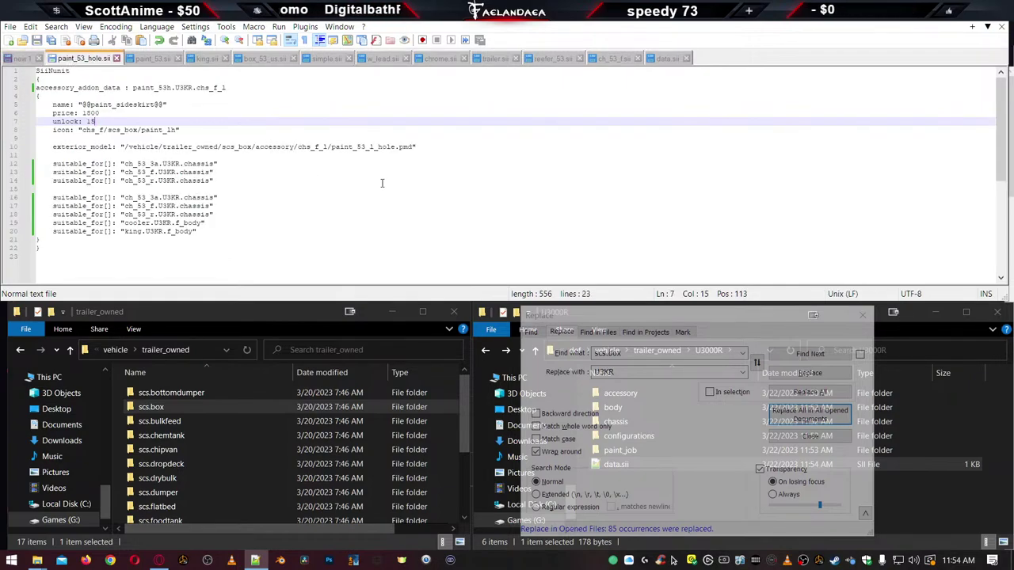
left_click(772, 338)
left_click(862, 315)
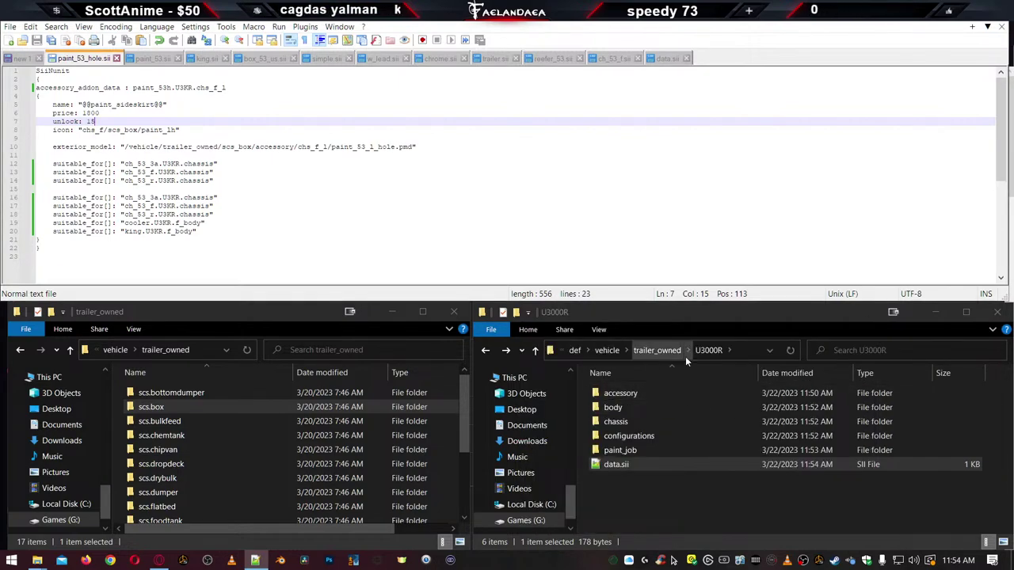
left_click(662, 349)
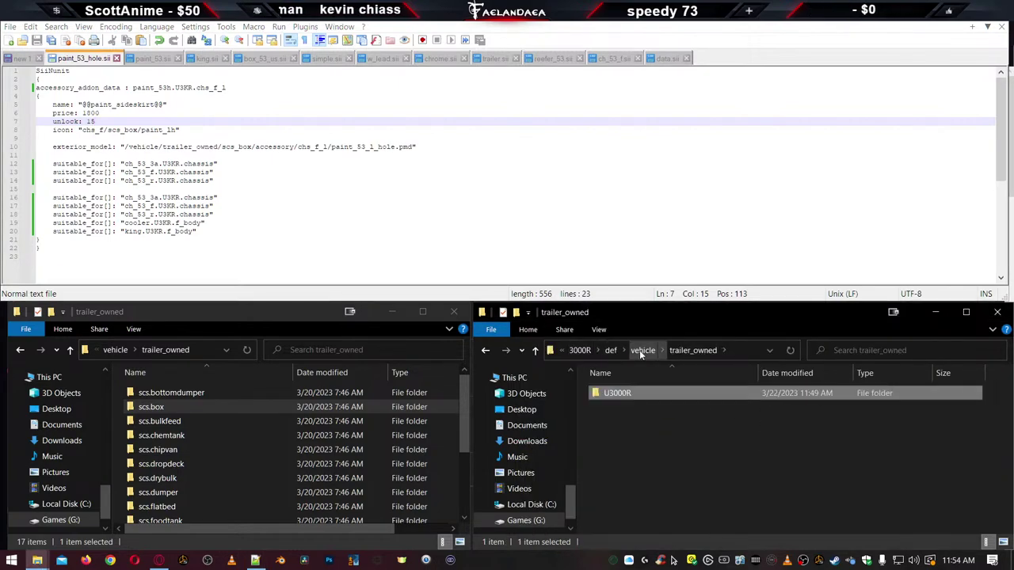
left_click(641, 350)
double_click(617, 396)
left_click(616, 396)
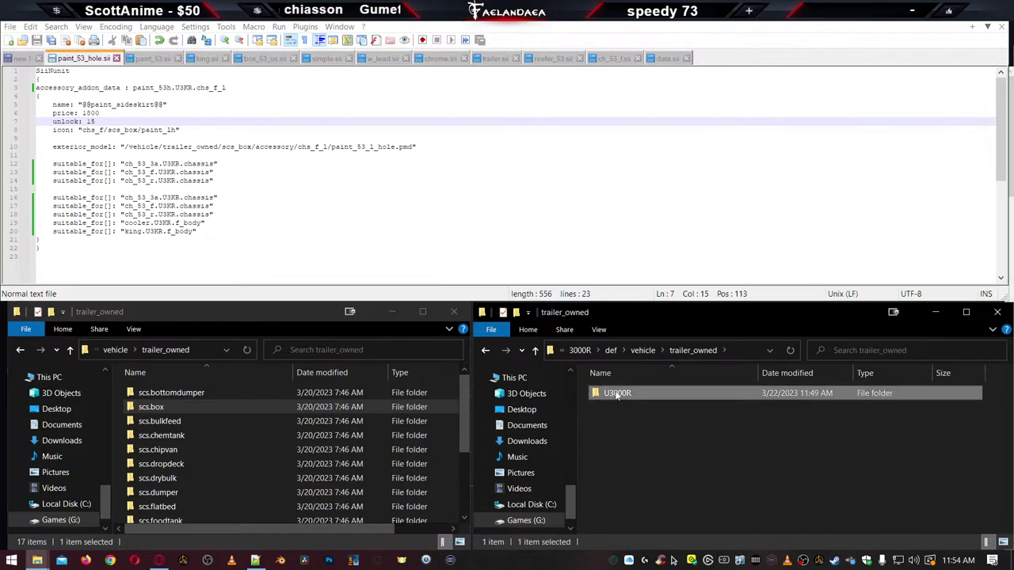
left_click(617, 394)
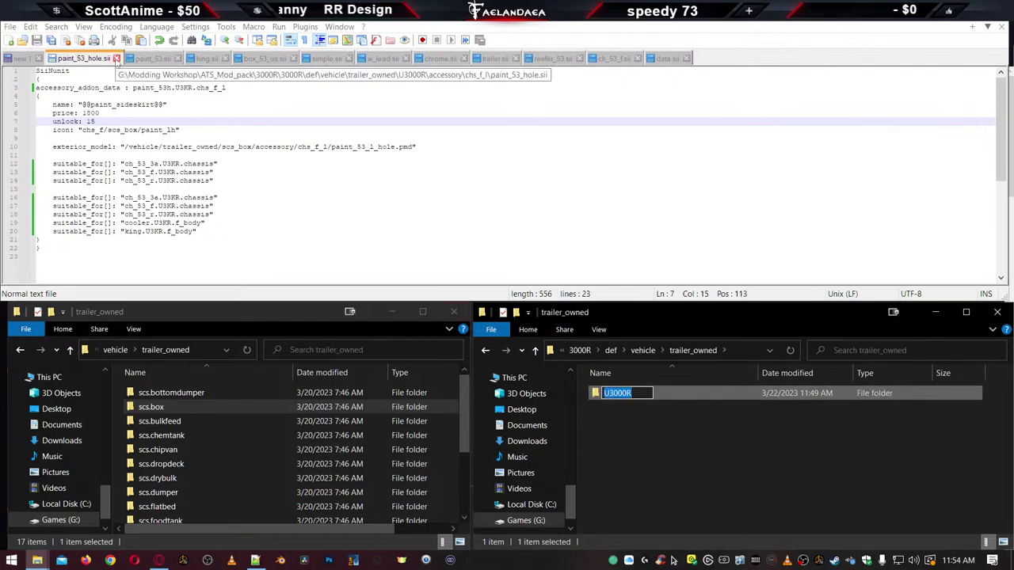
left_click(117, 58)
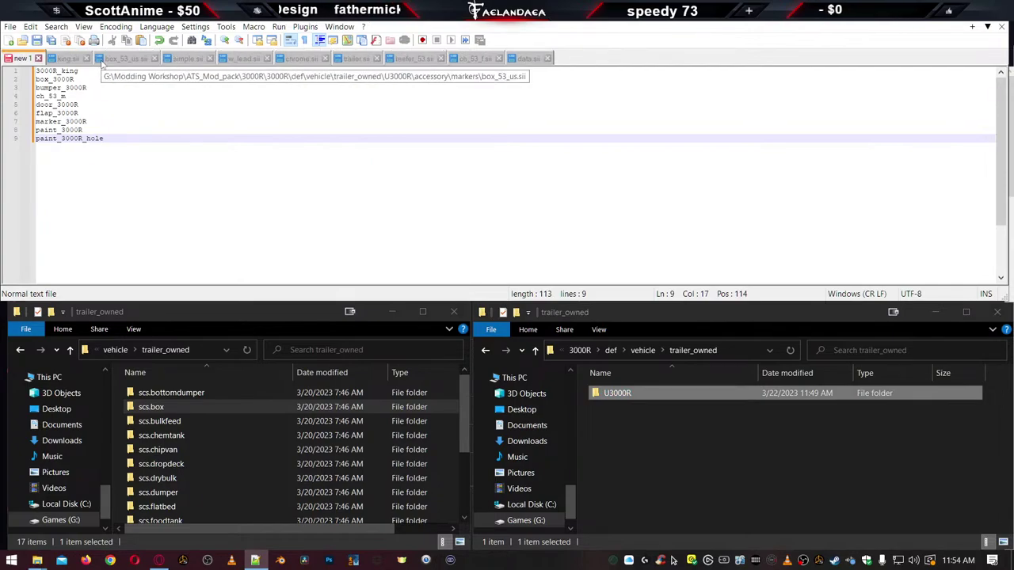
Close the paint_53, king, box_53_us, simple and w_lead .sii tabs, keeping the untitled list unsaved
left_click(100, 58)
left_click(87, 58)
left_click(79, 59)
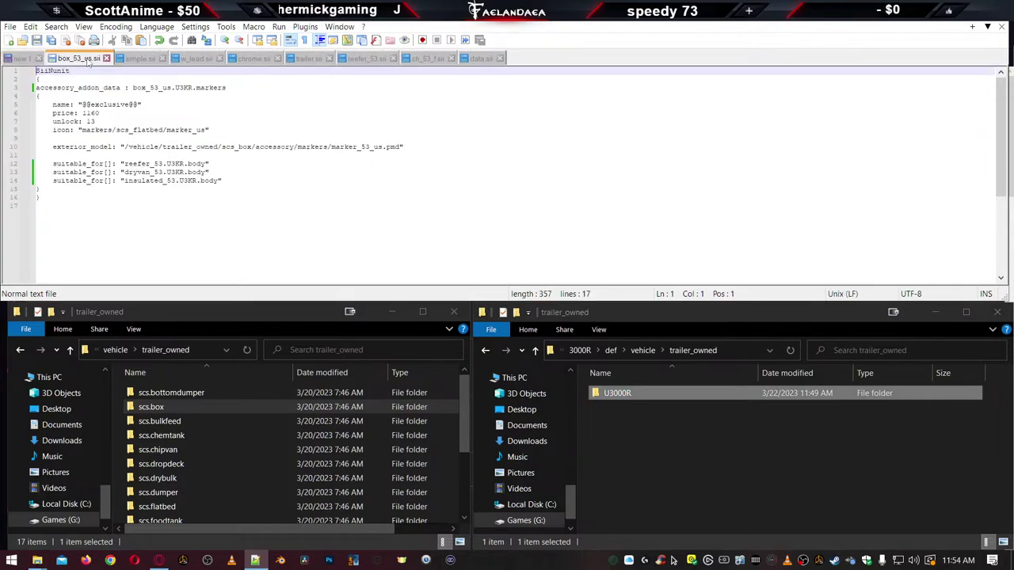
middle_click(87, 62)
middle_click(87, 62)
middle_click(87, 62)
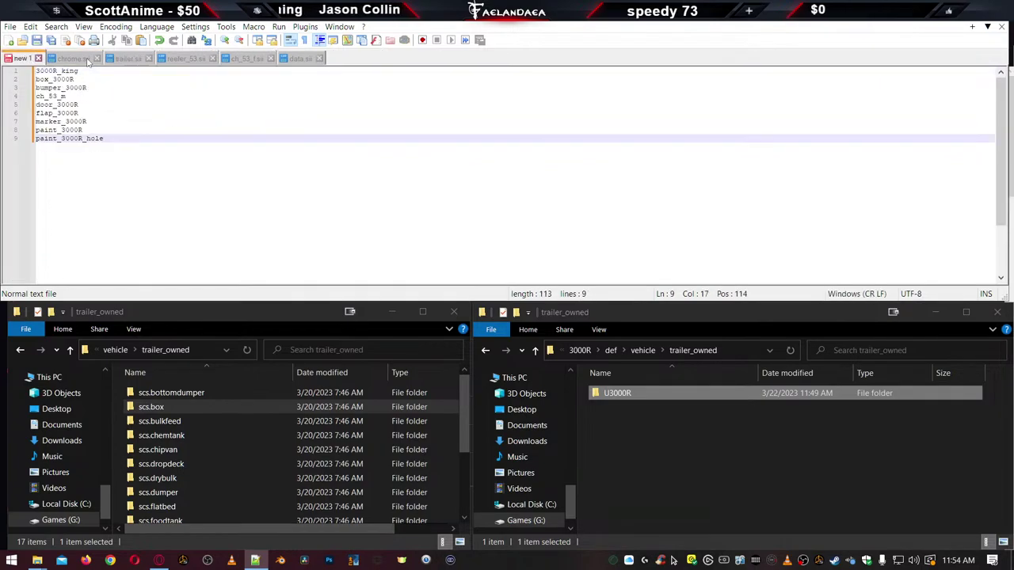
key("ctrl+w")
left_click(575, 328)
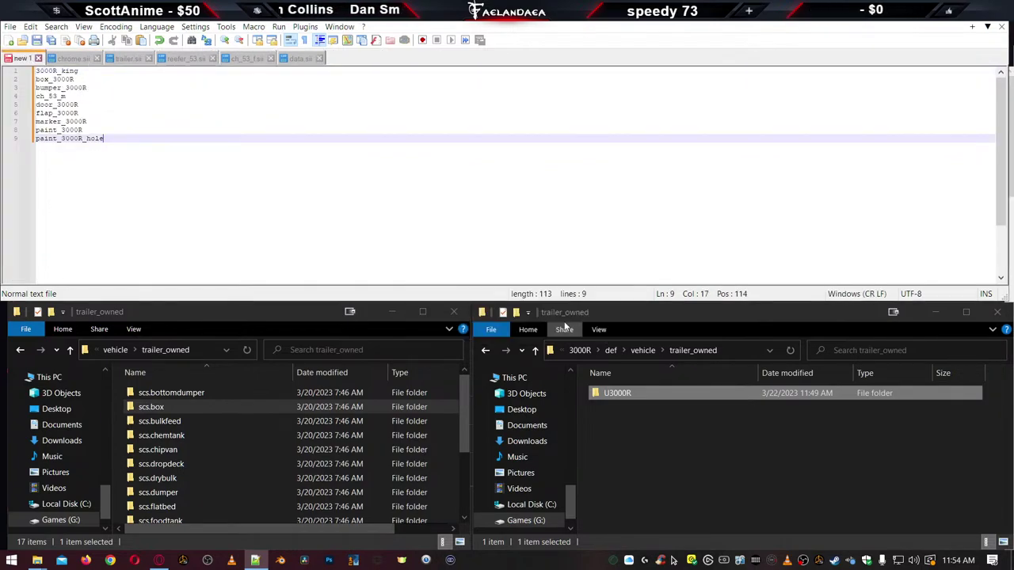
Close the chrome, trailer, reefer_53, ch_53_f and data .sii tabs
middle_click(98, 61)
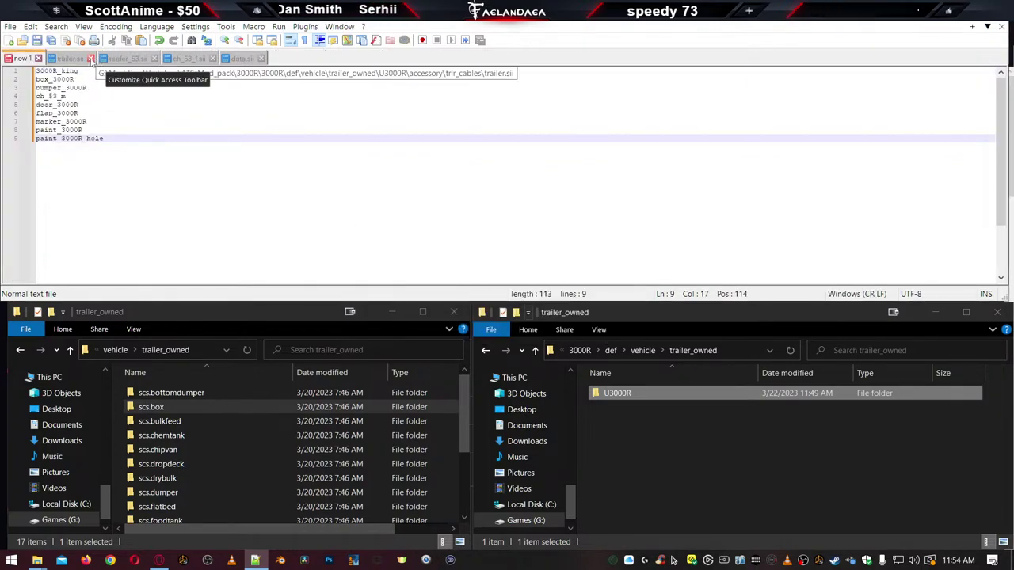
left_click(91, 59)
left_click(95, 58)
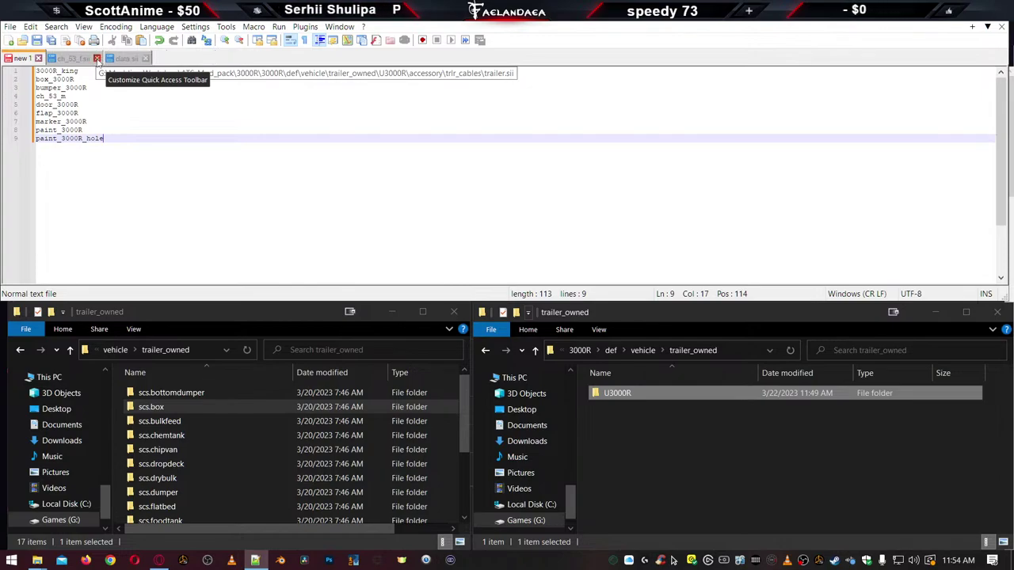
left_click(97, 59)
left_click(94, 58)
Rename the U3000R folder to U3KR in Explorer and open it
left_click(619, 394)
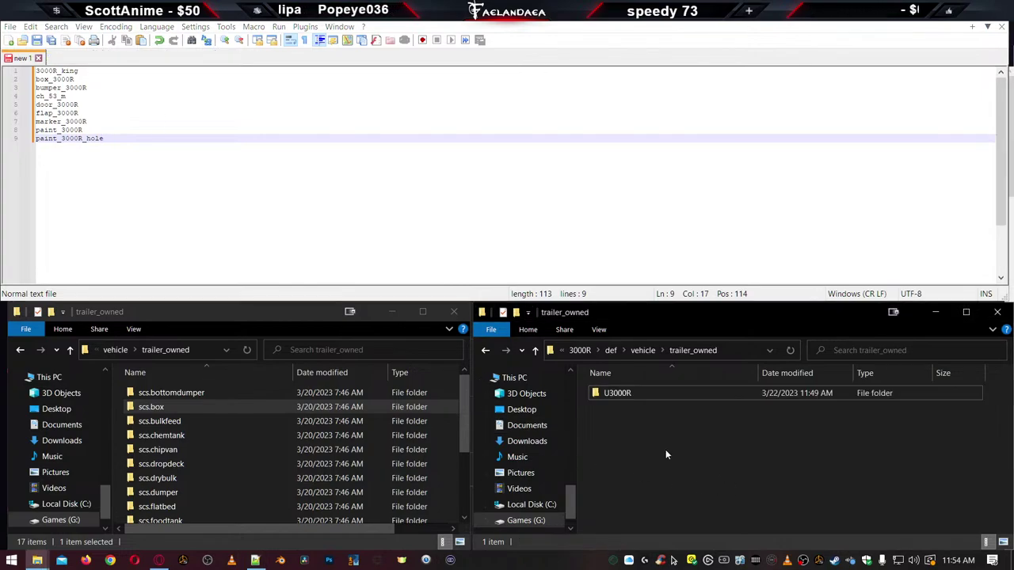
left_click(619, 394)
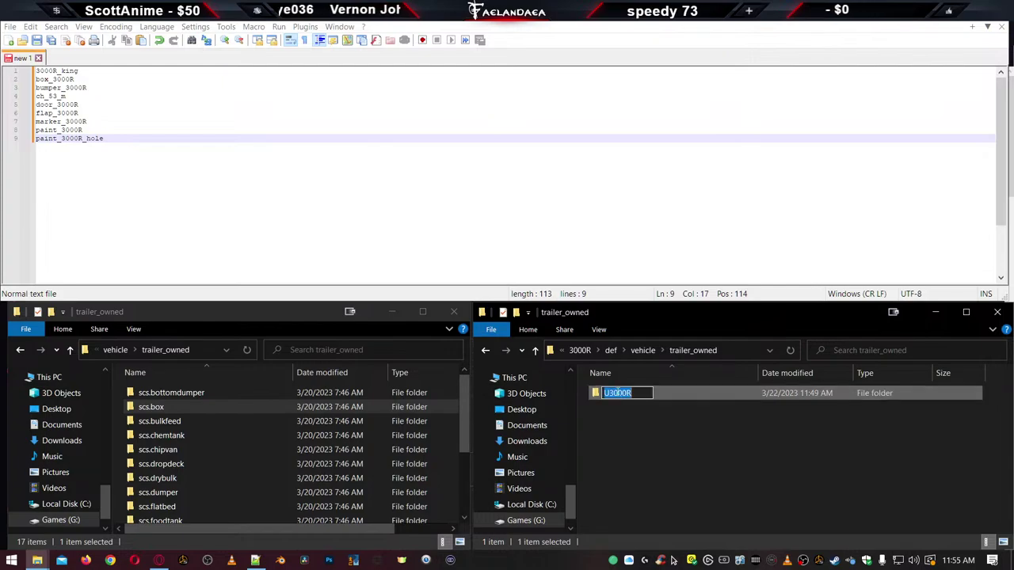
type("U3K")
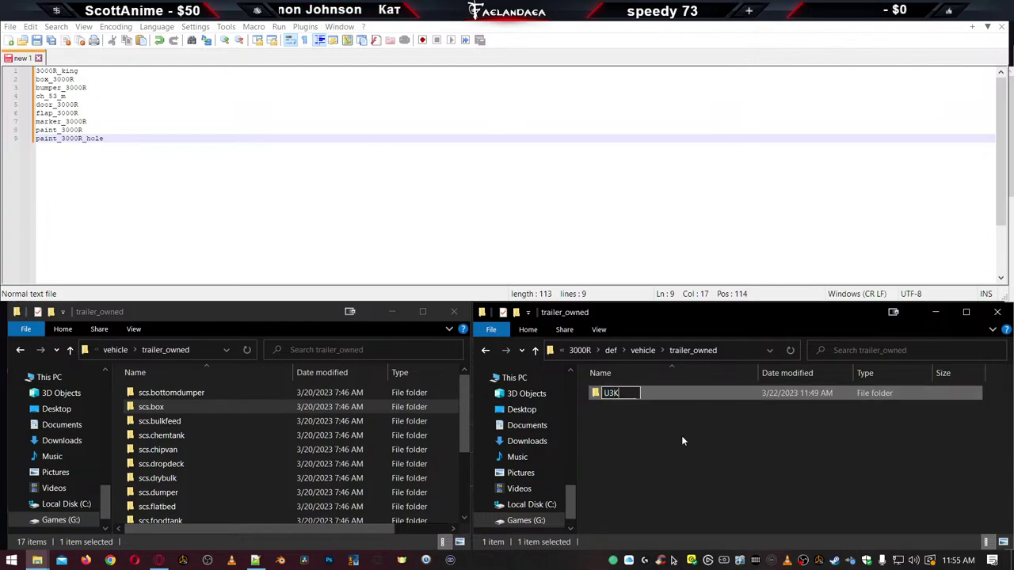
type("R")
key("Return")
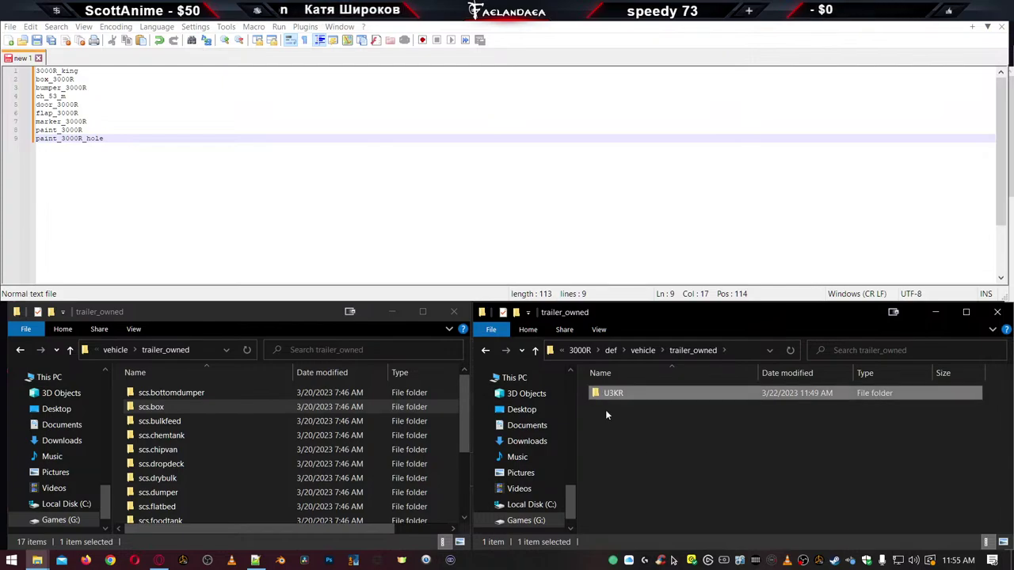
double_click(600, 396)
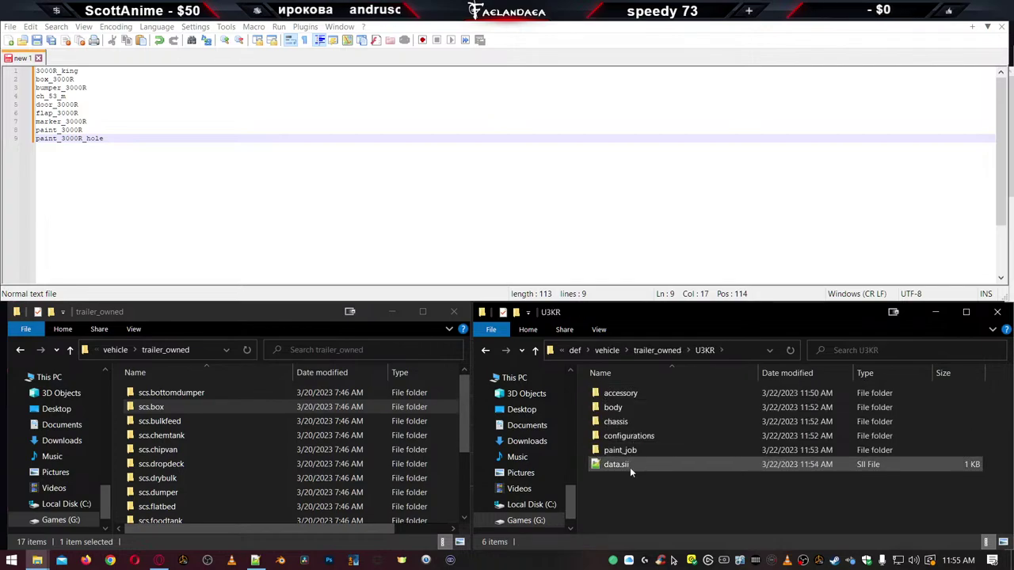
Open paint_53_hole.sii from chs_f_l and paint_53.sii from chs_f_r in the U3KR accessory folder
double_click(610, 394)
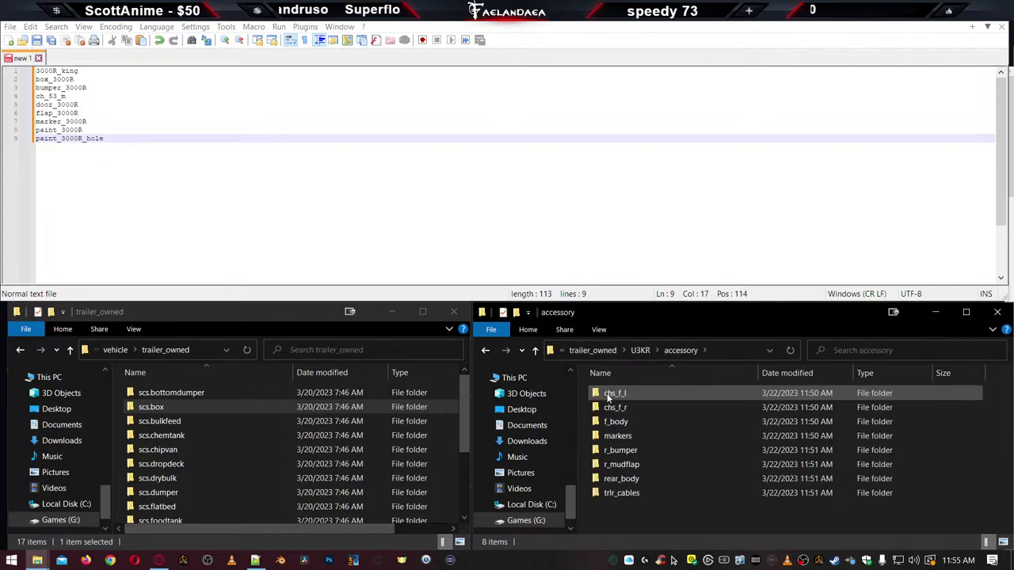
double_click(609, 394)
double_click(607, 393)
key("alt+Left")
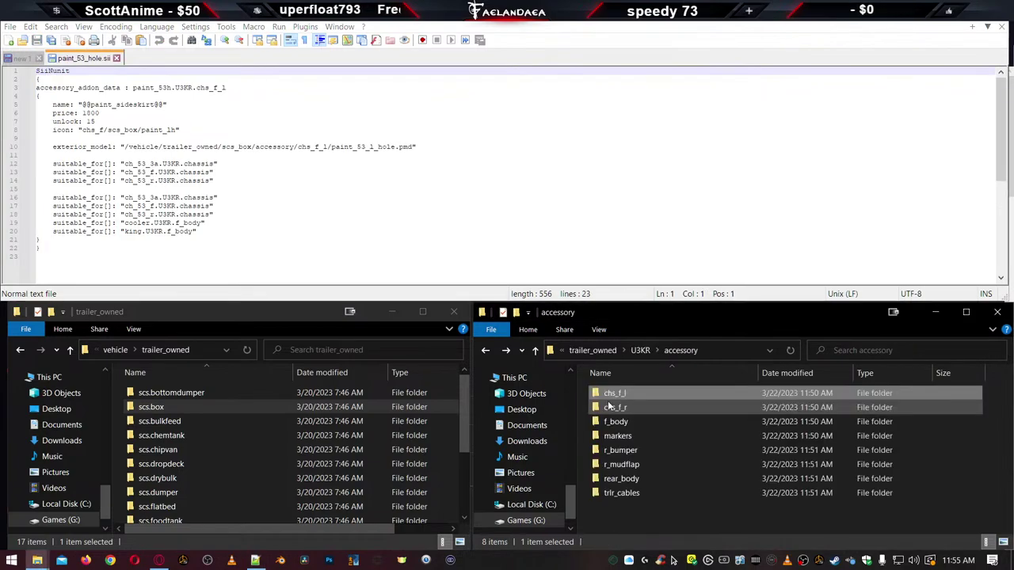
double_click(609, 406)
double_click(600, 398)
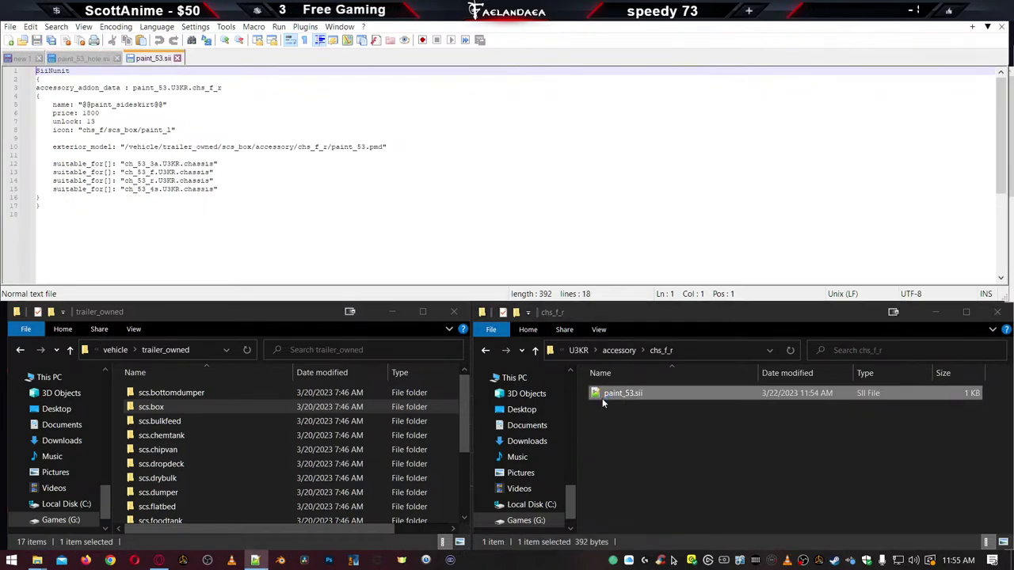
left_click(601, 398)
key("alt+Left")
Open king.sii from f_body and box_53_us.sii from markers in Notepad++
double_click(608, 421)
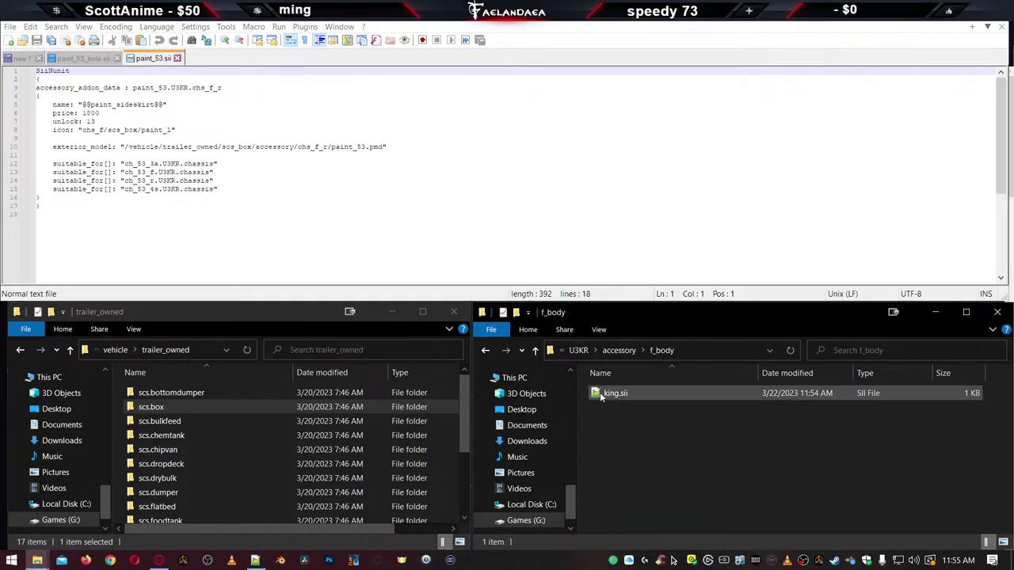
double_click(600, 398)
left_click(601, 398)
key("alt+Left")
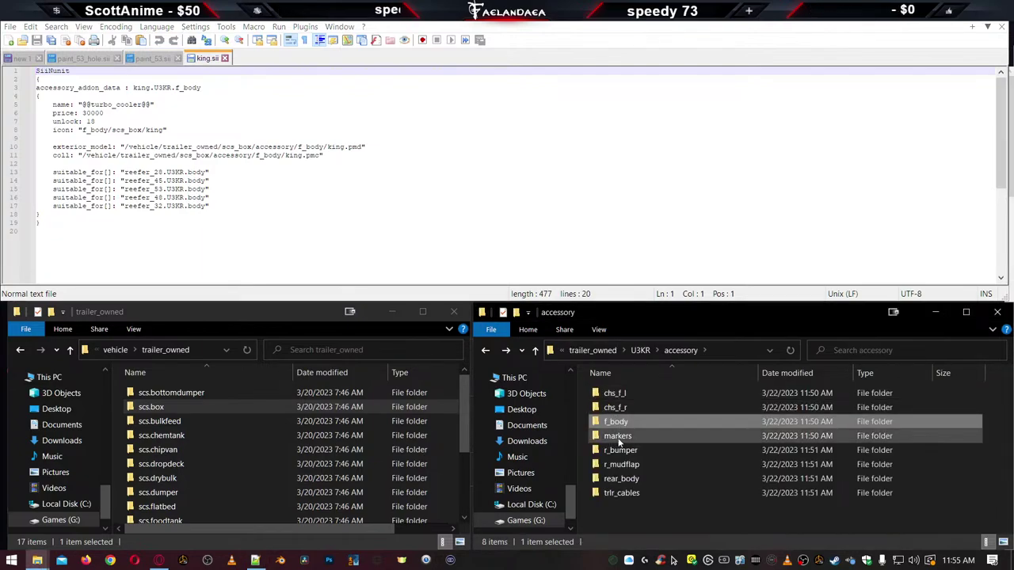
double_click(618, 436)
double_click(607, 395)
left_click(607, 395)
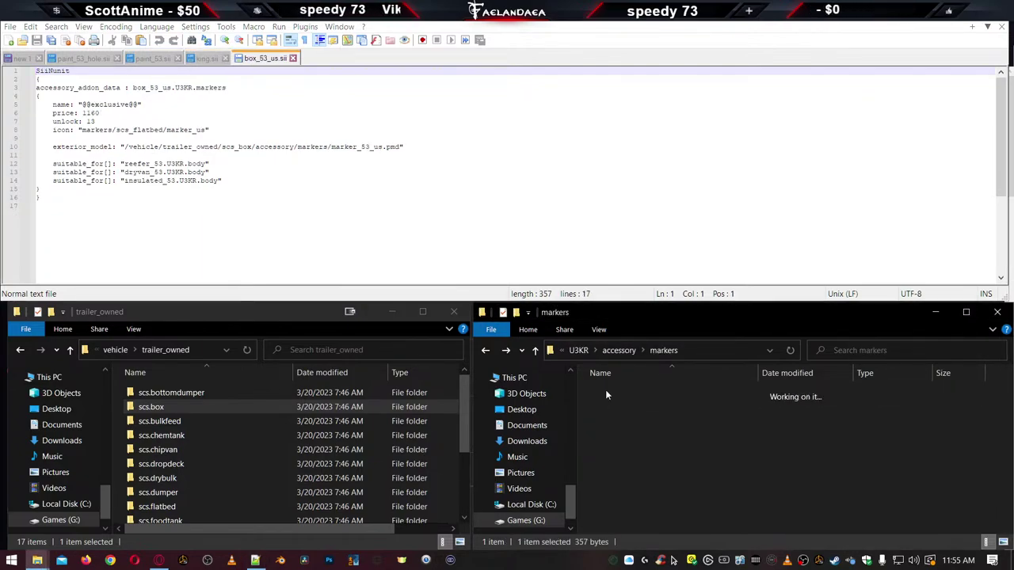
key("alt+Left")
Open simple.sii from r_bumper and w_lead.sii from r_mudflap in Notepad++
double_click(612, 450)
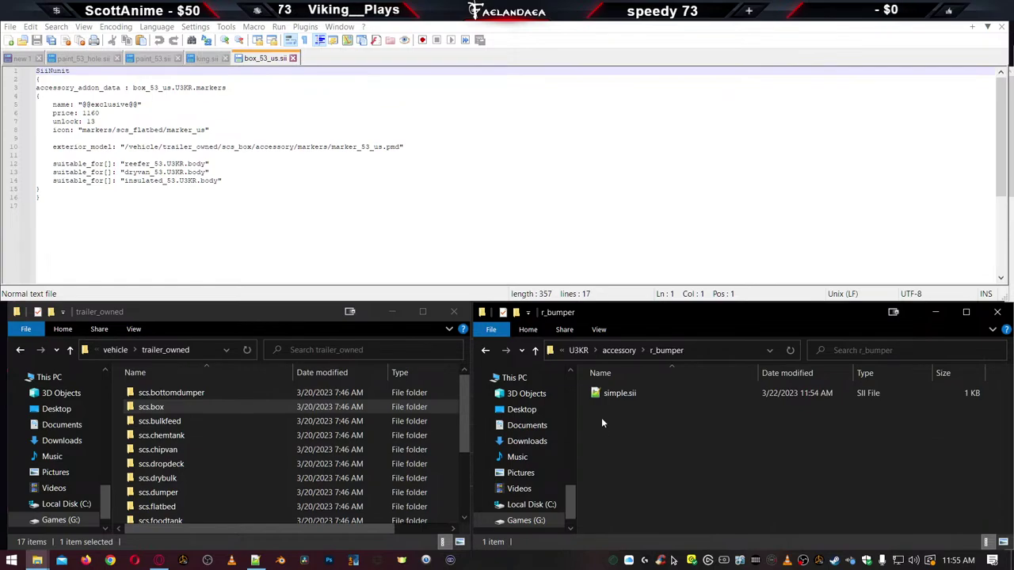
double_click(618, 394)
left_click(606, 429)
key("alt+Left")
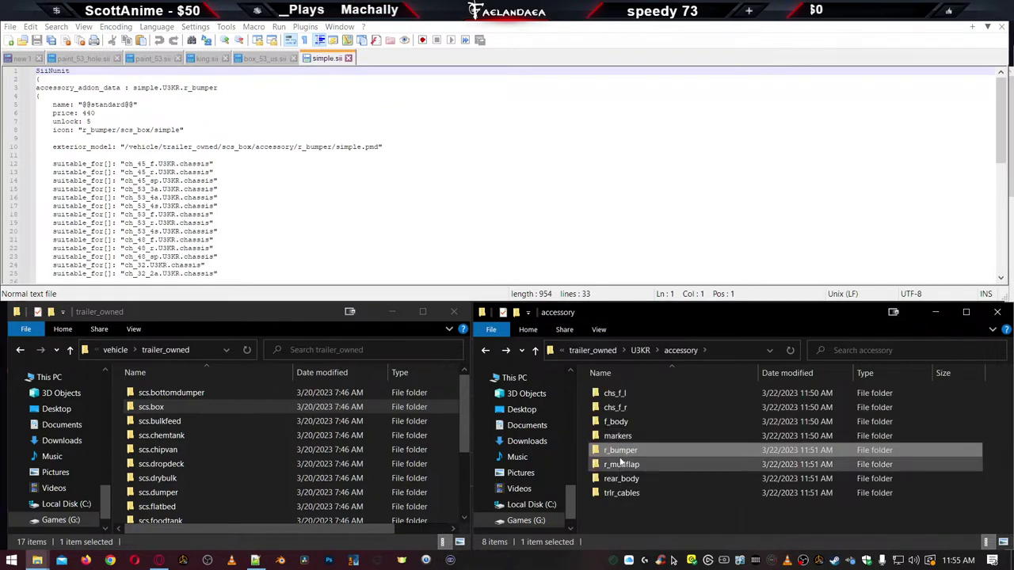
double_click(622, 464)
double_click(607, 394)
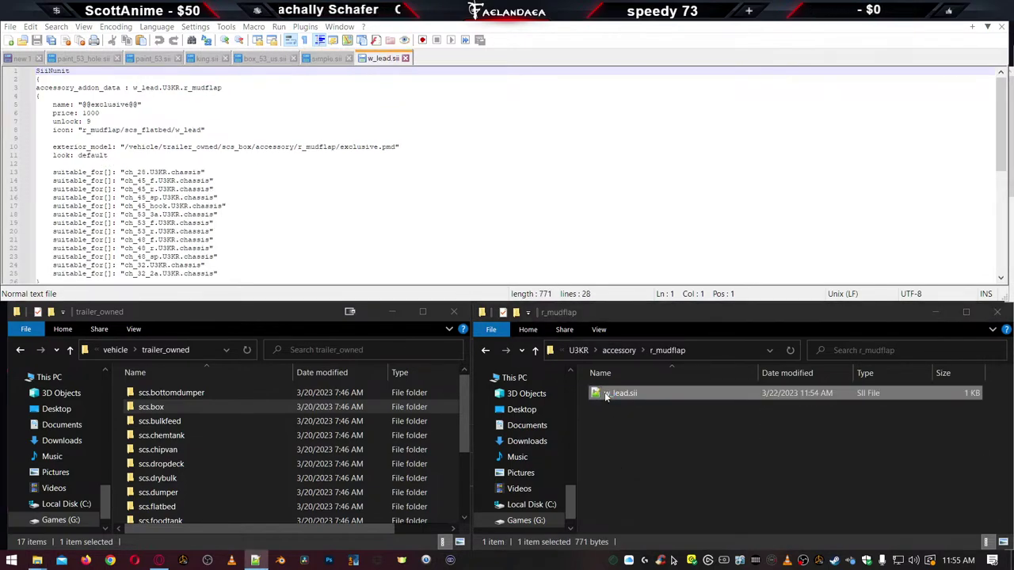
key("alt+Left")
Open chrome.sii from rear_body and trailer.sii from trlr_cables in Notepad++
double_click(622, 478)
double_click(611, 396)
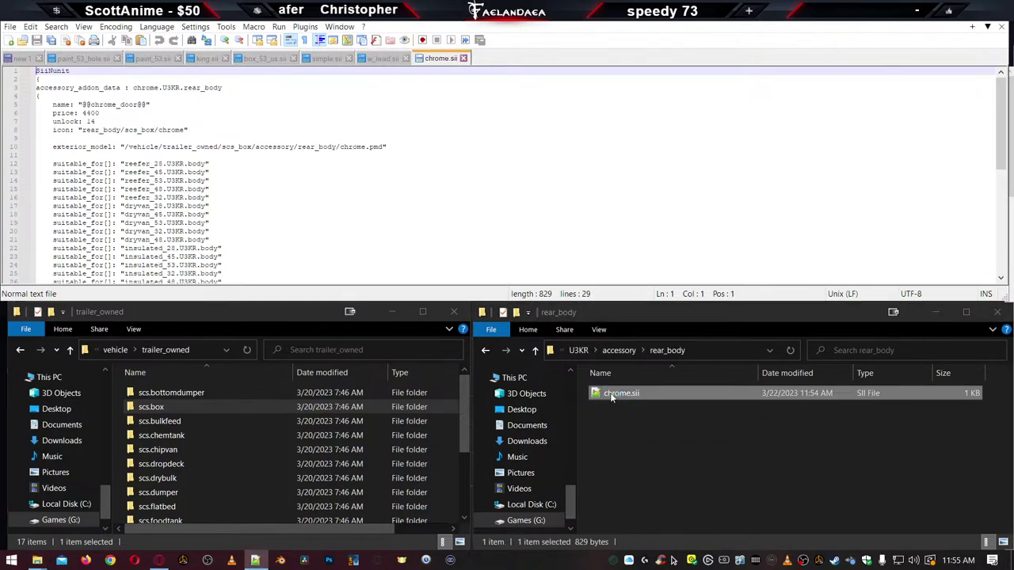
key("alt+Left")
double_click(622, 493)
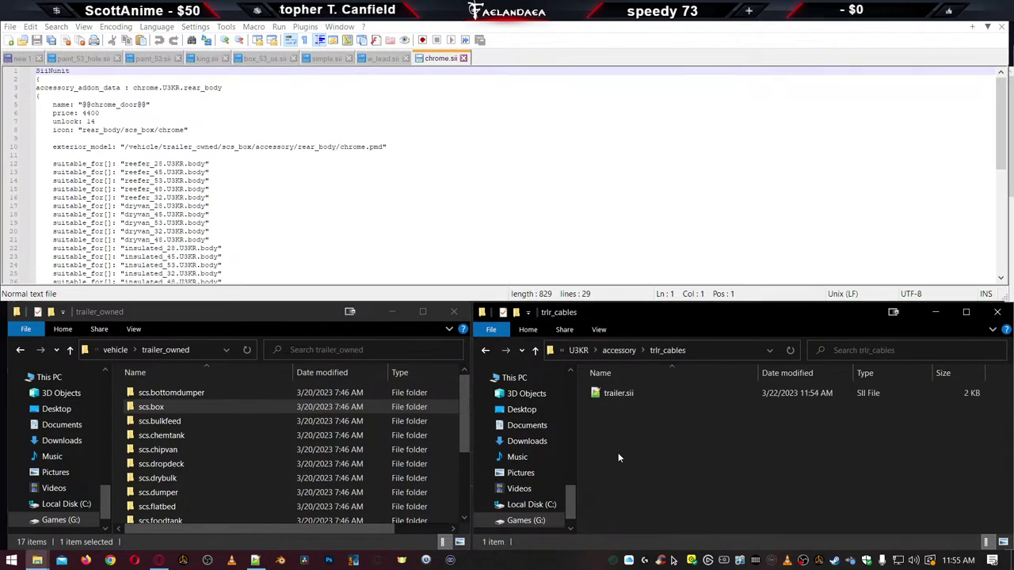
left_click(613, 396)
double_click(613, 396)
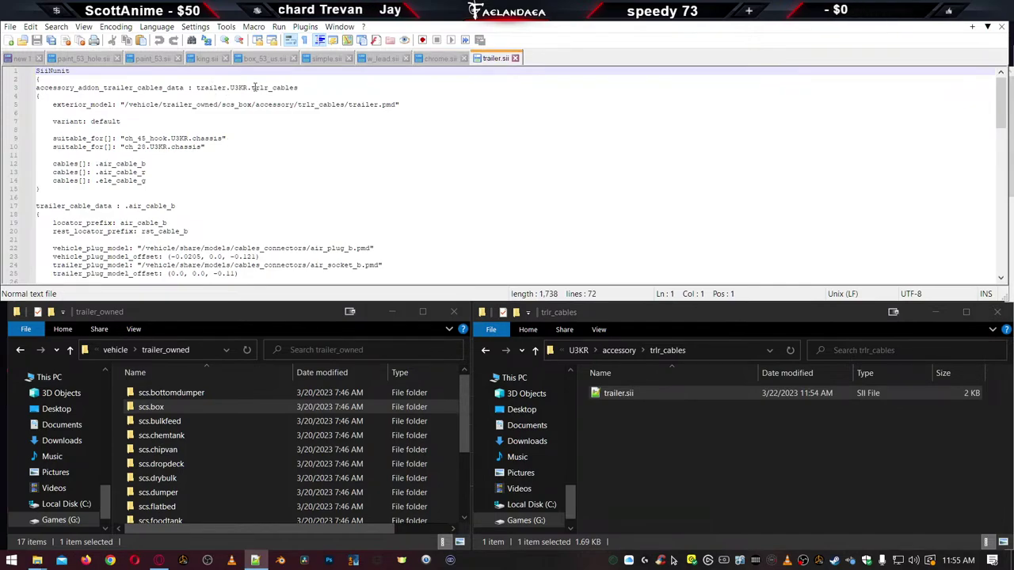
Review the trailer, chrome, w_lead, simple and box_53_us unit names, then show the 'new 1' name list
left_click(290, 87)
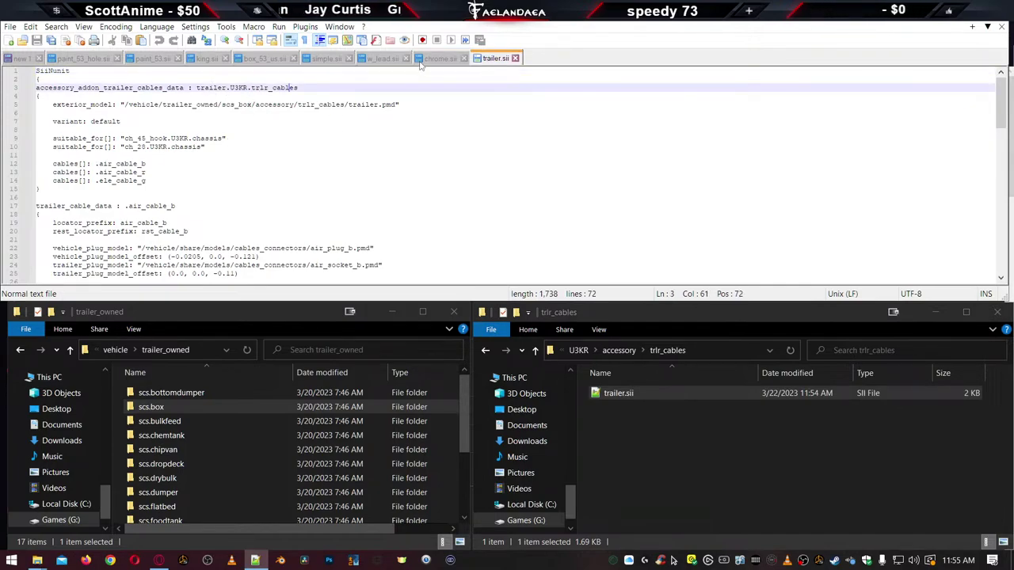
left_click(440, 60)
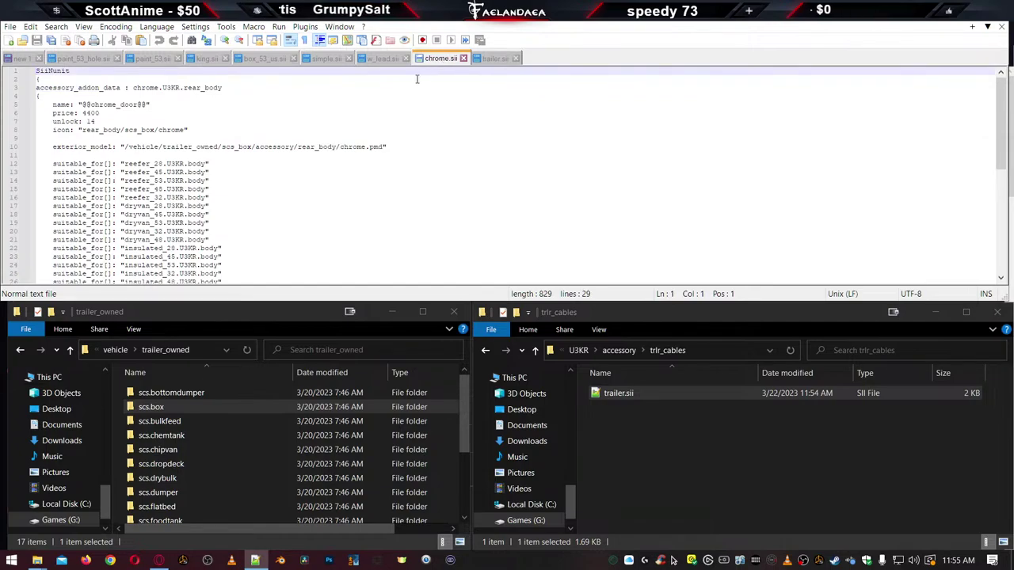
left_click(381, 60)
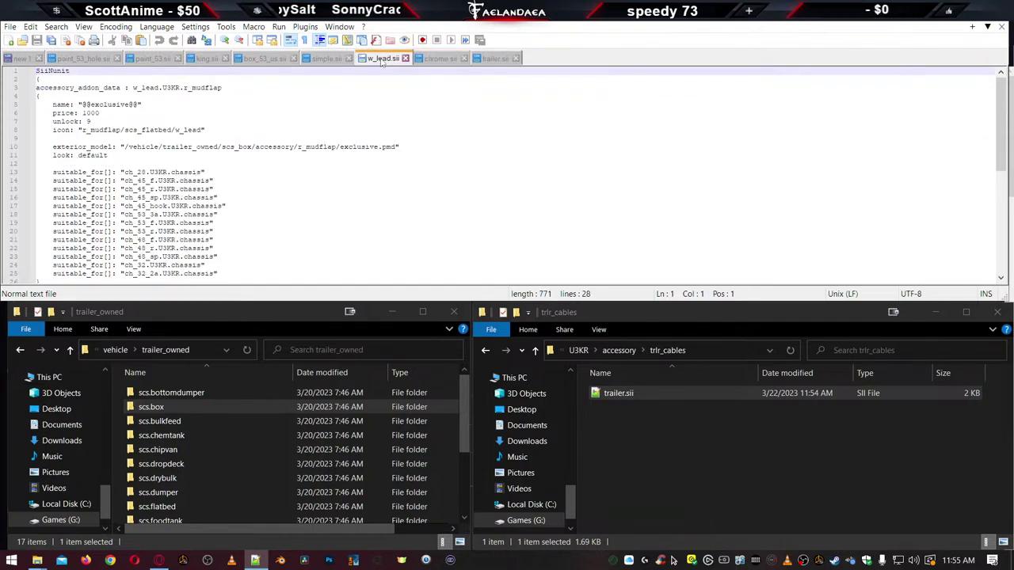
left_click(495, 59)
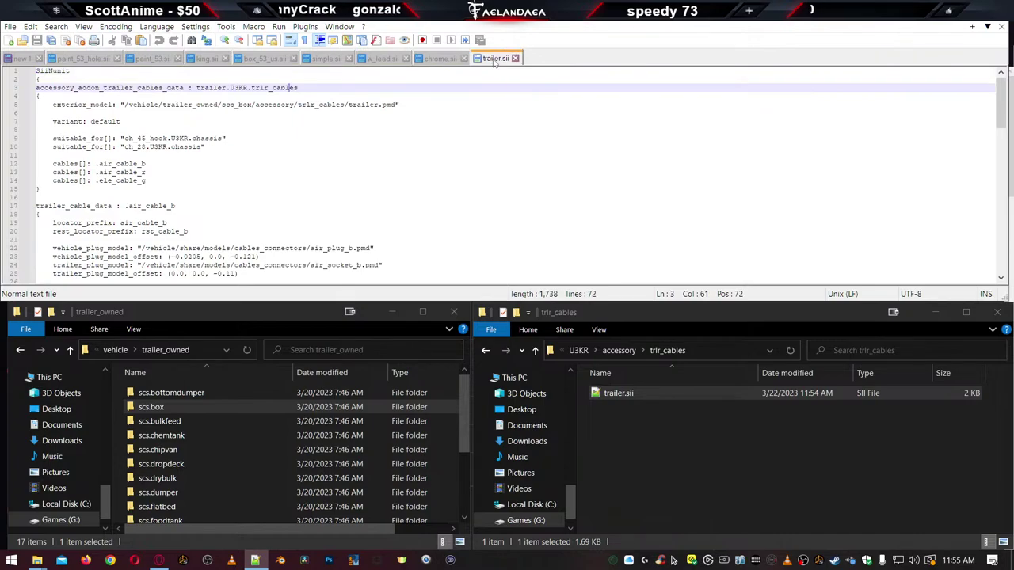
left_click(361, 62)
left_click(325, 62)
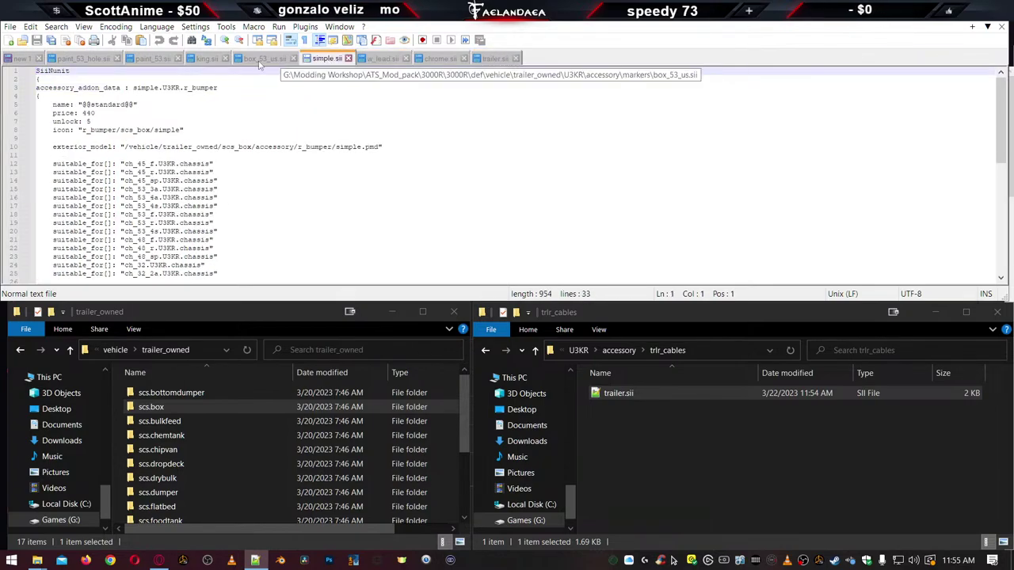
left_click(259, 62)
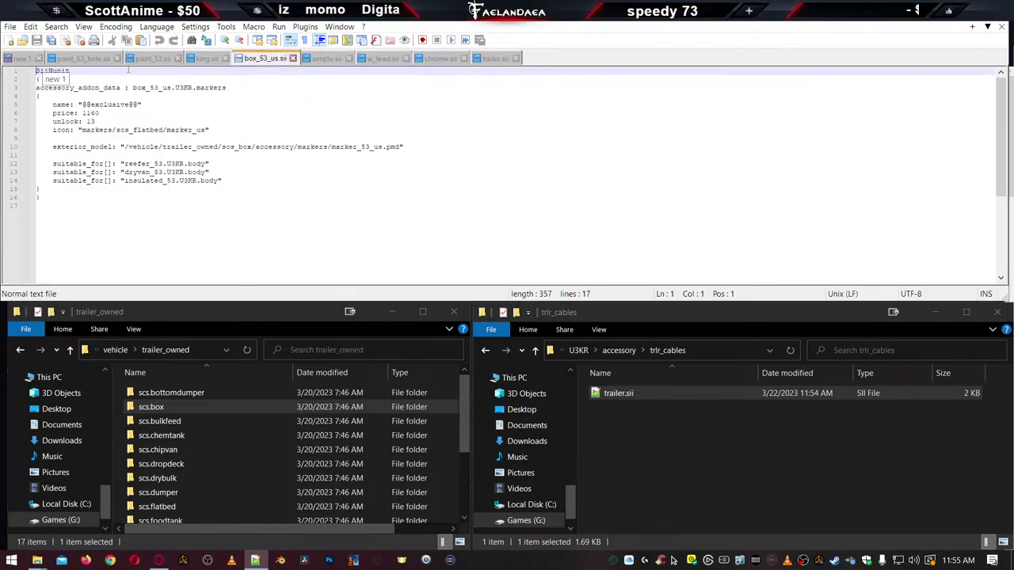
left_click(491, 59)
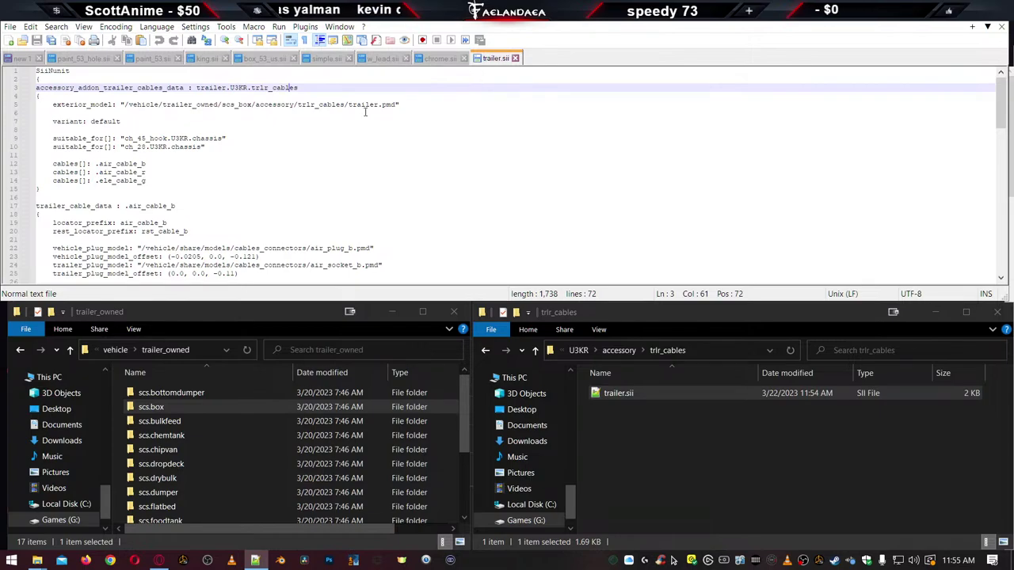
left_click(440, 63)
left_click(22, 59)
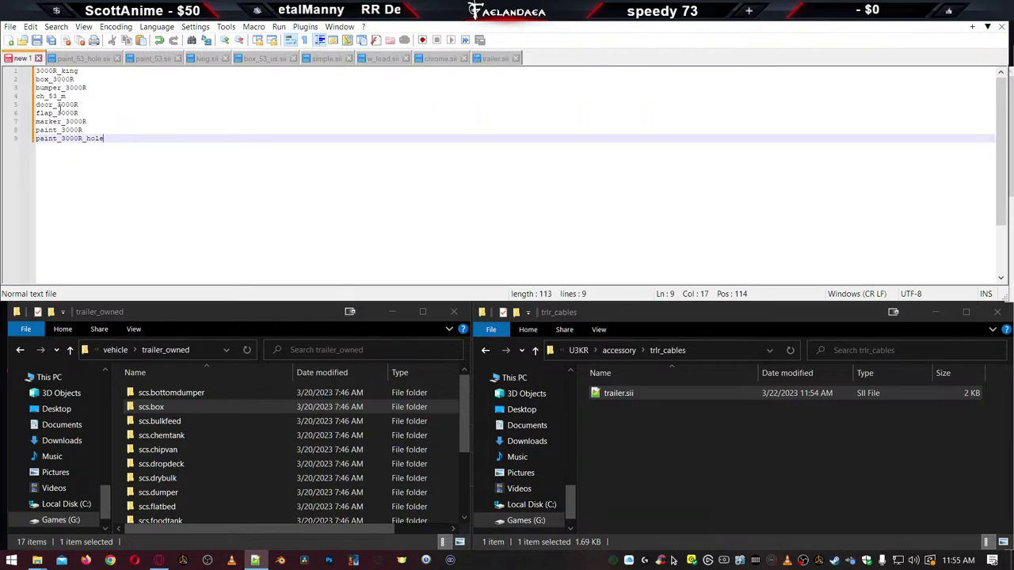
Replace 'chrome' with door_3000R in the line 3 unit name of chrome.sii
double_click(60, 105)
key("ctrl+c")
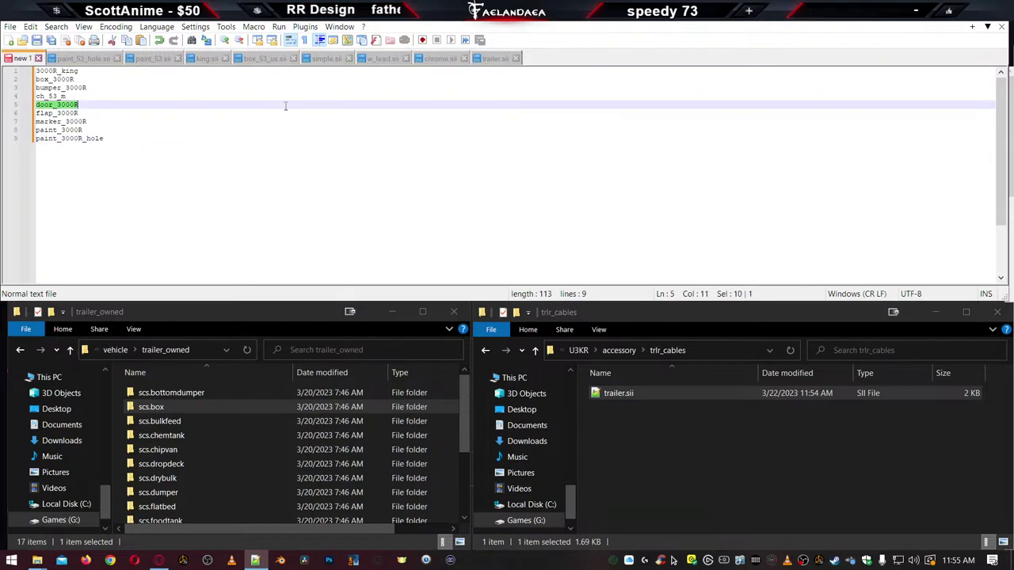
left_click(440, 61)
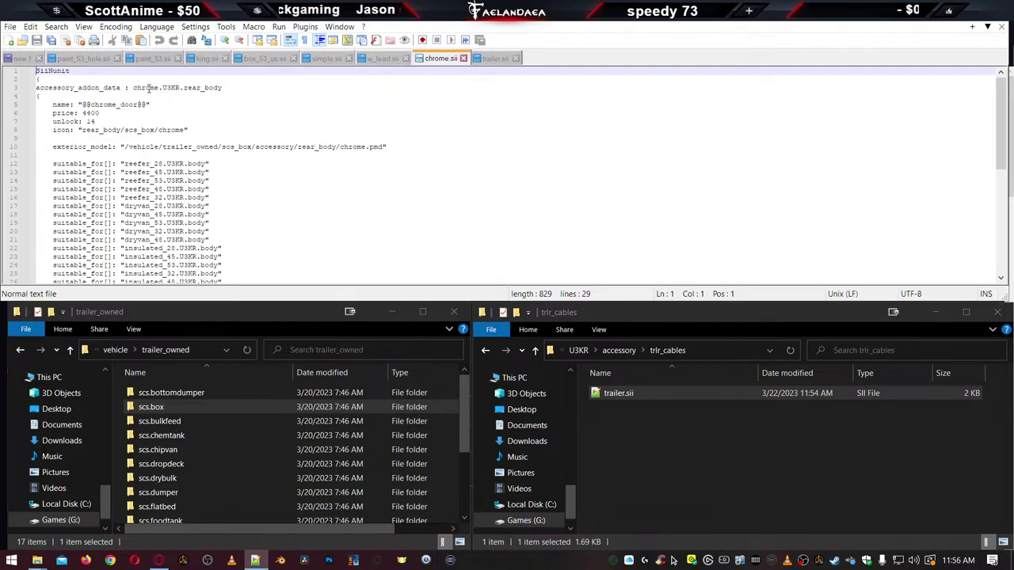
left_click(148, 88)
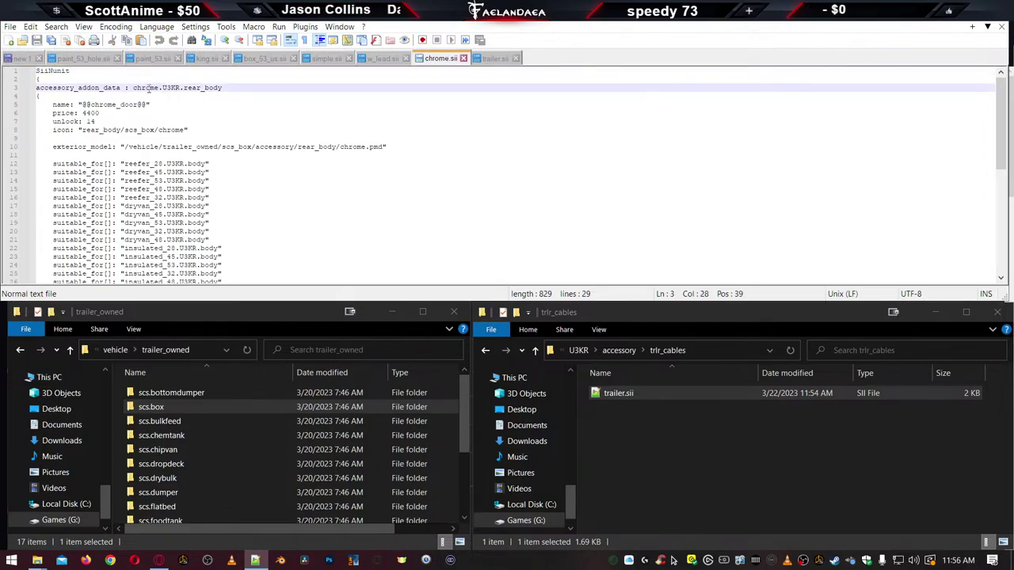
double_click(148, 88)
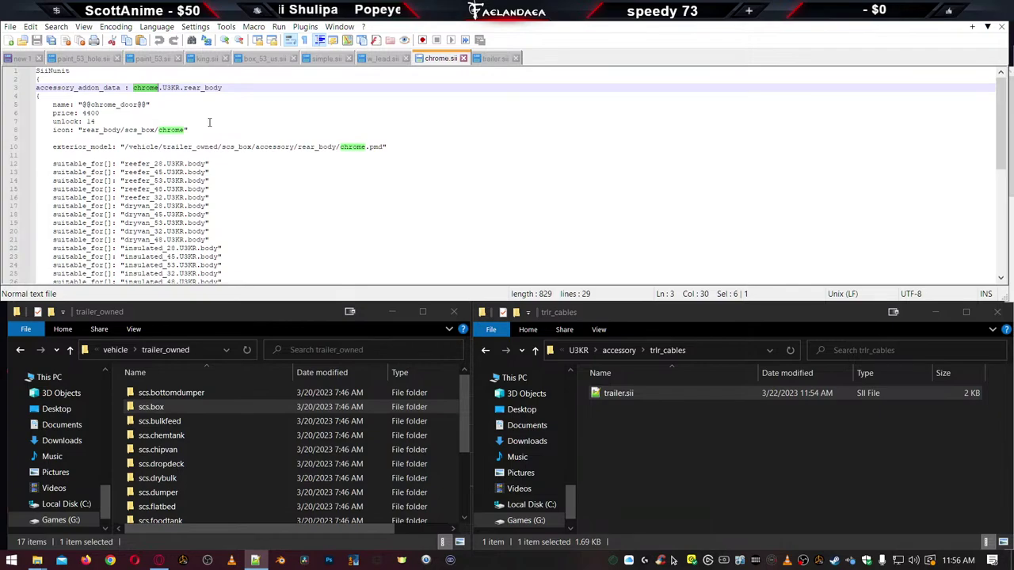
key("ctrl+v")
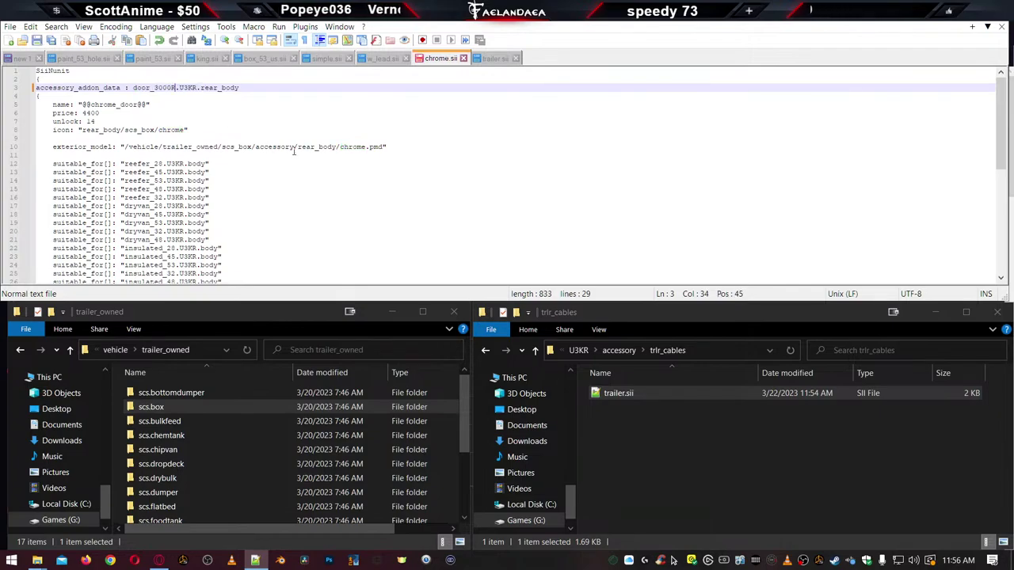
double_click(349, 148)
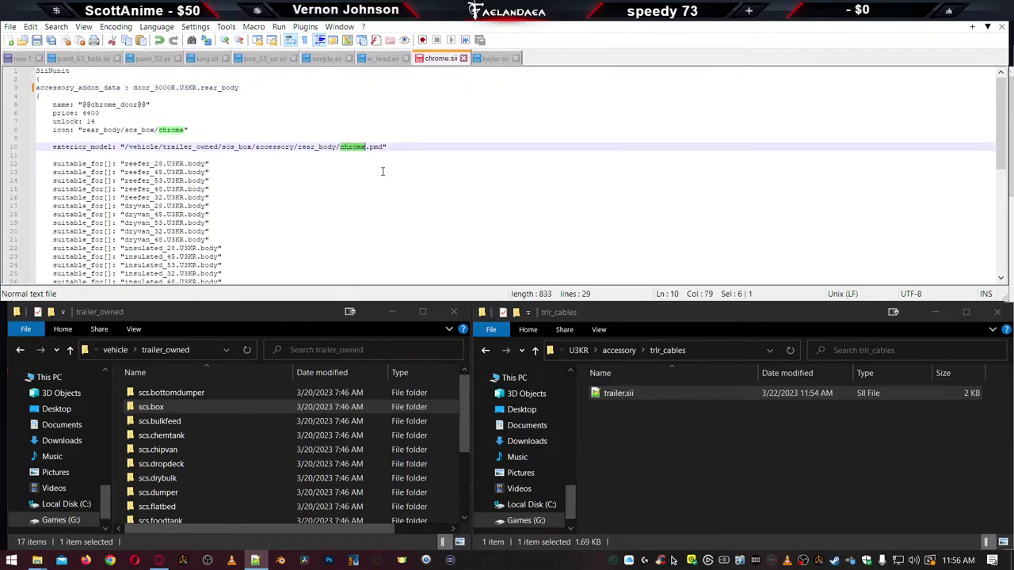
left_click(246, 147)
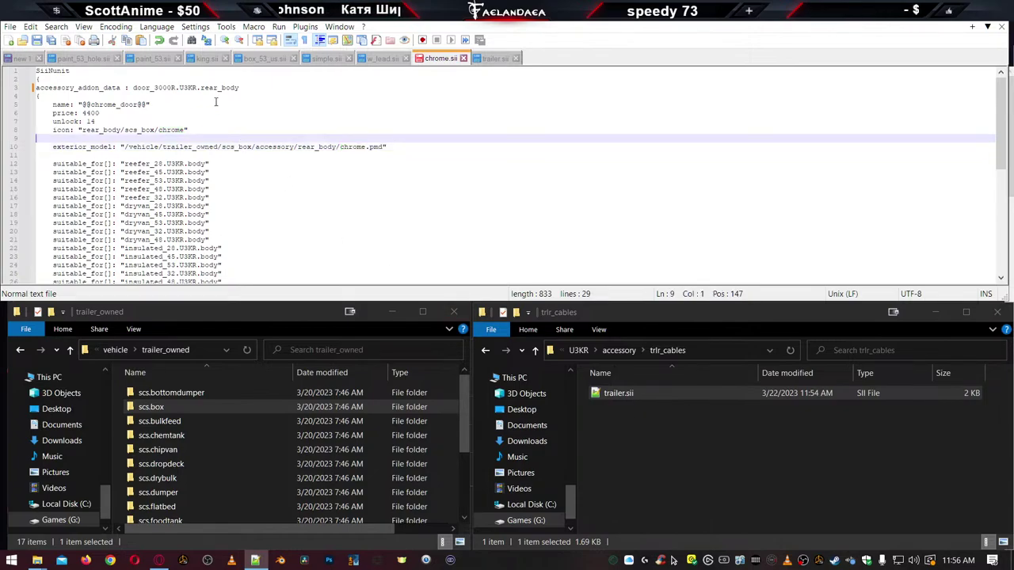
Tab-indent door_3000R in the name list to mark it done
left_click(379, 58)
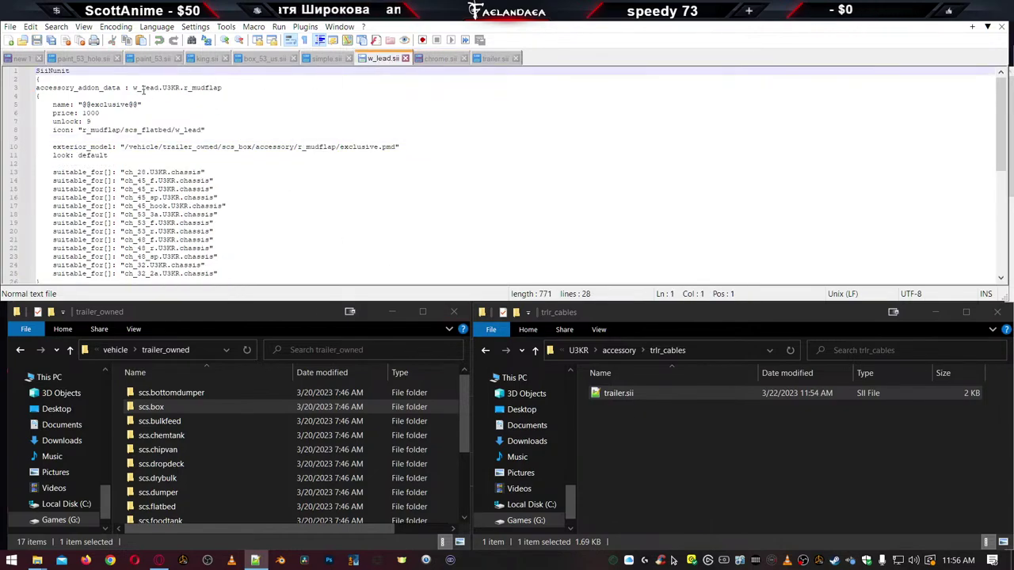
left_click(21, 59)
double_click(56, 104)
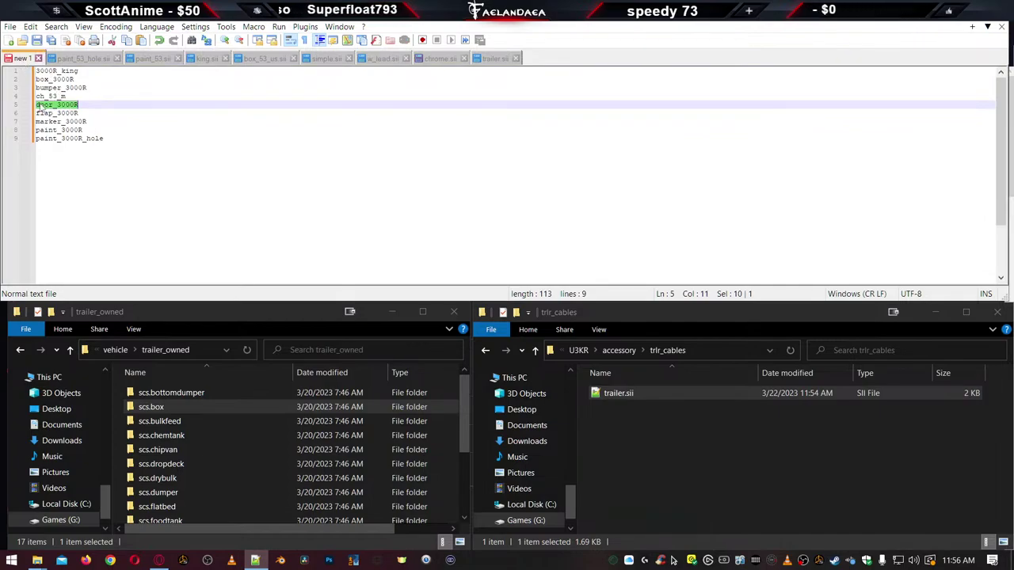
left_click(36, 106)
key("Tab")
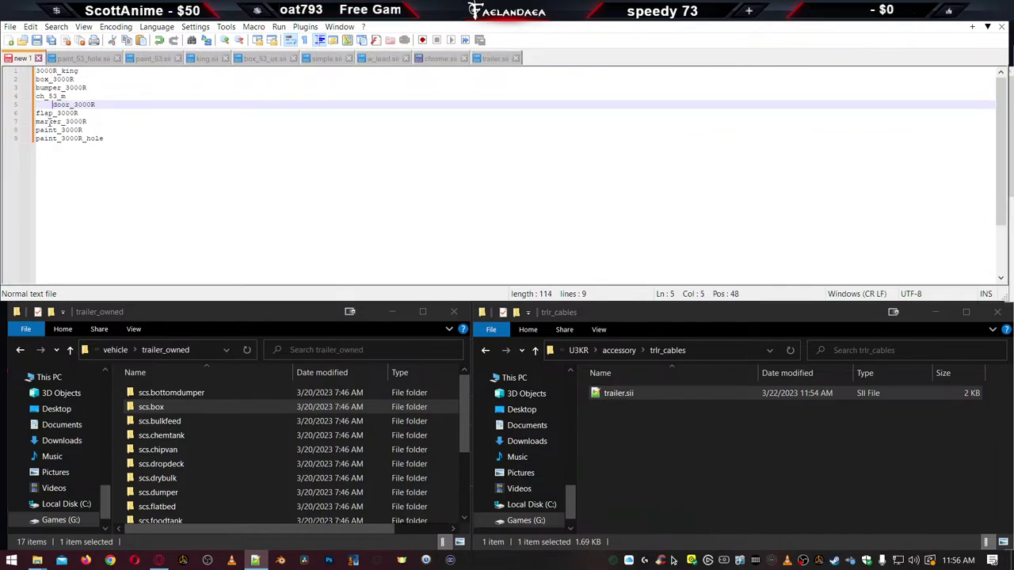
Replace 'w_lead' with flap_3000R in the w_lead.sii unit name
double_click(50, 113)
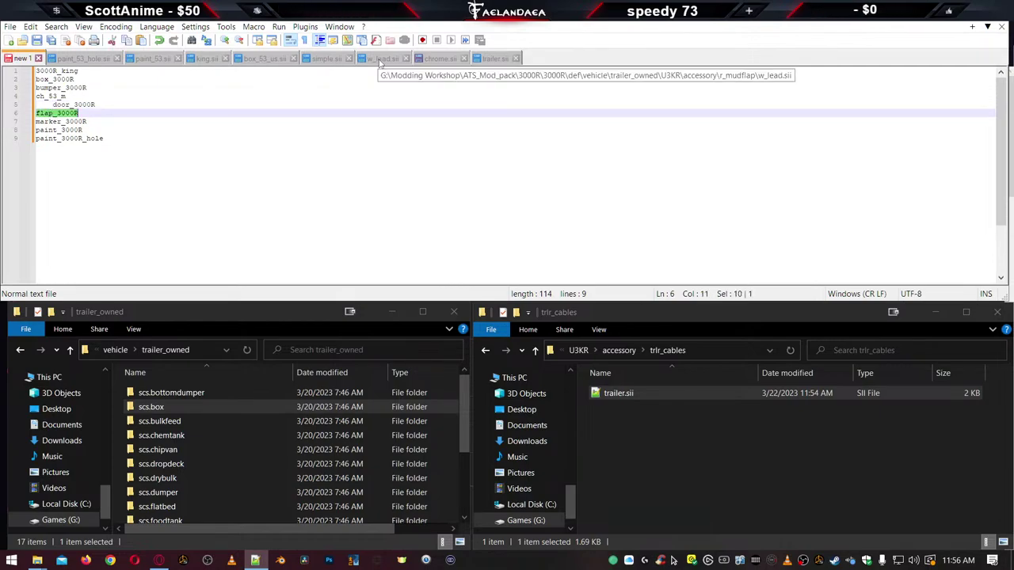
left_click(380, 59)
double_click(147, 87)
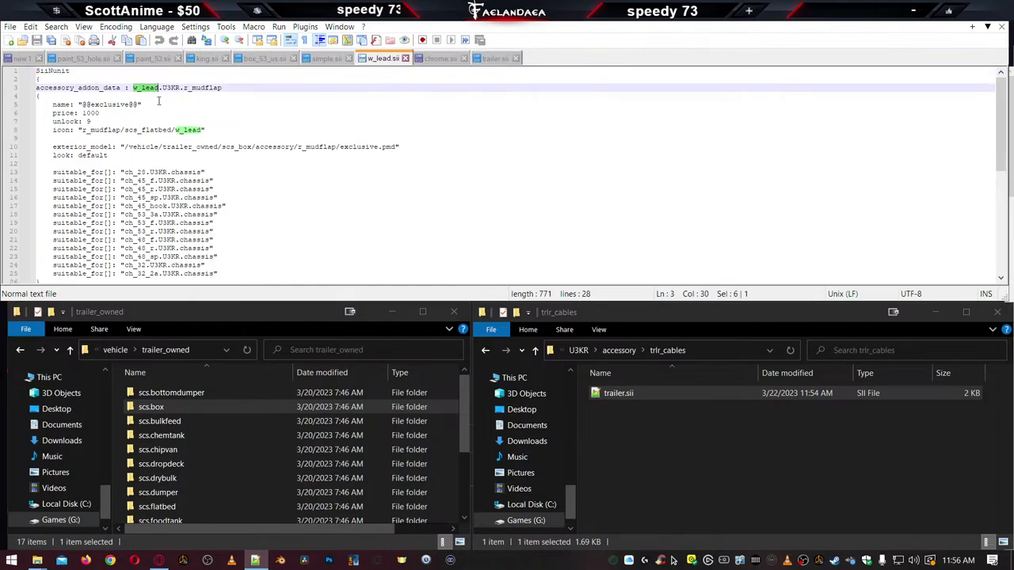
type("flap_3000R")
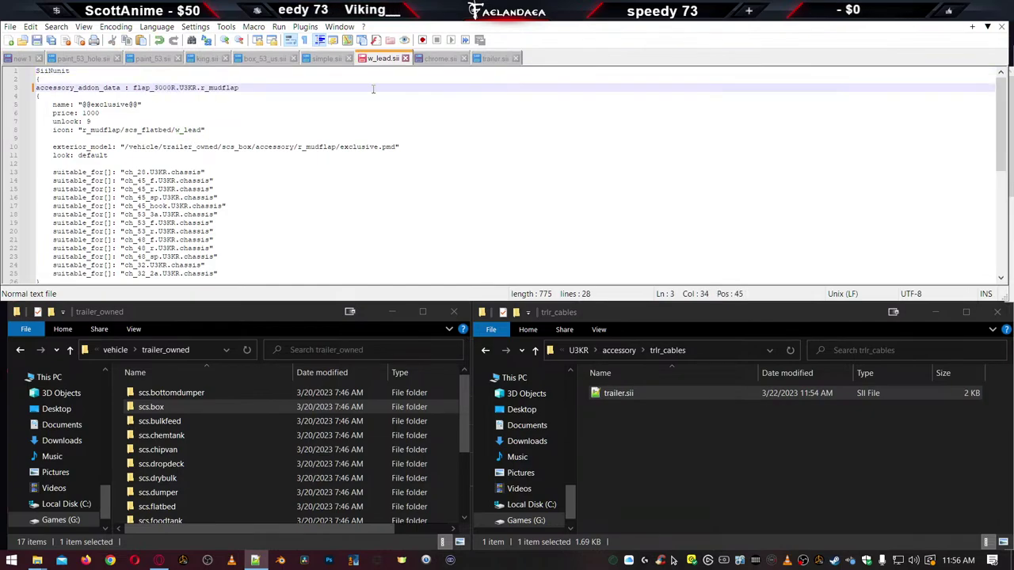
Indent flap_3000R as done in the list and copy bumper_3000R
left_click(22, 59)
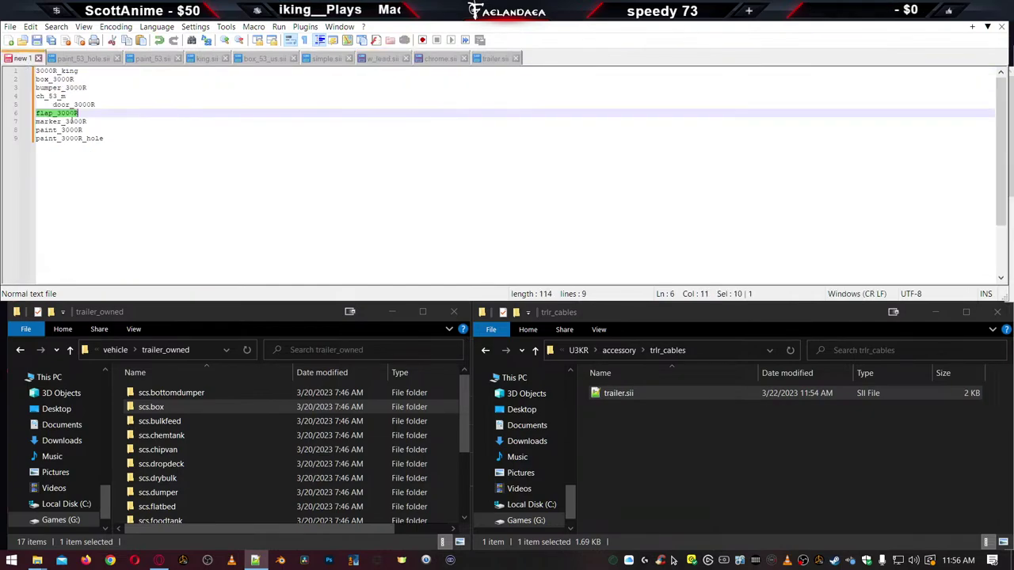
left_click(37, 113)
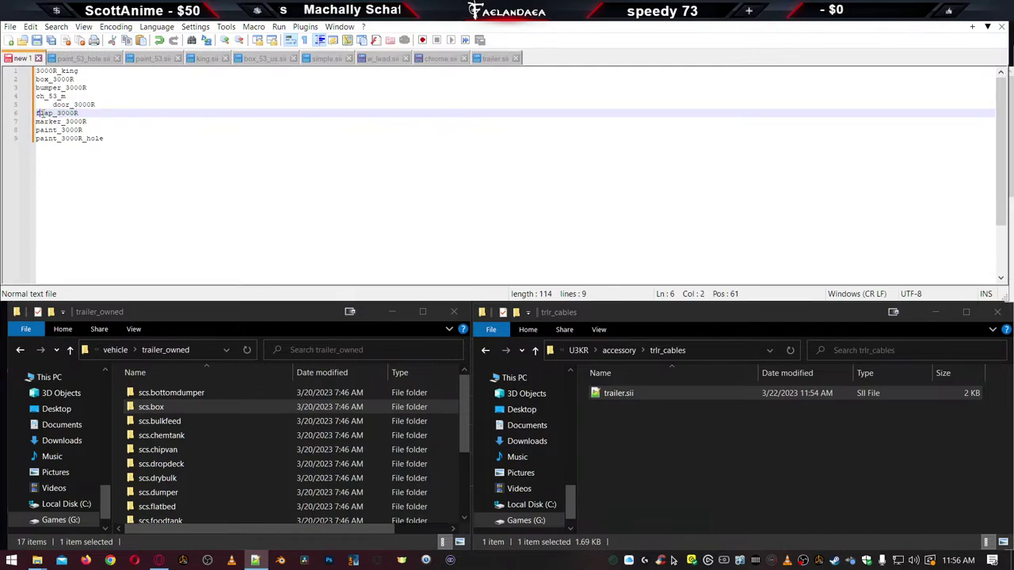
key("Tab")
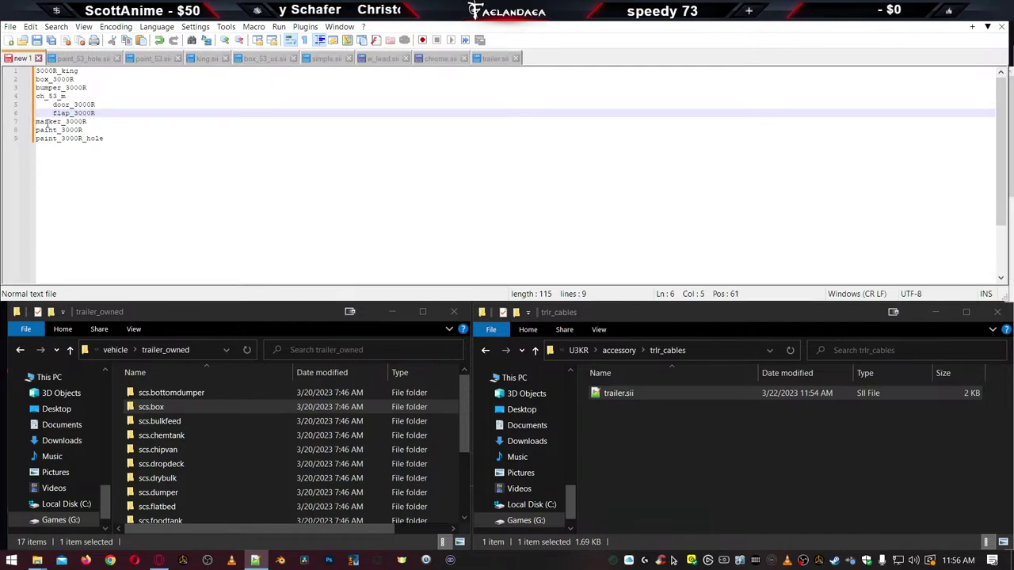
left_click(47, 122)
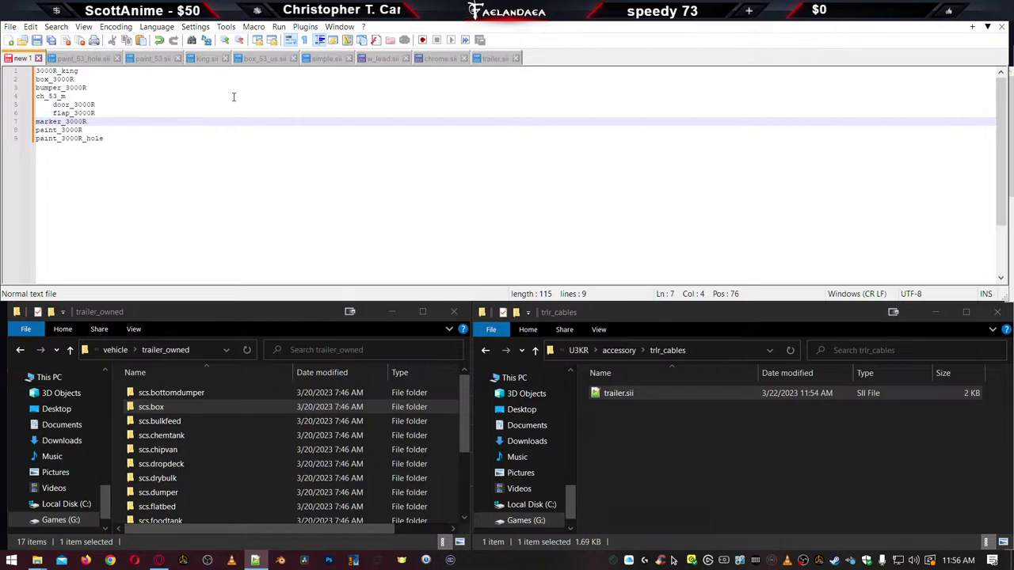
double_click(61, 88)
key("ctrl+c")
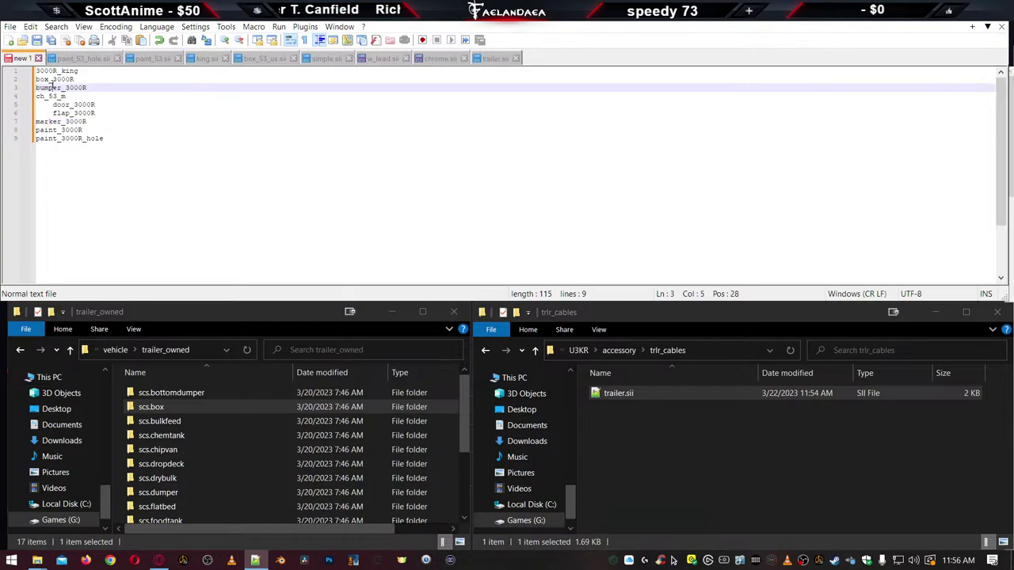
Replace 'simple' with bumper_3000R in simple.sii and indent bumper_3000R in the list
left_click(322, 60)
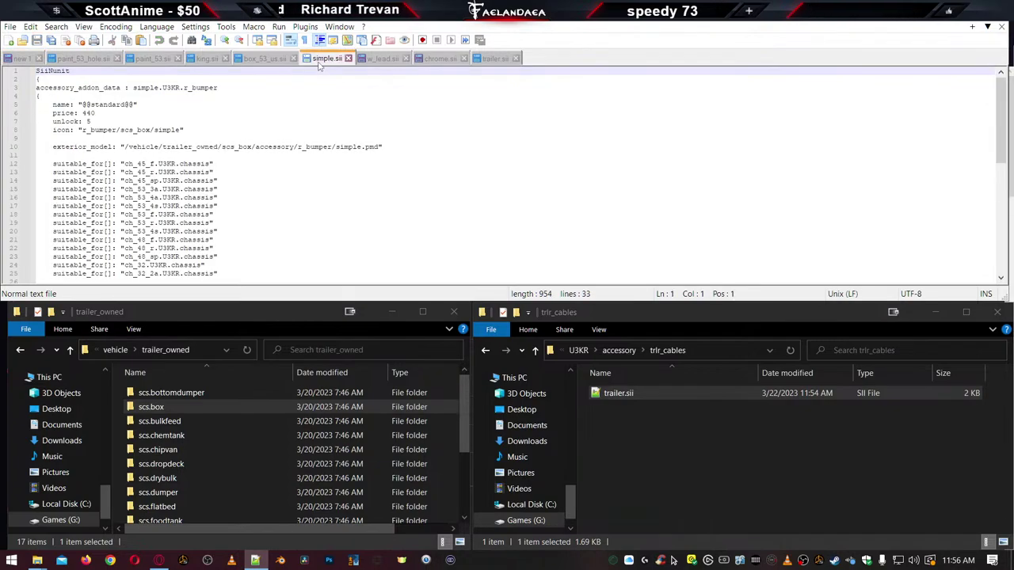
double_click(146, 88)
key("ctrl+v")
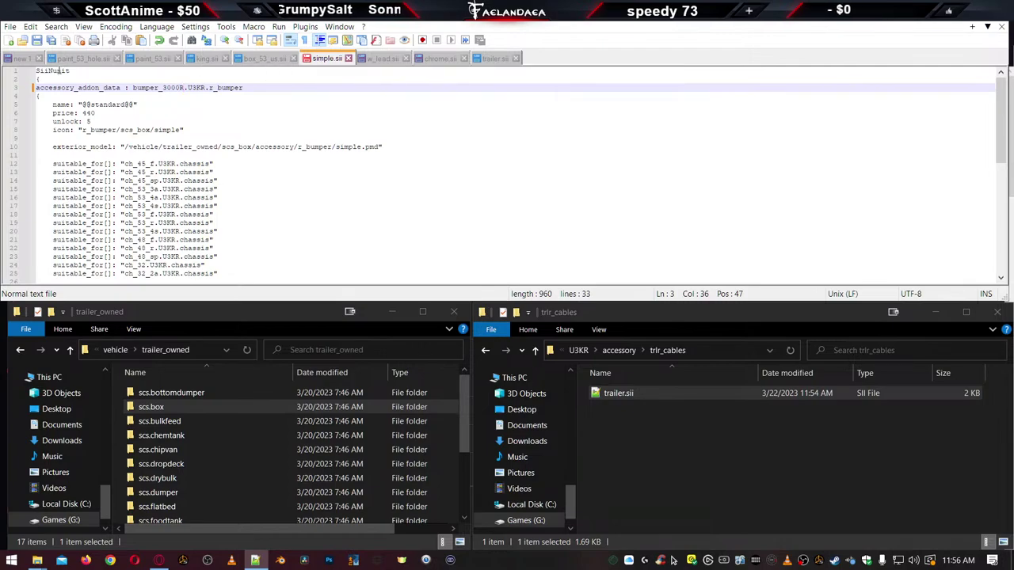
left_click(22, 59)
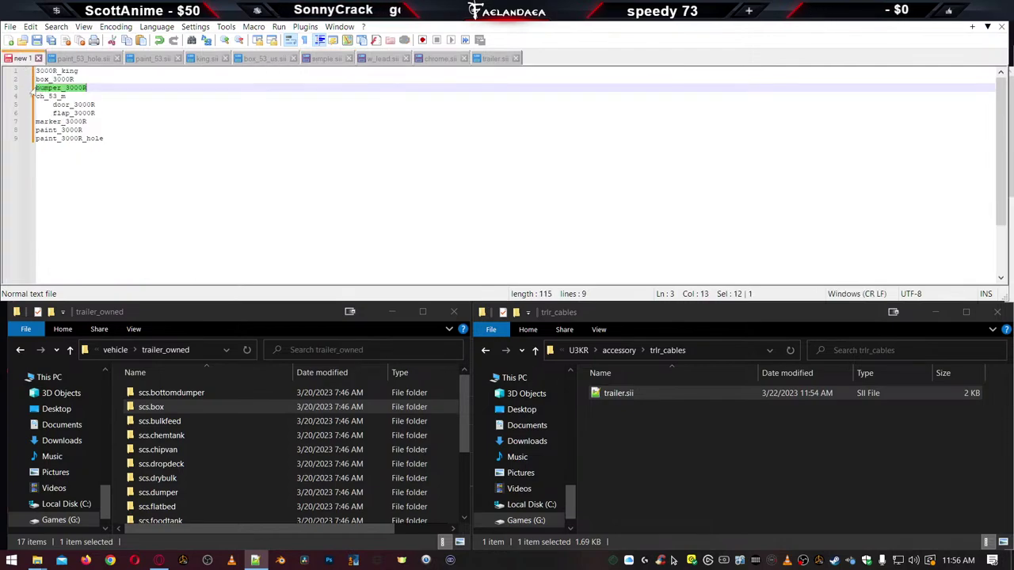
left_click(36, 88)
key("Tab")
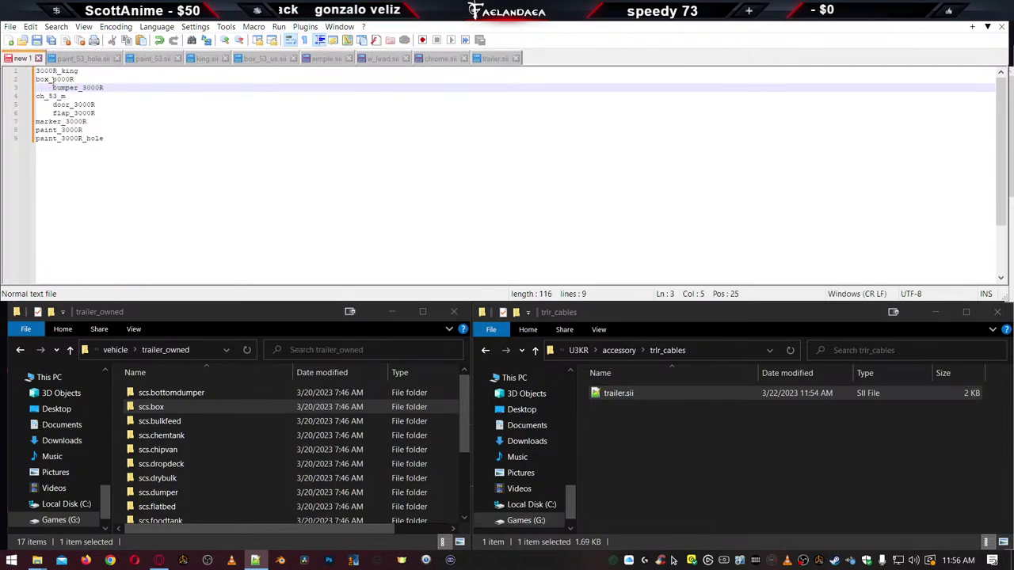
Replace 'box_53_us' with marker_3000R in the box_53_us.sii unit name
key("Up")
key("Home")
key("shift+End")
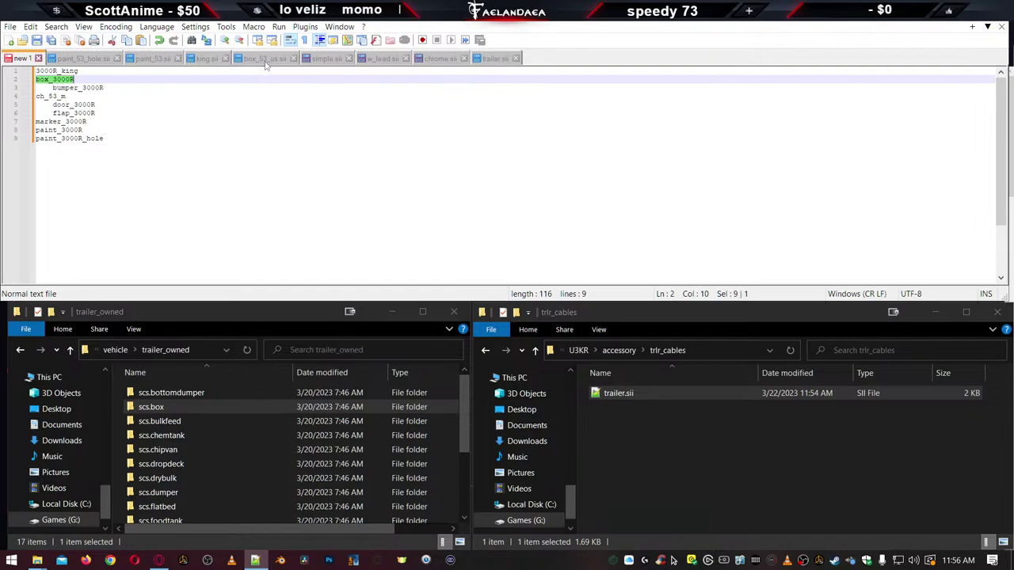
left_click(263, 59)
double_click(147, 87)
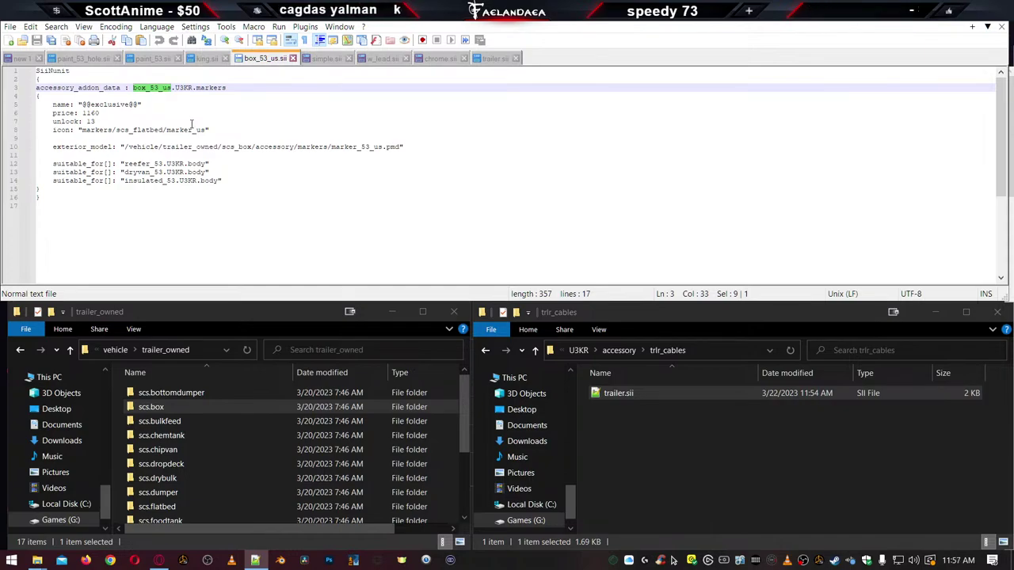
key("ctrl+Tab")
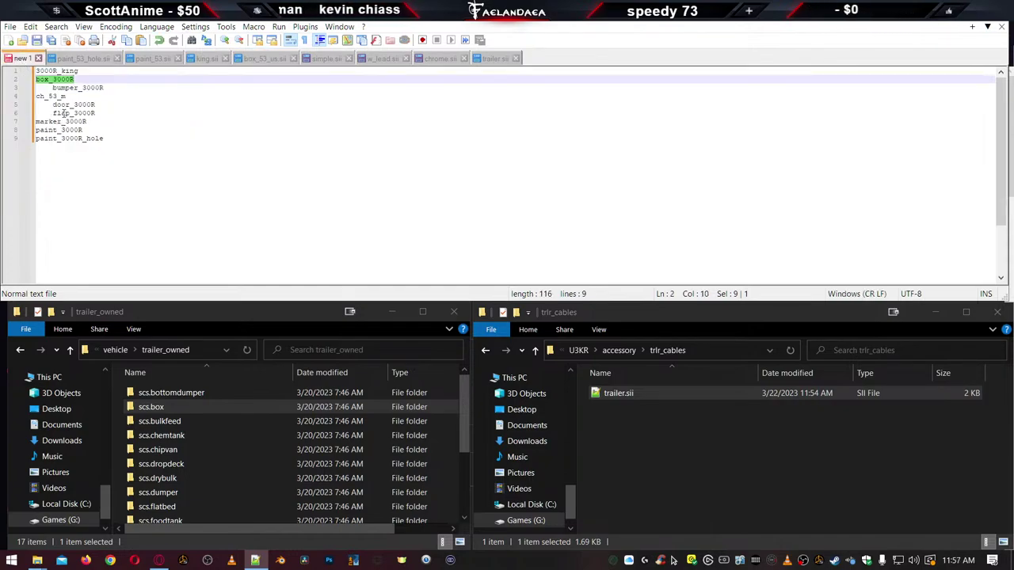
double_click(59, 122)
key("ctrl+c")
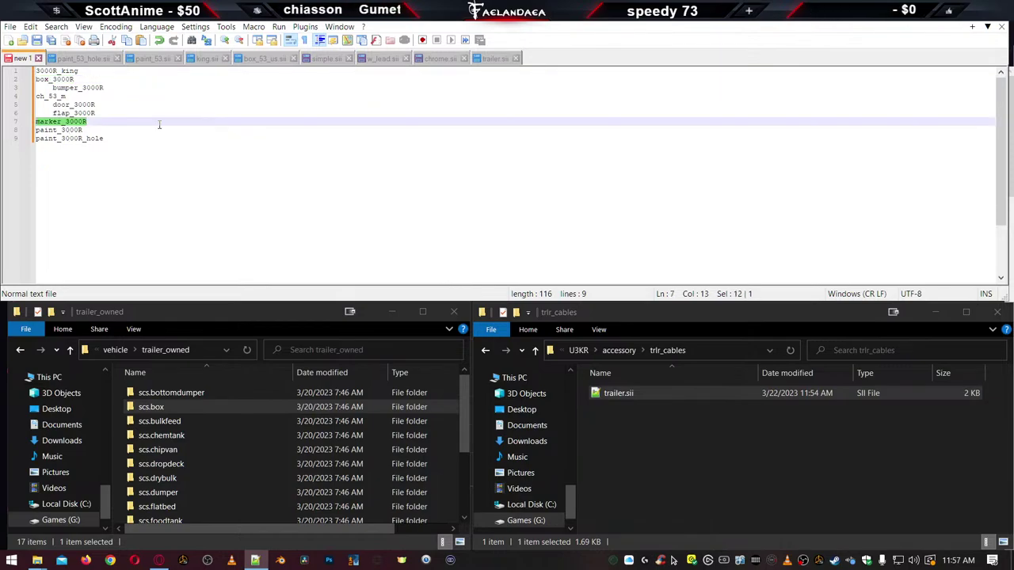
left_click(260, 61)
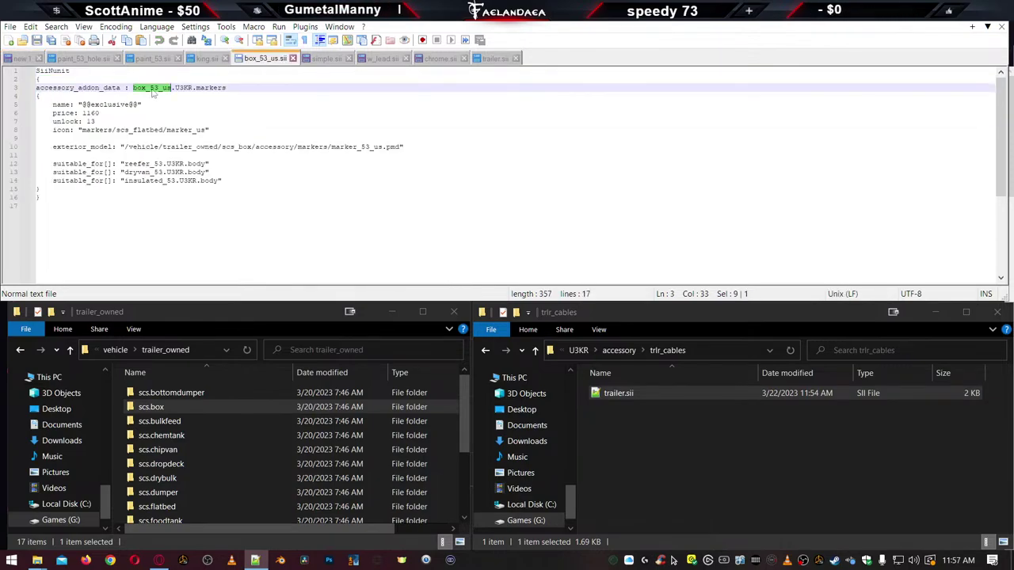
key("ctrl+v")
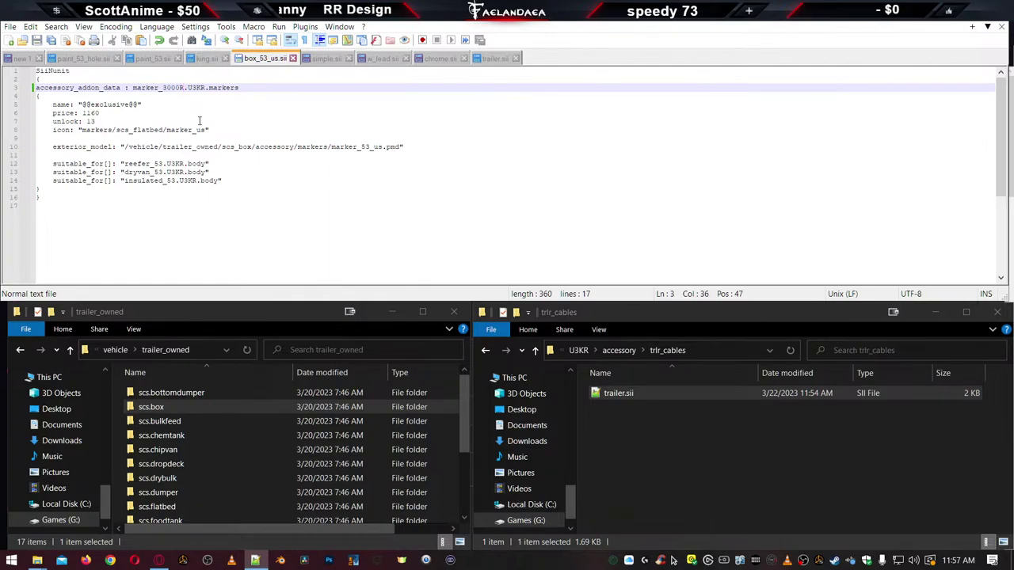
Check the w_lead, chrome and paint_53 tabs, then indent marker_3000R as done
left_click(382, 59)
left_click(428, 58)
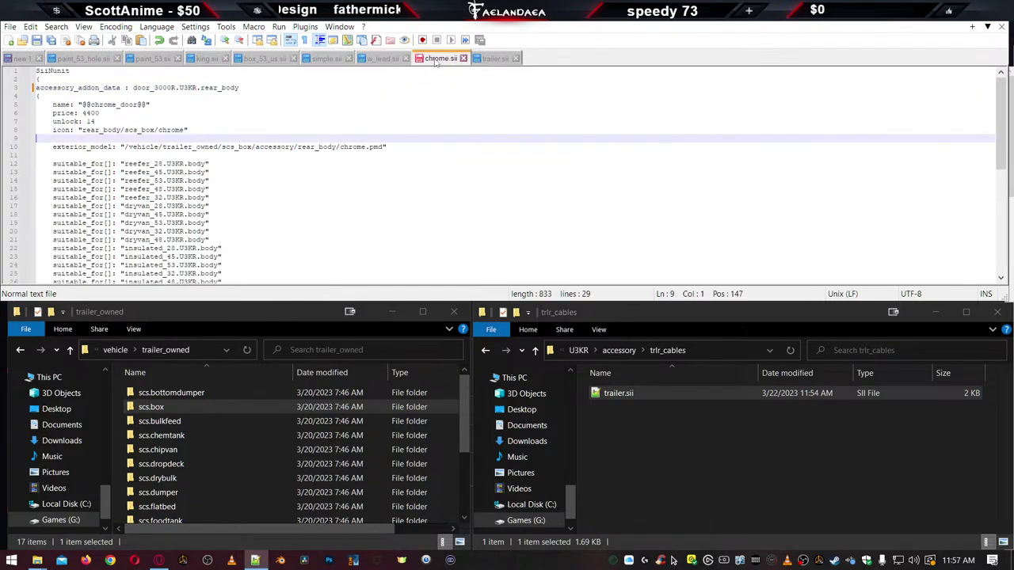
left_click(155, 58)
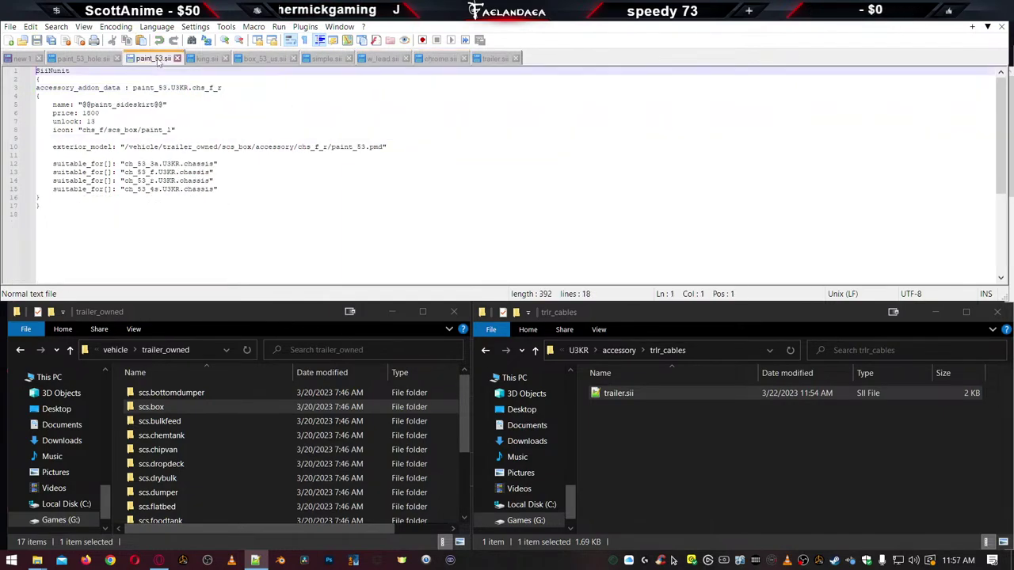
left_click(20, 58)
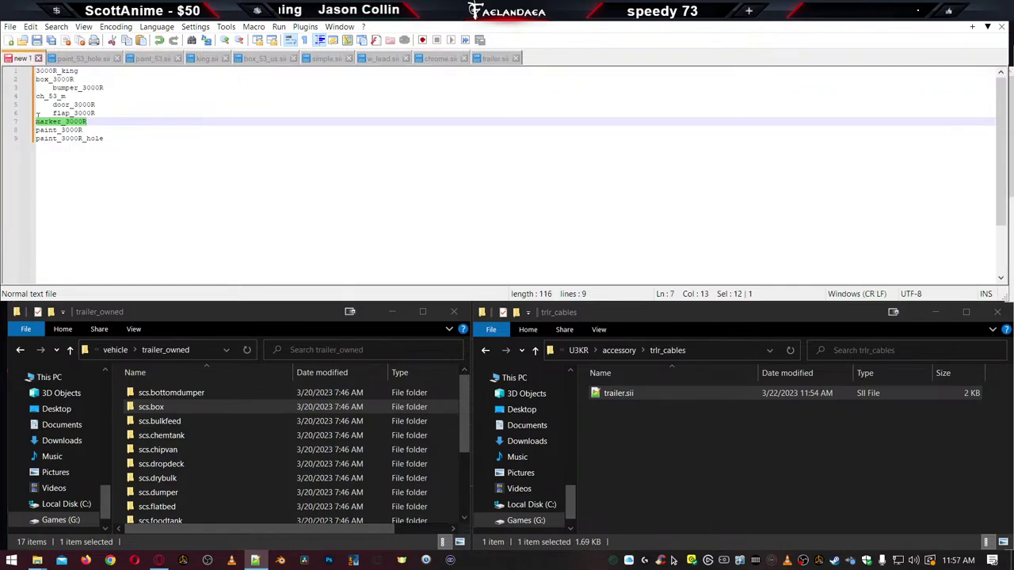
left_click(36, 123)
key("Tab")
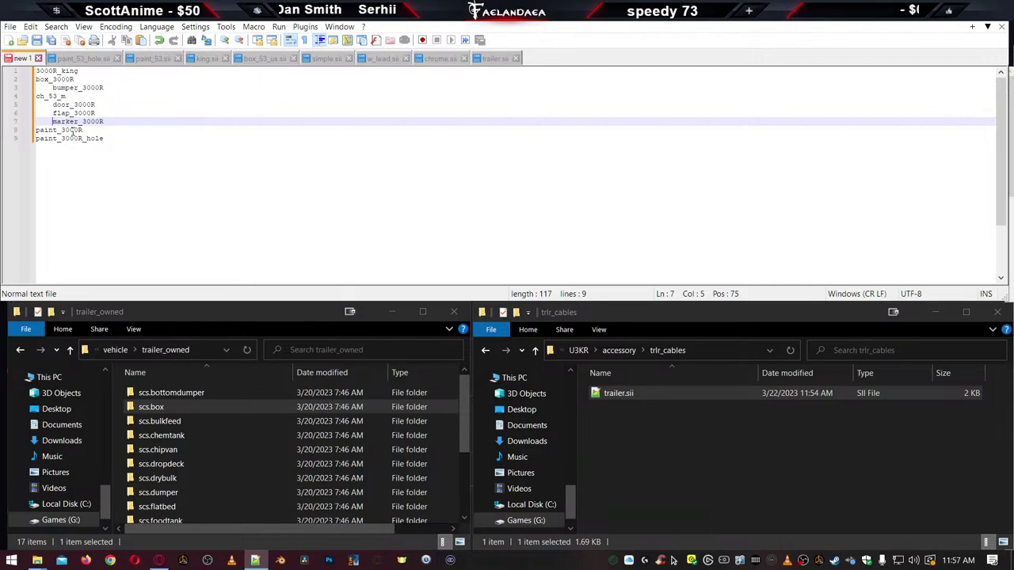
Replace 'paint_53h' with paint_3000R_hole in the paint_53_hole.sii unit name
double_click(65, 140)
key("ctrl+c")
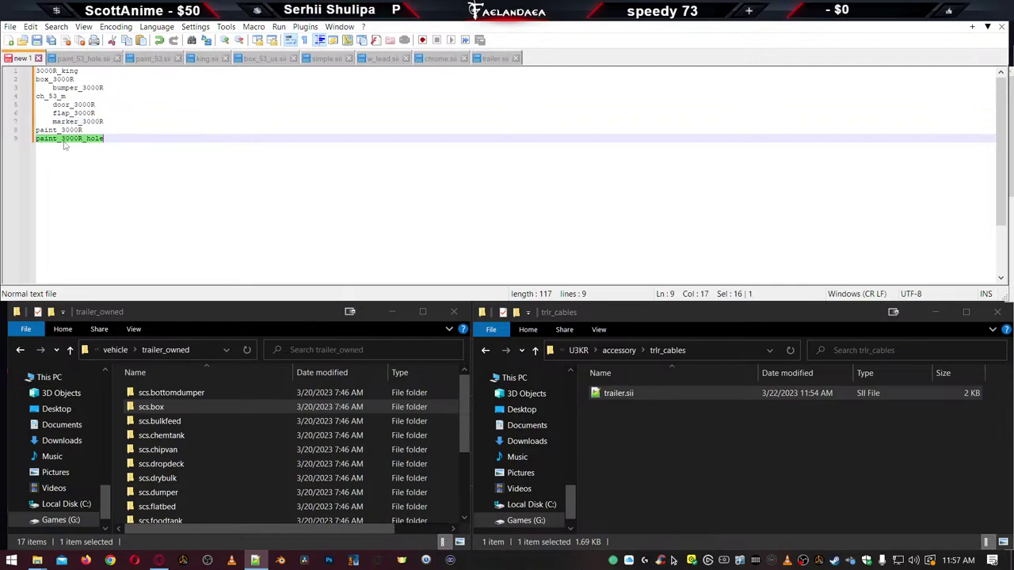
left_click(95, 59)
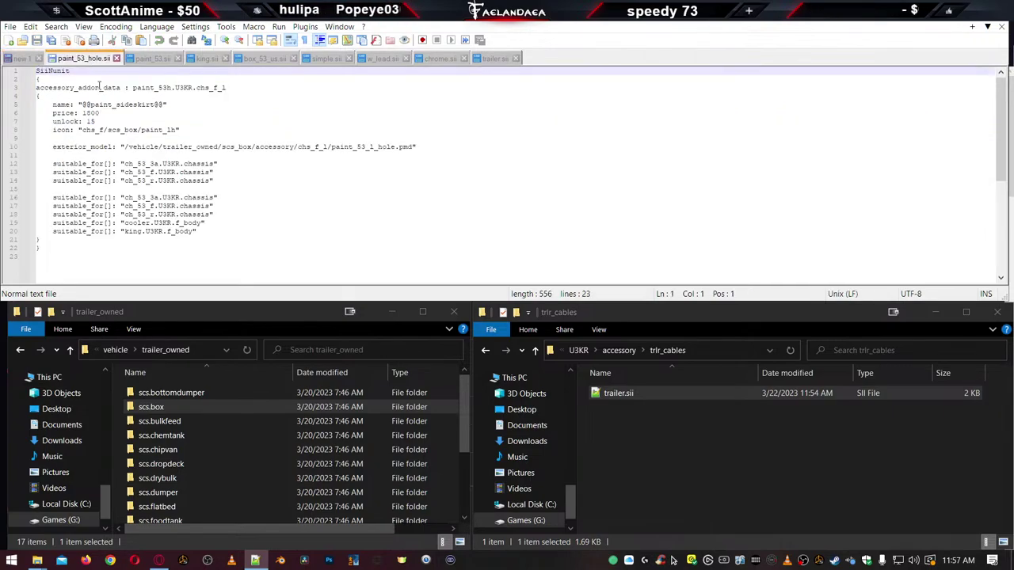
double_click(153, 88)
key("ctrl+v")
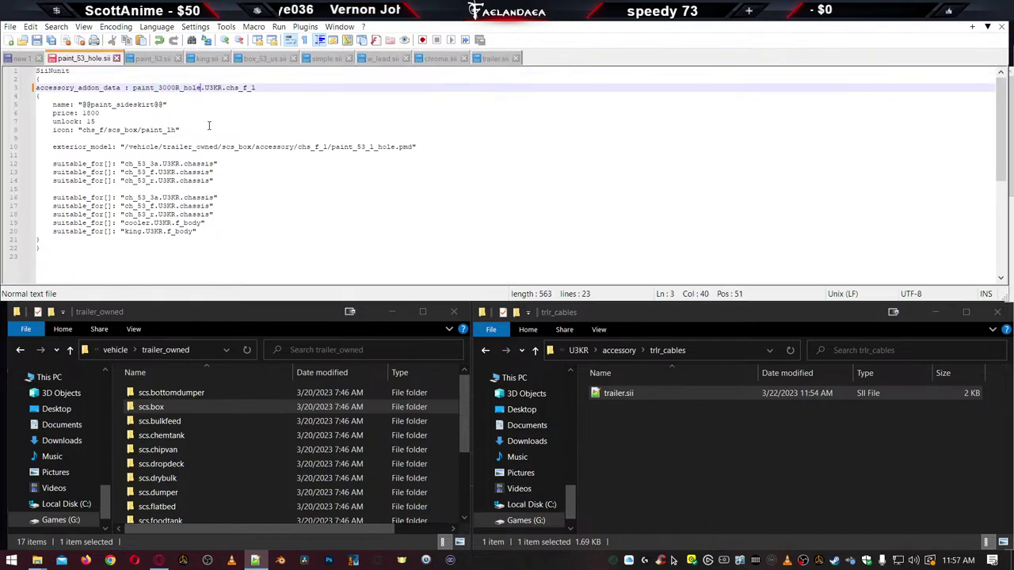
left_click(17, 58)
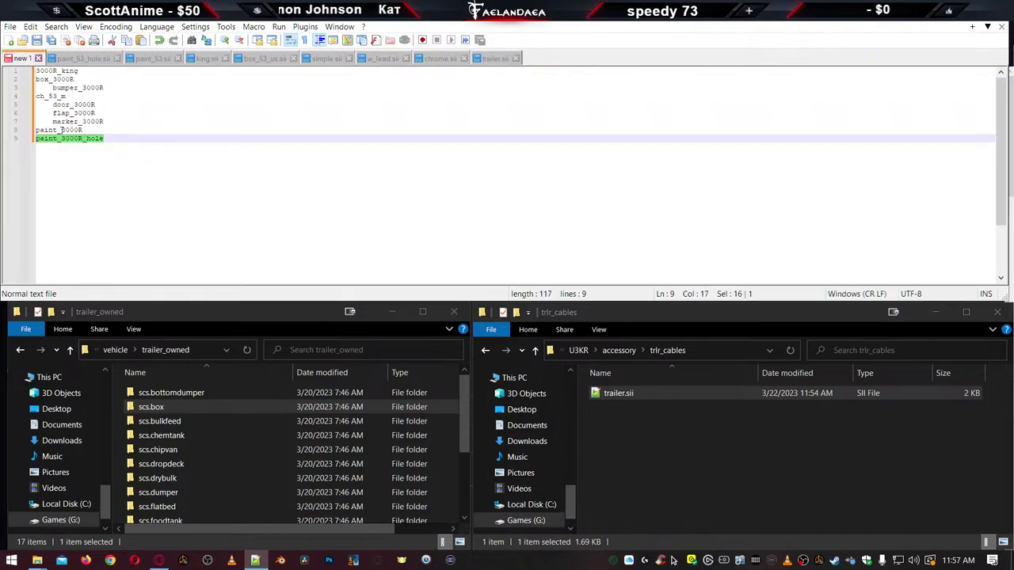
Replace 'paint_53' with paint_3000R in paint_53.sii and indent paint_3000R in the list
double_click(60, 131)
key("ctrl+c")
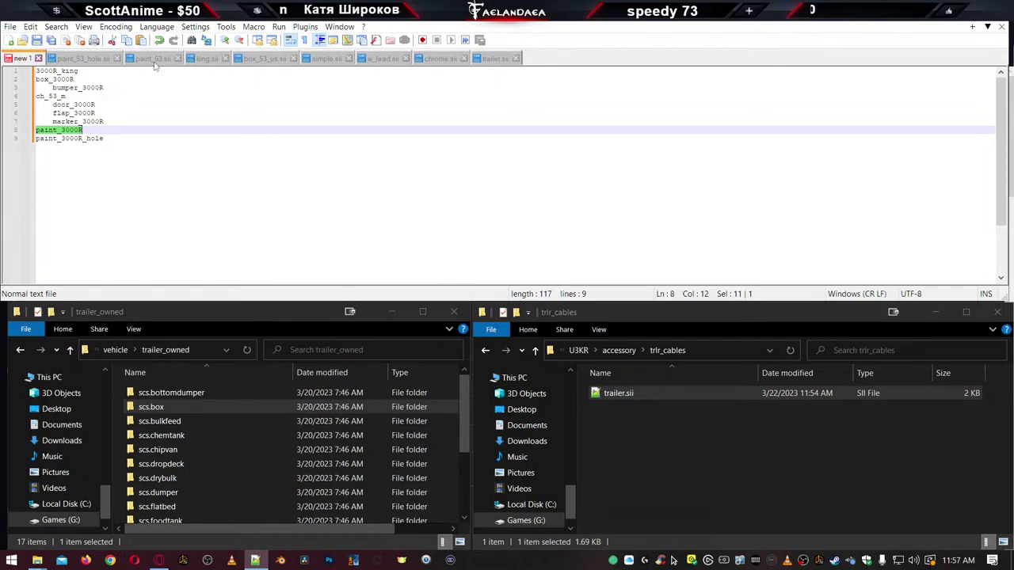
left_click(155, 60)
double_click(151, 88)
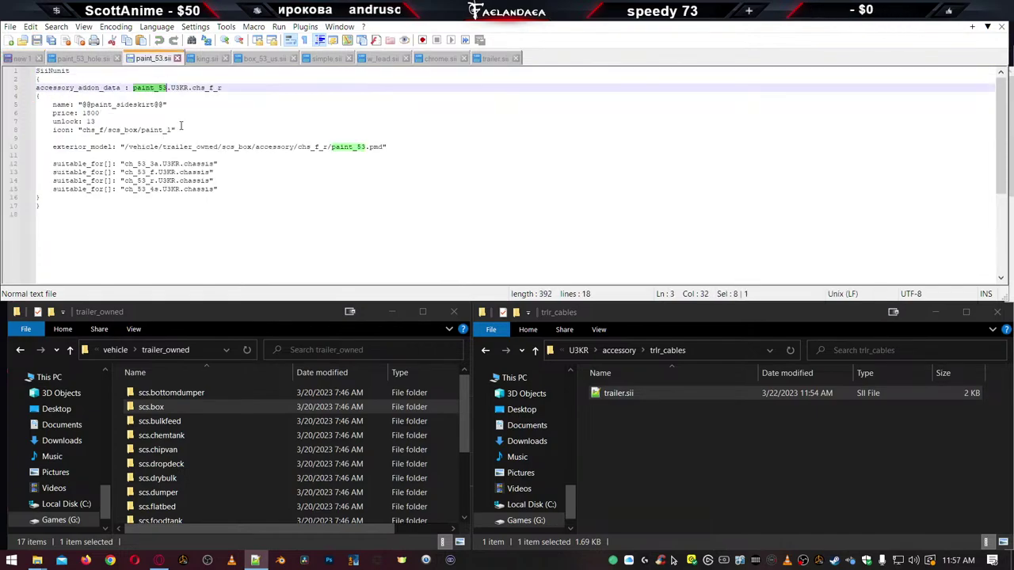
key("ctrl+v")
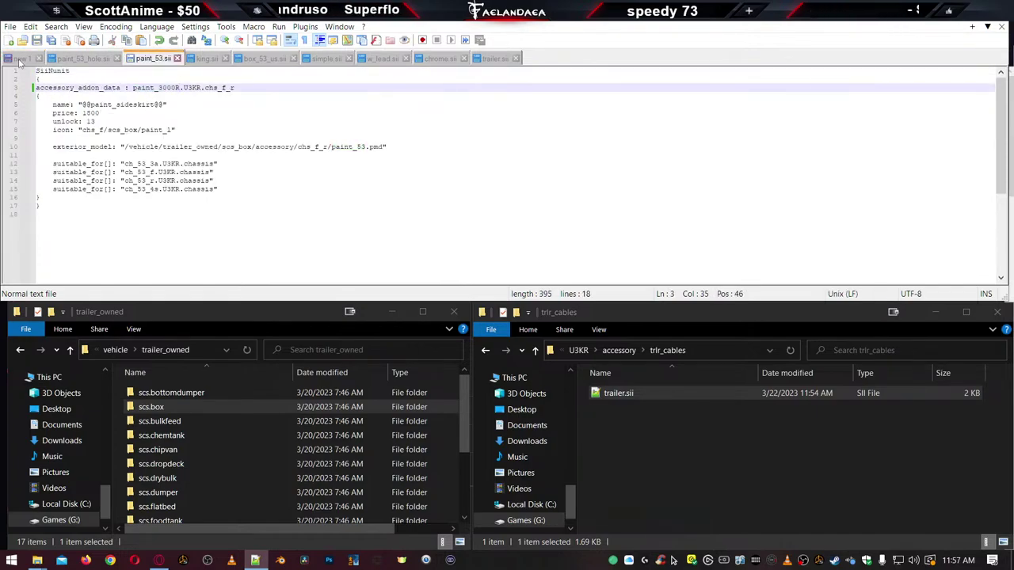
left_click(21, 59)
left_click(39, 132)
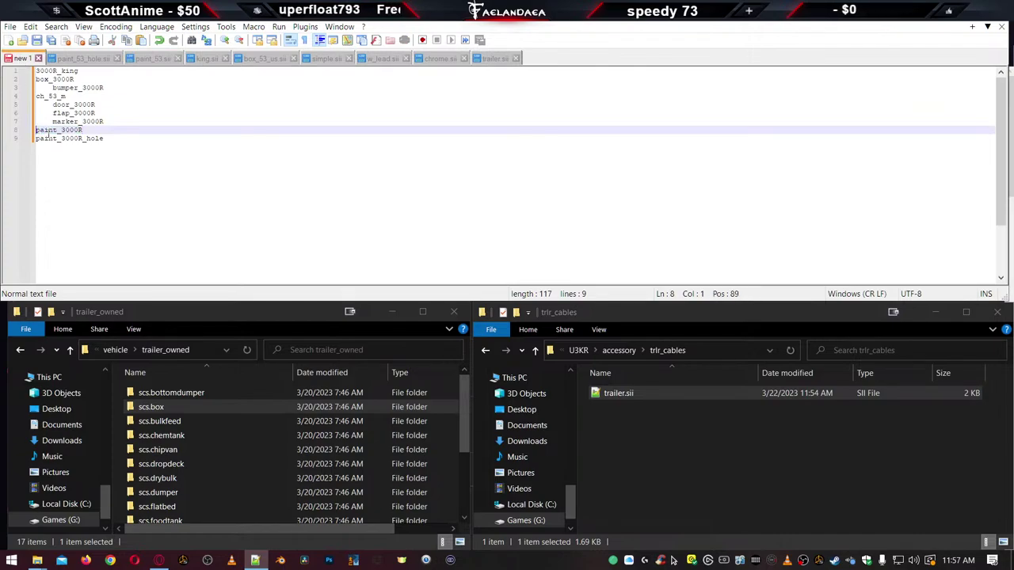
key("Tab")
Indent paint_3000R_hole as done, recheck paint_53_hole.sii, and return to the accessory folder
double_click(38, 139)
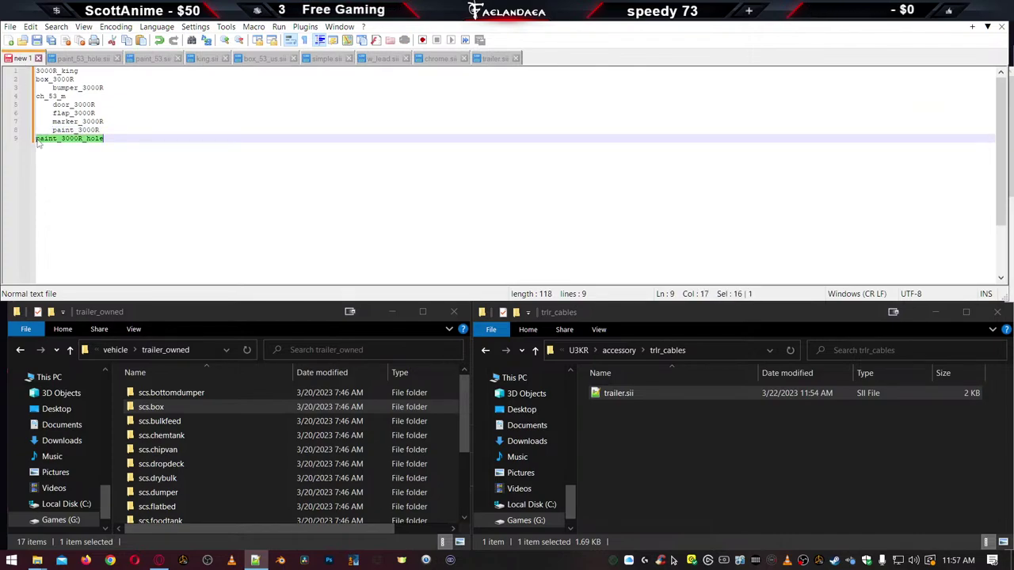
left_click(38, 139)
key("Tab")
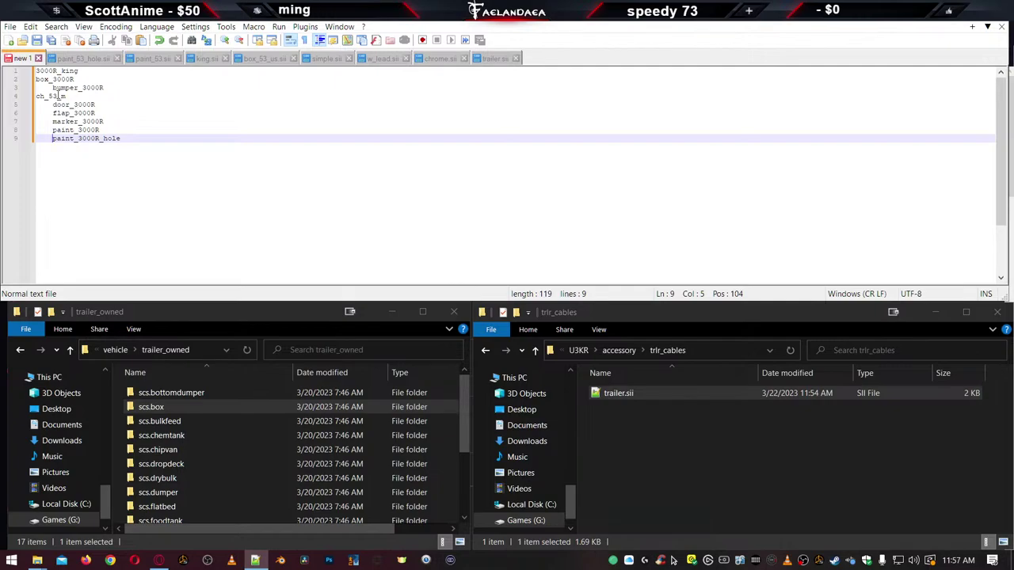
left_click(85, 59)
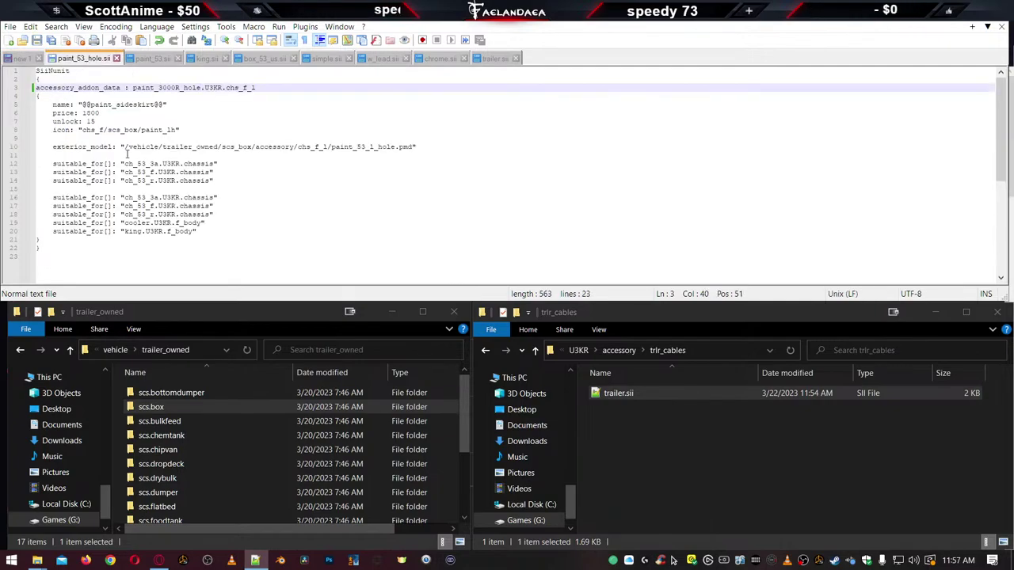
left_click(21, 60)
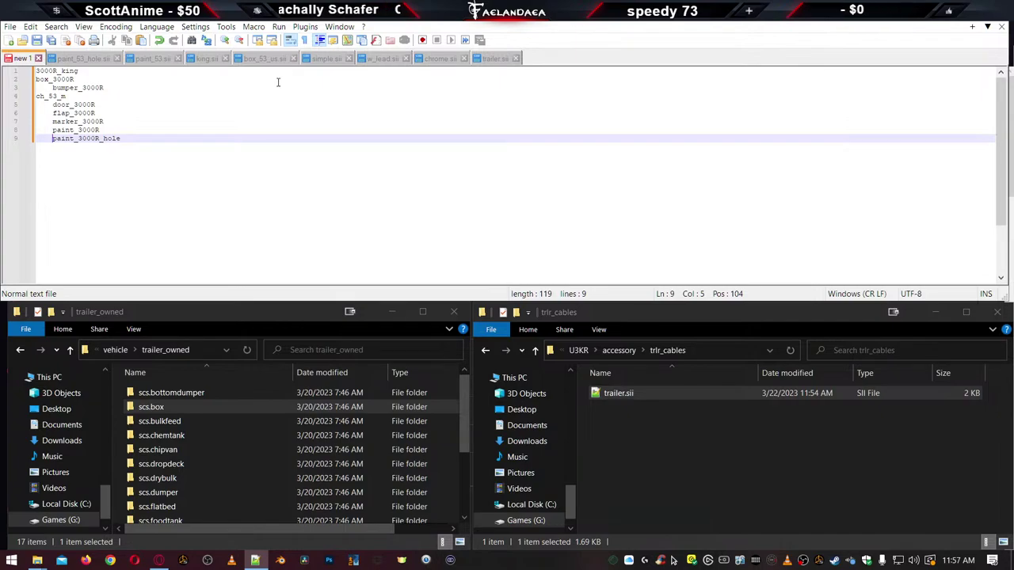
left_click(665, 478)
key("alt+Up")
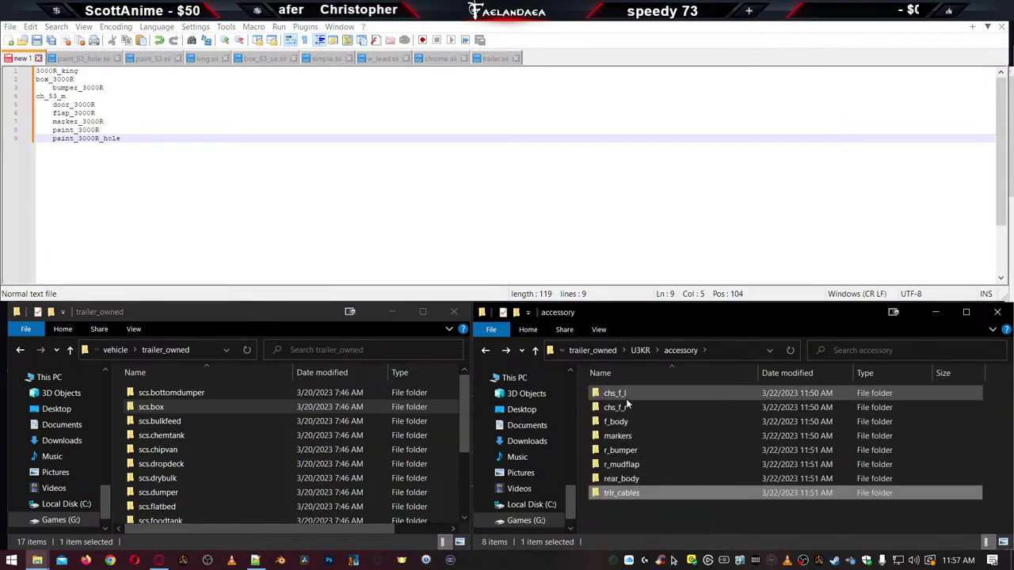
Rename the king.sii unit from king to 3000R_king and indent 3000R_king as done
left_click(619, 422)
double_click(619, 422)
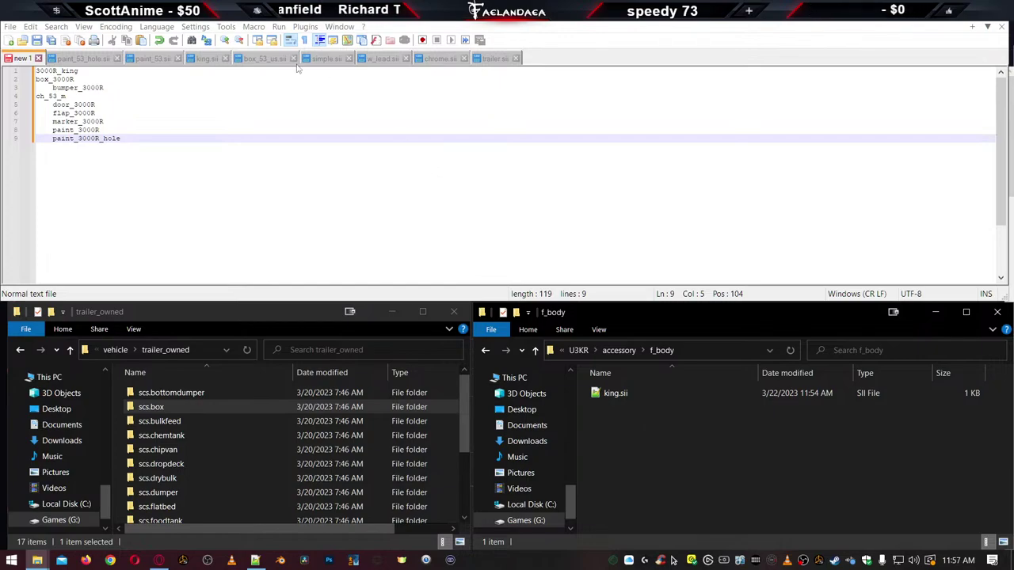
left_click(207, 59)
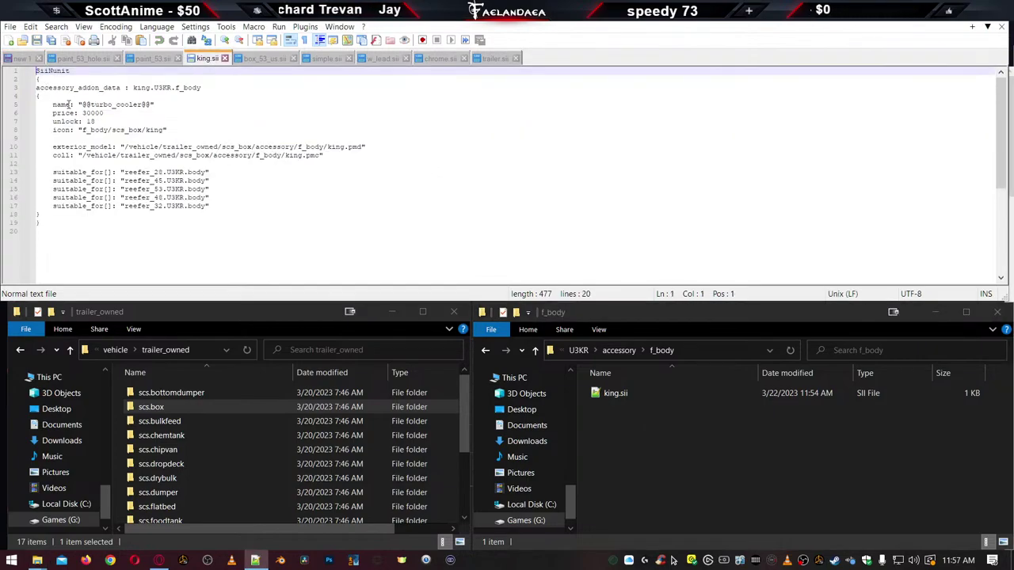
left_click(24, 60)
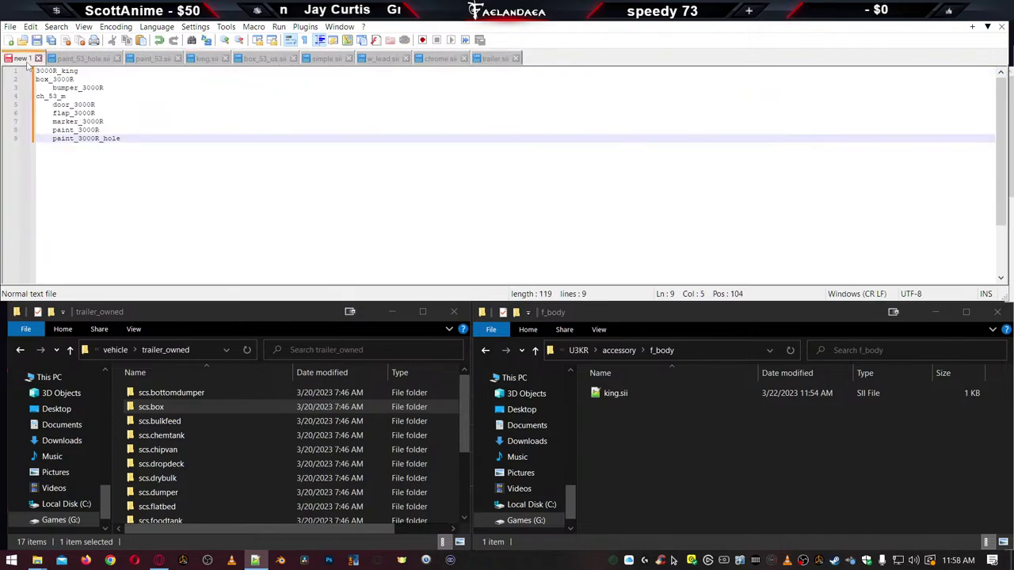
left_click(57, 71)
double_click(57, 72)
key("ctrl+c")
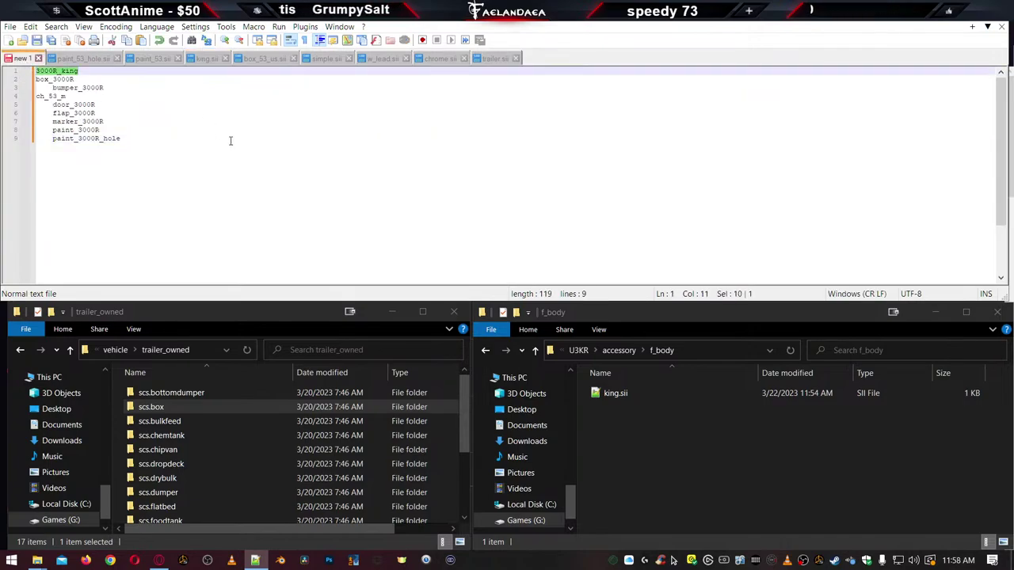
left_click(206, 58)
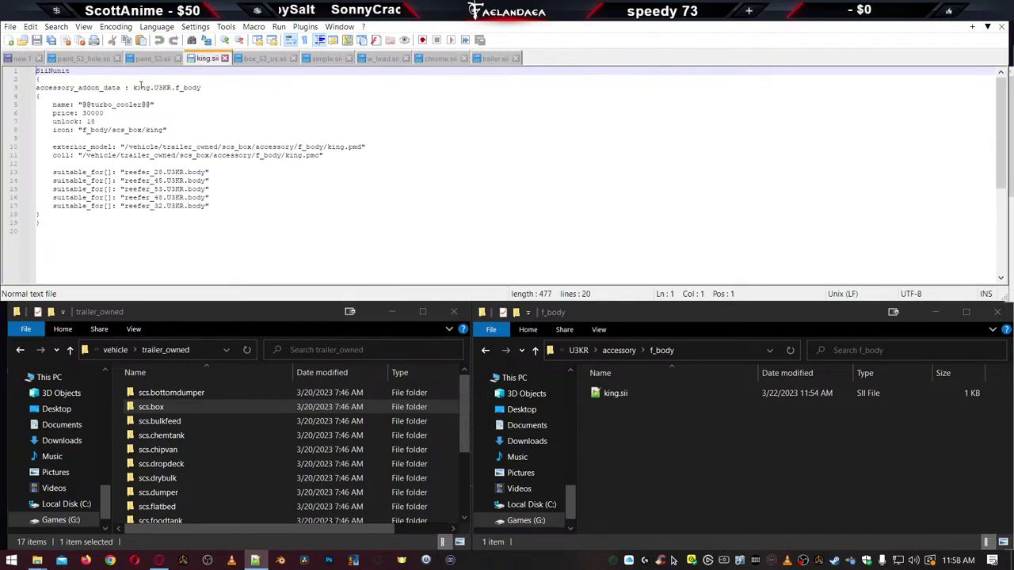
double_click(141, 87)
key("ctrl+v")
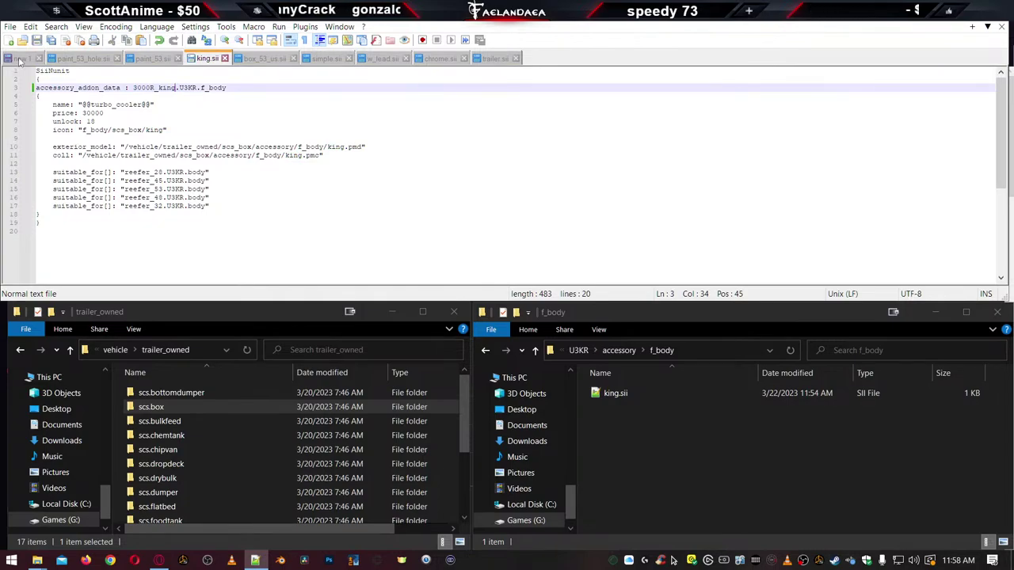
left_click(20, 59)
left_click(36, 71)
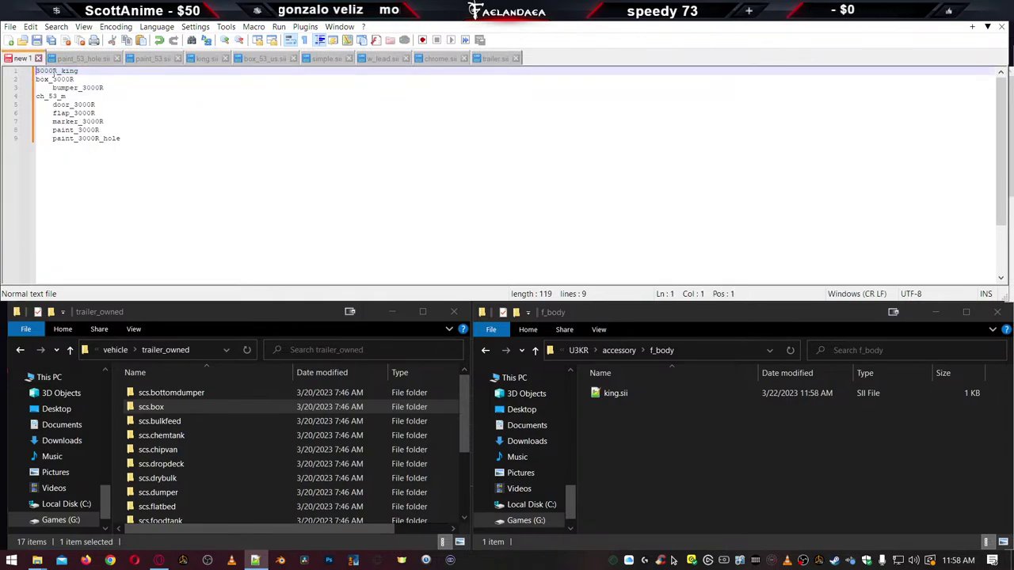
key("Tab")
Open body/reefer_53.sii and replace the unit name reefer_53 with box_3000R
left_click(36, 80)
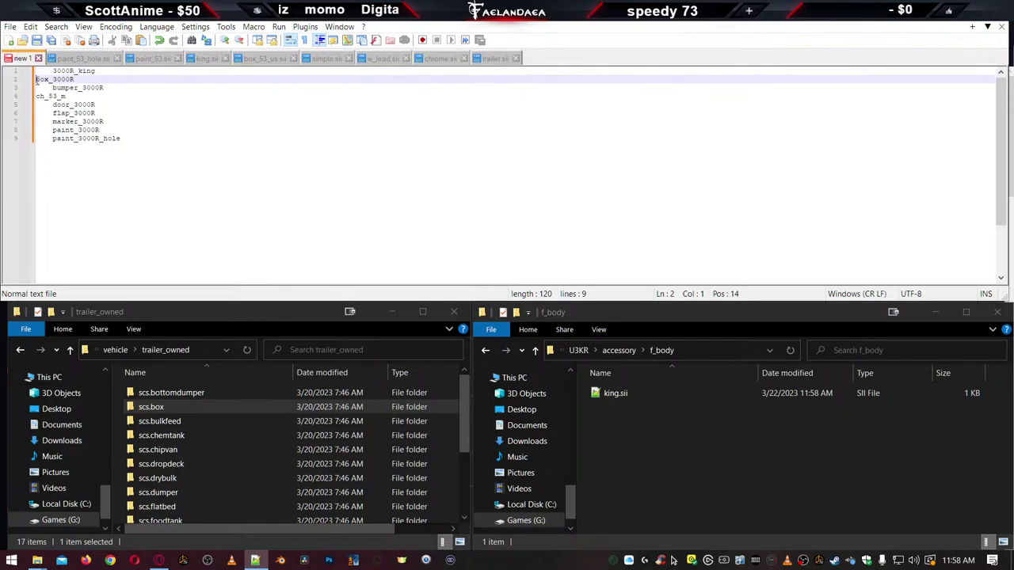
left_click(679, 452)
key("BackSpace")
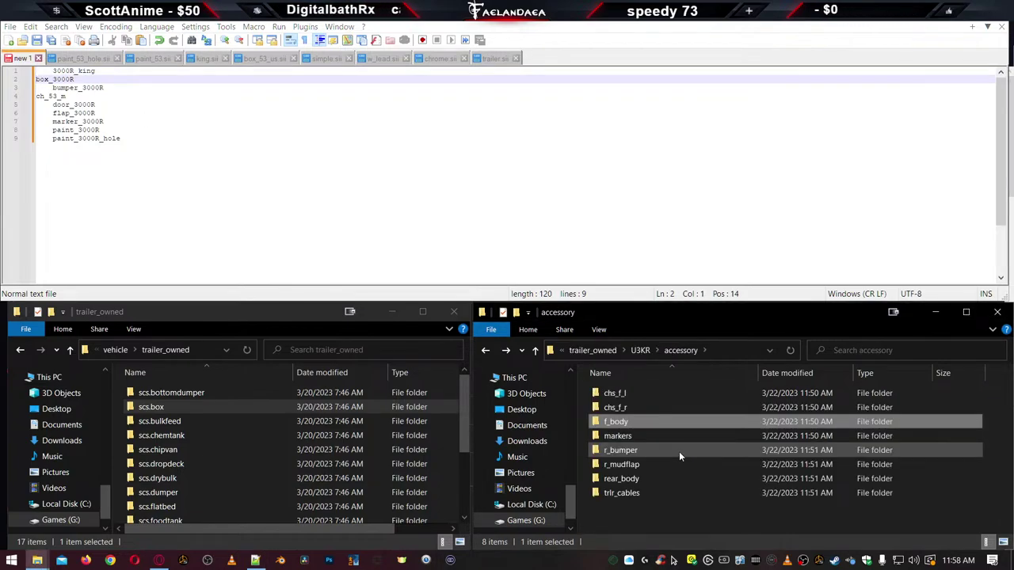
key("BackSpace")
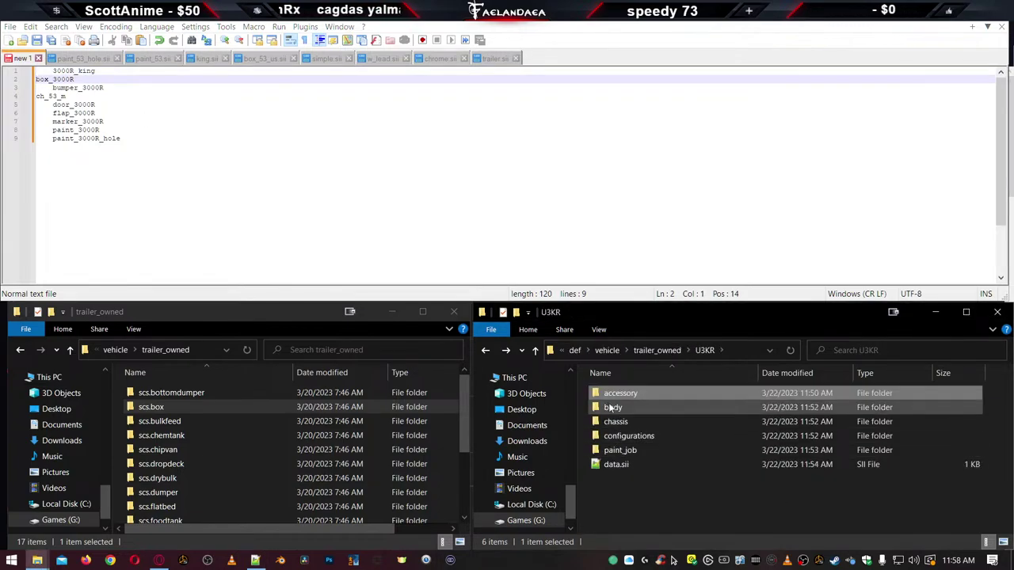
double_click(612, 407)
double_click(615, 395)
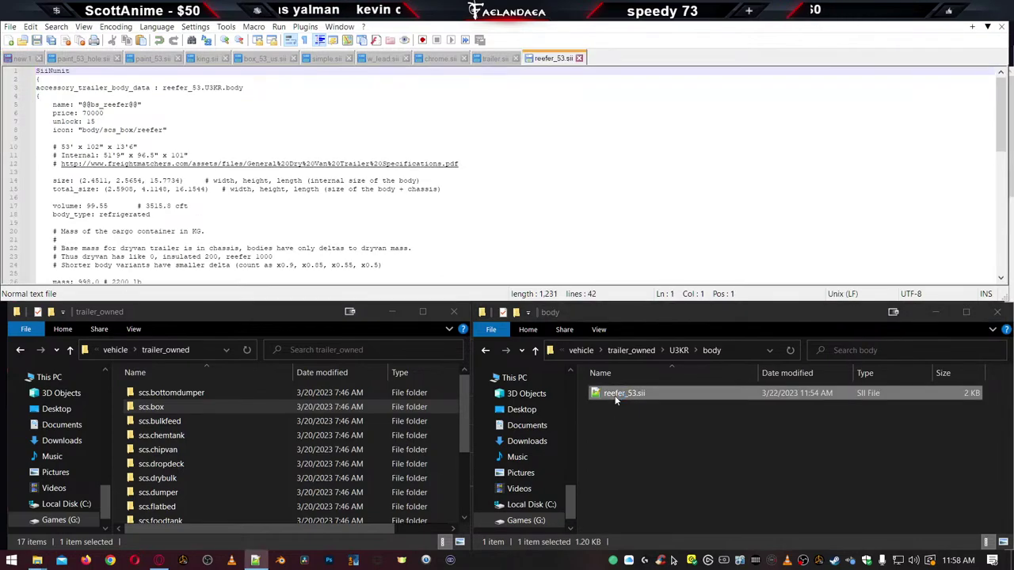
left_click(22, 61)
double_click(41, 80)
key("ctrl+c")
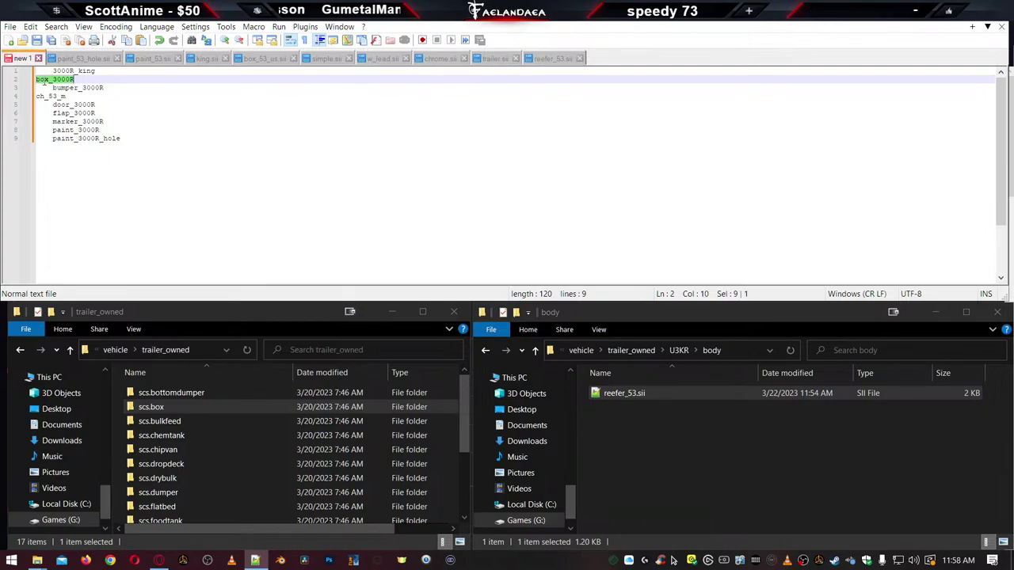
left_click(552, 59)
double_click(181, 87)
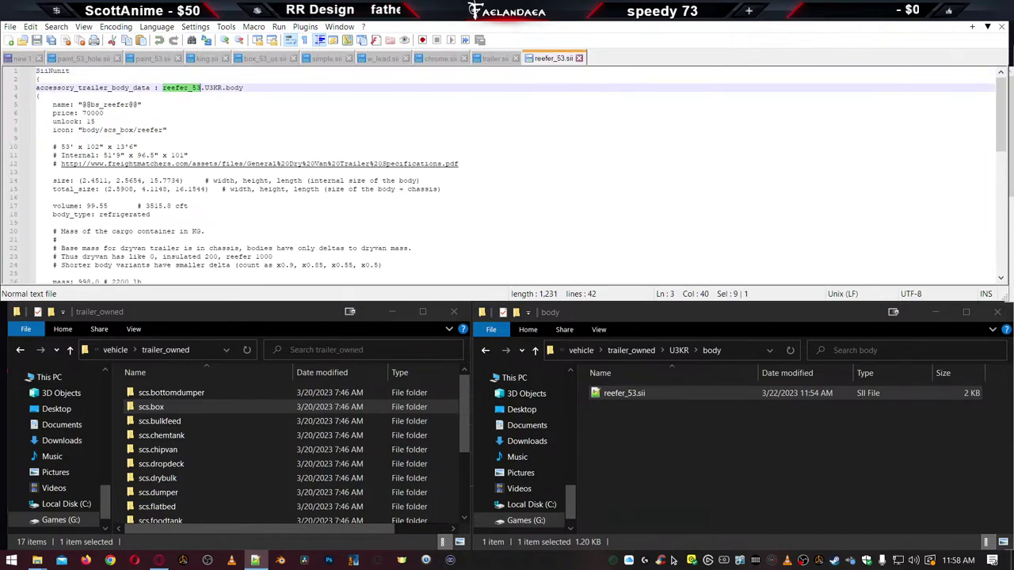
key("ctrl+v")
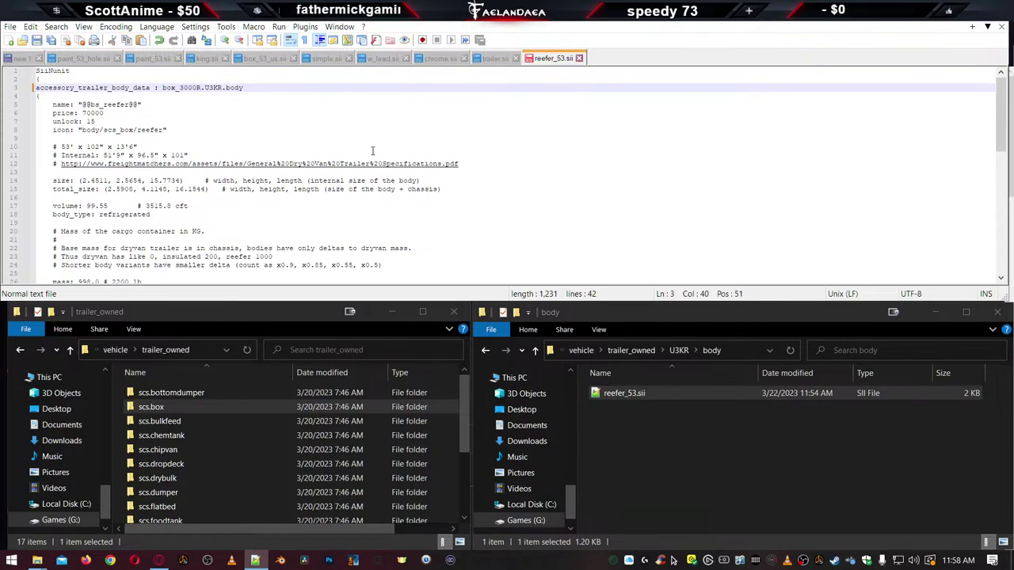
Open chassis/ch_53_f.sii and rename its unit from ch_53_f to ch_53_m
left_click(21, 58)
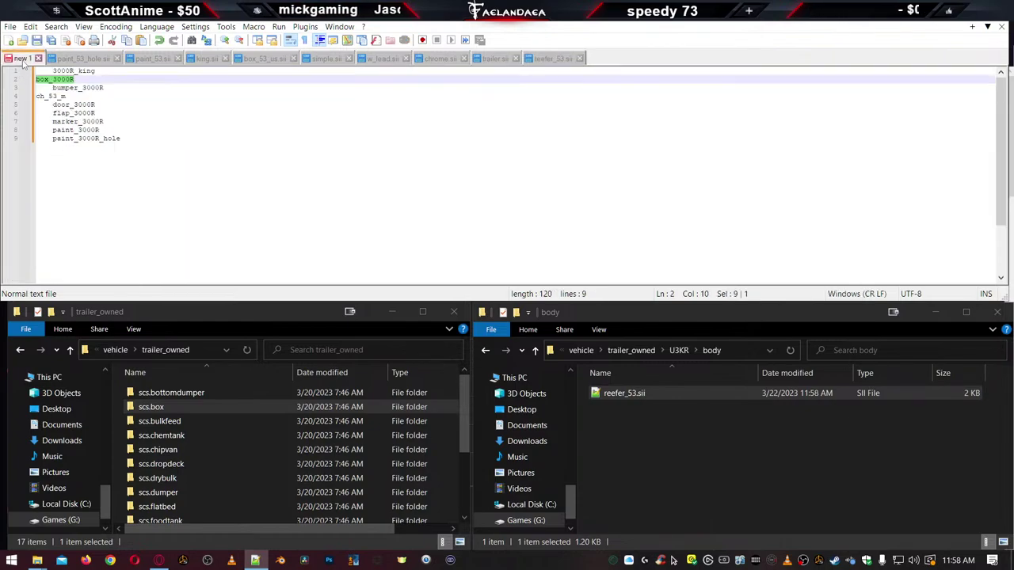
double_click(47, 96)
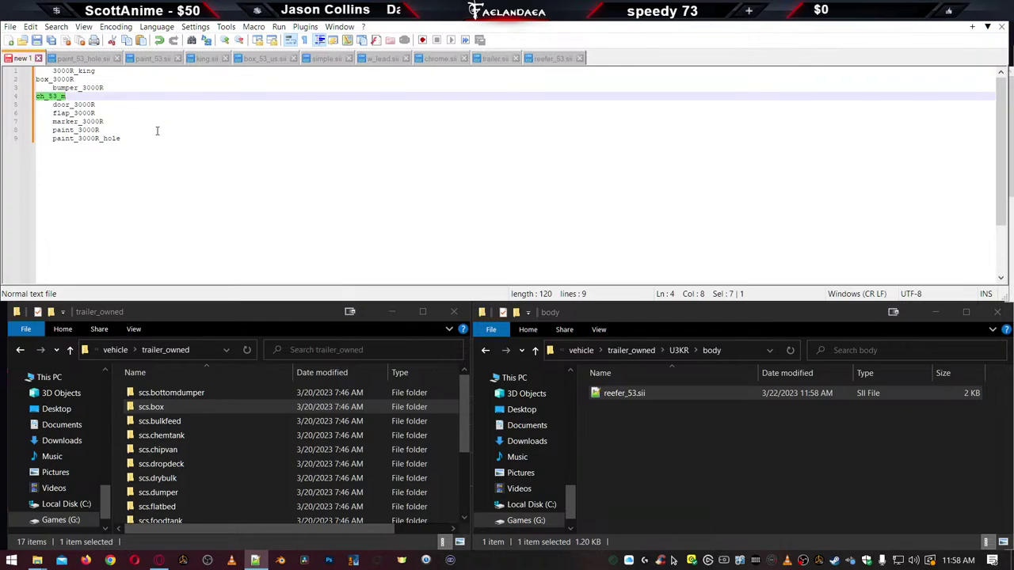
left_click(676, 410)
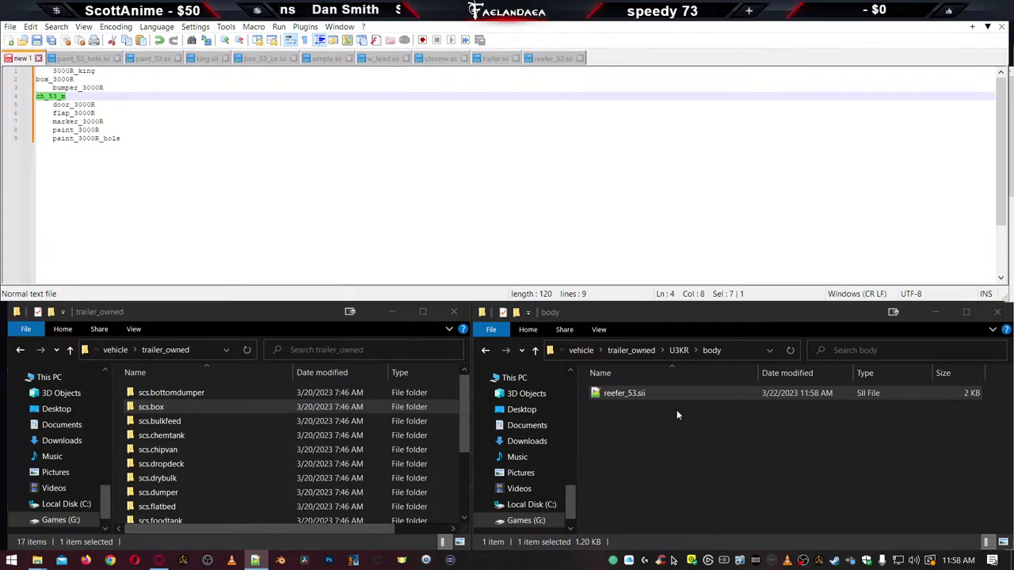
key("BackSpace")
double_click(616, 422)
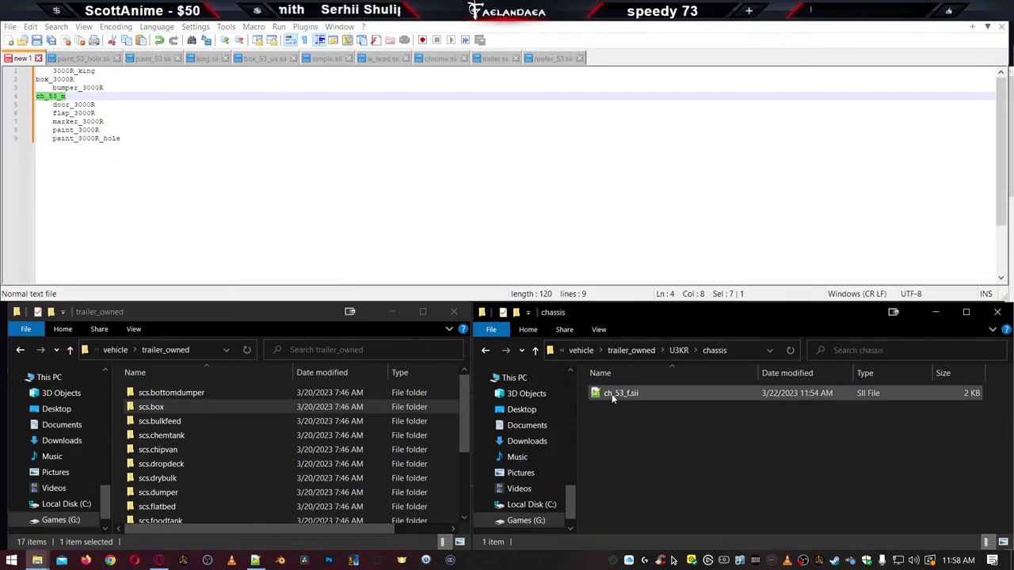
double_click(620, 393)
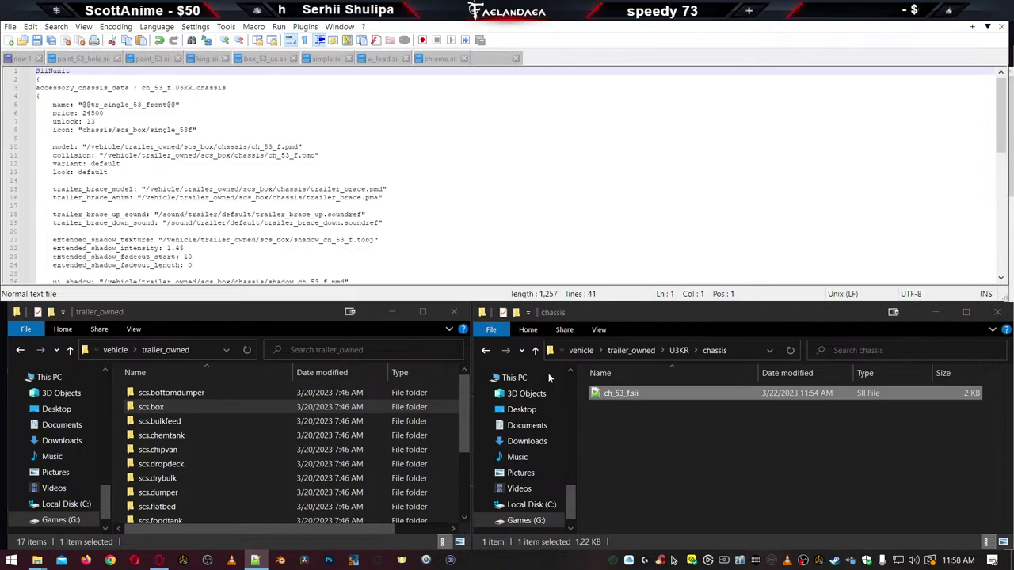
double_click(164, 88)
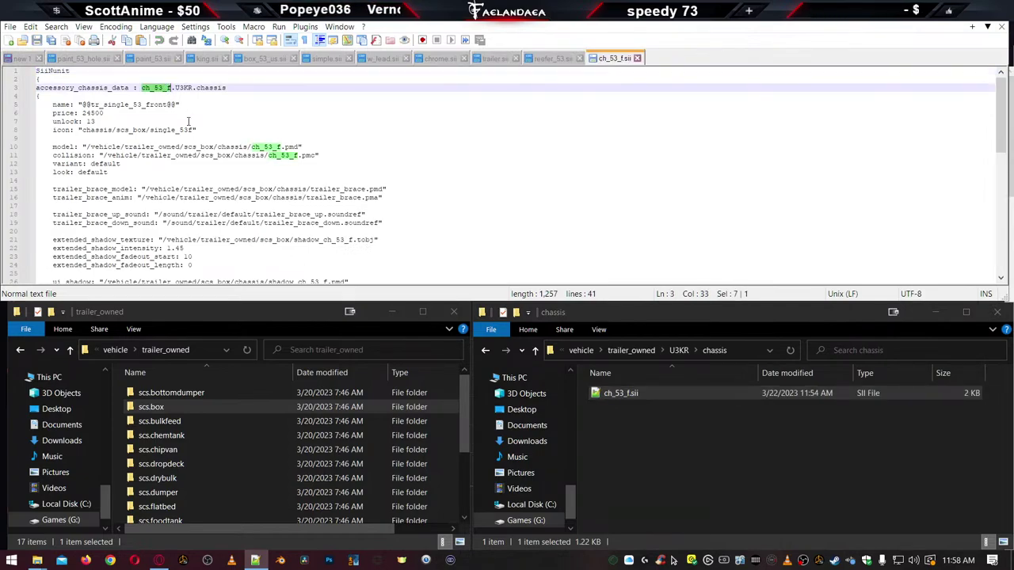
type("ch_53_m")
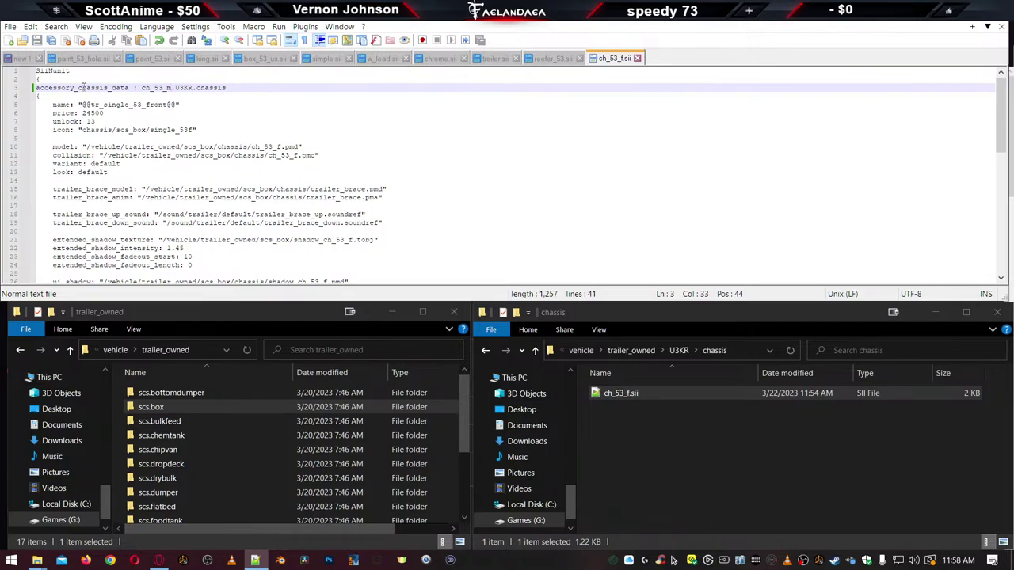
Indent ch_53_m and box_3000R in the 3000R name list to mark them done
key("ctrl+Tab")
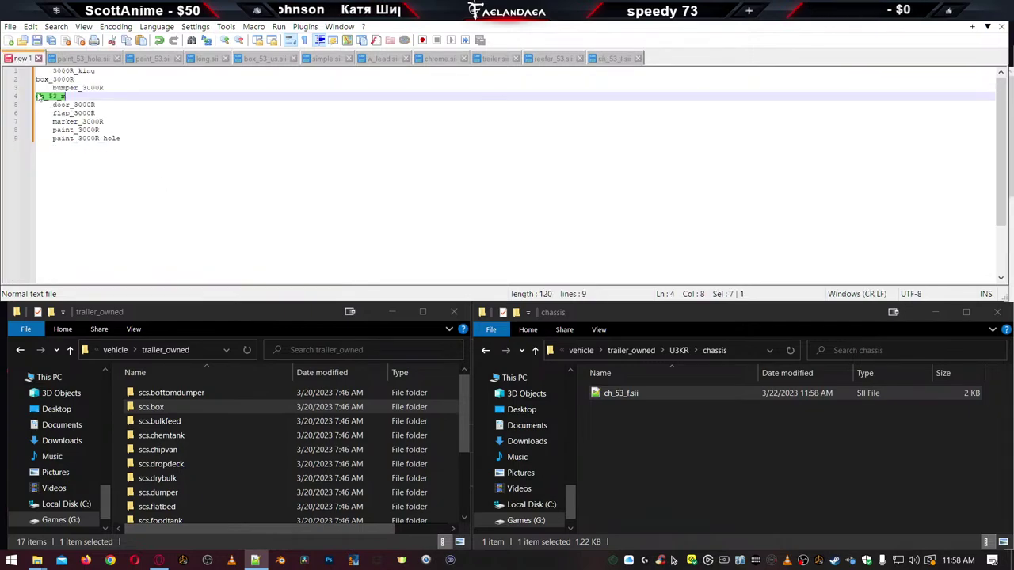
left_click(37, 96)
key("Tab")
left_click(36, 79)
key("Tab")
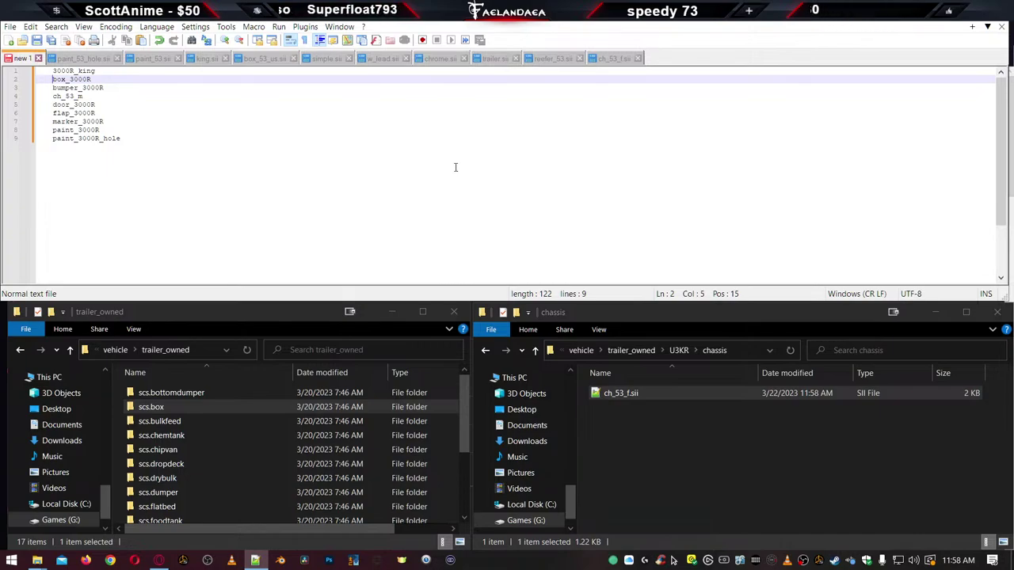
Open the U3KR folder's data.sii in Notepad++
left_click(634, 463)
key("alt+Up")
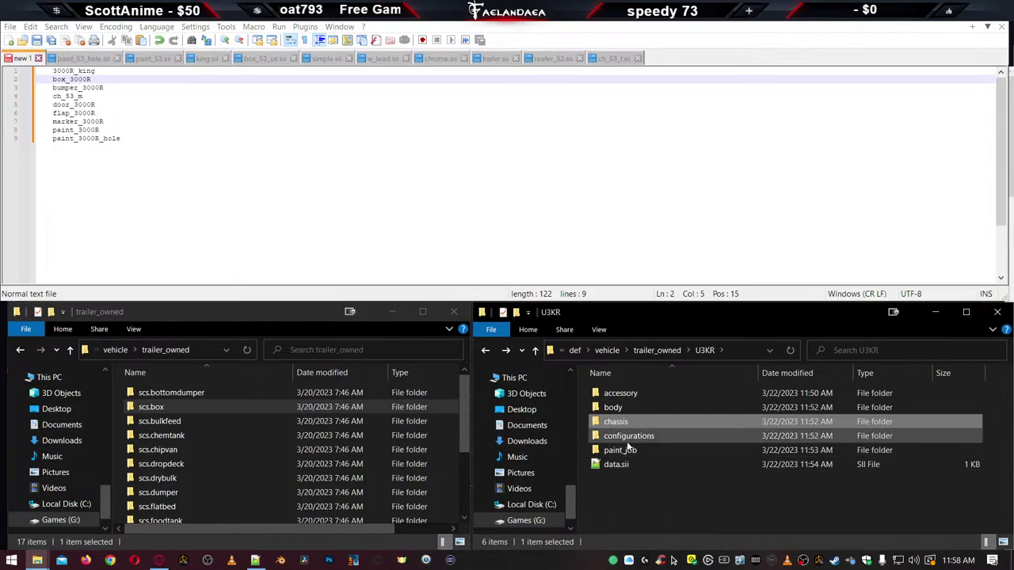
left_click(628, 452)
double_click(627, 456)
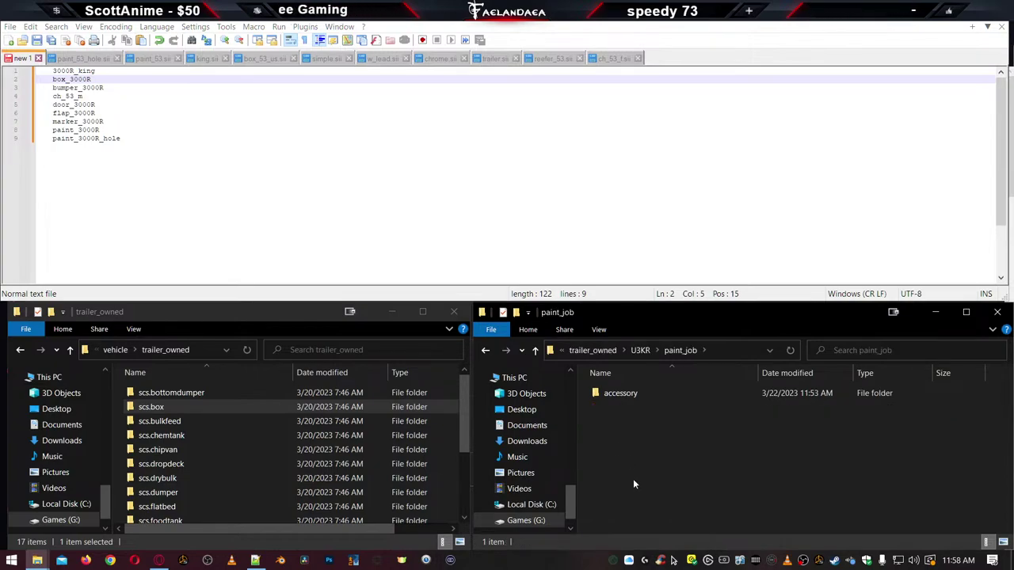
double_click(609, 396)
key("alt+Up")
key("alt+Up")
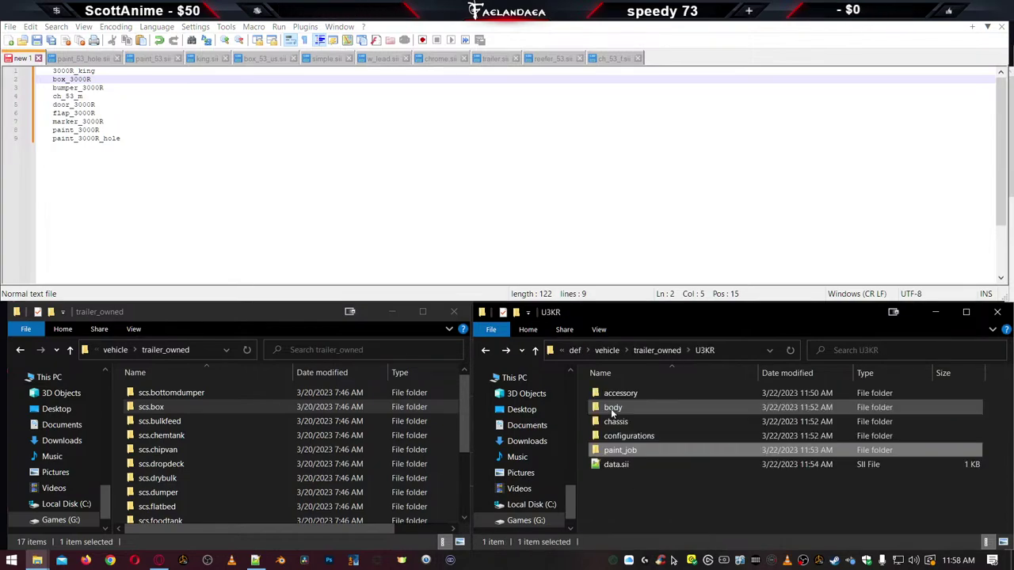
double_click(616, 466)
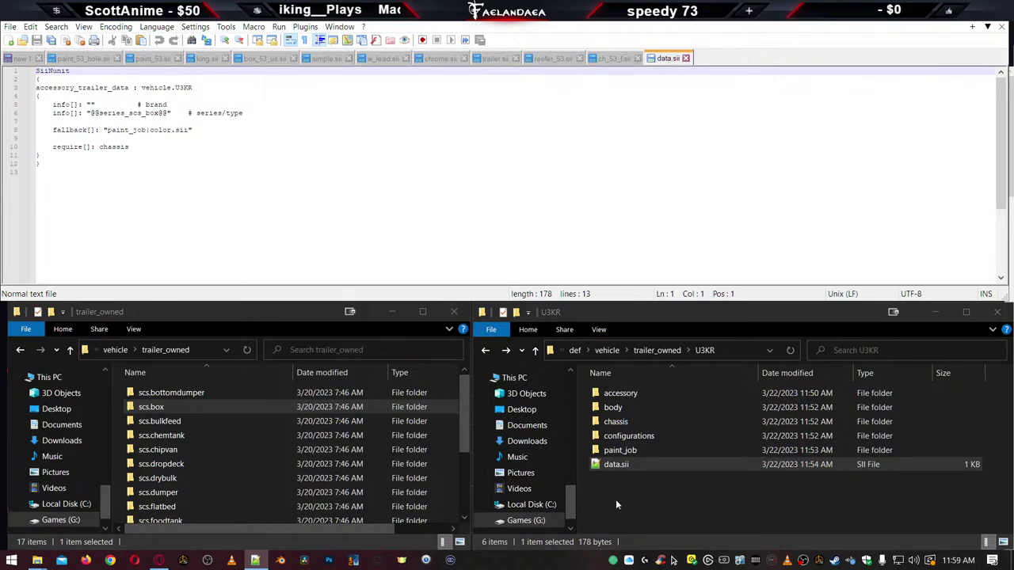
Open trailer_storage.3000R.sii from the vehicle folder in Notepad++
key("alt+Up")
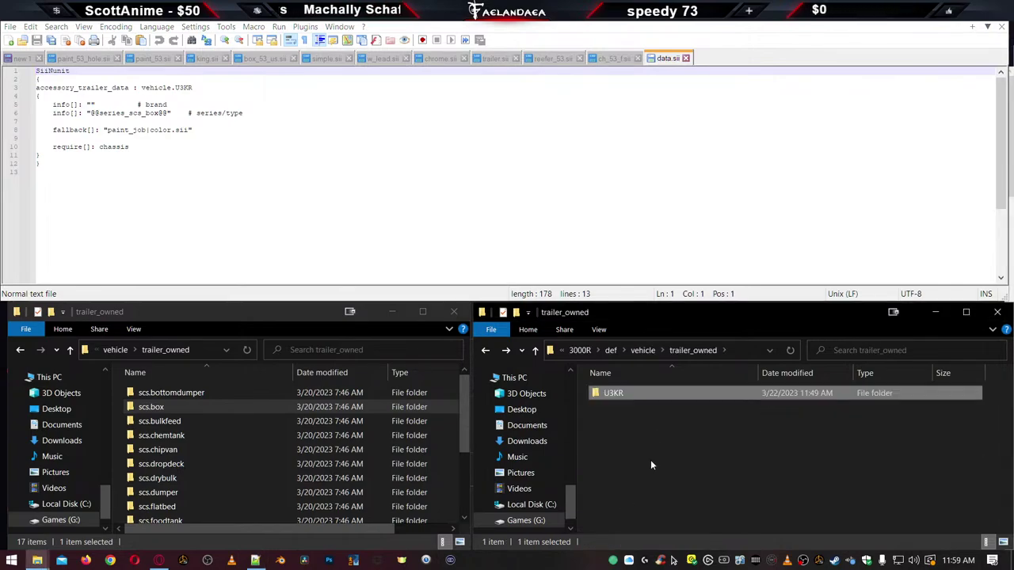
key("alt+Up")
double_click(638, 407)
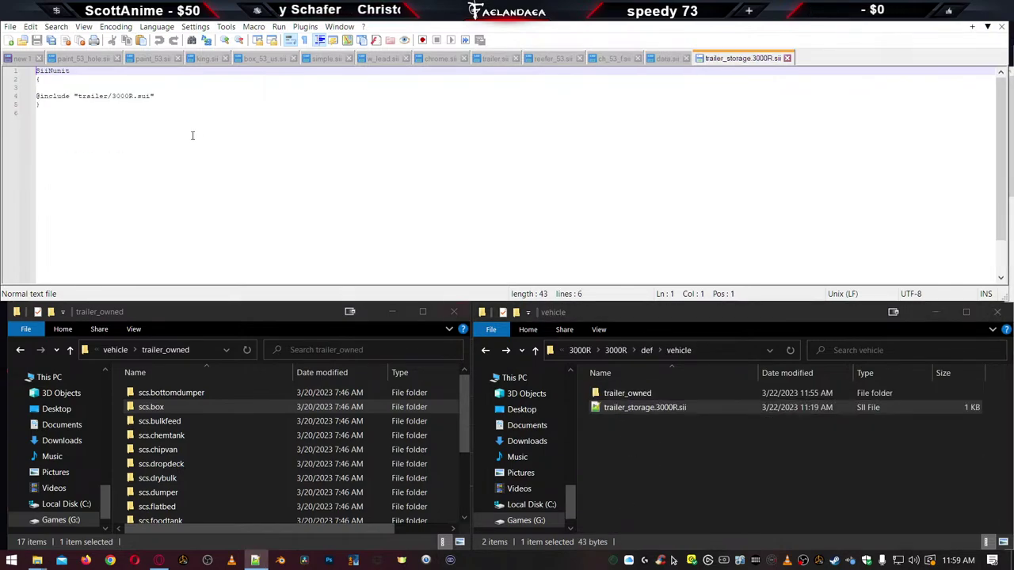
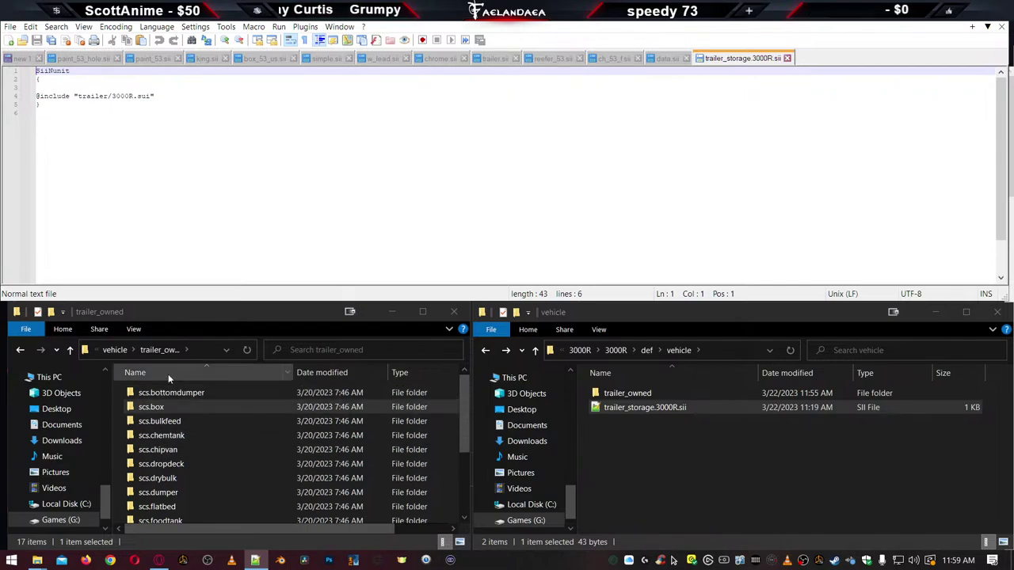
Browse the game's trailer folder in the left Explorer, then go back to def\vehicle
left_click(114, 350)
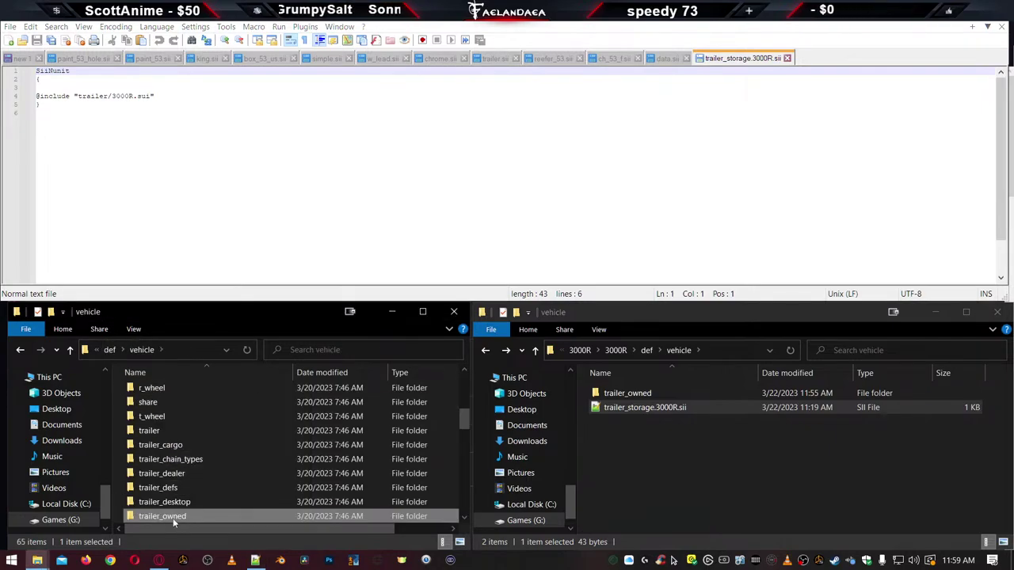
scroll(175, 468, "up", 1)
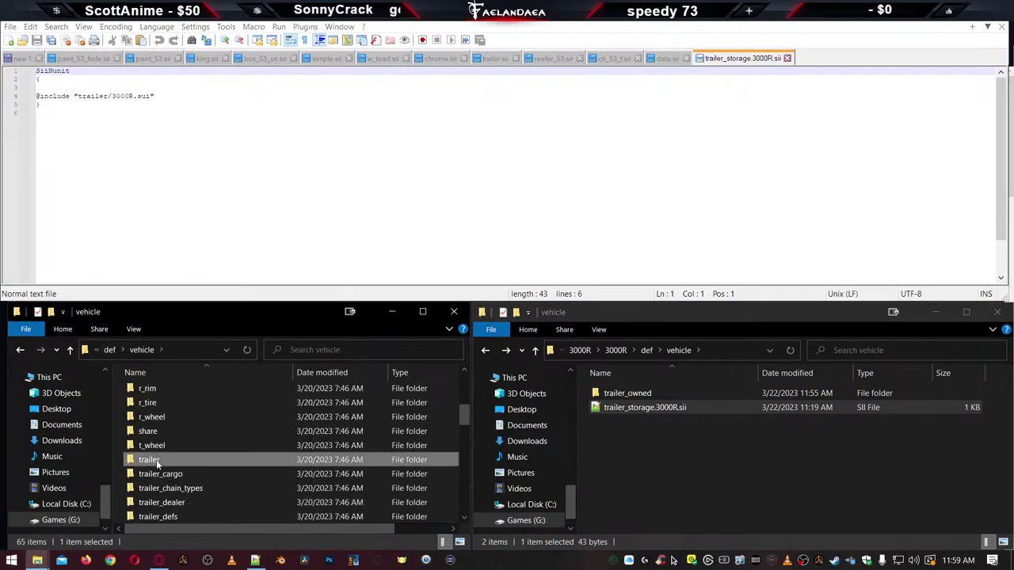
double_click(157, 462)
scroll(157, 466, "down", 1)
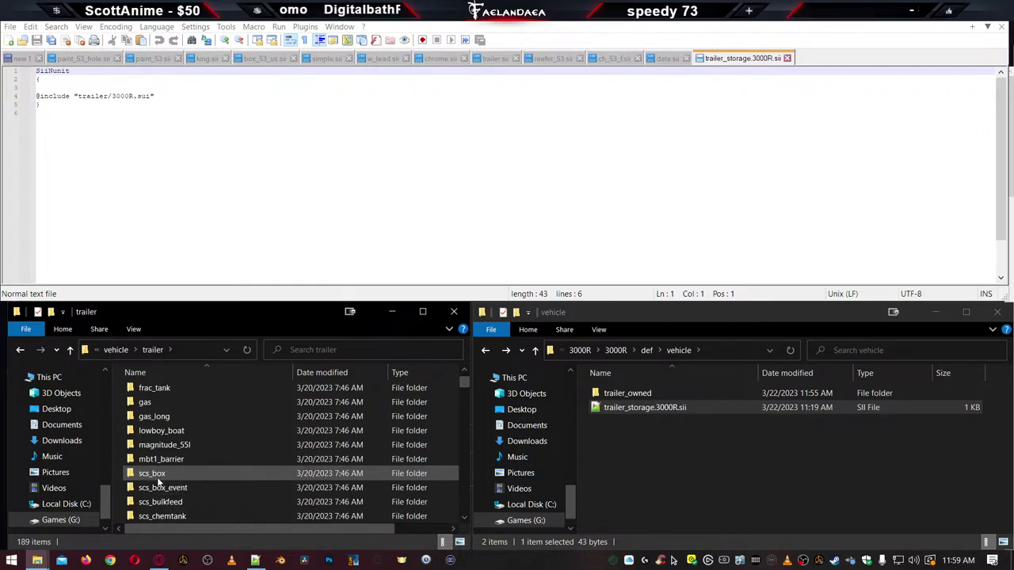
scroll(144, 473, "down", 5)
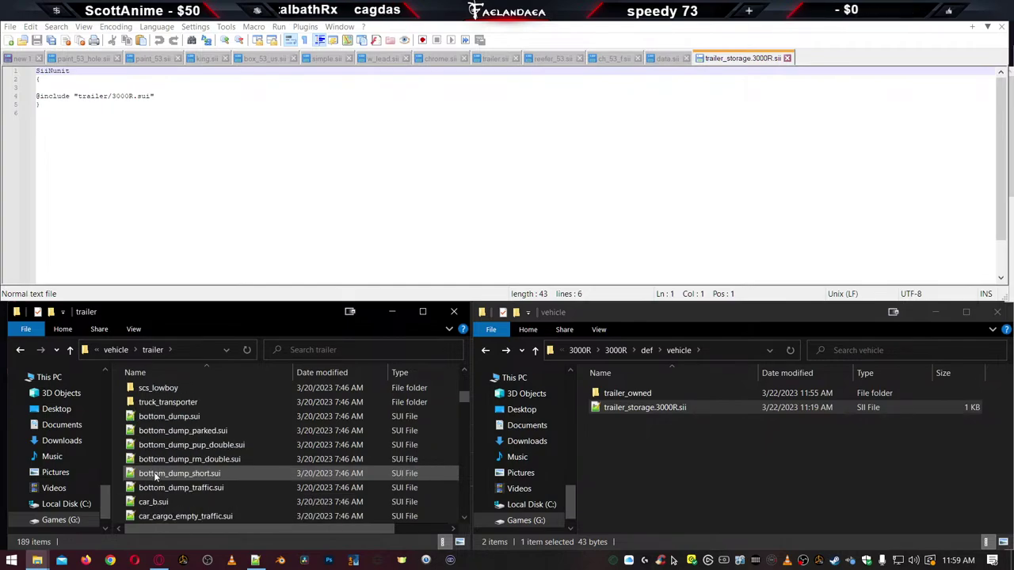
key("BackSpace")
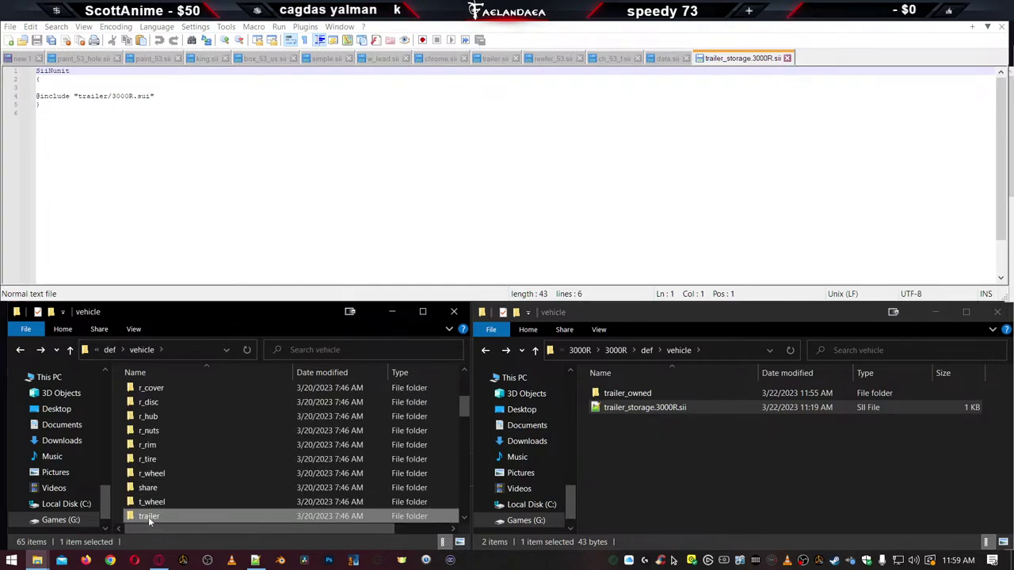
Create a new folder named trailer in the mod's def\vehicle folder and open it
right_click(641, 478)
mouse_move(690, 449)
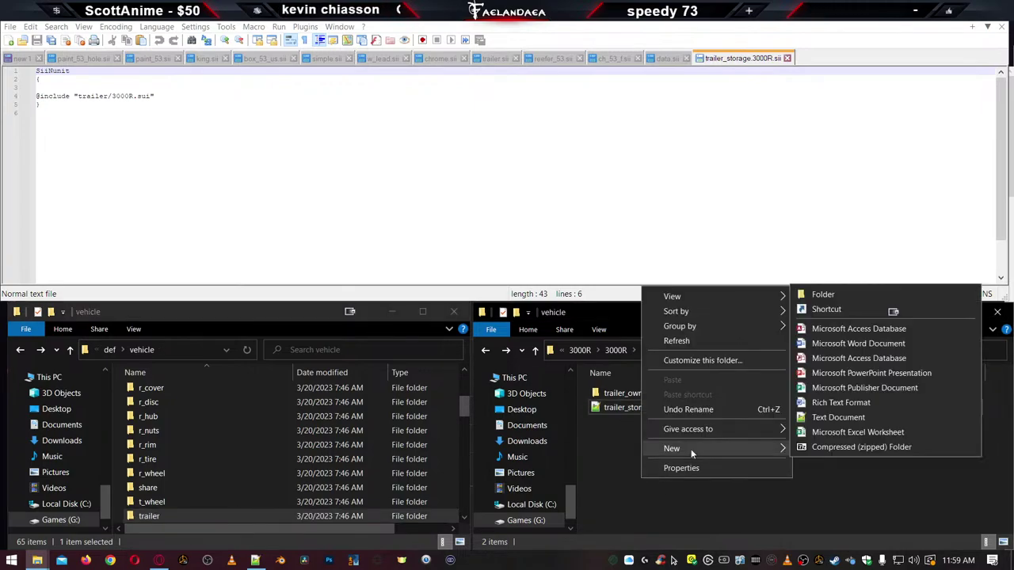
left_click(809, 292)
type("trailer")
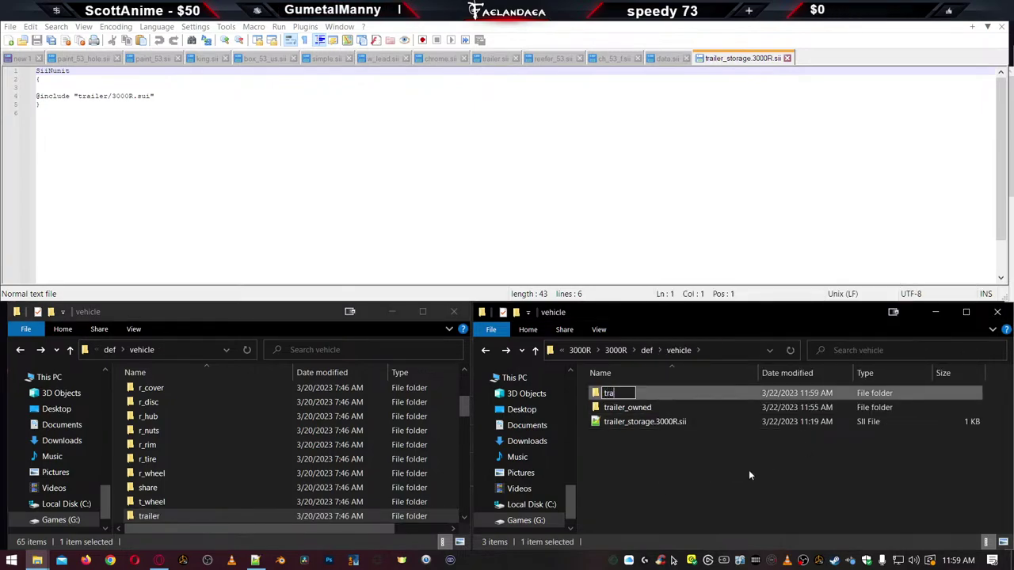
key("Return")
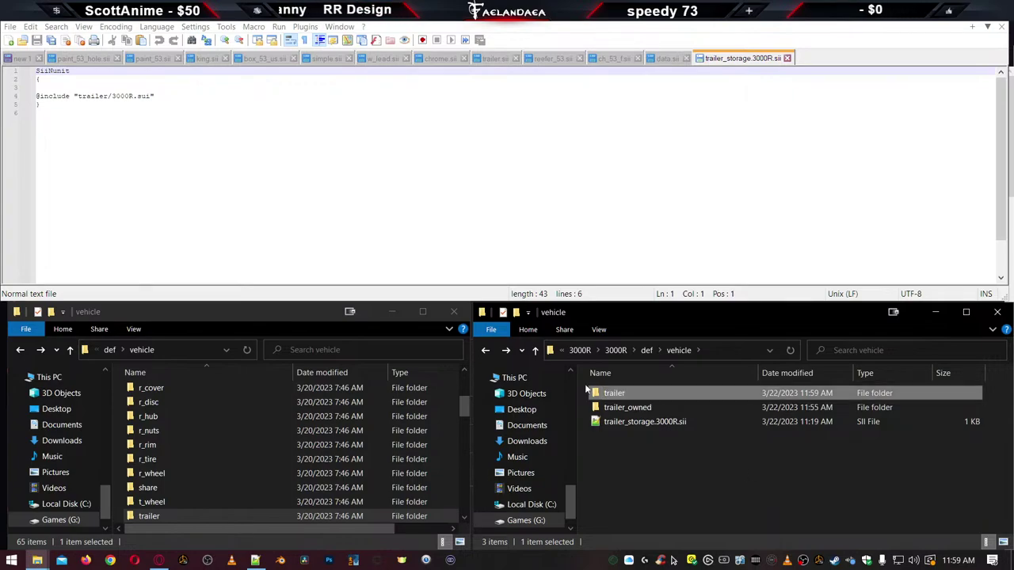
double_click(606, 395)
Create a 3000R subfolder inside the new trailer folder
right_click(618, 433)
mouse_move(709, 403)
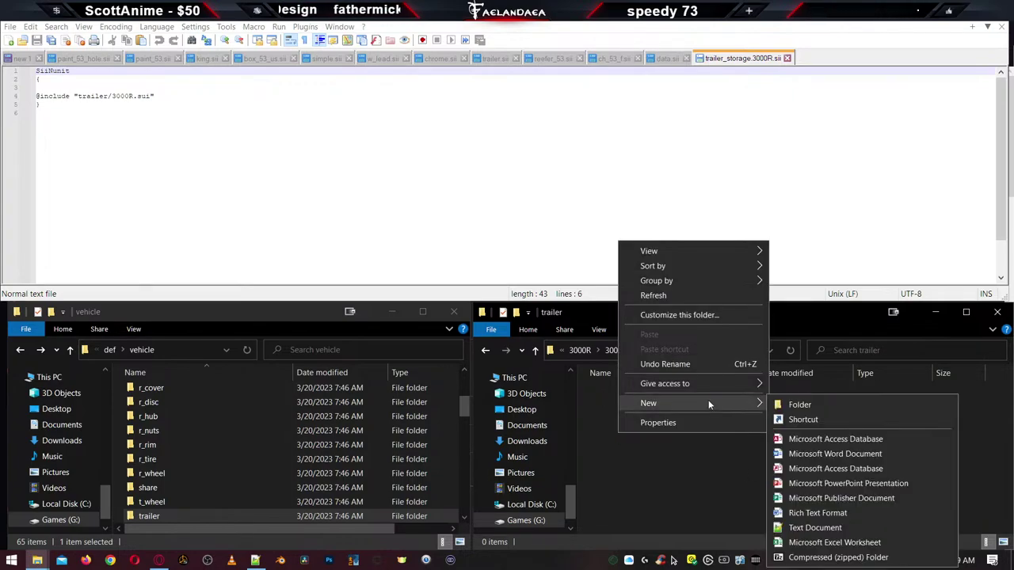
left_click(797, 404)
type("3000R")
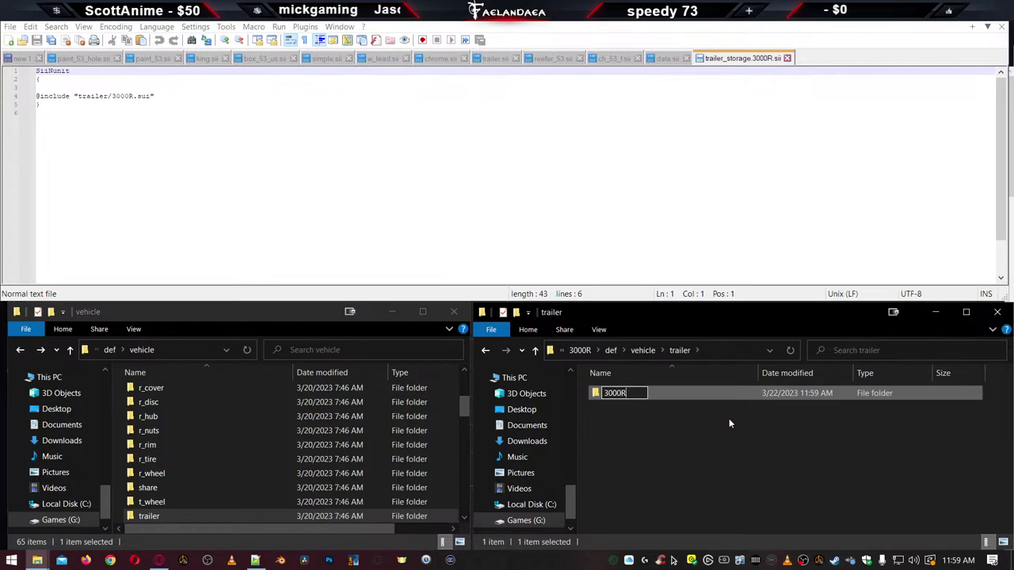
key("Return")
scroll(204, 468, "down", 5)
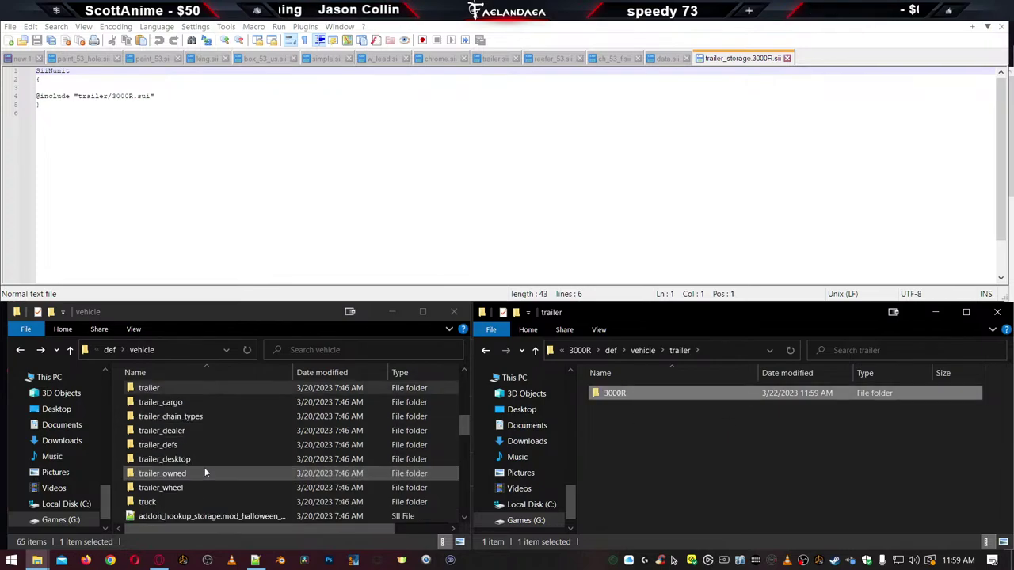
scroll(197, 489, "down", 3)
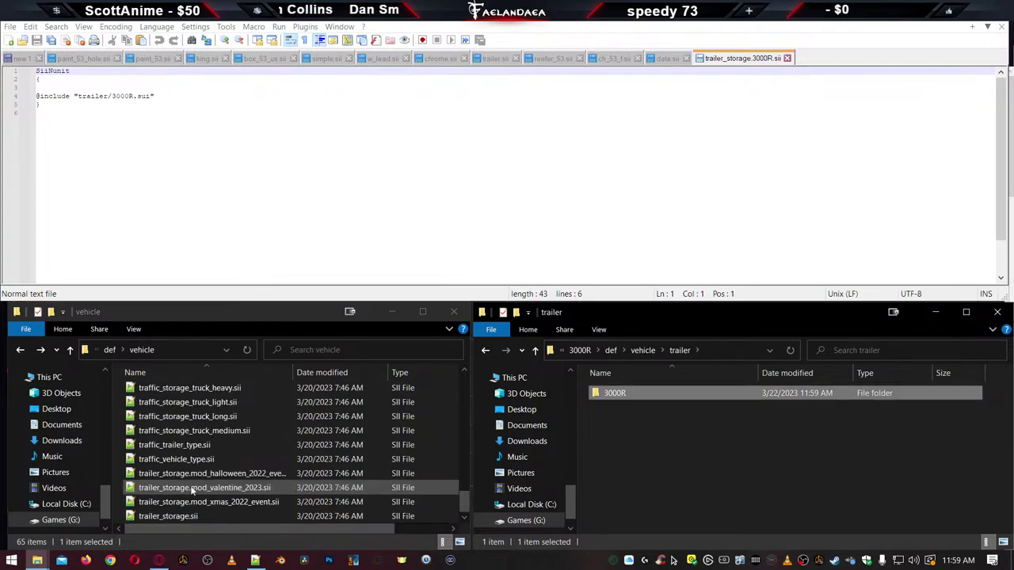
left_click(172, 518)
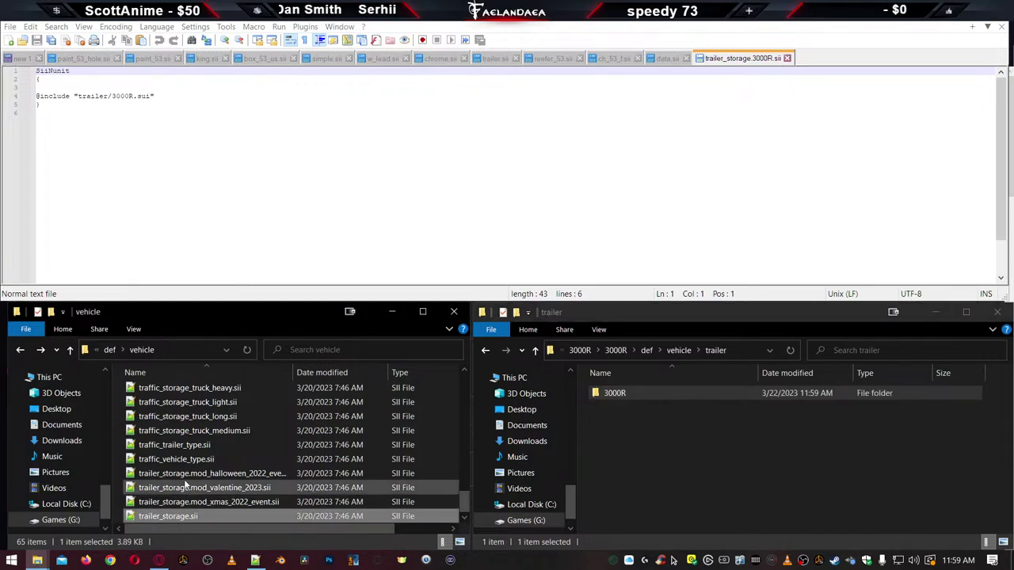
Open the game's def\vehicle\trailer folder and select scs_reefer_53_f.sui among the reefer files
scroll(182, 491, "up", 5)
scroll(184, 483, "up", 15)
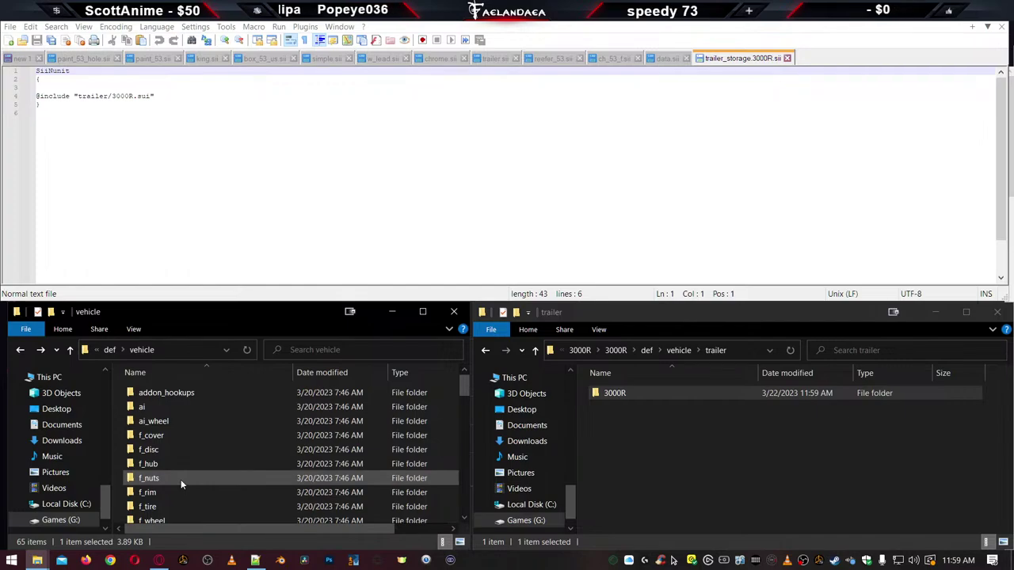
scroll(181, 479, "down", 8)
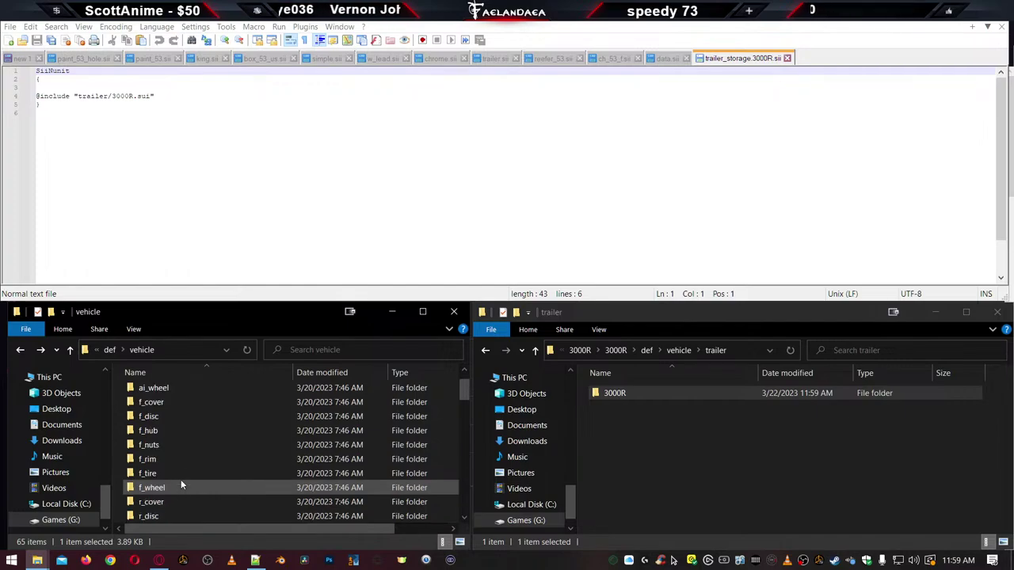
double_click(146, 423)
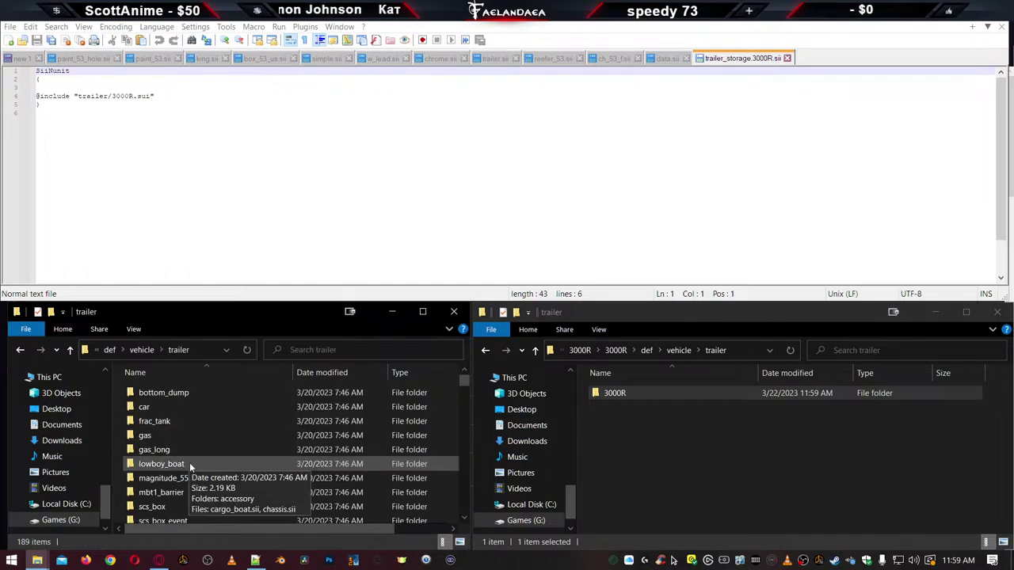
scroll(189, 467, "down", 2)
scroll(188, 479, "up", 12)
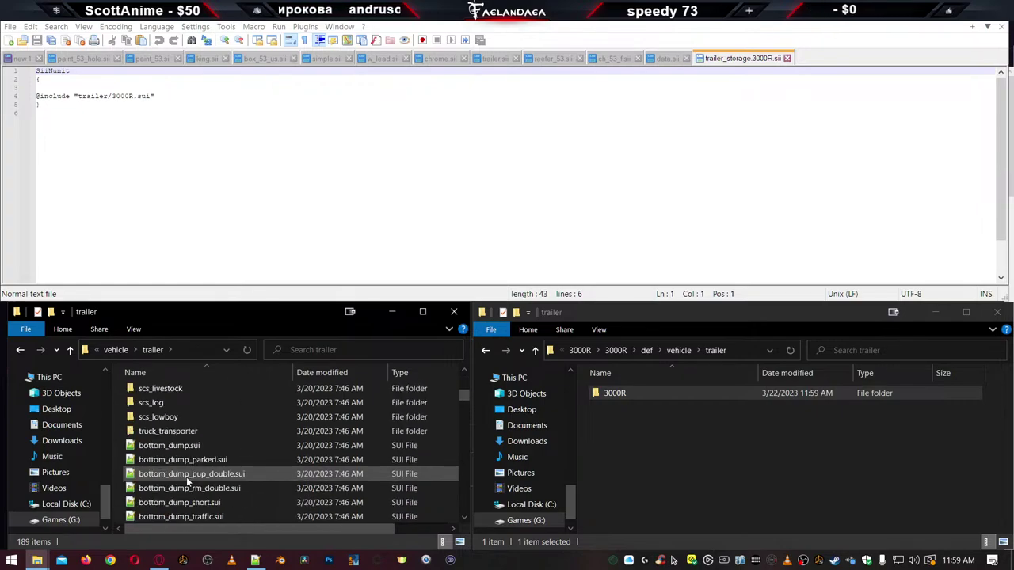
scroll(187, 478, "down", 15)
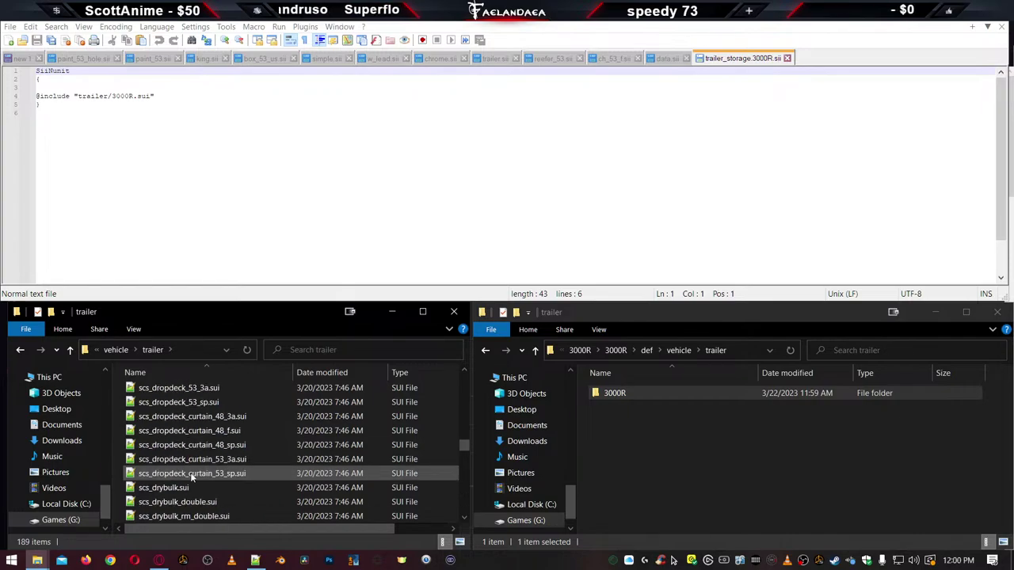
scroll(190, 473, "up", 10)
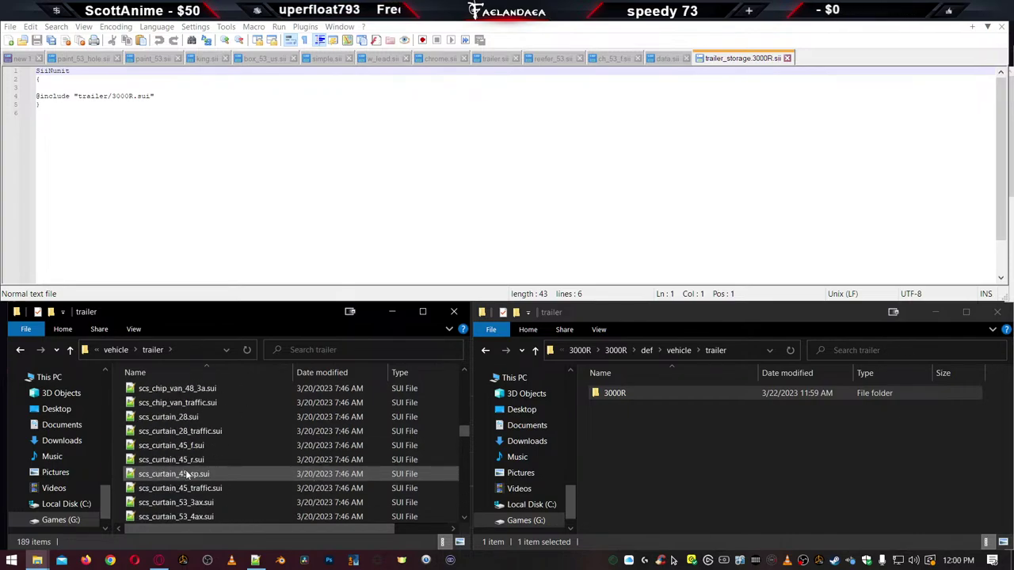
scroll(188, 474, "up", 2)
scroll(188, 474, "down", 4)
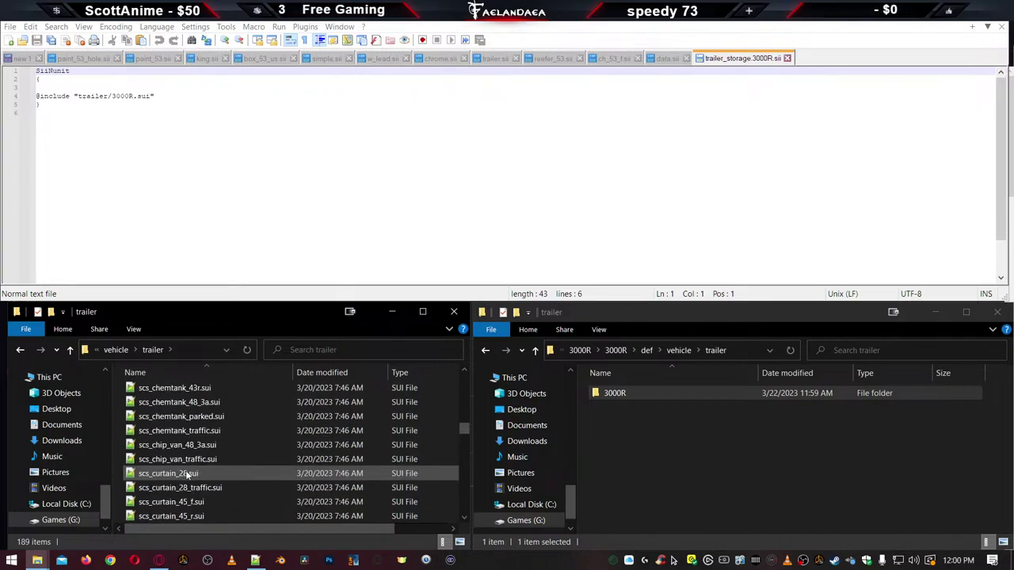
scroll(188, 473, "up", 2)
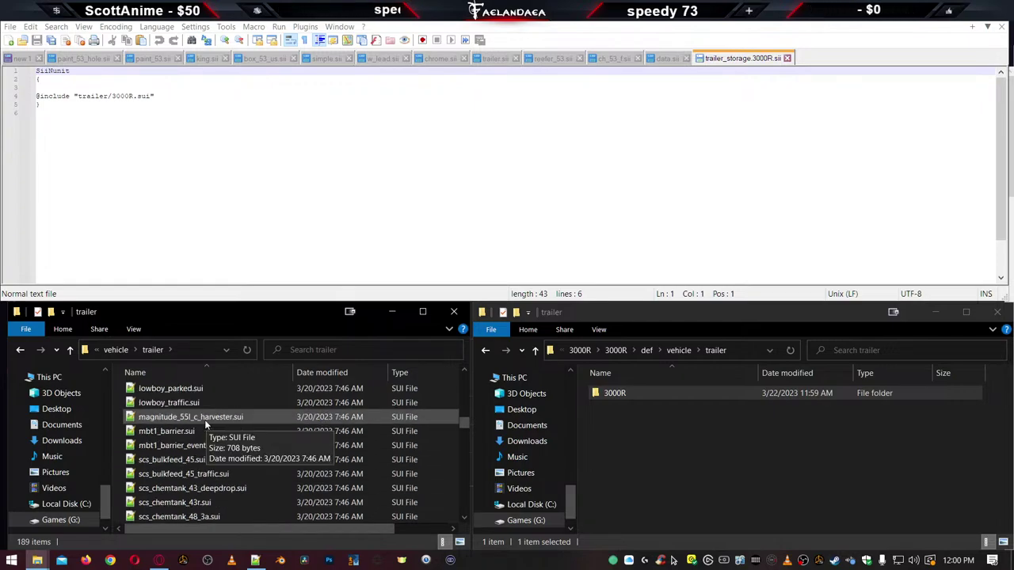
scroll(205, 432, "down", 20)
scroll(206, 446, "down", 7)
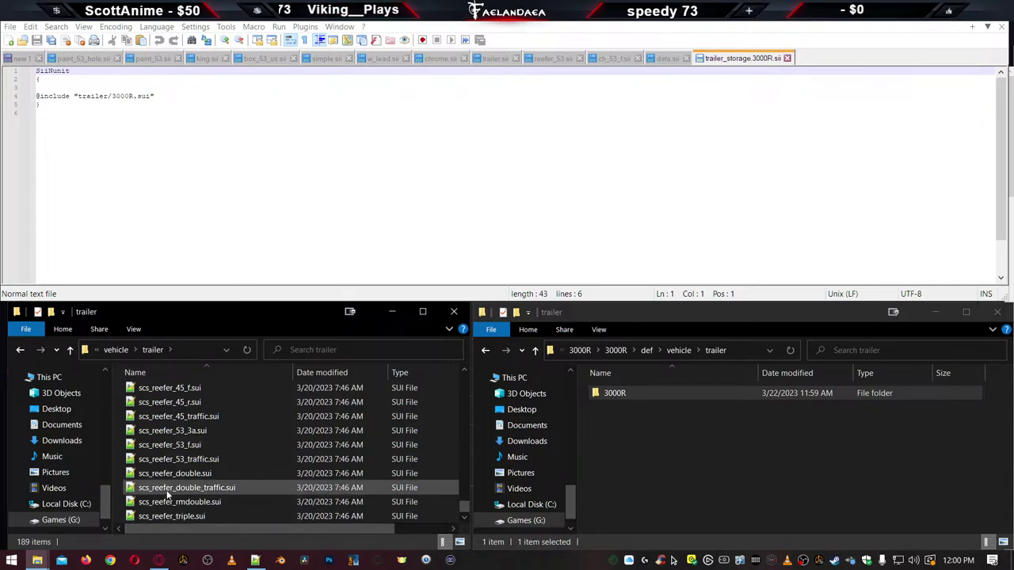
left_click(160, 446)
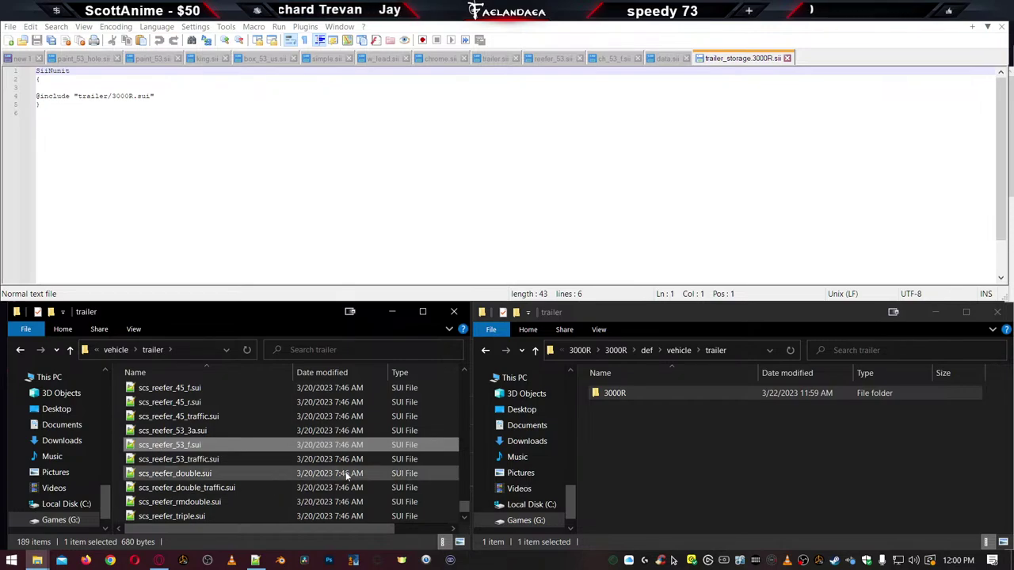
Copy scs_reefer_53_f.sui into the mod's trailer folder, rename it 3000R.sui, and open it
left_click_drag(160, 450, 644, 457)
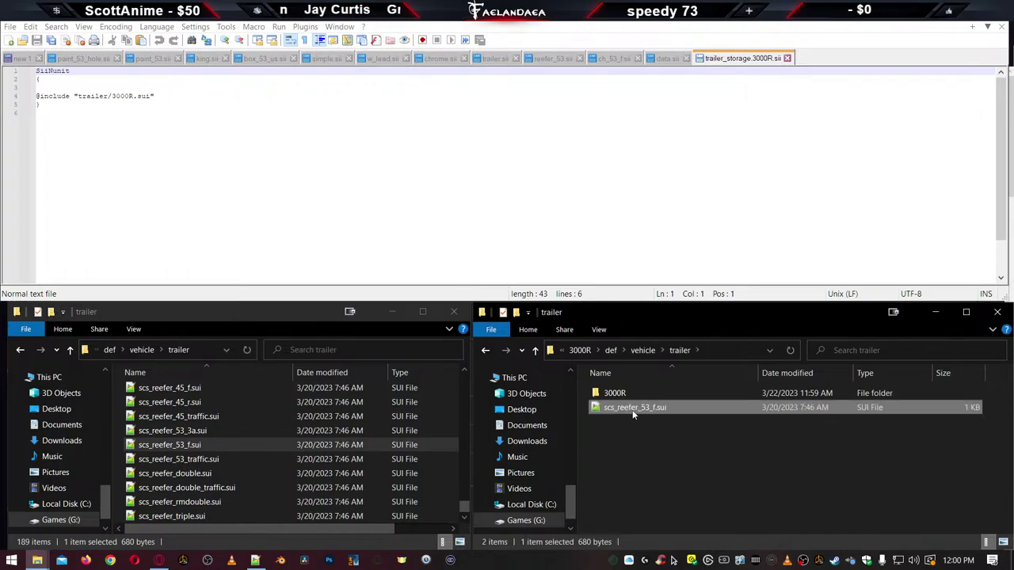
key("F2")
type("3000")
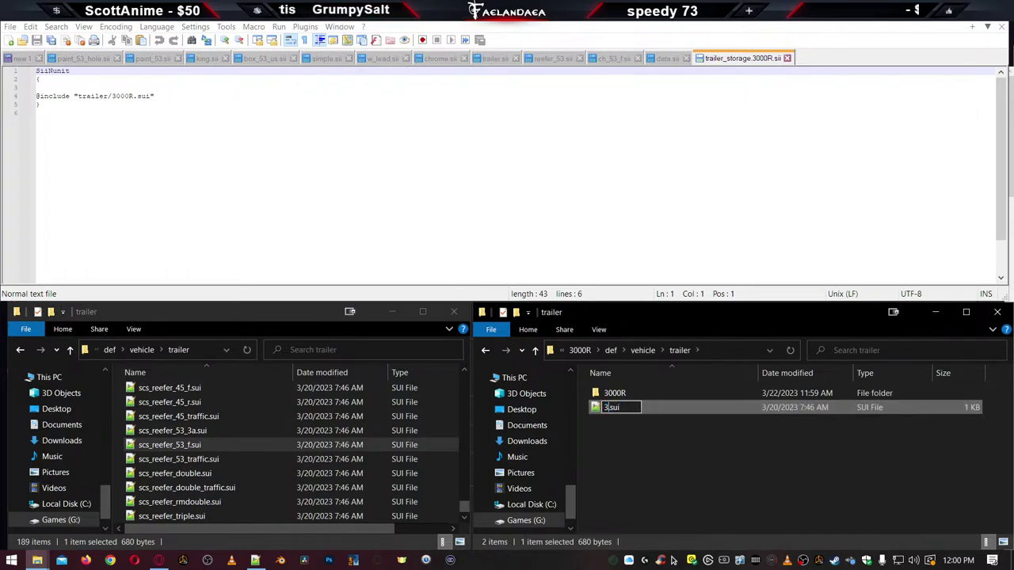
type("R")
key("Return")
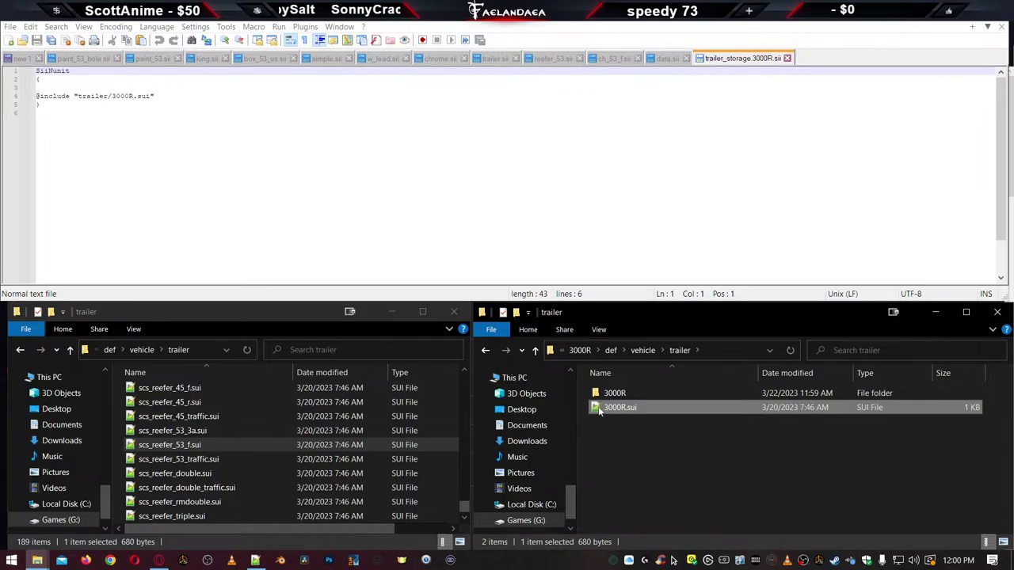
double_click(600, 408)
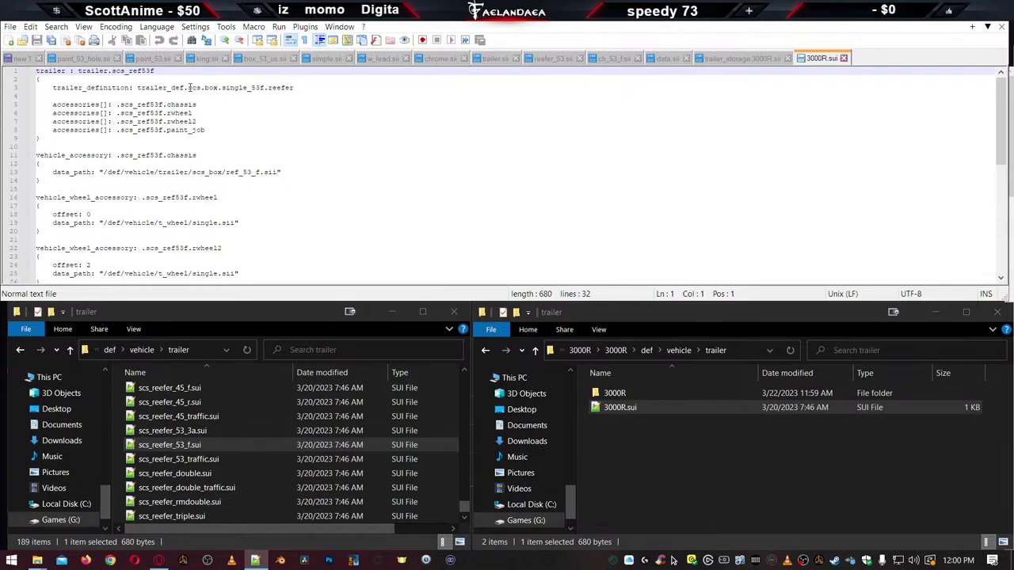
Replace scs.box and single_53f on line 3 to give trailer_def.U3KR.3000R.reefer, then save 3000R.sui
left_click_drag(188, 88, 219, 90)
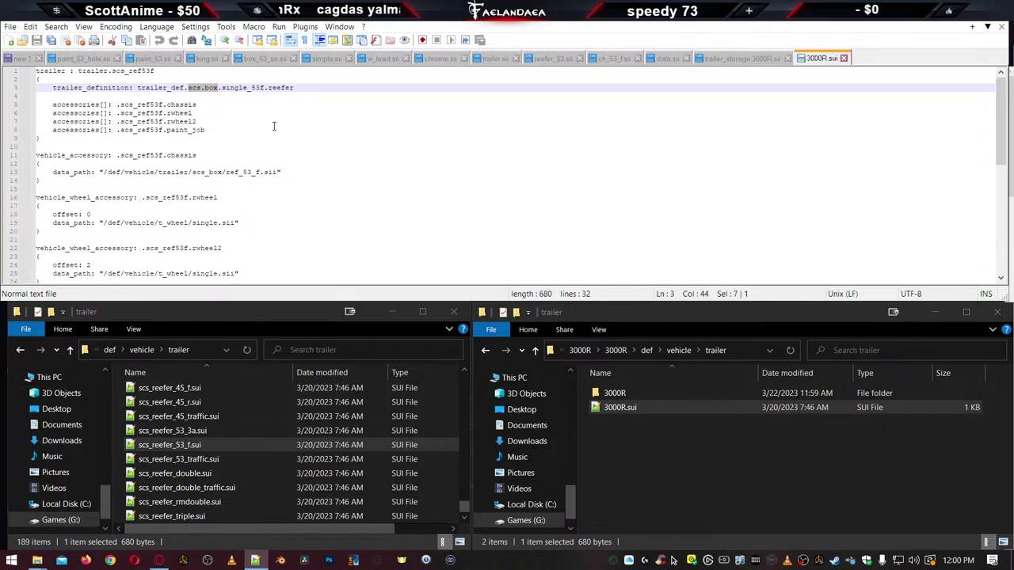
type("U3KR")
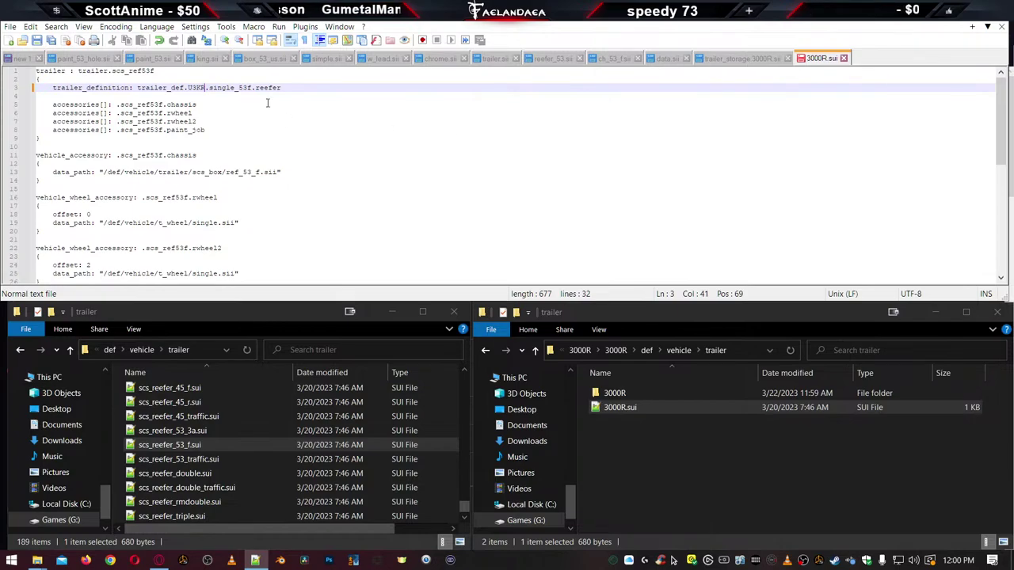
double_click(229, 88)
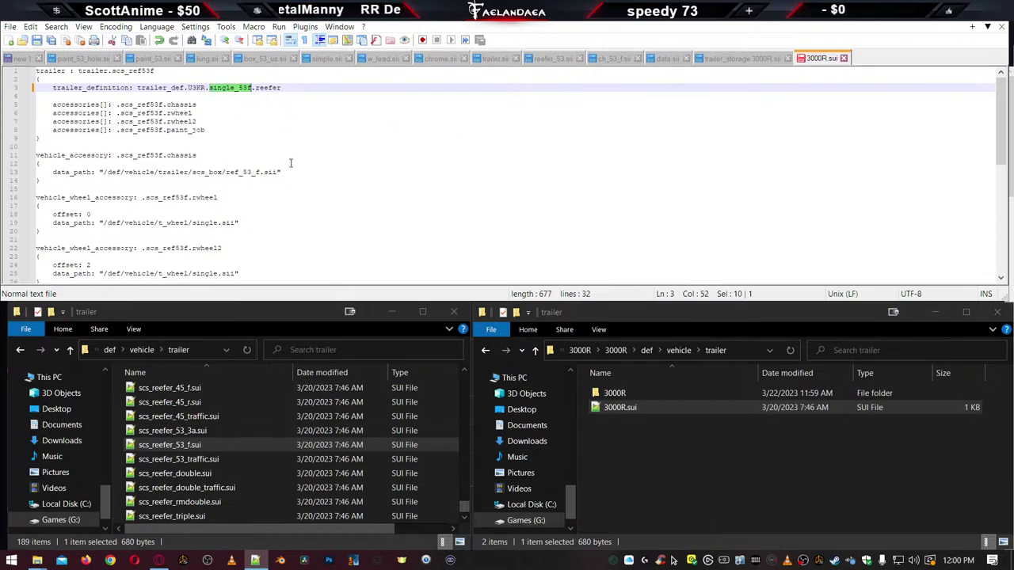
type("3000")
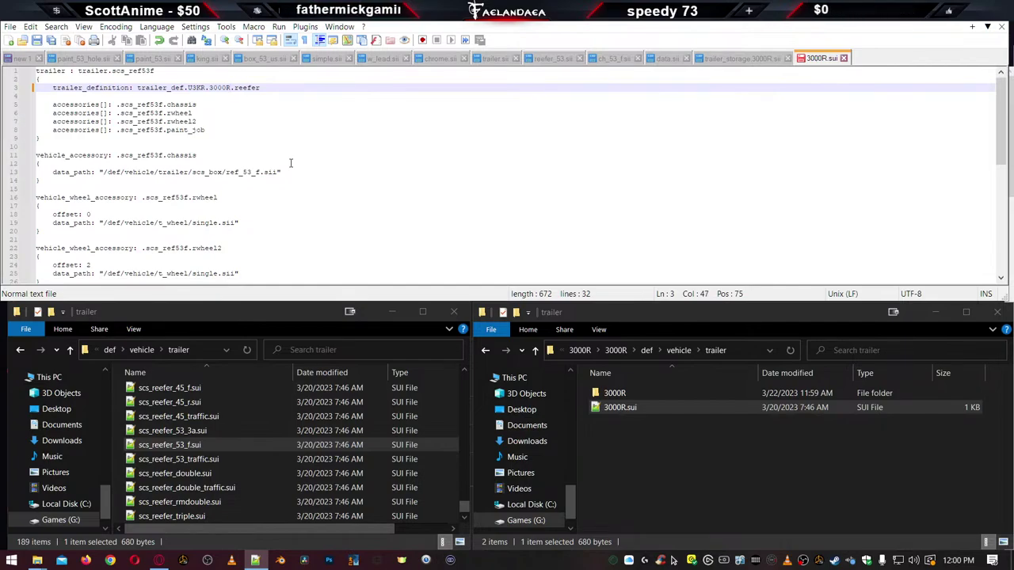
type("R")
key("BackSpace")
key("BackSpace")
key("BackSpace")
key("BackSpace")
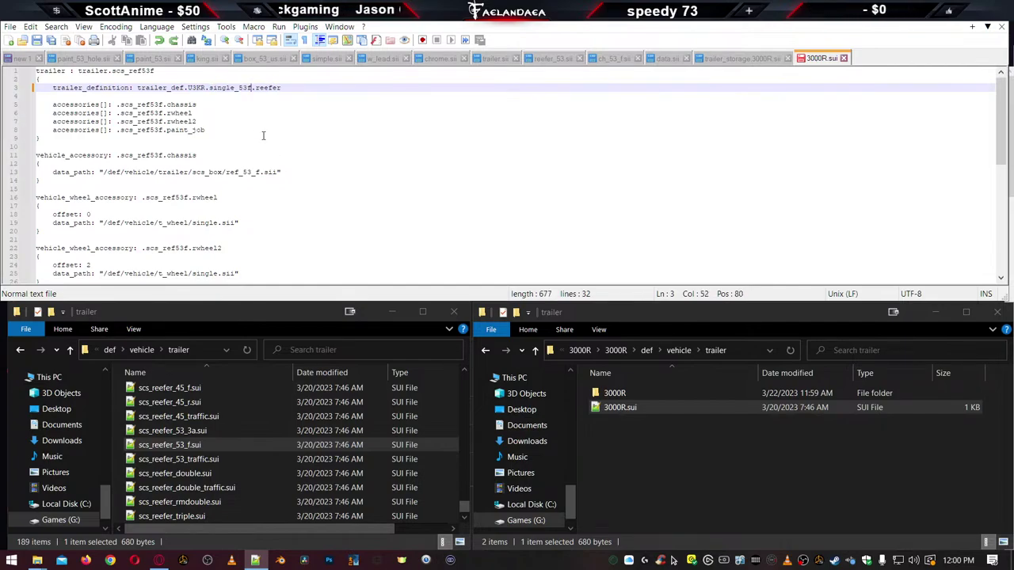
double_click(235, 88)
type("30")
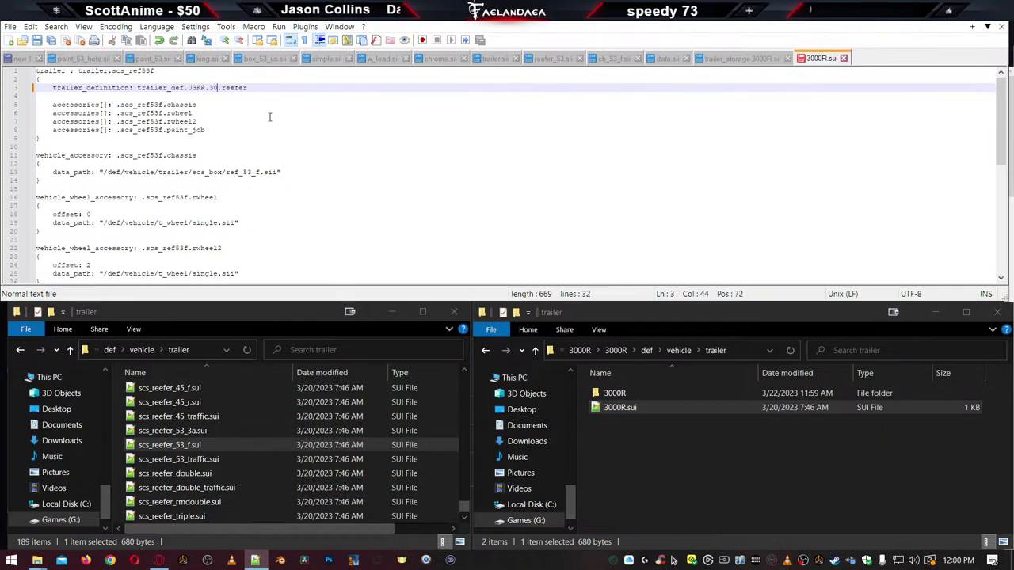
type("00R")
key("ctrl+s")
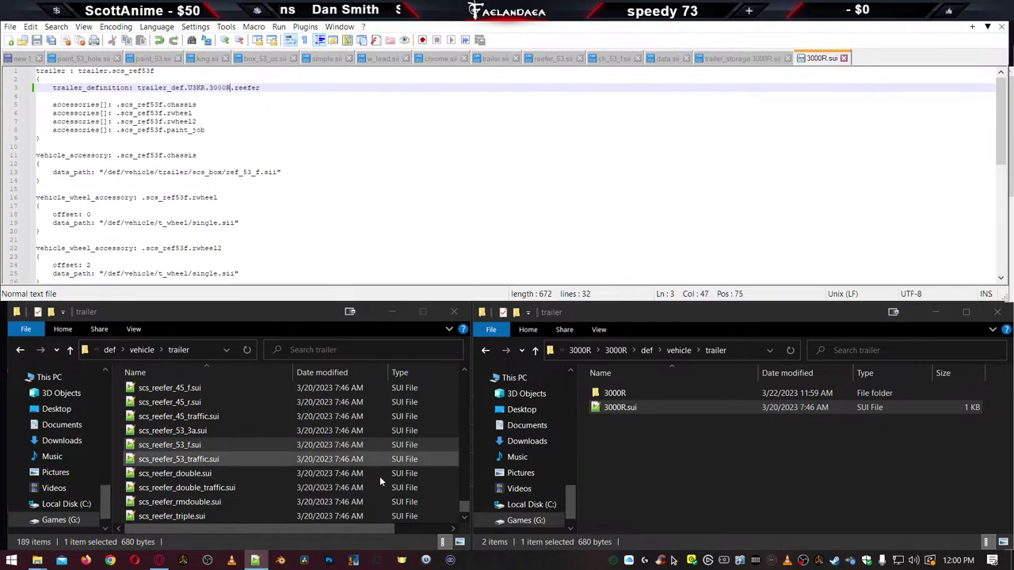
double_click(616, 393)
Return the right window to the mod's trailer folder and open the game's scs_box folder on the left
key("alt+Left")
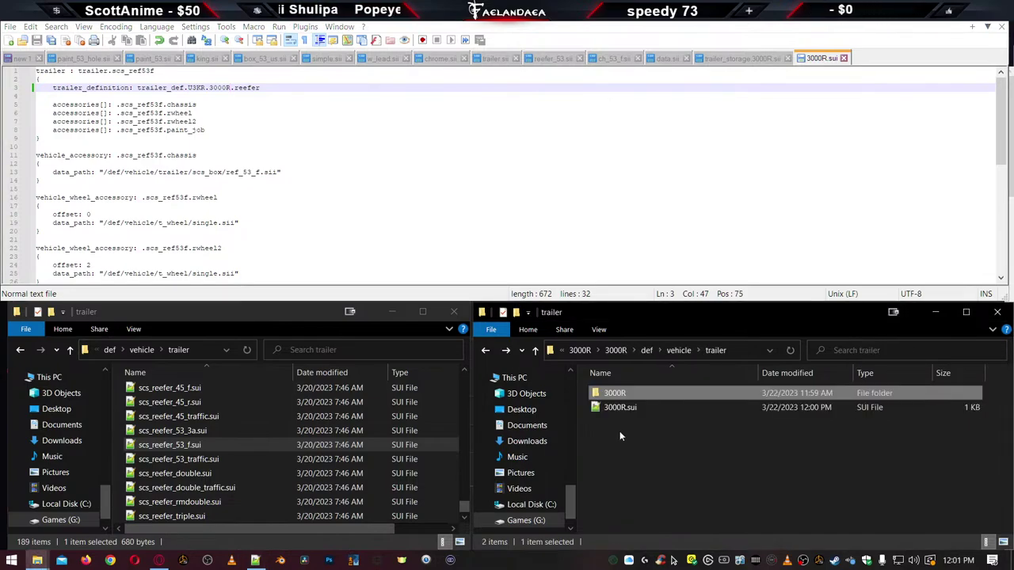
left_click(636, 474)
scroll(285, 449, "up", 10)
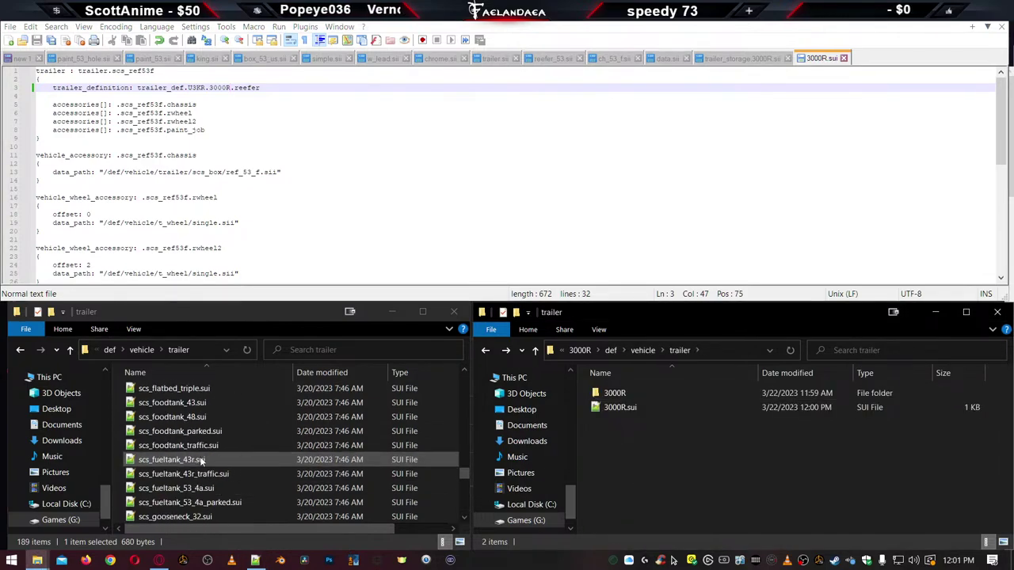
scroll(222, 476, "up", 20)
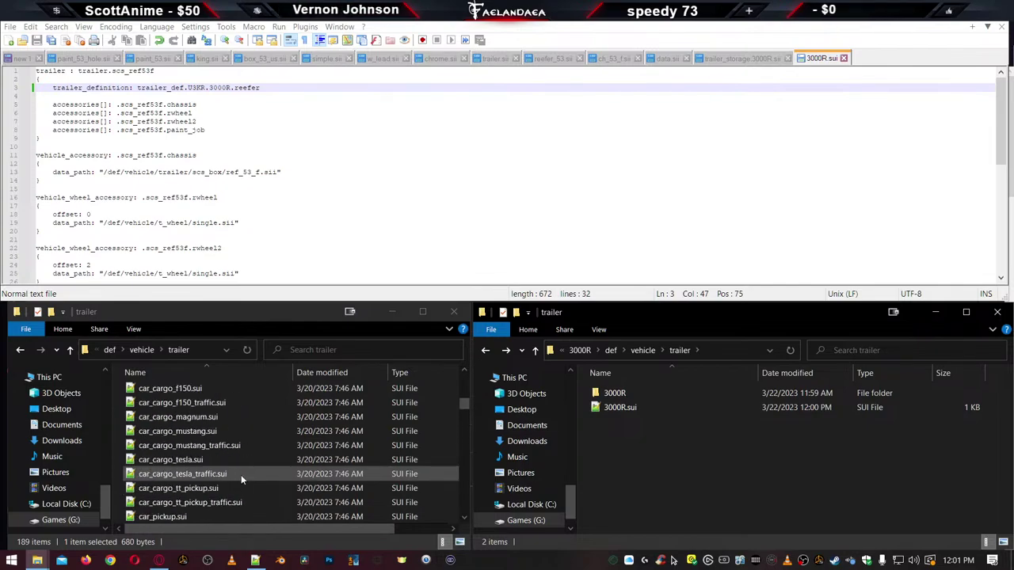
scroll(241, 473, "up", 10)
scroll(245, 474, "down", 3)
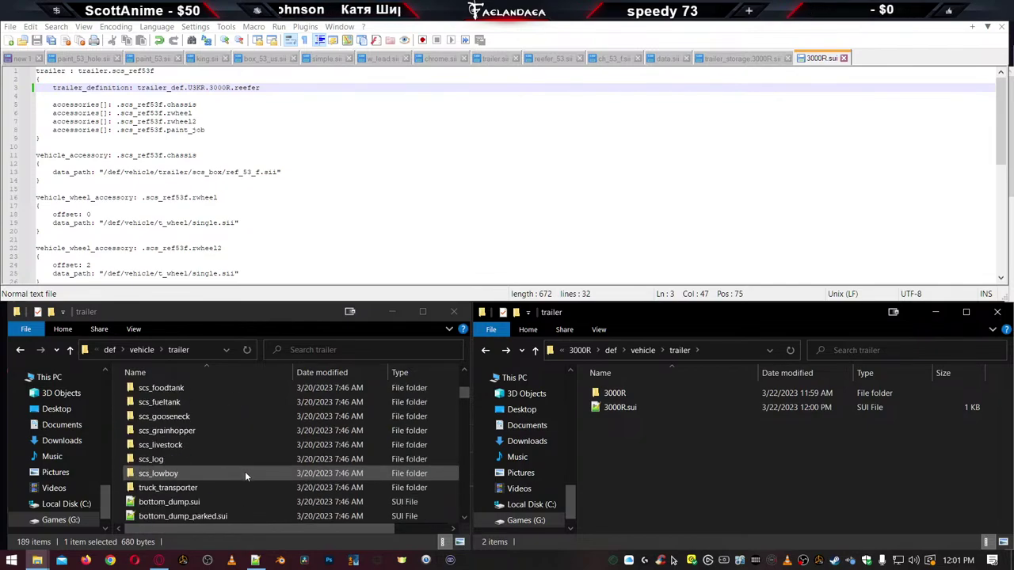
scroll(240, 472, "up", 3)
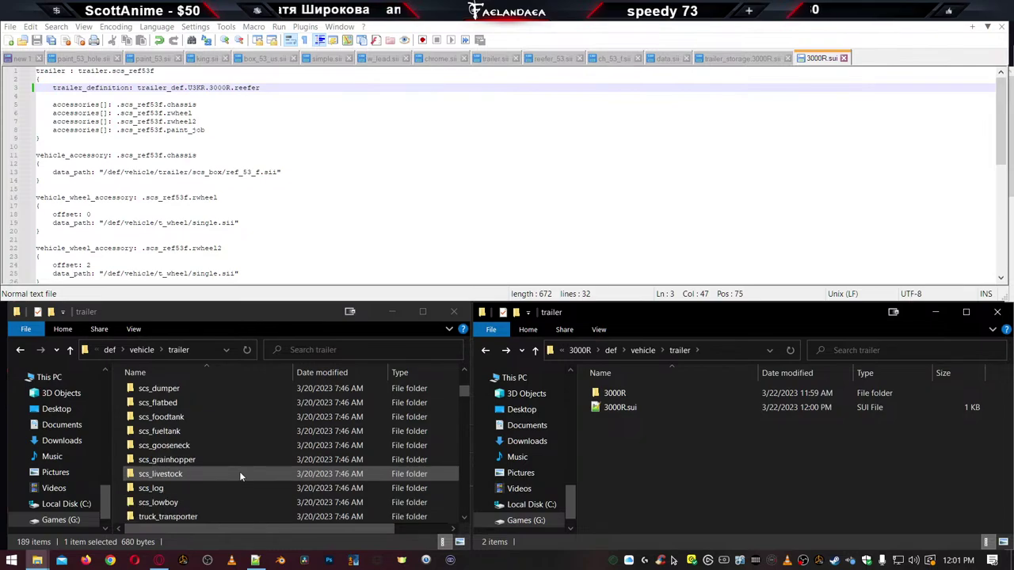
scroll(241, 476, "up", 3)
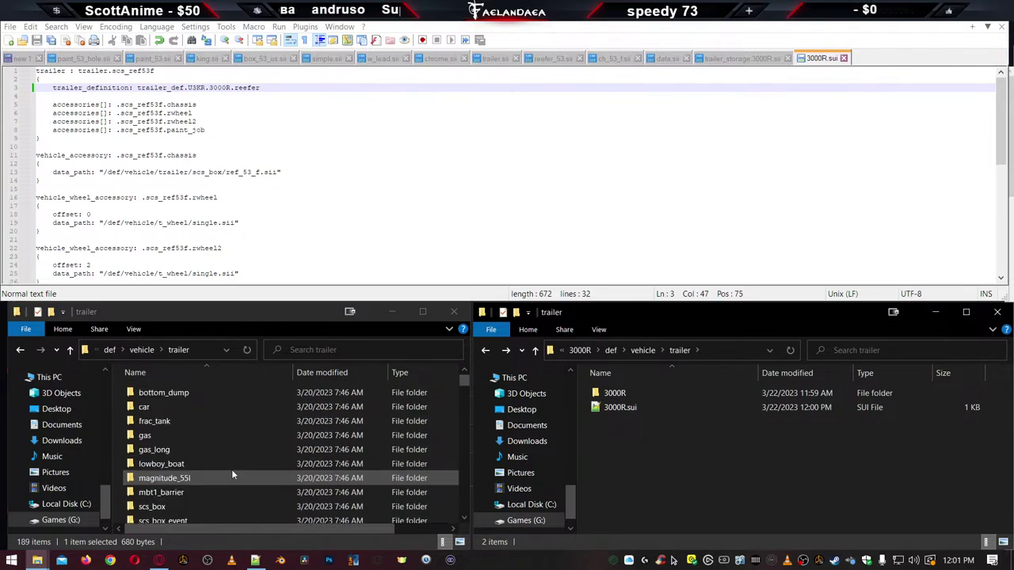
double_click(161, 508)
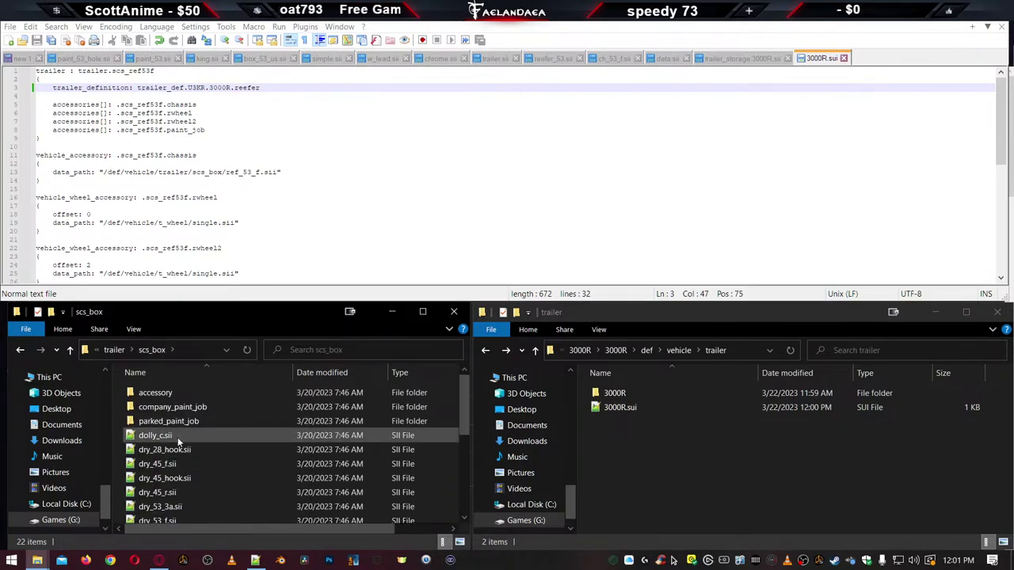
Copy ref_53_f.sii from scs_box into the mod's empty 3000R folder
left_click(177, 438)
scroll(179, 442, "down", 3)
scroll(183, 446, "down", 1)
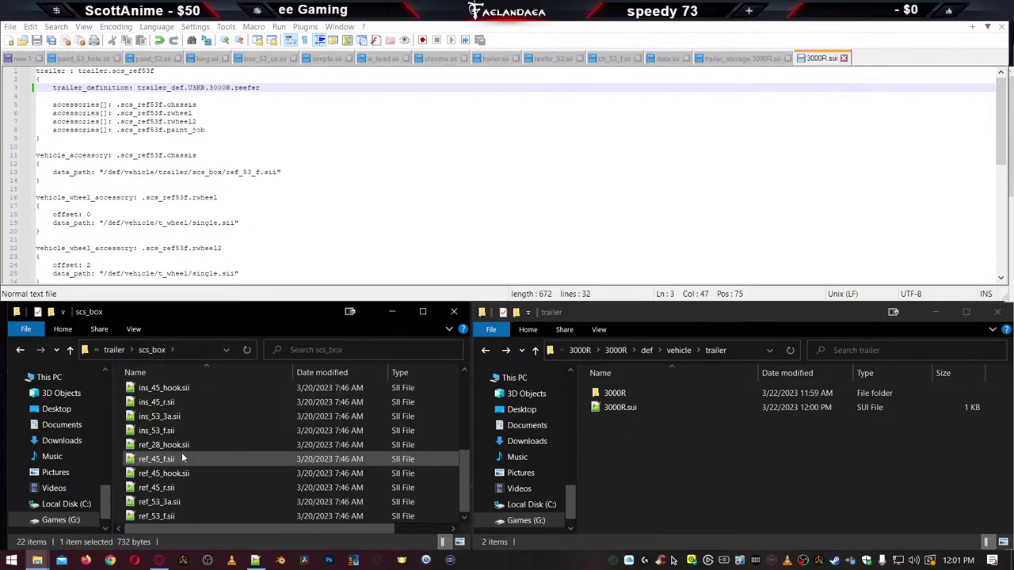
left_click(179, 515)
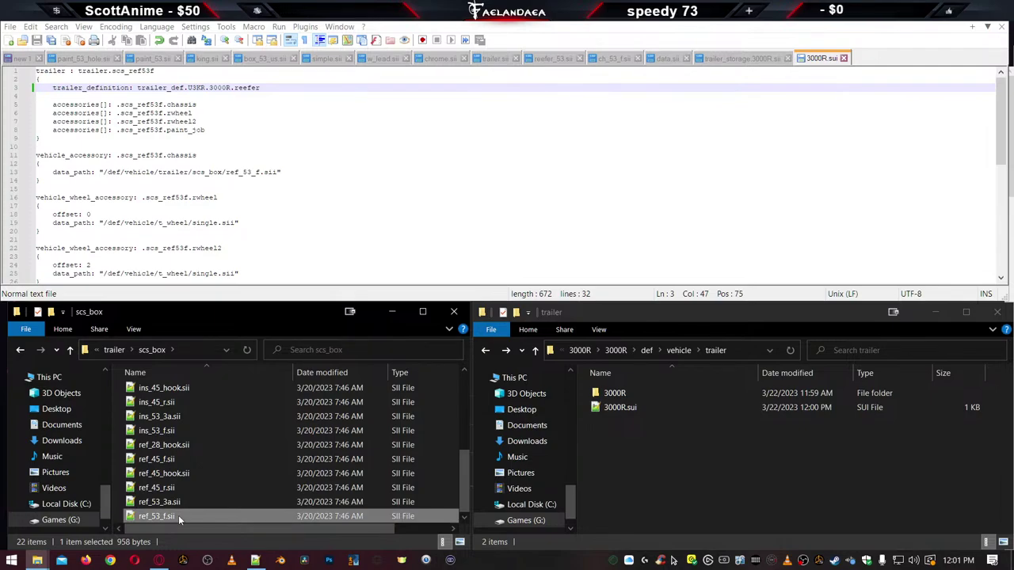
double_click(612, 393)
key("ctrl+v")
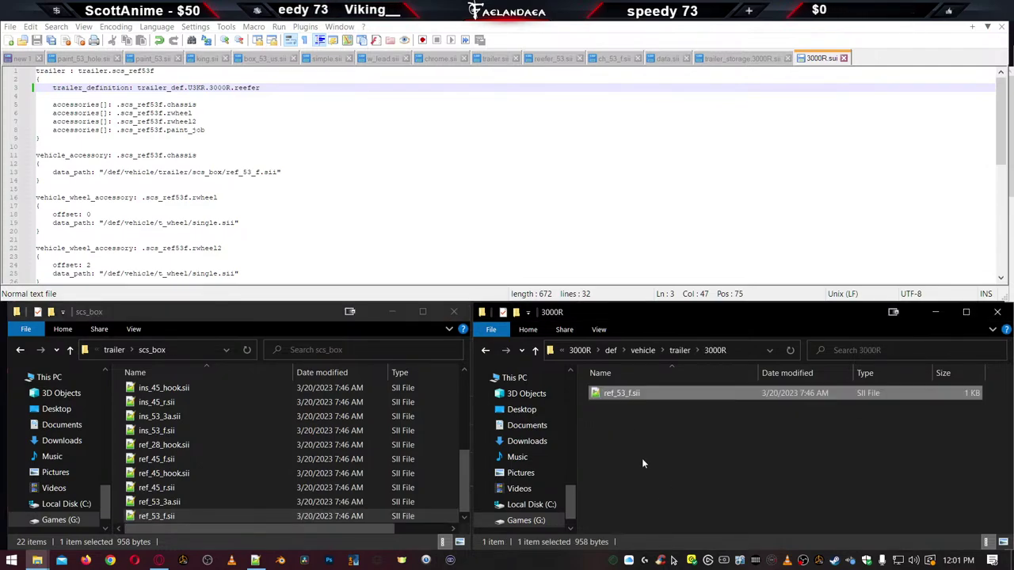
Look inside scs_box's company_paint_job folder, then go back to scs_box
scroll(174, 481, "up", 4)
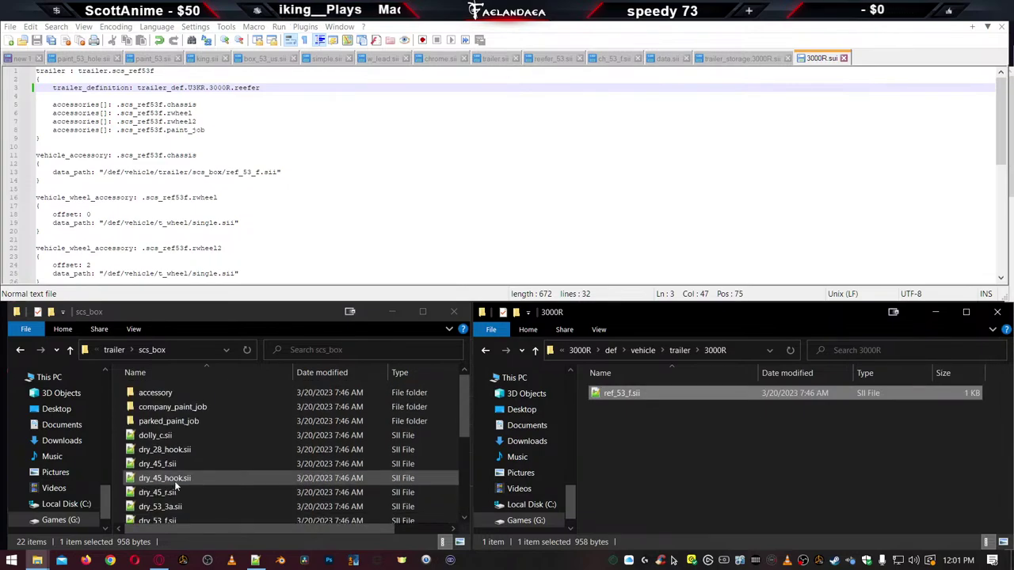
left_click(163, 406)
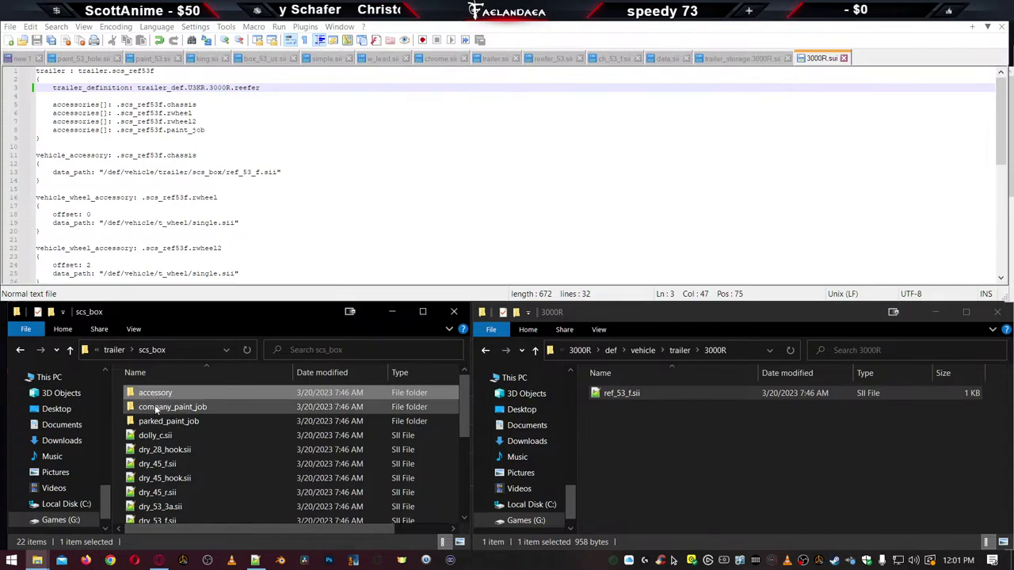
double_click(158, 406)
key("alt+Left")
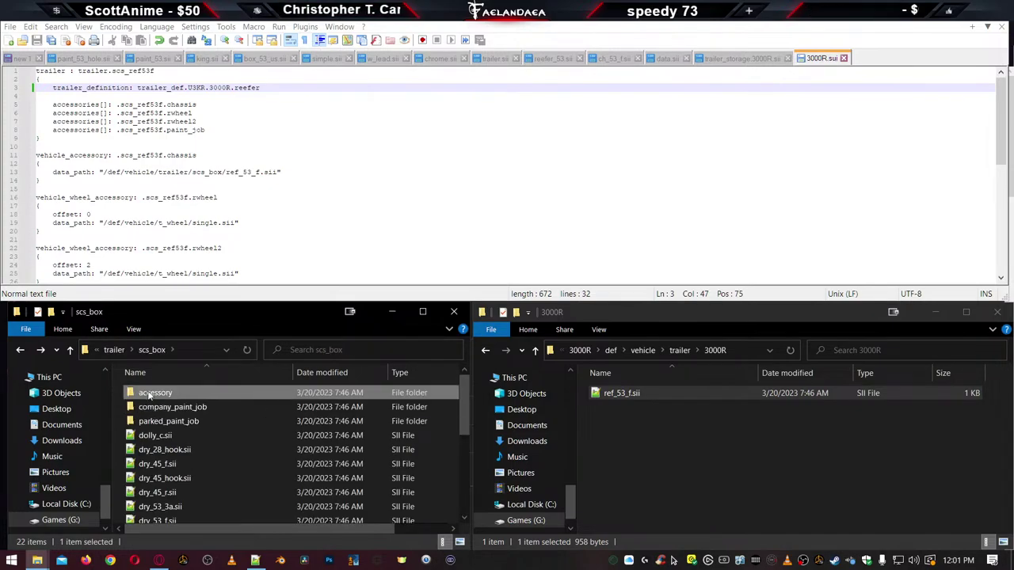
Create a folder named accessory inside the mod's 3000R folder and open it
double_click(155, 393)
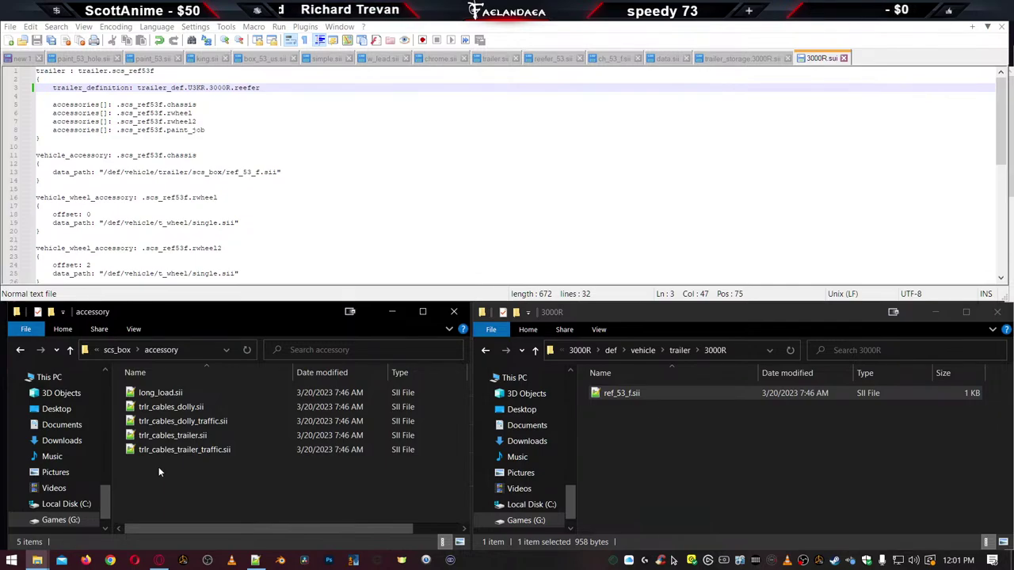
key("alt+Left")
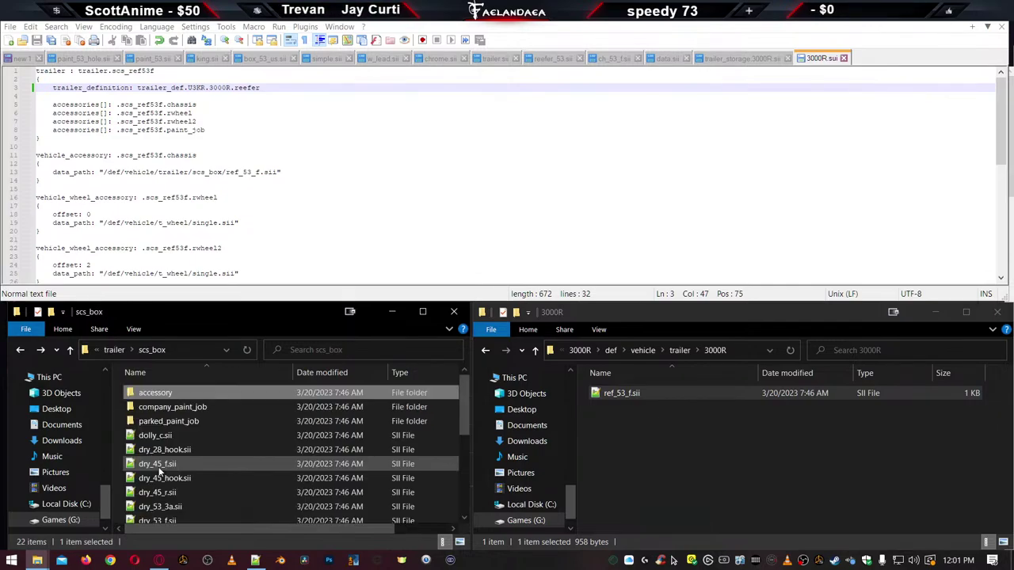
right_click(629, 465)
mouse_move(716, 434)
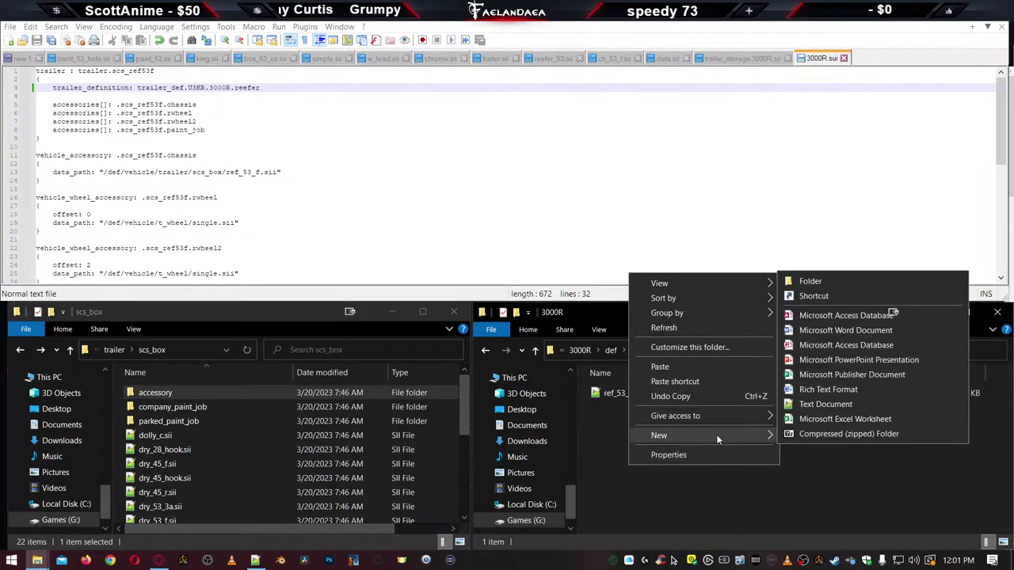
left_click(836, 274)
type("accessory")
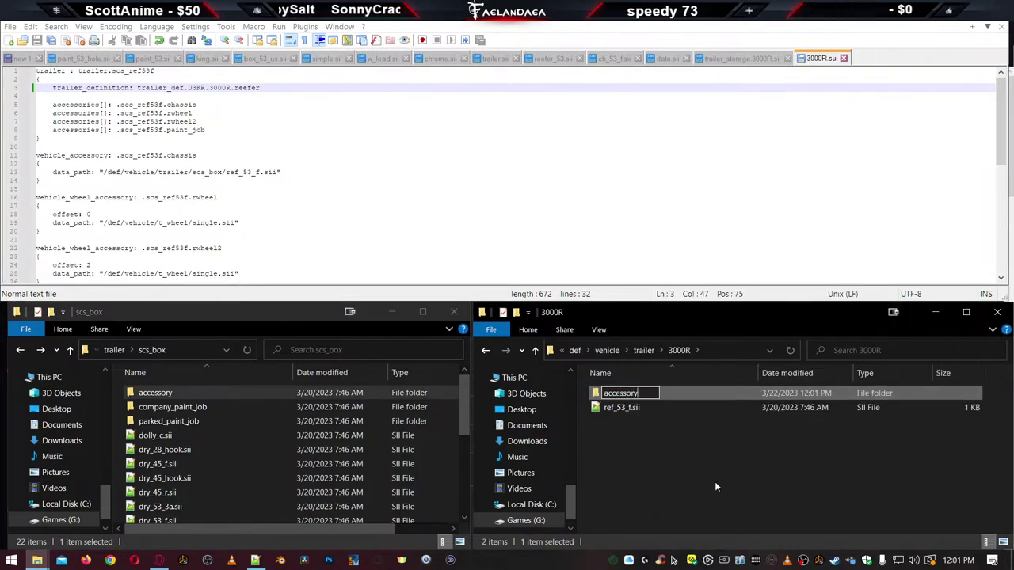
key("Return")
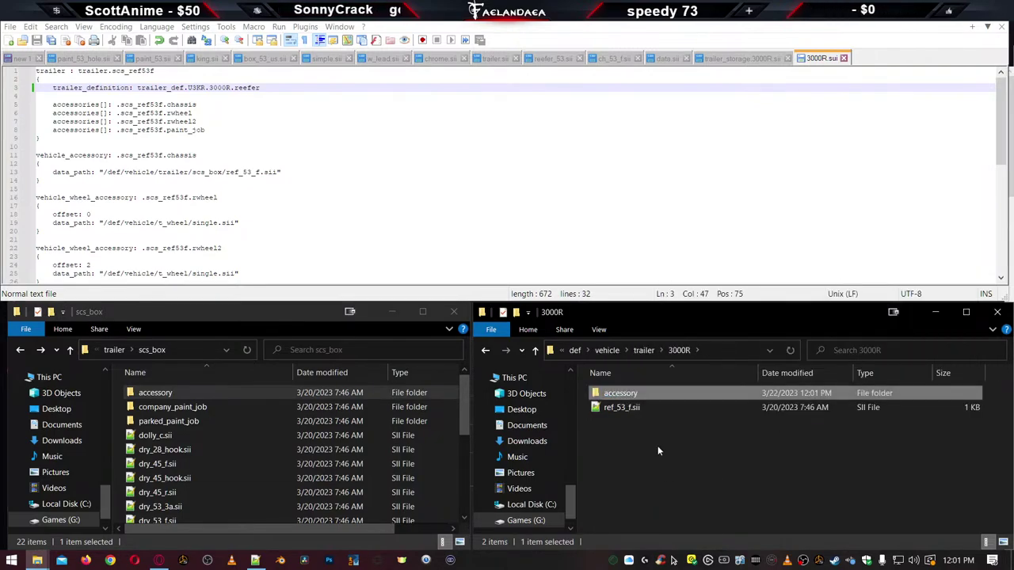
double_click(620, 394)
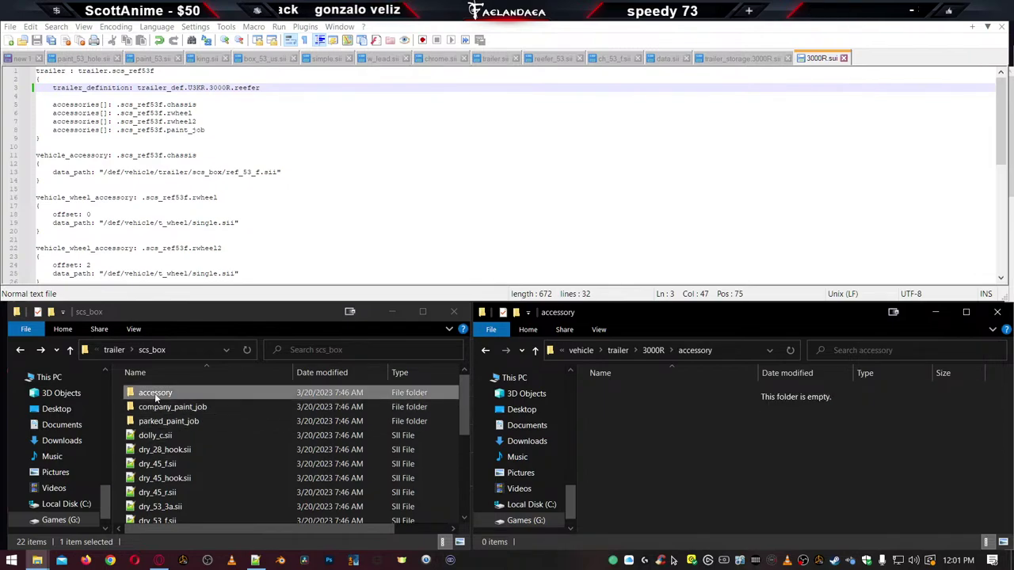
Copy trlr_cables_trailer.sii and trlr_cables_trailer_traffic.sii from scs_box\accessory into it, then open ref_53_f.sii
double_click(156, 393)
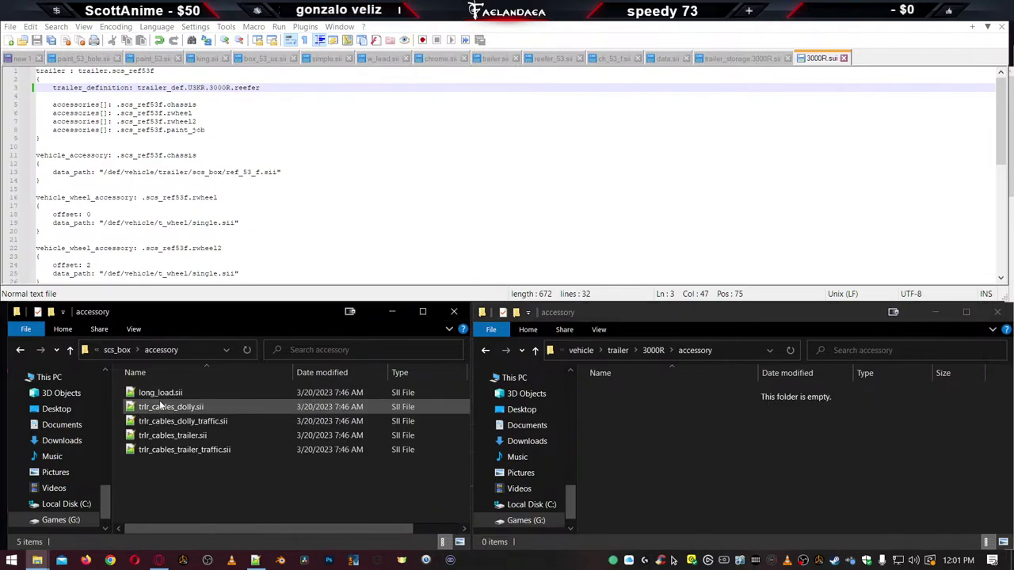
left_click(181, 438)
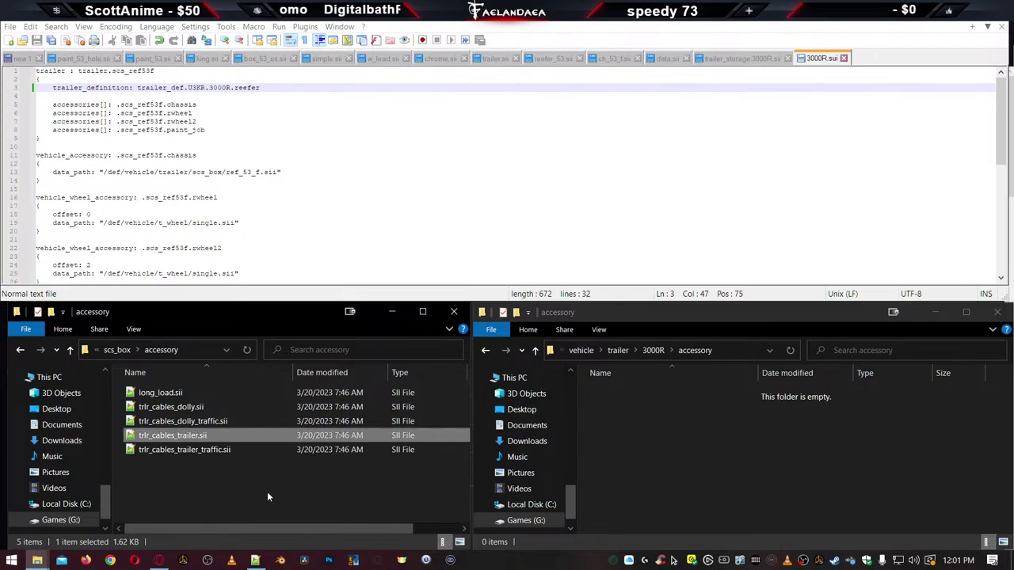
left_click(163, 450, "ctrl")
left_click_drag(202, 474, 661, 452)
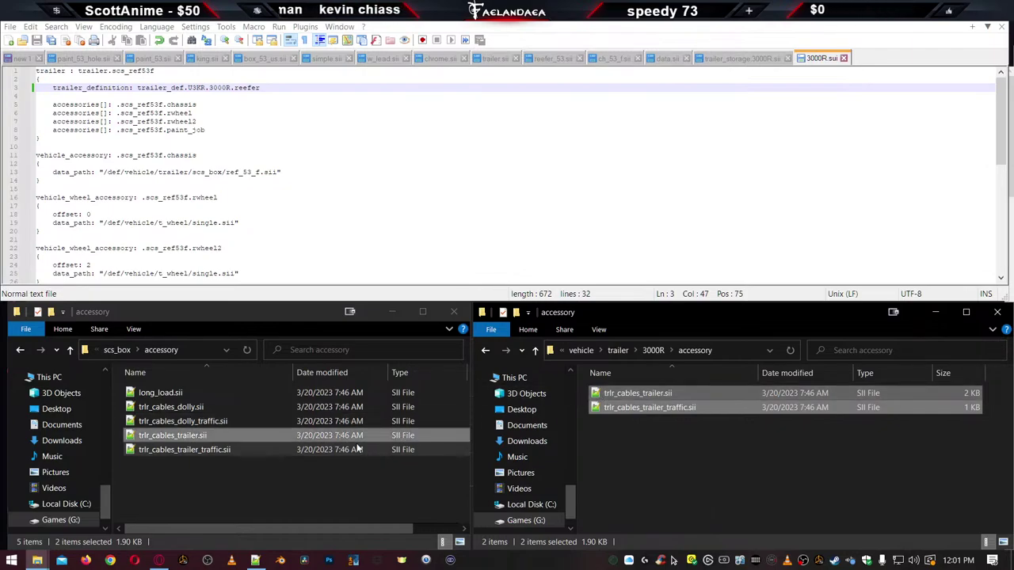
key("alt+Up")
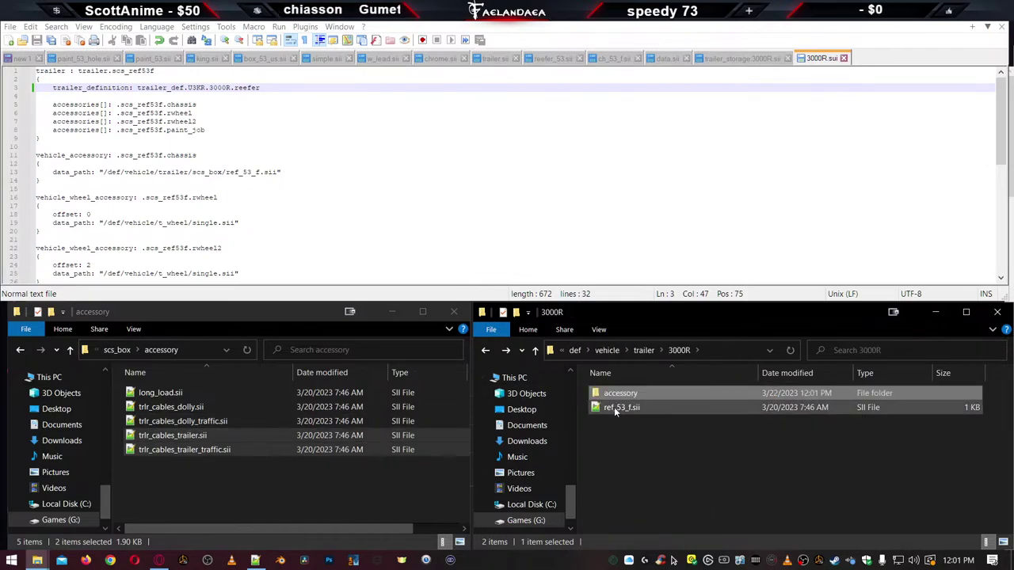
double_click(614, 407)
Open both trlr_cables_trailer files and highlight the scs_box references in the traffic file
double_click(614, 394)
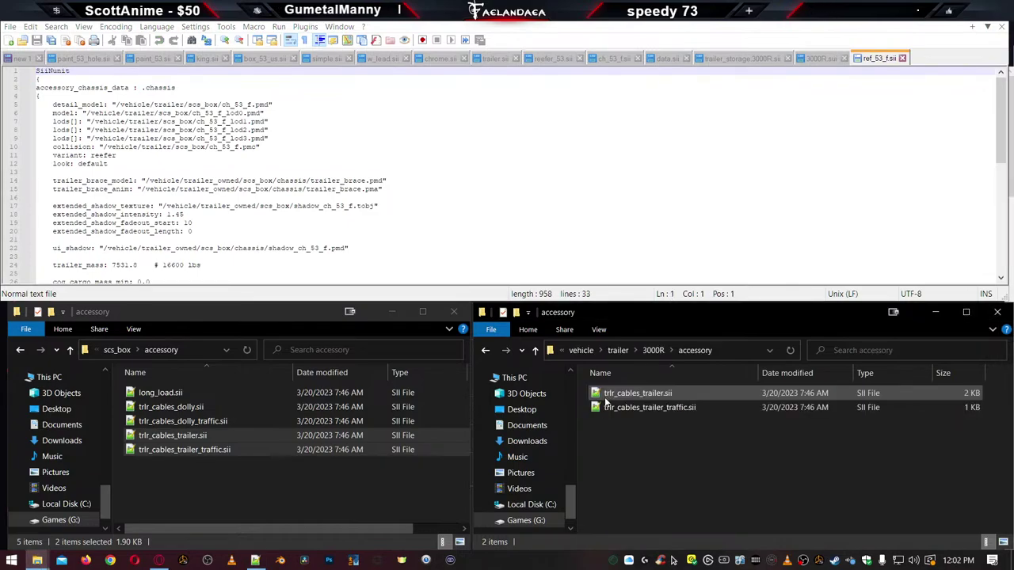
double_click(614, 394)
double_click(609, 408)
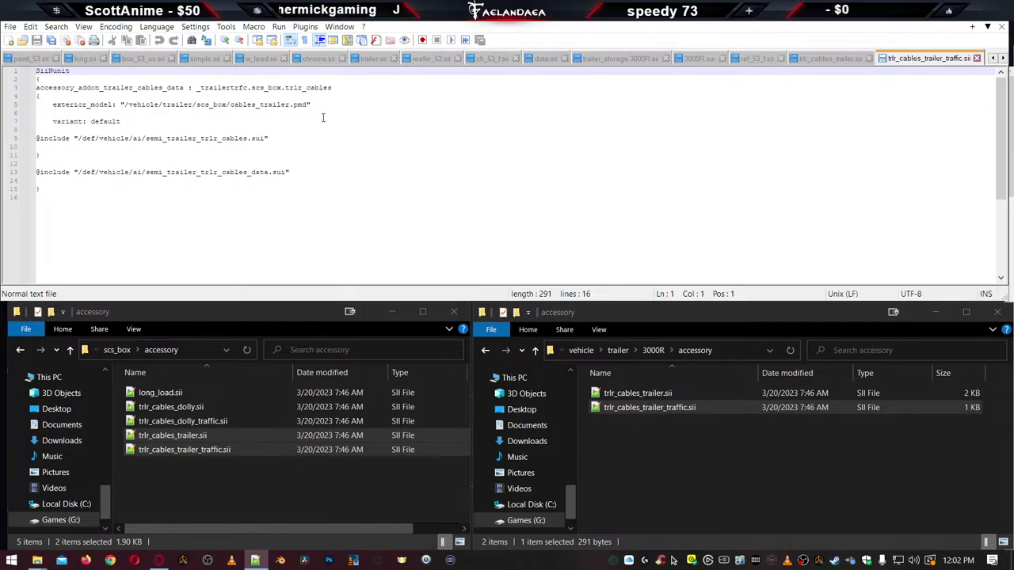
double_click(266, 88)
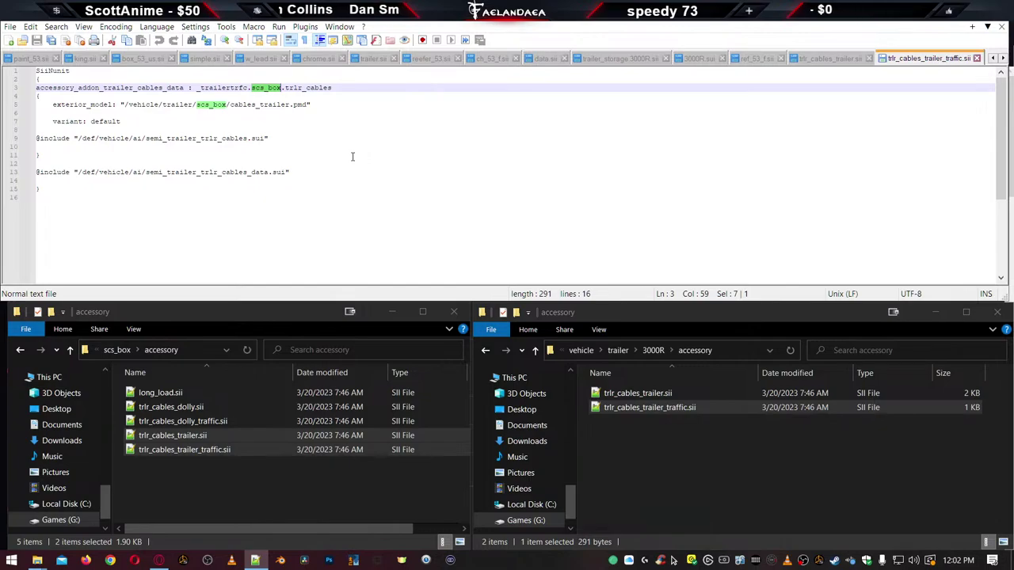
Highlight and scroll through the scs_box references in trlr_cables_trailer.sii
left_click(821, 59)
double_click(241, 88)
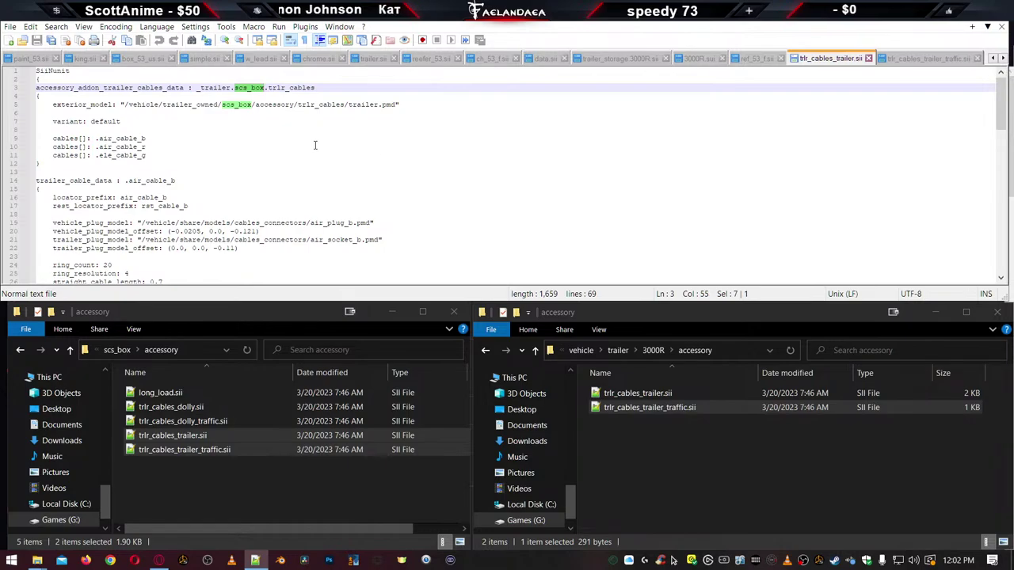
scroll(379, 162, "down", 1)
scroll(380, 163, "down", 17)
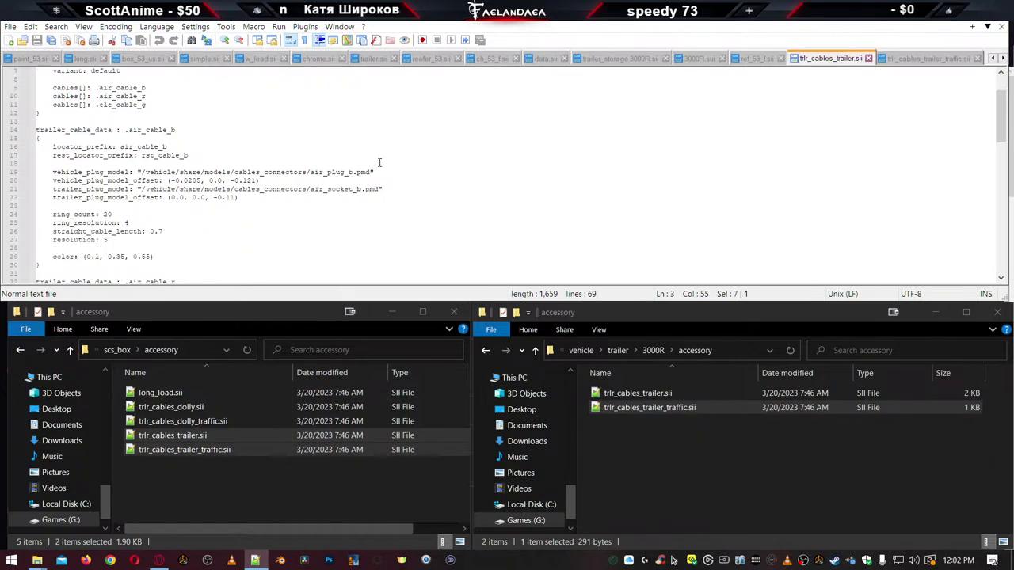
scroll(405, 173, "down", 2)
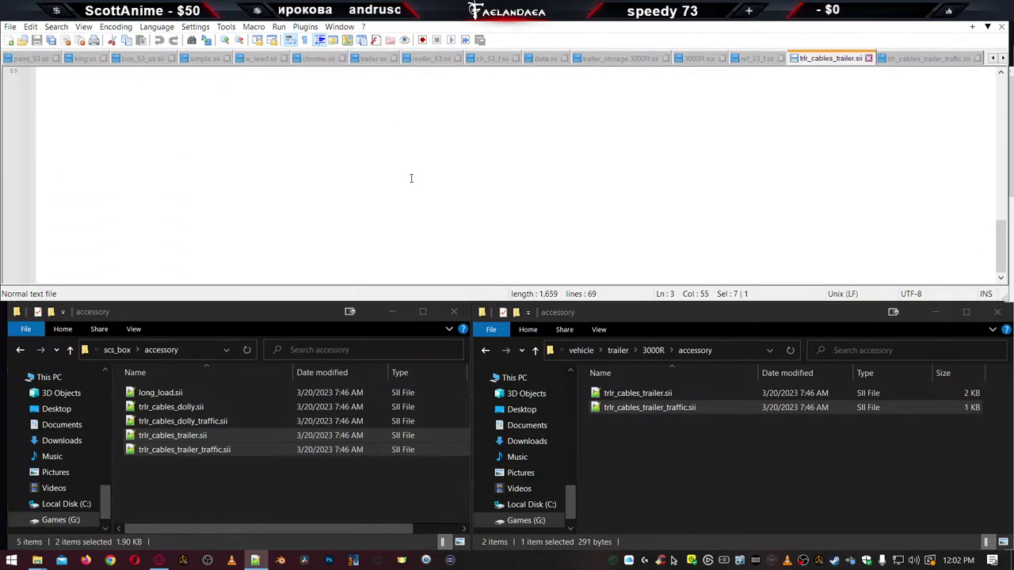
scroll(410, 176, "up", 20)
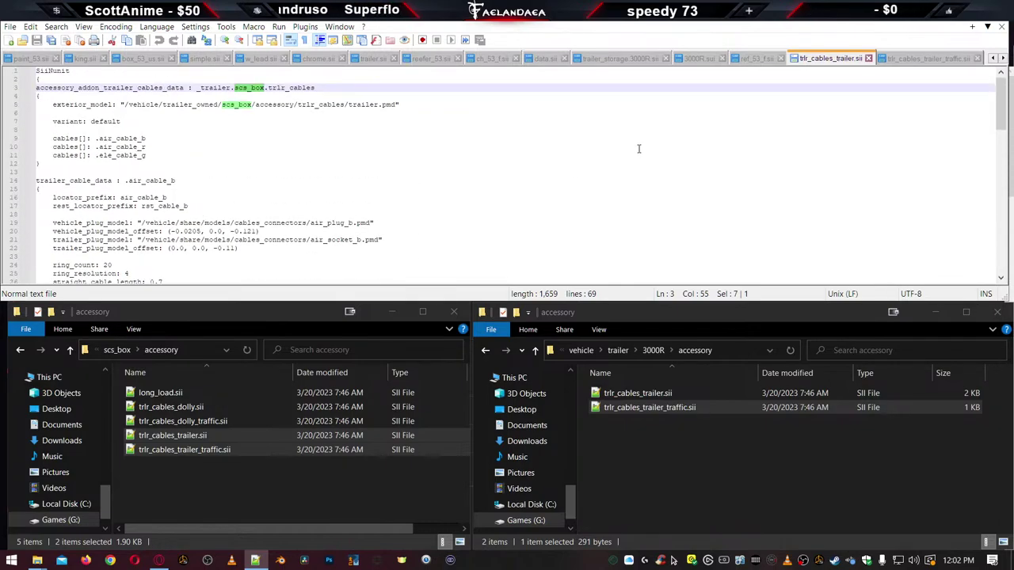
Review the accessory_chassis_data block in ref_53_f.sii
left_click(759, 58)
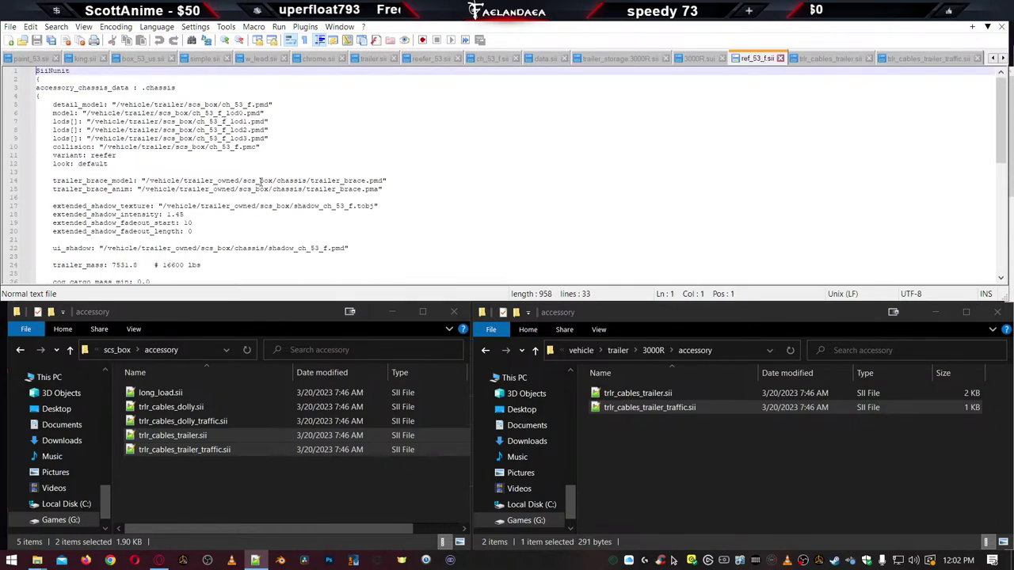
scroll(237, 156, "down", 1)
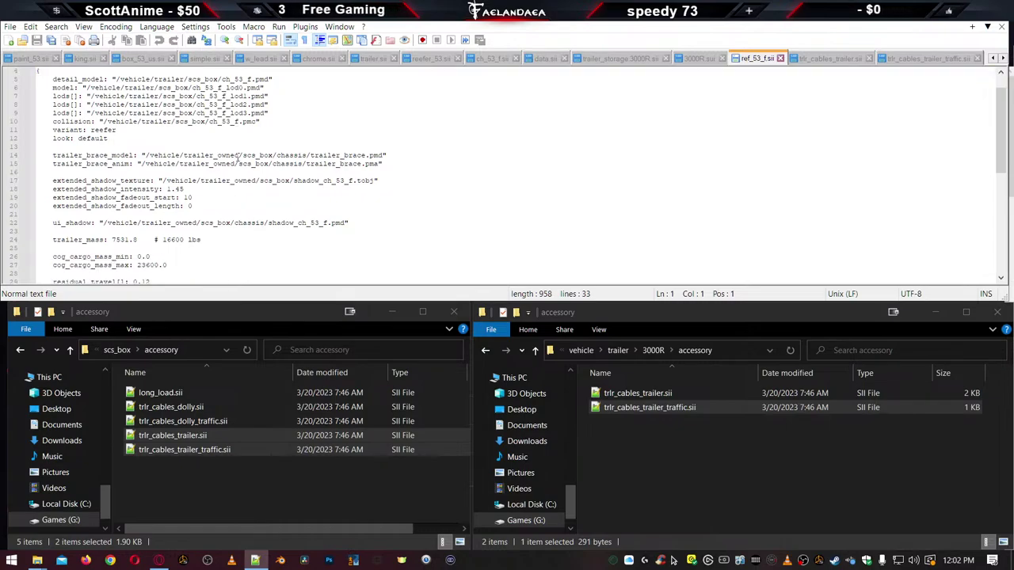
scroll(237, 156, "down", 5)
scroll(237, 158, "up", 6)
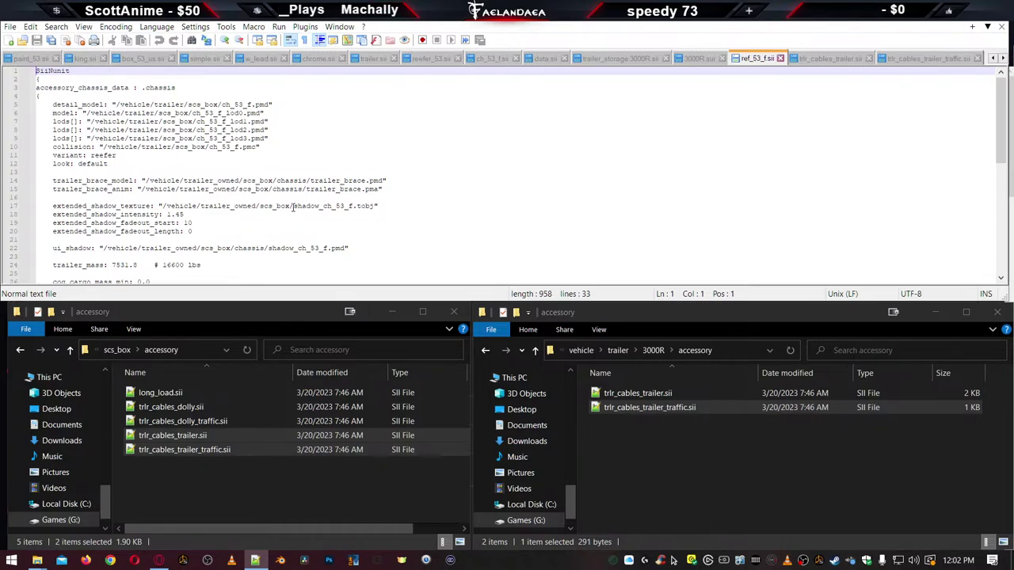
Review 3000R.sii, trailer_storage.3000R.sii, data.sii, king.sii, box_53_us.sii, simple.sii bumper and w_lead.sii mudflap
left_click(695, 60)
left_click(615, 60)
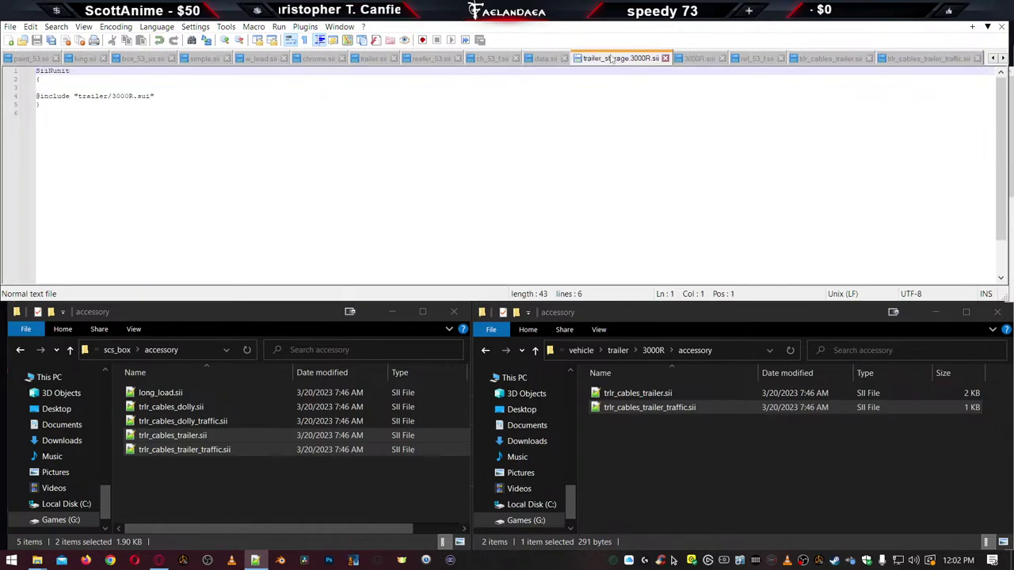
left_click(541, 60)
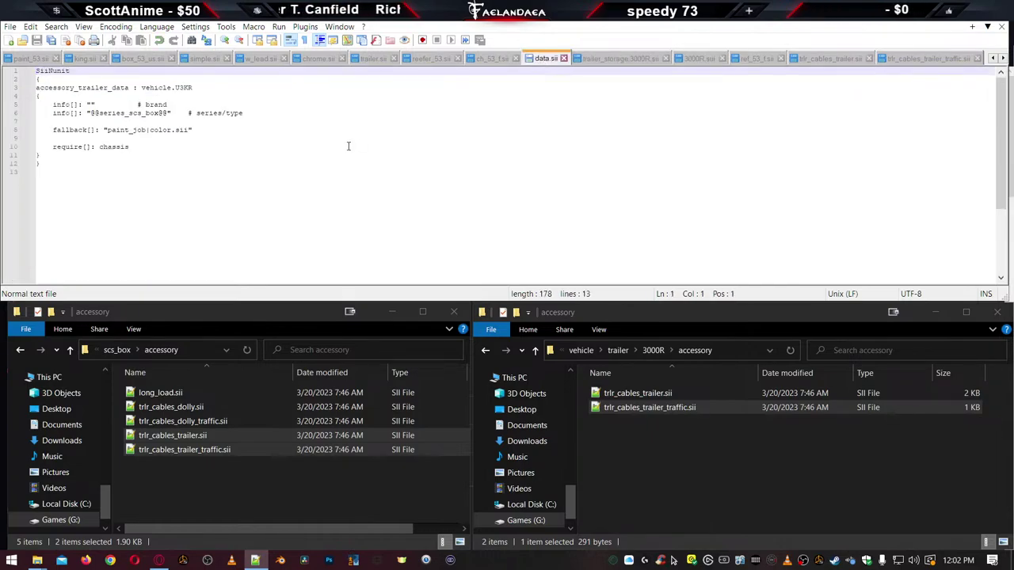
left_click(86, 60)
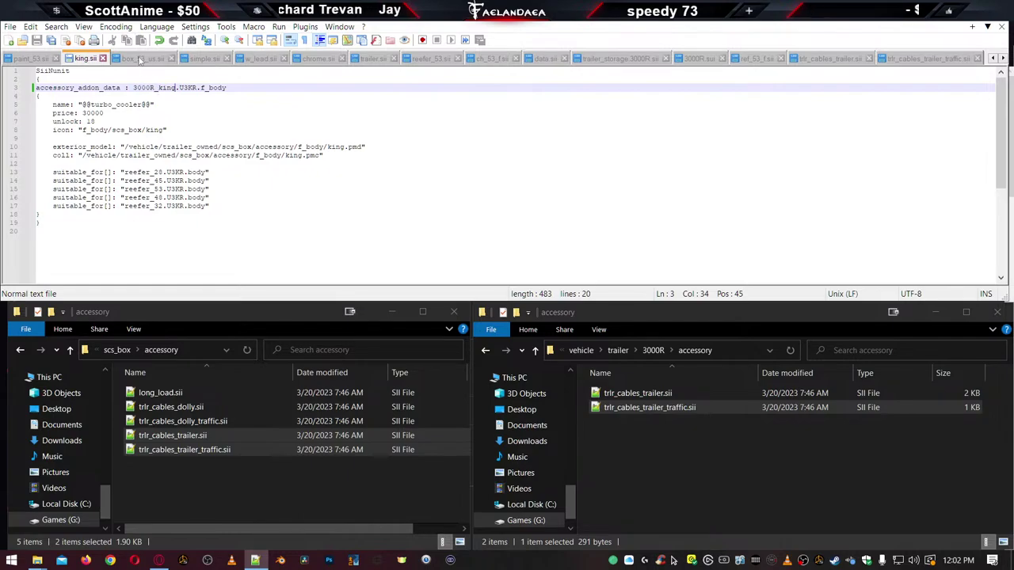
left_click(140, 61)
left_click(204, 60)
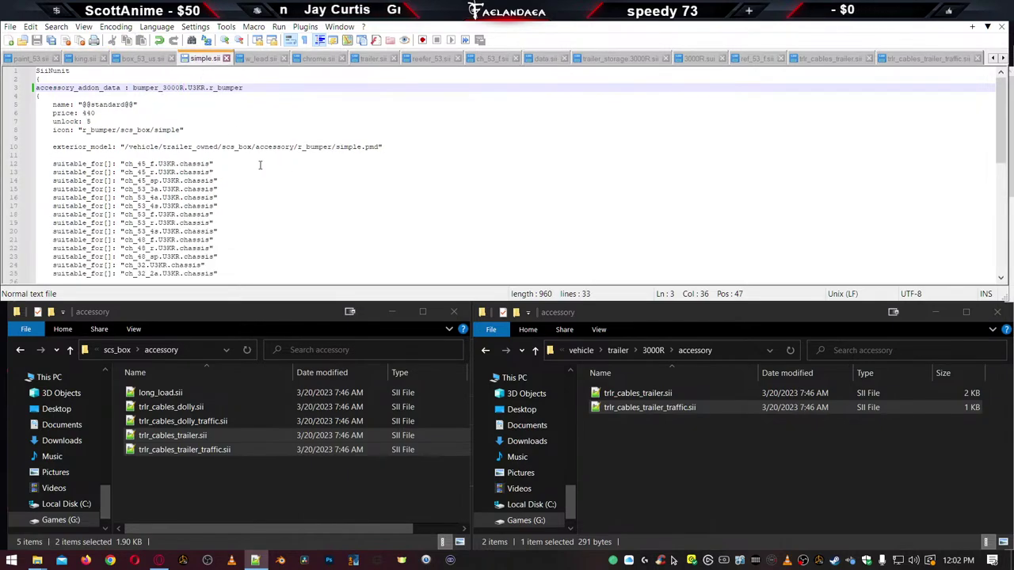
scroll(257, 166, "down", 3)
scroll(256, 169, "up", 3)
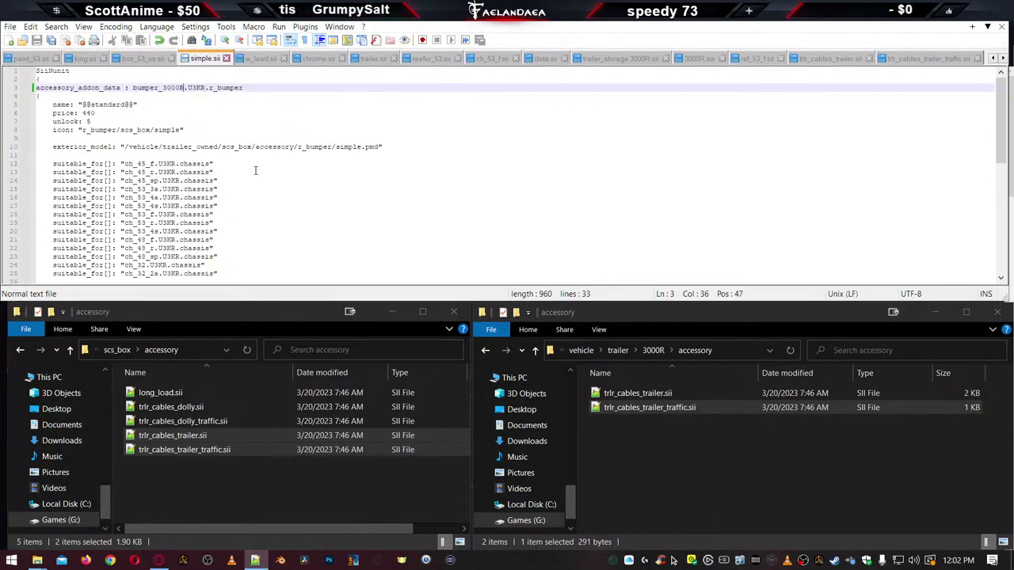
left_click(257, 59)
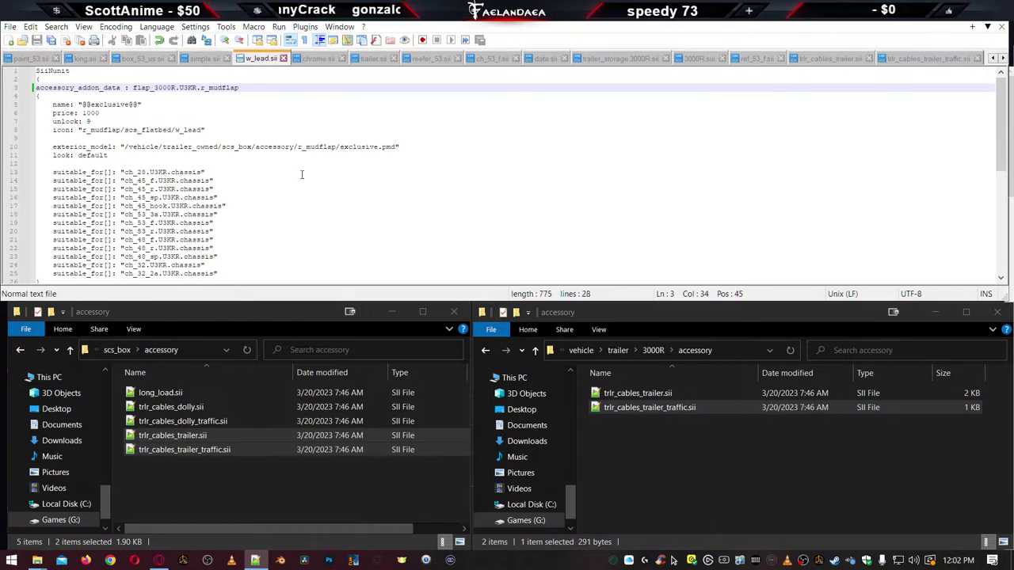
scroll(301, 174, "down", 3)
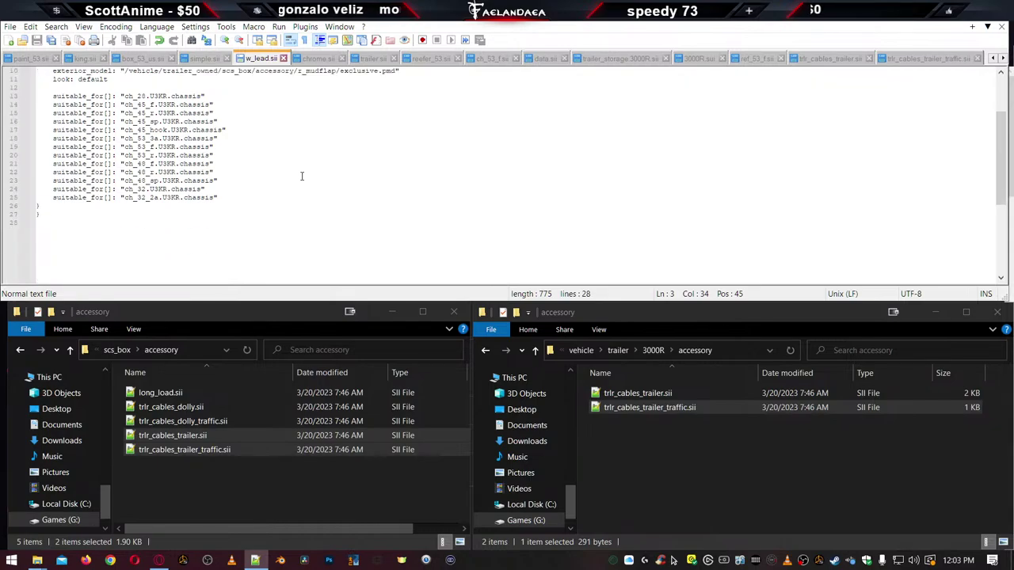
scroll(303, 176, "up", 3)
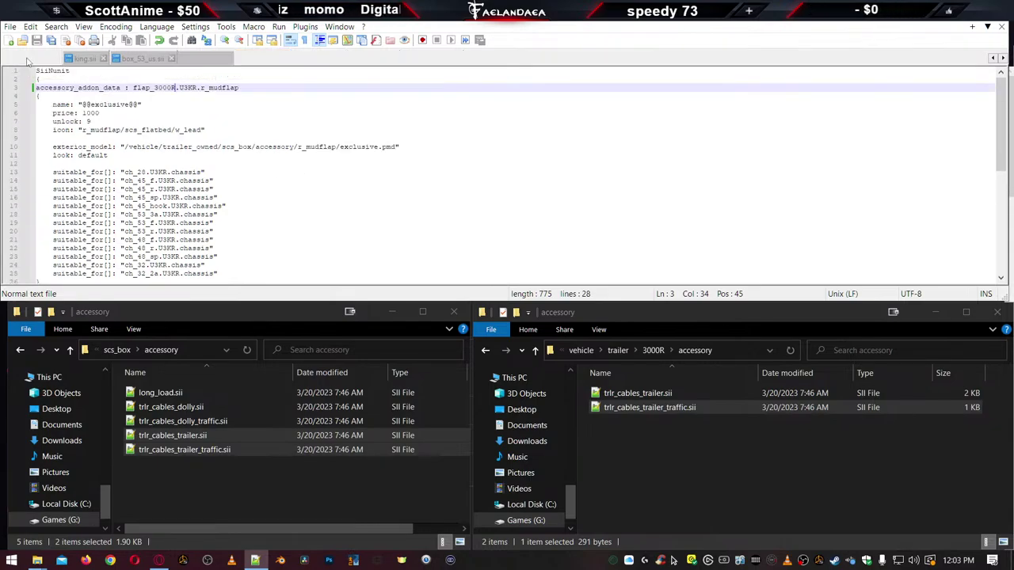
In paint_53_hole.sii, select the paint_3000R_hole name and the paint_53_1_hole.pmd model file name
left_click(40, 59)
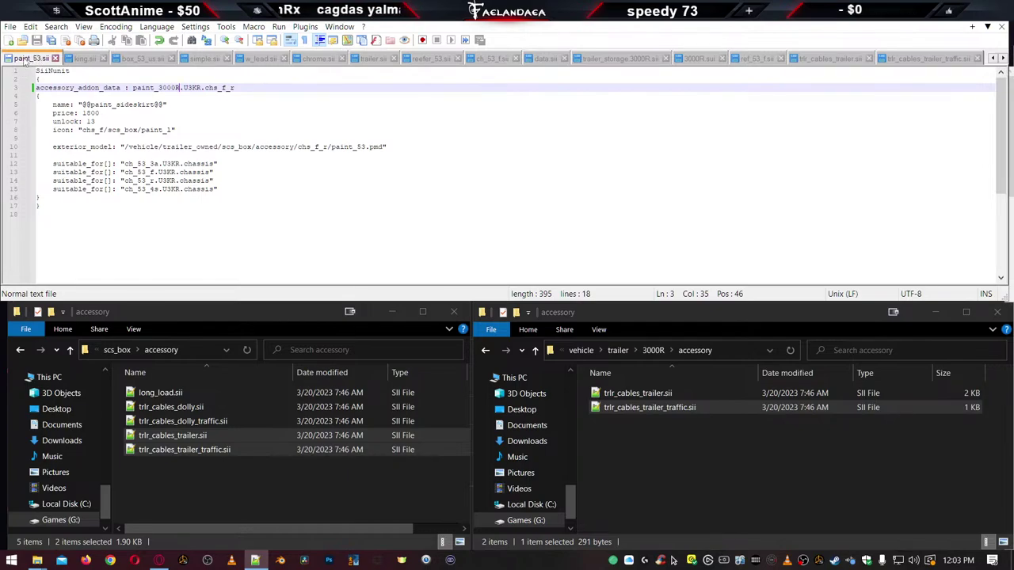
left_click(993, 58)
left_click(993, 58)
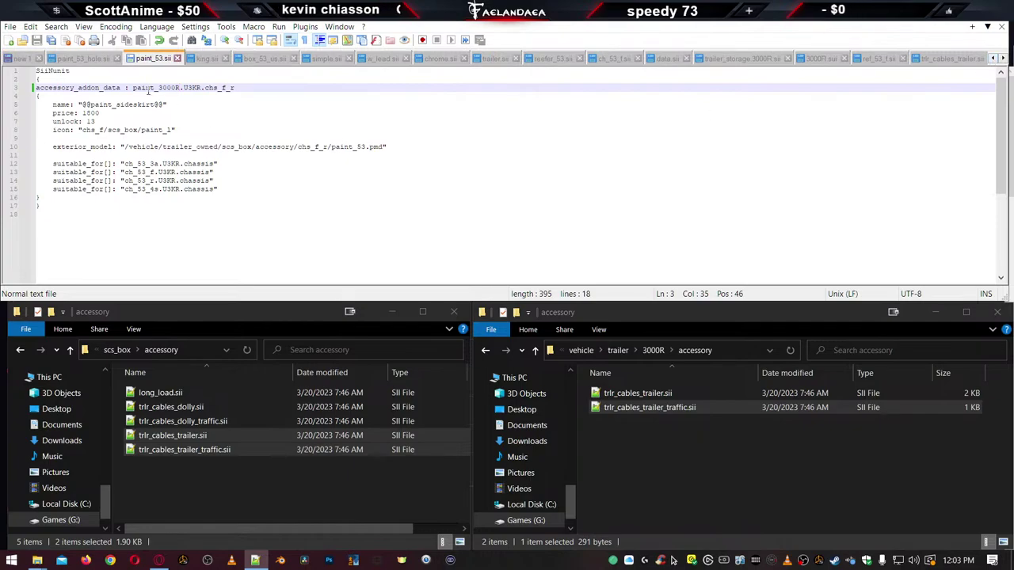
left_click(86, 59)
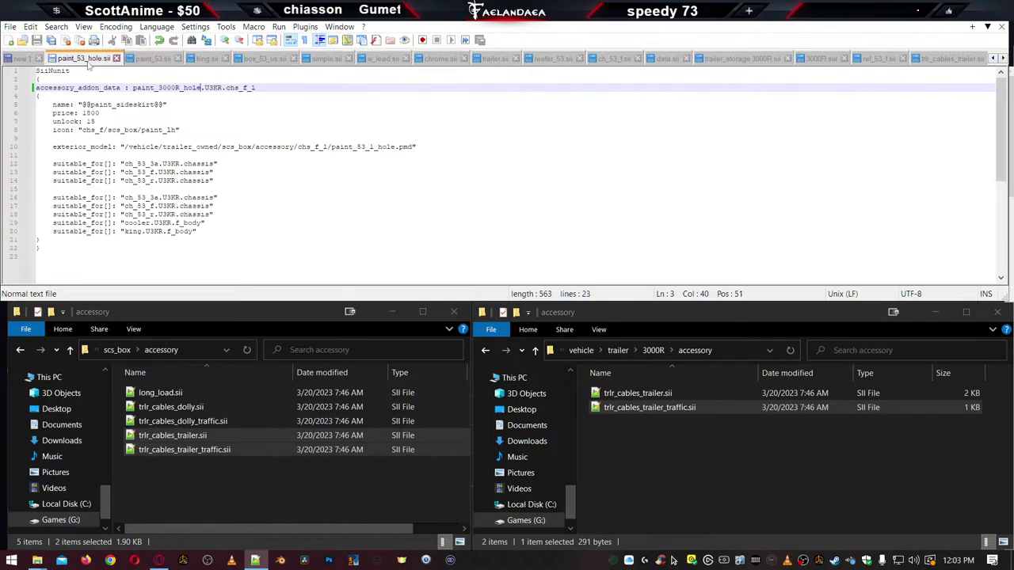
left_click(206, 88)
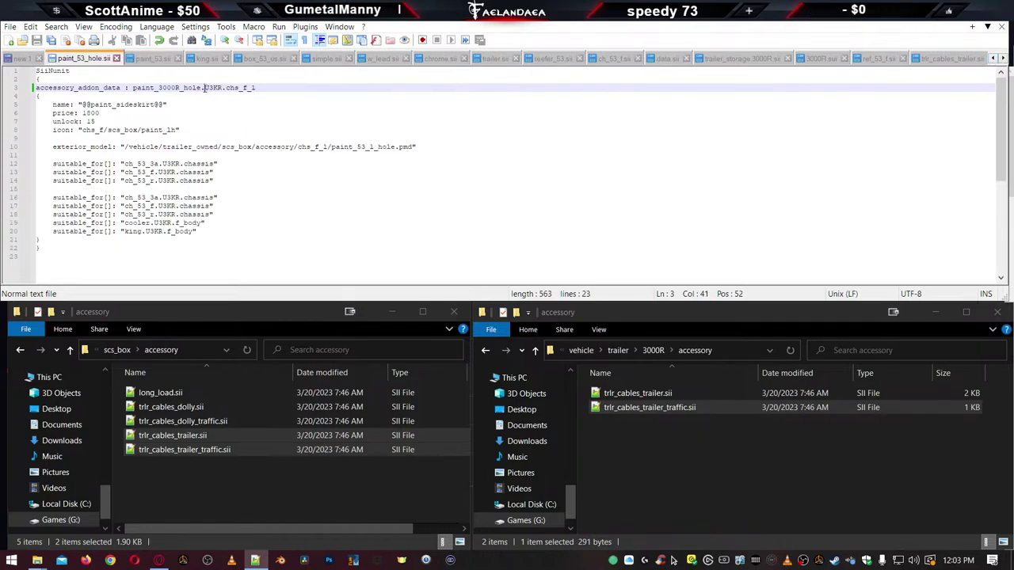
double_click(147, 88)
key("ctrl+c")
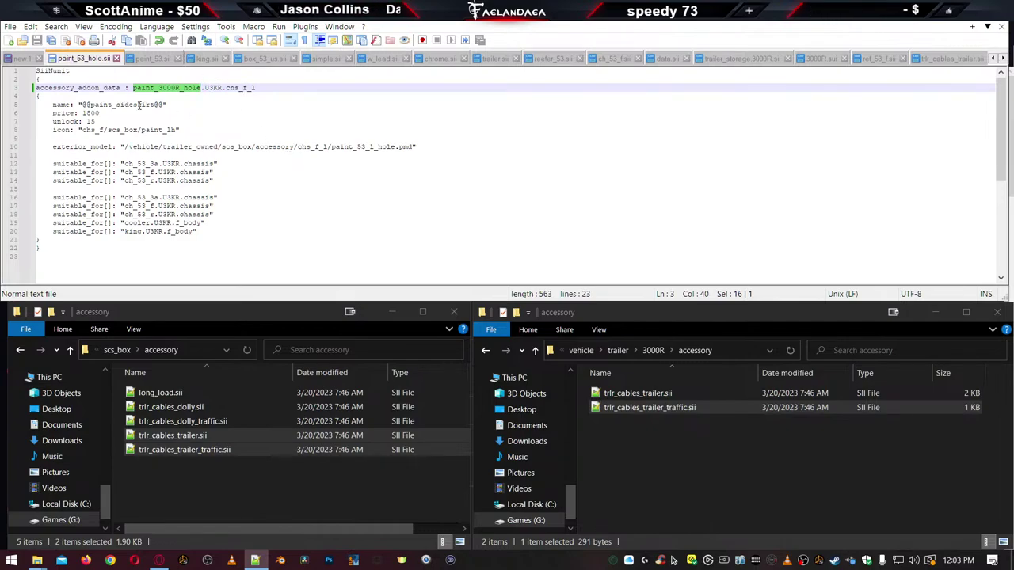
double_click(358, 147)
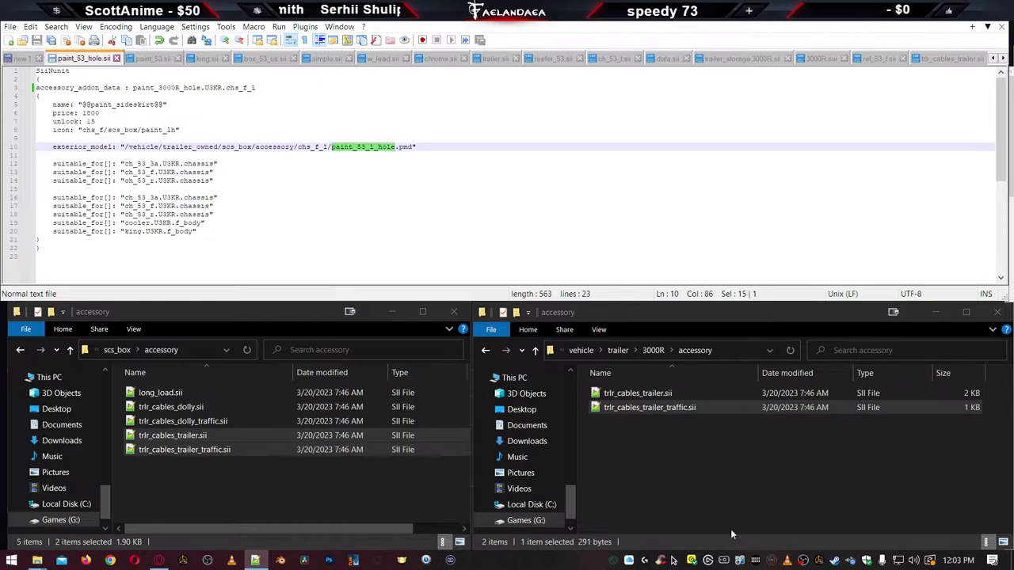
Navigate the right Explorer from 3000R up to vehicle and into trailer_owned\U3KR\accessory
key("BackSpace")
key("BackSpace")
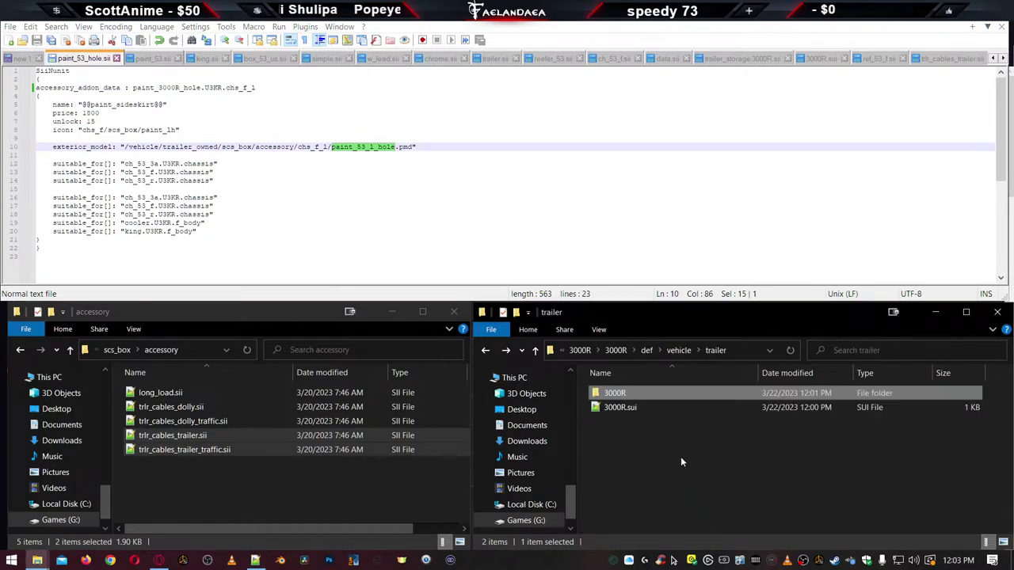
key("BackSpace")
key("Down")
key("Return")
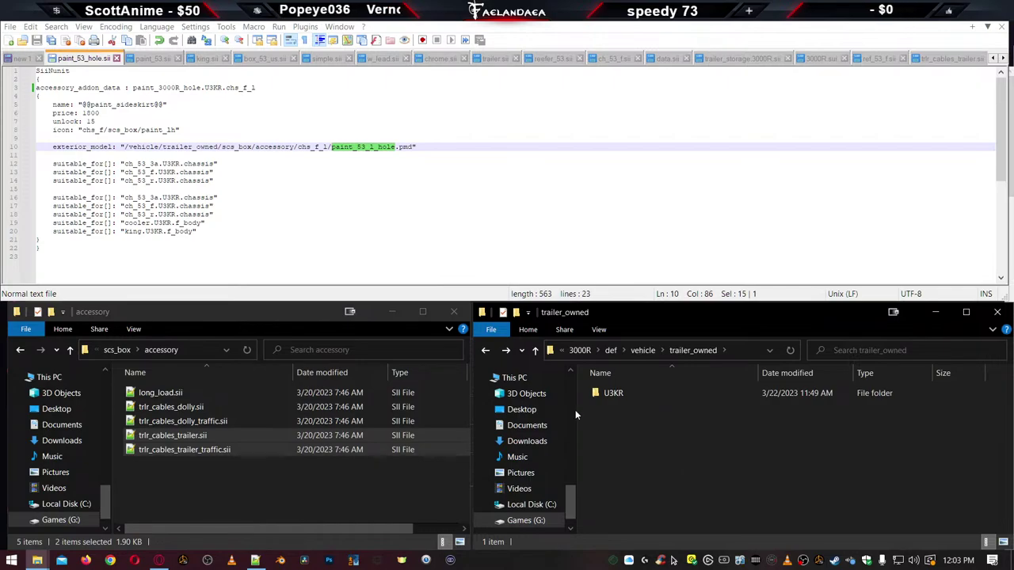
double_click(610, 394)
double_click(607, 394)
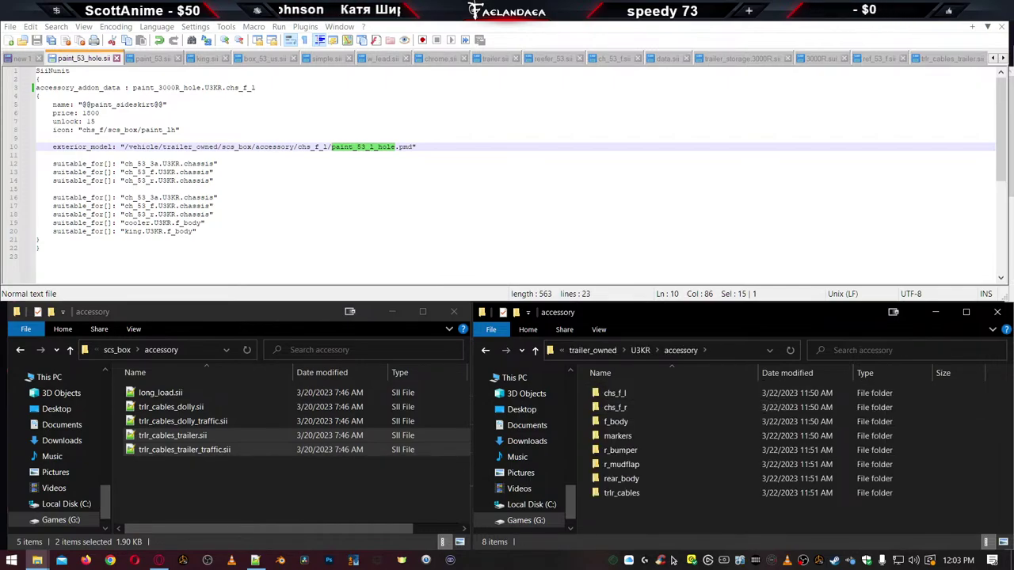
left_click(672, 560)
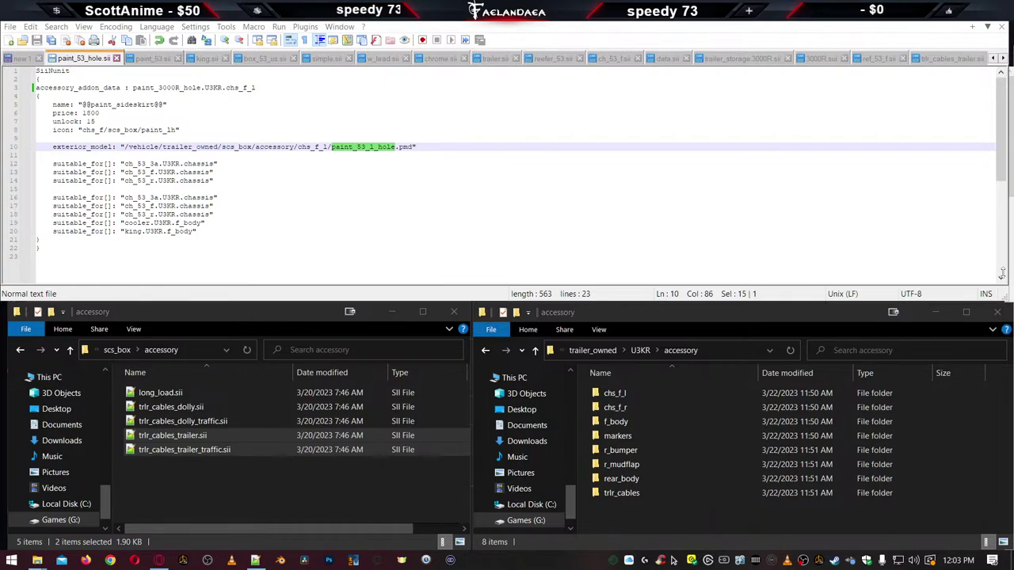
Point the exterior model to paint_3000R_hole and delete the chassis and cooler suitable_for lines
key("ctrl+v")
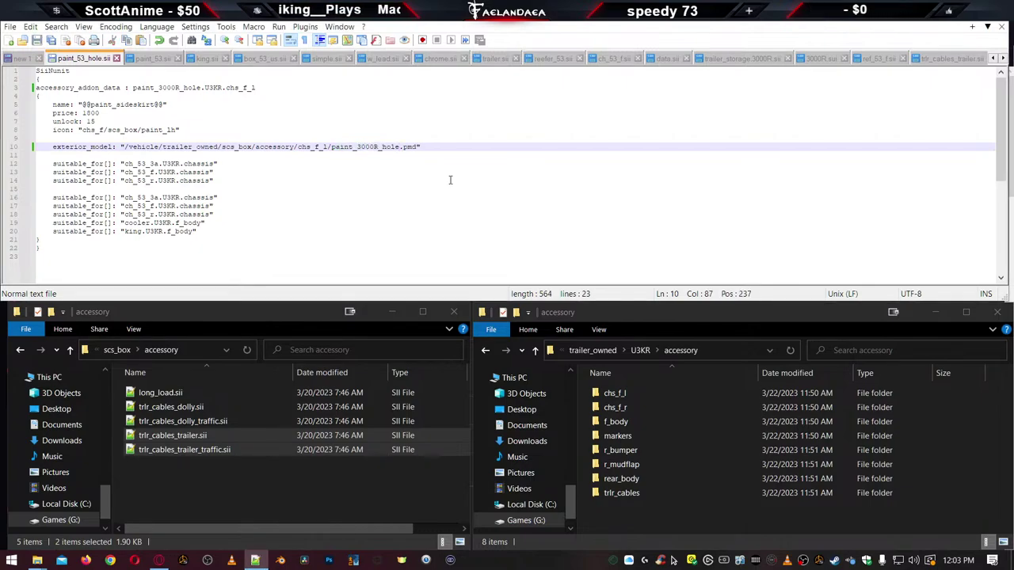
left_click(219, 180)
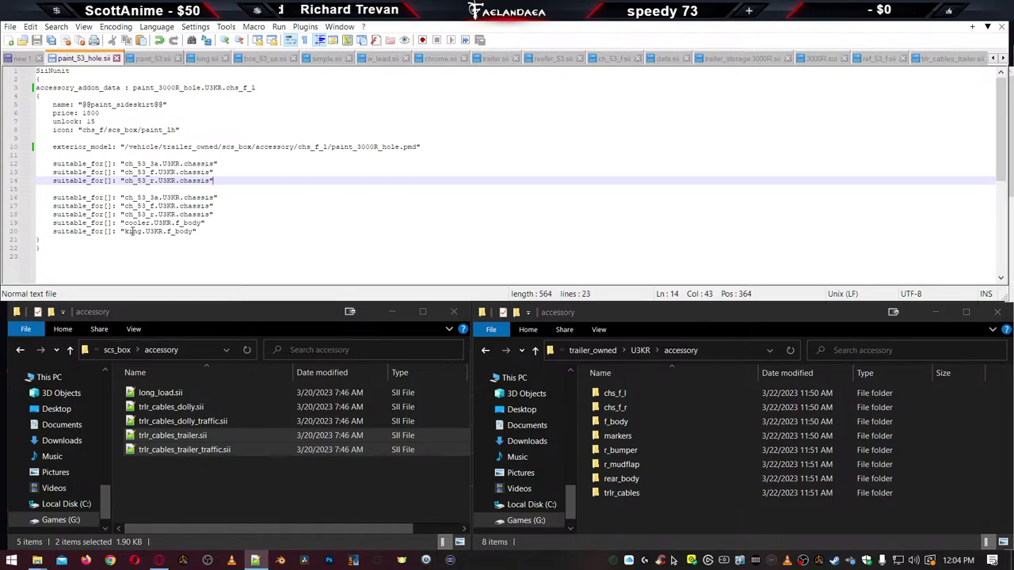
left_click_drag(225, 223, 20, 164)
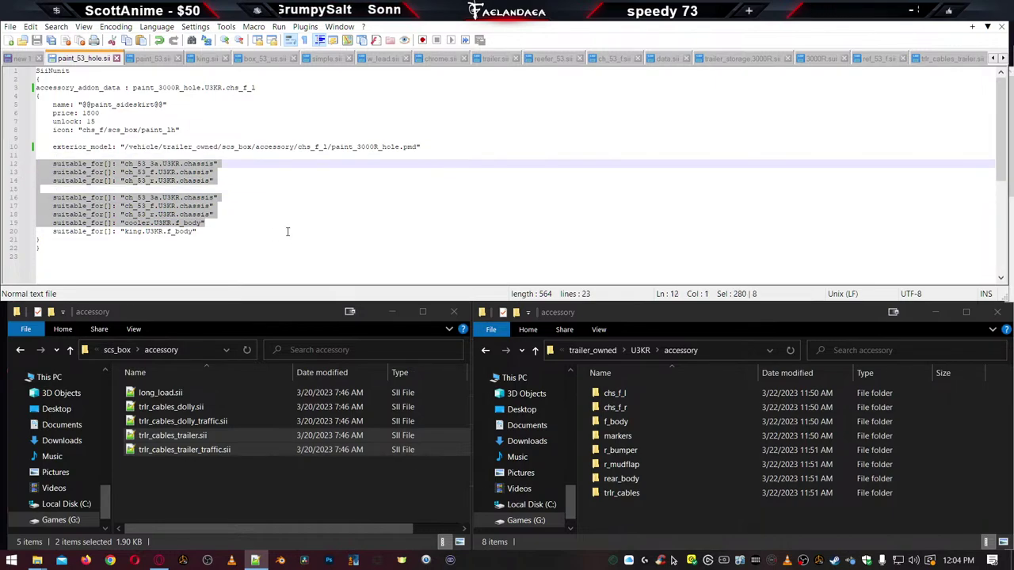
key("Delete")
key("BackSpace")
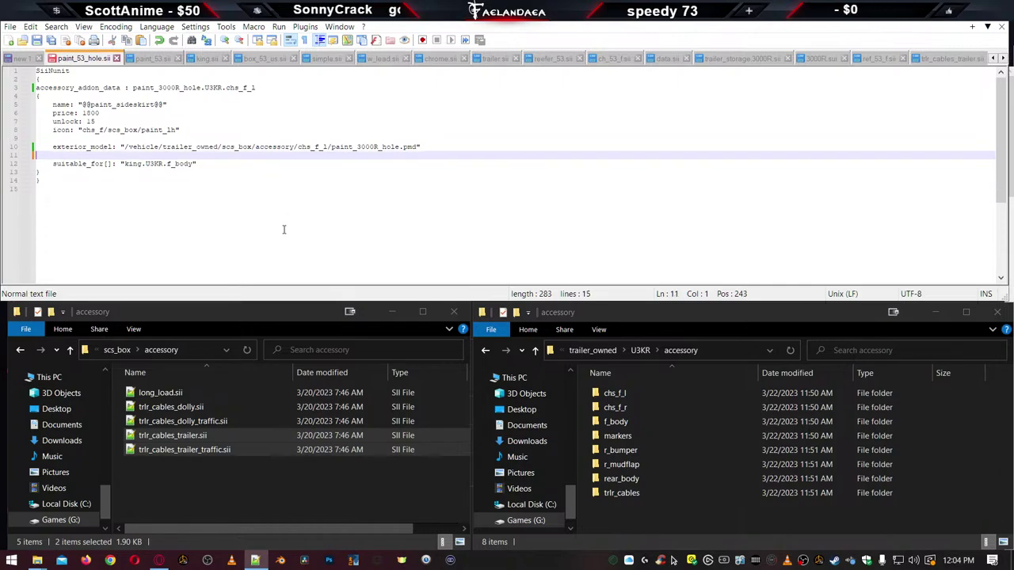
Replace 'king' on line 12 with the 3000R_king name copied from king.sii
left_click(136, 163)
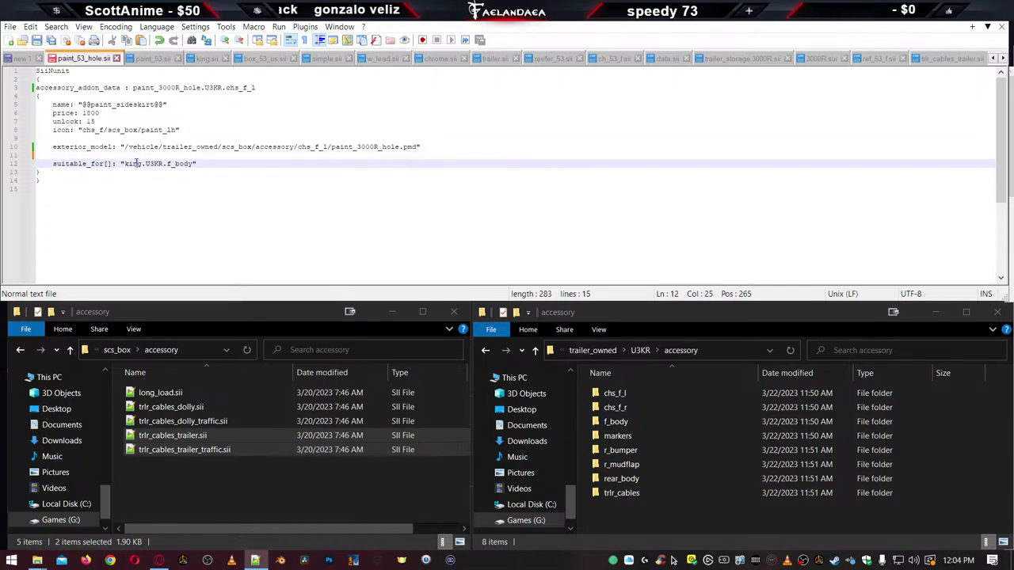
left_click(208, 59)
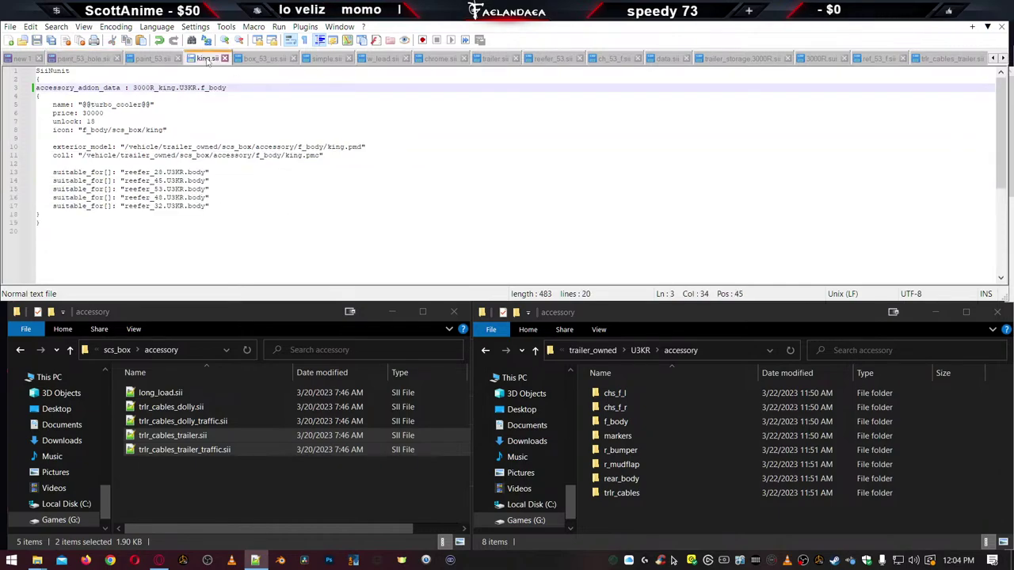
double_click(150, 85)
key("ctrl+c")
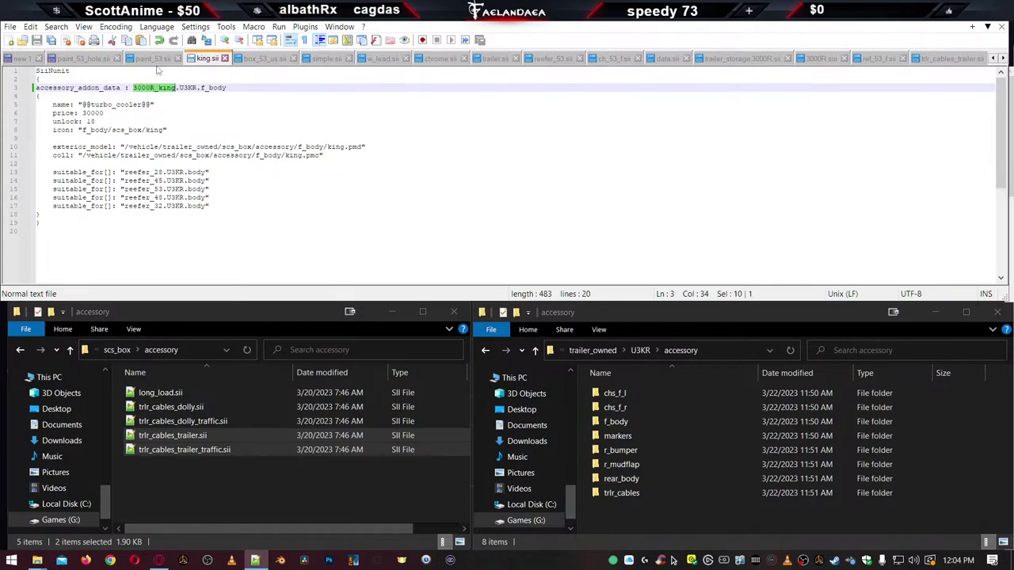
left_click(79, 59)
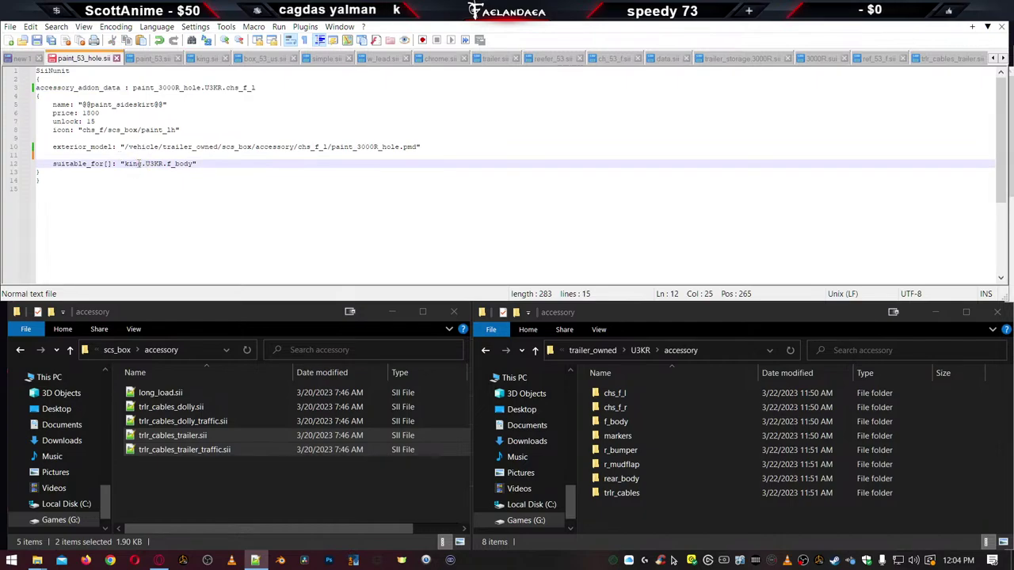
double_click(132, 163)
key("ctrl+v")
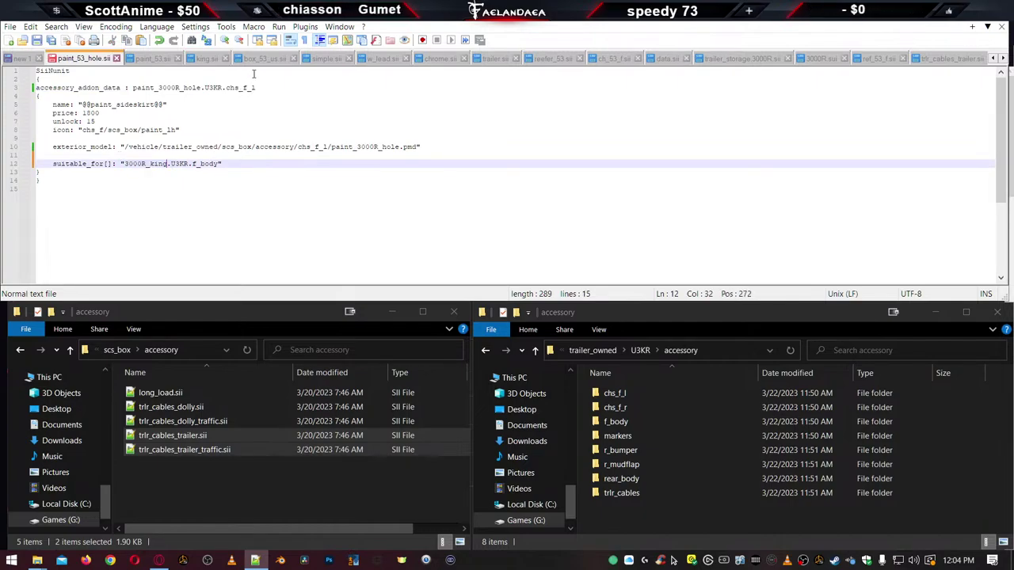
left_click(209, 59)
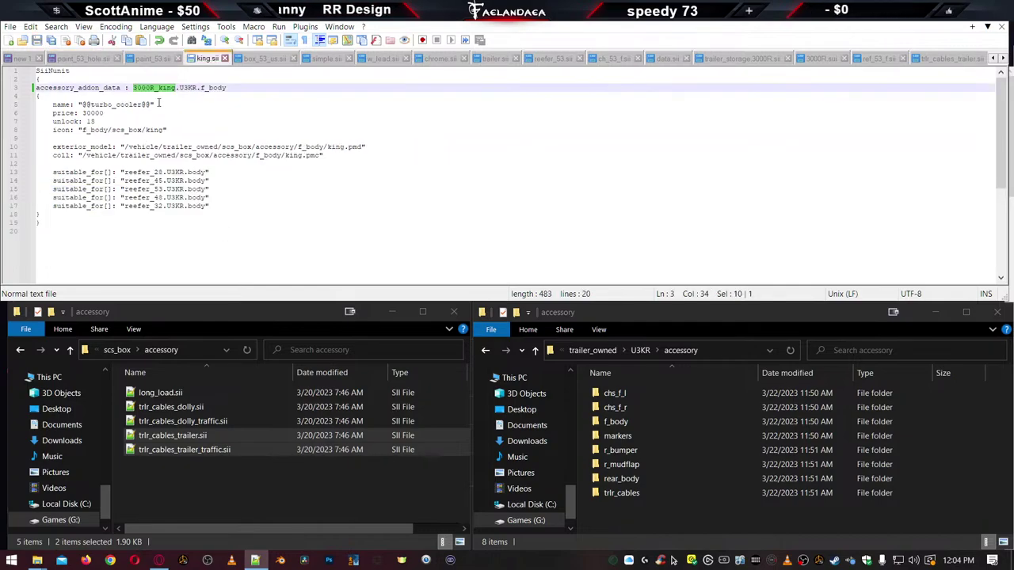
left_click(82, 59)
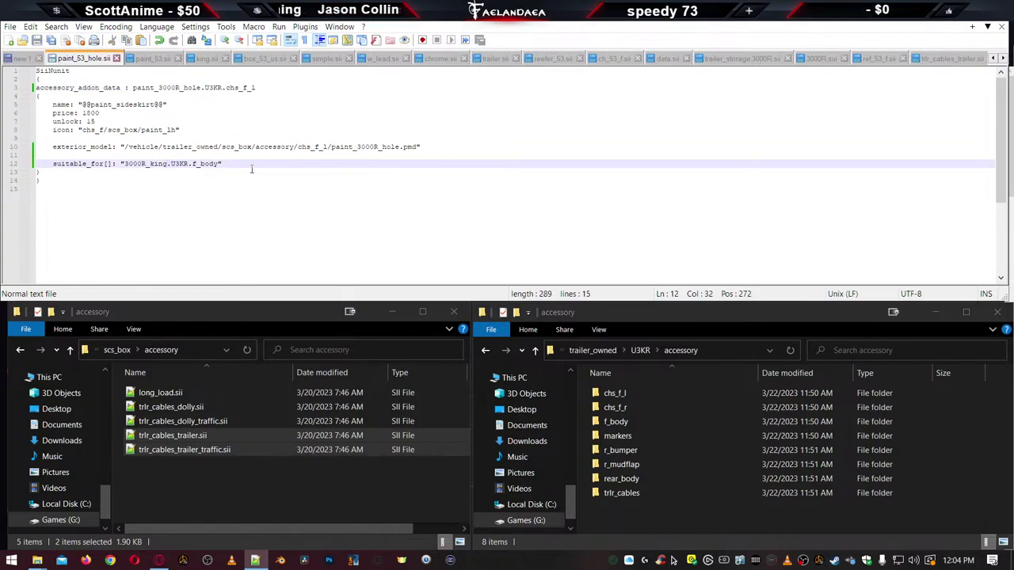
In paint_53.sii, delete the ch_53_r, ch_53_4s and ch_53_3a suitable_for lines
left_click(159, 60)
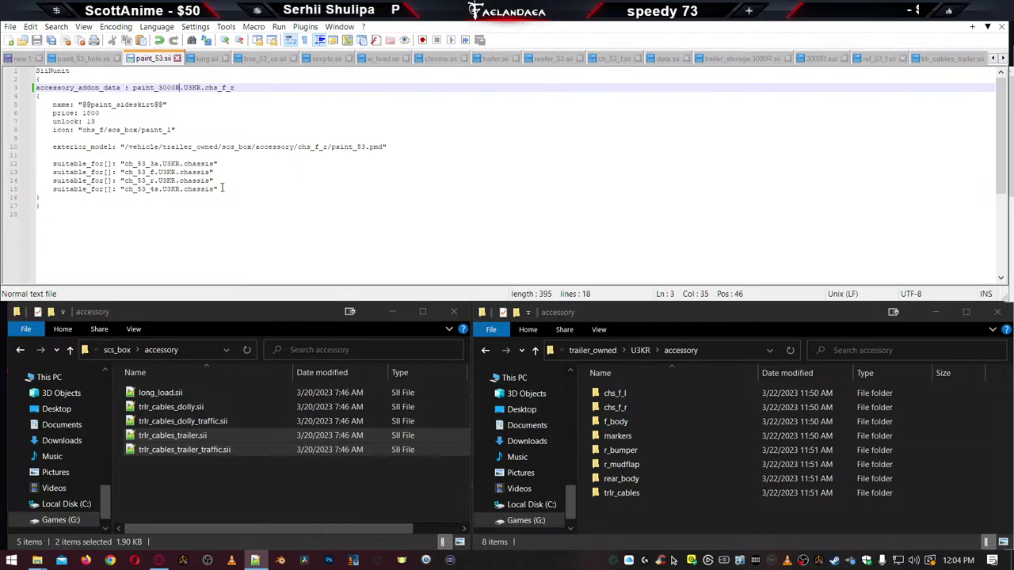
left_click_drag(222, 188, 36, 181)
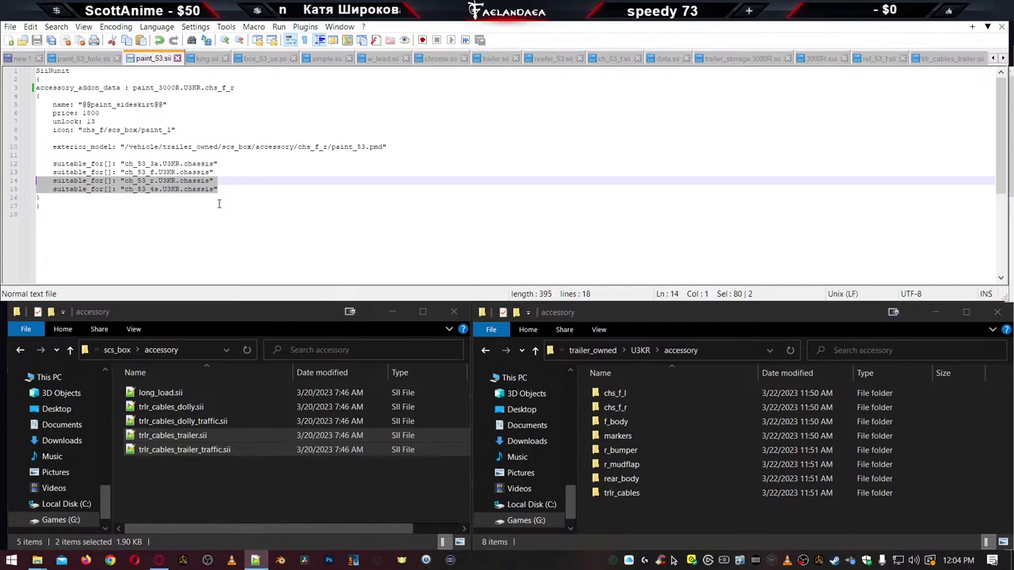
key("Delete")
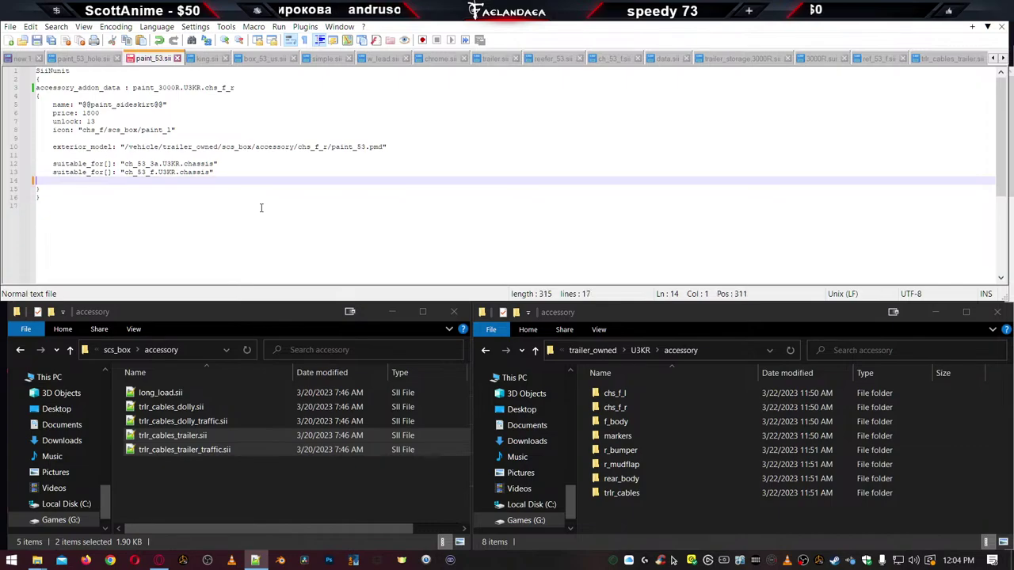
key("BackSpace")
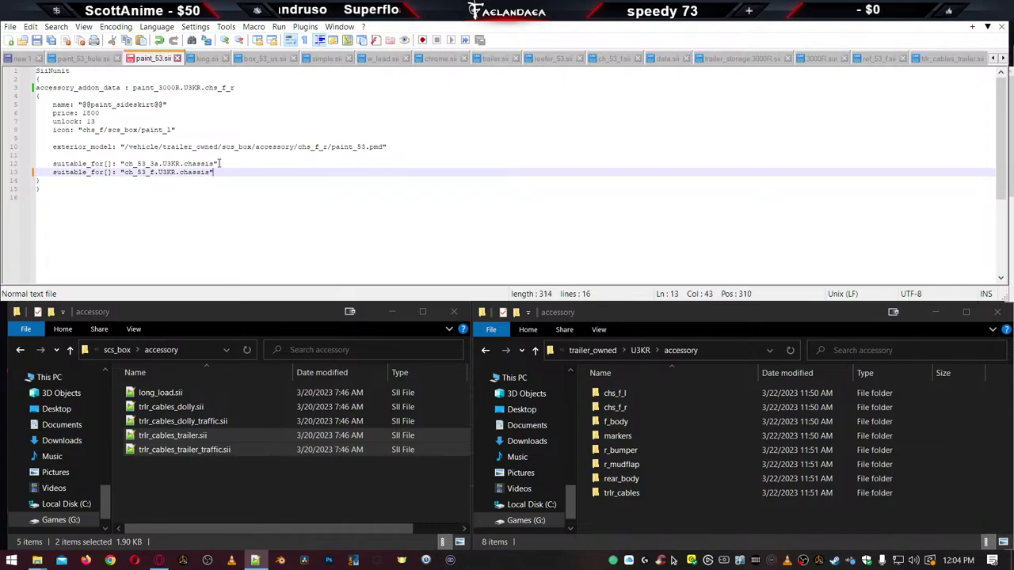
left_click_drag(218, 164, 49, 165)
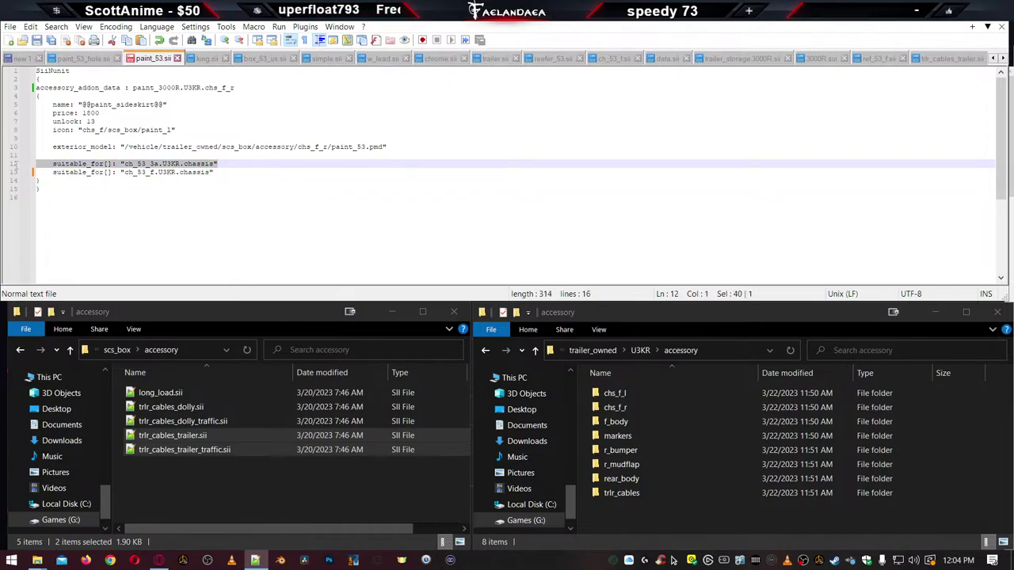
key("Delete")
key("BackSpace")
key("BackSpace")
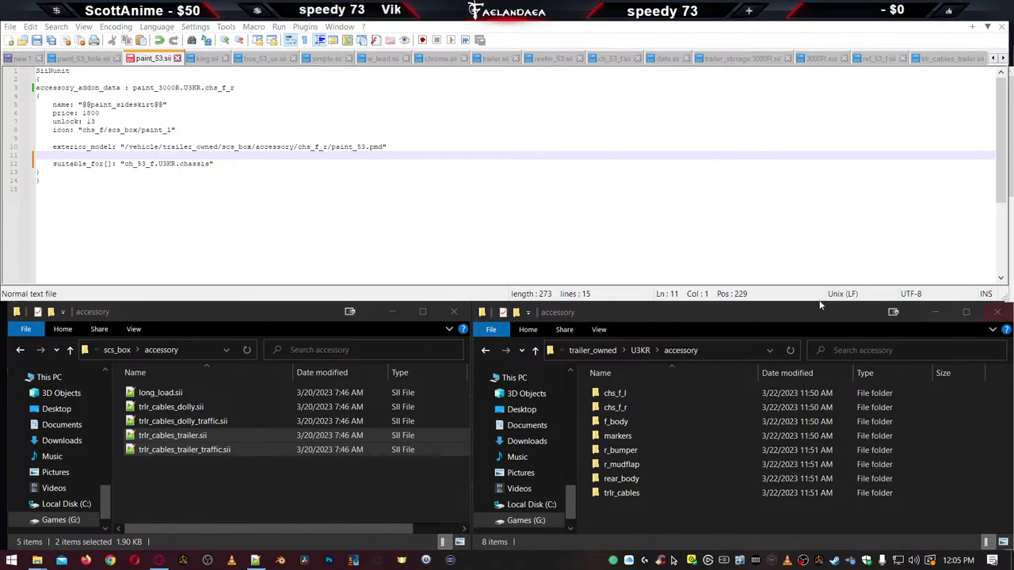
Change the model file to paint_3000R.pmd, then bring up ch_53_f.sii
left_click_drag(355, 146, 364, 147)
type("3000R")
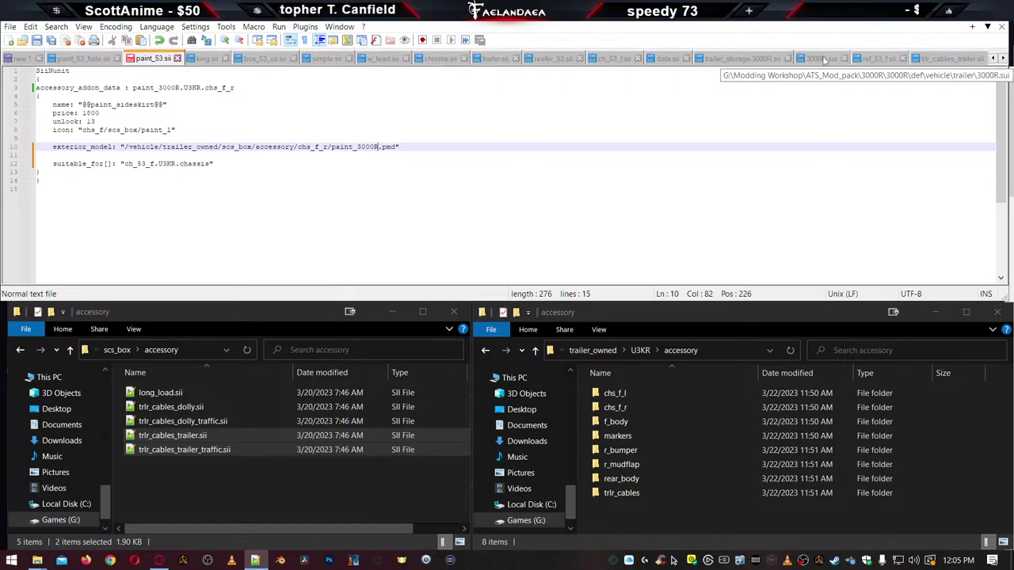
left_click(1004, 59)
left_click(1004, 59)
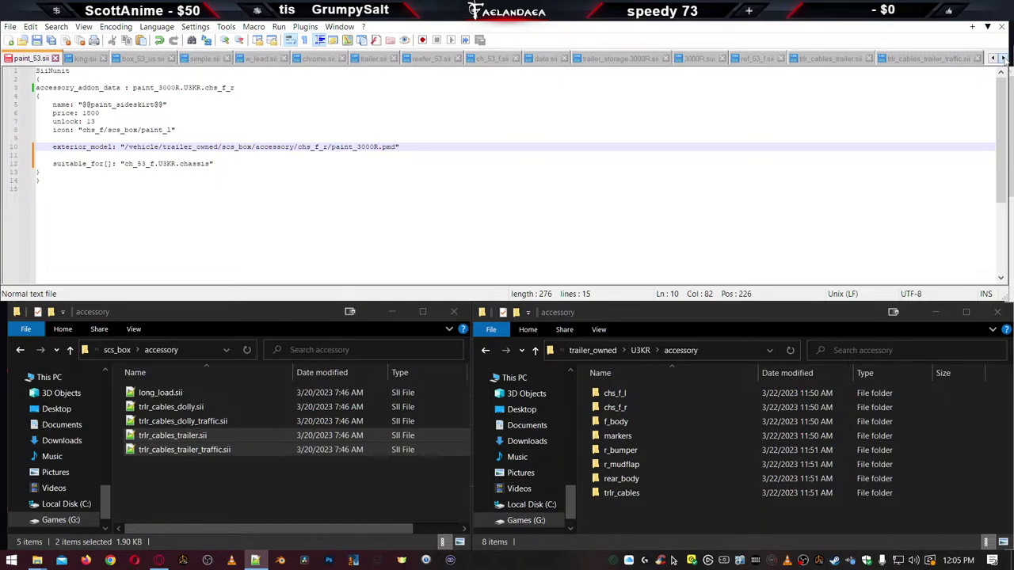
left_click(993, 58)
left_click(993, 58)
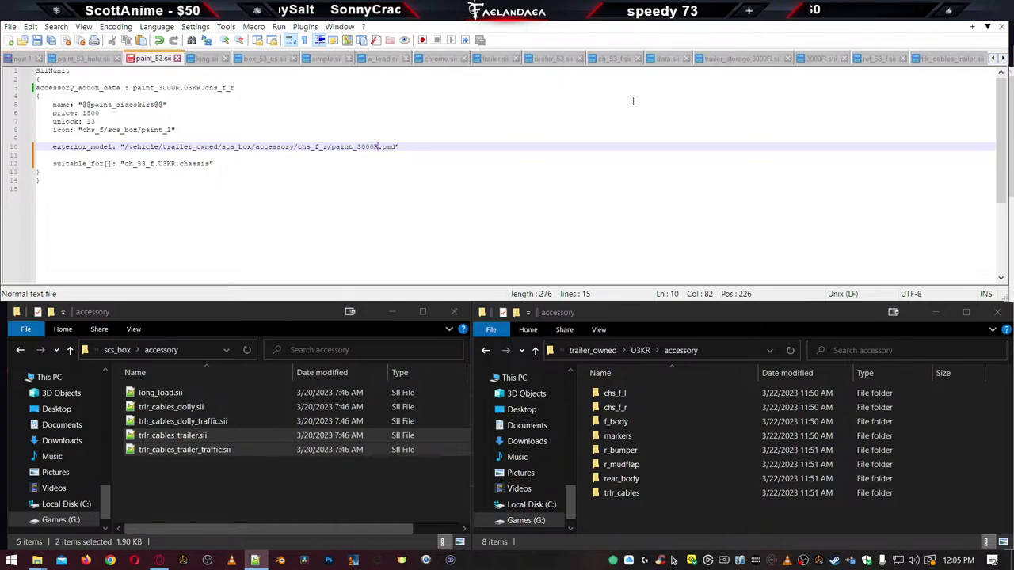
left_click(616, 62)
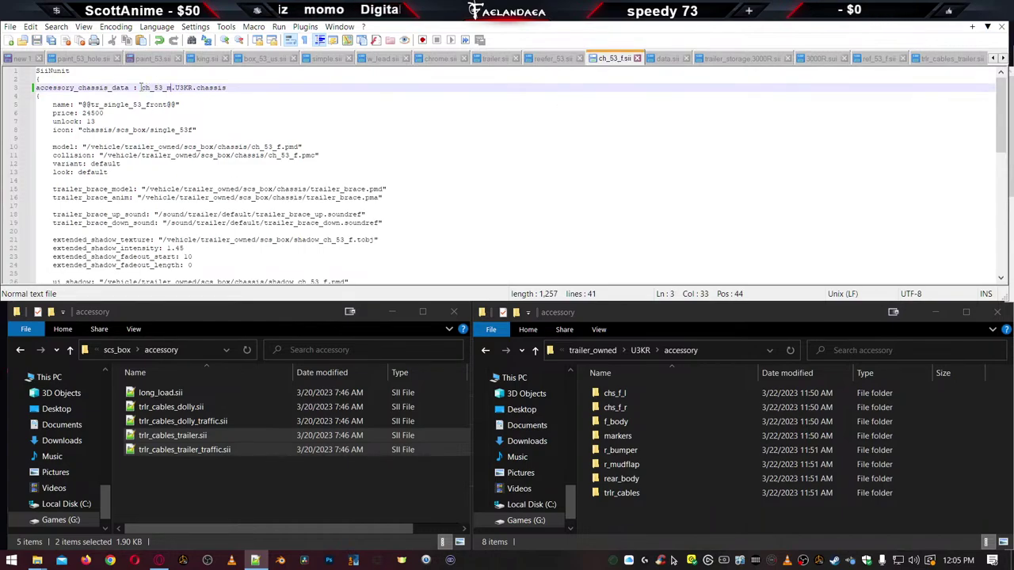
Copy the ch_53_m chassis name from ch_53_f.sii into paint_53.sii
left_click(153, 88)
double_click(155, 87)
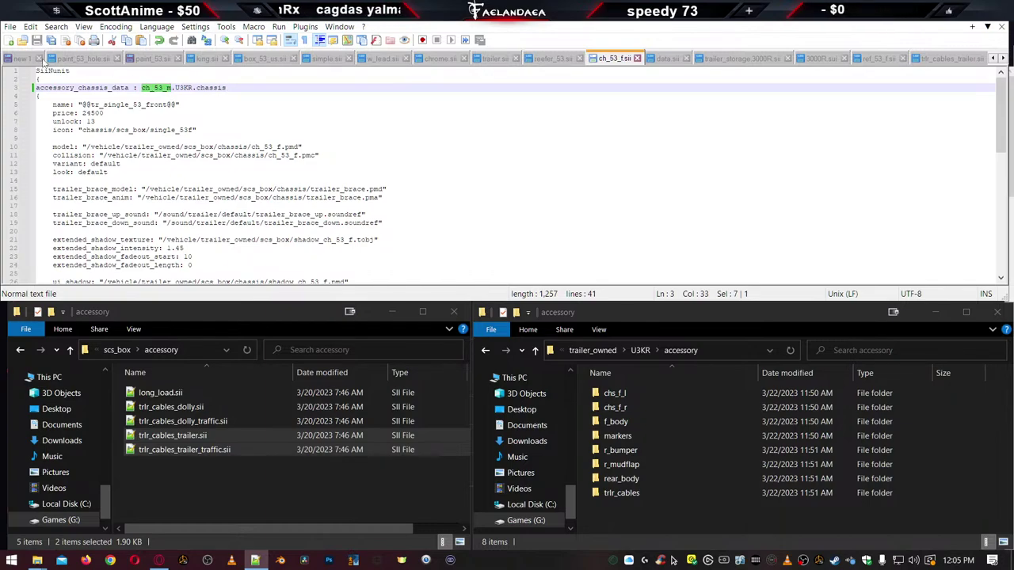
left_click(79, 58)
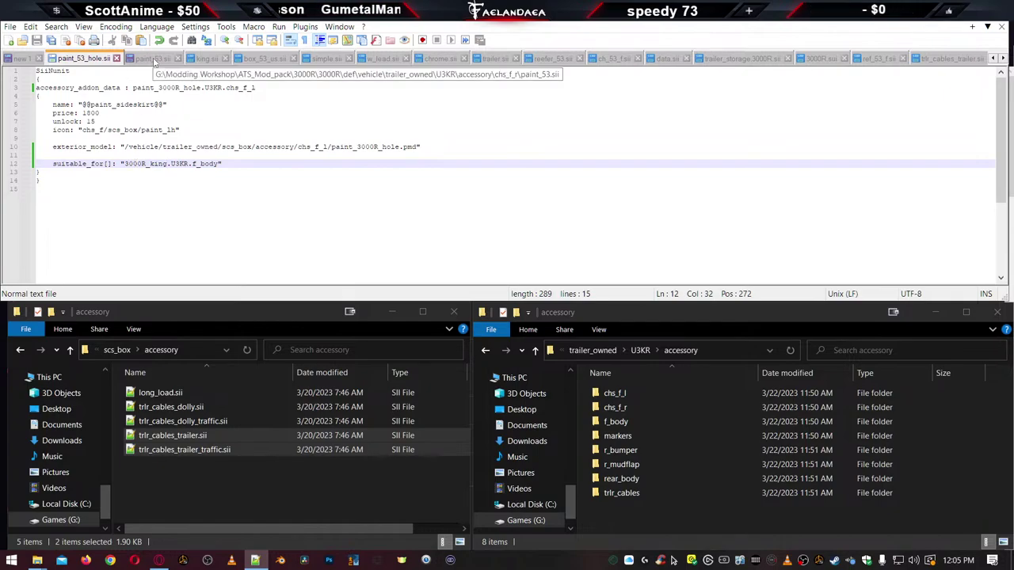
left_click(153, 58)
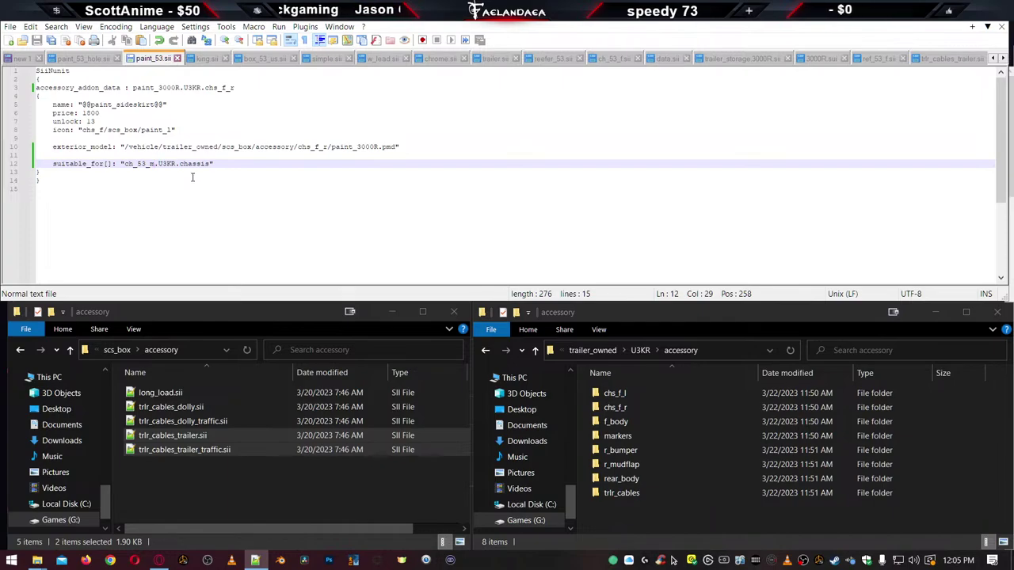
left_click(99, 104)
left_click(91, 114)
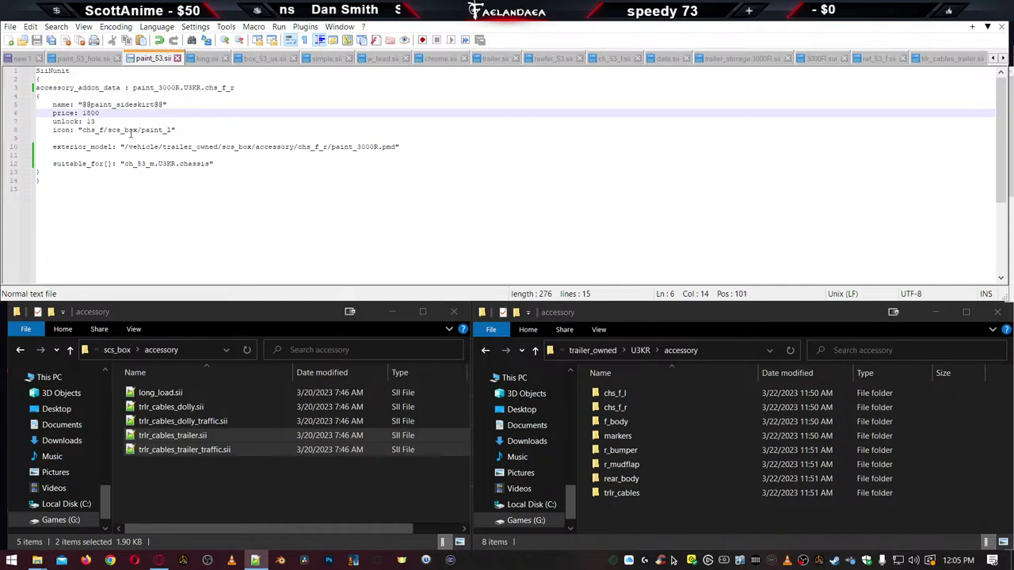
left_click(130, 132)
left_click(181, 88)
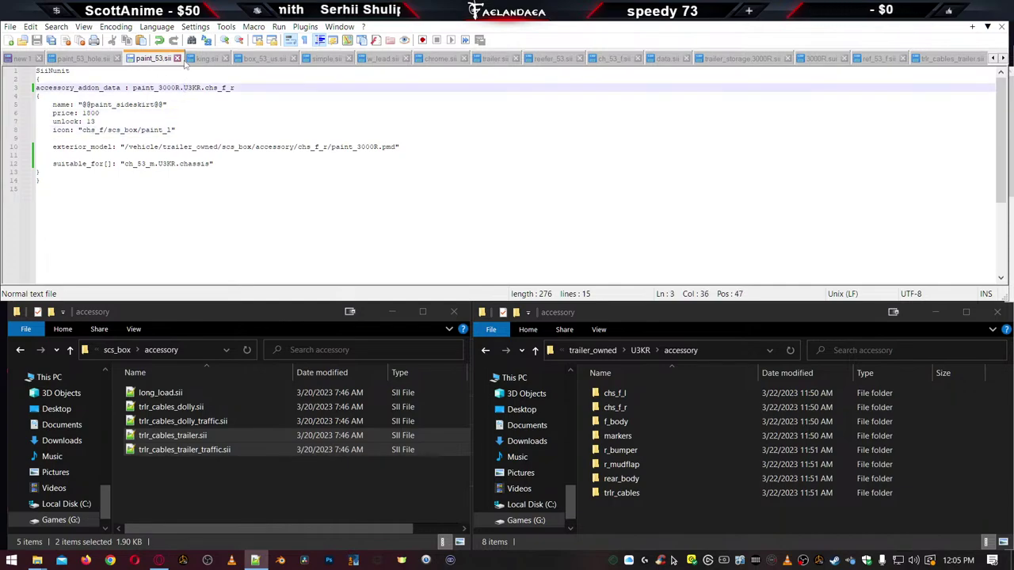
Set unlock to 1 in paint_53.sii and paint_53_hole.sii, then close paint_53_hole.sii
left_click(113, 123)
key("BackSpace")
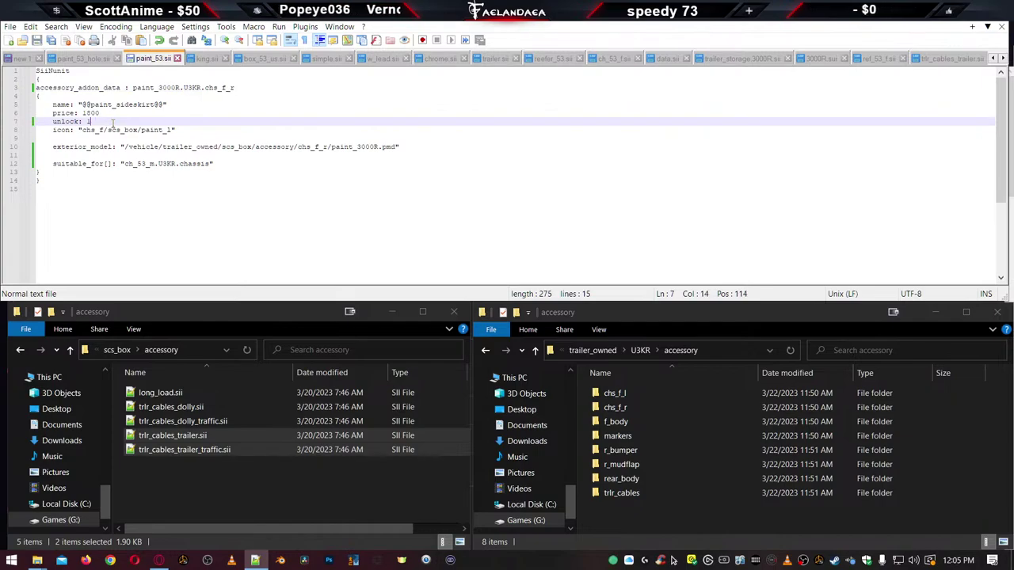
left_click(89, 59)
left_click(107, 121)
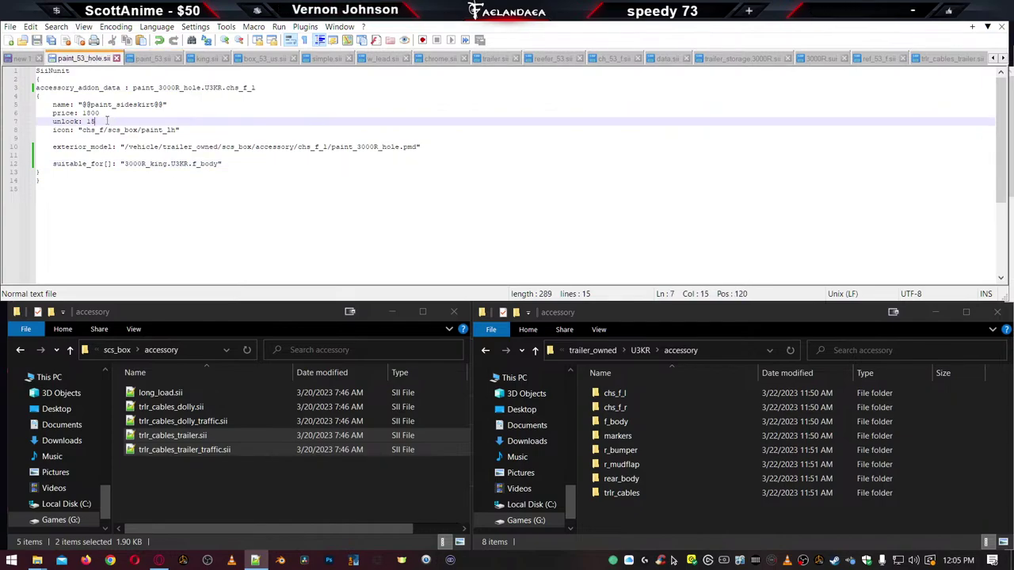
key("BackSpace")
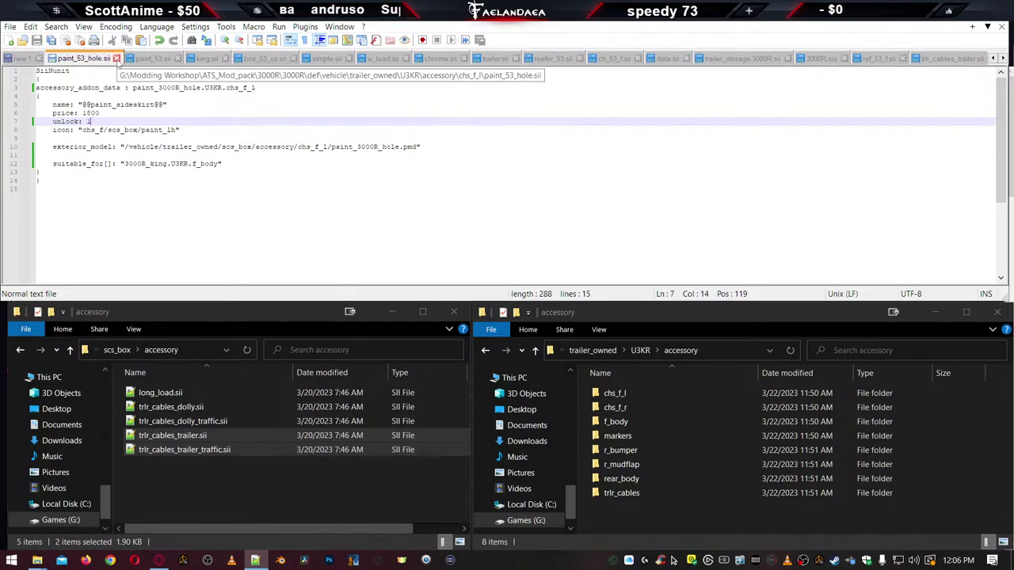
left_click(116, 58)
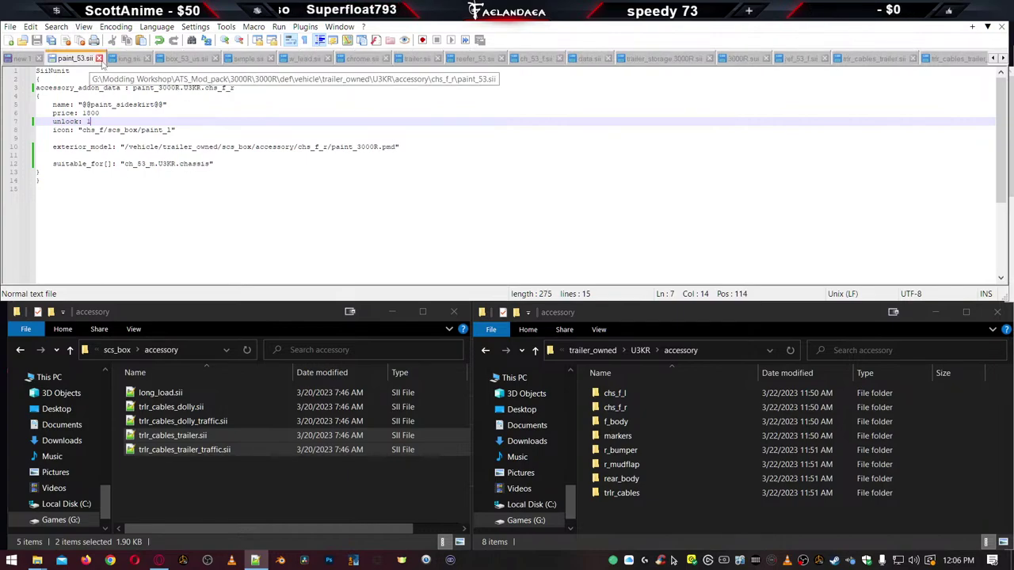
Close paint_53.sii and delete the reefer_32, reefer_28 and reefer_45 lines in king.sii
left_click(99, 57)
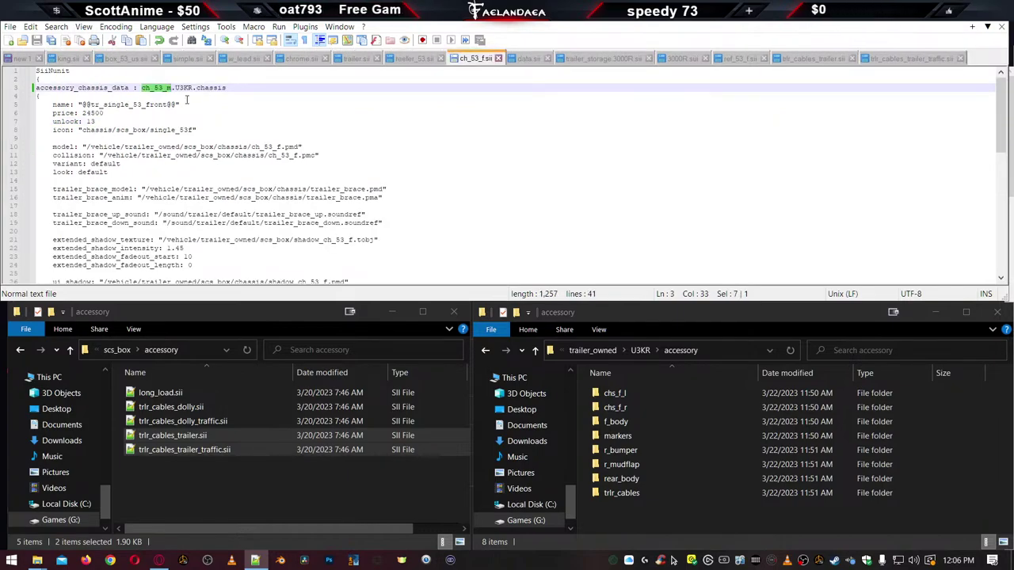
left_click(69, 58)
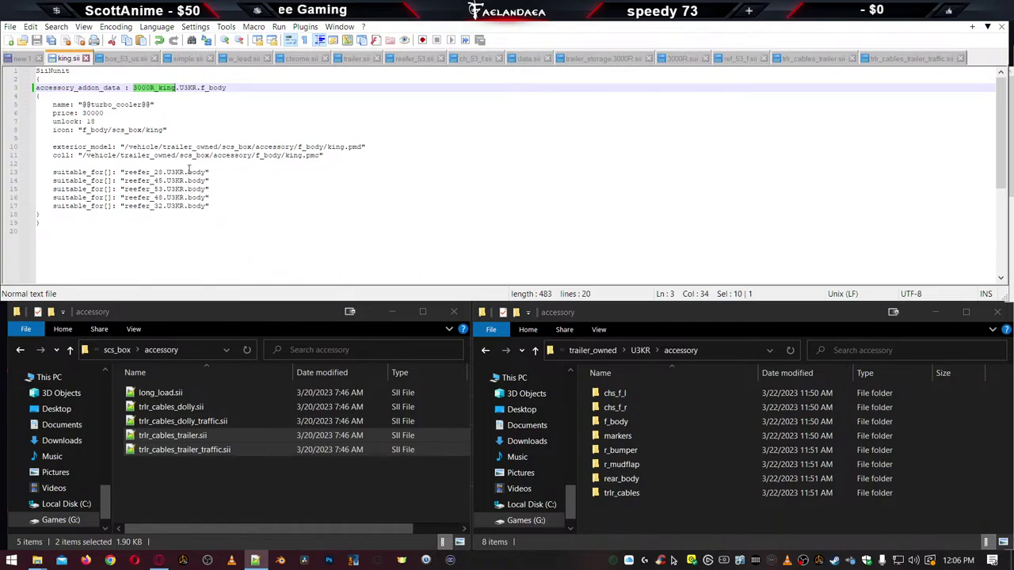
left_click(200, 102)
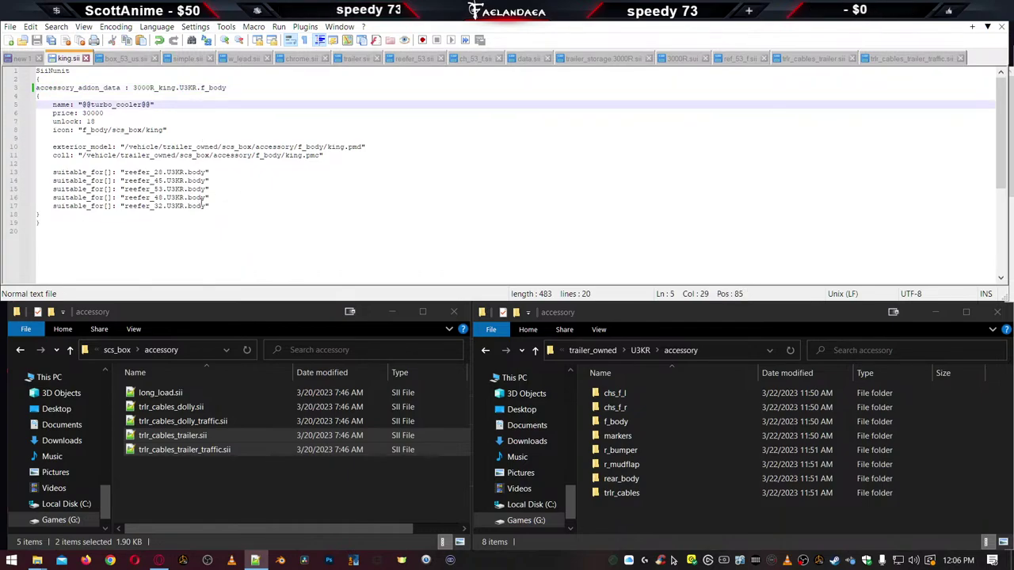
left_click_drag(211, 206, 7, 196)
key("Delete")
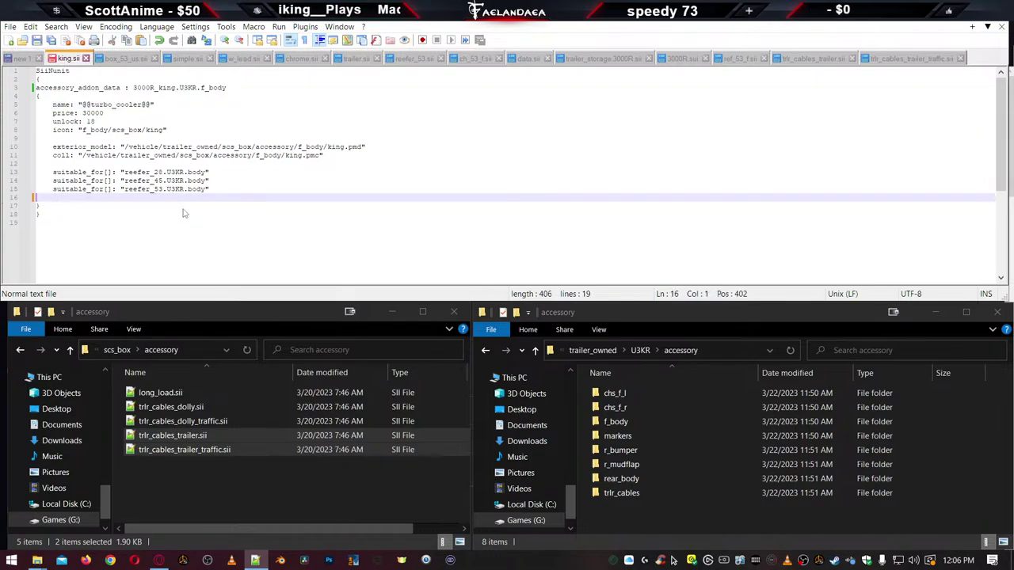
left_click(211, 180)
left_click_drag(210, 181, 35, 172)
key("Delete")
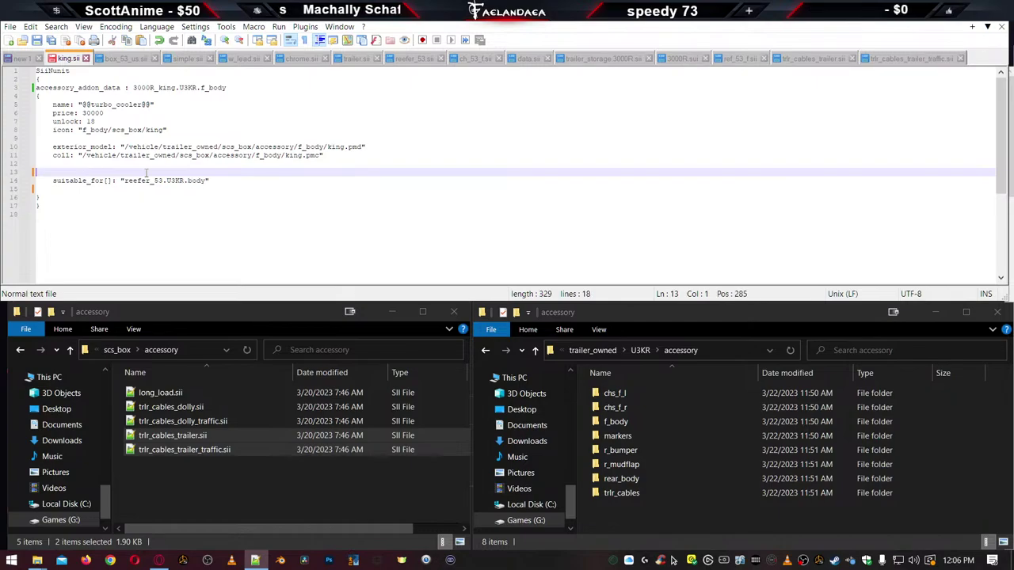
key("BackSpace")
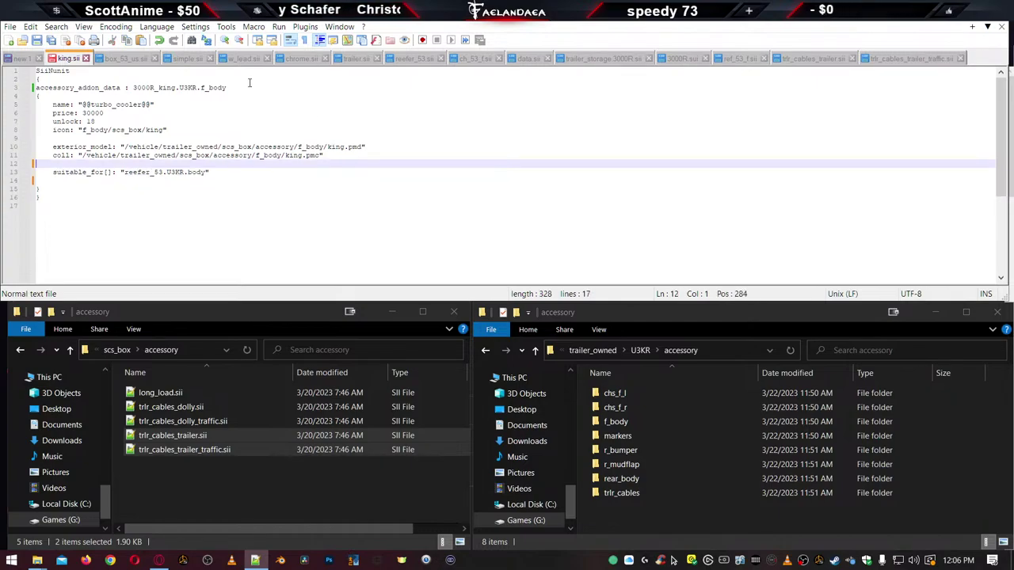
Replace reefer_53 in king.sii's suitable_for with box_3000R copied from reefer_53.sii
left_click(119, 60)
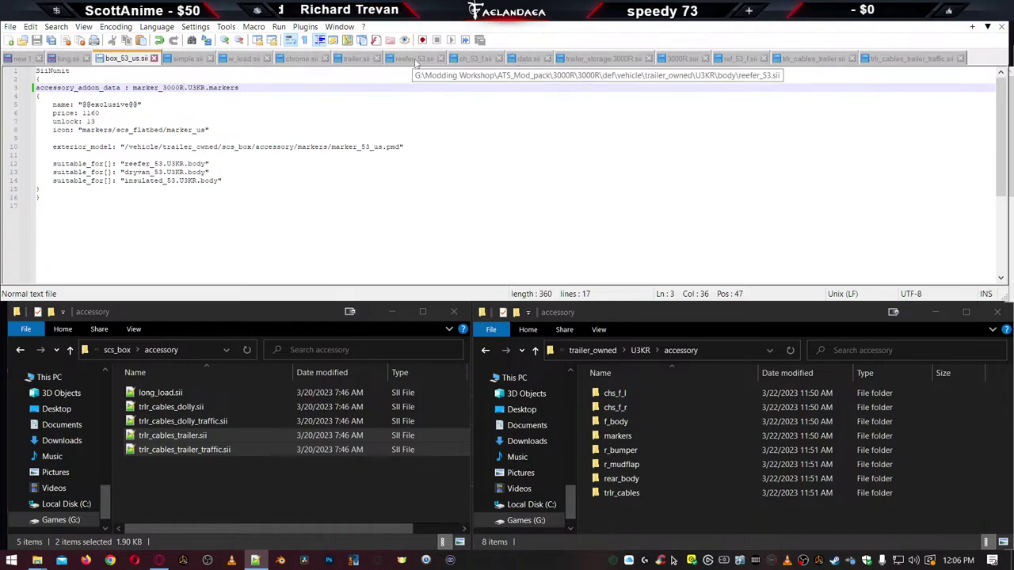
left_click(418, 60)
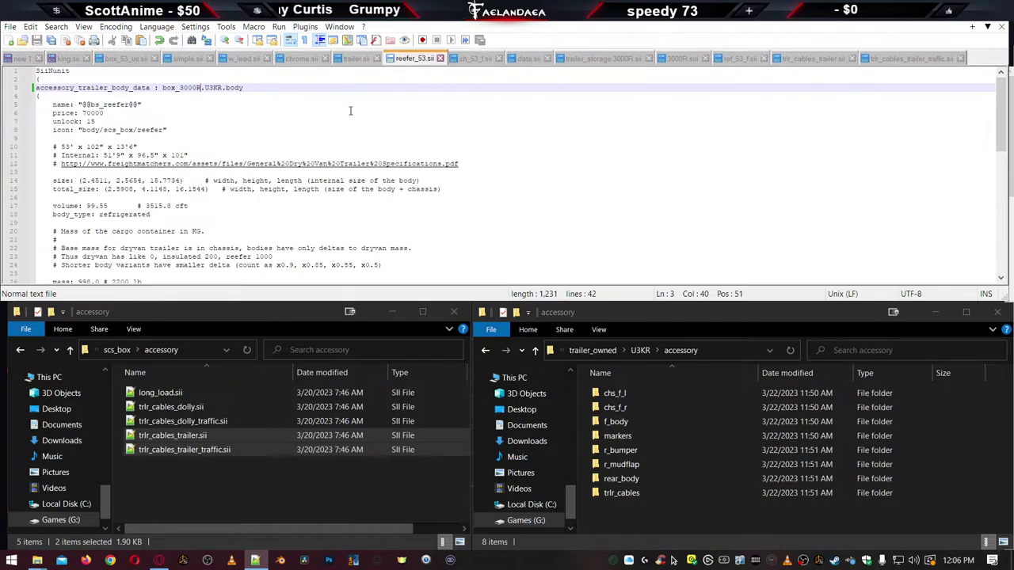
double_click(187, 89)
key("ctrl+c")
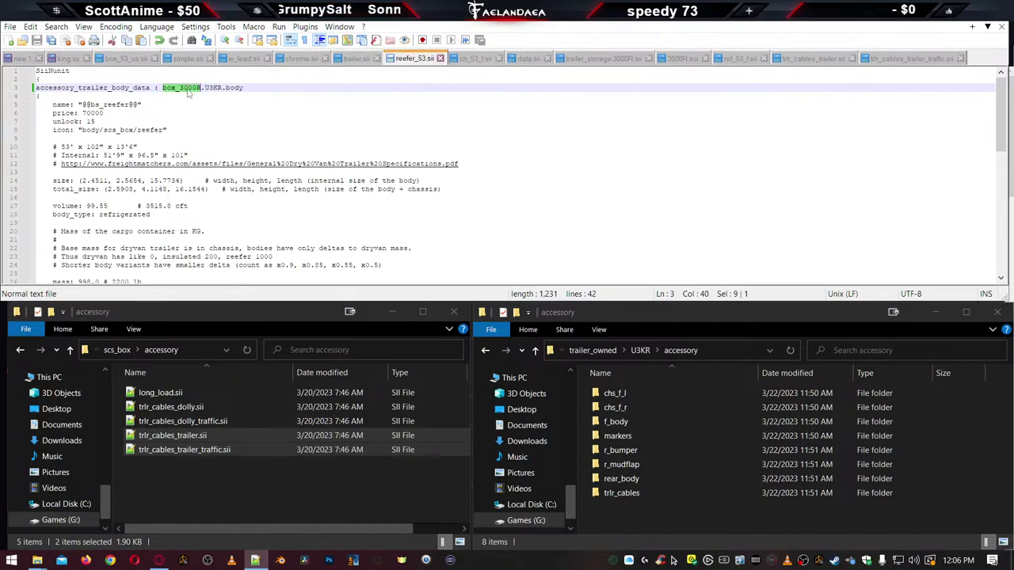
left_click(68, 59)
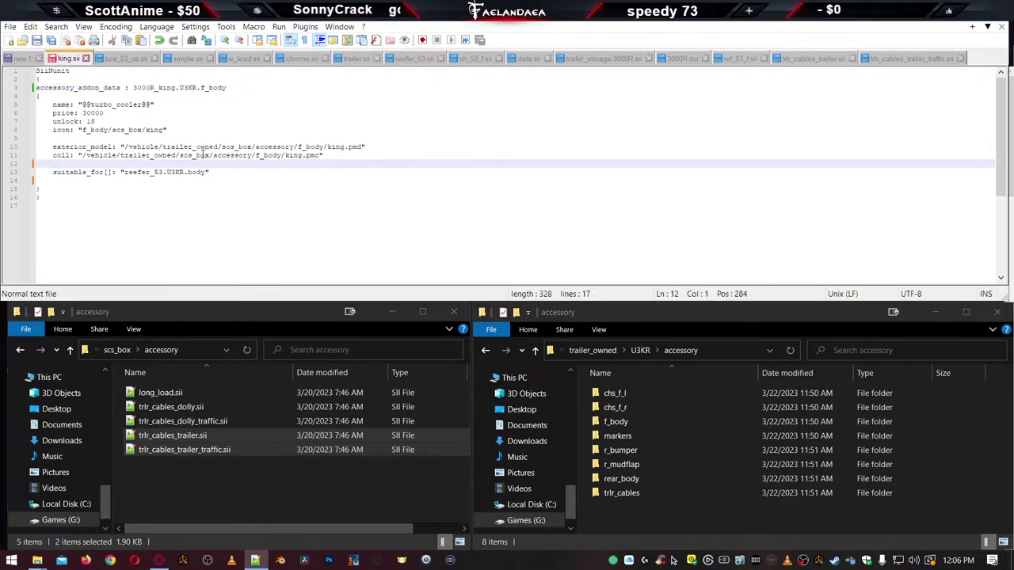
double_click(145, 172)
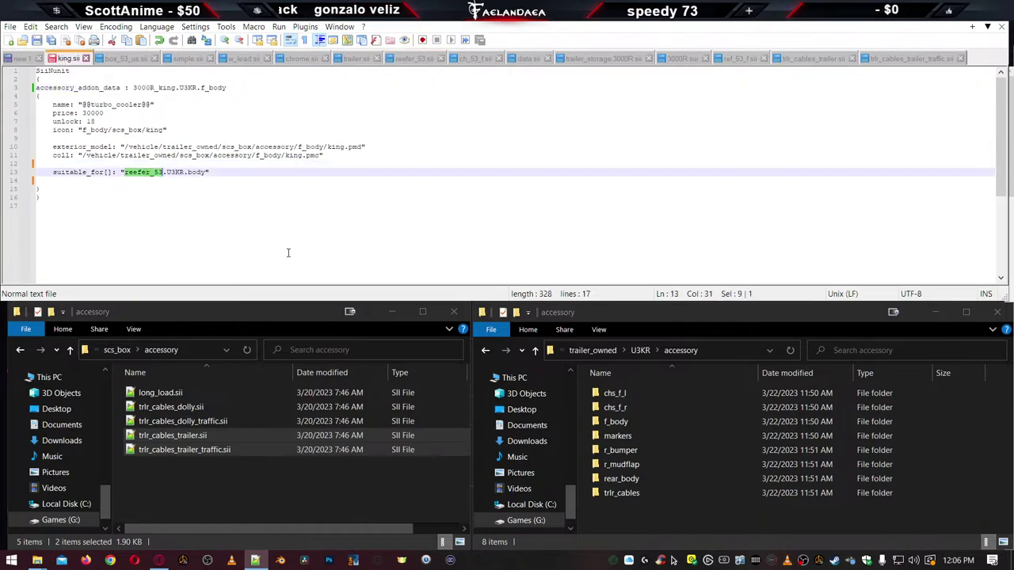
key("ctrl+v")
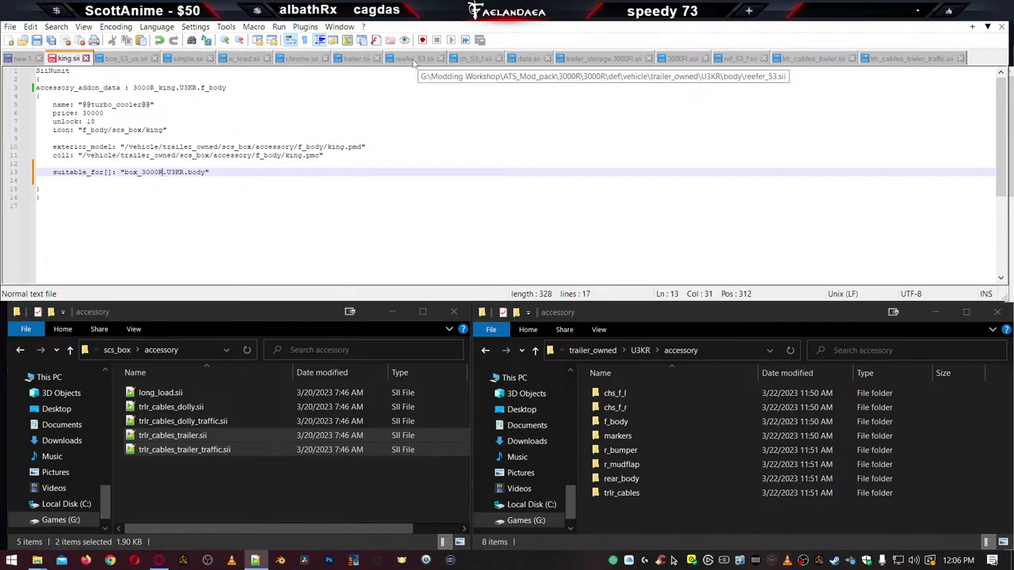
left_click(412, 60)
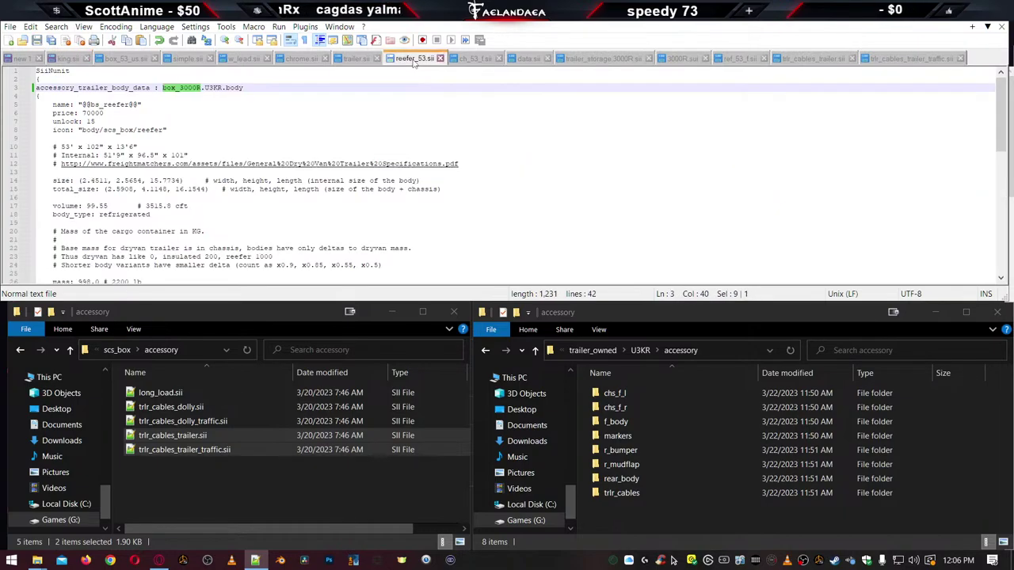
left_click(68, 61)
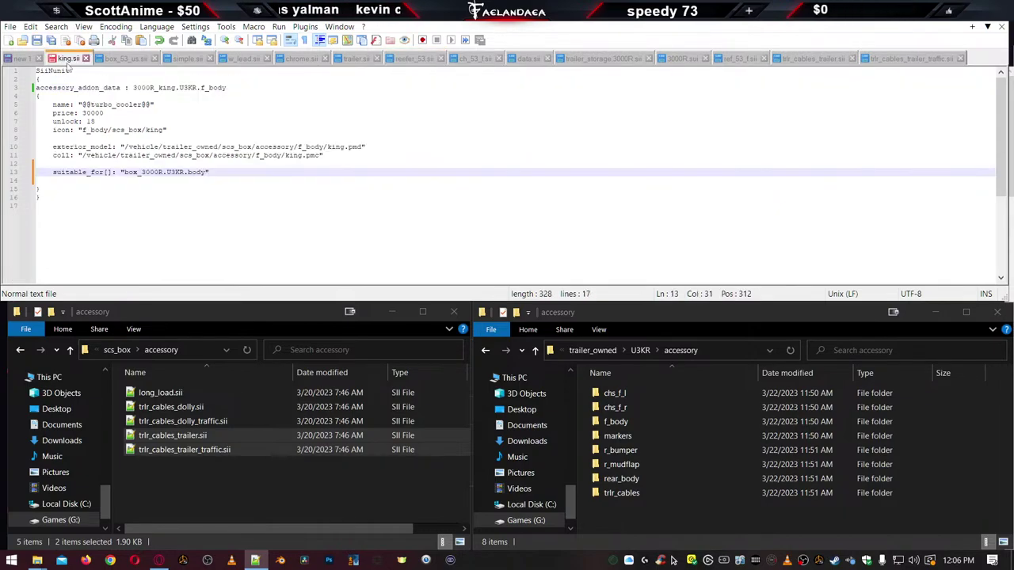
Rename king to 3000R_king in both the model and collision paths
left_click(292, 156)
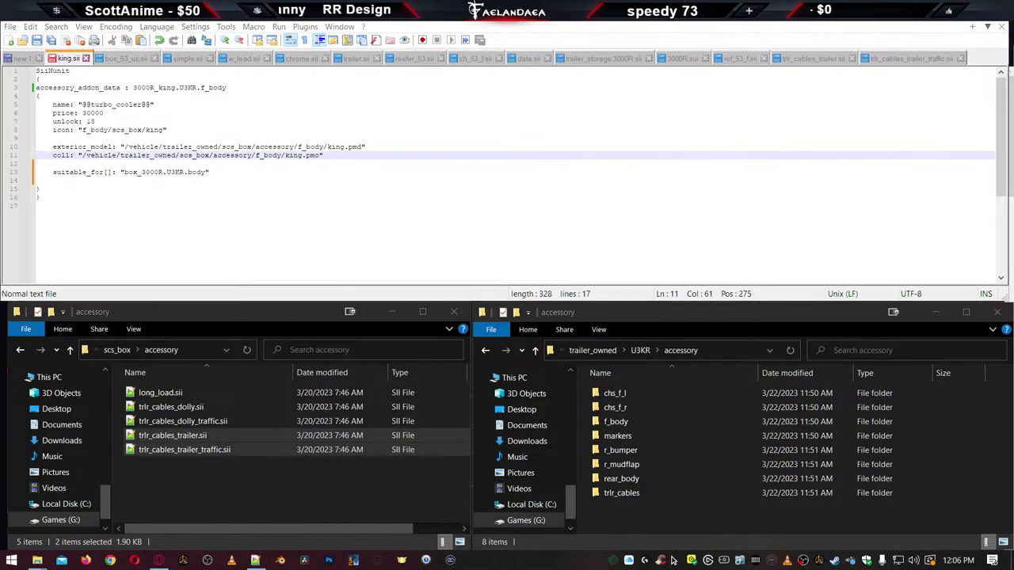
double_click(337, 147)
type("3000R_king")
double_click(297, 155)
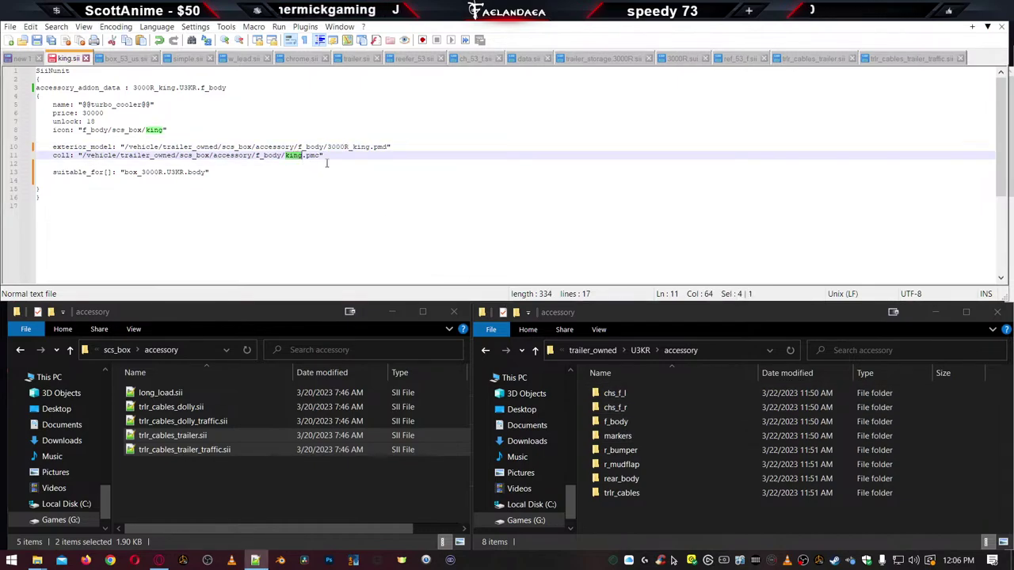
type("3000R_king")
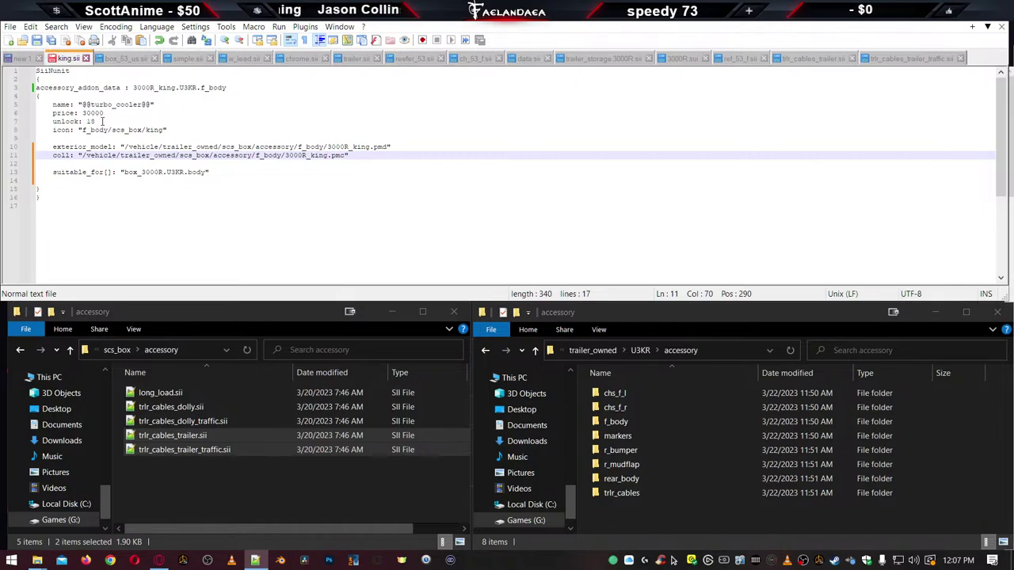
Set the unlock level to 1 and name the accessory 'Thermo King'
left_click(103, 121)
key("BackSpace")
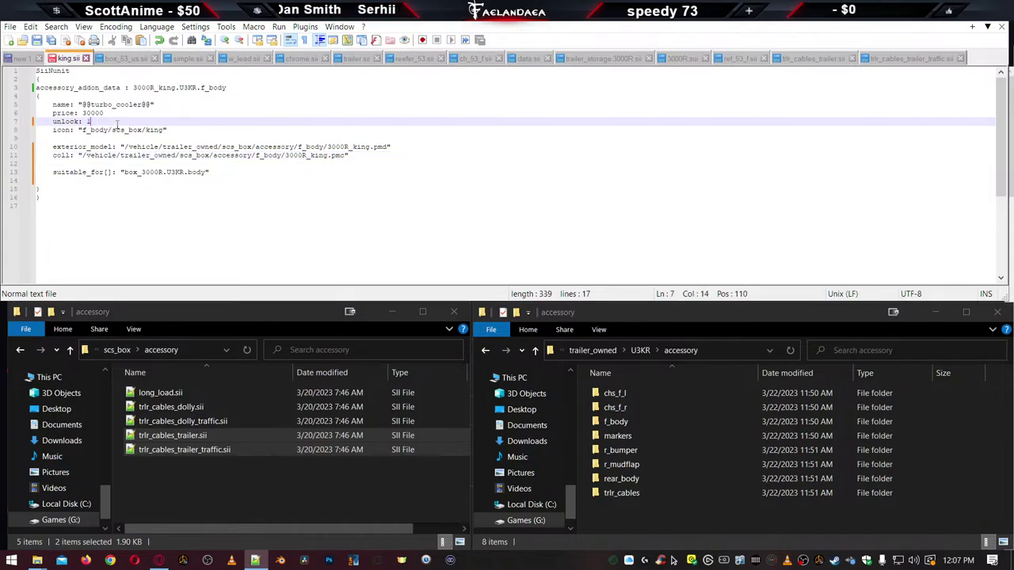
left_click_drag(82, 103, 148, 104)
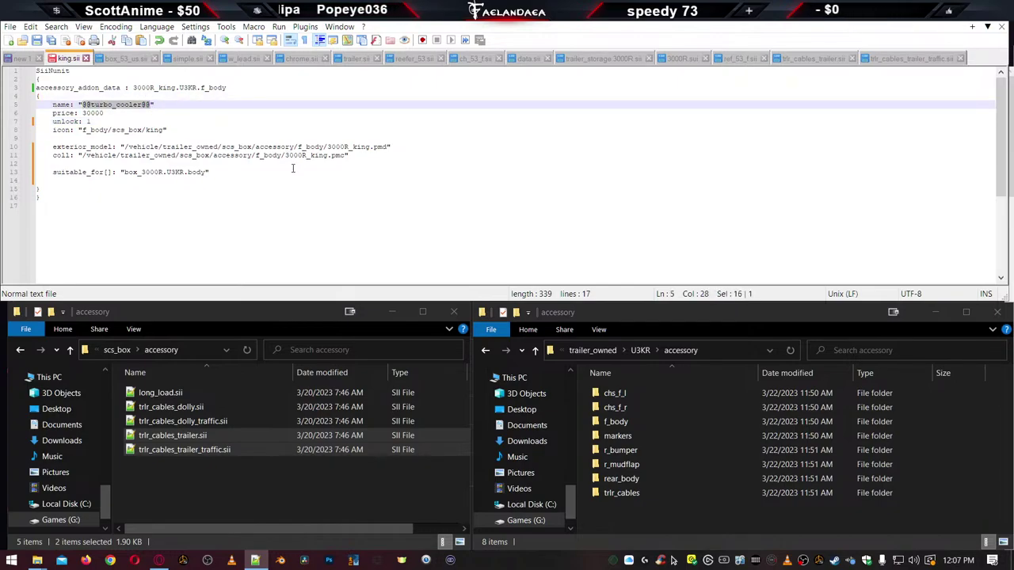
type("Thermo King")
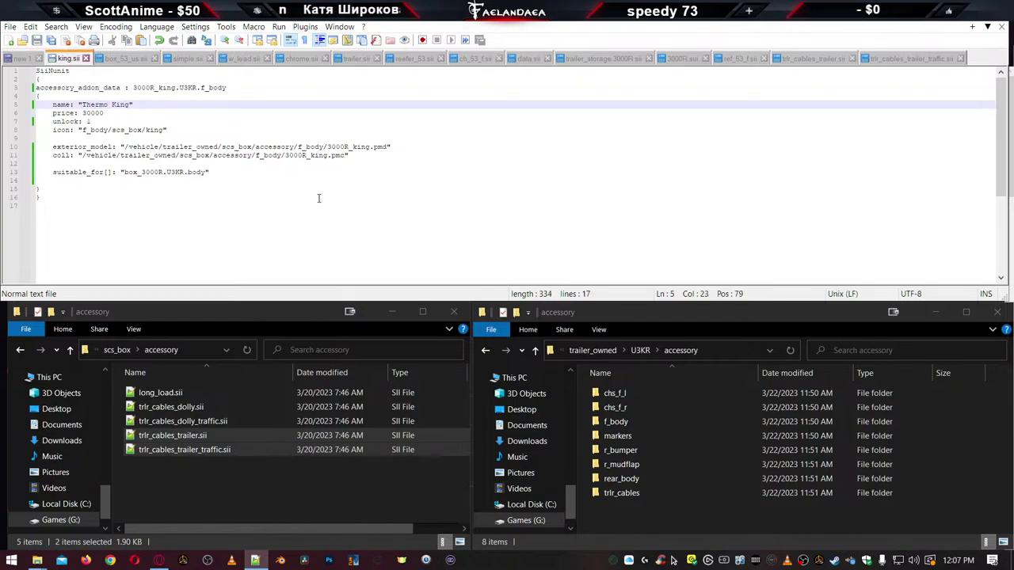
Close king.sii and change 53_us to 3000R in box_53_us.sii's model path
key("ctrl+w")
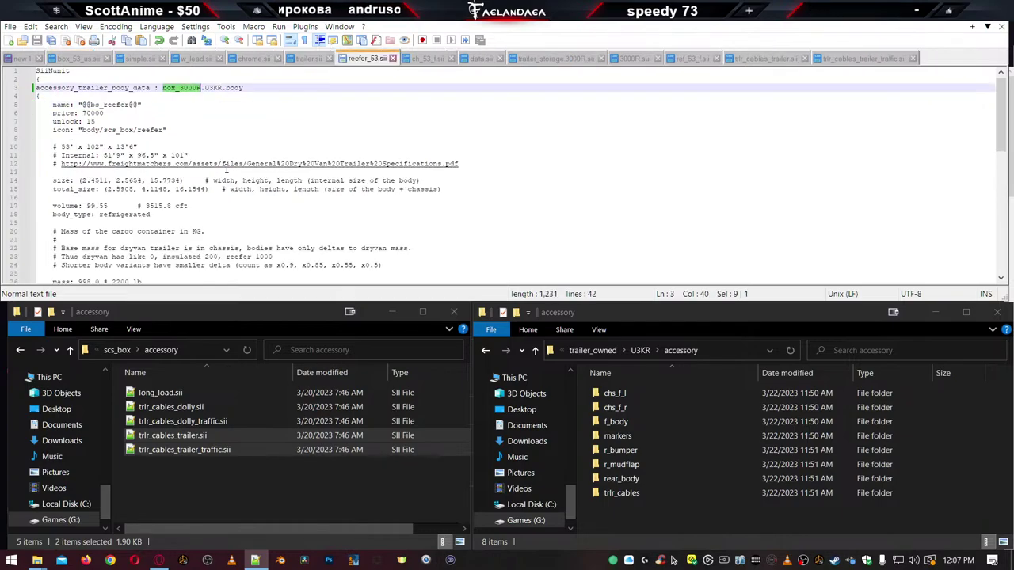
left_click(77, 58)
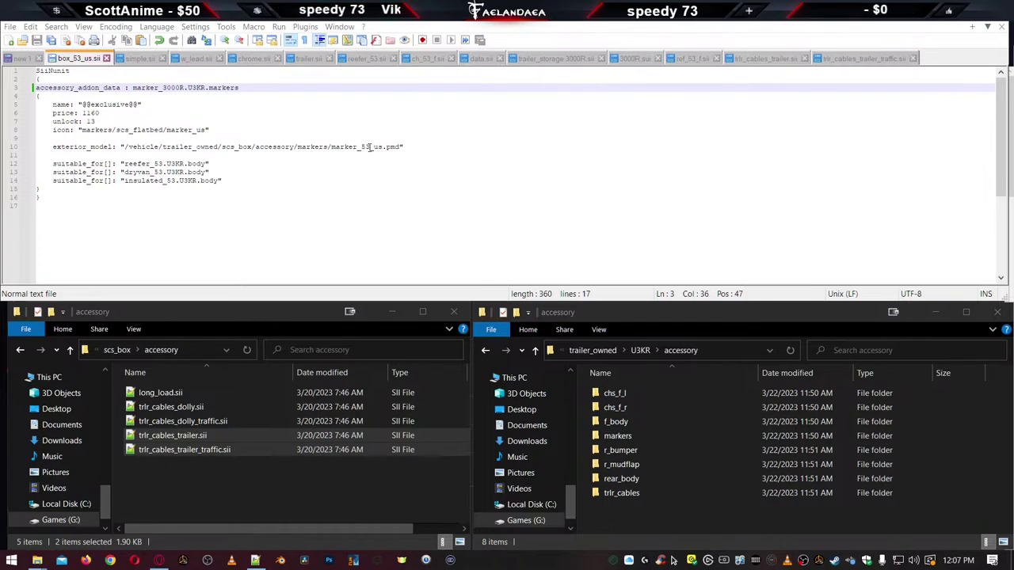
left_click_drag(361, 147, 383, 148)
type("3000R")
Set the marker's unlock level to 1, name it '3000R', and save the file
left_click(104, 120)
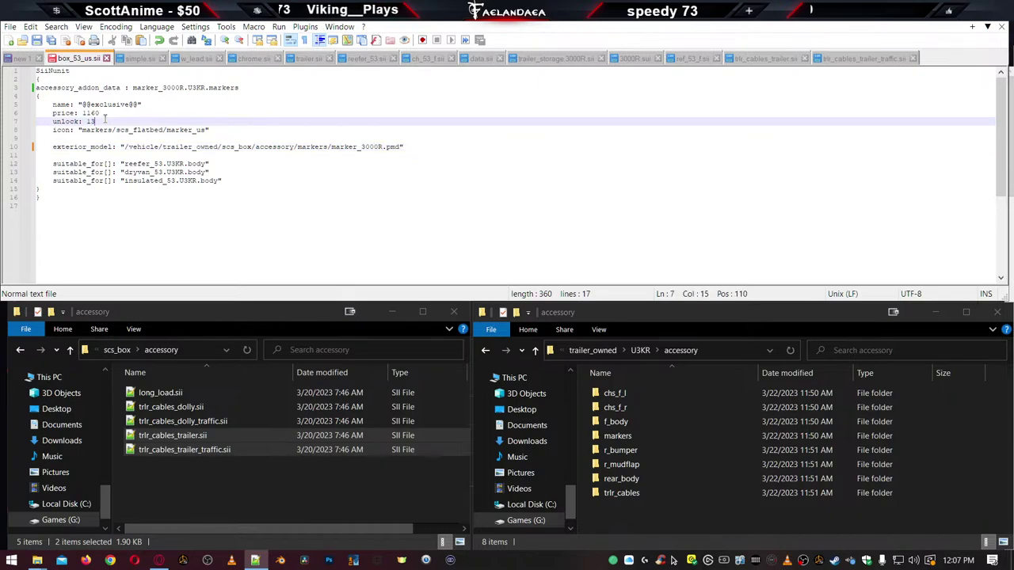
key("BackSpace")
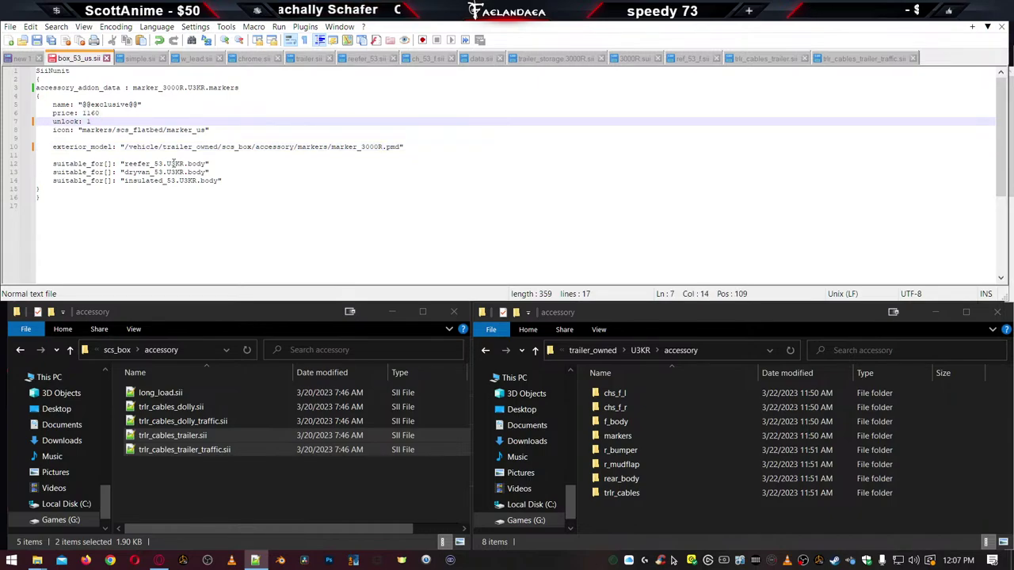
left_click(173, 164)
left_click_drag(71, 103, 140, 103)
type("3000R")
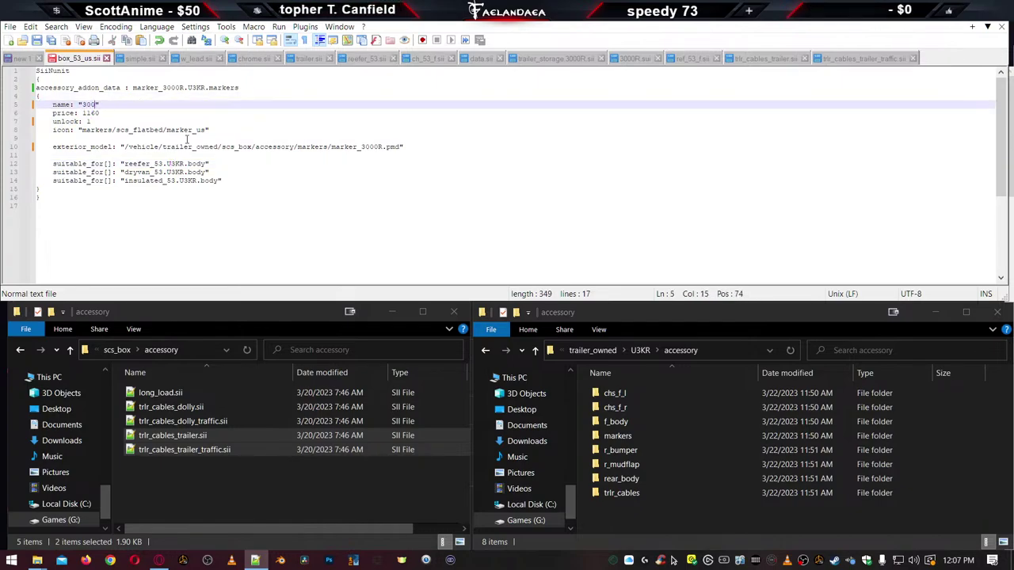
key("ctrl+s")
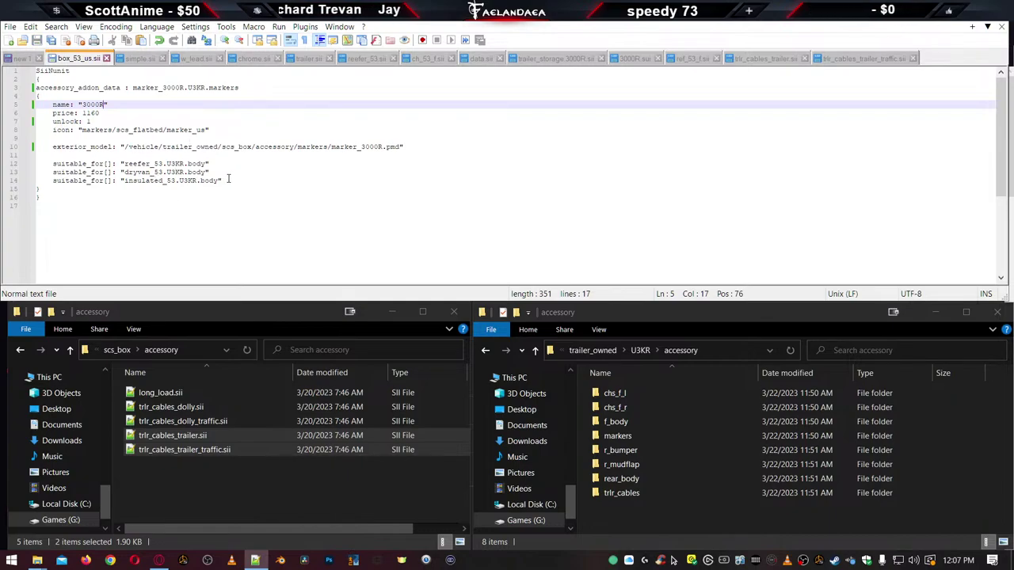
Remove the insulated_53 and dryvan_53 compatibility lines, close box_53_us.sii, and open simple.sii
left_click_drag(225, 181, 25, 179)
key("shift+Up")
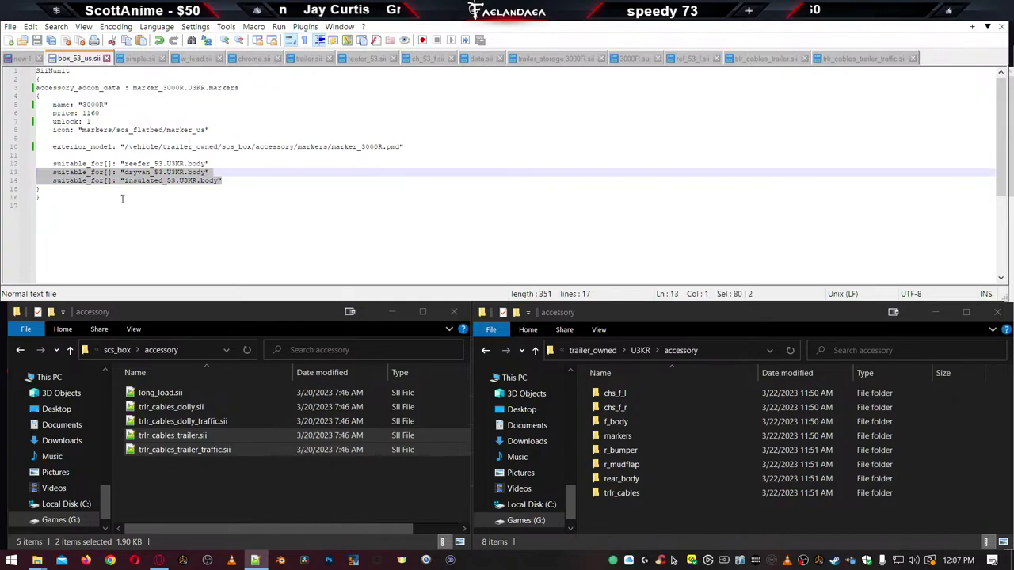
key("BackSpace")
key("BackSpace")
double_click(137, 163)
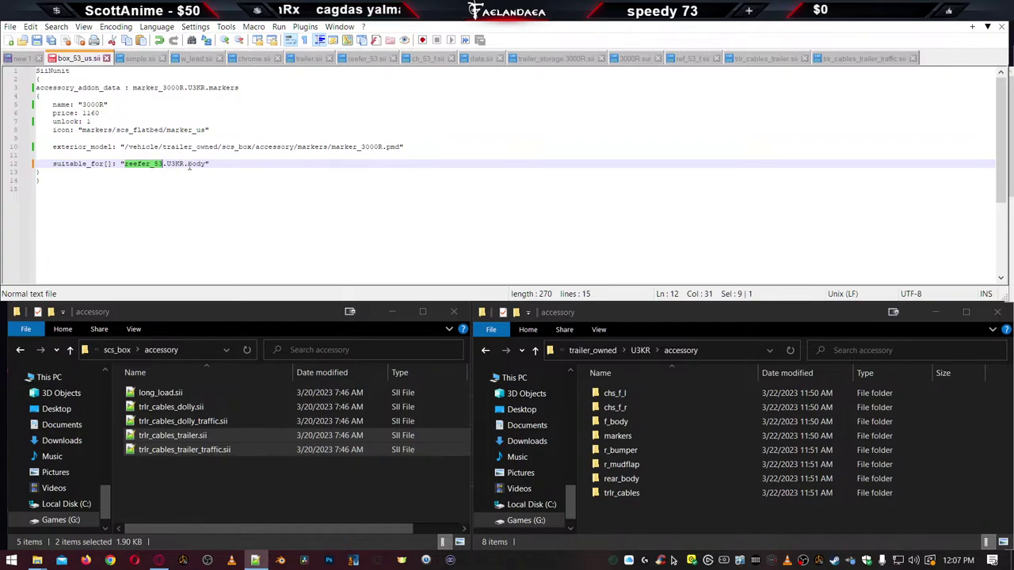
left_click(363, 59)
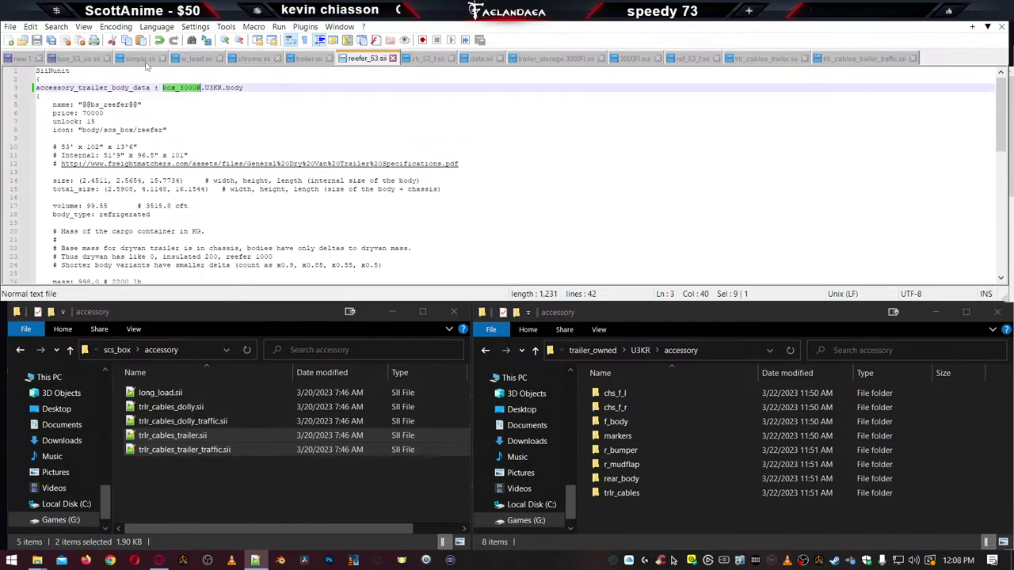
left_click(78, 59)
left_click(164, 163)
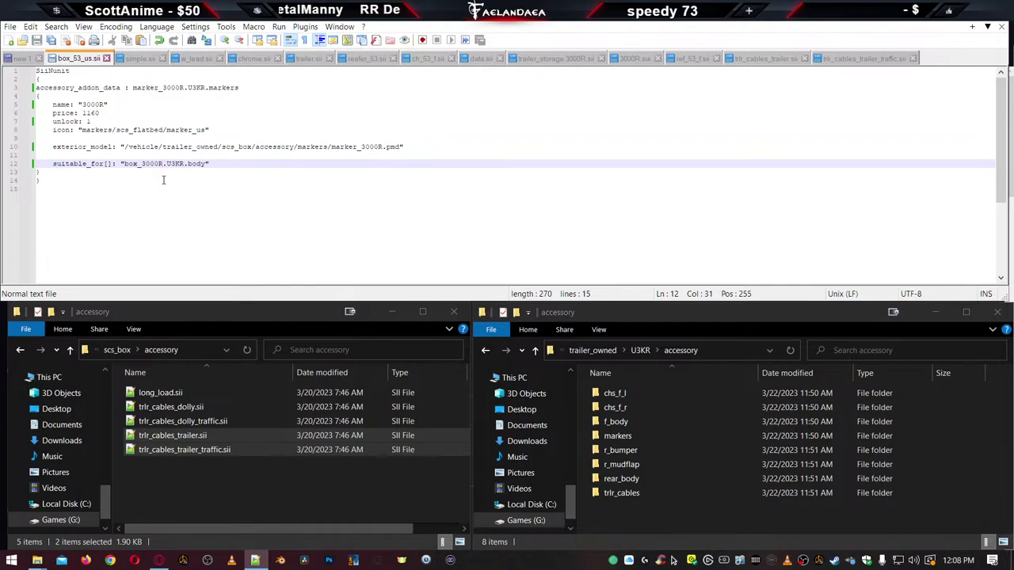
key("ctrl+w")
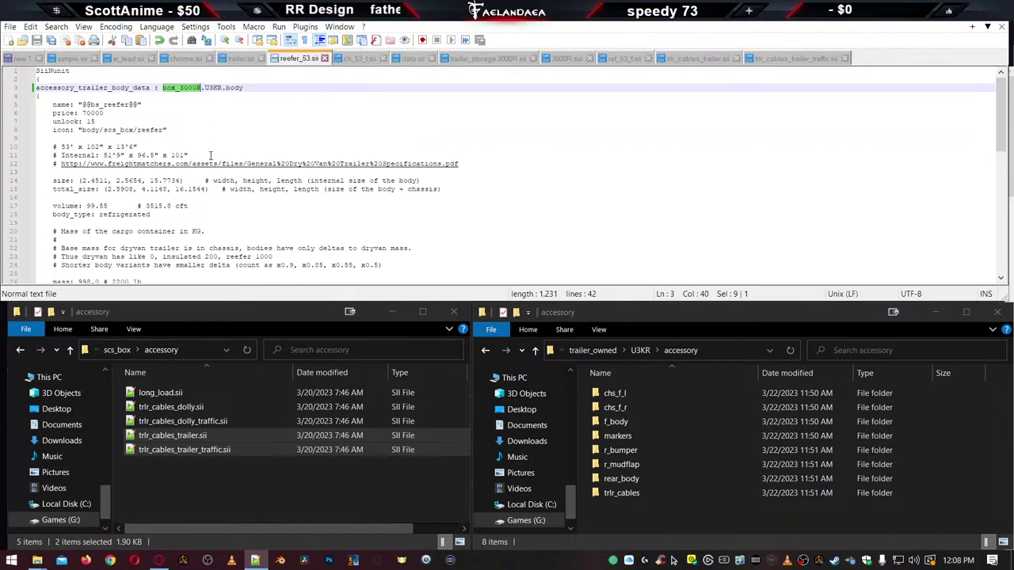
left_click(76, 60)
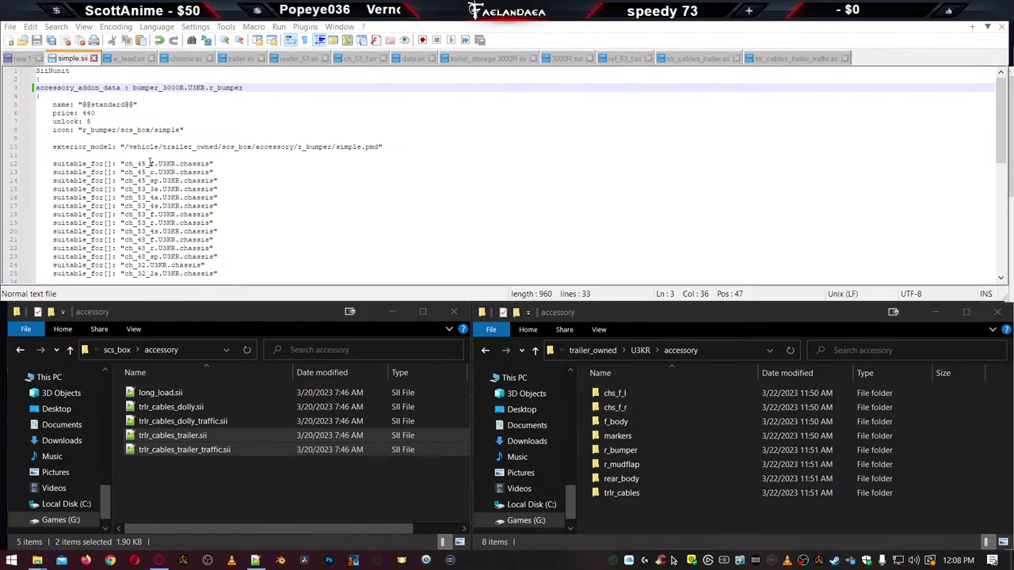
Replace 'simple' with bumper_3000R in the exterior model path and set unlock to 1
double_click(339, 147)
type("bumper_3000R")
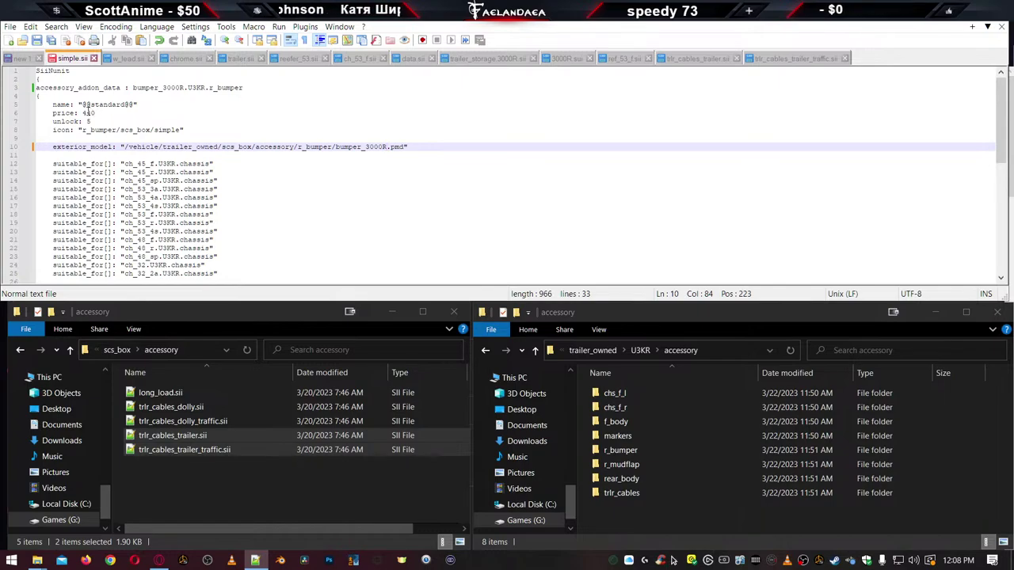
left_click(88, 113)
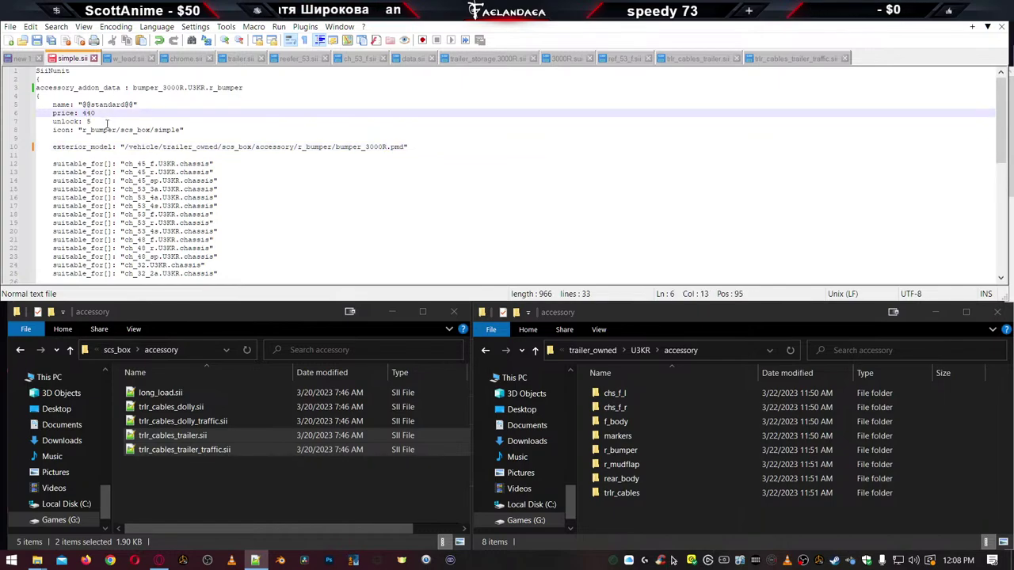
left_click(106, 122)
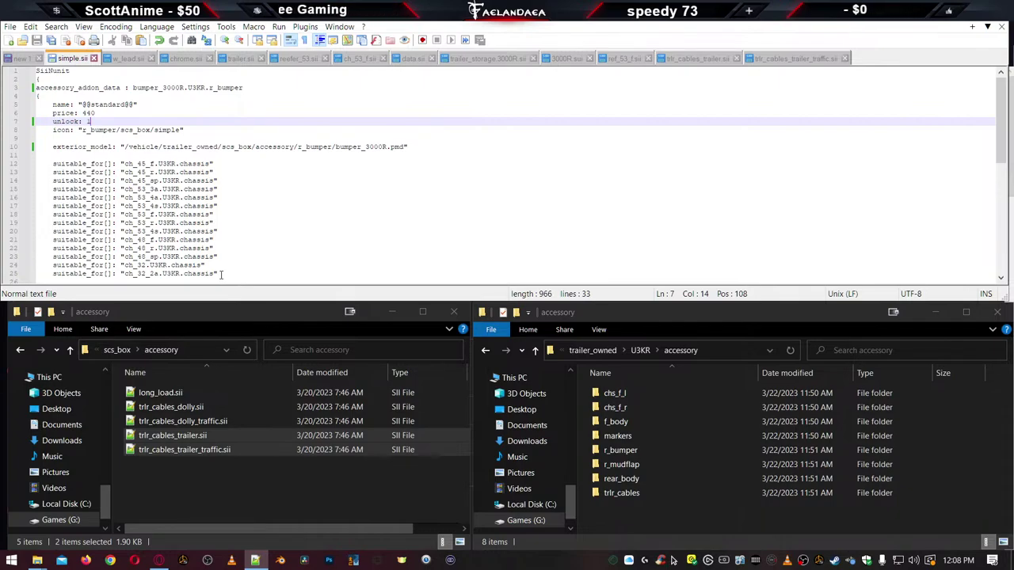
Delete the first six chassis suitable_for entries on lines 12–17
left_click_drag(220, 274, 30, 250)
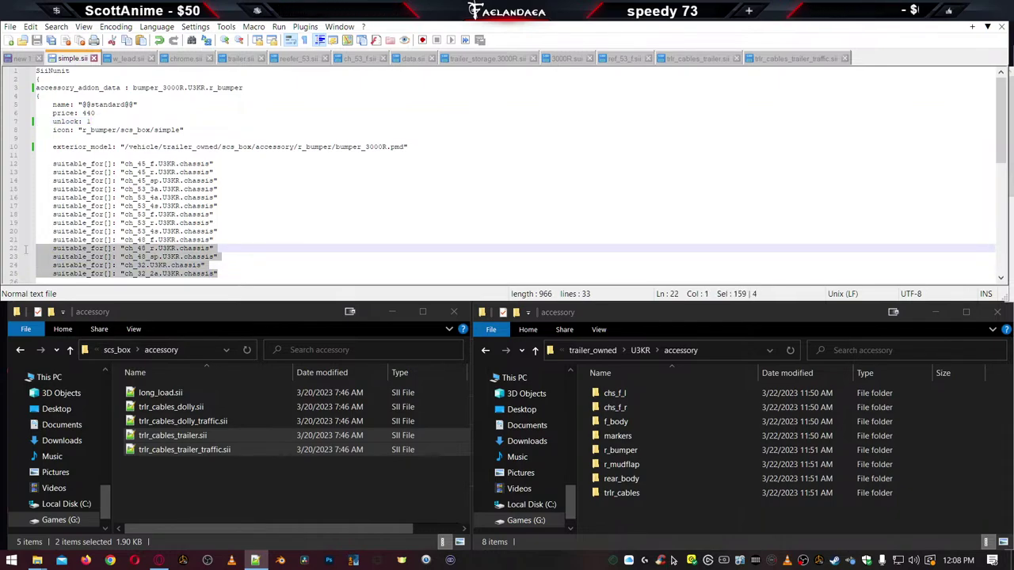
scroll(157, 245, "down", 2)
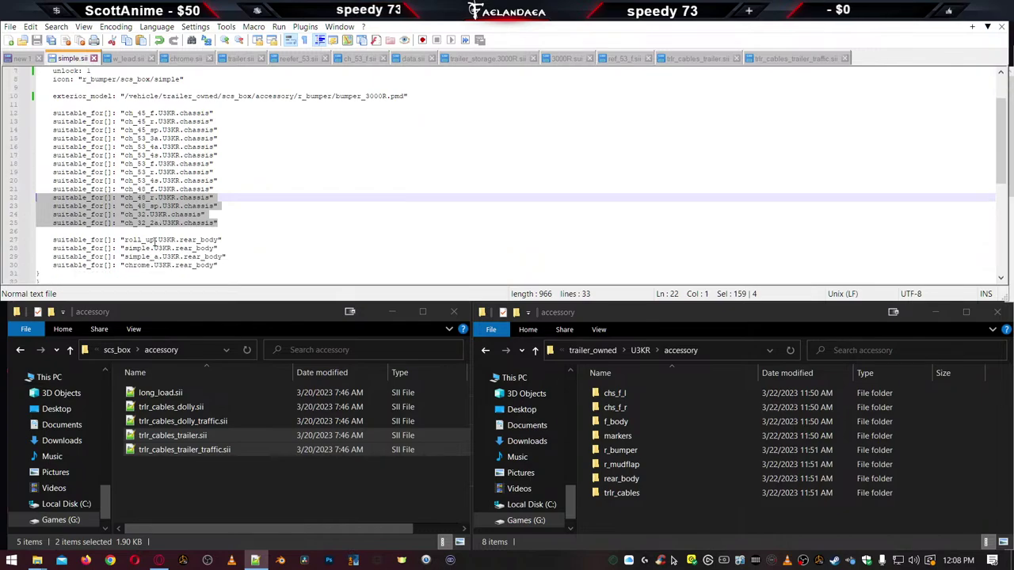
left_click(224, 223)
left_click_drag(223, 224, 194, 216)
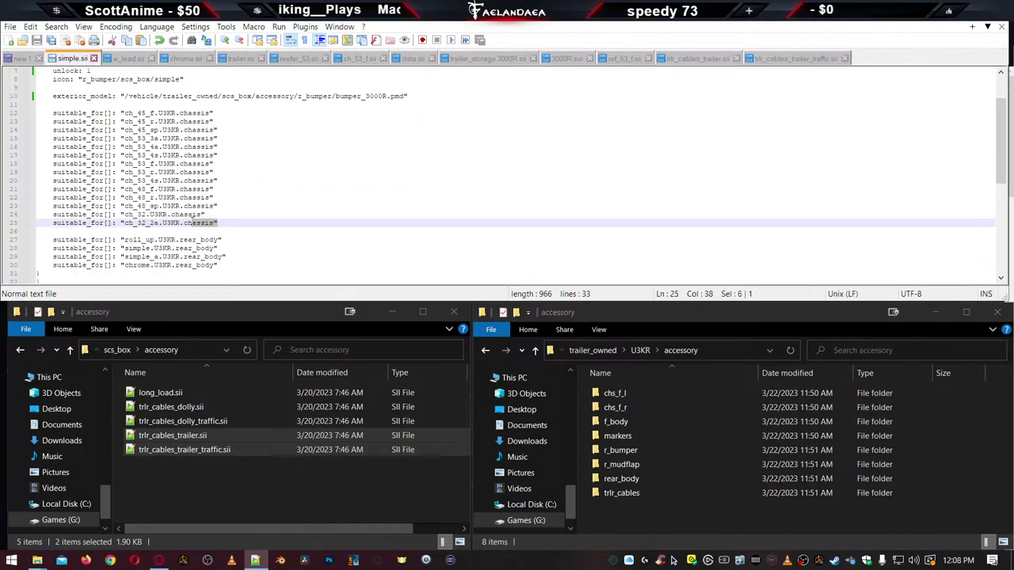
left_click_drag(194, 222, 3, 114)
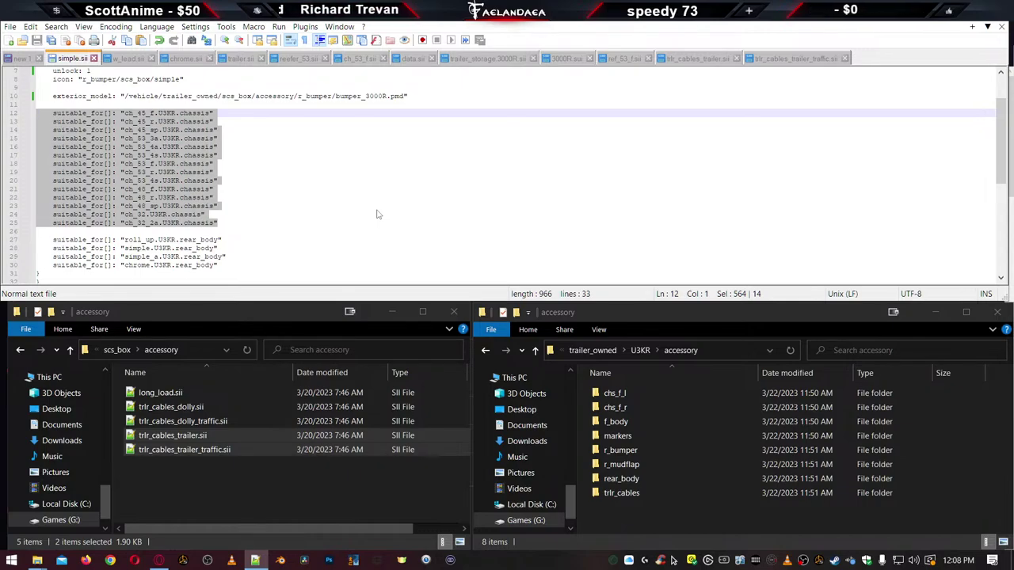
left_click(208, 156)
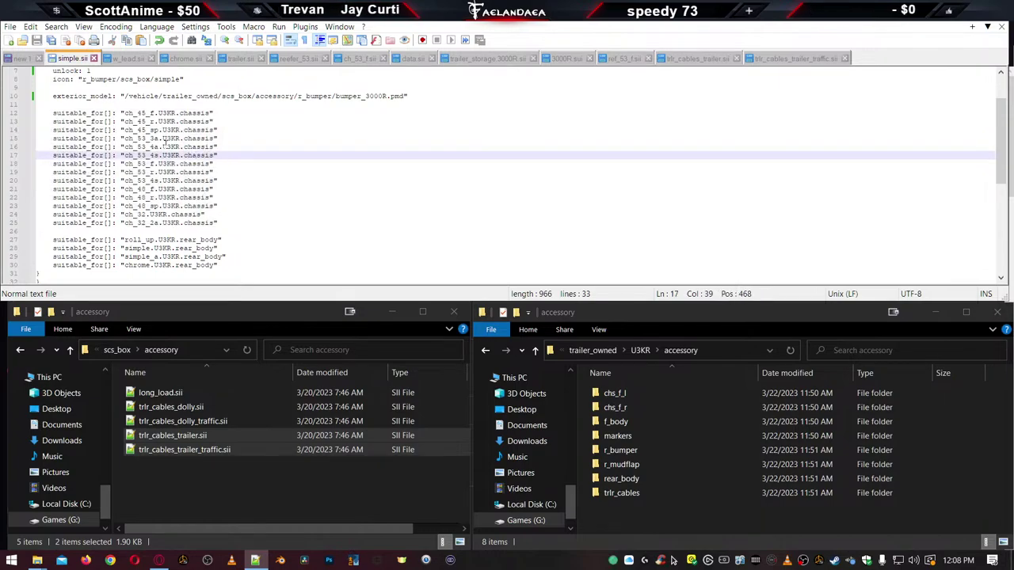
left_click(176, 148, "shift")
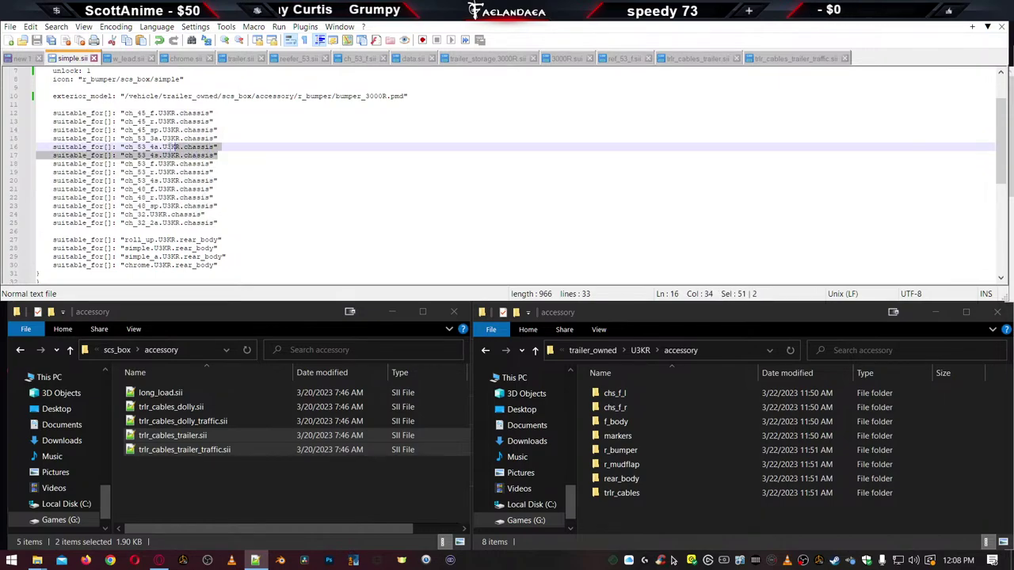
key("shift+Up")
key("shift+Up")
key("shift+Up")
key("shift+Up")
key("shift+Home")
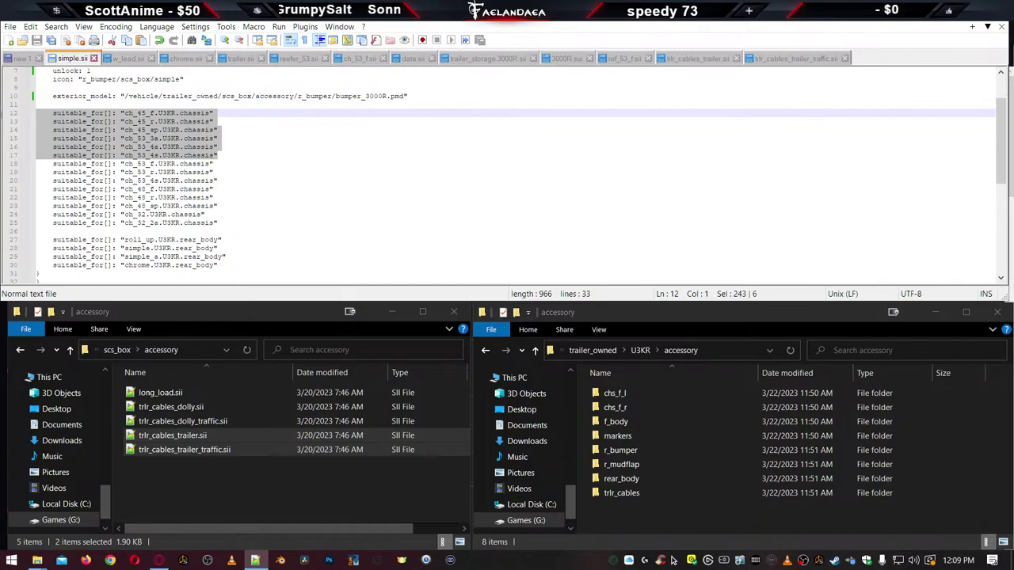
key("Delete")
Try deleting the chassis entries below ch_53_f, then undo to restore the list
left_click(223, 181)
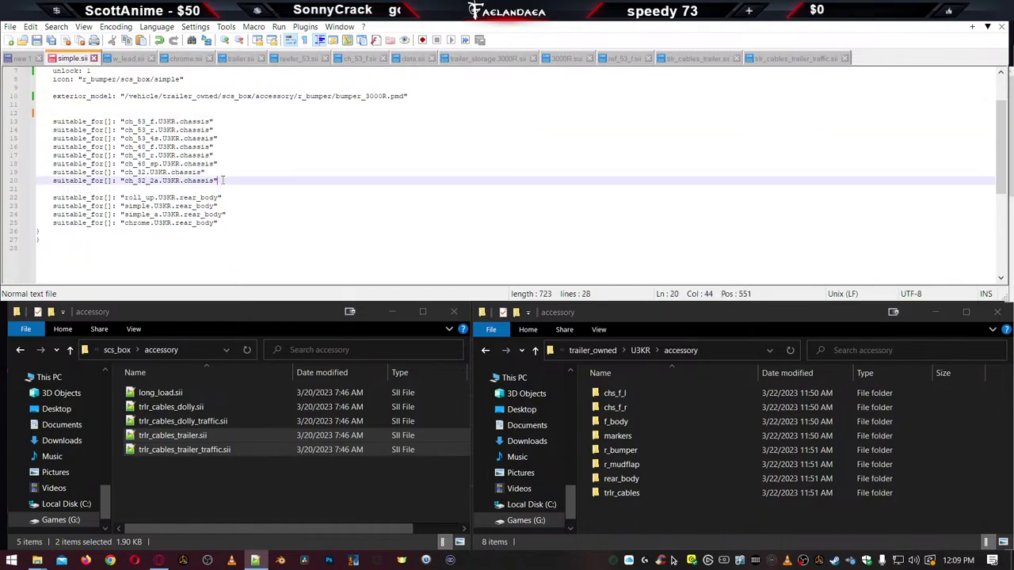
key("shift+Up")
key("shift+Up")
key("shift+Up")
key("shift+Up")
key("shift+Up")
key("shift+Up")
key("shift+Home")
key("Delete")
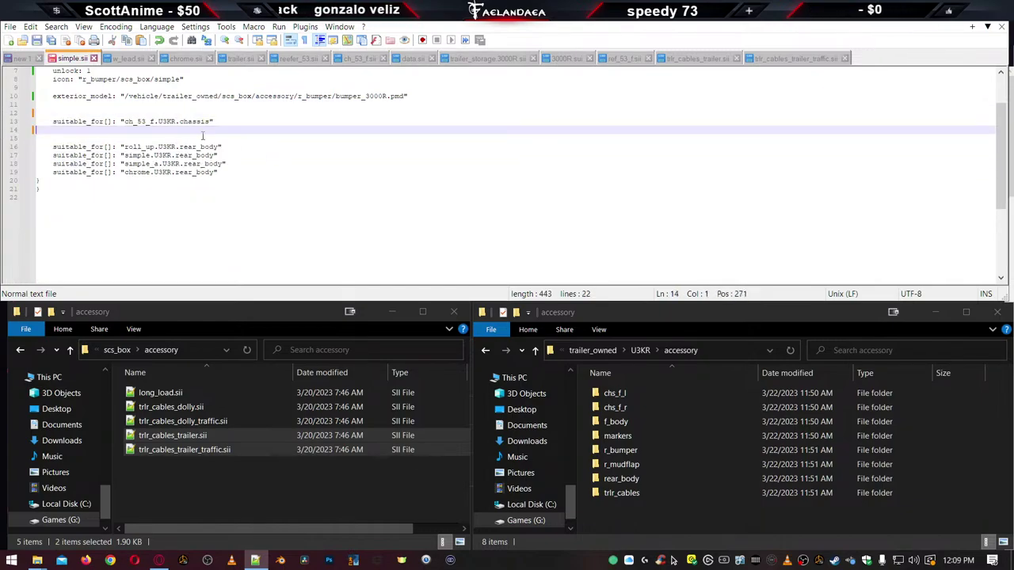
left_click(153, 121)
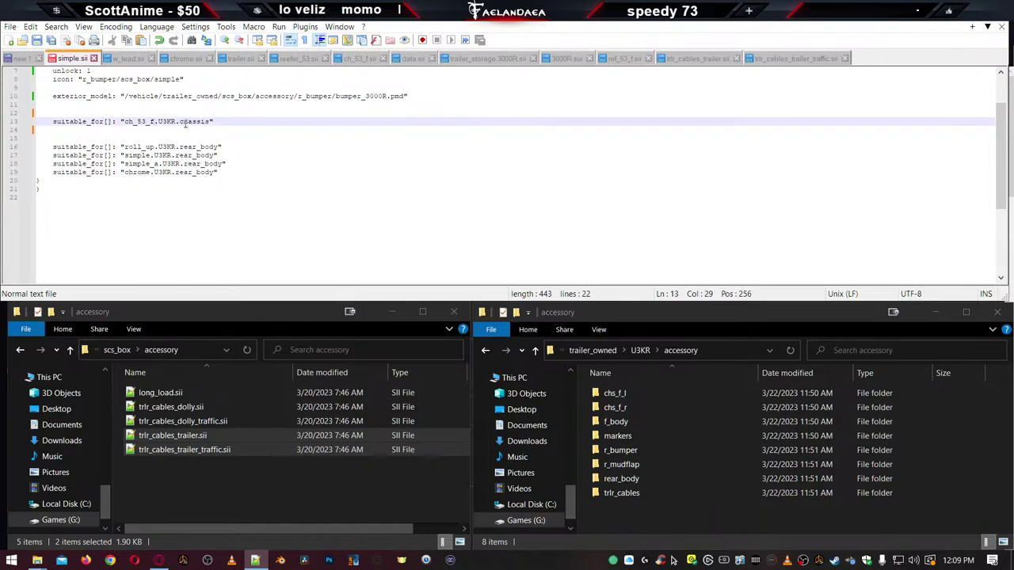
left_click(224, 172)
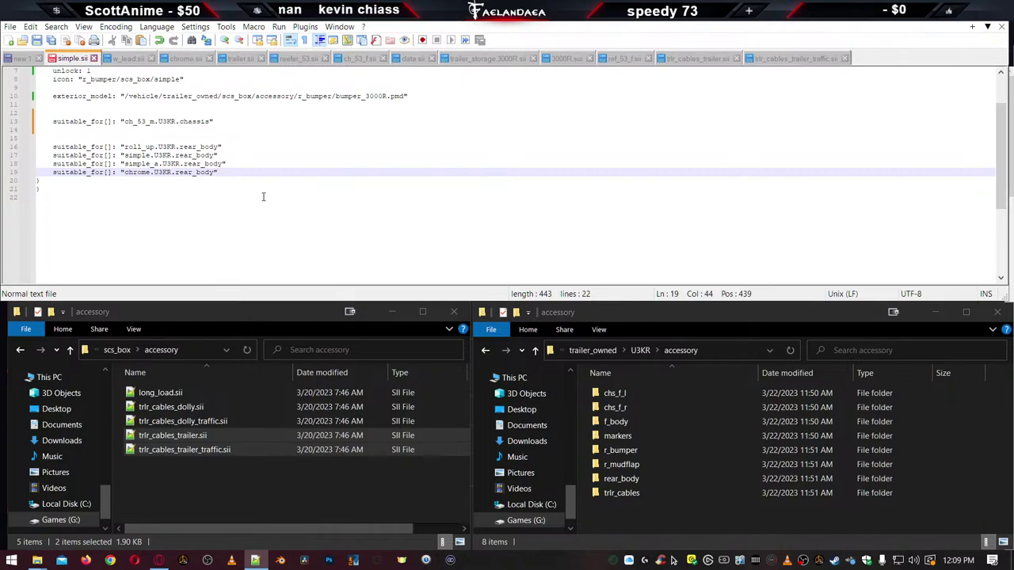
key("ctrl+z")
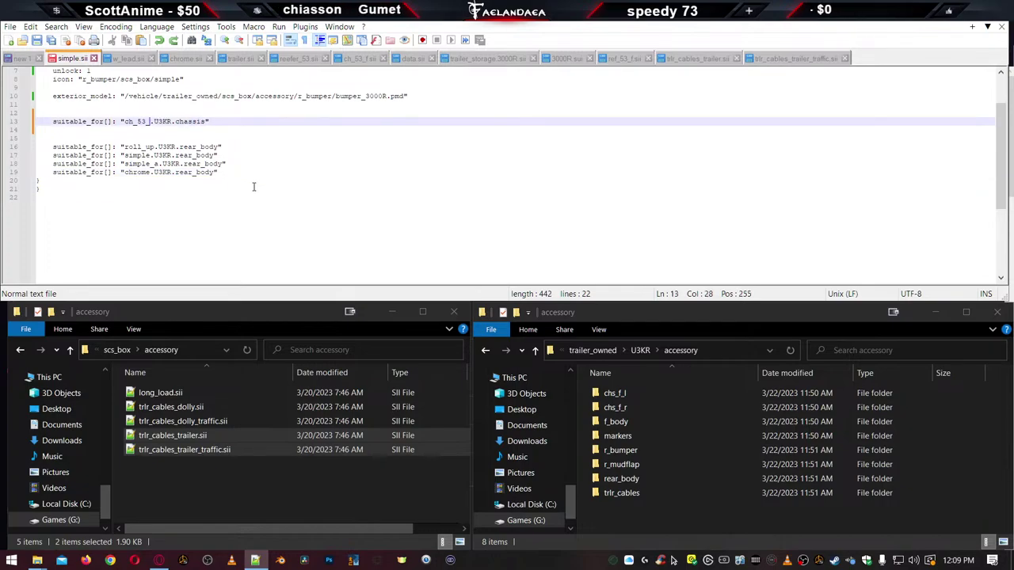
key("ctrl+z")
key("ctrl+z")
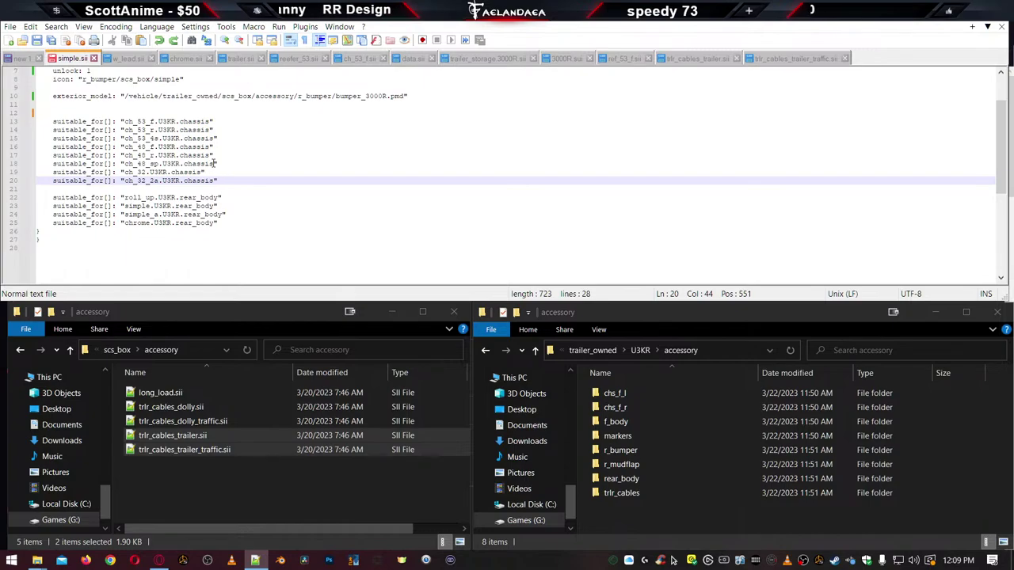
key("ctrl+z")
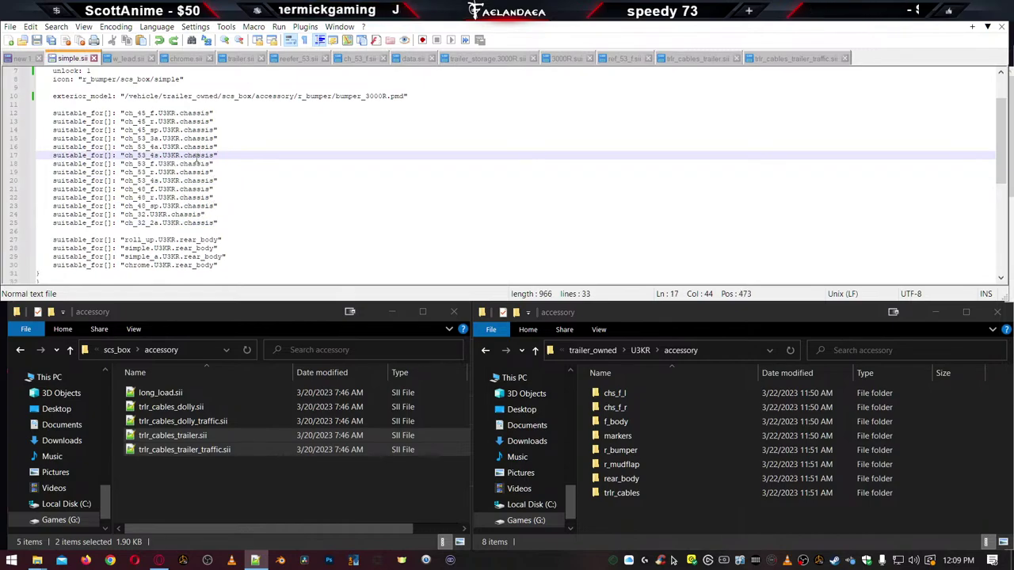
Delete the three ch_45 entries and the ch_48 and ch_32 chassis entries
left_click(184, 149)
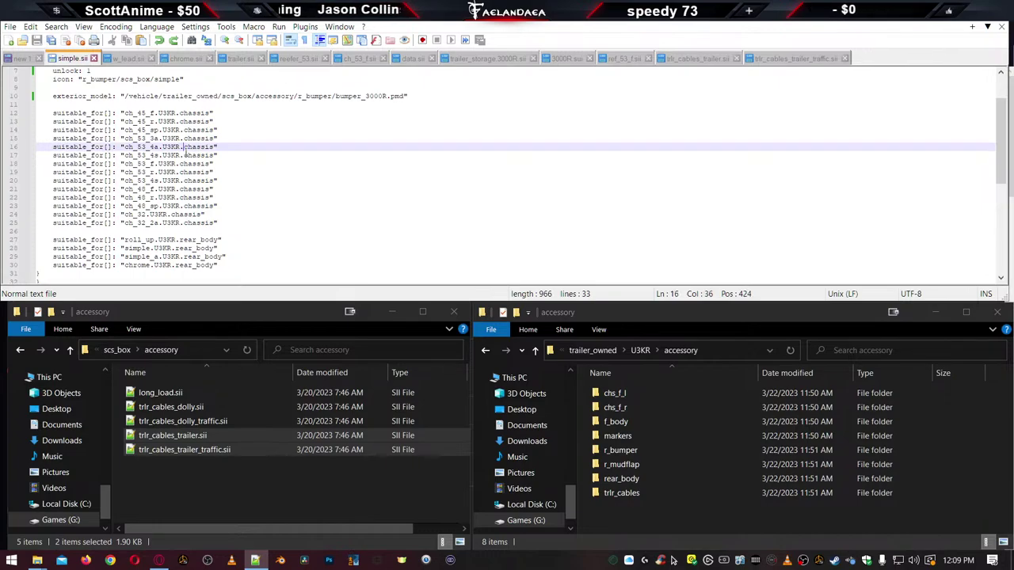
left_click(188, 164)
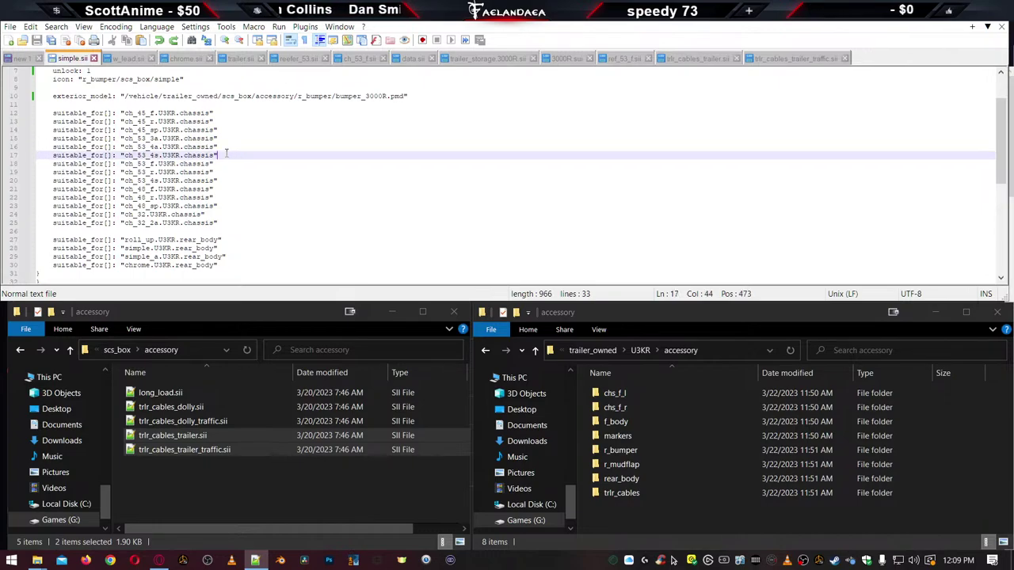
left_click_drag(39, 156, 40, 147)
left_click_drag(228, 130, 24, 110)
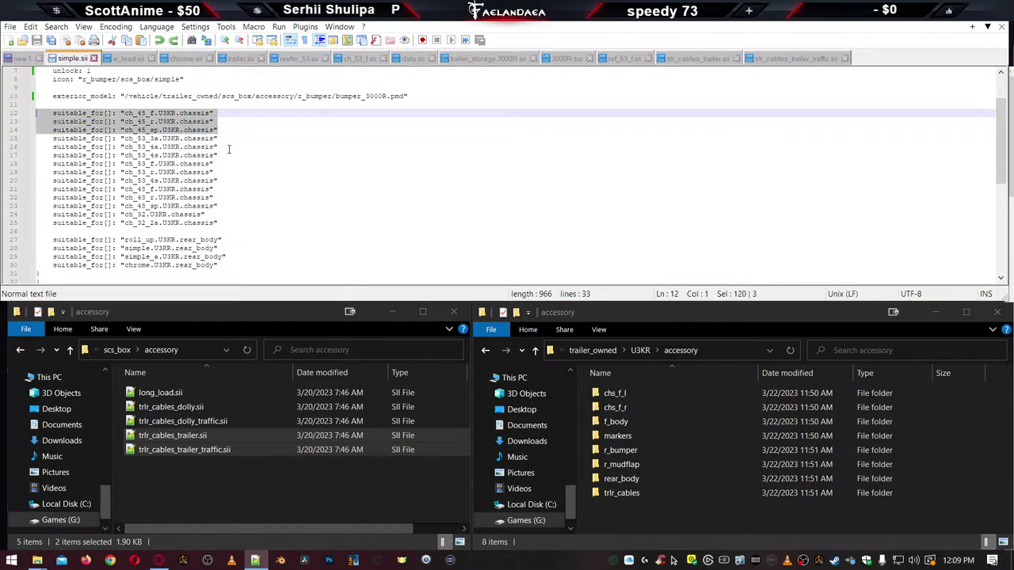
key("Delete")
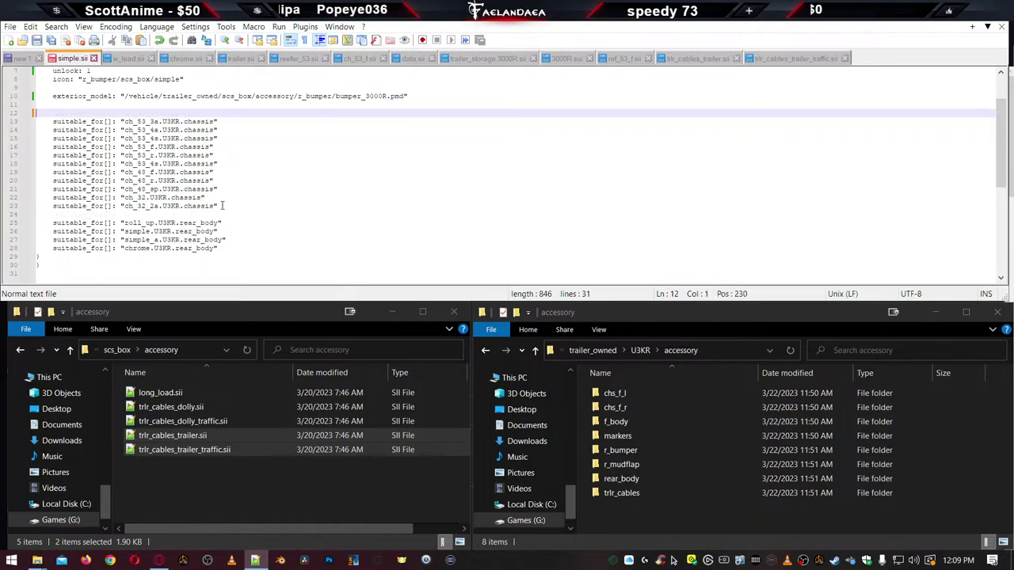
left_click_drag(221, 206, 36, 172)
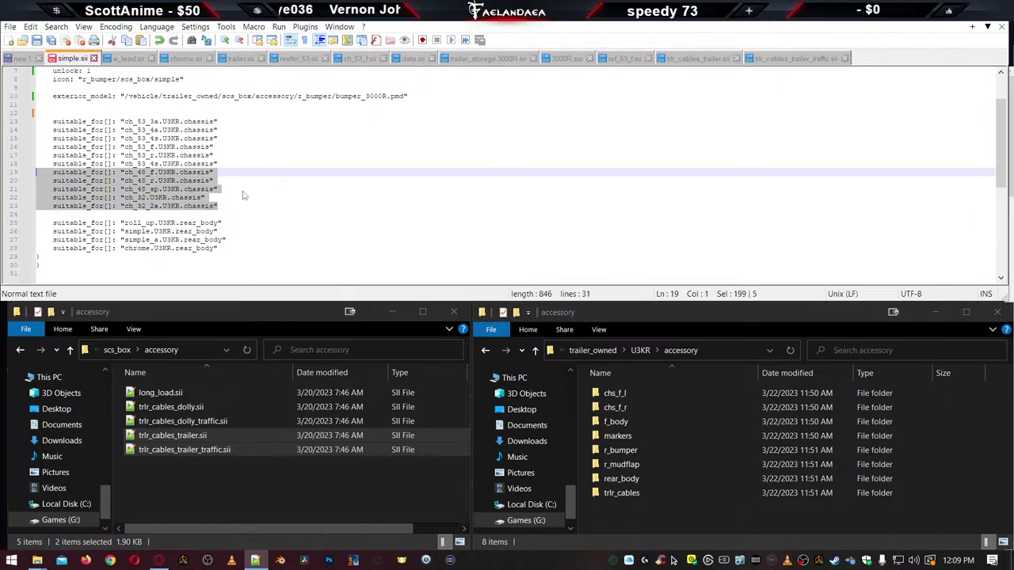
key("Delete")
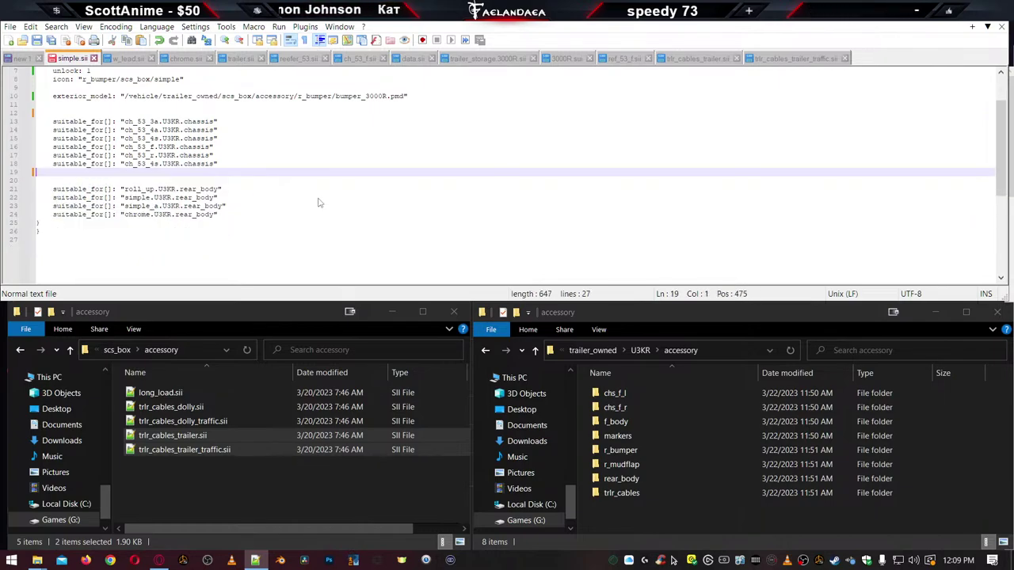
Duplicate the ch_53_f suitable_for line below the list and change the copy's variant letter
left_click_drag(214, 147, 36, 148)
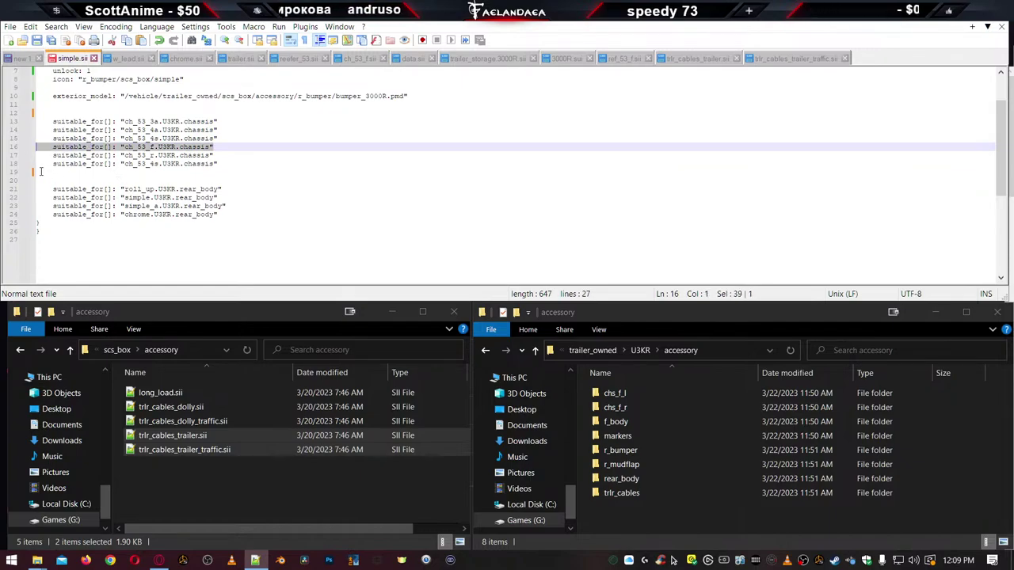
key("ctrl+c")
left_click(41, 171)
key("ctrl+v")
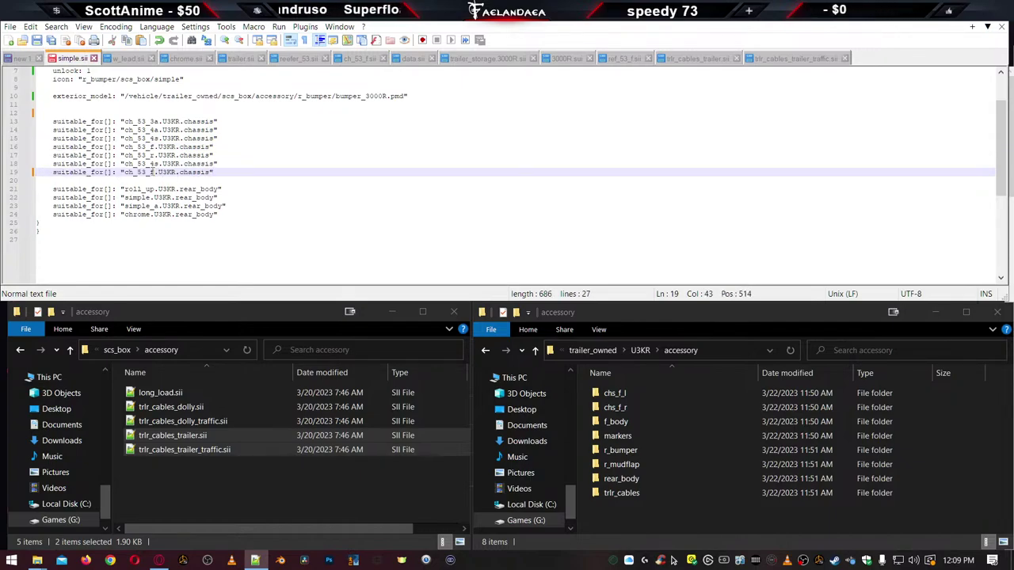
left_click(151, 172)
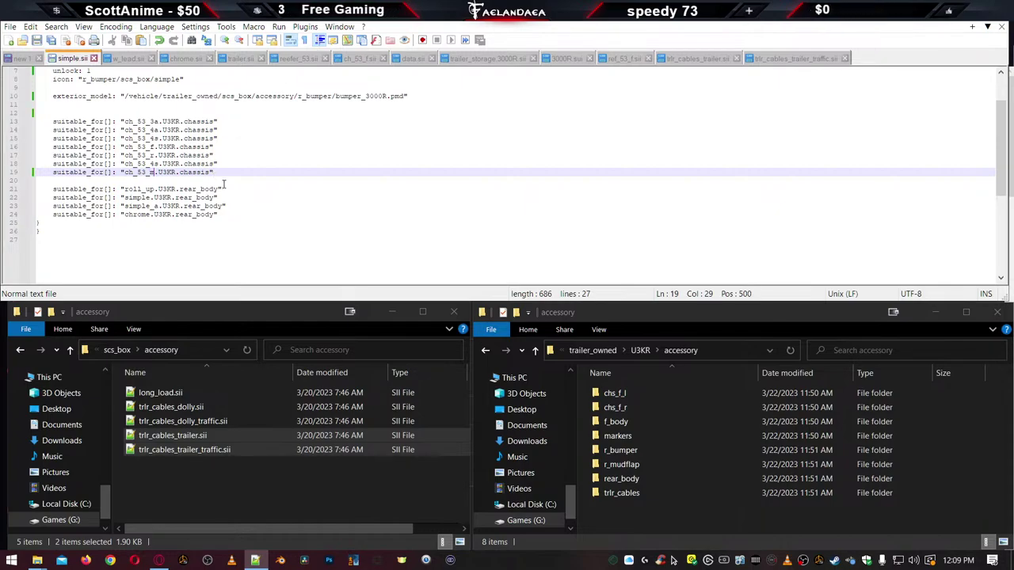
left_click(229, 214)
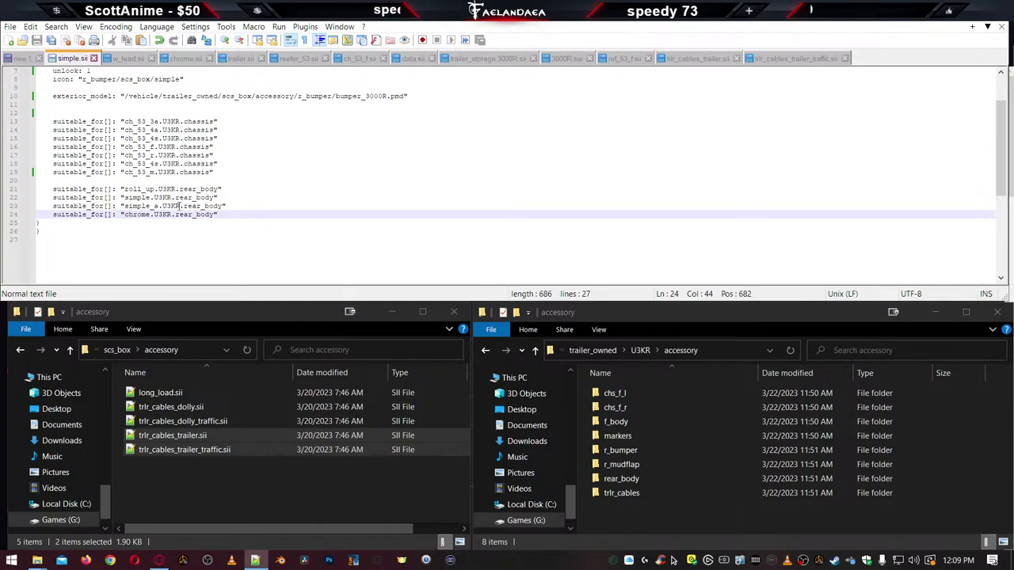
Delete the roll_up, simple and simple_a rear_body lines and the leftover empty line
left_click(142, 189)
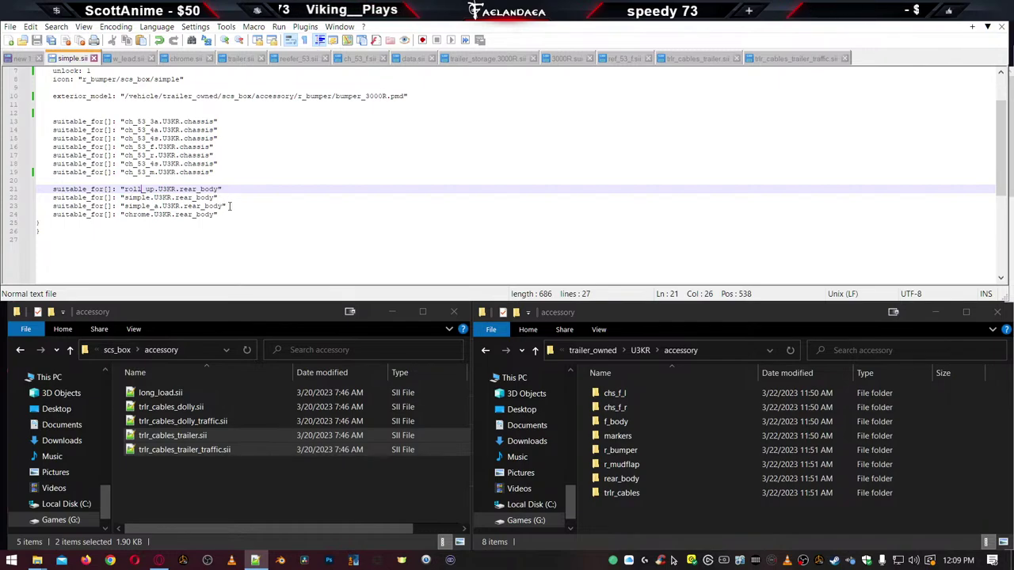
left_click_drag(230, 206, 37, 190)
key("Delete")
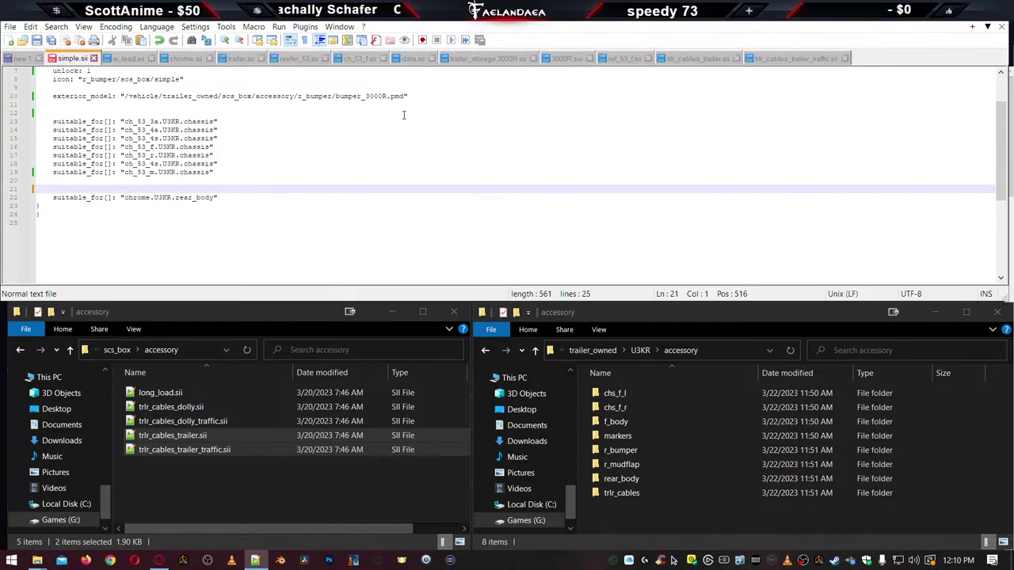
key("BackSpace")
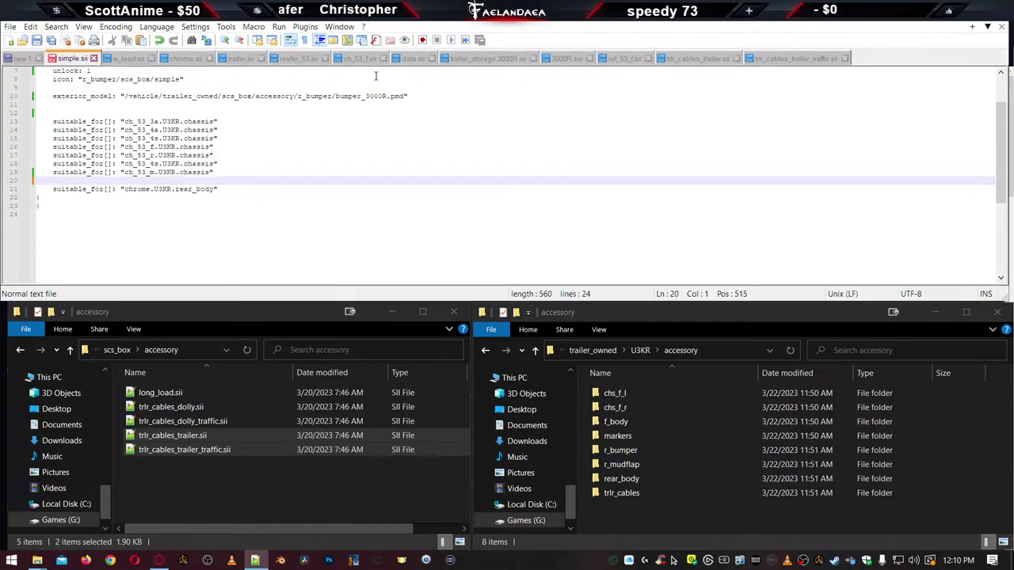
Copy door_3000R from chrome.sii and paste it over 'chrome' on line 21 of simple.sii
left_click(178, 58)
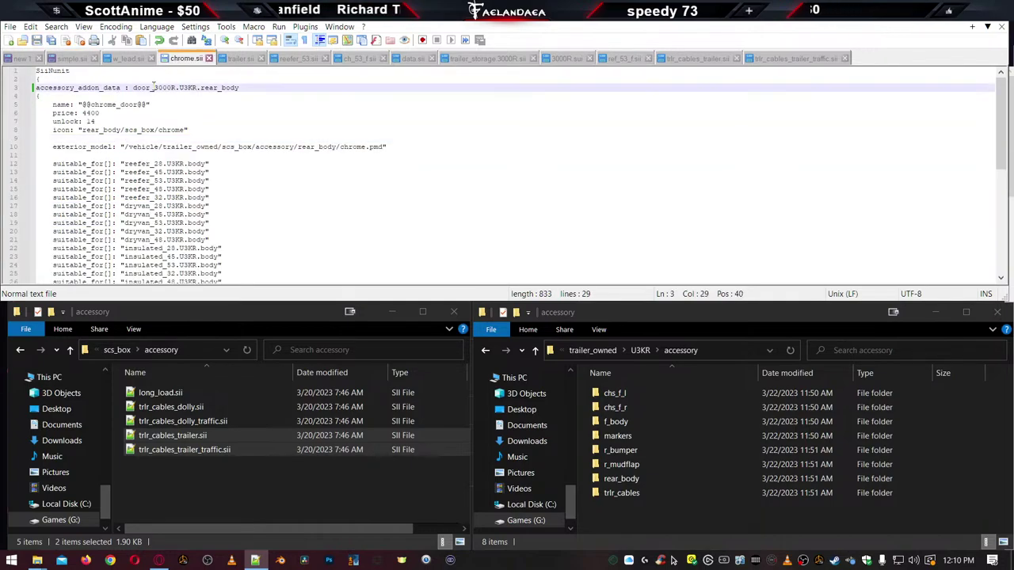
double_click(154, 88)
left_click(20, 59)
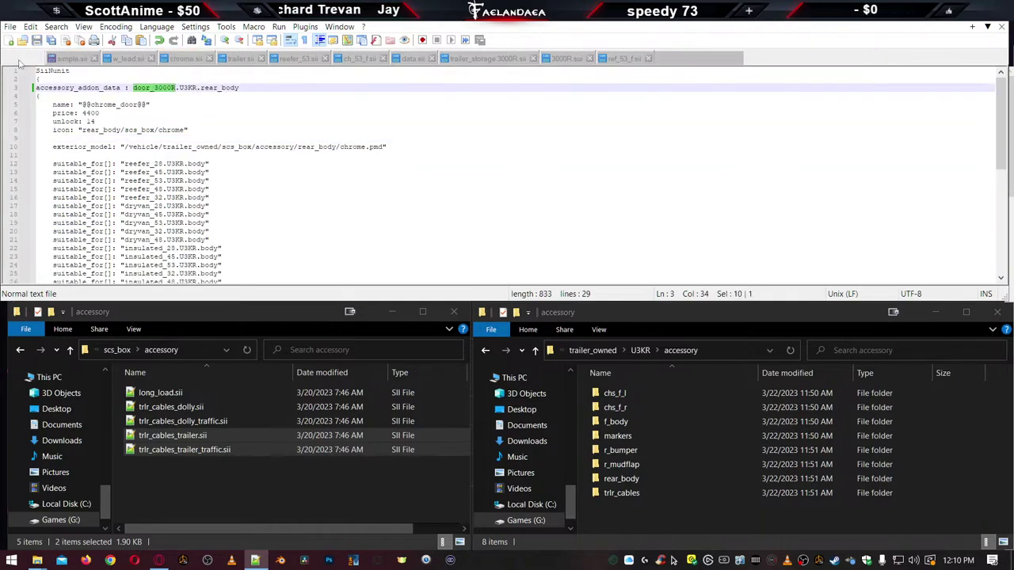
left_click(72, 59)
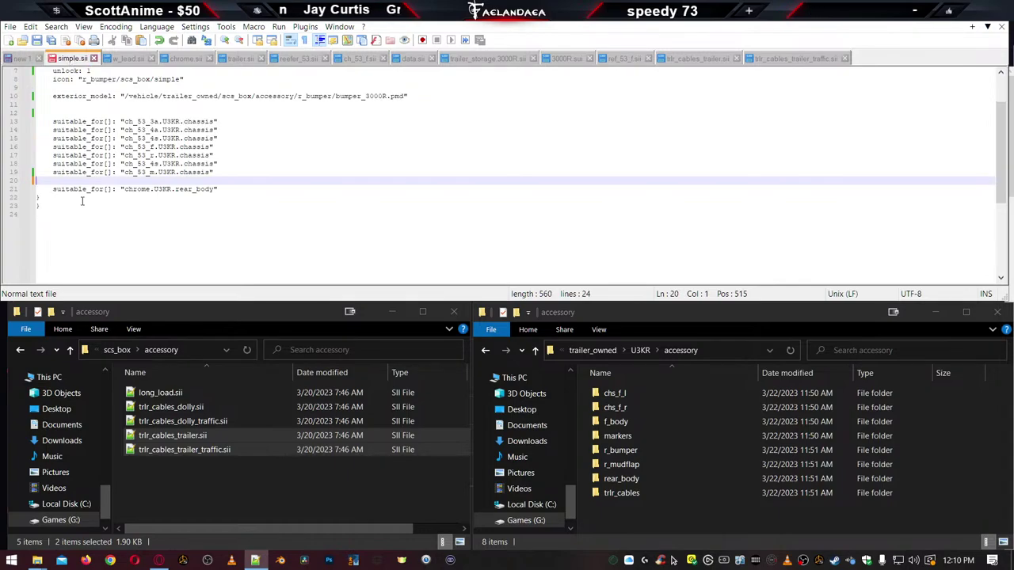
double_click(135, 189)
key("ctrl+v")
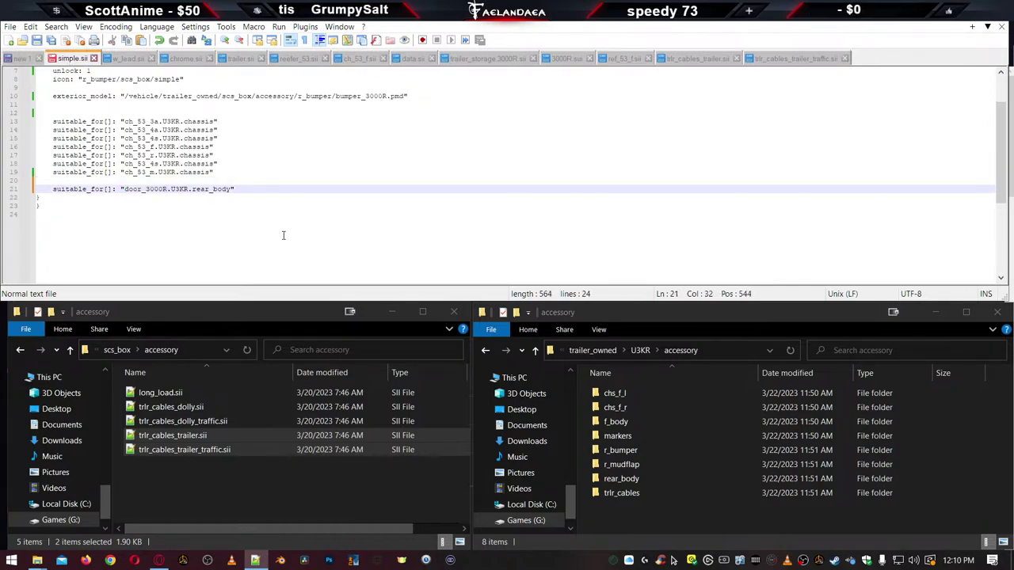
Review the ch_53 chassis entries and highlight every U3KR occurrence in simple.sii
scroll(323, 209, "up", 2)
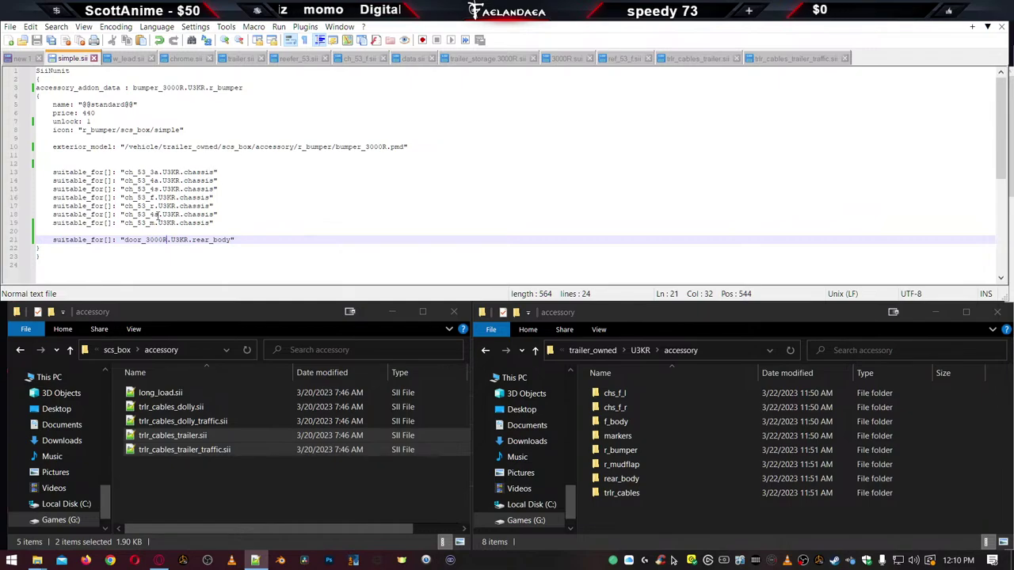
left_click(171, 172)
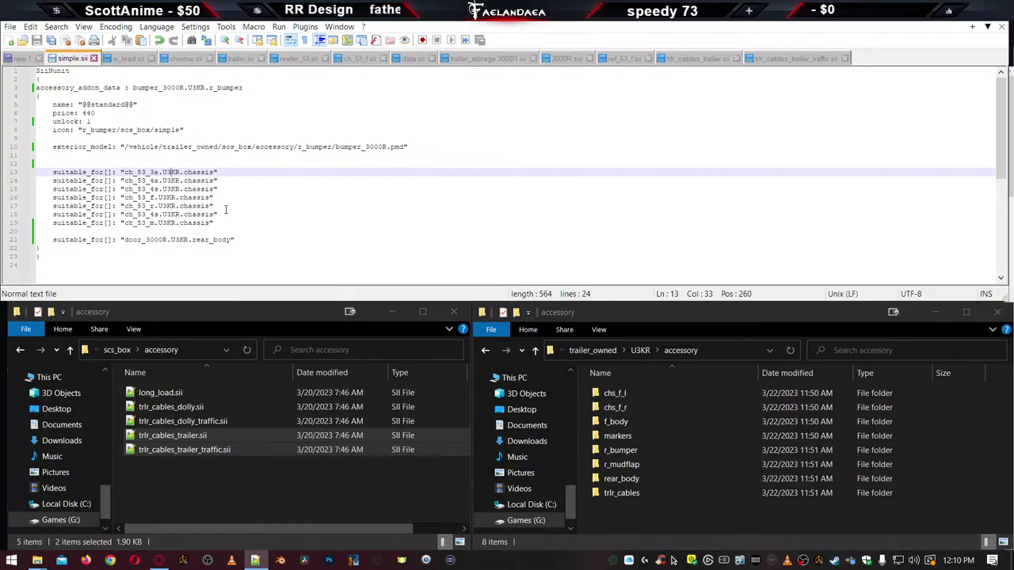
left_click(211, 240)
left_click(188, 198)
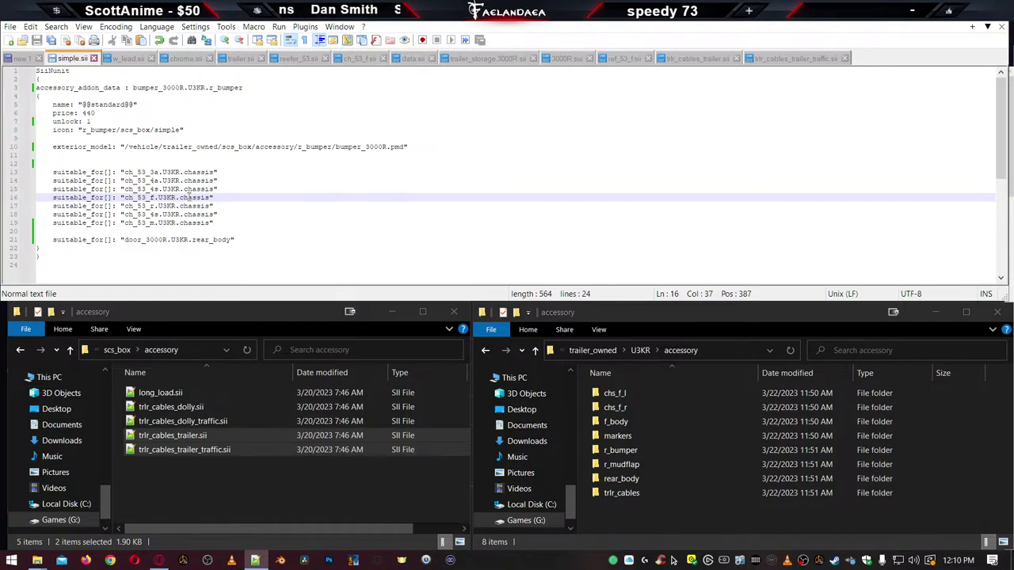
left_click(185, 223)
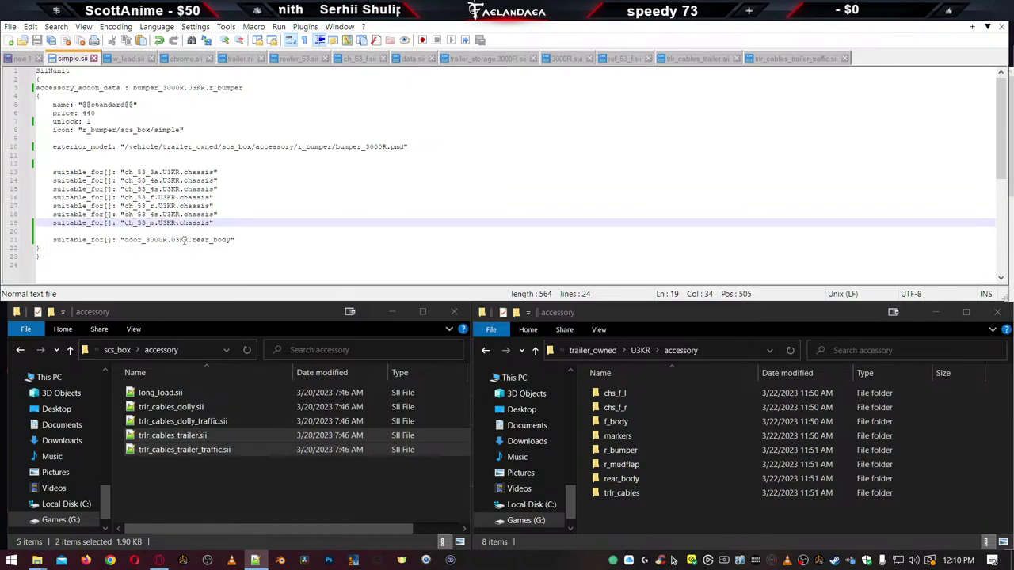
double_click(180, 240)
left_click(227, 241)
double_click(179, 240)
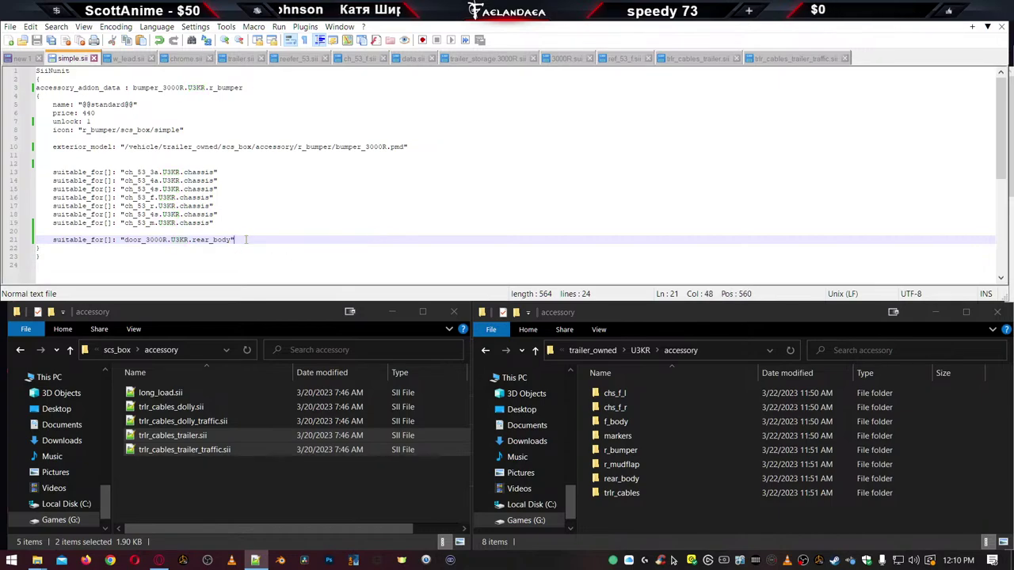
Check the suitable_for entries from lines 13 to 21, then close simple.sii
left_click_drag(381, 234, 37, 164)
left_click(181, 208)
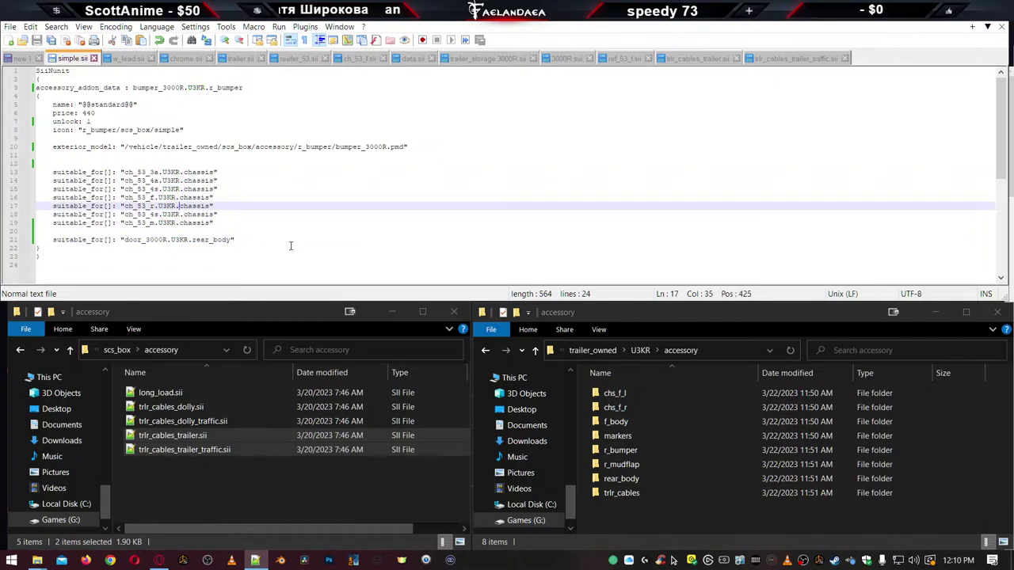
left_click_drag(285, 239, 35, 181)
key("shift+Up")
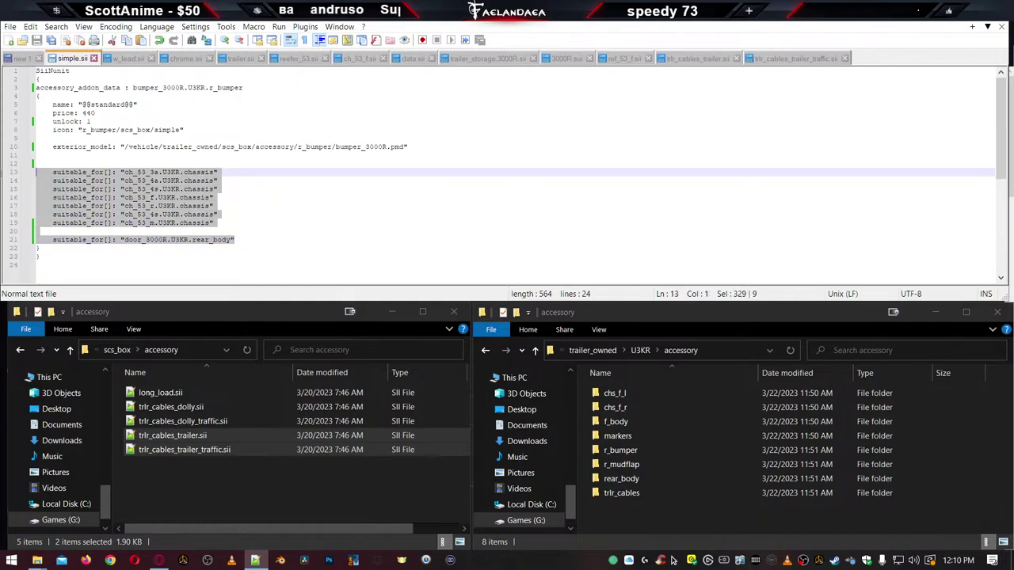
left_click(228, 246)
left_click(266, 240)
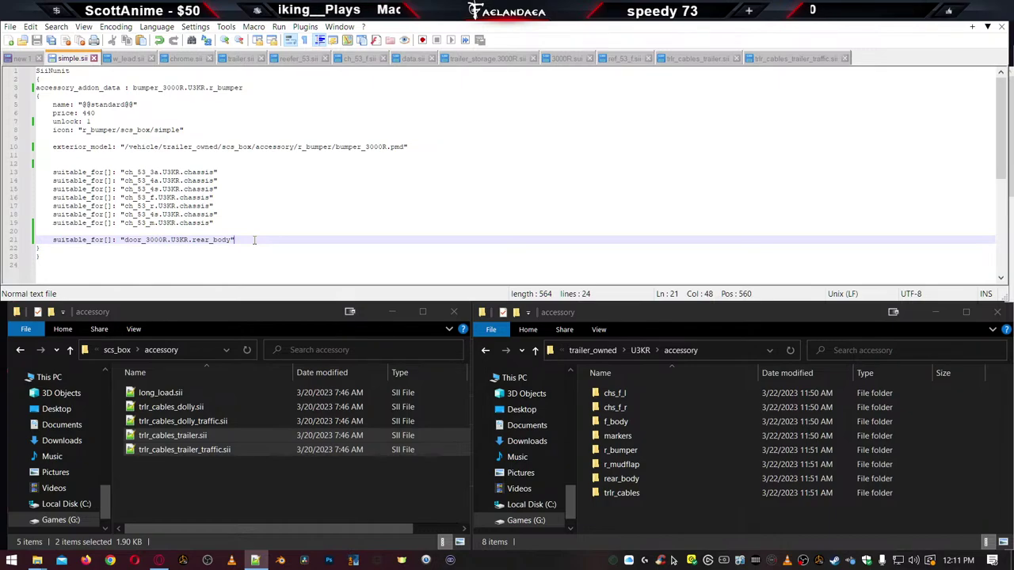
key("ctrl+w")
In w_lead.sii, delete the last five chassis entries and the leftover empty line
left_click(73, 59)
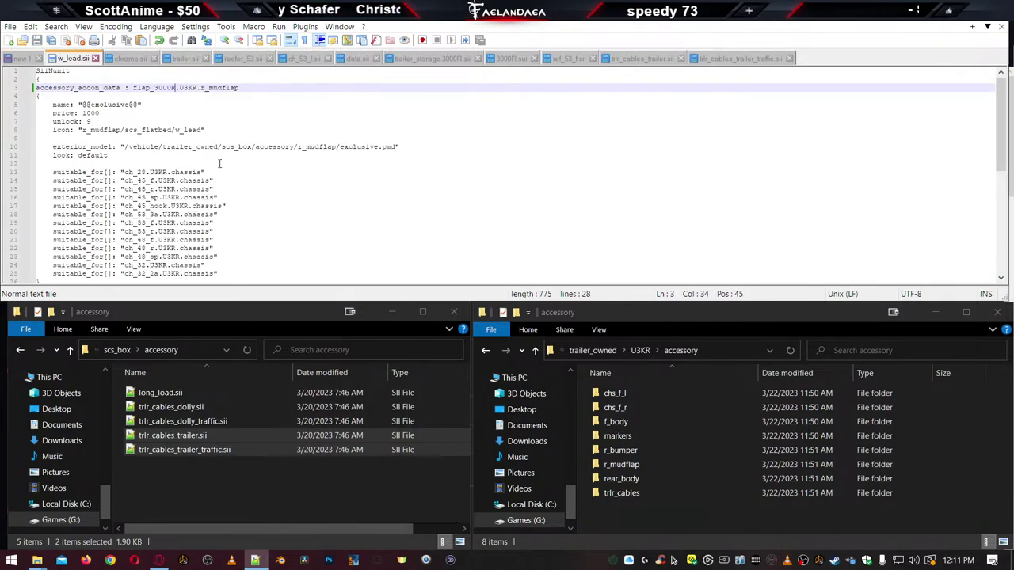
scroll(220, 164, "down", 1)
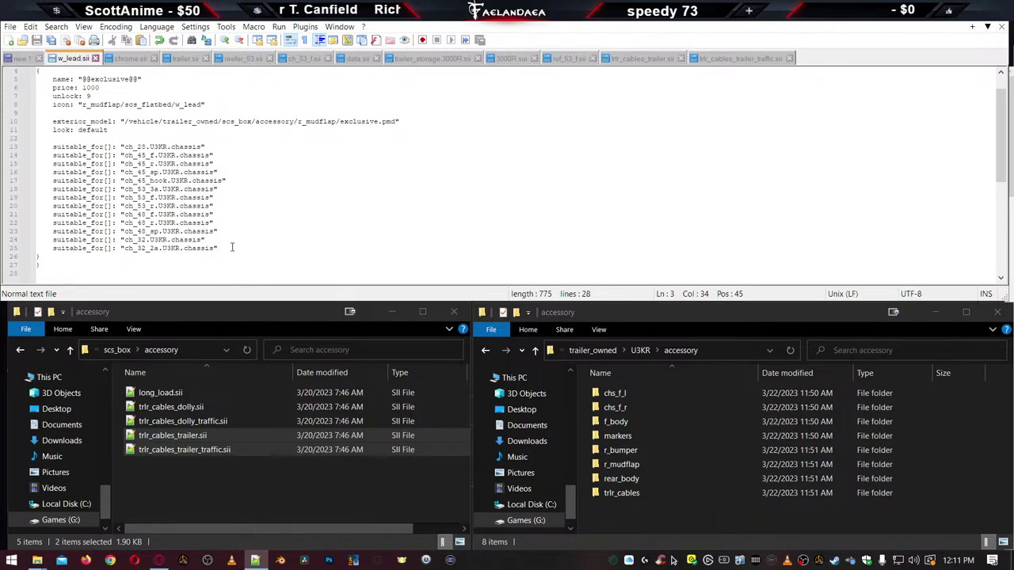
left_click_drag(232, 247, 12, 223)
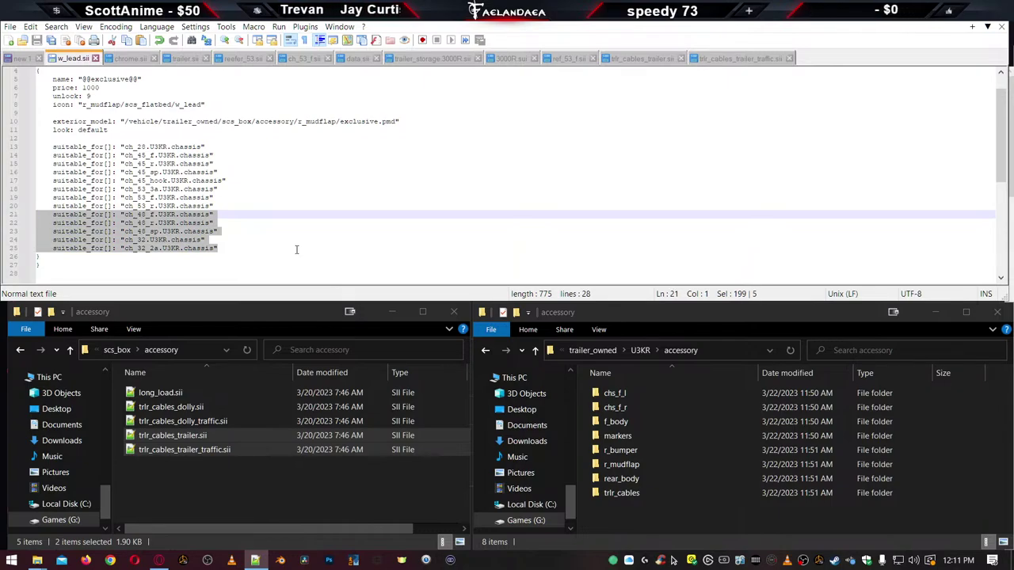
key("Delete")
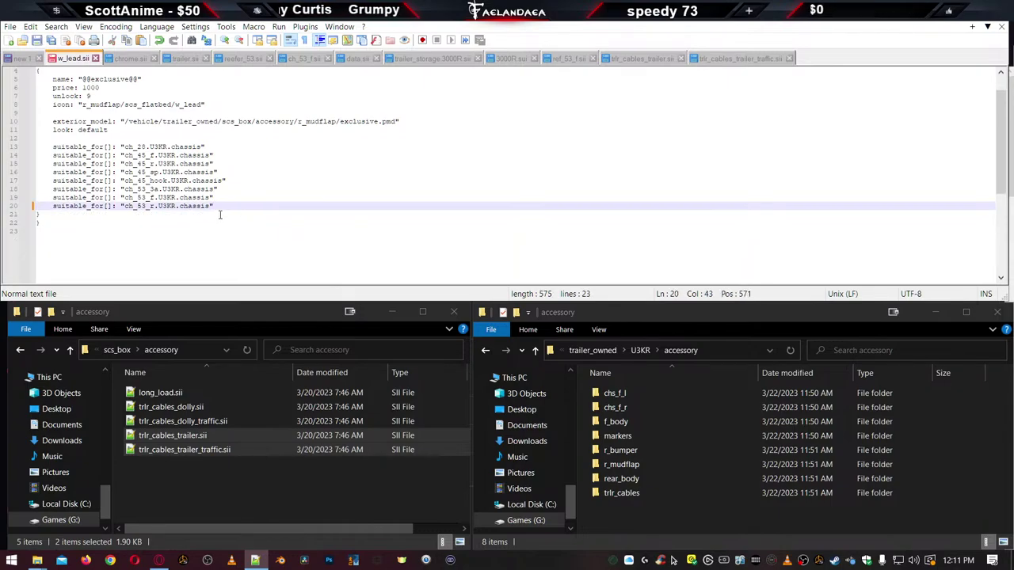
key("BackSpace")
Delete the five chassis entries from ch_28 through ch_45_hook
left_click(219, 206)
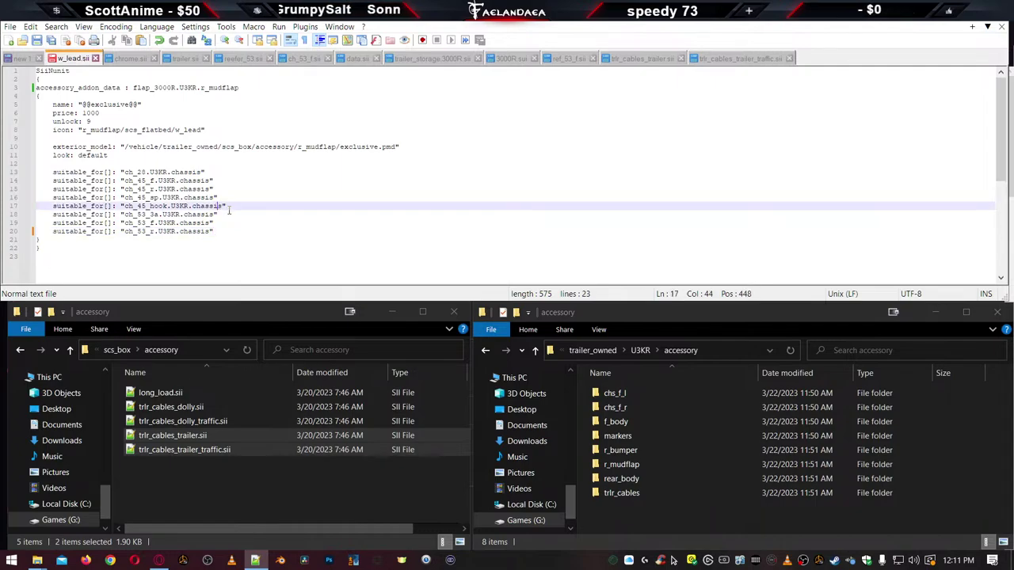
left_click(240, 206)
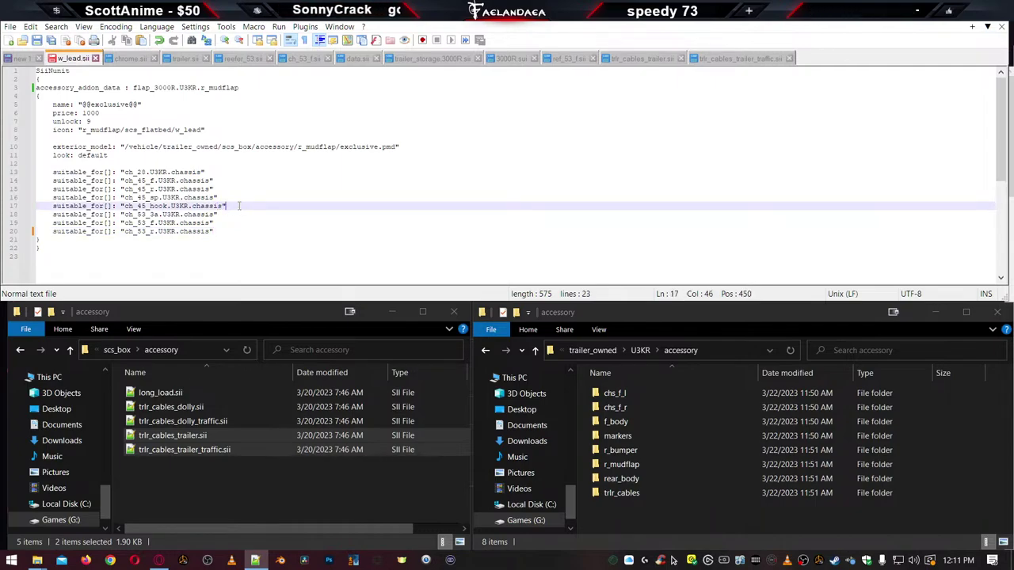
key("shift+Up")
key("shift+Up")
key("shift+Up")
key("shift+Up")
key("shift+Home")
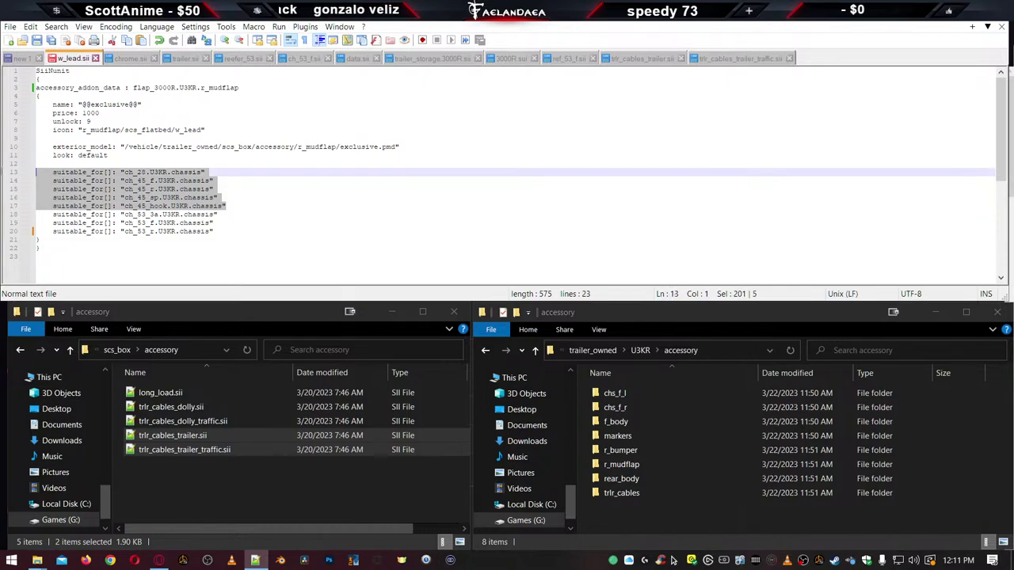
key("Delete")
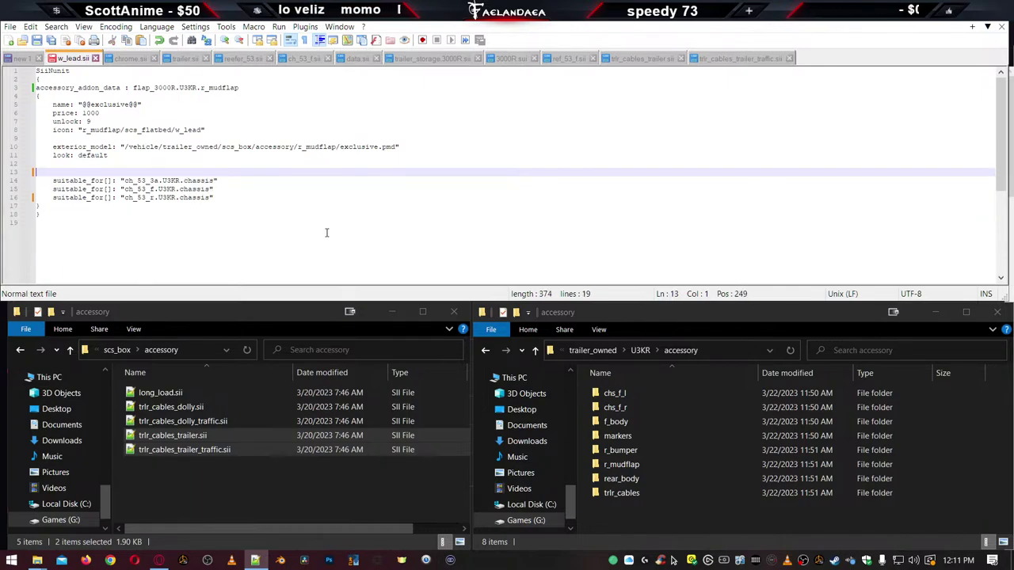
key("BackSpace")
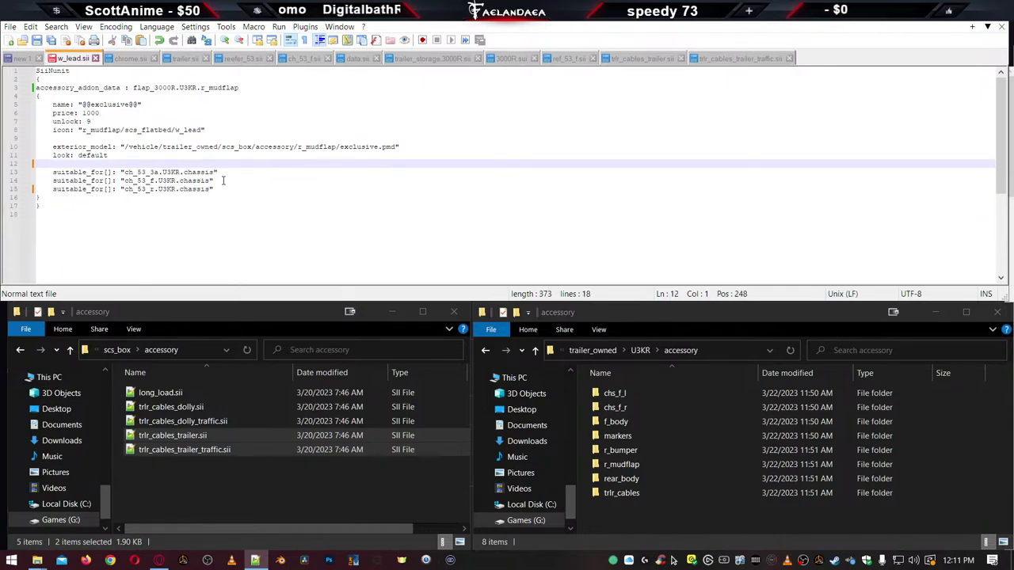
Add a copy of the ch_53_f chassis line after ch_53_r and save the file
left_click_drag(223, 181, 27, 183)
key("ctrl+c")
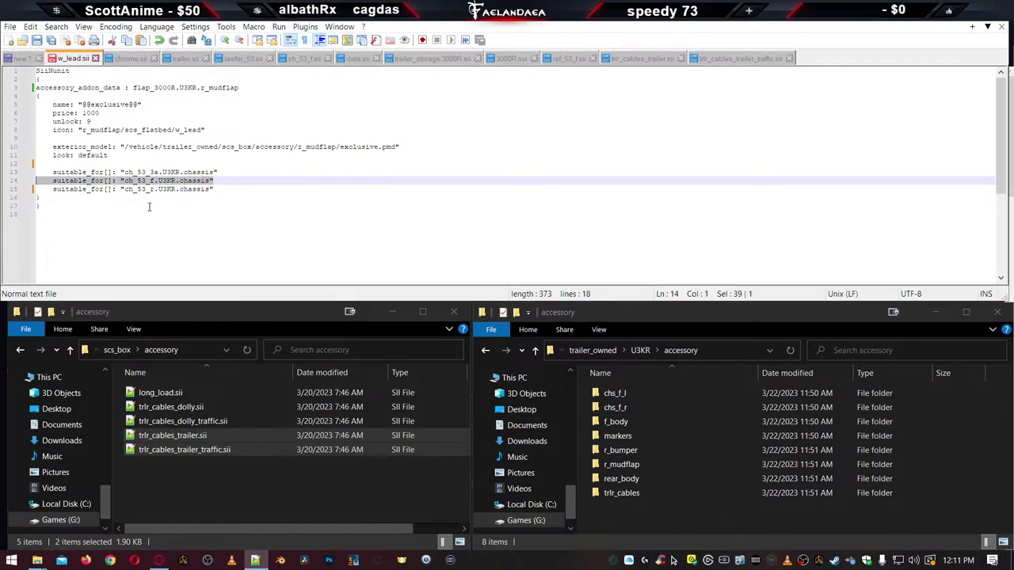
left_click(231, 190)
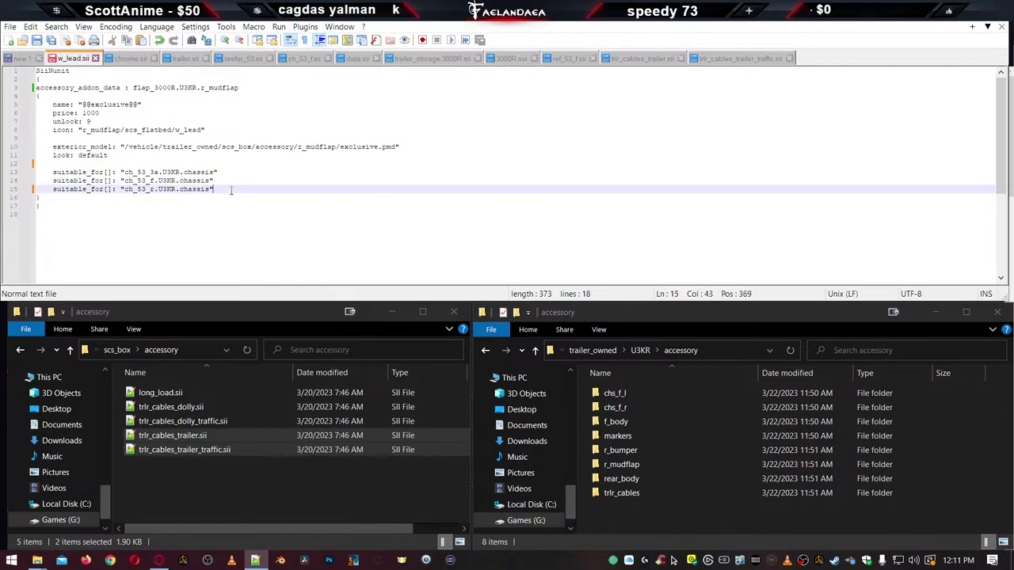
key("Return")
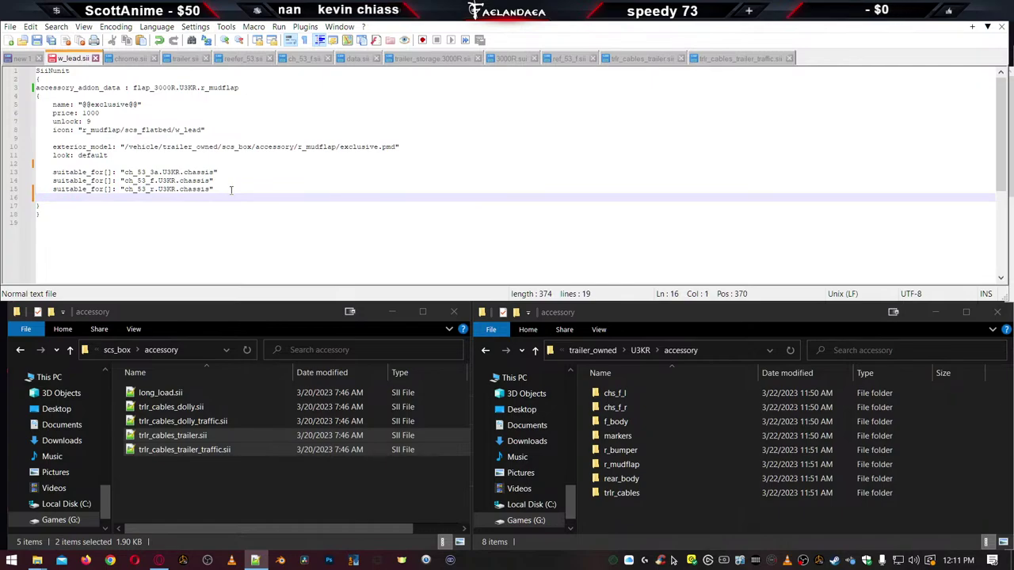
key("ctrl+v")
left_click(157, 198)
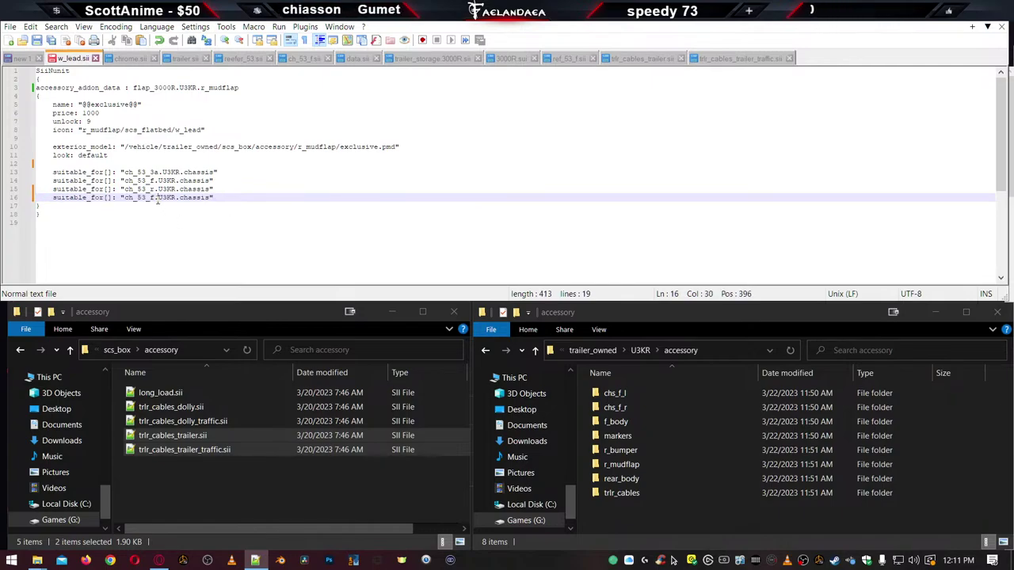
key("Left")
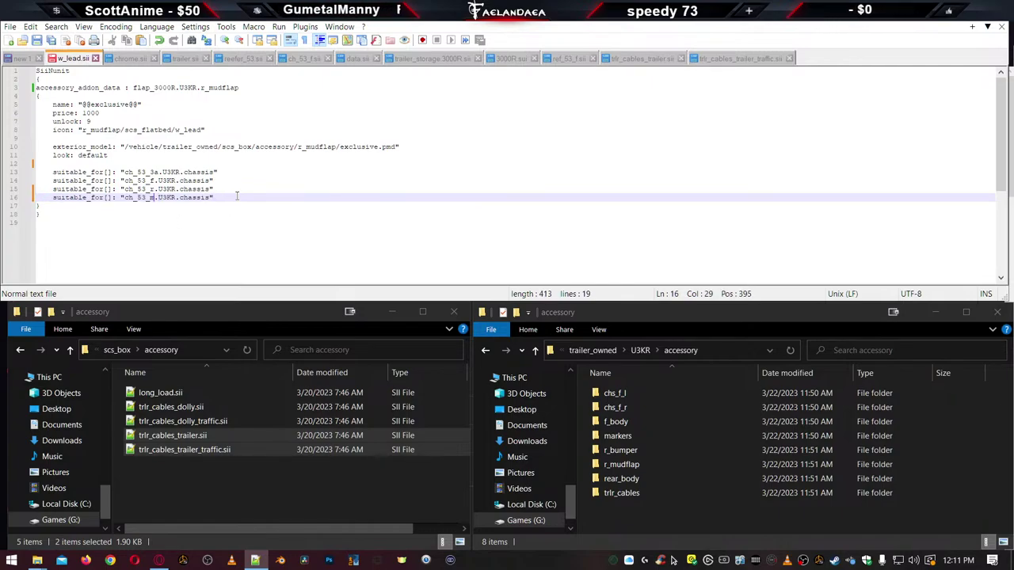
key("ctrl+s")
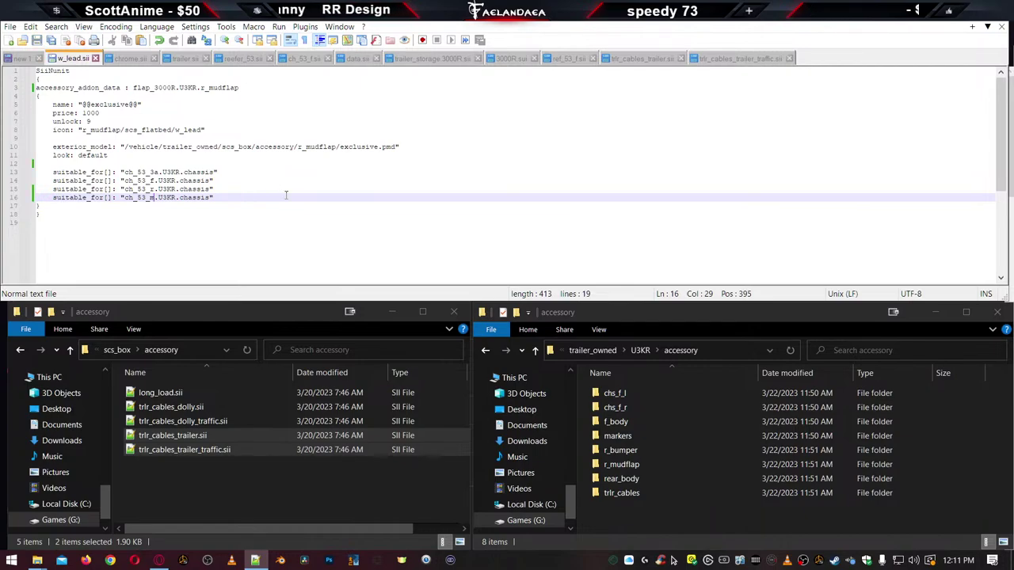
Point the exterior model to flap_3000R.pmd and rename the mudflap to Love's
left_click(145, 147)
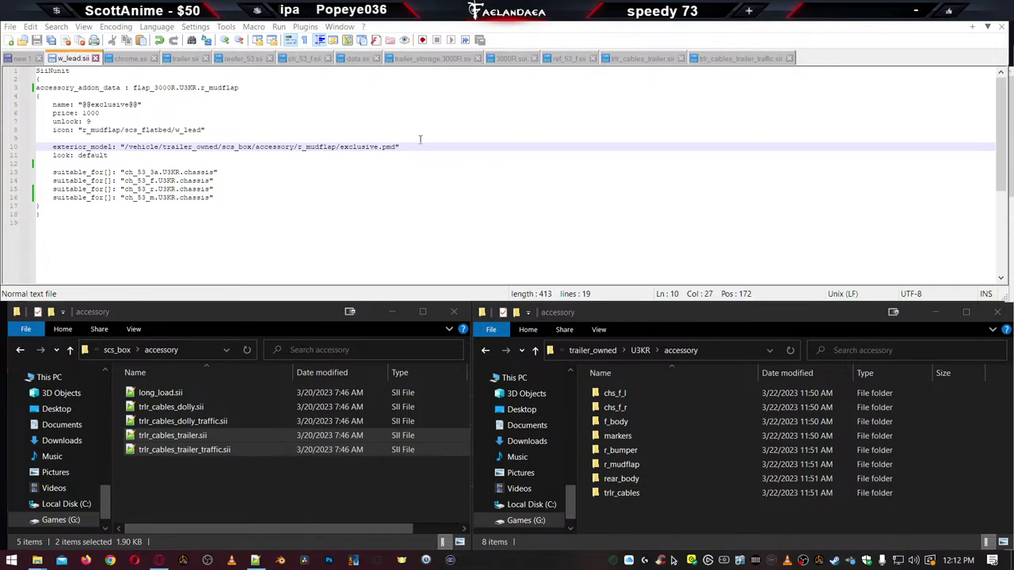
double_click(359, 146)
type("flap_3000R")
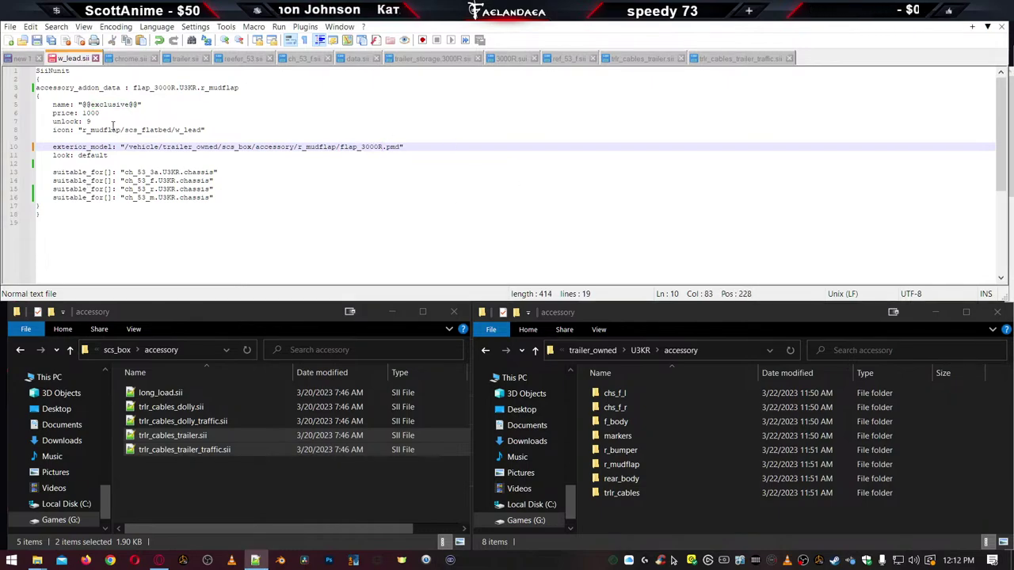
left_click_drag(82, 104, 140, 105)
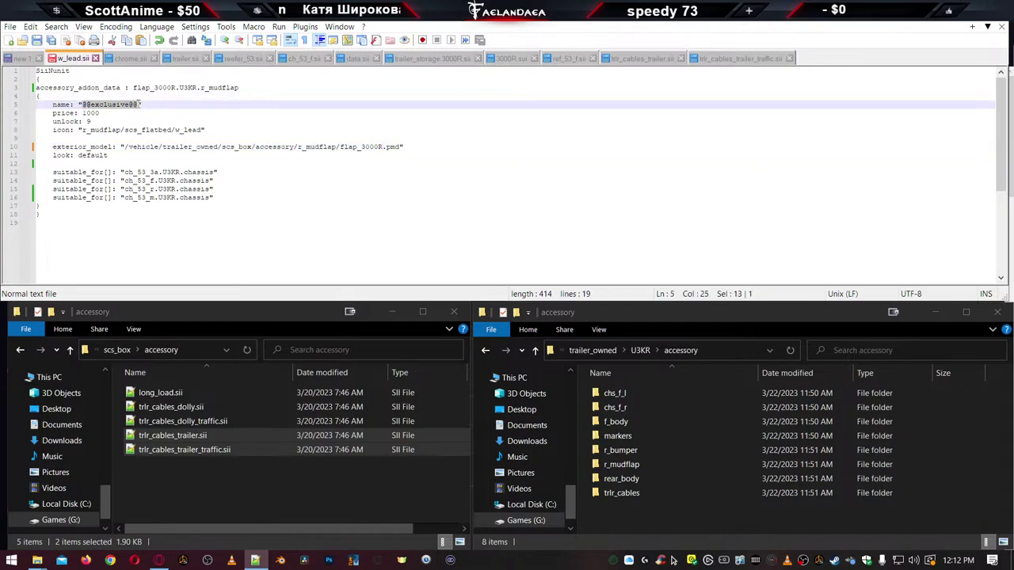
type("Love's")
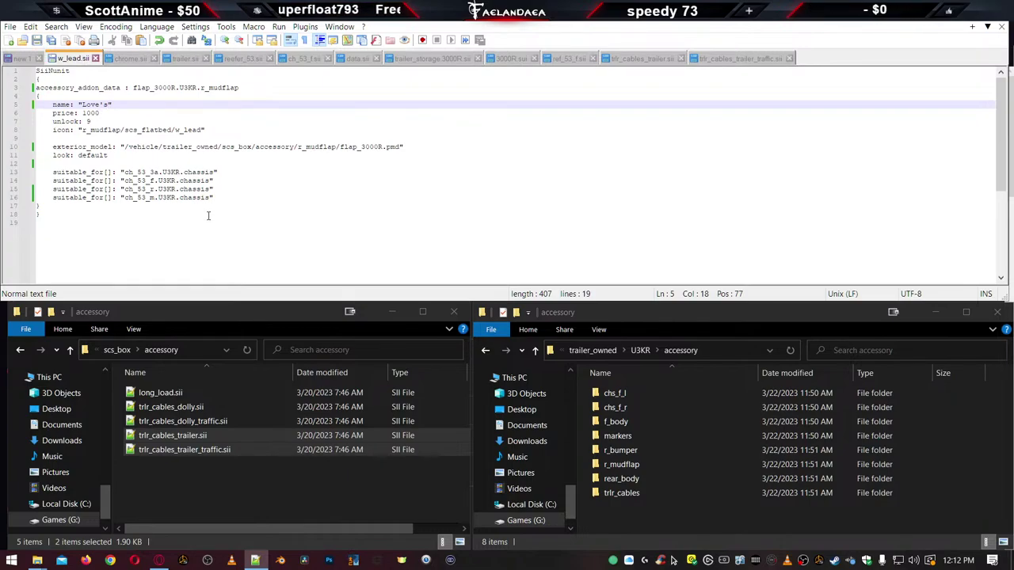
left_click(229, 198)
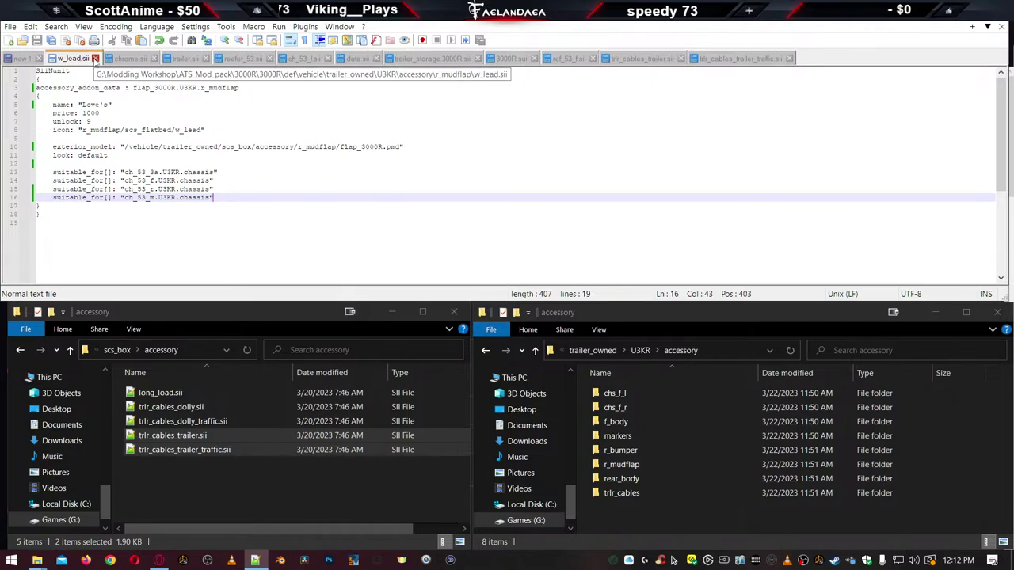
Close w_lead.sii, then delete chrome.sii's surplus suitable_for lines, including reefer_28 and reefer_45
left_click(95, 58)
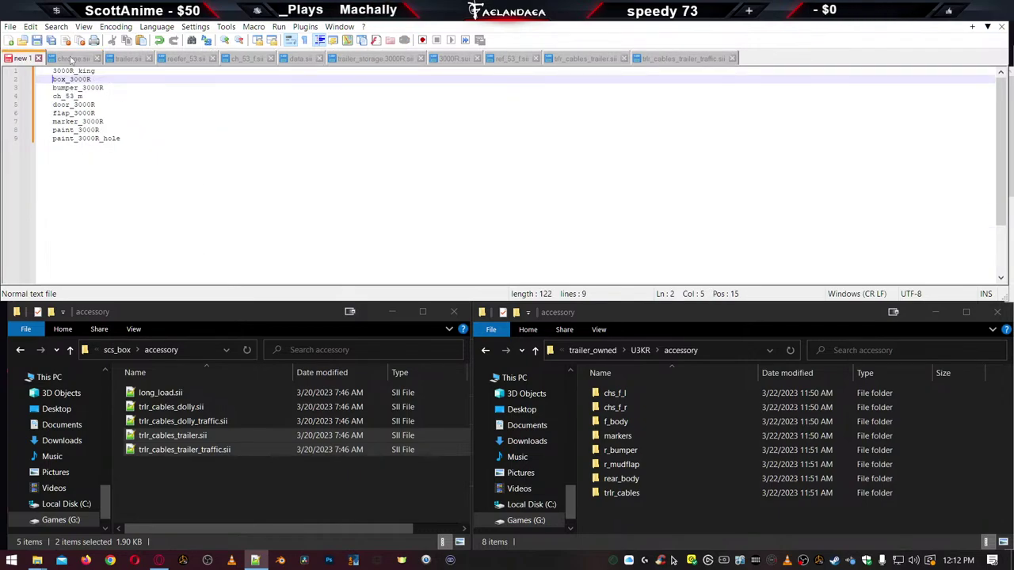
left_click(73, 59)
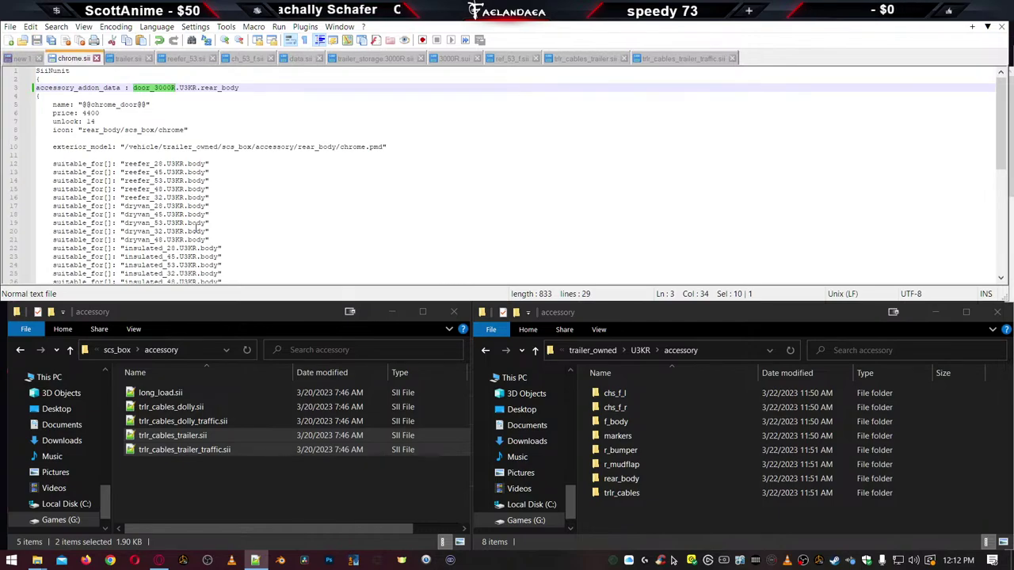
scroll(198, 230, "down", 2)
scroll(203, 232, "up", 2)
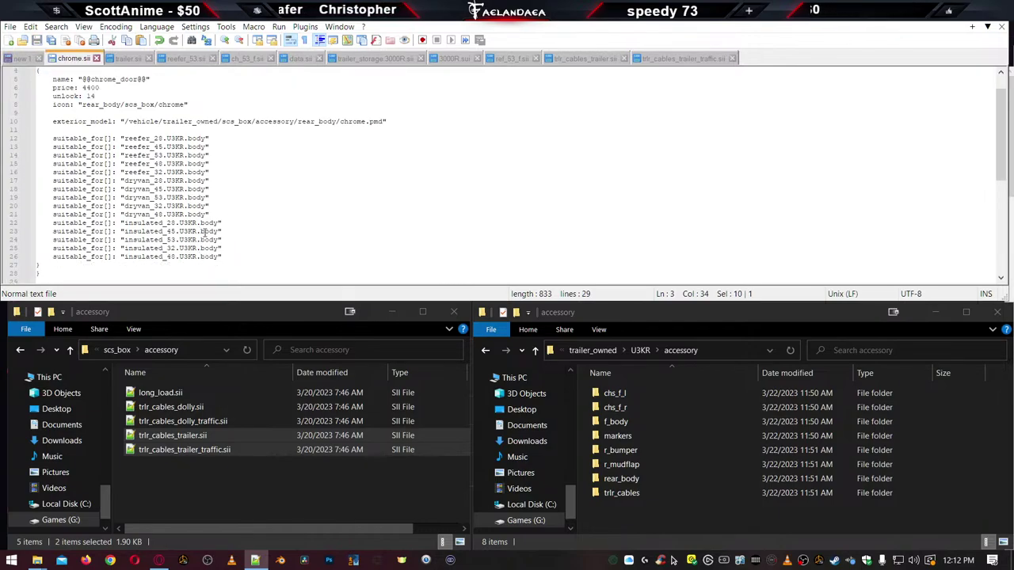
scroll(210, 239, "down", 1)
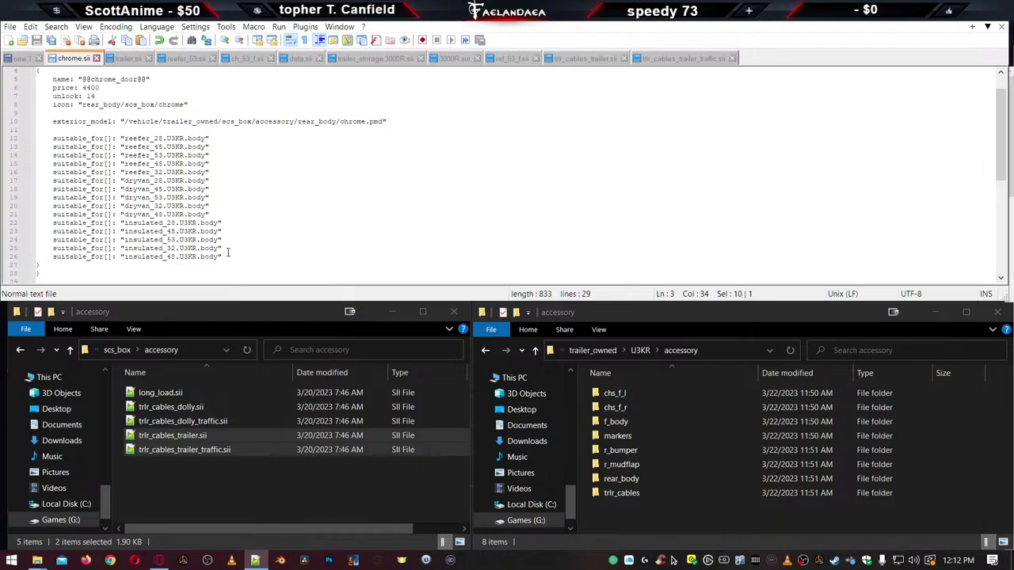
left_click_drag(228, 256, 37, 164)
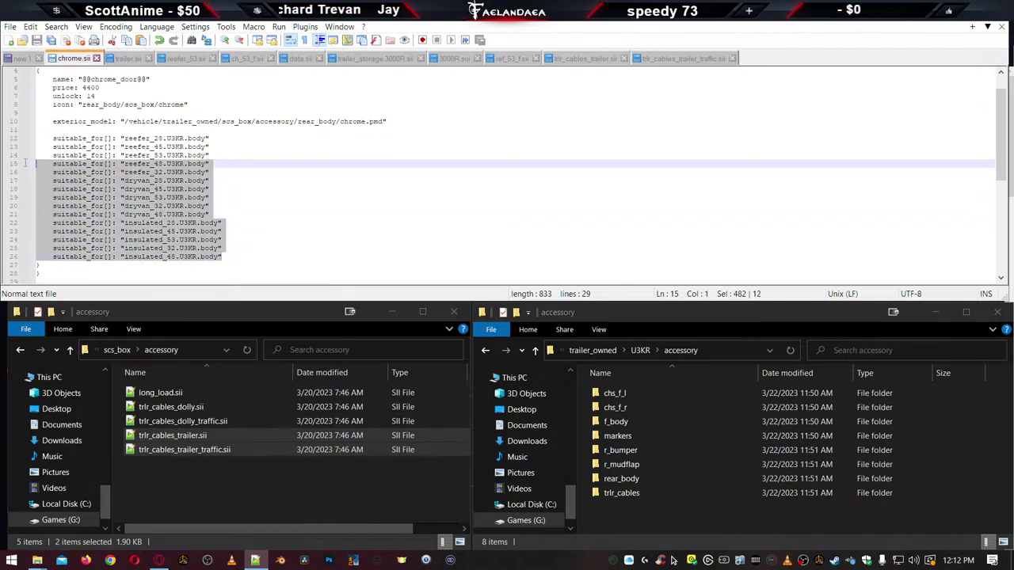
key("Delete")
left_click_drag(214, 145, 37, 139)
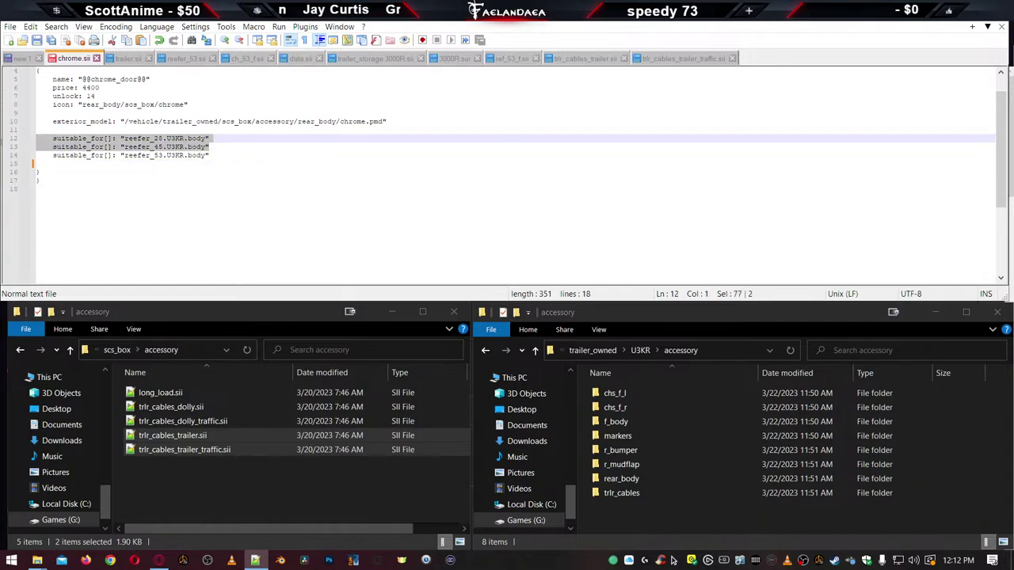
key("Delete")
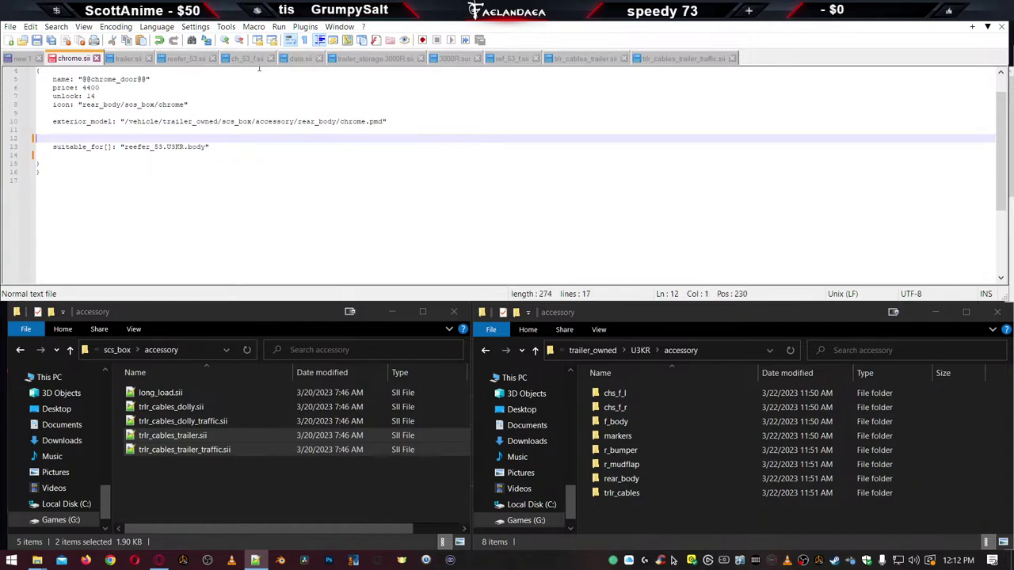
Make the rear door suitable for box_3000R and switch its model to door_3000R
left_click(184, 59)
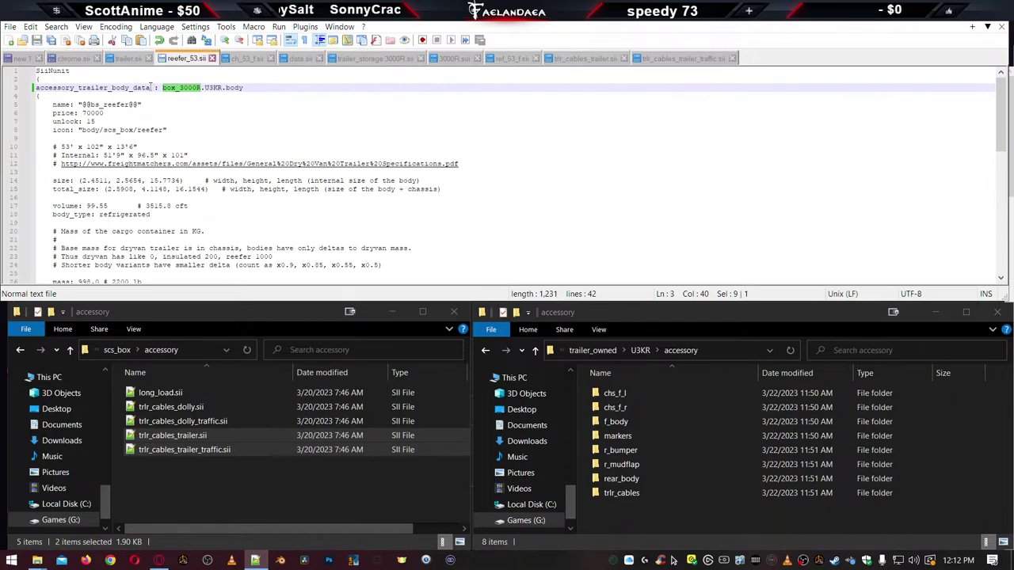
left_click(73, 59)
double_click(145, 148)
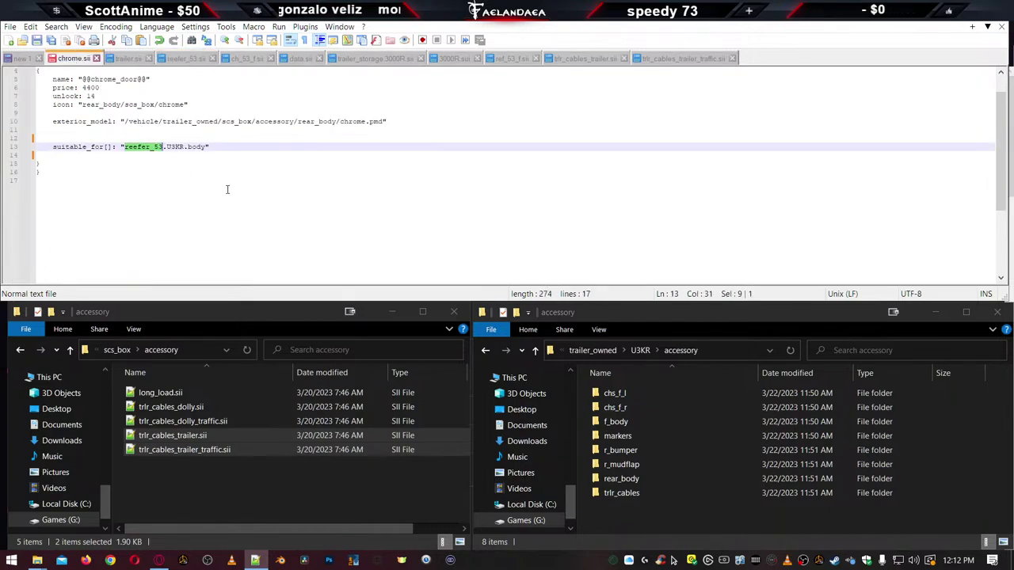
type("box_3000R")
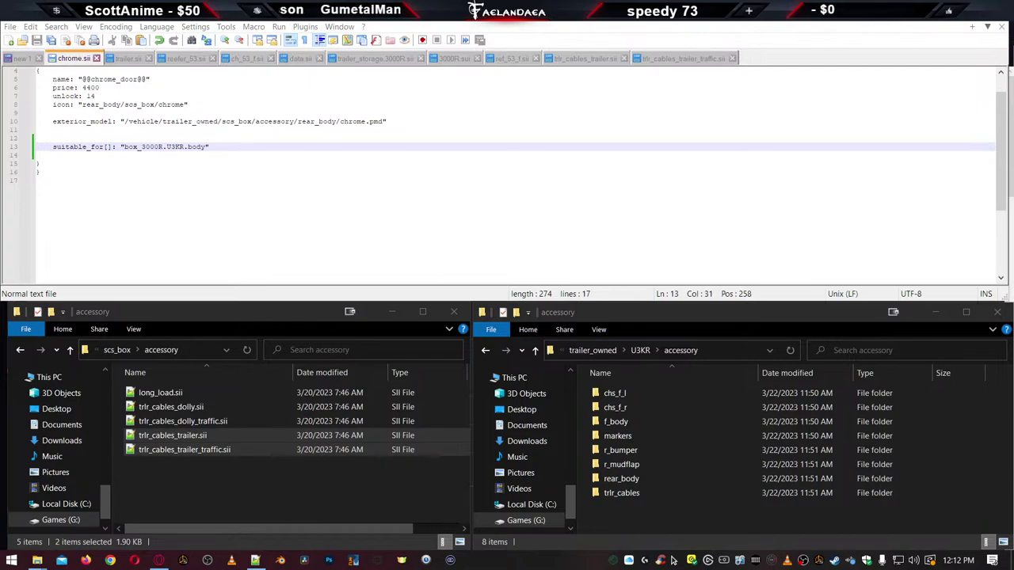
double_click(362, 124)
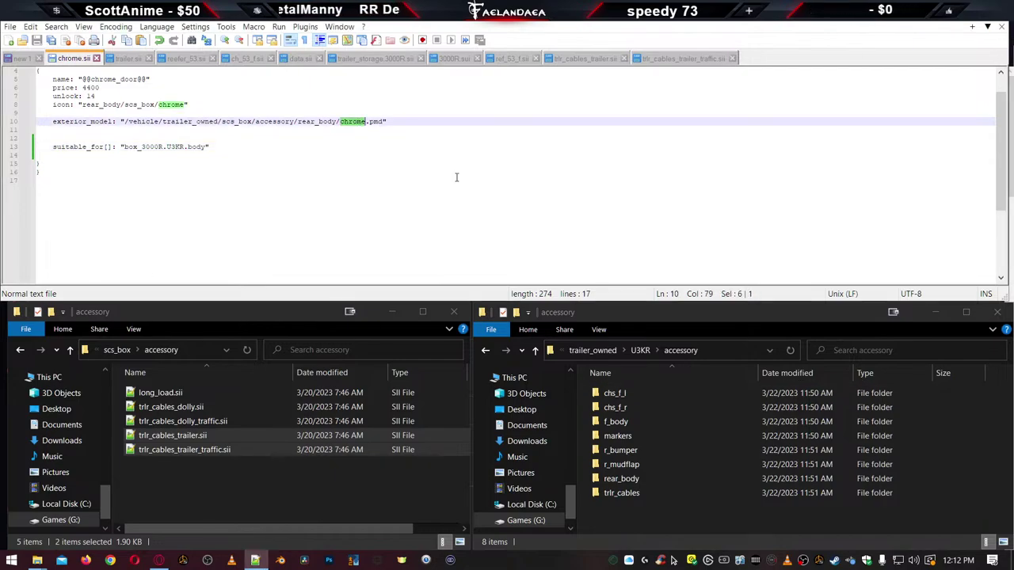
type("door_3000R")
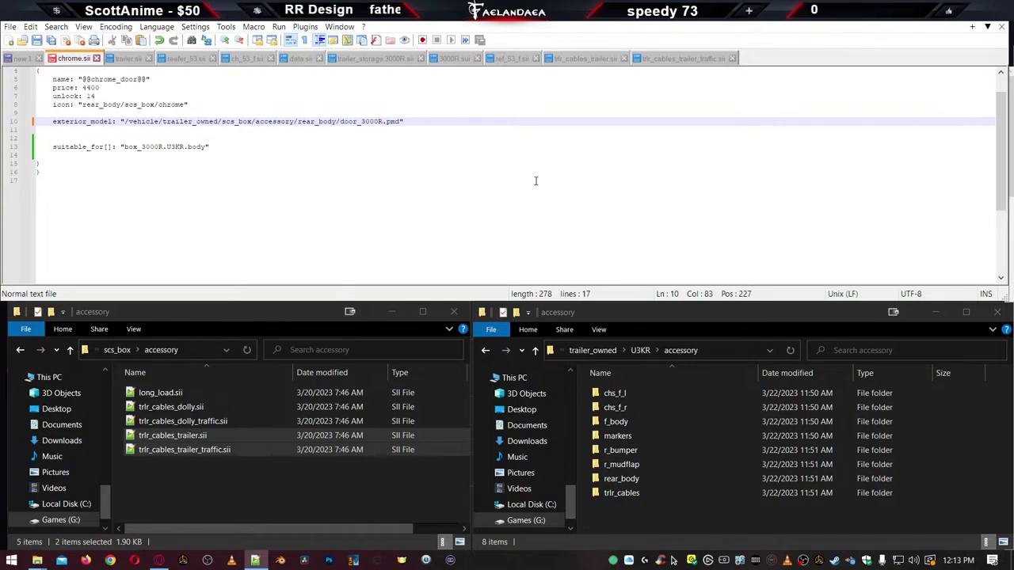
Rename the rear door to Barrier Door, close chrome.sii, and bring up trailer.sii
scroll(536, 180, "up", 1)
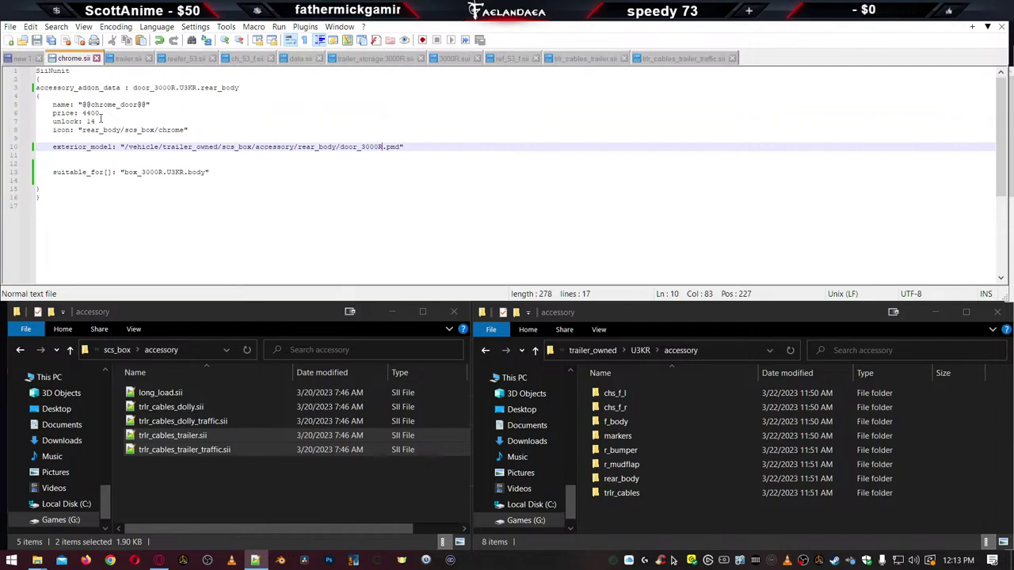
left_click_drag(81, 103, 150, 104)
type("Barrier Door")
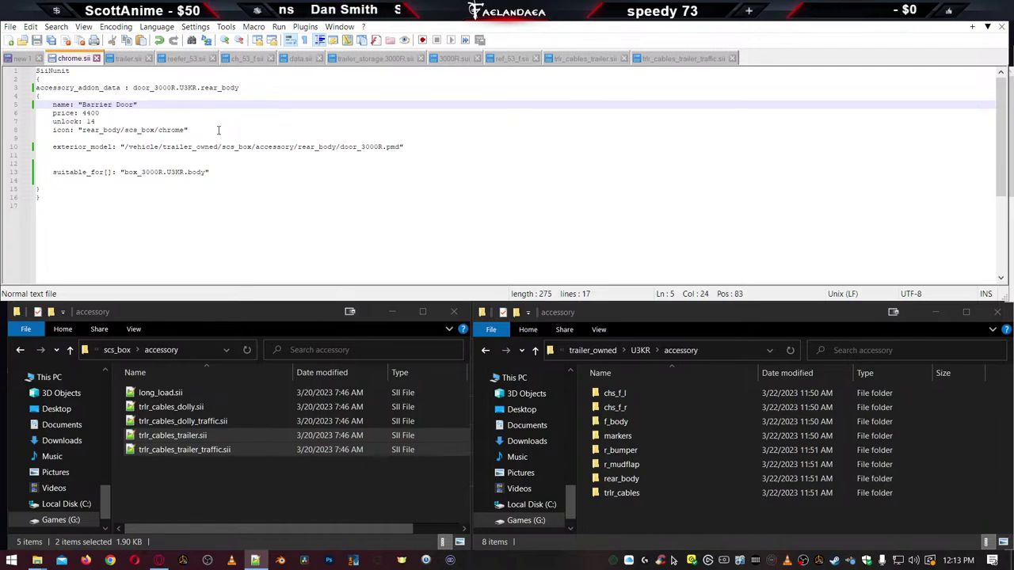
middle_click(68, 59)
left_click(69, 60)
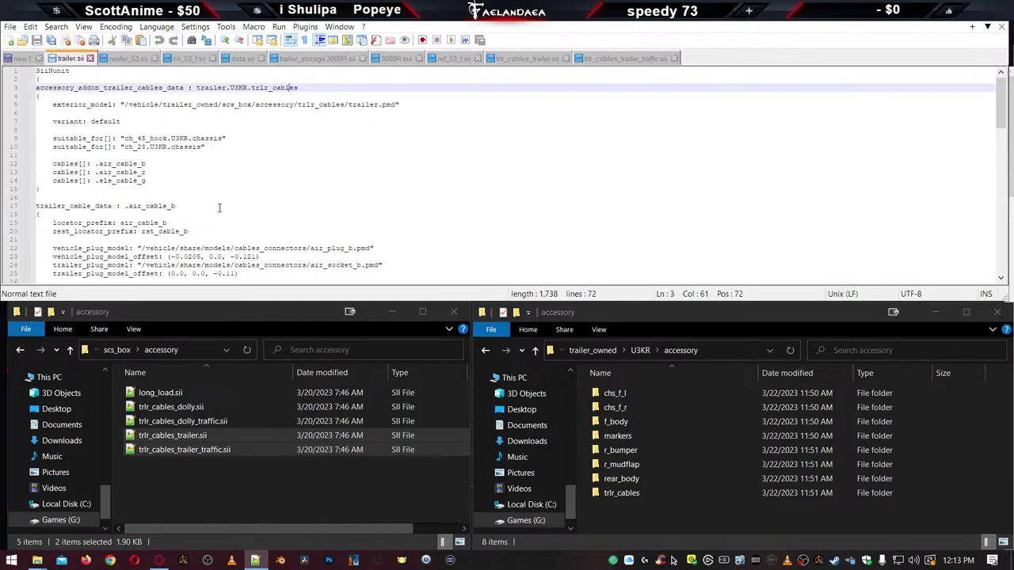
scroll(214, 212, "down", 6)
scroll(203, 220, "down", 11)
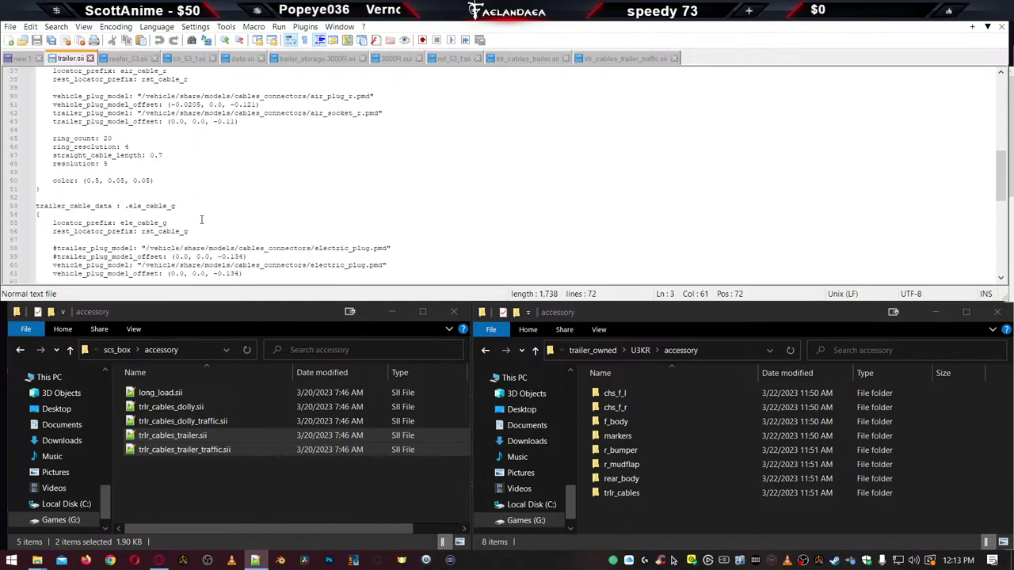
scroll(198, 220, "up", 17)
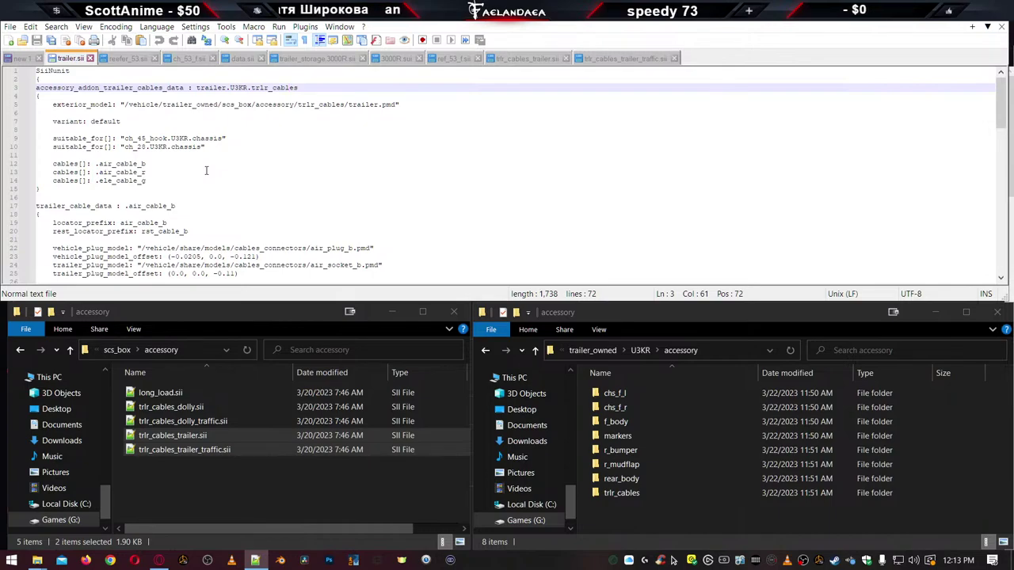
left_click(328, 106)
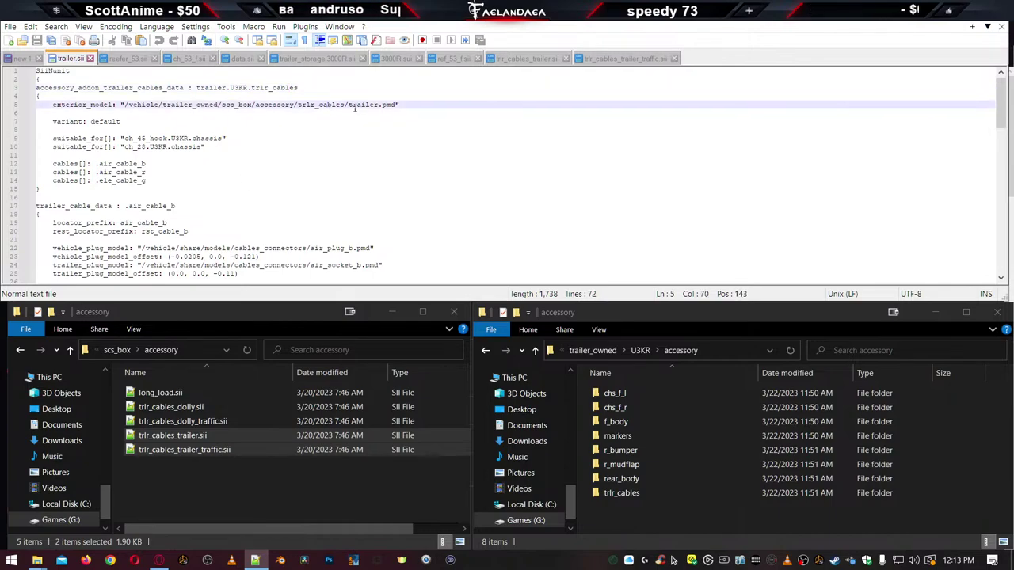
left_click(376, 105)
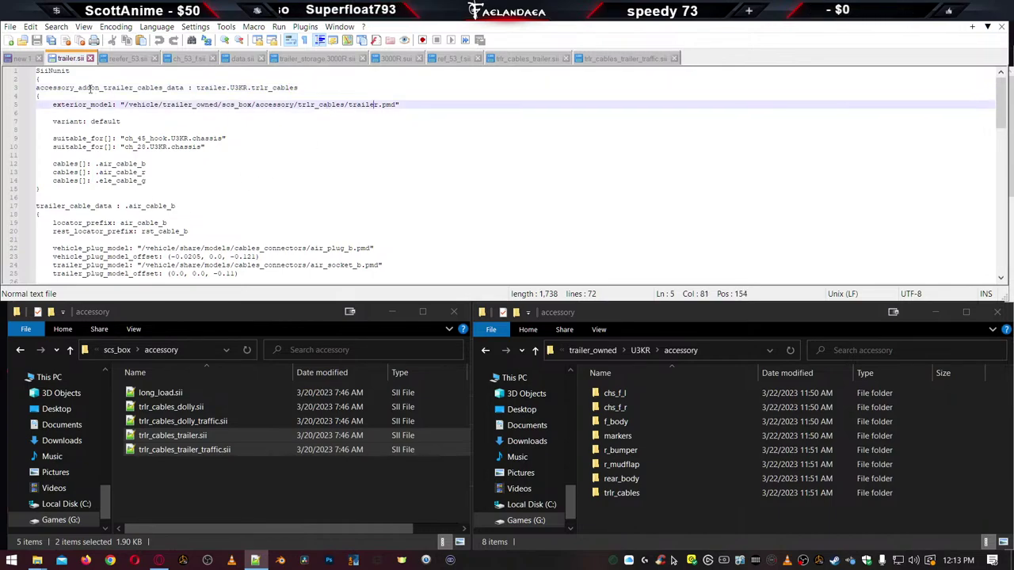
left_click(154, 88)
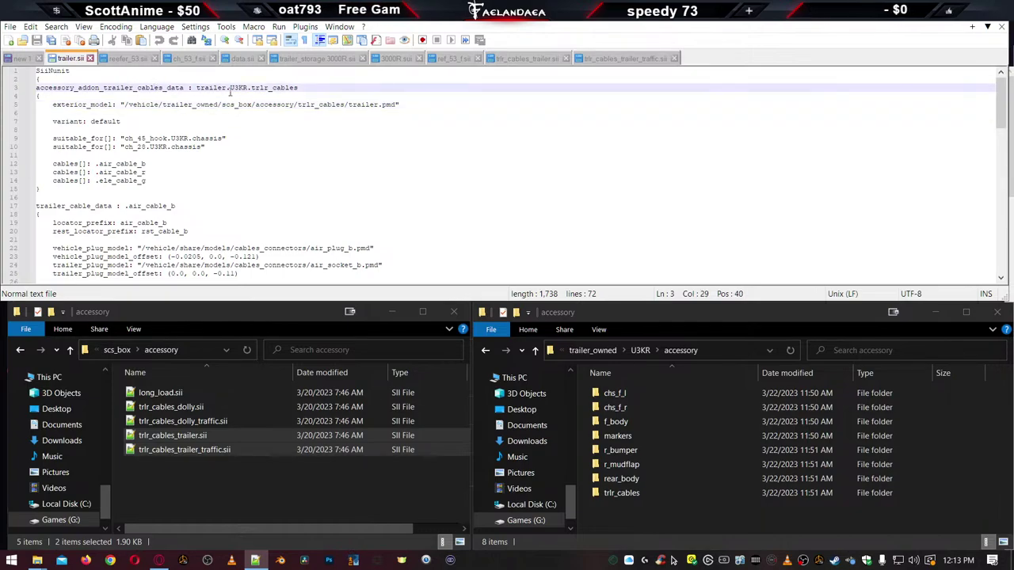
left_click(299, 87)
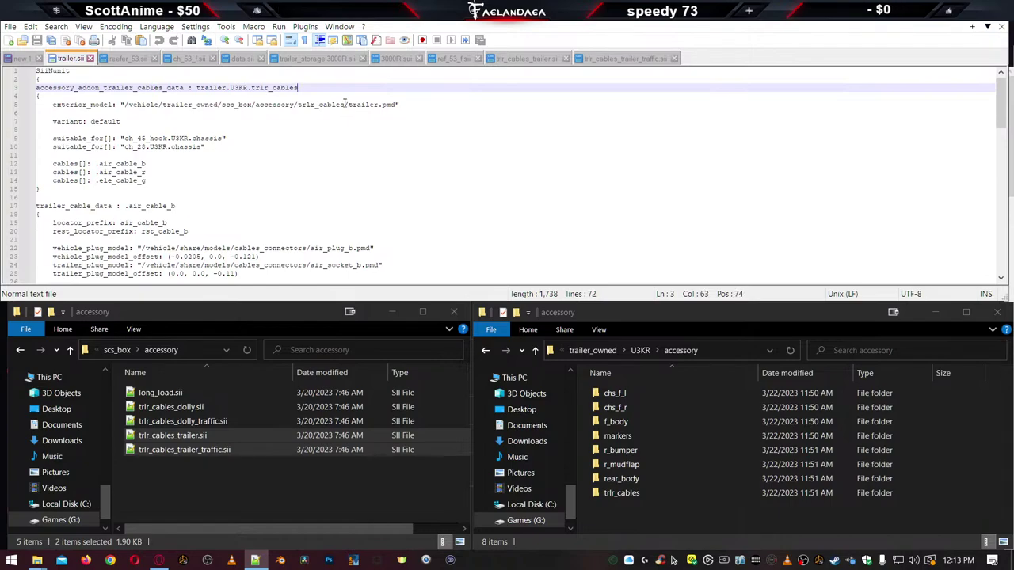
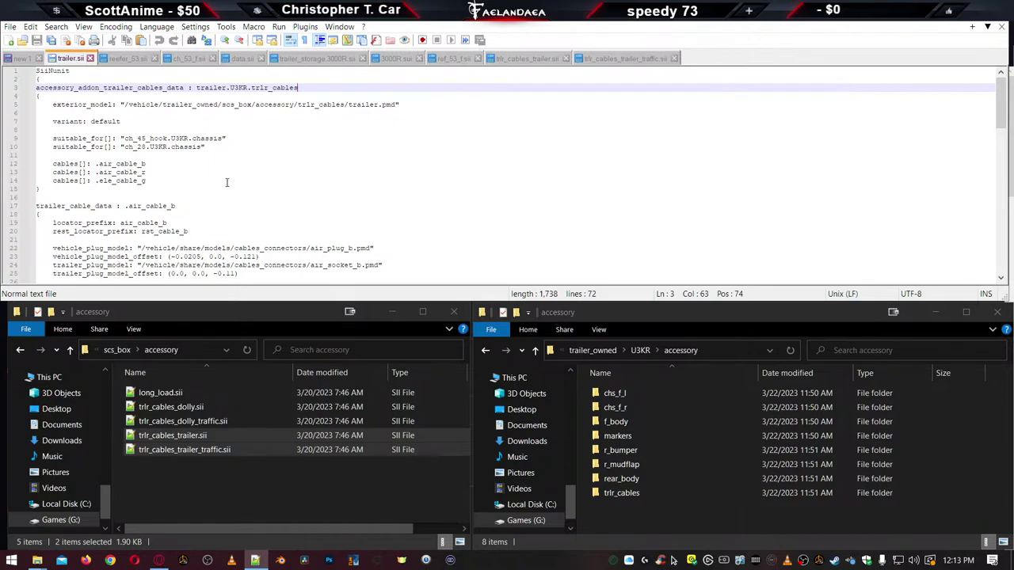
Select the ch_45_hook and ch_28 chassis names in trailer.sii
left_click(140, 138)
double_click(140, 139)
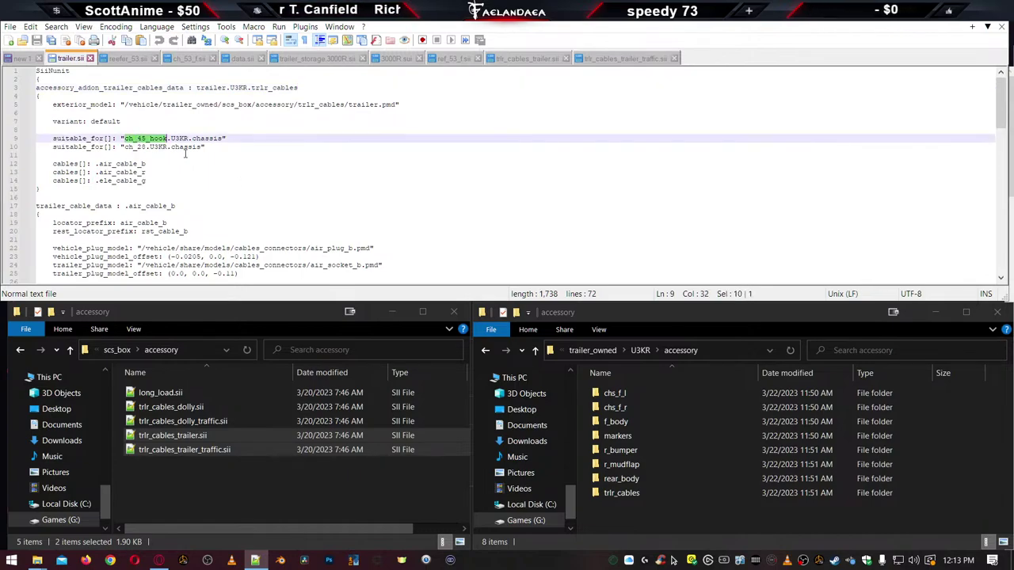
left_click(175, 148)
left_click(213, 145)
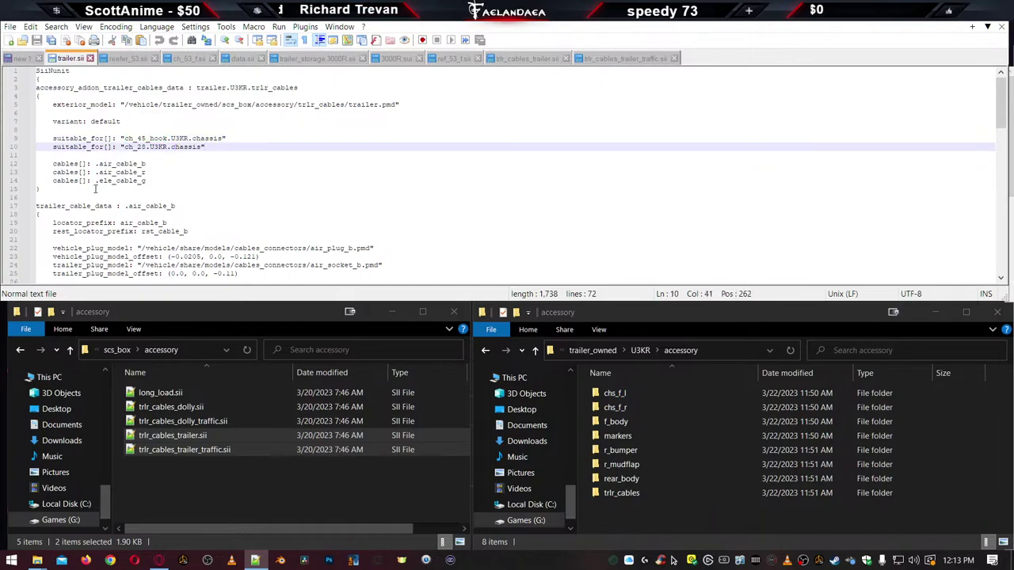
Cut the accessory block on lines 4–15 and paste it back in place
left_click(48, 189)
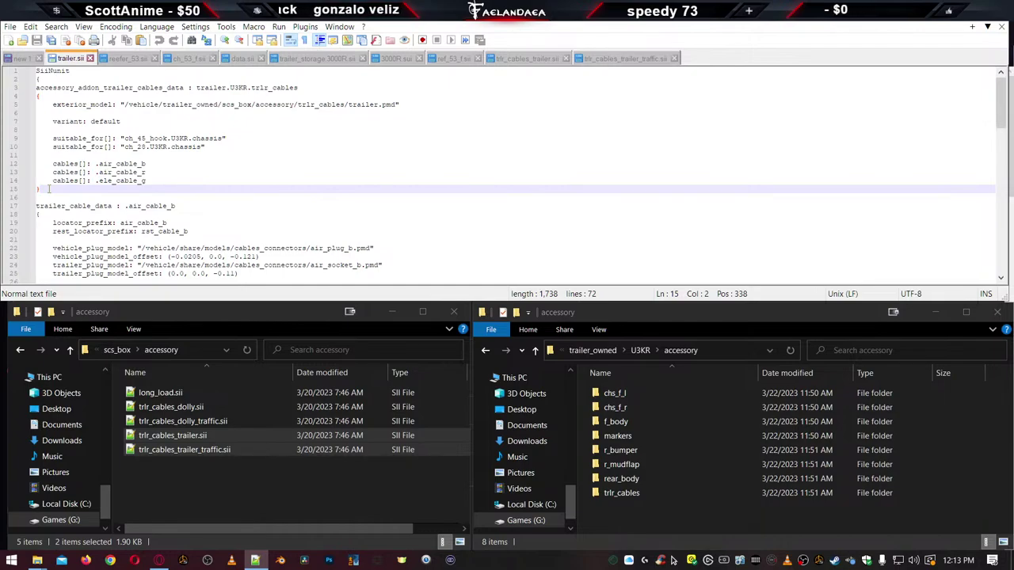
left_click_drag(48, 188, 11, 96)
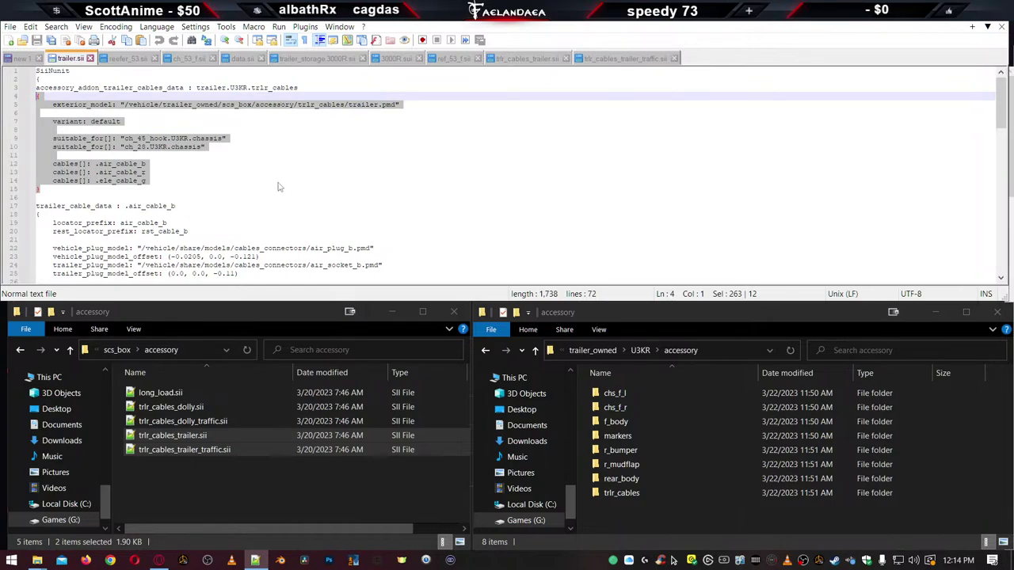
key("Delete")
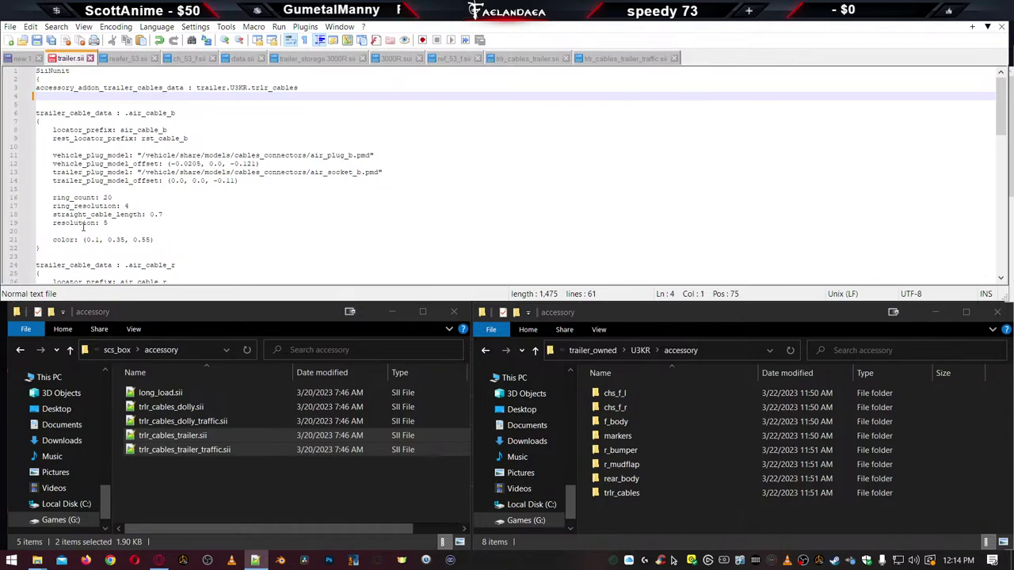
scroll(82, 228, "down", 10)
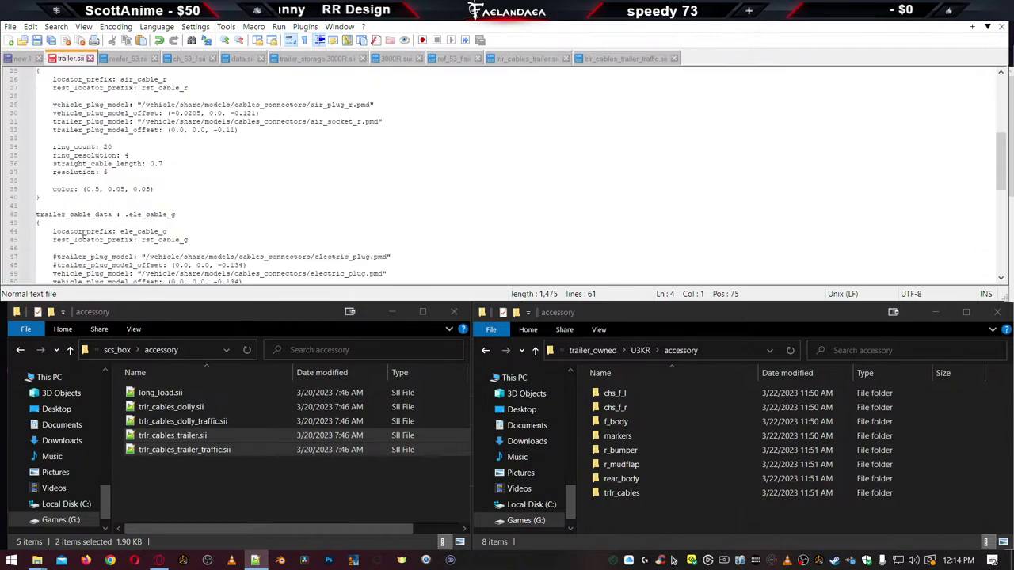
scroll(84, 235, "up", 10)
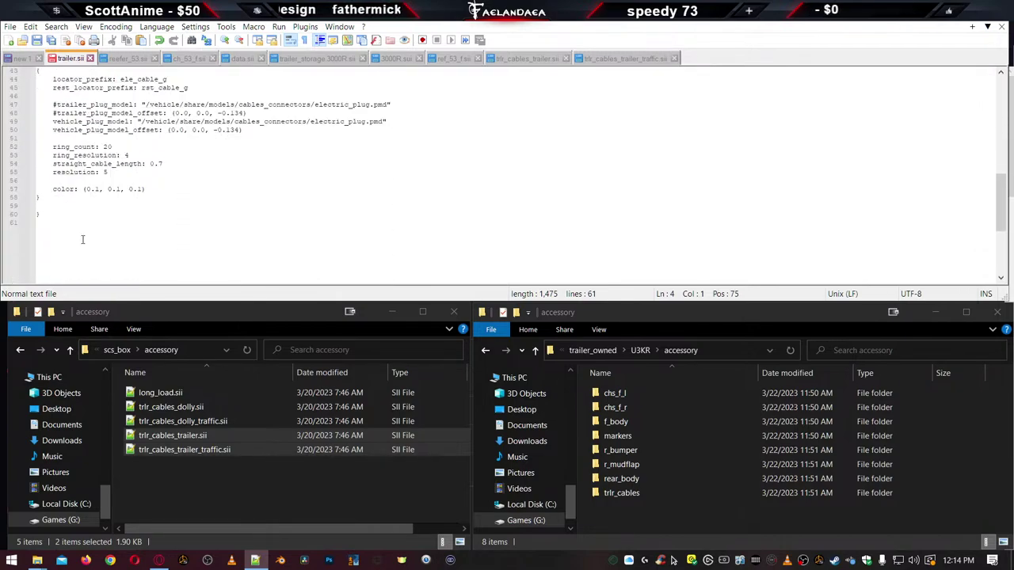
key("ctrl+v")
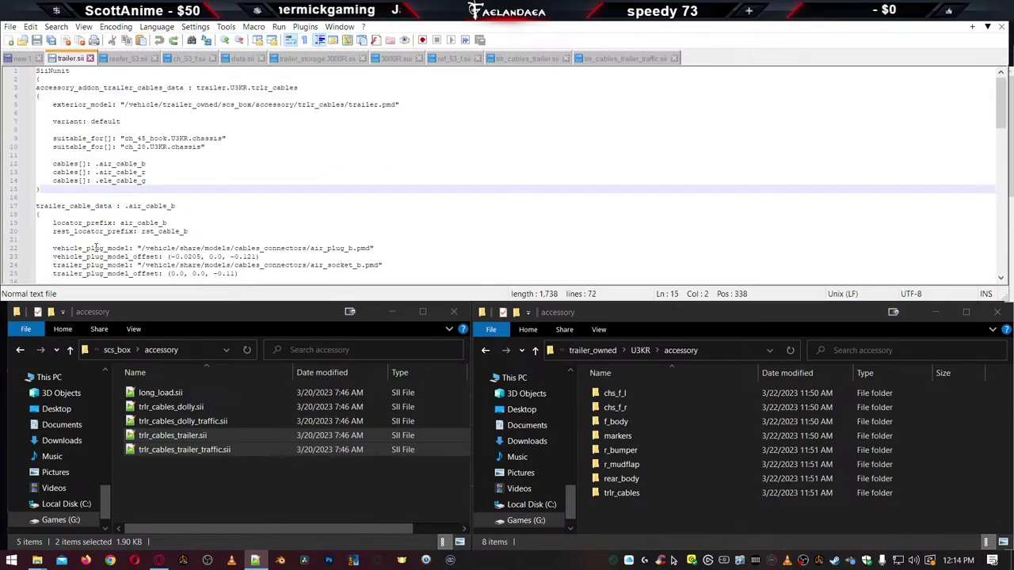
scroll(97, 247, "down", 19)
scroll(98, 246, "up", 6)
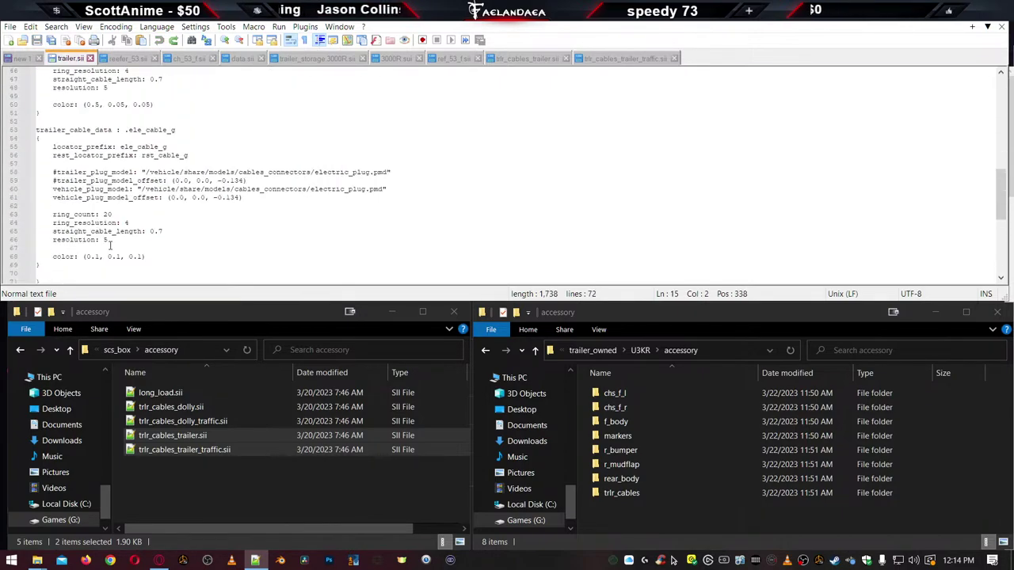
Review the suitable_for and trailer occurrences in the cable definitions, then close trailer.sii
left_click(164, 206)
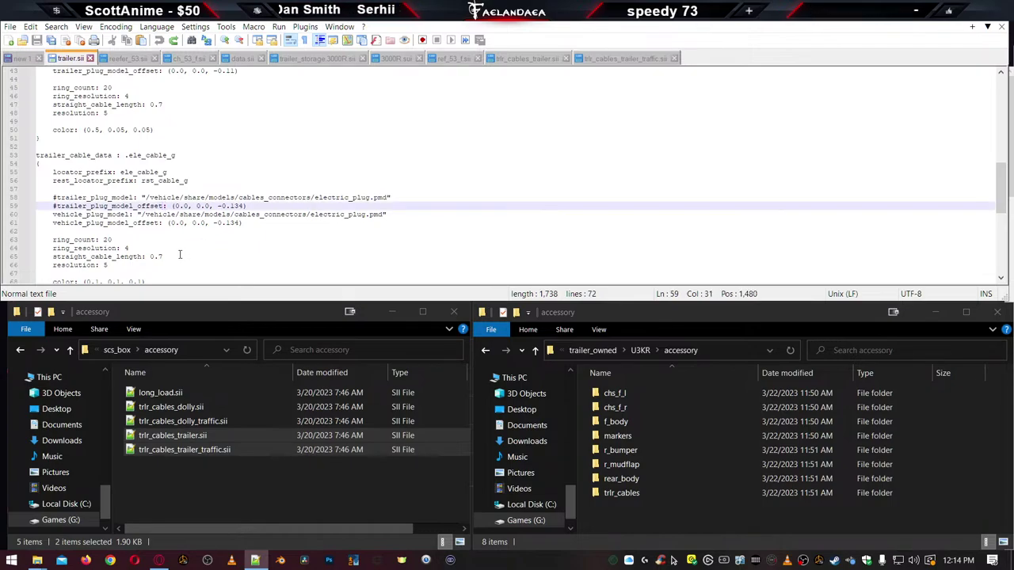
scroll(179, 255, "up", 14)
left_click(65, 137)
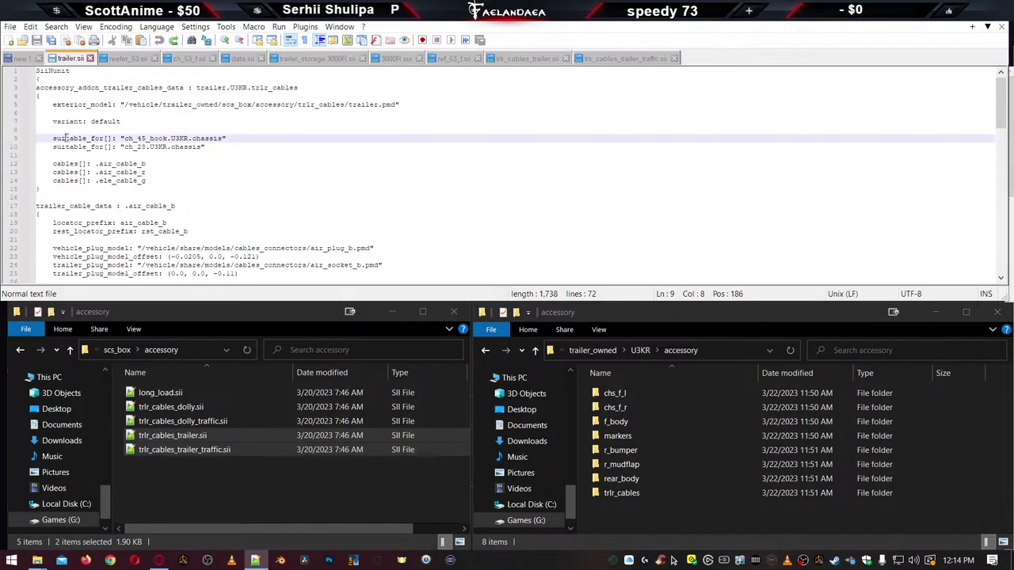
double_click(66, 138)
scroll(109, 201, "down", 20)
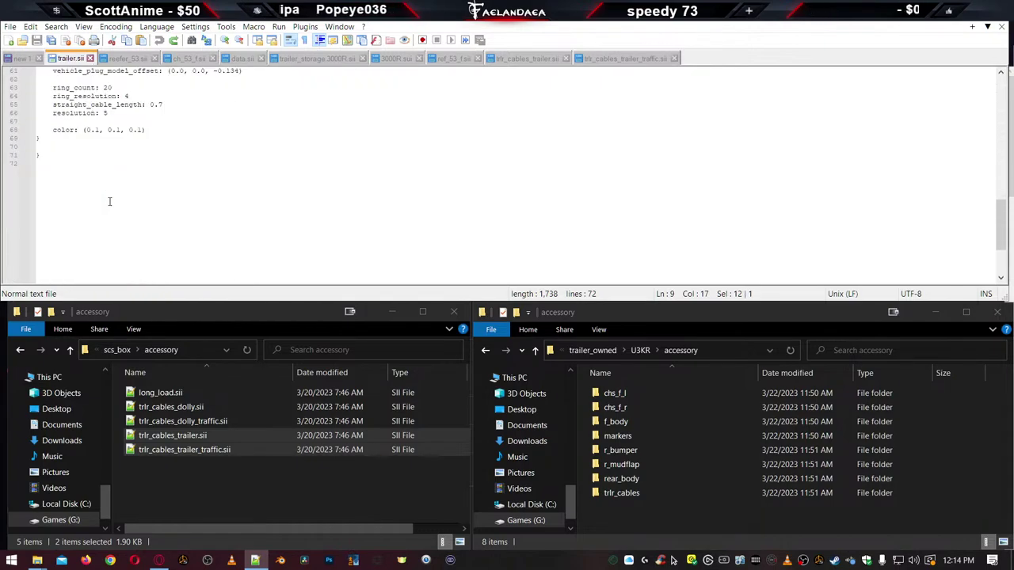
scroll(110, 201, "up", 7)
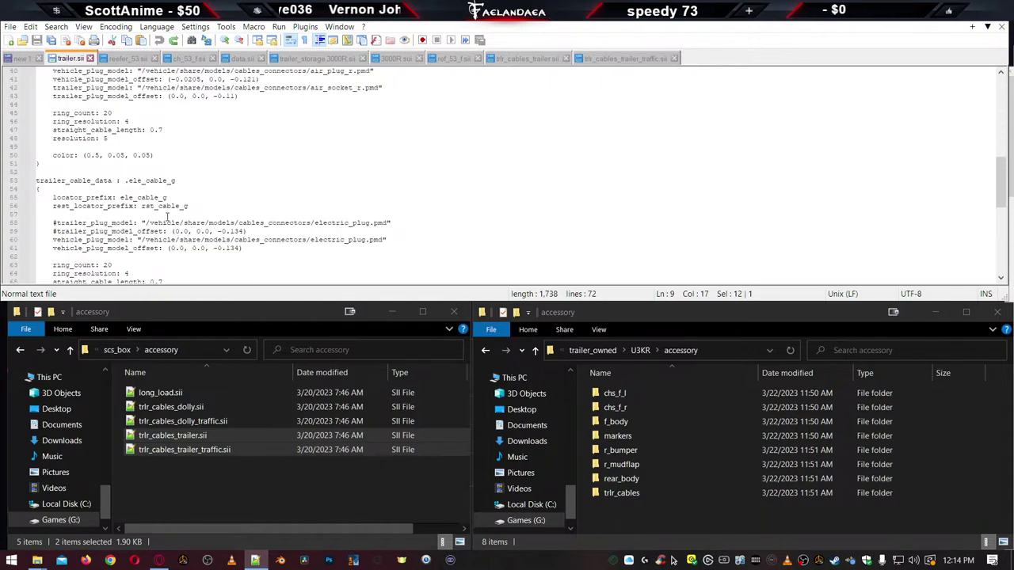
scroll(164, 218, "up", 13)
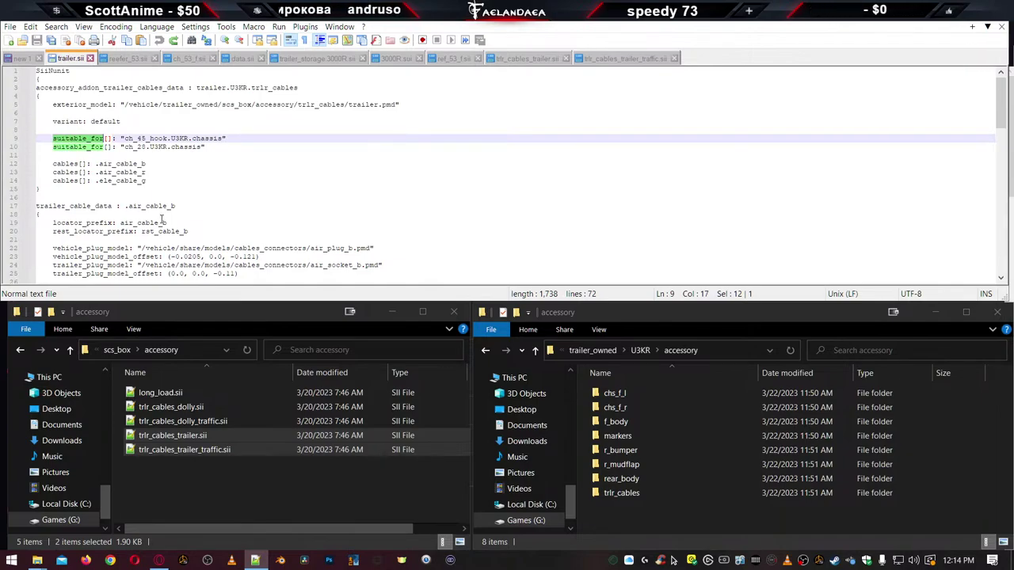
scroll(178, 244, "down", 3)
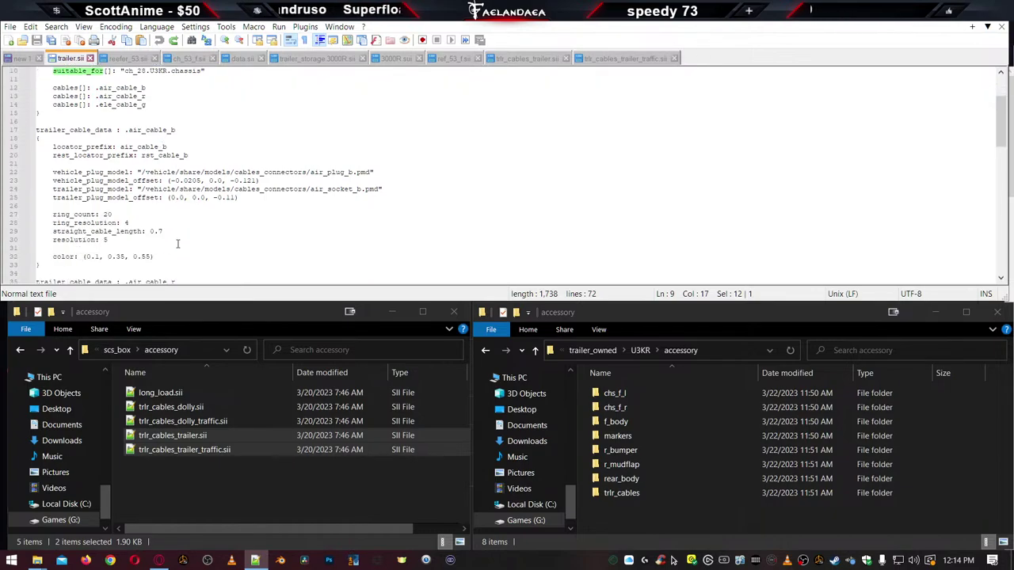
scroll(177, 244, "down", 4)
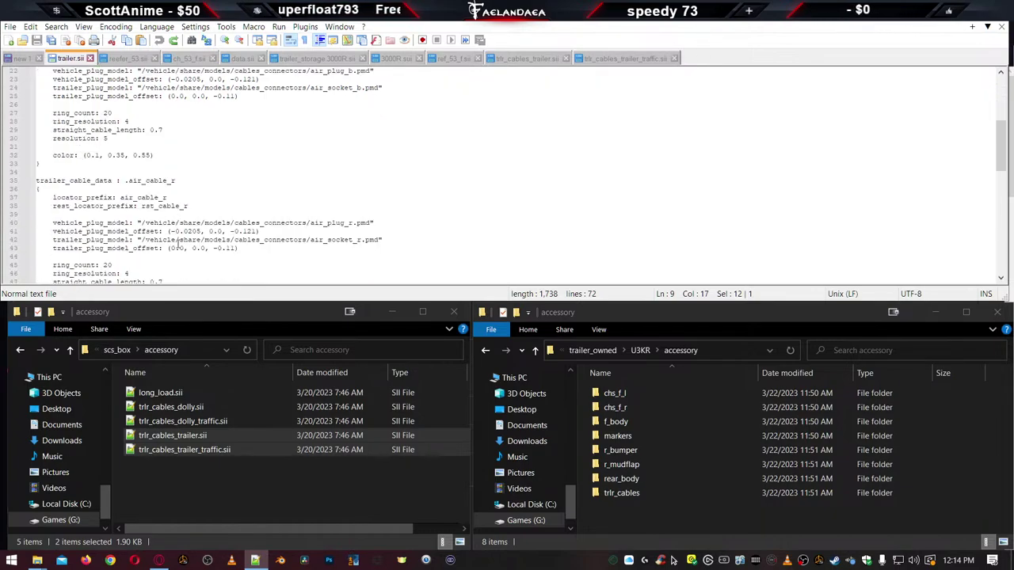
scroll(174, 243, "down", 11)
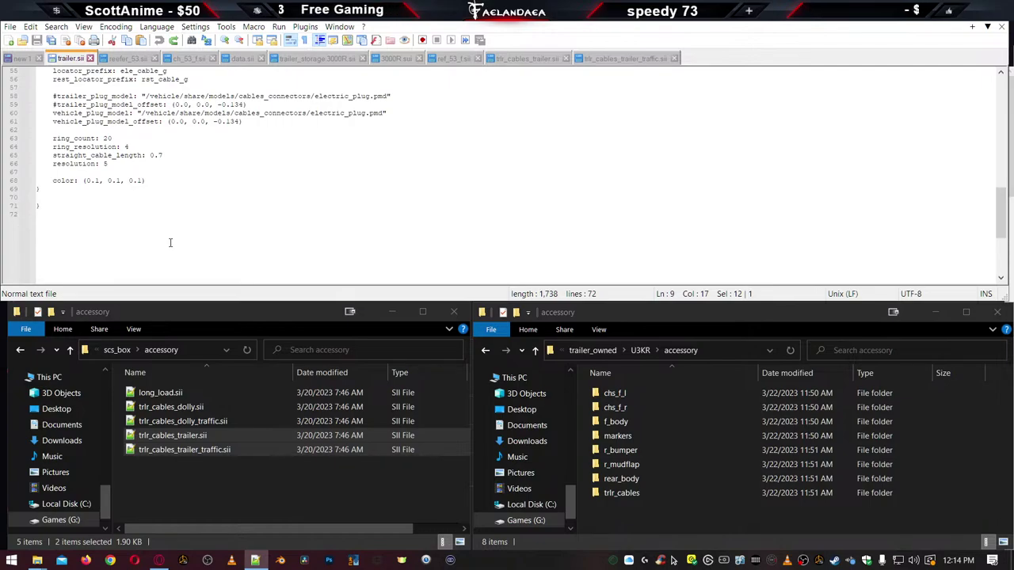
scroll(169, 243, "up", 18)
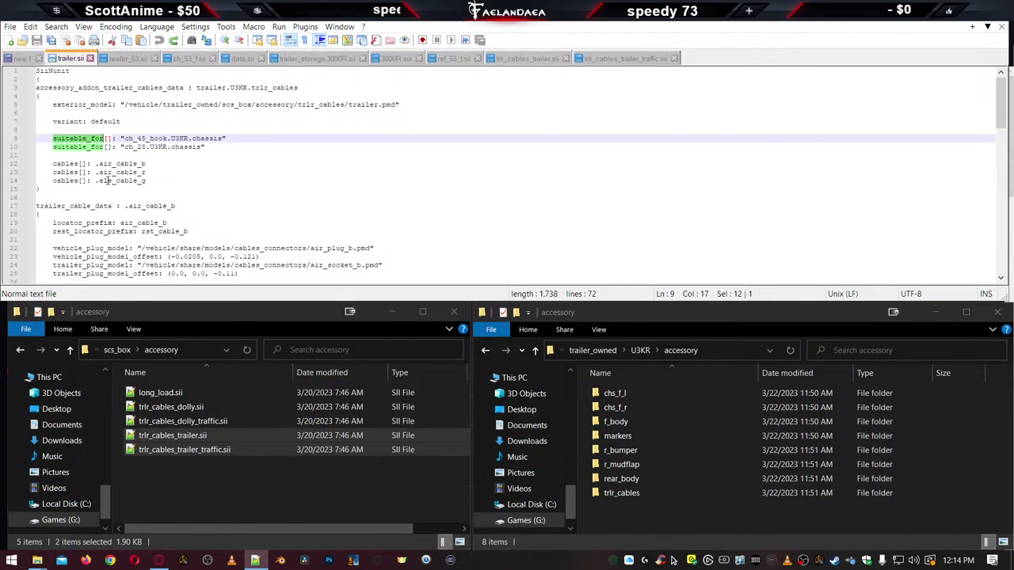
scroll(108, 184, "down", 6)
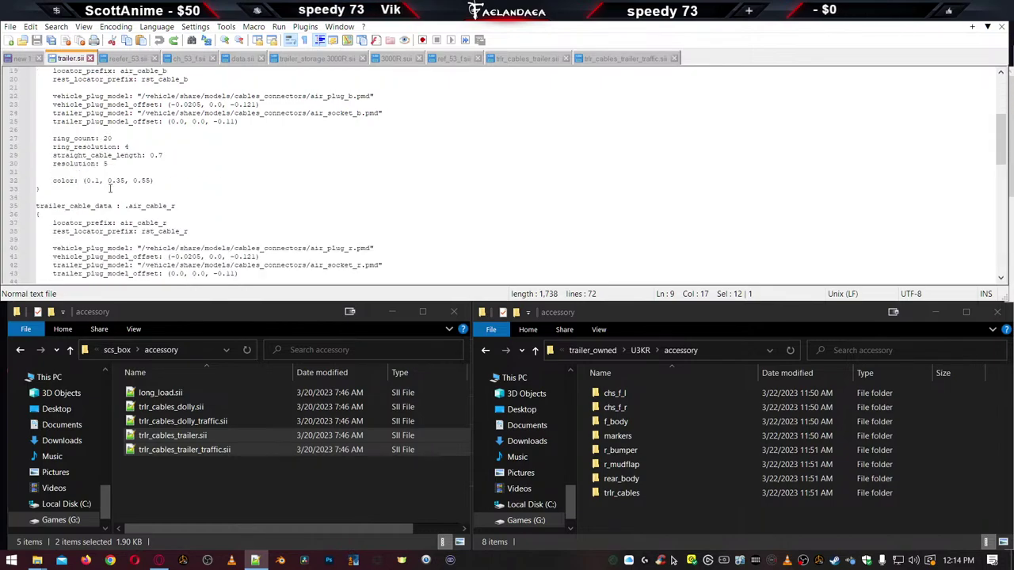
scroll(107, 190, "up", 6)
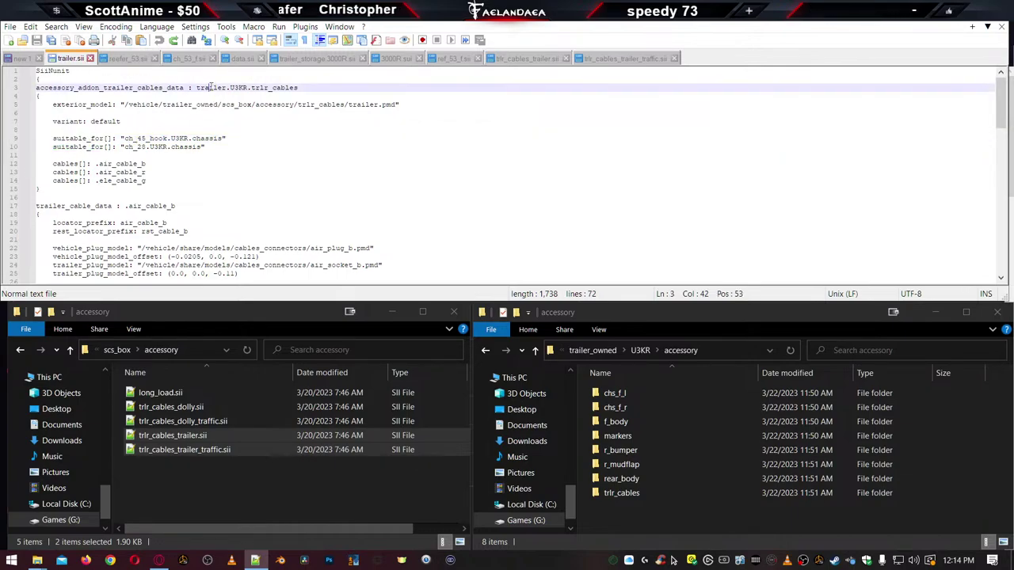
double_click(211, 88)
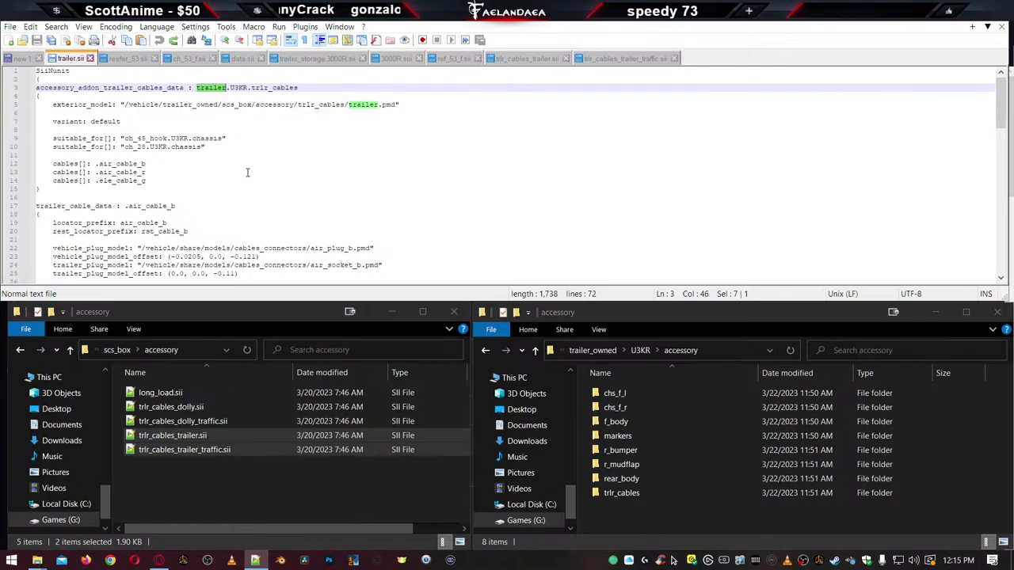
left_click(90, 58)
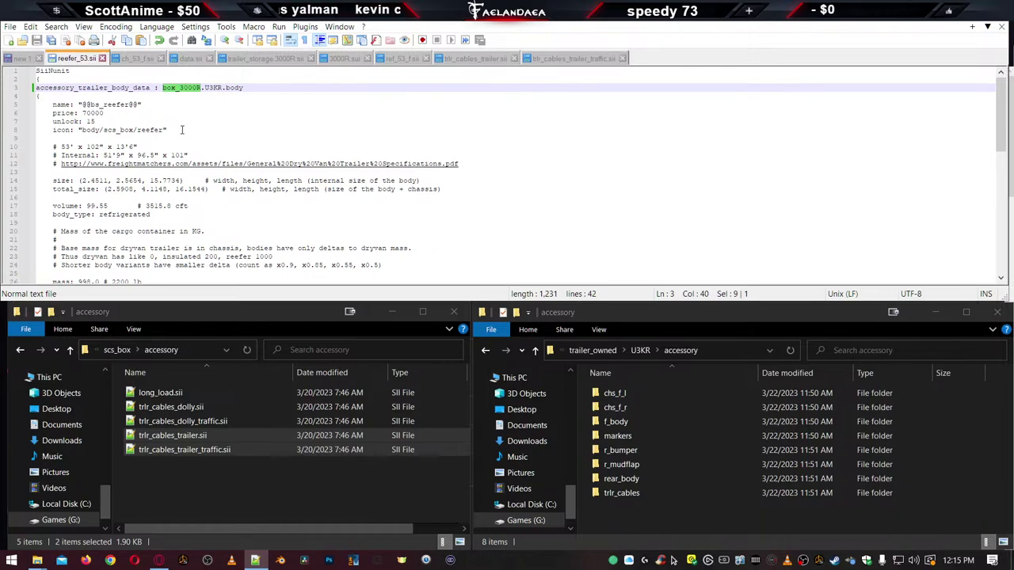
Open the markers folder and begin renaming box_53_us.sii, then cancel the rename
scroll(181, 127, "down", 6)
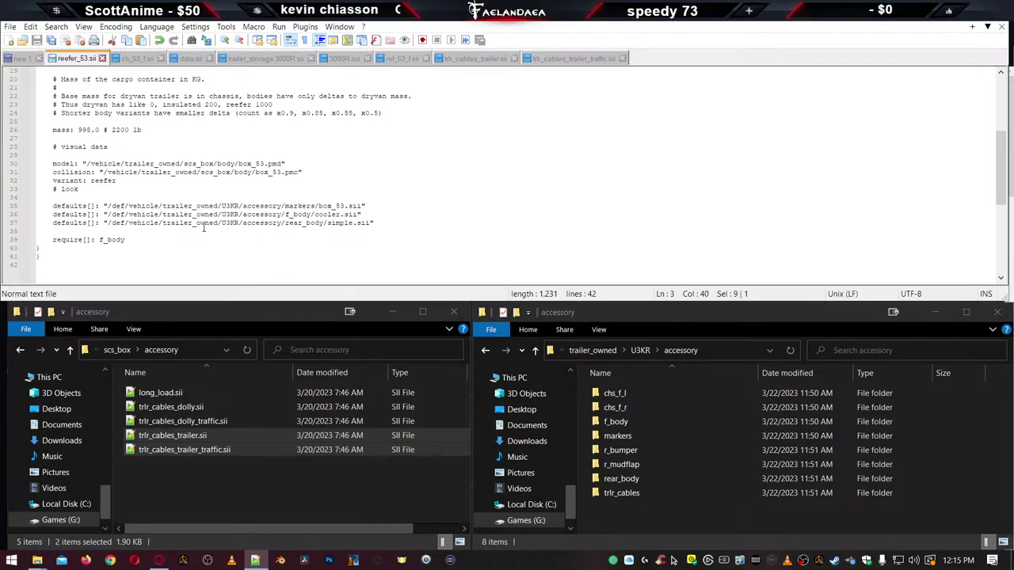
left_click(333, 206)
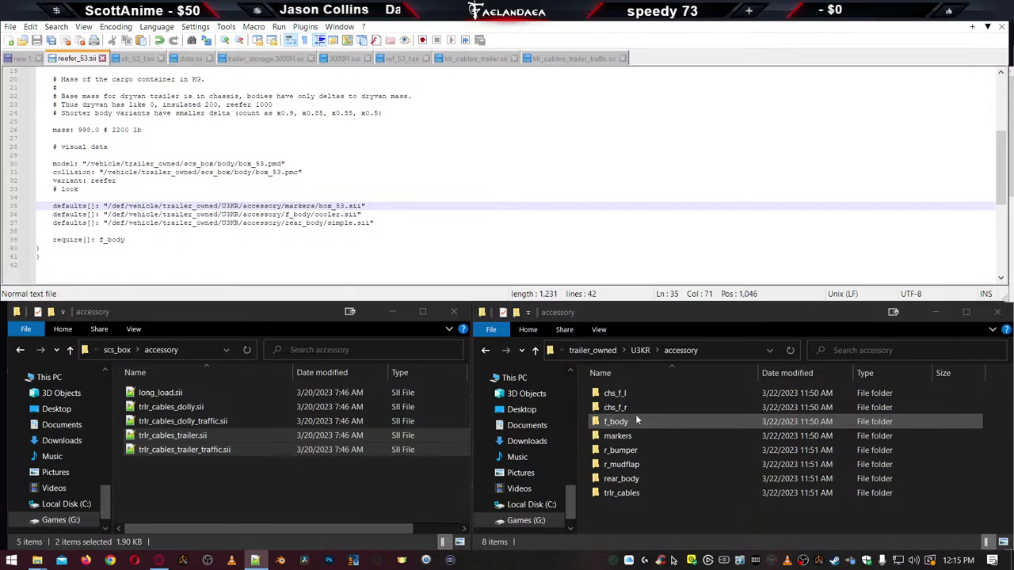
double_click(610, 436)
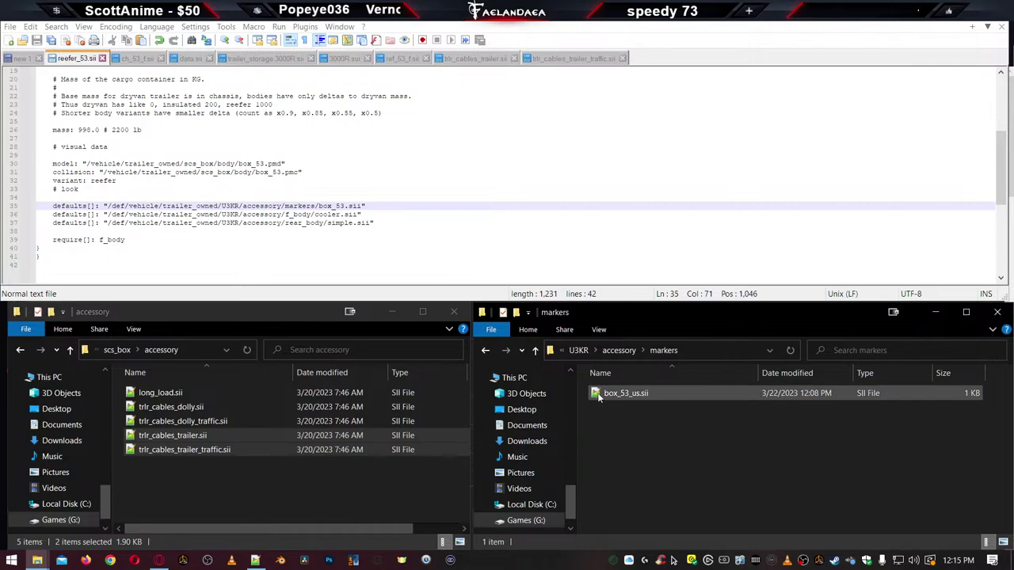
left_click(619, 396)
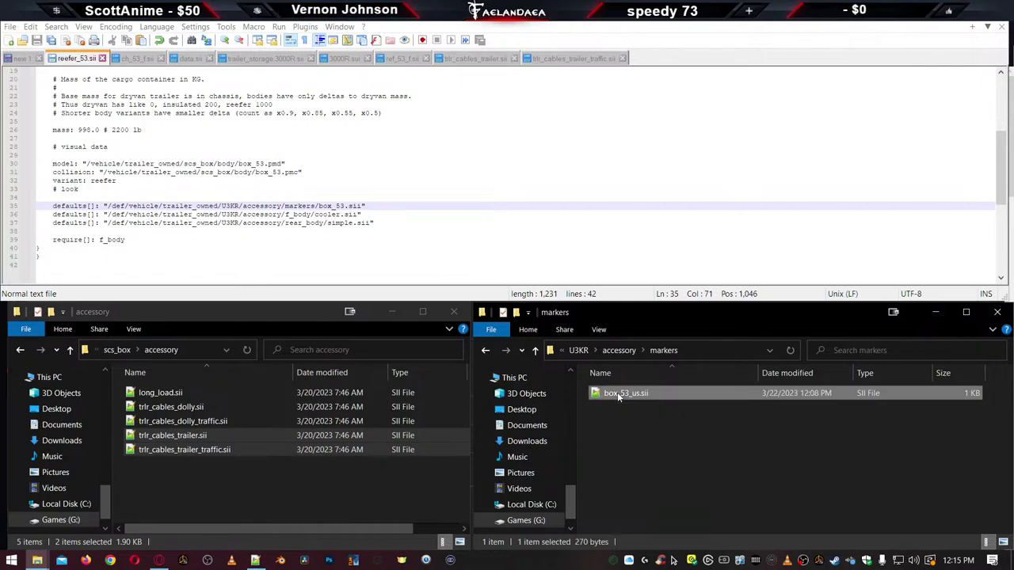
left_click(619, 394)
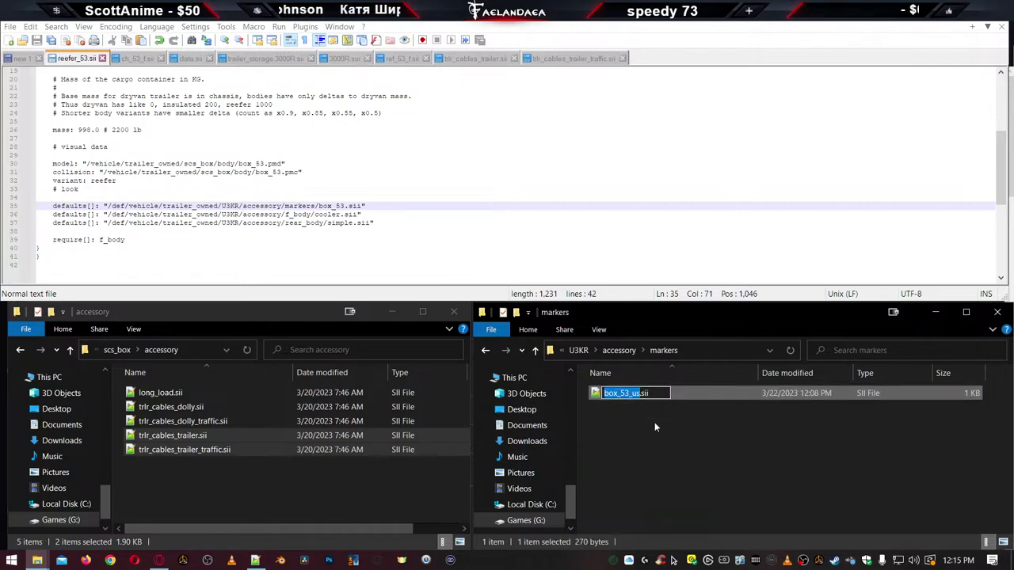
type("3000R")
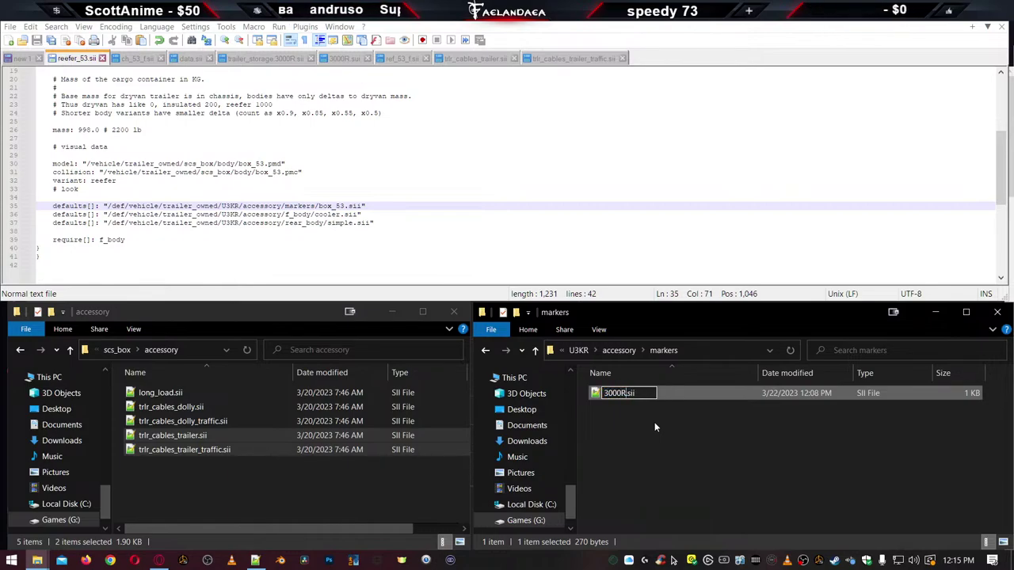
key("Escape")
Rename box_53_us.sii to marker_3000R.sii and put marker_3000R into reefer_53.sii's line 35
double_click(616, 394)
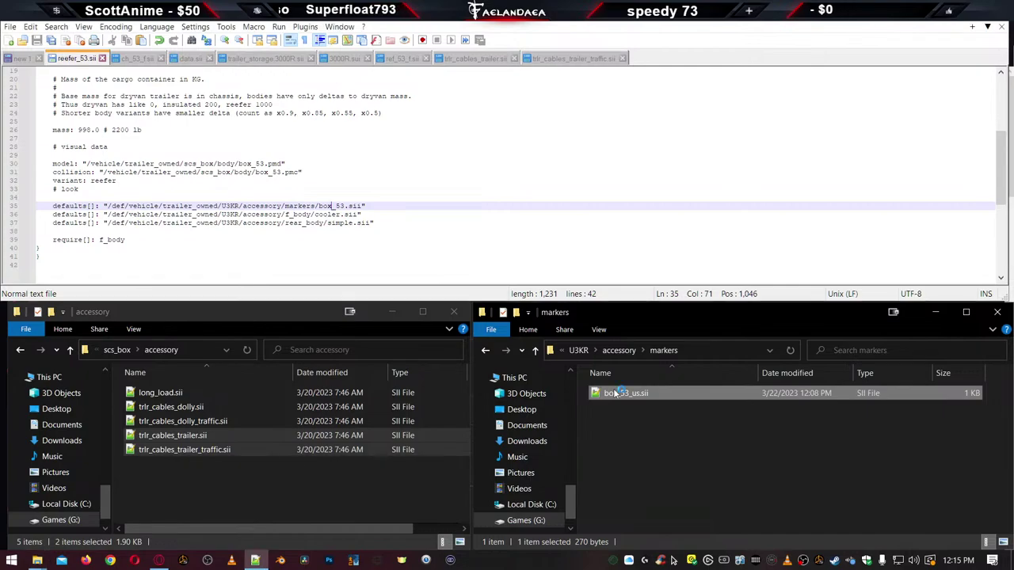
double_click(157, 88)
key("ctrl+c")
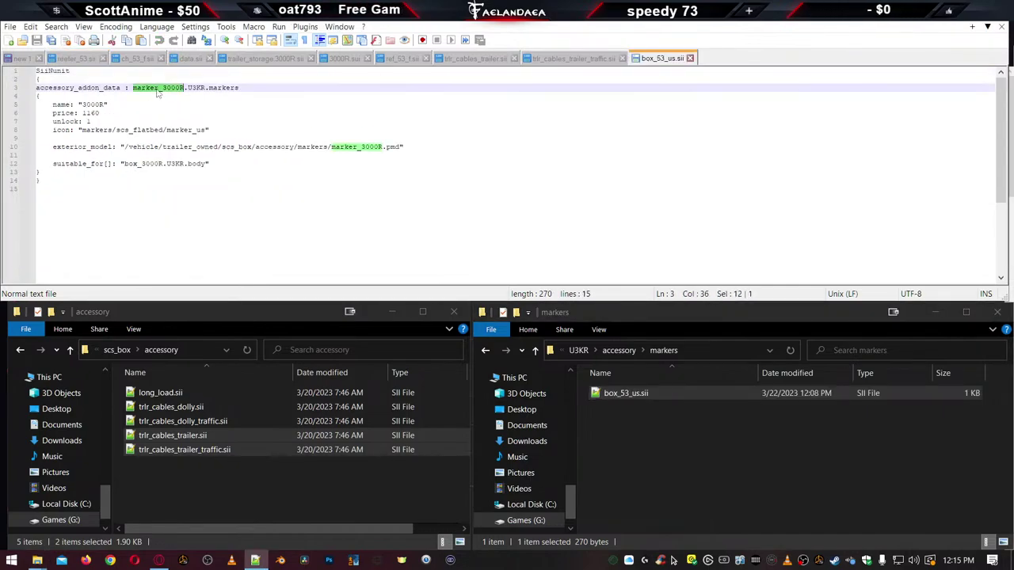
left_click(690, 58)
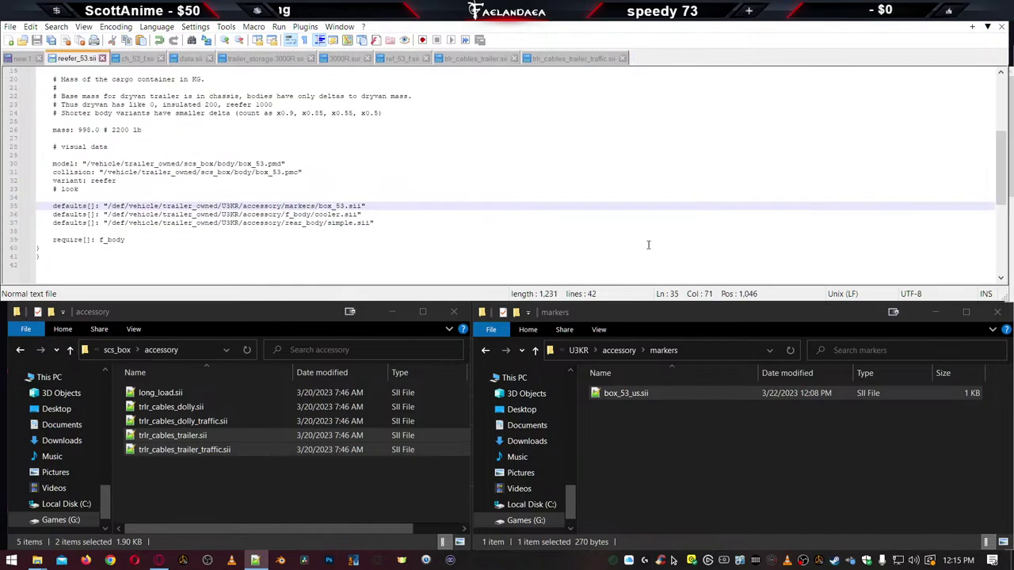
left_click(623, 396)
key("F2")
key("ctrl+v")
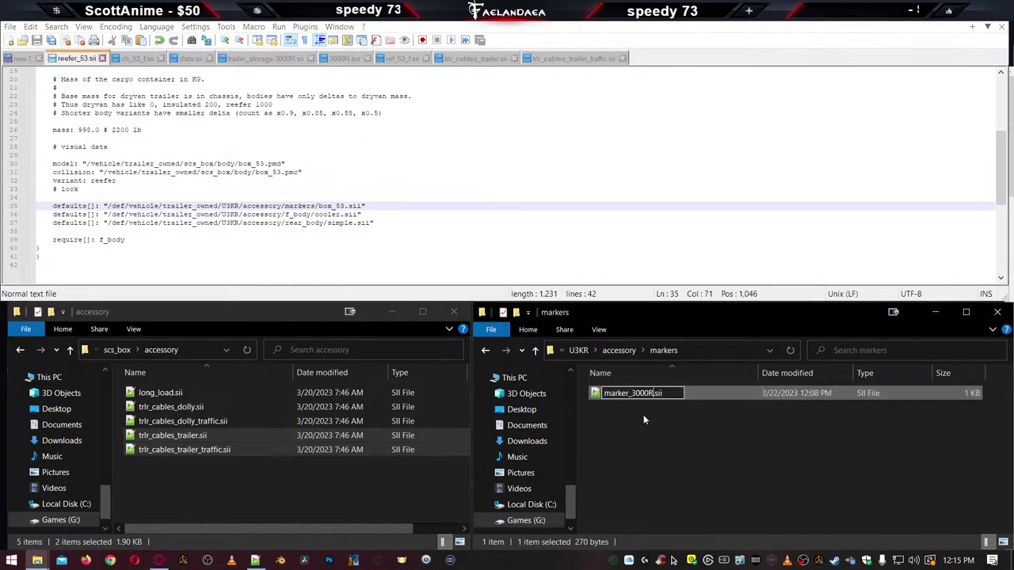
key("Return")
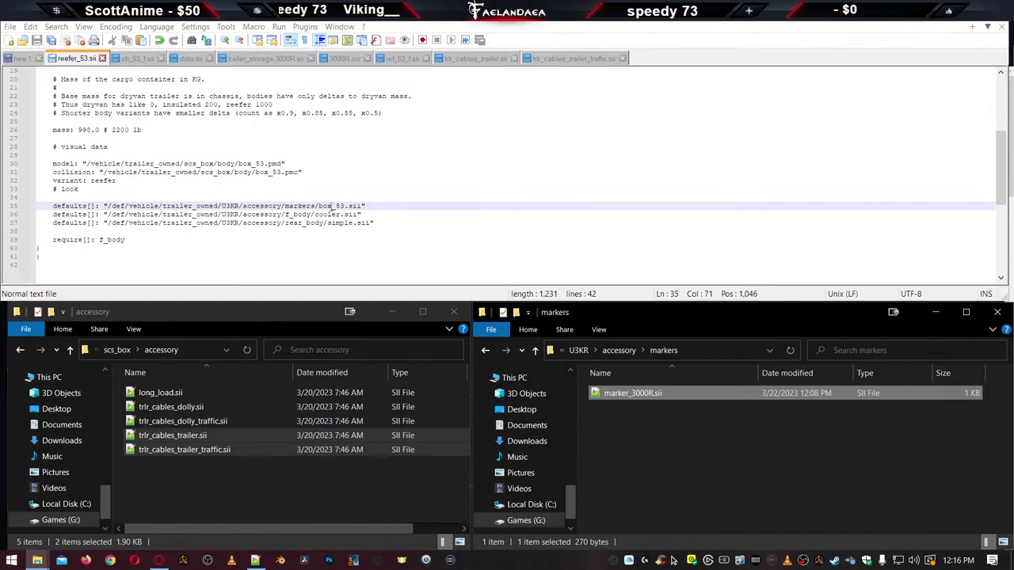
key("alt+Tab")
key("ctrl+v")
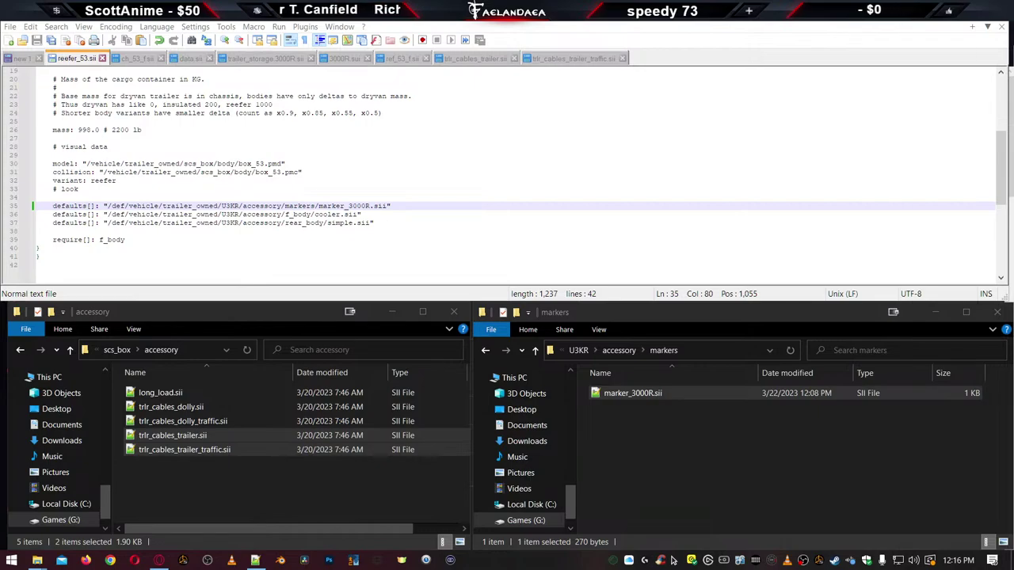
Replace box_53 with box_3000R in the line 30 model and line 31 collision paths
double_click(252, 164)
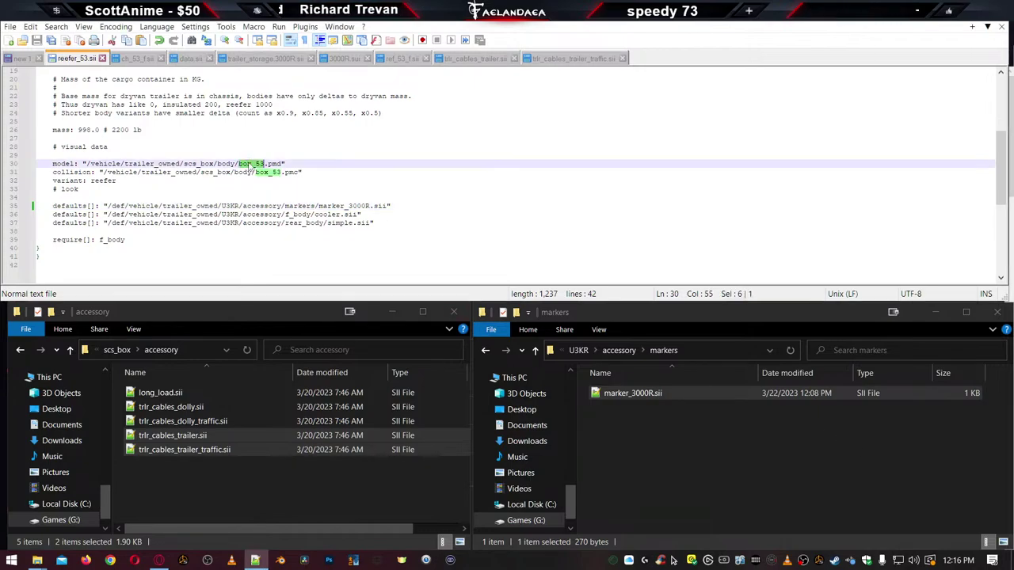
type("box_3000R")
double_click(268, 172)
type("box_3000R")
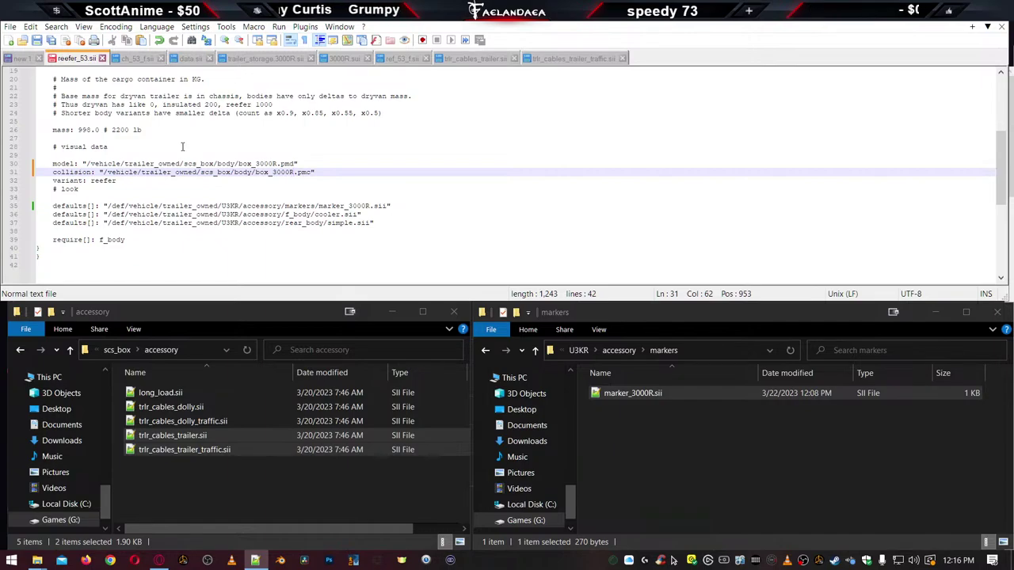
scroll(197, 152, "up", 3)
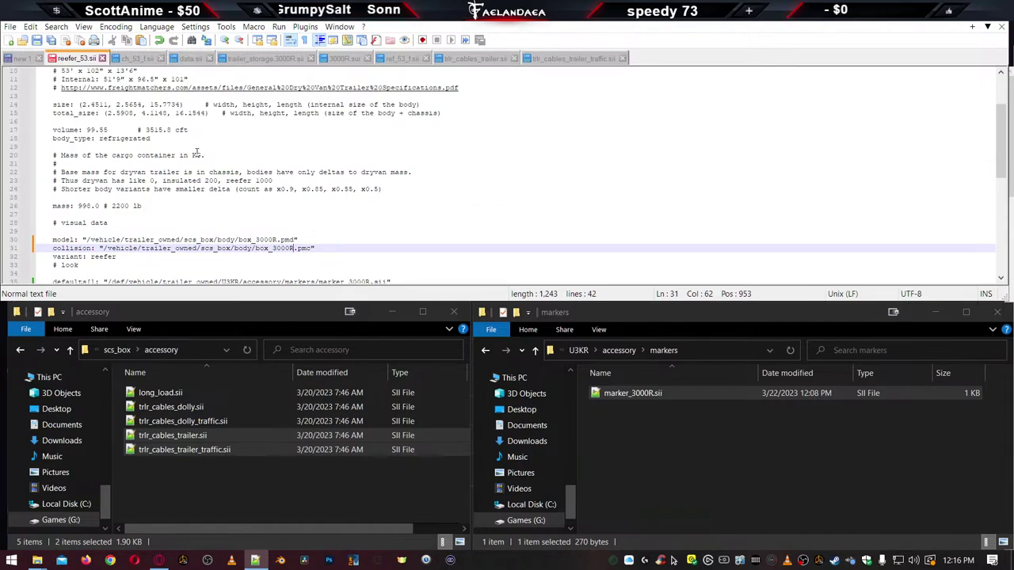
scroll(198, 158, "up", 3)
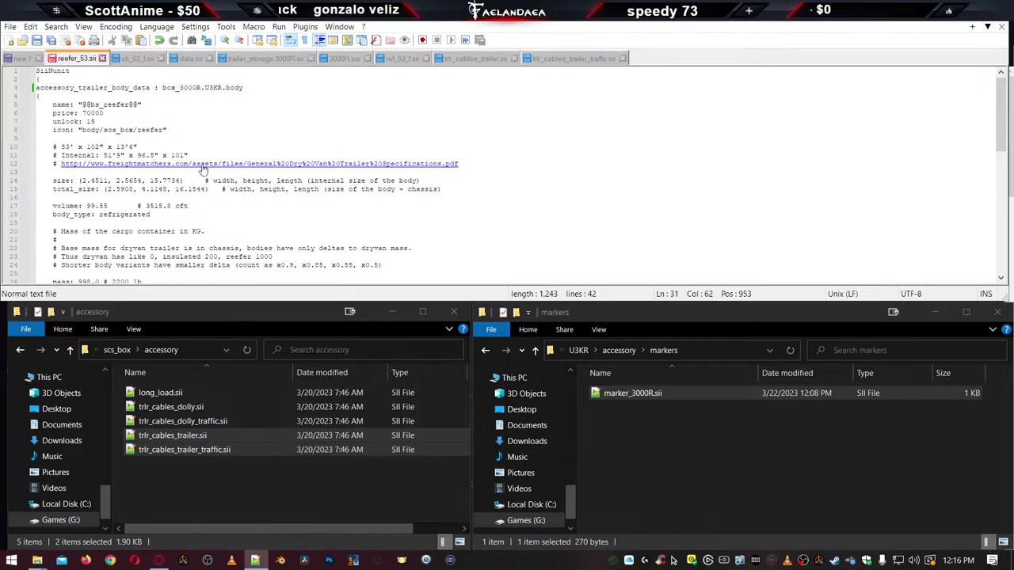
scroll(202, 169, "down", 1)
scroll(202, 168, "down", 2)
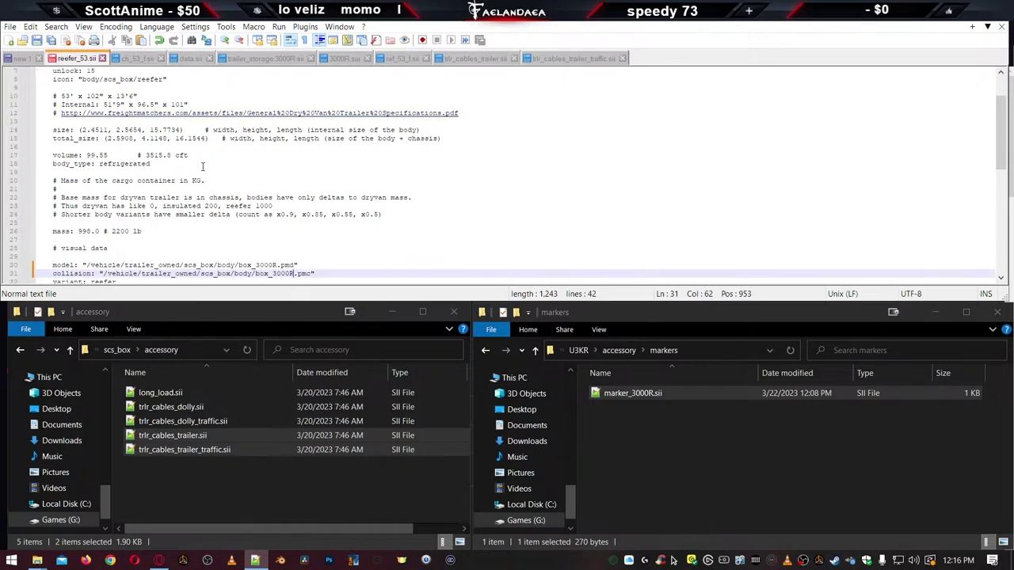
scroll(203, 169, "down", 2)
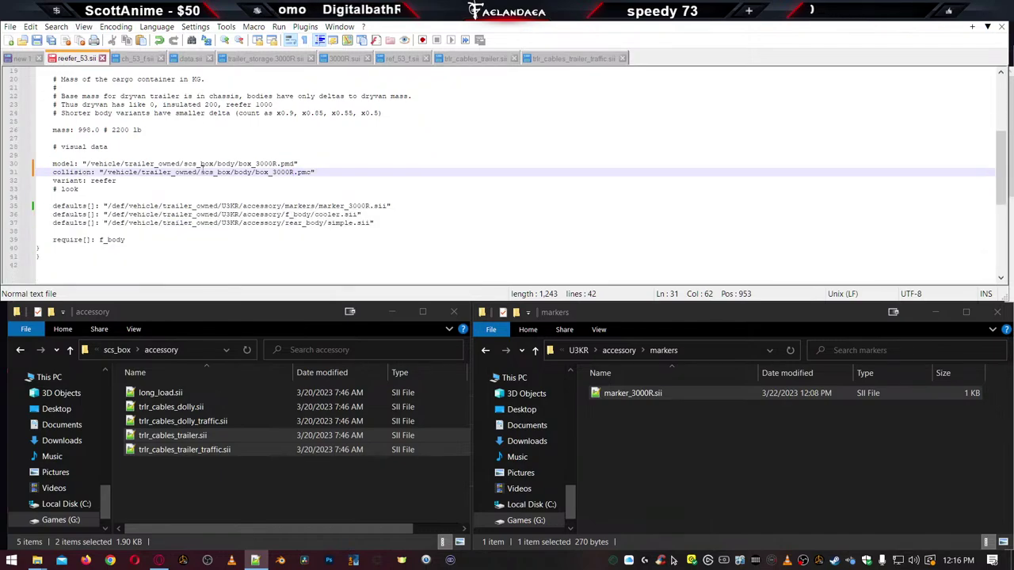
Go up to the accessory folder and open chs_f_l's paint_53_hole.sii
left_click(682, 464)
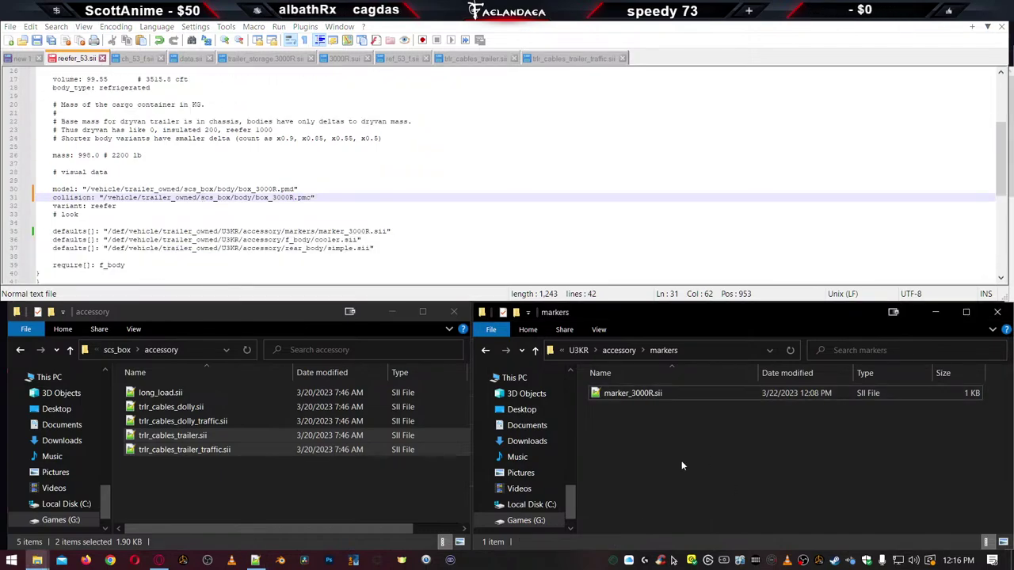
key("BackSpace")
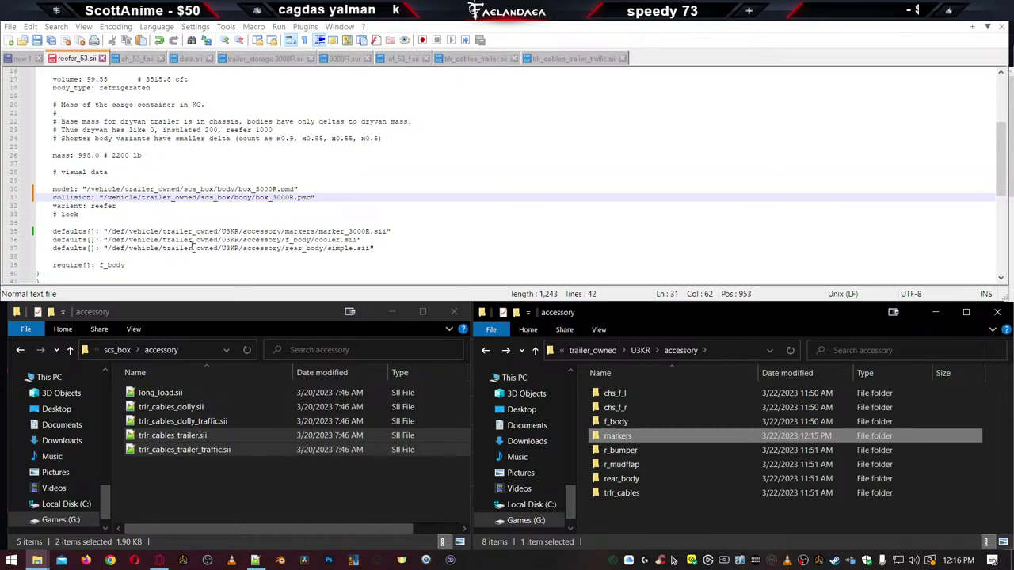
left_click(327, 241)
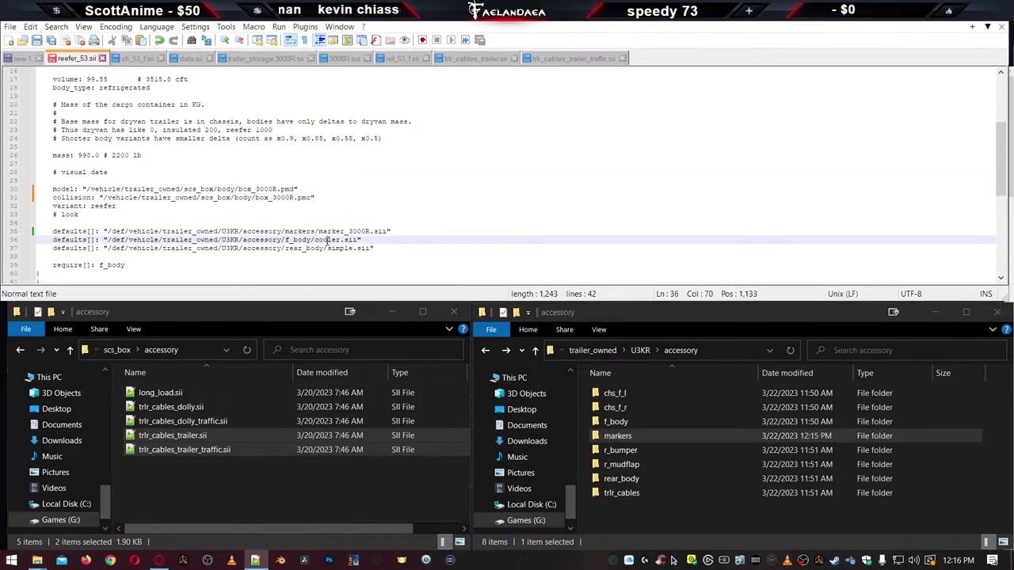
double_click(609, 396)
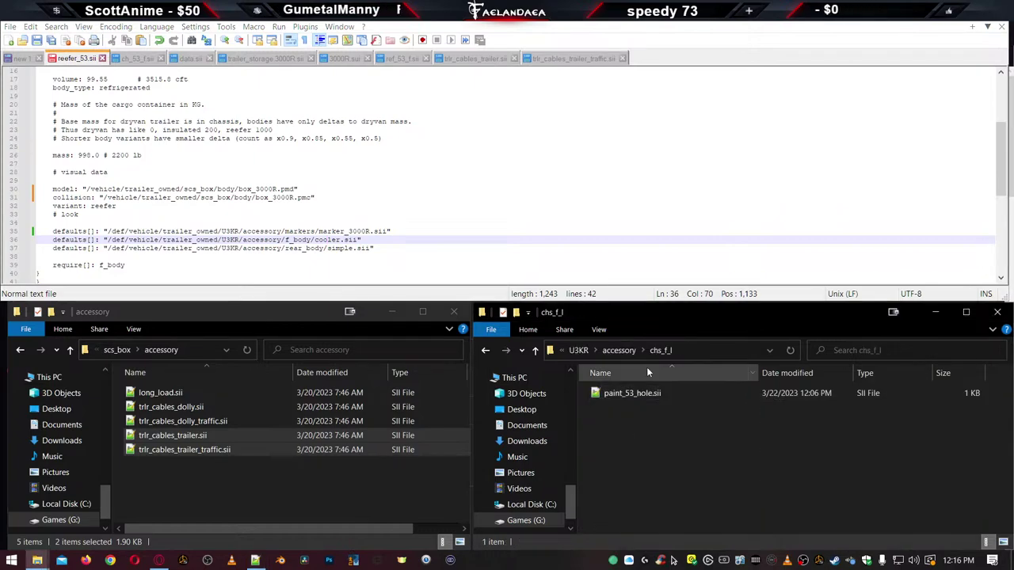
double_click(622, 396)
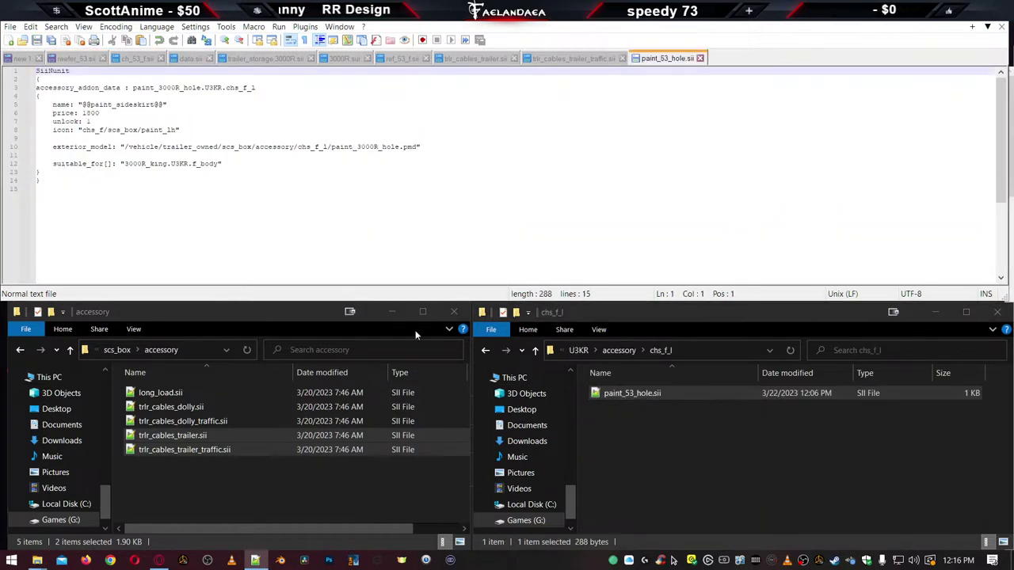
Rename paint_53_hole.sii to paint_3000R_hole.sii to match its internal name
double_click(159, 87)
key("ctrl+c")
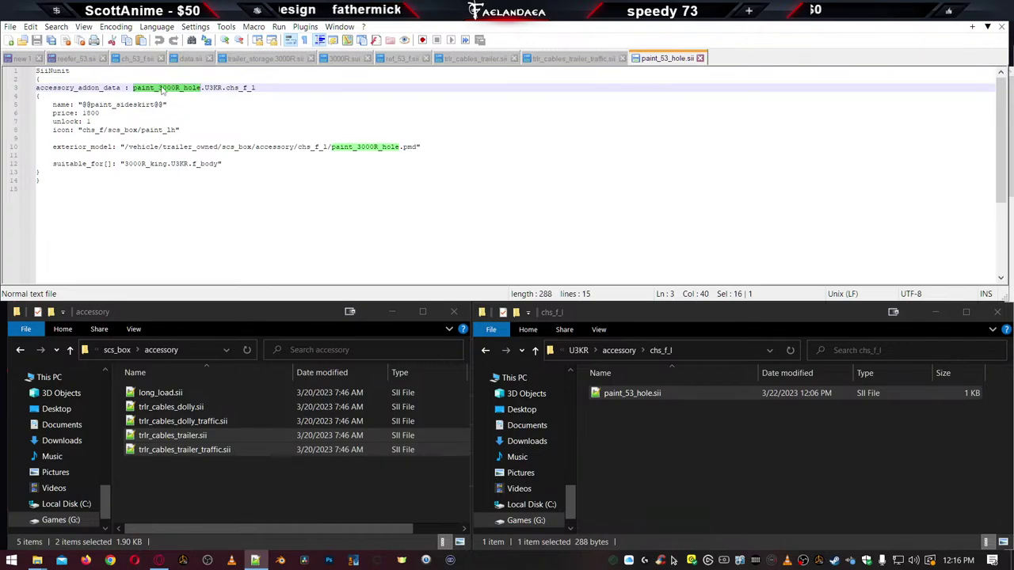
left_click(701, 58)
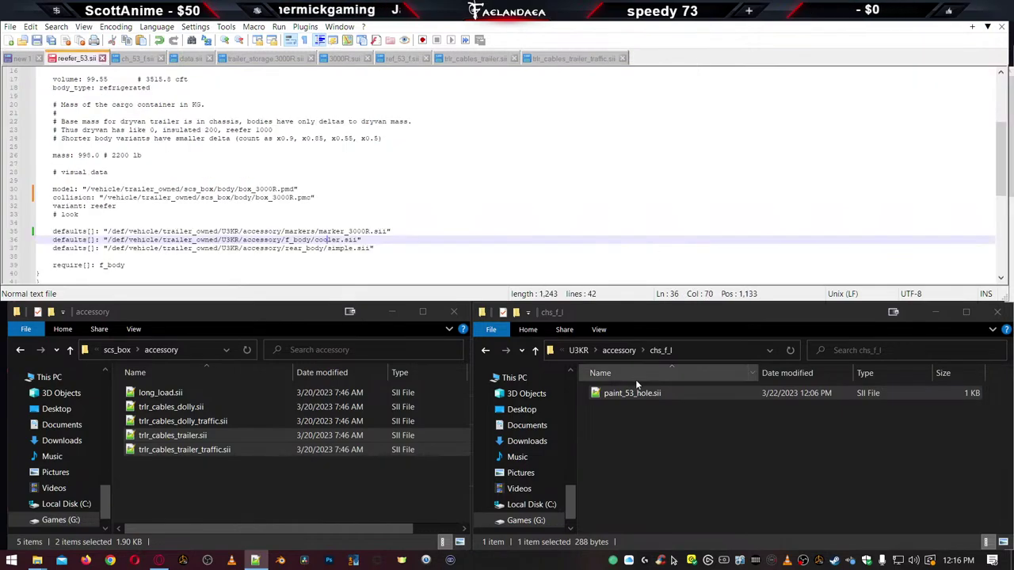
left_click(637, 397)
left_click(636, 399)
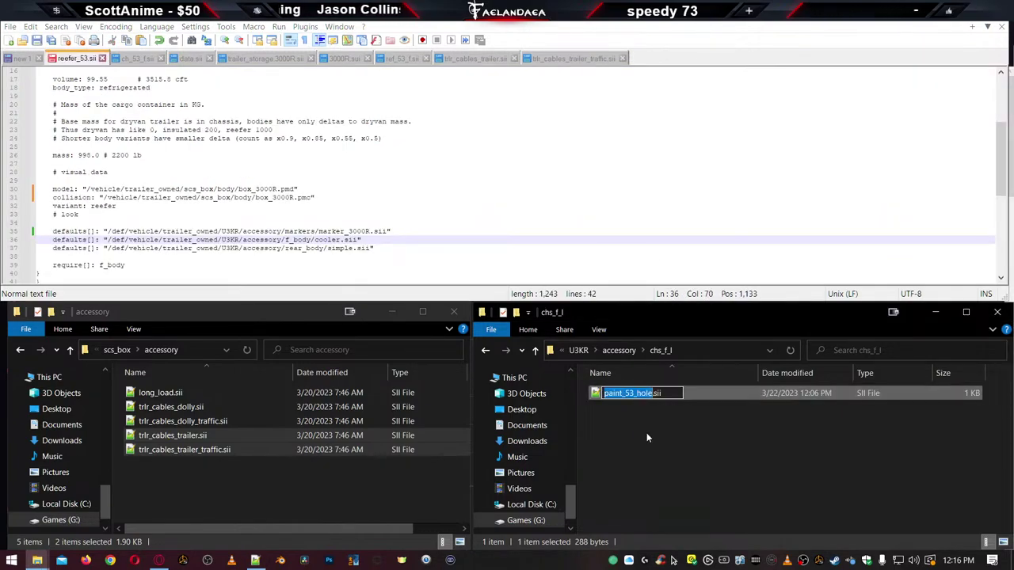
key("ctrl+v")
key("Return")
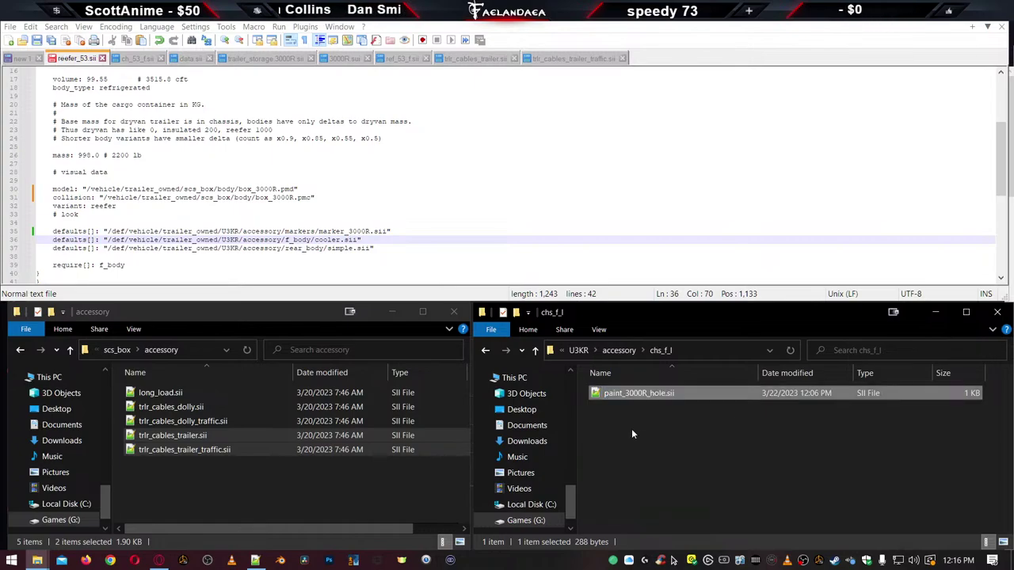
In chs_f_r, rename paint_53.sii to paint_3000R.sii using its internal name
key("BackSpace")
double_click(616, 407)
left_click(618, 397)
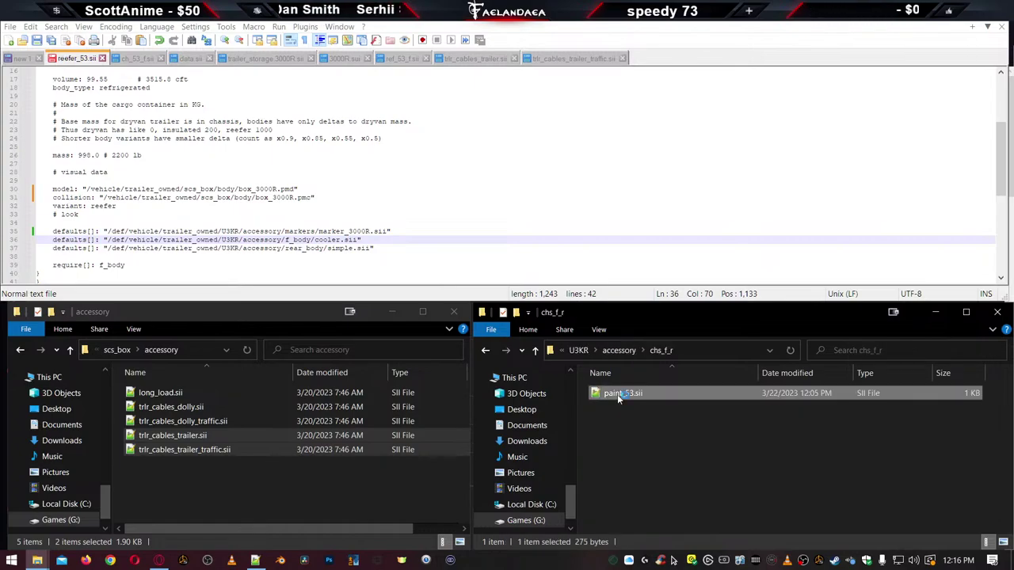
double_click(617, 395)
double_click(155, 87)
key("ctrl+c")
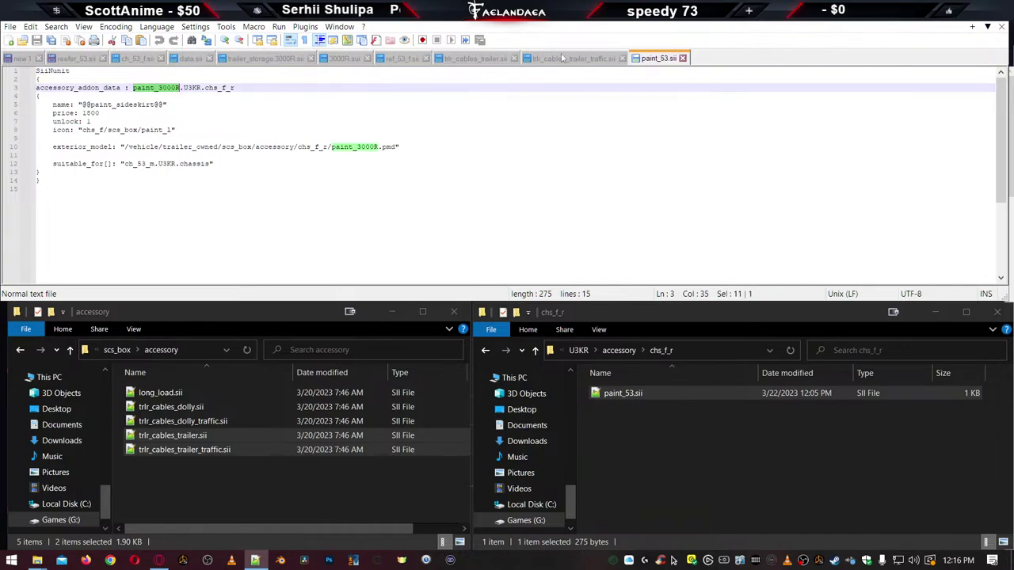
left_click(682, 58)
left_click(623, 399)
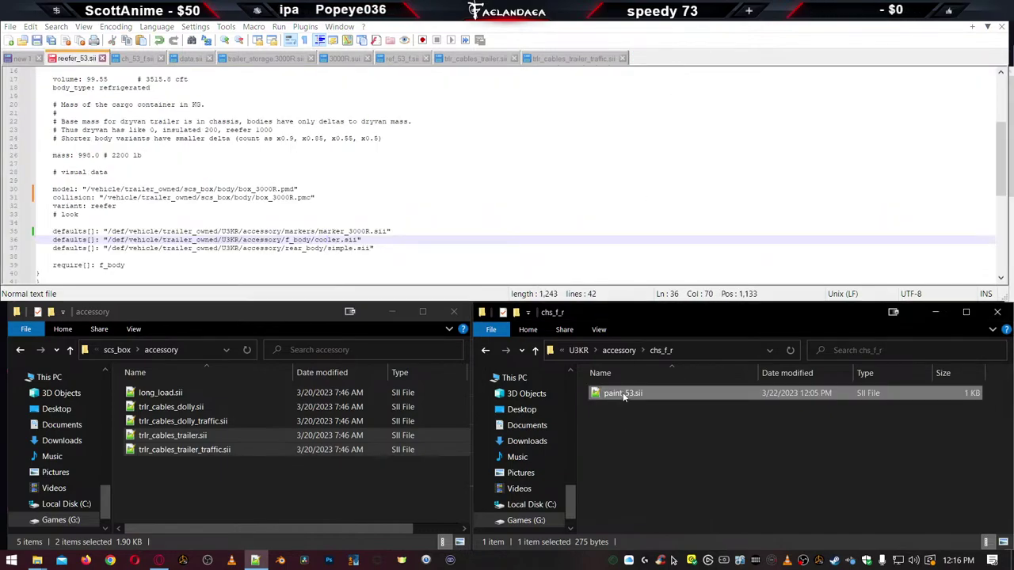
key("F2")
key("ctrl+v")
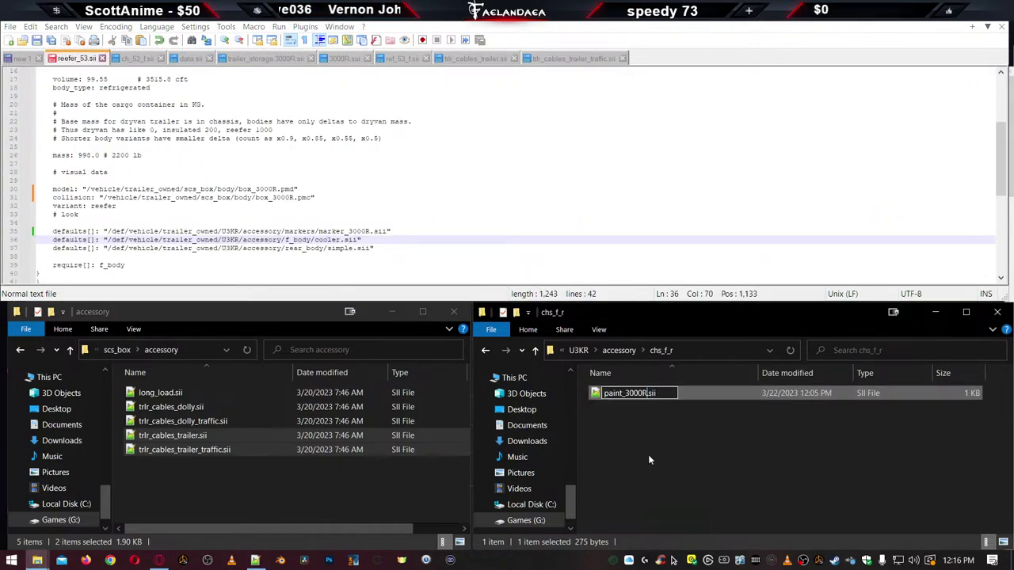
key("Return")
In f_body, rename king.sii to 3000R_king.sii to match its internal name
key("alt+Up")
double_click(616, 422)
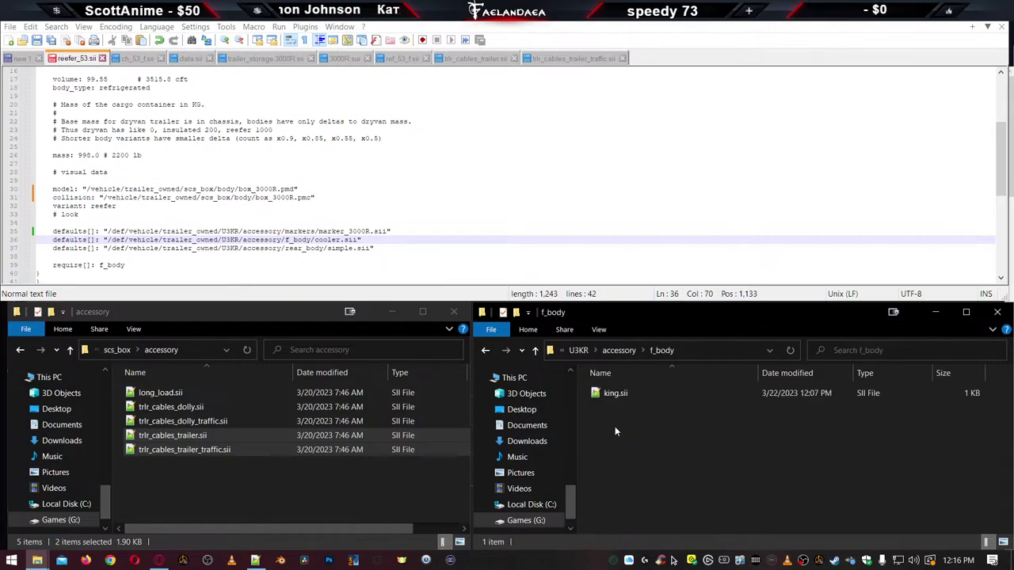
double_click(615, 394)
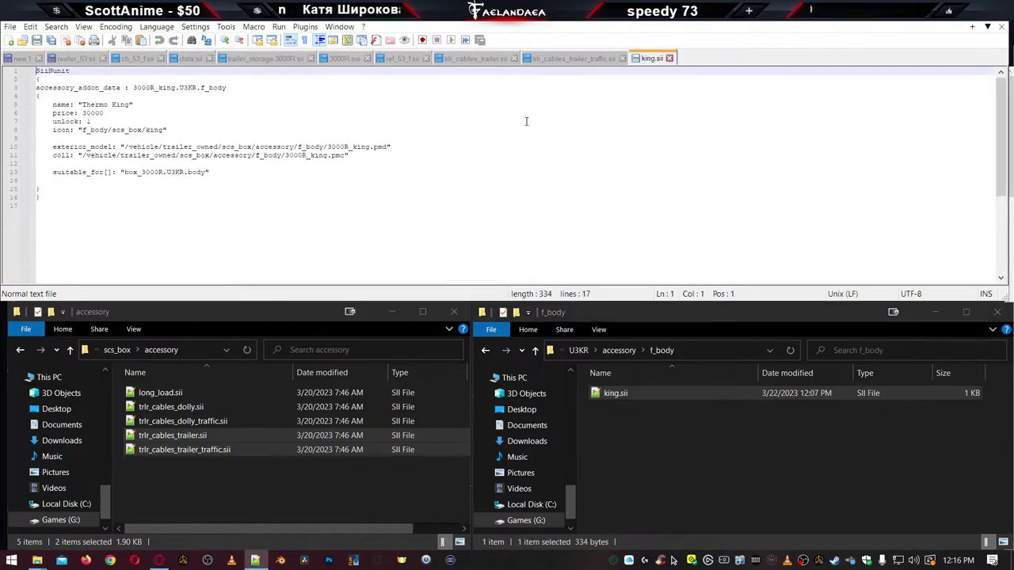
double_click(155, 88)
key("ctrl+c")
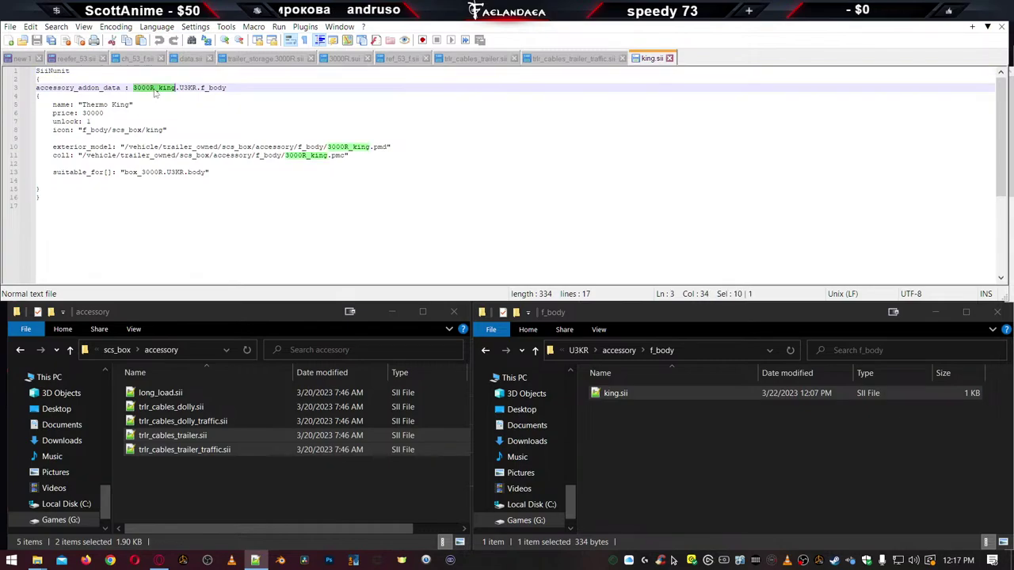
left_click(669, 59)
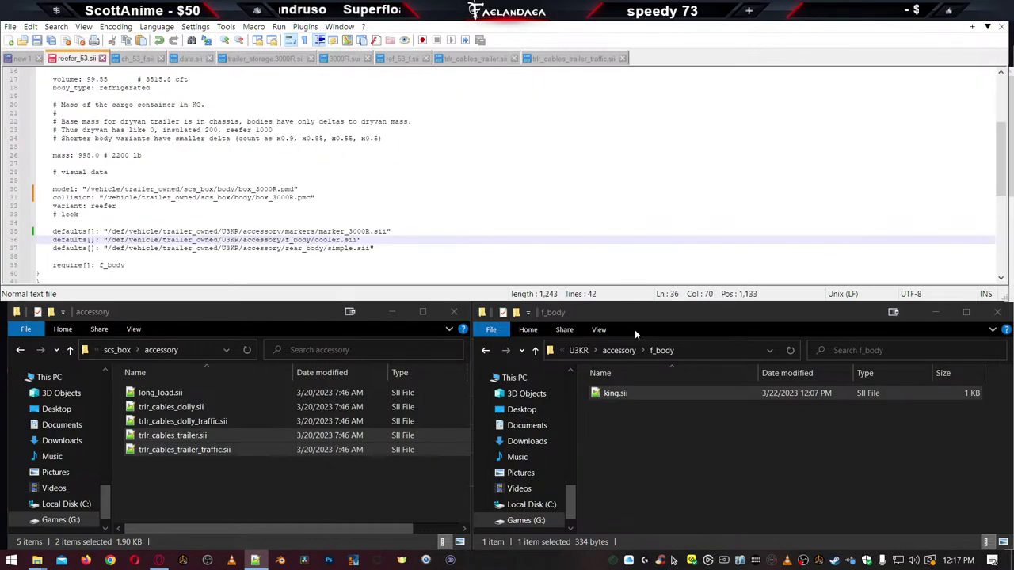
left_click(614, 397)
key("F2")
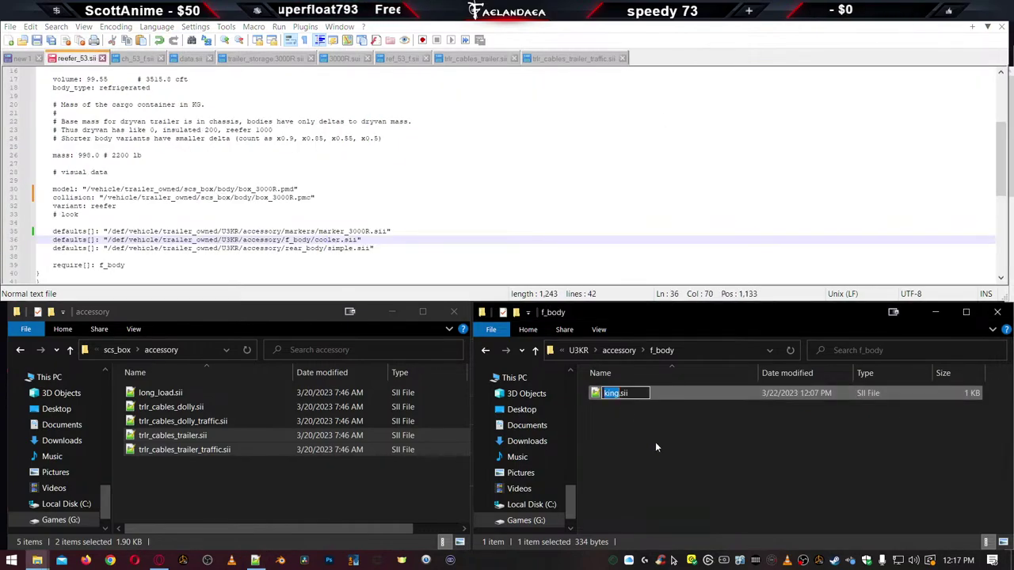
key("ctrl+v")
key("Return")
Open marker_3000R.sii, confirm its internal name is marker_3000R, and close it
key("BackSpace")
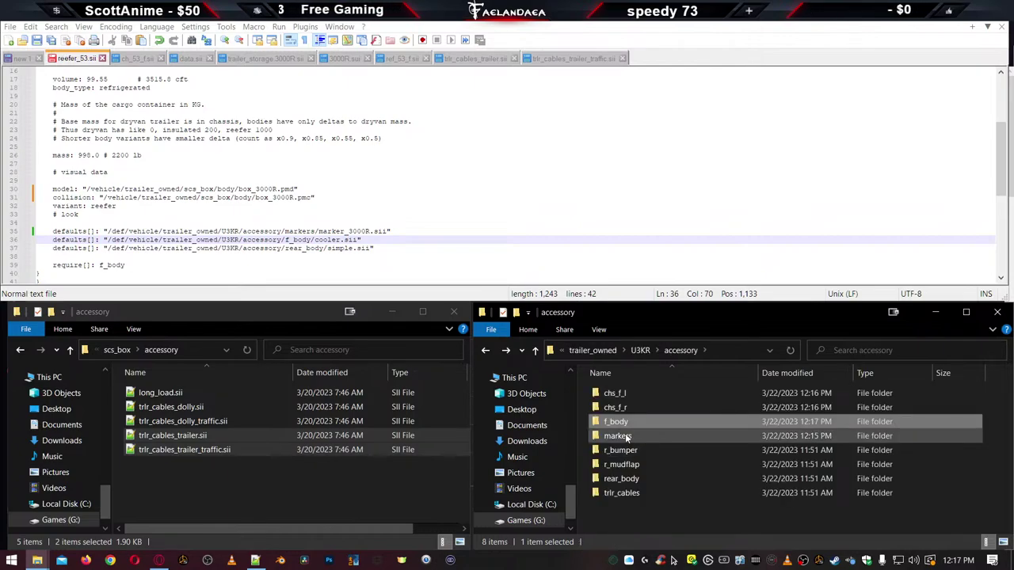
double_click(622, 437)
double_click(626, 394)
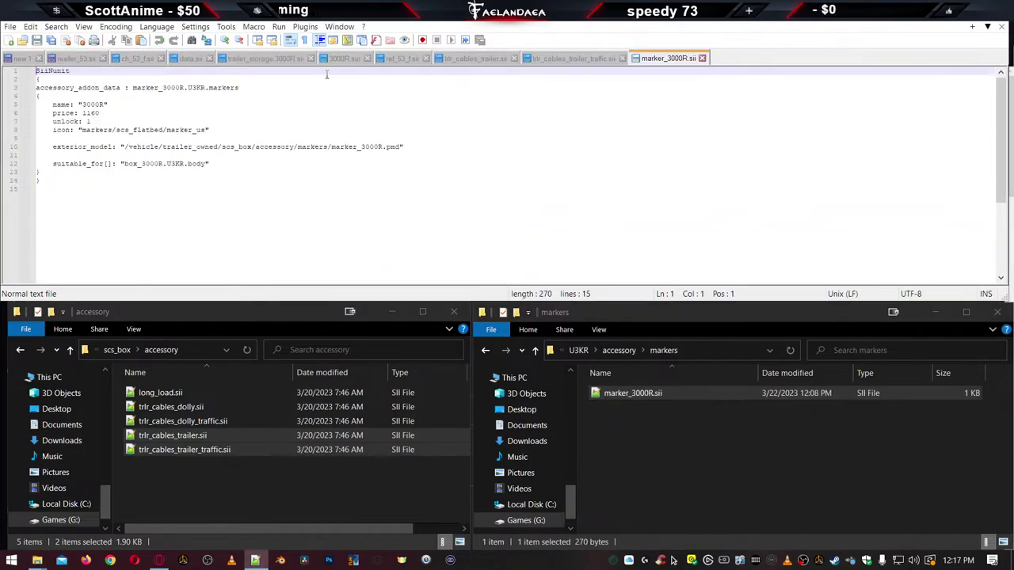
left_click(145, 89)
double_click(145, 89)
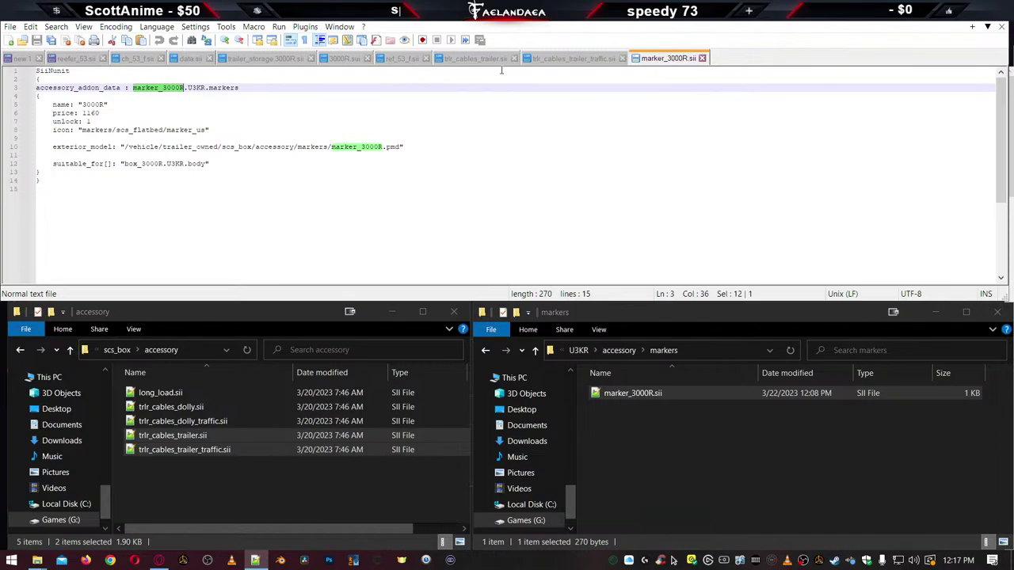
left_click(702, 58)
key("BackSpace")
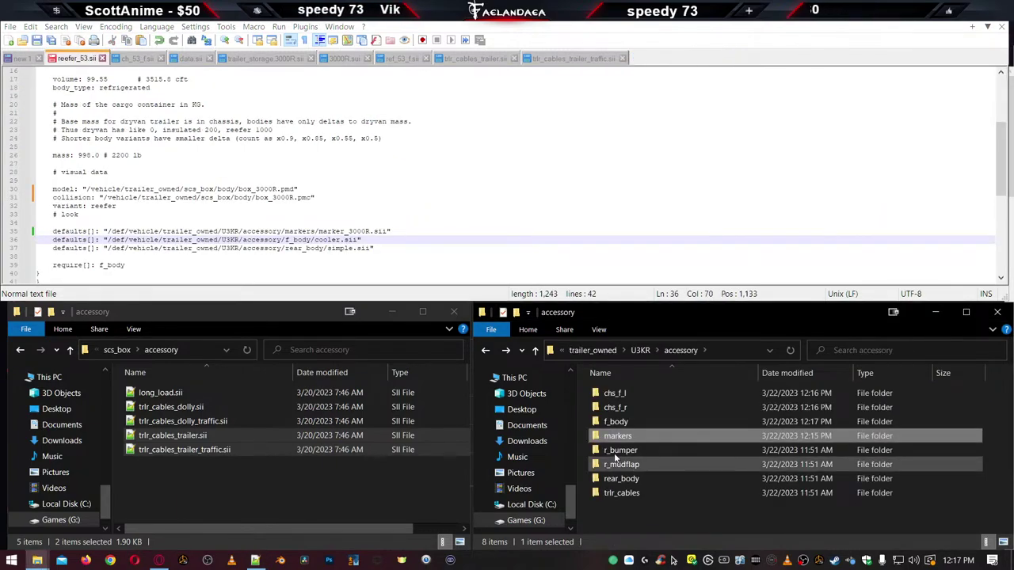
Rename r_bumper's simple.sii to bumper_3000R.sii after copying its internal name
double_click(622, 449)
double_click(616, 396)
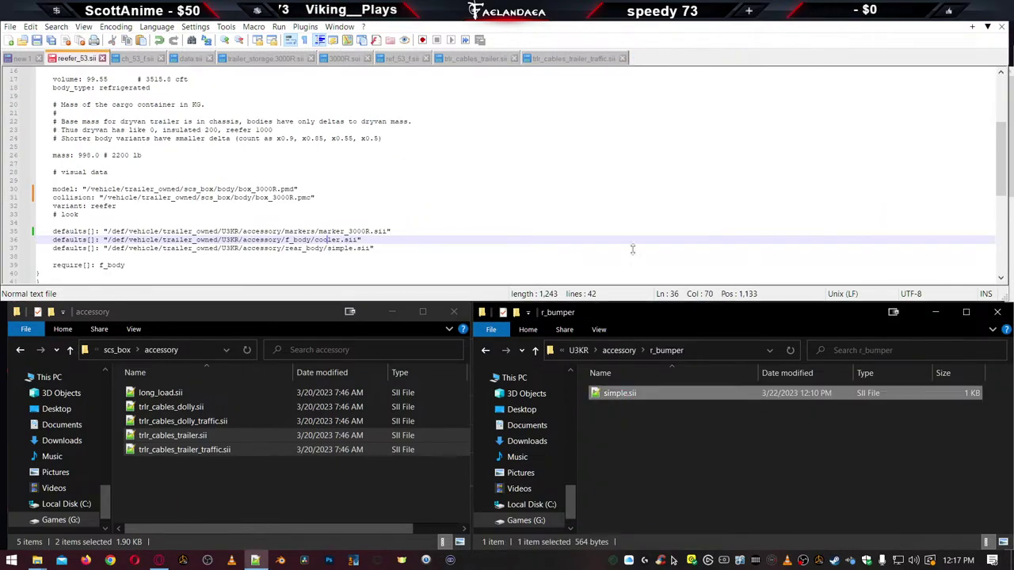
double_click(149, 89)
key("ctrl+c")
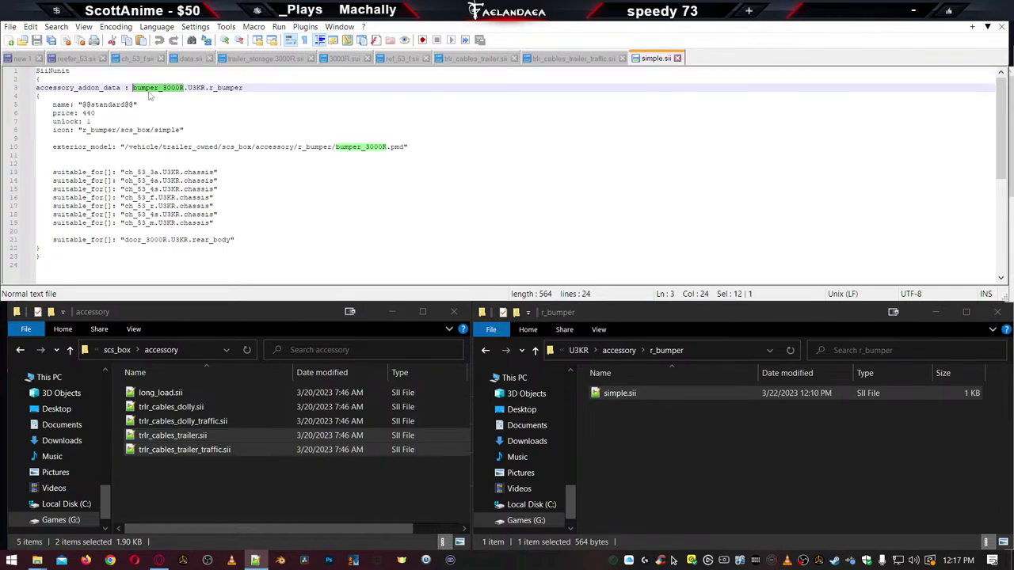
left_click(678, 58)
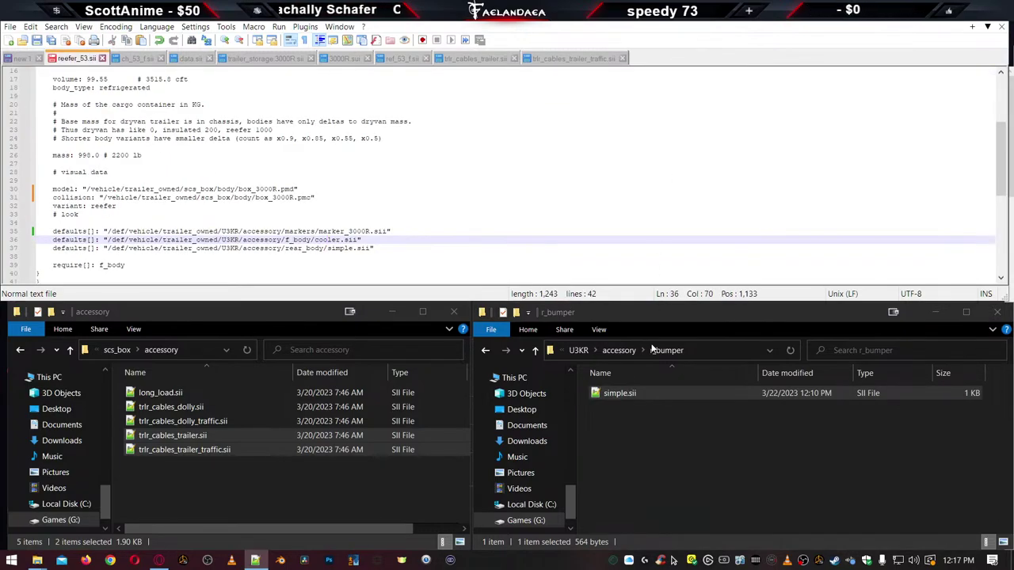
left_click(616, 396)
key("F2")
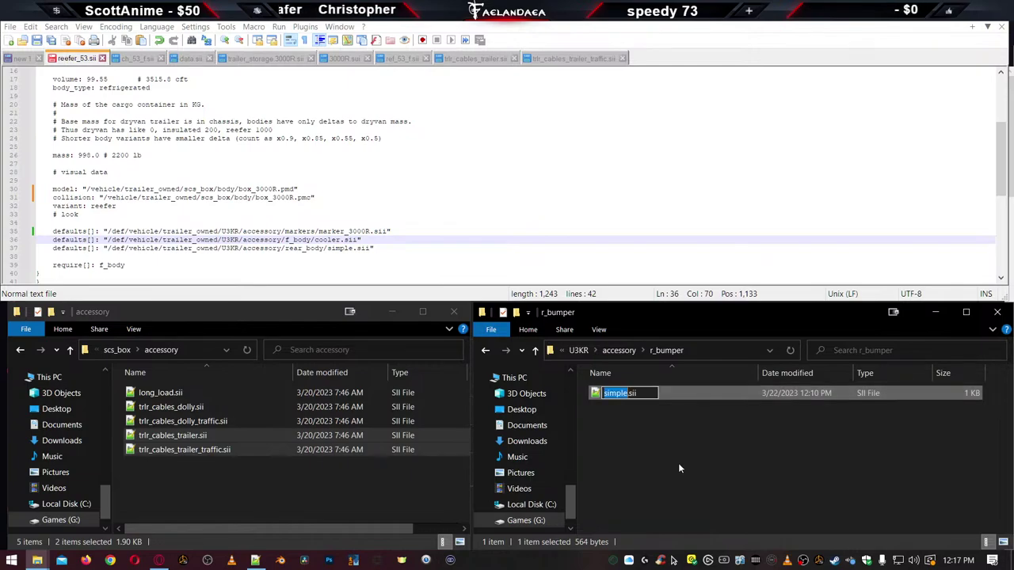
key("ctrl+v")
key("Return")
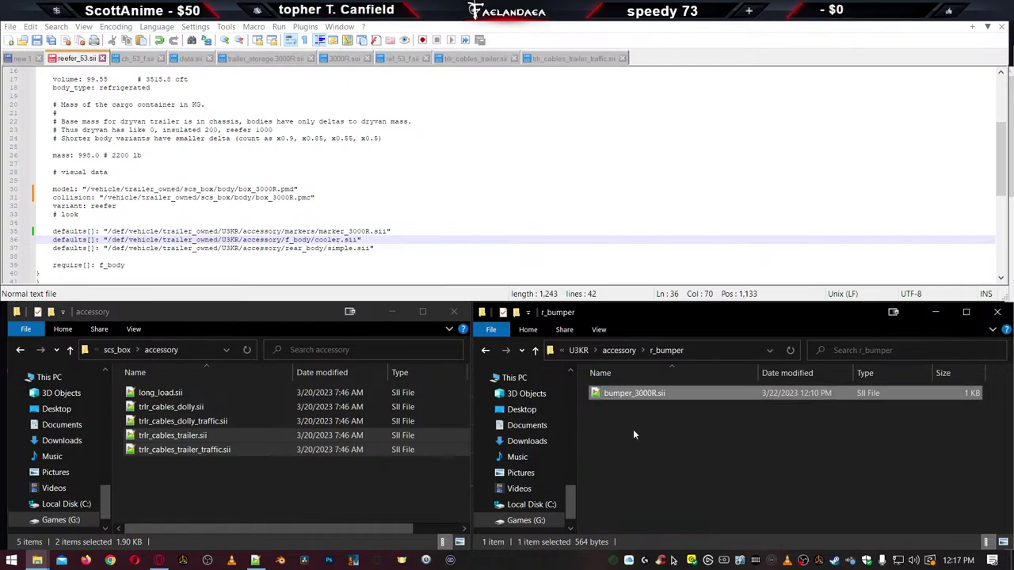
key("BackSpace")
Rename r_mudflap's w_lead.sii to flap_3000R.sii after copying its internal name
double_click(626, 470)
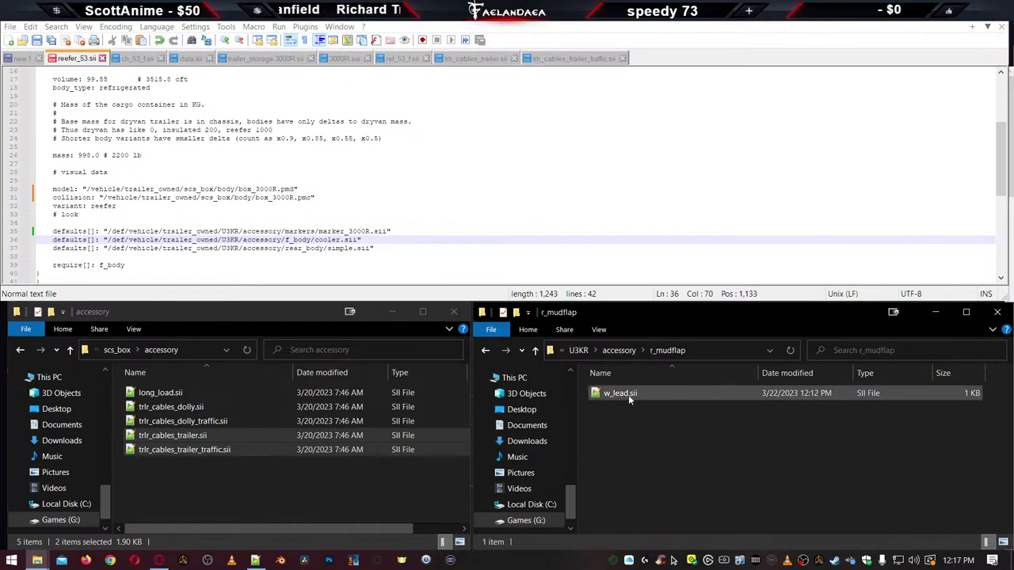
double_click(630, 394)
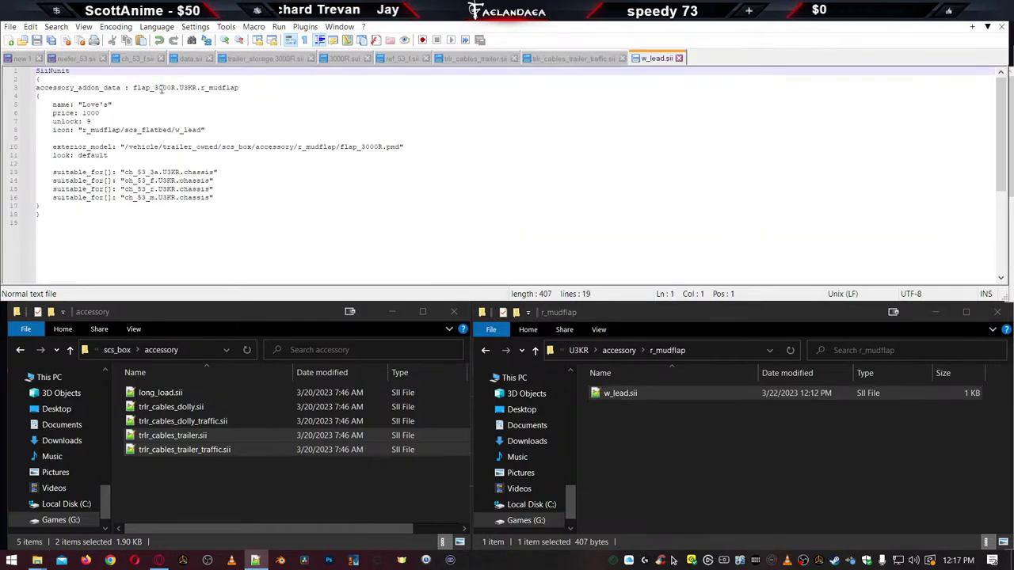
double_click(163, 87)
key("ctrl+c")
left_click(679, 58)
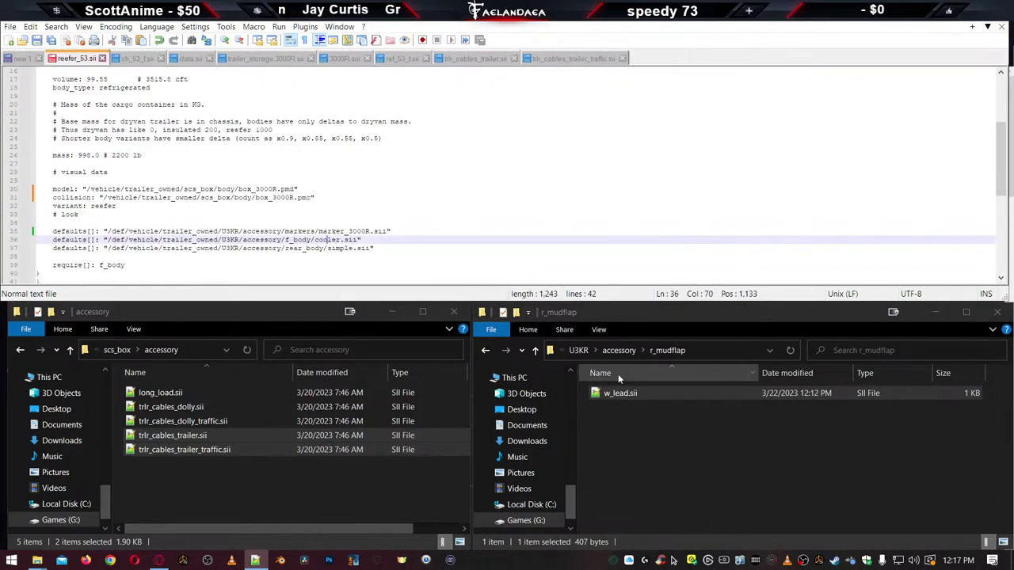
left_click(618, 396)
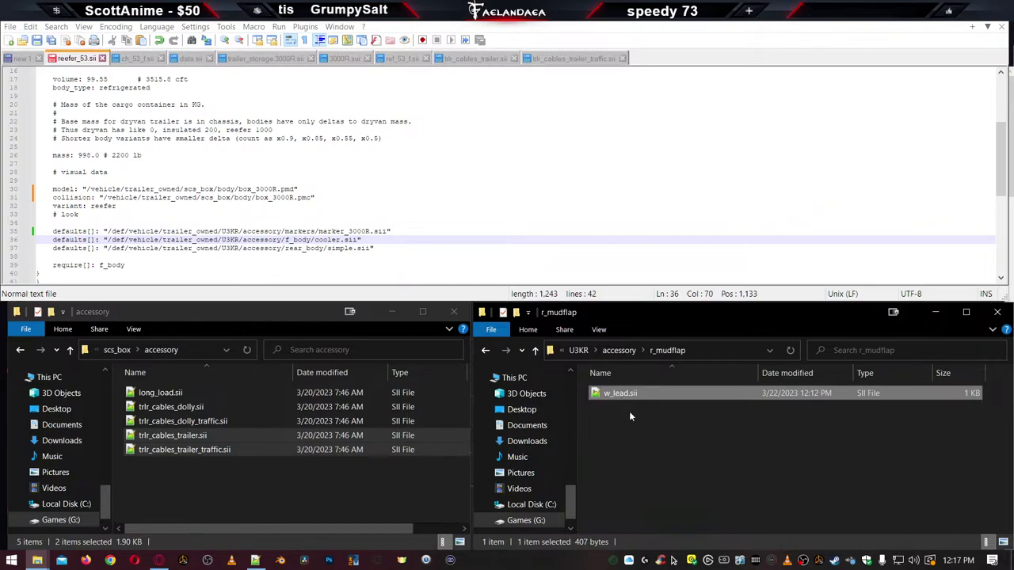
key("F2")
key("ctrl+v")
key("Return")
key("BackSpace")
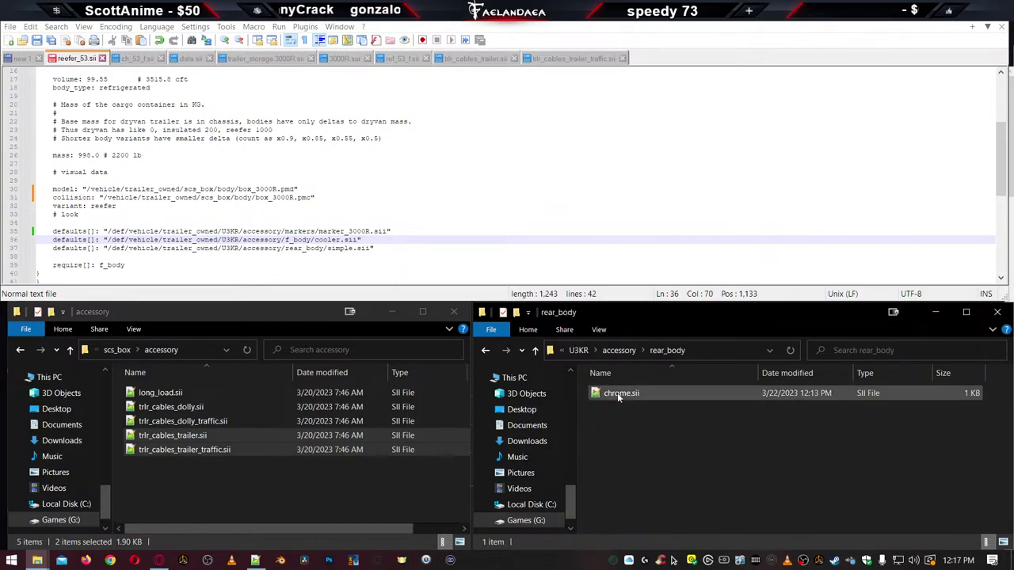
Rename rear_body's chrome.sii to door_3000R.sii, then check the trlr_cables folder
double_click(617, 393)
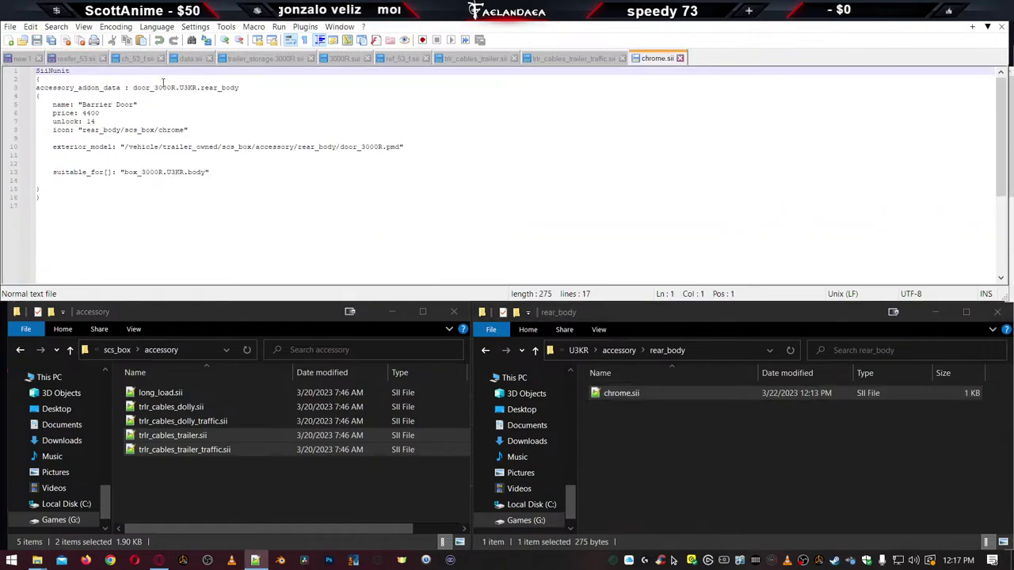
double_click(163, 82)
double_click(159, 87)
key("ctrl+c")
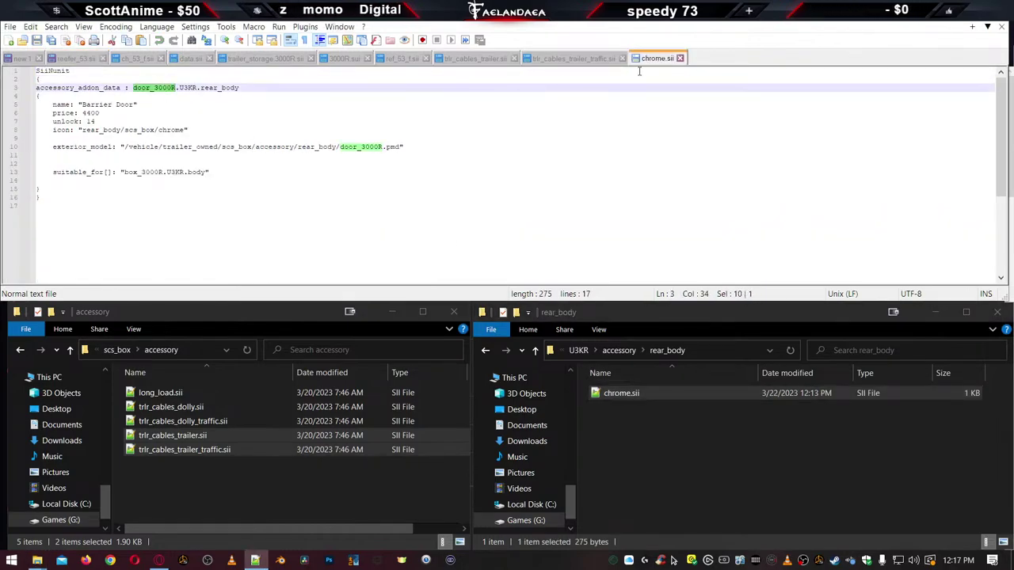
left_click(680, 58)
left_click(619, 393)
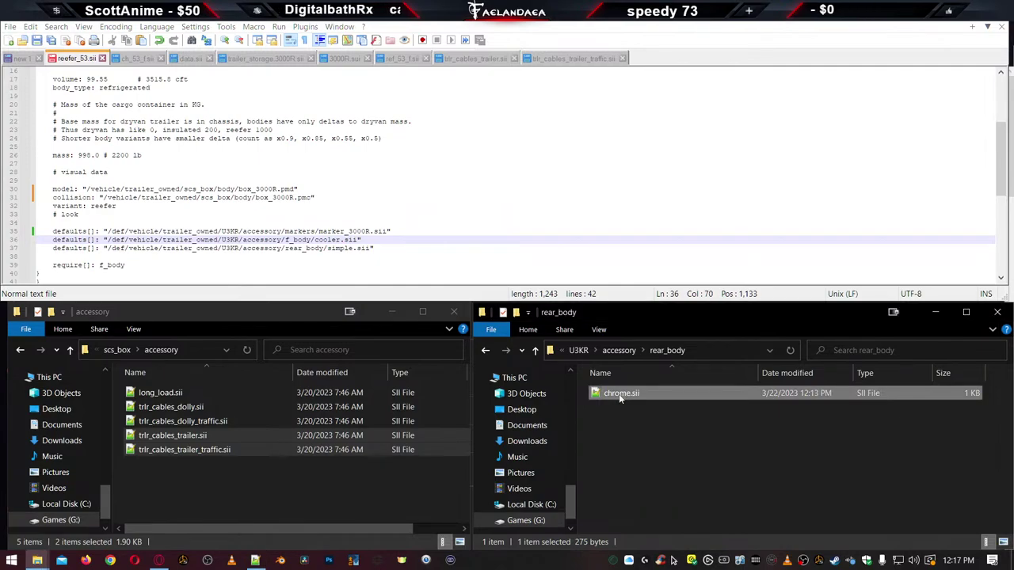
left_click(619, 394)
key("ctrl+v")
key("Return")
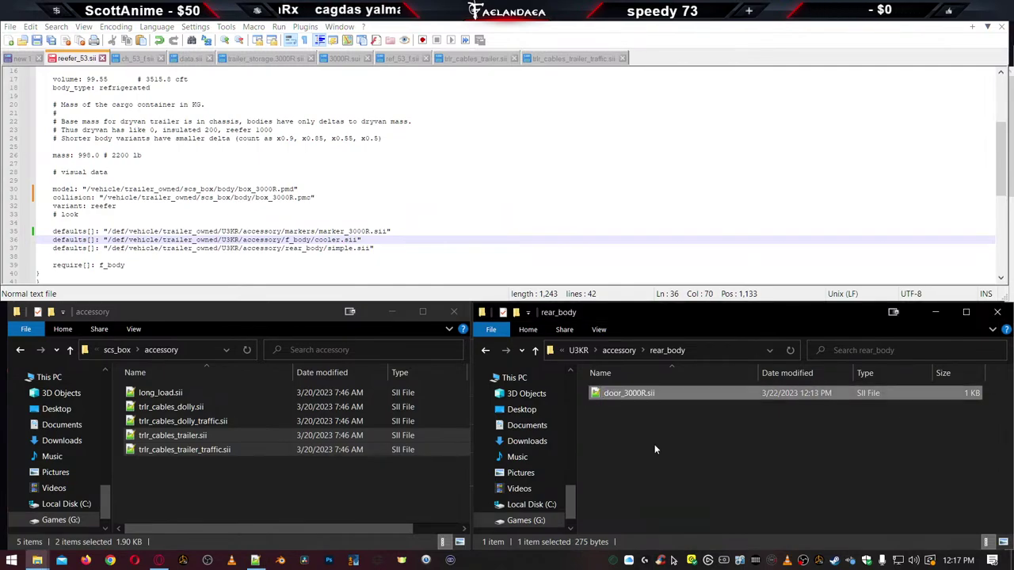
key("alt+Up")
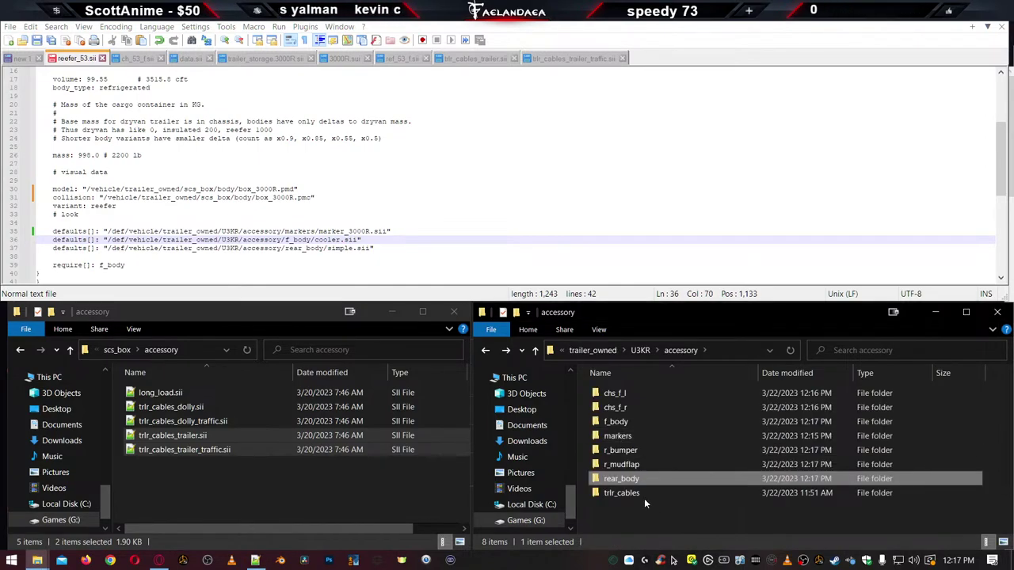
double_click(617, 495)
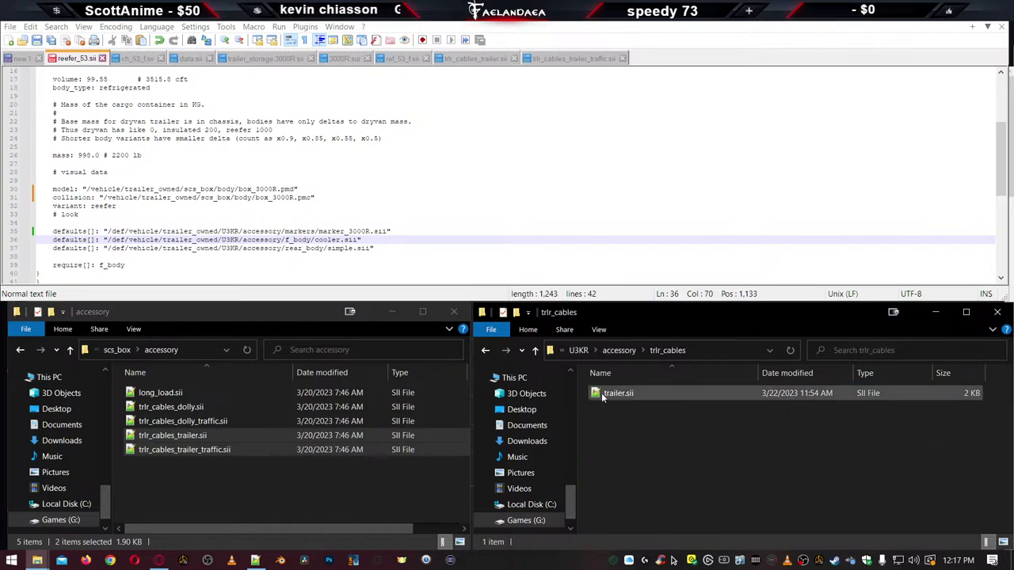
key("alt+Up")
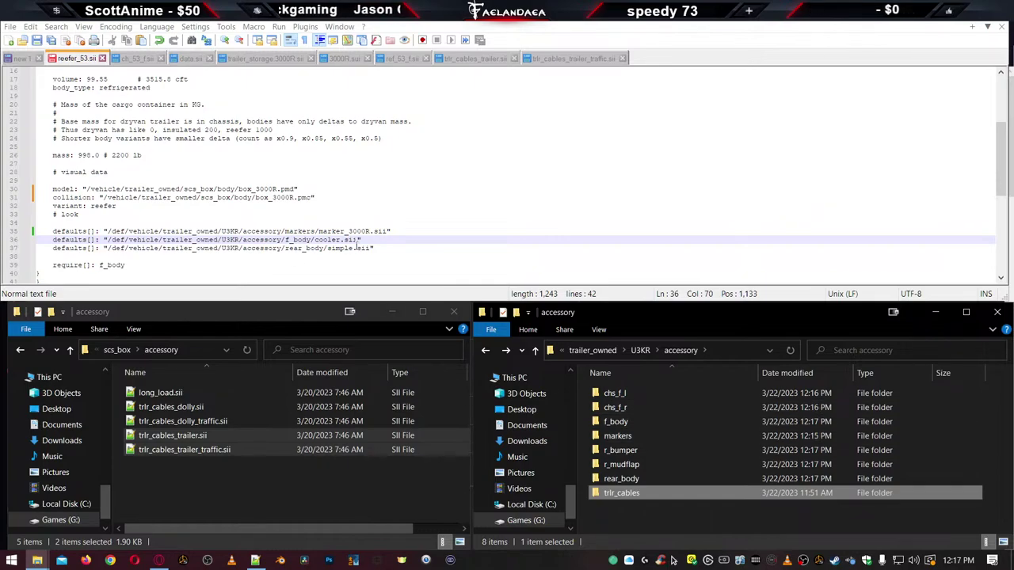
left_click(341, 231)
Replace cooler with 3000R_king on line 36 of reefer_53.sii
left_click(331, 239)
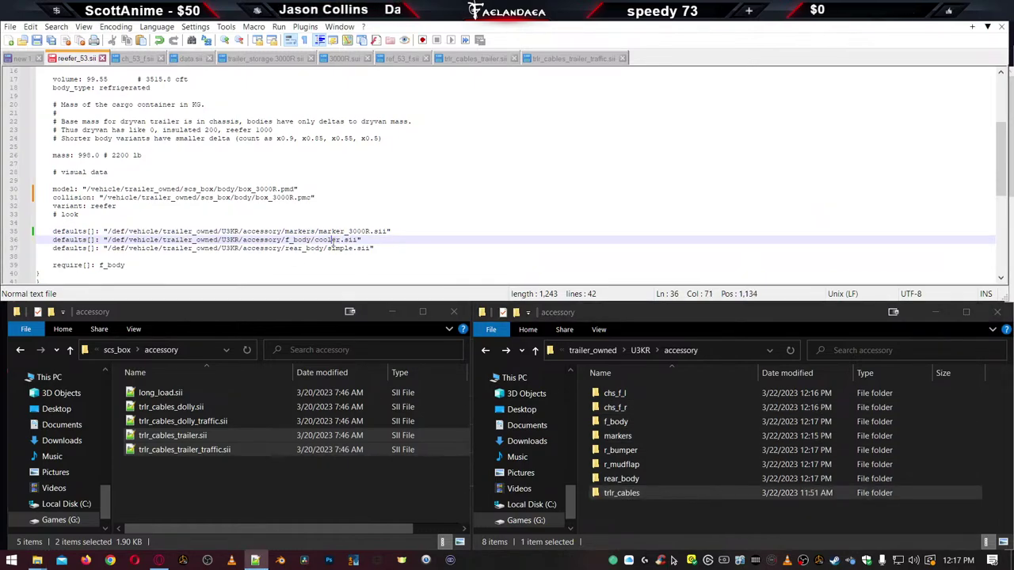
double_click(616, 422)
left_click(621, 397)
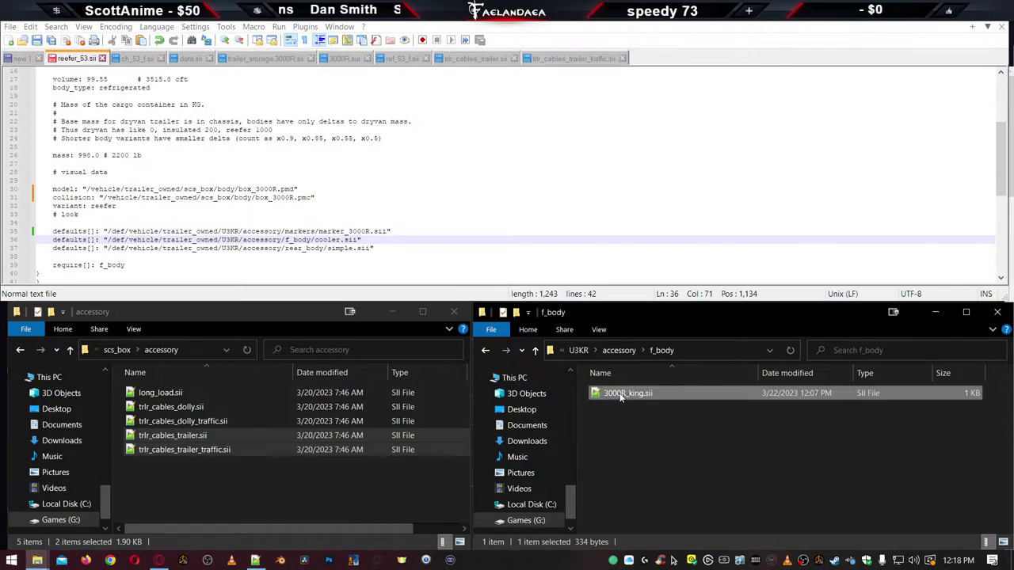
left_click(623, 394)
key("ctrl+c")
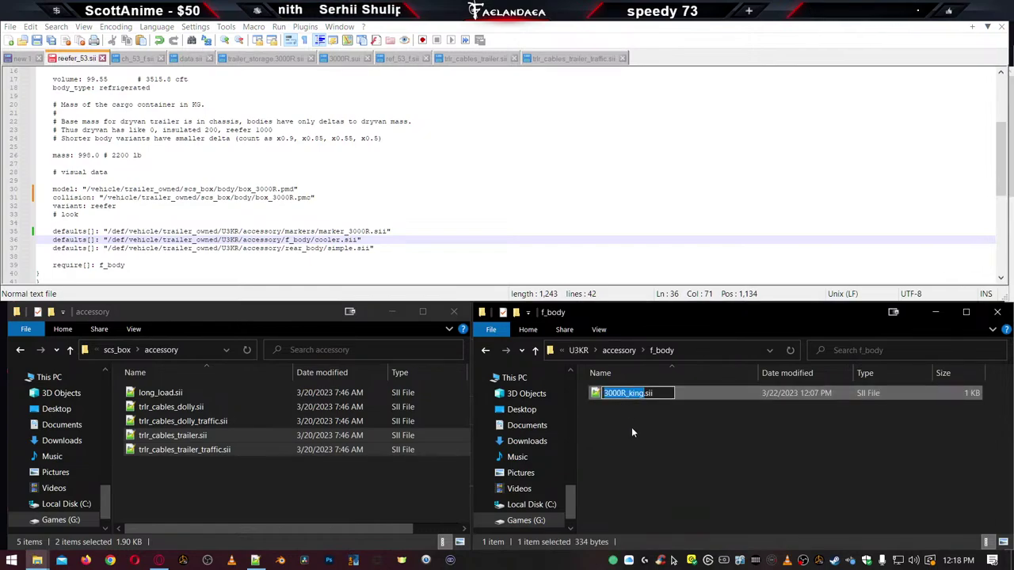
left_click(331, 239)
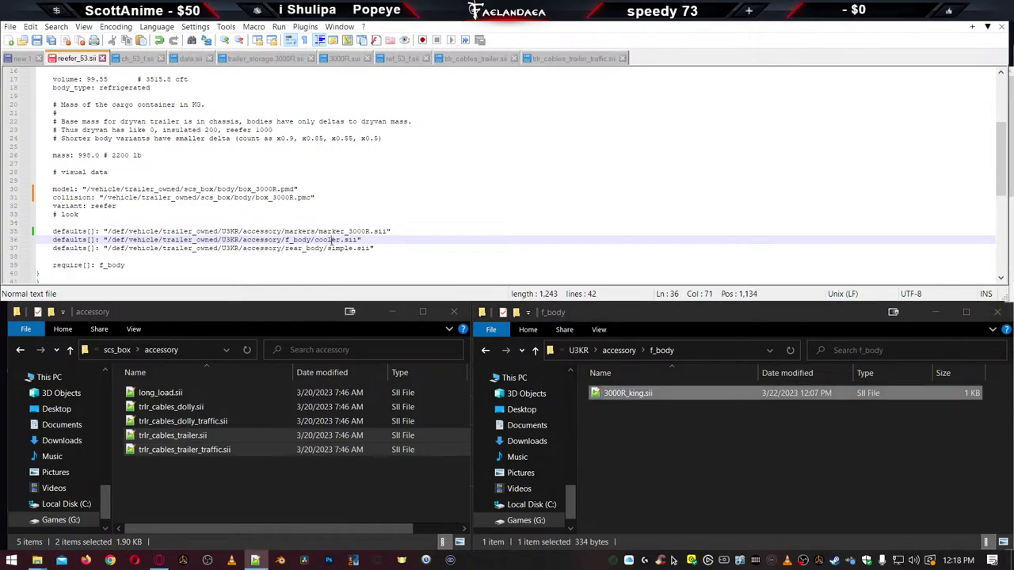
triple_click(331, 240)
double_click(331, 240)
key("ctrl+v")
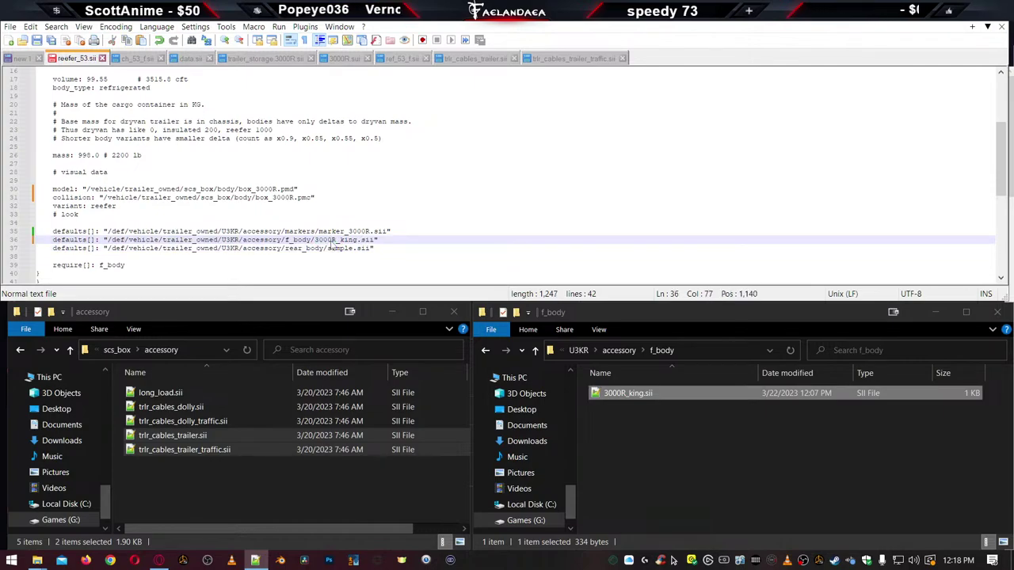
Replace simple with door_3000R on line 37, copying the name from rear_body
left_click(654, 451)
key("alt+Up")
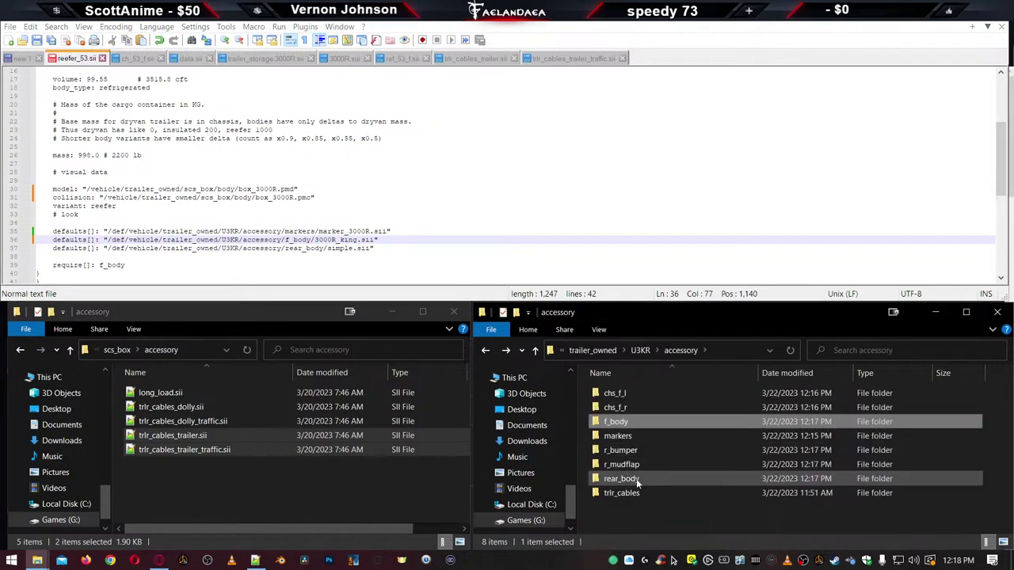
double_click(619, 478)
left_click(615, 393)
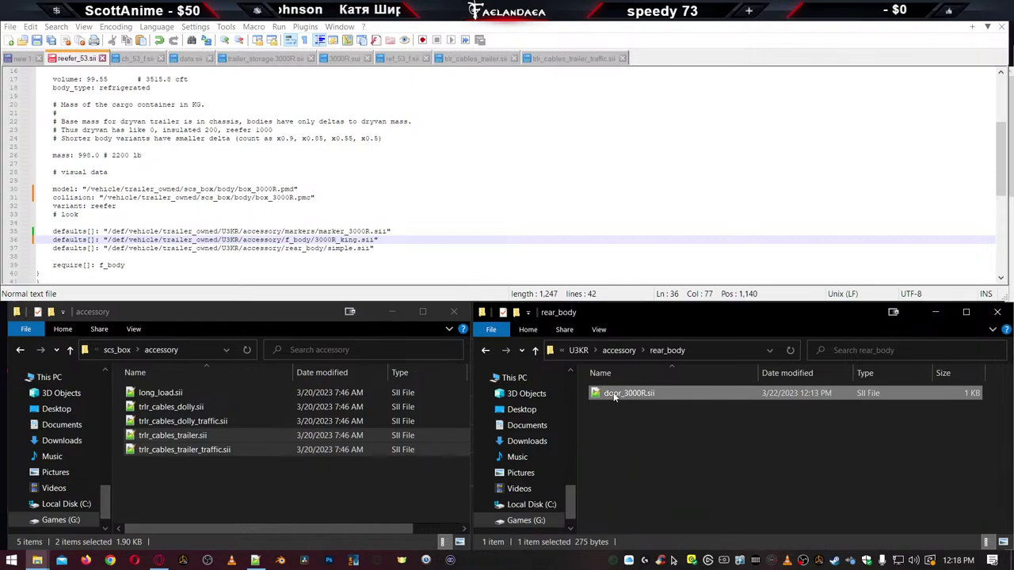
left_click(615, 393)
key("ctrl+c")
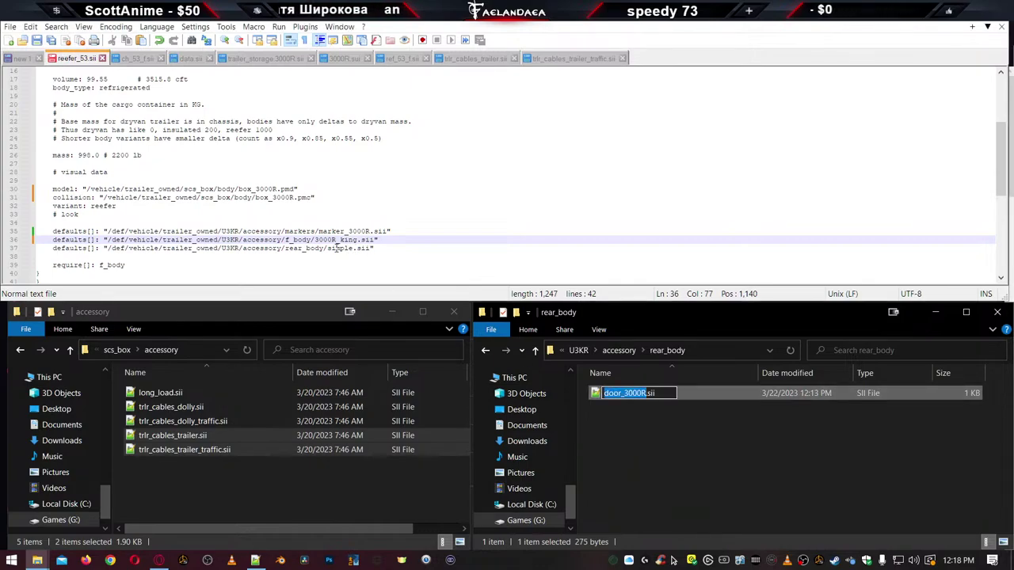
double_click(341, 248)
key("ctrl+v")
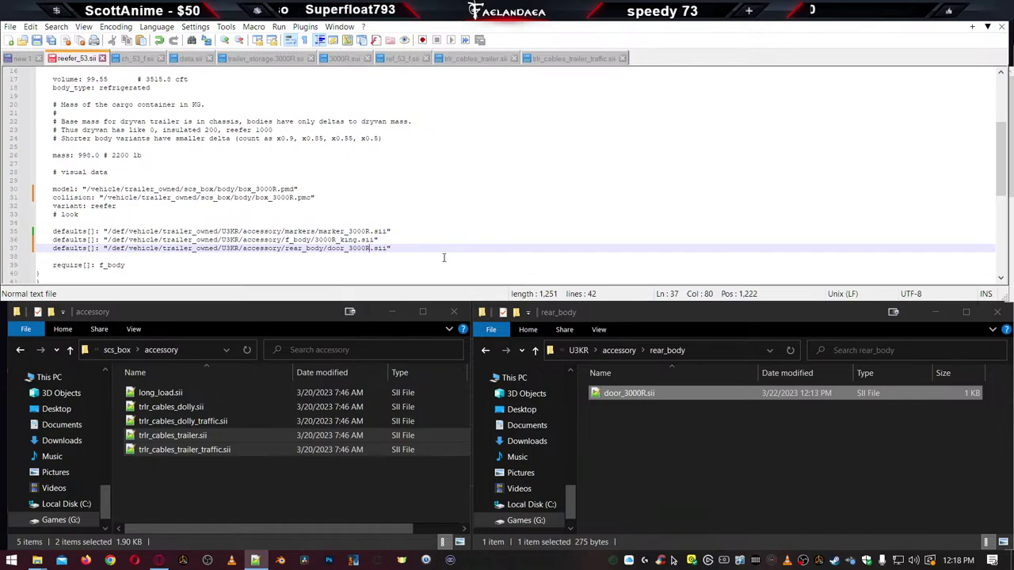
left_click(421, 255)
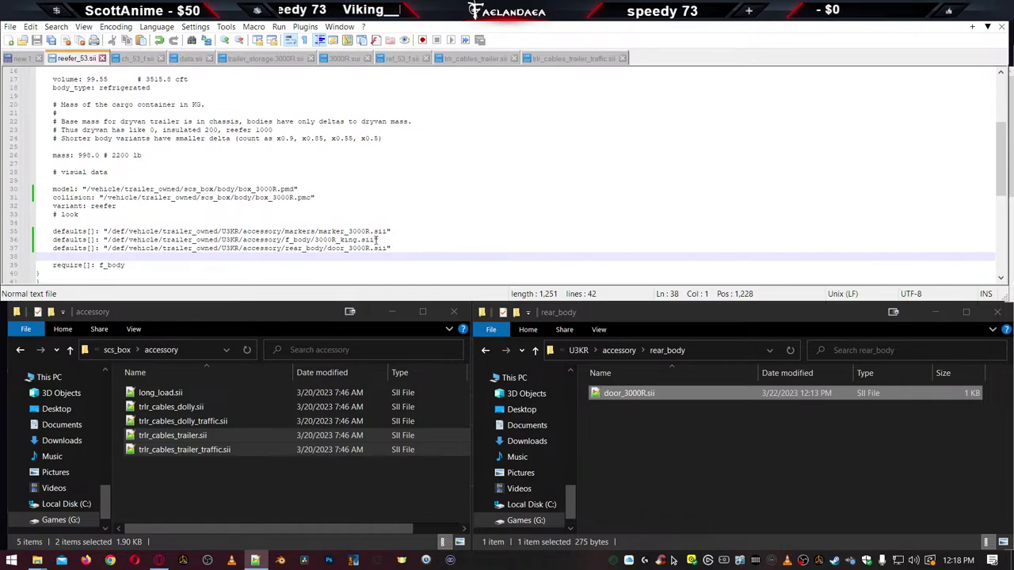
scroll(371, 252, "up", 3)
Rename the trailer body on line 5 of reefer_53.sii to 'Utility 3000R'
scroll(369, 255, "down", 3)
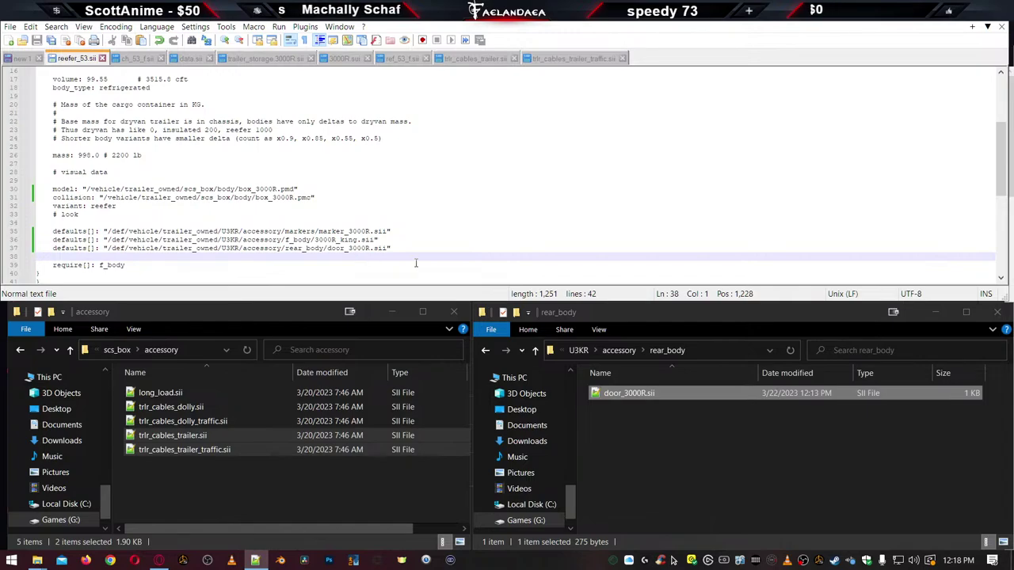
scroll(415, 263, "up", 5)
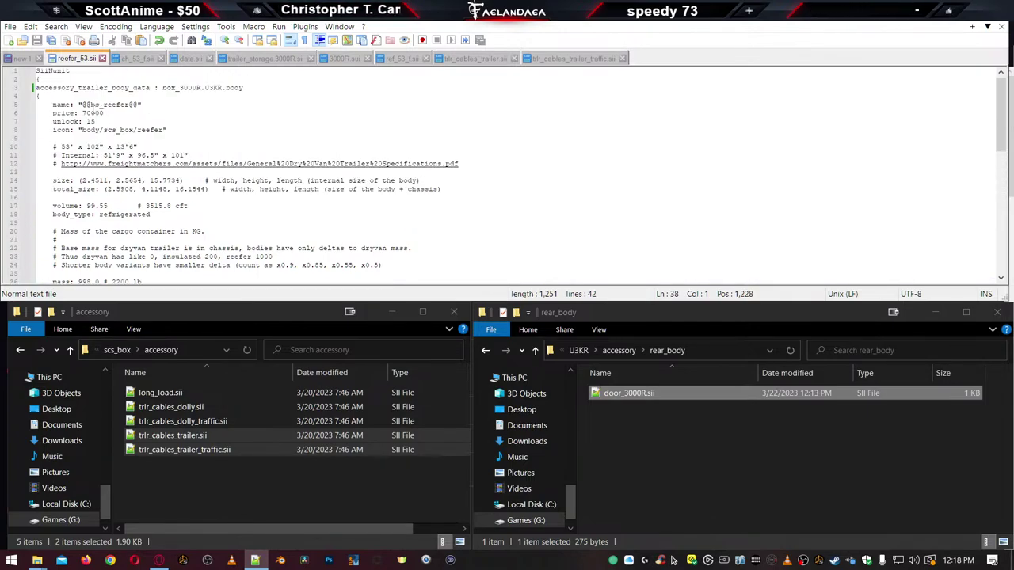
left_click_drag(82, 104, 140, 105)
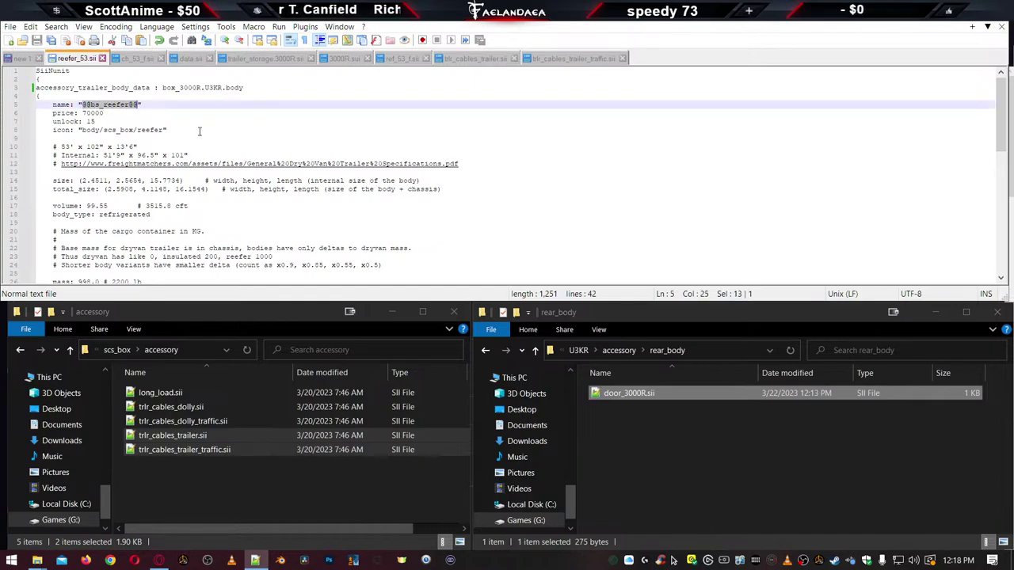
type("ttil")
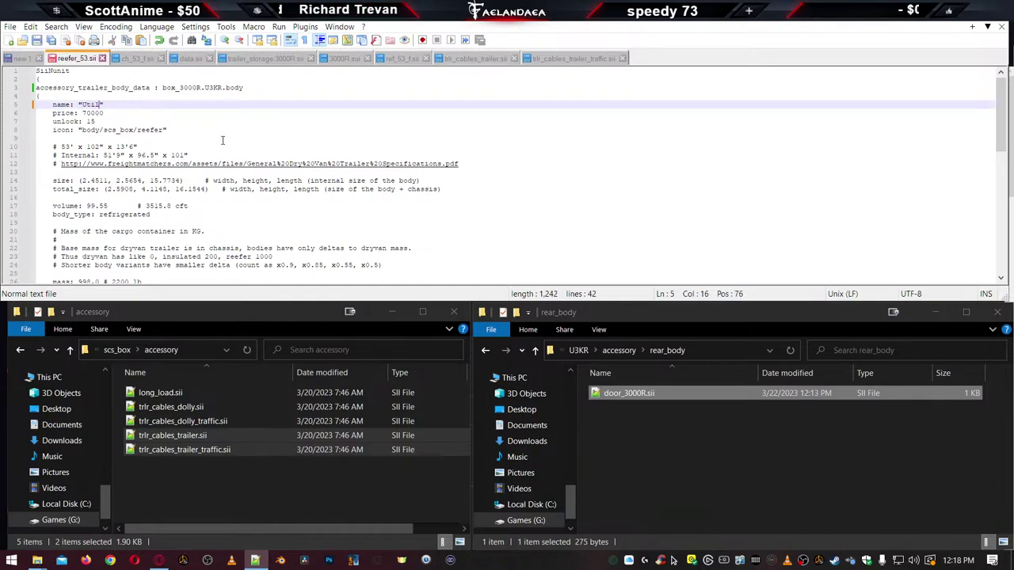
type("ity 3000R")
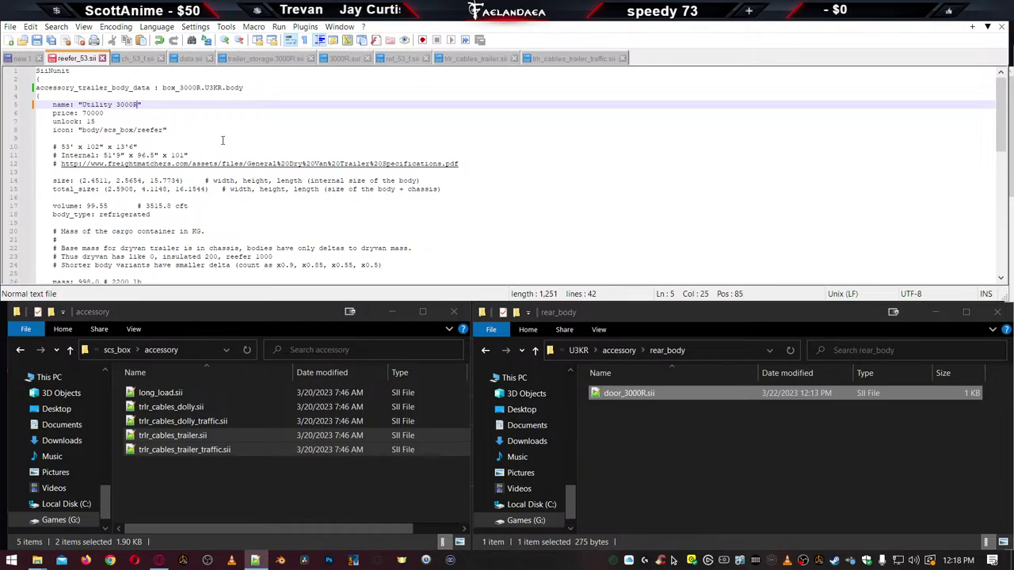
Raise the price from 70000 to 90000, lower unlock from 15 to 1, and save
double_click(98, 113)
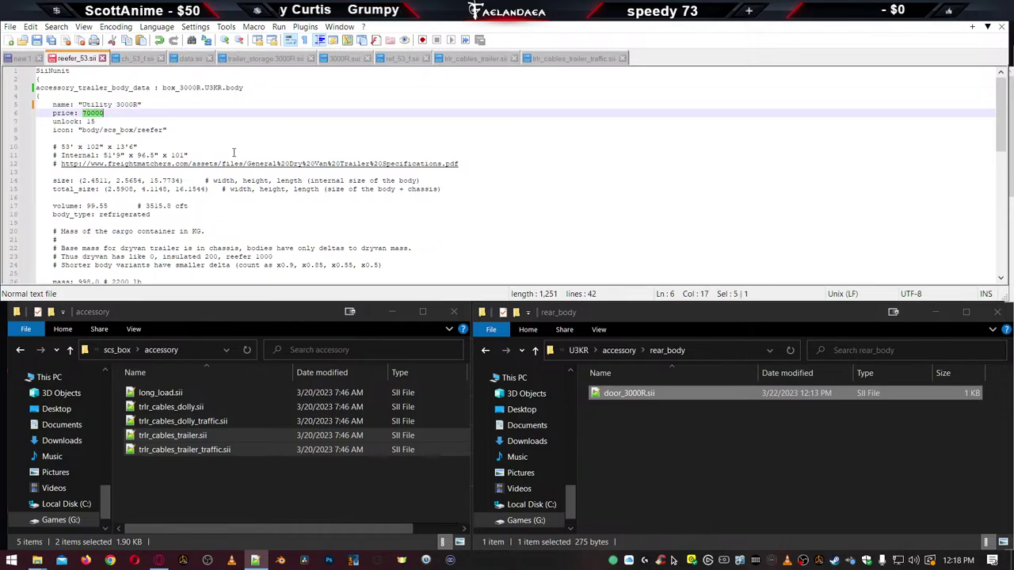
type("90000")
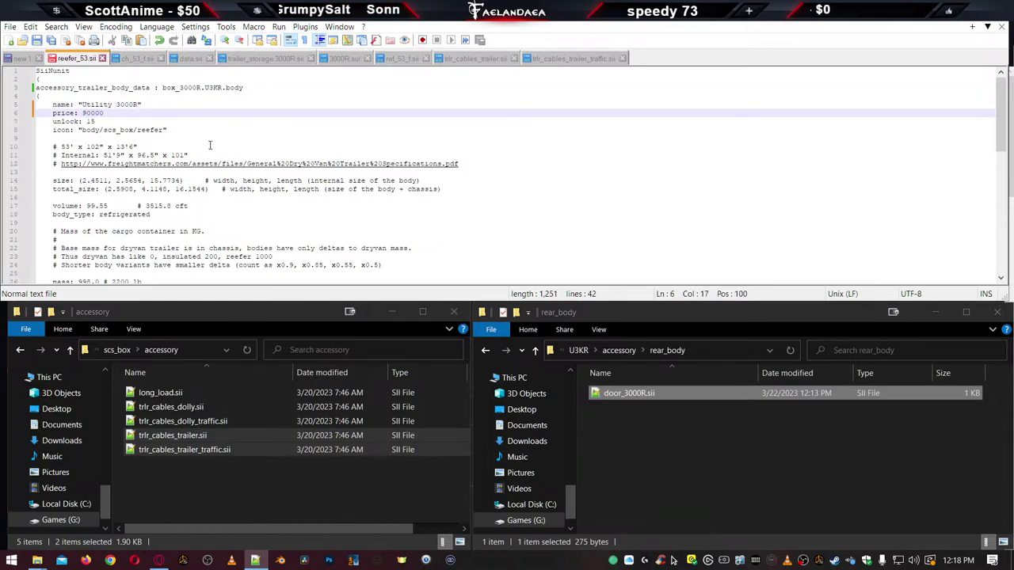
left_click(107, 121)
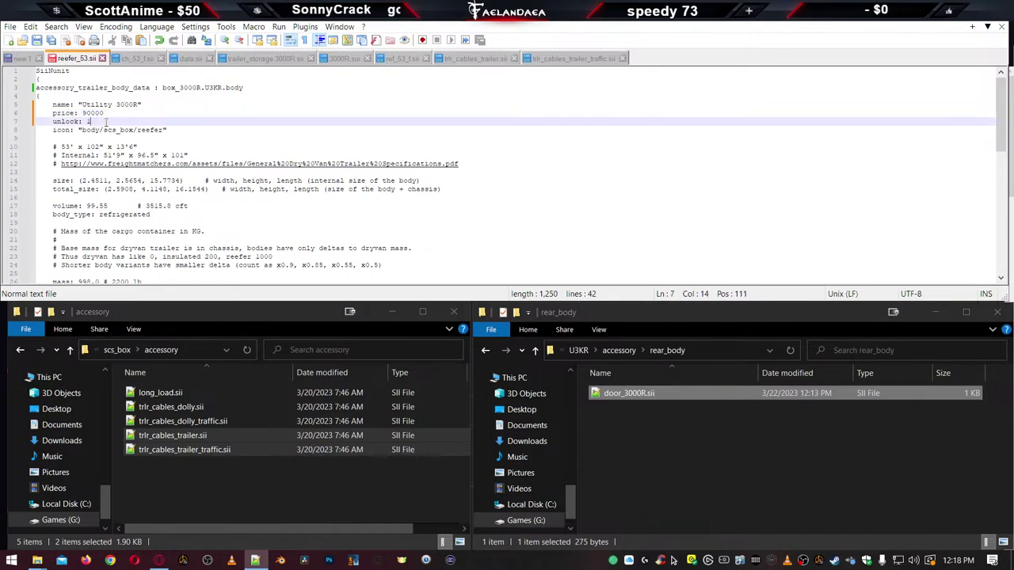
key("BackSpace")
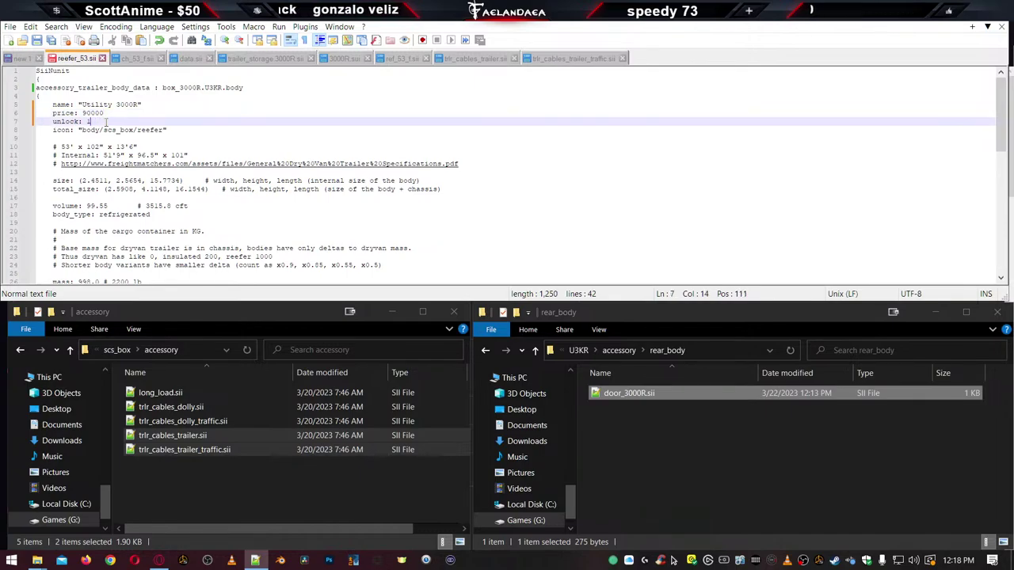
key("ctrl+s")
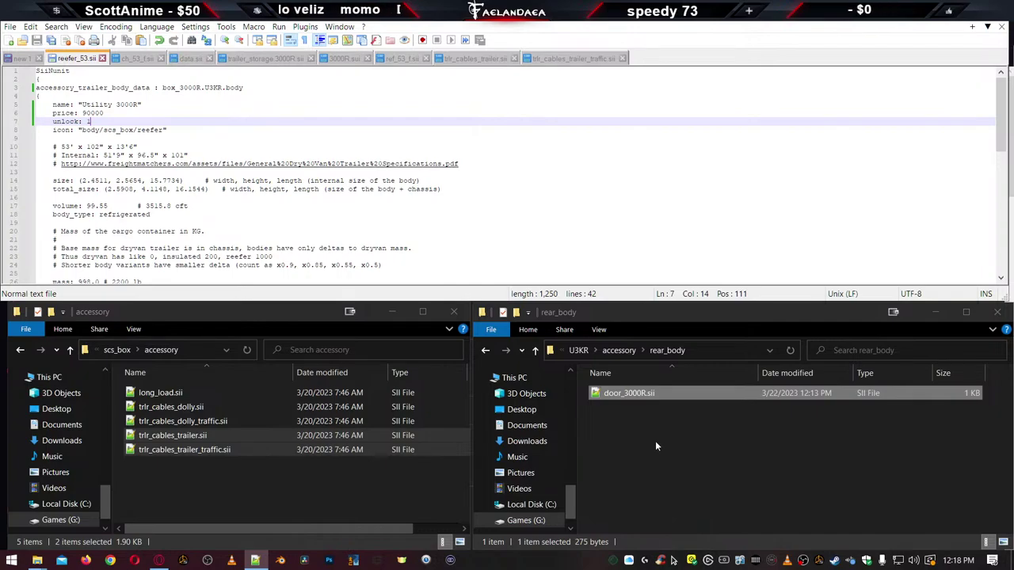
left_click(656, 446)
key("BackSpace")
left_click(615, 394)
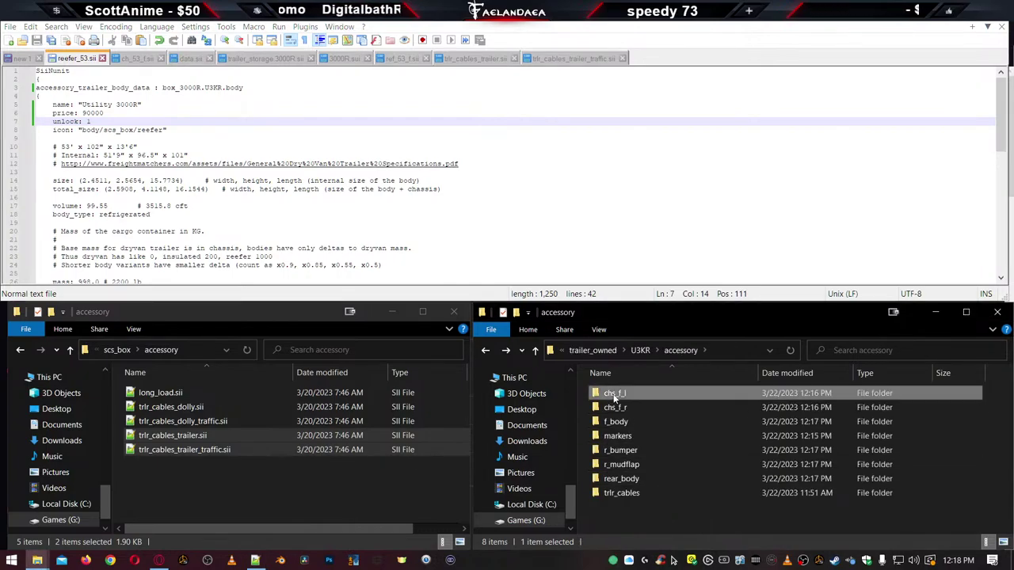
double_click(614, 397)
double_click(614, 394)
left_click(622, 407)
key("BackSpace")
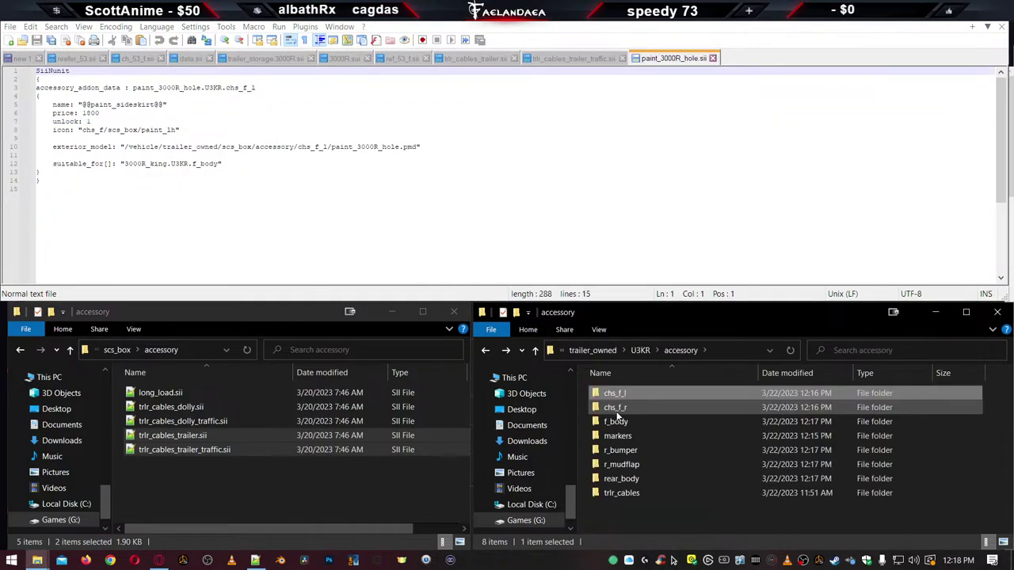
double_click(615, 408)
double_click(612, 395)
left_click(612, 395)
key("BackSpace")
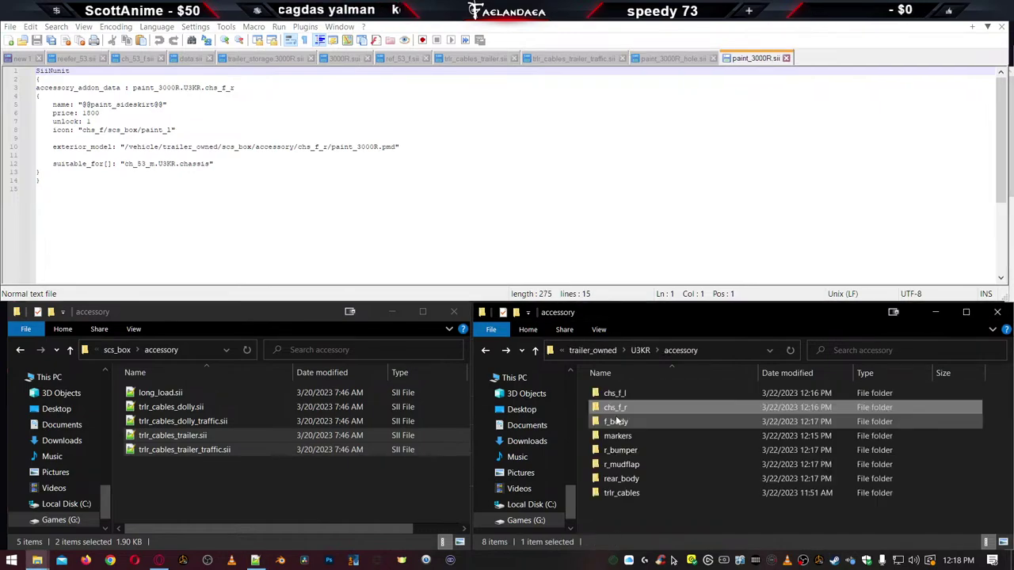
double_click(616, 421)
double_click(605, 396)
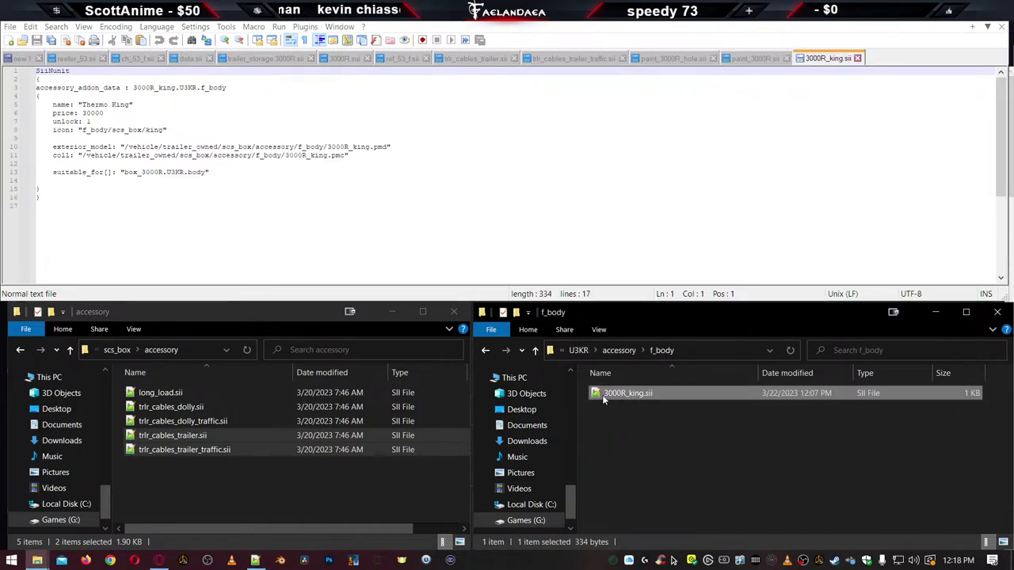
key("BackSpace")
left_click(617, 436)
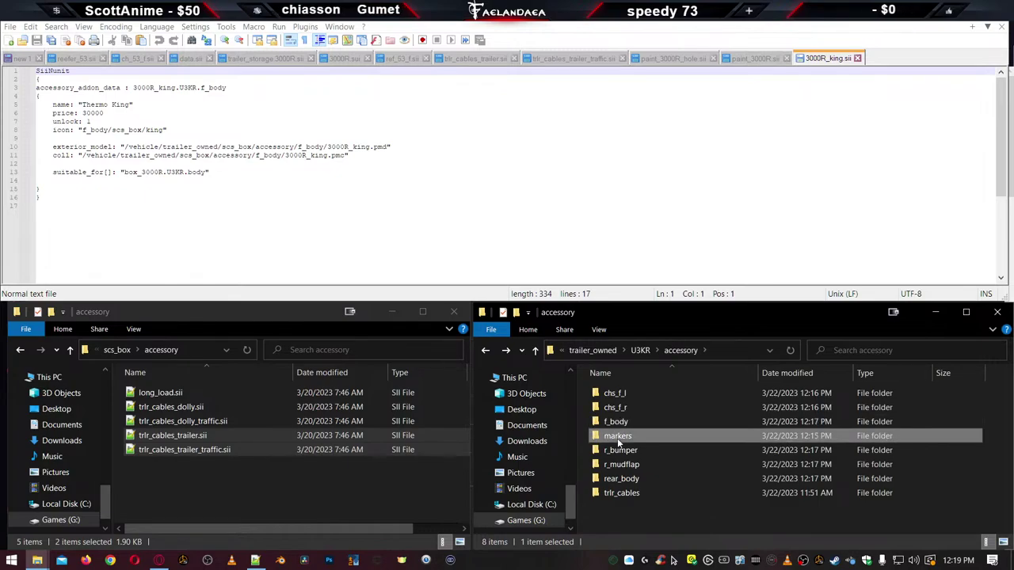
double_click(617, 437)
double_click(606, 396)
left_click(606, 395)
key("BackSpace")
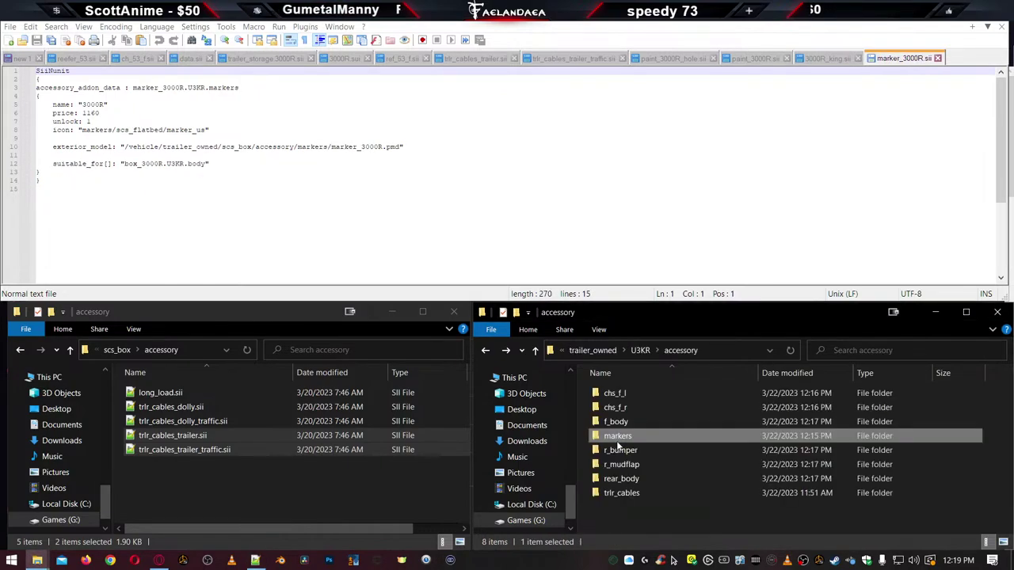
double_click(619, 450)
double_click(626, 394)
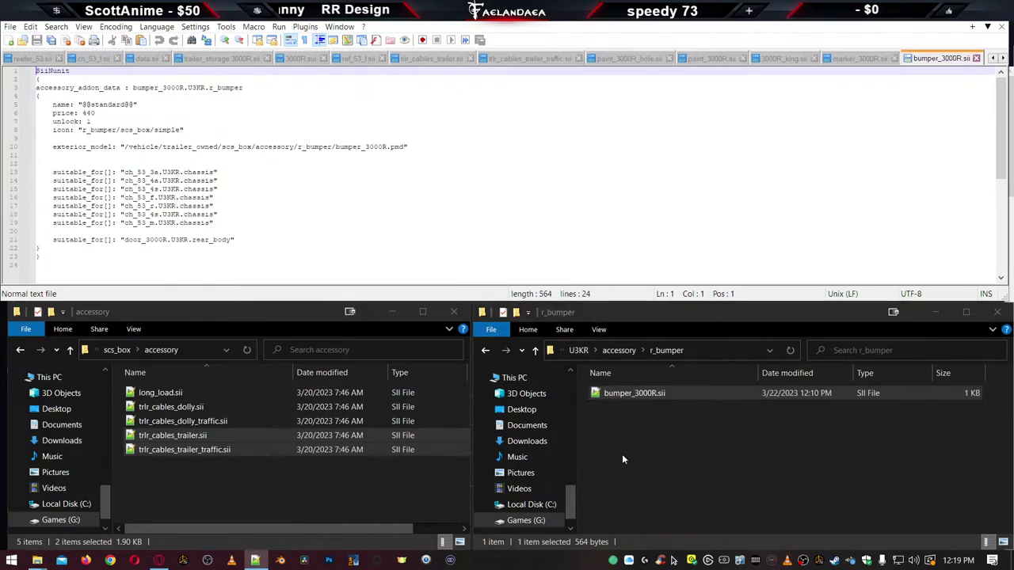
left_click(622, 455)
key("BackSpace")
double_click(617, 444)
left_click(610, 400)
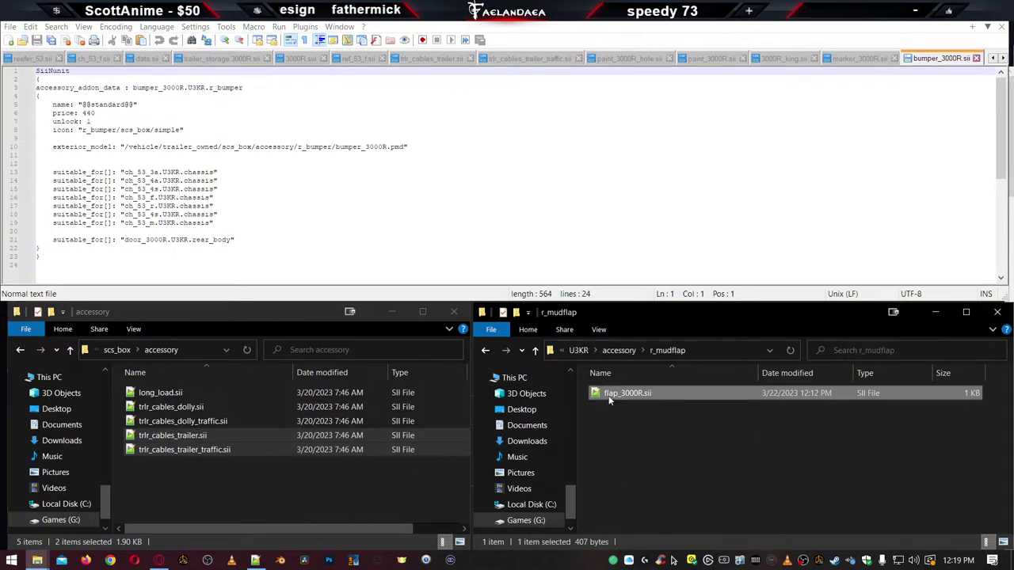
double_click(610, 400)
left_click(616, 442)
key("BackSpace")
left_click(616, 480)
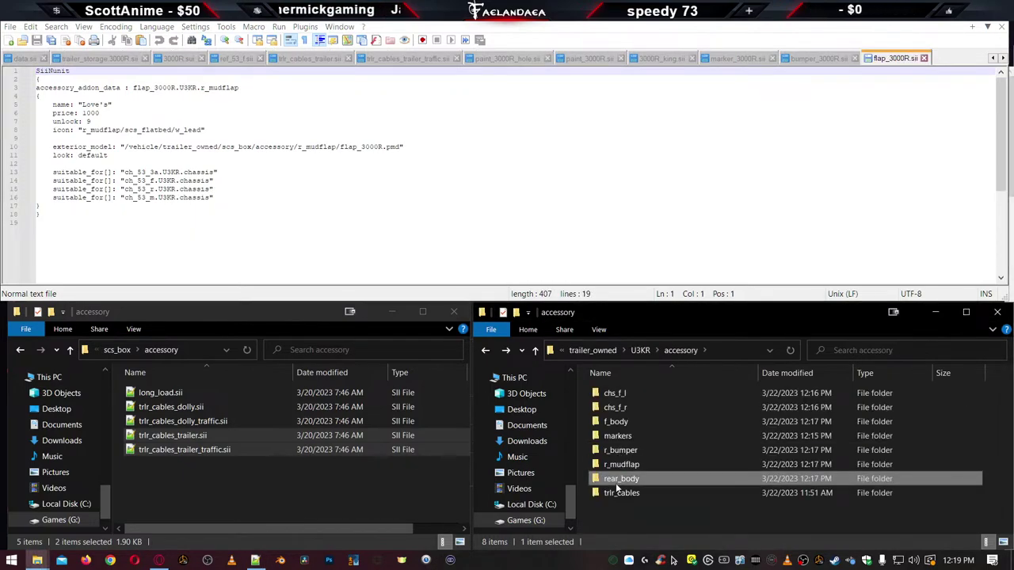
double_click(617, 480)
double_click(622, 393)
left_click(610, 424)
key("BackSpace")
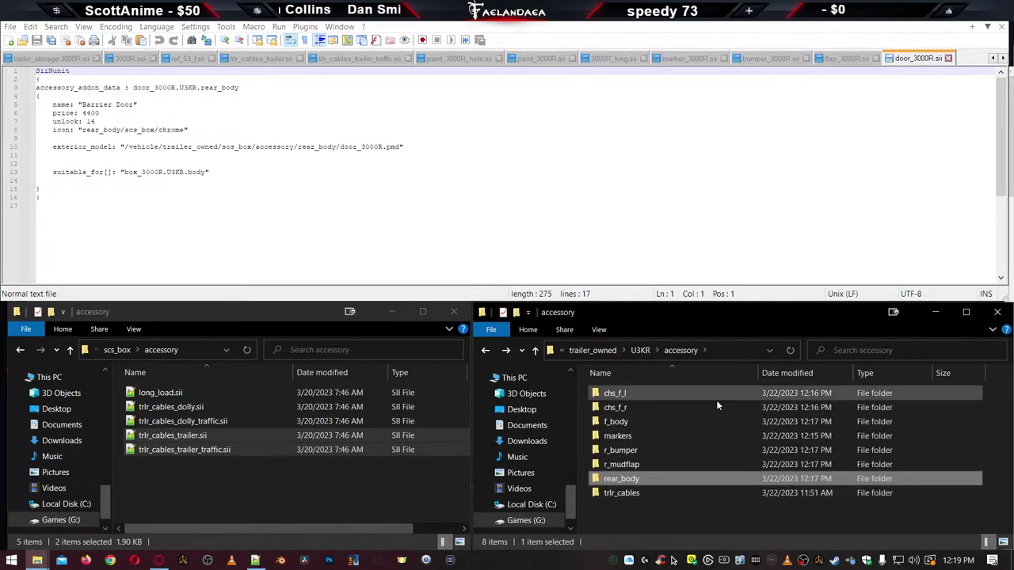
left_click(104, 121)
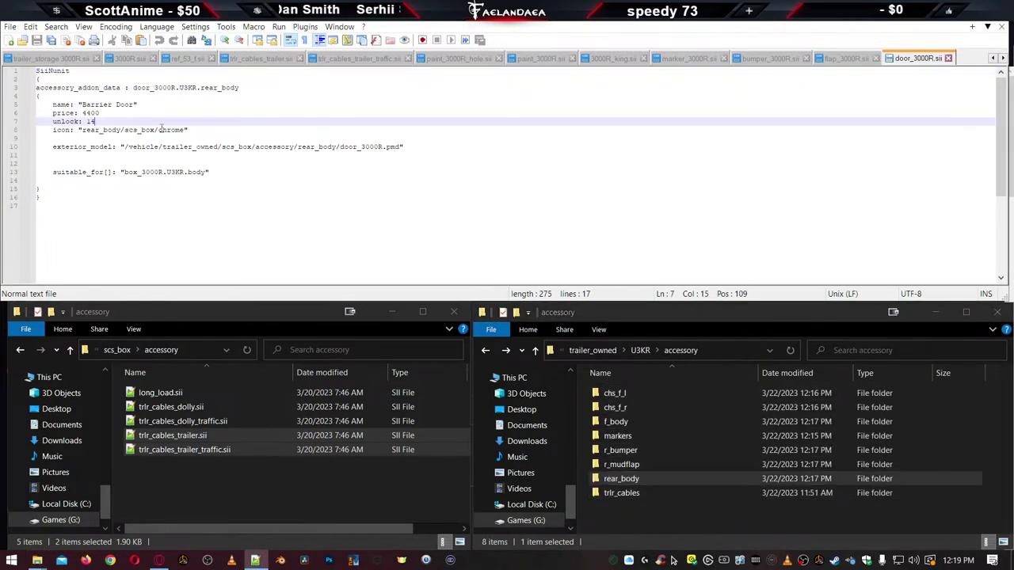
key("ctrl+w")
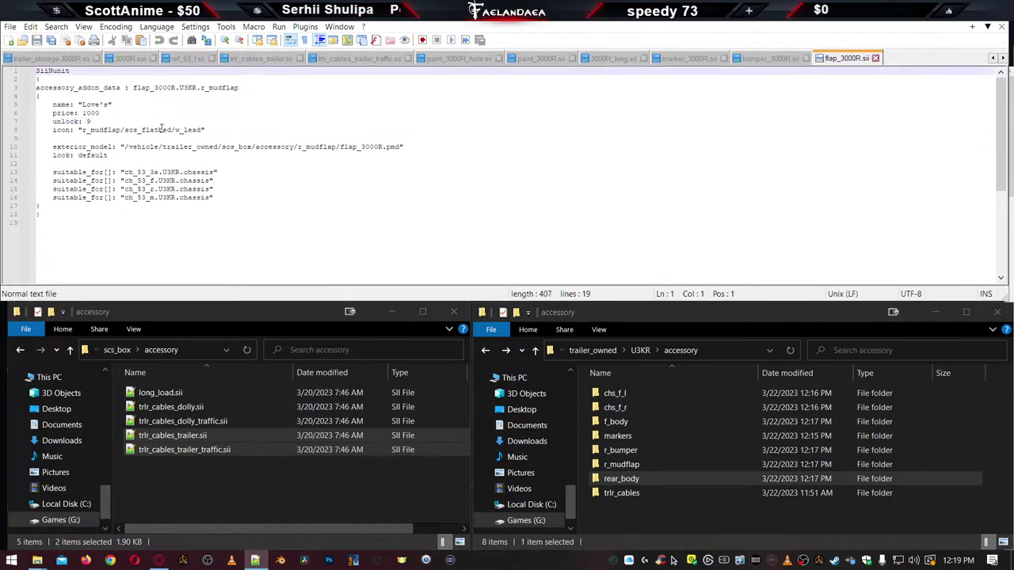
left_click(112, 123)
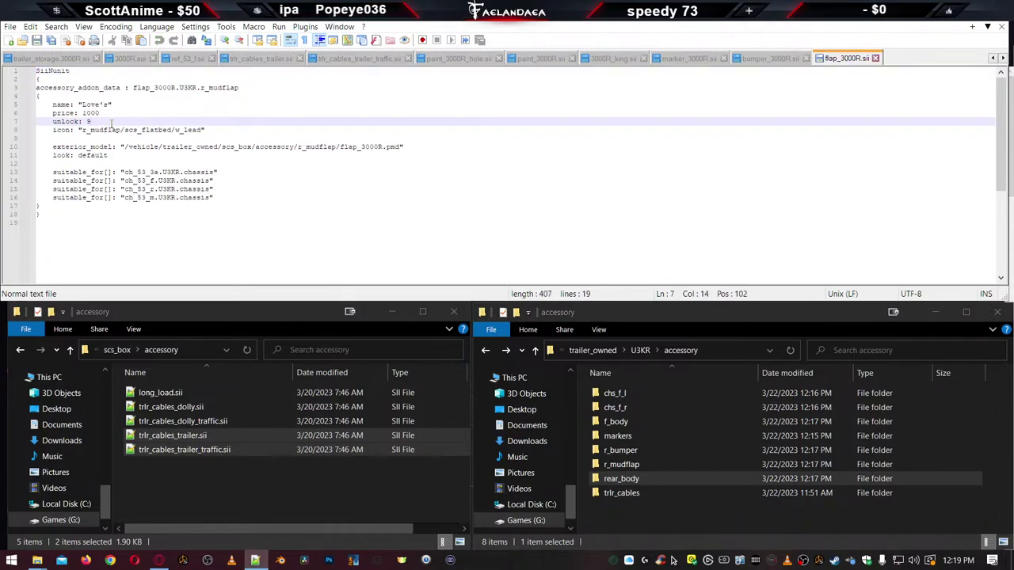
key("ctrl+w")
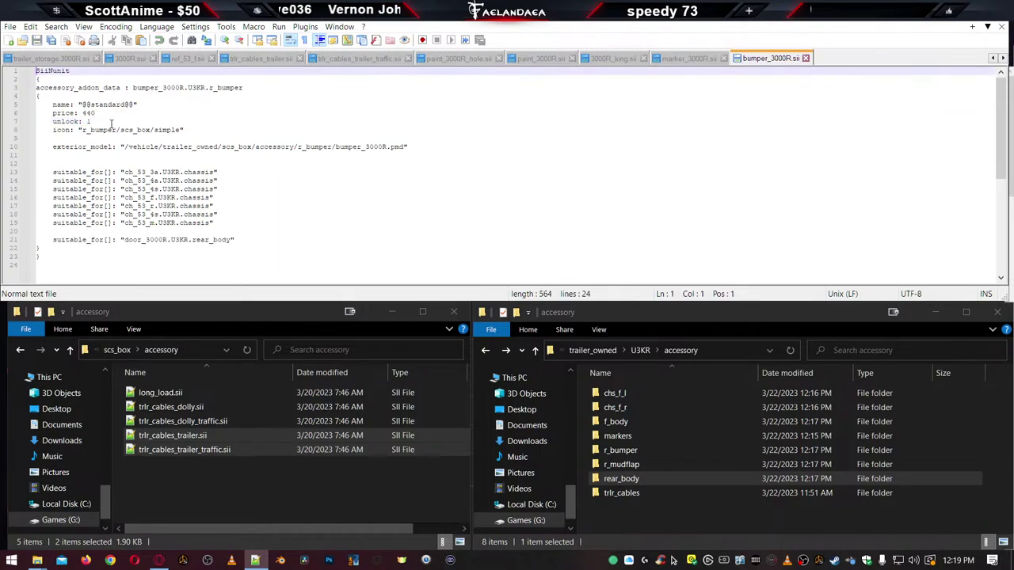
key("ctrl+w")
key("ctrl+w")
key("ctrl+w")
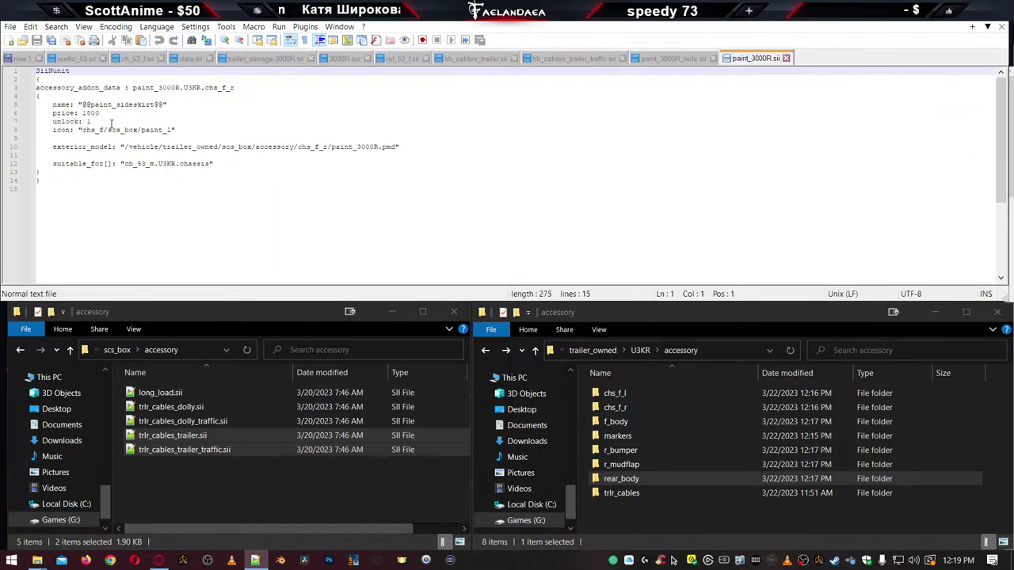
key("ctrl+w")
key("ctrl+w")
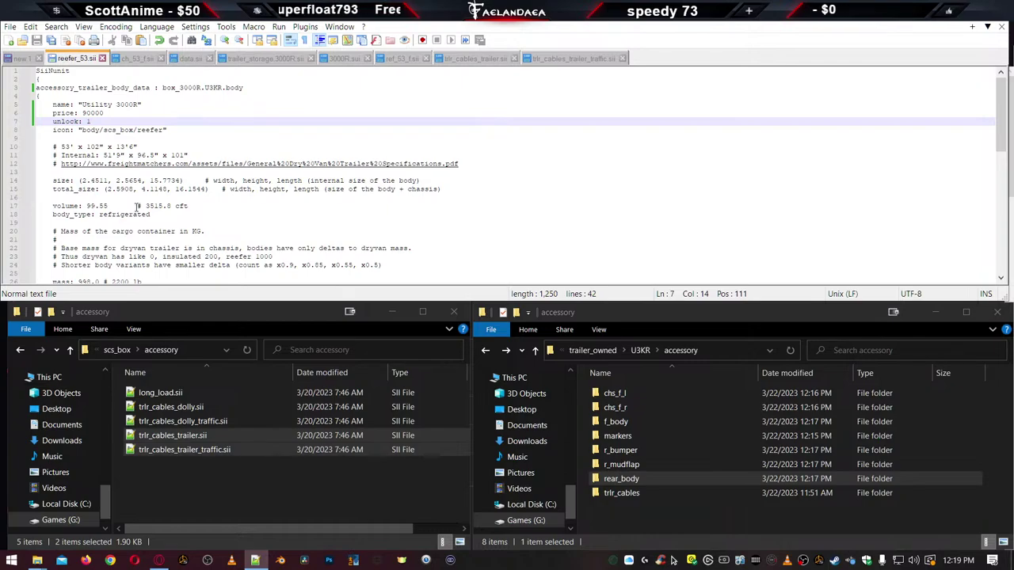
Check the require f_body and 3000R_king lines, then close reefer_53.sii and switch to ch_53_f.sii
scroll(136, 210, "down", 2)
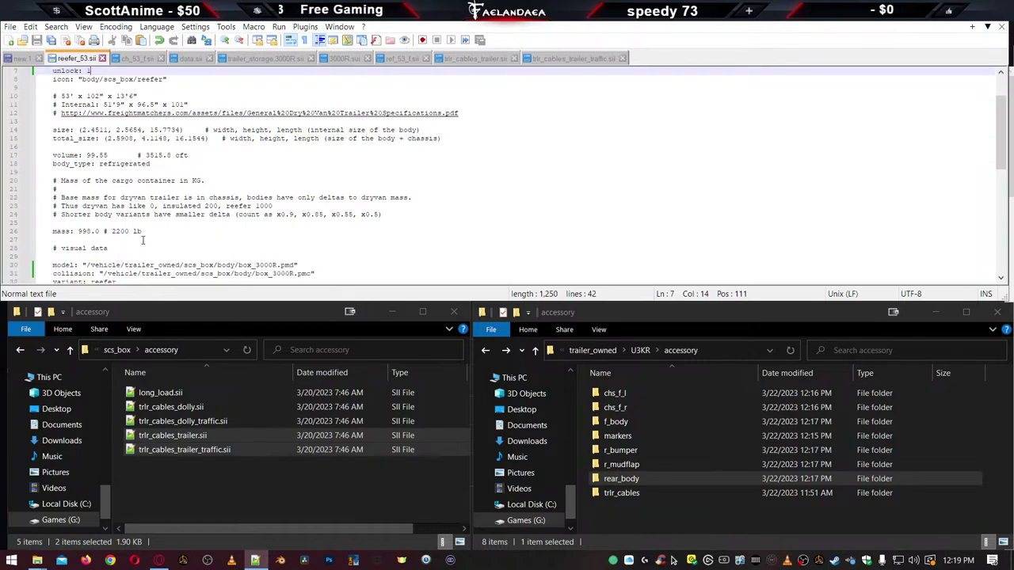
scroll(143, 240, "down", 1)
scroll(142, 240, "down", 3)
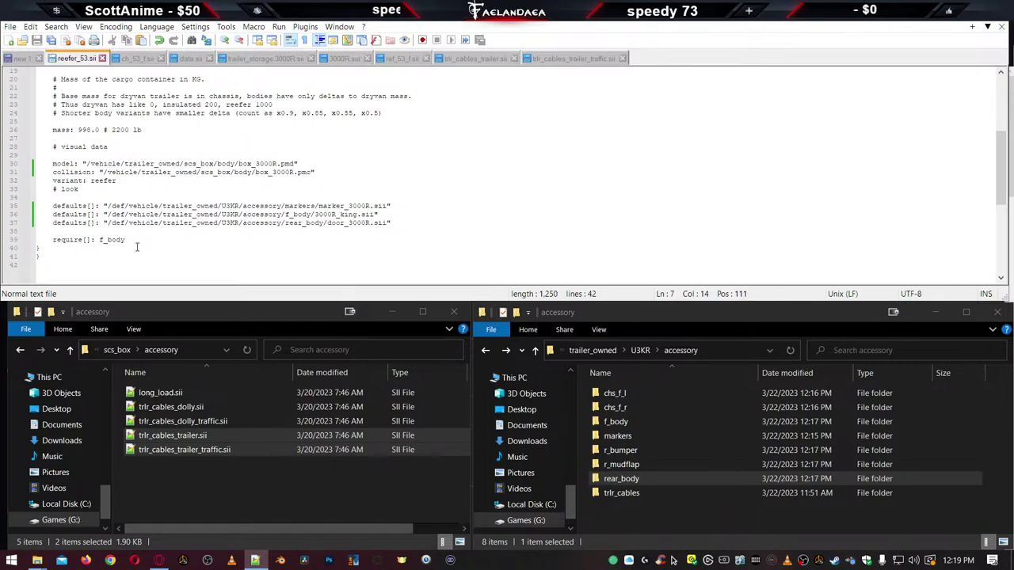
left_click(148, 240)
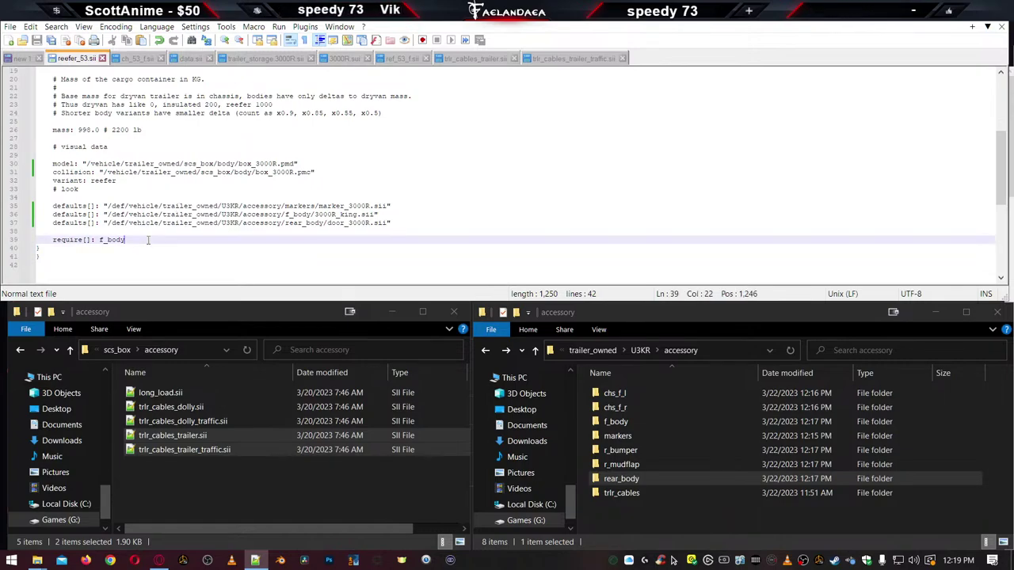
left_click(193, 215)
scroll(288, 225, "up", 6)
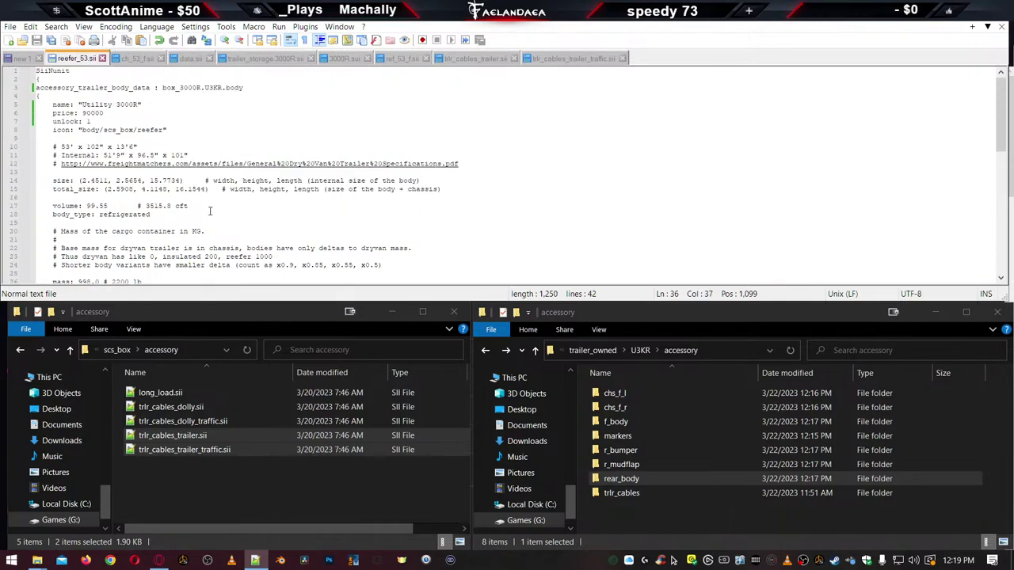
left_click(102, 59)
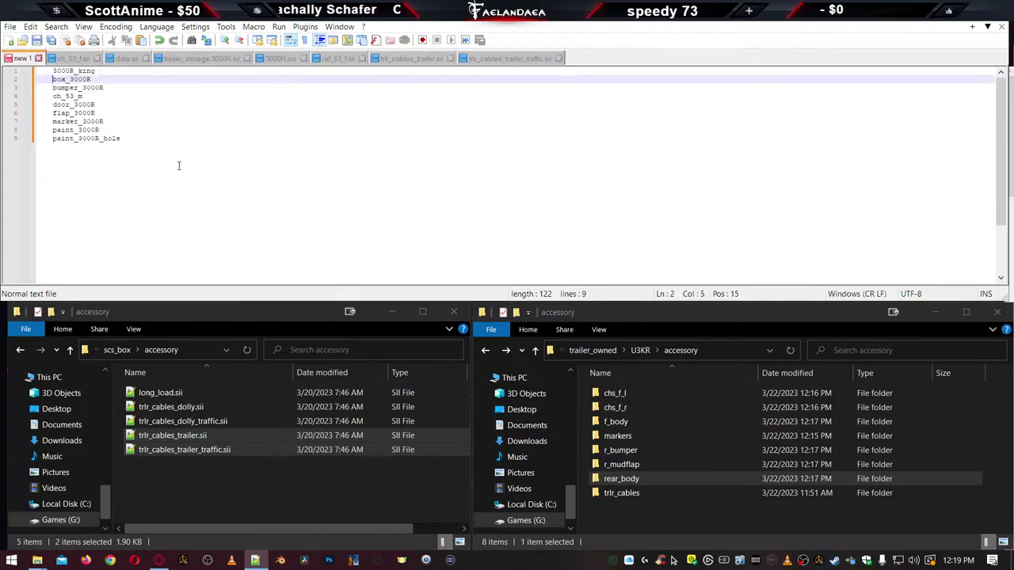
left_click(72, 59)
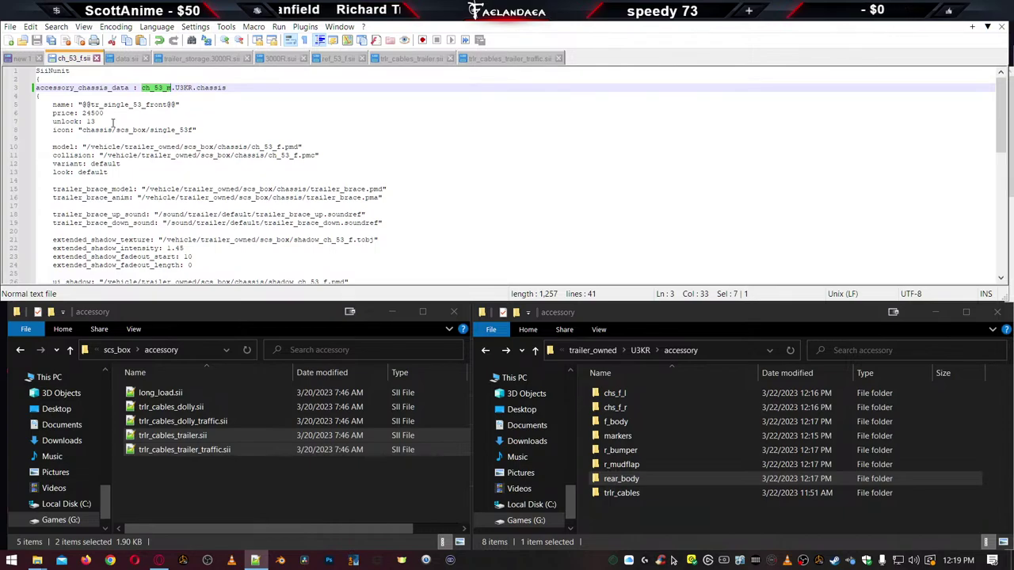
Change 'unlock: 13' to 'unlock: 1' on line 7 of ch_53_f.sii
left_click(113, 122)
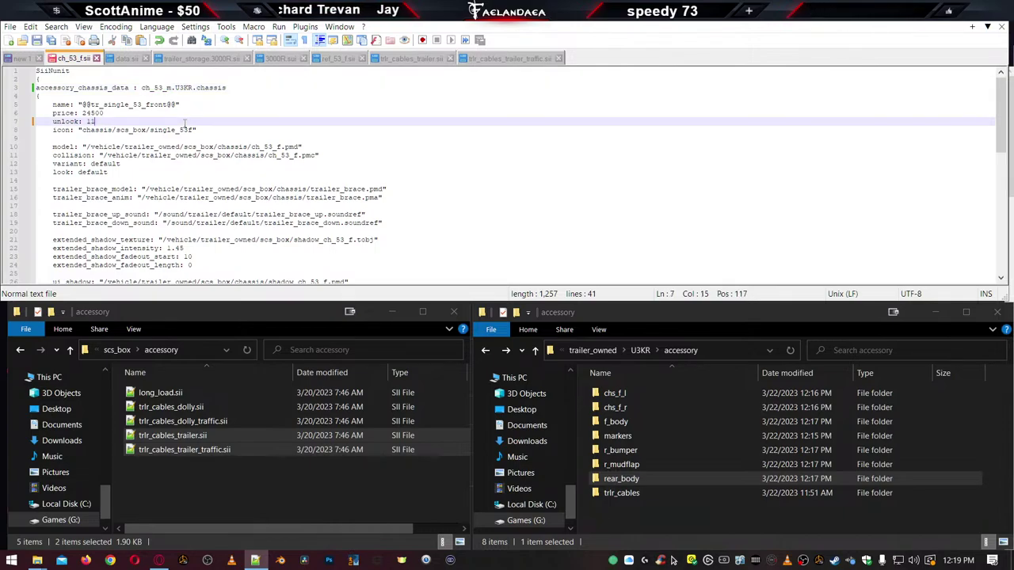
key("BackSpace")
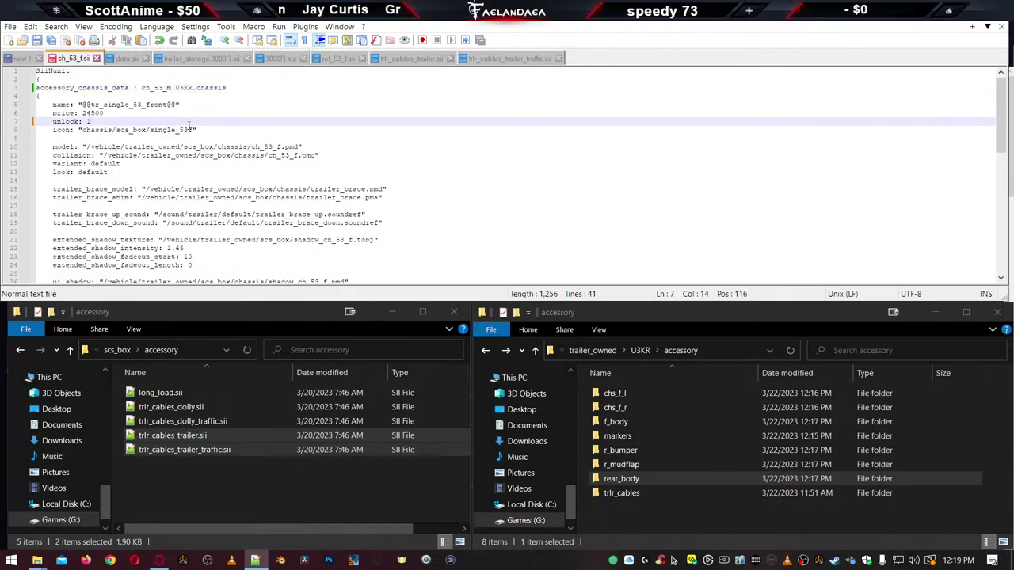
left_click(176, 164)
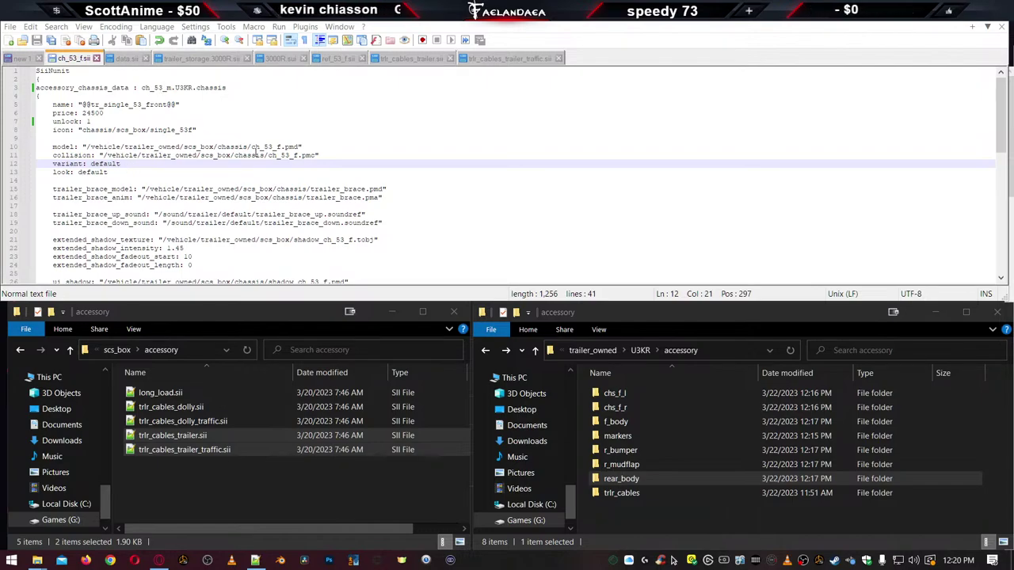
Replace ch_53_f with ch_53_m in the model path and the collision path
left_click(268, 147)
double_click(267, 146)
type("ch_53_m")
double_click(284, 155)
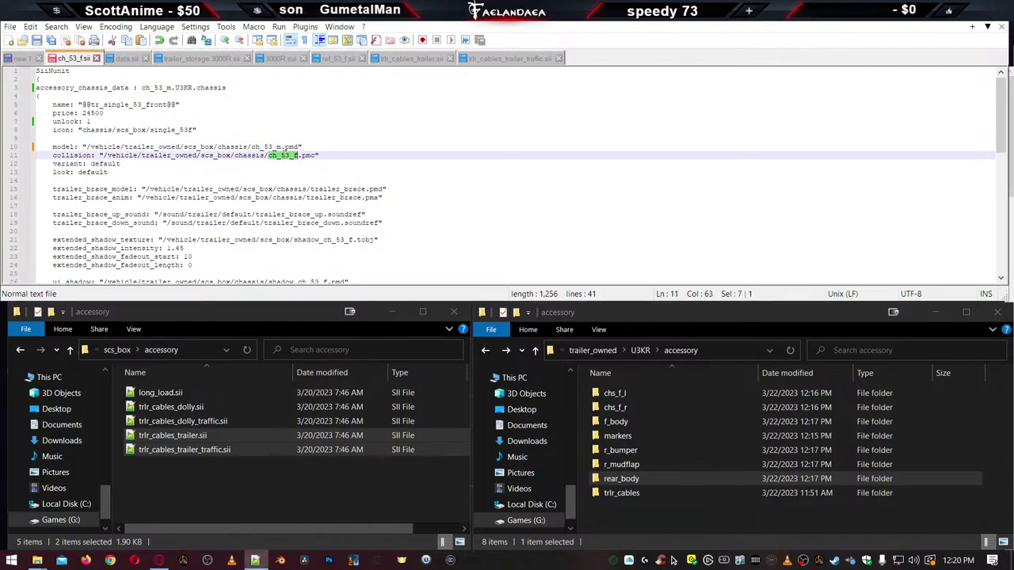
type("ch_53_m")
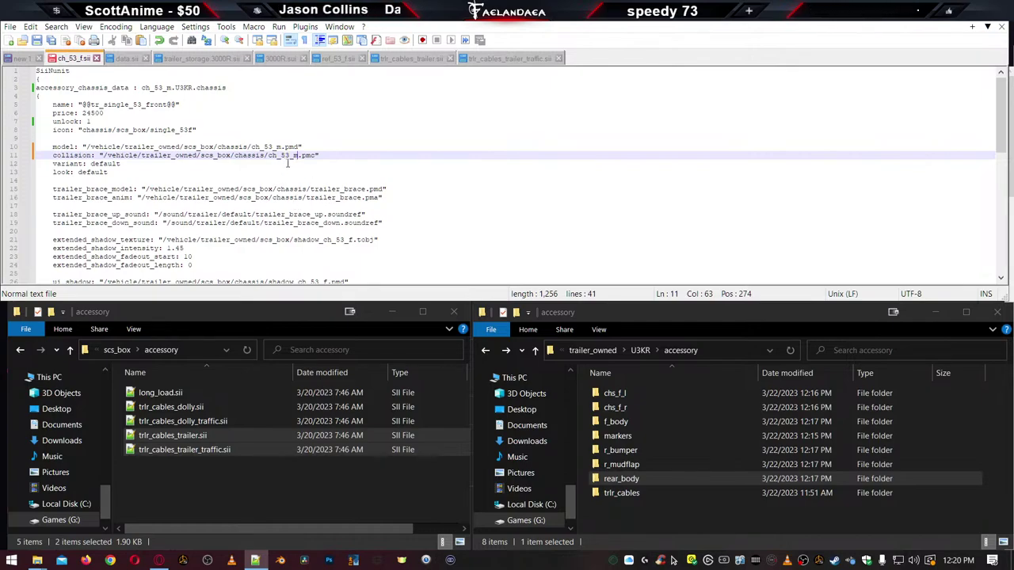
Review the shadow, trailer_brace model, animation and brace up/down sound paths
scroll(209, 203, "down", 1)
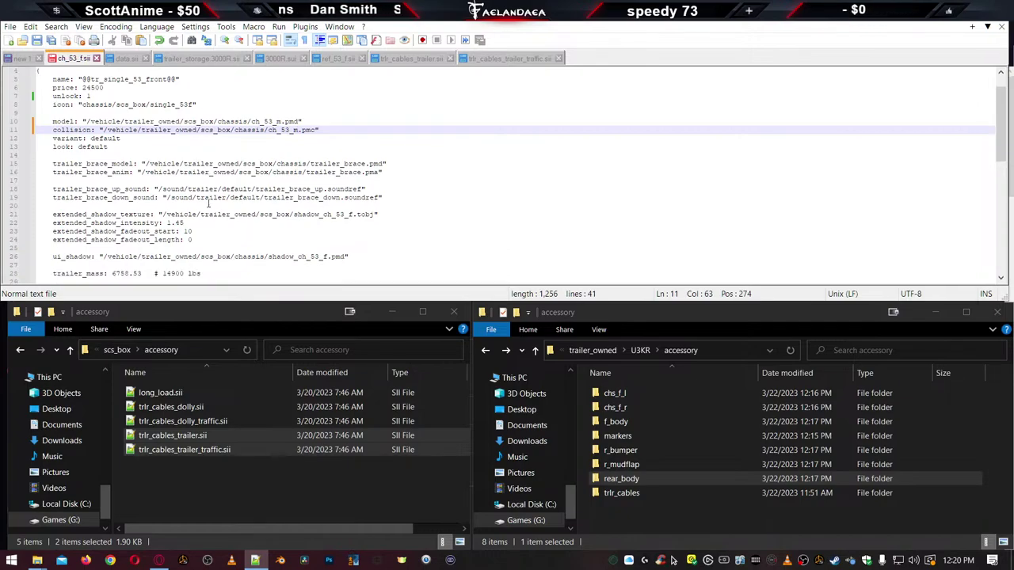
left_click(312, 257)
left_click(333, 213)
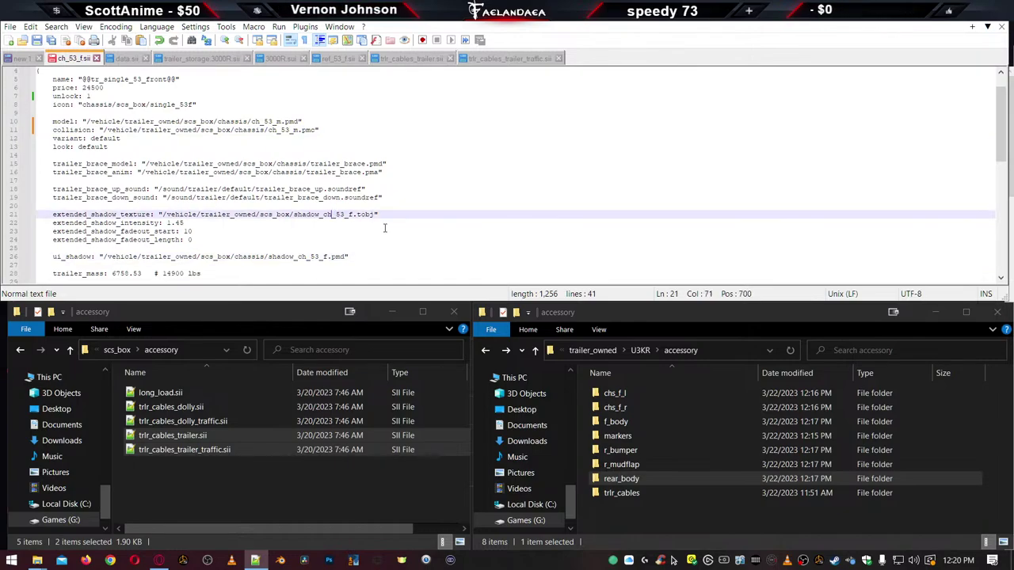
left_click(320, 197)
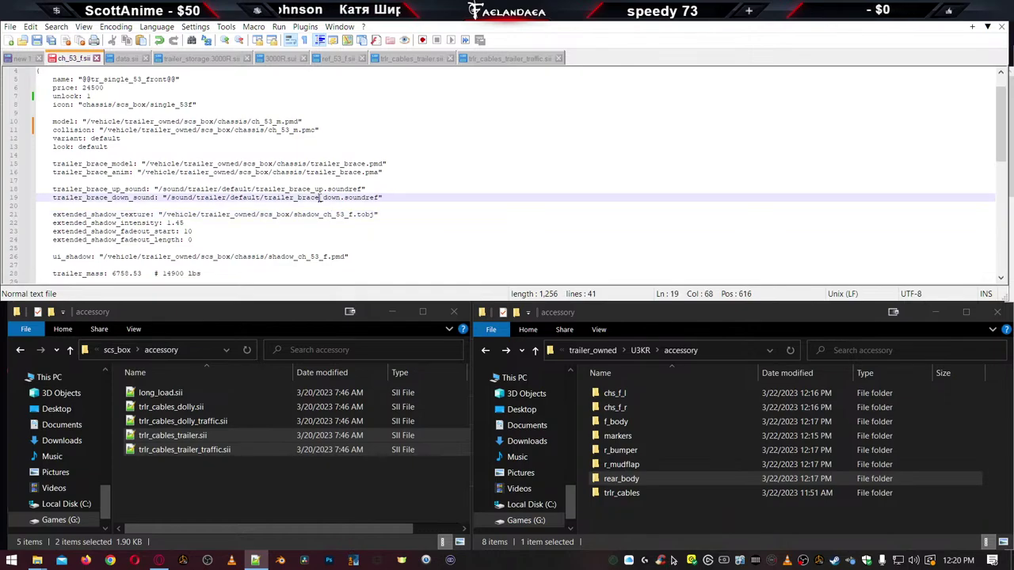
left_click(292, 198)
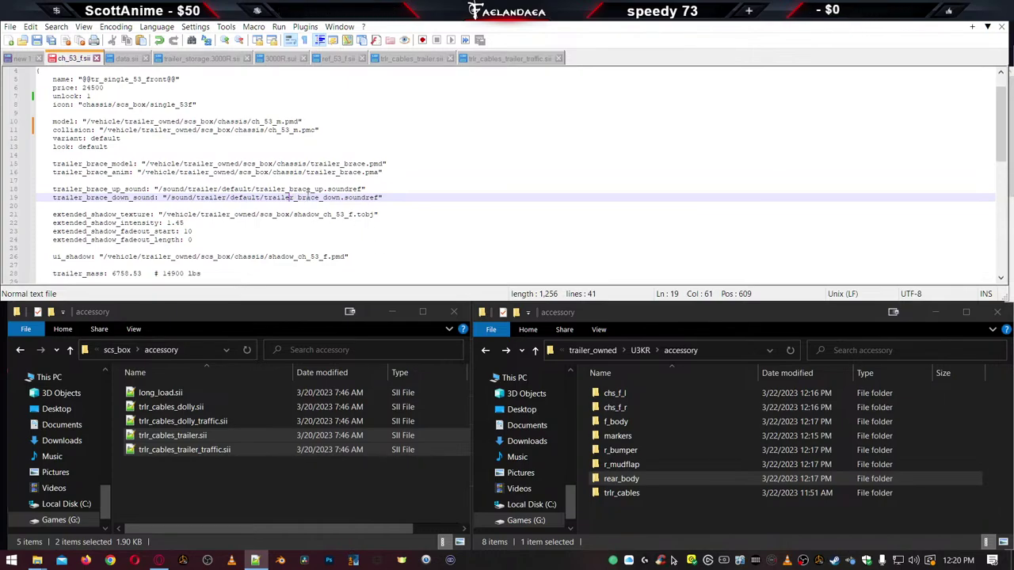
left_click(298, 198)
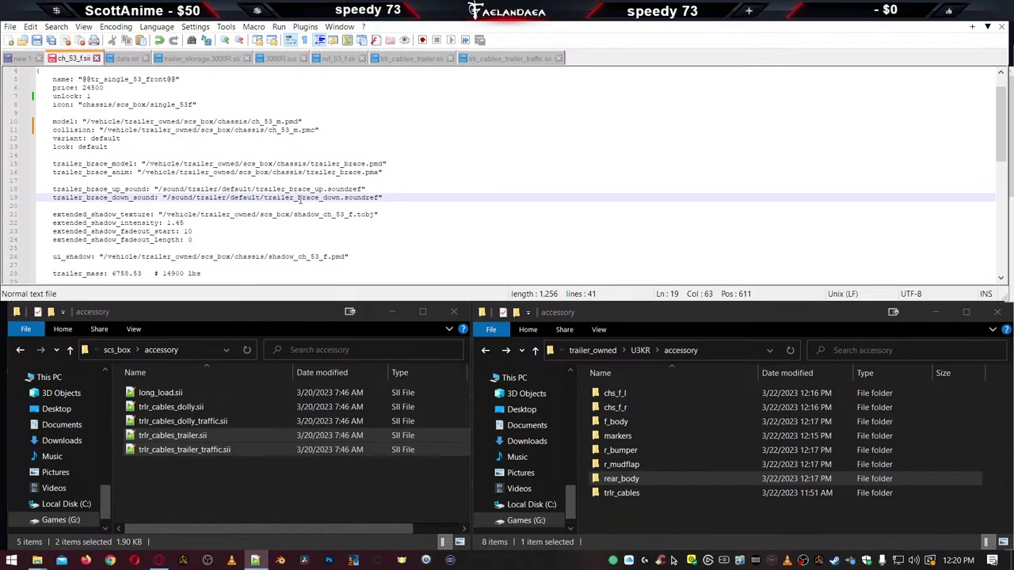
left_click(273, 189)
left_click(298, 197)
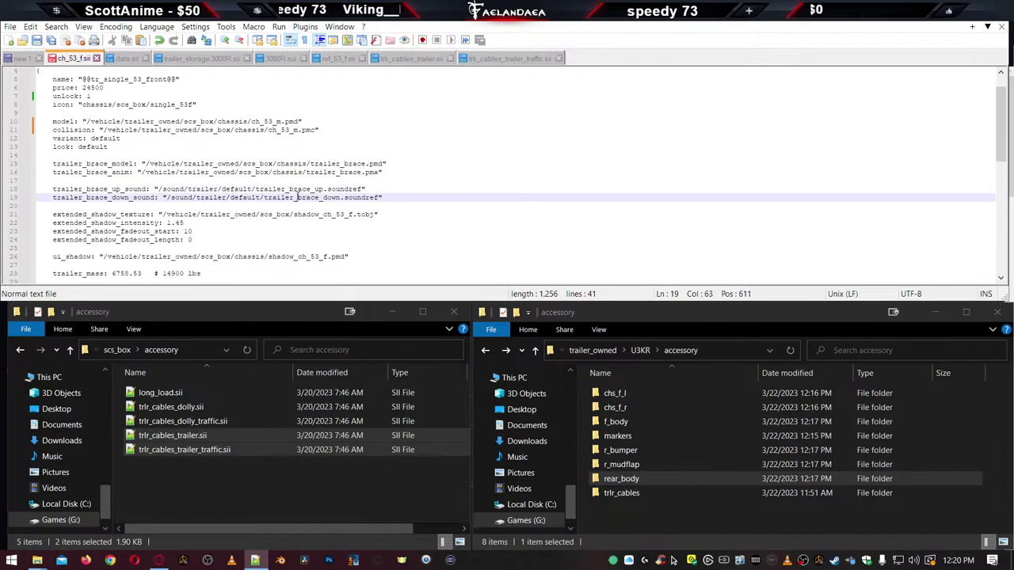
left_click(293, 189)
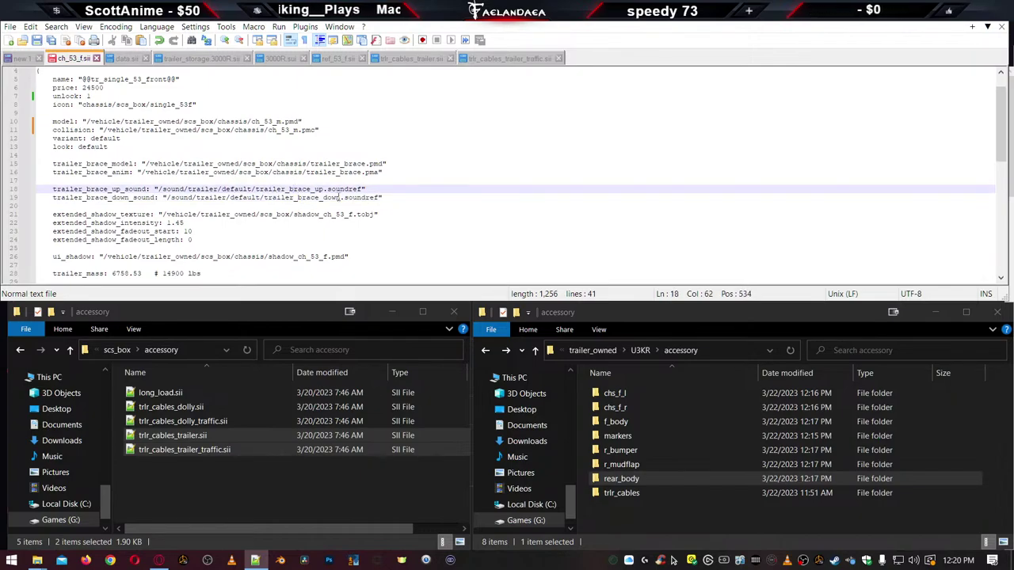
left_click(318, 174)
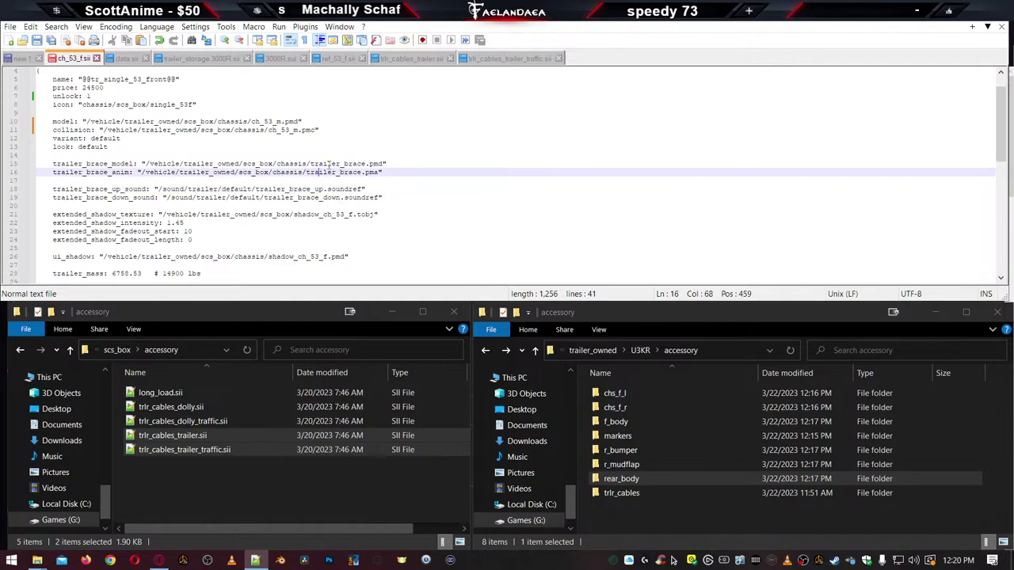
left_click(328, 164)
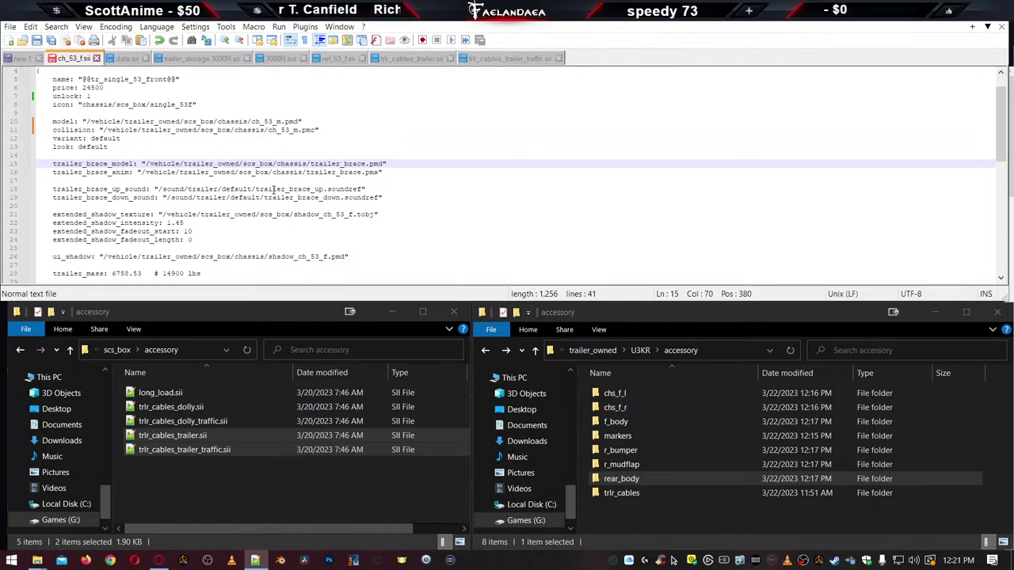
left_click(343, 172)
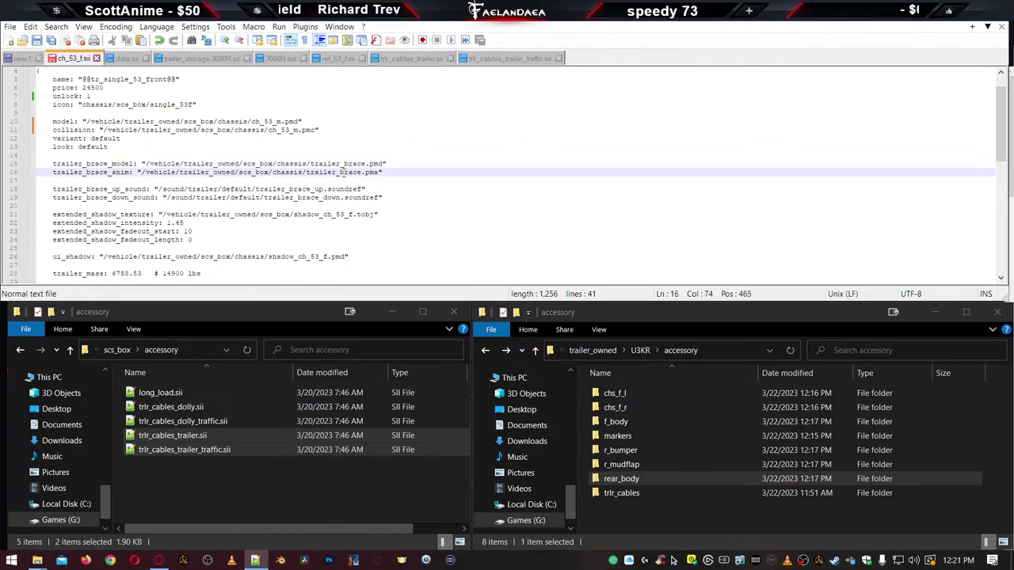
left_click(272, 122)
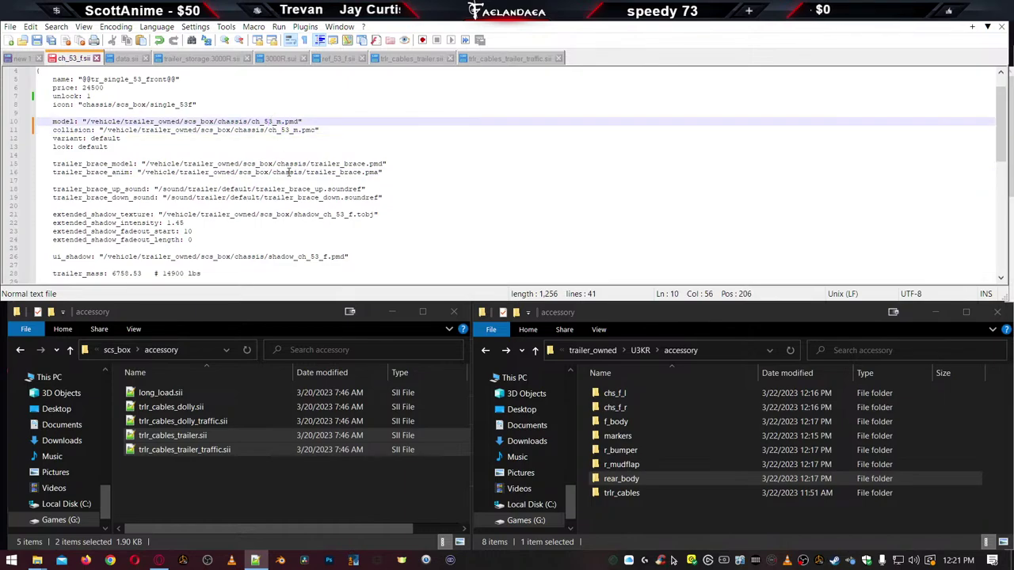
Check the 14900 lbs weight and the paint job and mudflap default lines
scroll(289, 172, "down", 1)
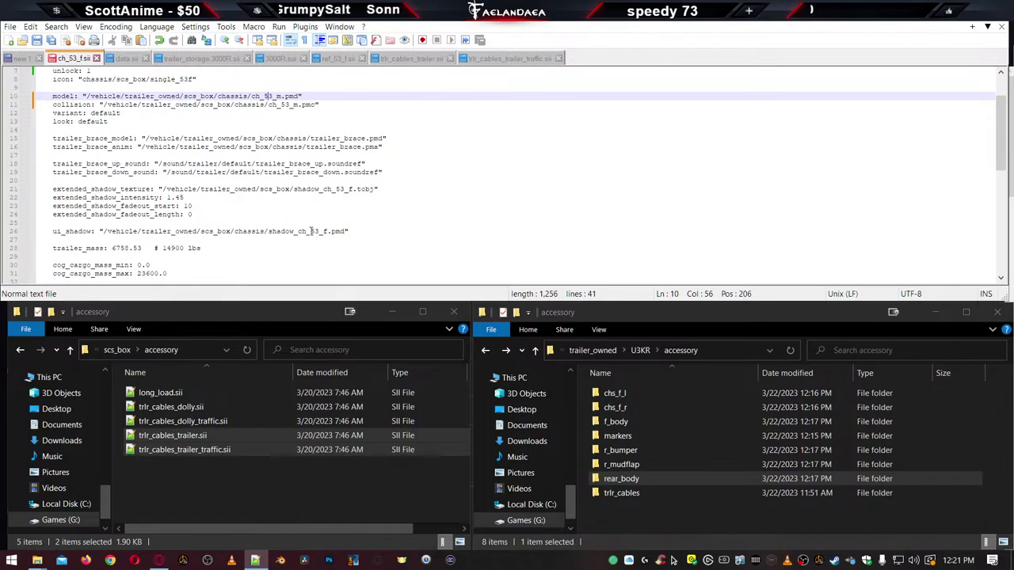
scroll(311, 231, "down", 3)
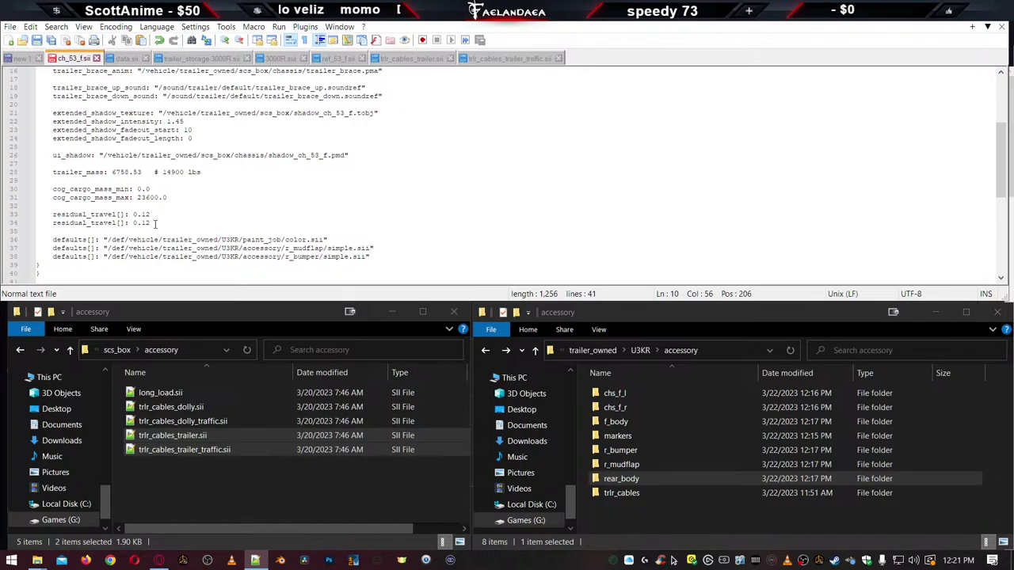
double_click(173, 172)
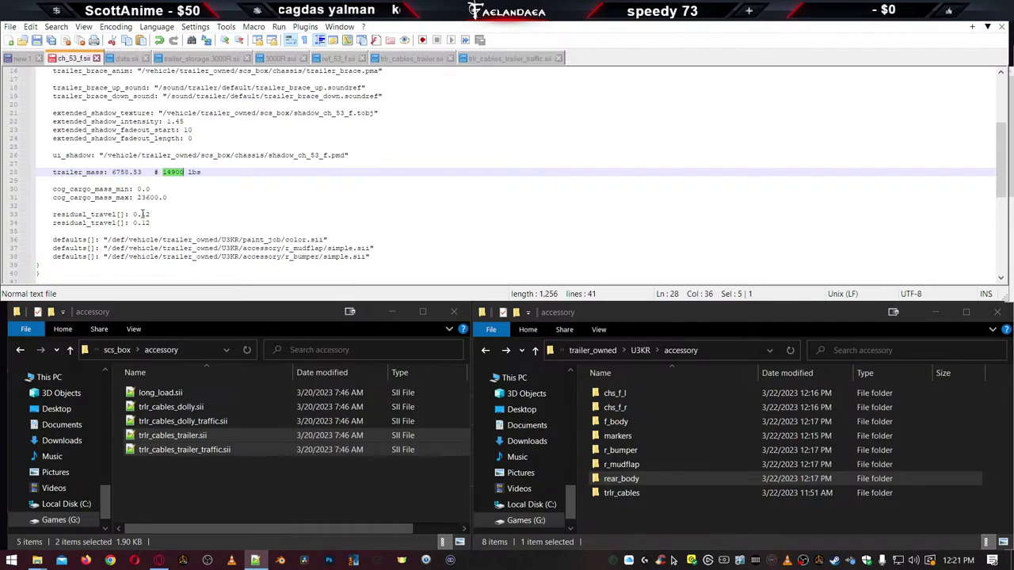
left_click(296, 240)
scroll(183, 232, "down", 1)
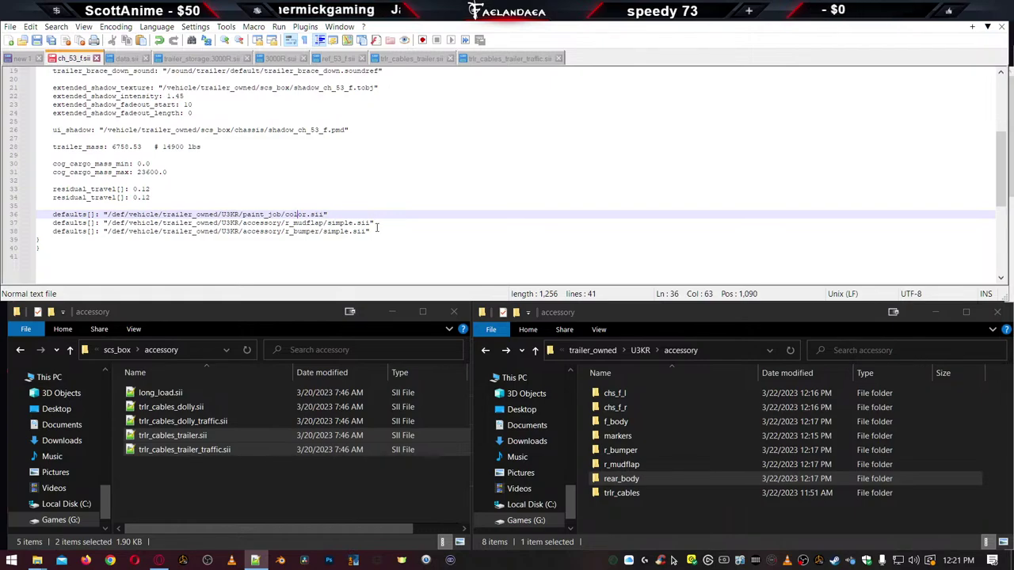
left_click(340, 223)
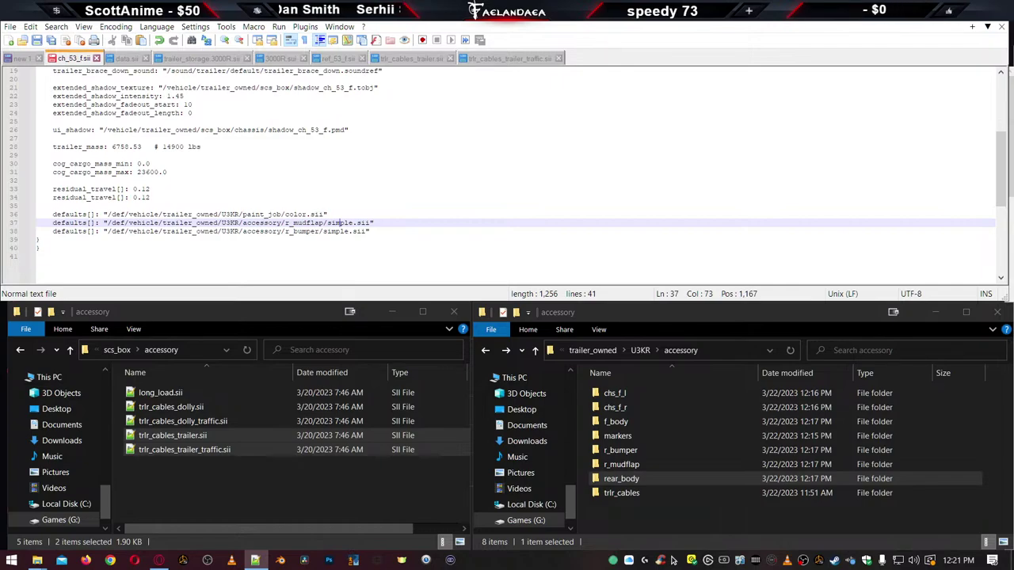
Change the mudflap default from simple.sii to flap_3000R.sii, copying the name from the r_mudflap folder
double_click(621, 464)
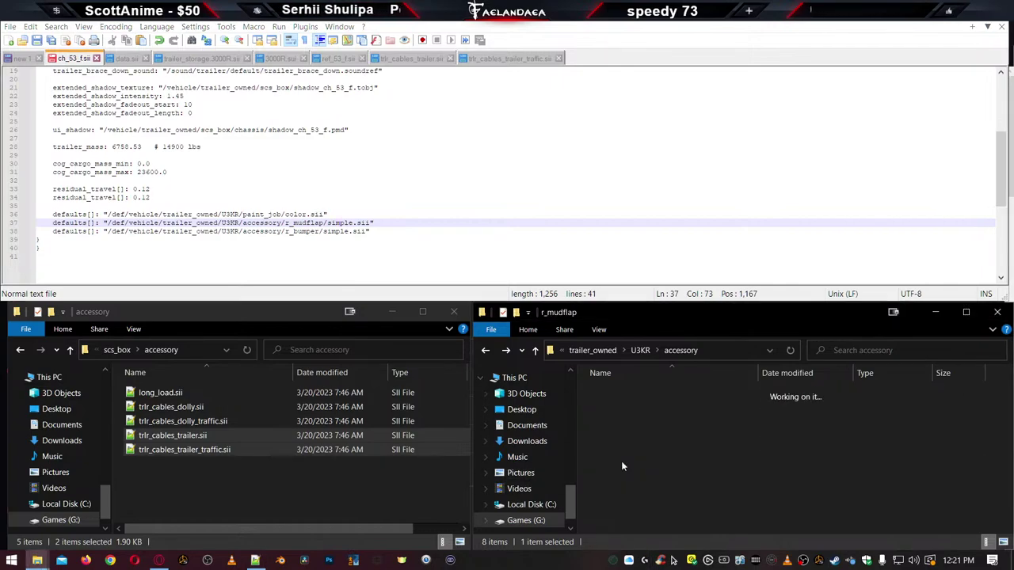
left_click(622, 394)
left_click(622, 394)
key("ctrl+c")
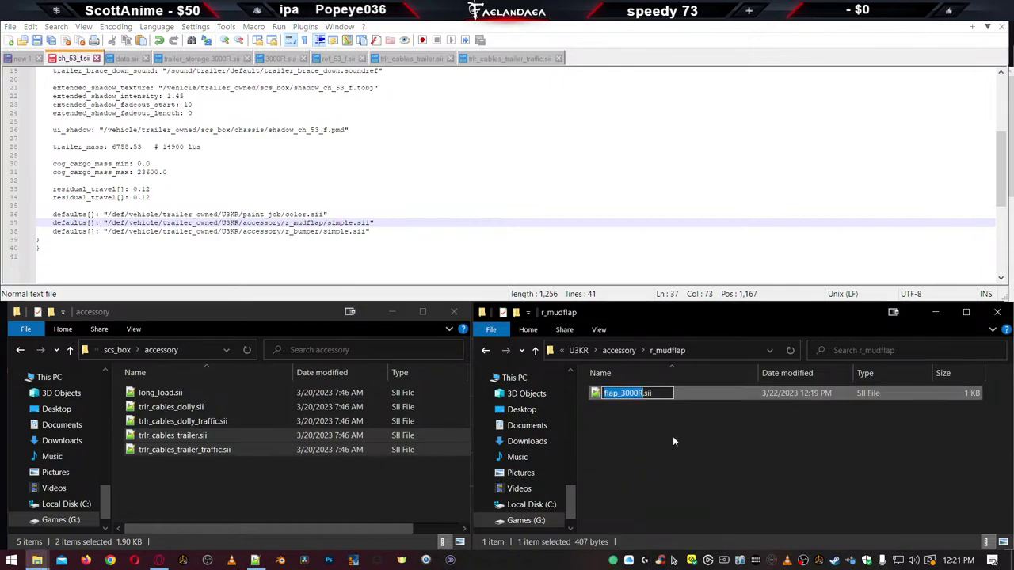
double_click(339, 223)
key("ctrl+v")
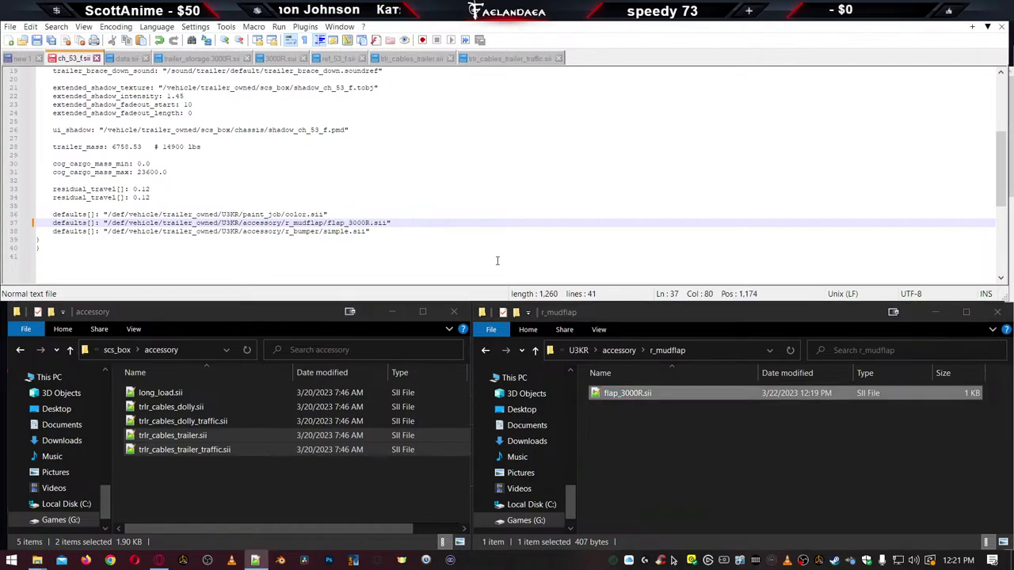
Change the bumper default from simple.sii to bumper_3000R.sii, copying the name from r_bumper
left_click(646, 430)
key("BackSpace")
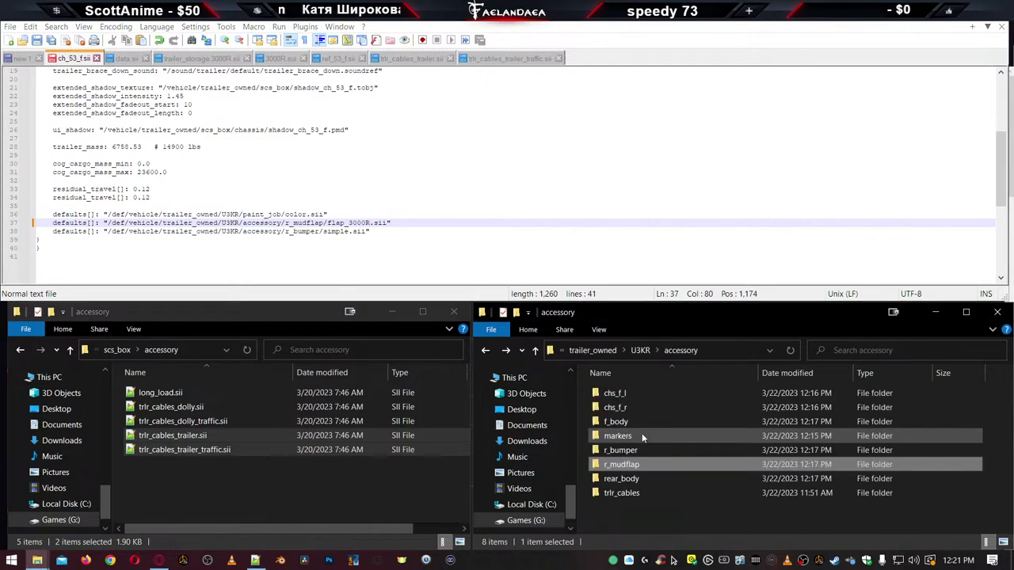
double_click(617, 452)
left_click(622, 393)
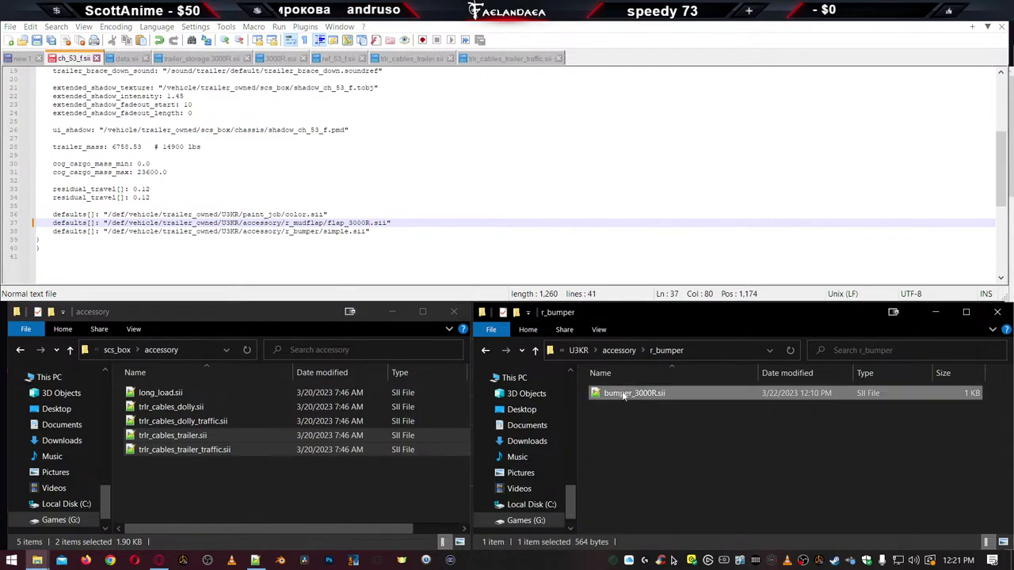
key("F2")
key("ctrl+c")
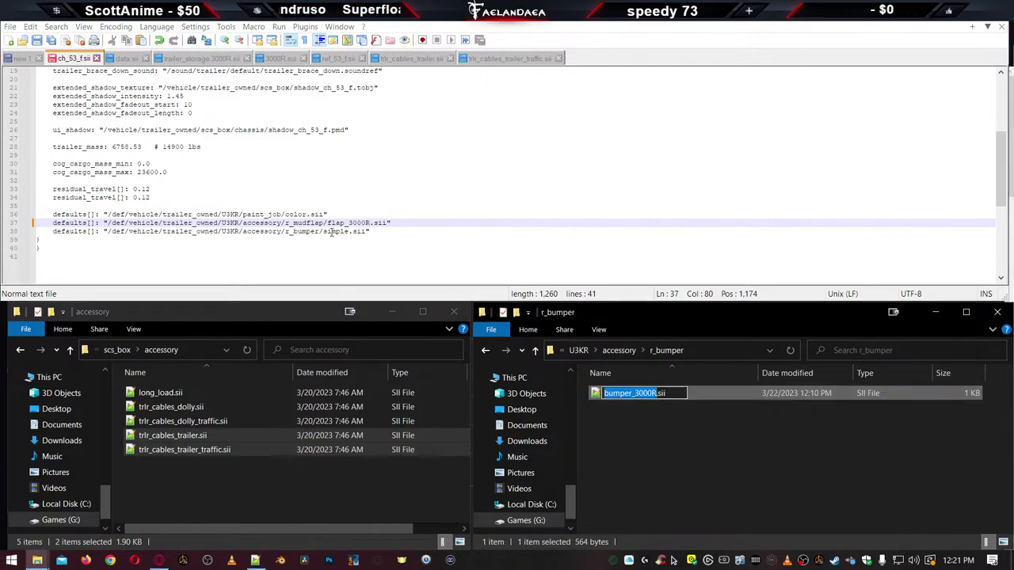
double_click(337, 232)
key("ctrl+v")
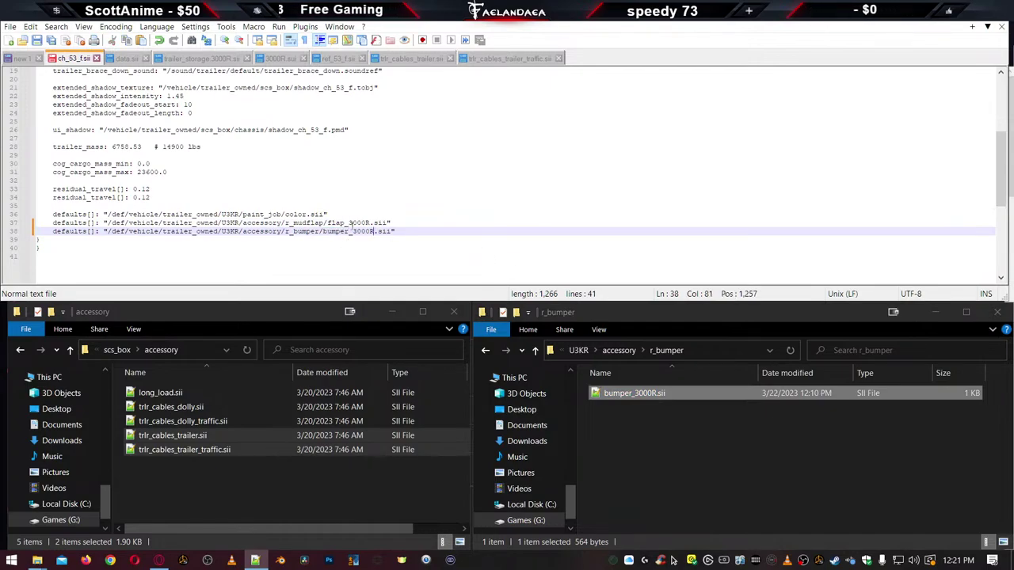
Return File Explorer to the accessory folder and close ch_53_f.sii with Ctrl+W
scroll(351, 226, "down", 2)
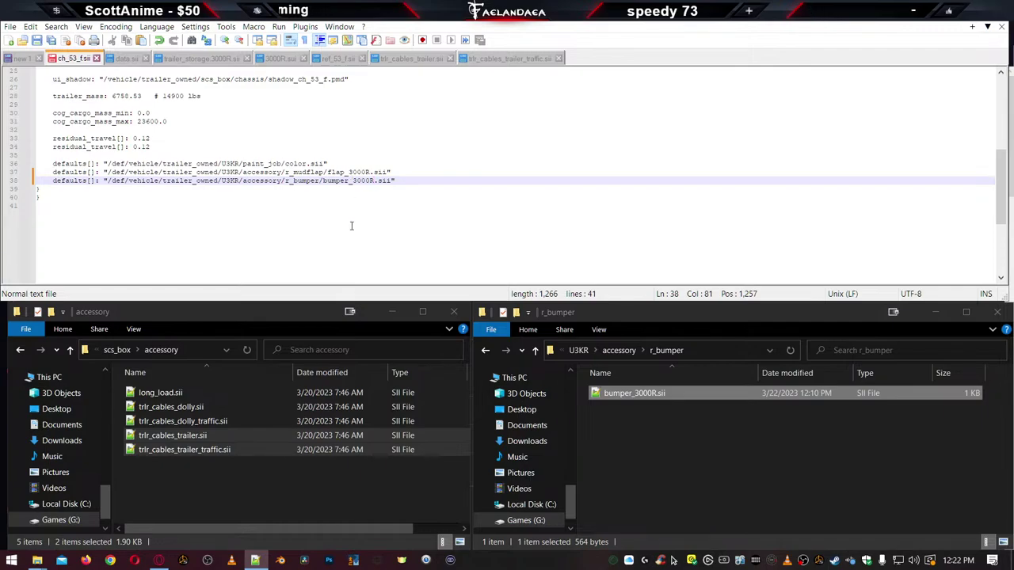
scroll(352, 226, "up", 2)
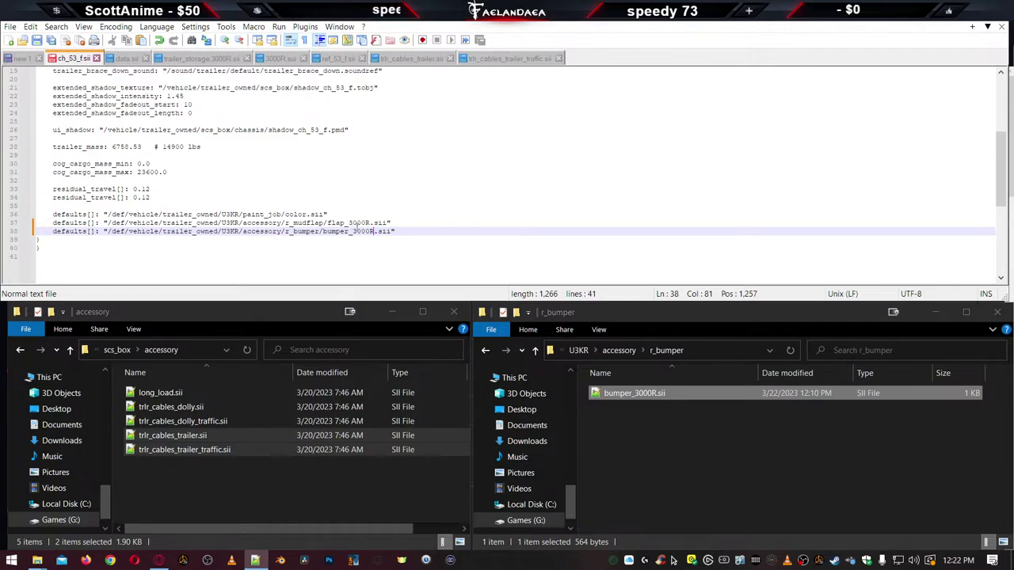
scroll(357, 227, "up", 1)
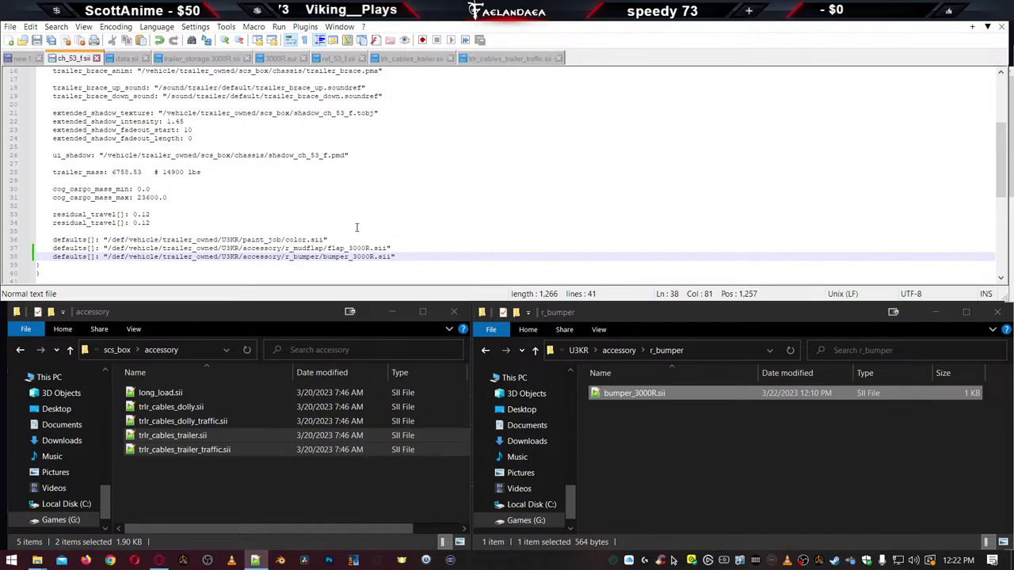
scroll(356, 227, "down", 1)
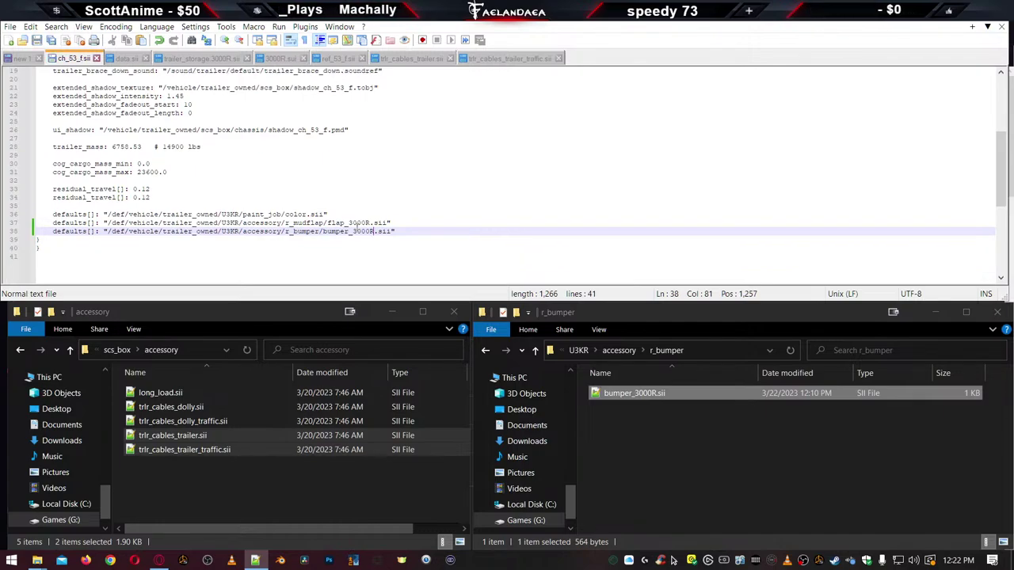
left_click(631, 457)
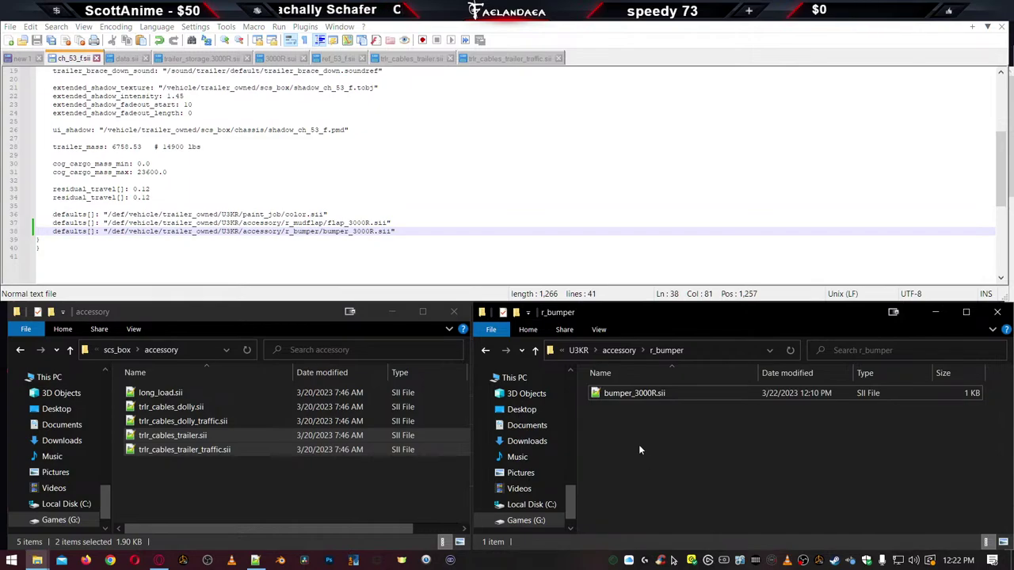
key("BackSpace")
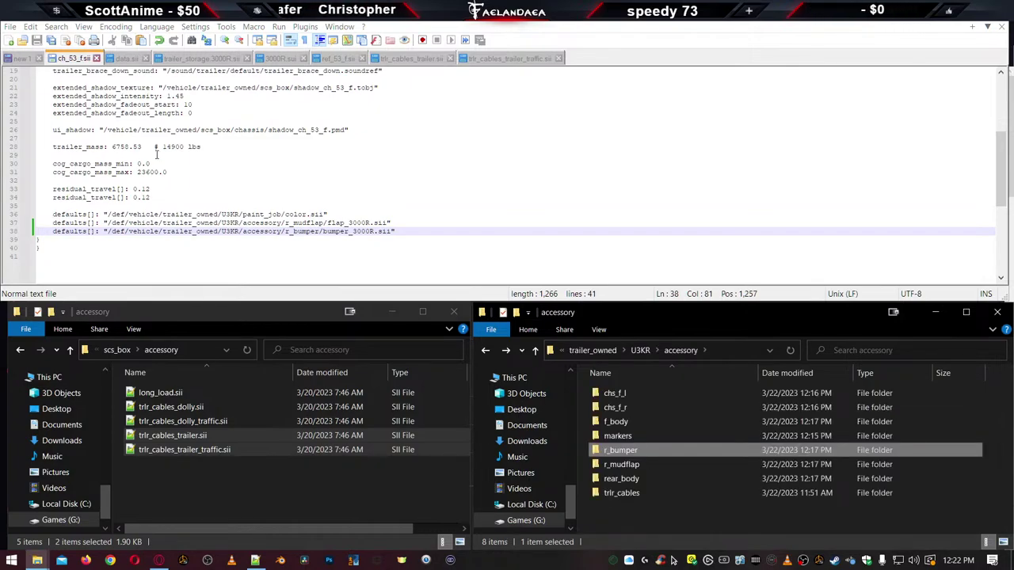
left_click(159, 155)
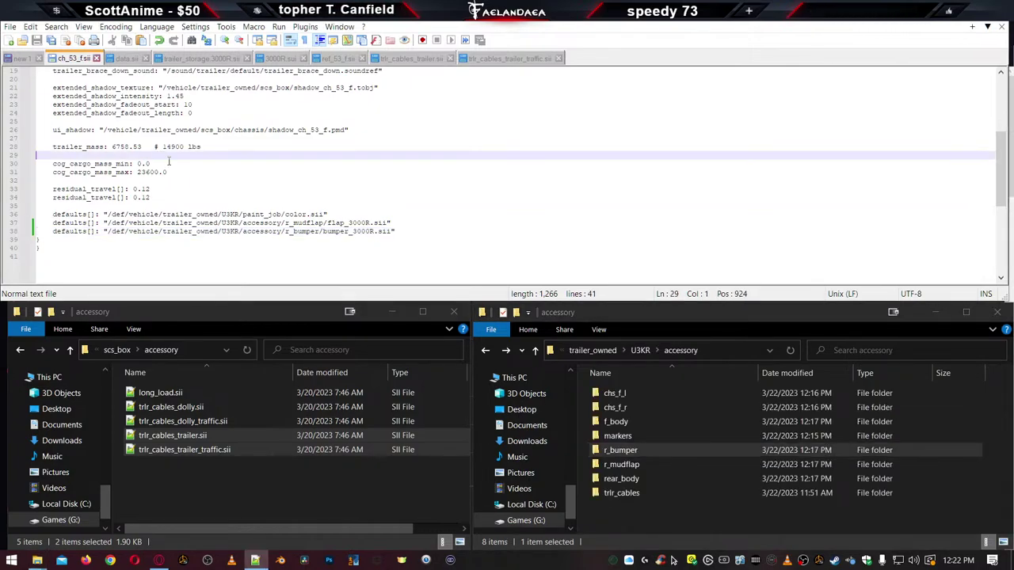
key("ctrl+w")
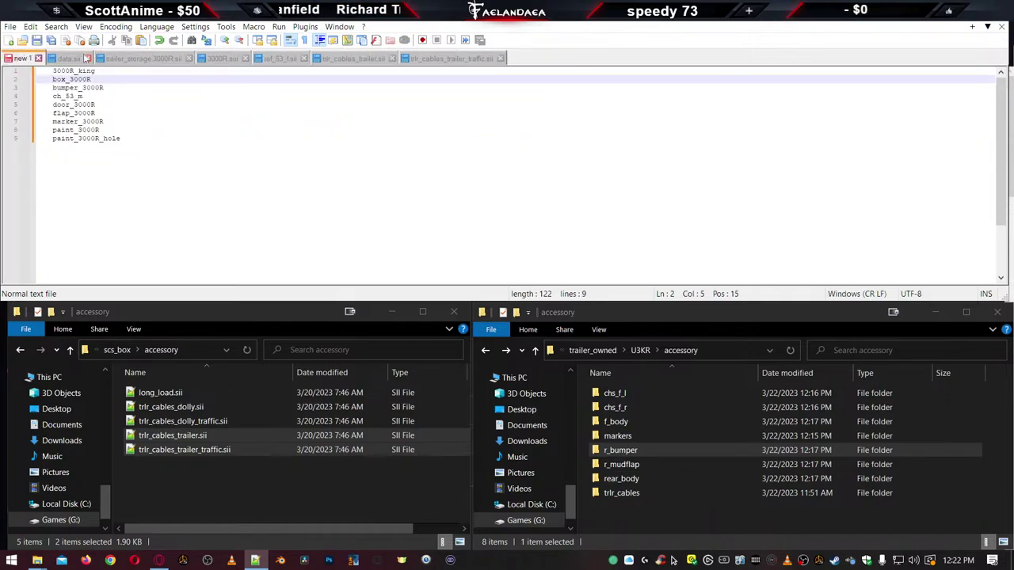
Enter 'Utility' as the brand on line 5 of data.sii
left_click(68, 60)
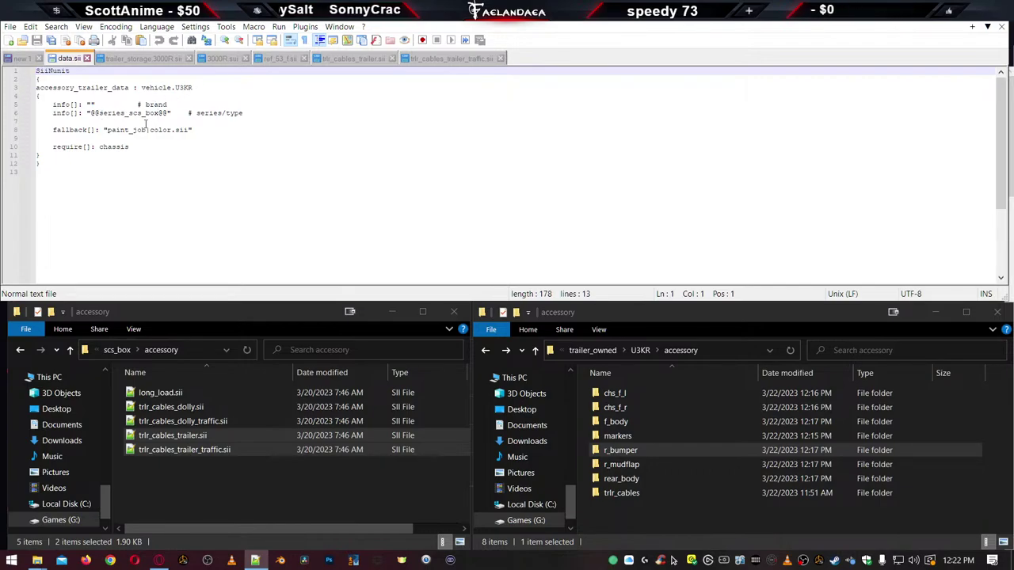
left_click(90, 104)
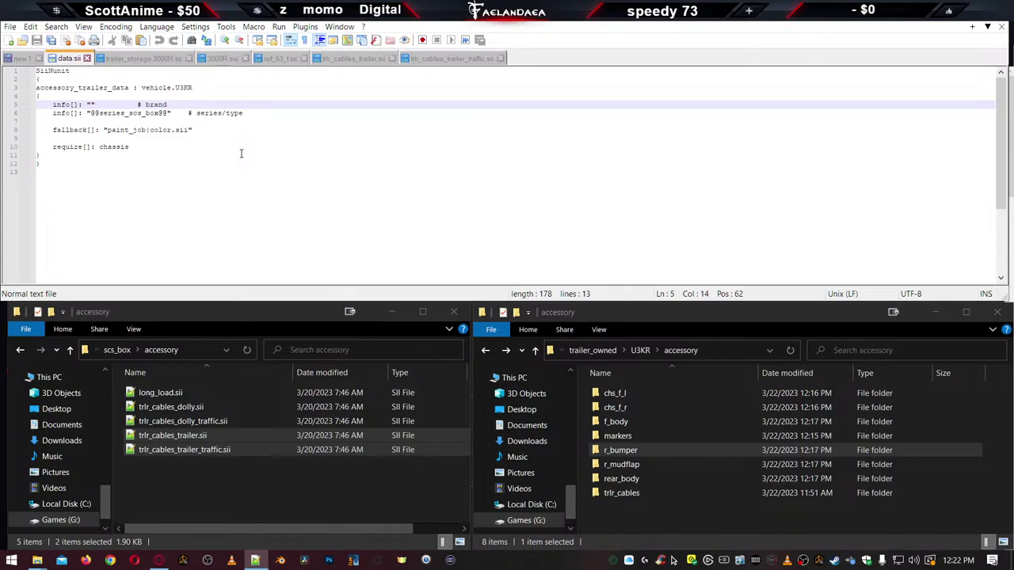
type("Utility")
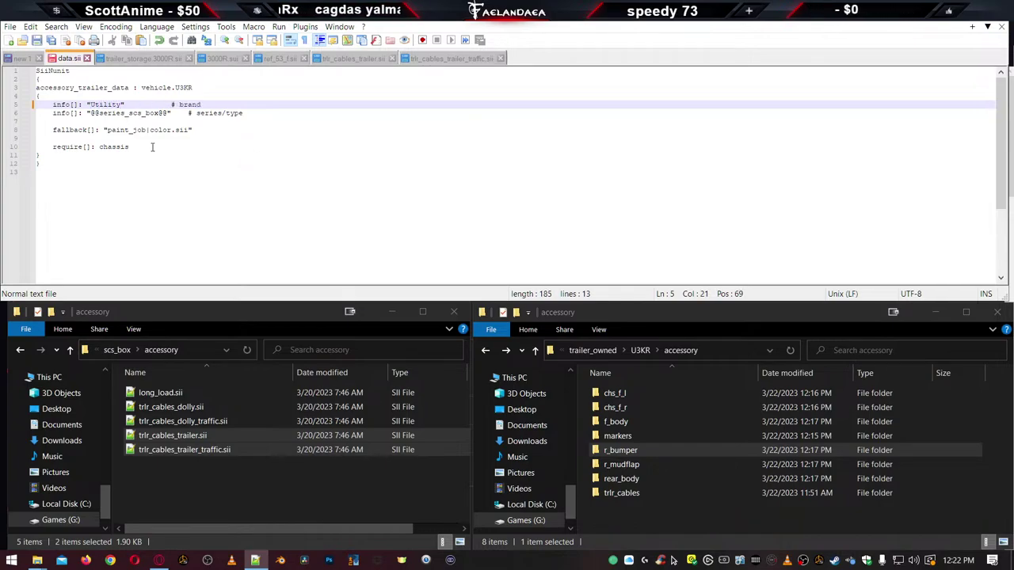
Set the series to '3000R', close data.sii, and open trailer_storage.3000R.sii
left_click_drag(89, 113, 173, 113)
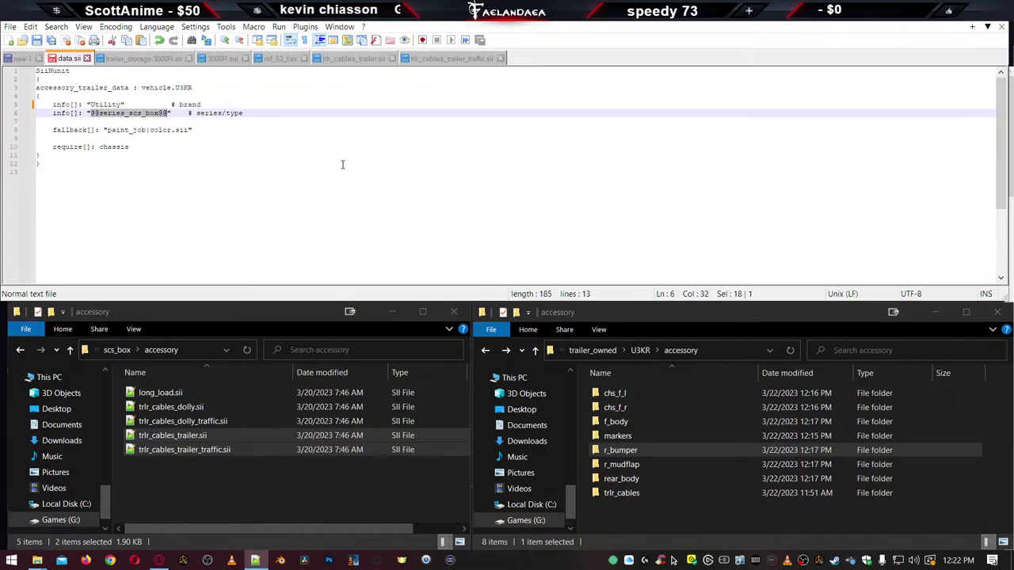
type("300R")
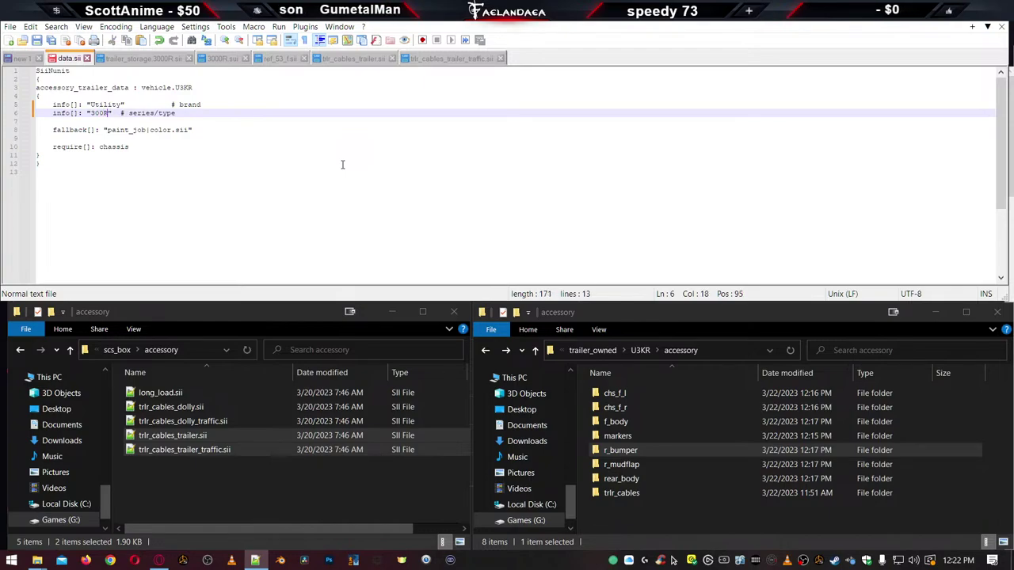
key("Left")
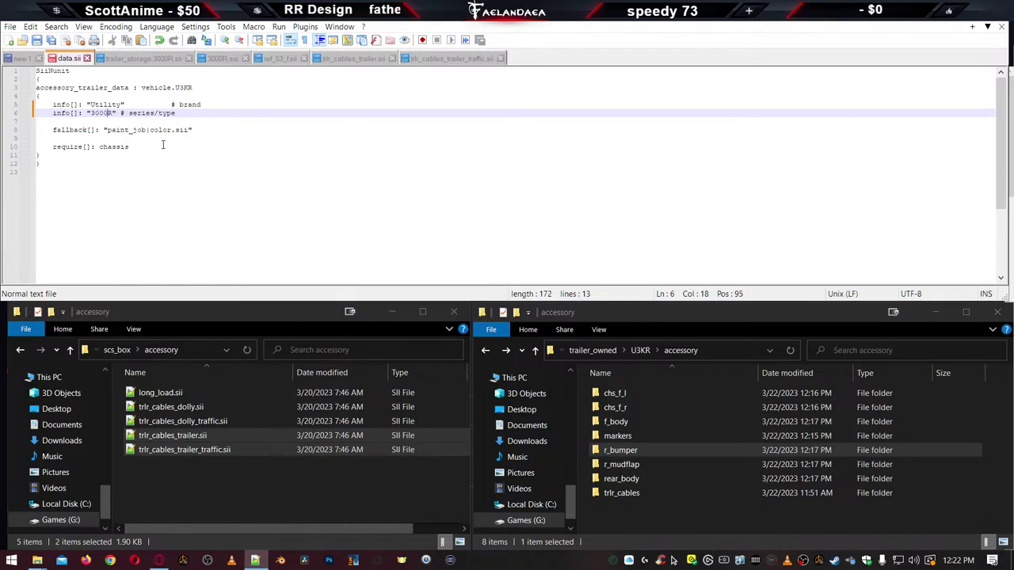
left_click(214, 129)
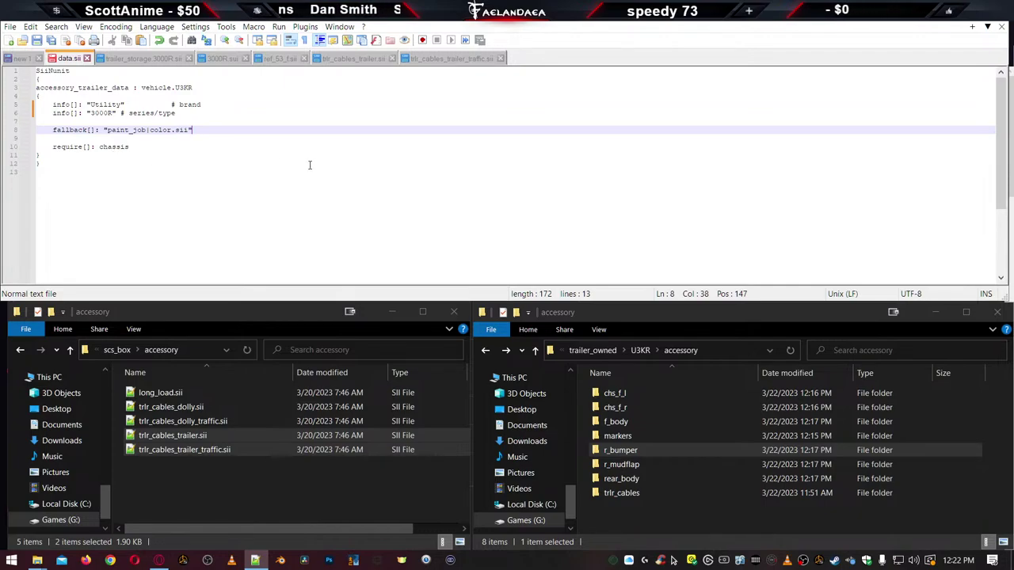
key("ctrl+w")
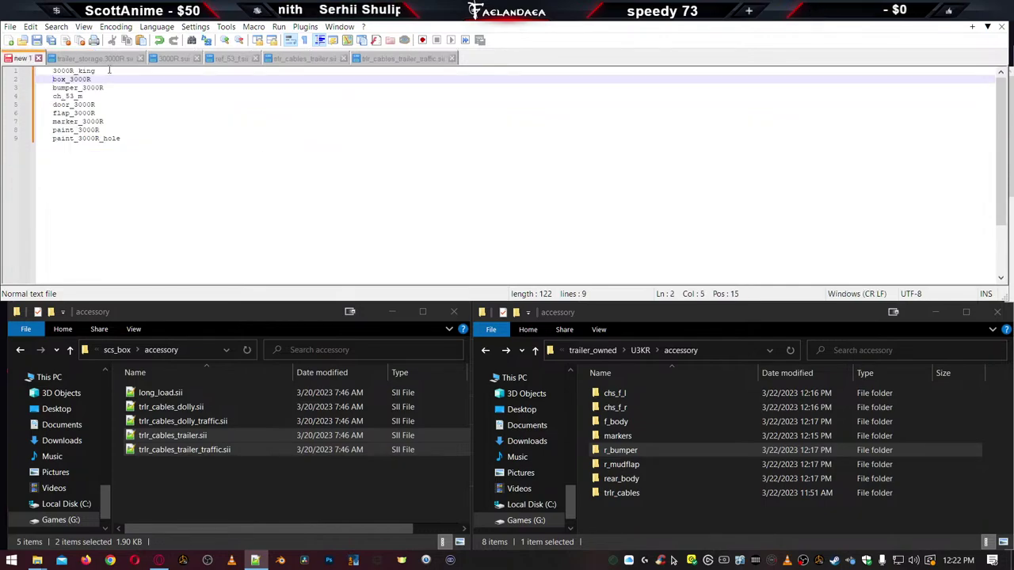
left_click(107, 59)
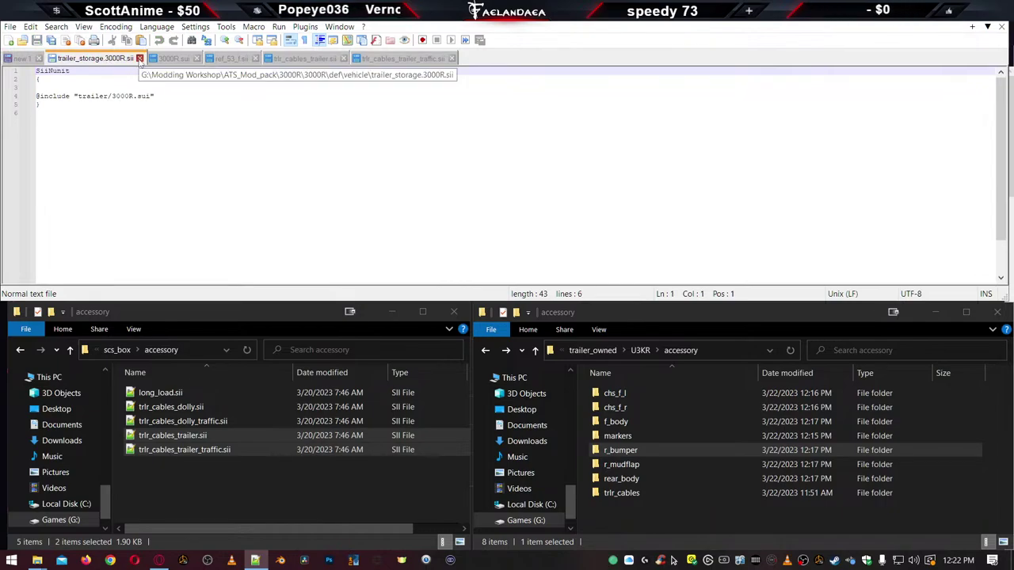
Close trailer_storage.3000R.sii and rename the line 1 trailer in 3000R.sii to trailer.3000R
left_click(140, 58)
left_click(71, 59)
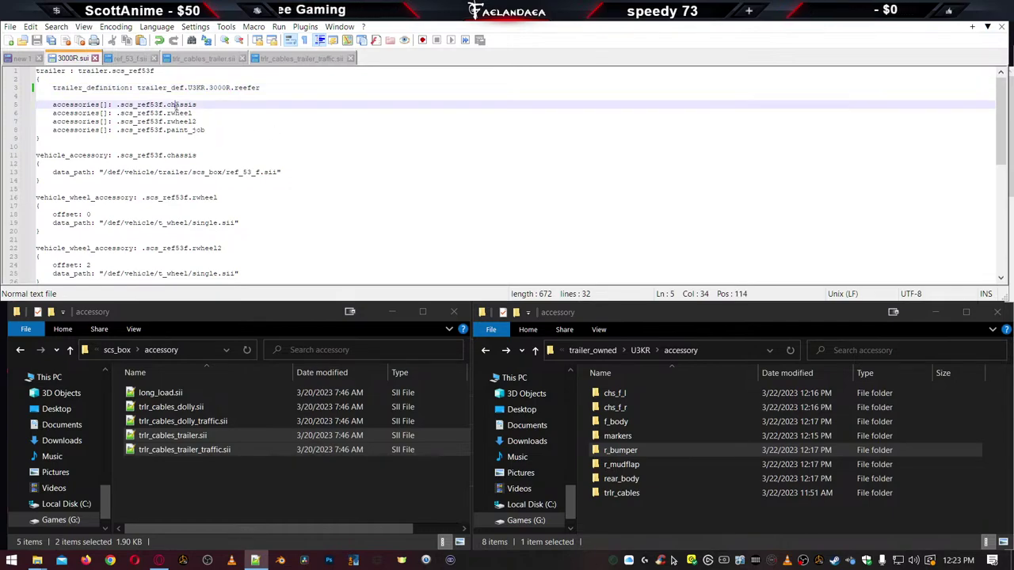
double_click(181, 103)
double_click(141, 104)
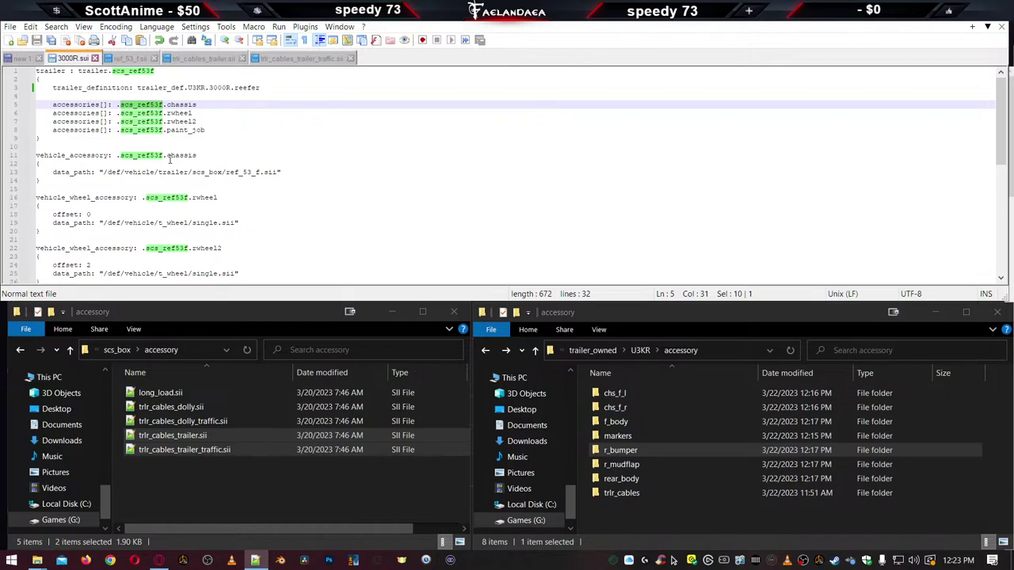
left_click(170, 71)
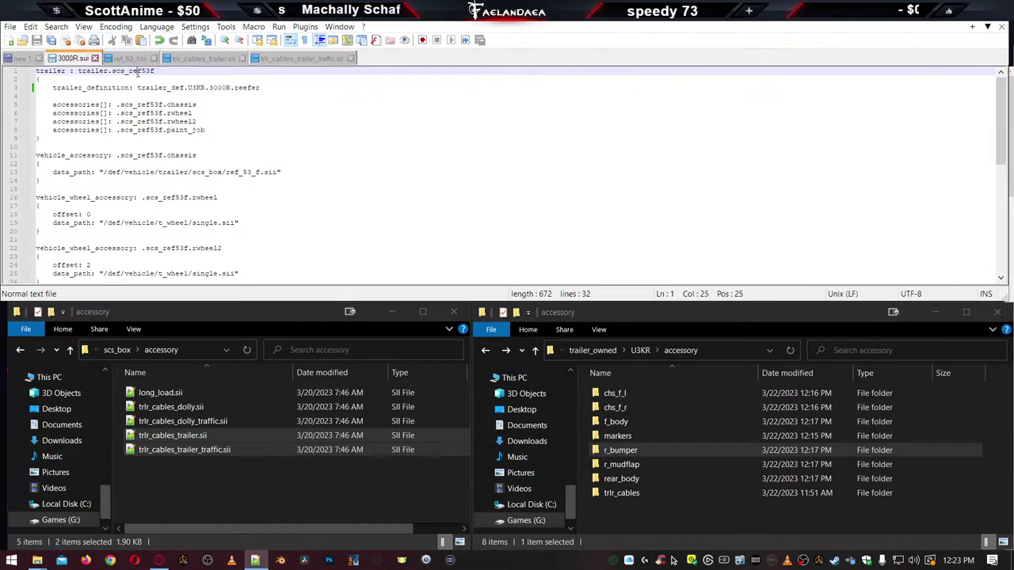
double_click(138, 71)
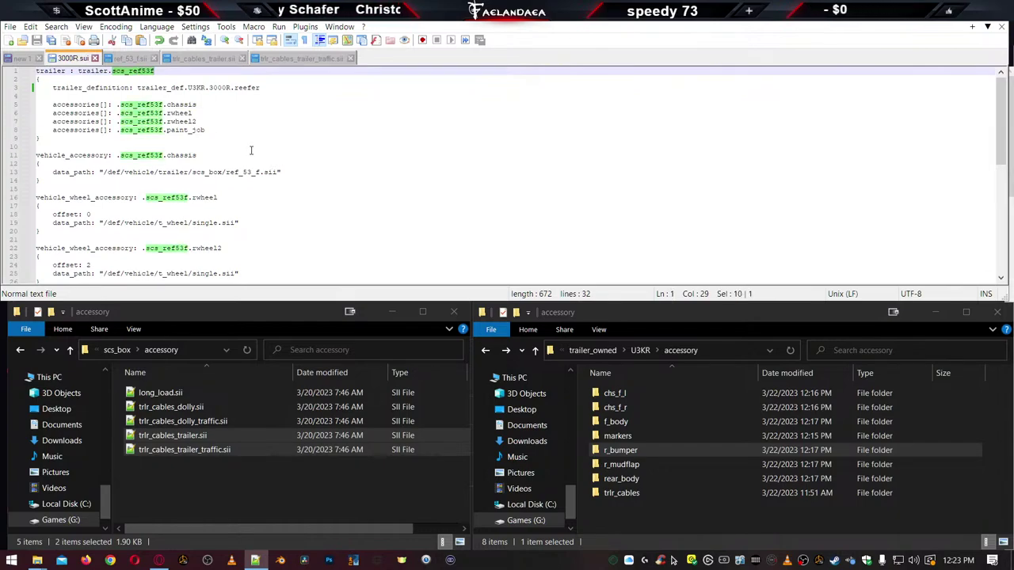
type("300")
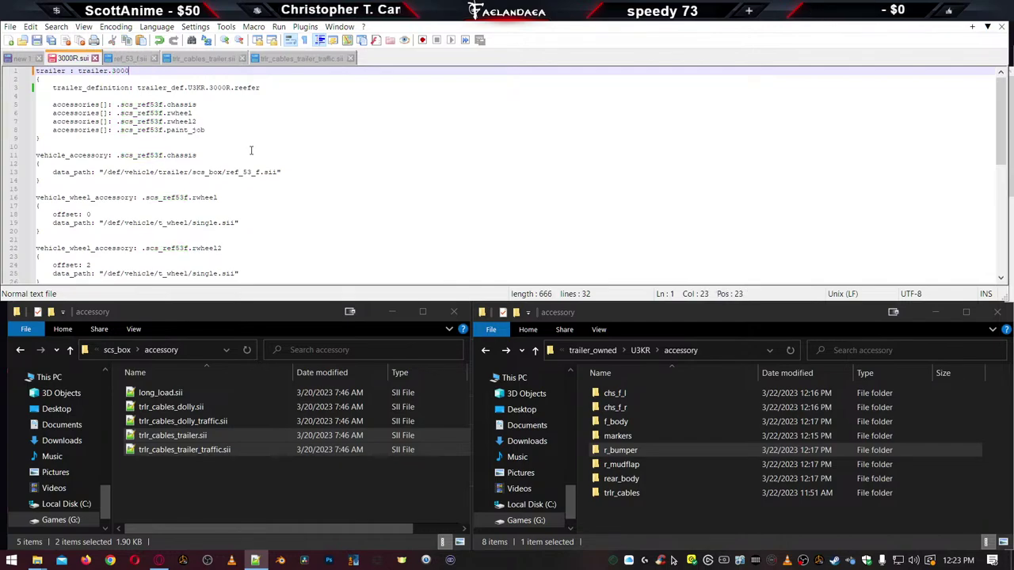
type("0R")
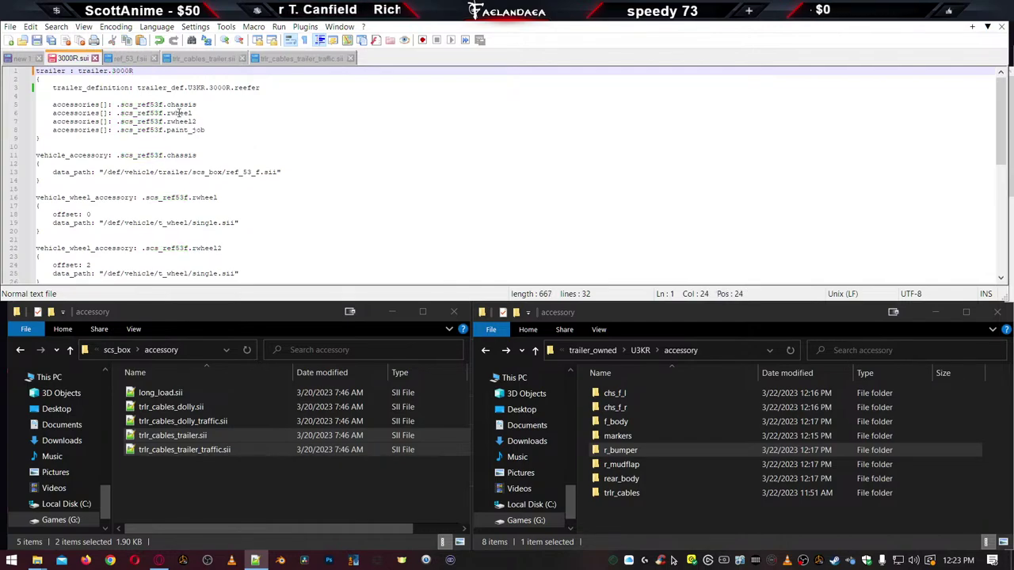
Replace all 8 occurrences of scs_ref53f with 3000R using Replace All
left_click(165, 105)
double_click(161, 104)
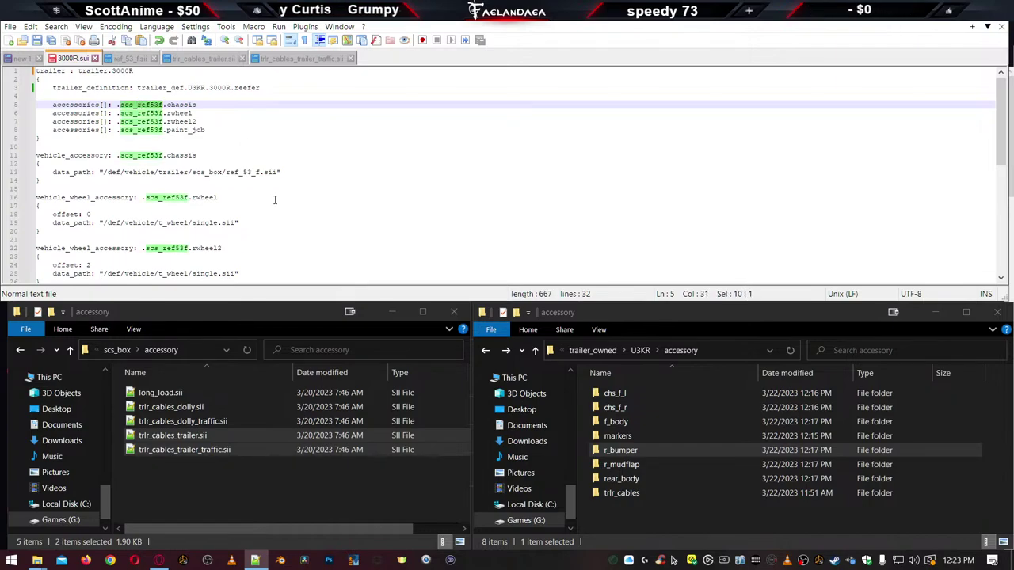
scroll(275, 199, "down", 4)
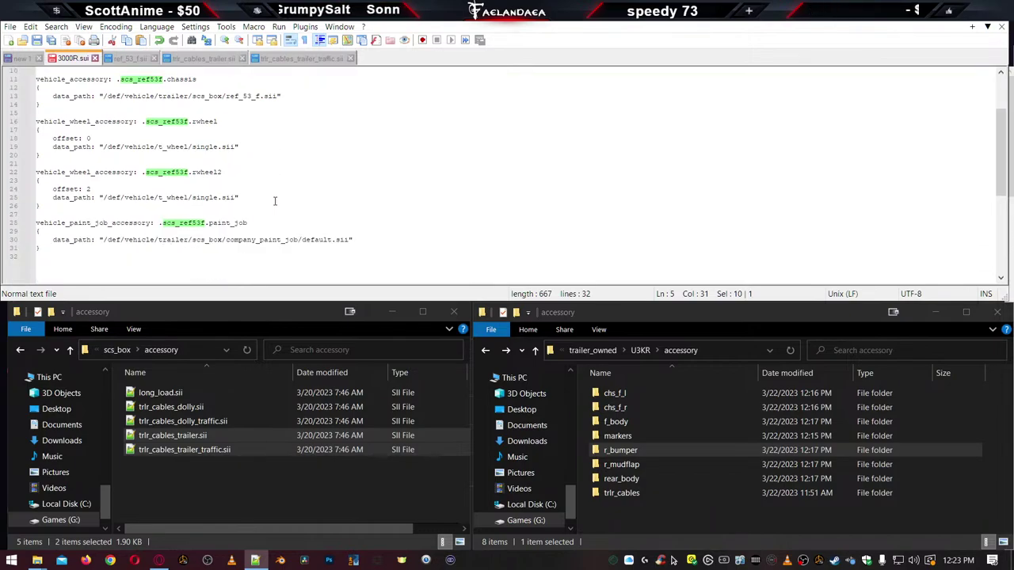
scroll(272, 229, "up", 4)
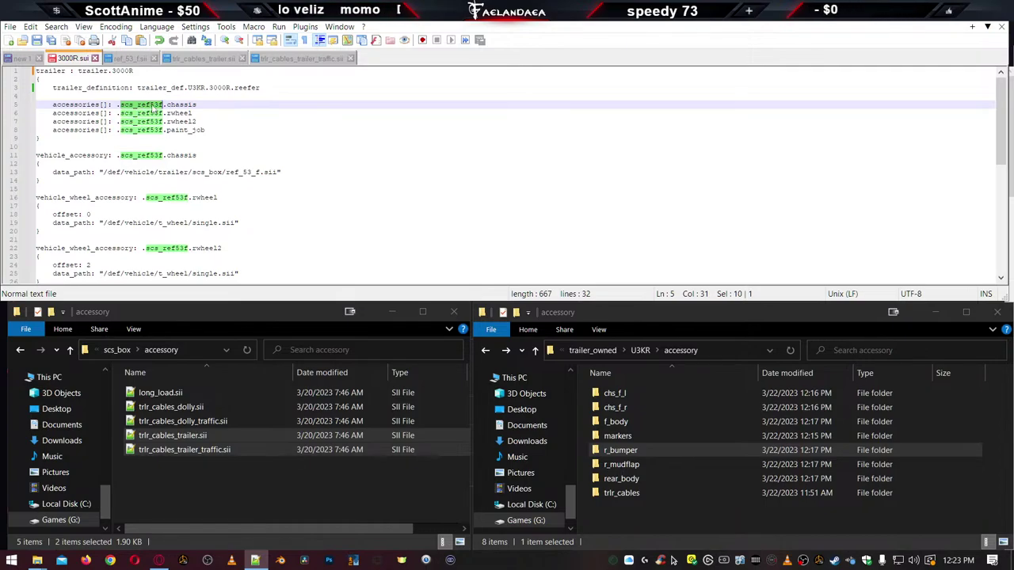
key("ctrl+f")
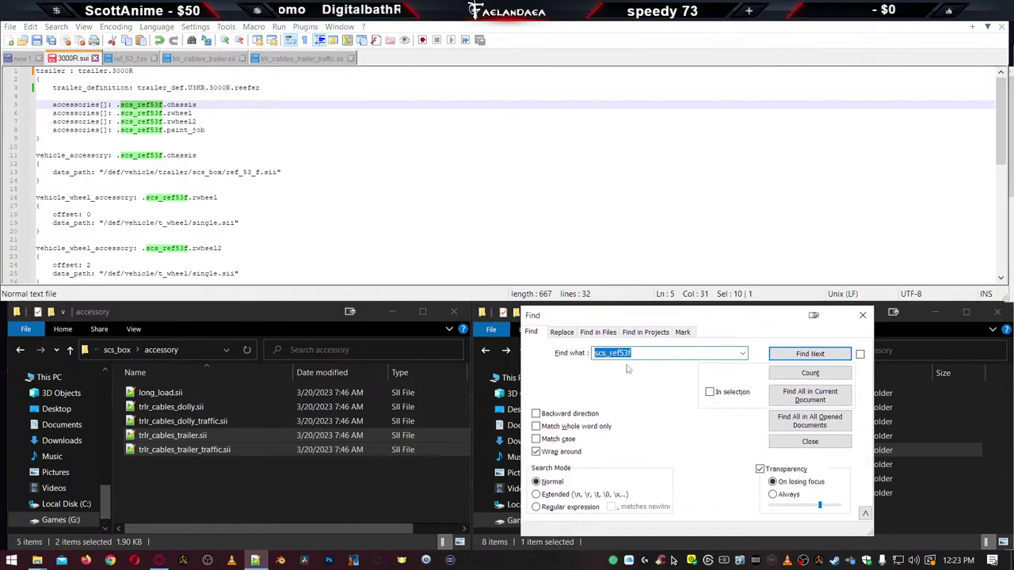
left_click(563, 333)
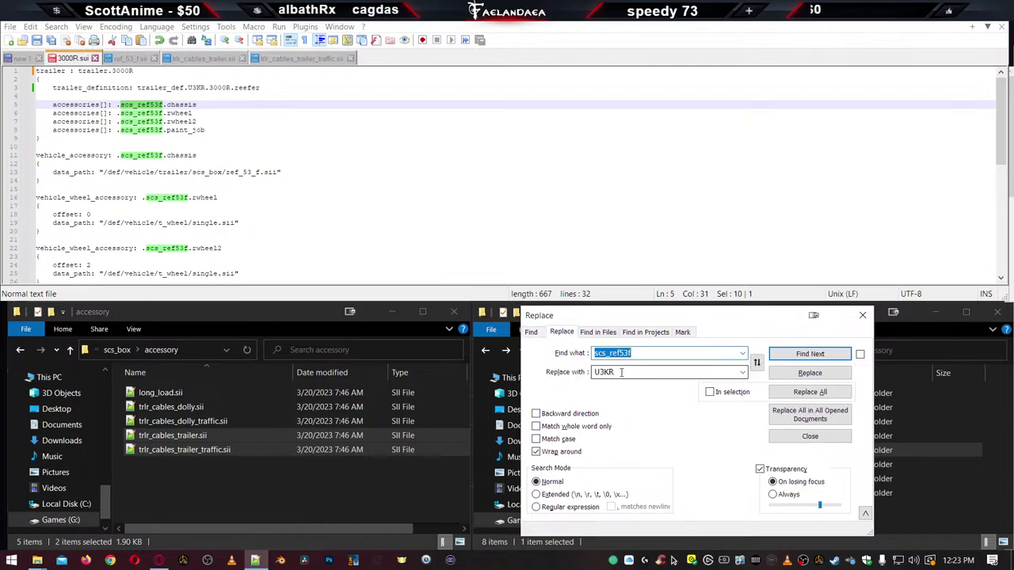
key("Tab")
type("3000R")
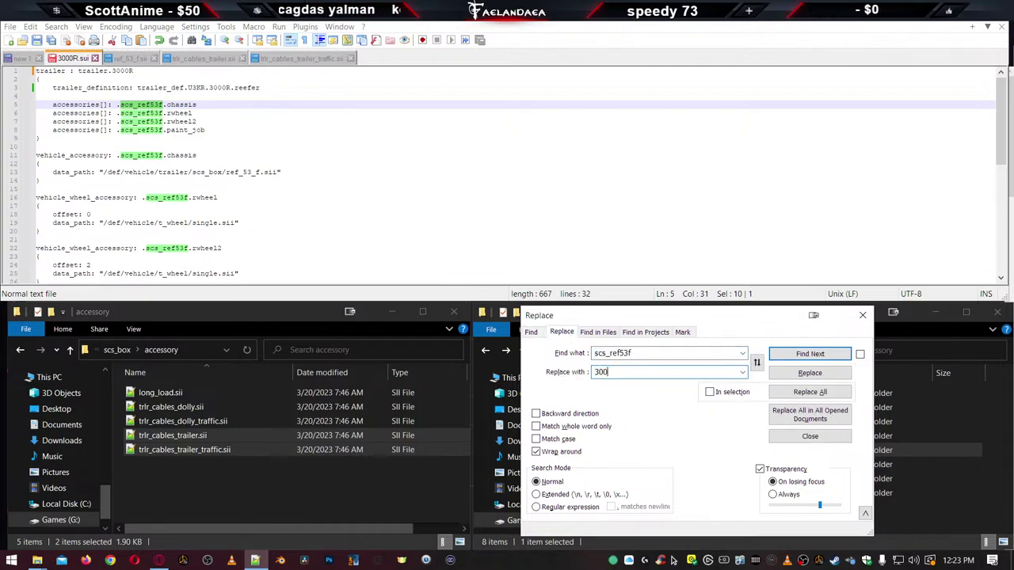
left_click(809, 391)
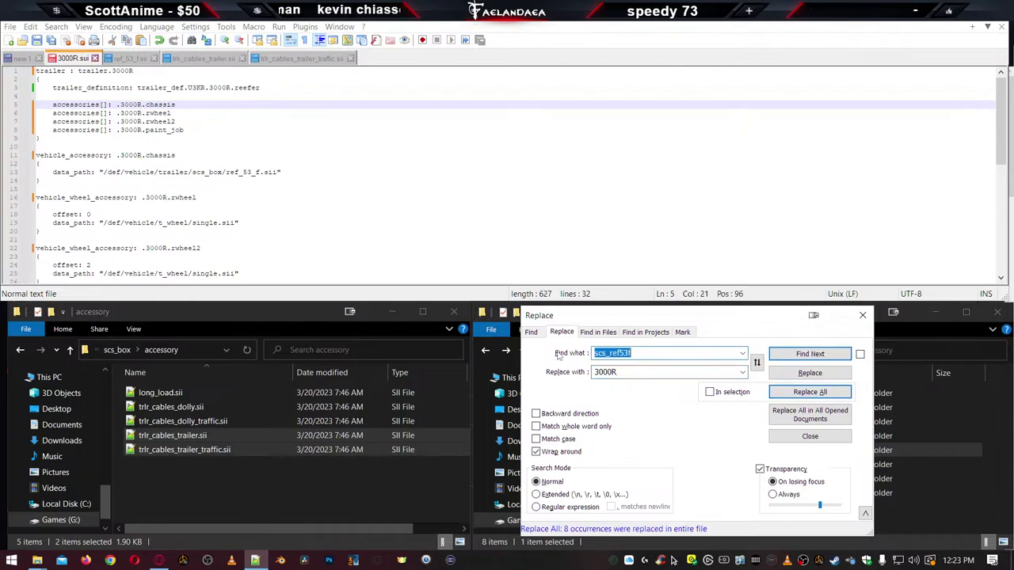
left_click(199, 223)
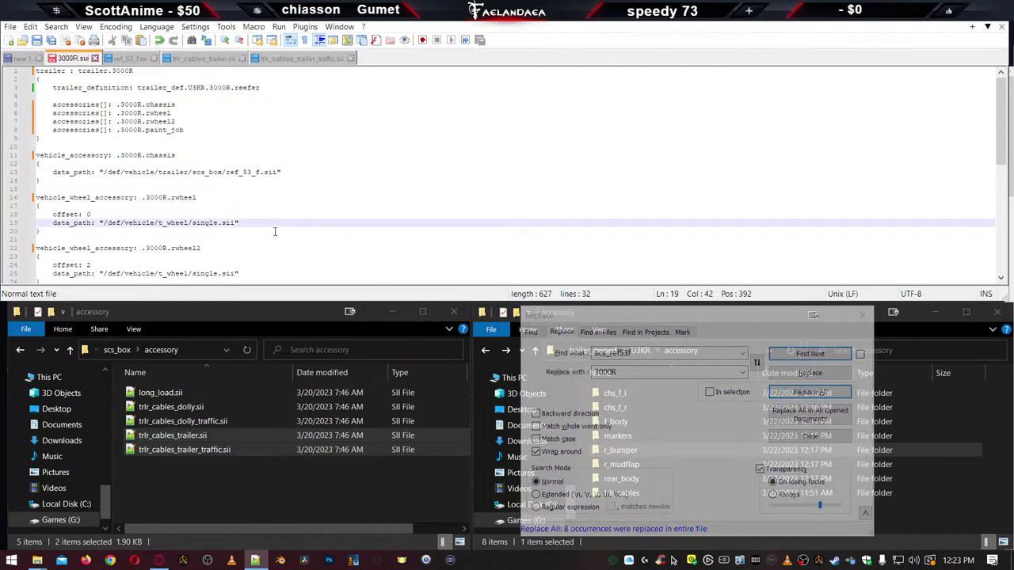
Change the line 13 chassis data_path from ref_53_f.sii to ref_53_m.sii and close the Replace panel
left_click(154, 158)
left_click(270, 172)
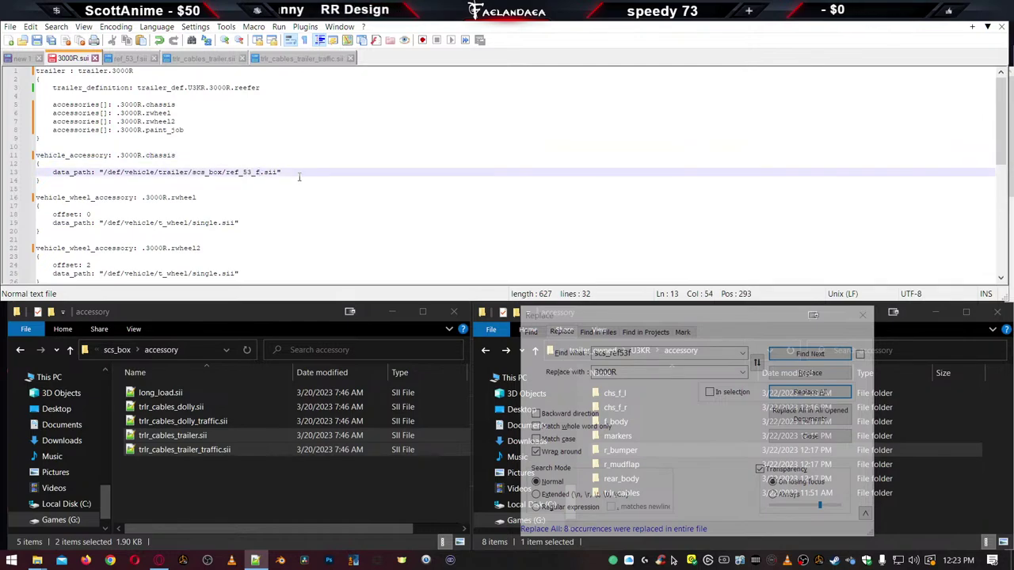
key("BackSpace")
type("m")
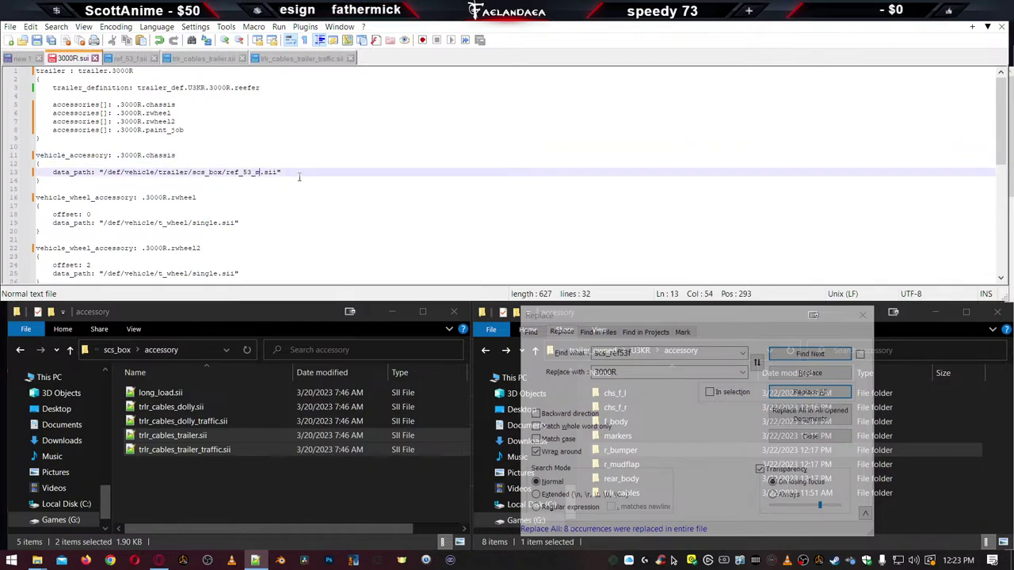
left_click(862, 315)
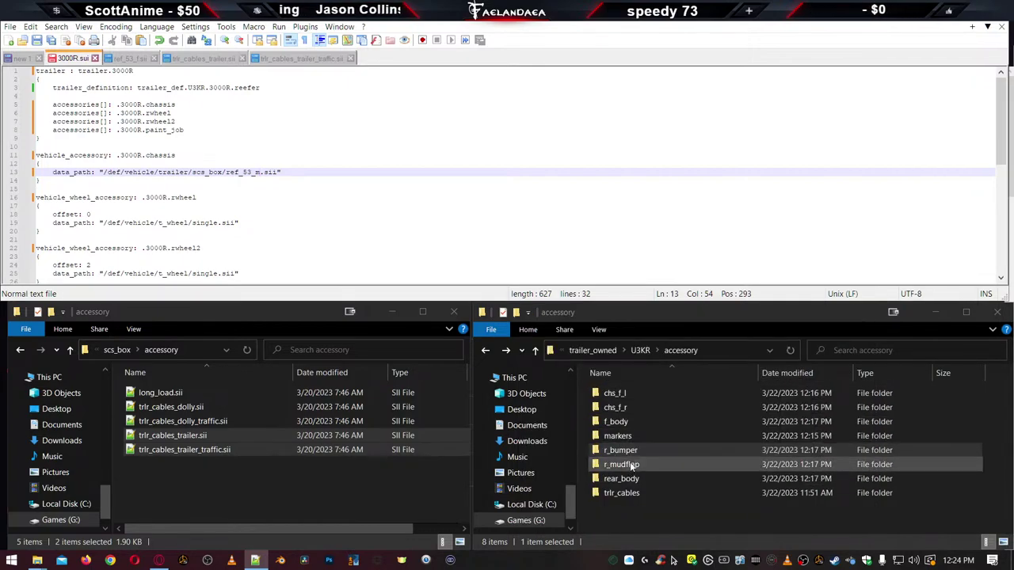
key("alt+Up")
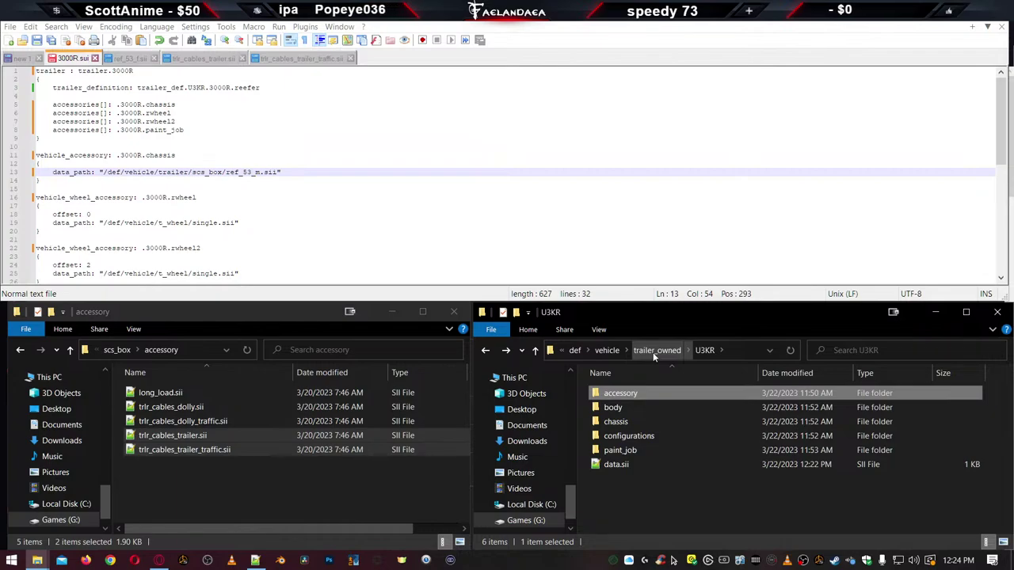
In def\vehicle\trailer\3000R, rename ref_53_f.sii to ref_53_m.sii and open it in Notepad++
left_click(606, 351)
double_click(611, 394)
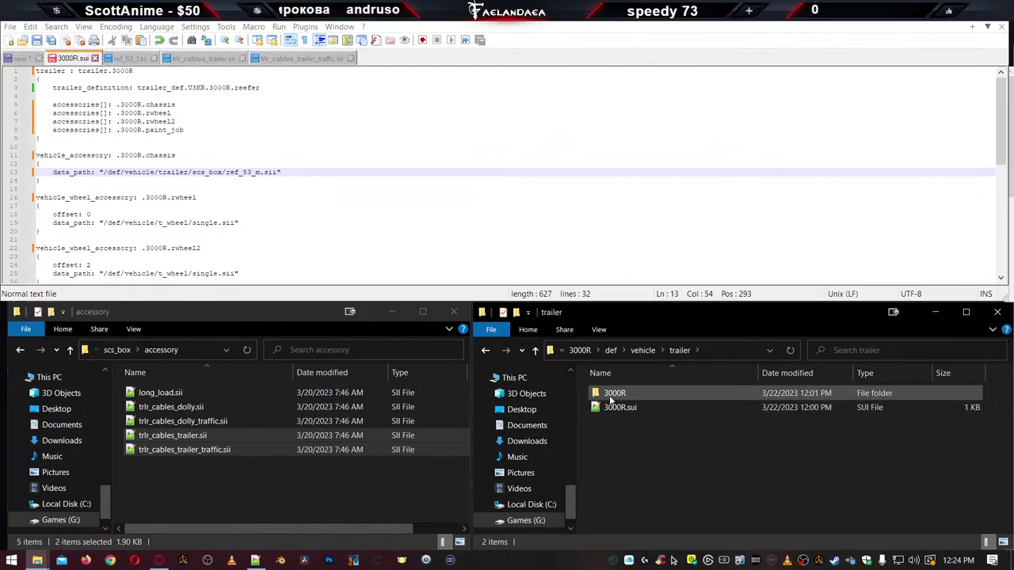
double_click(610, 394)
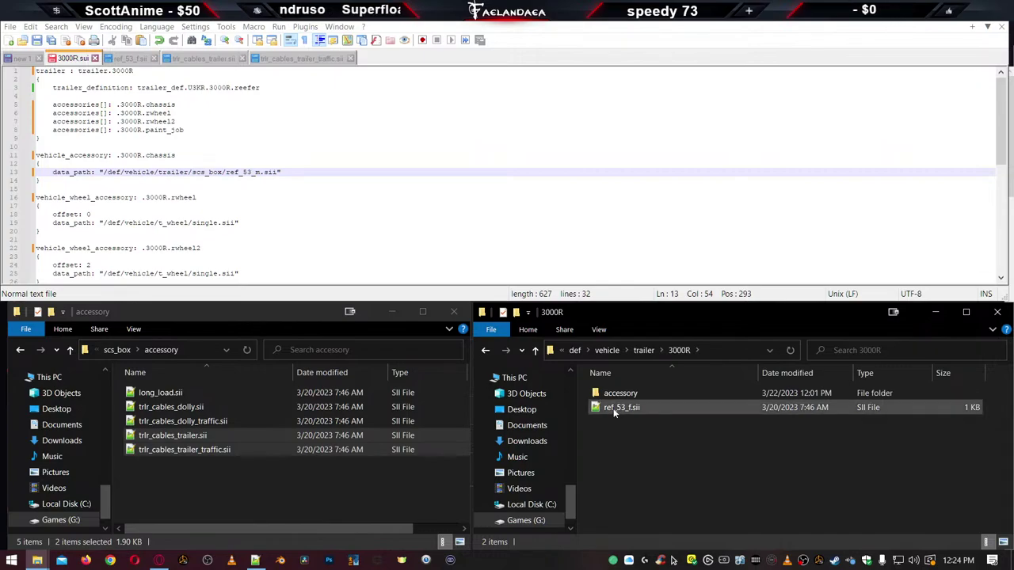
left_click(613, 408)
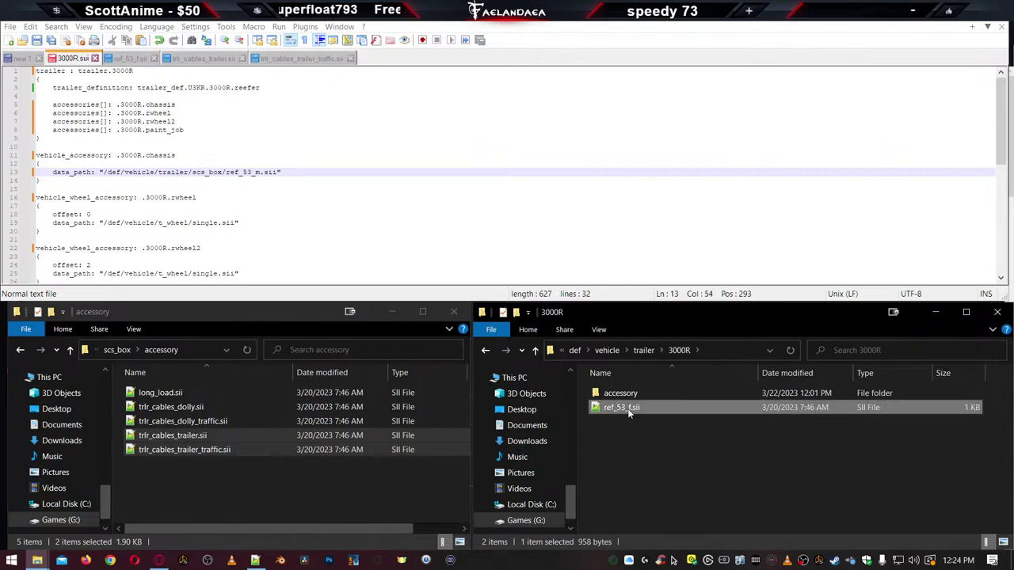
left_click(628, 412)
key("Right")
key("BackSpace")
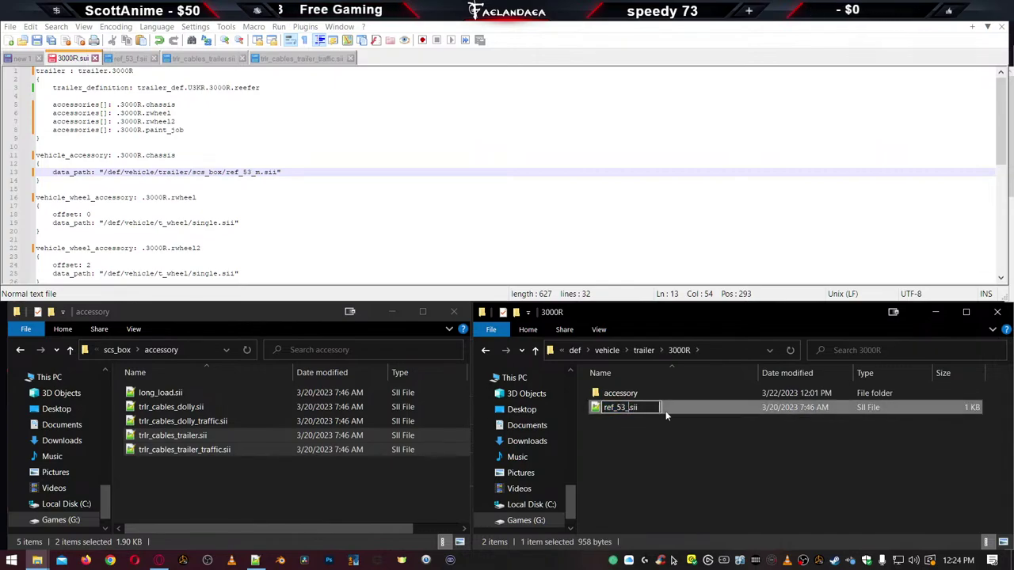
type("m")
key("Return")
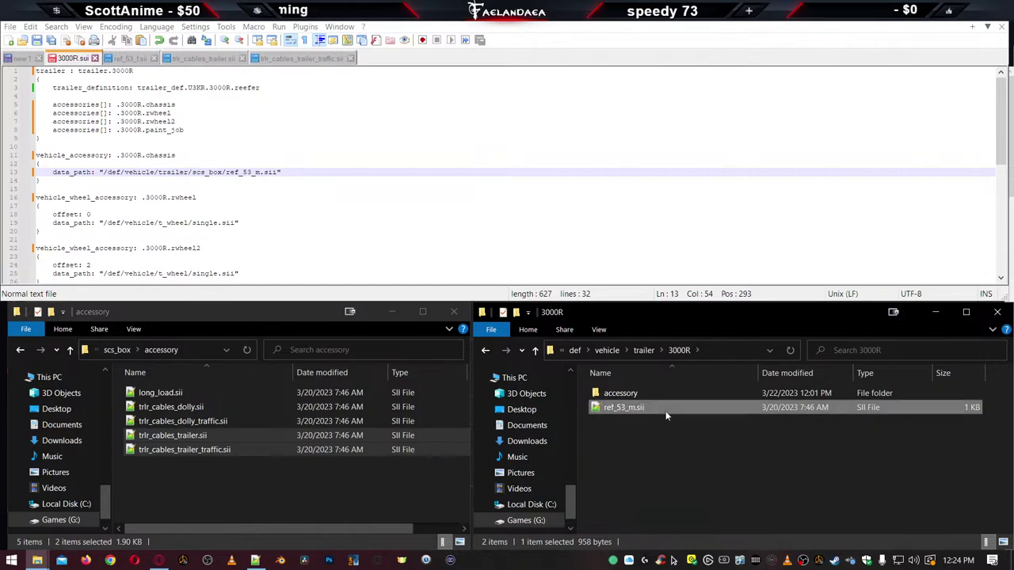
double_click(601, 411)
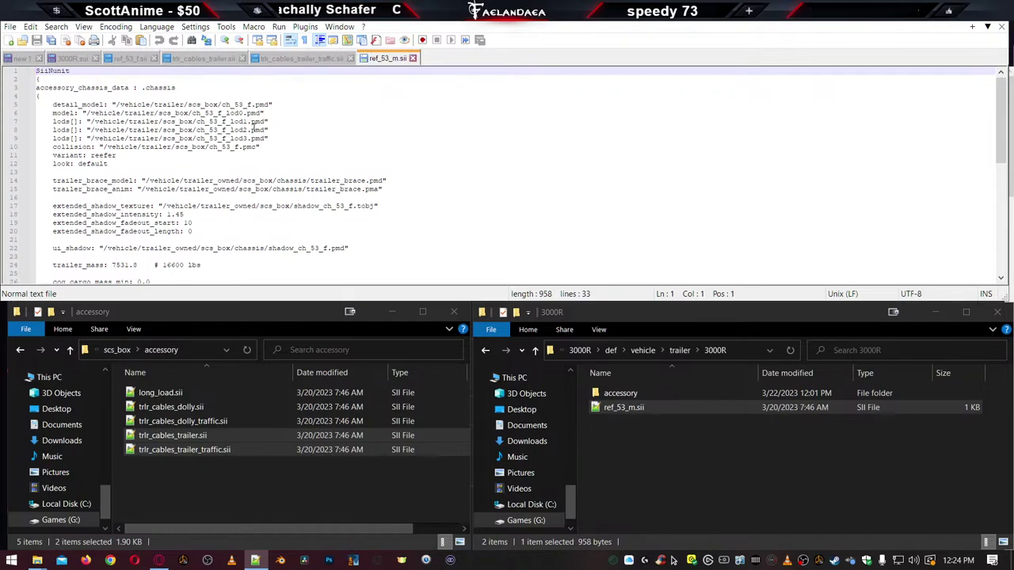
Compare ch_53_f on line 5 of ref_53_m.sii against 3000R.sii
double_click(244, 104)
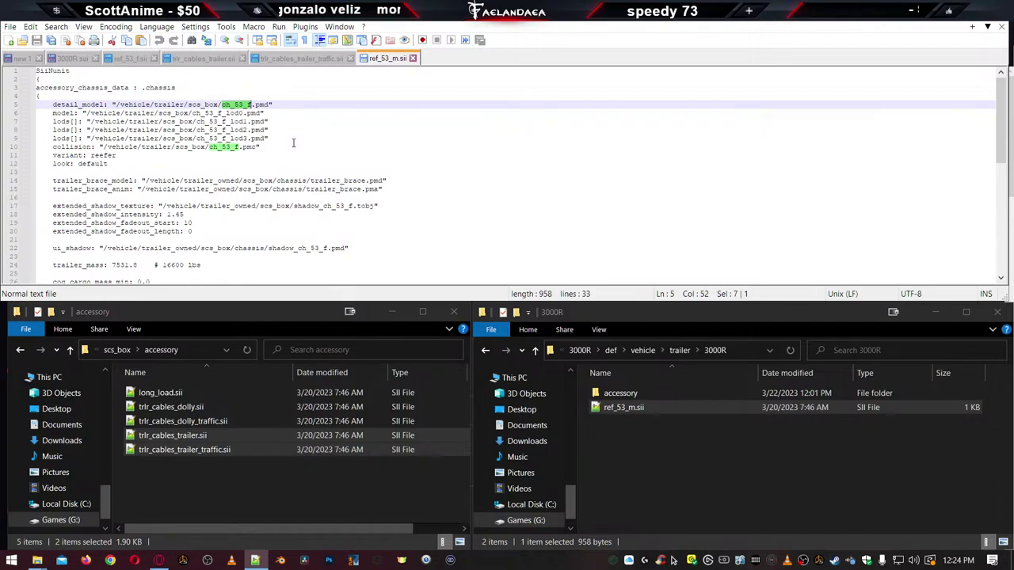
left_click(75, 60)
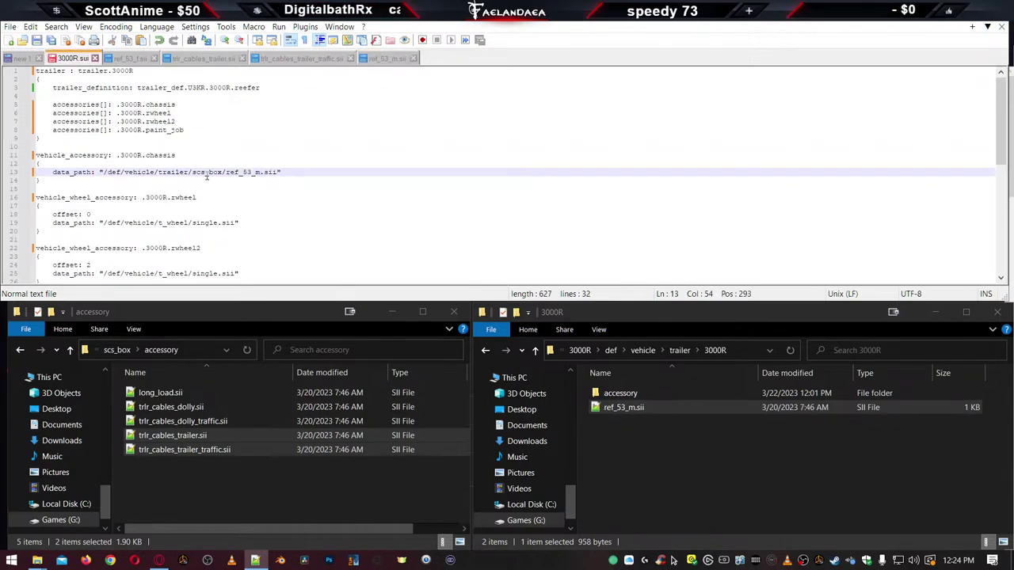
scroll(208, 181, "down", 7)
scroll(217, 187, "up", 7)
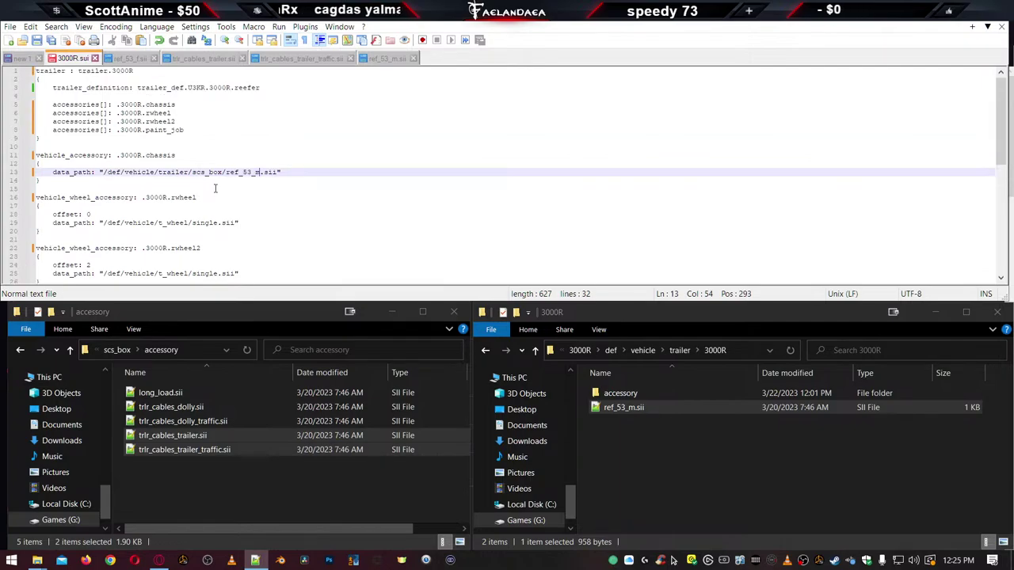
scroll(215, 188, "down", 2)
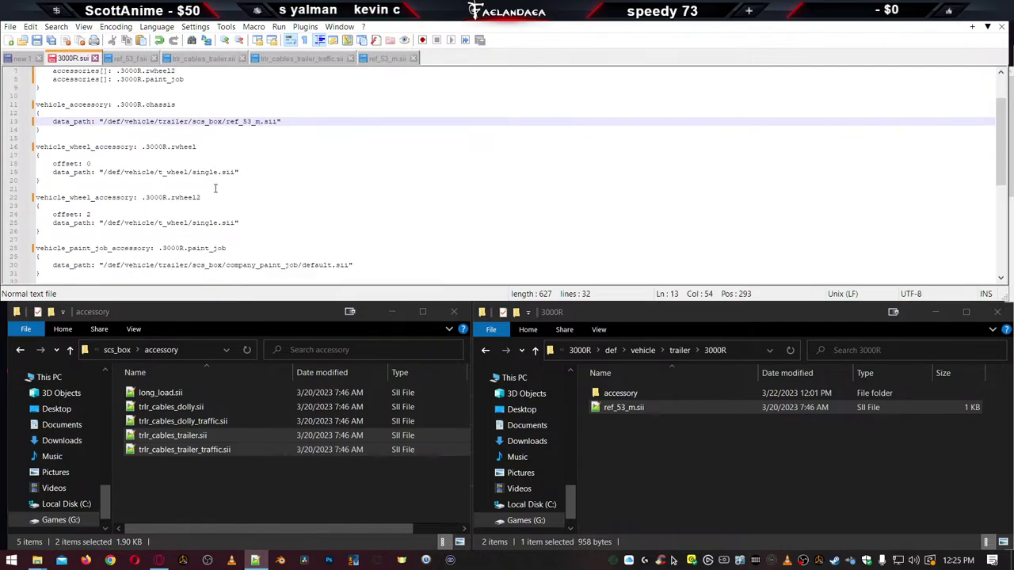
scroll(215, 187, "up", 2)
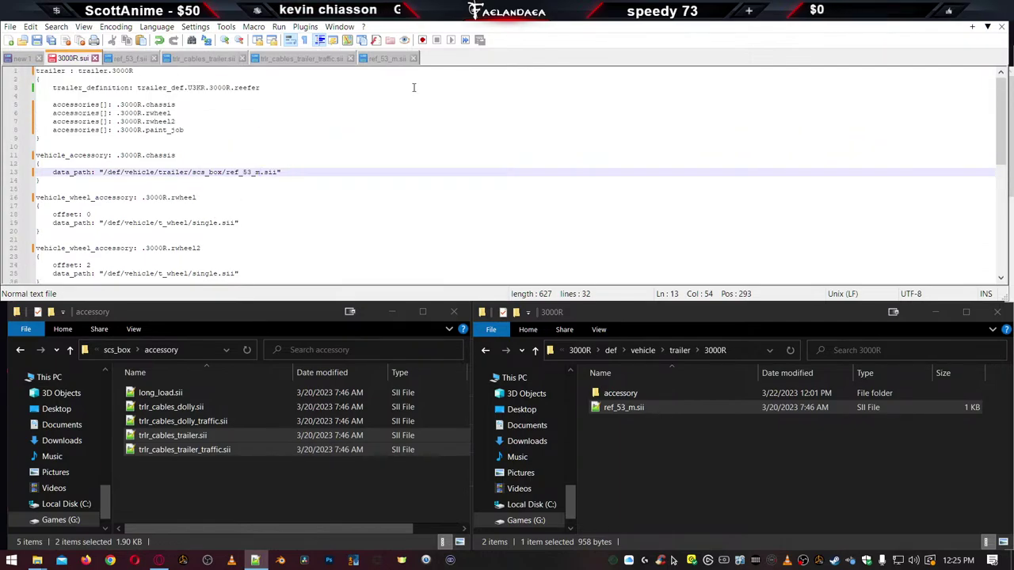
left_click(386, 59)
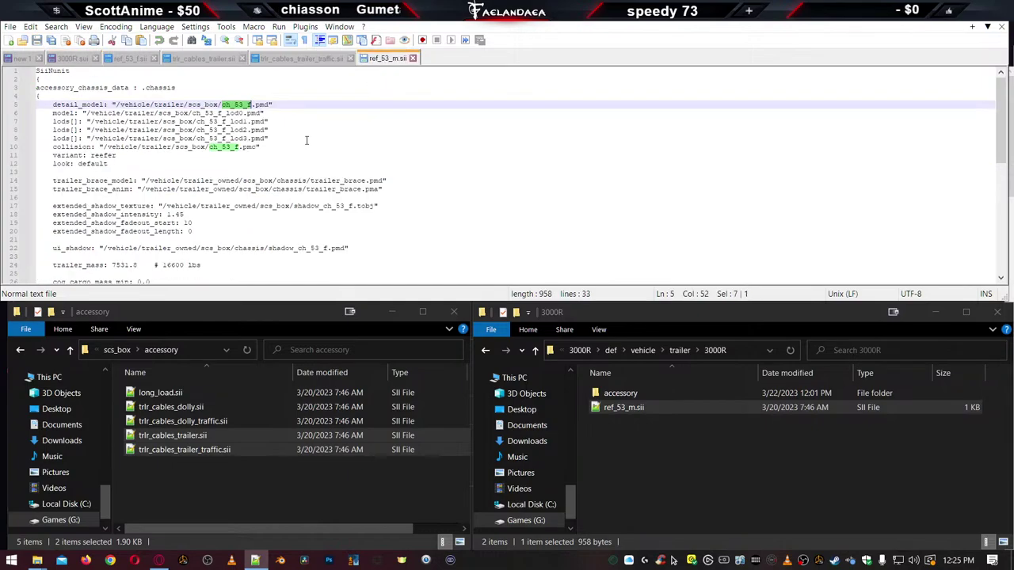
Change ch_53_f to ch_53_m in the detail model and collision paths, then save
left_click(251, 104)
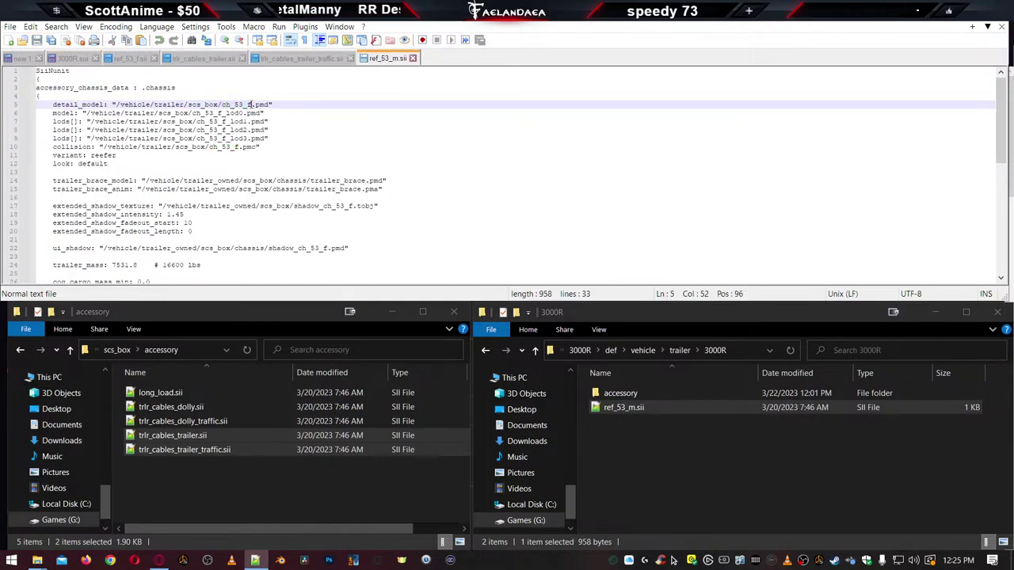
key("BackSpace")
type("m")
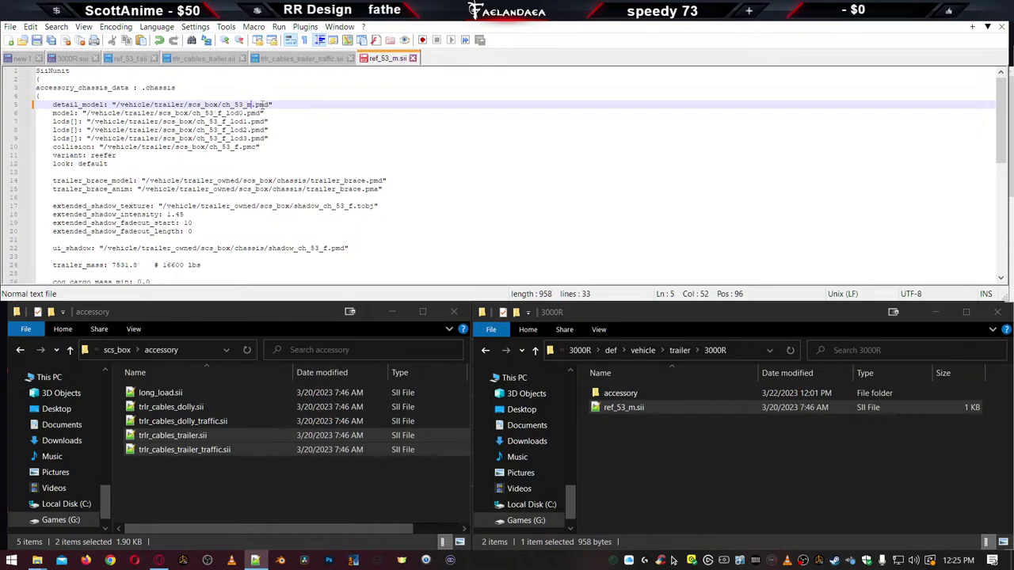
key("Down")
key("Down")
key("Down")
key("Down")
key("Down")
key("Left")
key("Left")
key("Left")
key("Left")
key("Left")
key("Left")
key("Left")
key("Left")
key("Left")
key("Left")
key("Left")
key("Left")
key("Left")
key("Left")
key("Left")
key("Left")
key("Left")
key("Left")
key("Left")
key("Left")
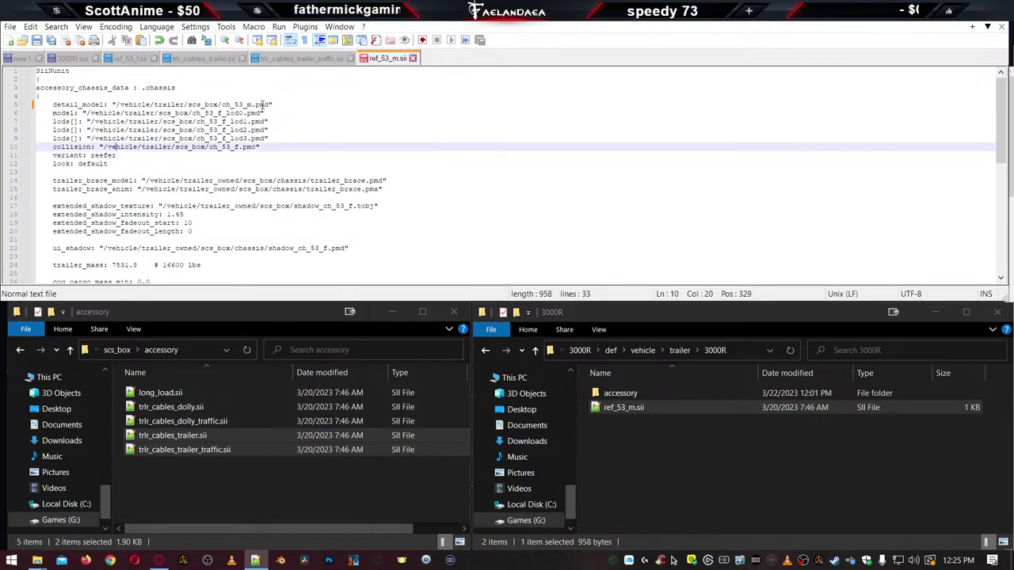
key("Right")
key("Right")
key("Right")
key("Right")
key("Right")
key("Right")
key("Right")
key("Right")
key("Right")
key("Right")
key("Right")
key("Right")
key("Right")
key("Right")
key("Right")
key("Right")
key("Right")
key("Right")
key("Right")
key("Right")
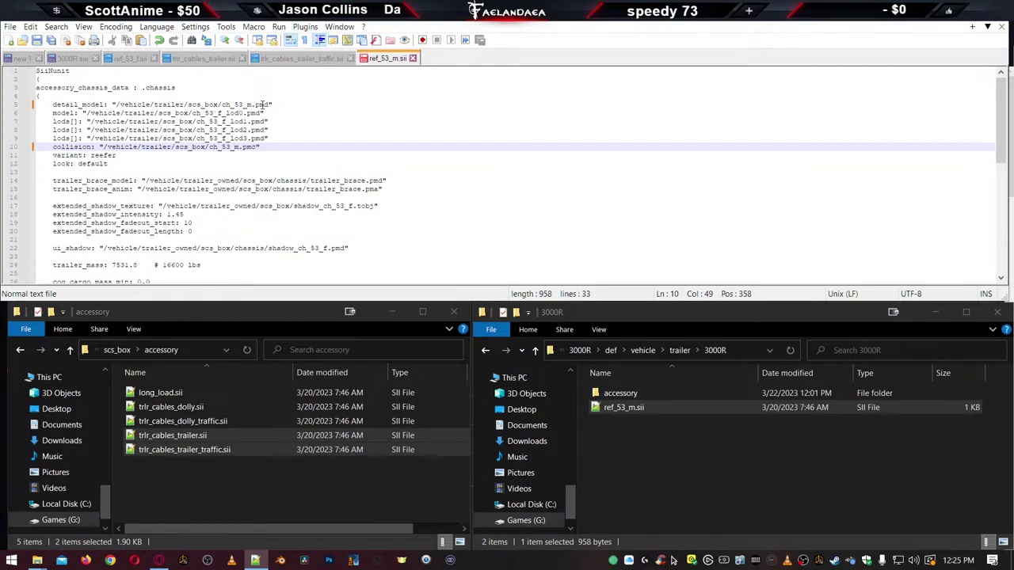
key("ctrl+s")
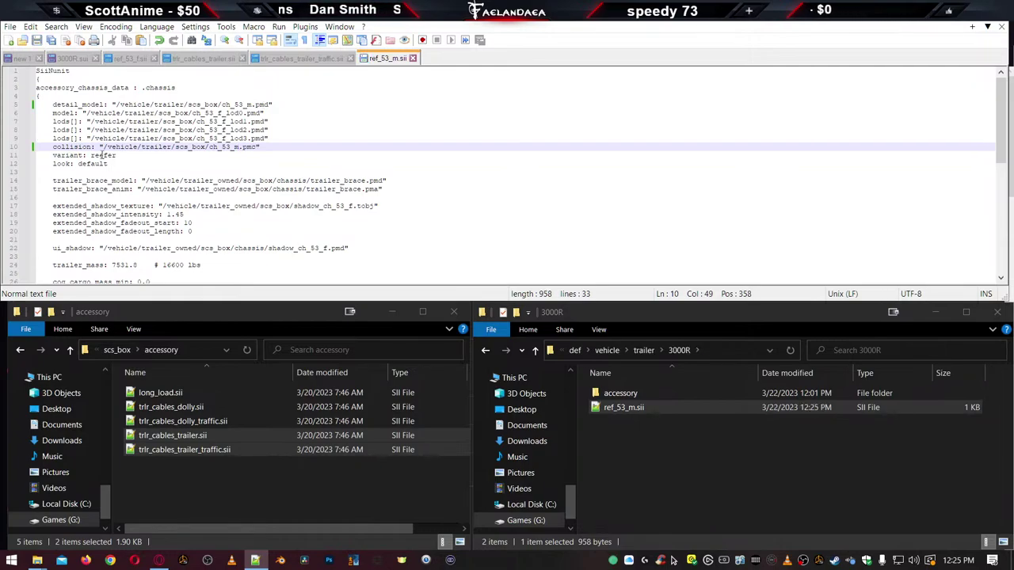
Review the reefer variant, default look, LOD lines and shadow settings
left_click(101, 155)
double_click(94, 164)
double_click(104, 156)
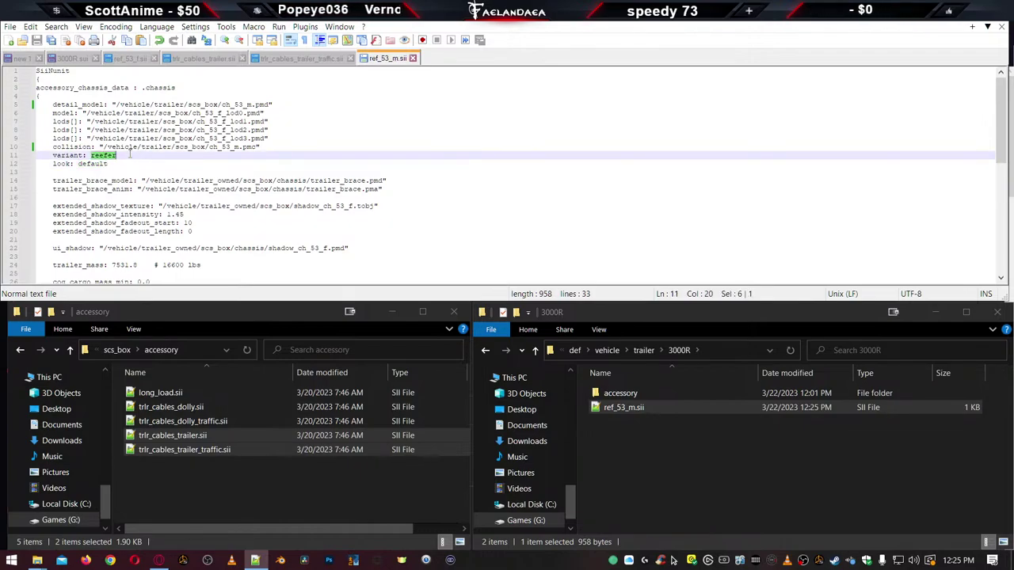
left_click(135, 130)
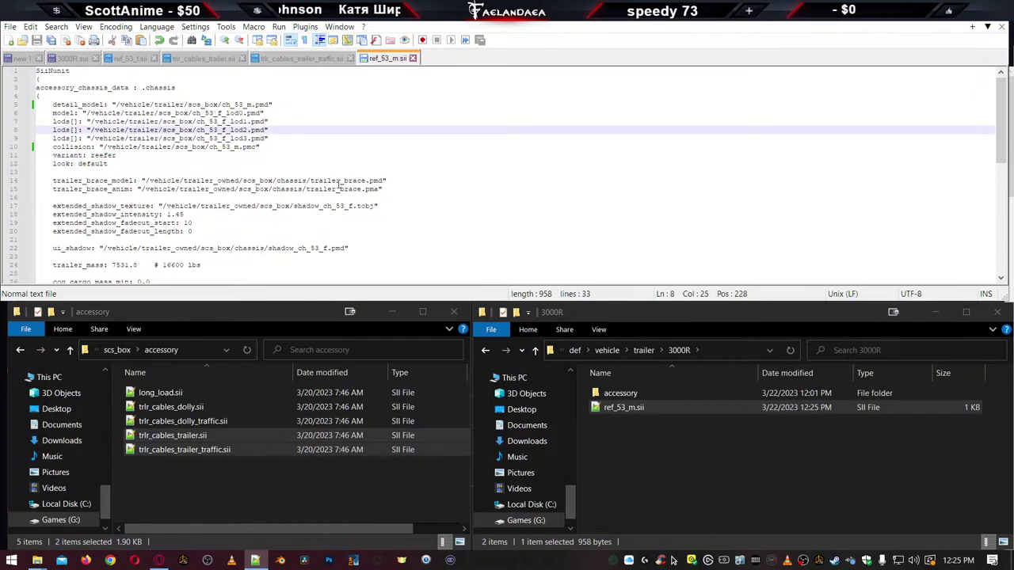
left_click(173, 215)
scroll(166, 219, "down", 2)
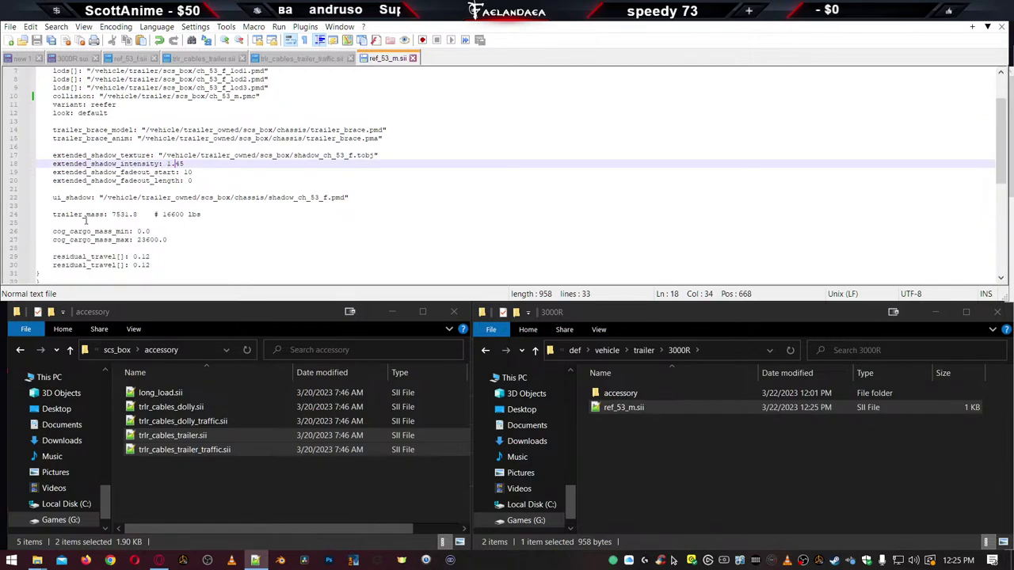
scroll(117, 240, "down", 1)
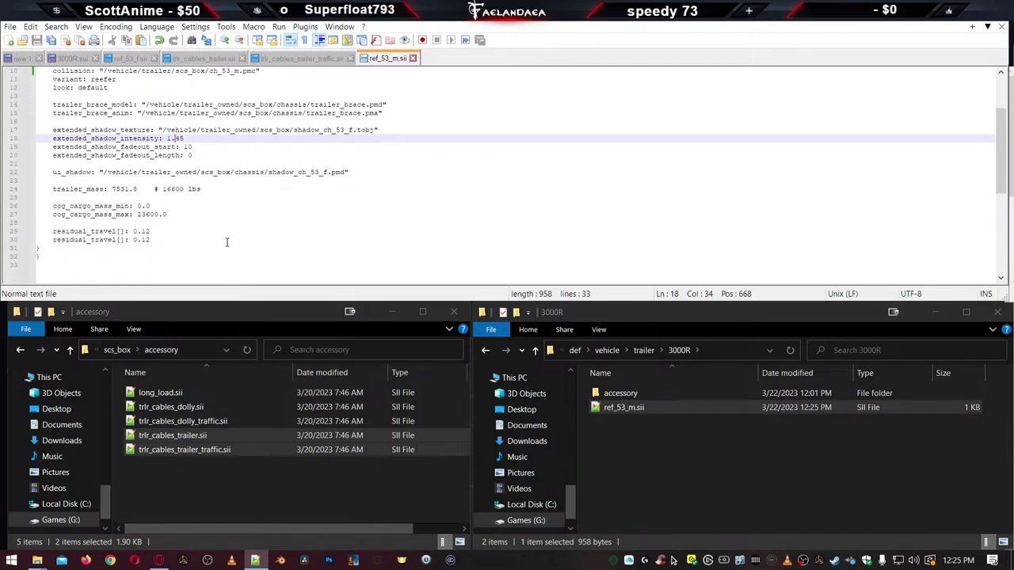
scroll(228, 236, "up", 3)
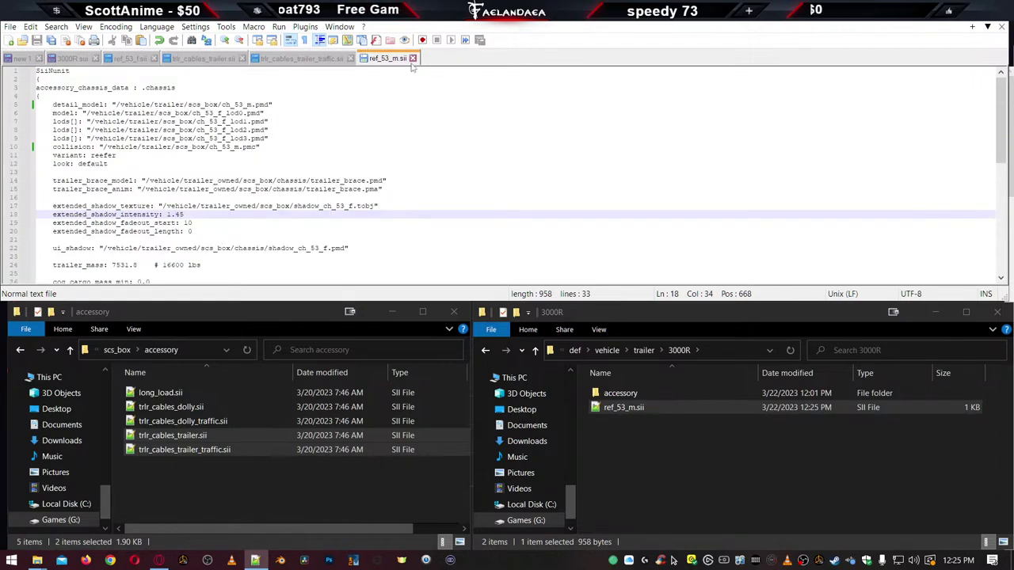
Close ref_53_m.sii and select the word 'single' in the line-19 wheel data_path
left_click(413, 59)
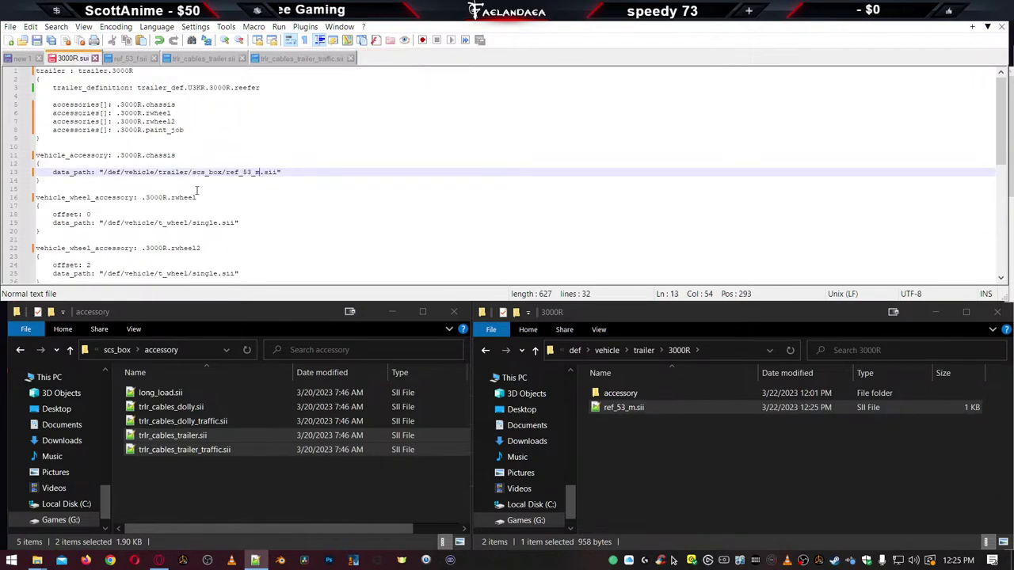
left_click(202, 223)
double_click(202, 222)
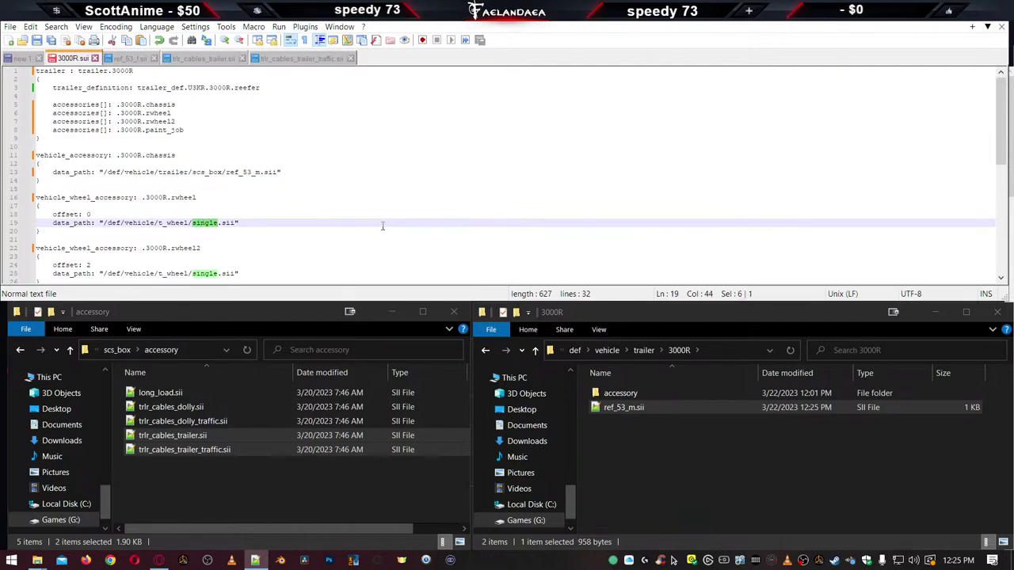
scroll(382, 226, "down", 1)
scroll(382, 227, "down", 2)
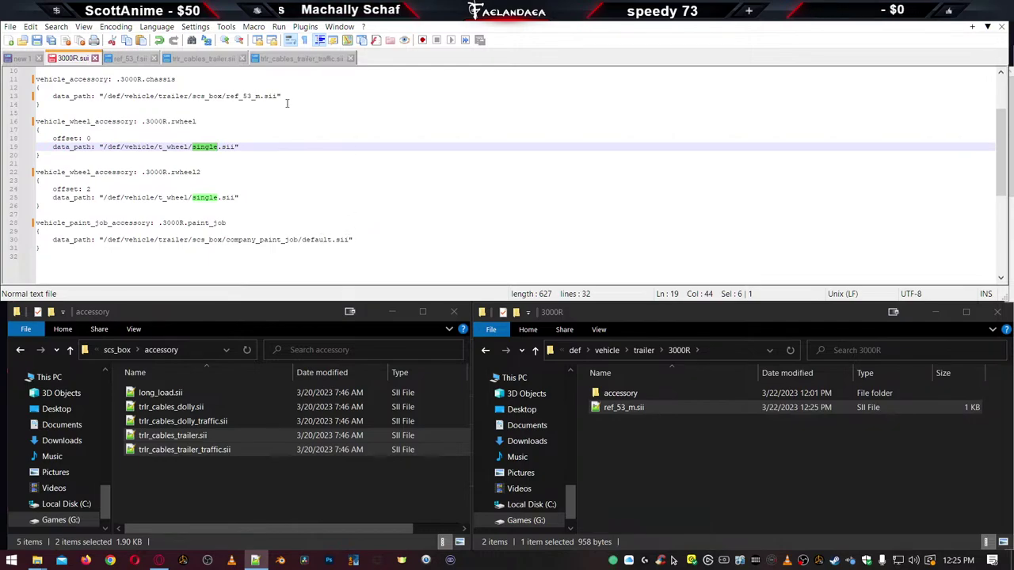
Close 3000R.sui, discard the stale ref_53_f.sii, and close both trlr_cables_trailer files
key("ctrl+w")
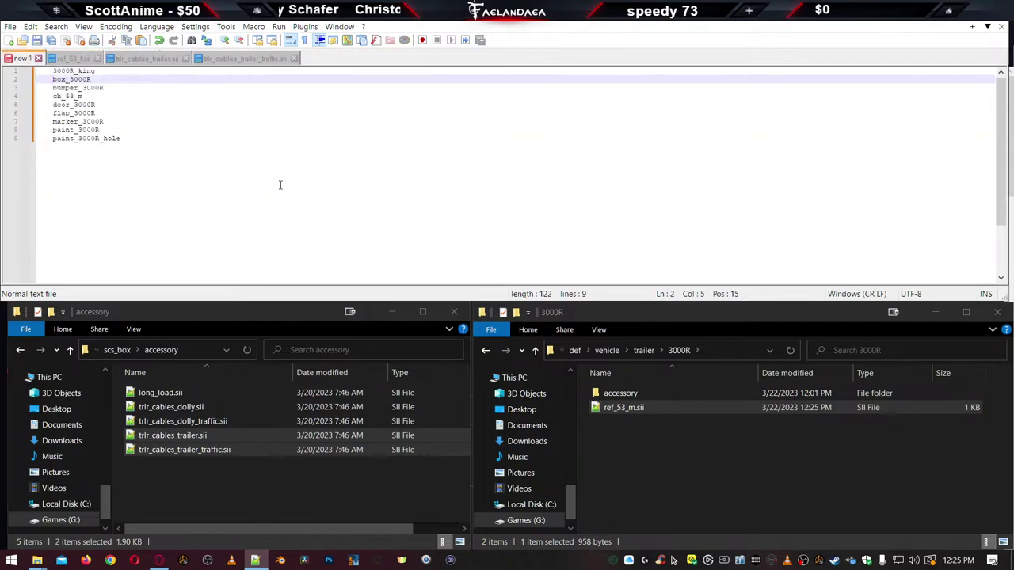
left_click(69, 58)
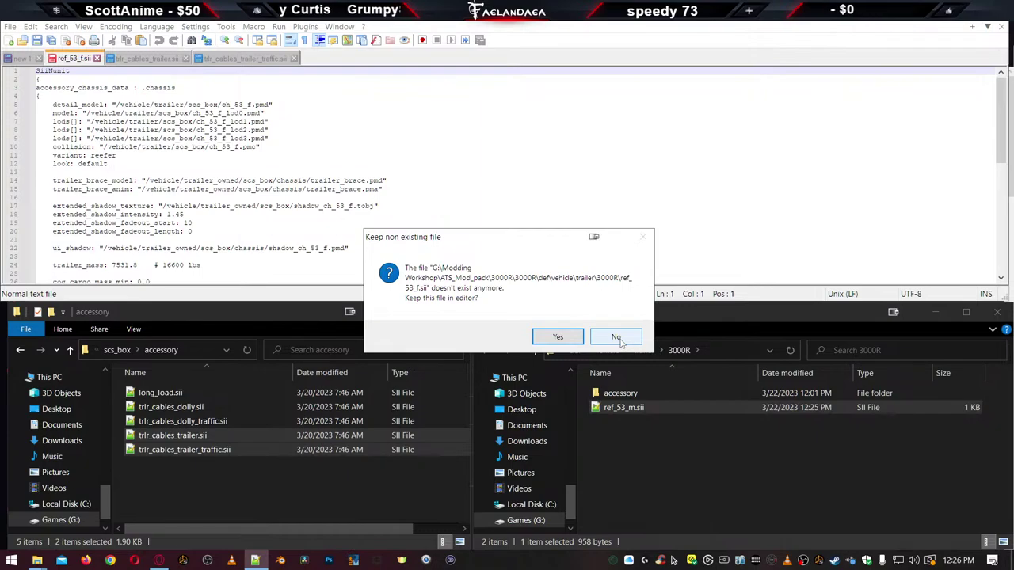
left_click(616, 337)
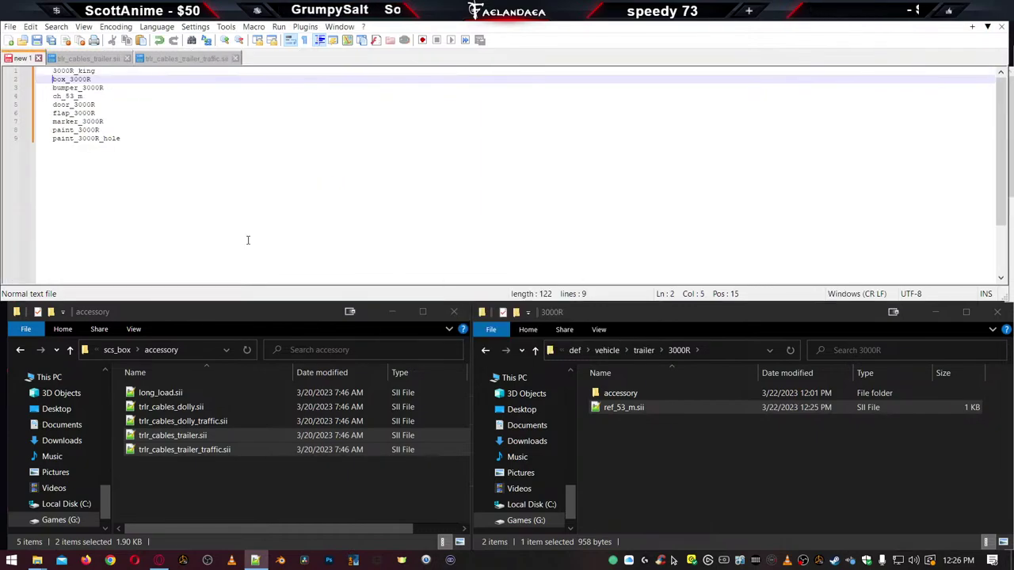
left_click(92, 59)
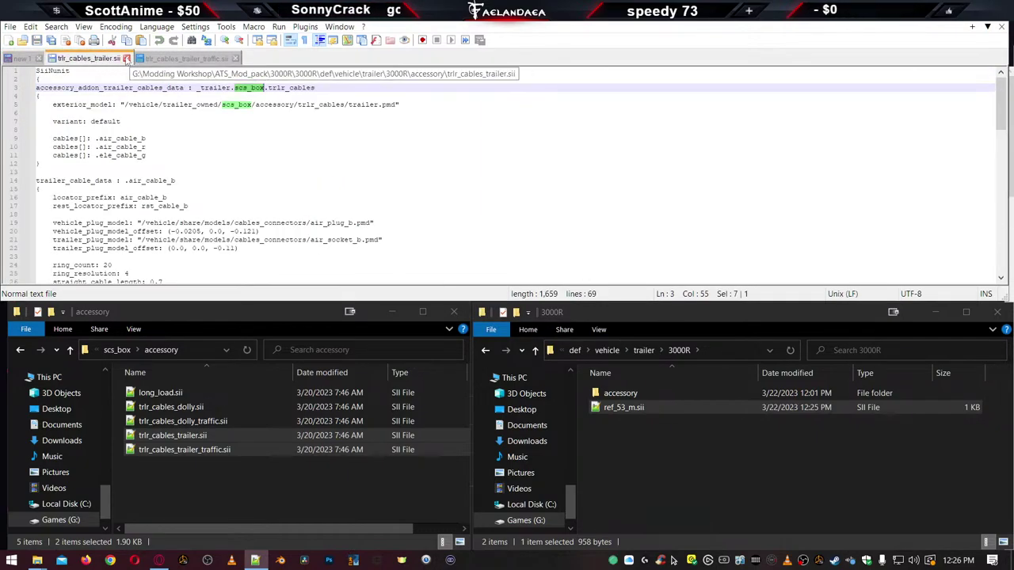
left_click(126, 59)
left_click(93, 62)
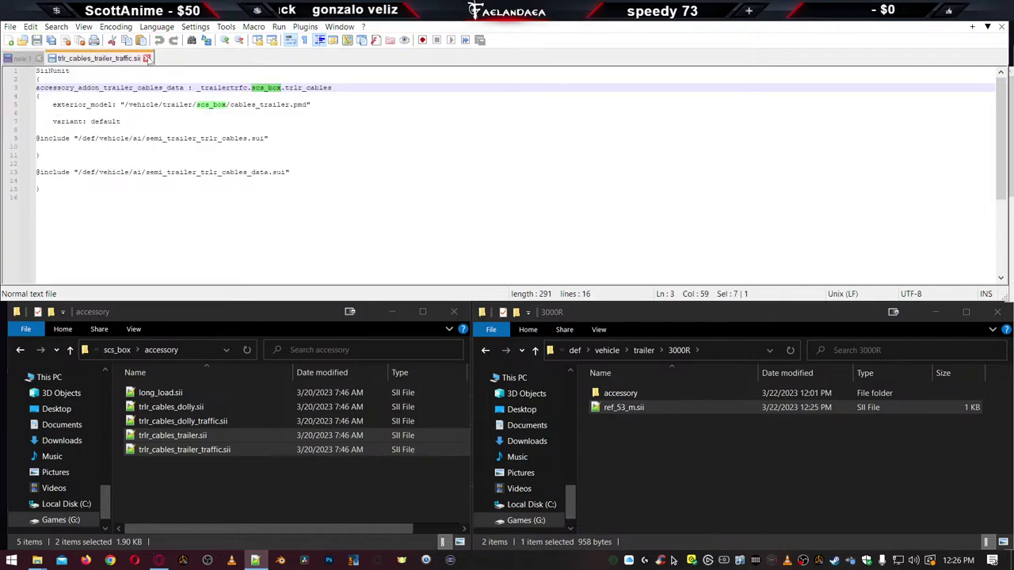
left_click(147, 58)
left_click(241, 180)
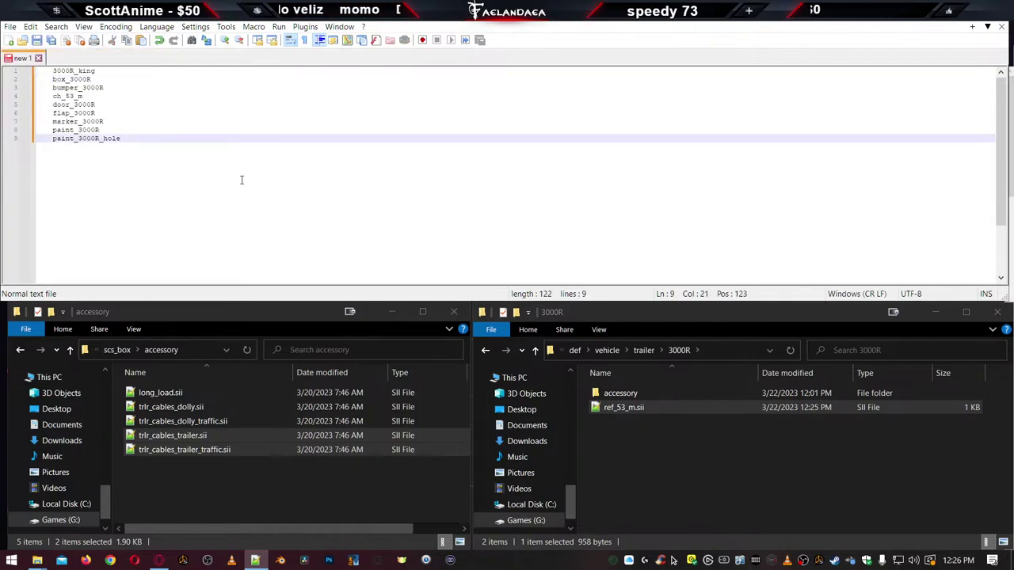
Minimize Notepad++ and the kg-to-lb Chrome page, leaving only the two folder windows
left_click(924, 7)
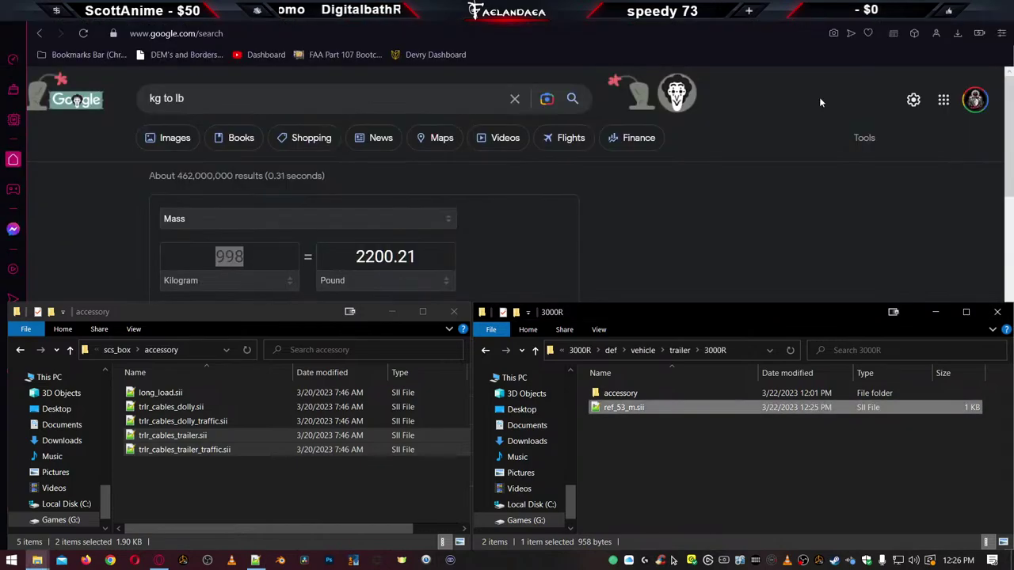
left_click(924, 8)
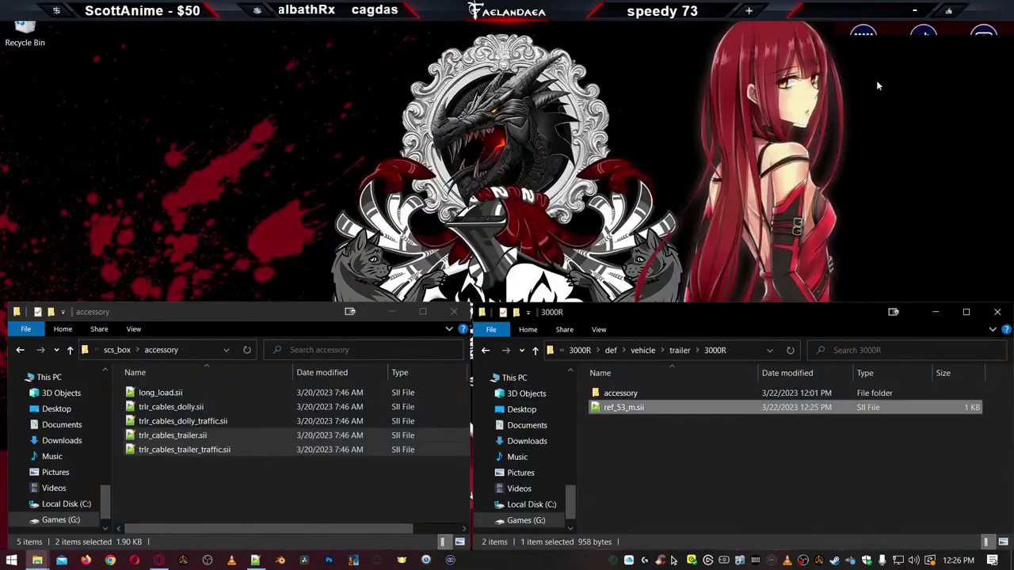
left_click(555, 221)
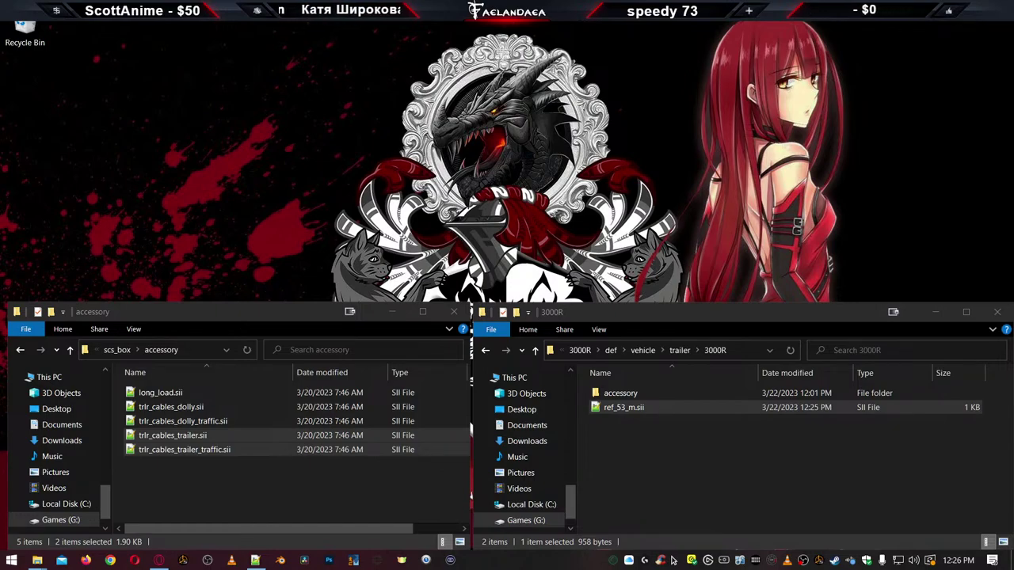
Deselect ref_53_m.sii and permanently empty the Recycle Bin
left_click(769, 487)
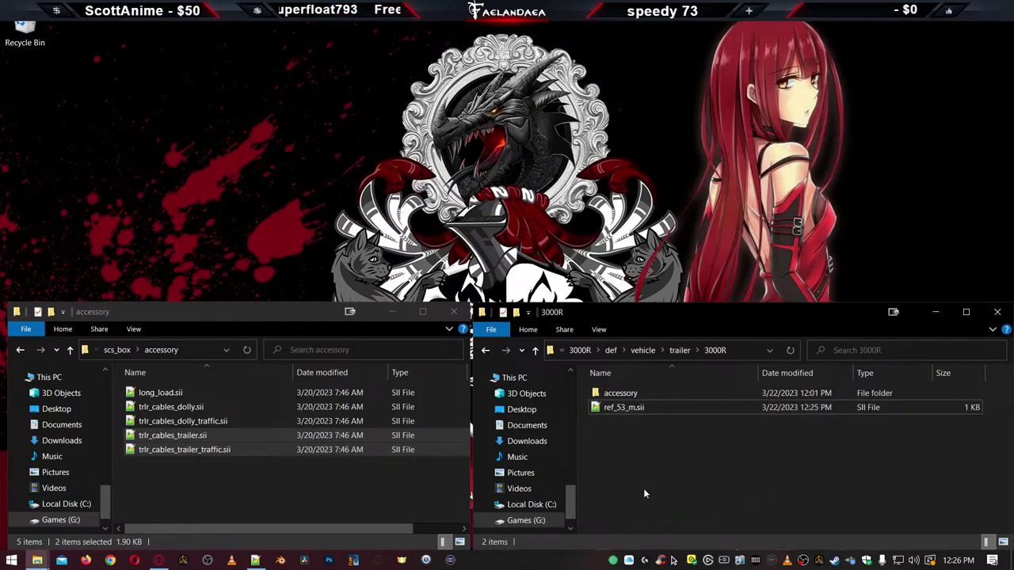
right_click(31, 28)
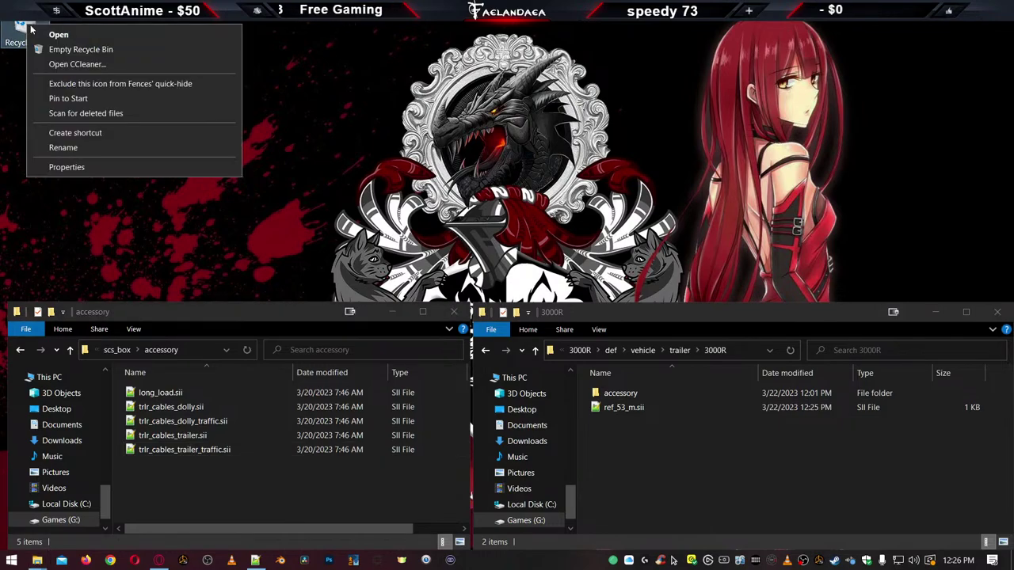
left_click(79, 49)
left_click(554, 294)
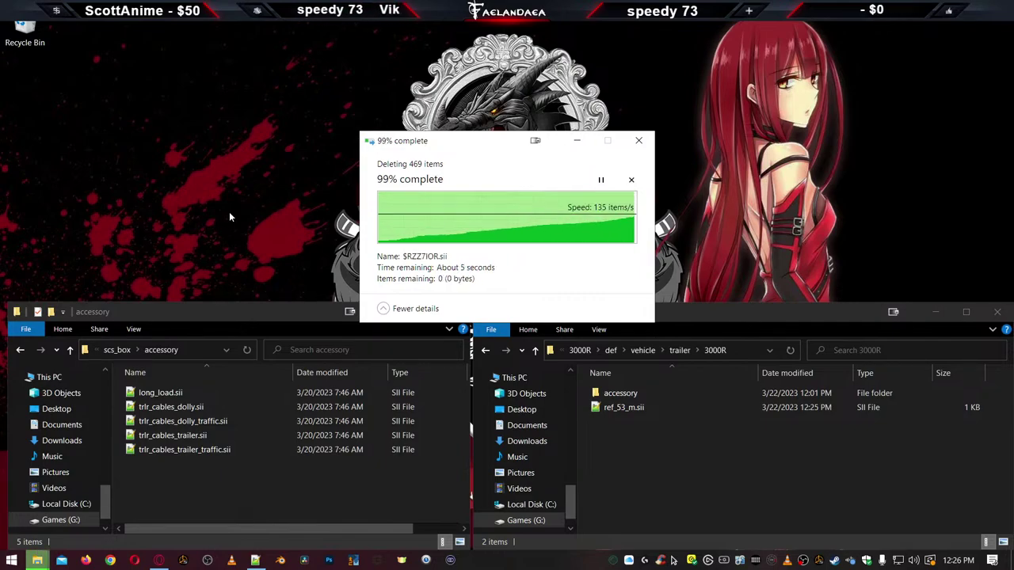
left_click(697, 479)
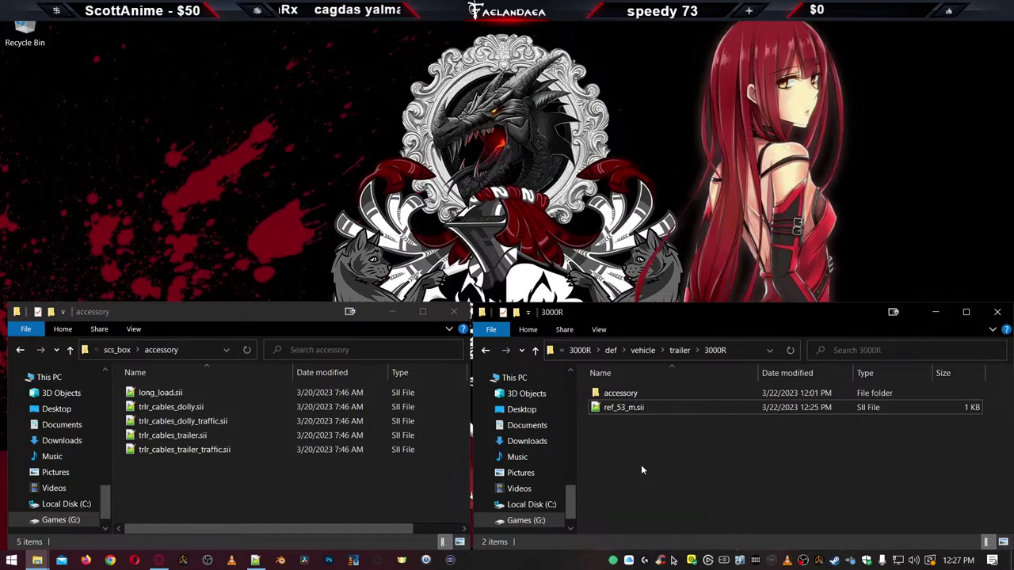
Navigate the right-hand window up through 3000R to the ATS_Mod_pack folder
left_click(581, 351)
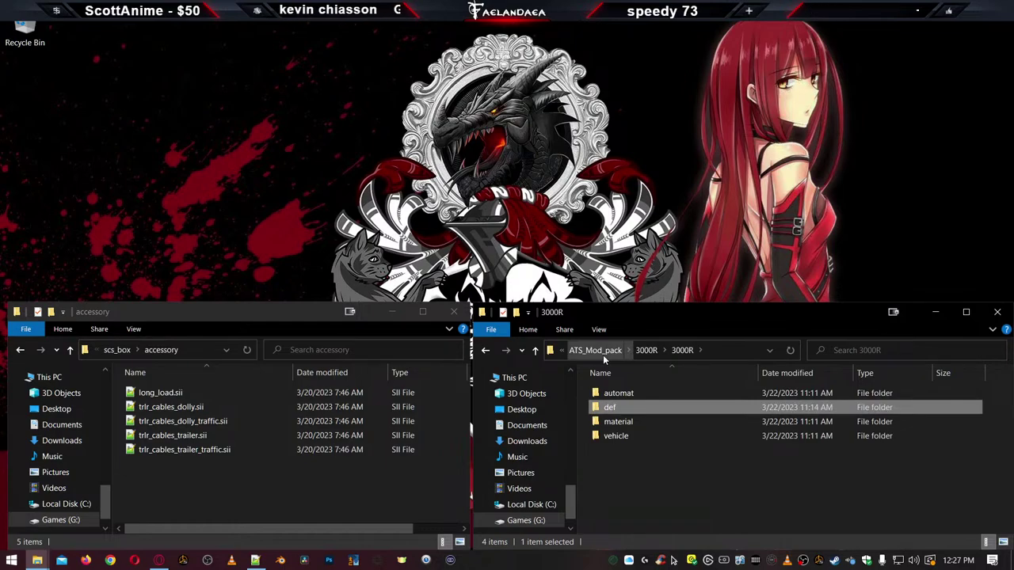
left_click(603, 353)
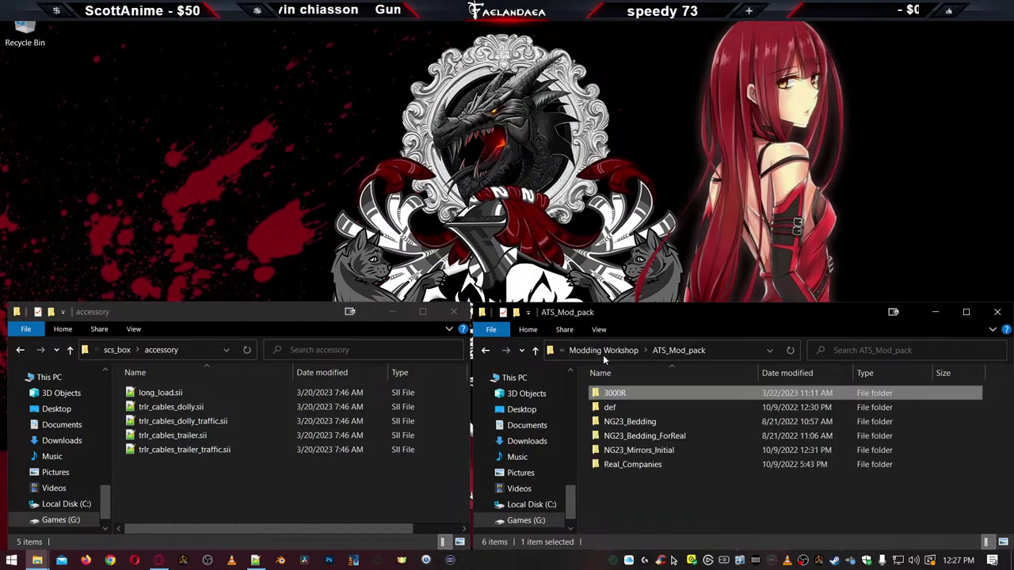
right_click(38, 561)
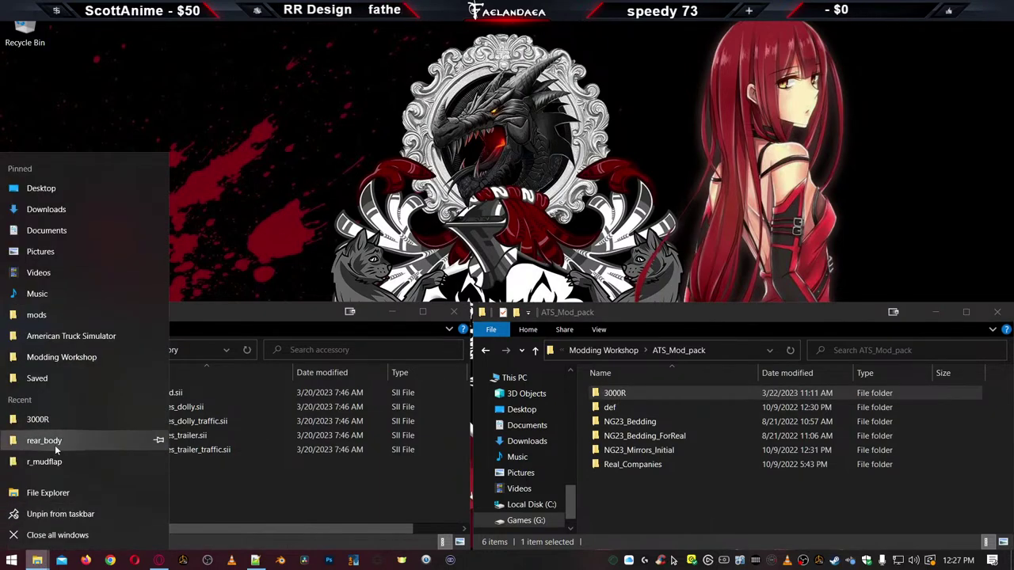
In a new, resized Explorer window, paste the 3000R folder into American Truck Simulator's mod folder
left_click(48, 493)
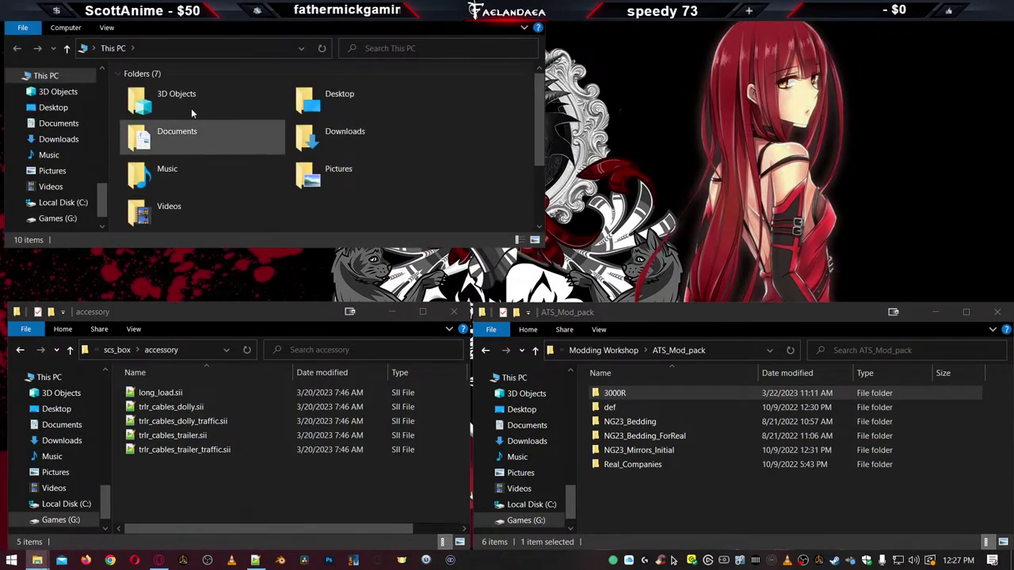
left_click_drag(199, 12, 207, 64)
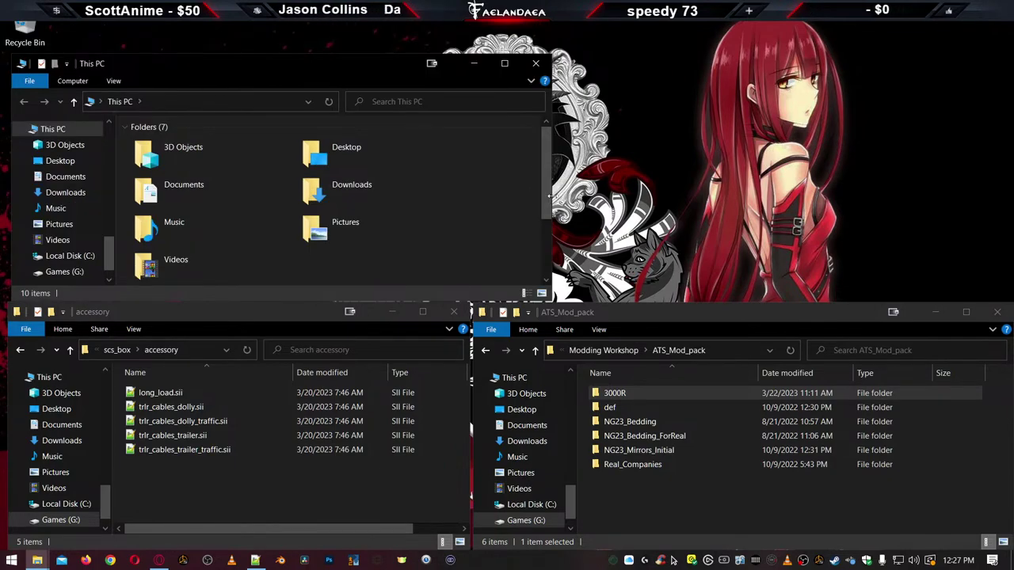
left_click_drag(551, 199, 466, 203)
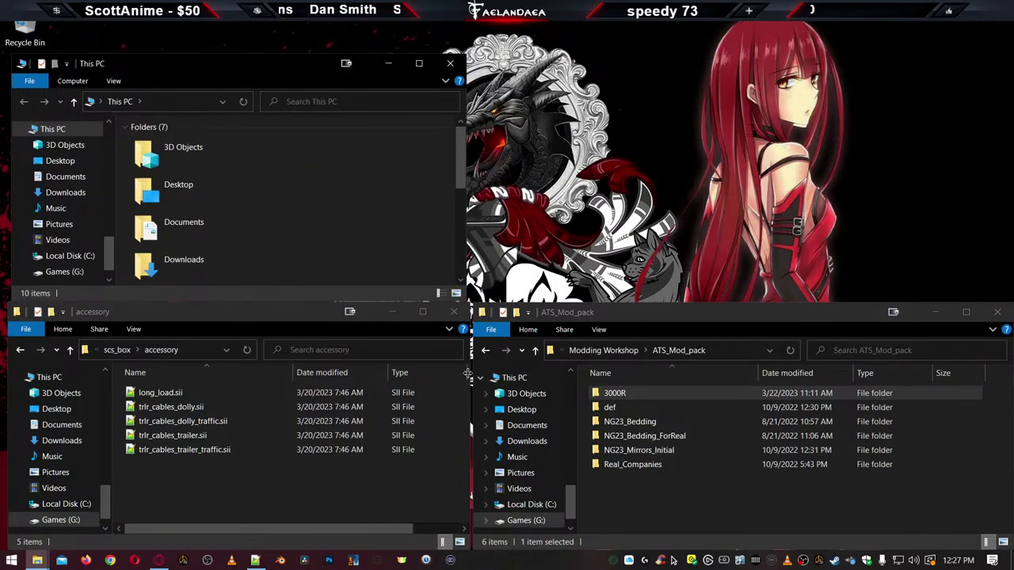
left_click_drag(251, 67, 253, 55)
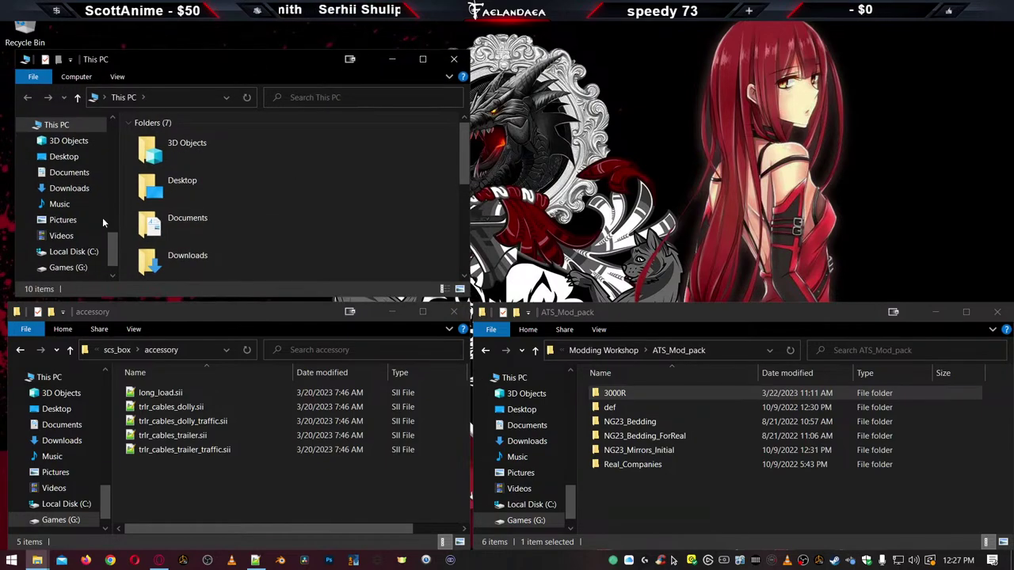
scroll(79, 229, "down", 1)
scroll(74, 235, "up", 2)
scroll(74, 229, "up", 6)
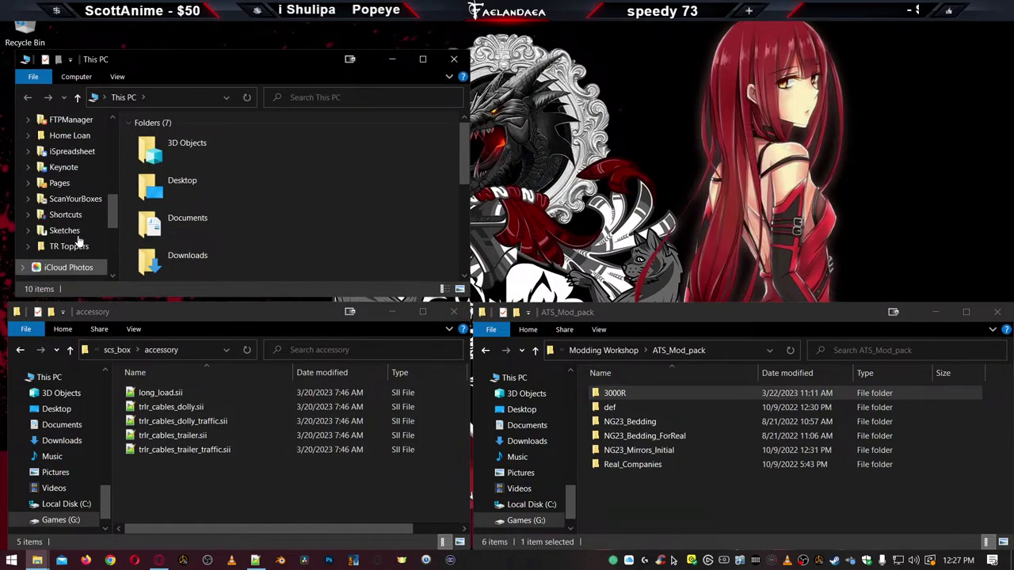
scroll(71, 238, "up", 3)
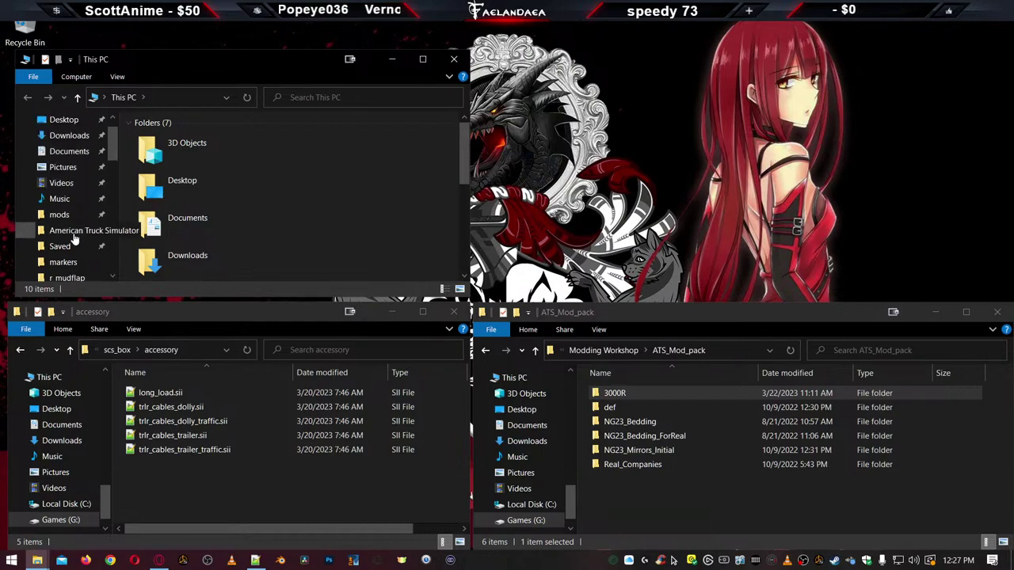
left_click(63, 231)
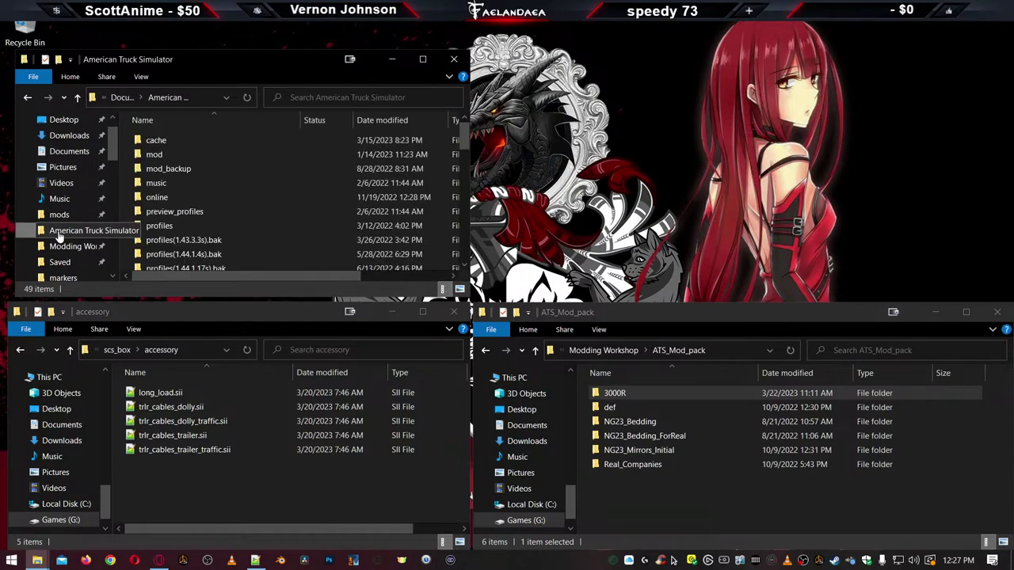
double_click(154, 155)
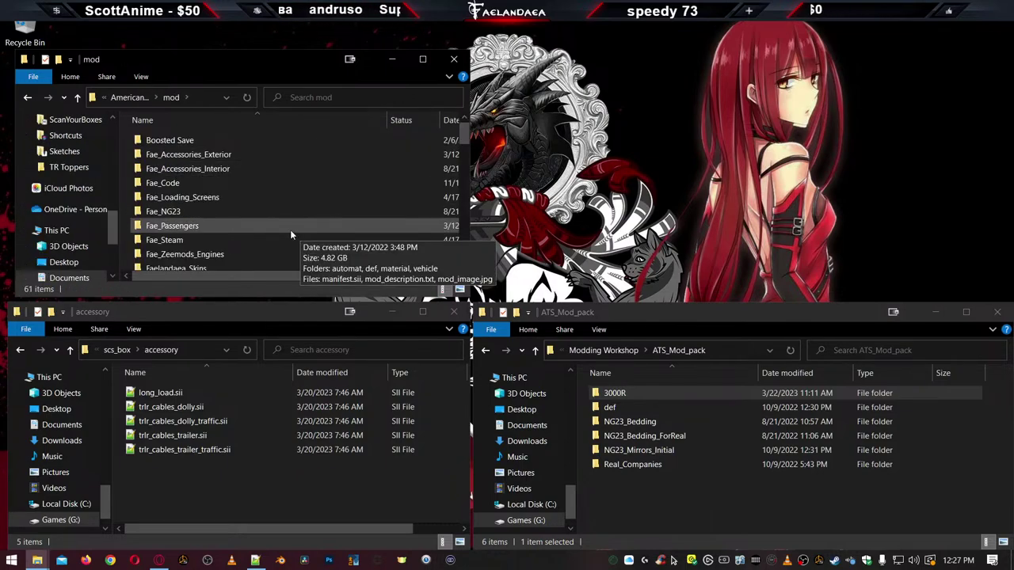
key("ctrl+v")
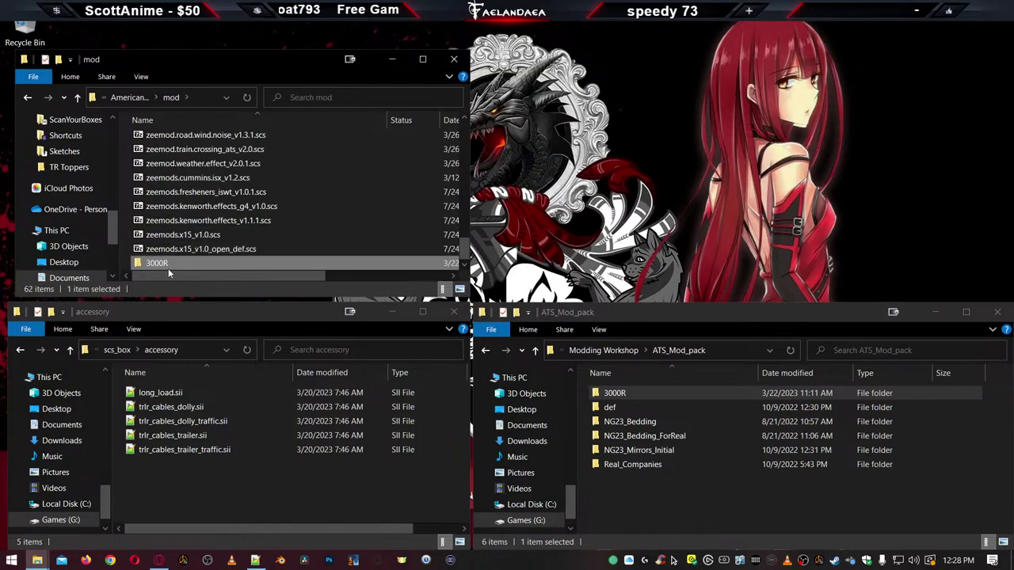
Rename the pasted 3000R folder to Fae_3000R
left_click(152, 265)
key("Home")
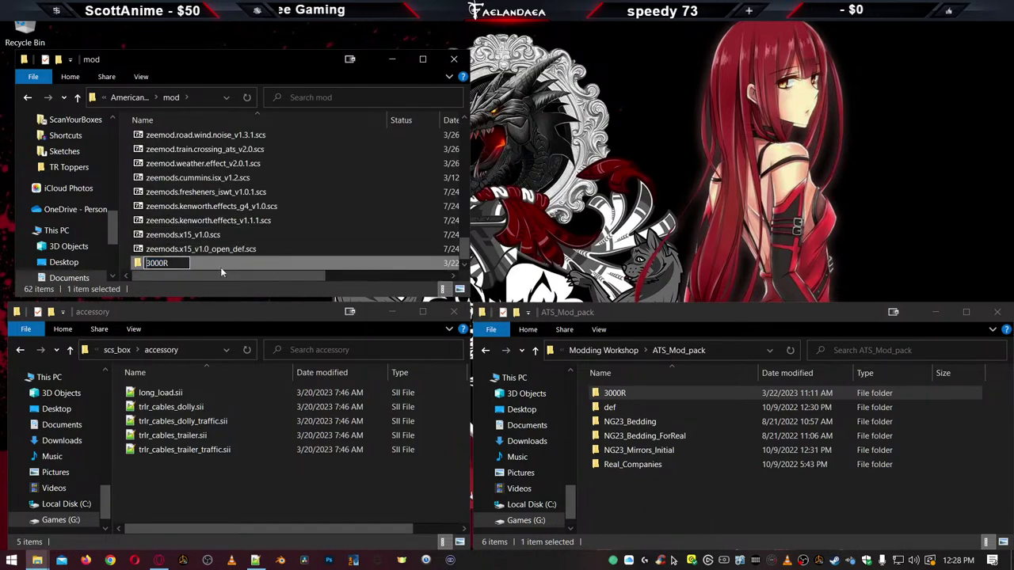
type("FAE_")
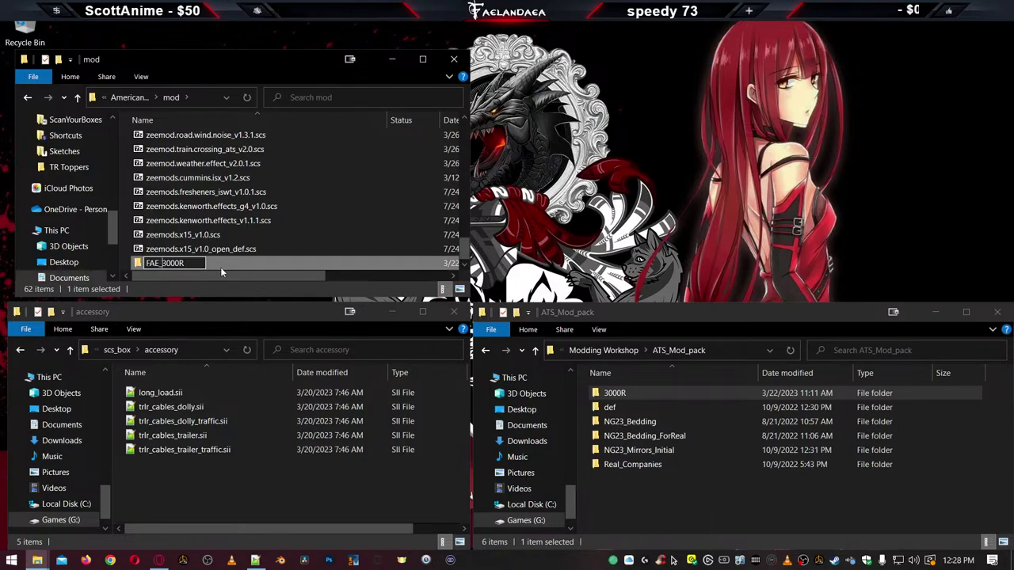
key("Return")
scroll(203, 216, "up", 1)
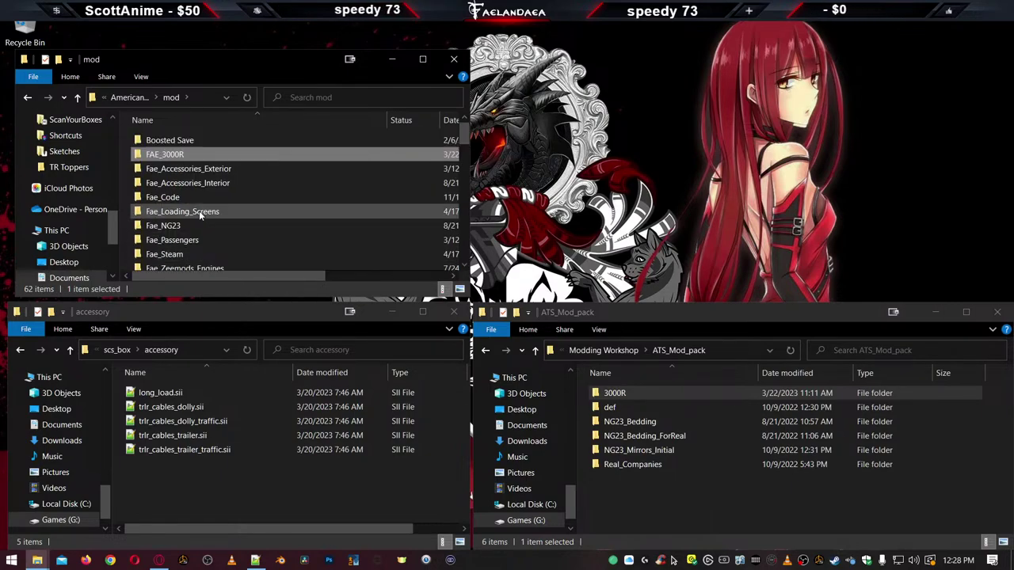
left_click(161, 155)
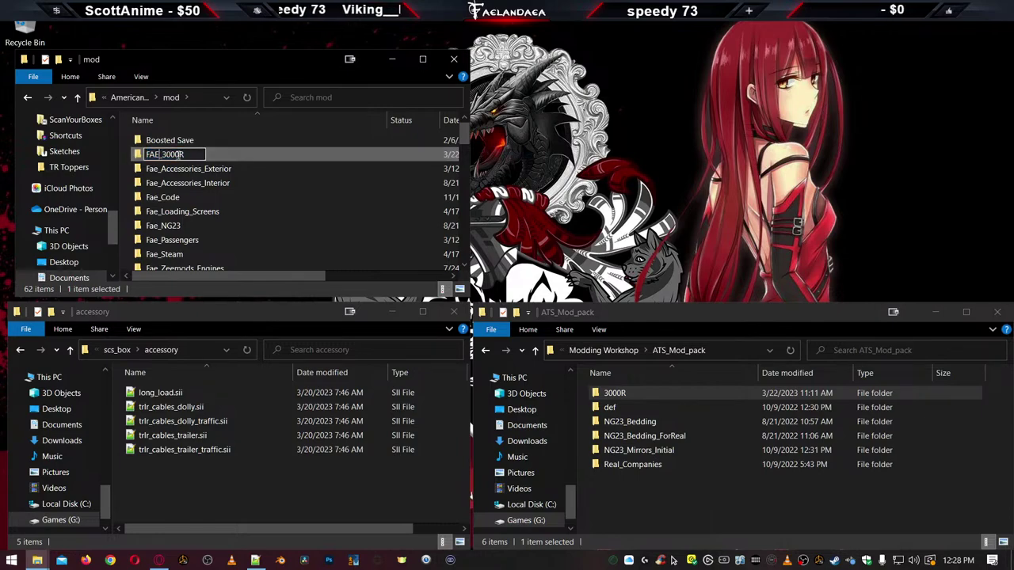
key("BackSpace")
key("BackSpace")
key("Return")
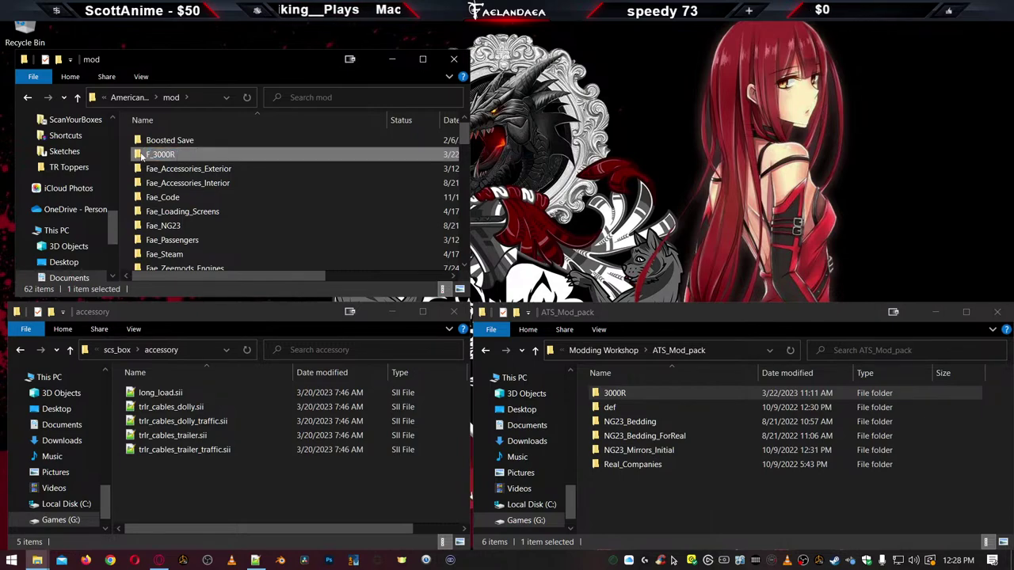
left_click(150, 157)
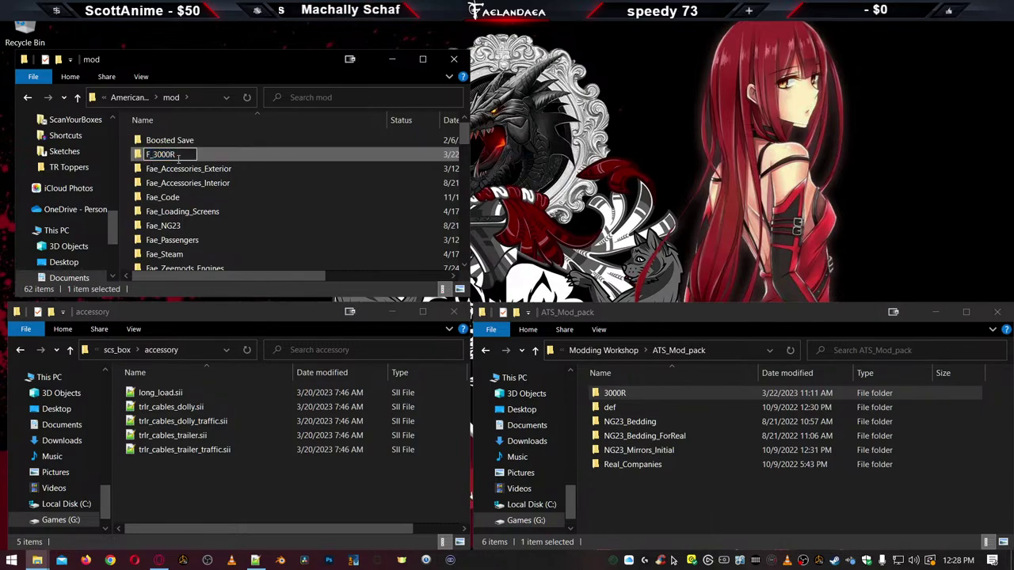
type("ae")
key("Return")
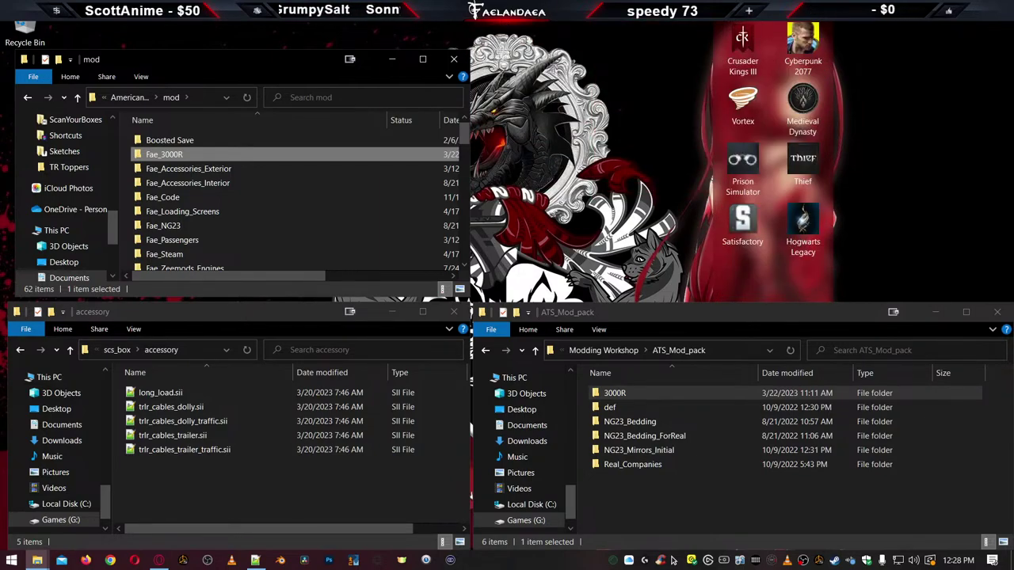
Launch American Truck Simulator from the Steam library with DirectX11, always using that option
left_click(852, 561)
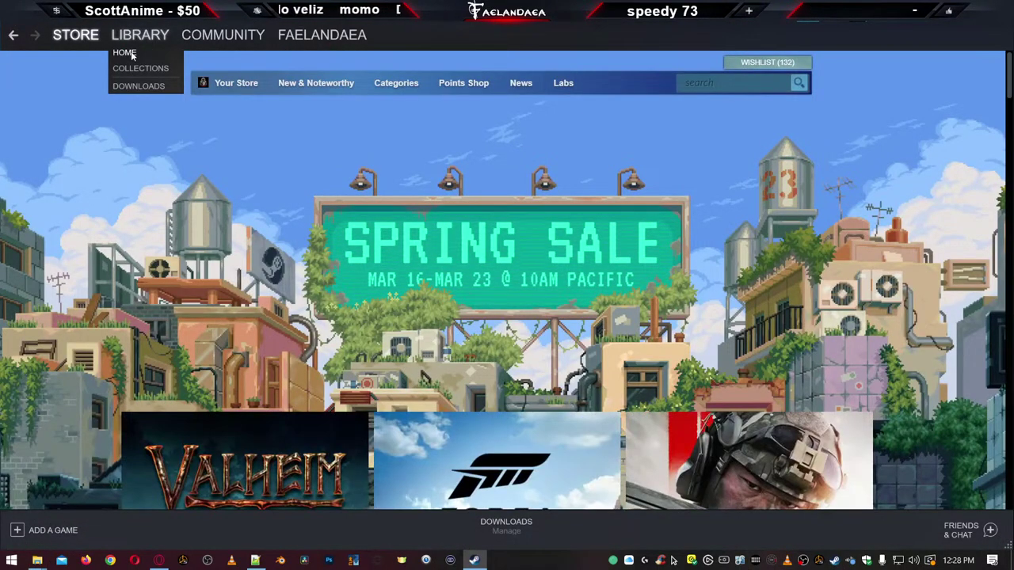
left_click(140, 36)
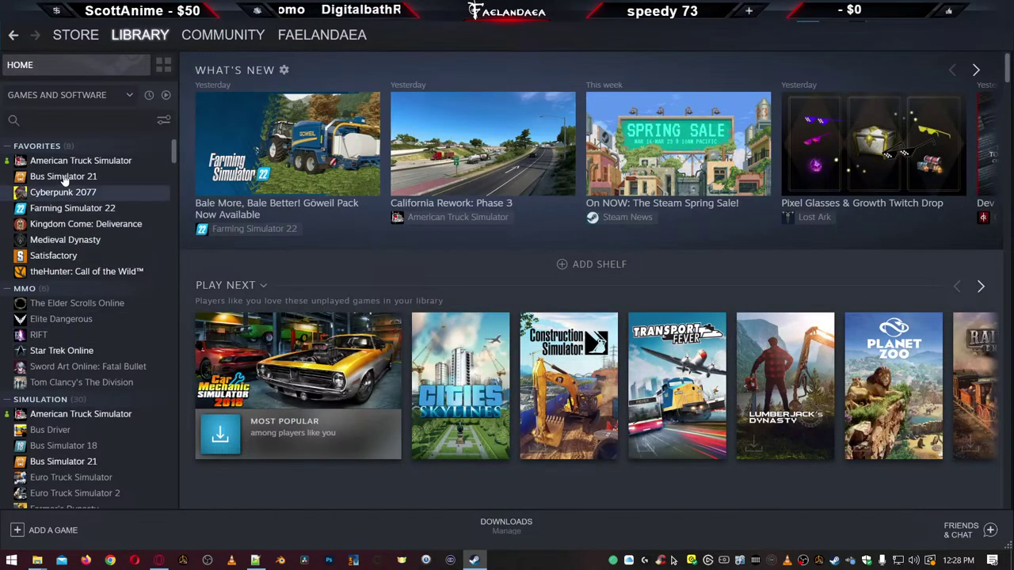
left_click(79, 161)
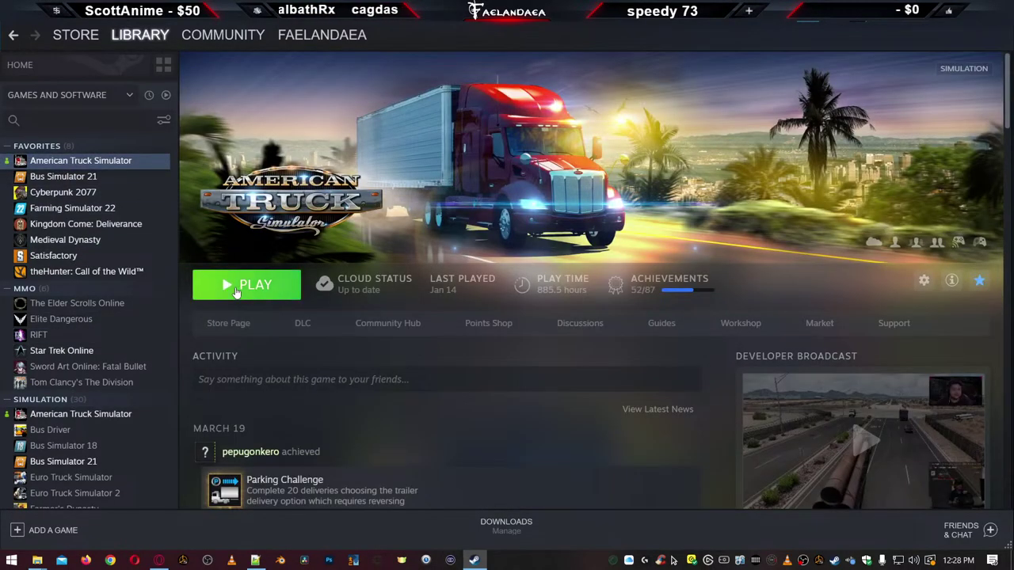
left_click(238, 287)
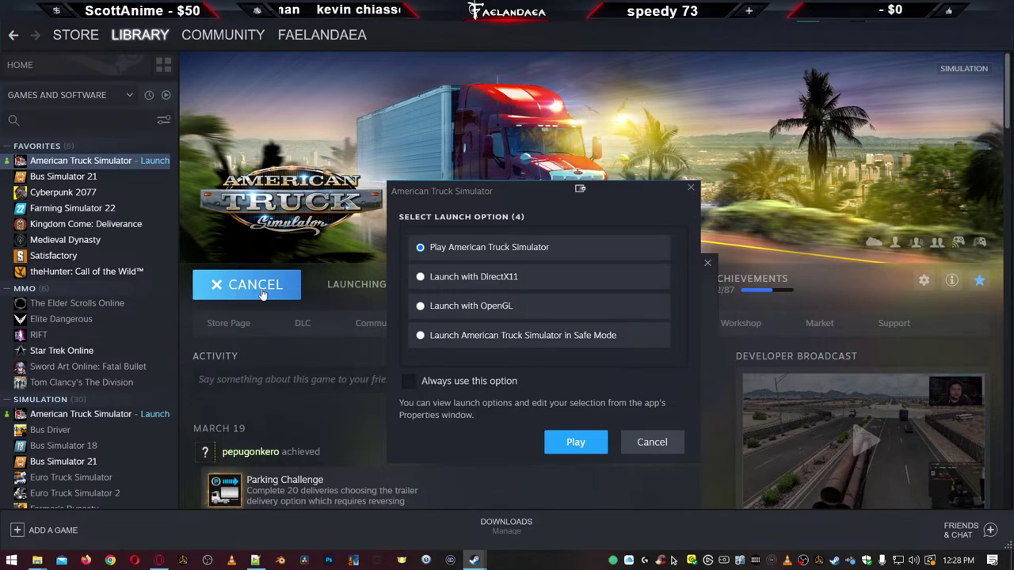
left_click(410, 384)
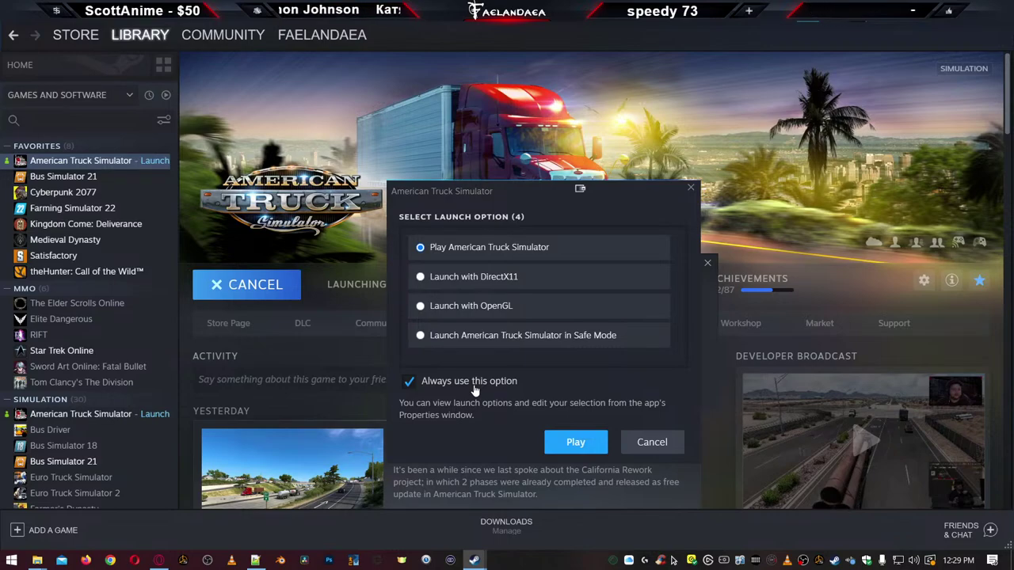
left_click(475, 278)
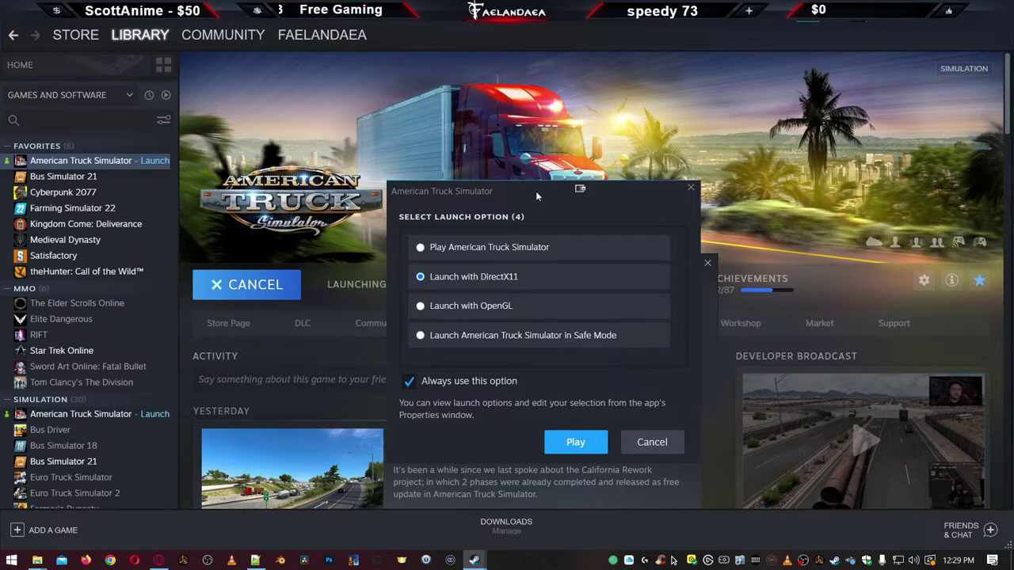
left_click_drag(536, 191, 495, 112)
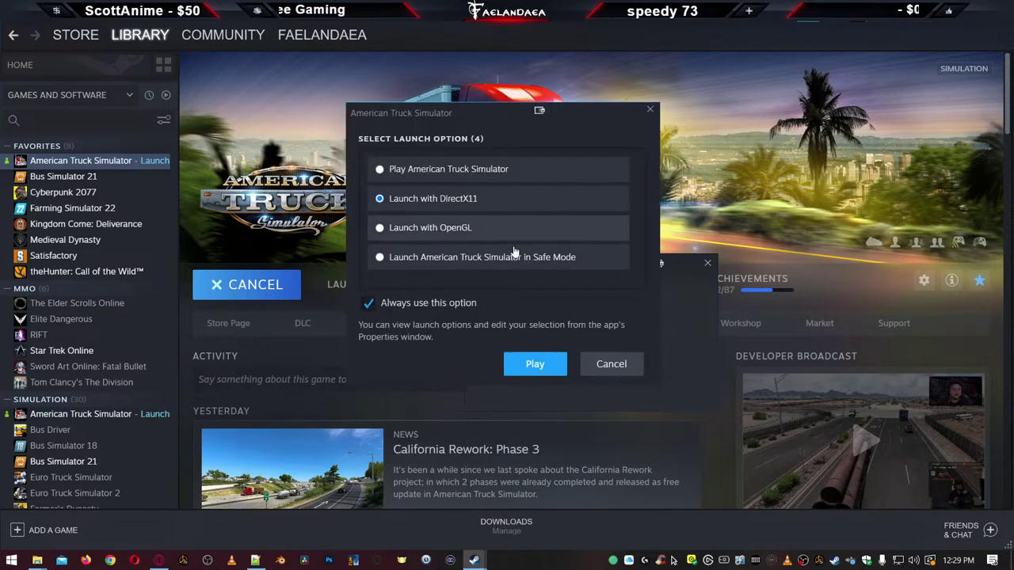
left_click(536, 364)
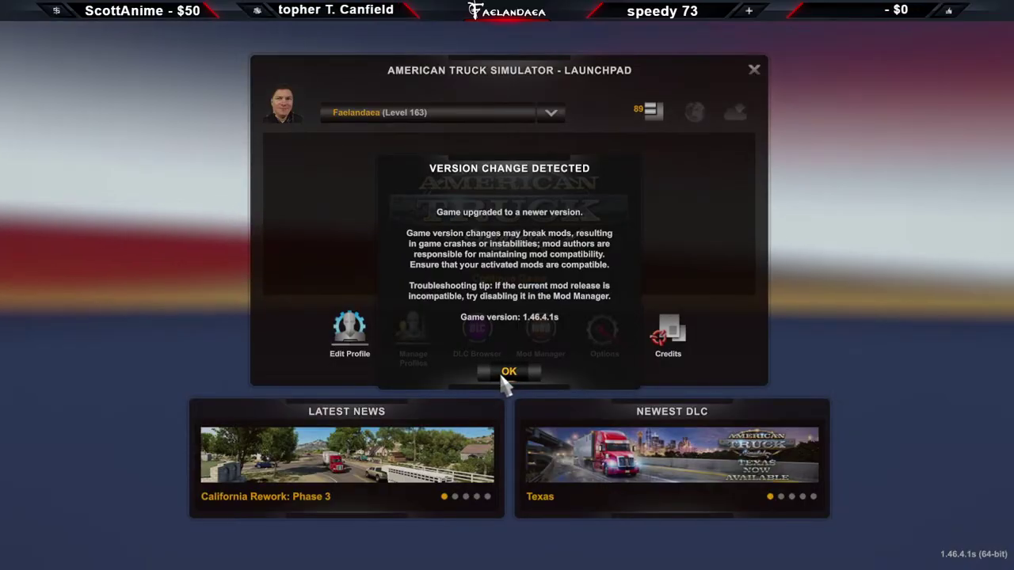
Dismiss the version and SDK notices, then activate Fae_3000R in the Mod Manager
left_click(504, 376)
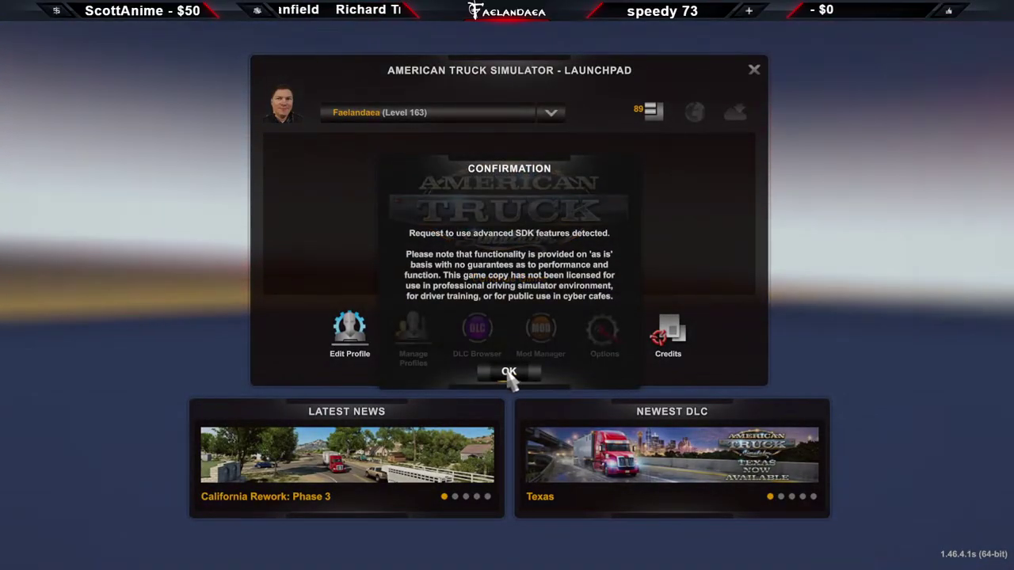
left_click(508, 372)
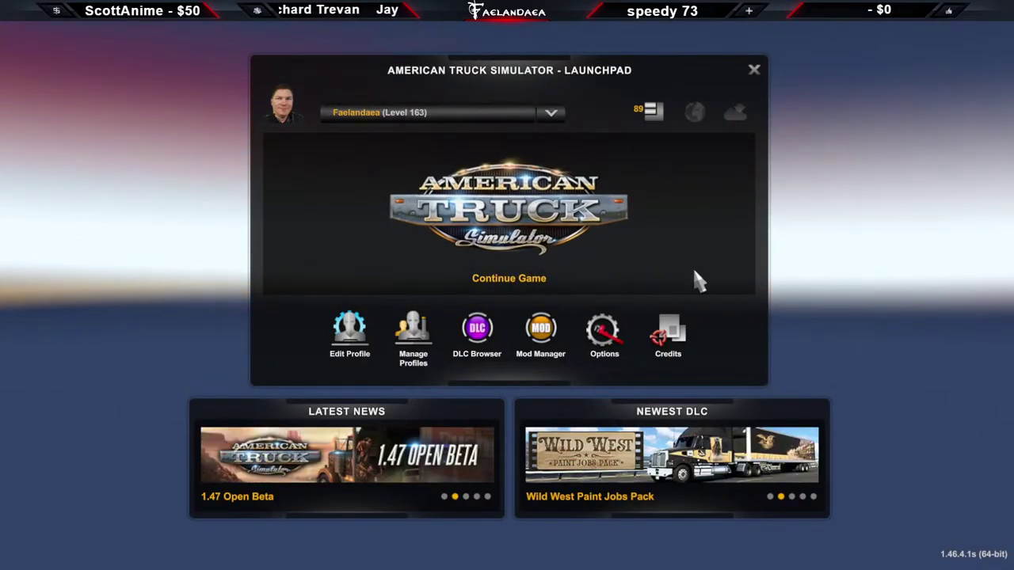
left_click(551, 113)
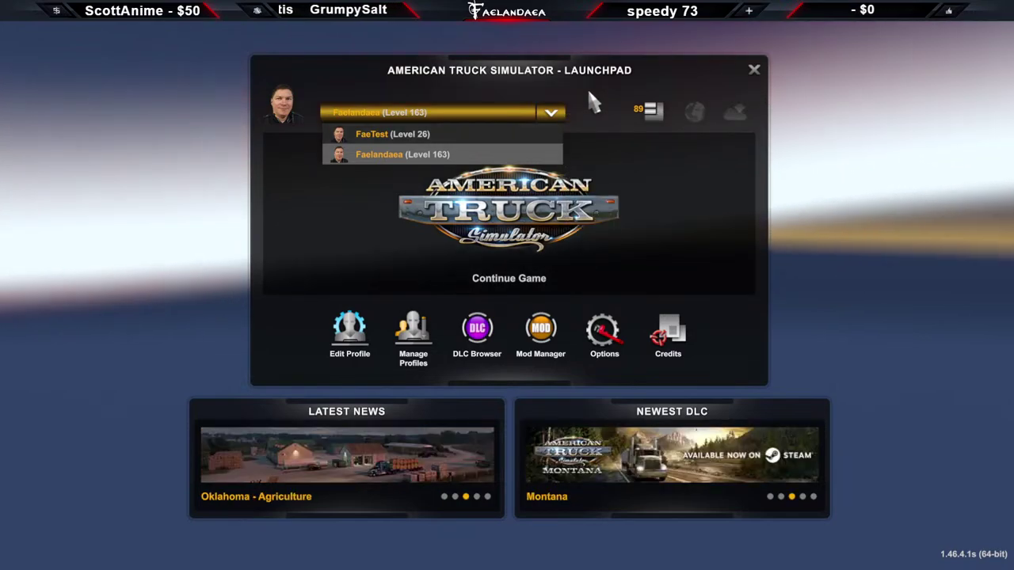
left_click(650, 115)
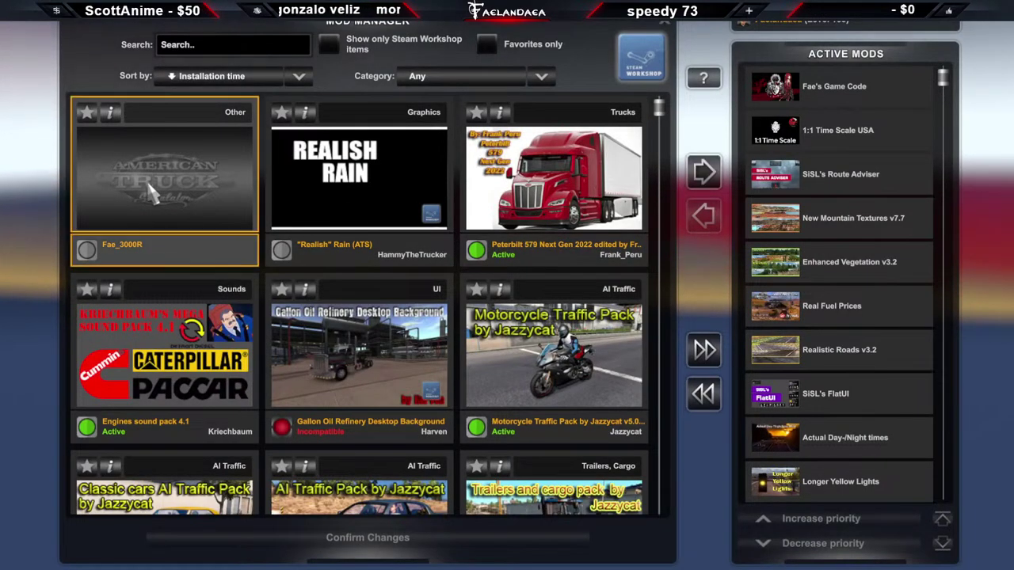
double_click(161, 193)
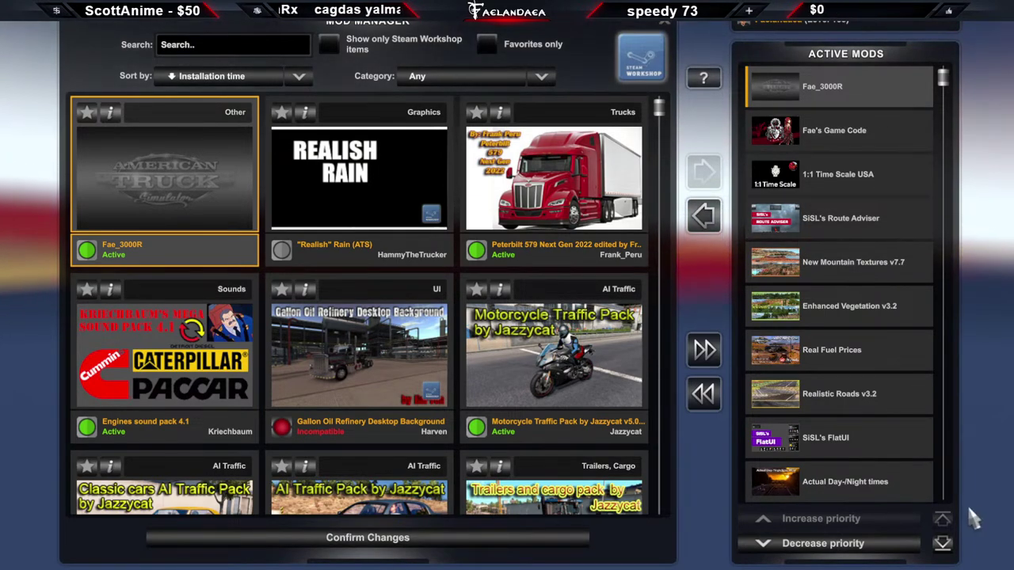
Position Fae_3000R in the load order near Fae's NG and confirm the changes
left_click(942, 544)
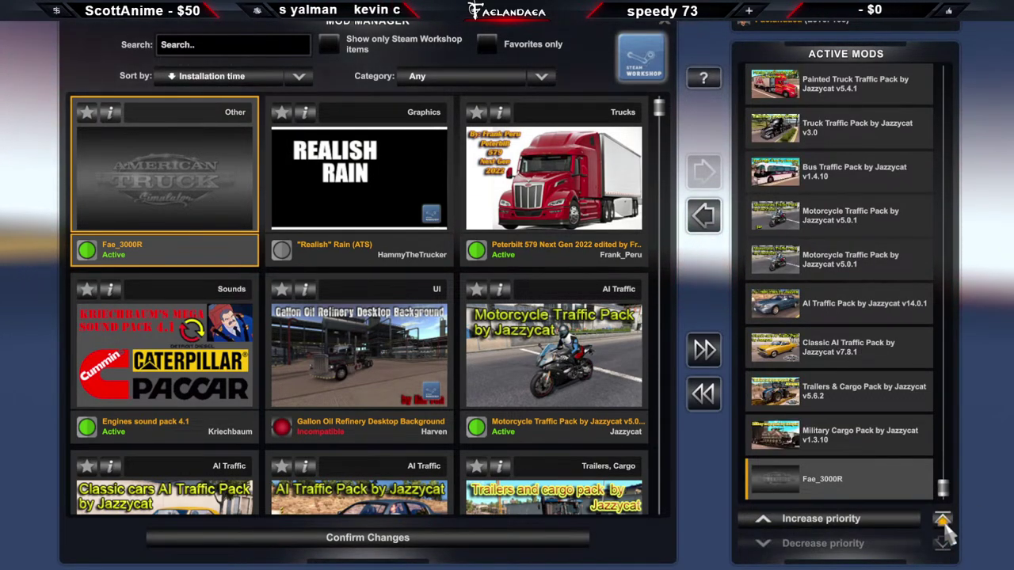
left_click(943, 519)
left_click(850, 555)
left_click(850, 555)
left_click(850, 555)
left_click(850, 555)
left_click(851, 555)
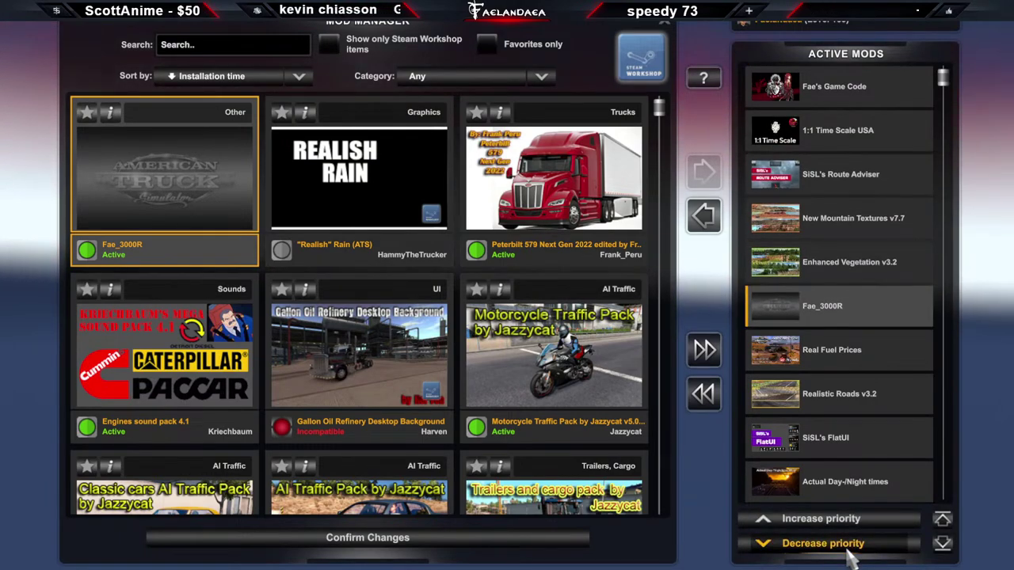
left_click(850, 558)
left_click(850, 558)
left_click(850, 558)
left_click(850, 557)
left_click(851, 558)
left_click(850, 558)
left_click(851, 558)
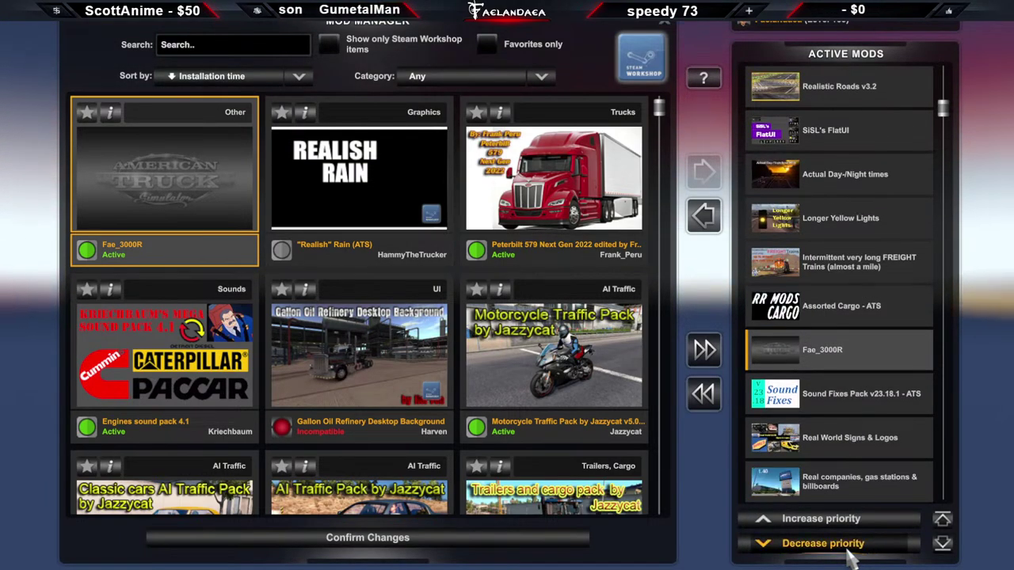
triple_click(850, 558)
triple_click(850, 558)
triple_click(850, 558)
triple_click(850, 558)
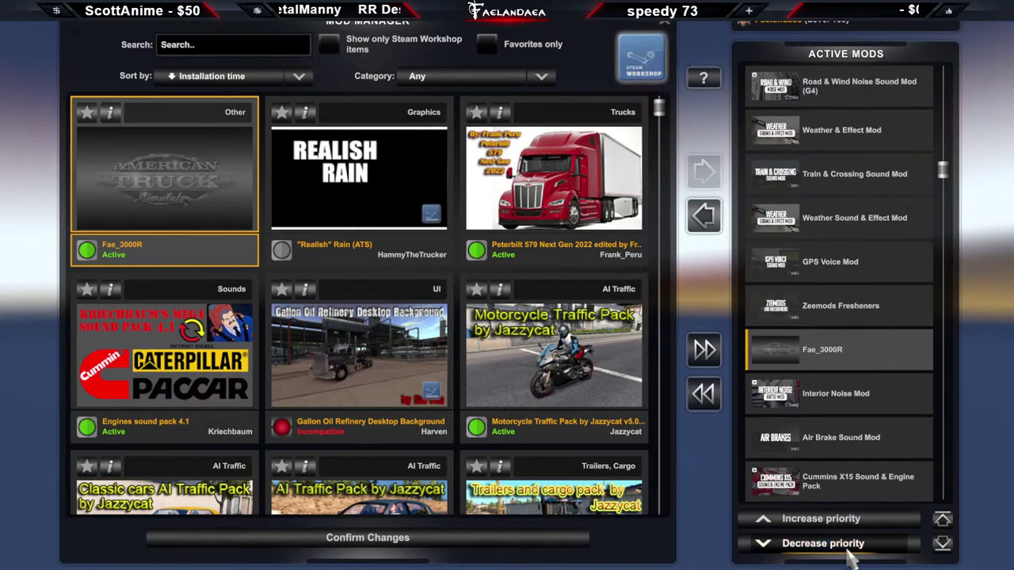
triple_click(850, 558)
triple_click(850, 557)
double_click(850, 557)
triple_click(850, 558)
left_click(850, 558)
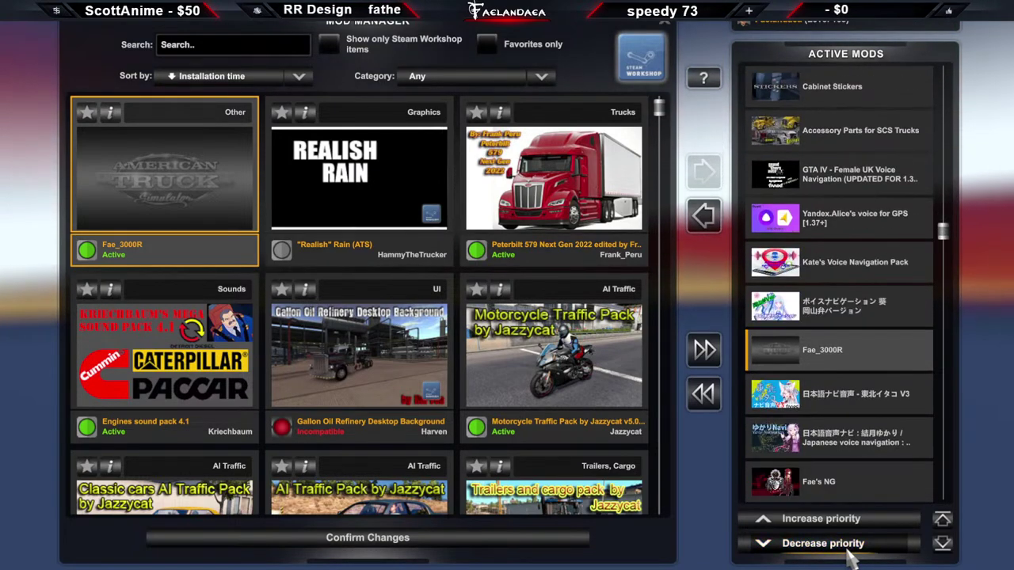
triple_click(850, 558)
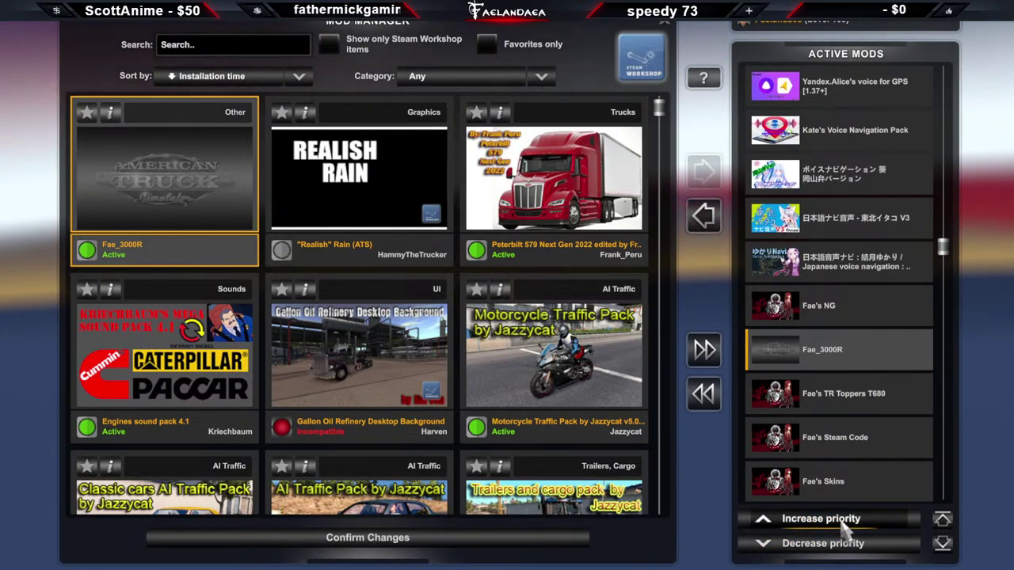
double_click(841, 520)
left_click(396, 540)
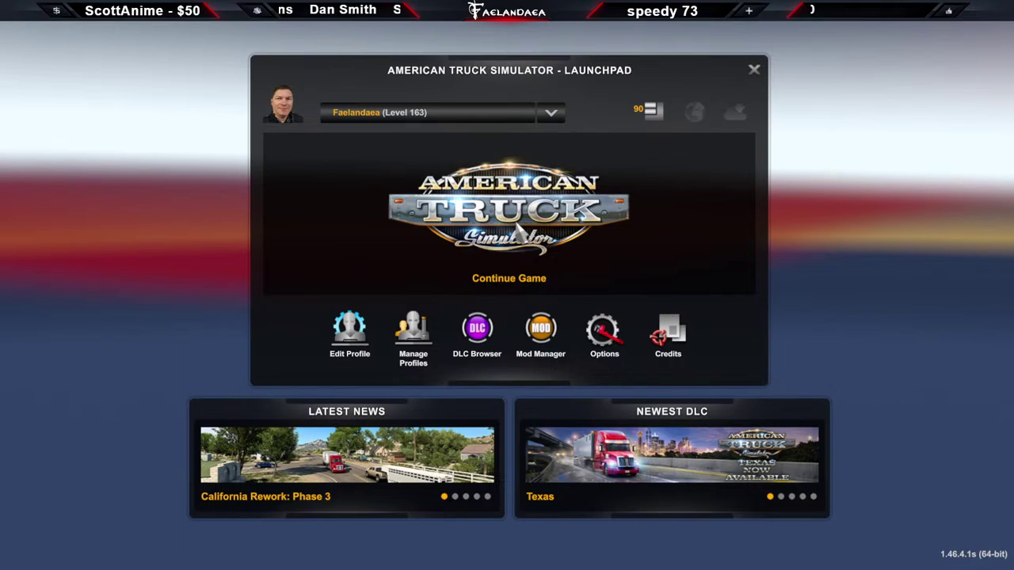
Load the newest autosave via Continue Game, proceeding past the missing cabin accessories mod
left_click(517, 229)
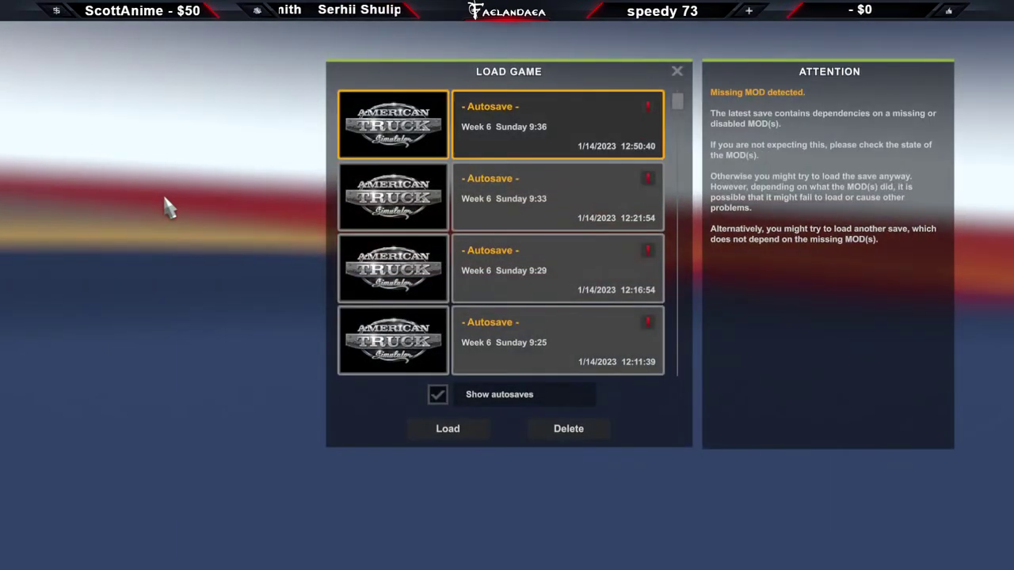
double_click(590, 127)
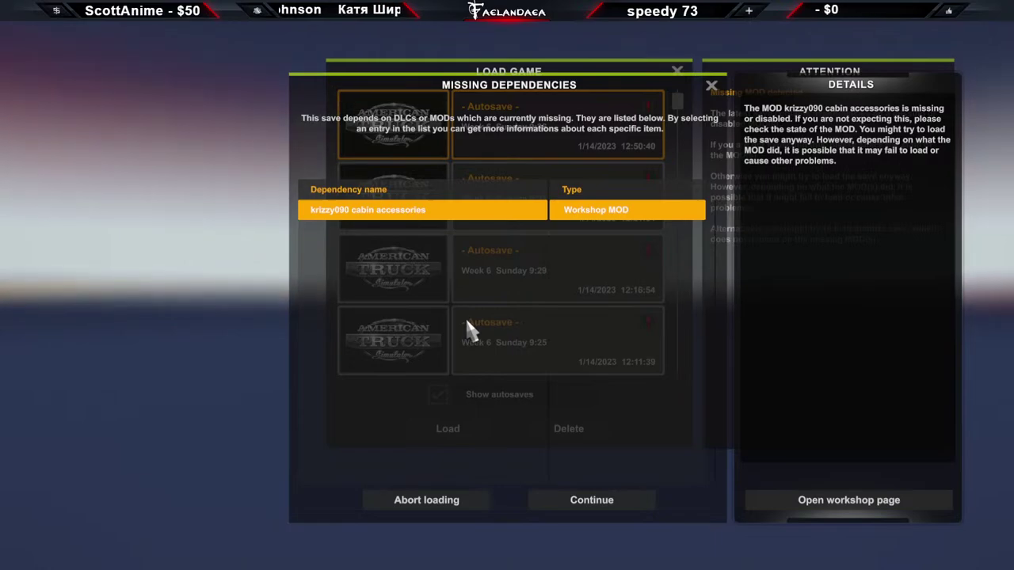
left_click(571, 504)
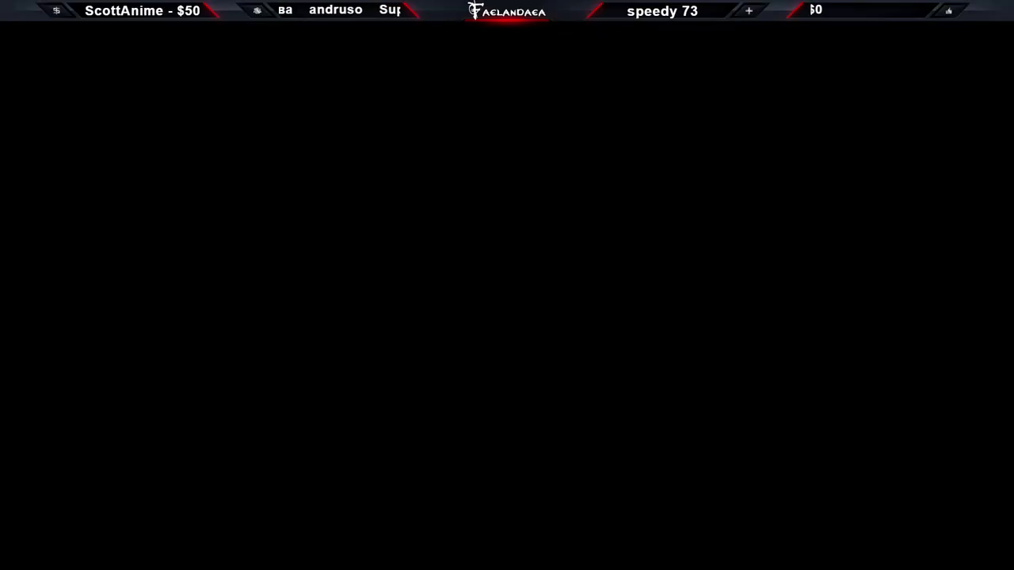
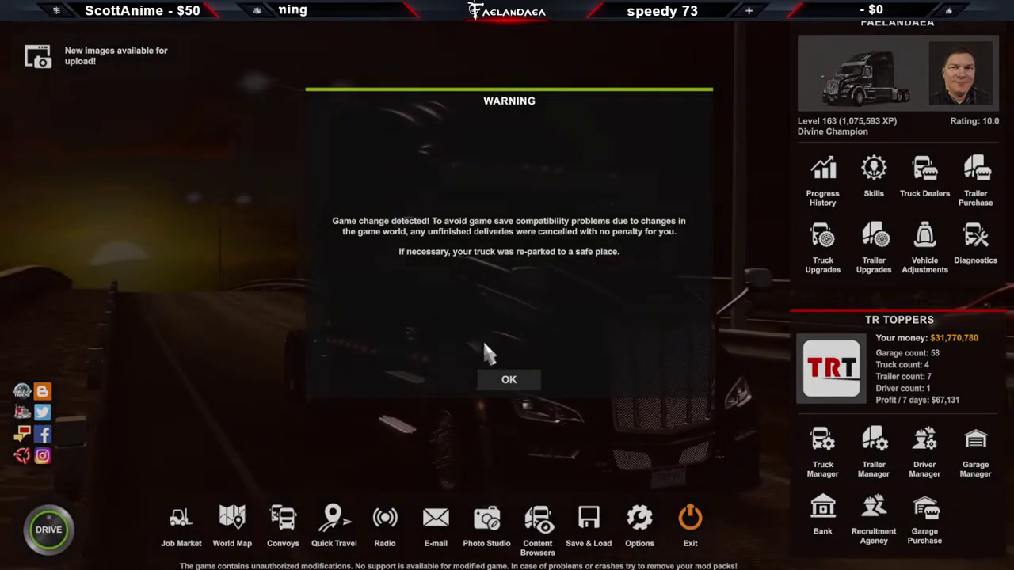
Dismiss the game-change warning and leave the World Map for the main menu
left_click(519, 382)
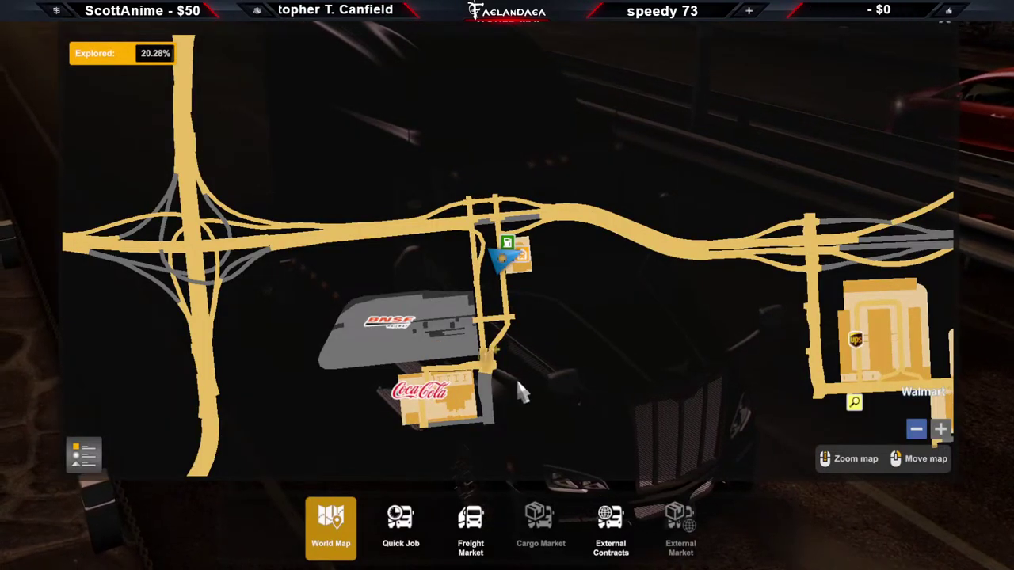
key("Escape")
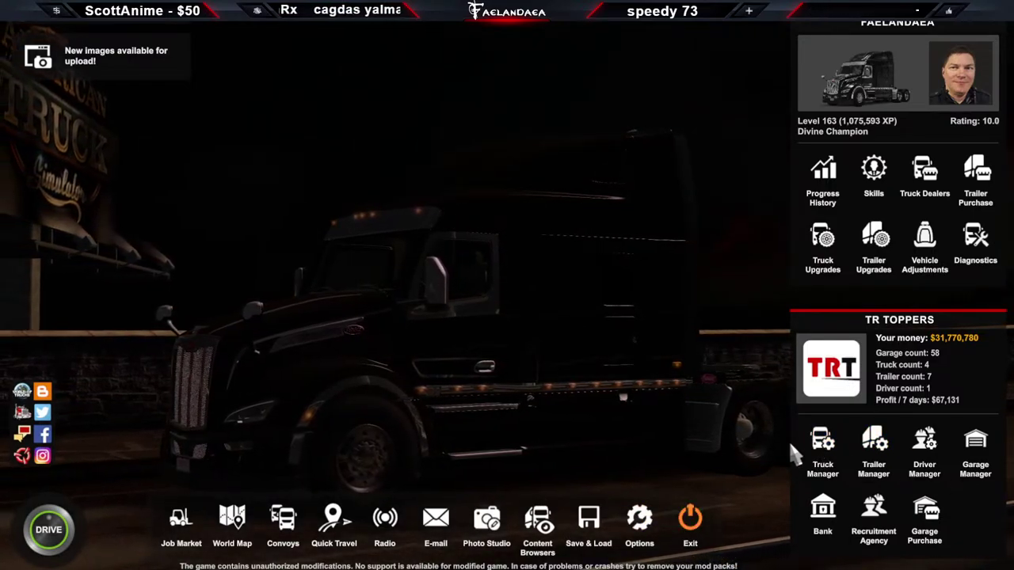
left_click(538, 522)
left_click(388, 247)
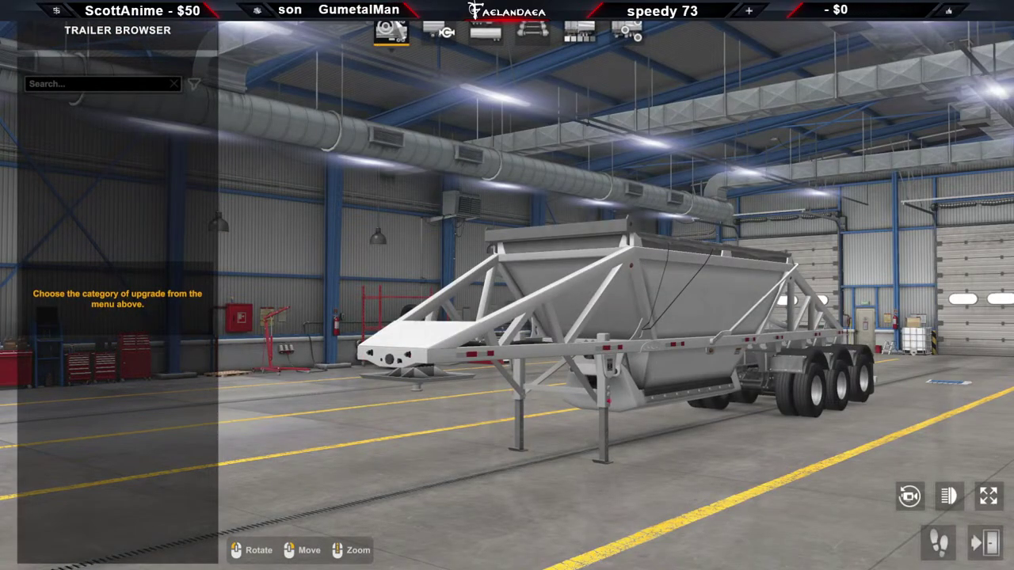
left_click(391, 32)
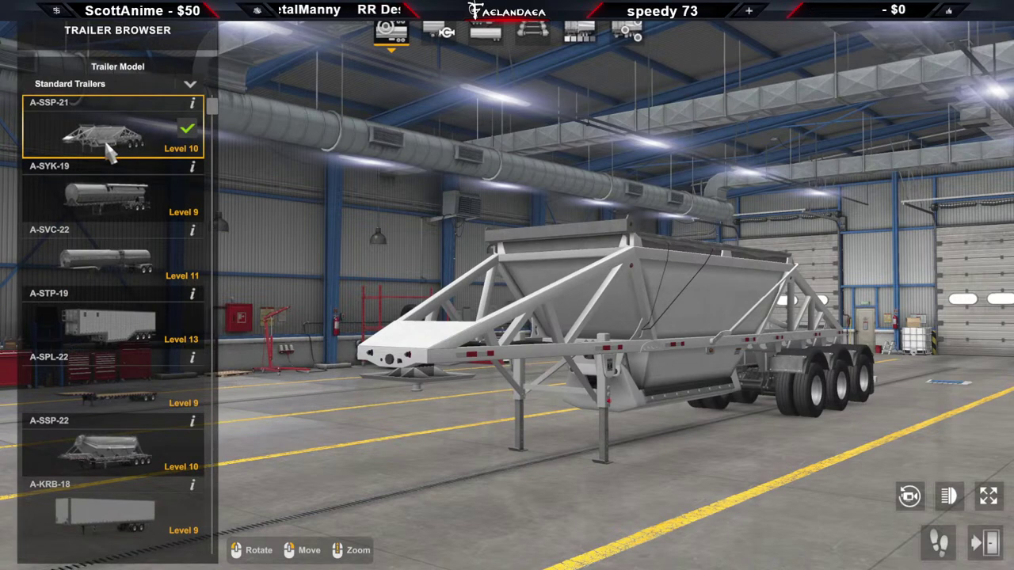
scroll(107, 152, "down", 5)
scroll(117, 186, "up", 4)
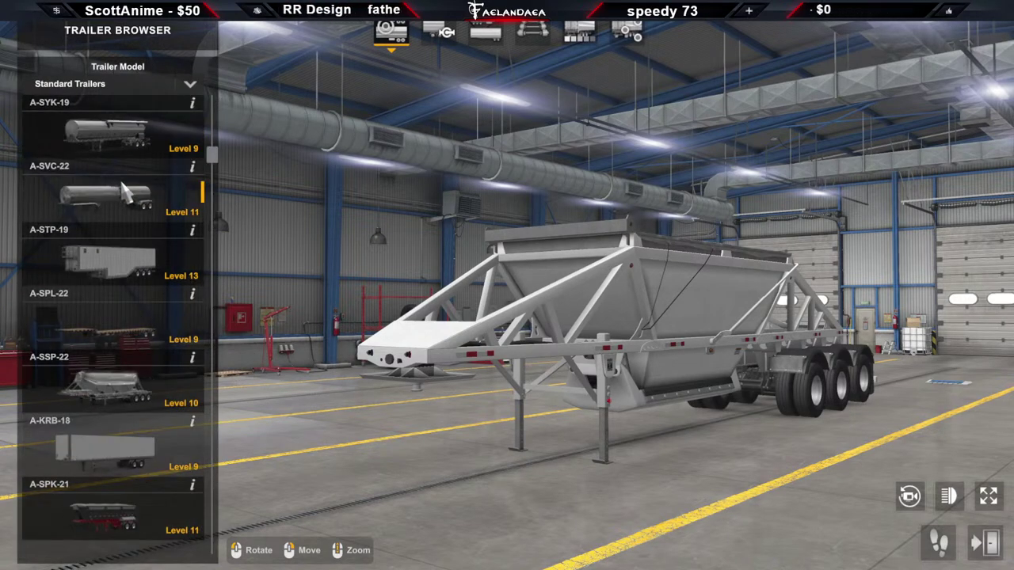
scroll(122, 190, "down", 8)
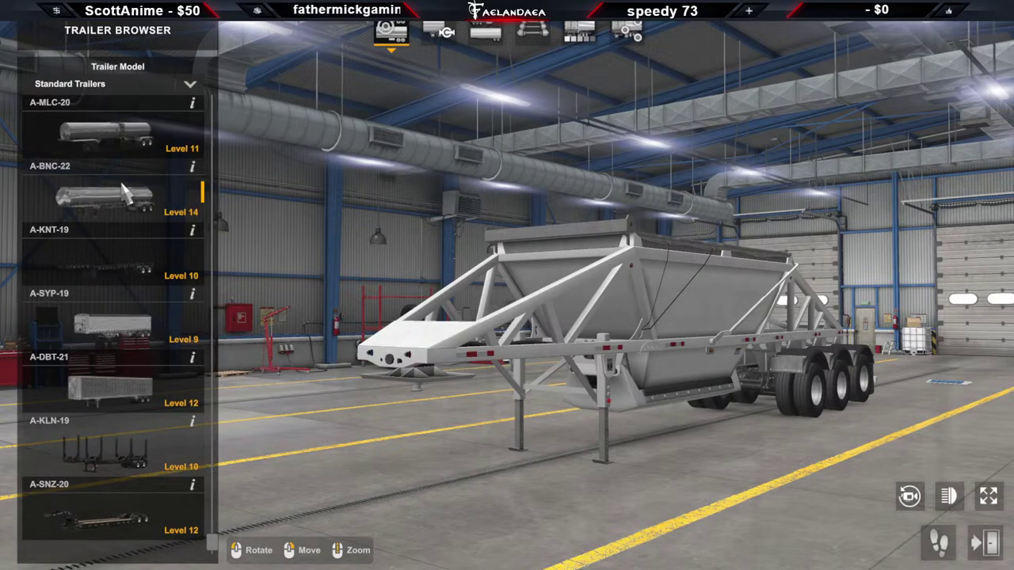
scroll(125, 513, "up", 9)
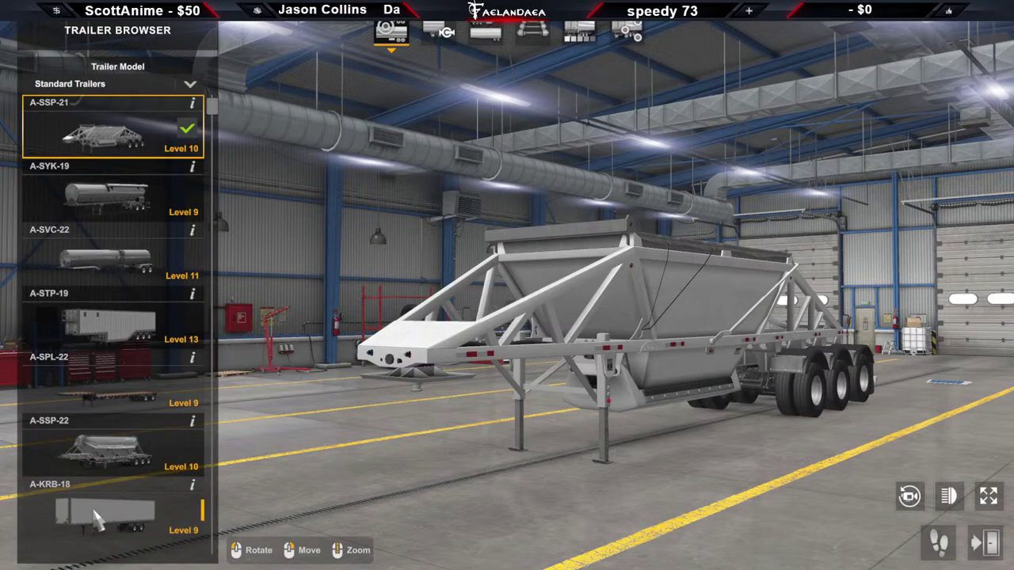
left_click(95, 515)
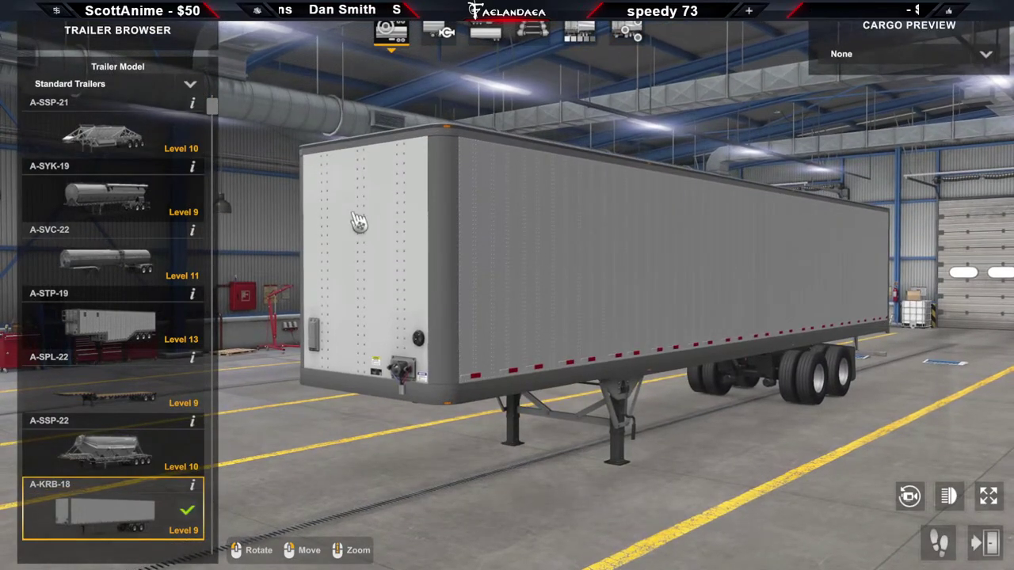
scroll(111, 408, "down", 4)
scroll(103, 428, "down", 5)
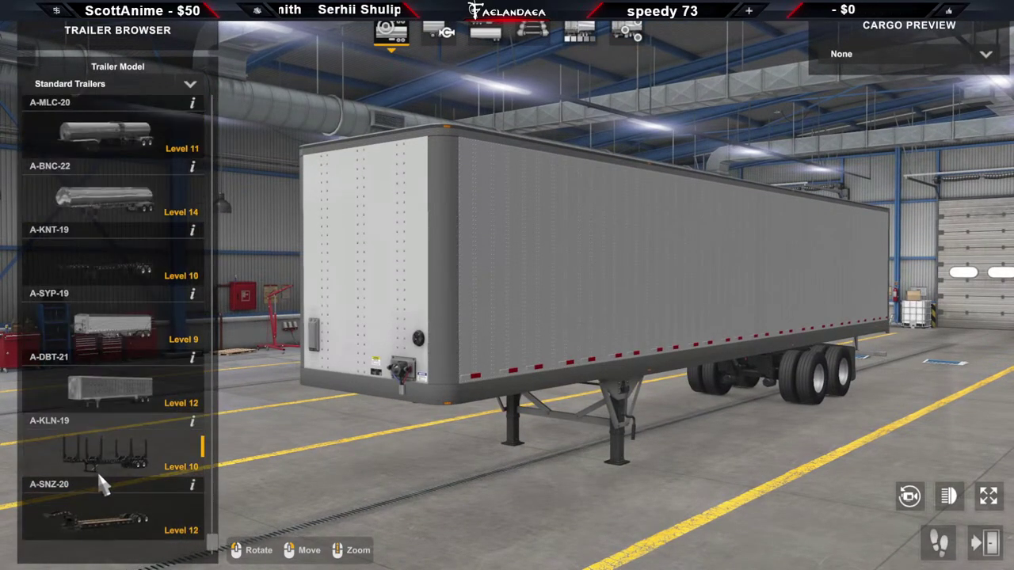
scroll(101, 485, "up", 8)
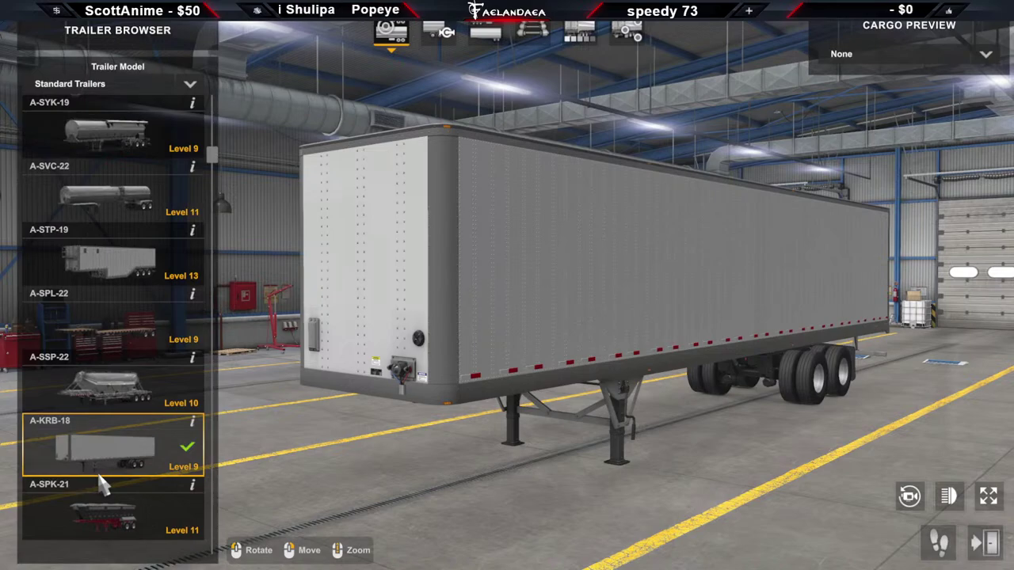
scroll(101, 485, "up", 1)
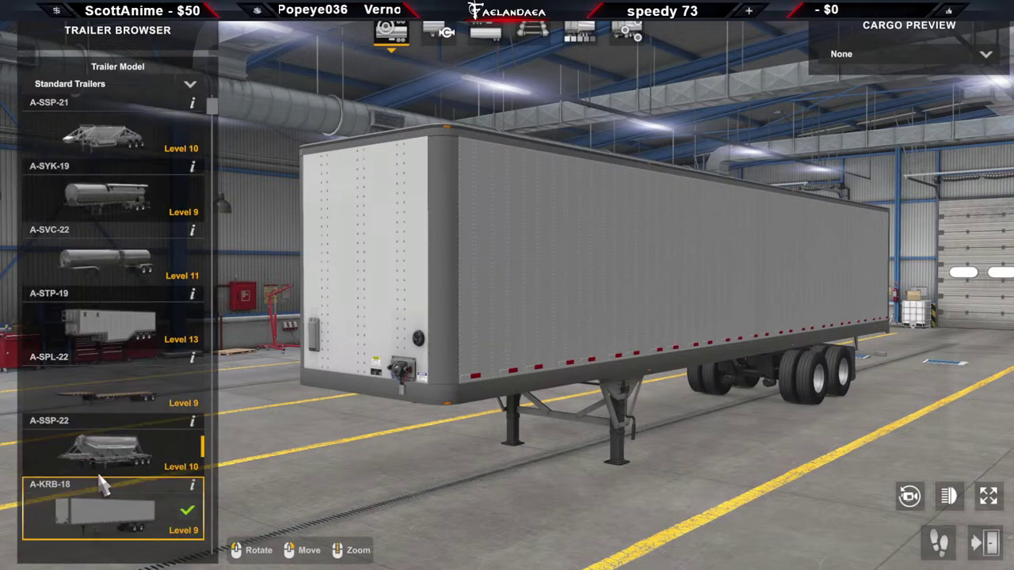
scroll(101, 485, "down", 2)
scroll(102, 484, "down", 4)
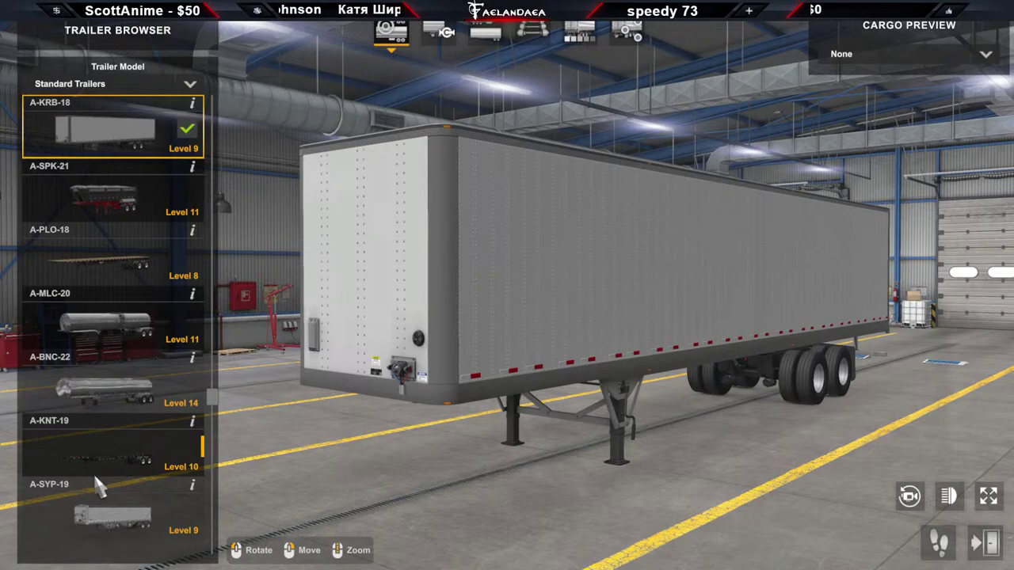
scroll(98, 487, "down", 3)
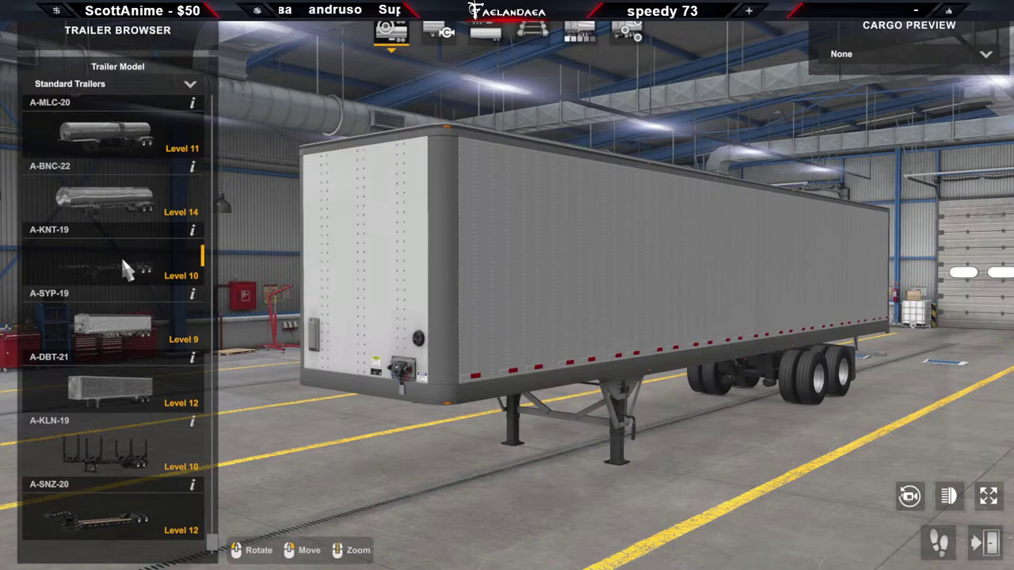
left_click(440, 34)
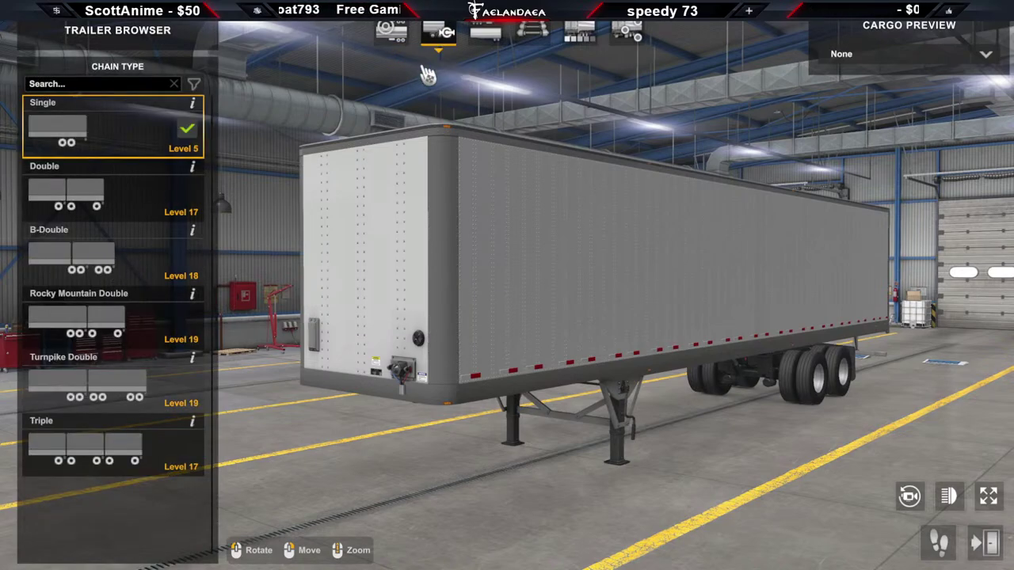
left_click(388, 38)
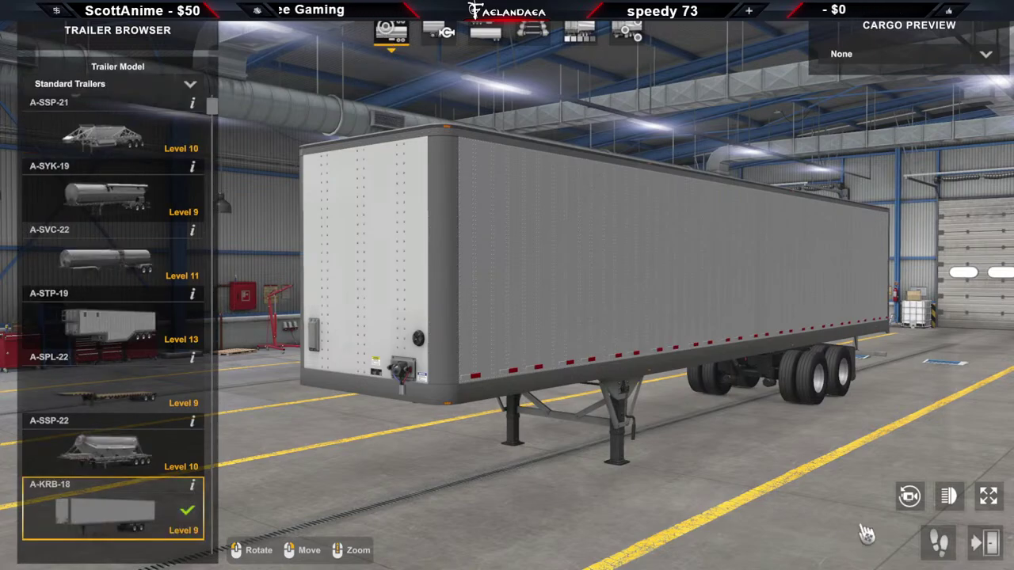
left_click(1000, 547)
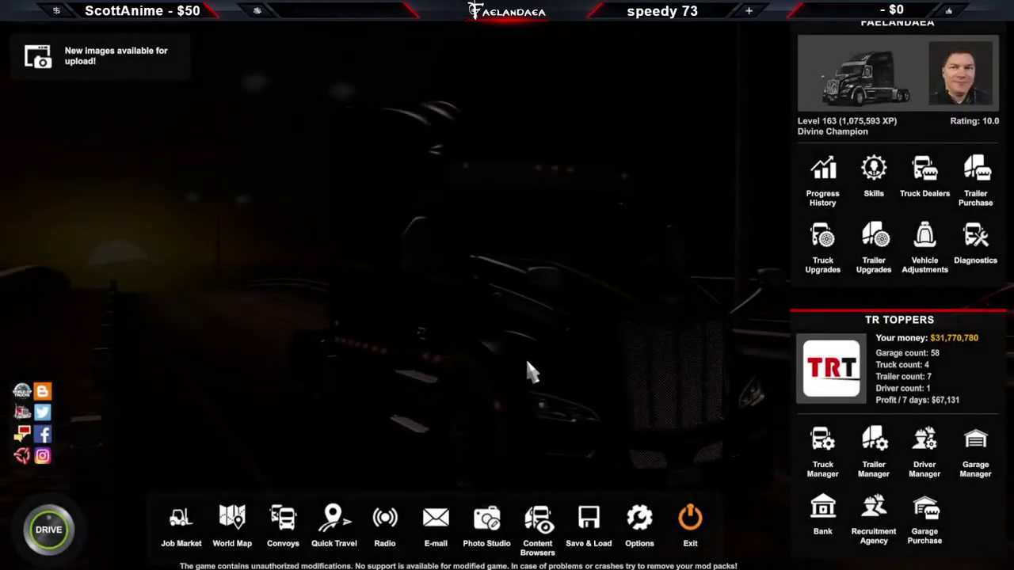
Open the Trailer Browser and cycle the model list through Lode King, Prestige and Standard
left_click(528, 539)
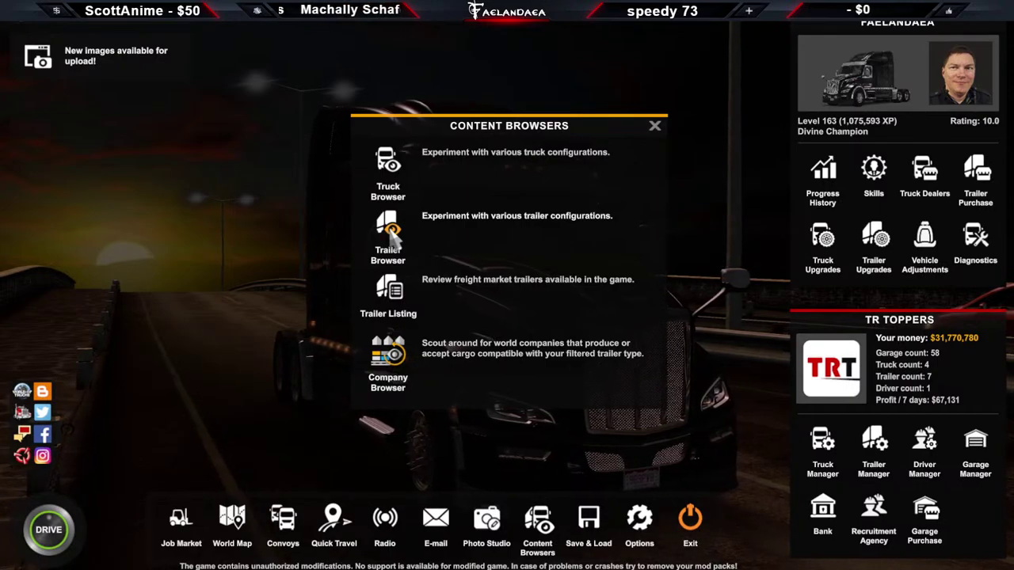
left_click(389, 236)
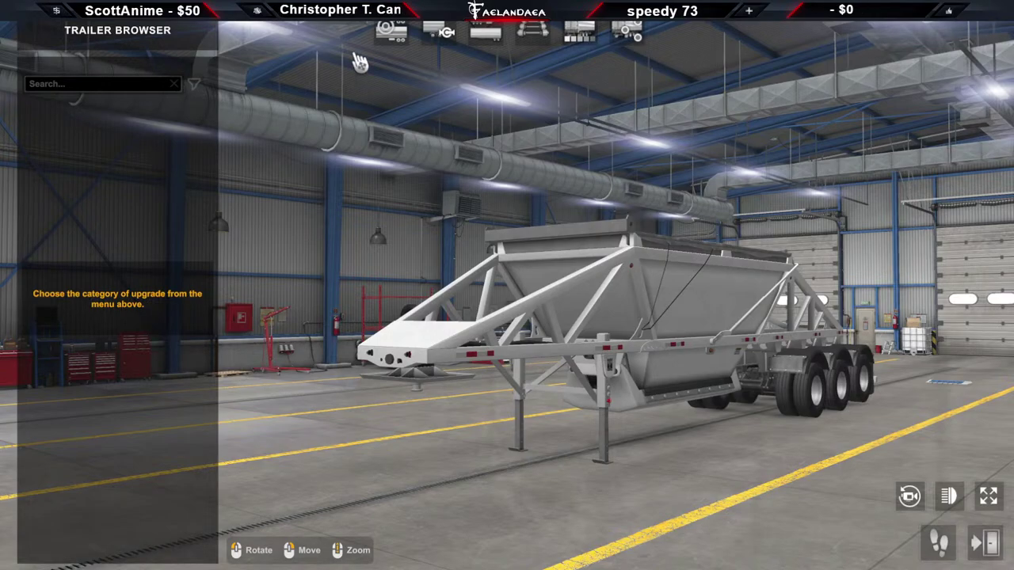
left_click(388, 33)
left_click(190, 84)
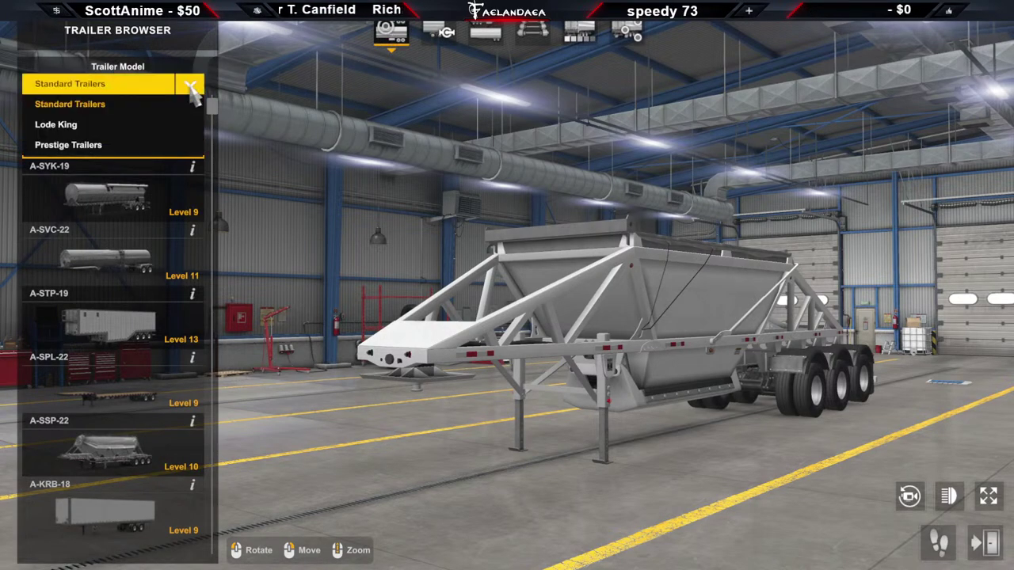
left_click(84, 125)
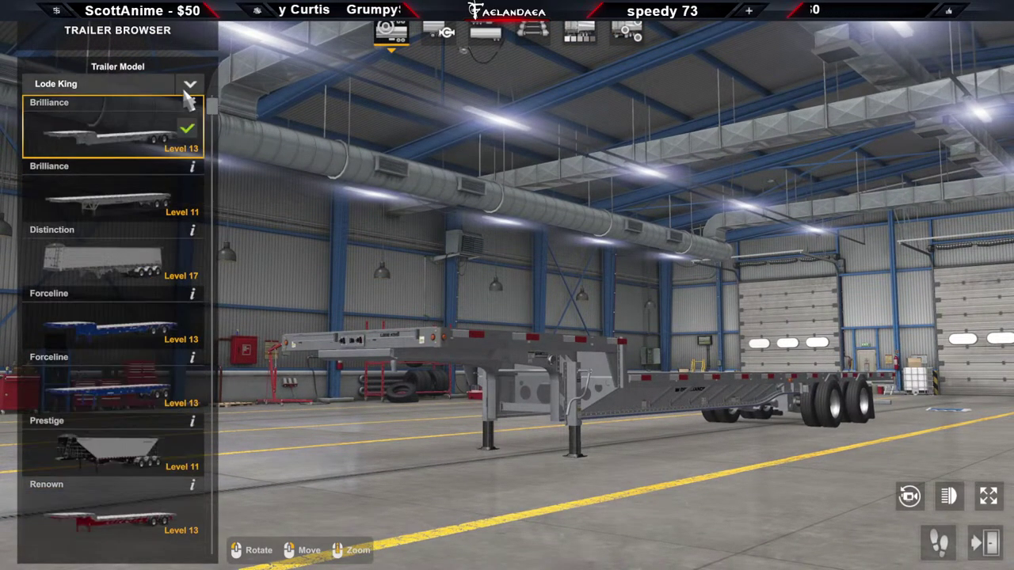
left_click(190, 85)
left_click(111, 147)
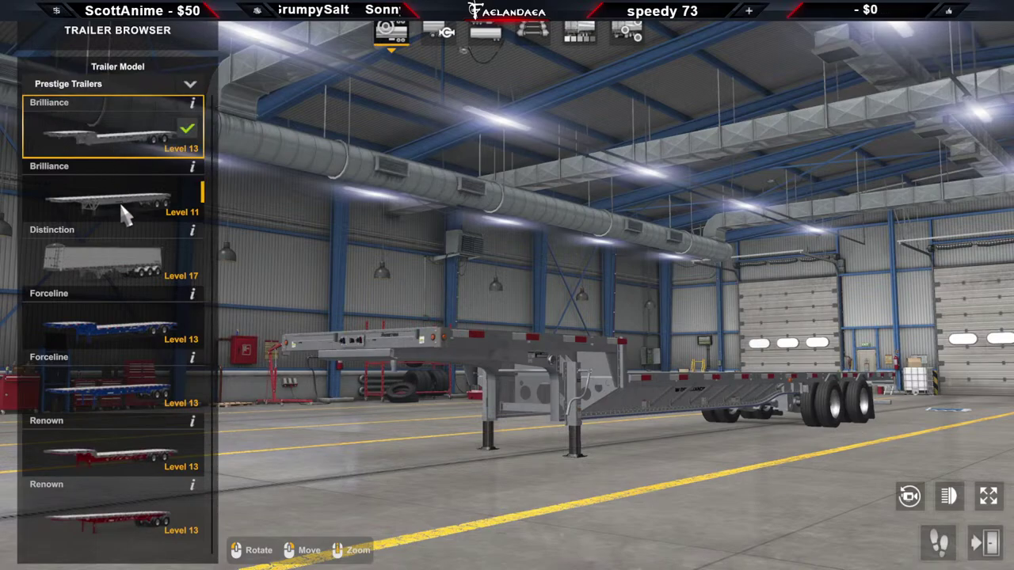
left_click(188, 89)
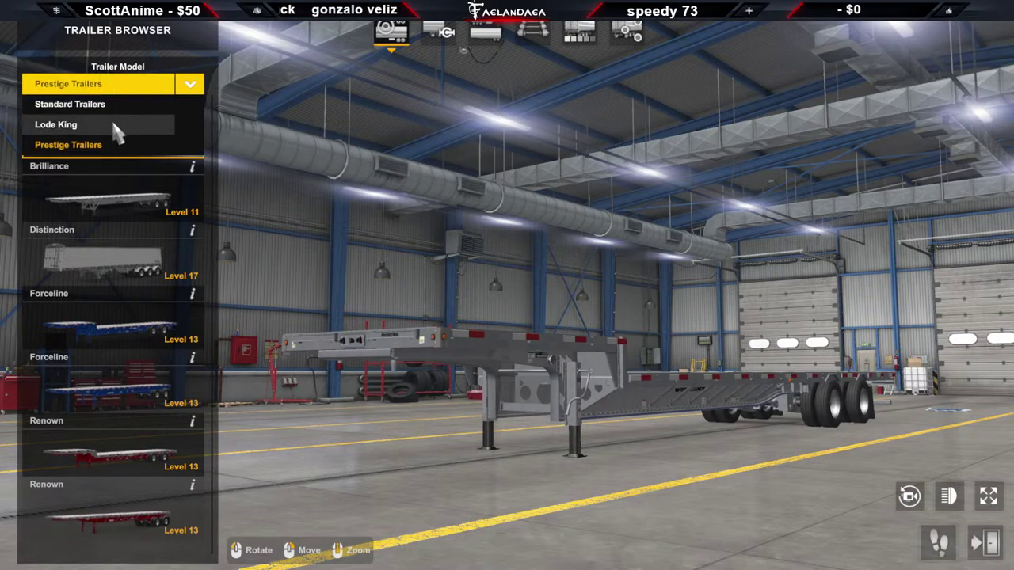
left_click(111, 103)
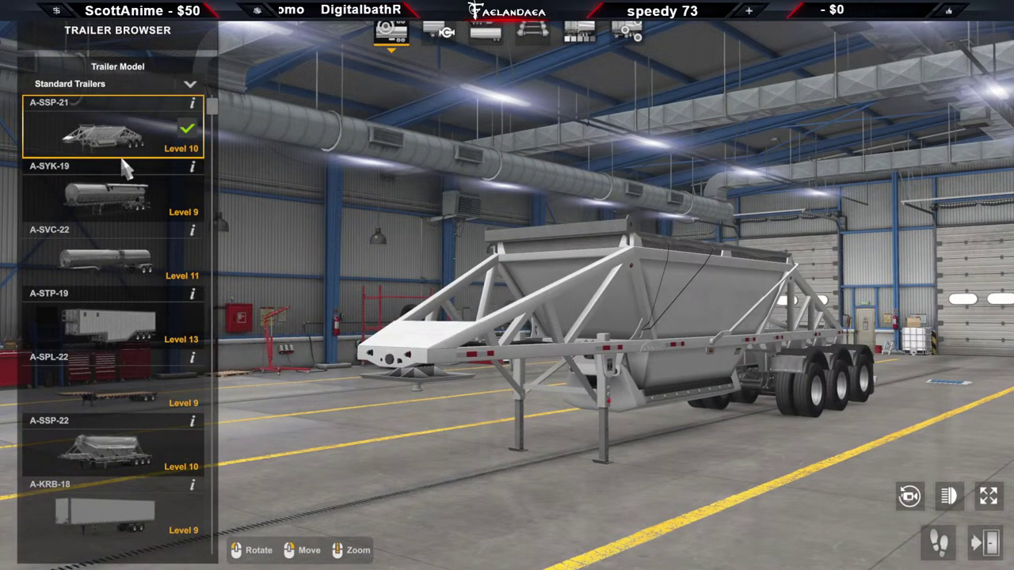
Preview A-KNT-19, A-SYP-19, A-DBT-21, A-KLN-19 and A-SNZ-20, ending on the A-KRB-18 dry van
scroll(123, 183, "down", 5)
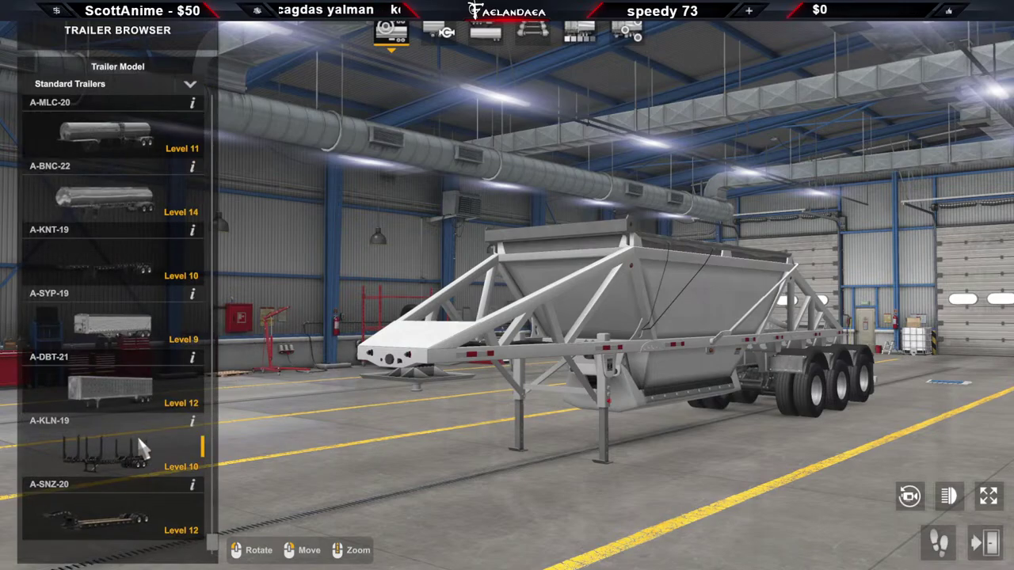
scroll(141, 449, "up", 2)
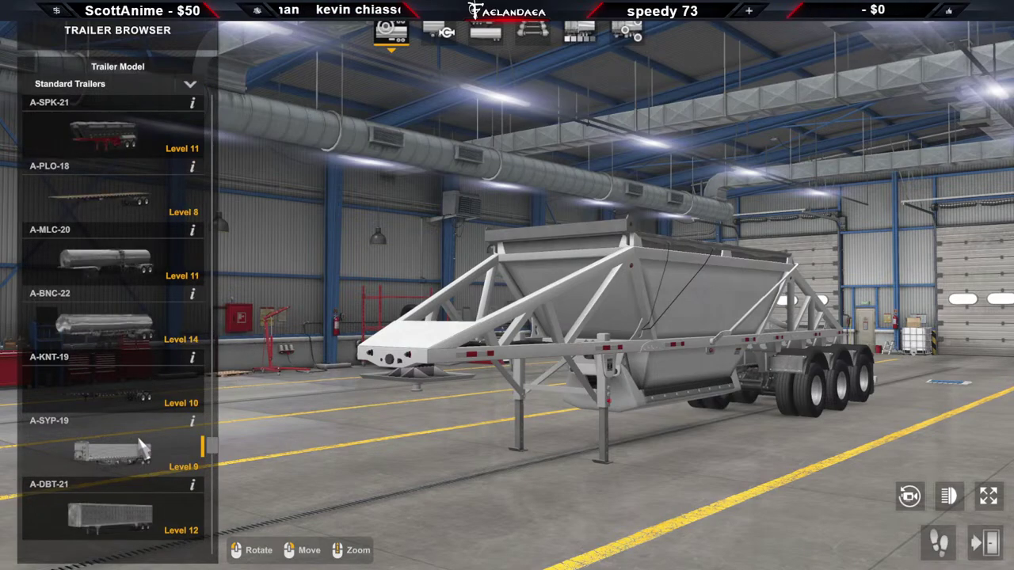
left_click(116, 383)
left_click(115, 465)
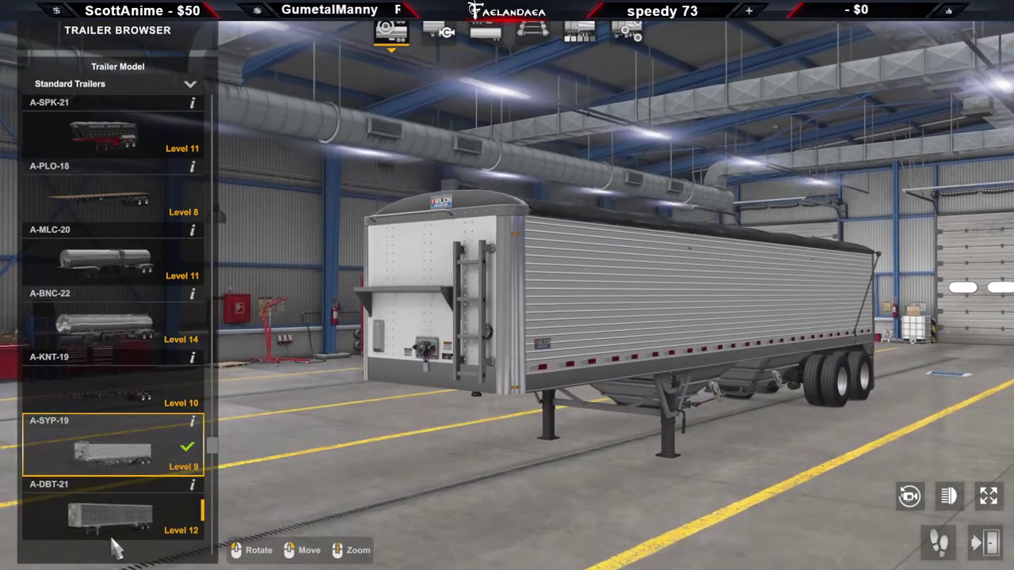
scroll(111, 475, "down", 2)
left_click(130, 380)
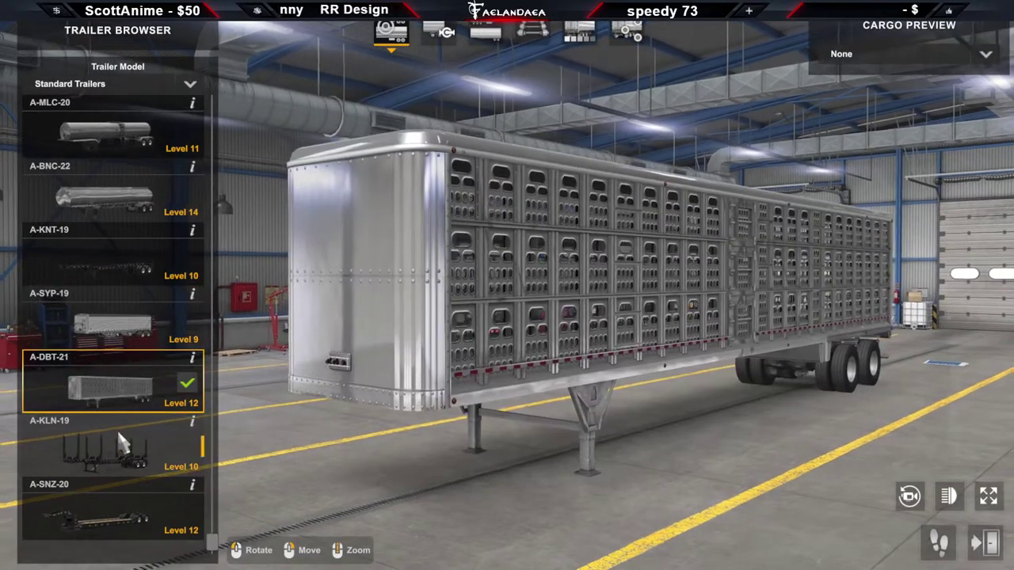
left_click(111, 447)
left_click(111, 511)
scroll(107, 515, "down", 7)
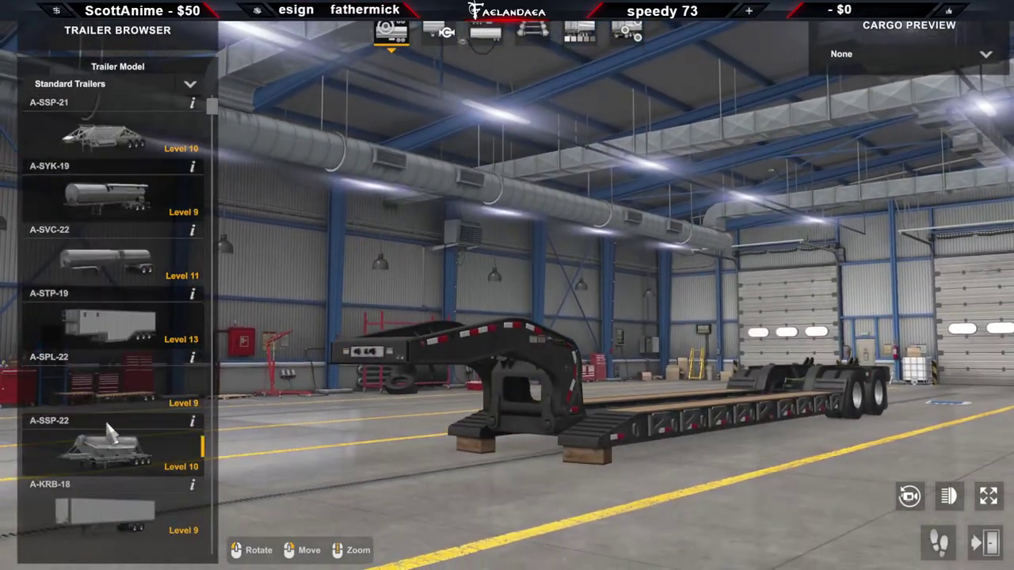
left_click(103, 527)
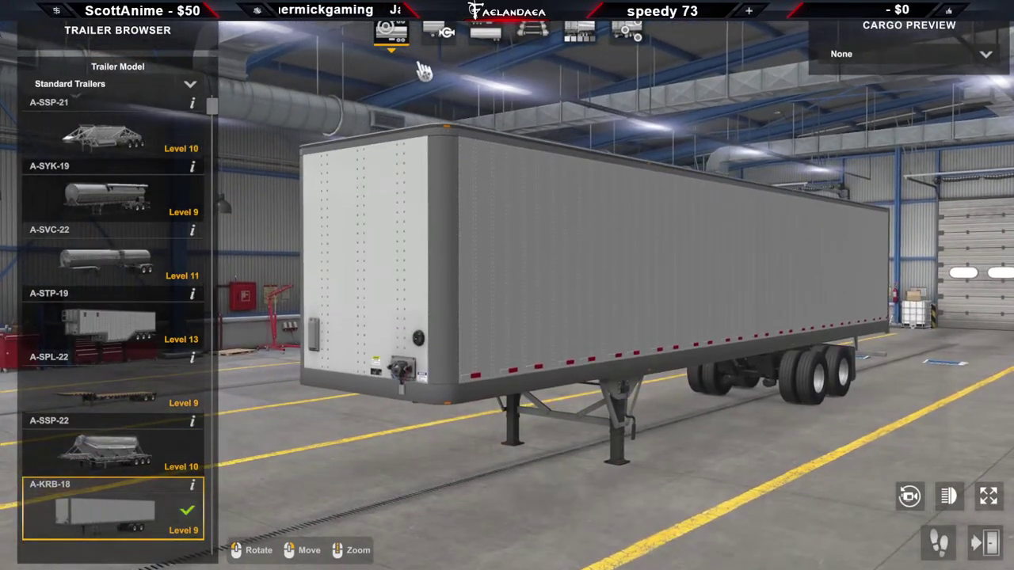
Set the trailer body type to Reefer
left_click(438, 32)
left_click(486, 31)
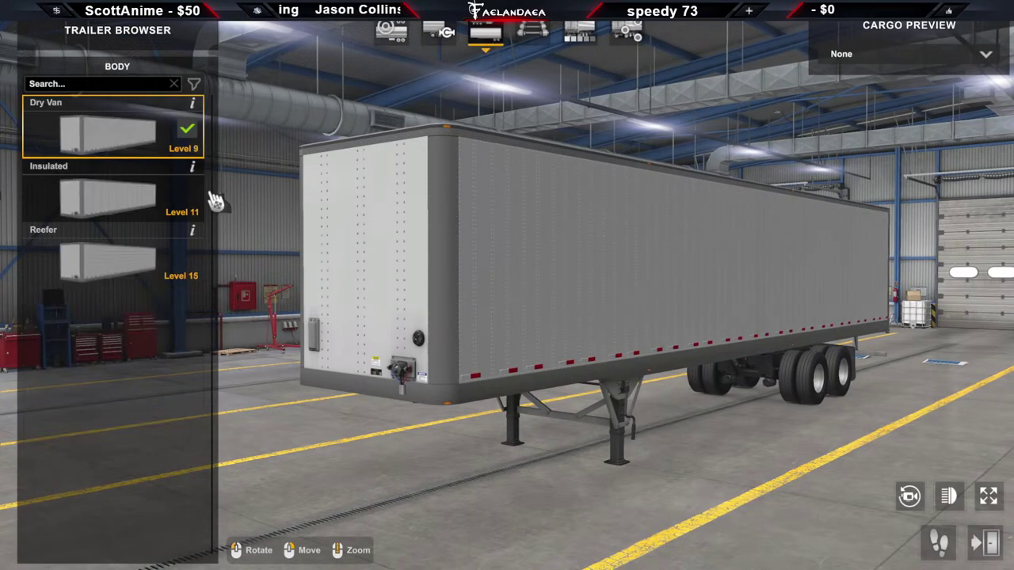
left_click(111, 279)
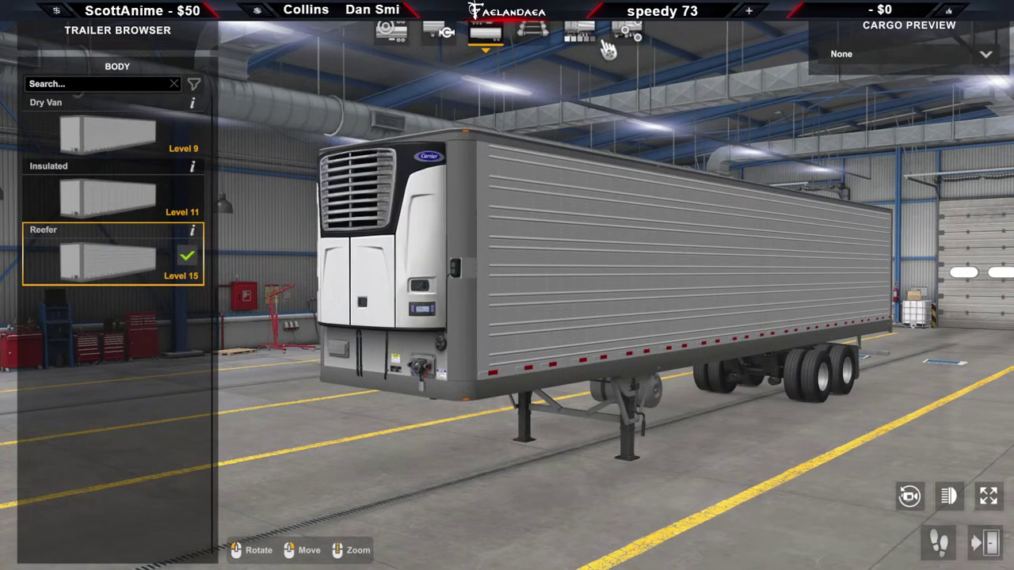
Compare the 53-foot chassis variants (4-axle steerable, 4-axle, 3-axle, sliding tandem) and 48 ft Spread
left_click(533, 32)
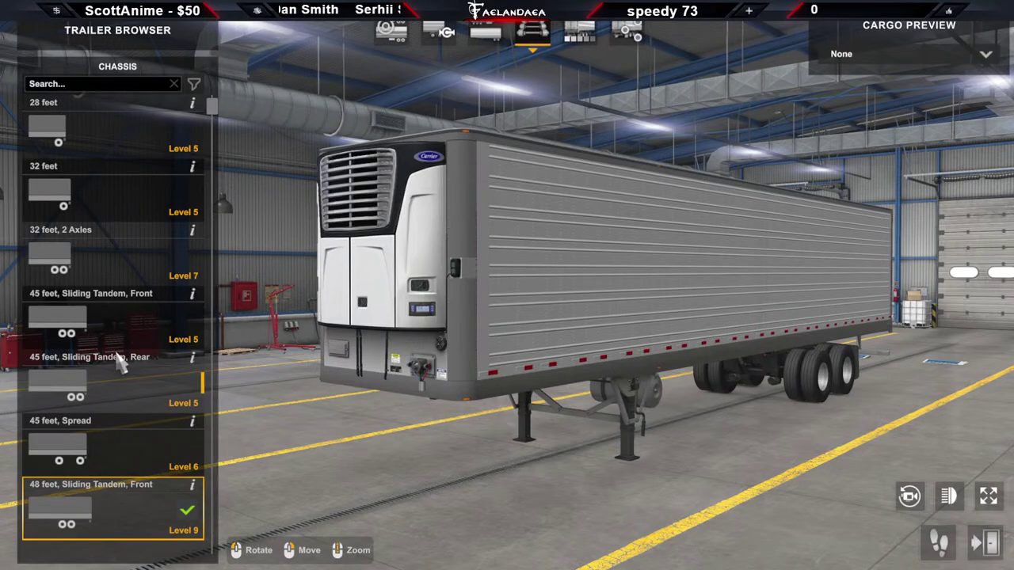
scroll(113, 439, "down", 5)
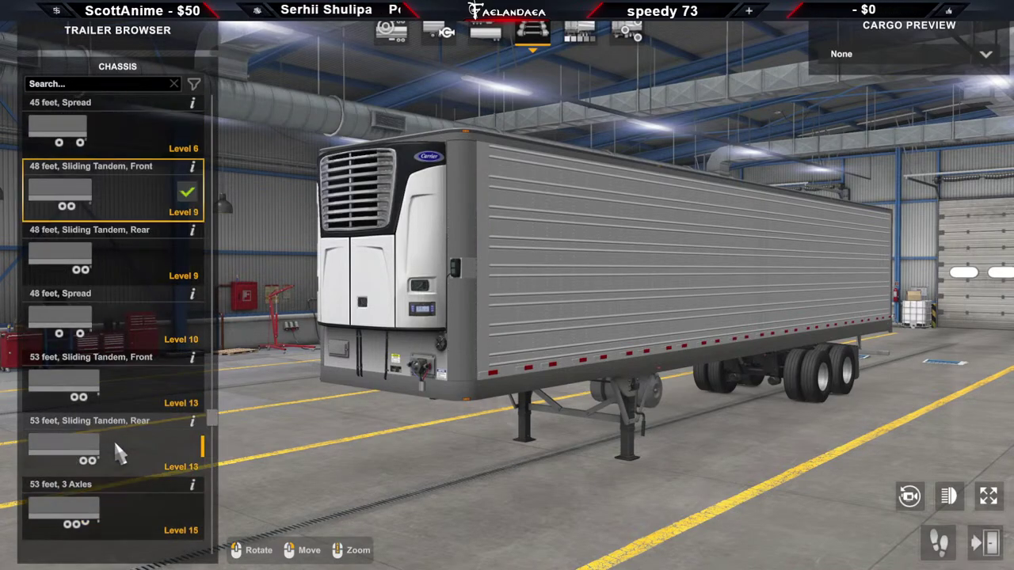
scroll(114, 439, "down", 2)
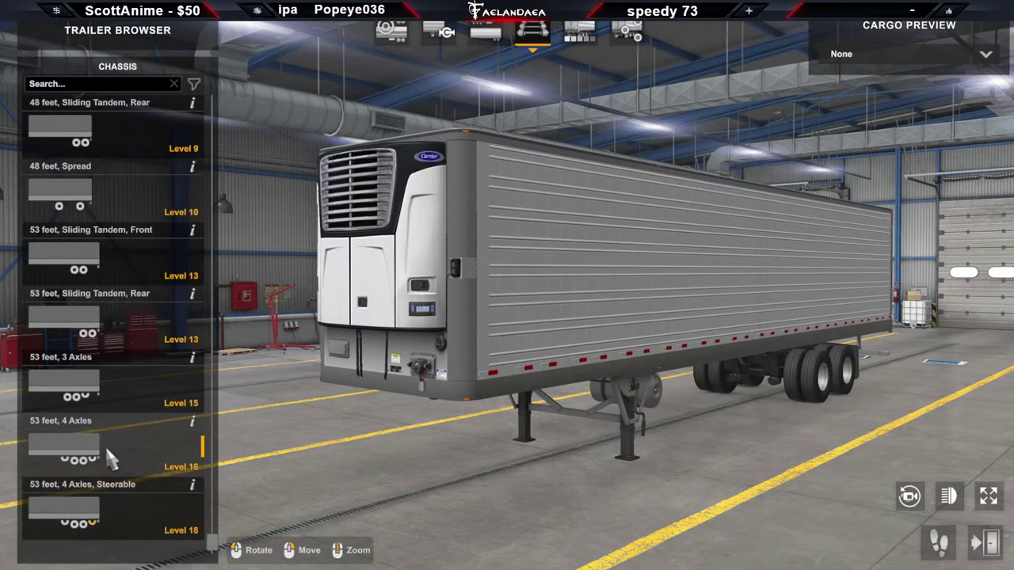
left_click(103, 513)
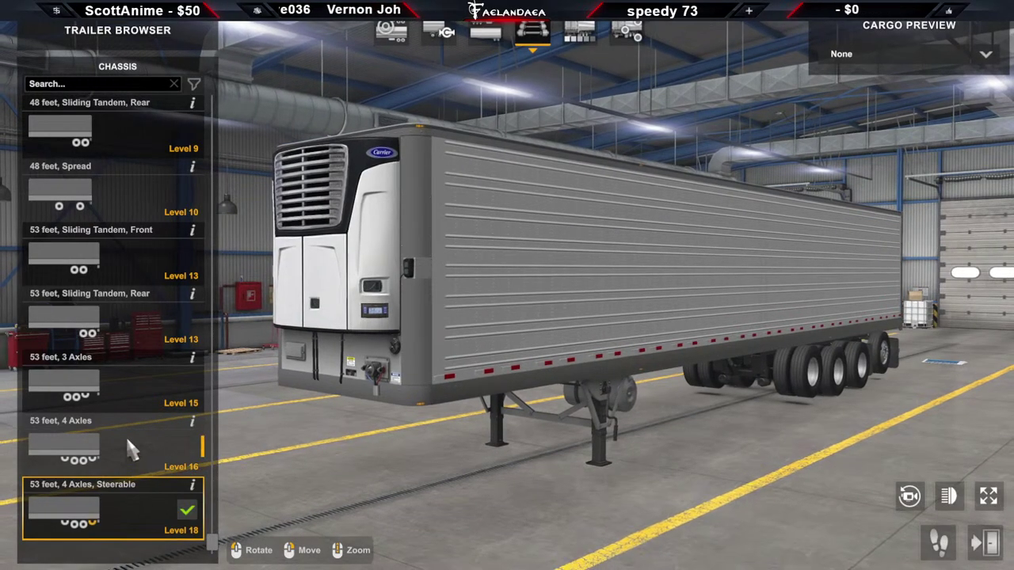
left_click(126, 436)
left_click(119, 357)
left_click(120, 312)
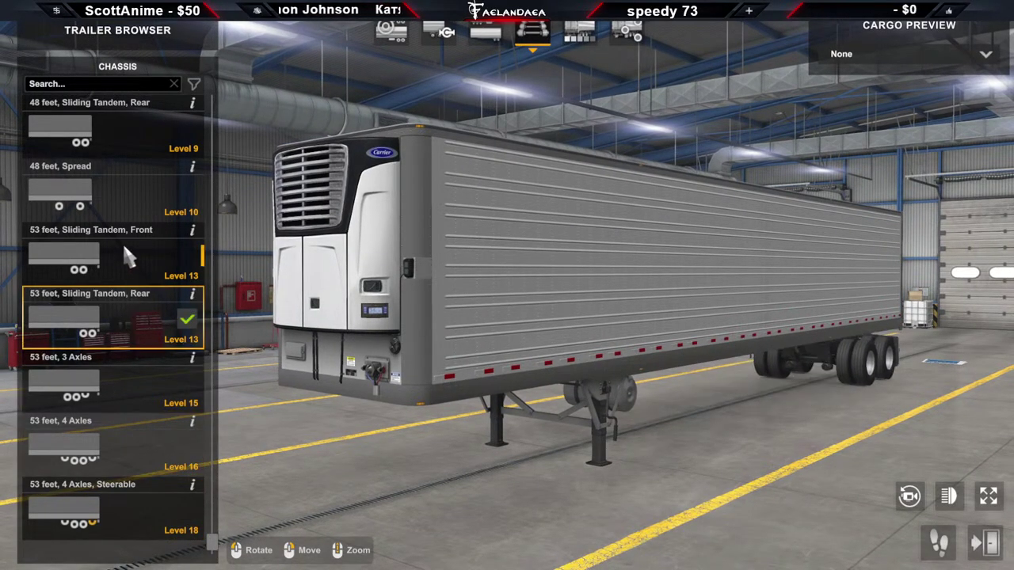
left_click(123, 242)
left_click(125, 210)
left_click(131, 241)
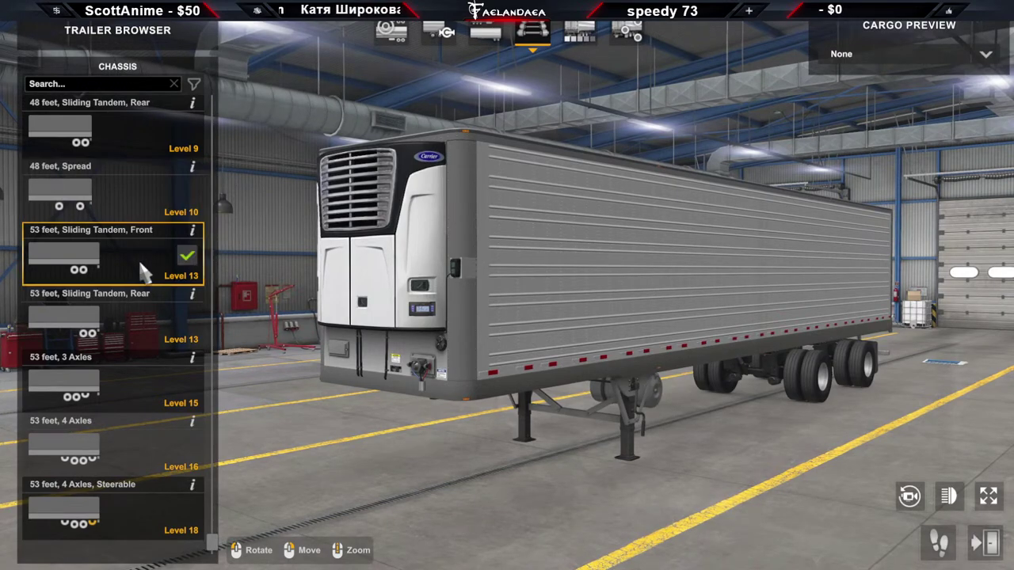
left_click(135, 202)
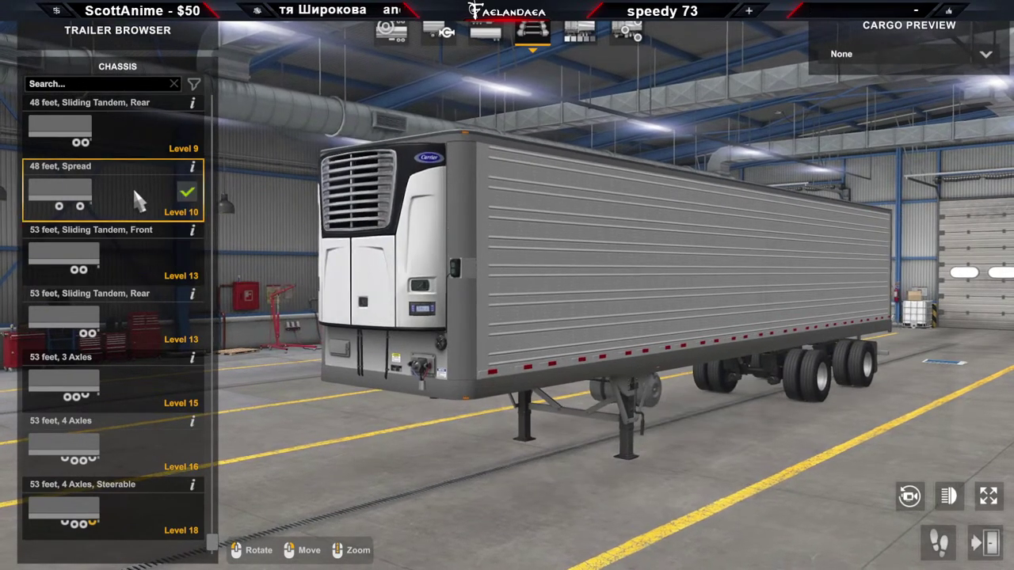
Try the 48 ft sliding tandem, 45 ft Spread and sliding tandem, and 32 ft chassis
scroll(141, 228, "up", 2)
left_click(133, 232)
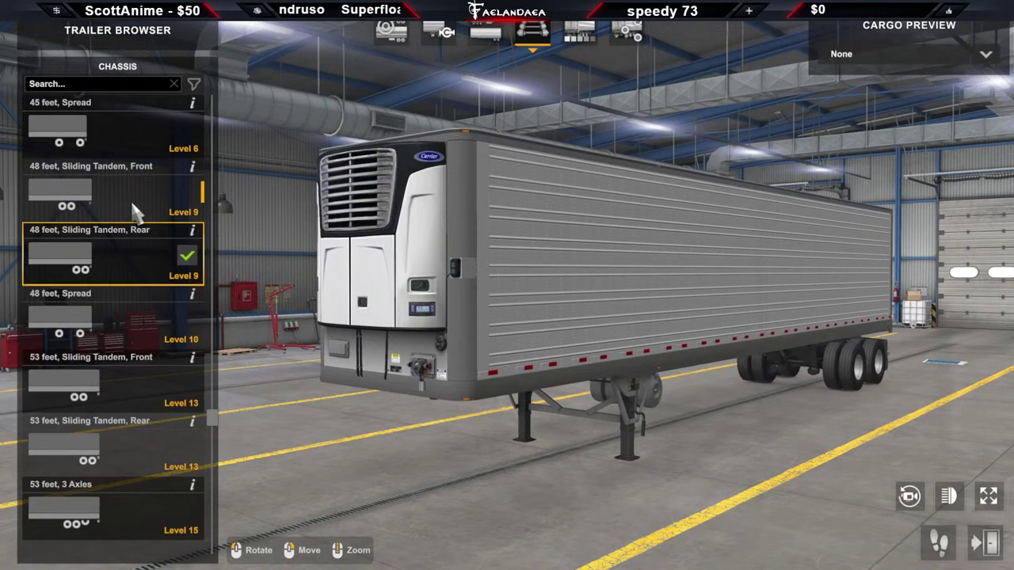
left_click(133, 211)
scroll(136, 216, "up", 2)
left_click(125, 248)
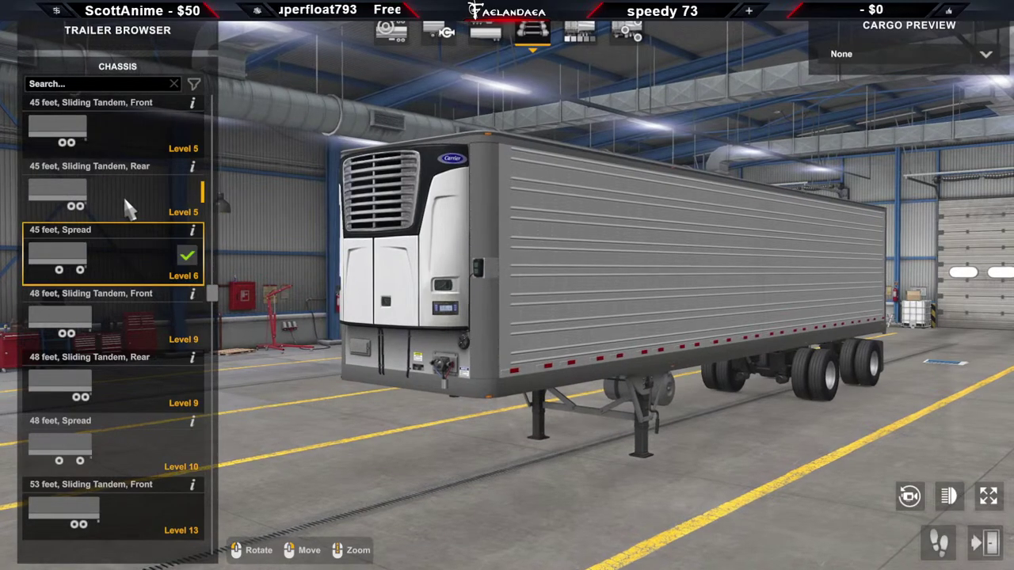
left_click(127, 204)
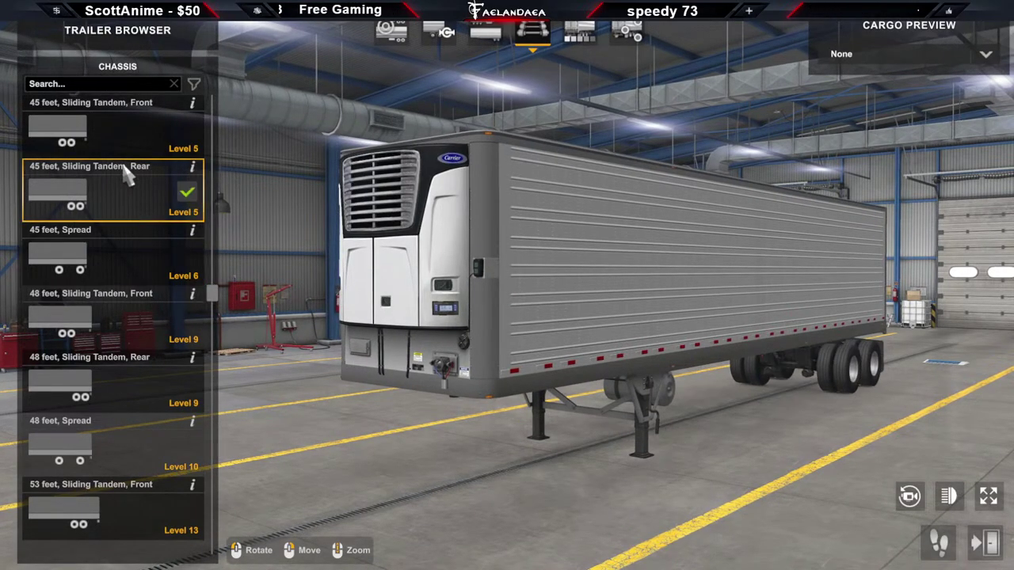
scroll(124, 177, "up", 3)
left_click(125, 315)
left_click(118, 237)
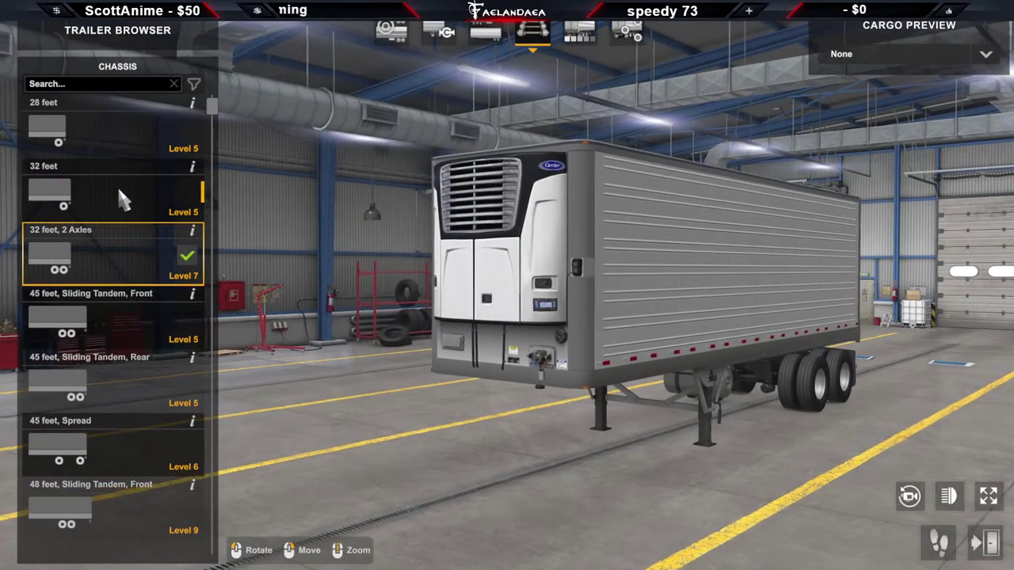
left_click(119, 188)
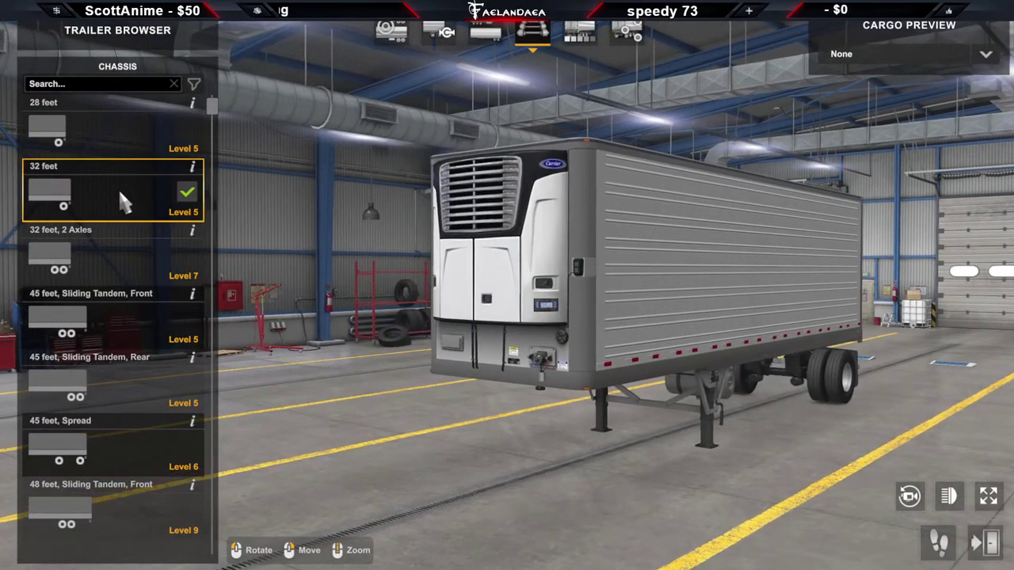
left_click(119, 336)
left_click(105, 400)
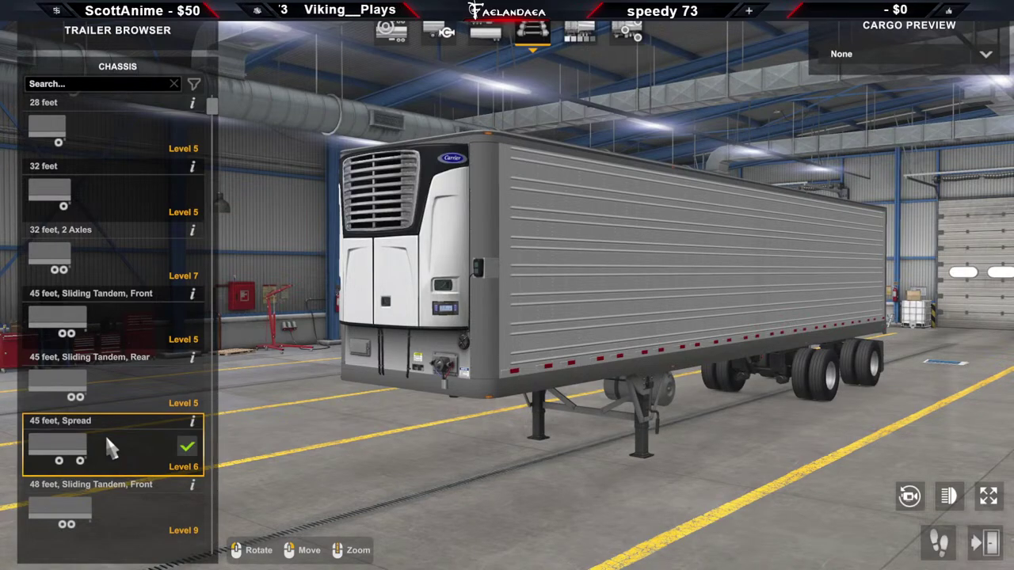
Settle on the 45 feet, Sliding Tandem, Rear chassis and turn the preview toward the reefer unit
scroll(107, 441, "down", 2)
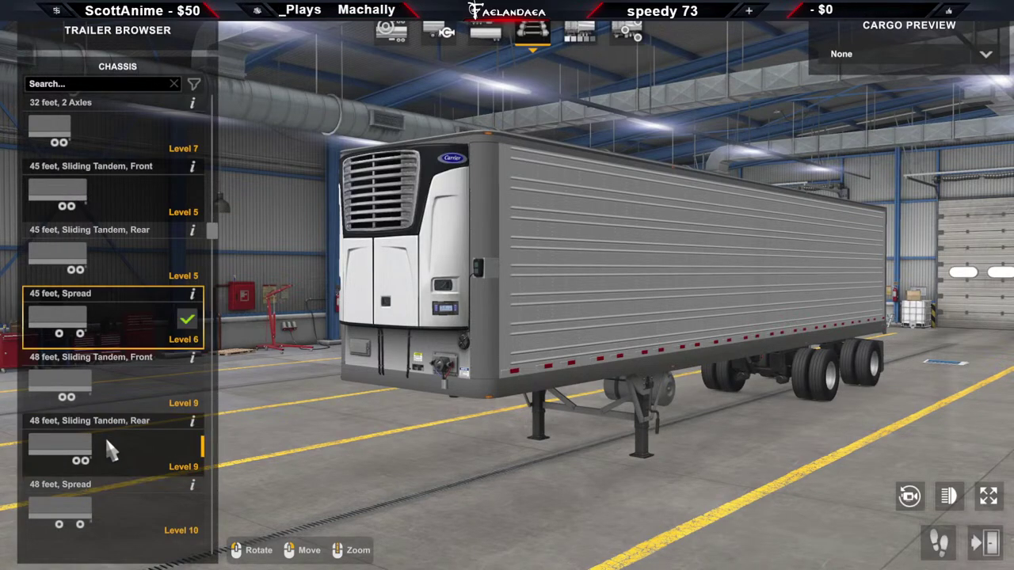
left_click(123, 376)
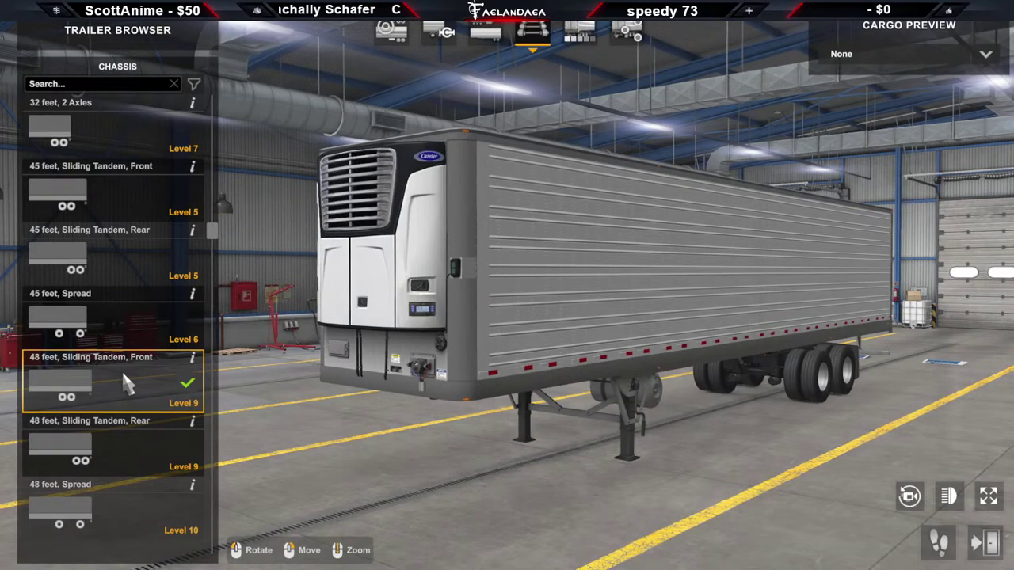
left_click(144, 318)
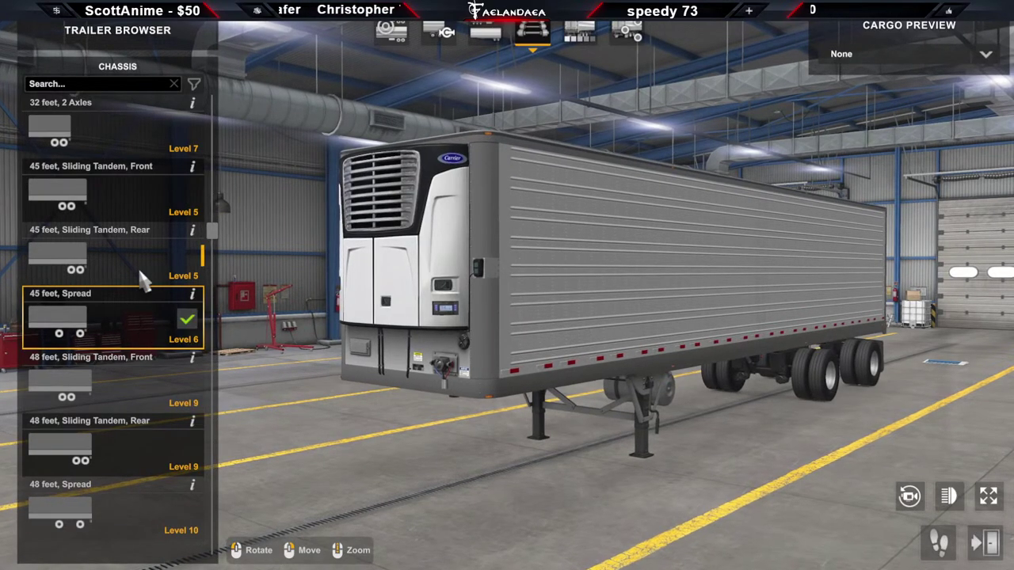
left_click(141, 278)
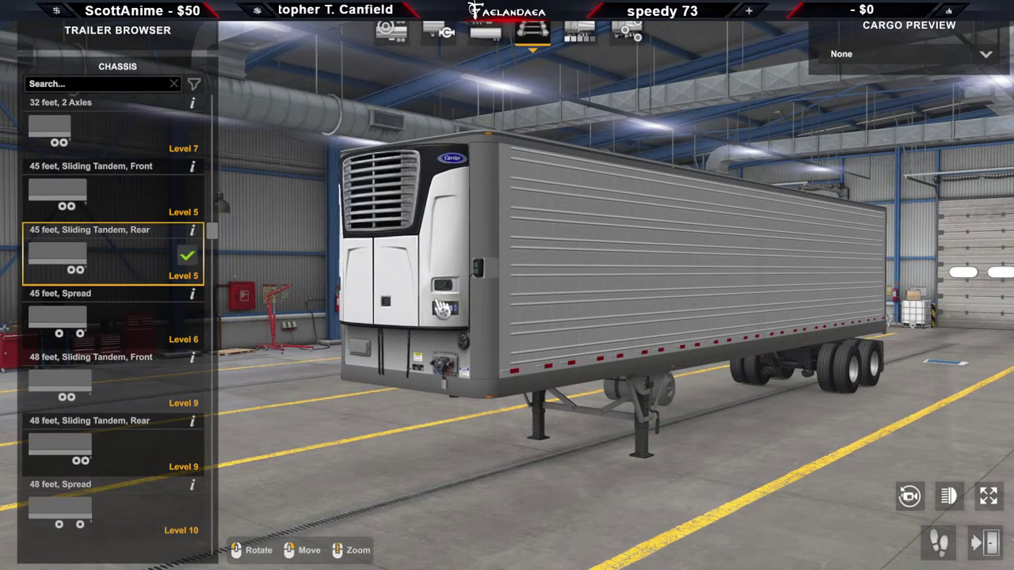
left_click_drag(444, 308, 717, 302)
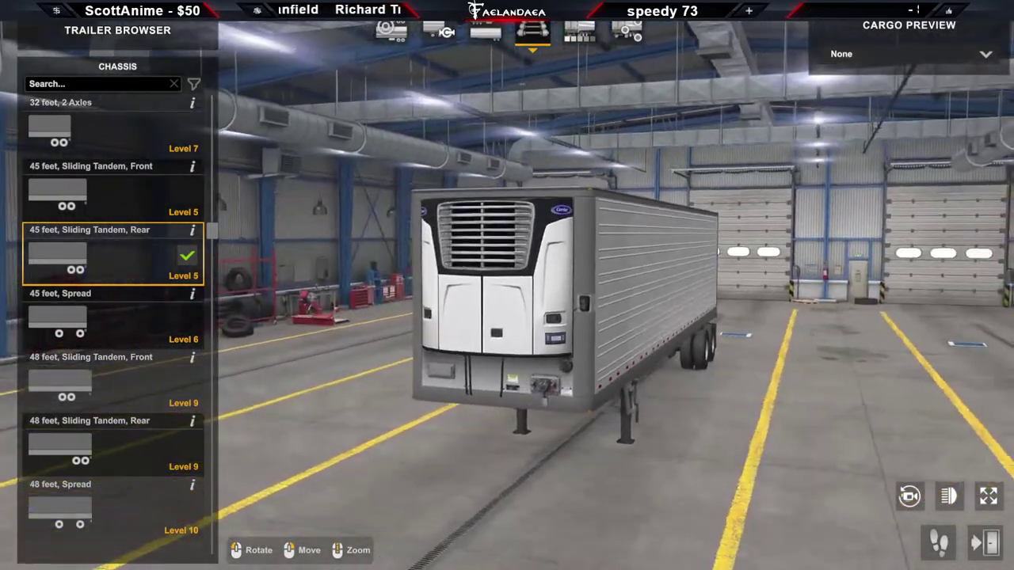
Look over the paint jobs, then close the trailer browser to the main menu
left_click(579, 32)
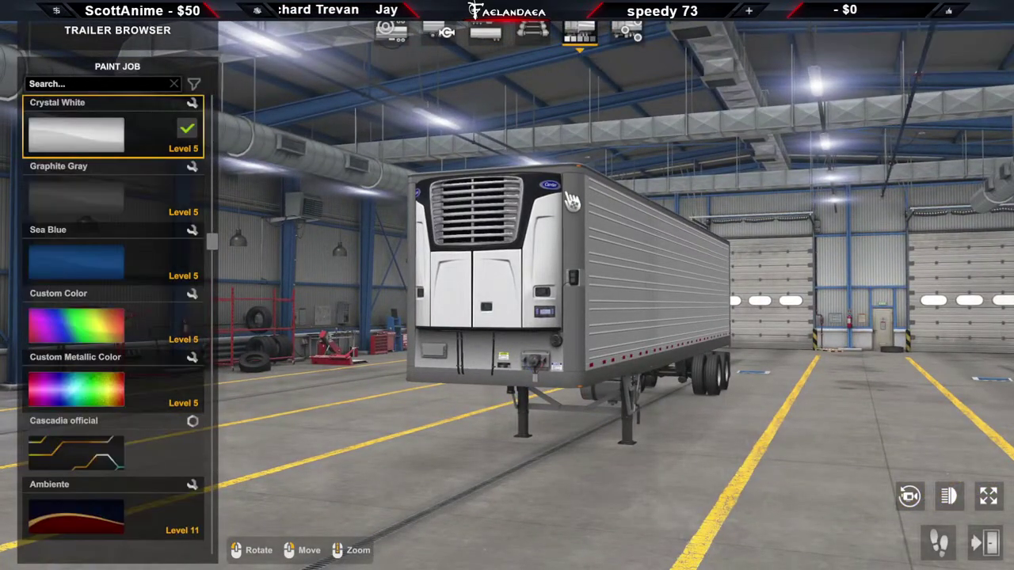
scroll(170, 355, "down", 15)
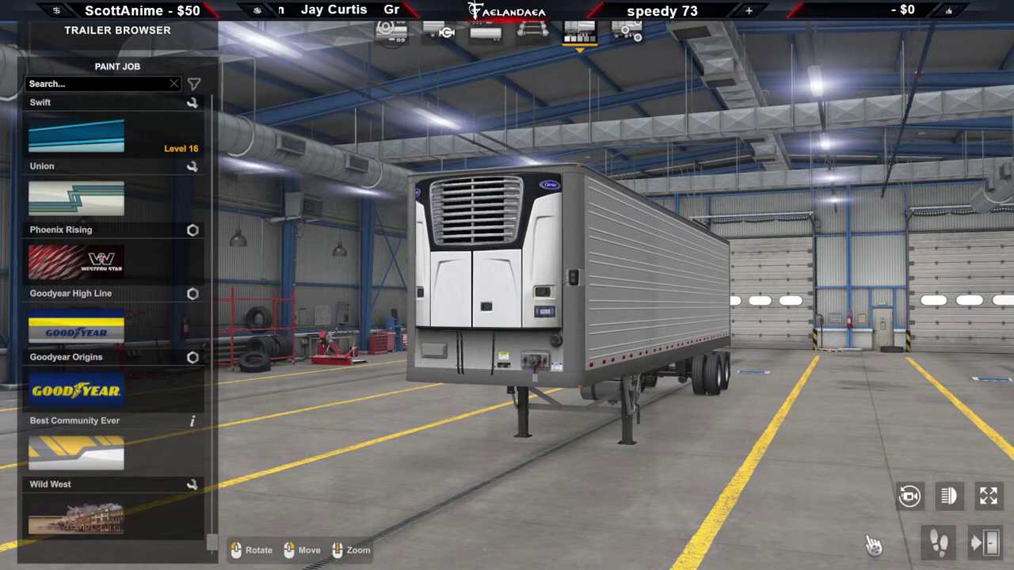
left_click(986, 542)
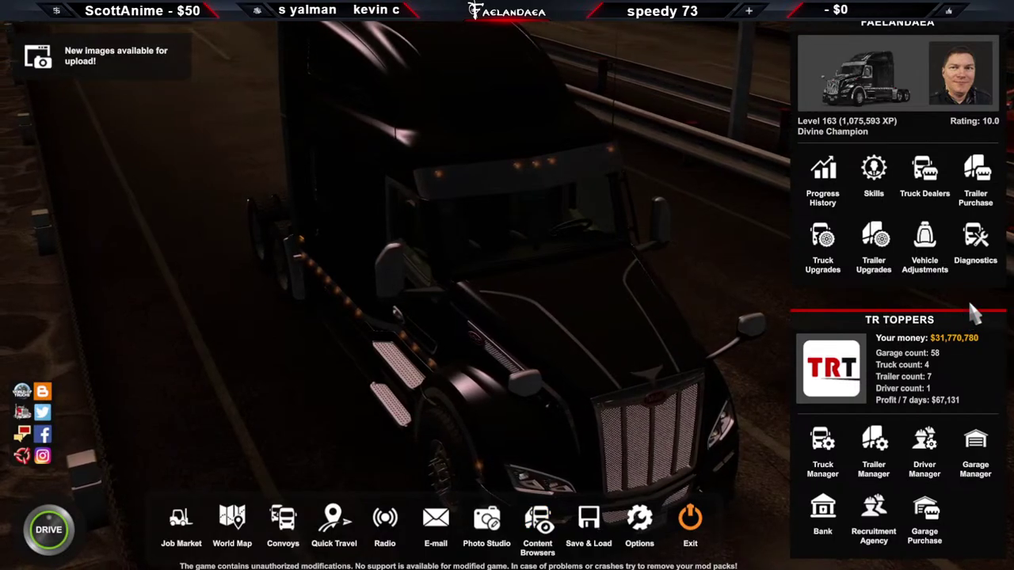
Select the $139,180 Reefer in the trailer shop's stock offers and open it for customisation
left_click(878, 448)
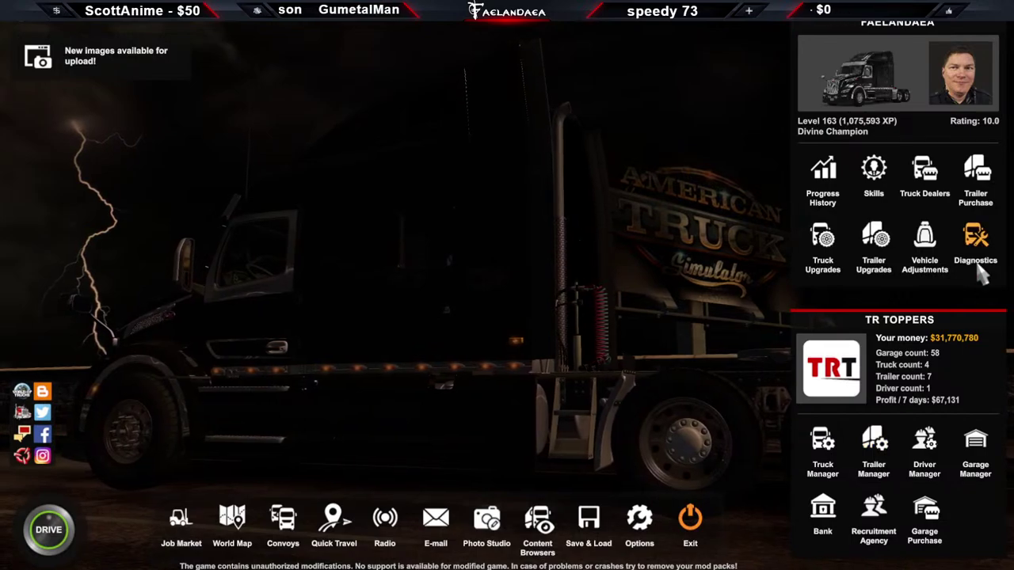
left_click(976, 176)
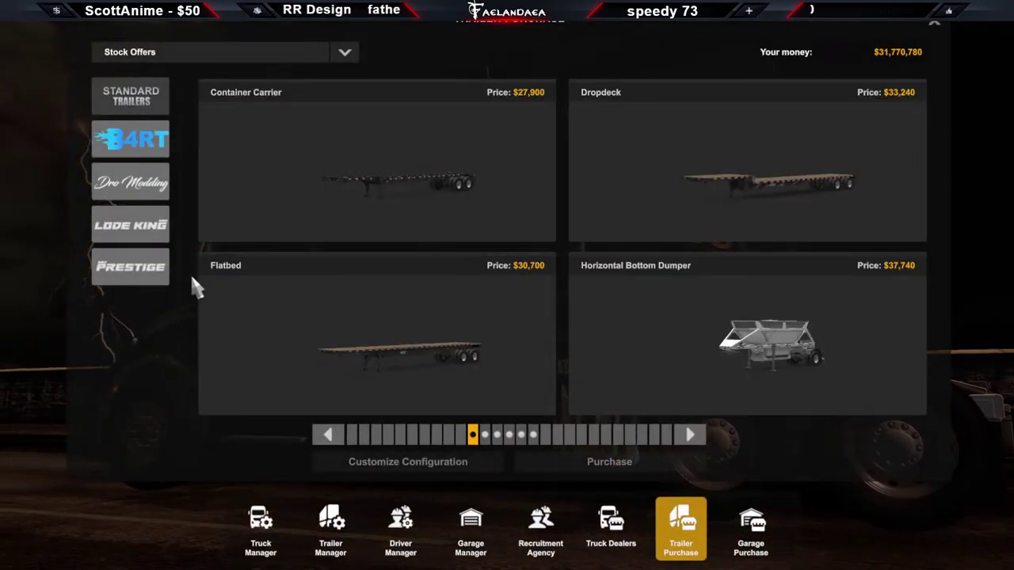
scroll(408, 295, "down", 2)
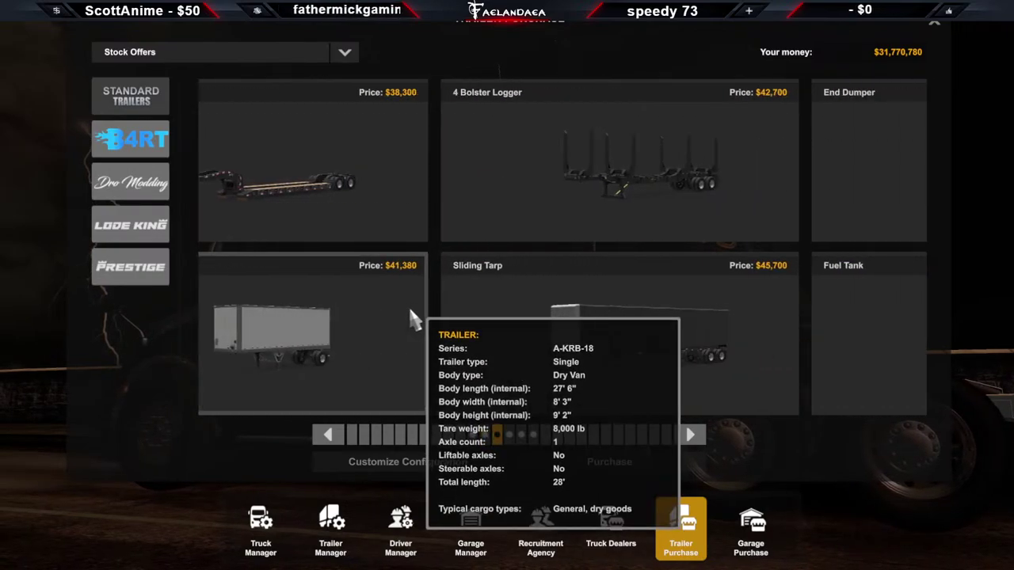
scroll(410, 319, "down", 5)
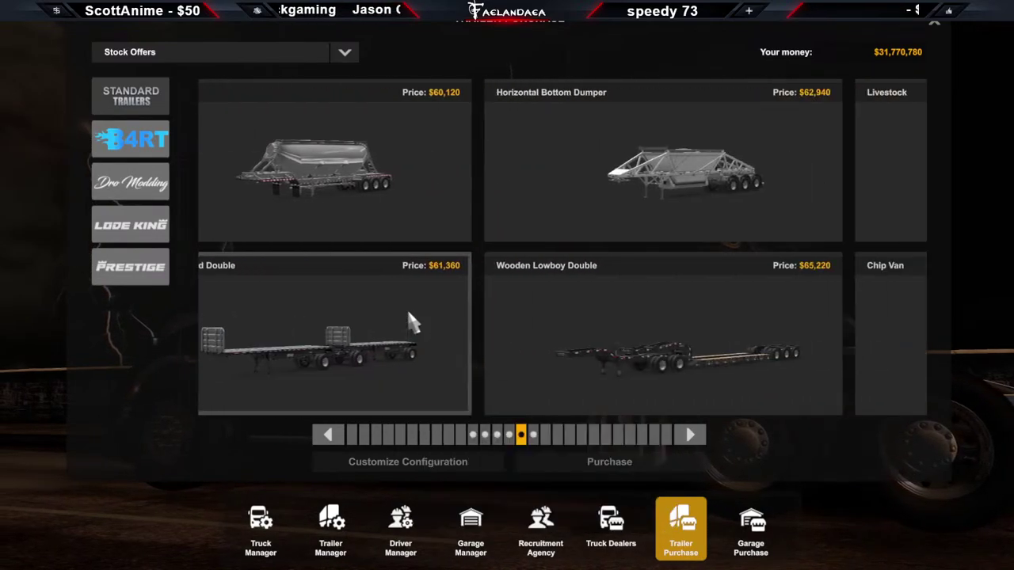
scroll(408, 314, "down", 4)
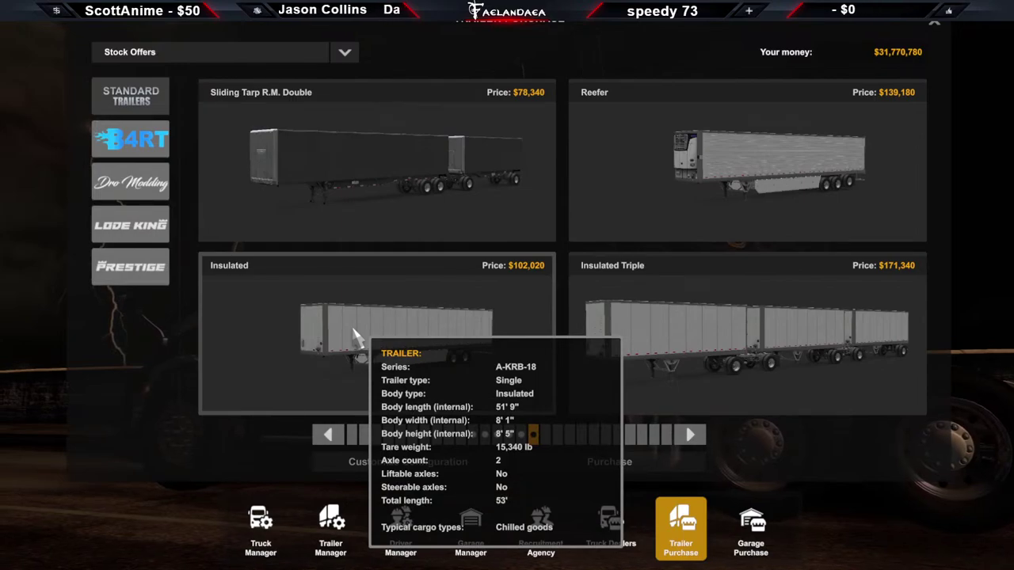
left_click(670, 197)
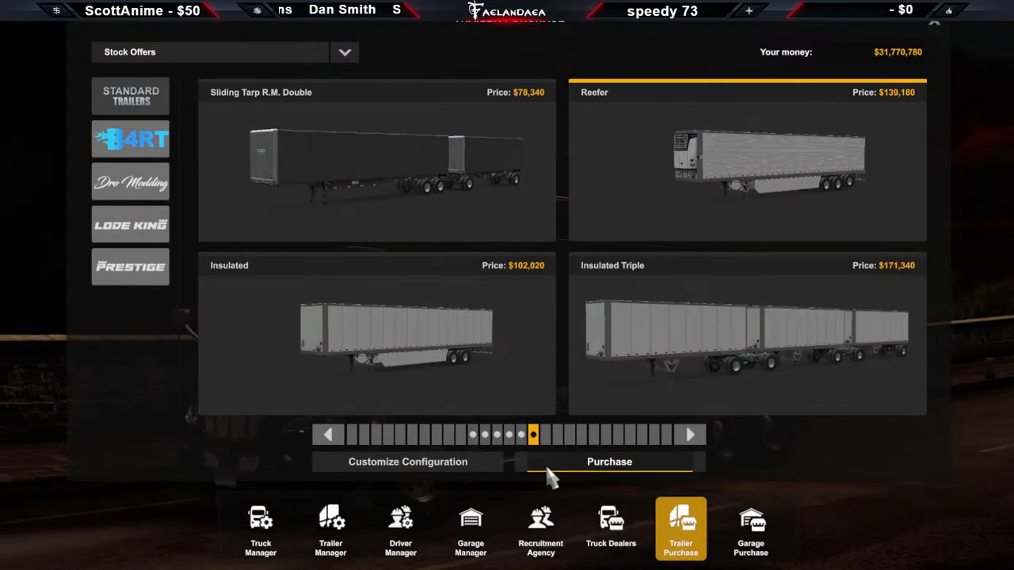
scroll(706, 313, "up", 4)
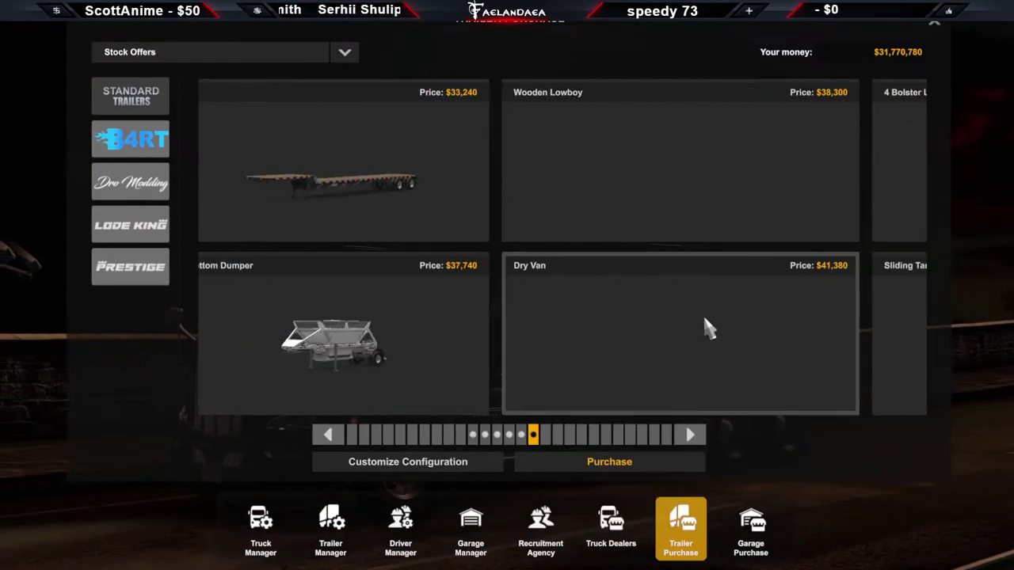
scroll(705, 325, "down", 4)
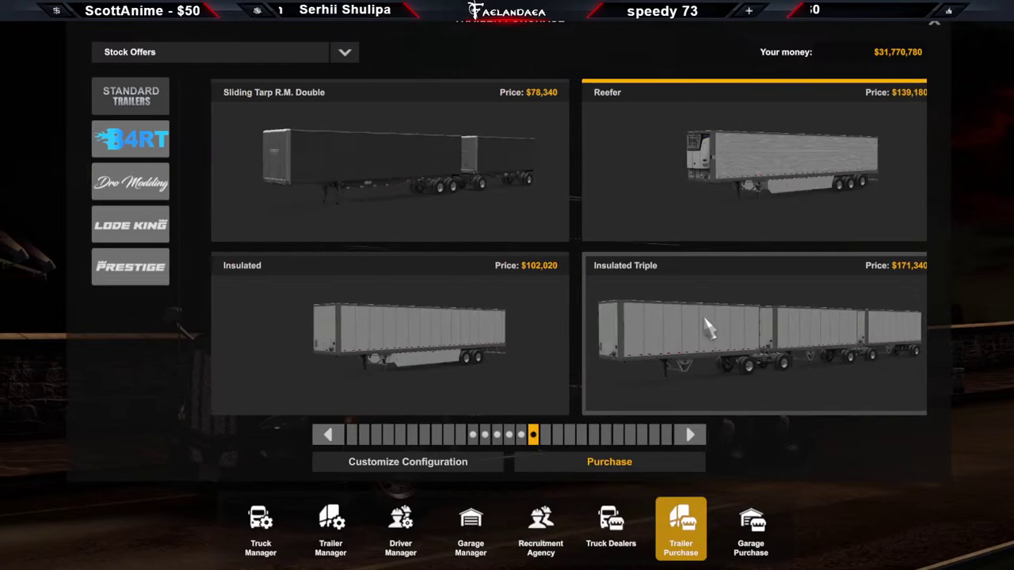
left_click(416, 464)
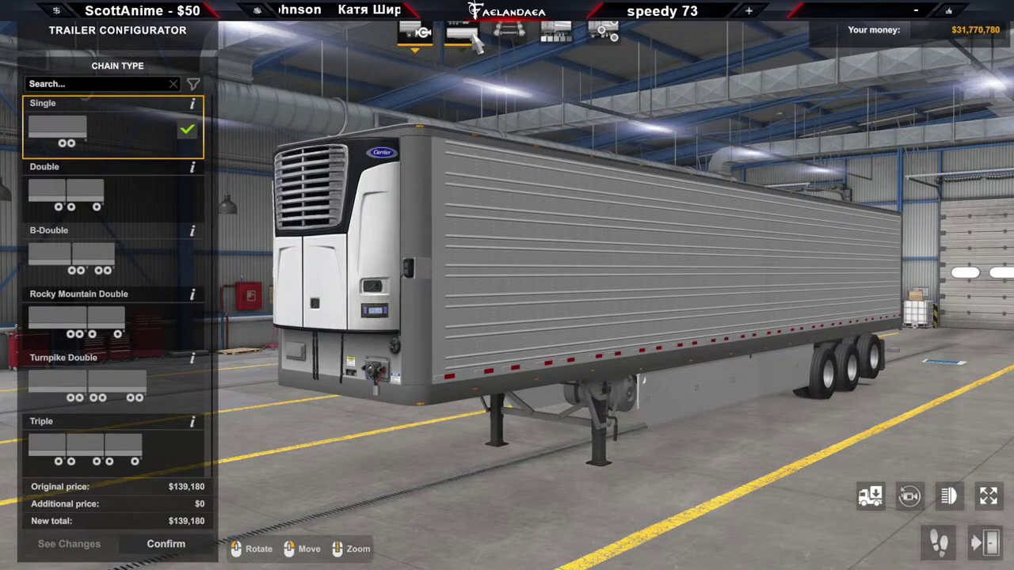
Browse the Reefer's Chassis, Paint Job and Accessories tabs, then leave the configurator with no changes
left_click(508, 32)
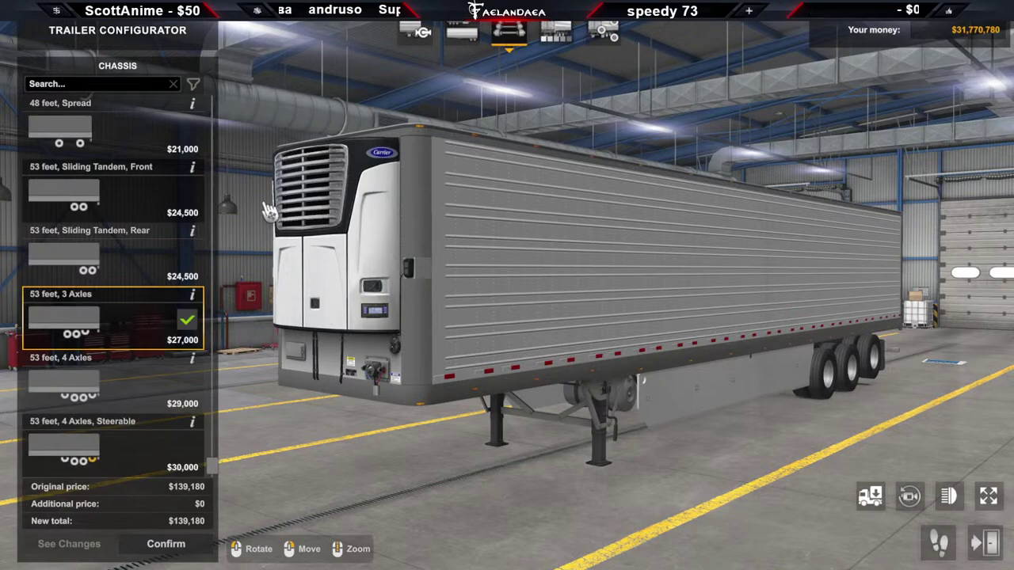
scroll(117, 355, "up", 5)
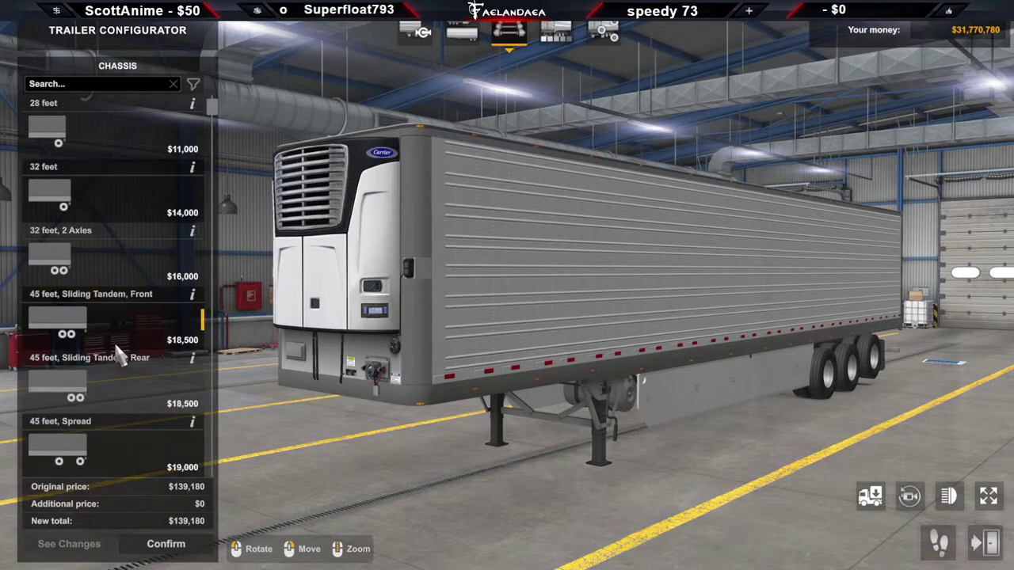
scroll(119, 356, "down", 5)
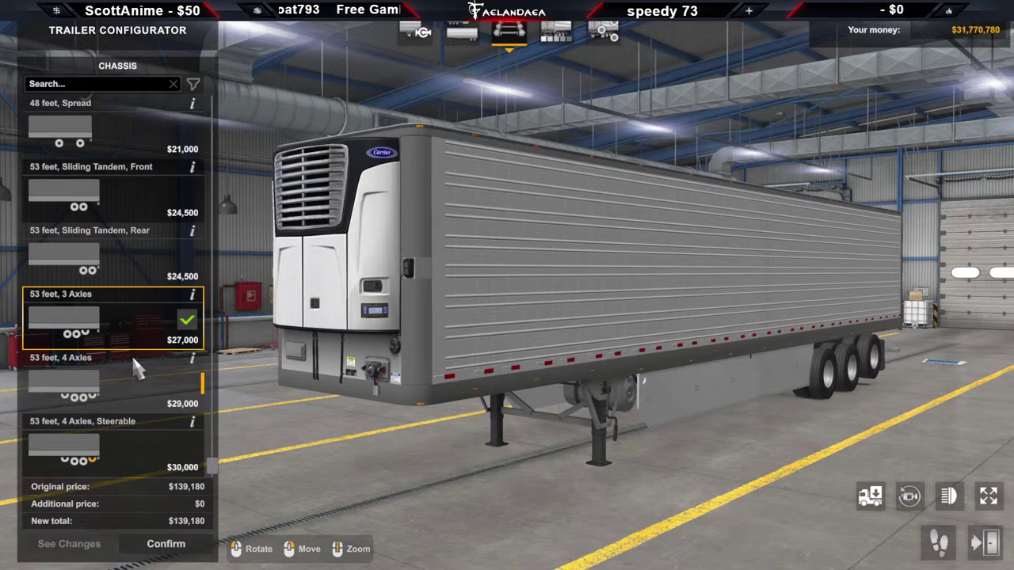
scroll(132, 354, "up", 2)
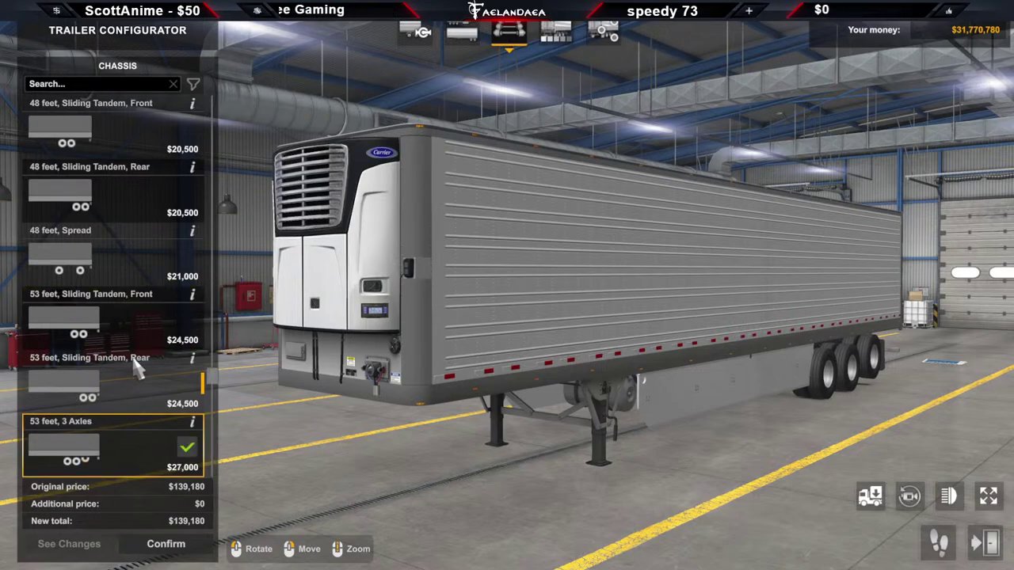
scroll(136, 370, "down", 2)
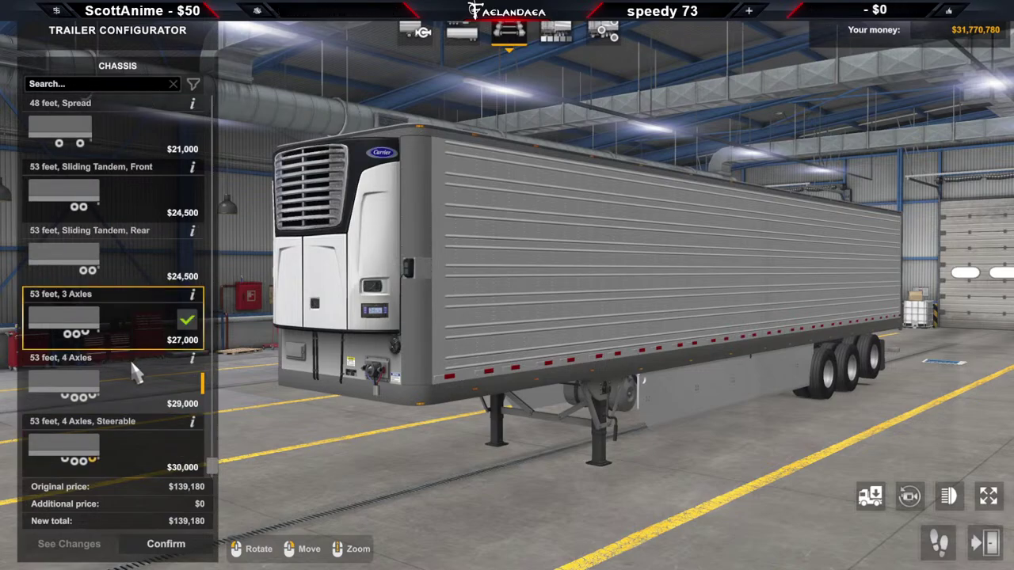
scroll(133, 366, "up", 10)
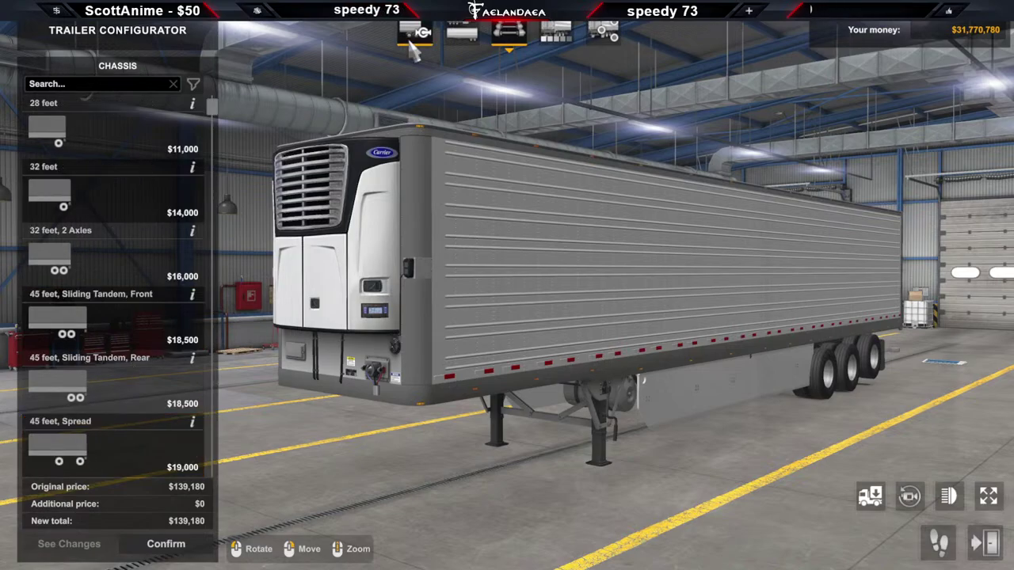
left_click(557, 34)
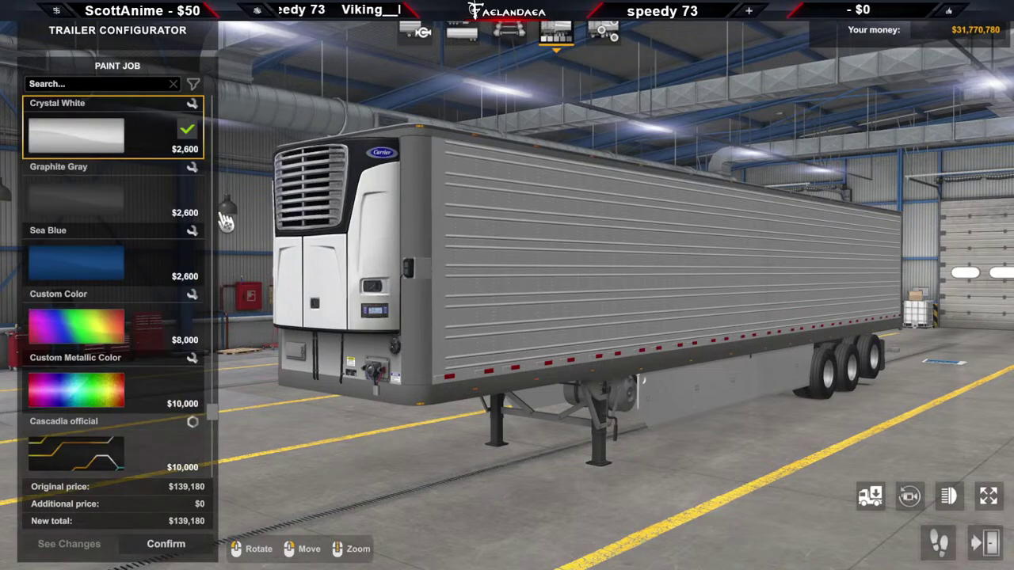
scroll(136, 291, "down", 10)
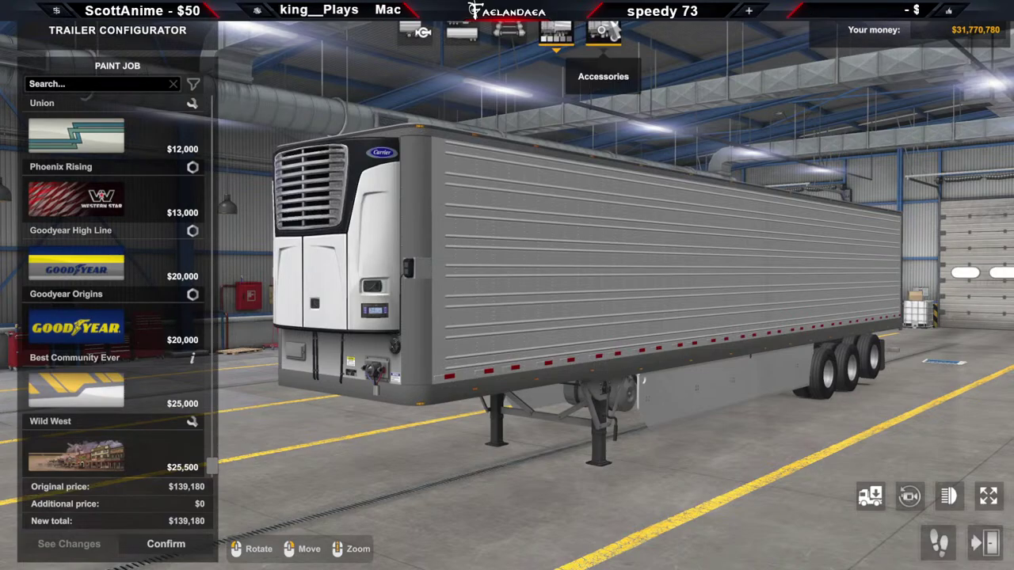
left_click(604, 33)
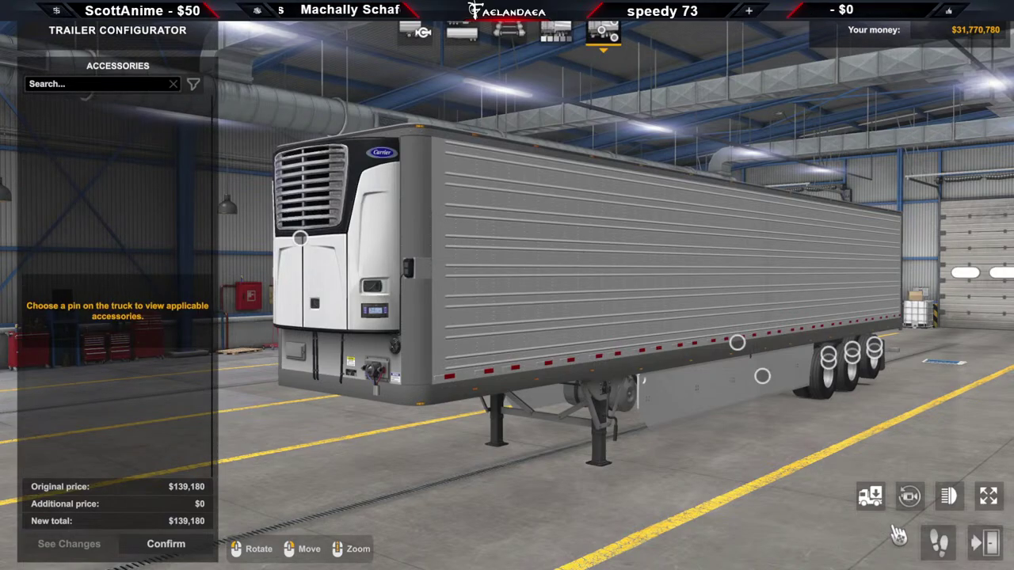
left_click(987, 543)
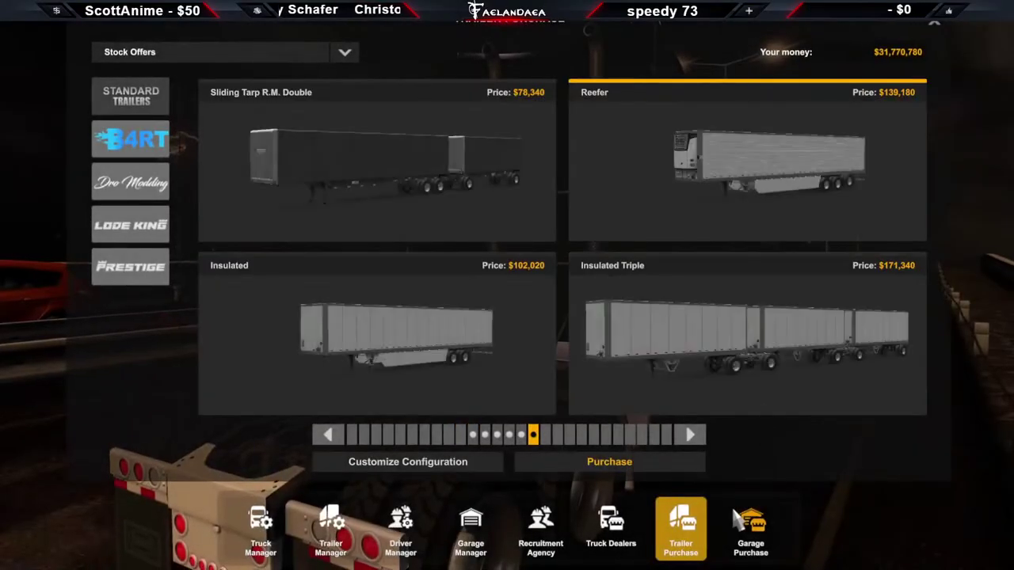
Close Trailer Purchase and quit the game, confirming Yes in the QUIT GAME dialog
left_click(935, 26)
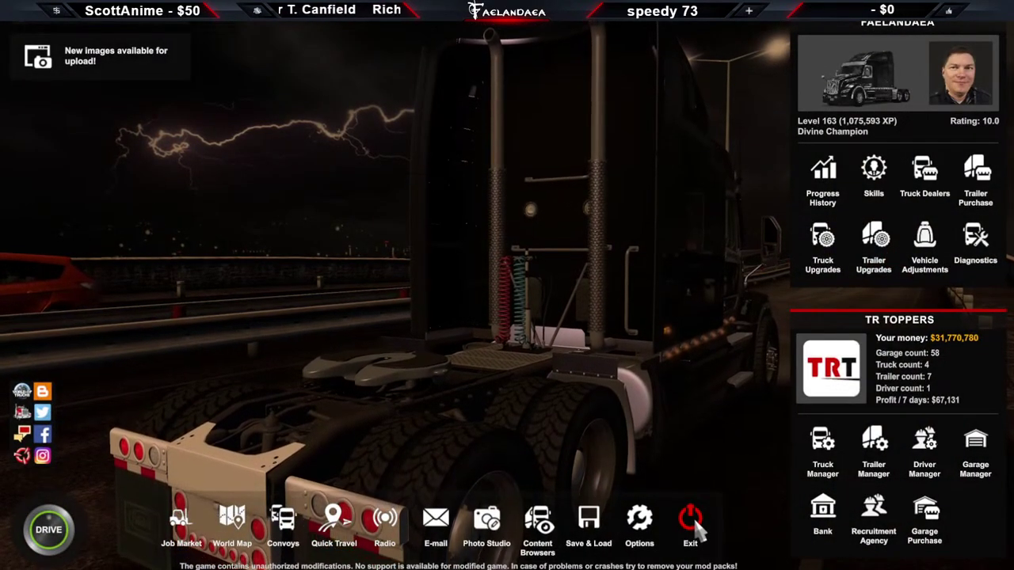
left_click(691, 523)
left_click(387, 291)
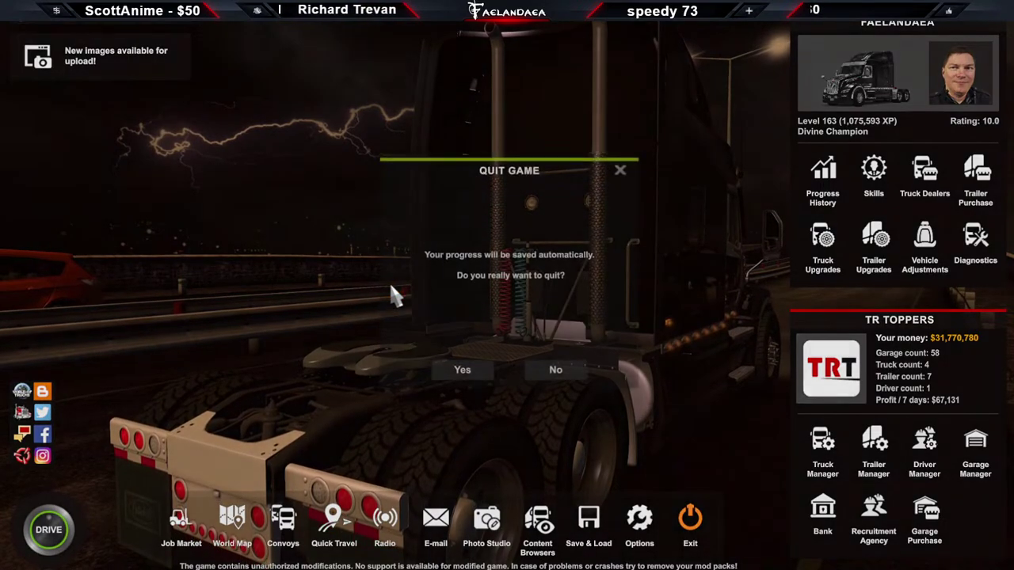
left_click(451, 371)
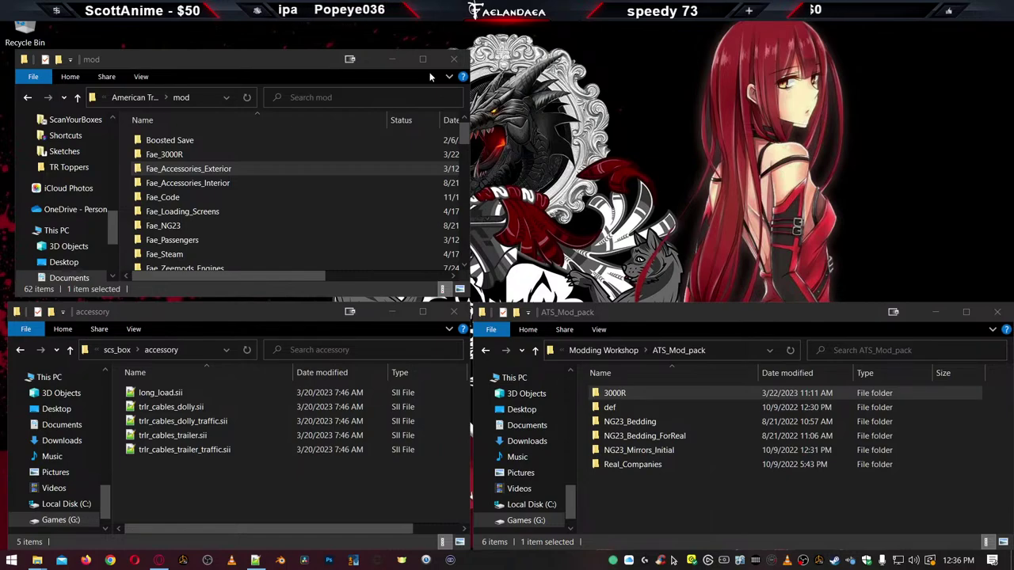
Reposition and resize the mod folder and ATS_Mod_pack Explorer windows
mouse_move(295, 61)
left_mouse_down()
mouse_move(301, 48)
mouse_move(286, 55)
left_mouse_up()
left_click(692, 301)
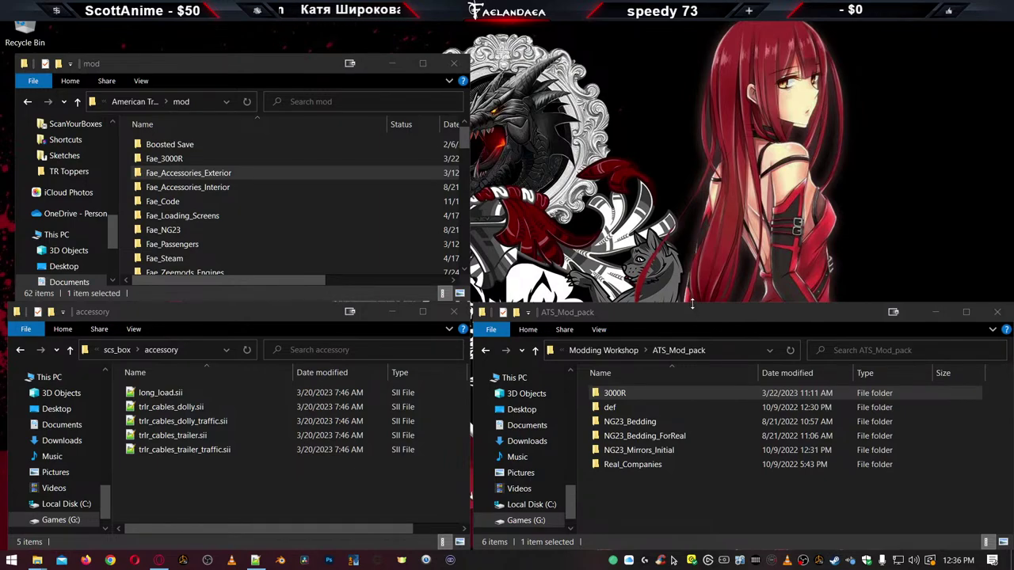
left_click_drag(691, 303, 691, 306)
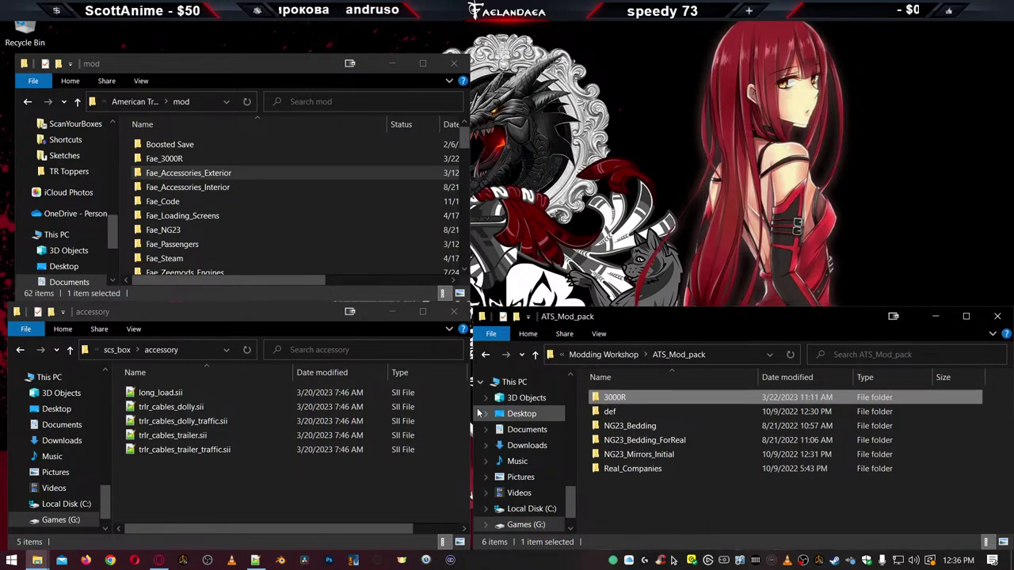
left_click_drag(473, 414, 532, 394)
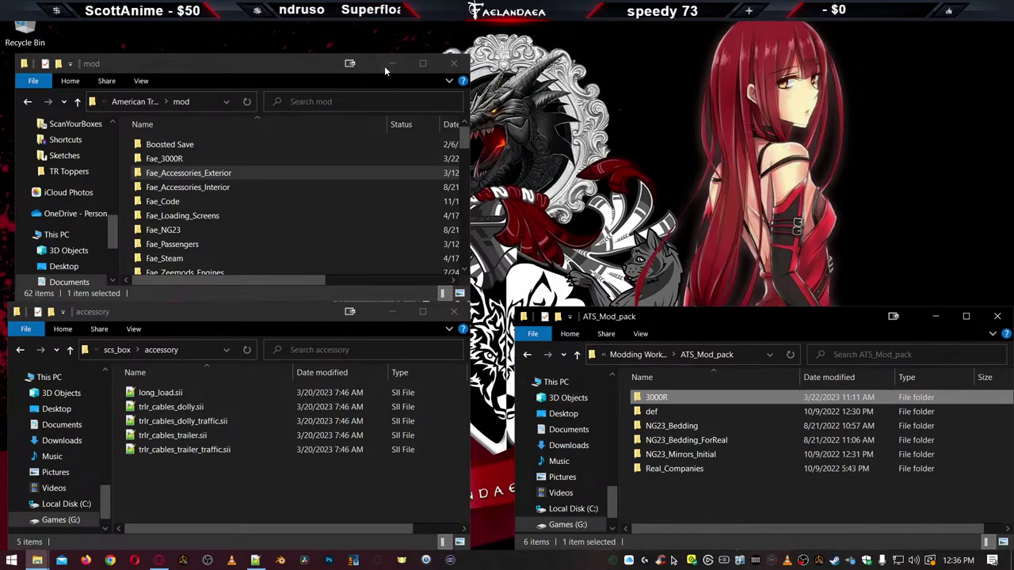
double_click(305, 64)
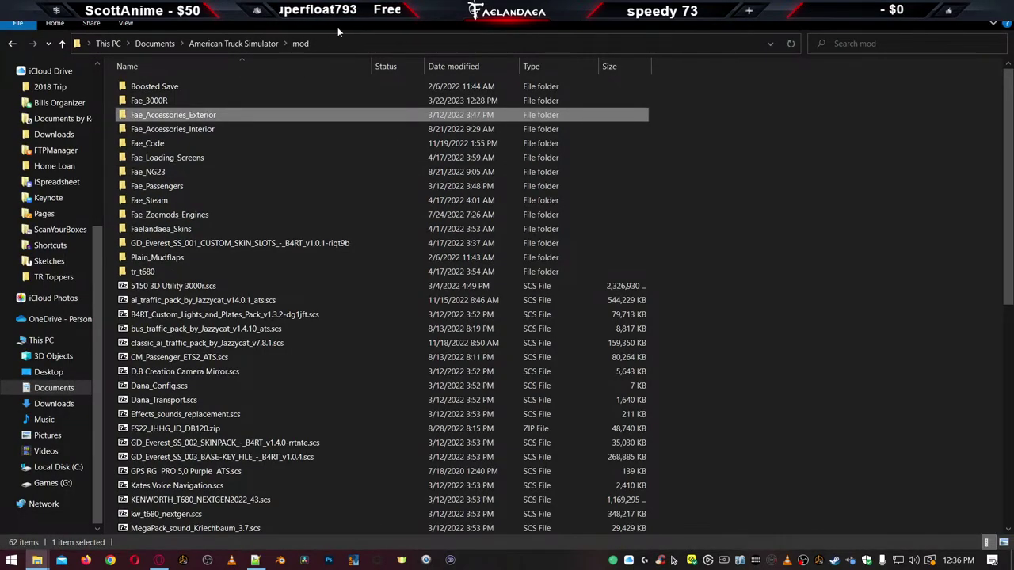
double_click(332, 12)
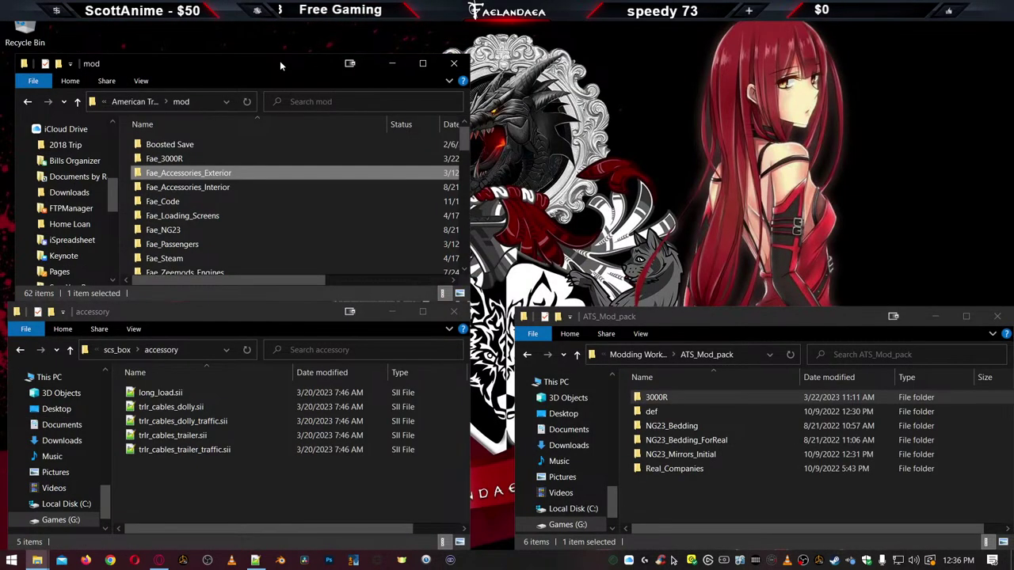
mouse_move(280, 60)
left_mouse_down()
mouse_move(276, 43)
mouse_move(276, 54)
left_mouse_up()
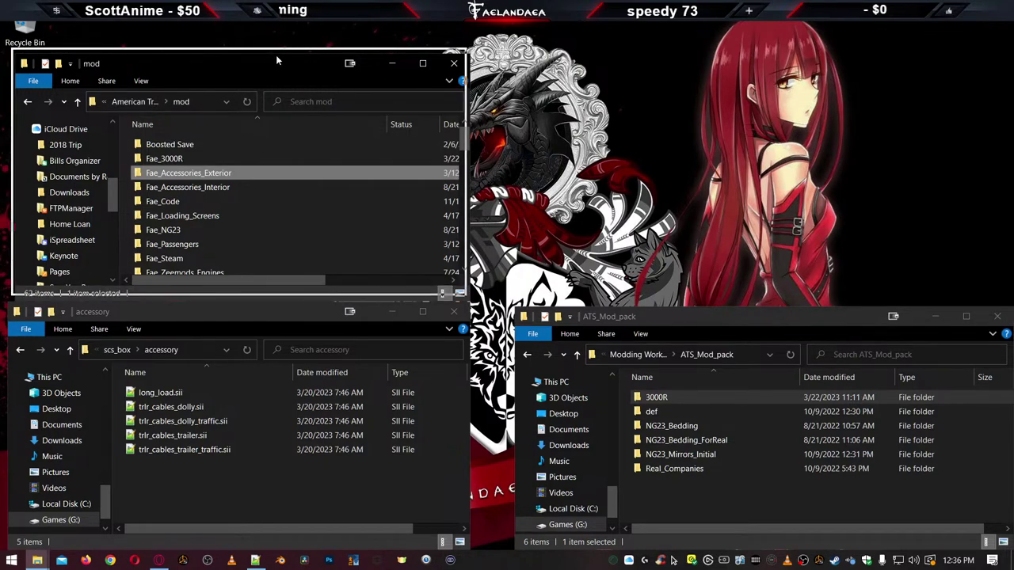
left_click(672, 144)
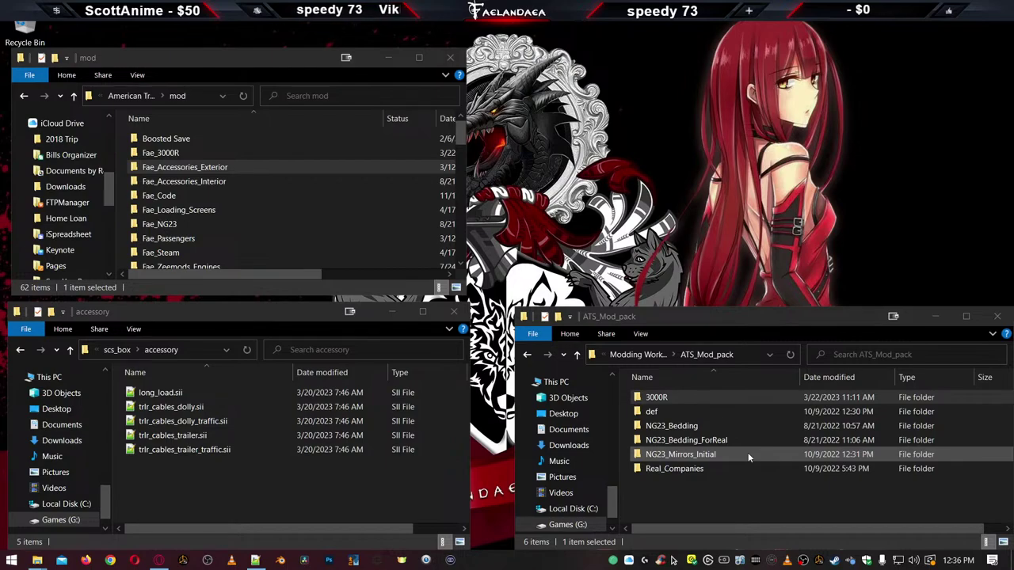
left_click(186, 139)
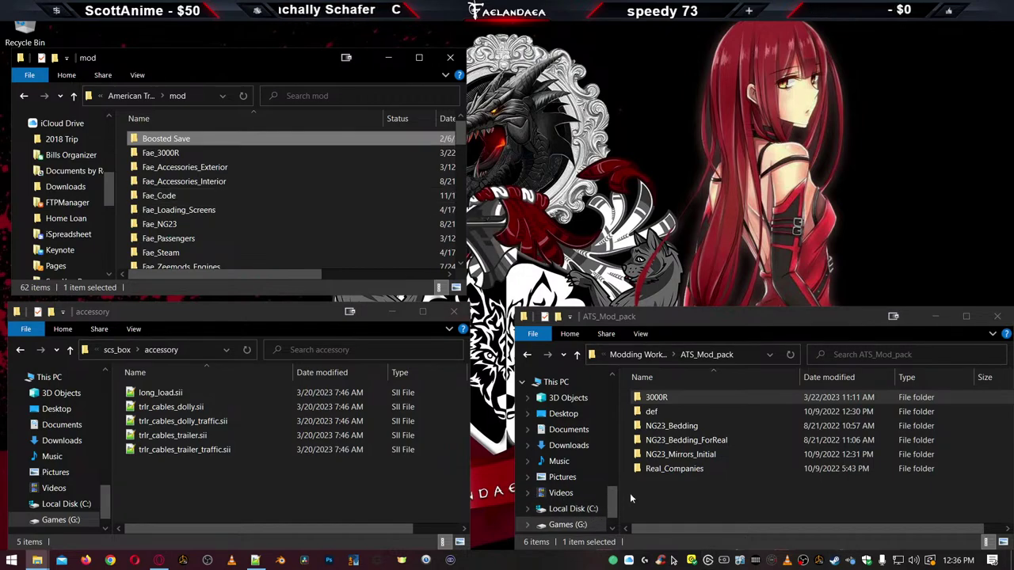
left_click(670, 495)
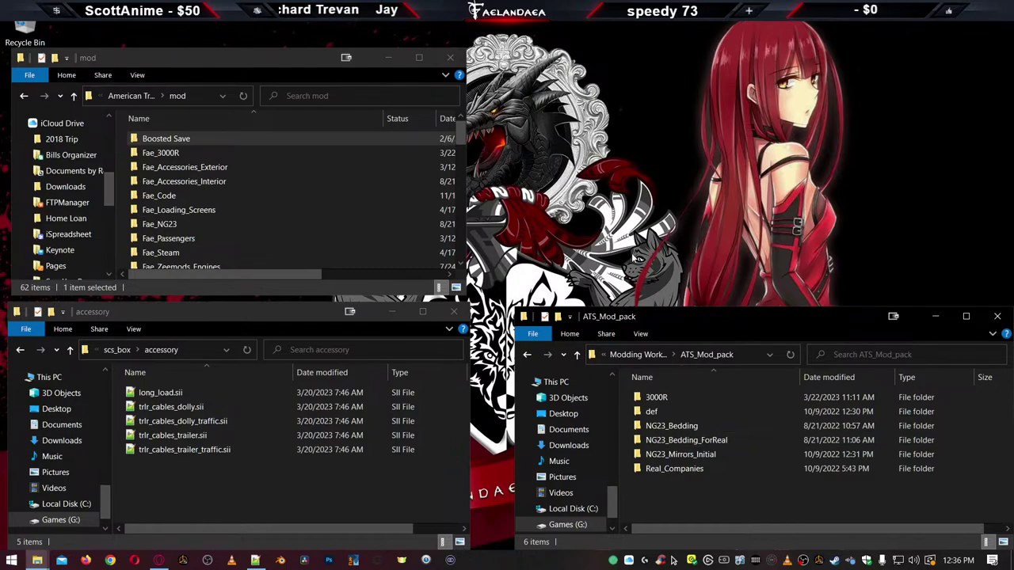
left_click(321, 287)
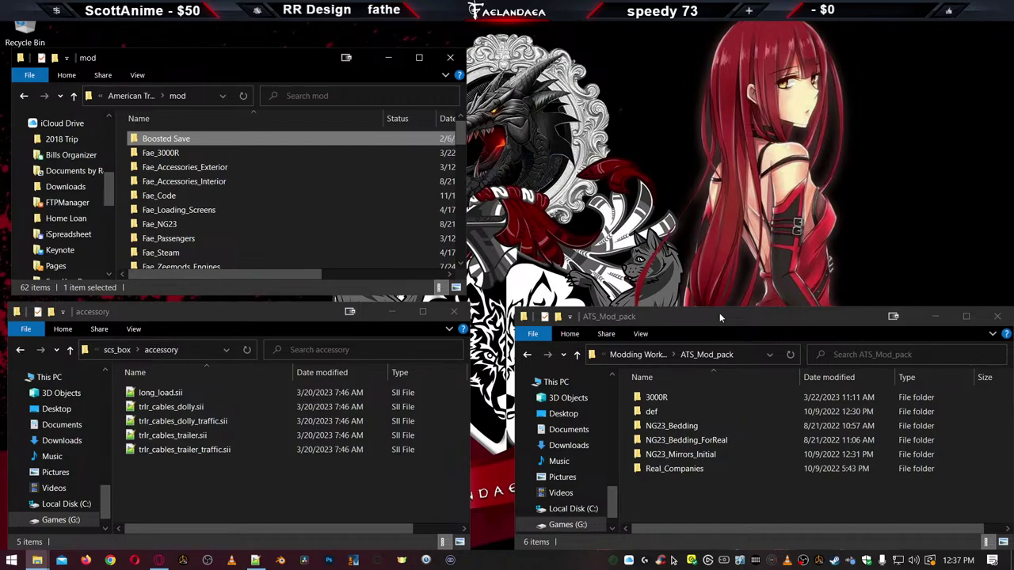
left_click(667, 496)
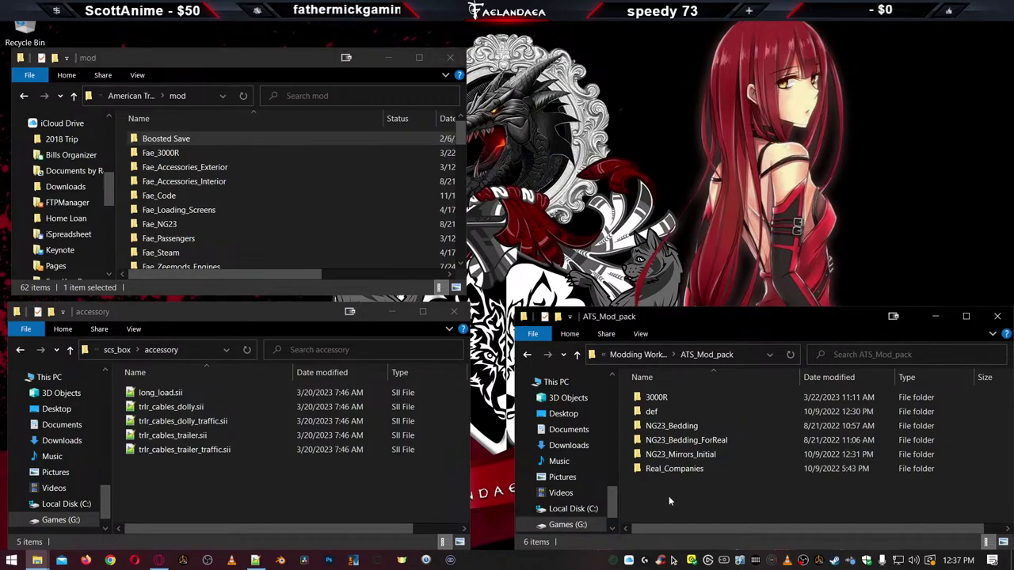
Select the 3000R folder and move the accessory folder window up to scs_box
left_click(656, 400)
left_click(277, 475)
left_click(707, 477)
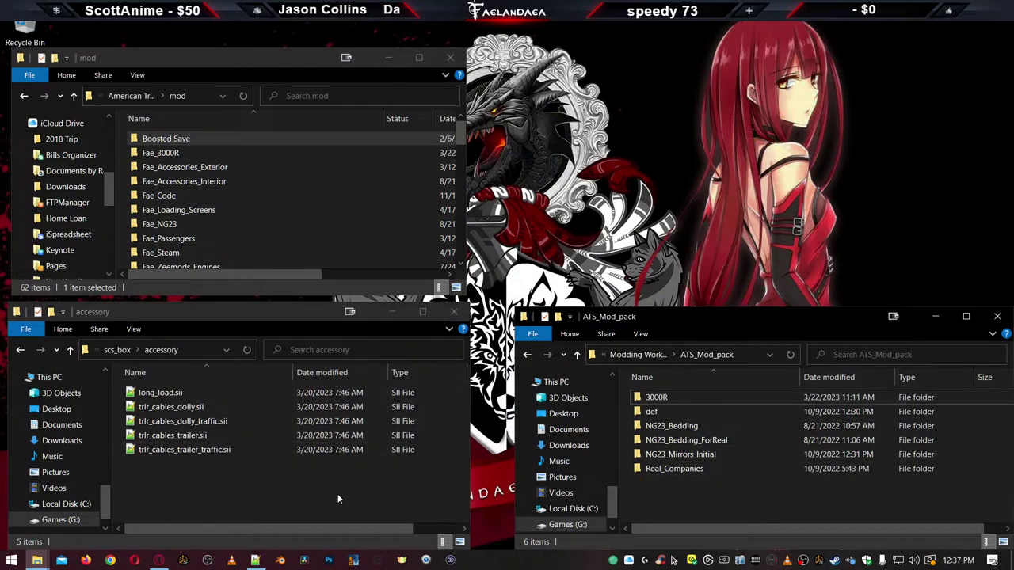
left_click(322, 498)
key("BackSpace")
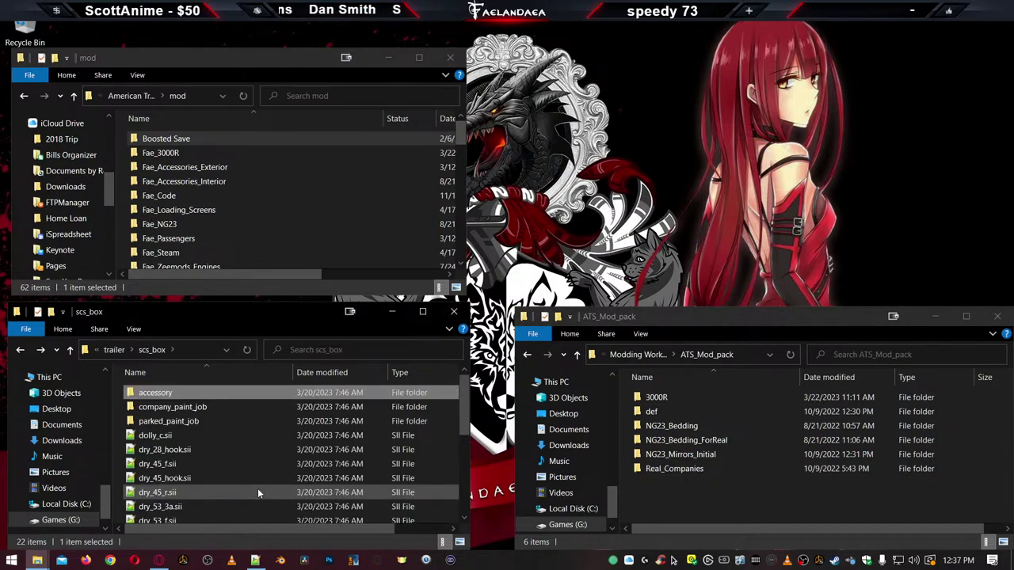
left_click(699, 493)
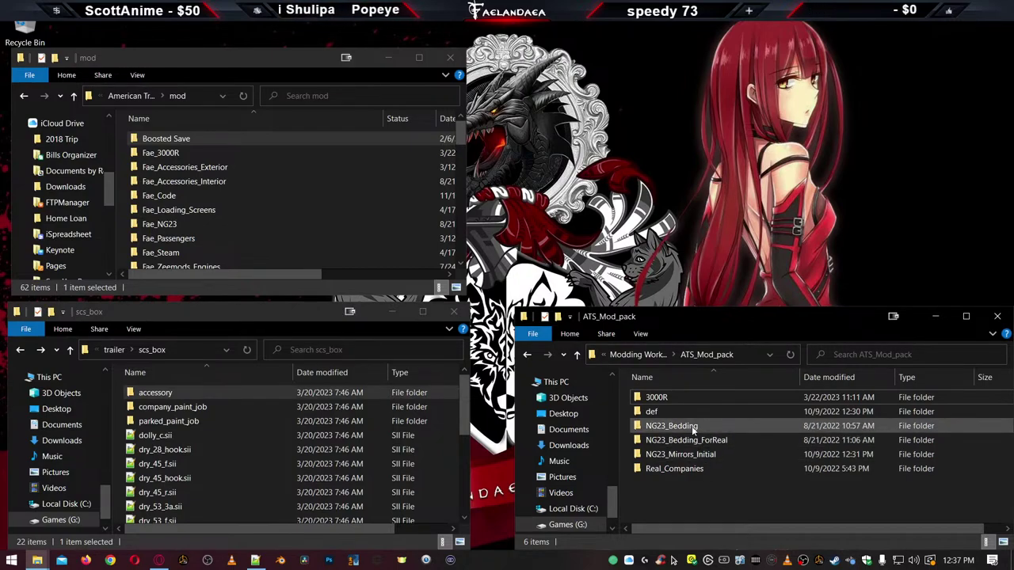
Browse 3000R > def > vehicle, check the U3KR folder, and open trailer_storage.3000R.sii in Notepad++
double_click(657, 398)
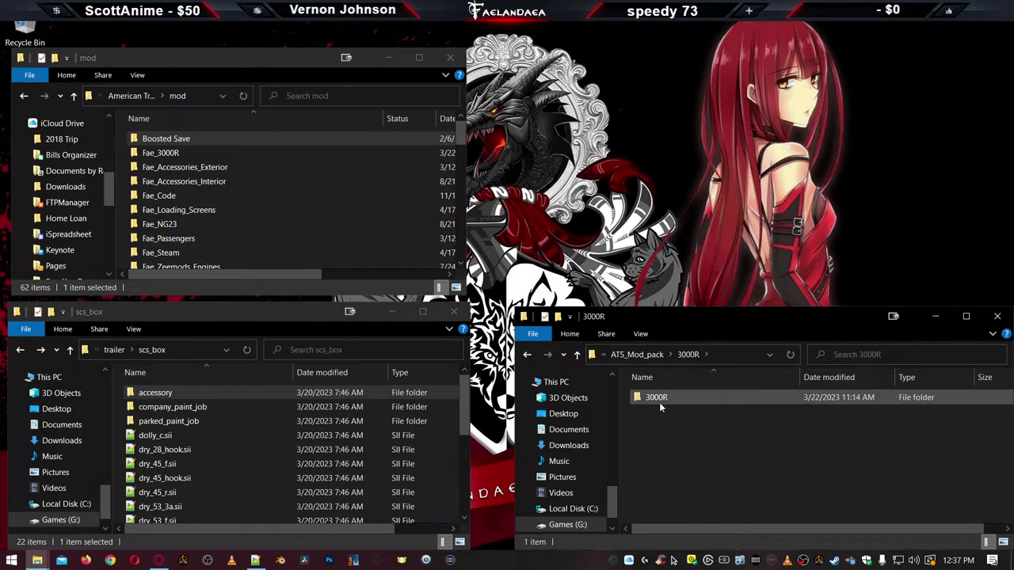
double_click(659, 403)
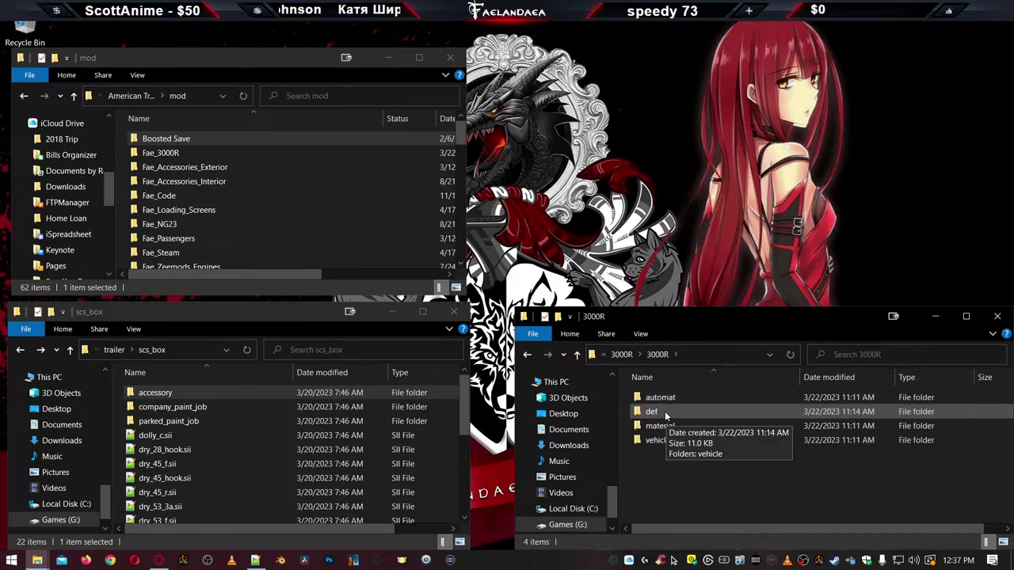
double_click(664, 411)
double_click(660, 399)
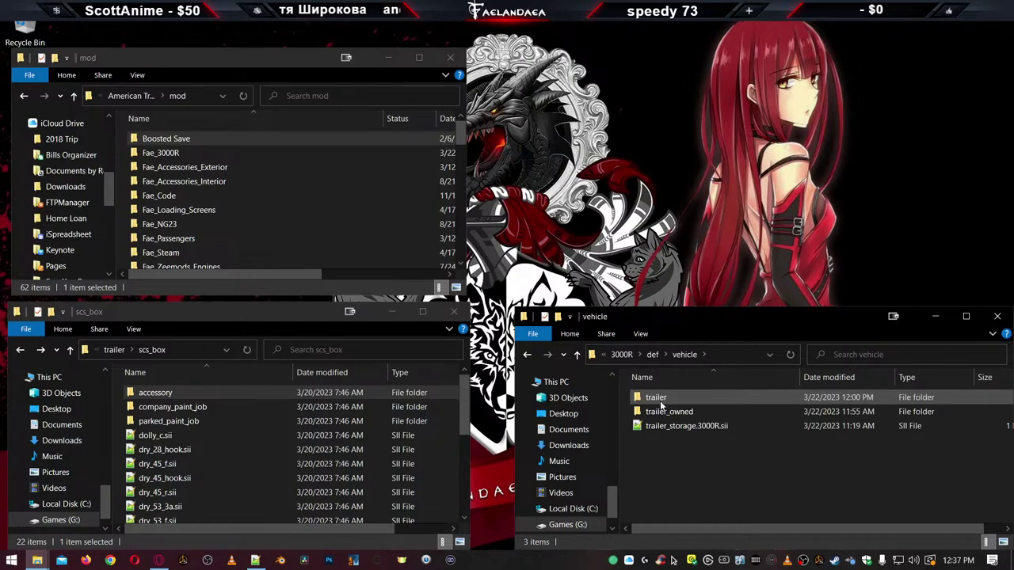
double_click(665, 411)
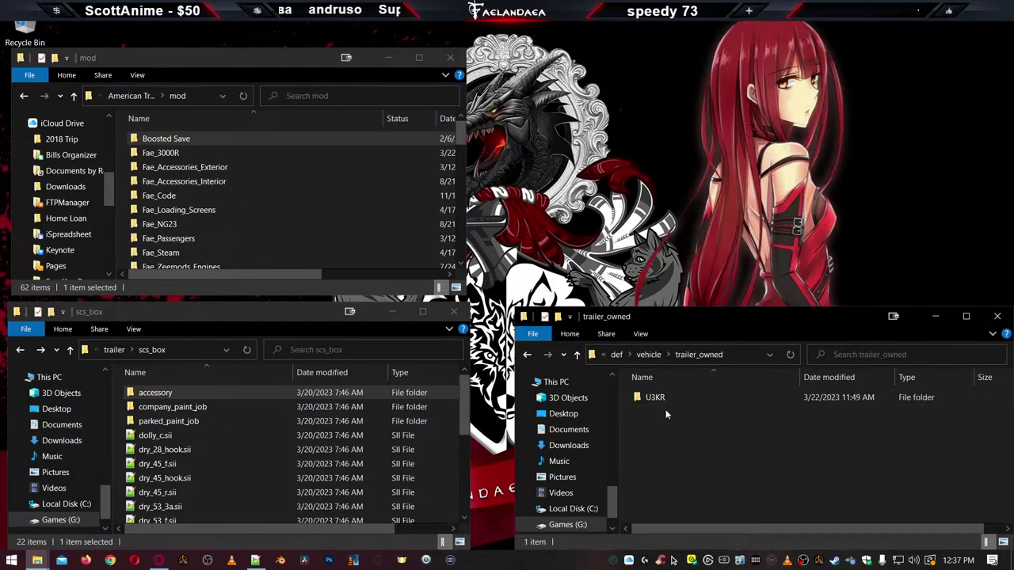
double_click(656, 397)
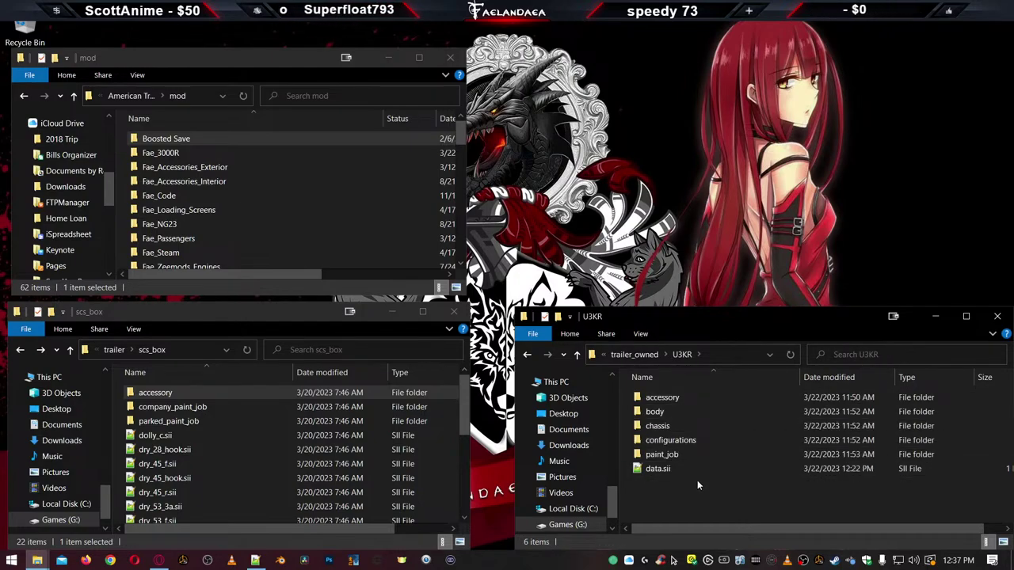
key("BackSpace")
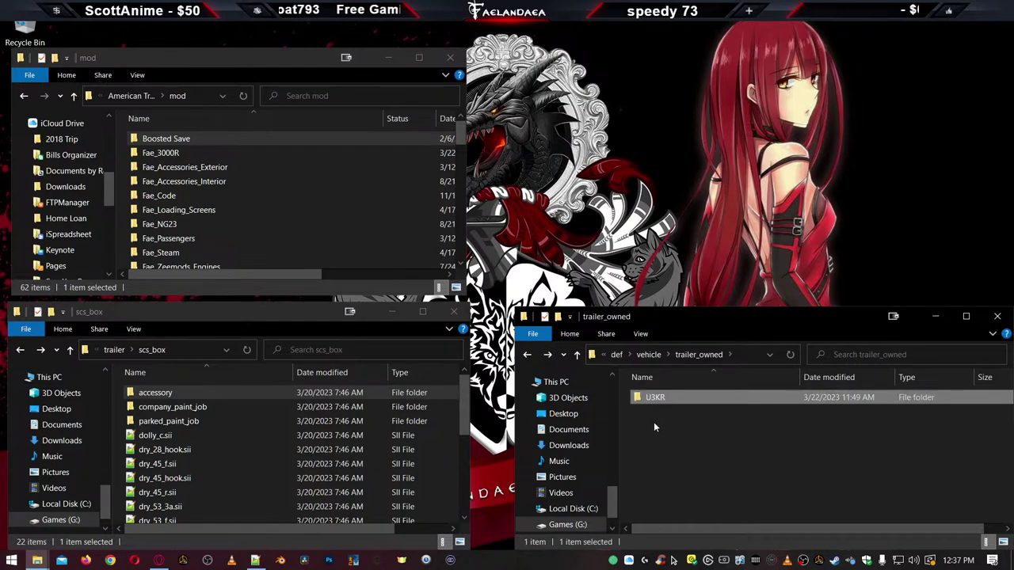
key("BackSpace")
double_click(669, 425)
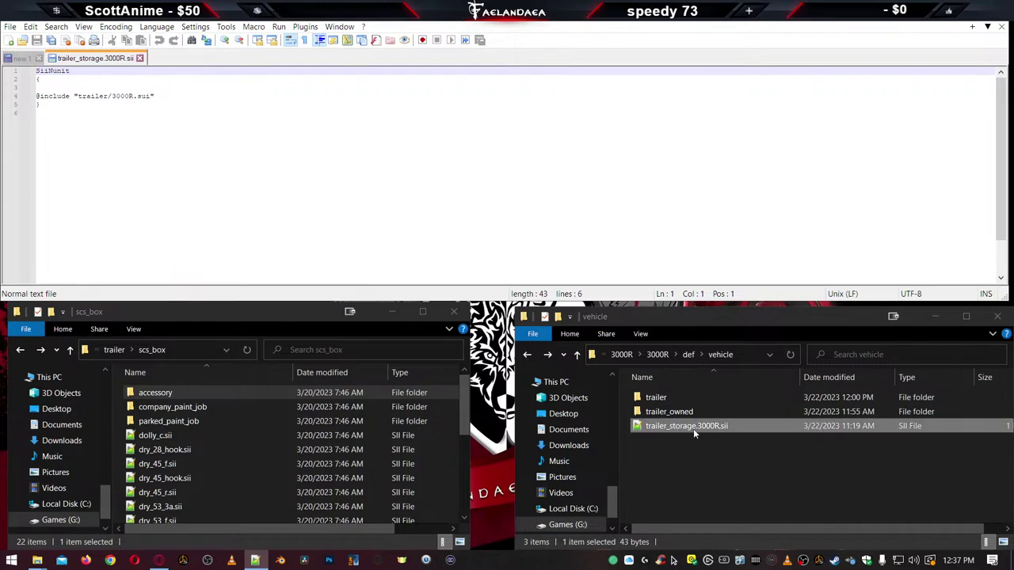
Open 3000R.sui and the 3000R folder's ref_53_m.sii in Notepad++ and review them
left_click(669, 427)
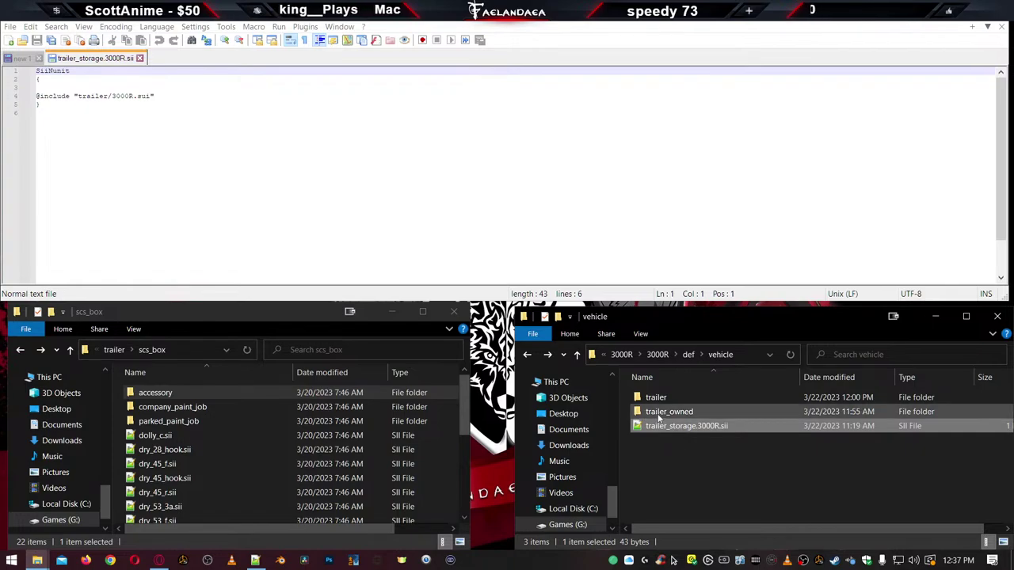
double_click(657, 411)
key("BackSpace")
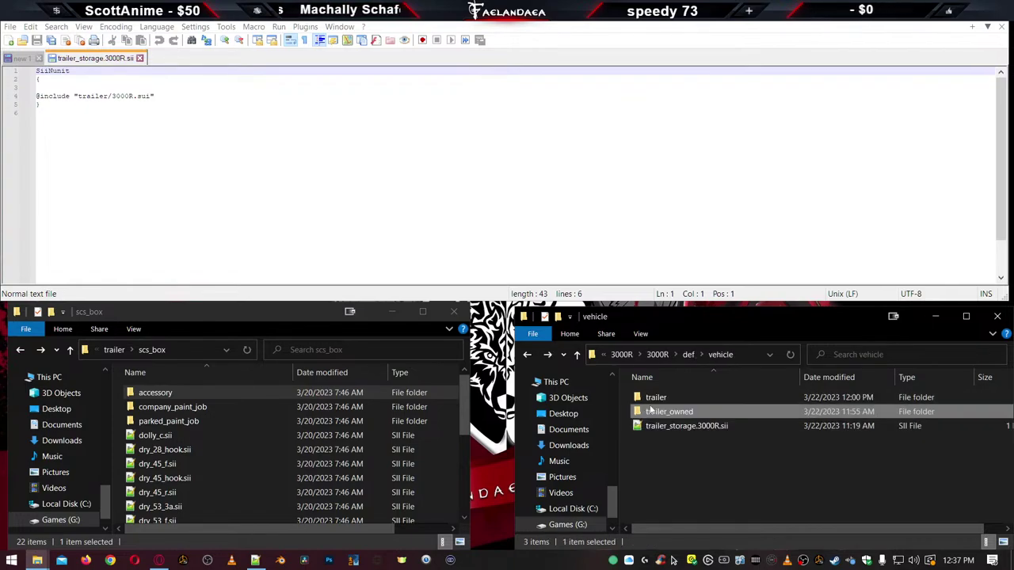
double_click(650, 397)
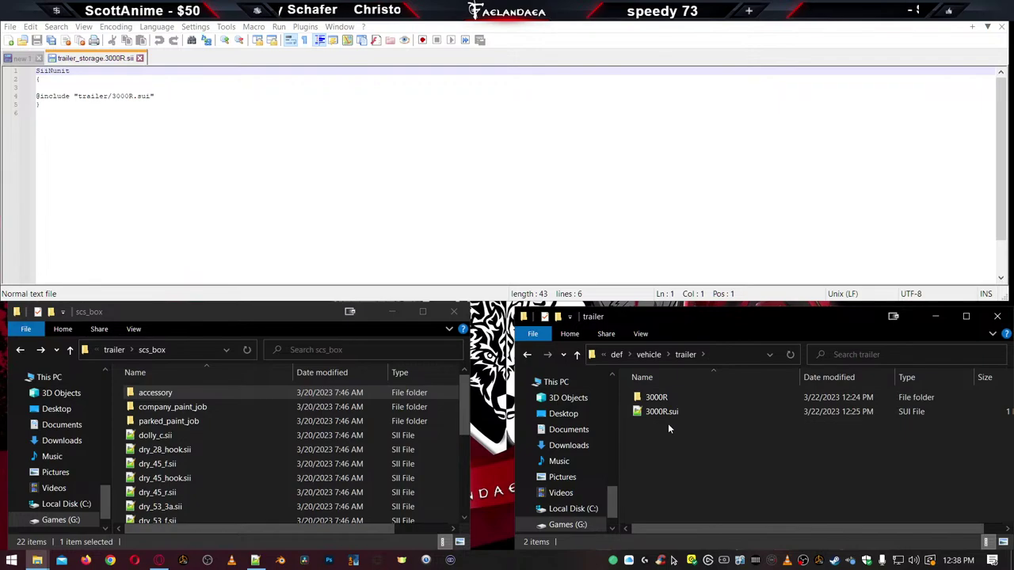
double_click(658, 411)
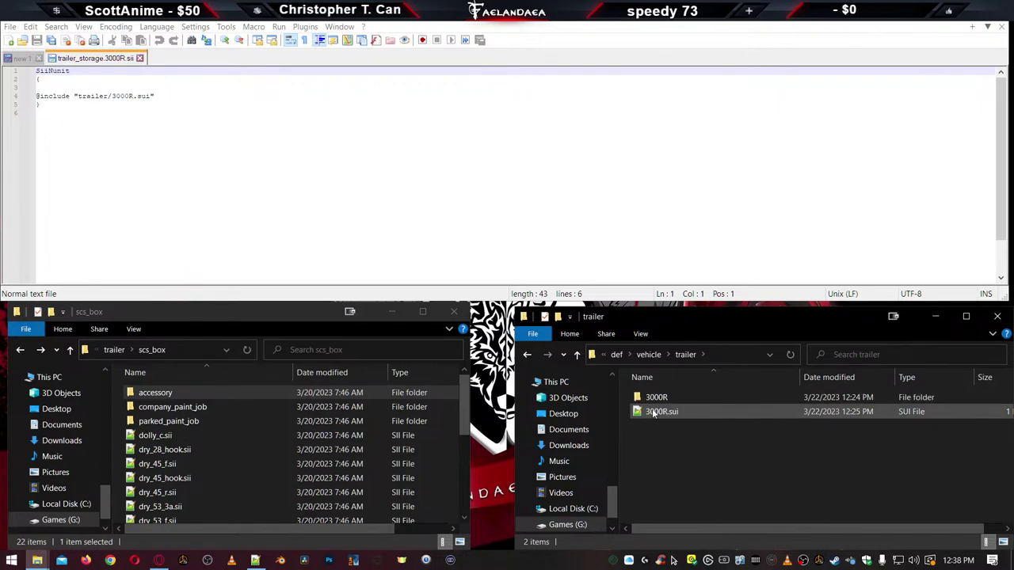
scroll(193, 169, "down", 10)
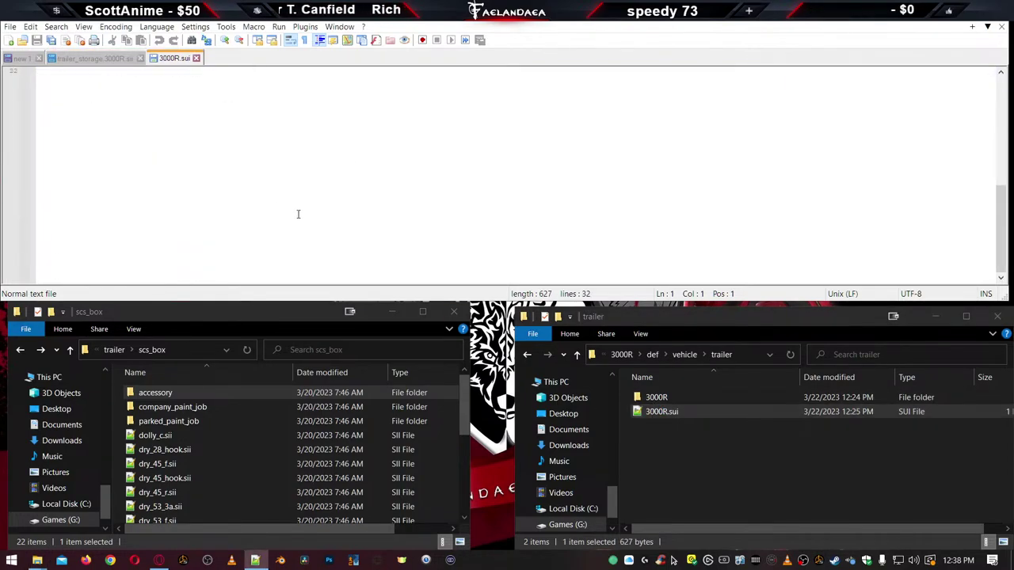
double_click(657, 397)
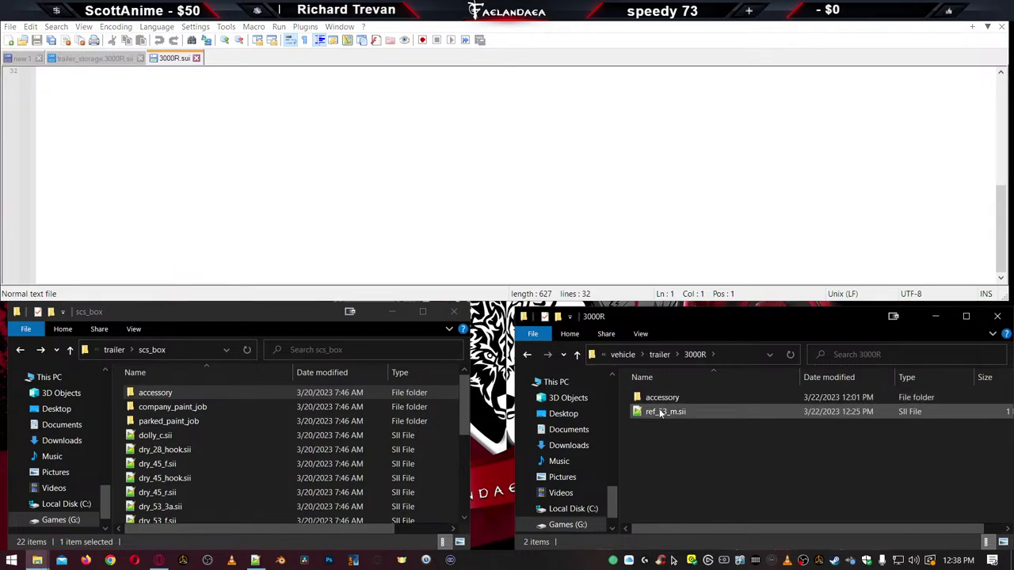
double_click(659, 412)
scroll(424, 202, "down", 10)
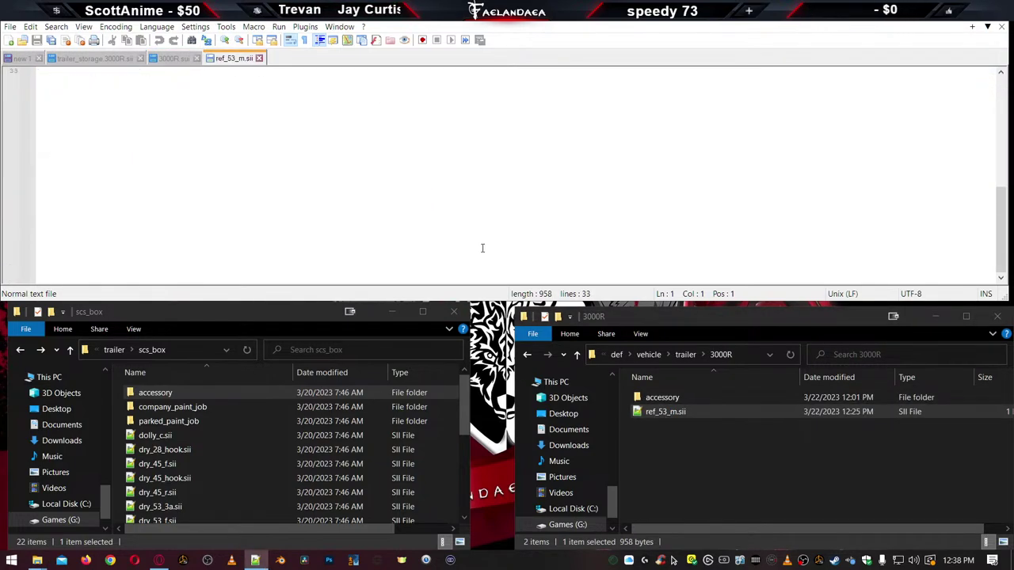
Return Explorer to the vehicle folder and close the ref_53_m.sii, 3000R.sui and trailer_storage.3000R.sii tabs
left_click(673, 427)
key("alt+Up")
key("alt+Up")
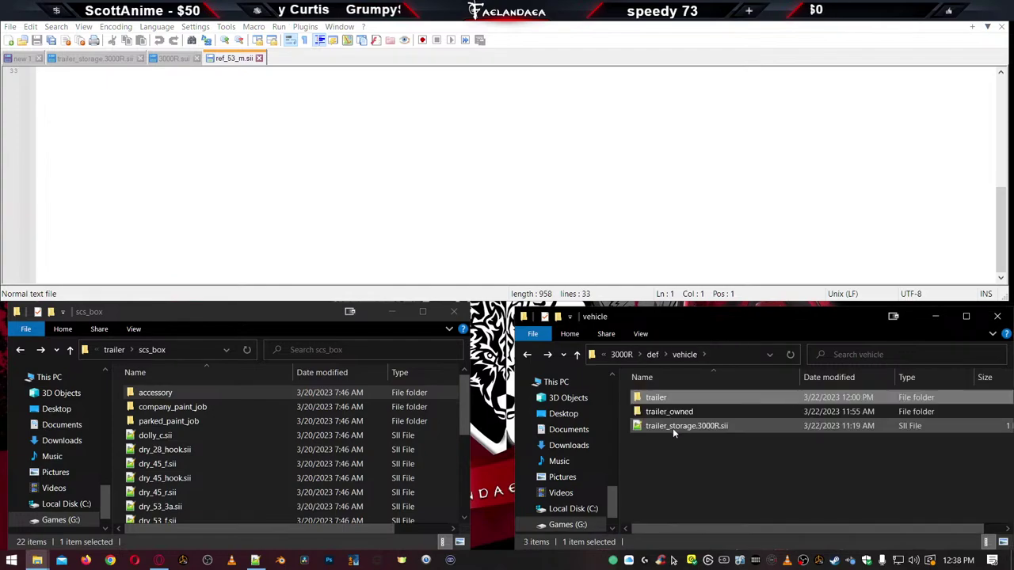
key("alt+Up")
double_click(650, 402)
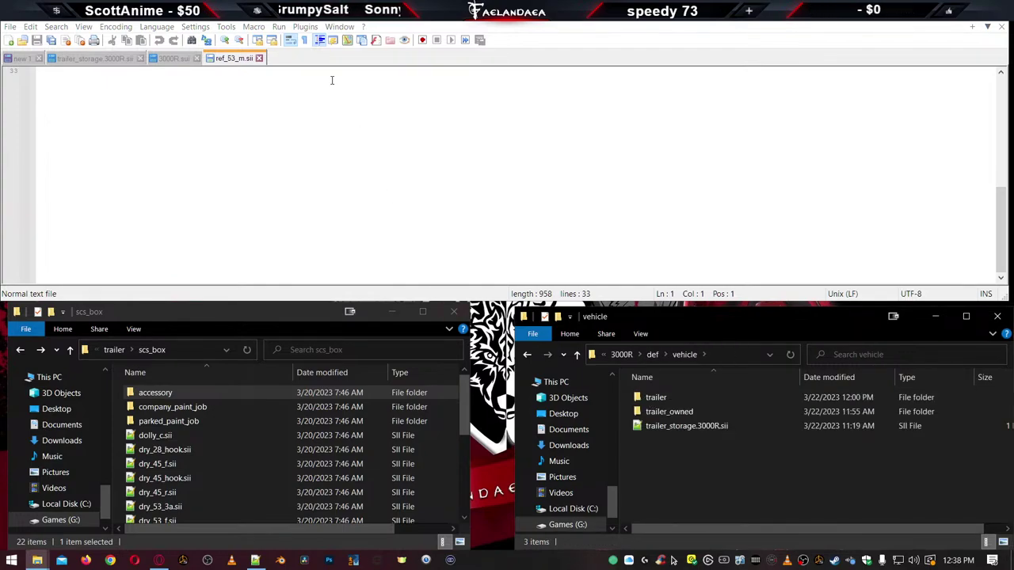
left_click(260, 58)
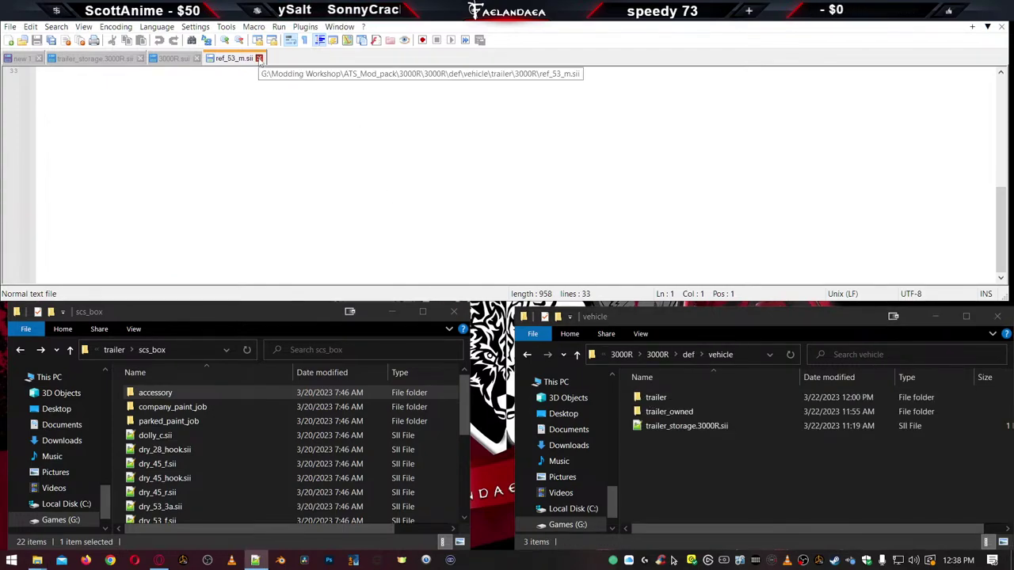
left_click(197, 59)
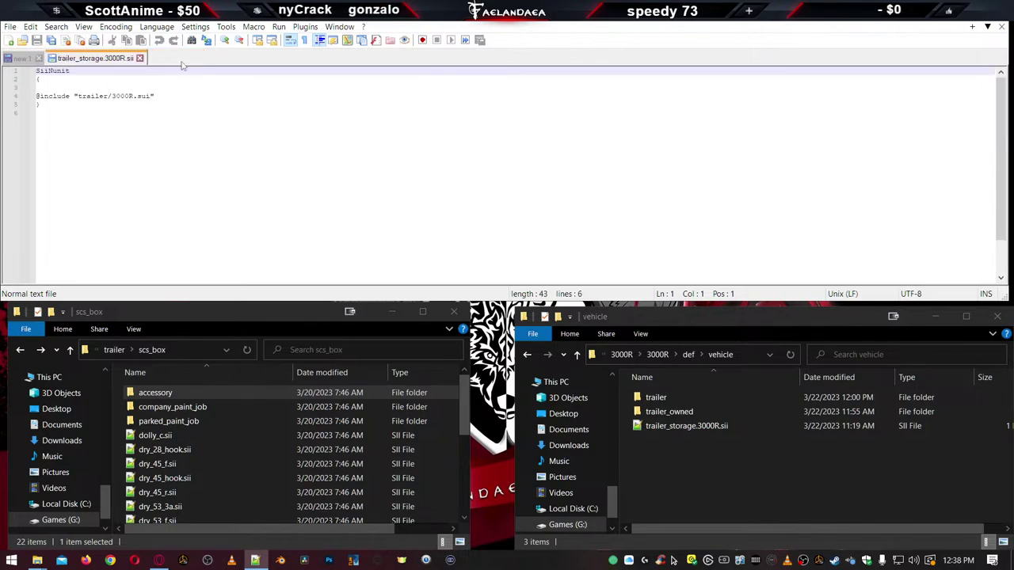
left_click(139, 58)
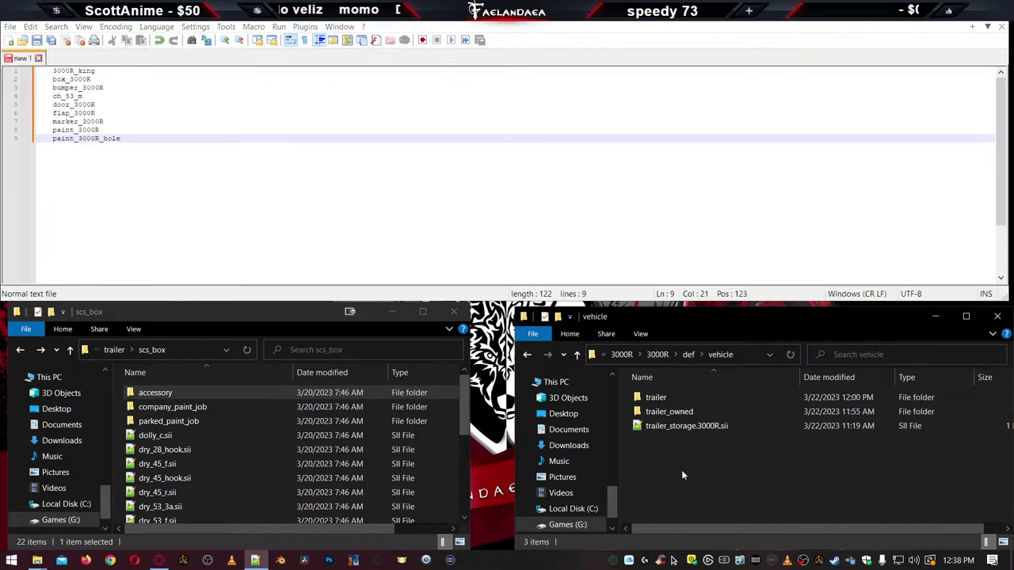
Delete trailer_storage.3000R.sii from the mod and go into its trailer_owned/U3KR folder
left_click(665, 426)
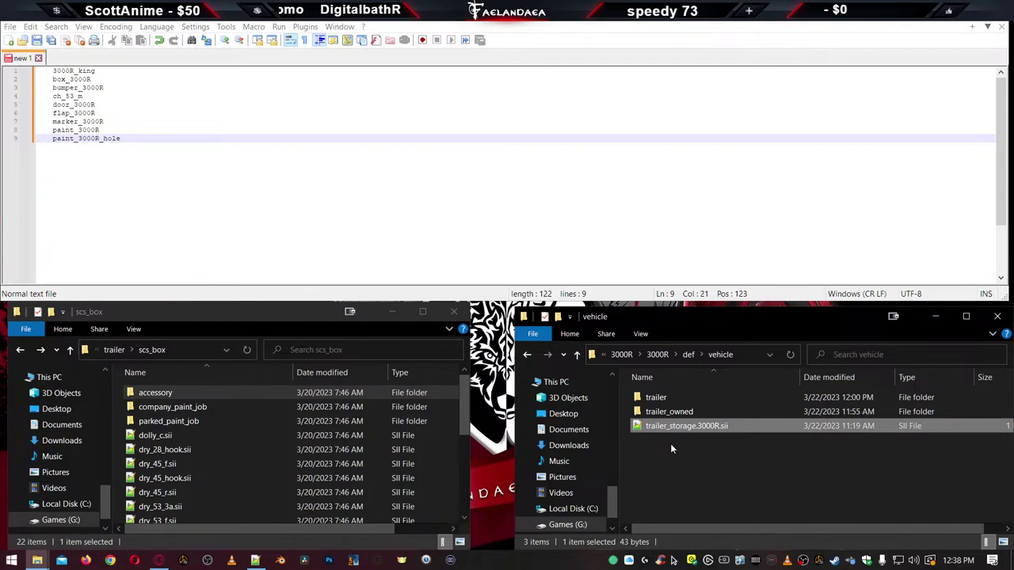
key("Delete")
key("Delete")
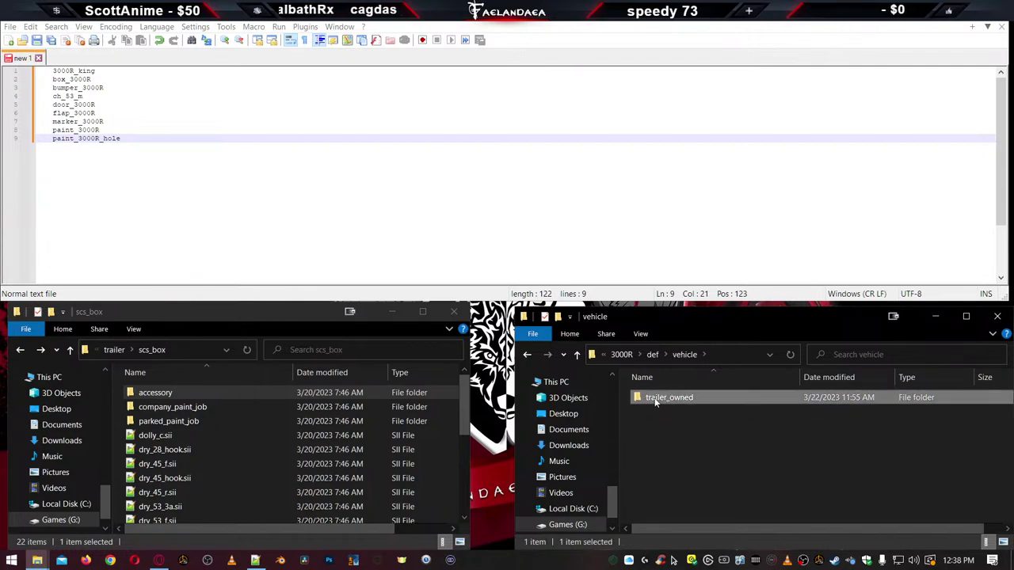
double_click(659, 399)
double_click(654, 398)
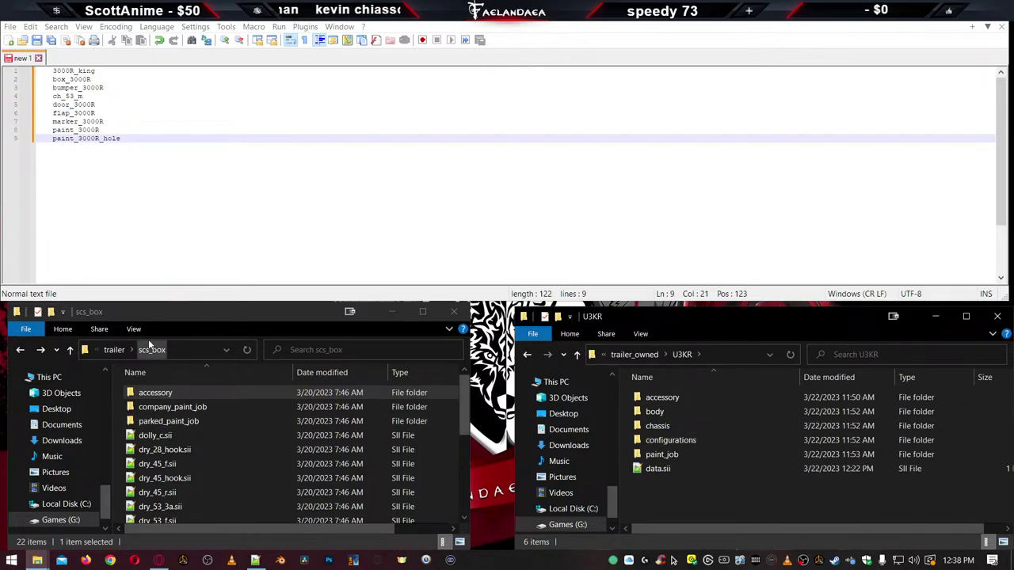
Browse the base game files to vehicle/trailer_owned and select unlock_levels.sii
left_click(119, 350)
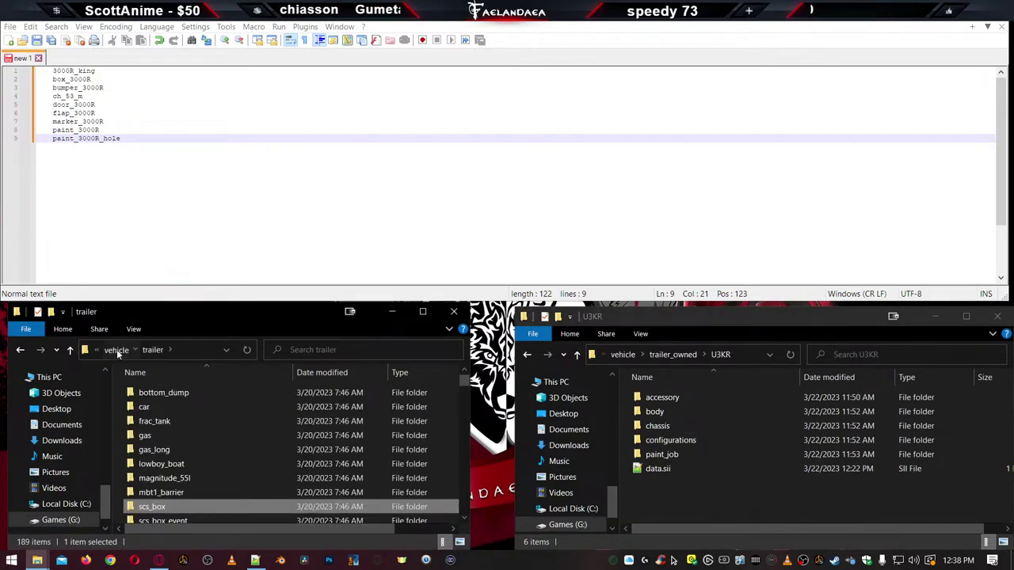
left_click(141, 350)
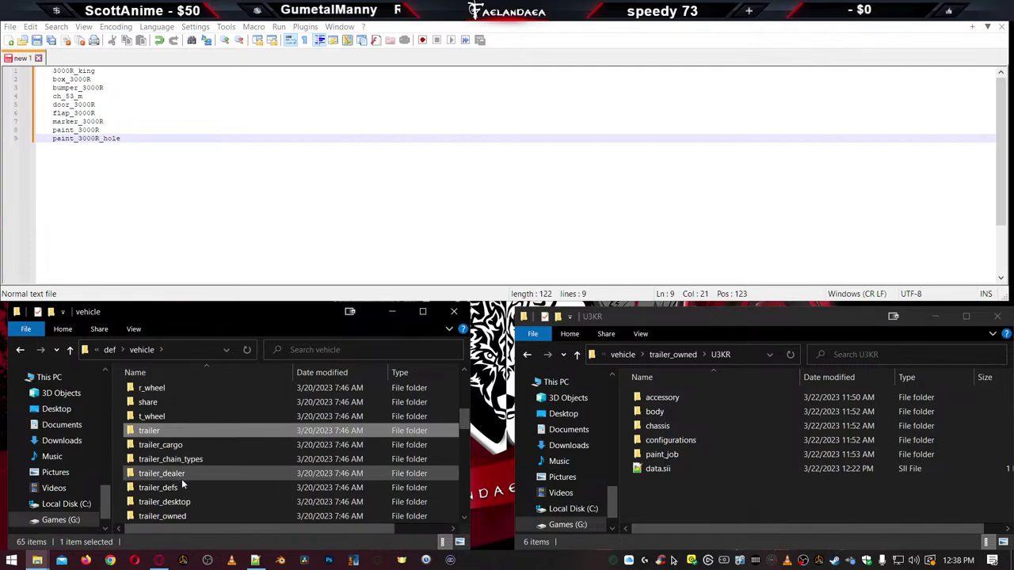
double_click(177, 515)
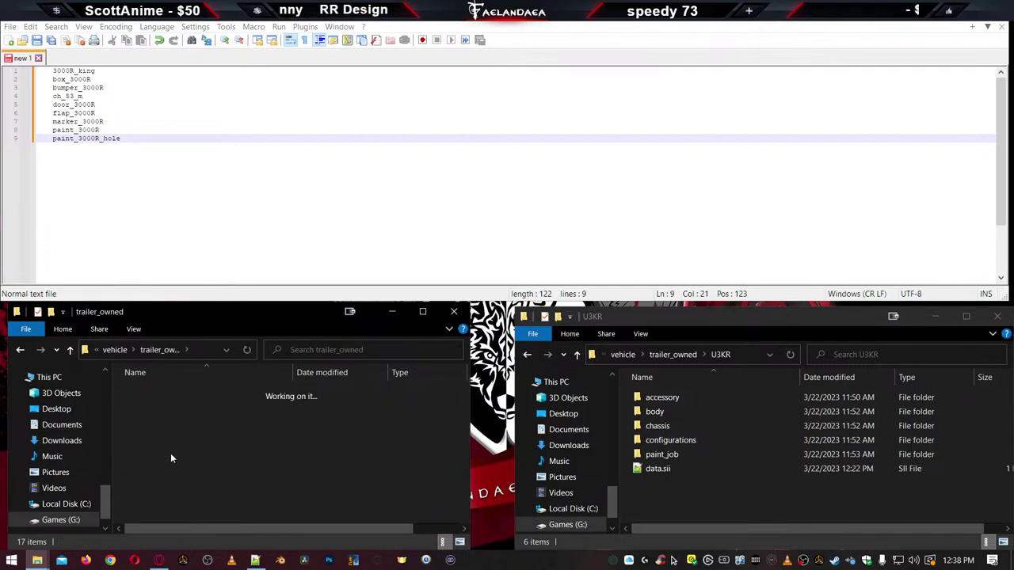
key("alt+Left")
scroll(171, 453, "down", 5)
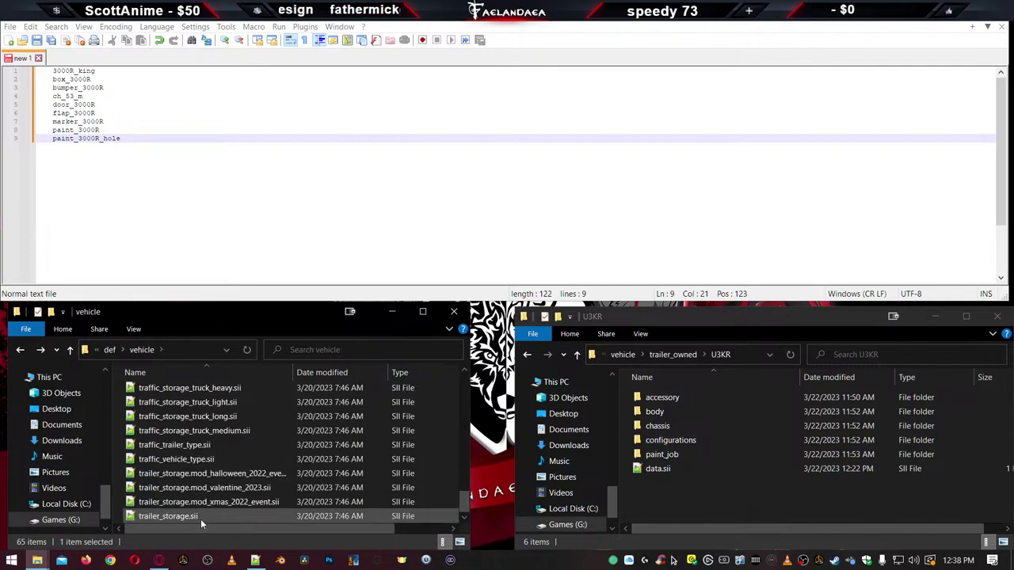
scroll(203, 507, "up", 6)
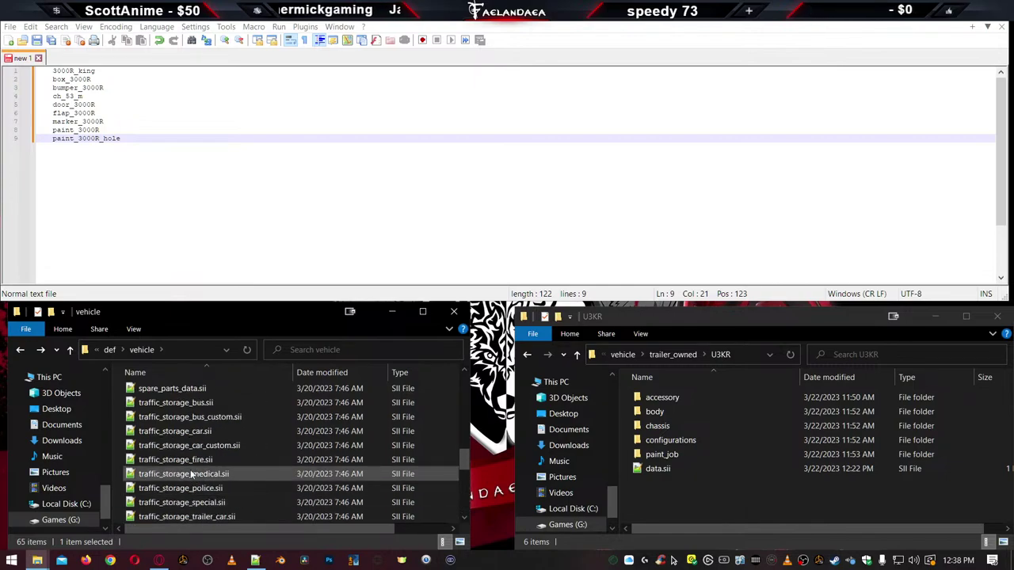
double_click(158, 420)
scroll(205, 474, "down", 3)
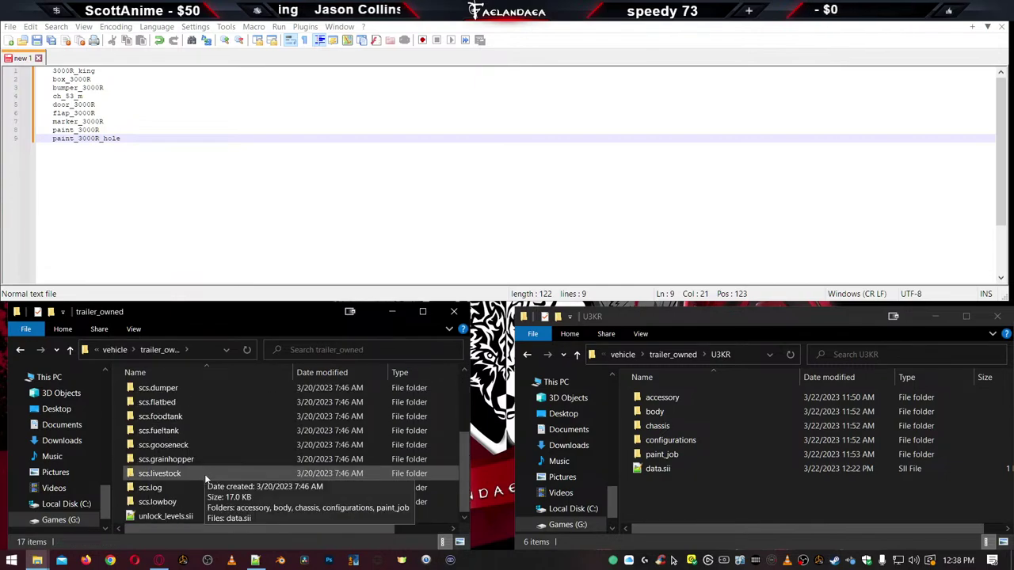
left_click(172, 517)
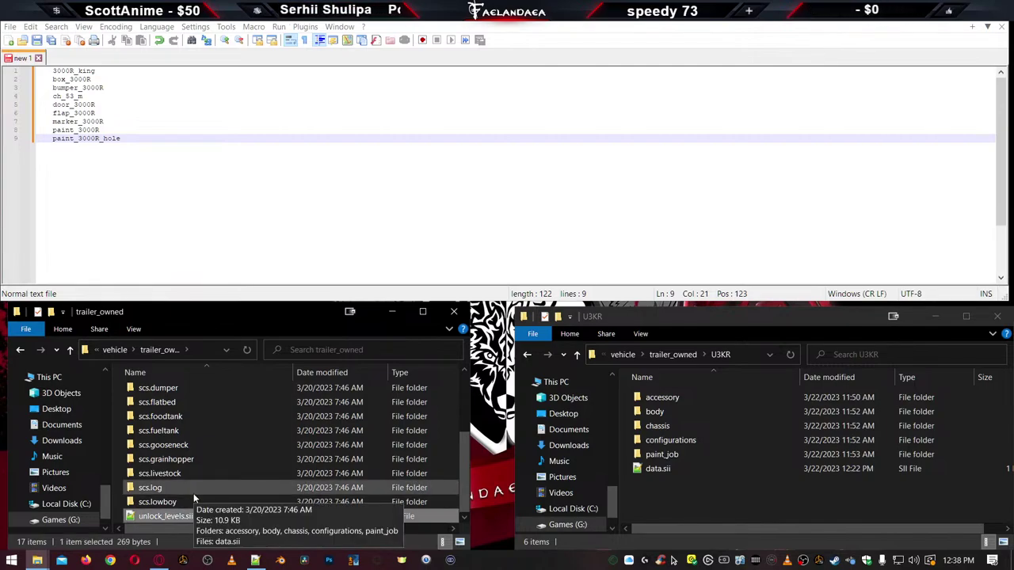
Reopen the U3KR mod folder, open the stock scs.box folder alongside, and load U3KR's data.sii
left_click(689, 457)
key("alt+Up")
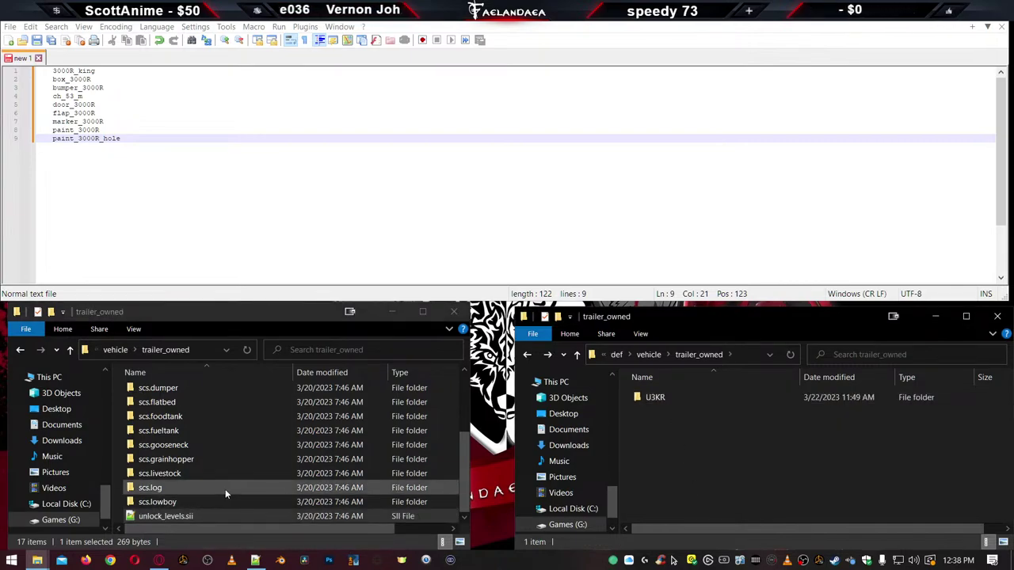
scroll(225, 489, "up", 1)
scroll(217, 487, "down", 1)
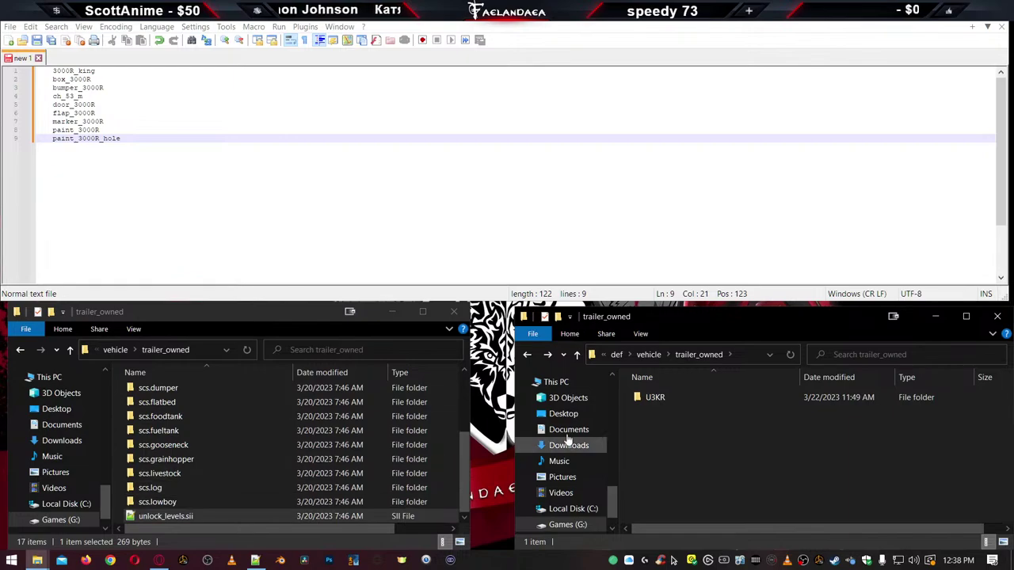
double_click(651, 398)
scroll(235, 450, "up", 1)
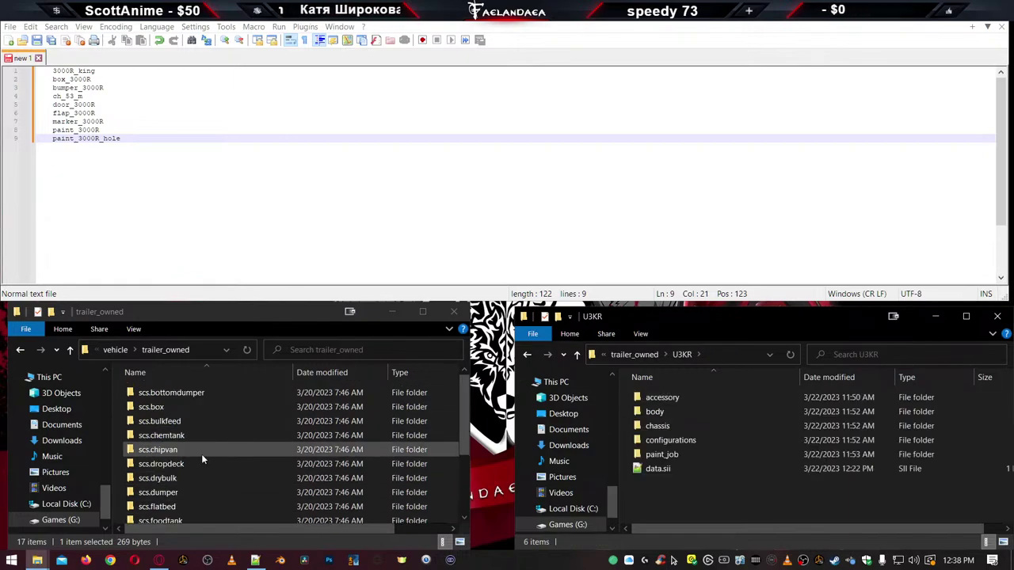
double_click(163, 408)
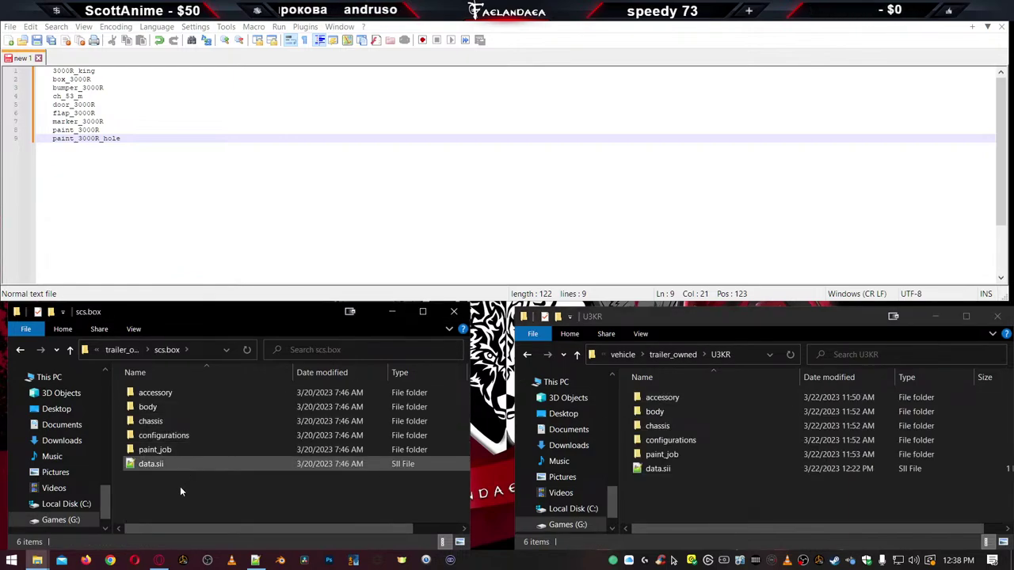
double_click(647, 469)
Review data.sii's vehicle name U3KR, brand Utility and paint_job fallback path, then close it
left_click(150, 88)
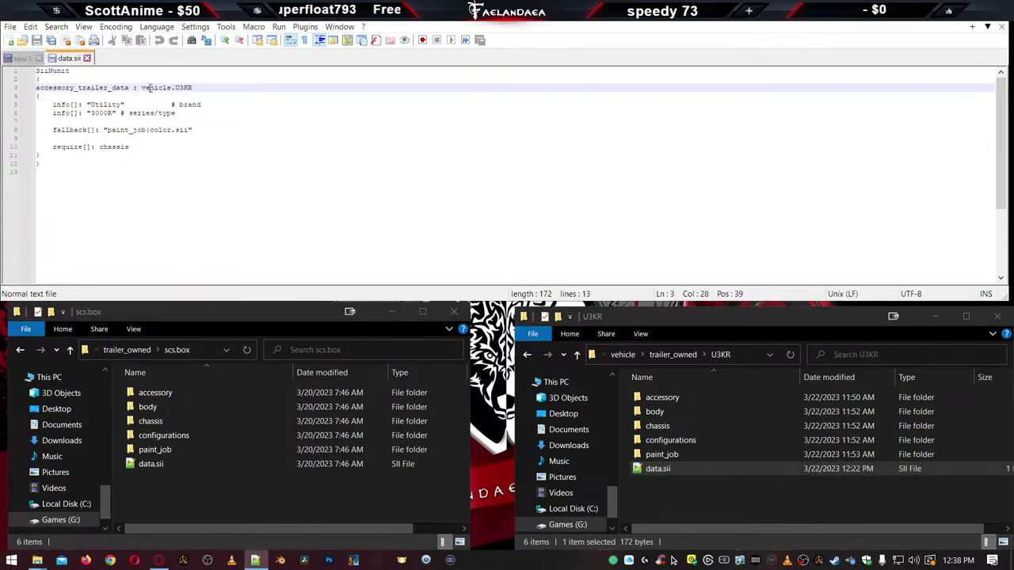
double_click(184, 87)
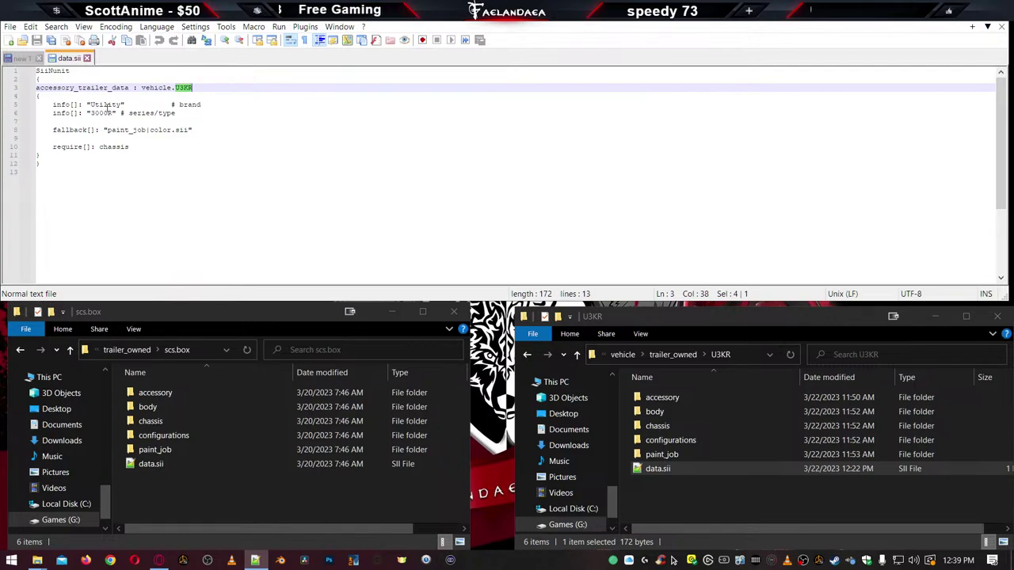
double_click(105, 103)
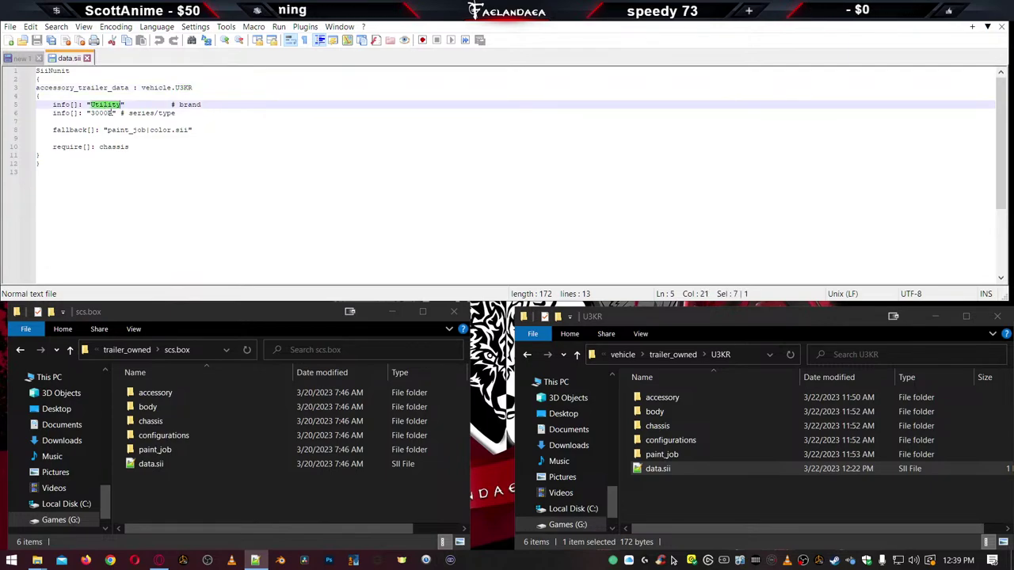
left_click(111, 113)
double_click(123, 130)
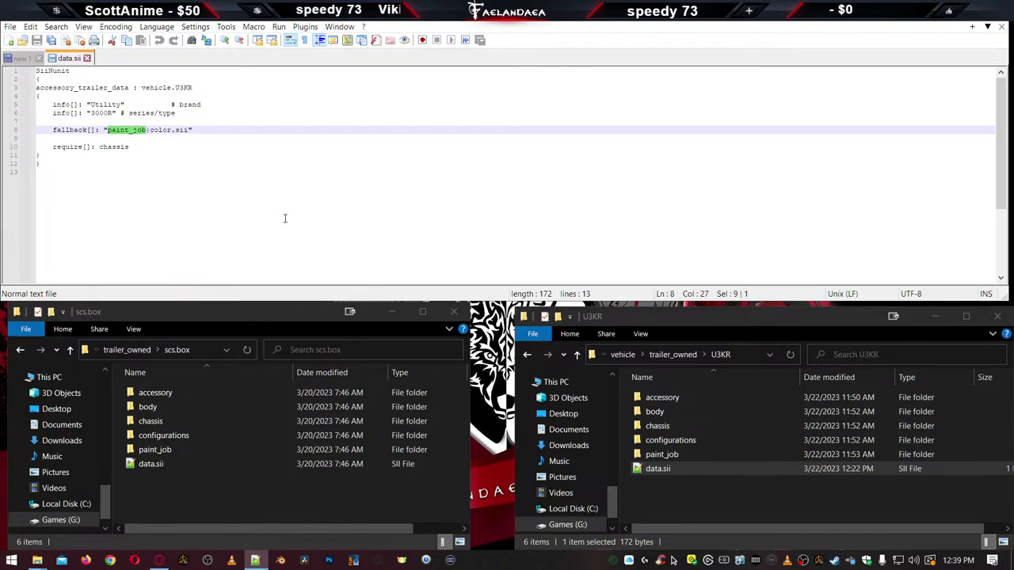
left_click(87, 59)
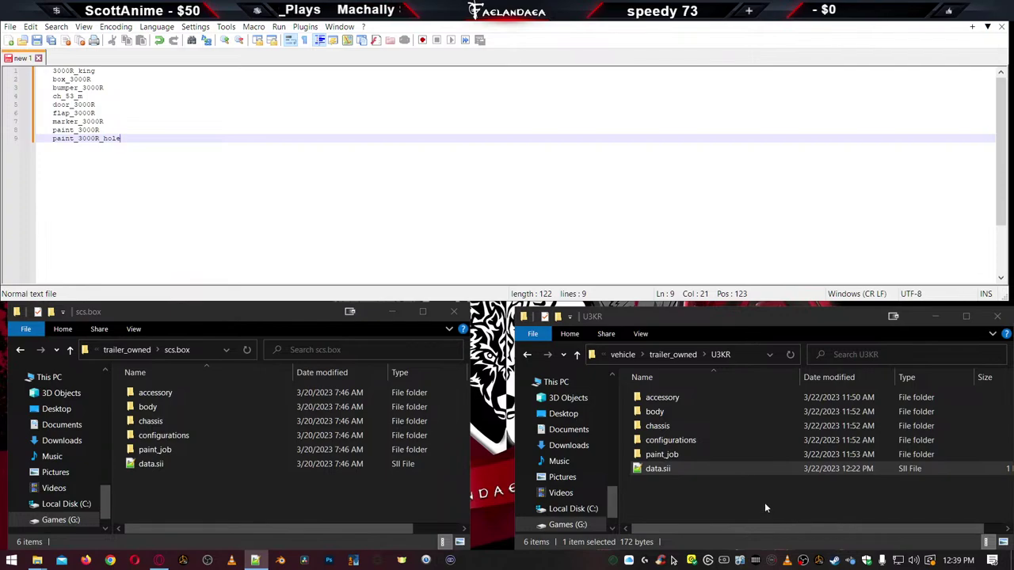
Reopen U3KR's data.sii and look through the mod's accessory and chassis folders
left_click(733, 505)
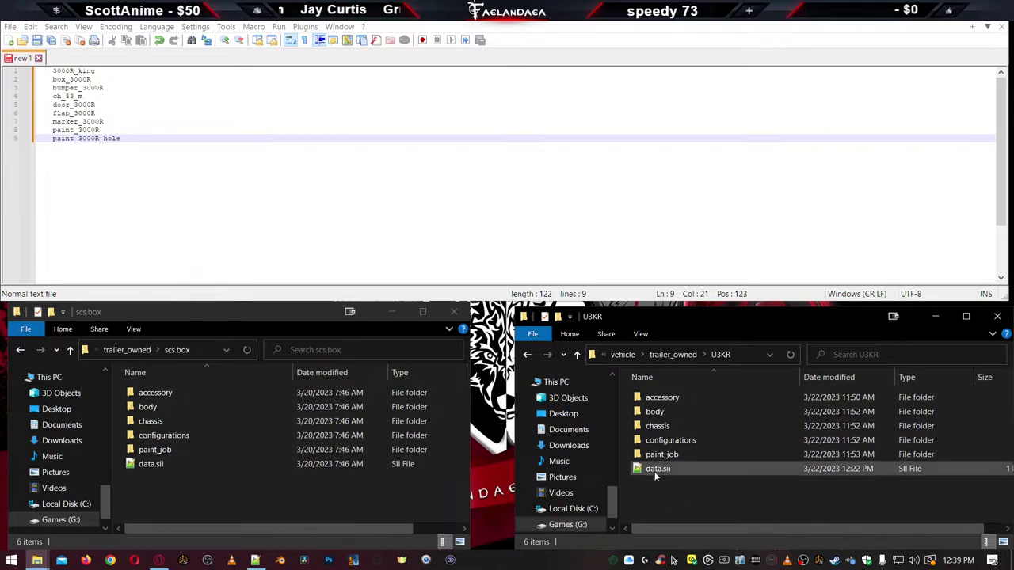
double_click(652, 469)
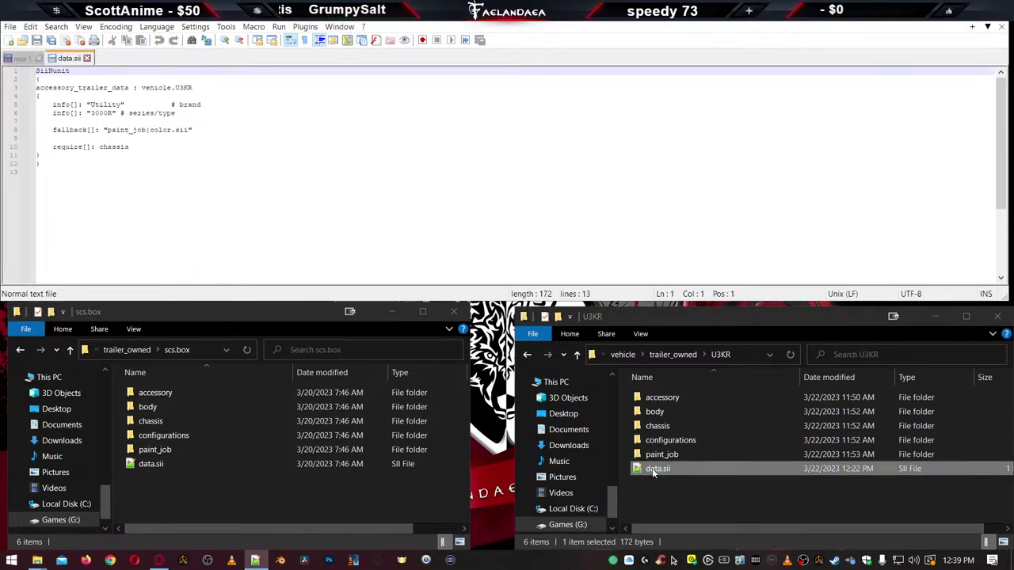
left_click(665, 400)
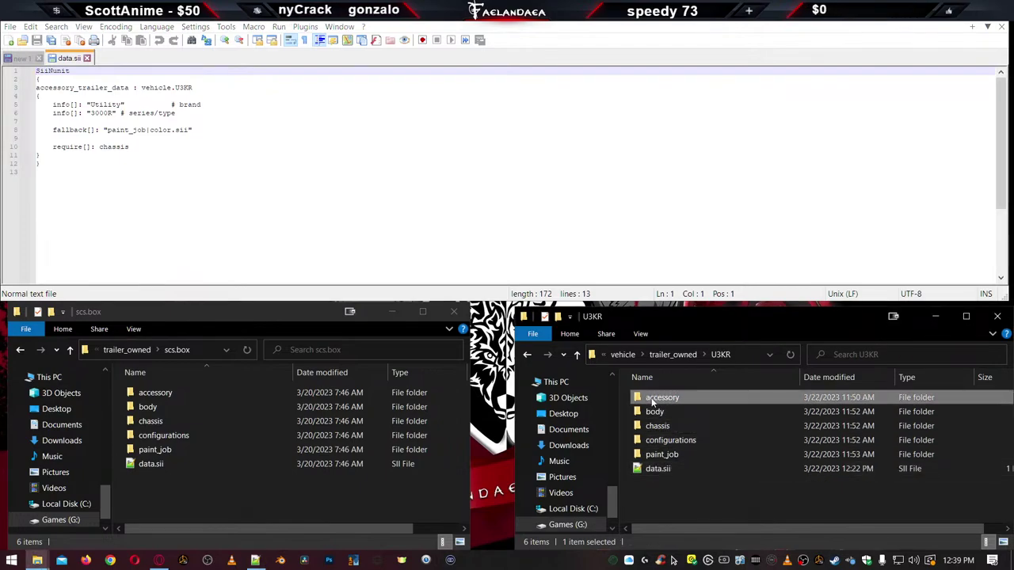
double_click(652, 402)
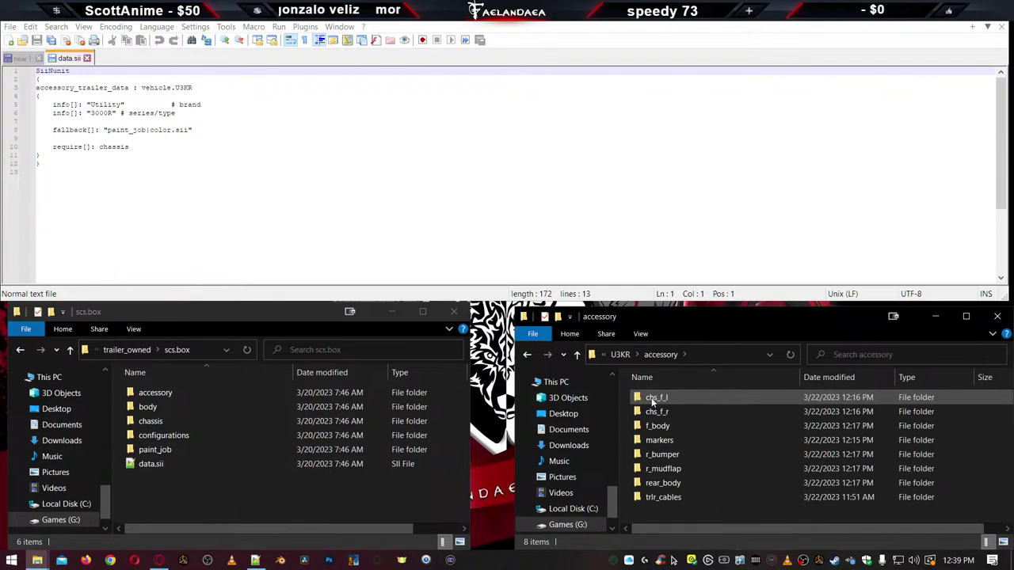
key("alt+Left")
double_click(665, 429)
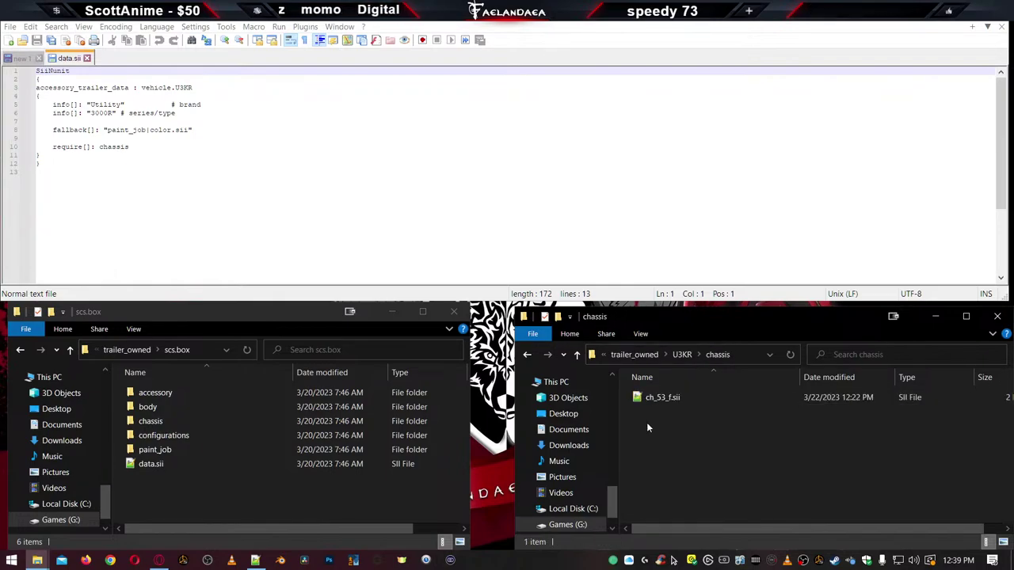
key("alt+Left")
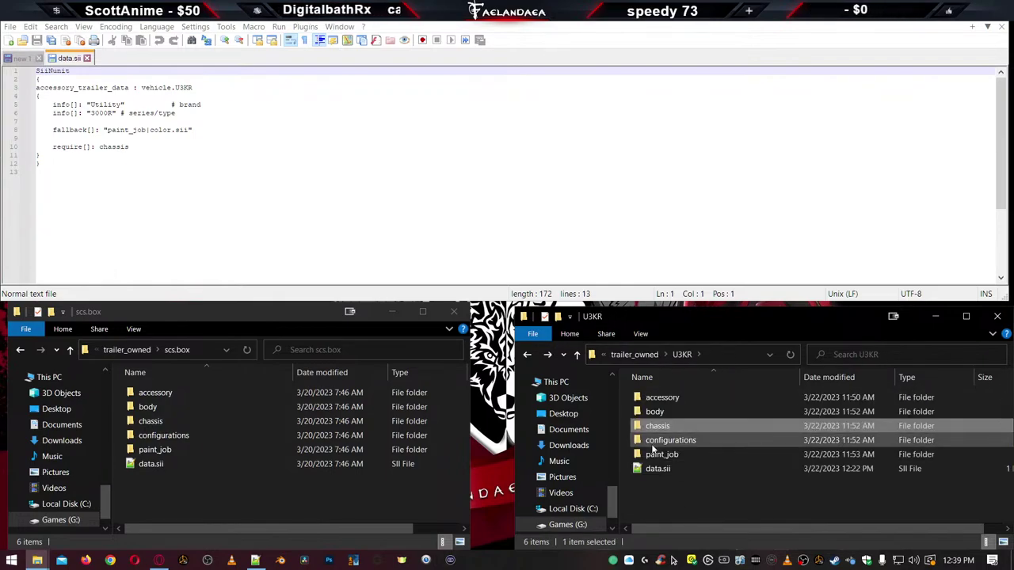
Open the configurations folder and begin renaming single_53f.sii
double_click(656, 437)
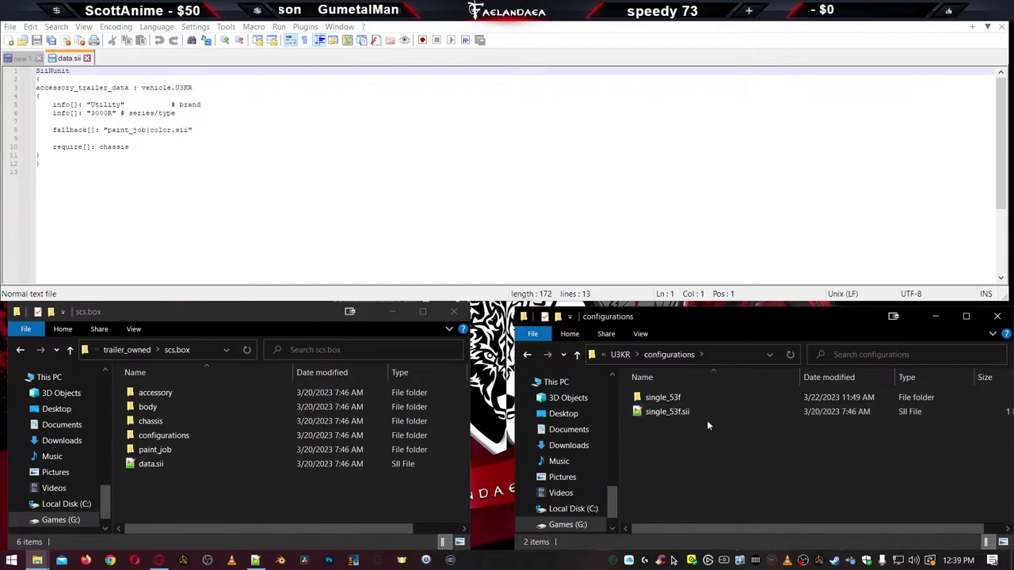
left_click(670, 413)
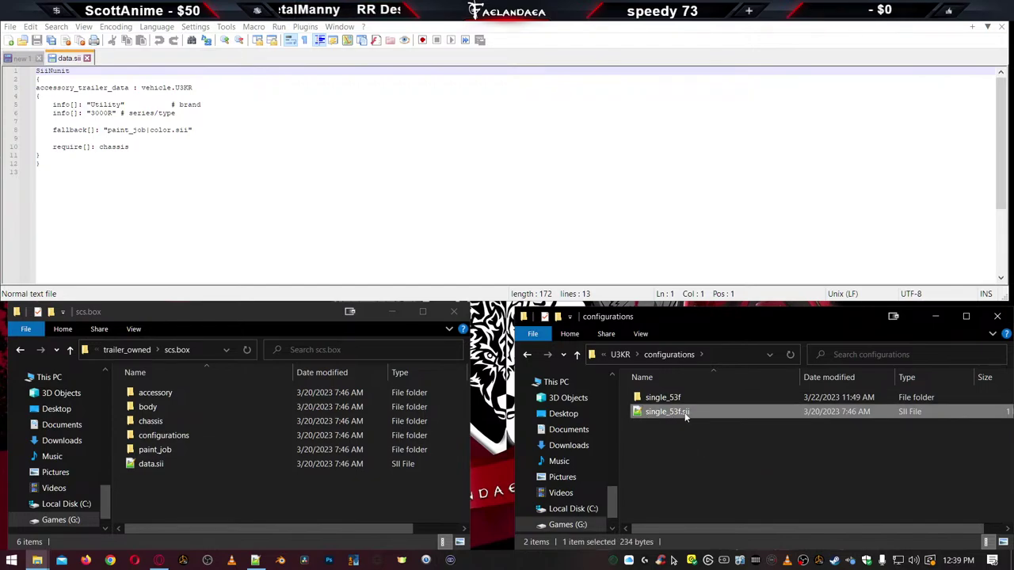
left_click(680, 413)
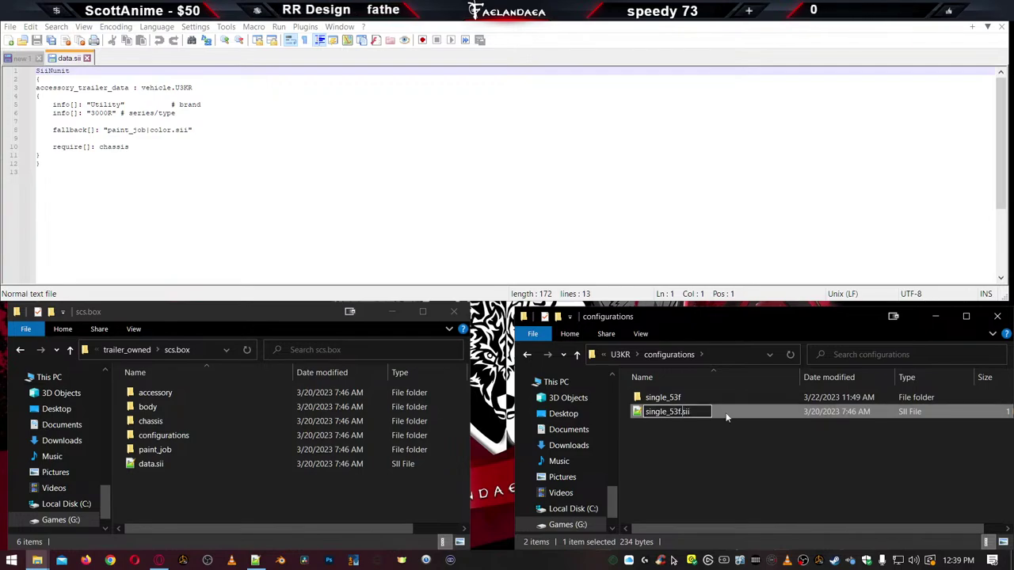
Rename both single_53f.sii and the single_53f folder to single_53m
key("BackSpace")
type("m")
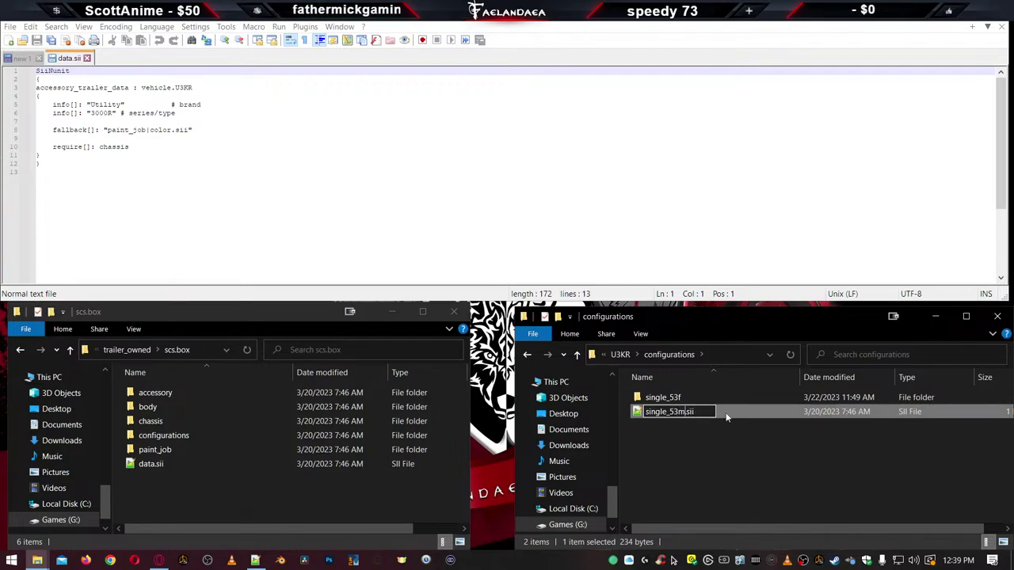
key("Return")
left_click(678, 399)
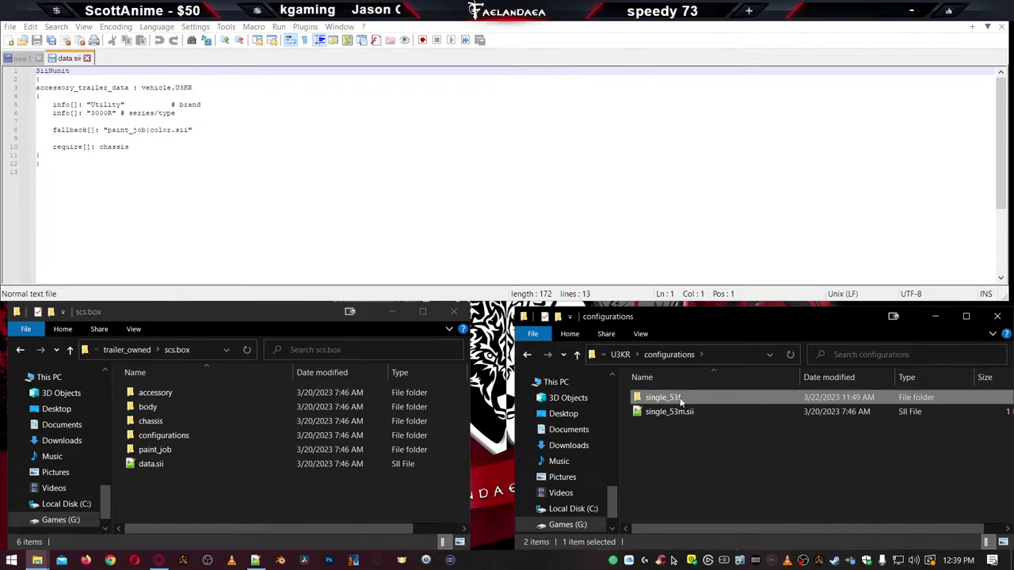
left_click(683, 399)
key("BackSpace")
type("m")
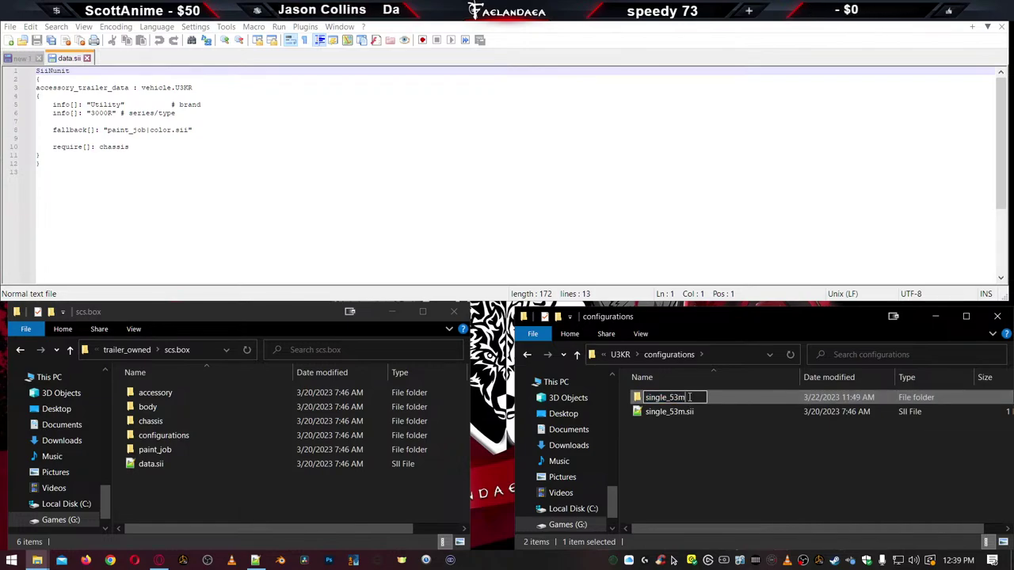
key("Return")
In single_53m.sii, change the configuration name .single_53f to .single_53m and save
left_click(670, 416)
double_click(670, 414)
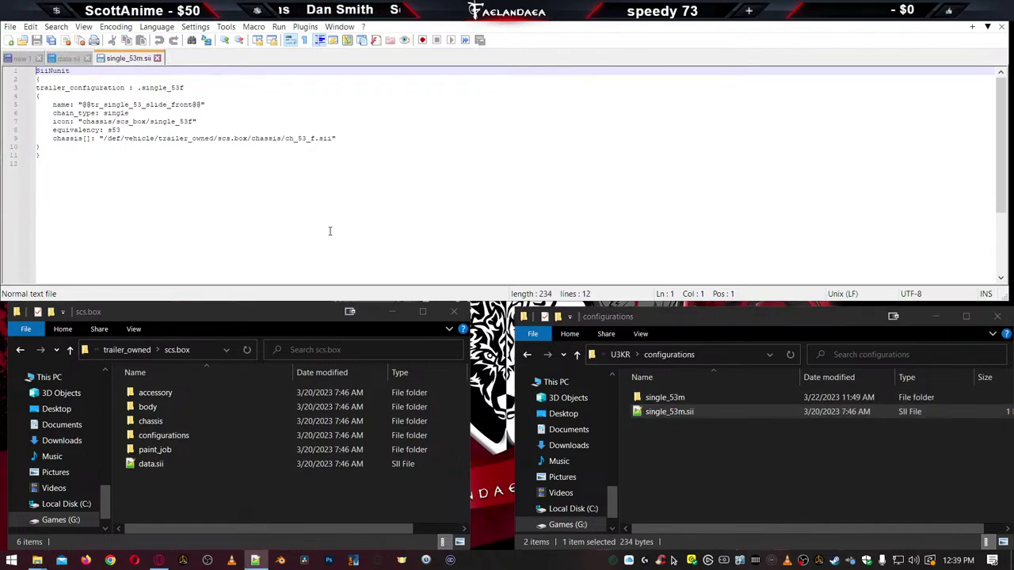
left_click(201, 88)
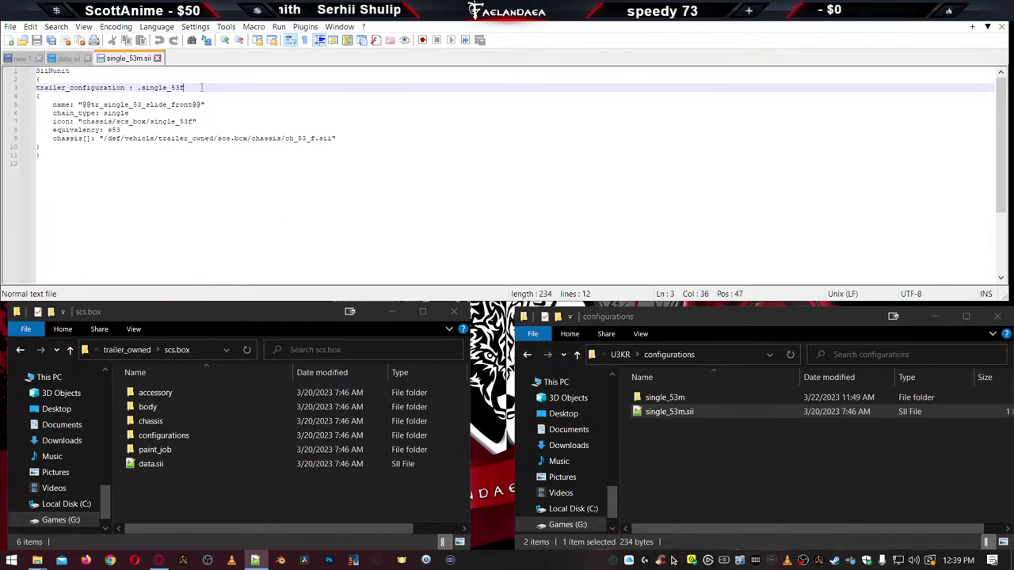
key("BackSpace")
type("m")
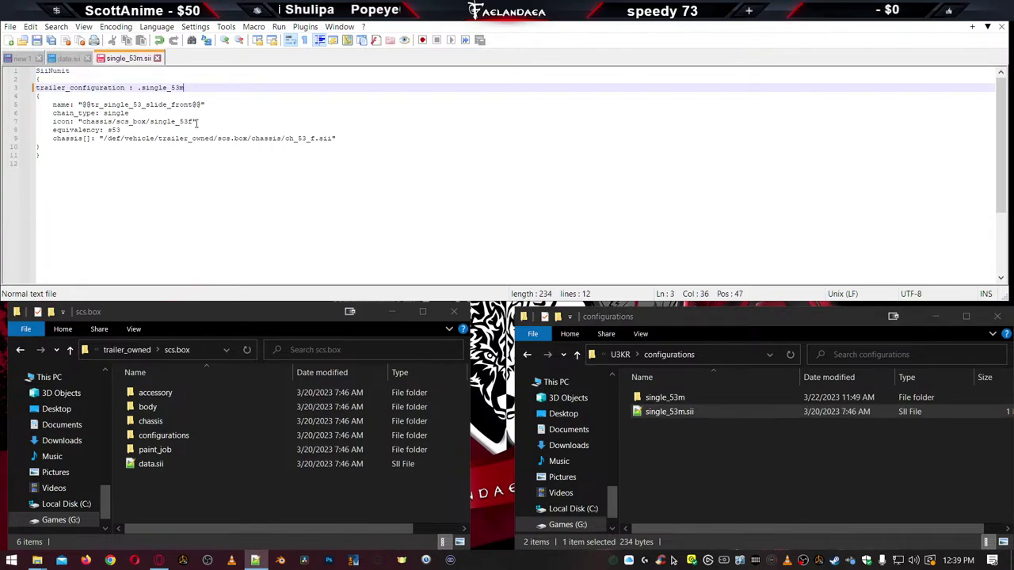
left_click(194, 122)
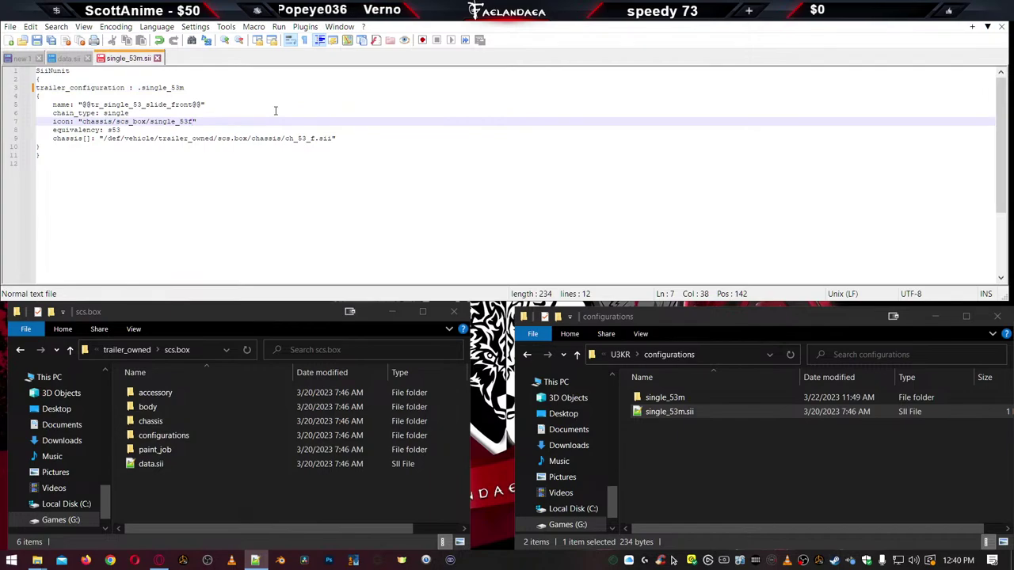
left_click(311, 139)
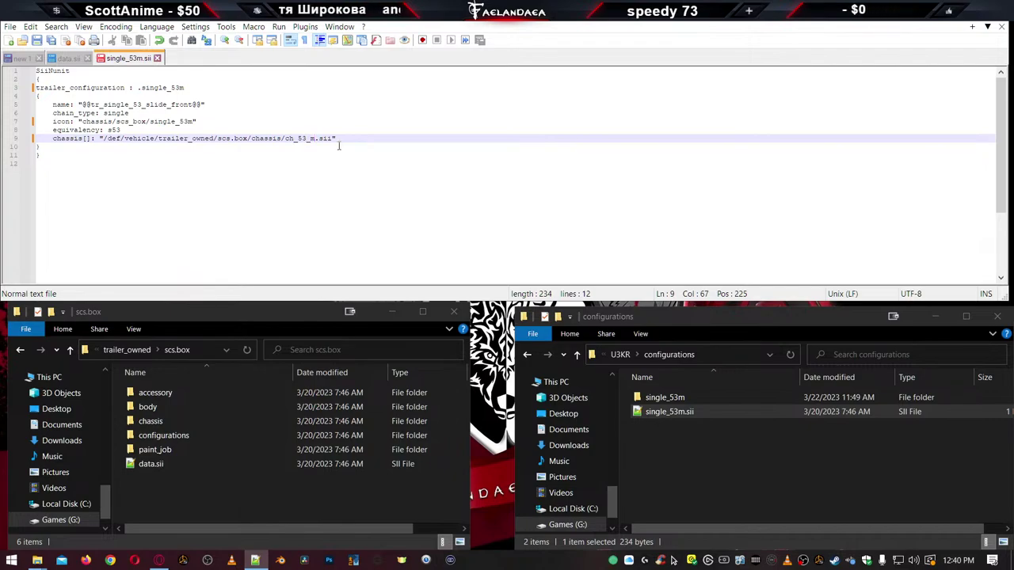
key("ctrl+s")
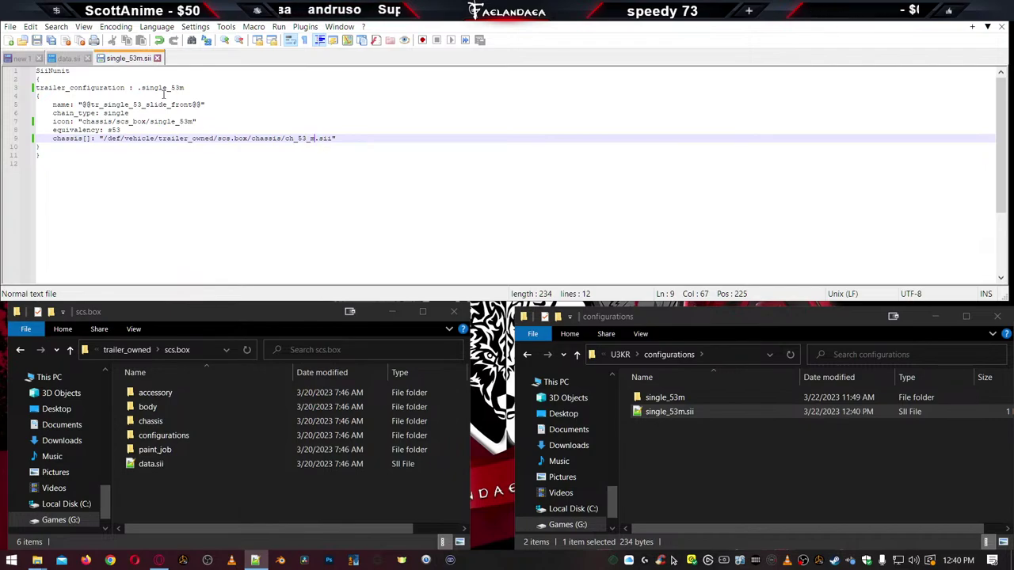
Replace the slide-front display name with 'Mid Tandem' and check the chain type, icon path and ch_53_m chassis
double_click(161, 87)
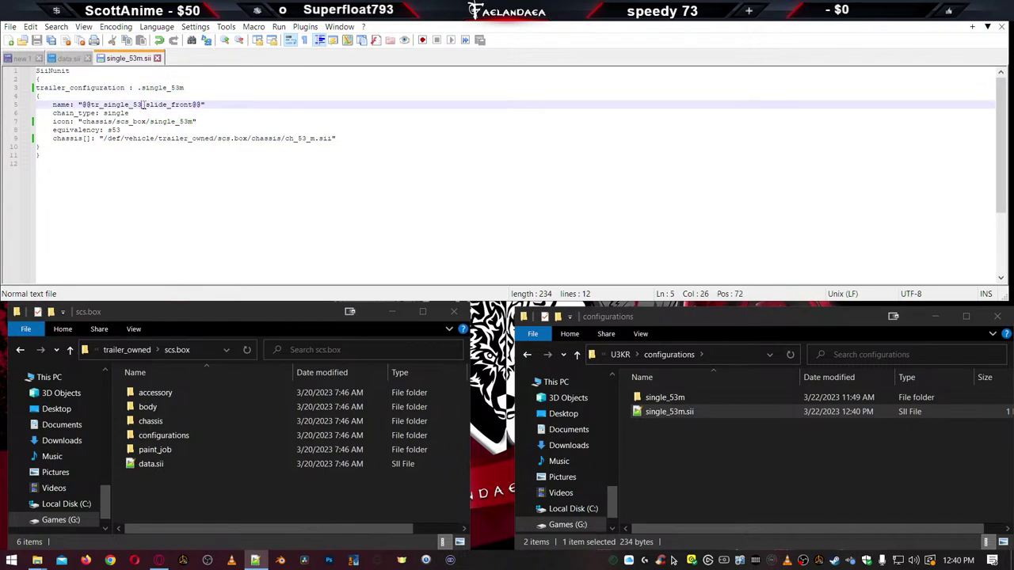
double_click(145, 106)
left_click_drag(81, 105, 203, 104)
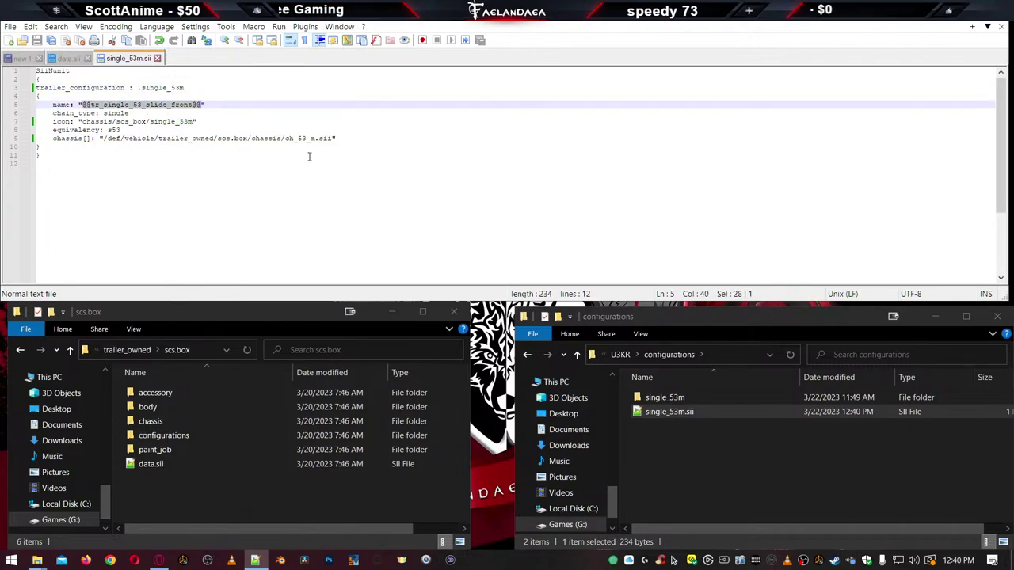
type("Sid Tandem")
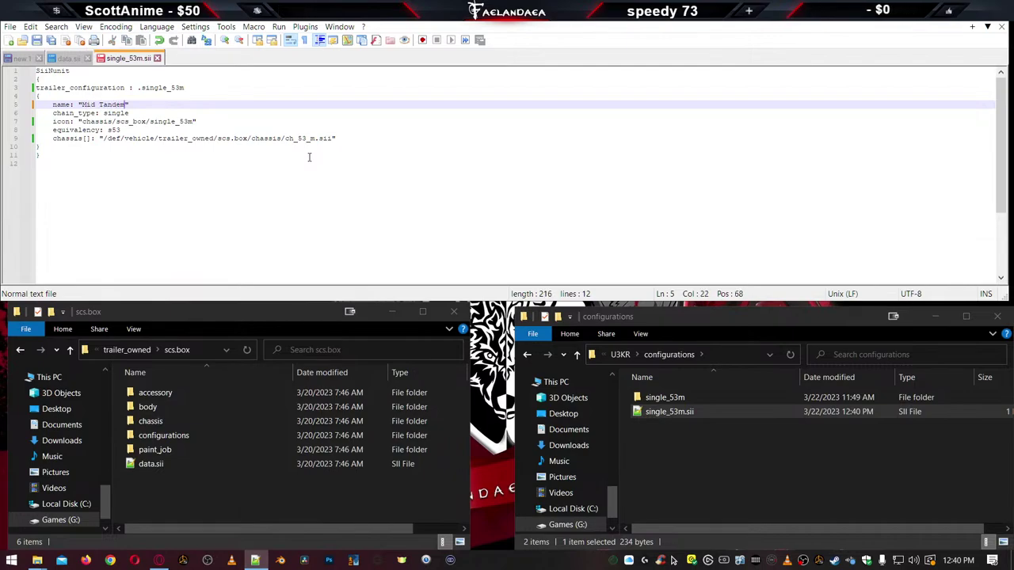
left_click(113, 113)
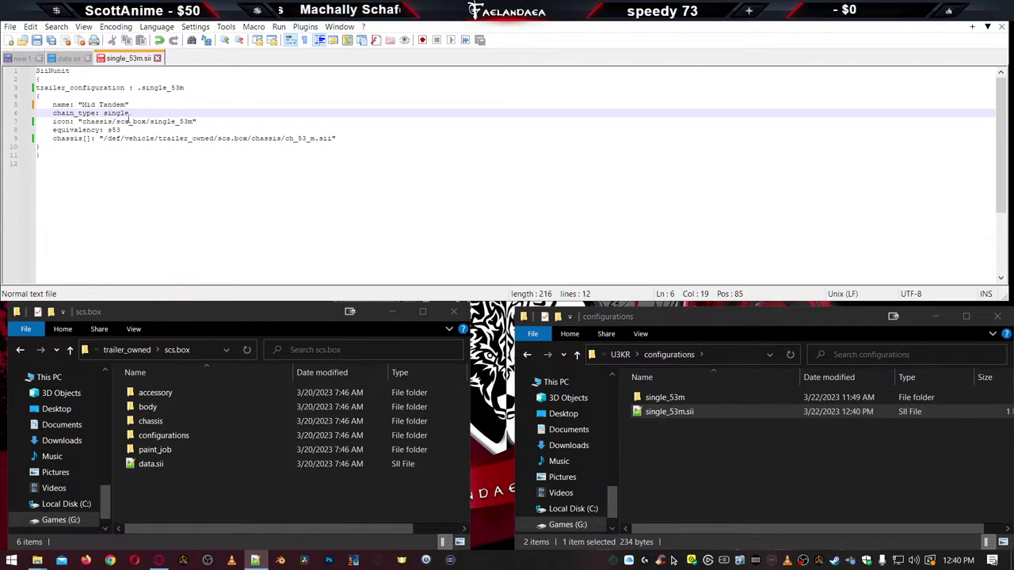
double_click(114, 112)
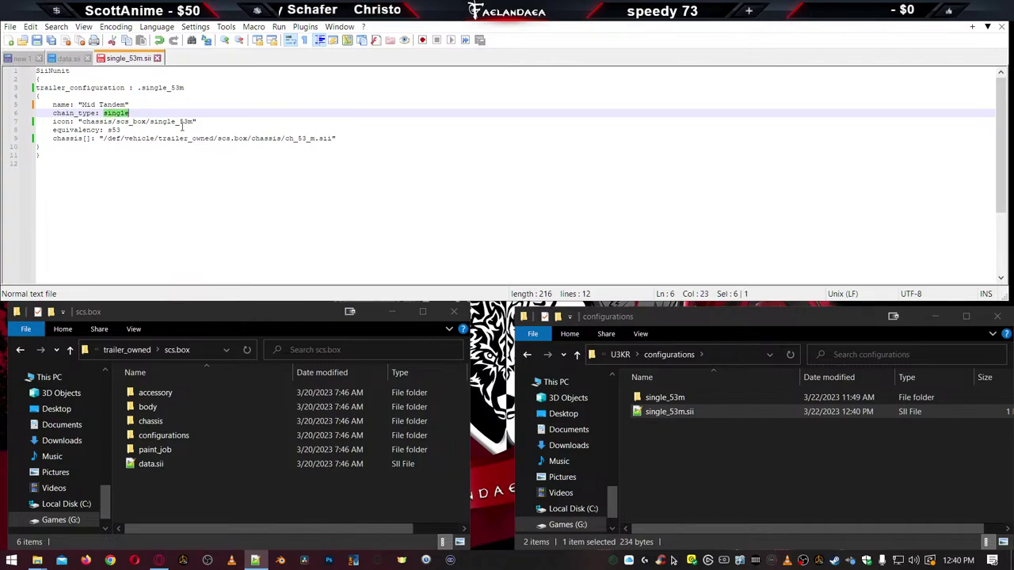
double_click(186, 121)
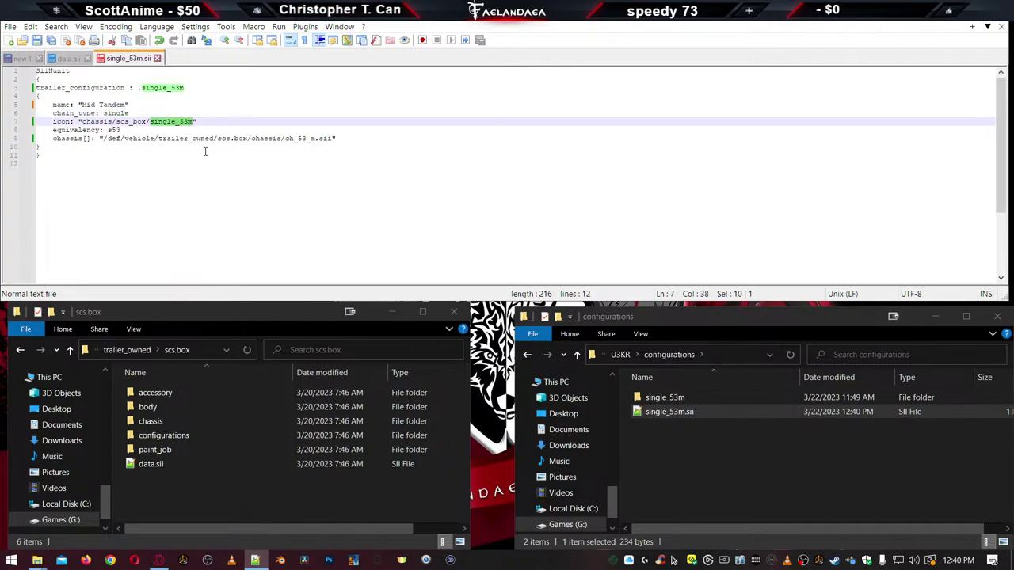
double_click(307, 138)
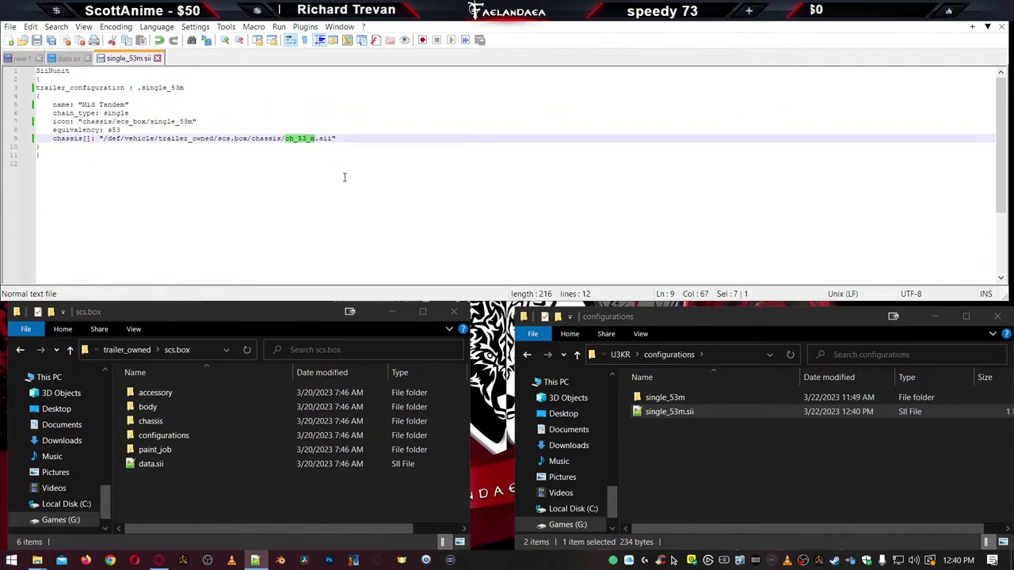
left_click(665, 400)
Delete dryvan.sii and insulated.sii from single_53m and look over reefer.sii
double_click(665, 400)
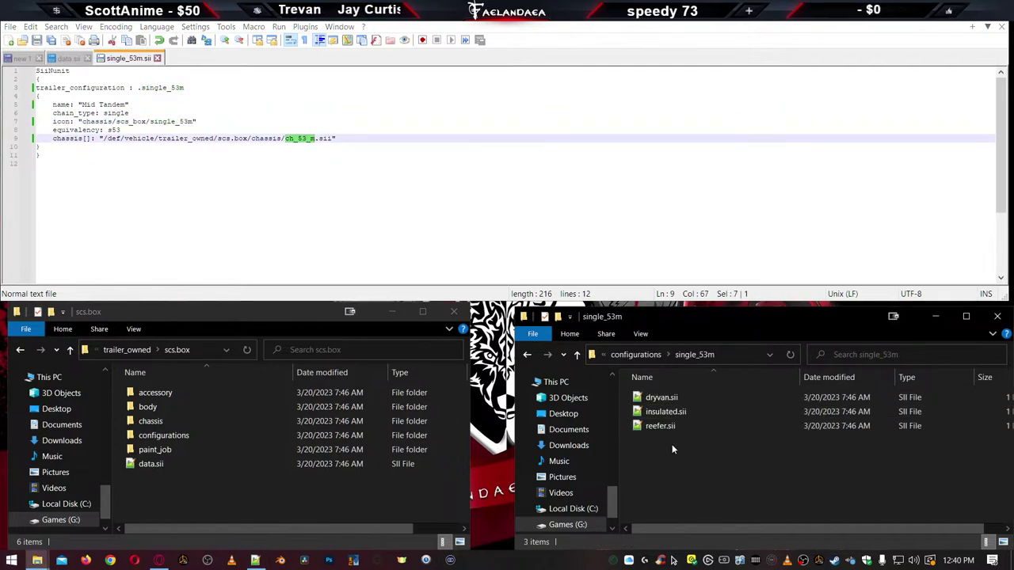
left_click(663, 414)
left_click(659, 398, "ctrl")
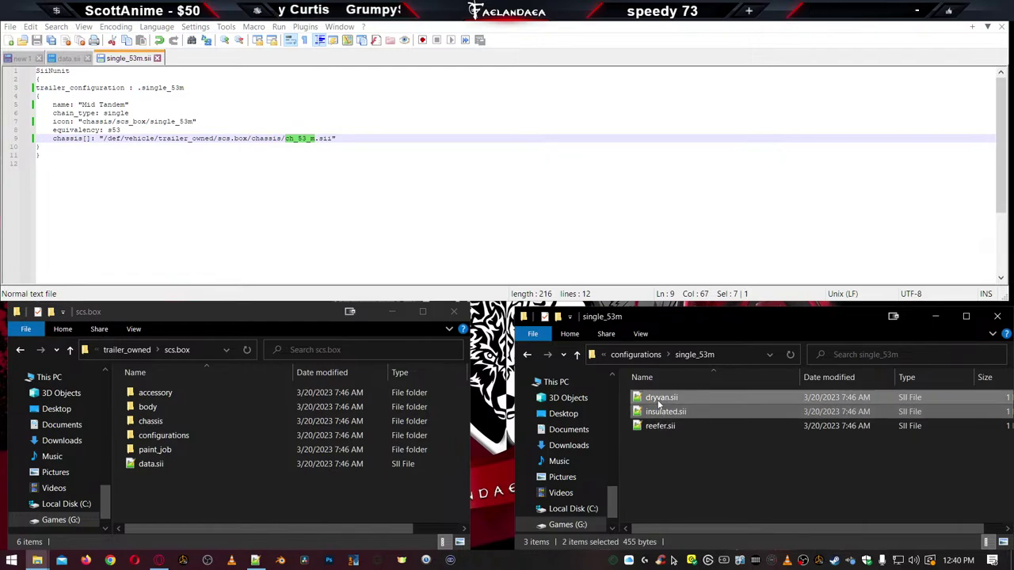
key("Delete")
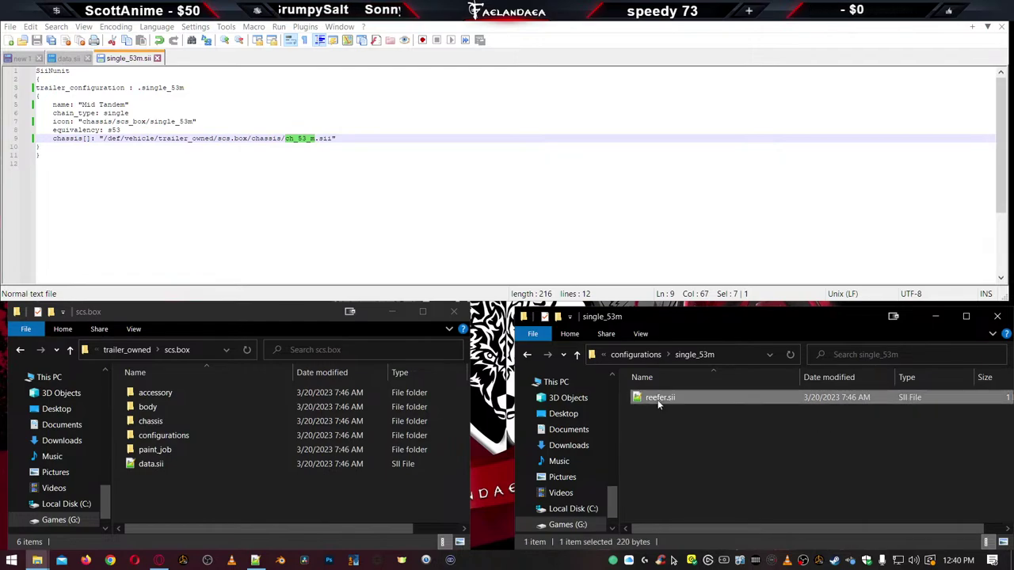
double_click(656, 398)
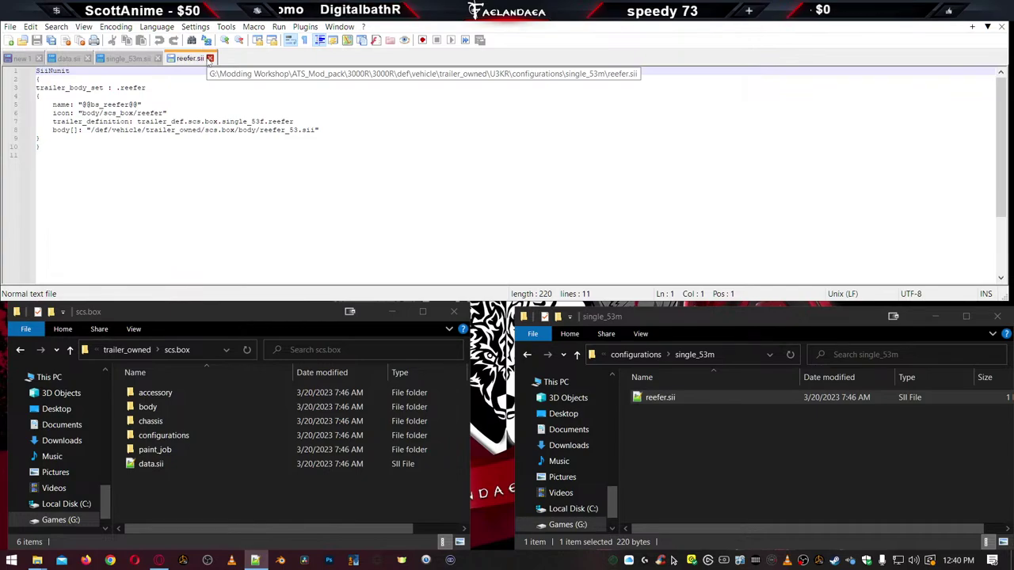
left_click(210, 57)
Rename reefer.sii to 3000R.sii and open it for editing
left_click(655, 401)
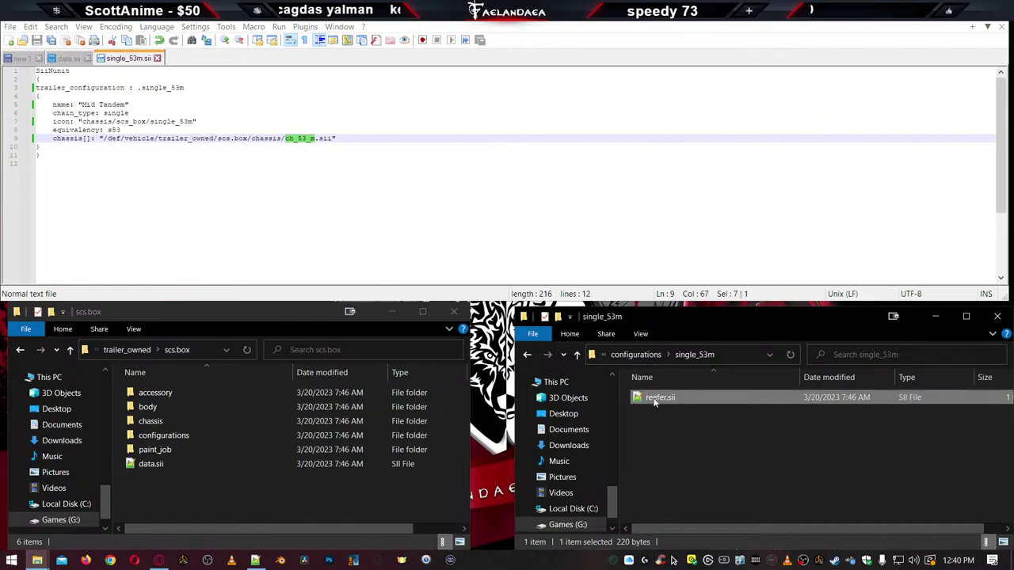
left_click(657, 397)
type("3000")
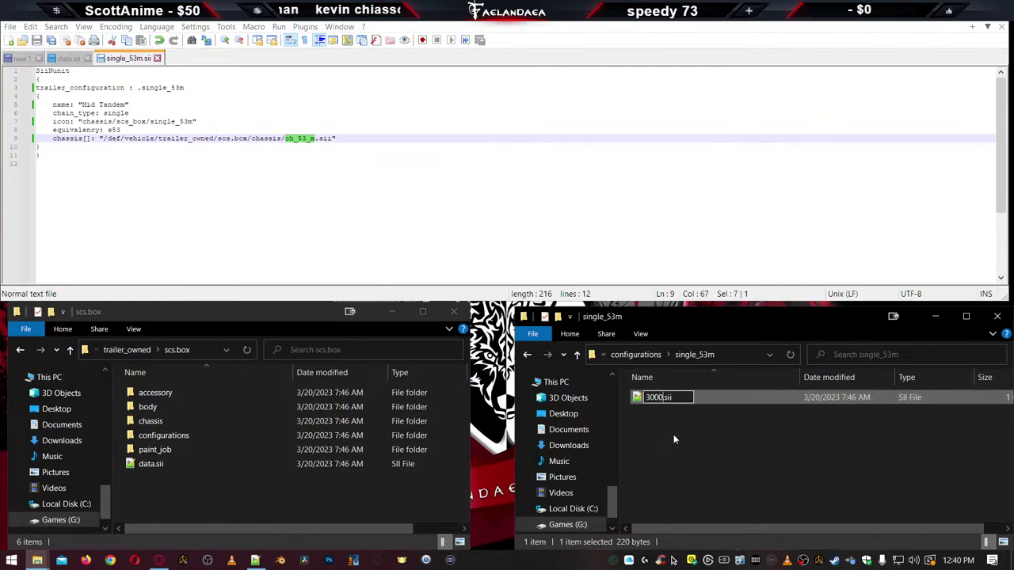
type("R")
key("Return")
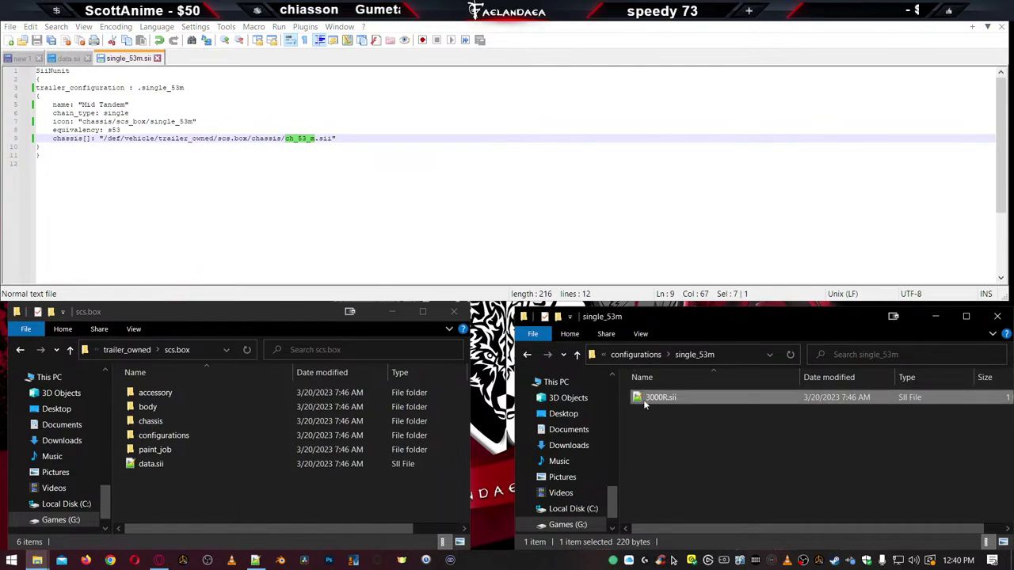
double_click(644, 399)
Change the body set .reefer to .3000R and its display name to "Utility 3000R"
double_click(133, 88)
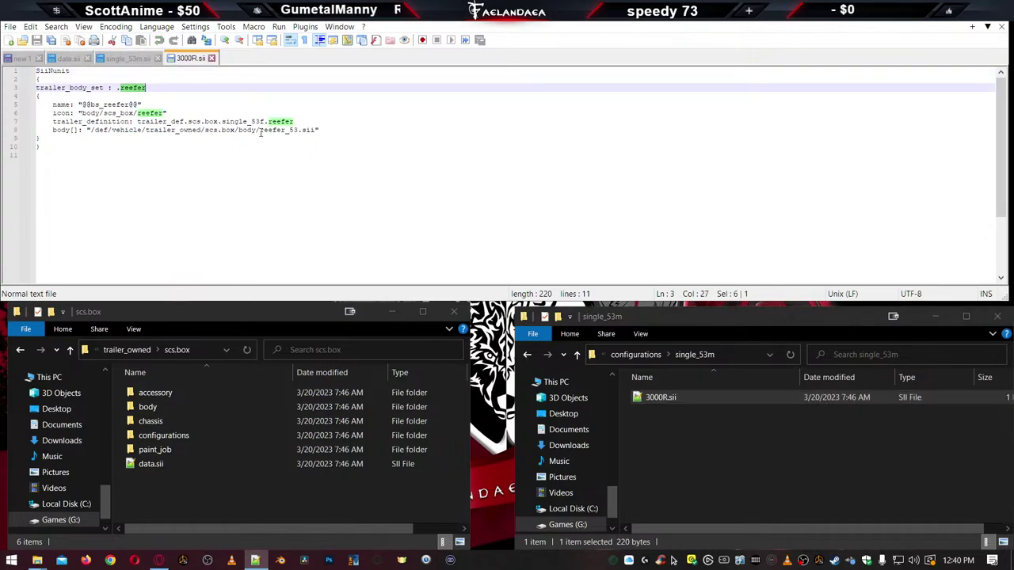
type("3000R")
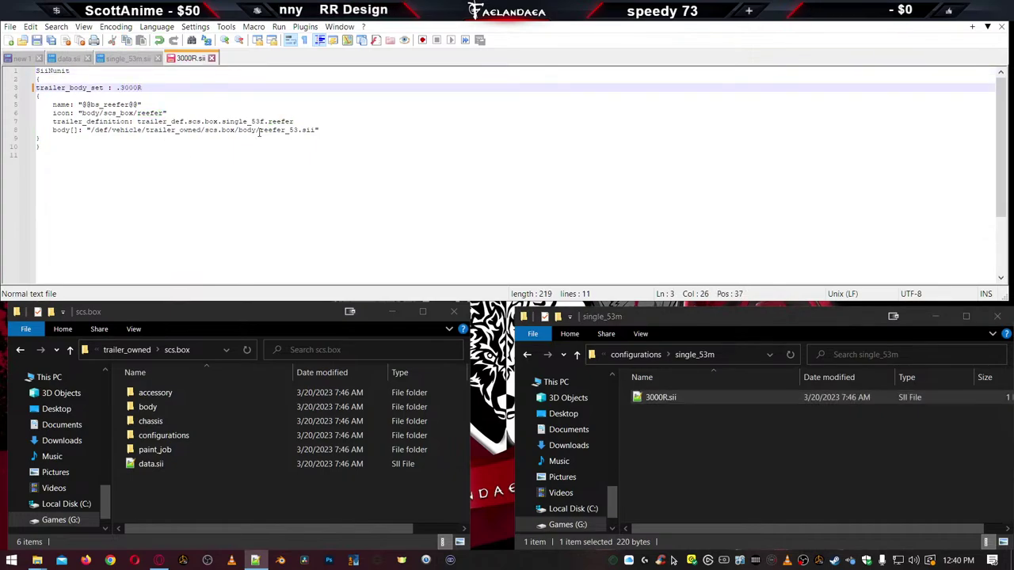
left_click_drag(83, 103, 133, 103)
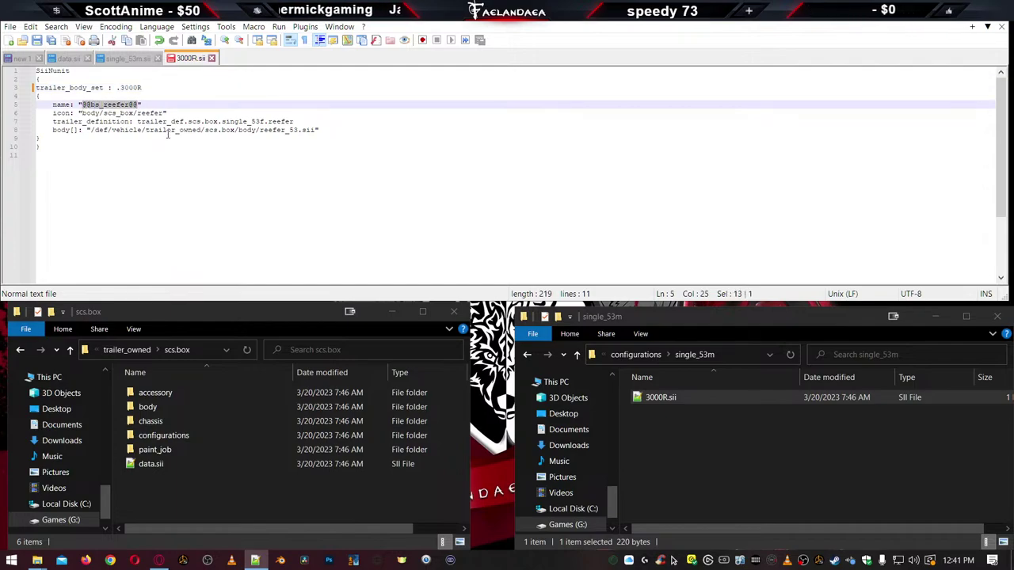
type("Utility 3000R")
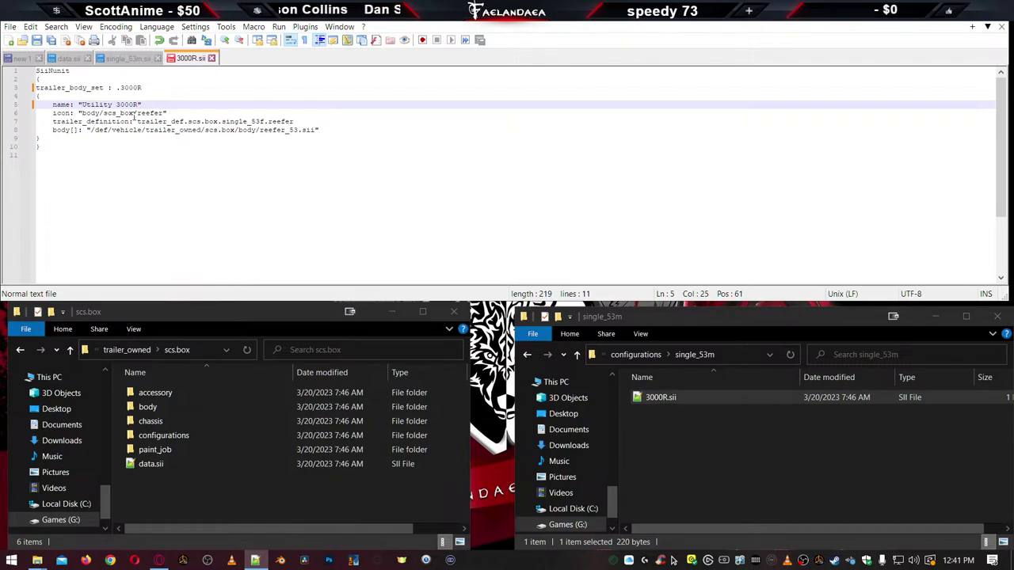
double_click(150, 112)
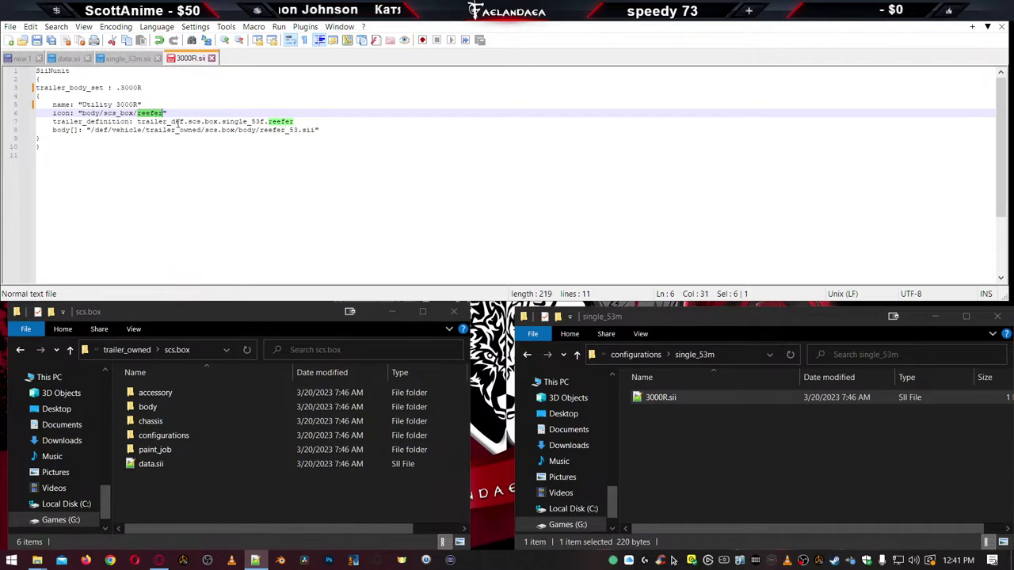
left_click(193, 121)
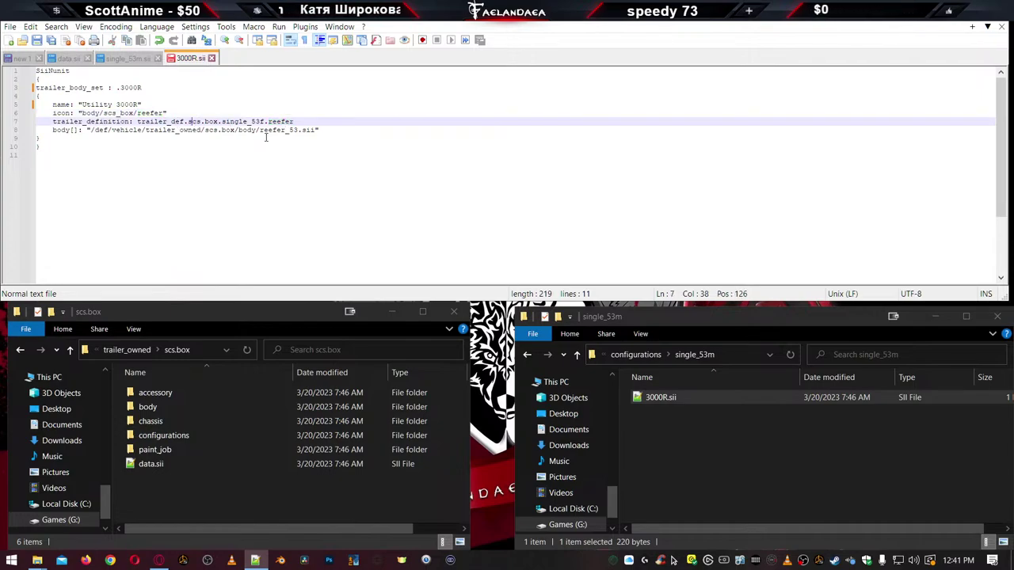
left_click(670, 448)
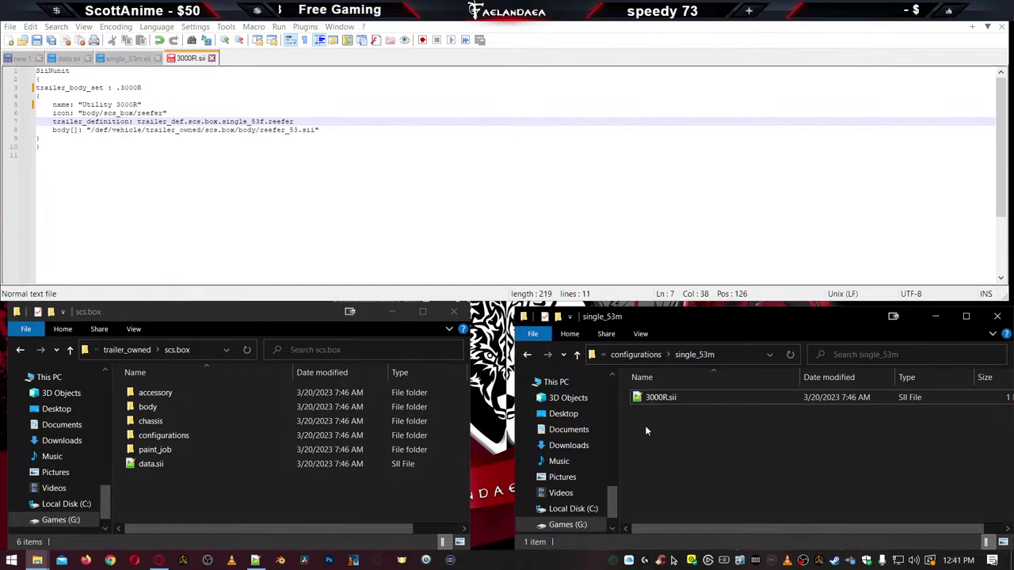
Replace scs.box with U3KR in the line 8 body path and open U3KR's body folder
key("BackSpace")
key("BackSpace")
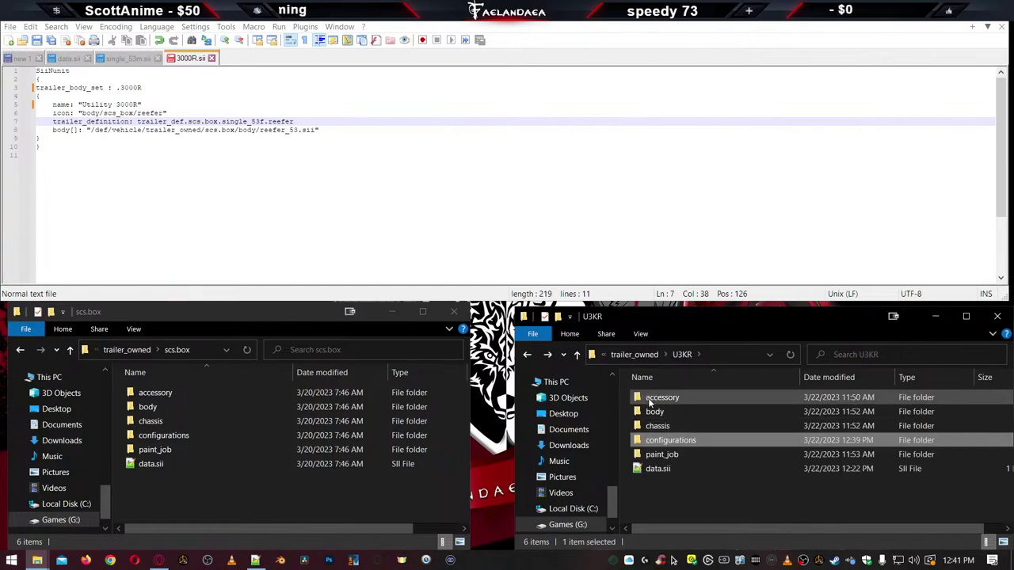
double_click(655, 411)
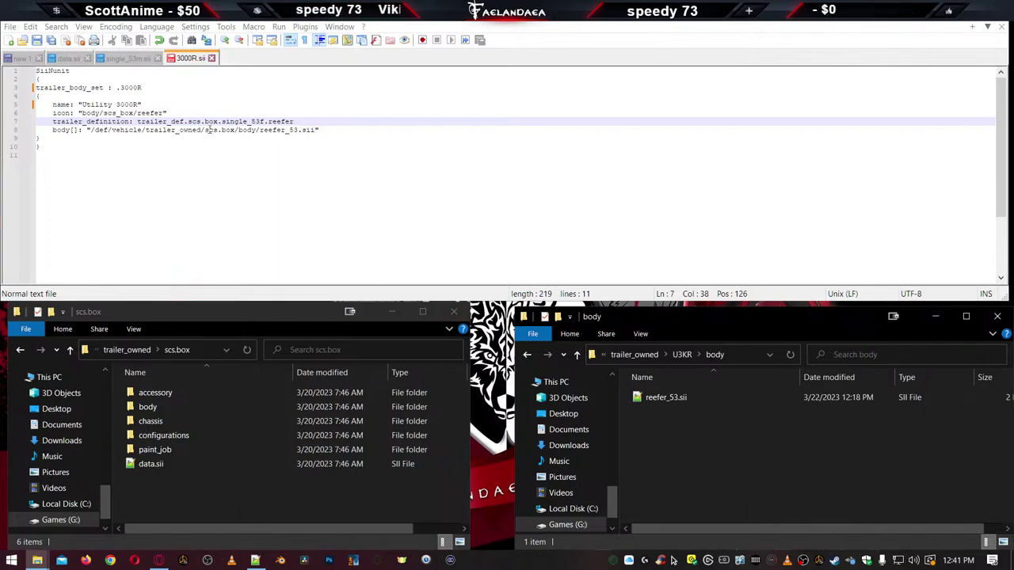
left_click_drag(206, 130, 236, 130)
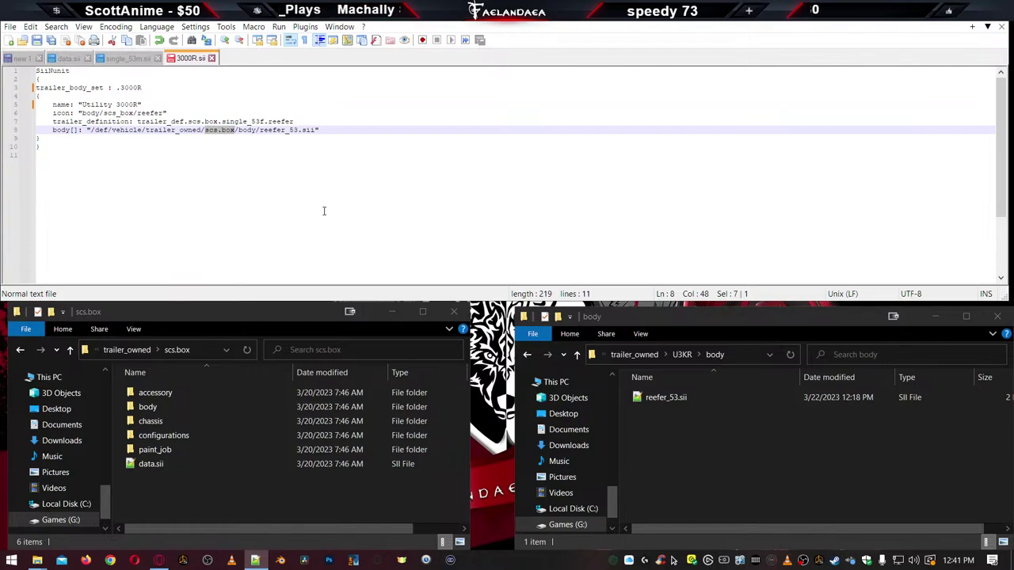
type("U3KR")
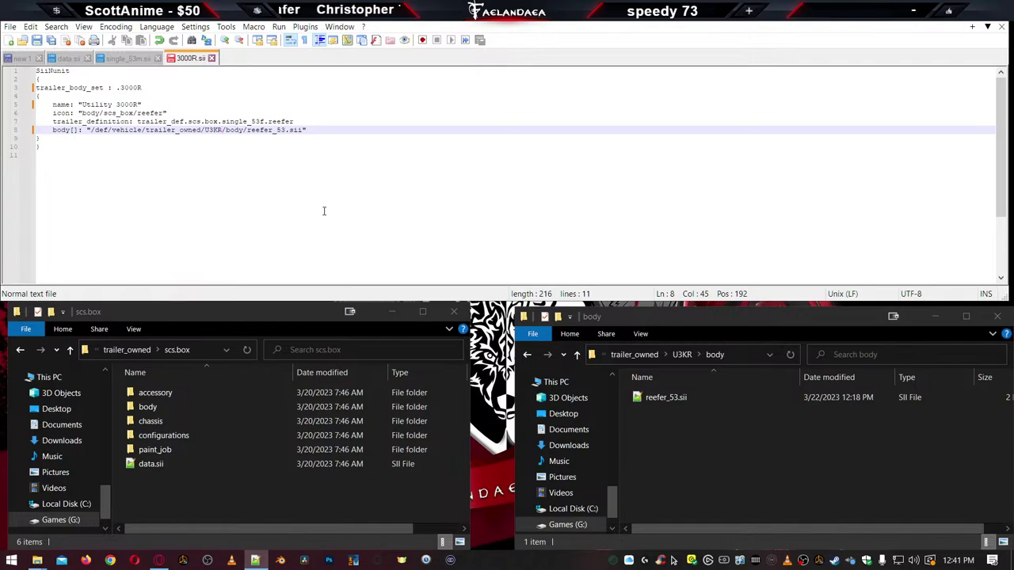
Copy the box_3000R name from reefer_53.sii and rename that file to box_3000R.sii
left_click(661, 399)
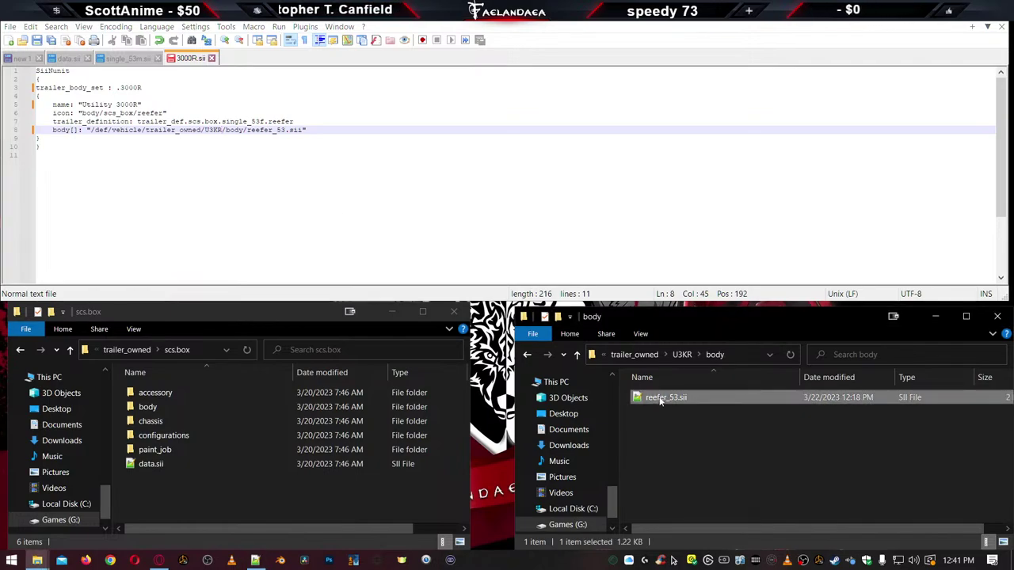
left_click(661, 399)
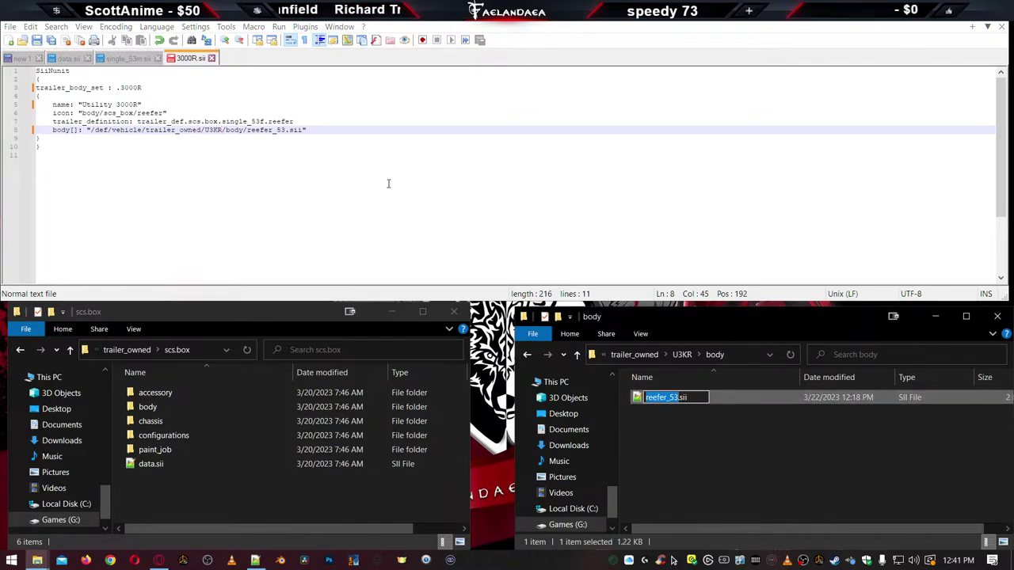
key("alt+Up")
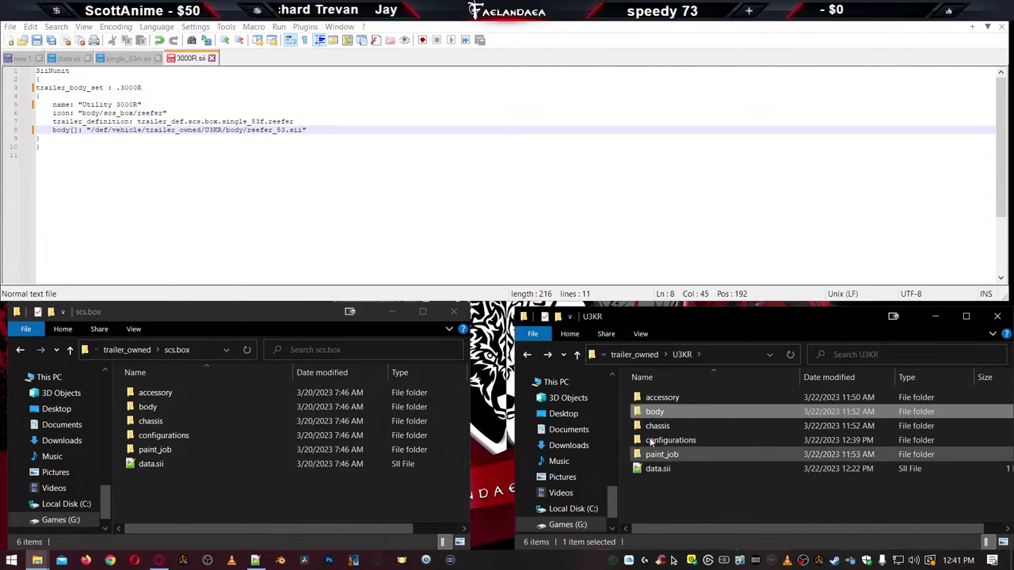
double_click(653, 411)
double_click(658, 398)
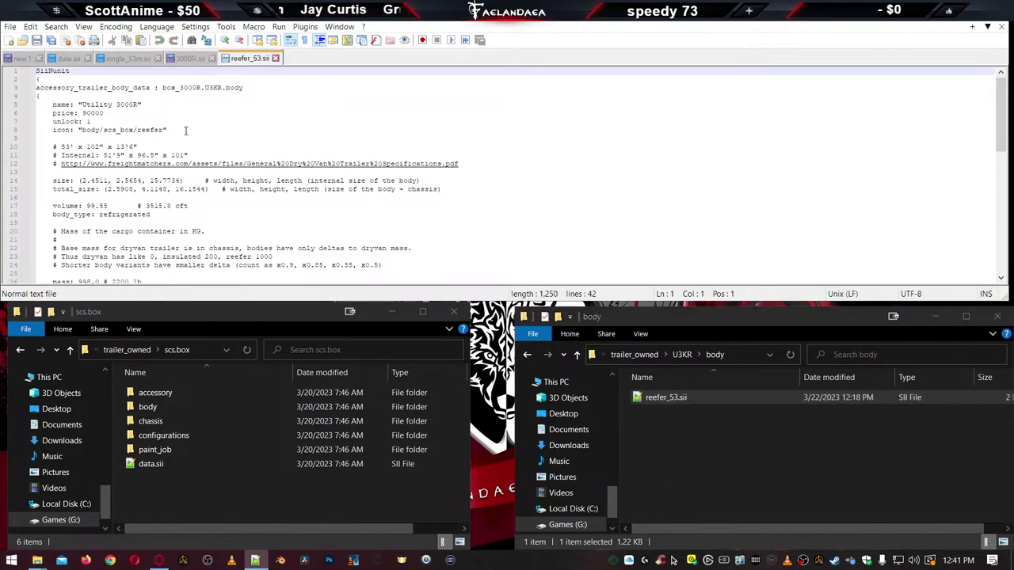
double_click(182, 88)
key("ctrl+c")
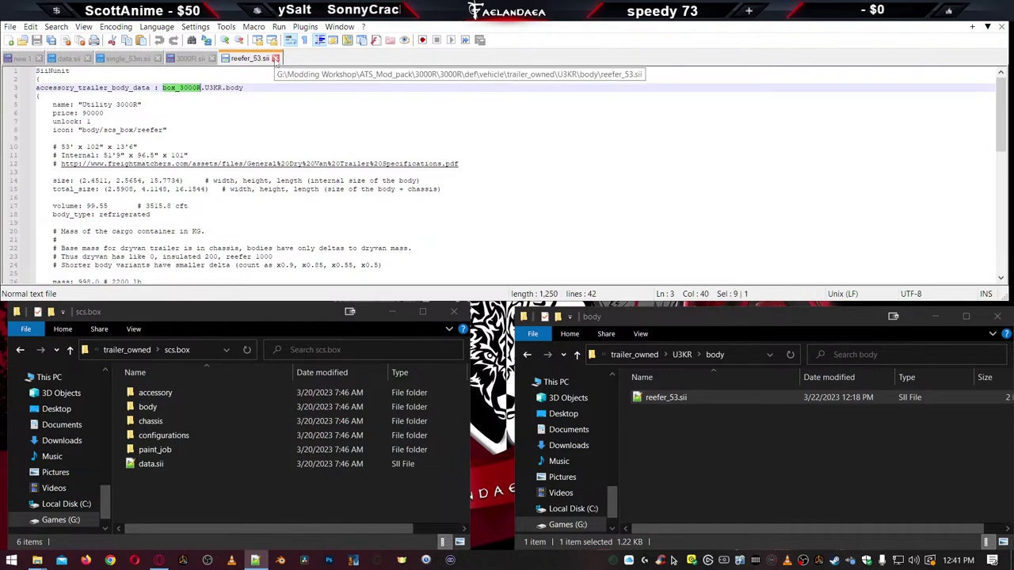
left_click(276, 58)
left_click(662, 400)
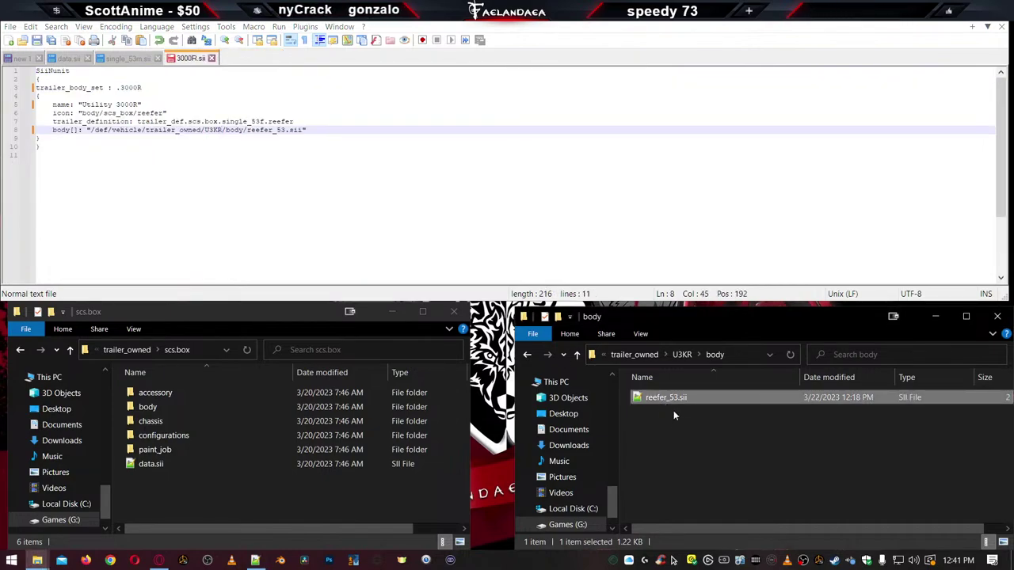
key("F2")
key("ctrl+v")
key("Return")
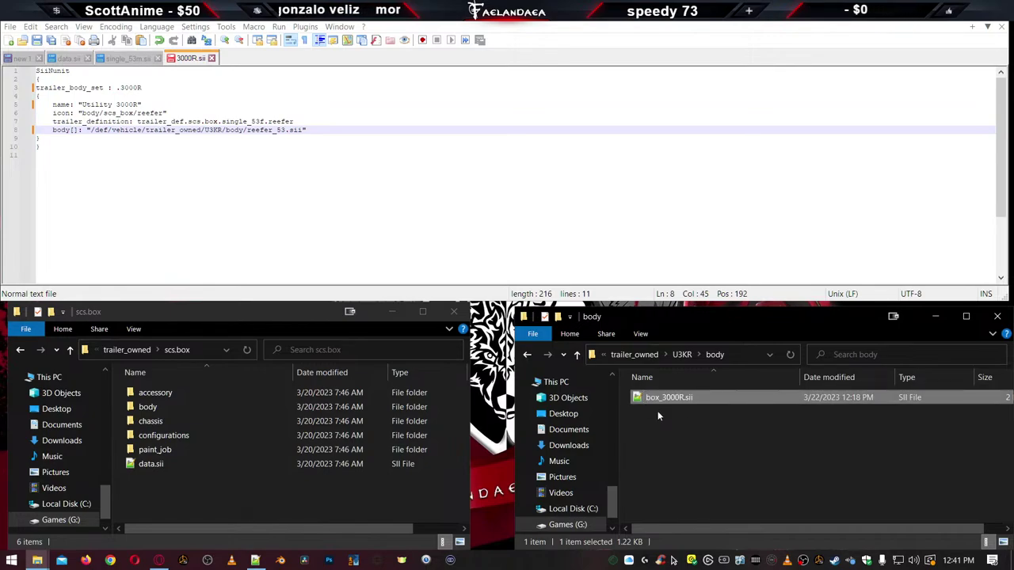
Paste box_3000R over reefer_53 in the 3000R.sii body path
left_click(232, 132)
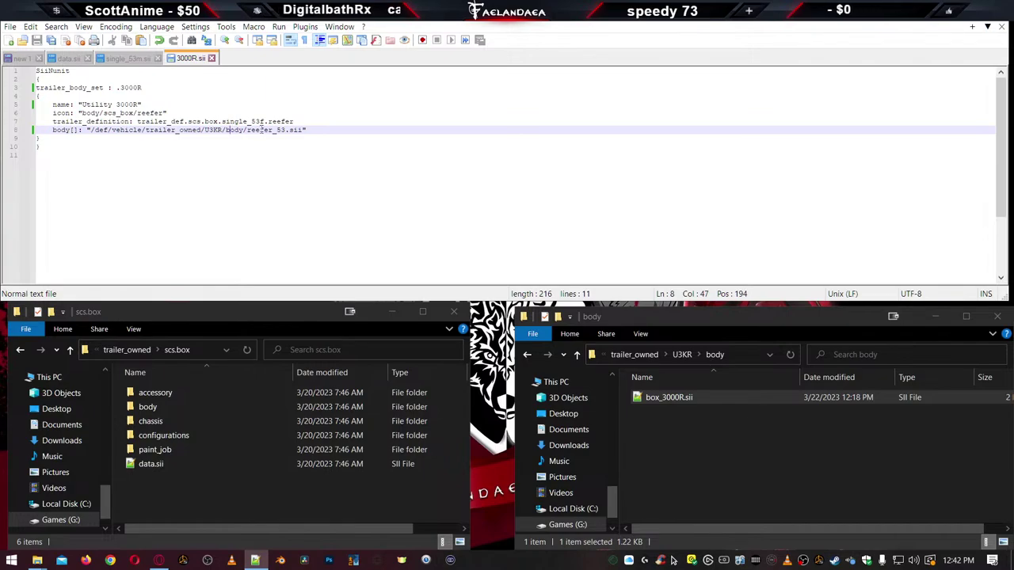
double_click(263, 131)
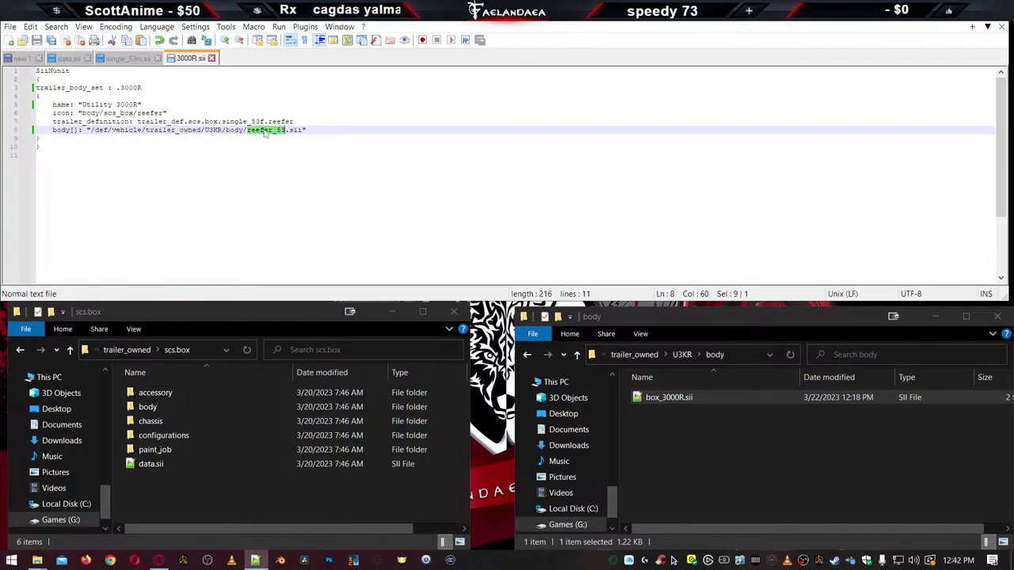
key("ctrl+v")
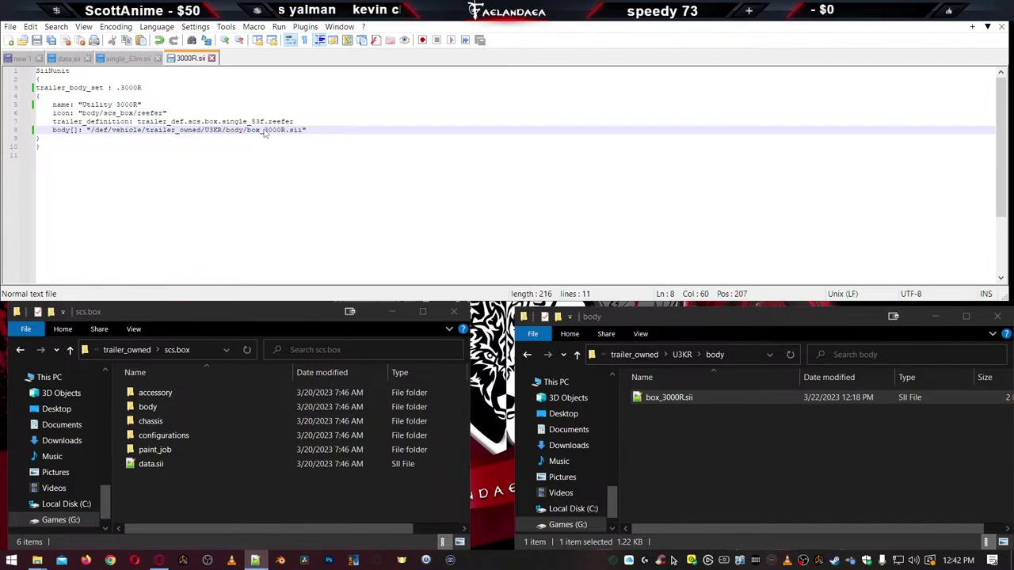
Close the 3000R.sii, single_53m.sii and data.sii tabs in Notepad++
left_click_drag(146, 122, 200, 121)
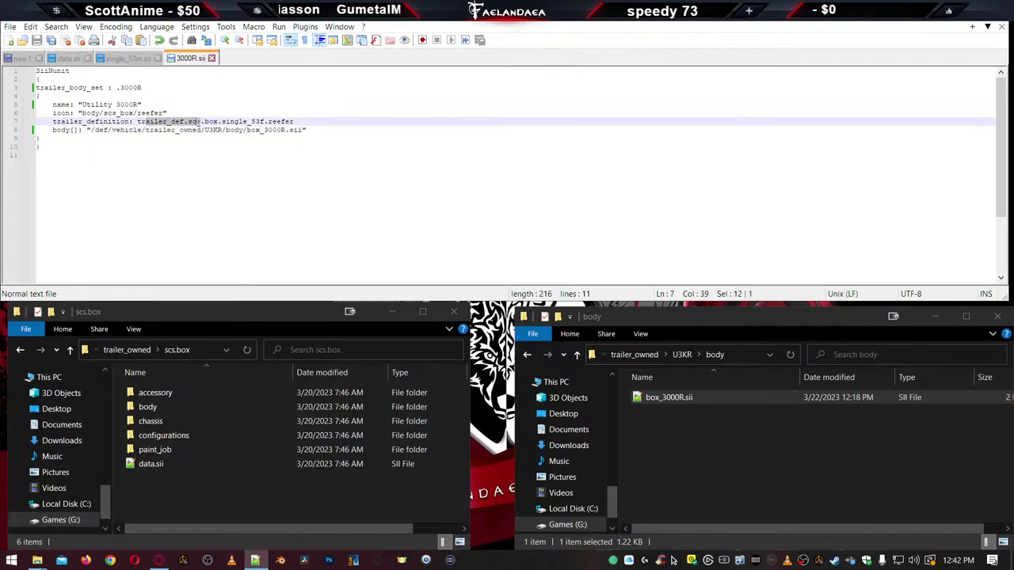
left_click(682, 354)
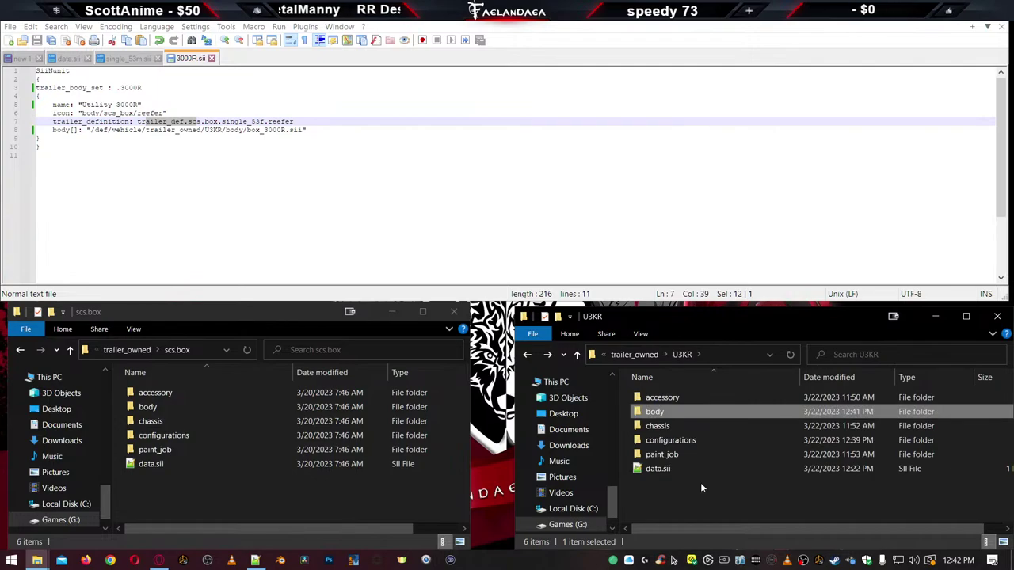
double_click(655, 469)
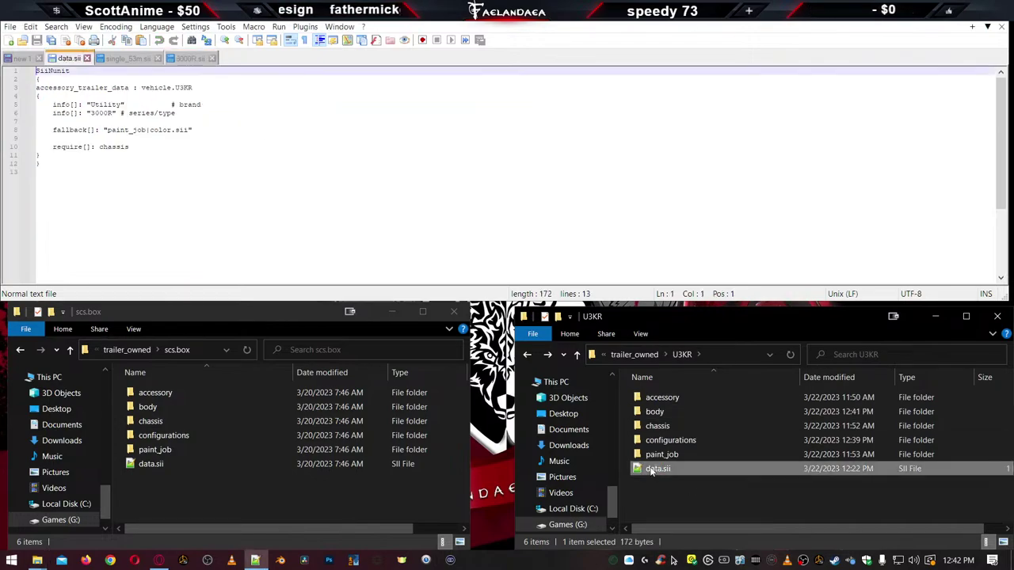
left_click(212, 58)
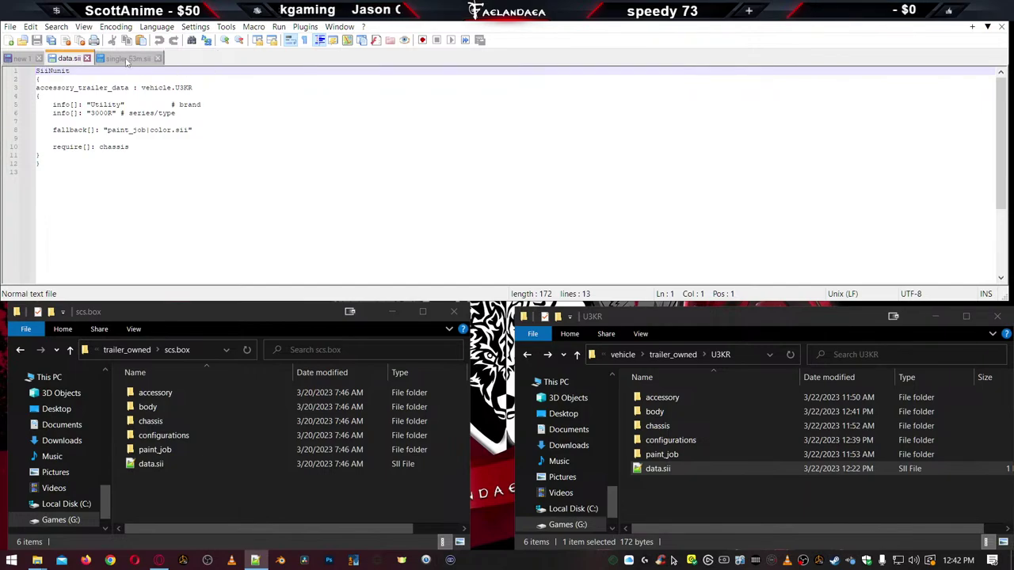
left_click(130, 59)
left_click(158, 58)
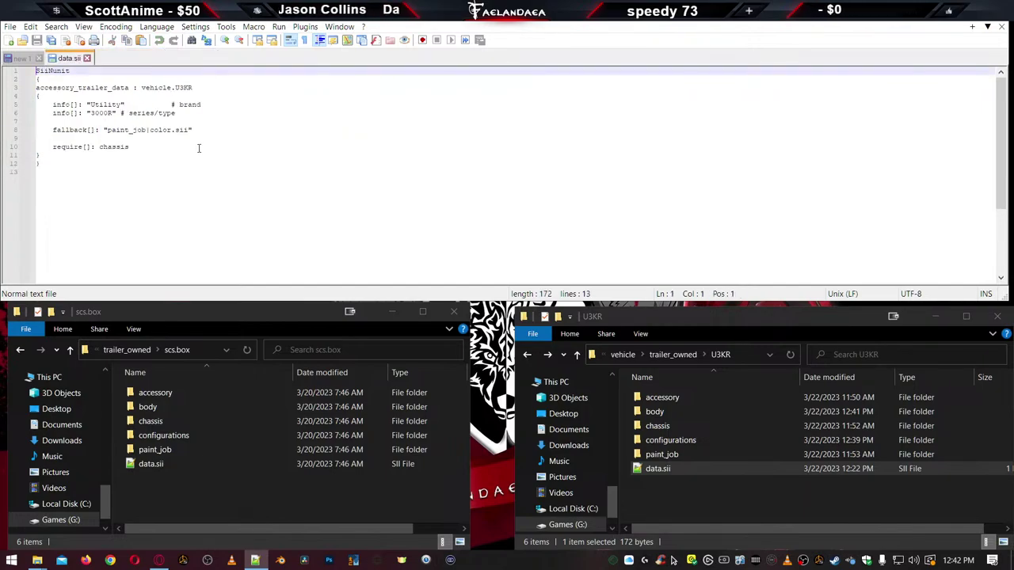
left_click(88, 58)
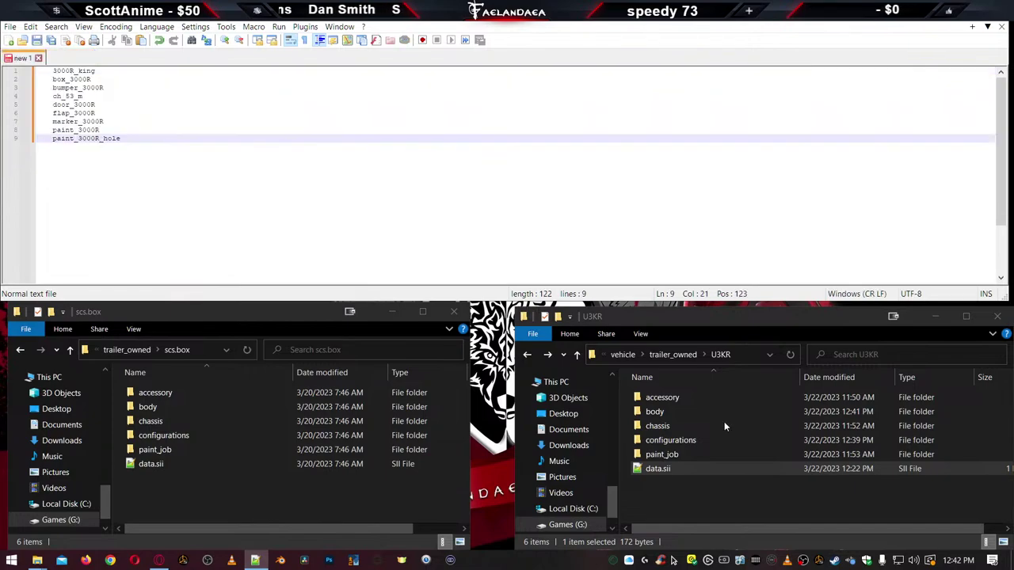
Open configurations/single_53m/3000R.sii and single_53m.sii, then select 3000R.sii's trailer_definition value
double_click(646, 440)
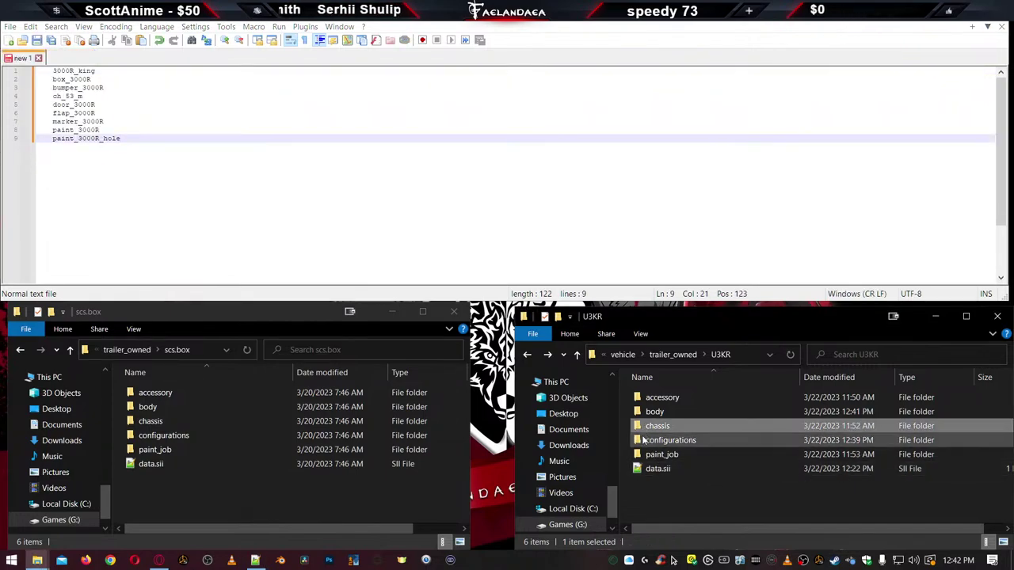
double_click(657, 397)
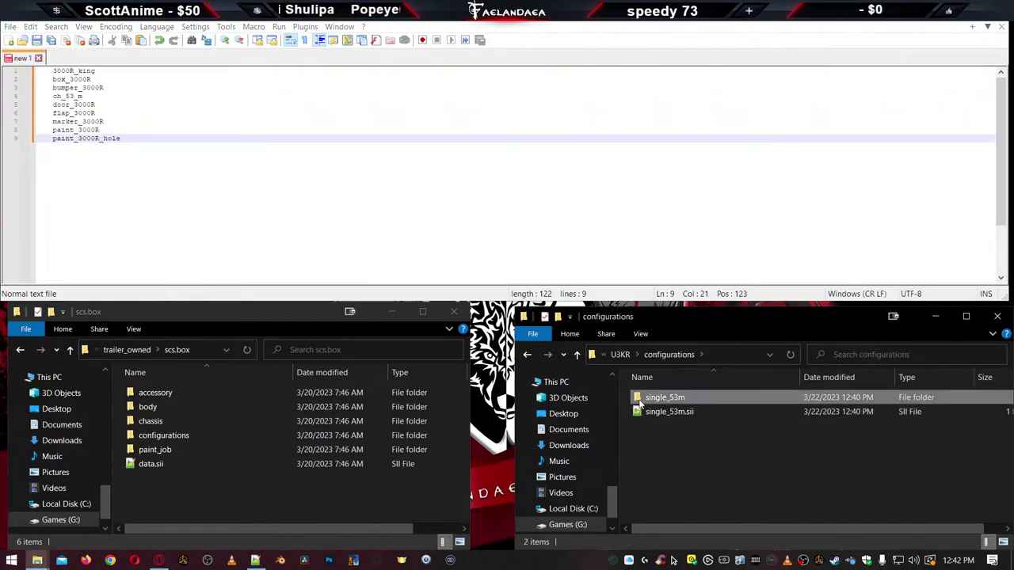
double_click(650, 398)
key("BackSpace")
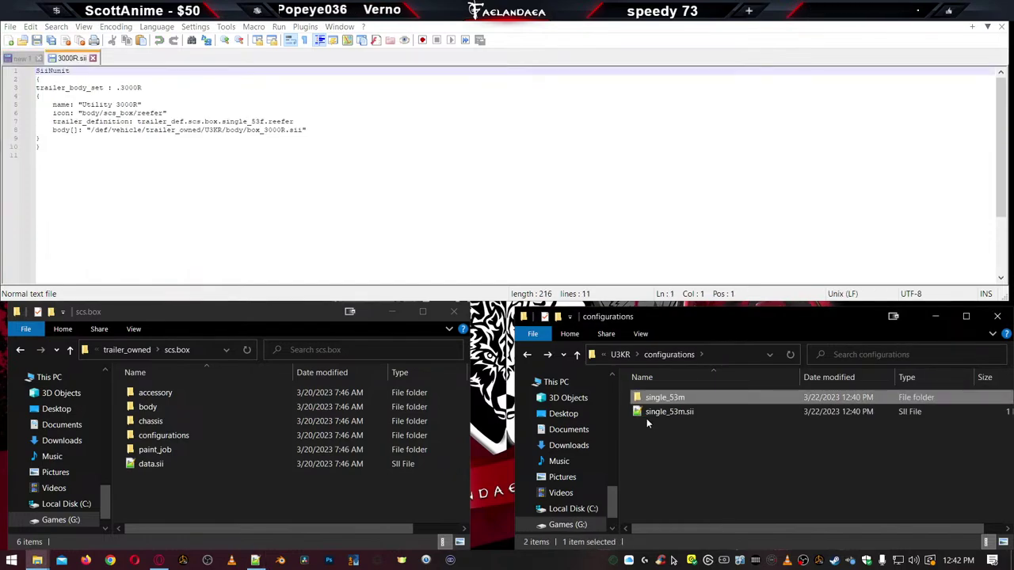
left_click(644, 413)
double_click(645, 413)
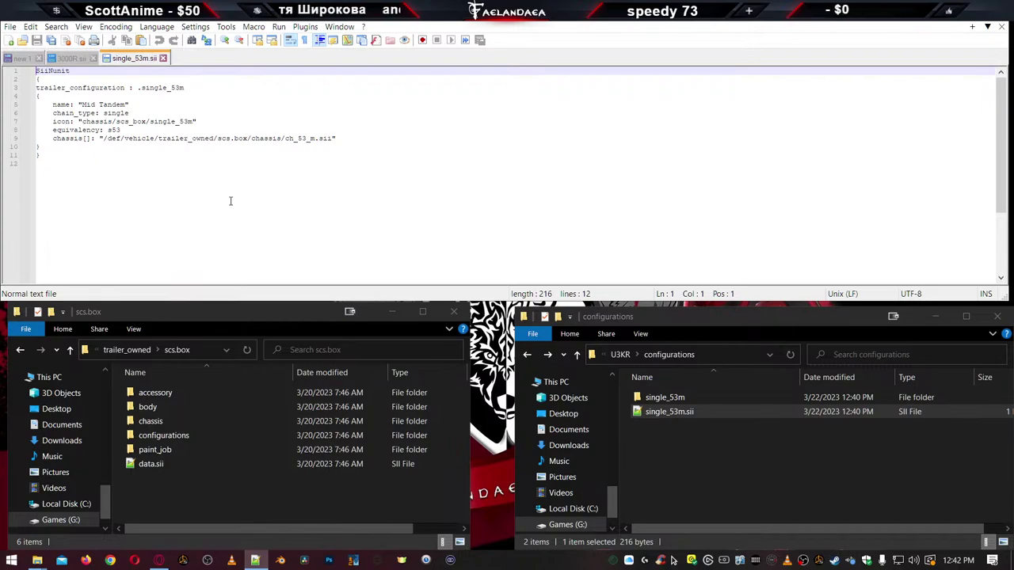
left_click(69, 58)
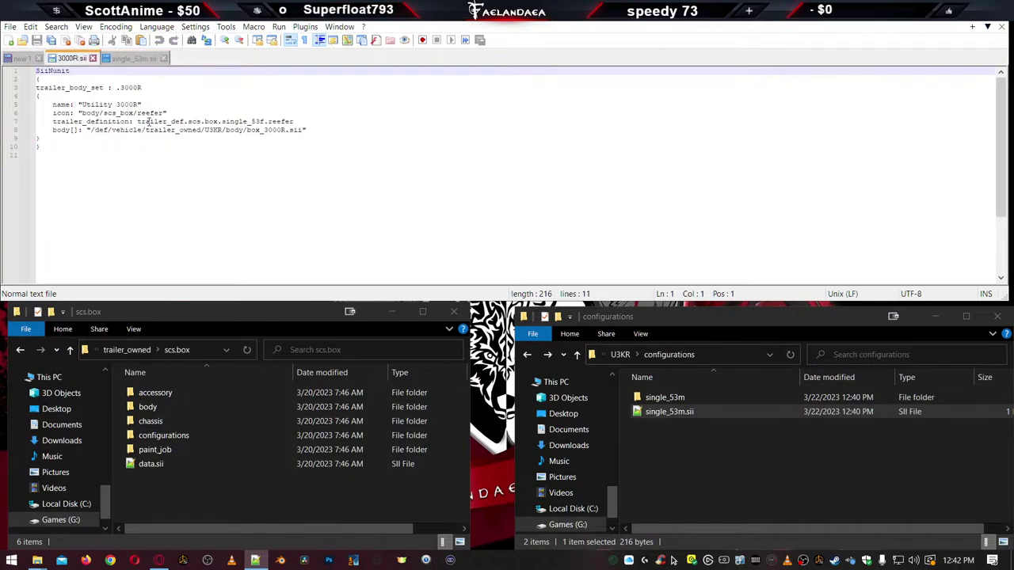
left_click_drag(137, 121, 294, 122)
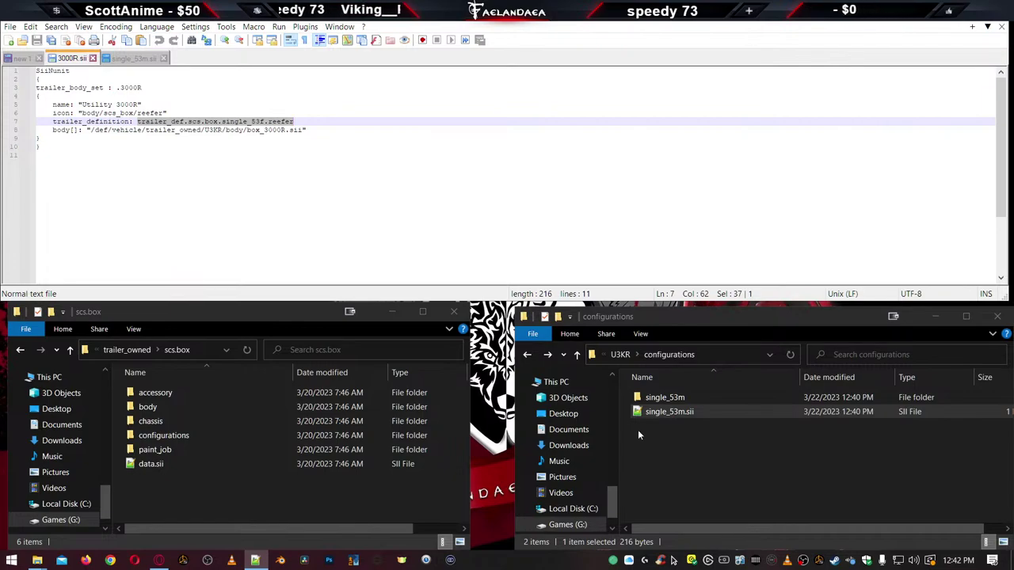
Return to the U3KR folder, check data.sii, and close it
left_click(681, 467)
key("alt+Up")
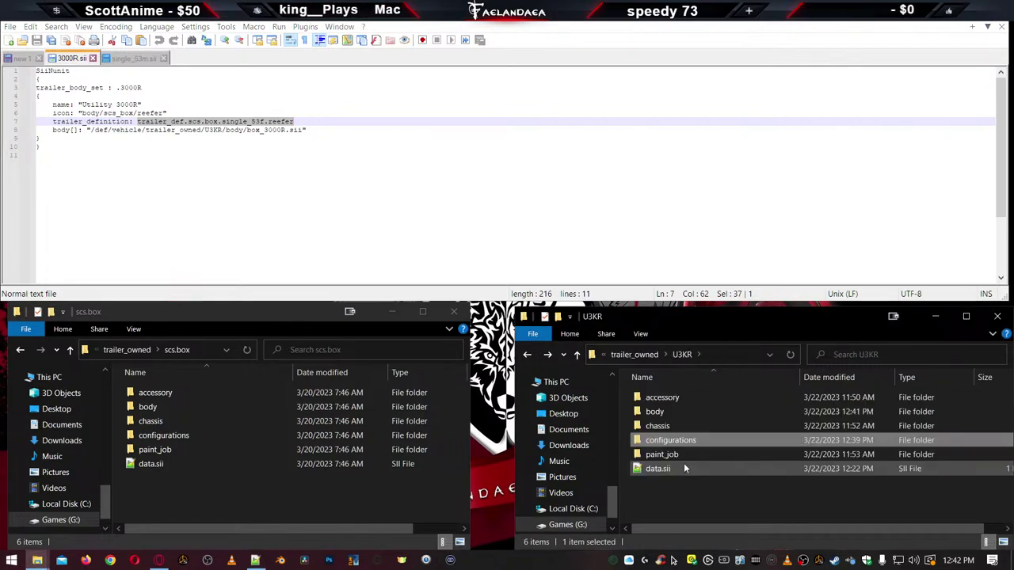
double_click(652, 469)
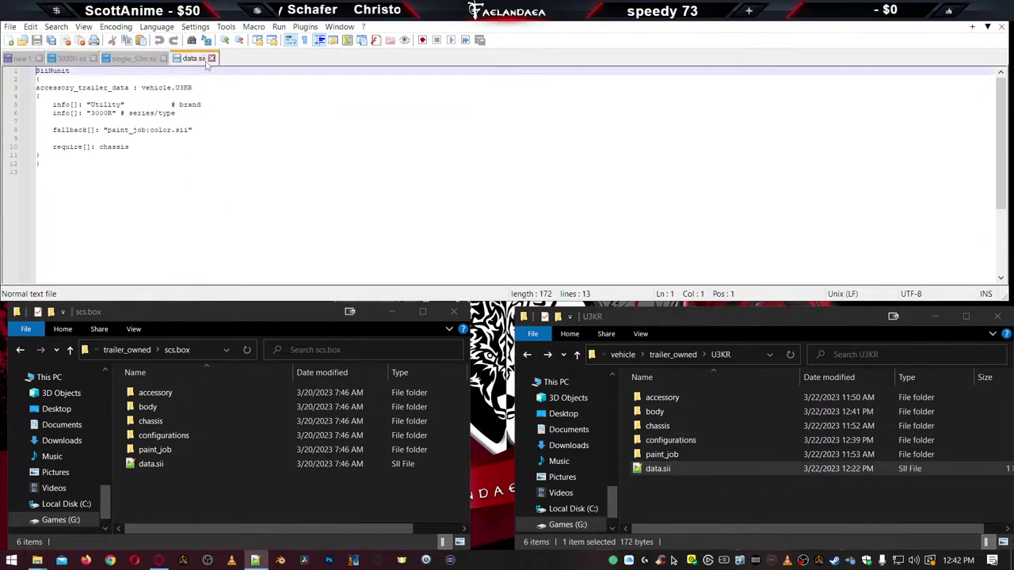
left_click(212, 58)
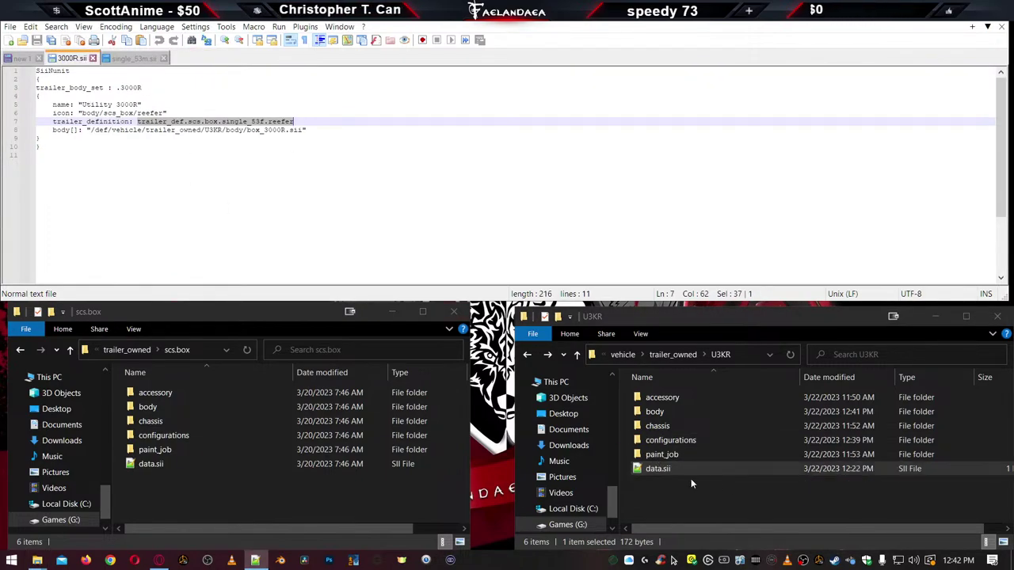
double_click(651, 430)
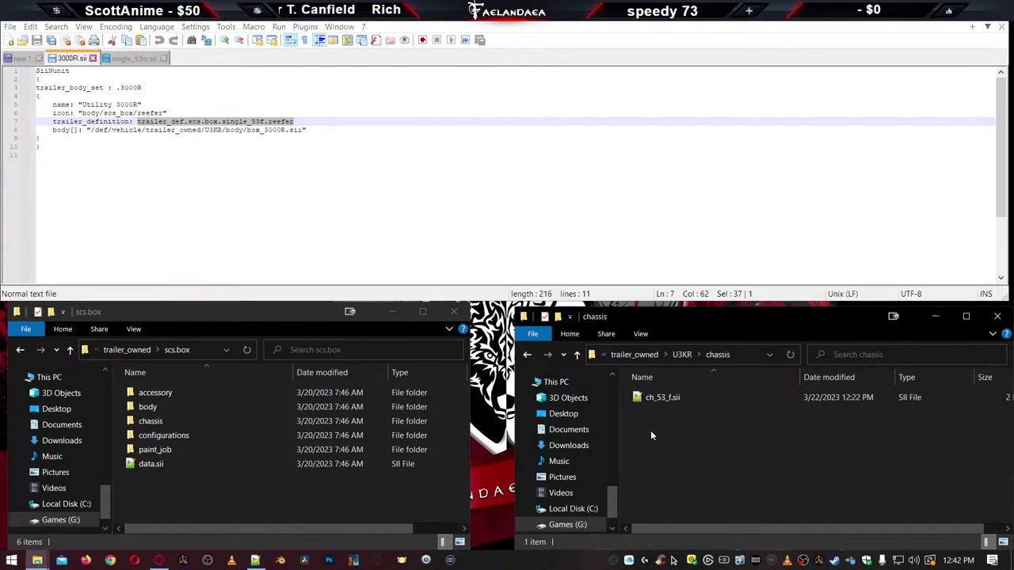
double_click(648, 399)
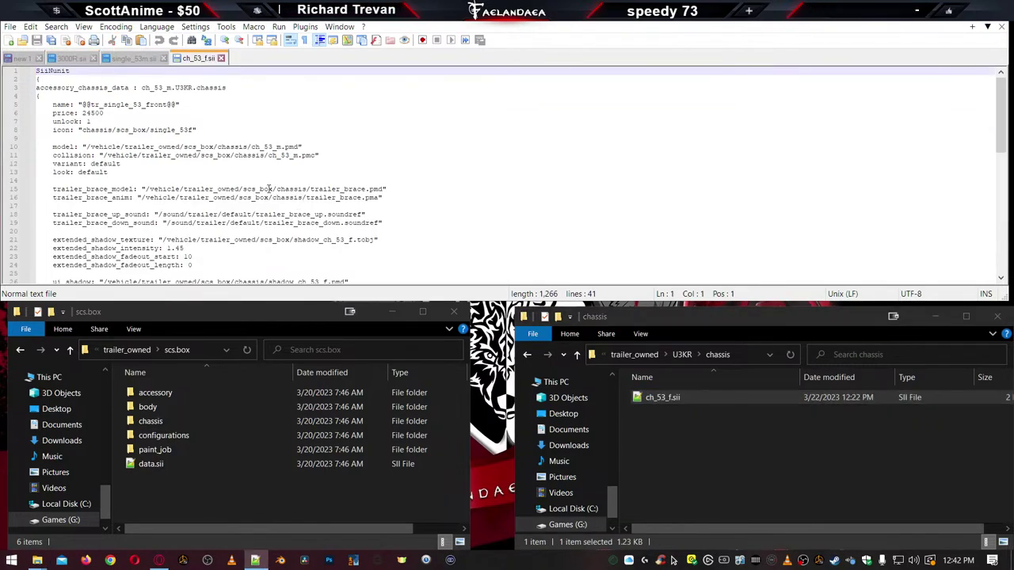
scroll(269, 189, "down", 7)
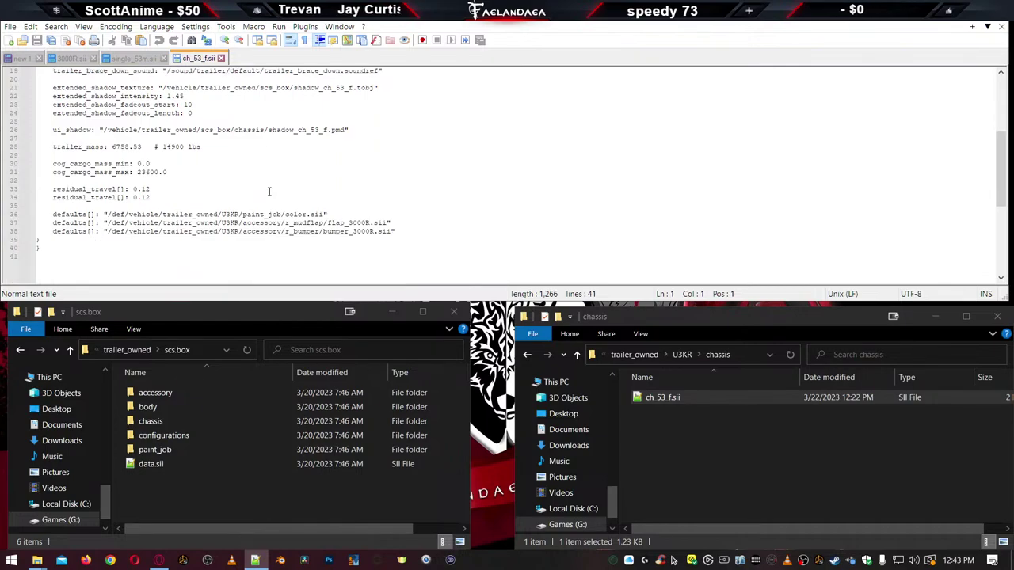
scroll(270, 193, "up", 7)
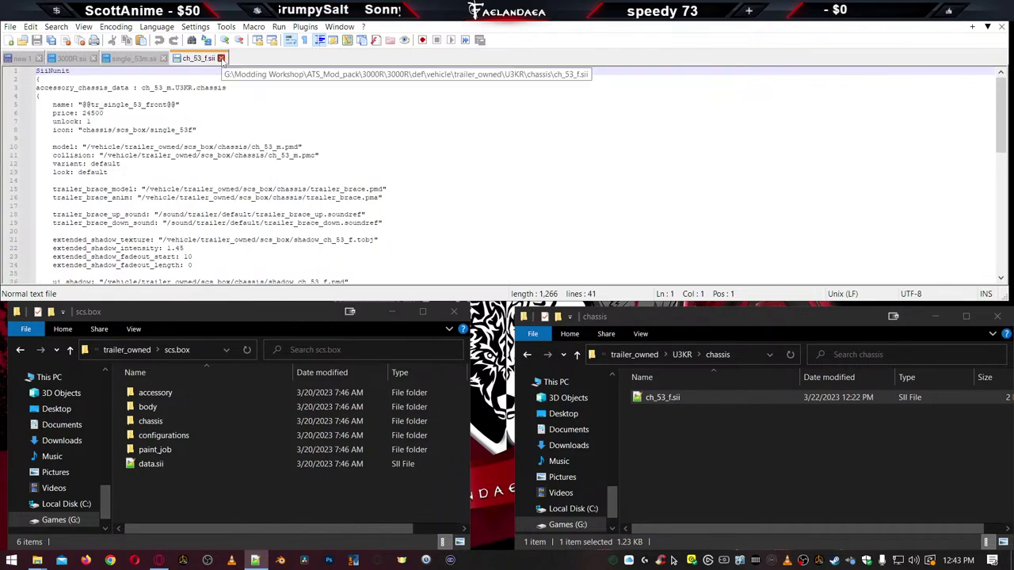
left_click(221, 57)
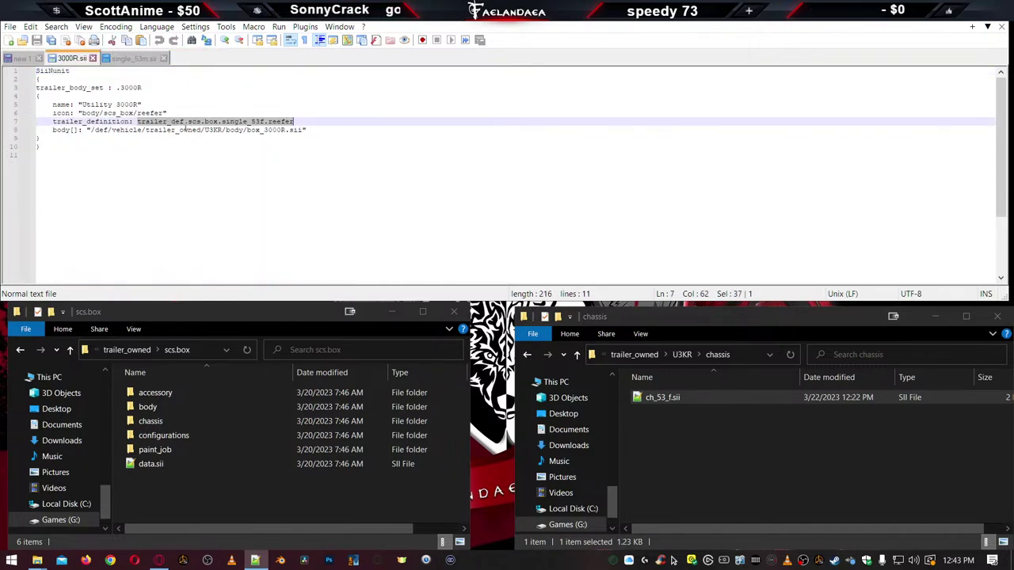
double_click(178, 123)
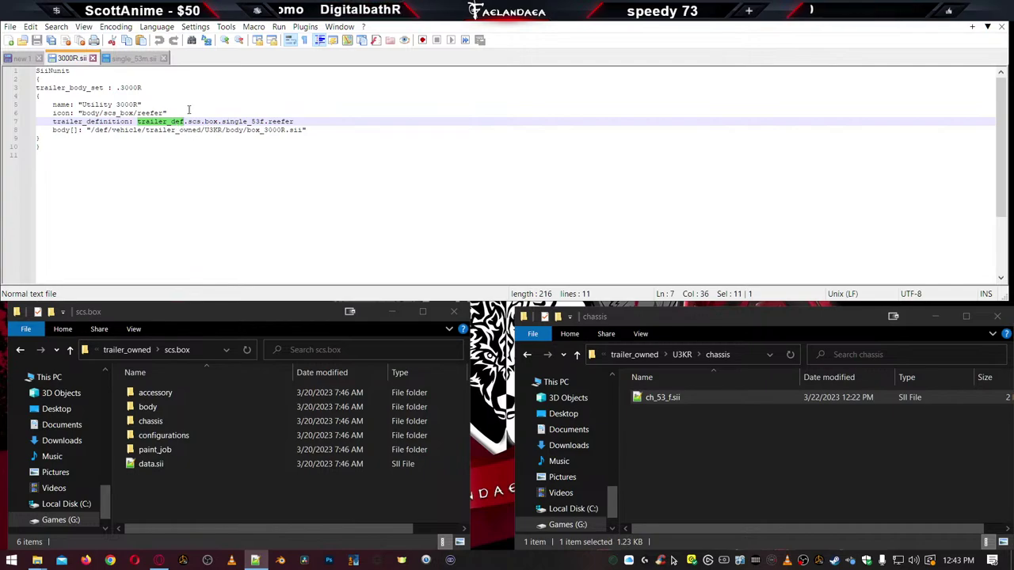
left_click(536, 348)
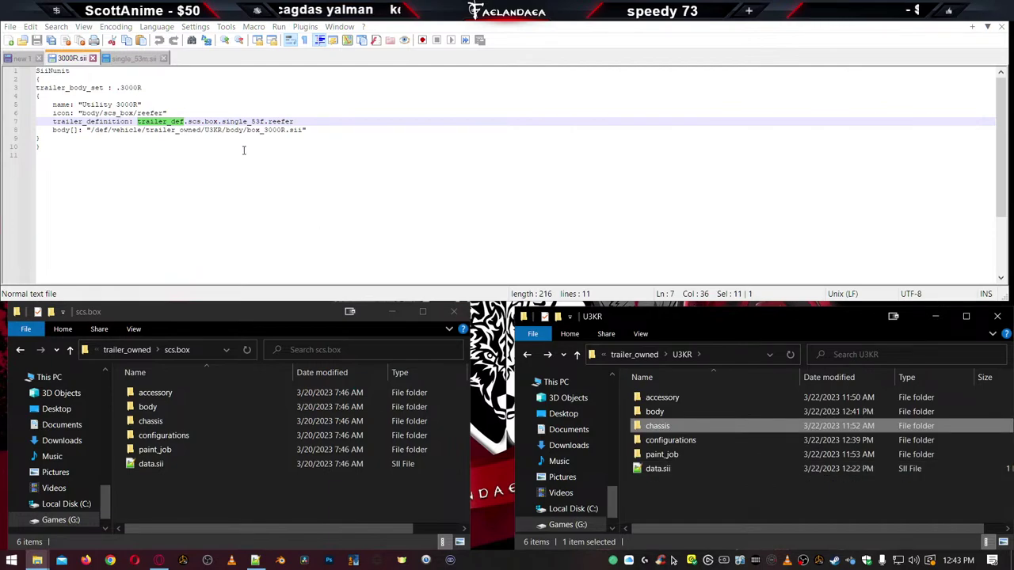
left_click(143, 122)
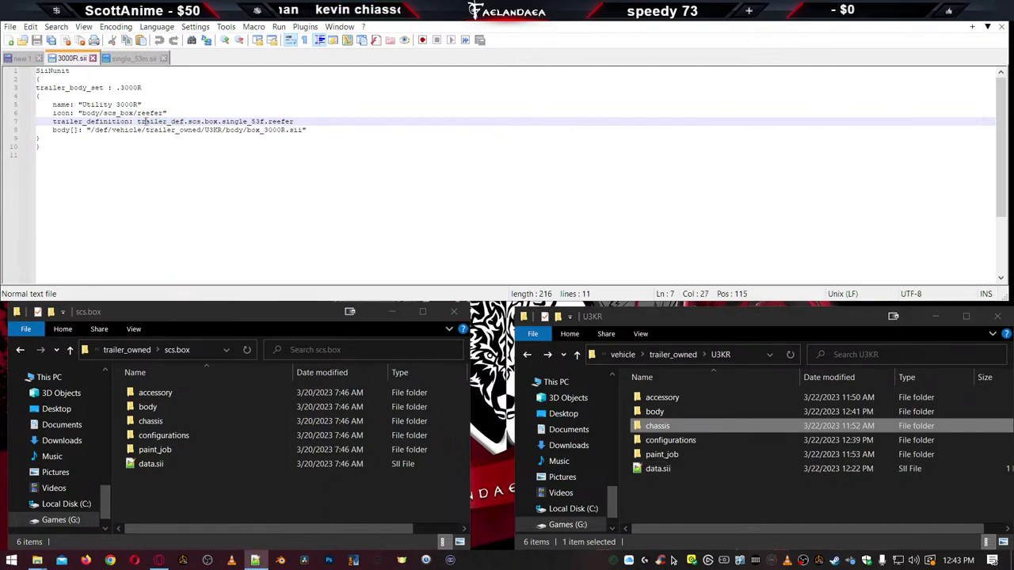
left_click_drag(137, 122, 305, 123)
key("ctrl+c")
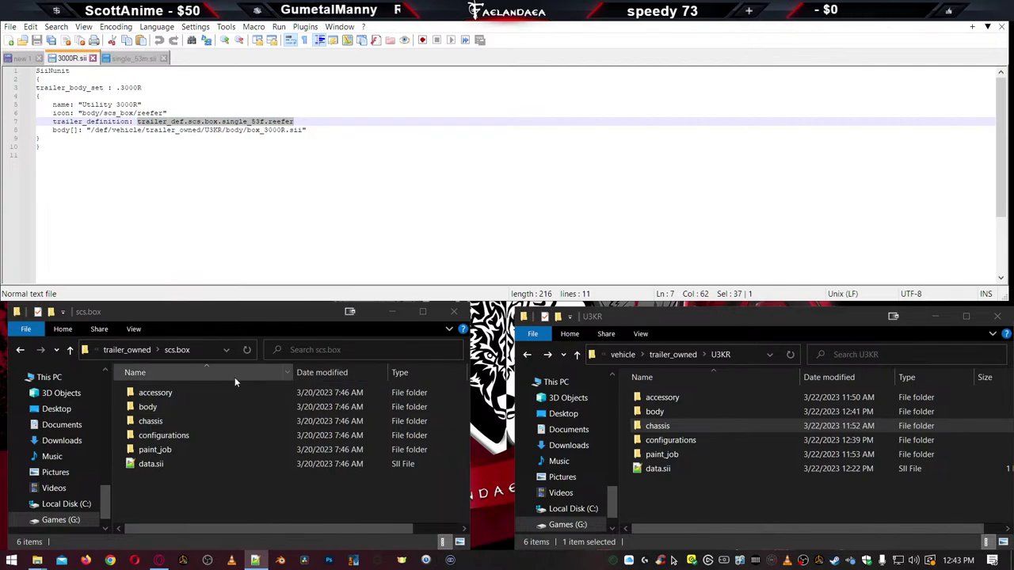
Search the base game vehicle folder for the pasted reefer definition name
left_click(124, 351)
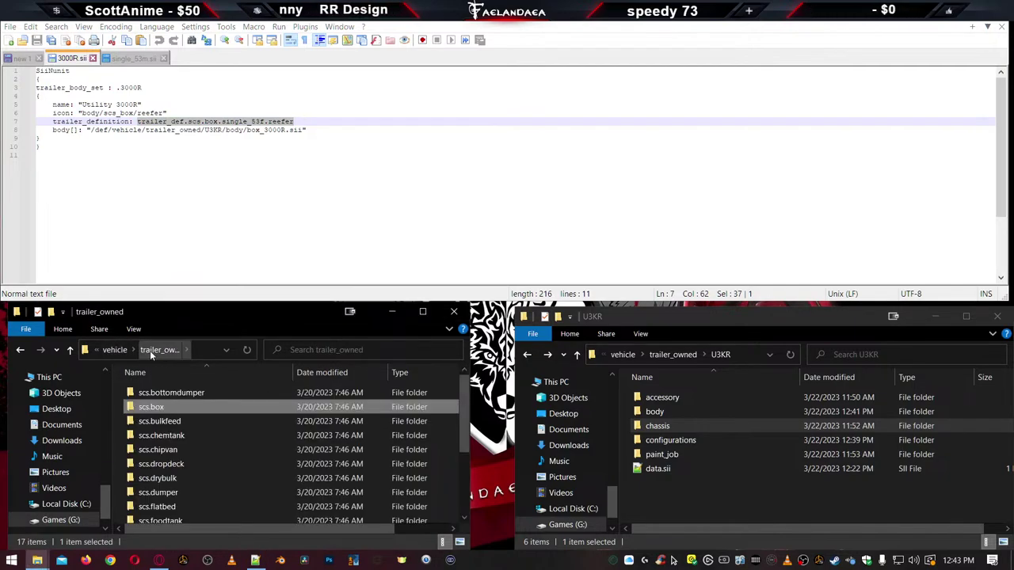
left_click(116, 351)
left_click(322, 351)
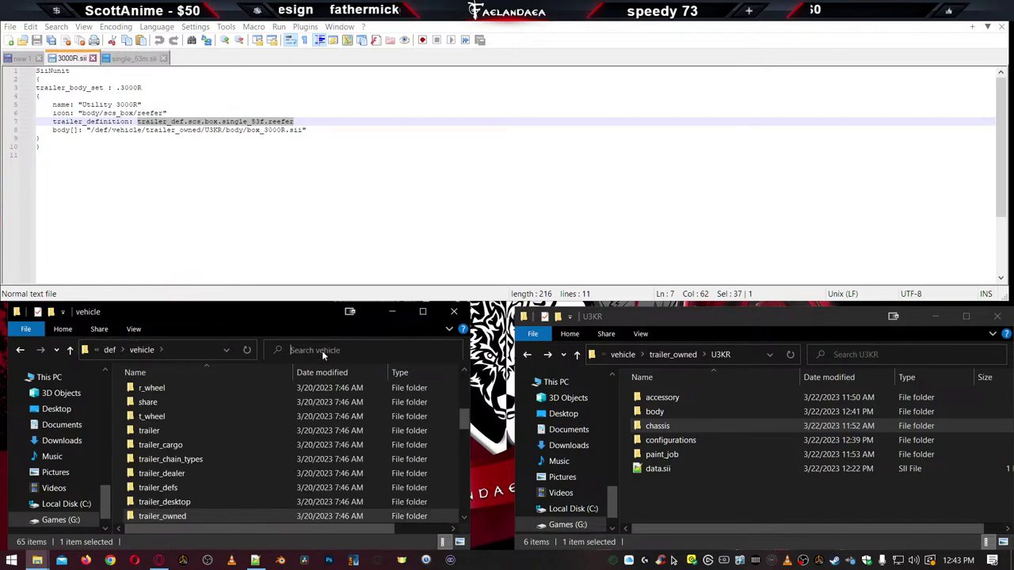
key("ctrl+v")
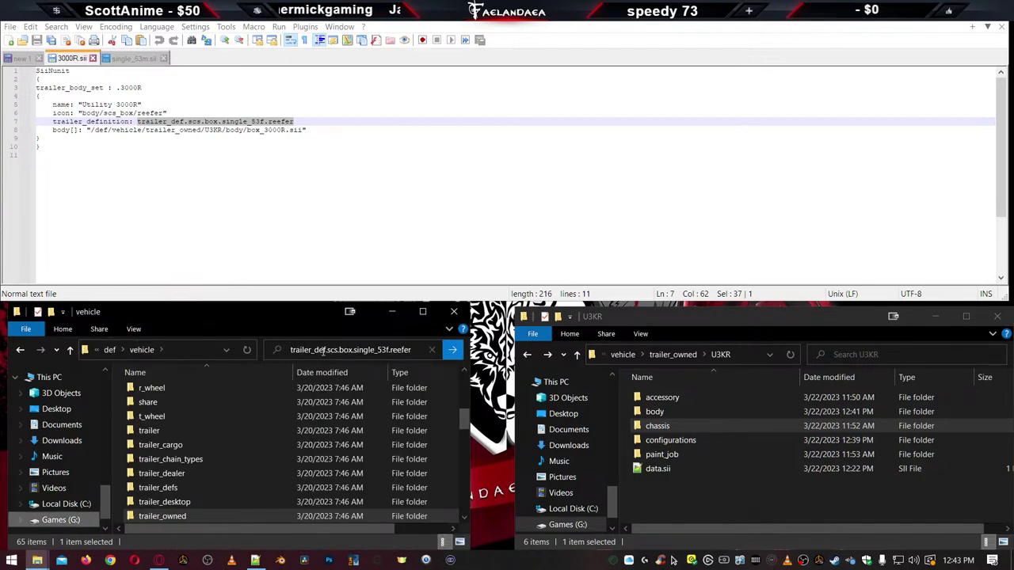
key("Return")
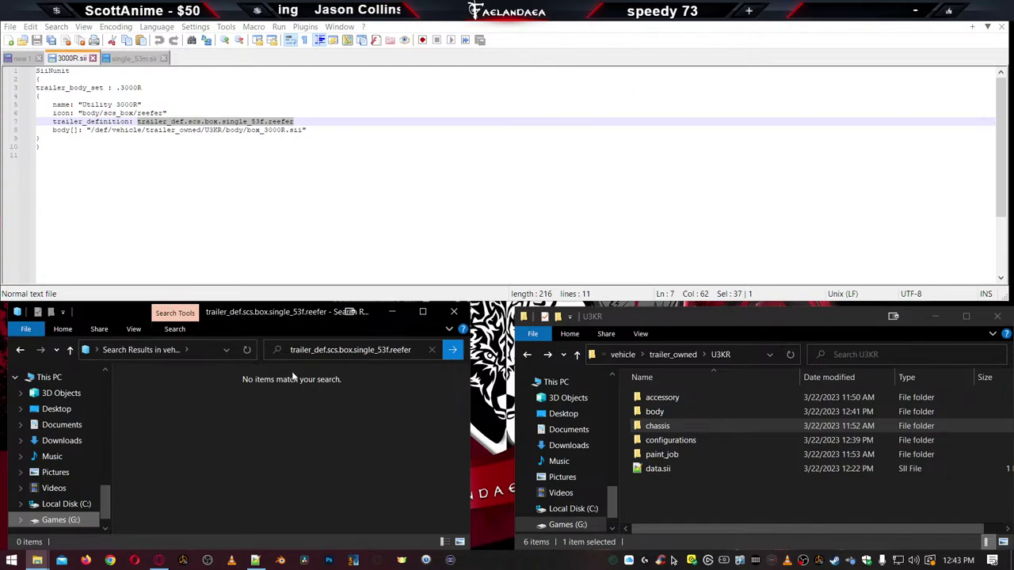
Clear the empty search and return to the base game vehicle folder
right_click(313, 351)
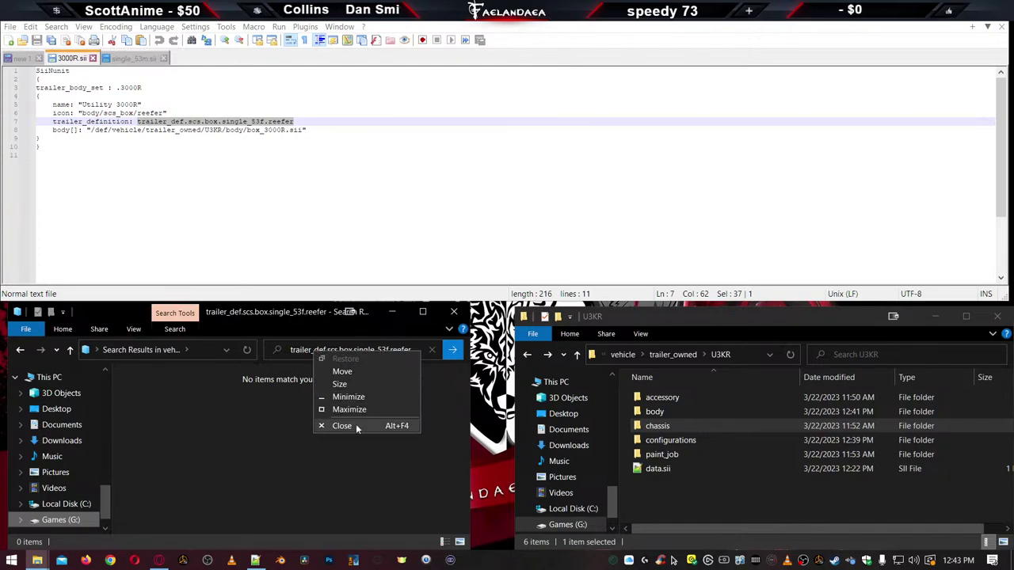
key("Escape")
left_click(413, 356)
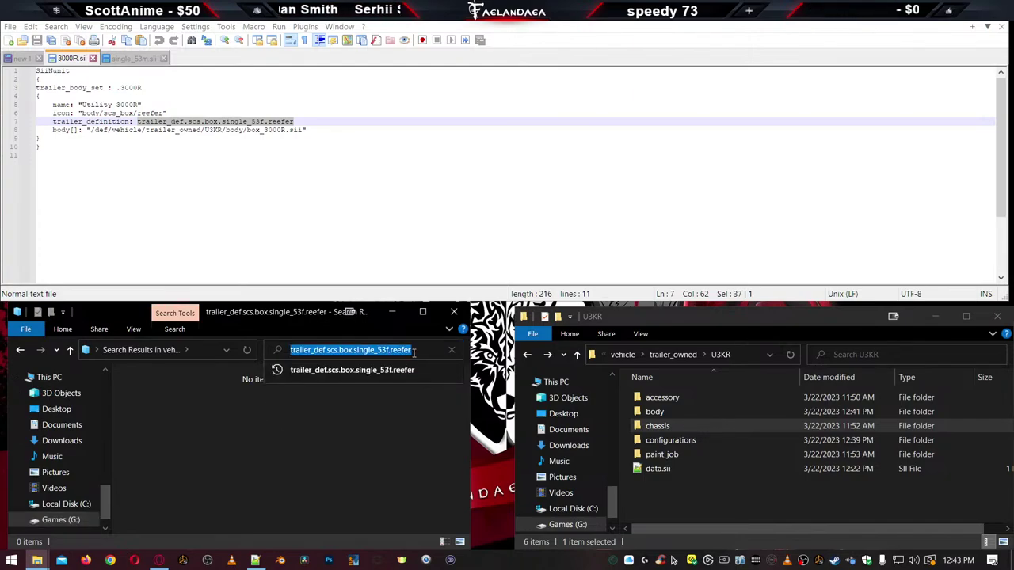
left_click(413, 352)
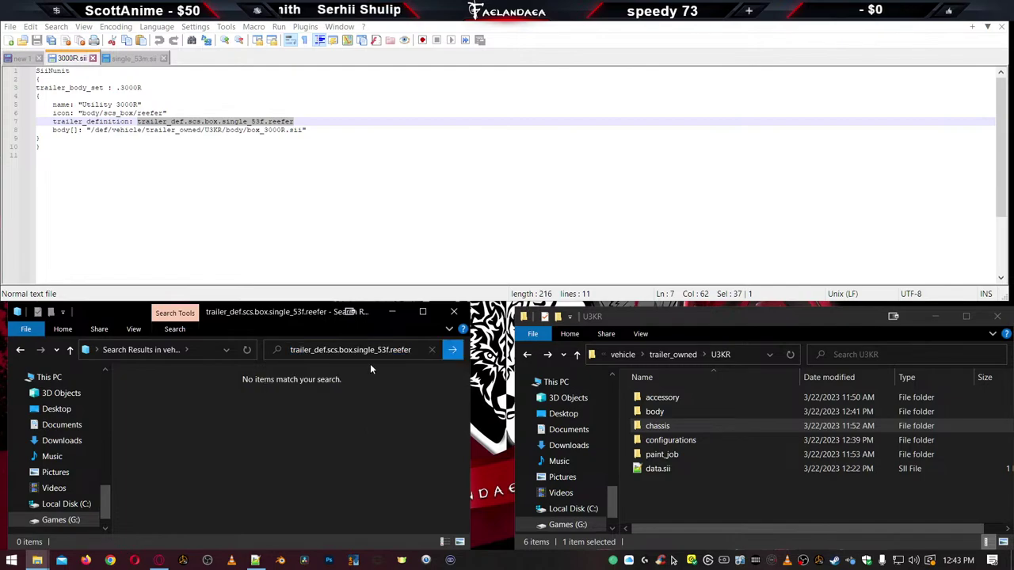
left_click(431, 350)
left_click(183, 433)
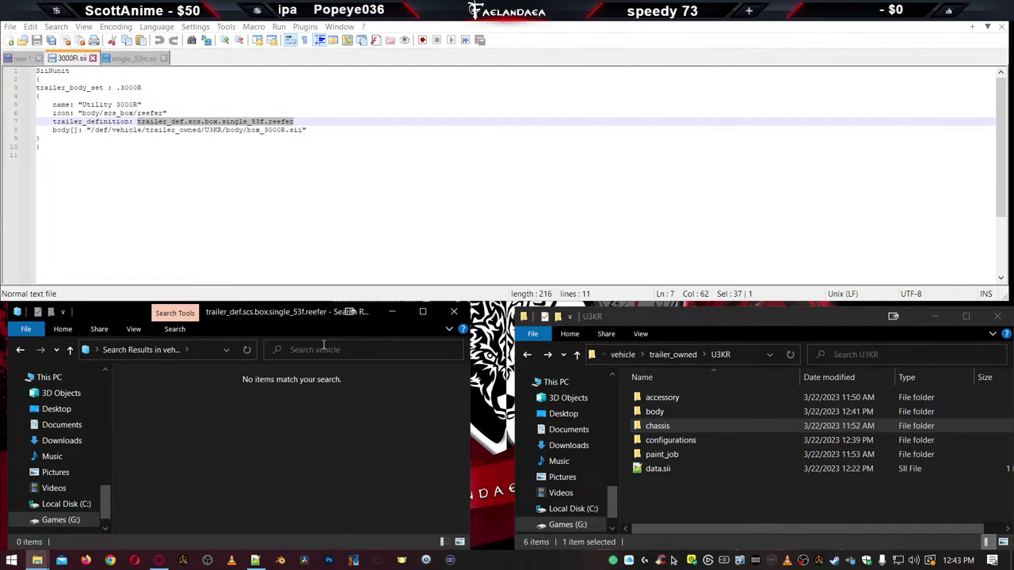
key("alt+Left")
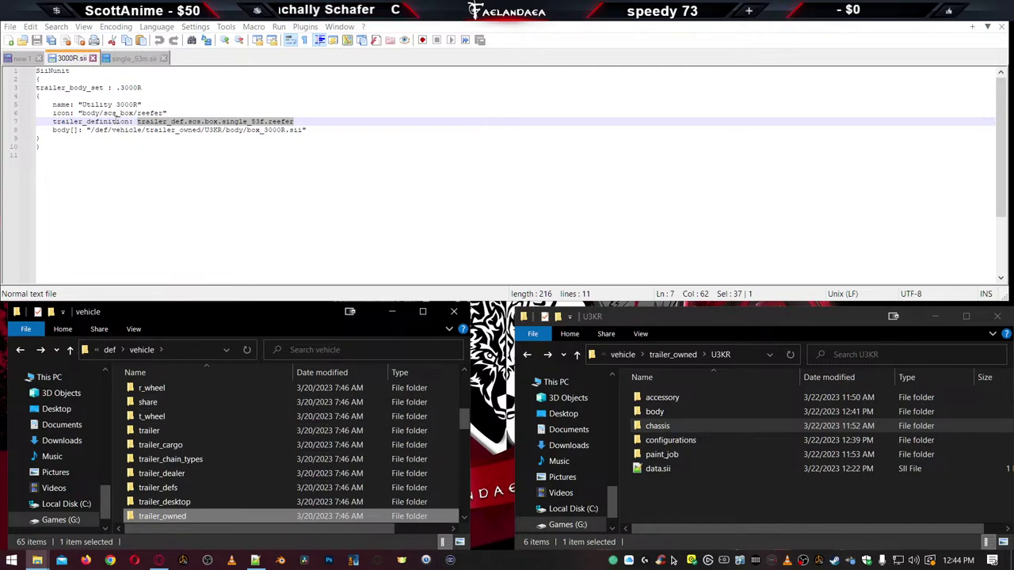
double_click(91, 121)
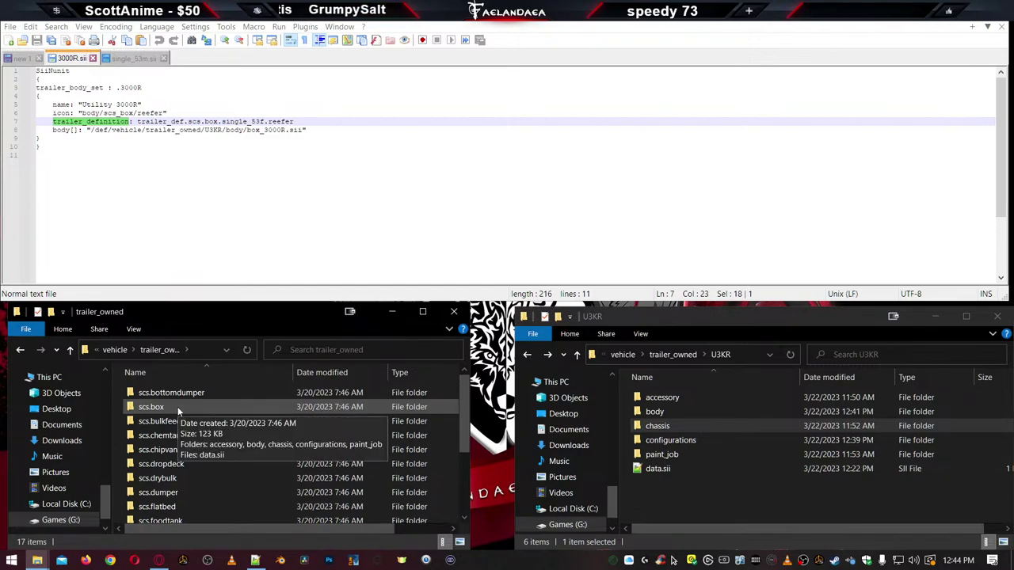
Open the base scs.box data.sii for a look, then close it
double_click(177, 406)
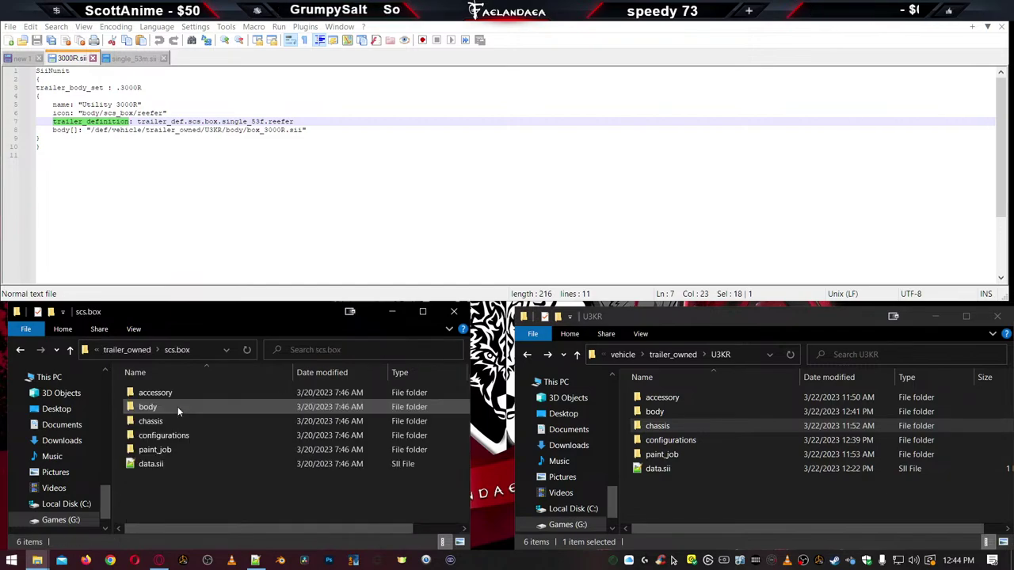
left_click(149, 466)
double_click(149, 465)
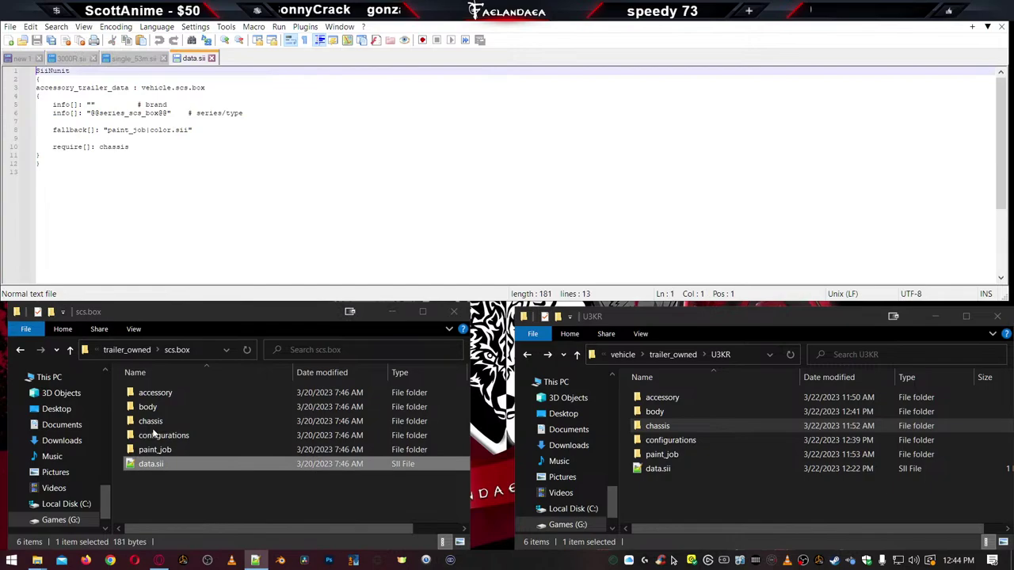
left_click(212, 60)
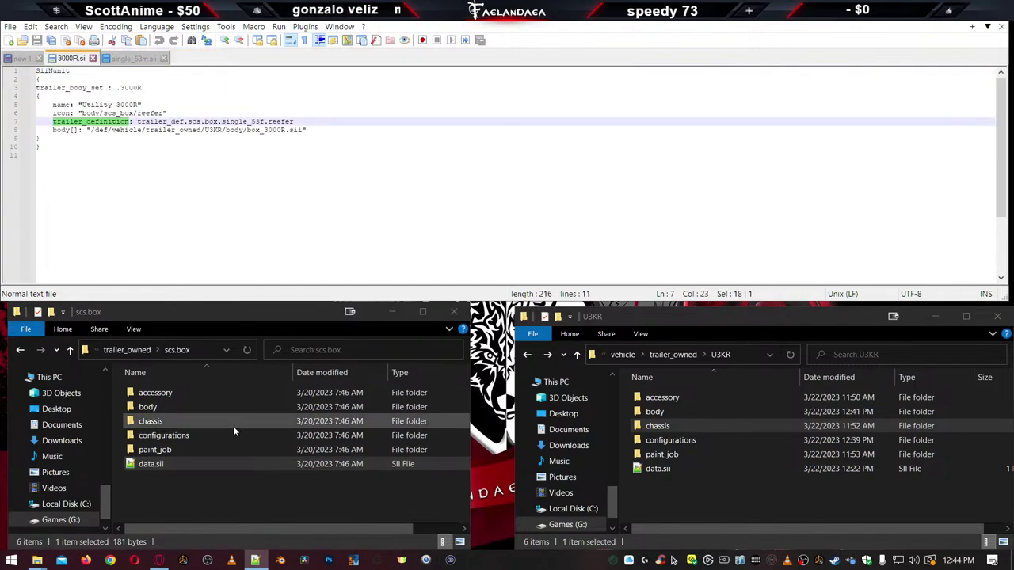
Compare the base configurations/single_53f.sii against single_53m.sii, then close single_53f.sii
double_click(154, 436)
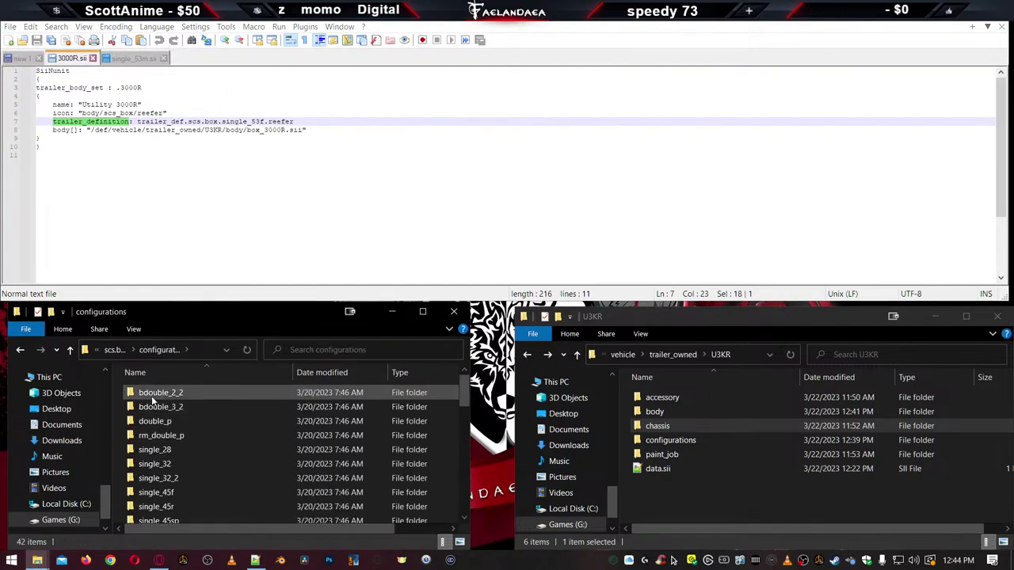
scroll(158, 444, "down", 10)
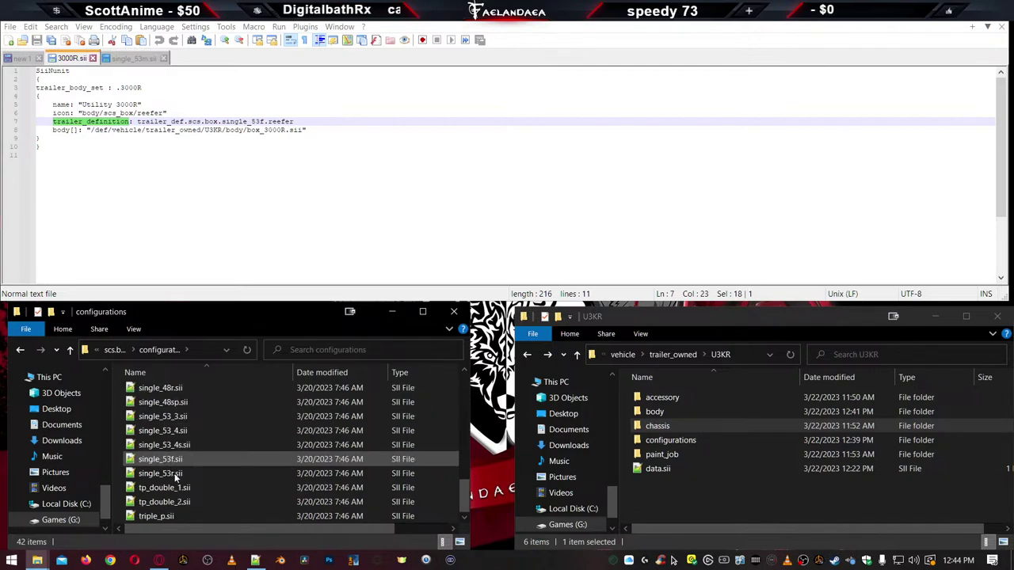
double_click(161, 460)
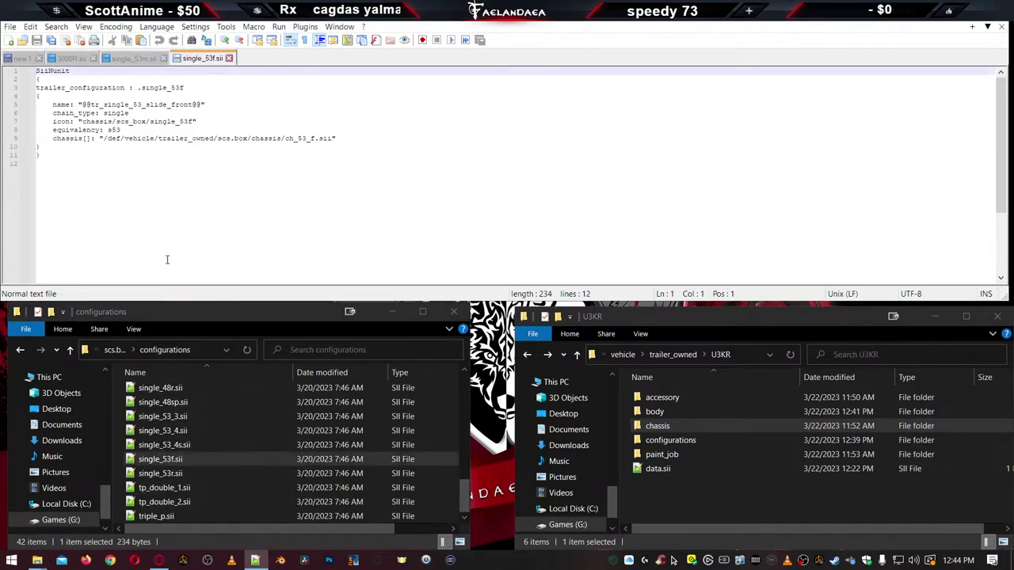
left_click(136, 60)
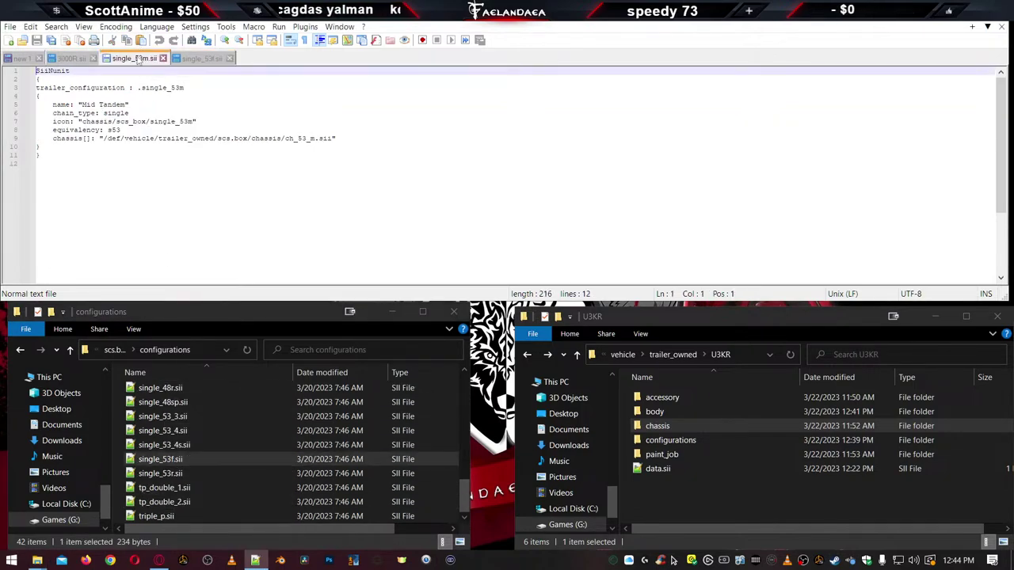
left_click(200, 62)
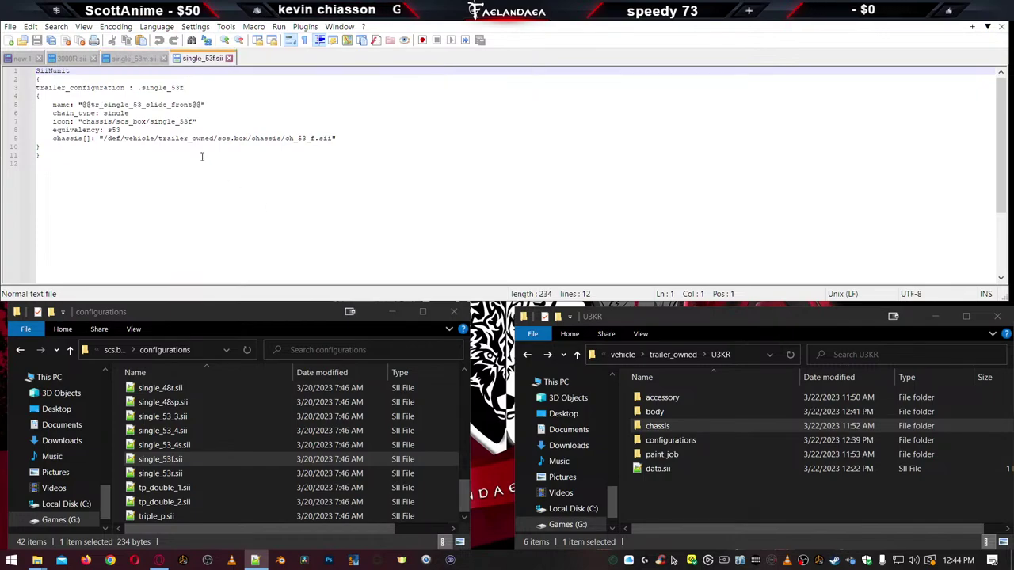
left_click(139, 64)
left_click(200, 60)
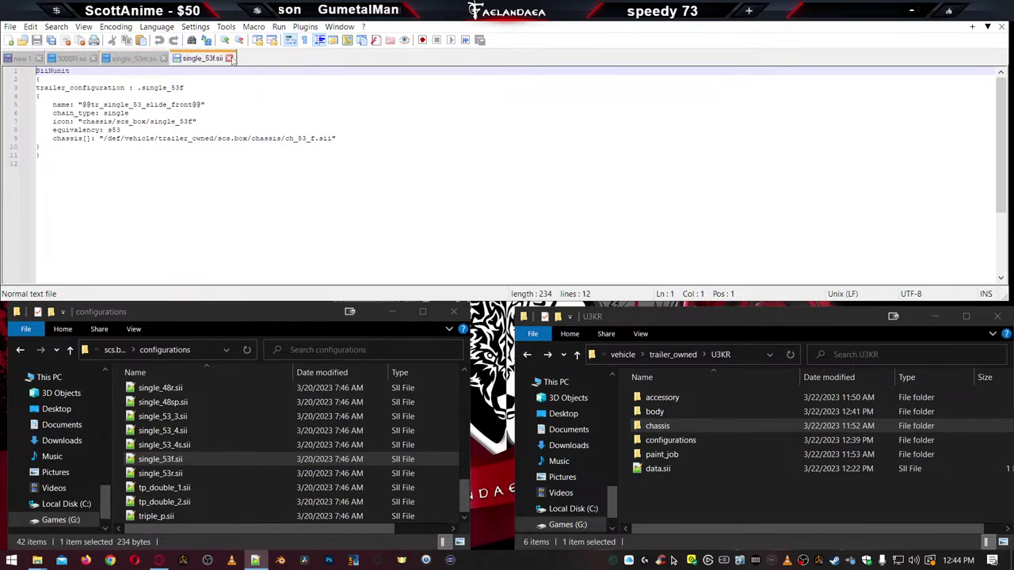
left_click(229, 58)
Compare the base single_53f reefer.sii with single_53m.sii, close it, and return to 3000R.sii
scroll(192, 472, "up", 5)
scroll(193, 472, "up", 1)
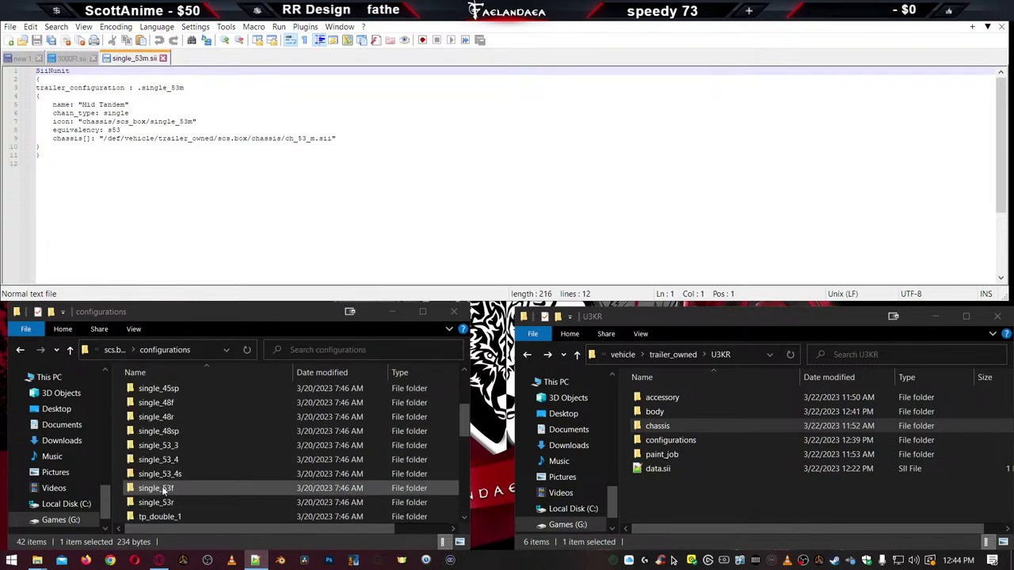
double_click(163, 490)
double_click(153, 420)
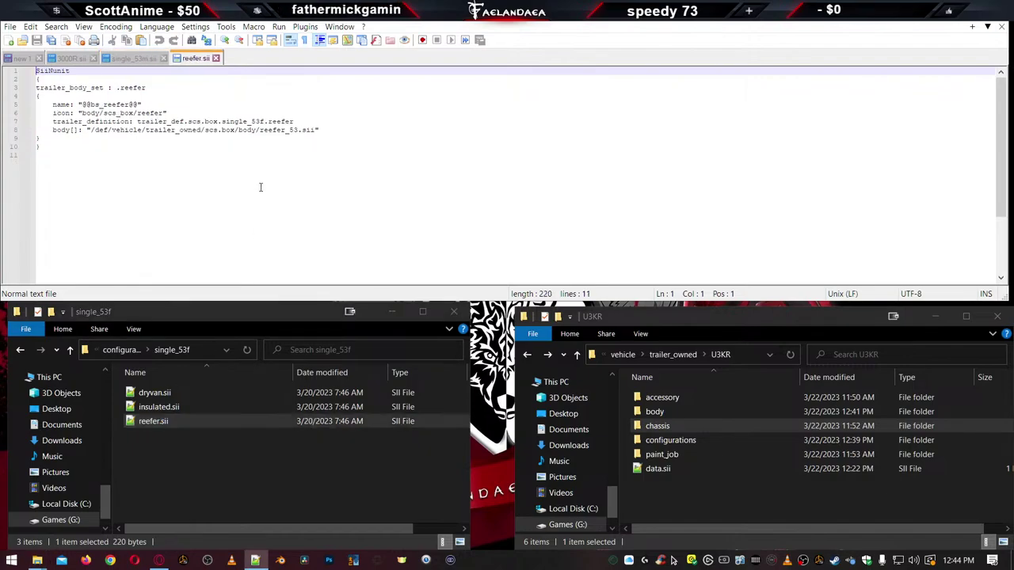
left_click(133, 61)
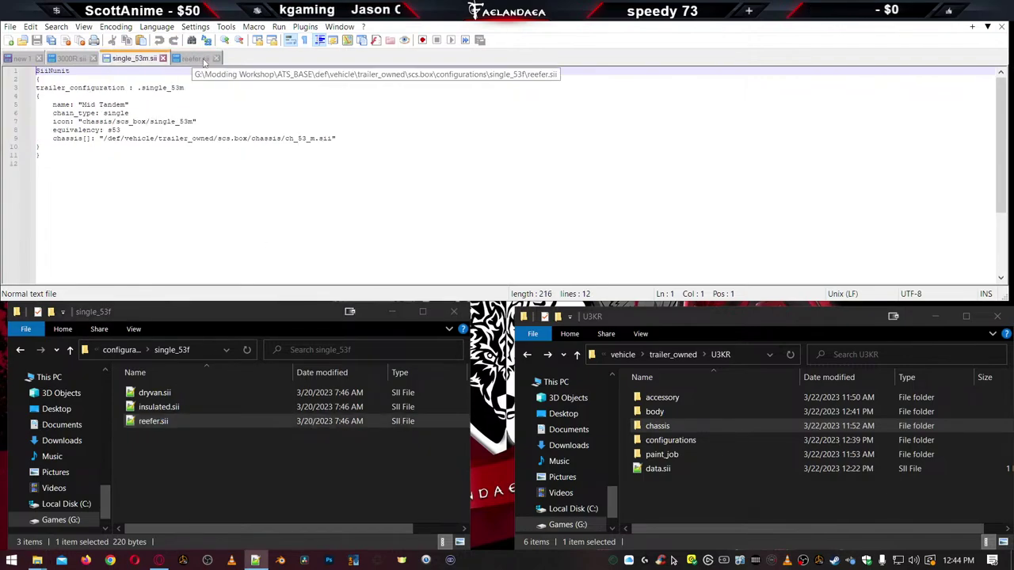
left_click(206, 60)
left_click(216, 58)
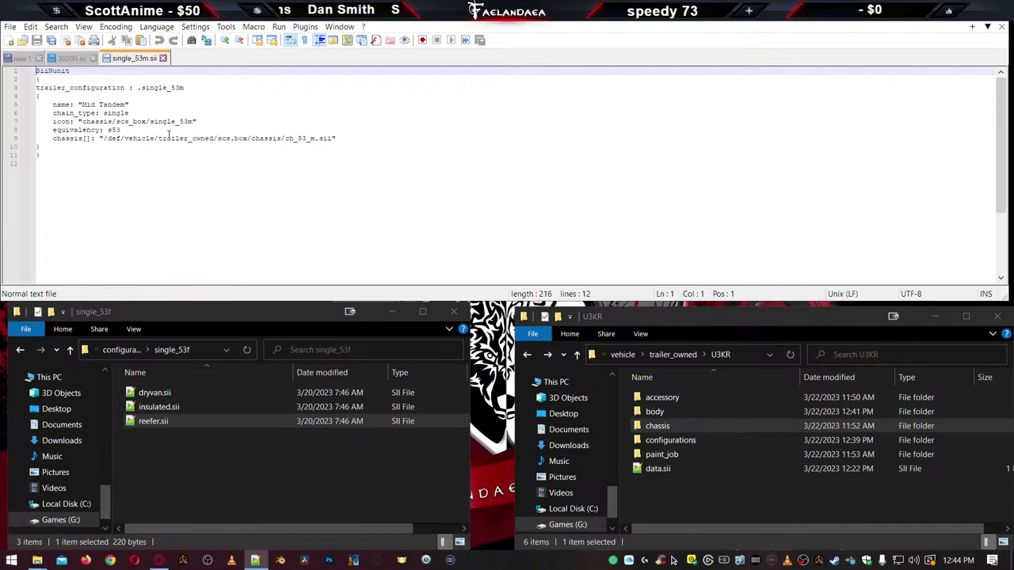
left_click(72, 59)
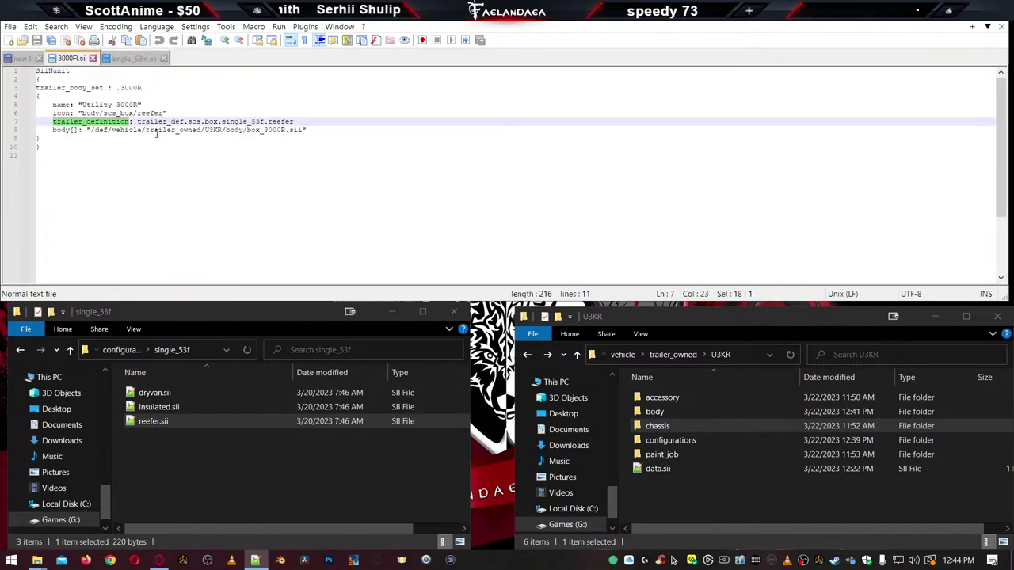
Close single_53m.sii and replace scs.box with U3KR in line 7's trailer definition
left_click(164, 58)
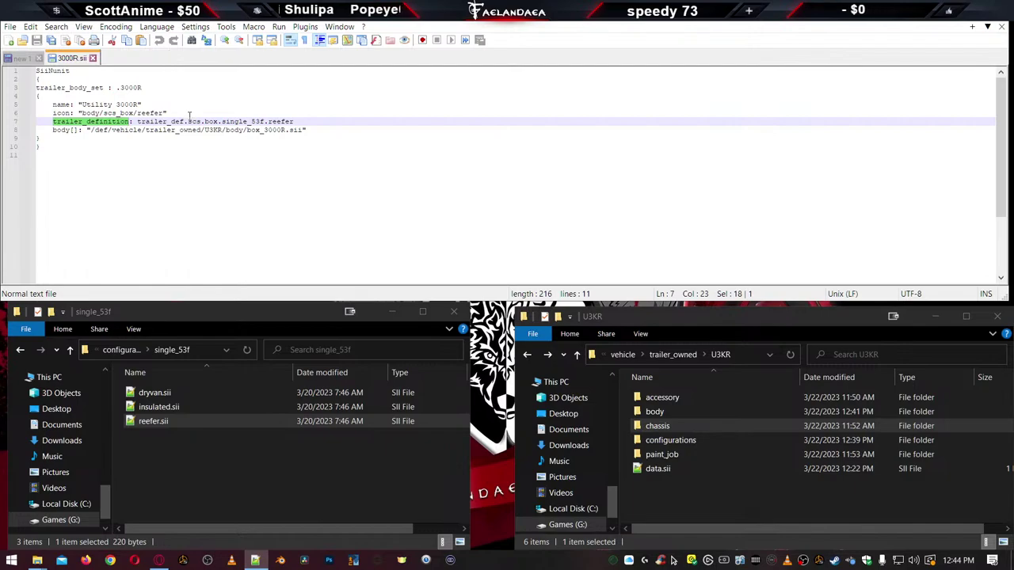
double_click(180, 121)
double_click(195, 121)
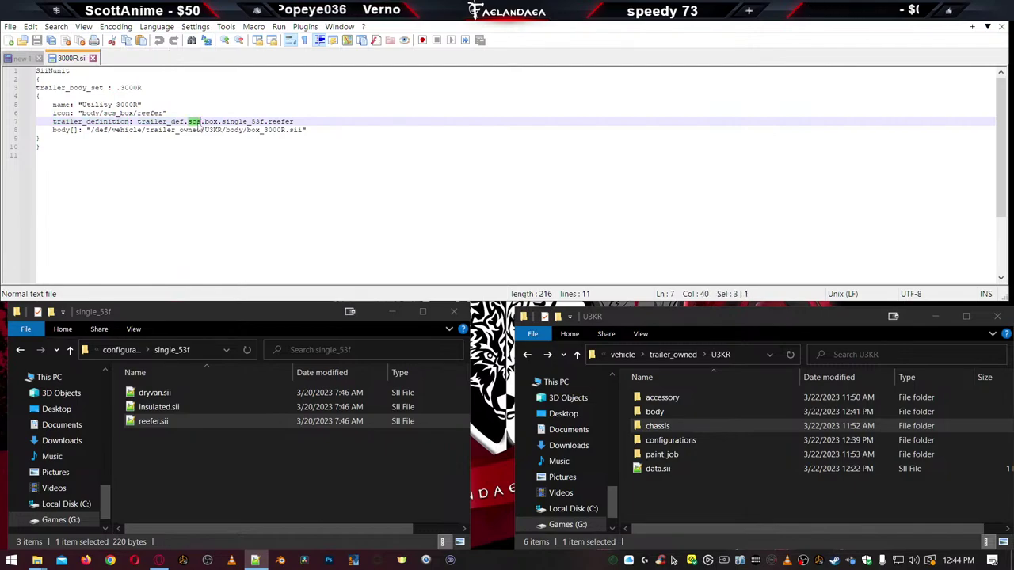
key("shift+Right")
key("shift+Right")
key("shift+Right")
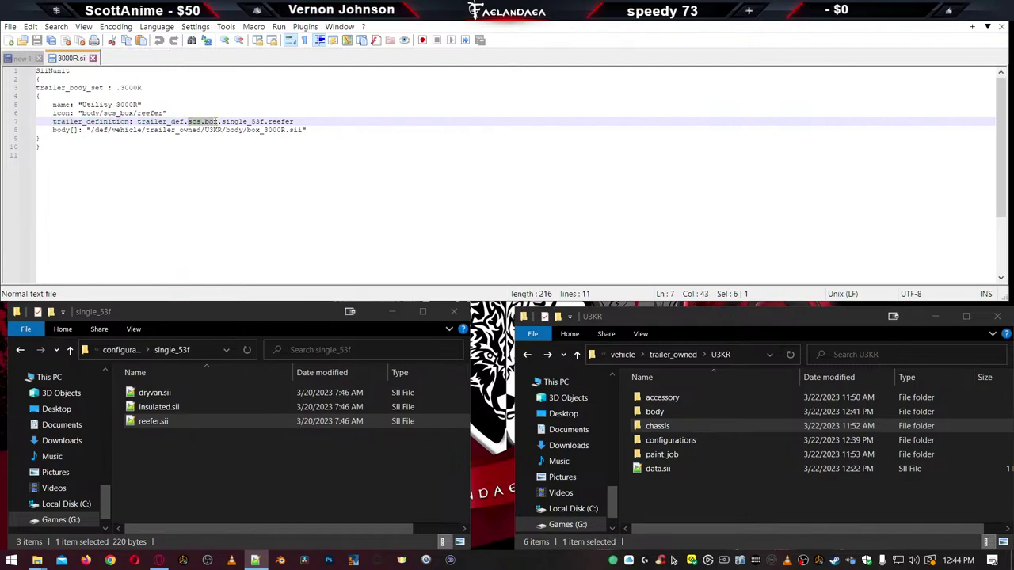
key("shift+Right")
type("UK3")
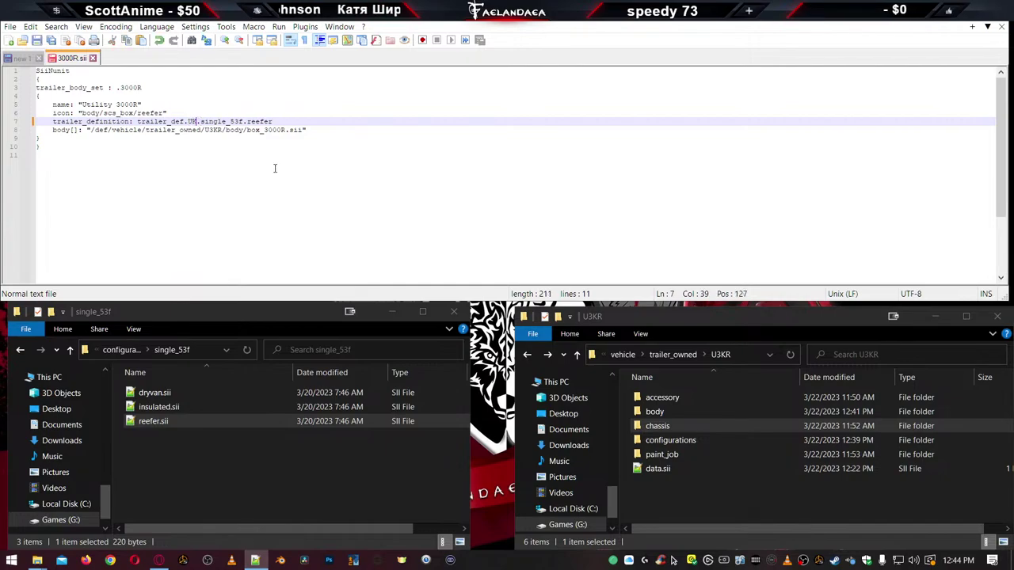
key("BackSpace")
key("BackSpace")
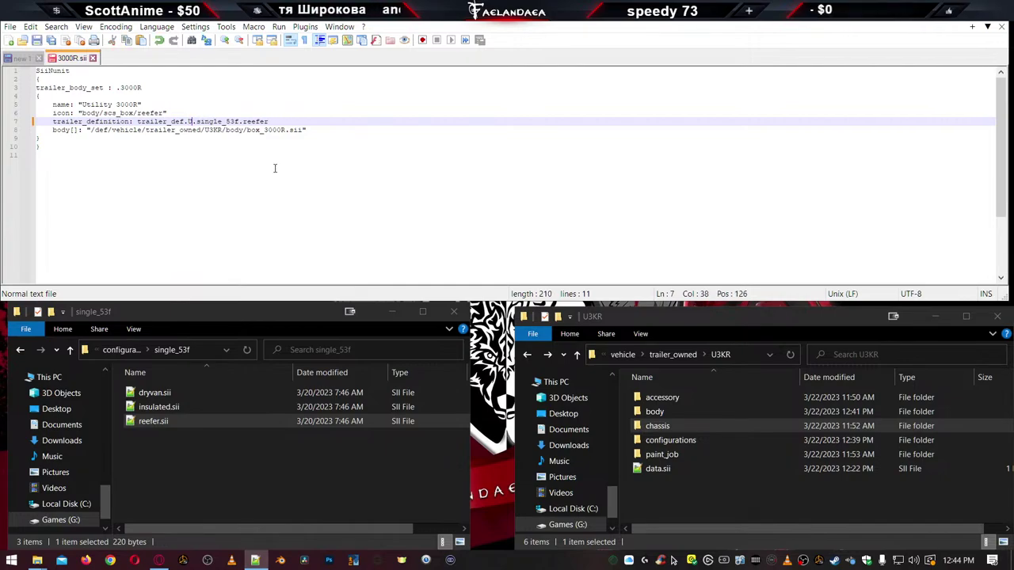
type("3")
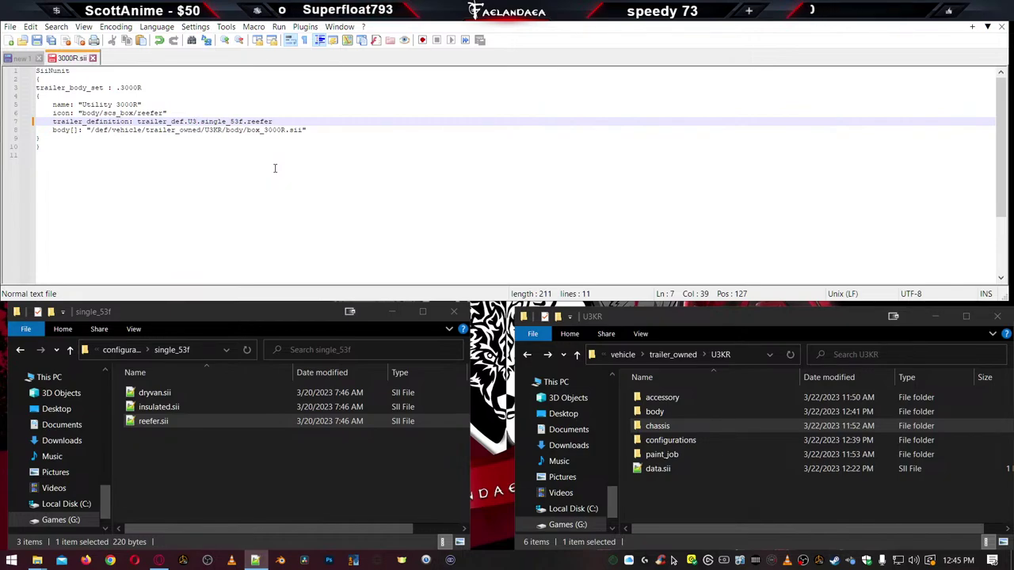
type("KR")
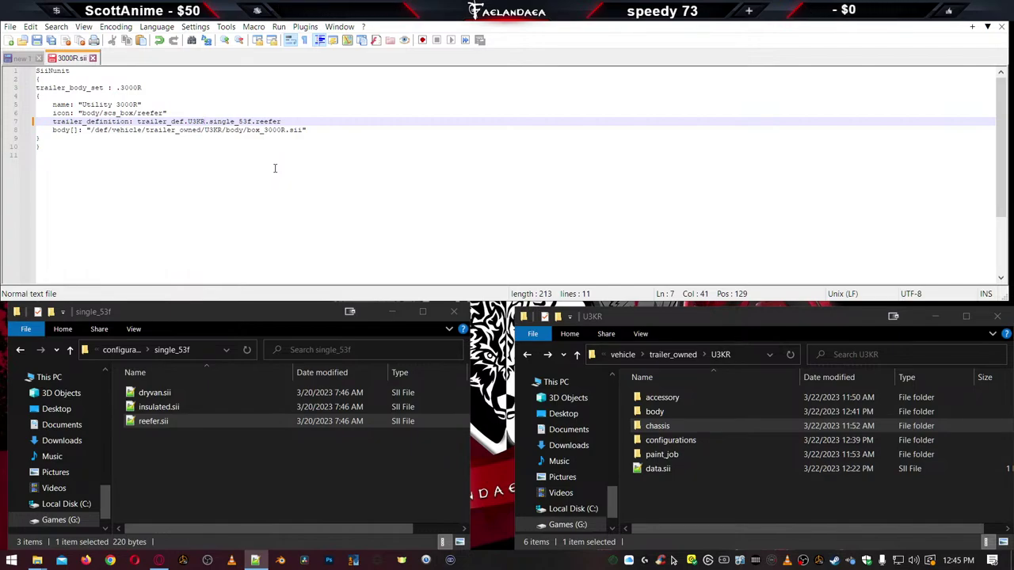
Inspect the U3KR prefix and the single_53f part of line 7 for editing
double_click(162, 121)
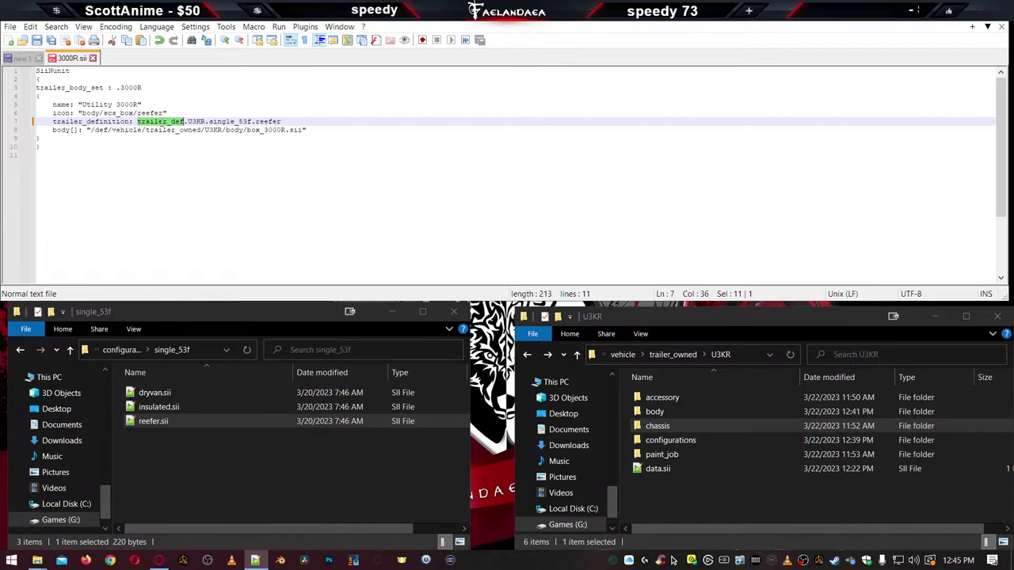
double_click(196, 121)
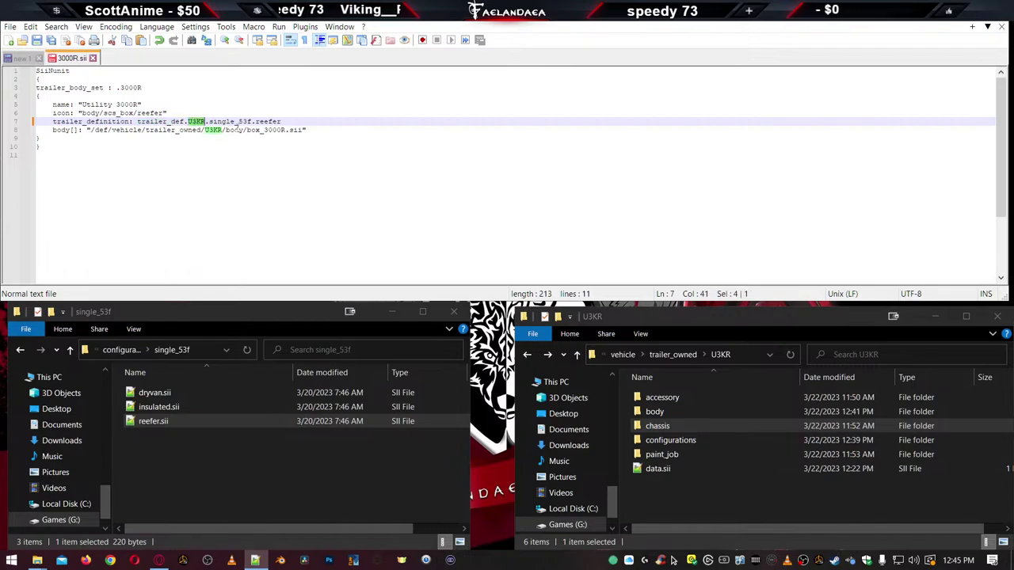
double_click(249, 121)
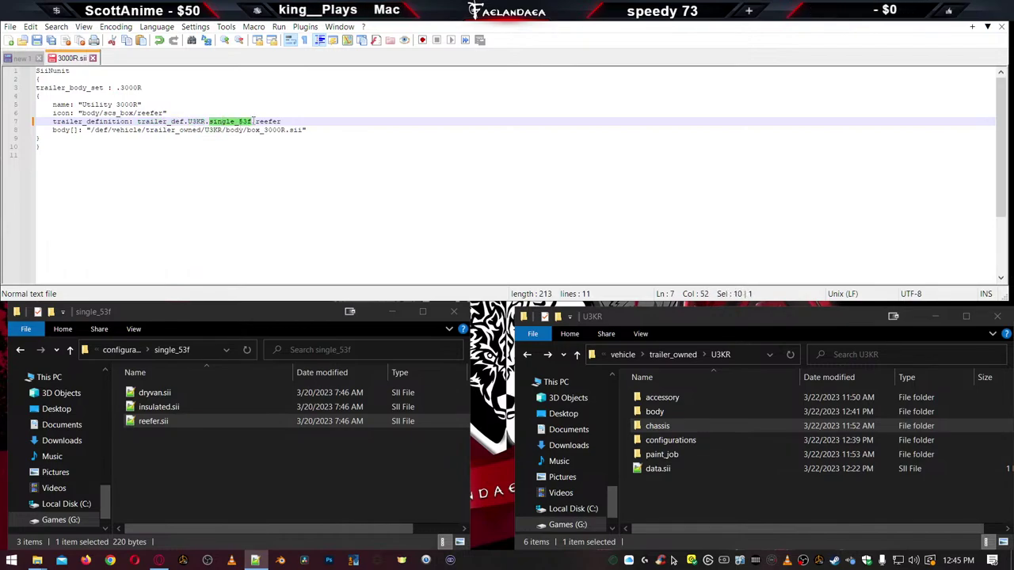
left_click(252, 121)
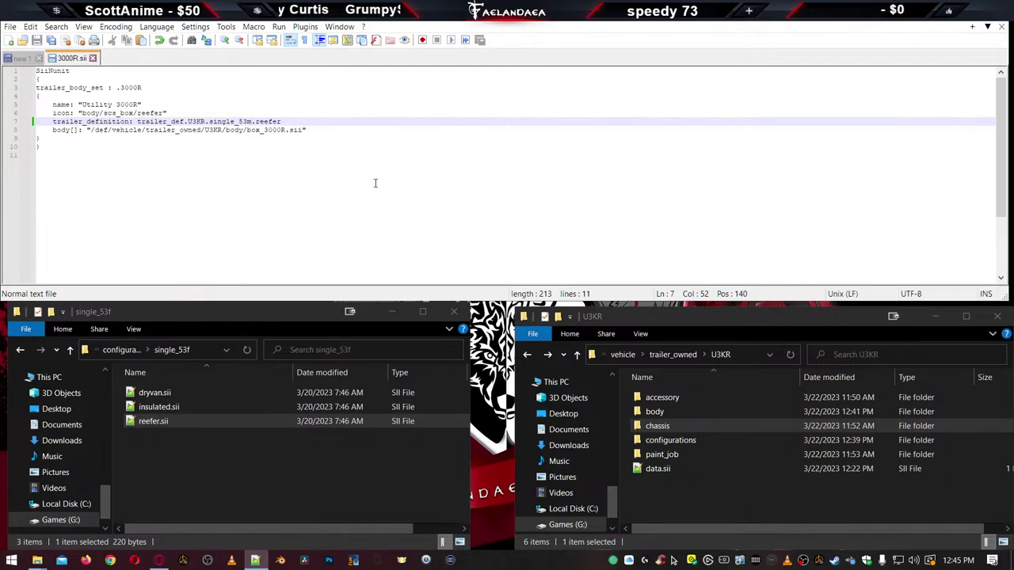
key("End")
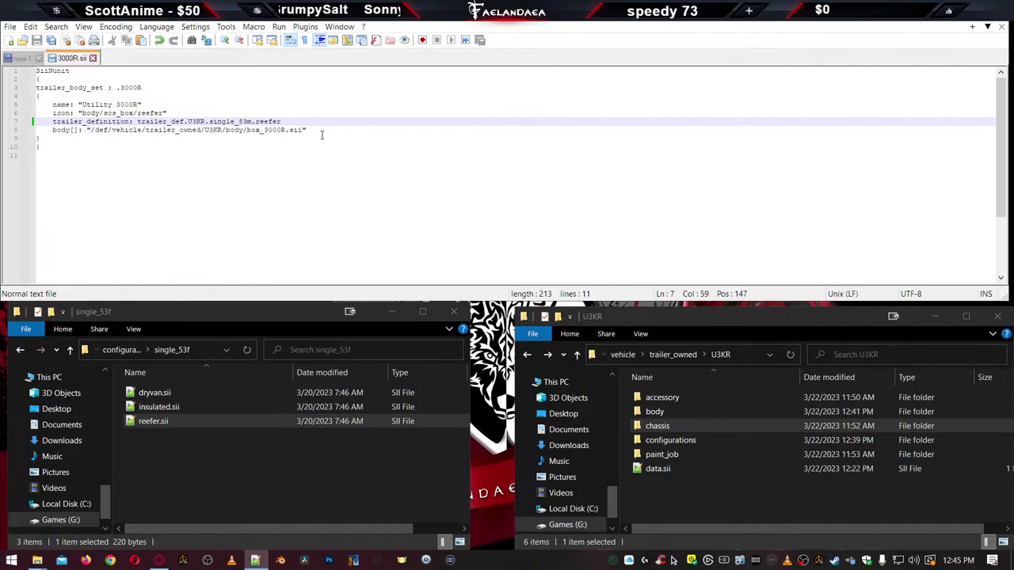
left_click(322, 132)
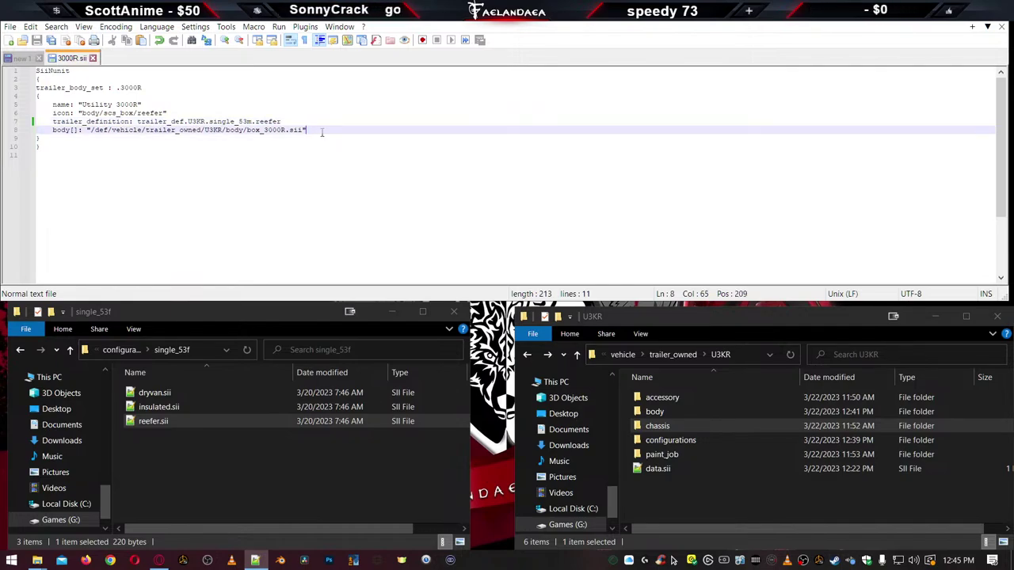
Verify line 7 now reads trailer_def.U3KR.single_53m.reefer
left_click(198, 121)
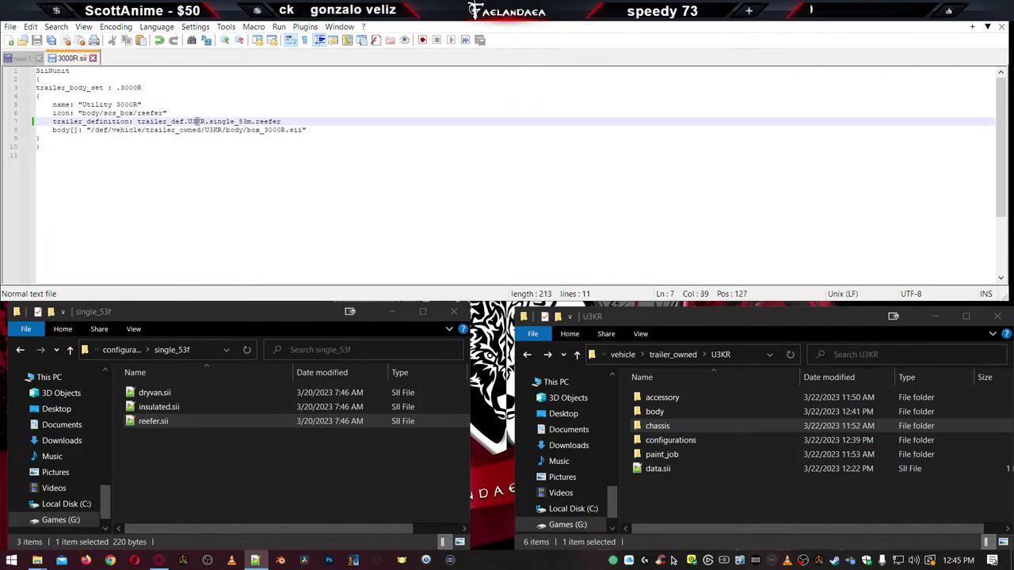
double_click(268, 122)
double_click(230, 121)
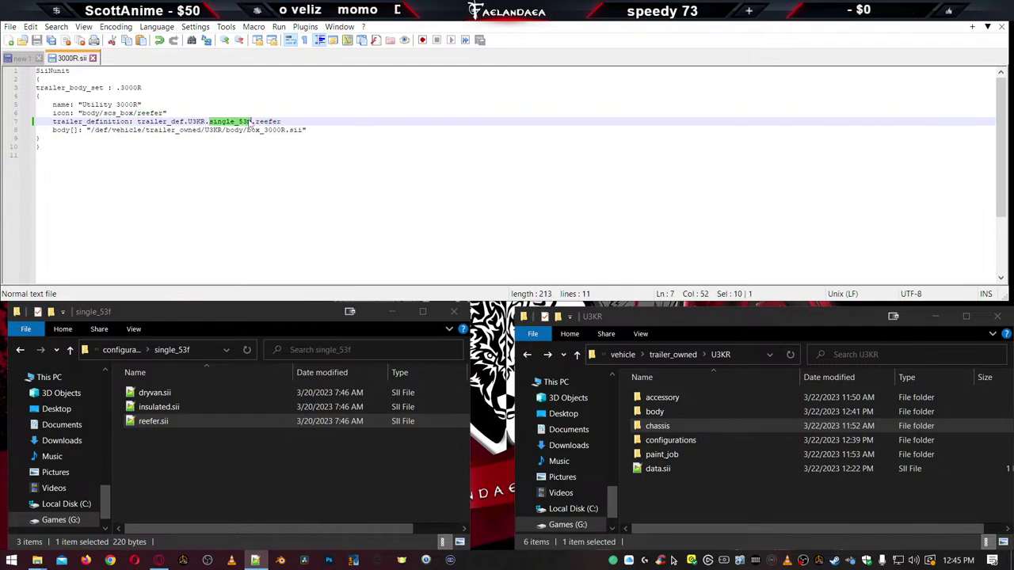
double_click(197, 121)
double_click(159, 122)
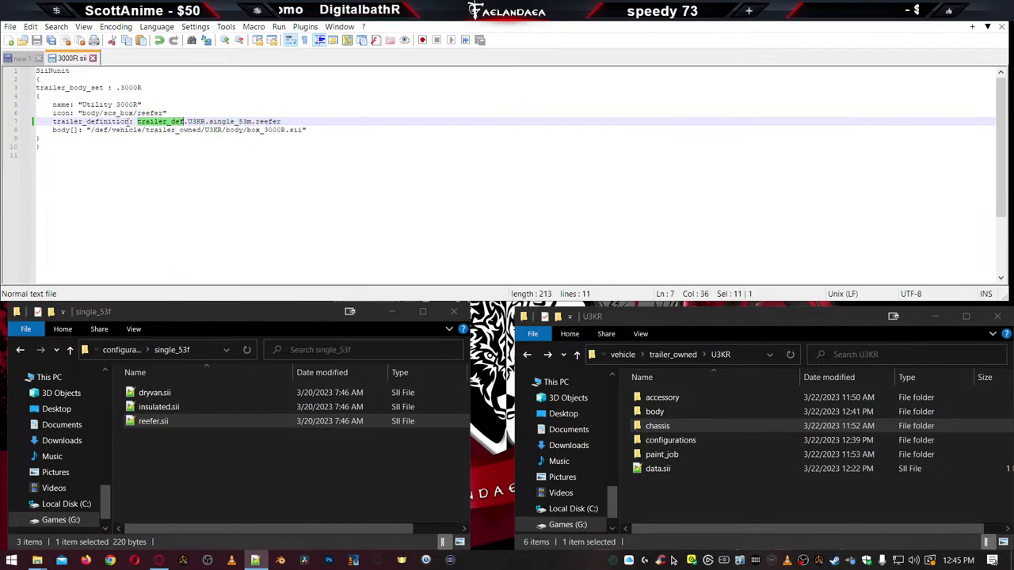
left_click(204, 121)
double_click(230, 121)
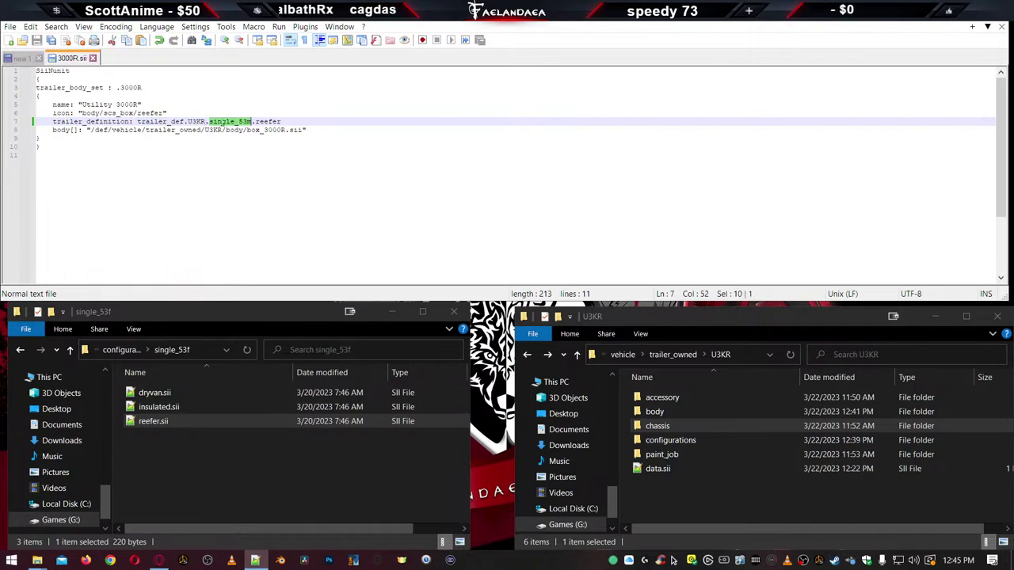
double_click(269, 122)
left_click(358, 130)
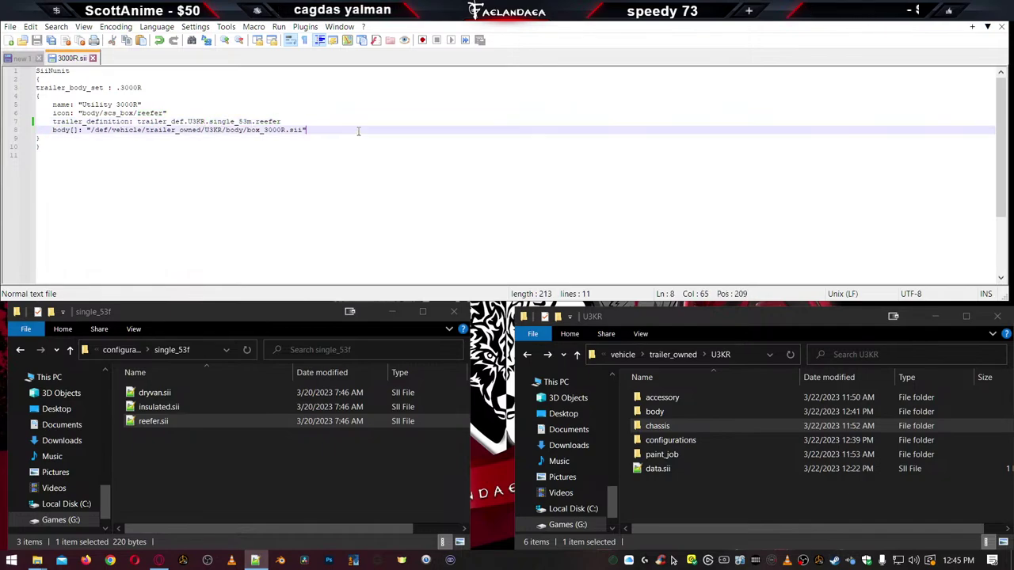
double_click(151, 113)
left_click(314, 130)
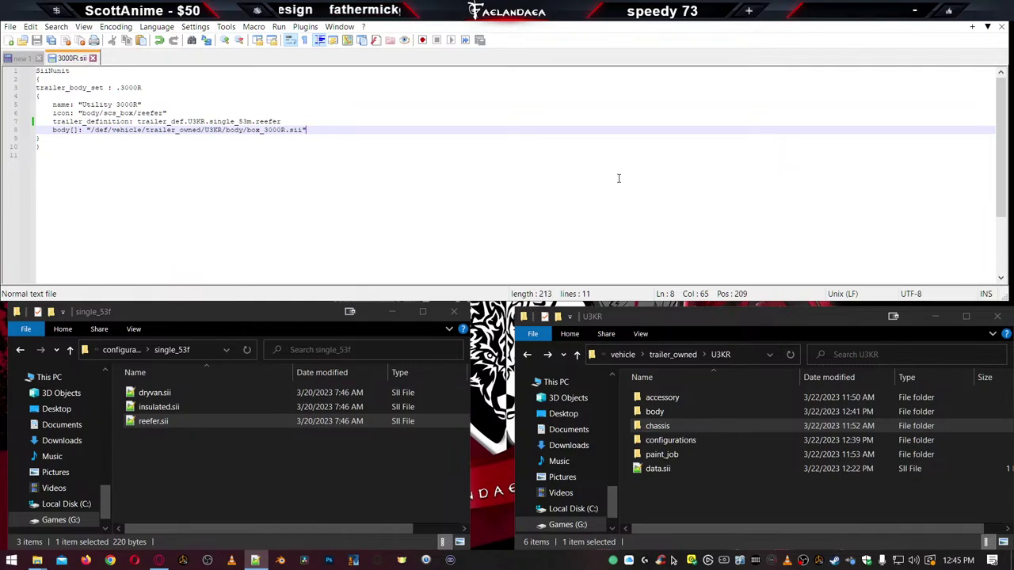
left_click(464, 217)
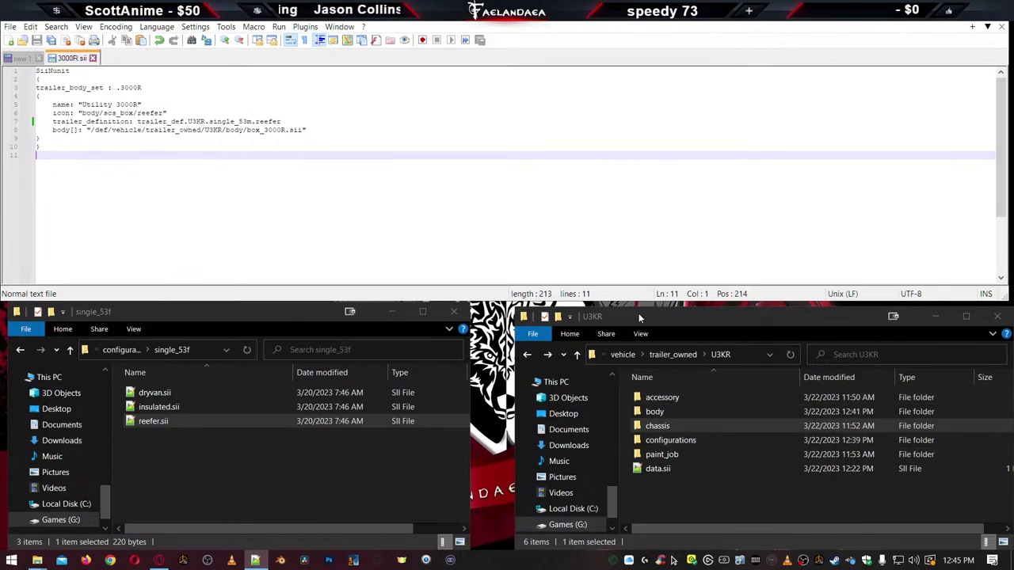
Go up to trailer_owned, reopen the U3KR folder, and show File Explorer's jump list
left_click_drag(640, 318, 624, 313)
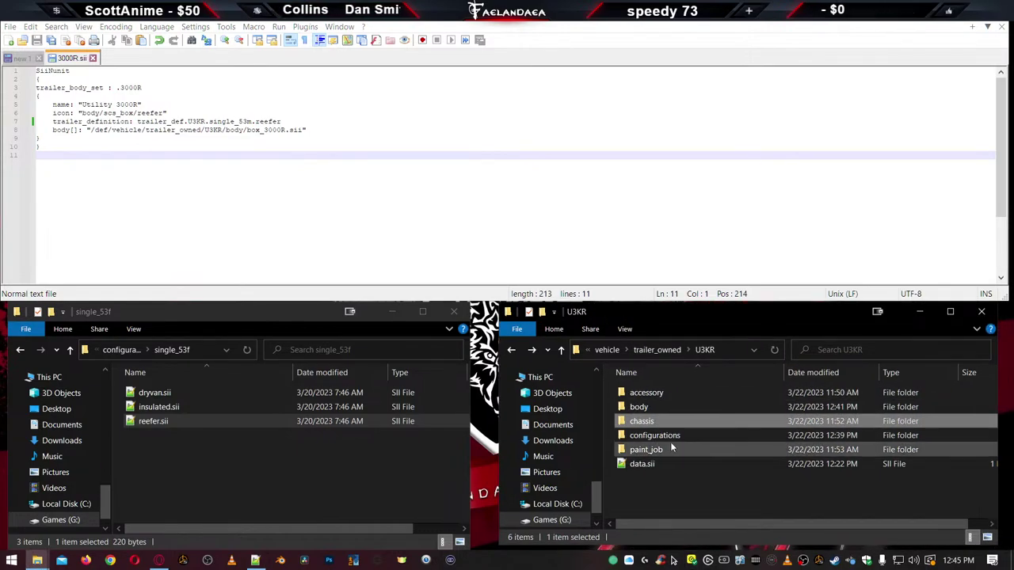
key("BackSpace")
double_click(638, 393)
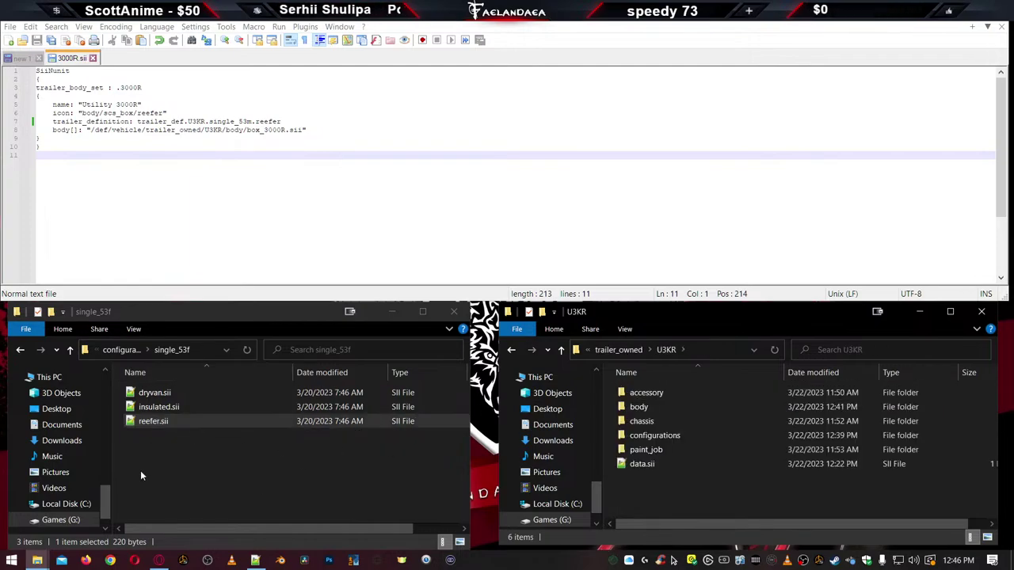
right_click(37, 560)
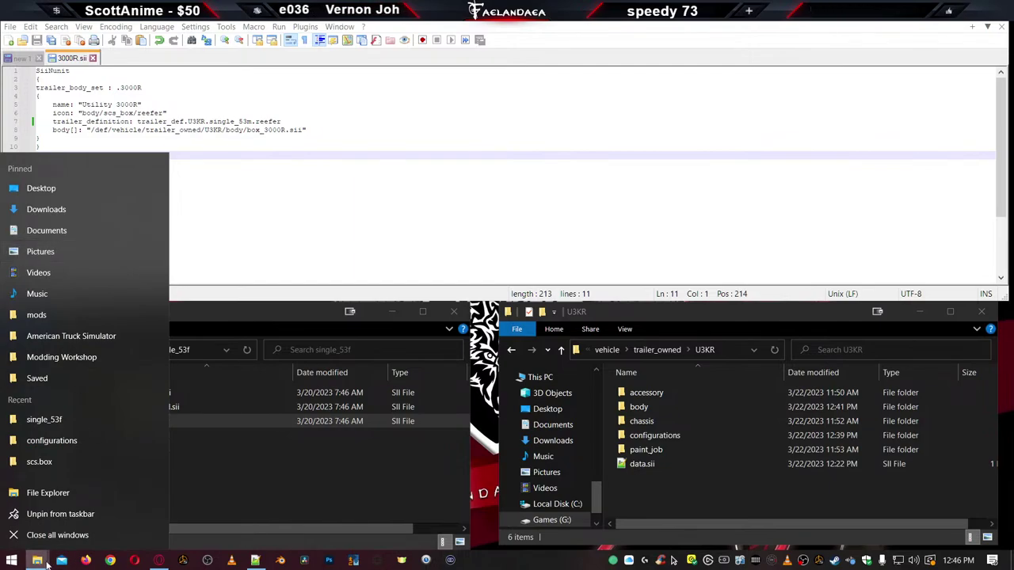
From the mod folder window, go to the American Truck Simulator folder and open game.log.txt
left_click(47, 561)
left_click(379, 516)
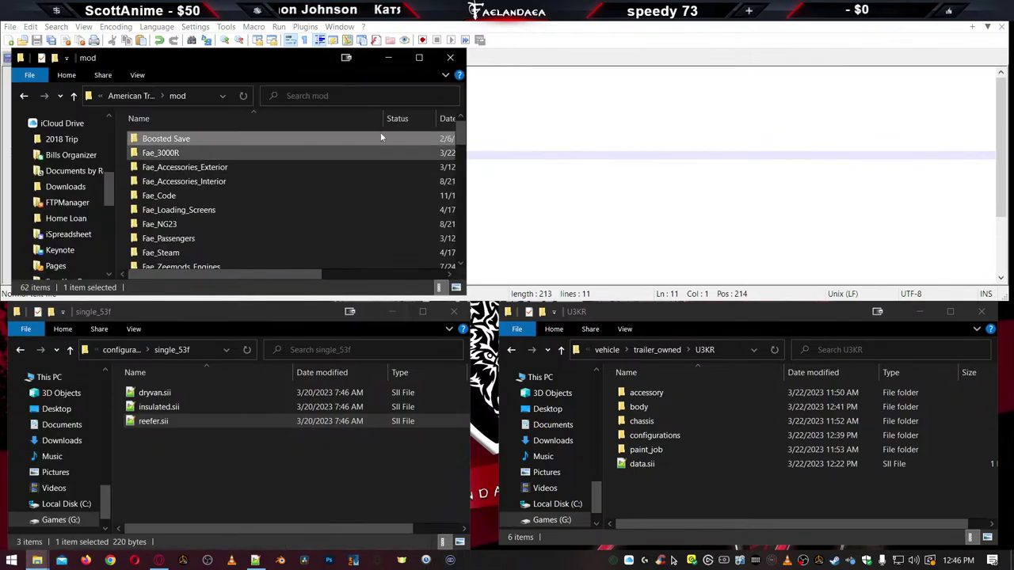
left_click(132, 96)
scroll(194, 248, "down", 8)
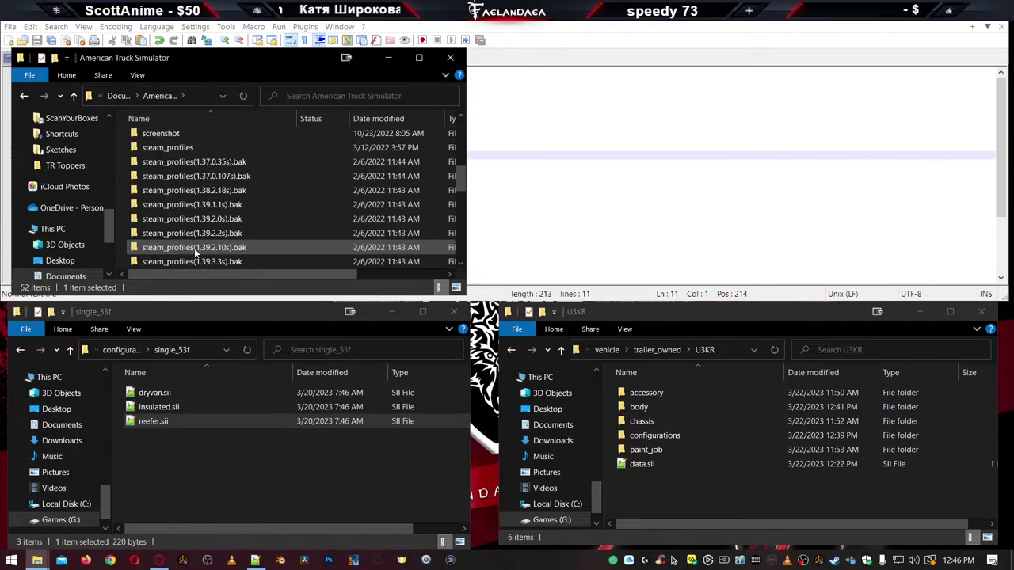
scroll(165, 247, "up", 1)
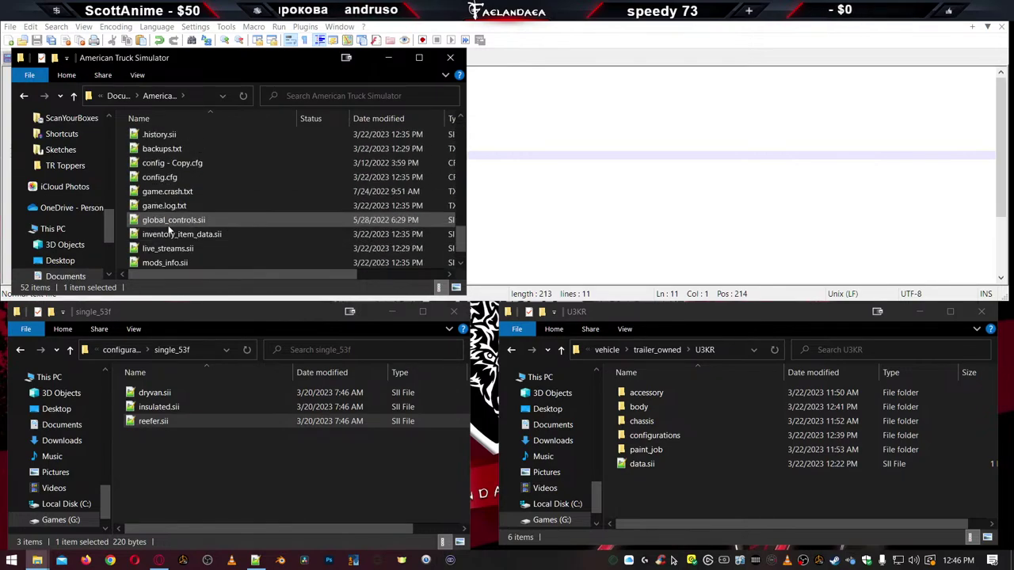
scroll(167, 247, "down", 1)
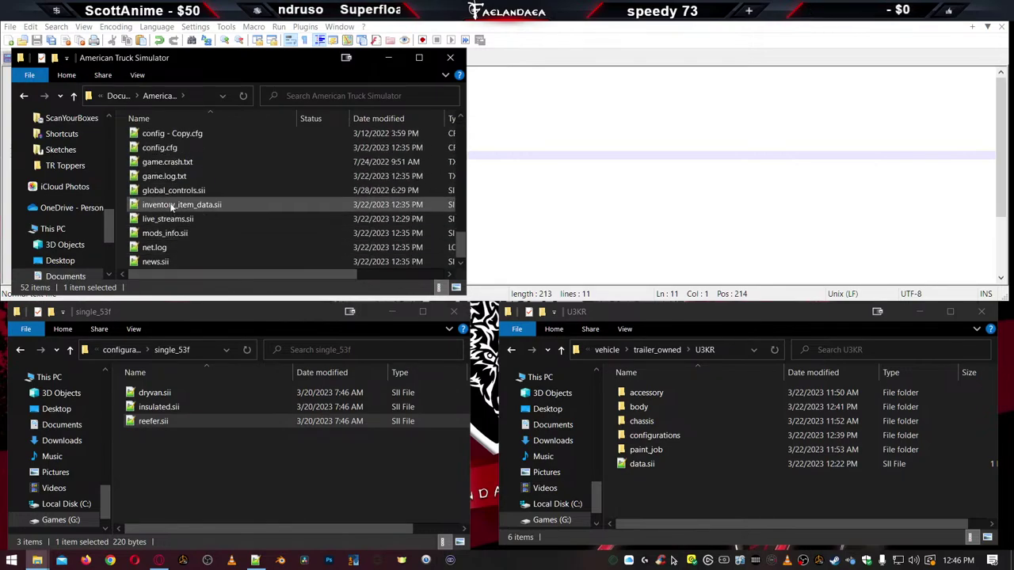
scroll(171, 205, "up", 1)
scroll(172, 206, "up", 1)
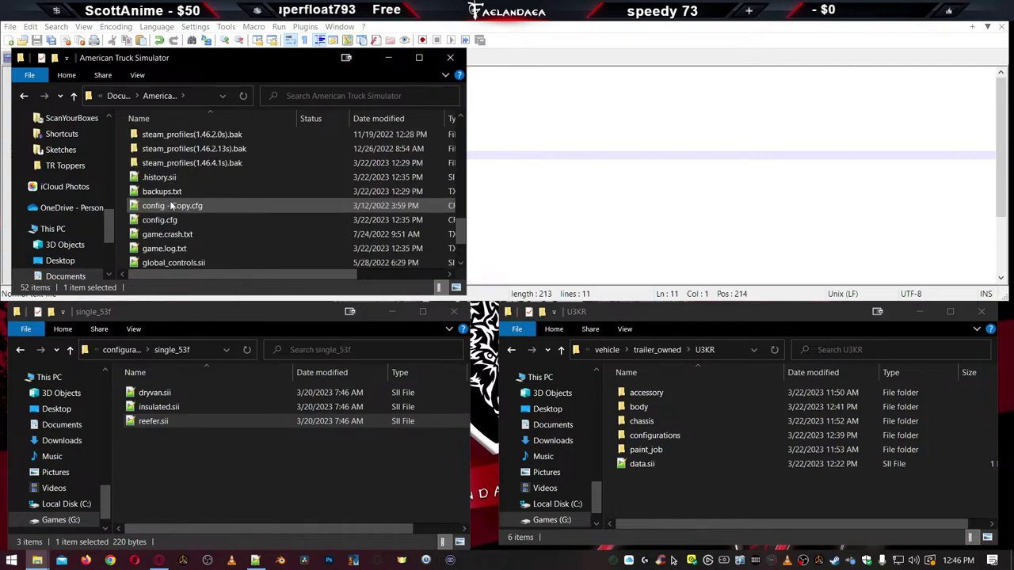
scroll(171, 205, "down", 2)
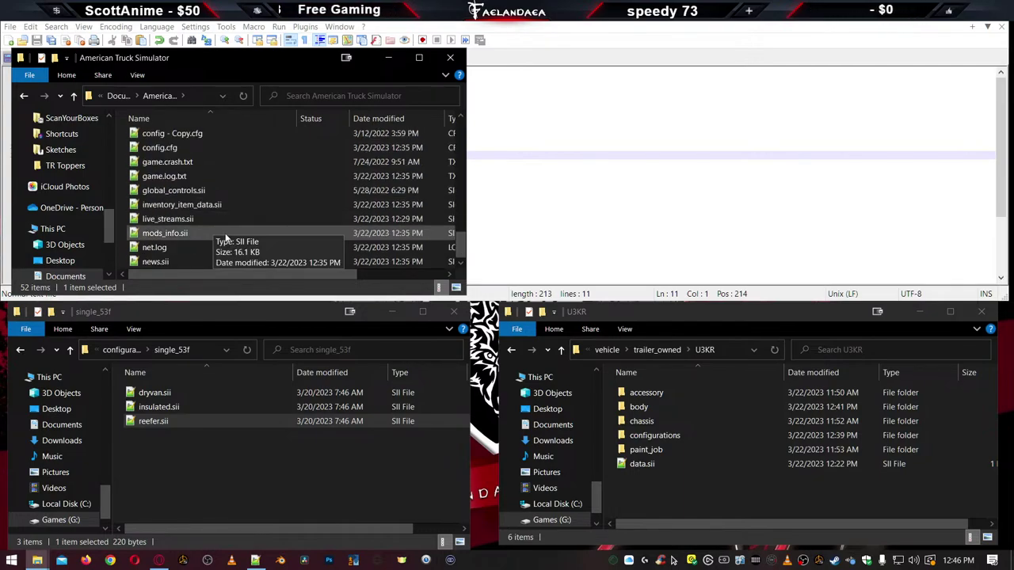
double_click(206, 175)
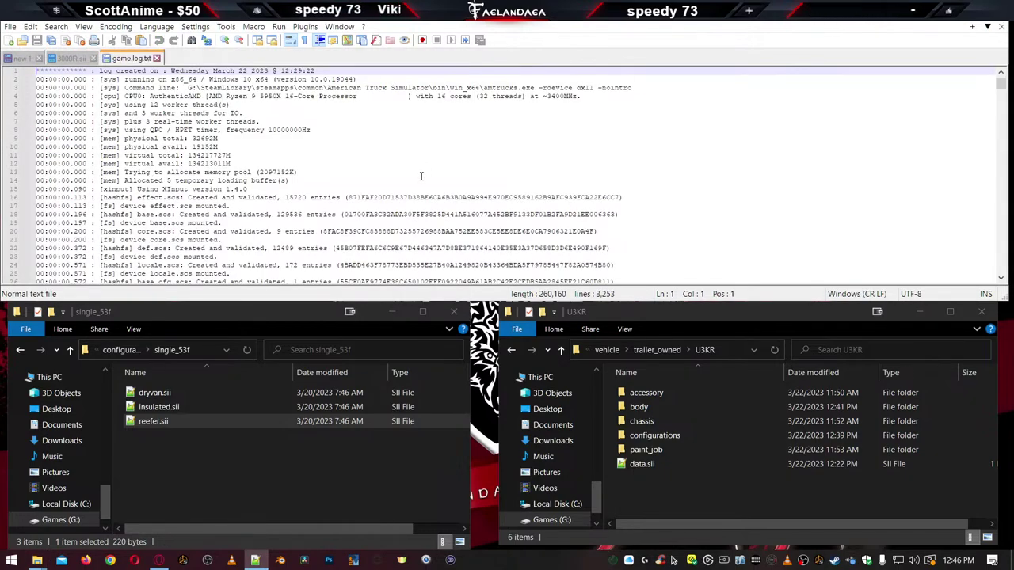
Jump to the end of game.log.txt and highlight the single_53_4, configuration and single_48f entries
scroll(421, 176, "down", 20)
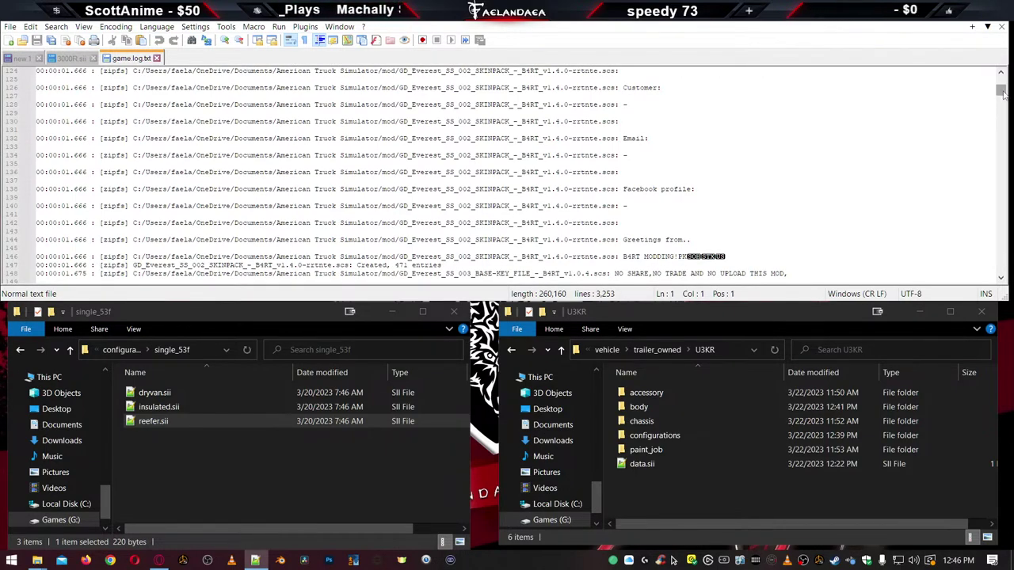
left_click_drag(1003, 93, 1002, 273)
scroll(473, 168, "up", 4)
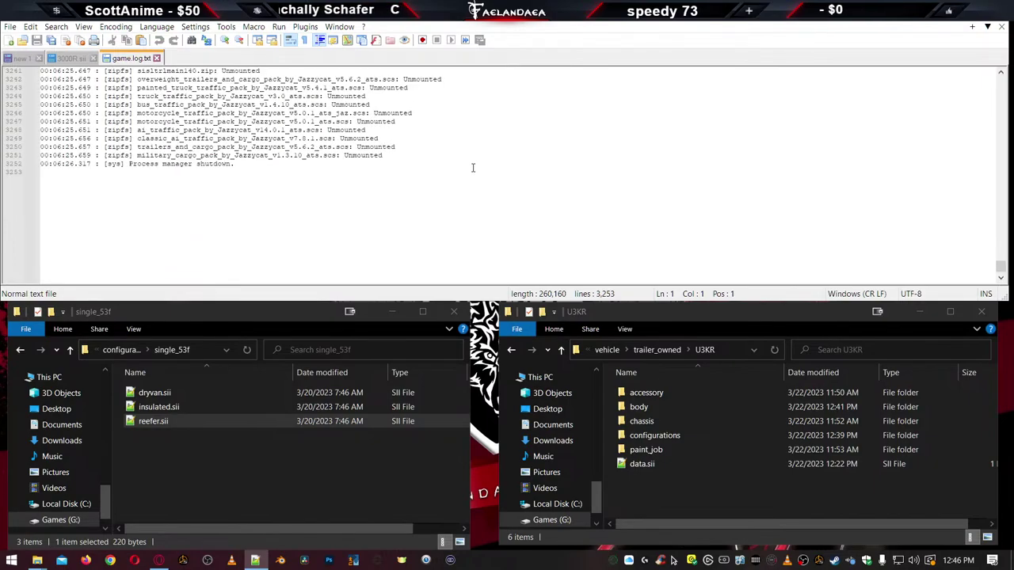
scroll(473, 168, "up", 20)
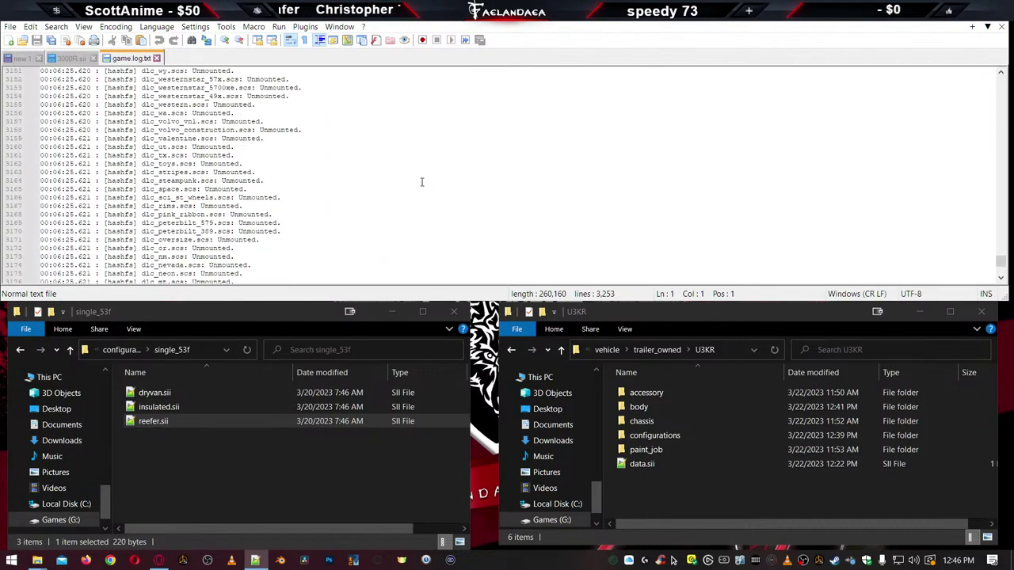
scroll(409, 196, "up", 20)
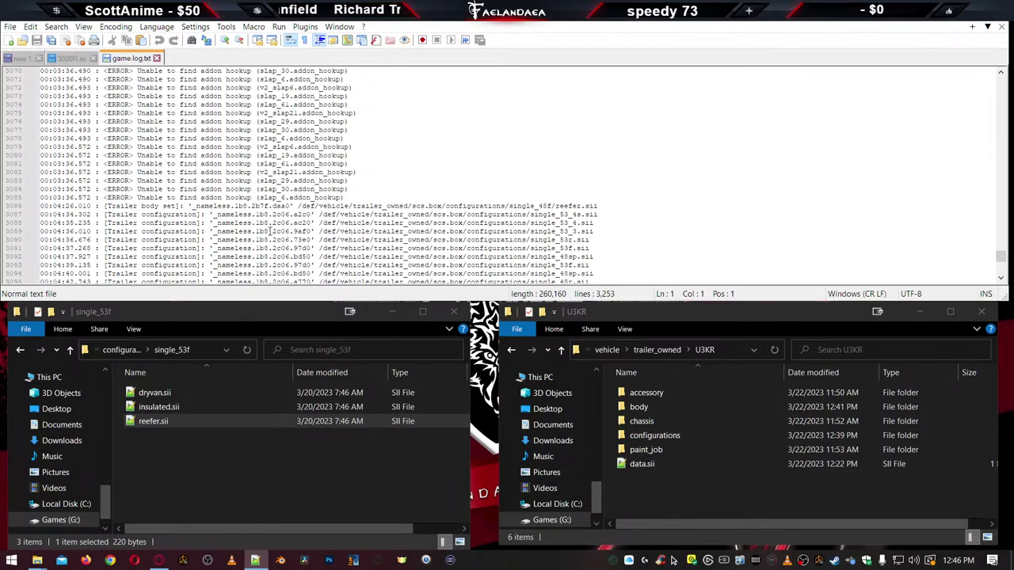
double_click(551, 226)
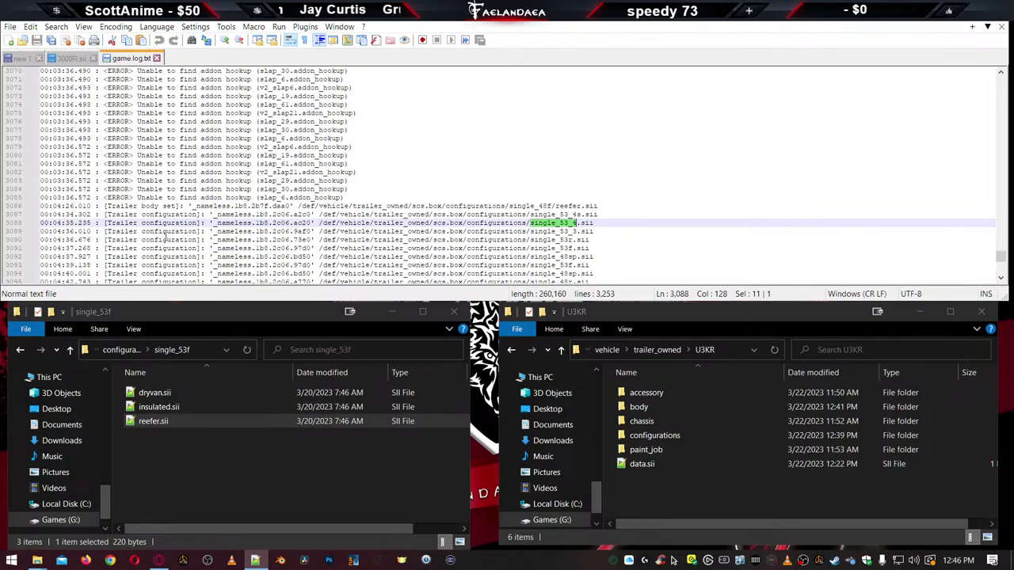
double_click(167, 240)
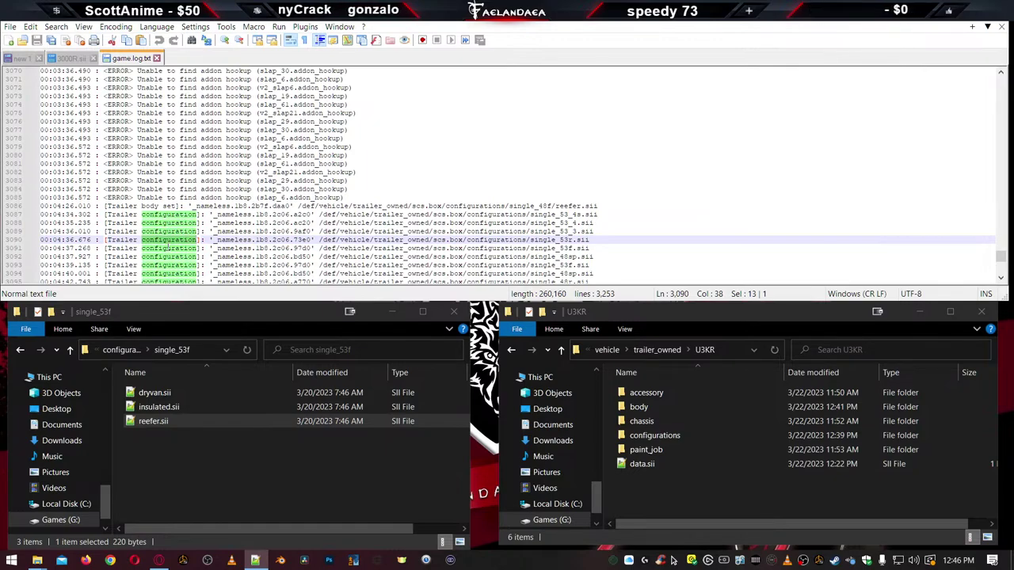
double_click(535, 206)
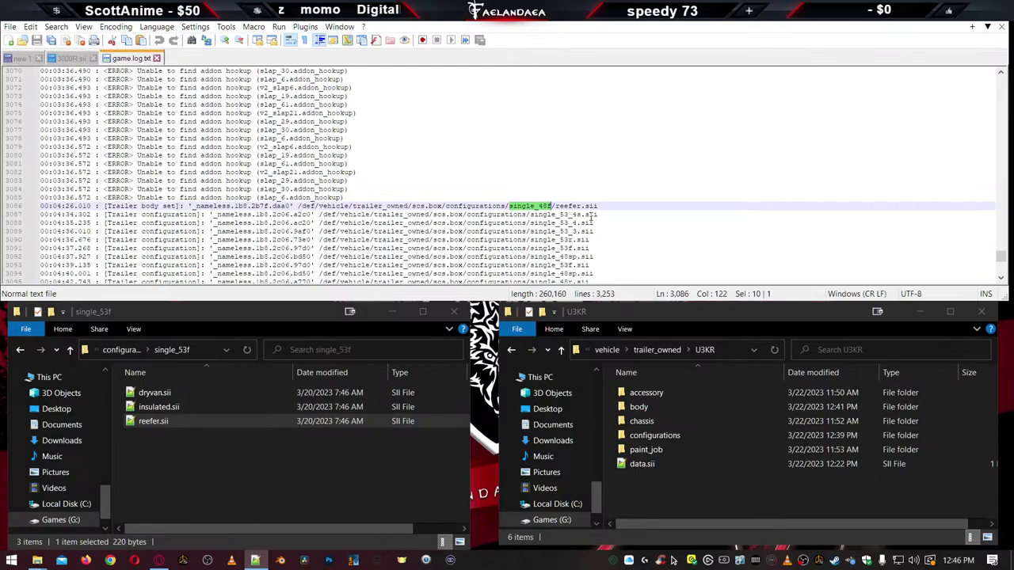
Highlight every ERROR entry and scroll up through the trailer definition errors
scroll(592, 214, "down", 14)
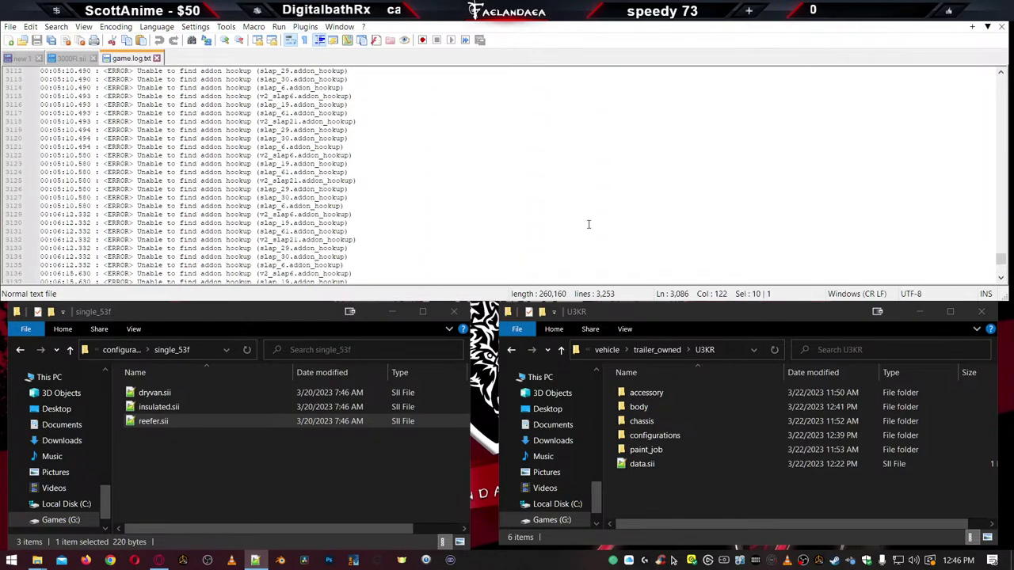
scroll(588, 225, "down", 5)
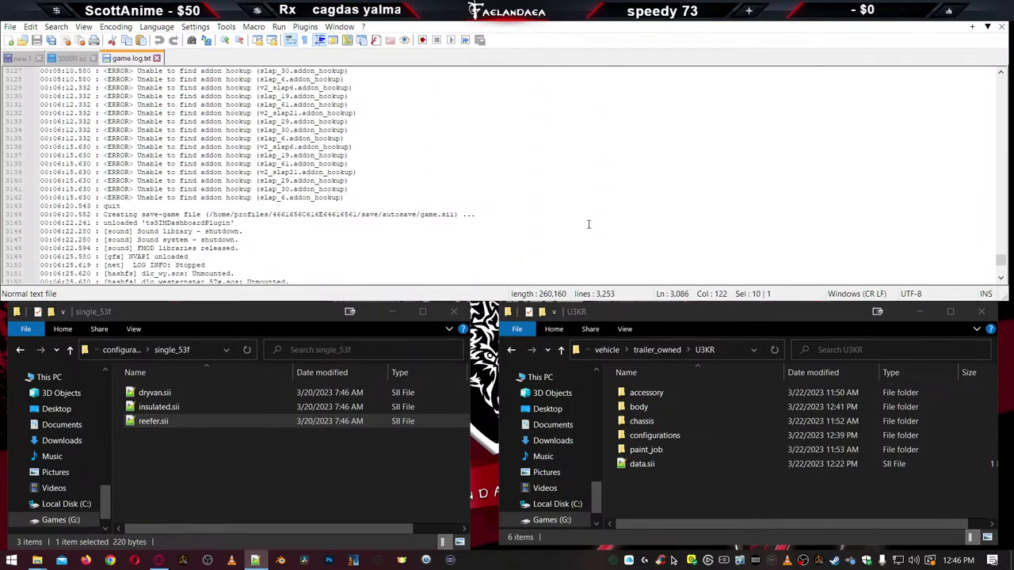
scroll(238, 198, "down", 1)
double_click(119, 163)
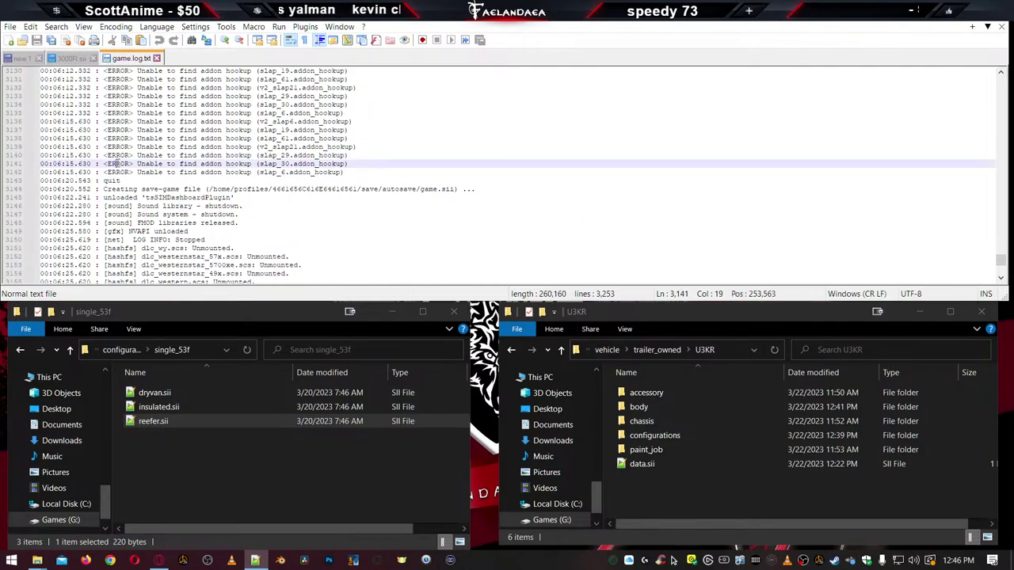
scroll(235, 205, "up", 2)
scroll(235, 204, "up", 20)
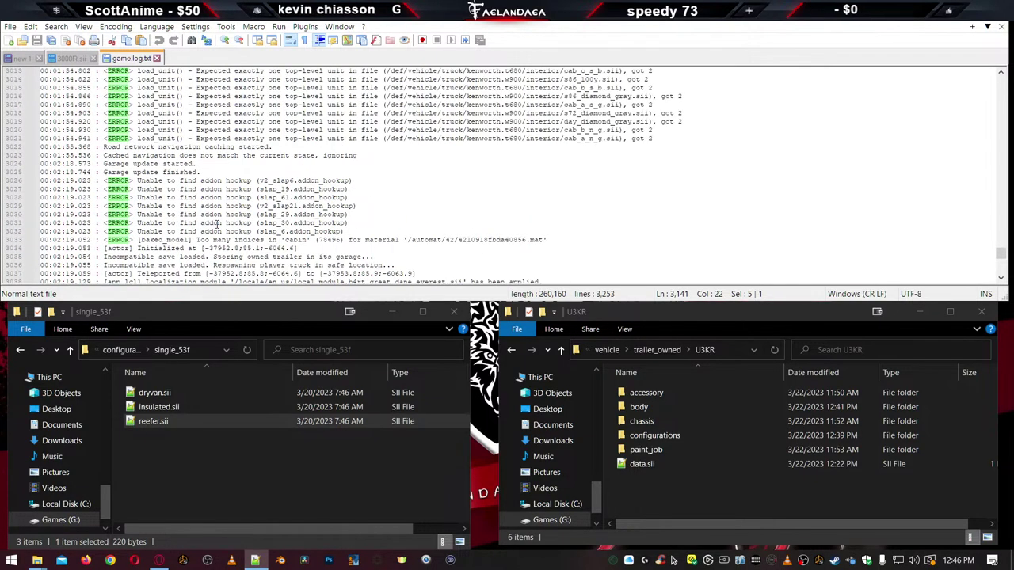
scroll(214, 225, "up", 20)
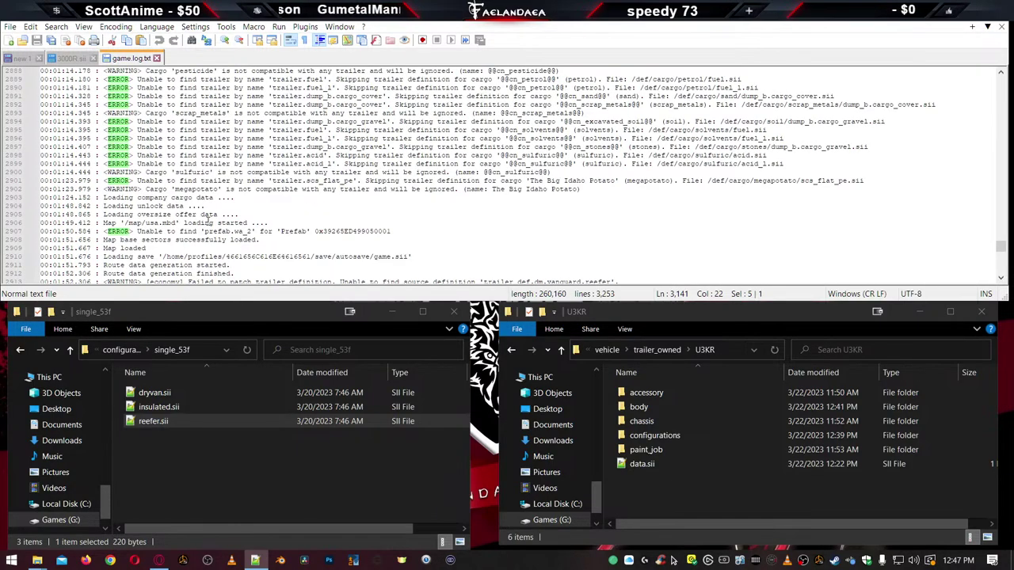
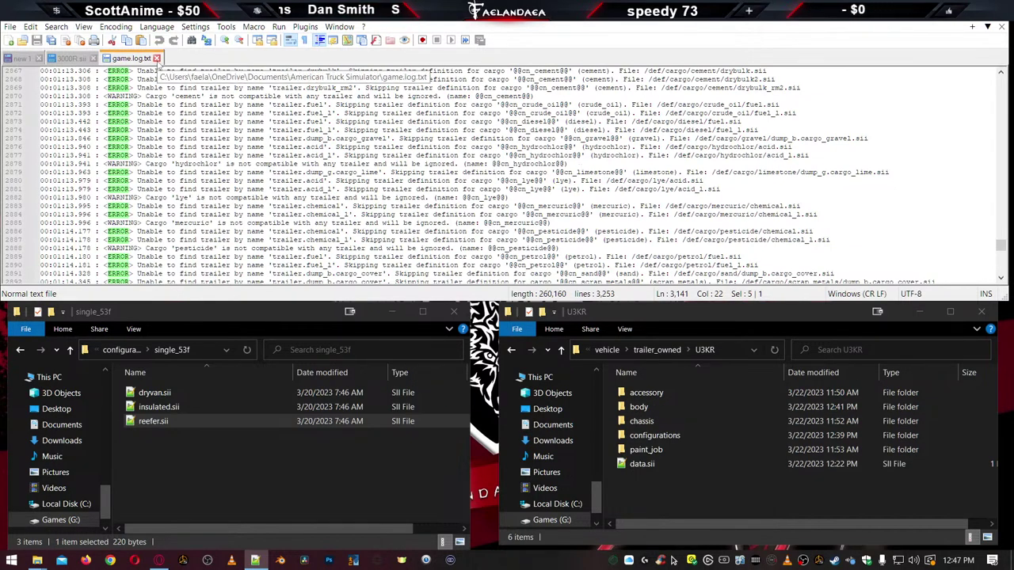
Bring both Explorer windows up to their vehicle folders, the mod's and the base game's
left_click(697, 464)
key("BackSpace")
left_click(626, 351)
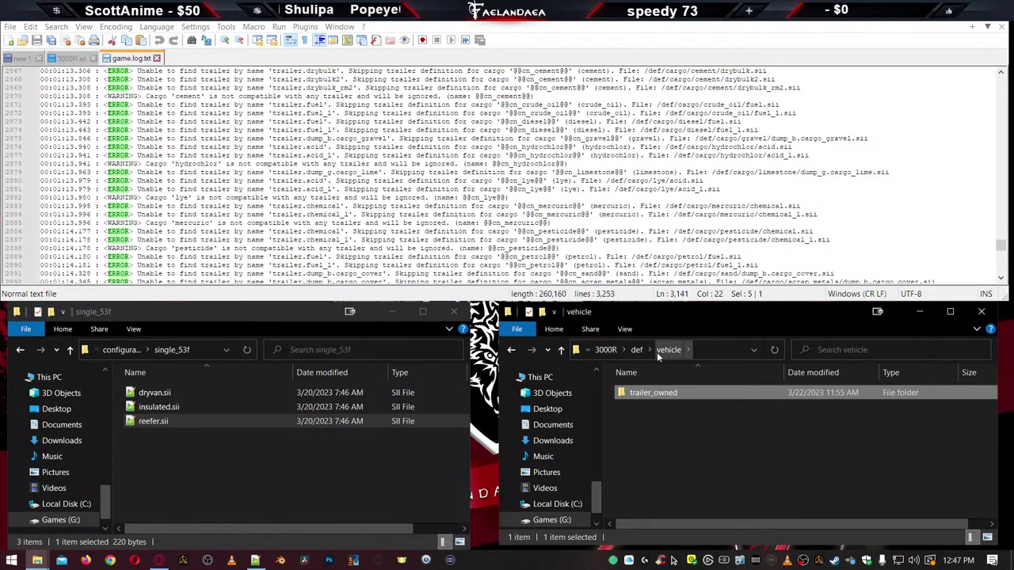
left_click(113, 351)
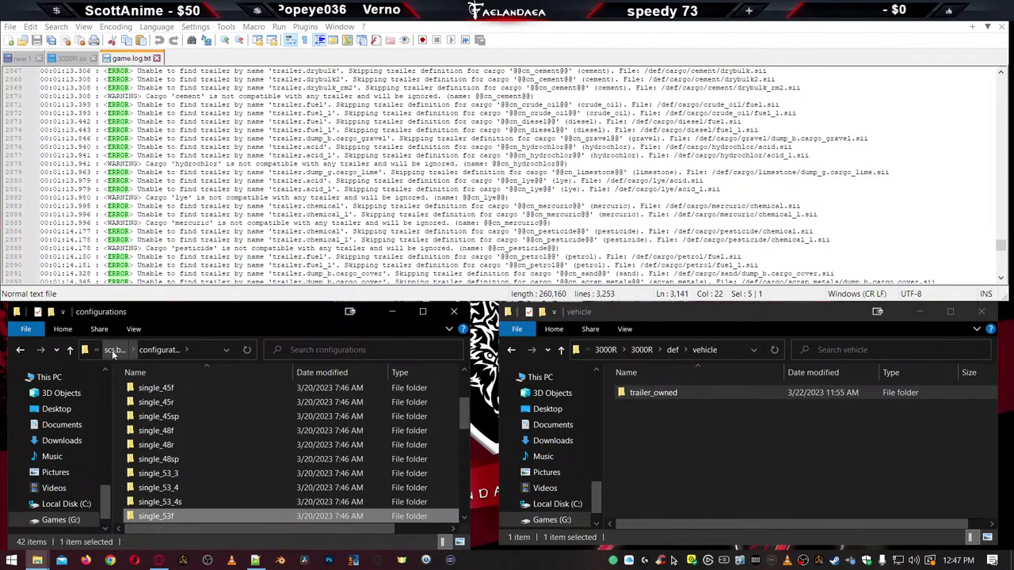
left_click(112, 350)
left_click(118, 351)
left_click(118, 350)
left_click(118, 350)
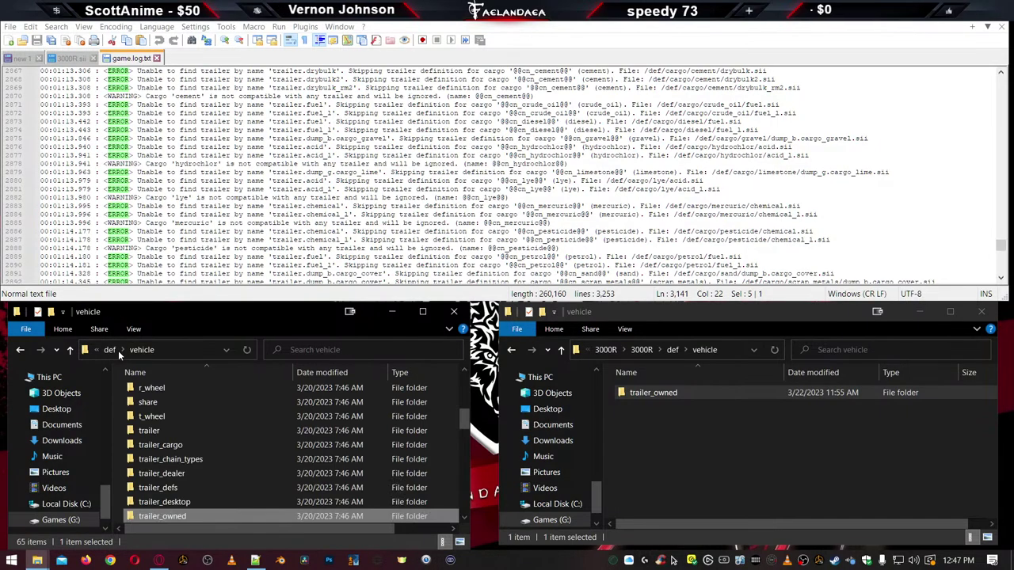
Copy the base game's trailer_defs folder into the mod's vehicle folder and open the copy
left_click(147, 487)
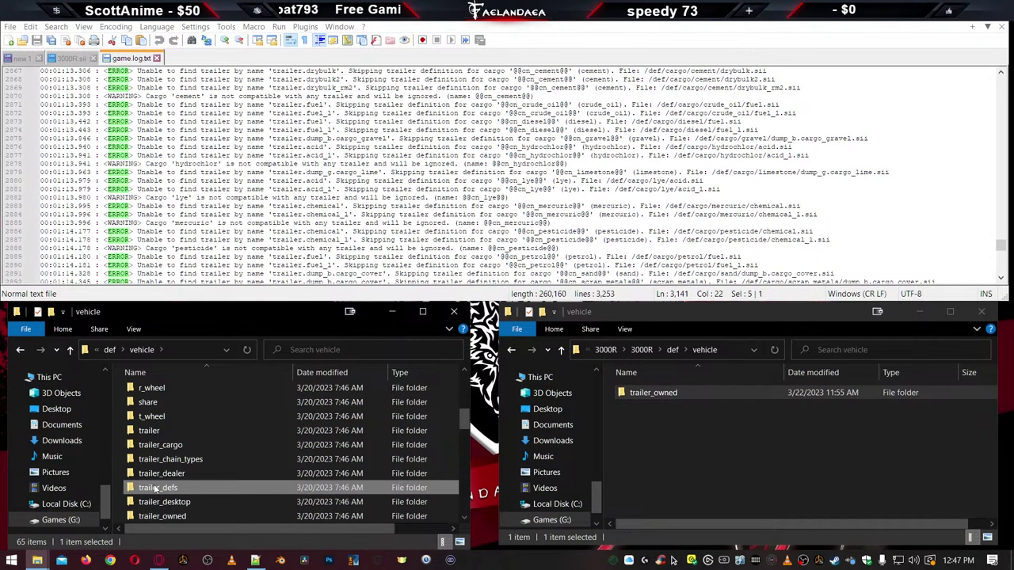
left_click(718, 453)
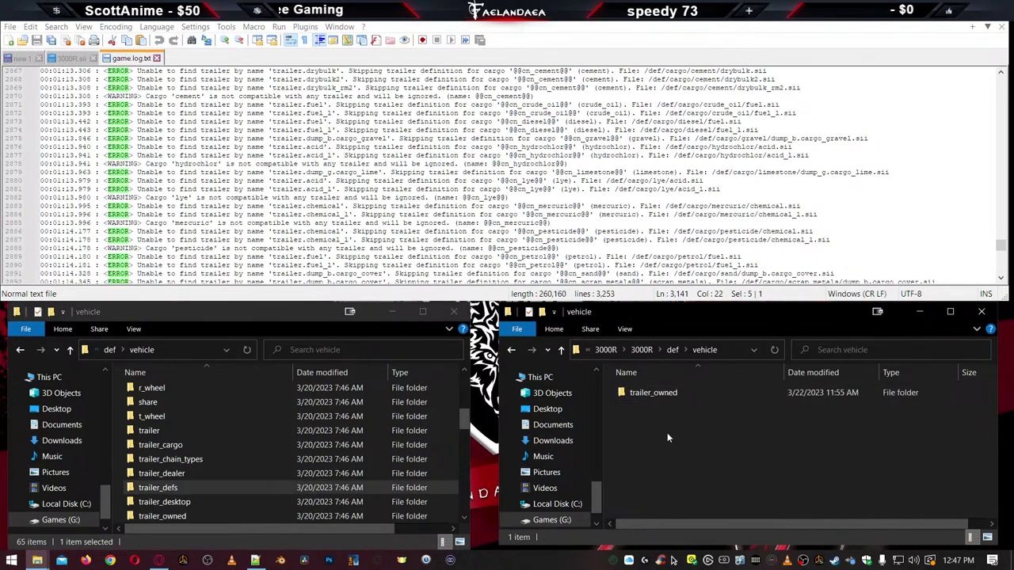
key("ctrl+v")
double_click(652, 397)
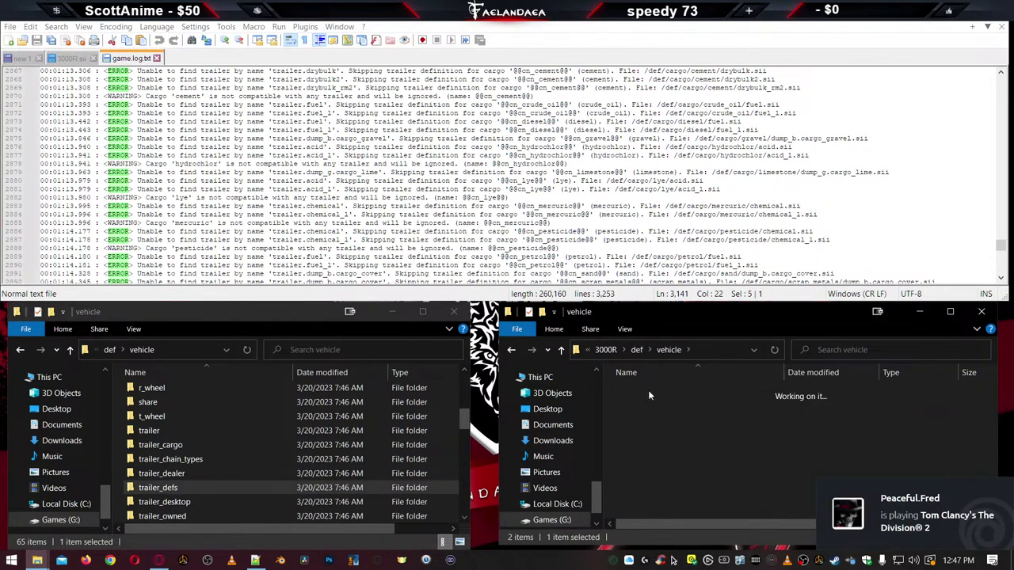
left_click(675, 393)
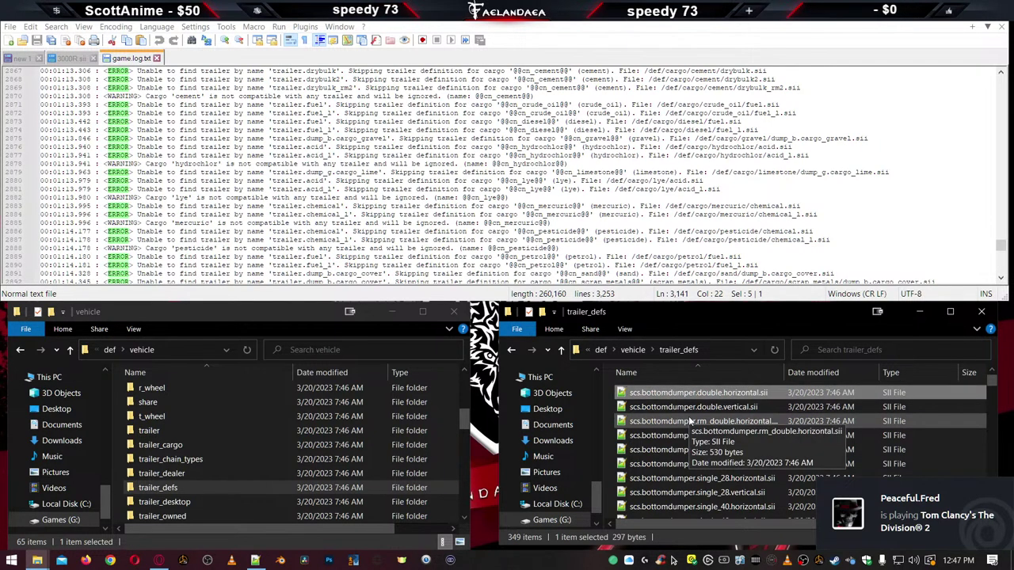
Revert line 7 of 3000R.sii so trailer_definition reads trailer_def.scs.box.single_53f.reefer
left_click(68, 58)
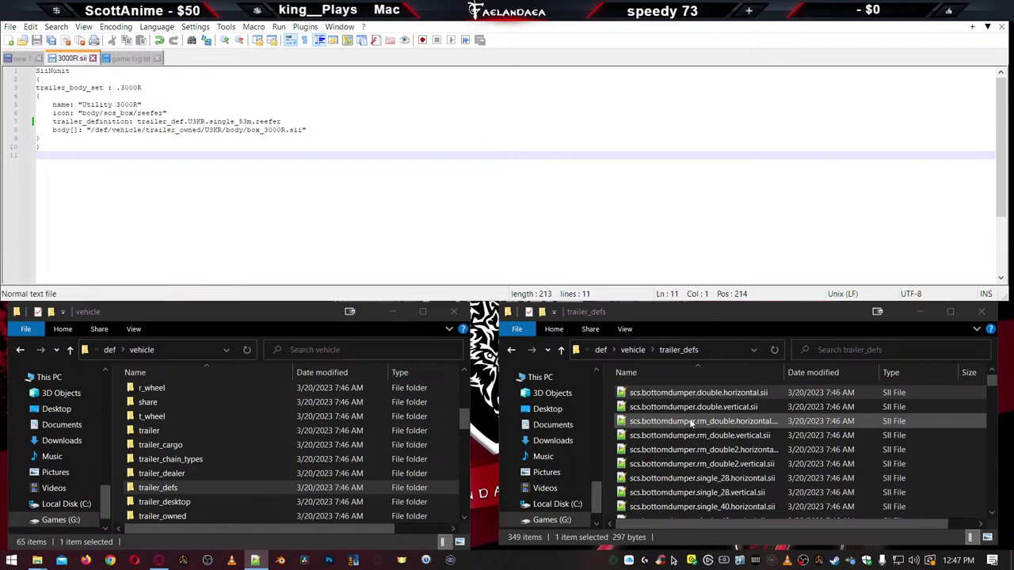
scroll(701, 432, "down", 20)
scroll(702, 449, "up", 10)
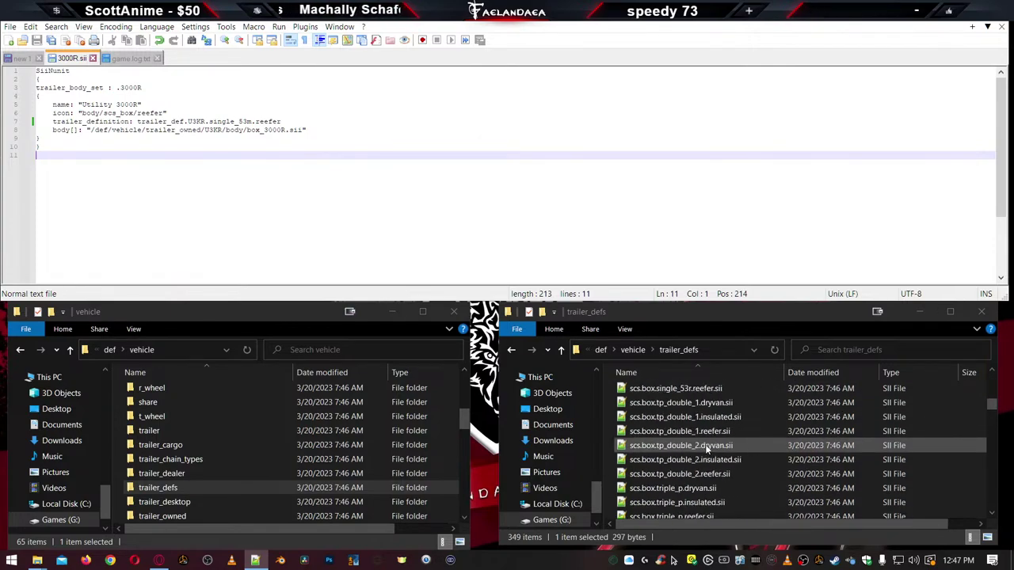
left_click(240, 121)
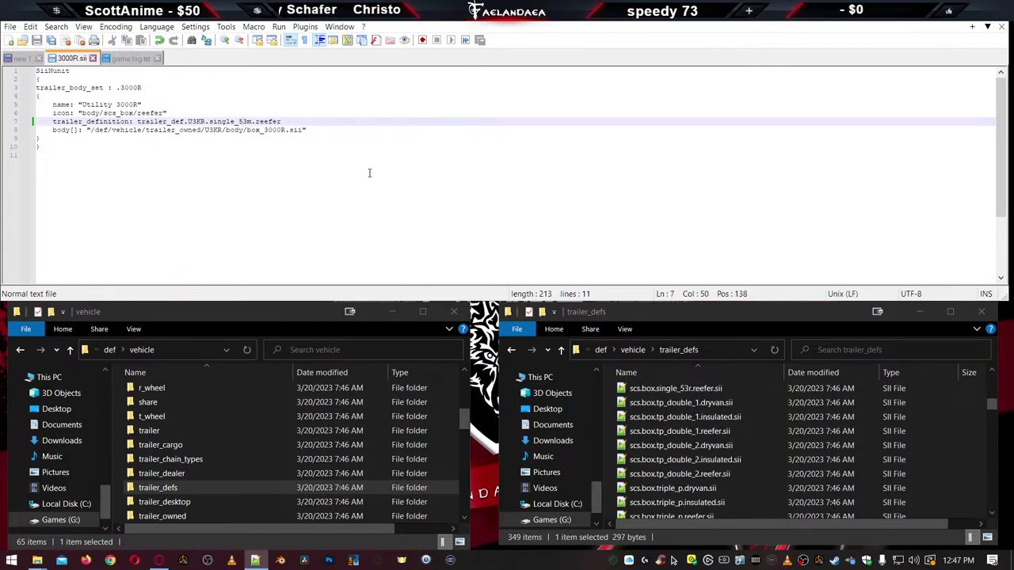
key("ctrl+z")
key("ctrl+z")
key("ctrl+z")
key("ctrl+z")
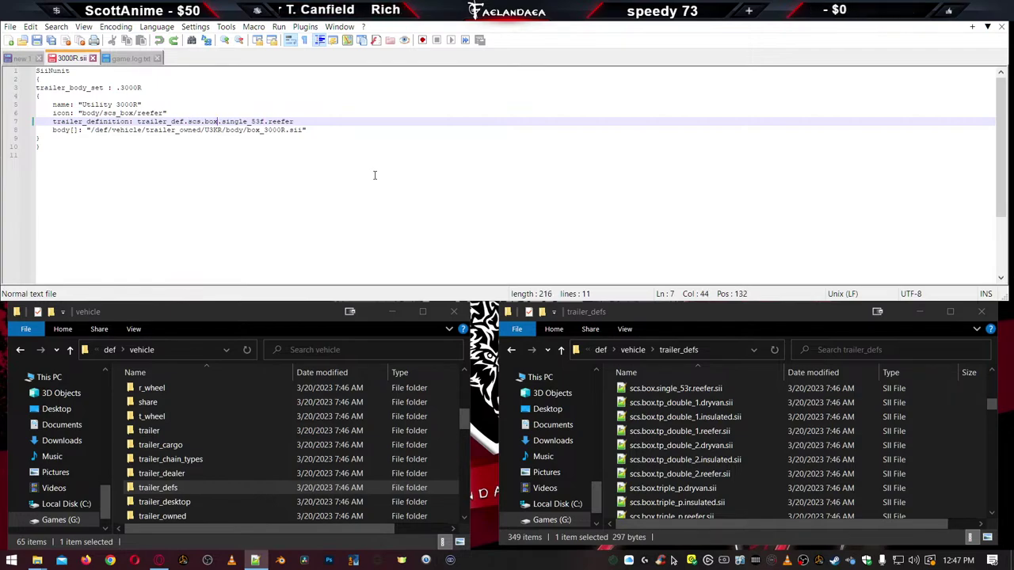
Delete the bottomdumper, bdouble, double_p and rm_double_p through single_48sp.reefer definitions
scroll(681, 404, "up", 5)
left_click(675, 395)
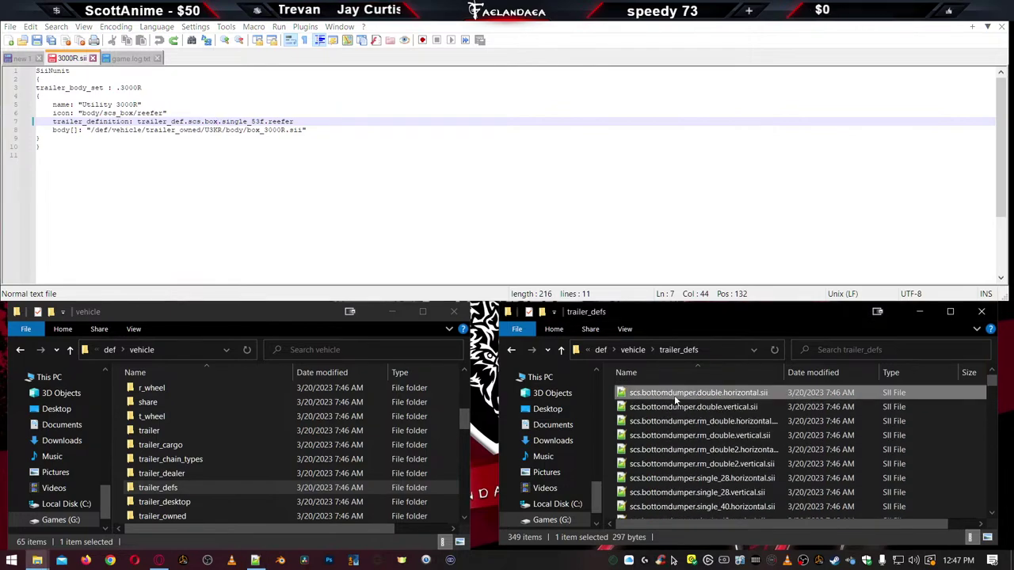
scroll(679, 419, "down", 5)
scroll(681, 428, "up", 2)
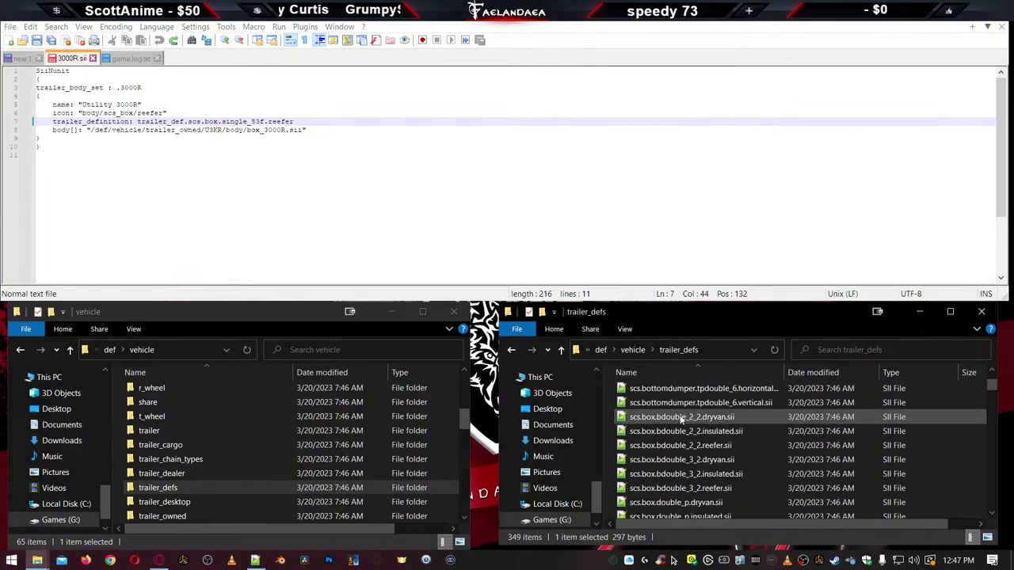
left_click(672, 404, "shift")
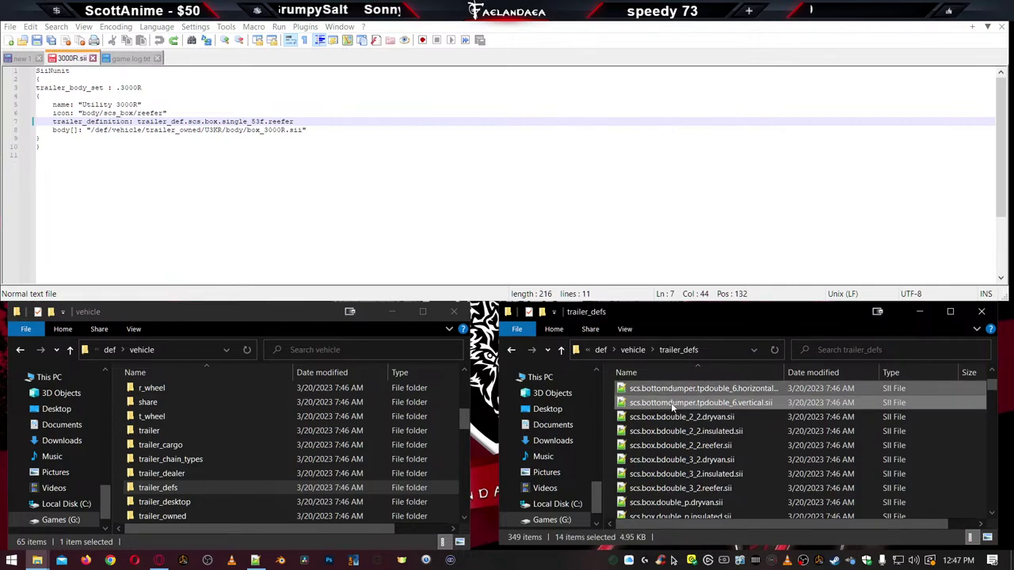
key("Delete")
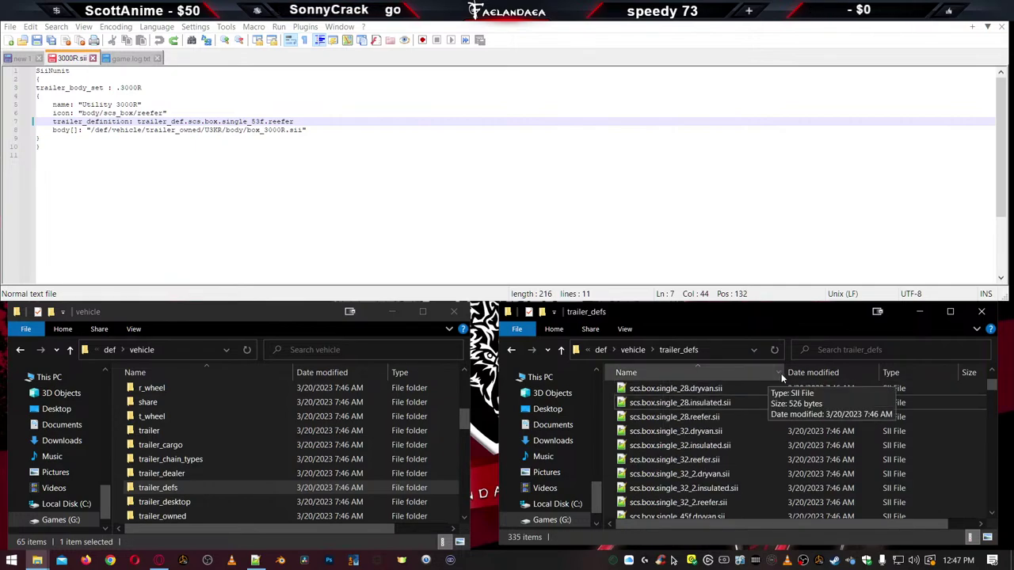
left_click(679, 396)
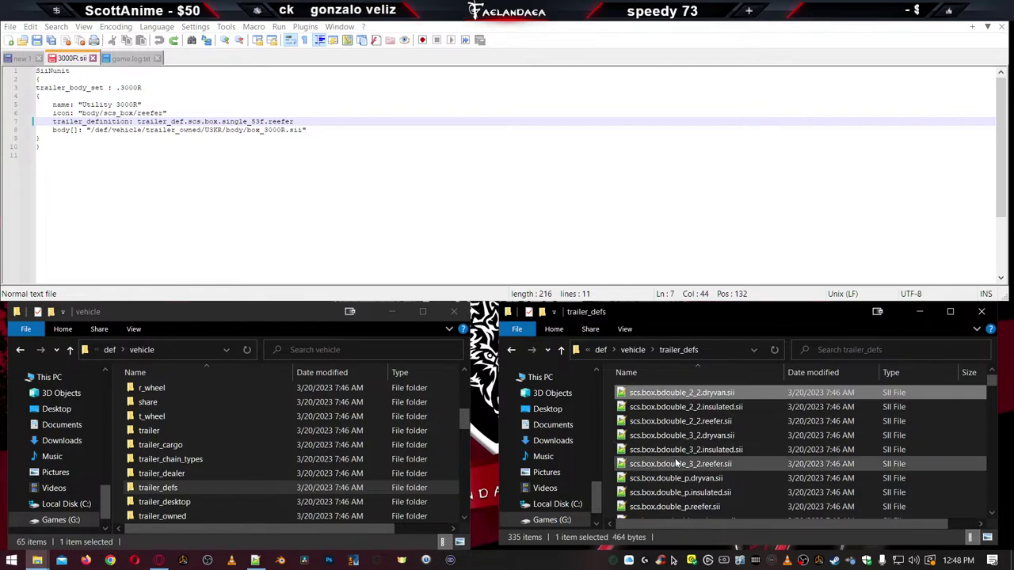
left_click(675, 507, "shift")
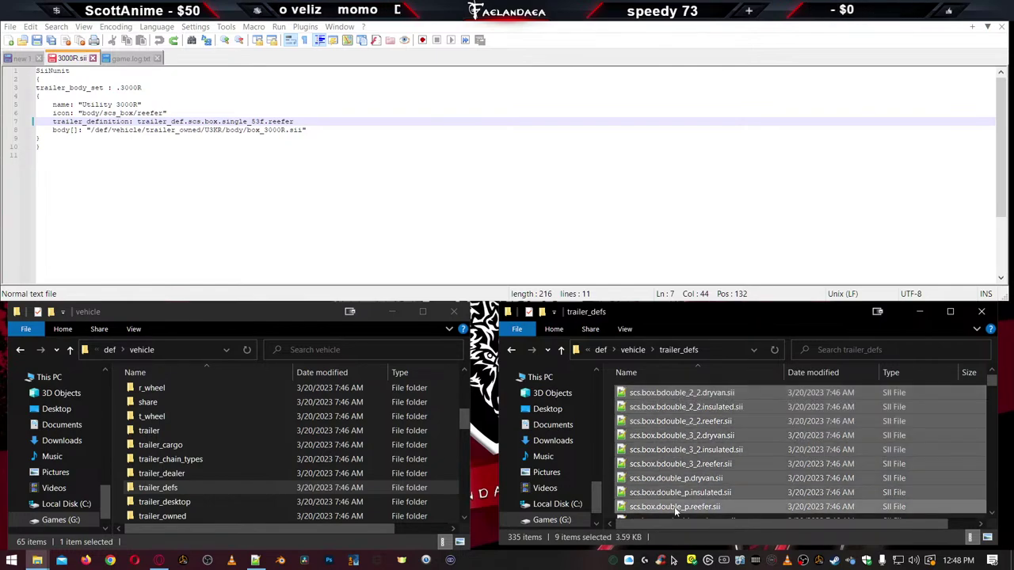
key("Delete")
left_click(689, 394)
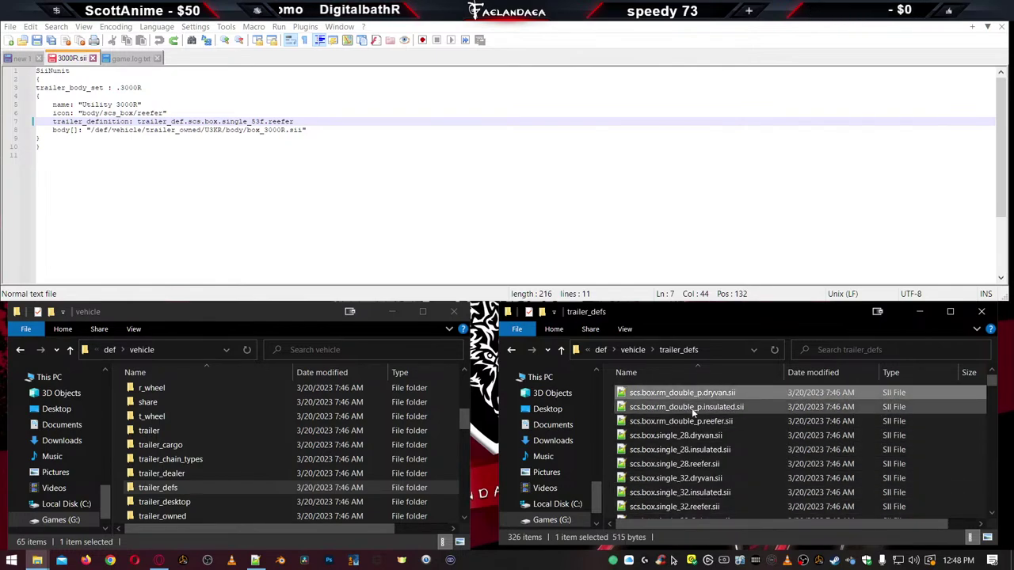
scroll(699, 490, "down", 8)
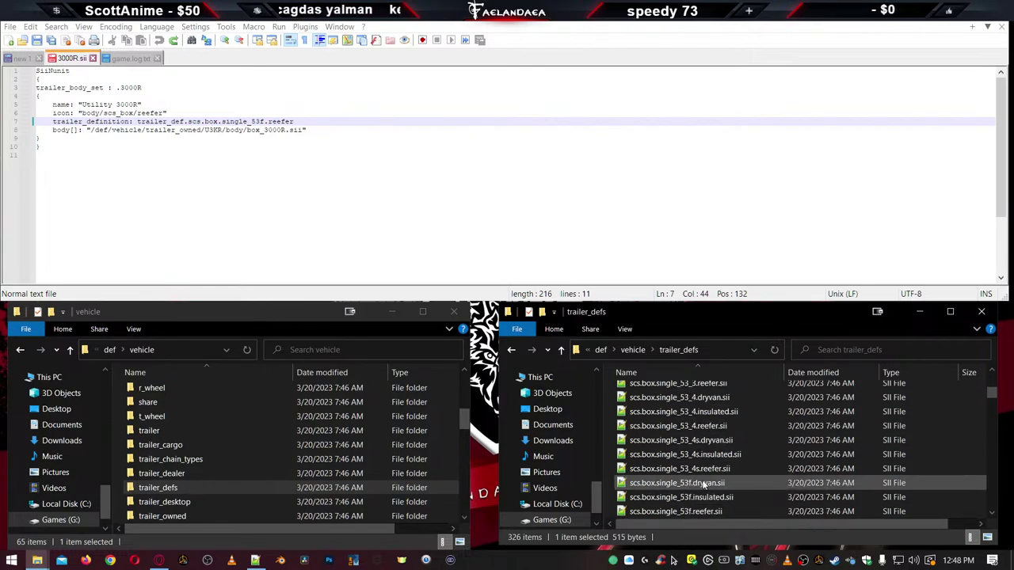
scroll(702, 482, "up", 2)
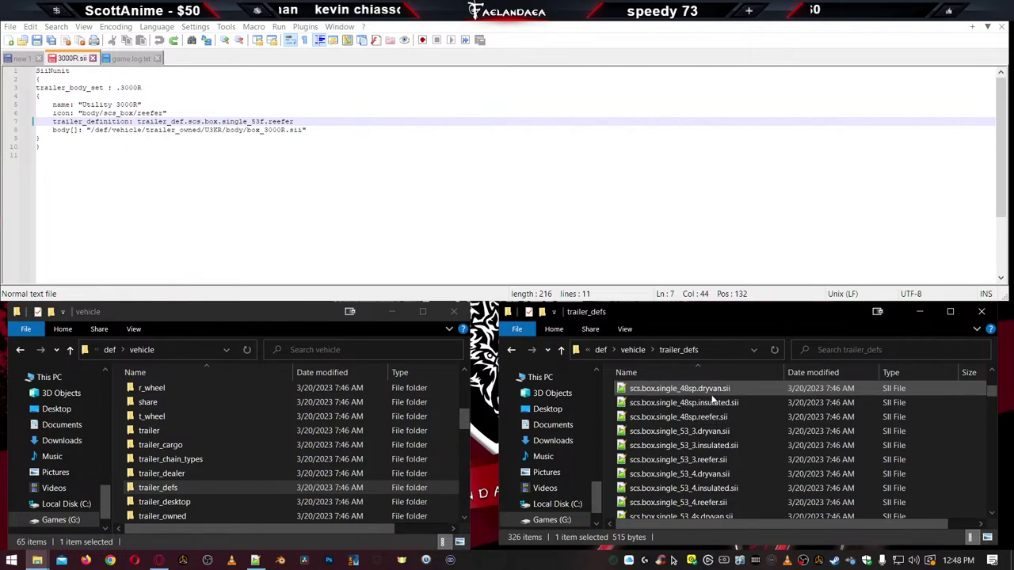
left_click(709, 418, "shift")
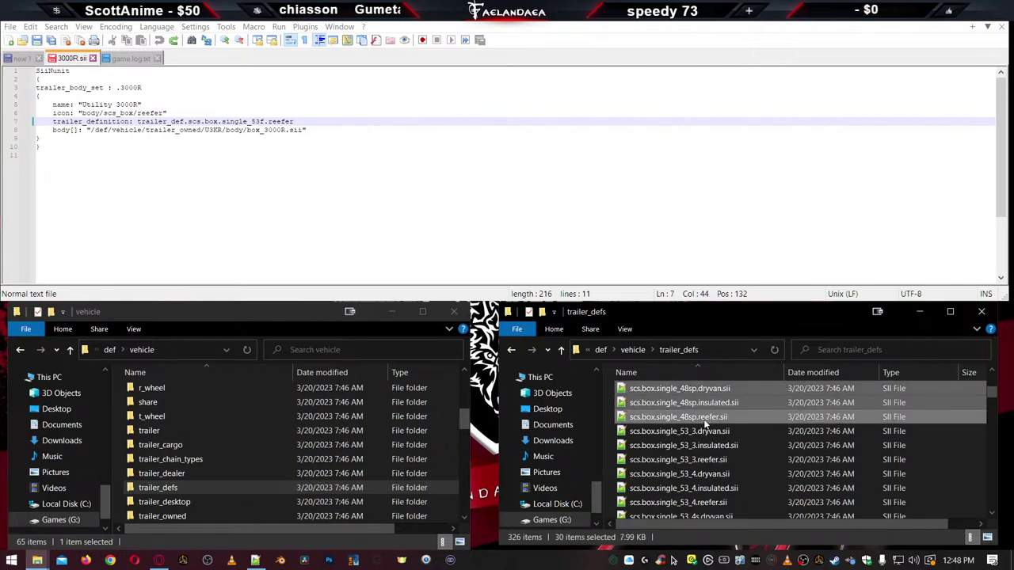
key("Delete")
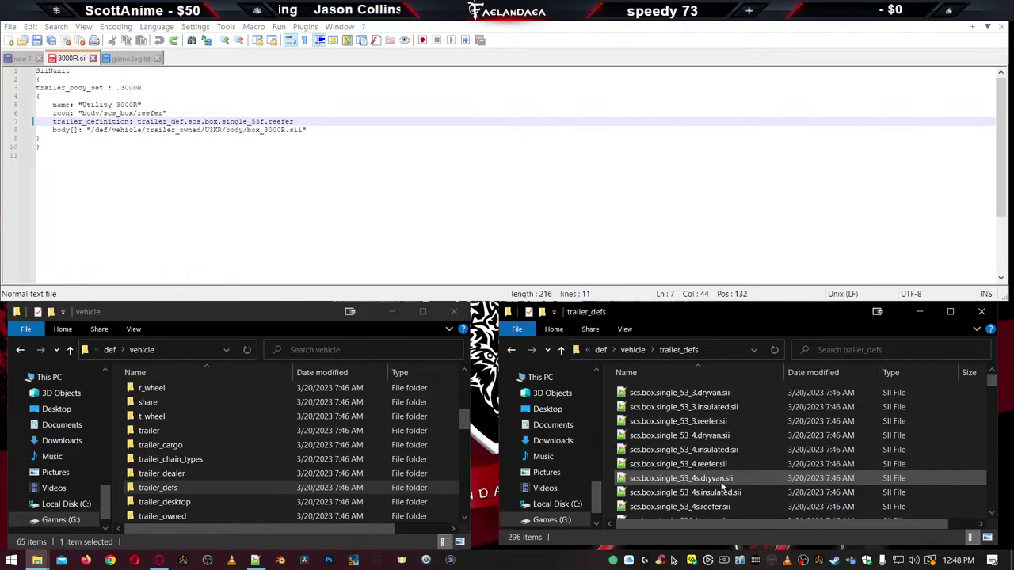
Delete the single_53 files and all remaining definitions except scs.box.single_53f.reefer.sii
scroll(722, 495, "down", 1)
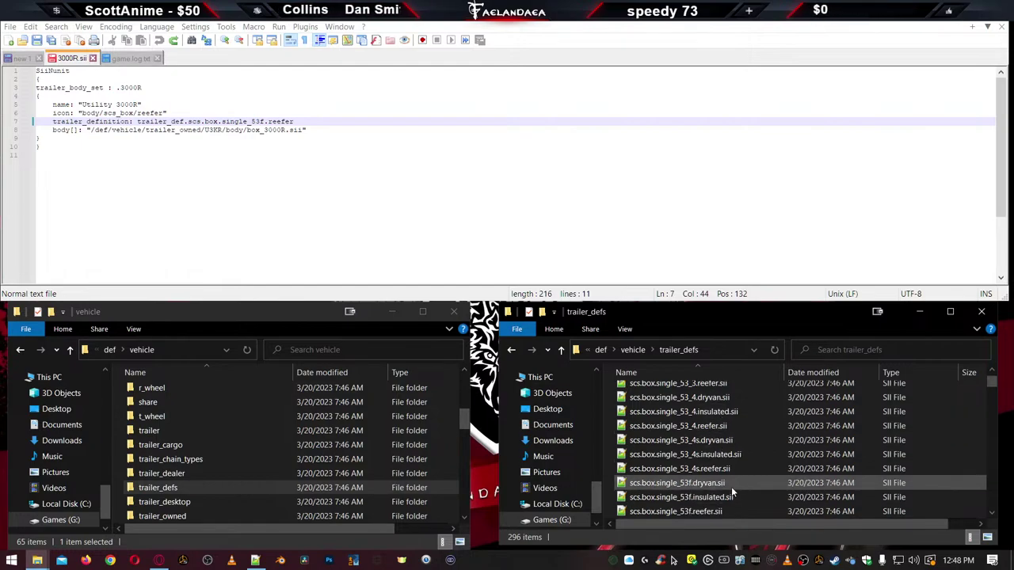
left_click(717, 498)
scroll(715, 451, "up", 1)
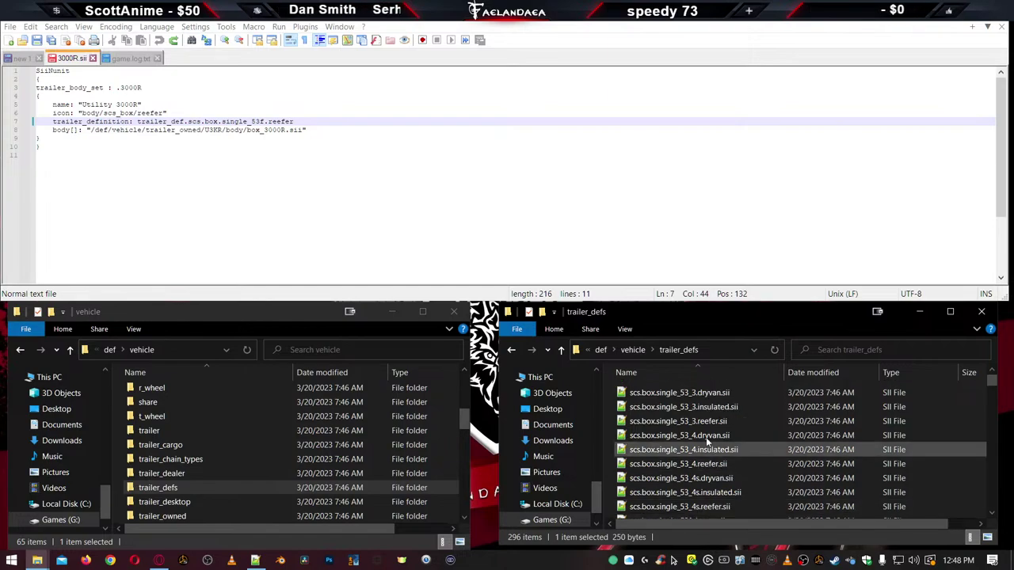
left_click(686, 394, "shift")
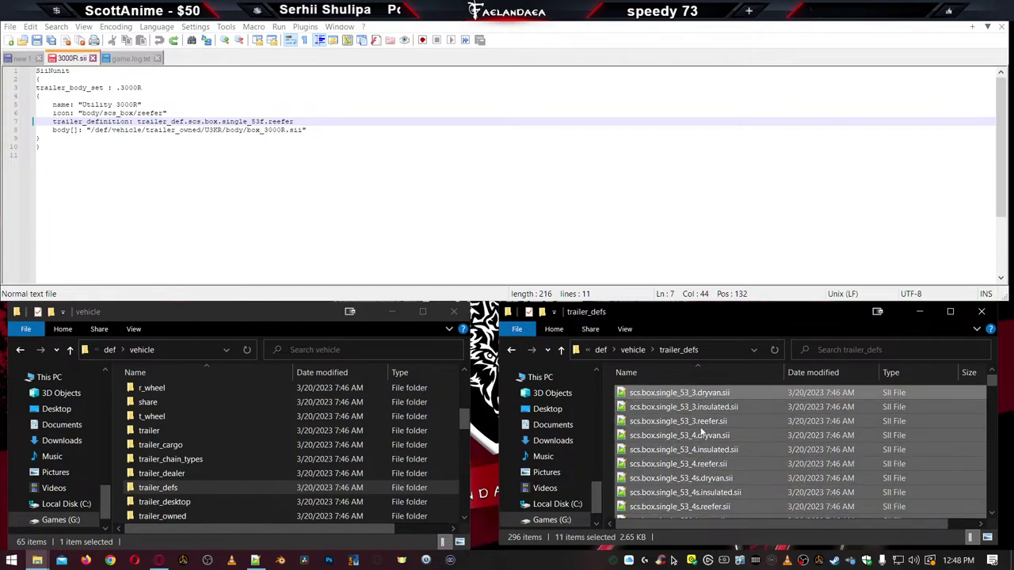
key("Delete")
left_click(695, 408)
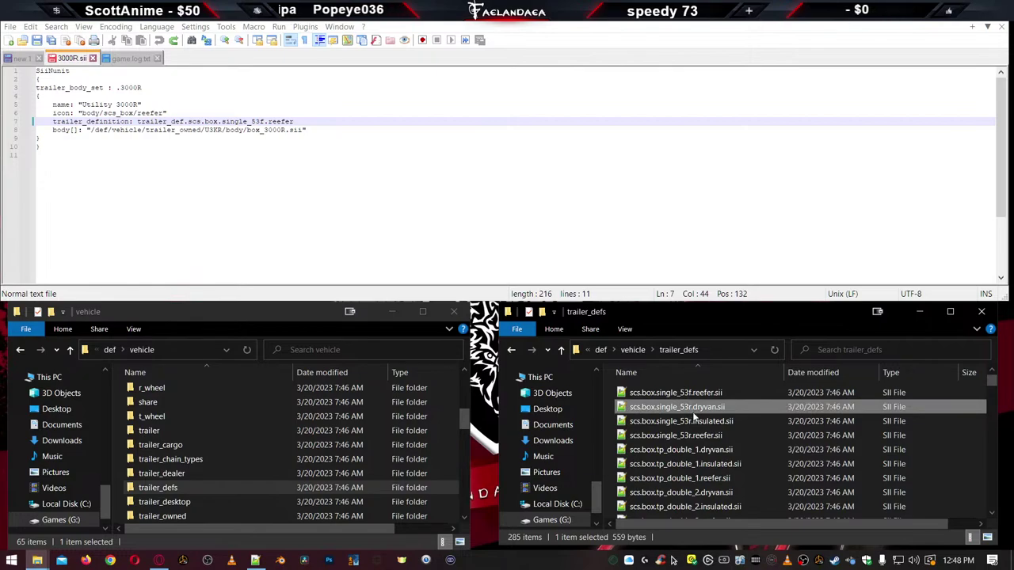
scroll(694, 417, "down", 5)
key("ctrl+a")
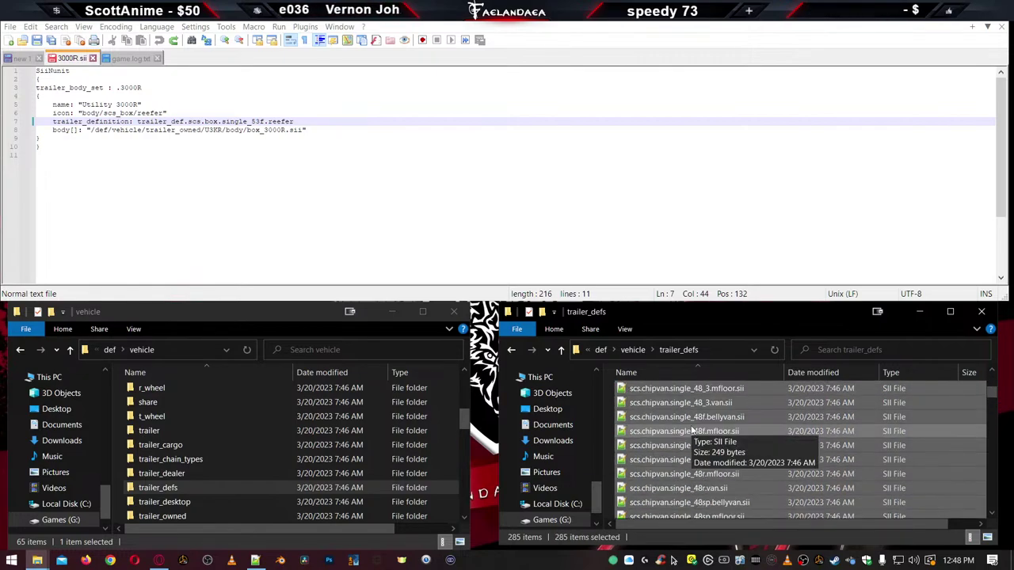
scroll(692, 431, "up", 5)
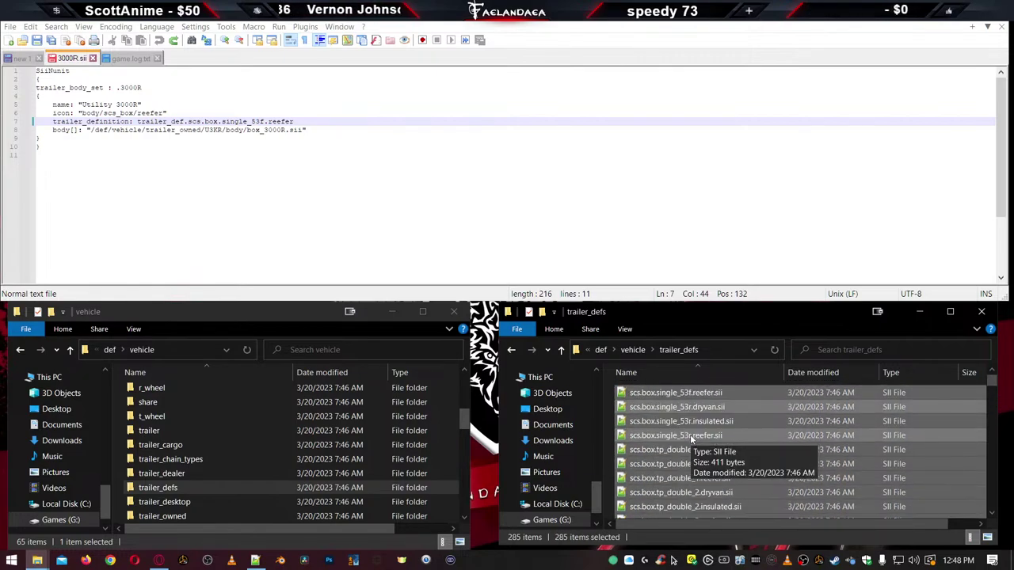
left_click(695, 393, "ctrl")
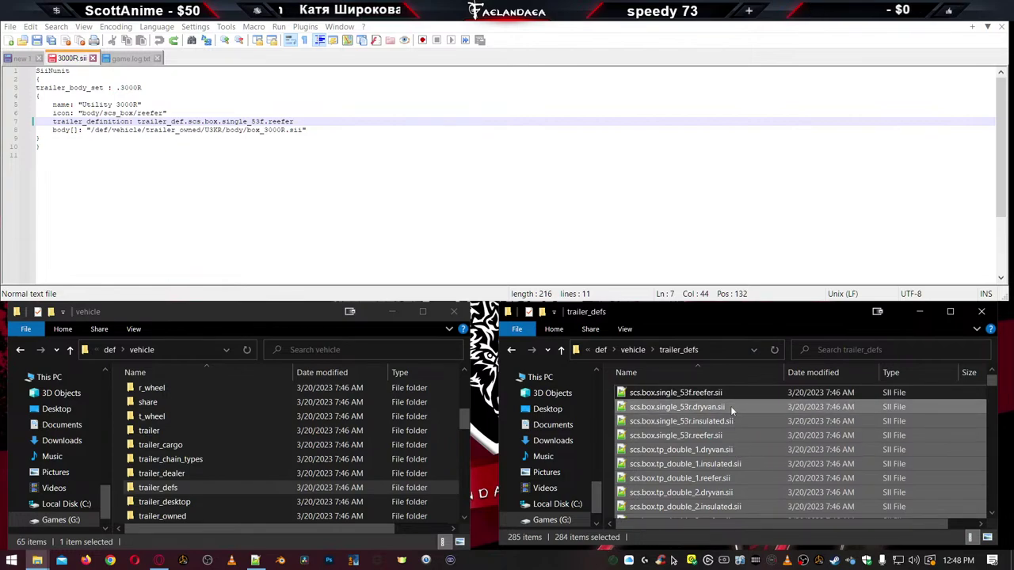
key("Delete")
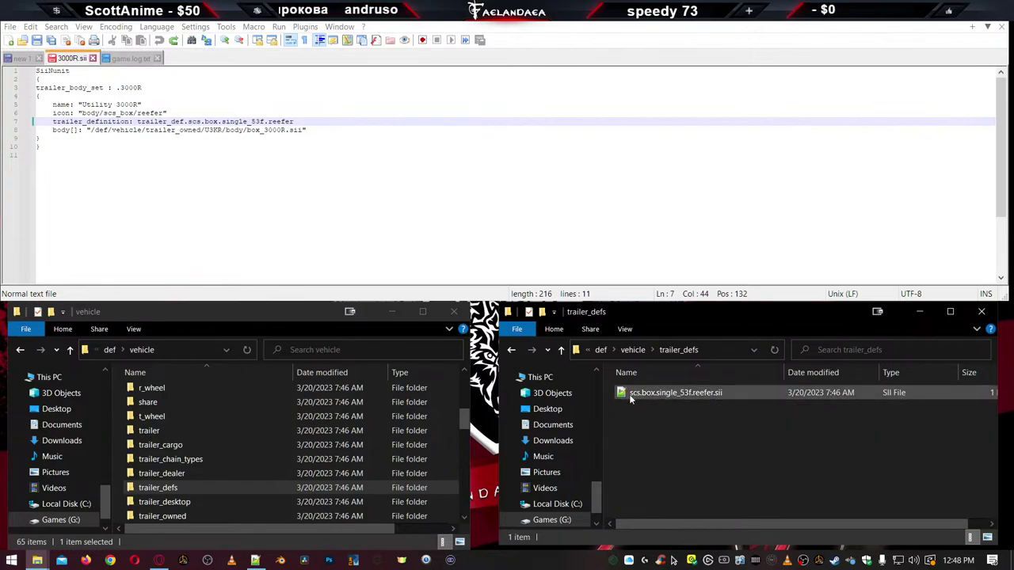
Rename the file's scs.box prefix to U3KR and make line 7 of 3000R.sii match, then save
left_click(648, 397)
left_click(650, 396)
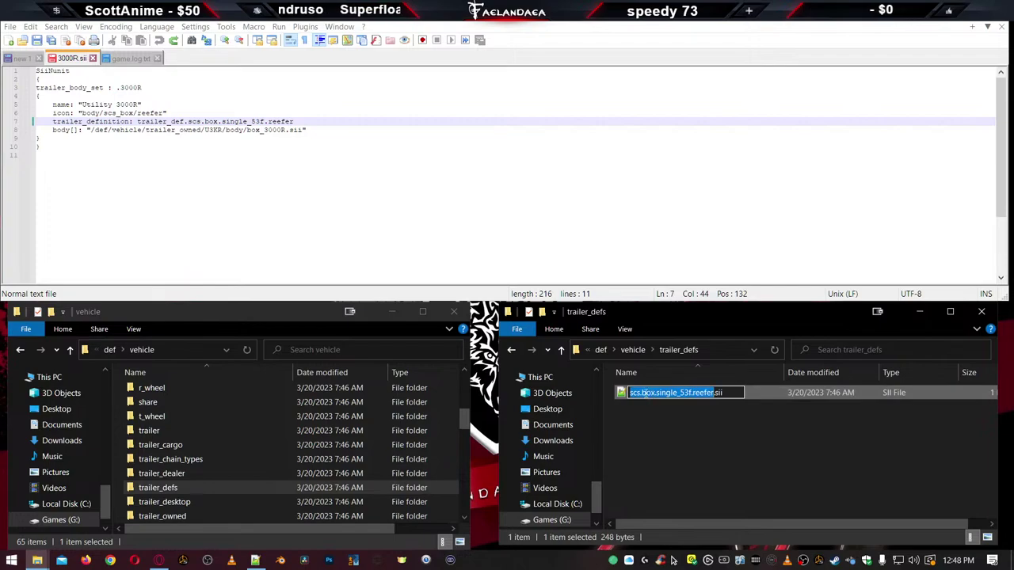
left_click_drag(656, 394, 605, 395)
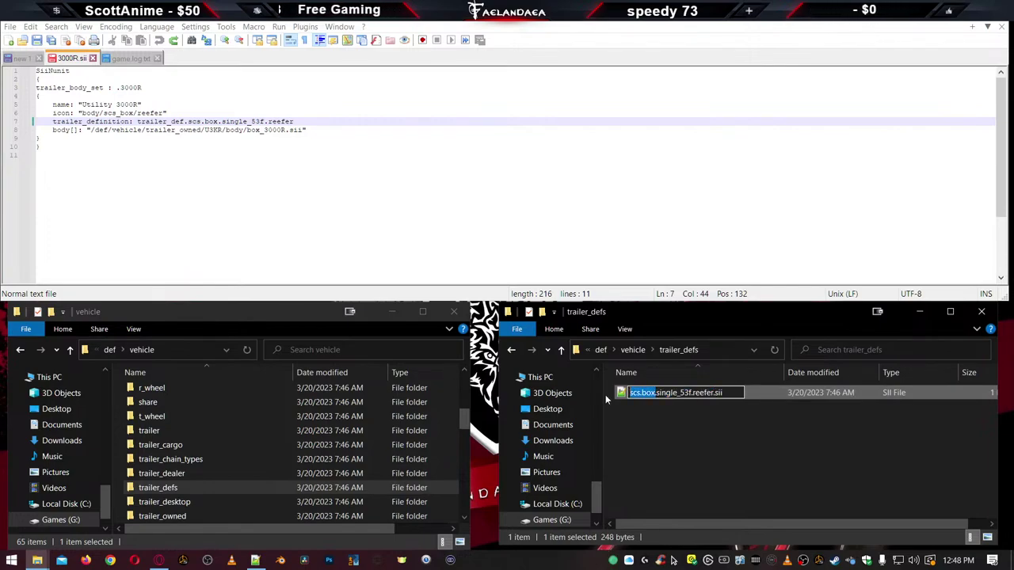
type("U3K")
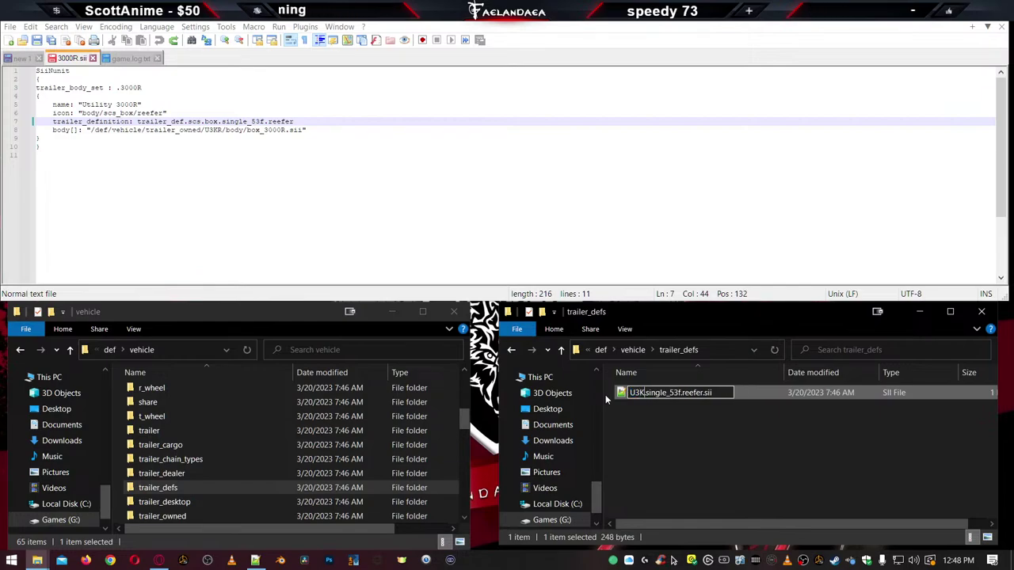
type("R")
key("Return")
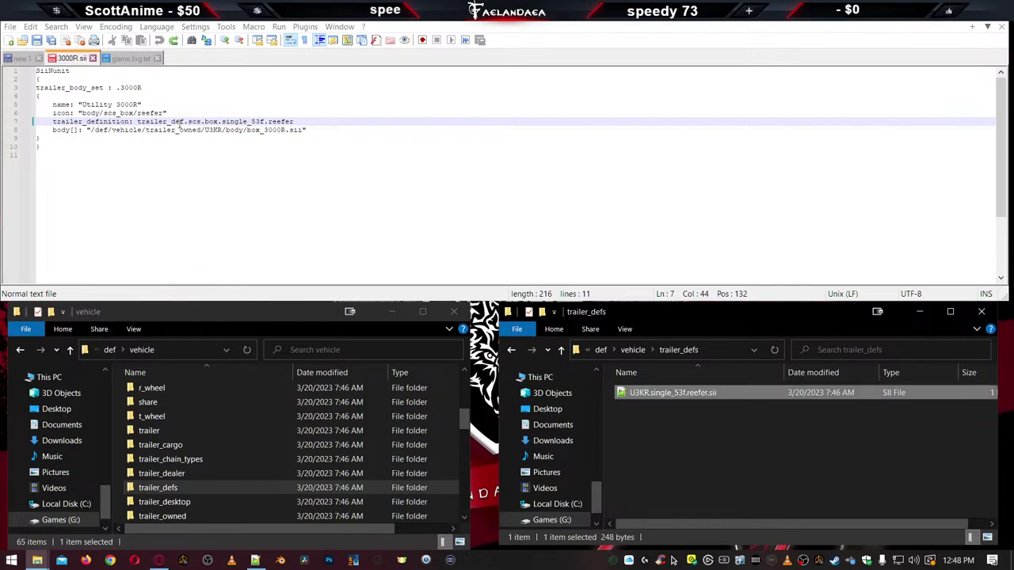
left_click_drag(188, 121, 220, 121)
type("U3")
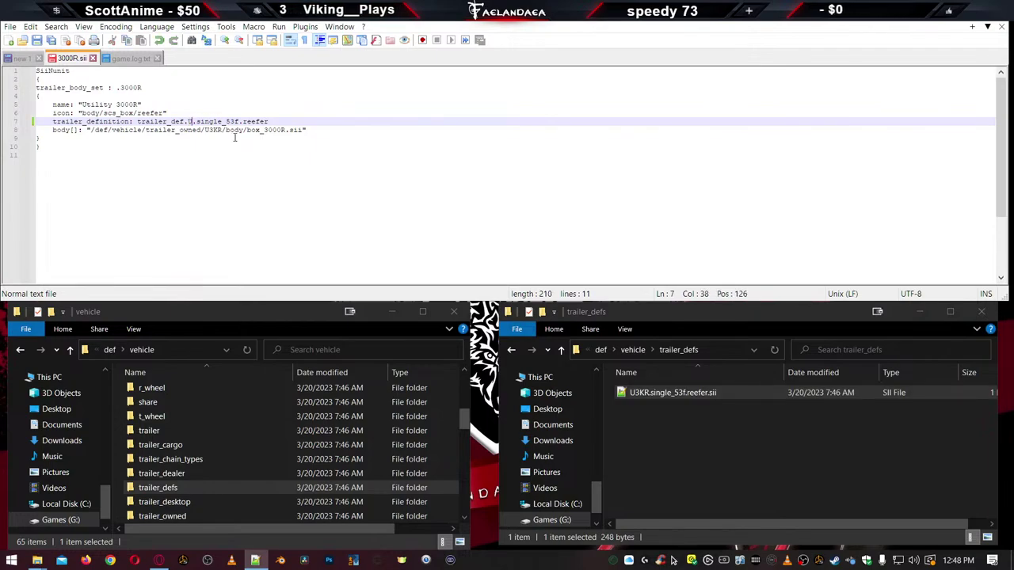
type("K")
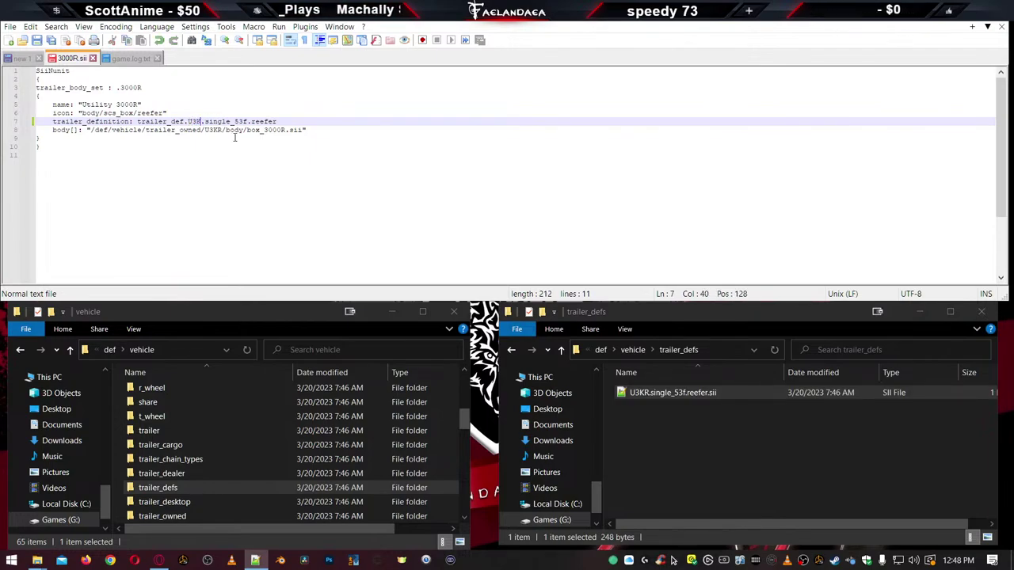
type("R")
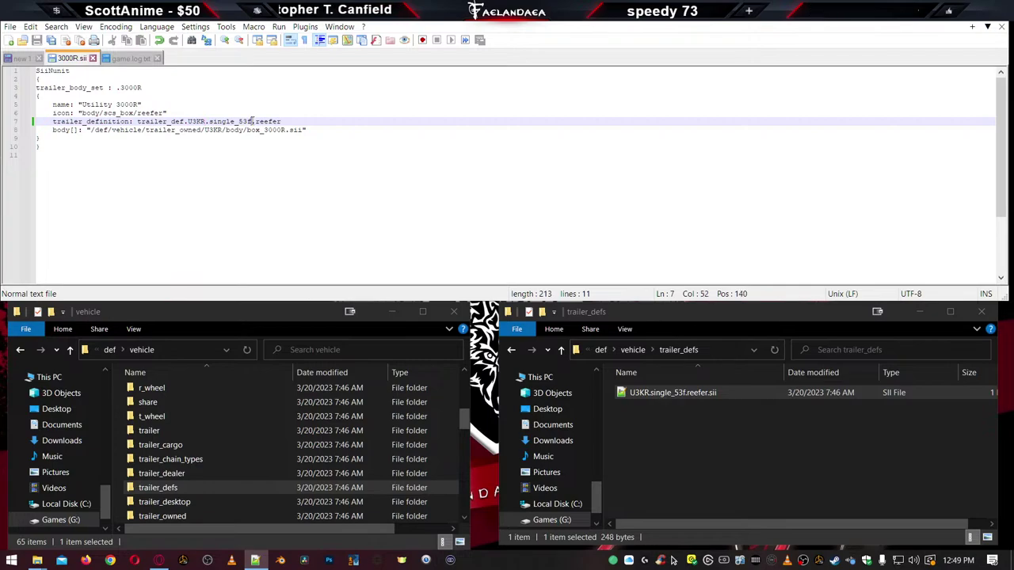
key("ctrl+s")
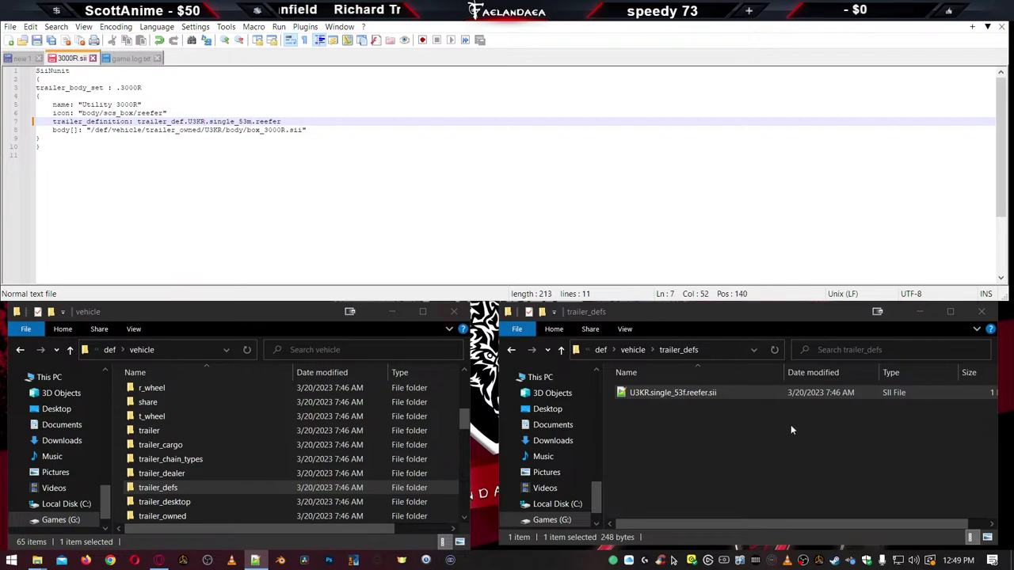
Rename the file to U3KR.single_53m.reefer.sii and open it in Notepad++
left_click(685, 392)
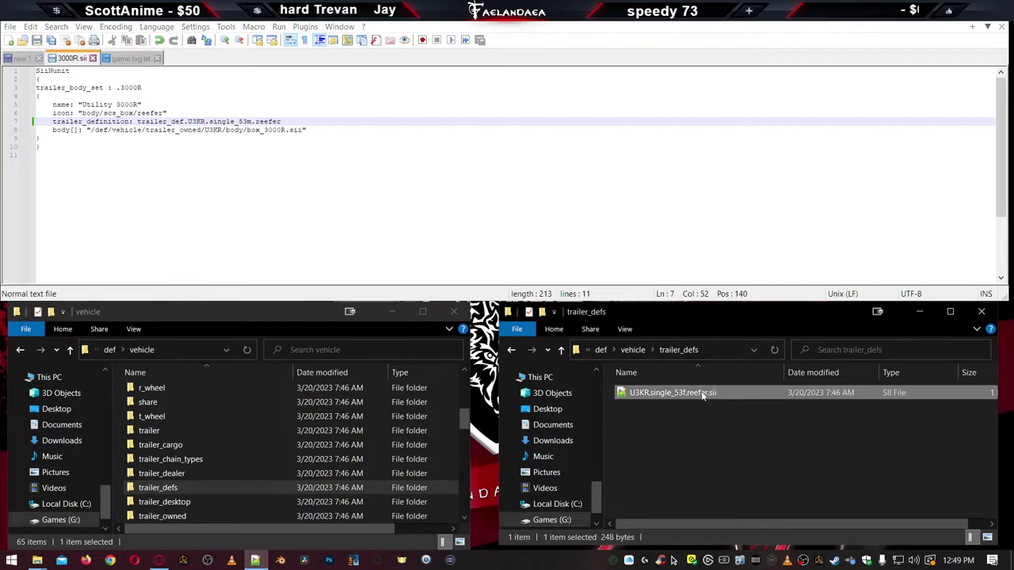
left_click(686, 392)
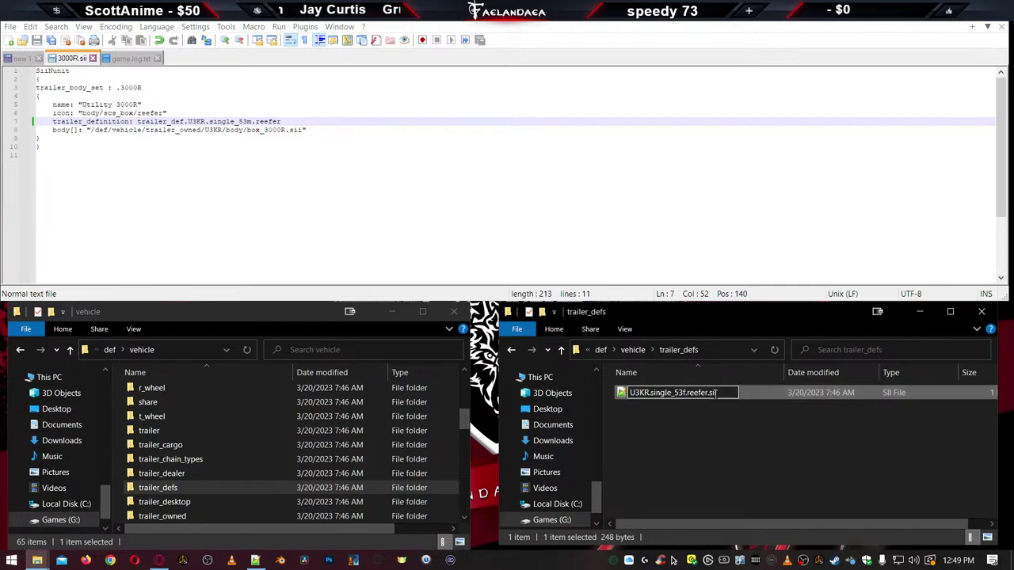
type("m.")
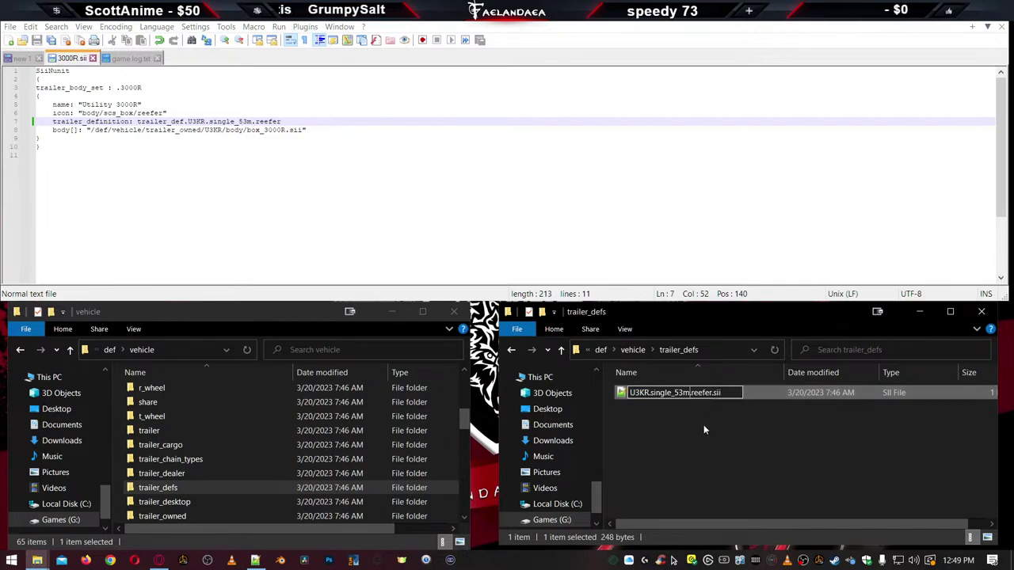
key("Return")
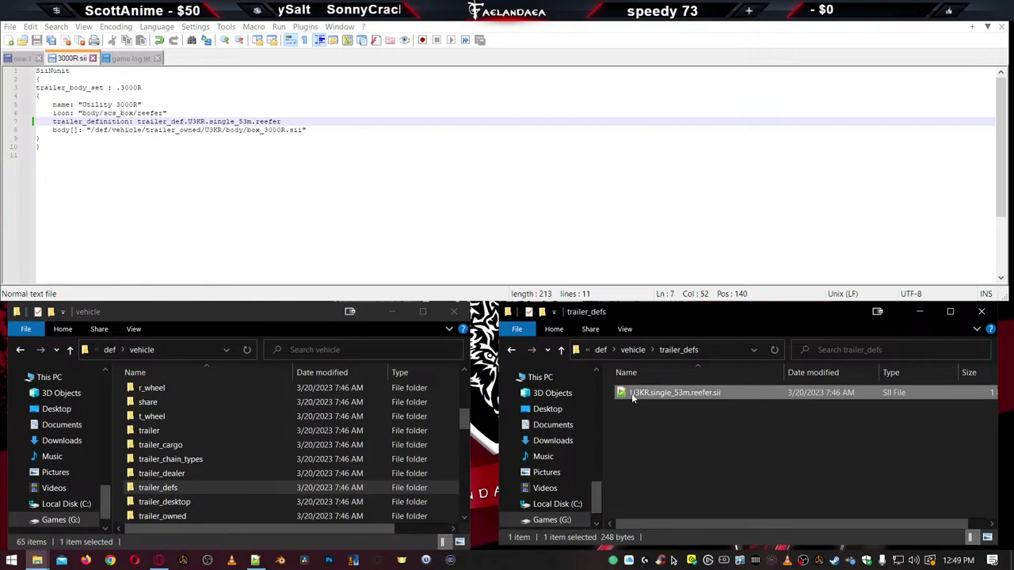
double_click(633, 398)
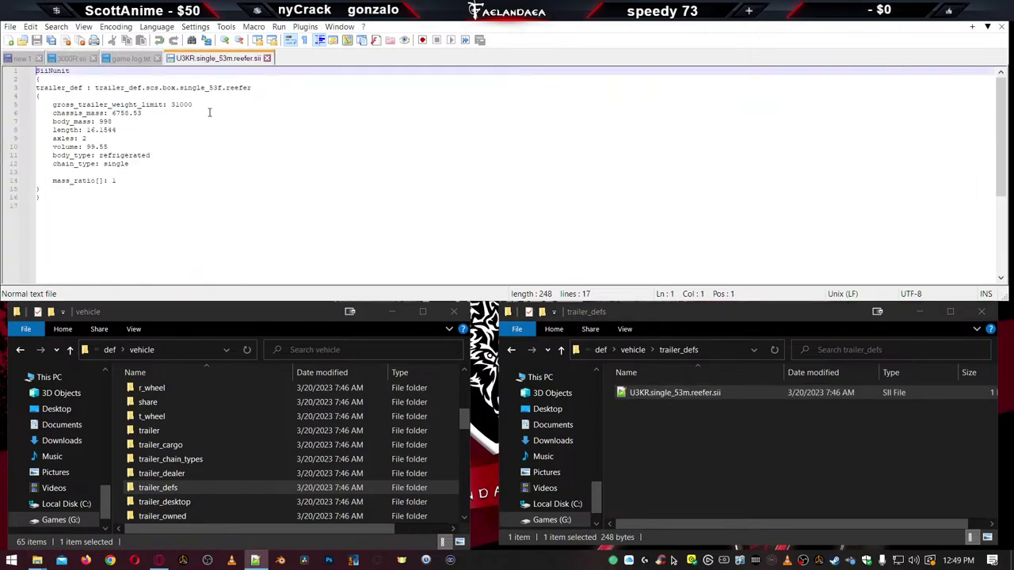
left_click(131, 59)
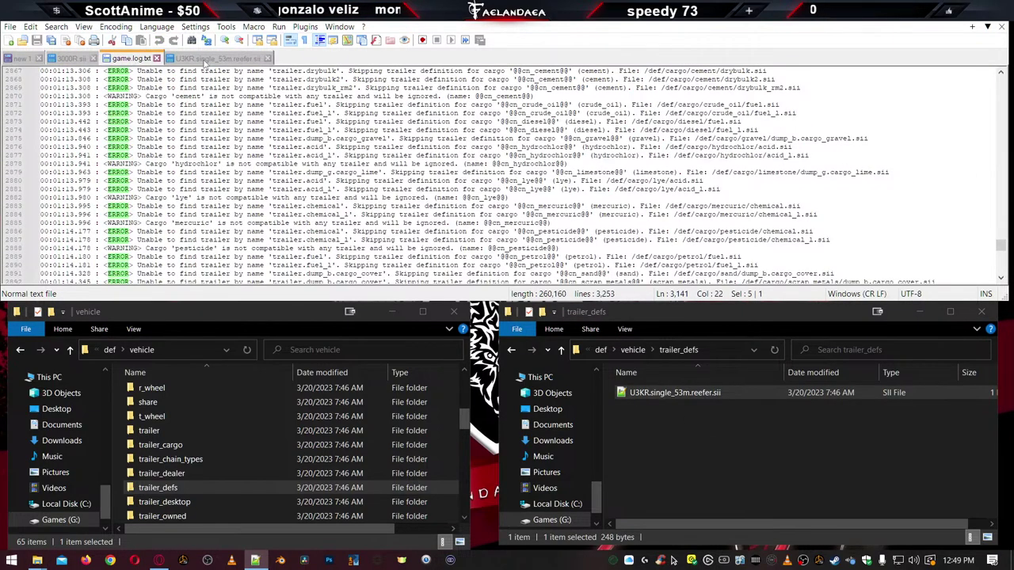
Close the game log and set line 3 of the U3KR file to trailer_def.U3KR.single_53m.reefer, saving it
left_click(156, 58)
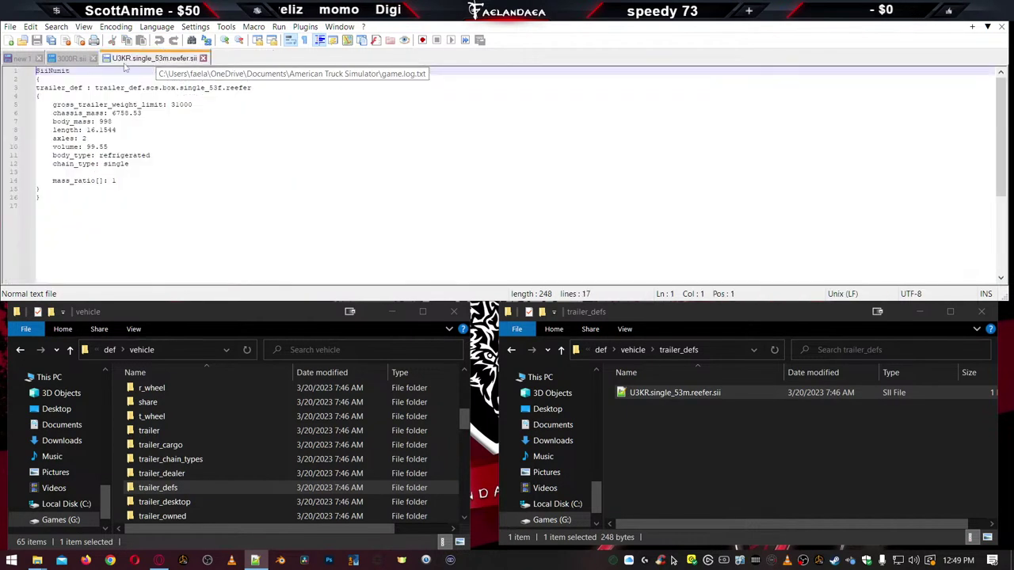
left_click(68, 59)
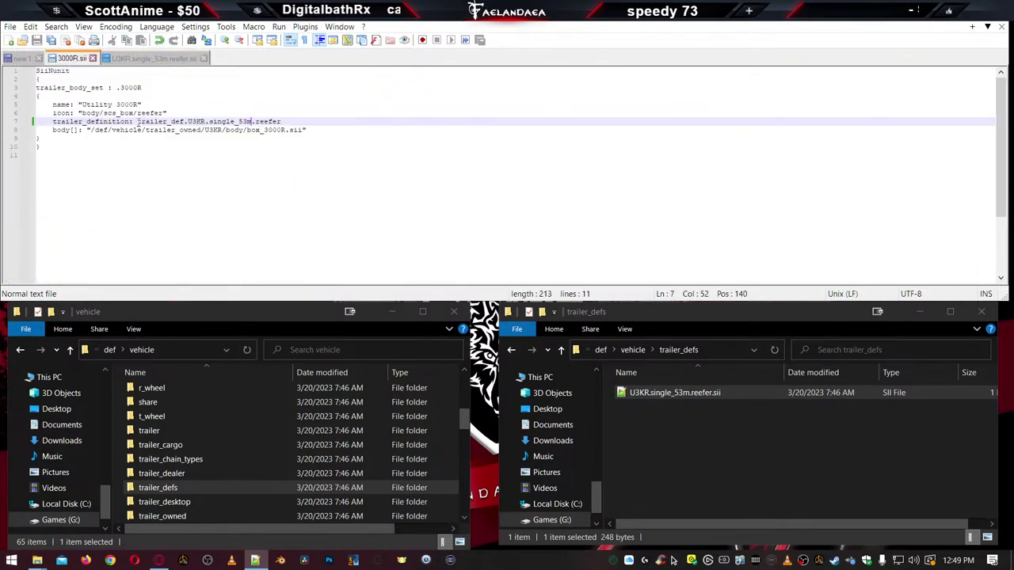
left_click_drag(138, 123, 294, 122)
key("ctrl+c")
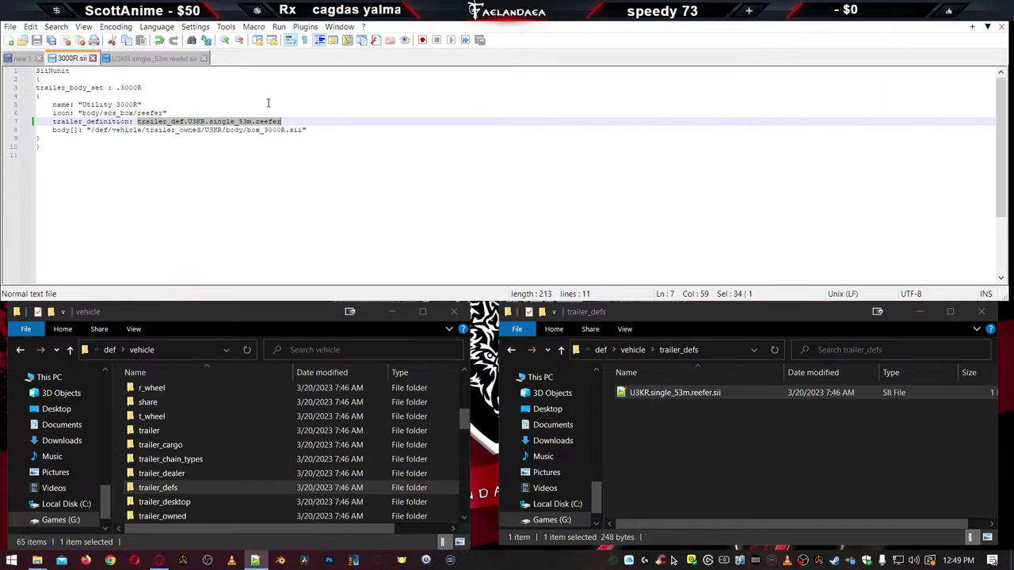
left_click(167, 61)
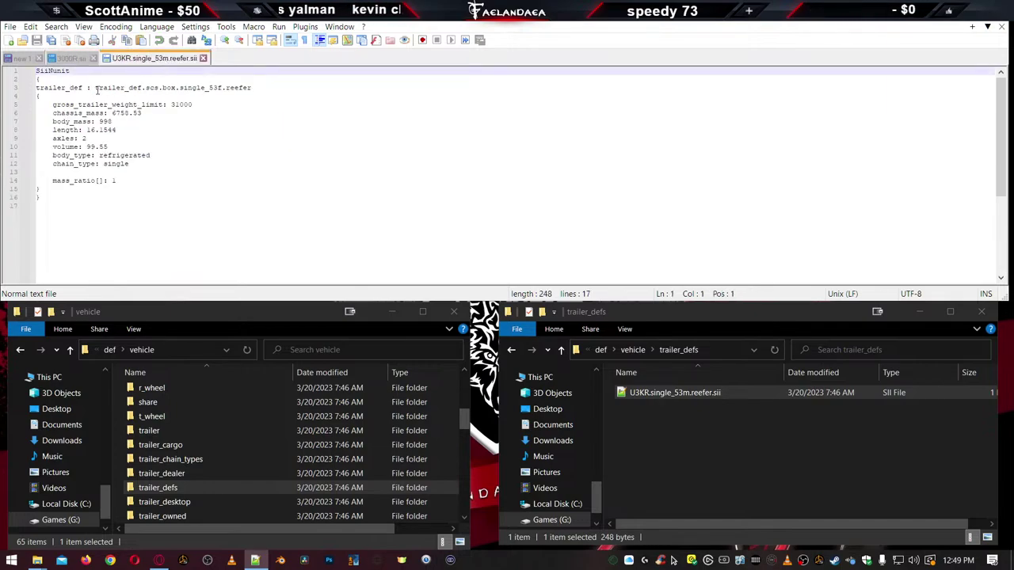
left_click_drag(96, 88, 275, 89)
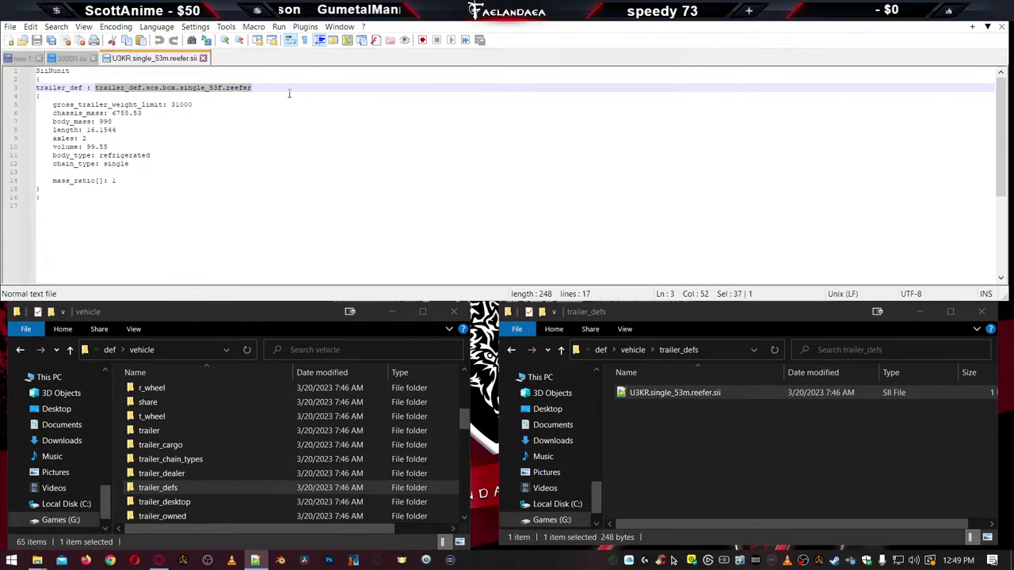
key("ctrl+v")
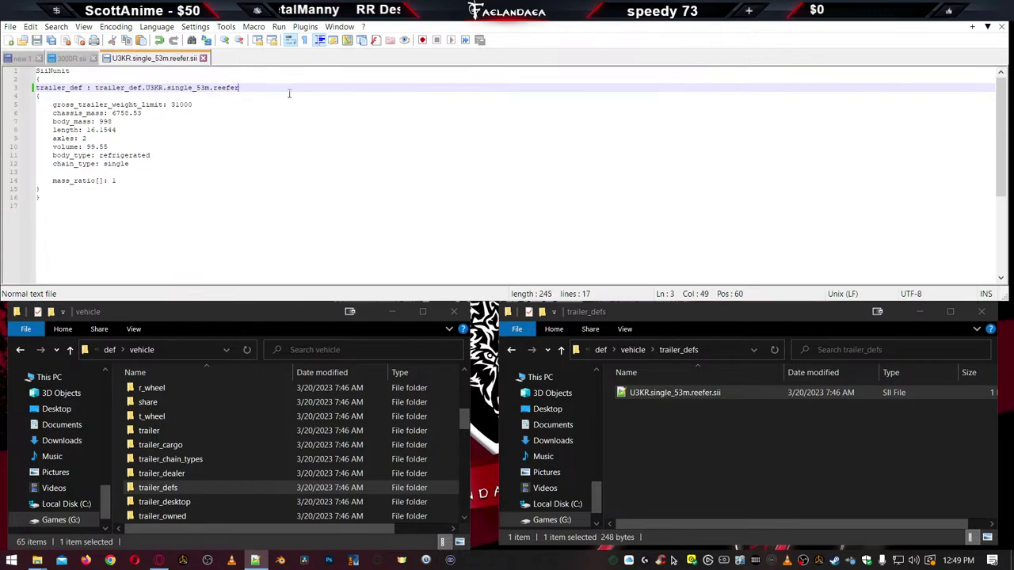
key("ctrl+s")
Close U3KR.single_53m.reefer.sii, review the body path on line 8, and minimize Notepad++
double_click(182, 105)
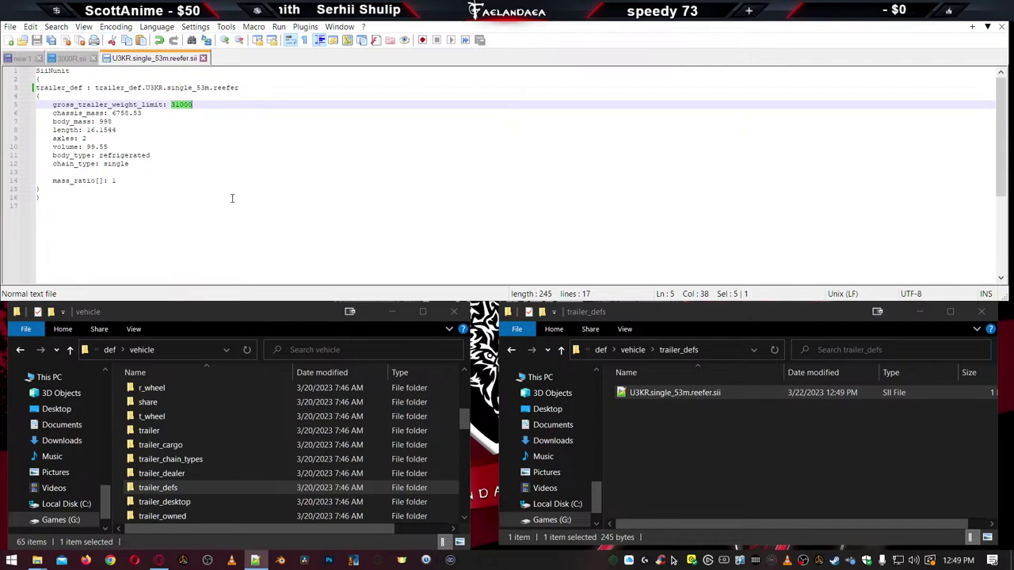
left_click(203, 58)
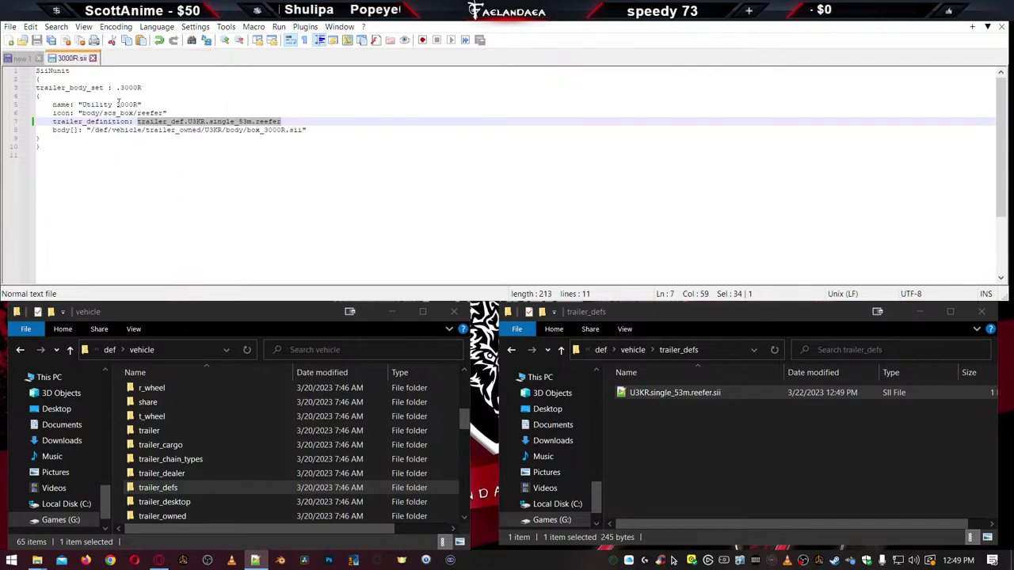
left_click(179, 130)
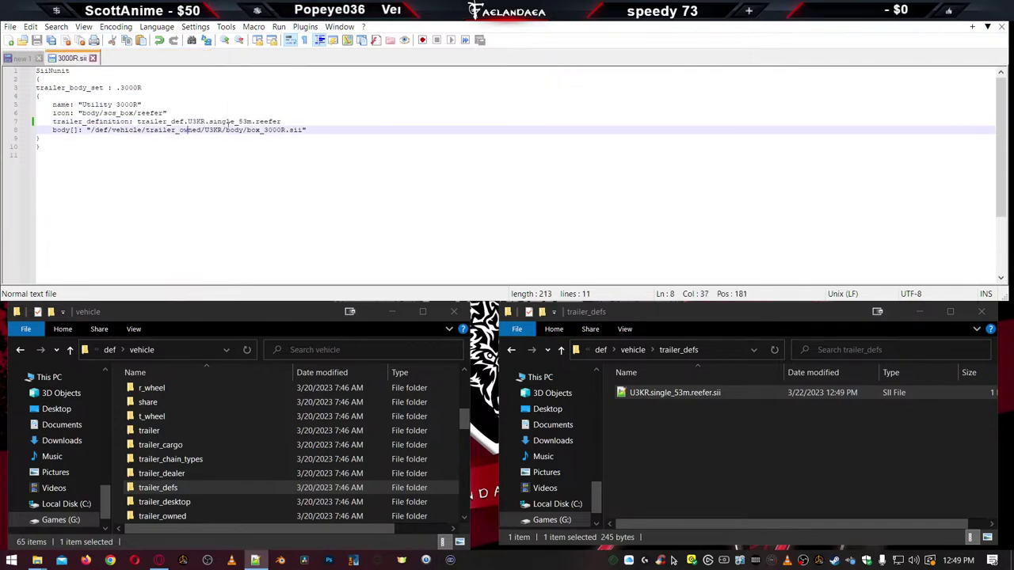
left_click(311, 129)
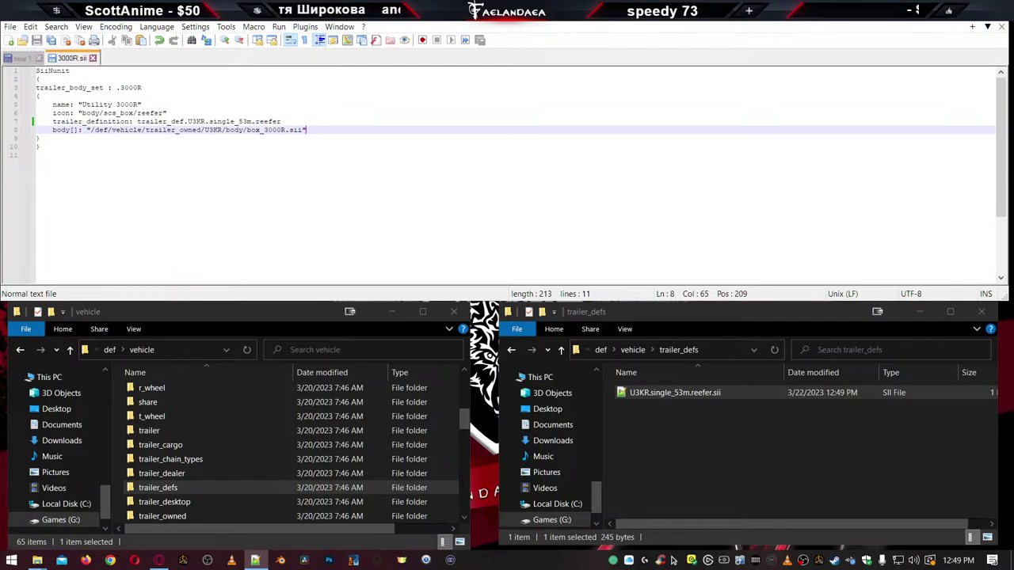
left_click(919, 10)
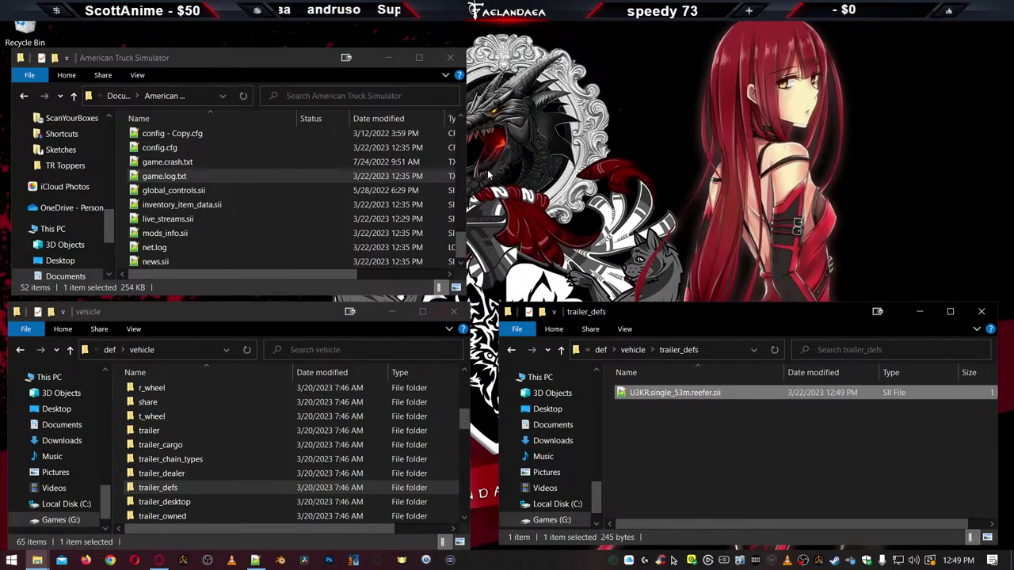
Start American Truck Simulator from its page in the Steam library
left_click(834, 560)
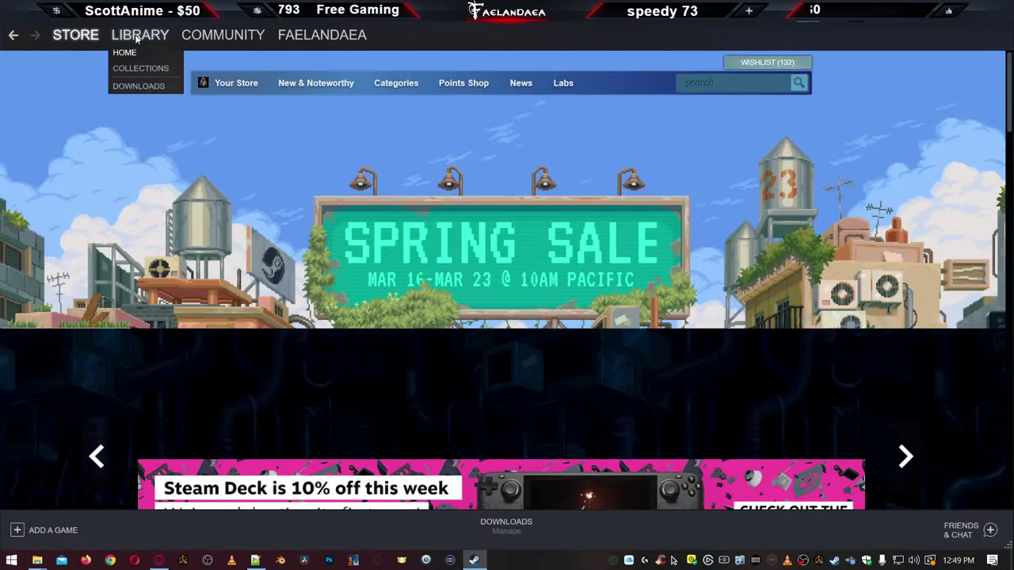
left_click(131, 49)
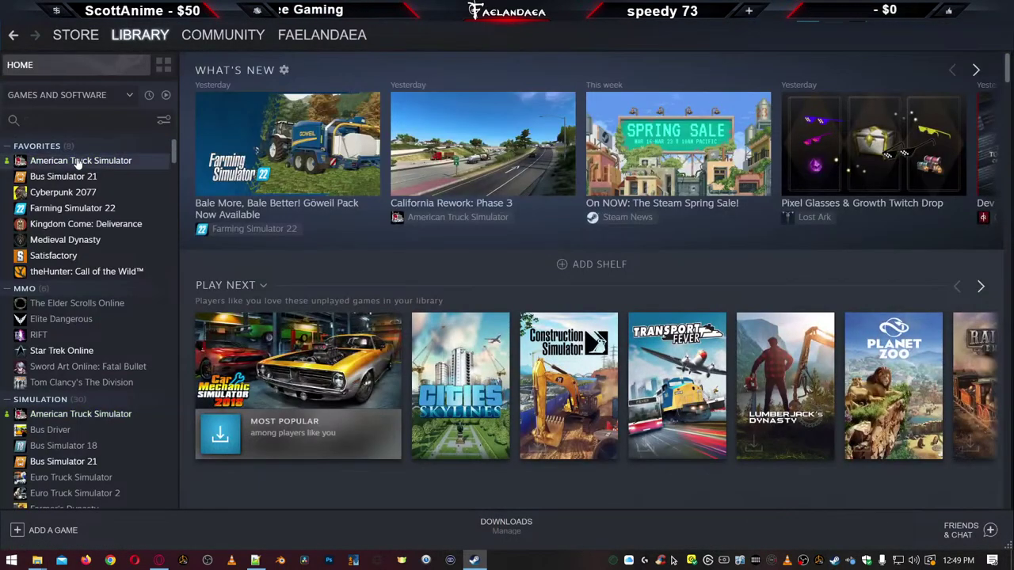
left_click(74, 161)
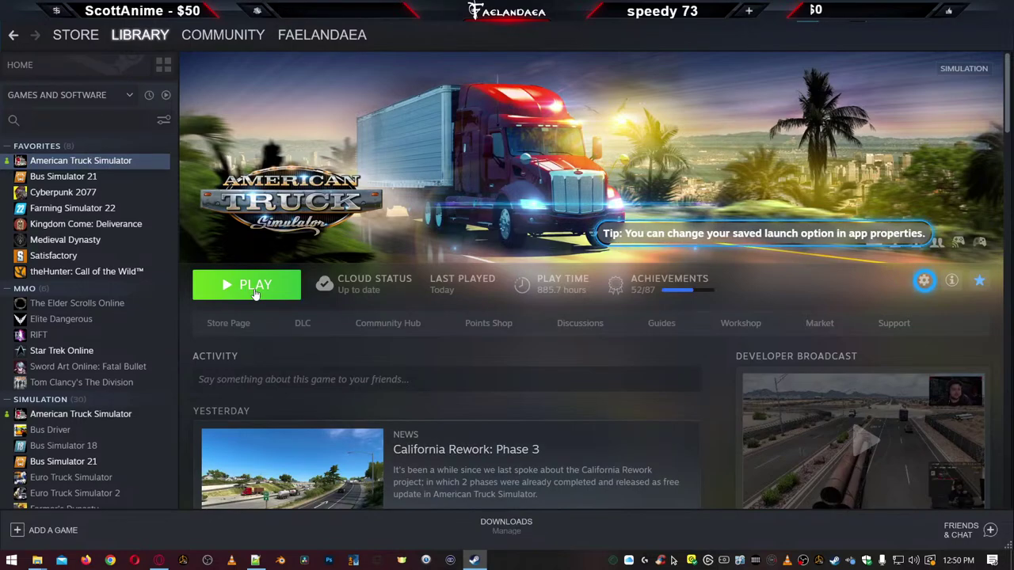
left_click(254, 286)
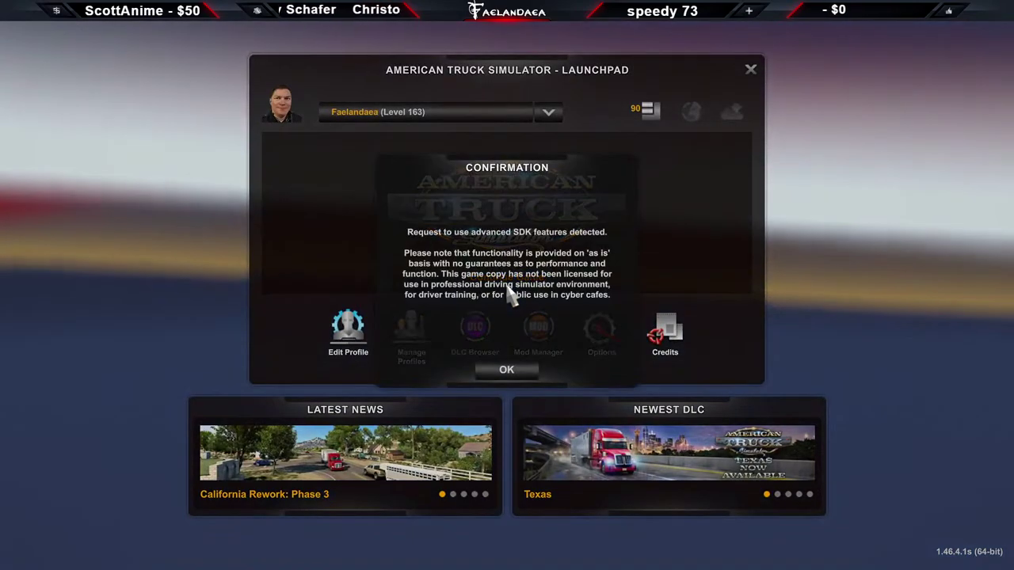
Dismiss the advanced SDK features notice and continue the saved game
left_click(514, 367)
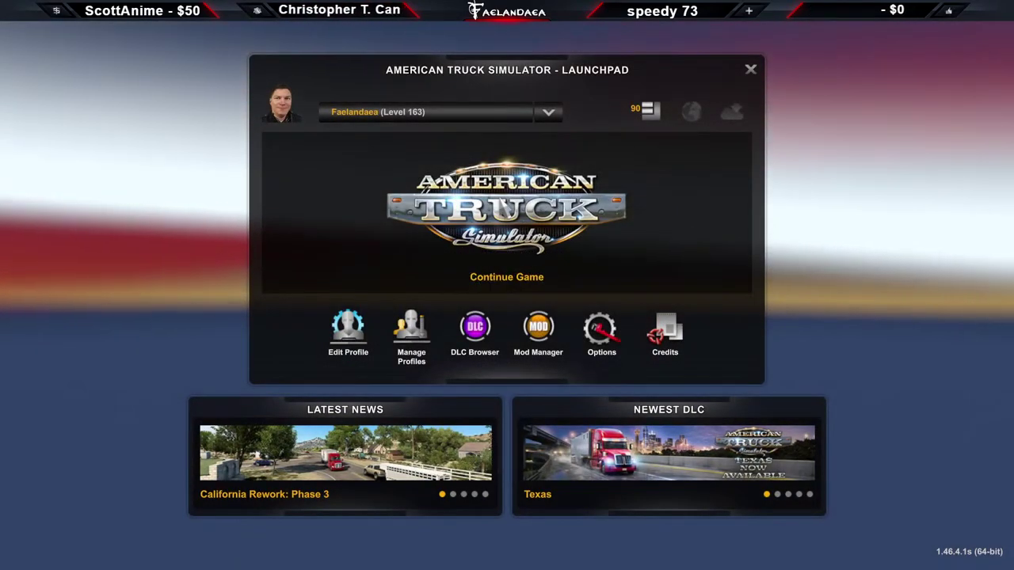
left_click(502, 211)
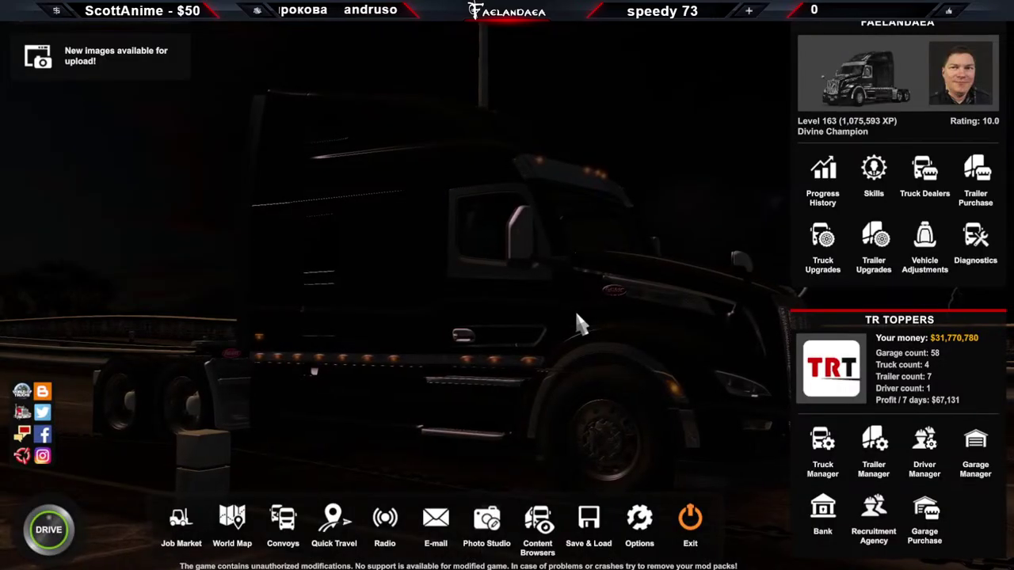
Open the Trailer Browser and browse the trailer model list under the Standard Trailers brand
left_click(538, 520)
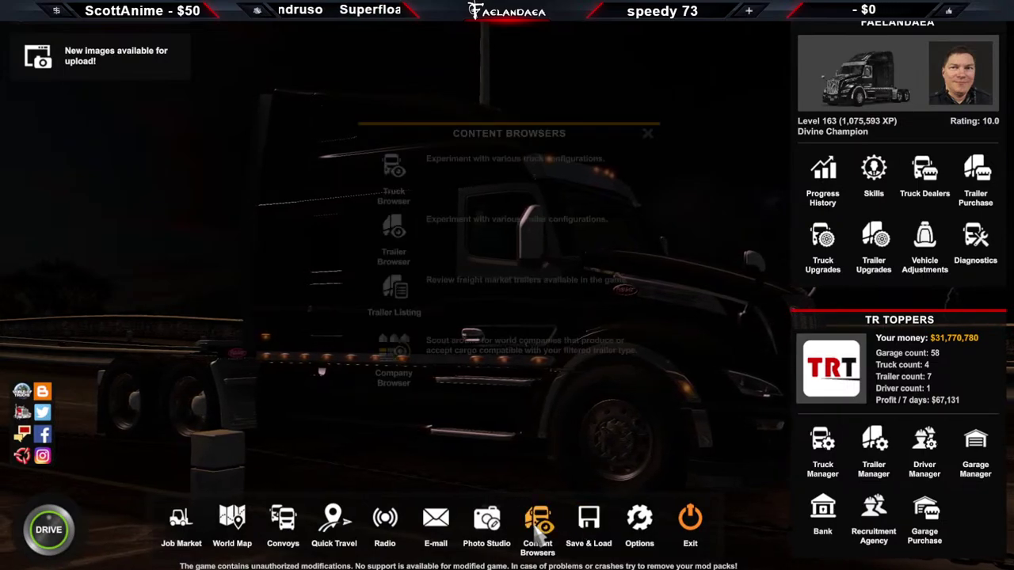
left_click(407, 234)
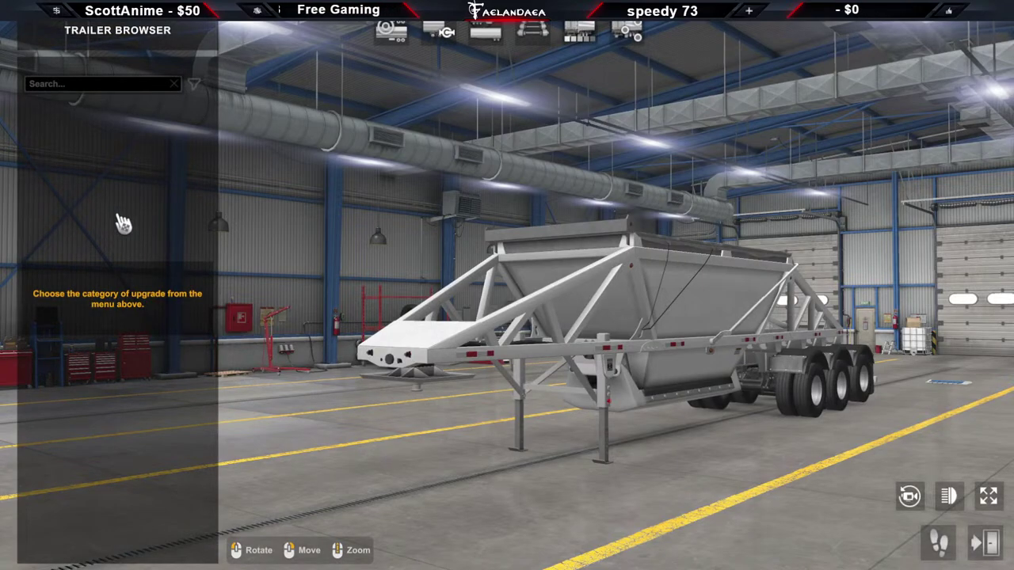
left_click(391, 34)
scroll(142, 246, "down", 8)
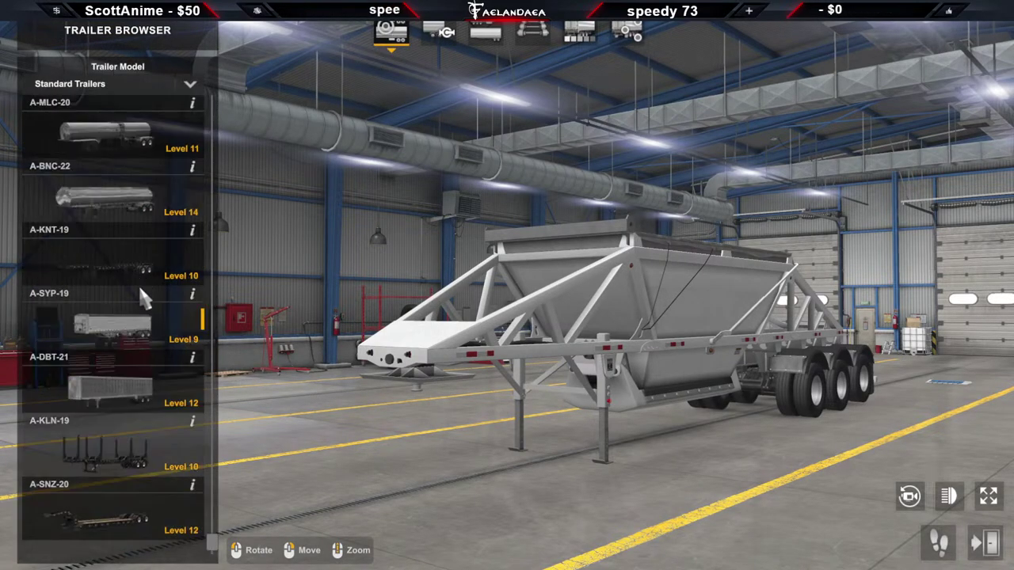
scroll(121, 429, "up", 8)
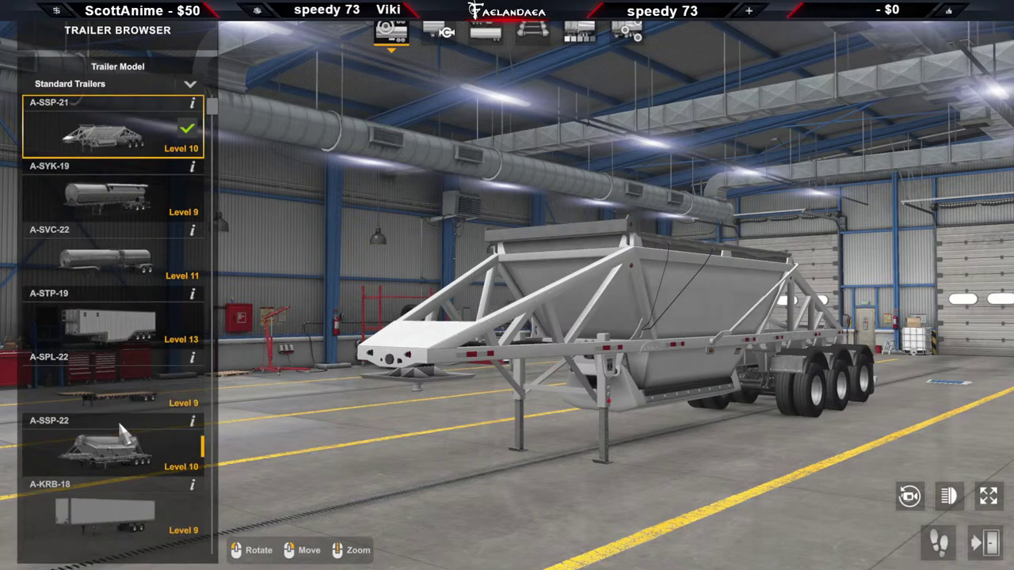
scroll(115, 429, "down", 8)
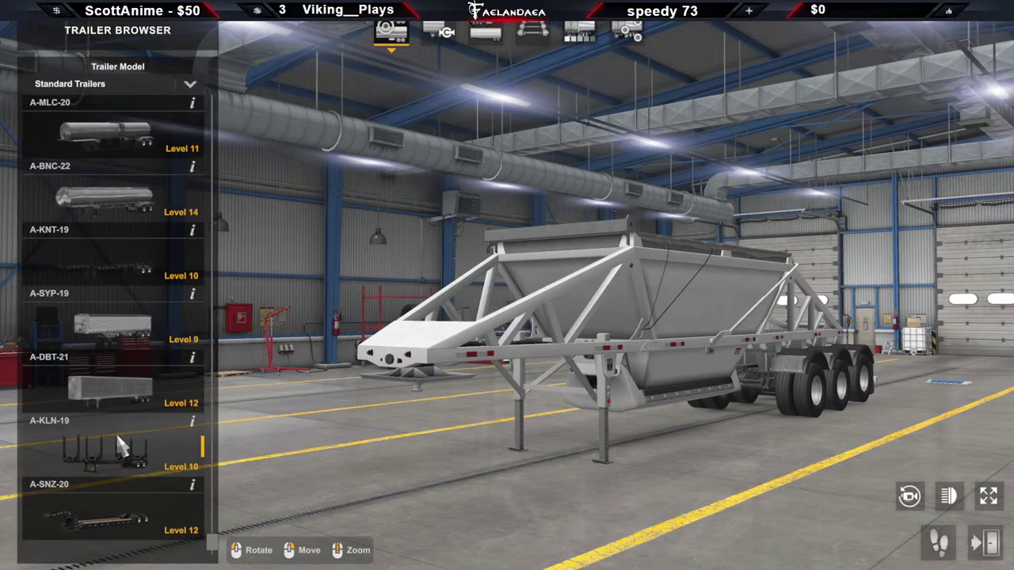
scroll(119, 444, "up", 8)
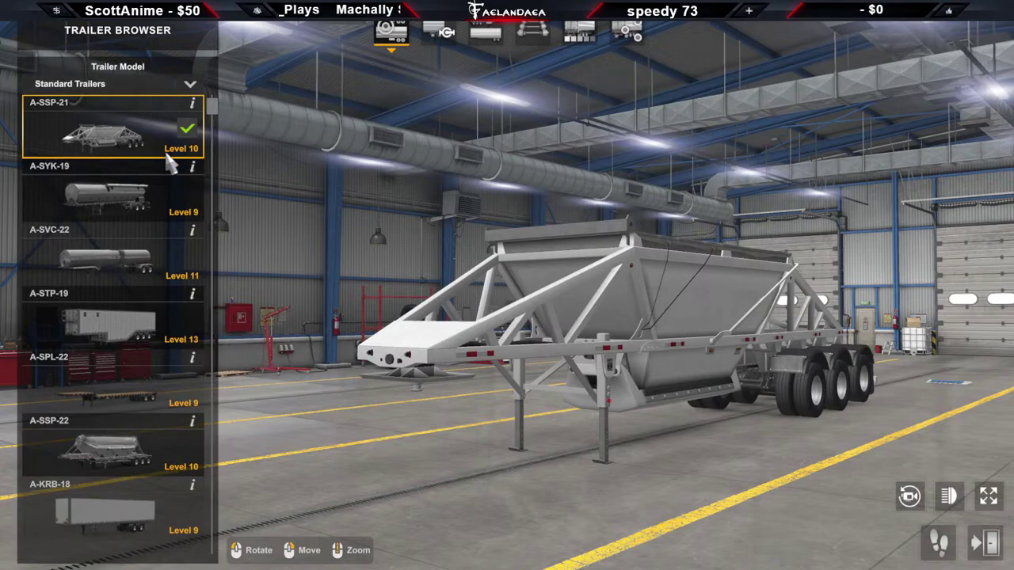
left_click(182, 88)
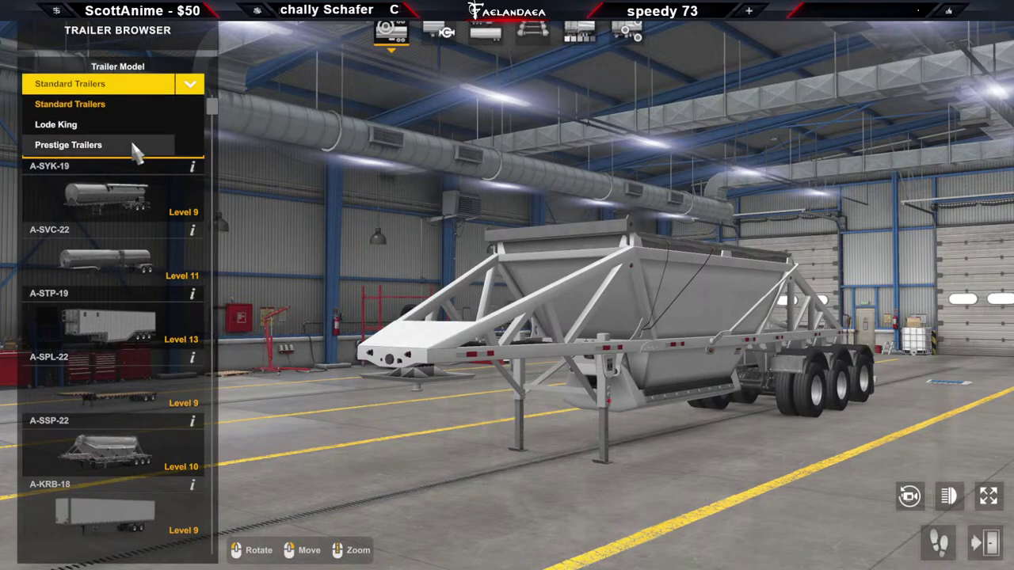
left_click(108, 104)
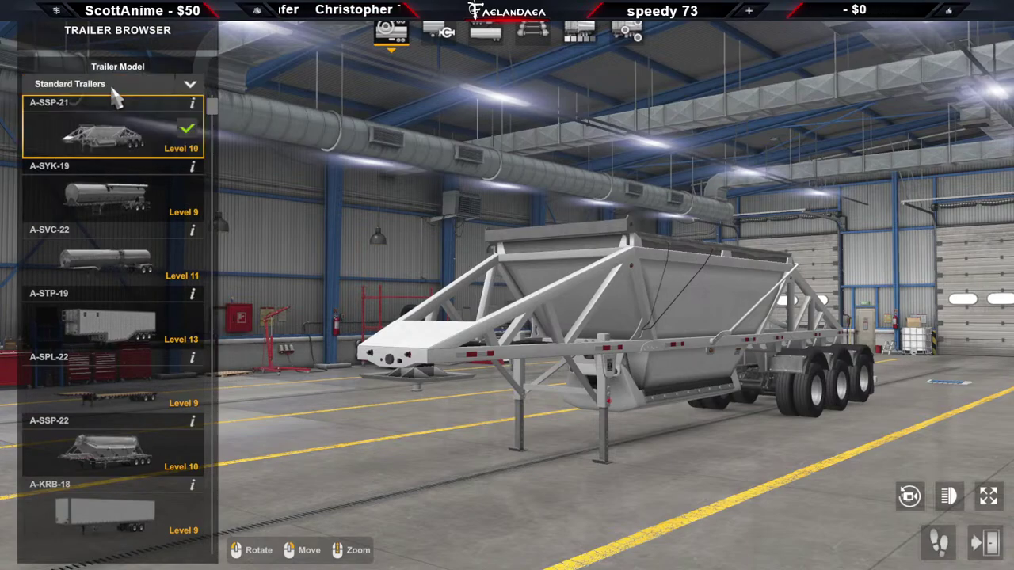
scroll(142, 359, "down", 3)
scroll(146, 369, "up", 3)
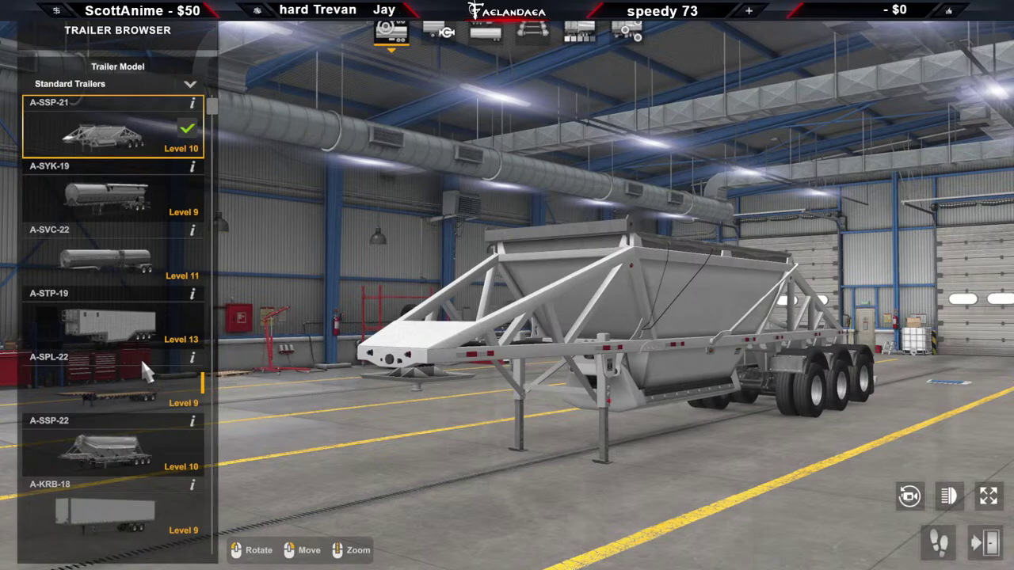
scroll(136, 422, "down", 3)
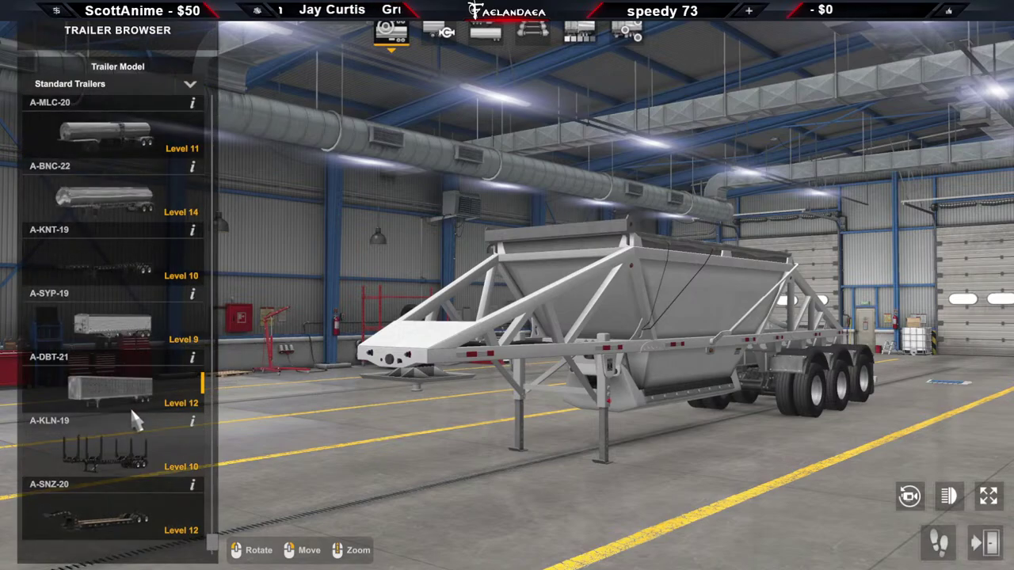
scroll(132, 414, "up", 3)
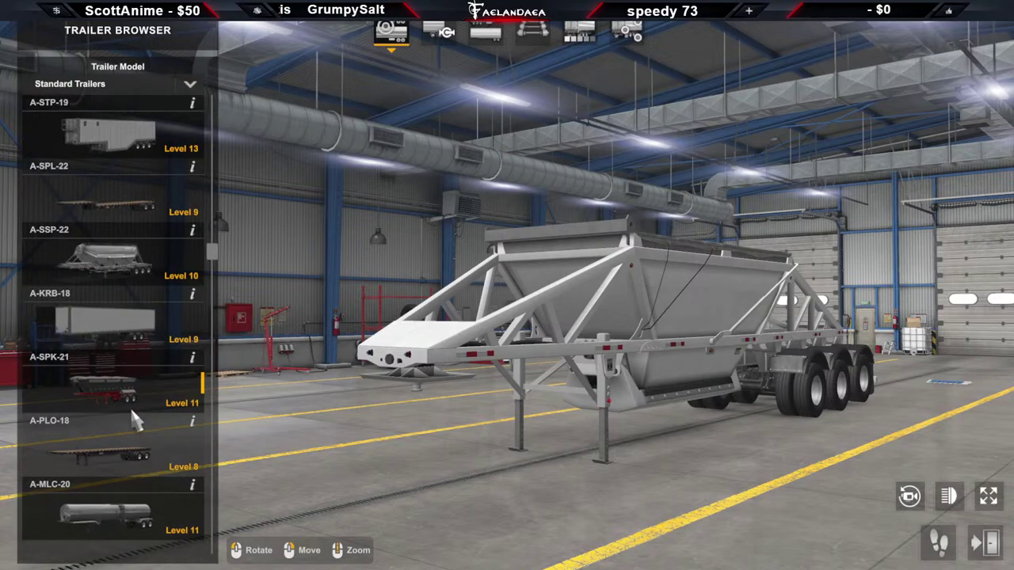
Preview the A-KRB-18 trailer's Chain Type and Body options, then return to the main menu
left_click(125, 325)
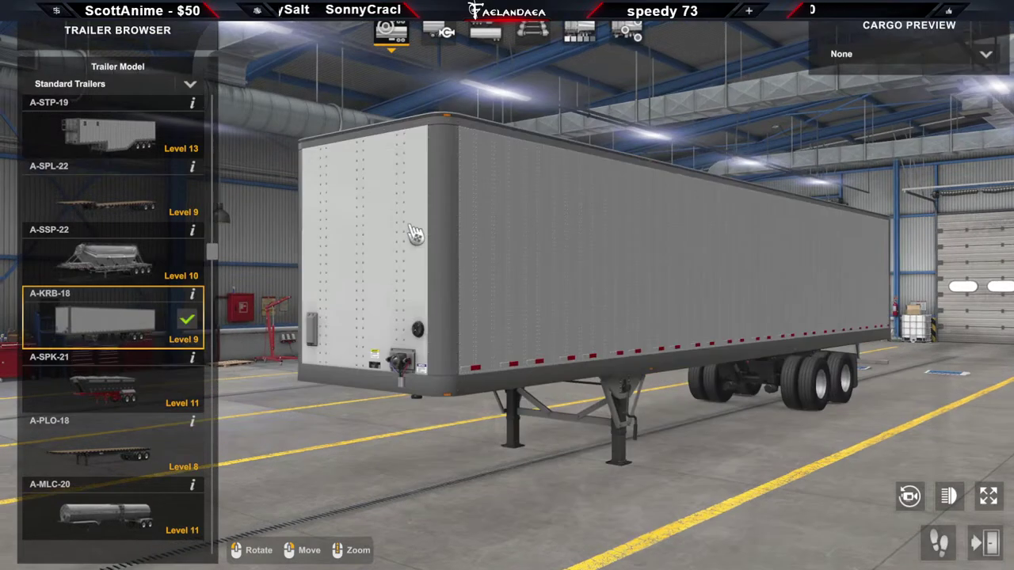
left_click(439, 31)
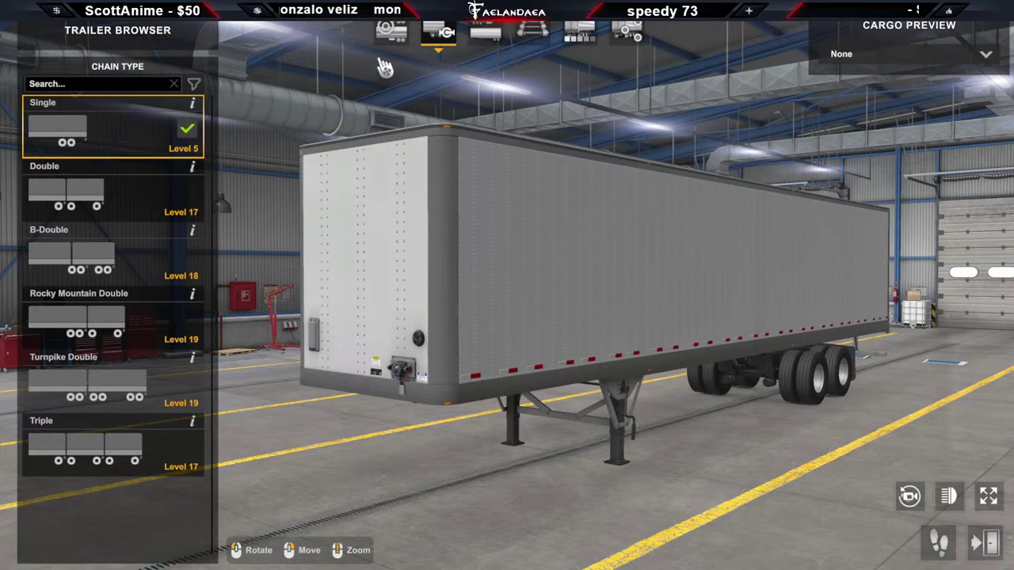
left_click(391, 32)
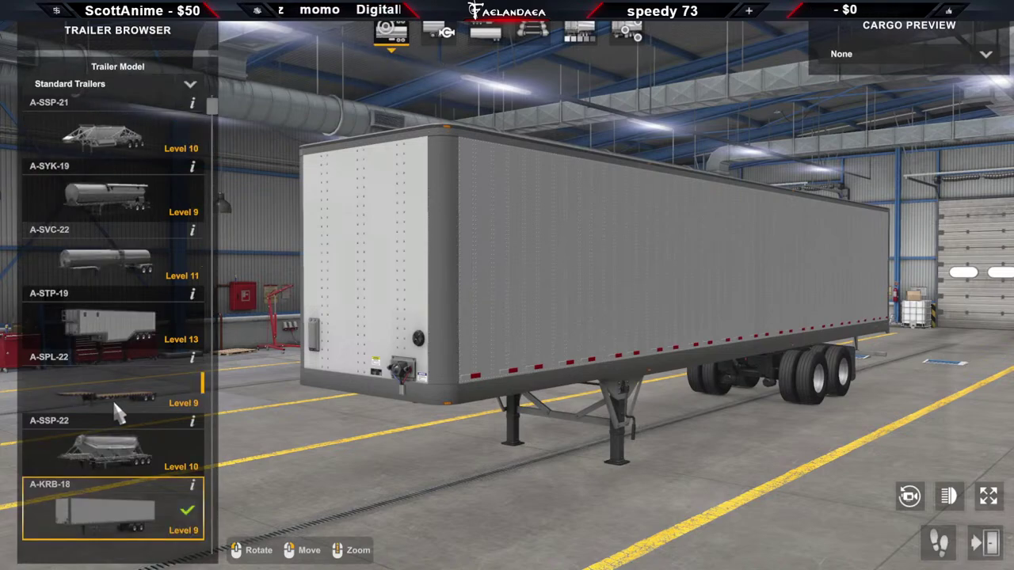
left_click(485, 31)
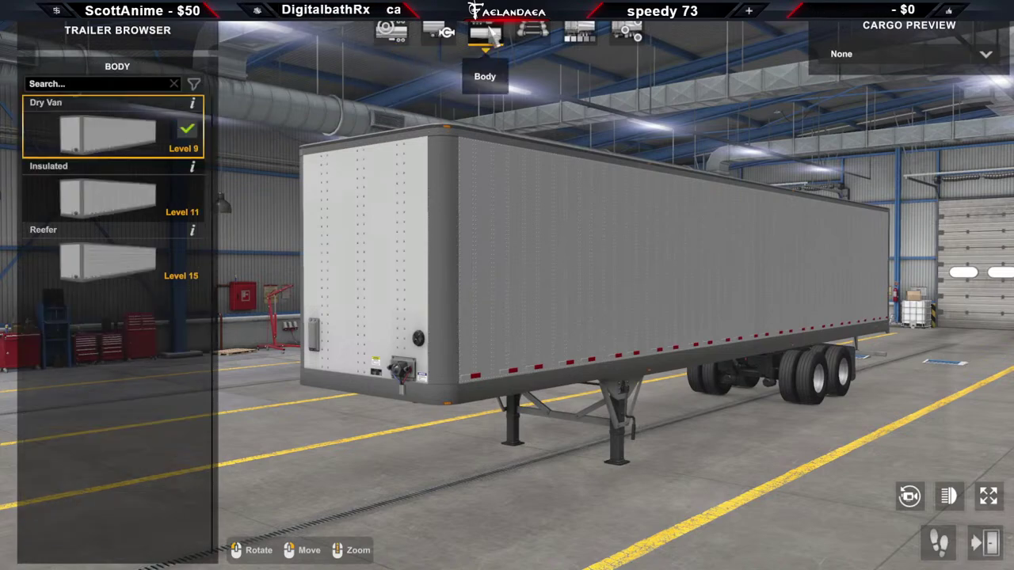
left_click(391, 31)
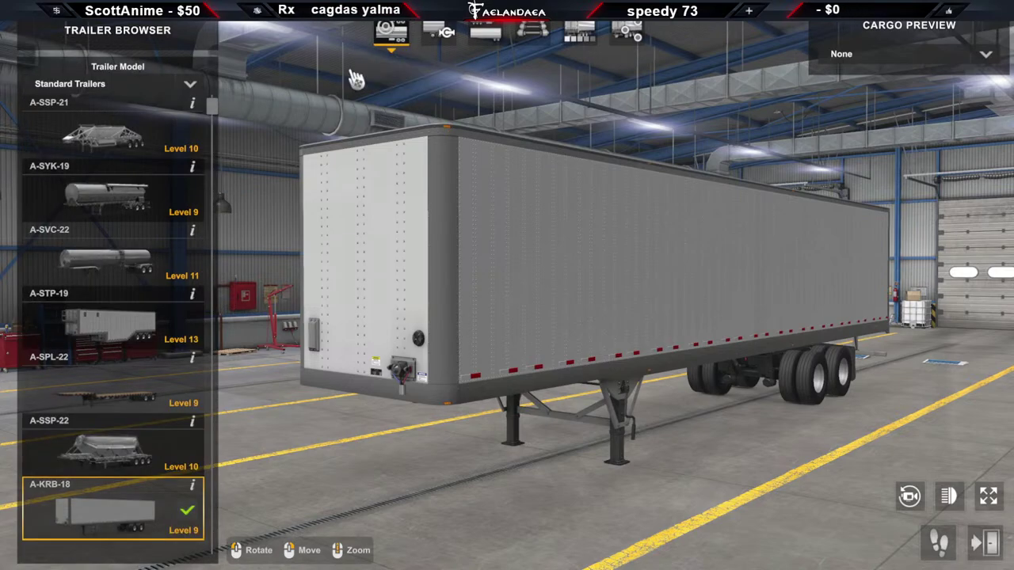
scroll(122, 285, "down", 10)
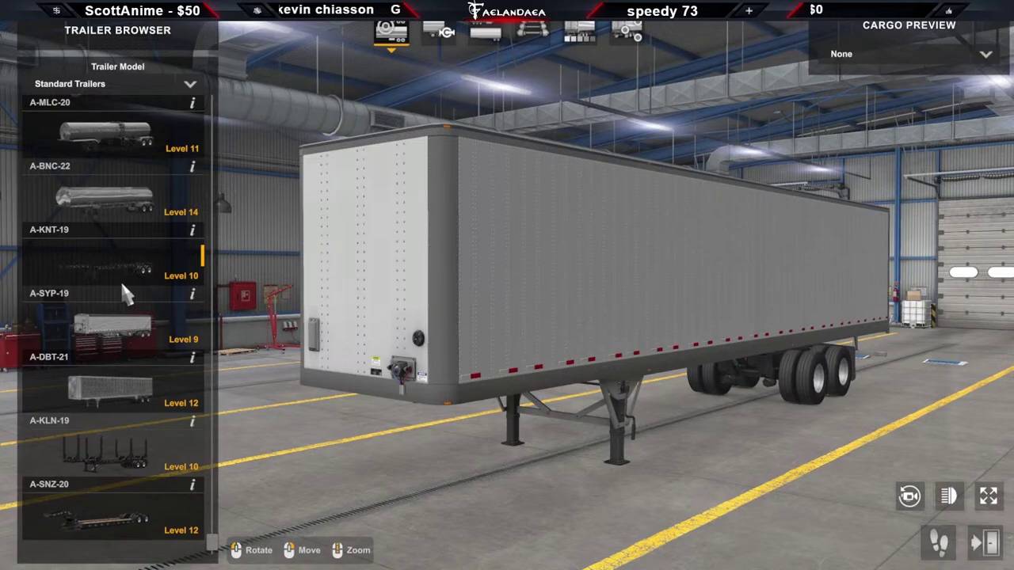
scroll(121, 280, "up", 10)
left_click(998, 551)
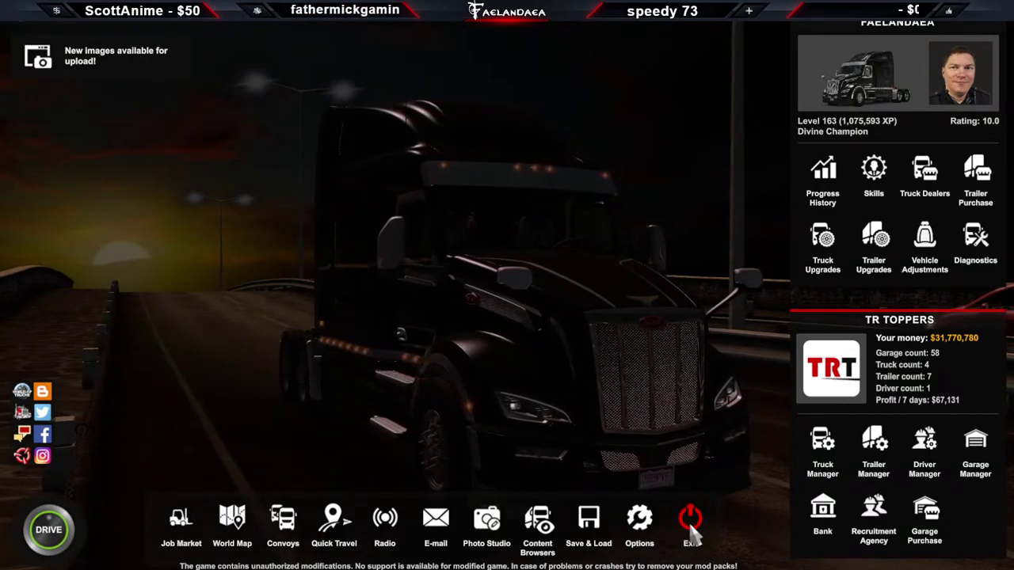
Exit American Truck Simulator and confirm quitting the game
left_click(688, 532)
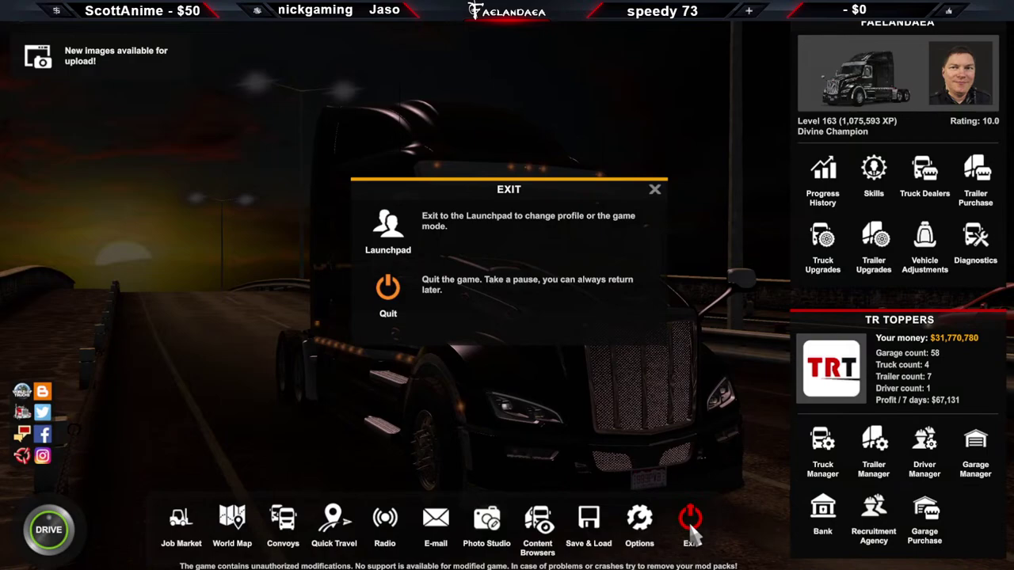
left_click(386, 289)
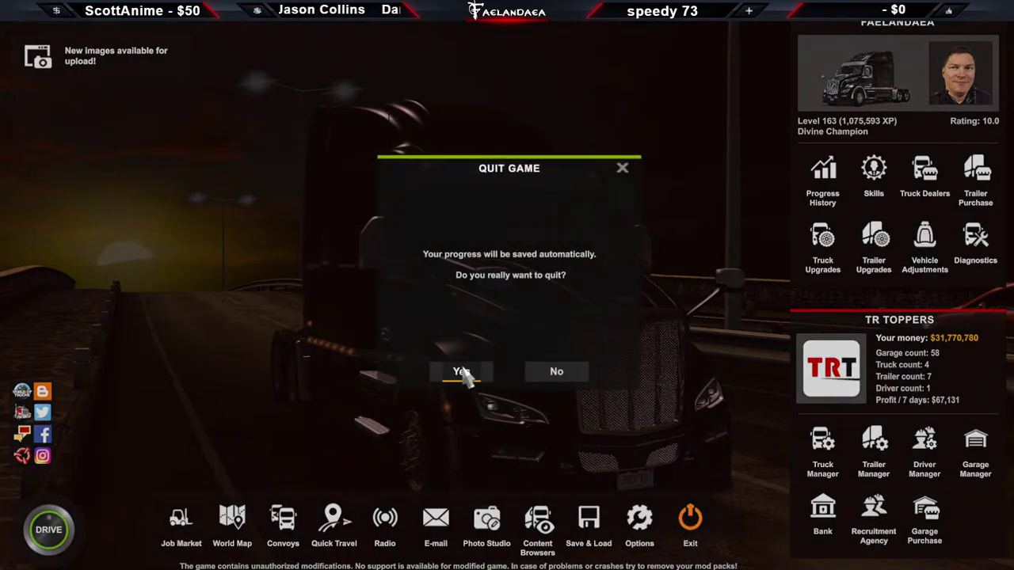
left_click(463, 371)
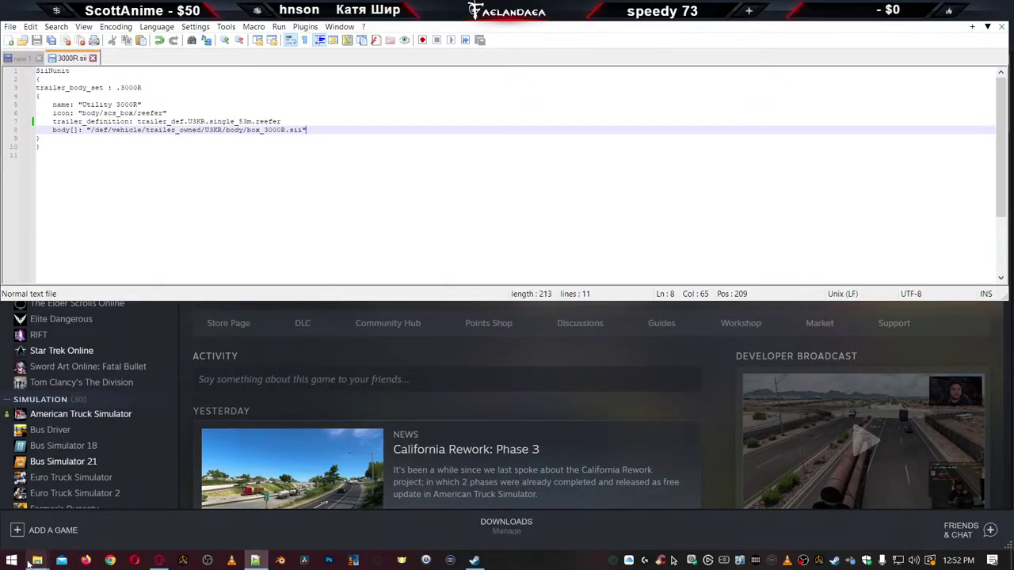
Open game.log.txt in Notepad++ and search it for U3KR
mouse_move(36, 560)
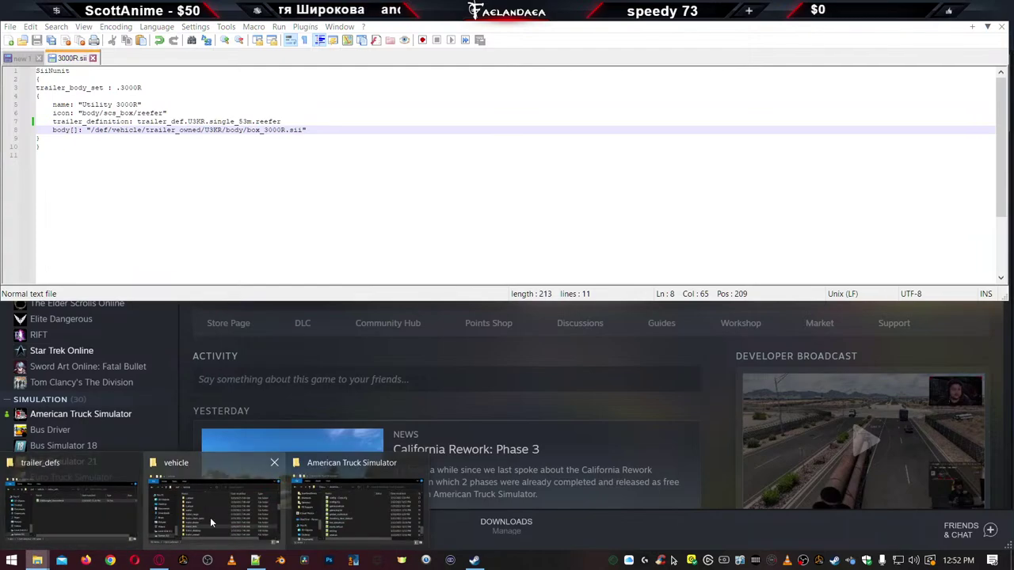
left_click(359, 520)
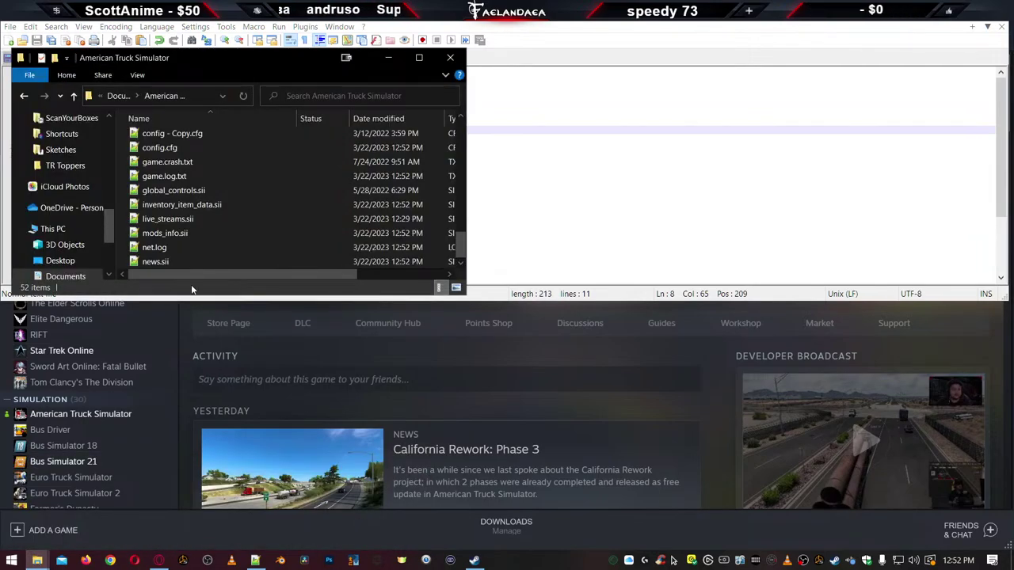
double_click(164, 176)
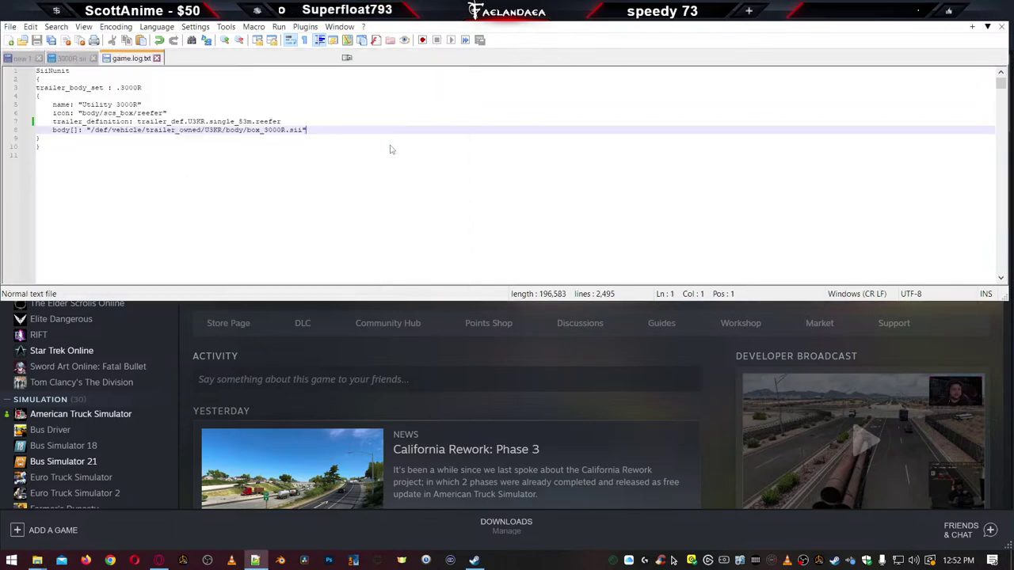
key("ctrl+f")
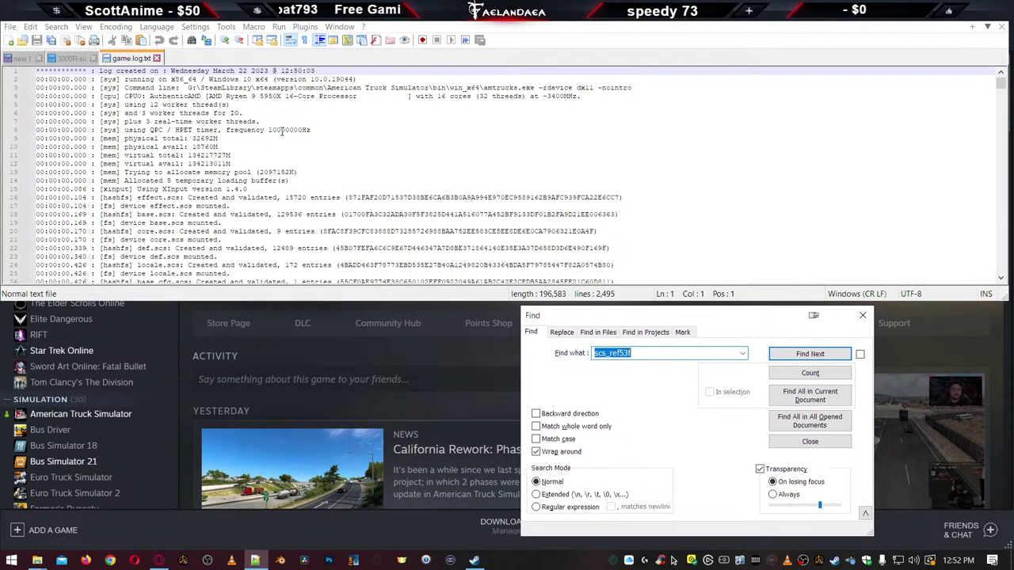
type("U3")
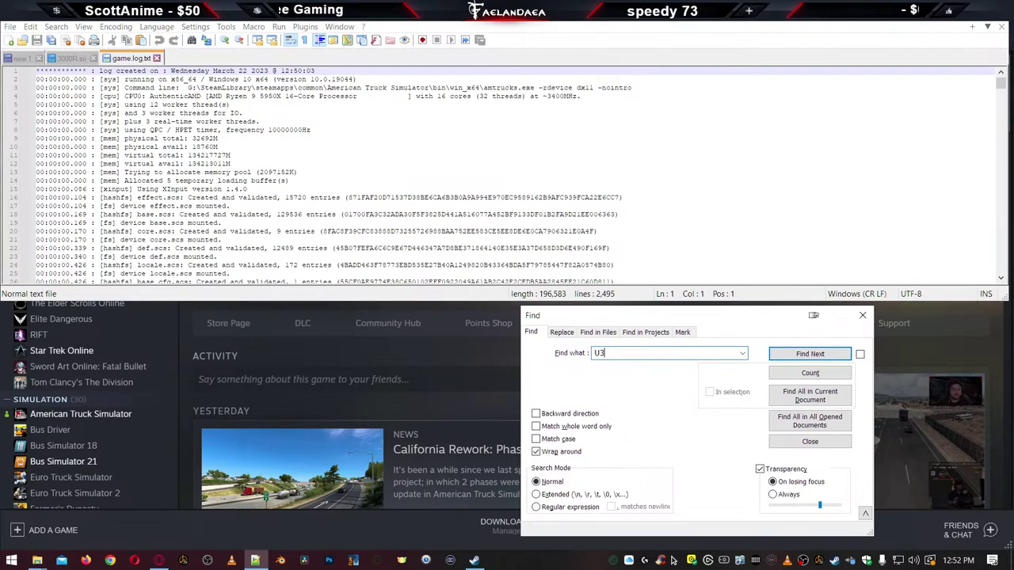
type("KR")
key("Return")
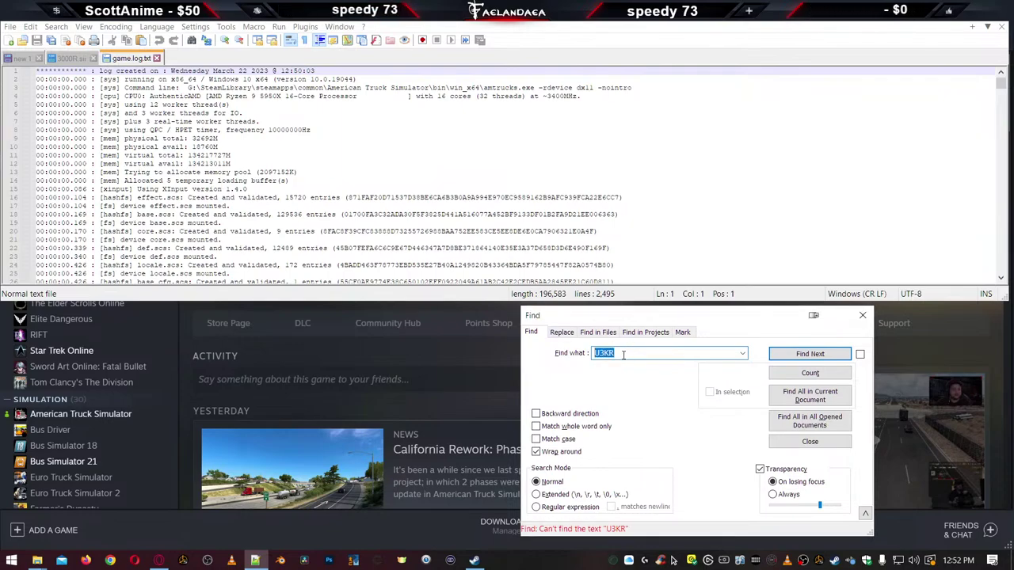
Search the log for 3000R and step through every match before closing the search
type("3000R")
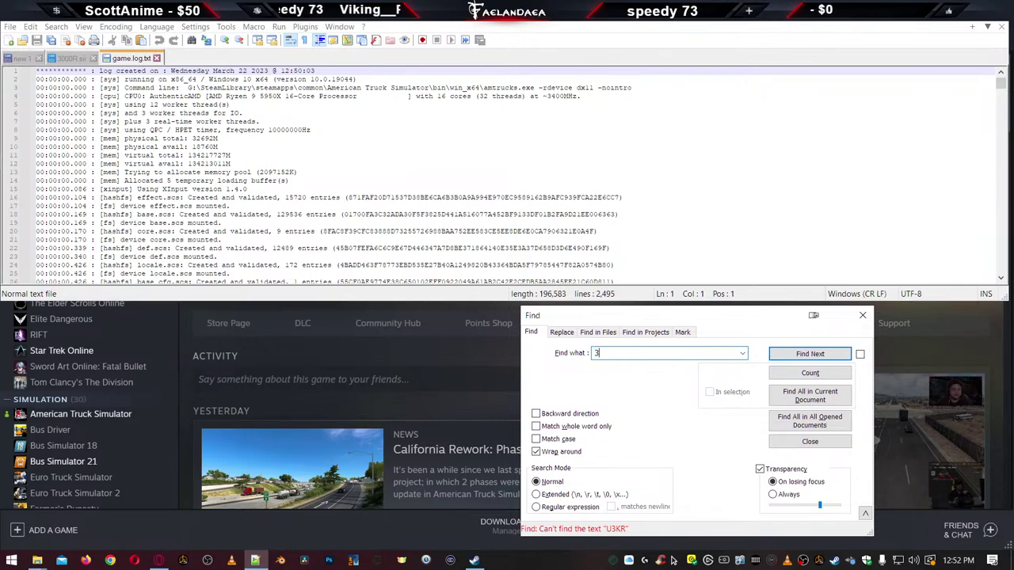
key("Return")
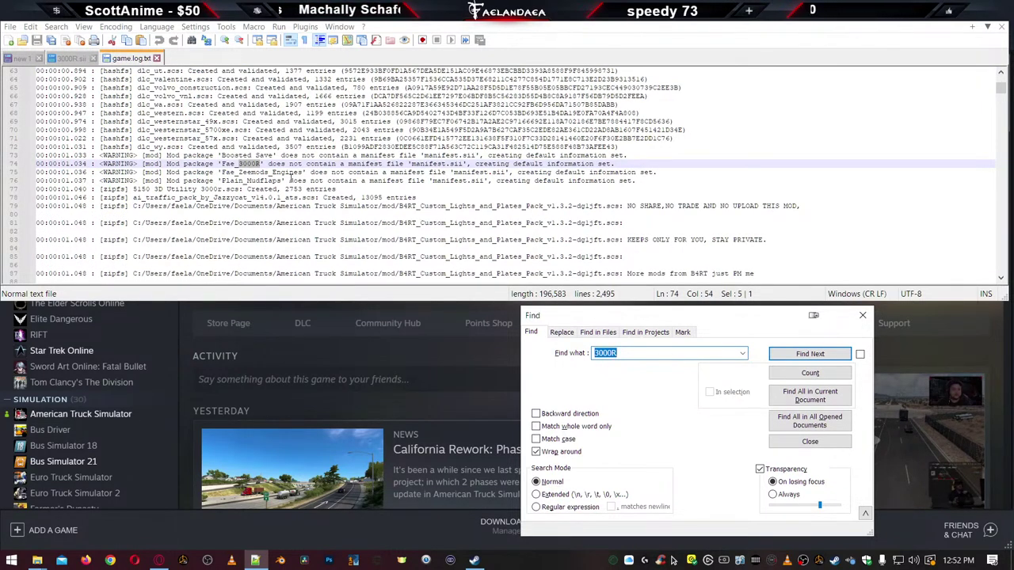
left_click(817, 356)
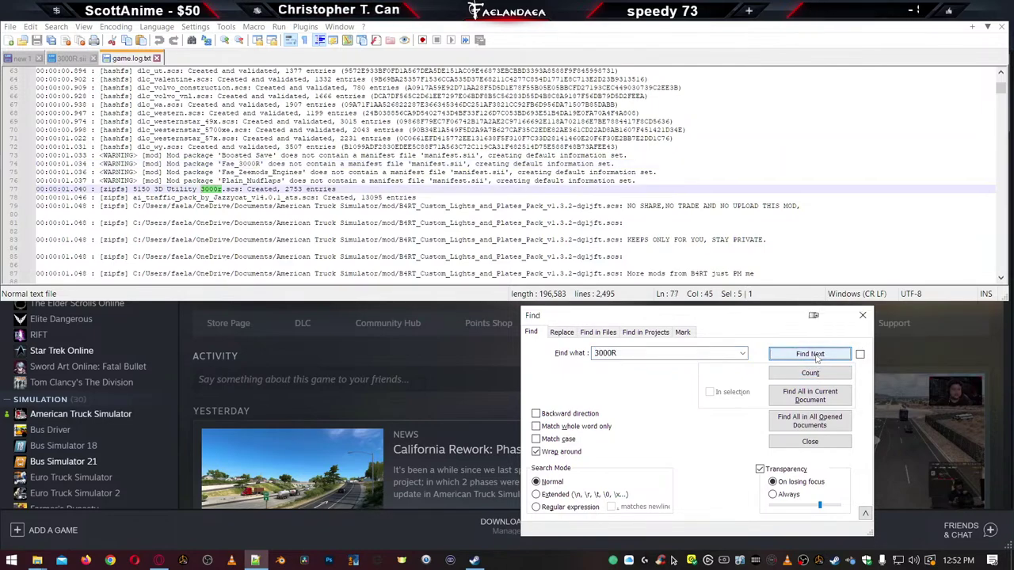
left_click(817, 356)
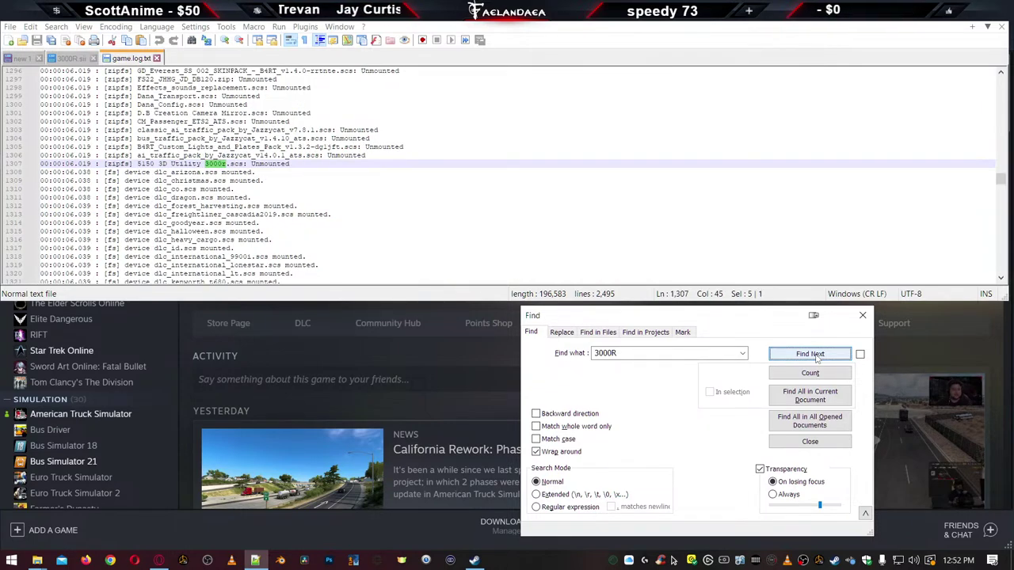
left_click(817, 357)
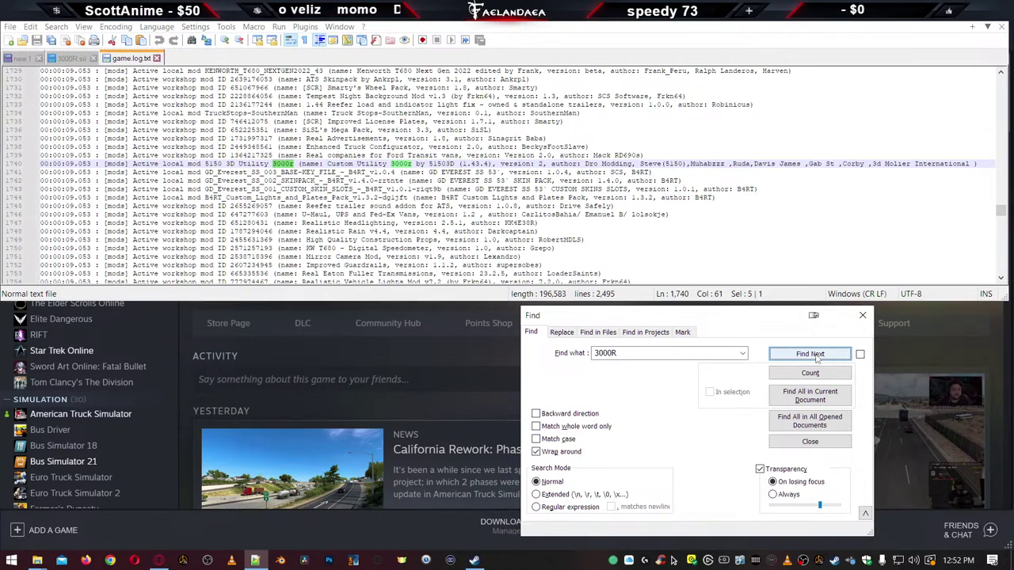
left_click(817, 357)
left_click(817, 357)
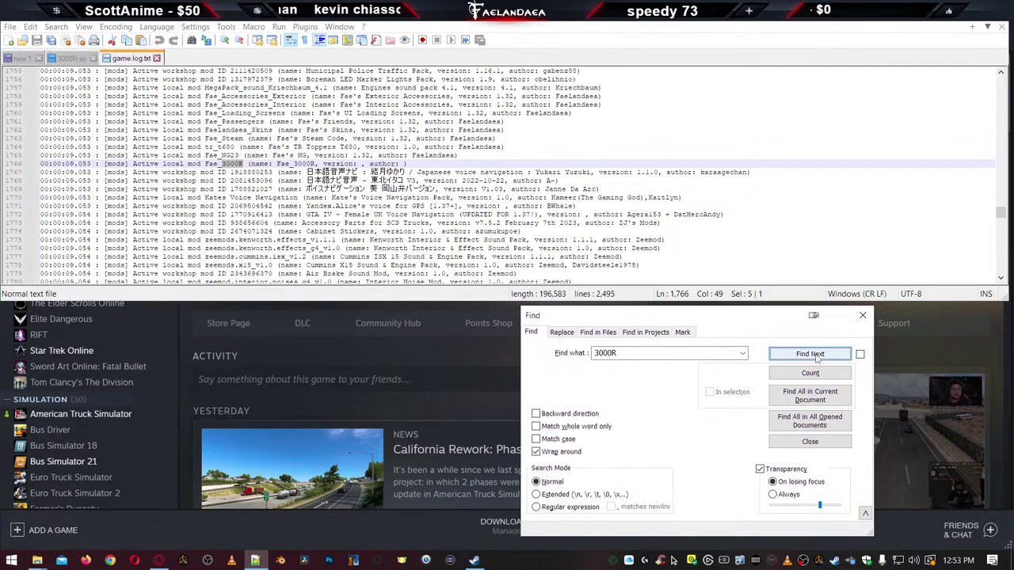
left_click(809, 355)
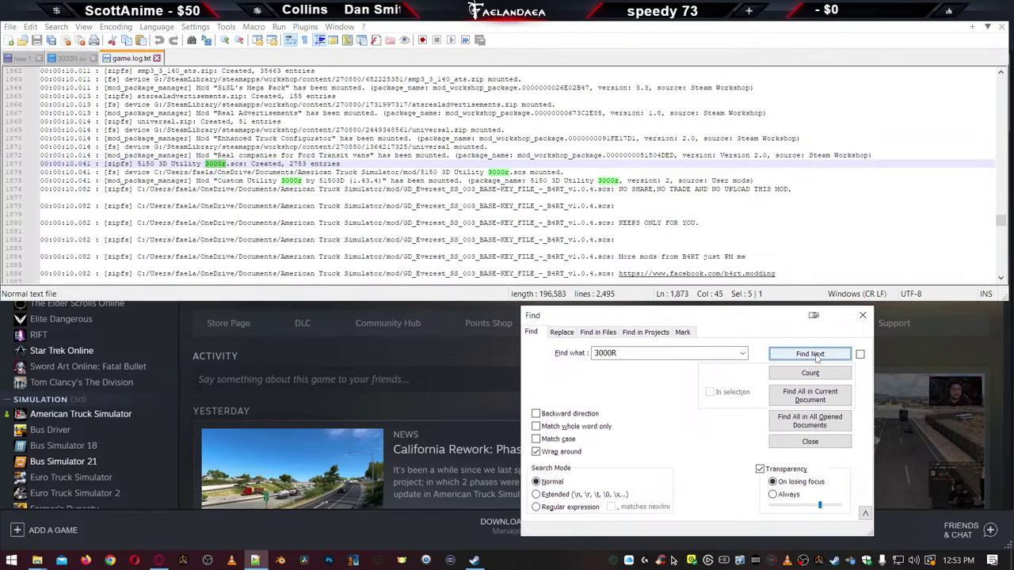
left_click(809, 355)
left_click(810, 354)
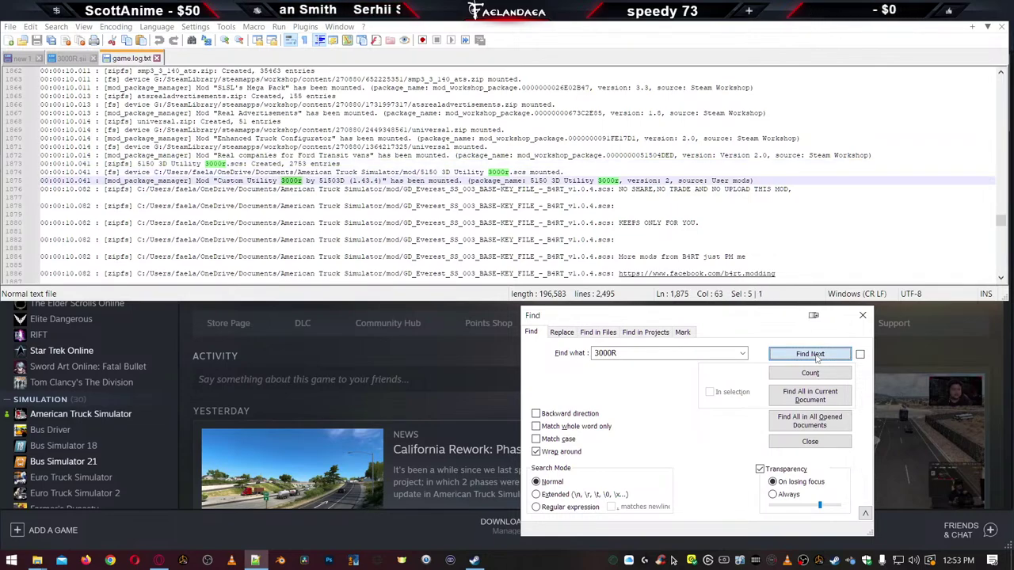
left_click(810, 354)
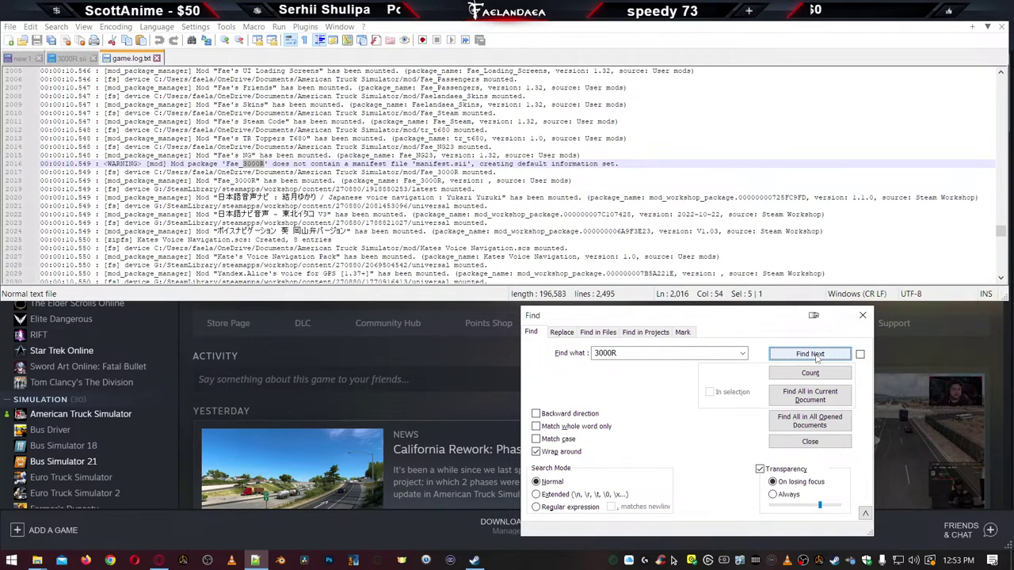
left_click(816, 357)
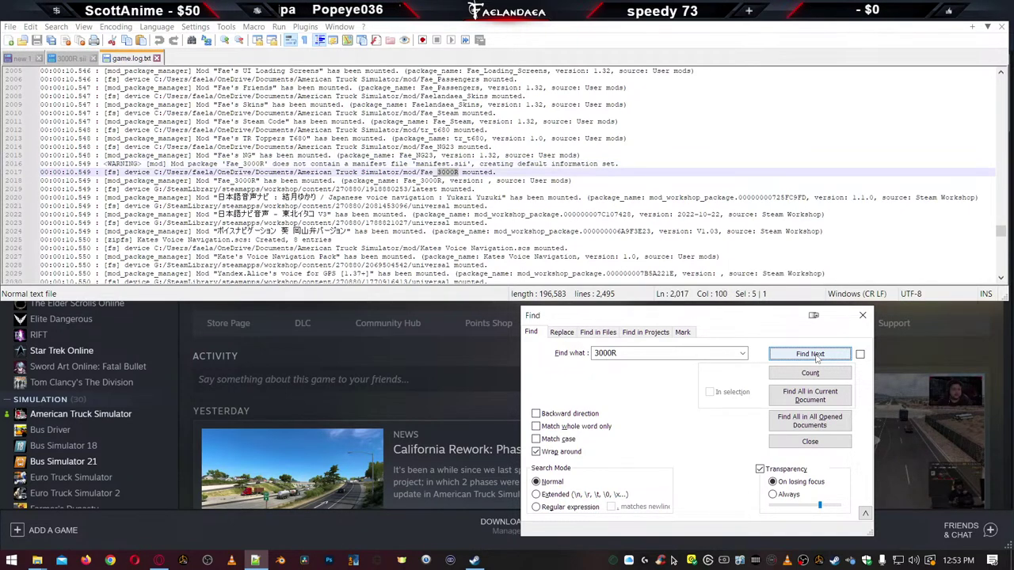
left_click(816, 357)
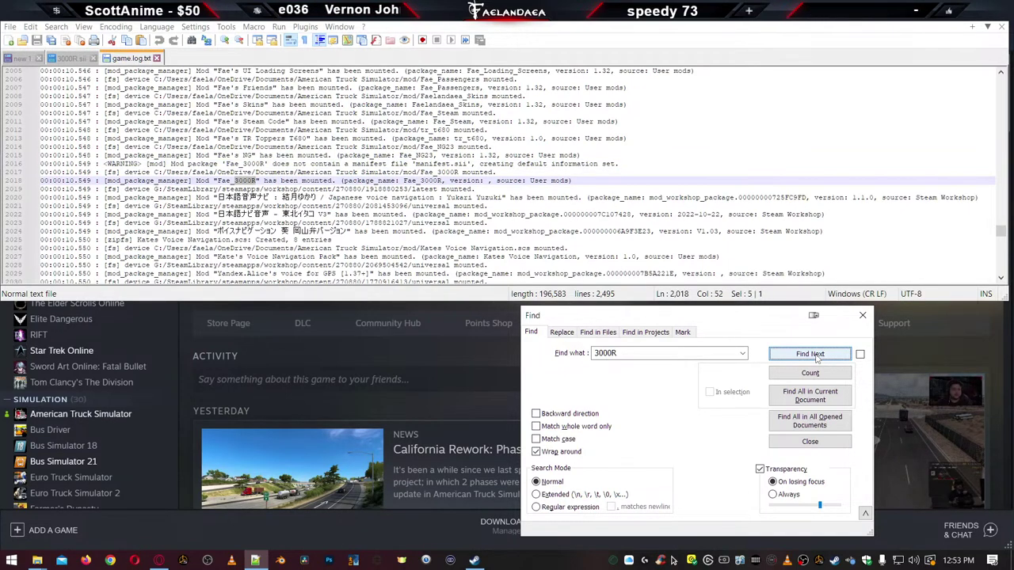
left_click(809, 354)
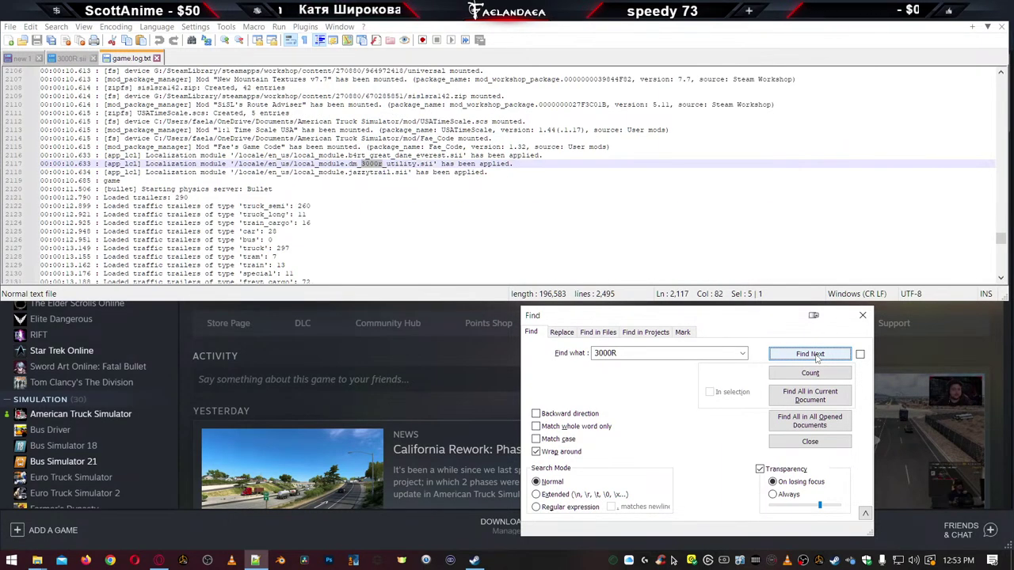
left_click(810, 354)
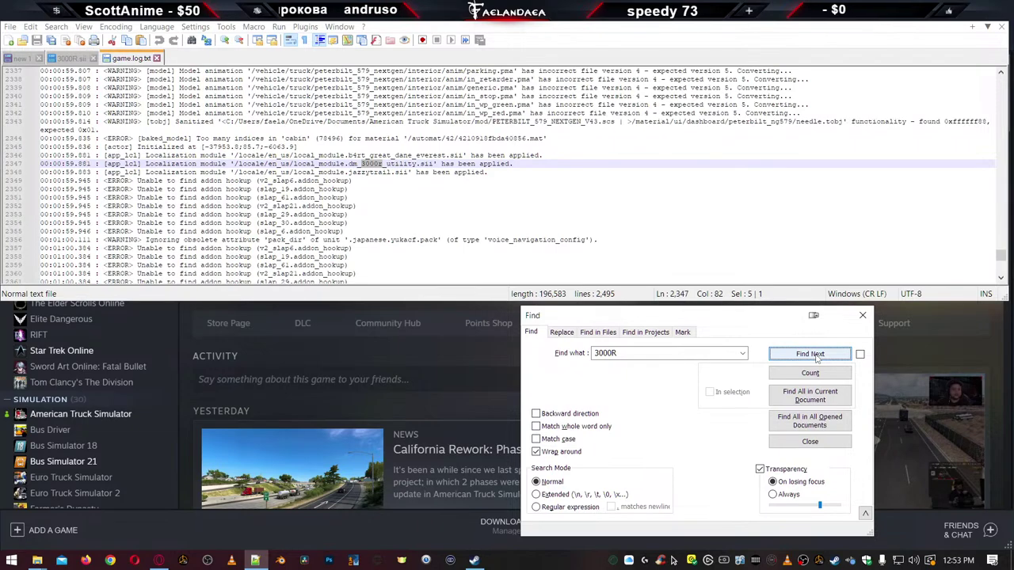
left_click(816, 356)
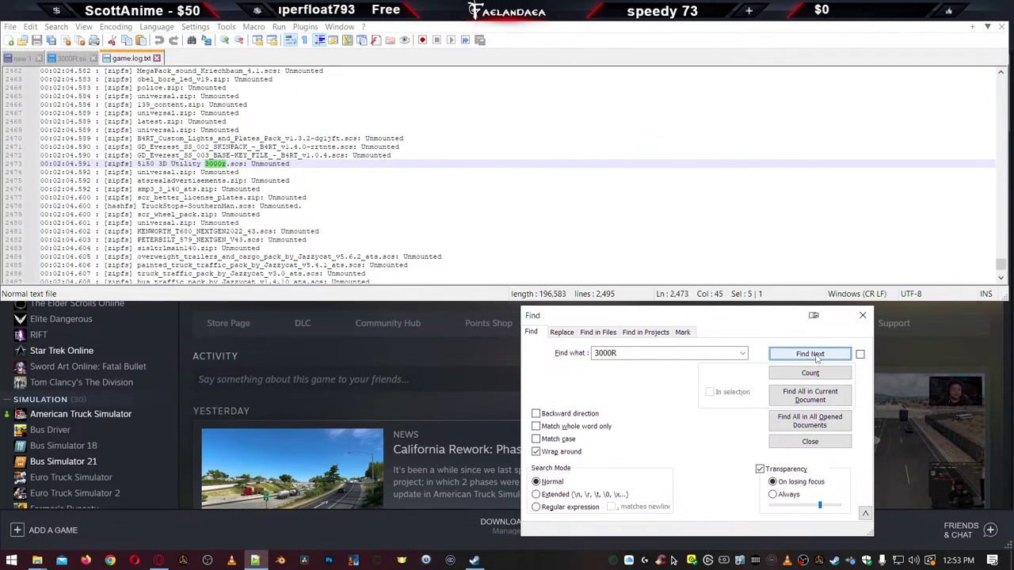
left_click(810, 355)
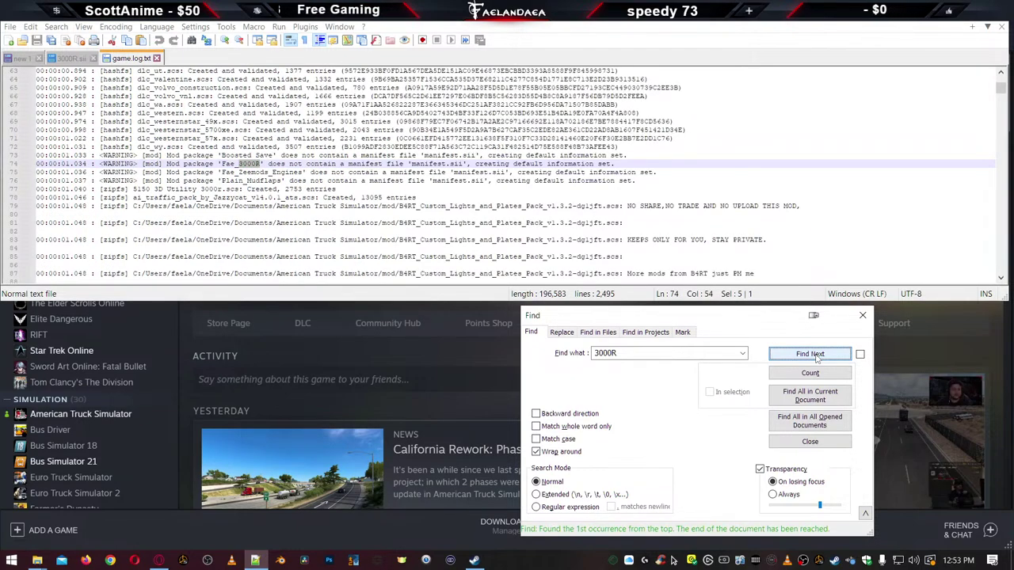
left_click(809, 354)
left_click(810, 354)
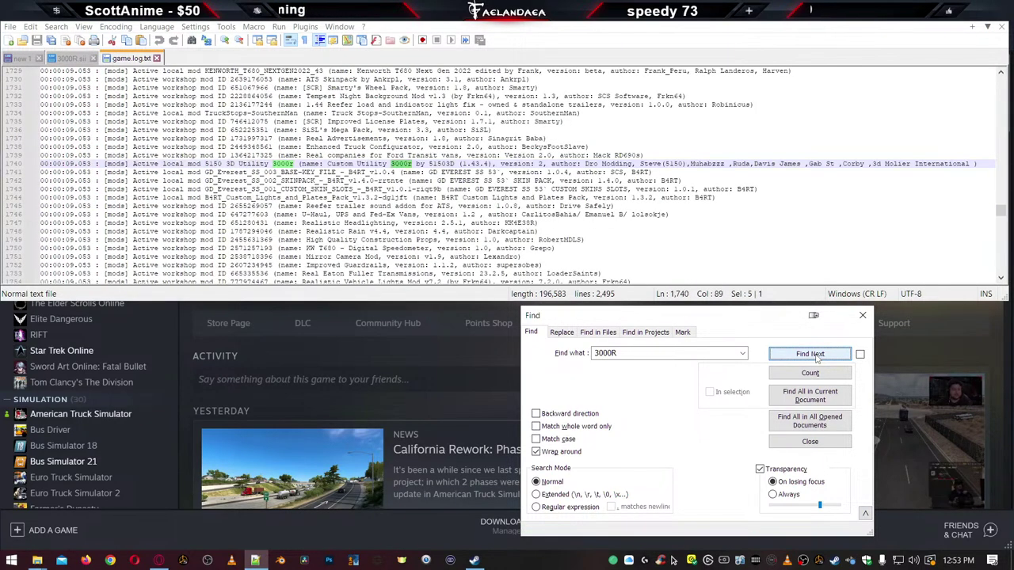
left_click(810, 354)
left_click(810, 354)
left_click(816, 357)
left_click(815, 357)
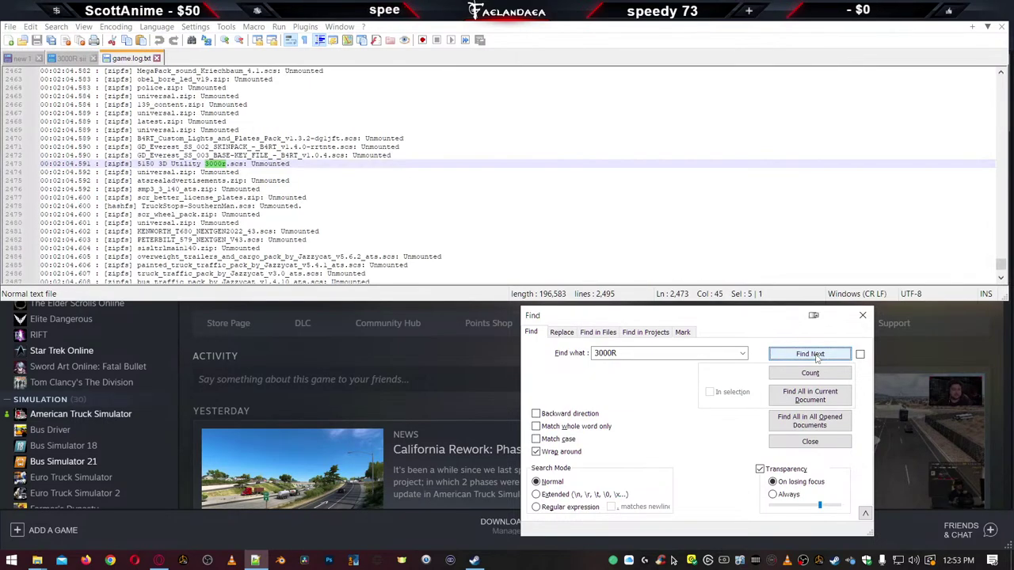
left_click(815, 358)
left_click(815, 357)
left_click(817, 357)
left_click(817, 357)
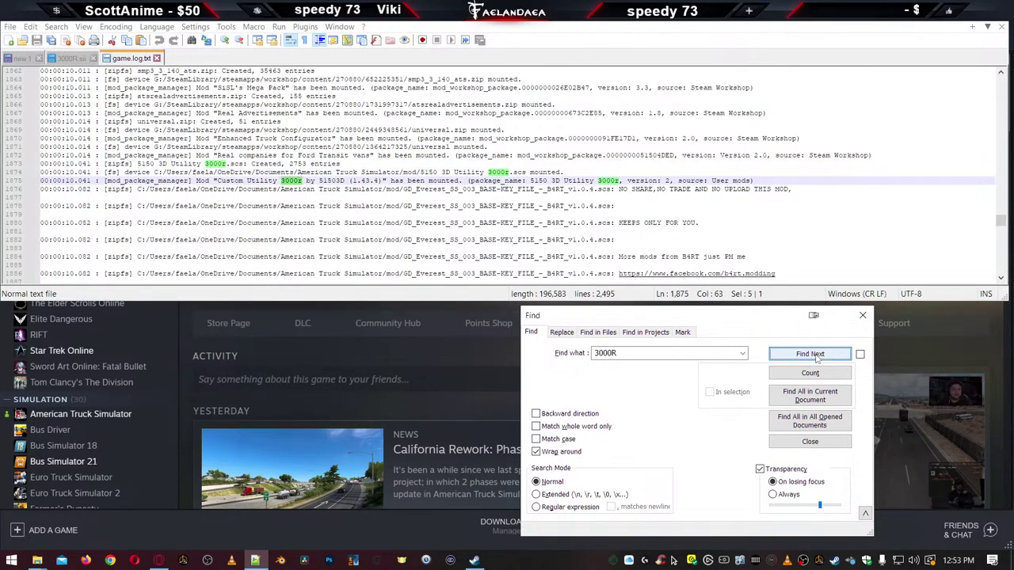
left_click(817, 357)
left_click(817, 358)
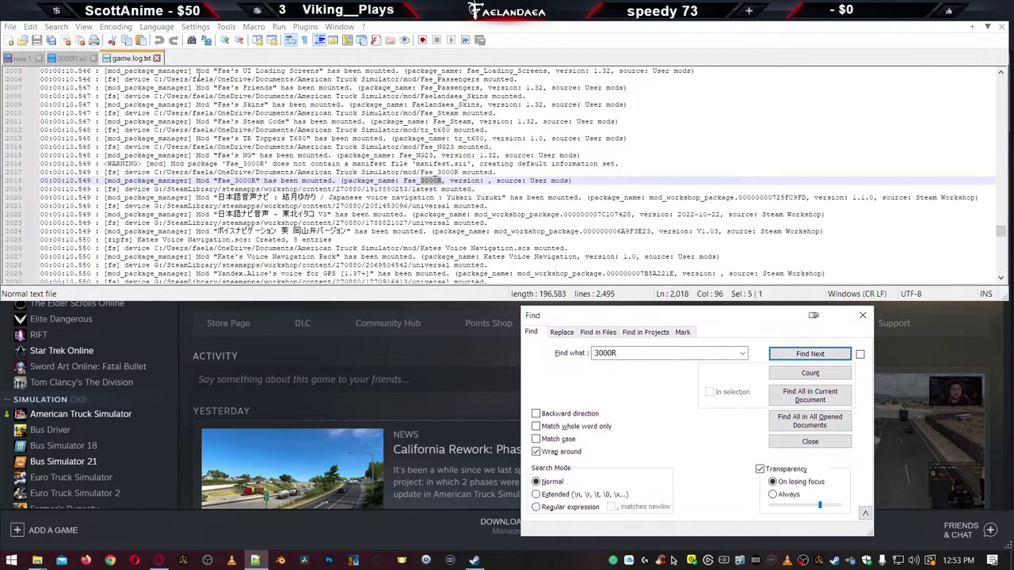
left_click(863, 316)
Close the log search and minimize Steam to reveal the vehicle and trailer_defs folder windows
left_click(349, 146)
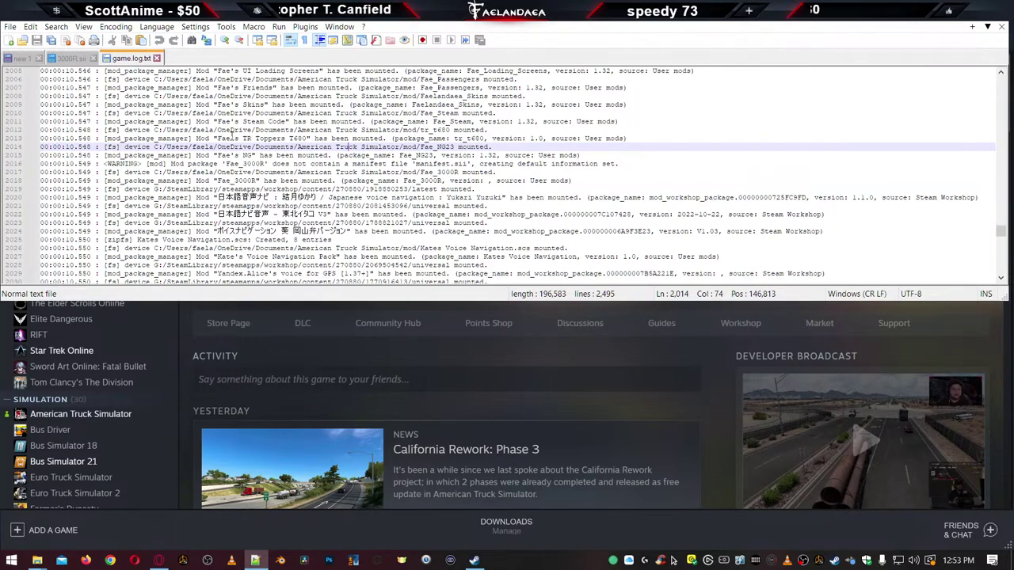
left_click(395, 338)
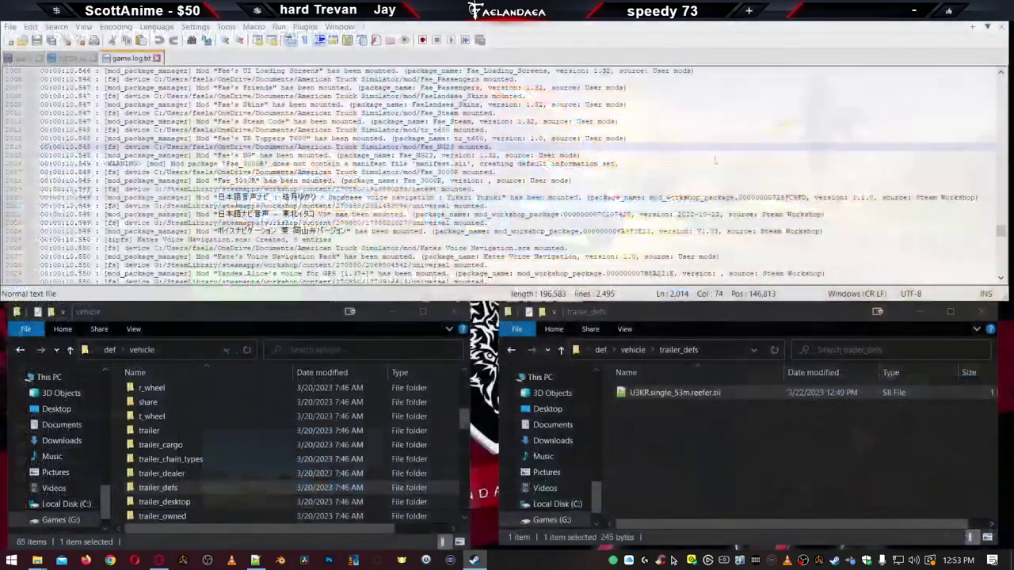
left_click(998, 27)
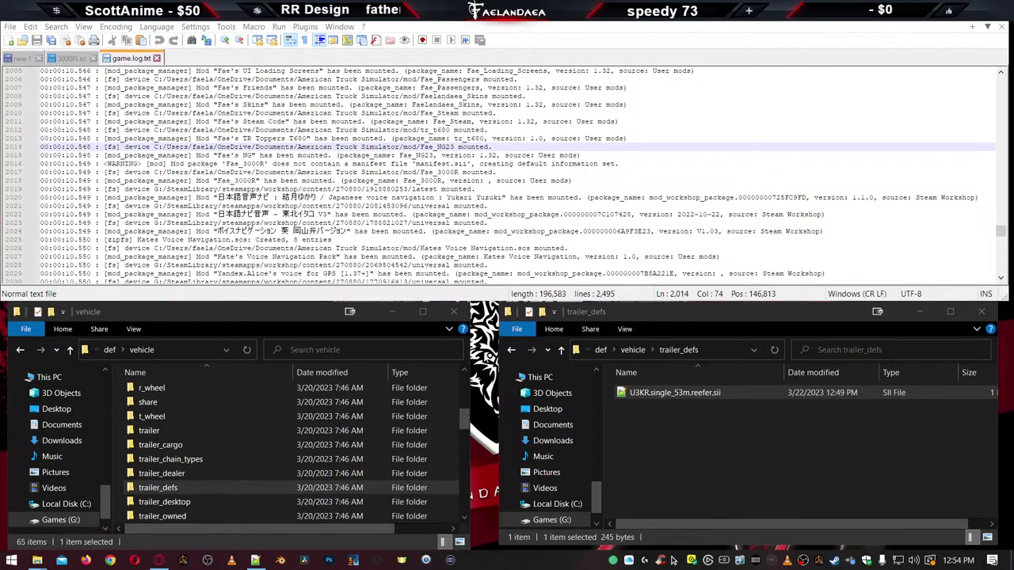
Navigate the left window up to the base game's def folder and scroll through its files
left_click(752, 492)
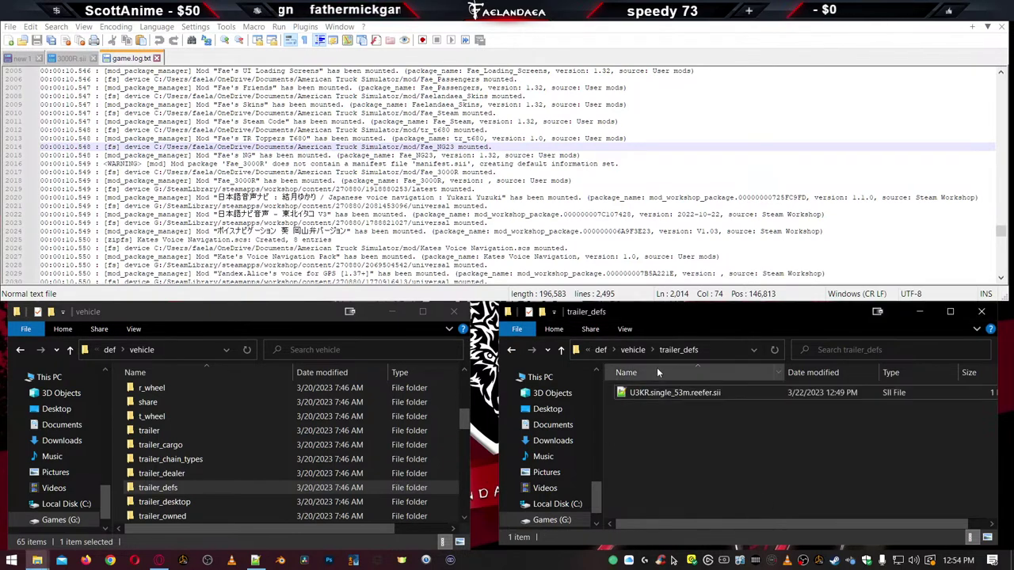
left_click(612, 354)
left_click(100, 354)
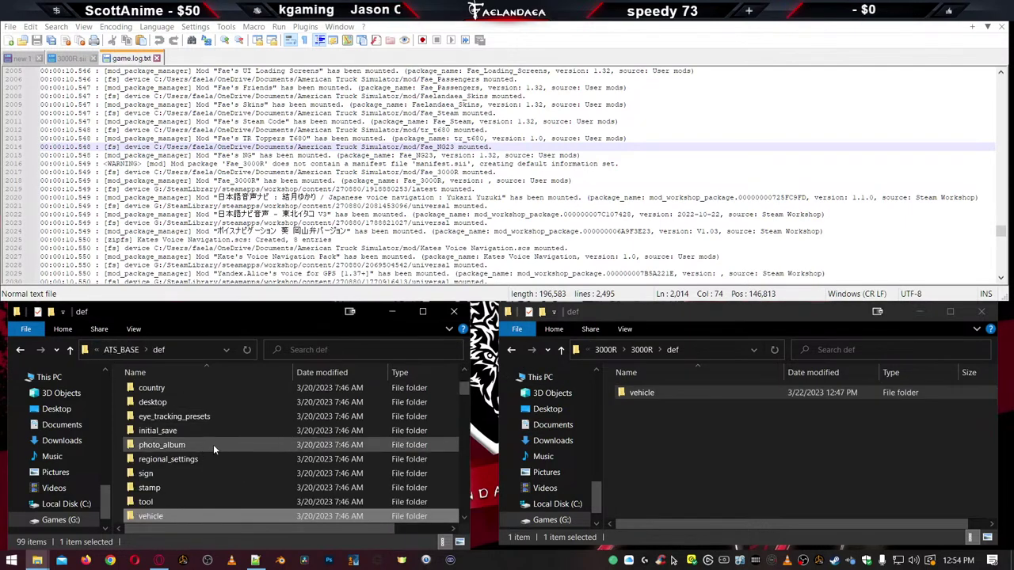
scroll(213, 445, "down", 20)
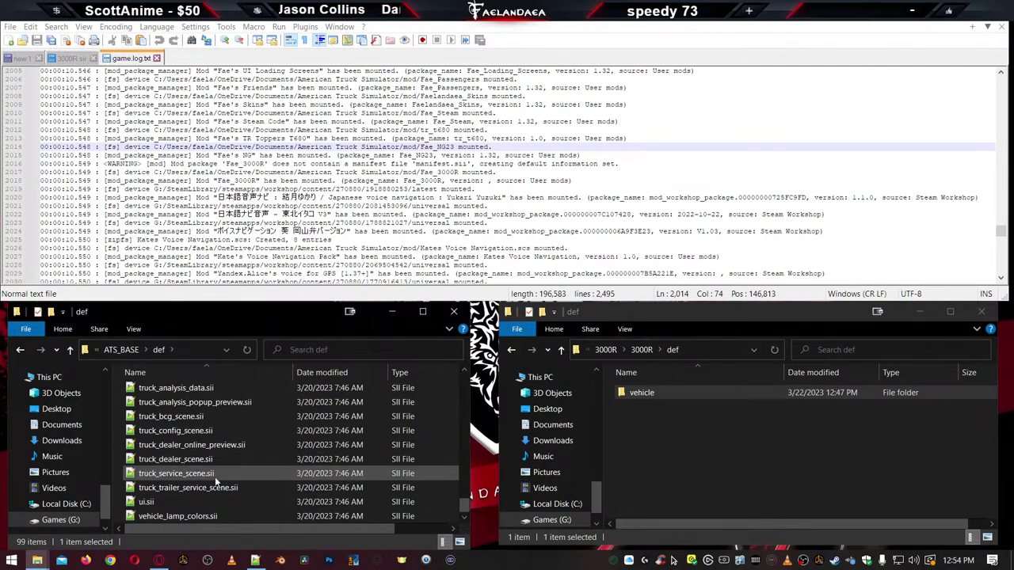
scroll(215, 477, "up", 2)
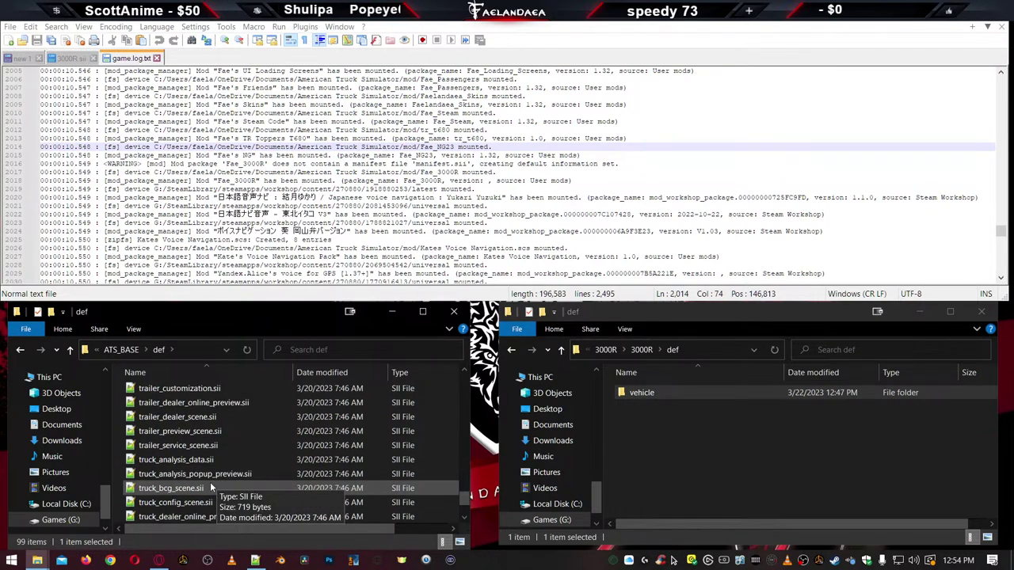
scroll(211, 487, "up", 1)
scroll(212, 487, "up", 1)
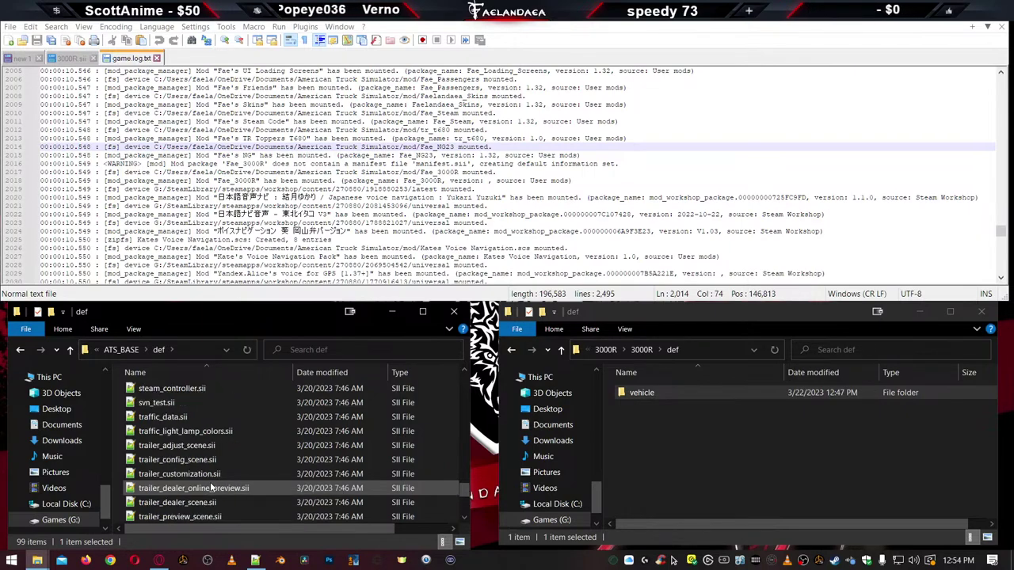
scroll(211, 488, "up", 12)
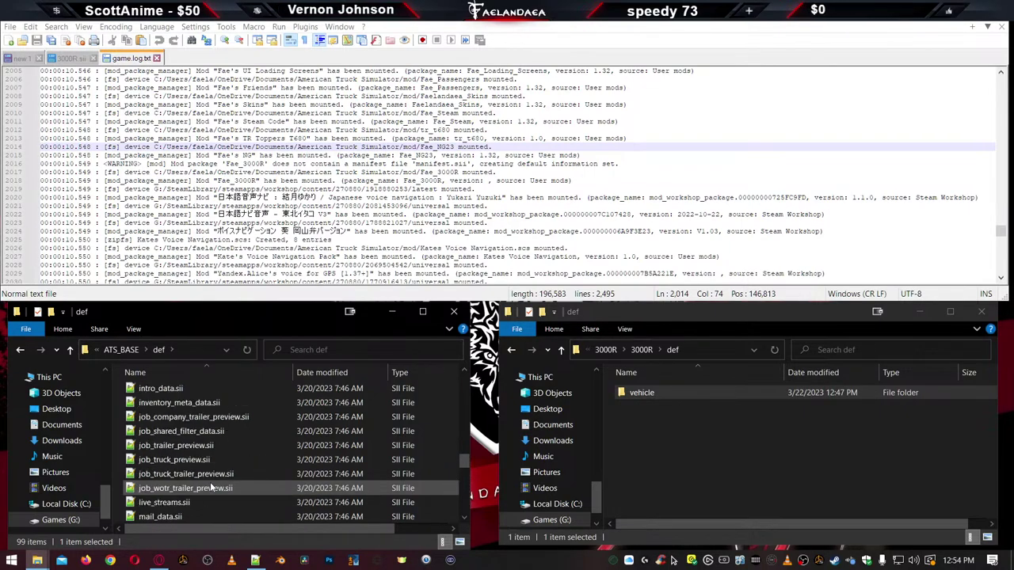
scroll(211, 488, "down", 15)
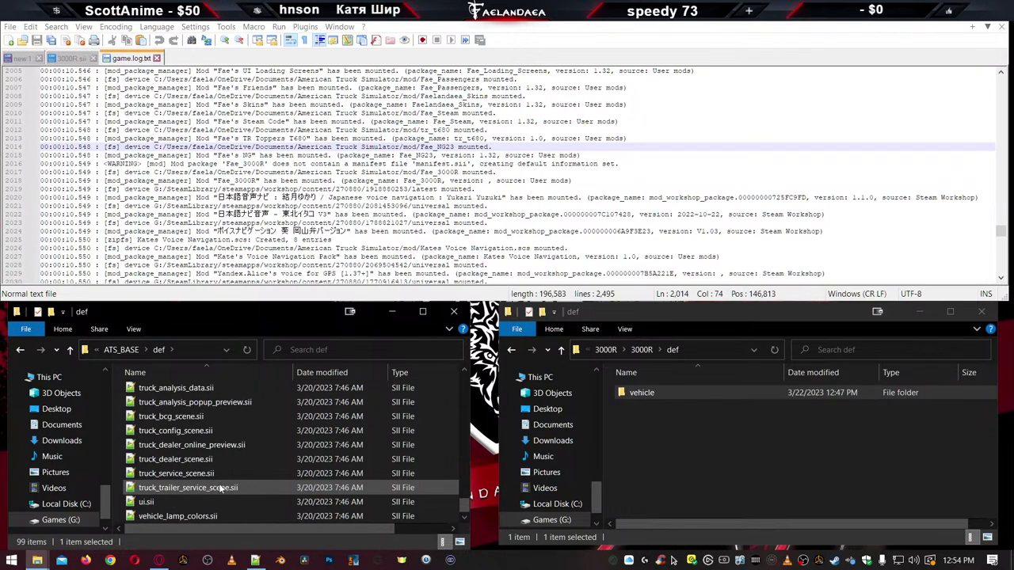
scroll(220, 487, "up", 3)
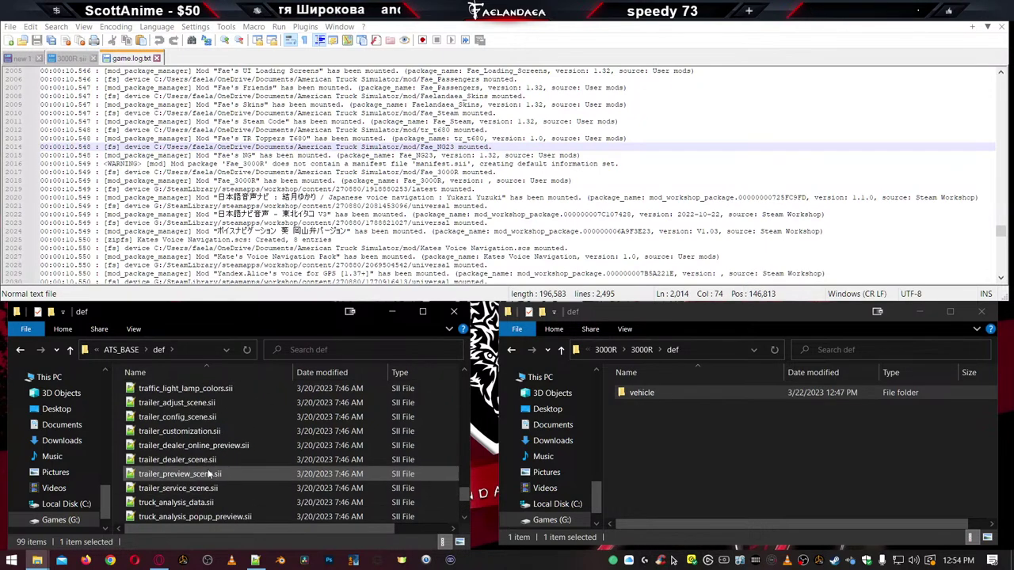
Click through the trailer def files and settle on trailer_config_scene.sii
left_click(190, 430)
left_click(179, 417)
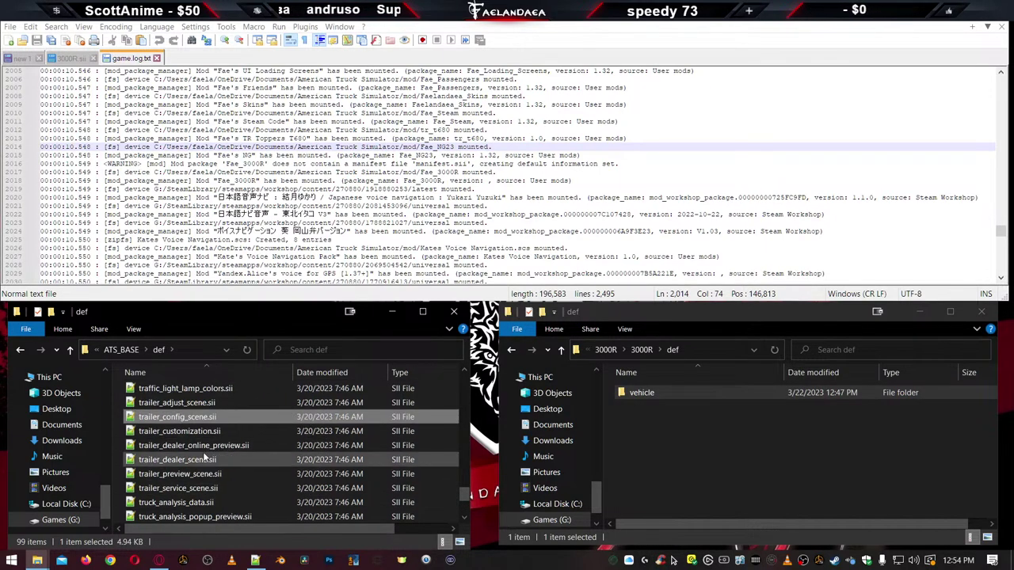
scroll(198, 458, "up", 1)
scroll(197, 458, "down", 1)
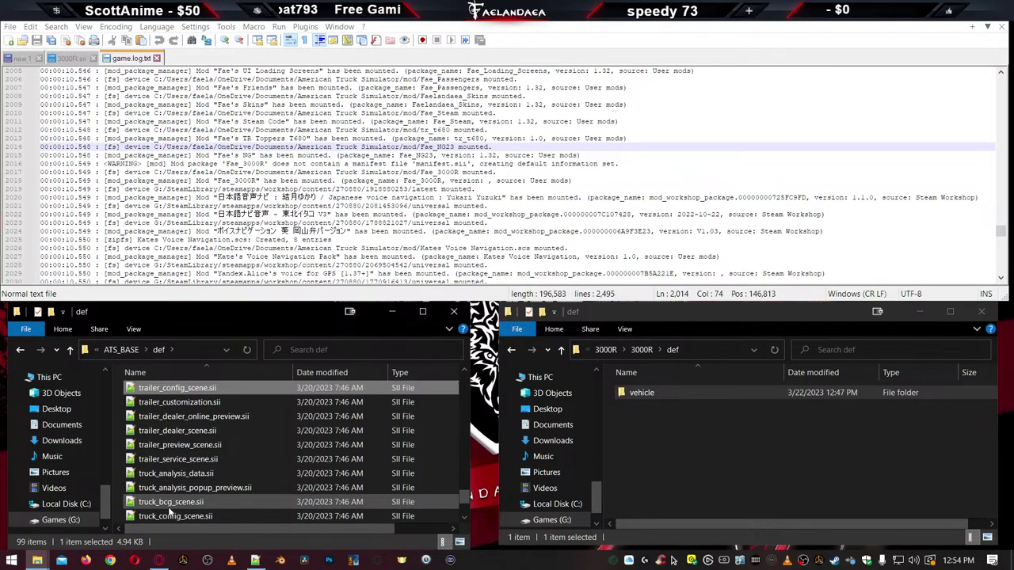
scroll(158, 424, "up", 1)
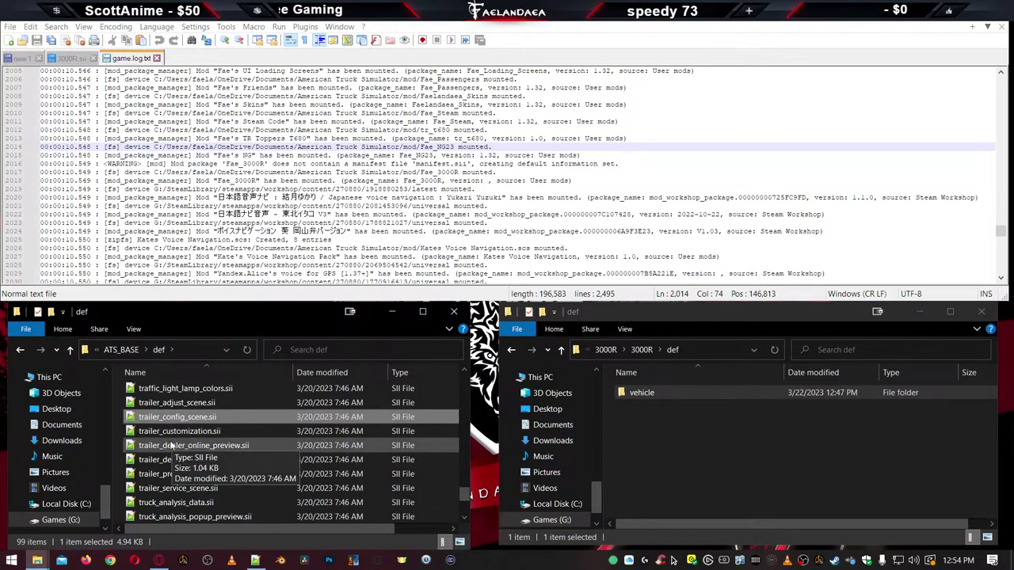
left_click(170, 403)
scroll(174, 433, "up", 1)
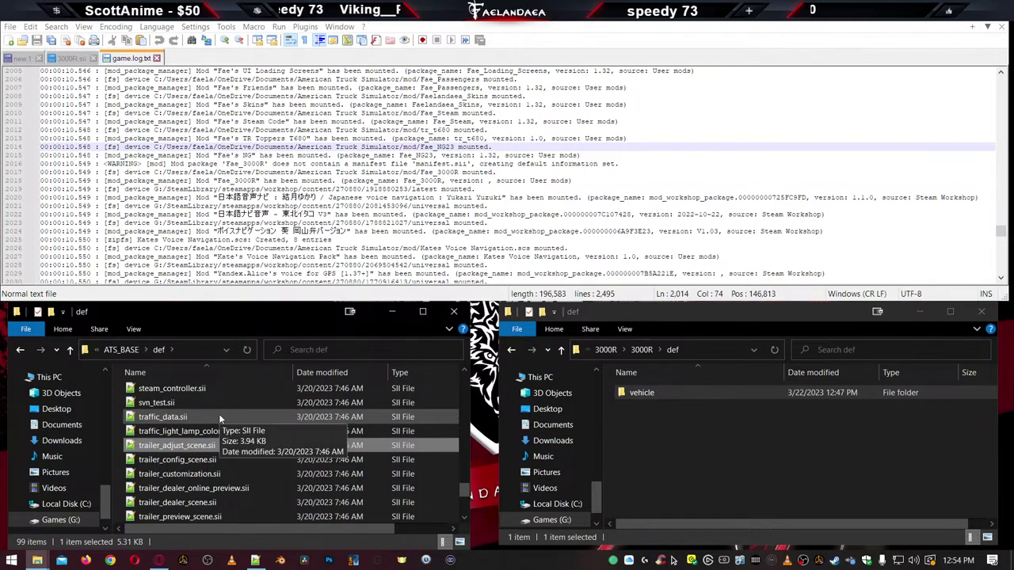
key("Down")
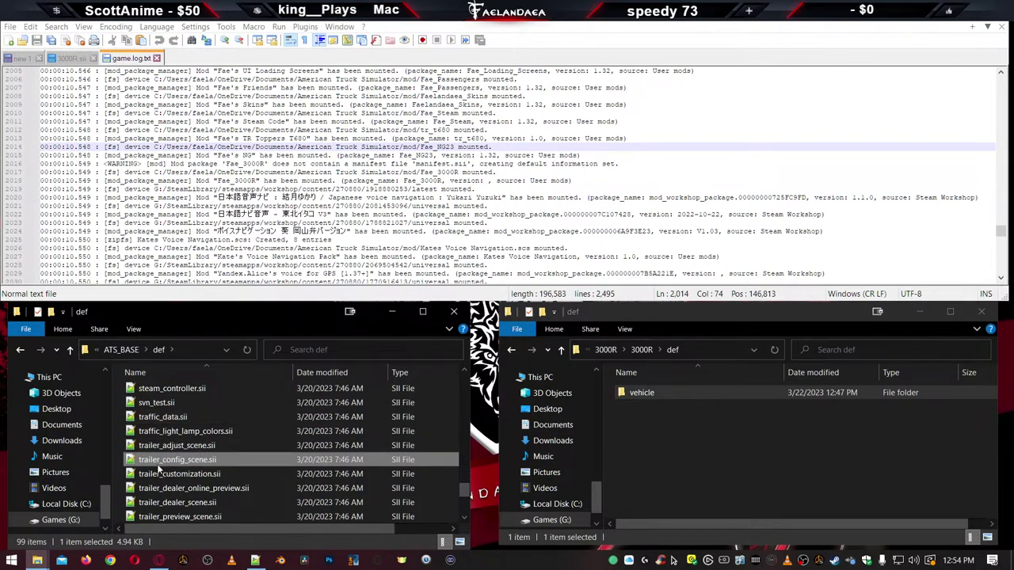
Read trailer_config_scene.sii and trailer_customization.sii in Notepad++, closing each afterwards
double_click(158, 462)
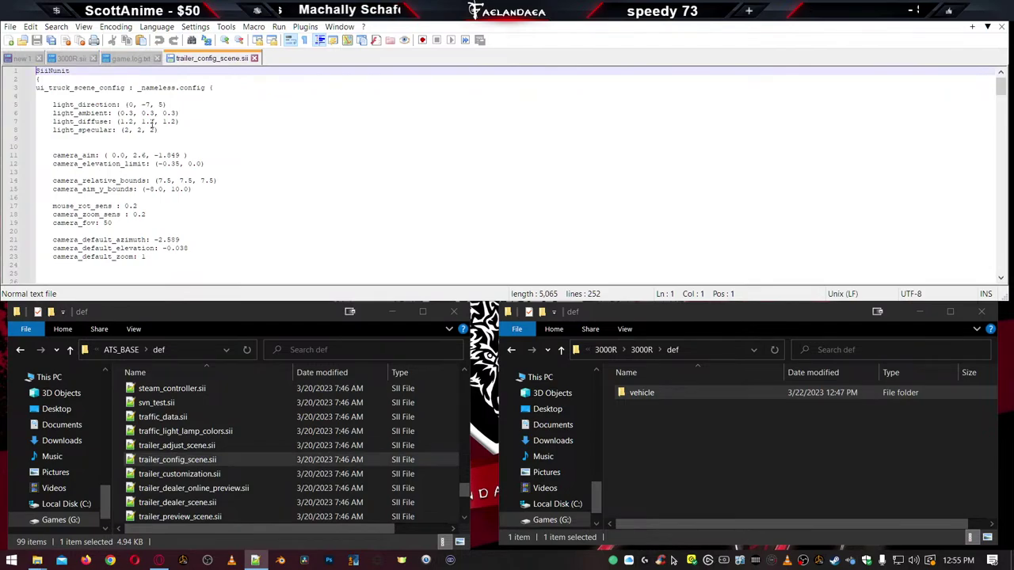
scroll(152, 127, "down", 6)
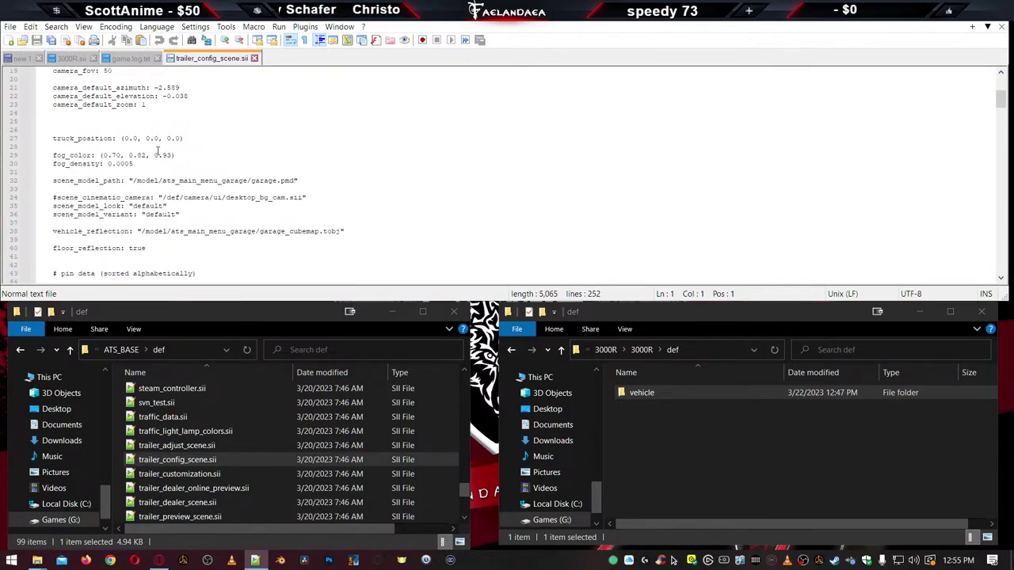
scroll(158, 150, "down", 5)
left_click(254, 58)
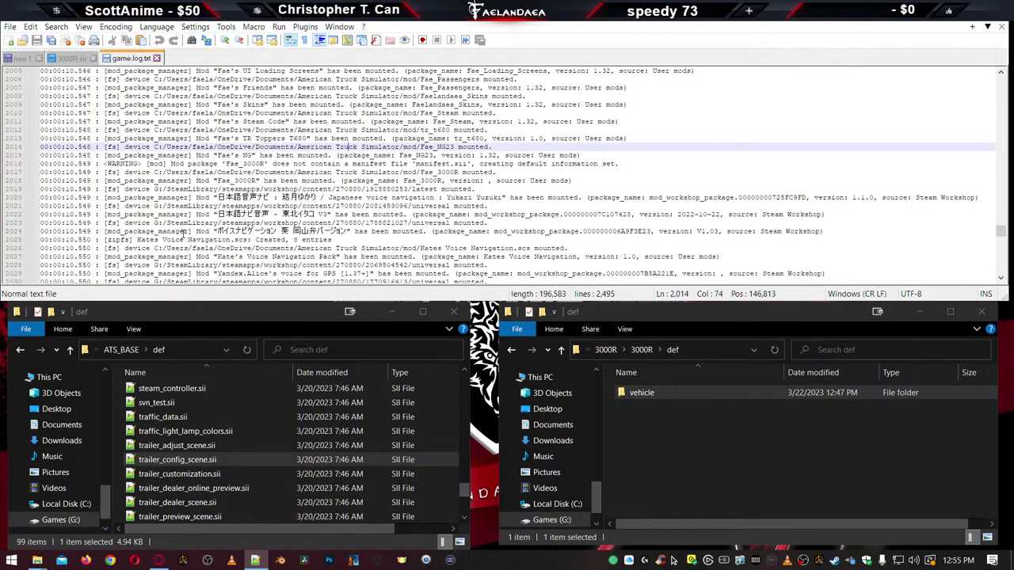
left_click(166, 476)
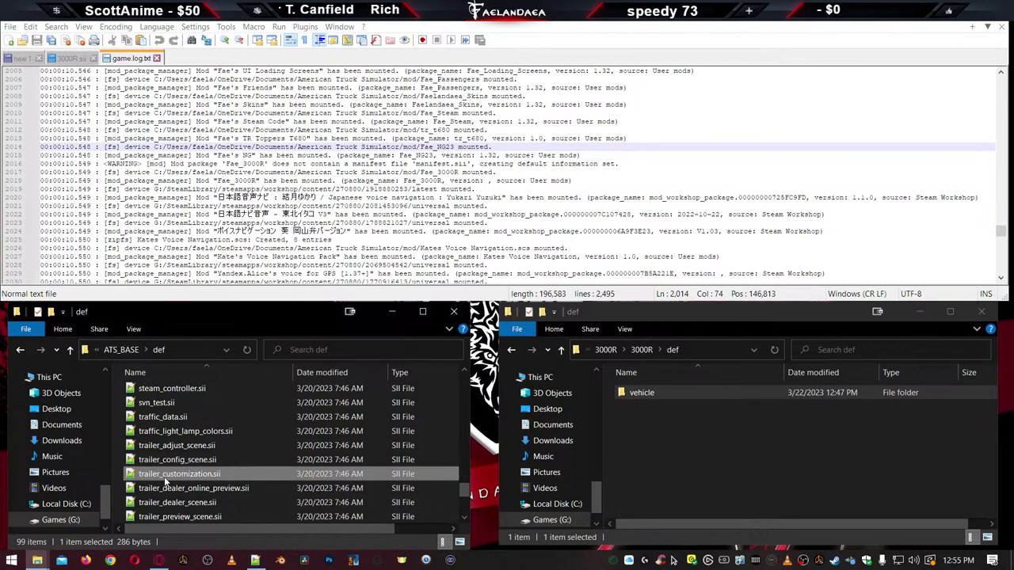
double_click(164, 476)
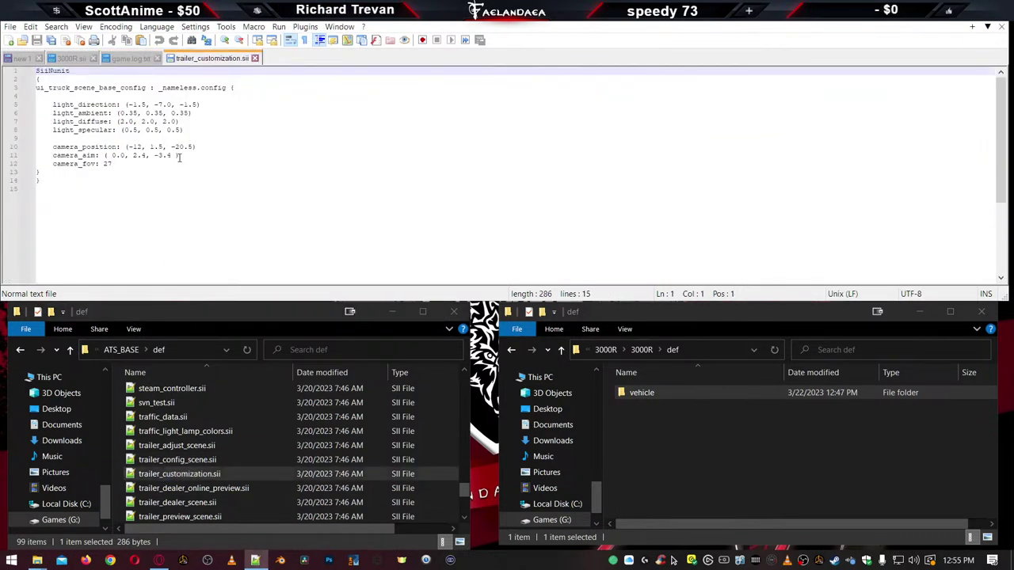
left_click(255, 58)
Browse the remaining def files from trailer_dealer_online_preview.sii through truck_analysis_data.sii
left_click(189, 488)
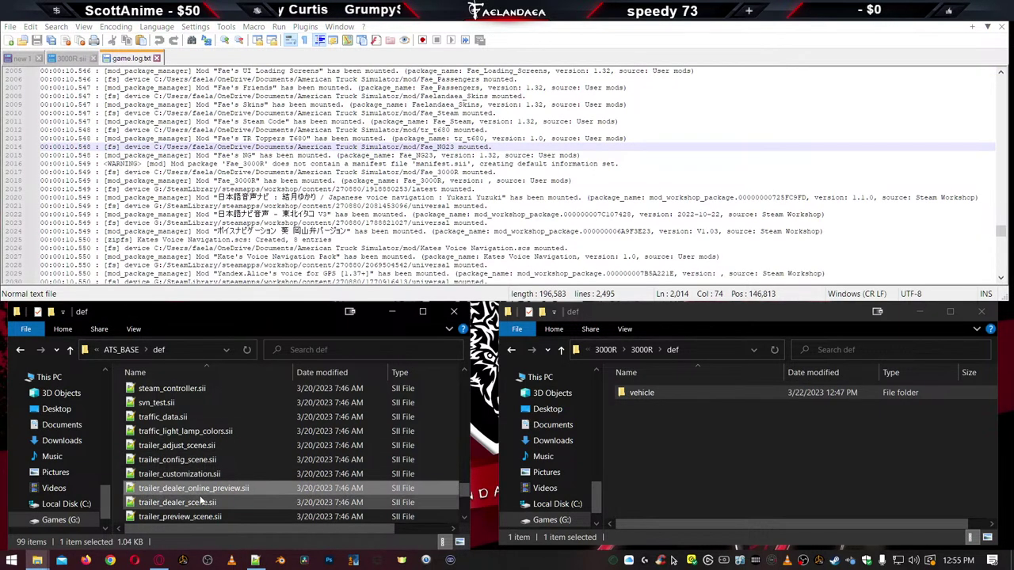
scroll(194, 491, "down", 2)
left_click(176, 431)
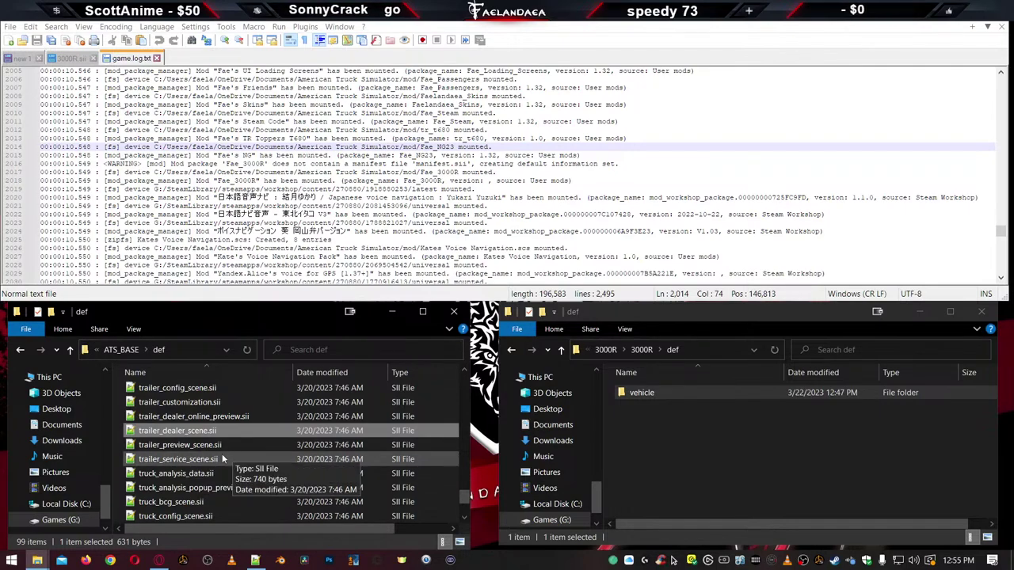
left_click(190, 445)
left_click(194, 461)
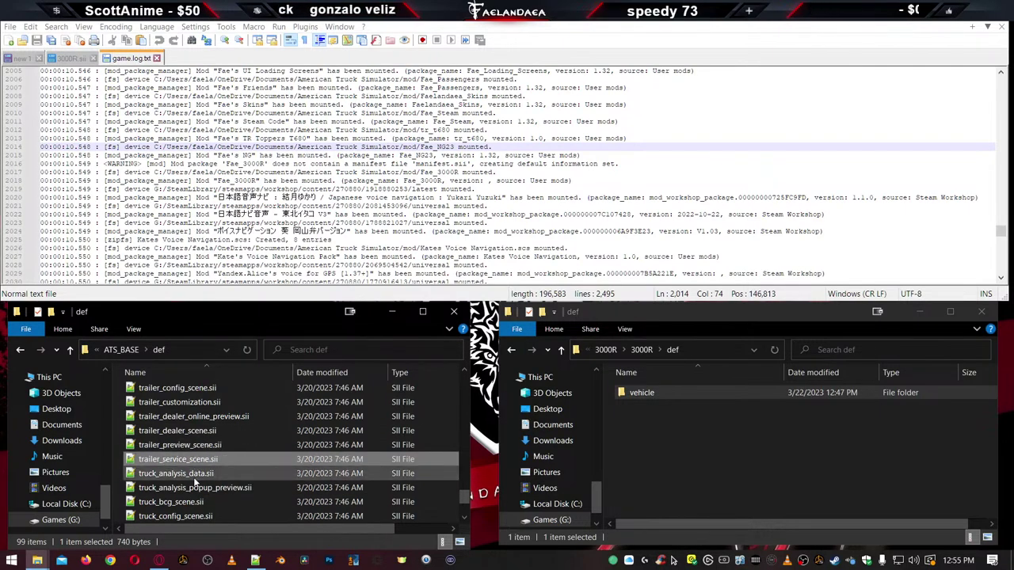
left_click(194, 474)
scroll(192, 476, "down", 1)
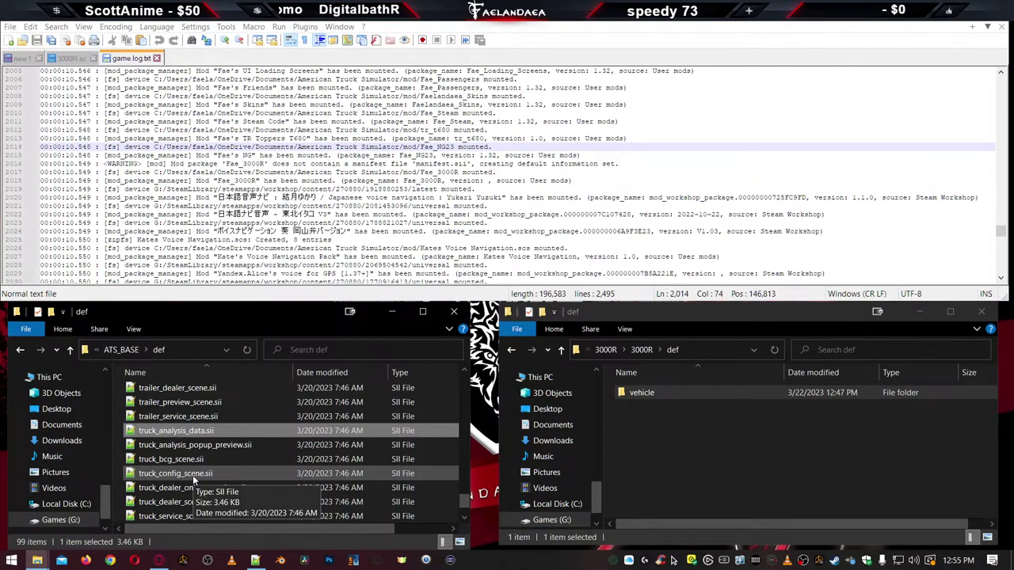
scroll(186, 463, "down", 1)
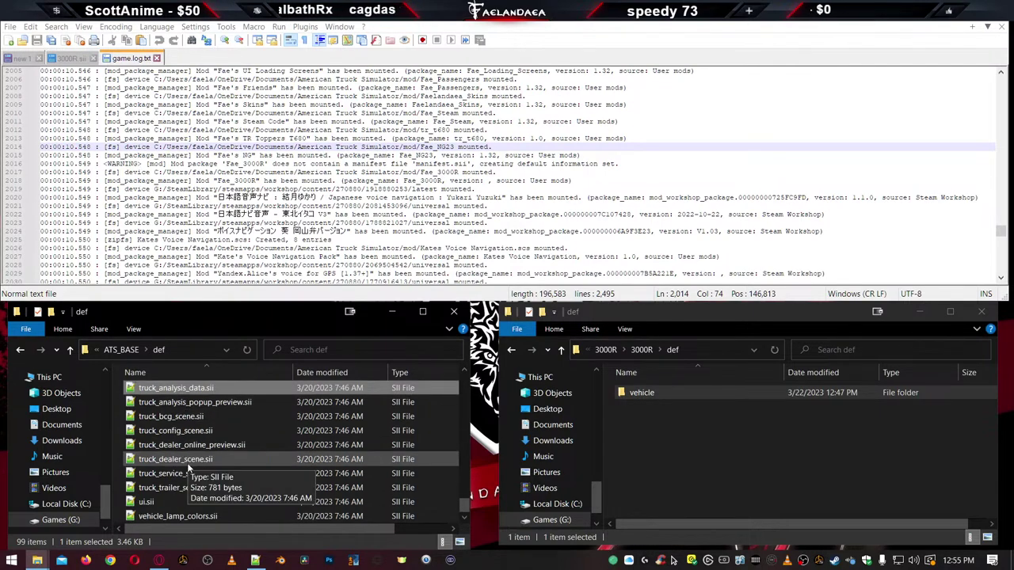
scroll(206, 515, "up", 6)
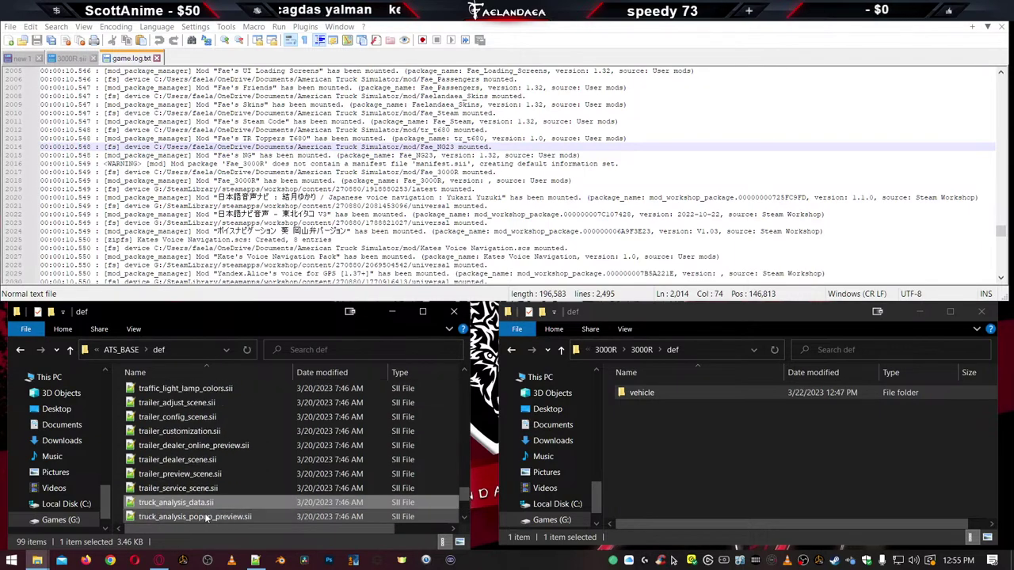
scroll(196, 485, "up", 10)
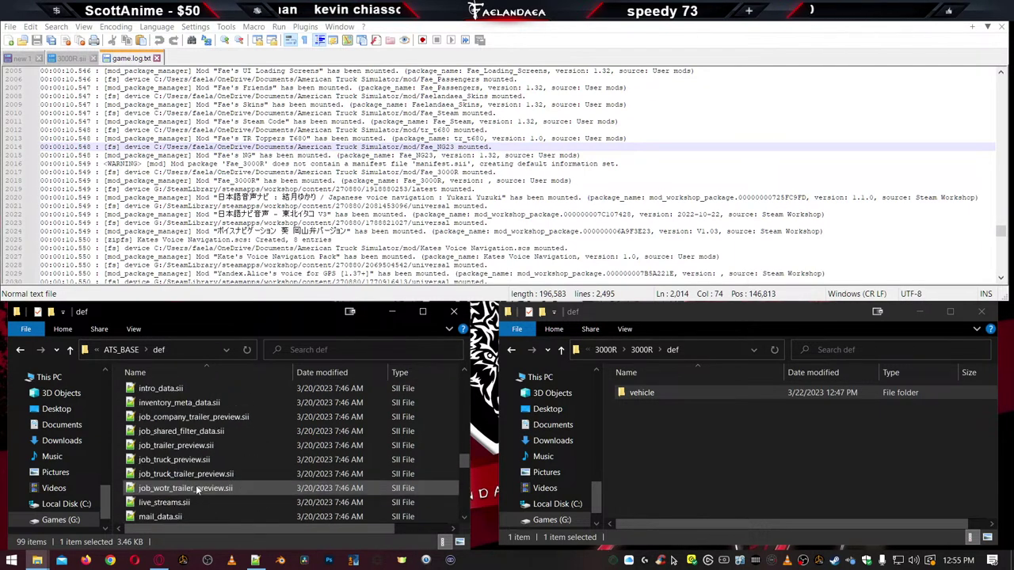
scroll(196, 489, "up", 10)
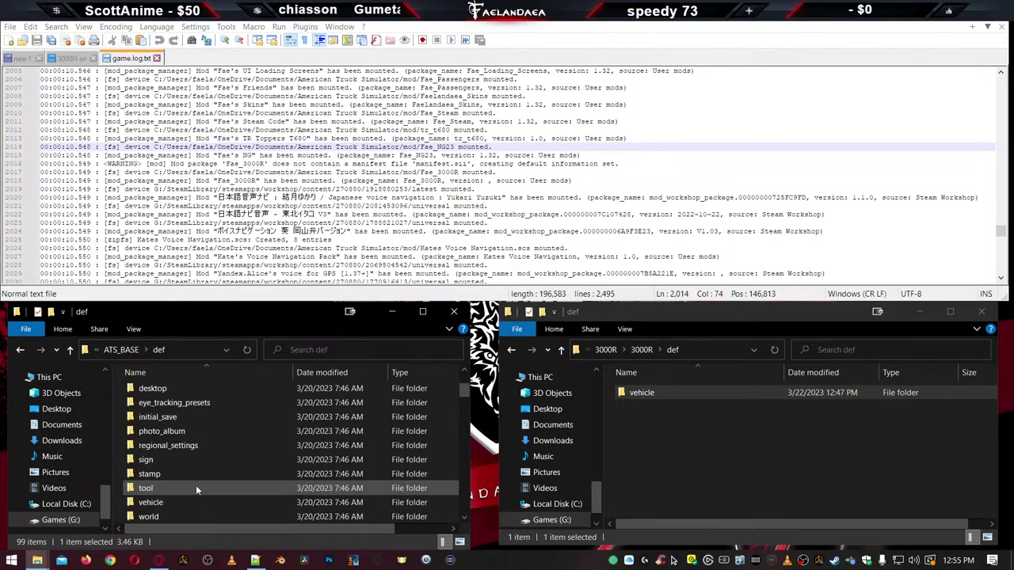
scroll(198, 491, "down", 8)
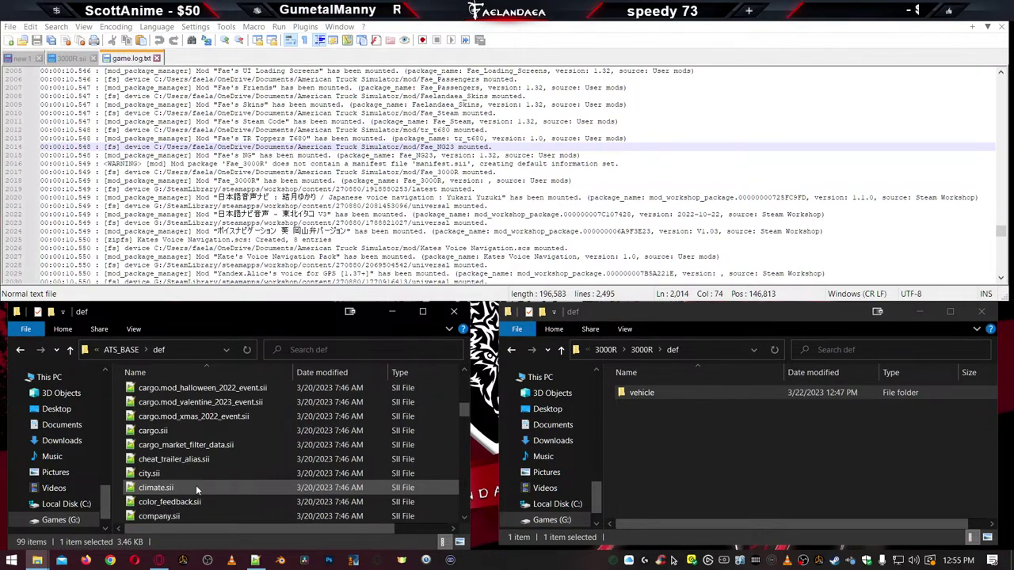
scroll(197, 490, "up", 1)
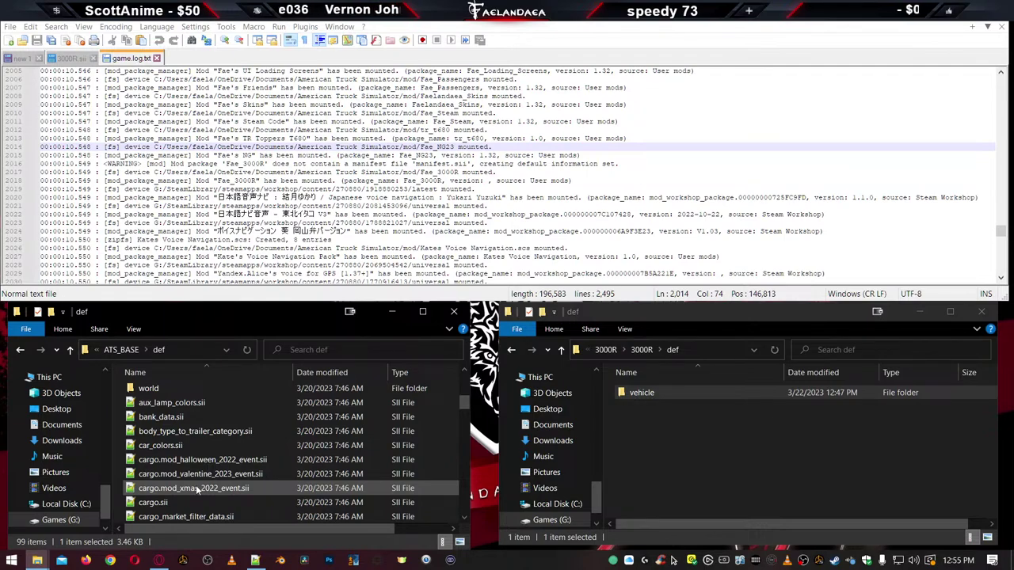
Jump to the end of the def list and step up to mirror_data.sii
key("End")
key("Up")
key("Up")
key("Up")
key("Up")
key("Up")
key("Up")
key("Up")
key("Up")
key("Up")
key("Up")
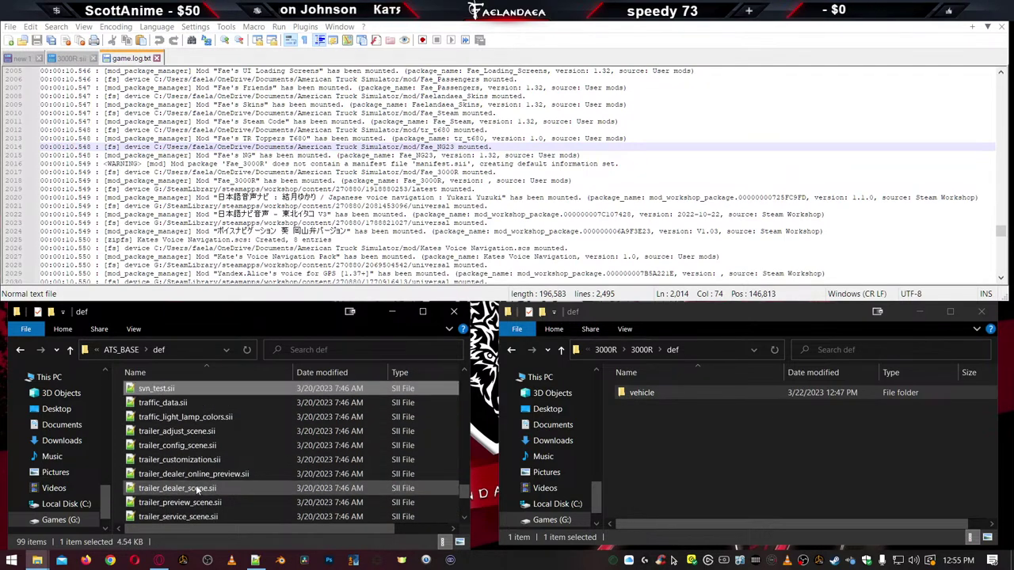
key("Up")
key("Up")
key("Up")
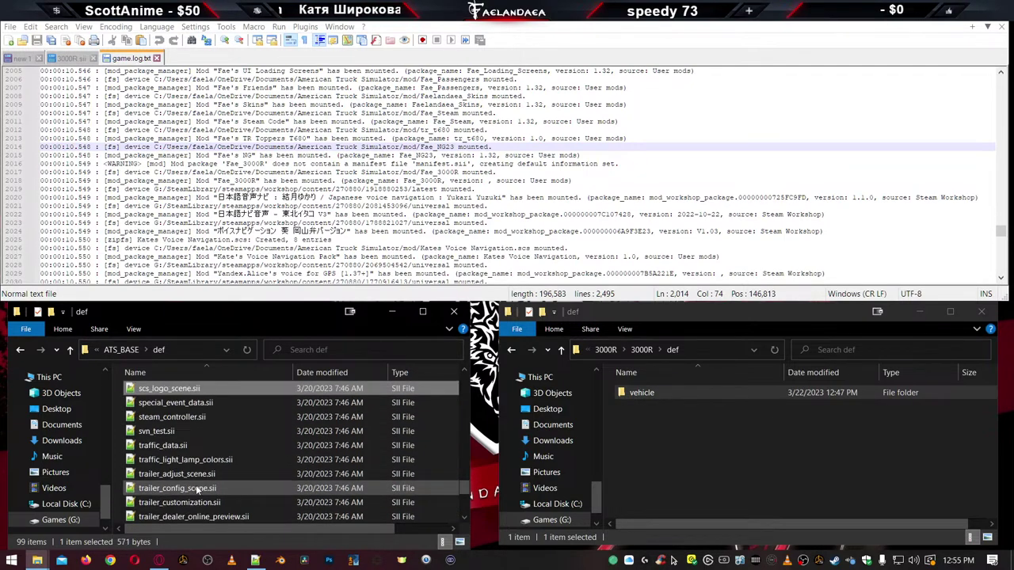
key("Up")
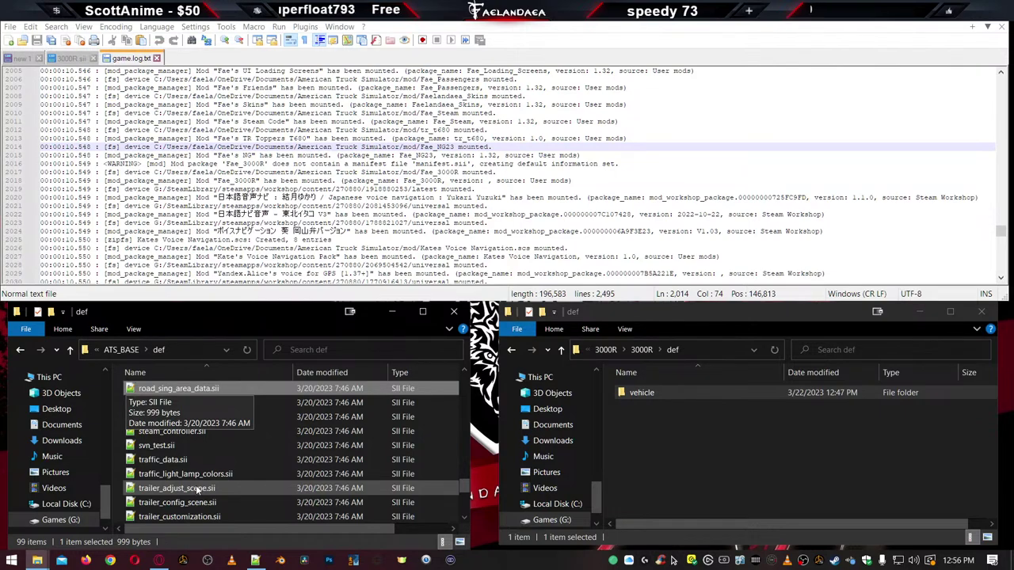
key("Up")
key("Up")
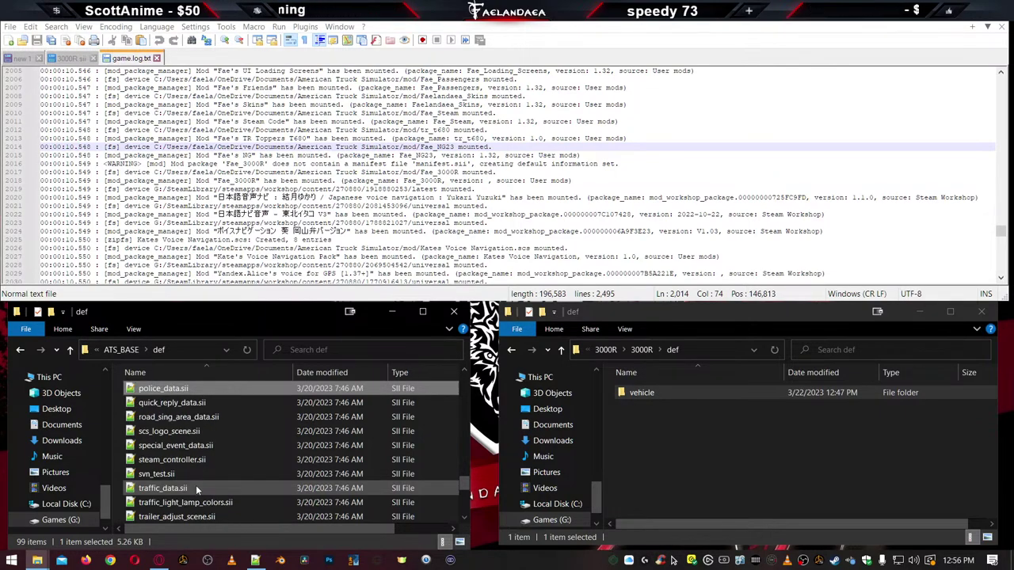
key("Up")
key("Up")
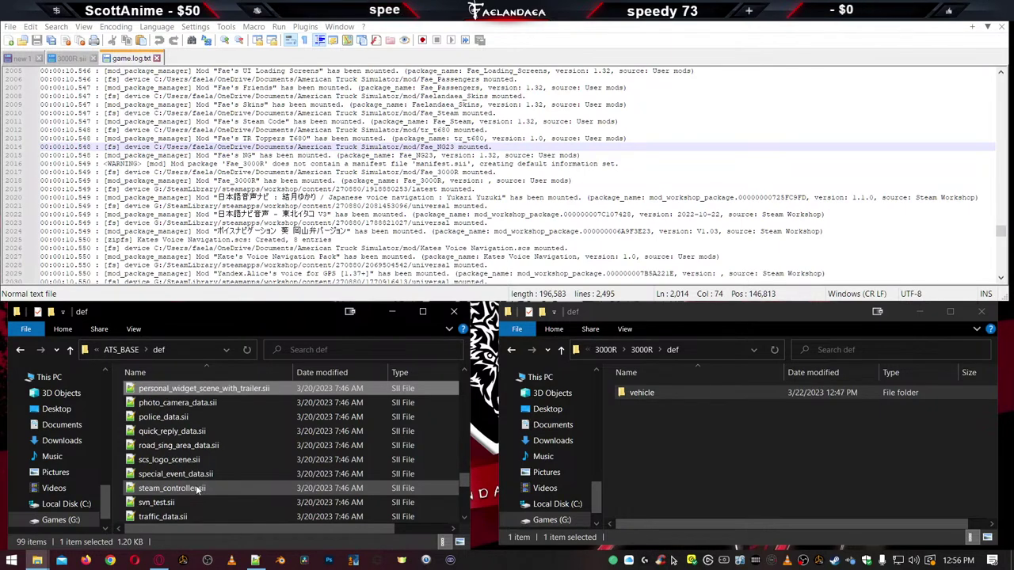
key("Up")
key("Up")
key("Up")
key("Up")
key("Up")
key("Up")
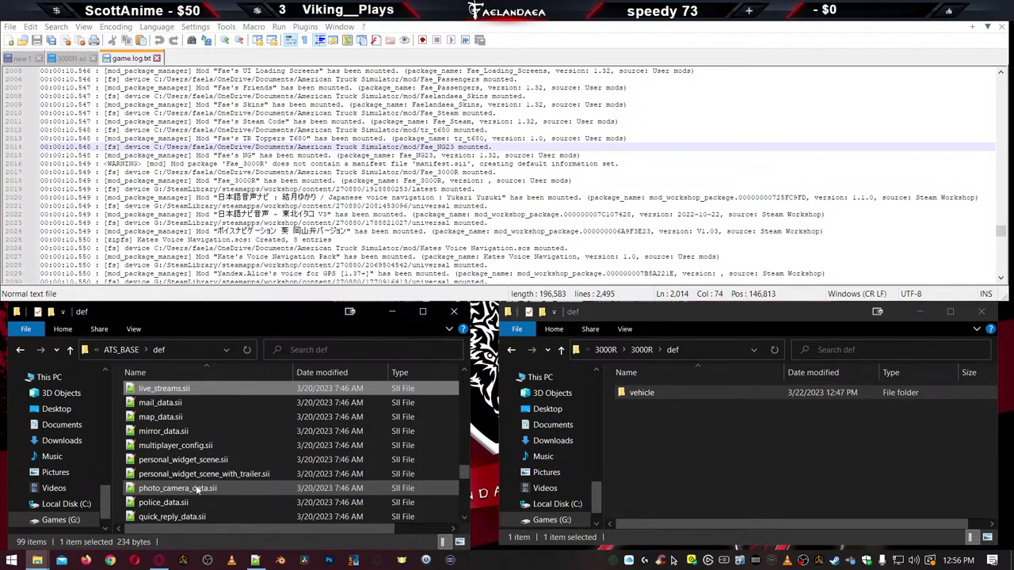
key("Down")
key("Down")
key("Down")
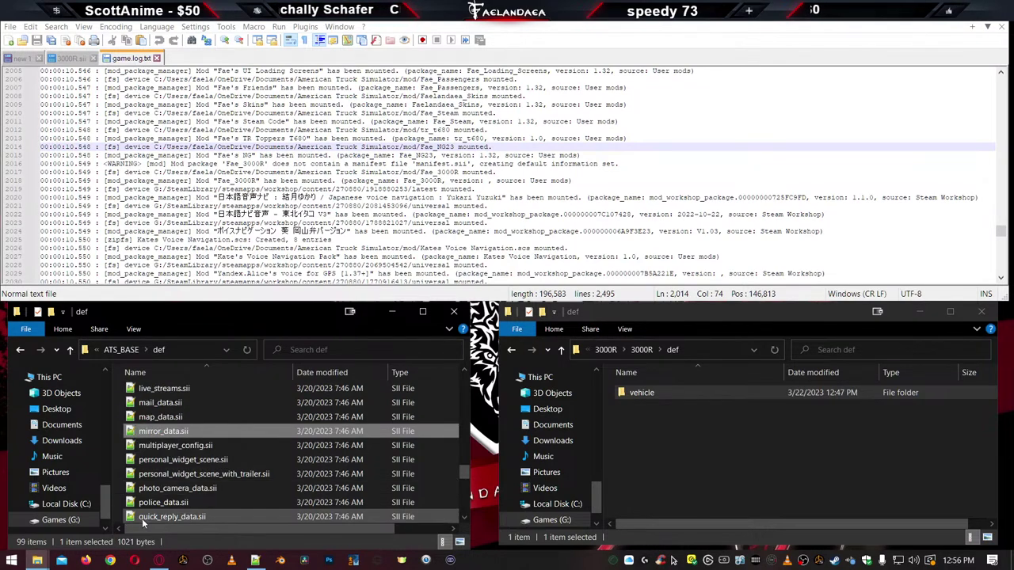
double_click(153, 436)
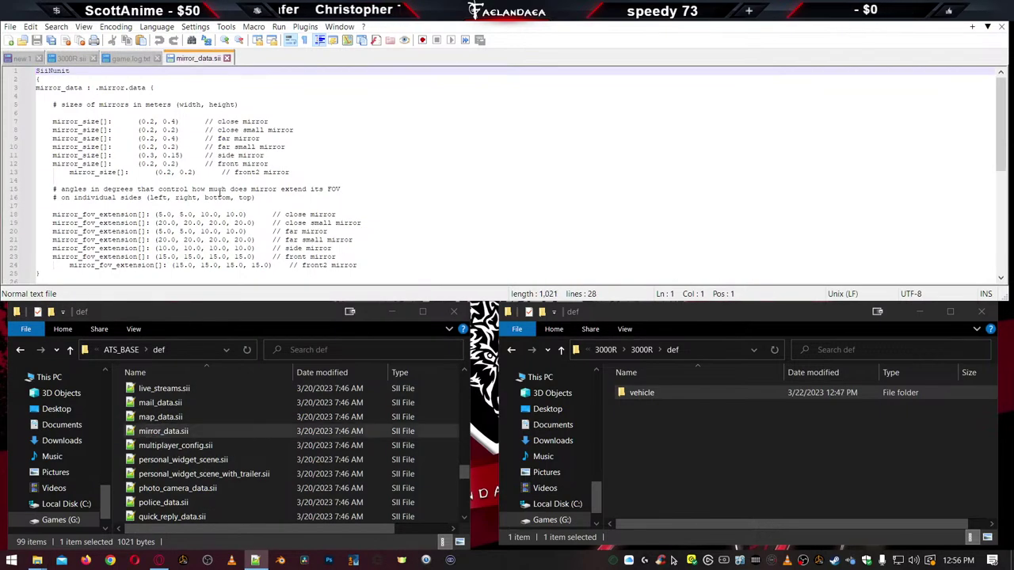
scroll(220, 192, "down", 4)
scroll(219, 193, "up", 4)
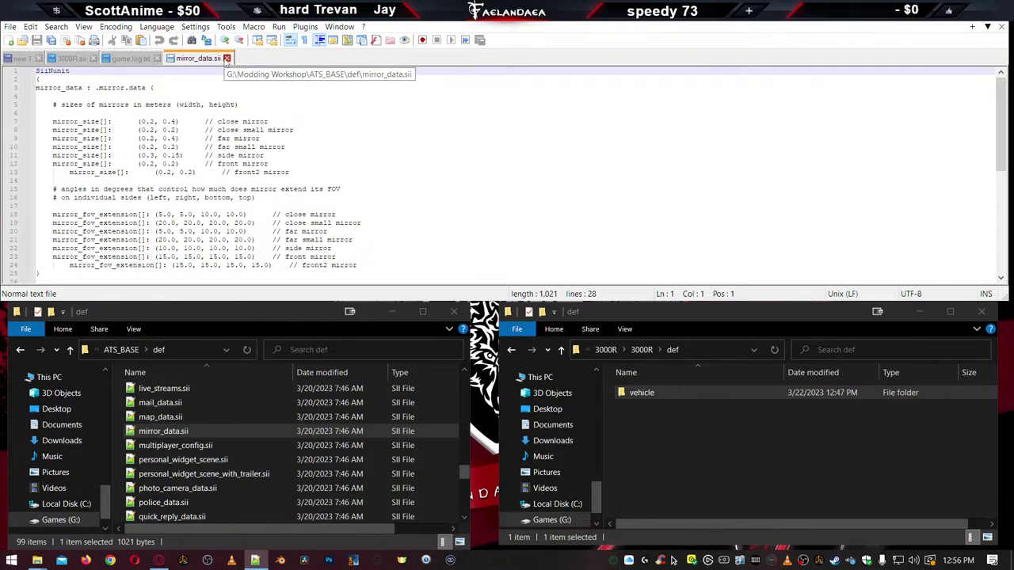
left_click(227, 58)
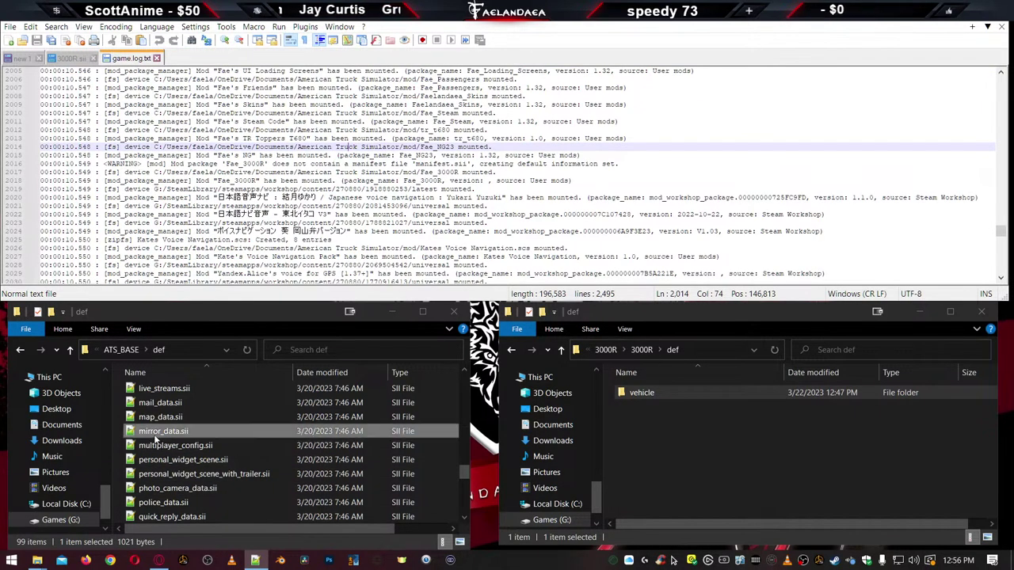
Step up past the def SII files to the subfolders and scroll the vehicle folder into view
left_click(155, 434)
key("Up")
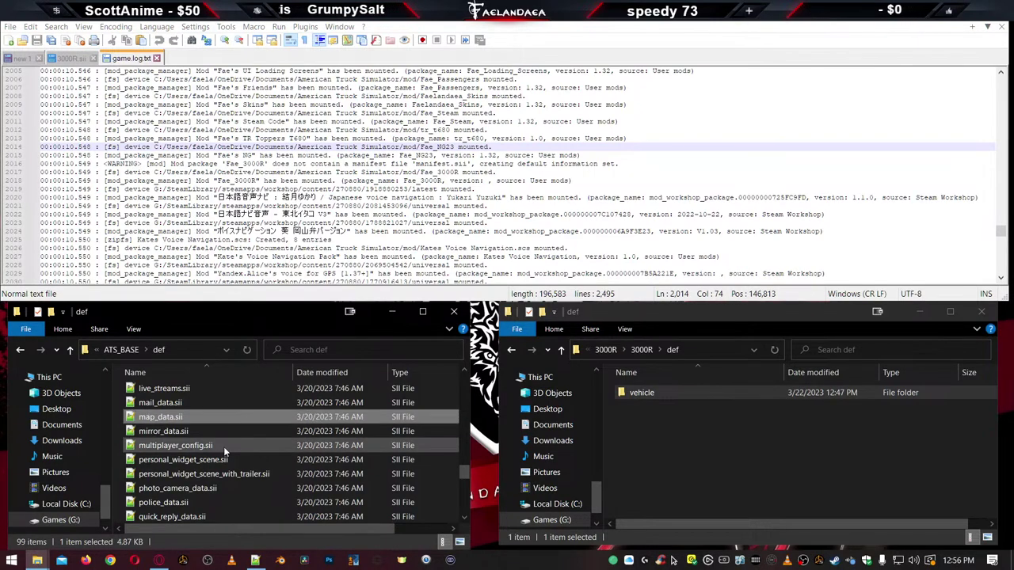
key("Up")
key("Up")
key("Up")
key("Up")
key("Up")
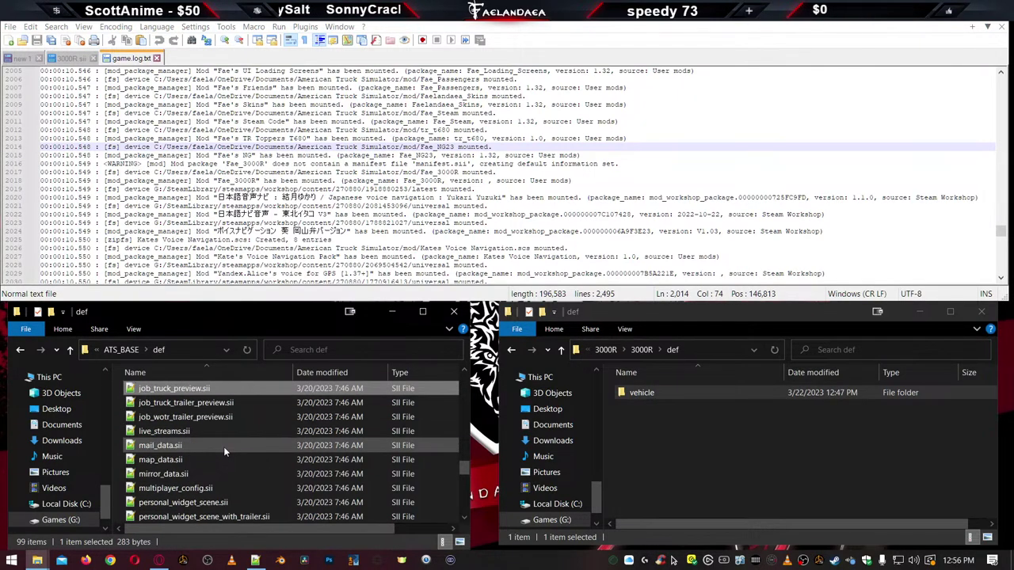
key("Up")
key("Up")
key("Up")
key("Up")
key("Up")
key("Up")
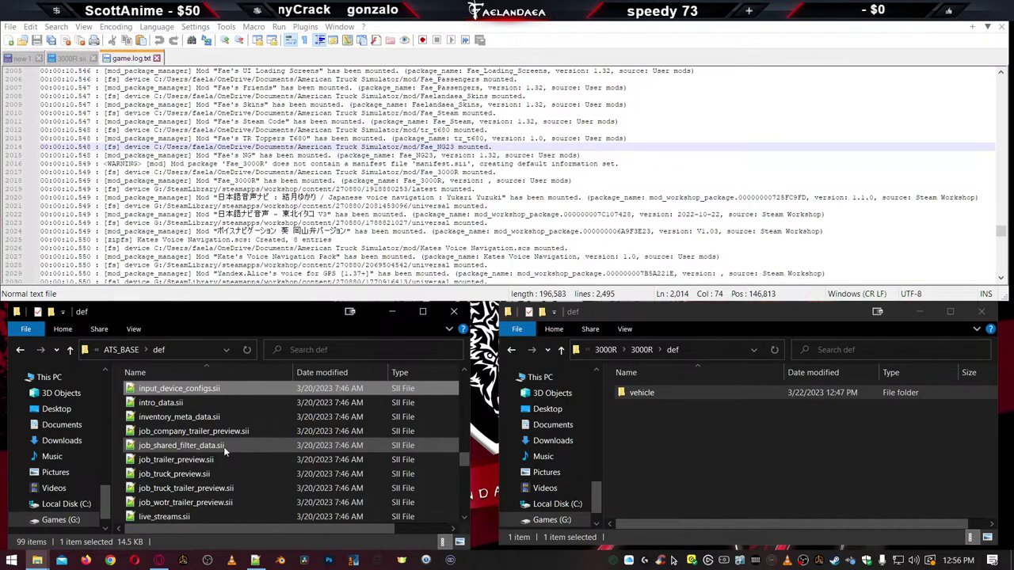
key("Up")
key("Up")
key("Up")
key("Up")
key("Up")
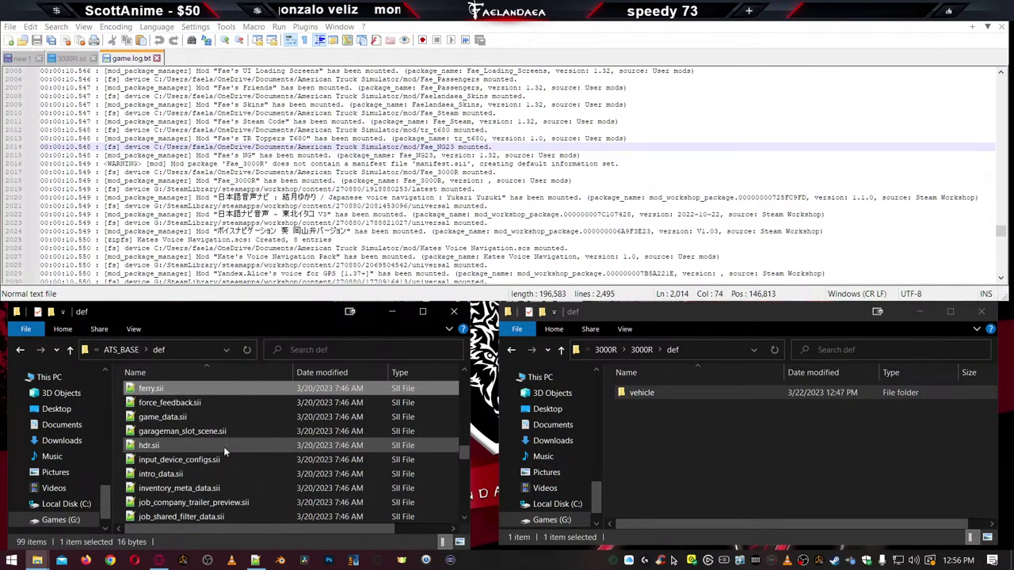
key("Up")
key("Up")
key("Up")
key("Up")
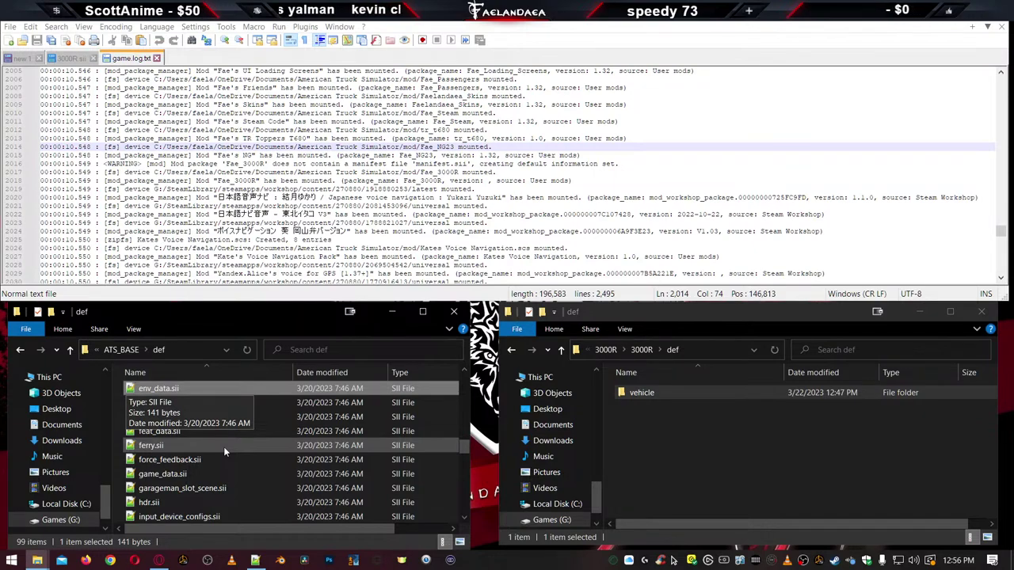
key("Up")
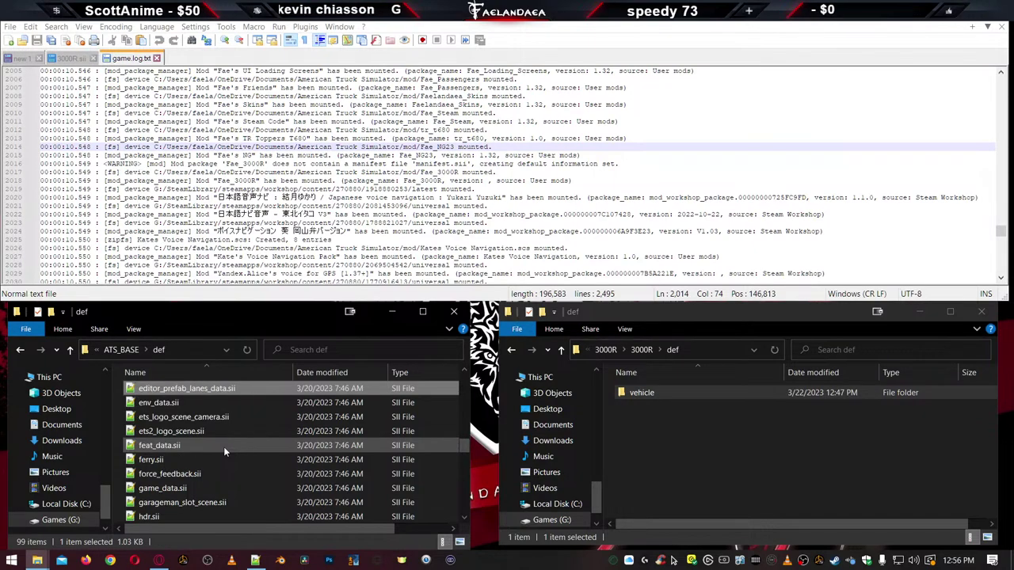
key("Up")
key("Up")
key("Up")
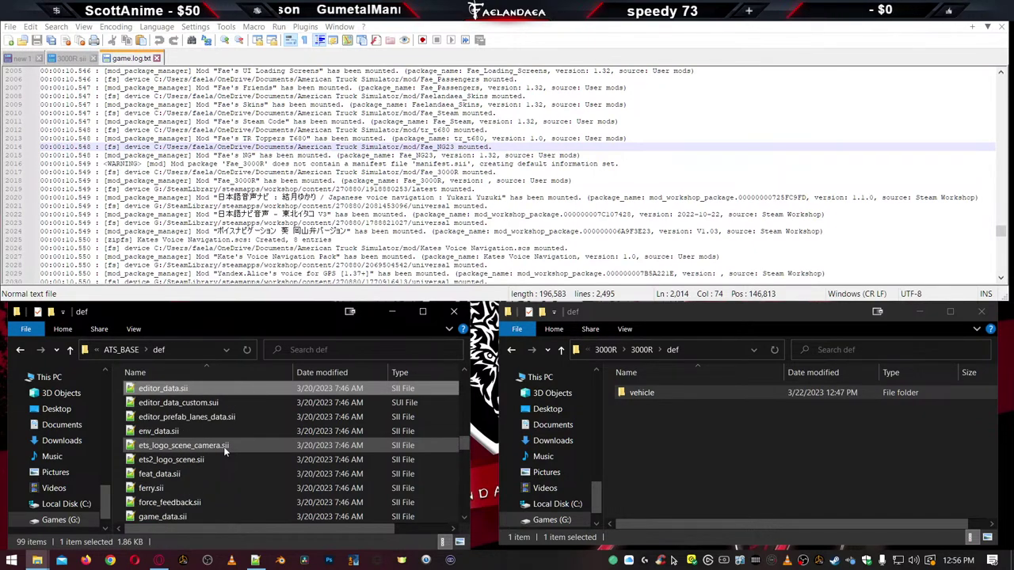
key("Up")
key("Up")
key("Up")
key("Up")
key("Up")
key("Up")
key("Up")
key("Up")
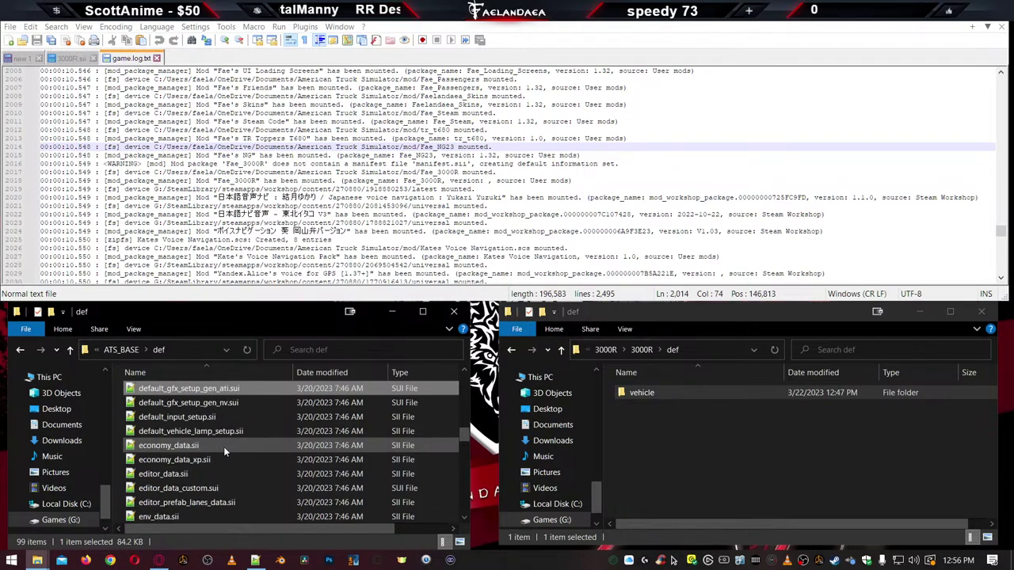
key("Up")
key("Up")
key("Up")
key("Up")
key("Up")
key("Up")
key("Up")
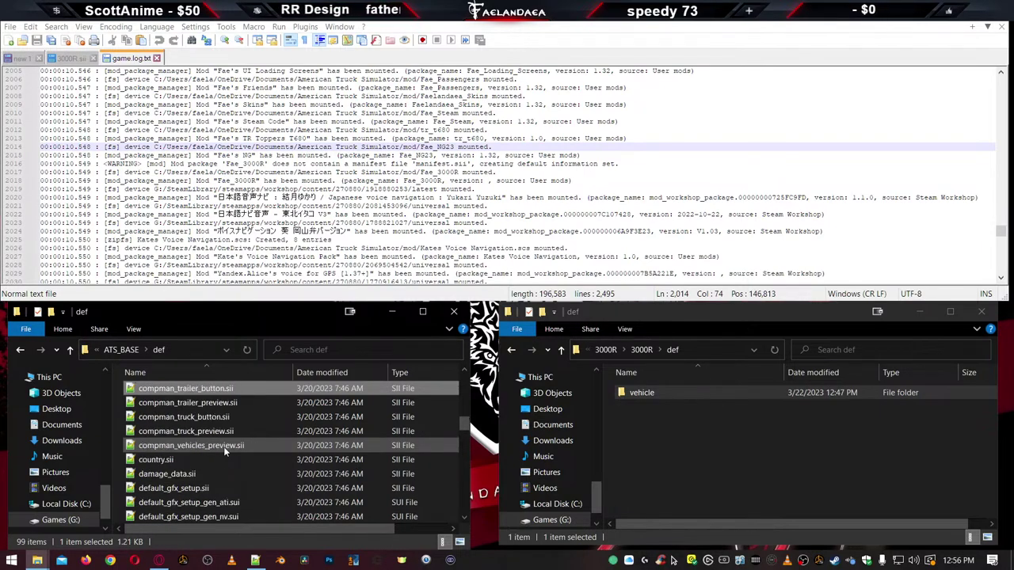
key("Up")
key("Up")
key("Up")
key("Up")
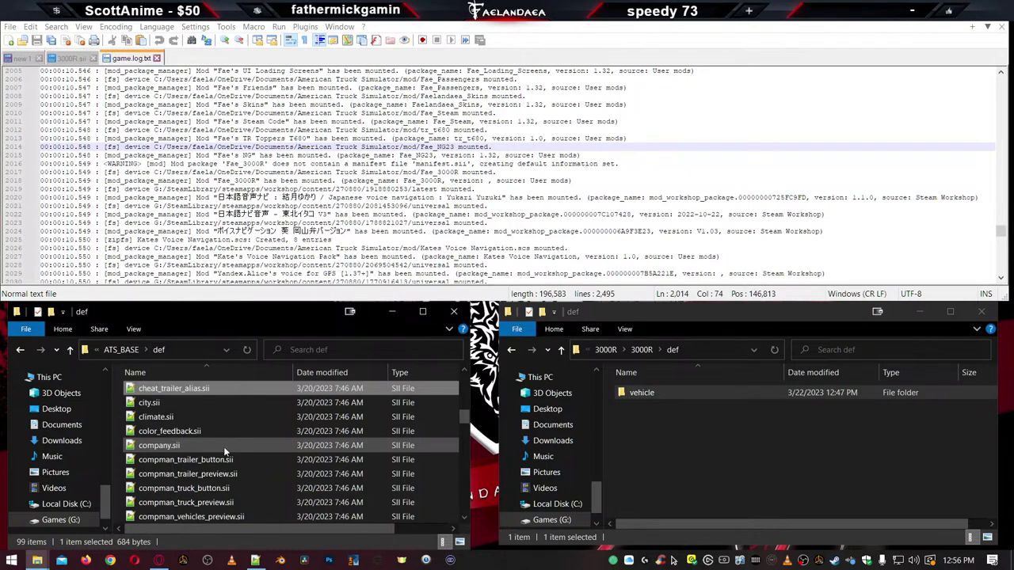
key("Up")
key("Up")
key("Up")
key("Up")
key("Up")
key("Up")
key("Up")
key("Up")
key("Up")
key("Up")
key("Up")
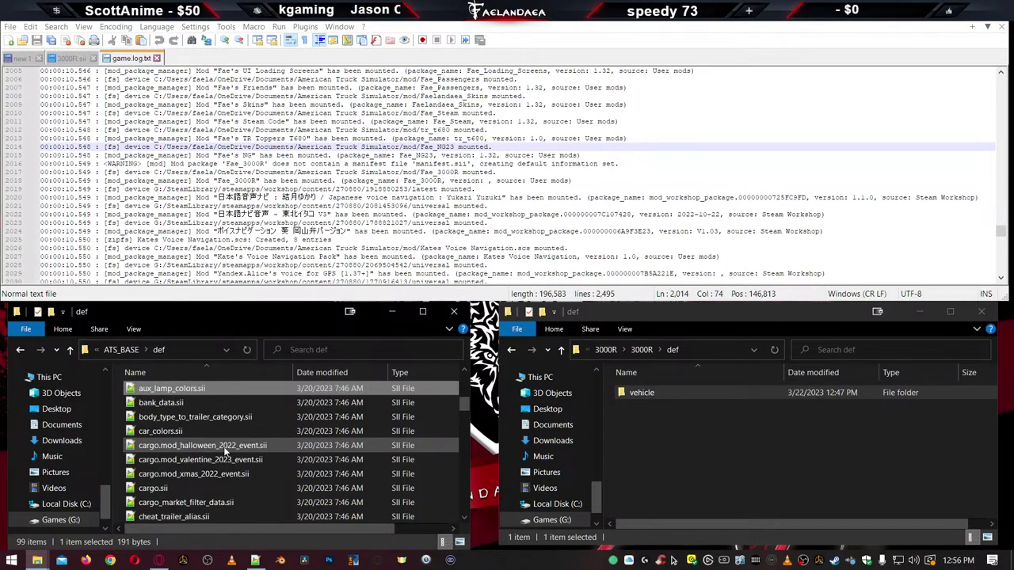
key("Up")
key("Up")
key("Up")
key("Up")
key("Up")
key("Up")
key("Up")
key("Up")
key("Up")
key("Up")
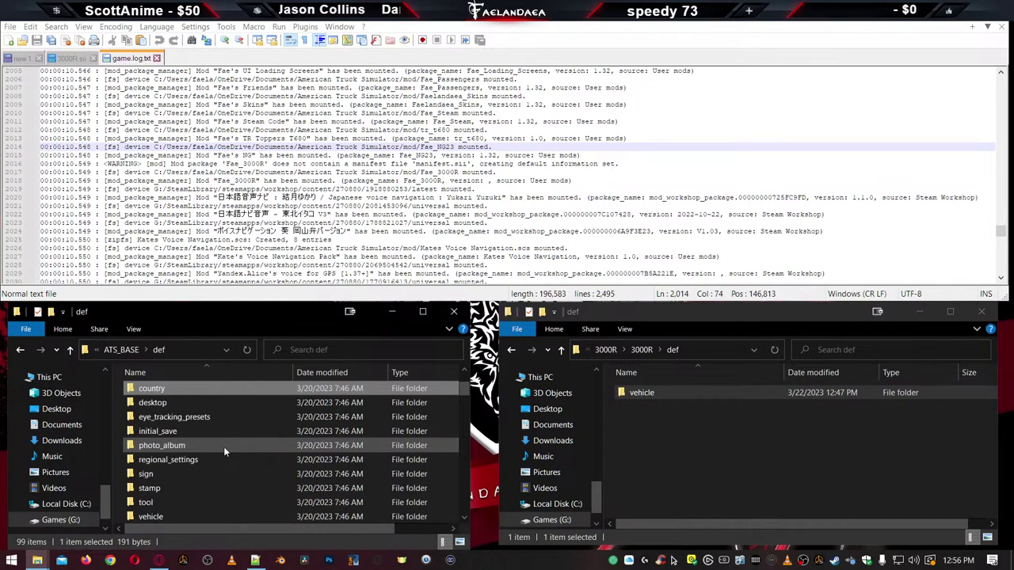
key("Up")
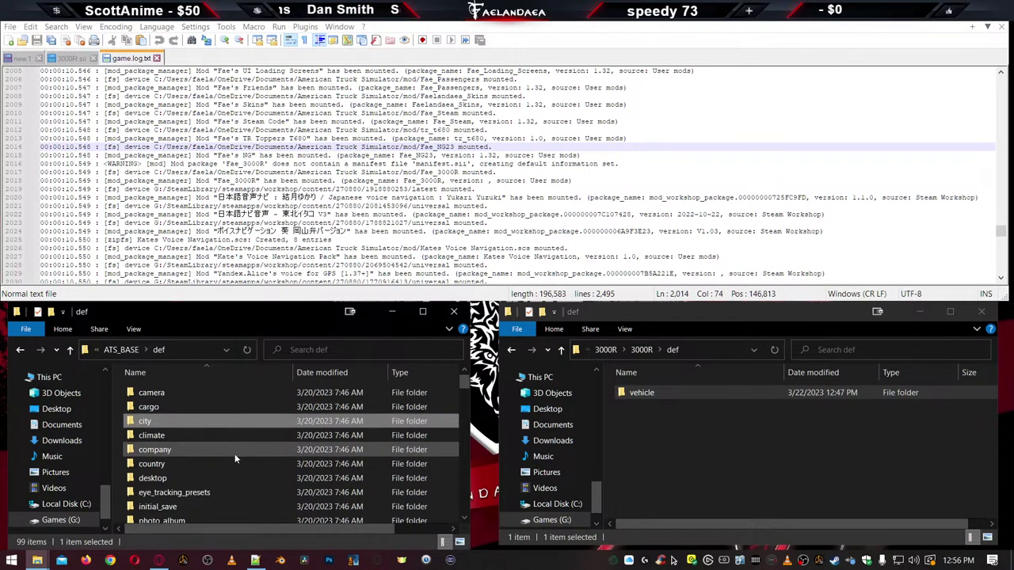
scroll(225, 460, "down", 1)
scroll(188, 480, "down", 1)
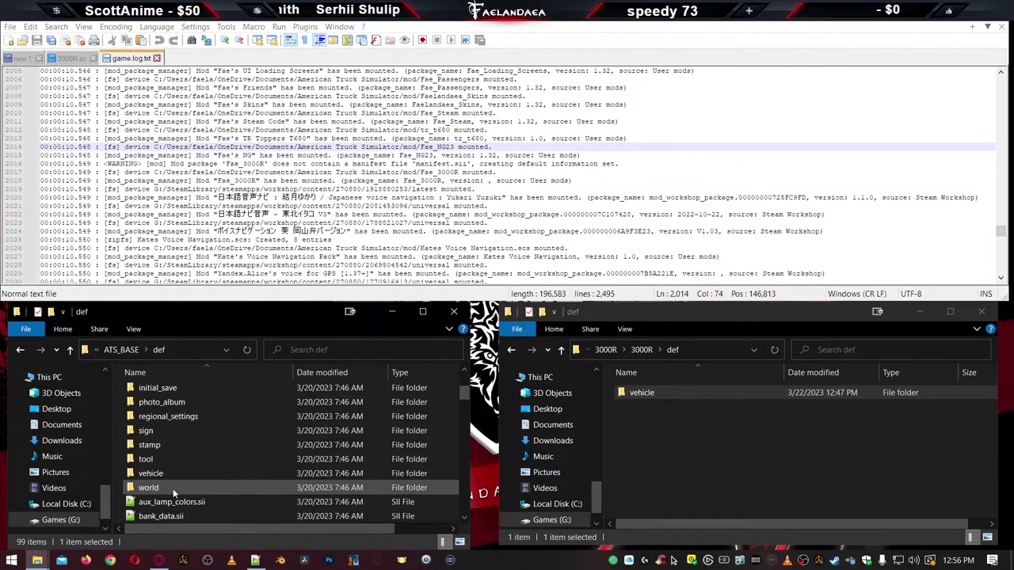
Open the base game's vehicle folder and browse its subfolders from ai downward
double_click(150, 474)
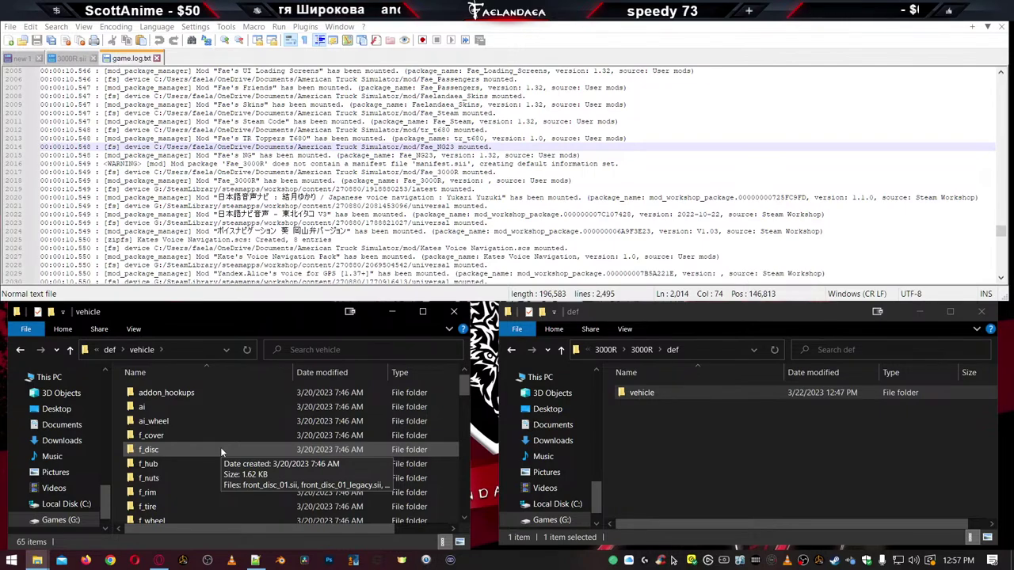
scroll(209, 467, "down", 3)
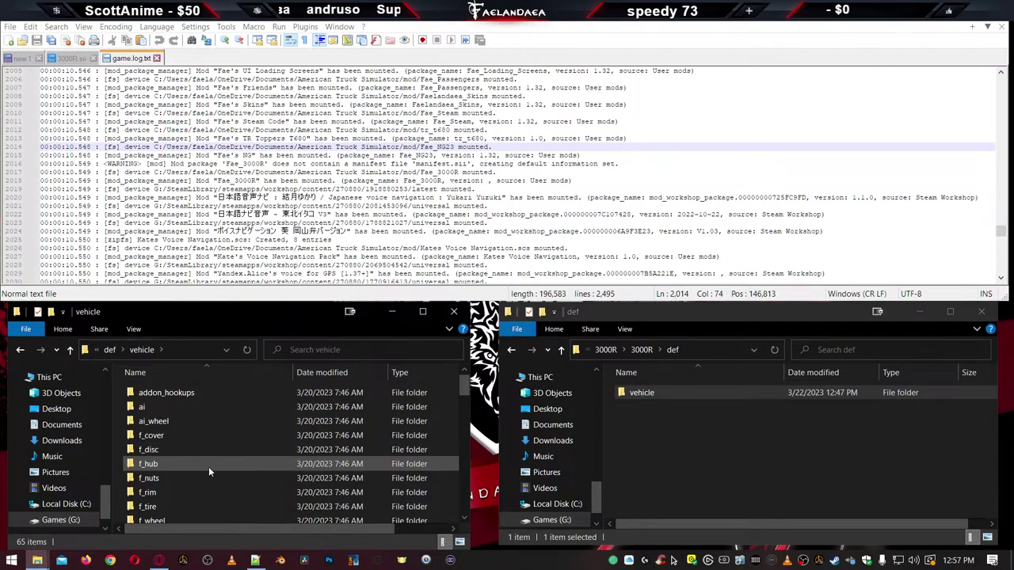
scroll(208, 467, "down", 12)
scroll(208, 468, "up", 18)
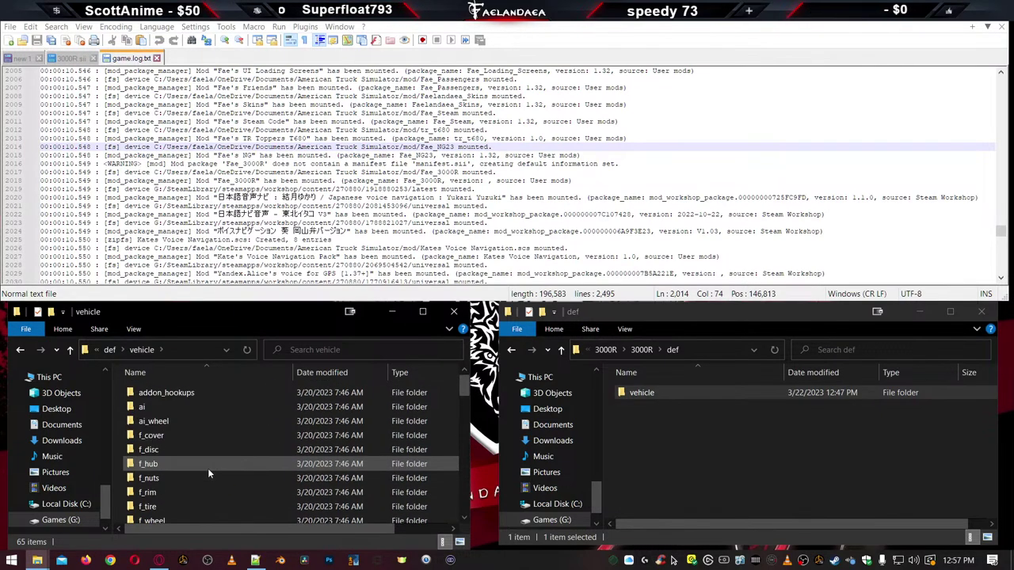
left_click(167, 408)
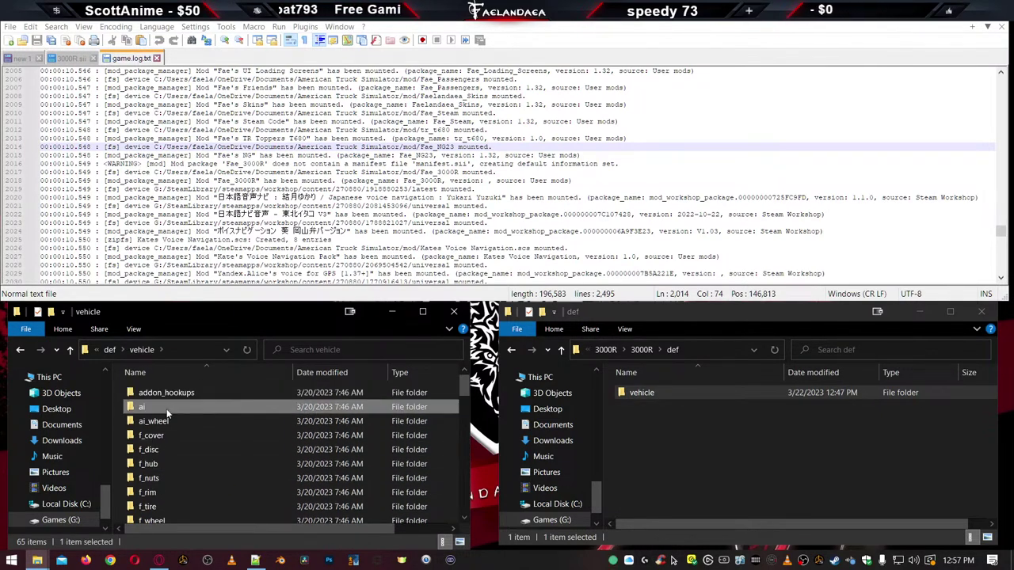
key("Down")
key("Down")
key("Down")
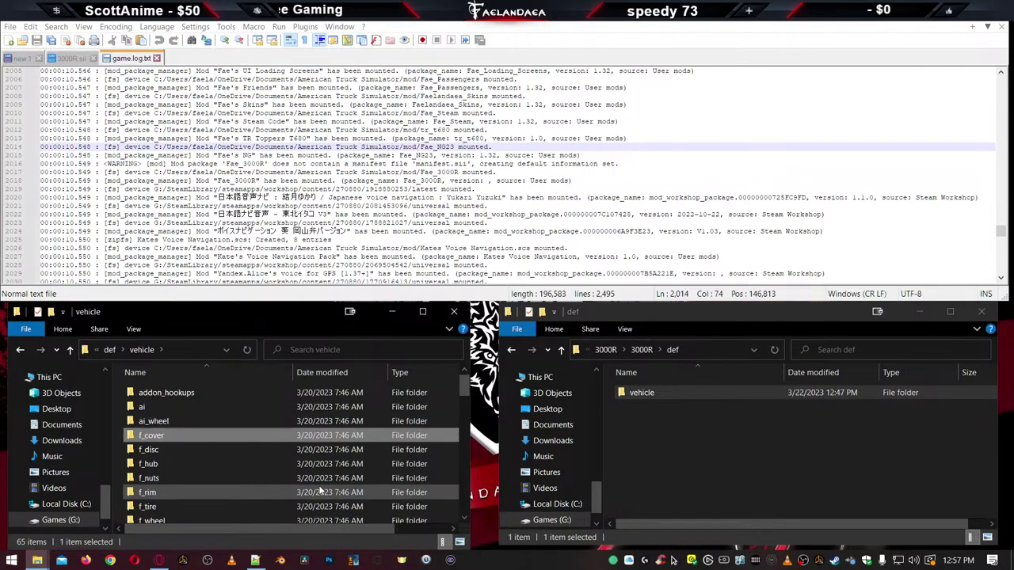
key("Down")
key("Down")
key("Down")
key("Down")
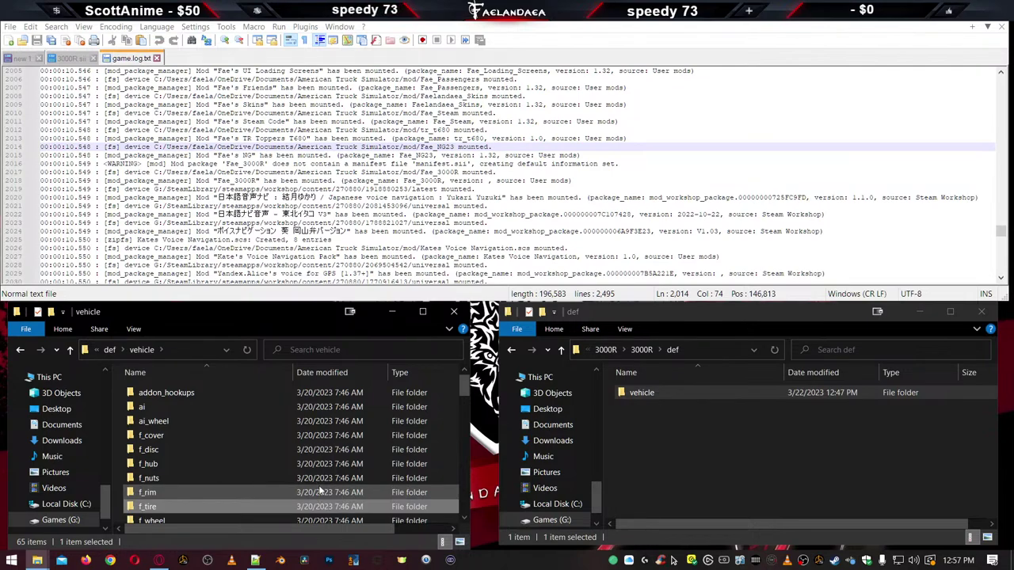
scroll(162, 488, "down", 3)
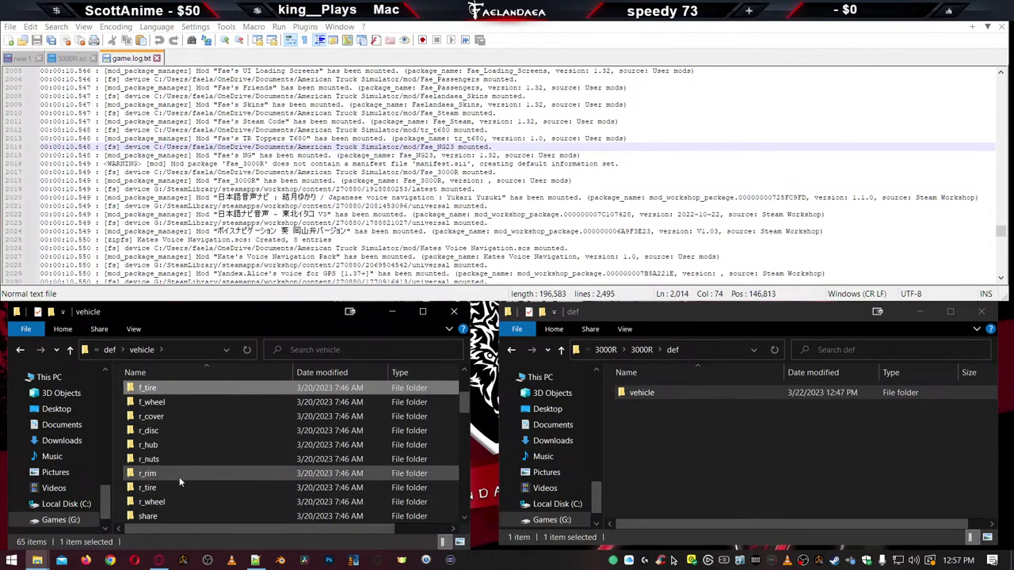
scroll(179, 480, "down", 1)
scroll(181, 485, "down", 1)
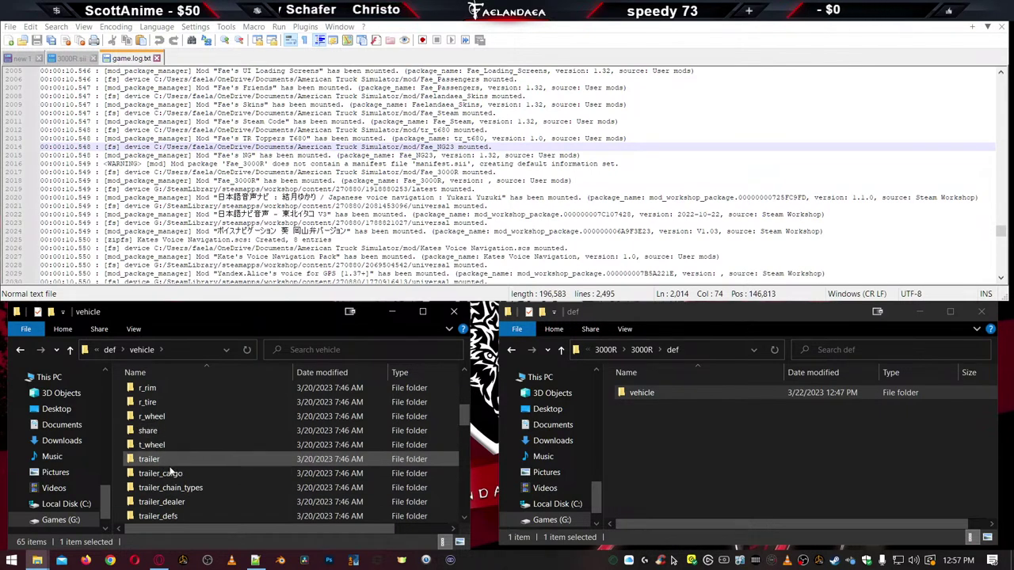
Locate the game's trailer_dealer folder and inspect scs_reefer_53.sii inside its scs folder
left_click(171, 458)
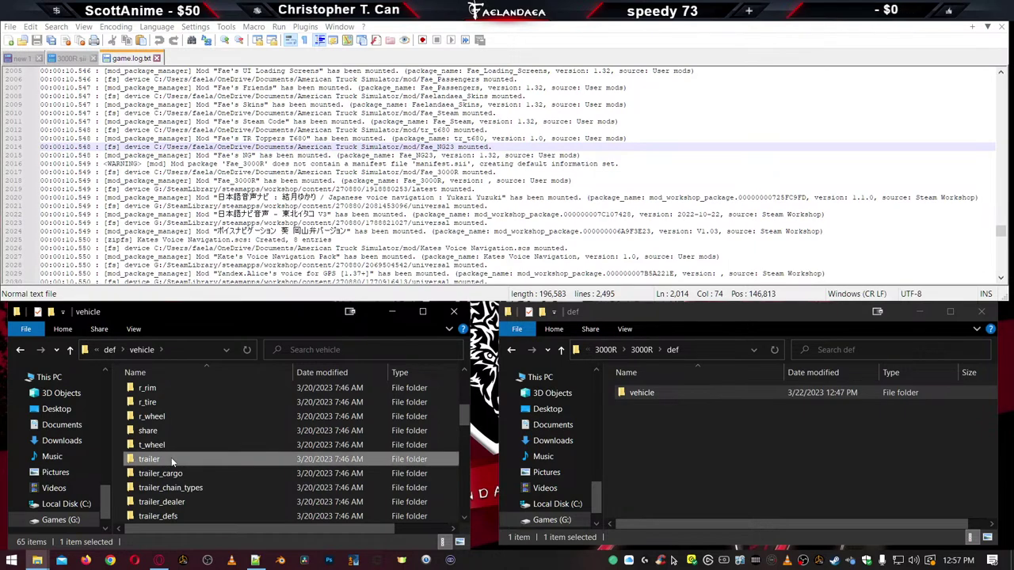
scroll(174, 458, "down", 1)
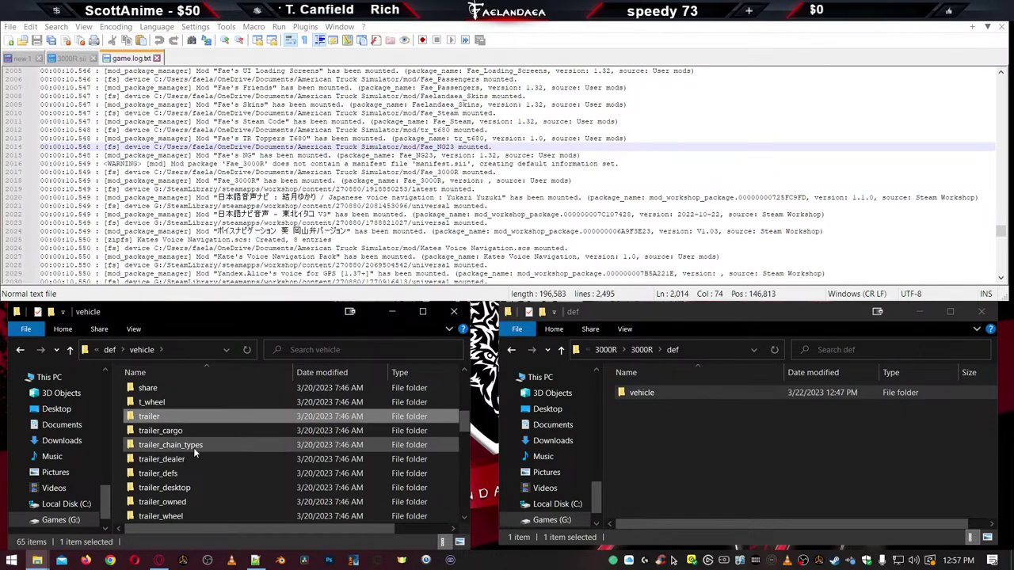
left_click(193, 465)
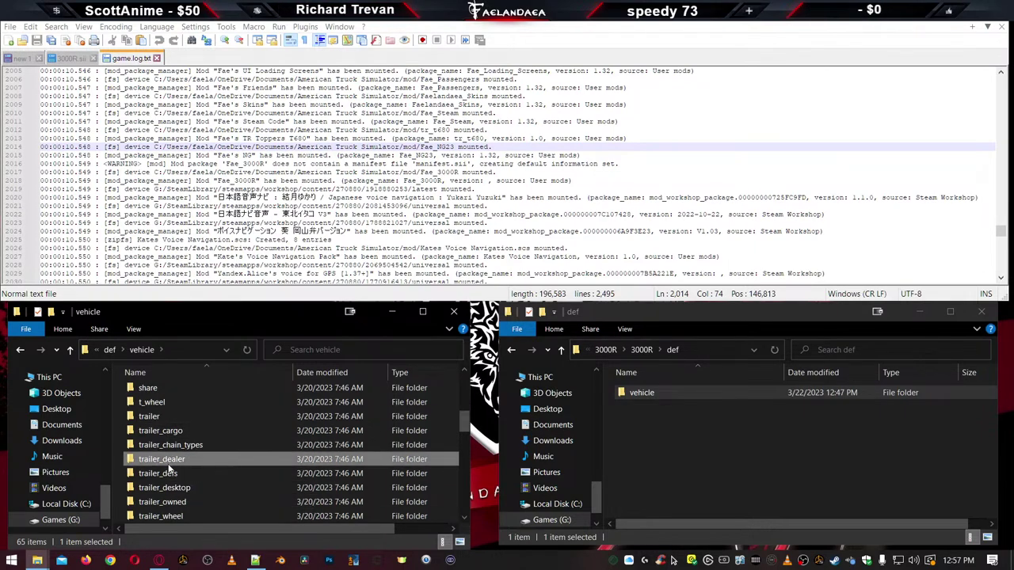
scroll(154, 465, "down", 1)
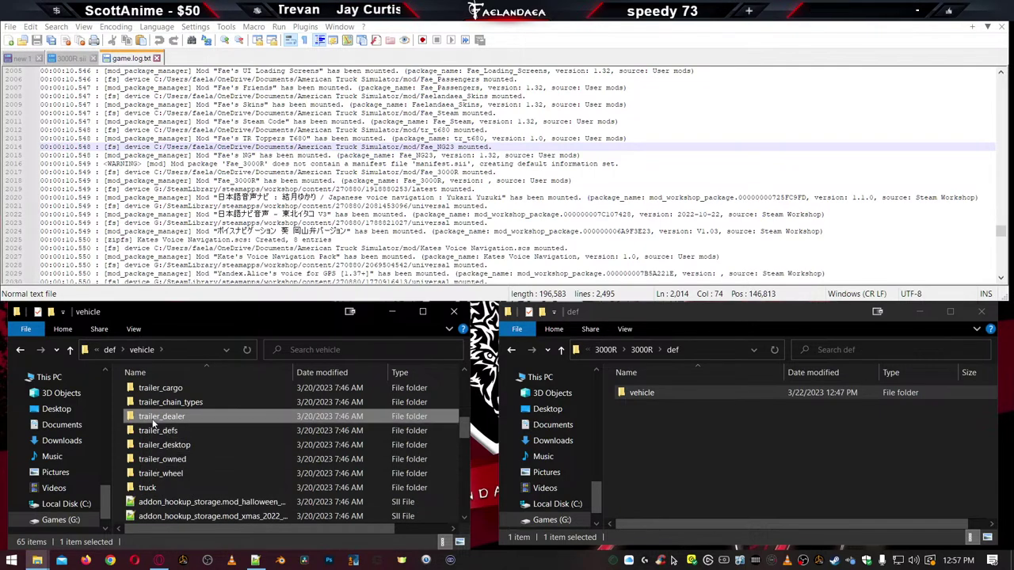
double_click(154, 418)
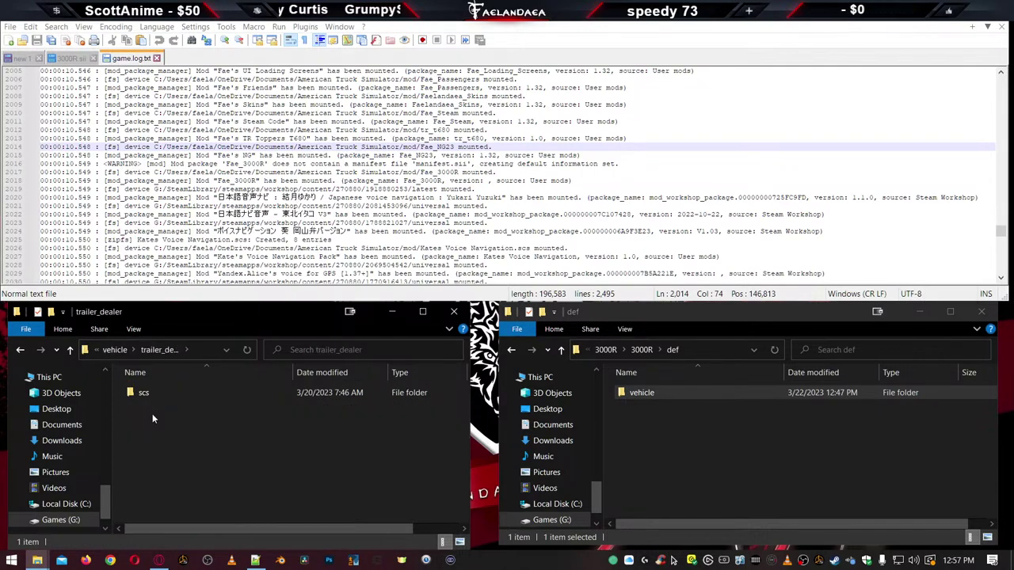
left_click(135, 396)
double_click(134, 395)
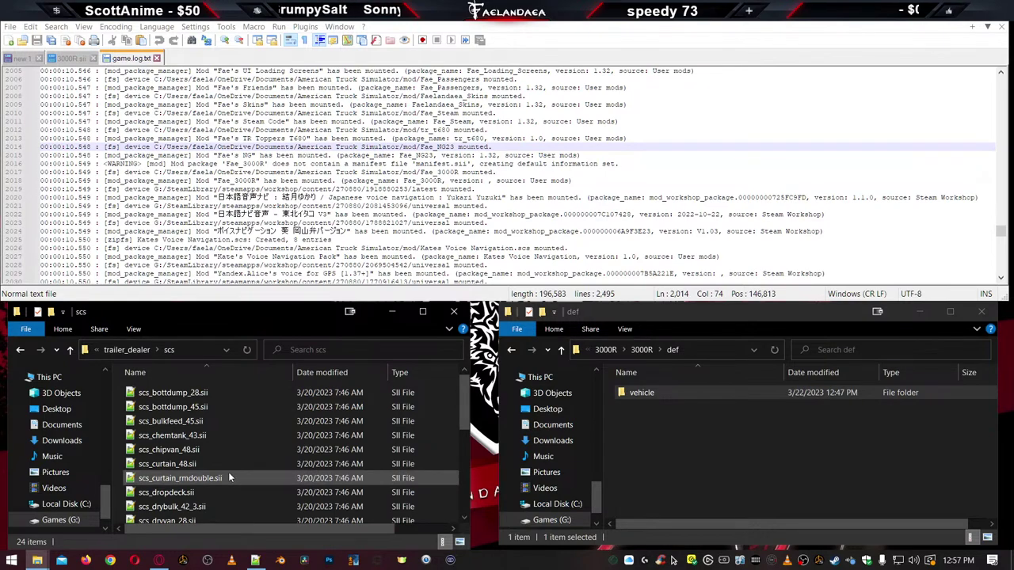
scroll(228, 476, "down", 4)
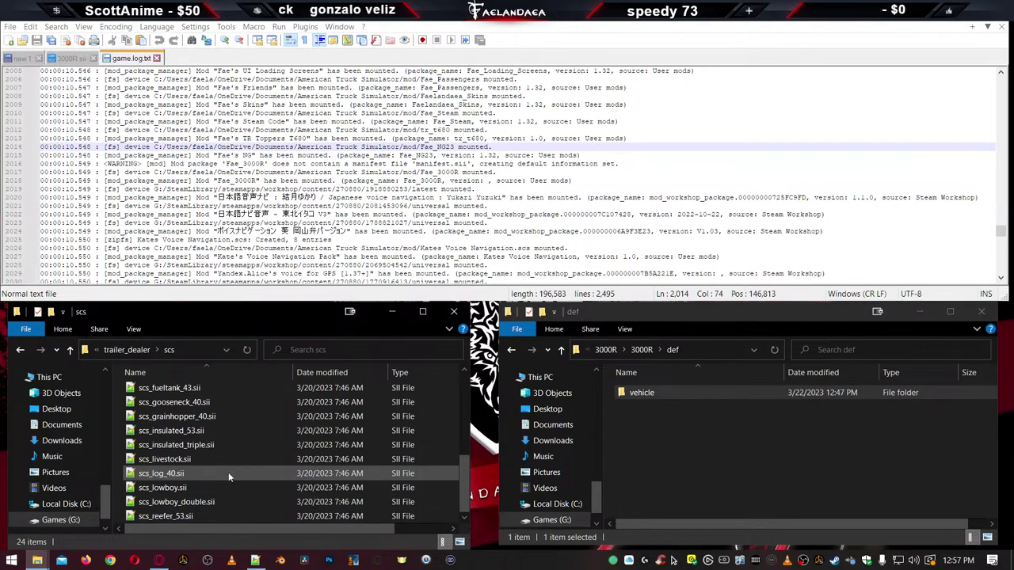
left_click(159, 516)
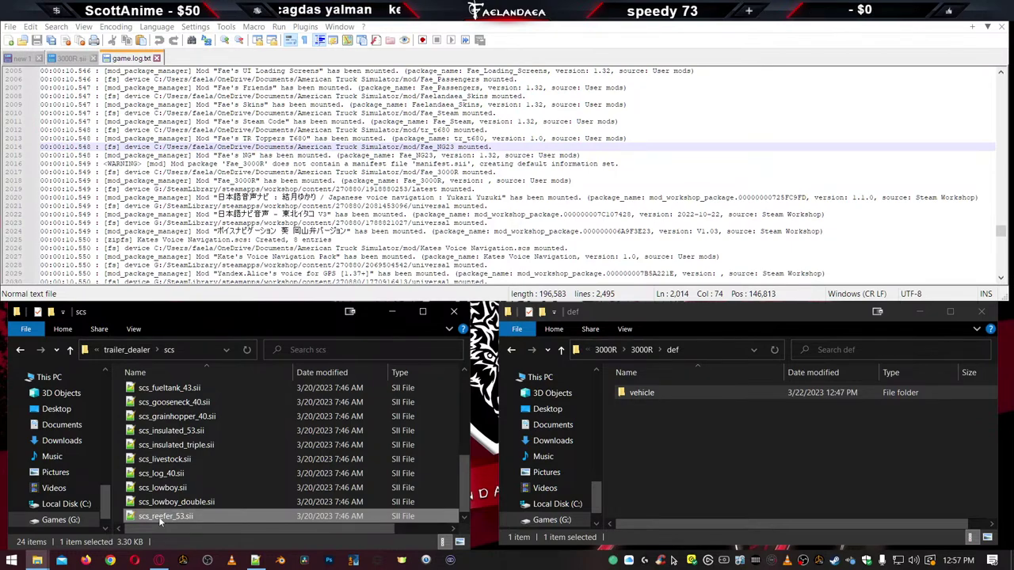
Paste a copy of trailer_dealer into the 3000R mod's vehicle folder
key("BackSpace")
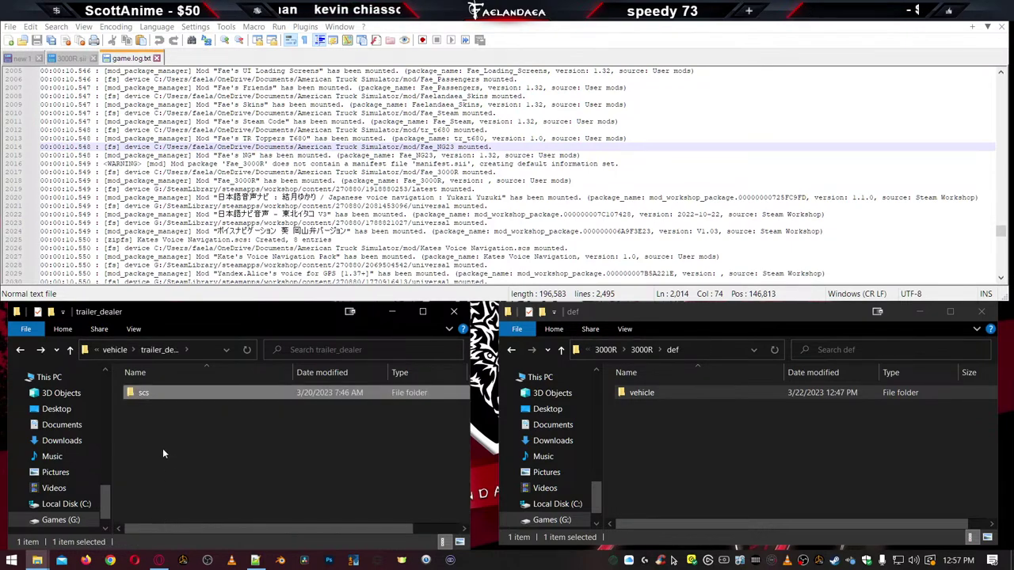
key("BackSpace")
scroll(195, 514, "down", 5)
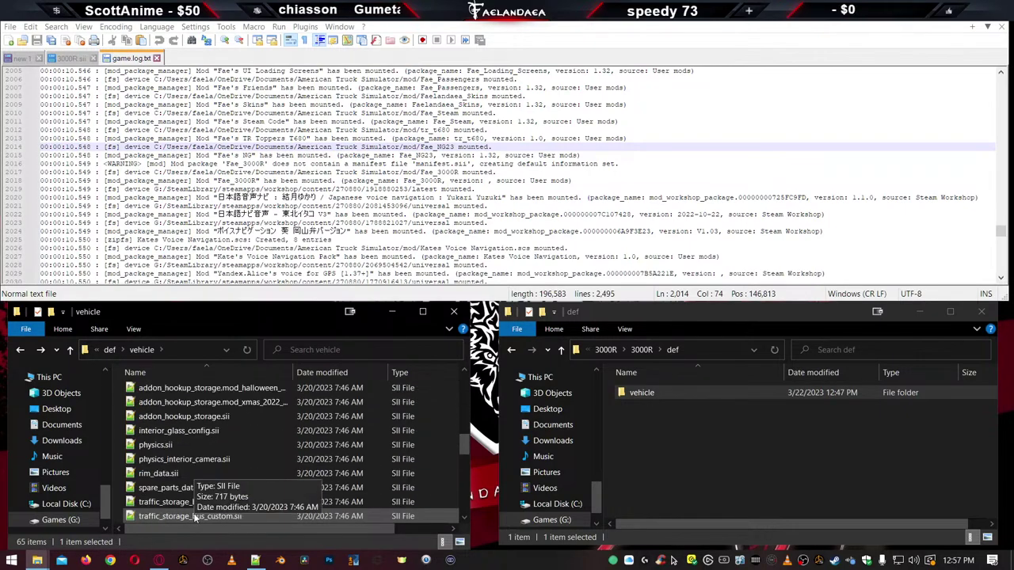
scroll(190, 511, "up", 5)
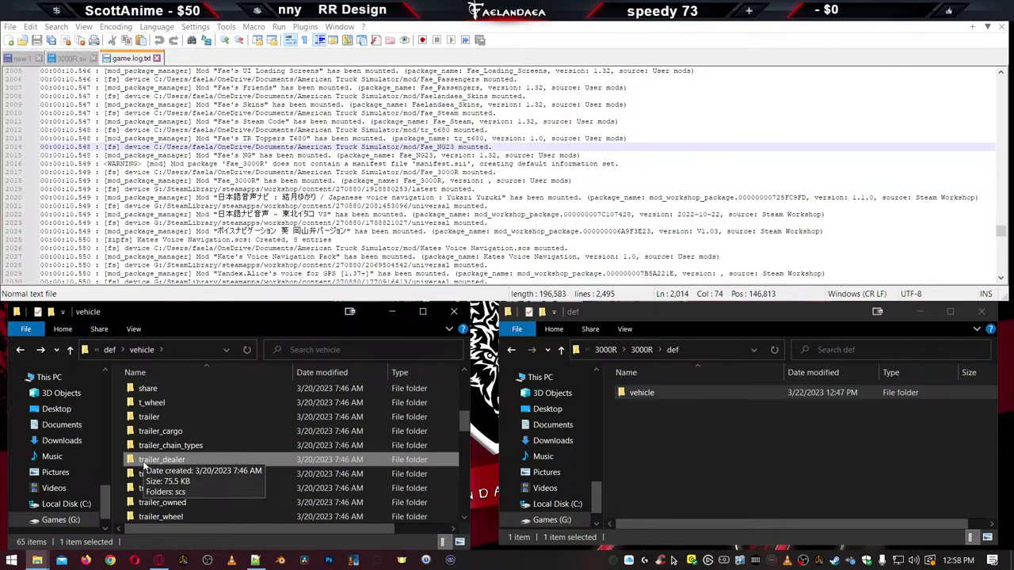
left_click(668, 466)
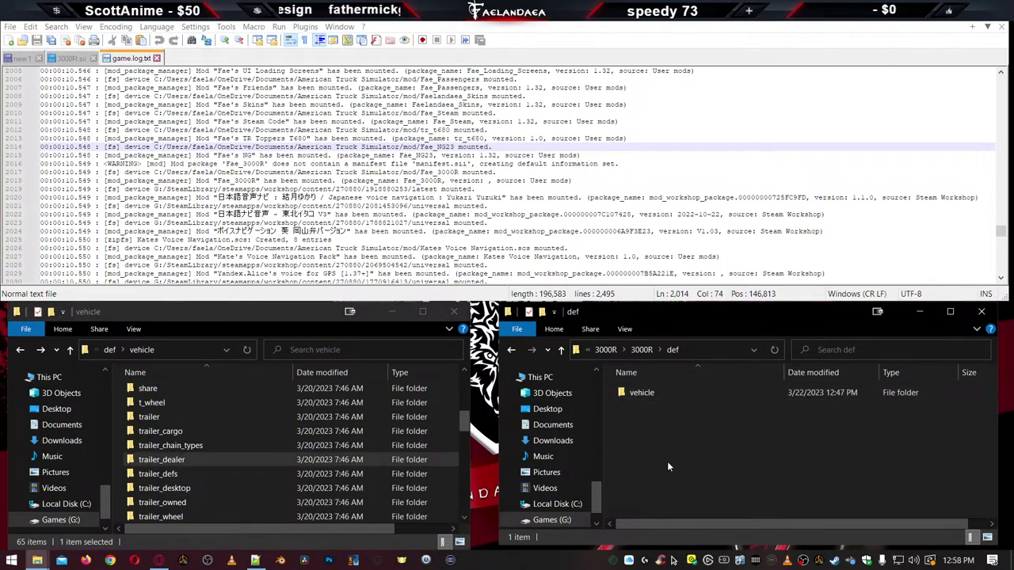
double_click(635, 394)
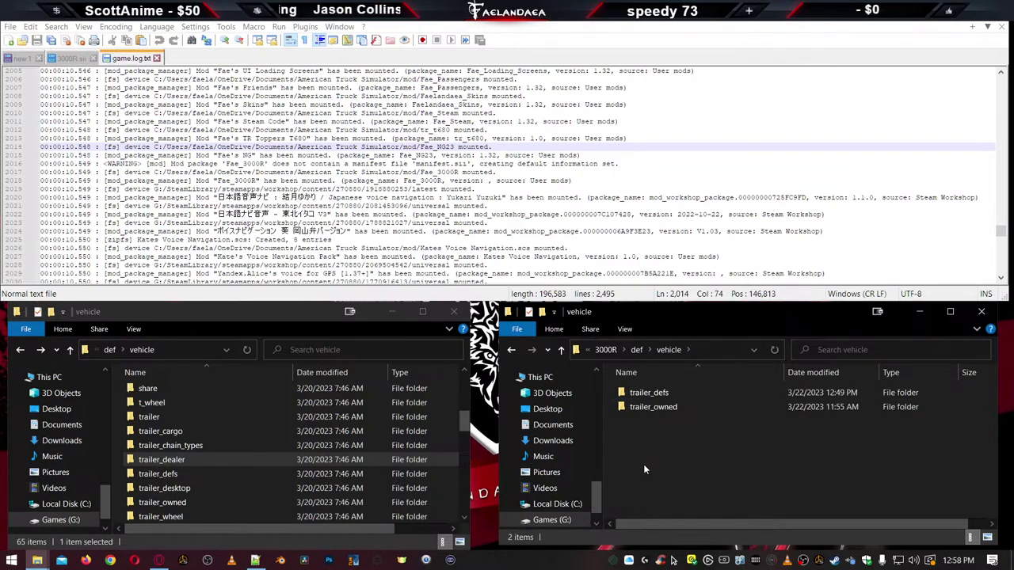
key("ctrl+v")
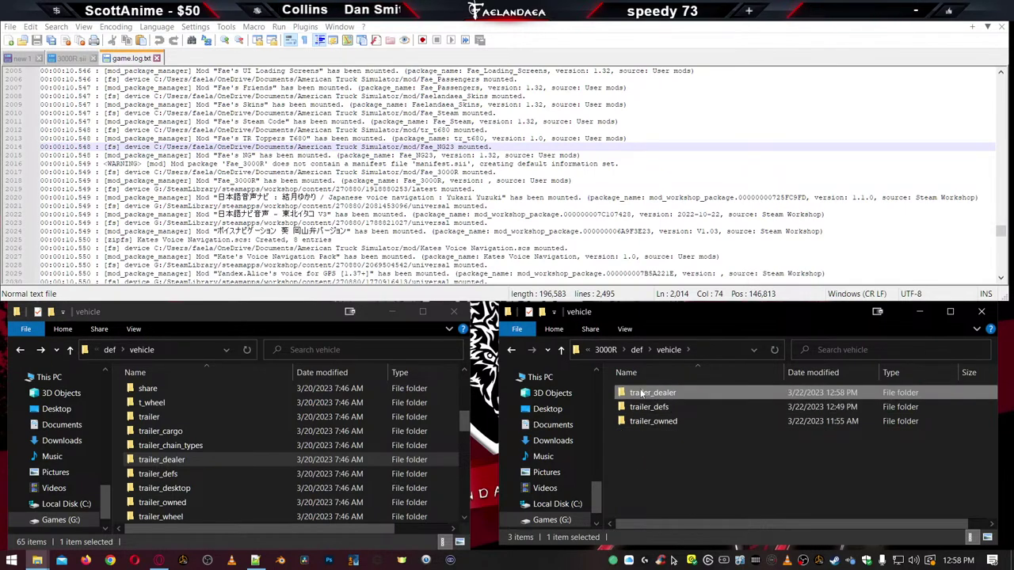
Open trailer_dealer\scs in both the game's and the mod's windows
double_click(642, 394)
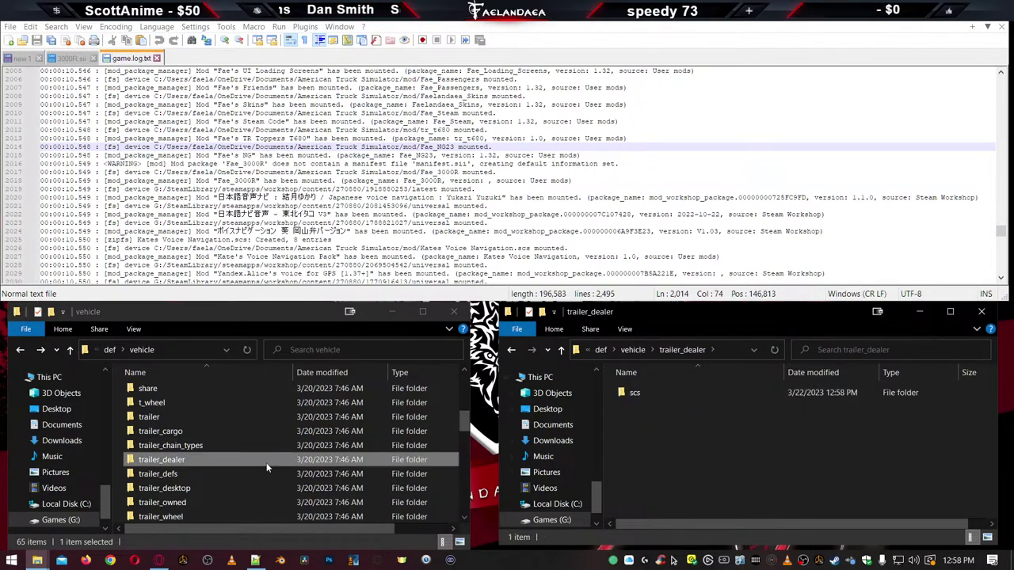
double_click(156, 459)
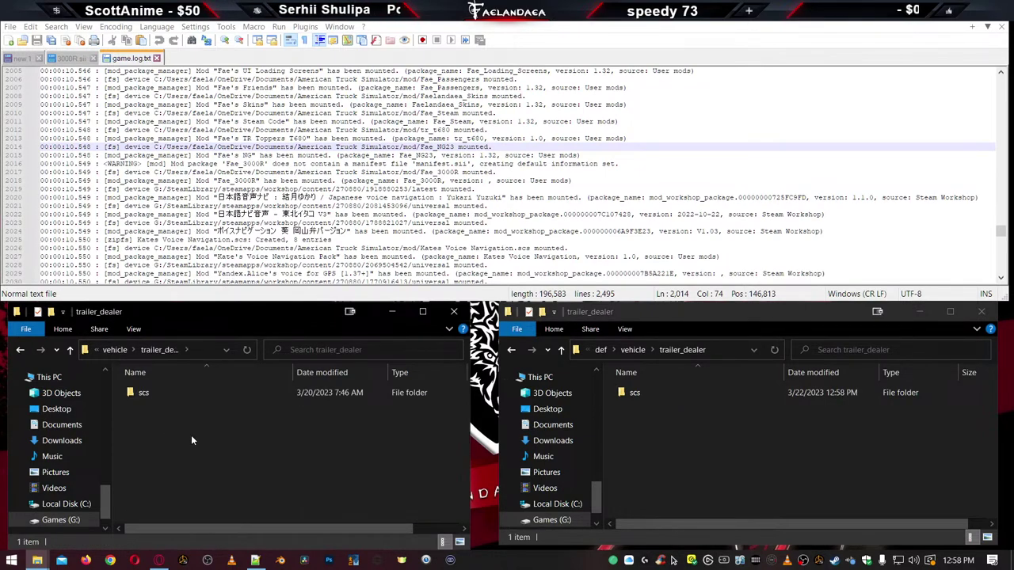
double_click(261, 393)
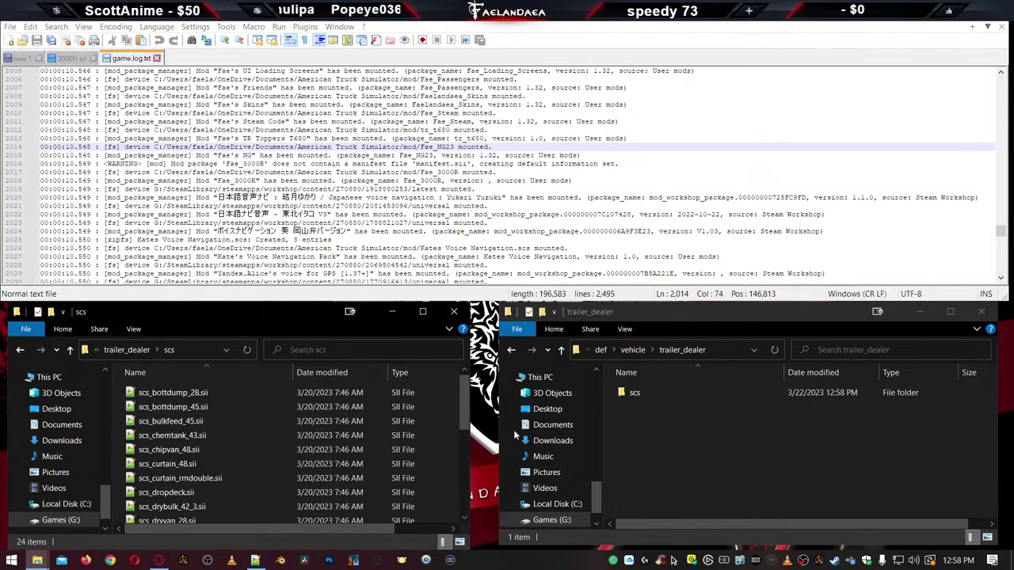
double_click(622, 398)
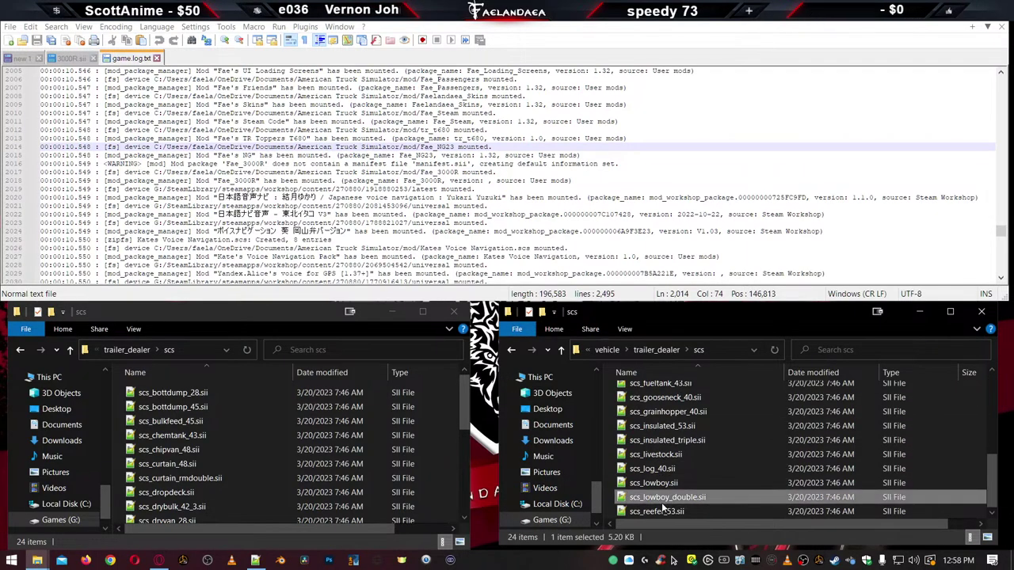
Delete every dealer file in the mod's scs folder except scs_reefer_53.sii
left_click(660, 464)
left_click(672, 392)
key("ctrl+a")
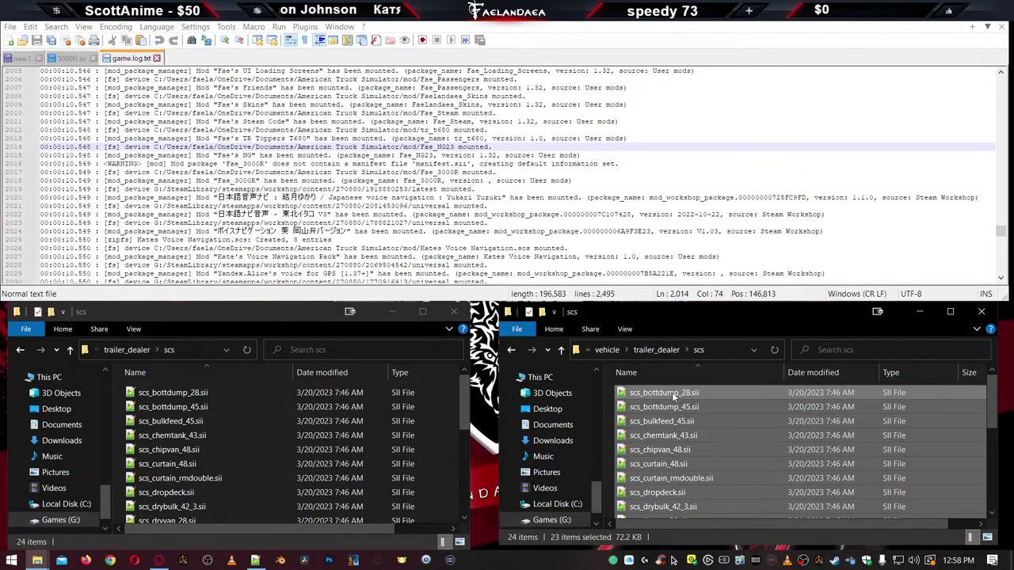
key("Delete")
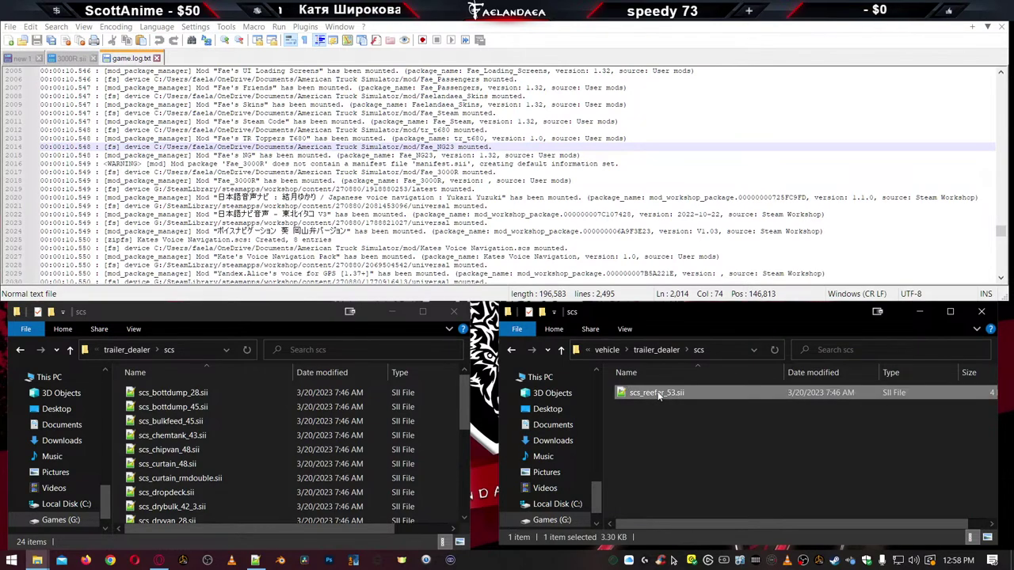
Rename scs_reefer_53.sii to U3KR.sii and open it in Notepad++
key("F2")
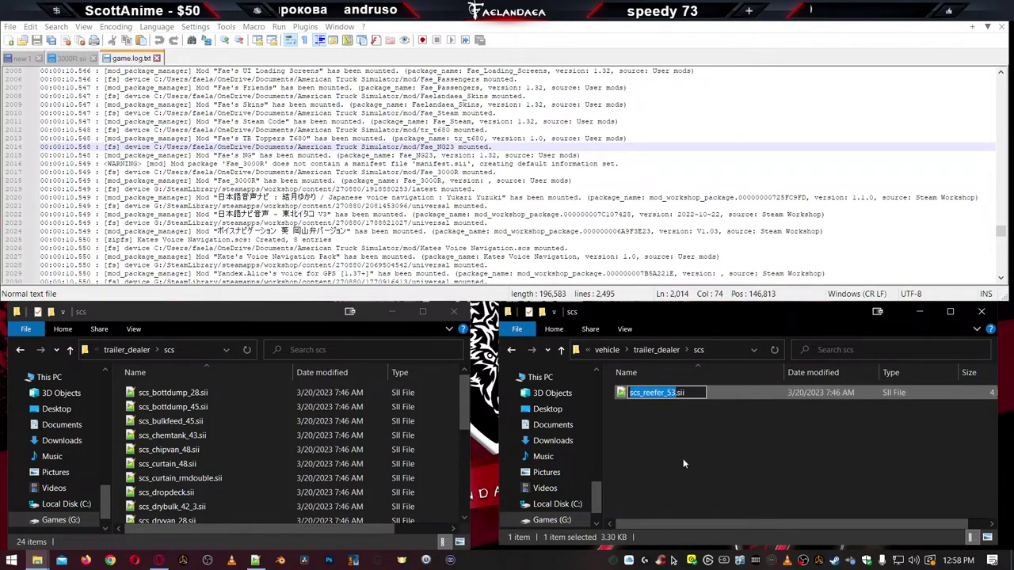
type("U3")
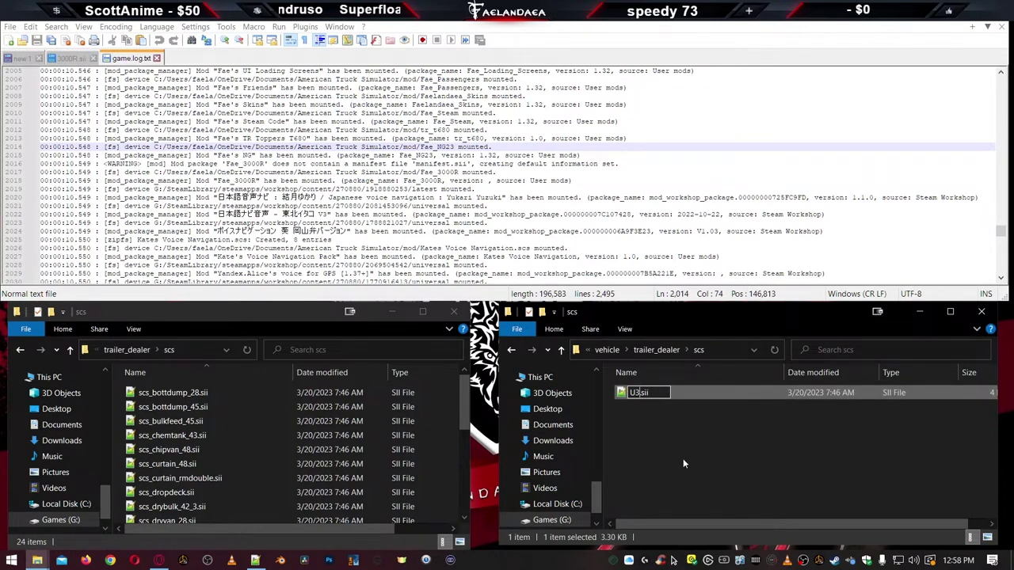
type("KR")
key("Return")
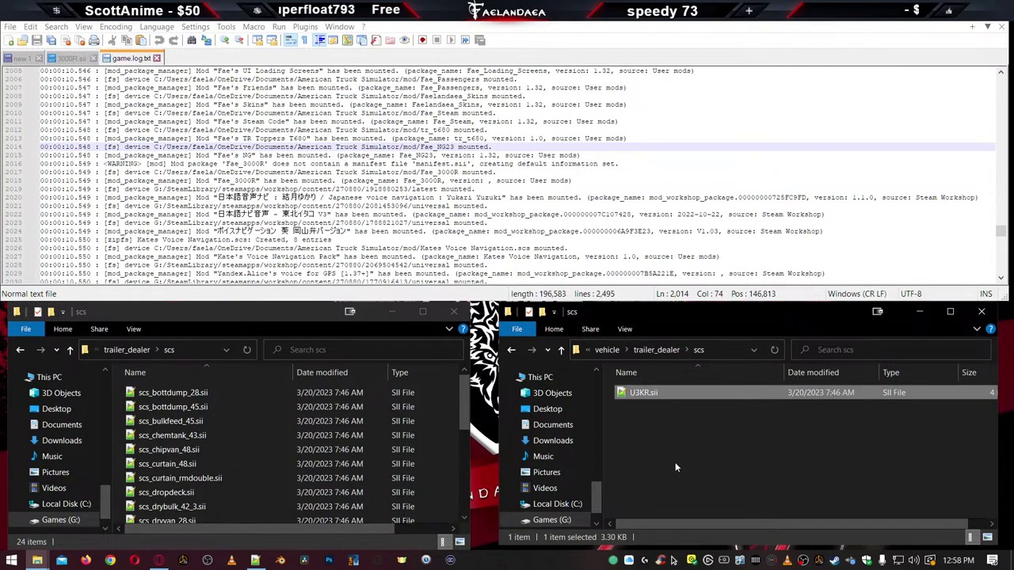
double_click(639, 393)
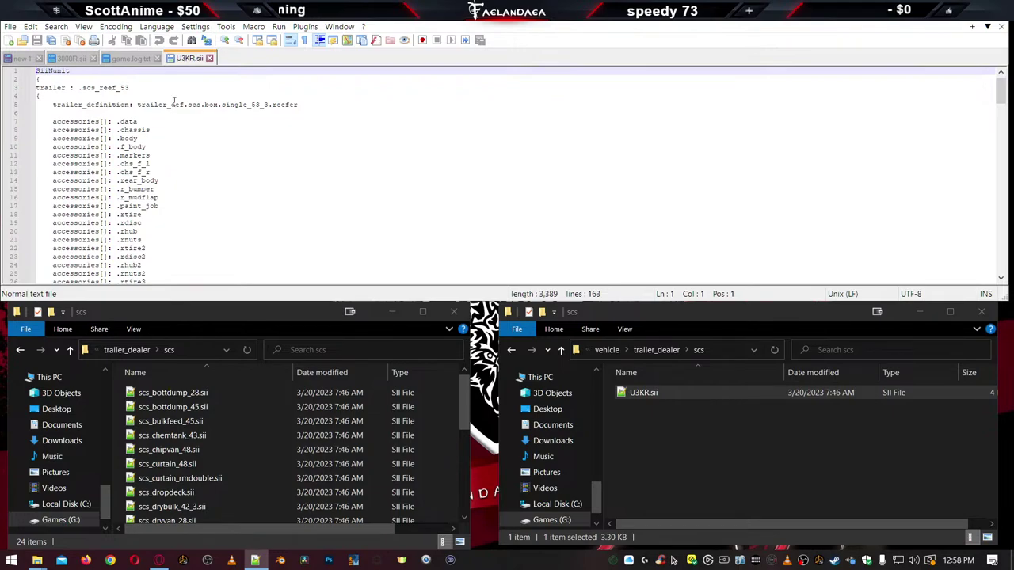
Select U3KR.sii's trailer_definition value on line 5 and look over the rest of the file
left_click(187, 105)
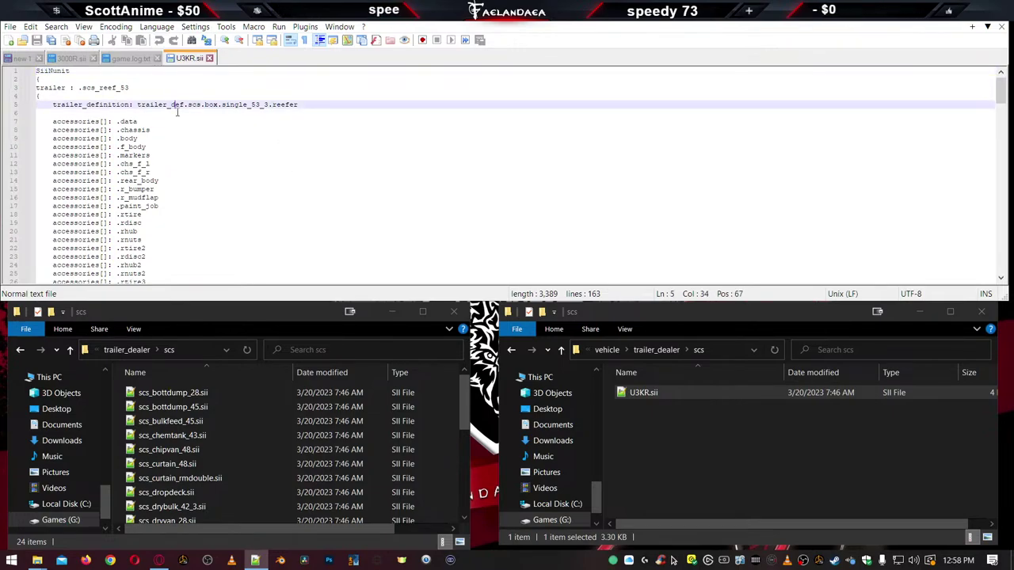
left_click_drag(138, 104, 300, 105)
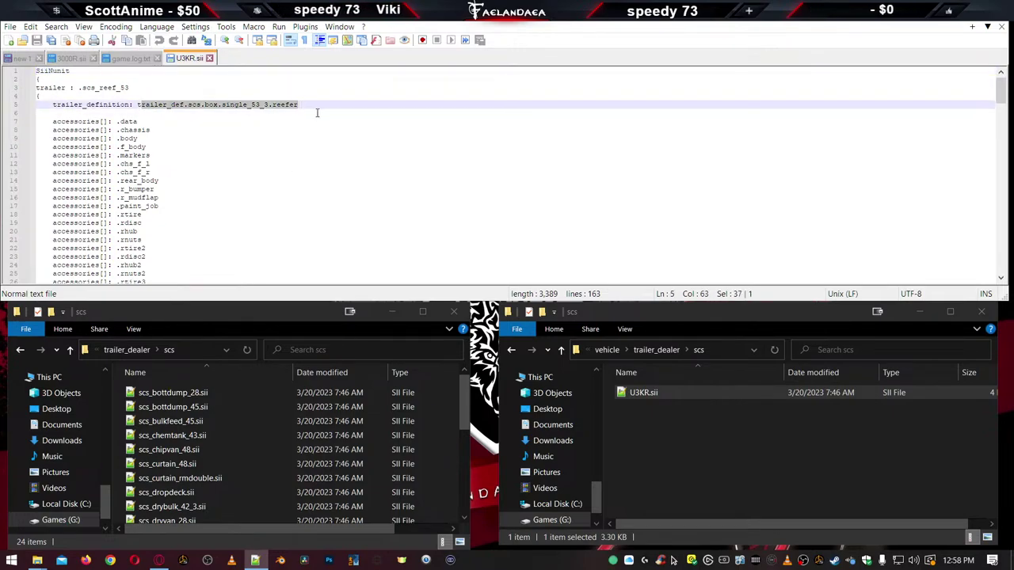
key("Down")
scroll(233, 171, "down", 2)
scroll(234, 171, "down", 19)
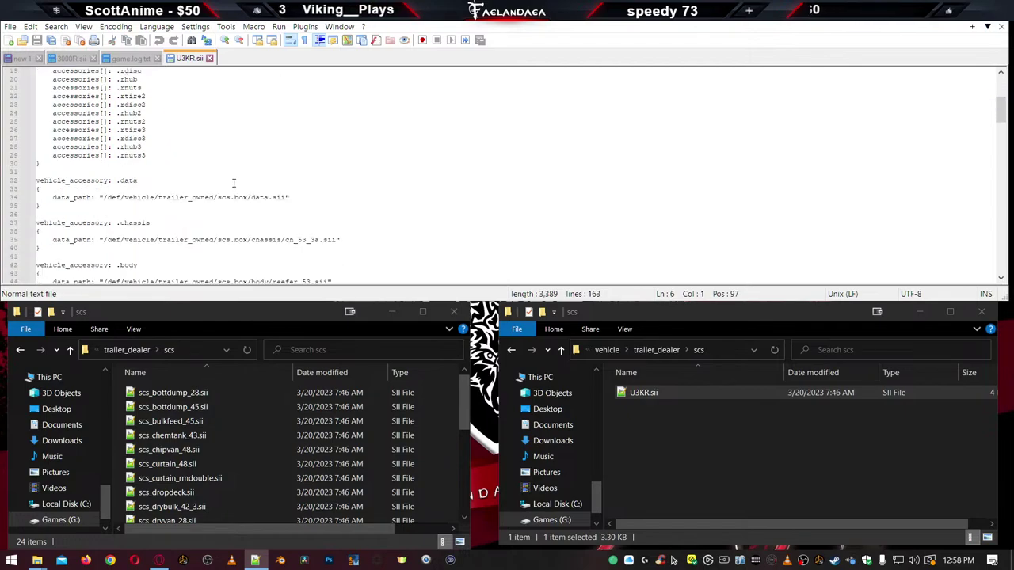
scroll(214, 213, "down", 11)
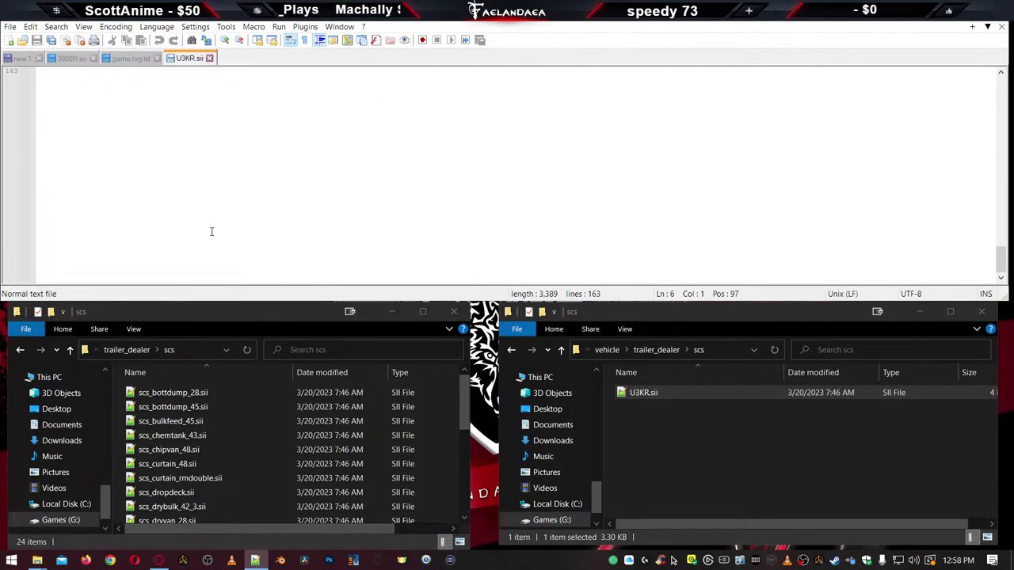
scroll(209, 230, "up", 20)
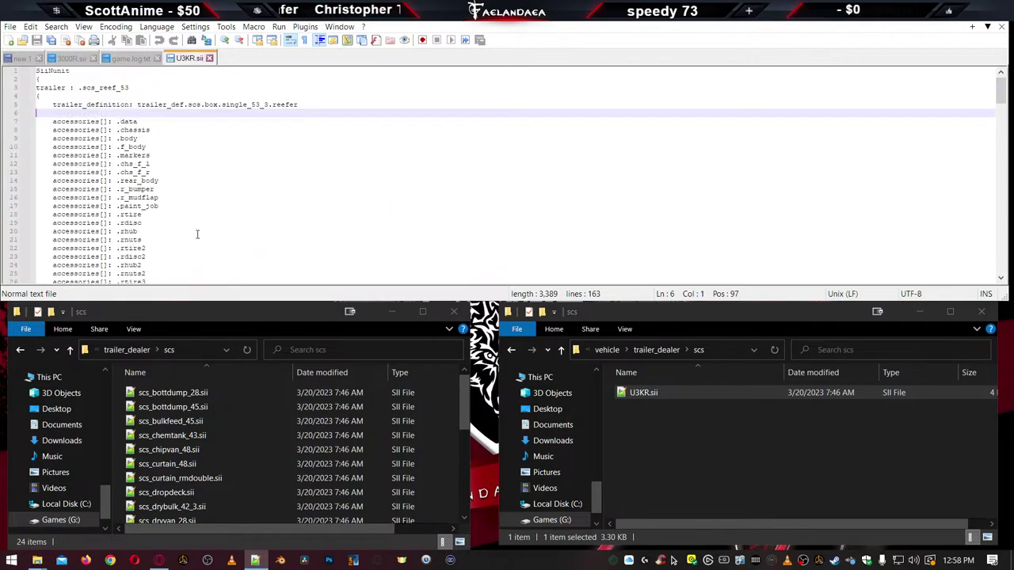
Grab trailer_def.U3KR.single_53m.reefer from the mod's trailer_defs file and select U3KR.sii's old line 5 value
left_click(710, 451)
key("alt+Up")
key("alt+Up")
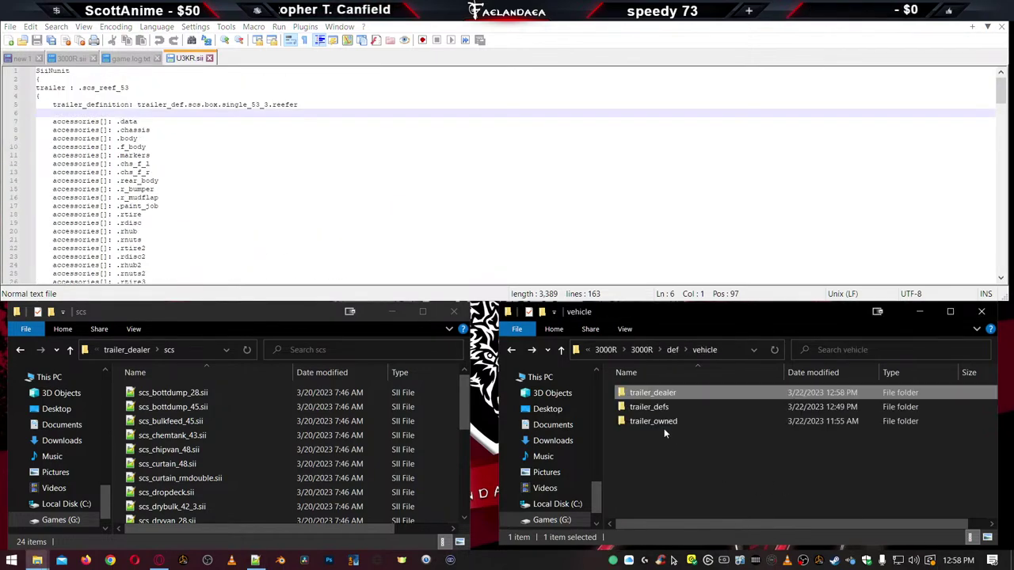
double_click(647, 407)
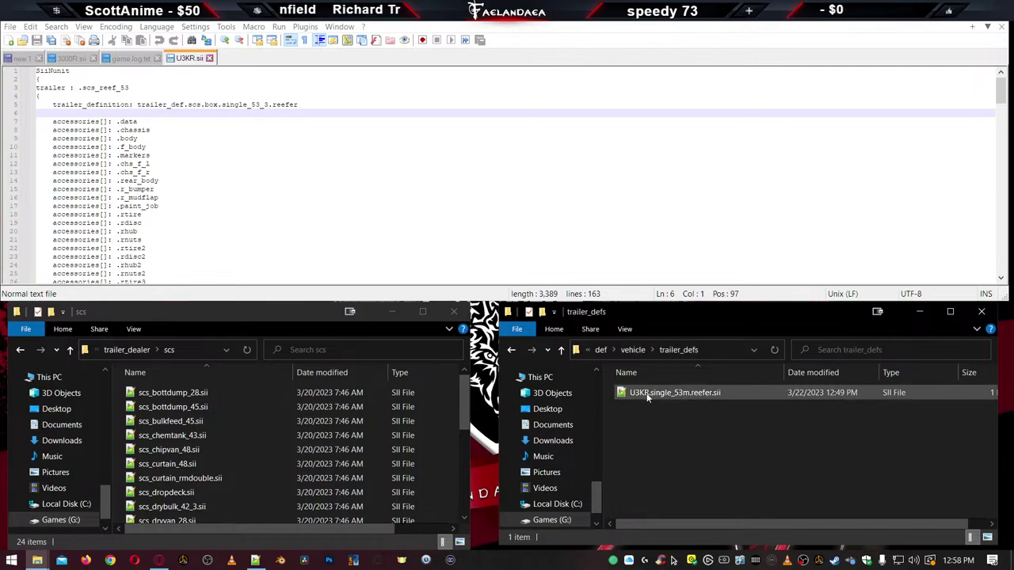
double_click(647, 394)
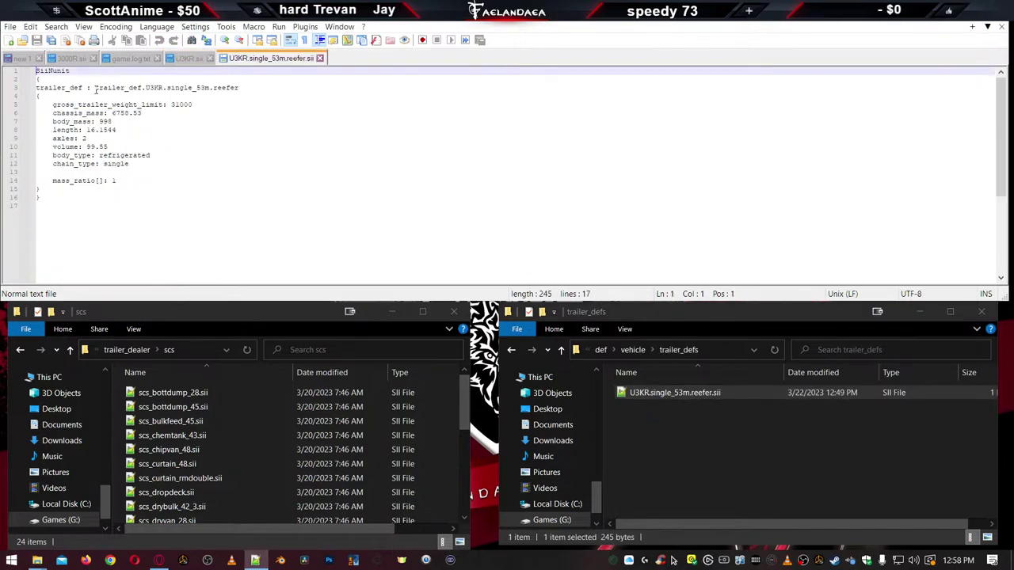
left_click_drag(95, 88, 259, 85)
key("ctrl+c")
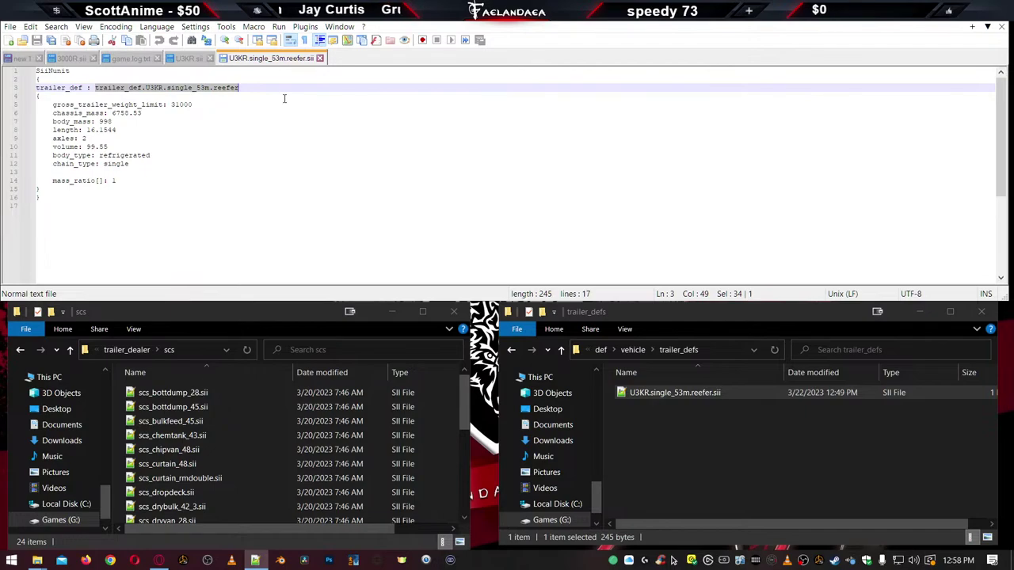
left_click(188, 58)
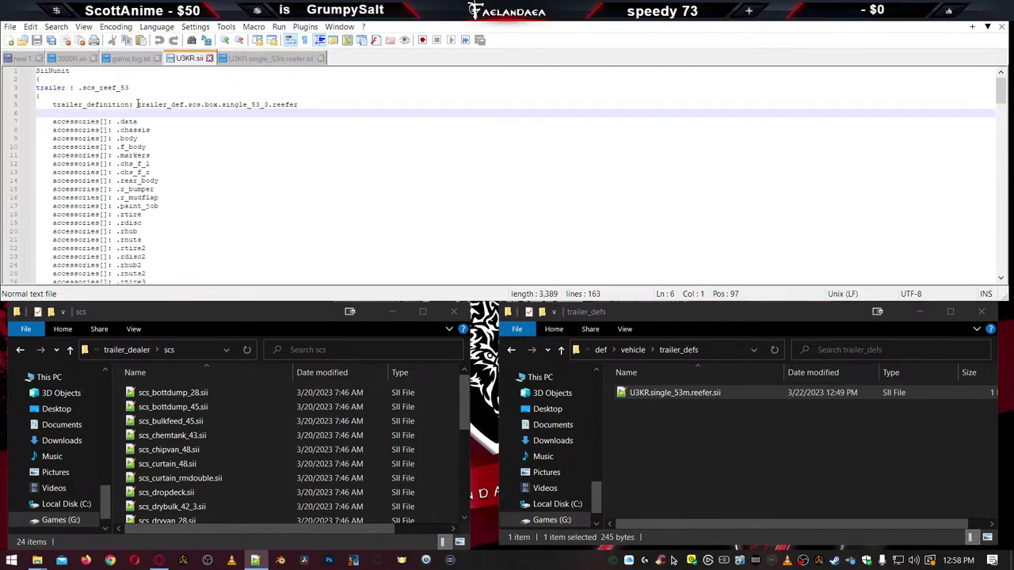
left_click(136, 104)
left_click_drag(136, 104, 301, 105)
Paste trailer_def.U3KR.single_53m.reefer onto line 5, then review the accessories and line 34's data path
key("ctrl+v")
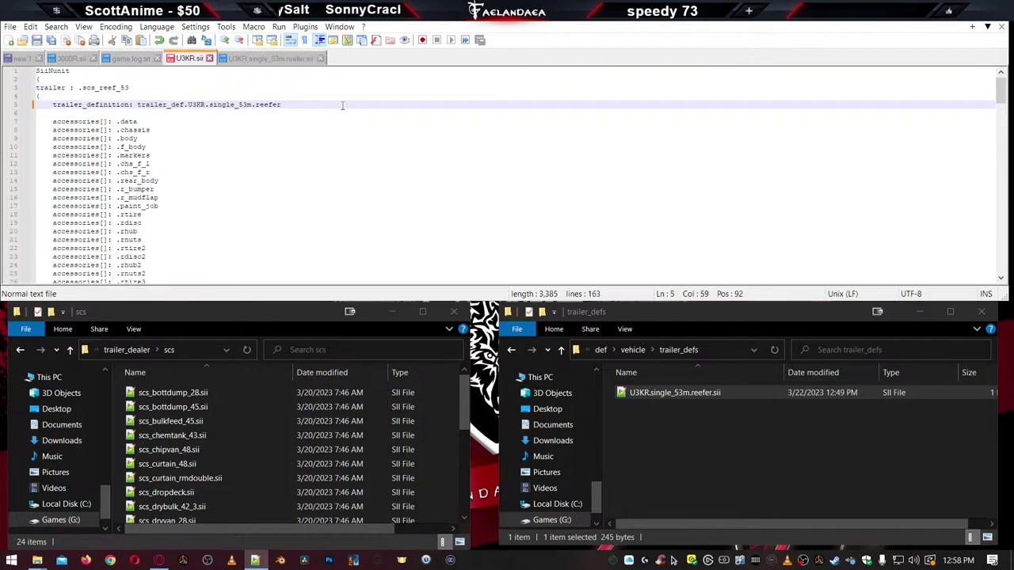
left_click(139, 130)
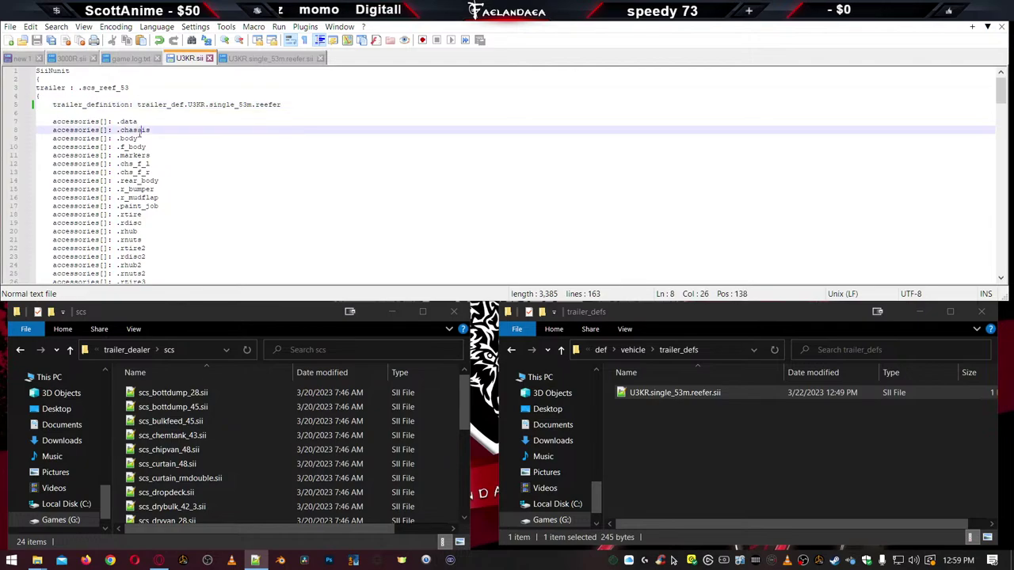
left_click(139, 138)
left_click(134, 147)
left_click(135, 155)
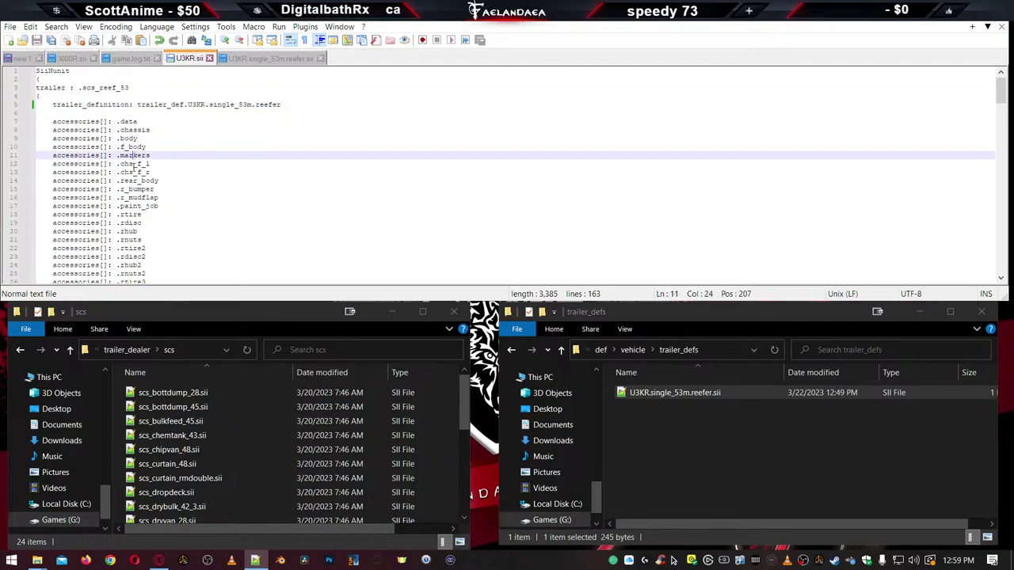
left_click(134, 164)
scroll(137, 198, "down", 4)
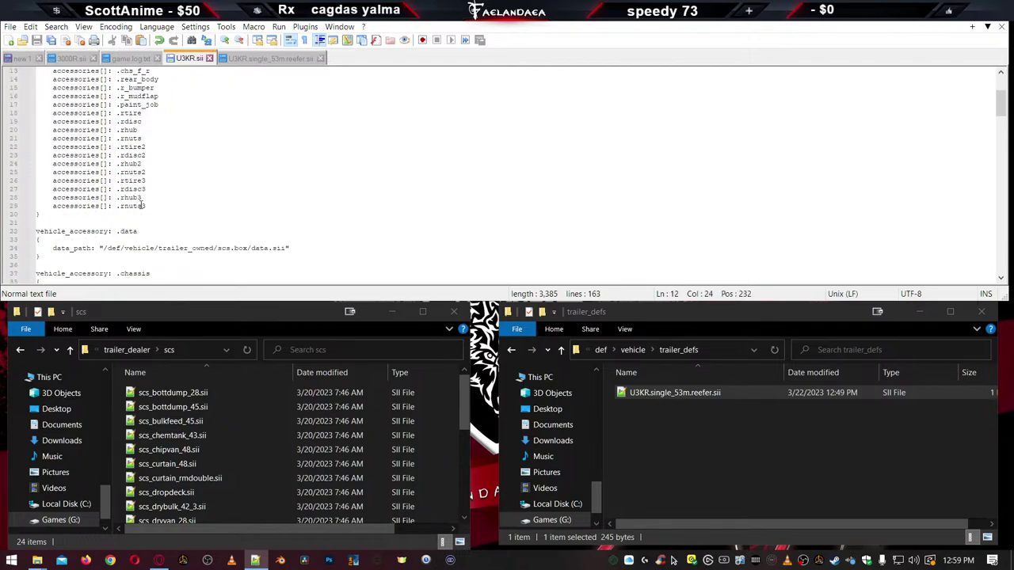
scroll(145, 233, "down", 2)
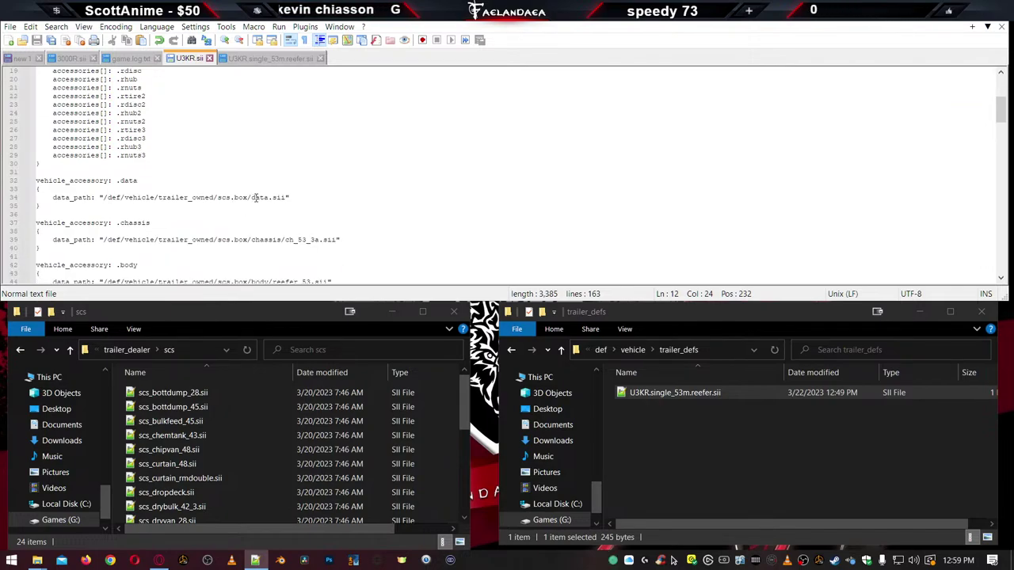
left_click(253, 199)
double_click(258, 198)
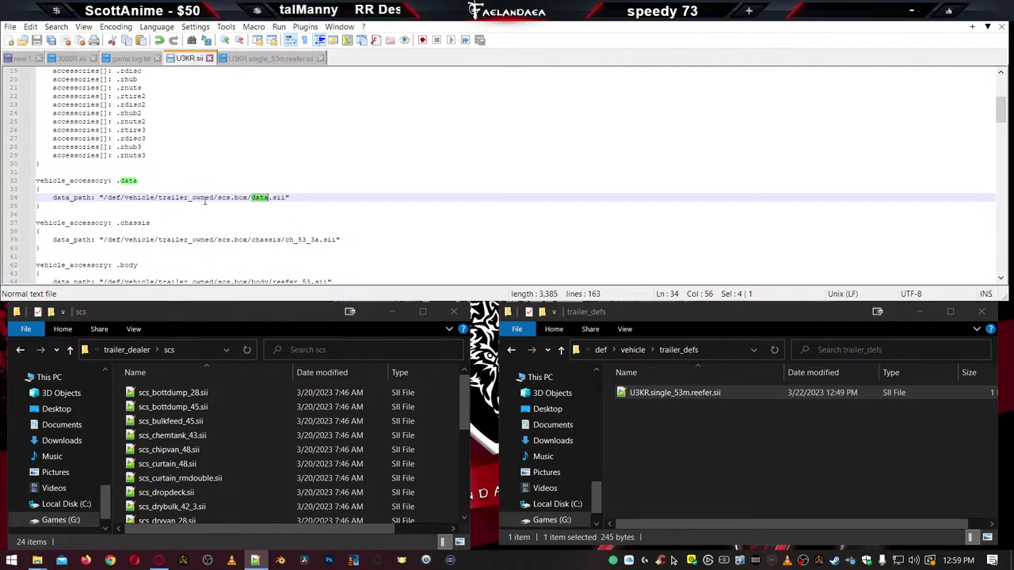
Browse the other folder window to trailer_owned's U3KR folder, then open Find in U3KR.sii
left_click(666, 442)
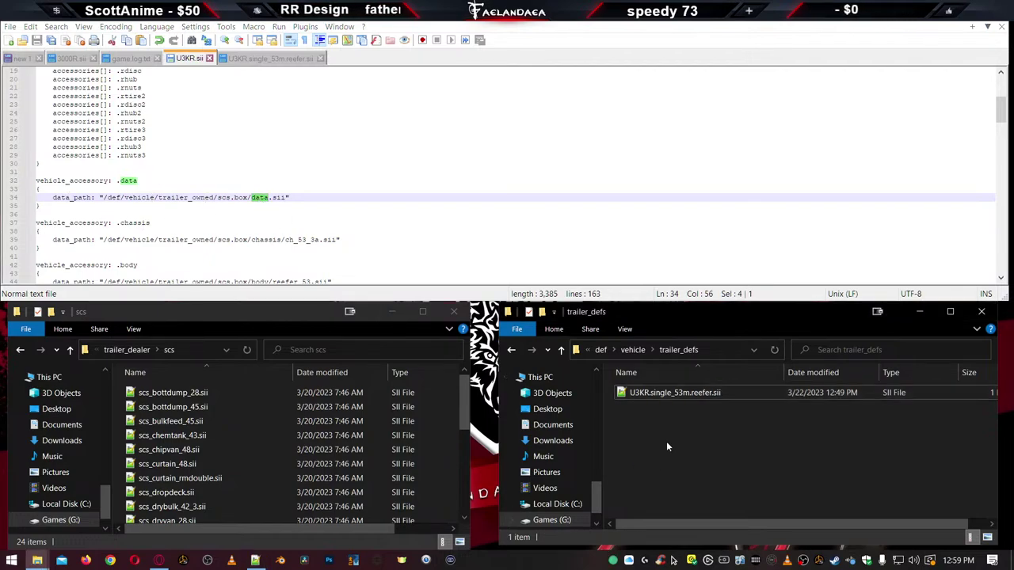
key("BackSpace")
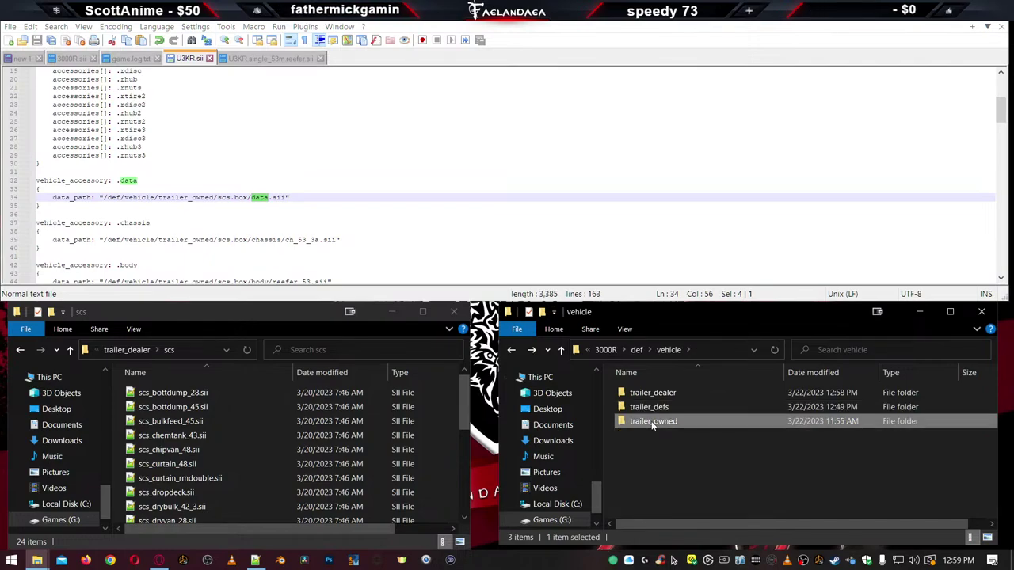
double_click(651, 420)
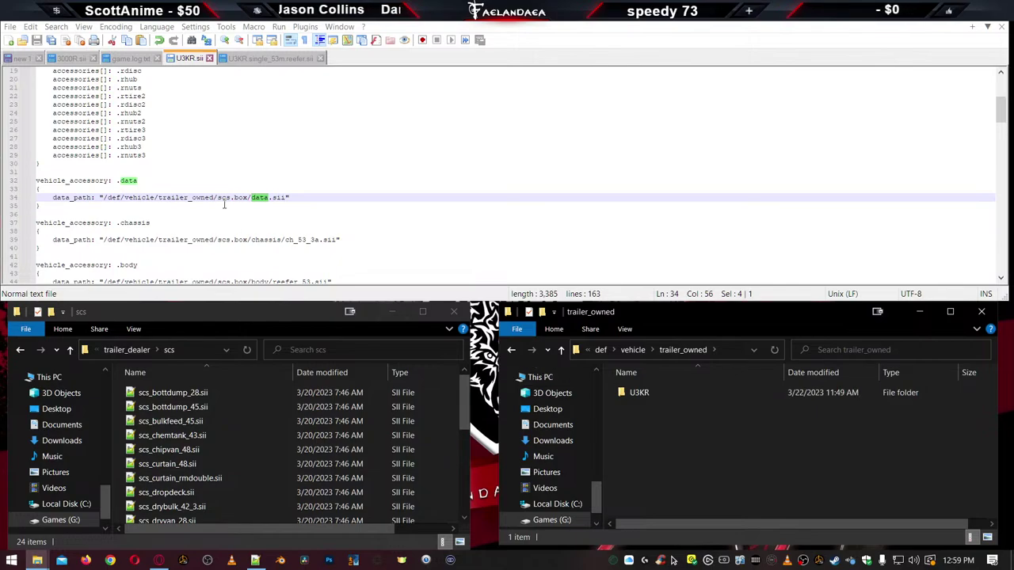
left_click(641, 394)
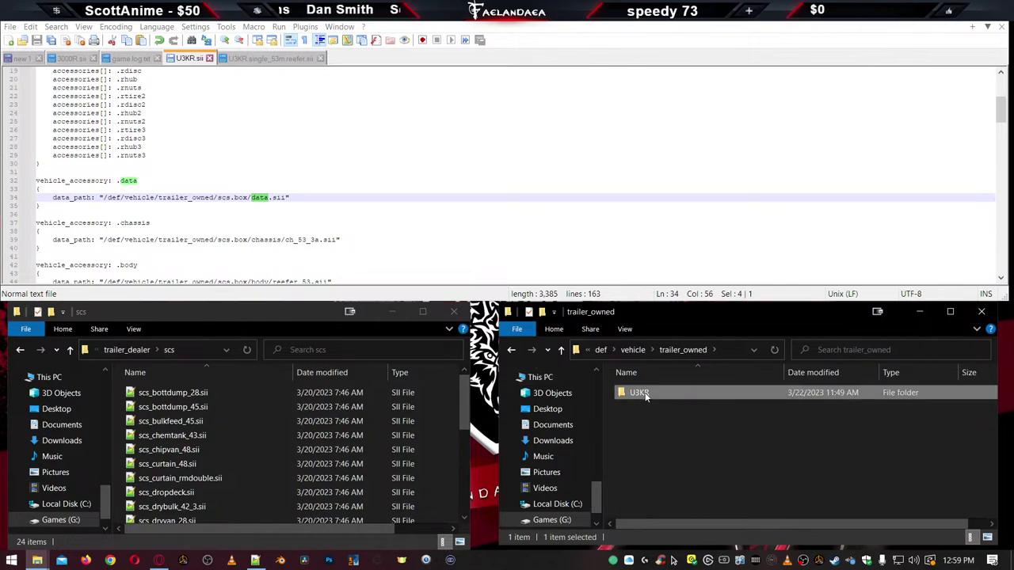
left_click(355, 200)
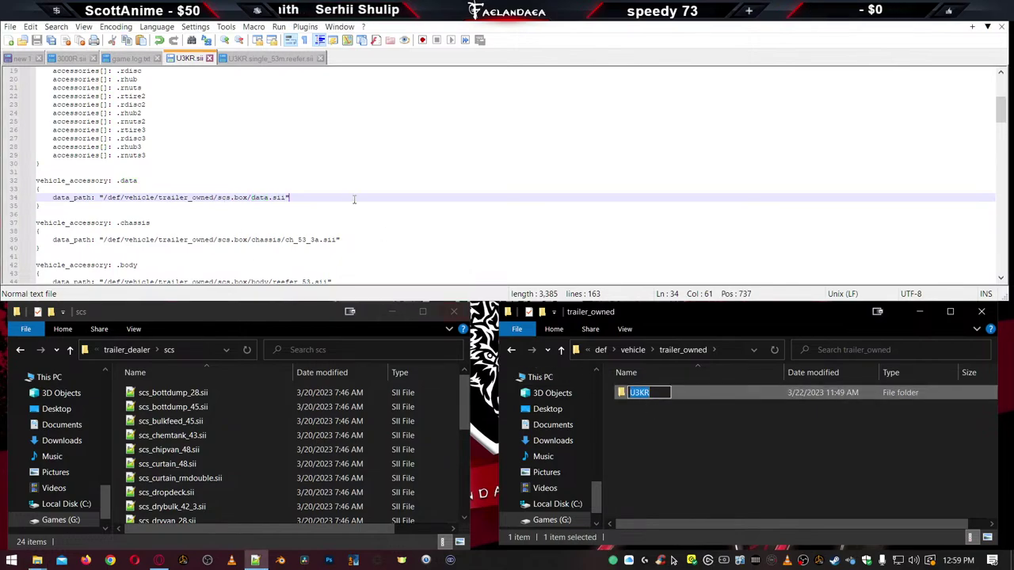
key("ctrl+f")
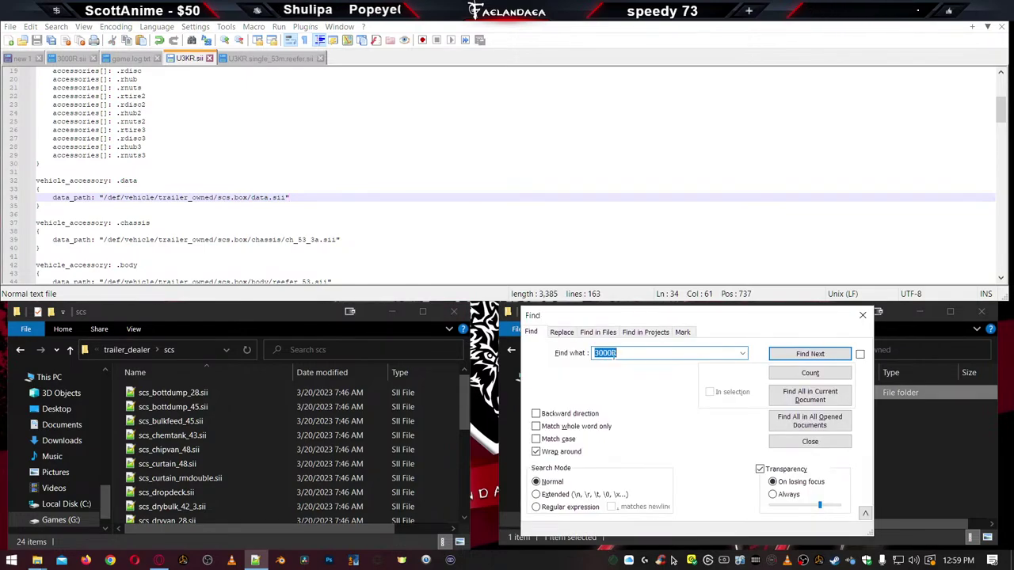
In the Replace dialog, set Find what to scs.box and Replace with to U3KR
left_click(565, 334)
type("scs")
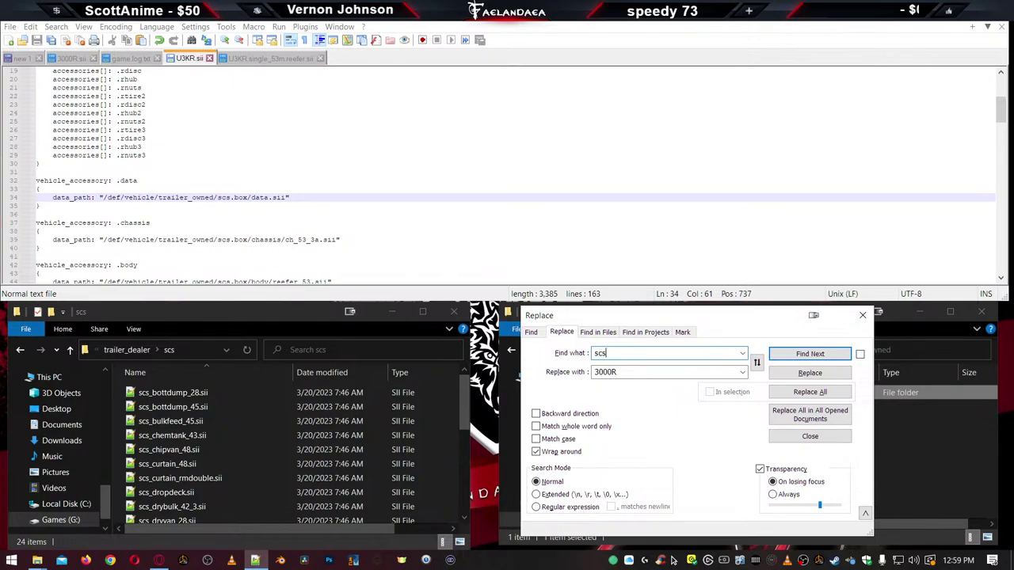
type(".box")
key("Return")
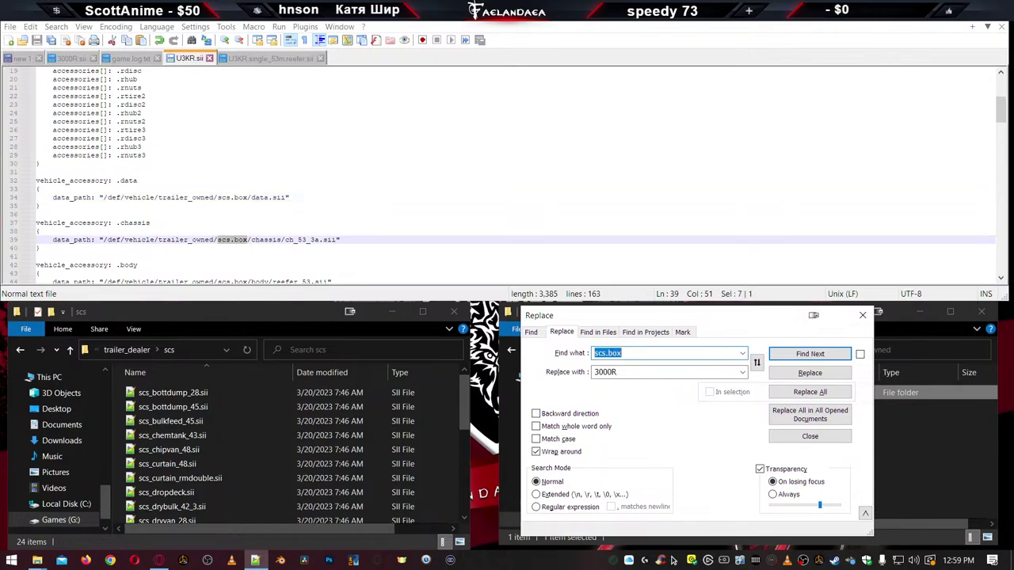
left_click(244, 196)
scroll(305, 250, "up", 1)
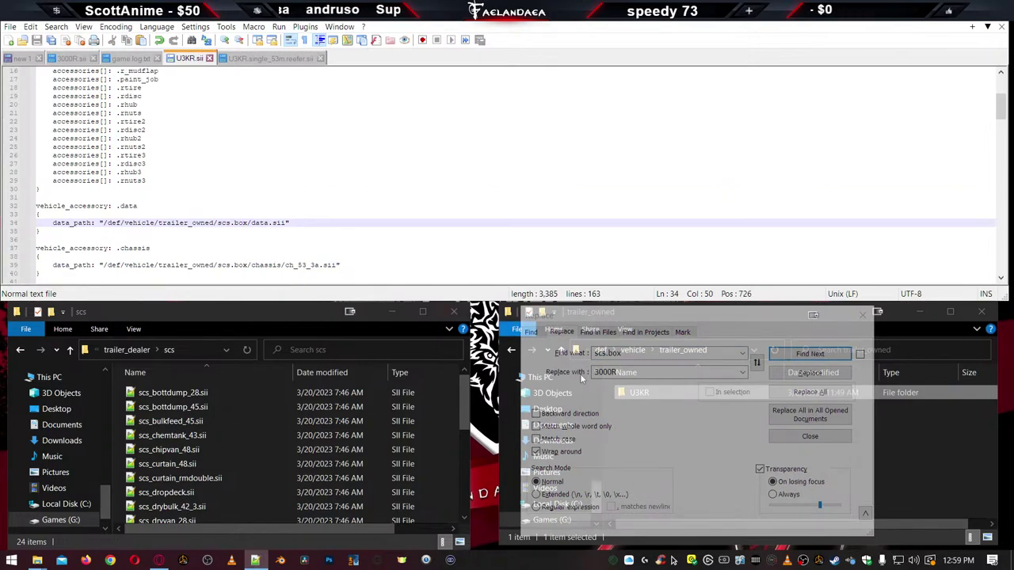
left_click(626, 372)
type("U3KR")
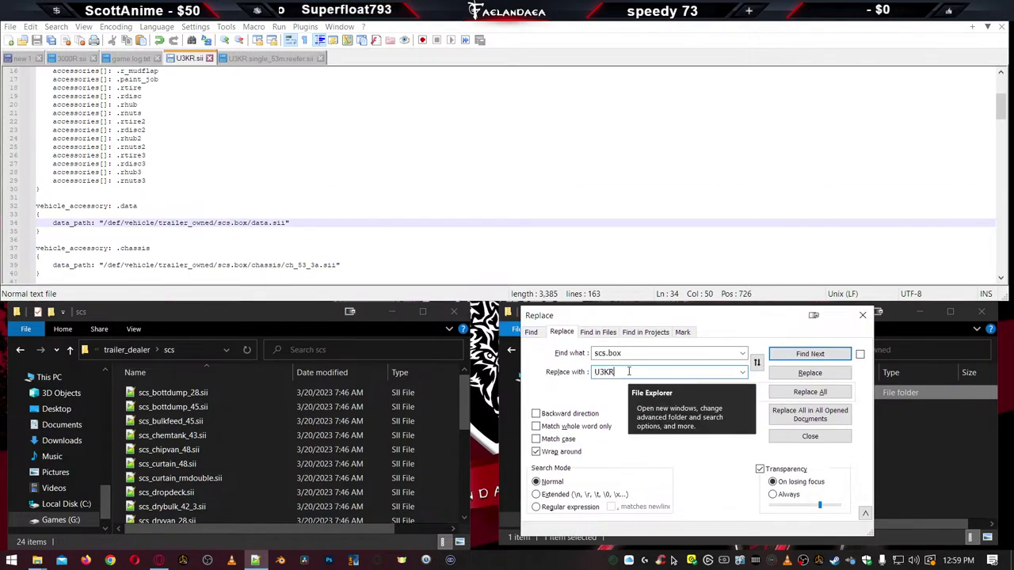
left_click(122, 125)
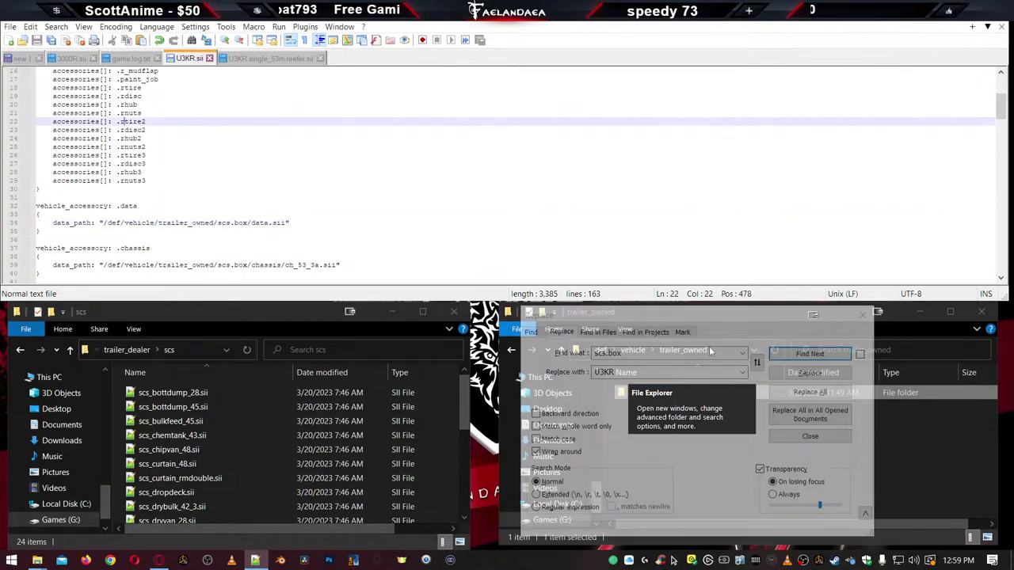
left_click(810, 353)
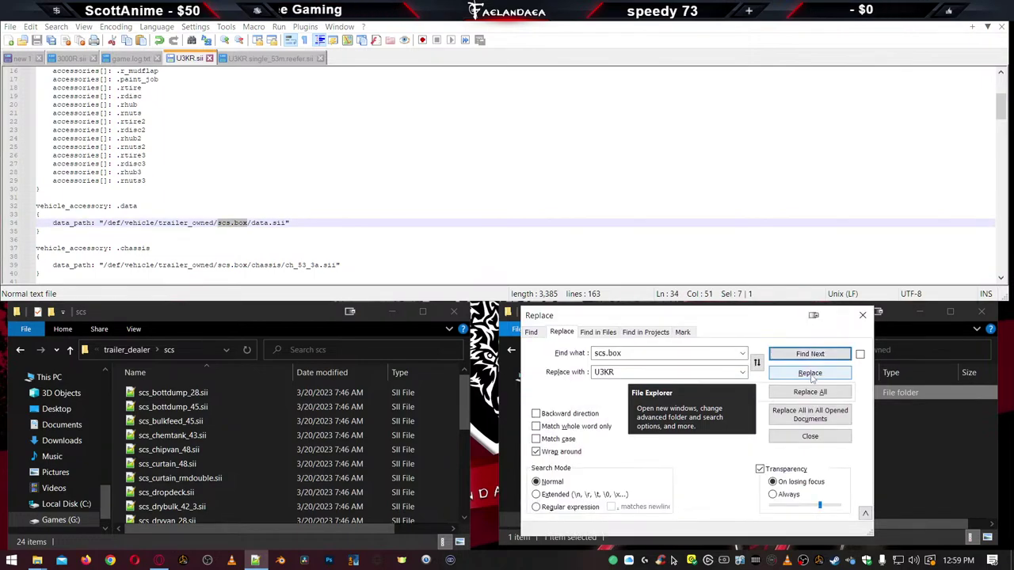
Replace scs.box with U3KR in chassis, body, f_body, markers, bumper, mudflap and paint_job paths until none remain
left_click(810, 373)
left_click(810, 373)
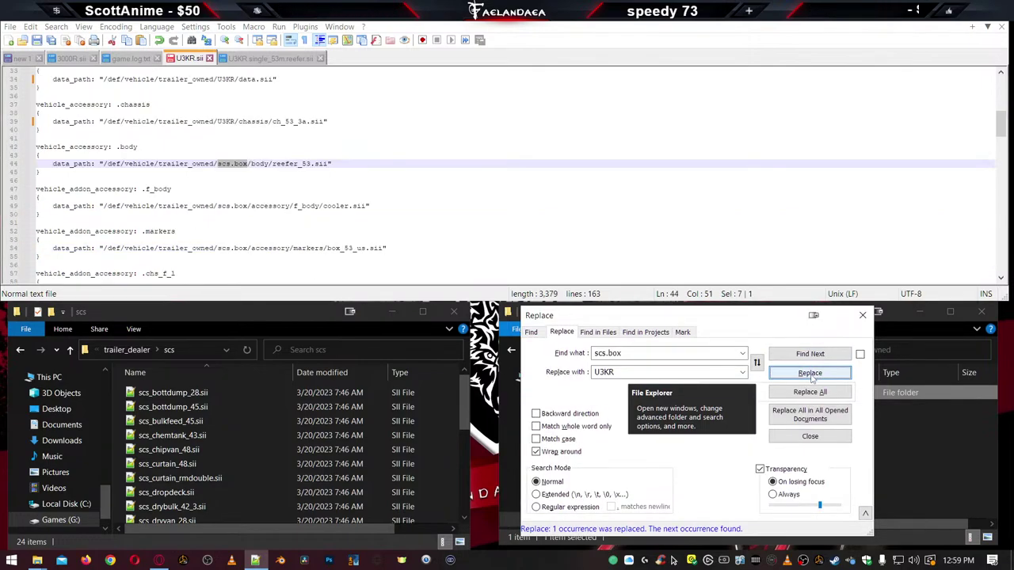
left_click(810, 374)
left_click(811, 374)
left_click(810, 374)
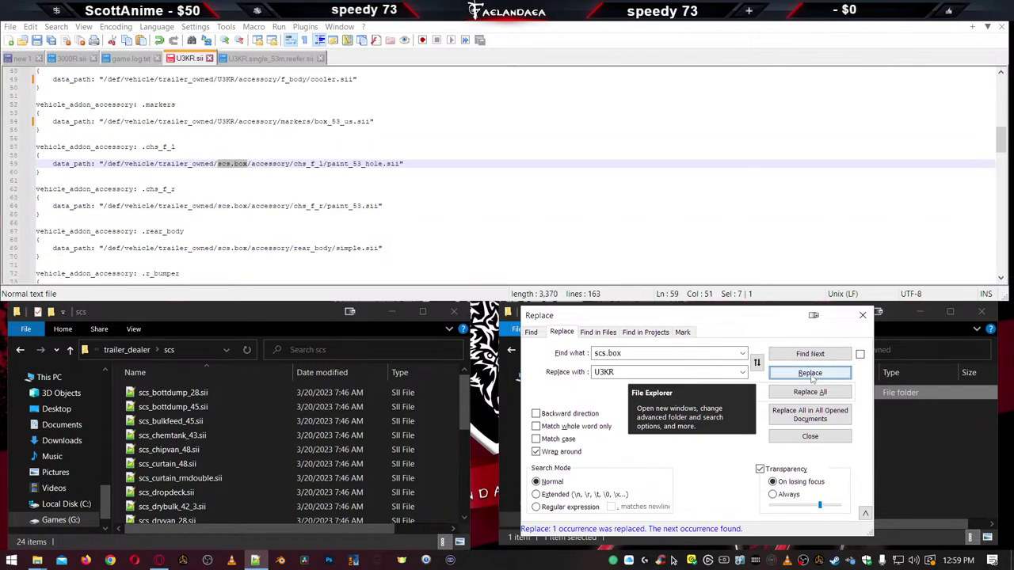
left_click(810, 373)
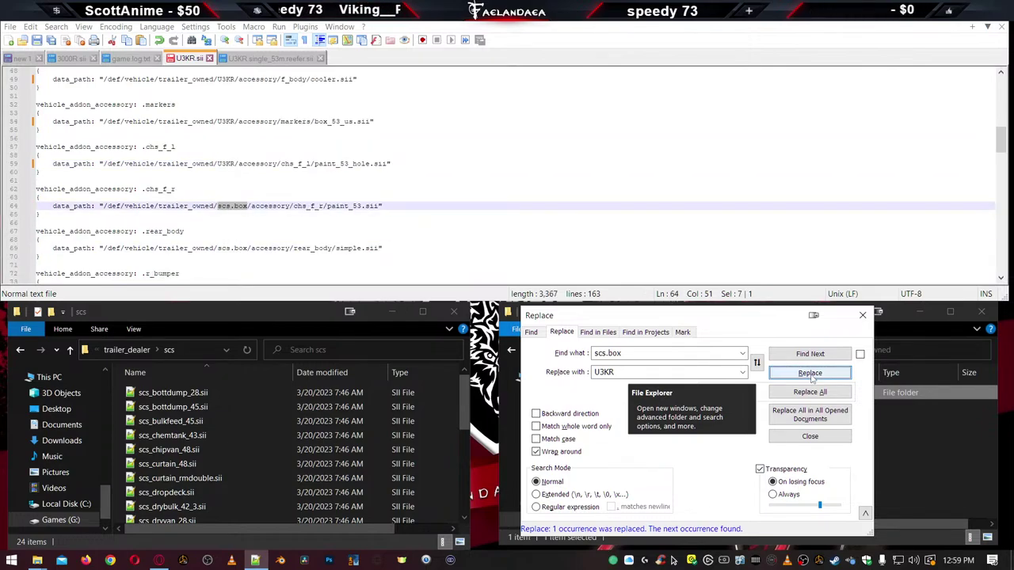
left_click(810, 373)
left_click(809, 374)
left_click(810, 373)
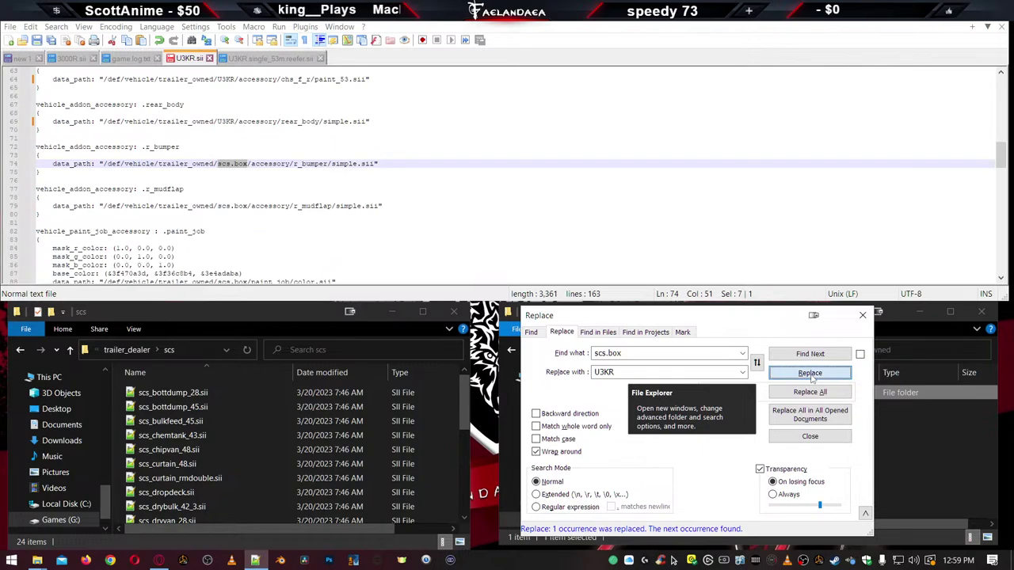
left_click(810, 373)
left_click(810, 374)
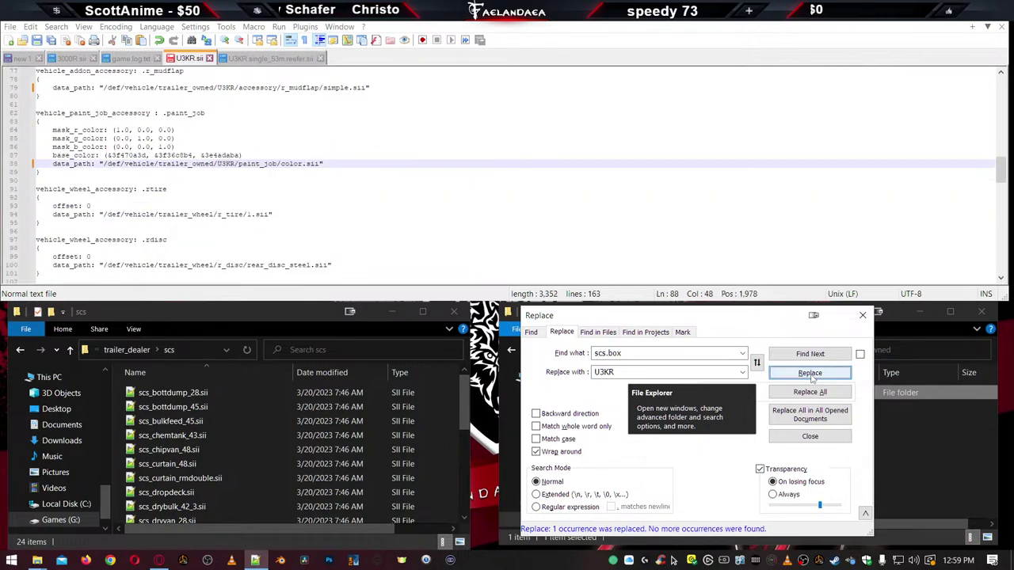
left_click(810, 373)
scroll(245, 195, "up", 14)
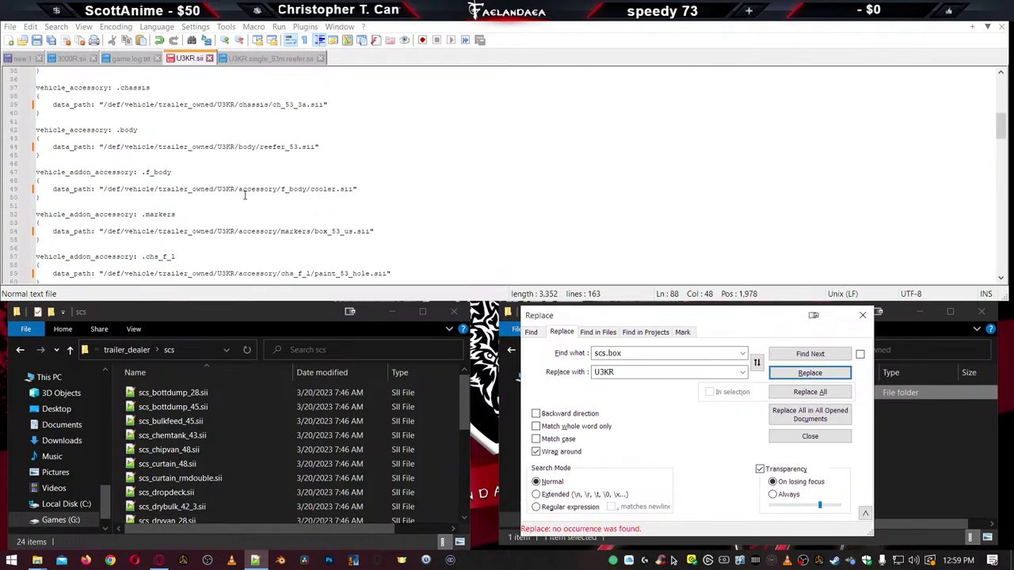
scroll(247, 200, "up", 12)
scroll(252, 207, "down", 20)
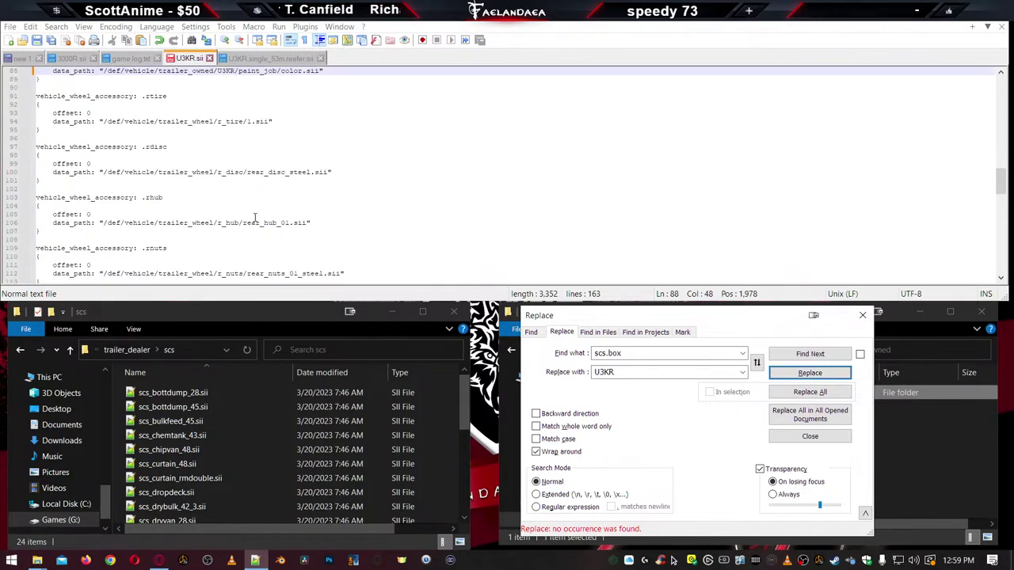
scroll(254, 217, "up", 20)
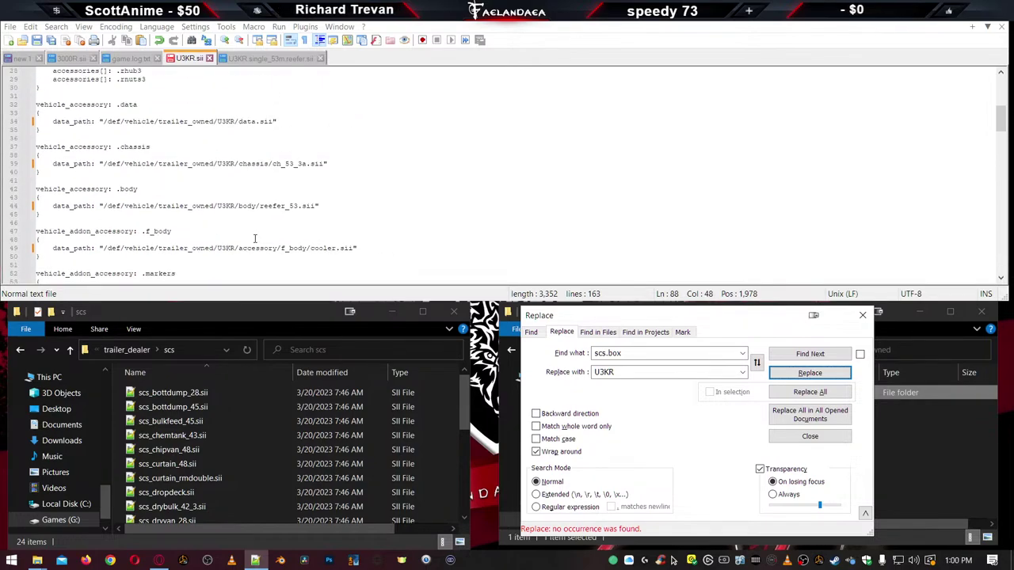
scroll(255, 238, "up", 4)
Close the Replace window and open the mod's U3KR chassis folder in File Explorer
left_click(237, 222)
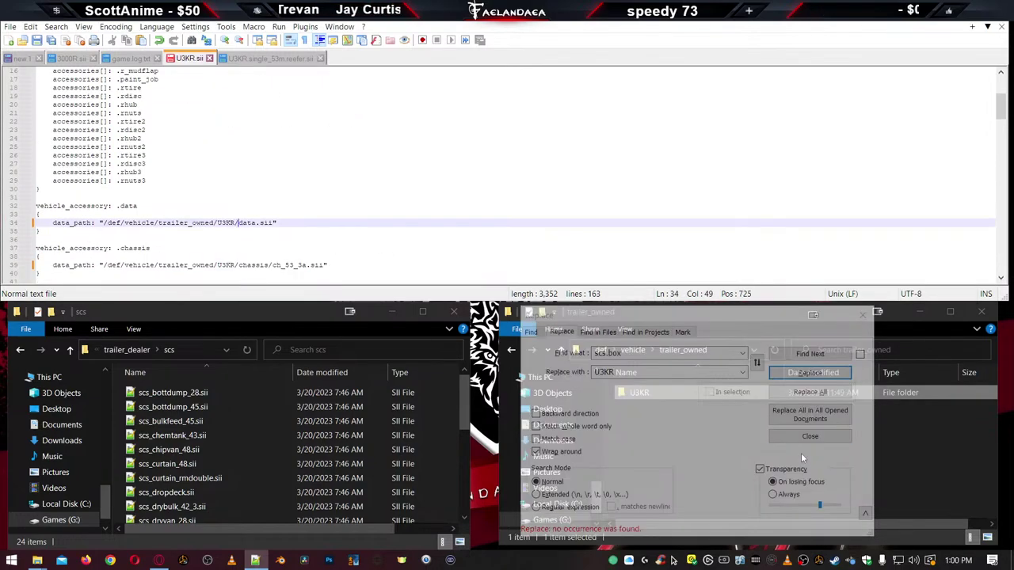
left_click(907, 461)
double_click(633, 392)
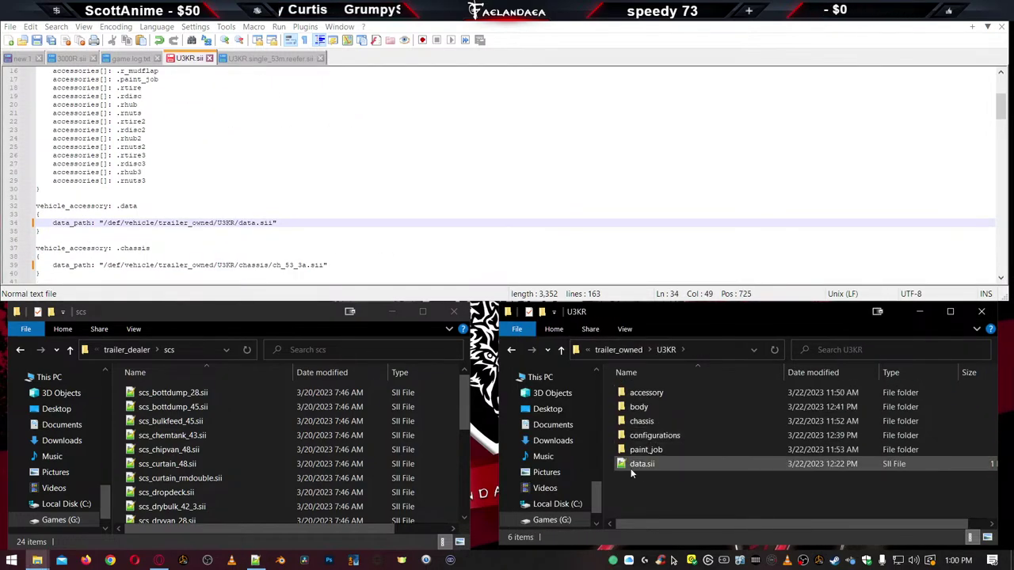
left_click(301, 231)
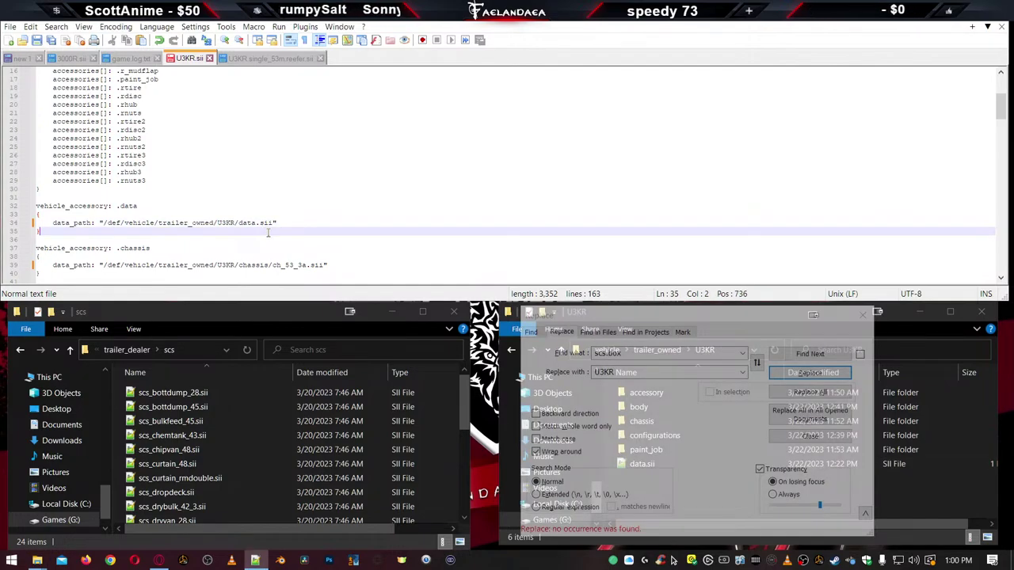
scroll(301, 239, "down", 1)
left_click(862, 314)
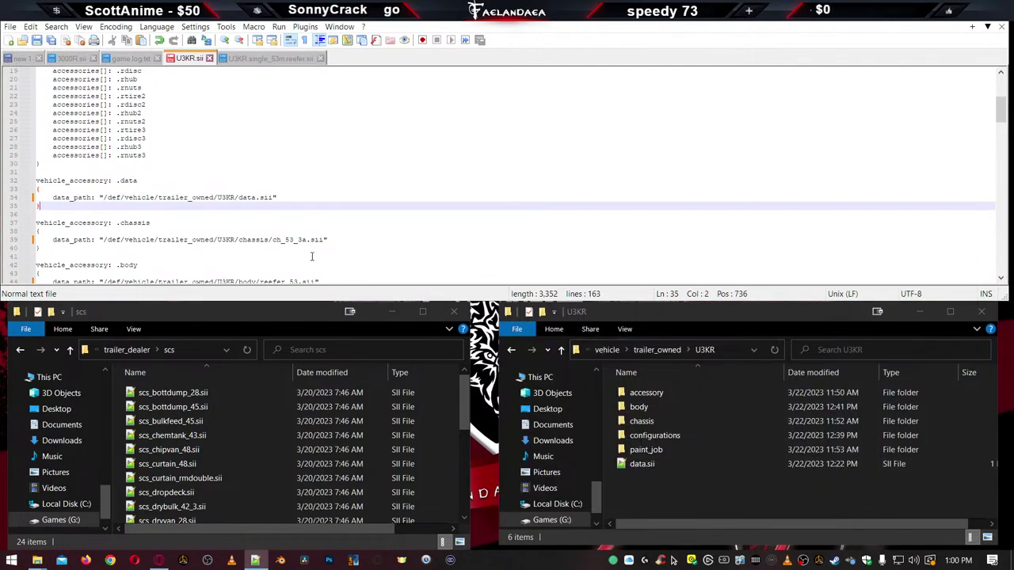
left_click(266, 240)
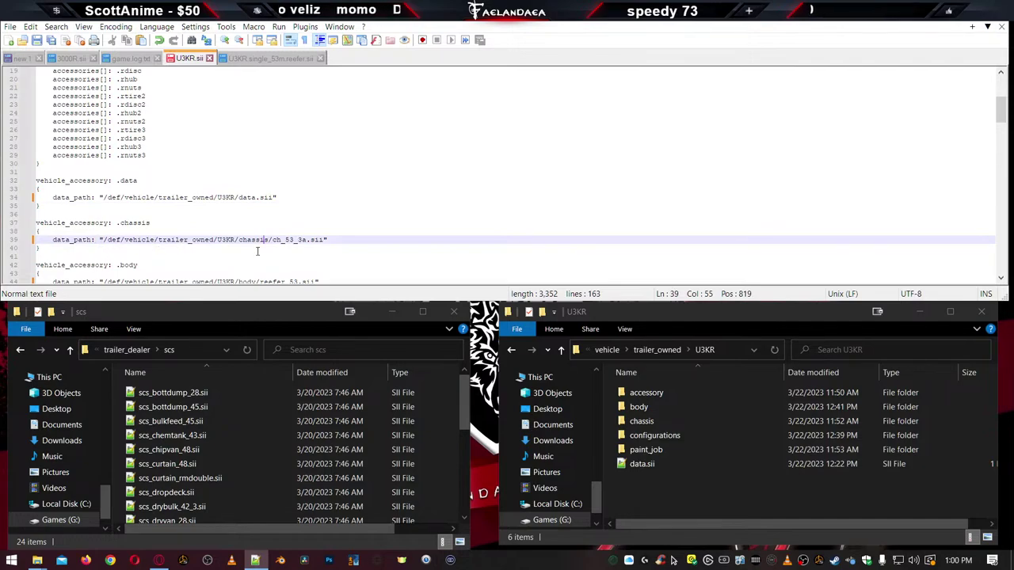
double_click(641, 420)
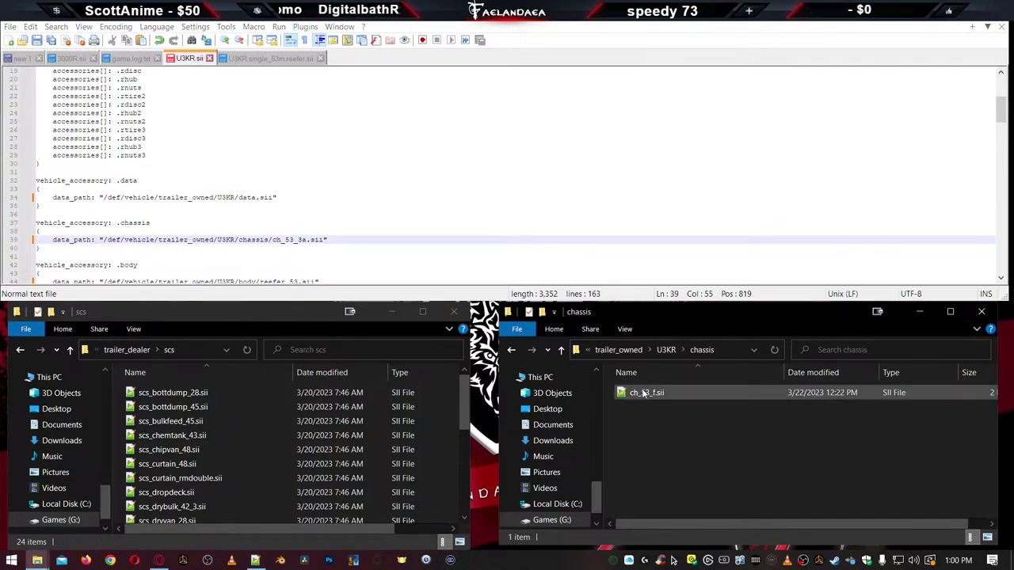
Rename ch_53_f.sii to ch_53_m.sii and open it to check its contents
left_click(645, 395)
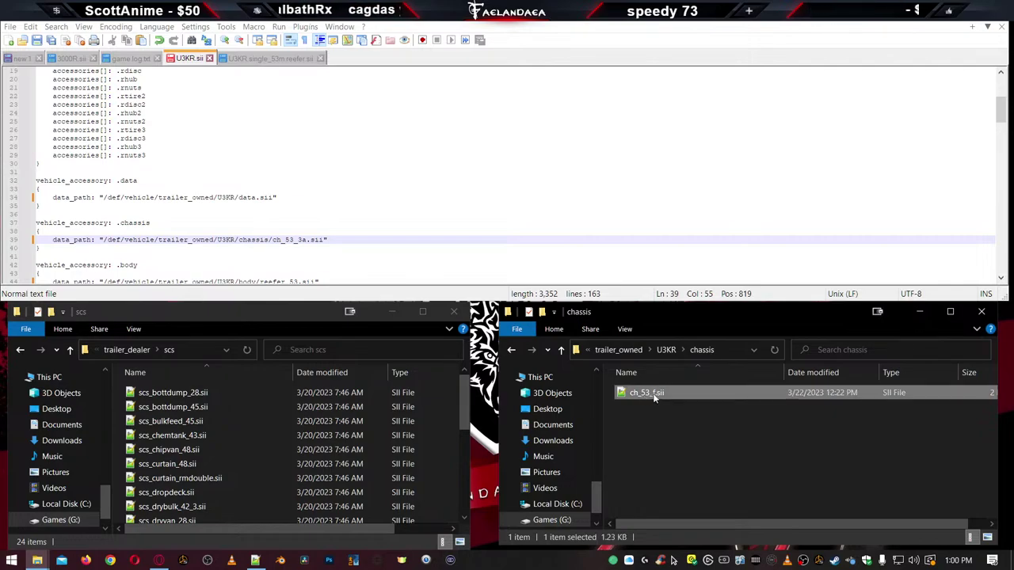
left_click(651, 394)
left_click(652, 393)
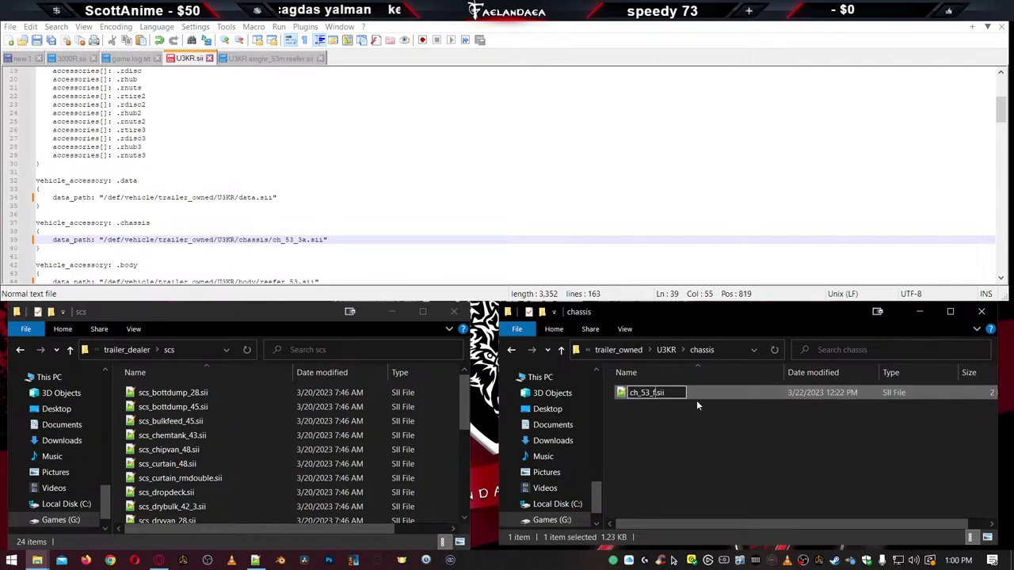
key("Delete")
type("m")
key("Return")
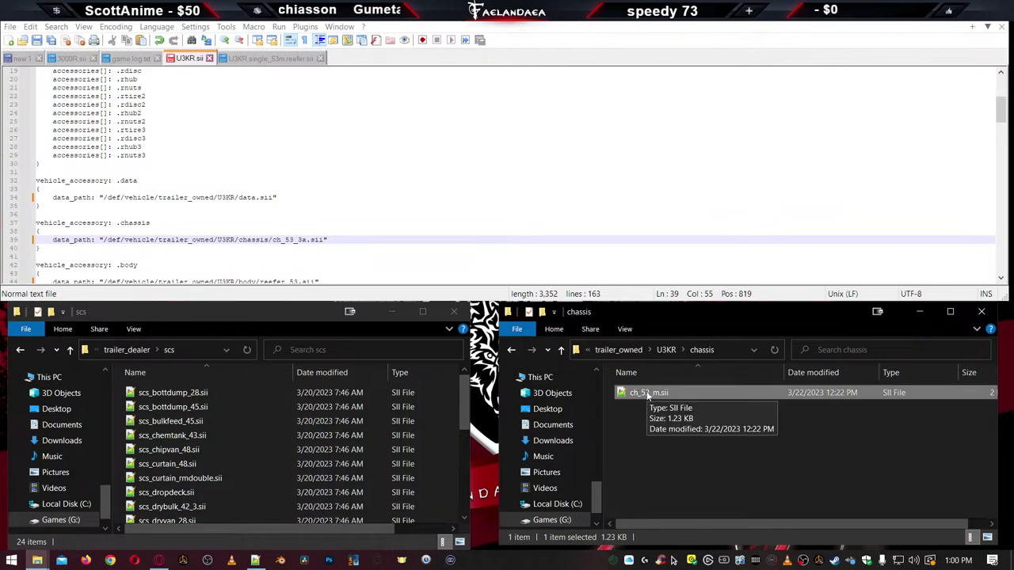
double_click(647, 394)
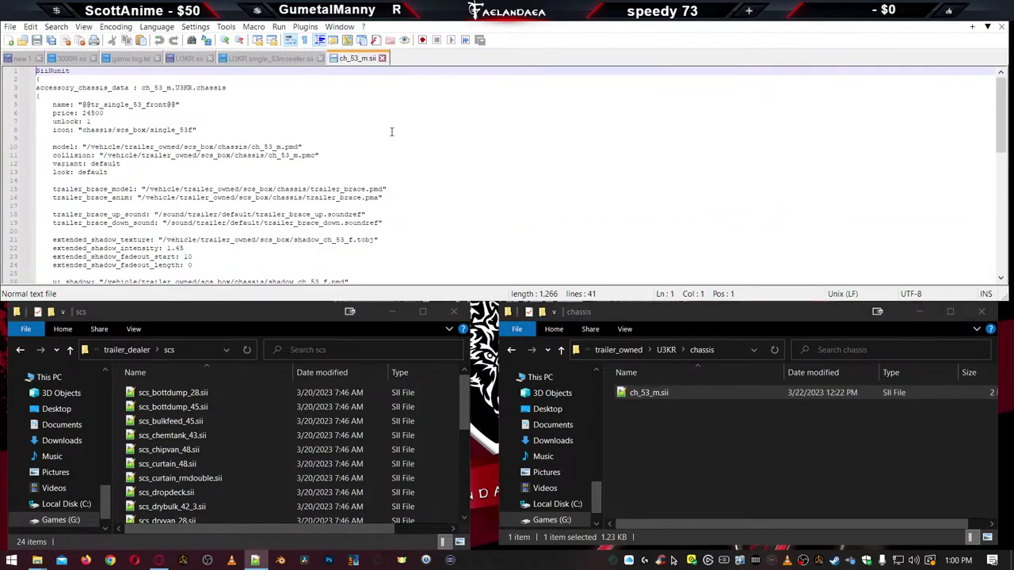
Paste ch_53_m as the chassis file name on line 39 and save U3KR.sii
left_click(382, 58)
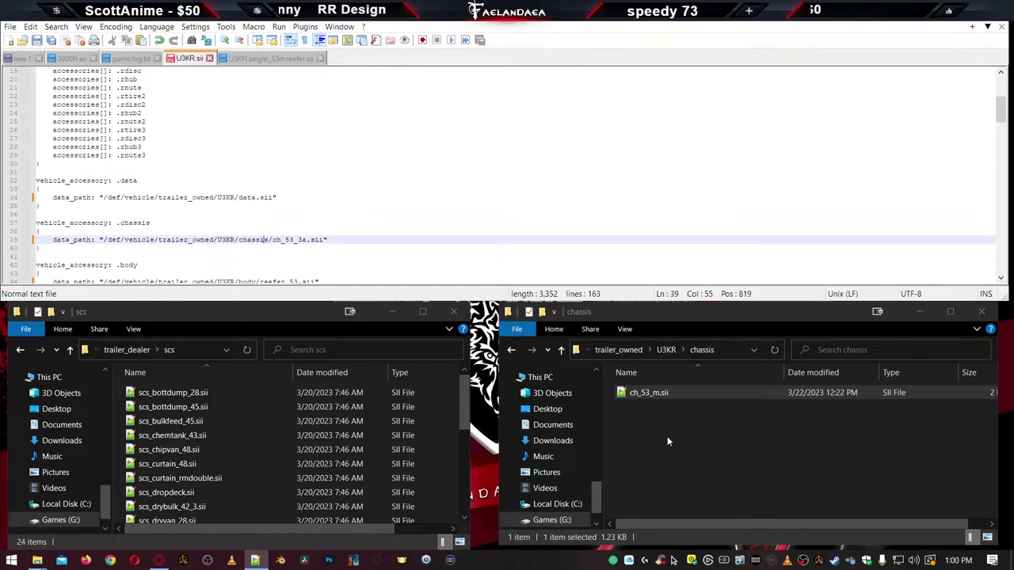
left_click(648, 393)
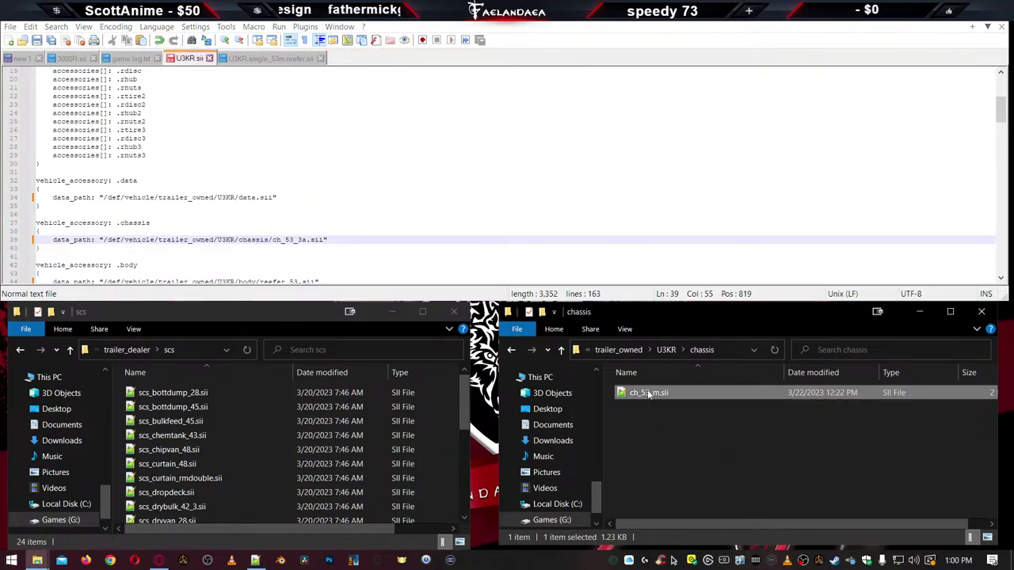
key("F2")
key("ctrl+c")
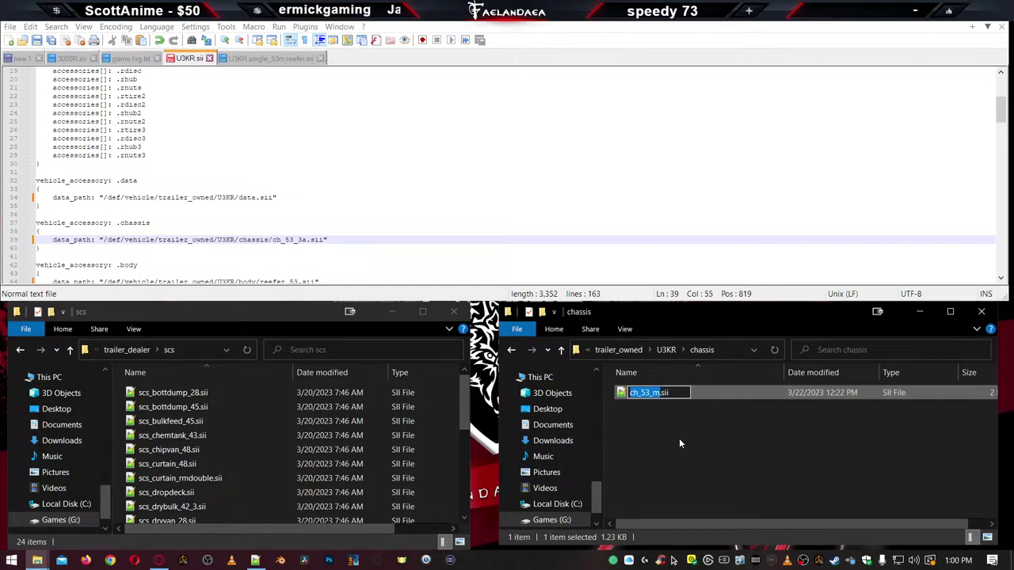
left_click(300, 240)
double_click(293, 239)
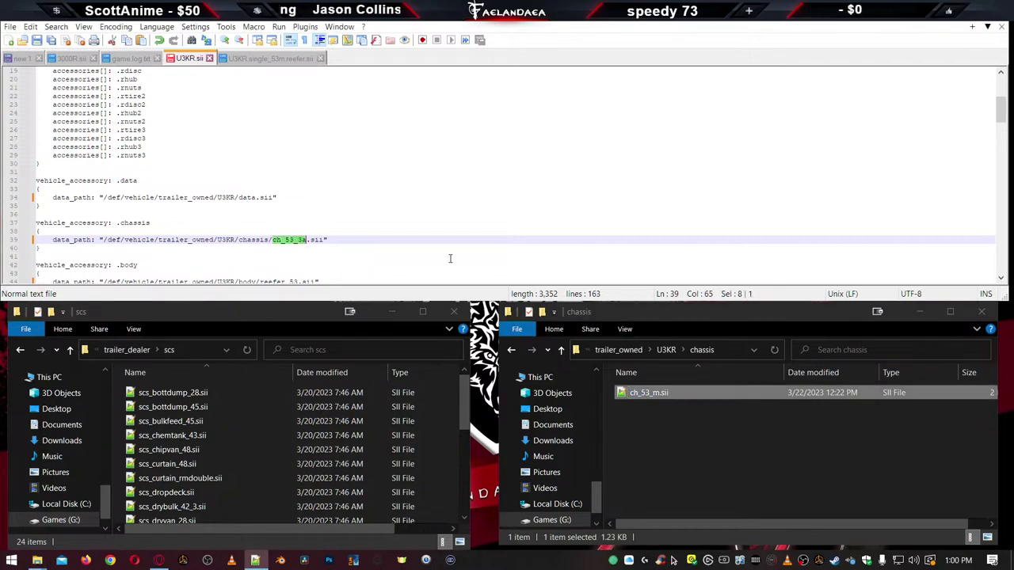
key("ctrl+v")
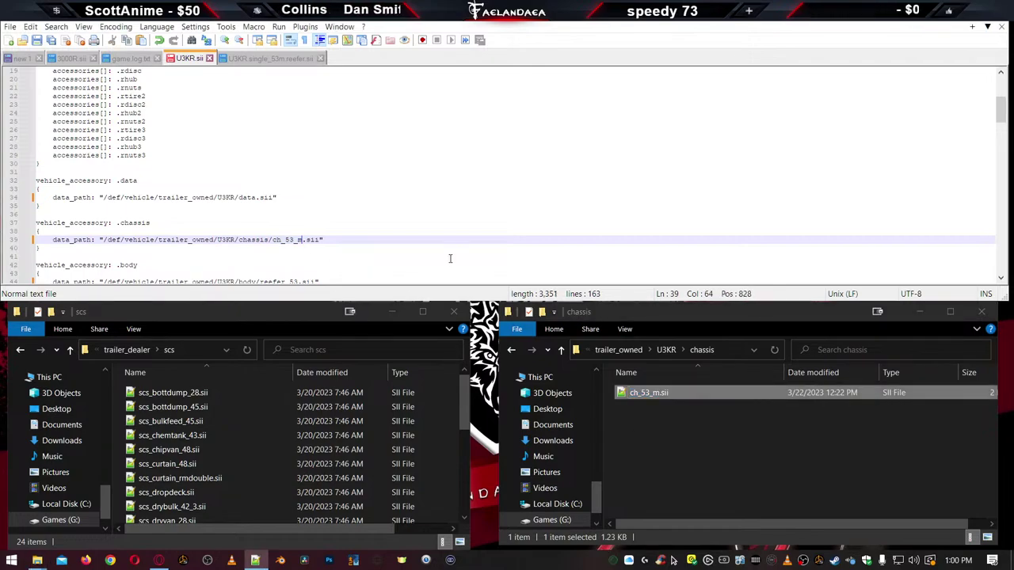
key("ctrl+s")
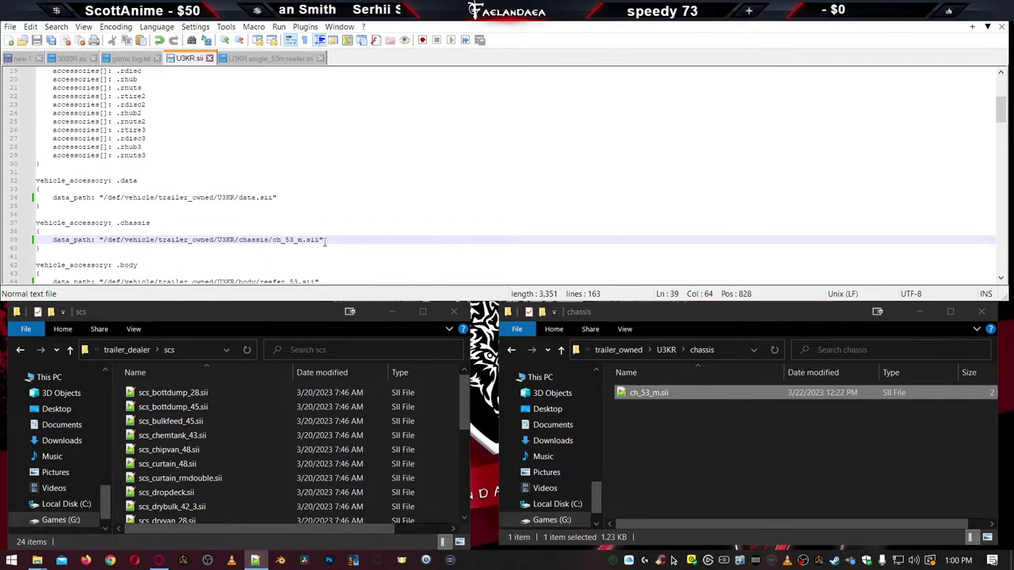
scroll(320, 244, "down", 1)
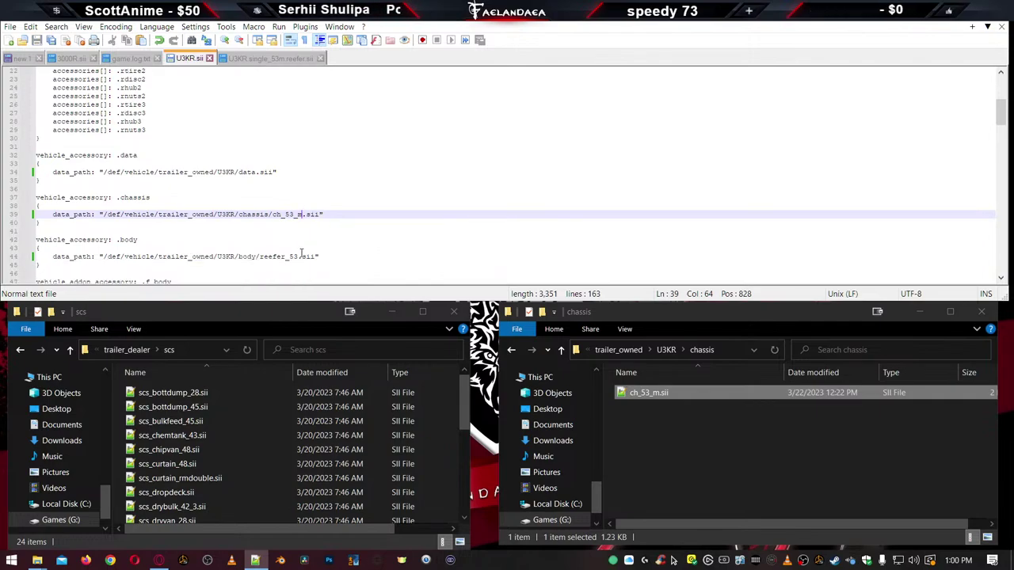
Replace reefer_53 with box_3000R in the body path, copying the name from the body folder
left_click(694, 446)
key("alt+Up")
double_click(639, 406)
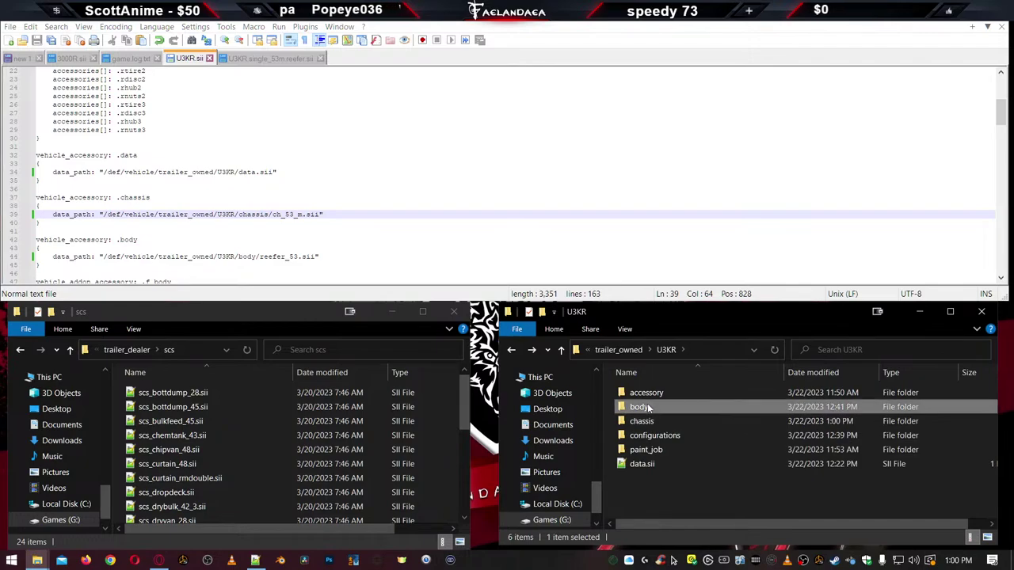
left_click(651, 395)
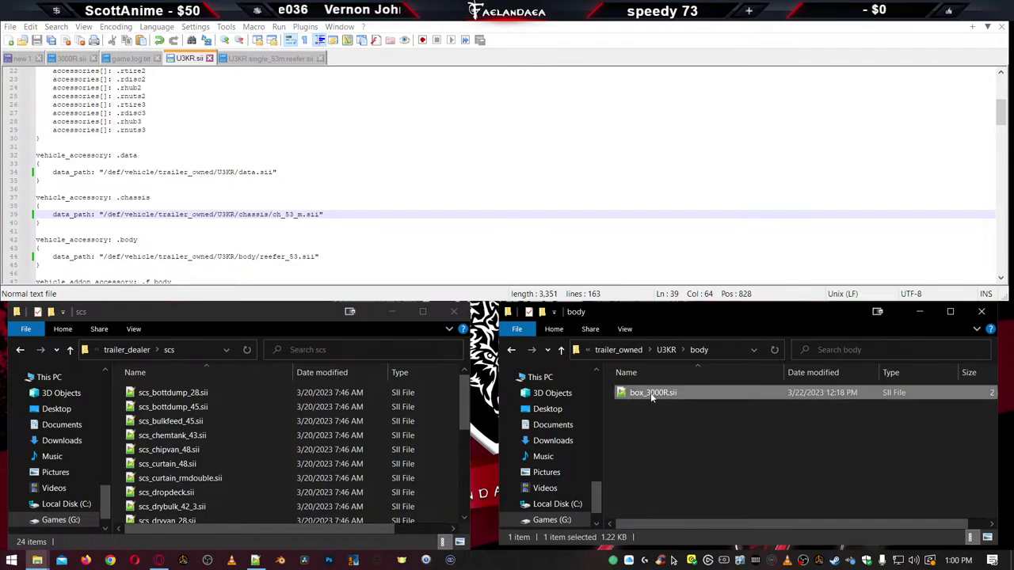
left_click(651, 393)
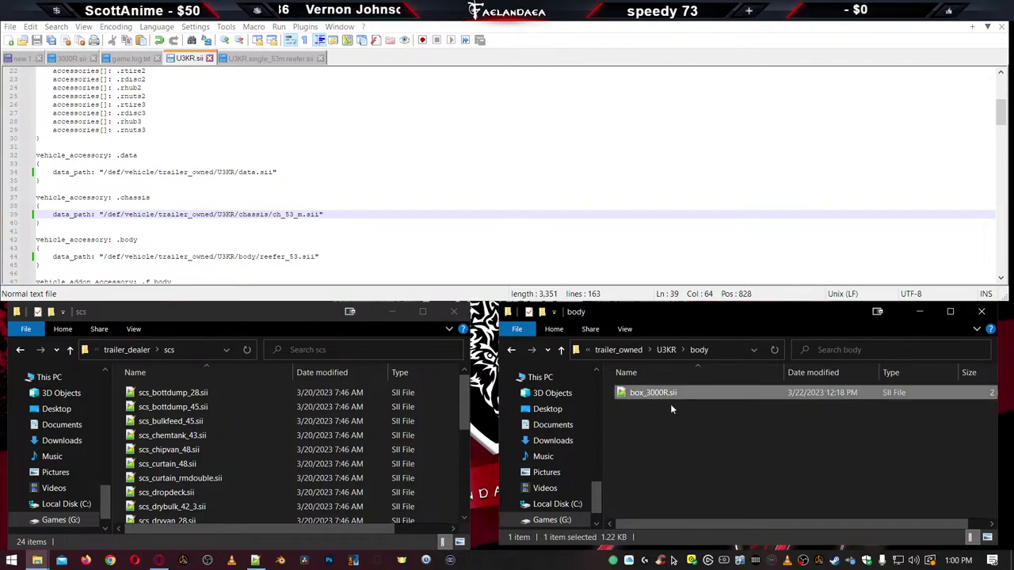
key("ctrl+c")
double_click(283, 257)
key("ctrl+v")
scroll(330, 262, "down", 2)
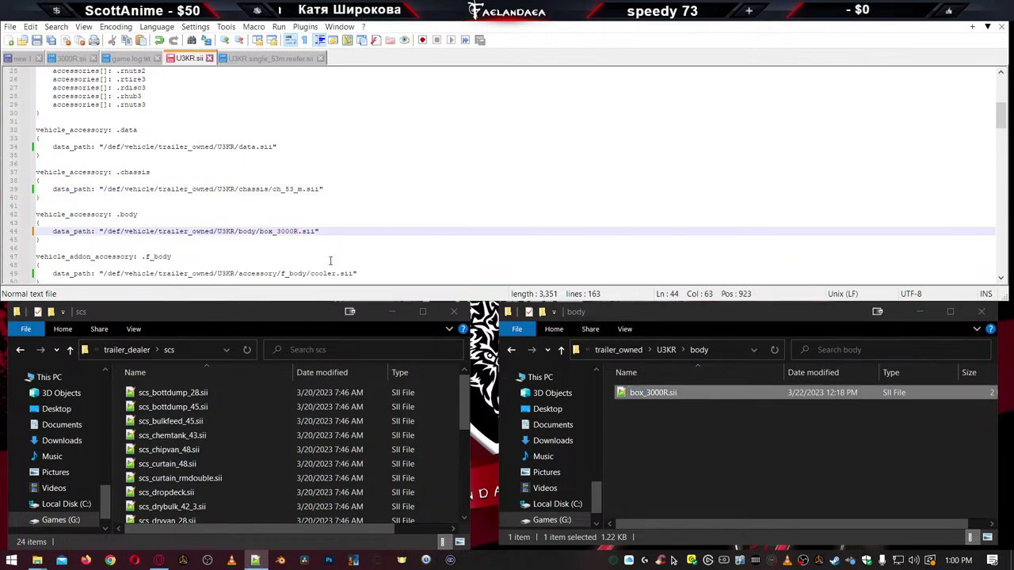
Replace cooler with ch_53_m in the front-body path, then return Explorer to the U3KR folder
key("alt+Up")
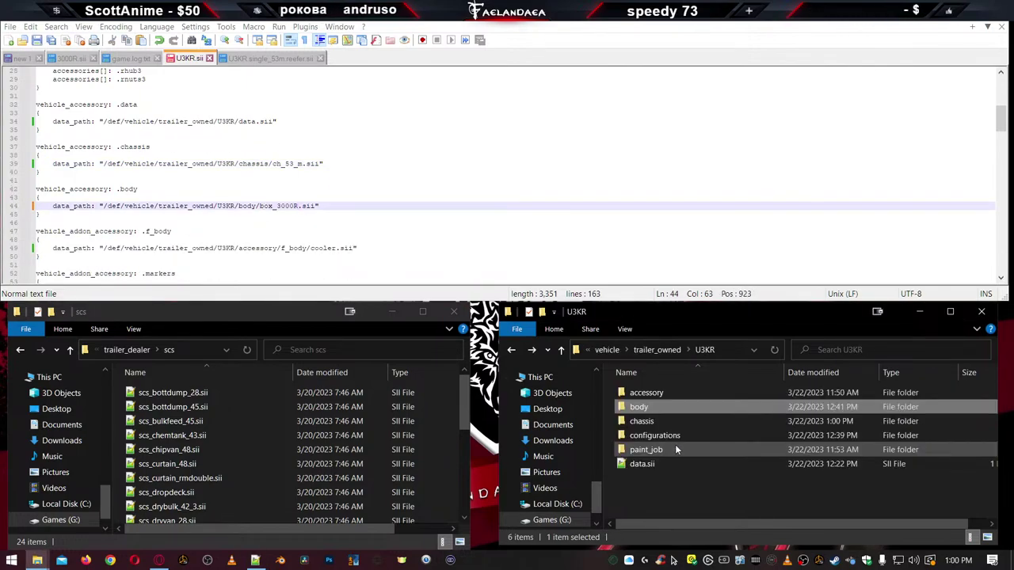
double_click(644, 420)
left_click(644, 393)
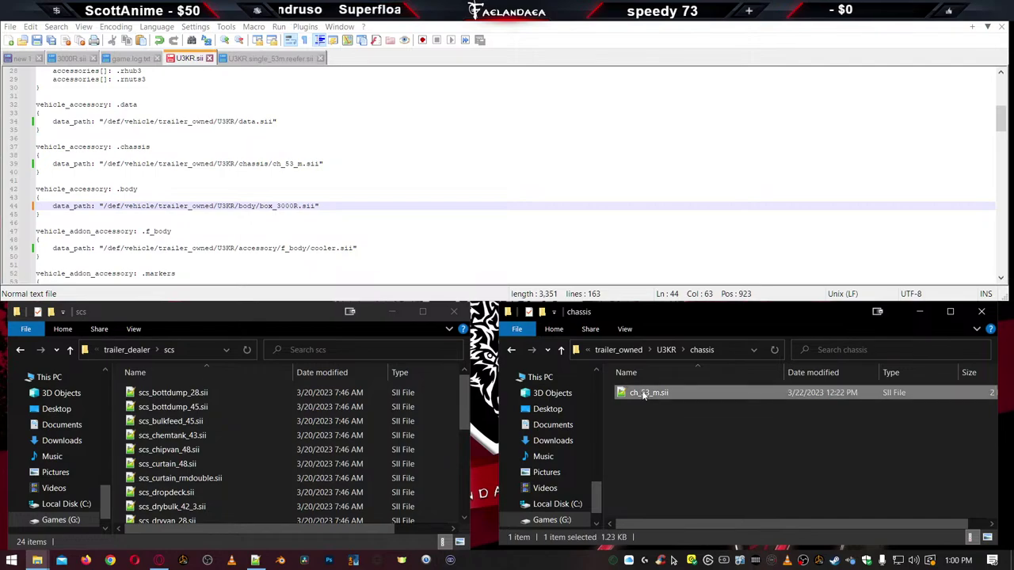
key("F2")
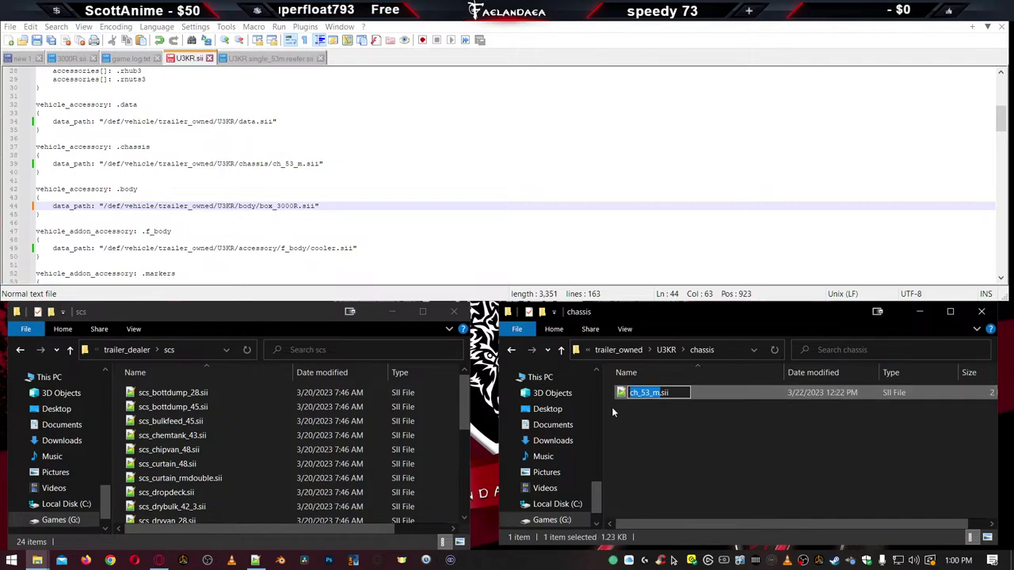
key("ctrl+v")
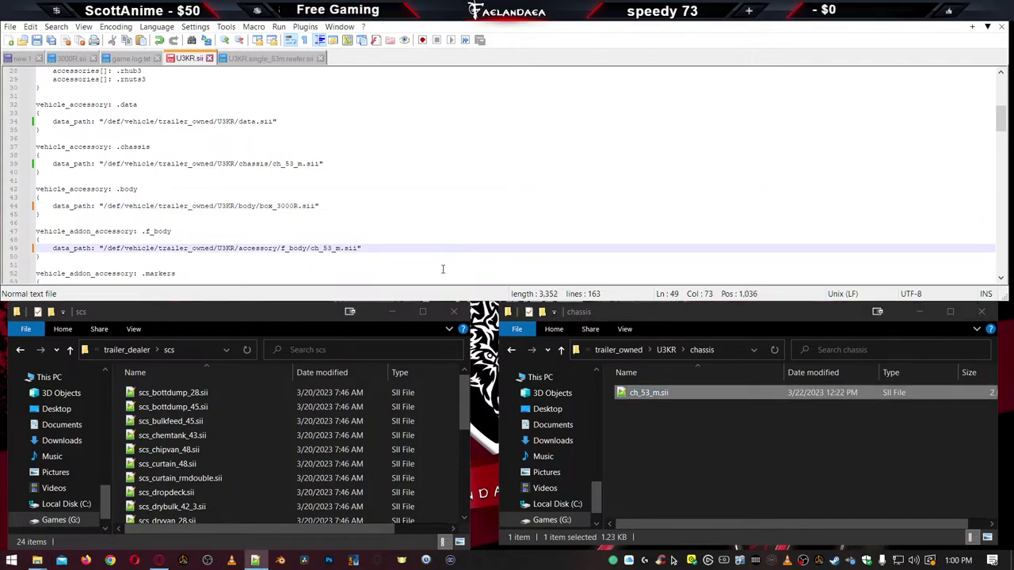
scroll(416, 252, "down", 5)
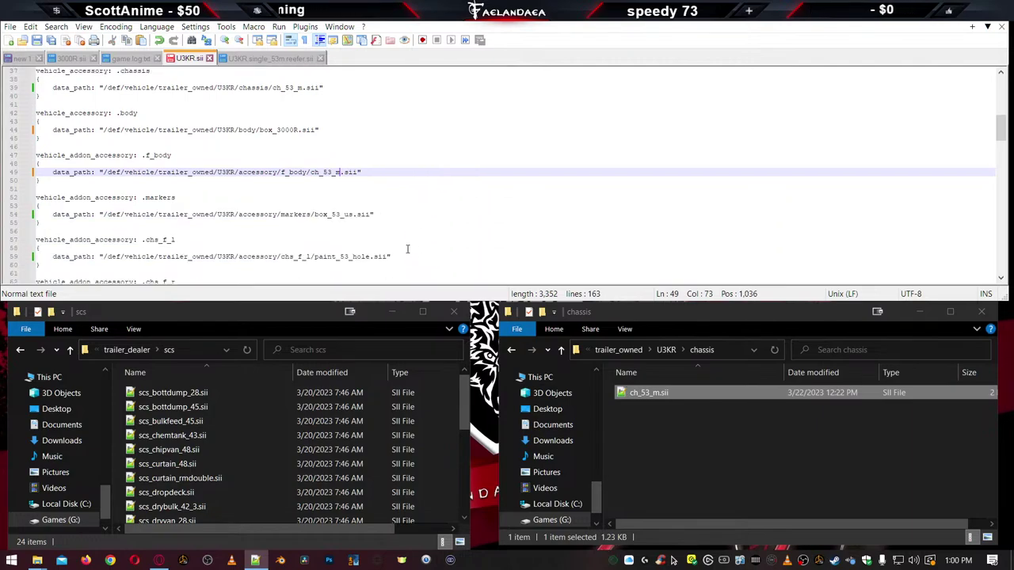
scroll(395, 231, "down", 4)
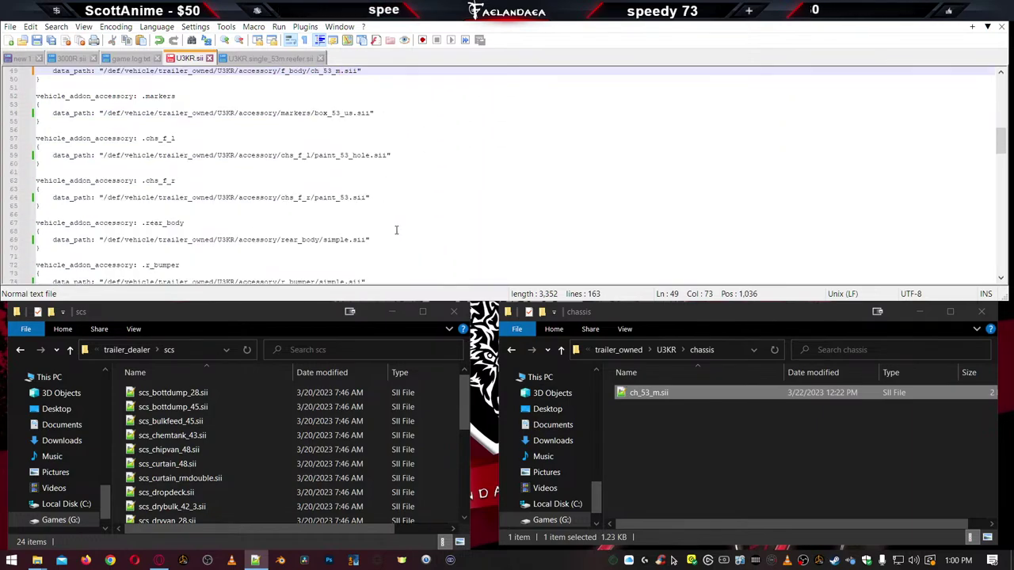
scroll(379, 197, "down", 1)
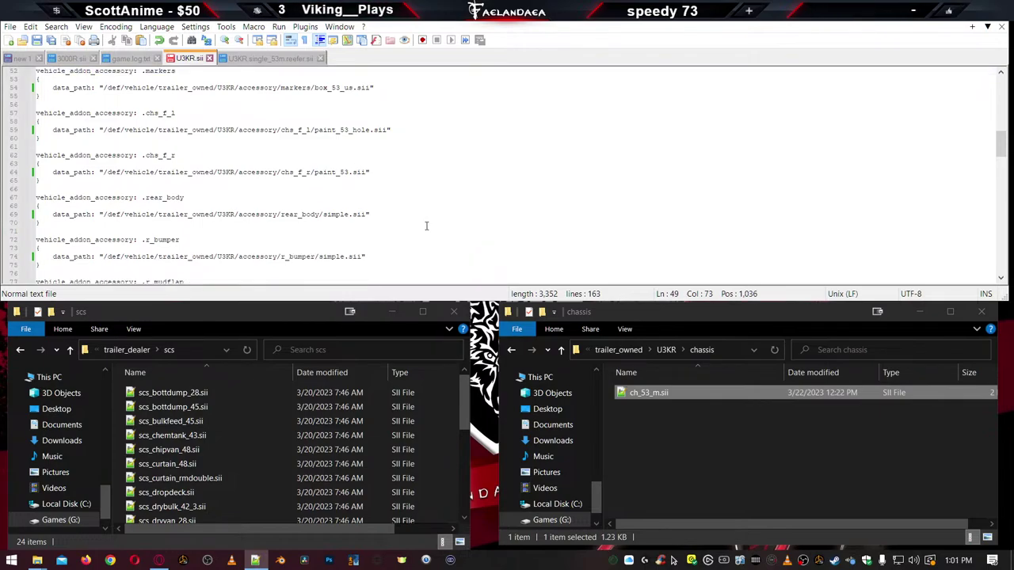
left_click(646, 467)
key("BackSpace")
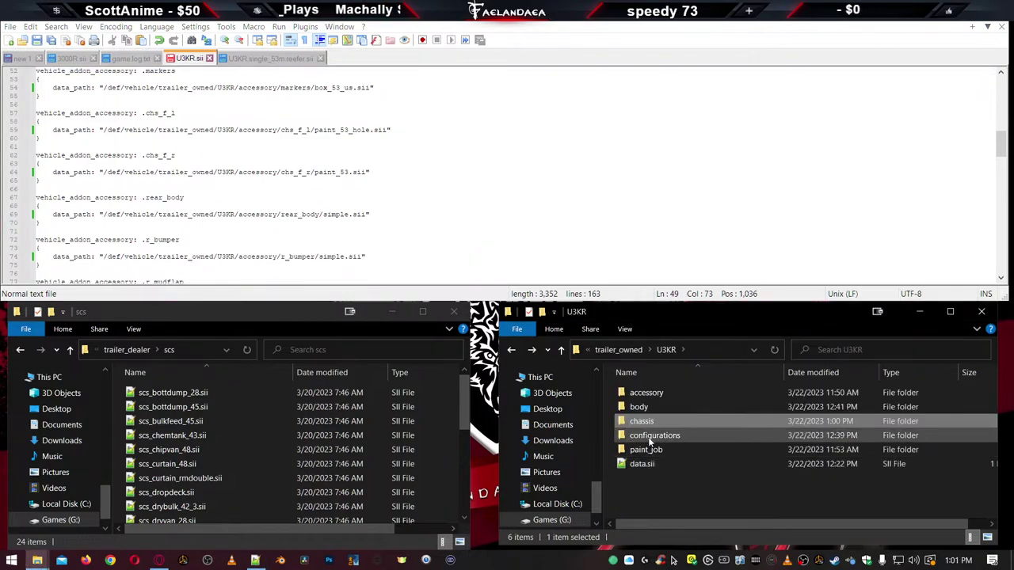
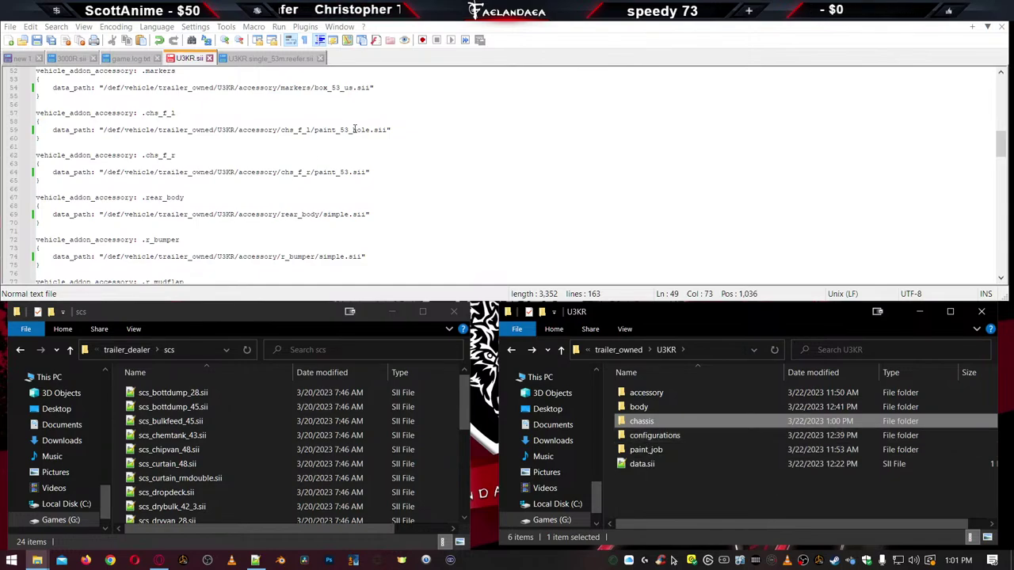
Replace box_53_us with marker_3000R in the markers data path
scroll(354, 129, "up", 1)
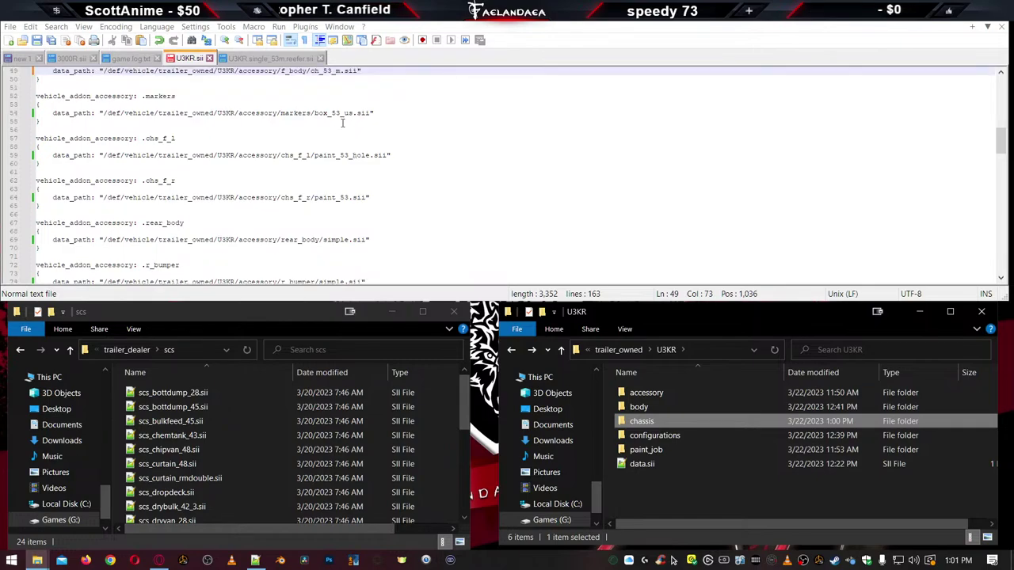
left_click(328, 113)
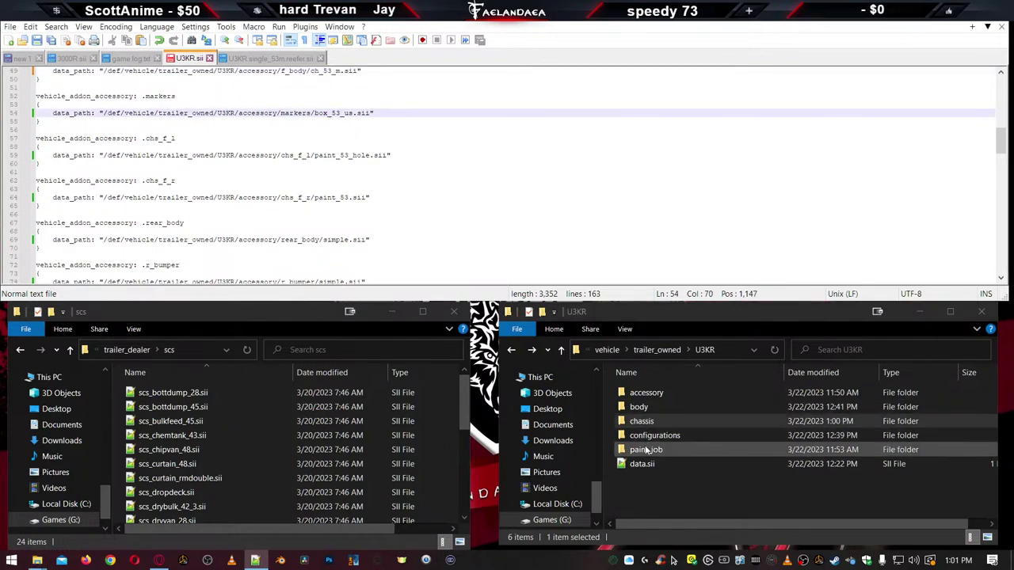
double_click(642, 393)
left_click(640, 436)
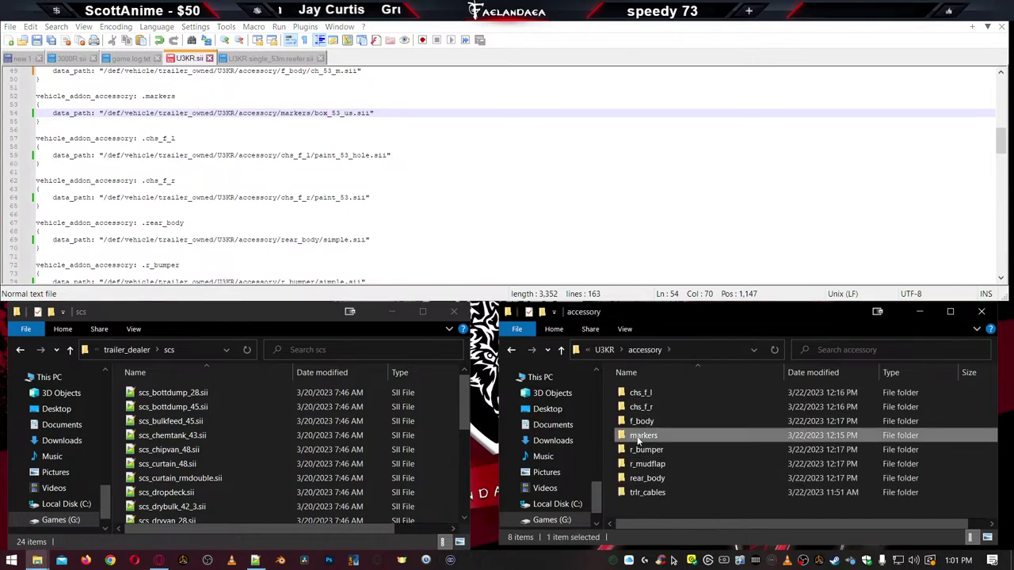
double_click(638, 436)
left_click(654, 394)
left_click(654, 394)
key("ctrl+c")
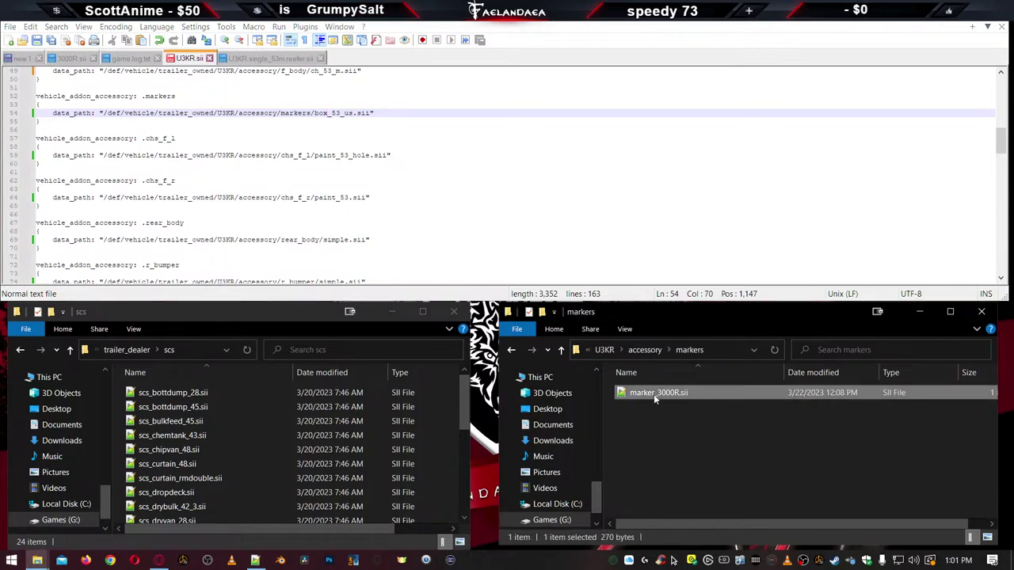
double_click(333, 112)
key("ctrl+v")
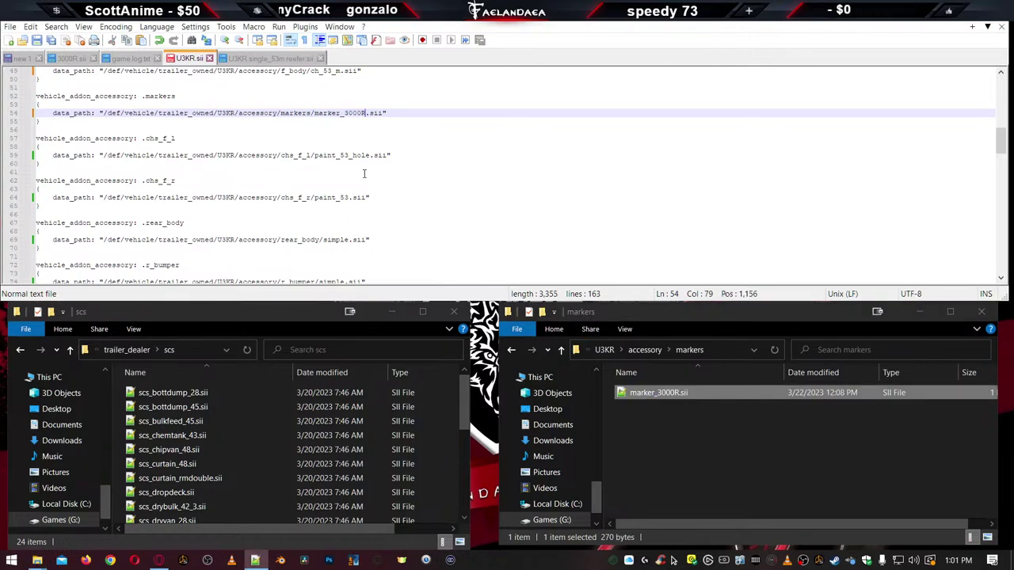
Point the chassis paint paths at paint_3000R_hole (line 59) and paint_3000R (line 64)
left_click(653, 445)
key("BackSpace")
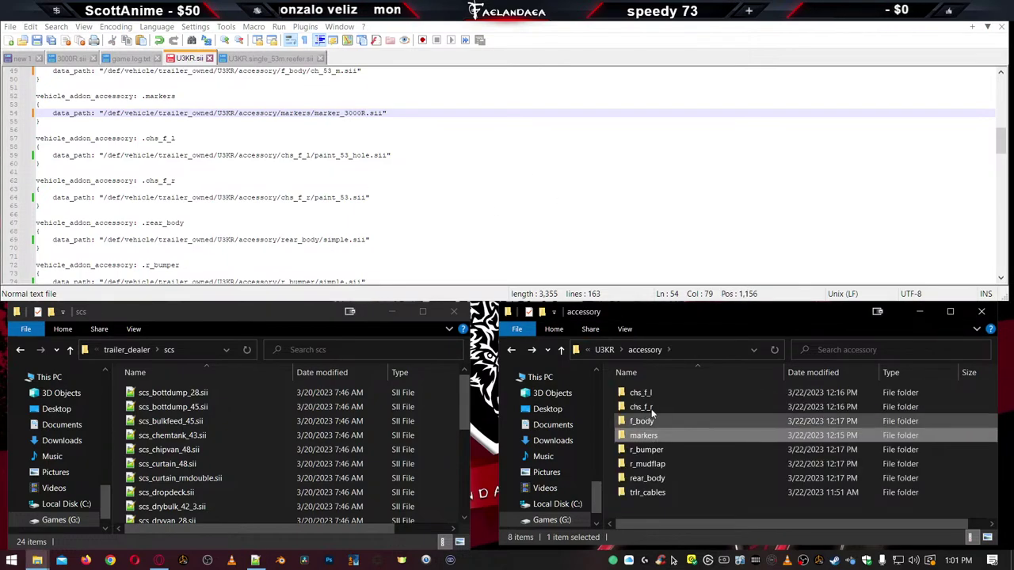
double_click(640, 393)
left_click(660, 394)
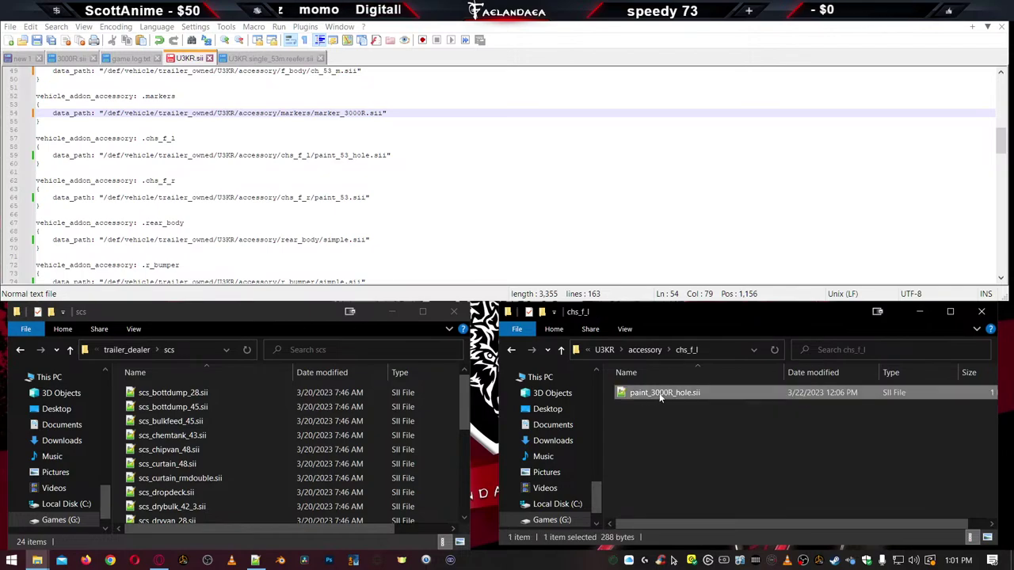
left_click(660, 394)
key("ctrl+c")
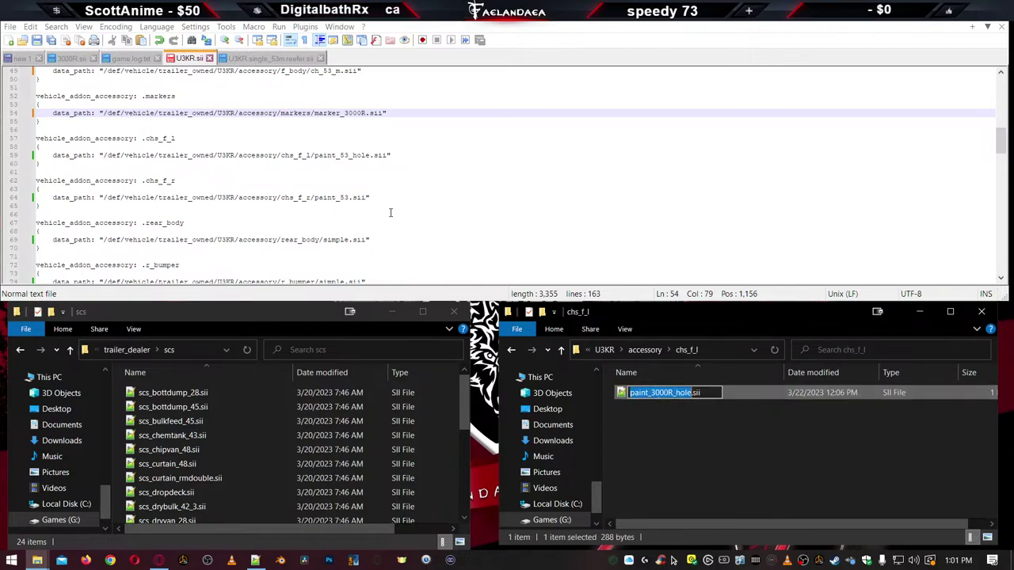
double_click(339, 155)
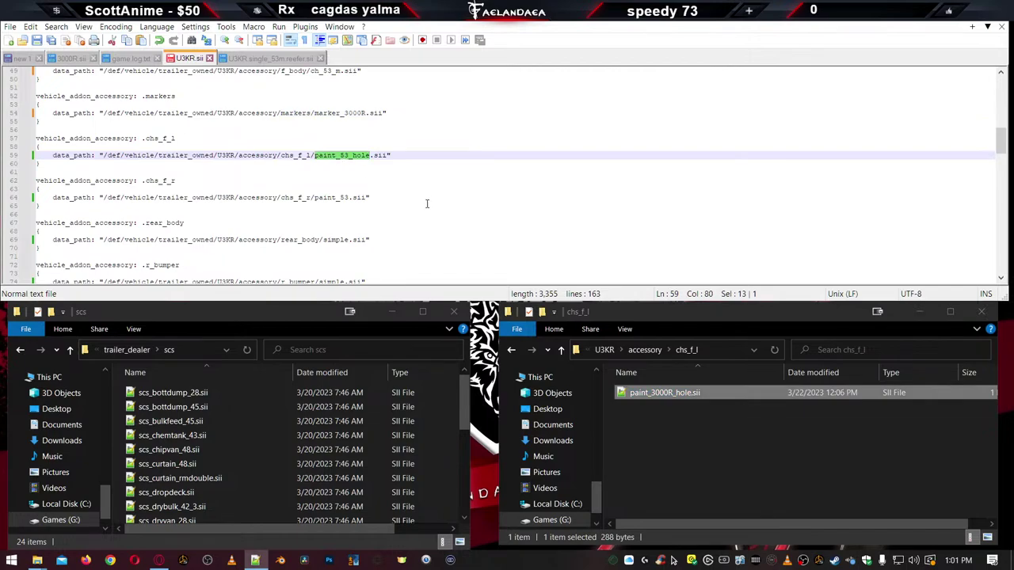
key("ctrl+v")
key("BackSpace")
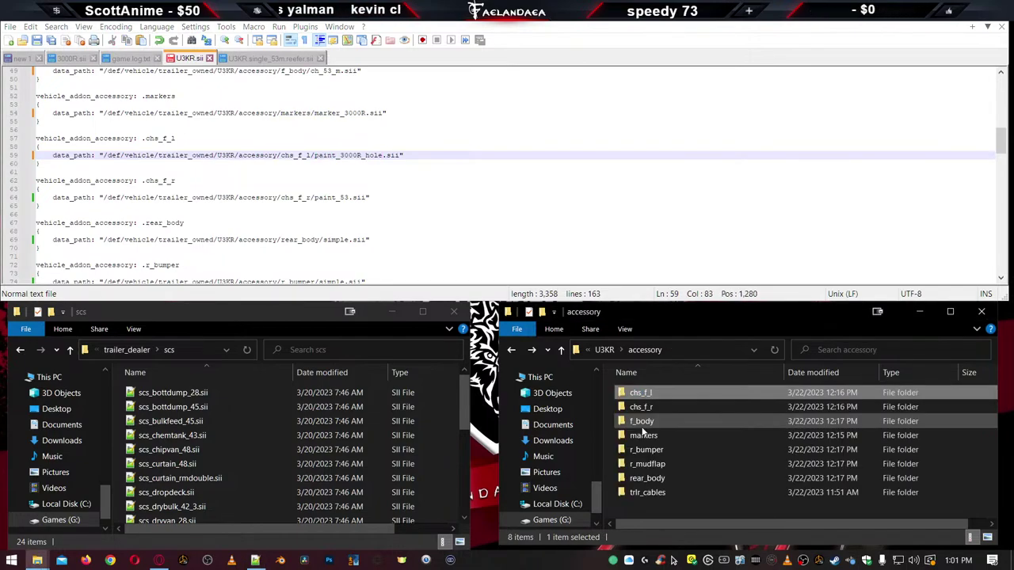
double_click(645, 406)
left_click(648, 396)
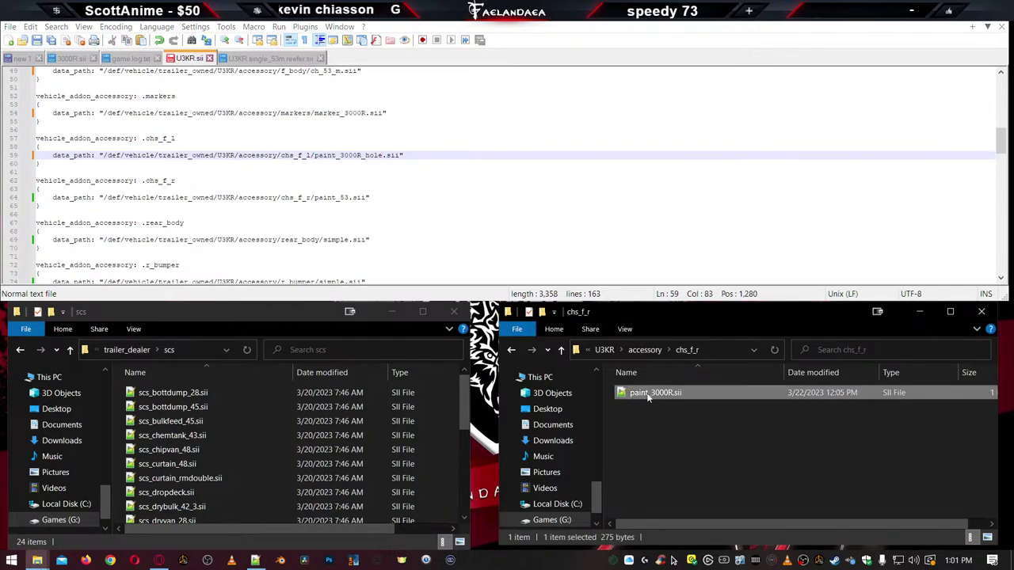
double_click(337, 199)
type("paint_3000R")
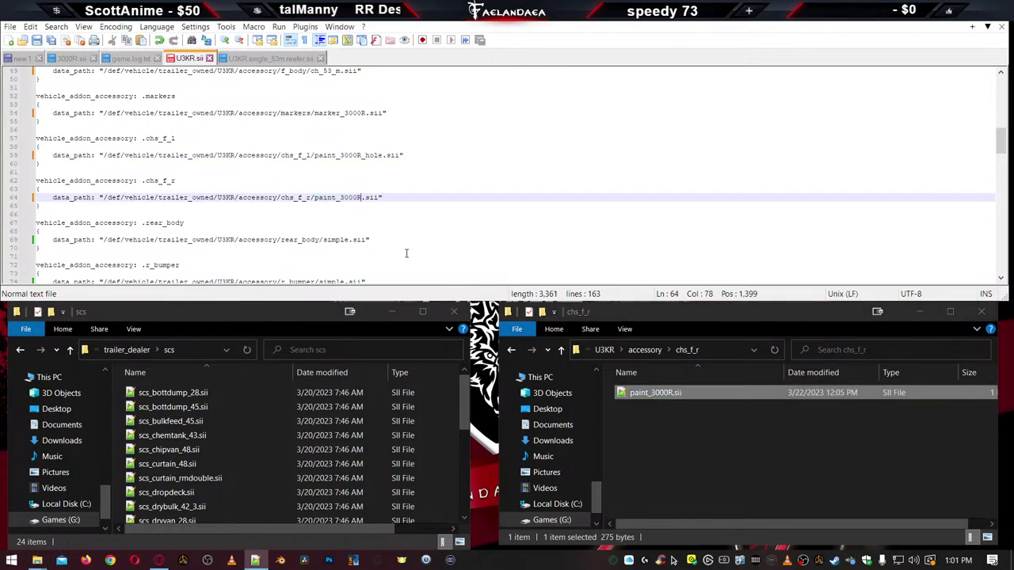
Change the rear_body path on line 69 from simple to door_3000R
left_click(674, 443)
key("alt+Up")
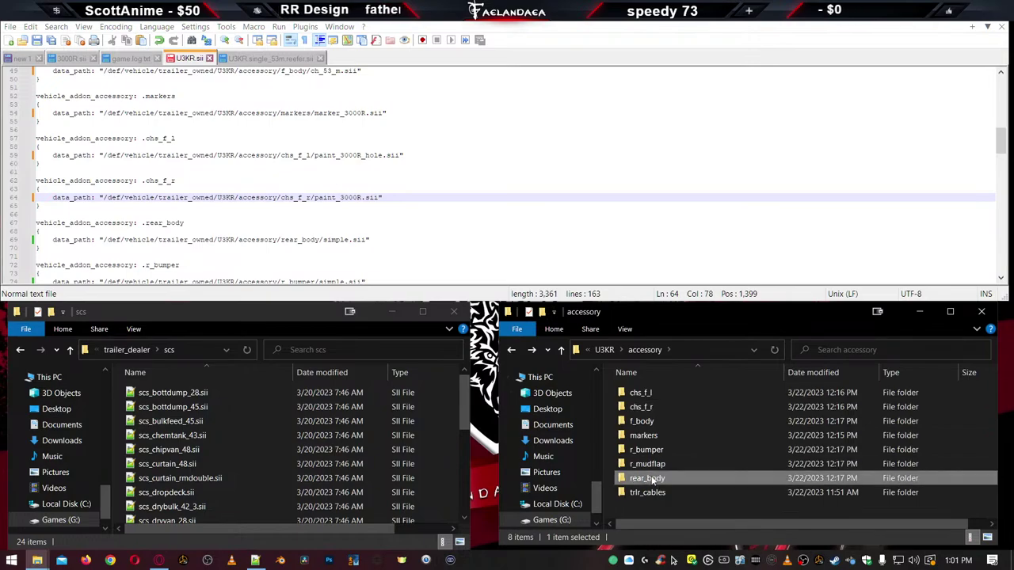
double_click(650, 481)
left_click(648, 394)
left_click(648, 393)
key("ctrl+c")
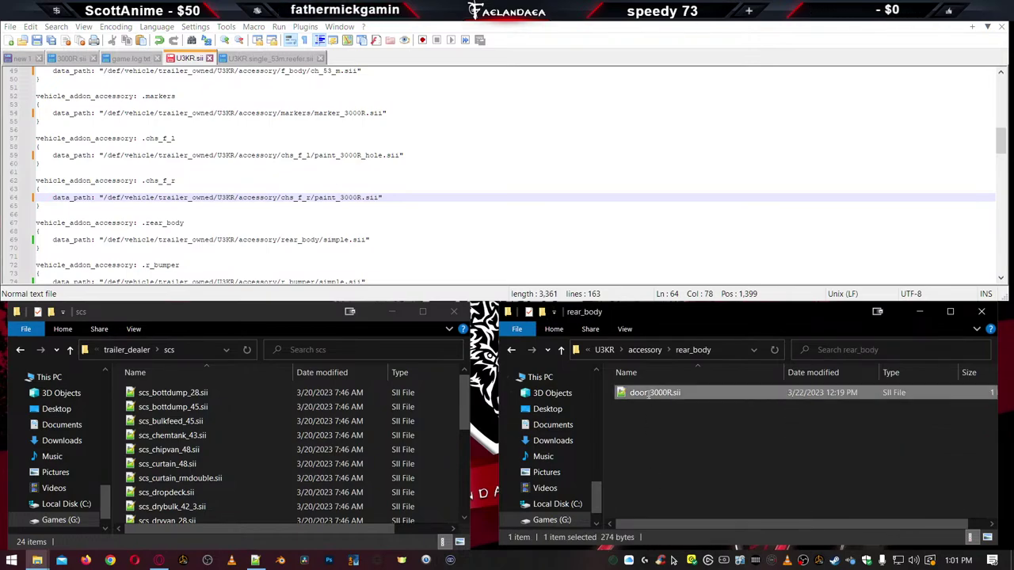
left_click(339, 240)
double_click(339, 239)
key("ctrl+v")
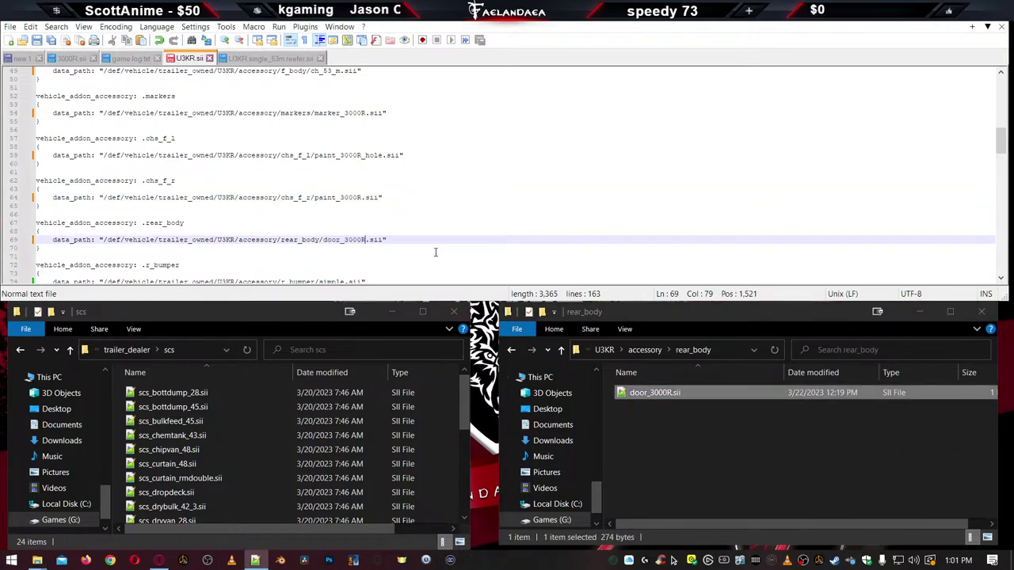
Change the r_bumper path on line 74 from simple to bumper_3000R
scroll(442, 256, "down", 3)
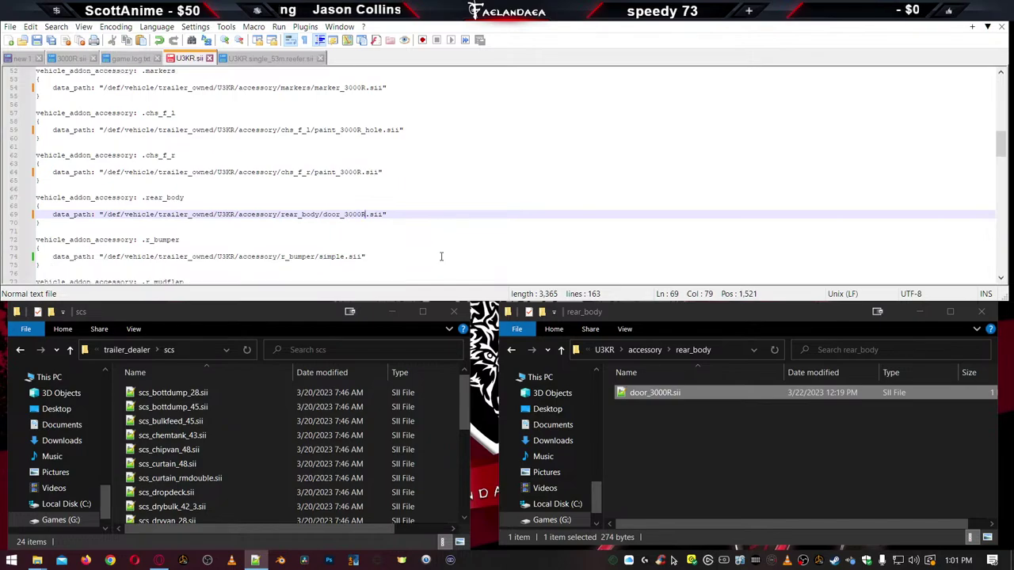
left_click(695, 421)
key("BackSpace")
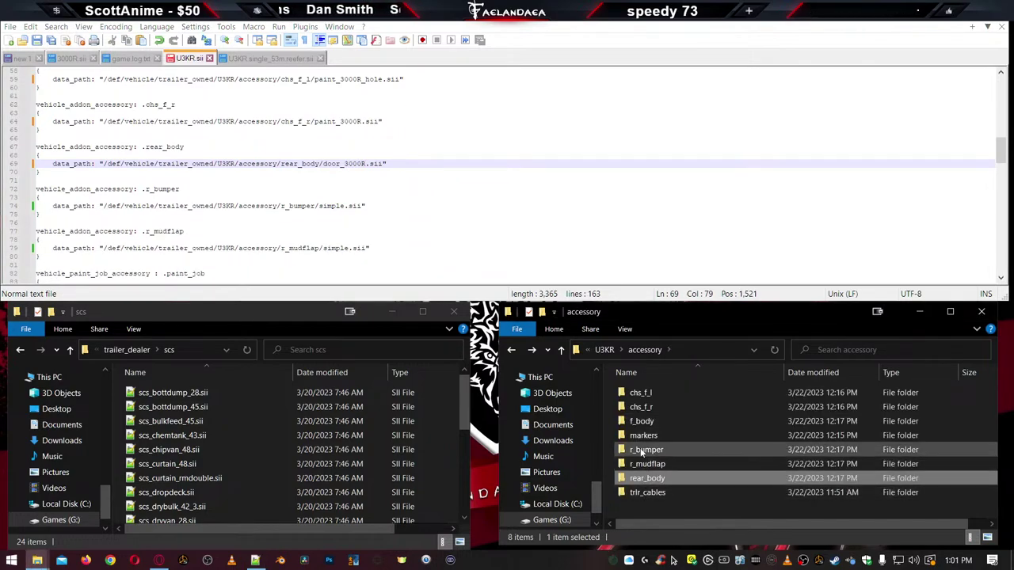
double_click(645, 450)
left_click(656, 393)
left_click(655, 393)
key("ctrl+c")
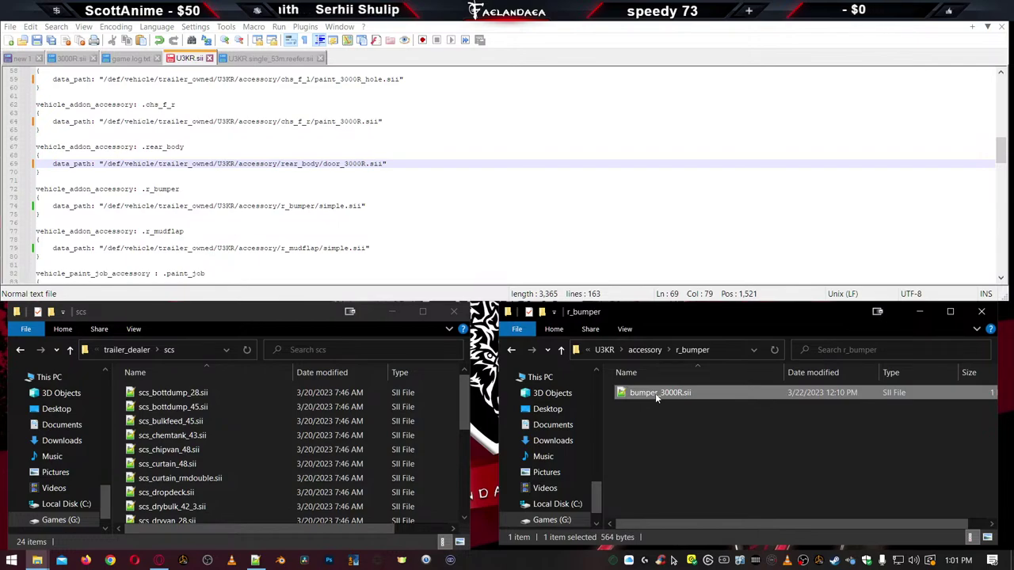
double_click(333, 206)
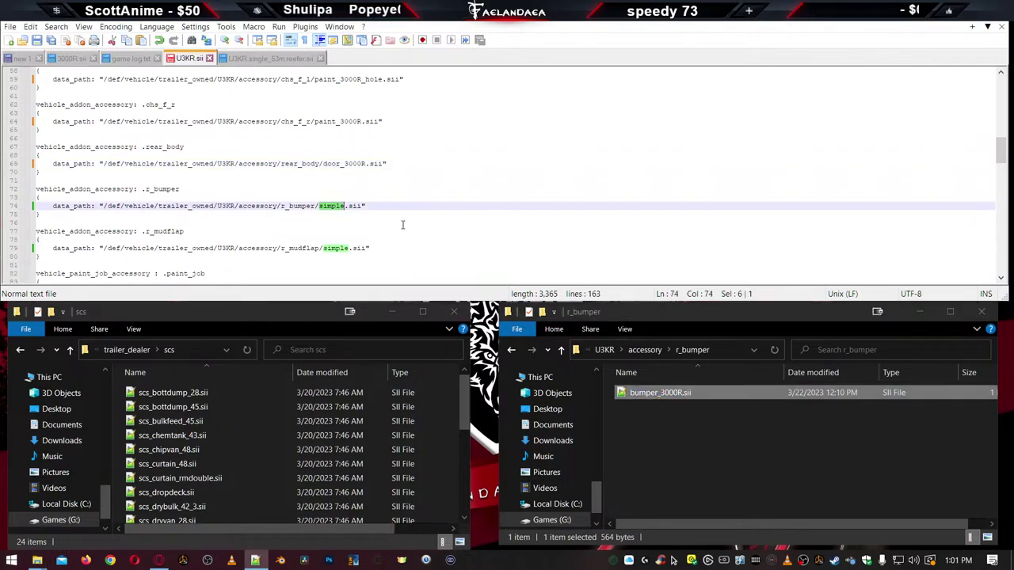
key("ctrl+v")
Change the r_mudflap path on line 79 from simple to flap_3000R
scroll(418, 247, "down", 1)
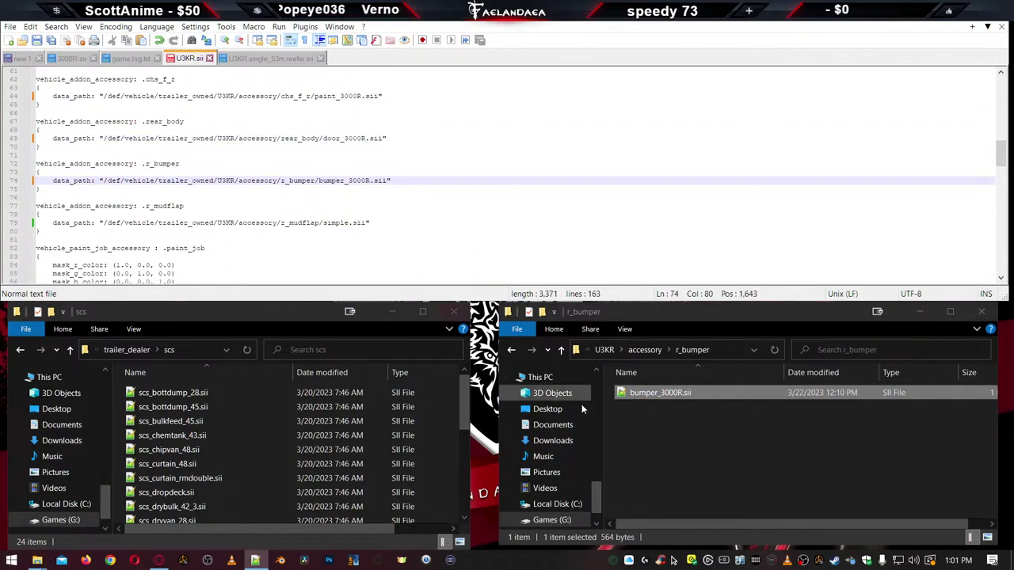
left_click(630, 442)
key("alt+Up")
double_click(646, 466)
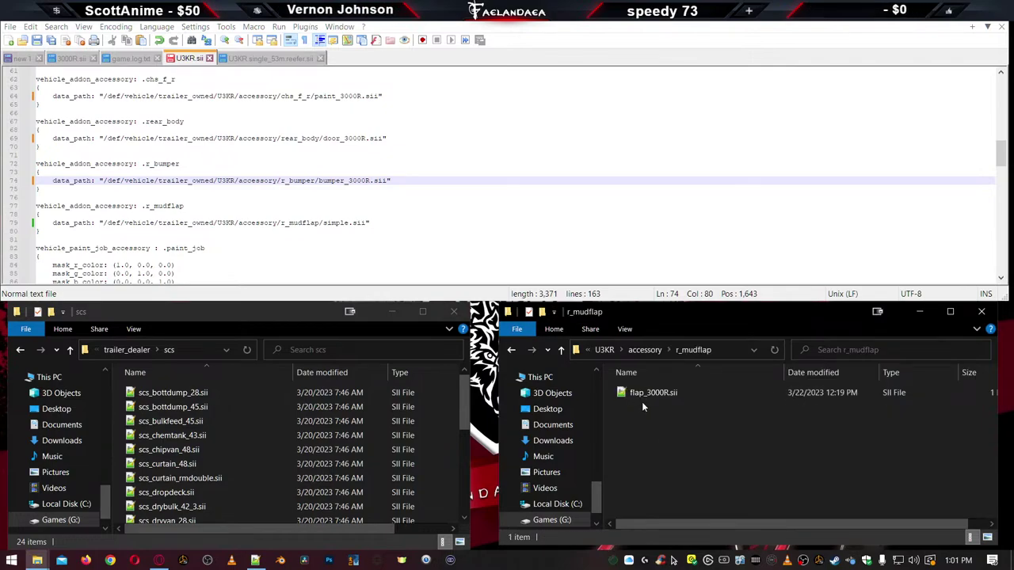
left_click(643, 395)
left_click(644, 394)
key("ctrl+c")
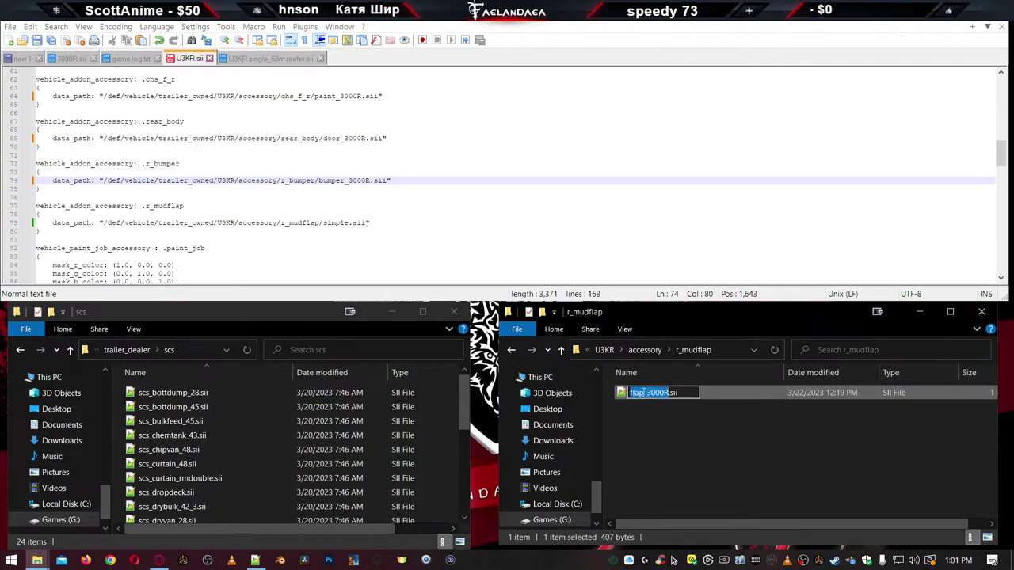
double_click(349, 222)
key("ctrl+v")
scroll(389, 244, "down", 2)
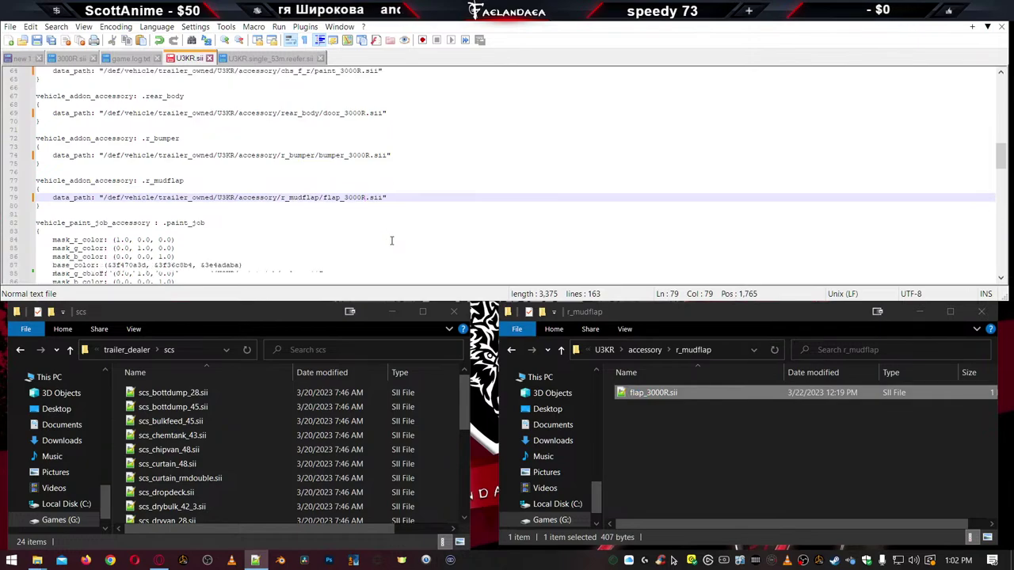
scroll(389, 244, "down", 1)
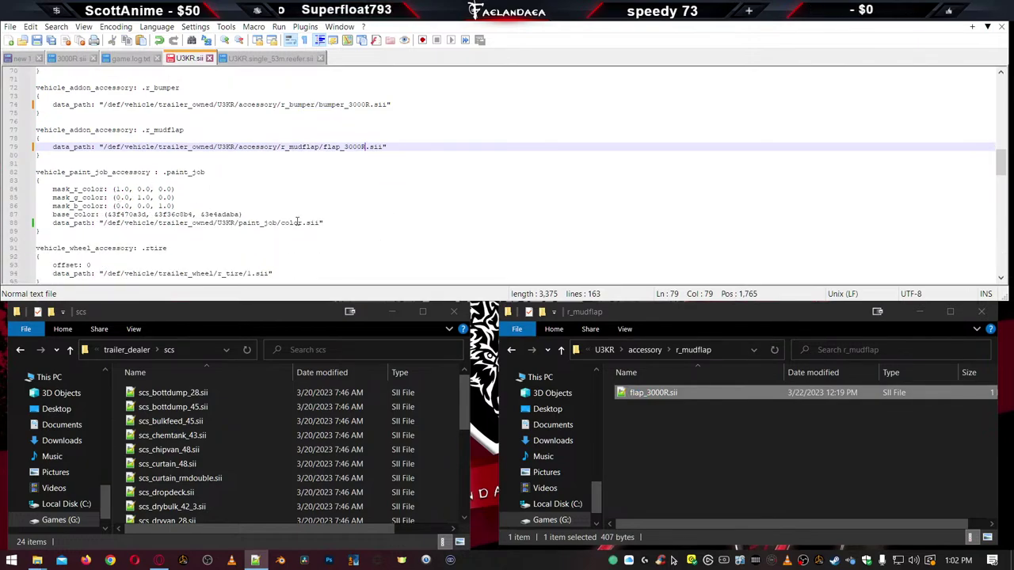
scroll(286, 225, "down", 2)
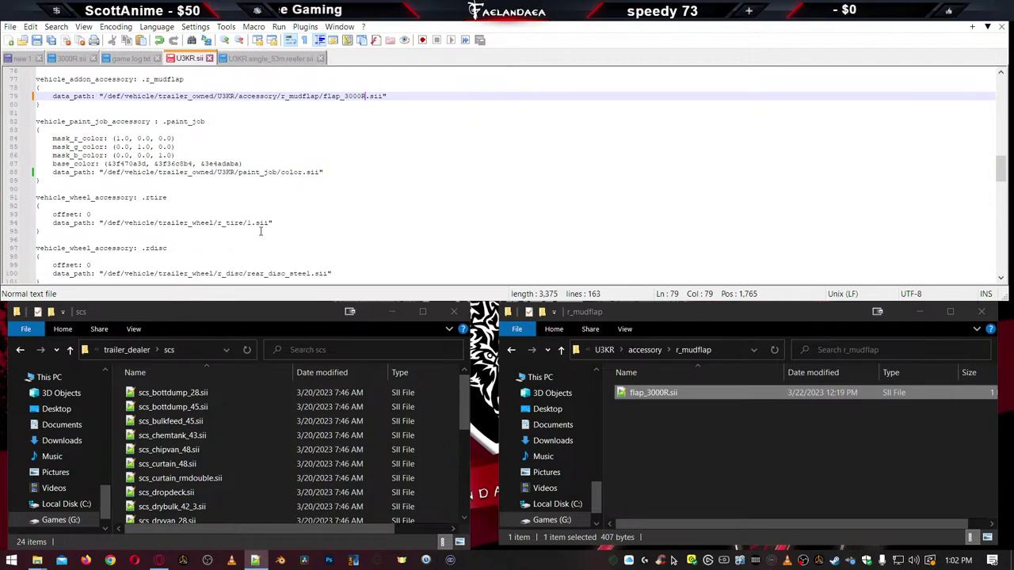
scroll(262, 233, "down", 4)
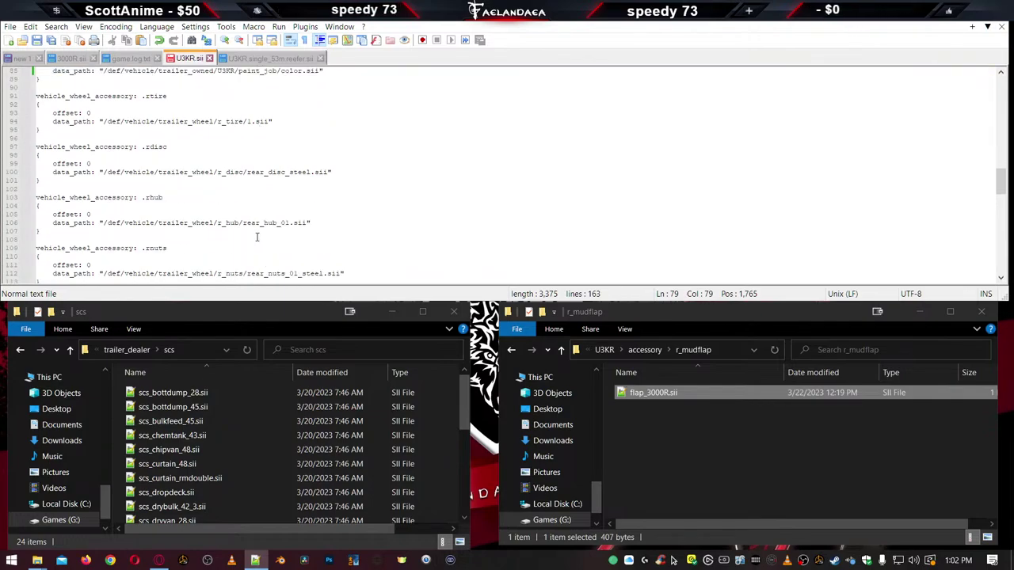
scroll(258, 240, "down", 4)
scroll(255, 244, "down", 7)
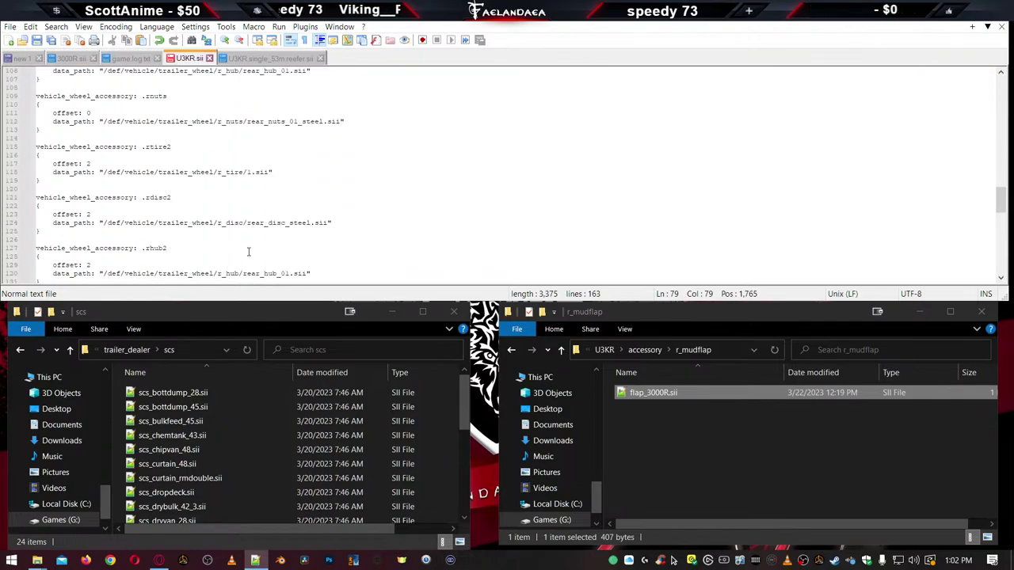
scroll(226, 256, "down", 10)
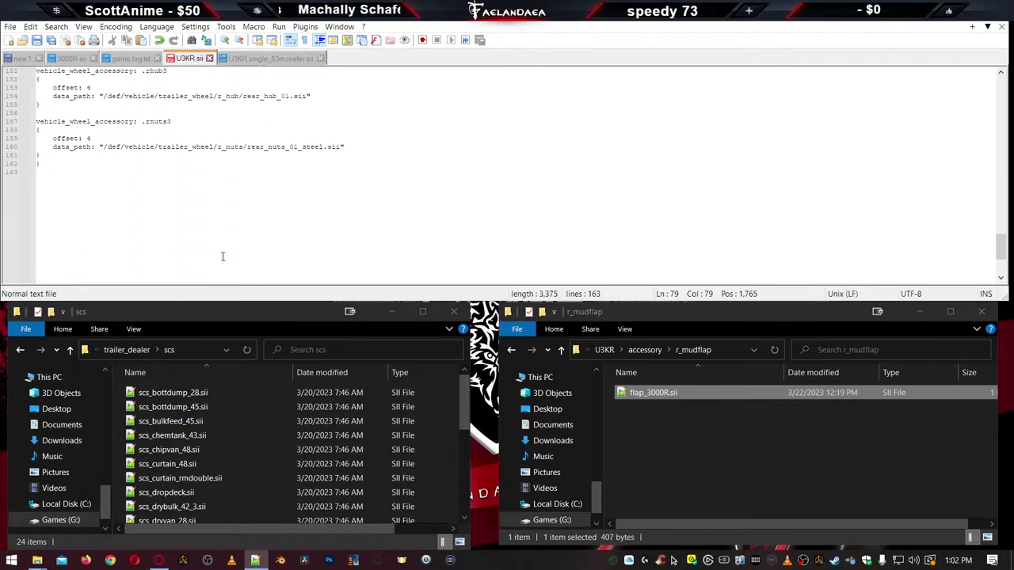
Go up to ATS_Mod_pack\3000R\3000R and select the automat, def, material and vehicle folders
left_click(695, 451)
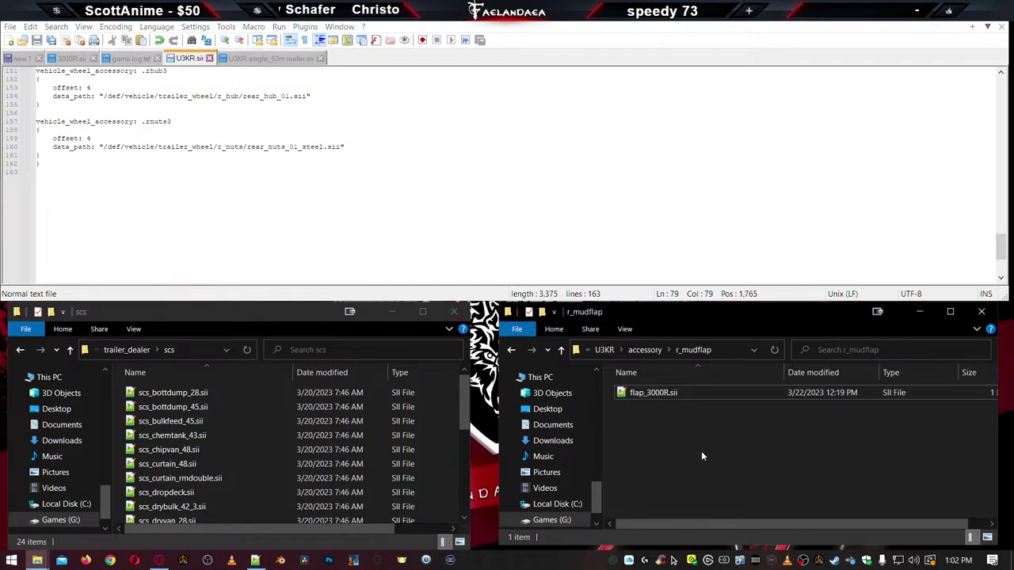
key("alt+Up")
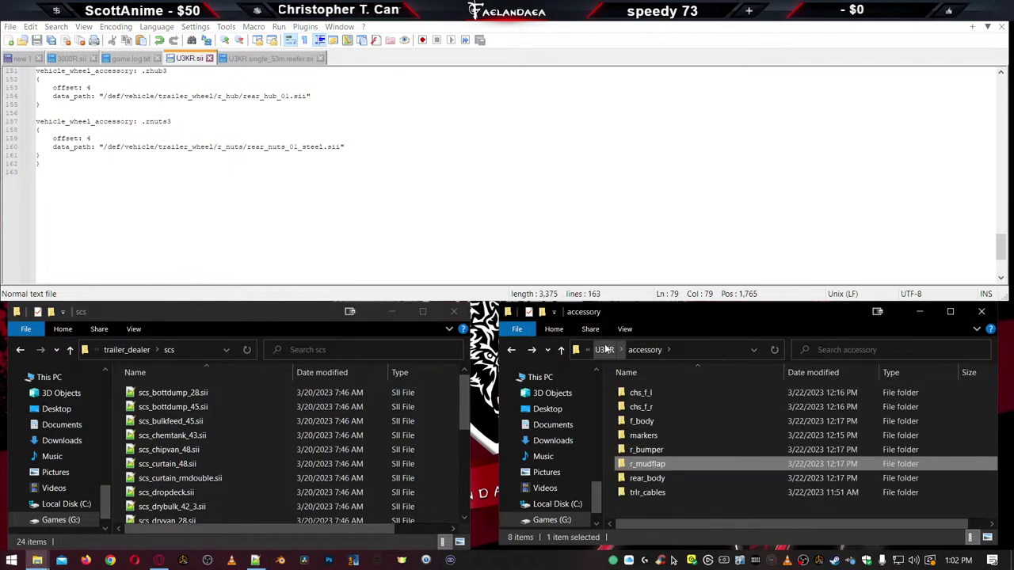
key("alt+Up")
left_click(642, 352)
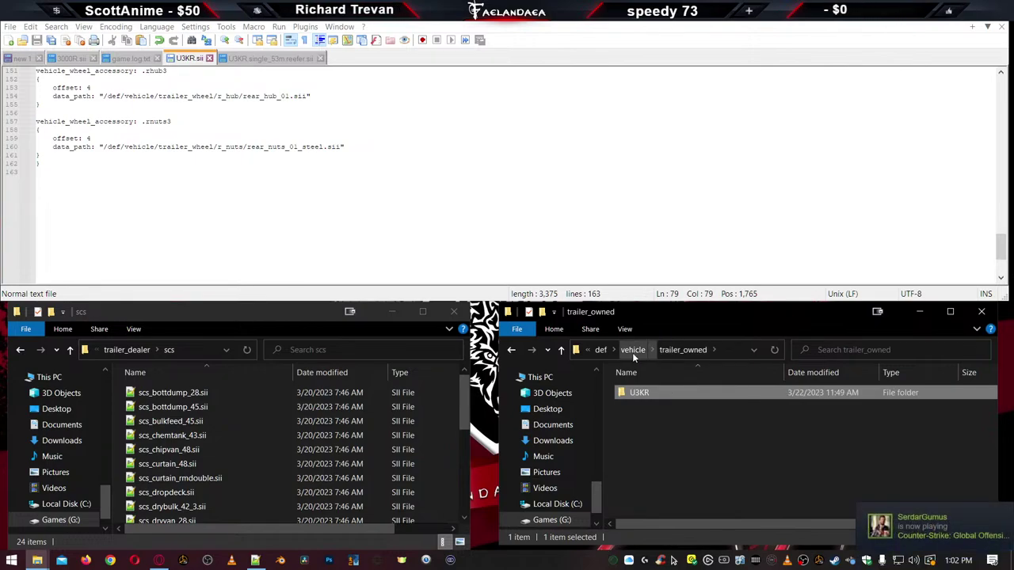
left_click(602, 352)
left_click(640, 351)
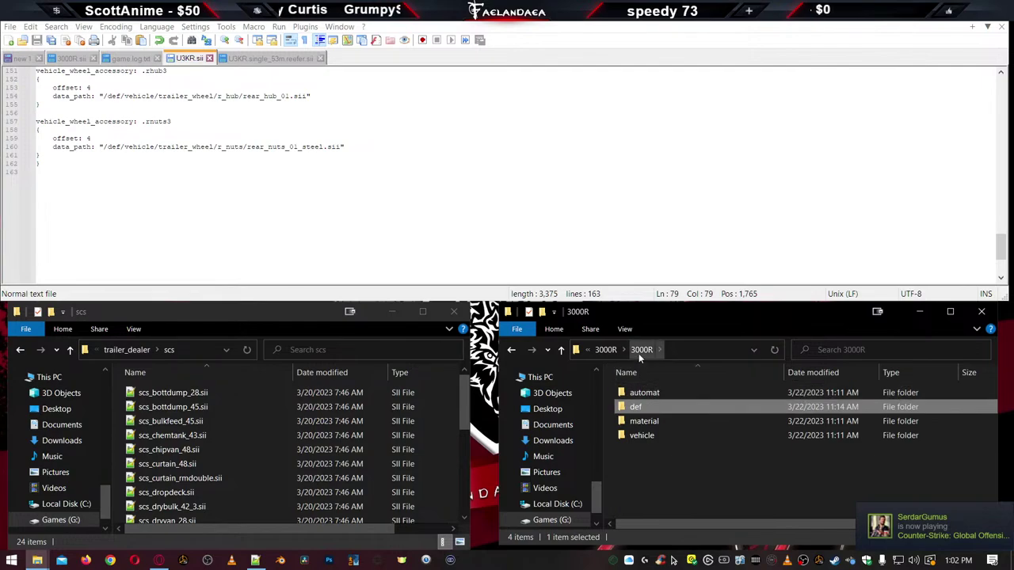
left_click(612, 350)
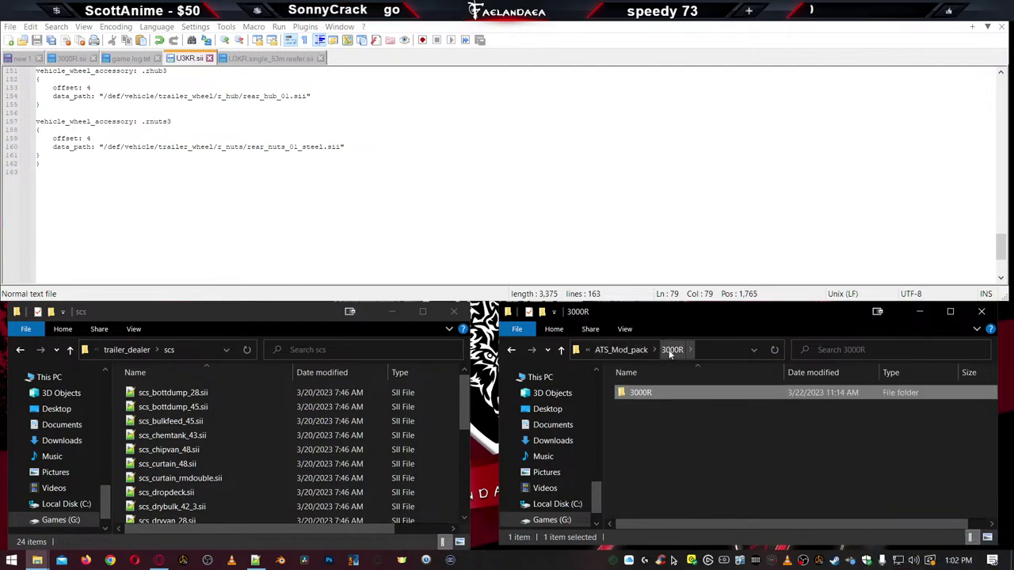
double_click(640, 393)
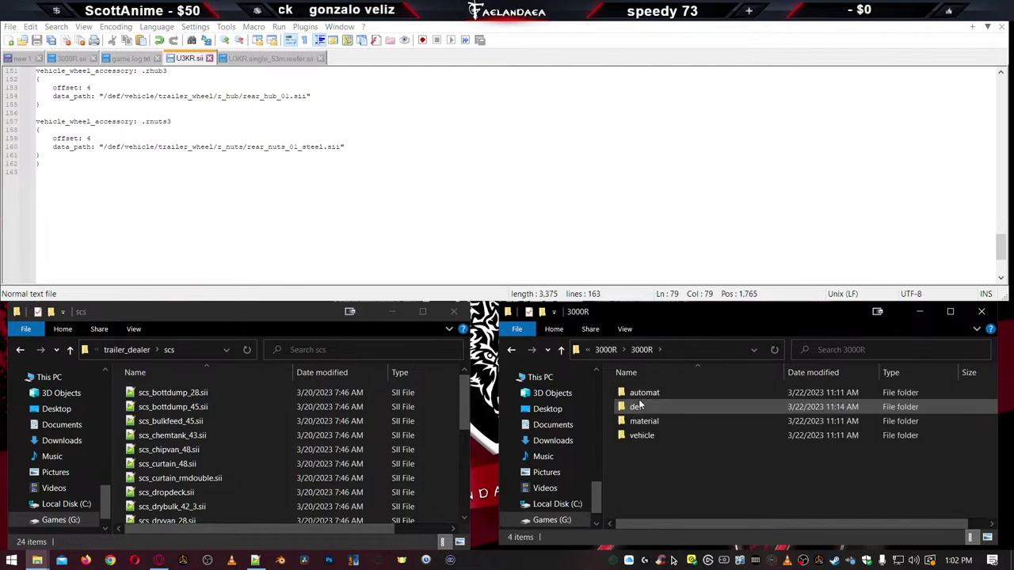
left_click_drag(644, 454, 616, 380)
Paste the four folders into Documents\American Truck Simulator\mod\Fae_3000R
mouse_move(38, 560)
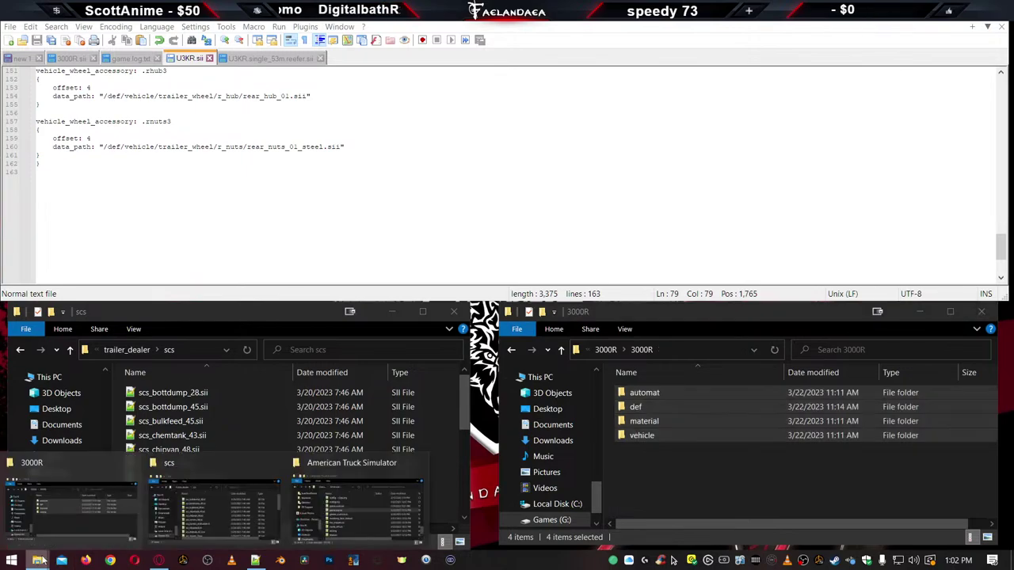
mouse_move(374, 511)
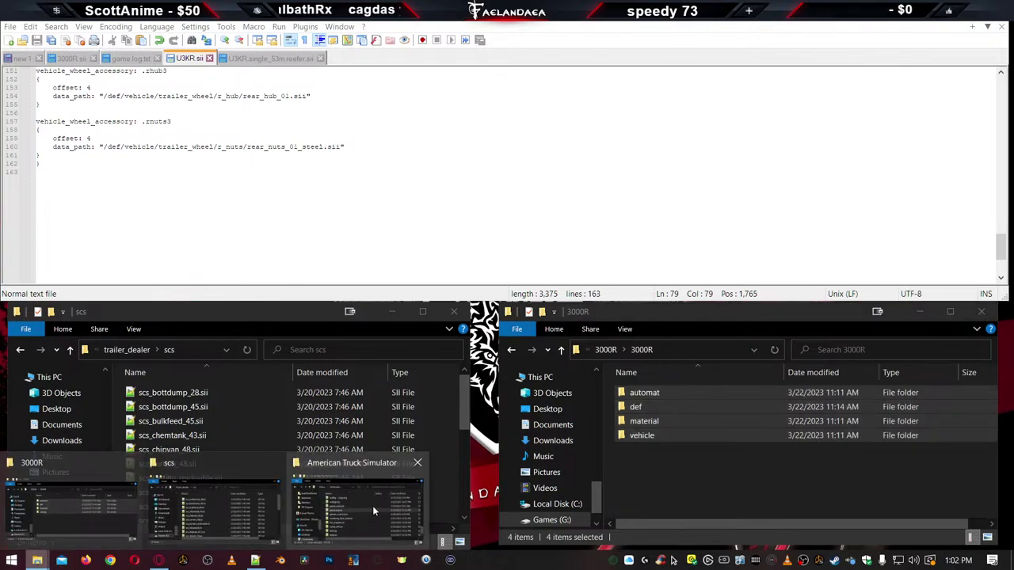
left_click(257, 511)
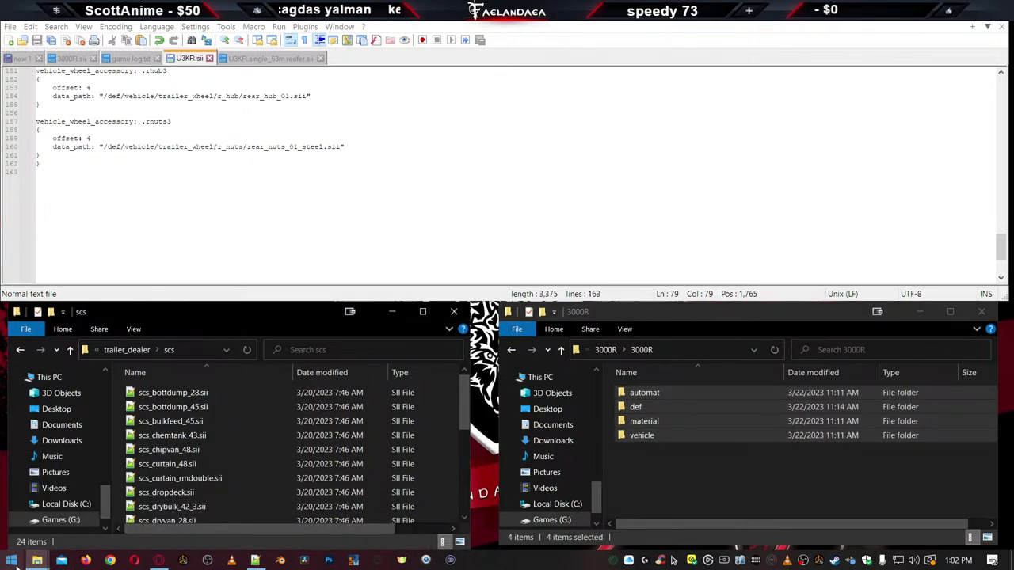
mouse_move(38, 560)
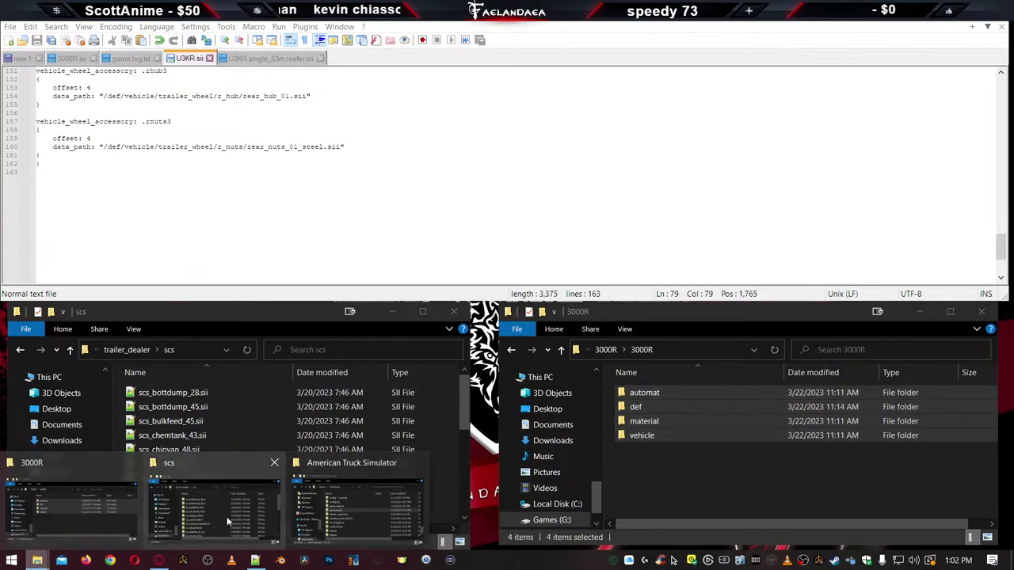
left_click(358, 512)
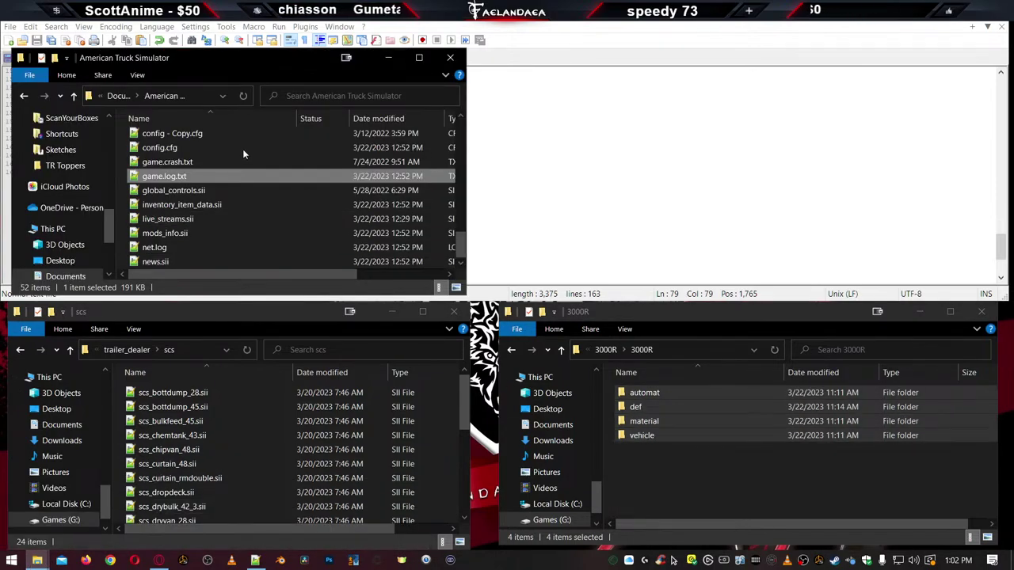
scroll(181, 180, "up", 8)
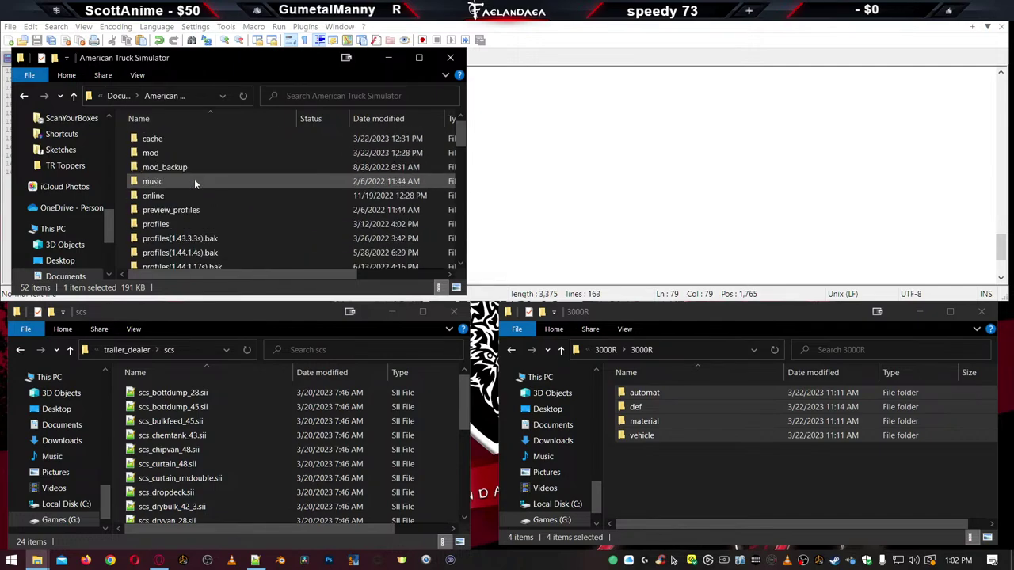
double_click(161, 153)
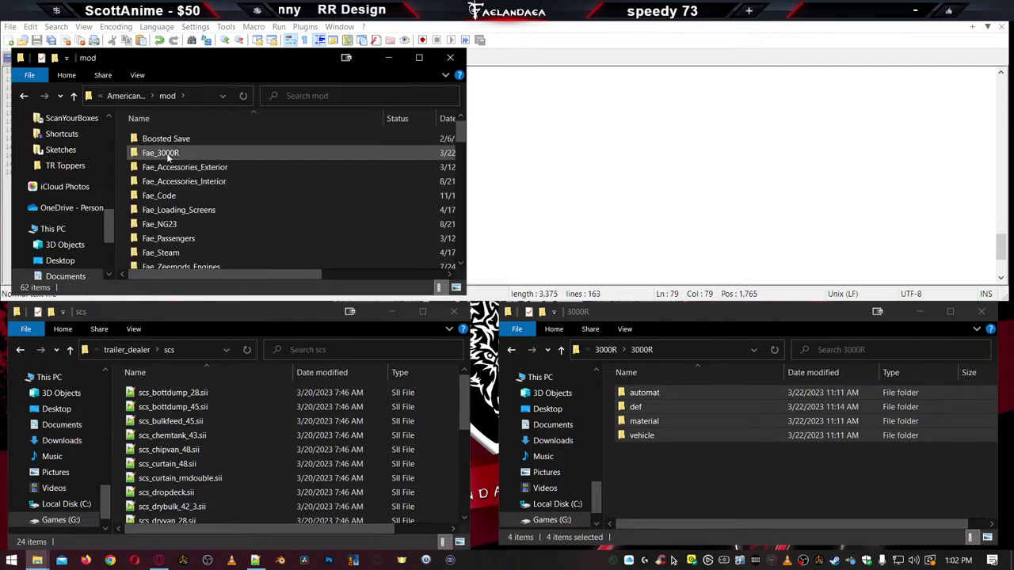
double_click(168, 153)
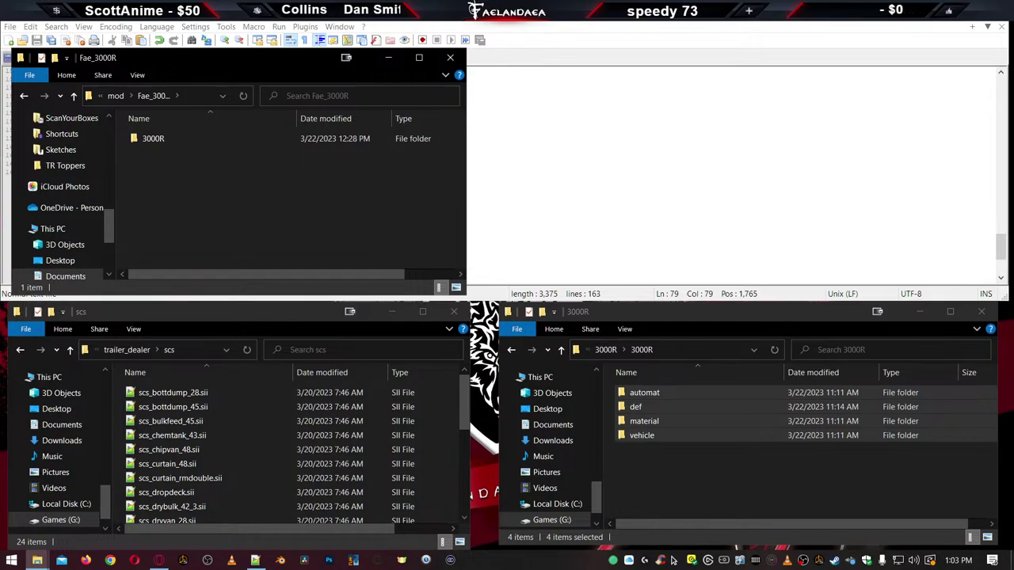
left_click_drag(668, 473, 621, 396)
left_click(187, 194)
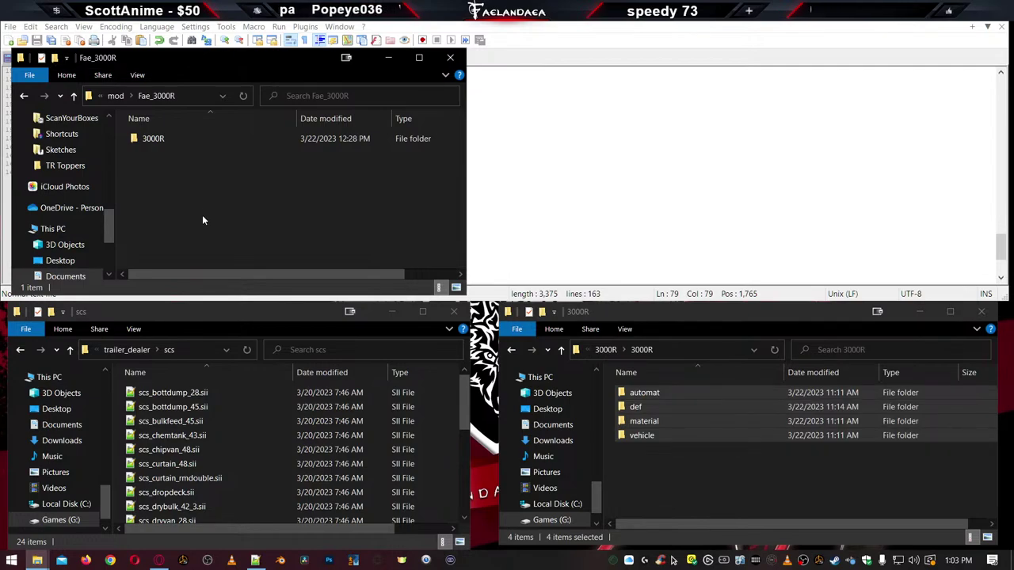
key("ctrl+v")
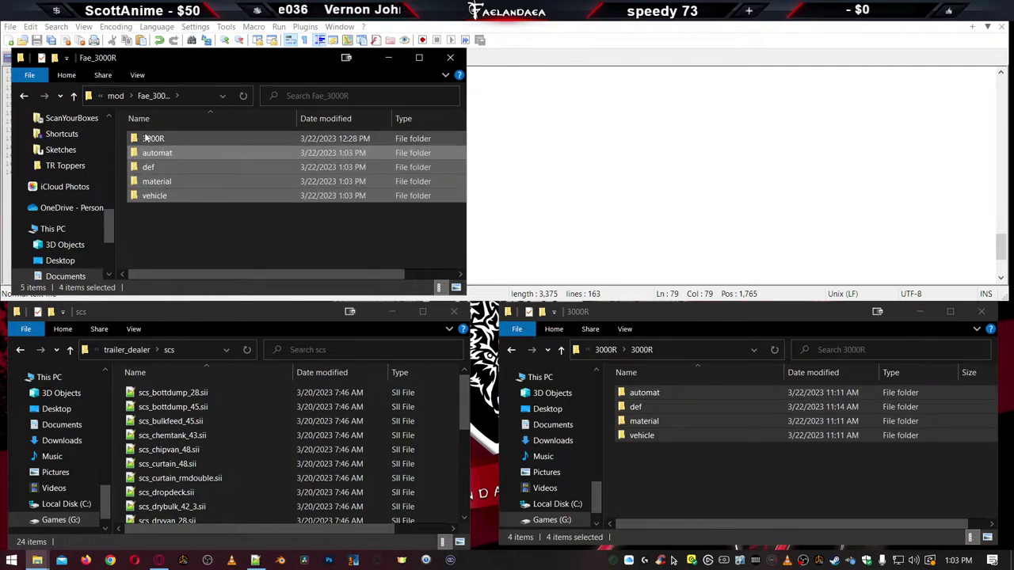
Delete the old 3000R folder from Fae_3000R, reopen the inner 3000R folder, and minimize Notepad++
left_click(146, 140)
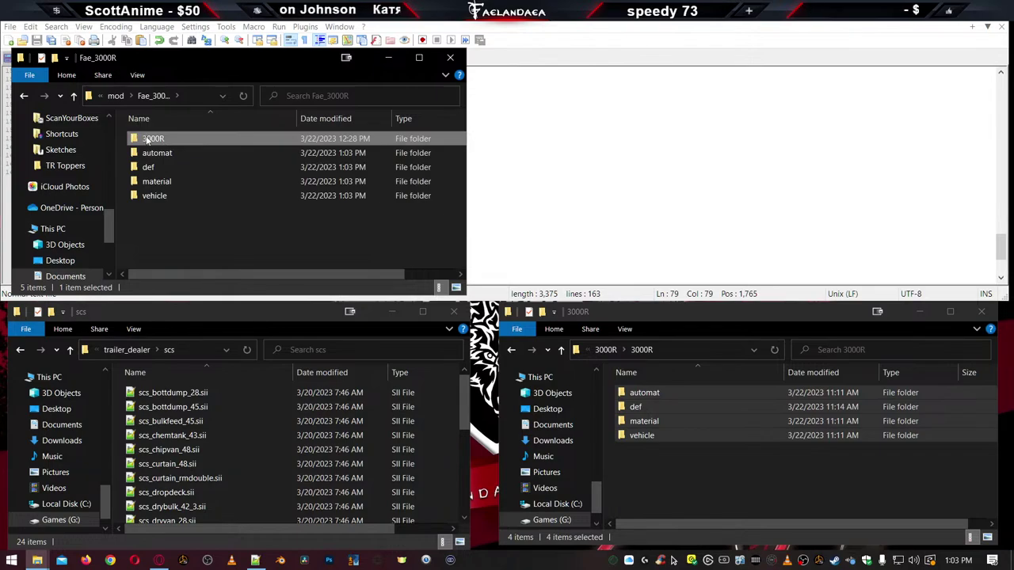
key("Delete")
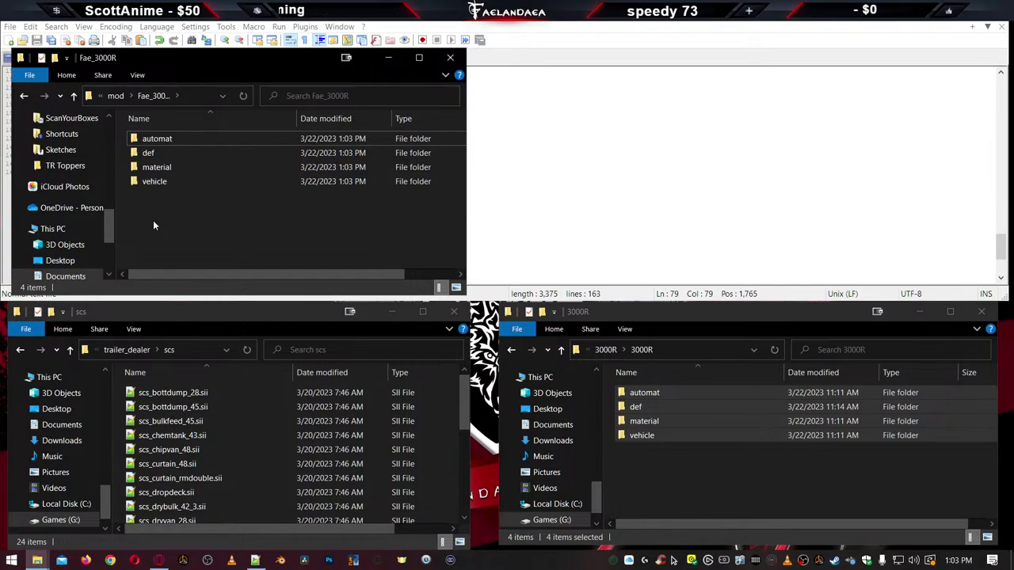
left_click(606, 349)
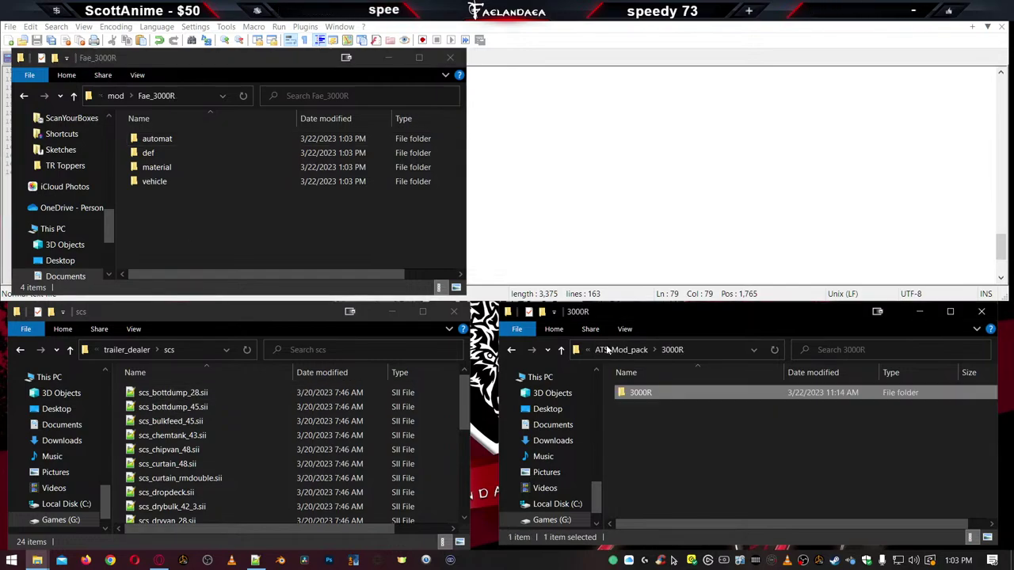
double_click(648, 392)
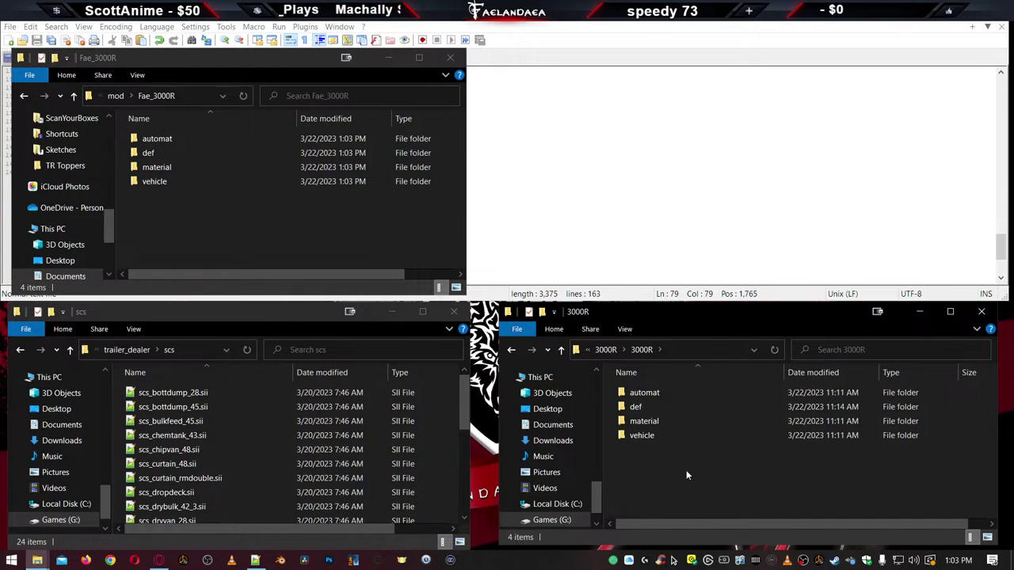
left_click(672, 560)
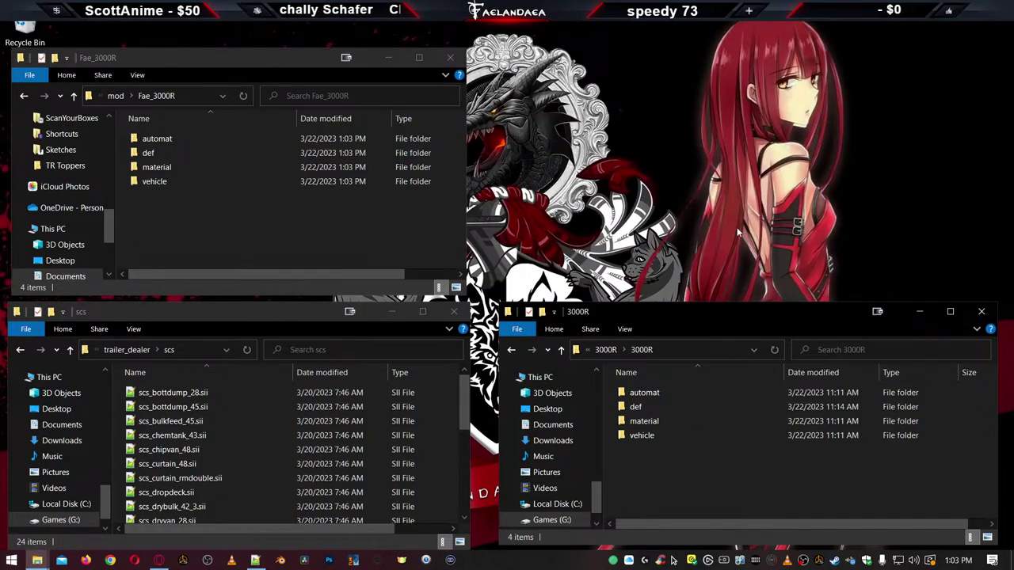
Add a desktop shortcut for American Truck Simulator from the Steam Library's Manage menu
left_click(836, 560)
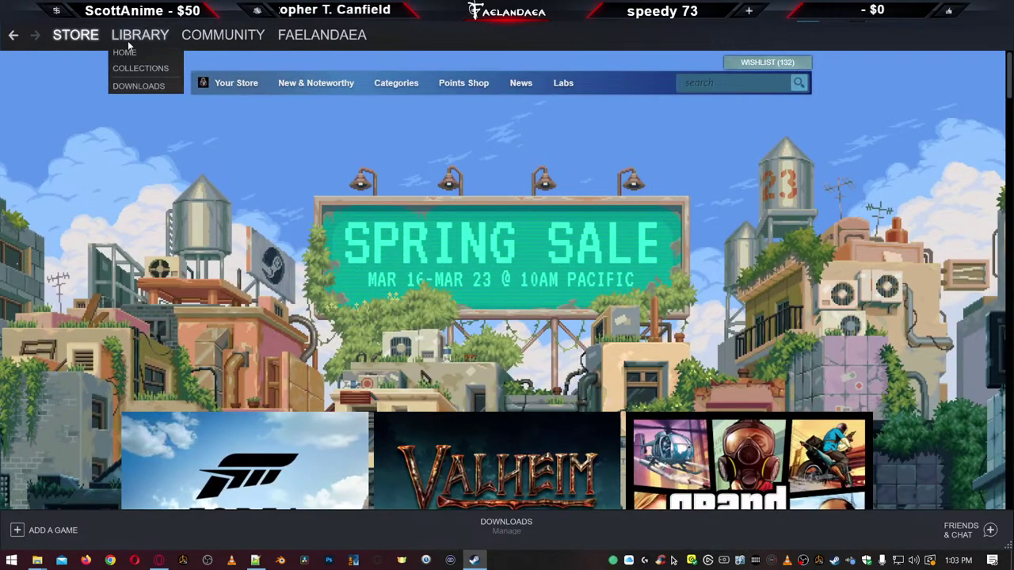
left_click(131, 52)
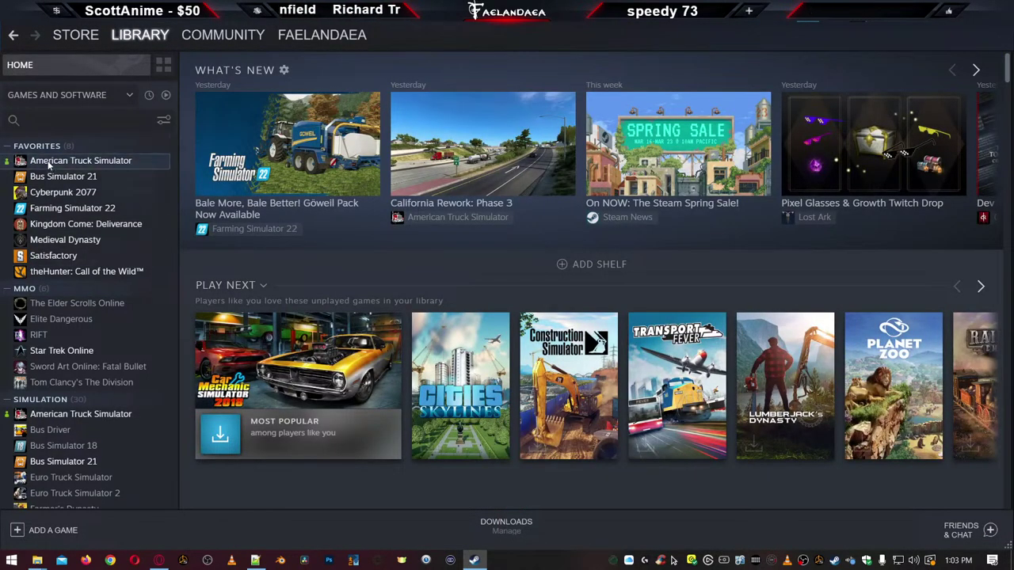
right_click(49, 162)
mouse_move(79, 246)
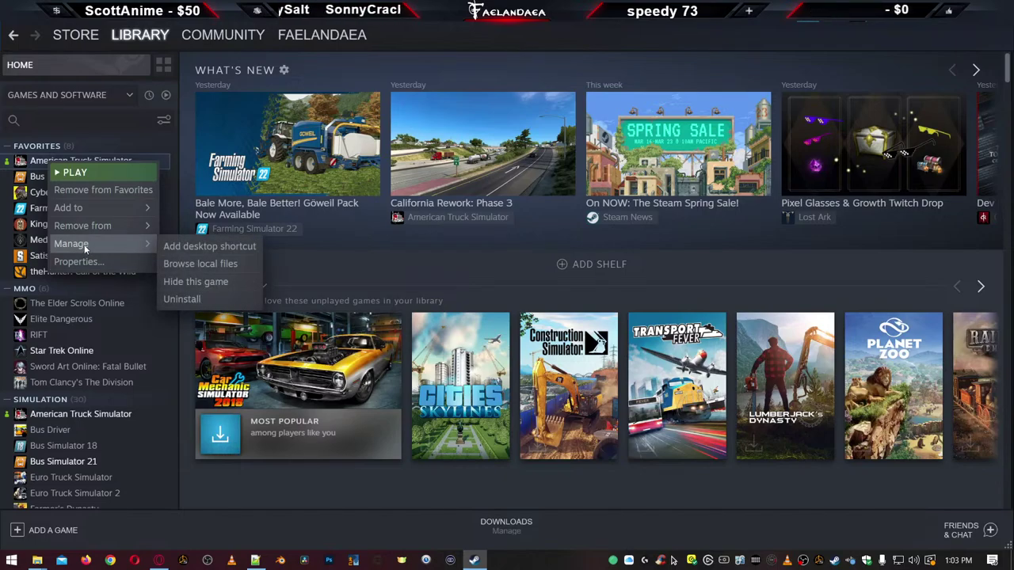
left_click(200, 247)
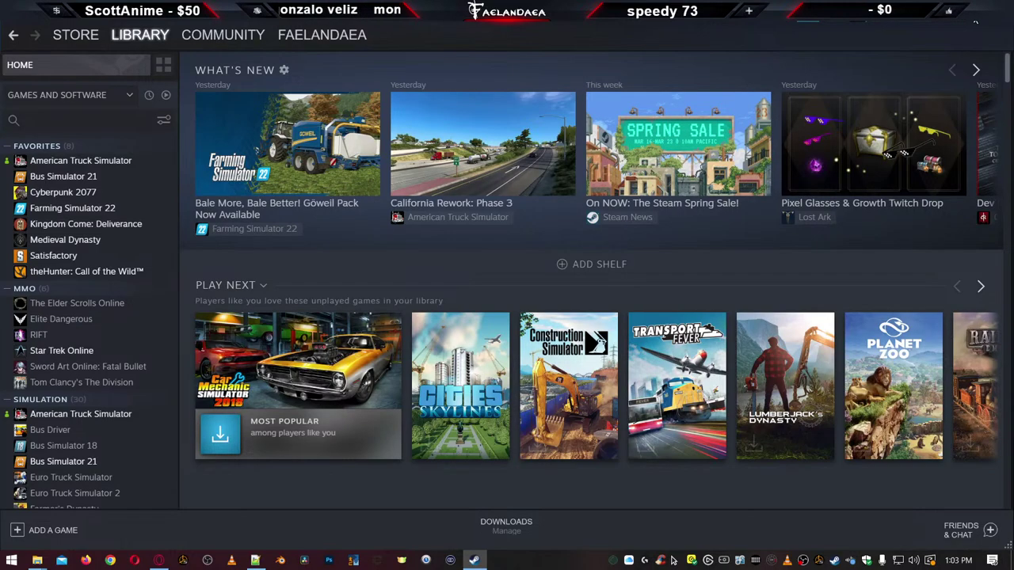
Close Steam, reposition the new desktop icon, and launch the game from it
key("alt+F4")
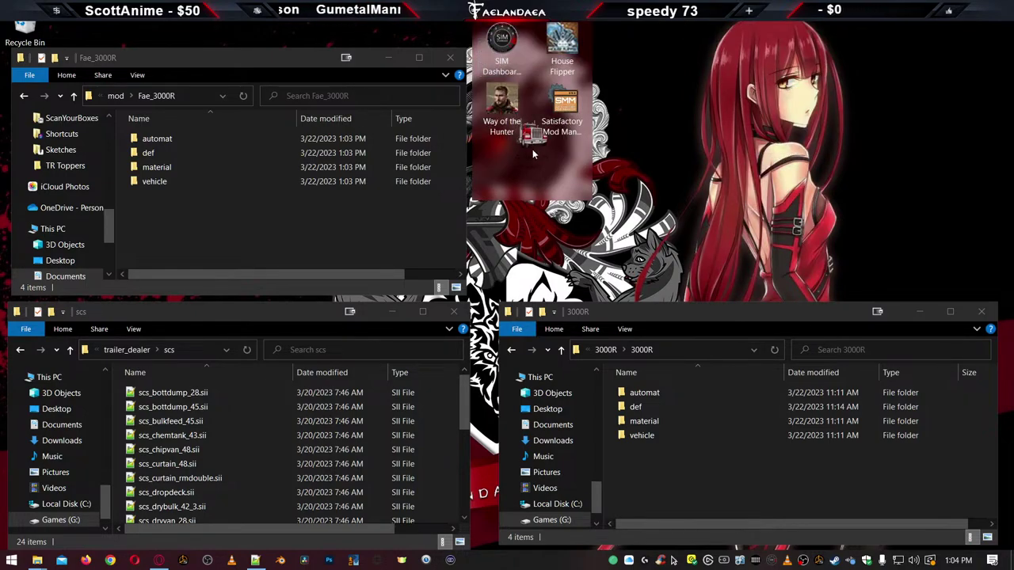
left_click_drag(533, 154, 481, 45)
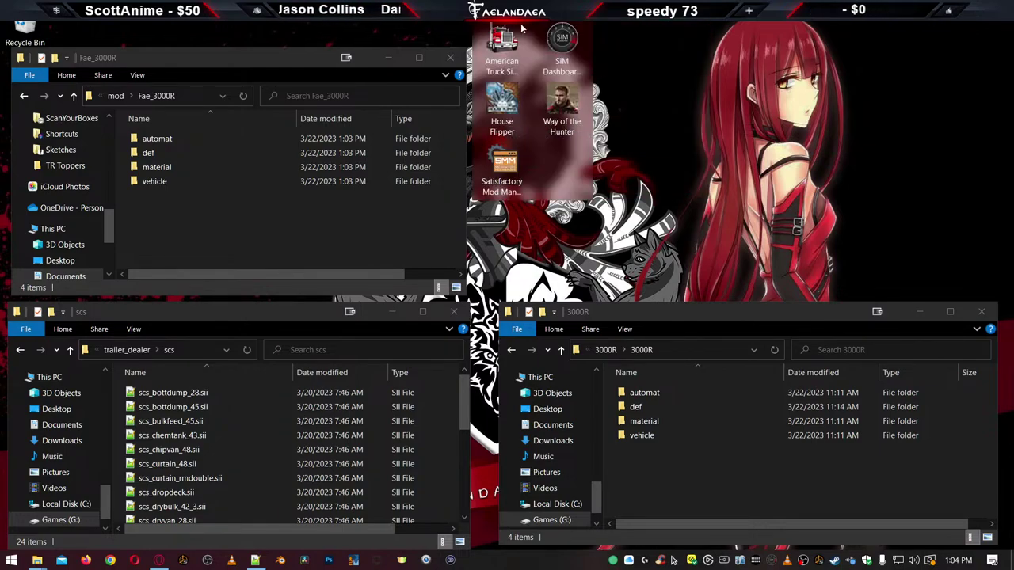
double_click(502, 49)
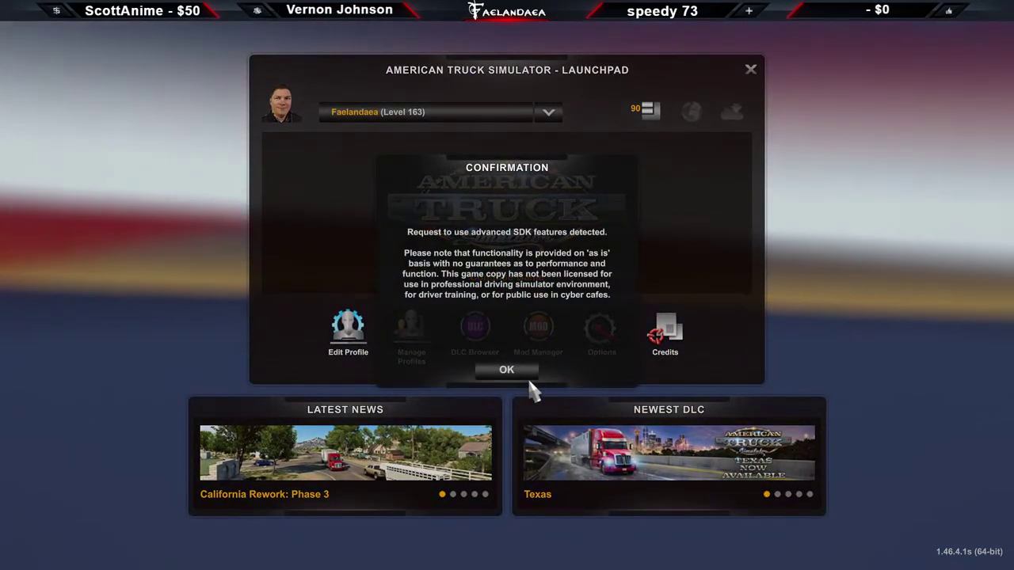
Accept the advanced SDK features prompt and continue the TR Toppers saved game
left_click(528, 371)
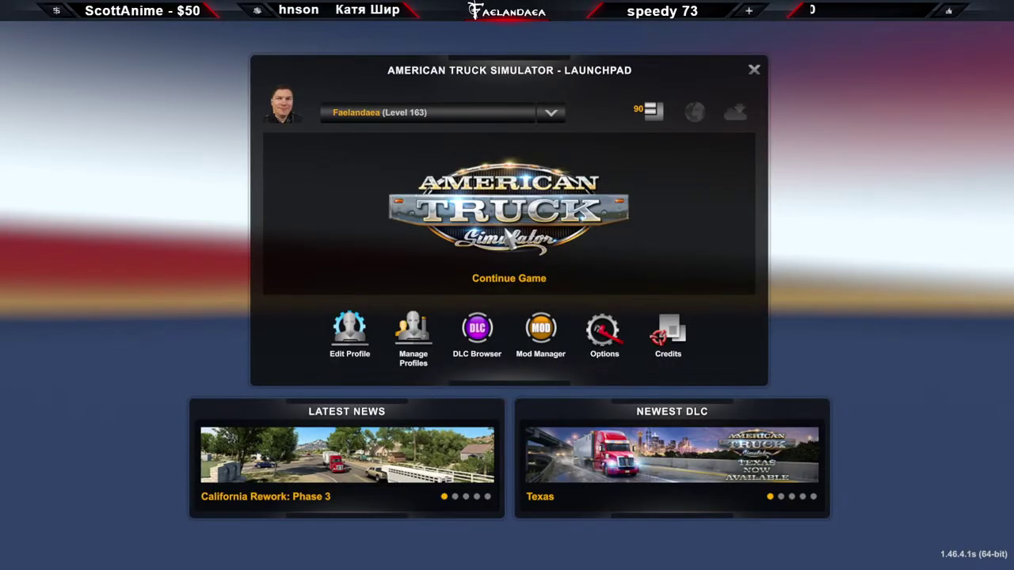
key("Return")
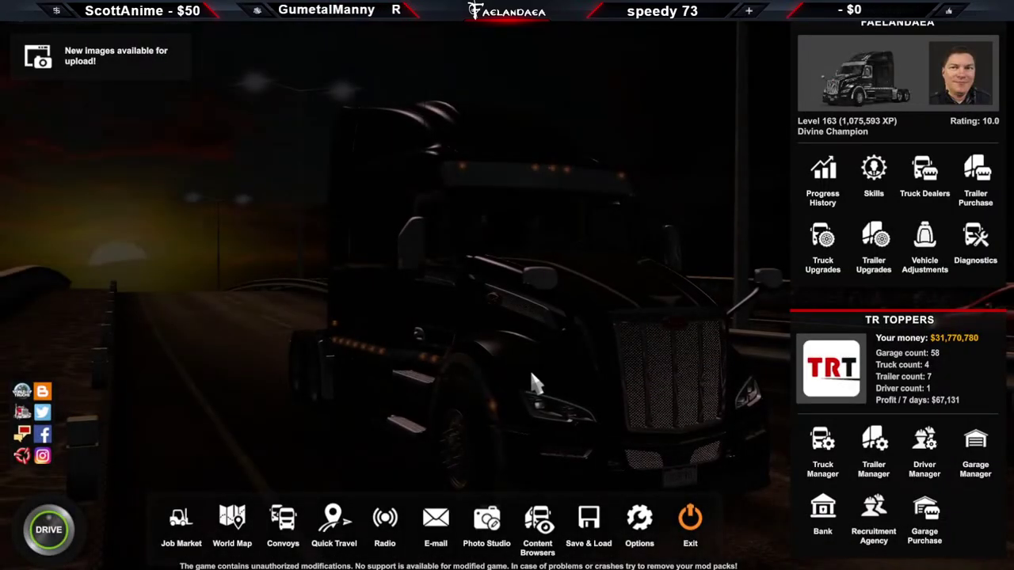
Scroll through the Standard Trailers models in the Trailer Browser, then exit to the main menu
left_click(531, 542)
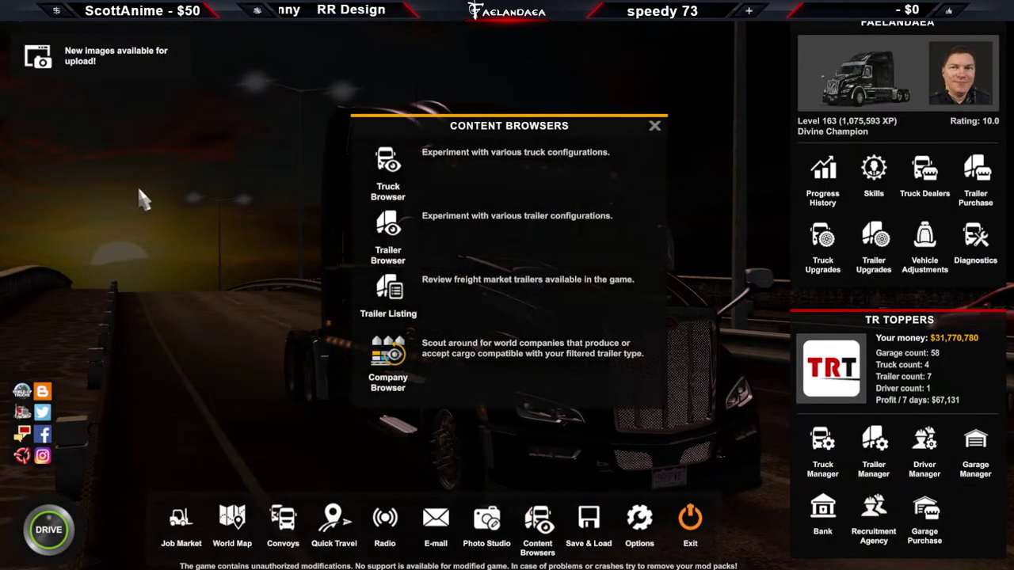
left_click(417, 249)
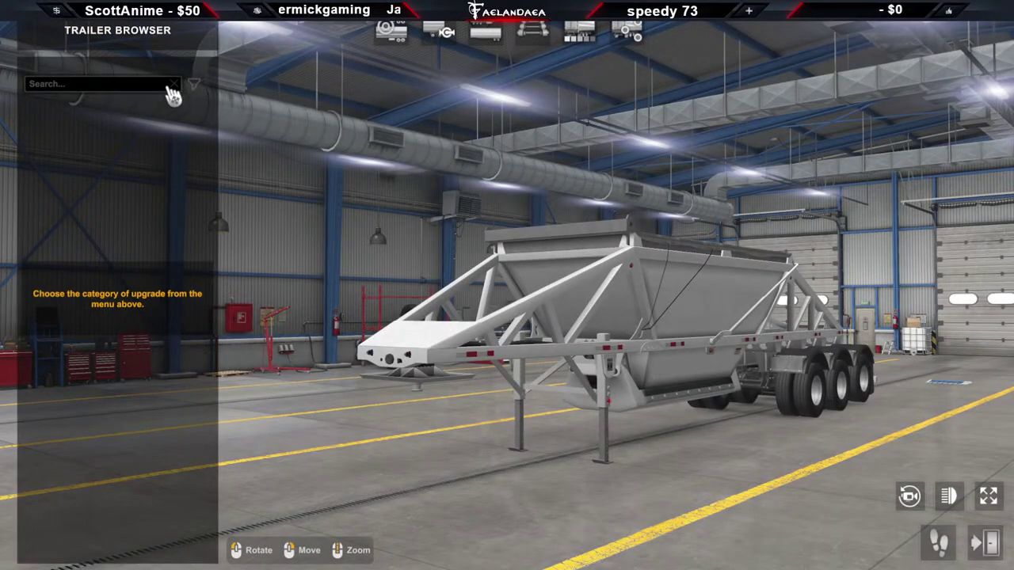
left_click(392, 32)
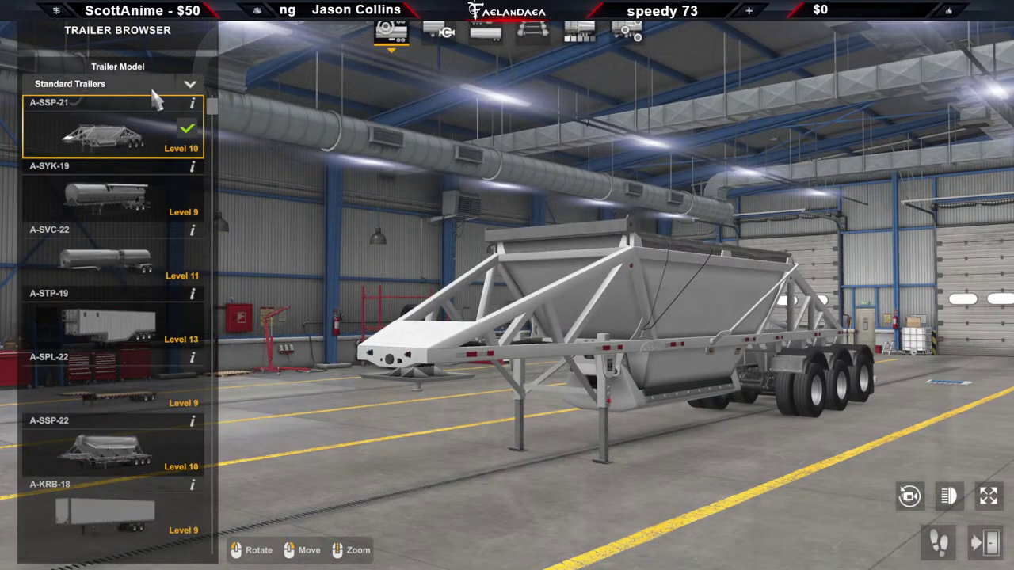
left_click(143, 89)
left_click(140, 85)
scroll(145, 262, "down", 5)
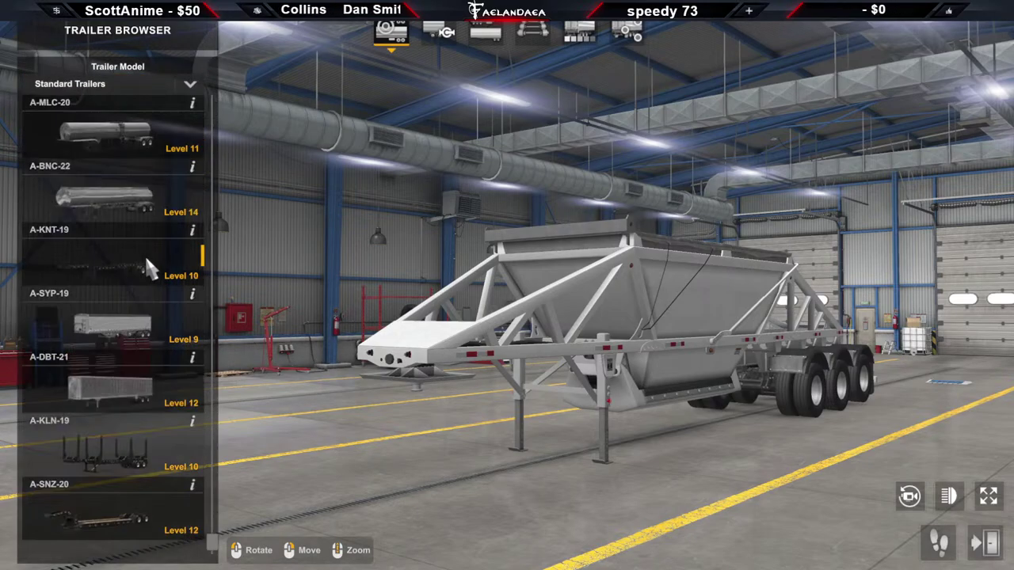
scroll(144, 388, "up", 4)
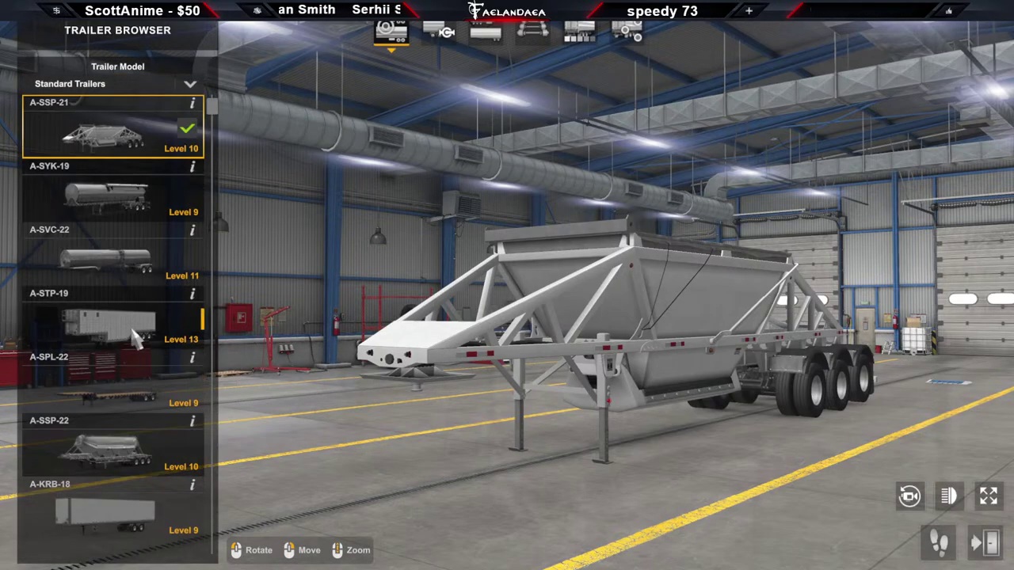
scroll(109, 463, "down", 4)
scroll(103, 454, "up", 5)
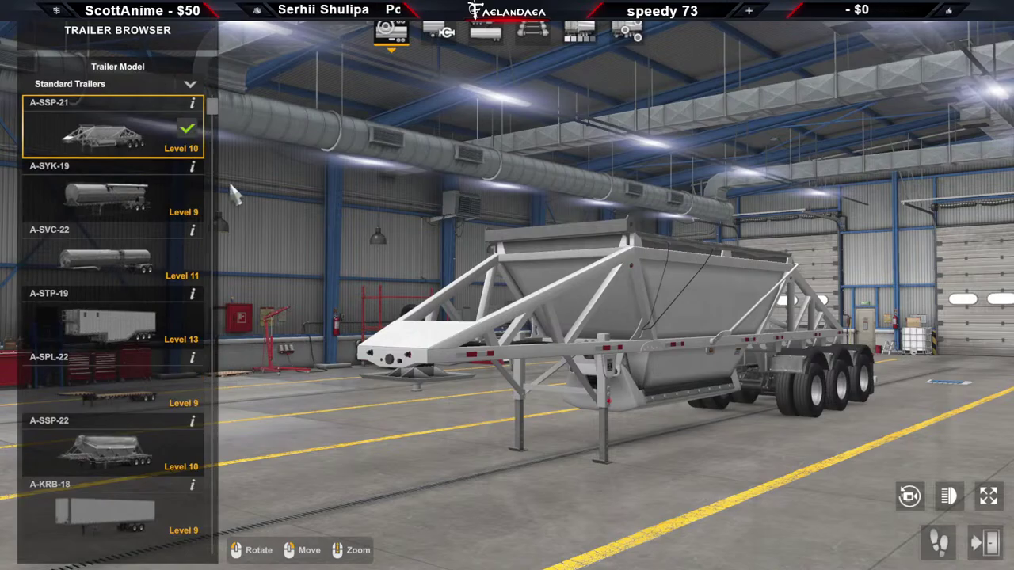
left_click(995, 554)
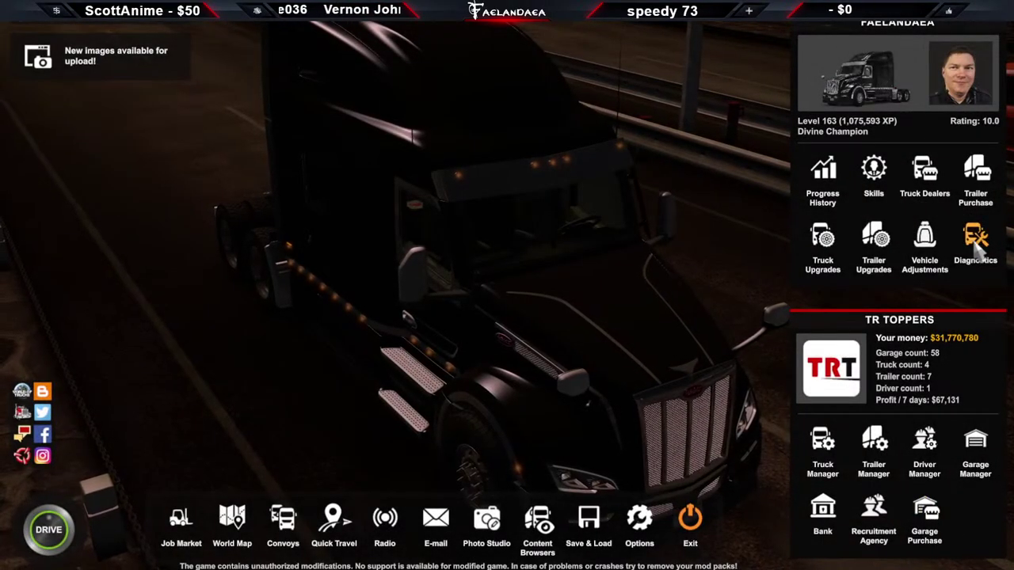
Check the Dro Modding, Lode King, Prestige and Standard Trailers offers in Trailer Purchase
left_click(985, 180)
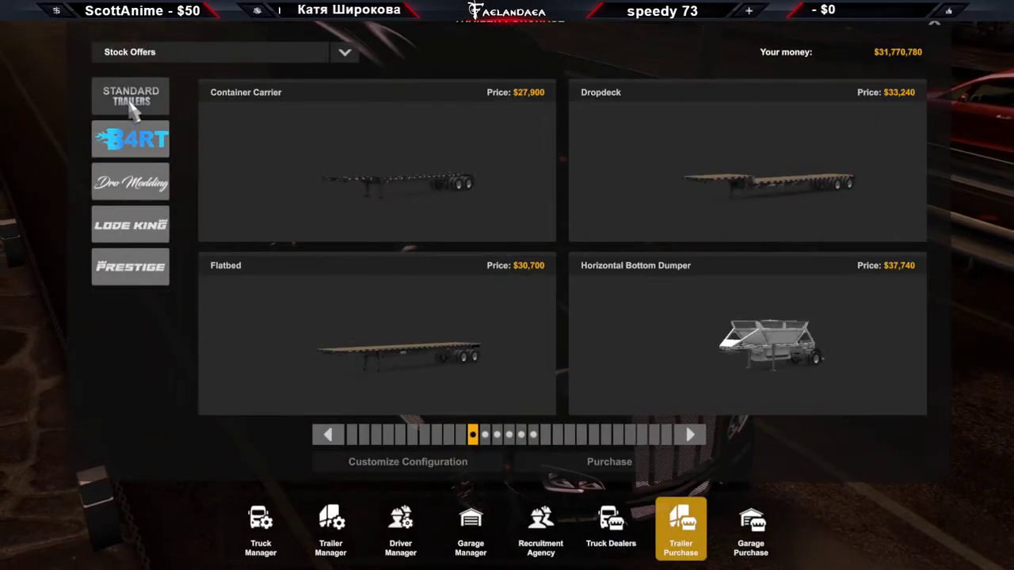
left_click(133, 186)
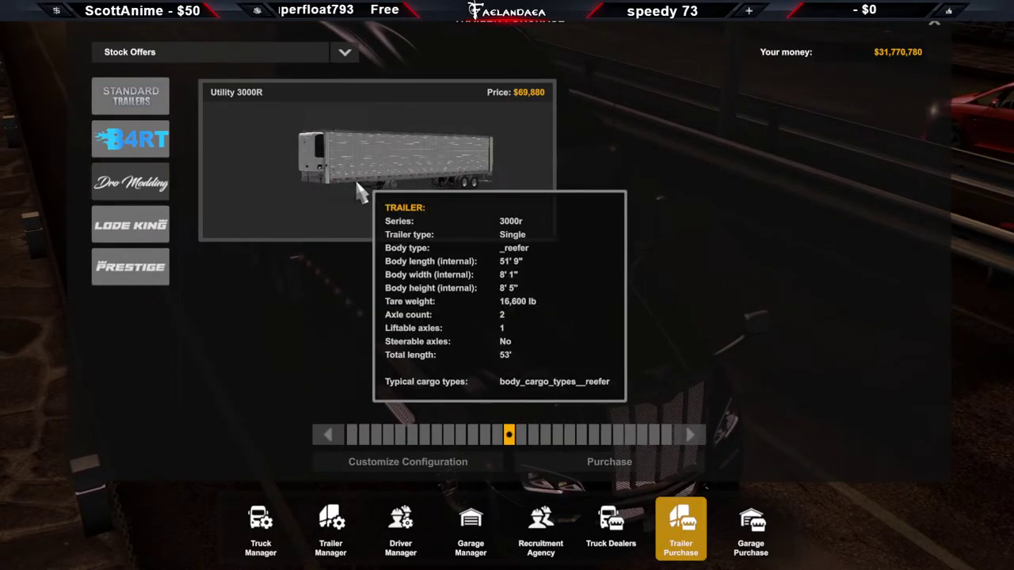
left_click(145, 238)
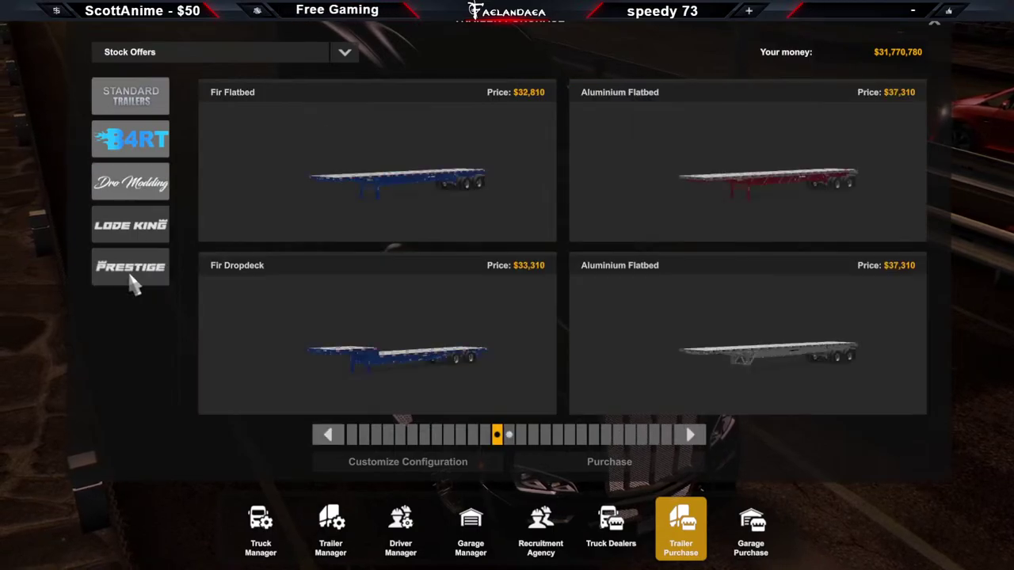
left_click(133, 269)
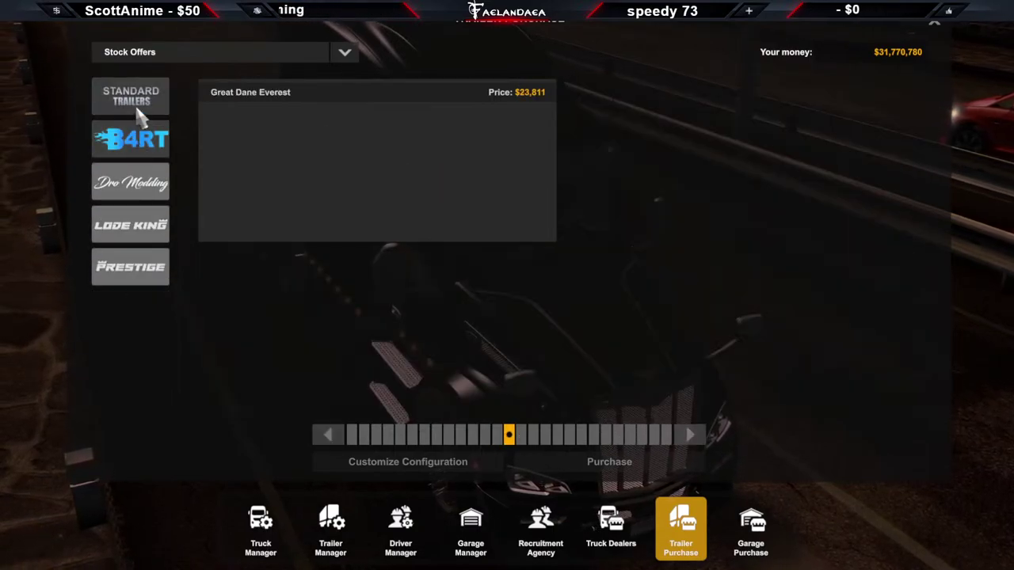
left_click(141, 106)
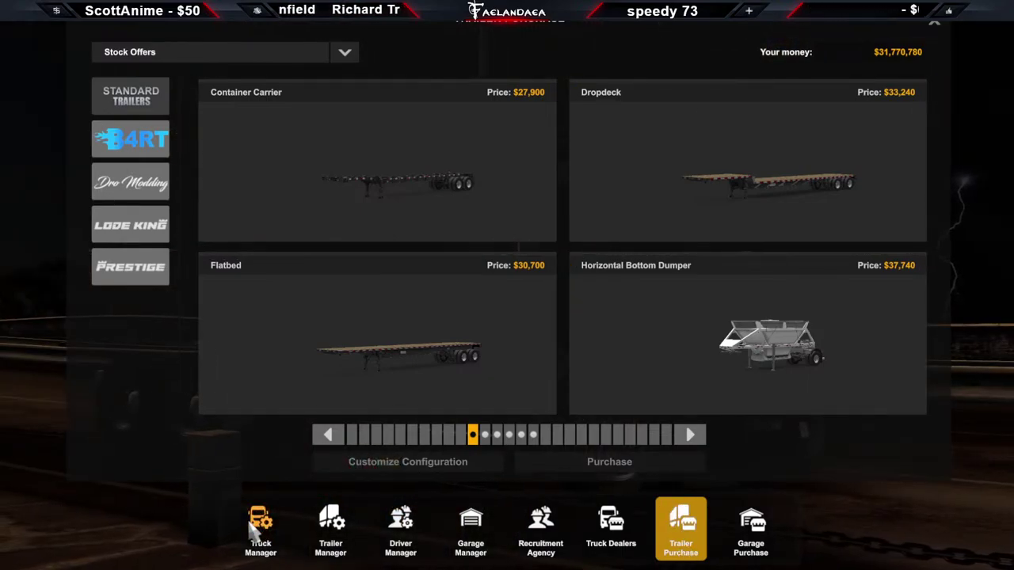
Close Trailer Purchase and quit American Truck Simulator
left_click(934, 23)
left_click(690, 527)
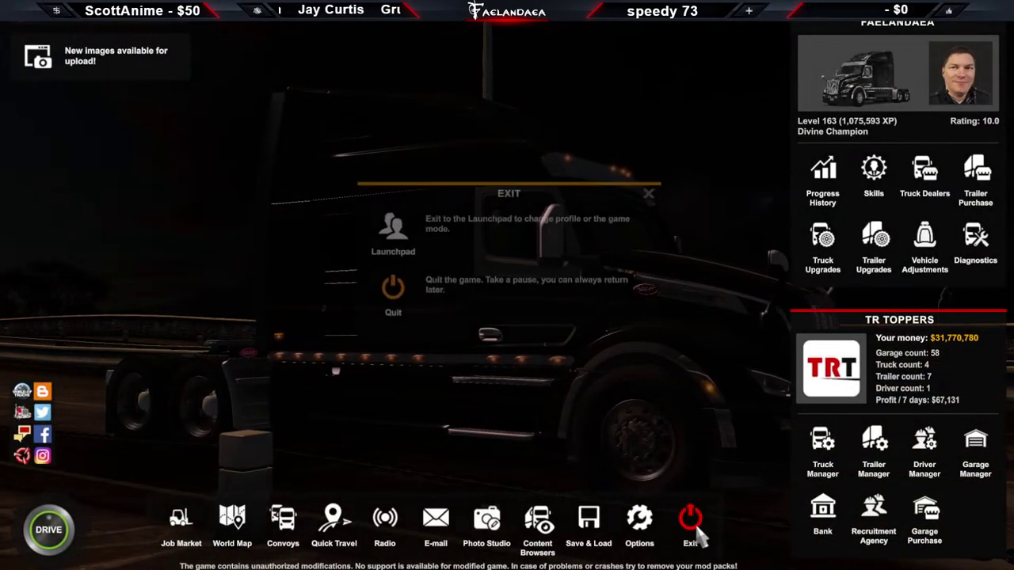
left_click(390, 294)
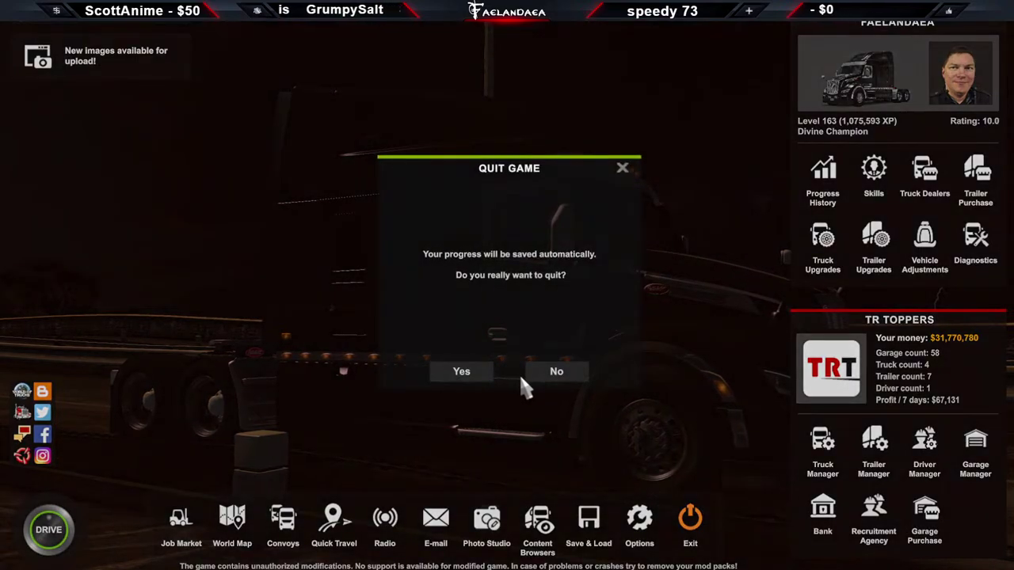
left_click(444, 371)
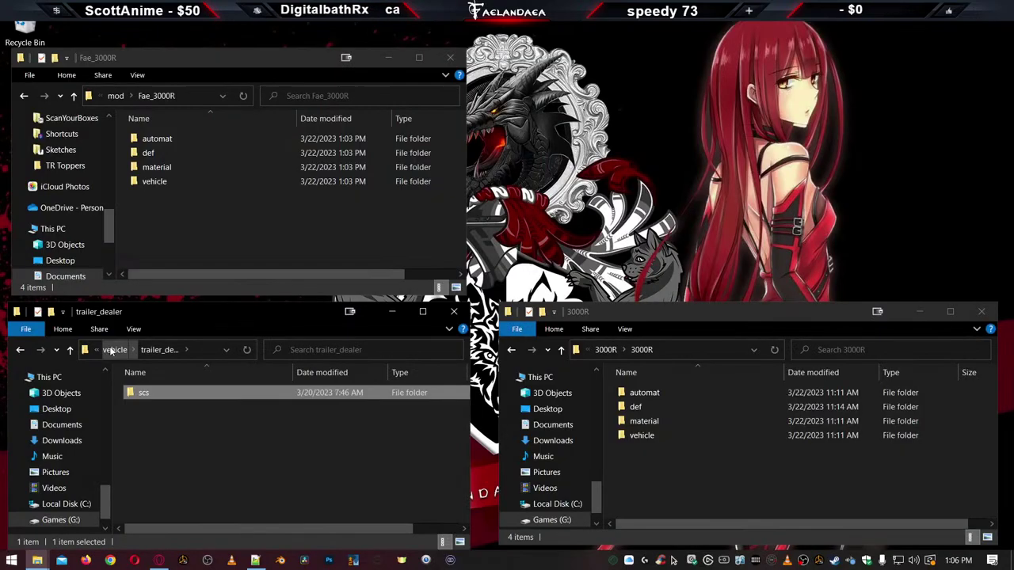
Copy the game's trailer_desktop folder into Fae_3000R's def\vehicle folder
left_click(119, 349)
scroll(205, 494, "down", 1)
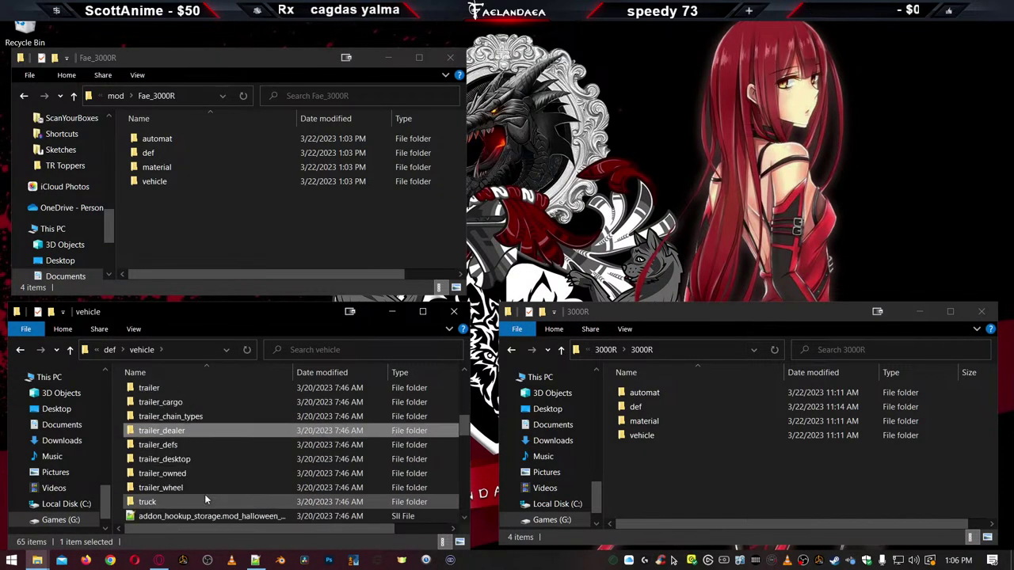
left_click(155, 459)
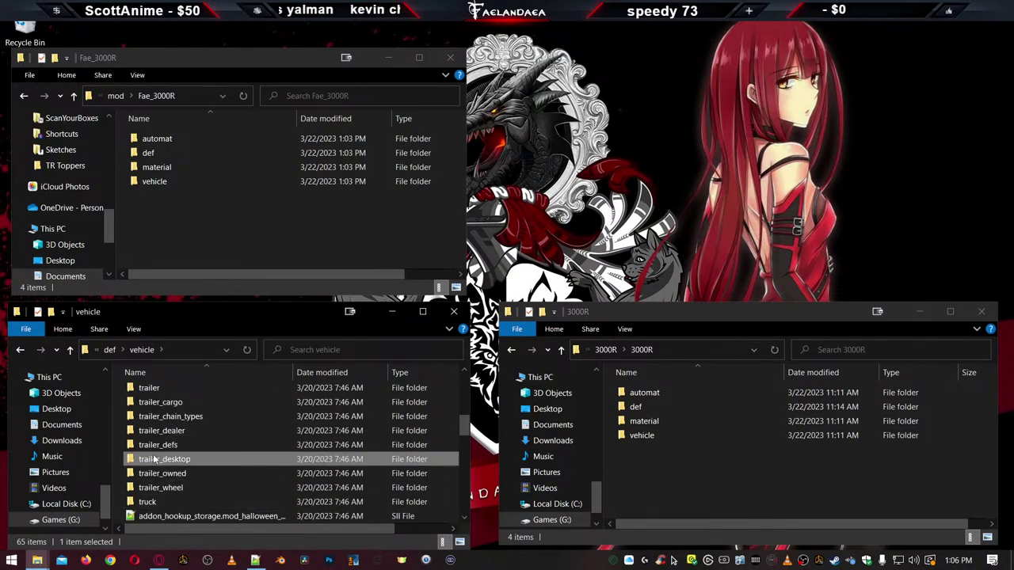
double_click(635, 406)
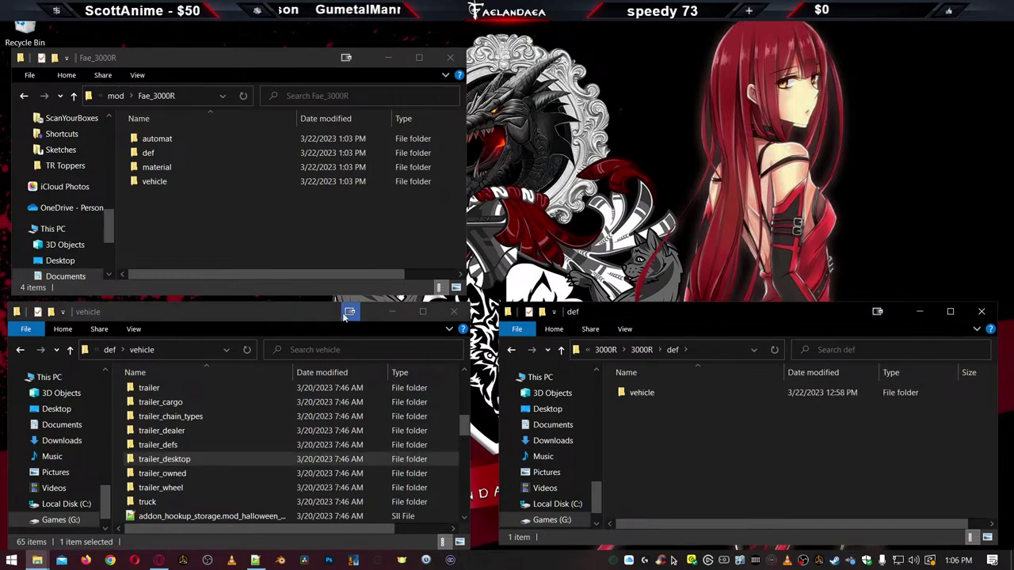
left_click(982, 312)
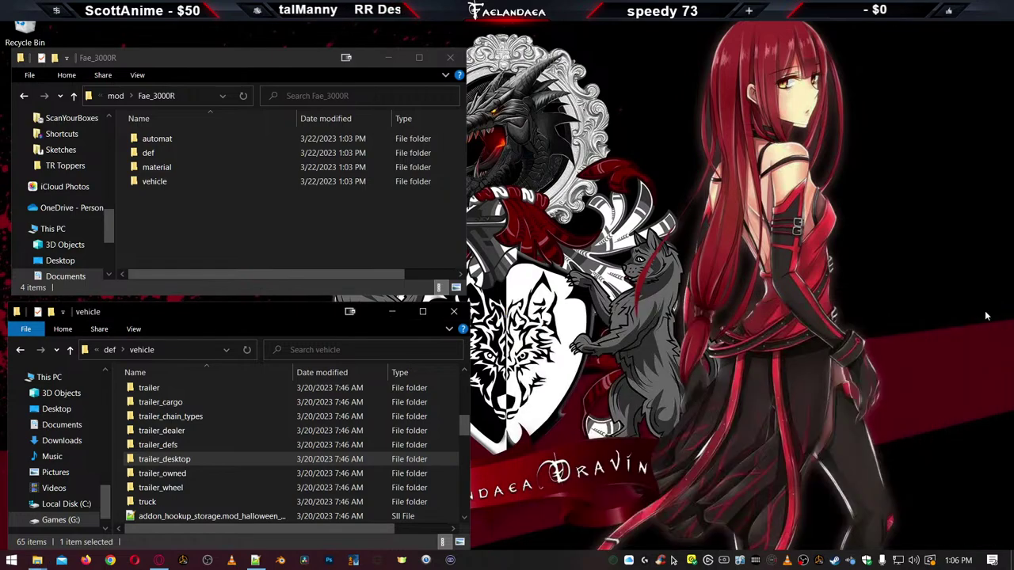
left_click(167, 58)
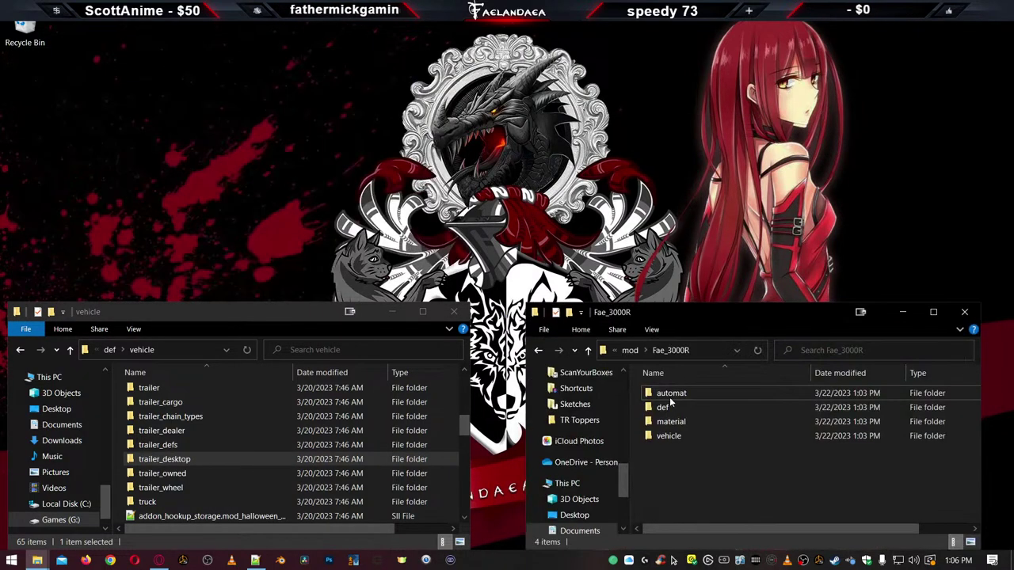
double_click(658, 409)
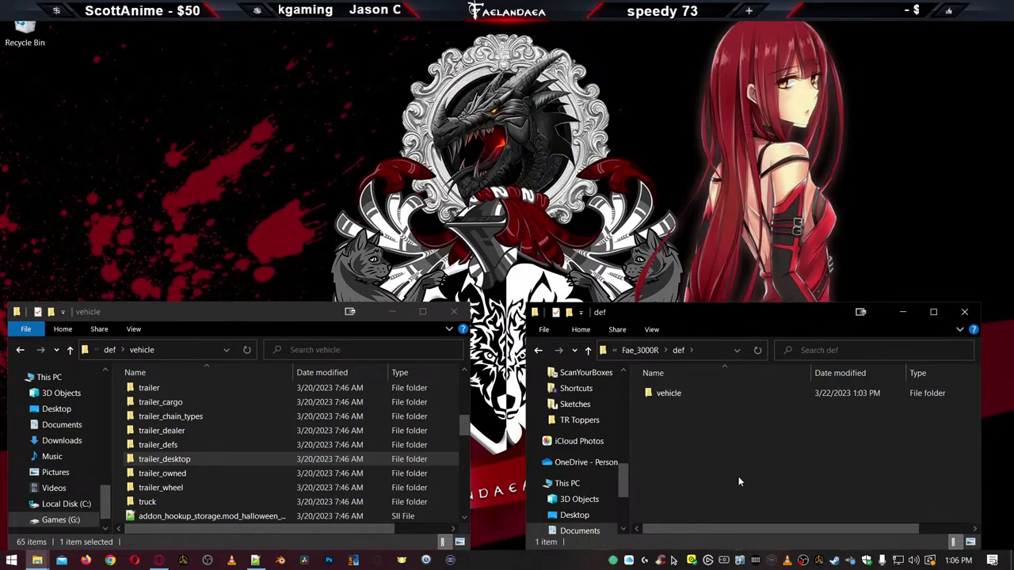
double_click(666, 394)
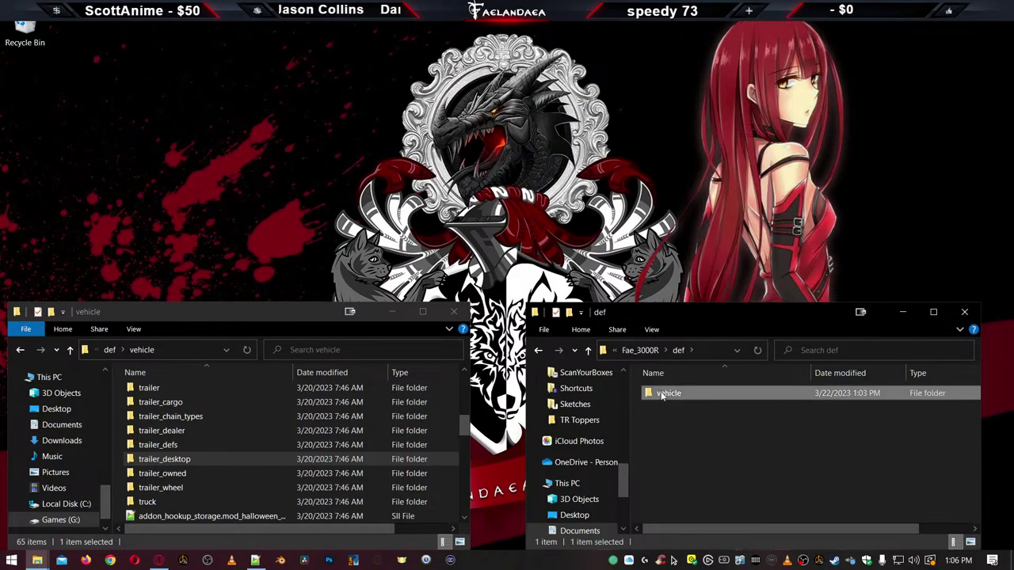
left_click(132, 466)
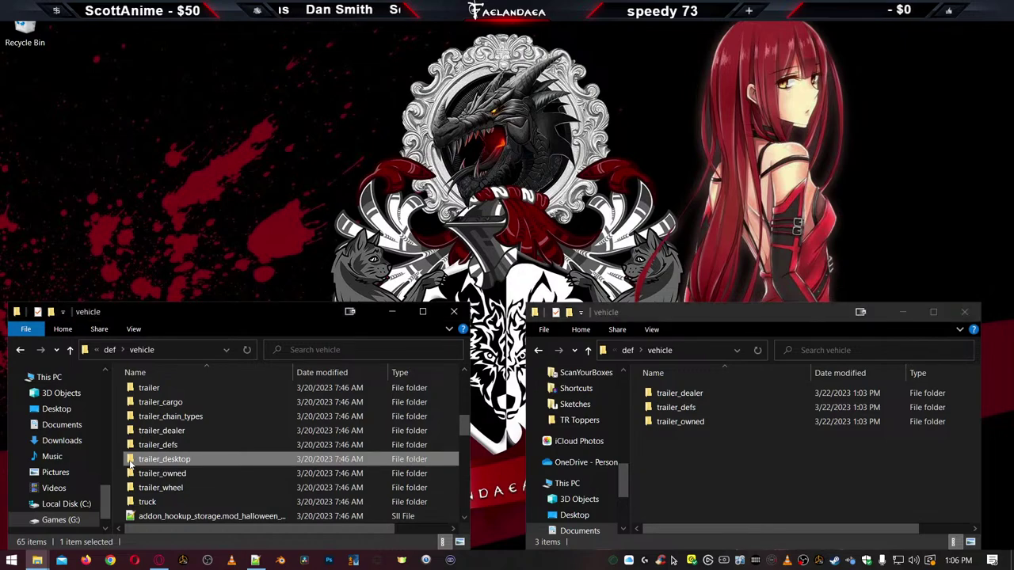
left_click(729, 485)
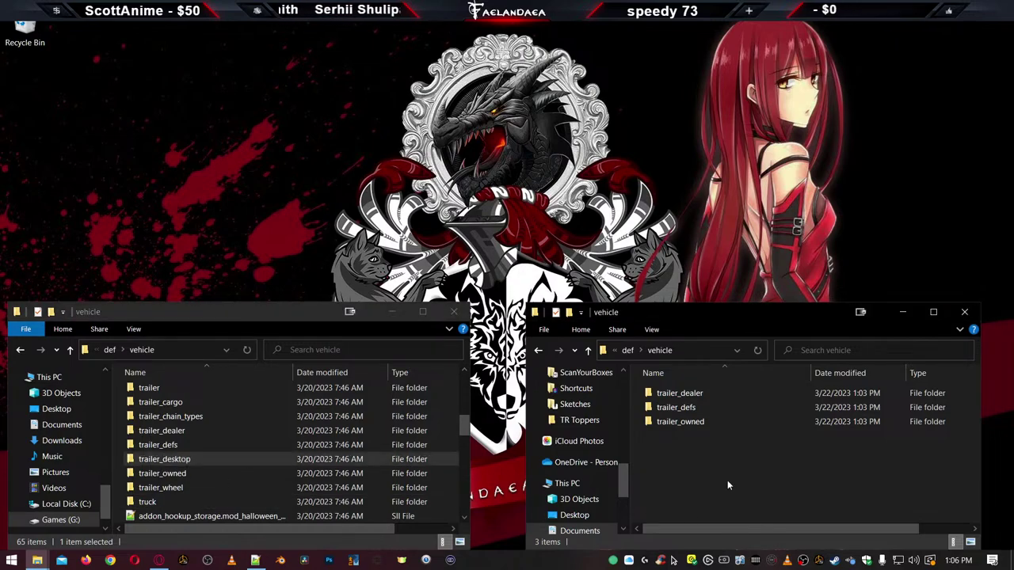
key("ctrl+v")
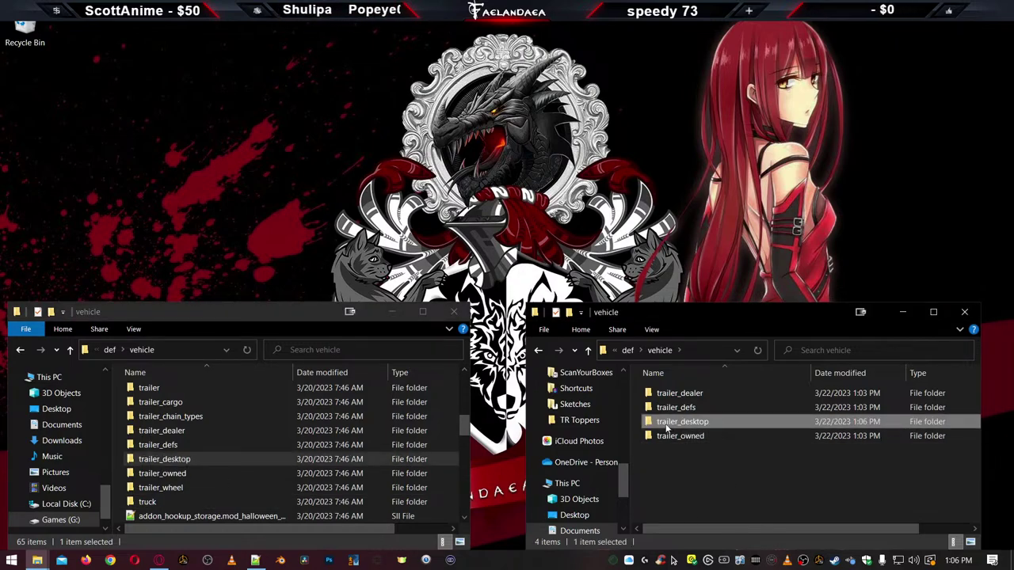
Delete every trailer file in the copied trailer_desktop except scs_dryvan_48.sii
double_click(665, 425)
left_click(689, 394)
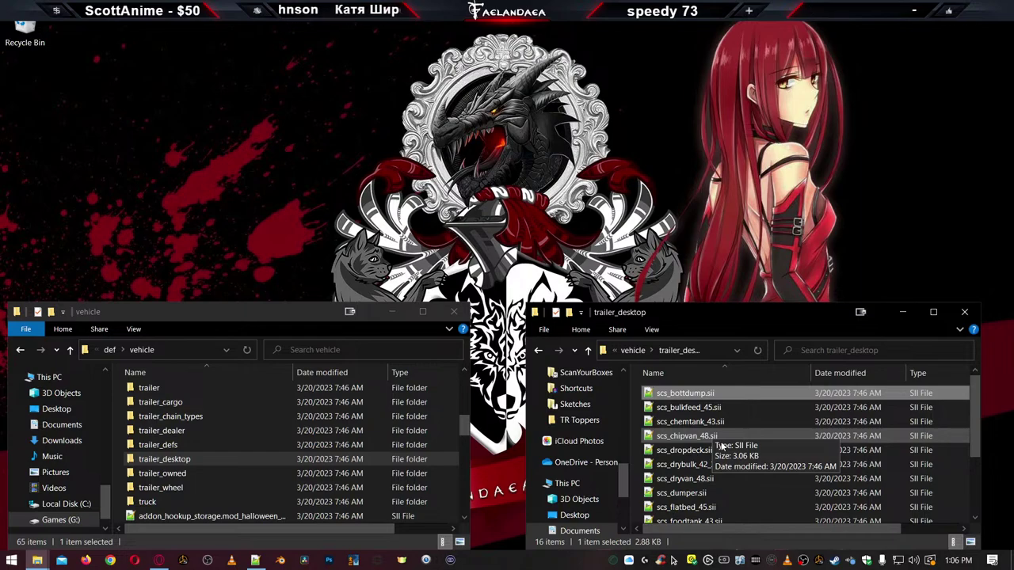
scroll(721, 447, "down", 2)
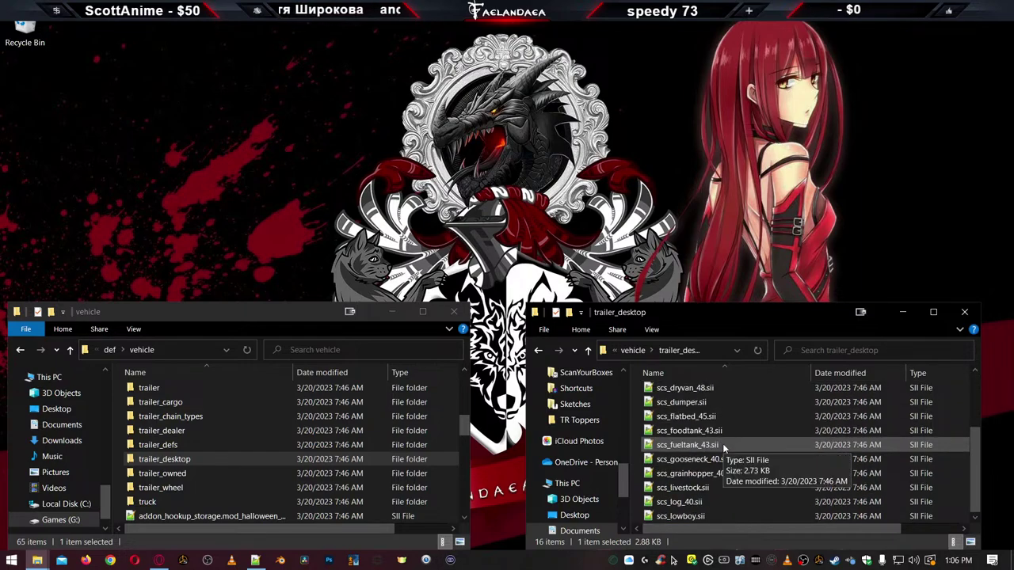
scroll(725, 496, "up", 2)
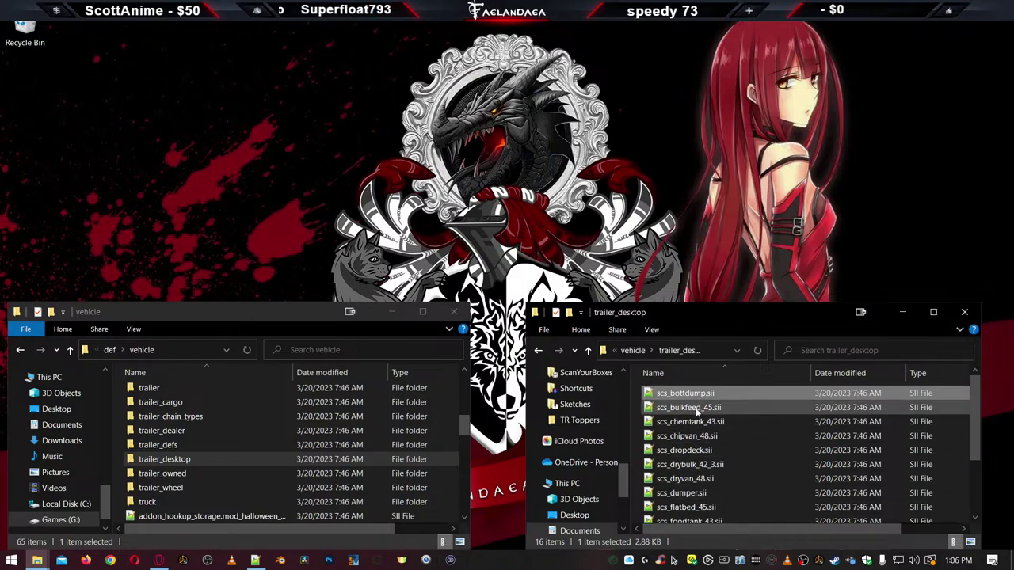
left_click(703, 479, "shift")
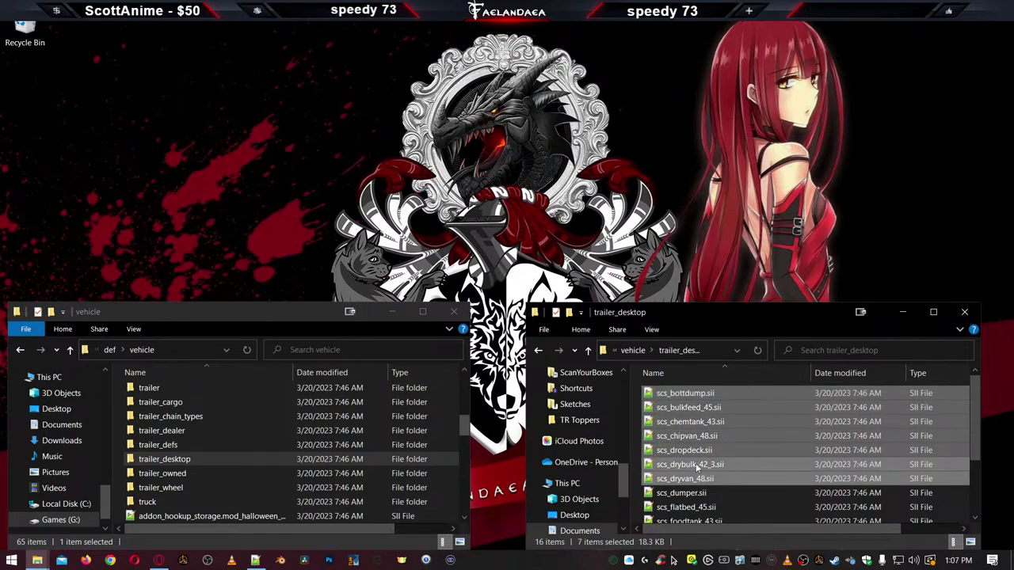
left_click(697, 466, "shift")
key("Delete")
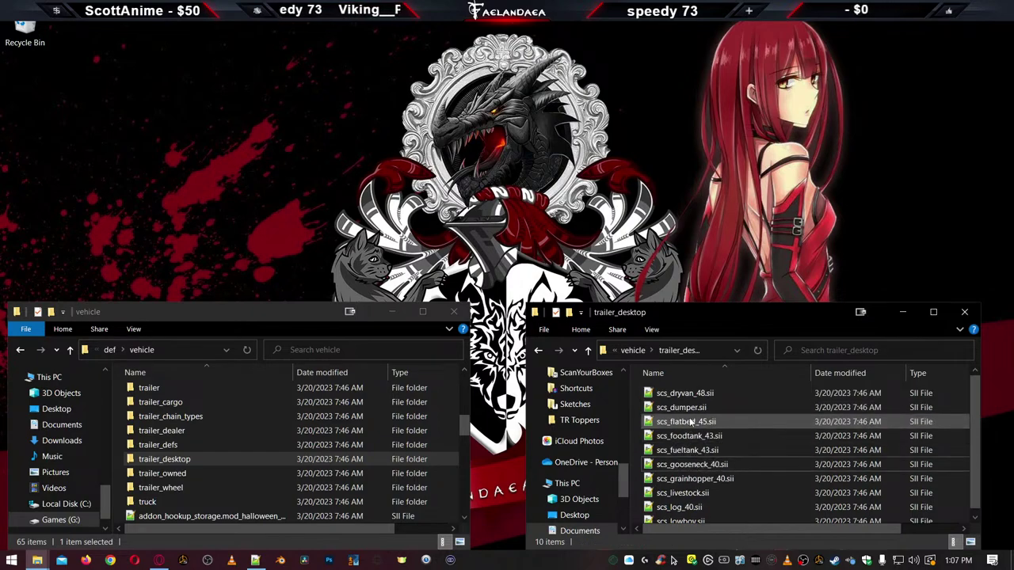
left_click(696, 407)
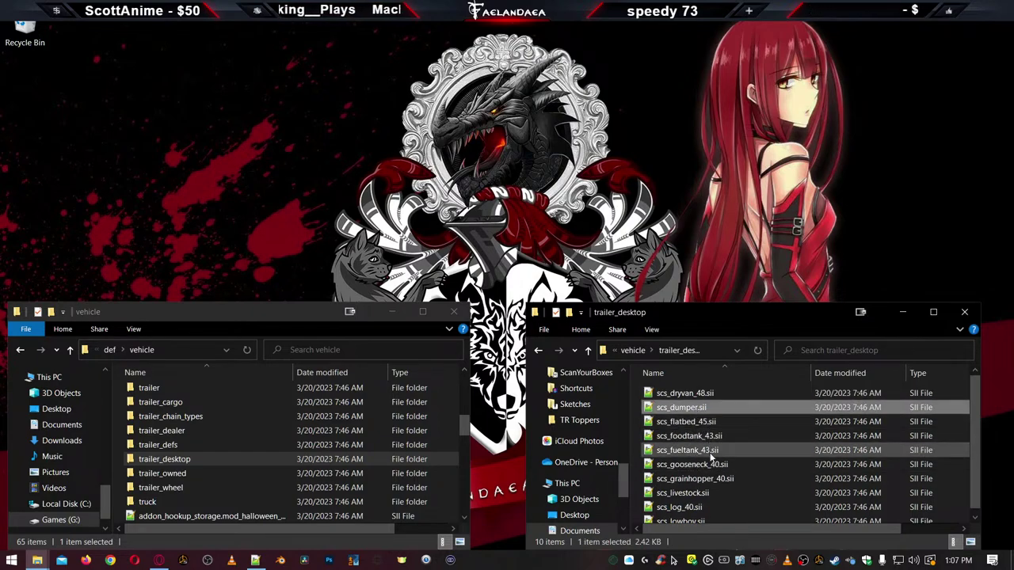
left_click(709, 507, "shift")
key("Delete")
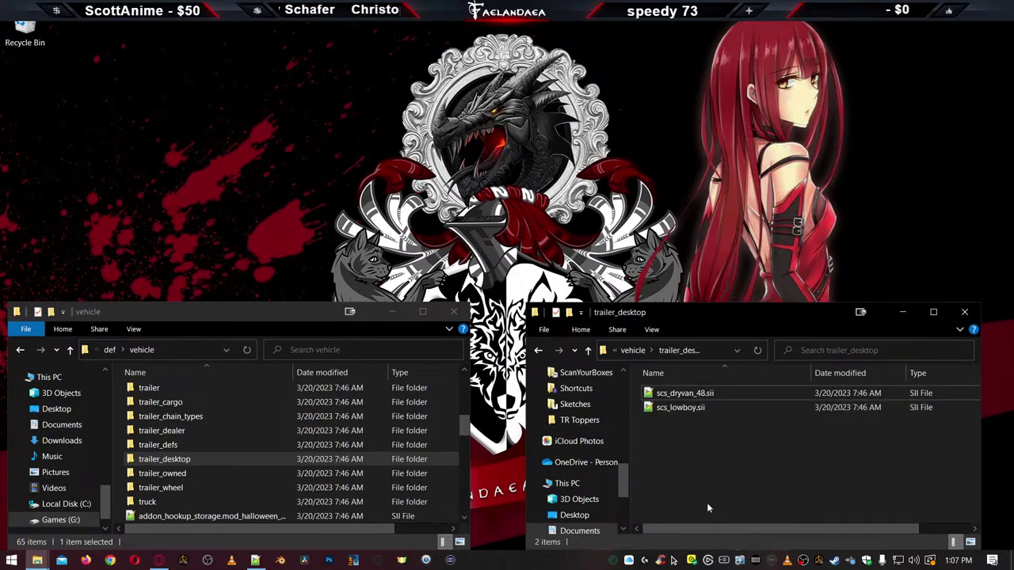
left_click(689, 410)
key("Delete")
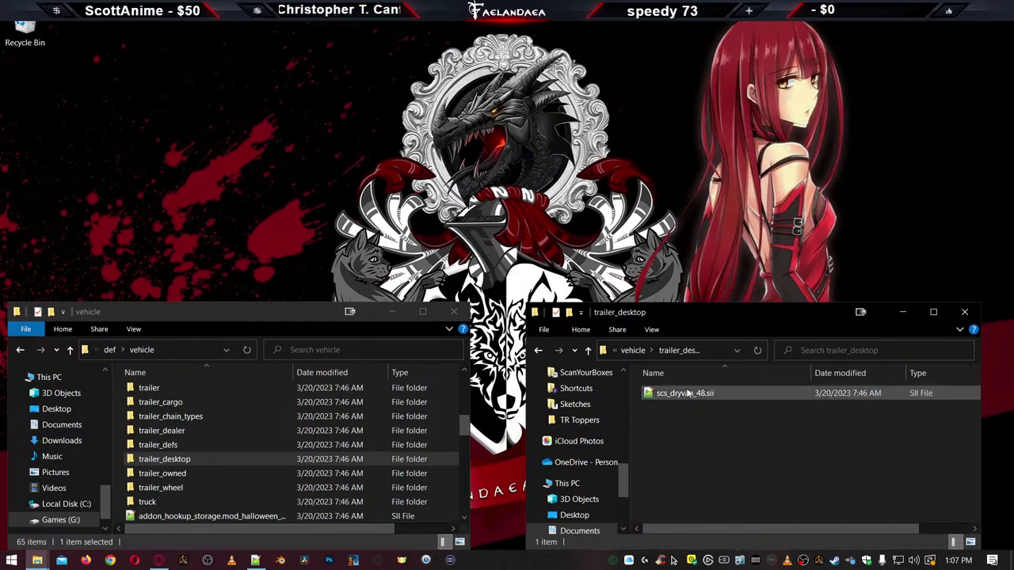
Rename scs_dryvan_48.sii to U3KR.sii and open it in Notepad++
left_click(687, 395)
key("F2")
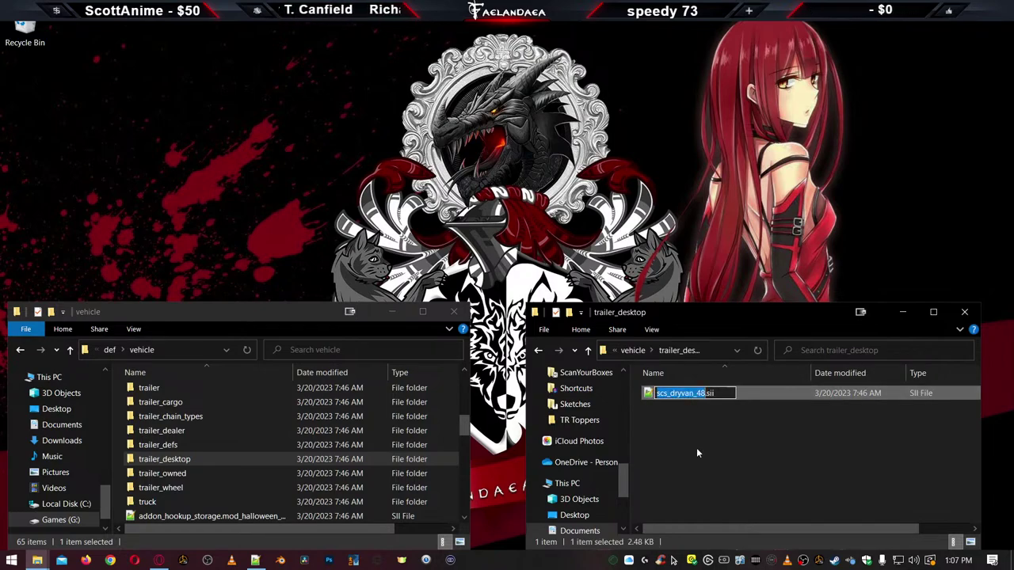
type("U3KR")
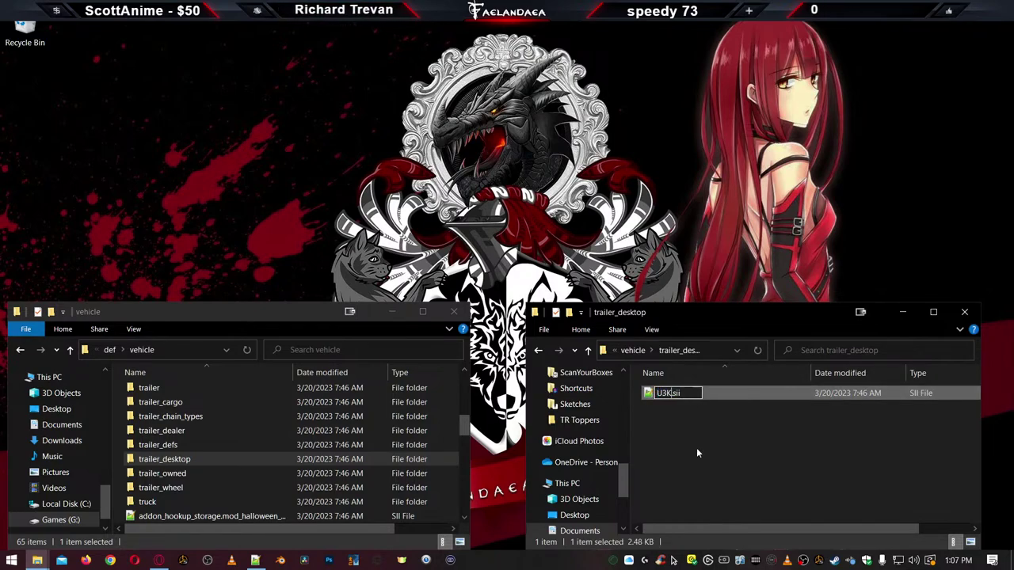
key("Return")
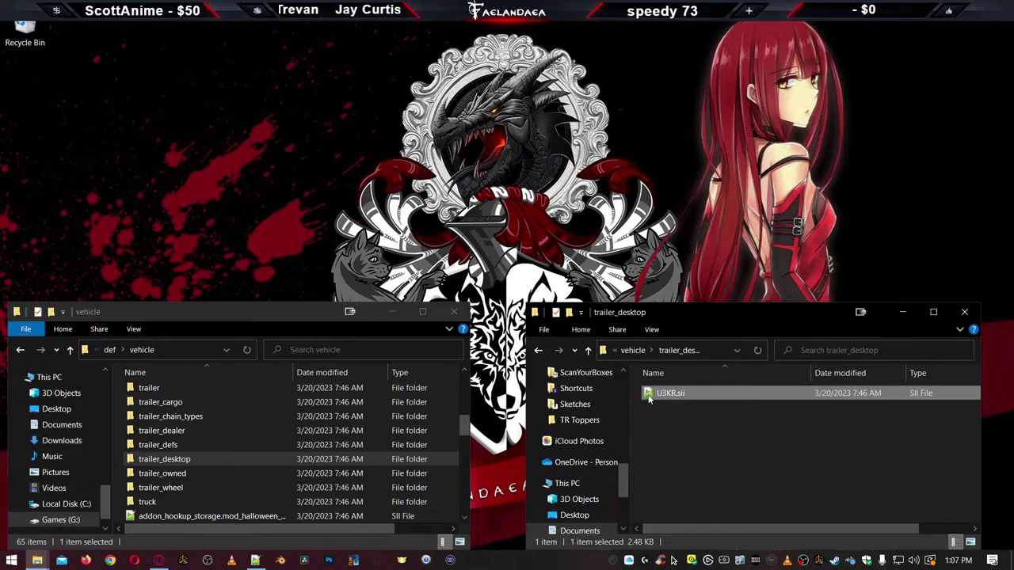
double_click(650, 399)
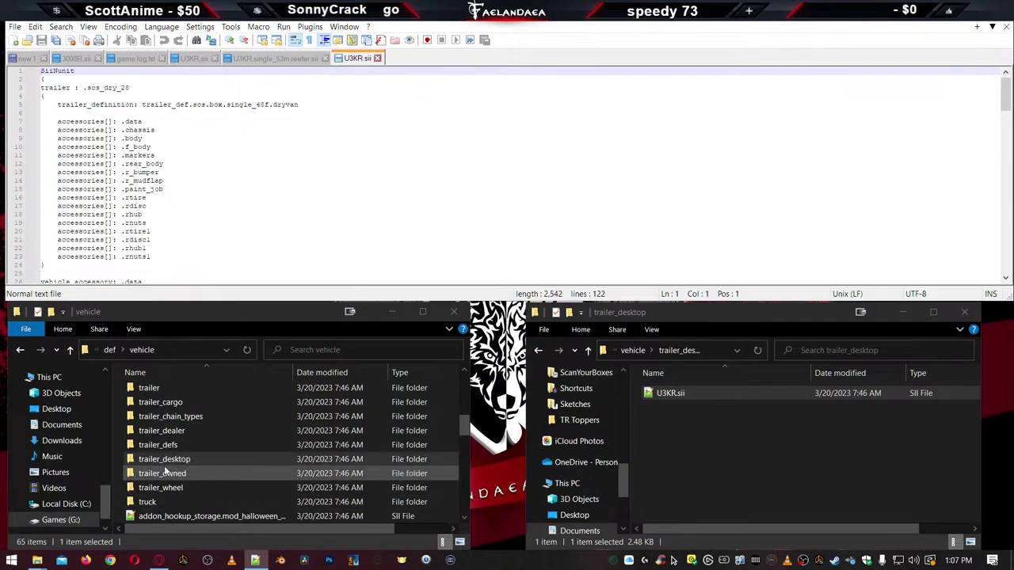
Open trailer_defs\U3KR.single_53m.reefer.sii and select its trailer_def.U3KR.single_53m.reefer name
left_click(782, 461)
key("alt+Up")
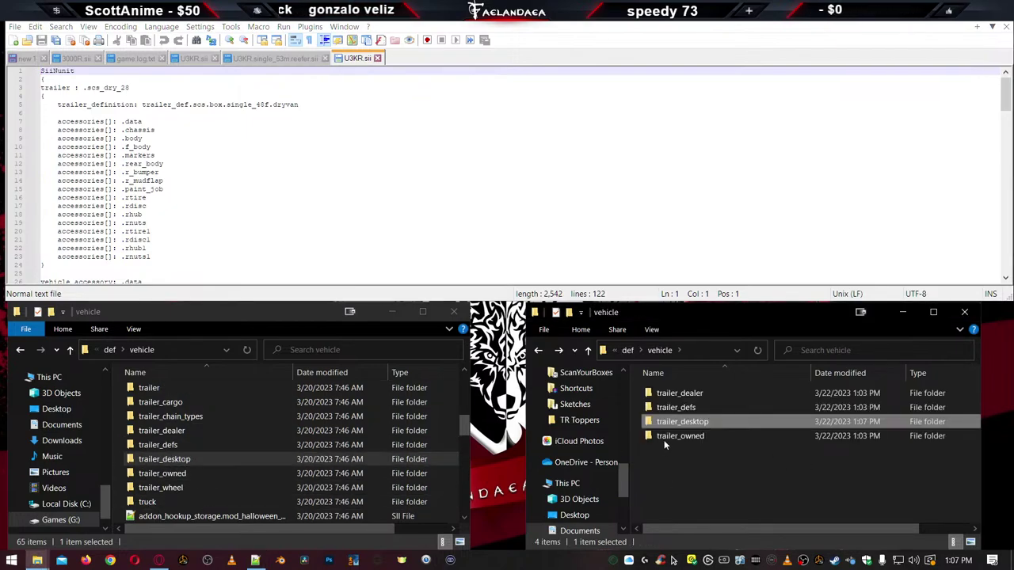
double_click(665, 406)
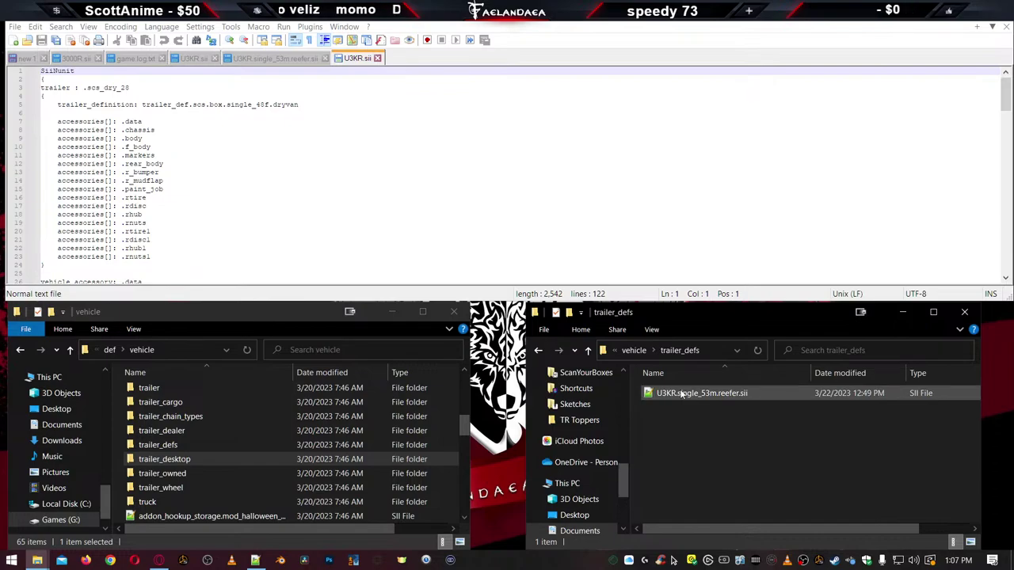
double_click(681, 393)
left_click(101, 87)
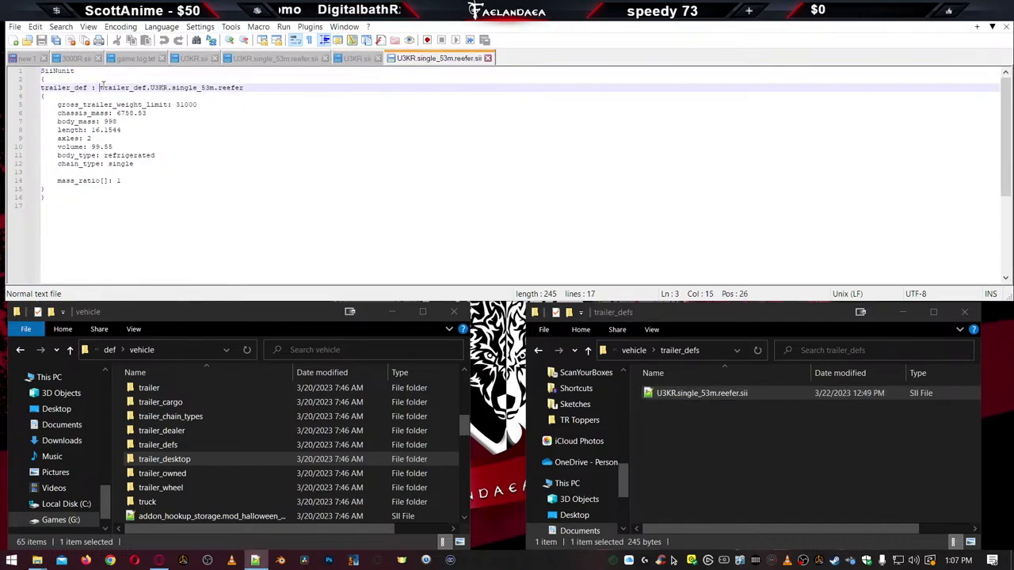
left_click_drag(101, 88, 252, 86)
key("ctrl+c")
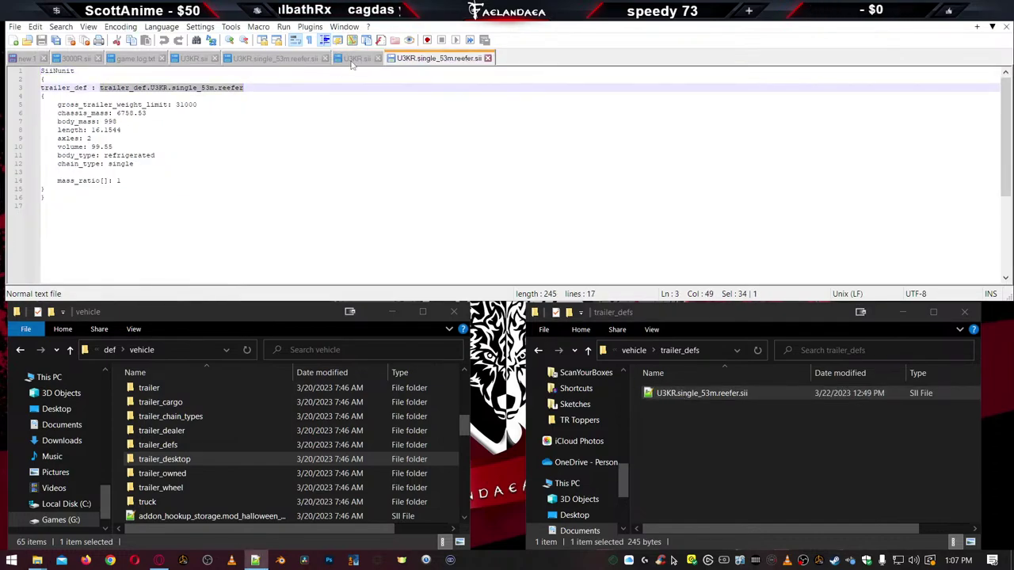
Paste the reefer definition over the dryvan definition on line 5 of U3KR.sii
left_click(355, 58)
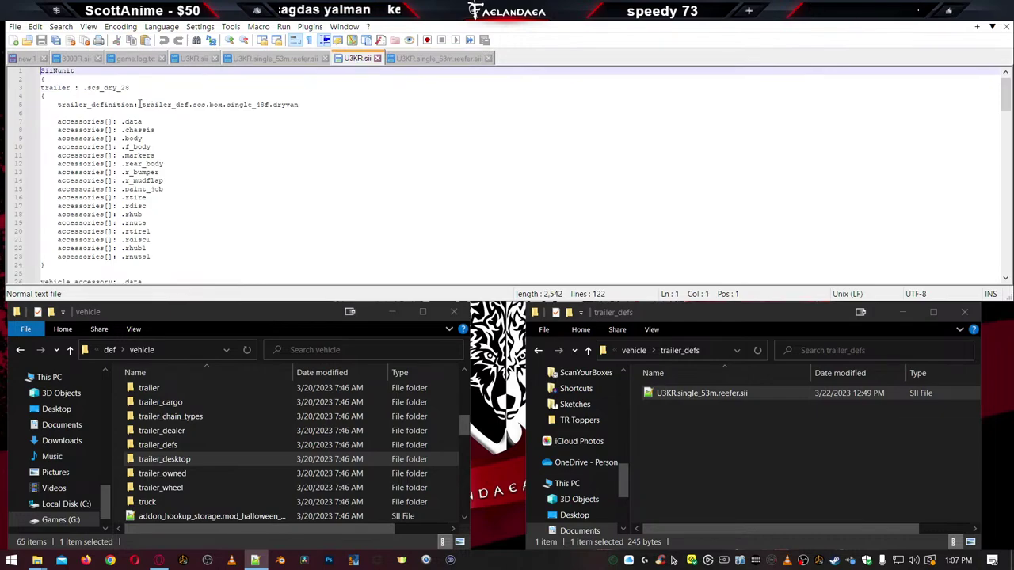
left_click_drag(140, 104, 299, 103)
key("ctrl+v")
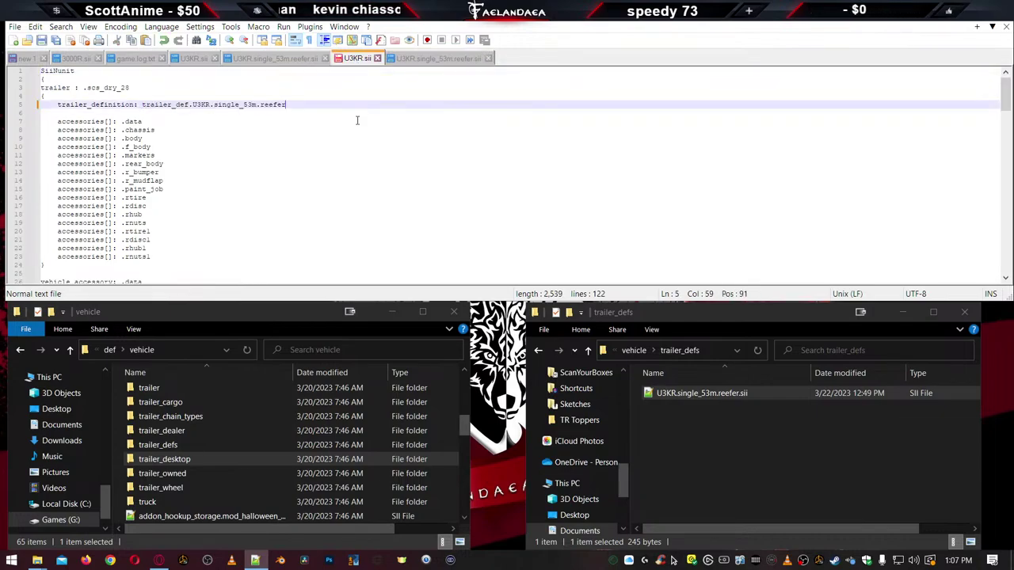
scroll(324, 155, "down", 5)
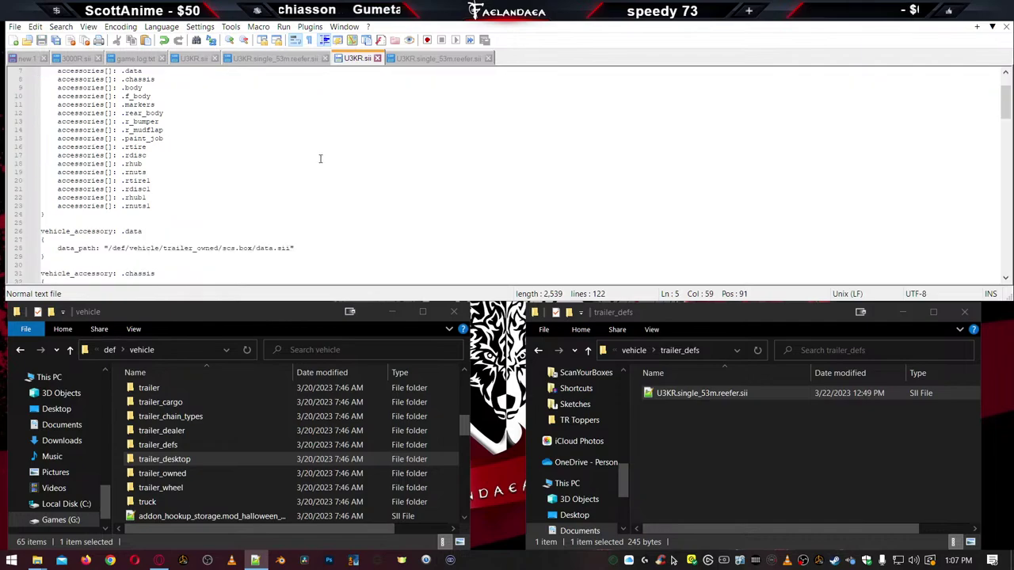
scroll(317, 167, "down", 1)
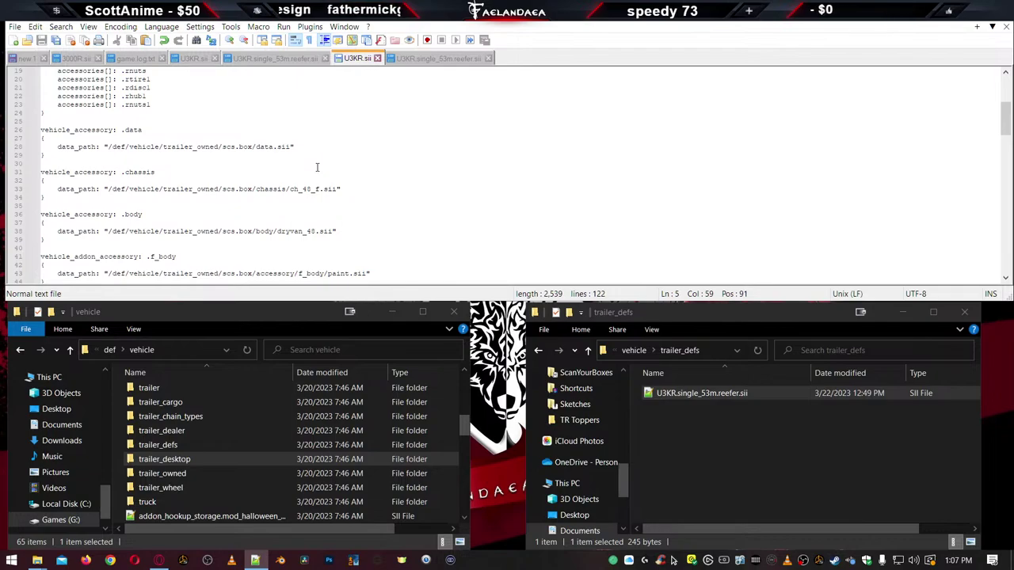
left_click(279, 58)
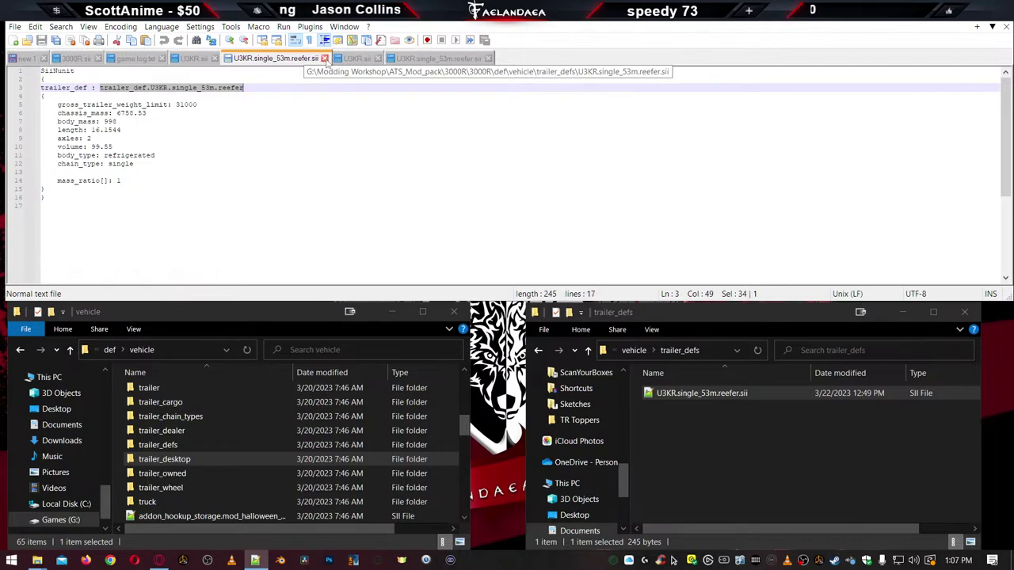
Close the reefer definition file, the duplicate U3KR.sii and game.log.txt, declining reload and save
left_click(325, 59)
left_click(198, 59)
left_click(214, 58)
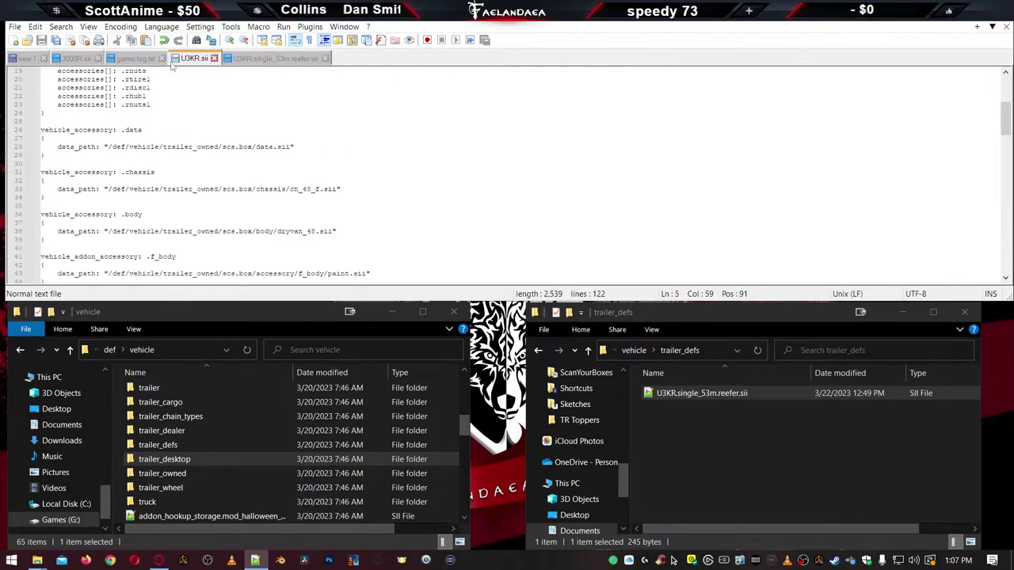
left_click(137, 61)
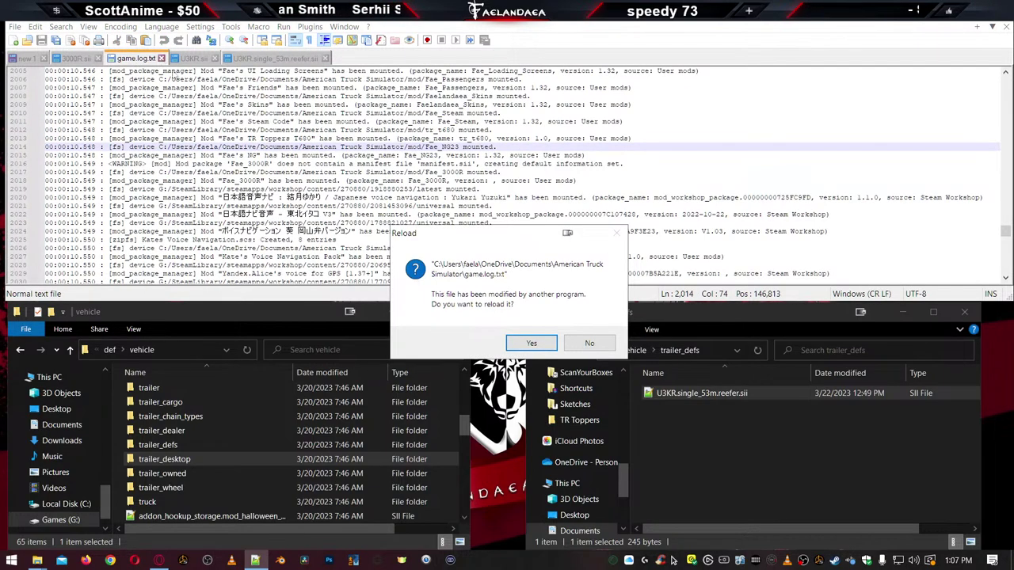
left_click(578, 345)
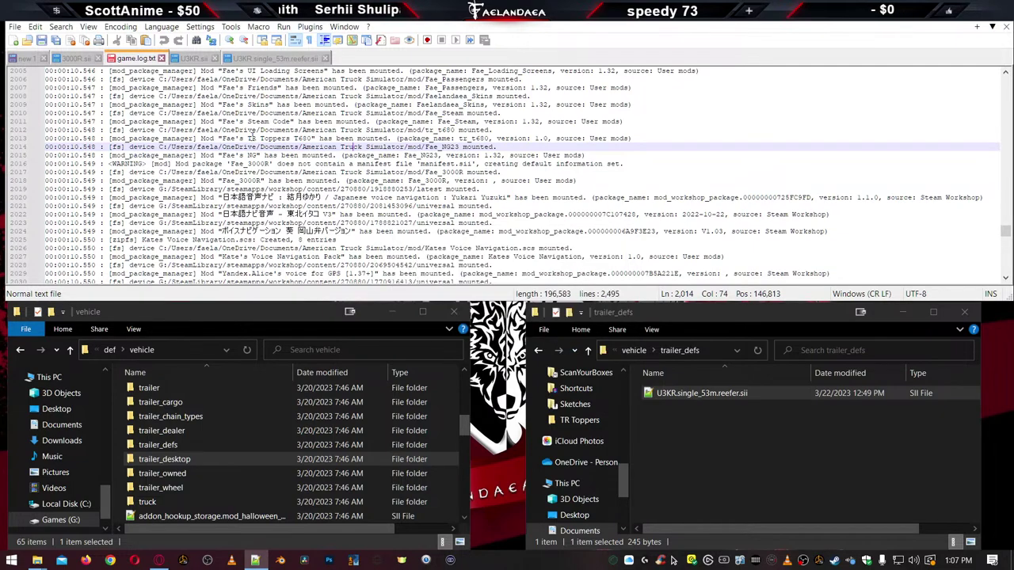
left_click(162, 59)
left_click(547, 328)
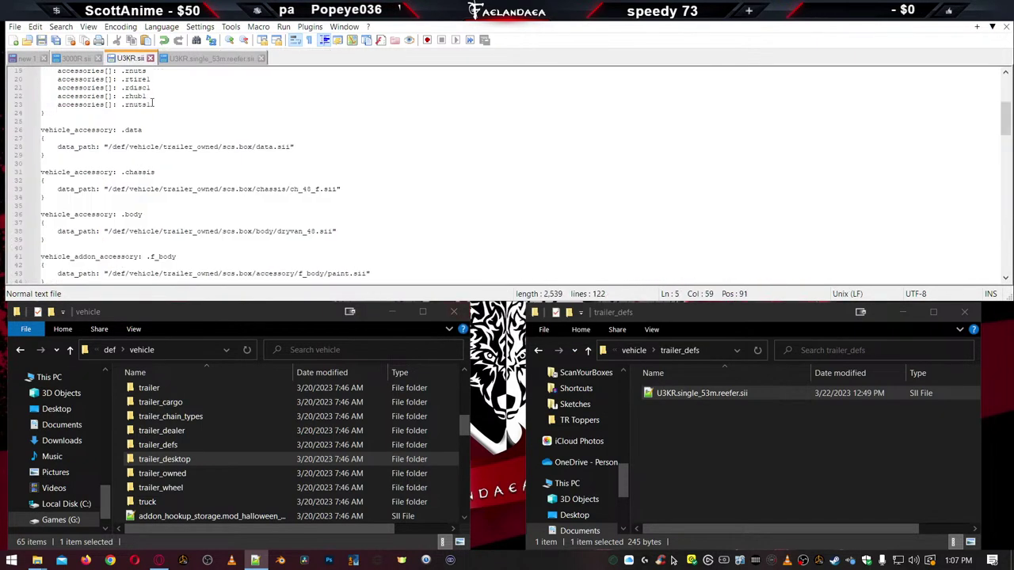
Close 3000R.sii and the remaining reefer definition file, then return Explorer to the vehicle folder
left_click(78, 58)
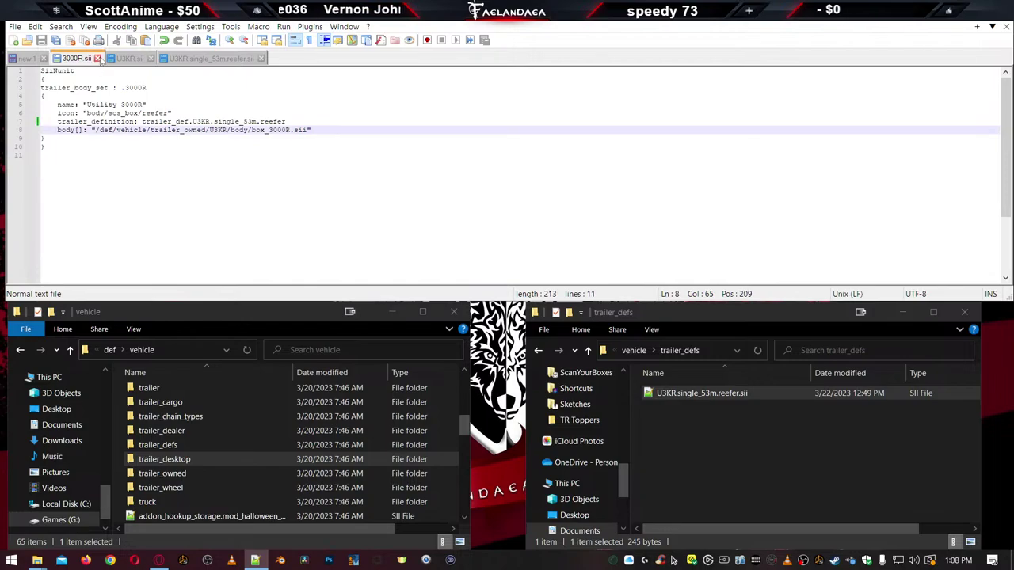
left_click(97, 59)
scroll(346, 215, "up", 6)
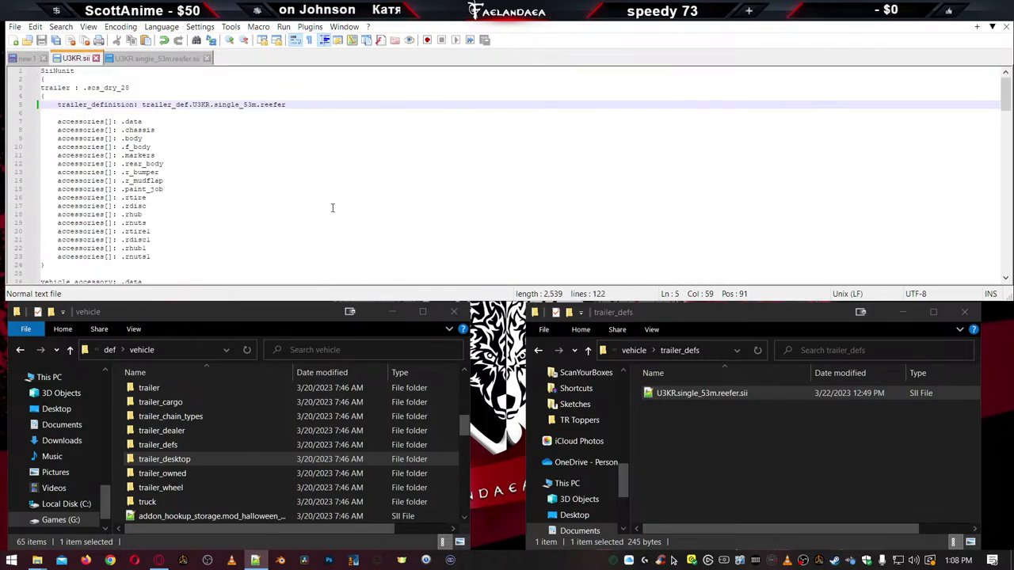
left_click(156, 60)
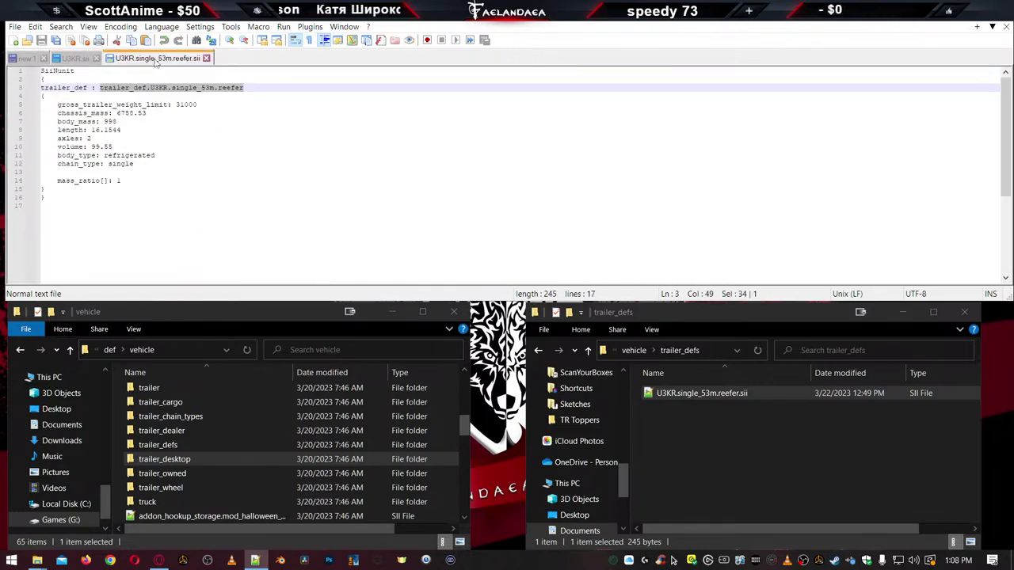
left_click(206, 59)
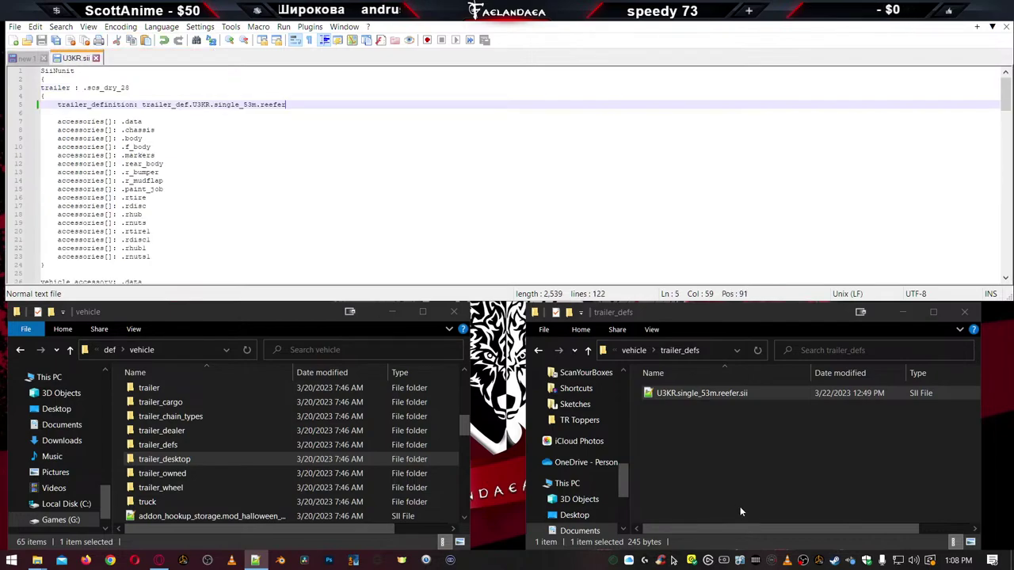
left_click(721, 454)
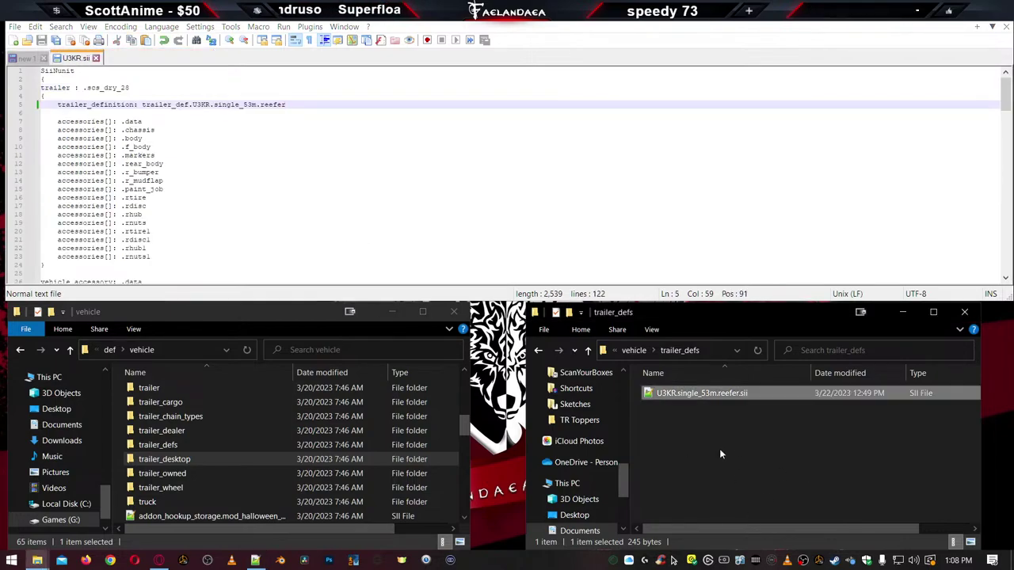
key("BackSpace")
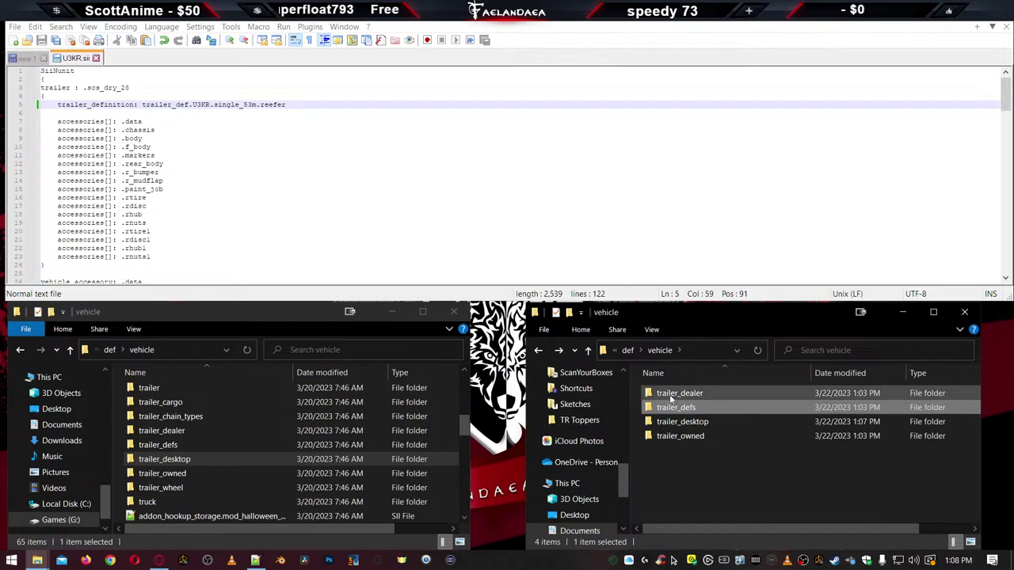
Open U3KR.sii from trailer_dealer's scs folder in Notepad++
double_click(670, 400)
double_click(657, 394)
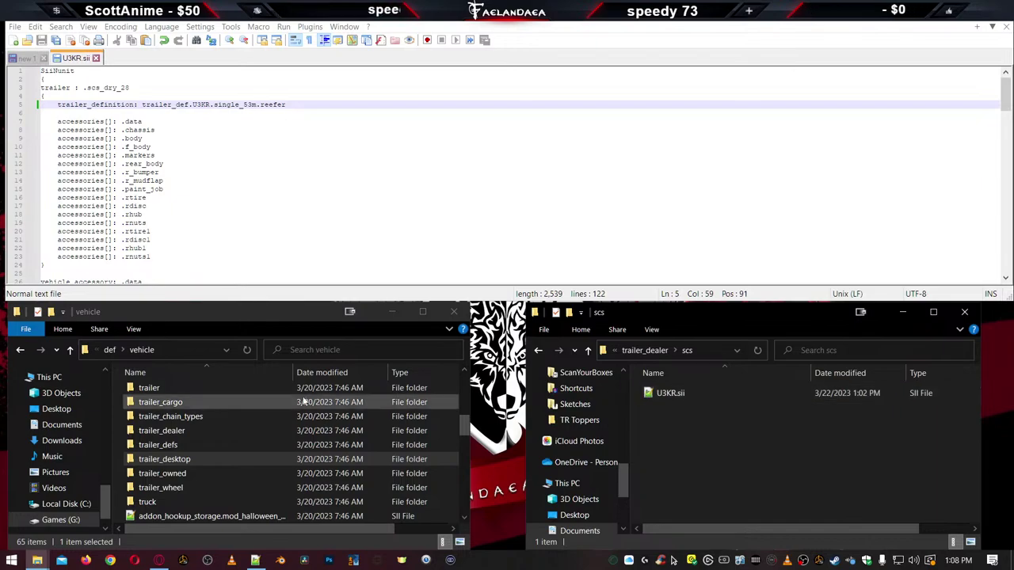
double_click(159, 431)
key("BackSpace")
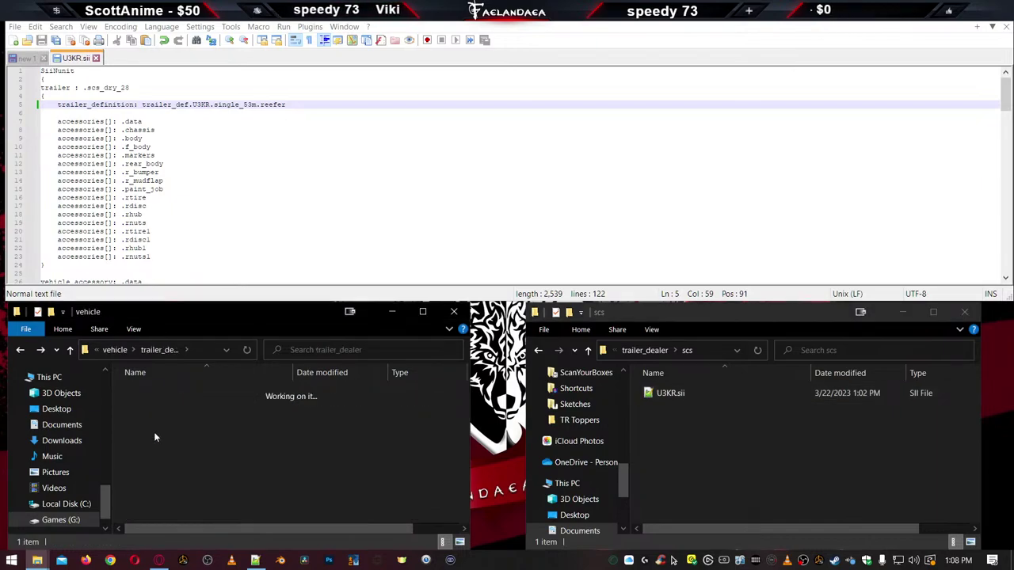
double_click(650, 394)
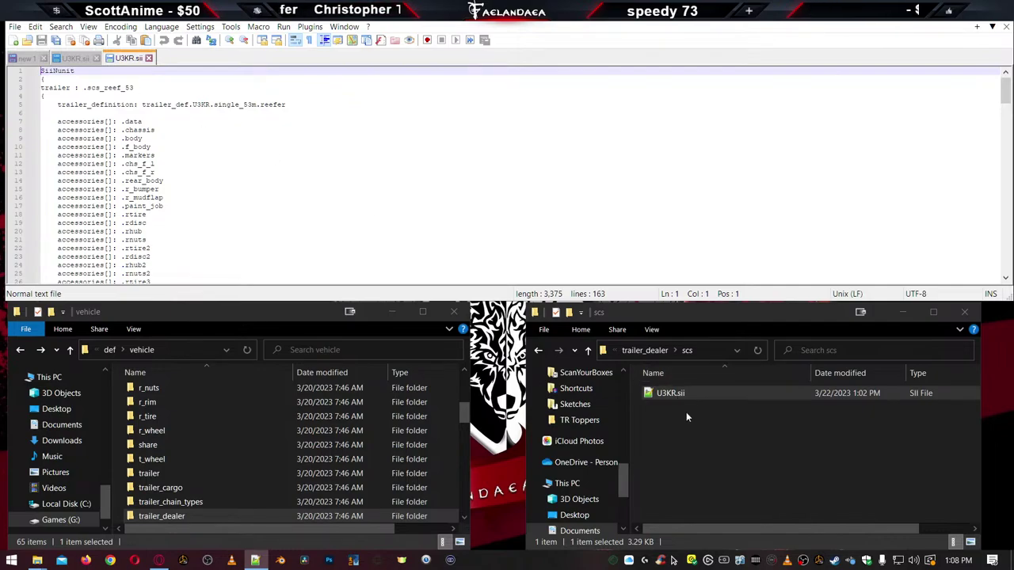
Compare the 122-line U3KR.sii against the 163-line trailer_dealer reference copy
left_click(72, 59)
left_click(126, 60)
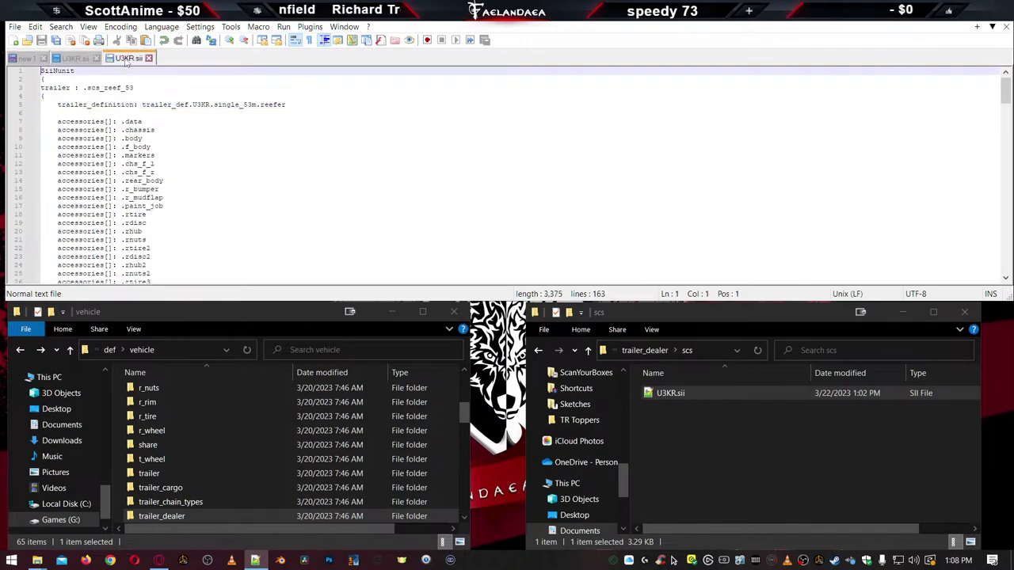
scroll(197, 149, "down", 2)
scroll(200, 151, "down", 1)
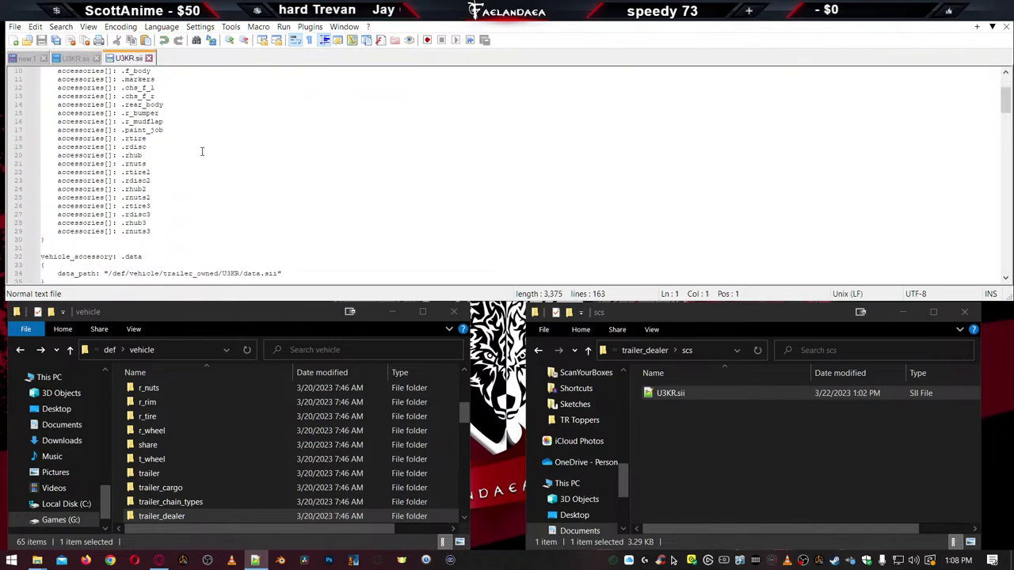
scroll(93, 77, "up", 3)
left_click(71, 59)
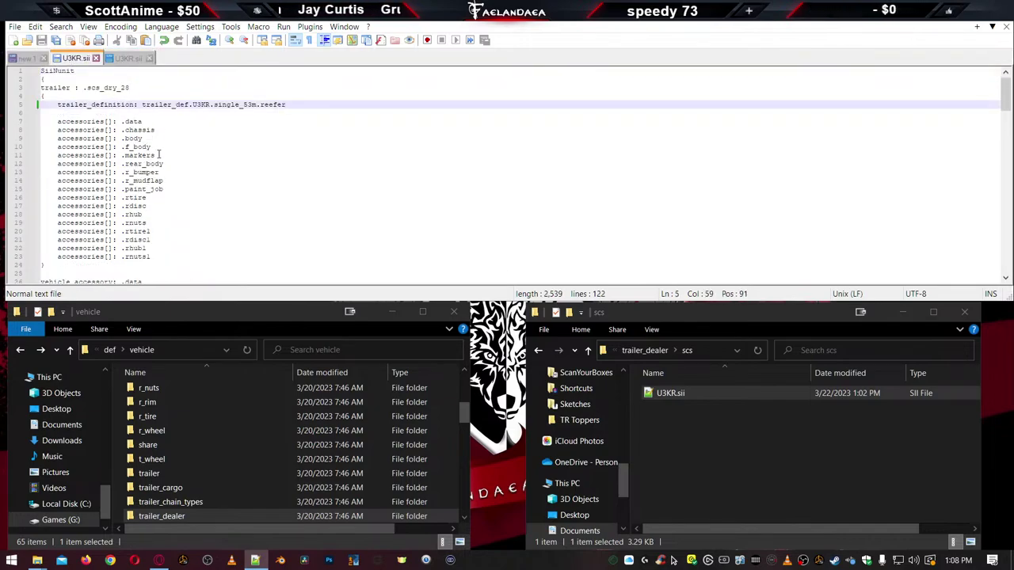
scroll(160, 156, "down", 1)
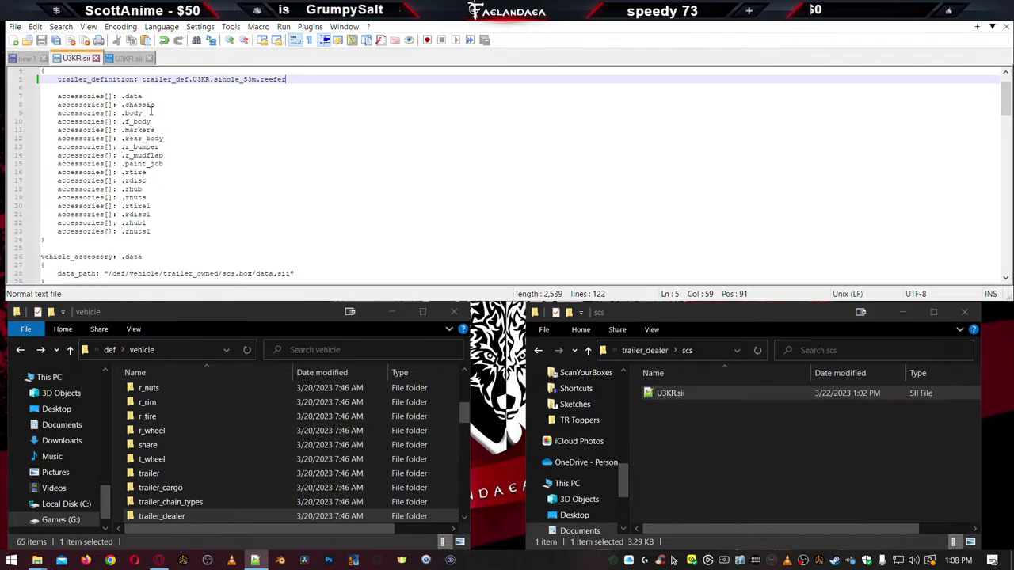
left_click(129, 59)
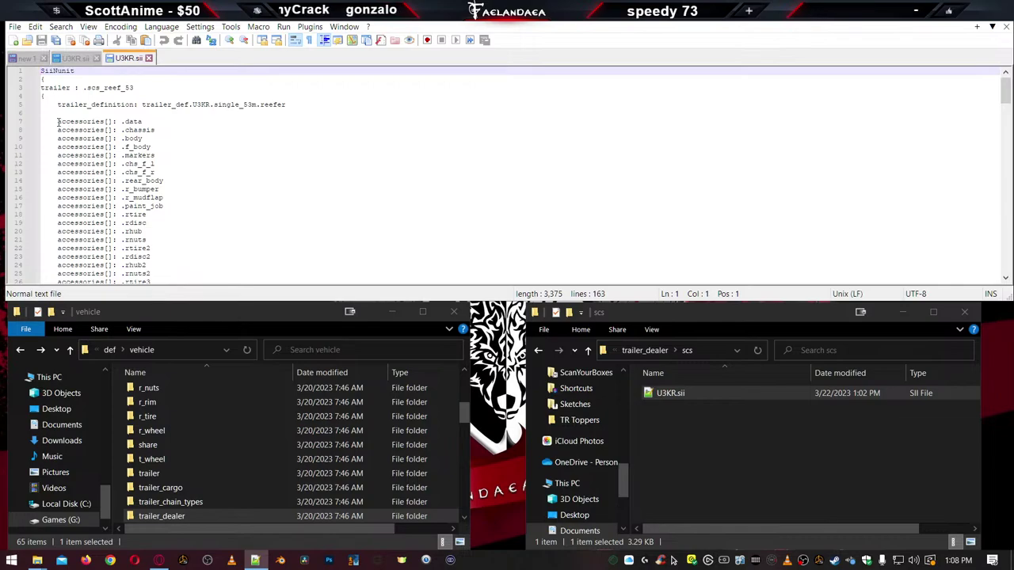
Paste the reference's accessories lines 7–28 over the old accessories list in the fixed U3KR.sii
left_click_drag(58, 122, 158, 230)
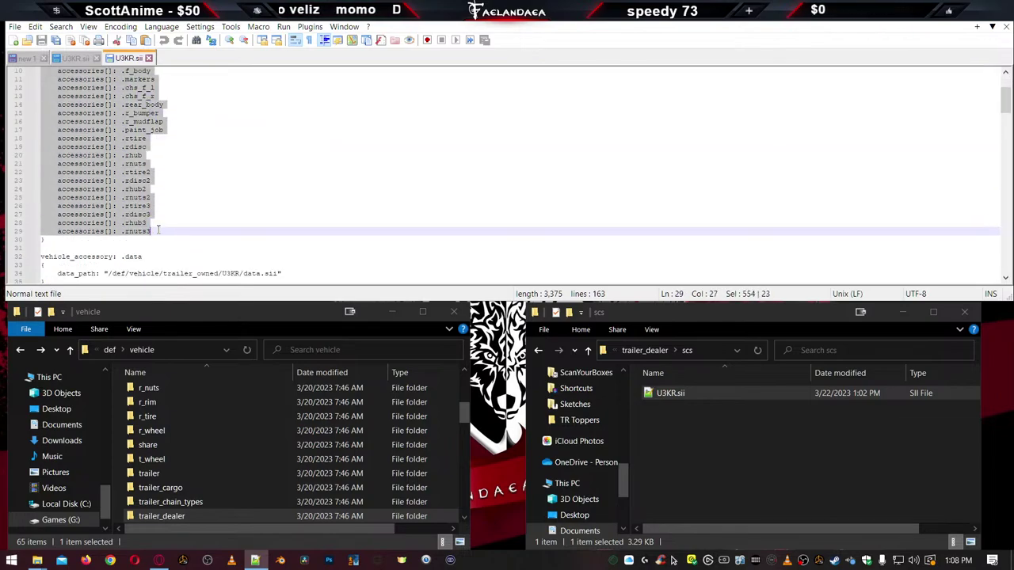
left_click(76, 57)
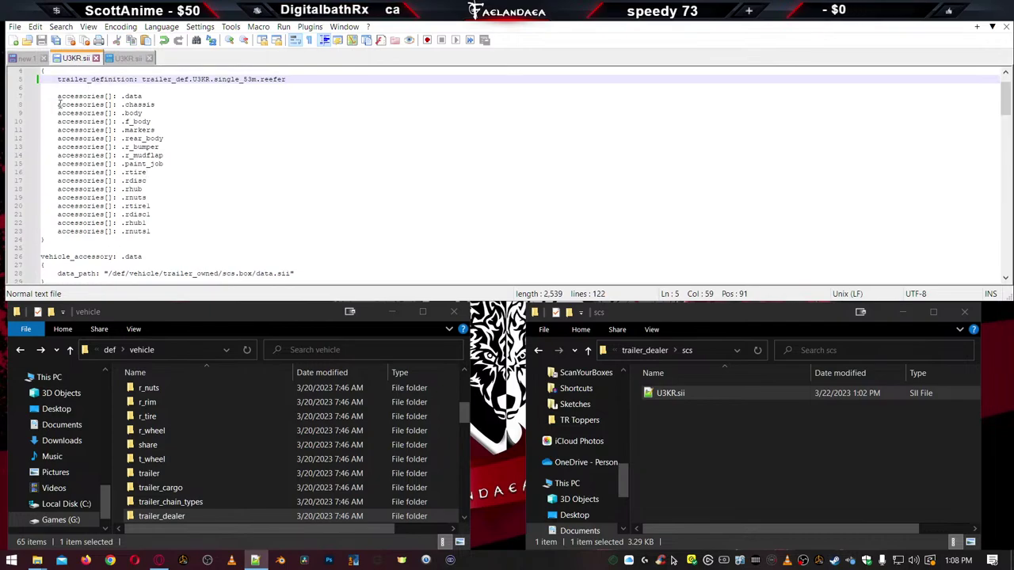
left_click_drag(55, 96, 161, 231)
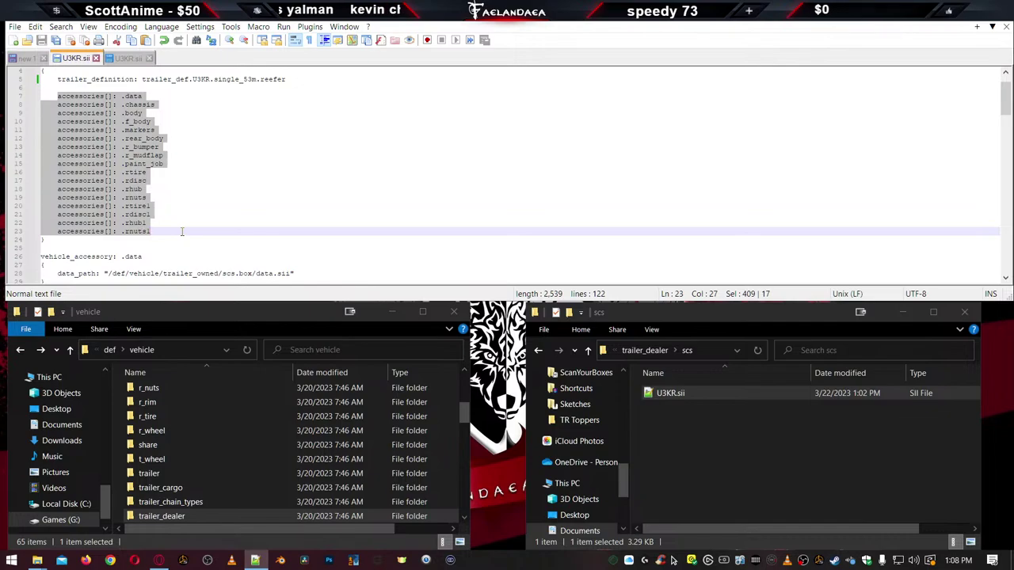
type("accessories[]: .data accessories[]: .chassis accessories[]: .body accessories[]: .f_body accessories[]: .markers accessories[]: .chs_f_l accessories[]: .chs_f_r accessories[]: .rear_body accessories[]: .r_bumper accessories[]: .r_mudflap accessories[]: .paint_job accessories[]: .rtire accessories[]: .rdisc accessories[]: .rhub accessories[]: .rnuts accessories[]: .rtire2 accessories[]: .rdisc2 accessories[]: .rhub2 accessories[]: .rnuts2 accessories[]: .rtire3 accessories[]: .rdisc3 accessories[]: .rhub3 accessories[]: .rnuts3")
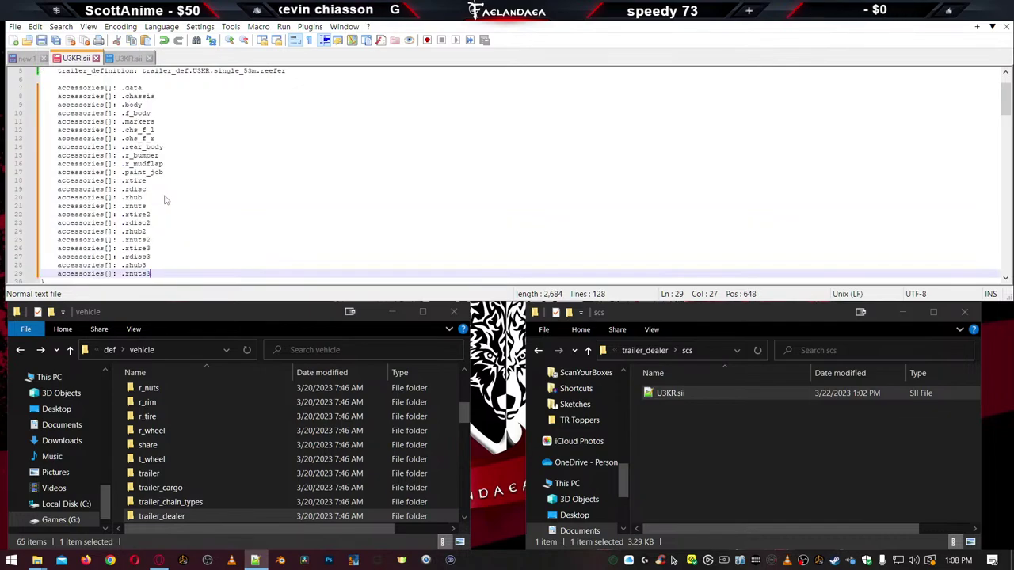
Compare the ending of the edited 128-line U3KR.sii with the reference file
scroll(165, 200, "down", 4)
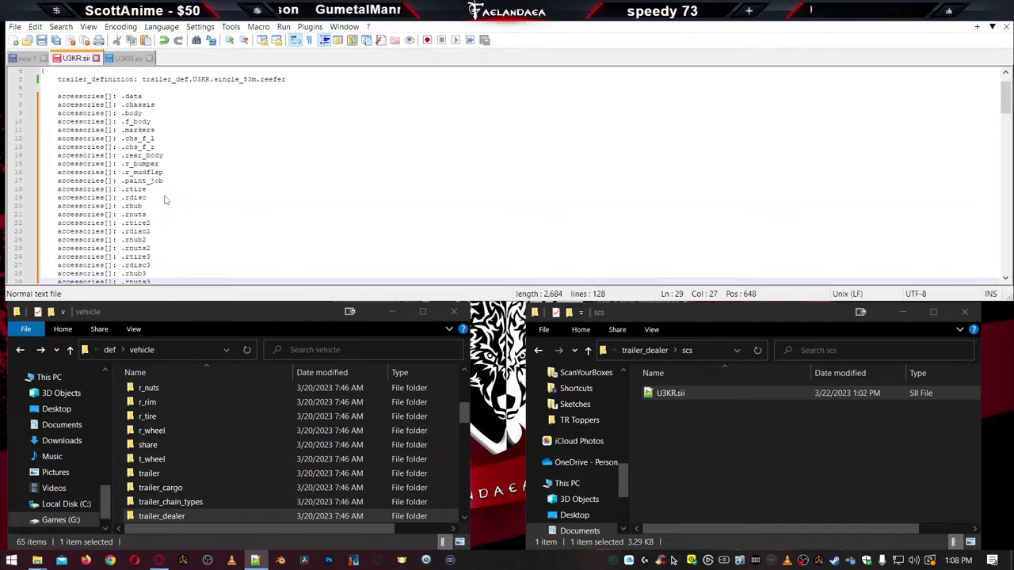
left_click(127, 58)
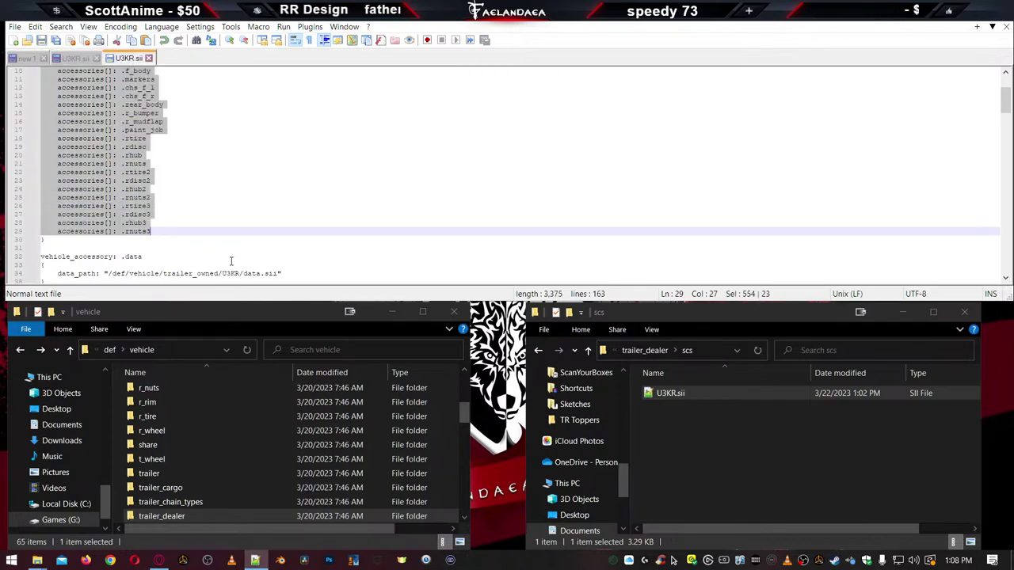
scroll(230, 260, "down", 5)
scroll(232, 257, "down", 20)
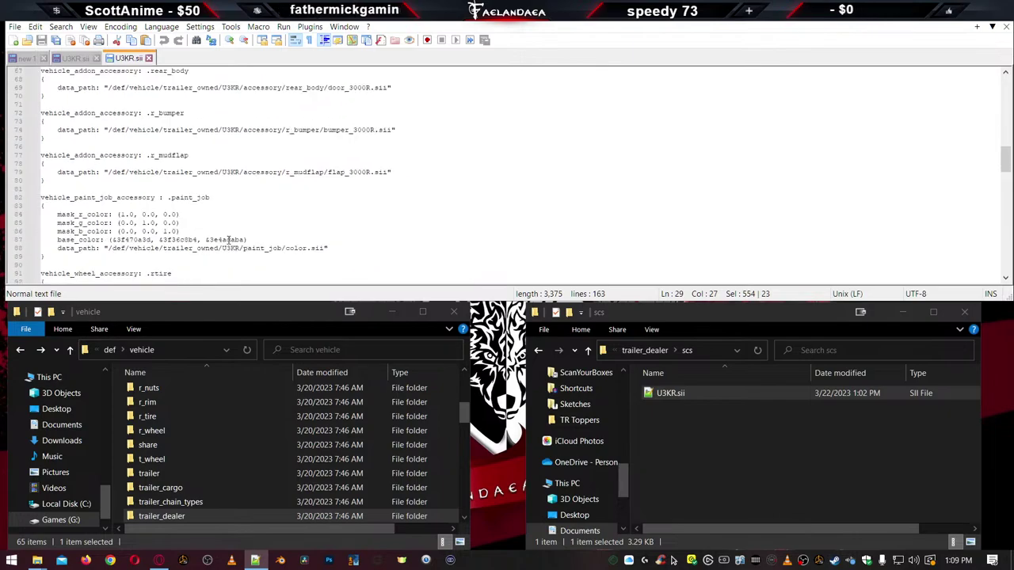
scroll(234, 228, "up", 5)
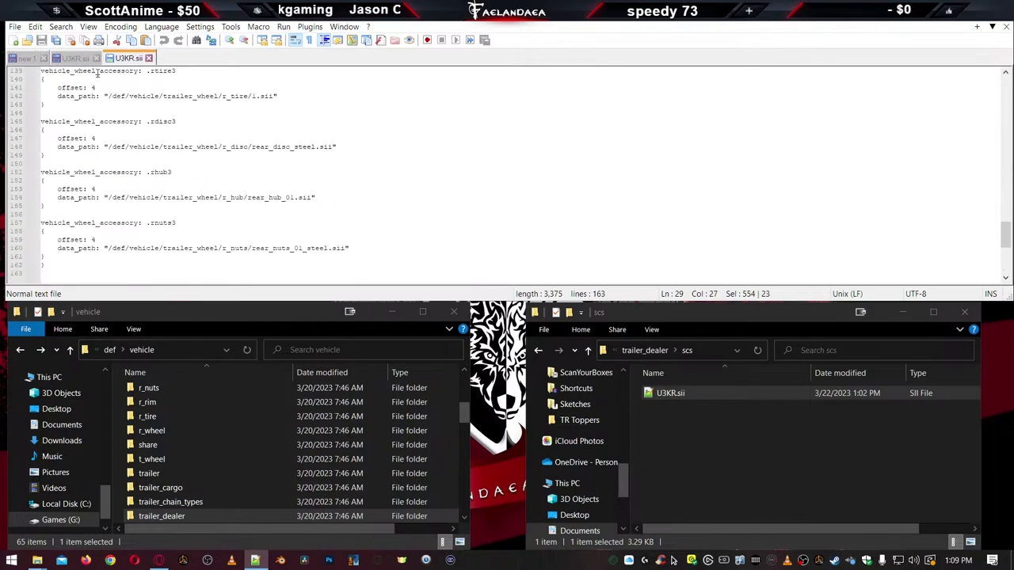
left_click(73, 59)
scroll(109, 172, "down", 20)
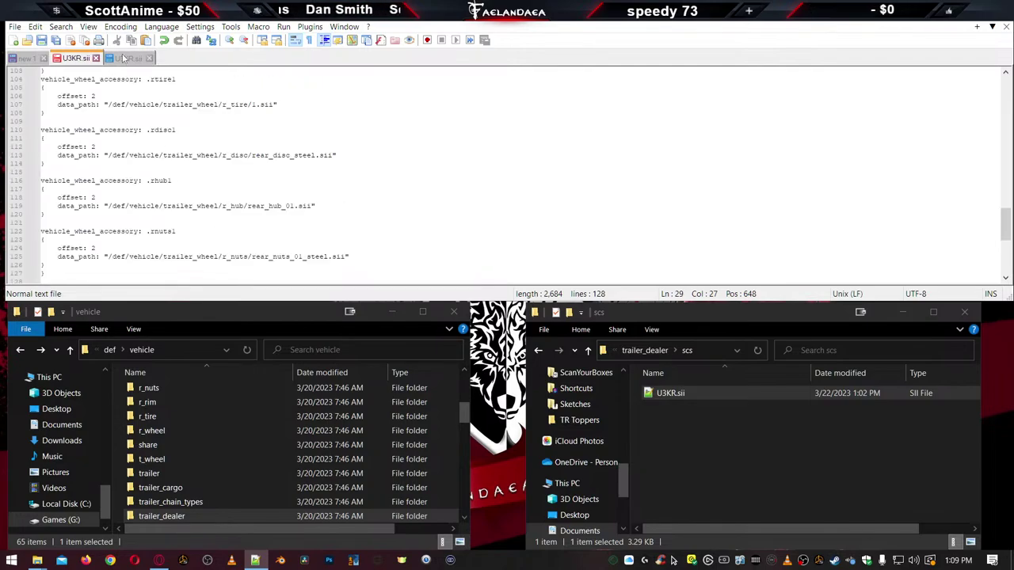
left_click(127, 58)
scroll(251, 229, "down", 1)
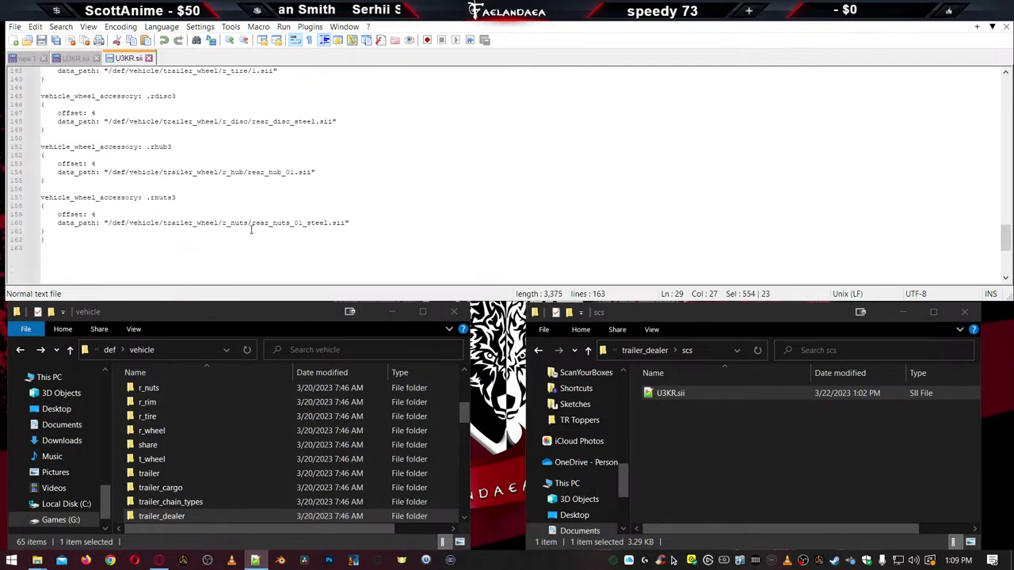
left_click(74, 59)
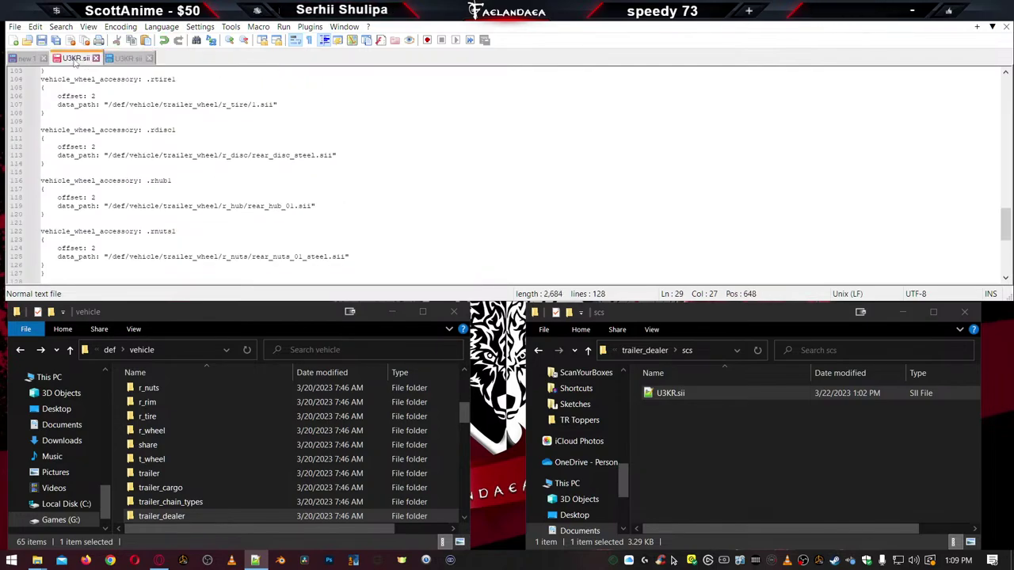
left_click(127, 58)
Select the reference U3KR.sii's component blocks from line 32 onward
mouse_move(54, 238)
left_mouse_down()
mouse_move(45, 185)
mouse_move(46, 228)
left_mouse_up()
scroll(45, 185, "up", 20)
scroll(44, 190, "up", 3)
scroll(44, 198, "up", 19)
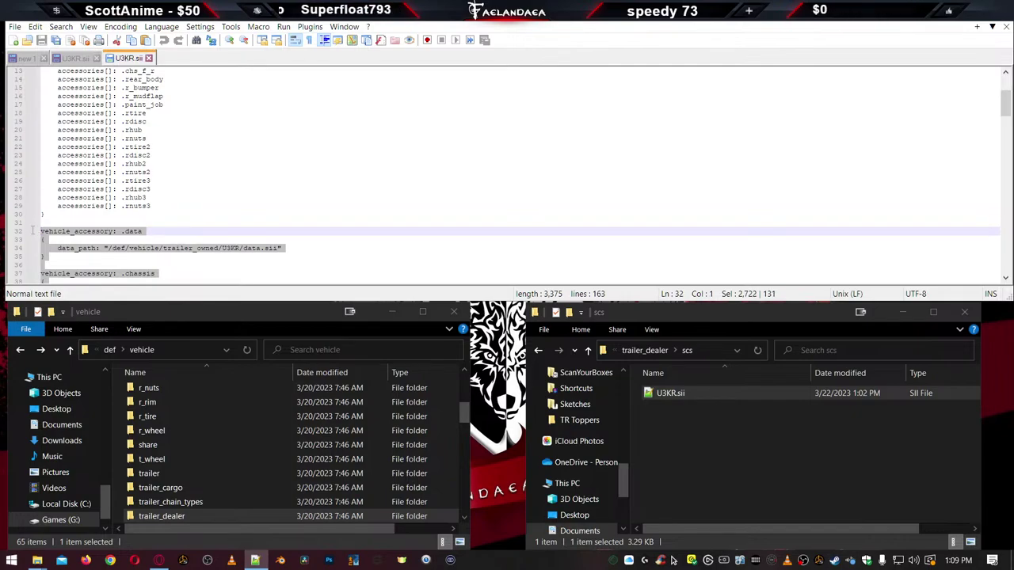
left_click(76, 59)
left_click_drag(60, 226, 35, 196)
scroll(47, 214, "up", 5)
scroll(39, 178, "up", 1)
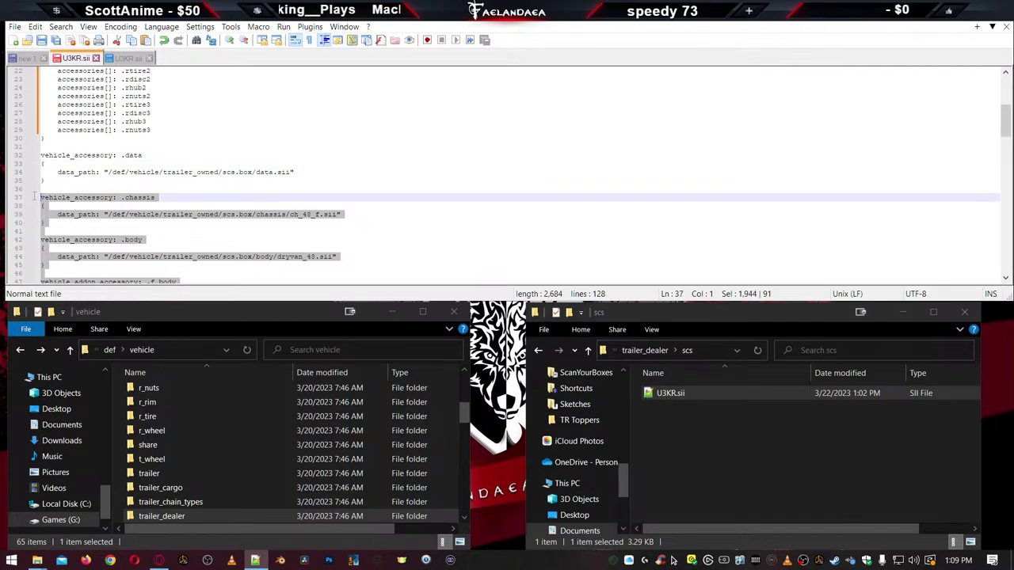
key("ctrl+v")
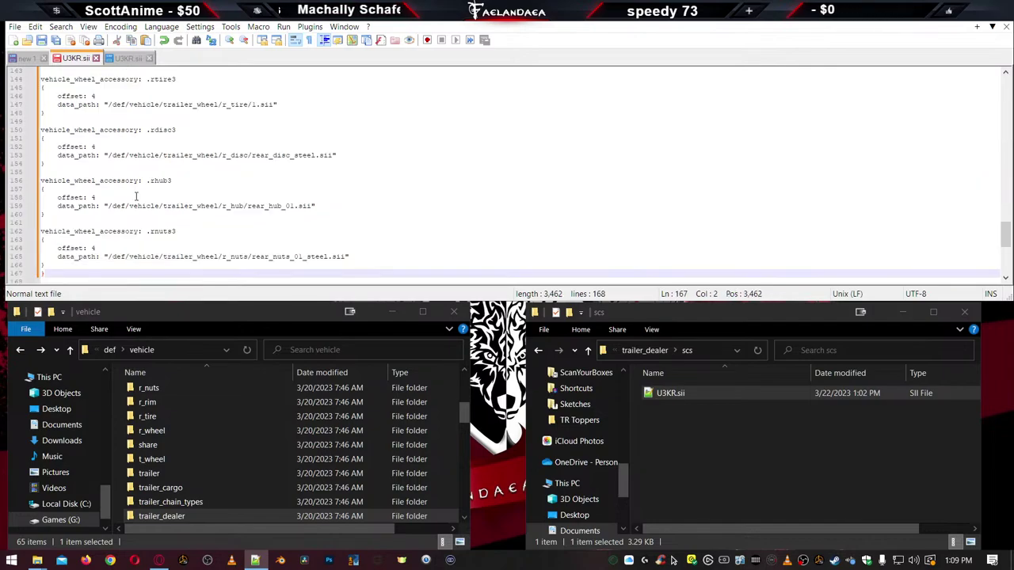
scroll(139, 193, "up", 20)
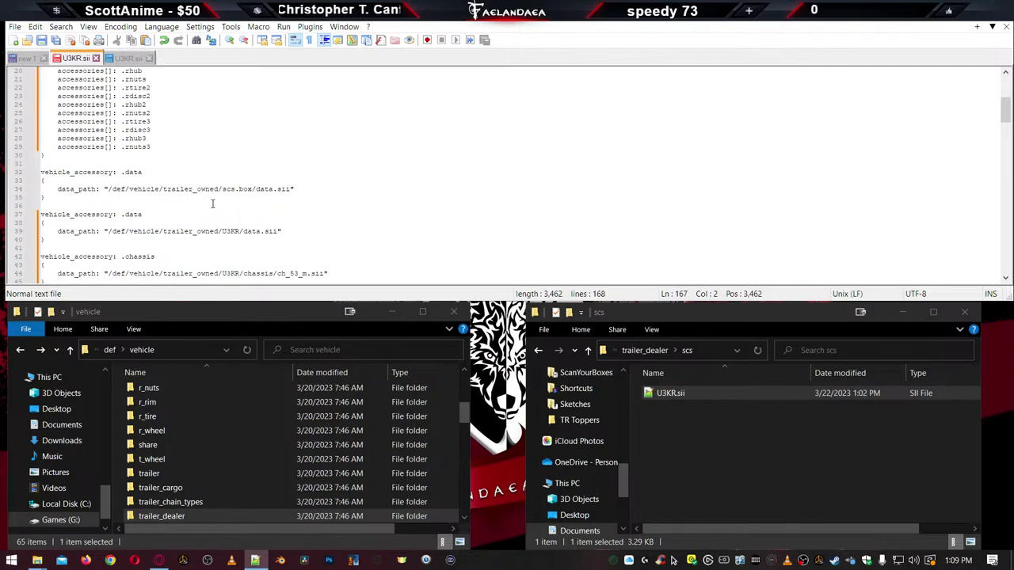
left_click_drag(57, 199, 32, 176)
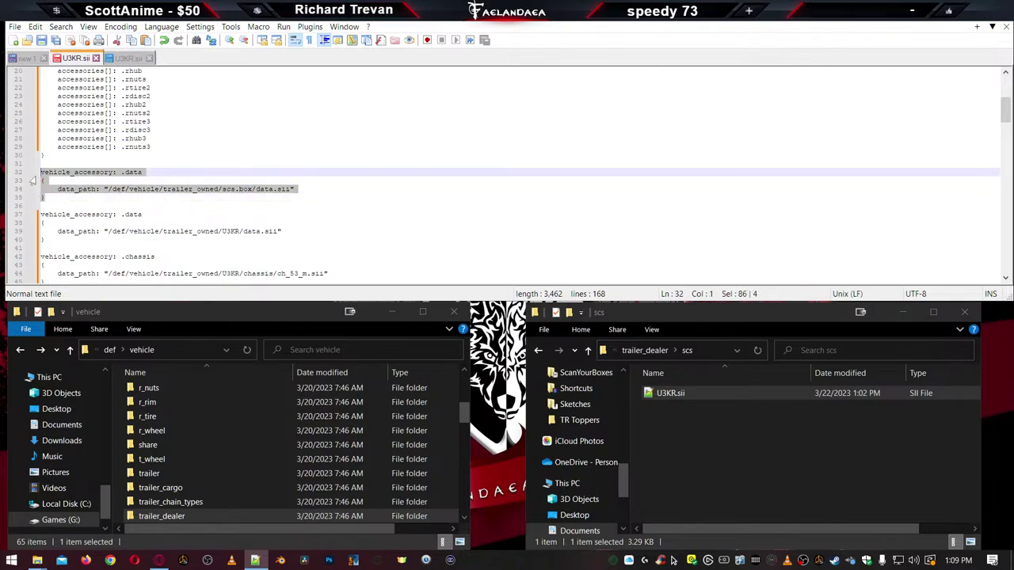
key("Delete")
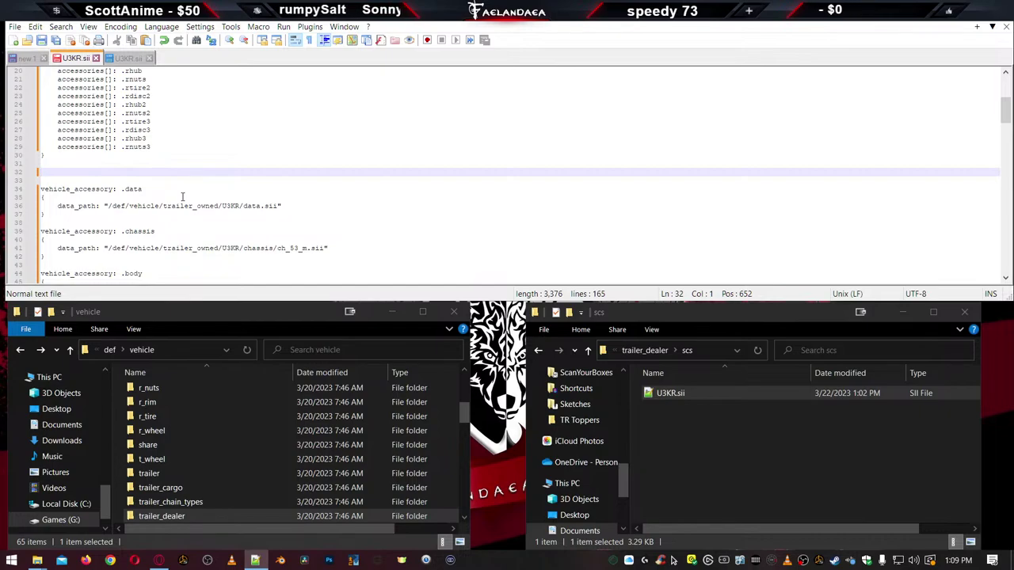
key("Delete")
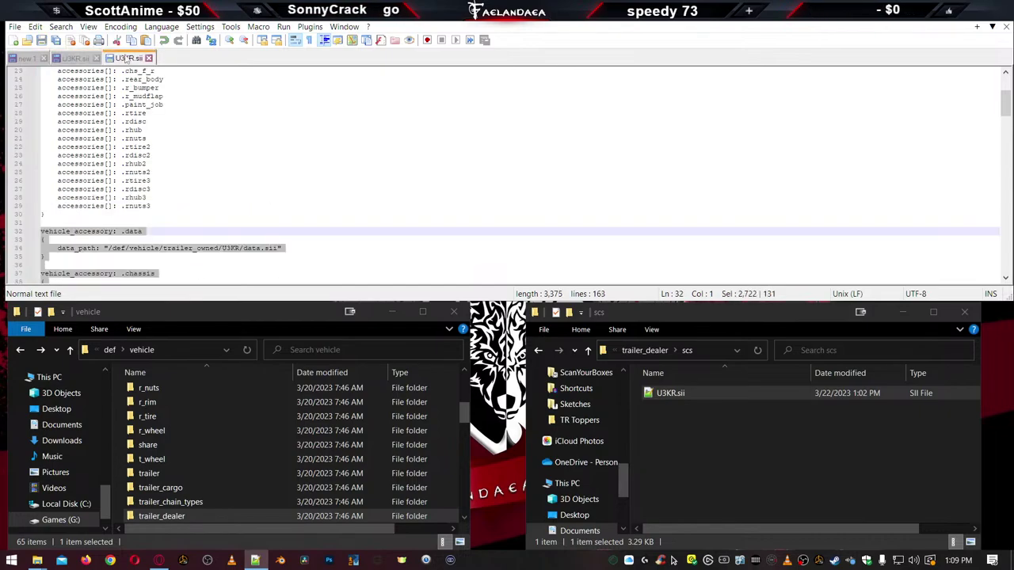
key("ctrl+Tab")
left_click(63, 230)
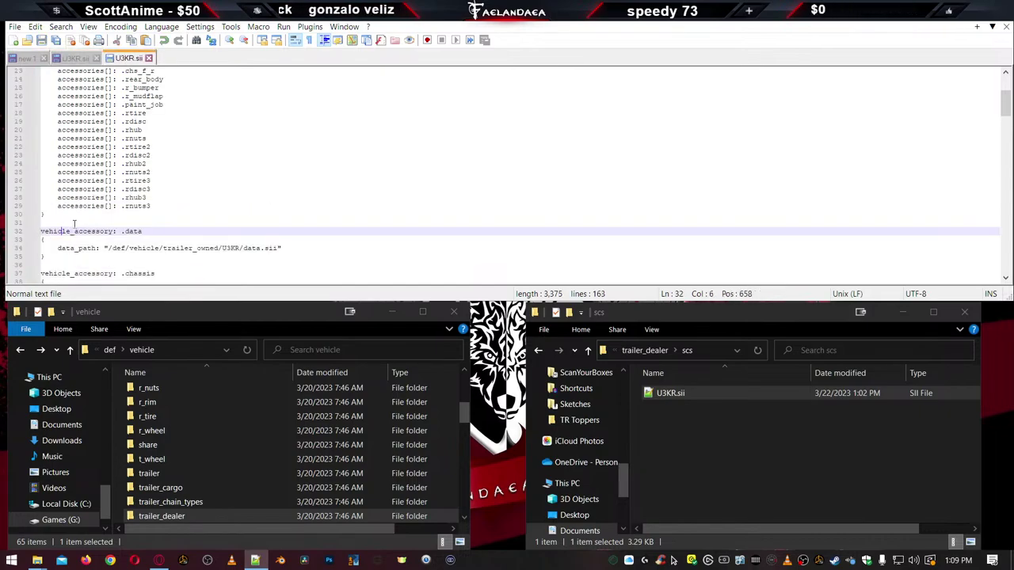
left_click(75, 59)
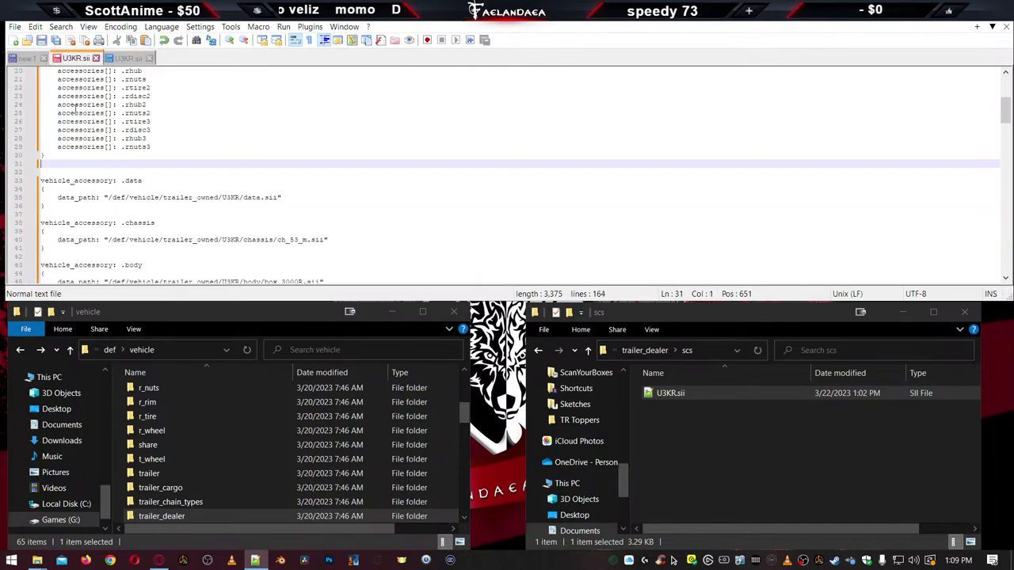
key("Delete")
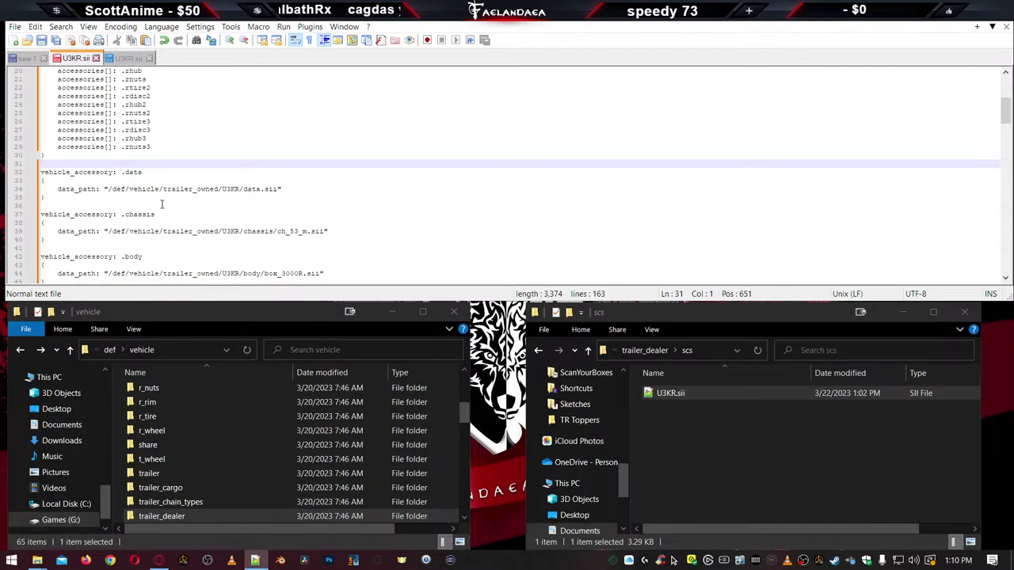
scroll(162, 204, "down", 20)
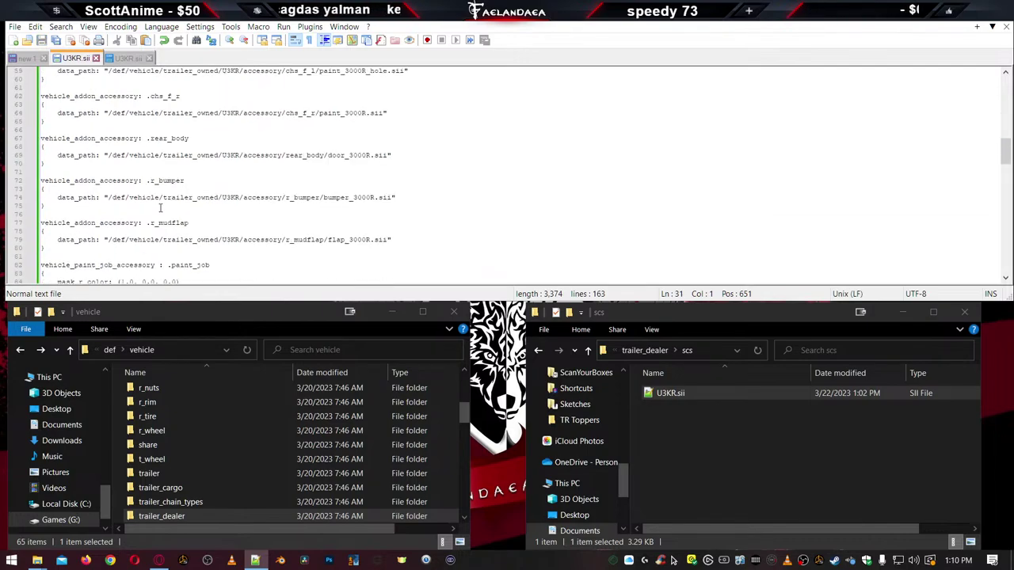
scroll(171, 216, "up", 20)
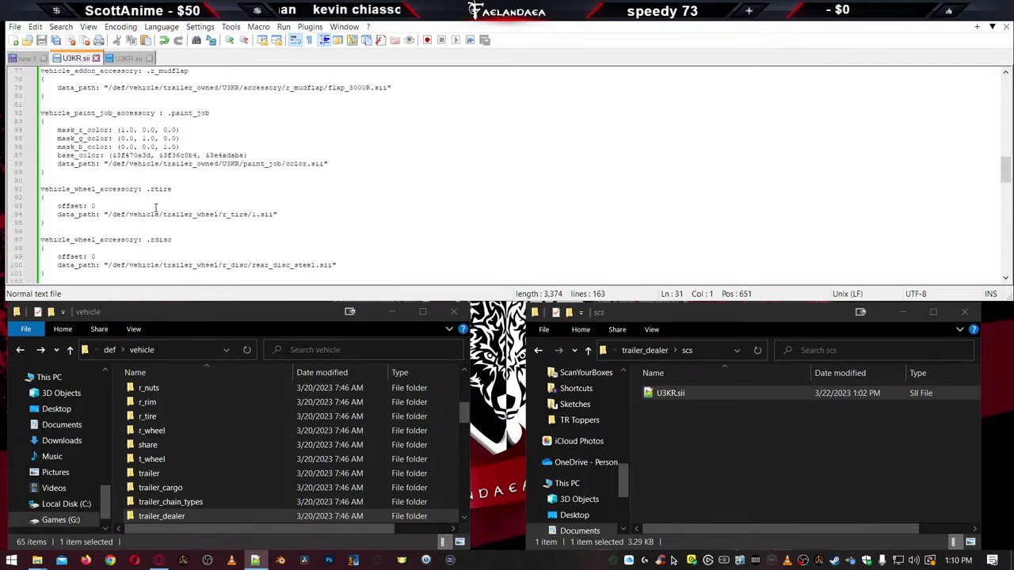
scroll(147, 205, "up", 2)
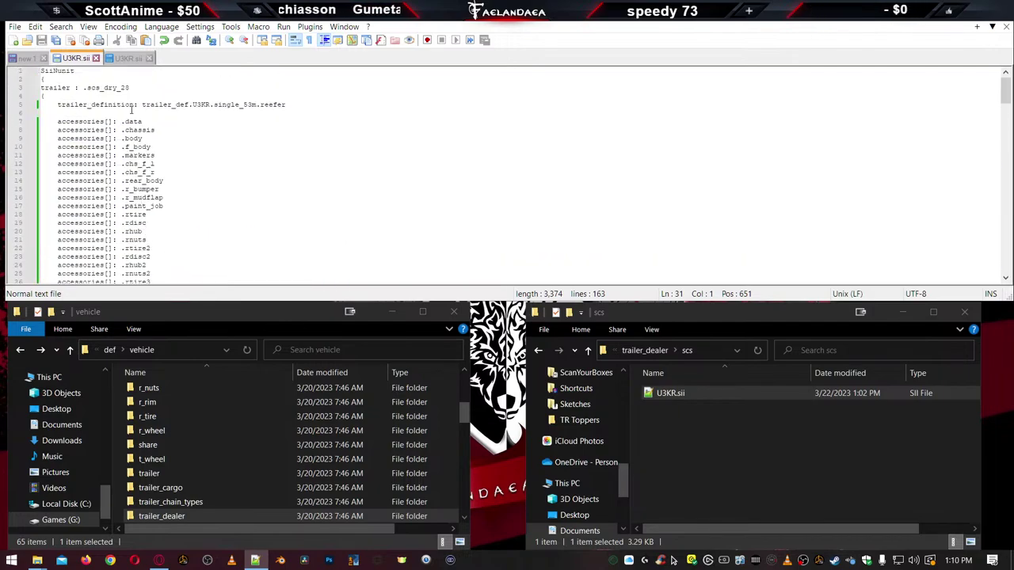
Replace the trailer name scs_dry_28 on line 3 with U3KR
left_click(116, 88)
double_click(116, 88)
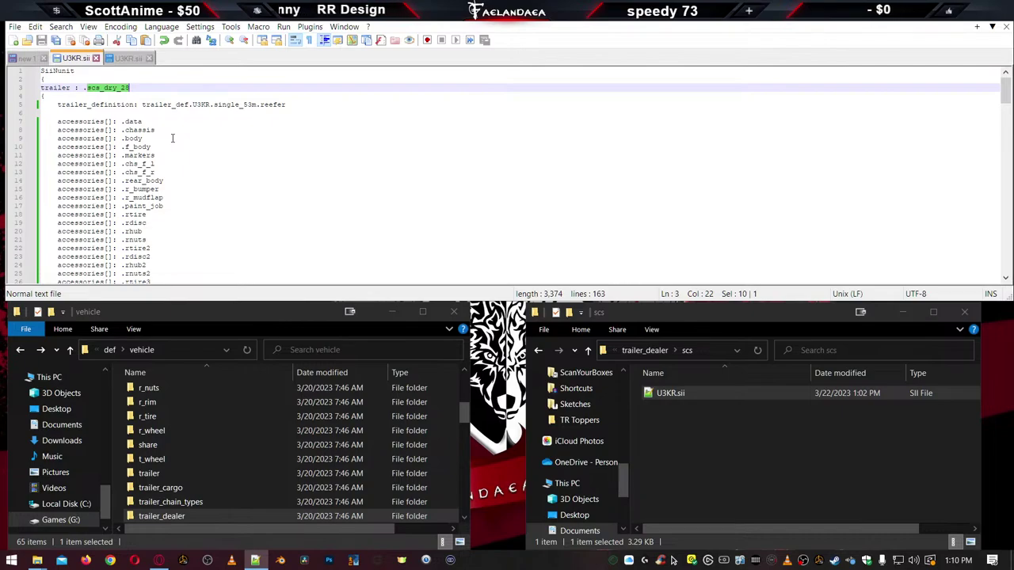
type("U3")
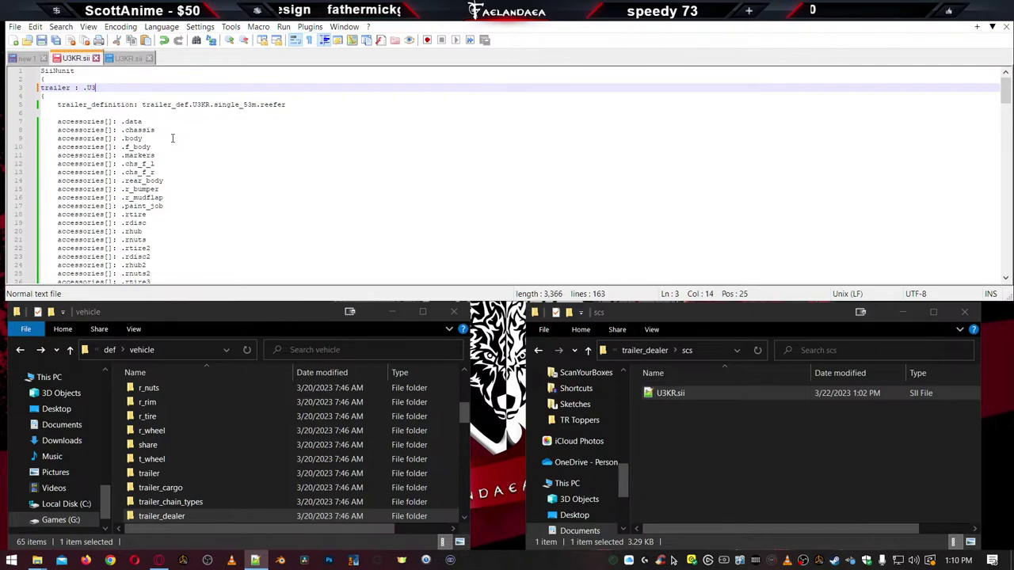
type("KR")
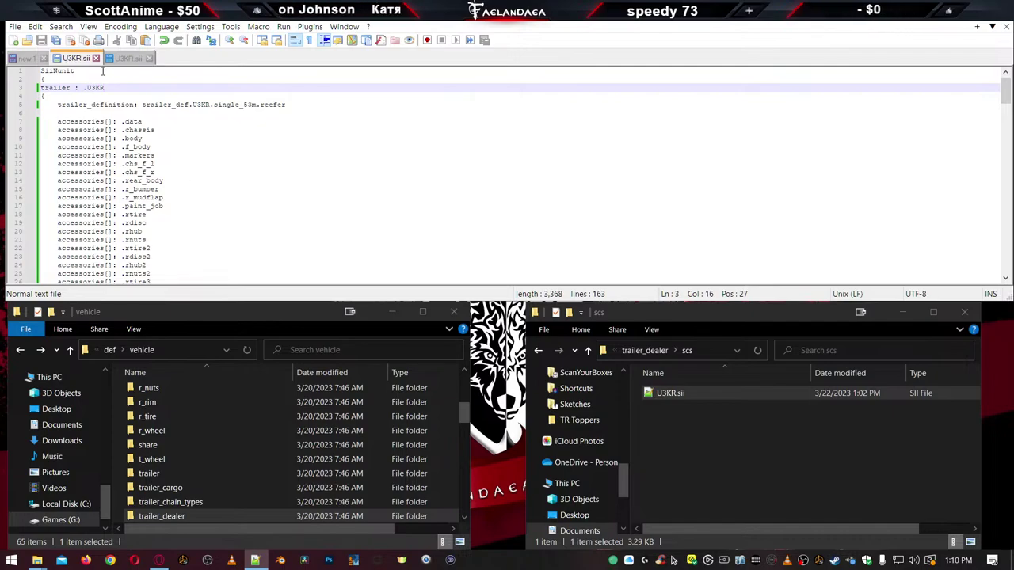
Compare the edited file's opening lines with the .scs_reef_53 U3KR.sii
left_click(127, 59)
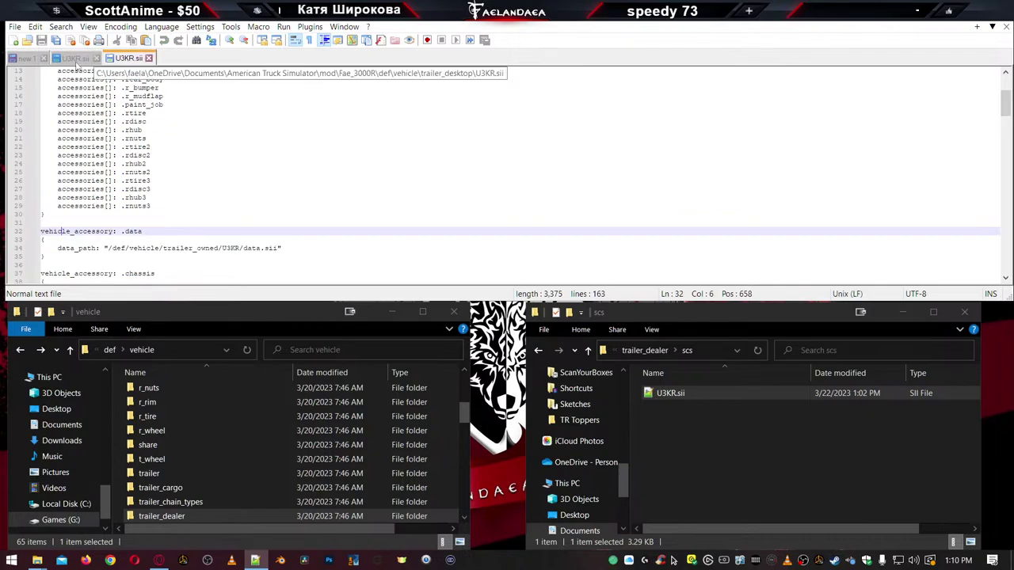
left_click(73, 61)
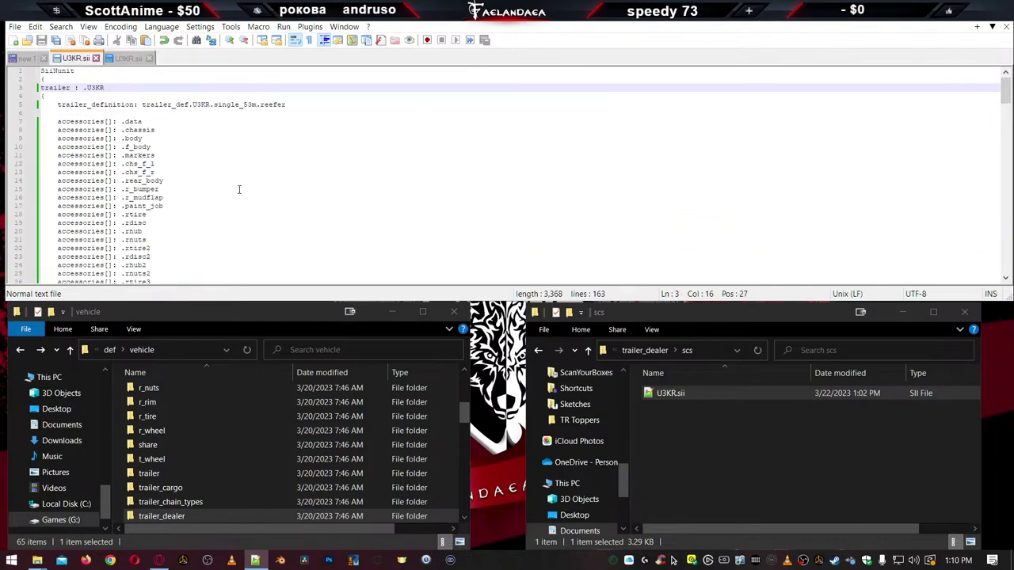
left_click(127, 58)
scroll(204, 190, "up", 4)
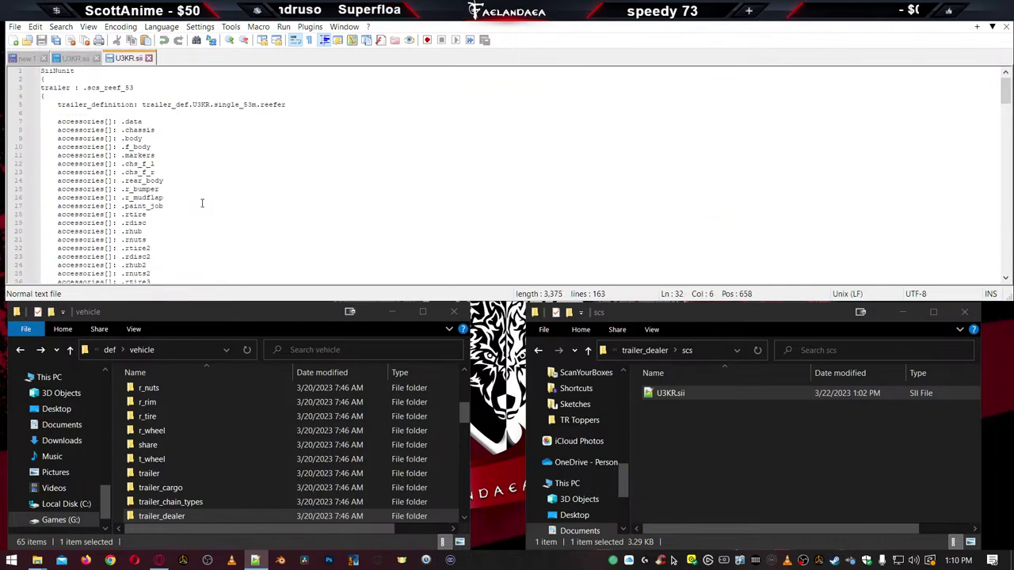
left_click(55, 70)
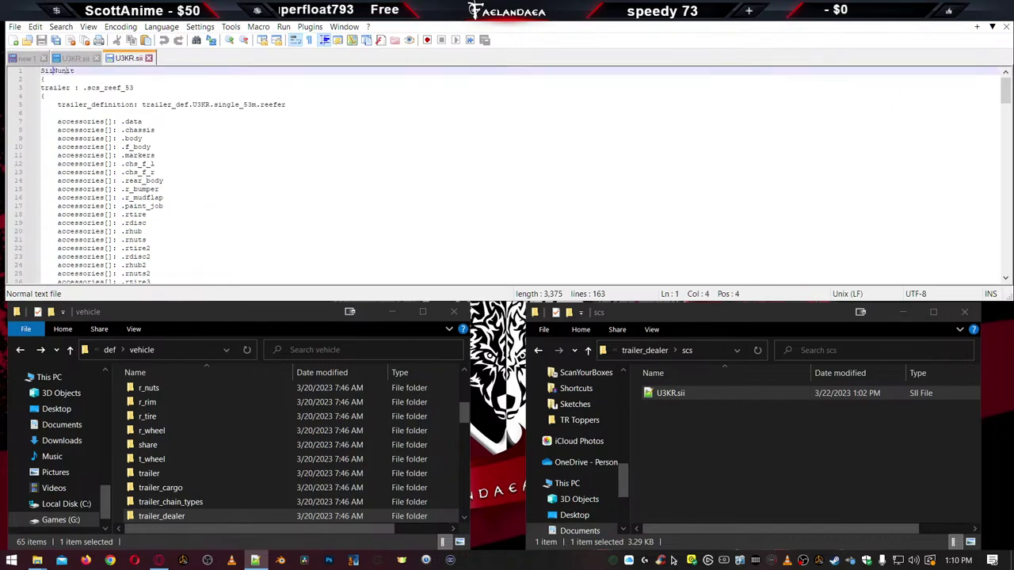
left_click(72, 59)
left_click(61, 71)
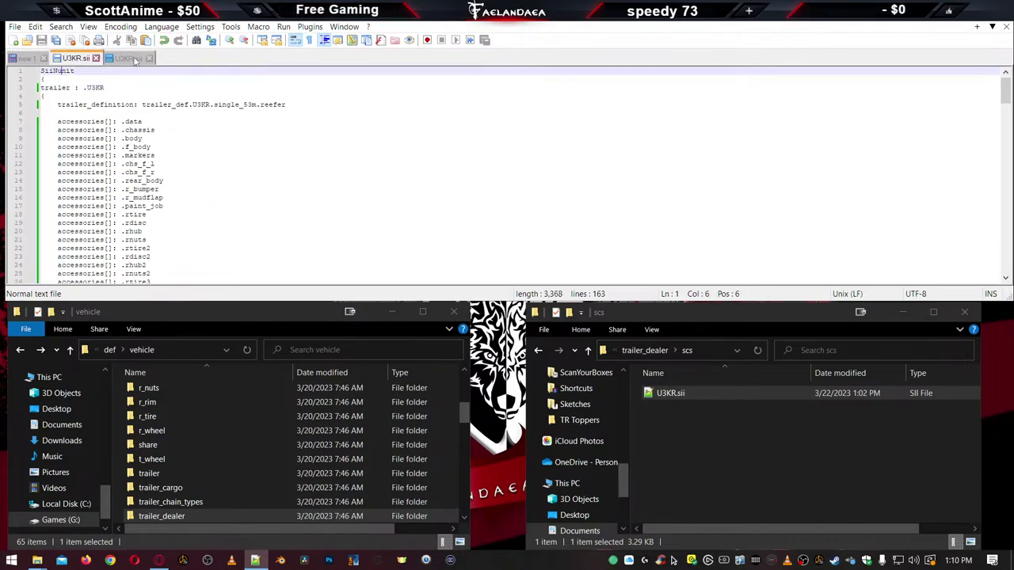
left_click(135, 60)
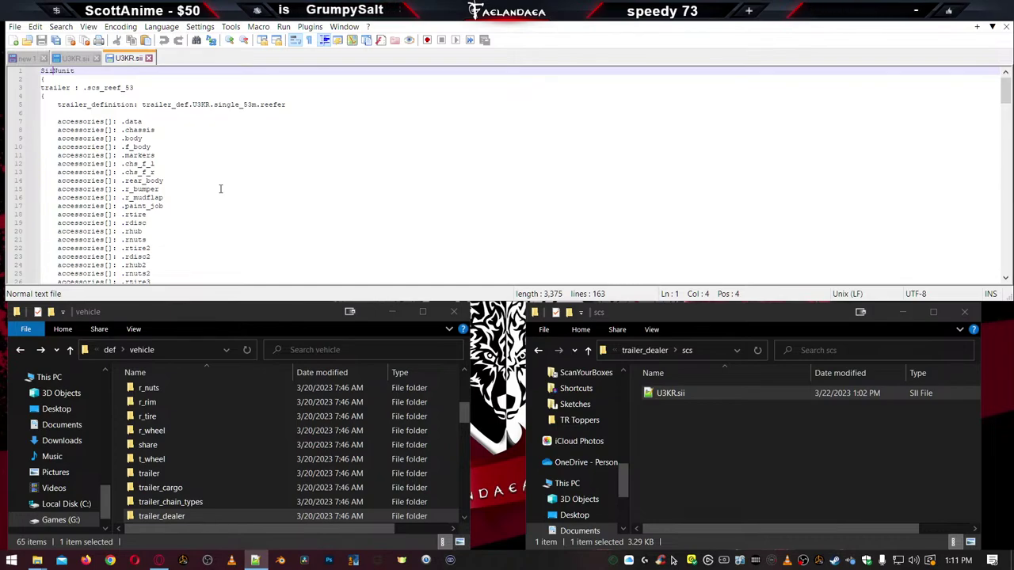
Minimize Notepad++, empty the Recycle Bin with confirmation, and start American Truck Simulator from the desktop
scroll(198, 503, "down", 1)
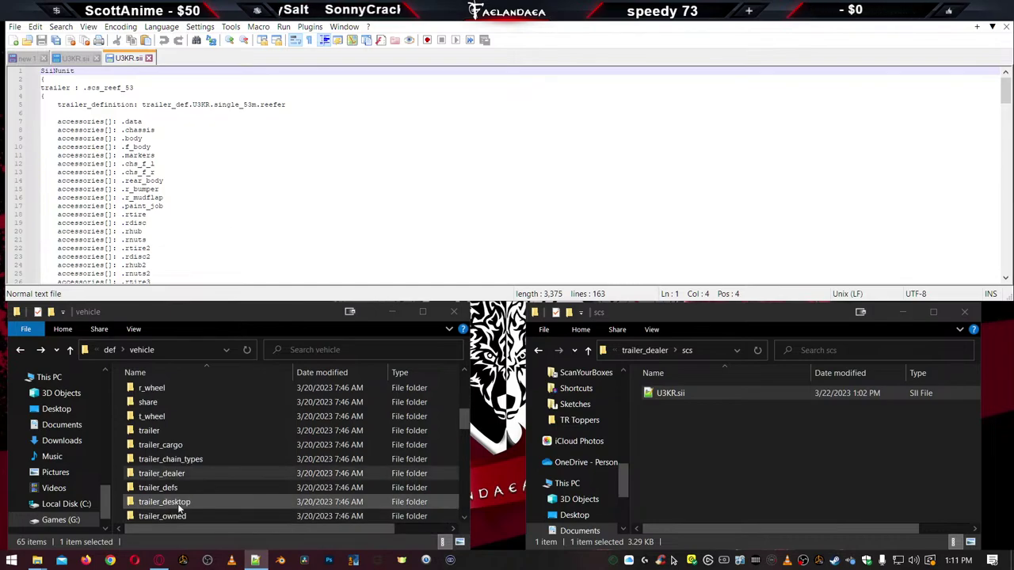
scroll(227, 508, "down", 1)
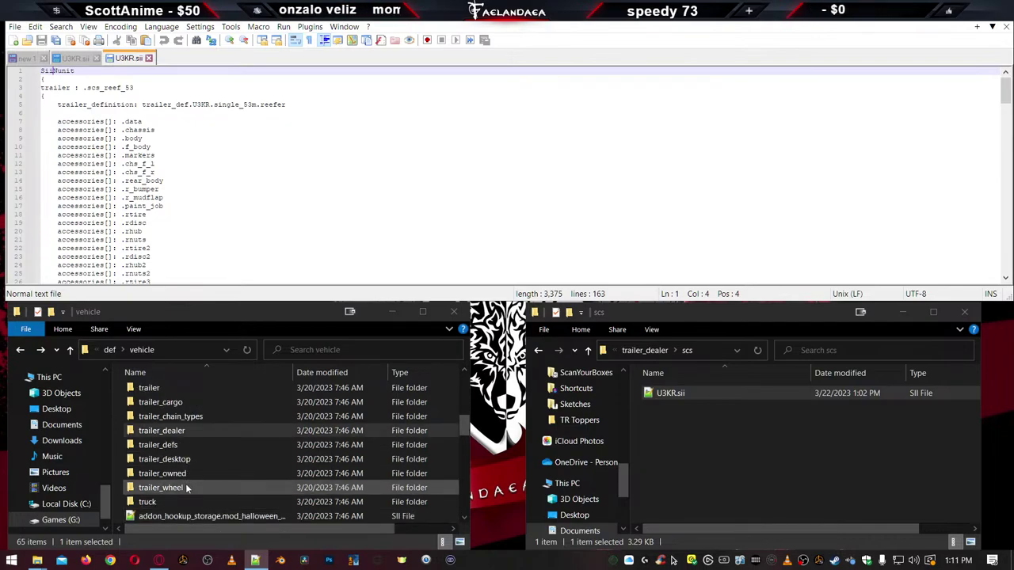
scroll(186, 489, "up", 15)
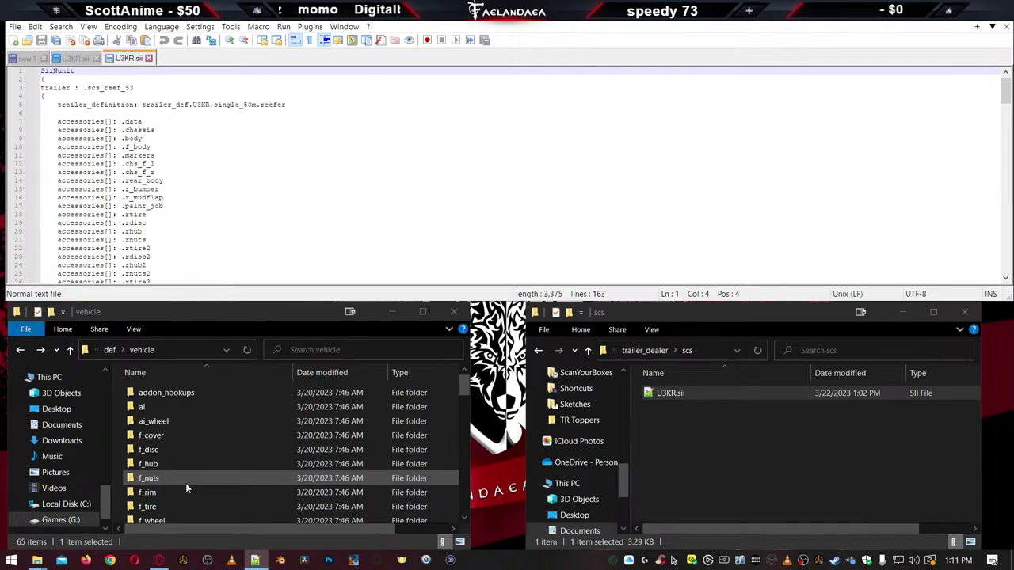
left_click(915, 11)
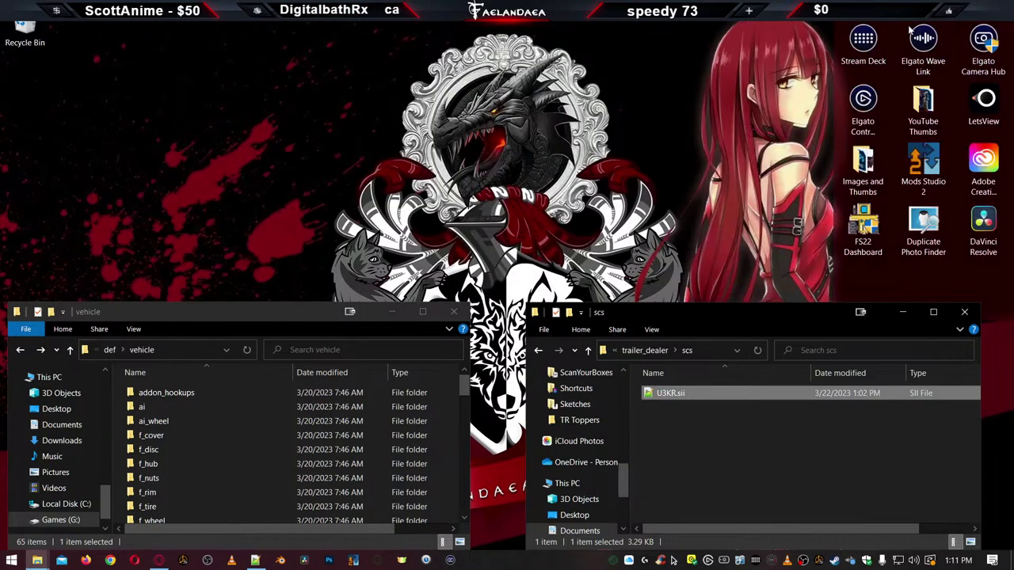
mouse_move(535, 23)
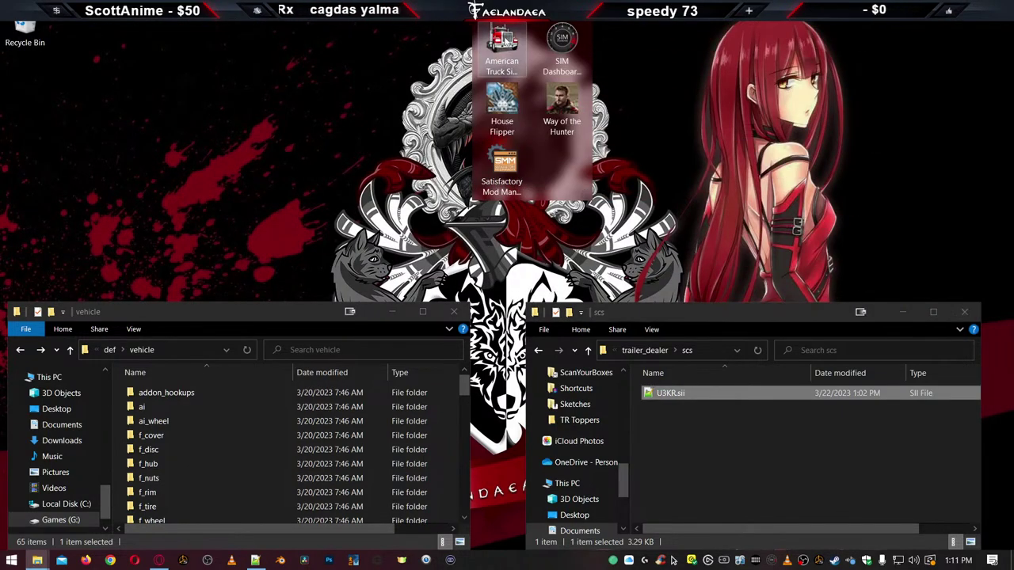
right_click(26, 27)
left_click(60, 49)
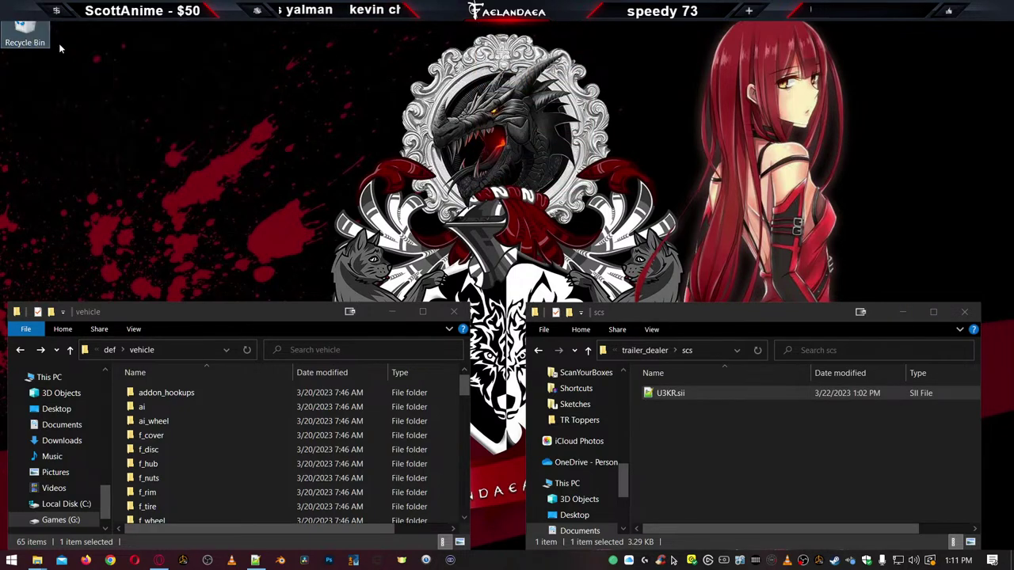
left_click(553, 295)
mouse_move(535, 22)
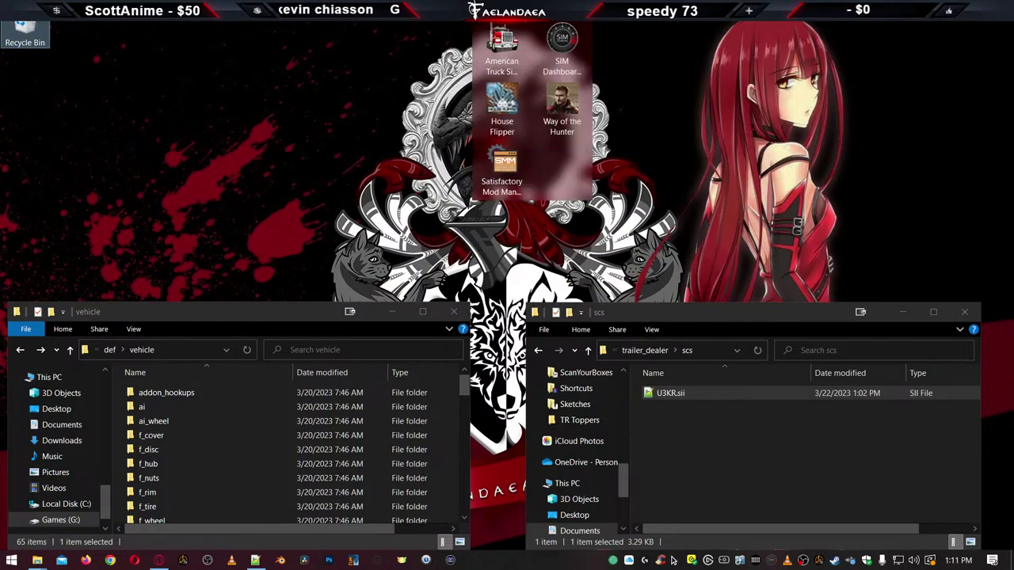
double_click(503, 43)
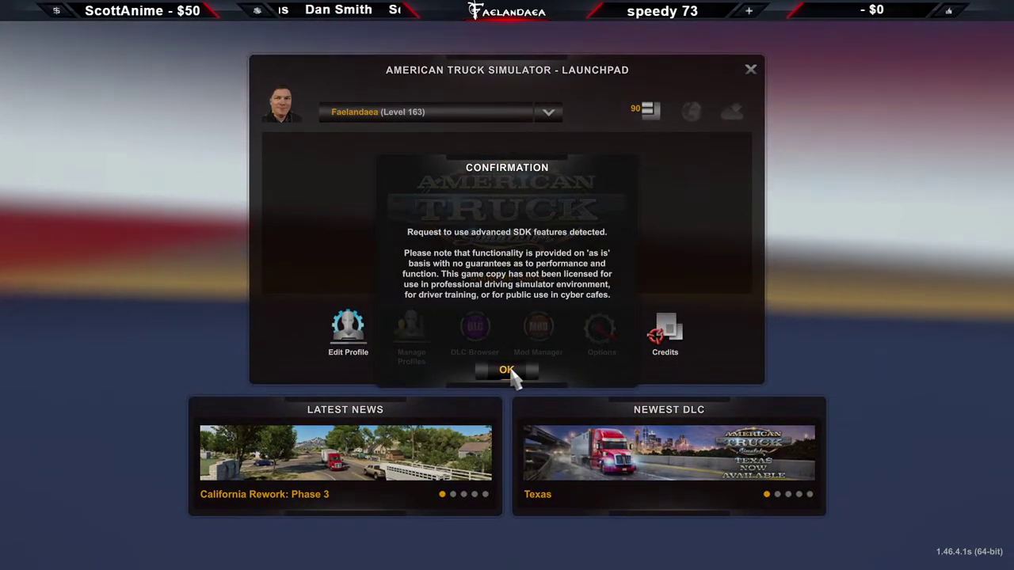
Accept the advanced SDK features notice and continue the saved game
left_click(511, 370)
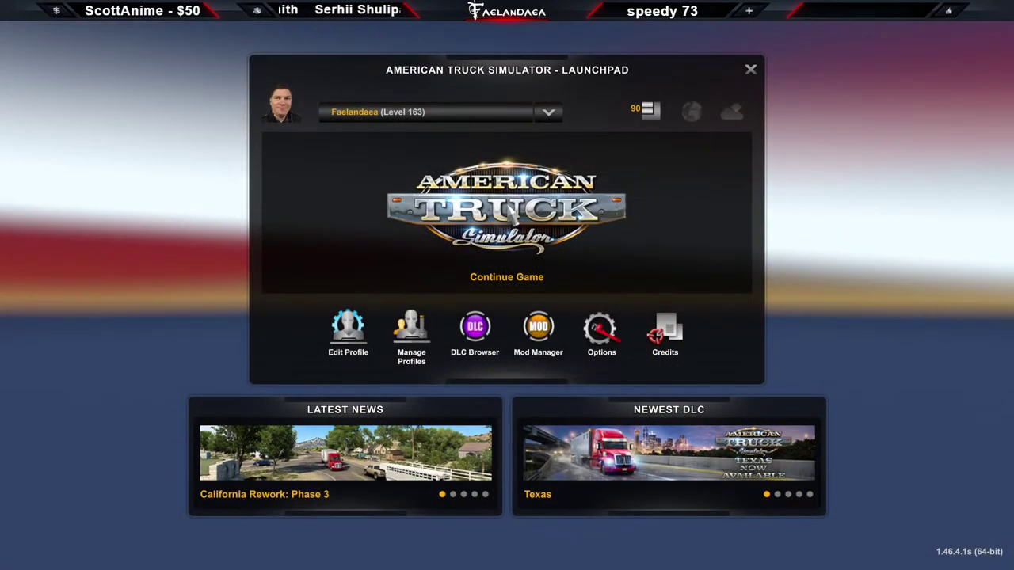
left_click(512, 211)
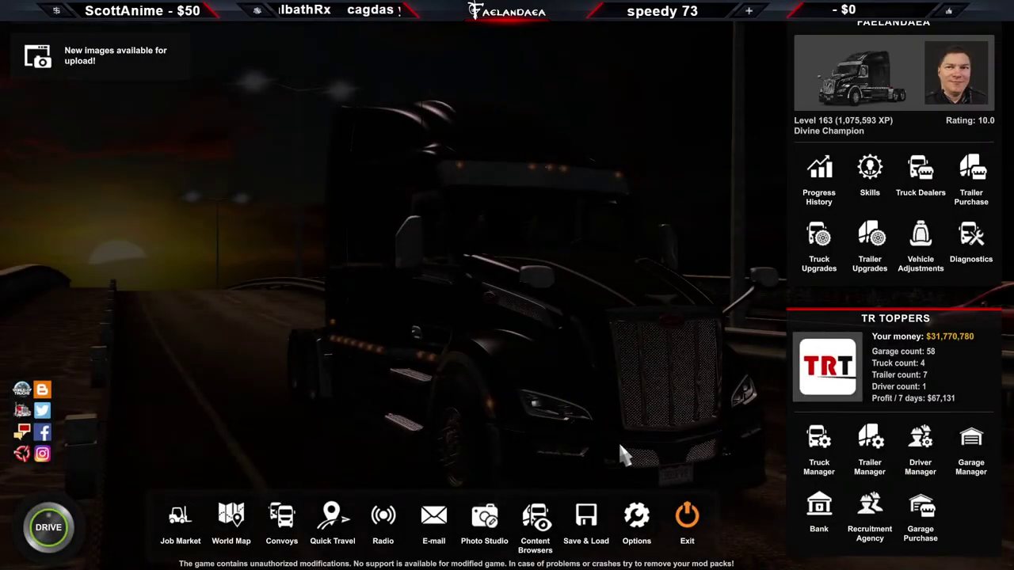
In Content Browsers' Trailer Browser, list trailer models filtered to the brand_u3kr brand
left_click(535, 522)
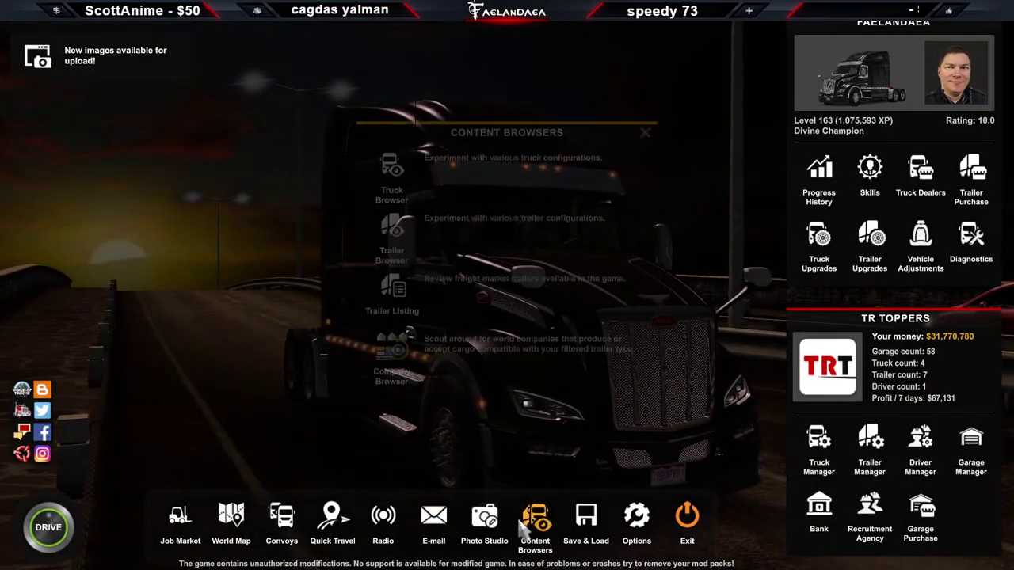
left_click(388, 226)
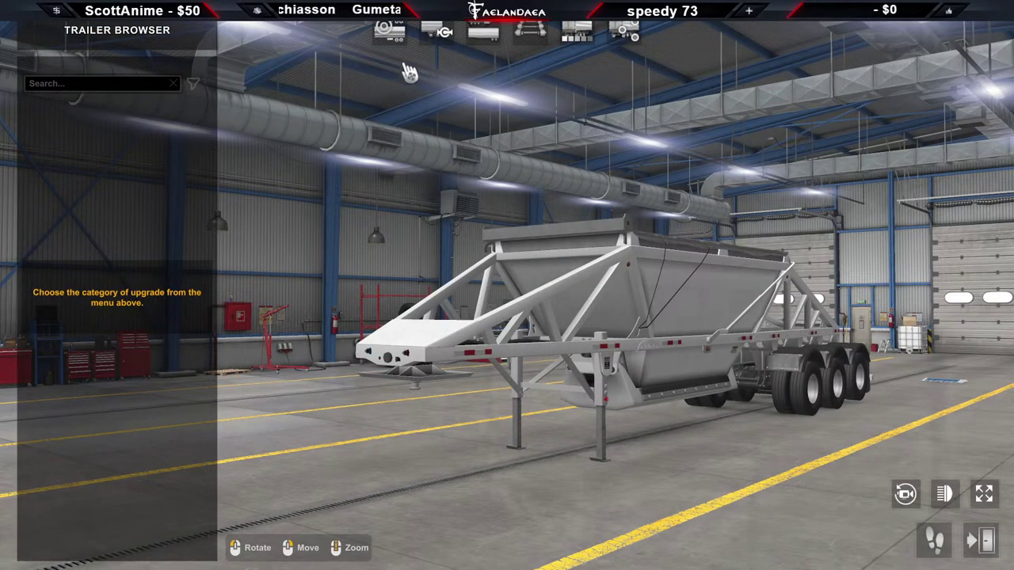
left_click(389, 33)
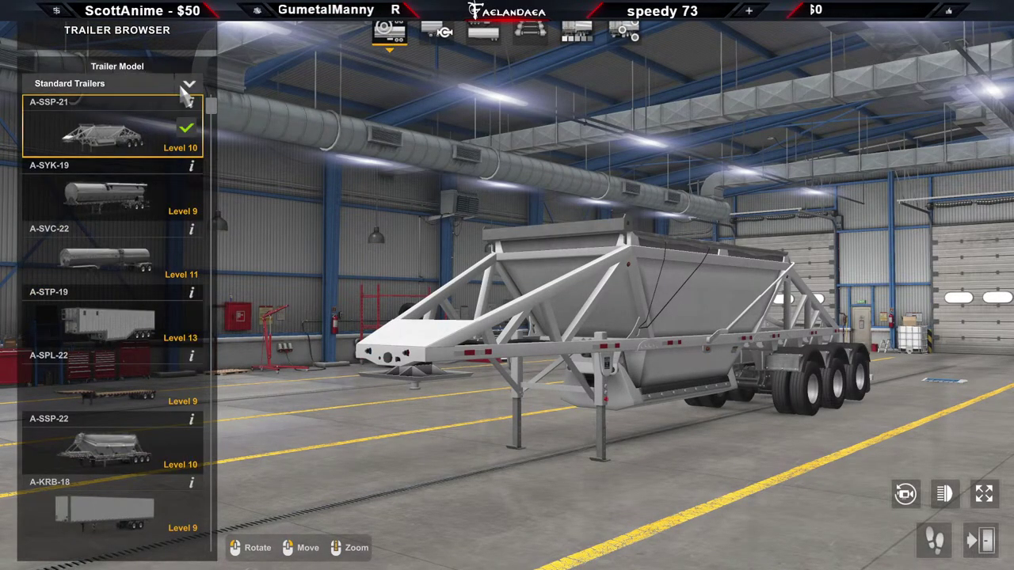
left_click(187, 85)
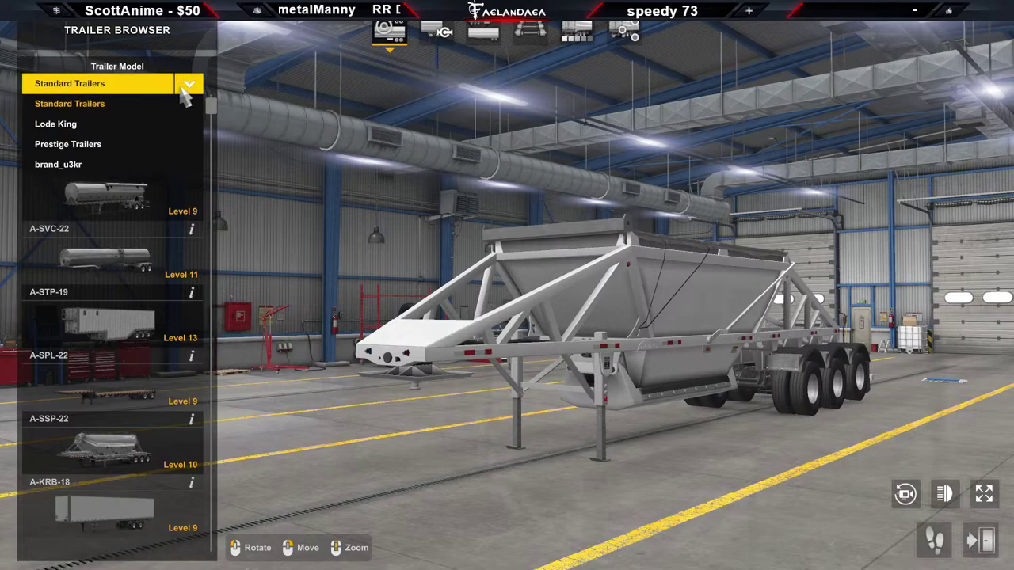
left_click(63, 168)
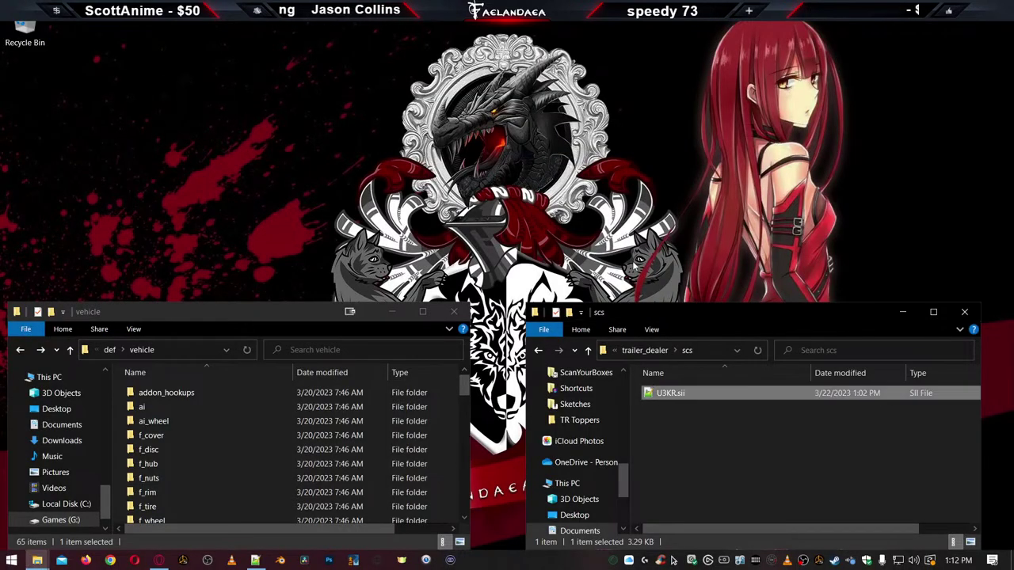
Open the dealer U3KR.sii, replace .scs_reef_53 on line 3 with U3KR, and save
left_click(708, 452)
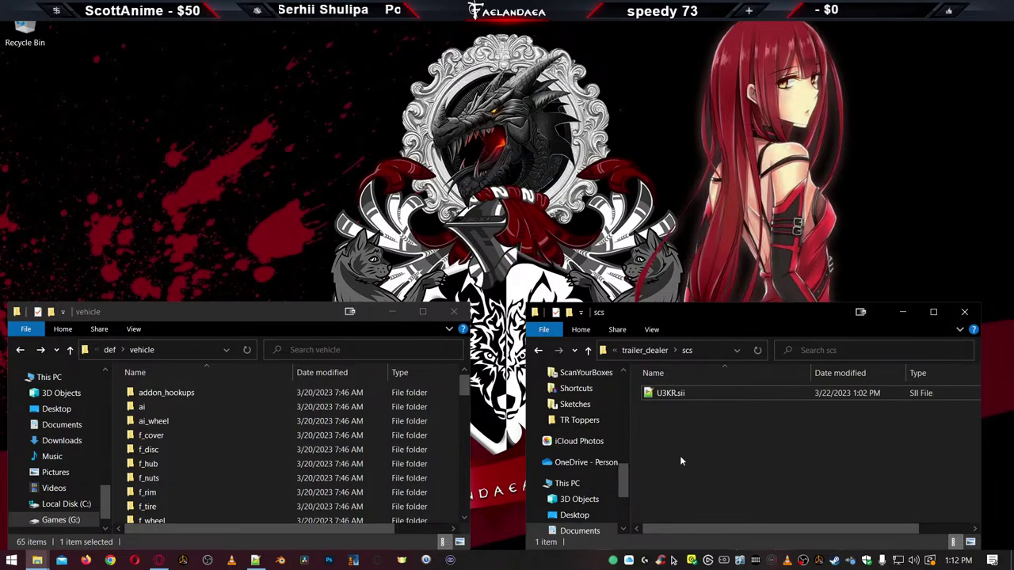
double_click(670, 393)
left_click(194, 123)
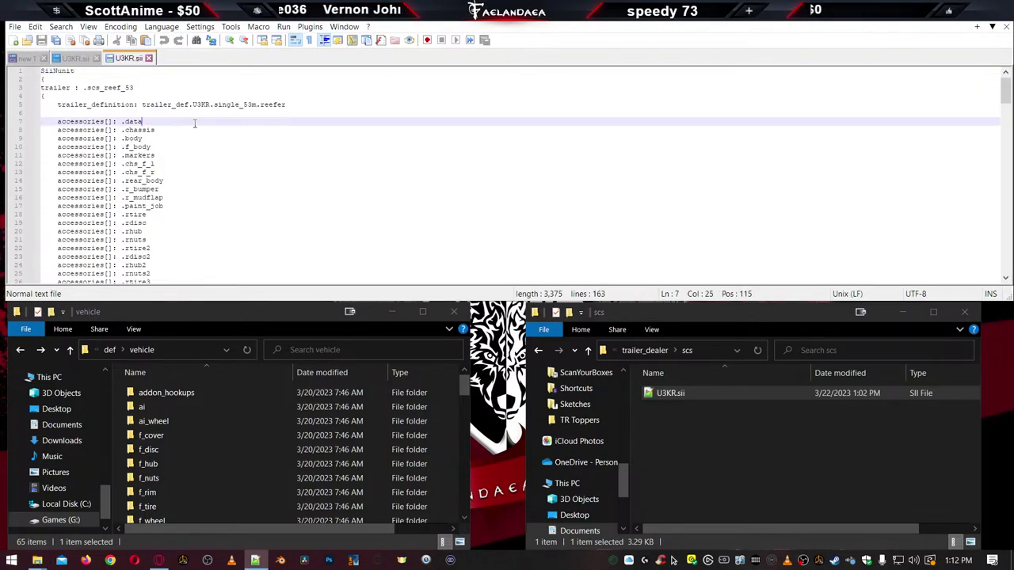
left_click(73, 62)
double_click(111, 88)
key("ctrl+c")
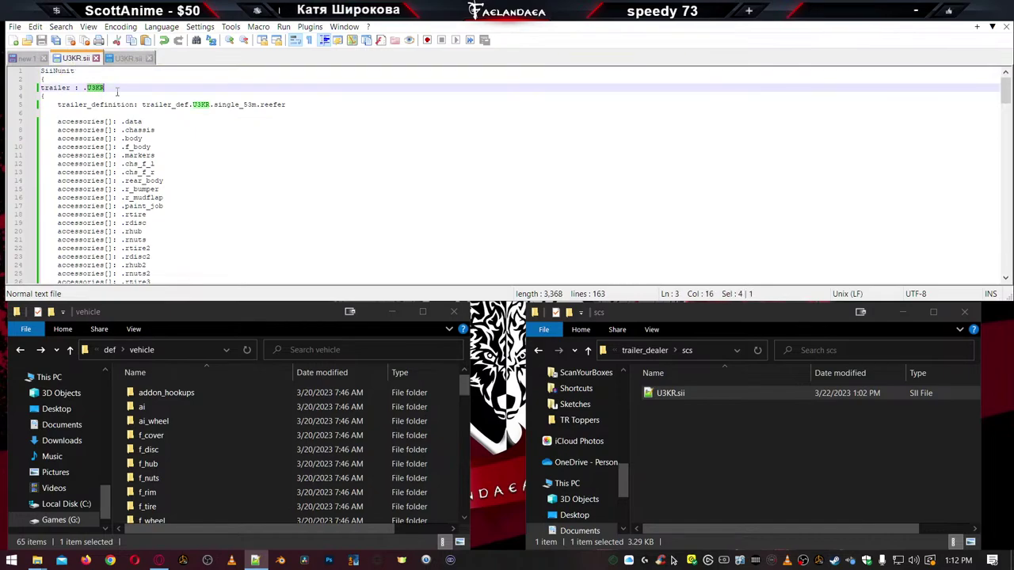
left_click(129, 59)
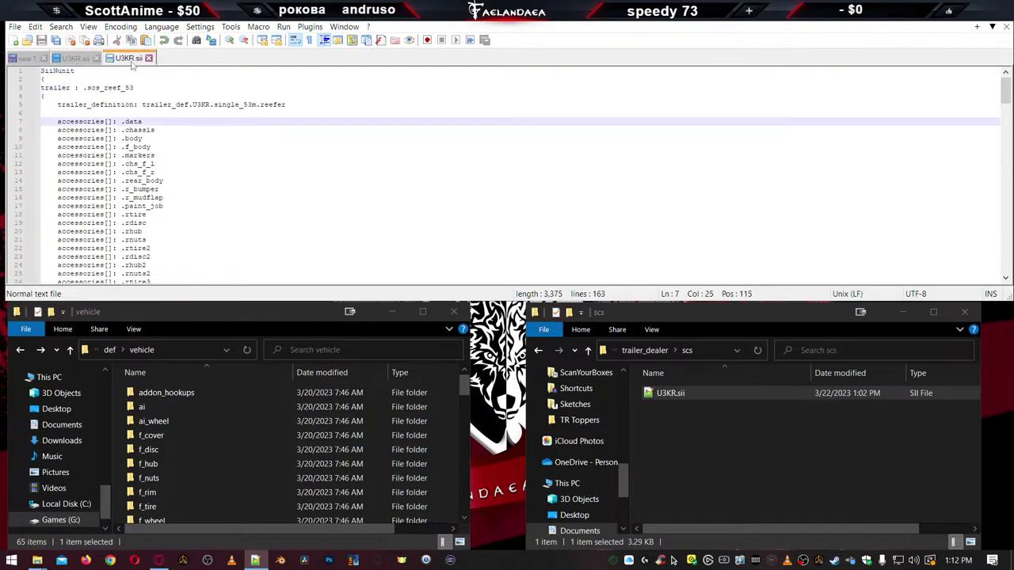
double_click(108, 88)
key("ctrl+v")
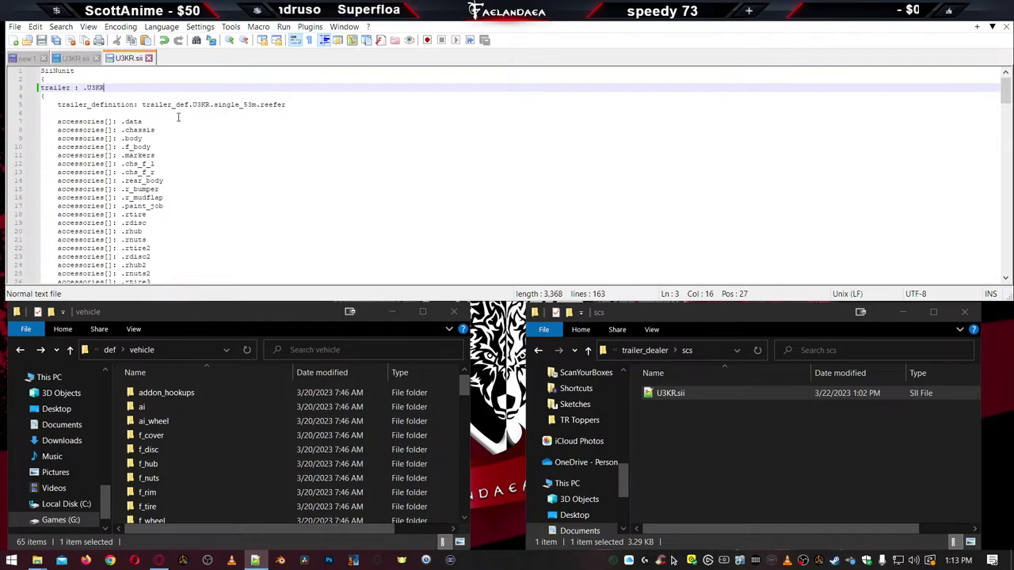
key("ctrl+s")
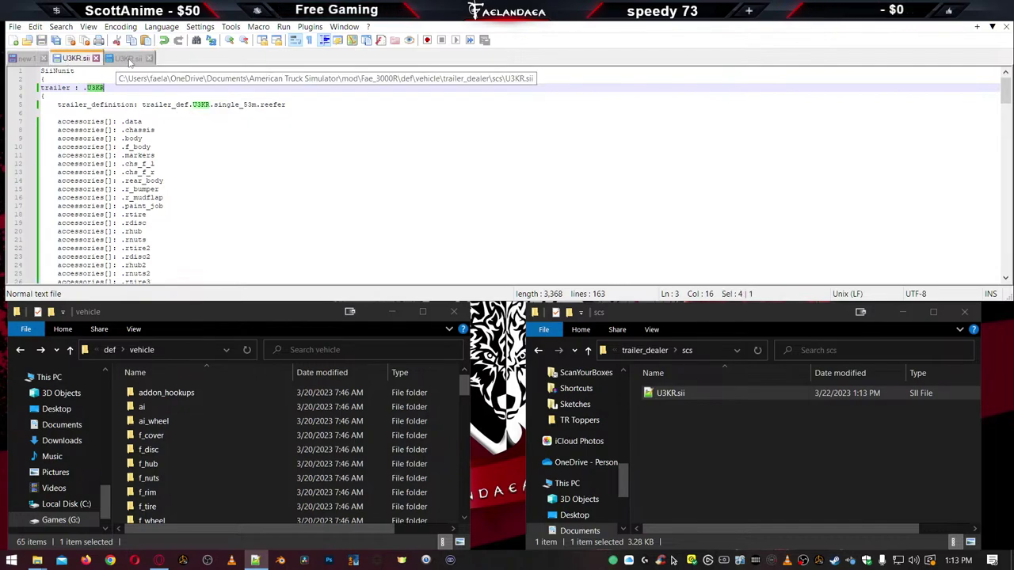
Compare the saved dealer U3KR.sii with the other U3KR.sii file
left_click(76, 58)
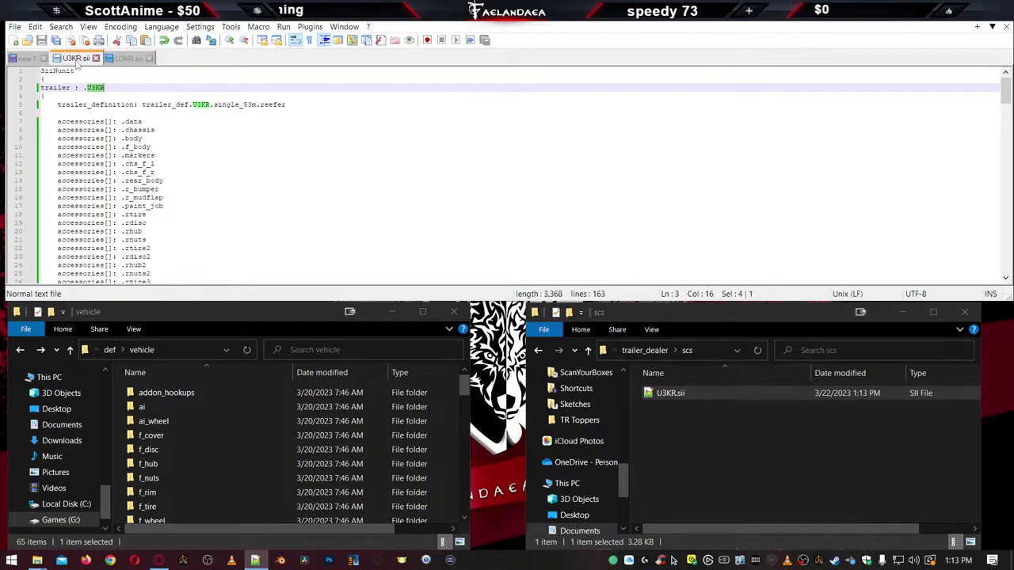
left_click(204, 141)
scroll(199, 190, "down", 4)
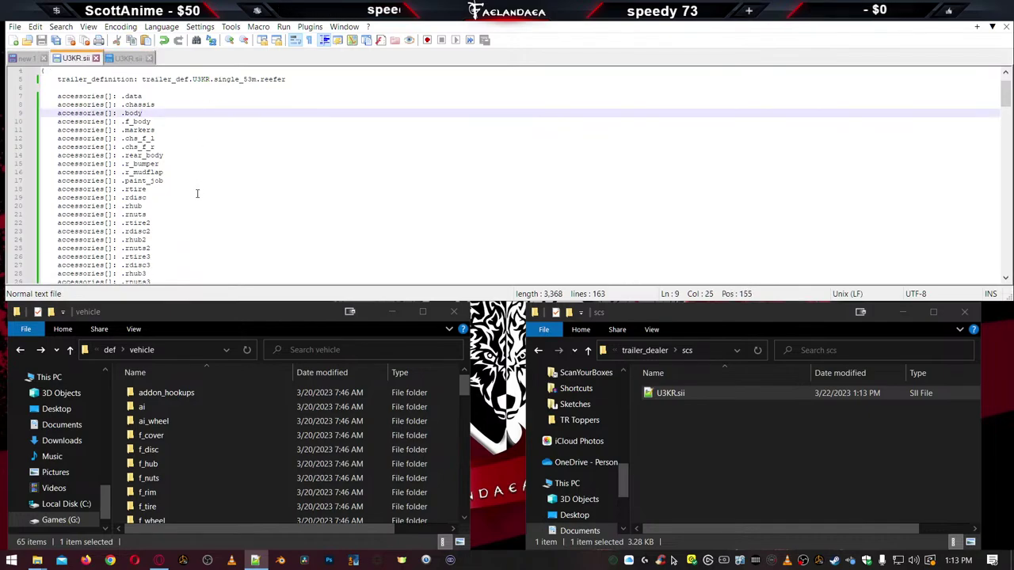
scroll(204, 200, "up", 4)
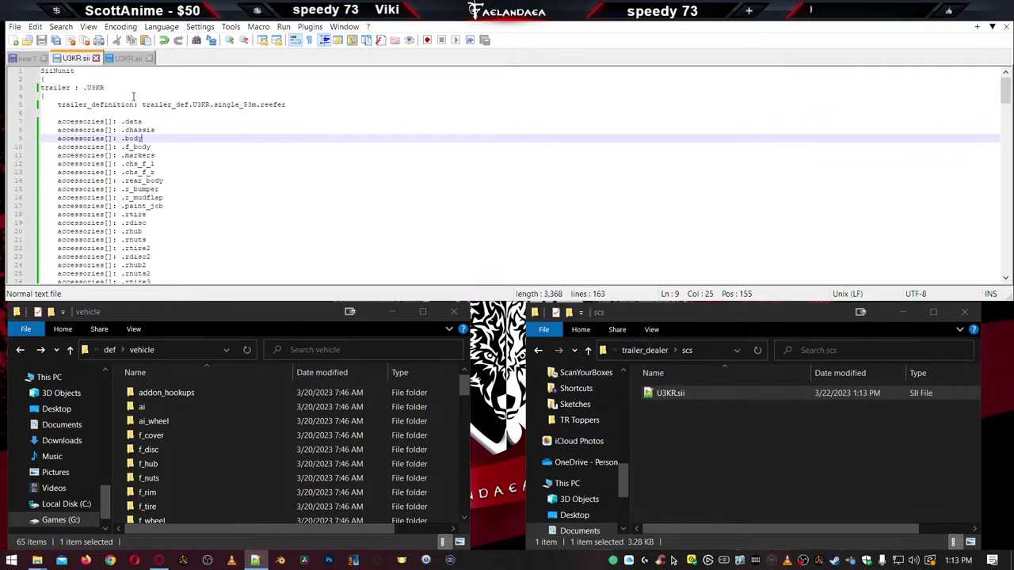
left_click(126, 59)
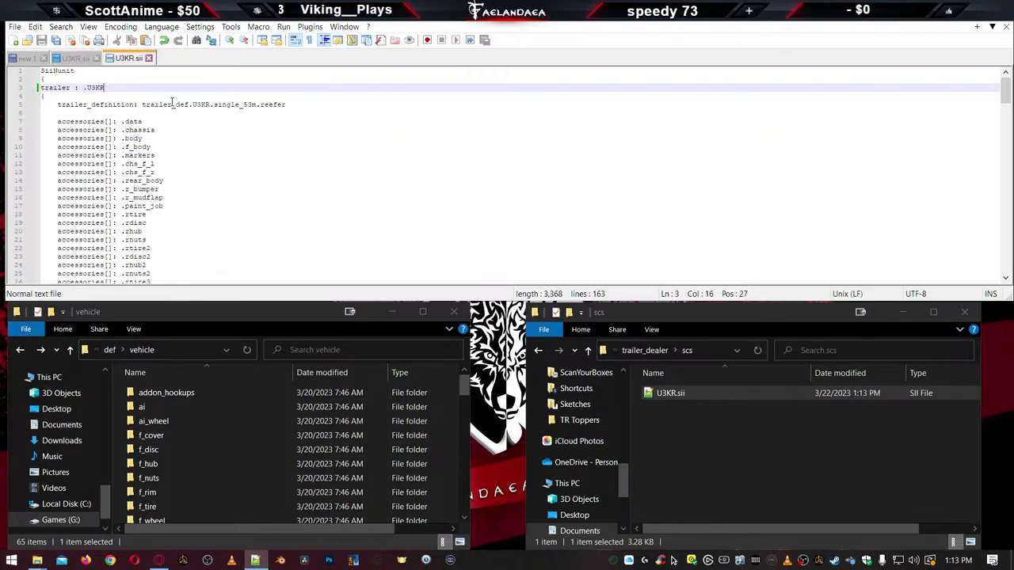
scroll(174, 119, "down", 4)
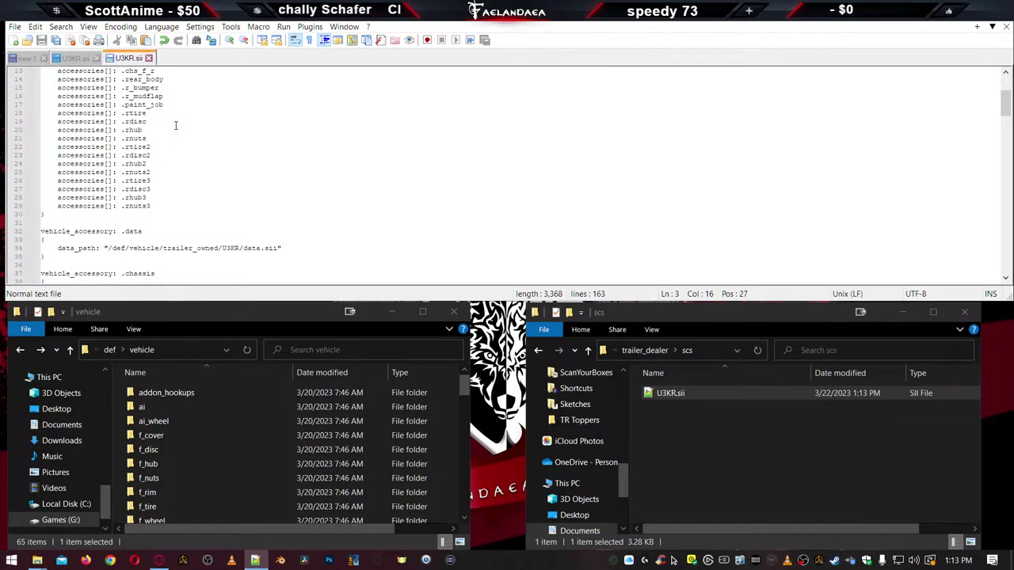
scroll(179, 129, "up", 4)
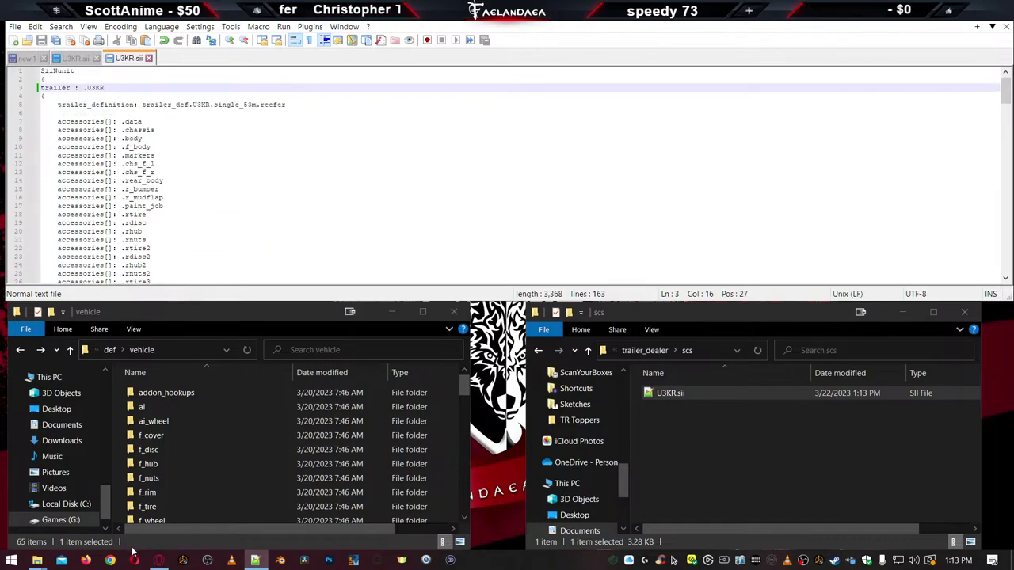
Move Explorer up from trailer_dealer's scs folder to the American Truck Simulator documents folder
left_click(751, 450)
key("alt+Up")
left_click(641, 353)
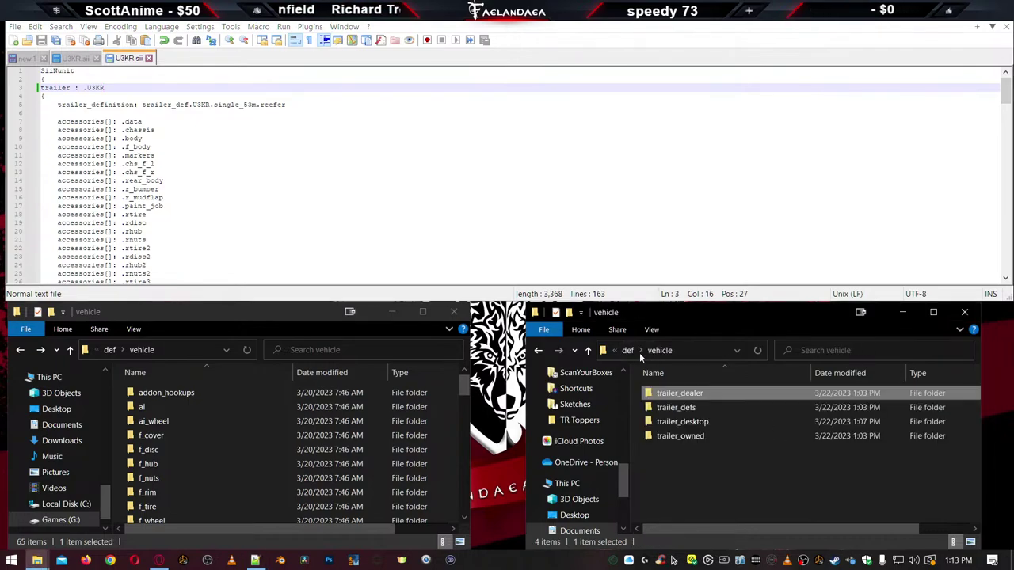
left_click(639, 353)
left_click(643, 352)
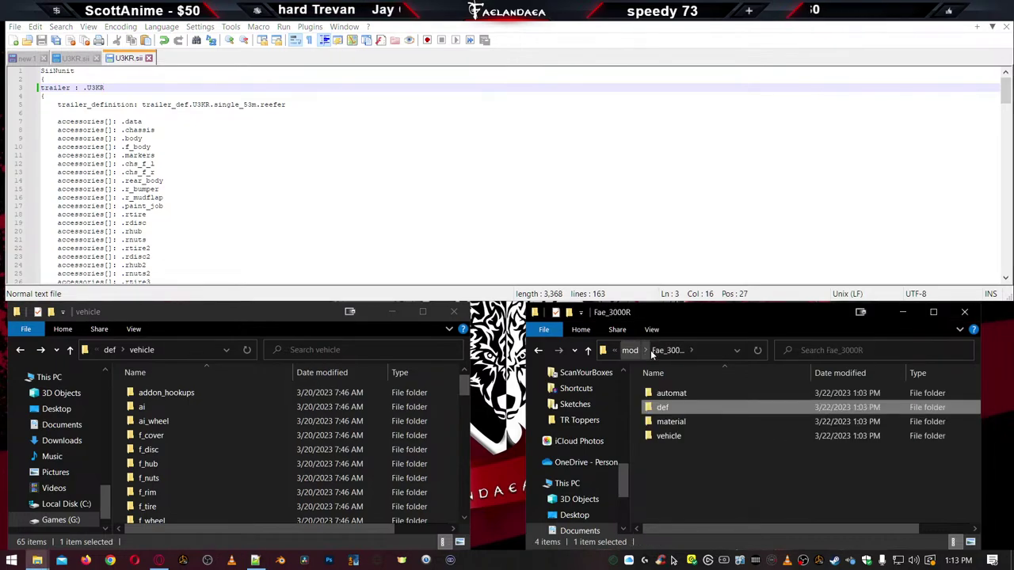
left_click(636, 350)
scroll(700, 502, "down", 5)
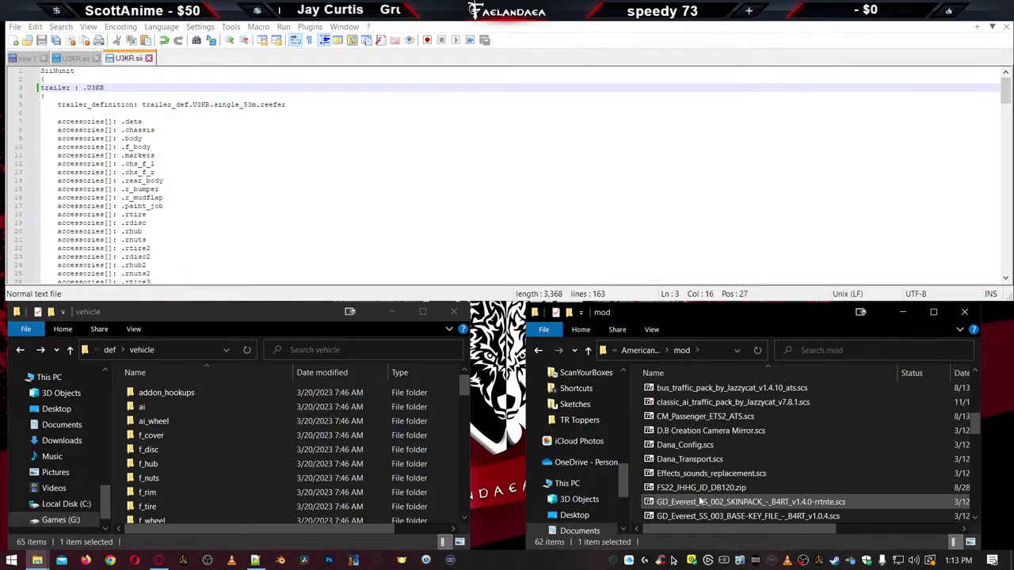
scroll(700, 501, "up", 6)
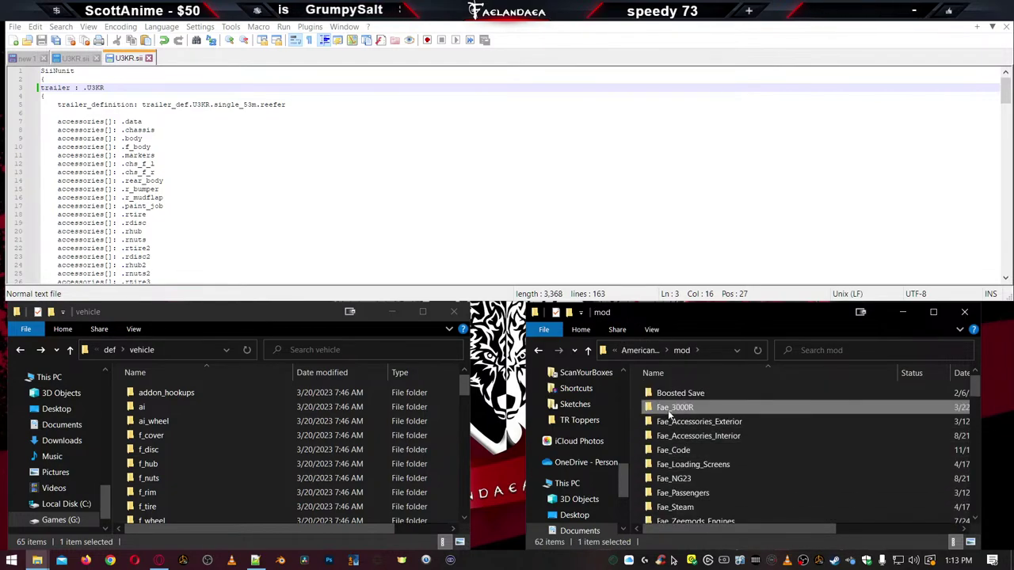
left_click(636, 351)
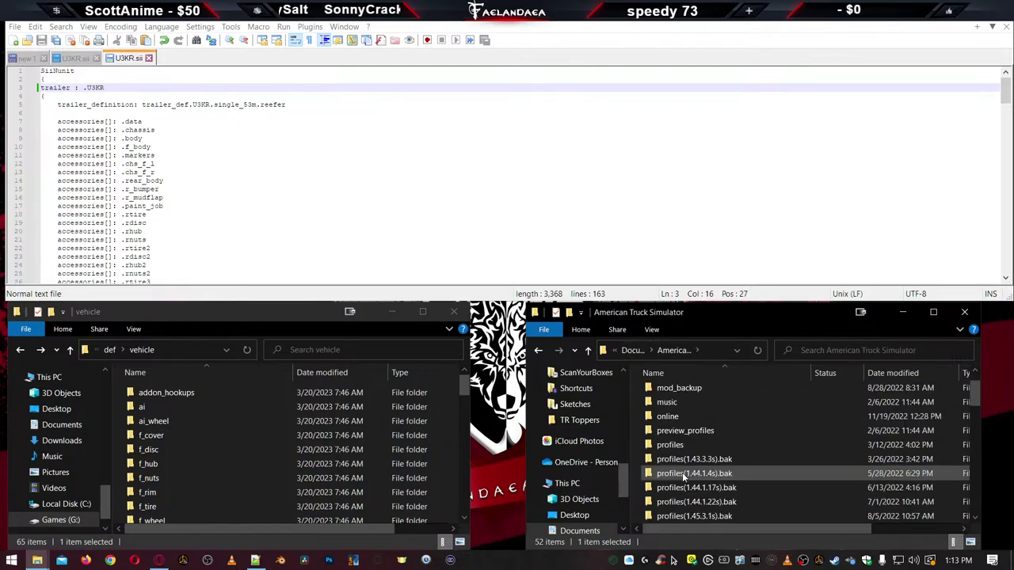
Open game.log.txt and inspect the scs.box chassis errors on lines 2375–2376
scroll(683, 475, "down", 1)
double_click(678, 444)
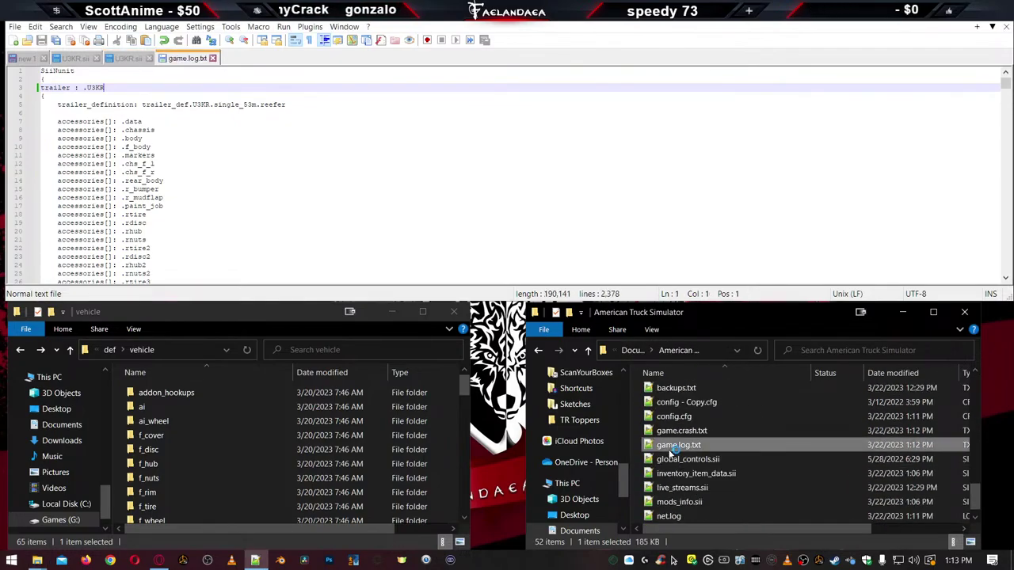
left_click_drag(1006, 83, 1006, 273)
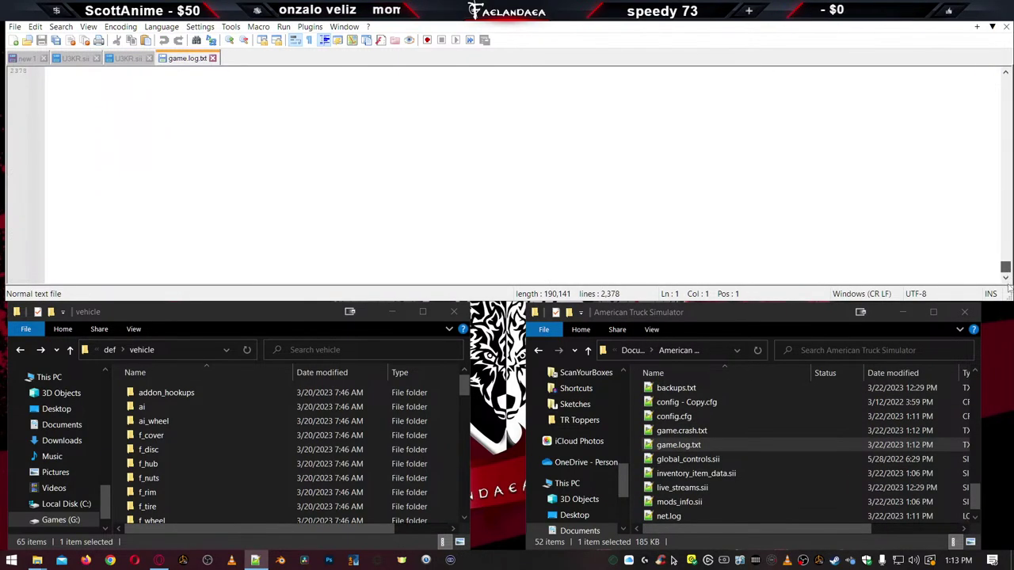
scroll(571, 218, "up", 5)
left_click(268, 180)
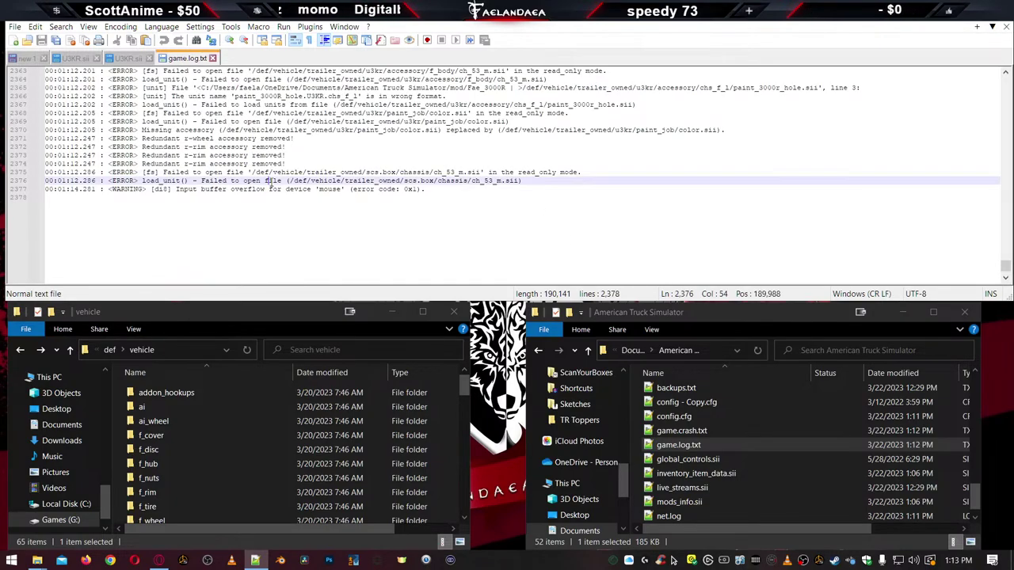
scroll(338, 224, "up", 3)
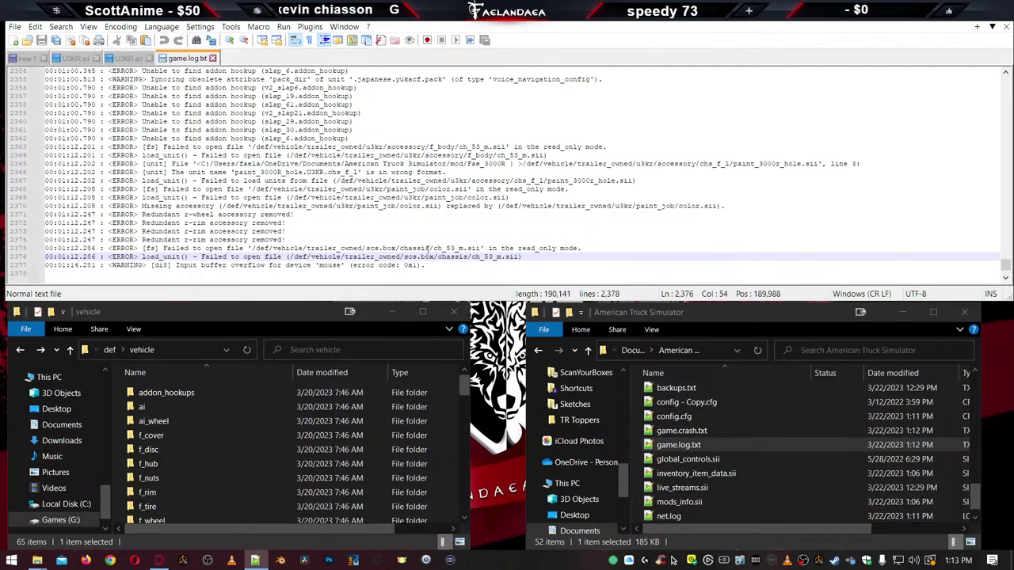
left_click(420, 249)
double_click(384, 248)
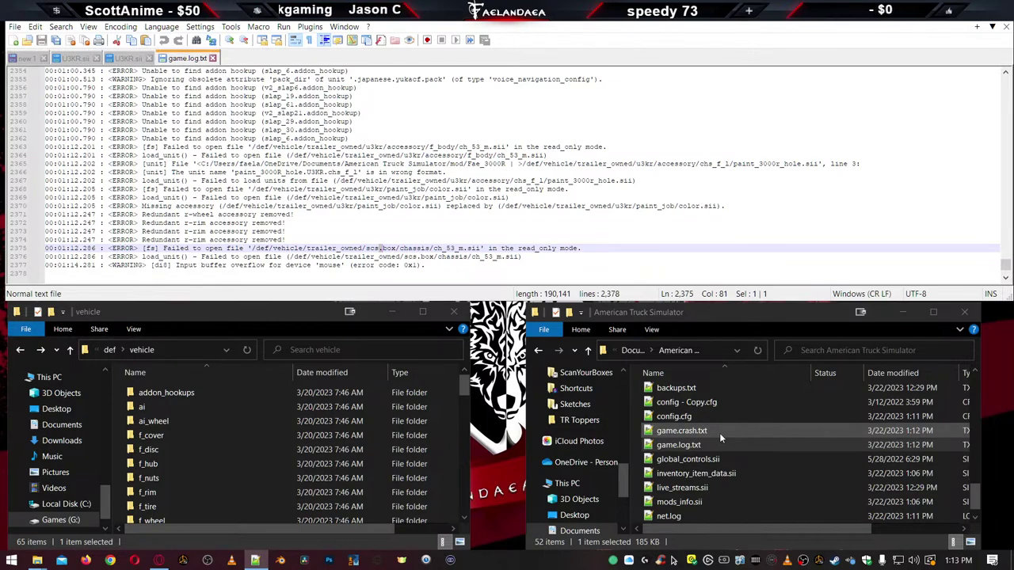
Browse into Fae_3000R's def/vehicle folders and inspect trailer_owned's U3KR parts folder
scroll(712, 429, "up", 6)
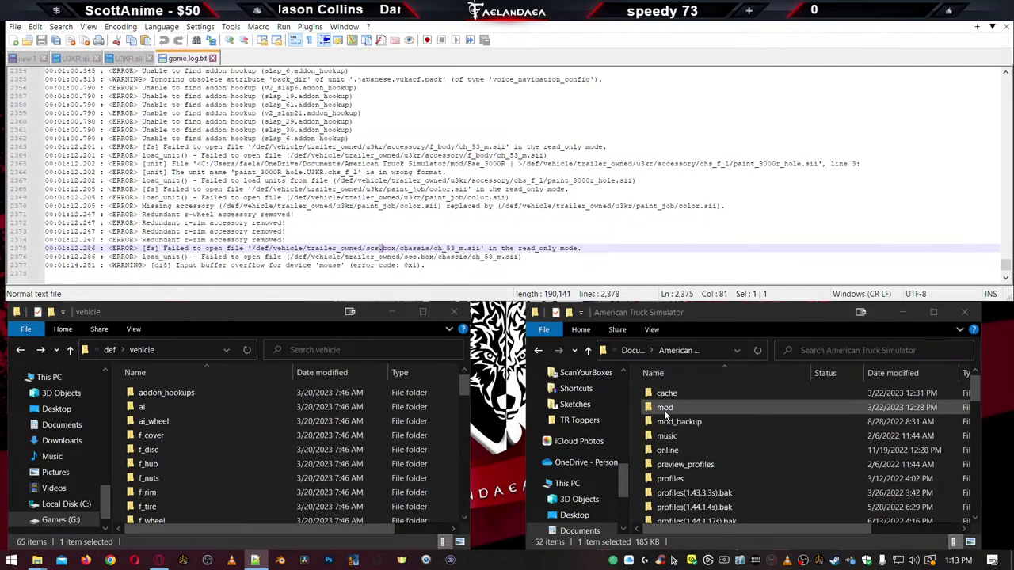
double_click(665, 408)
double_click(665, 409)
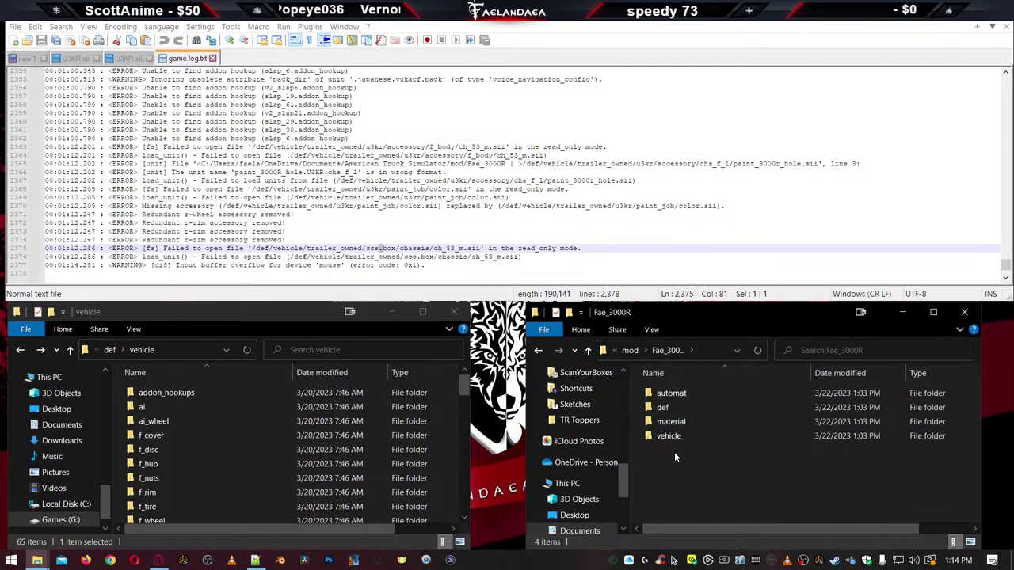
double_click(654, 410)
double_click(657, 394)
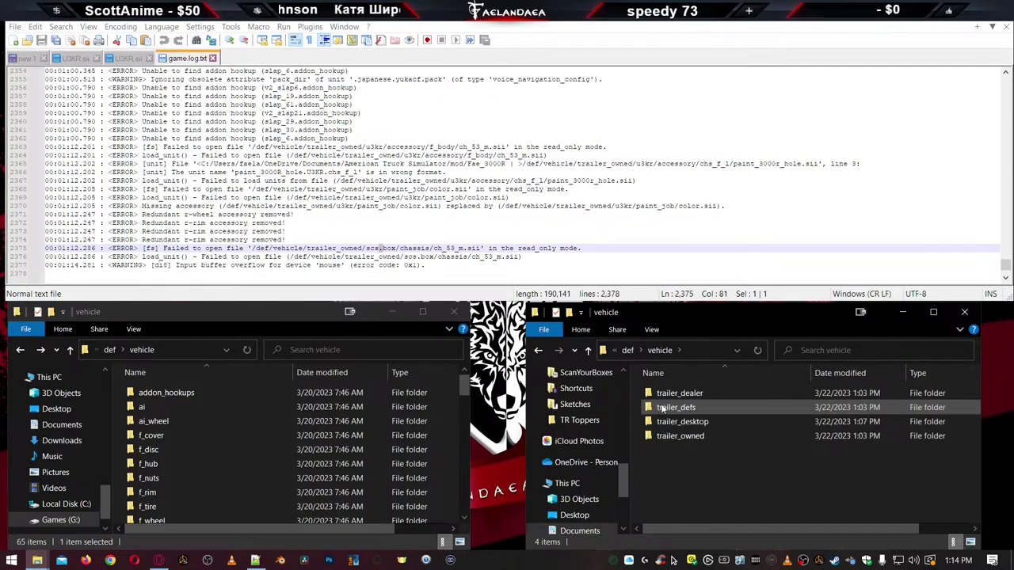
double_click(665, 437)
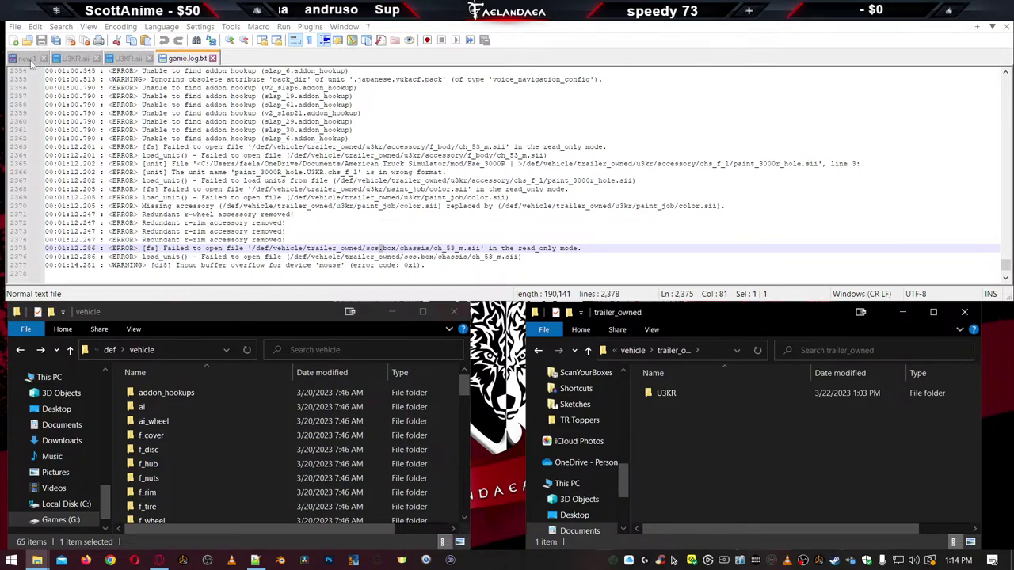
key("BackSpace")
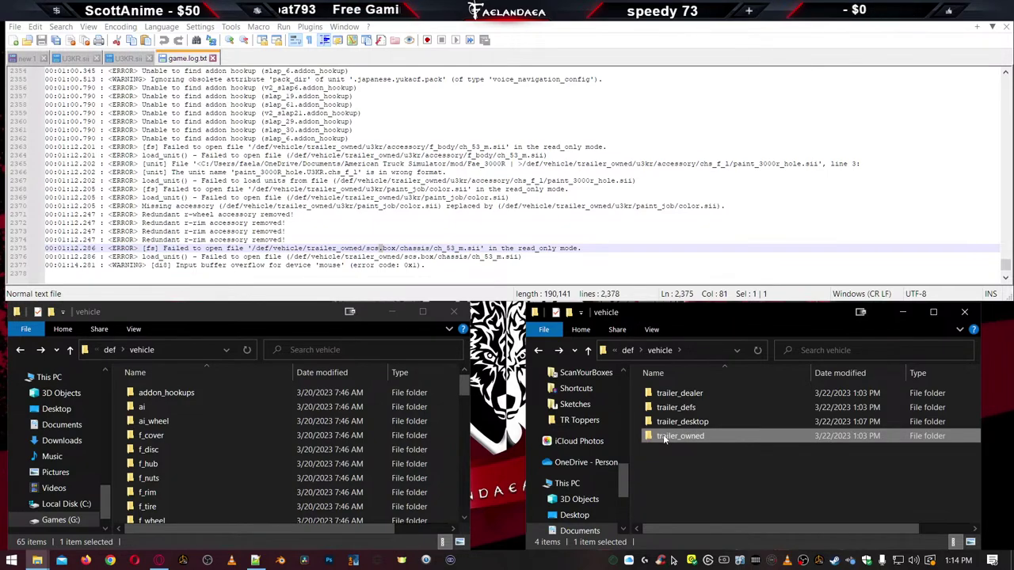
double_click(664, 437)
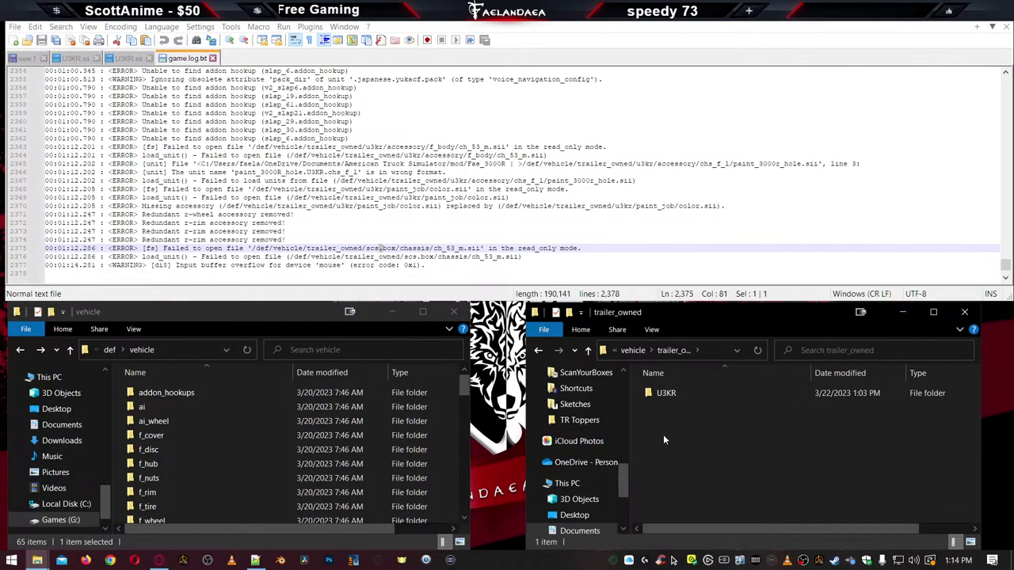
double_click(661, 394)
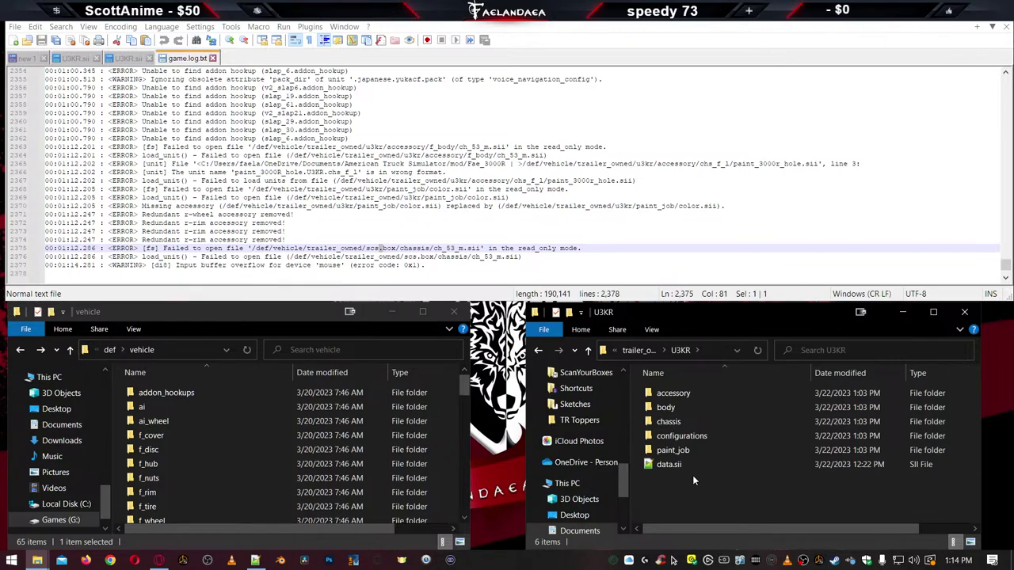
key("BackSpace")
key("BackSpace")
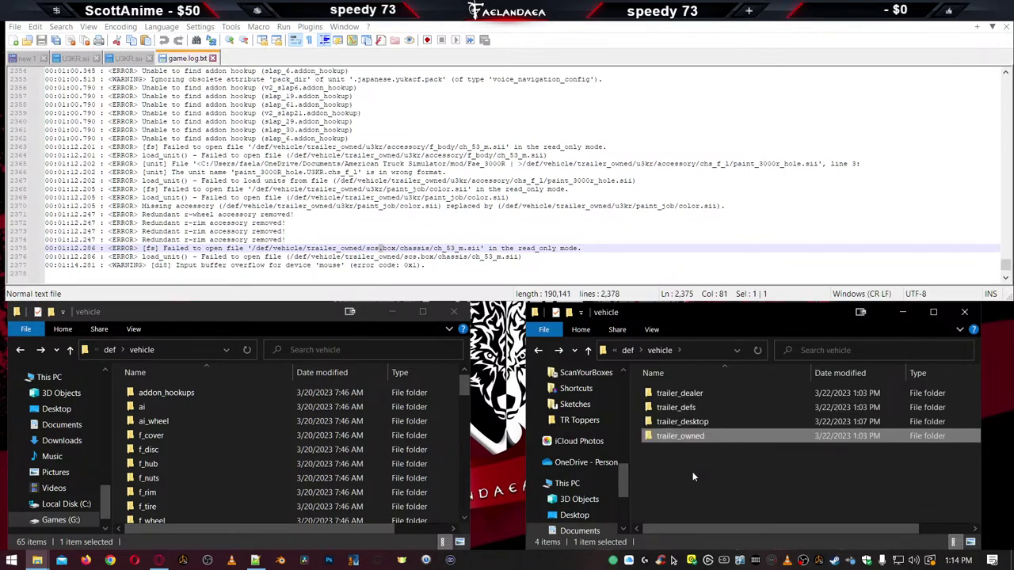
key("BackSpace")
key("BackSpace")
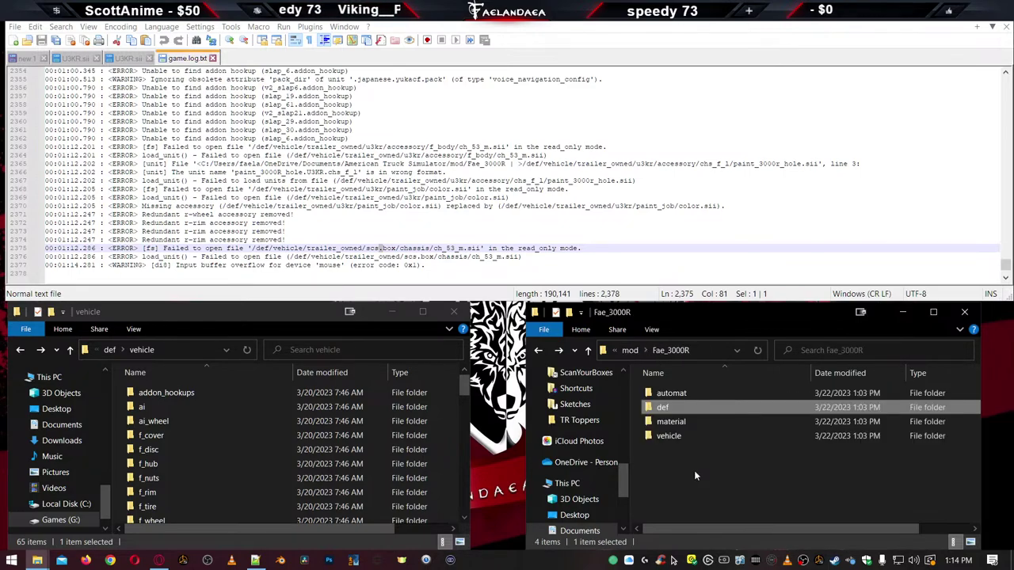
double_click(652, 407)
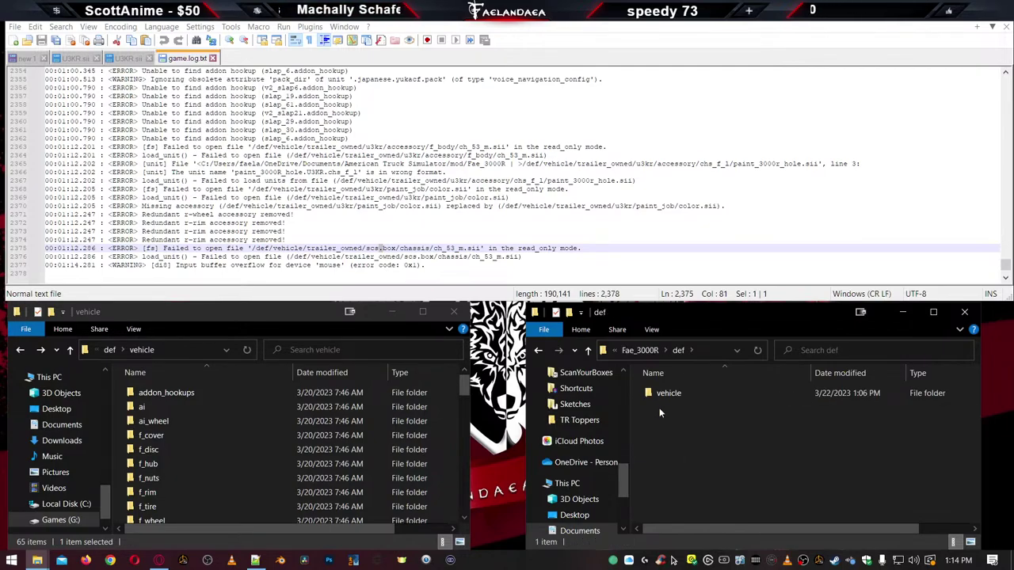
Close both U3KR.sii files and navigate Explorer to Fae_3000R > def > vehicle > trailer_dealer > scs
left_click(148, 59)
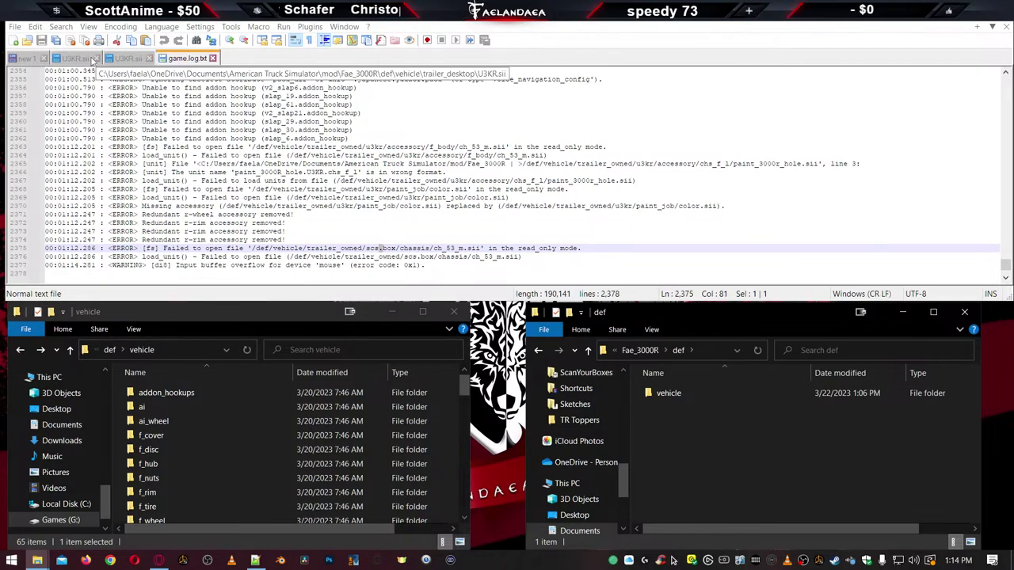
left_click(95, 59)
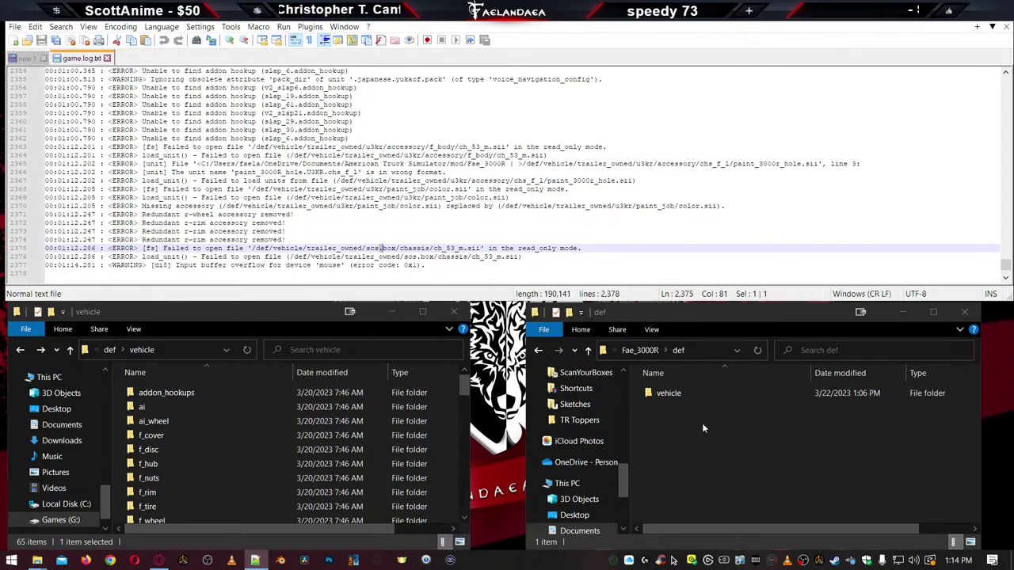
left_click(642, 350)
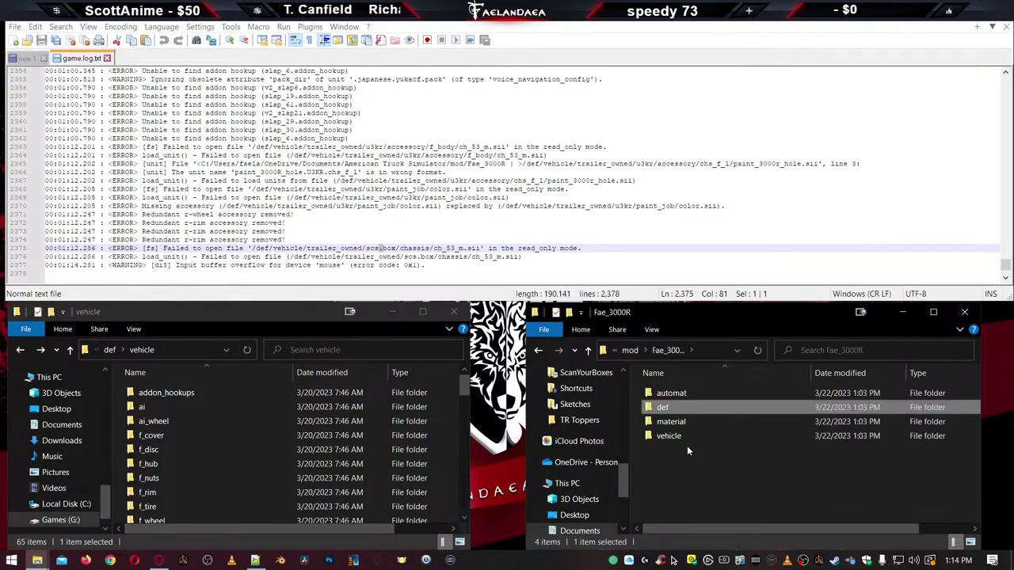
double_click(660, 407)
double_click(659, 394)
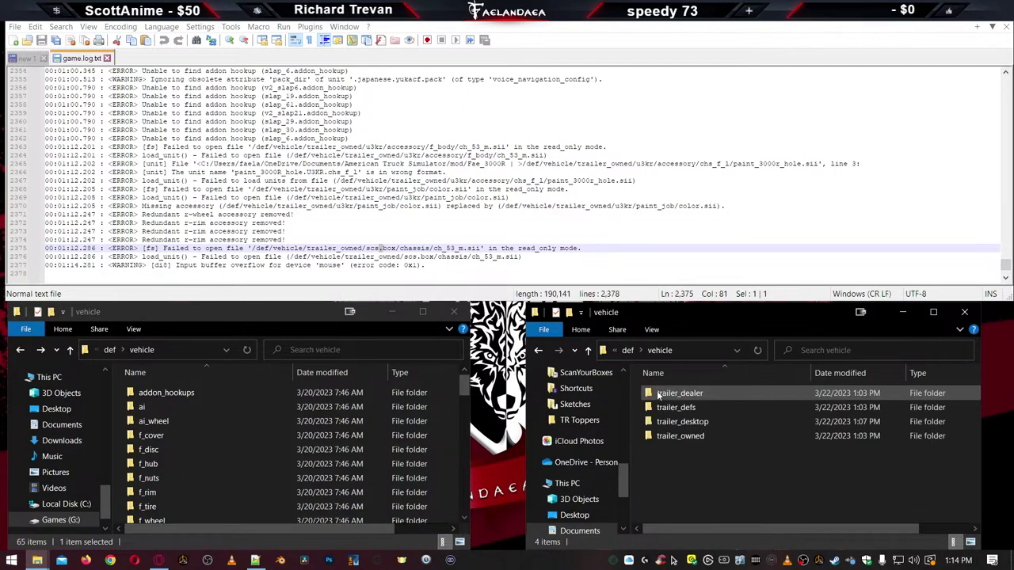
double_click(658, 393)
double_click(661, 394)
Search trailer_dealer's U3KR.sii for scs.box, find no match, and close it
double_click(666, 394)
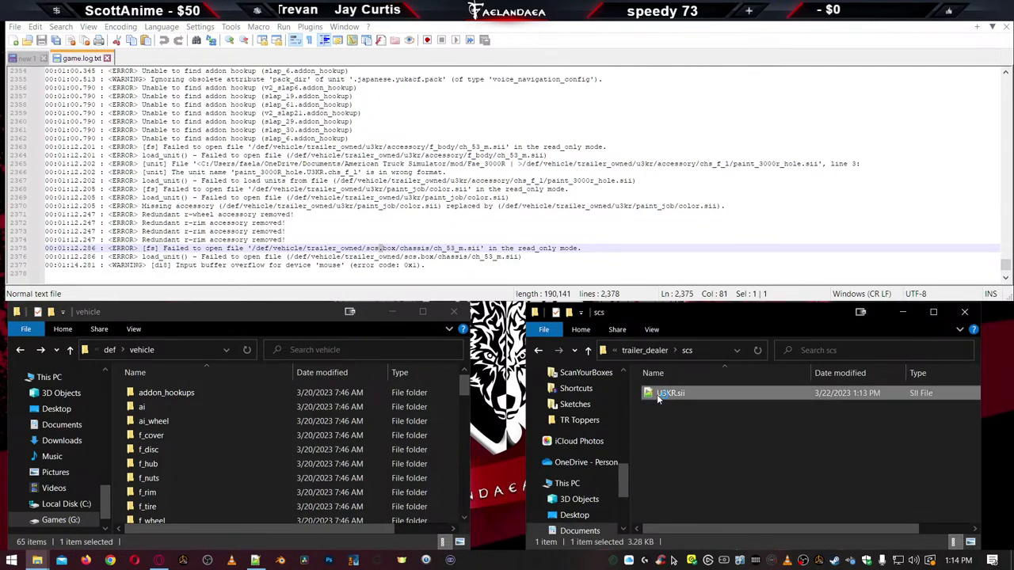
key("ctrl+f")
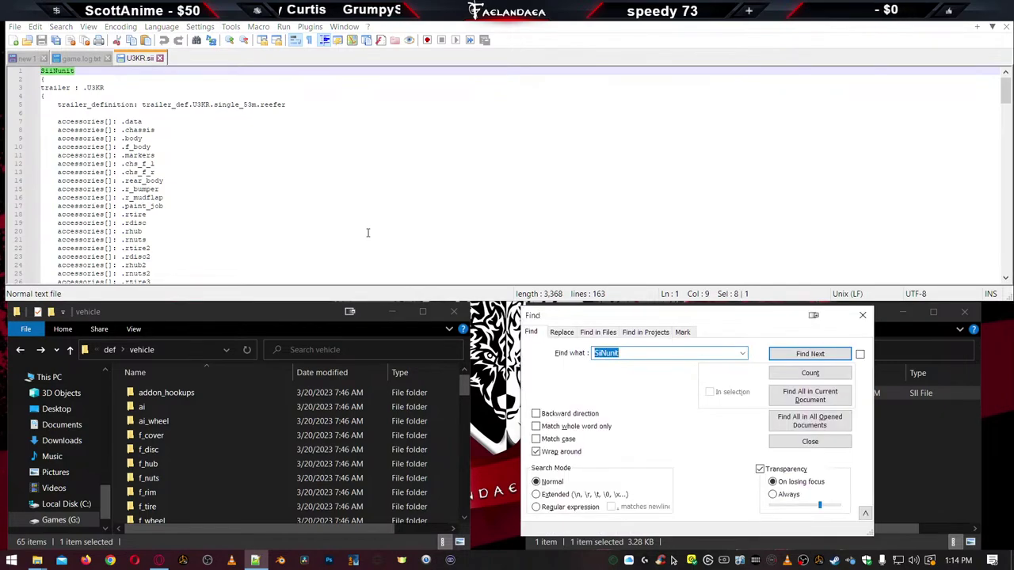
type("scs.")
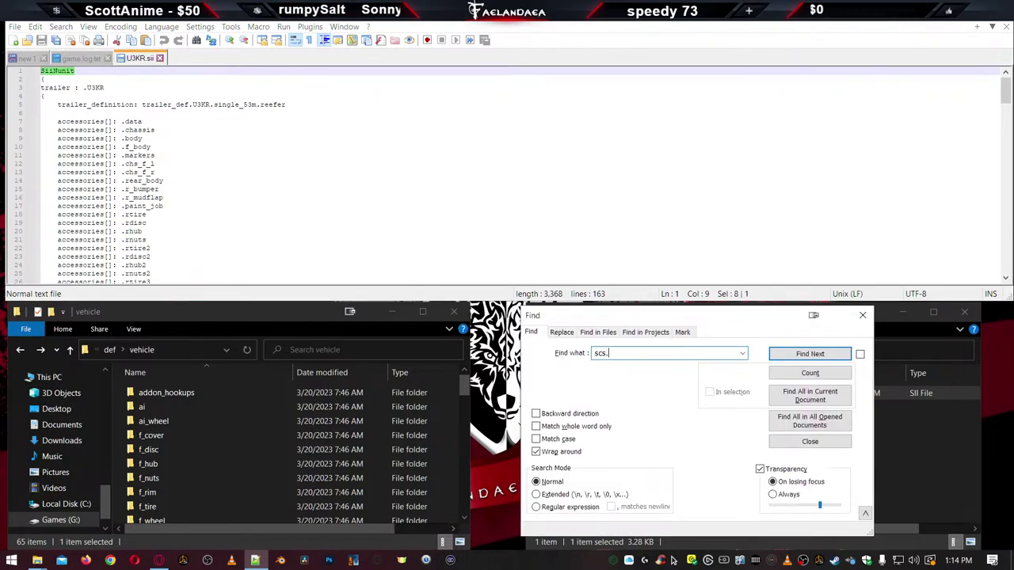
type("boc")
key("BackSpace")
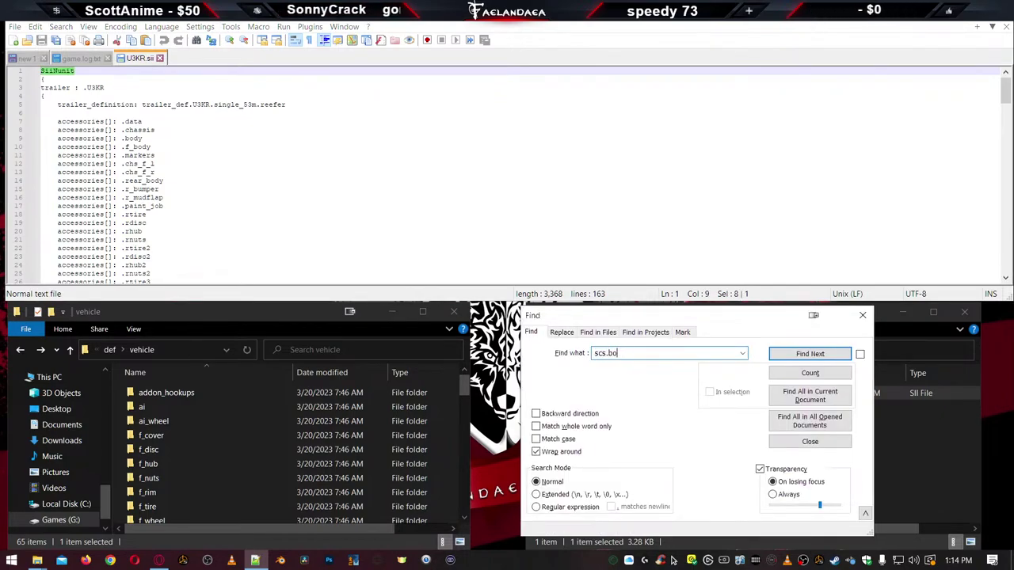
type("x")
left_click(808, 354)
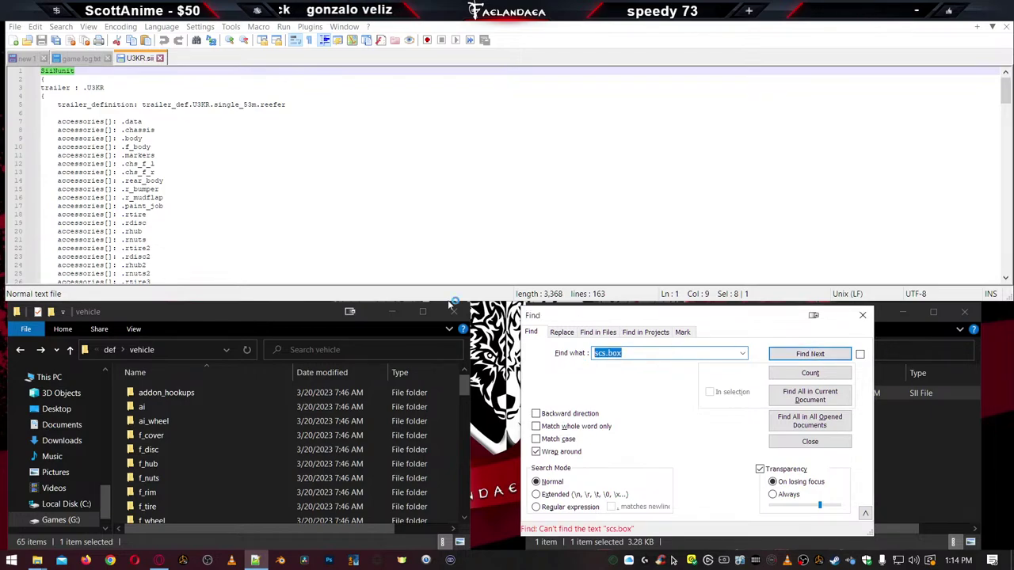
left_click(159, 58)
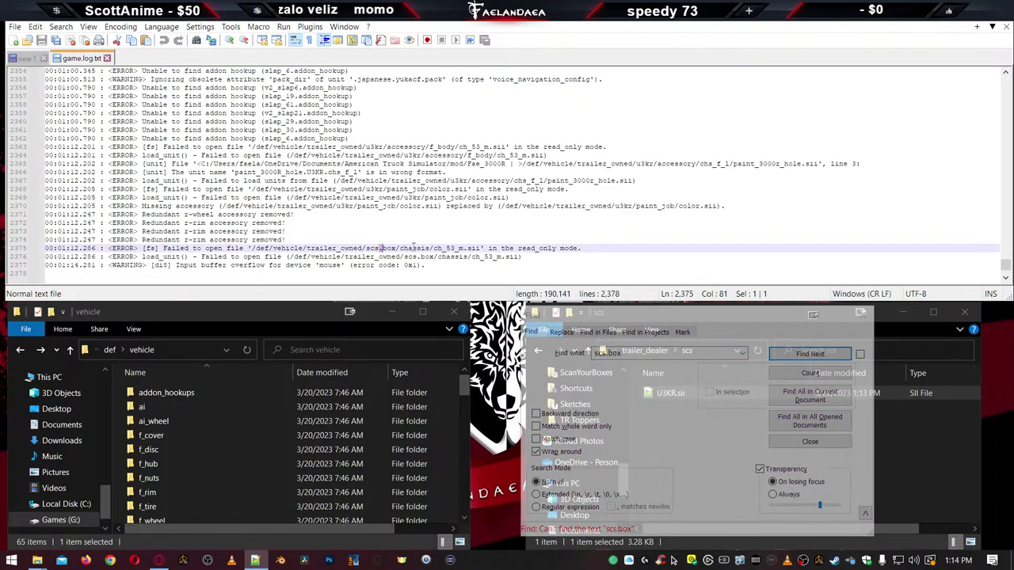
Open trailer_defs U3KR.single_53m.reefer.sii and search it for scs.box without a match
double_click(908, 472)
key("alt+Up")
key("alt+Up")
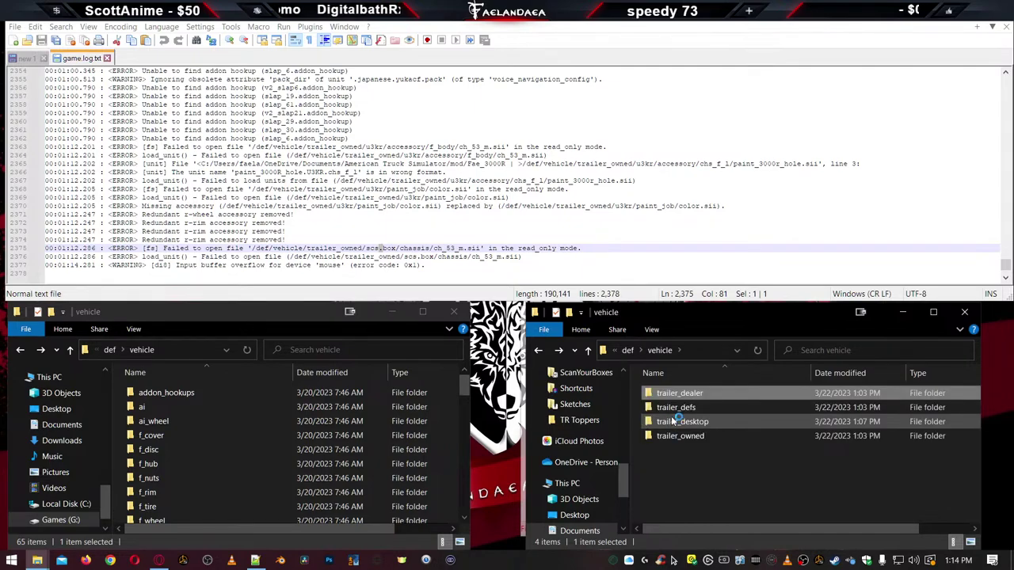
double_click(671, 409)
double_click(668, 397)
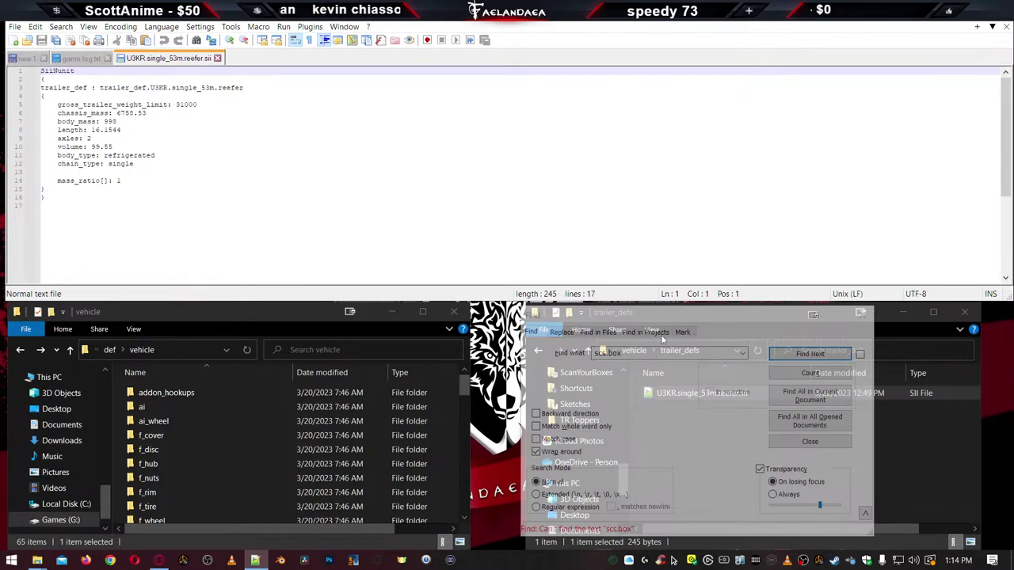
left_click(757, 325)
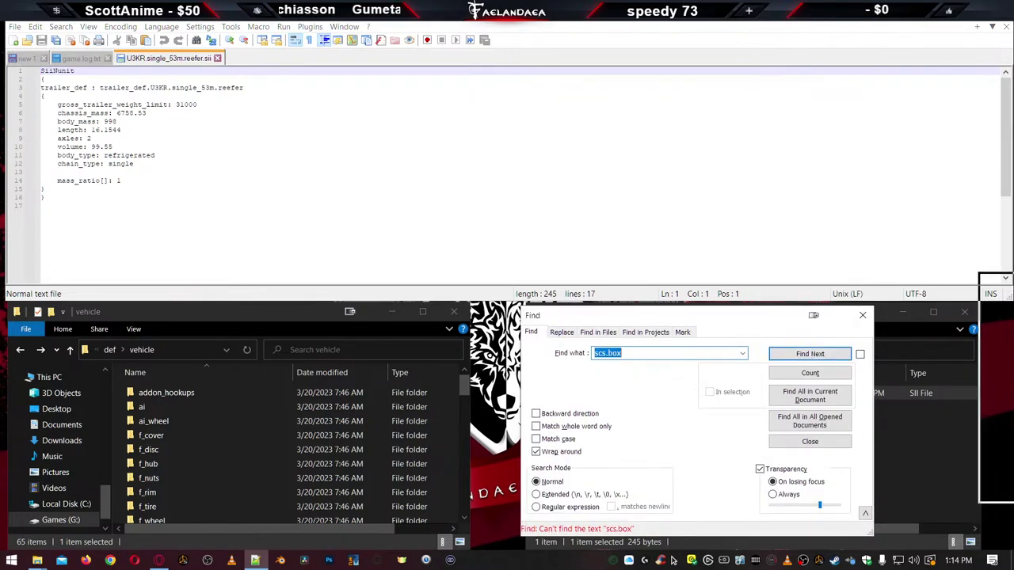
key("Escape")
Open U3KR.sii from the trailer_desktop folder in Notepad++
left_click(719, 451)
key("BackSpace")
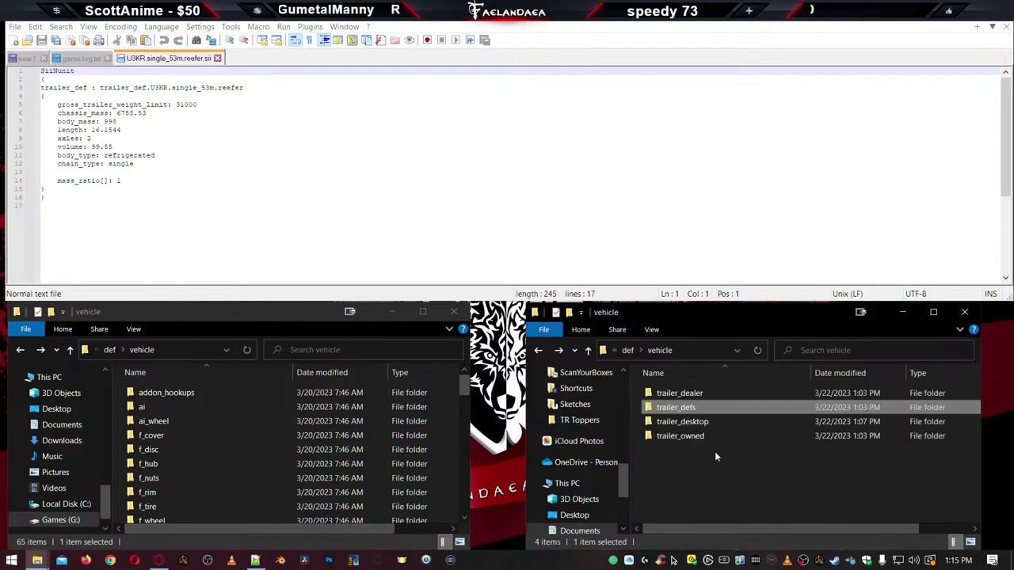
double_click(678, 420)
double_click(670, 393)
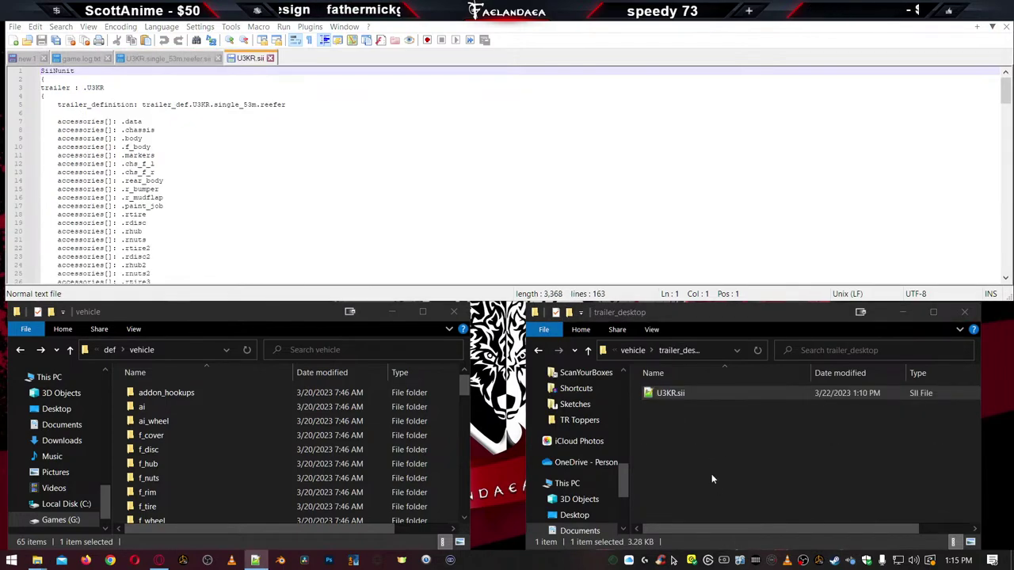
Open trailer_owned/U3KR/accessory/chs_f_l/paint_3000R_hole.sii in Notepad++
key("BackSpace")
double_click(673, 436)
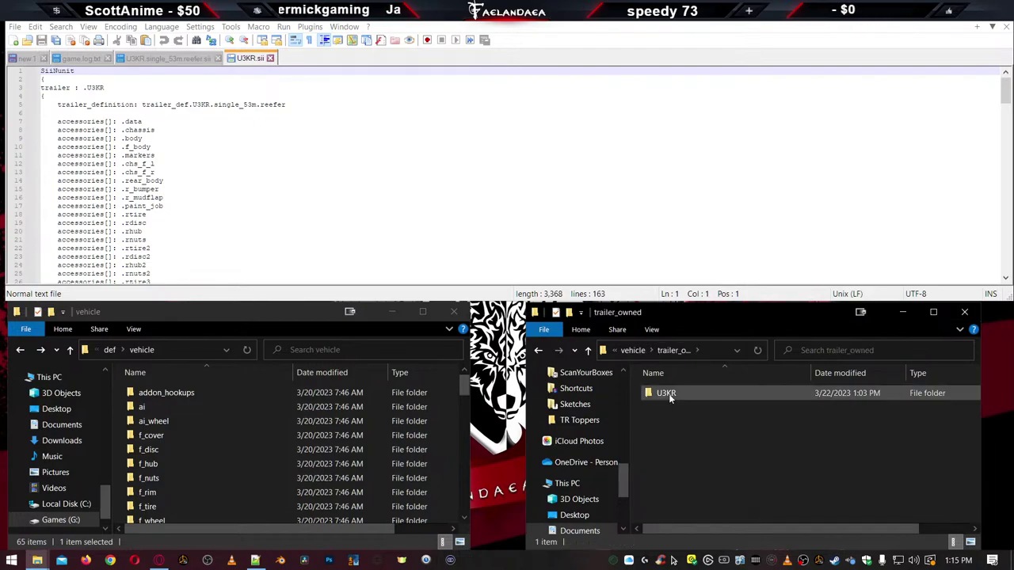
double_click(669, 394)
double_click(669, 393)
double_click(669, 393)
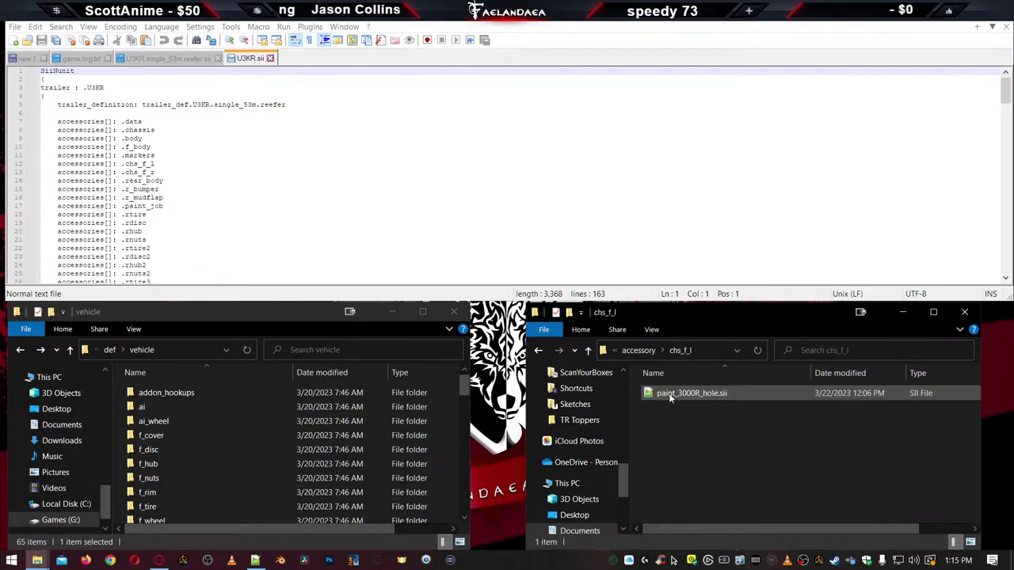
double_click(669, 394)
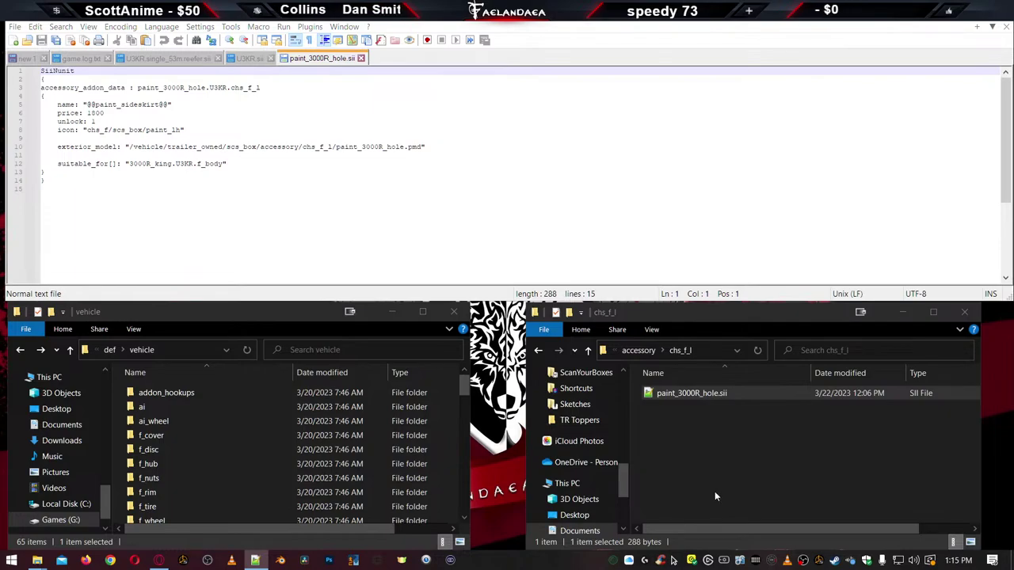
Open chs_f_r/paint_3000R.sii and f_body/3000R_king.sii from the accessory folder
key("BackSpace")
double_click(667, 407)
double_click(670, 394)
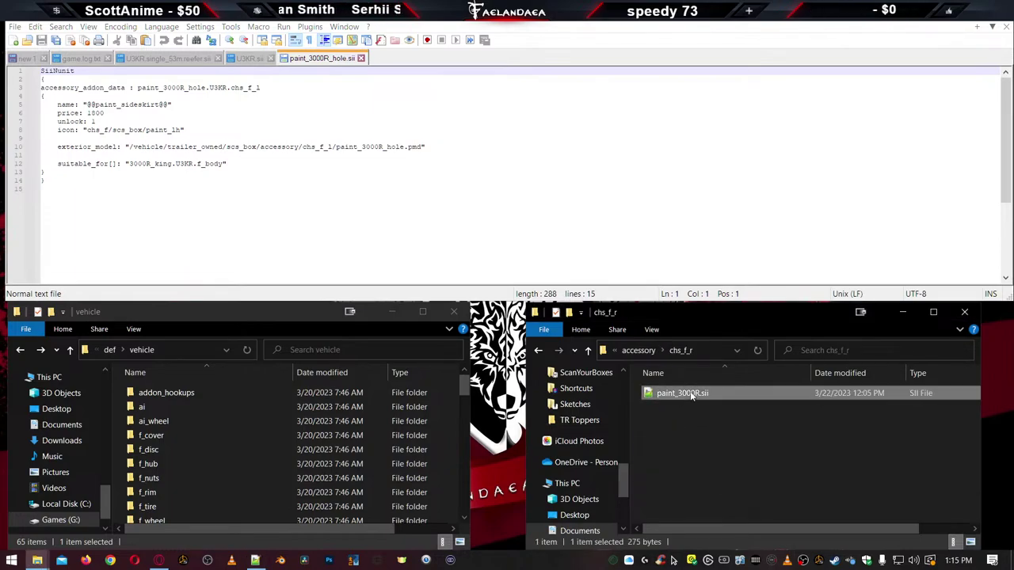
left_click(706, 502)
key("BackSpace")
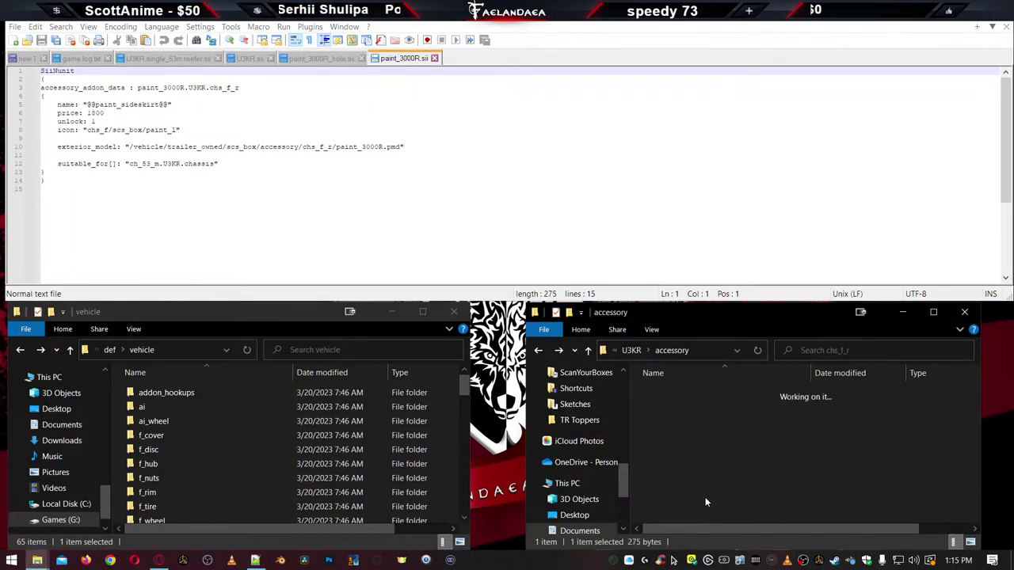
double_click(677, 421)
double_click(680, 394)
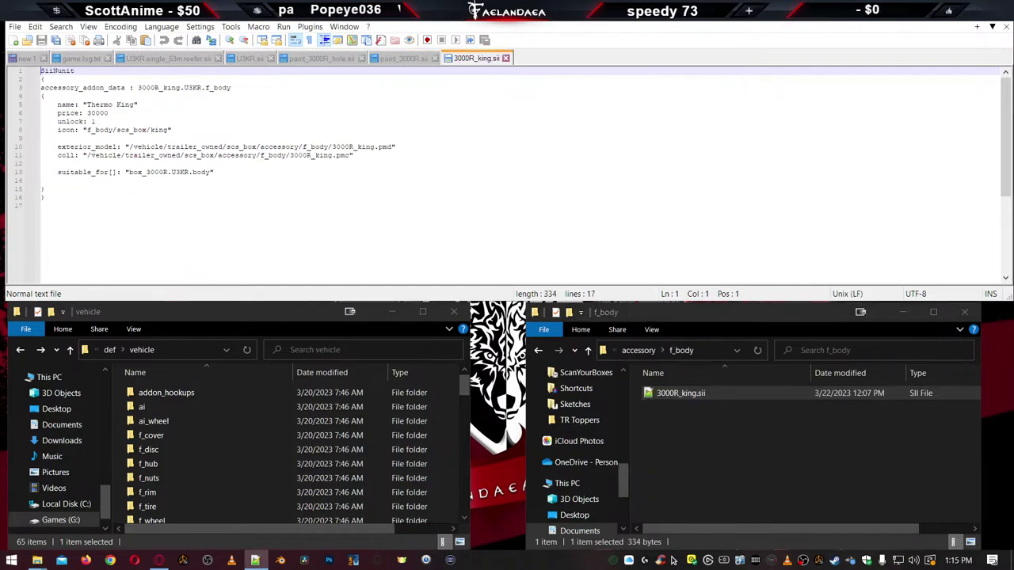
Open markers/marker_3000R.sii and r_bumper/bumper_3000R.sii in Notepad++
left_click(812, 496)
key("BackSpace")
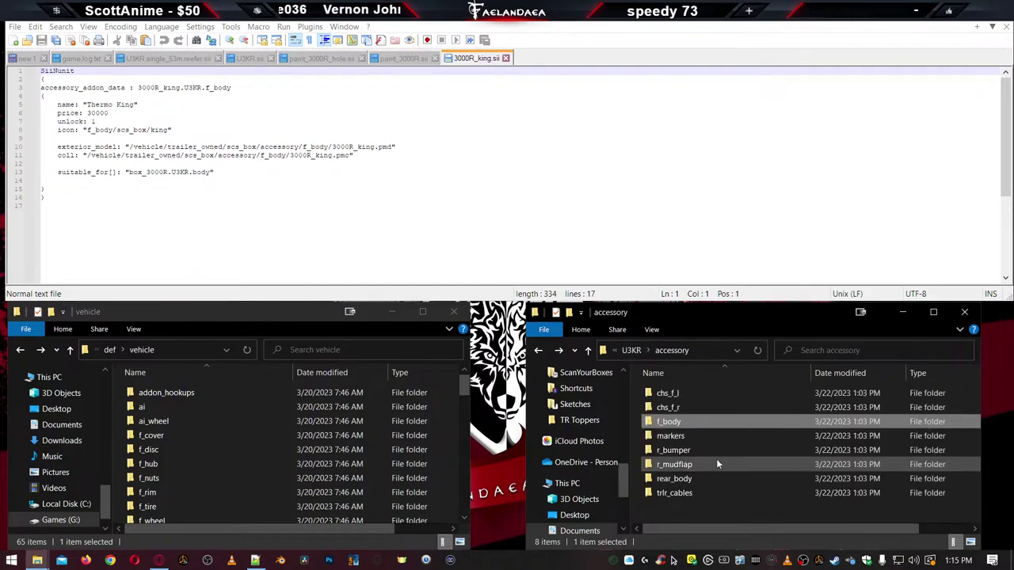
double_click(667, 437)
double_click(673, 400)
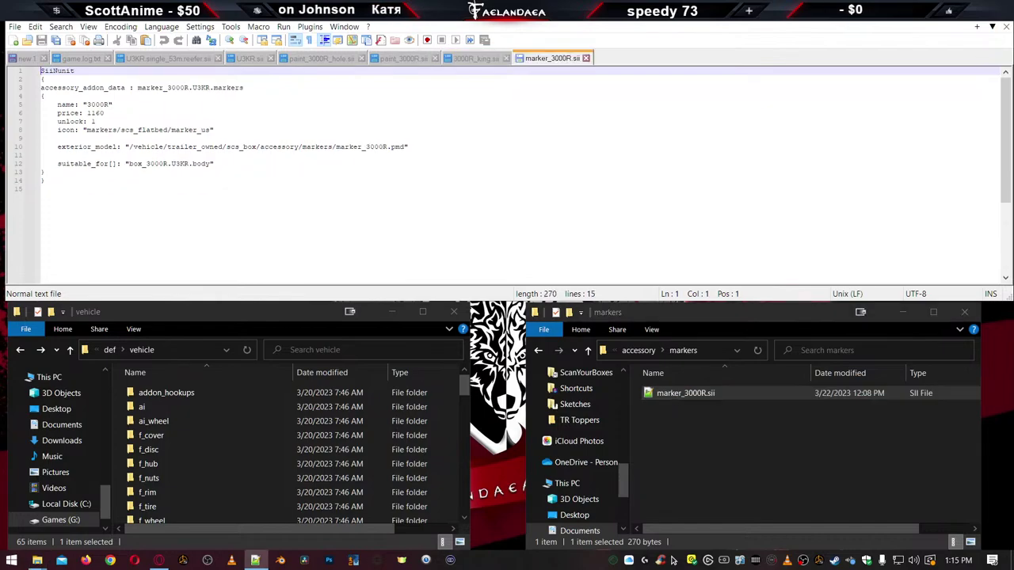
left_click(705, 480)
key("BackSpace")
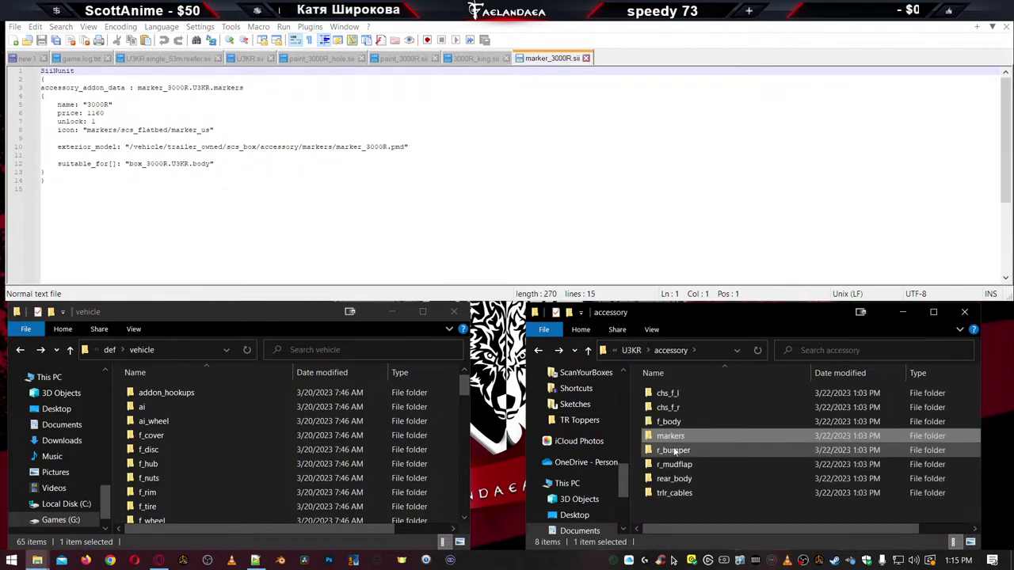
left_click(675, 451)
double_click(673, 451)
double_click(683, 393)
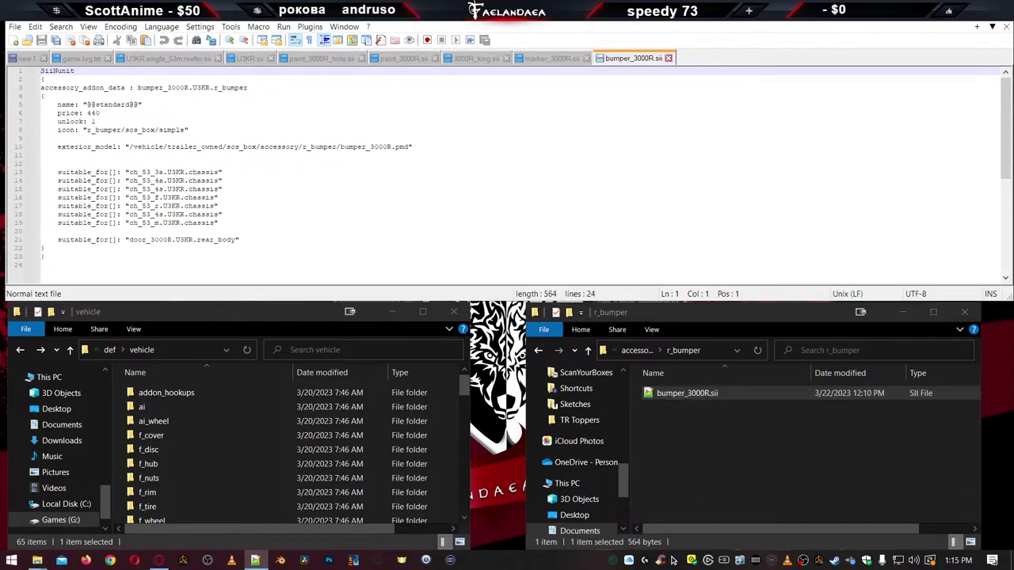
Open r_mudflap/flap_3000R.sii and rear_body/door_3000R.sii in Notepad++
left_click(699, 463)
key("BackSpace")
double_click(673, 465)
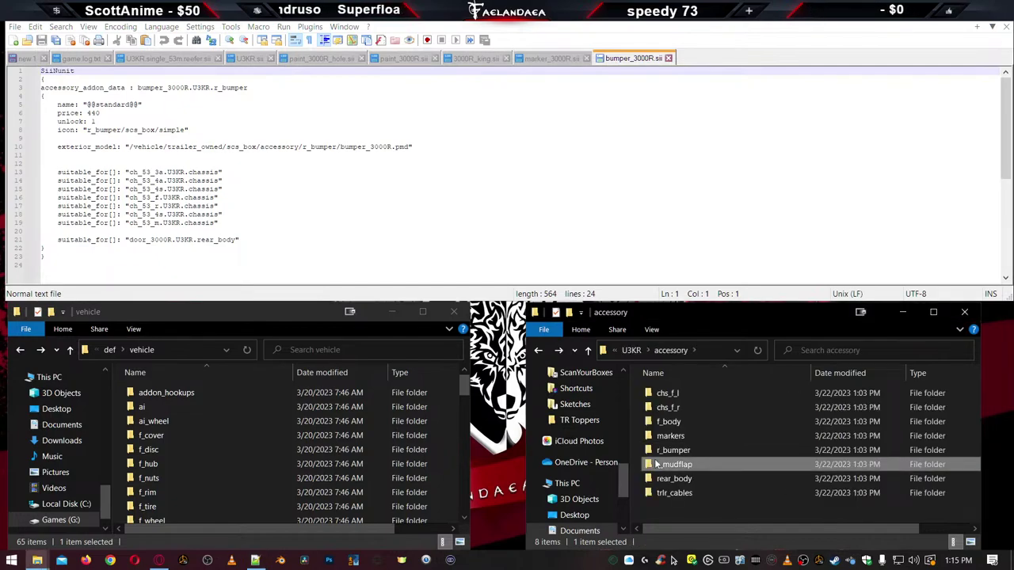
left_click(664, 394)
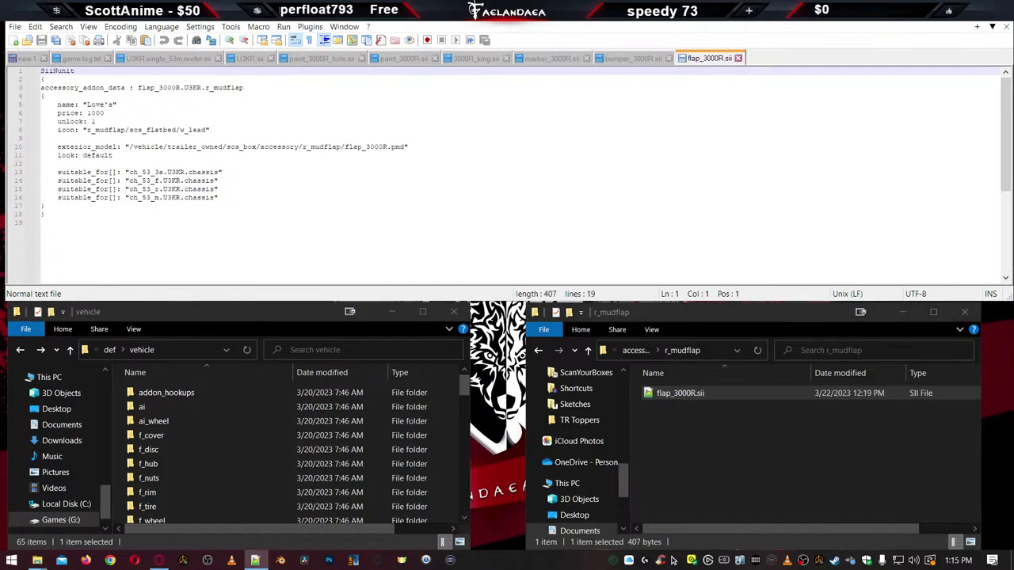
left_click(713, 471)
key("BackSpace")
left_click(659, 480)
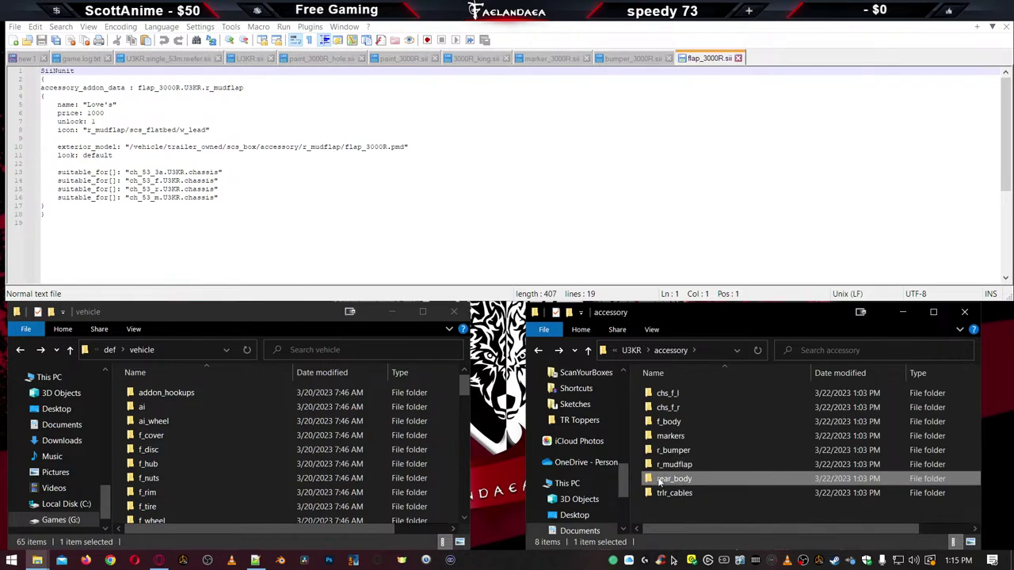
double_click(659, 479)
double_click(761, 393)
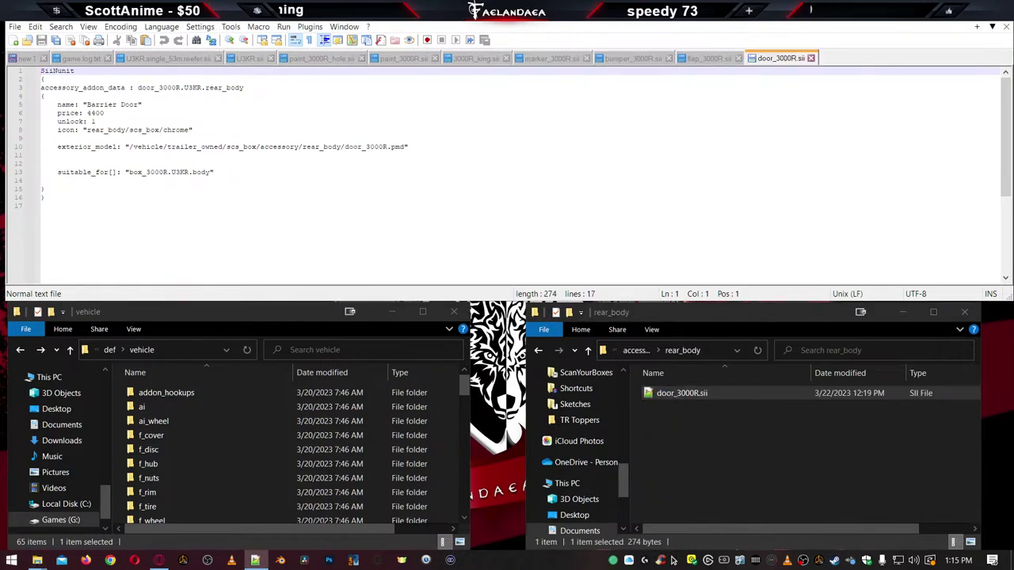
Open trlr_cables/trailer.sii and body/box_3000R.sii in Notepad++
left_click(713, 457)
key("BackSpace")
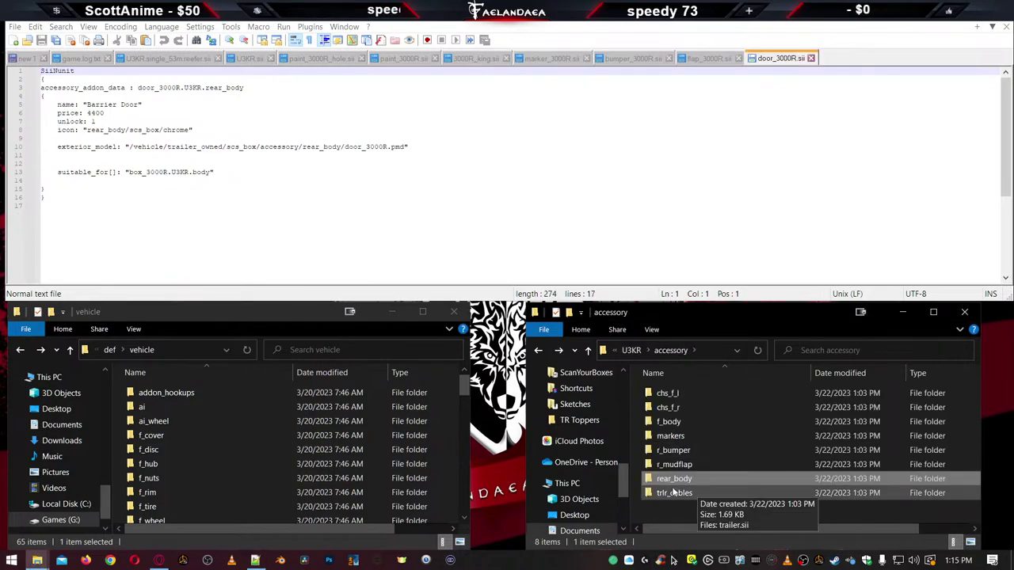
double_click(674, 493)
double_click(667, 394)
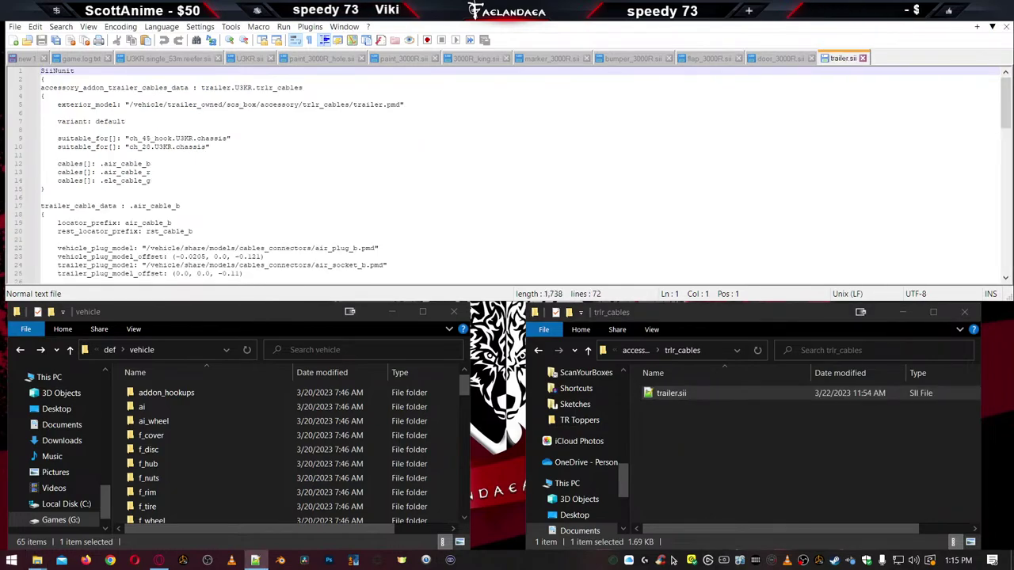
left_click(679, 477)
key("BackSpace")
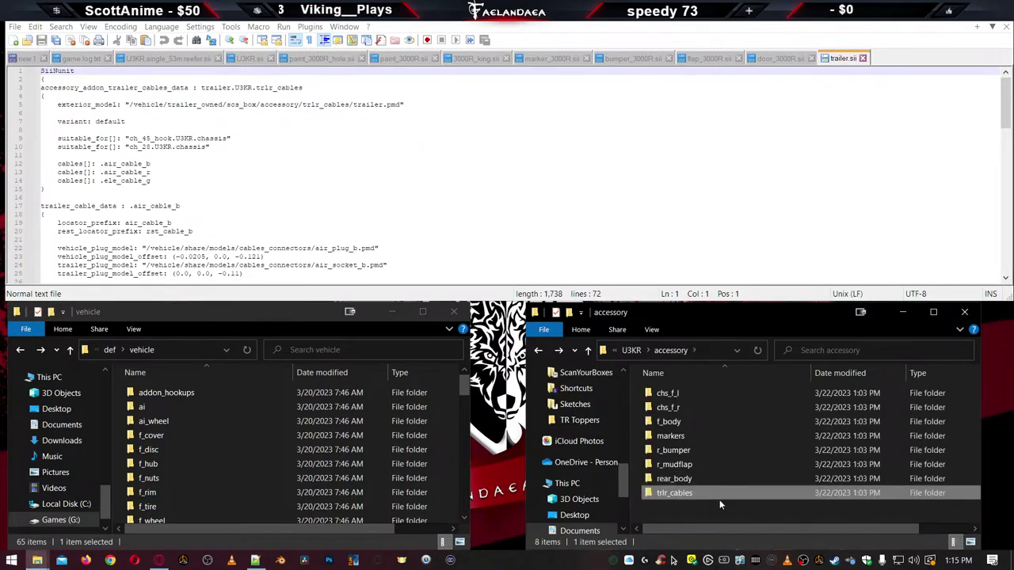
key("BackSpace")
double_click(667, 407)
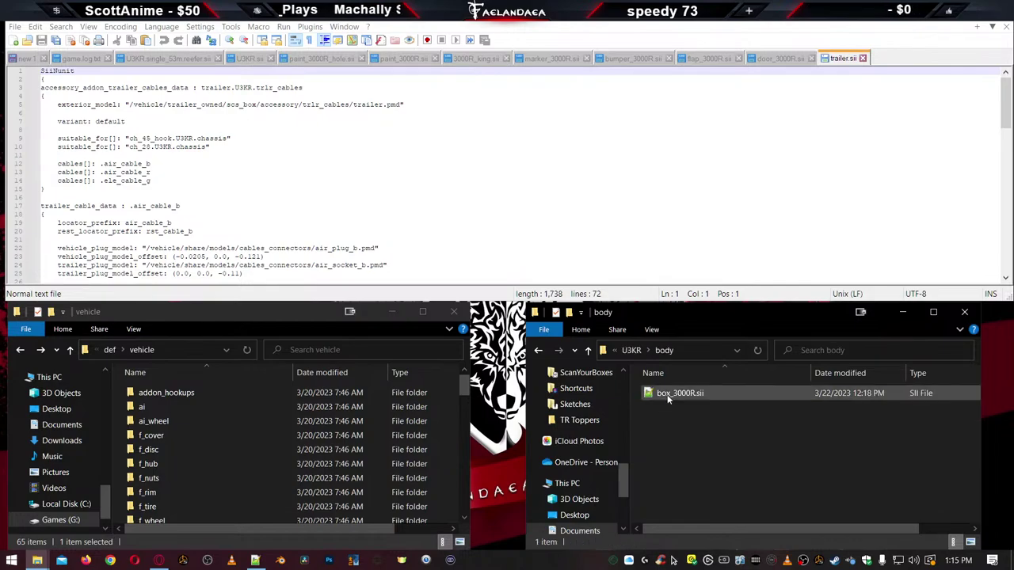
double_click(667, 395)
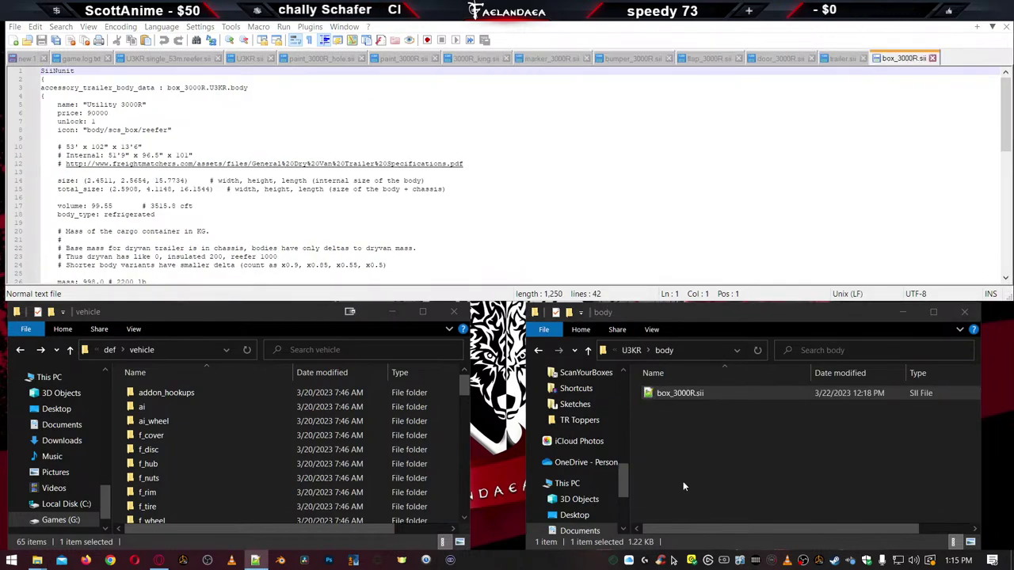
Open chassis/ch_53_m.sii and configurations/single_53m.sii in Notepad++
left_click(683, 481)
key("BackSpace")
double_click(670, 424)
double_click(672, 394)
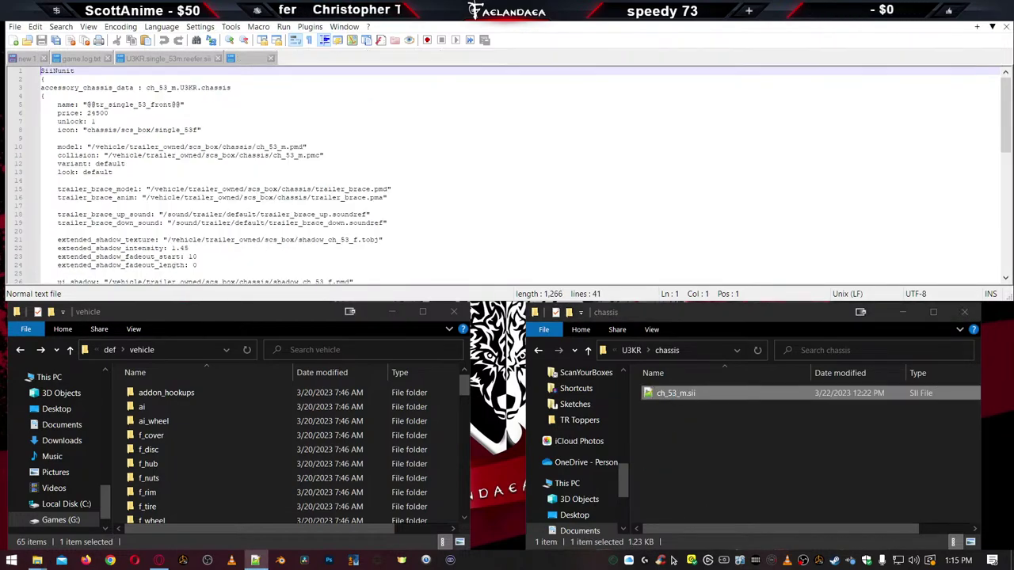
left_click(759, 454)
key("BackSpace")
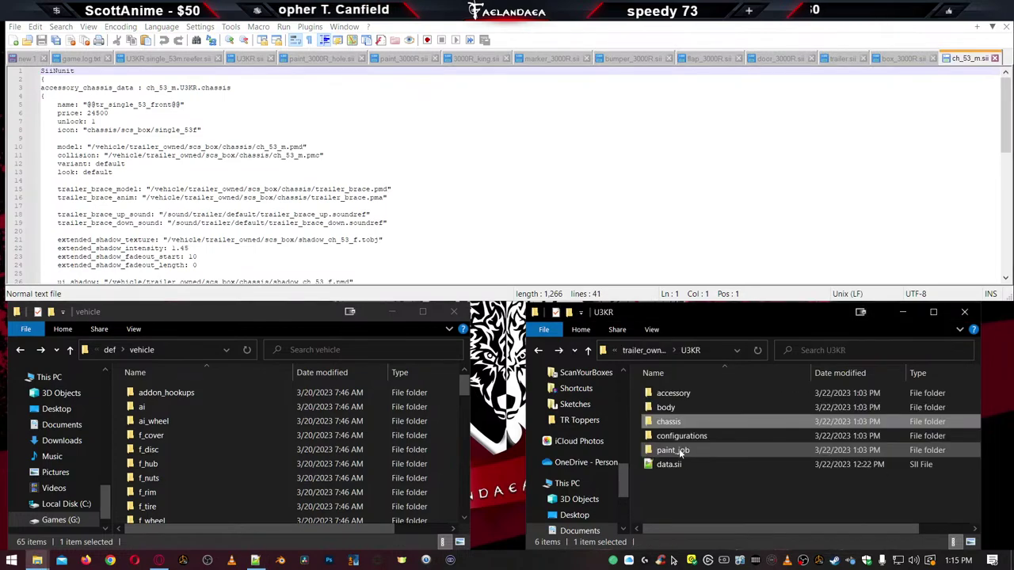
double_click(679, 437)
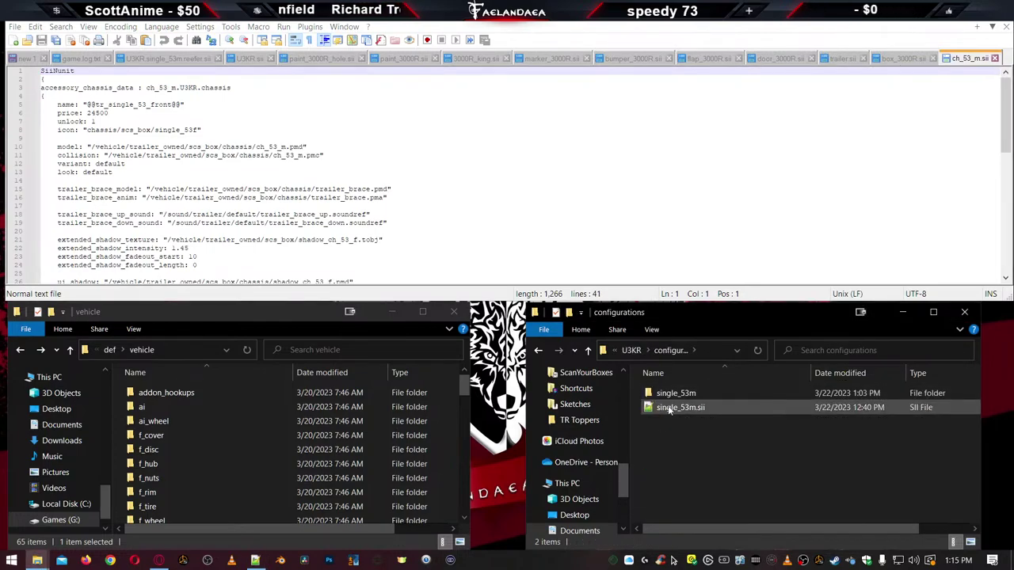
double_click(672, 407)
Replace scs.box with U3KR in single_53m.sii's line 9 chassis path, save, and close the tab
left_click_drag(223, 139, 253, 139)
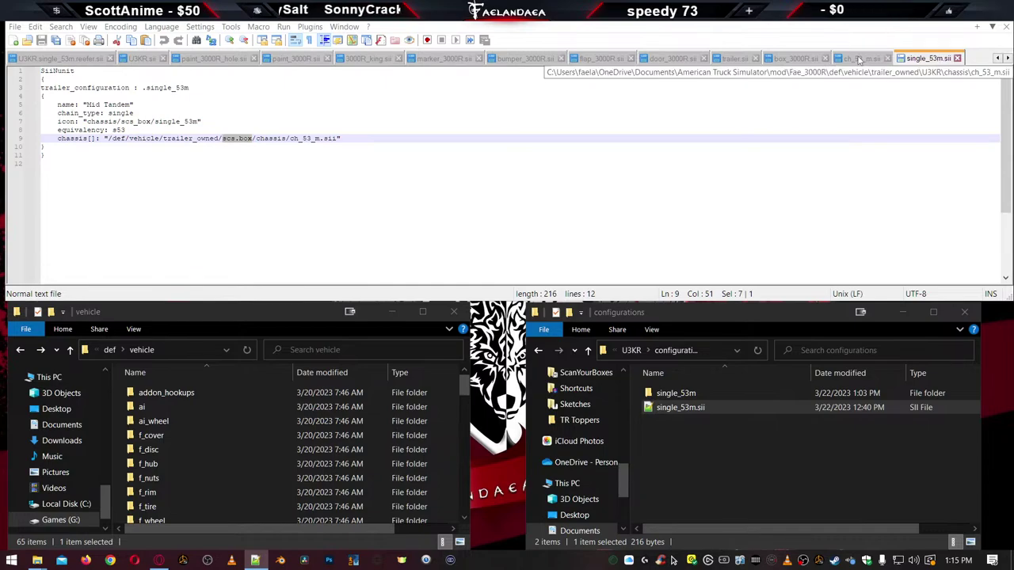
left_click(859, 58)
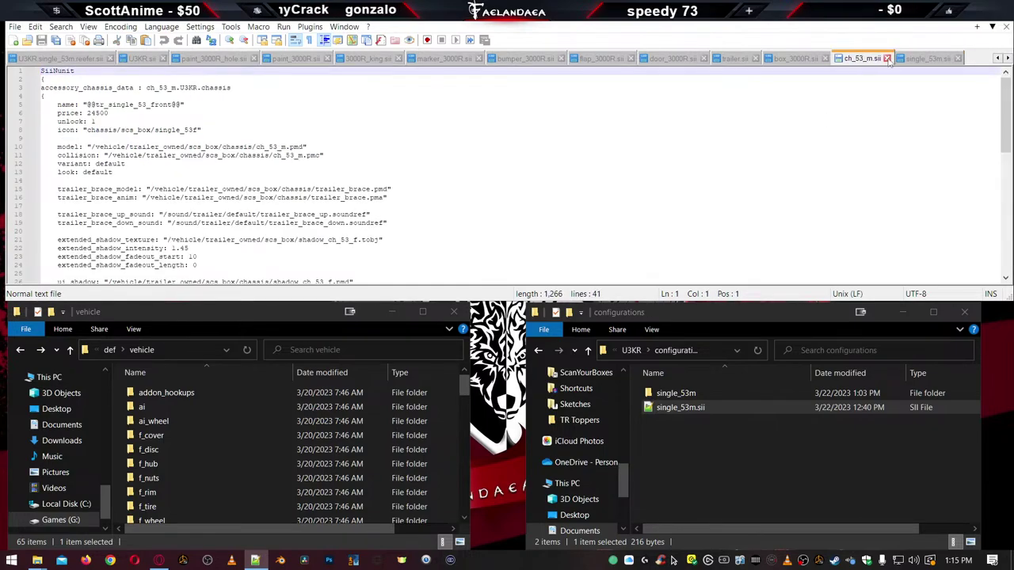
left_click(926, 58)
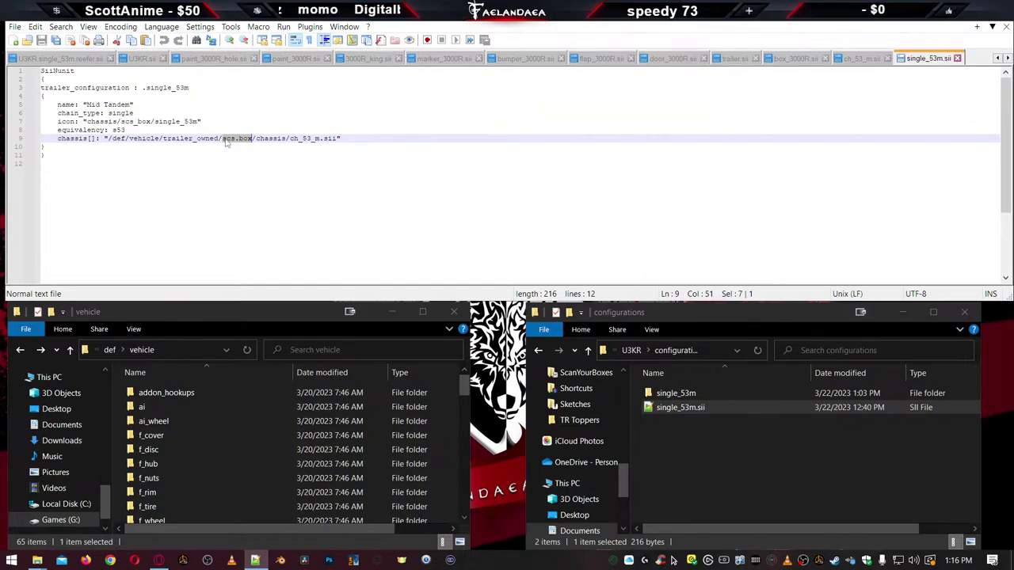
left_click_drag(222, 139, 252, 139)
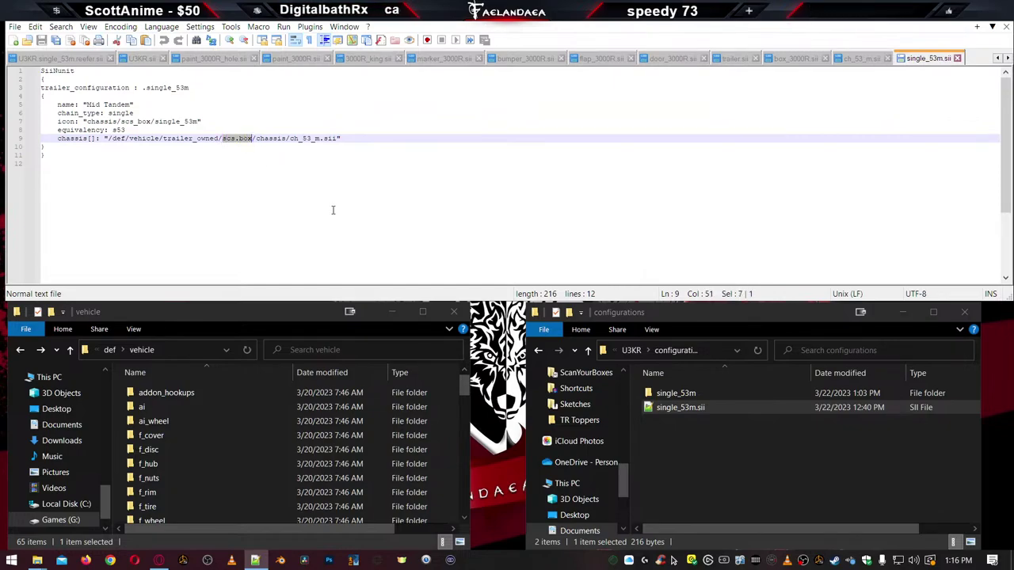
type("U3KR")
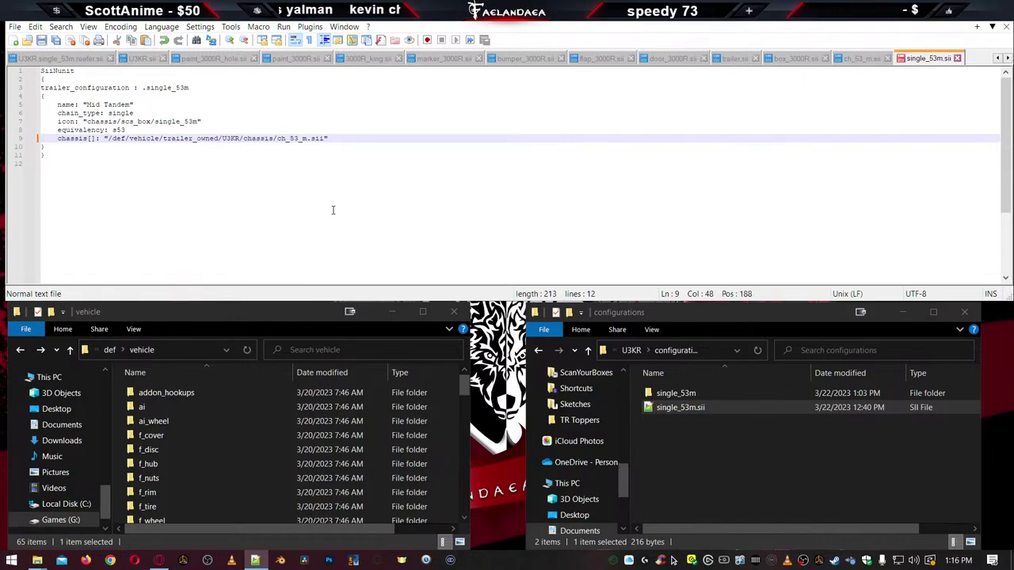
key("ctrl+s")
key("ctrl+w")
key("ctrl+w")
key("ctrl+w")
key("ctrl+w")
key("ctrl+w")
key("ctrl+w")
key("ctrl+w")
key("ctrl+w")
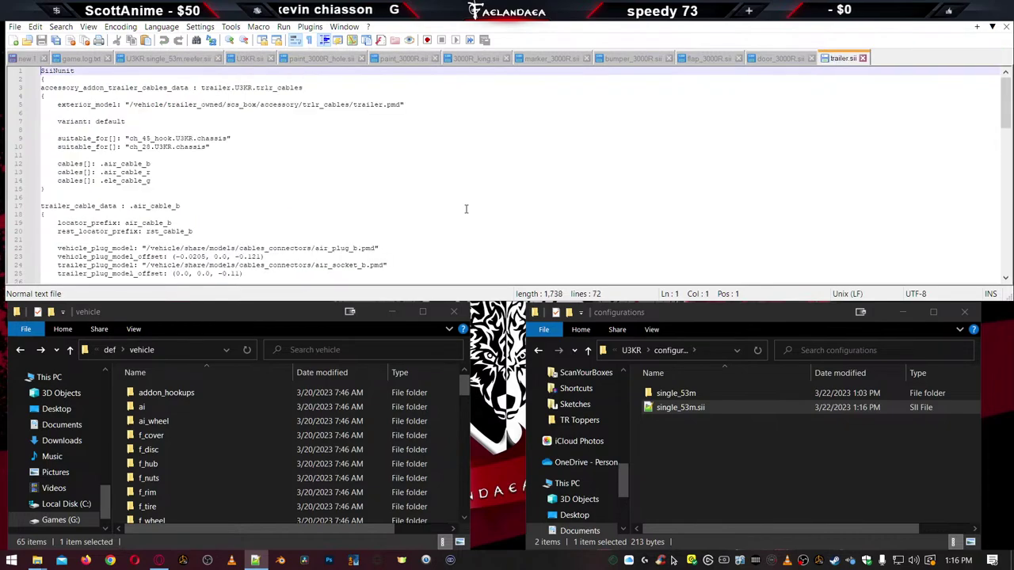
Close two more mod tabs, including the reefer definition, and open configurations/single_53m/3000R.sii
key("ctrl+w")
key("ctrl+w")
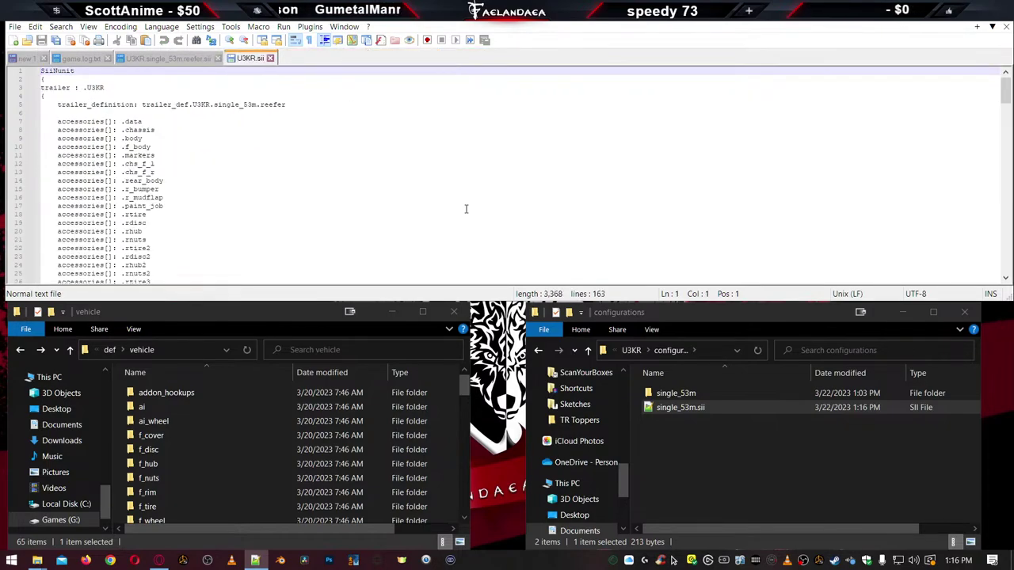
key("ctrl+w")
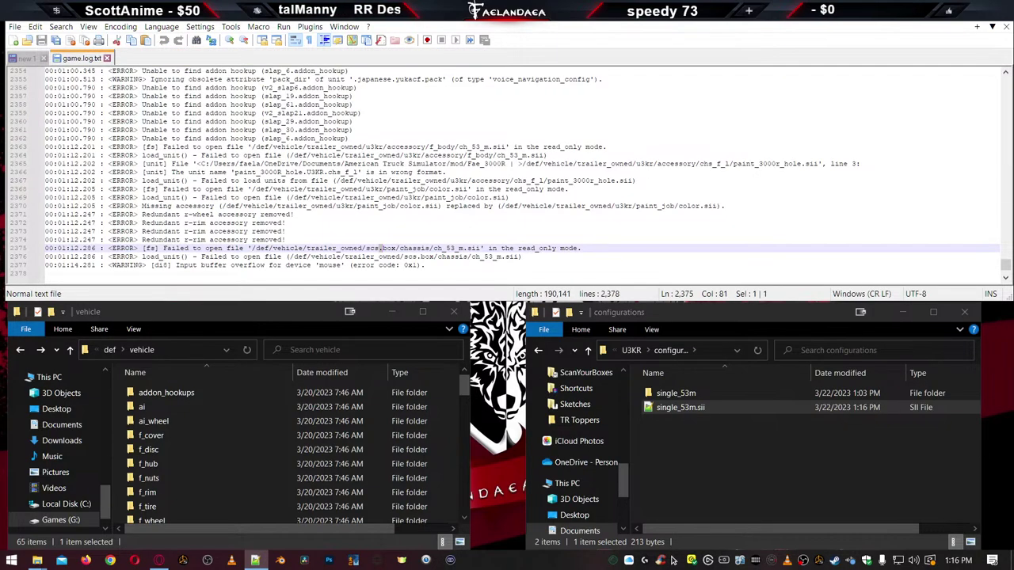
left_click(717, 461)
key("BackSpace")
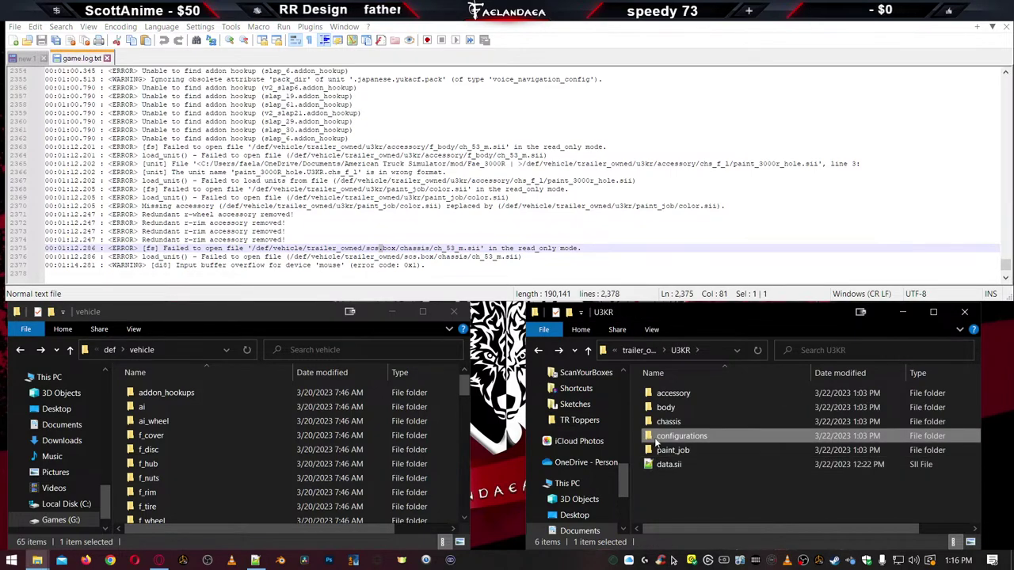
double_click(654, 421)
double_click(654, 394)
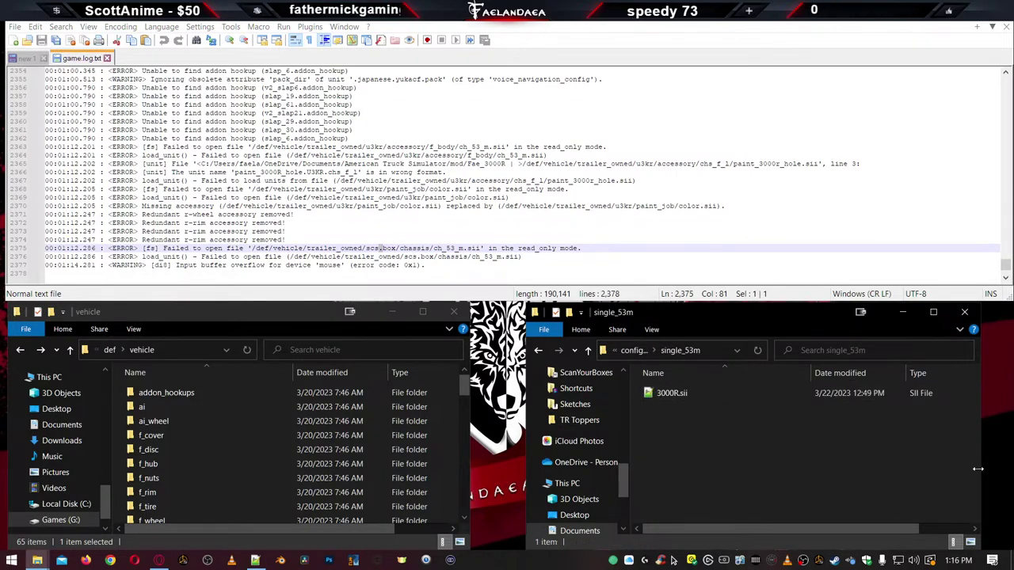
double_click(658, 394)
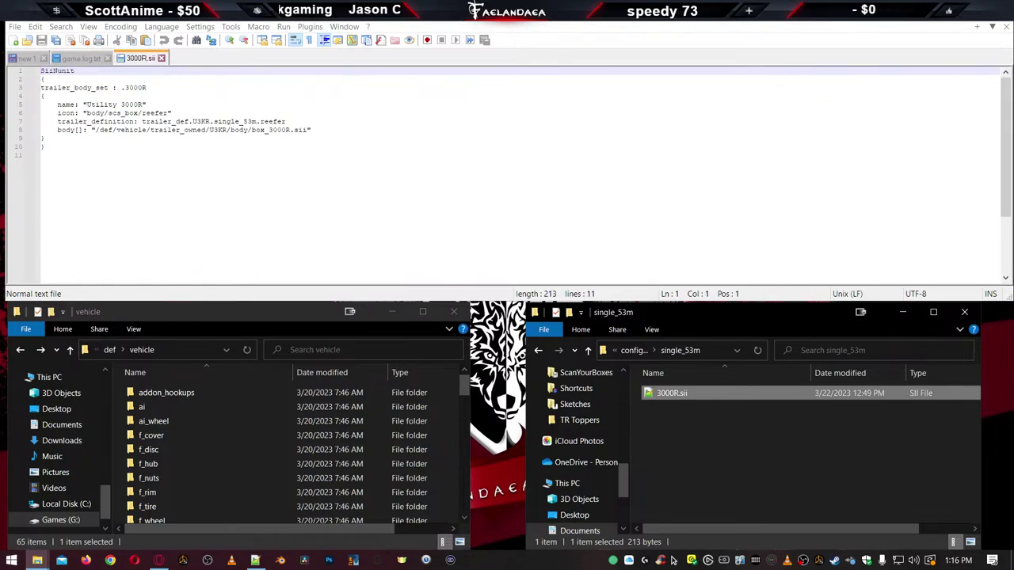
Open data.sii, close it and 3000R.sii, then minimize Notepad++
left_click(700, 446)
key("BackSpace")
key("BackSpace")
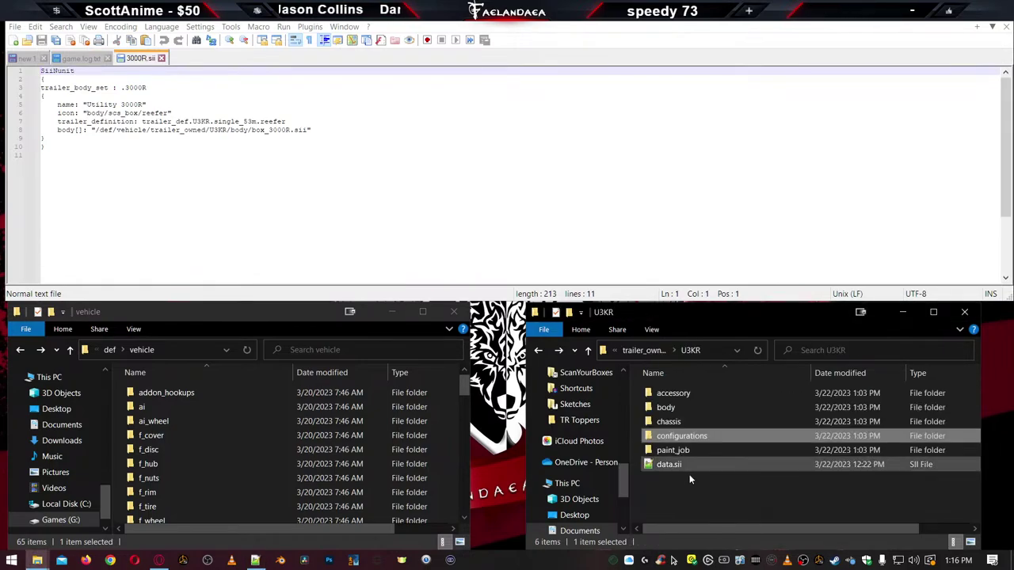
double_click(667, 465)
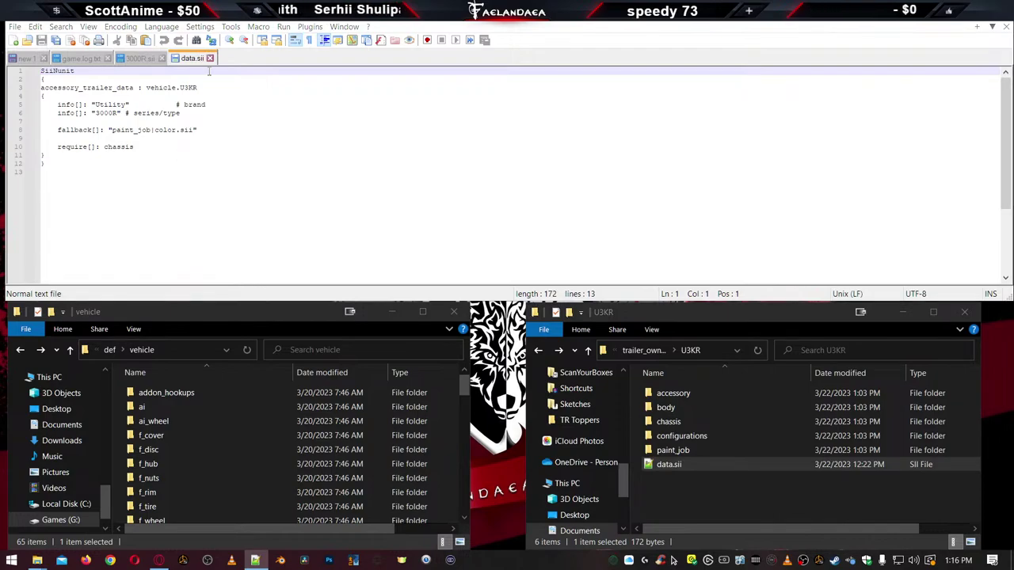
left_click(210, 58)
left_click(162, 58)
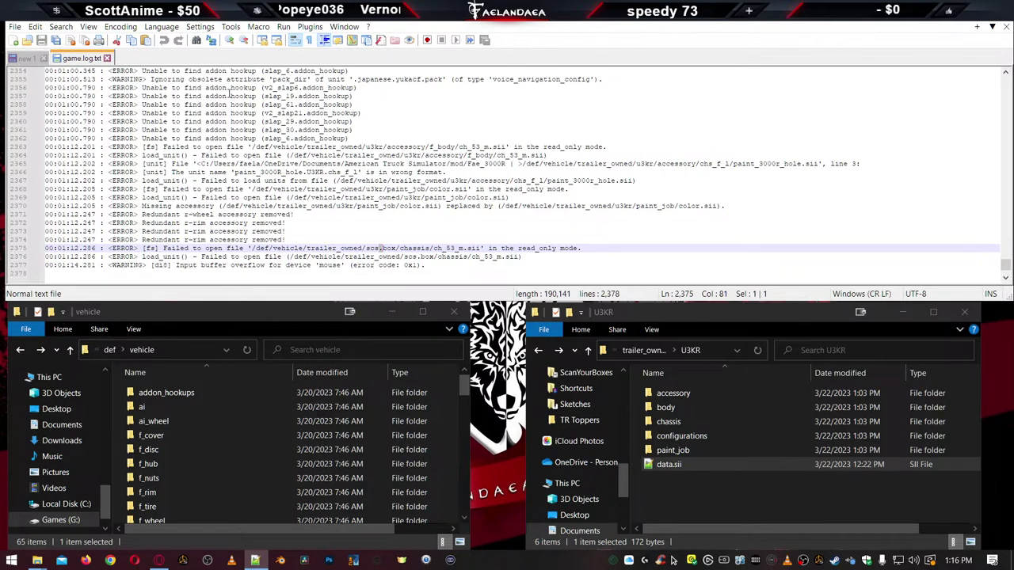
left_click(955, 27)
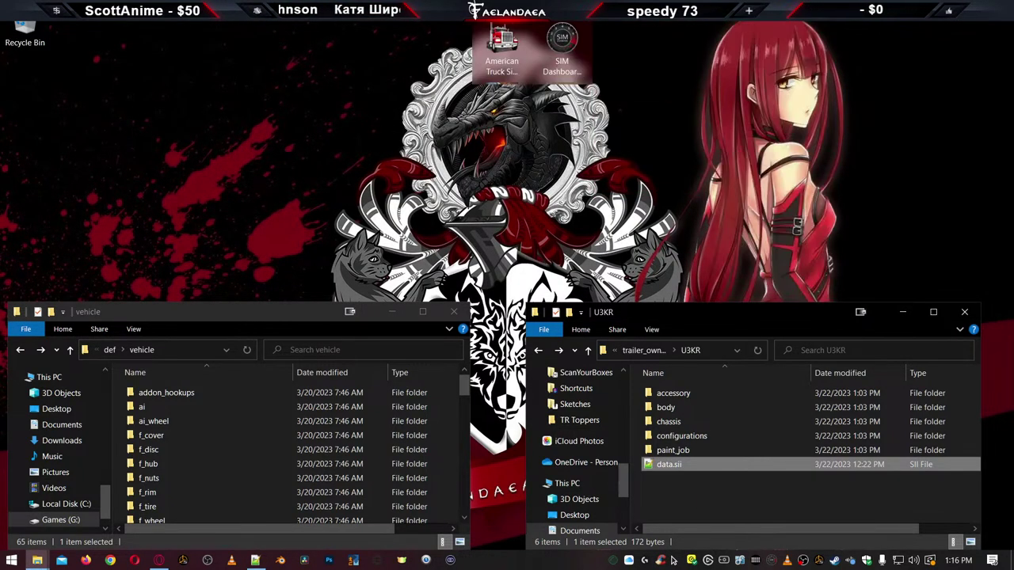
Relaunch American Truck Simulator, accept the SDK notice, and load the Week 6 Sunday 9:36 autosave
left_click(501, 46)
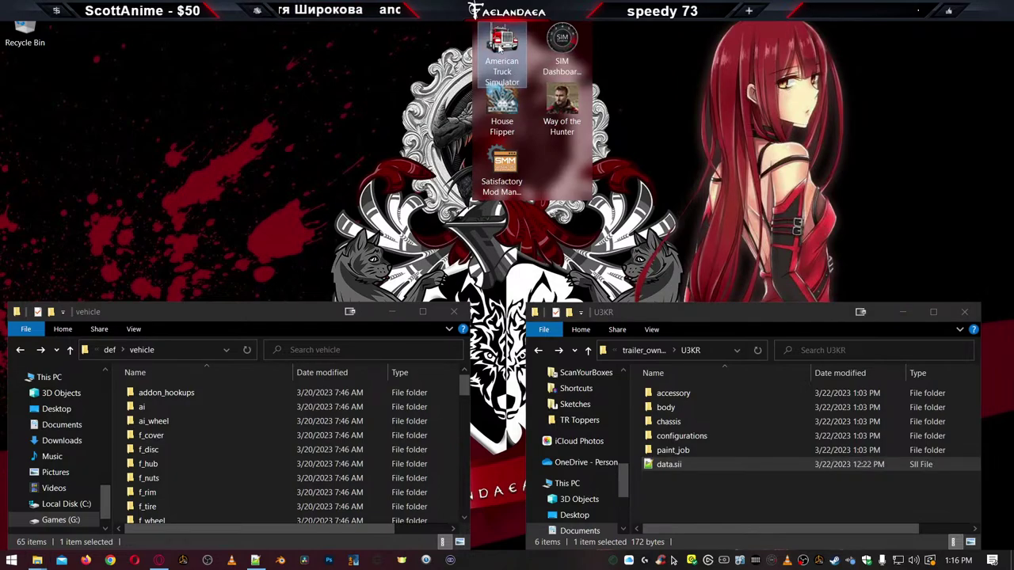
double_click(502, 48)
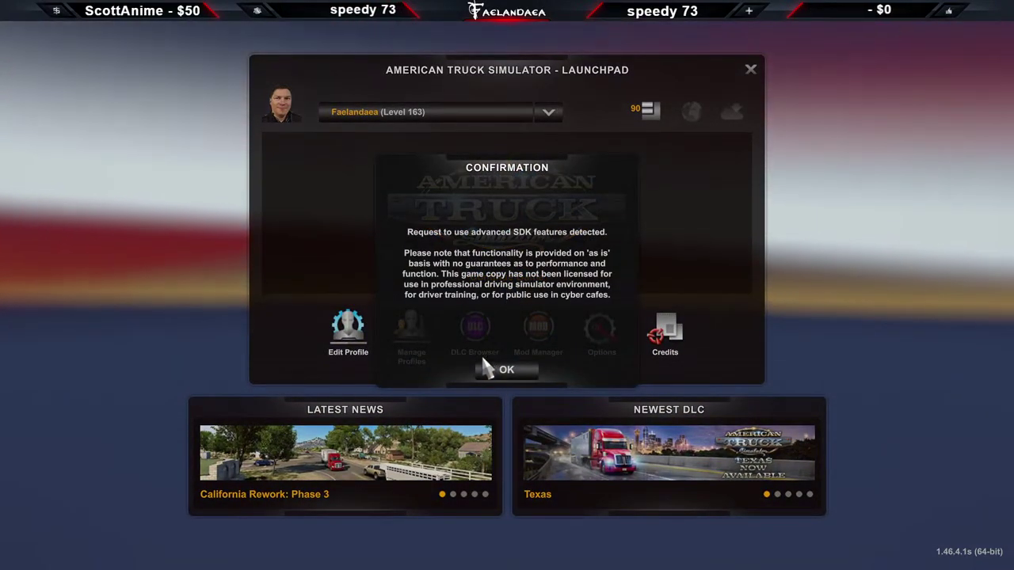
left_click(487, 367)
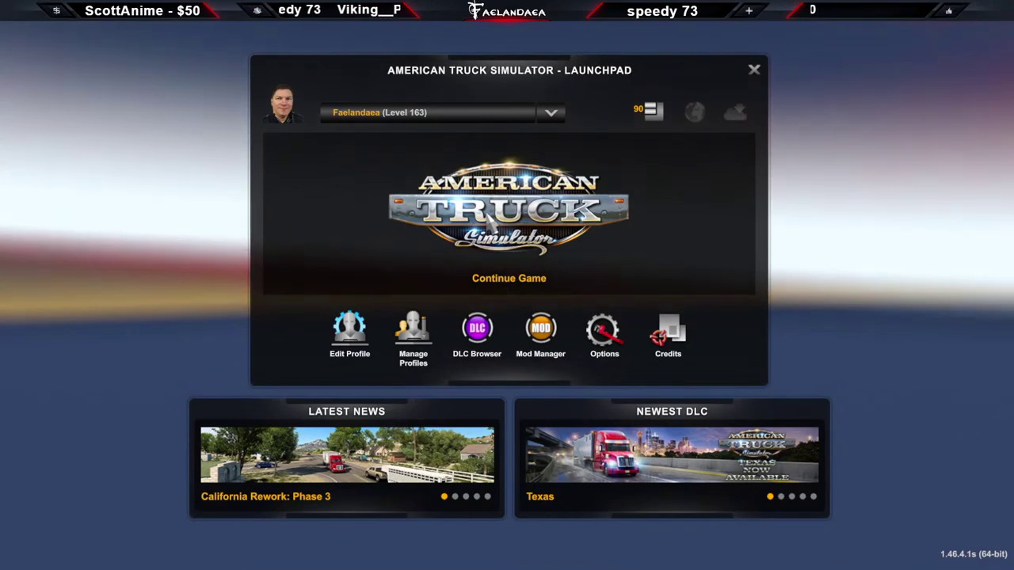
left_click(488, 218)
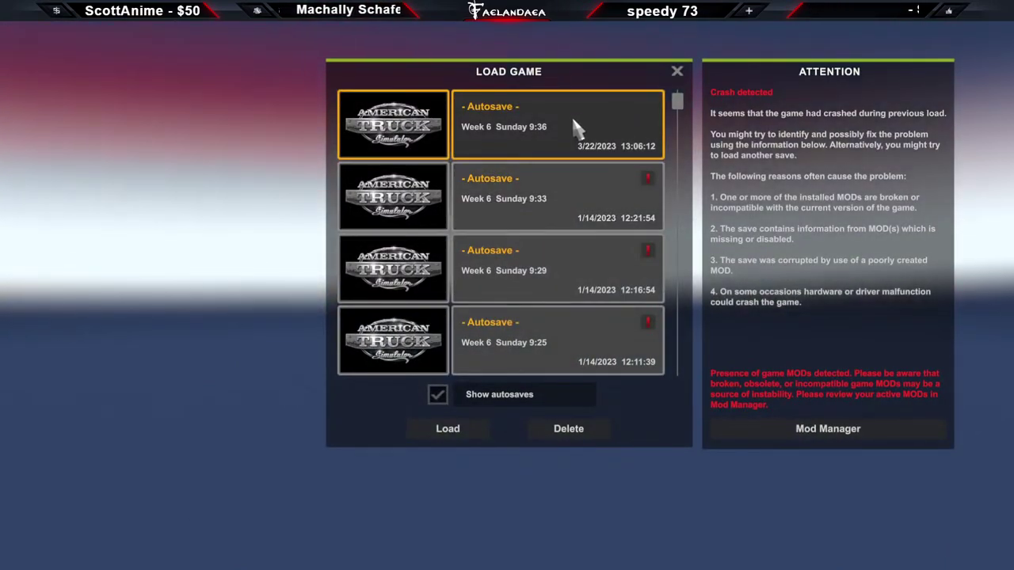
double_click(576, 130)
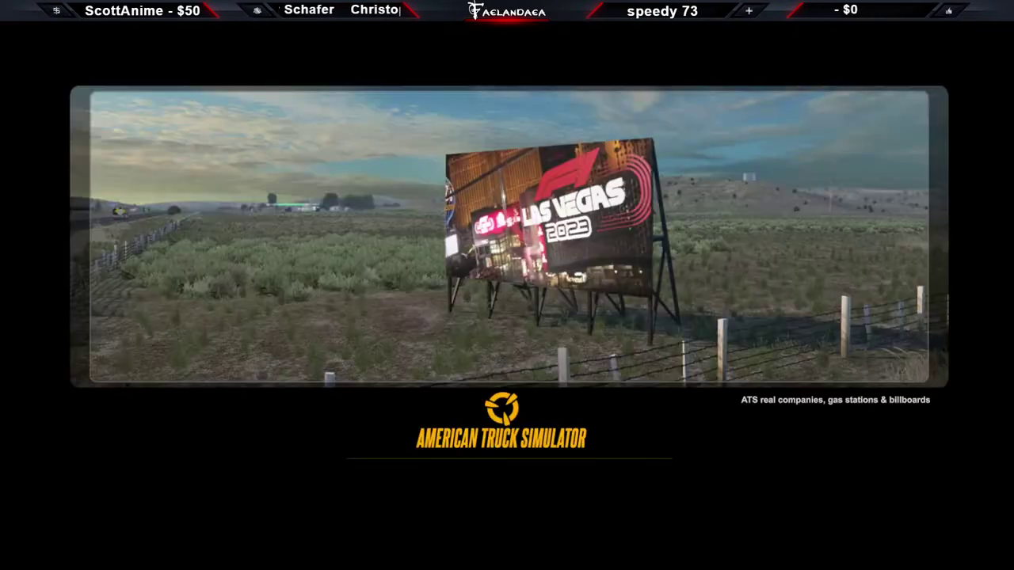
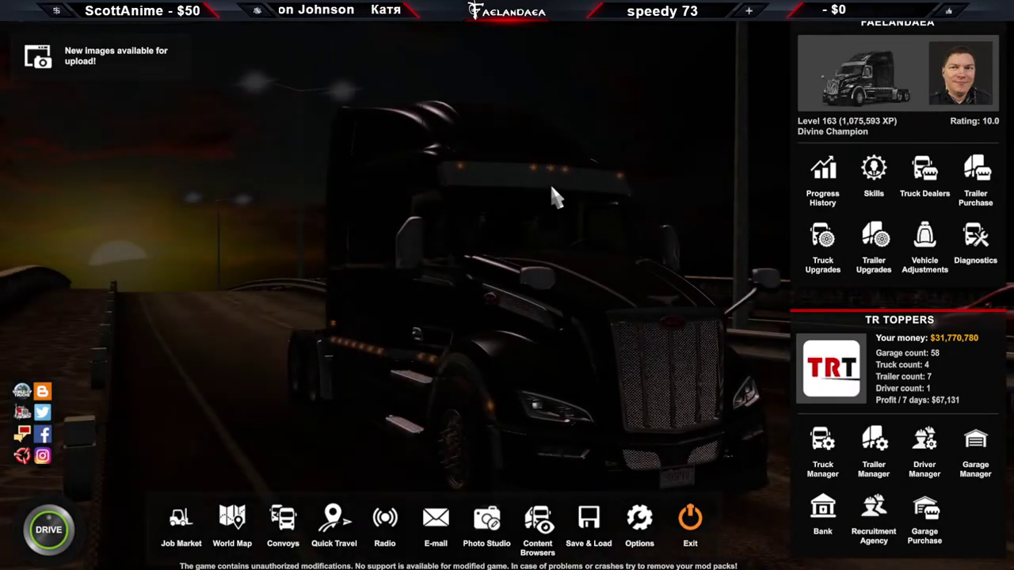
In the Trailer Browser, pick brand_u3kr from the Trailer Model dropdown to load its trailers
left_click(538, 520)
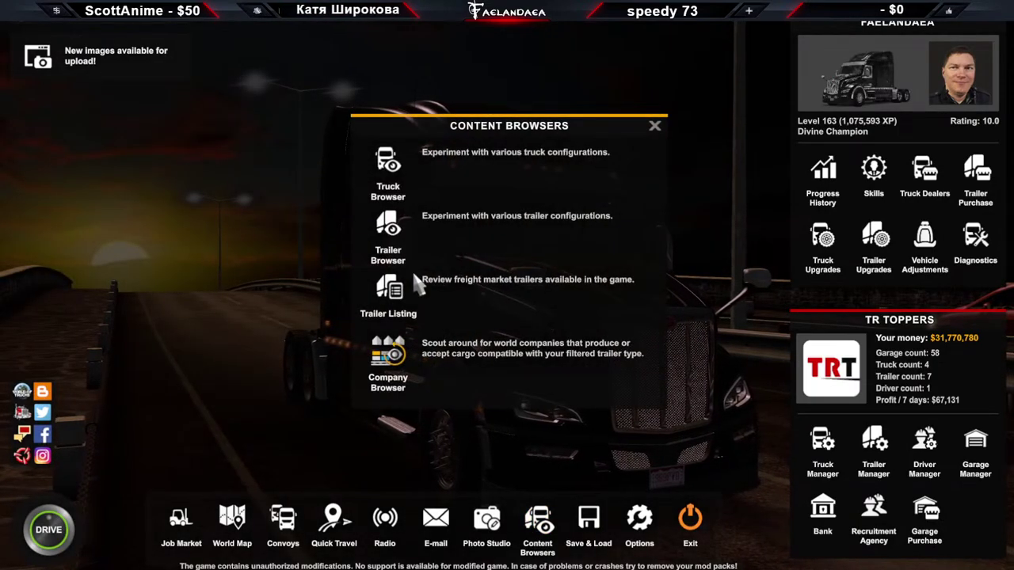
left_click(401, 226)
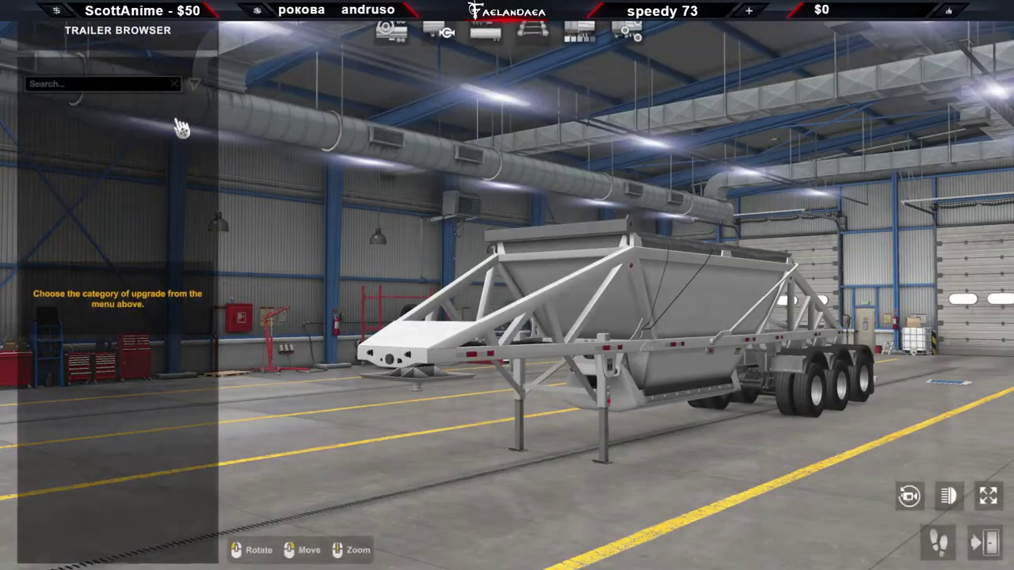
left_click(391, 30)
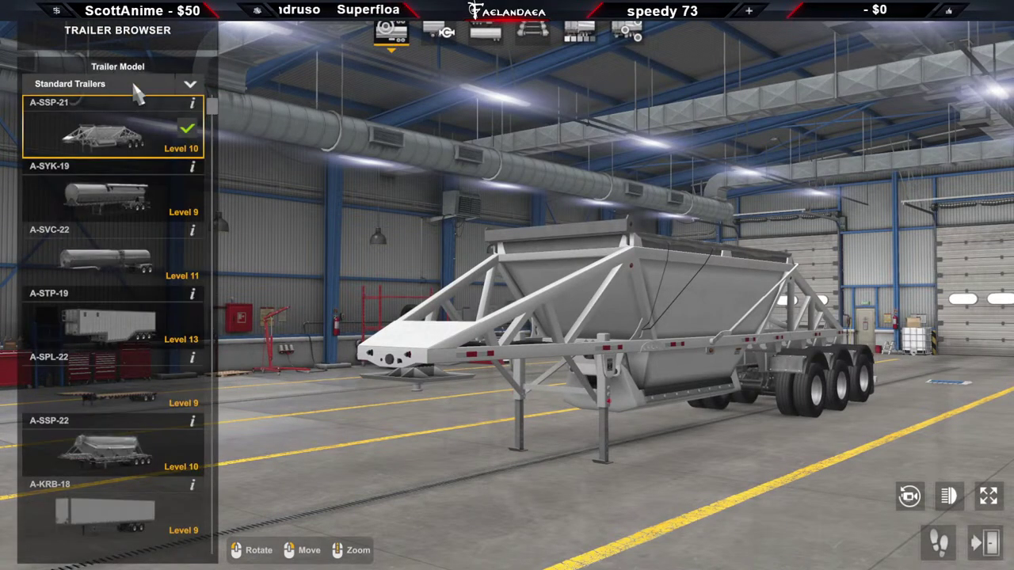
left_click(135, 85)
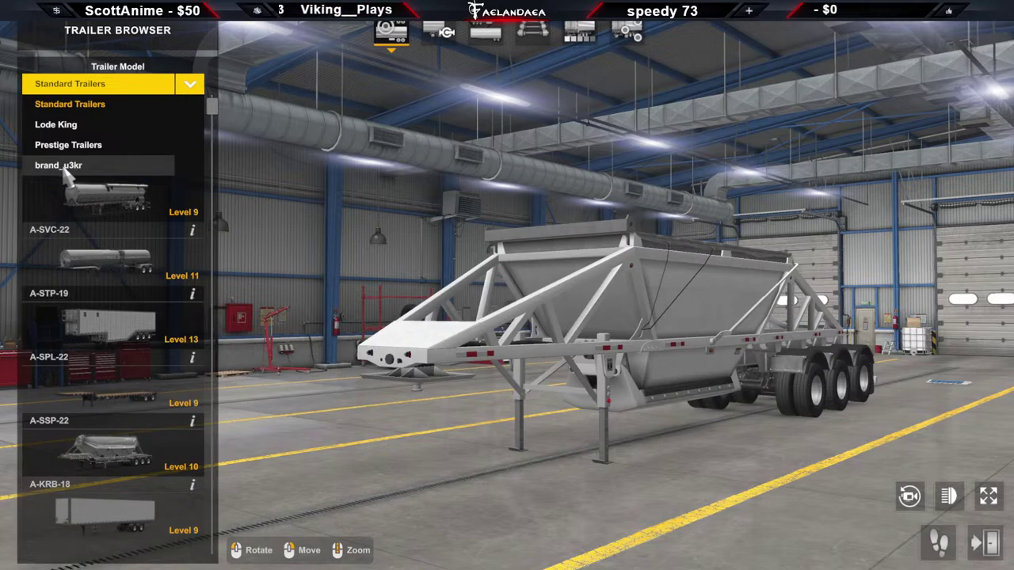
left_click(63, 168)
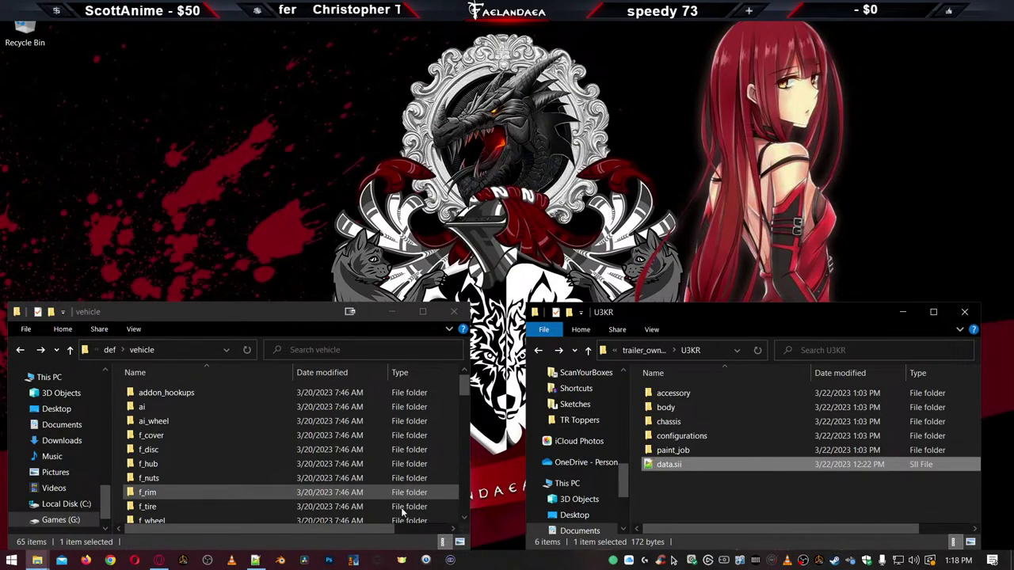
Reload game.log.txt and highlight ch_53_m in the chassis error line
left_click(255, 560)
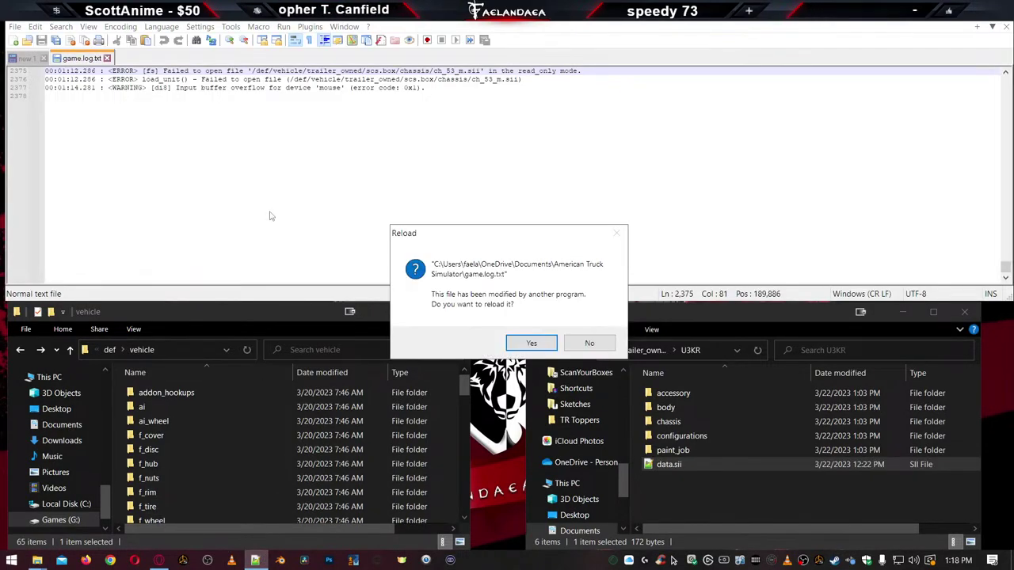
left_click(531, 343)
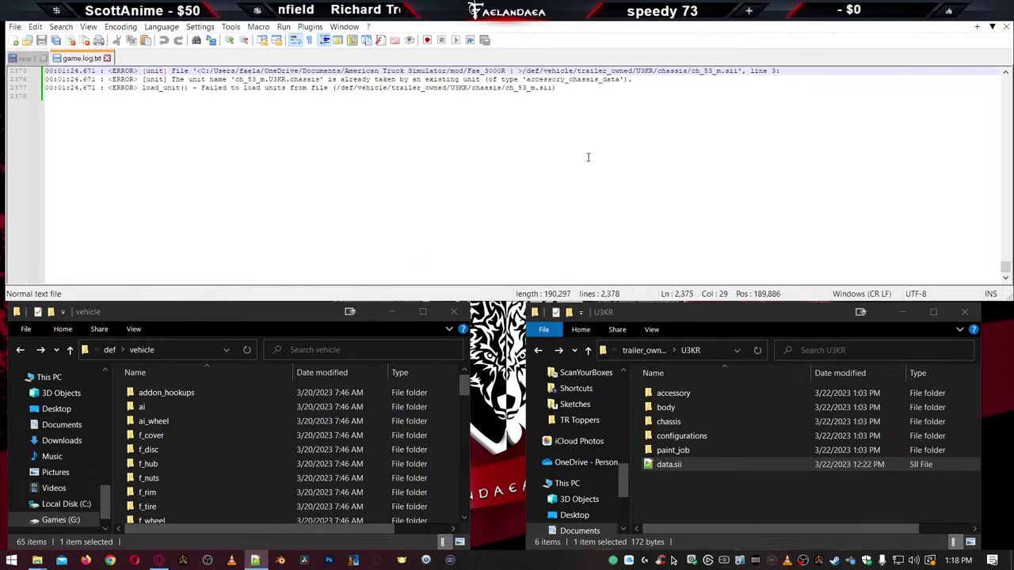
scroll(536, 181, "up", 4)
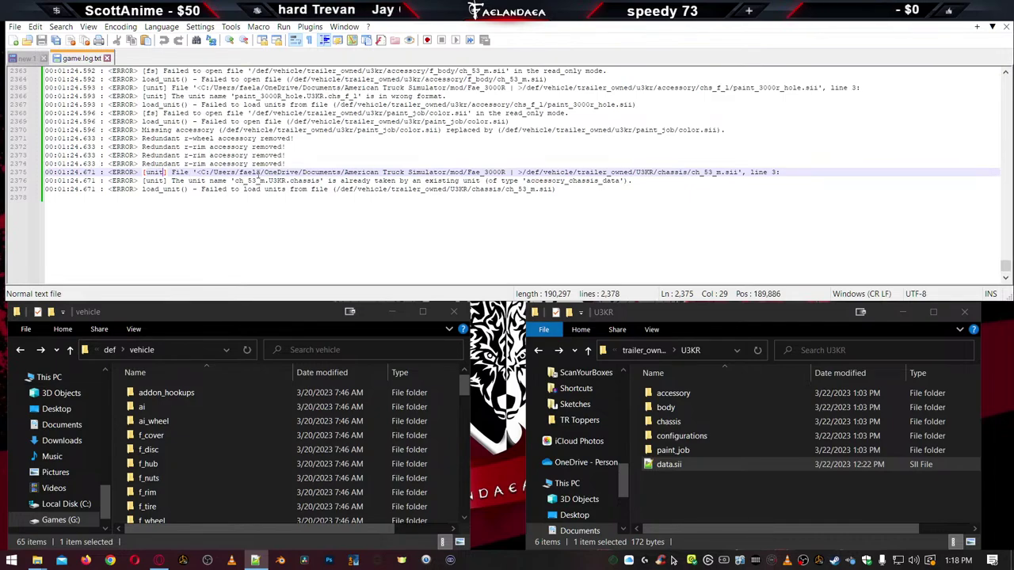
left_click(574, 173)
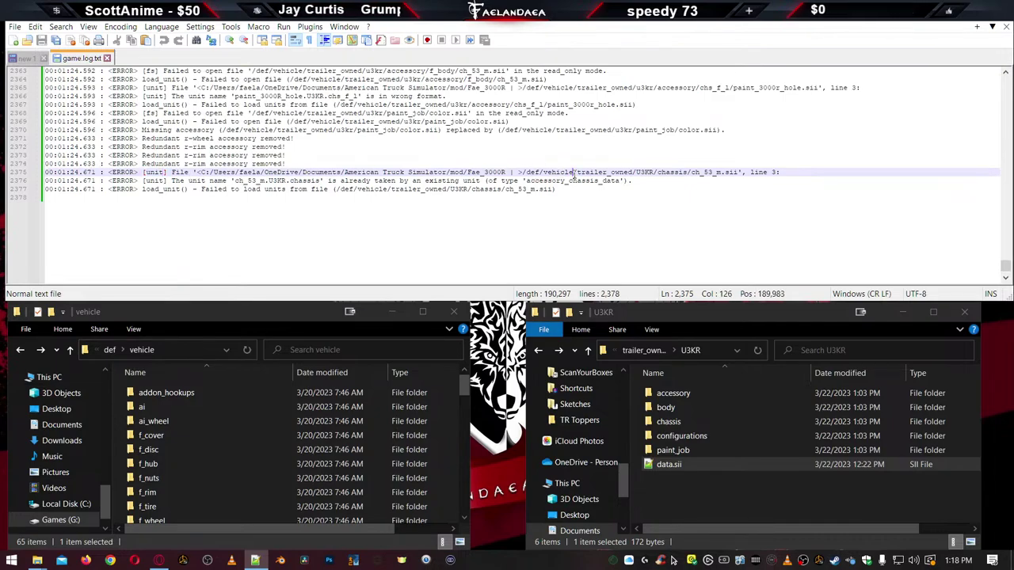
double_click(702, 173)
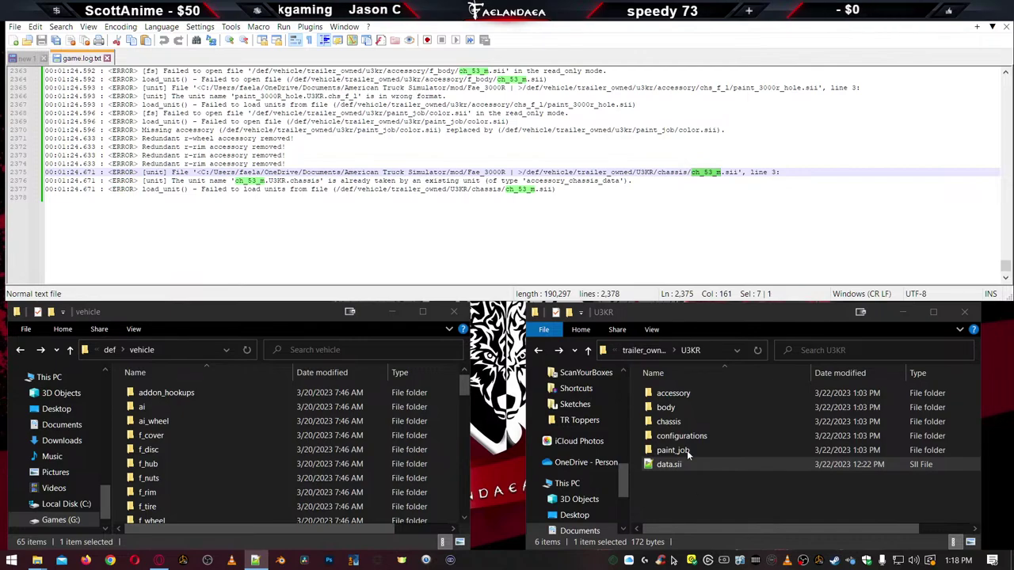
Open U3KR\chassis\ch_53_m.sii and select its unit name ch_53_m.U3KR.chassis on line 3
double_click(668, 421)
double_click(661, 393)
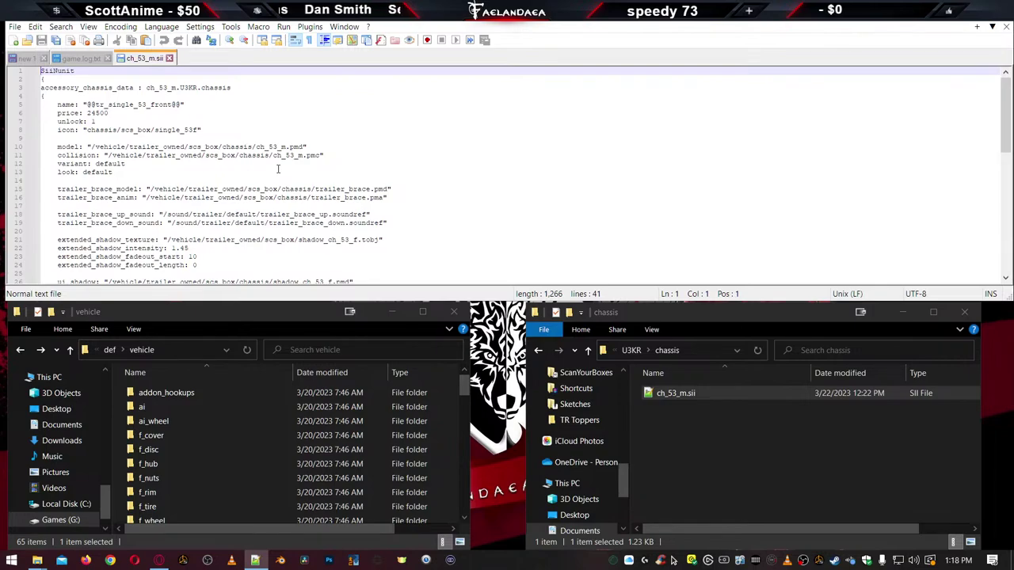
double_click(160, 87)
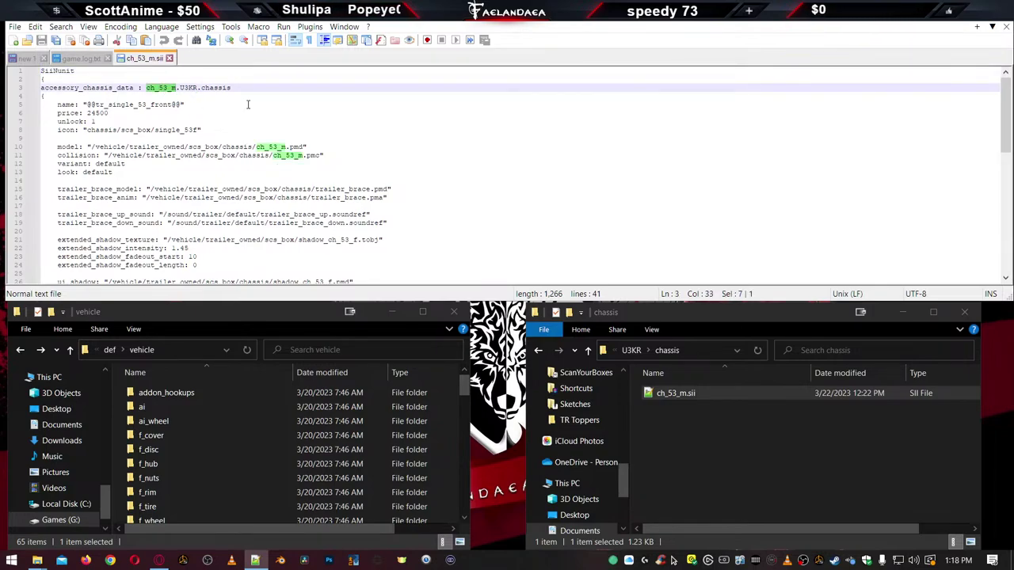
left_click(87, 59)
left_click(139, 60)
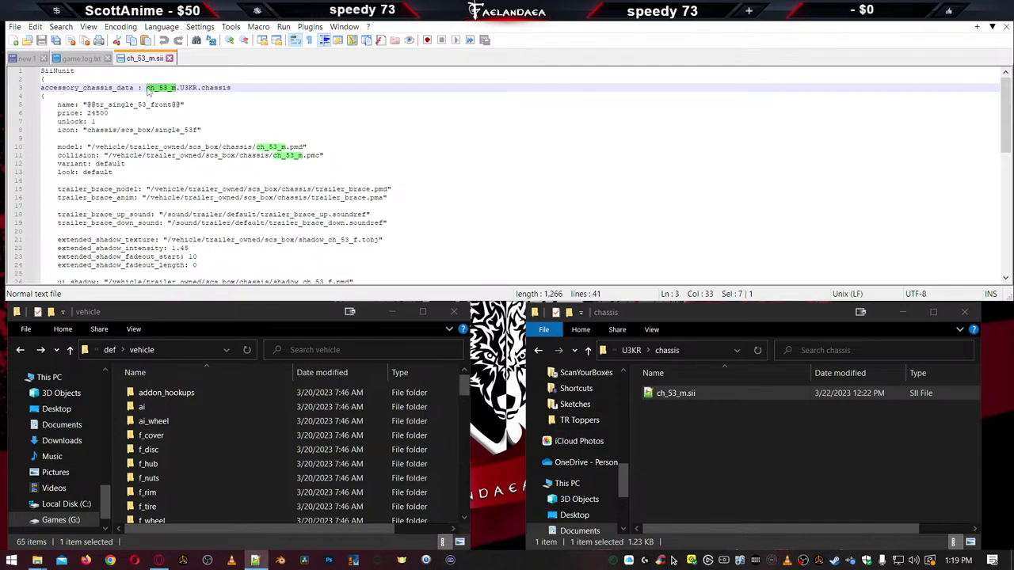
left_click_drag(147, 87, 231, 87)
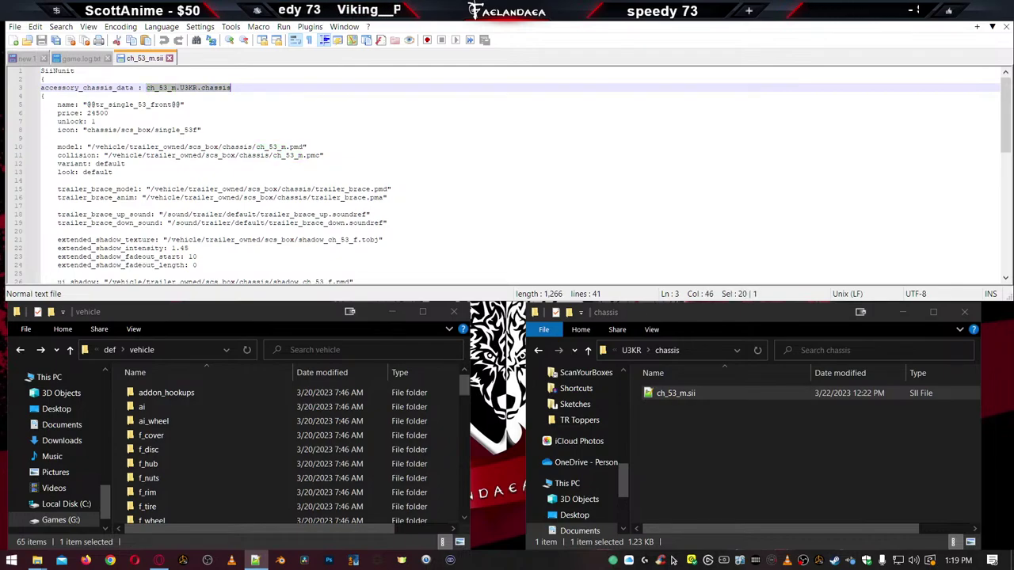
Open the dealer U3KR.sii and trailer_defs U3KR.single_53m.reefer.sii in Notepad++
left_click(724, 456)
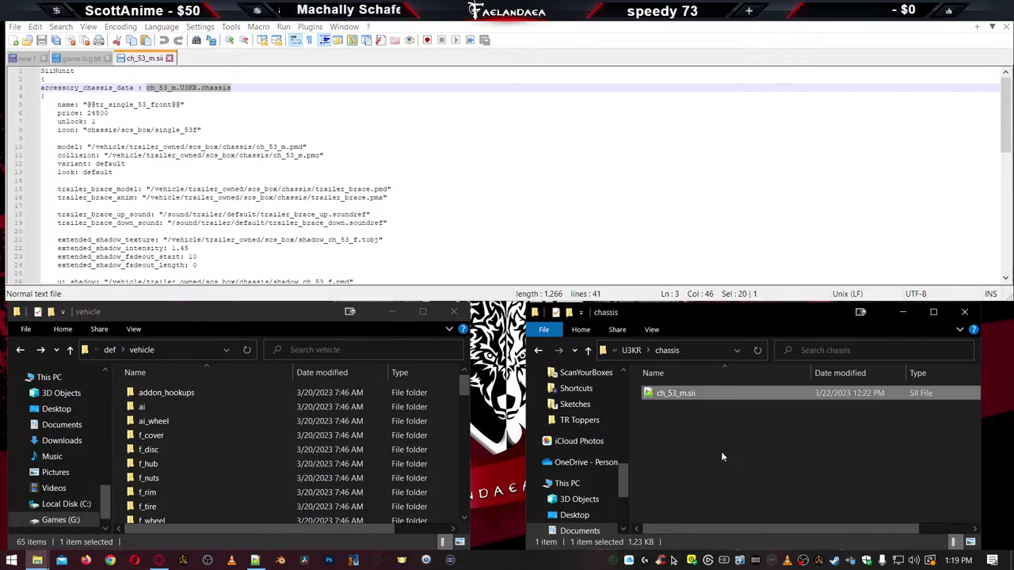
key("alt+Up")
key("alt+Up")
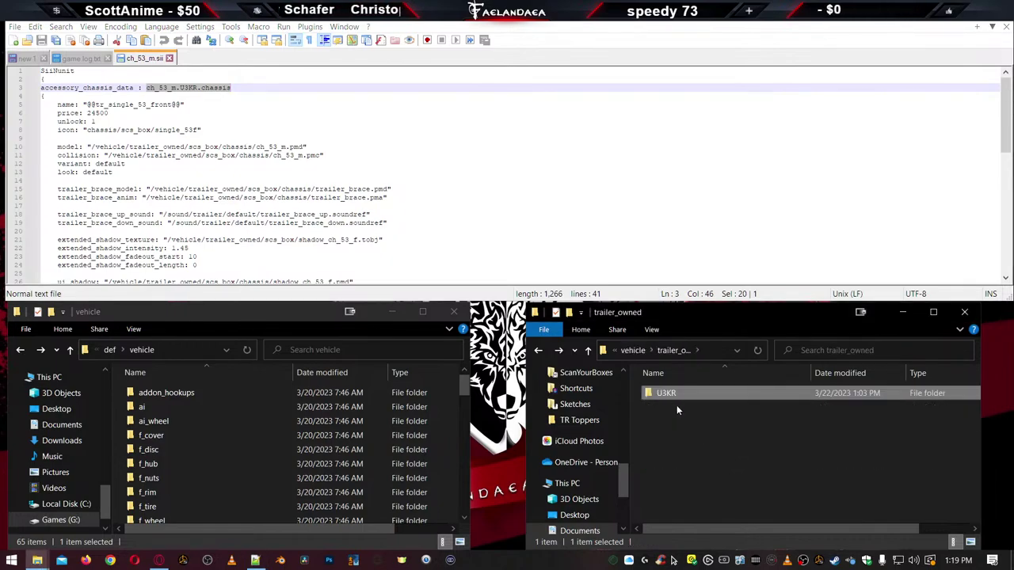
left_click(633, 351)
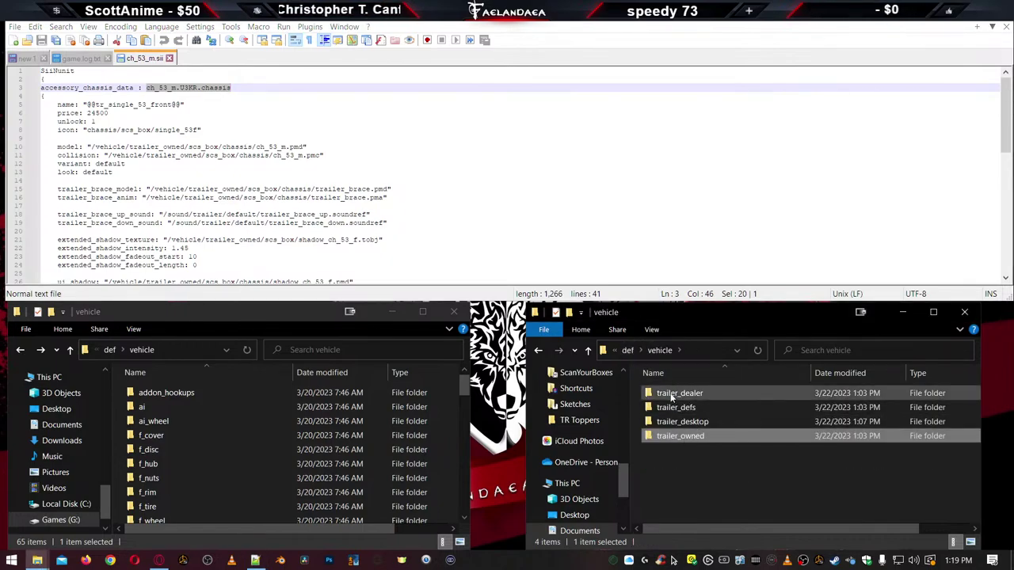
double_click(671, 394)
double_click(671, 394)
double_click(670, 394)
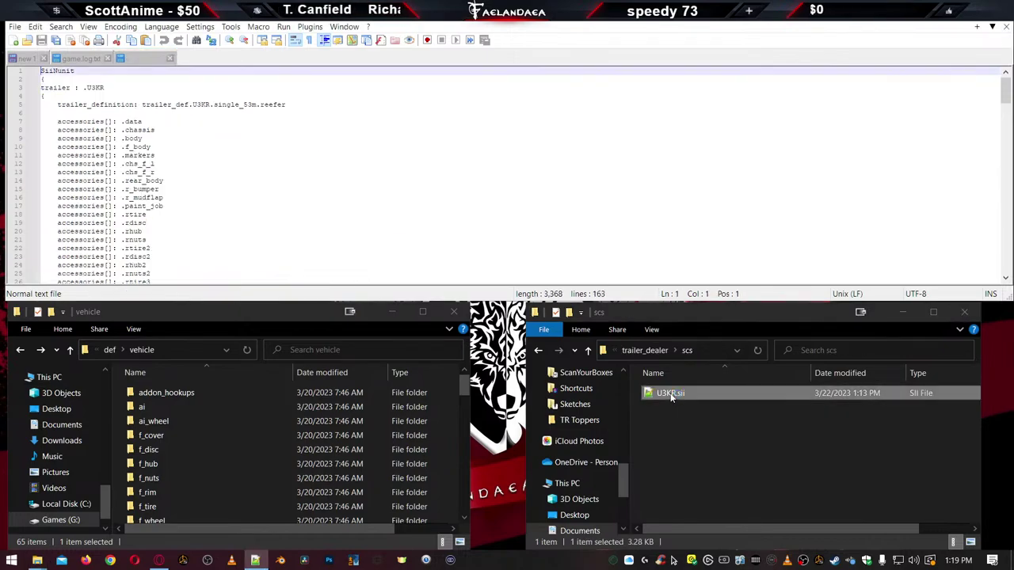
left_click(670, 394)
key("alt+Up")
key("alt+Up")
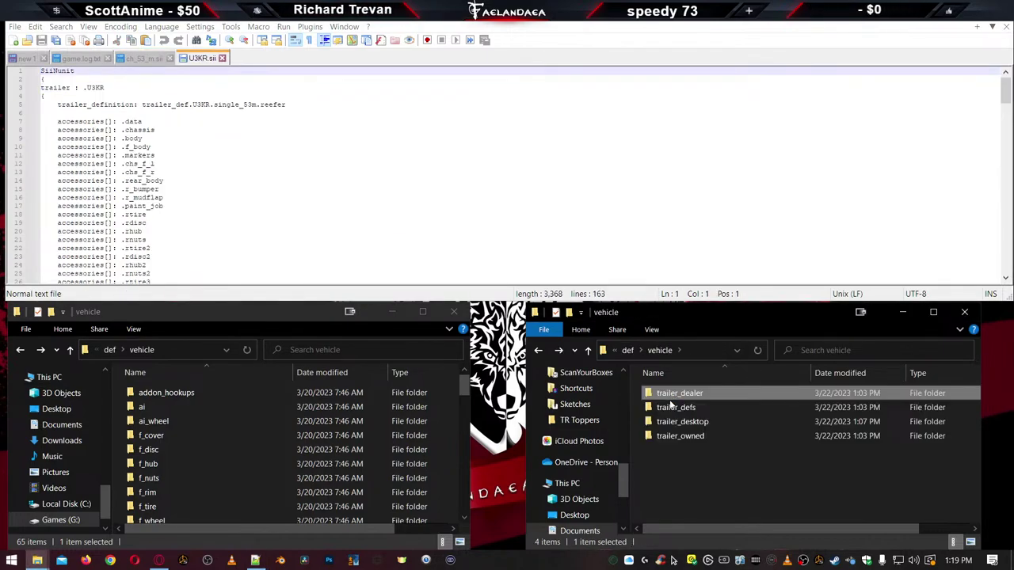
double_click(670, 405)
double_click(671, 395)
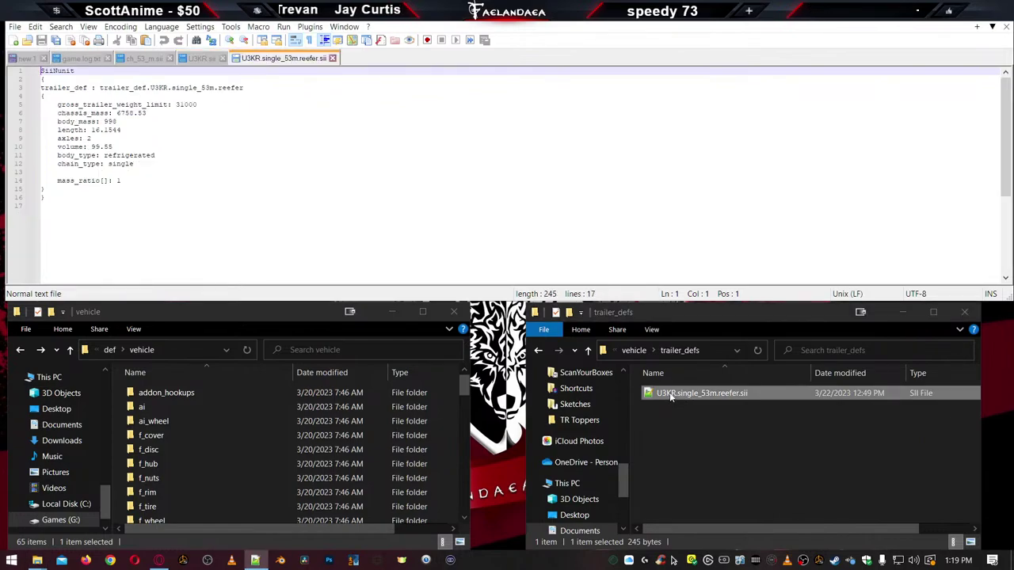
Open the trailer_desktop U3KR.sii in Notepad++
left_click(669, 393)
key("alt+Up")
left_click(671, 422)
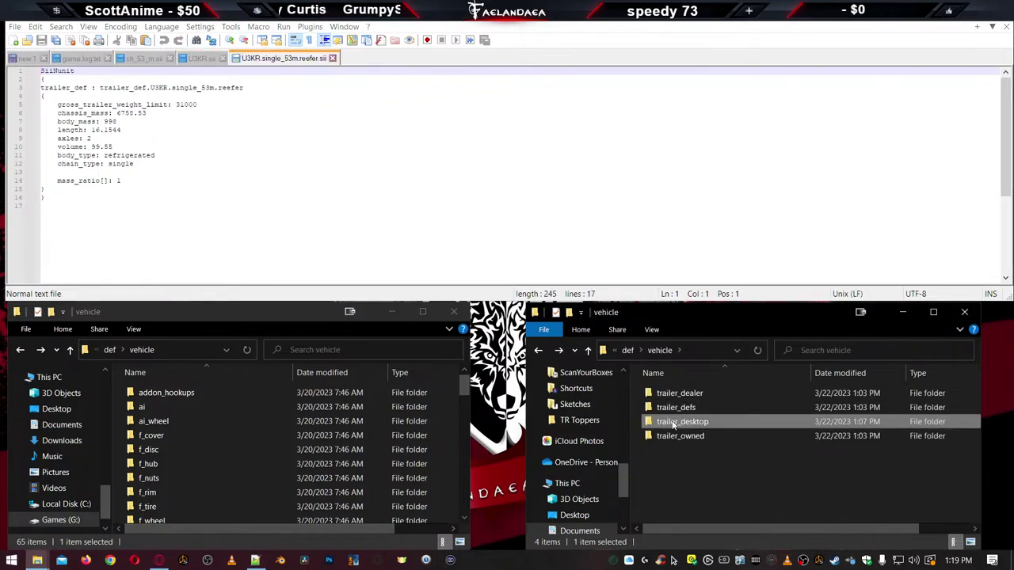
double_click(672, 421)
double_click(673, 394)
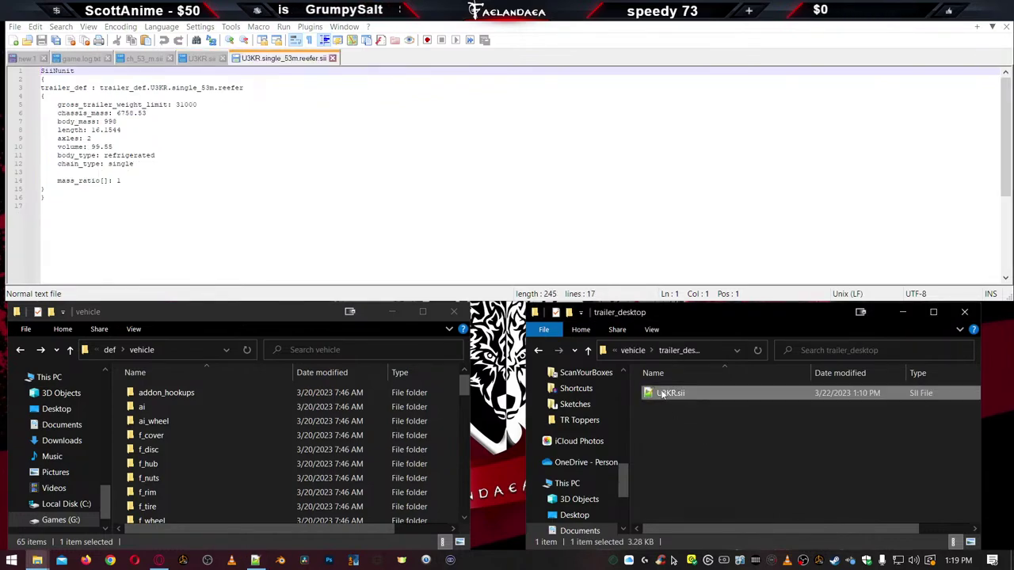
Open paint_3000R_hole.sii from chs_f_l and paint_3000R.sii from chs_f_r
key("alt+Up")
left_click(672, 435)
double_click(672, 436)
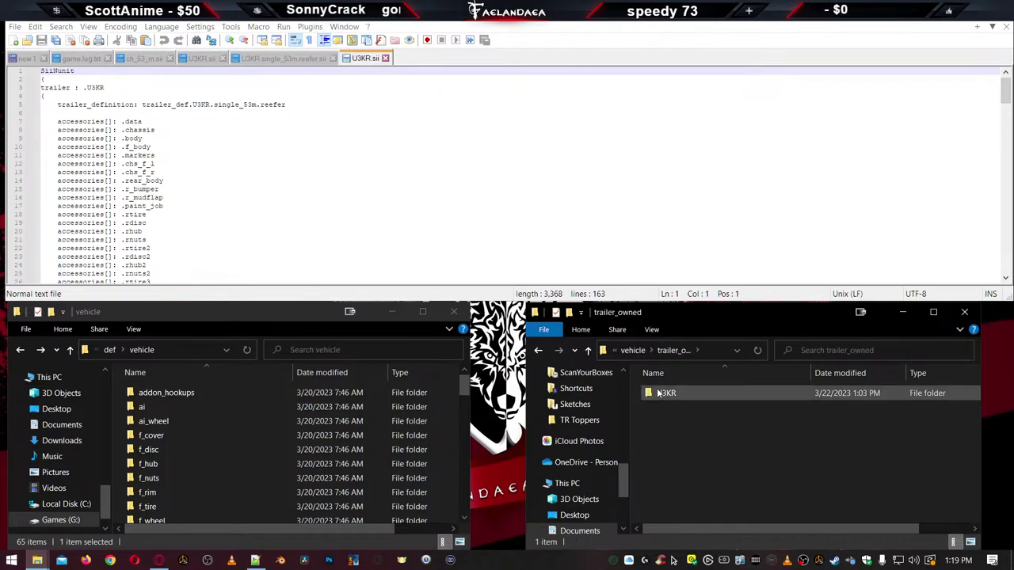
double_click(658, 394)
double_click(657, 394)
double_click(658, 393)
left_click(658, 394)
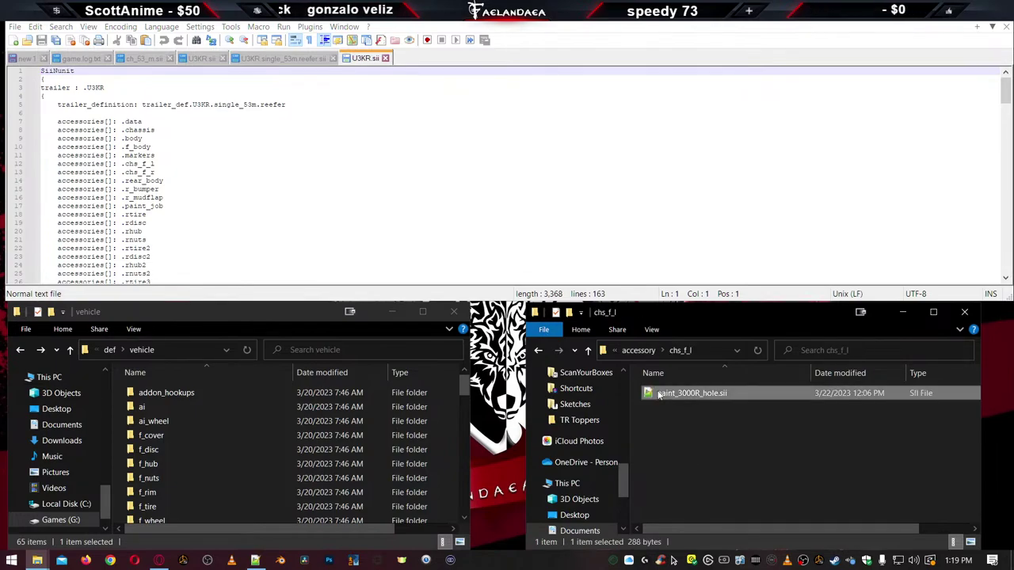
double_click(658, 395)
key("alt+Up")
left_click(656, 402)
double_click(656, 402)
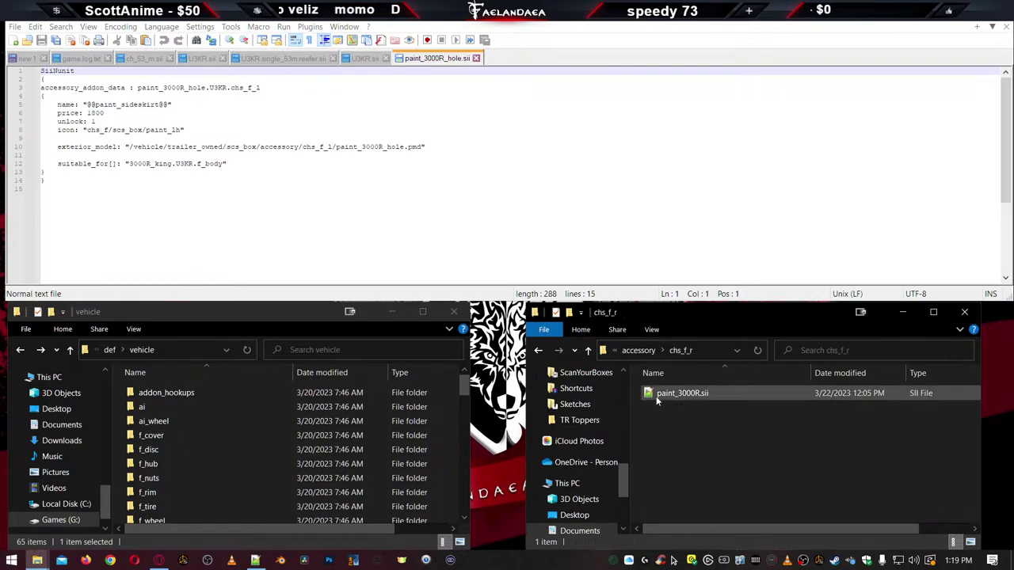
double_click(656, 397)
Open 3000R_king.sii, marker_3000R.sii and bumper_3000R.sii from their accessory folders
key("alt+Up")
left_click(660, 416)
double_click(659, 416)
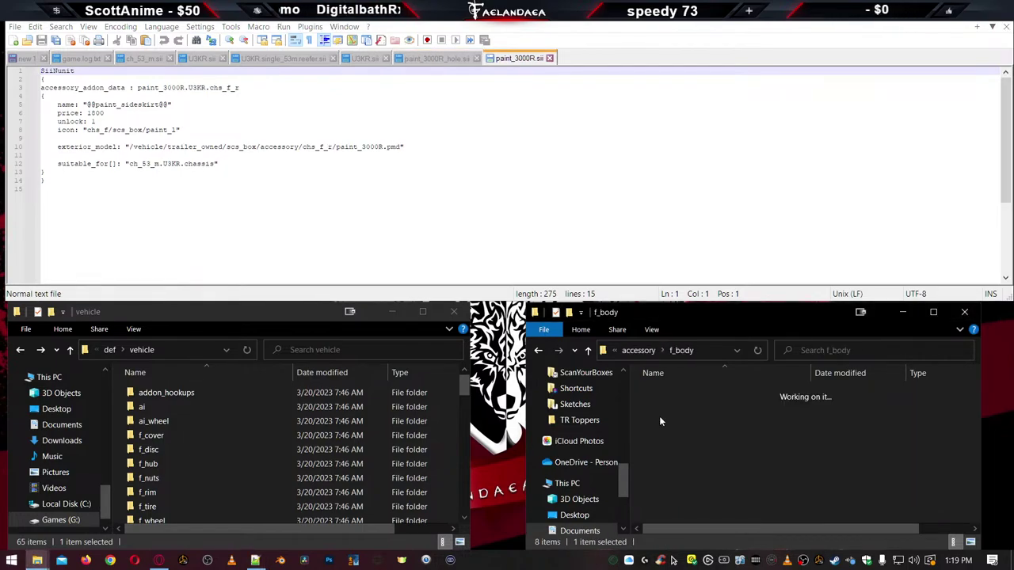
double_click(656, 396)
key("alt+Up")
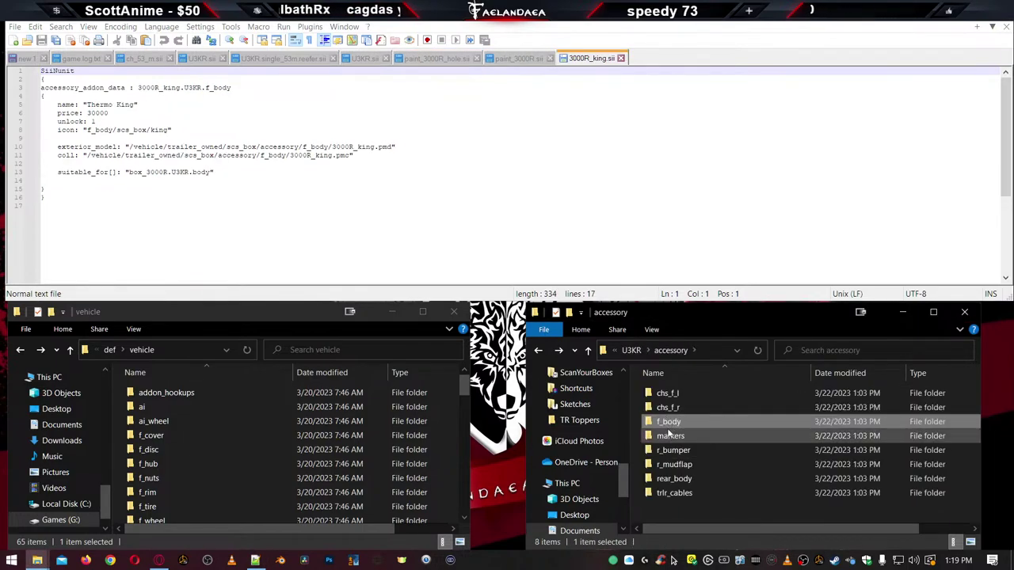
left_click(669, 436)
double_click(670, 436)
double_click(656, 395)
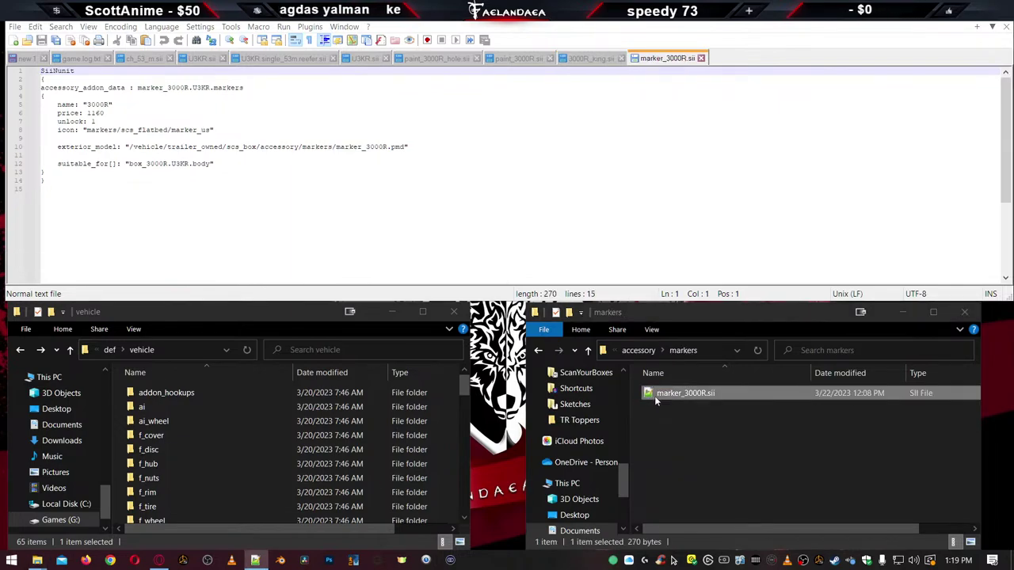
key("alt+Up")
left_click(680, 451)
double_click(680, 450)
left_click(658, 396)
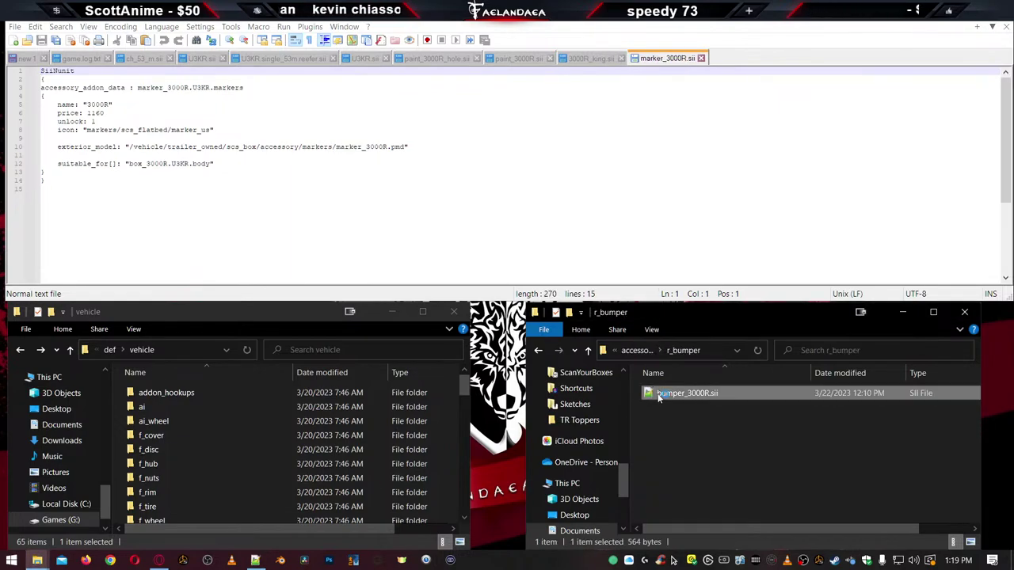
double_click(657, 396)
Open flap_3000R.sii from r_mudflap and door_3000R.sii from rear_body
key("alt+Up")
left_click(676, 466)
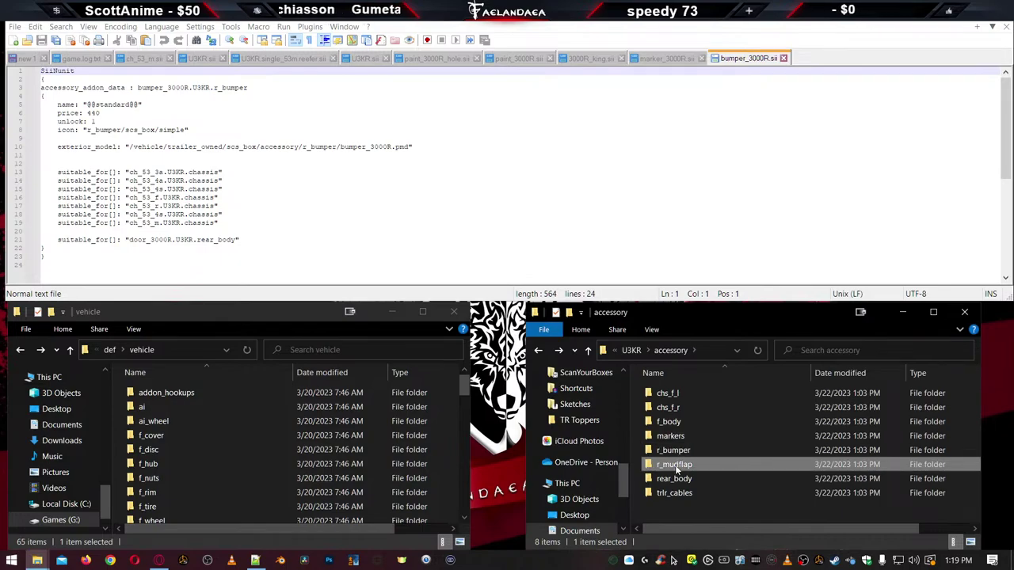
double_click(676, 466)
double_click(659, 395)
key("alt+Up")
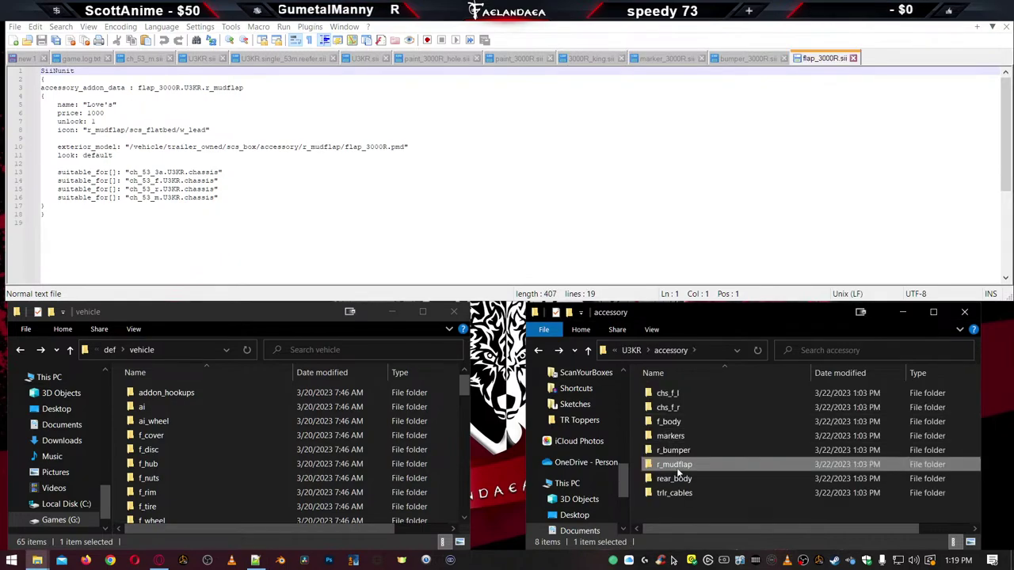
left_click(674, 478)
double_click(675, 479)
left_click(659, 393)
double_click(659, 394)
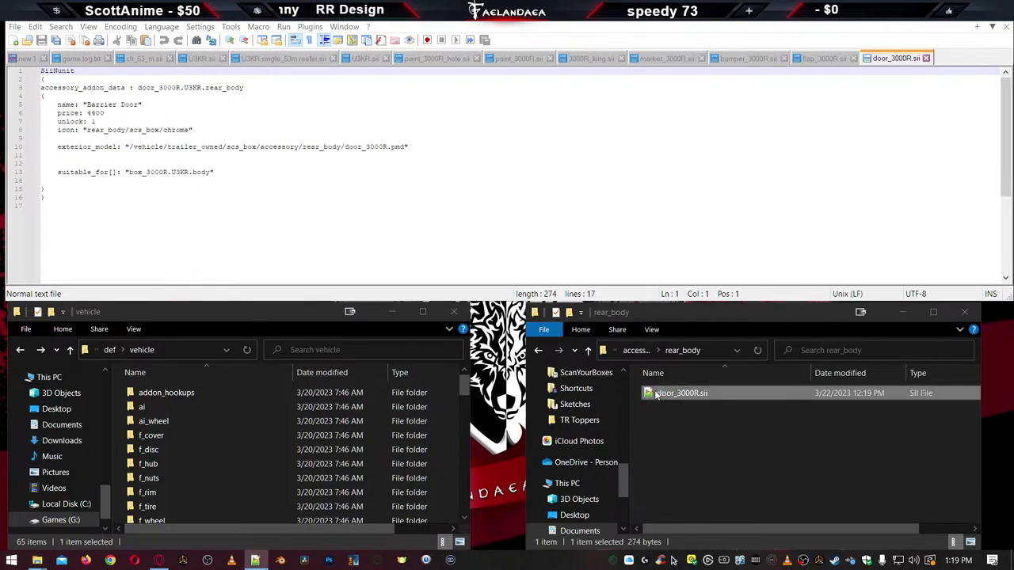
Open trailer.sii from the trlr_cables folder, then return Explorer to the accessory folder
key("alt+Up")
key("Down")
key("Return")
left_click(656, 395)
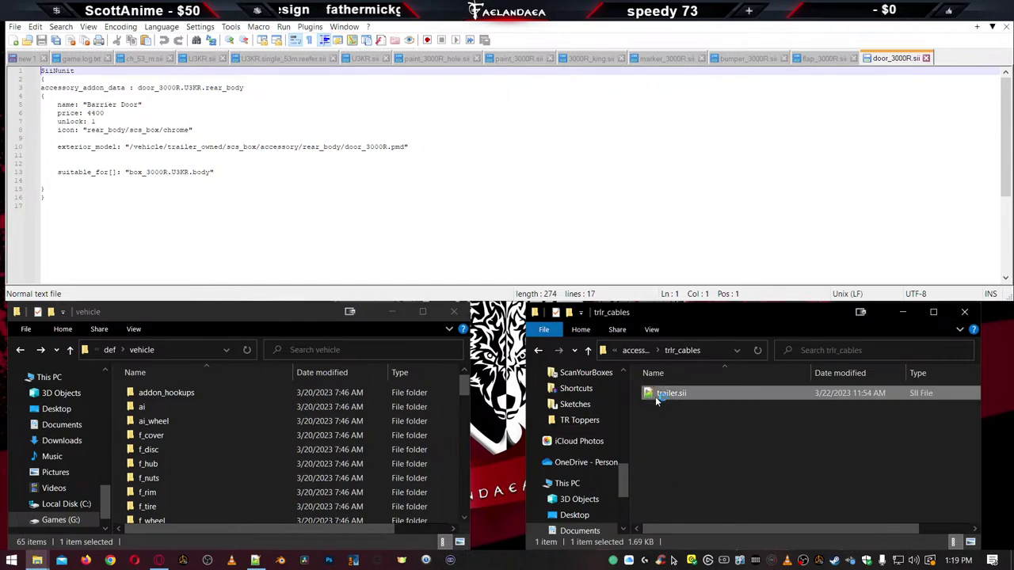
double_click(658, 395)
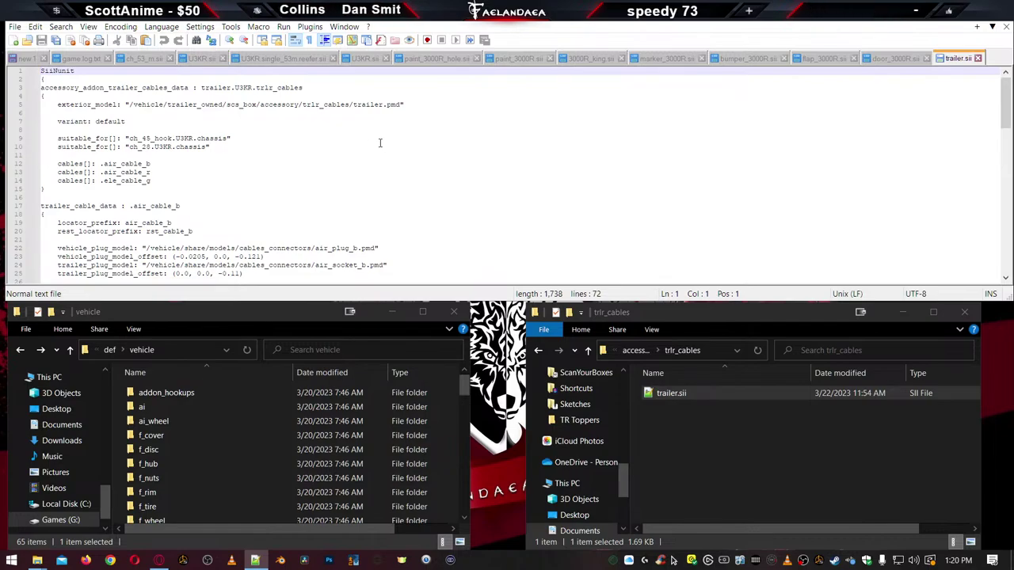
left_click(703, 438)
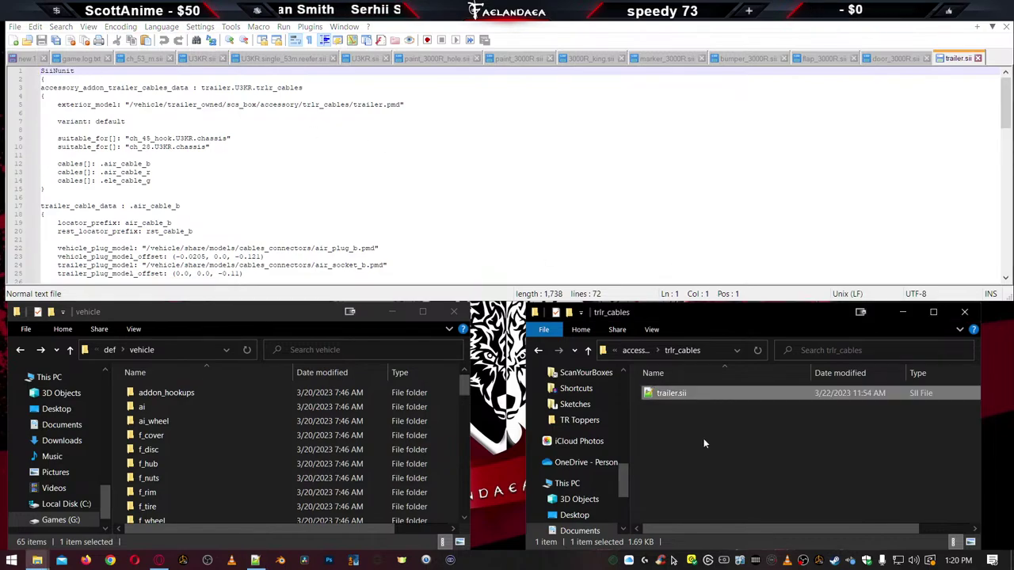
key("BackSpace")
key("BackSpace")
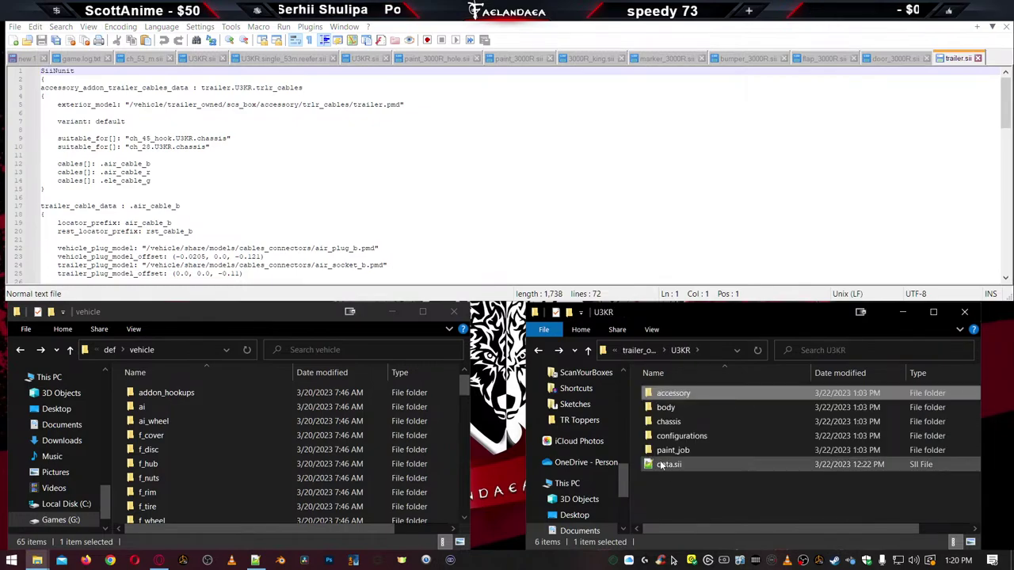
Drag data.sii into Notepad++, then close data.sii, trailer.sii and door_3000R.sii
left_click(664, 465)
left_click_drag(660, 466, 657, 210)
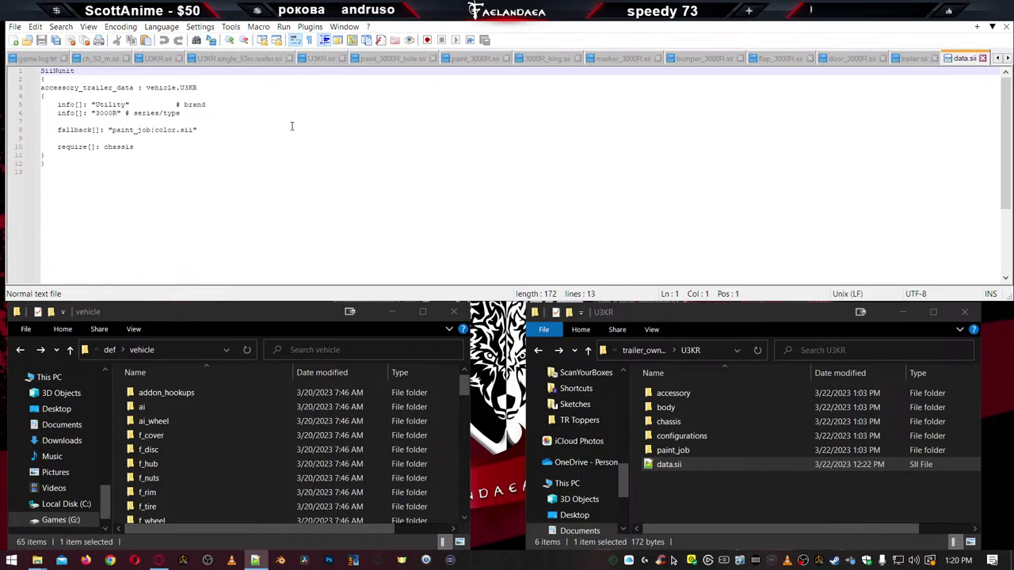
key("shift+End")
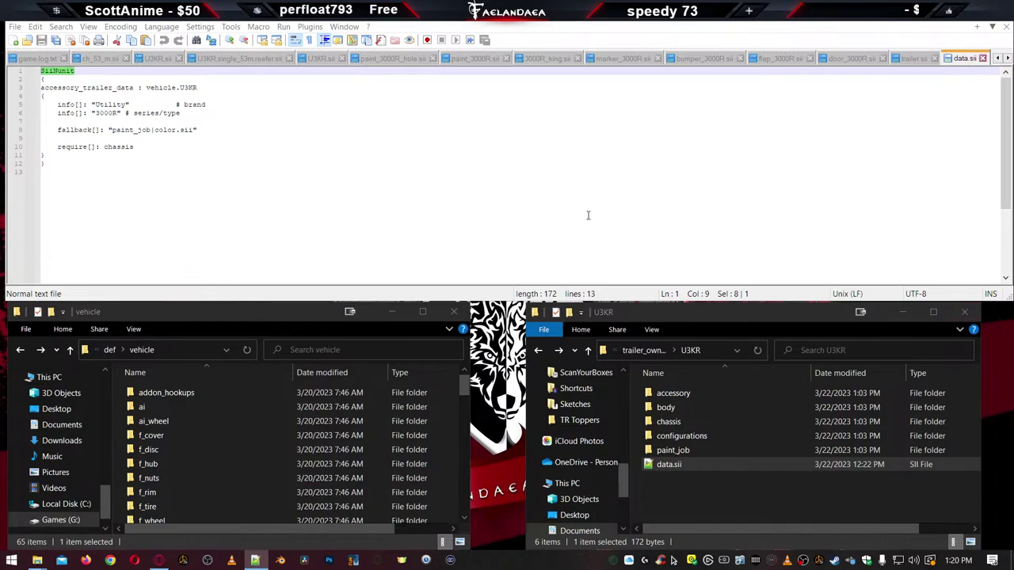
key("ctrl+w")
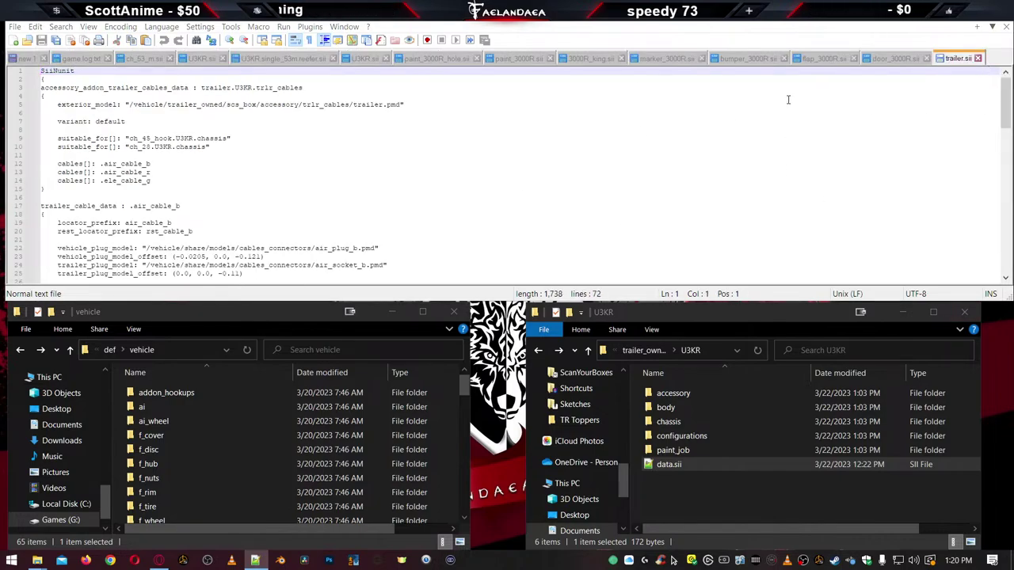
key("ctrl+w")
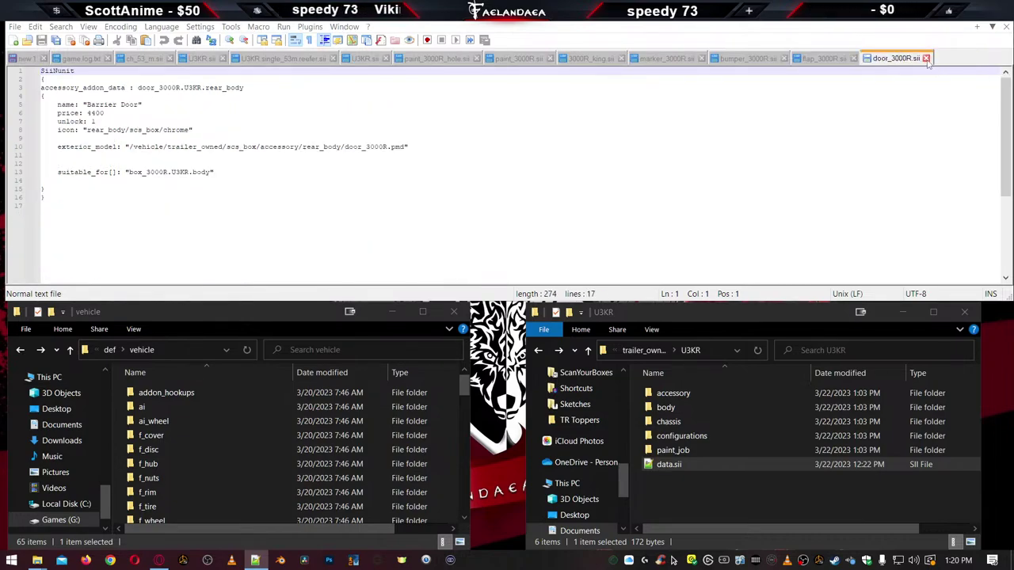
key("ctrl+w")
key("F3")
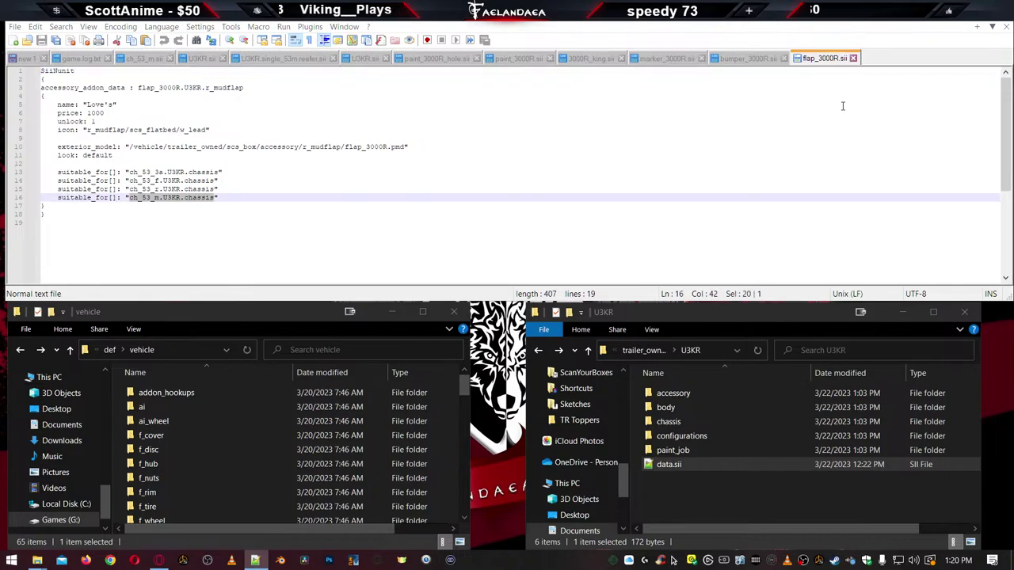
Close the flap, bumper, marker, king and both paint 3000R accessory tabs
left_click(853, 59)
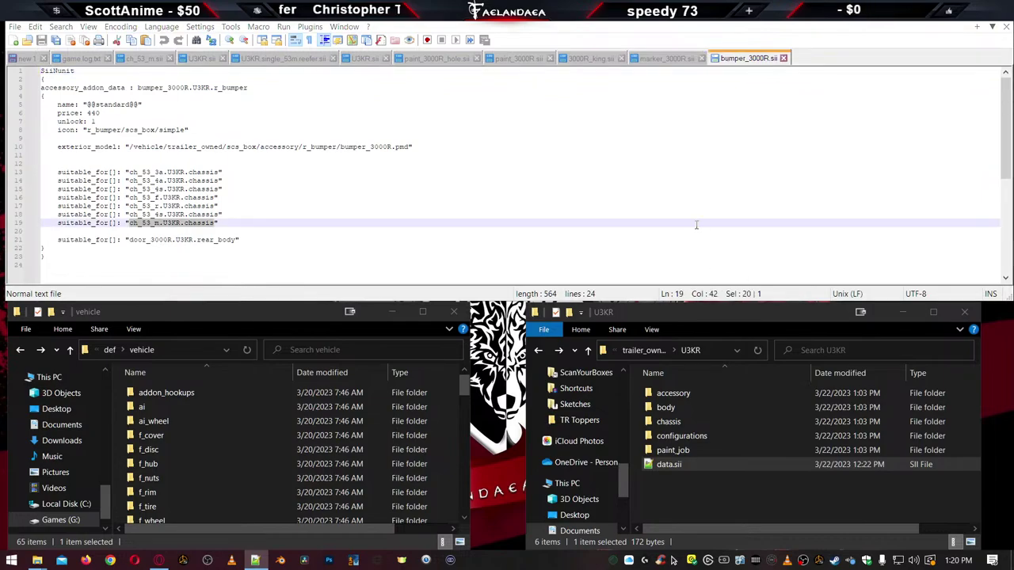
left_click(783, 59)
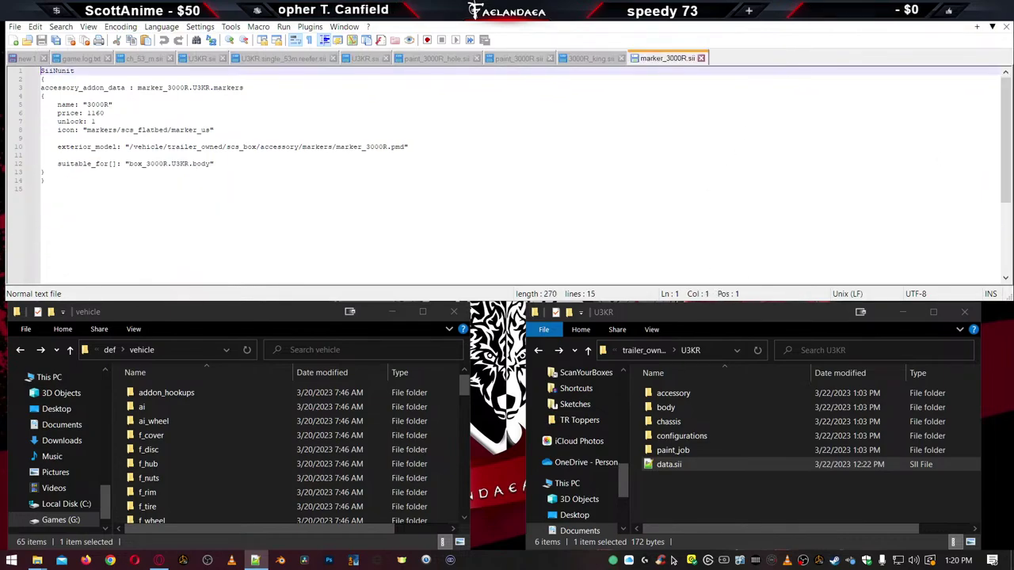
left_click(701, 58)
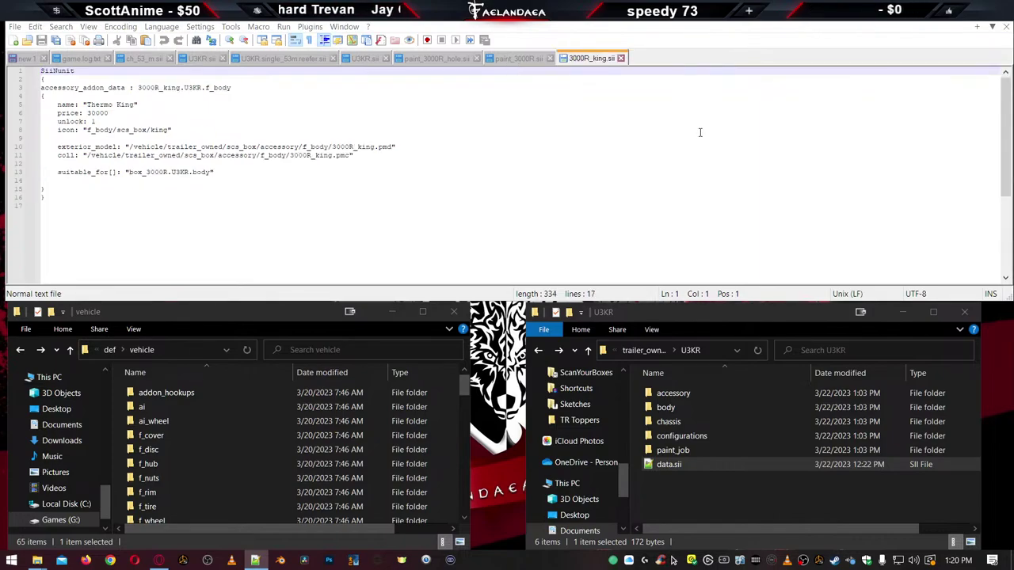
left_click(621, 59)
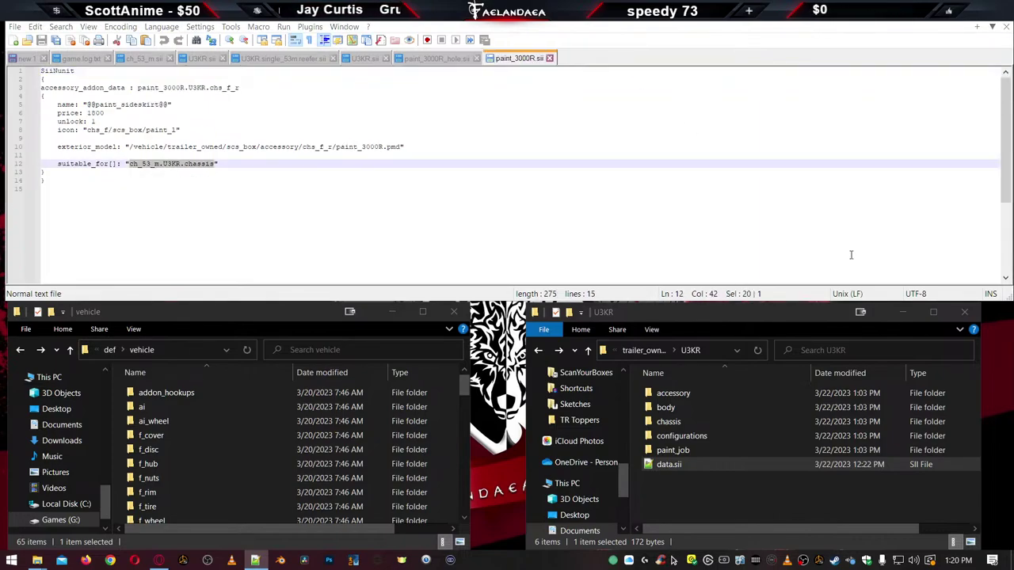
left_click(550, 58)
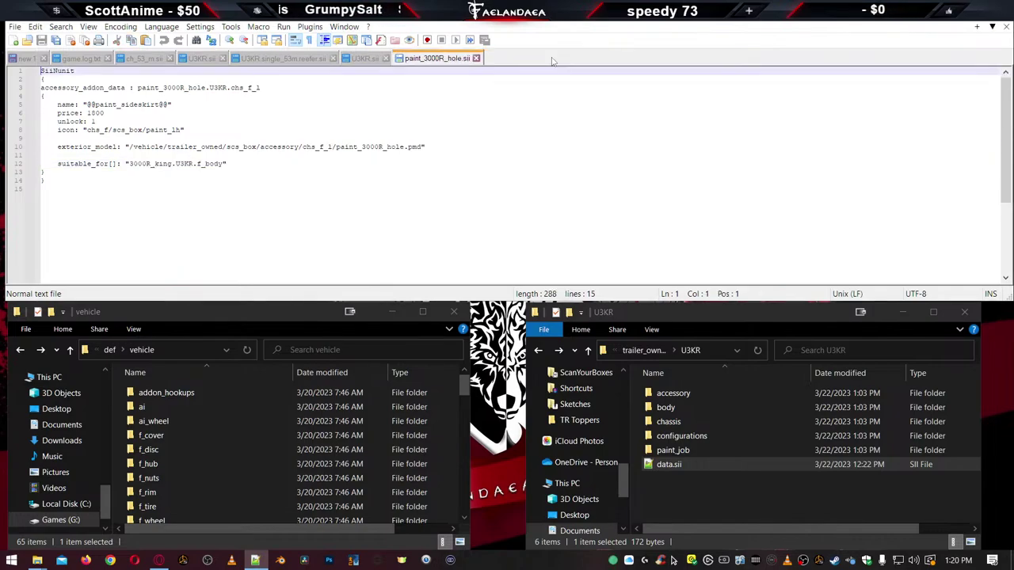
left_click(476, 58)
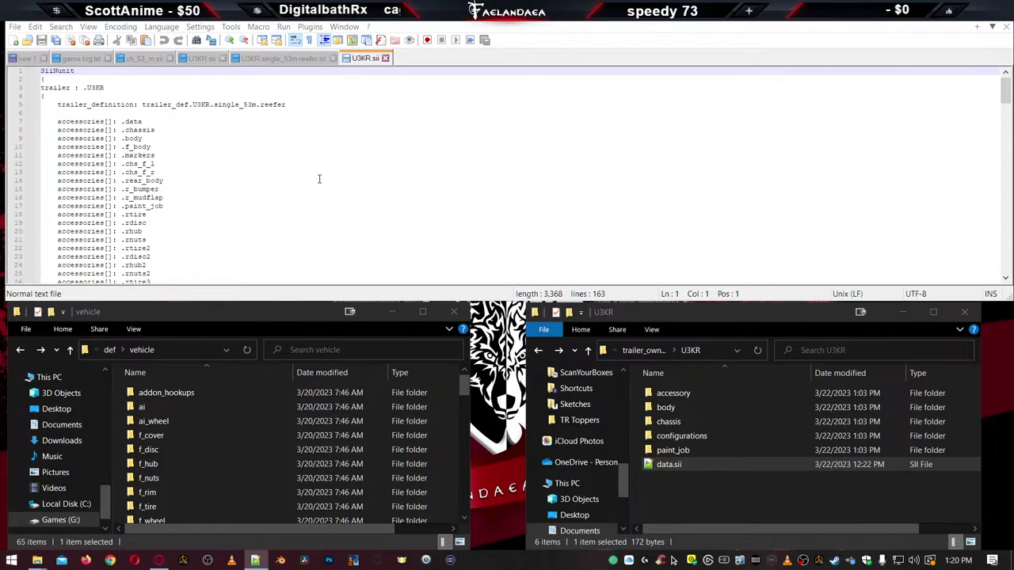
Close both U3KR.sii tabs and U3KR.single_53m.reefer.sii, then switch to game.log.txt
scroll(319, 179, "down", 12)
scroll(309, 181, "up", 8)
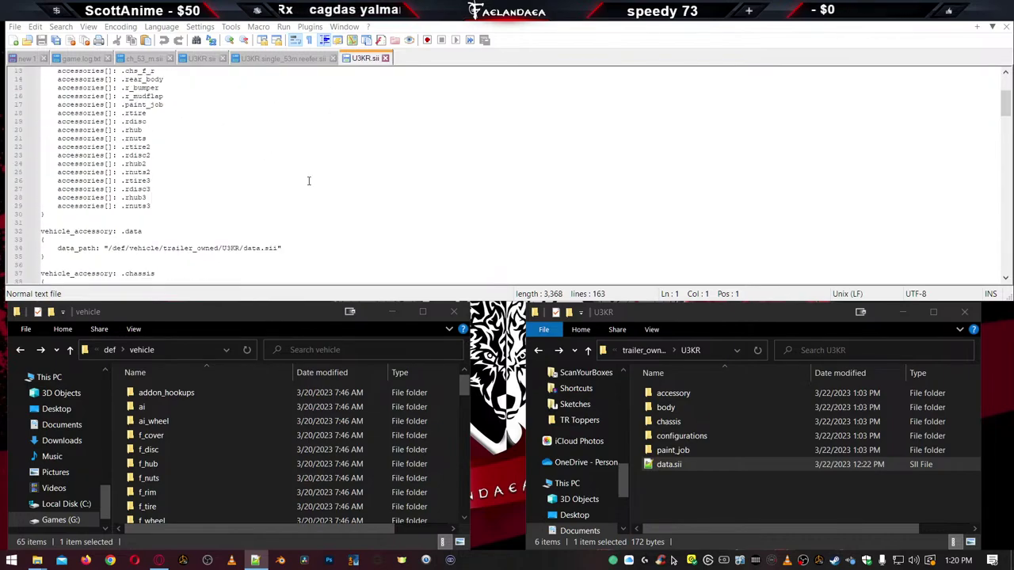
scroll(308, 181, "up", 4)
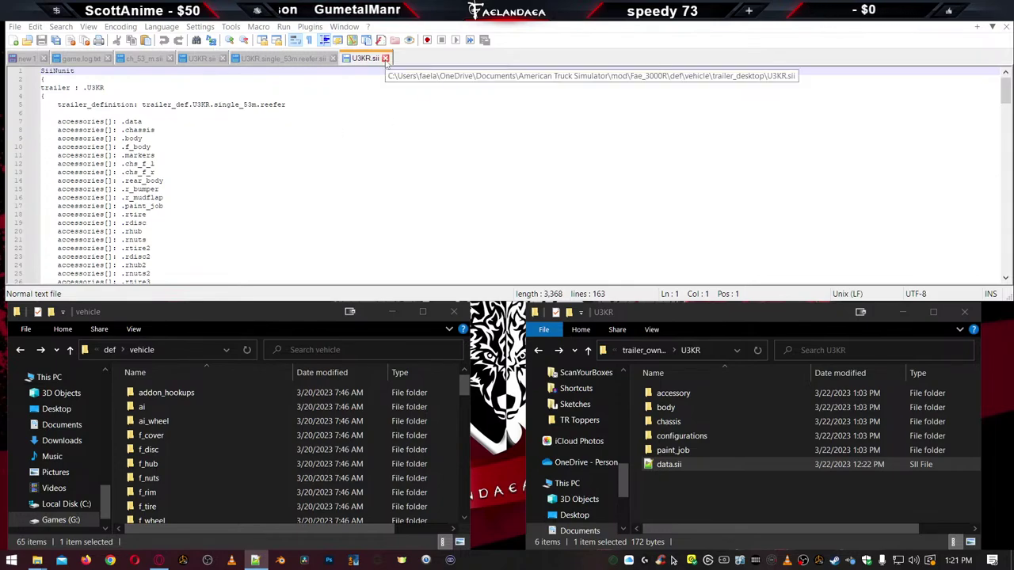
left_click(385, 58)
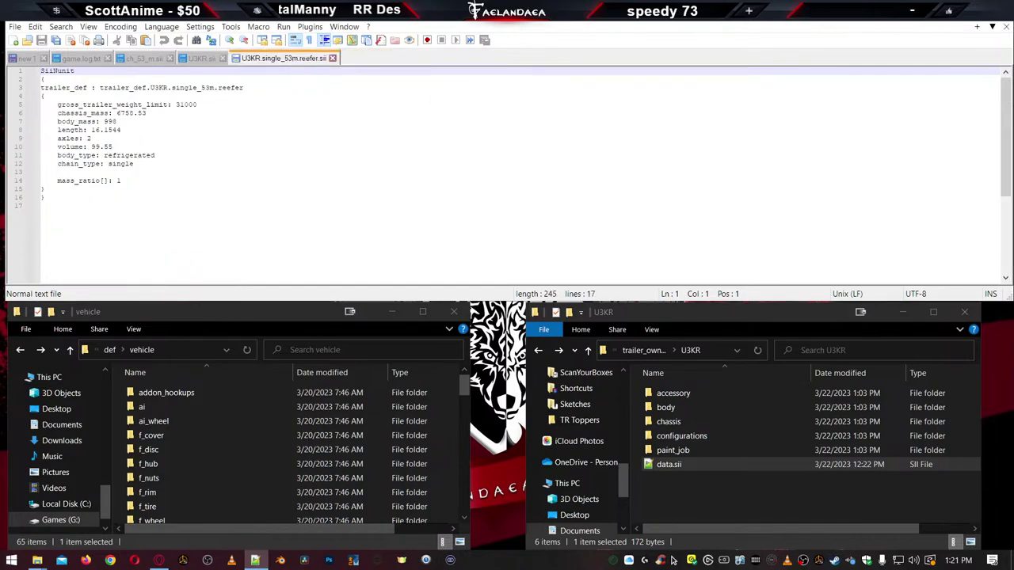
left_click(332, 58)
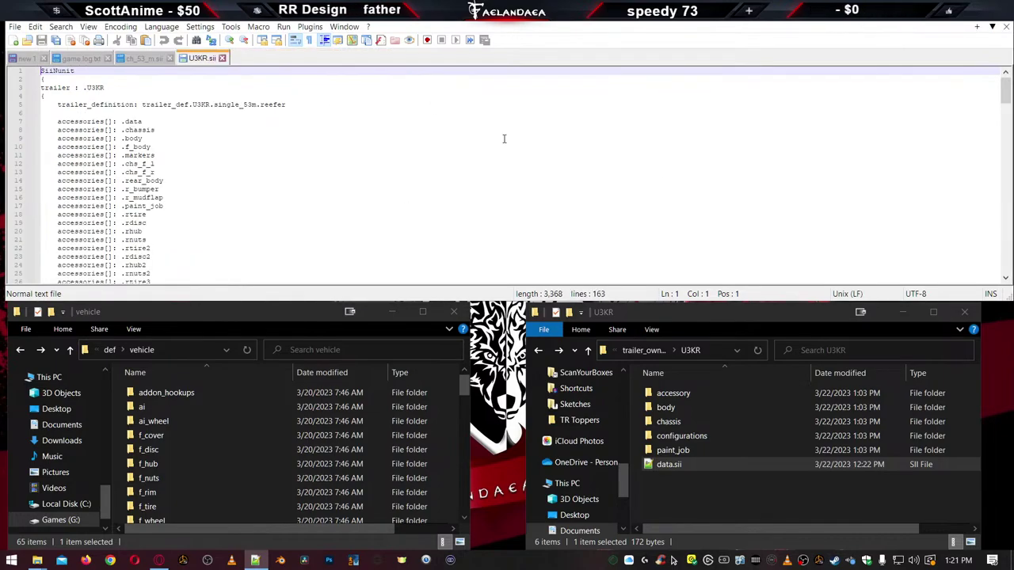
left_click(223, 58)
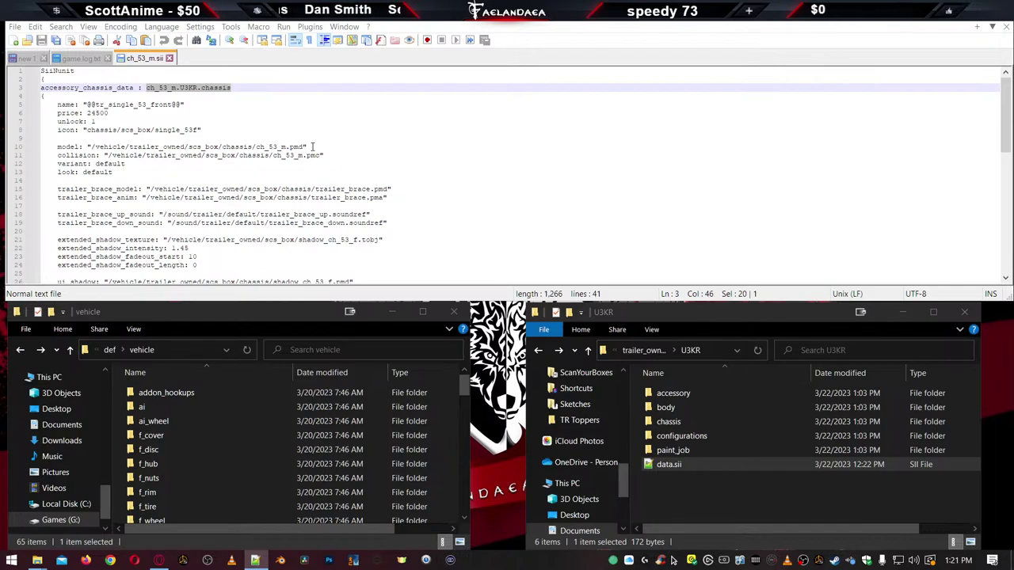
left_click(82, 58)
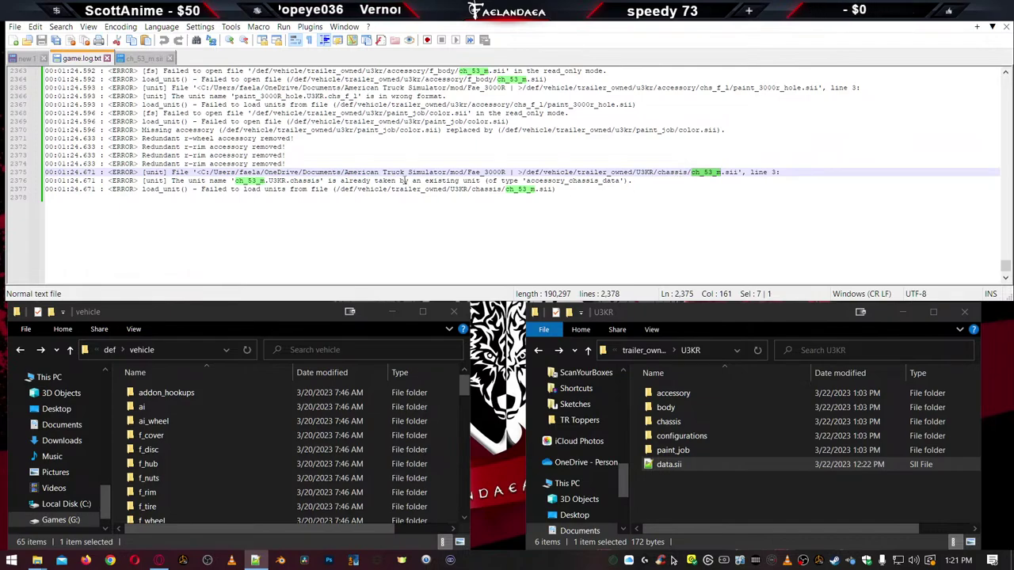
Select accessory_chassis_data in the log error and find it on line 3 of ch_53_m.sii
double_click(579, 182)
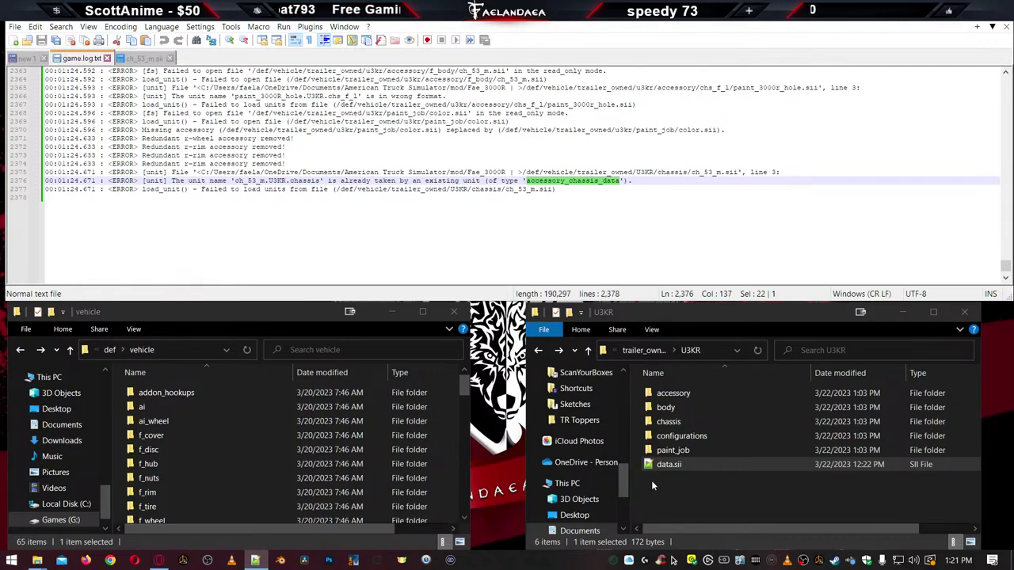
double_click(668, 421)
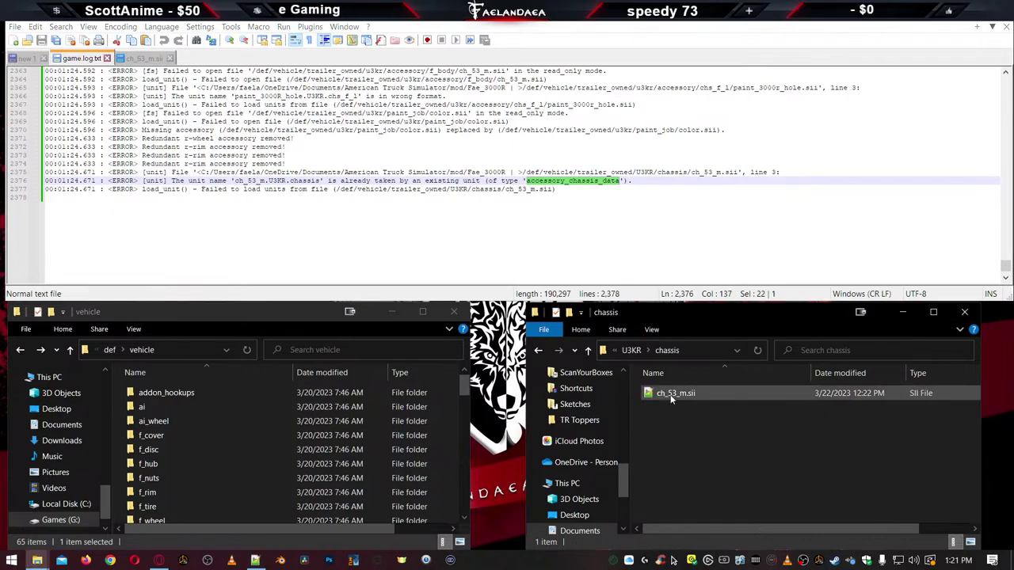
double_click(671, 395)
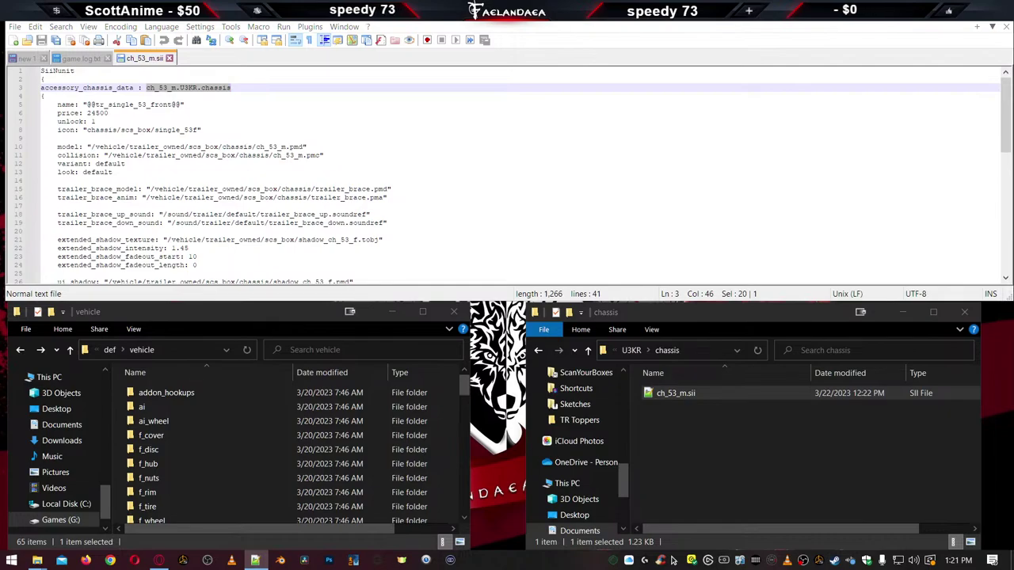
key("Home")
key("ctrl+shift+Right")
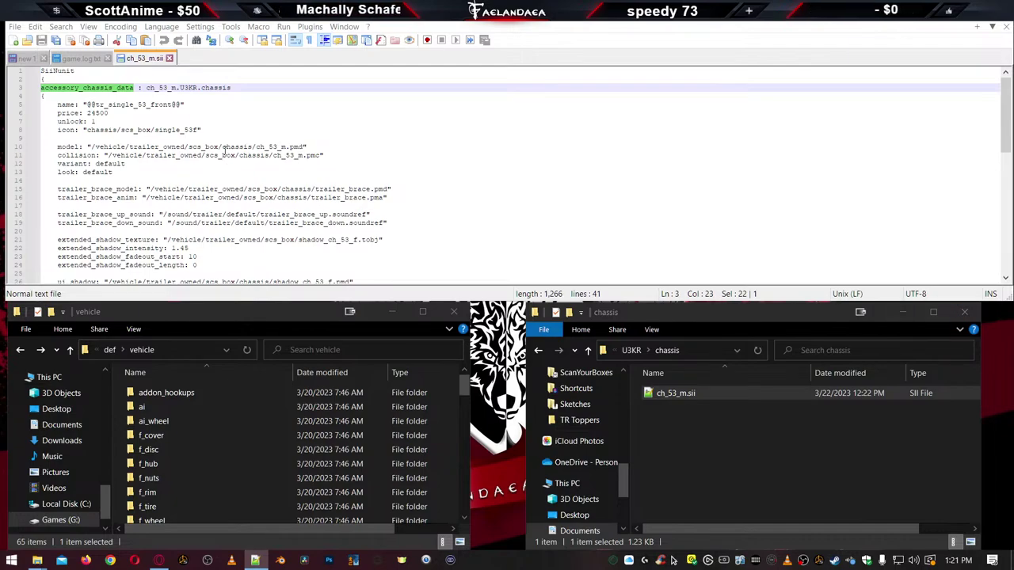
left_click(101, 85)
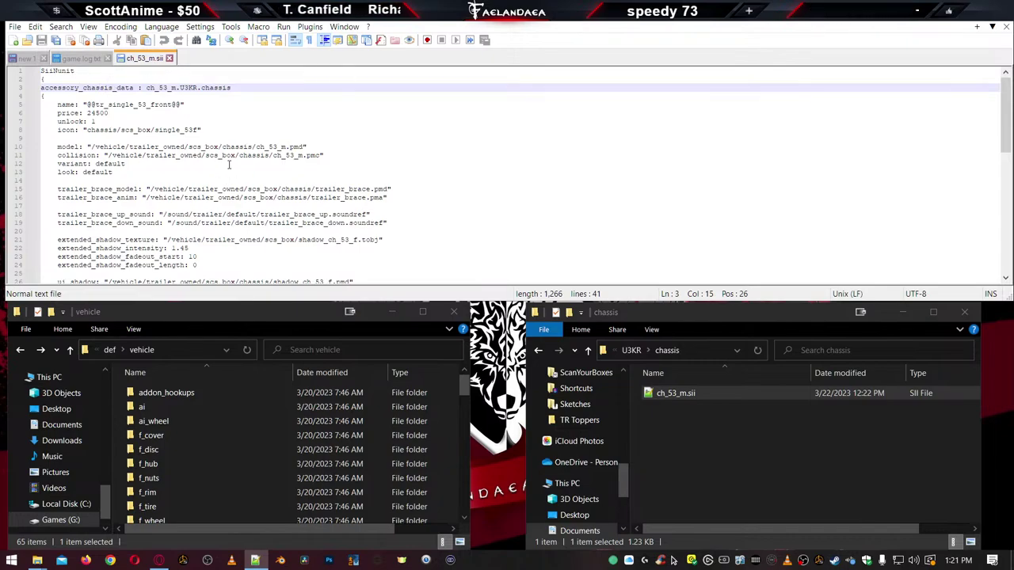
Check the load failure on log lines 2376–2377, then return to ch_53_m.sii
left_click(89, 60)
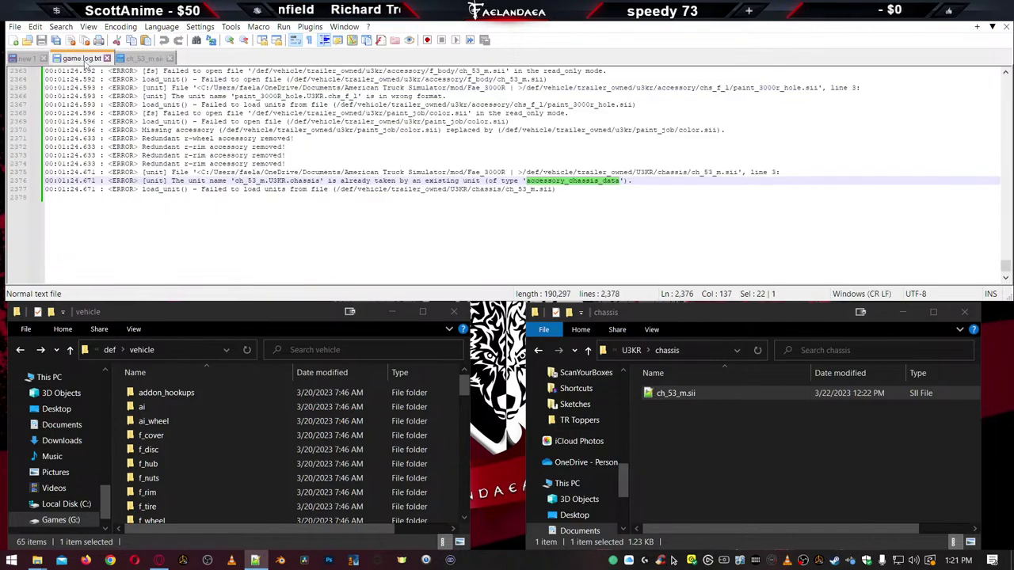
left_click(633, 182)
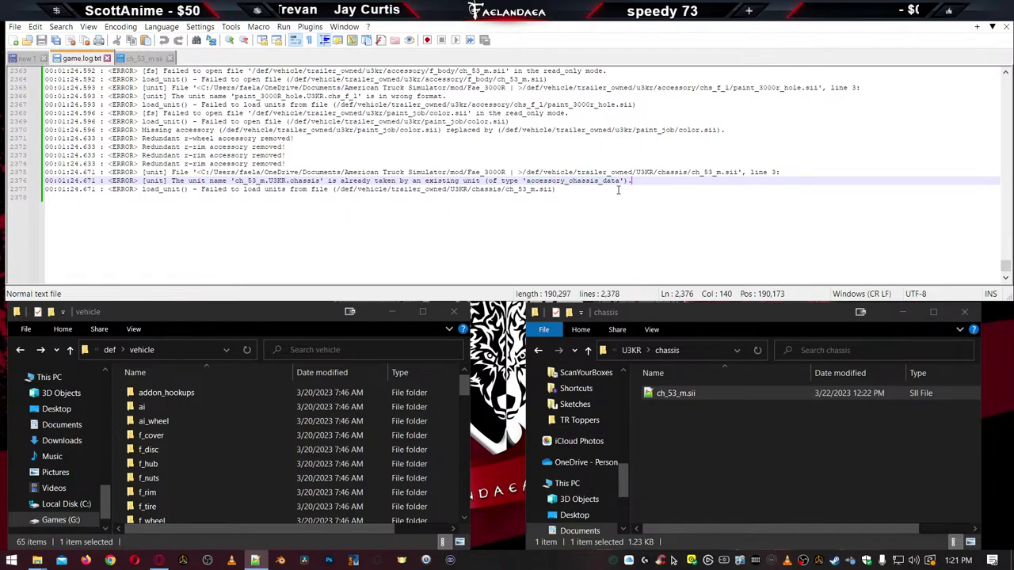
left_click(582, 190)
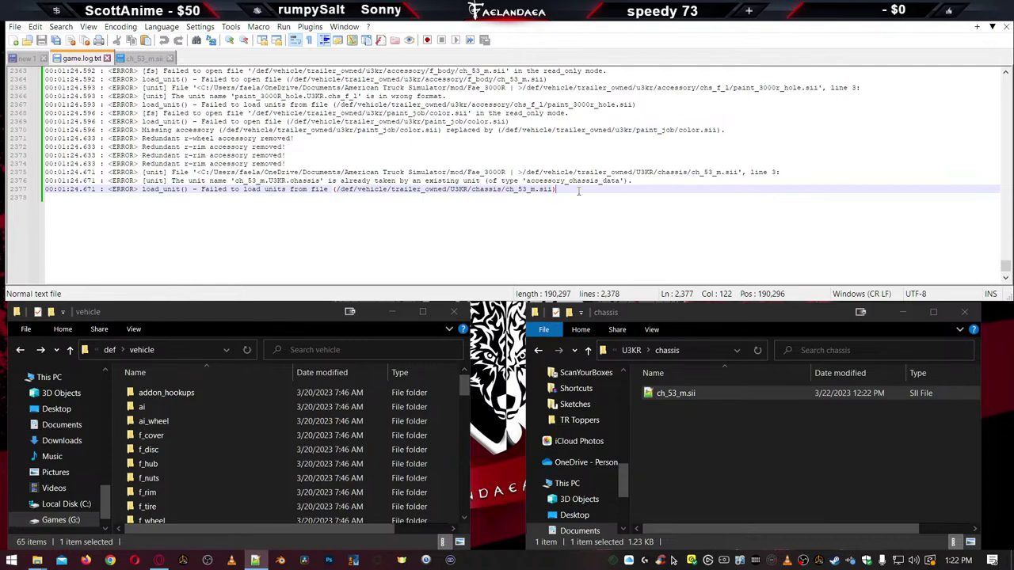
left_click(144, 58)
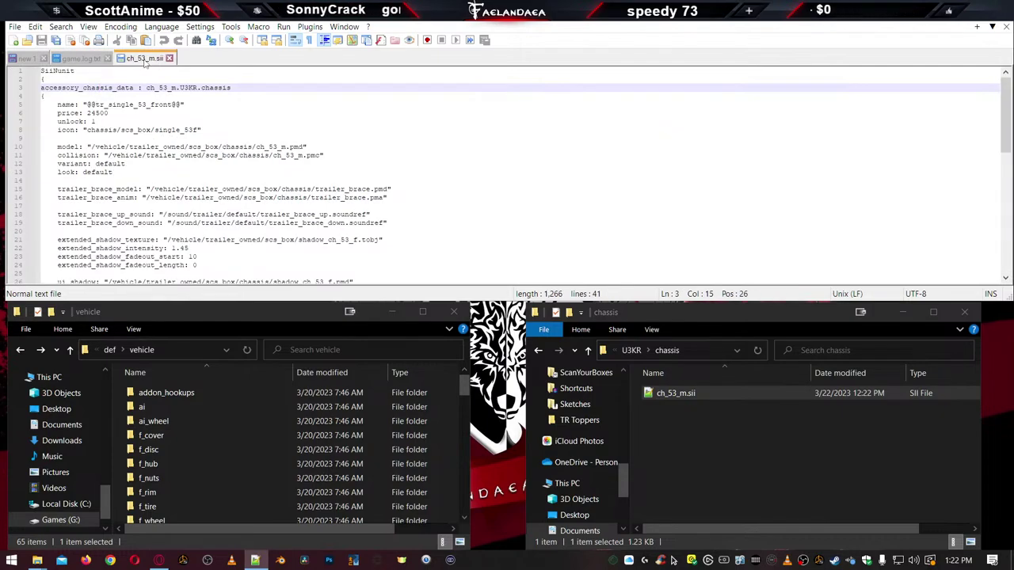
left_click(699, 437)
key("alt+Up")
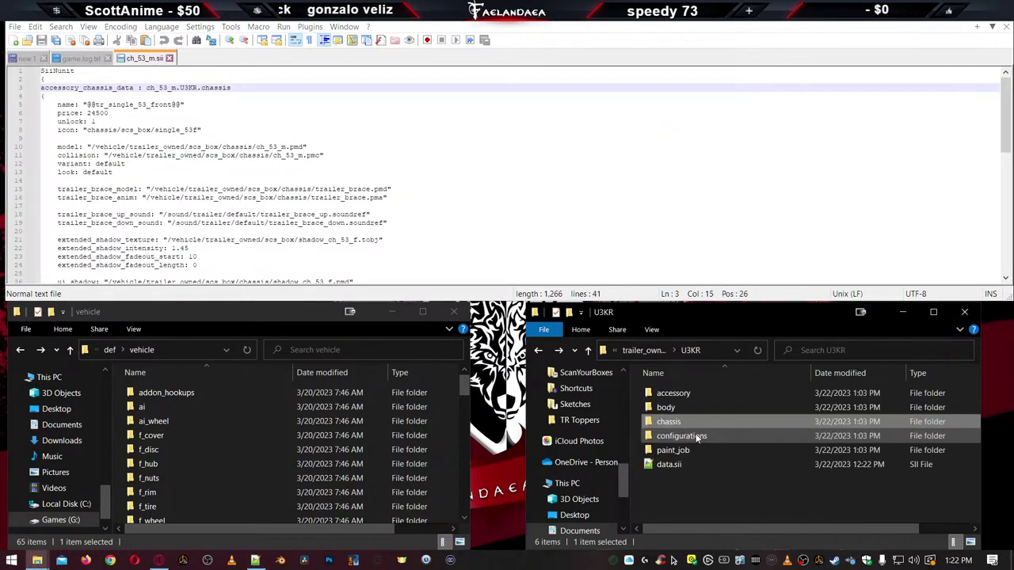
double_click(673, 442)
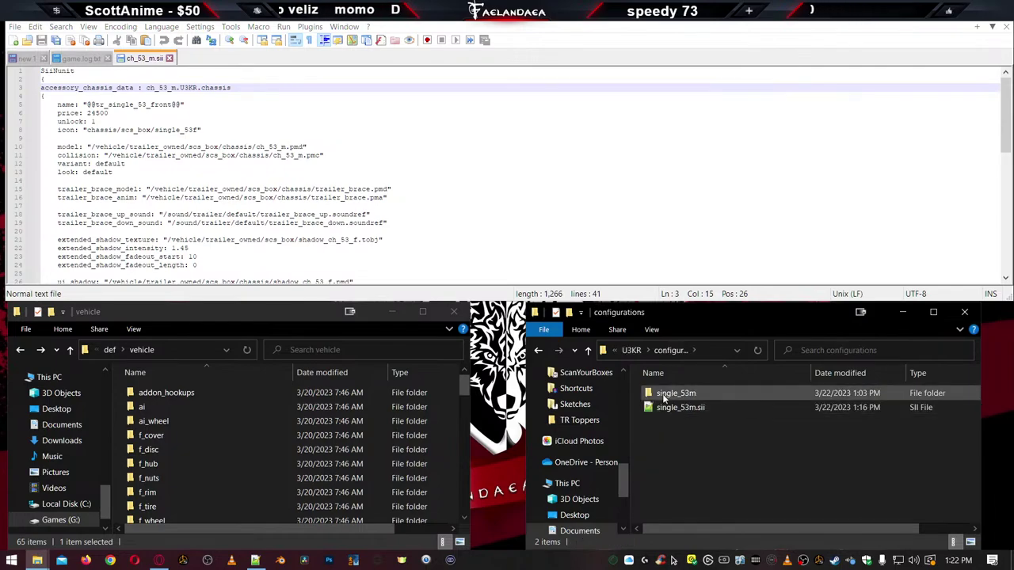
double_click(671, 409)
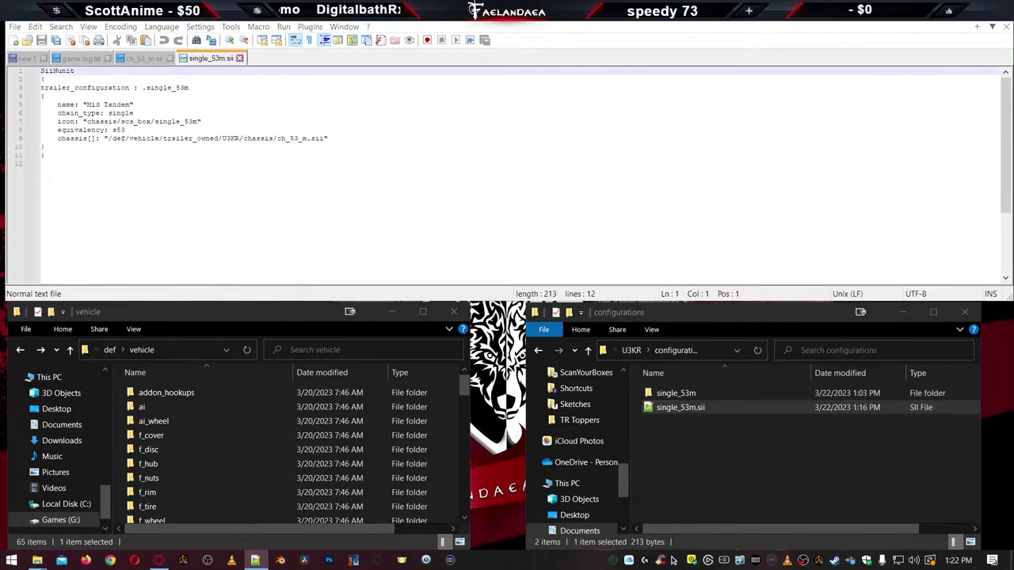
double_click(675, 393)
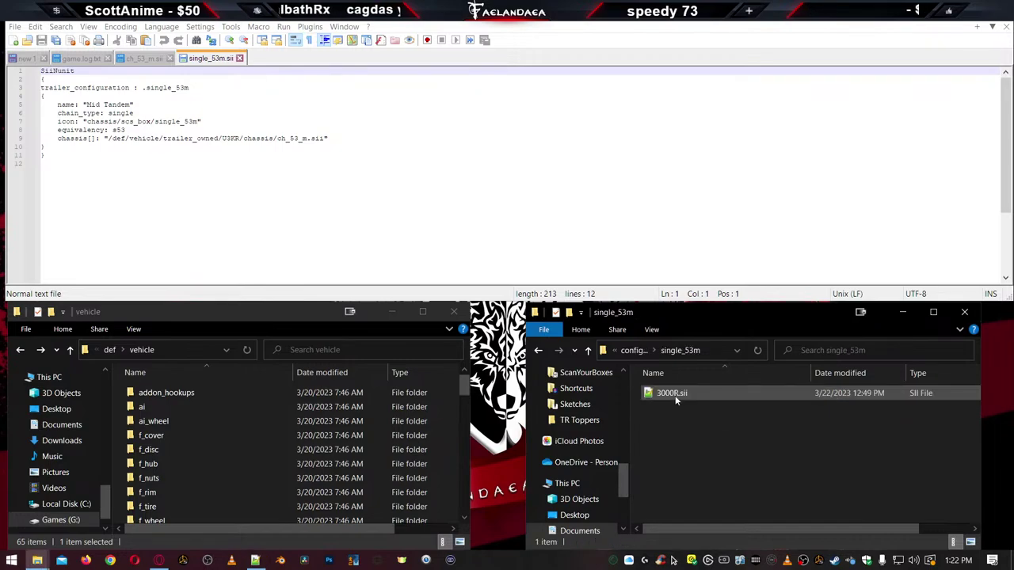
double_click(673, 393)
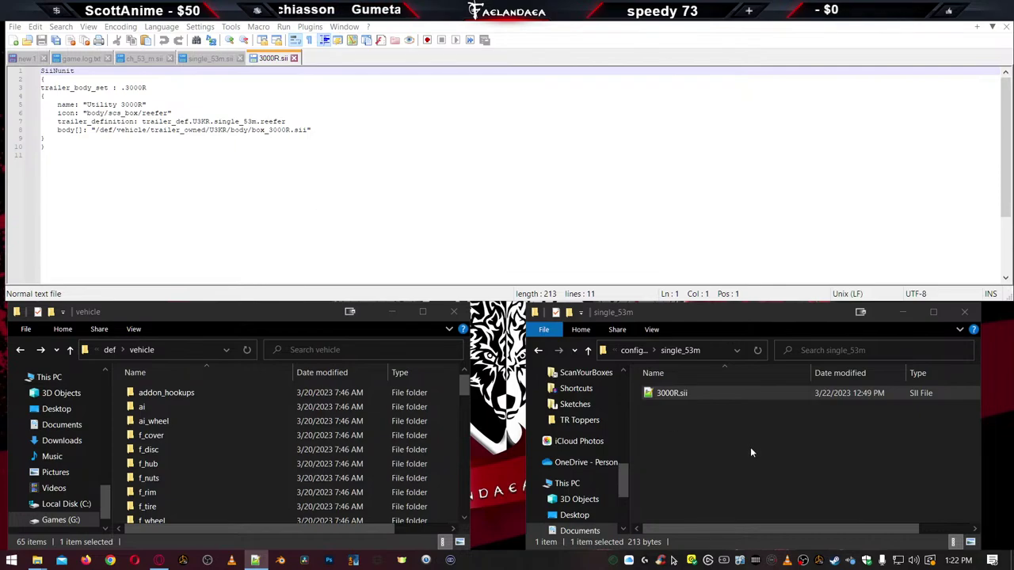
left_click(687, 442)
key("alt+Up")
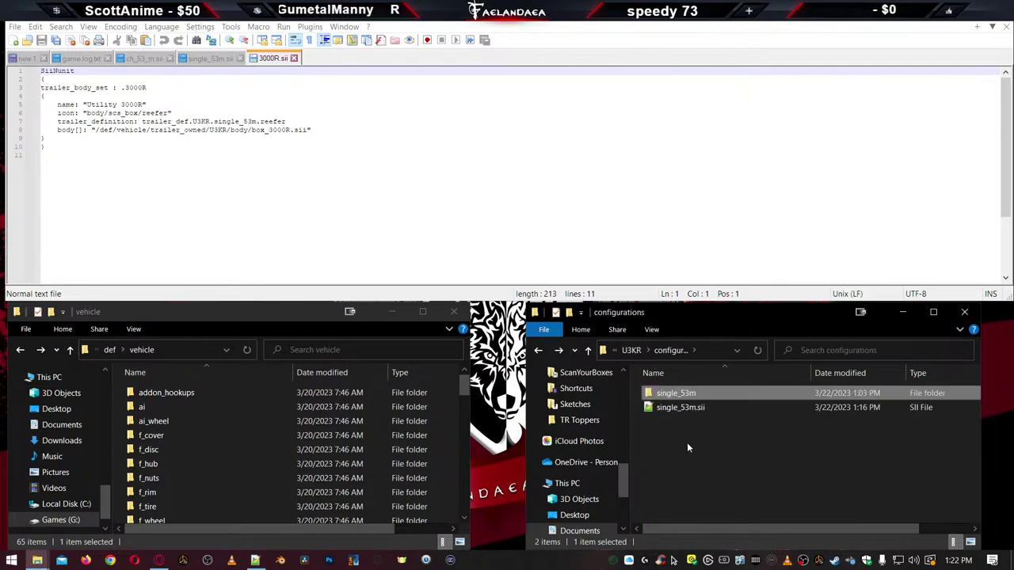
key("alt+Up")
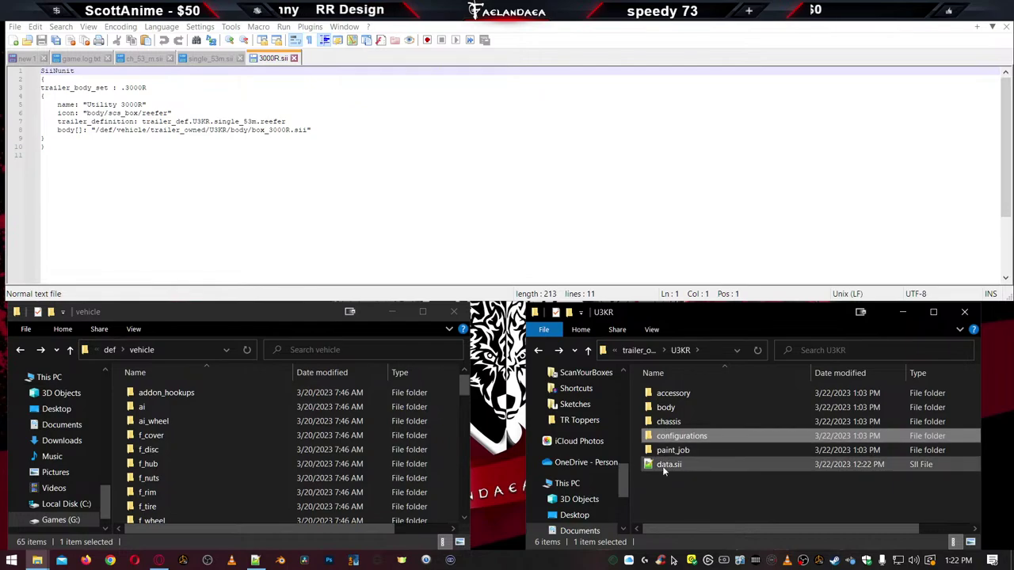
double_click(665, 465)
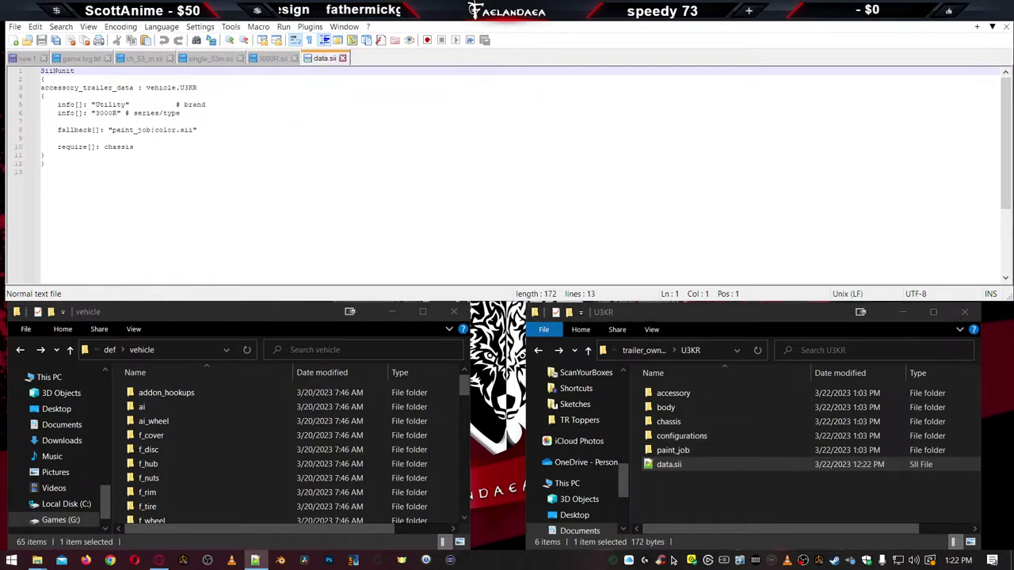
double_click(667, 408)
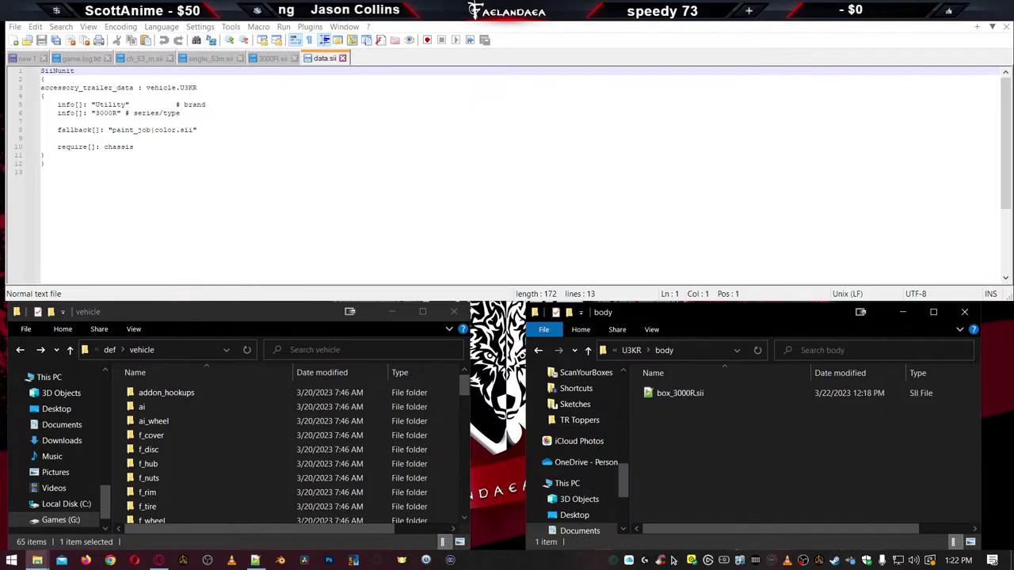
key("BackSpace")
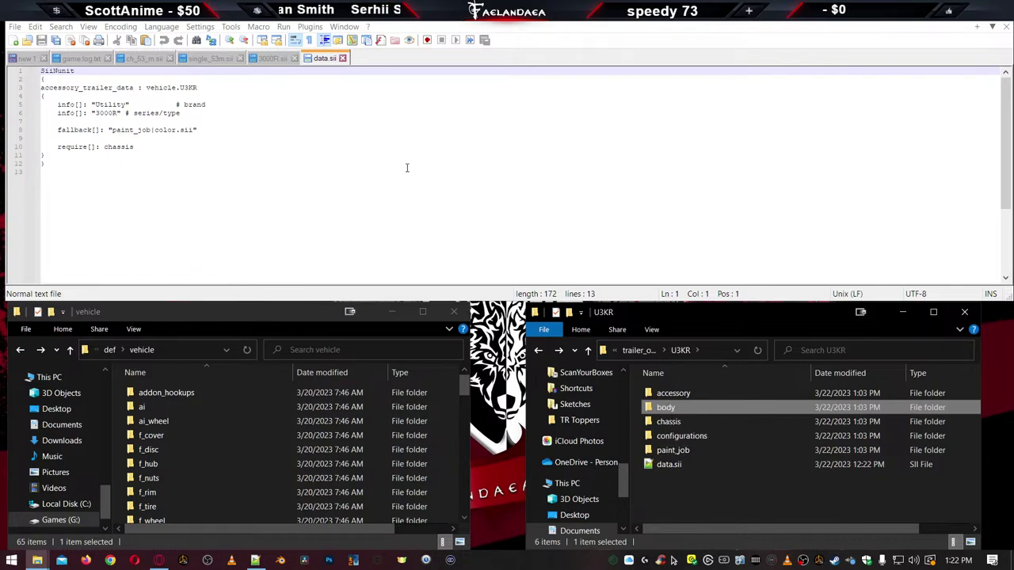
left_click(342, 58)
left_click(293, 58)
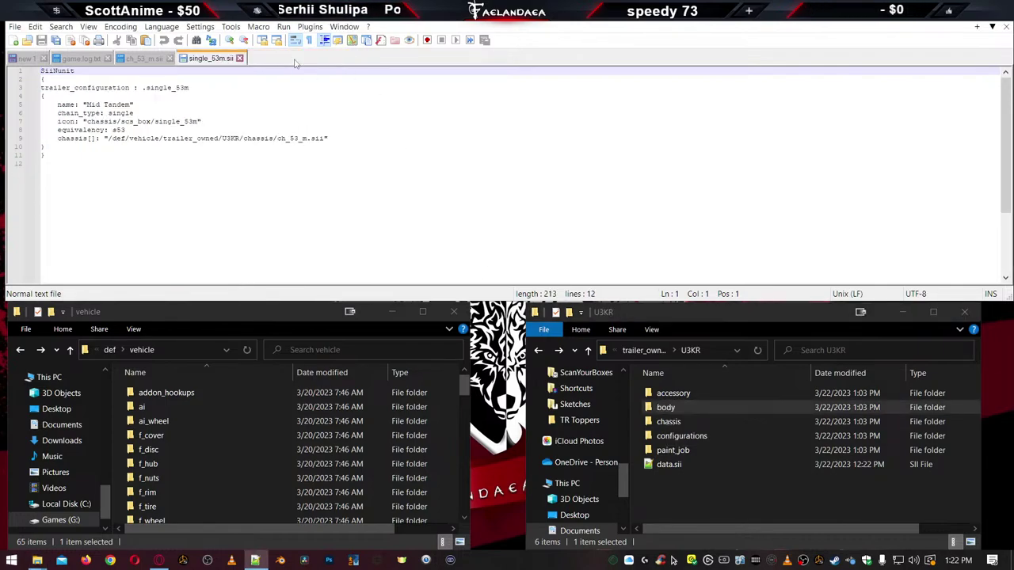
left_click(240, 57)
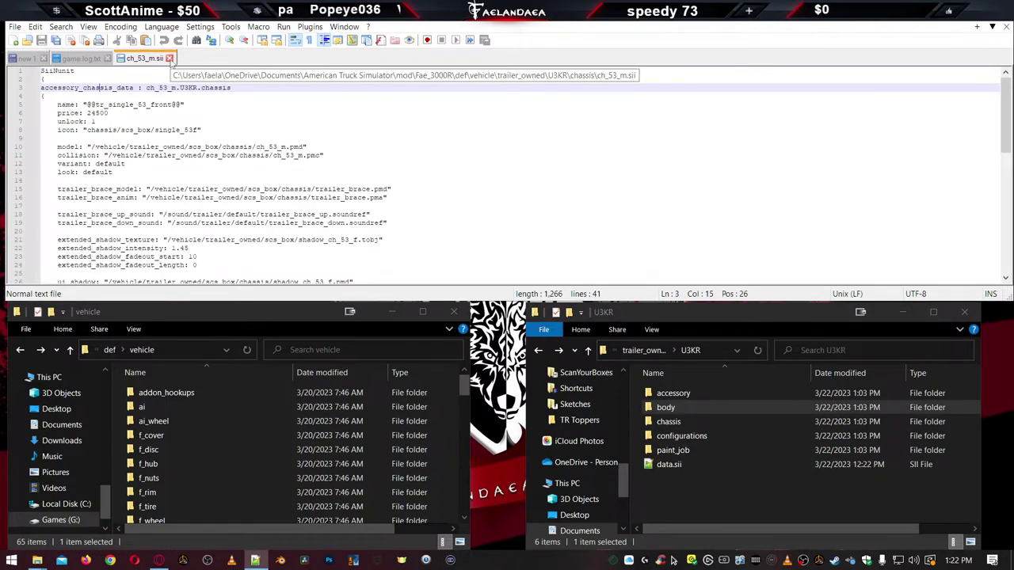
left_click(644, 350)
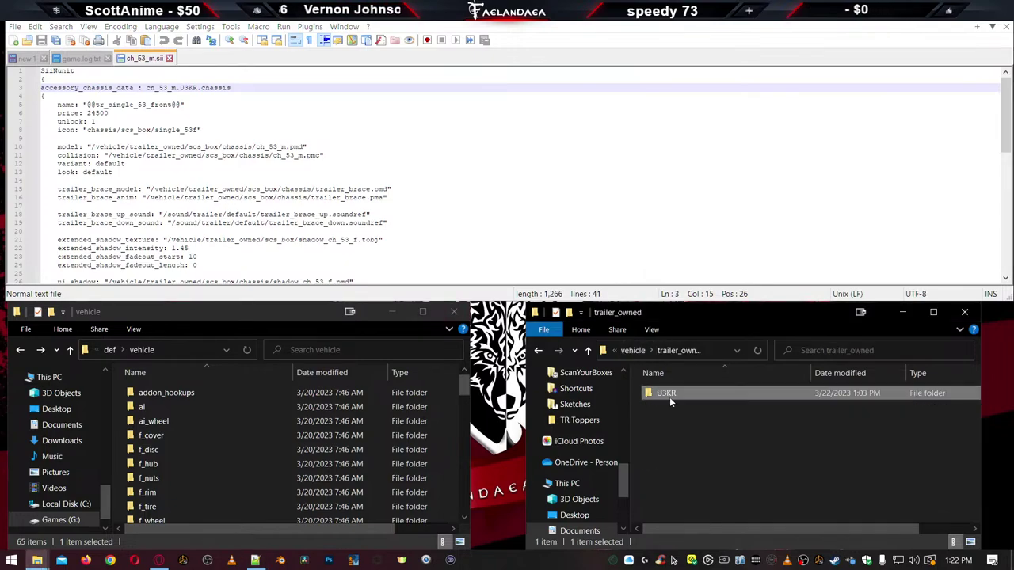
left_click(632, 350)
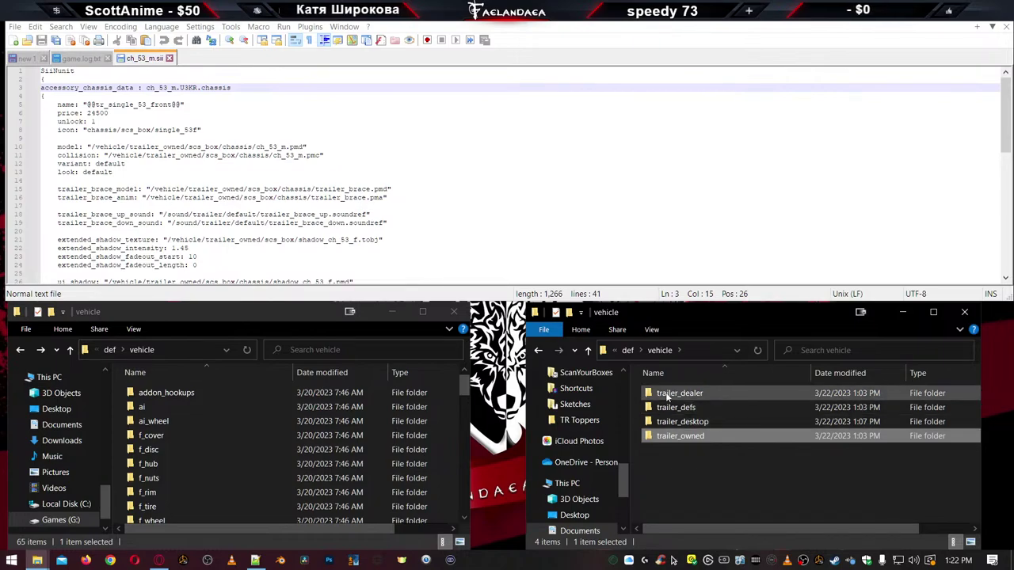
double_click(666, 393)
double_click(665, 393)
double_click(668, 393)
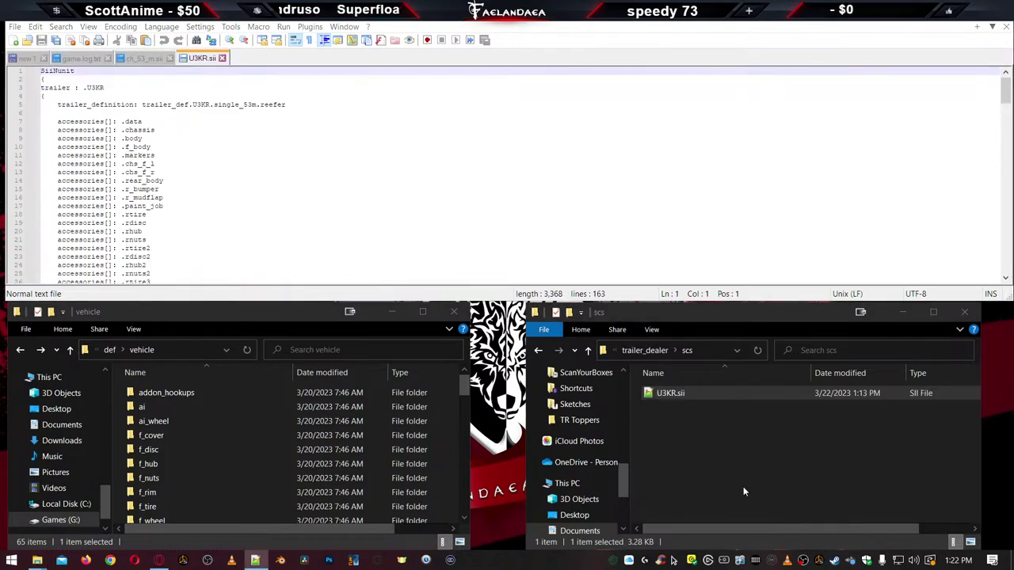
left_click(654, 456)
key("alt+Up")
key("alt+Up")
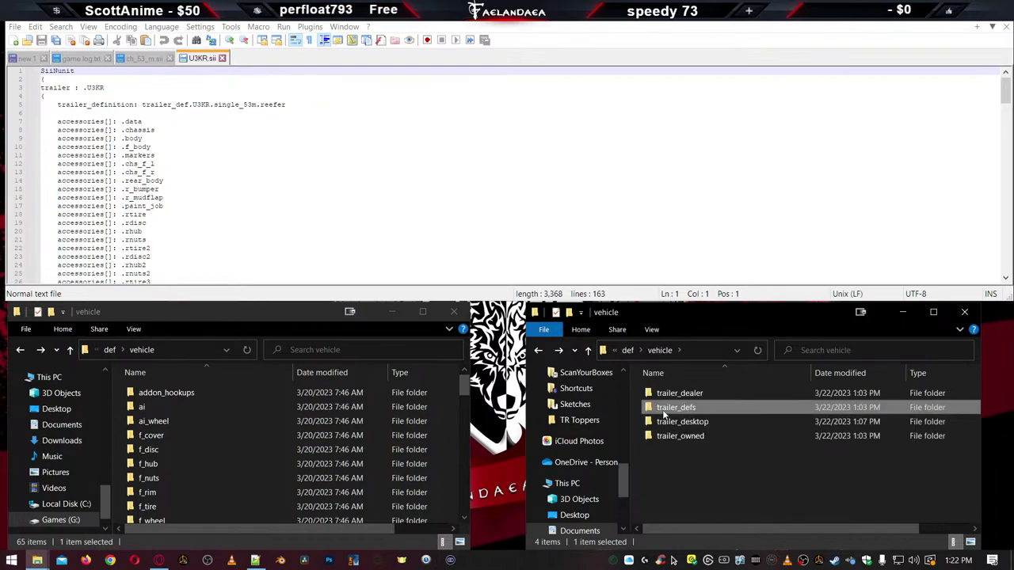
double_click(662, 407)
double_click(663, 394)
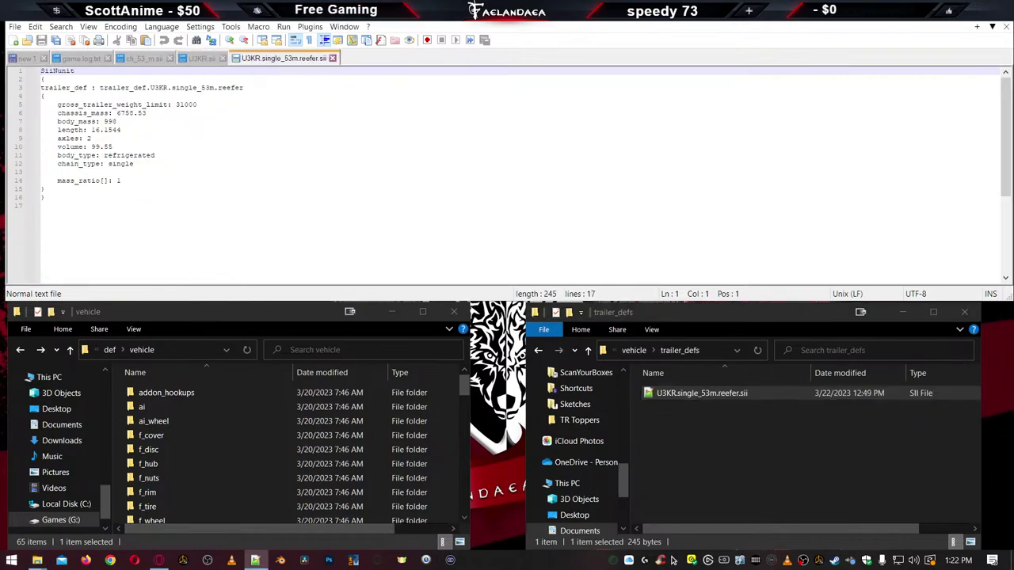
key("alt+Up")
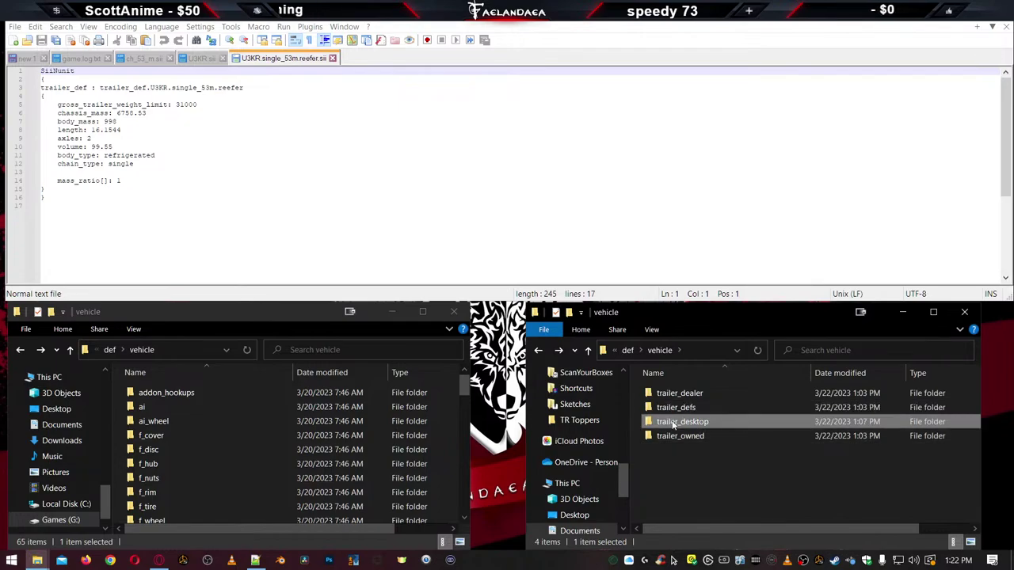
double_click(713, 421)
key("alt+Tab")
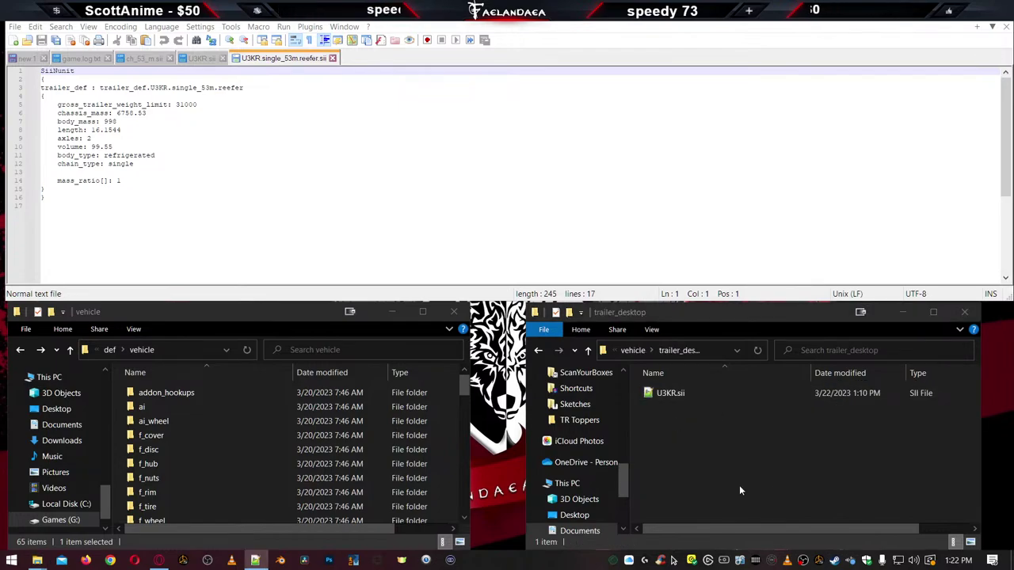
left_click(740, 485)
key("alt+Up")
double_click(682, 436)
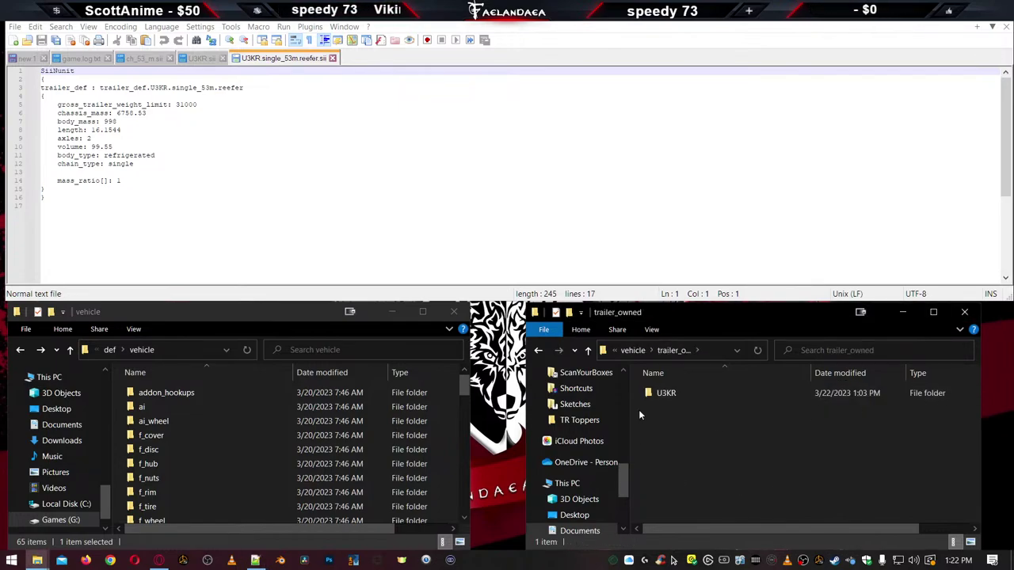
double_click(659, 395)
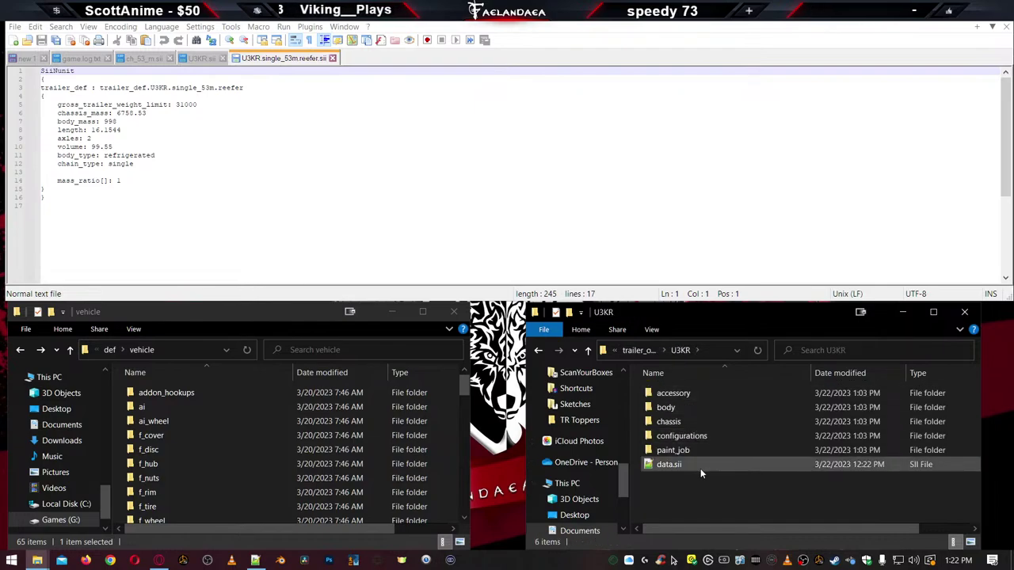
key("alt+Up")
key("alt+Up")
key("Return")
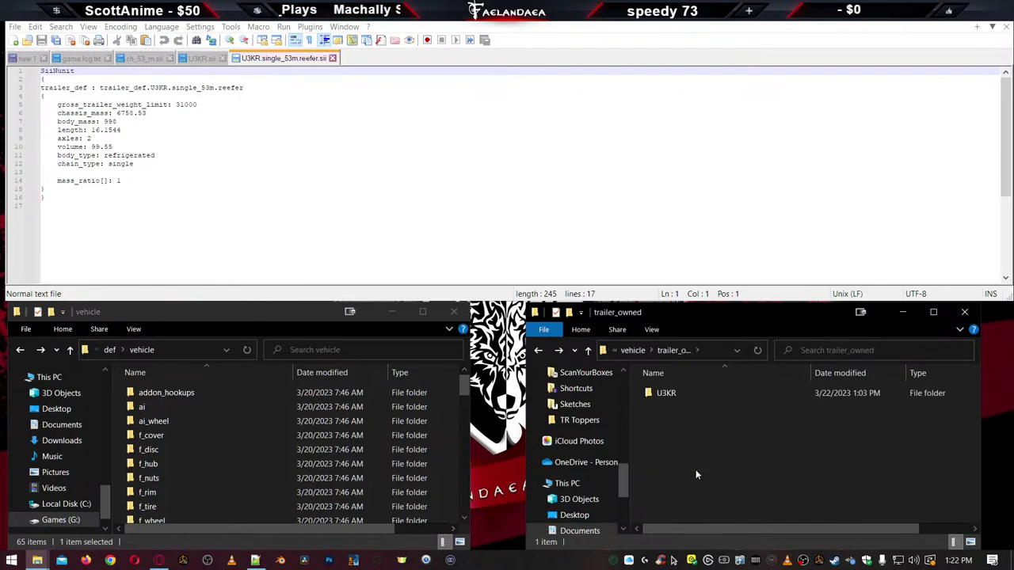
left_click(235, 139)
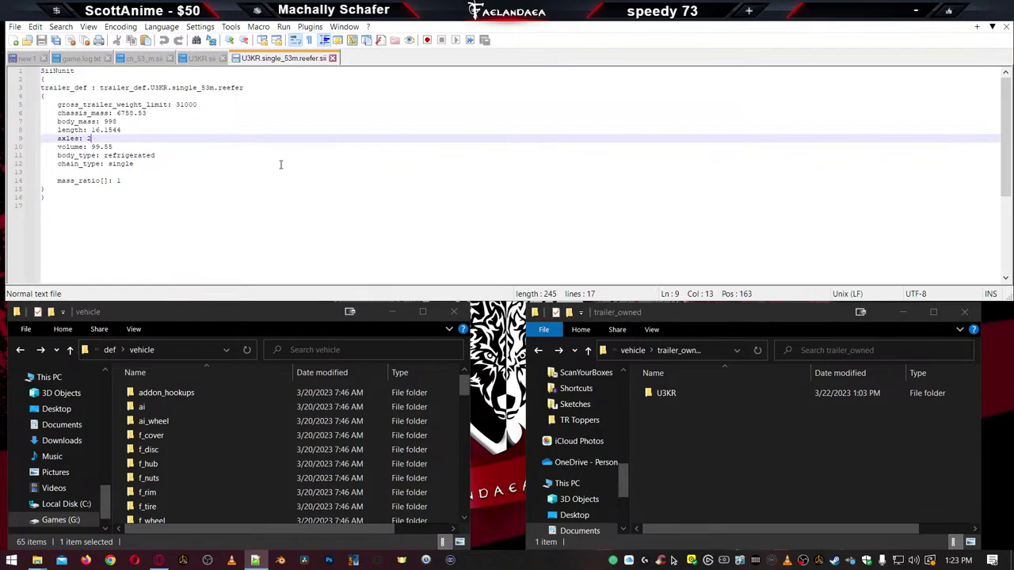
left_click(333, 58)
left_click(224, 57)
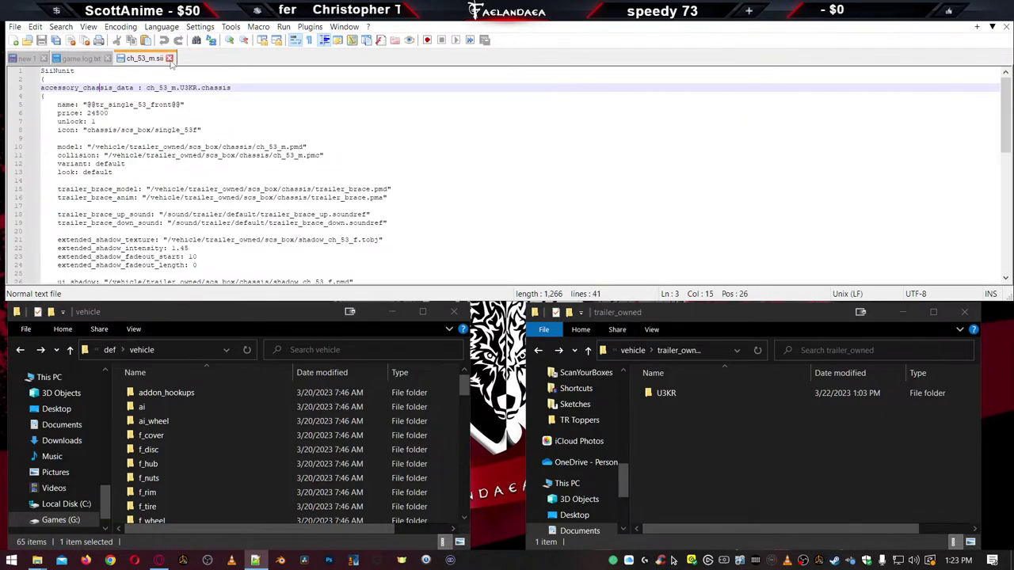
Scroll through the log's error paths and highlight every ch_53_m mention
left_click(224, 165)
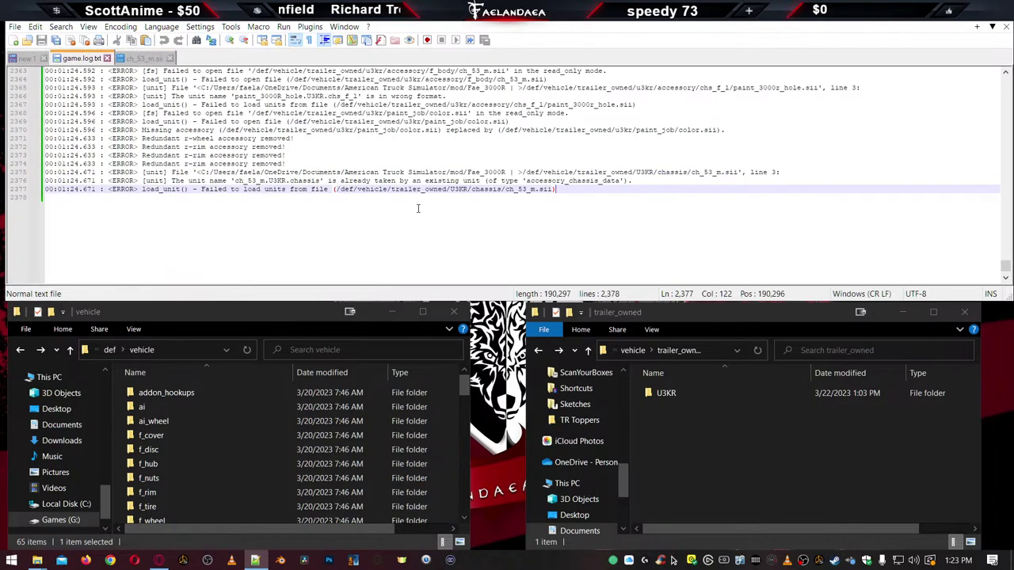
double_click(336, 171)
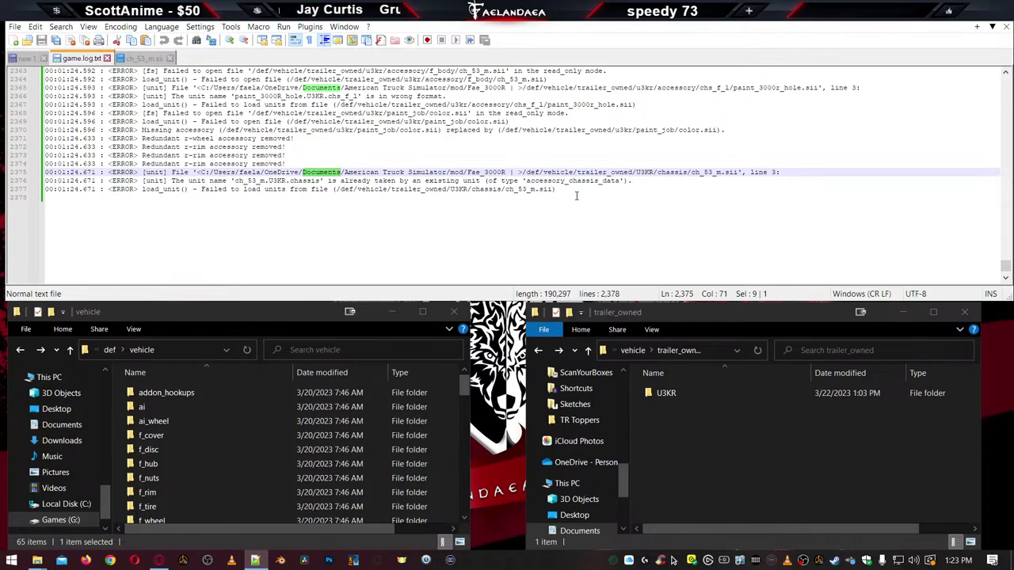
scroll(580, 195, "up", 1)
scroll(584, 195, "up", 1)
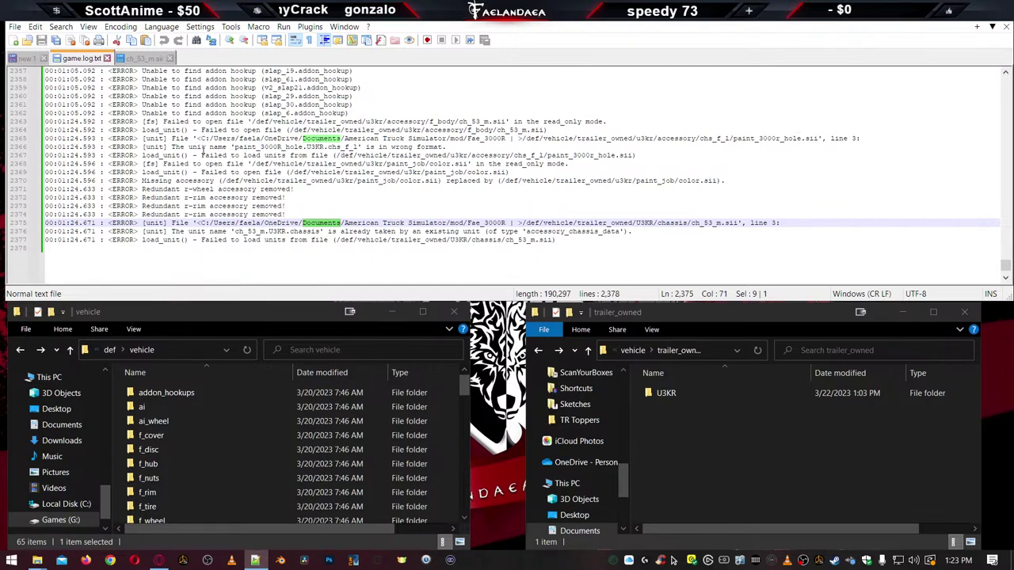
scroll(413, 224, "up", 6)
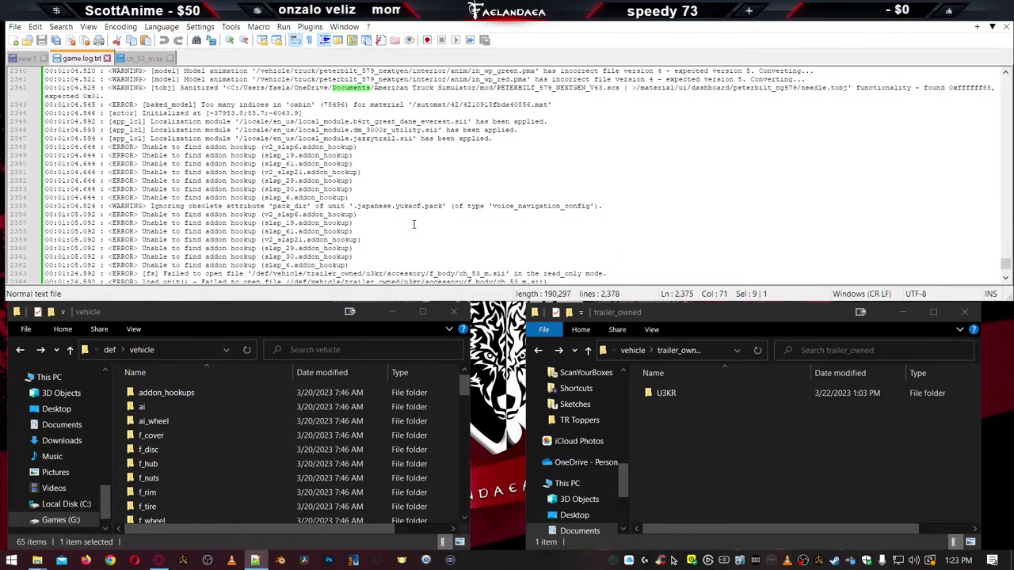
scroll(412, 225, "down", 9)
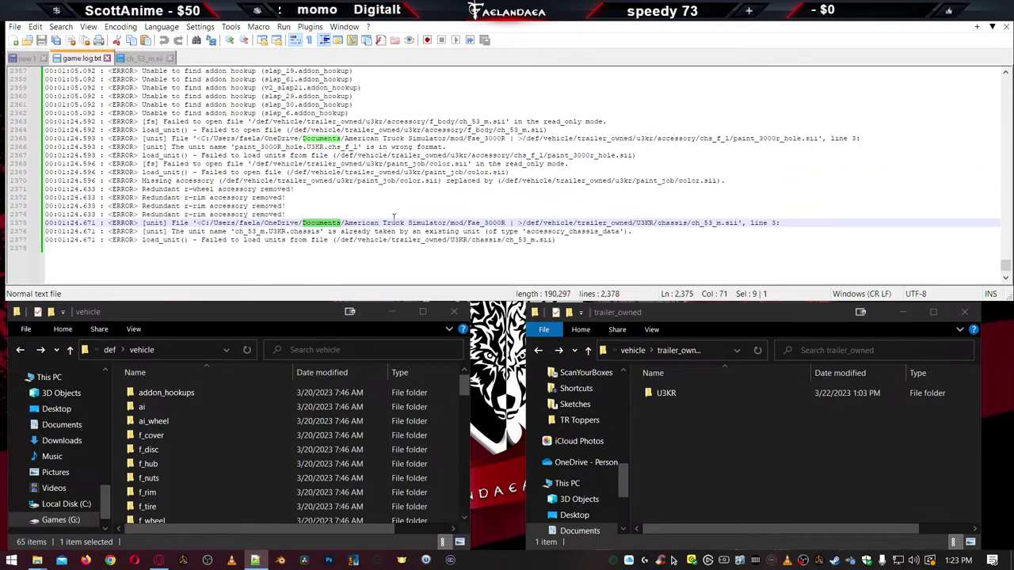
scroll(393, 218, "up", 1)
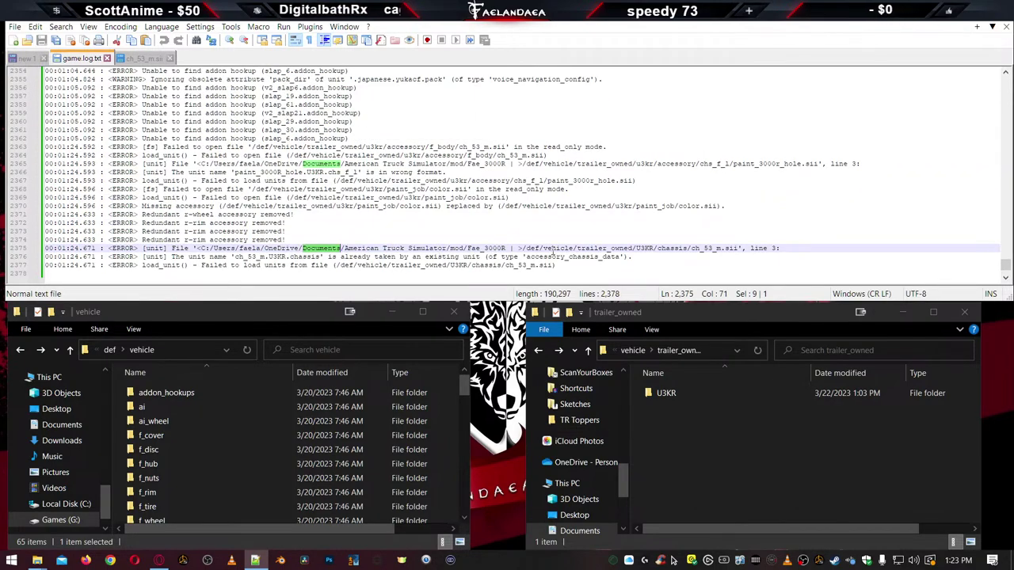
double_click(707, 249)
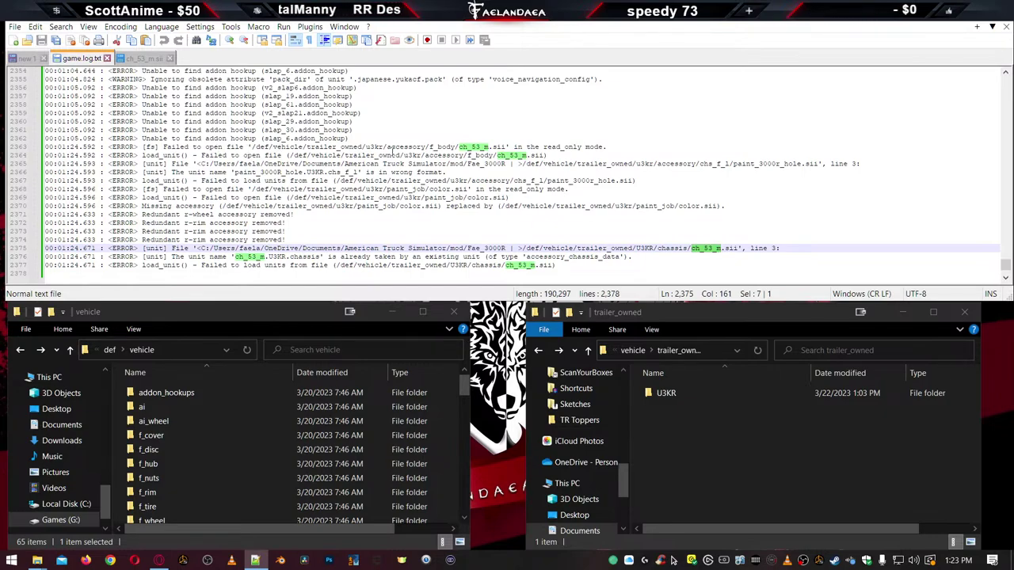
scroll(444, 190, "up", 1)
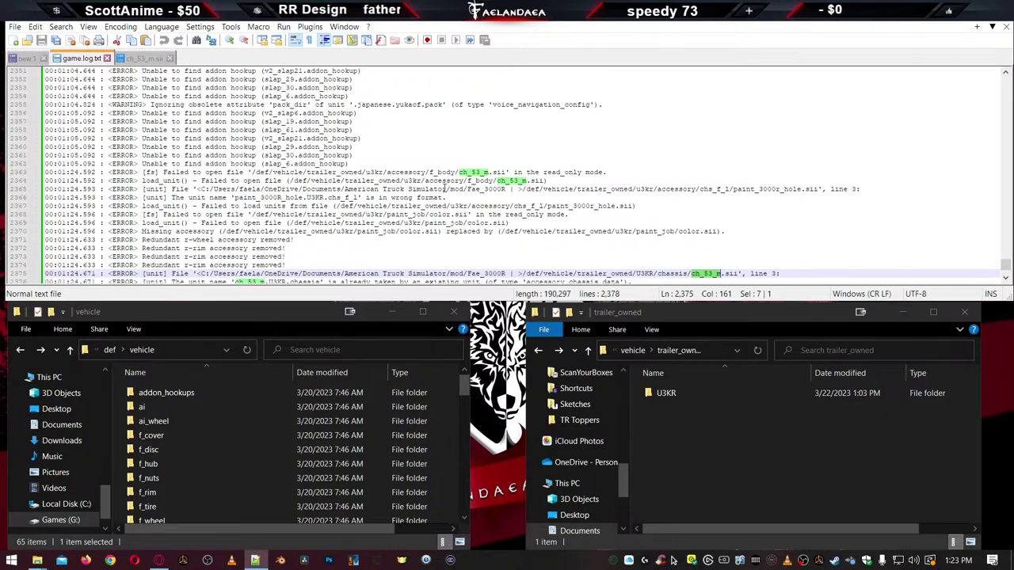
scroll(444, 189, "up", 8)
scroll(437, 196, "down", 8)
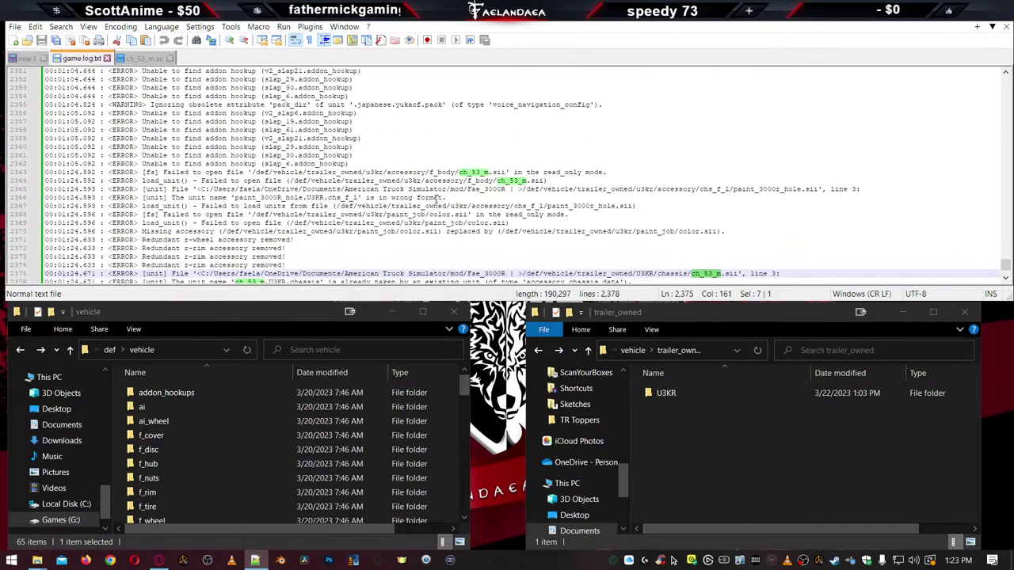
scroll(435, 198, "down", 5)
scroll(436, 198, "up", 5)
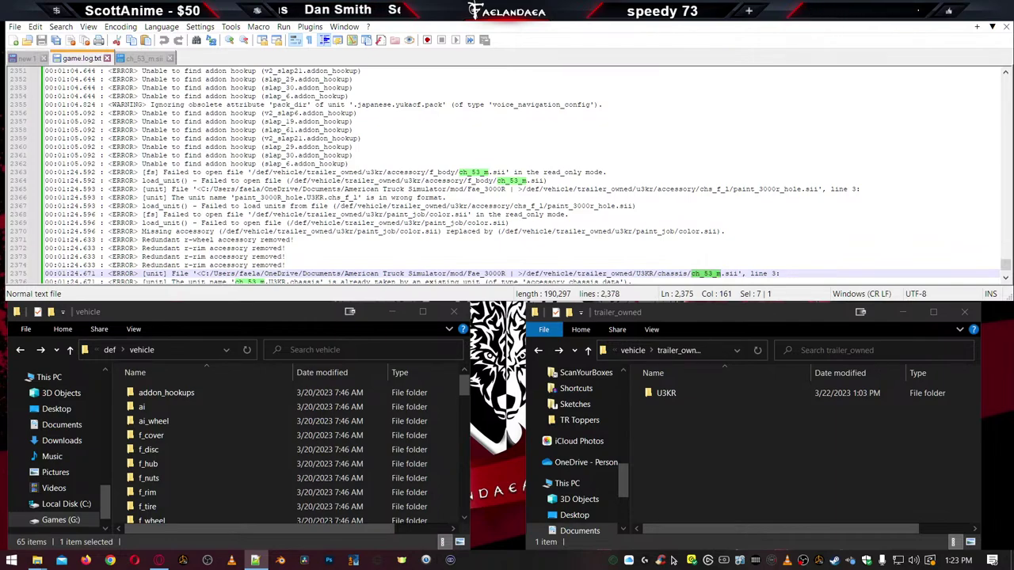
Browse Explorer up to the Fae_3000R mod folder and back down to def\vehicle\trailer_owned
left_click(729, 449)
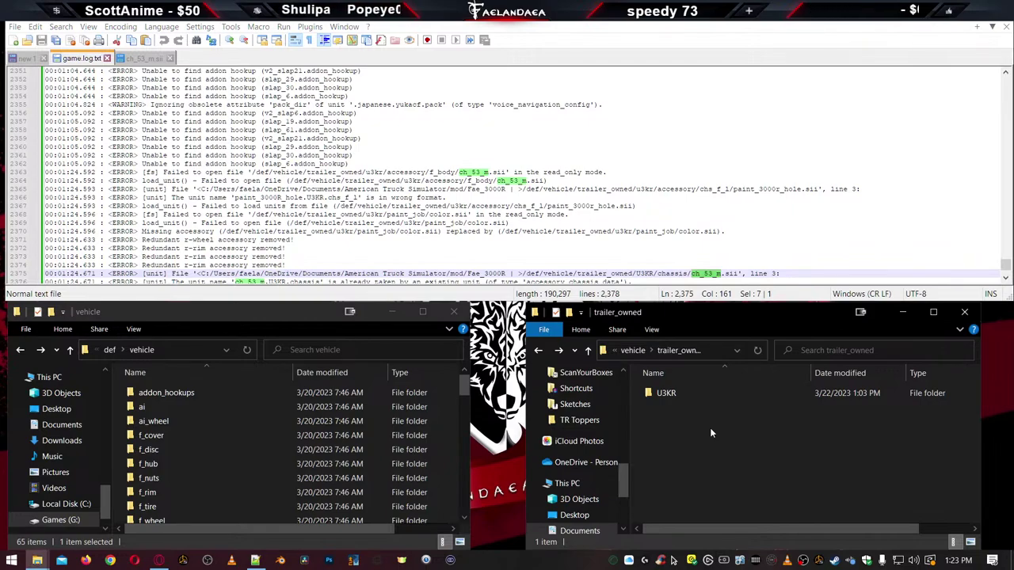
left_click(633, 350)
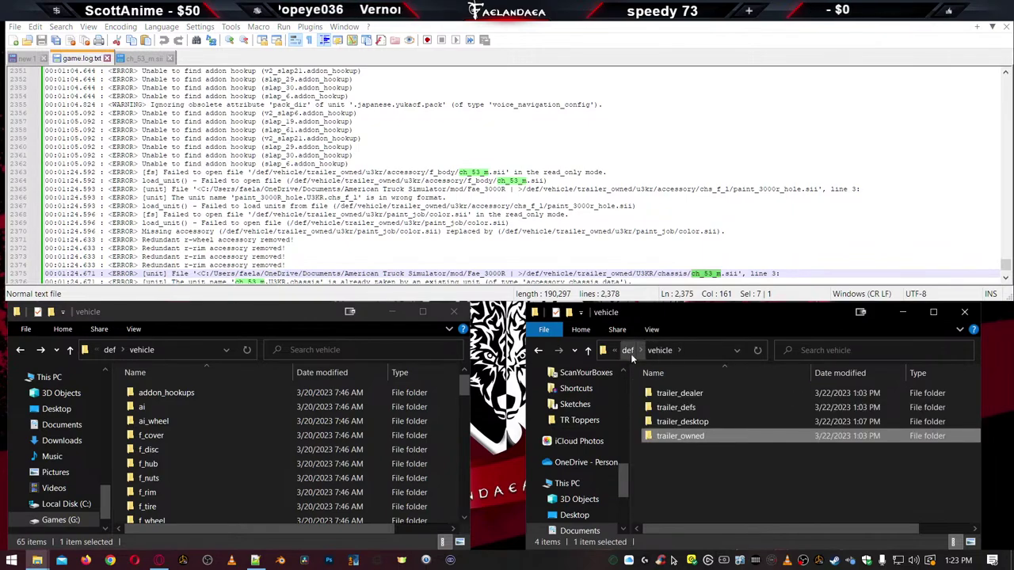
left_click(628, 351)
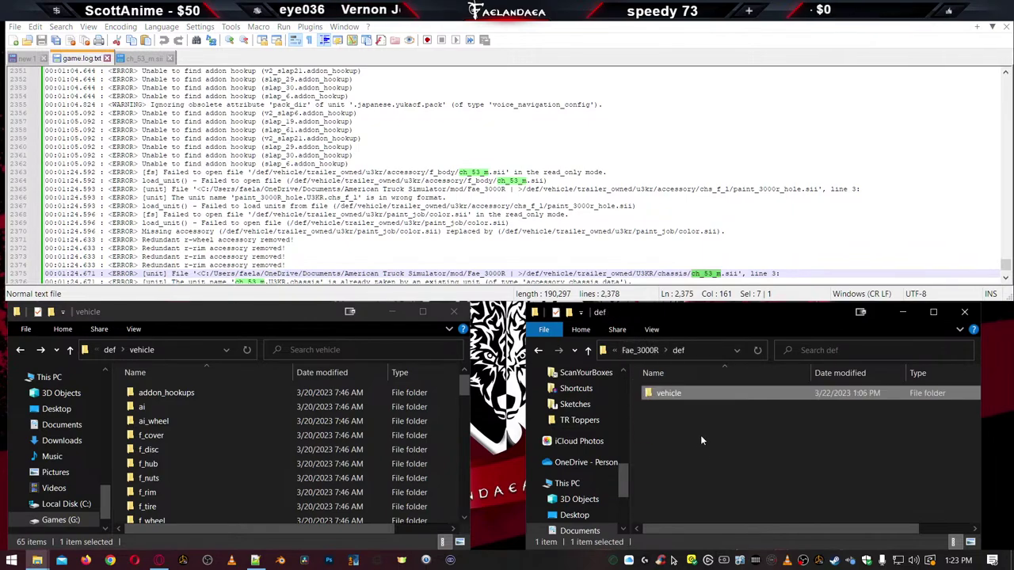
left_click(656, 352)
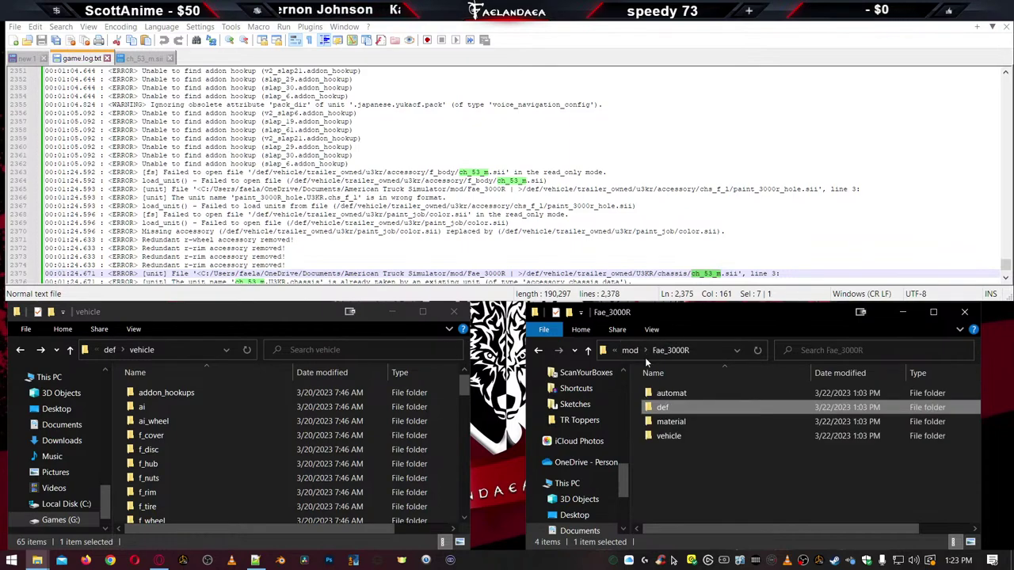
double_click(653, 409)
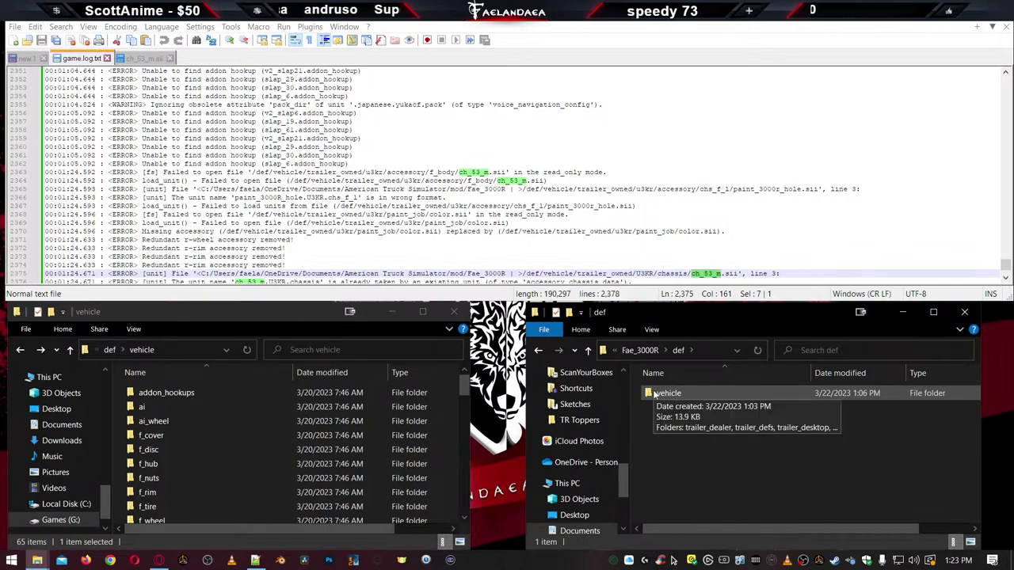
double_click(655, 394)
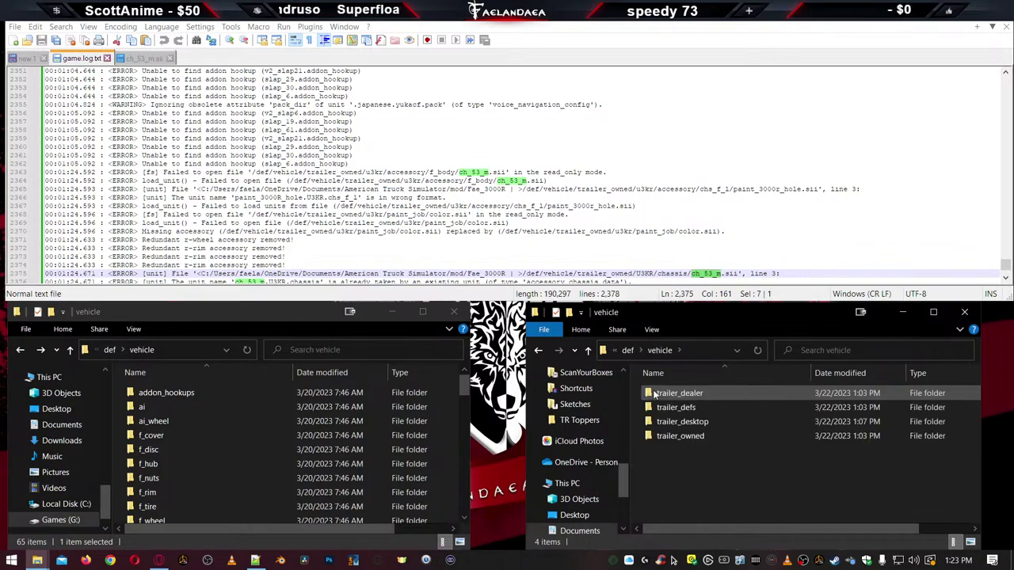
double_click(653, 436)
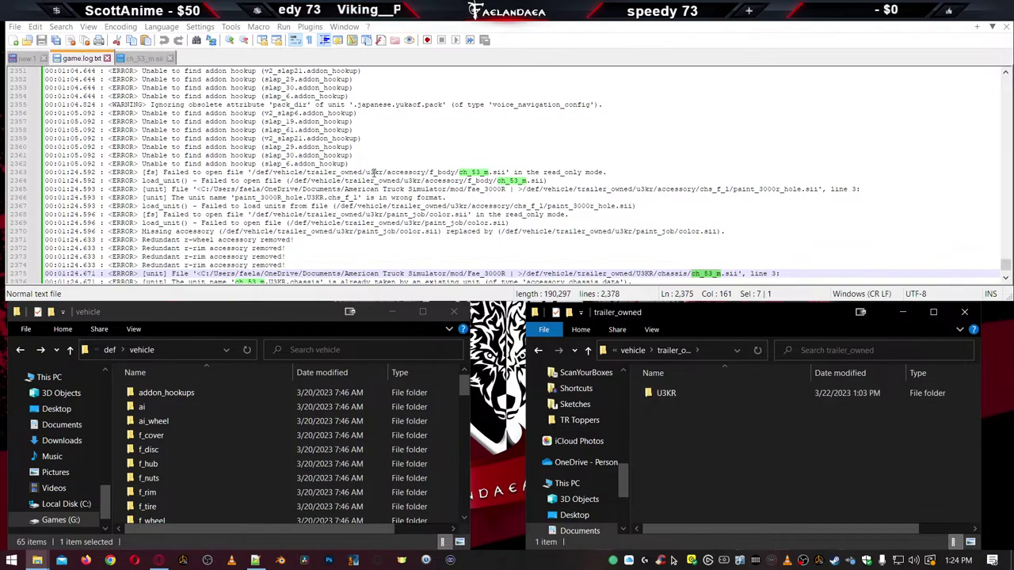
Highlight every u3kr occurrence in the log, glance at ch_53_m.sii, and return to the log
double_click(373, 172)
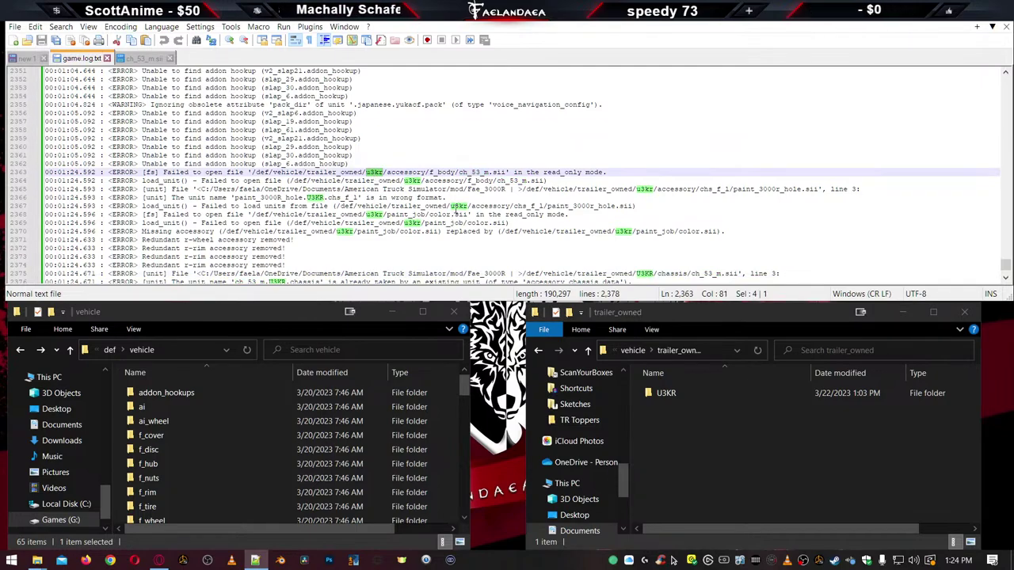
scroll(491, 226, "down", 1)
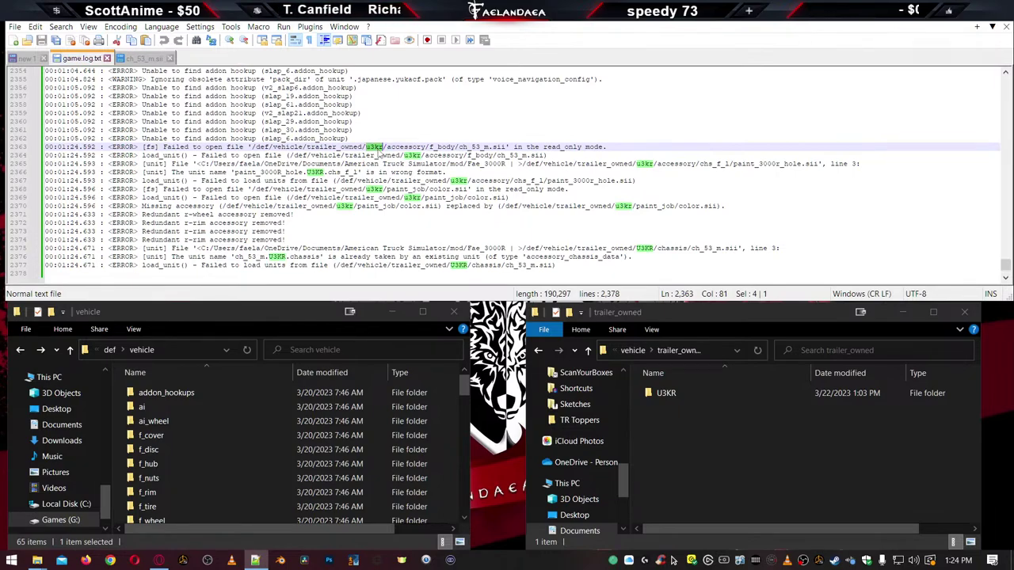
left_click(144, 59)
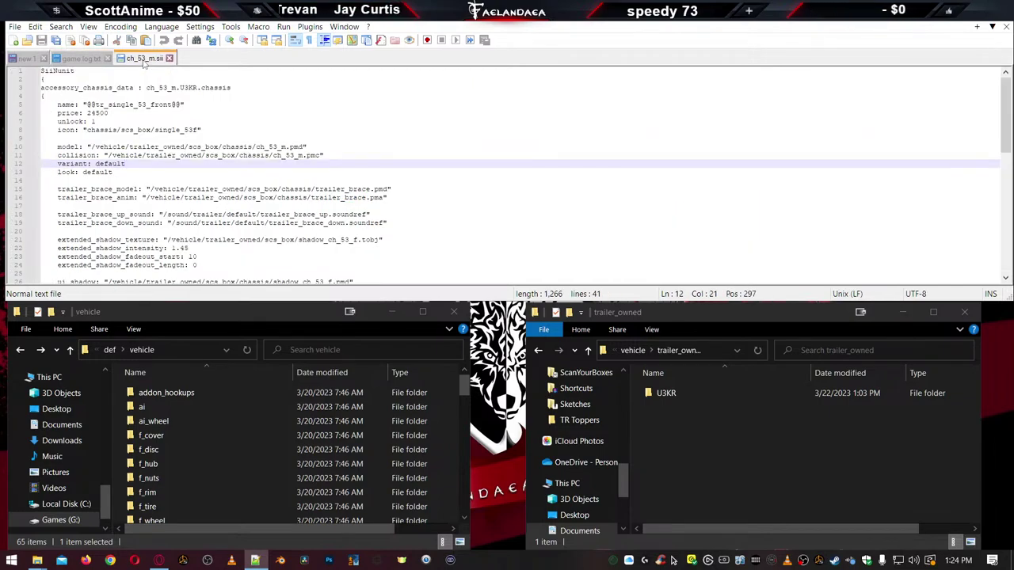
left_click(79, 59)
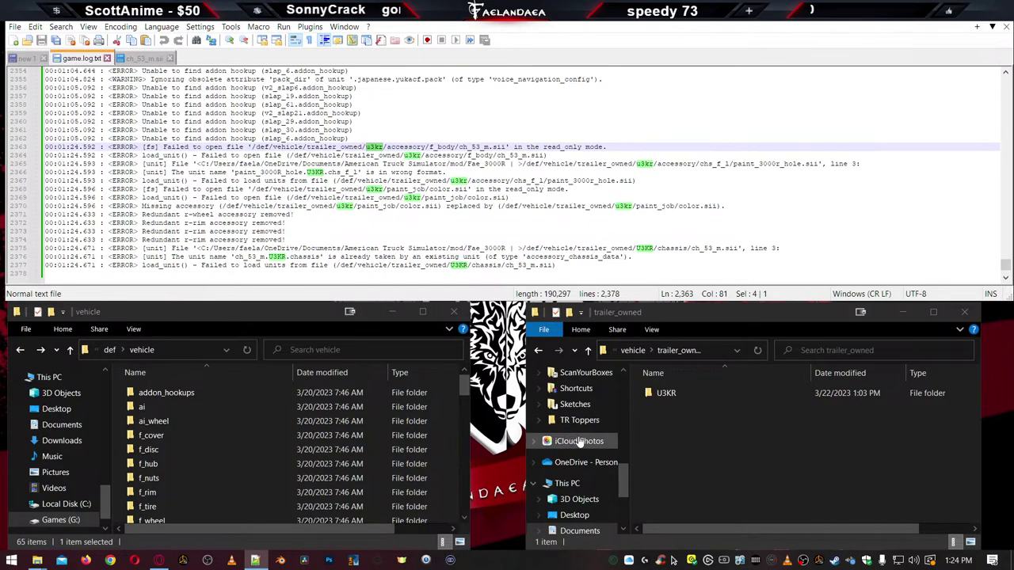
left_click(668, 418)
key("alt+Up")
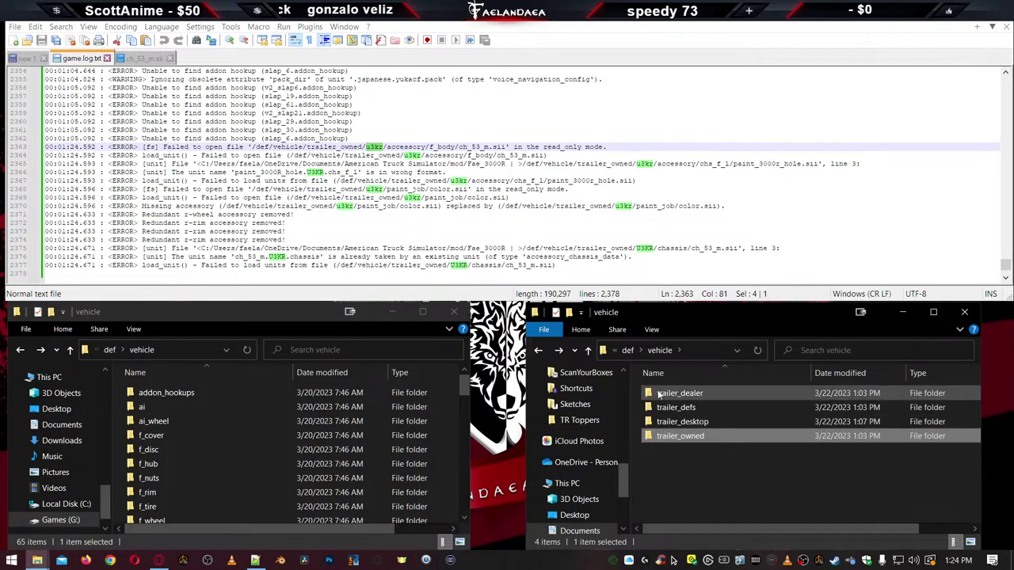
double_click(666, 393)
double_click(662, 394)
left_click(660, 394)
double_click(660, 394)
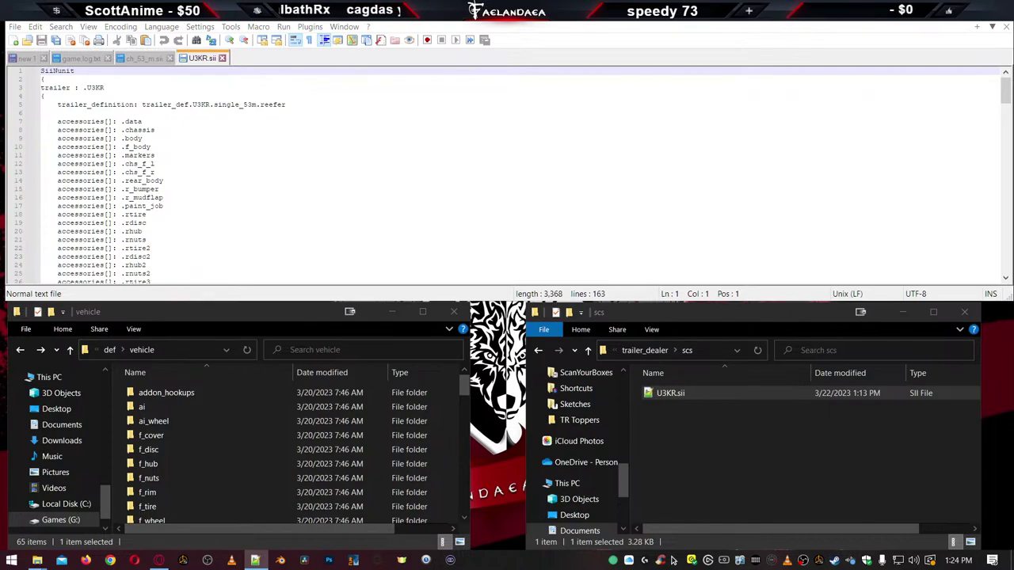
double_click(95, 87)
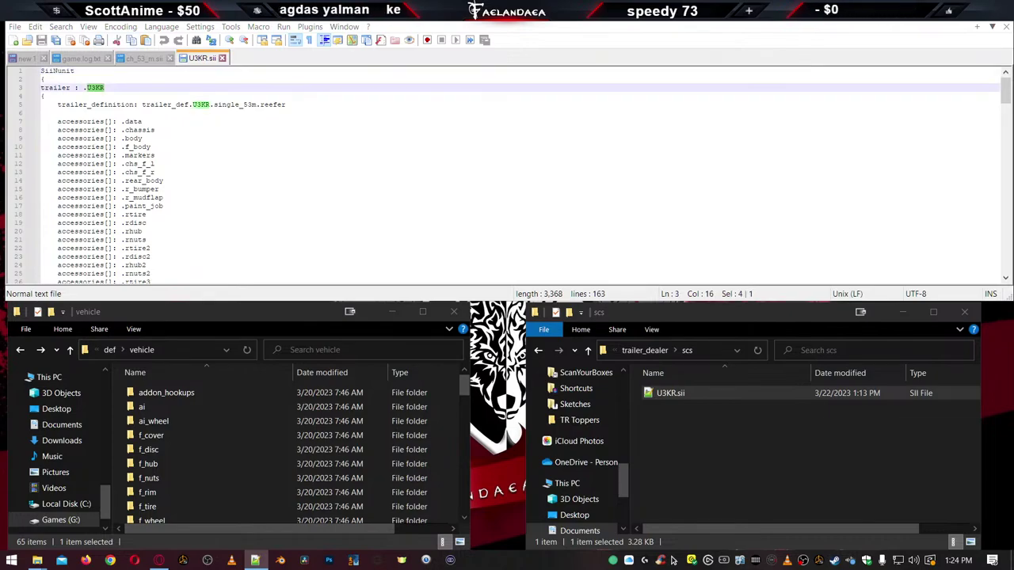
key("F3")
key("F3")
key("F3")
key("F3")
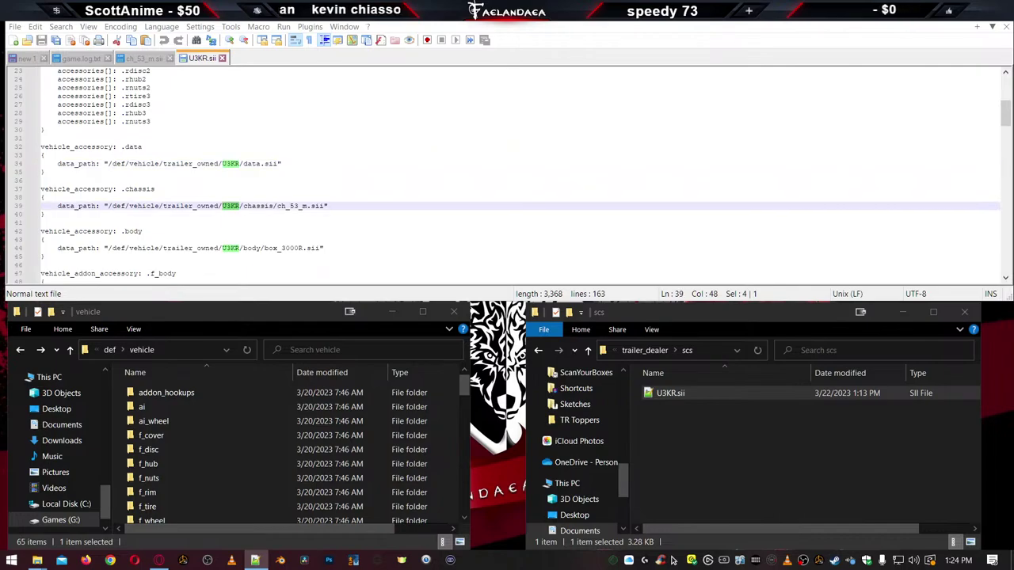
key("F3")
key("F3")
key("F3")
key("F3")
key("F3")
key("F3")
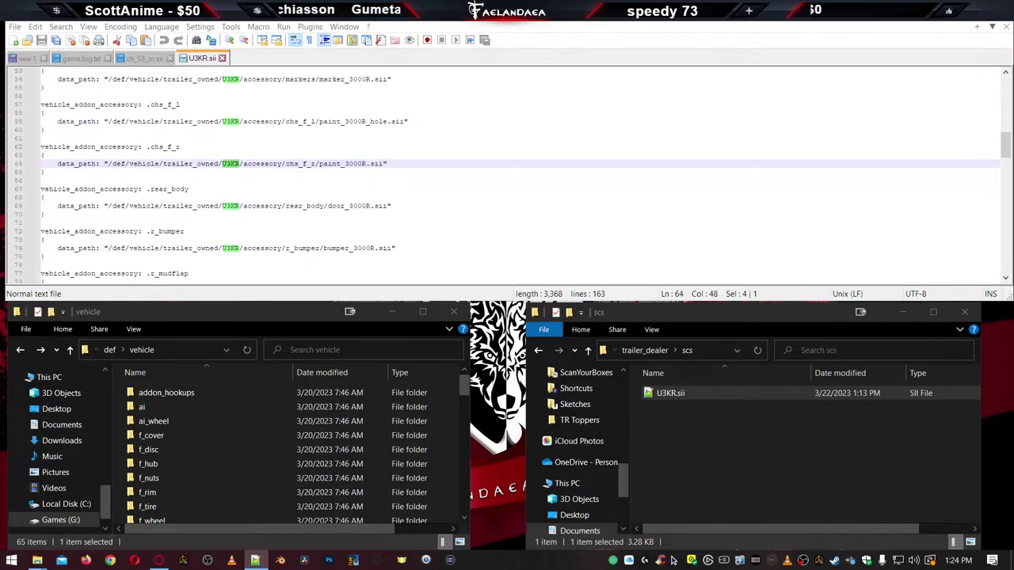
key("F3")
key("F3")
key("F3")
key("F3")
key("F3")
key("F3")
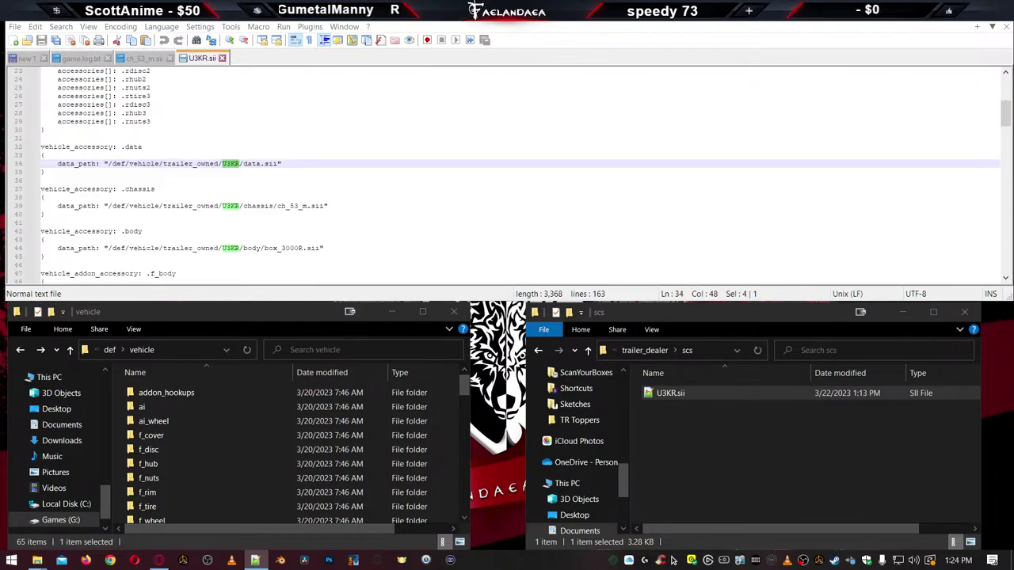
left_click(223, 58)
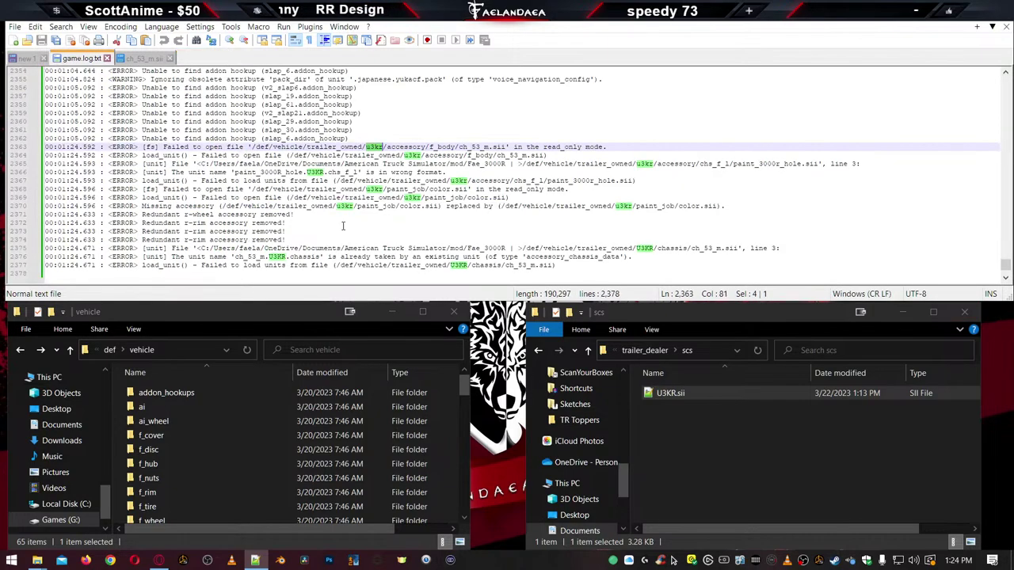
left_click(668, 454)
key("BackSpace")
key("BackSpace")
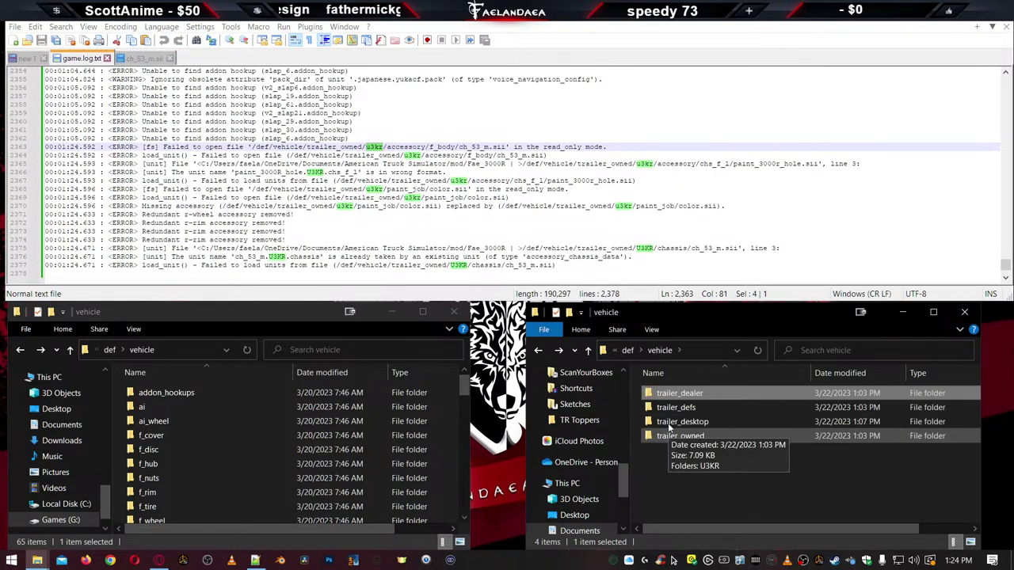
double_click(674, 408)
double_click(902, 396)
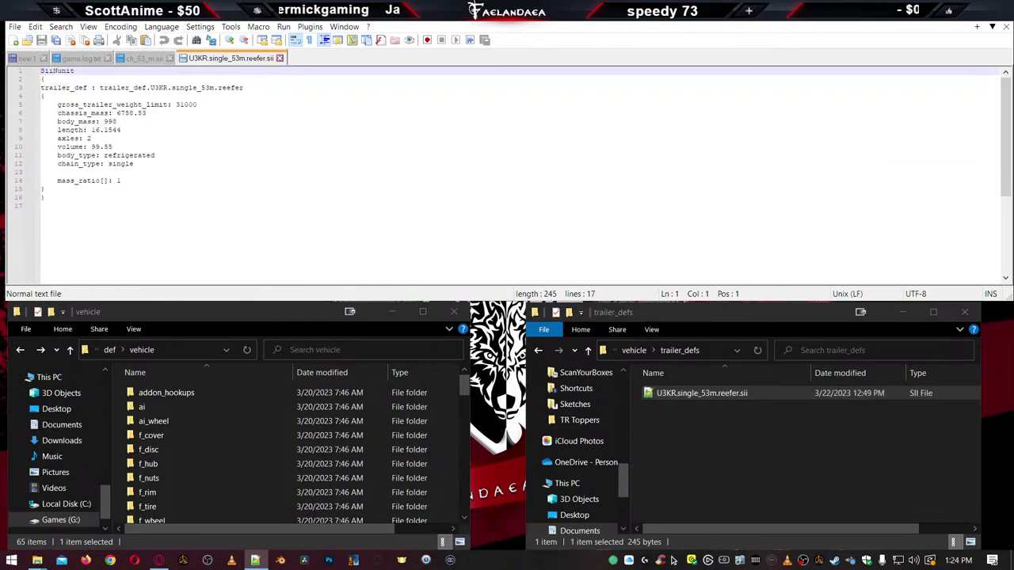
double_click(158, 88)
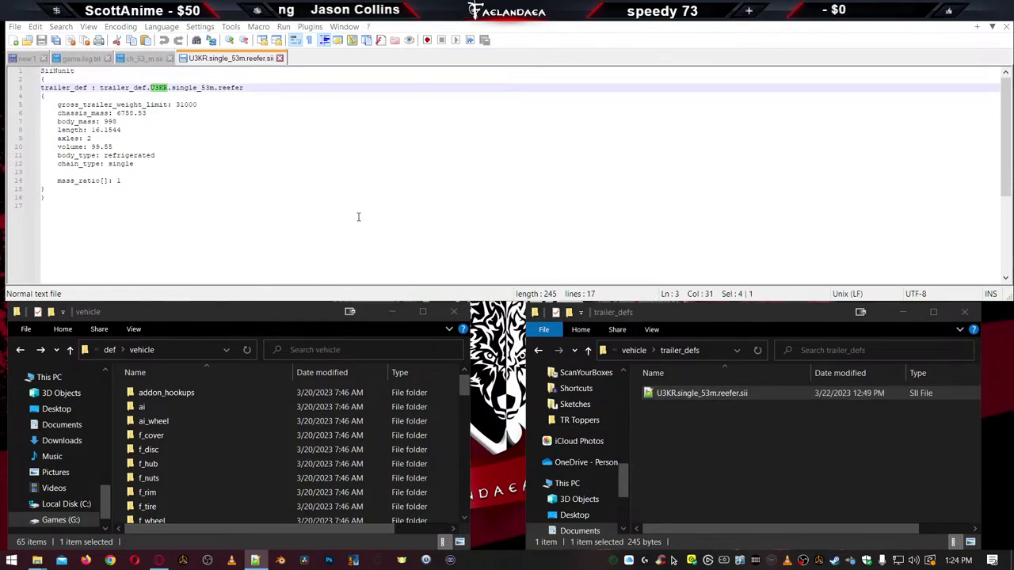
left_click(280, 58)
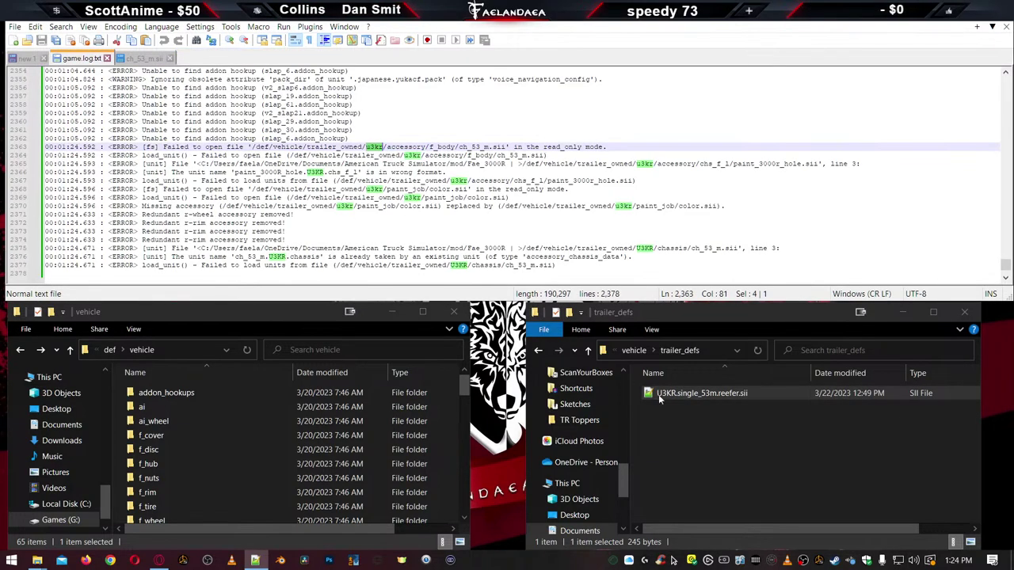
left_click(697, 471)
key("BackSpace")
double_click(668, 422)
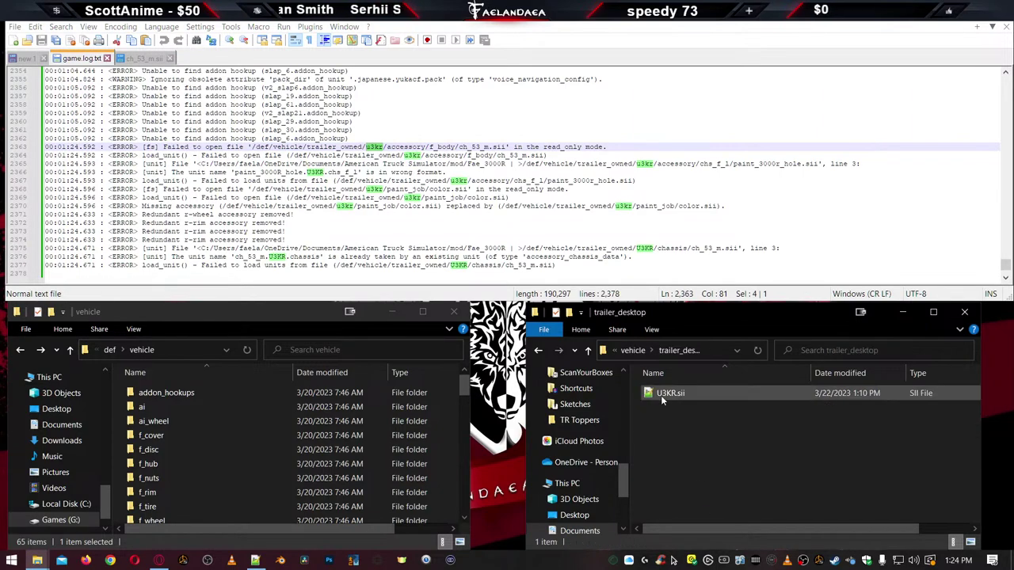
double_click(671, 393)
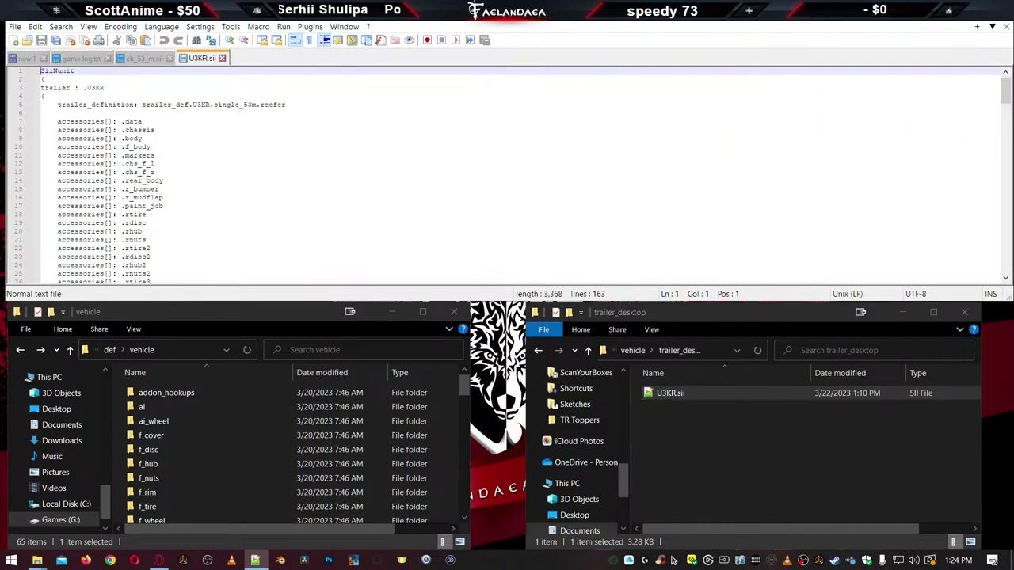
double_click(95, 87)
key("ctrl+F3")
key("ctrl+F3")
key("ctrl+F3")
key("ctrl+F3")
key("ctrl+F3")
key("ctrl+F3")
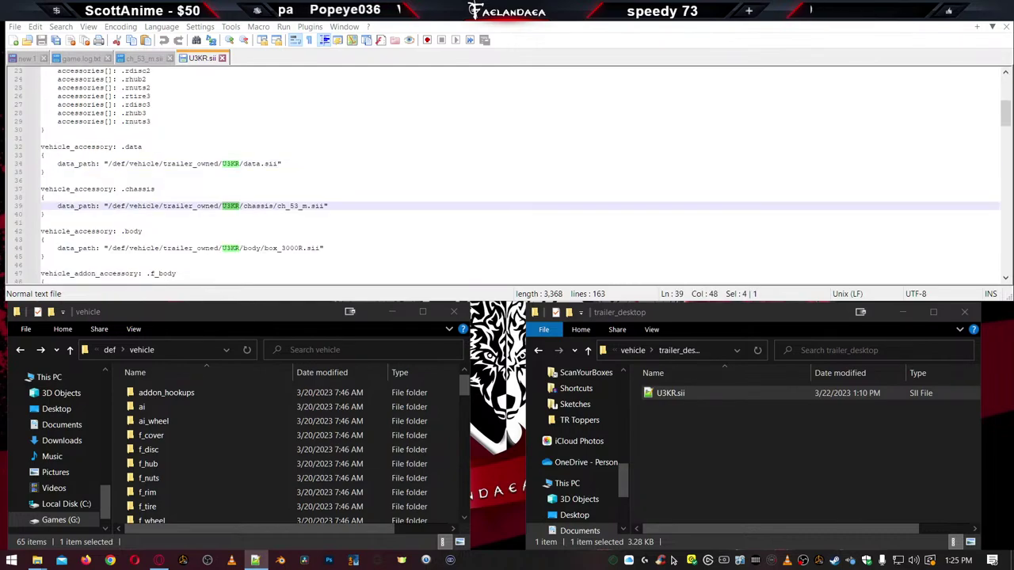
key("ctrl+F3")
key("ctrl+F3")
key("ctrl+F3")
key("ctrl+F3")
key("ctrl+F3")
key("ctrl+F3")
key("ctrl+F3")
key("ctrl+F3")
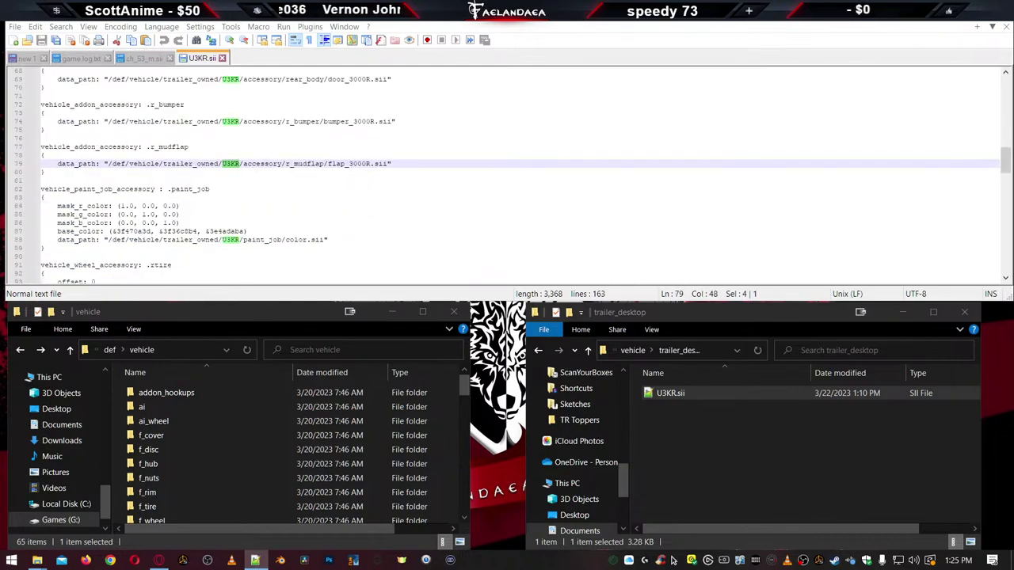
left_click(223, 58)
left_click(854, 459)
key("alt+Up")
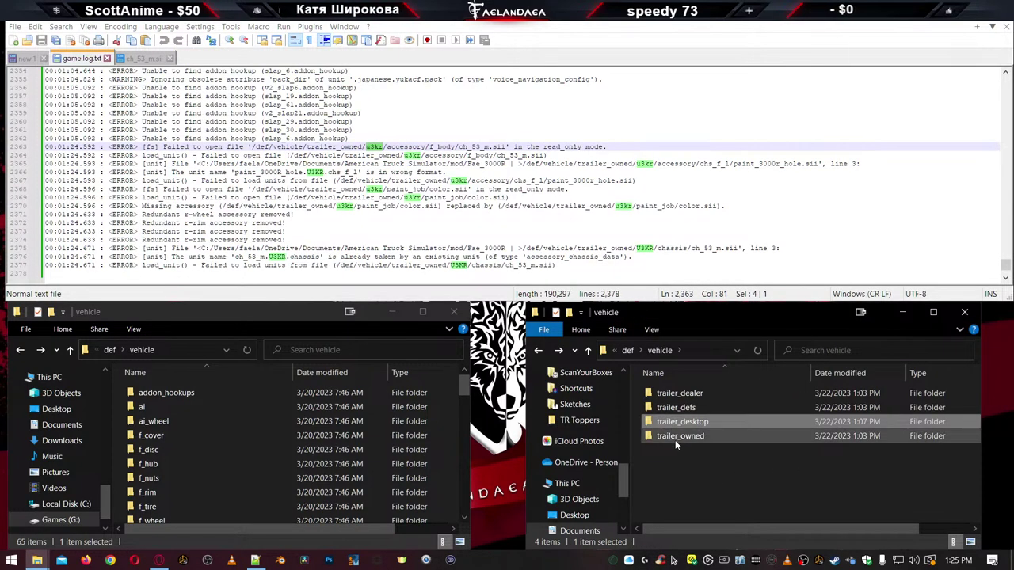
Open the U3KR mod's data.sii, check the U3KR unit name on line 3, then close it
double_click(669, 437)
double_click(670, 393)
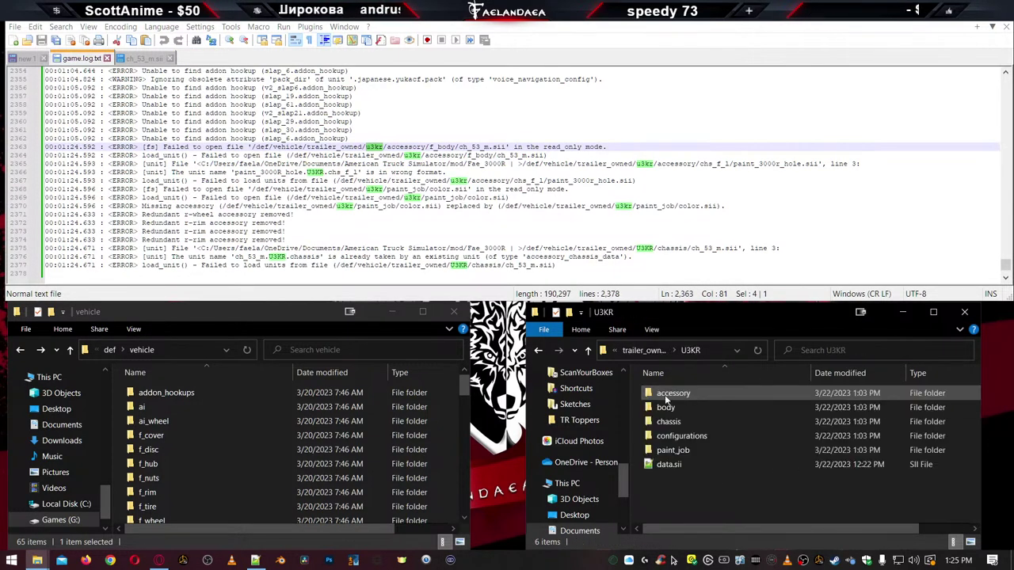
double_click(664, 465)
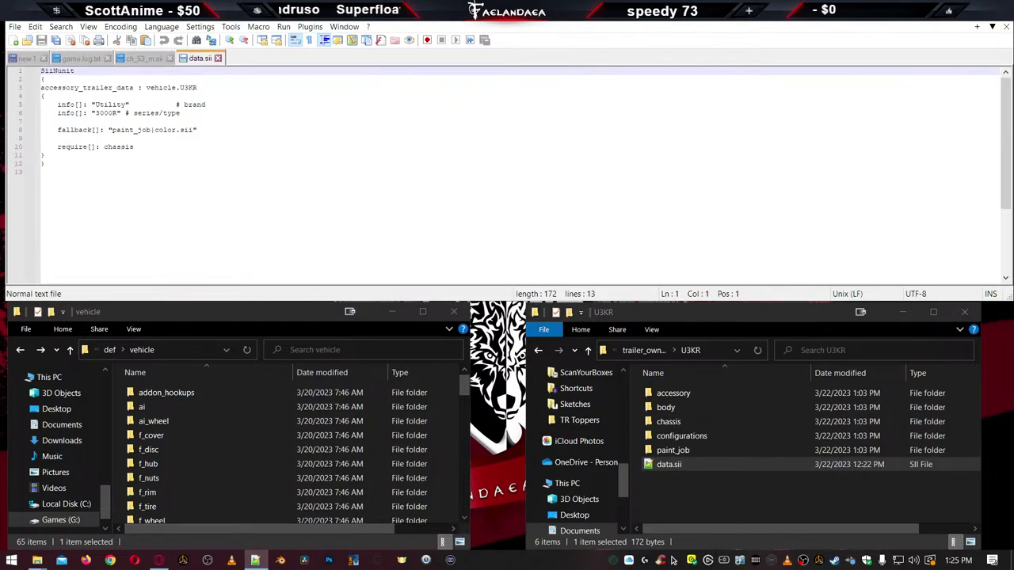
double_click(188, 87)
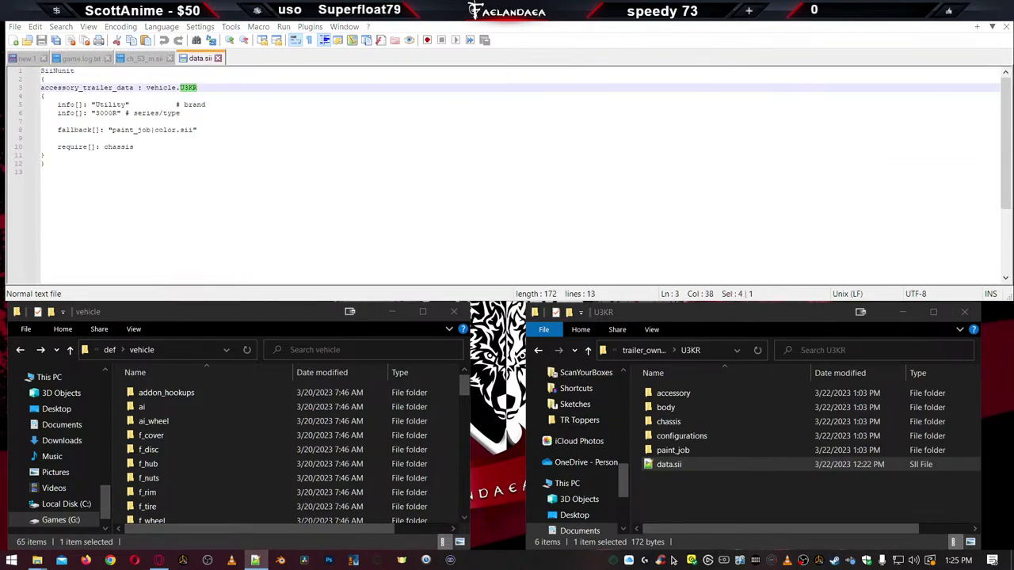
left_click(218, 57)
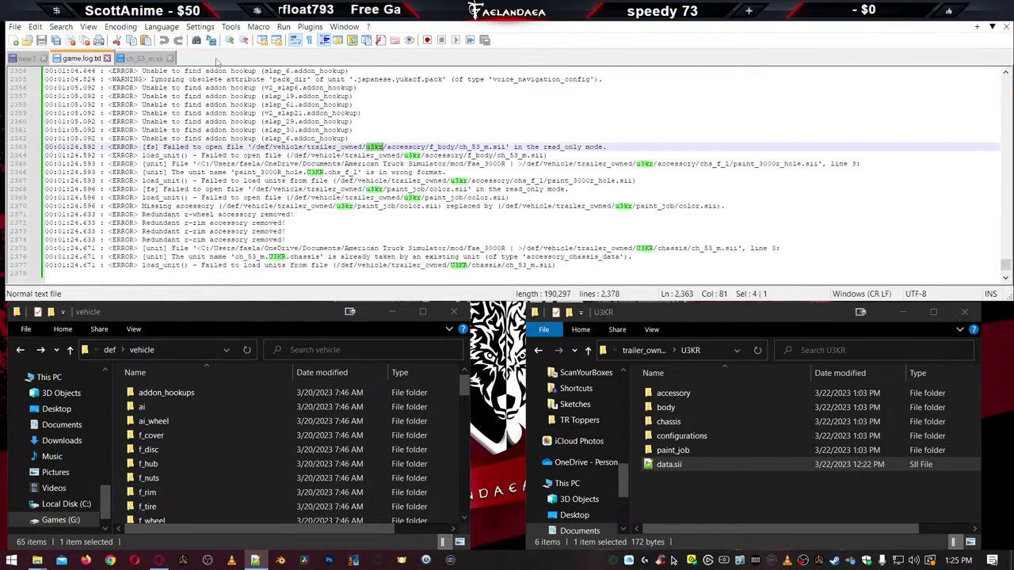
Open paint_3000R_hole.sii from accessory > chs_f_l and jump through its U3KR occurrences
double_click(664, 394)
double_click(664, 394)
left_click(664, 394)
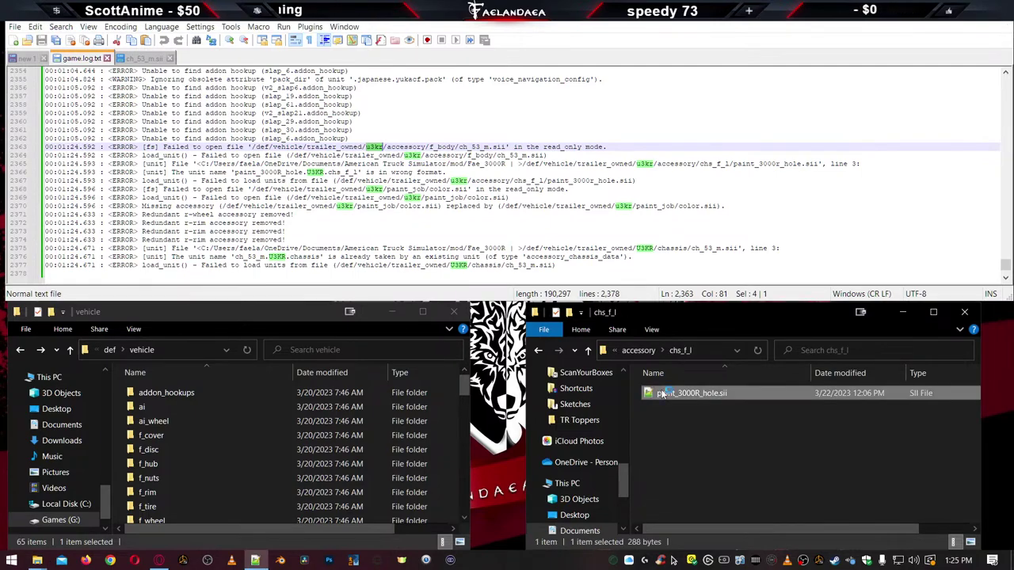
double_click(663, 394)
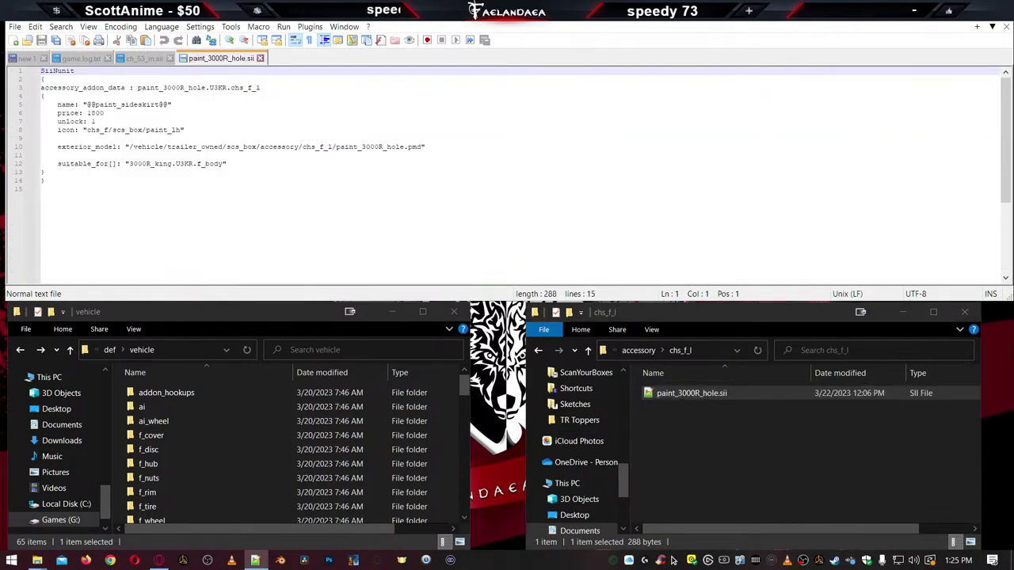
double_click(218, 87)
key("ctrl+F3")
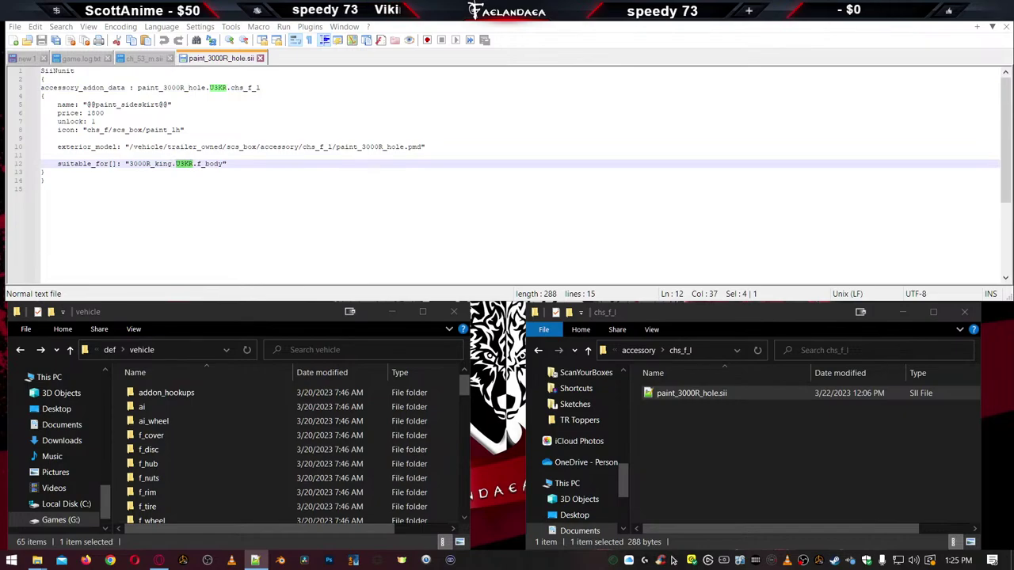
Open paint_3000R.sii from the chs_f_r folder and step through its U3KR matches
left_click(791, 497)
key("alt+Up")
key("Down")
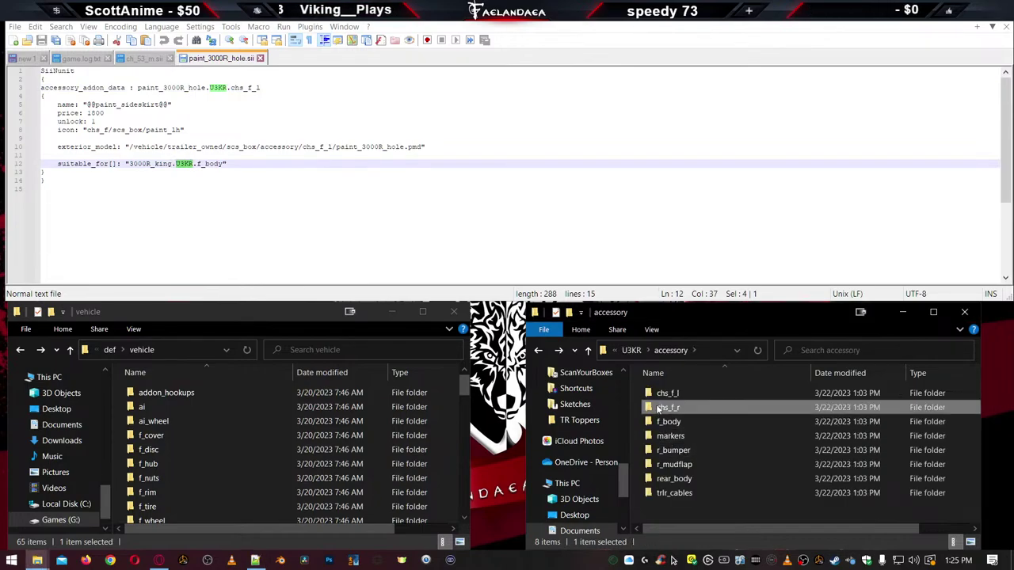
key("Return")
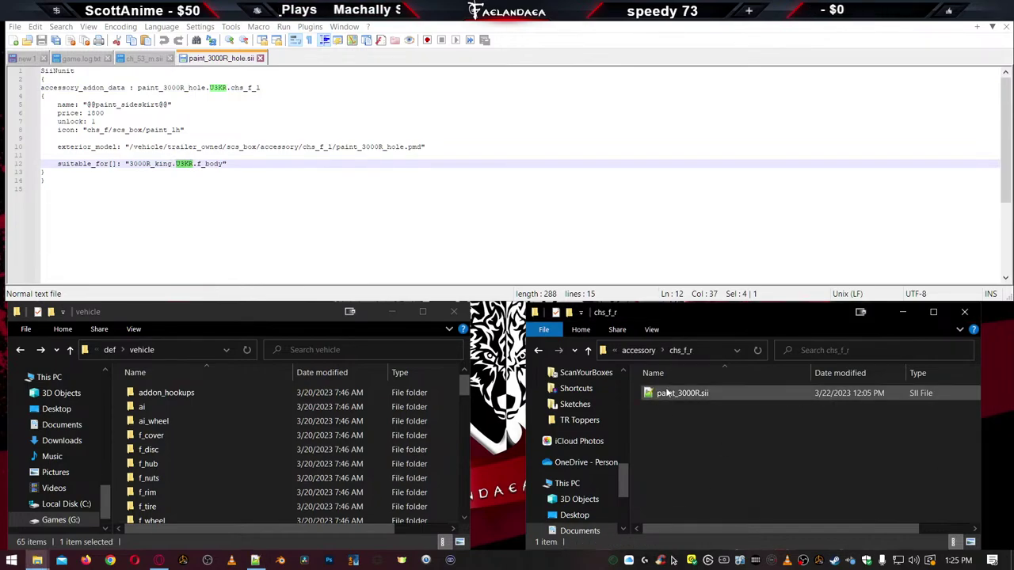
double_click(682, 393)
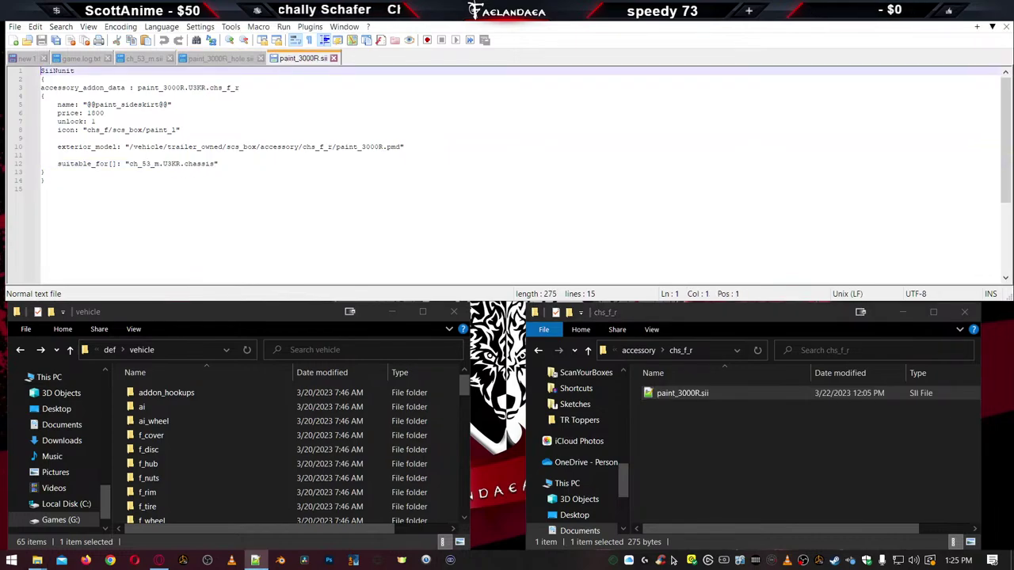
key("F3")
key("F3")
key("F3")
Open 3000R_king.sii from the f_body folder and step through its U3KR matches
left_click(688, 440)
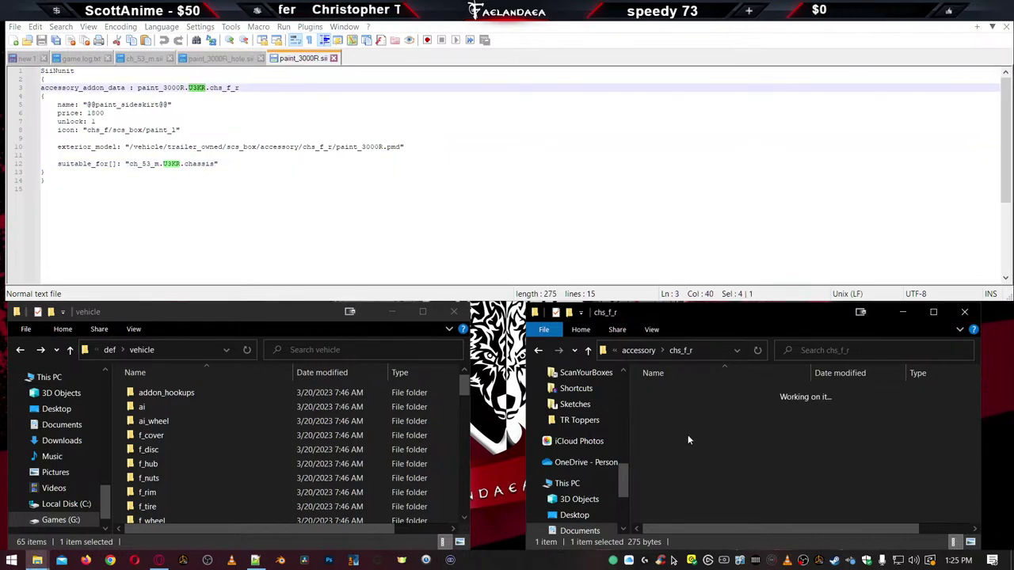
key("alt+Up")
double_click(660, 419)
double_click(657, 394)
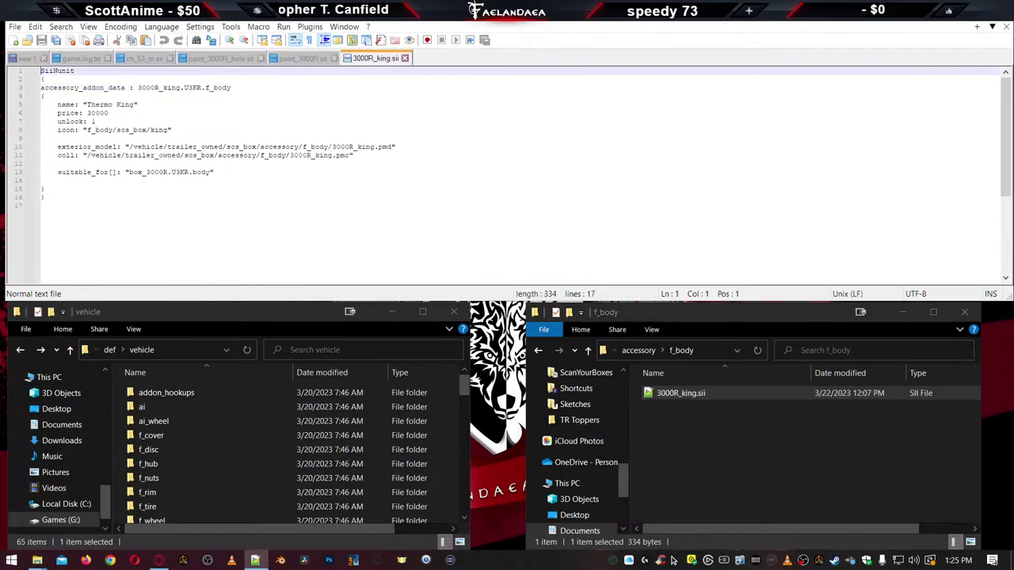
key("F3")
key("F3")
key("F3")
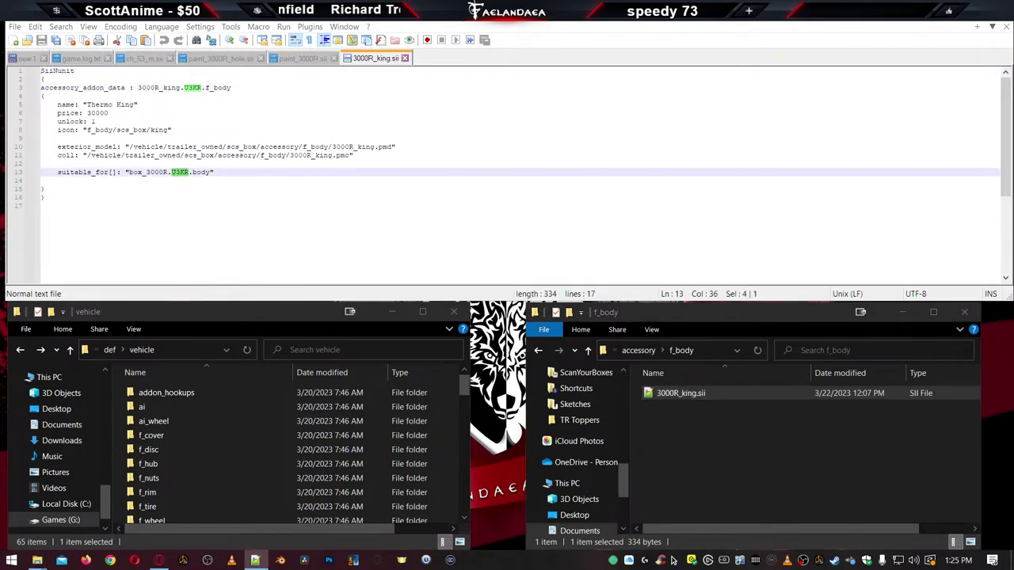
Open marker_3000R.sii from the markers folder and step through its U3KR matches
left_click(707, 498)
key("alt+Up")
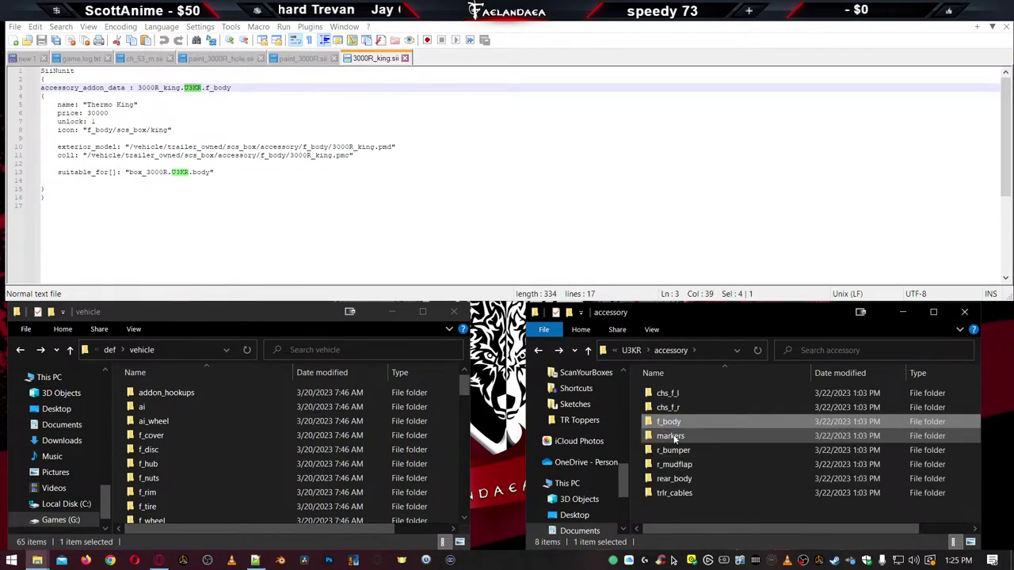
double_click(675, 441)
double_click(667, 396)
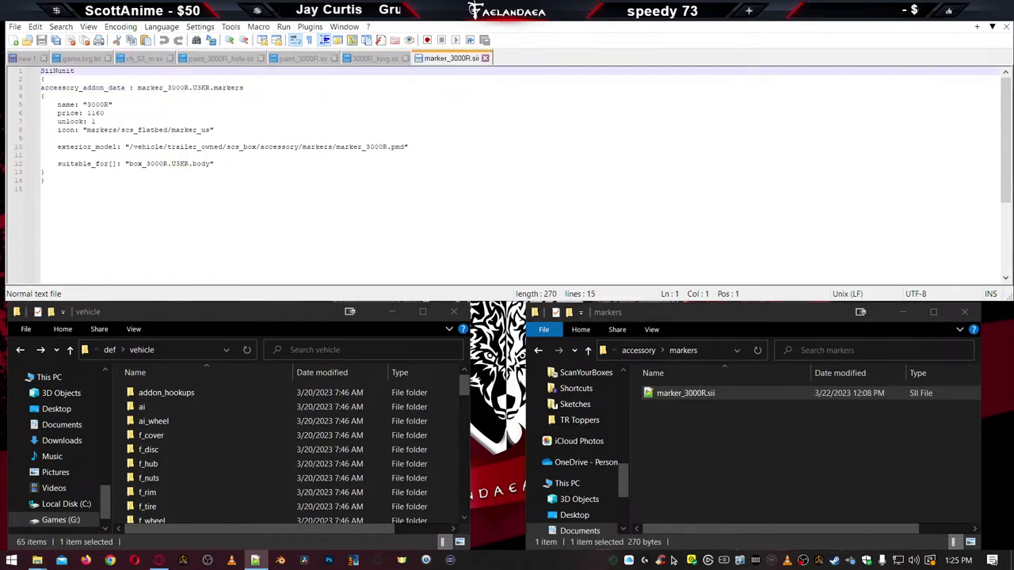
key("F3")
key("F3")
key("F3")
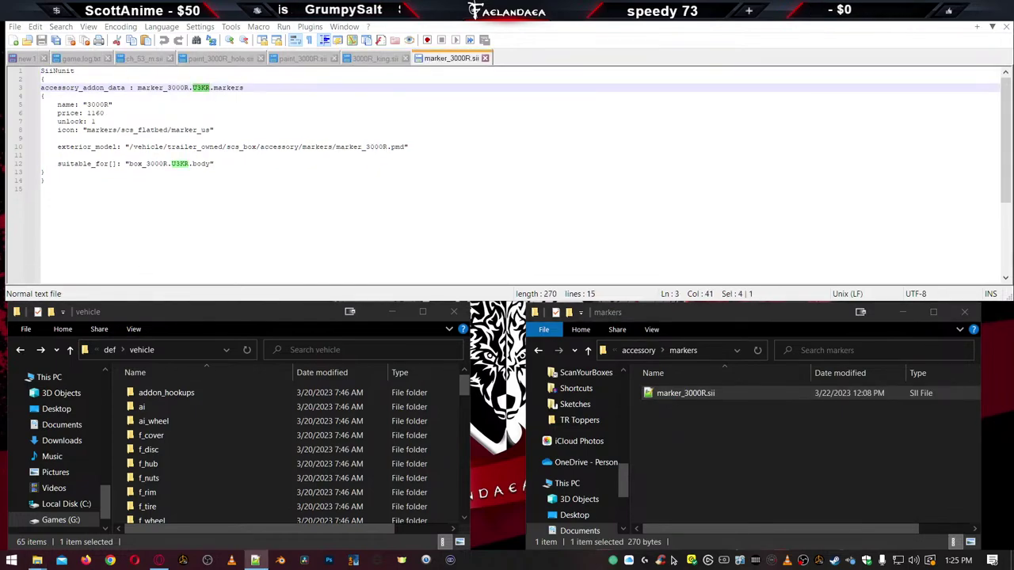
Open bumper_3000R.sii from the r_bumper folder and step through its U3KR matches
left_click(702, 468)
key("alt+Up")
double_click(669, 450)
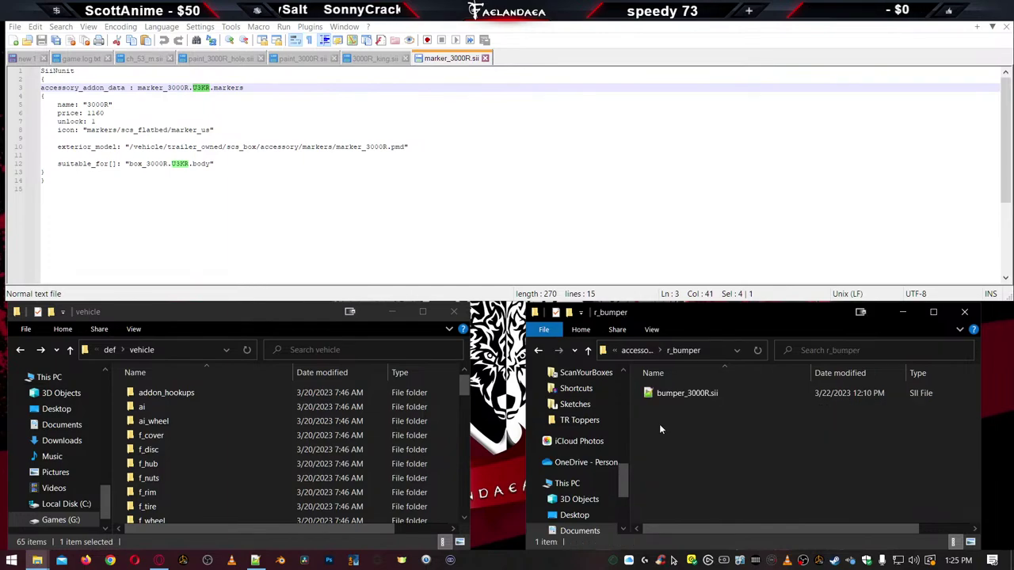
double_click(675, 393)
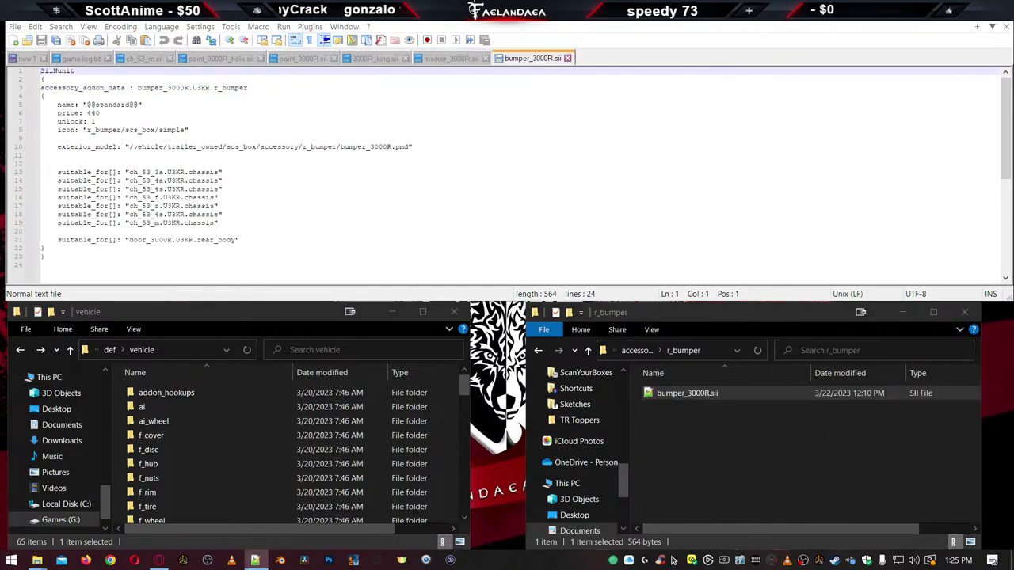
key("F3")
key("F3")
key("F3")
key("F3")
key("F3")
key("F3")
key("F3")
key("F3")
key("F3")
key("F3")
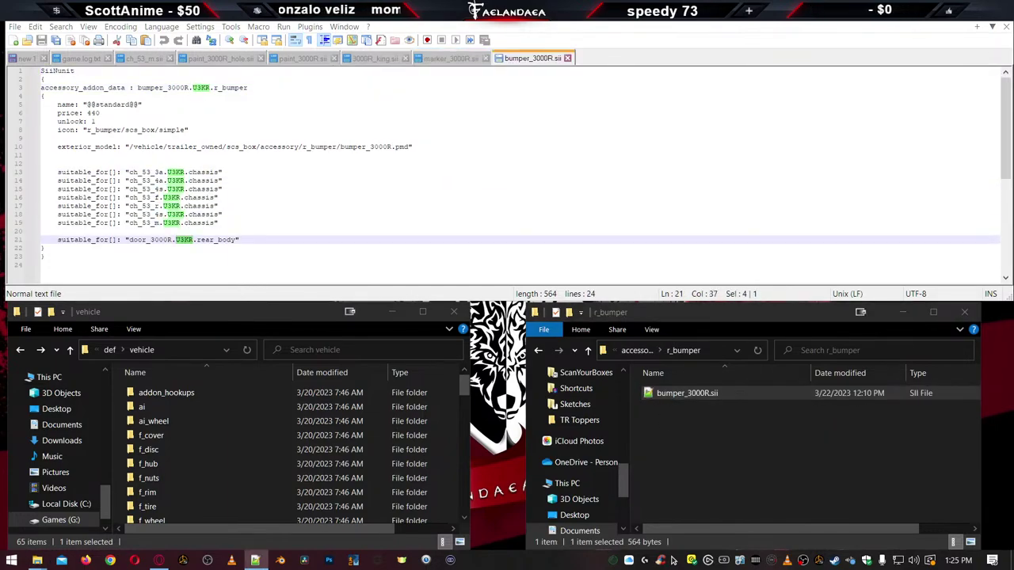
Open flap_3000R.sii from the r_mudflap folder and step through its U3KR matches
left_click(693, 466)
key("alt+Up")
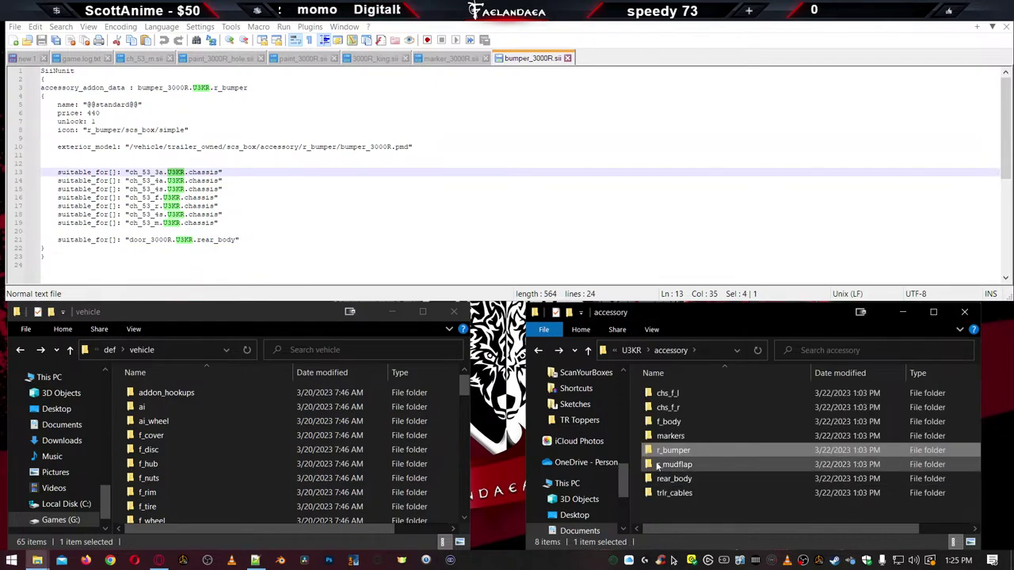
double_click(672, 464)
double_click(681, 393)
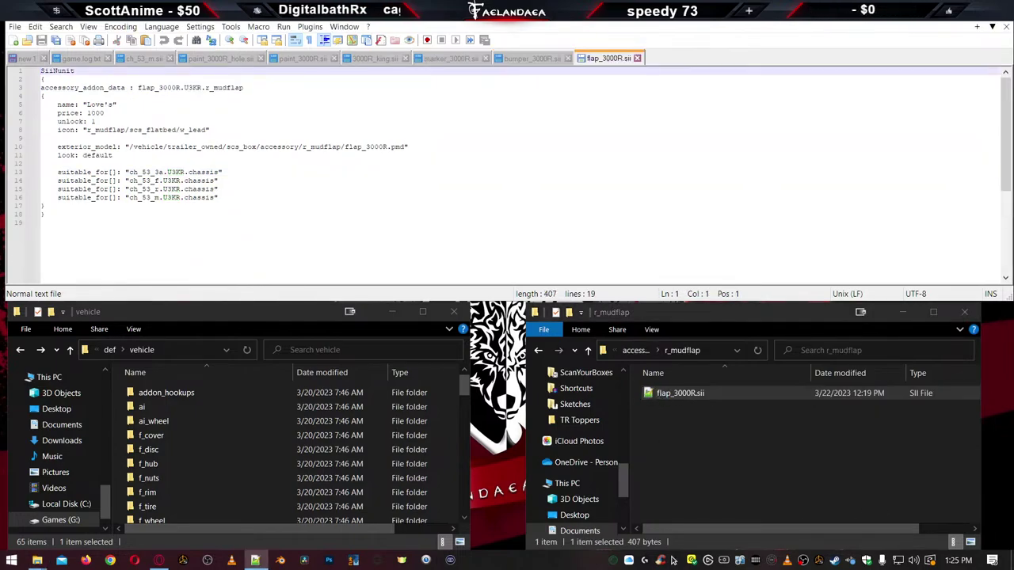
key("F3")
key("F3")
key("F3")
key("F3")
key("F3")
key("F3")
key("F3")
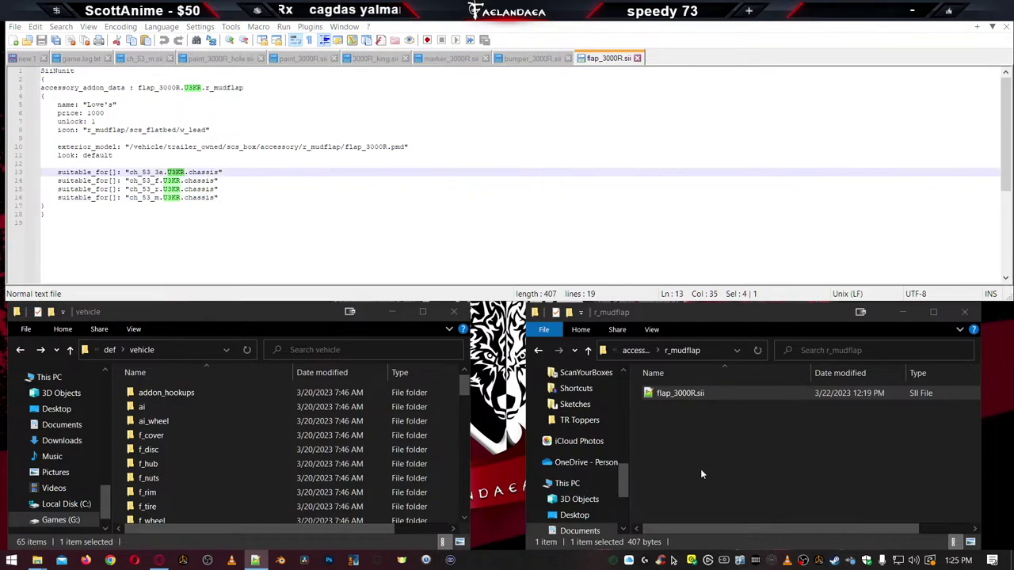
Open door_3000R.sii from the rear_body folder and find the U3KR occurrence on line 13
left_click(700, 469)
key("alt+Up")
double_click(661, 477)
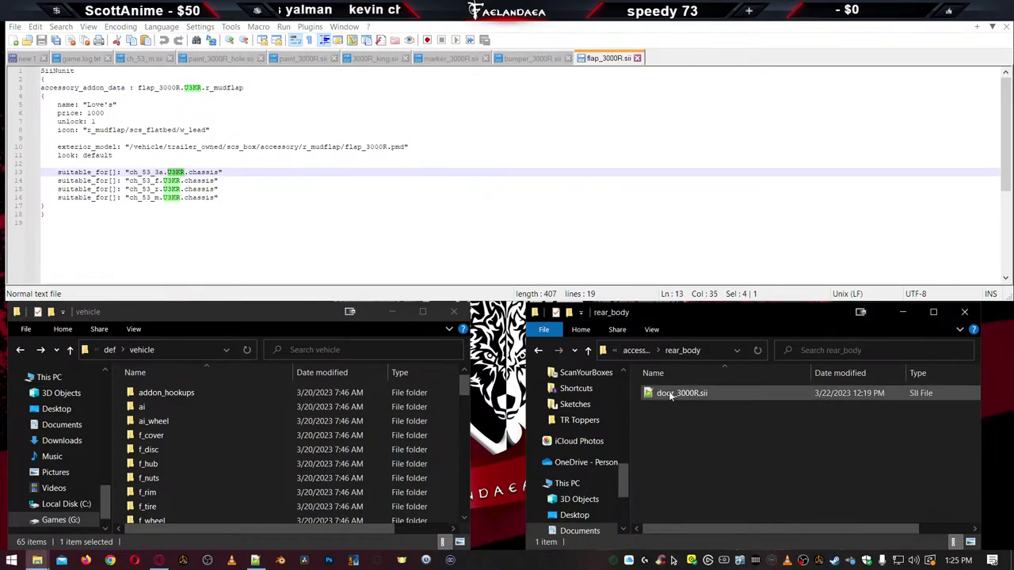
double_click(752, 399)
key("F3")
key("F3")
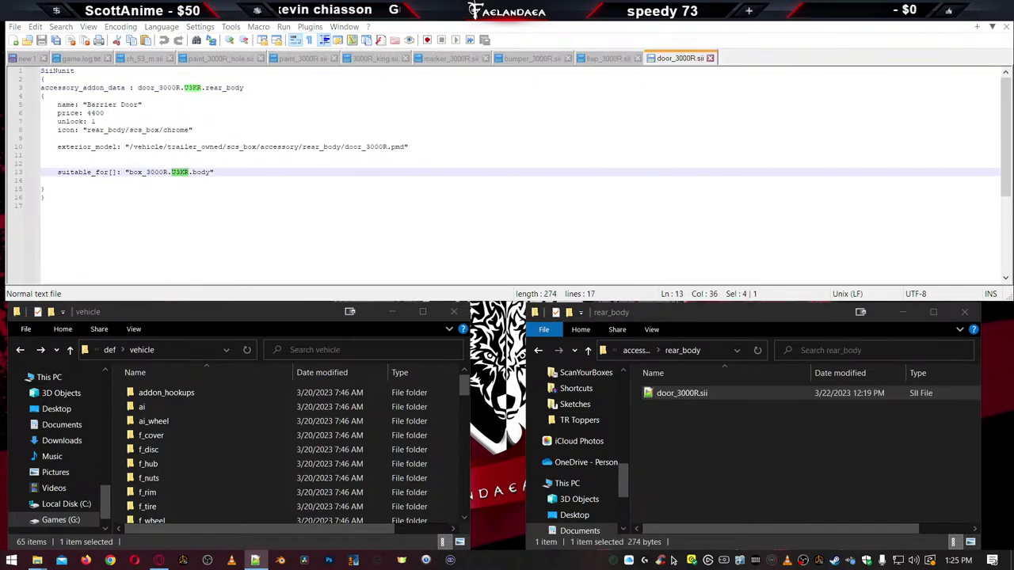
Open trlr_cables' trailer.sii, check U3KR on lines 9 and 10, then return to the U3KR folder
left_click(694, 497)
key("alt+Up")
double_click(672, 494)
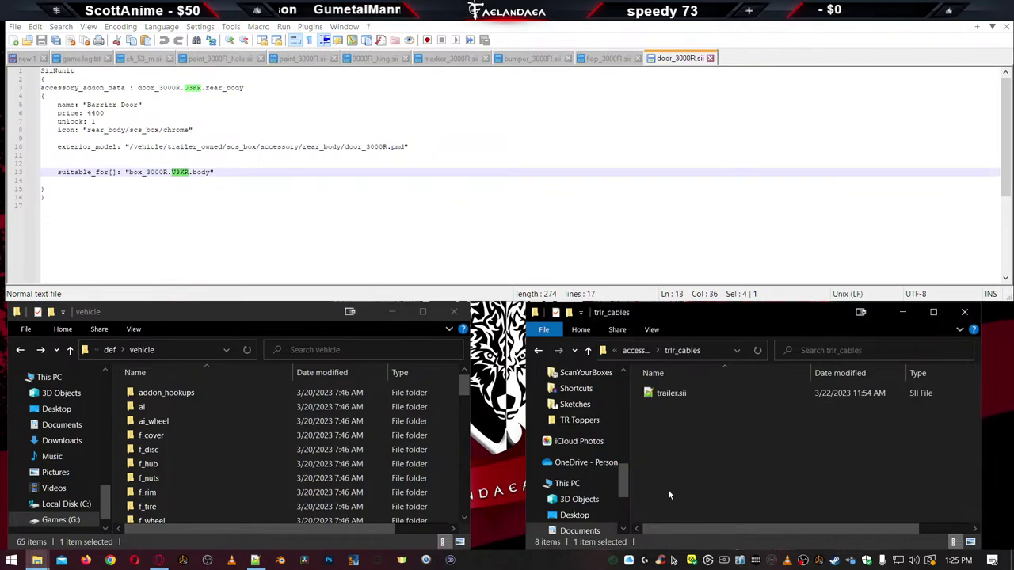
double_click(662, 400)
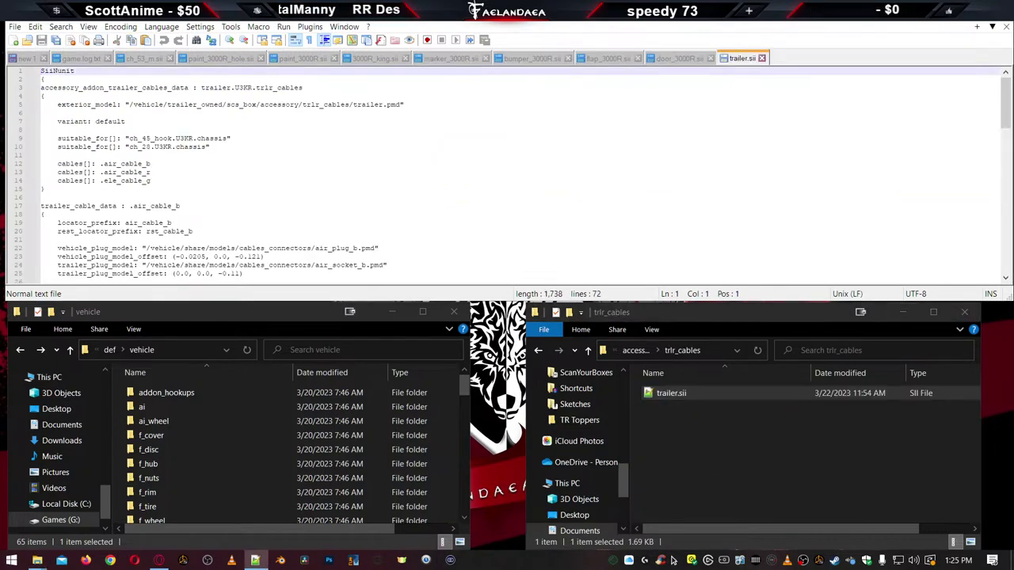
key("F3")
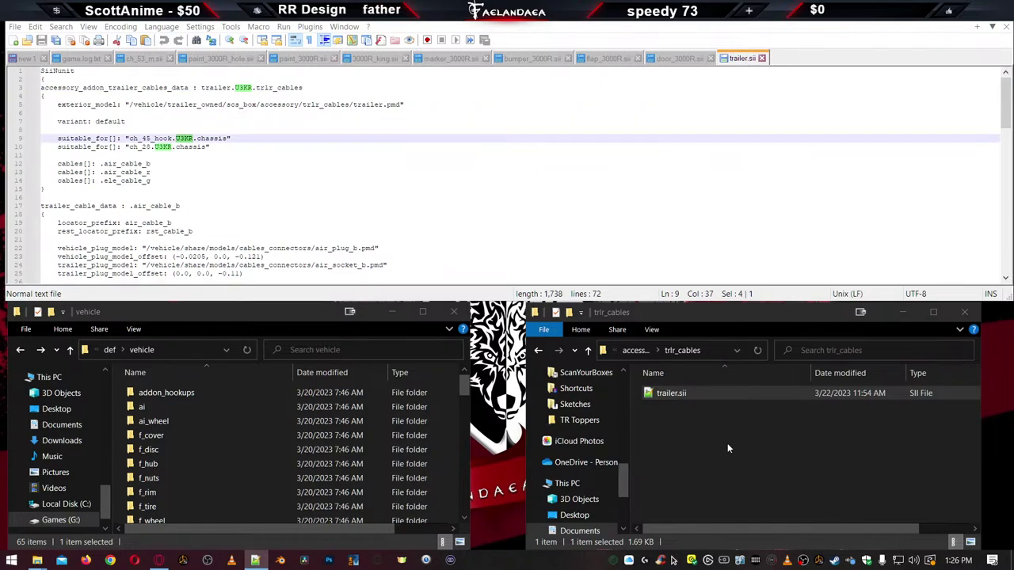
key("F3")
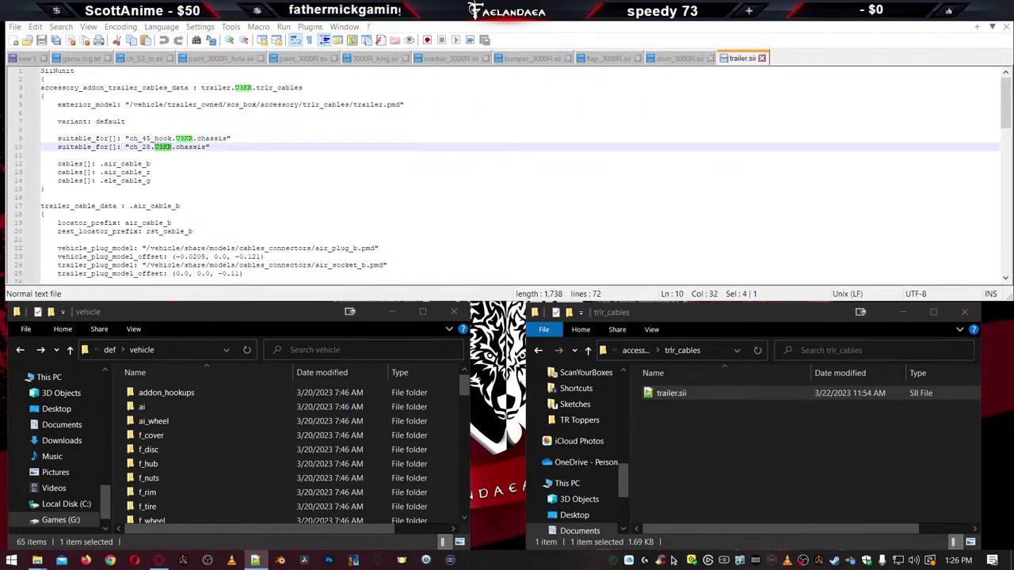
left_click(713, 464)
key("alt+Up")
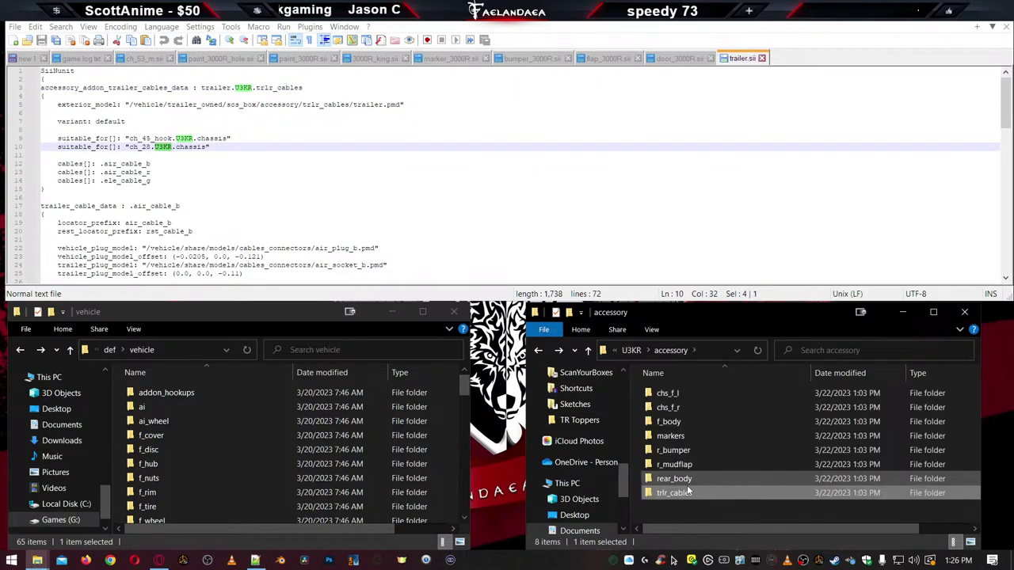
key("alt+Up")
Open box_3000R.sii from the body folder and step through its U3KR matches
double_click(661, 408)
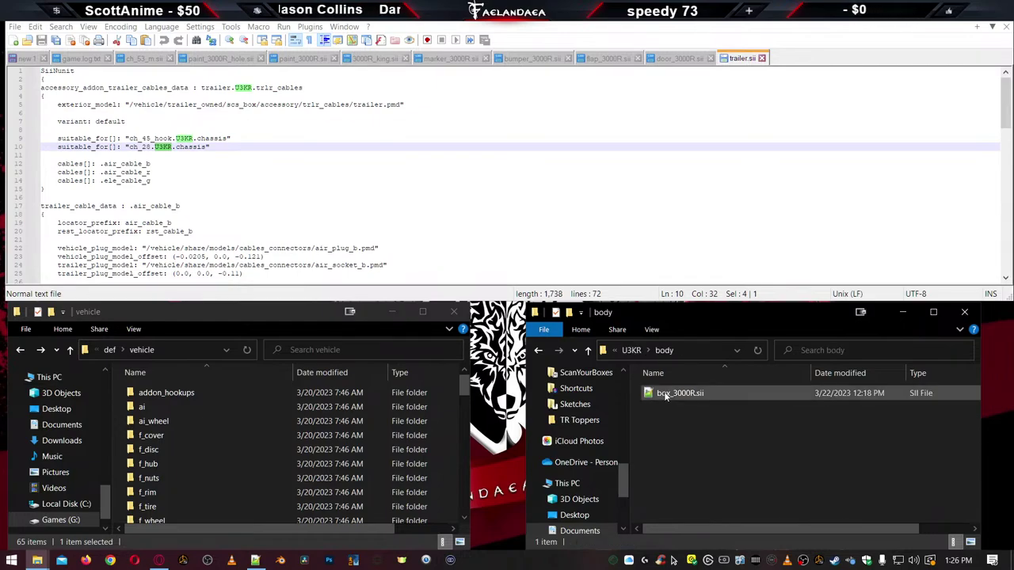
double_click(668, 395)
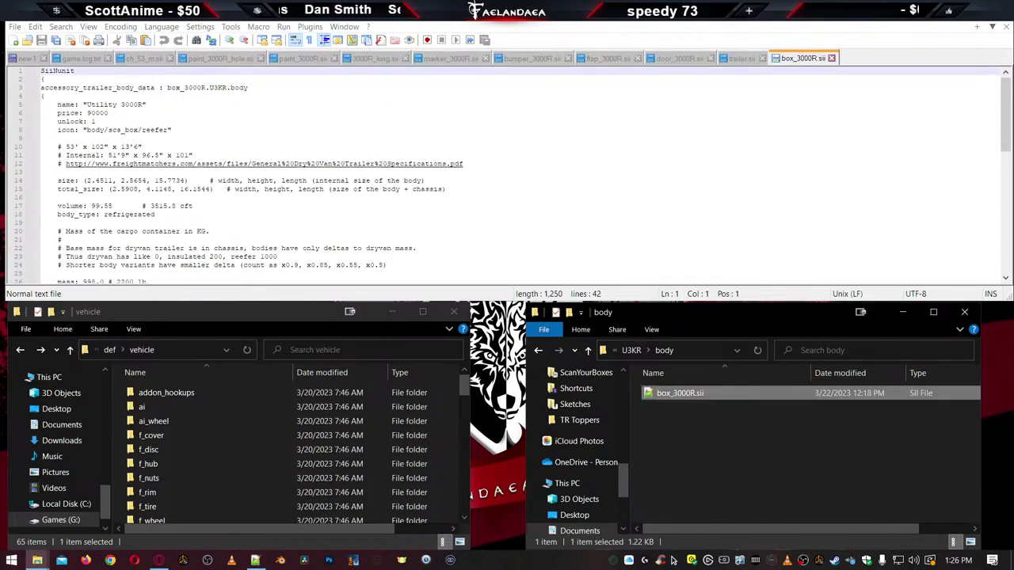
key("F3")
key("F3")
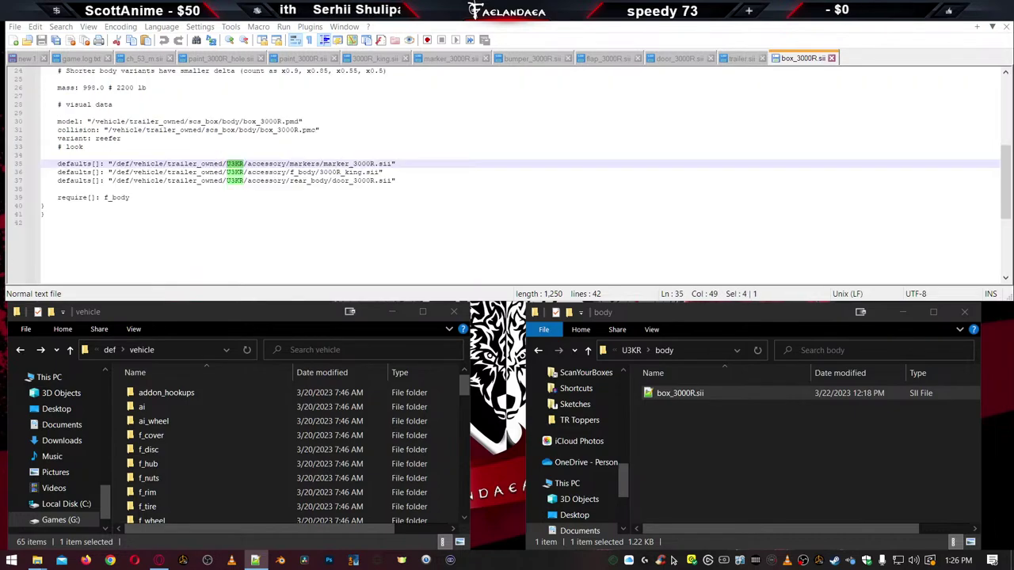
left_click(765, 476)
key("BackSpace")
Open ch_53_m.sii from the chassis folder and check its U3KR references
double_click(668, 422)
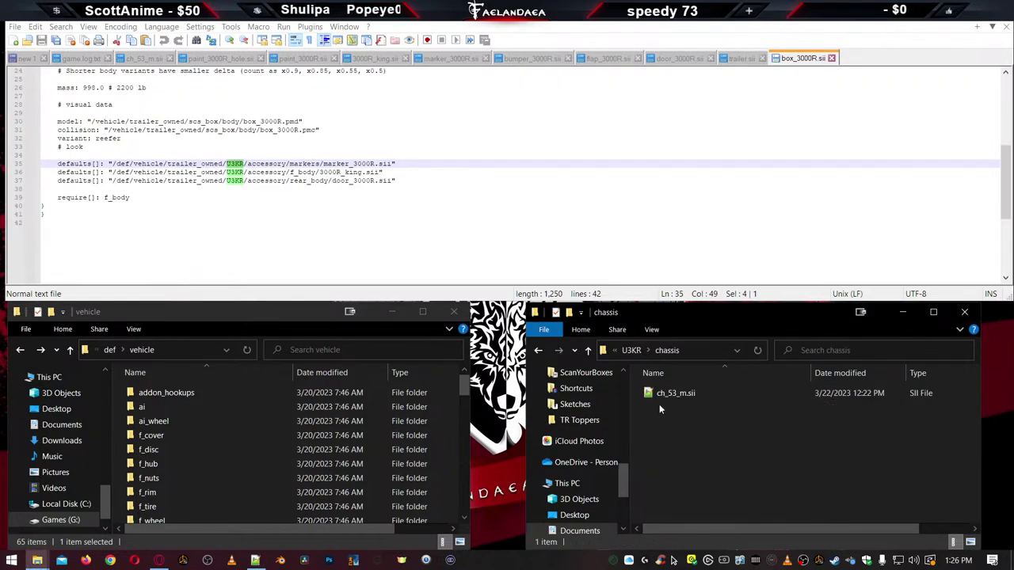
left_click(663, 394)
double_click(662, 395)
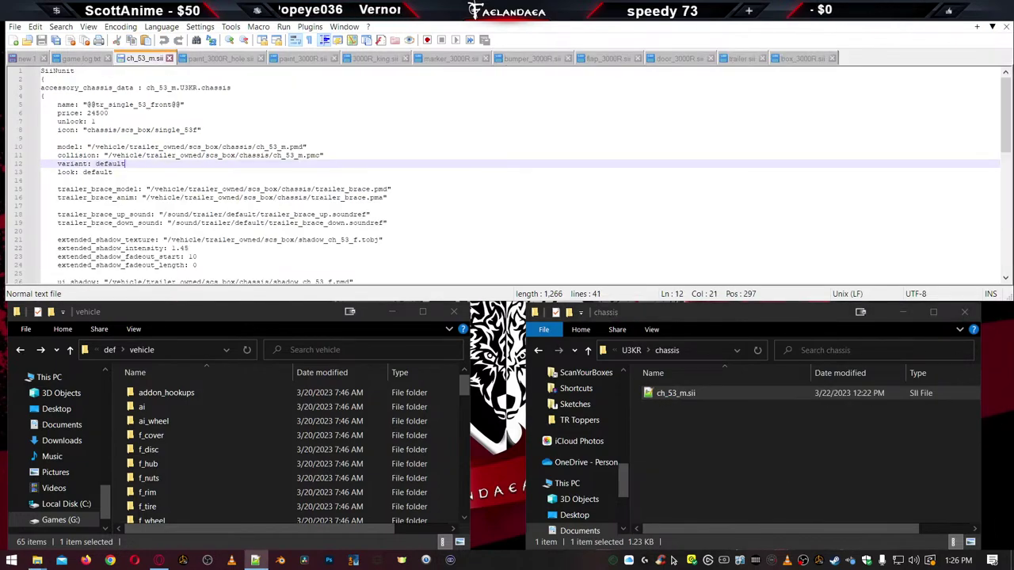
key("F3")
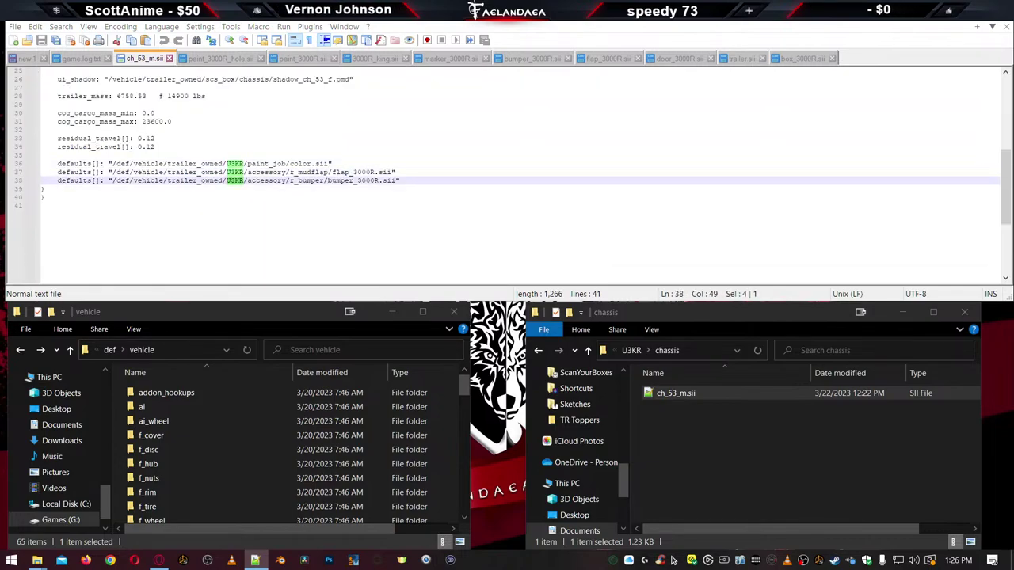
left_click(674, 393)
key("BackSpace")
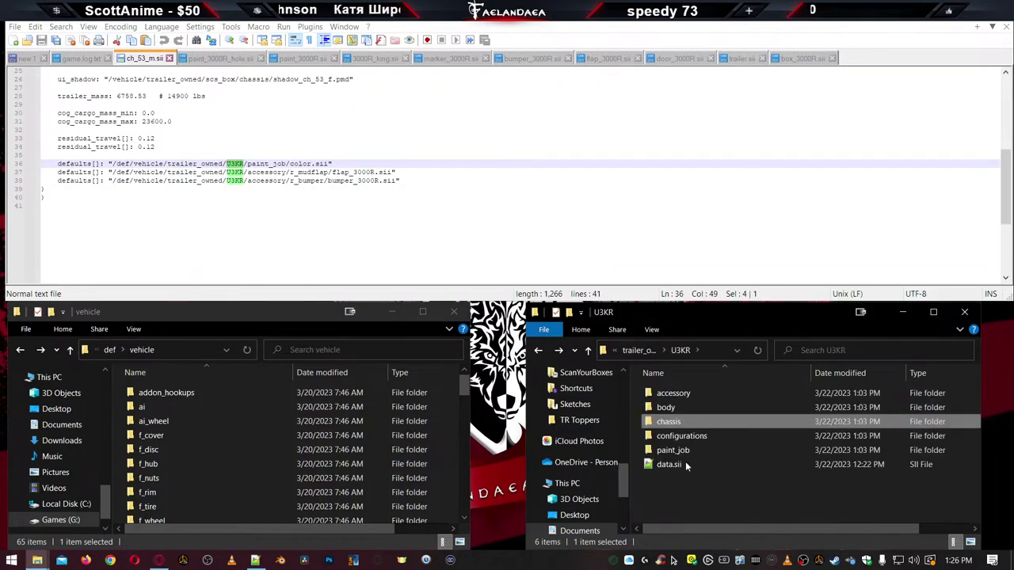
Open single_53m.sii from configurations and find the U3KR reference in its chassis path
double_click(673, 436)
double_click(669, 407)
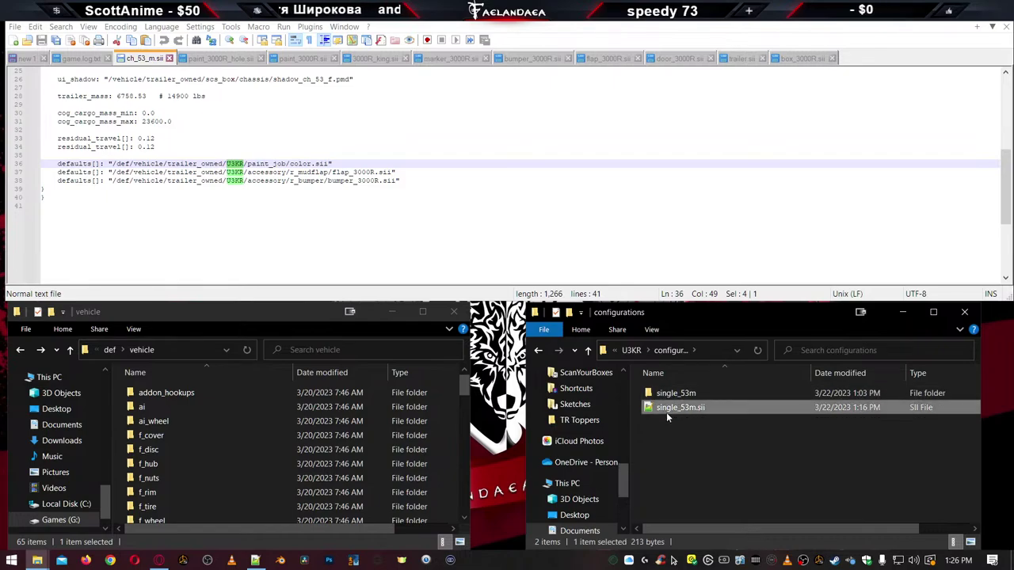
key("F3")
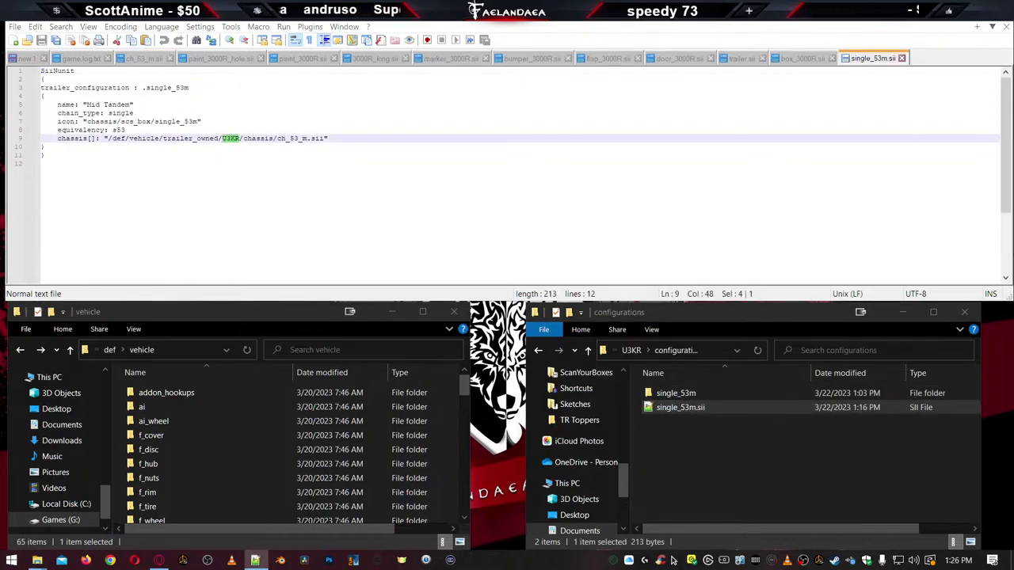
left_click(709, 470)
key("BackSpace")
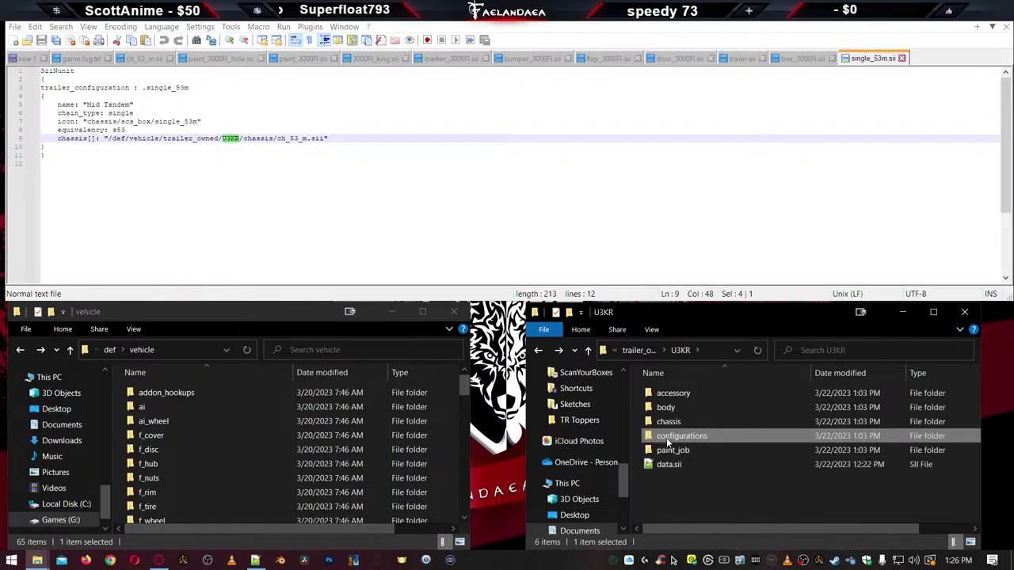
Open 3000R.sii from configurations > single_53m and check the U3KR matches on lines 7 and 8
double_click(663, 437)
double_click(676, 393)
double_click(672, 393)
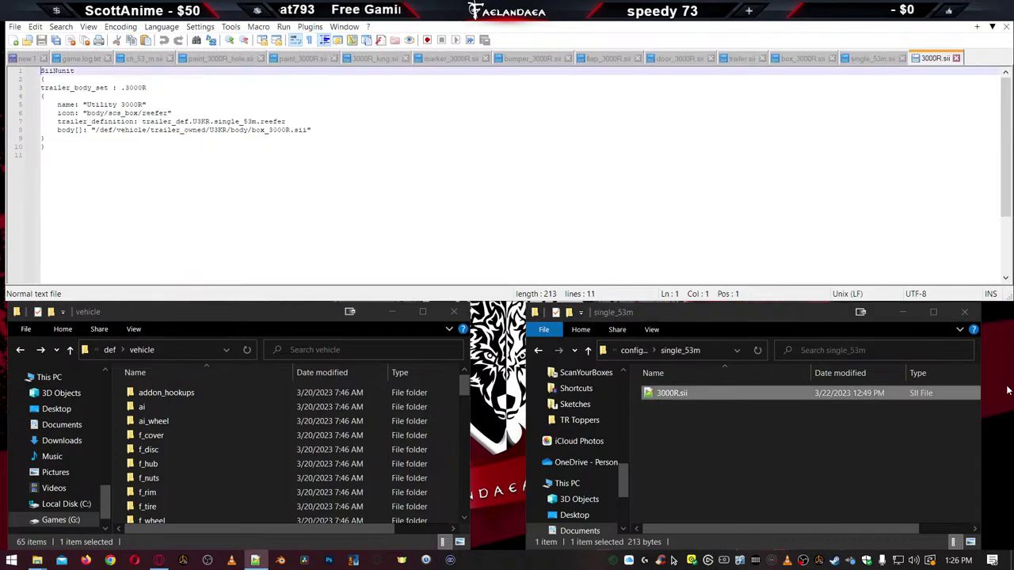
key("F3")
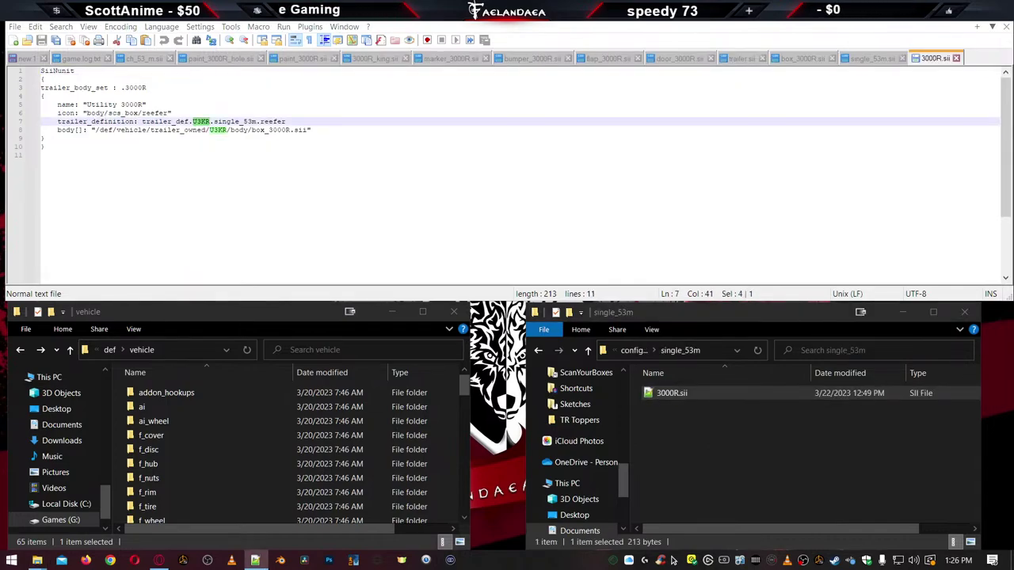
key("F3")
key("alt+Up")
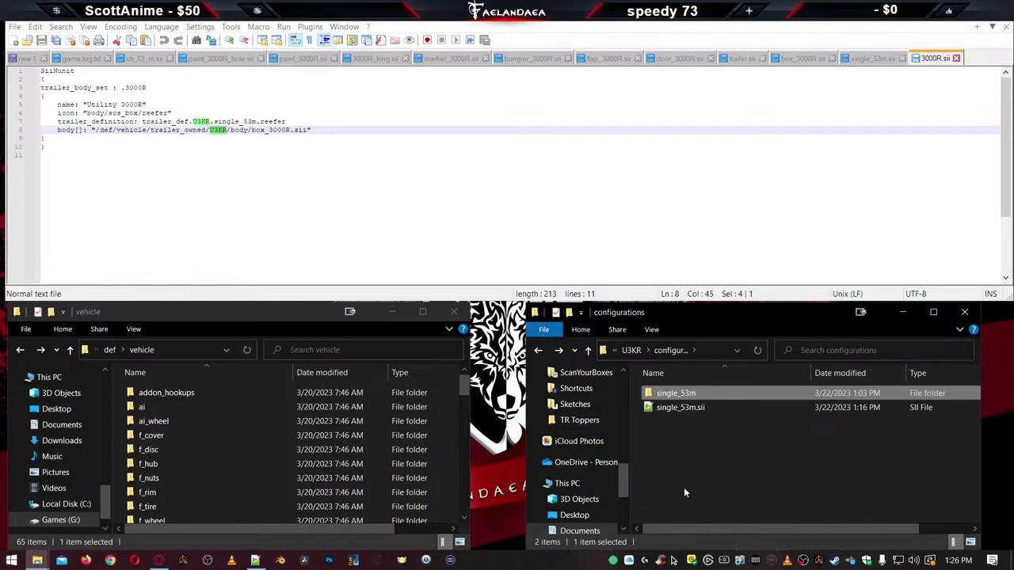
key("alt+Up")
Look inside paint_job's accessory folder, then open data.sii and find U3KR on line 3
double_click(672, 450)
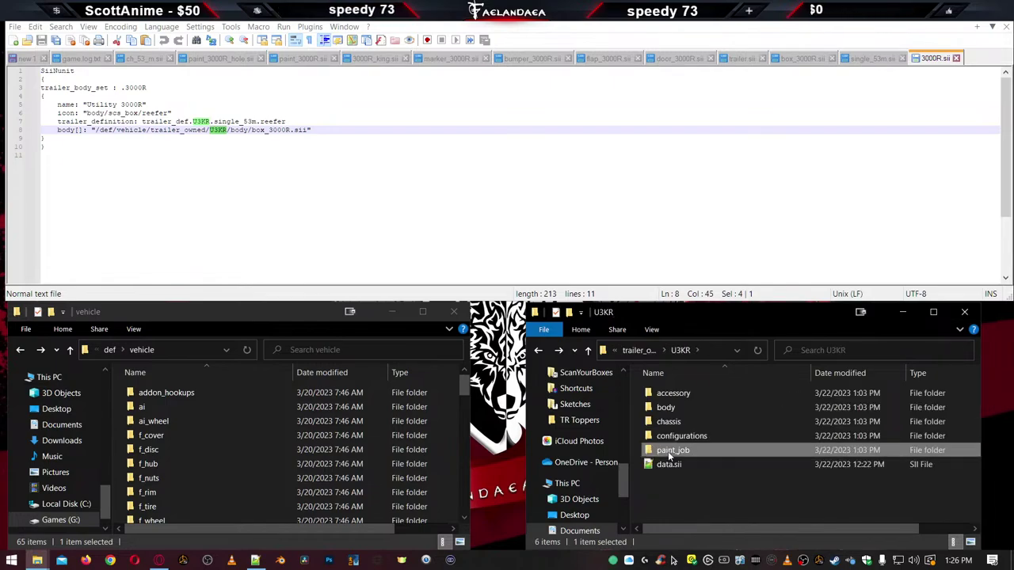
double_click(673, 393)
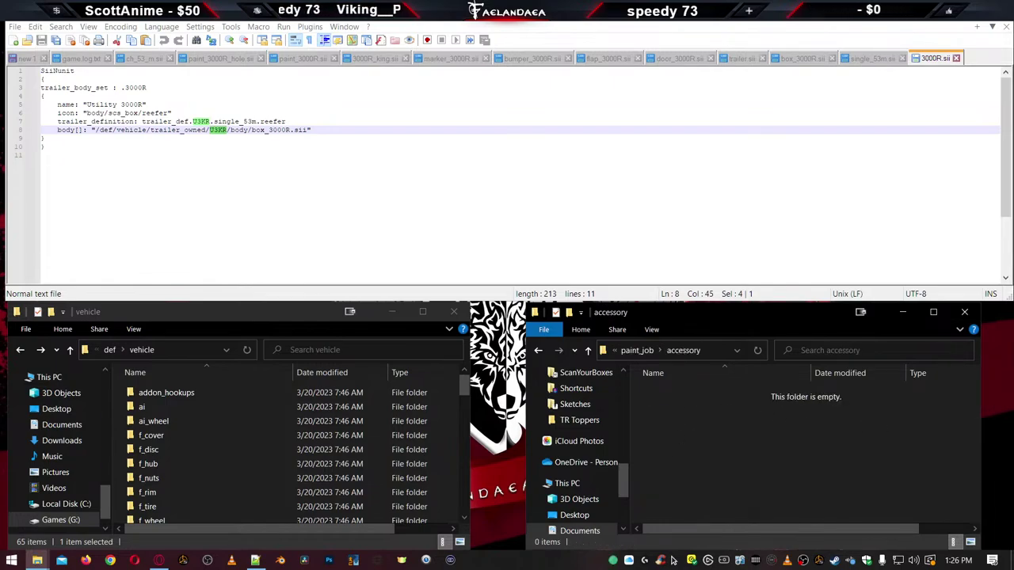
key("alt+Up")
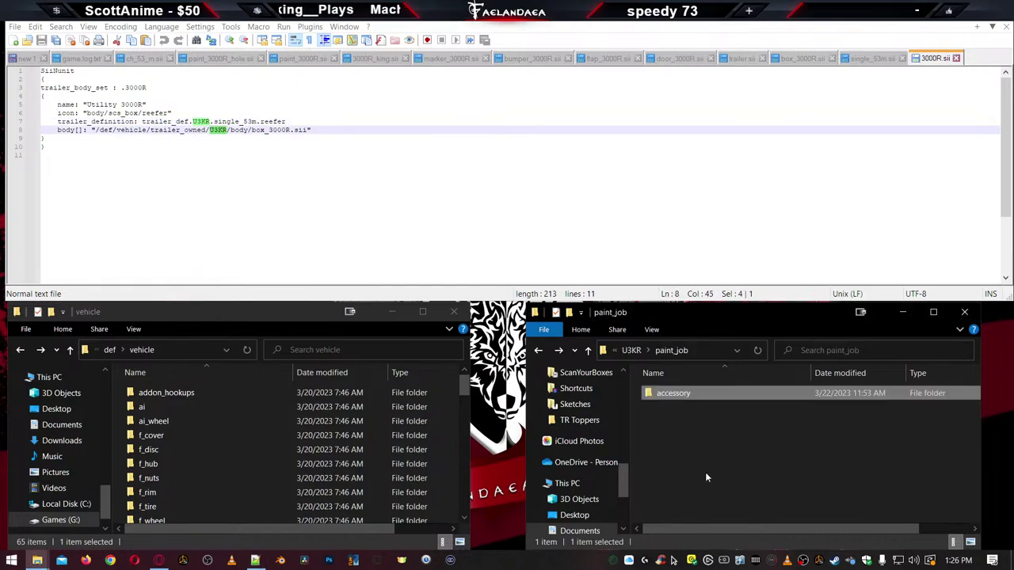
key("alt+Up")
double_click(683, 464)
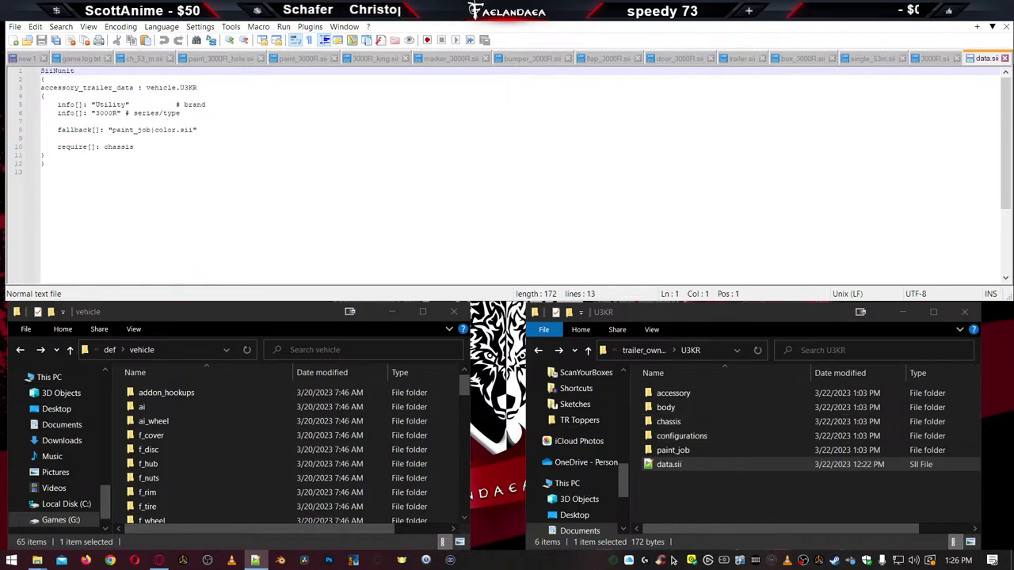
key("F3")
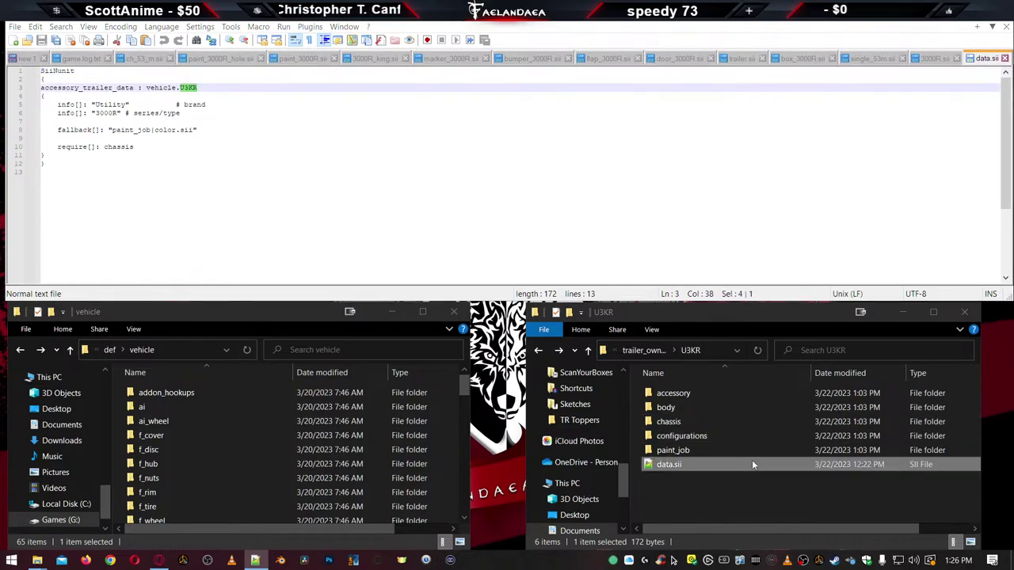
Browse up to the vehicle folder and back into trailer_owned > U3KR, then review data.sii's text
key("alt+Up")
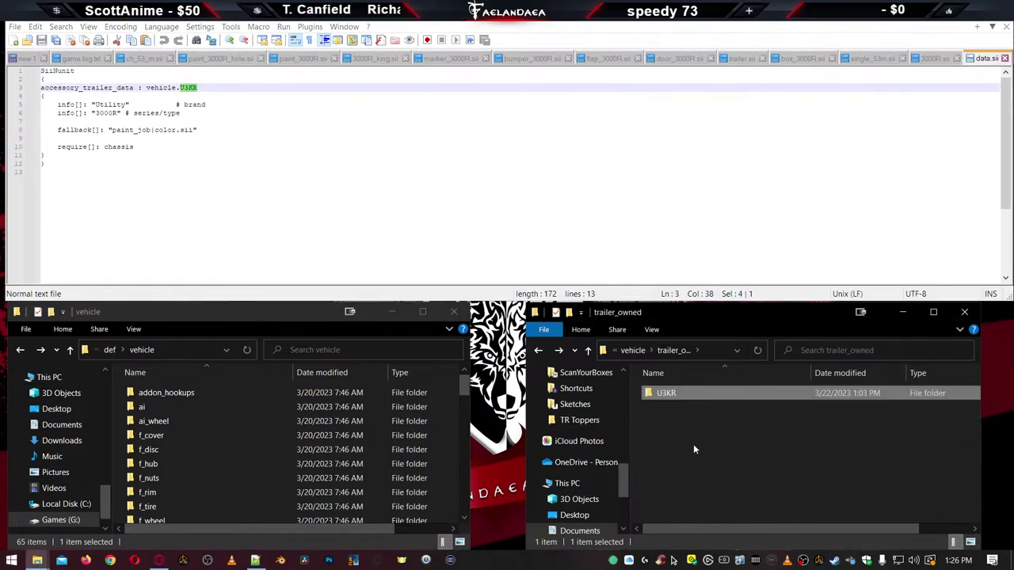
key("alt+Up")
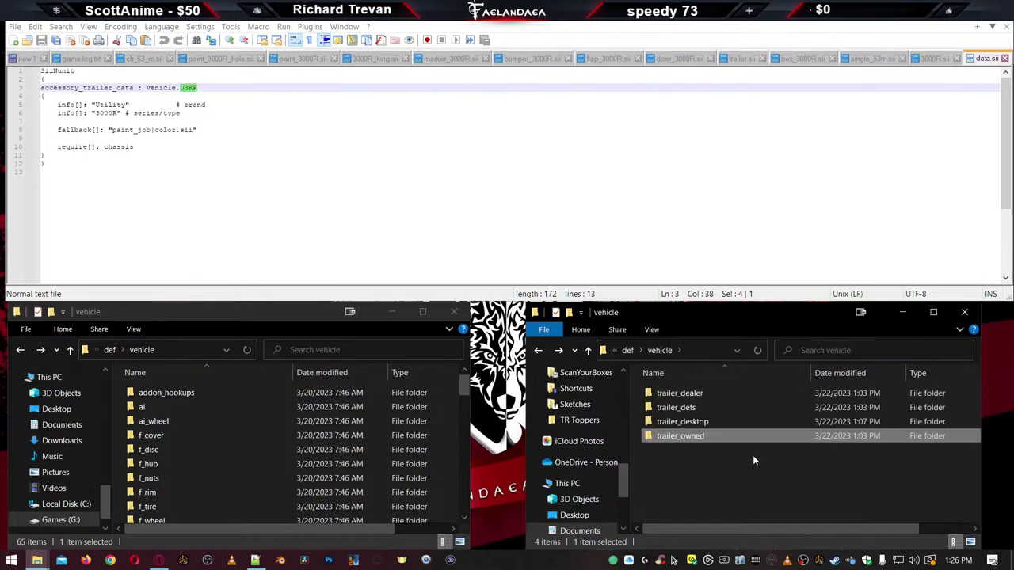
double_click(676, 436)
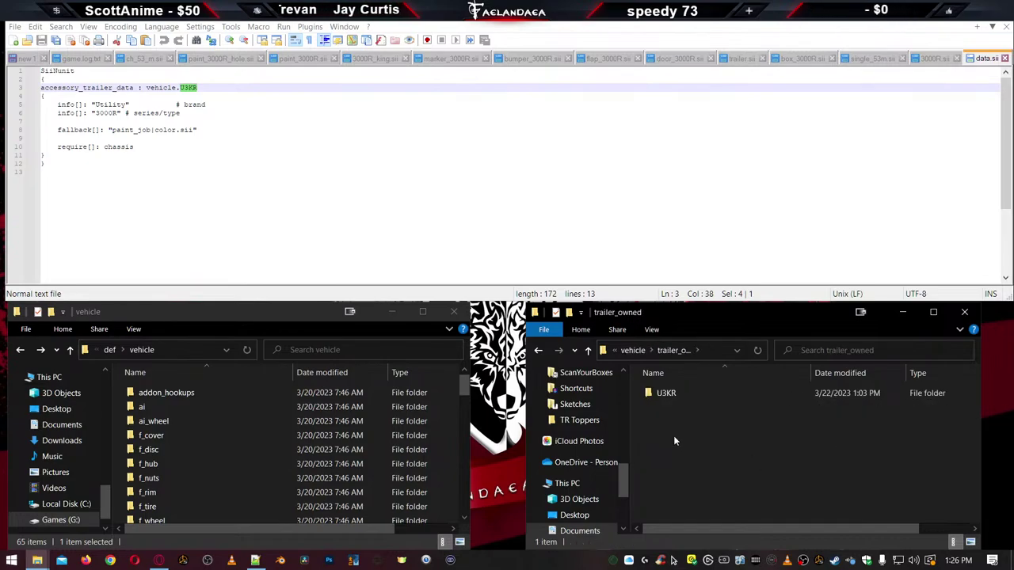
double_click(661, 394)
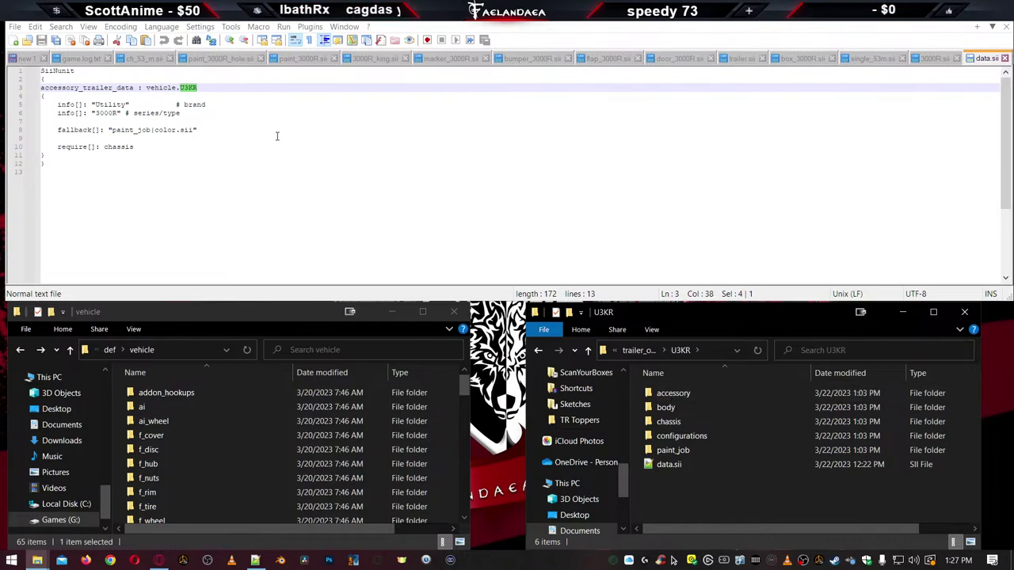
double_click(194, 88)
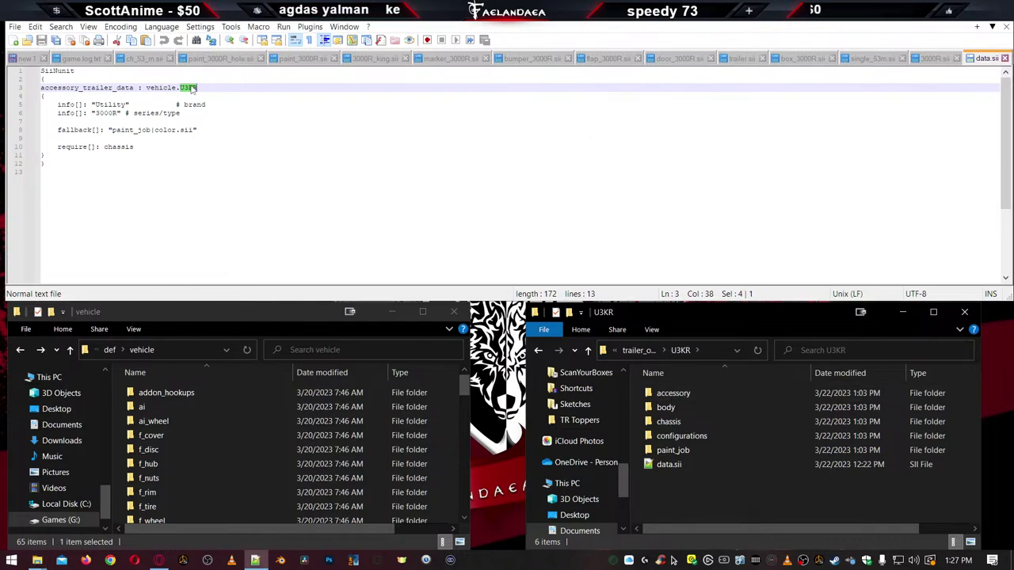
scroll(410, 152, "down", 1)
scroll(419, 154, "up", 1)
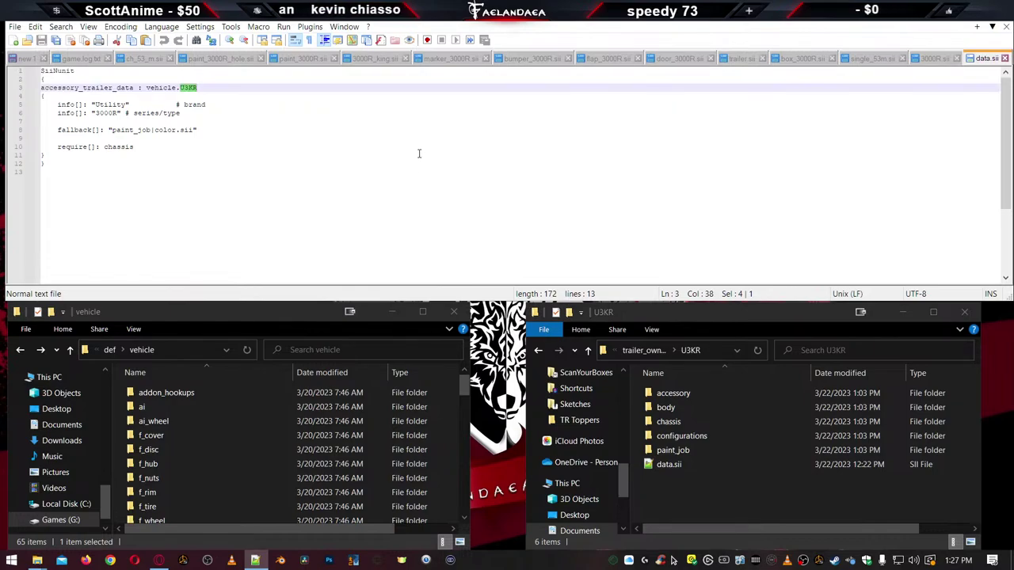
Close the data.sii, 3000R.sii, single_53m.sii, box_3000R.sii and ch_53_m.sii tabs
left_click(1005, 59)
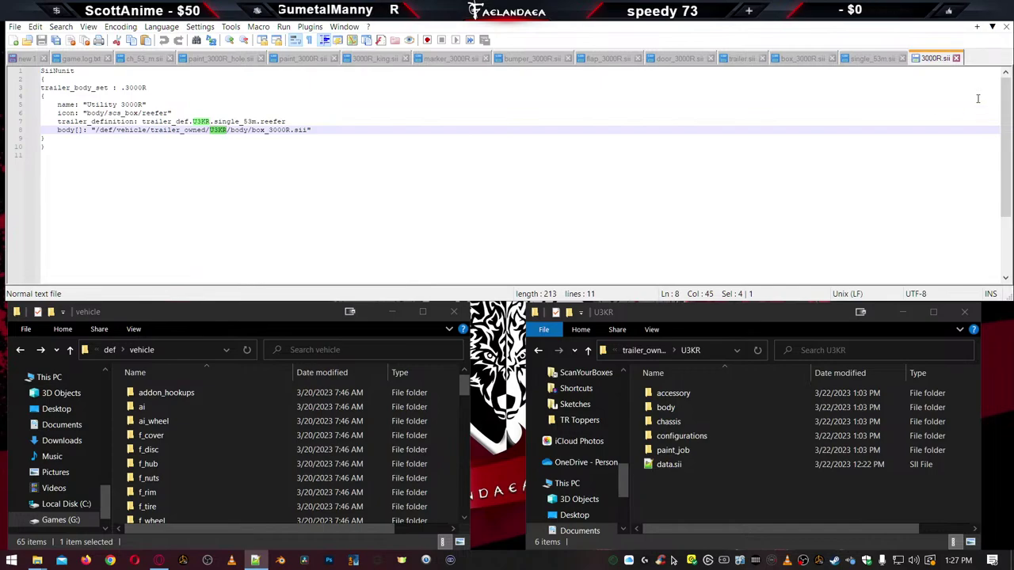
left_click(956, 58)
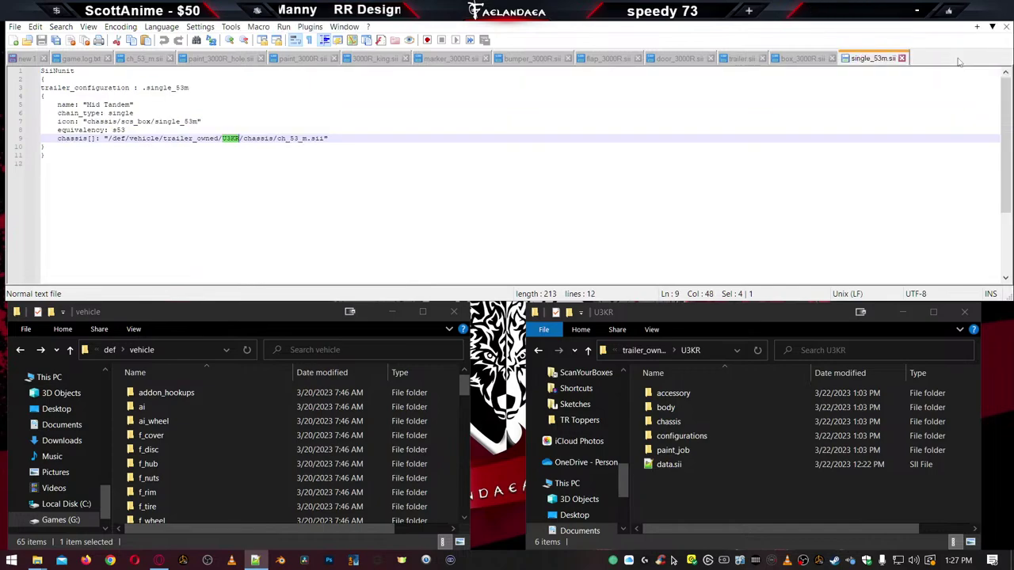
left_click(902, 58)
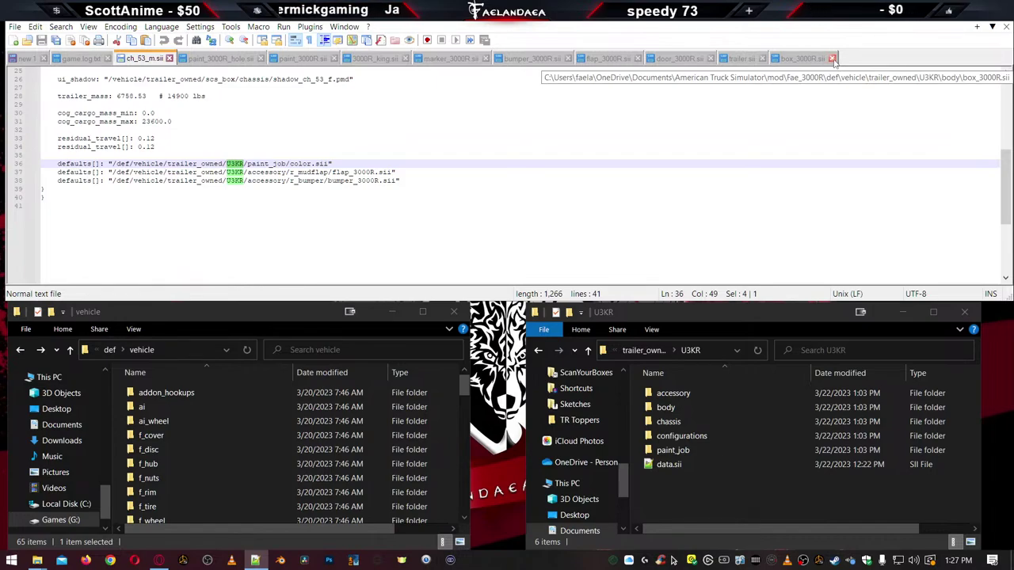
left_click(832, 59)
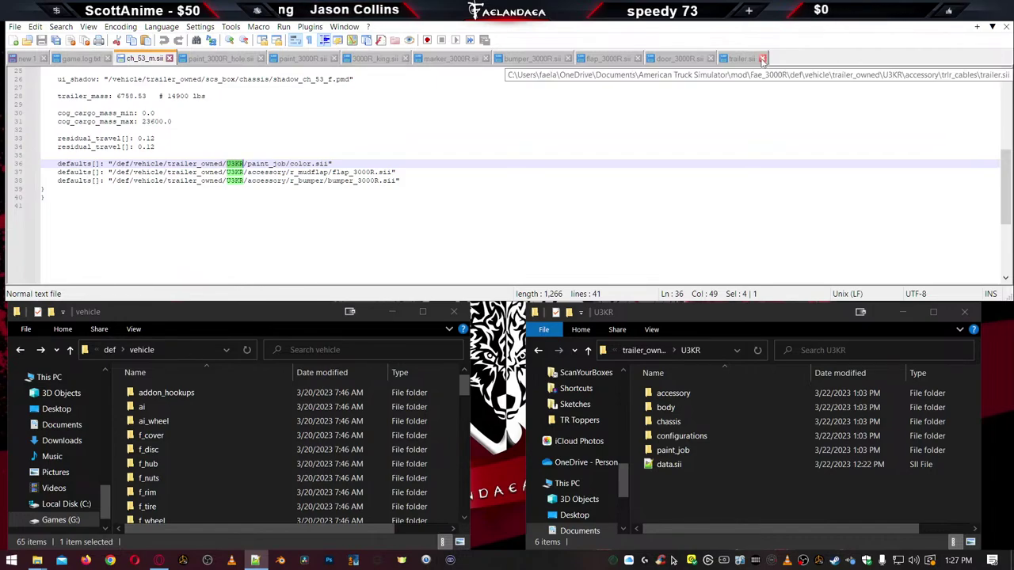
left_click(169, 59)
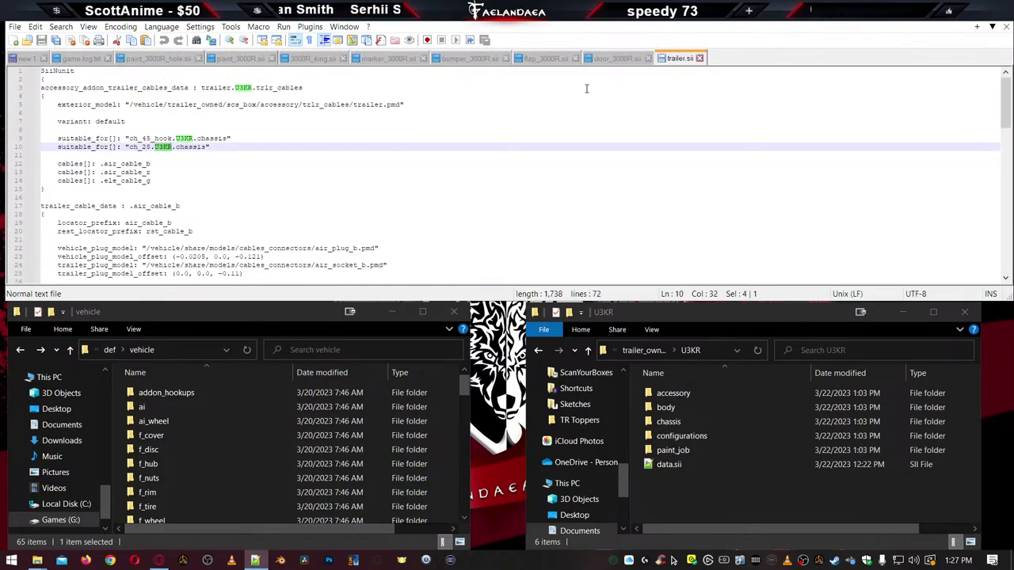
scroll(620, 168, "down", 20)
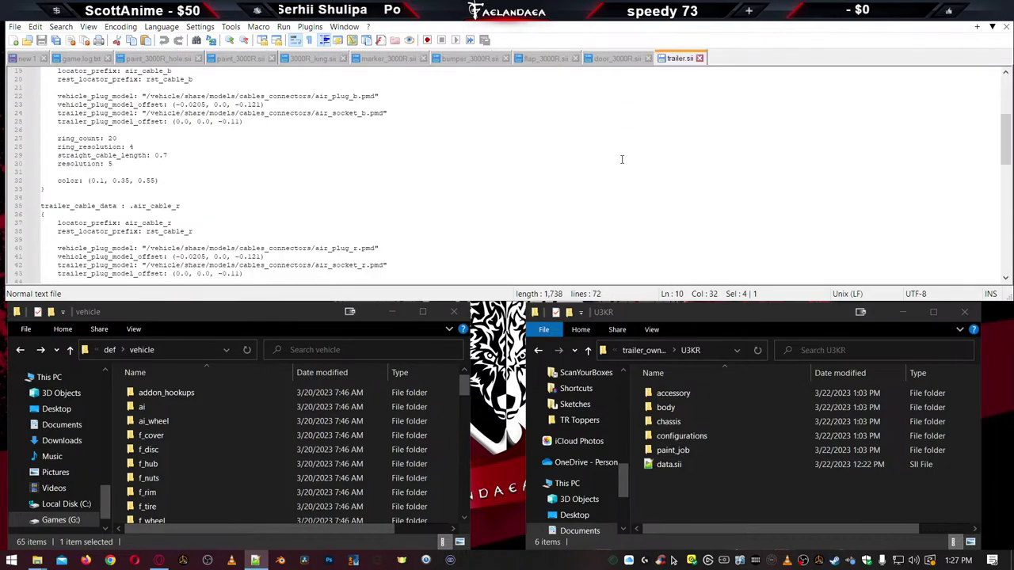
Close the trailer, door, flap, marker, king, paint_3000R and paint_3000R_hole .sii tabs
left_click(700, 58)
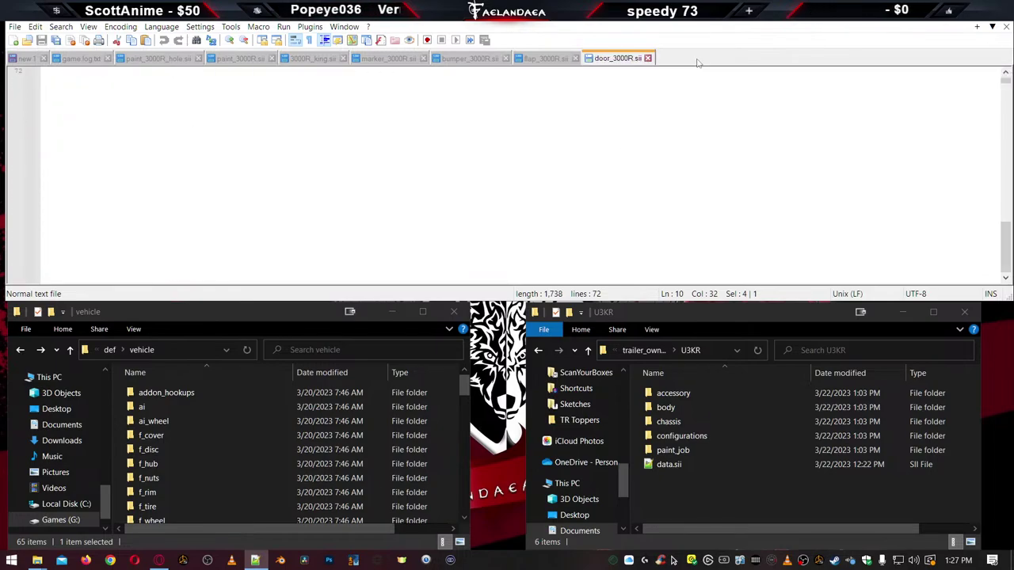
left_click(647, 58)
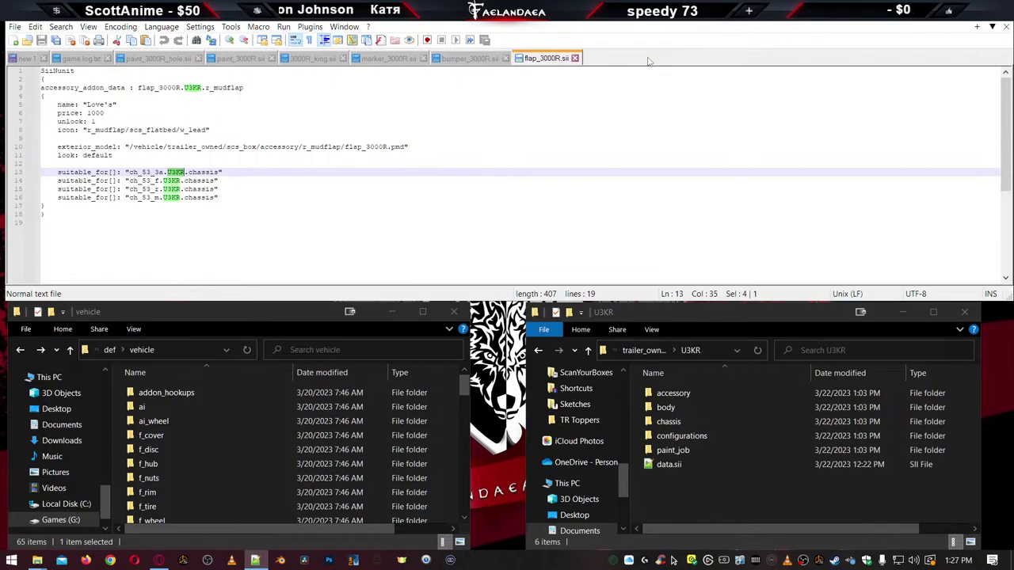
left_click(575, 58)
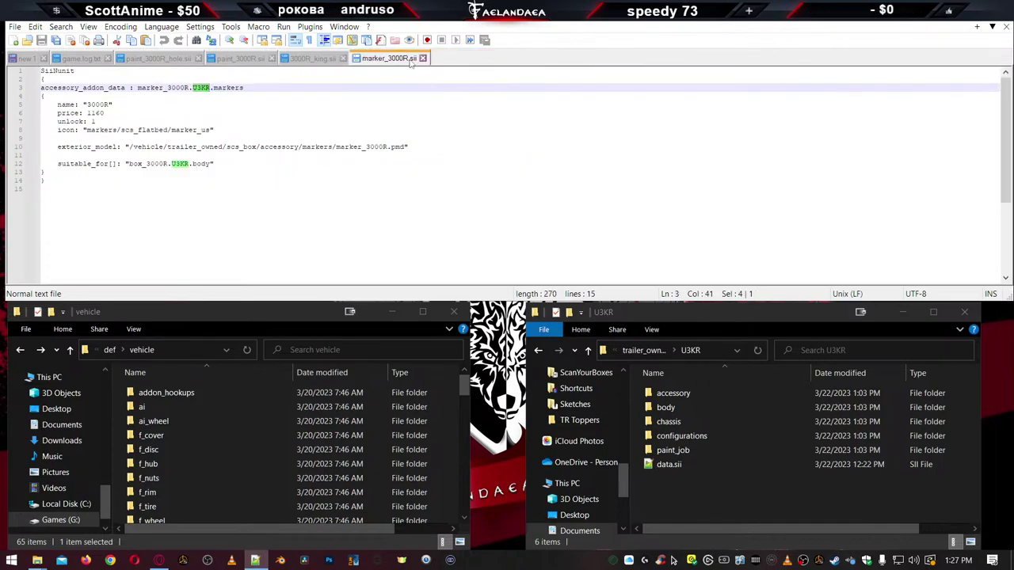
left_click(423, 58)
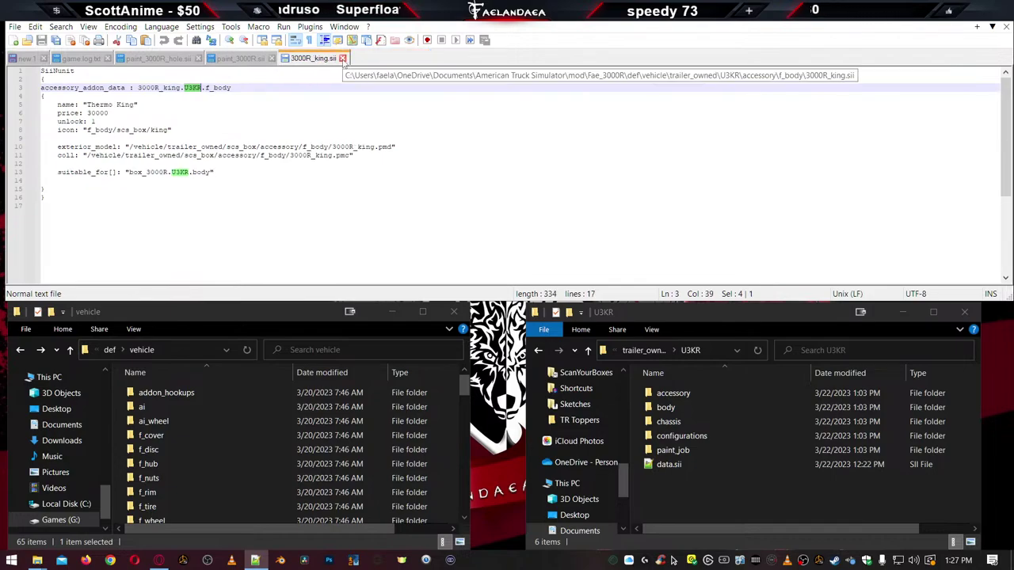
left_click(343, 59)
left_click(271, 58)
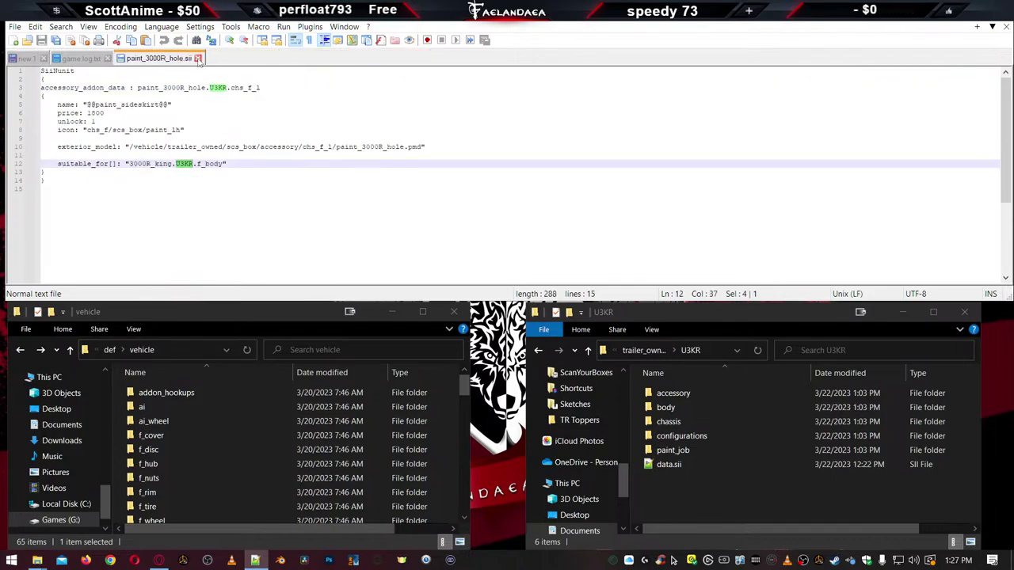
left_click(198, 57)
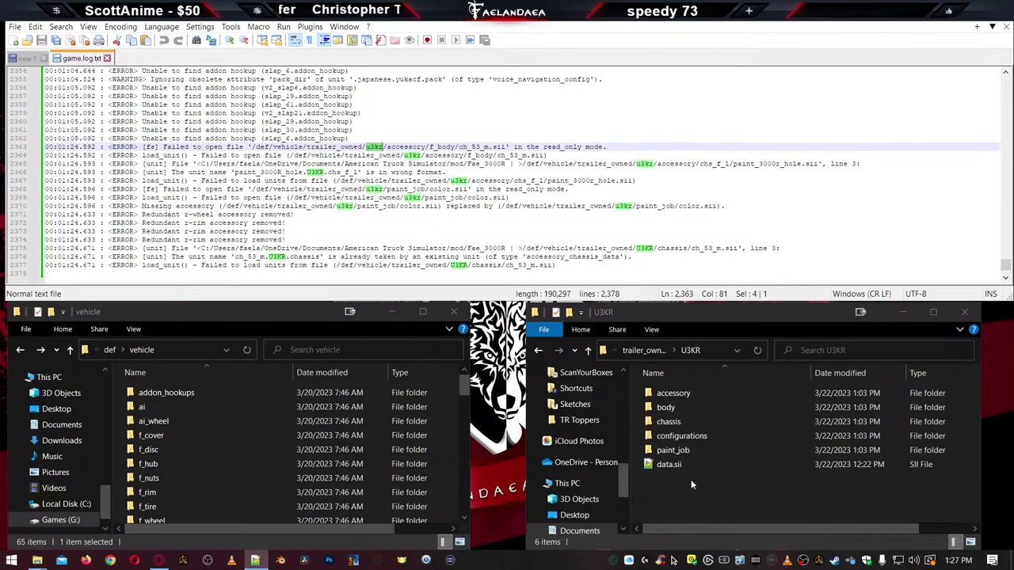
Reopen 3000R_king.sii from accessory > f_body, select U3KR on line 3, and return to game.log.txt
double_click(672, 394)
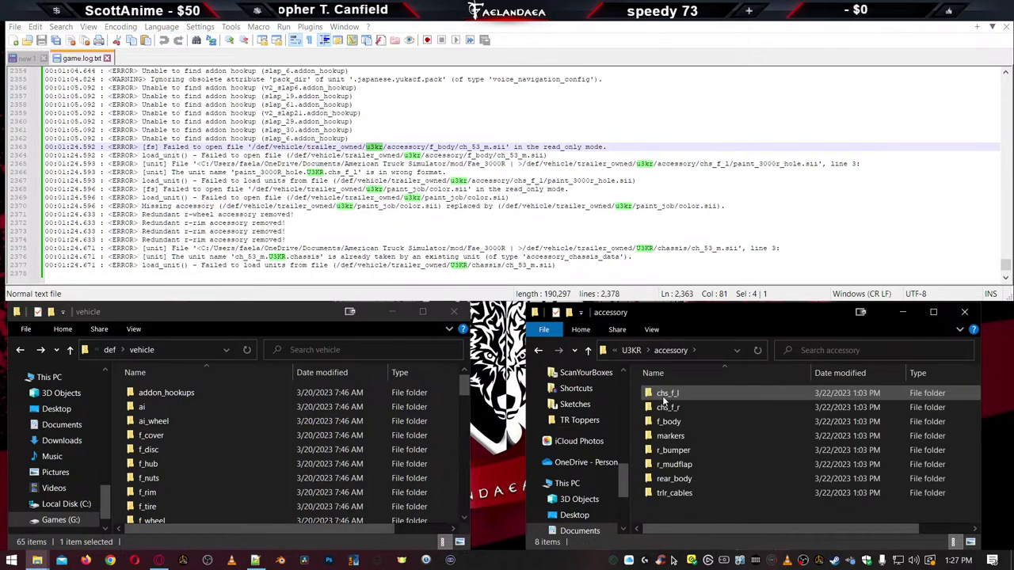
double_click(666, 418)
double_click(678, 394)
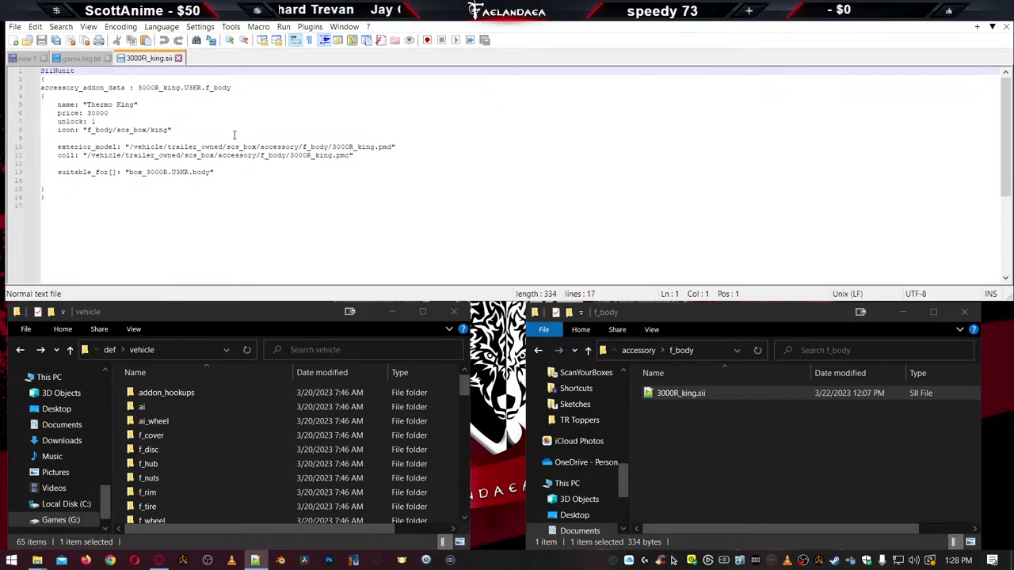
double_click(193, 88)
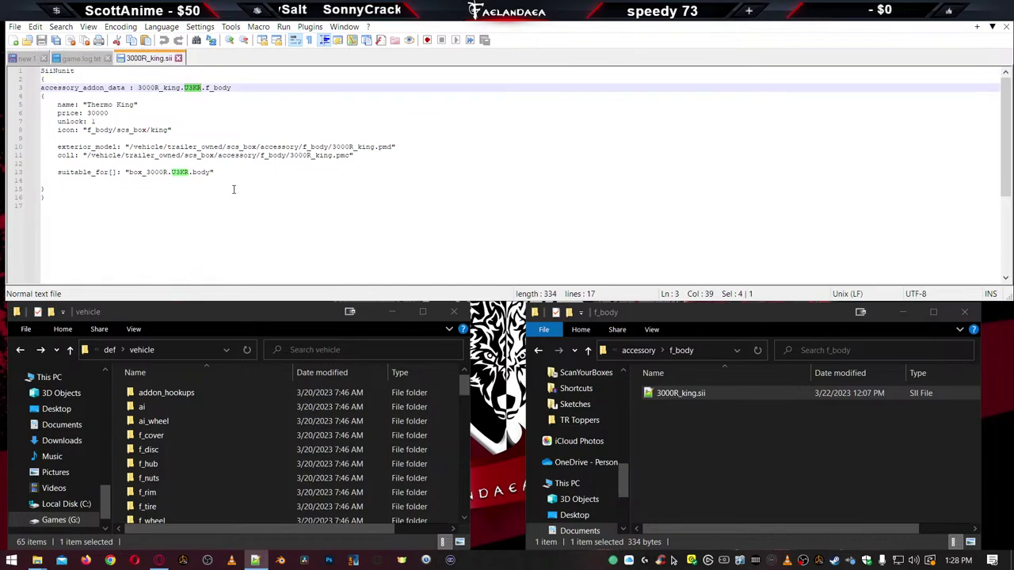
left_click(81, 60)
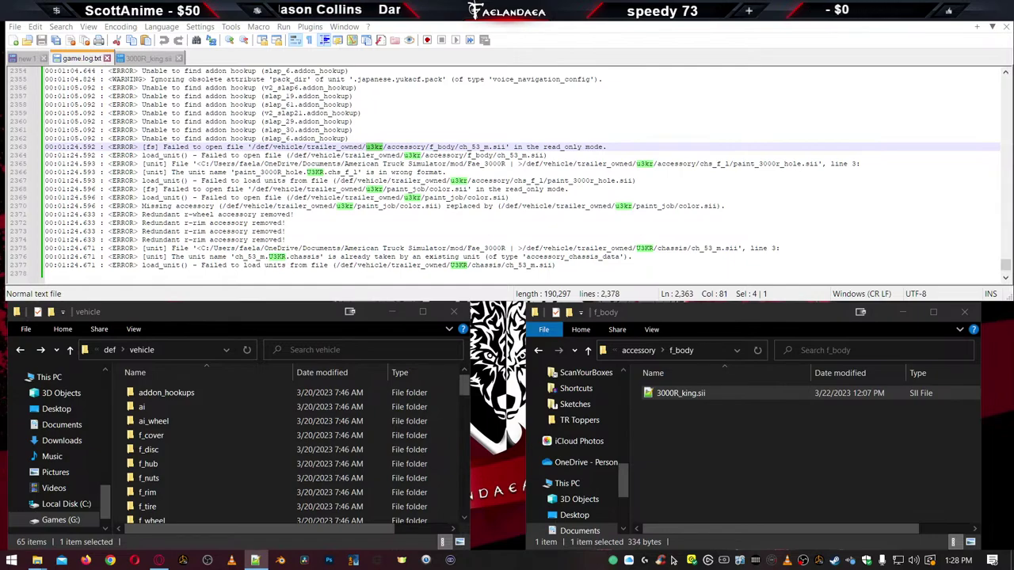
double_click(458, 265)
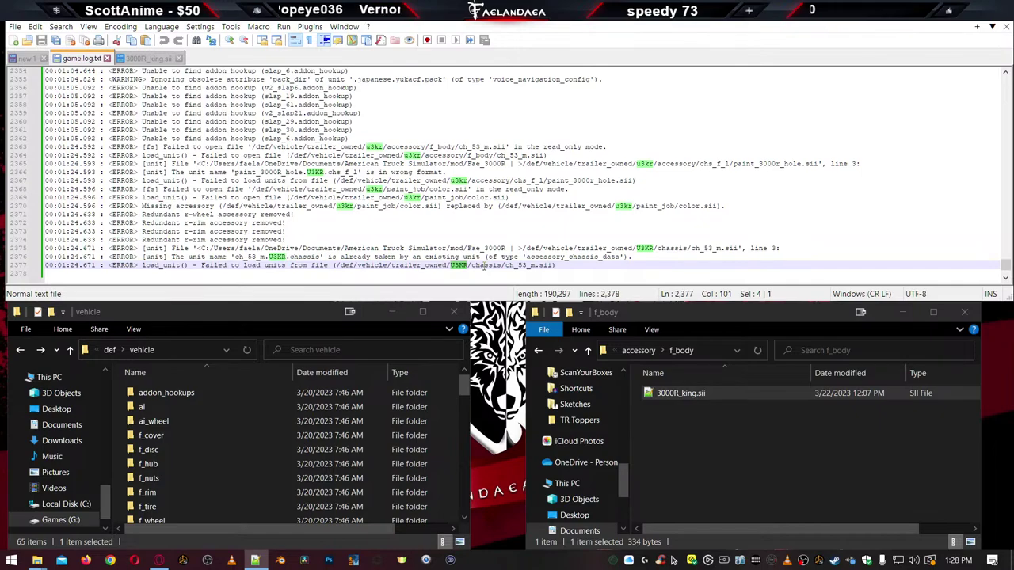
left_click(150, 59)
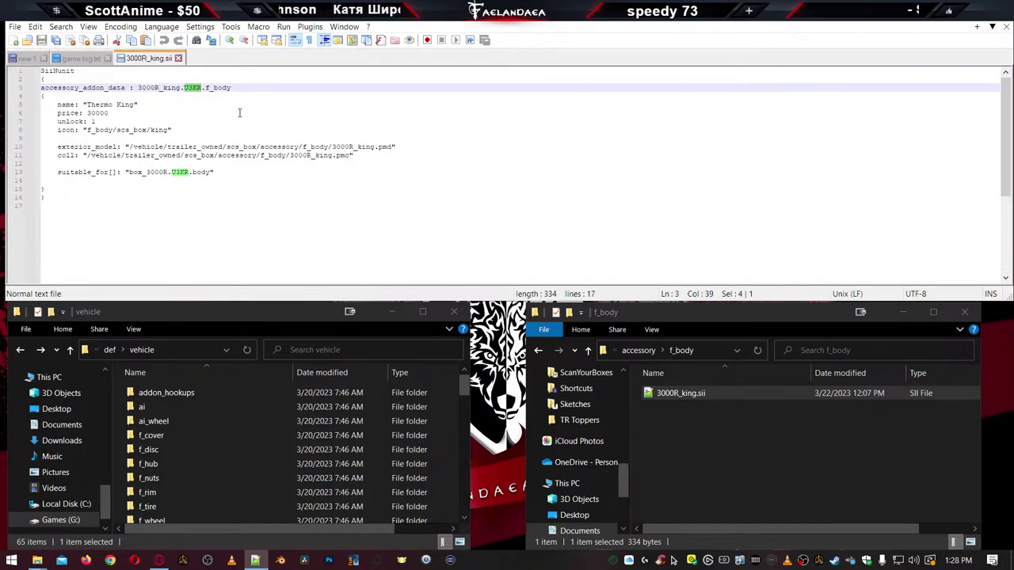
left_click(83, 59)
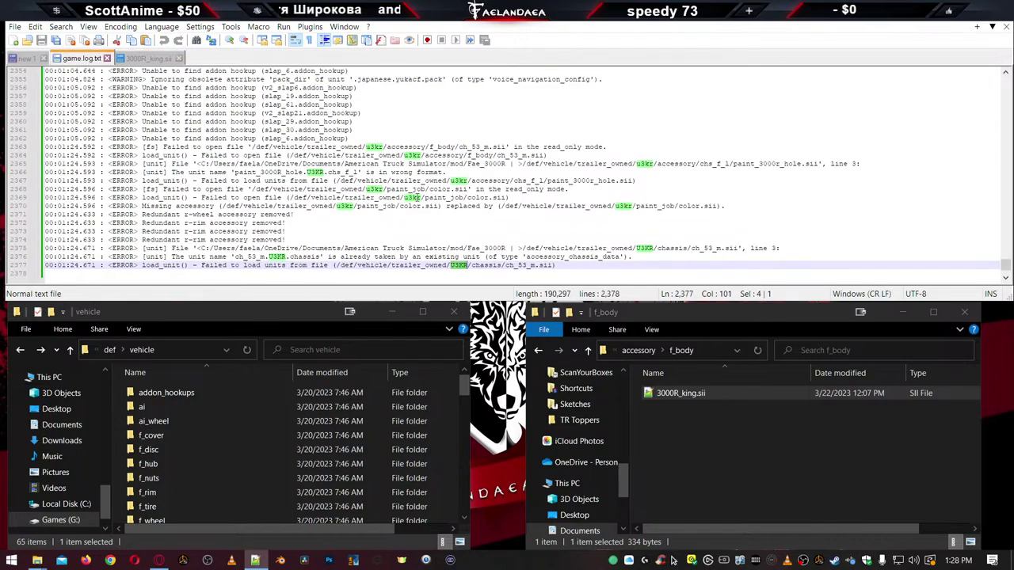
scroll(369, 195, "up", 15)
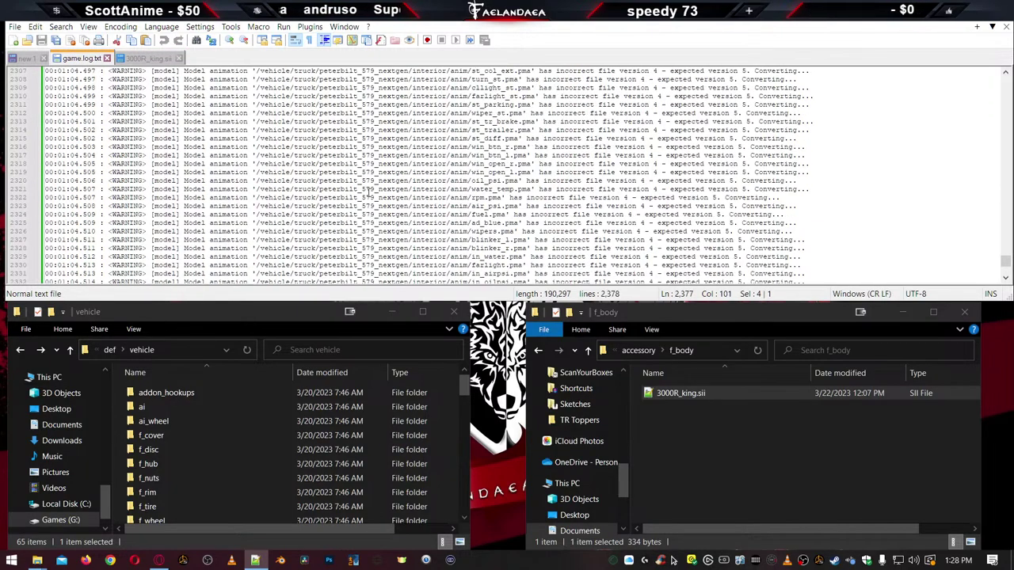
scroll(367, 191, "down", 15)
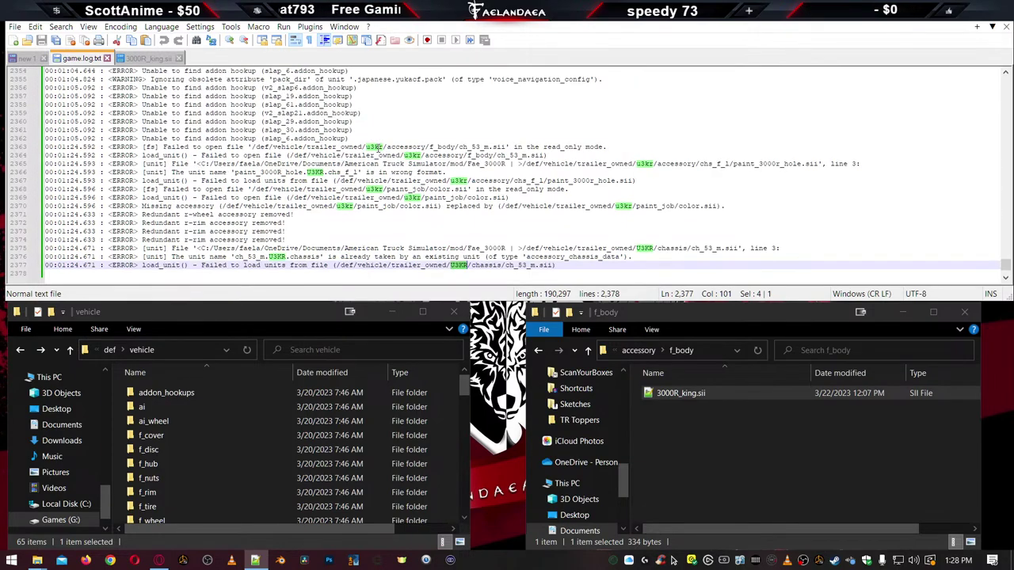
double_click(376, 148)
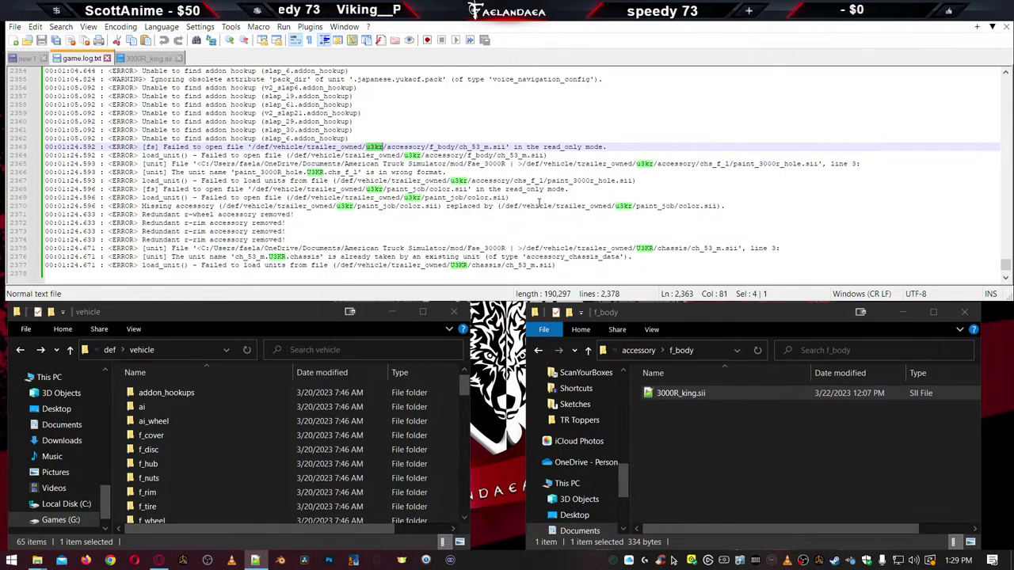
Minimize Notepad++ and launch American Truck Simulator from its desktop icon
left_click(948, 23)
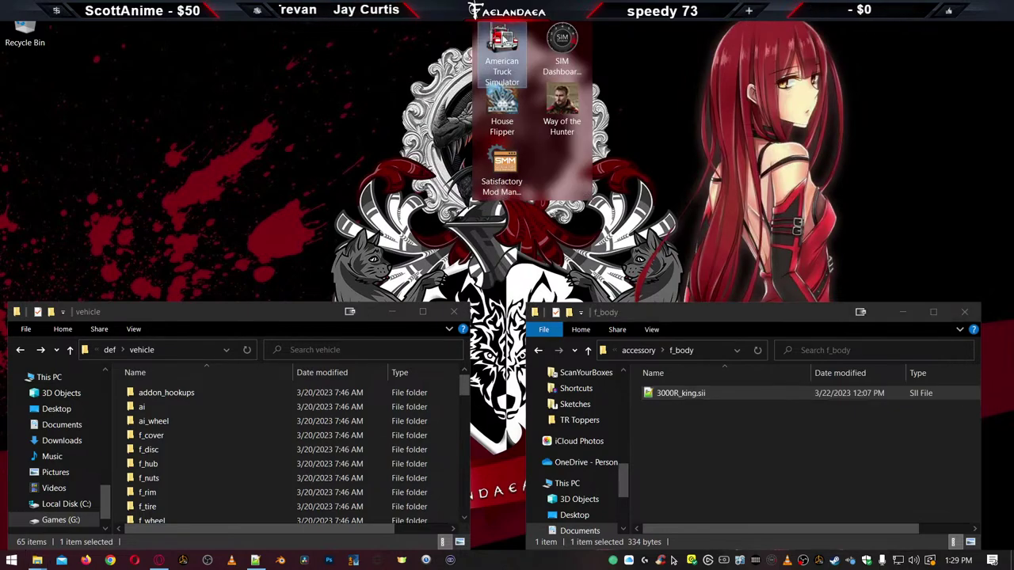
double_click(504, 39)
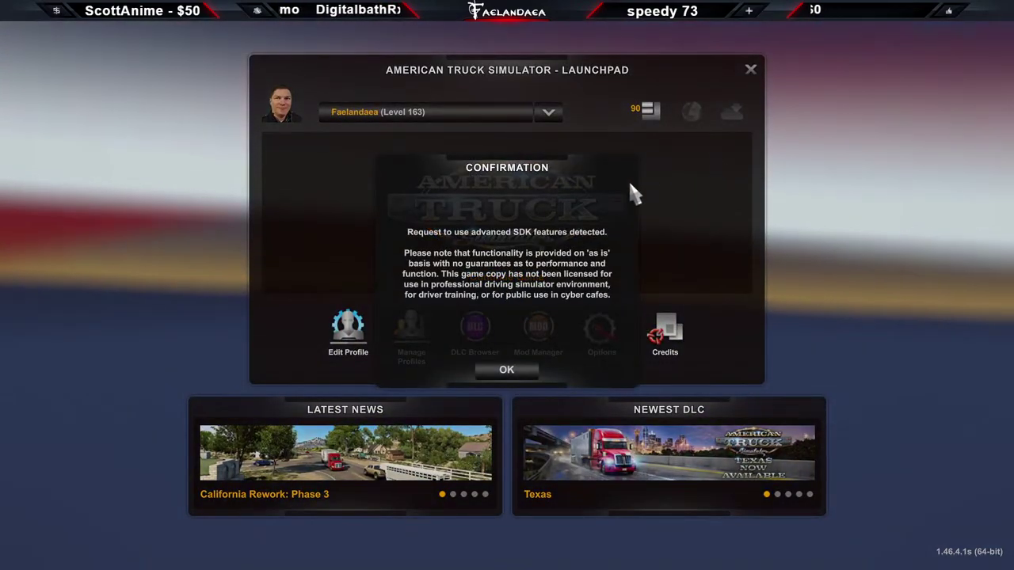
Accept the advanced SDK features notice and select the level 26 test profile
left_click(507, 369)
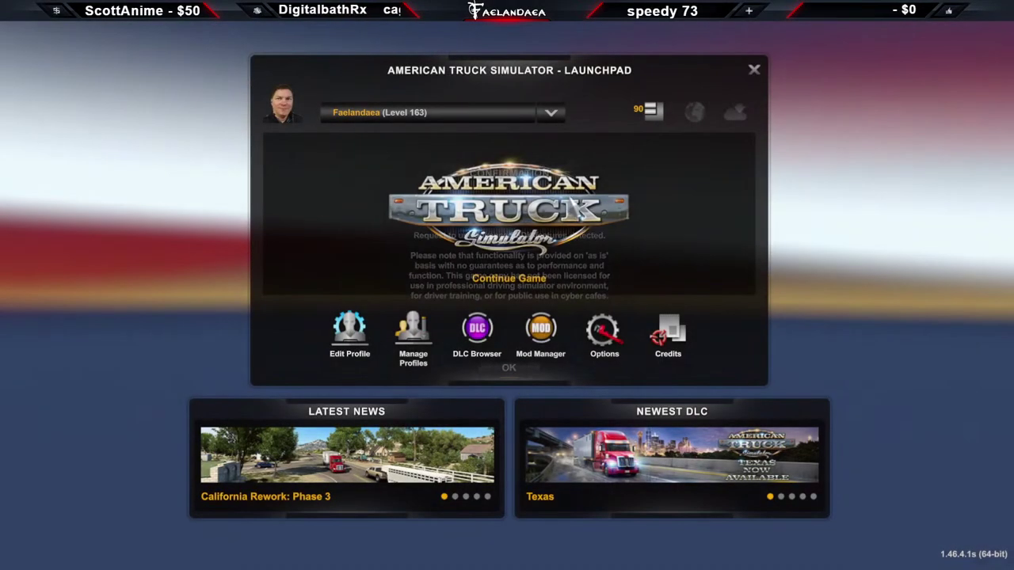
left_click(558, 113)
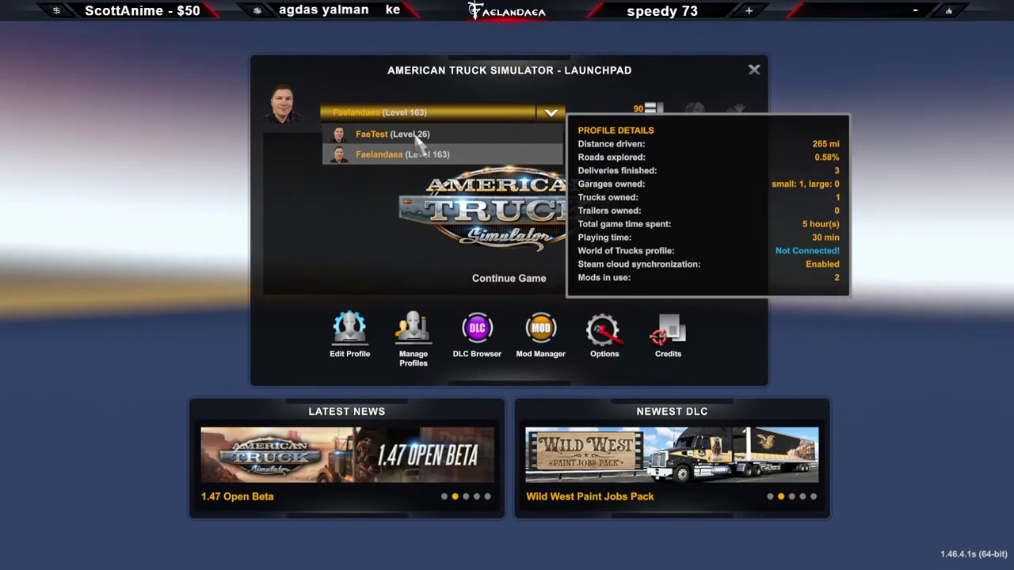
left_click(415, 135)
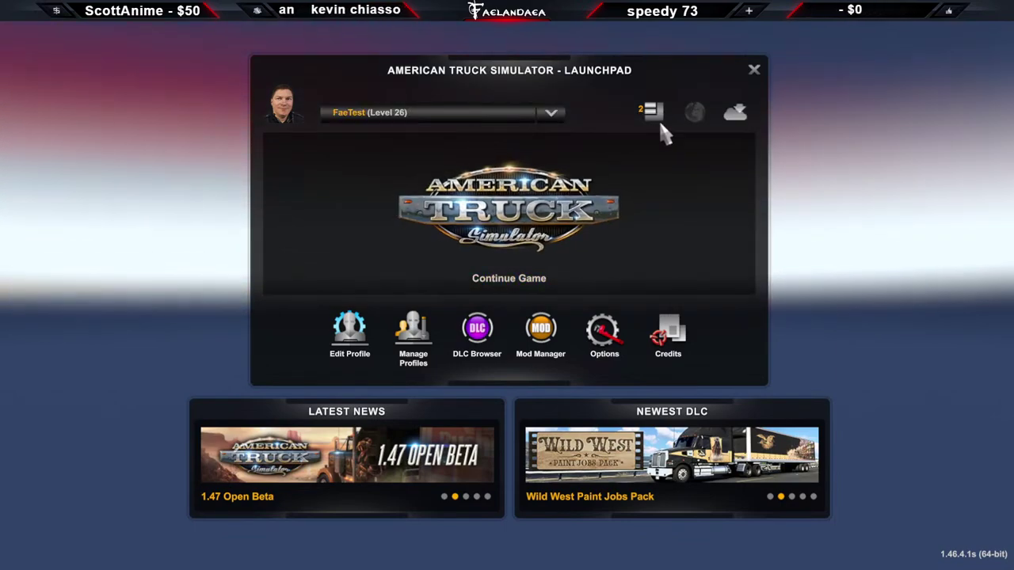
left_click(552, 113)
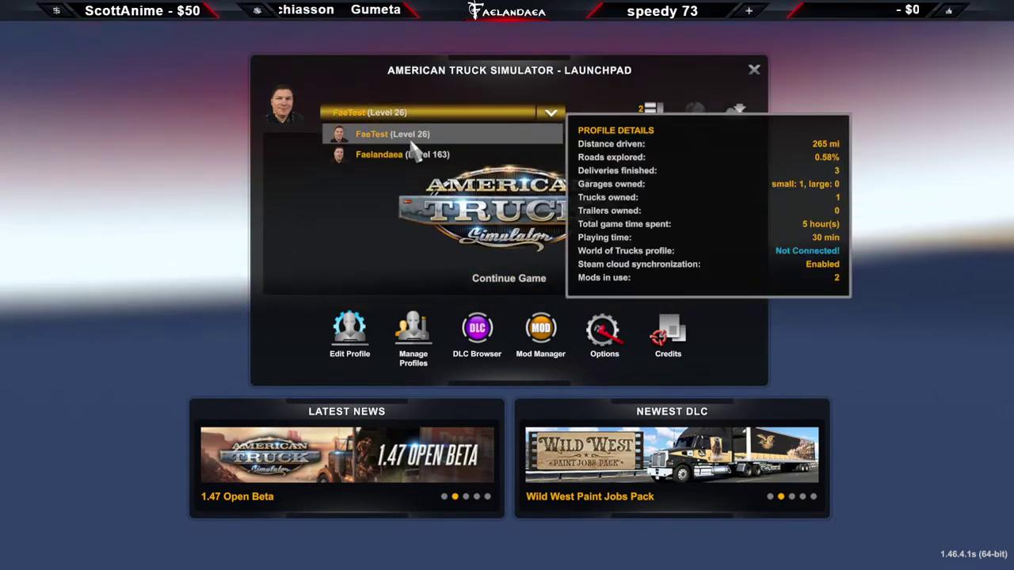
left_click(645, 111)
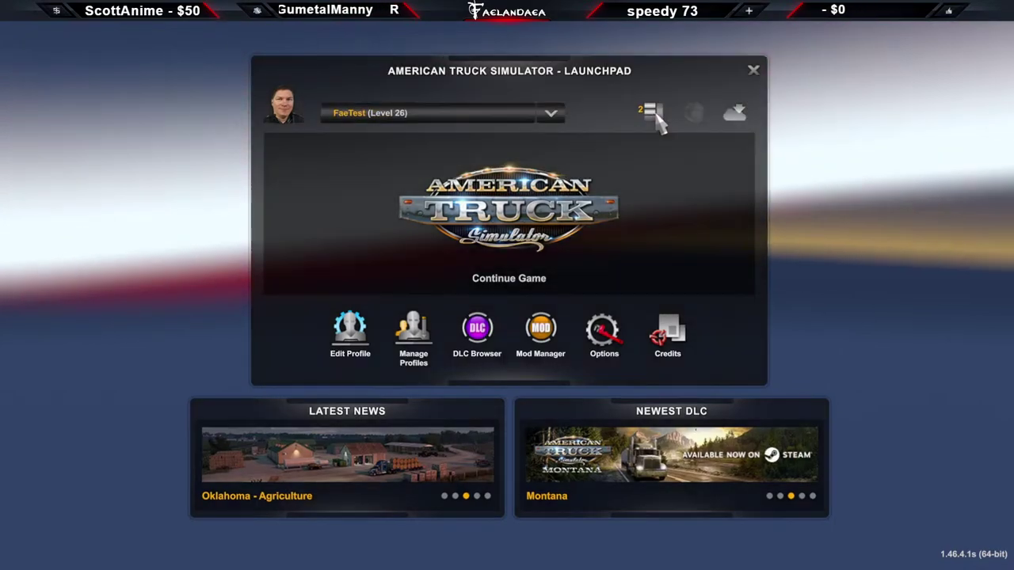
Look over the mod manager without changes, then reselect the level 26 test profile
left_click(652, 113)
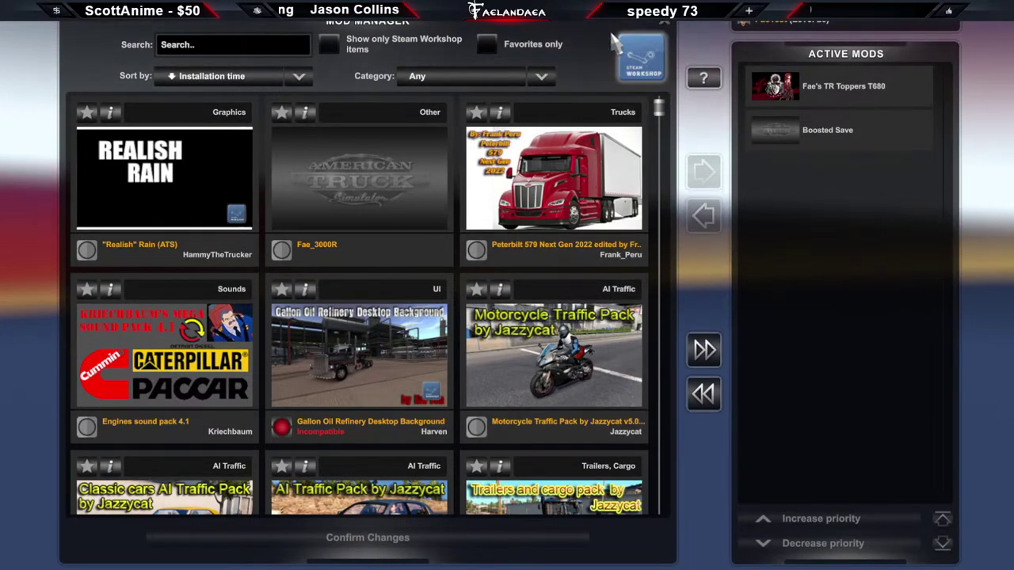
left_click(667, 24)
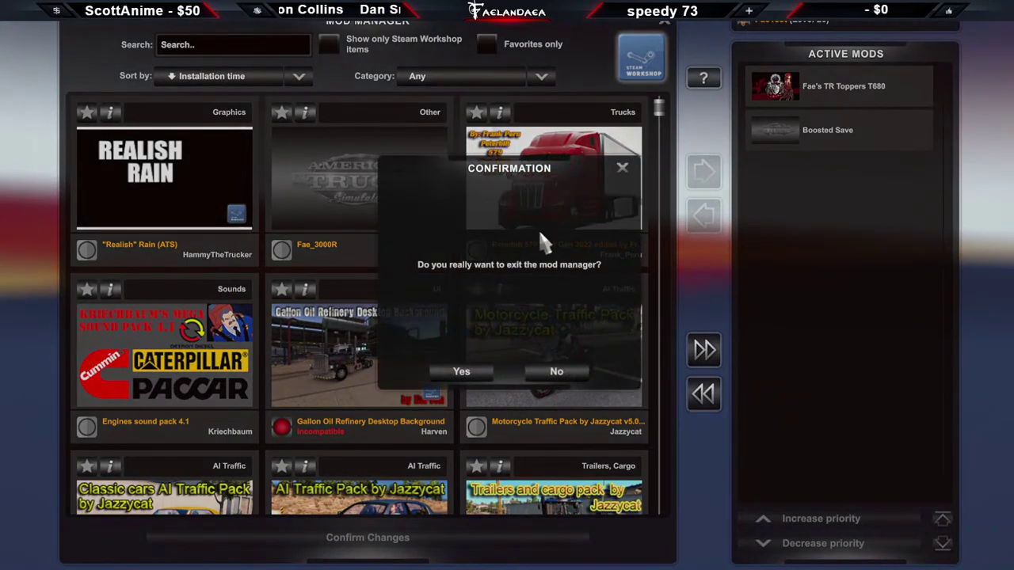
left_click(462, 371)
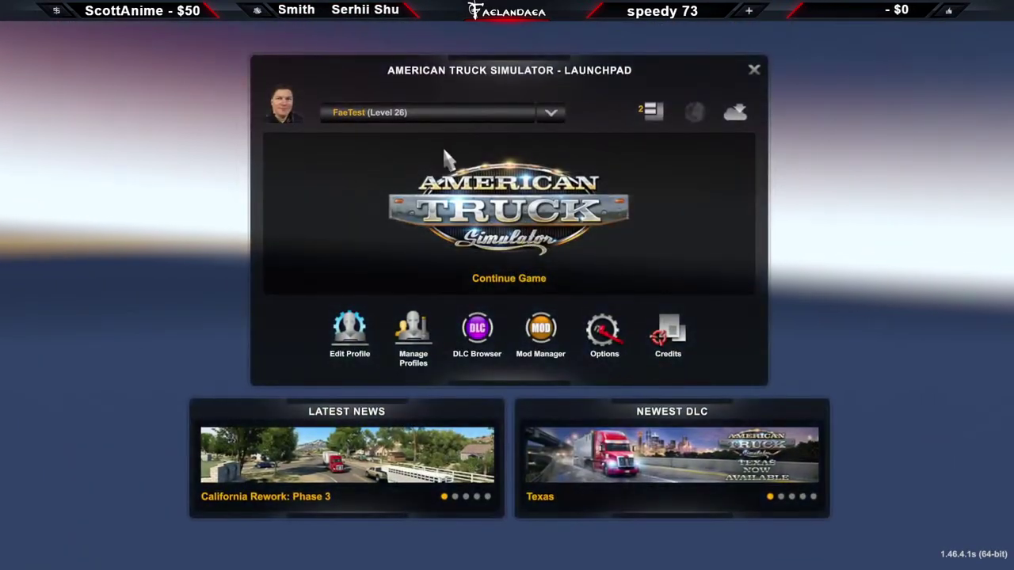
left_click(412, 113)
left_click(417, 158)
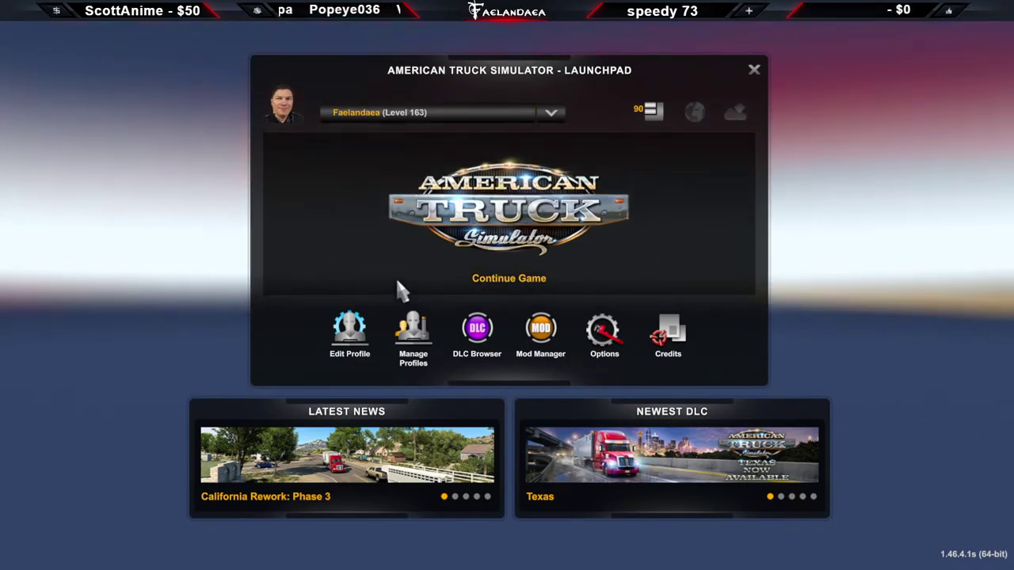
left_click(479, 115)
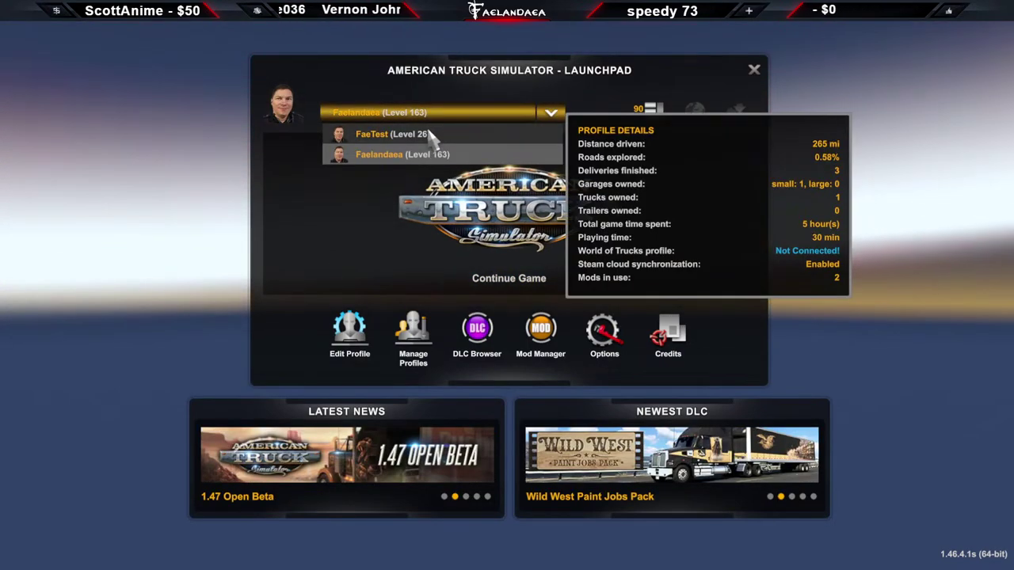
left_click(428, 135)
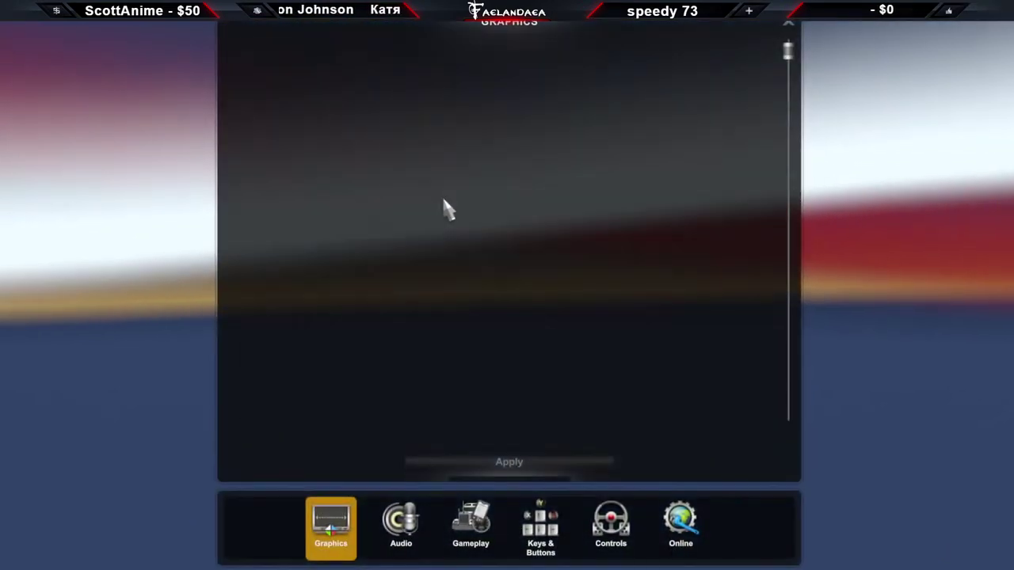
On the Audio page, drag the UI music volume slider to minimum and close the settings
scroll(444, 198, "down", 3)
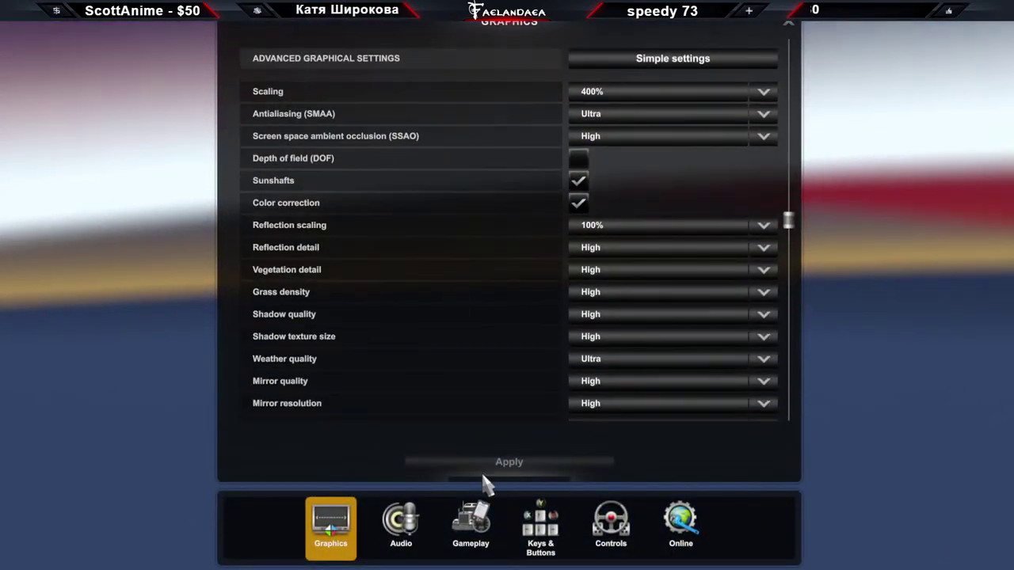
left_click(401, 522)
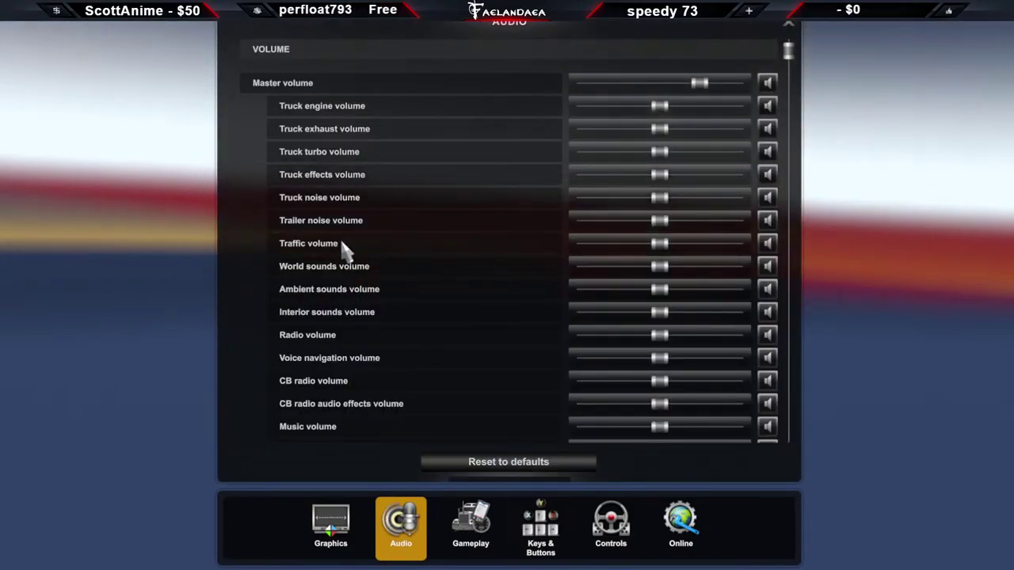
scroll(372, 261, "down", 5)
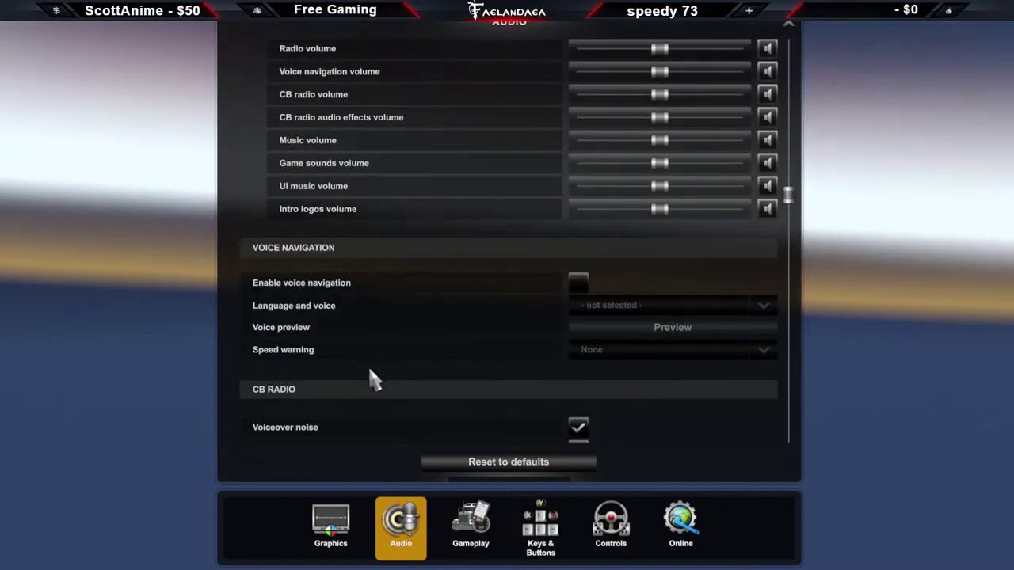
left_click_drag(668, 194, 513, 195)
scroll(492, 222, "up", 2)
scroll(468, 250, "up", 3)
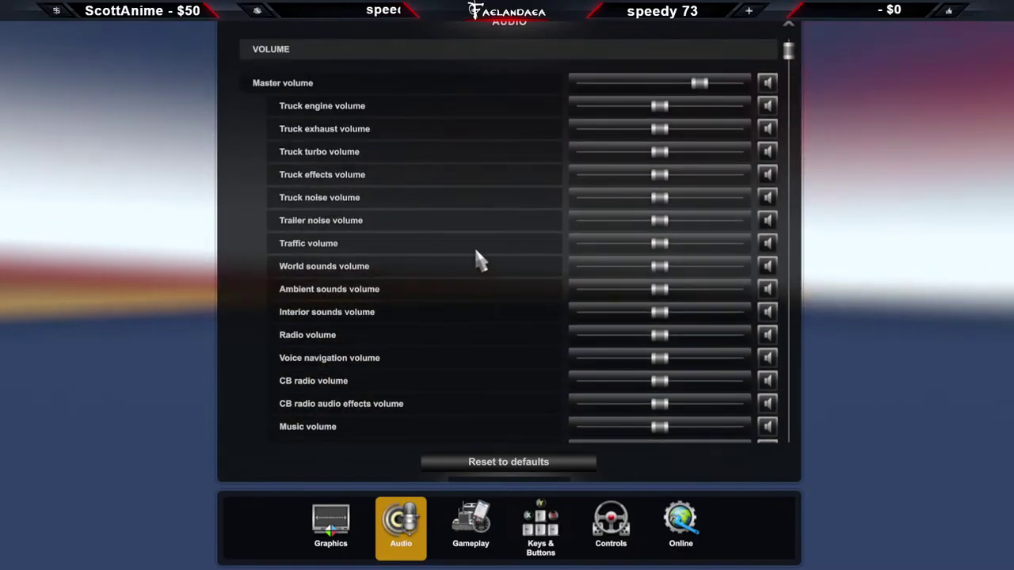
left_click(788, 25)
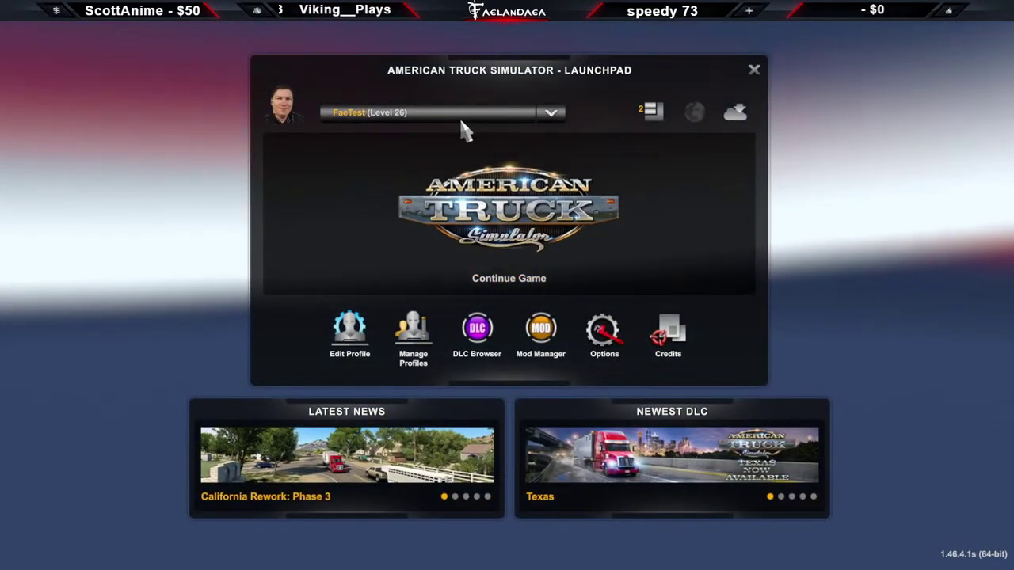
Switch to the level 26 test profile after briefly trying the higher-level one
left_click(461, 115)
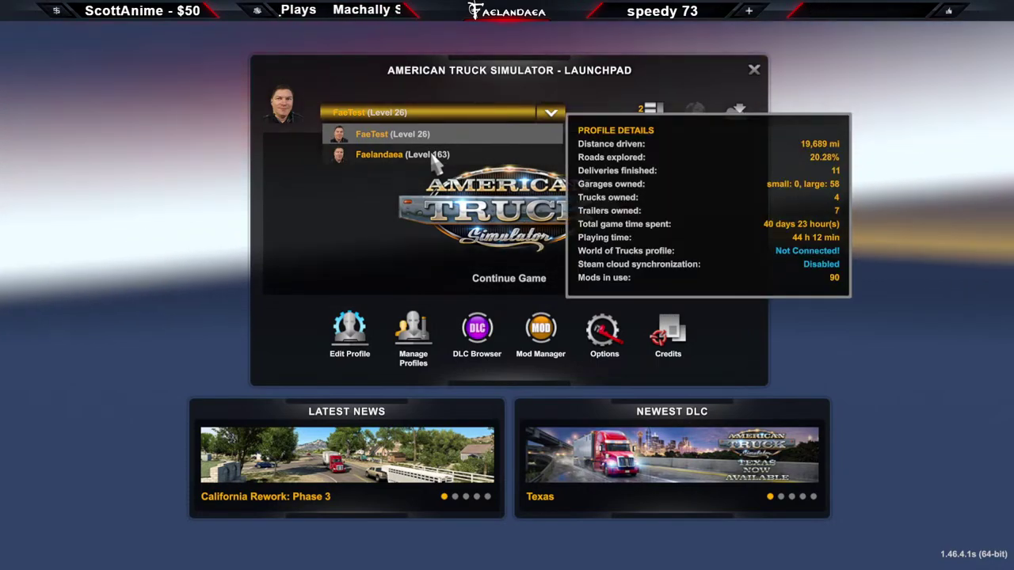
left_click(434, 155)
left_click(431, 120)
left_click(428, 135)
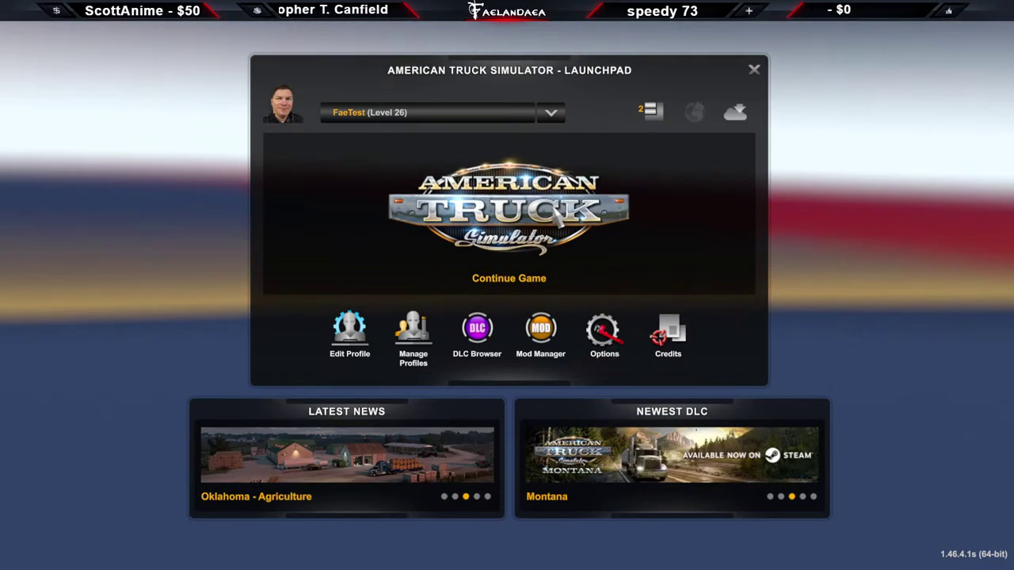
Activate the Fae_3000R mod in Mod Manager and confirm the changes
left_click(650, 113)
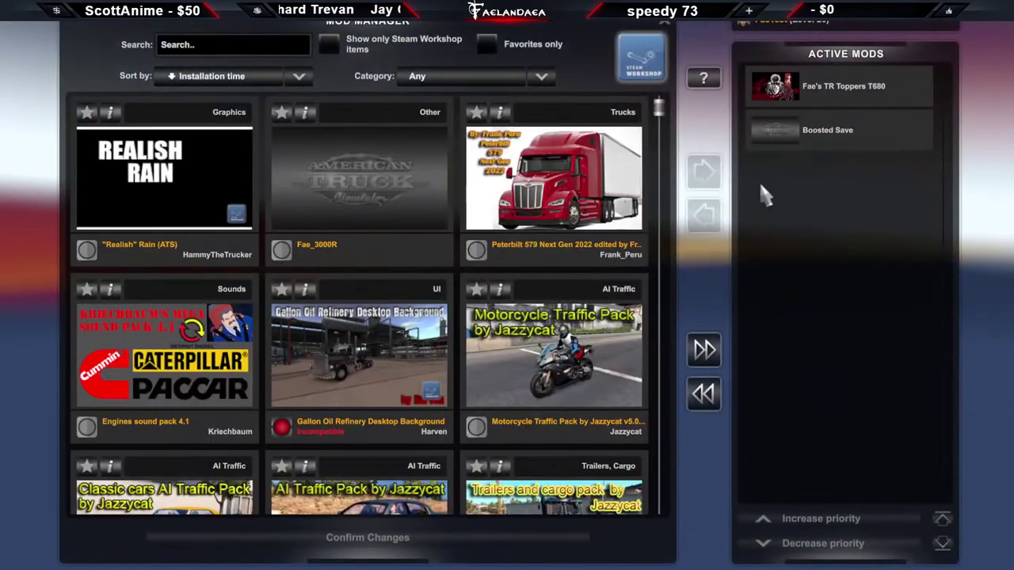
left_click(848, 92)
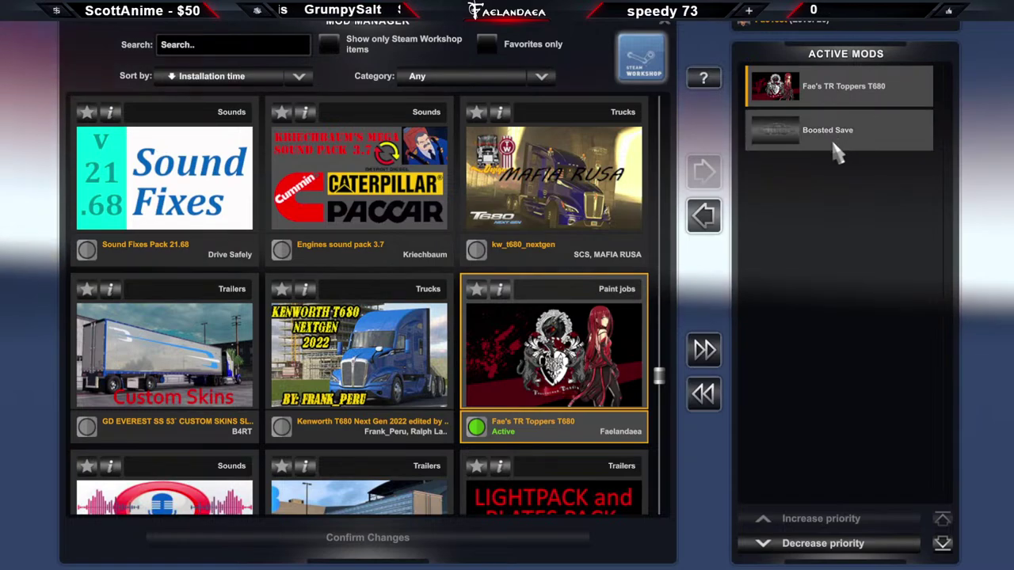
left_click(829, 135)
left_click(800, 85)
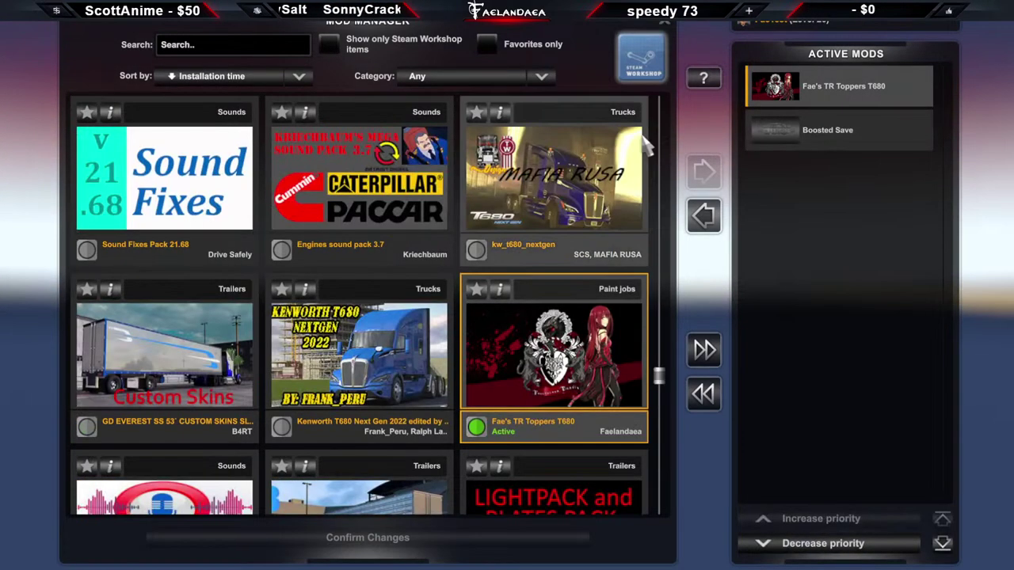
scroll(313, 230, "up", 6)
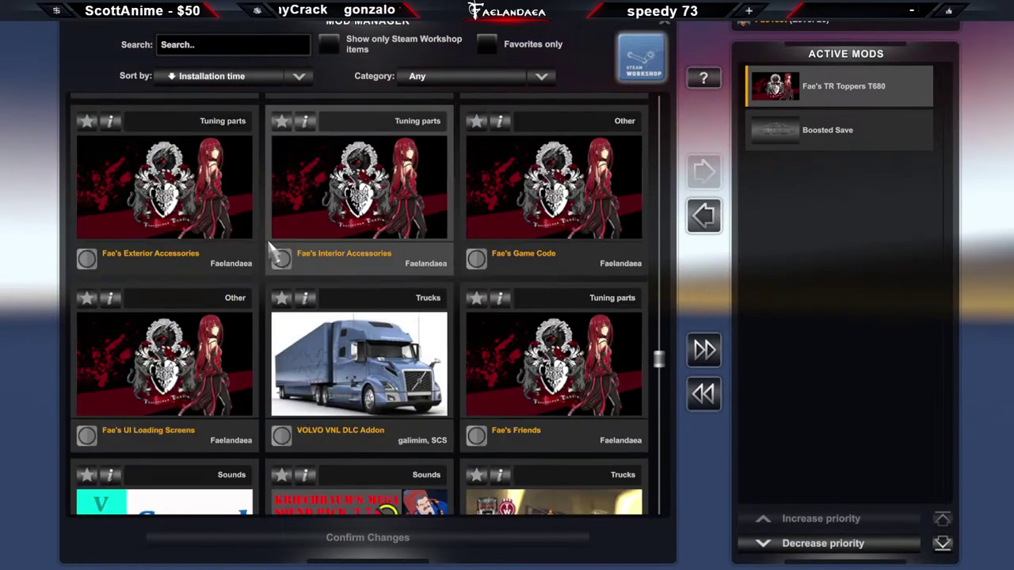
scroll(670, 378, "up", 10)
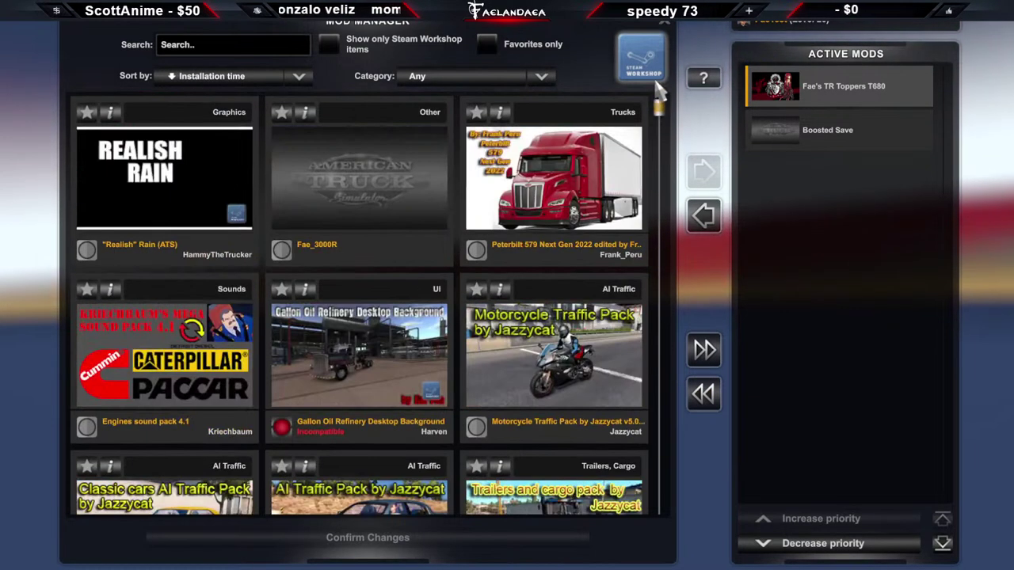
left_click(183, 168)
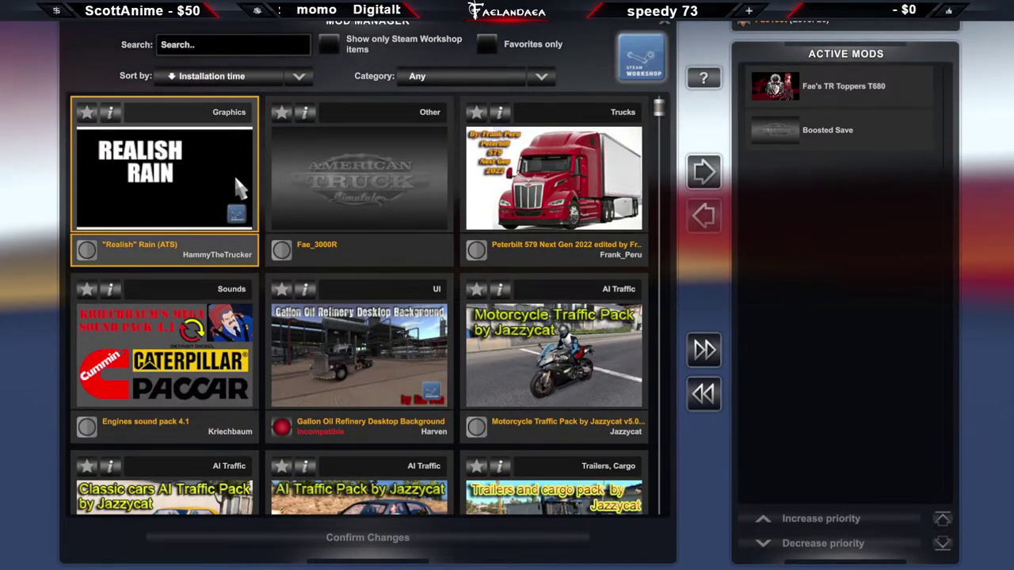
double_click(376, 184)
double_click(448, 221)
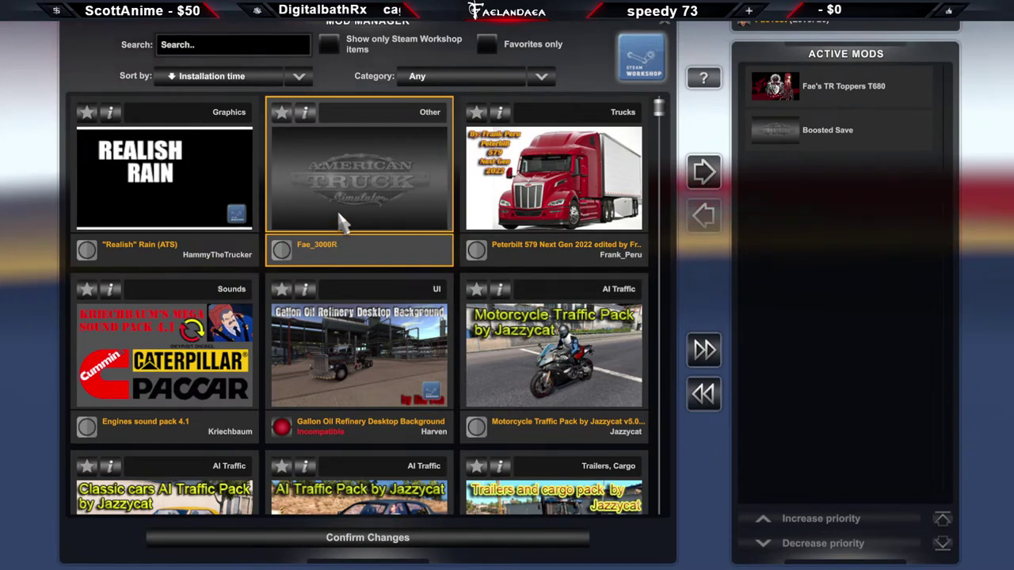
double_click(453, 226)
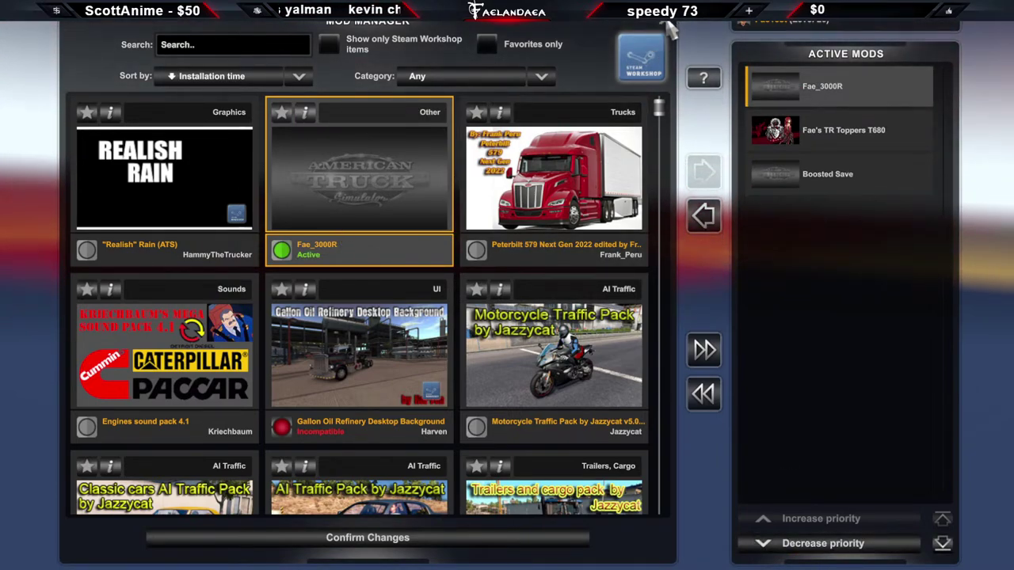
left_click(353, 545)
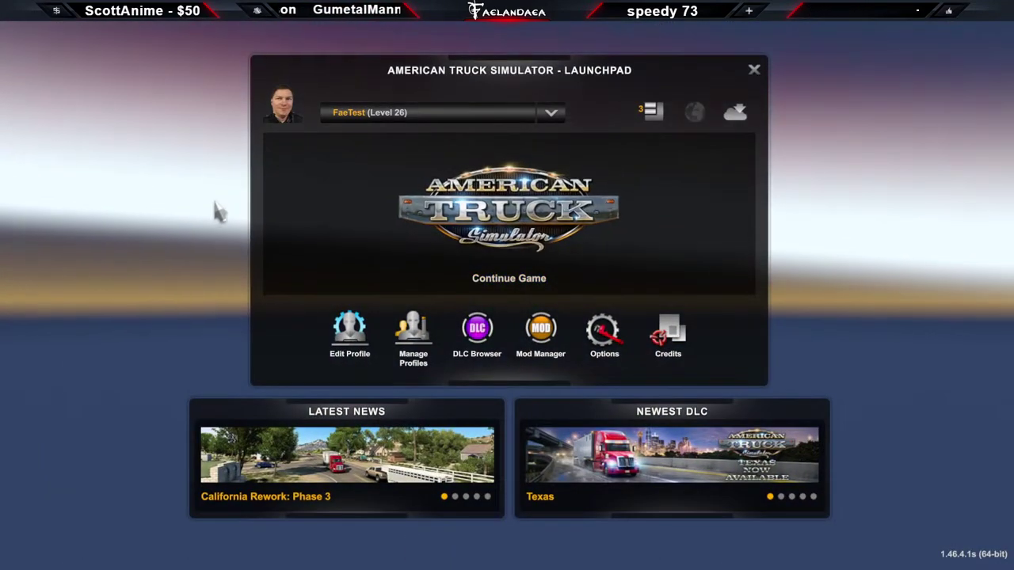
Continue the game, choosing Controllers and the Real Automatic gearbox in the Input Wizard
left_click(529, 227)
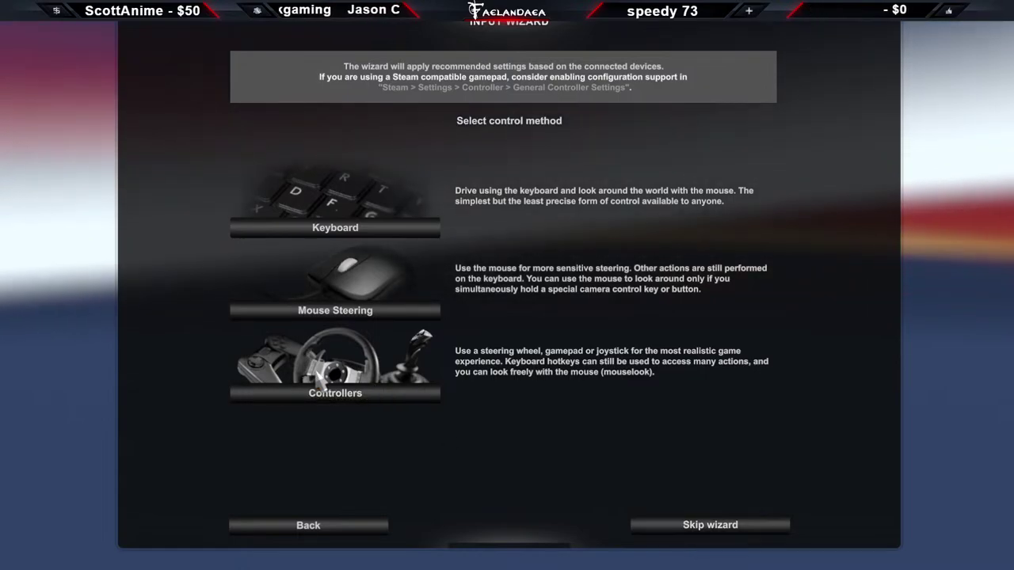
left_click(349, 394)
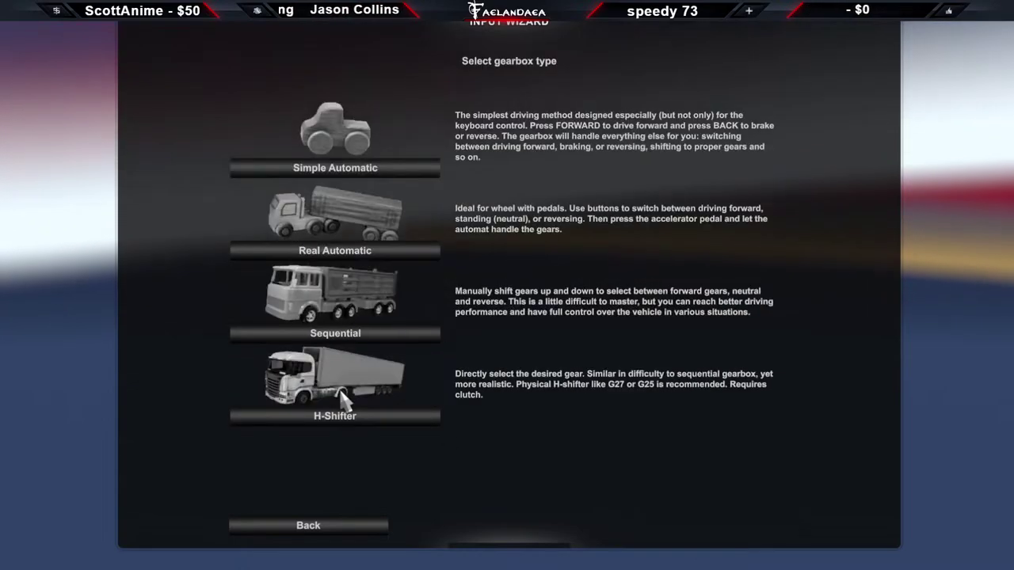
left_click(351, 252)
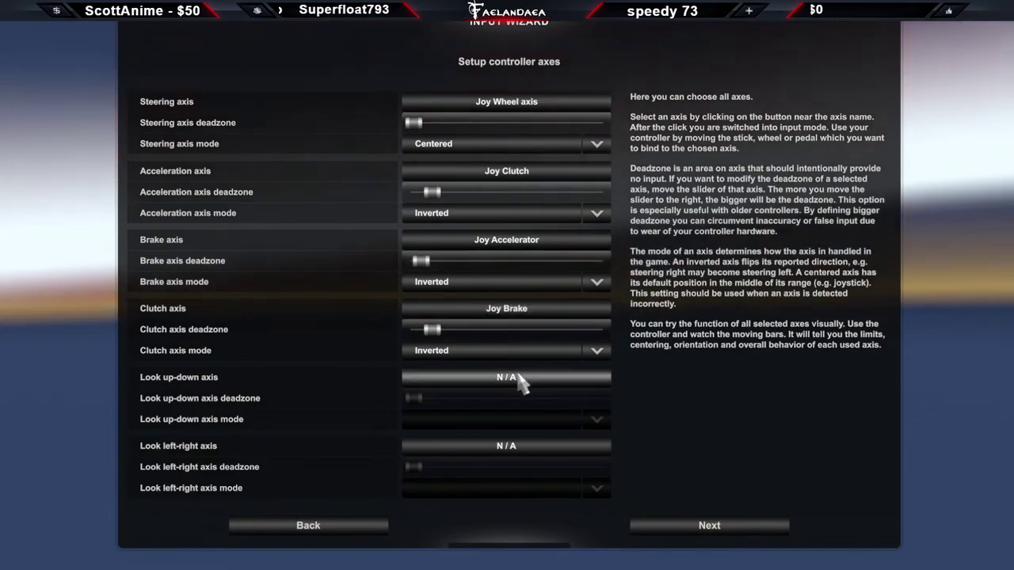
left_click(723, 536)
left_click(705, 527)
left_click(689, 524)
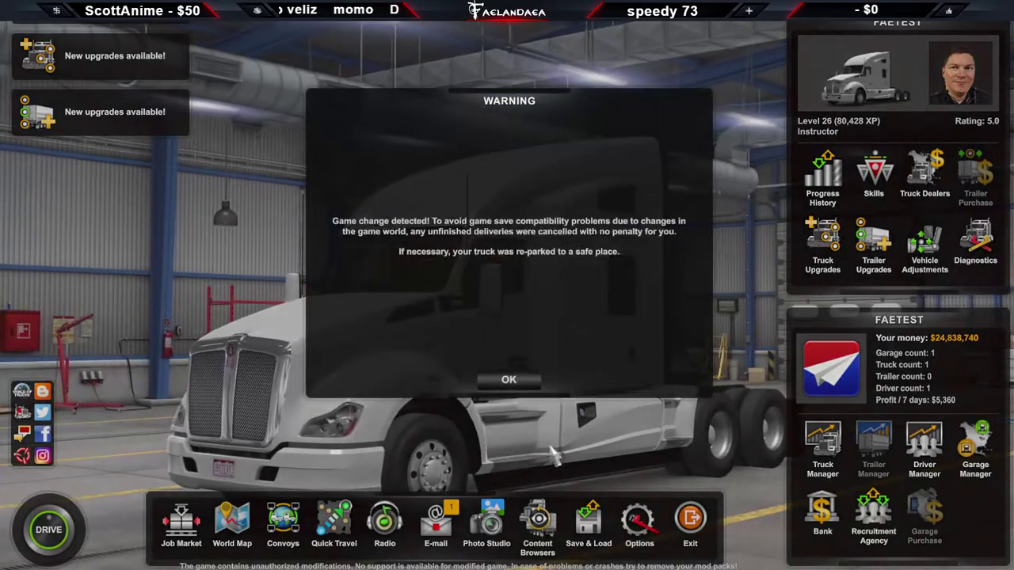
Dismiss the warning and choose brand_u3kr under Trailer Model in the Trailer Browser
left_click(510, 379)
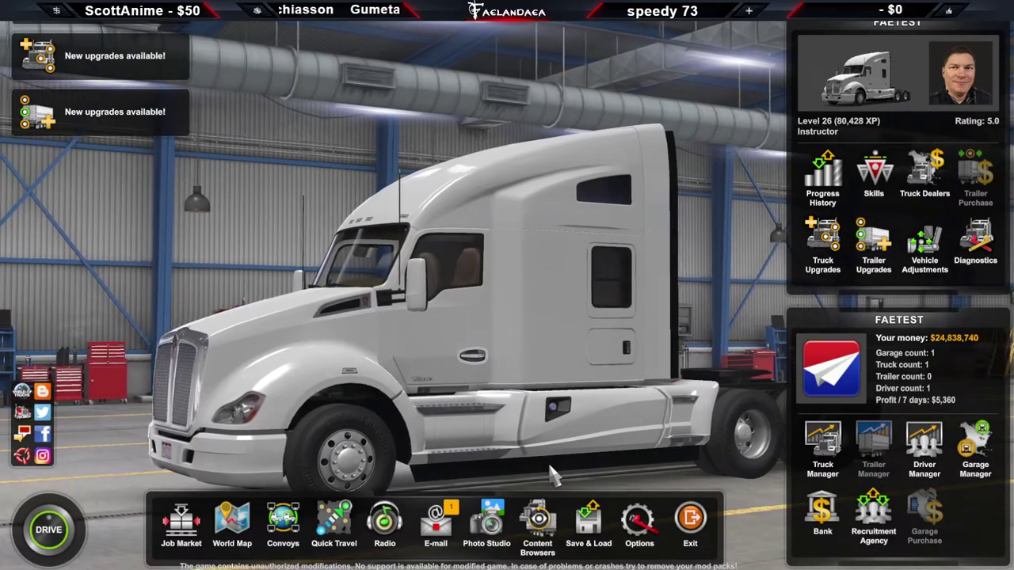
left_click(545, 538)
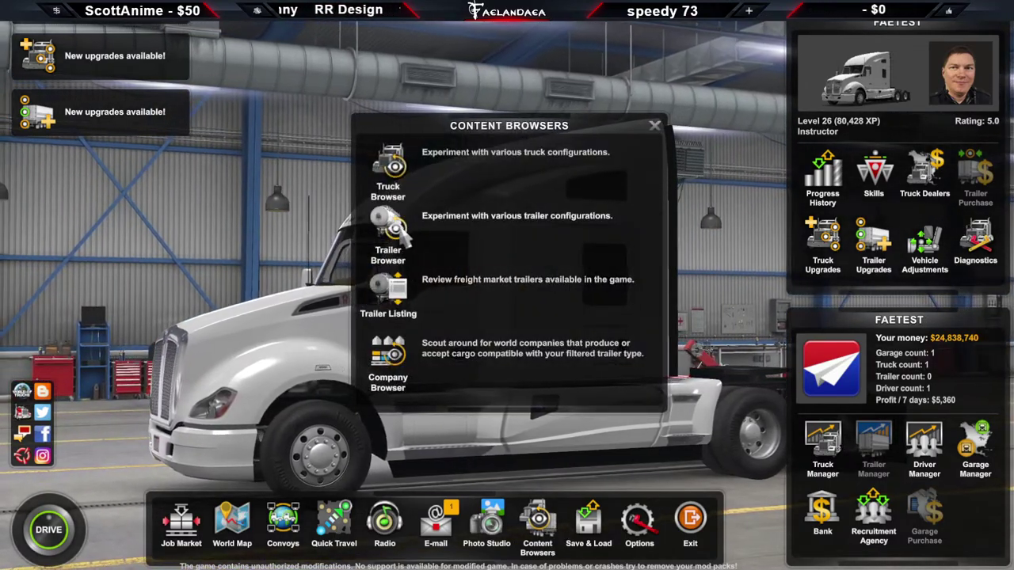
left_click(393, 230)
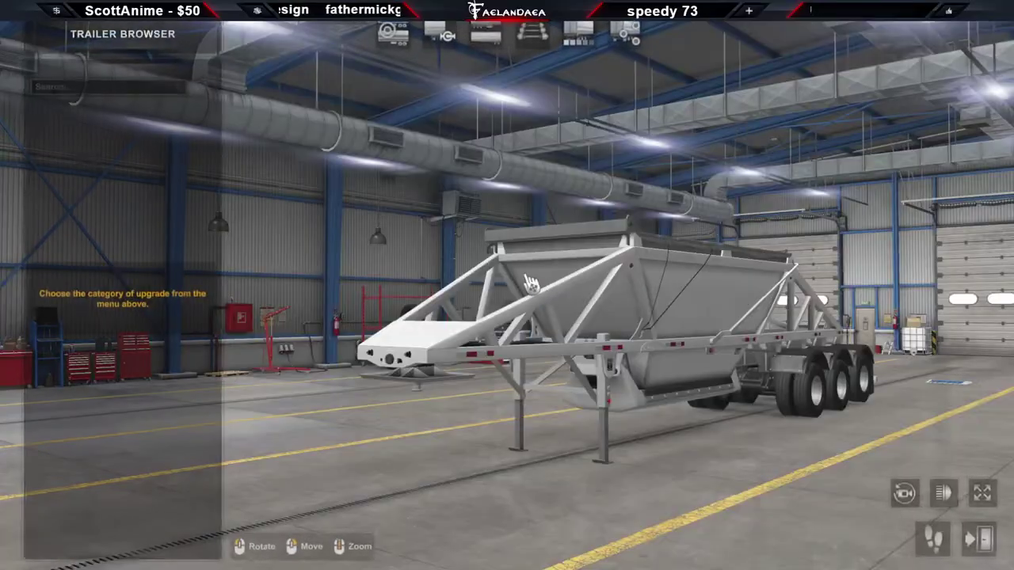
left_click(391, 30)
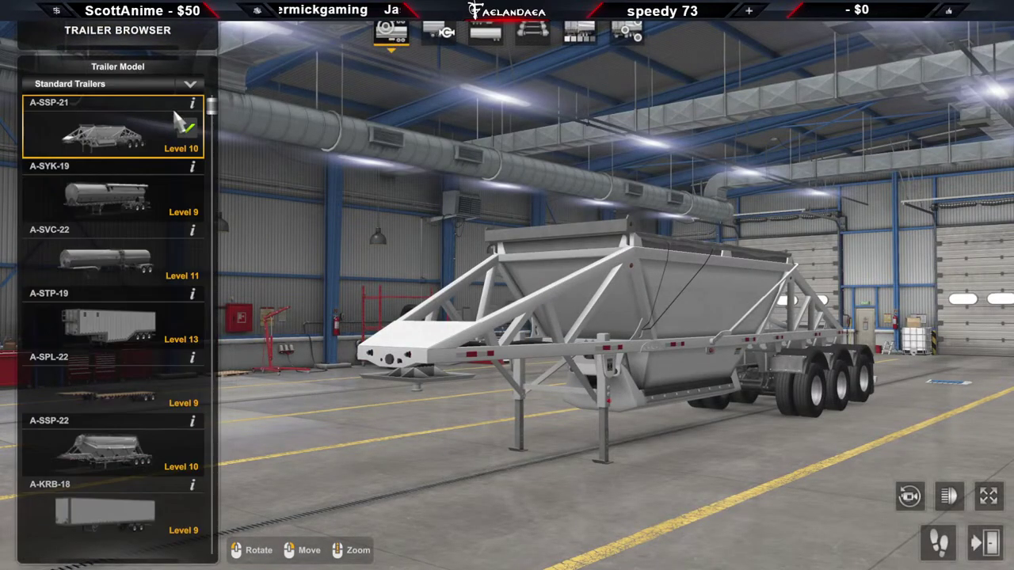
left_click(191, 84)
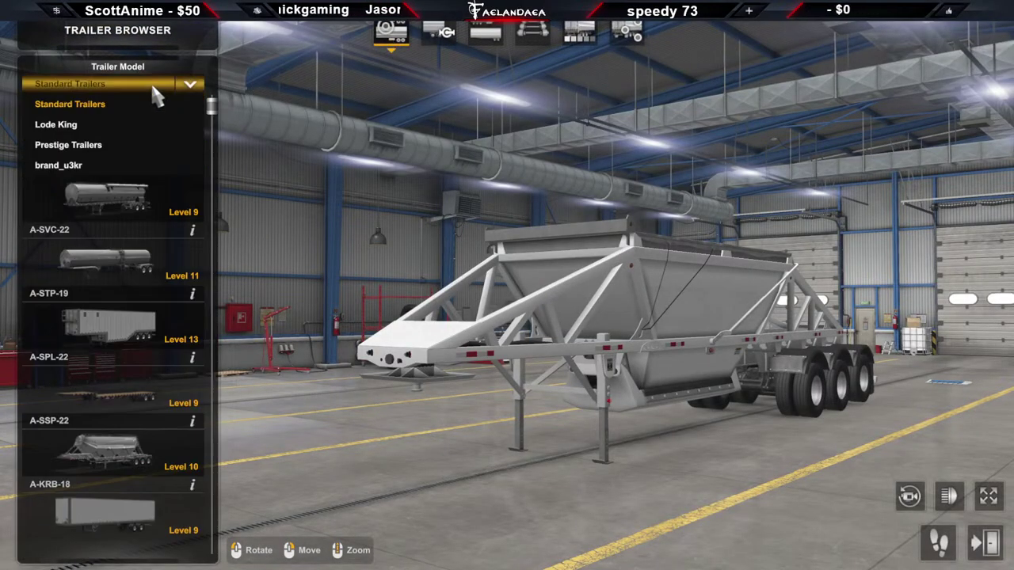
left_click(94, 166)
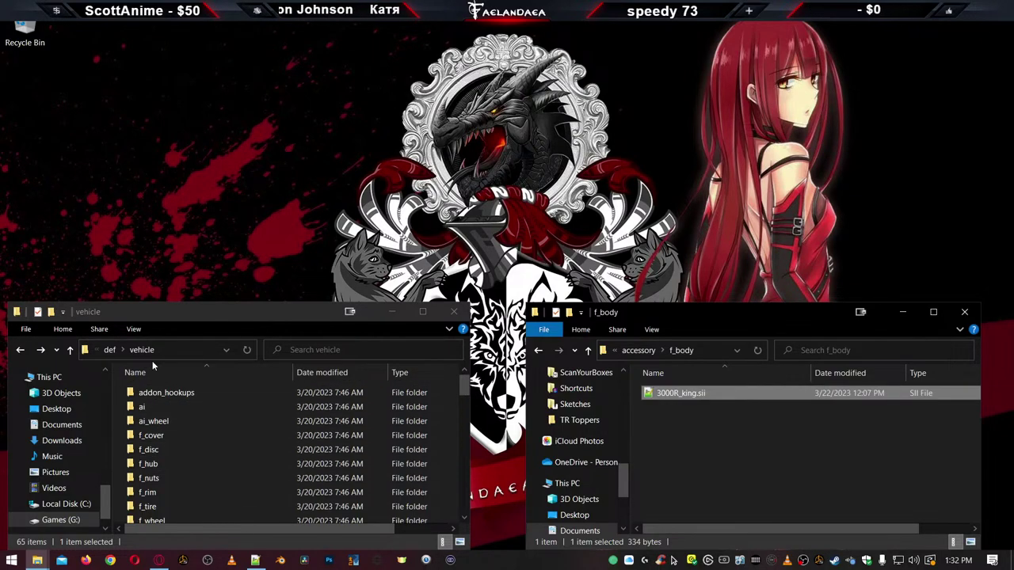
Go up from the accessory folder to the American Truck Simulator documents folder
left_click(640, 353)
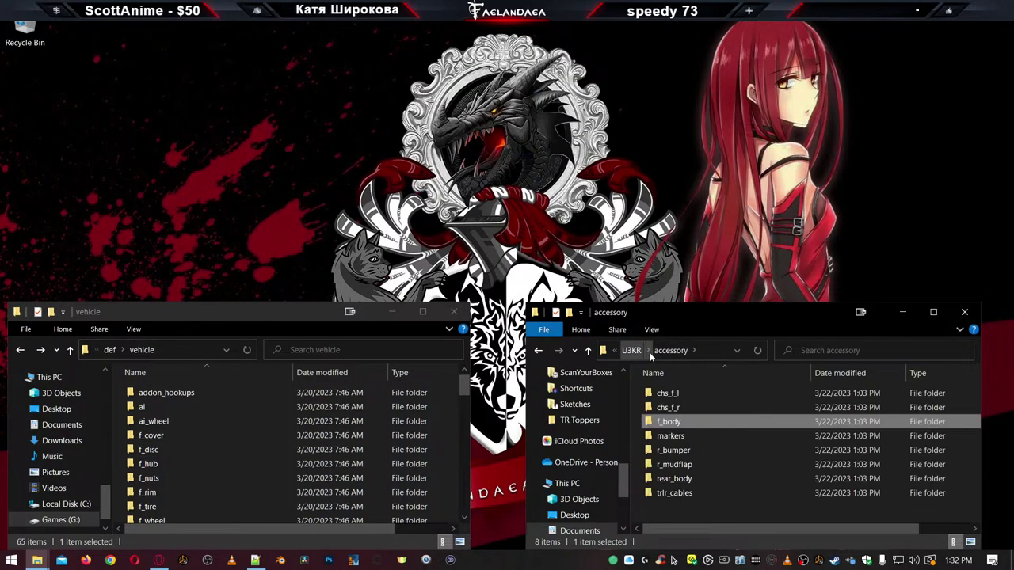
left_click(633, 353)
left_click(633, 353)
left_click(633, 353)
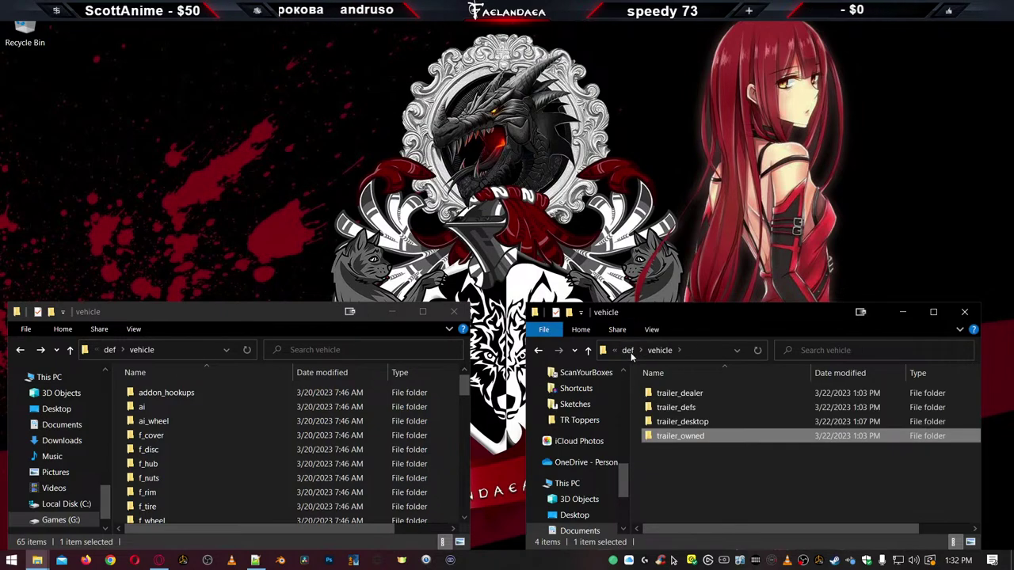
left_click(633, 353)
left_click(633, 353)
left_click(630, 350)
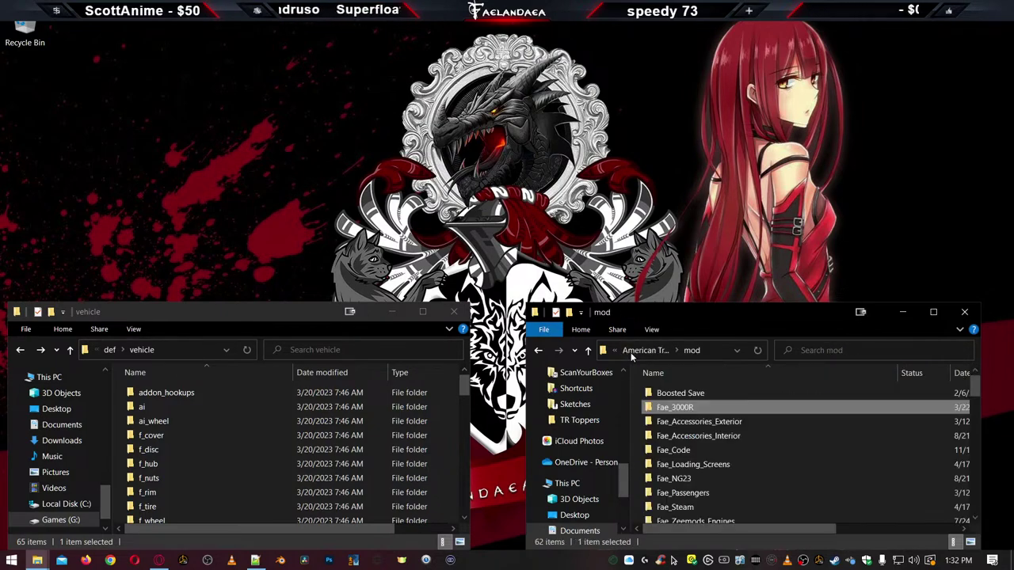
left_click(633, 350)
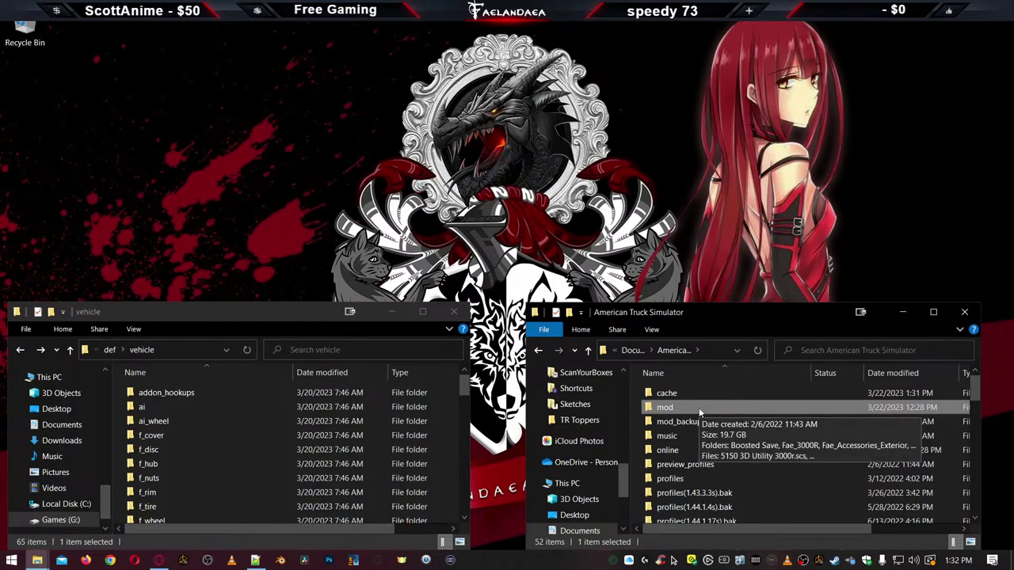
scroll(699, 411, "down", 12)
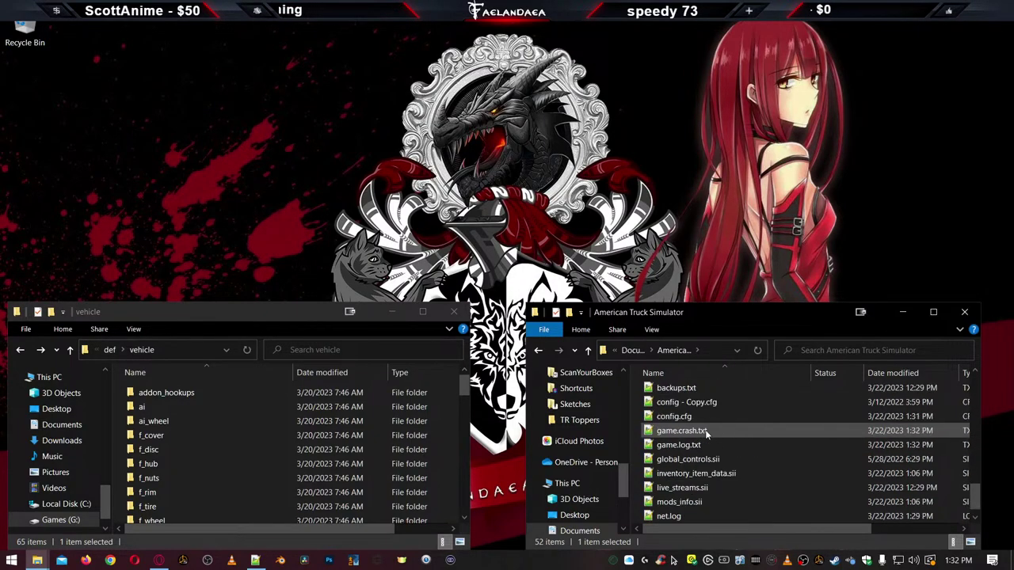
scroll(707, 433, "up", 5)
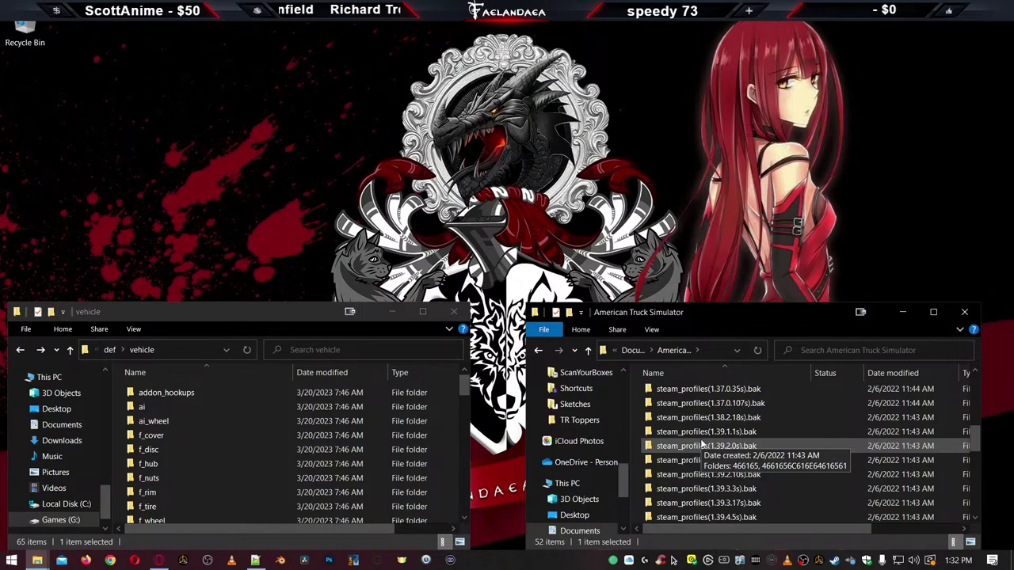
scroll(705, 446, "up", 10)
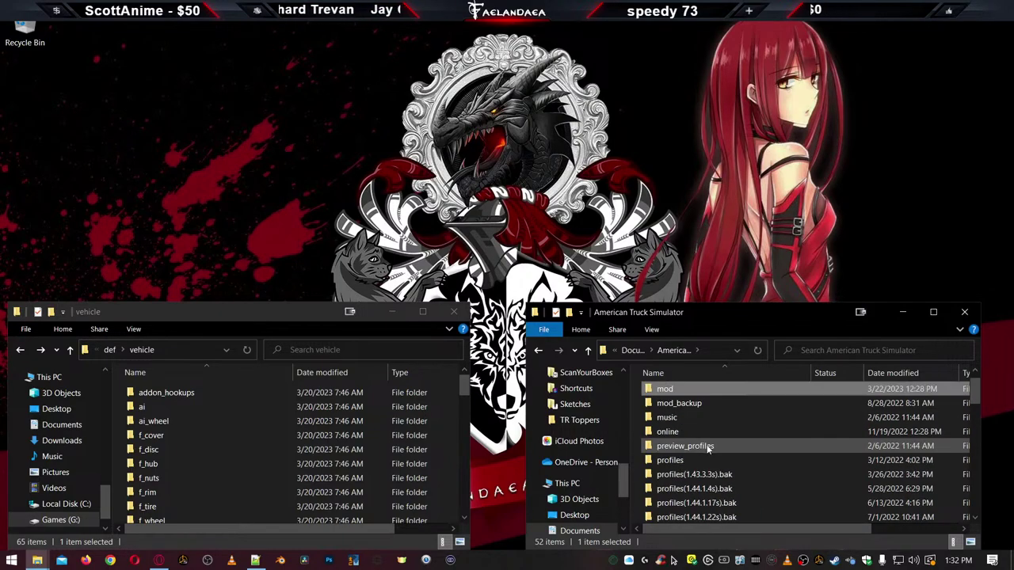
scroll(714, 436, "down", 5)
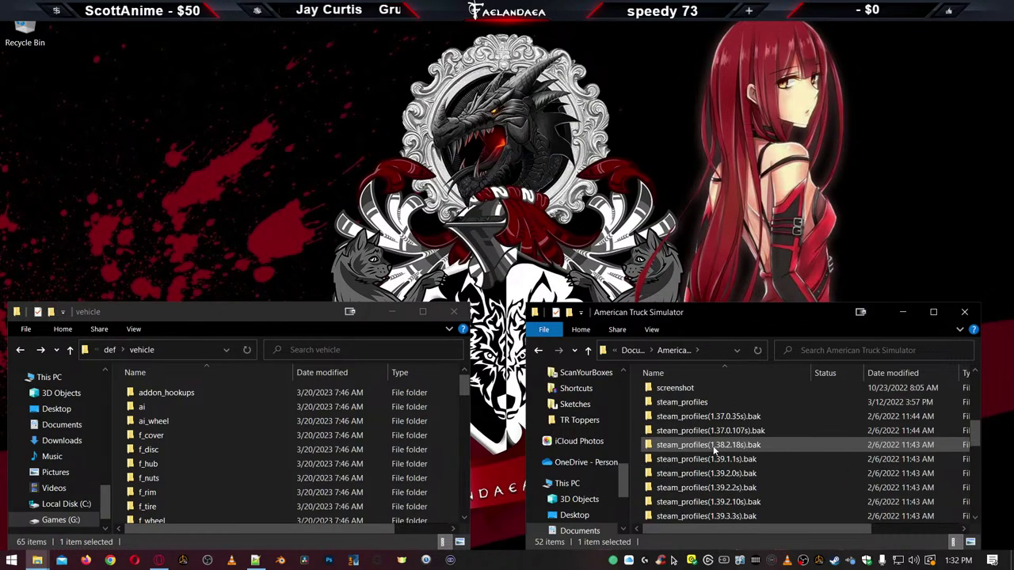
scroll(715, 447, "up", 3)
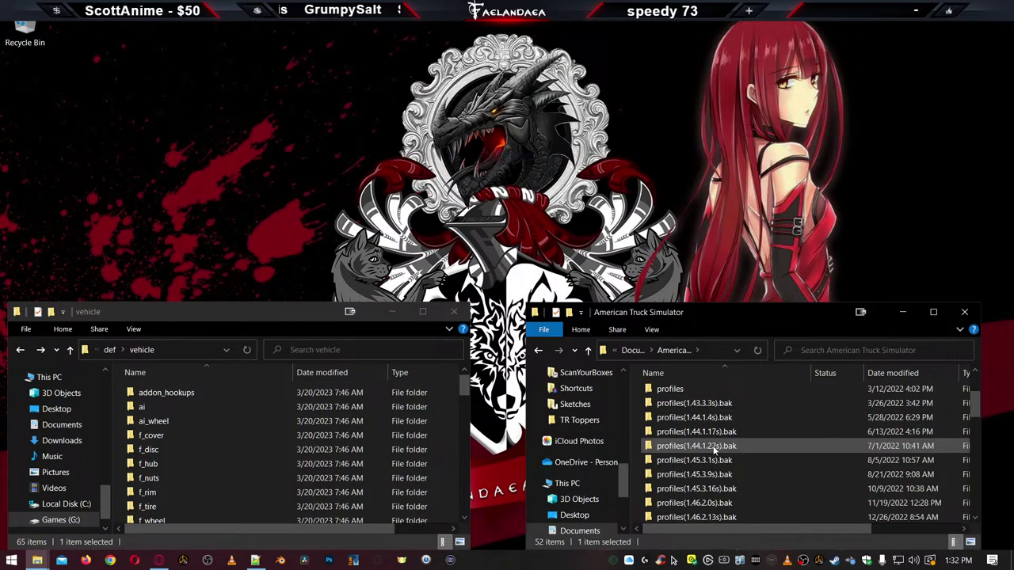
scroll(697, 442, "up", 2)
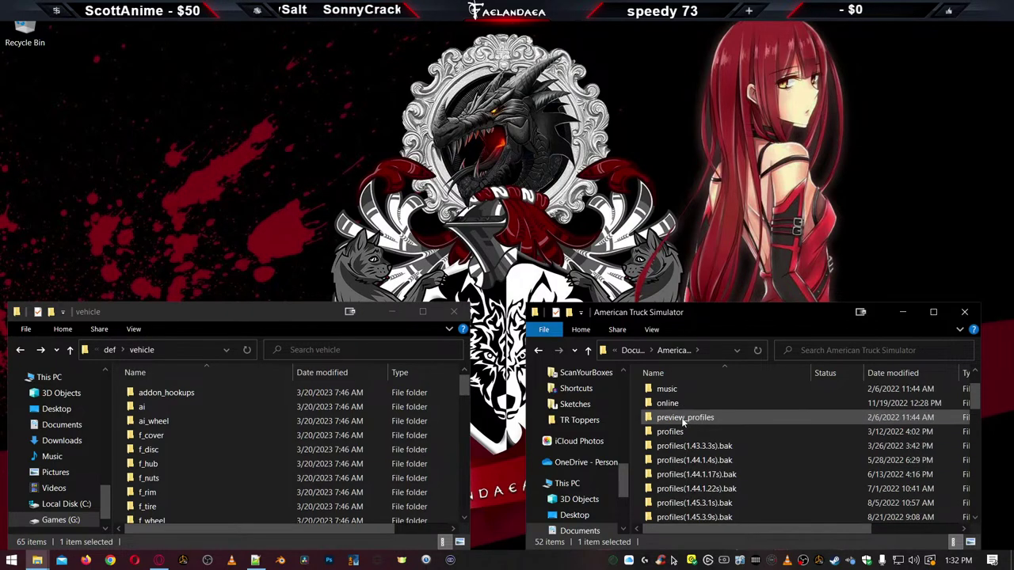
Peek into profiles and the profile folder, then maximize Explorer on American Truck Simulator
double_click(670, 432)
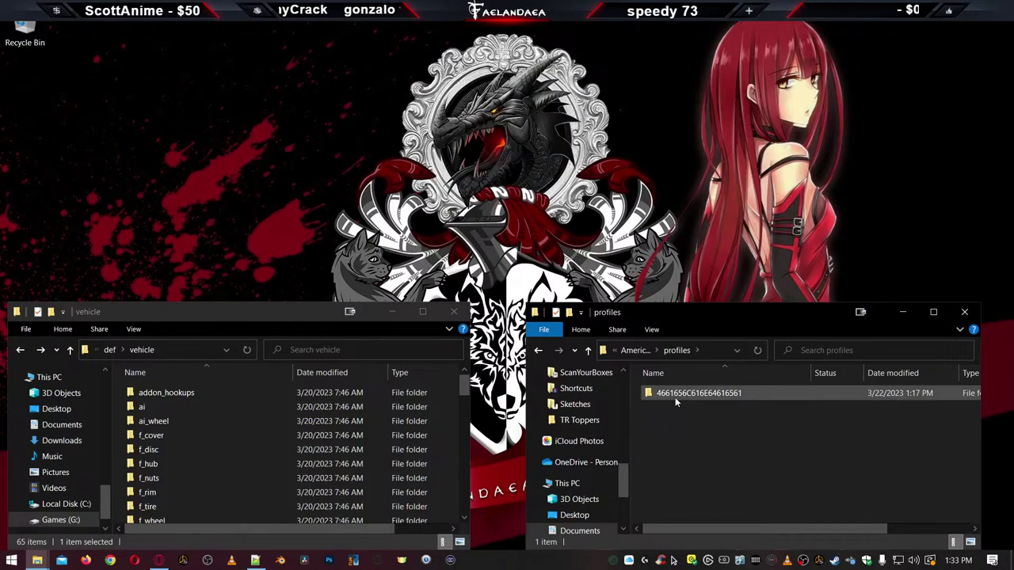
double_click(675, 397)
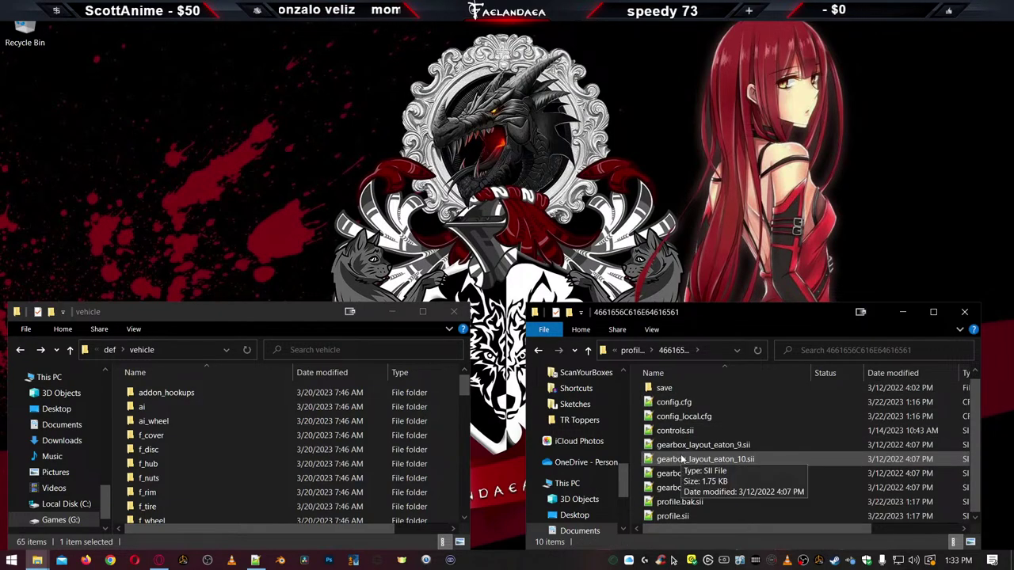
key("alt+Left")
key("alt+Left")
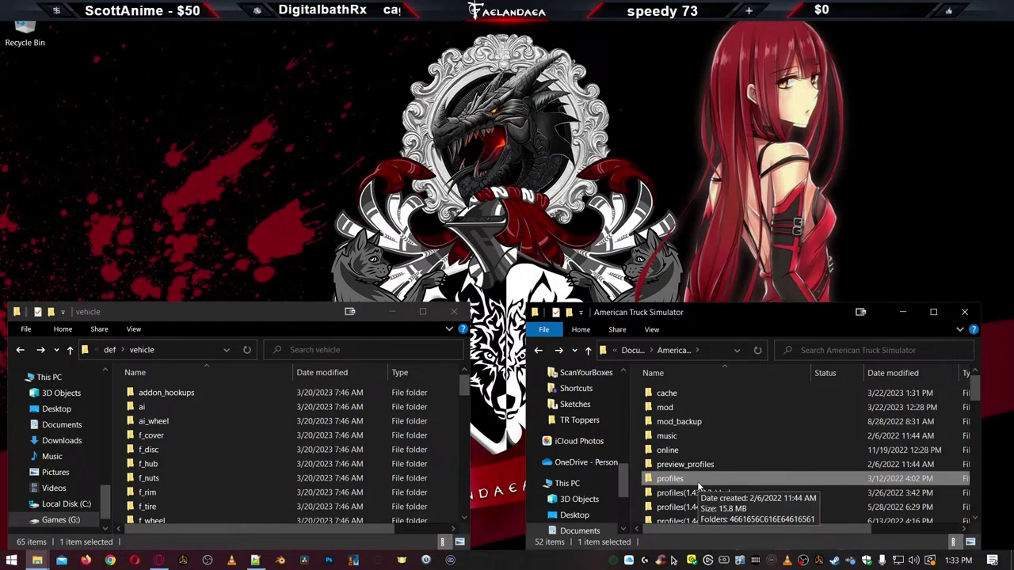
left_click(934, 313)
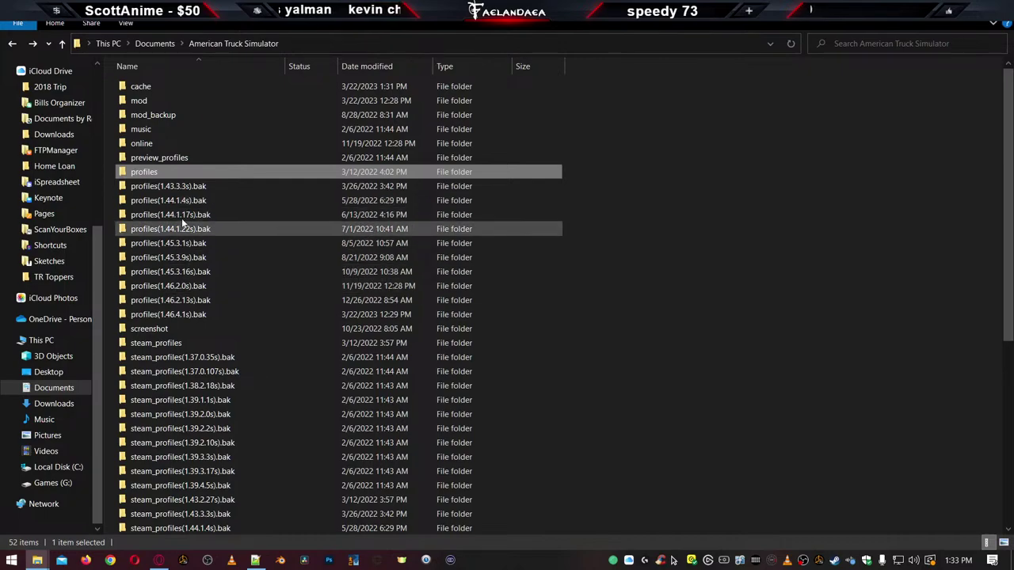
Browse profiles, the profile folder and its save folder, then return to American Truck Simulator
double_click(155, 171)
double_click(154, 87)
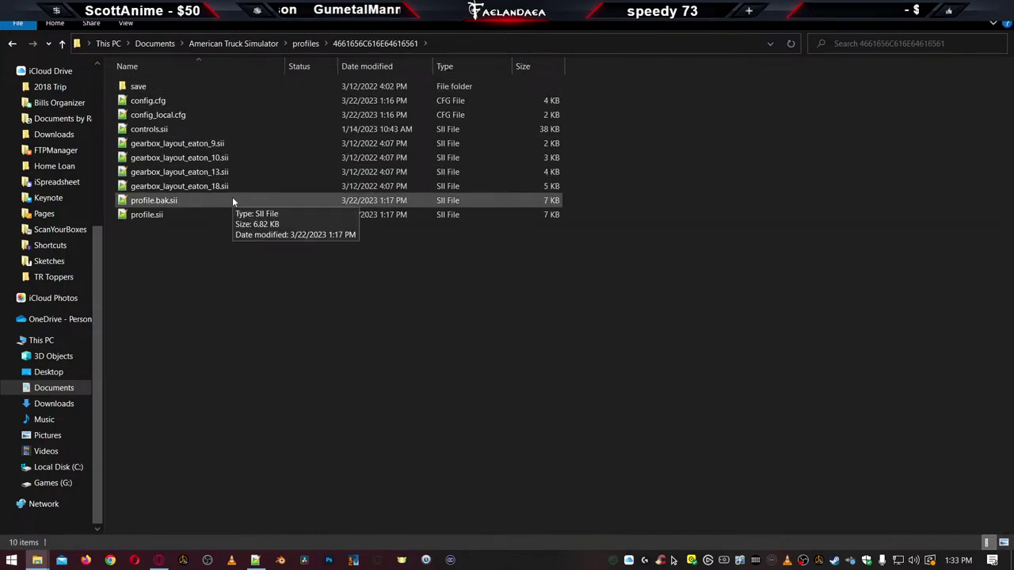
double_click(143, 86)
key("alt+Left")
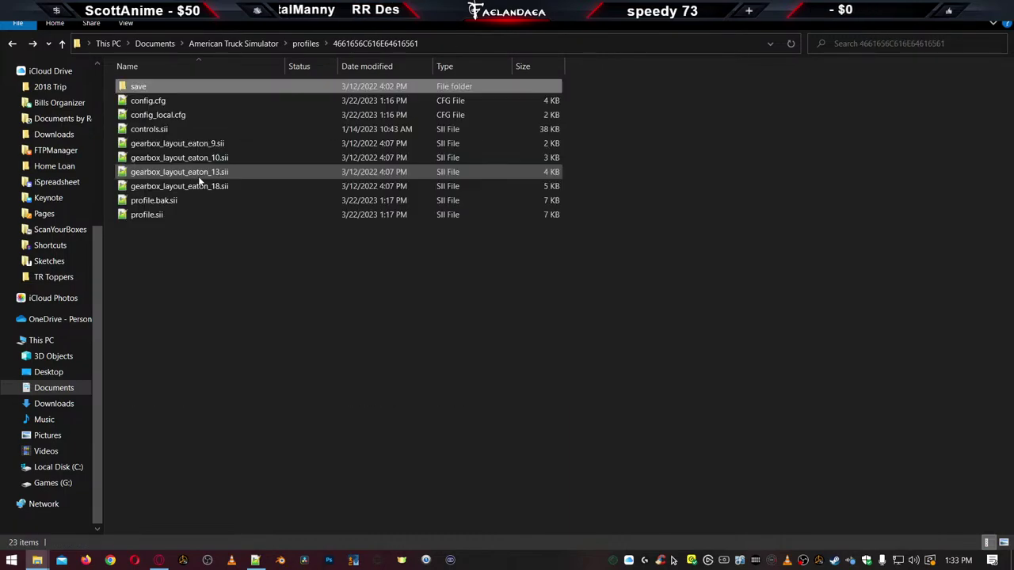
key("alt+Left")
key("alt+Left")
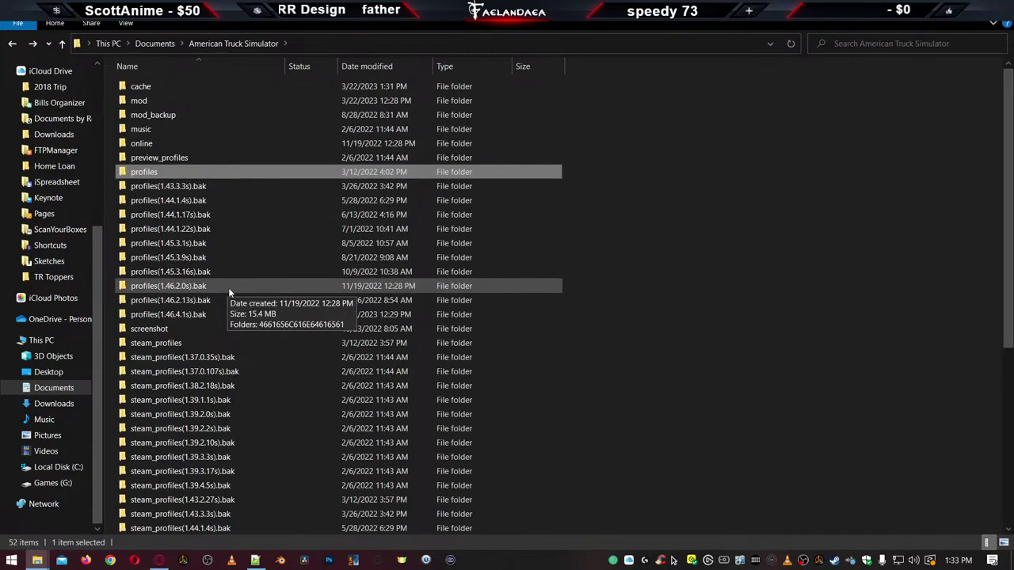
scroll(230, 297, "down", 6)
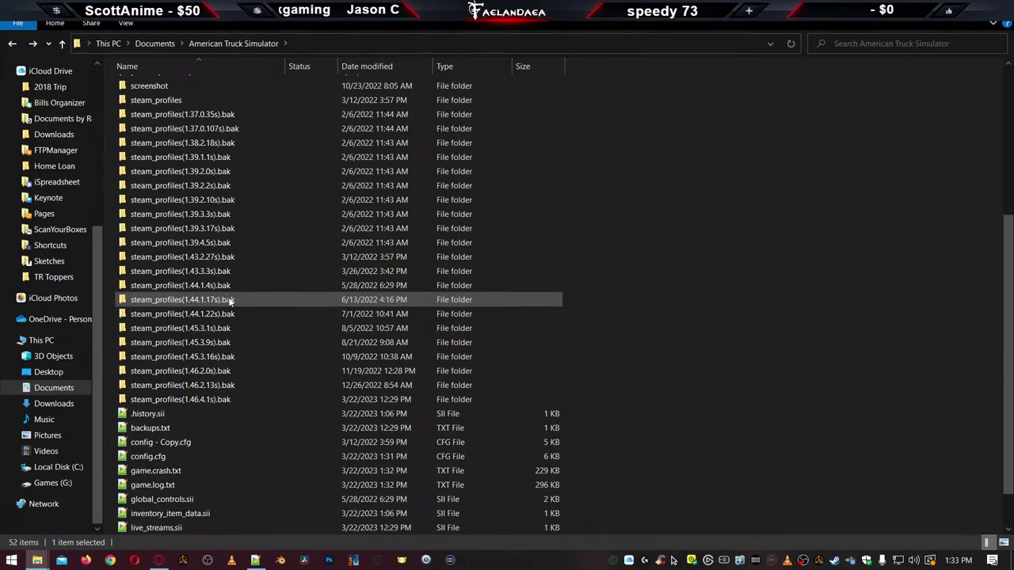
scroll(229, 300, "down", 1)
scroll(228, 301, "up", 7)
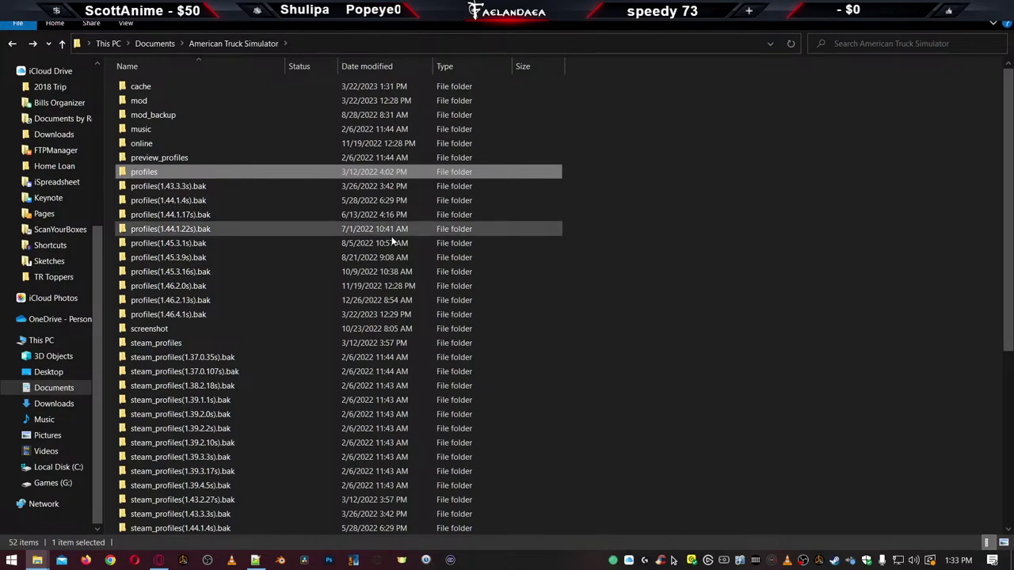
Open the profile's save folder to view the autosaves, then go back up to profiles
double_click(149, 173)
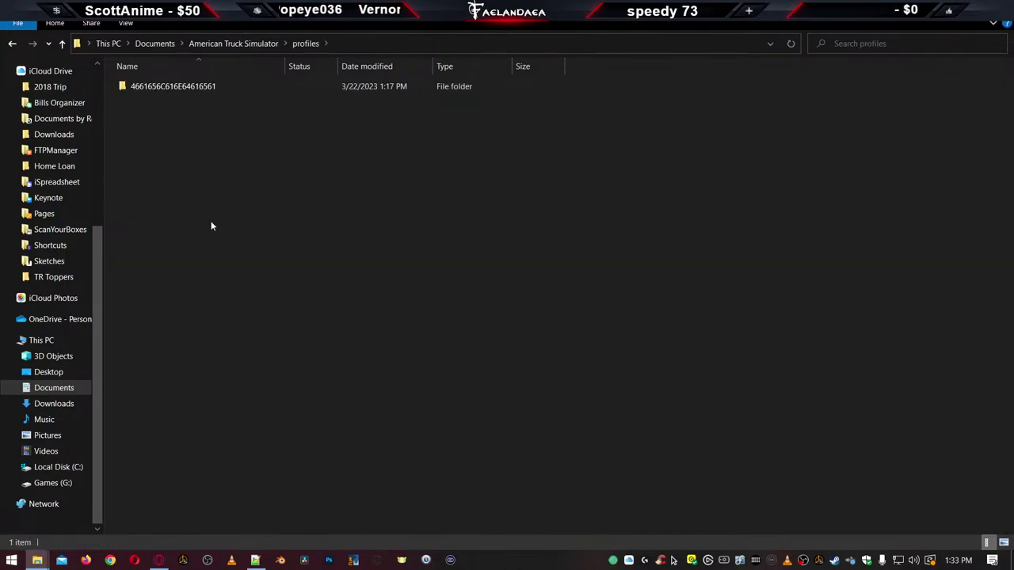
left_click(159, 88)
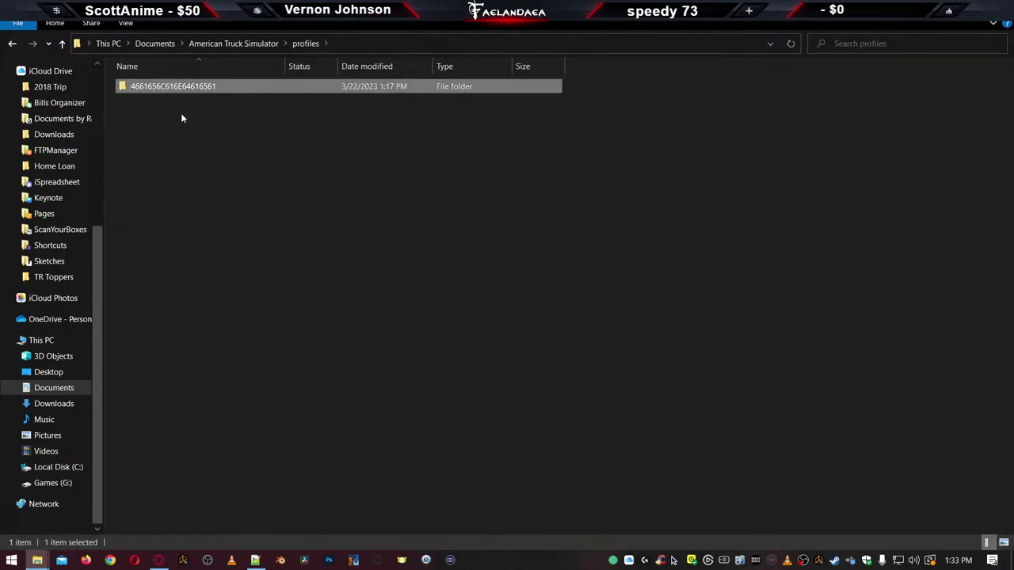
left_click(181, 119)
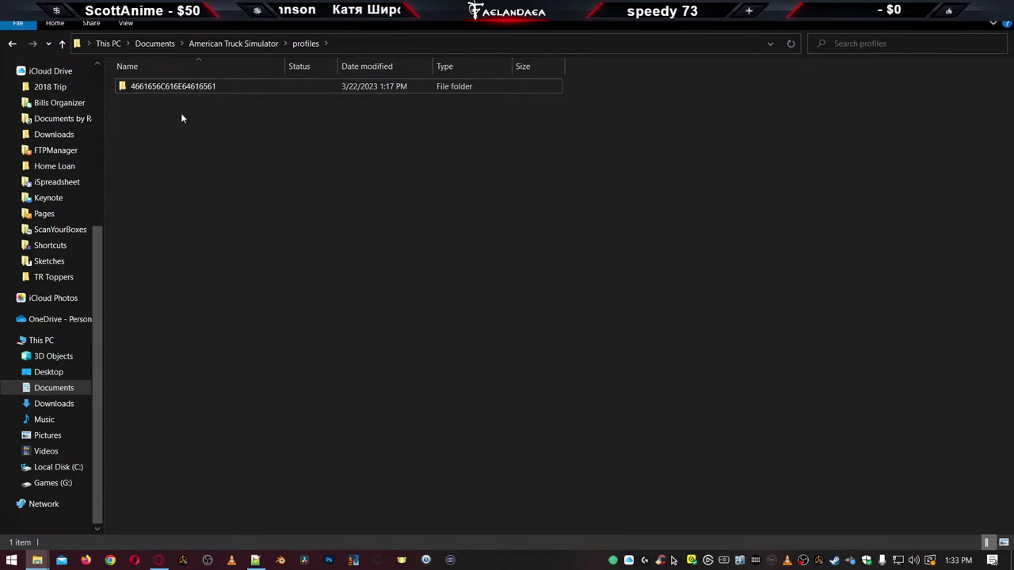
left_click(166, 89)
left_click(230, 150)
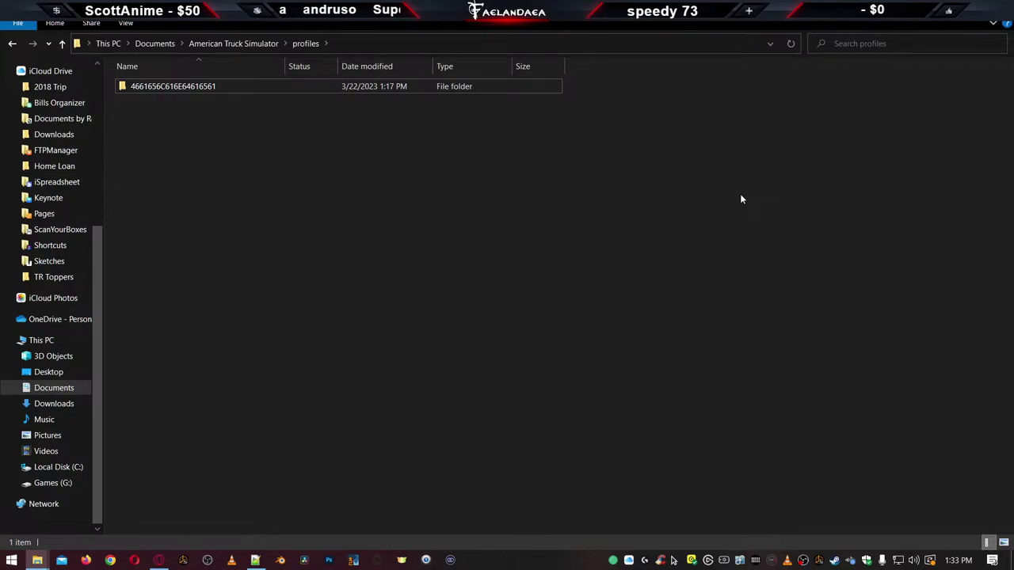
left_click(162, 88)
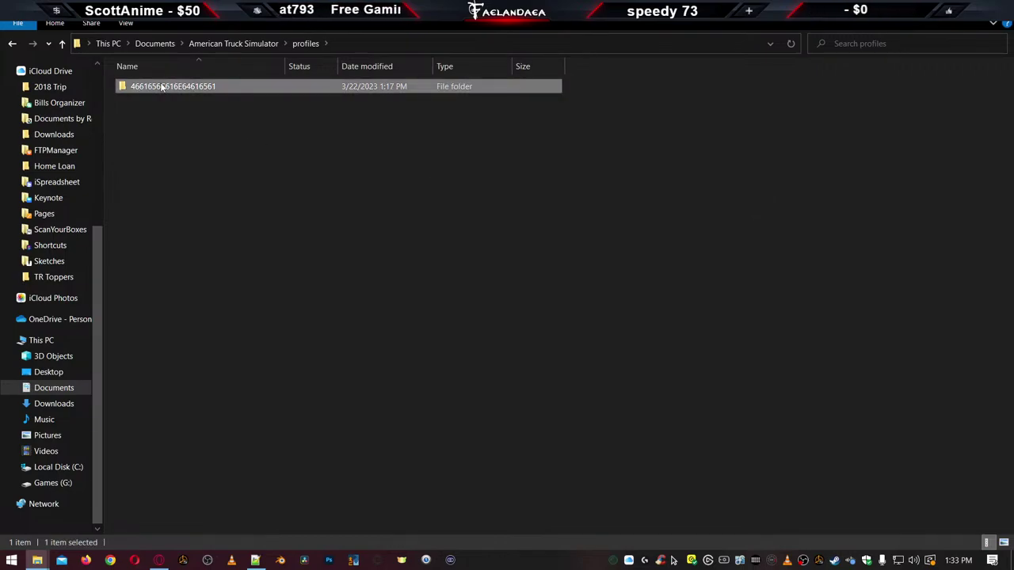
double_click(162, 87)
double_click(146, 87)
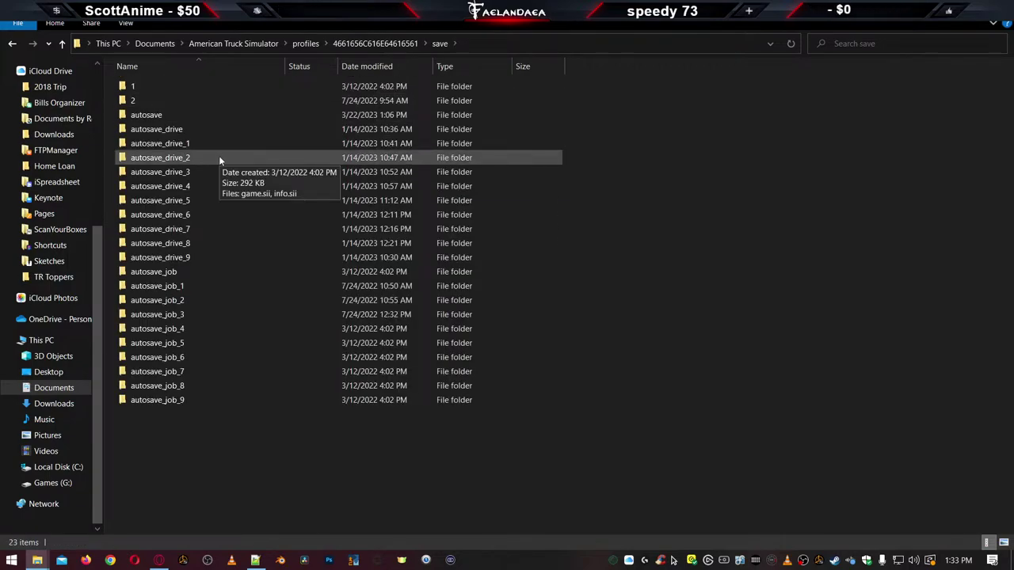
key("alt+Up")
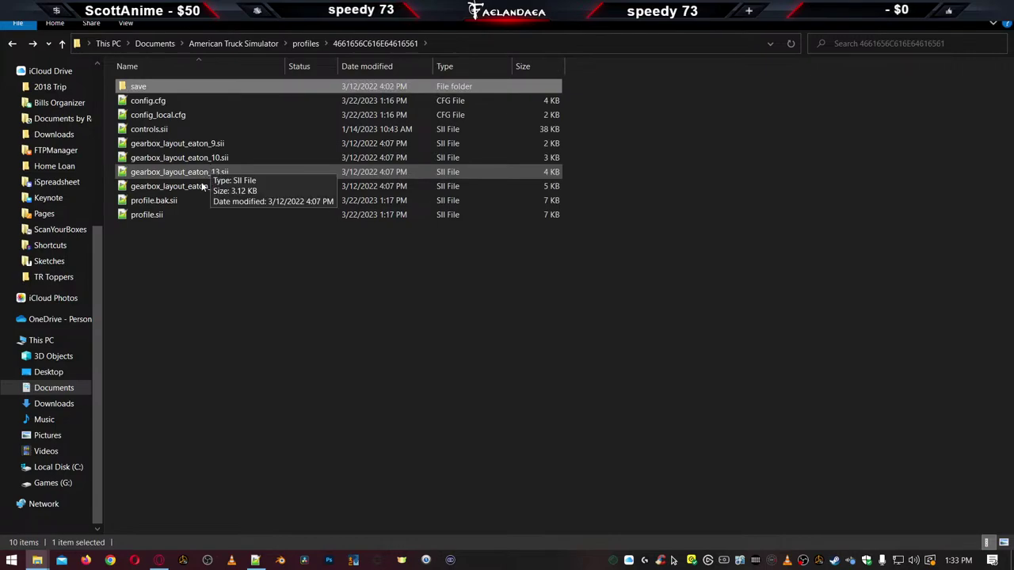
left_click(201, 236)
key("alt+Up")
key("alt+Up")
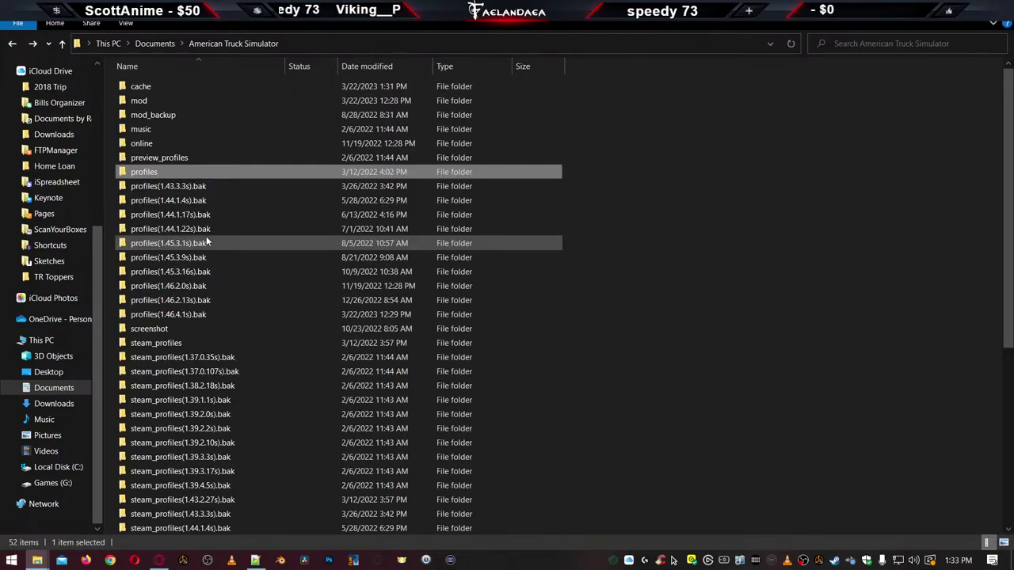
Restore Explorer to a smaller window and scroll the American Truck Simulator folder to game.log.txt
double_click(638, 12)
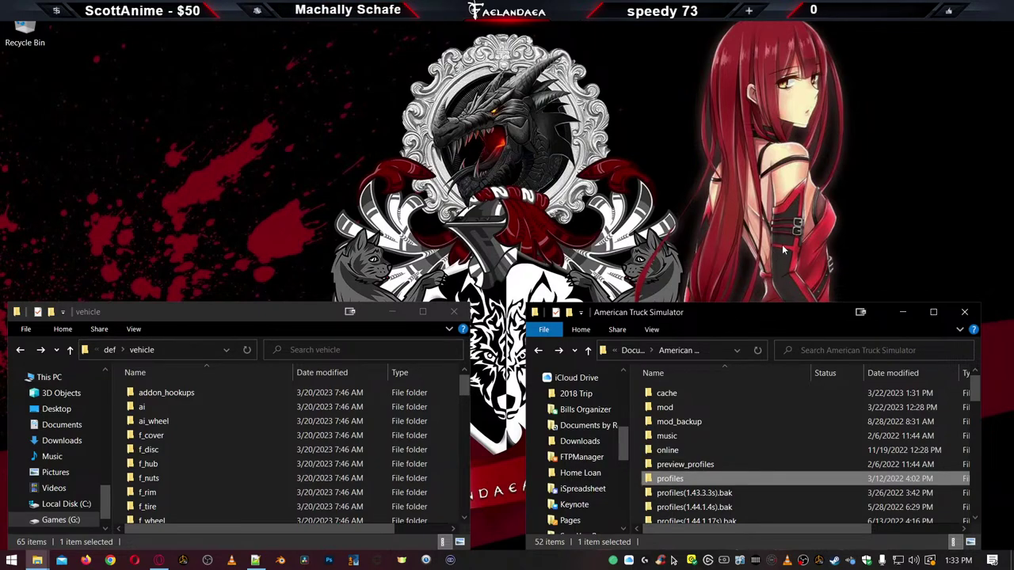
double_click(666, 409)
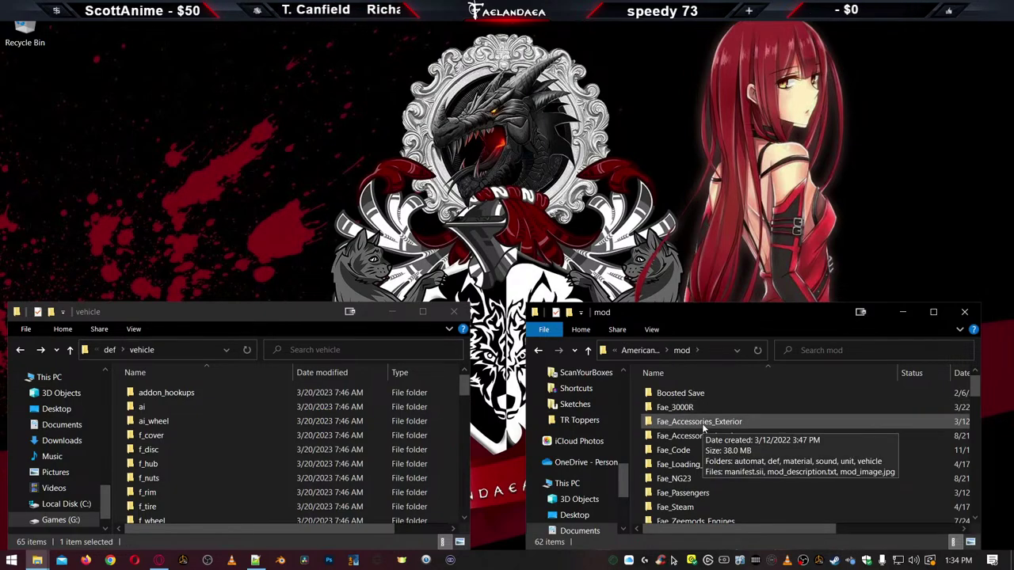
key("BackSpace")
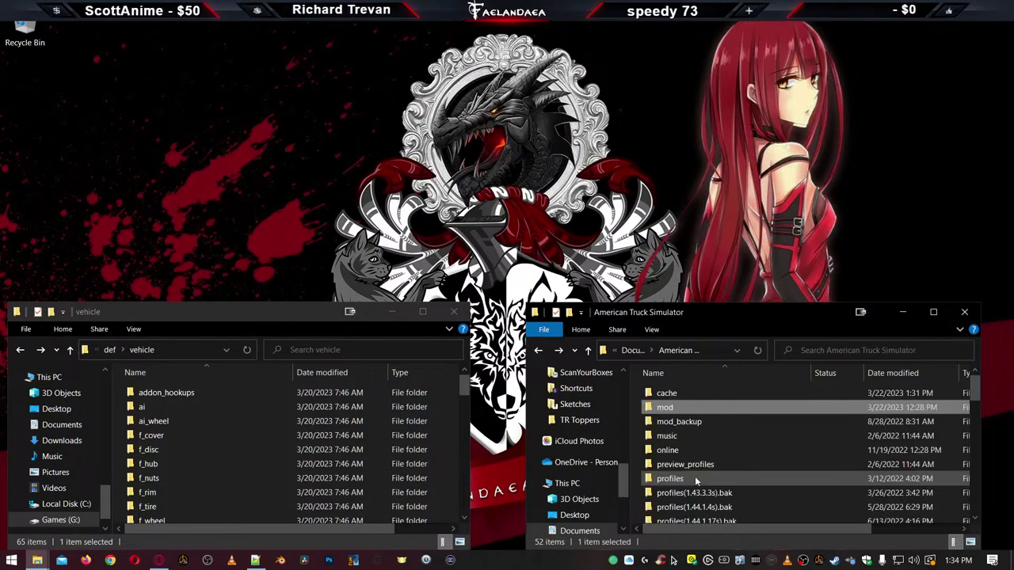
scroll(695, 481, "down", 7)
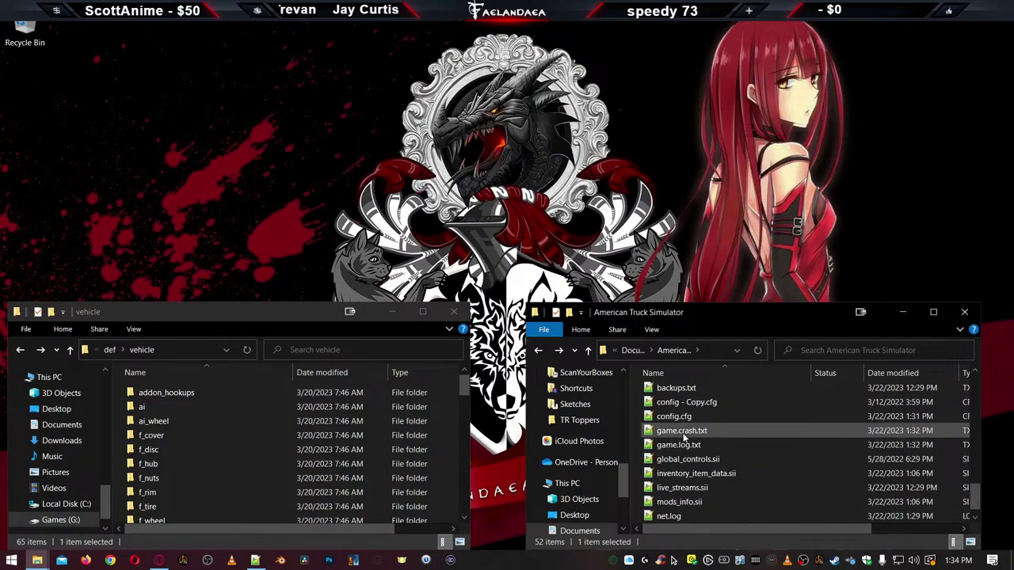
Open the reloaded game.log.txt, scroll to its end, and highlight the Fae_3000R and U3KR mentions
double_click(675, 446)
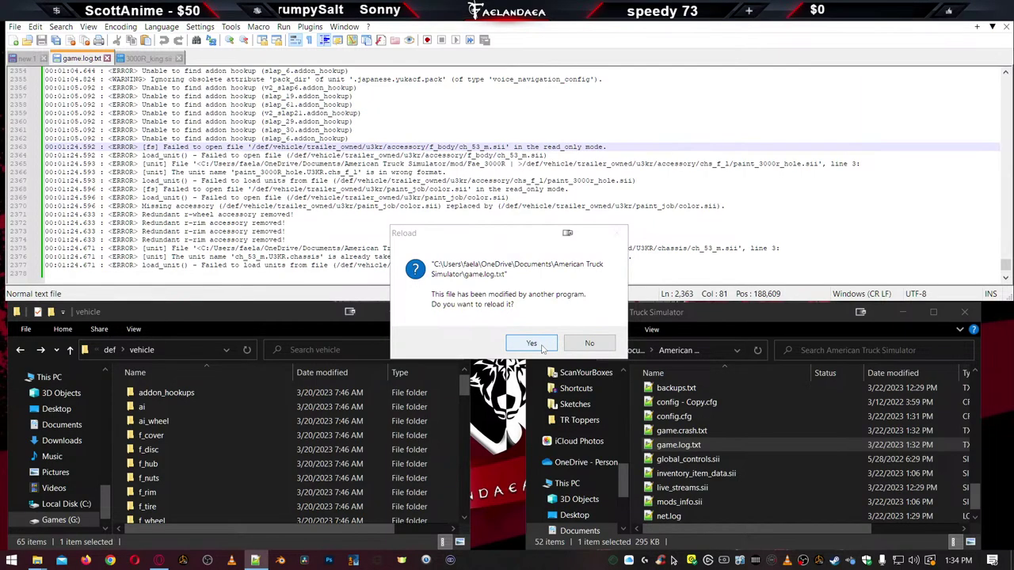
left_click(534, 344)
scroll(484, 239, "down", 20)
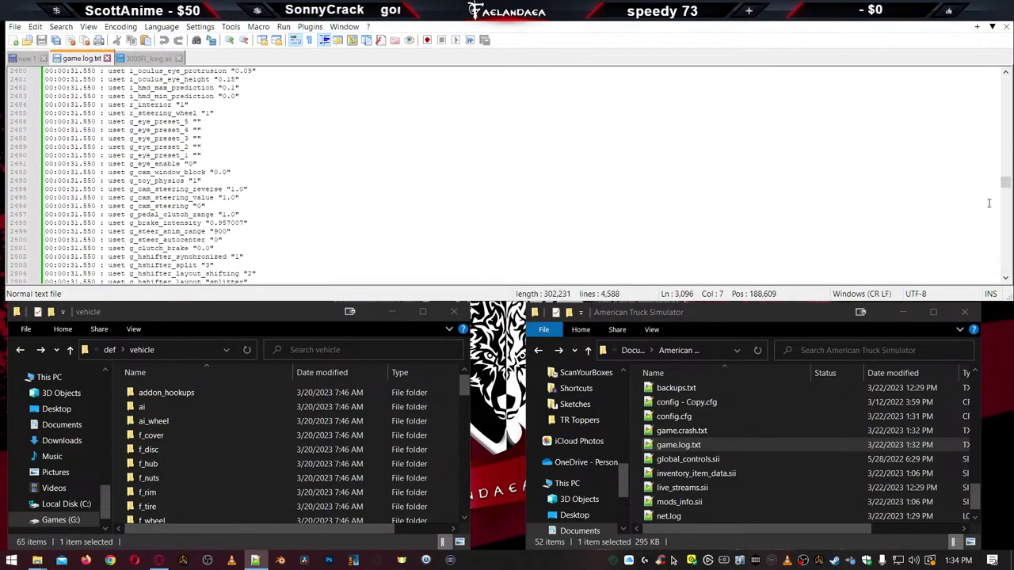
left_click_drag(1006, 236, 1005, 270)
scroll(614, 193, "down", 8)
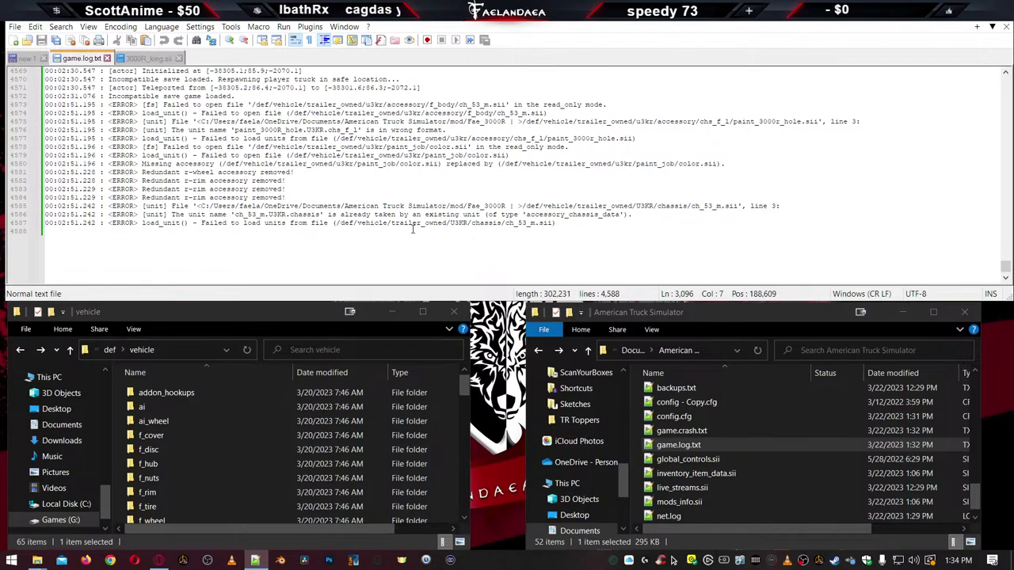
double_click(492, 205)
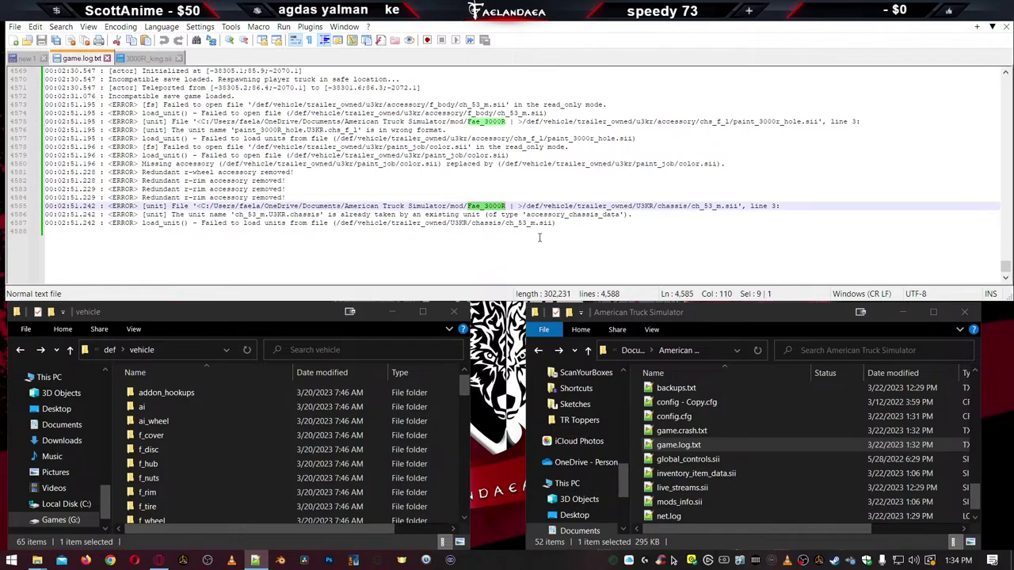
double_click(646, 205)
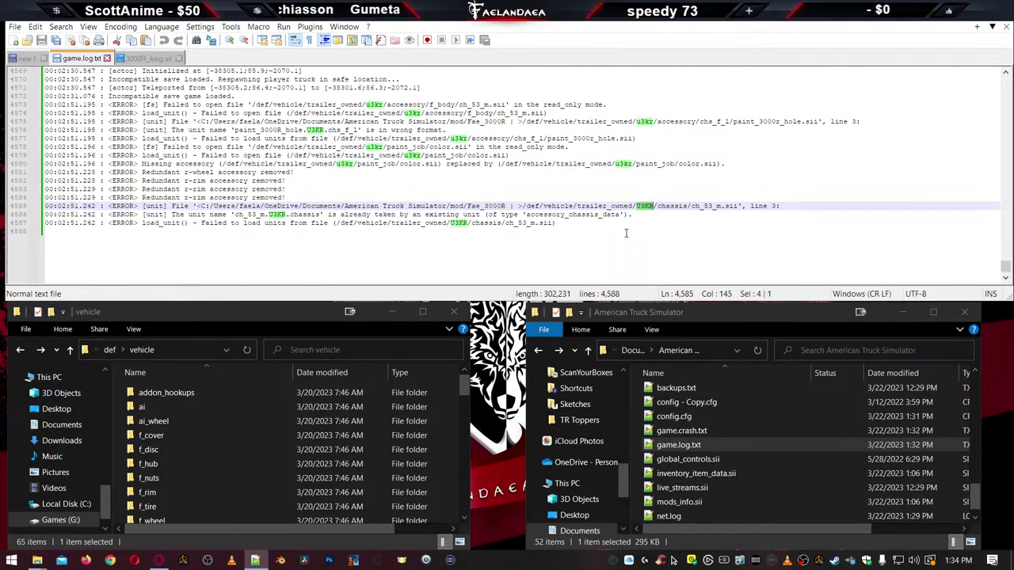
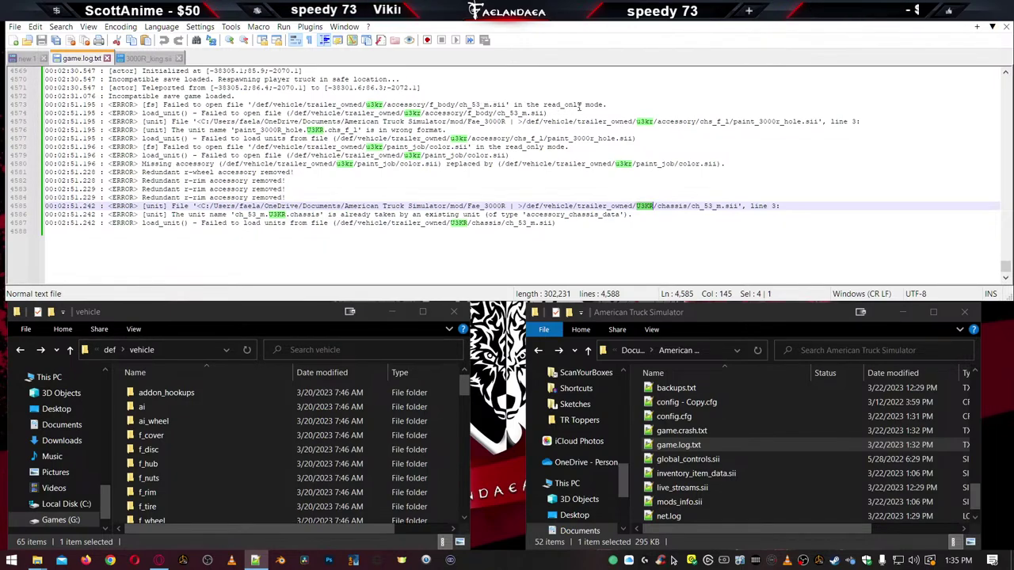
Highlight the u3kr and trailer_owned occurrences in game.log to read the expected path
double_click(376, 104)
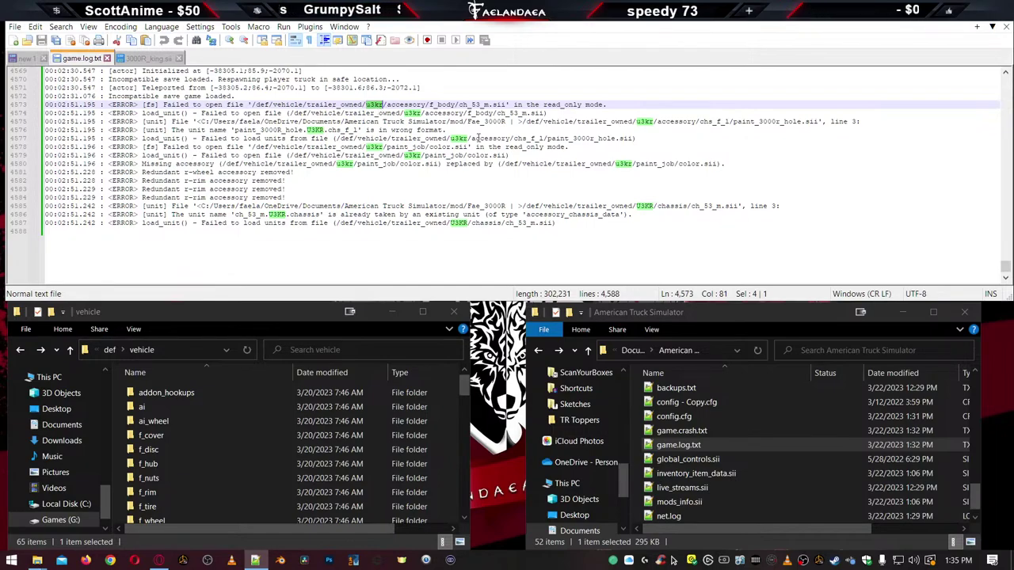
scroll(479, 151, "up", 2)
scroll(479, 166, "down", 3)
scroll(480, 182, "up", 2)
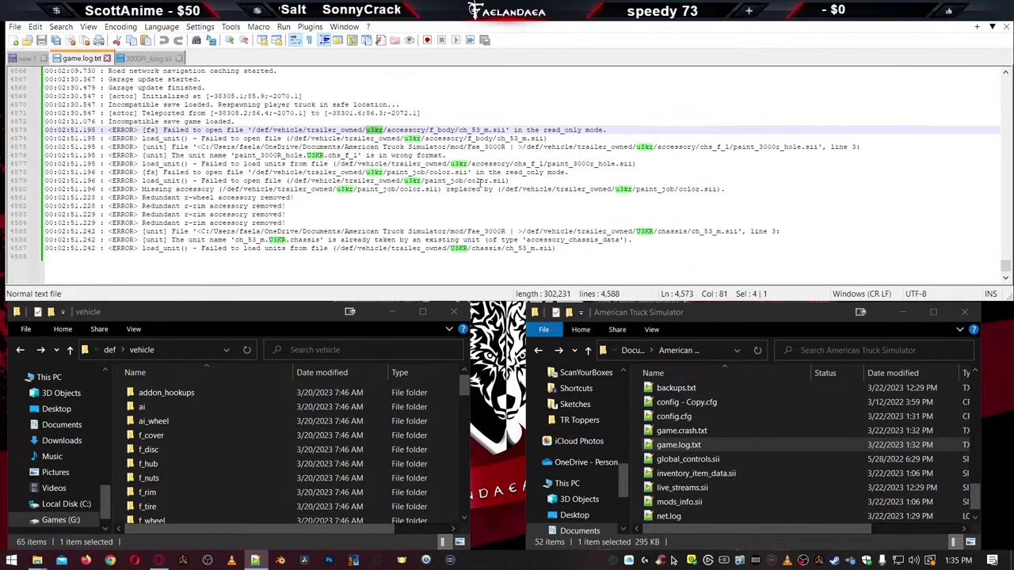
scroll(479, 181, "up", 6)
scroll(474, 173, "down", 6)
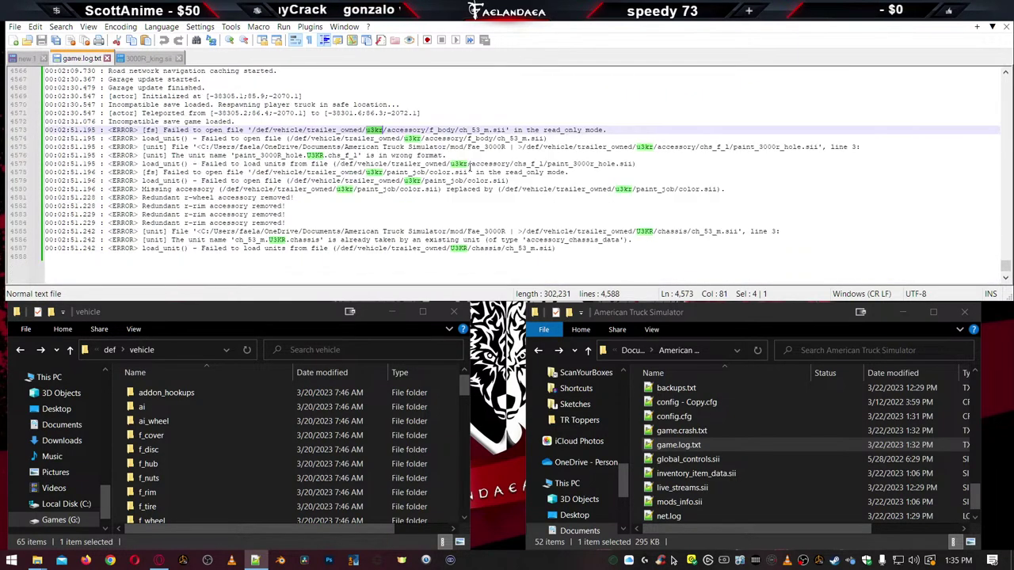
scroll(471, 167, "down", 1)
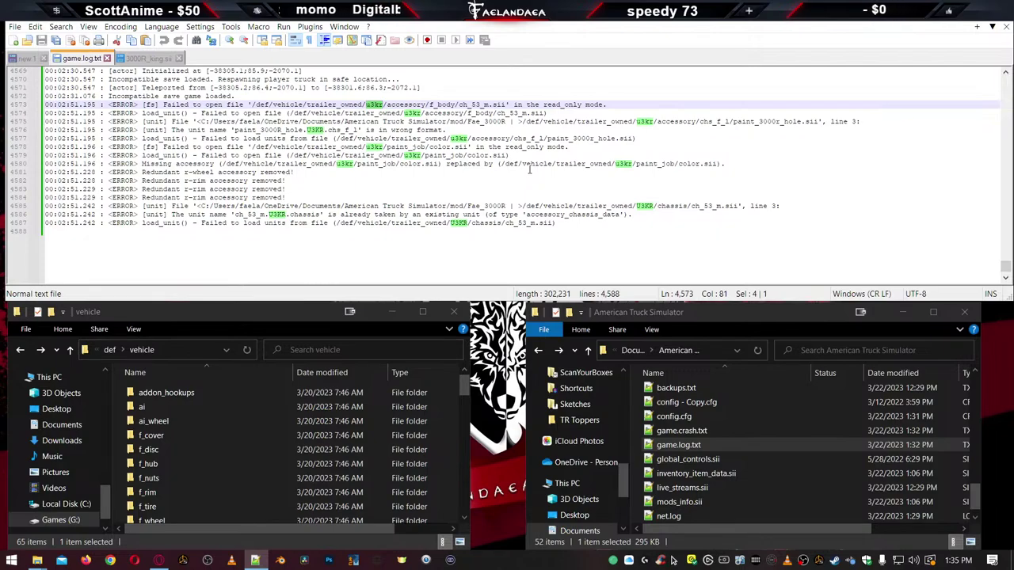
double_click(374, 114)
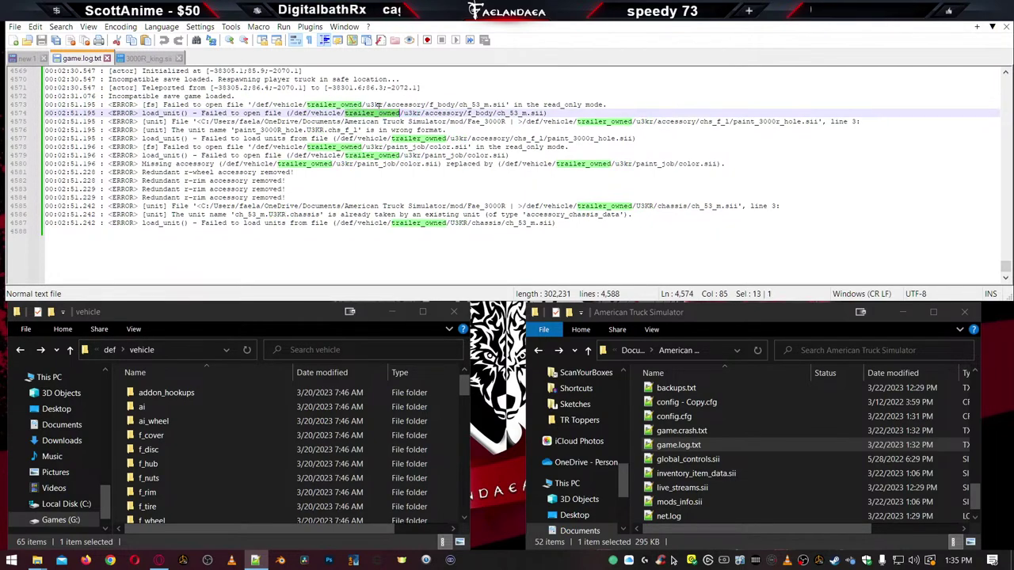
double_click(374, 104)
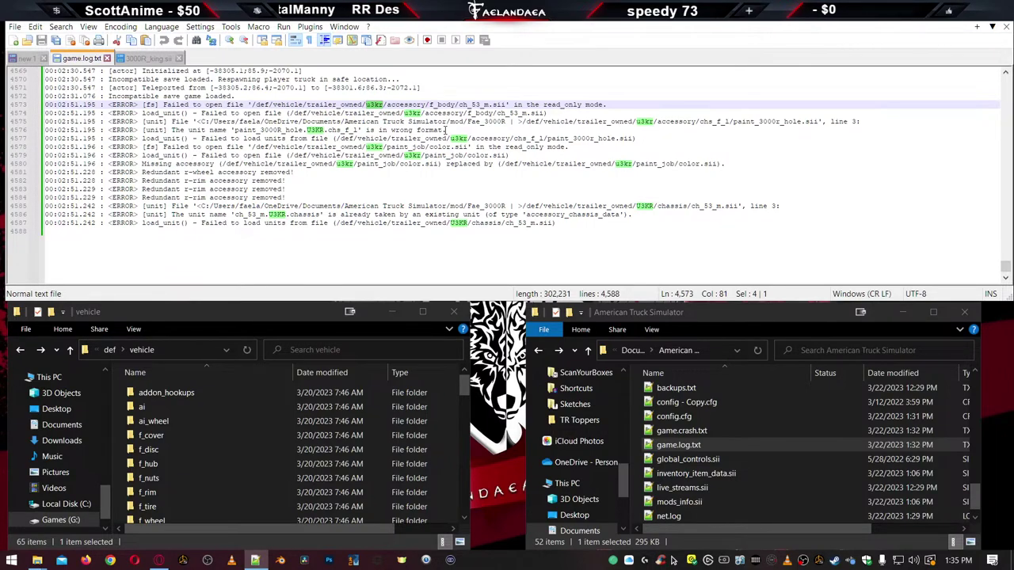
scroll(676, 440, "up", 5)
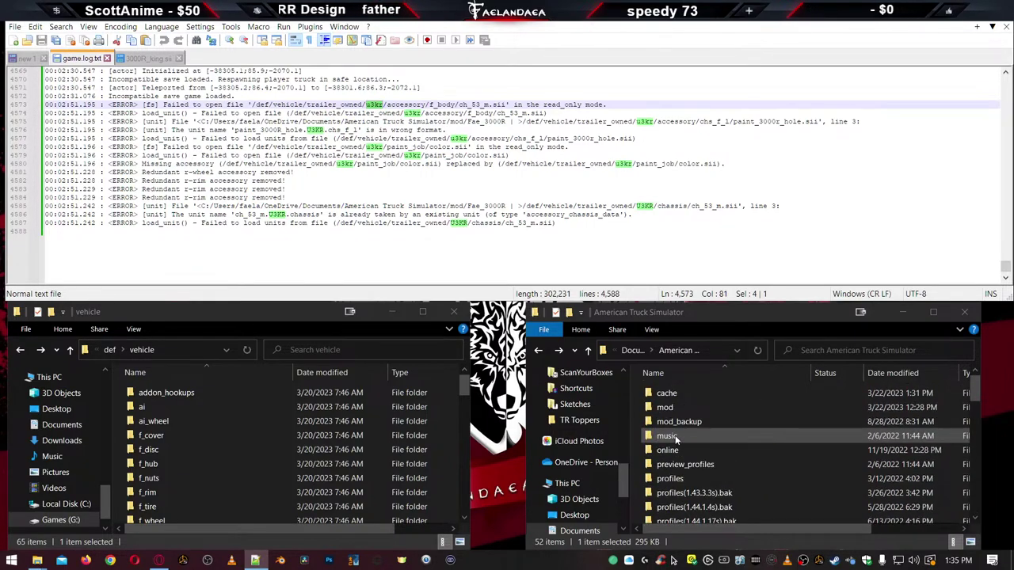
Browse in File Explorer to mod > Fae_3000R > def > vehicle > trailer_owned
double_click(672, 408)
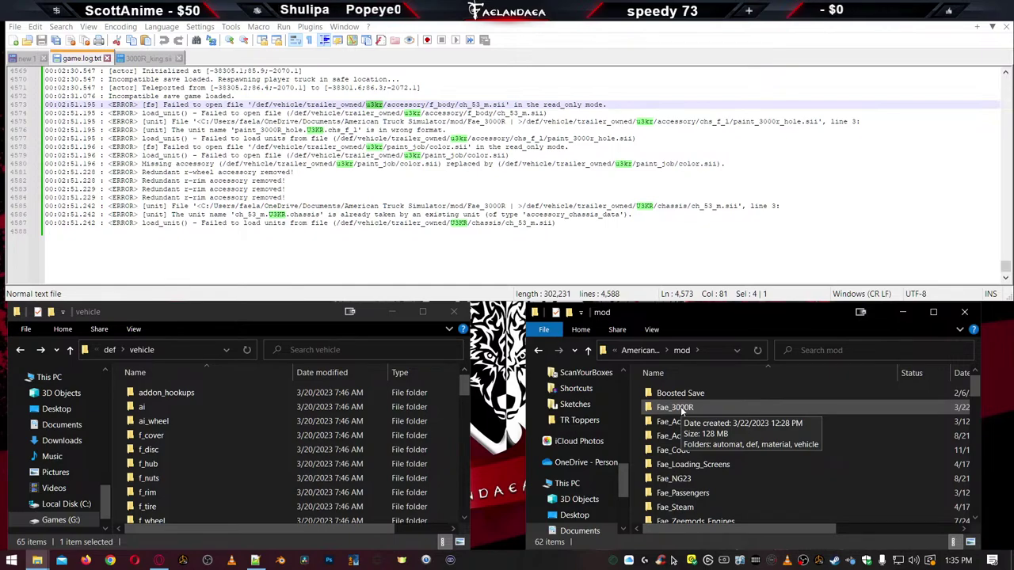
scroll(681, 416, "down", 15)
scroll(683, 428, "up", 15)
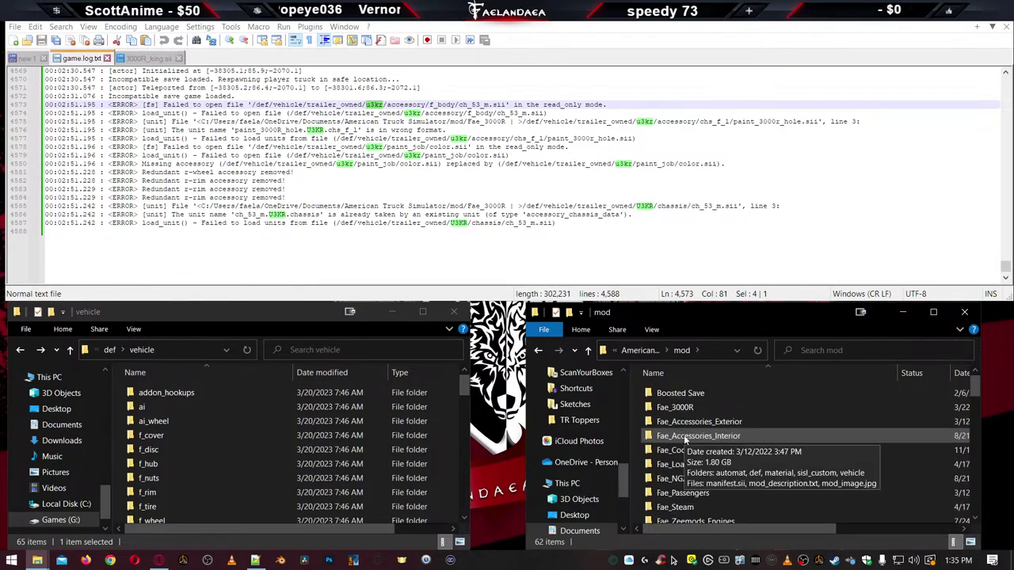
double_click(675, 407)
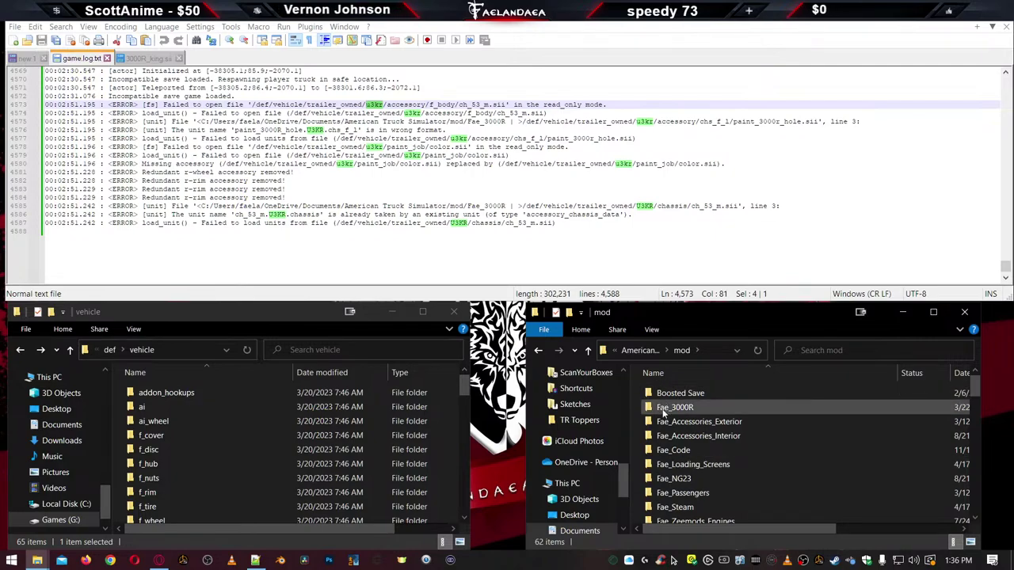
left_click(663, 407)
double_click(663, 407)
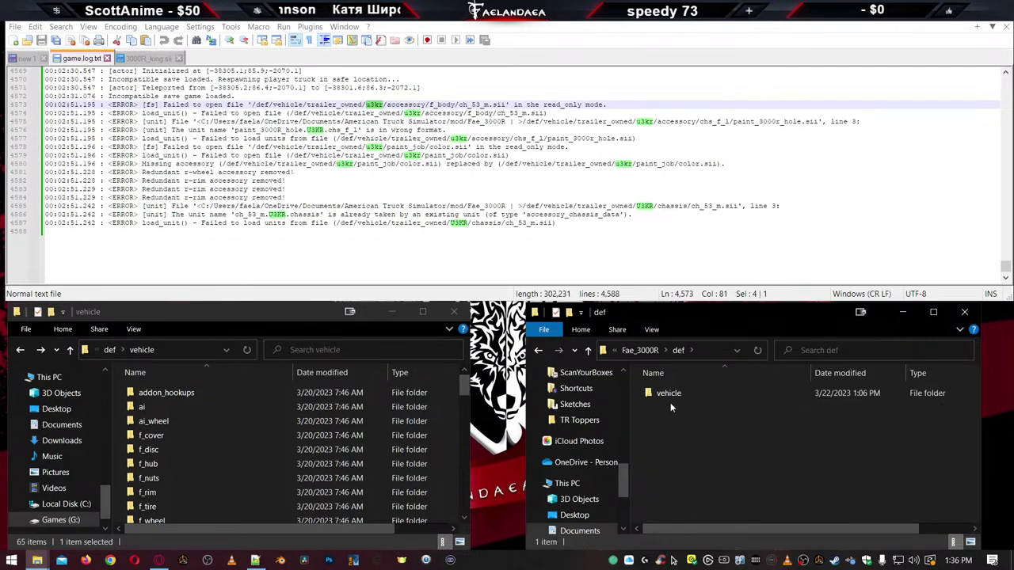
double_click(670, 395)
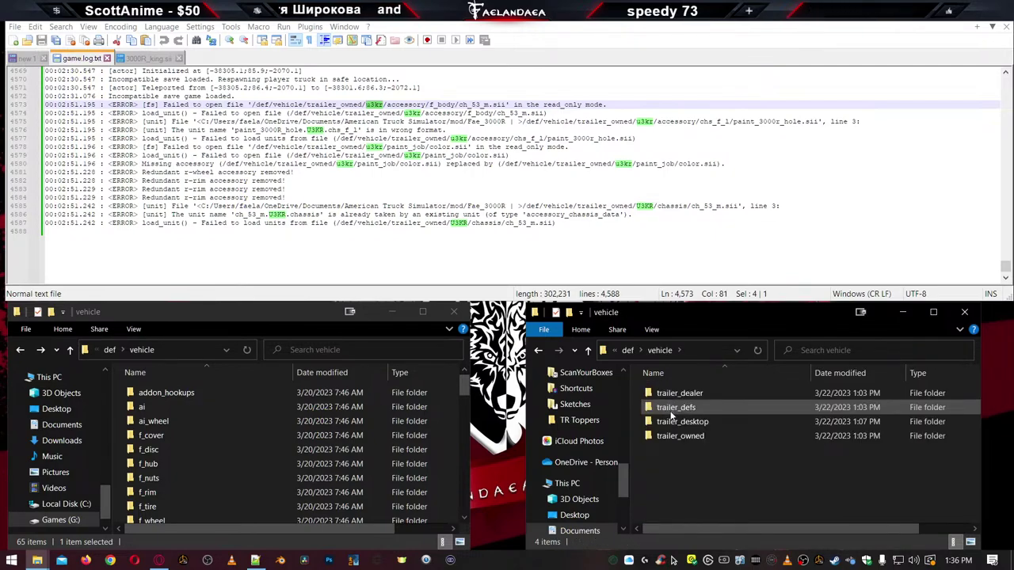
key("BackSpace")
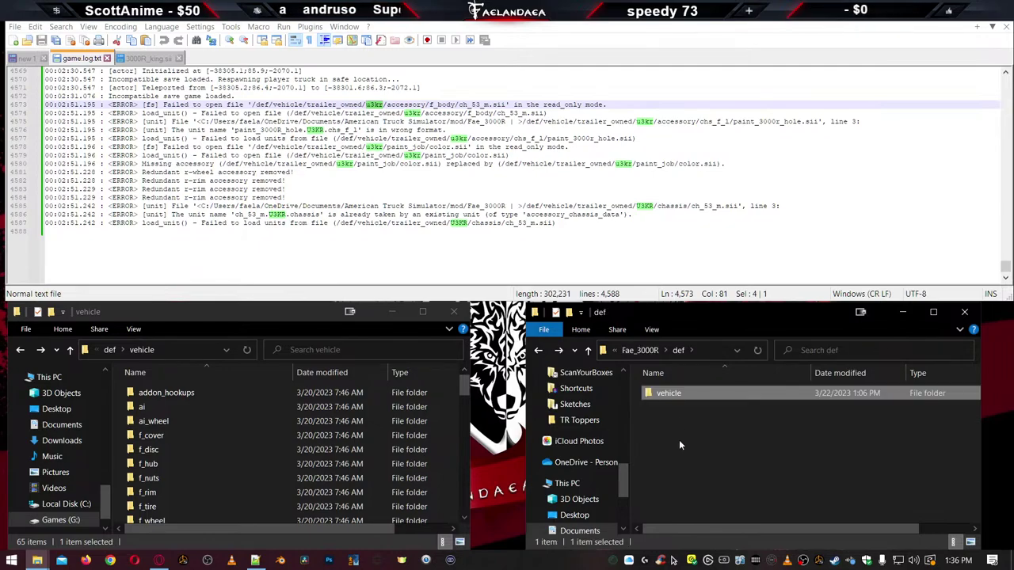
double_click(656, 396)
double_click(665, 436)
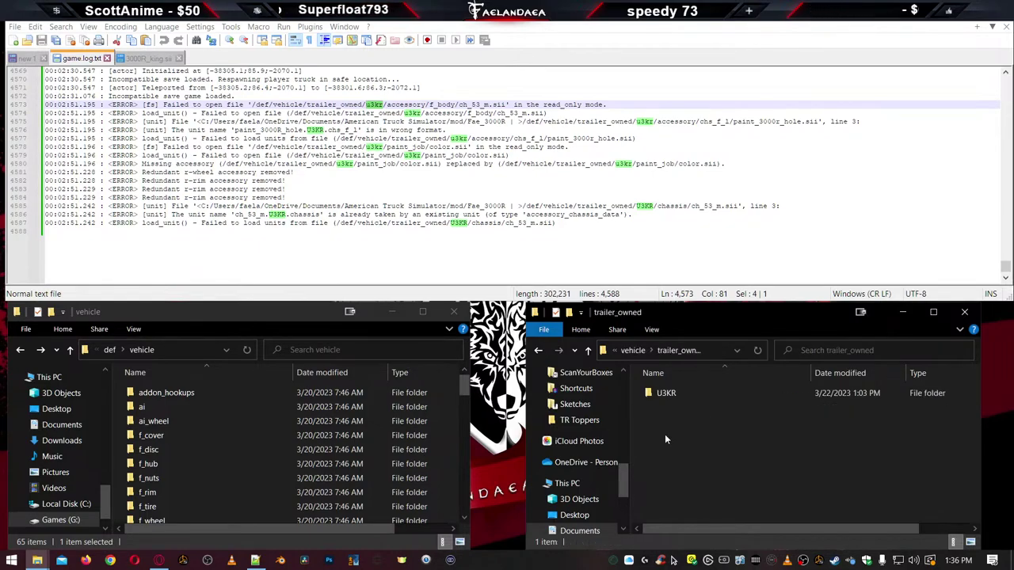
Rename the U3KR folder to u3kr and step back up a folder
left_click(667, 394)
key("F2")
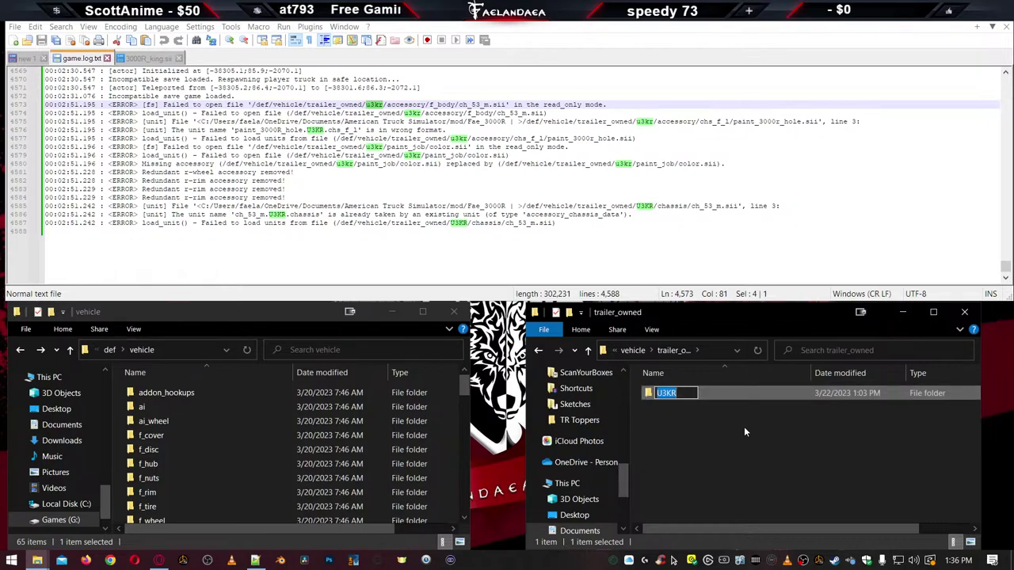
type("u")
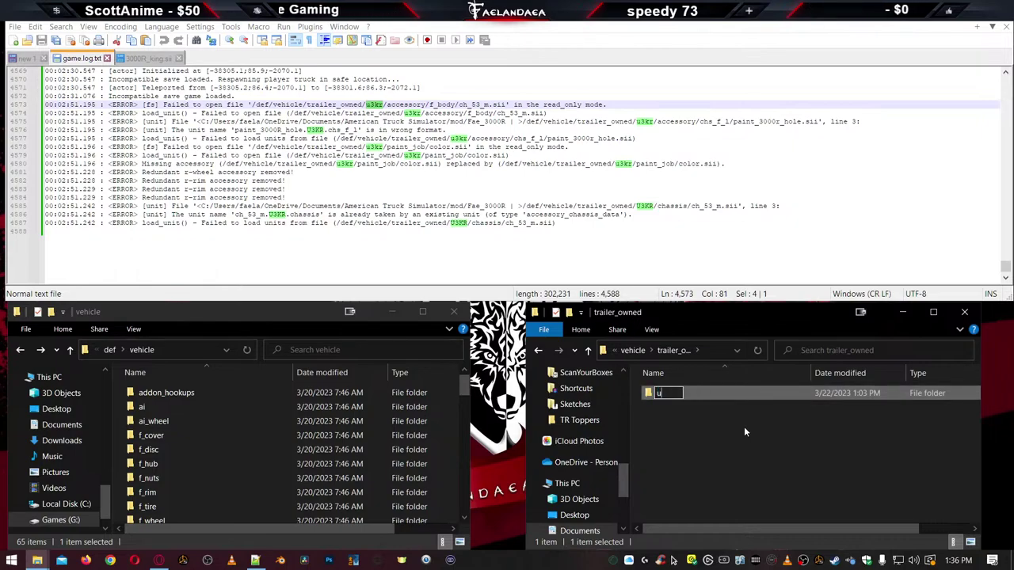
type("3kr")
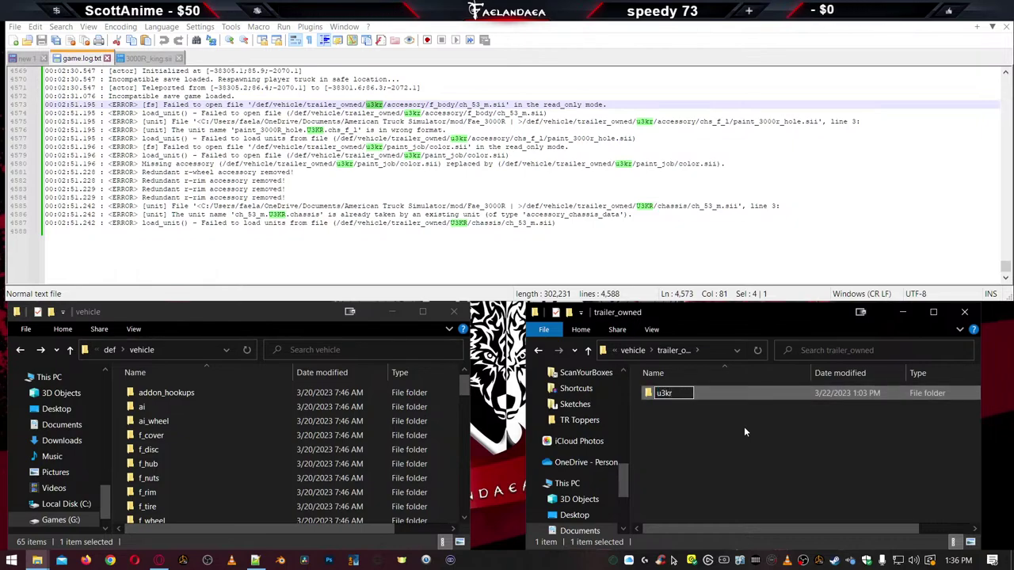
key("Return")
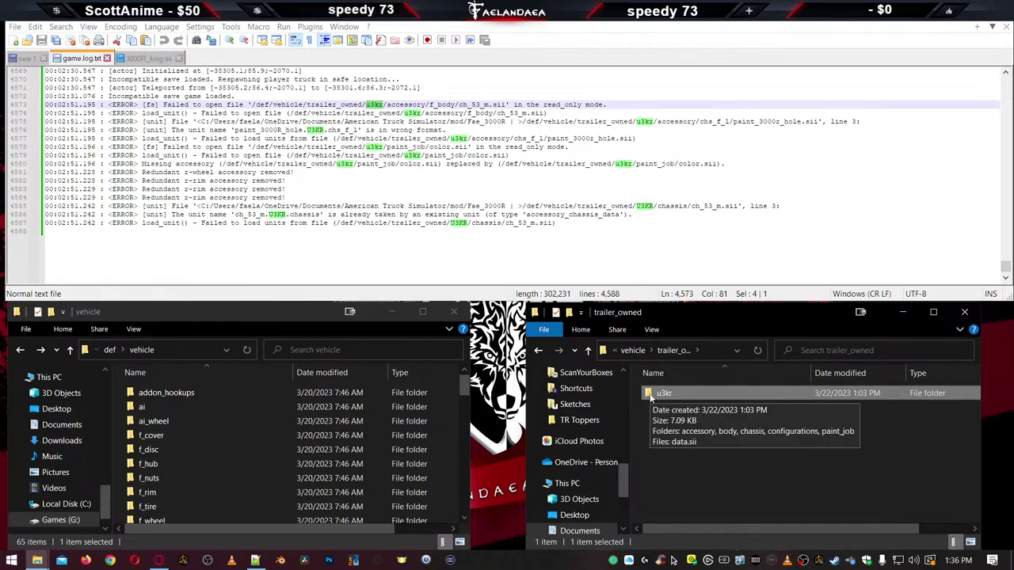
key("BackSpace")
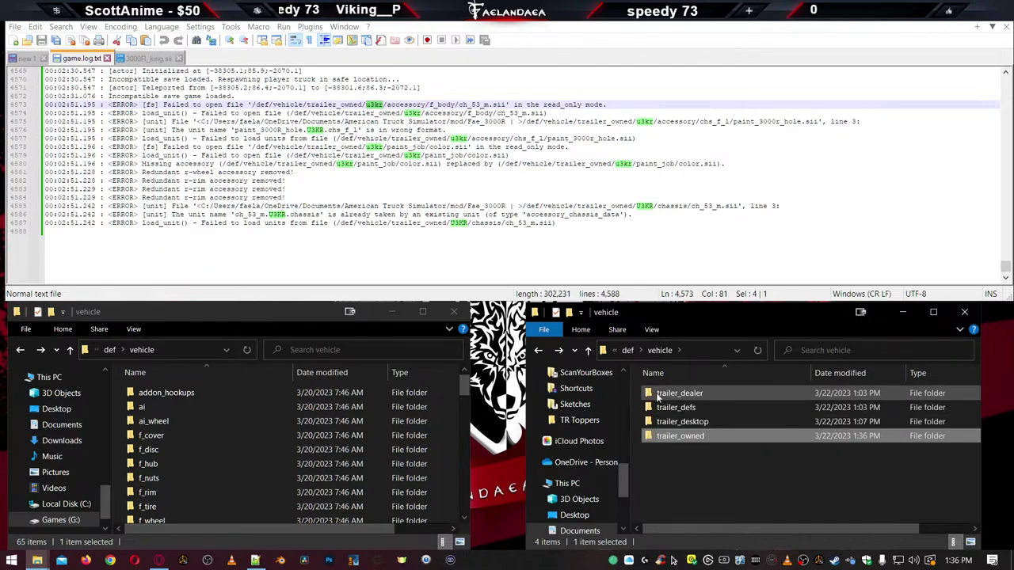
Close the 3000R_king.sii tab and browse to trailer_dealer > scs, briefly previewing U3KR.sii
left_click(151, 58)
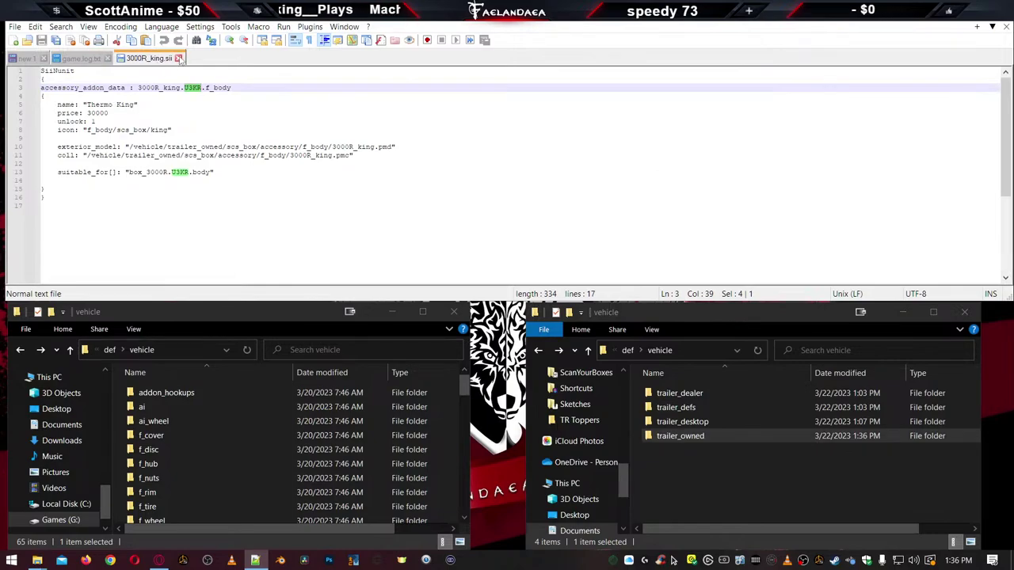
left_click(179, 58)
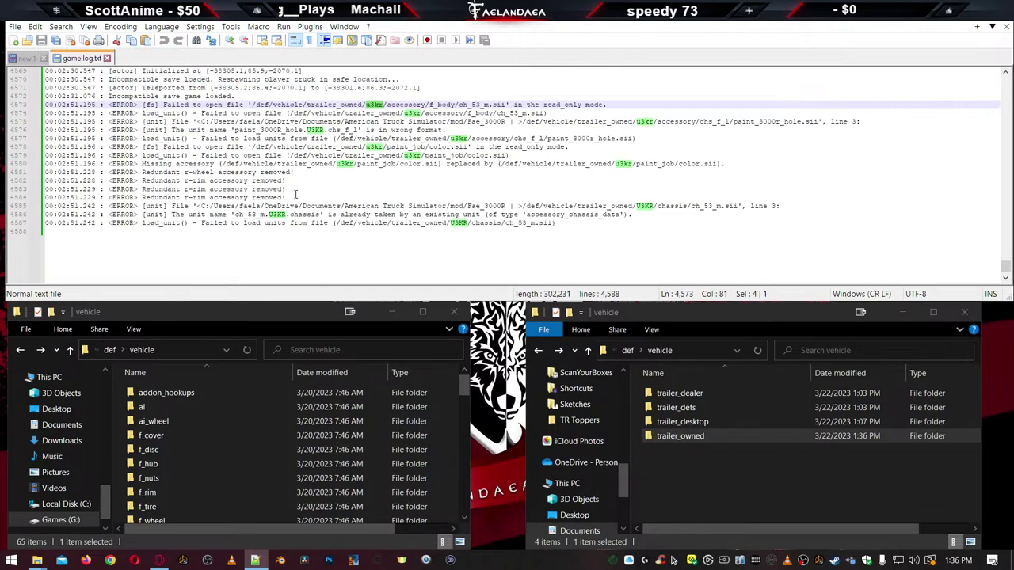
left_click(660, 394)
double_click(660, 394)
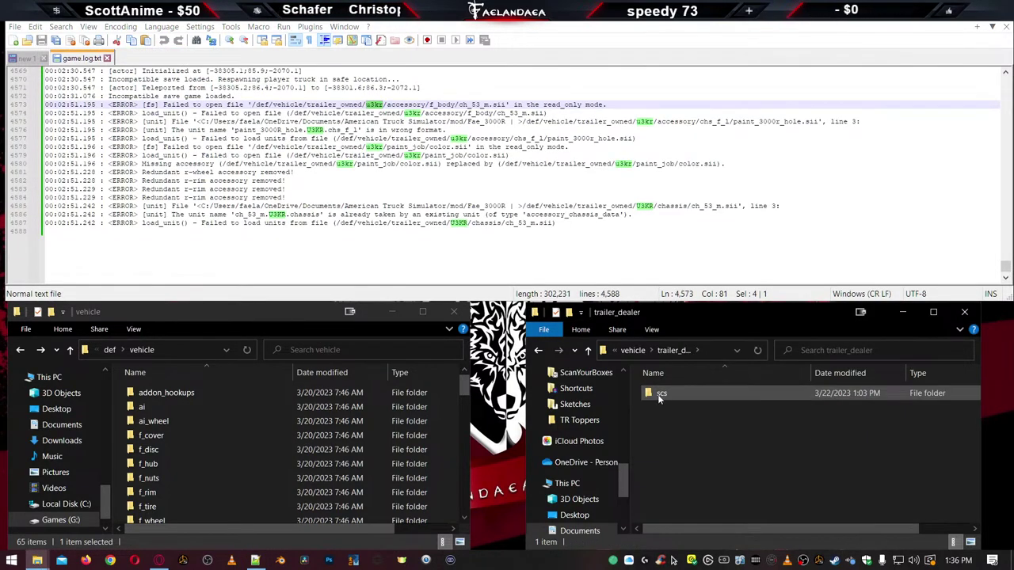
double_click(659, 395)
double_click(658, 394)
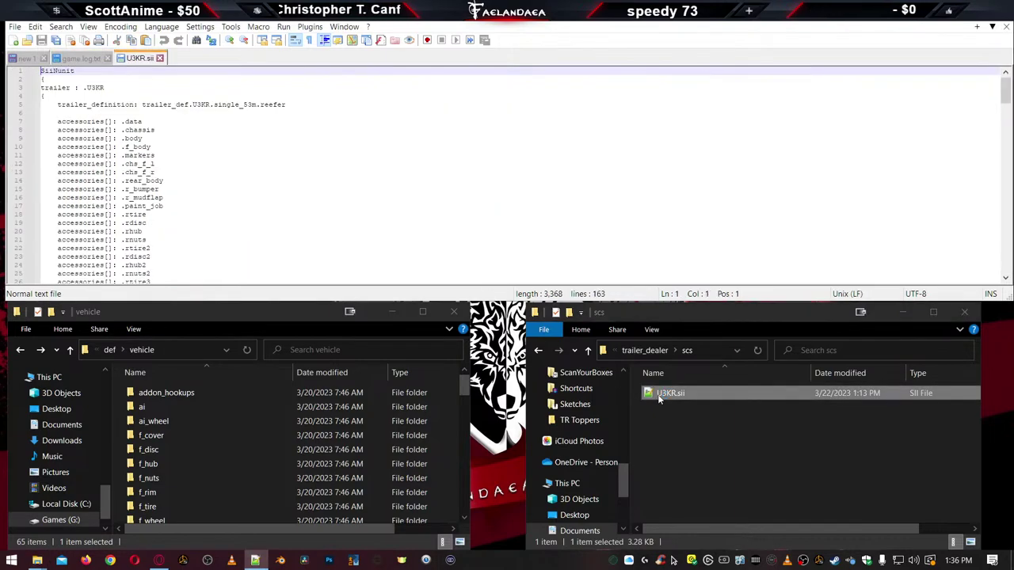
key("alt+Up")
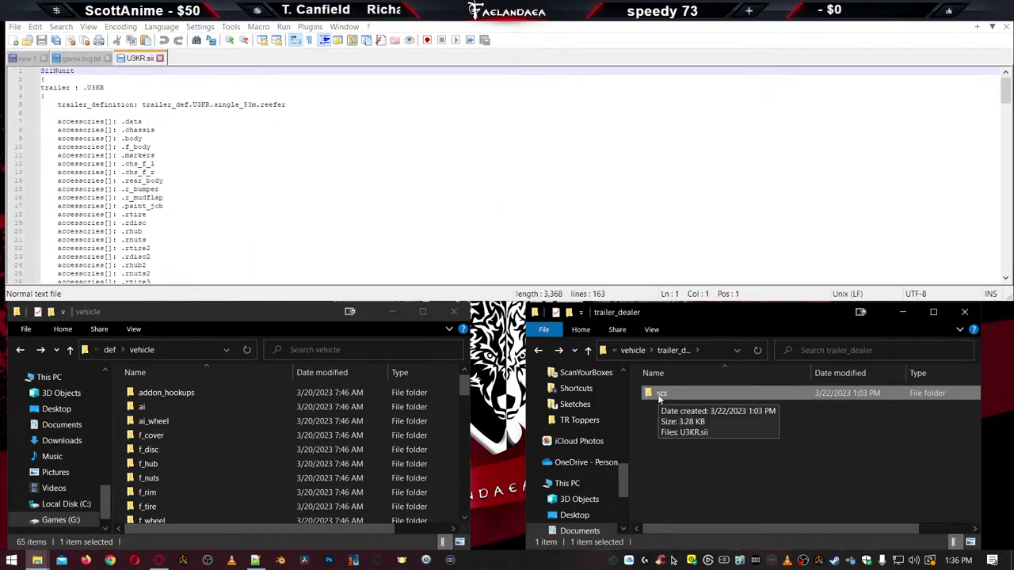
double_click(658, 395)
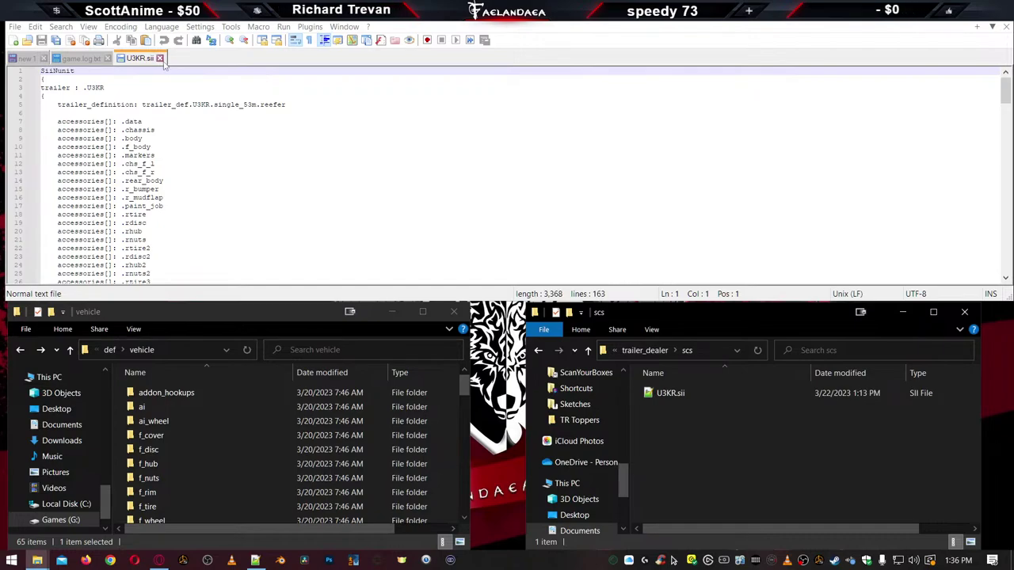
key("ctrl+w")
Rename U3KR.sii to u3kr.sii, open it in Notepad++, and return to game.log
left_click(672, 397)
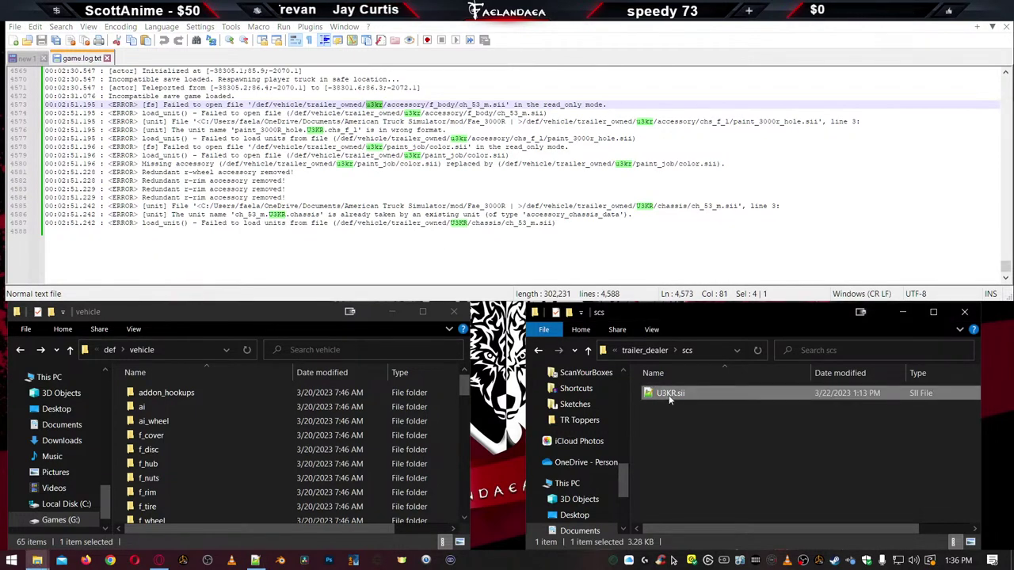
key("F2")
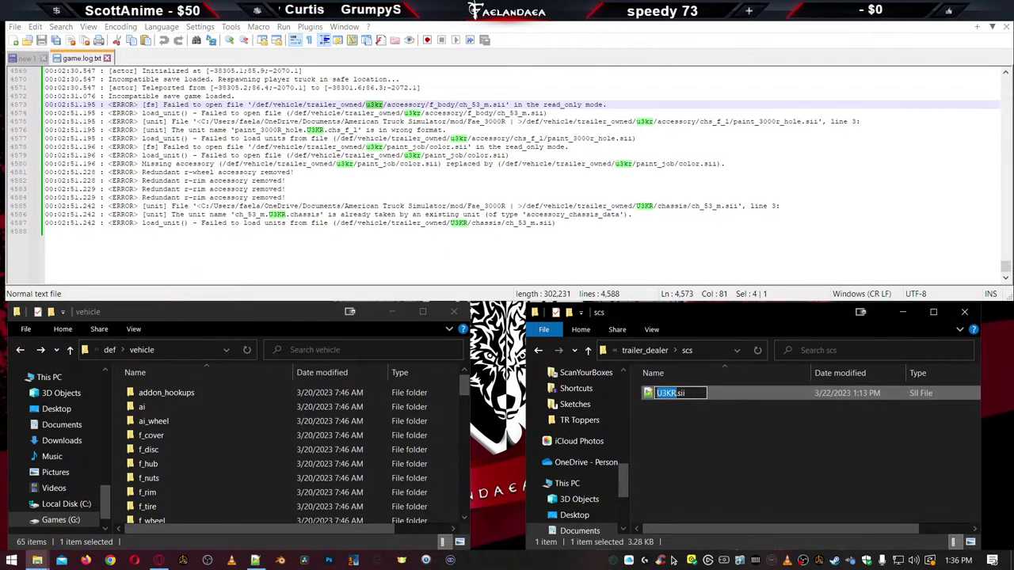
type("u3kr")
key("Return")
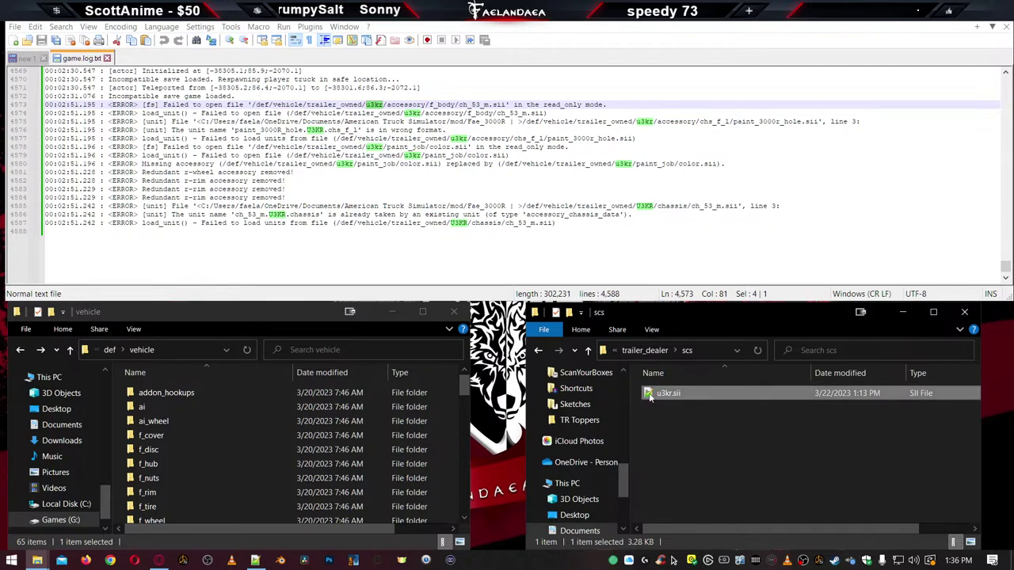
double_click(650, 397)
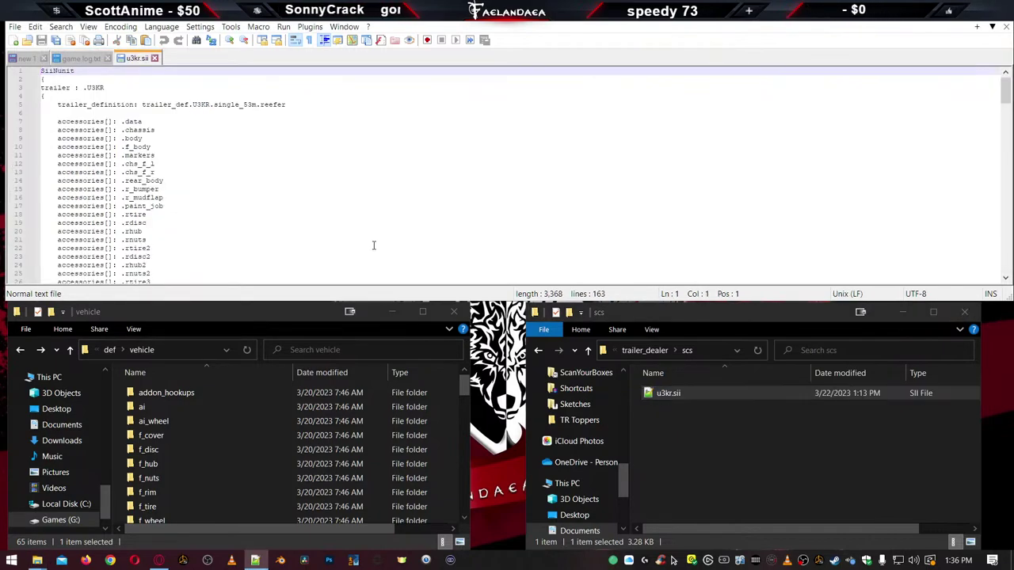
left_click(82, 59)
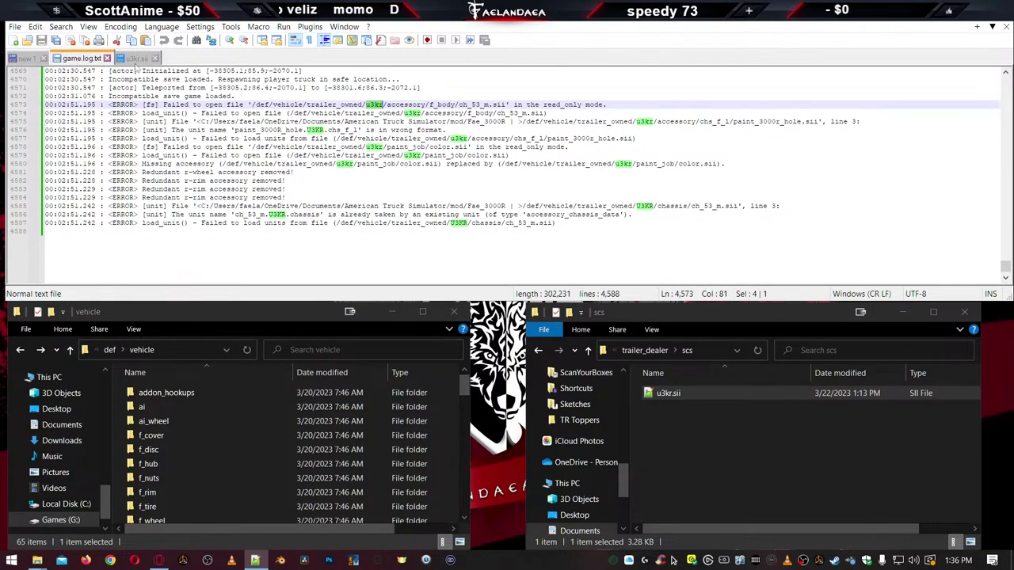
In trailer_defs, rename U3KR.single_53m.reefer.sii to u3kr.single_53m.reefer.sii and open it
double_click(666, 393)
key("BackSpace")
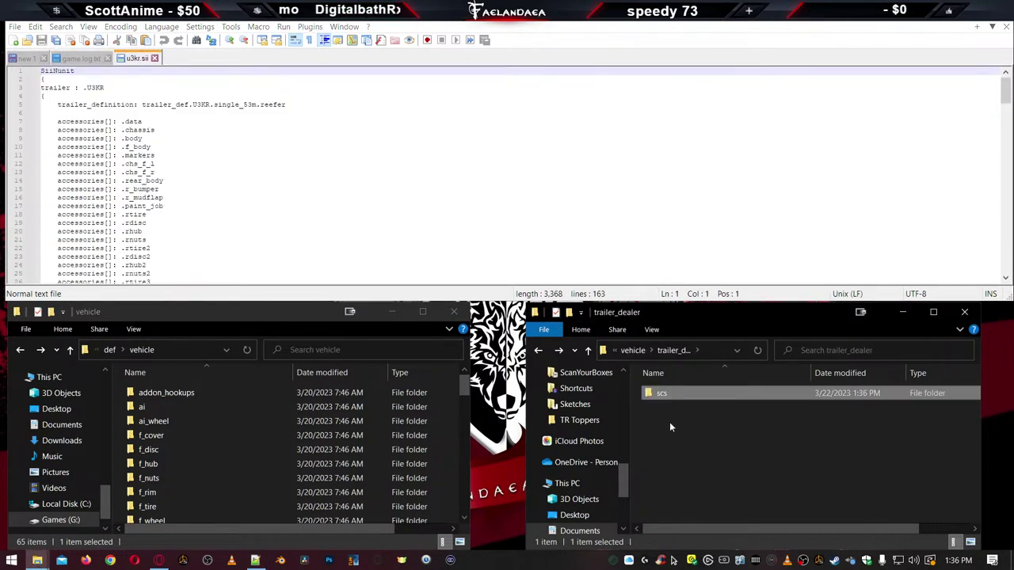
key("BackSpace")
double_click(666, 408)
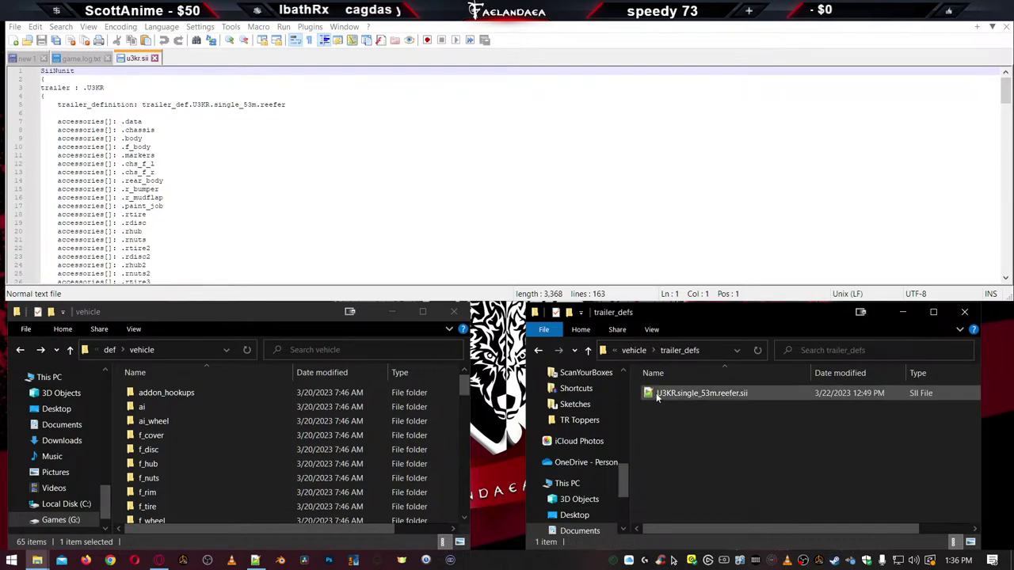
left_click(666, 398)
left_click(668, 399)
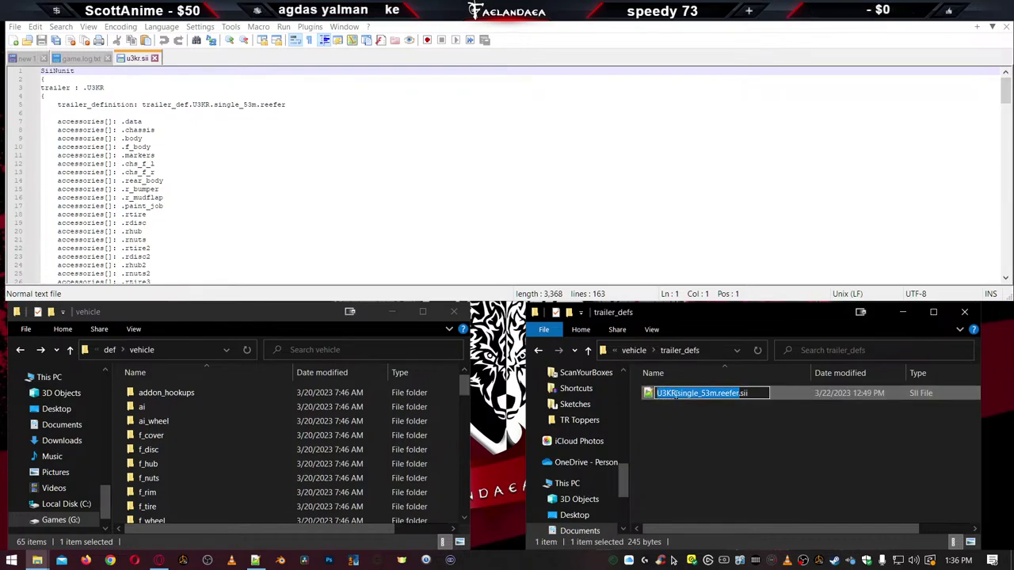
double_click(667, 394)
type("u3kr")
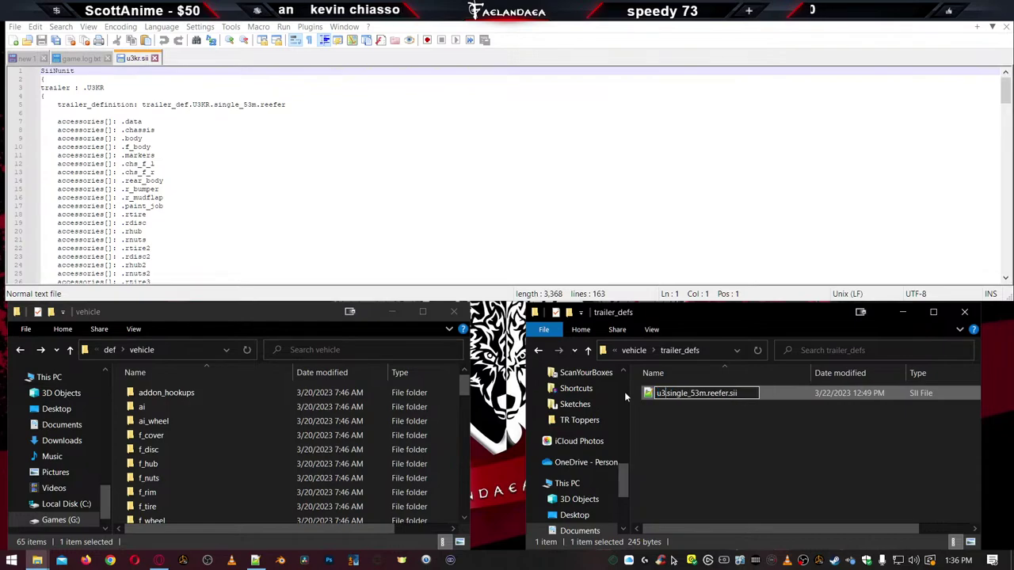
key("Return")
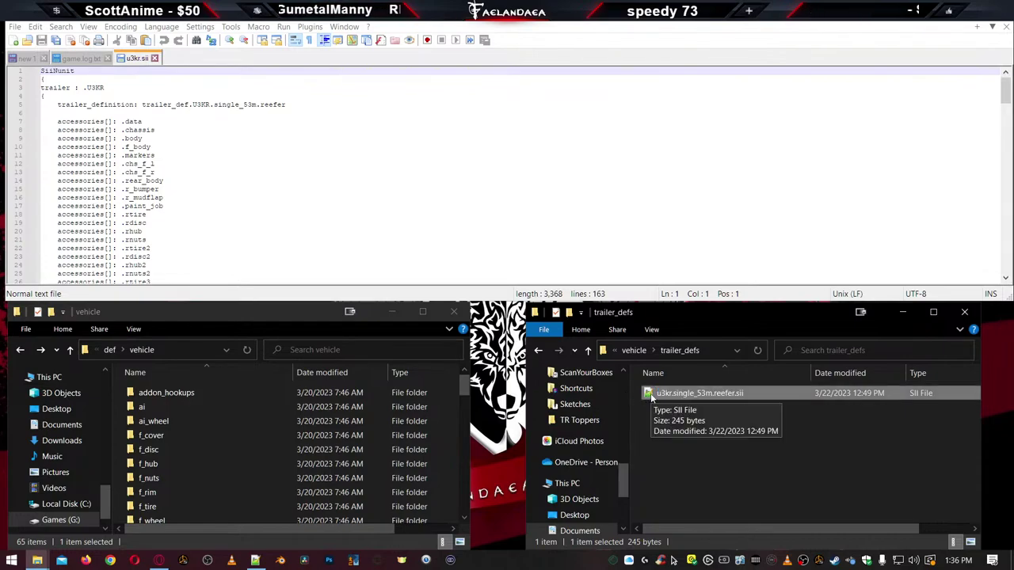
double_click(651, 393)
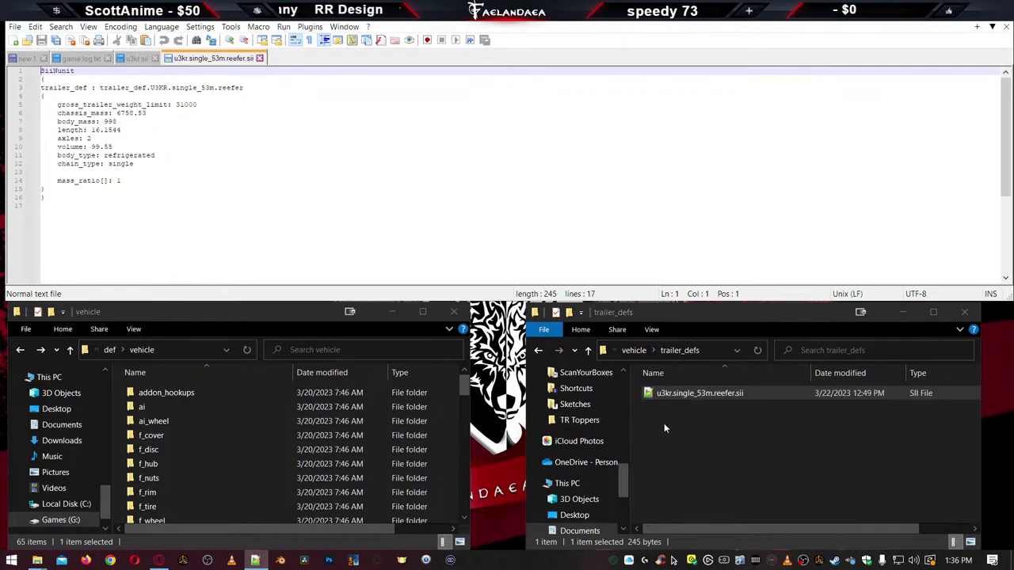
Rename trailer_desktop's U3KR.sii to u3kr.sii and open it in Notepad++
left_click(664, 428)
key("alt+Up")
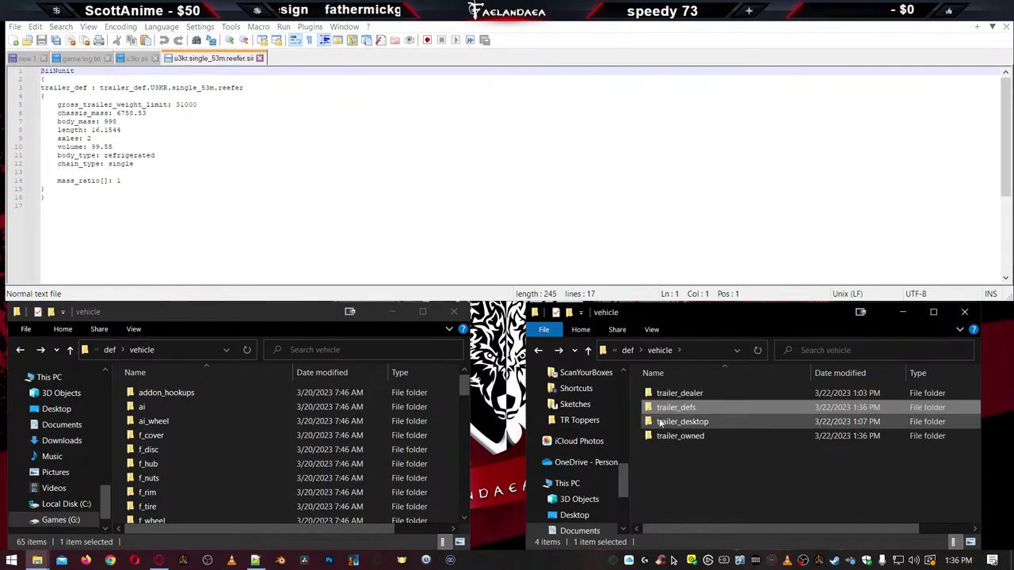
left_click(664, 394)
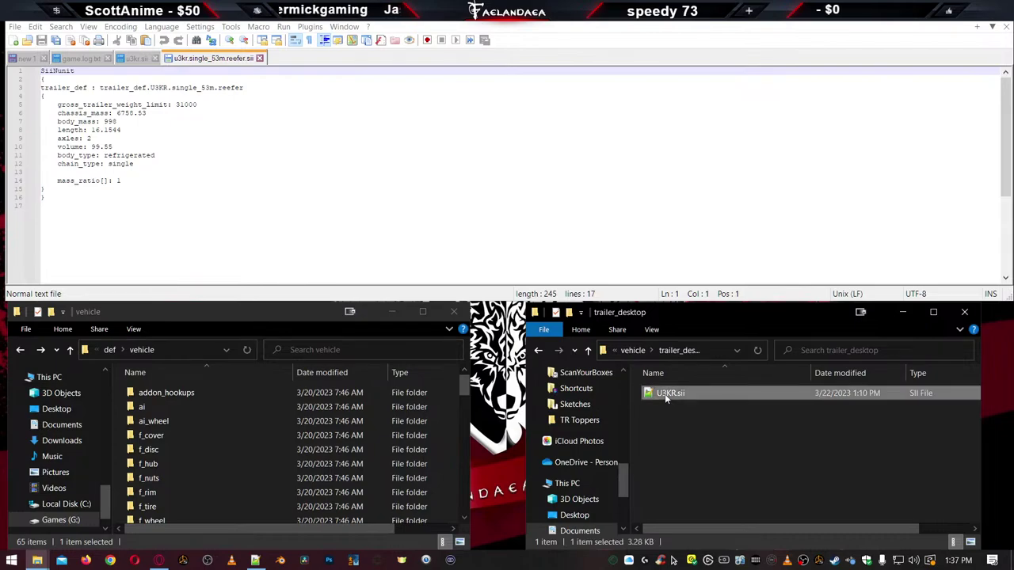
left_click(665, 393)
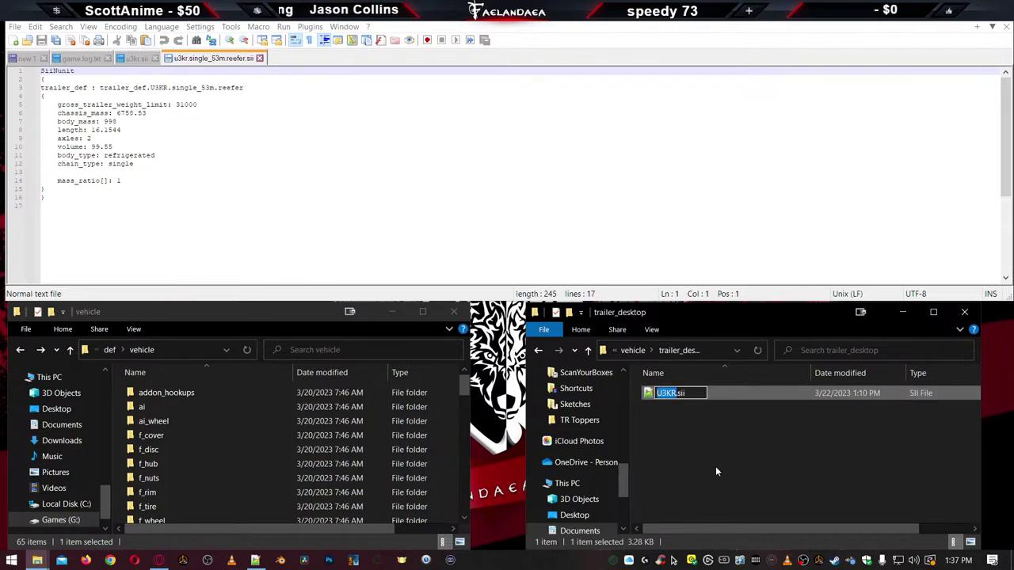
type("u3kr")
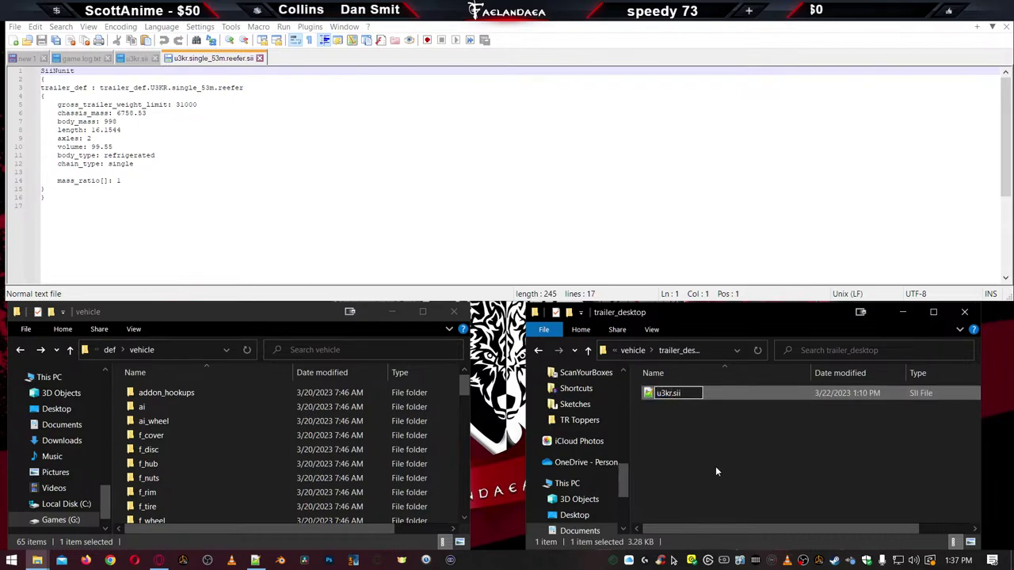
key("Return")
double_click(666, 393)
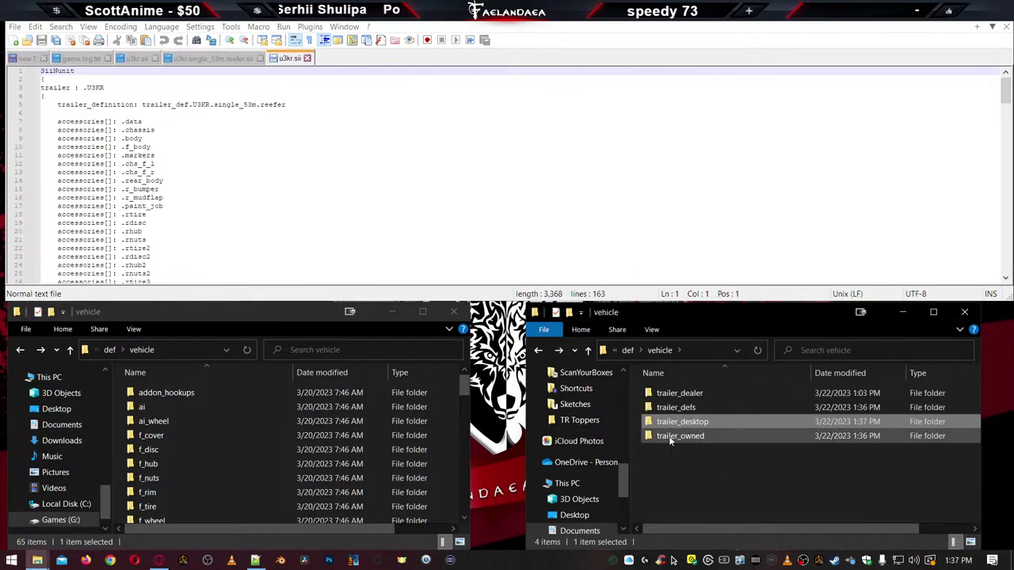
Open u3kr's data.sii, then rename chs_f_l's paint_3000R_hole.sii to paint_3000r_hole.sii and open it
double_click(667, 430)
double_click(662, 394)
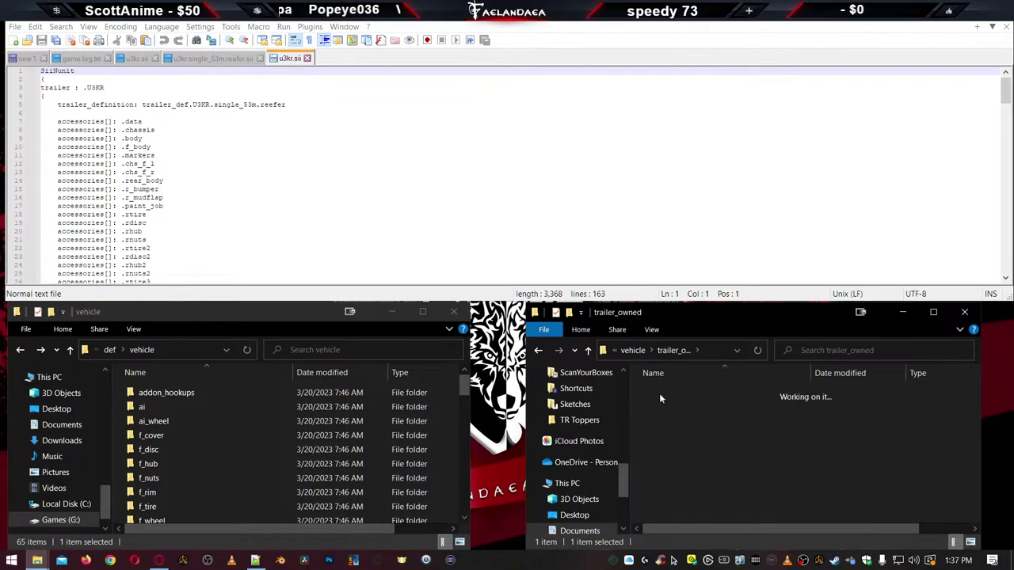
double_click(664, 464)
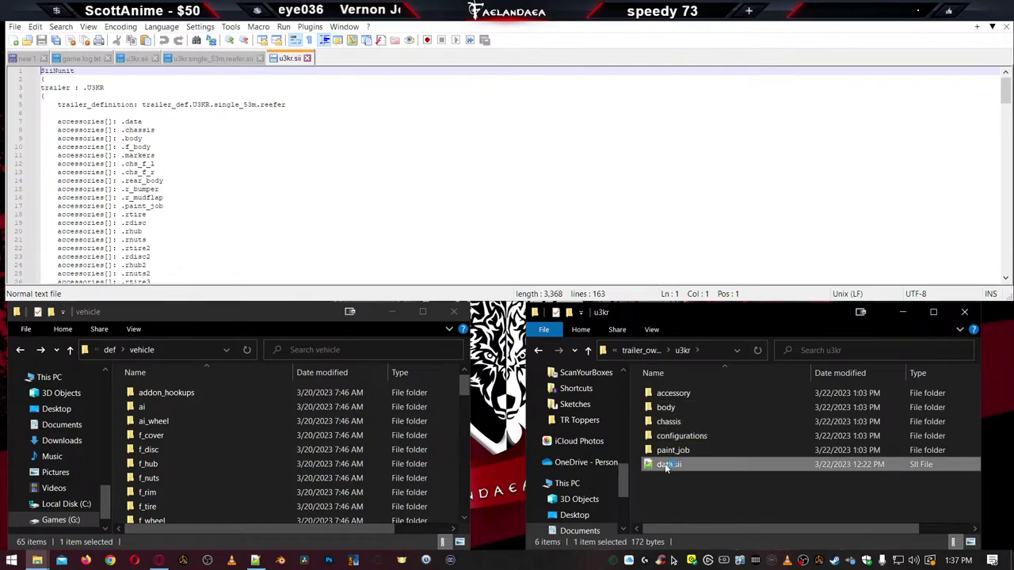
double_click(666, 394)
double_click(666, 393)
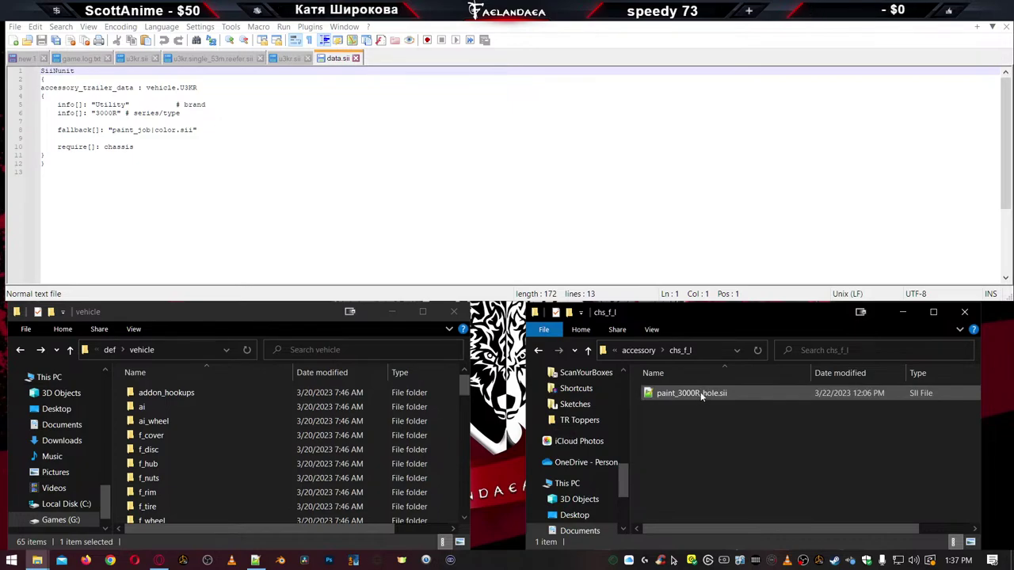
left_click(699, 393)
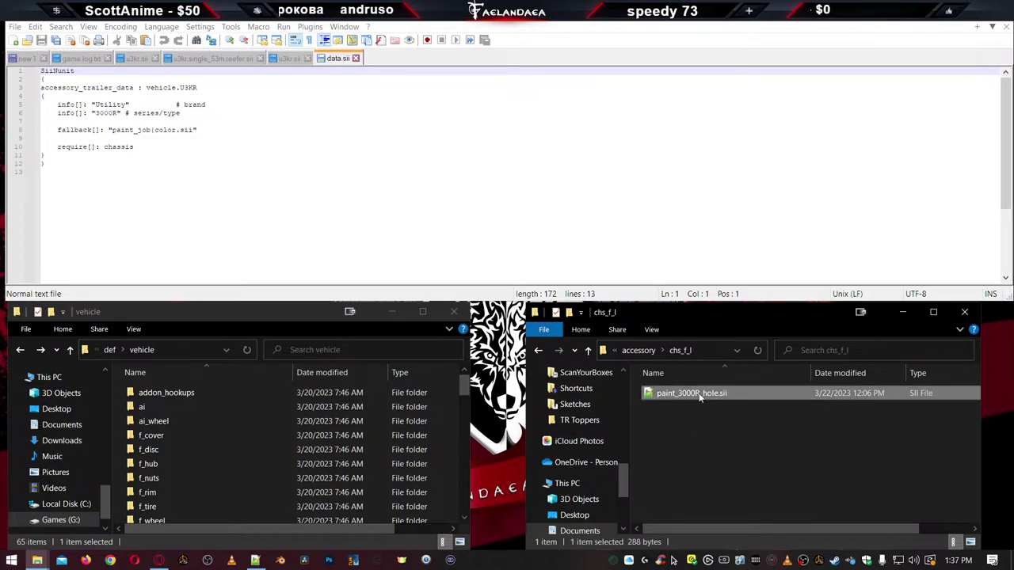
left_click(700, 393)
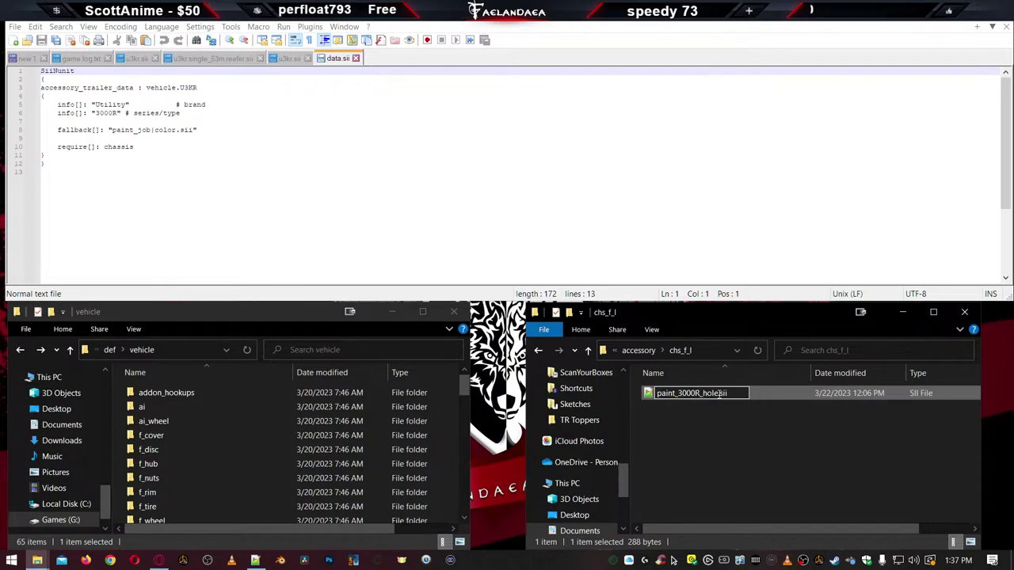
key("BackSpace")
type("r")
key("Return")
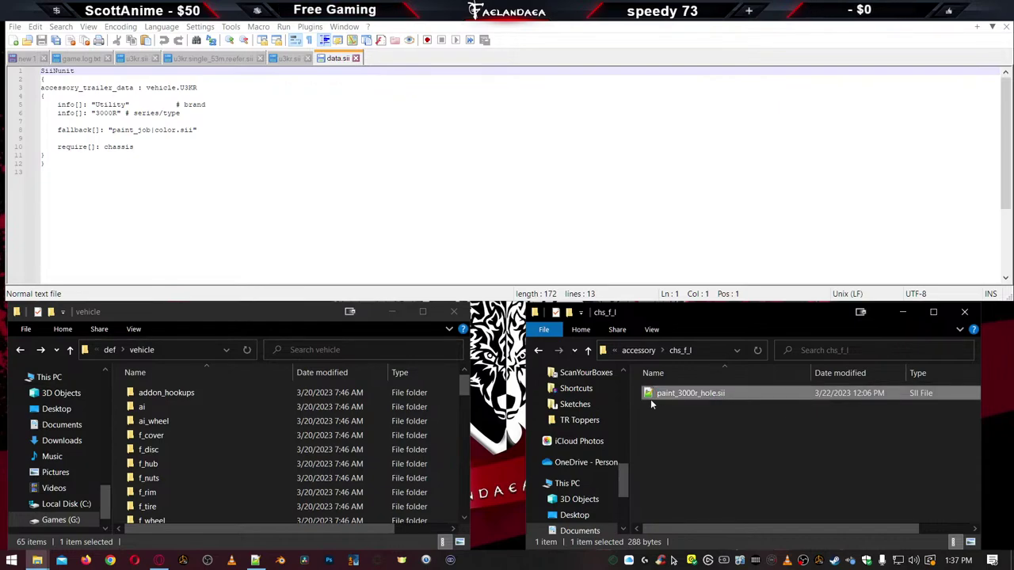
double_click(651, 395)
Rename chs_f_r's paint_3000R.sii to paint_3000r.sii and open it
left_click(690, 443)
key("BackSpace")
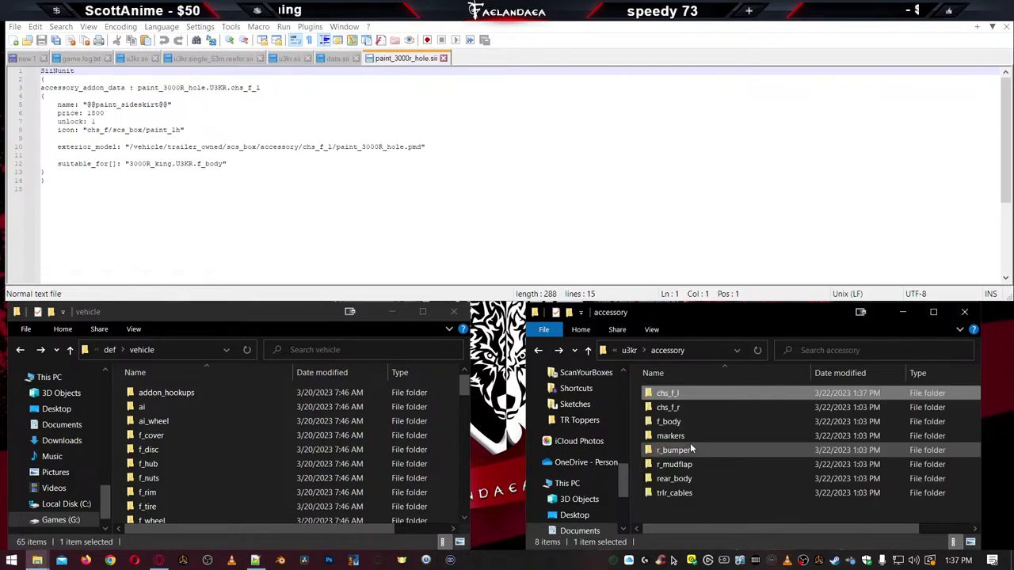
double_click(669, 407)
left_click(696, 394)
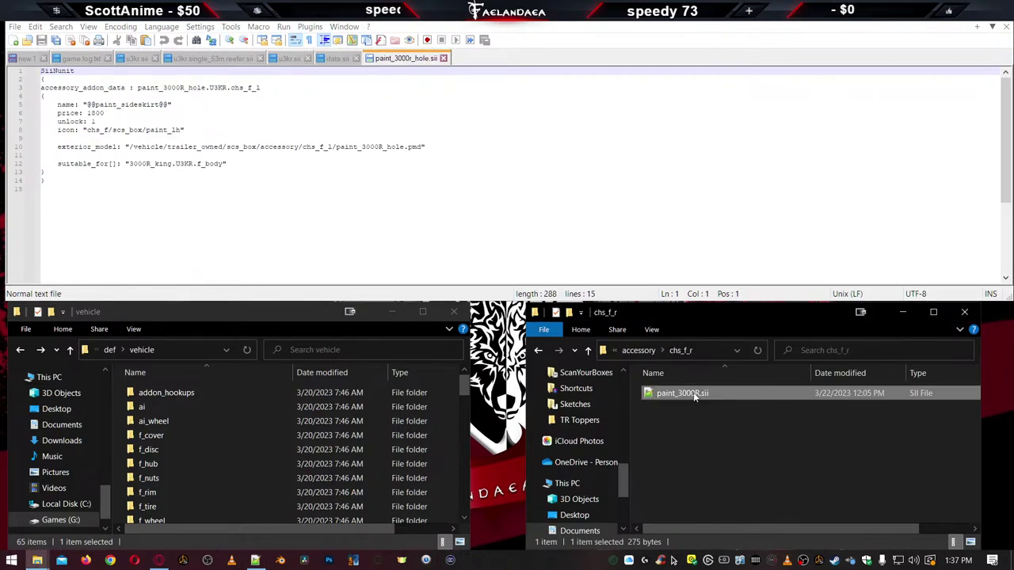
left_click(697, 394)
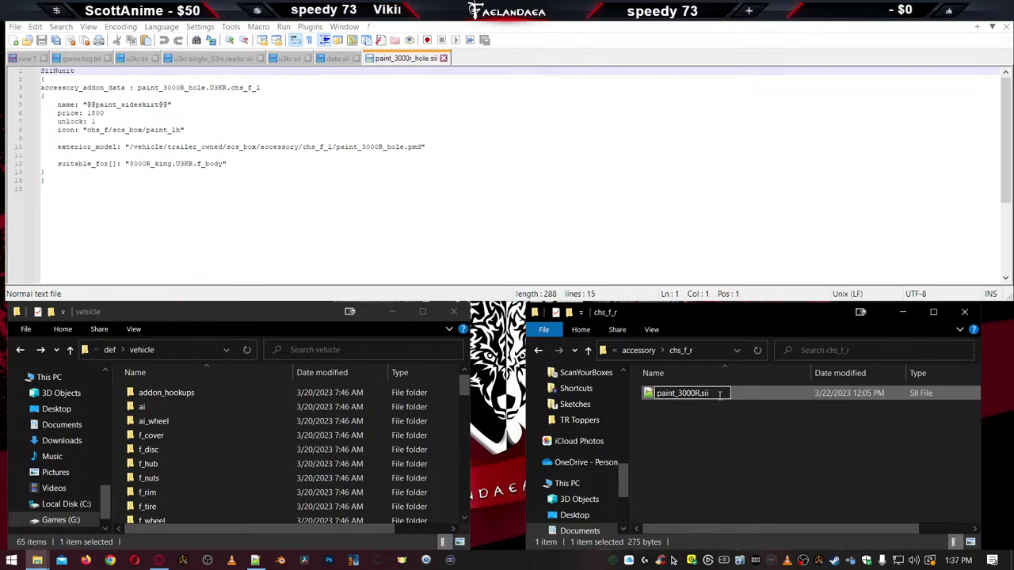
key("BackSpace")
type("r")
key("Return")
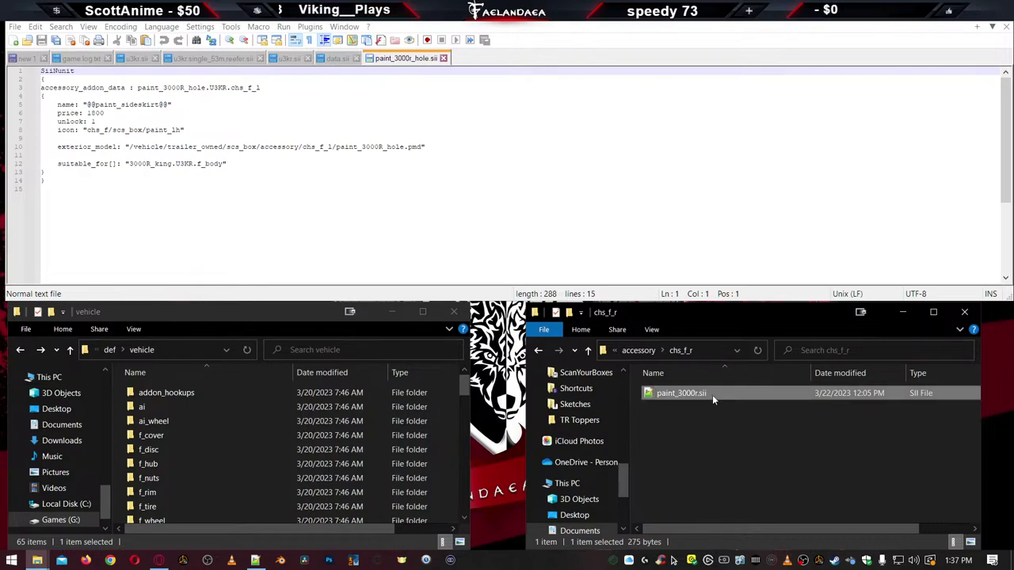
double_click(665, 394)
Lowercase f_body's 3000R_king.sii to 3000r_king.sii and open it
left_click(675, 428)
key("BackSpace")
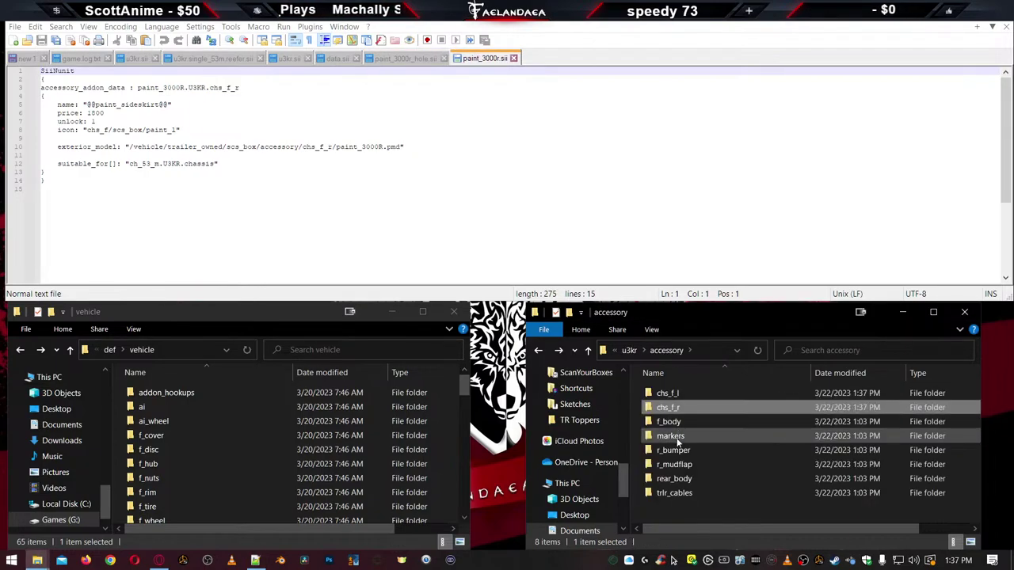
double_click(669, 422)
left_click(664, 396)
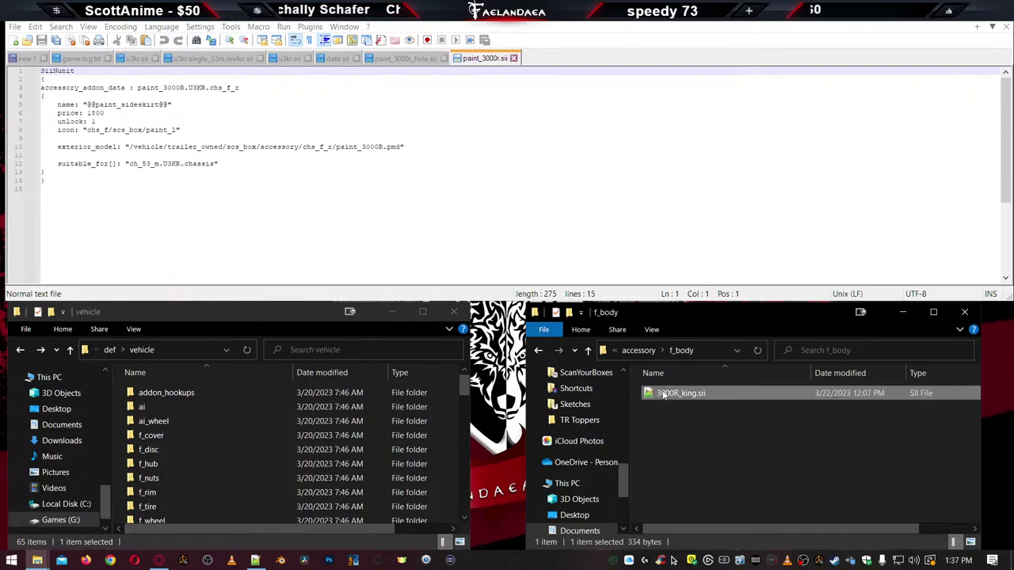
left_click(679, 394)
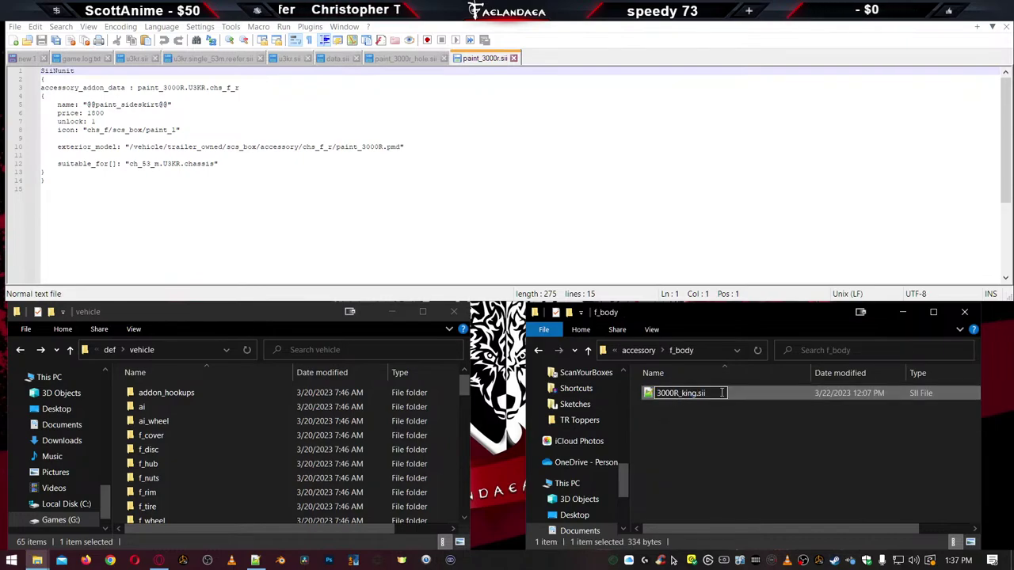
key("Return")
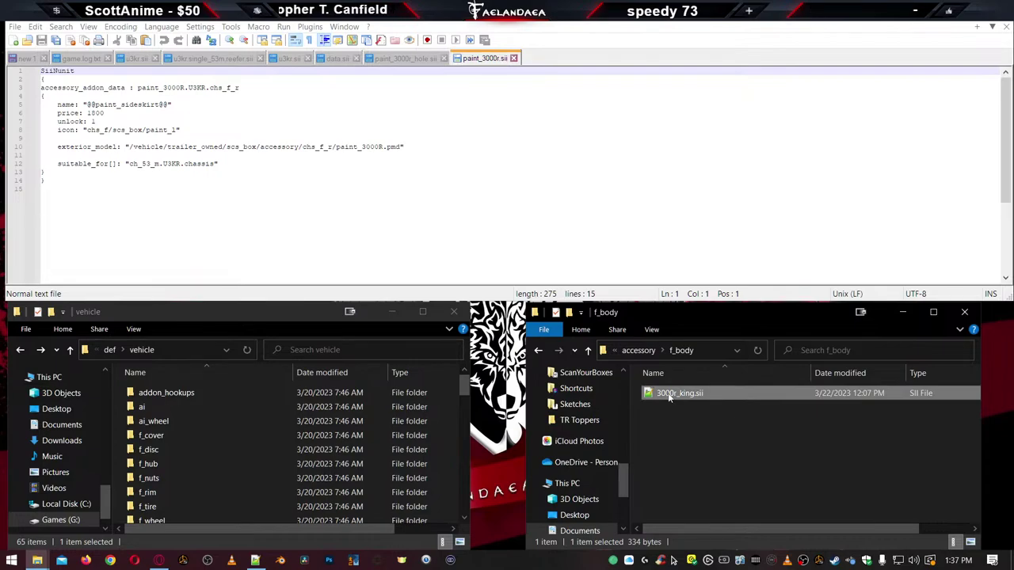
double_click(669, 398)
Rename markers' marker_3000R.sii to marker_3000r.sii and open it
left_click(693, 440)
key("BackSpace")
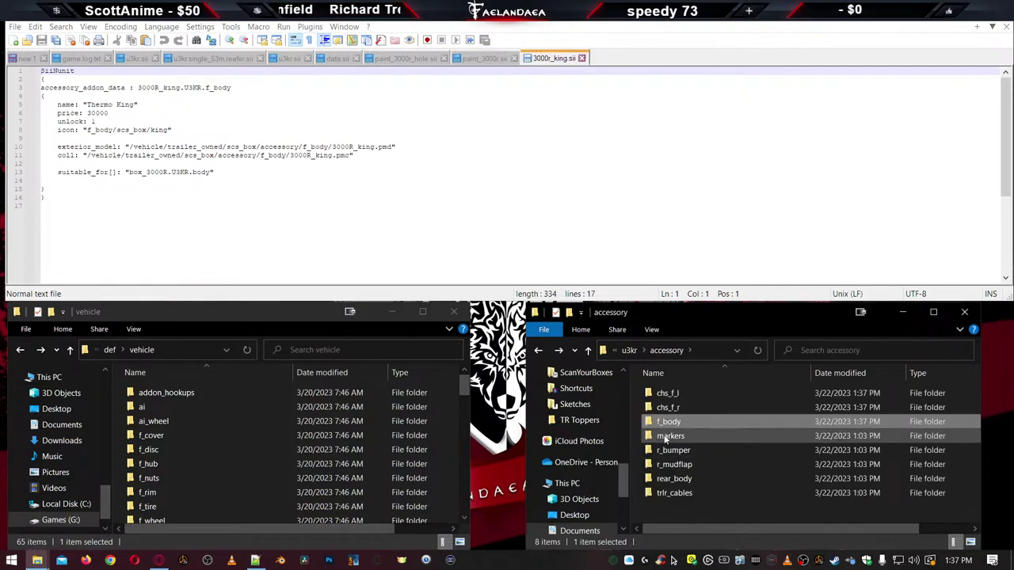
double_click(666, 436)
left_click(673, 396)
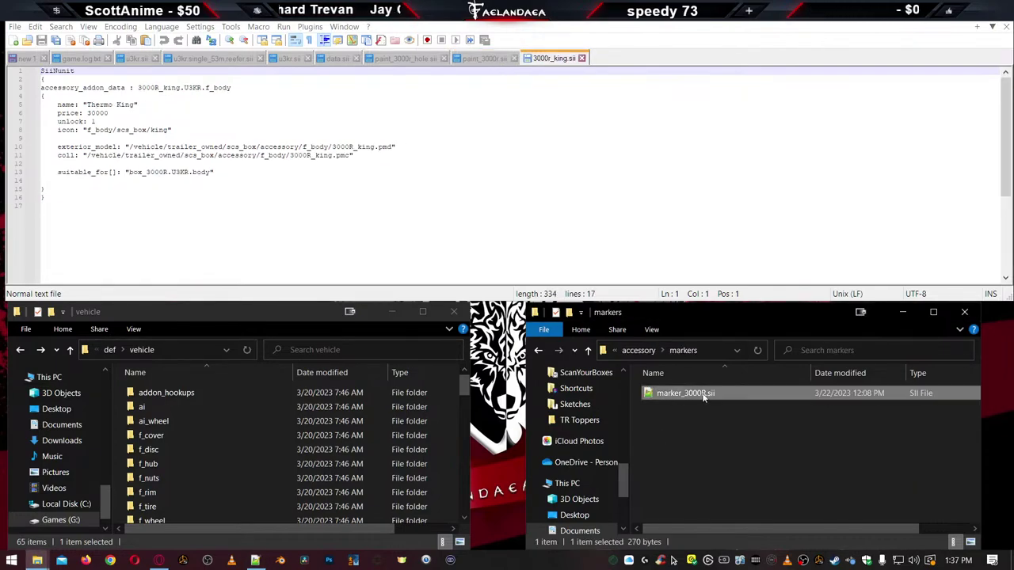
left_click(703, 398)
key("Right")
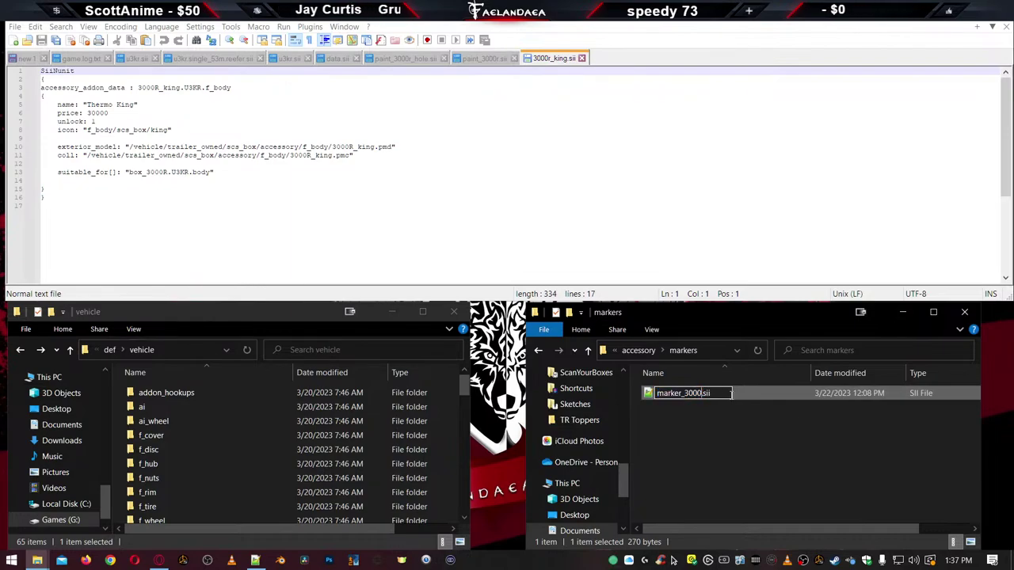
type("r")
key("Return")
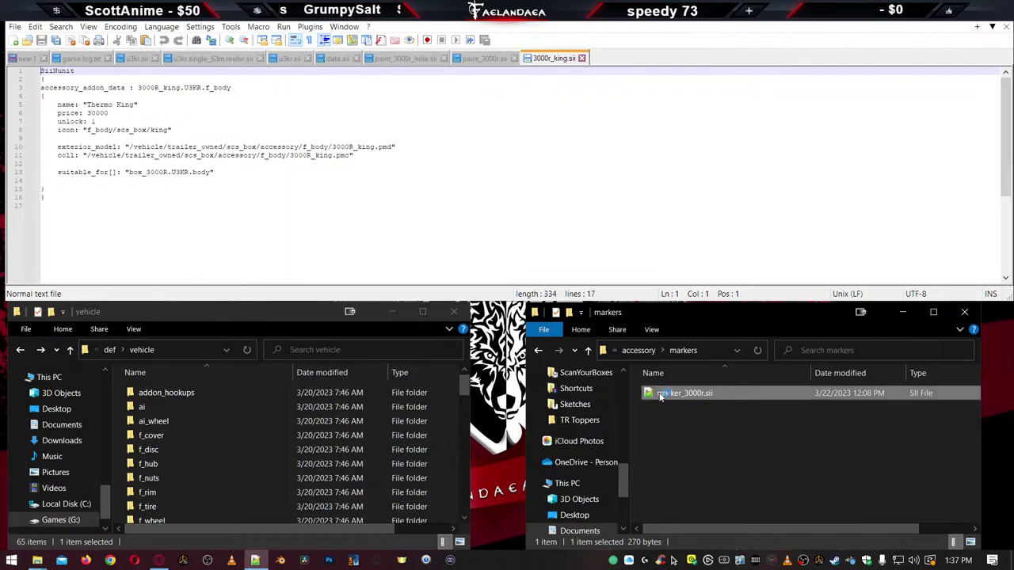
double_click(660, 397)
Rename r_bumper's bumper_3000R.sii to bumper_3000r.sii and open it
left_click(692, 415)
key("BackSpace")
left_click(676, 450)
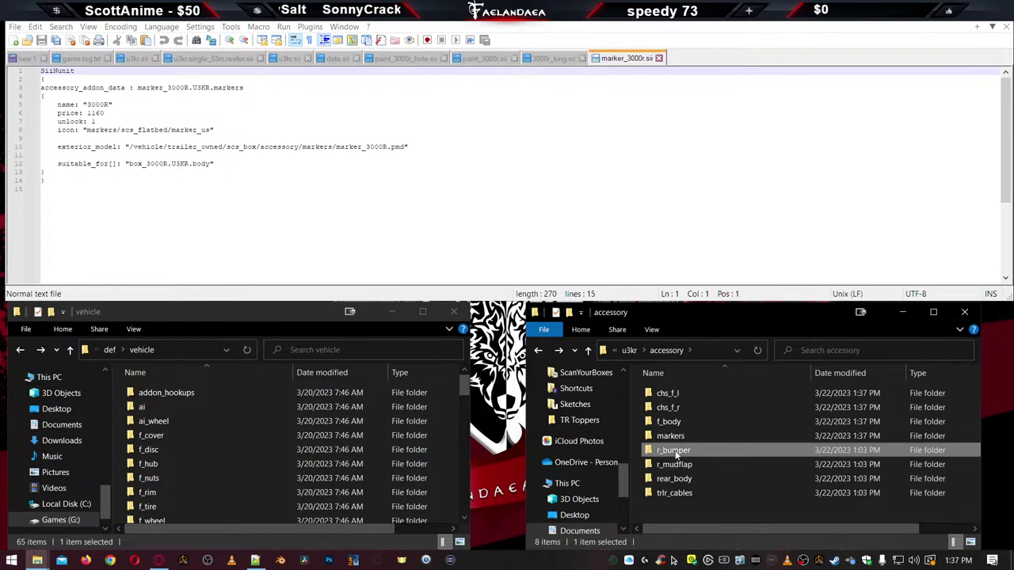
double_click(676, 450)
left_click(703, 394)
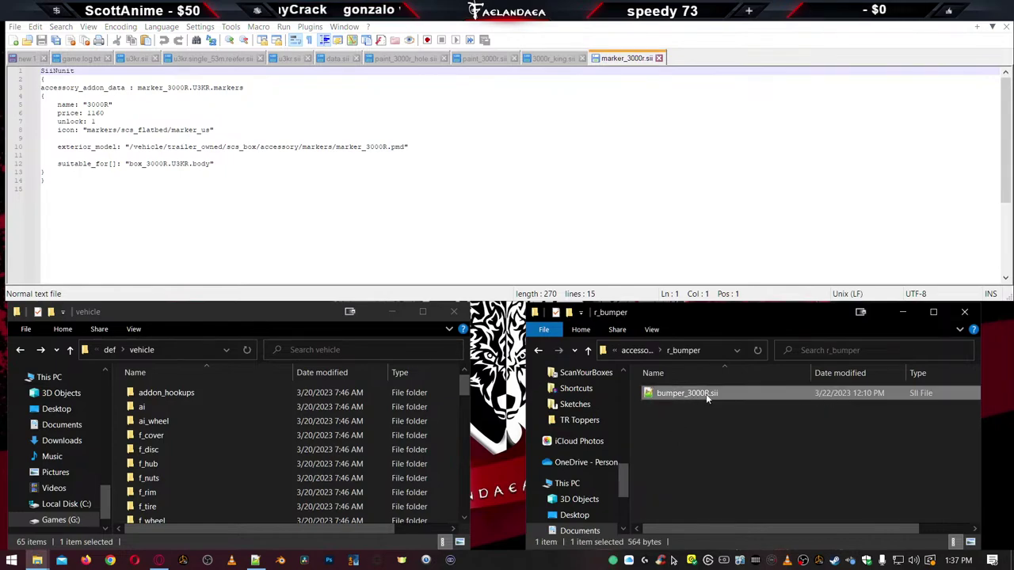
left_click(705, 393)
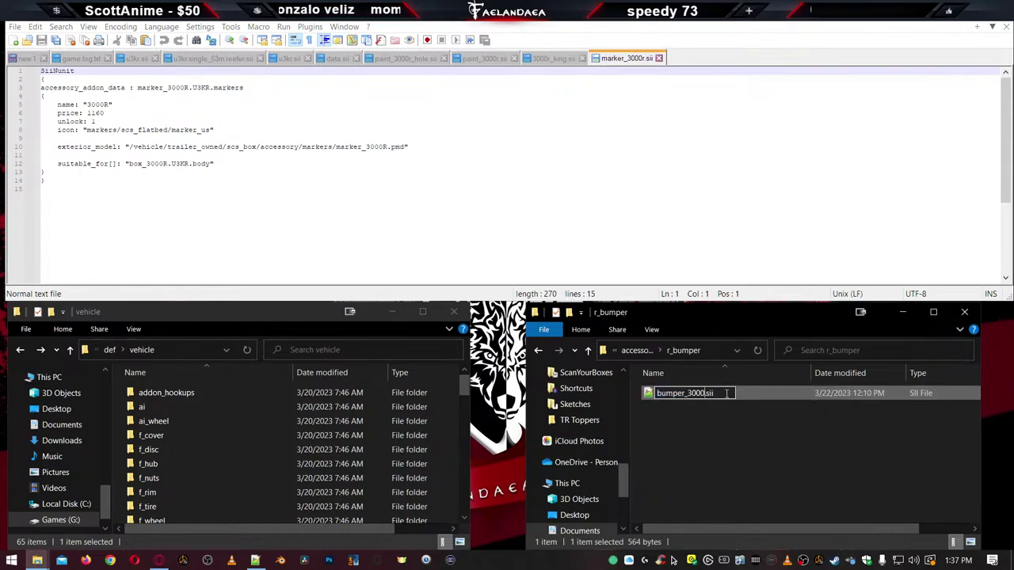
type("r")
key("Return")
double_click(702, 396)
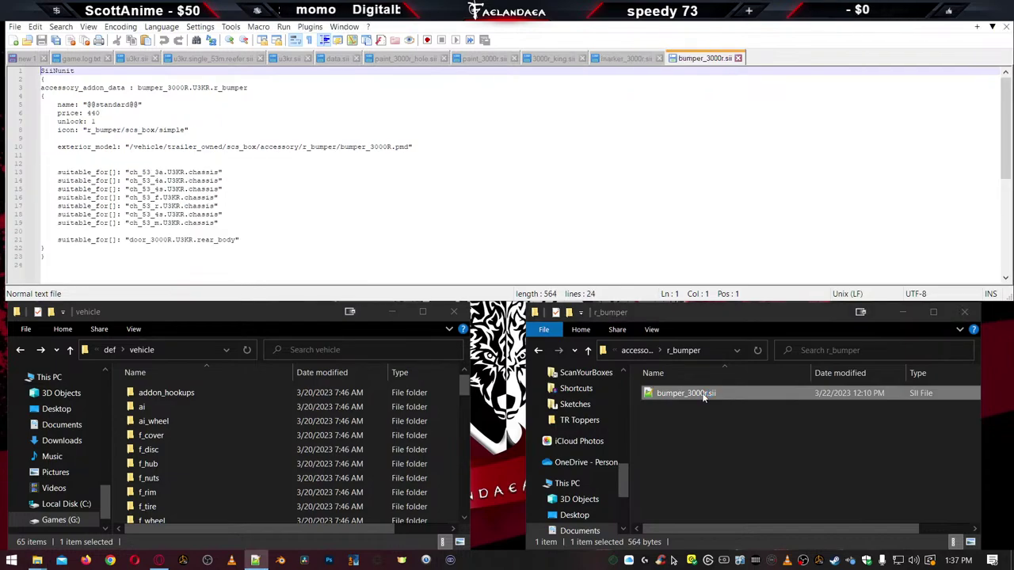
Rename r_mudflap's flap_3000R.sii to flap_3000r.sii
left_click(705, 411)
key("BackSpace")
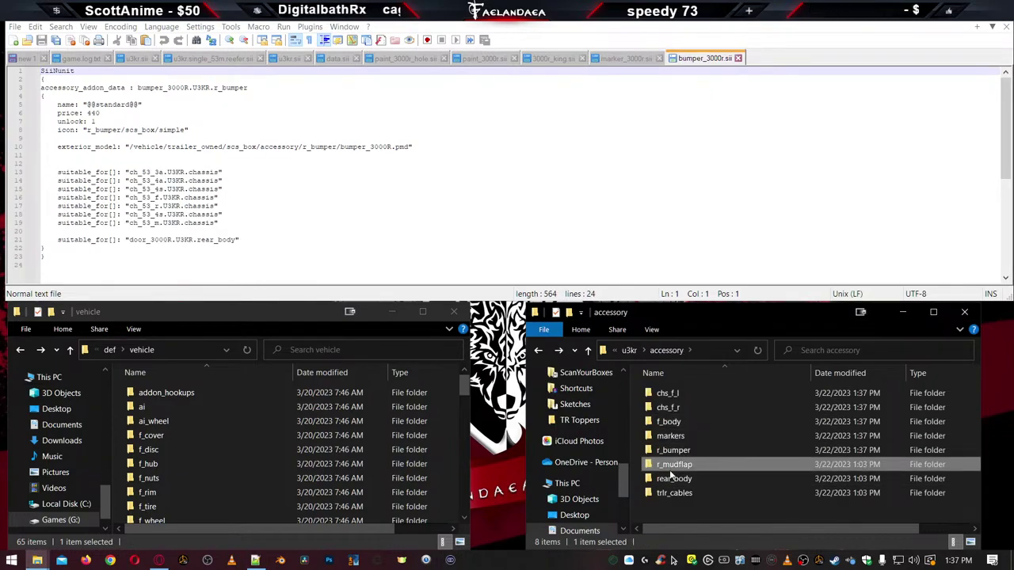
double_click(672, 465)
left_click(678, 394)
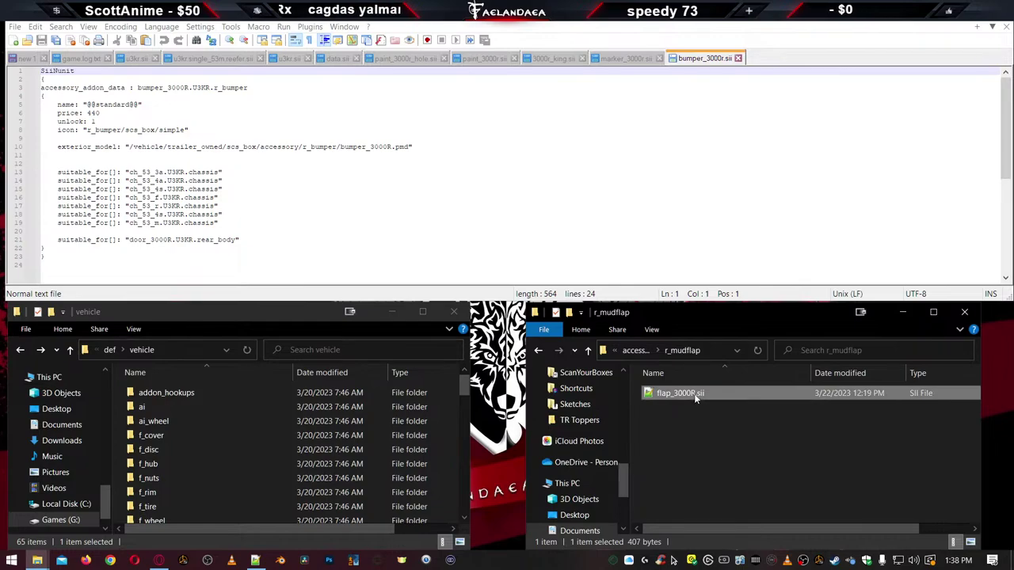
left_click(696, 396)
key("Return")
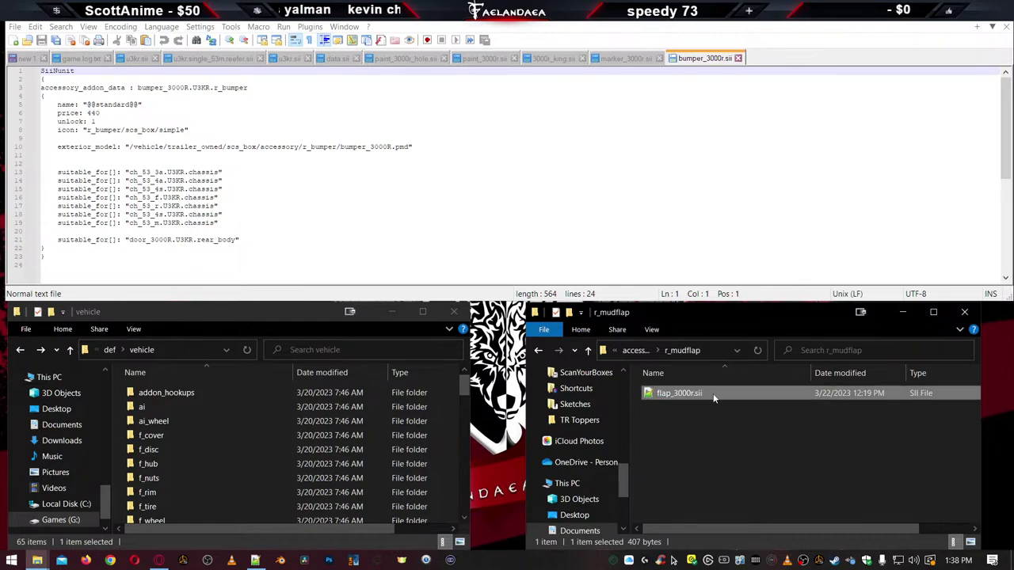
key("BackSpace")
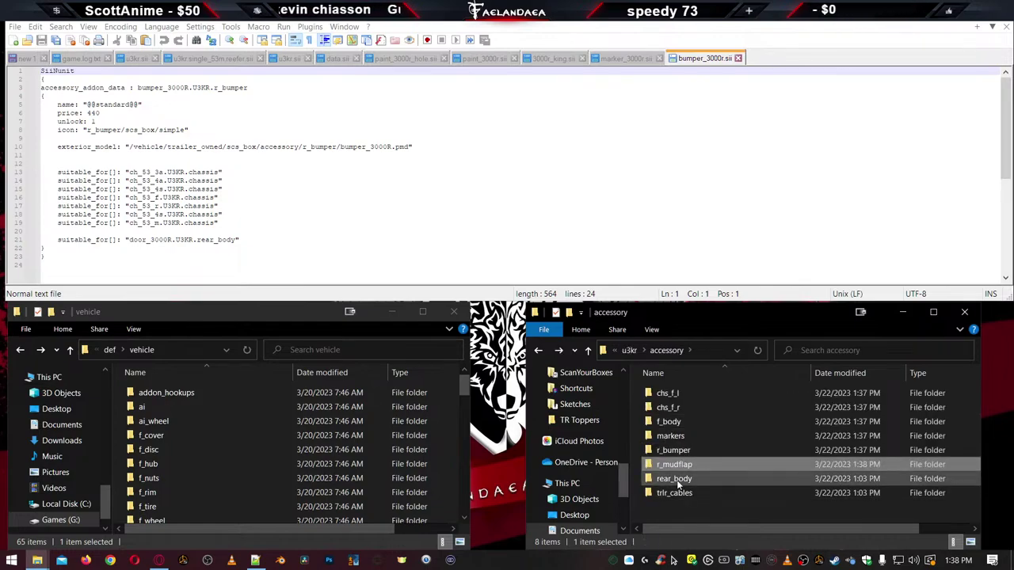
Rename rear_body's door_3000R.sii to door_3000r.sii
double_click(686, 479)
left_click(698, 397)
left_click(681, 394)
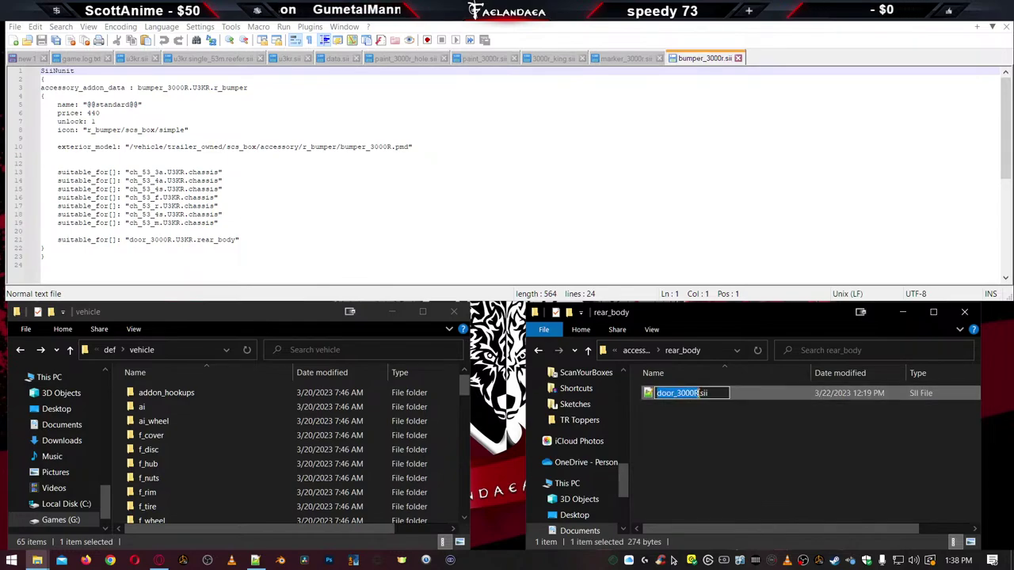
key("Right")
key("Return")
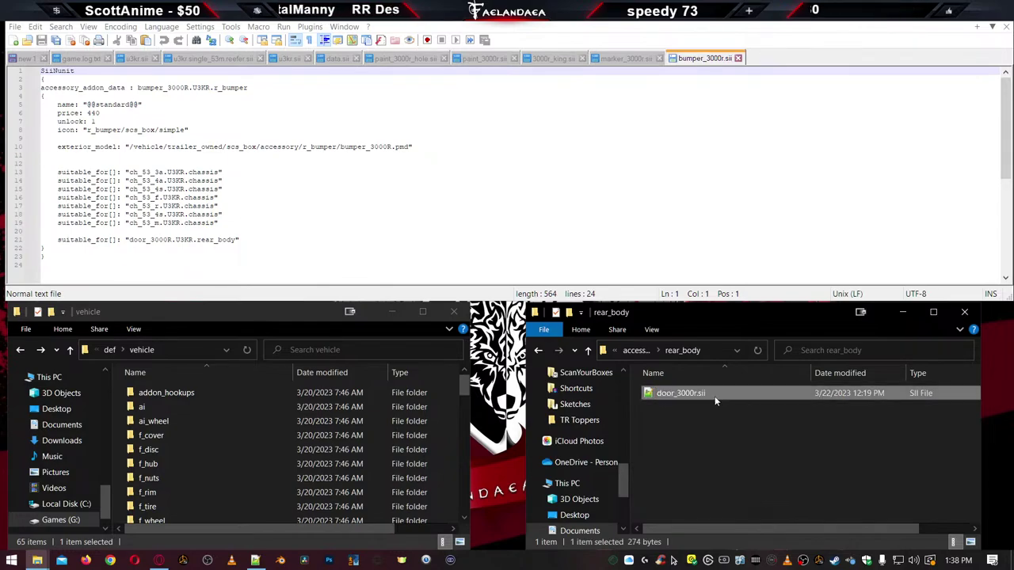
key("BackSpace")
Open trlr_cables' trailer.sii, close game.log.txt, and switch to the new 1 tab
double_click(672, 493)
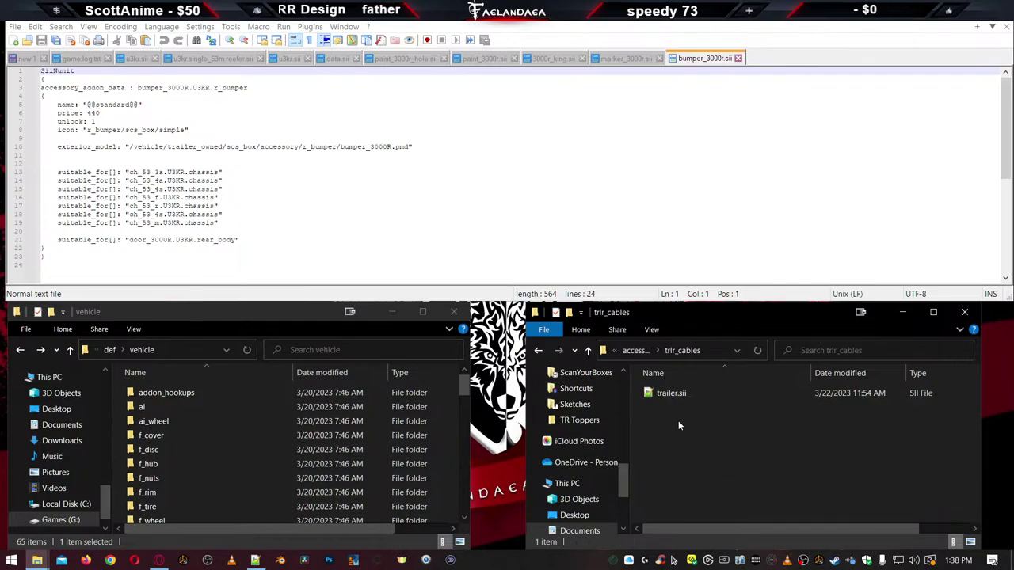
double_click(675, 394)
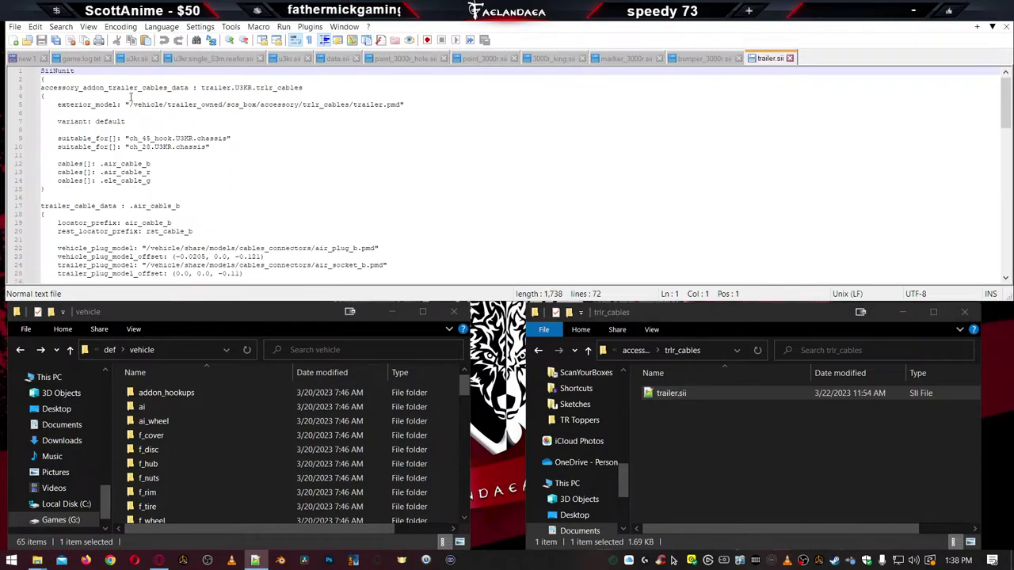
left_click(107, 58)
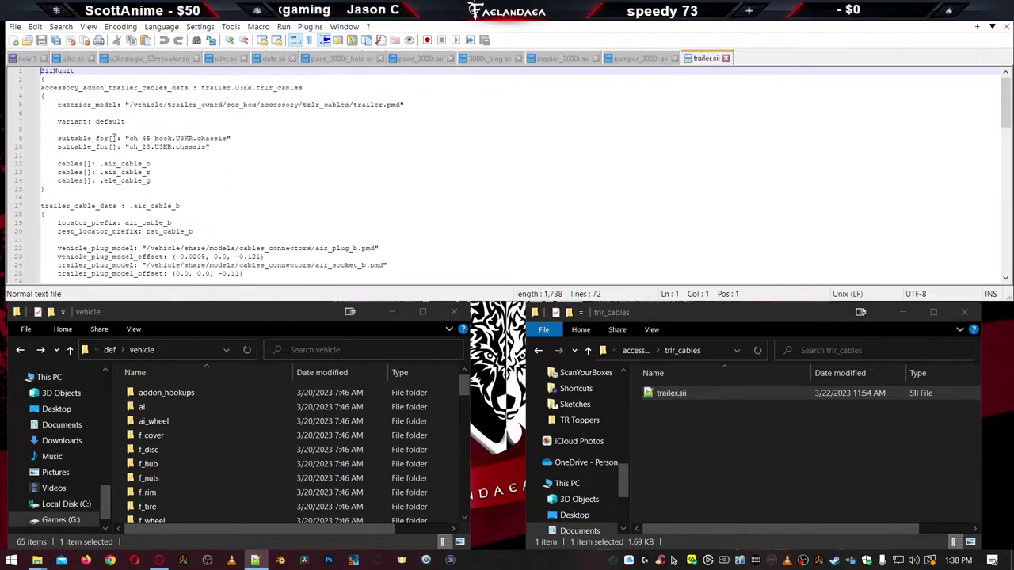
left_click(31, 60)
Discard the unsaved new 1 tab and replace U3KR with u3kr in all opened documents
key("ctrl+w")
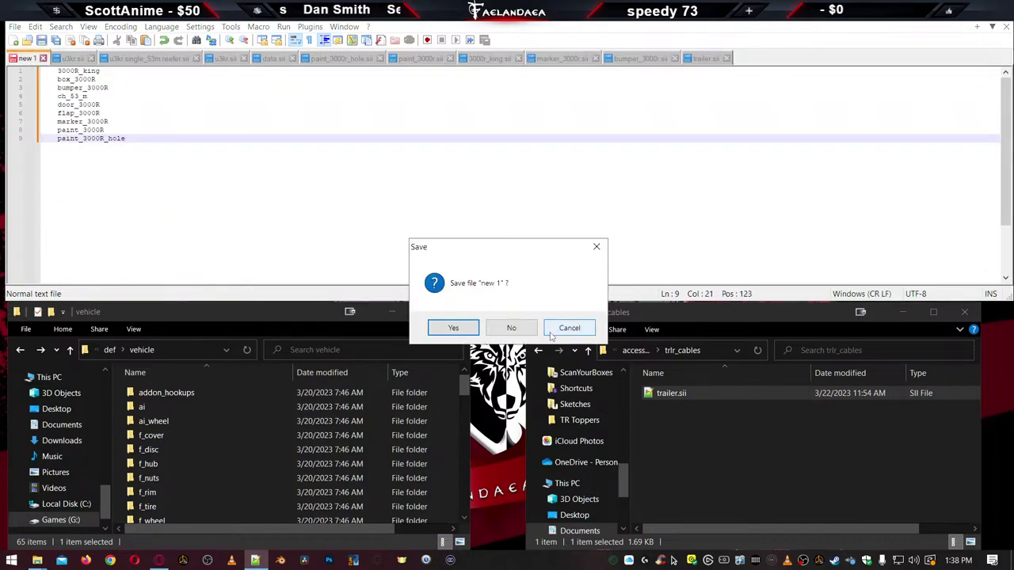
key("n")
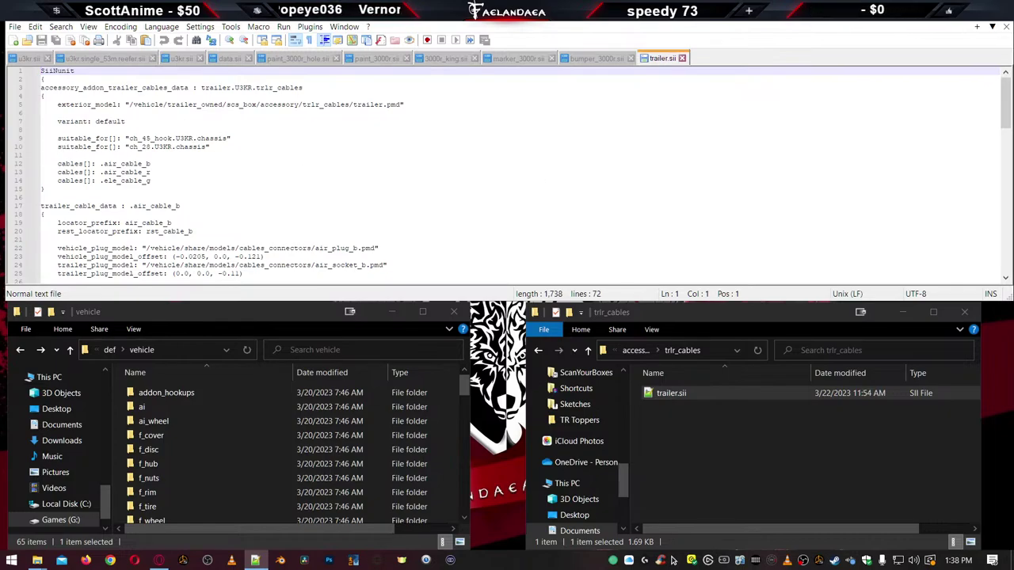
key("ctrl+f")
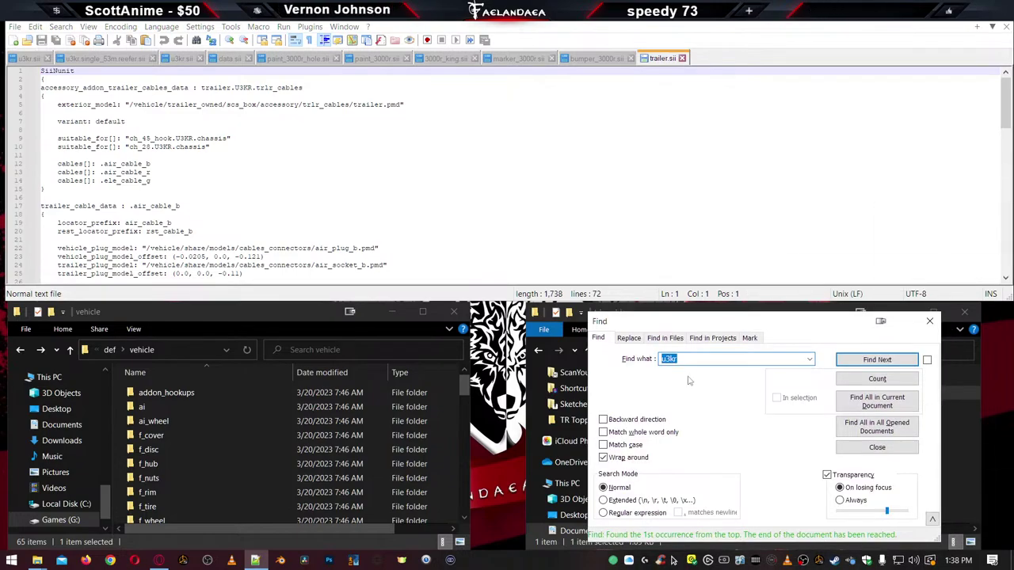
left_click(629, 338)
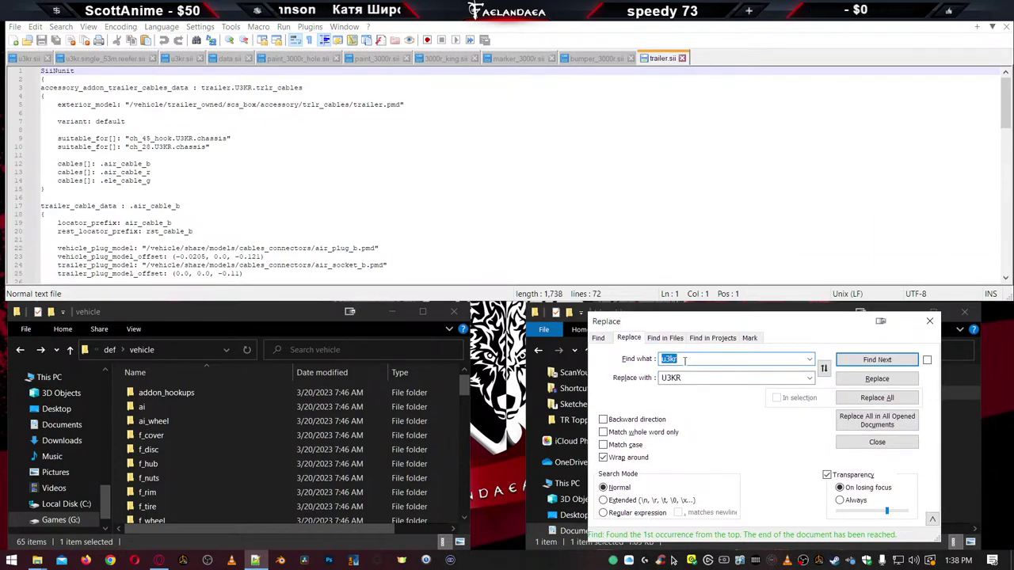
key("Tab")
key("shift+Tab")
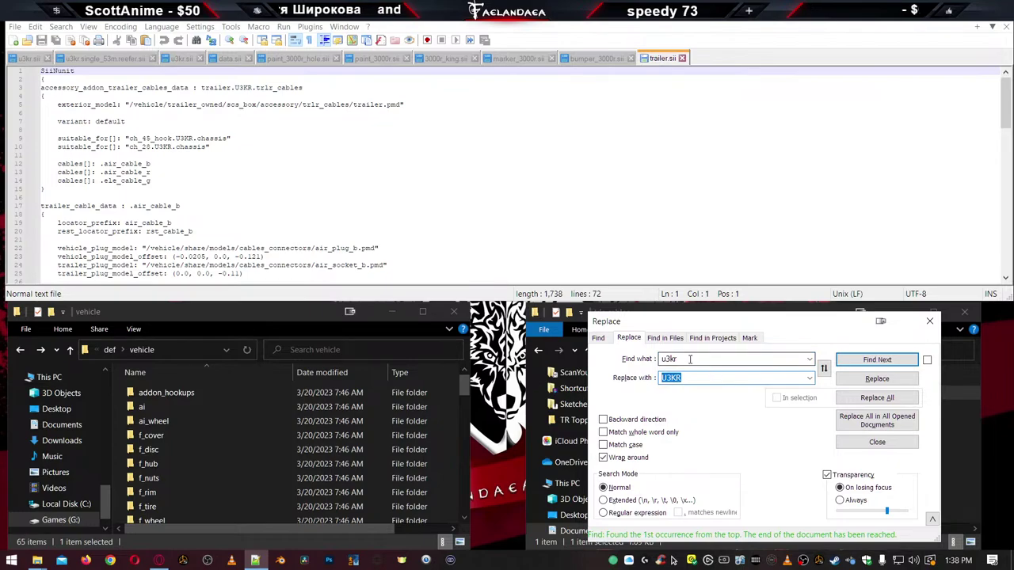
key("Tab")
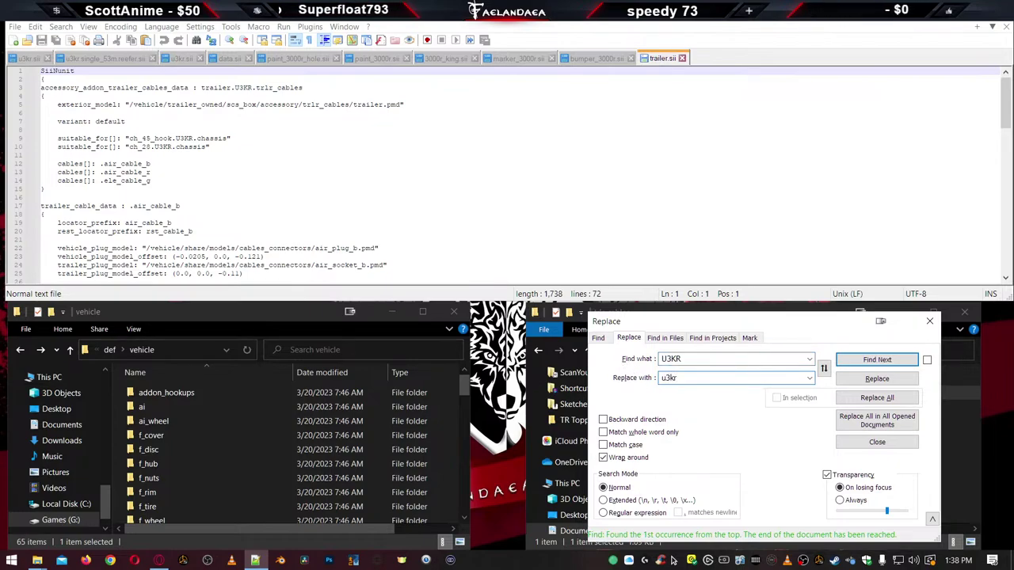
left_click(877, 420)
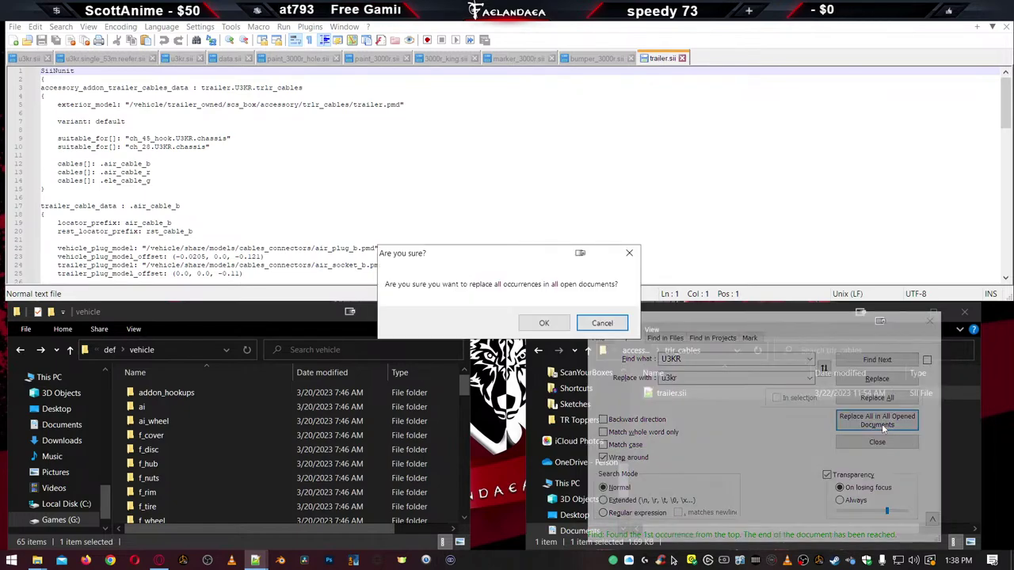
left_click(543, 321)
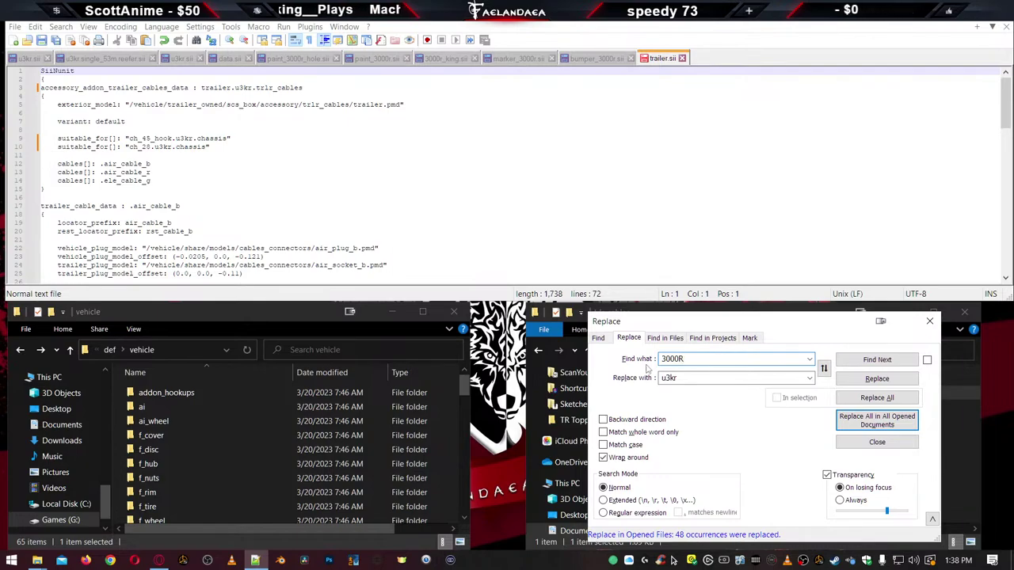
Replace 3000R with 3000r in all opened documents, then Save All
key("Tab")
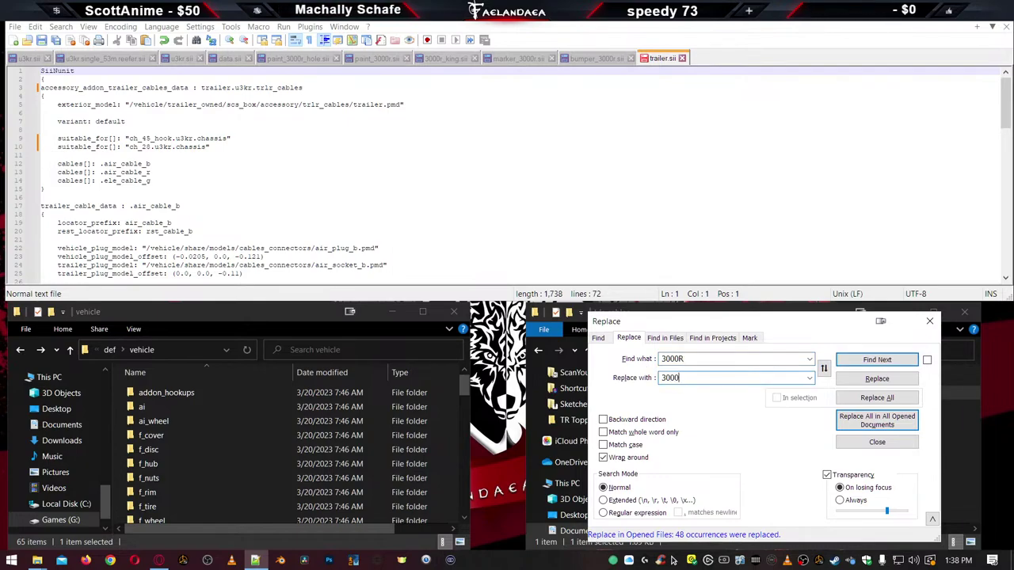
left_click(891, 424)
left_click(535, 327)
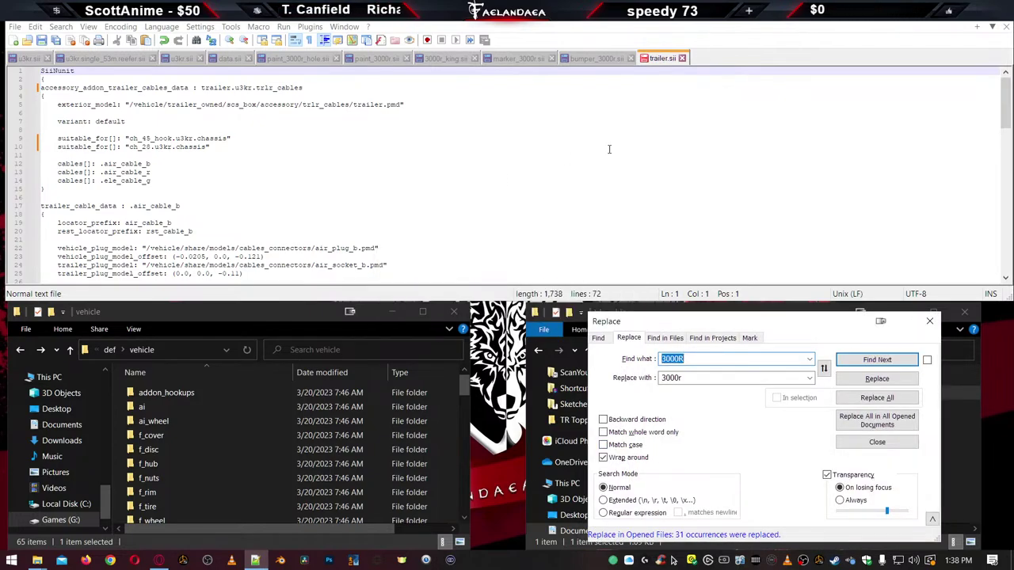
left_click(14, 28)
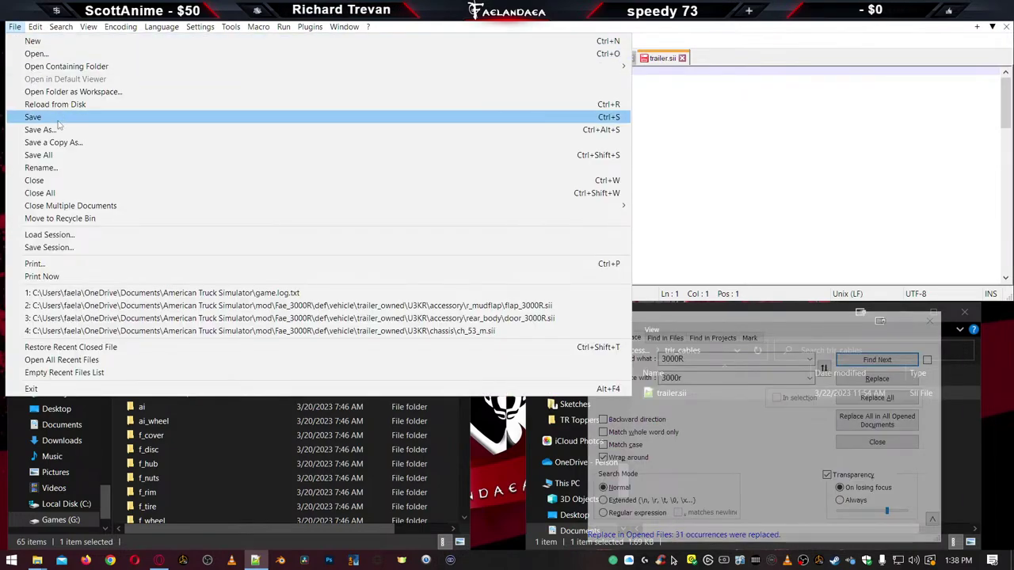
left_click(70, 156)
Close all open mod files with File > Close All and quit Notepad++ via Alt+F4
left_click(14, 27)
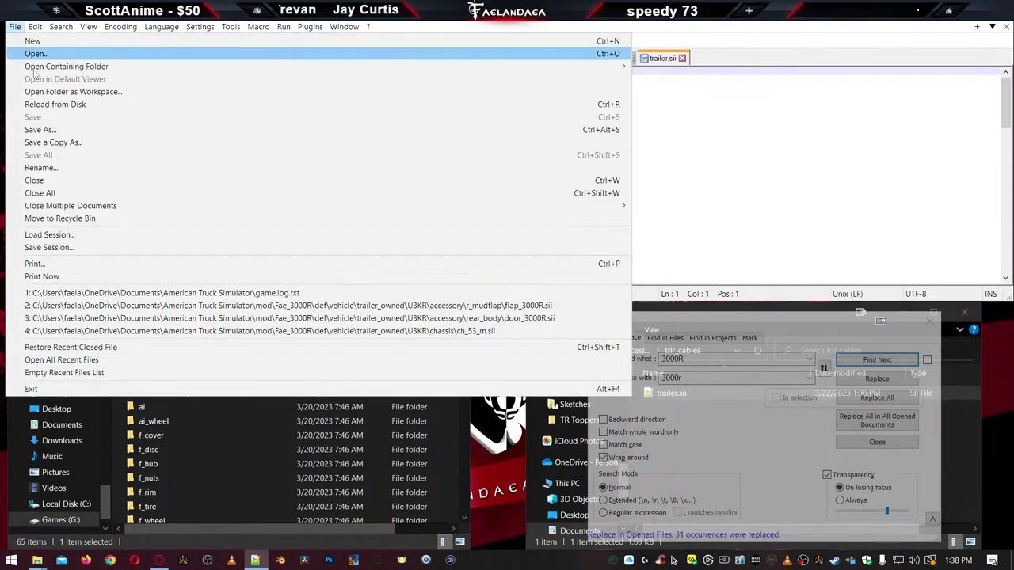
left_click(325, 195)
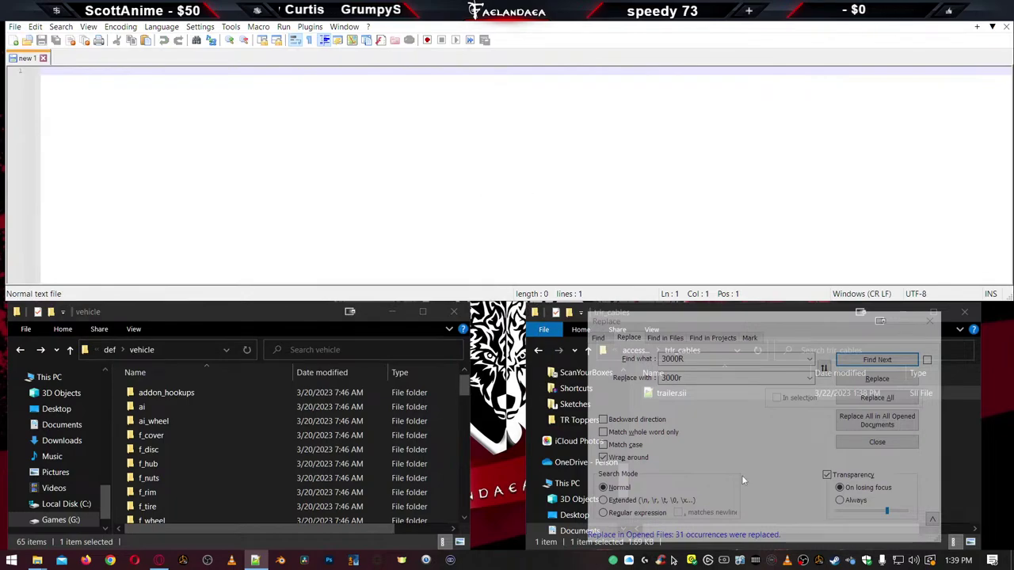
key("alt+F4")
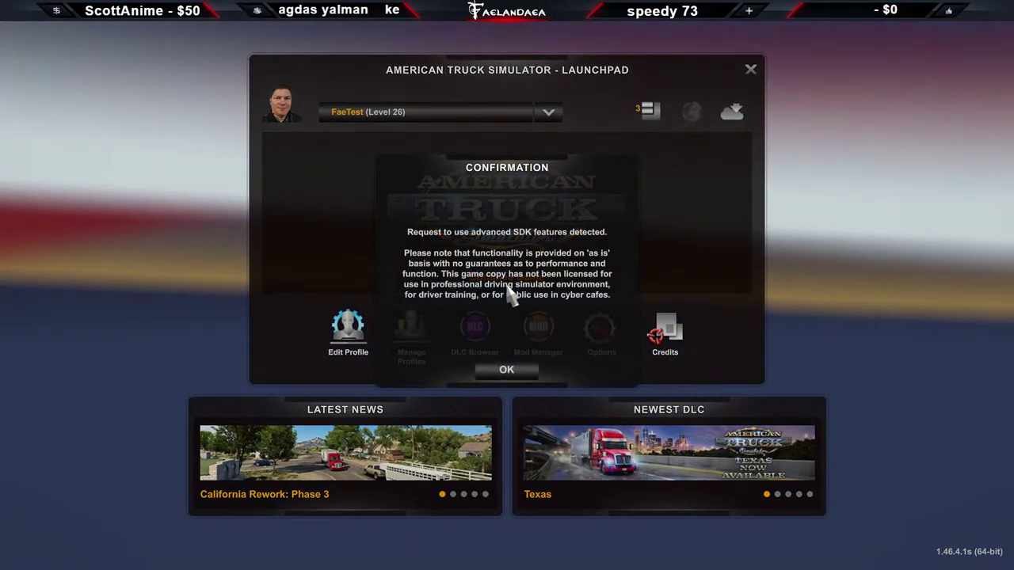
Load the top autosave past the SDK notice and warning, then exit toward the Launchpad
left_click(526, 370)
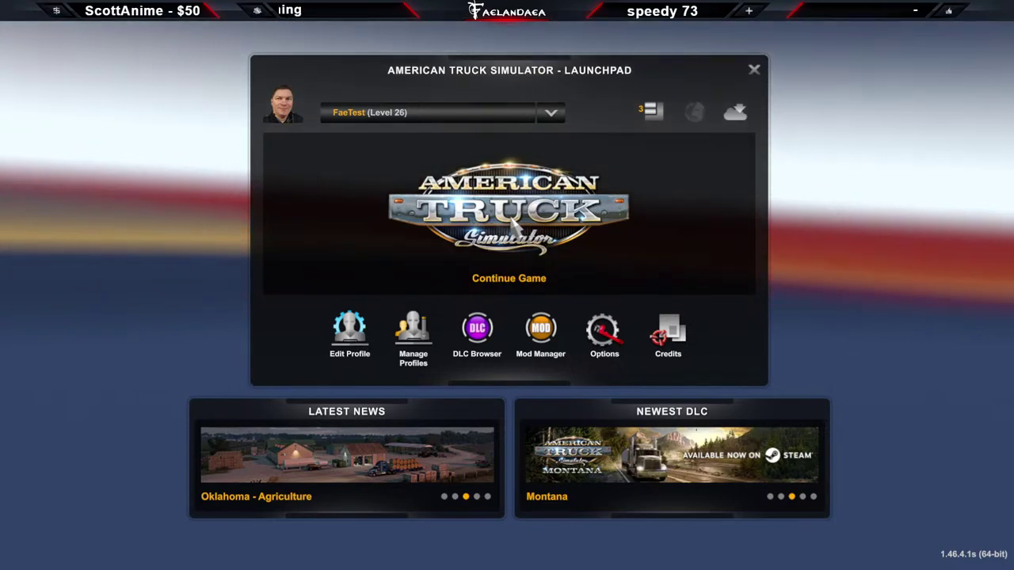
left_click(553, 231)
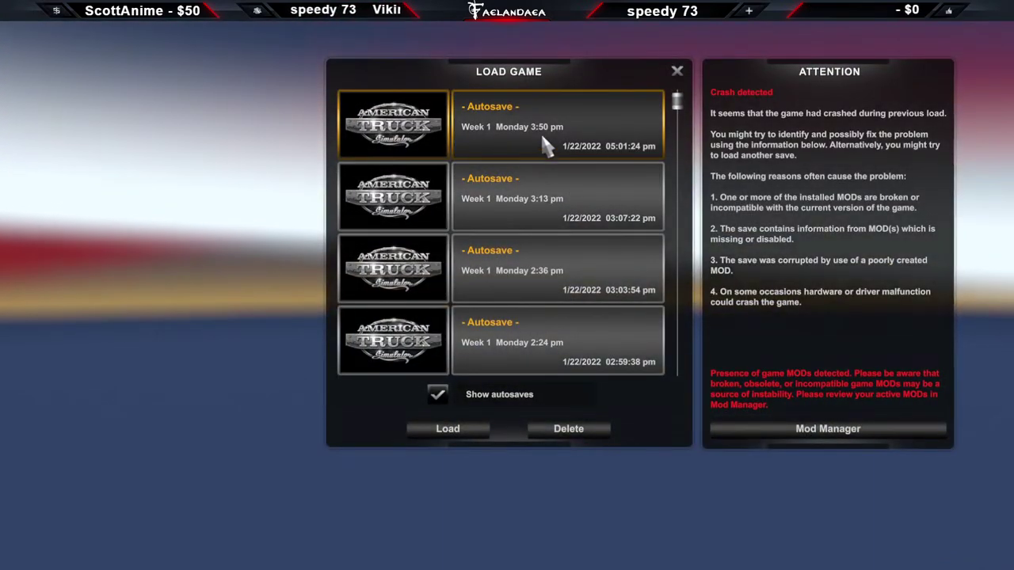
double_click(541, 131)
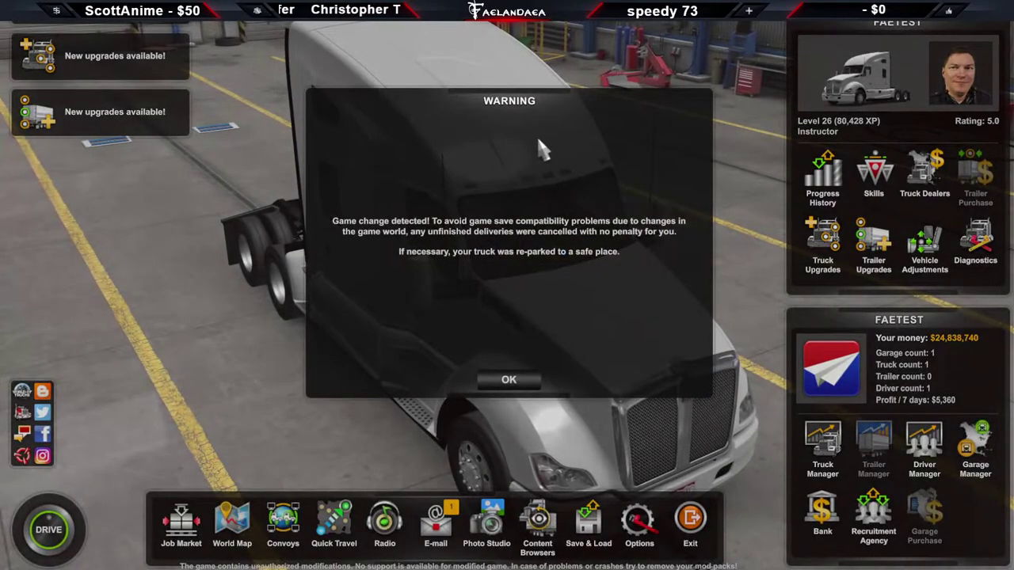
left_click(519, 380)
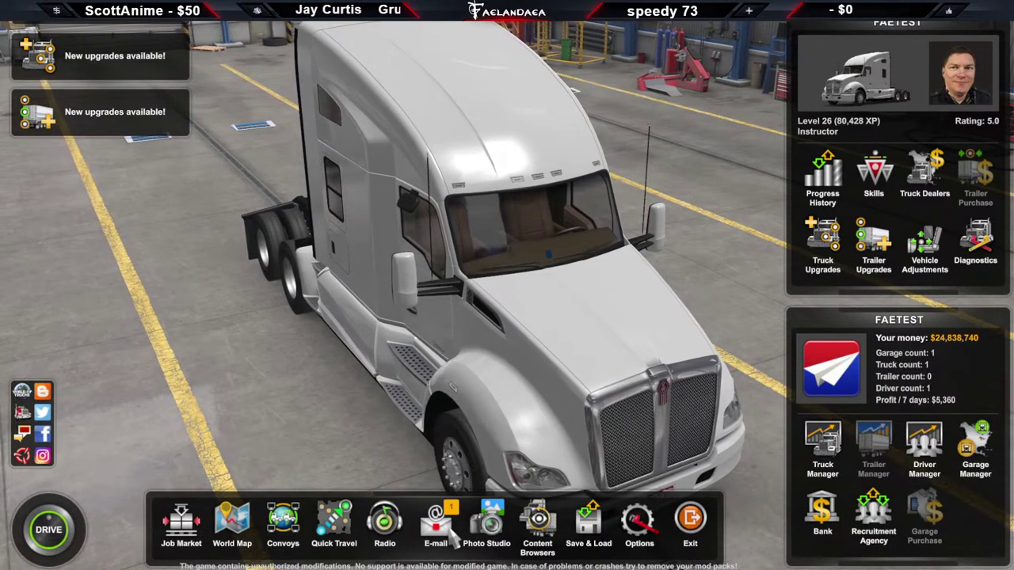
left_click(692, 526)
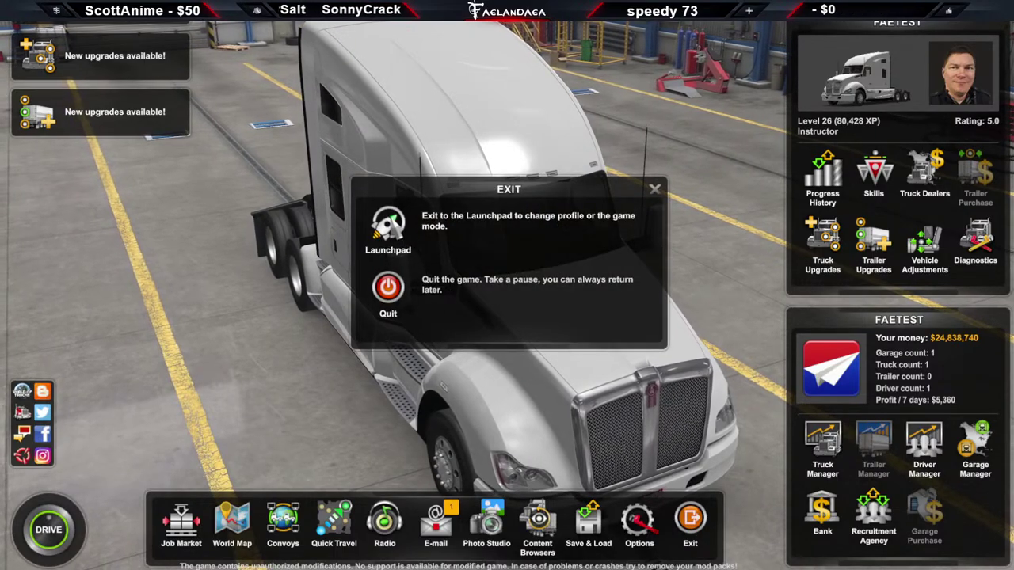
left_click(391, 226)
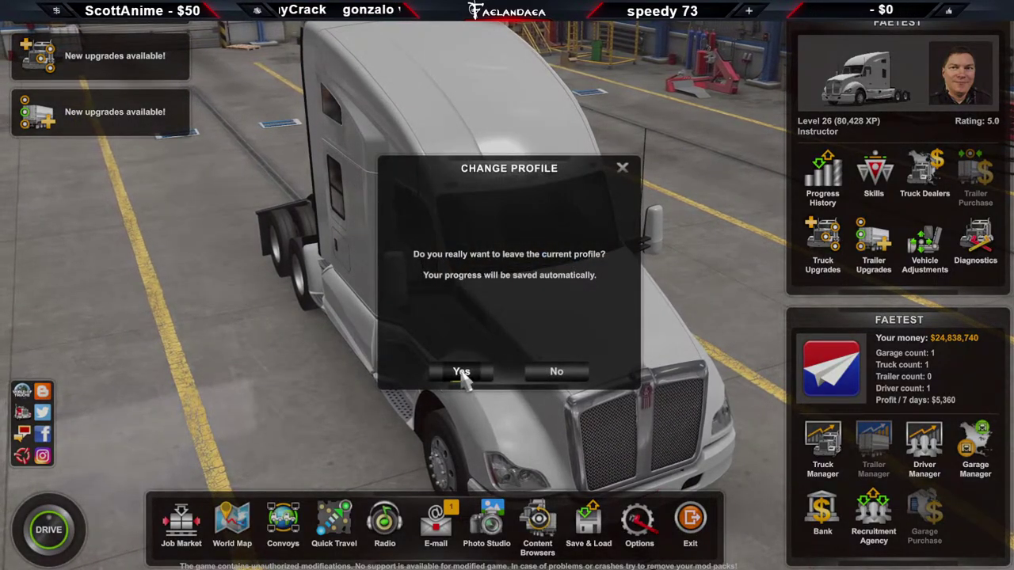
Leave the profile, continue the game, and choose brand_u3kr in the Trailer Browser
left_click(463, 370)
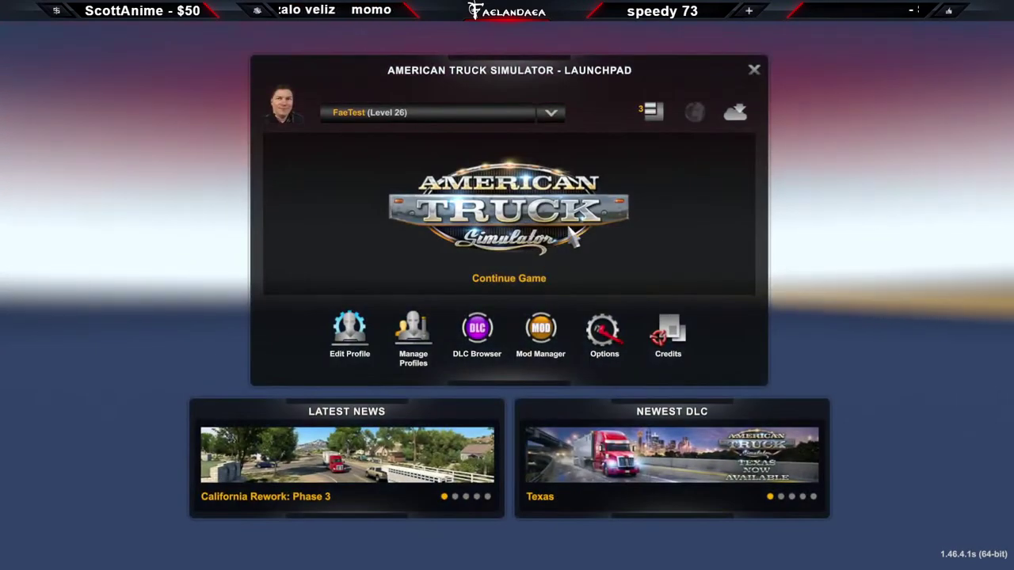
left_click(572, 236)
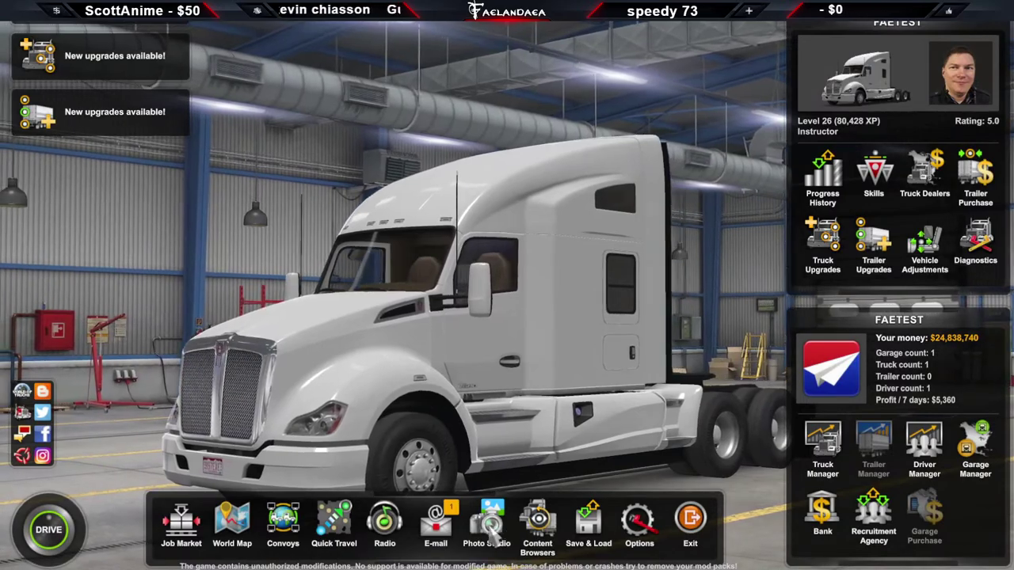
left_click(543, 527)
left_click(389, 229)
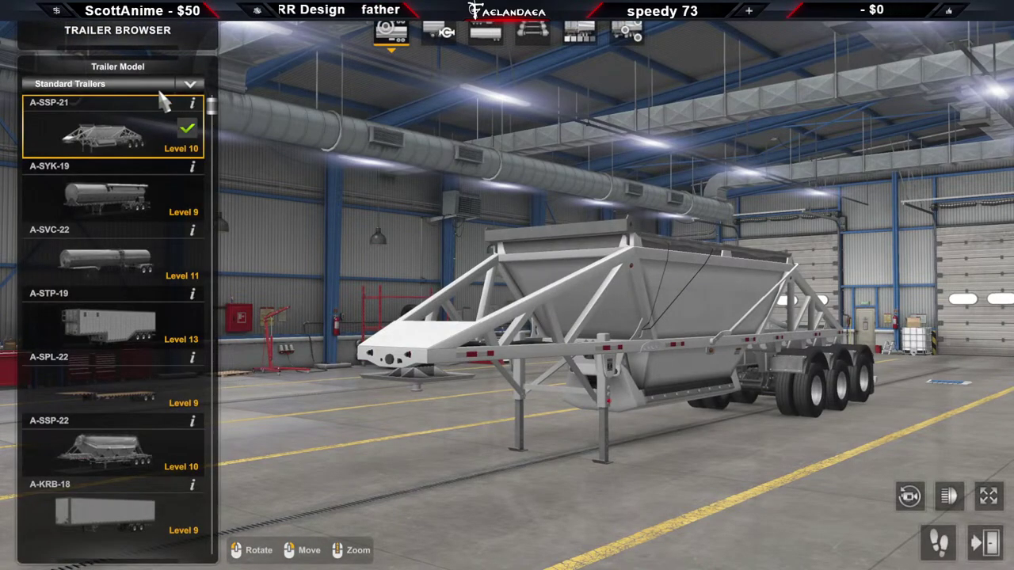
left_click(187, 86)
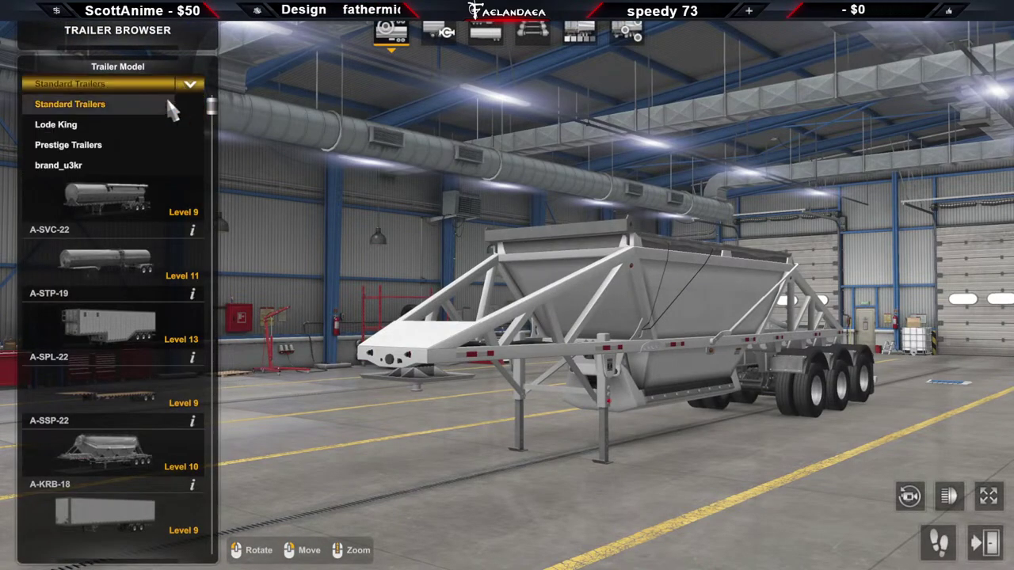
left_click(99, 167)
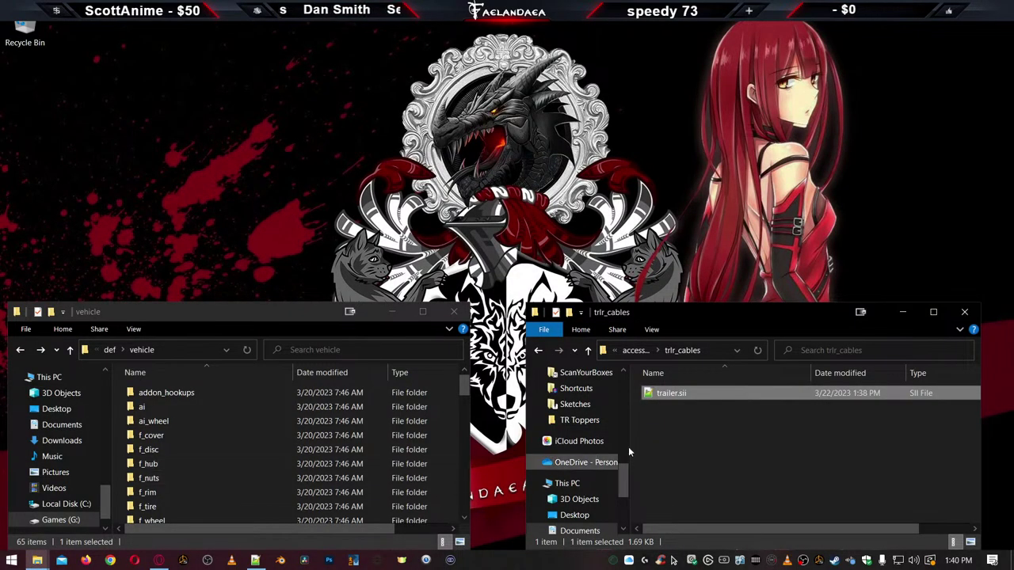
Climb from trlr_cables up to Documents\American Truck Simulator and scroll down to game.log.txt
left_click(639, 352)
left_click(632, 352)
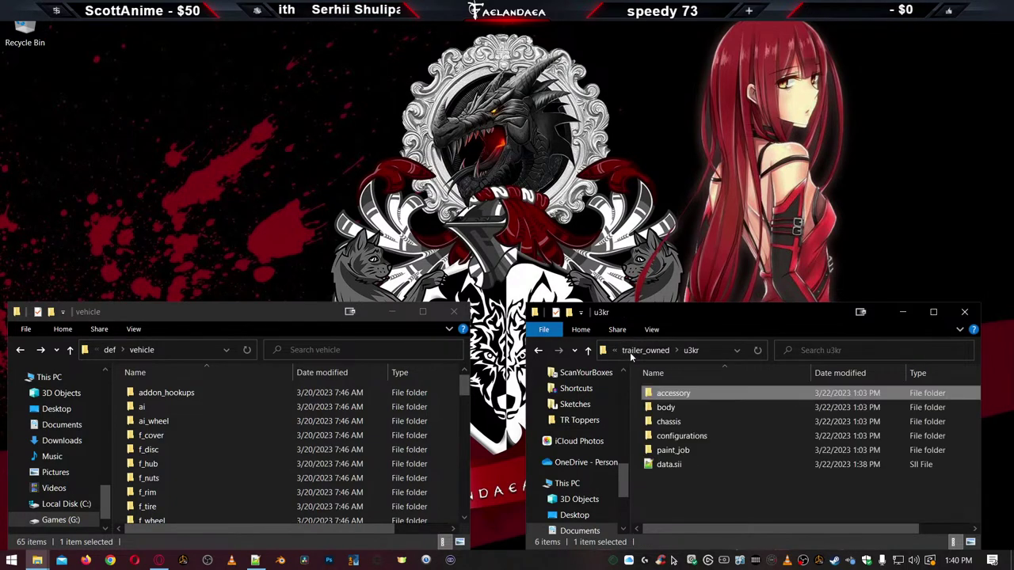
left_click(630, 351)
left_click(632, 350)
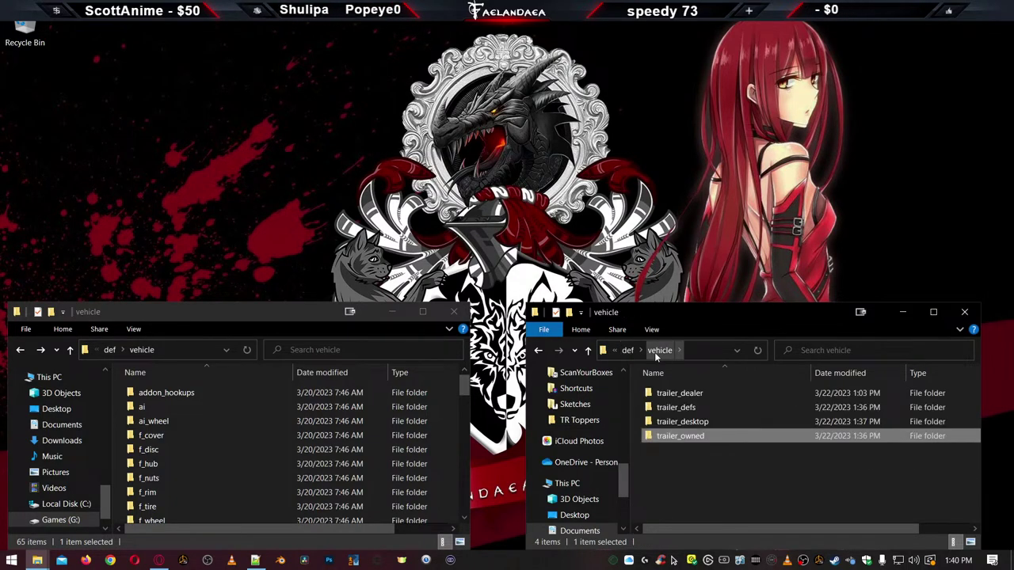
left_click(629, 351)
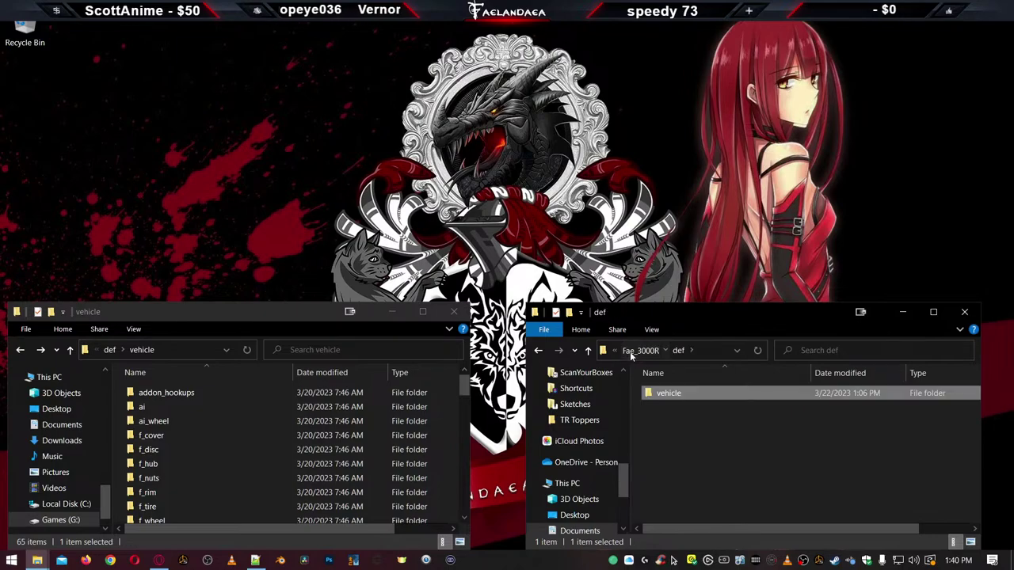
left_click(629, 352)
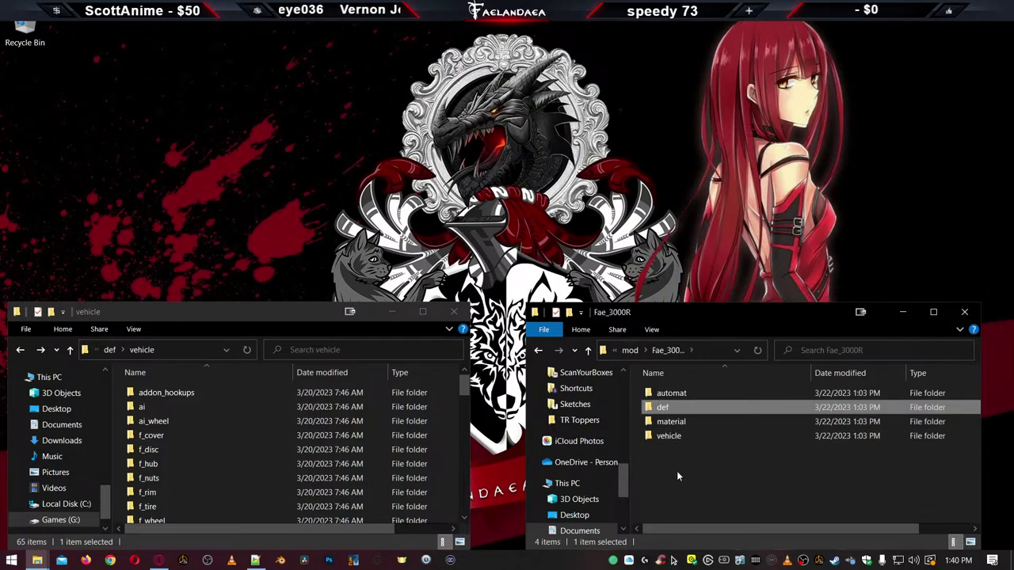
left_click(629, 352)
scroll(668, 425, "down", 8)
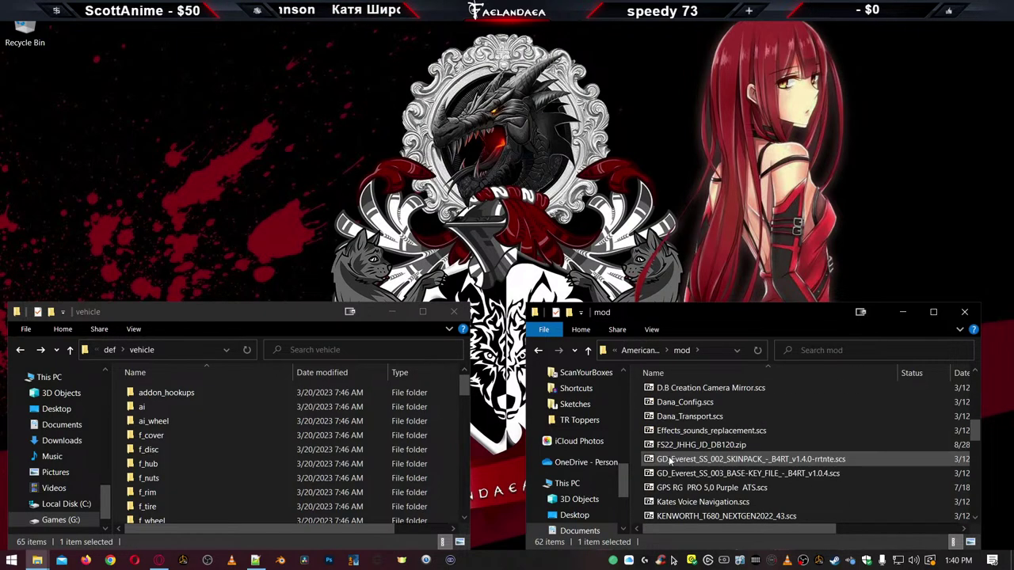
scroll(672, 452, "up", 10)
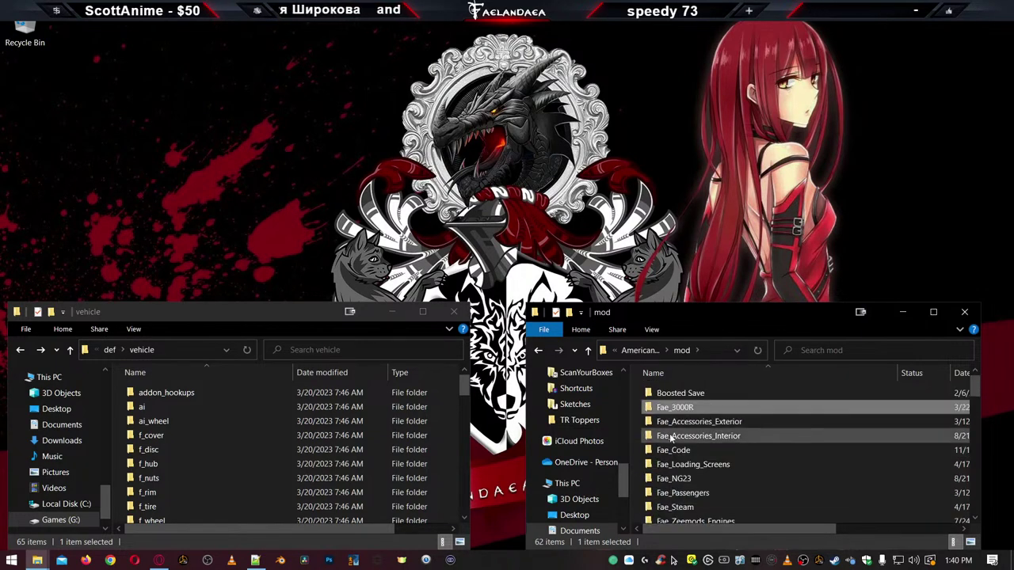
left_click(640, 350)
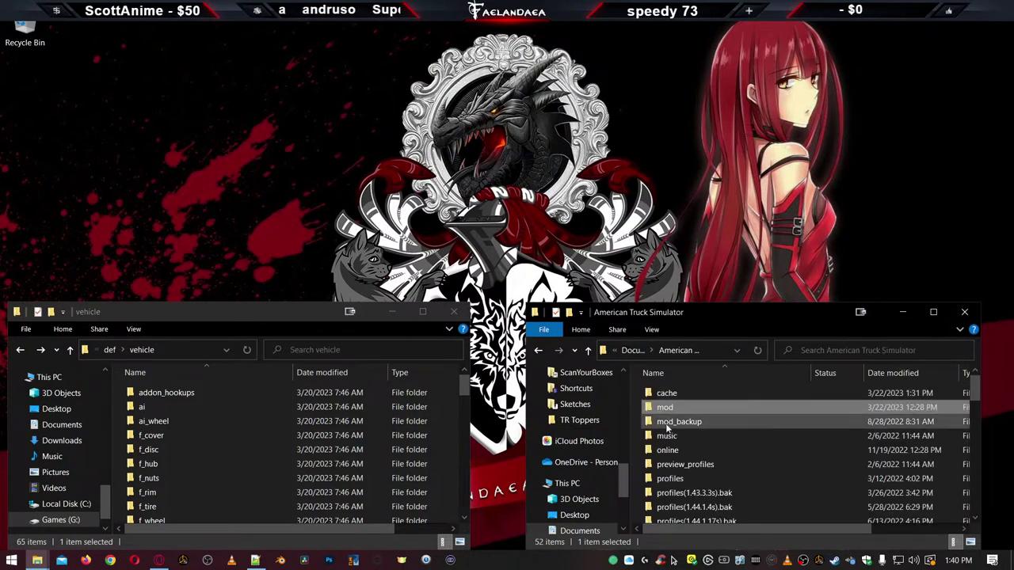
scroll(673, 475, "down", 5)
scroll(674, 476, "down", 4)
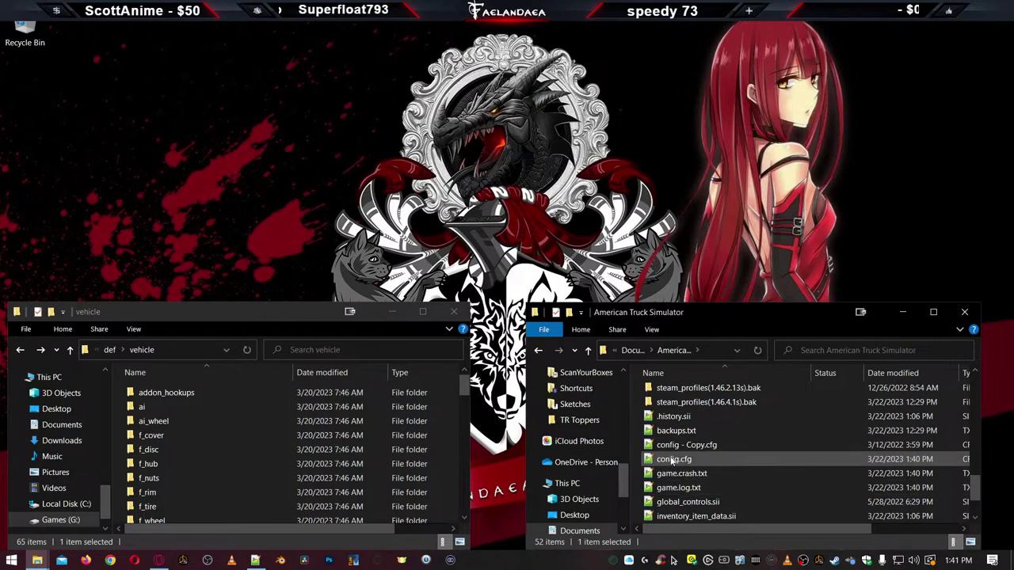
Open game.log.txt, jump to its end, and highlight the U3KR occurrences in the final errors
double_click(670, 487)
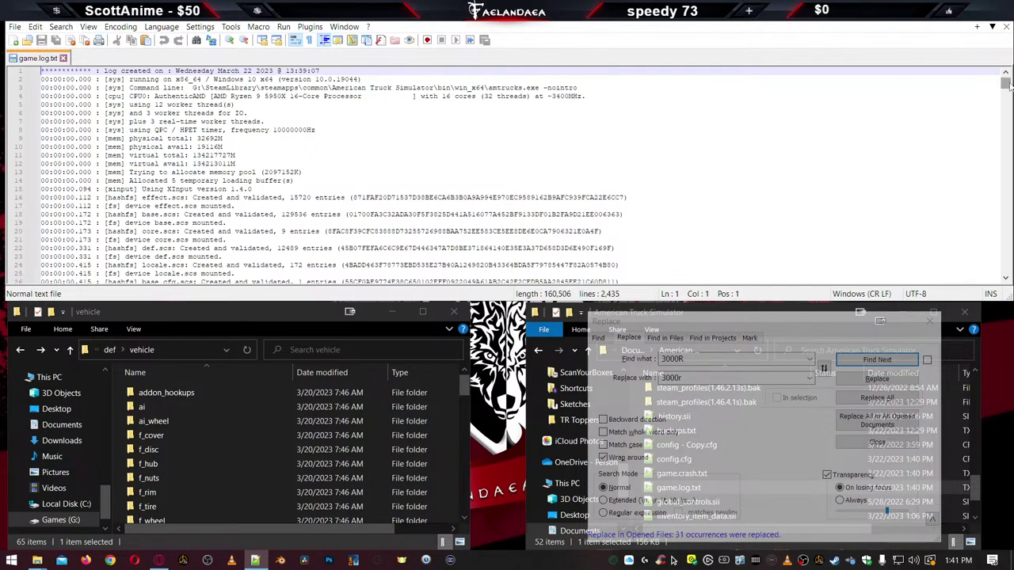
left_click_drag(1006, 85, 986, 267)
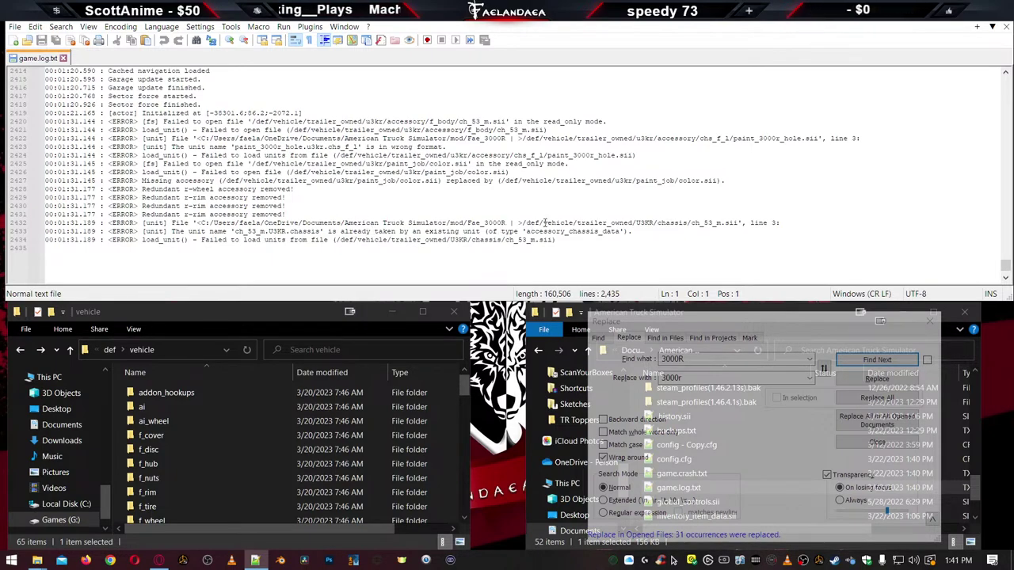
double_click(648, 223)
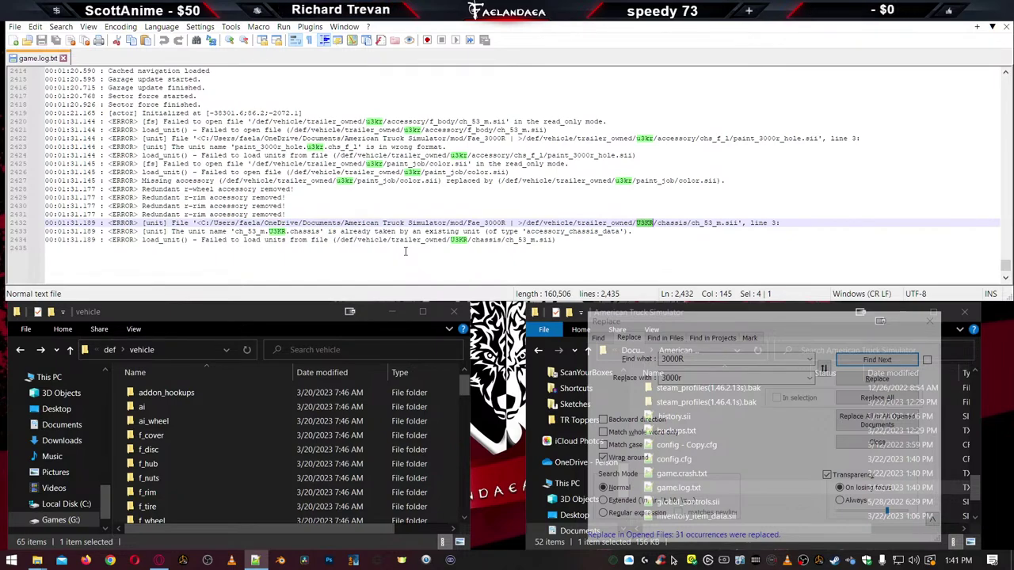
left_click(929, 321)
scroll(721, 441, "up", 6)
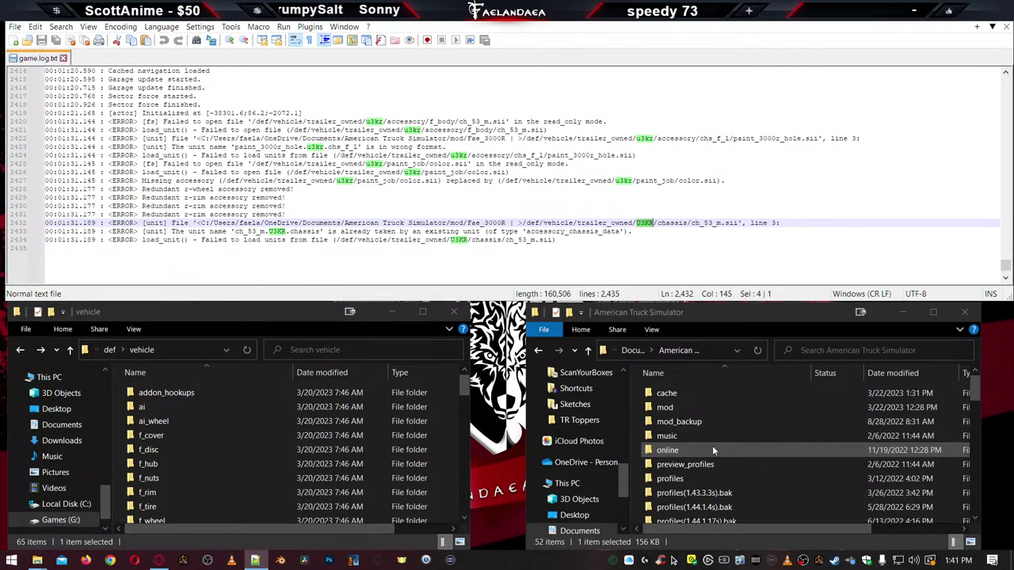
double_click(459, 241)
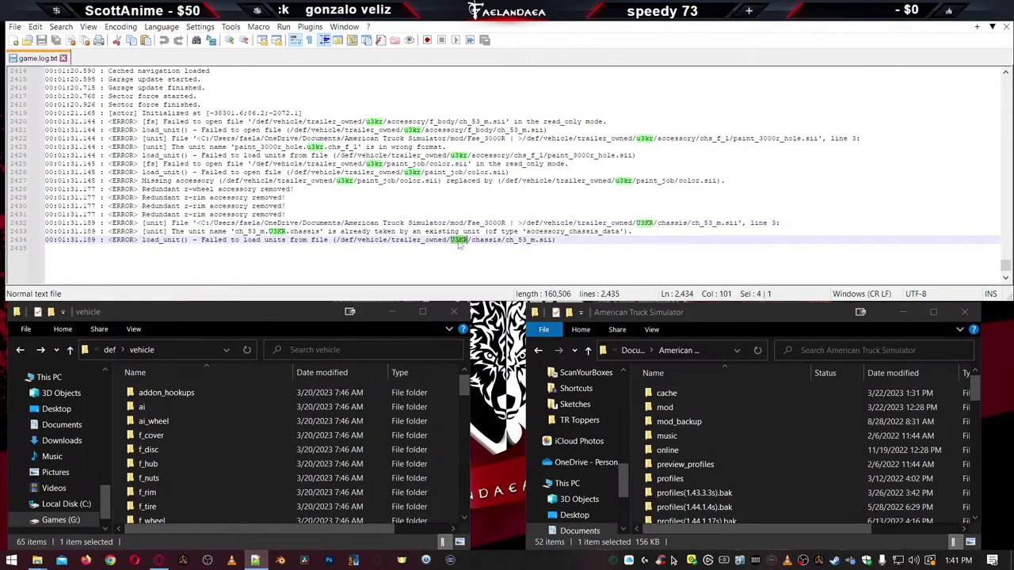
left_click(658, 418)
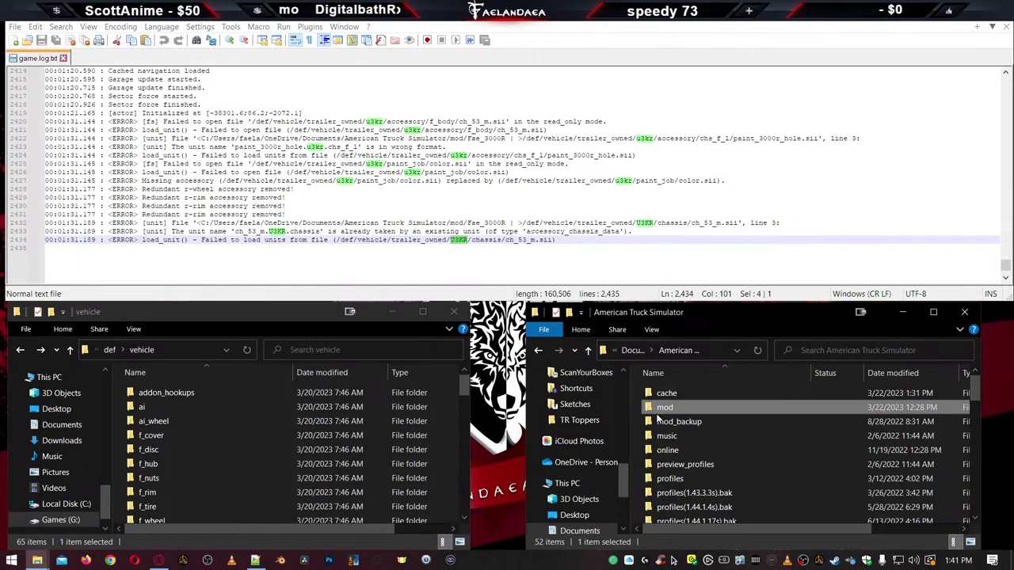
Open trailer_dealer\scs\u3kr.sii from the Fae_3000R mod and highlight its u3kr occurrences
double_click(658, 411)
double_click(661, 407)
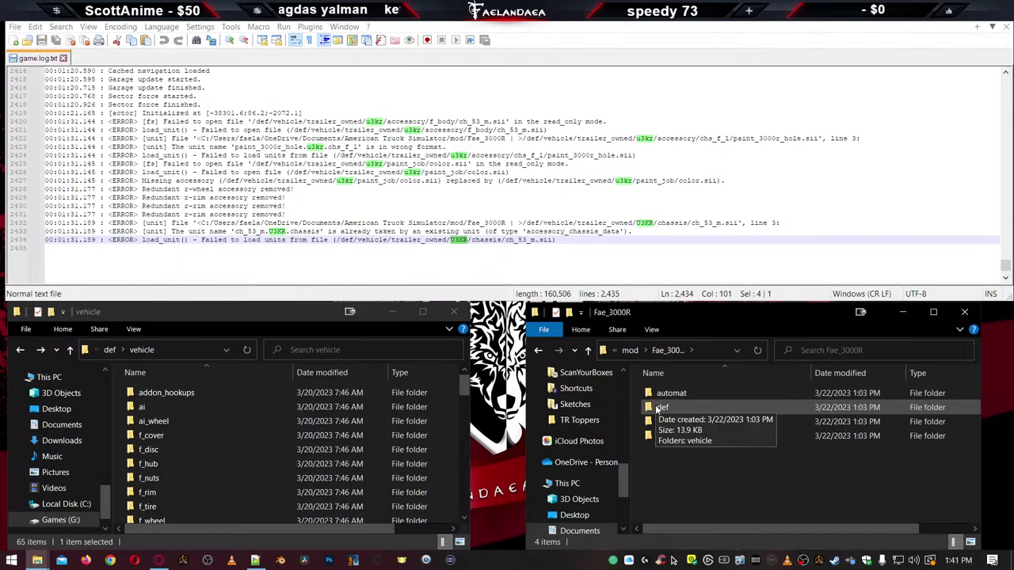
double_click(657, 408)
double_click(649, 394)
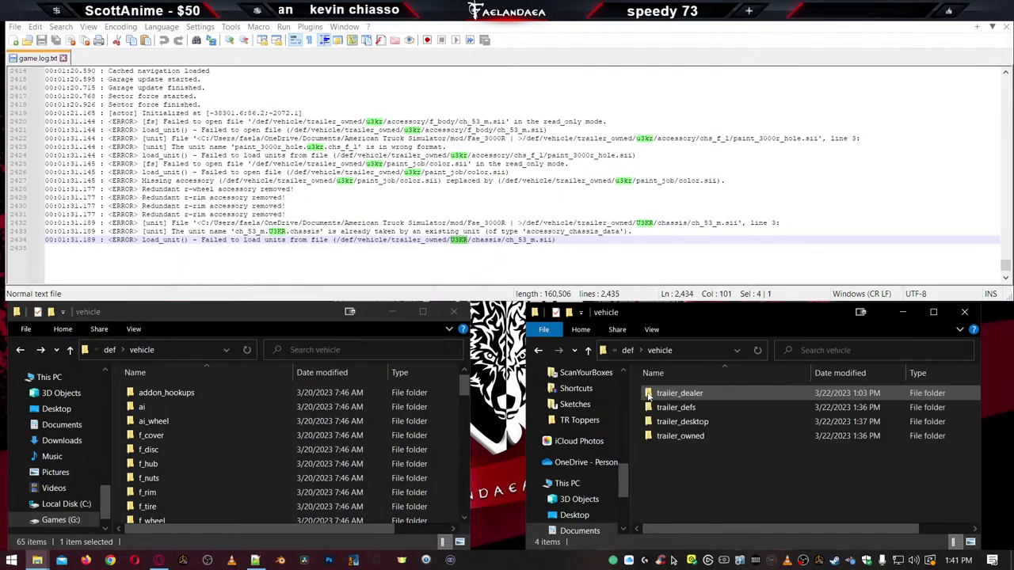
double_click(648, 394)
double_click(648, 393)
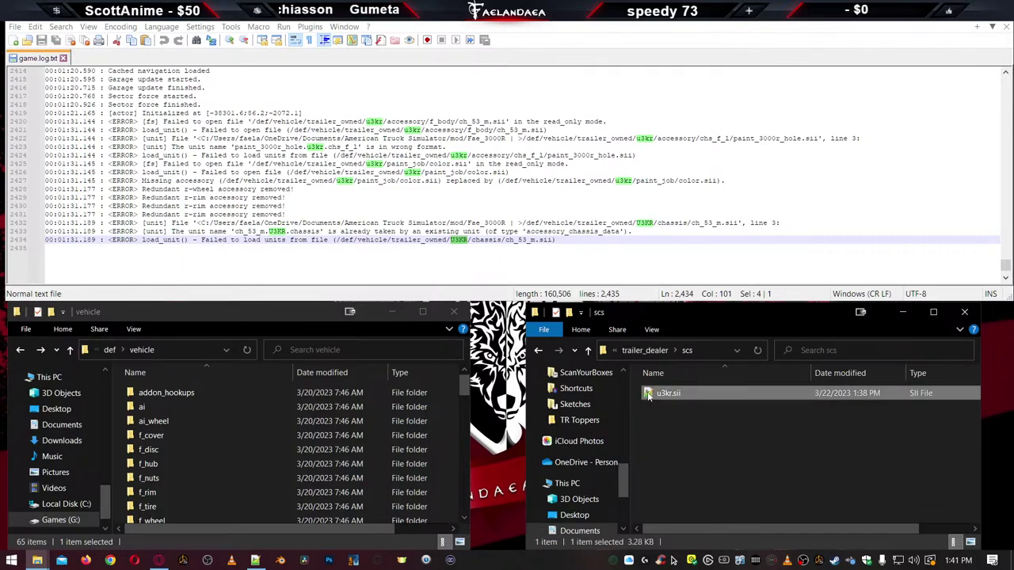
double_click(648, 394)
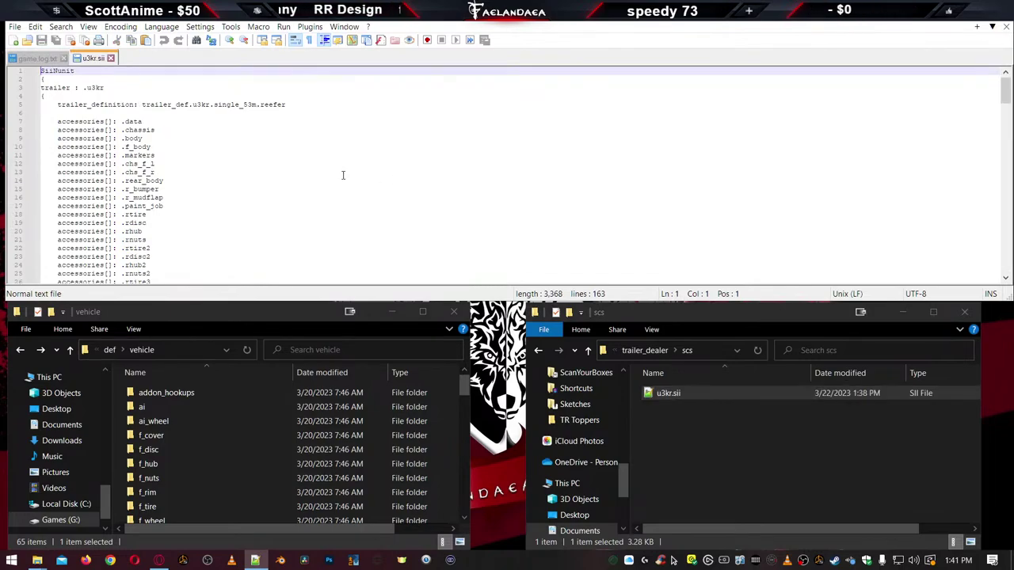
scroll(343, 175, "down", 13)
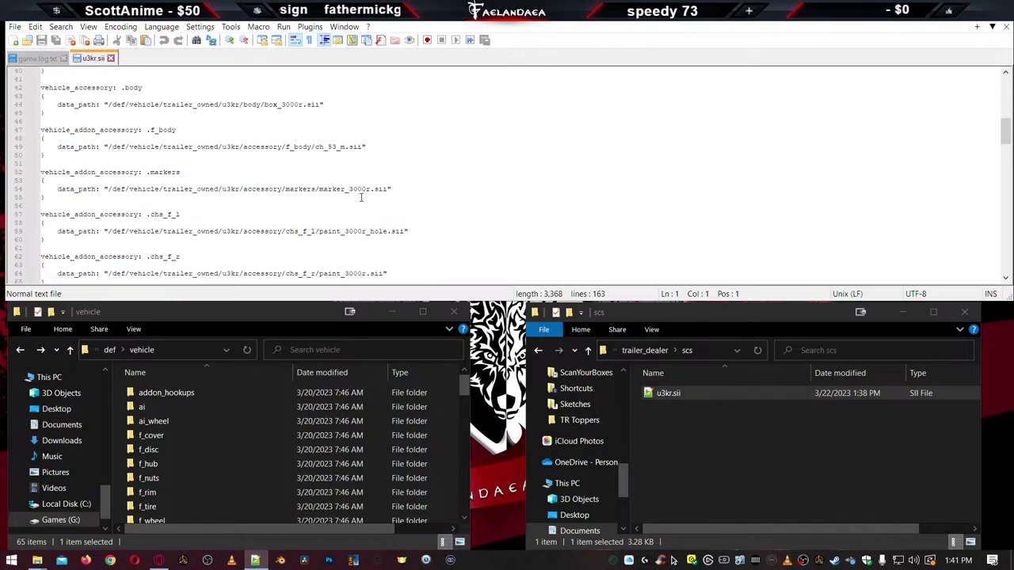
scroll(369, 201, "up", 5)
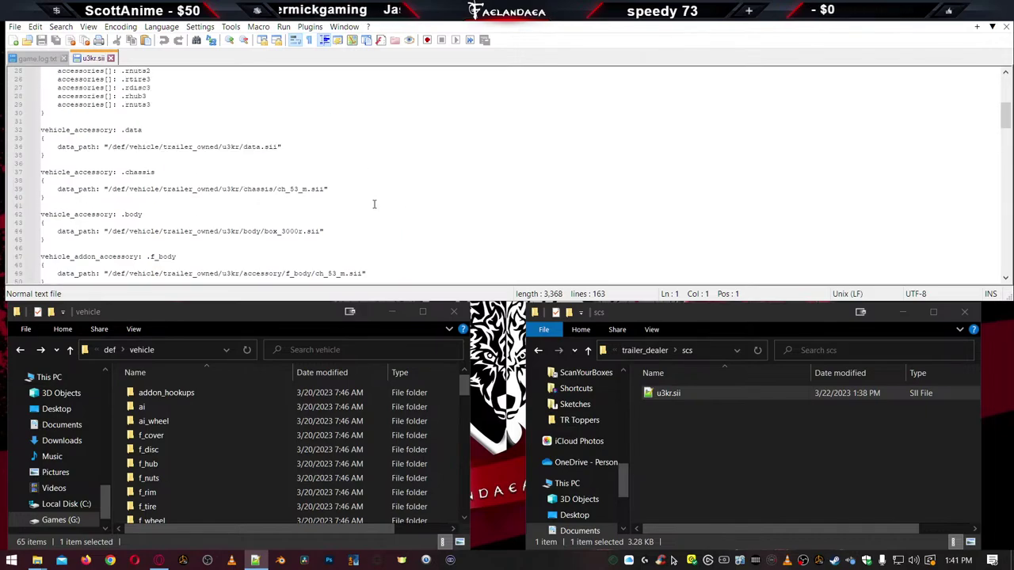
double_click(230, 147)
scroll(389, 211, "up", 3)
scroll(389, 210, "down", 9)
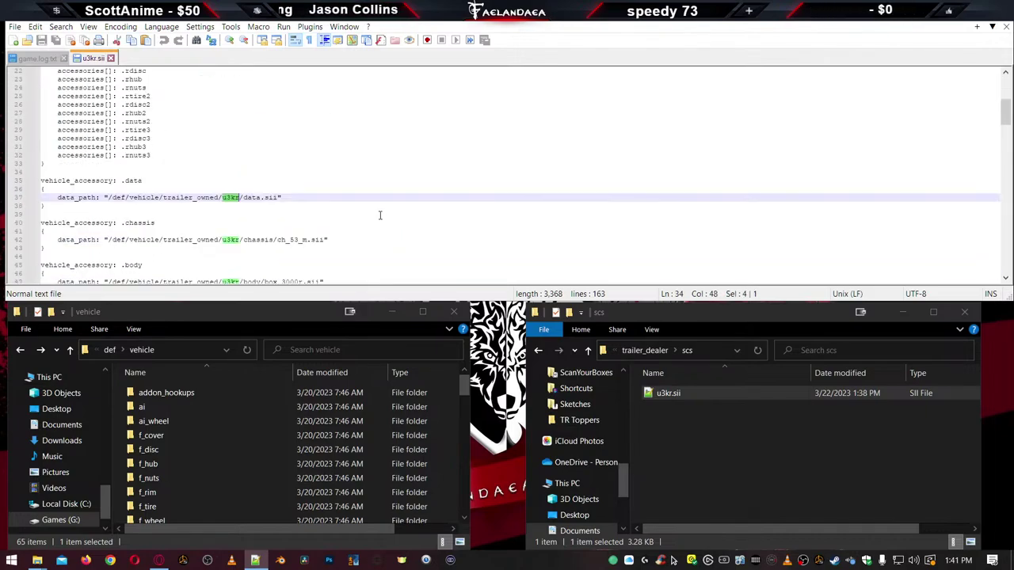
scroll(394, 230, "down", 20)
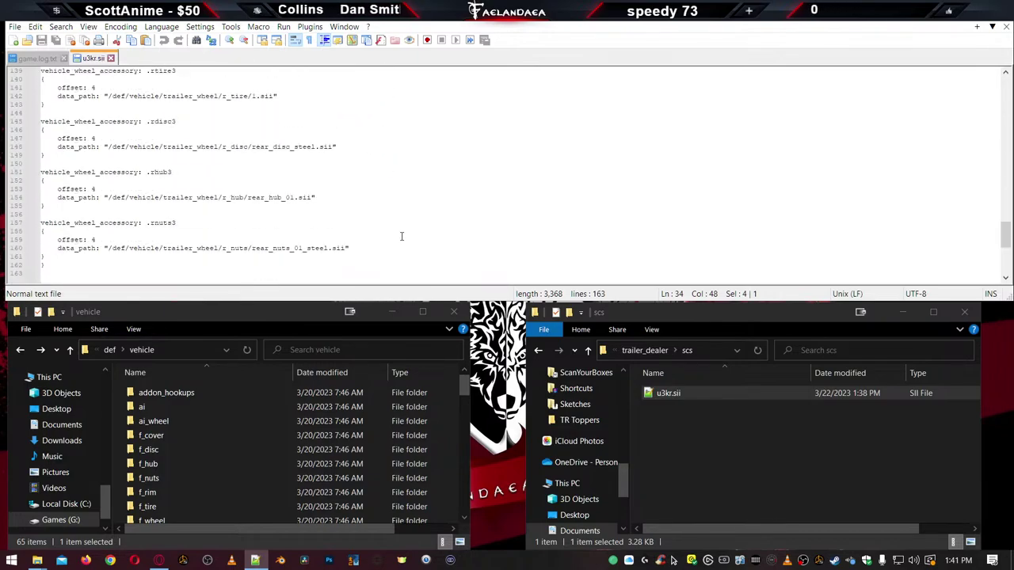
Open trailer_defs' u3kr.single_53m.reefer.sii and check the u3kr in its trailer_def name
left_click(663, 424)
key("BackSpace")
key("BackSpace")
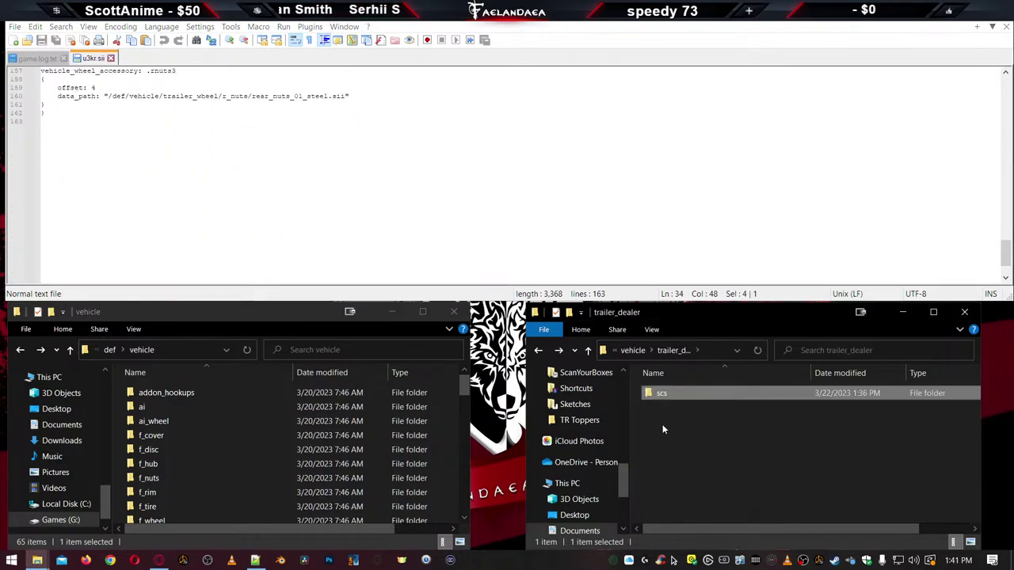
double_click(673, 407)
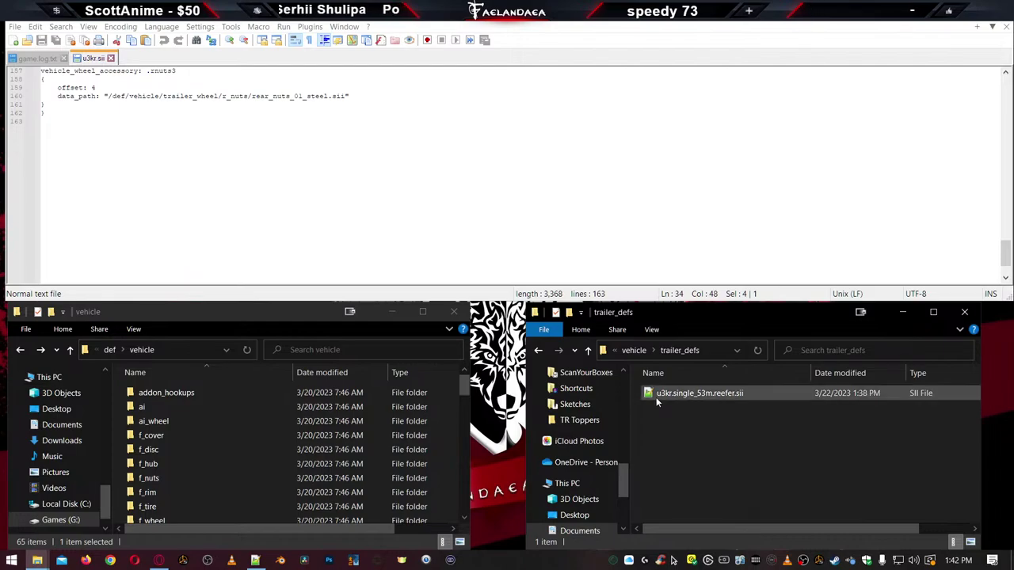
double_click(656, 396)
left_click_drag(151, 87, 168, 87)
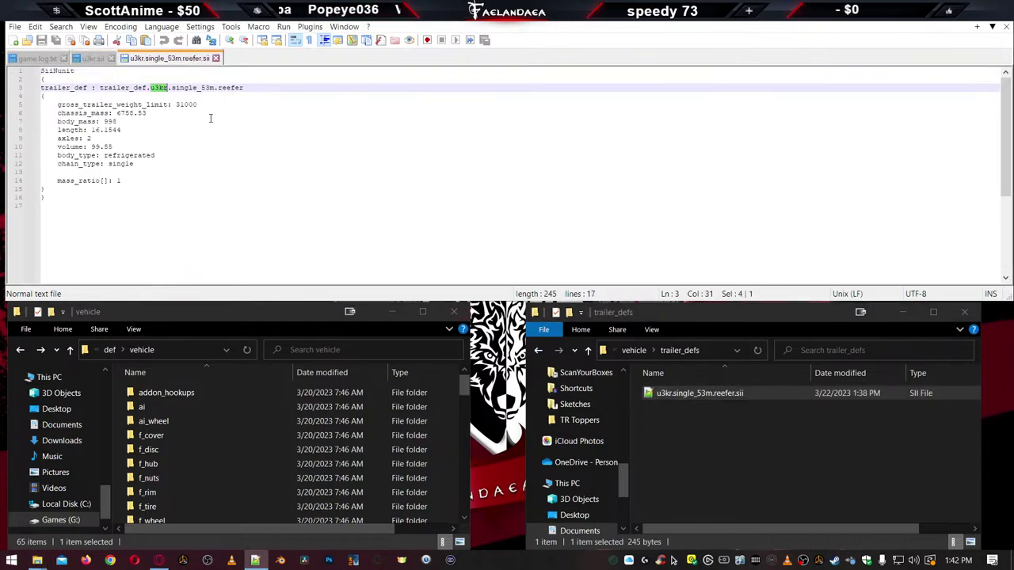
left_click(704, 461)
key("BackSpace")
key("BackSpace")
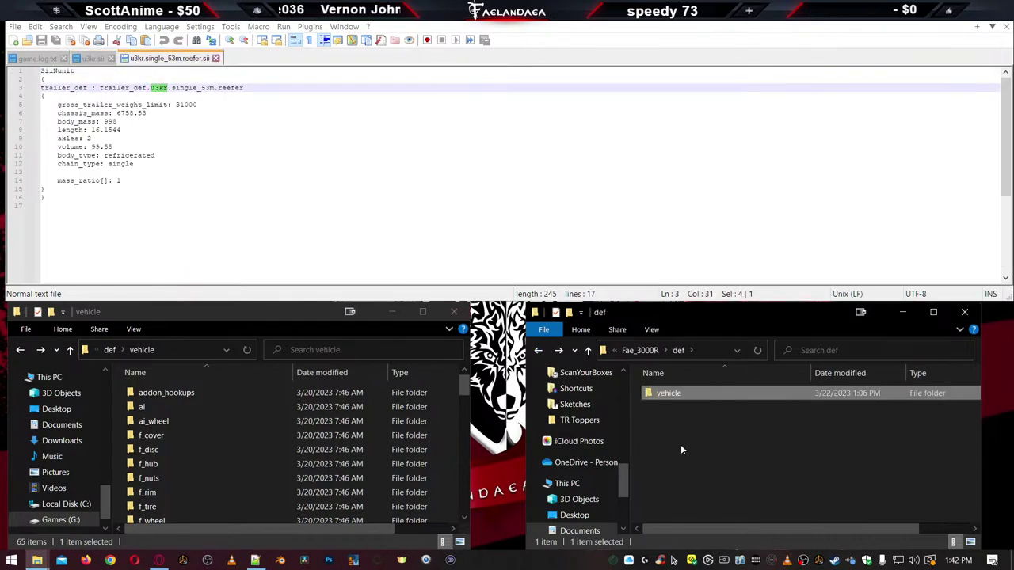
double_click(660, 400)
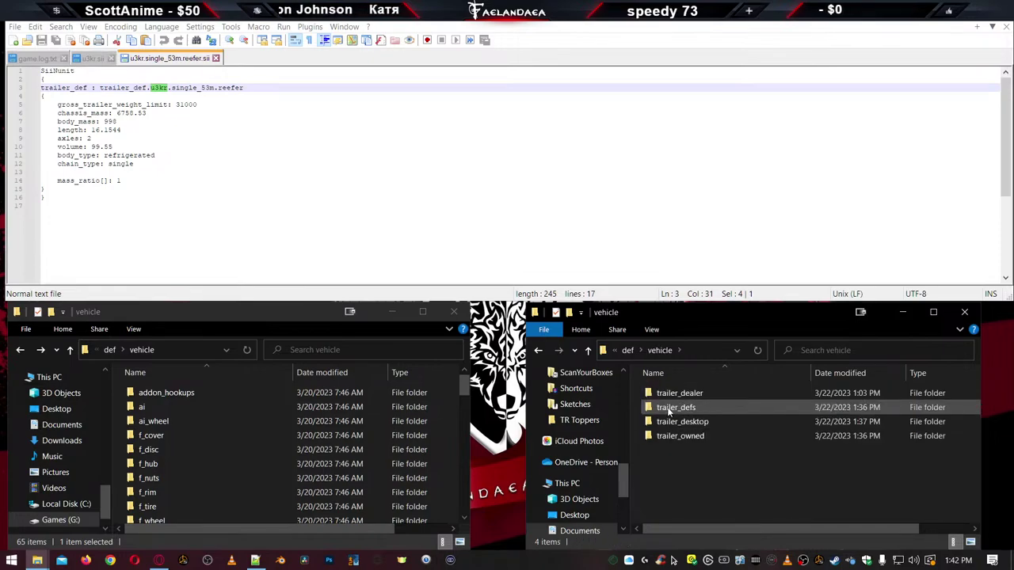
double_click(665, 394)
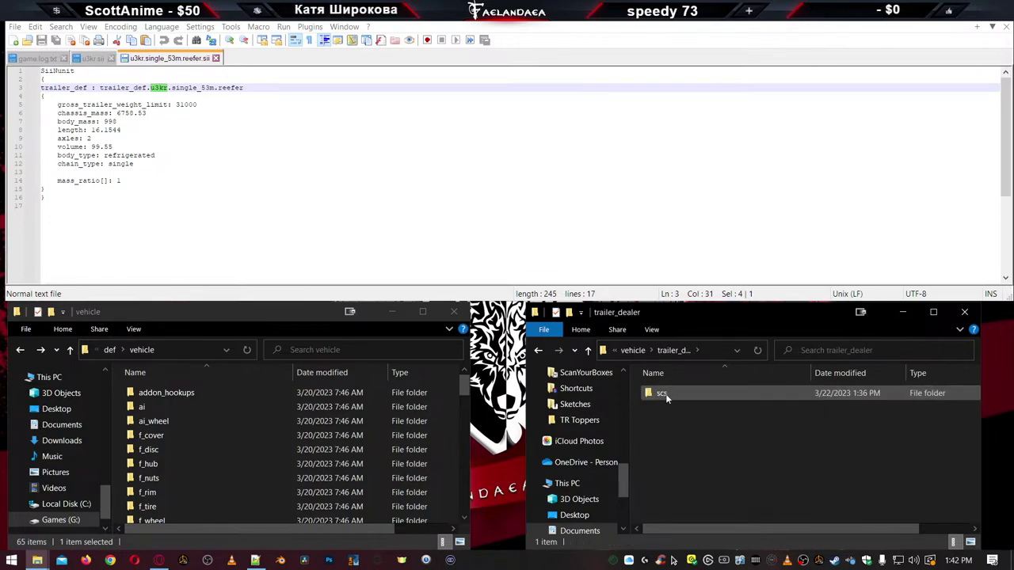
key("BackSpace")
double_click(666, 407)
key("BackSpace")
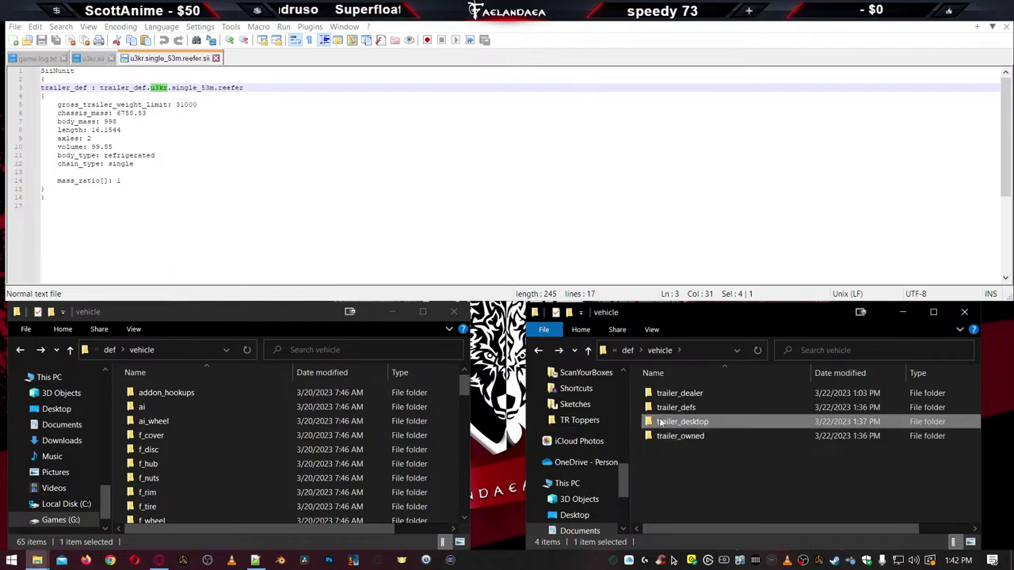
Open trailer_desktop's u3kr.sii, review every u3kr occurrence, and return Explorer to vehicle
double_click(660, 421)
double_click(668, 393)
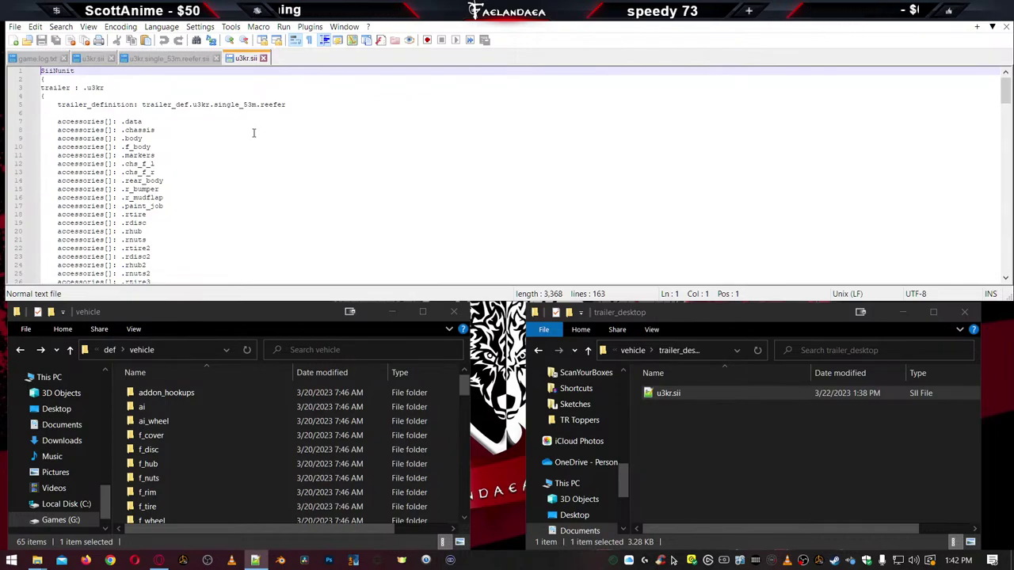
scroll(253, 141, "down", 10)
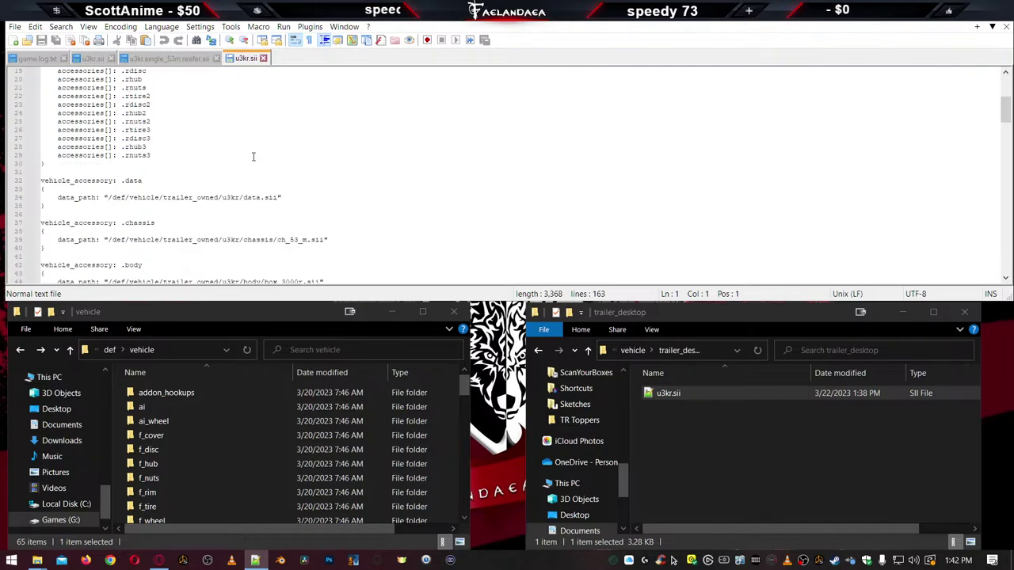
scroll(252, 142, "up", 10)
double_click(194, 105)
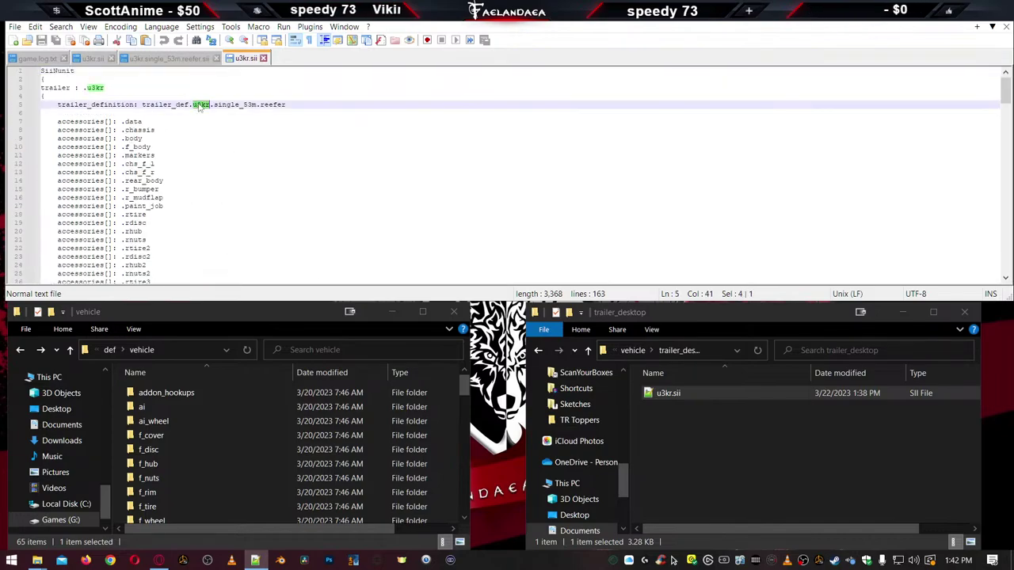
scroll(301, 185, "down", 10)
scroll(302, 186, "up", 10)
scroll(303, 186, "down", 20)
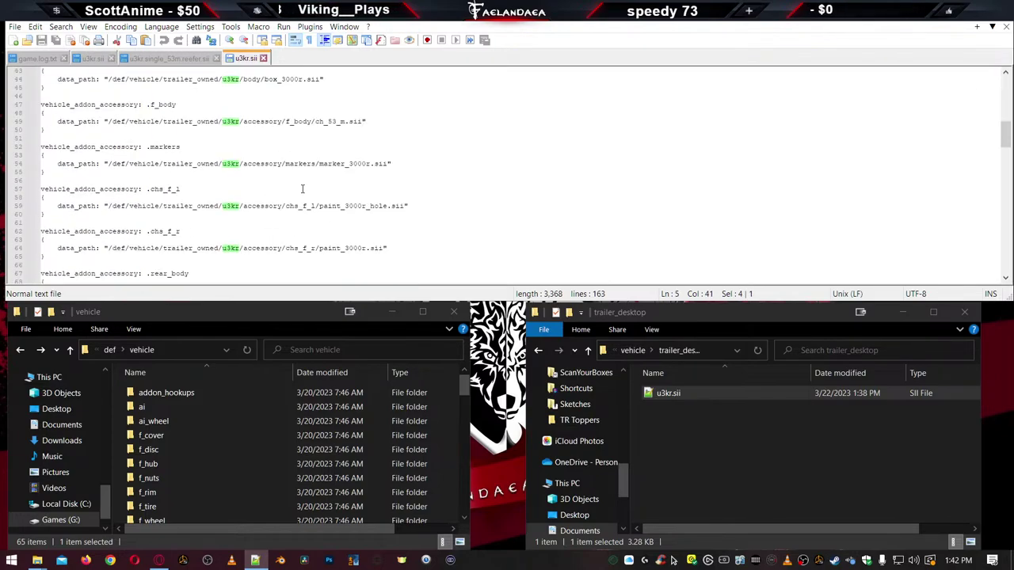
scroll(306, 198, "down", 18)
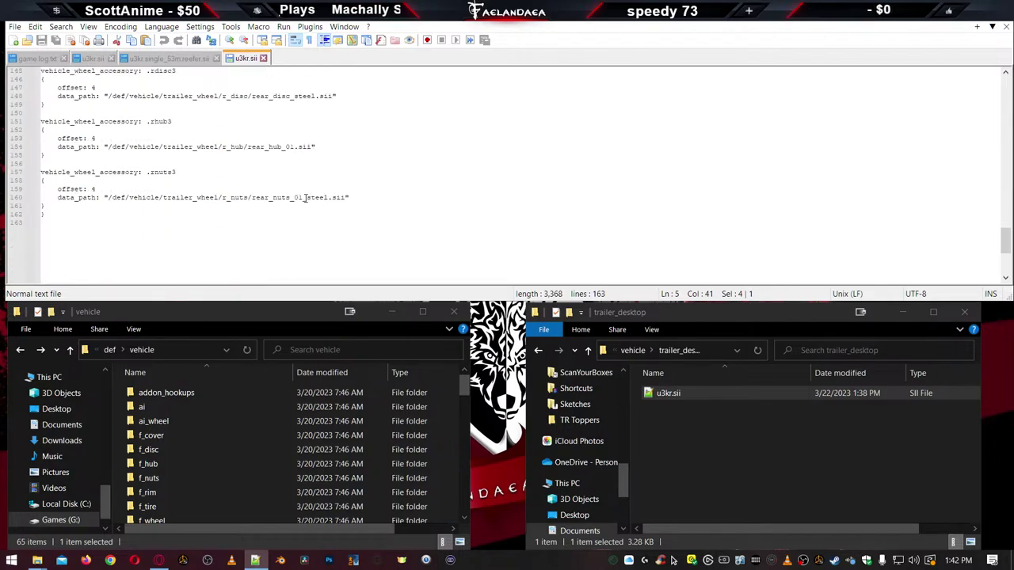
left_click(722, 483)
key("BackSpace")
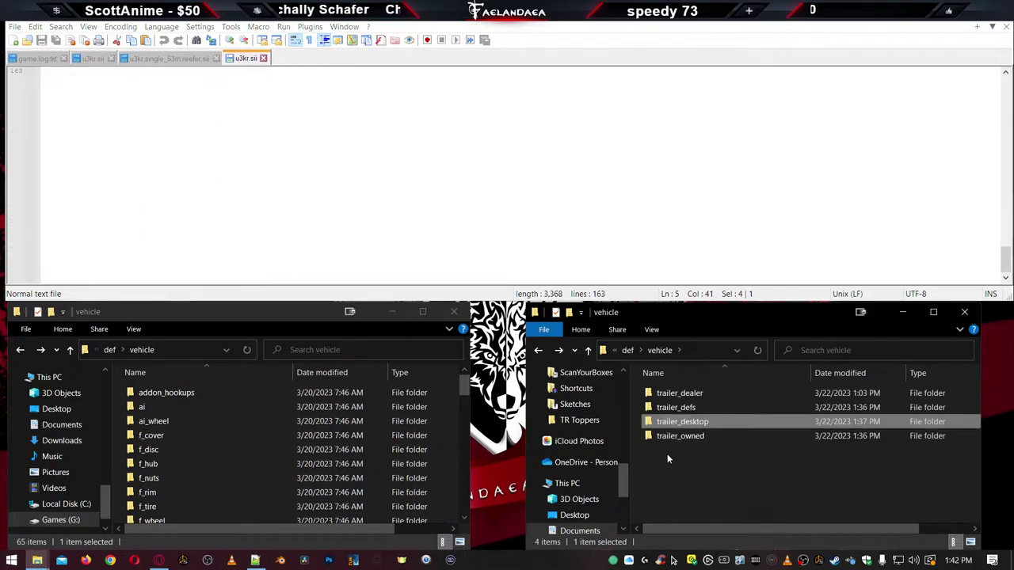
Open trailer_owned\u3kr\data.sii and highlight its u3kr occurrences
key("Down")
key("Return")
double_click(664, 393)
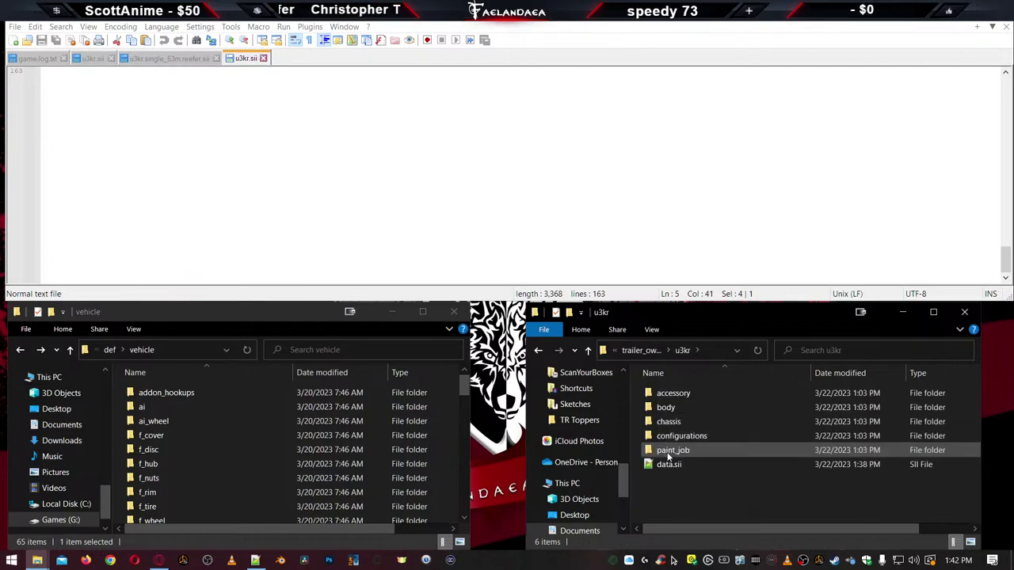
double_click(666, 464)
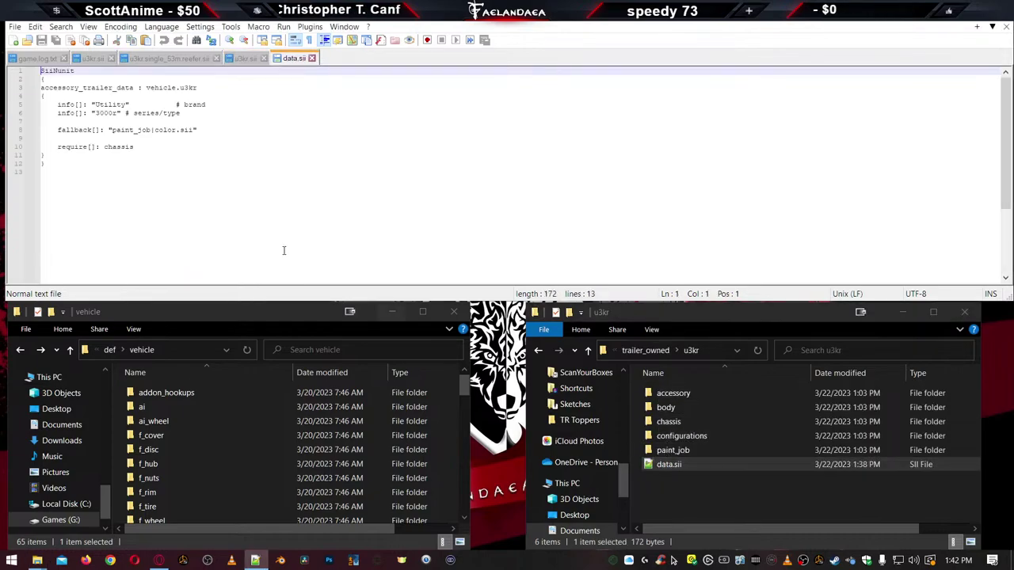
double_click(188, 88)
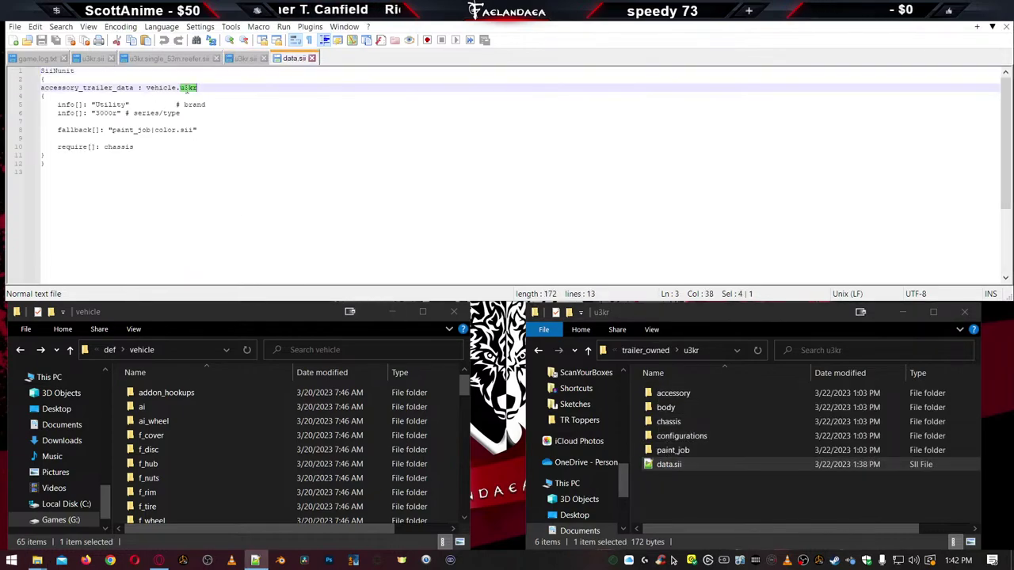
Open paint_3000r_hole.sii (chs_f_l) and paint_3000r.sii (chs_f_r), highlighting u3kr in each
double_click(669, 393)
double_click(654, 392)
double_click(654, 394)
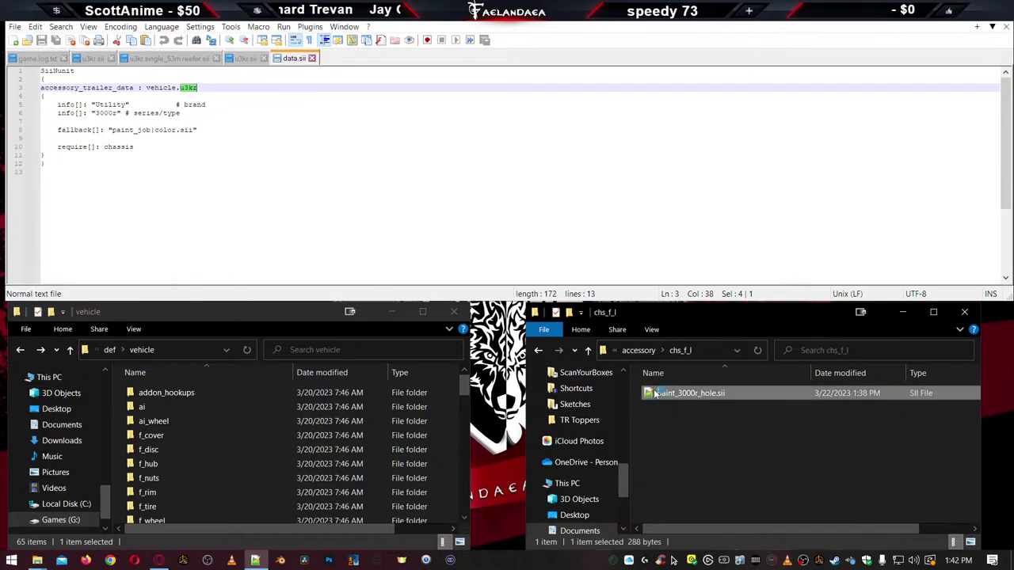
double_click(216, 88)
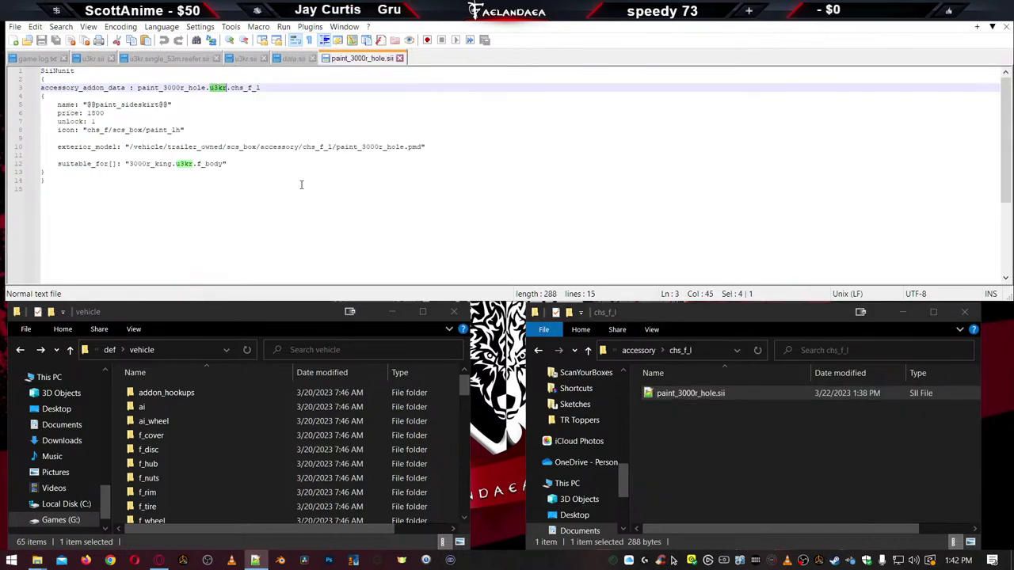
key("BackSpace")
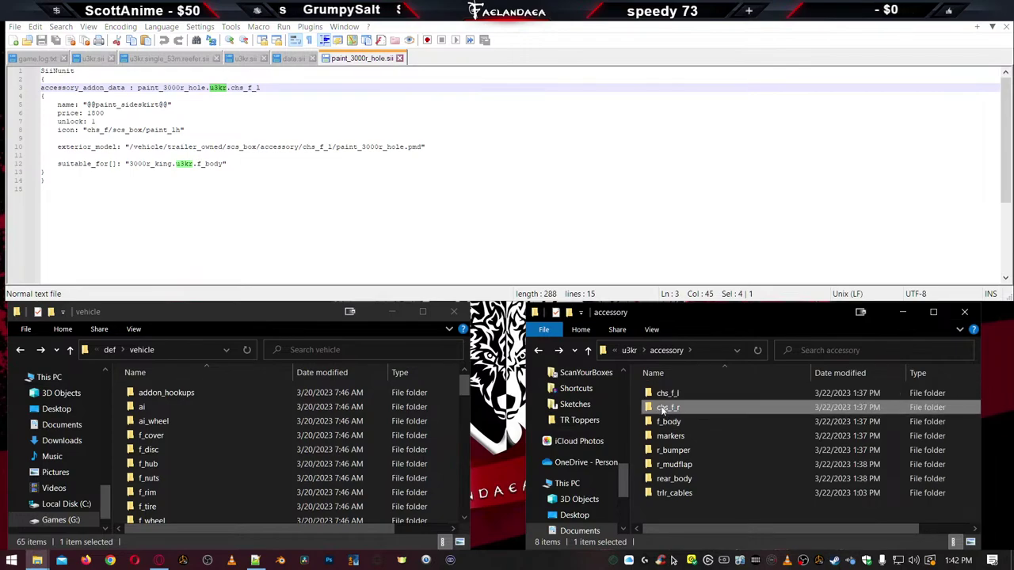
double_click(666, 407)
double_click(675, 393)
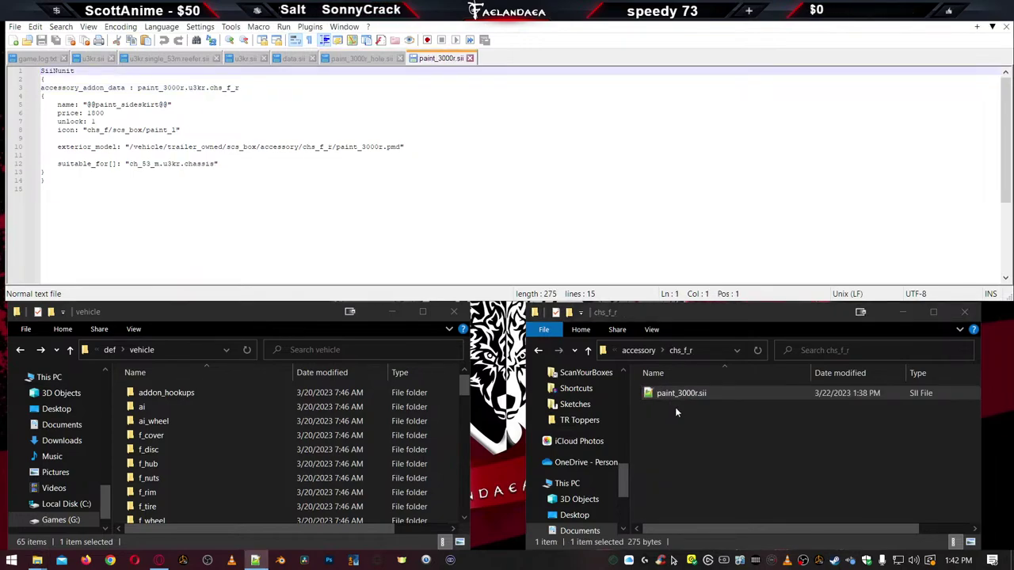
double_click(195, 88)
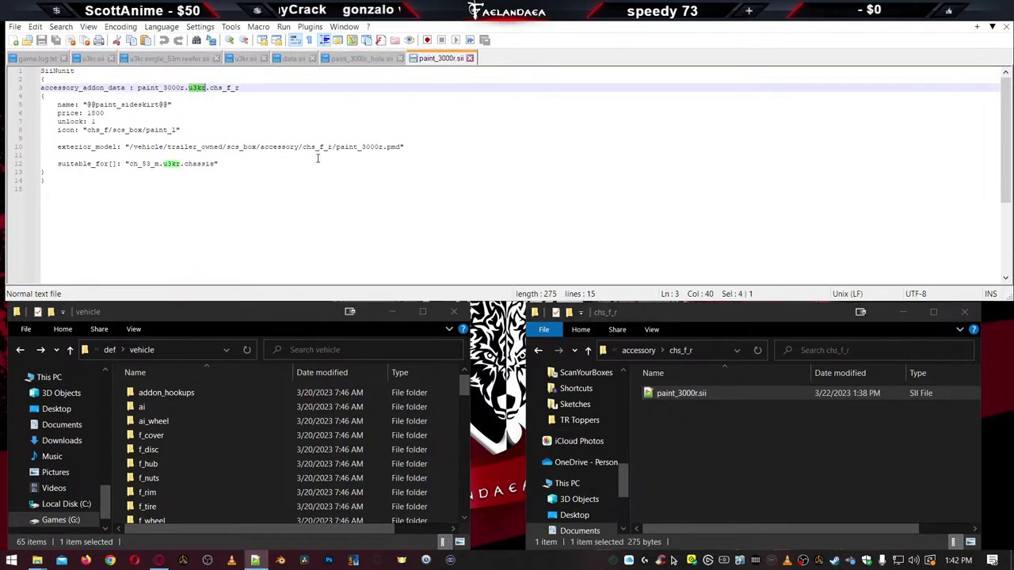
Open 3000r_king.sii (f_body) and marker_3000r.sii (markers), highlighting u3kr in each
left_click(701, 450)
key("BackSpace")
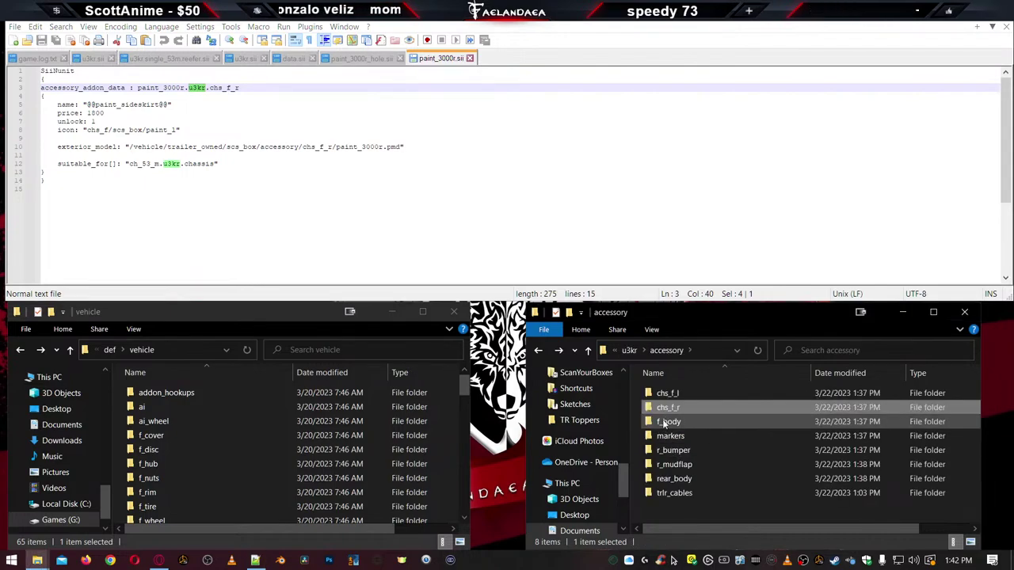
double_click(666, 422)
left_click(662, 396)
double_click(666, 394)
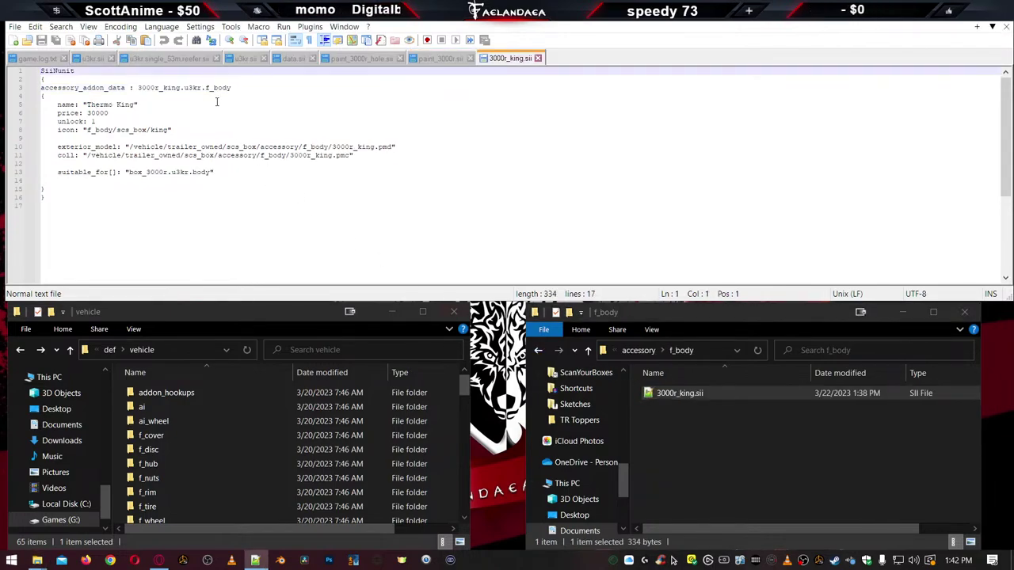
double_click(193, 88)
key("BackSpace")
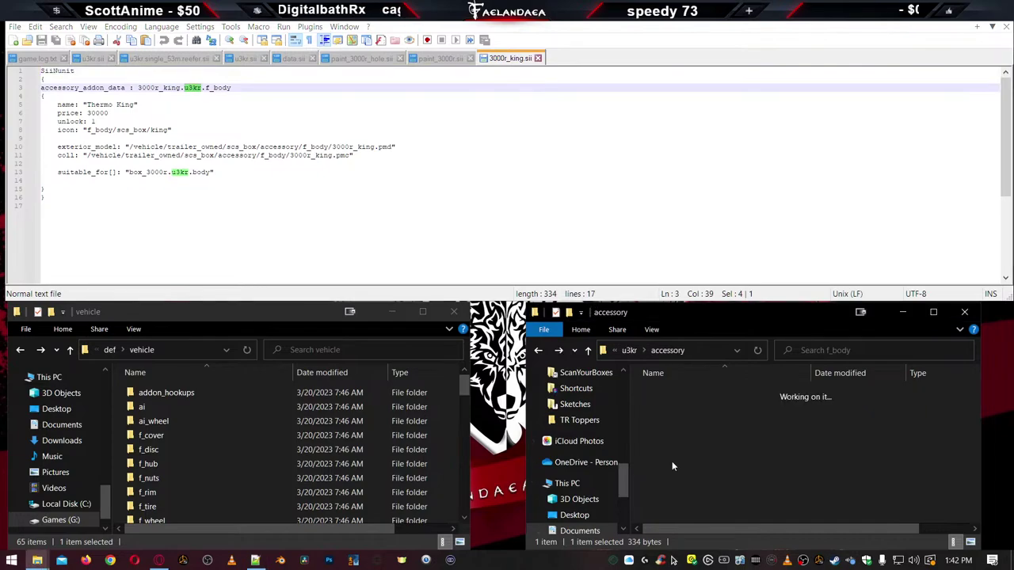
double_click(665, 444)
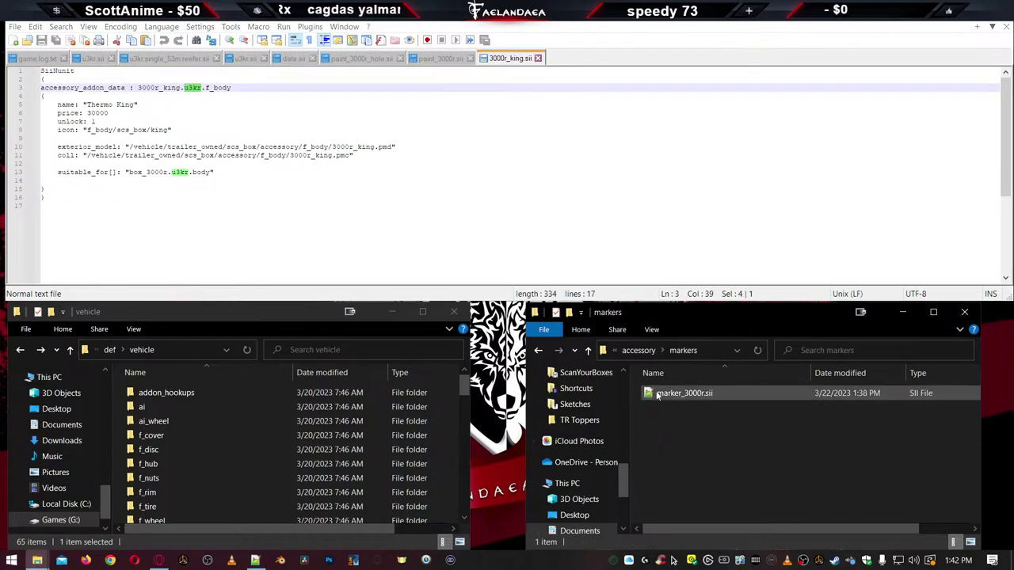
double_click(681, 394)
double_click(201, 87)
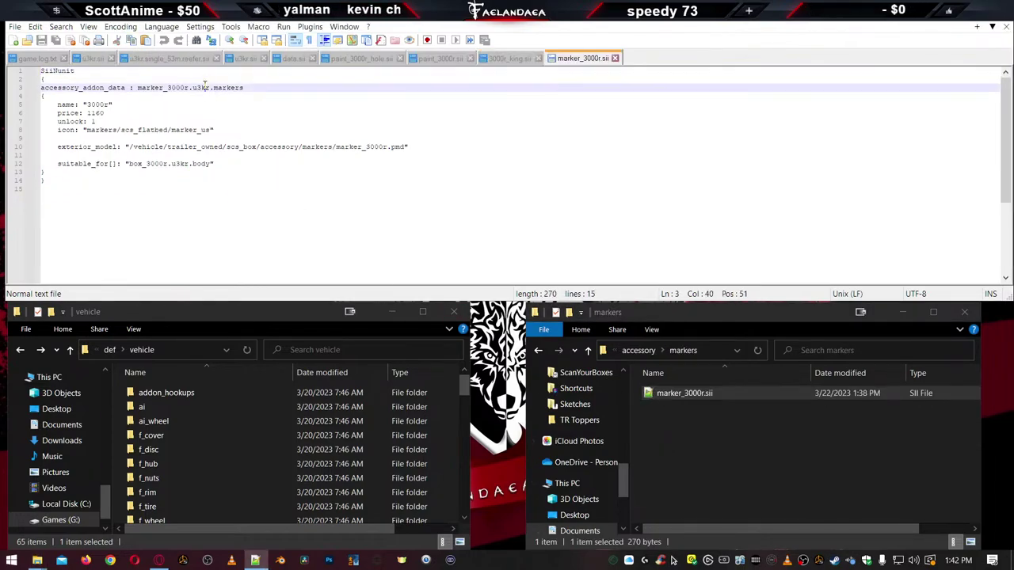
Open r_bumper's bumper_3000r.sii and highlight its u3kr occurrences
key("BackSpace")
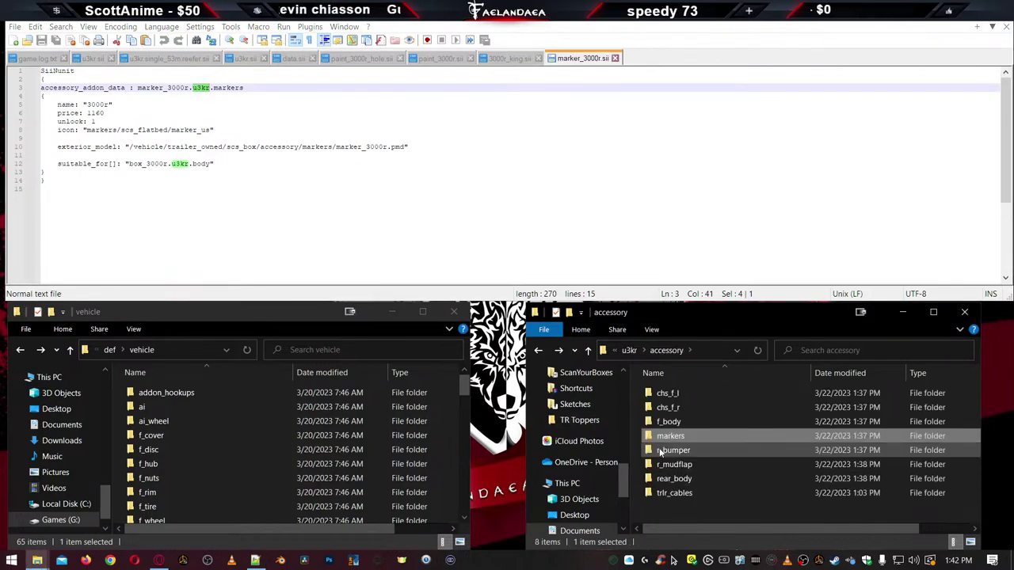
double_click(660, 448)
double_click(658, 394)
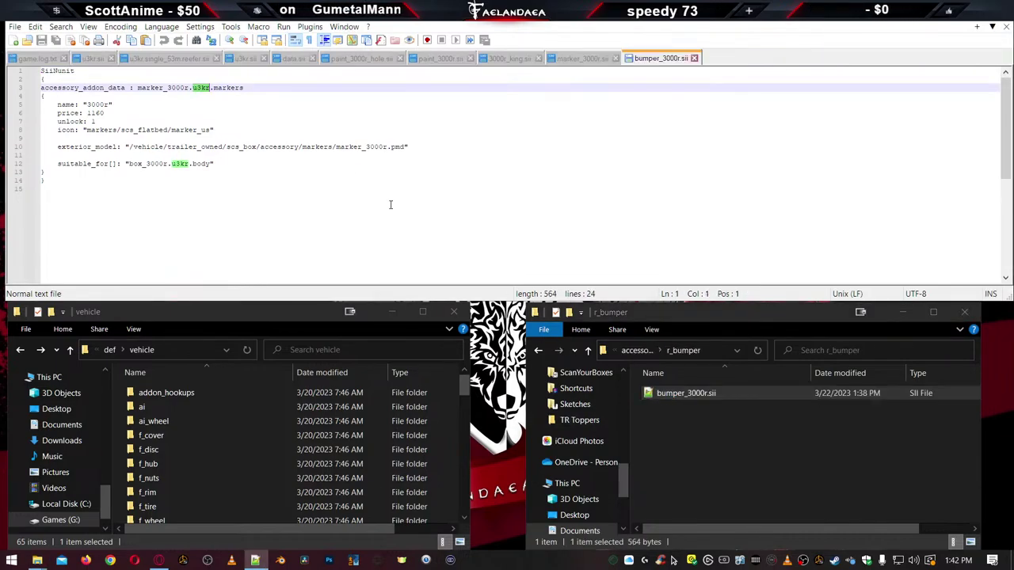
left_click(204, 87)
double_click(201, 87)
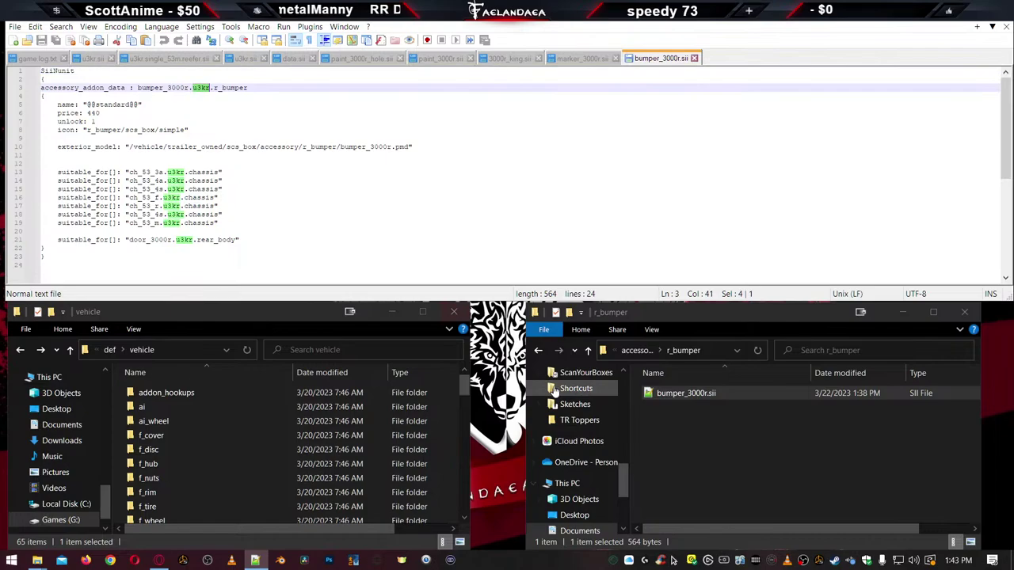
Open r_mudflap's flap_3000r.sii and spot its uppercase U3KR occurrences
left_click(706, 442)
key("BackSpace")
double_click(665, 465)
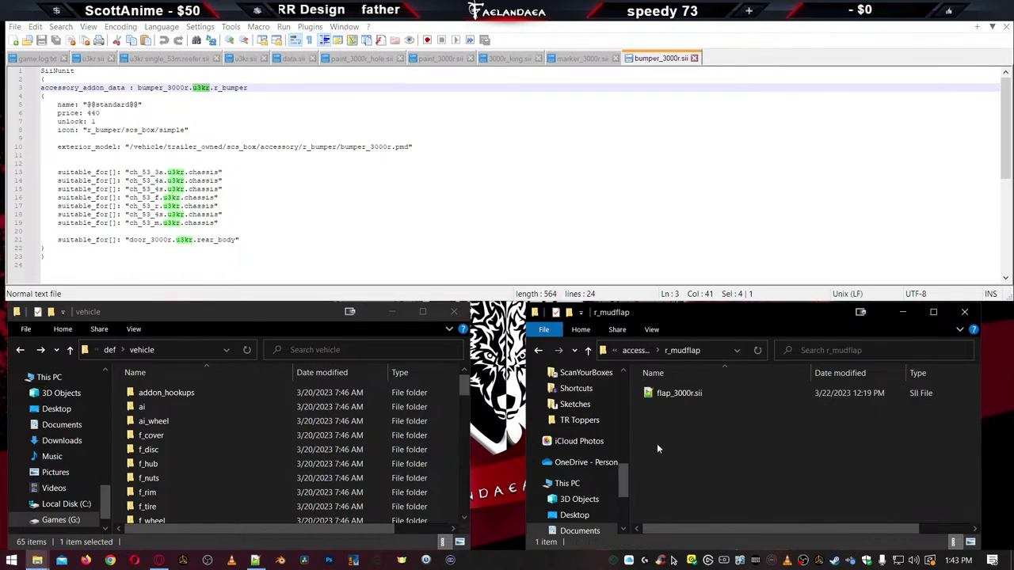
double_click(677, 393)
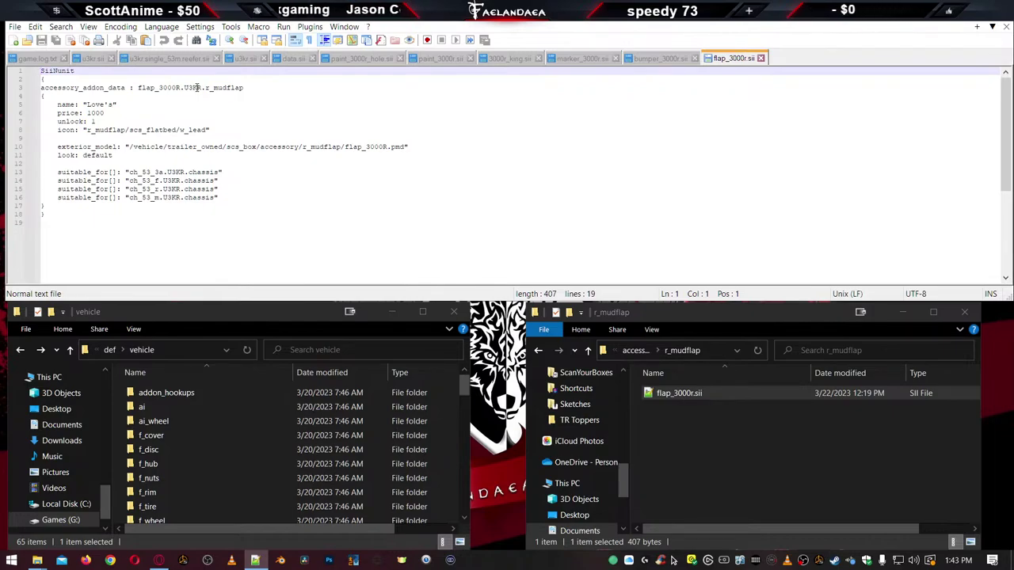
double_click(195, 88)
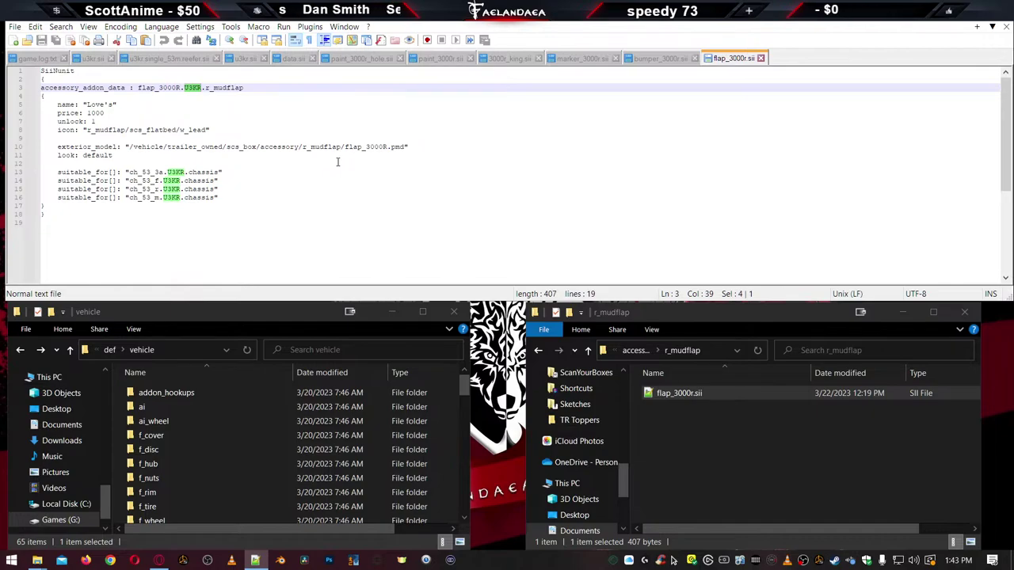
left_click(664, 60)
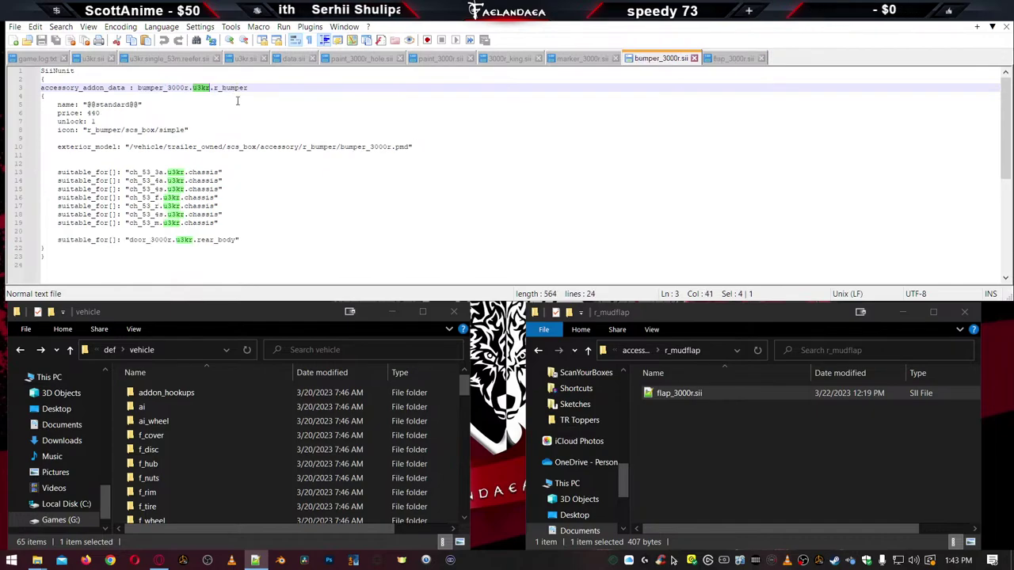
Replace all five U3KR with lowercase u3kr in flap_3000r.sii
key("ctrl+f")
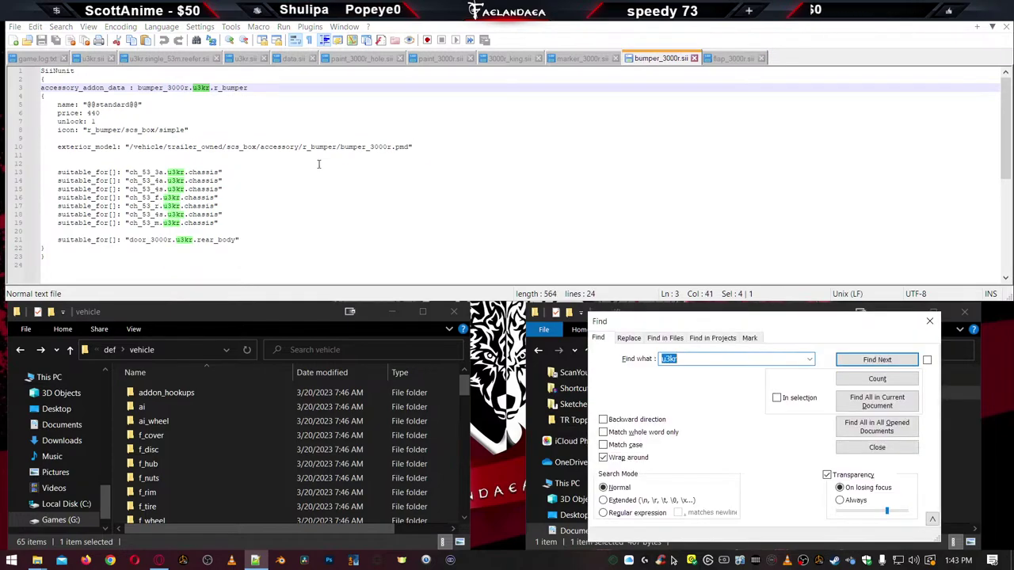
left_click(629, 337)
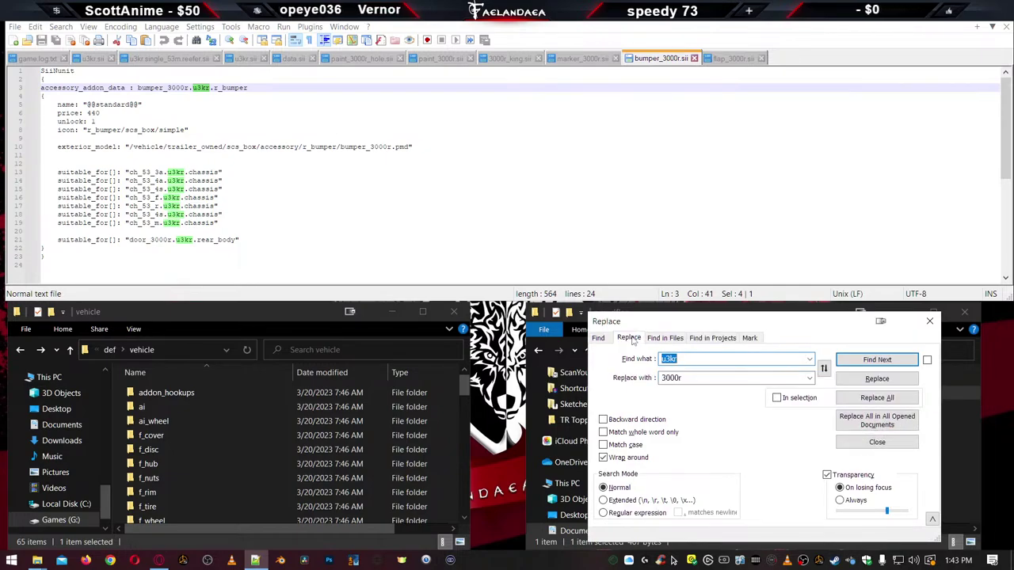
double_click(681, 378)
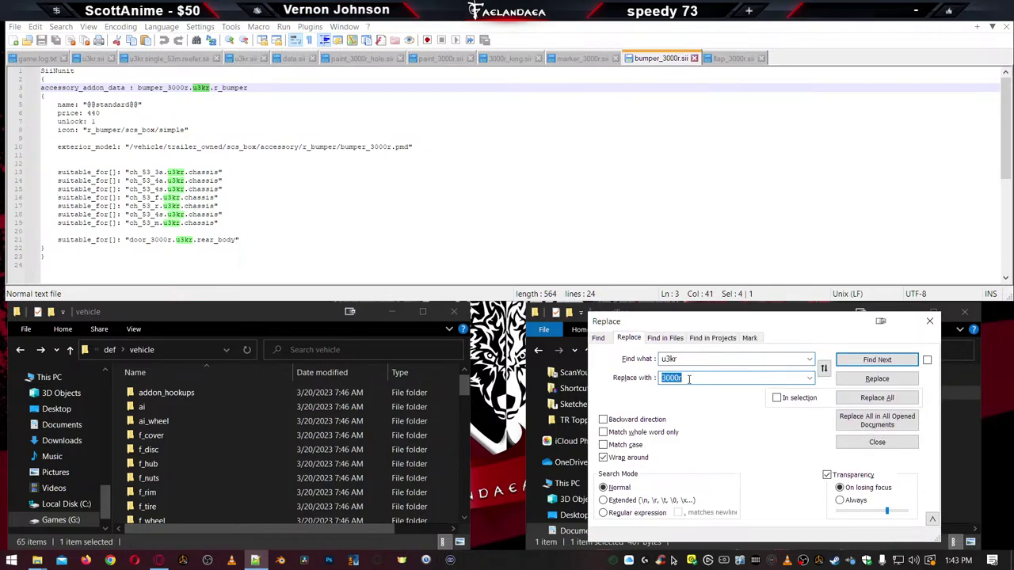
type("u3kr")
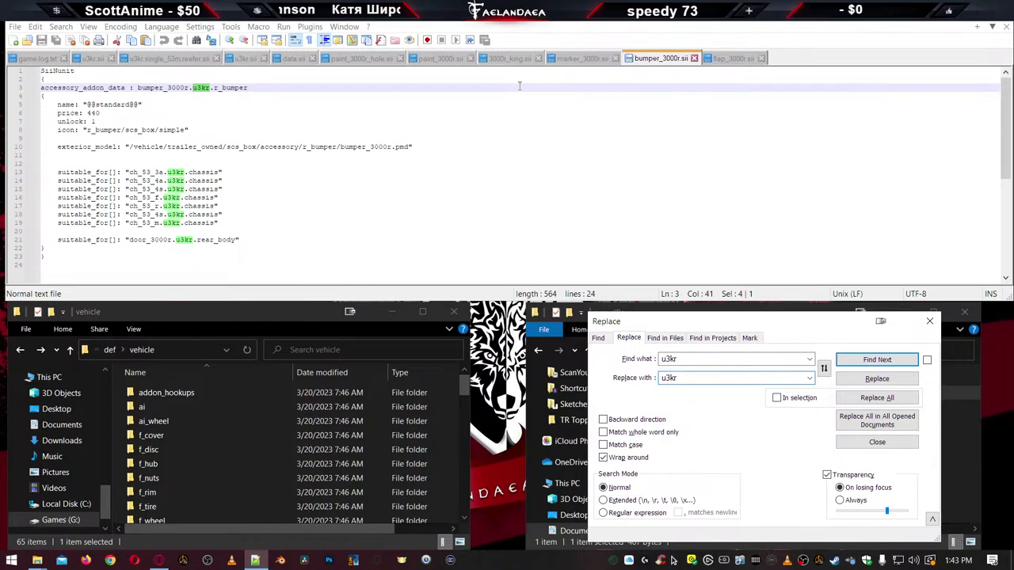
left_click(733, 58)
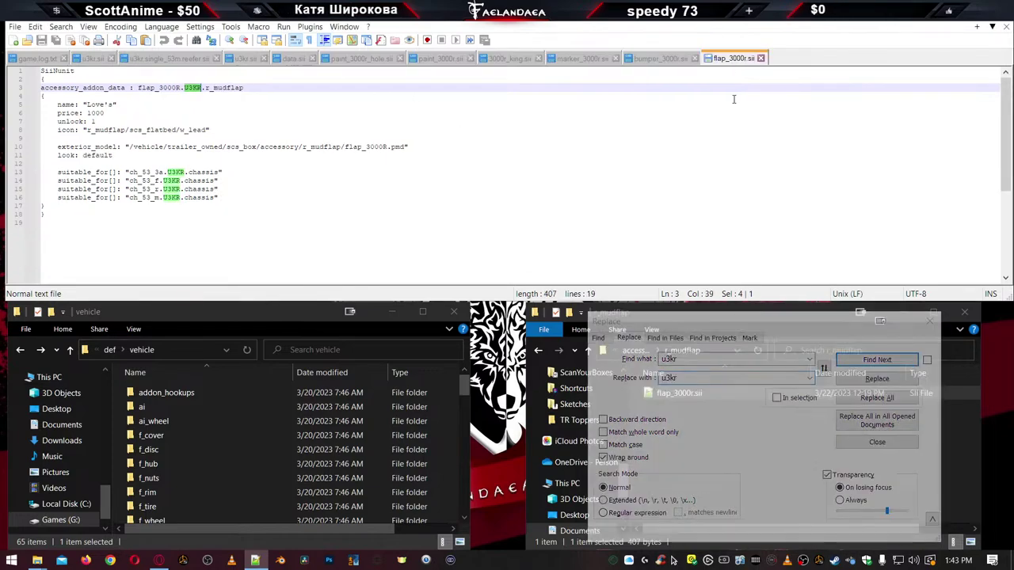
left_click(891, 401)
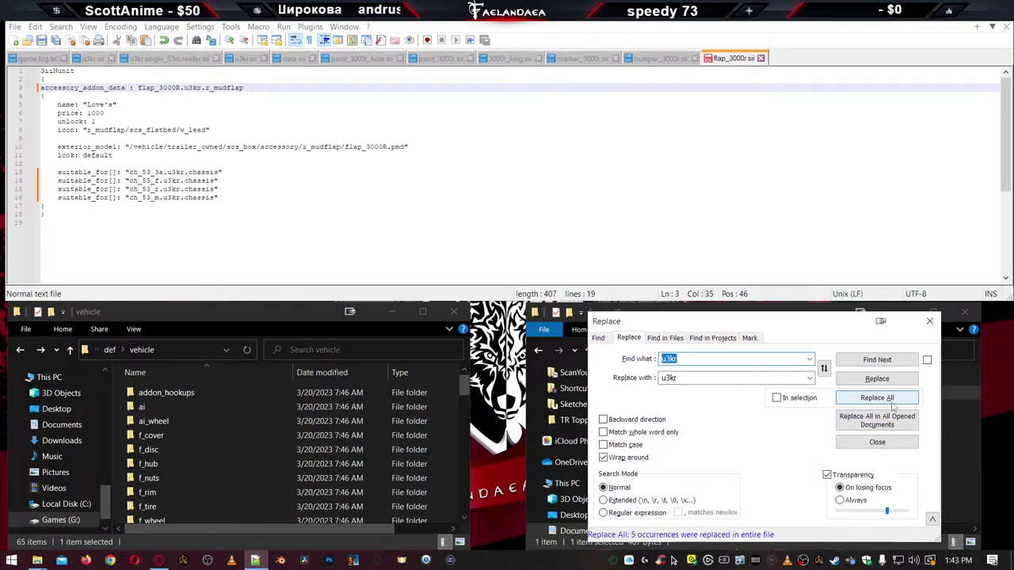
left_click(236, 195)
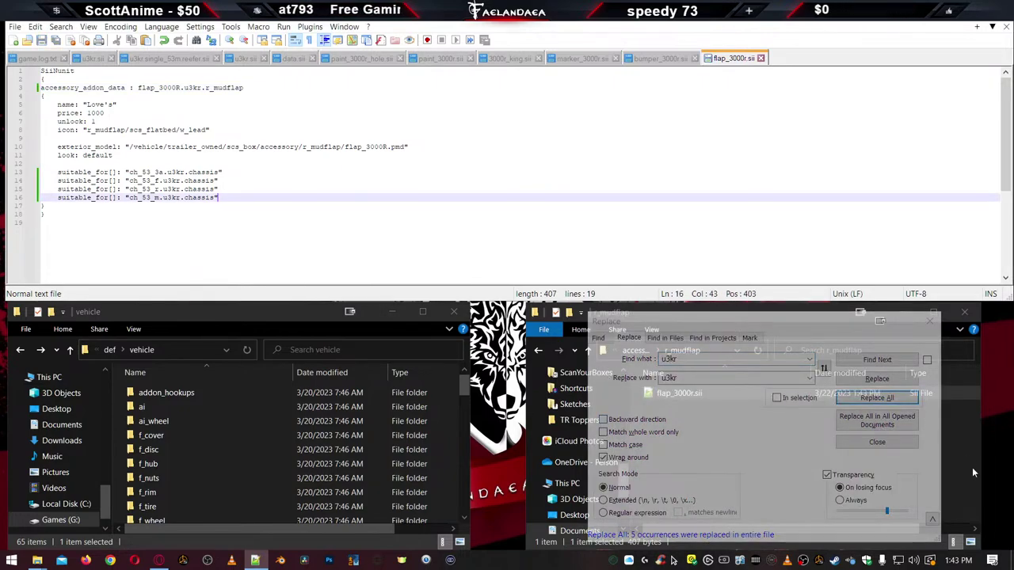
left_click(869, 443)
Open rear_body's door_3000r.sii and replace every U3KR with u3kr
key("alt+Up")
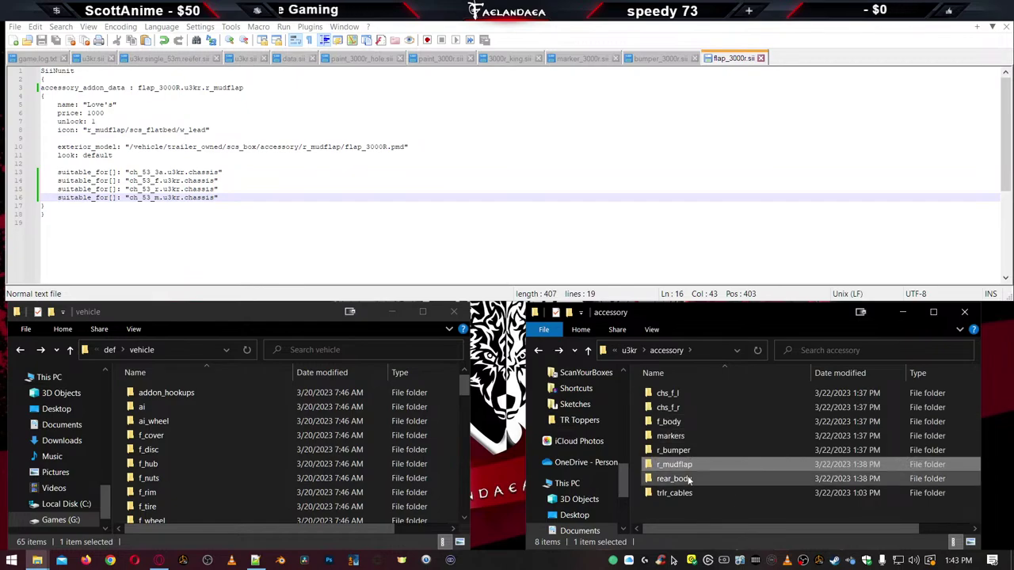
left_click(674, 479)
double_click(675, 480)
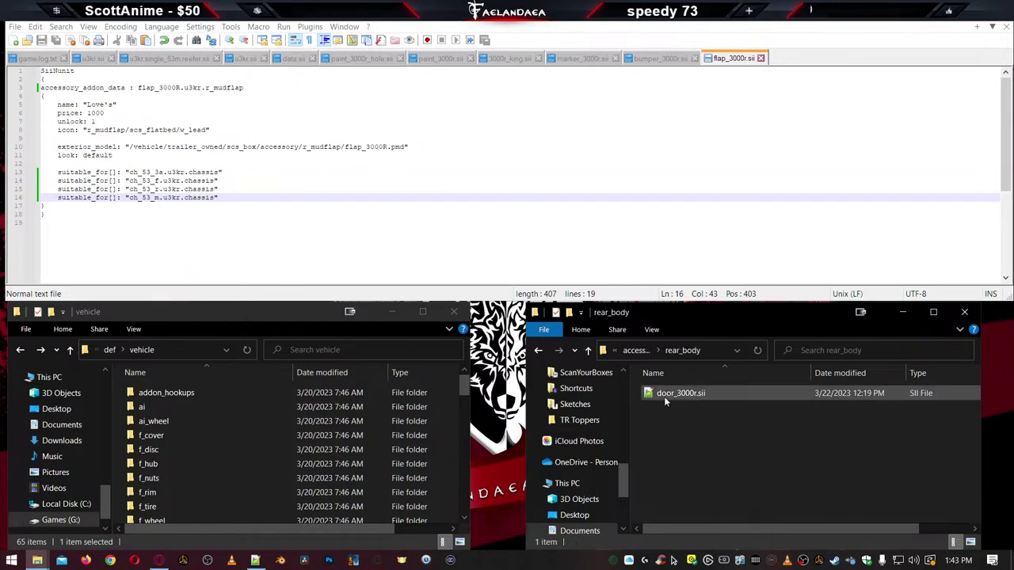
double_click(664, 396)
key("ctrl+h")
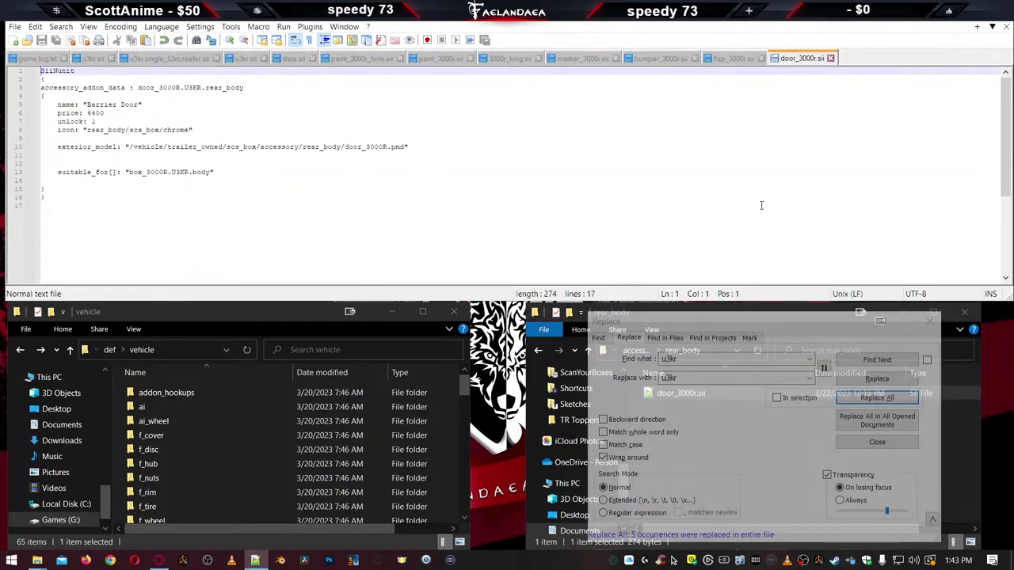
left_click(889, 397)
left_click(503, 190)
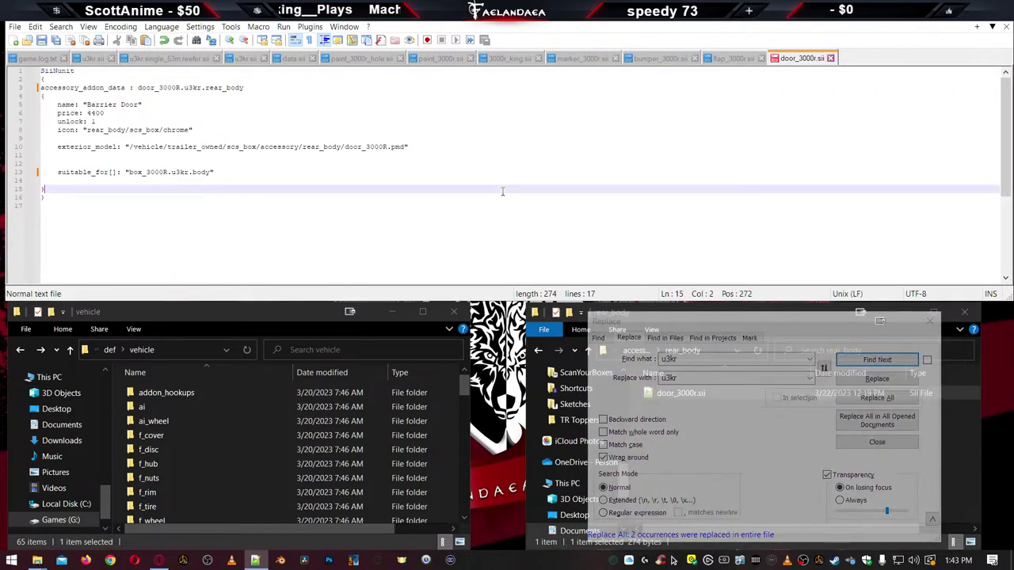
Open trlr_cables' trailer.sii and confirm it already uses lowercase u3kr
left_click(961, 455)
key("BackSpace")
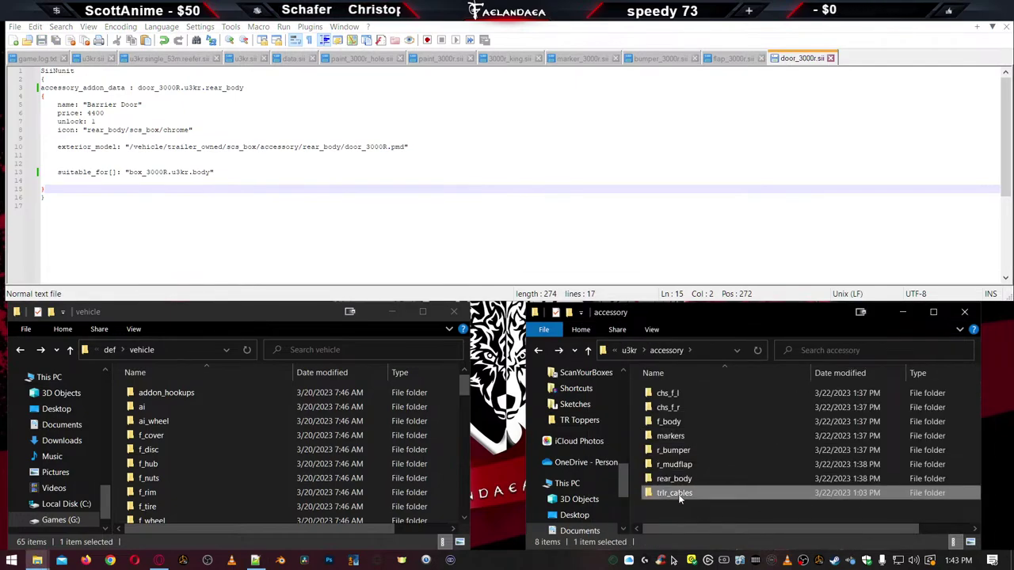
double_click(674, 493)
double_click(670, 393)
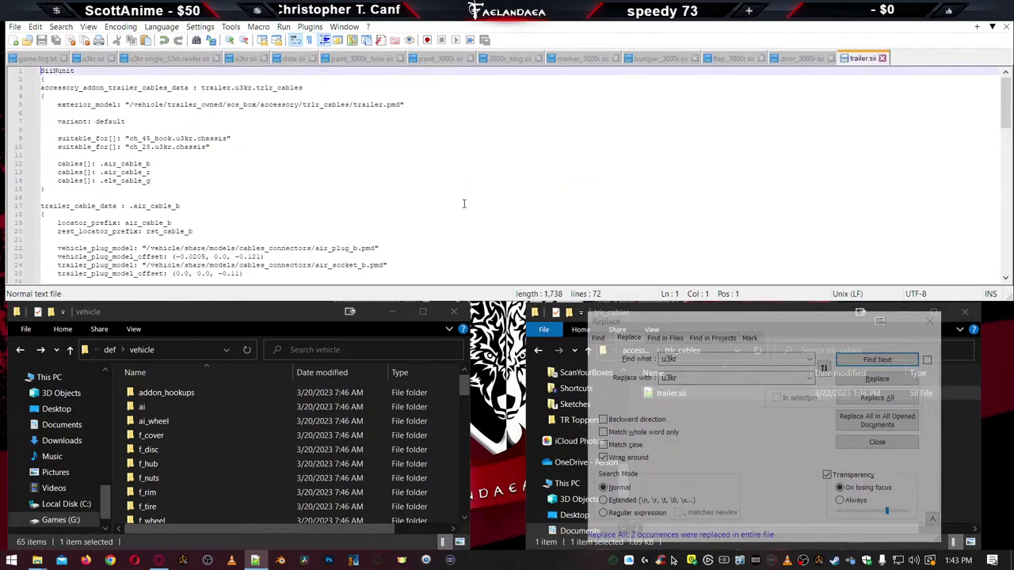
double_click(244, 88)
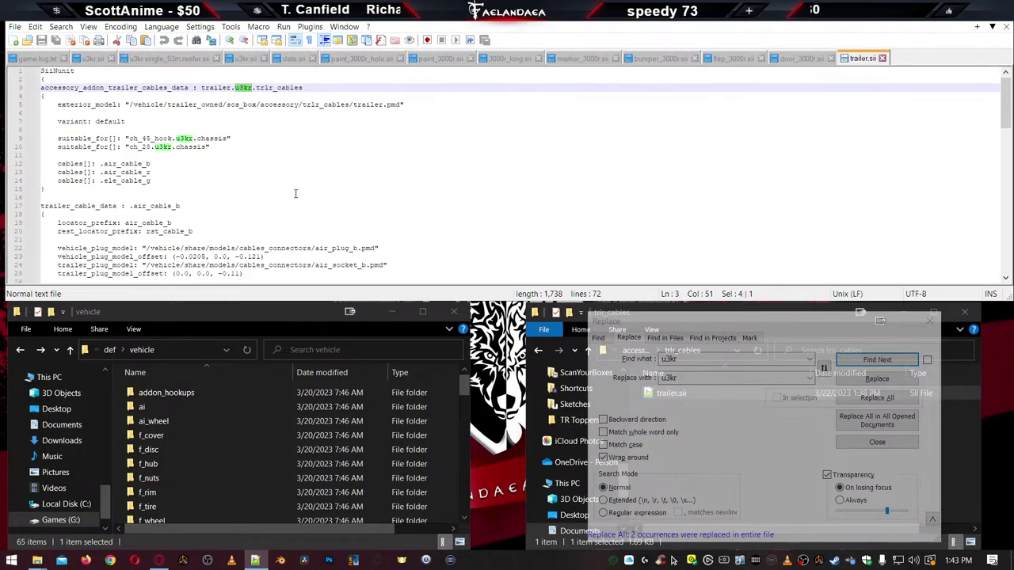
scroll(296, 193, "down", 10)
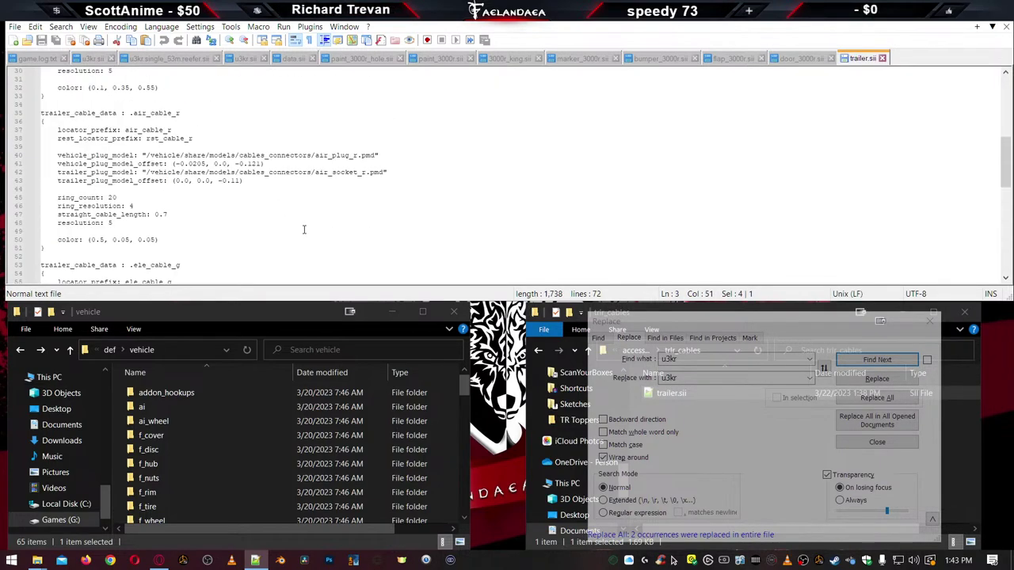
scroll(309, 218, "up", 10)
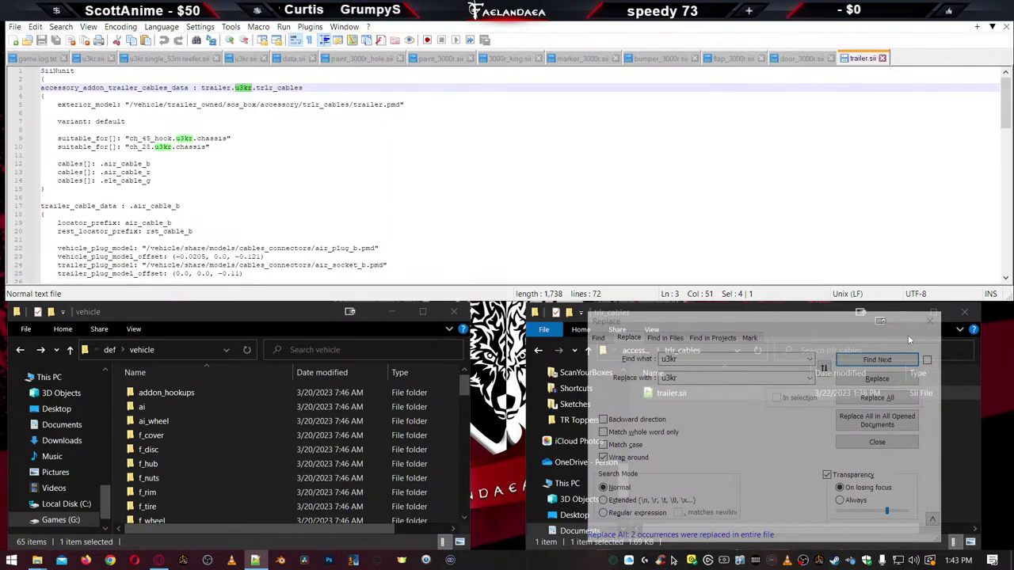
left_click(930, 320)
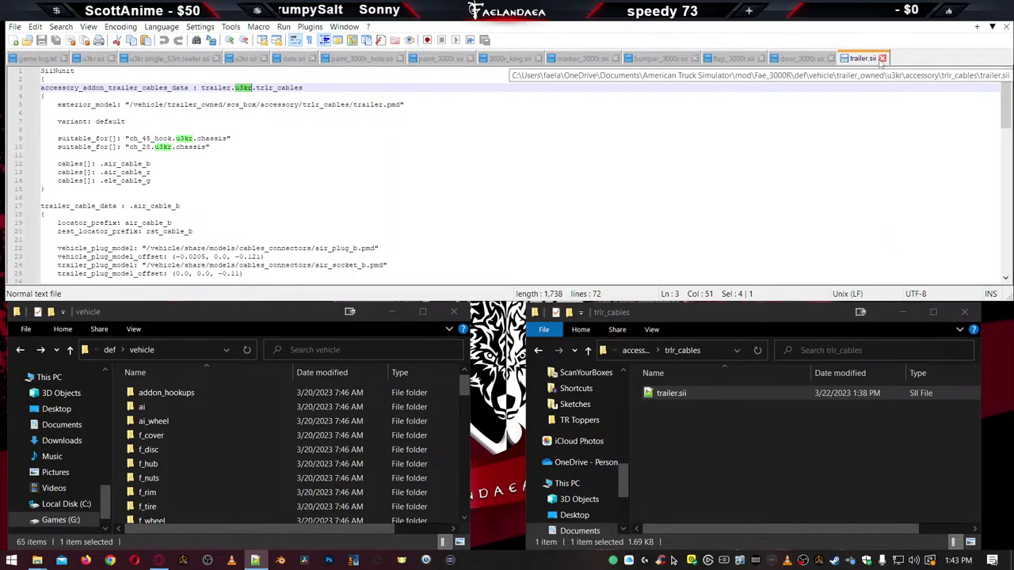
left_click(839, 139)
Open body\box_3000R.sii and replace all four U3KR with u3kr
left_click(746, 412)
key("BackSpace")
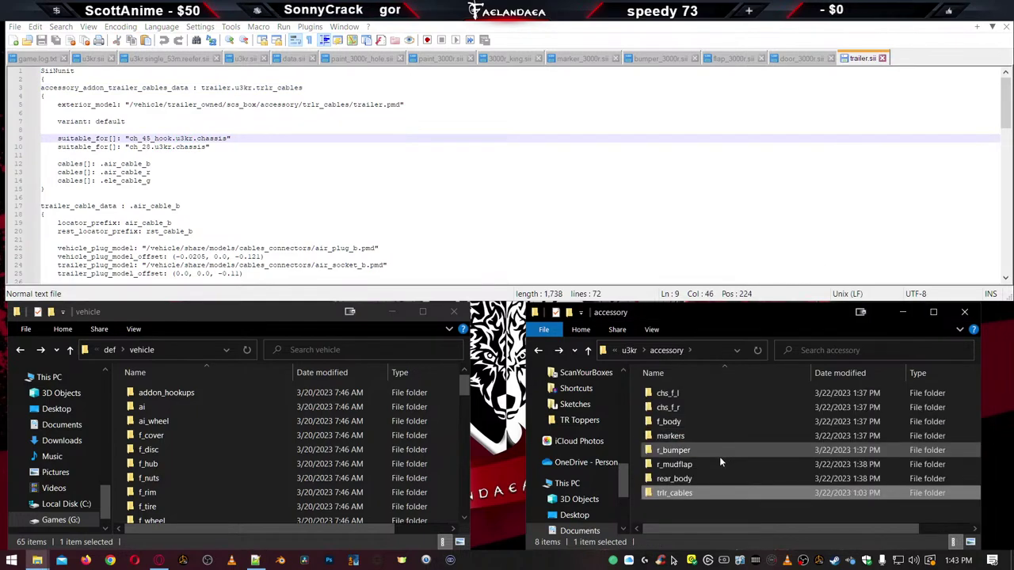
key("BackSpace")
double_click(665, 408)
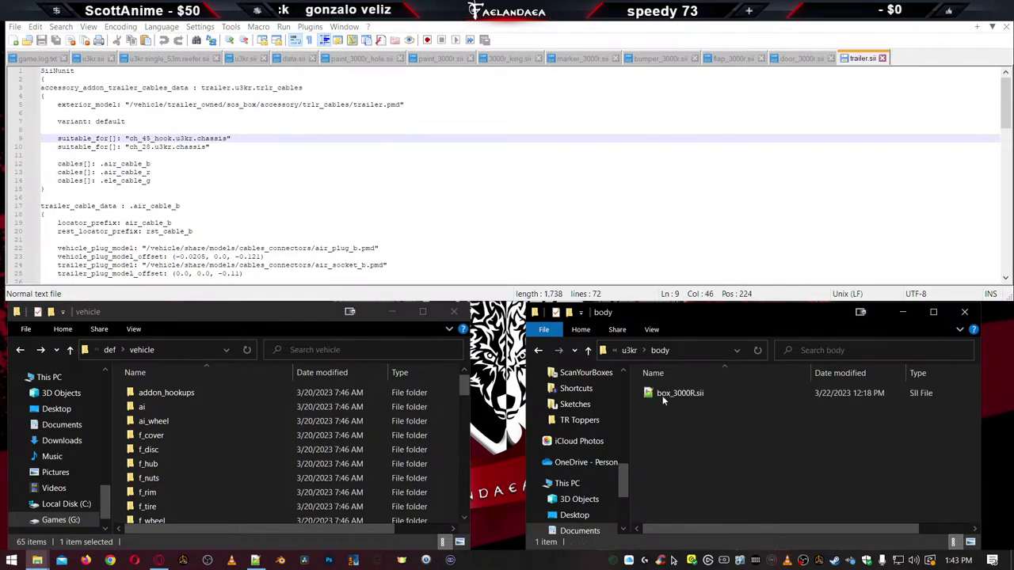
double_click(670, 394)
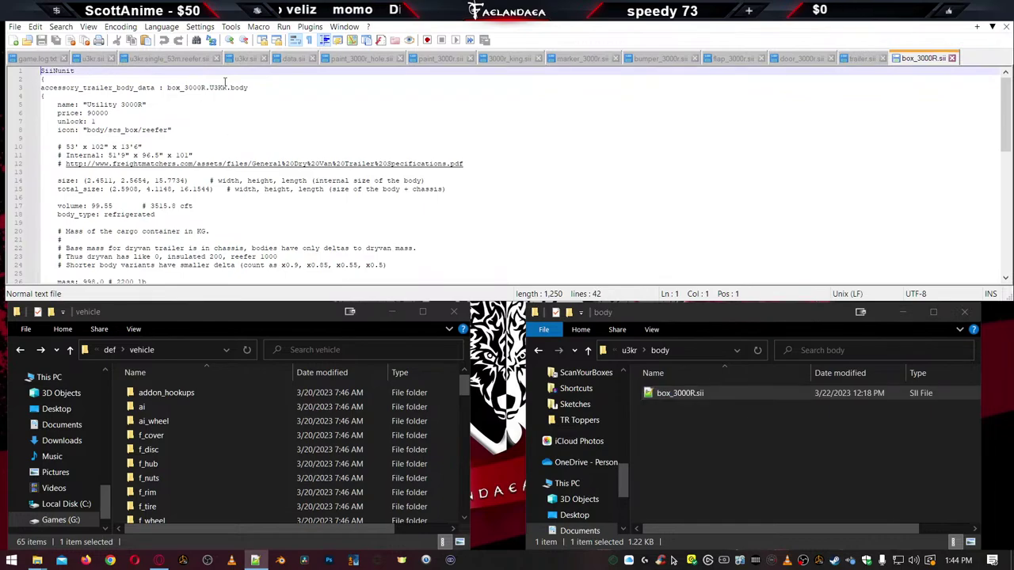
double_click(217, 88)
key("ctrl+h")
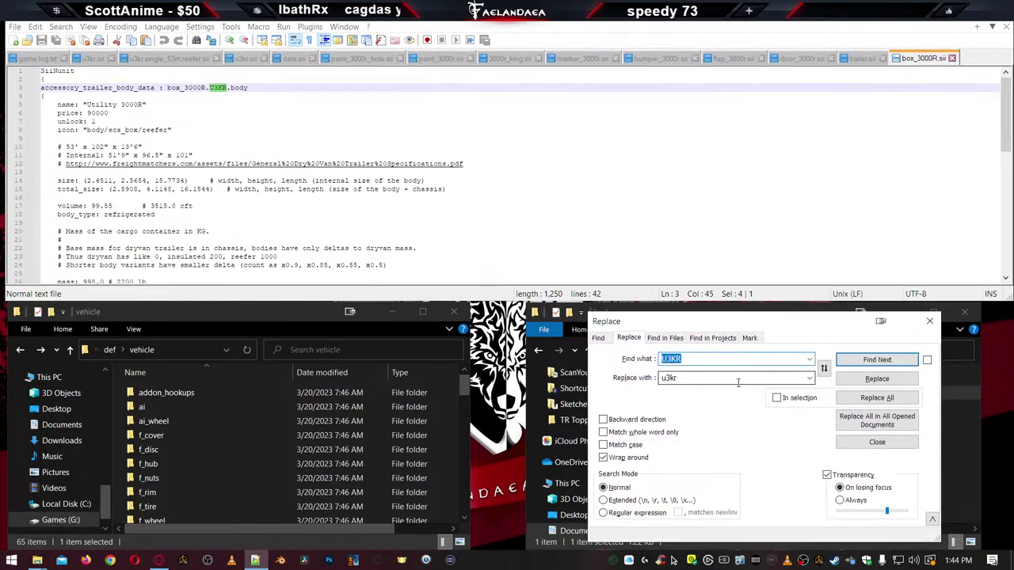
left_click(877, 398)
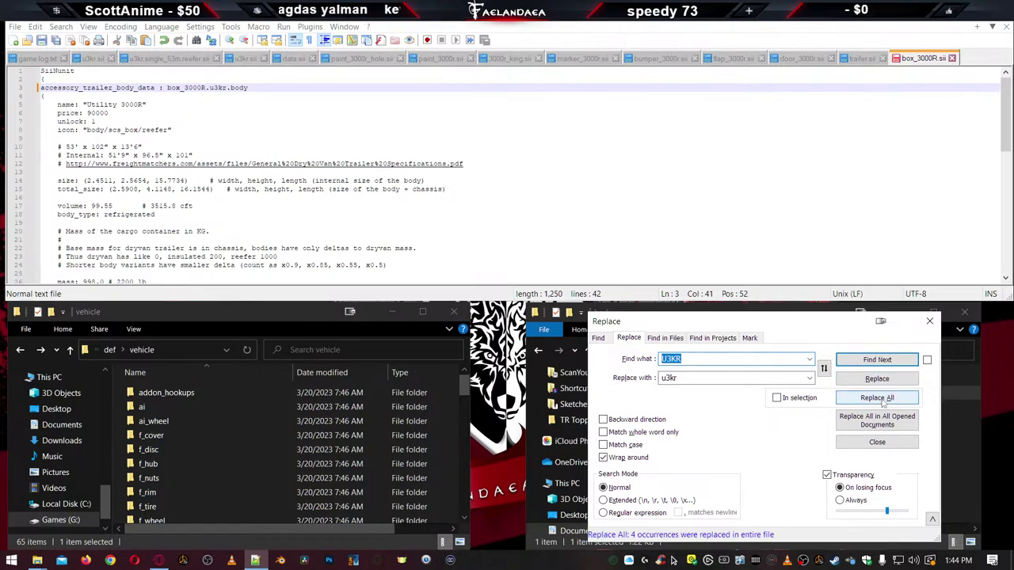
double_click(218, 87)
scroll(333, 166, "down", 7)
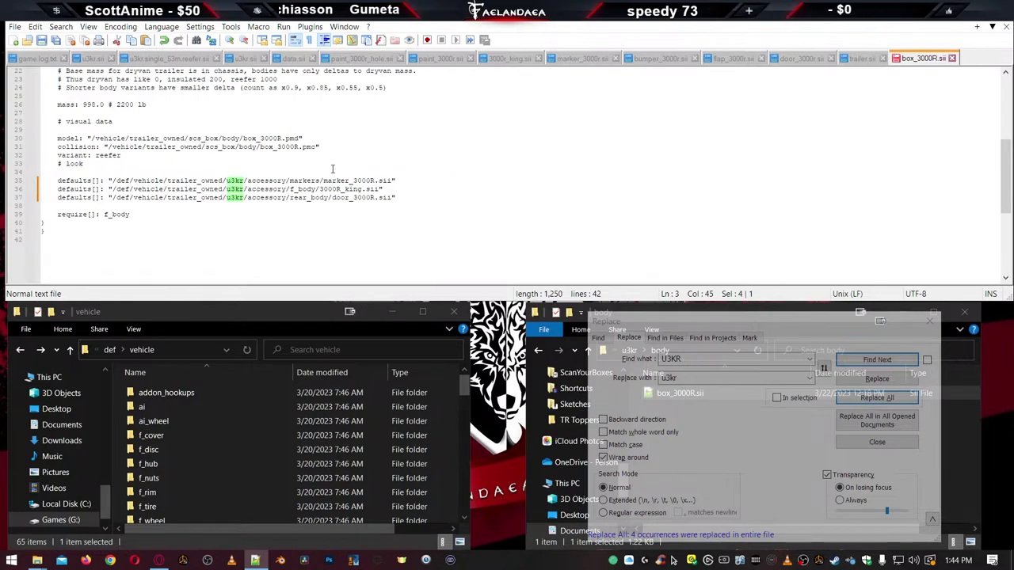
scroll(333, 169, "up", 7)
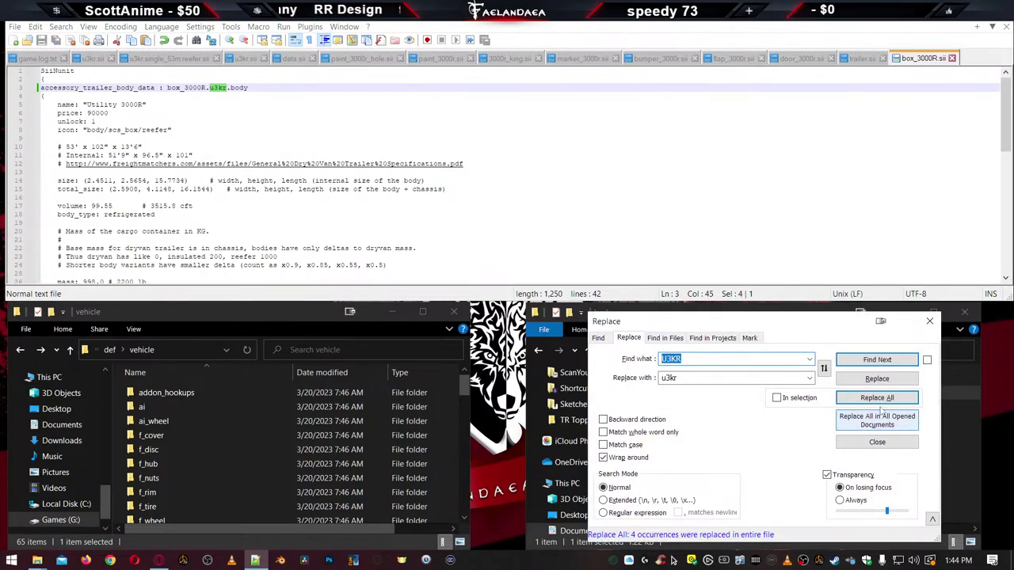
Open u3kr\chassis\ch_53_m.sii in Notepad++
left_click(791, 473)
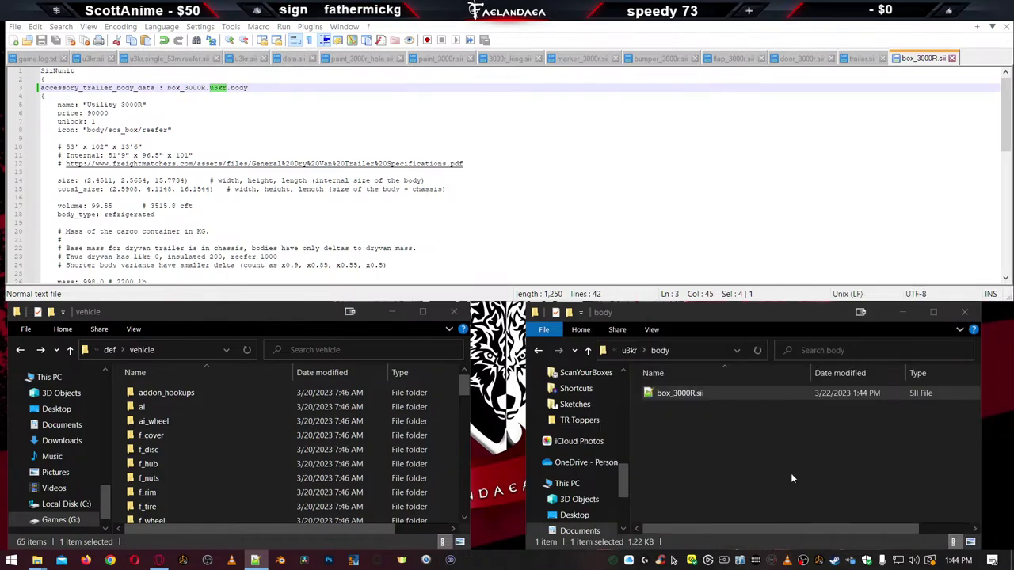
key("alt+Up")
double_click(669, 422)
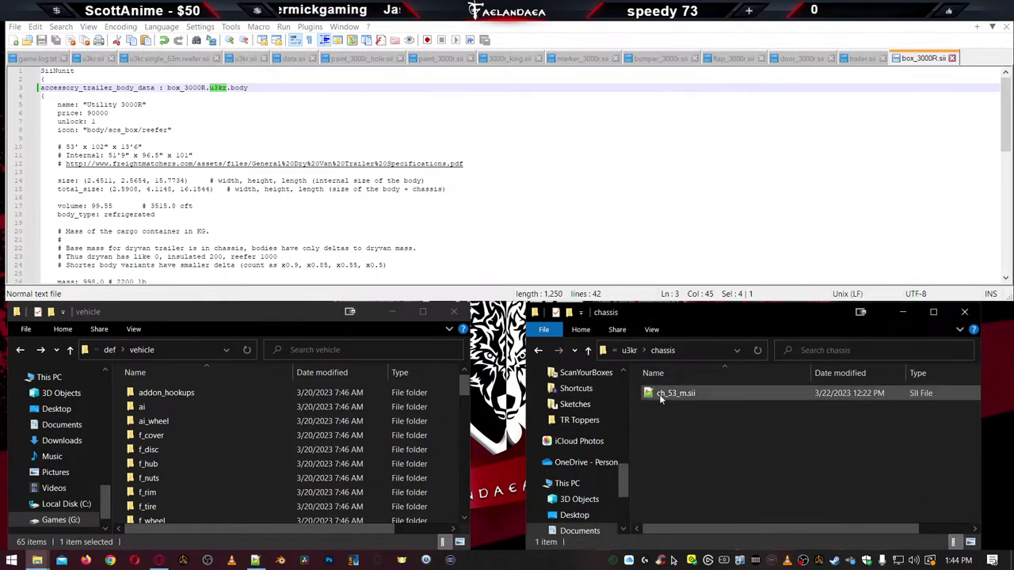
double_click(675, 393)
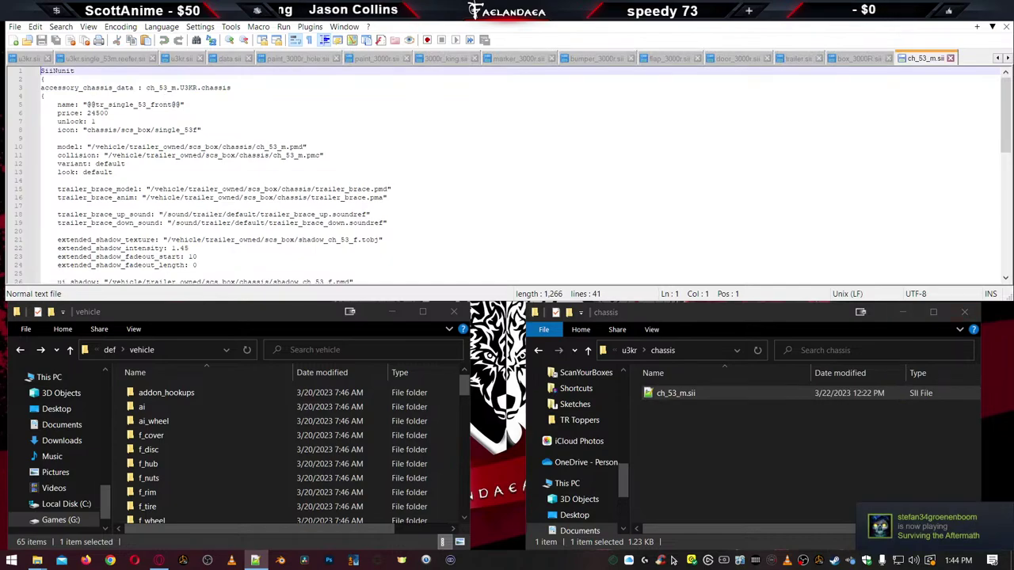
Save ch_53_m.sii with U3KR lowercased to u3kr, then check the remaining u3kr occurrences
left_click(608, 239)
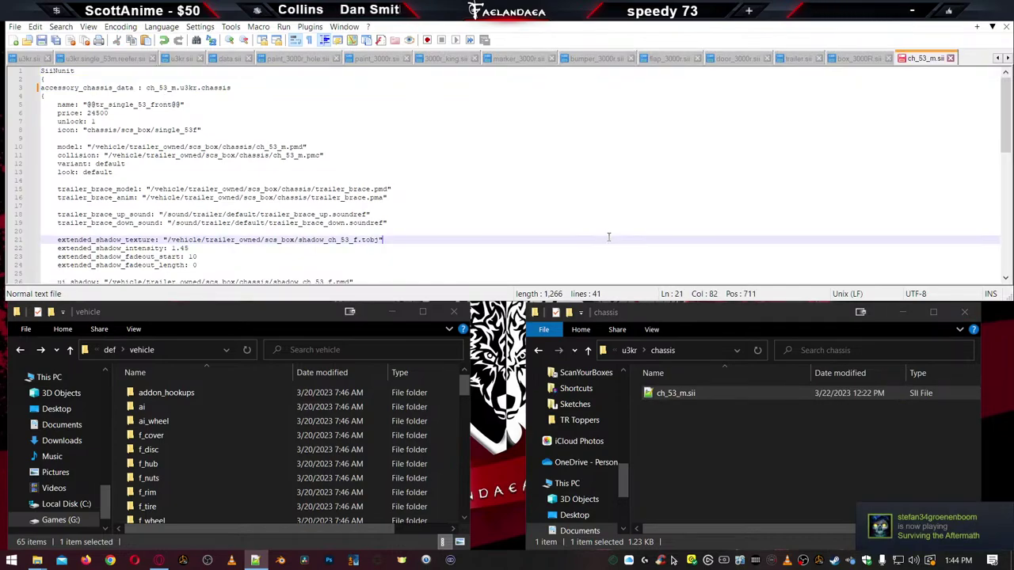
key("ctrl+s")
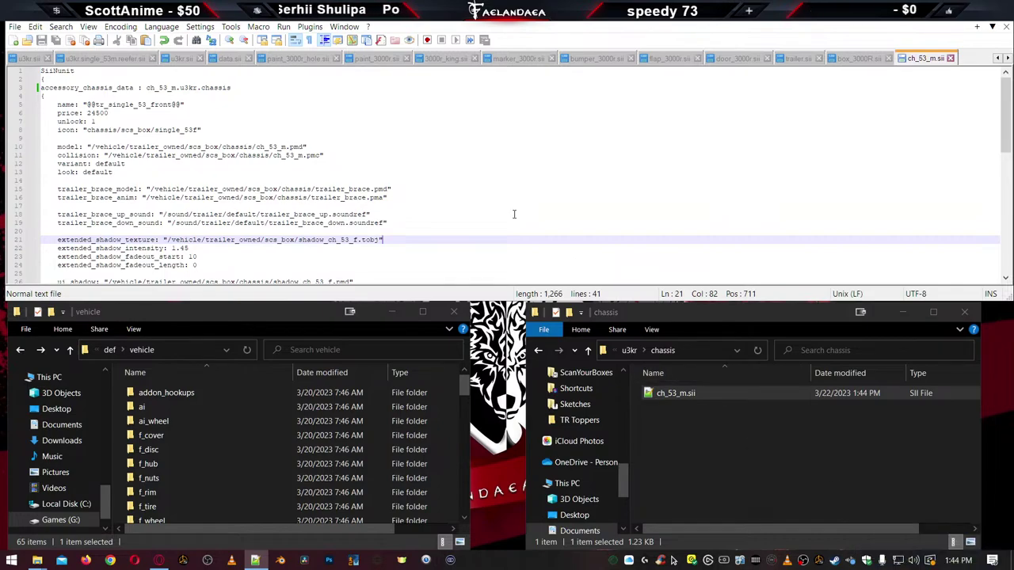
scroll(513, 214, "down", 5)
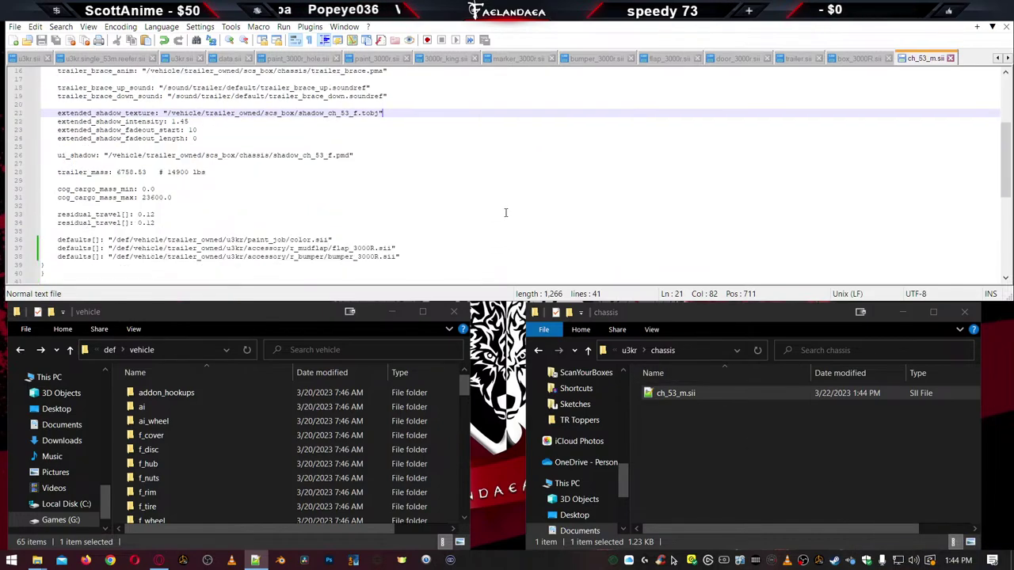
scroll(506, 213, "up", 5)
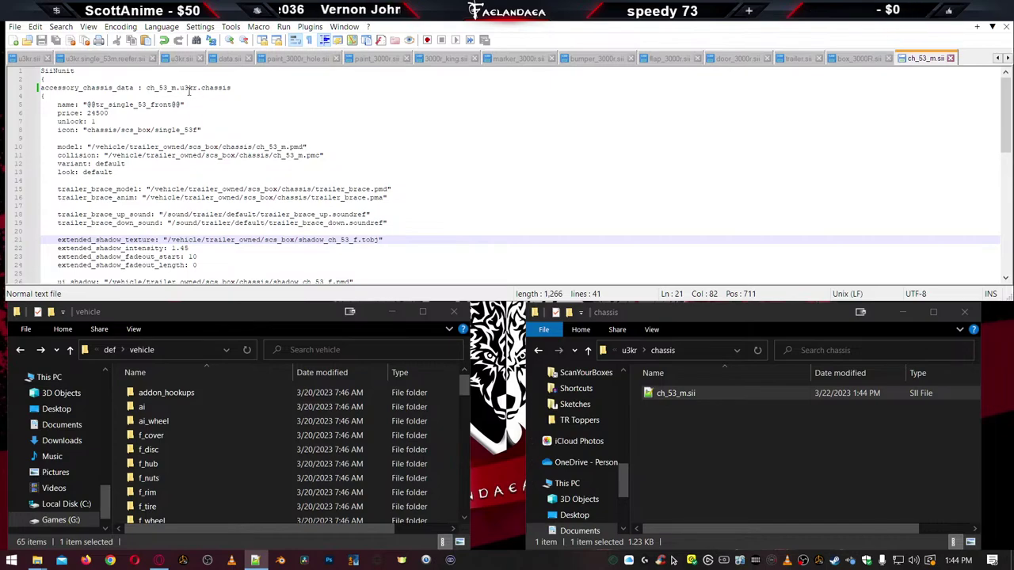
double_click(195, 88)
scroll(194, 103, "down", 7)
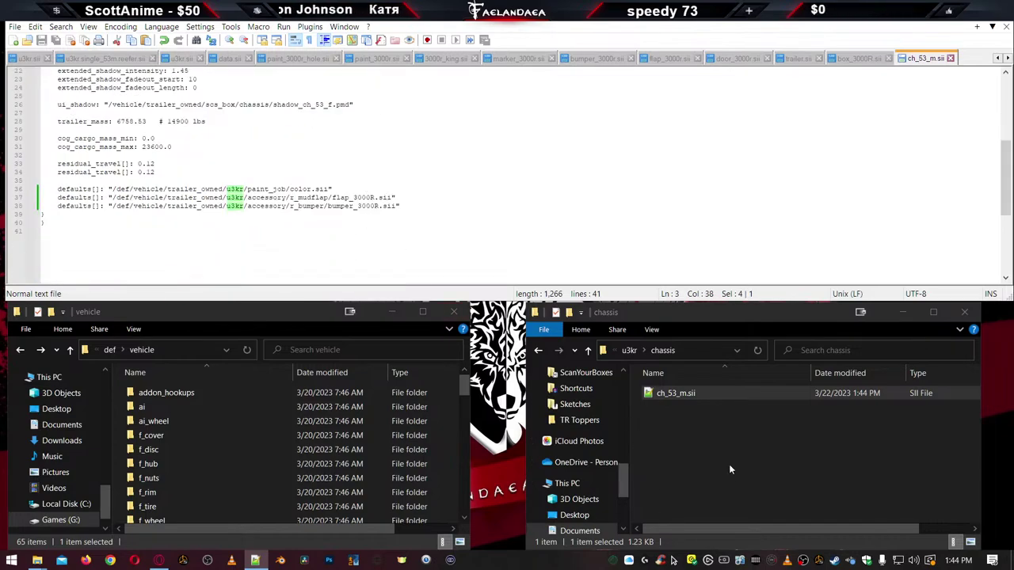
key("BackSpace")
Change U3KR to u3kr on line 9 of configurations\single_53m.sii and save it
double_click(674, 437)
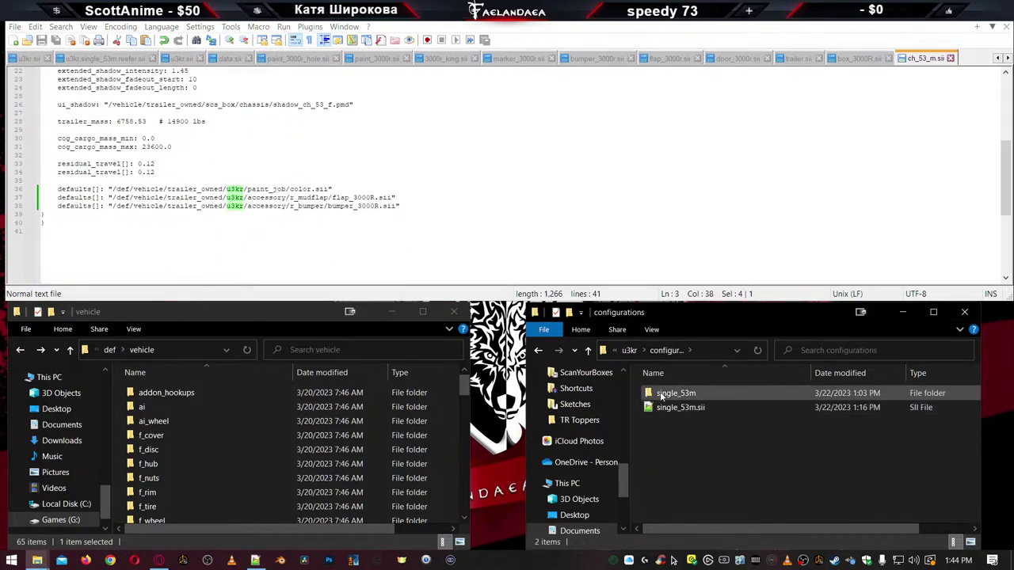
double_click(680, 408)
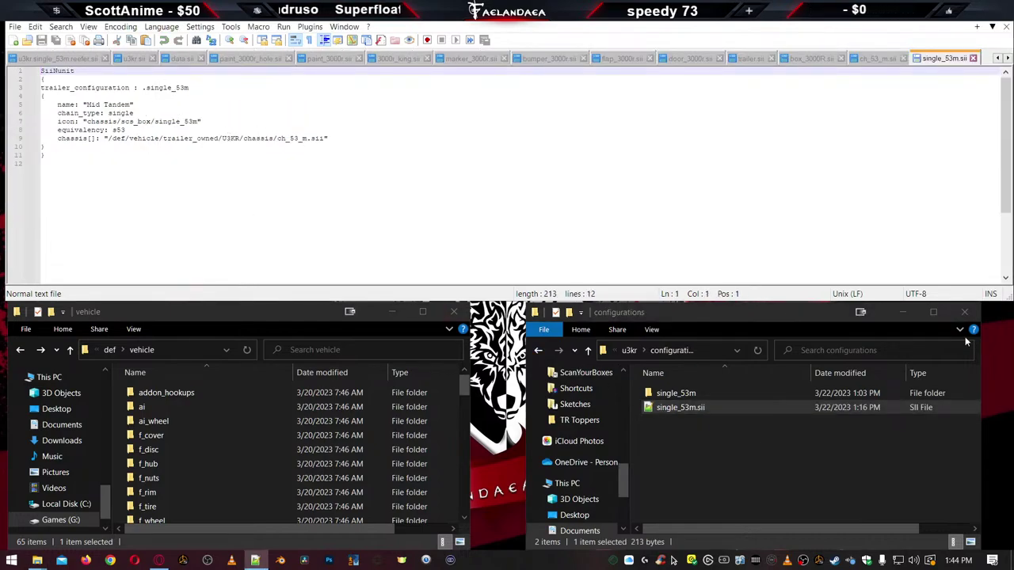
left_click(615, 205)
key("ctrl+s")
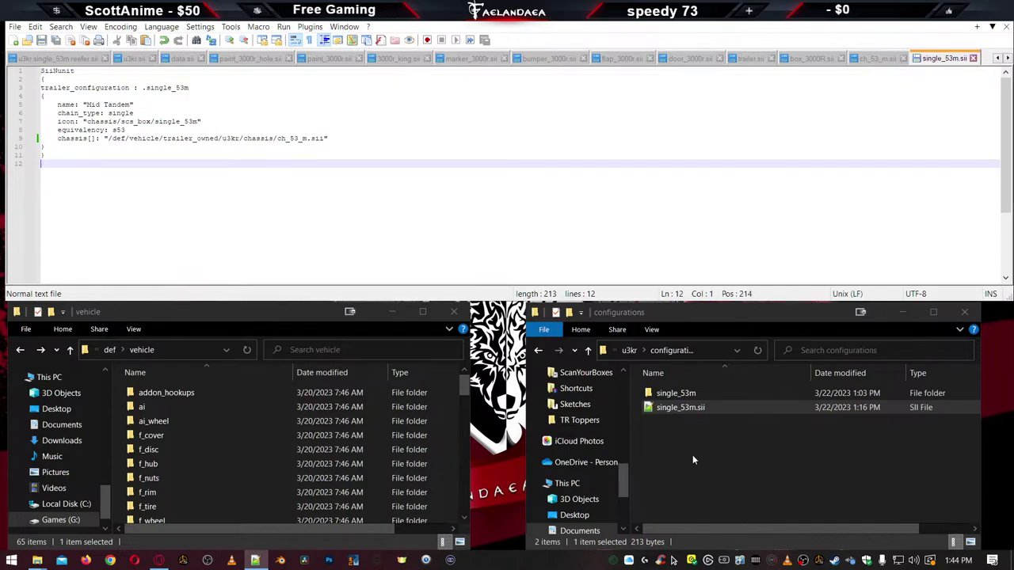
Rename 3000R.sii in the single_53m folder to lowercase 3000r.sii
double_click(673, 394)
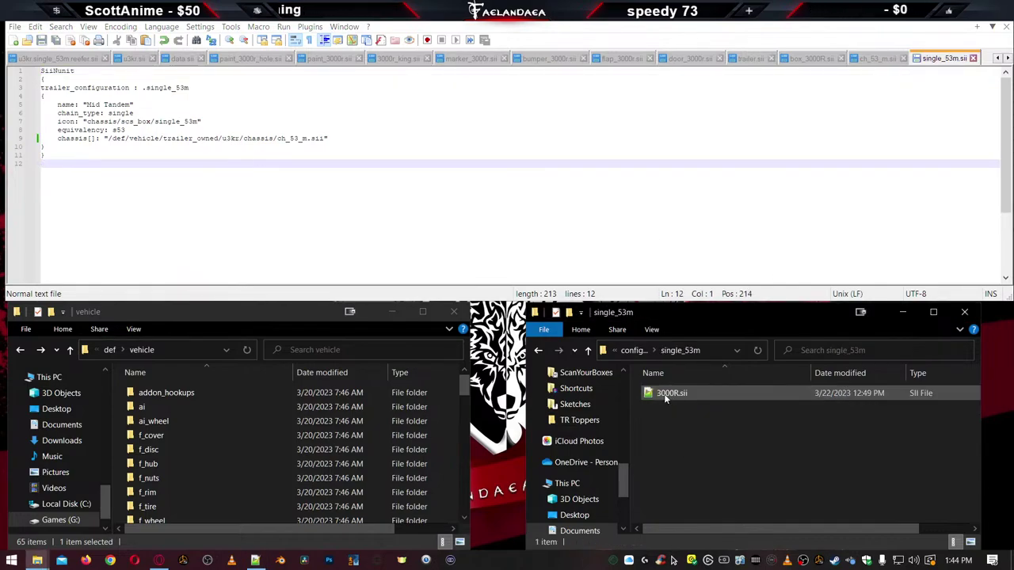
key("BackSpace")
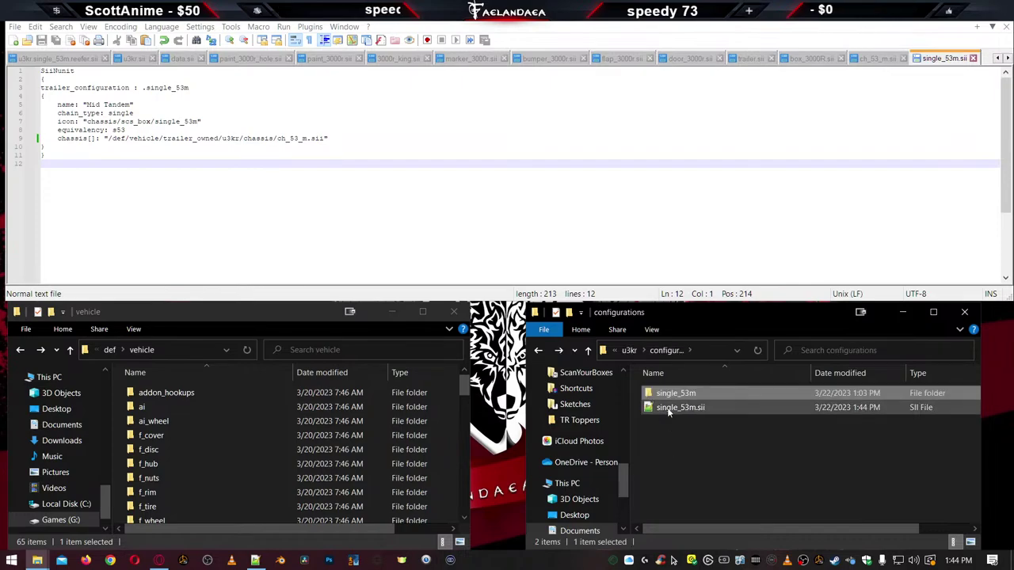
double_click(674, 394)
left_click(677, 396)
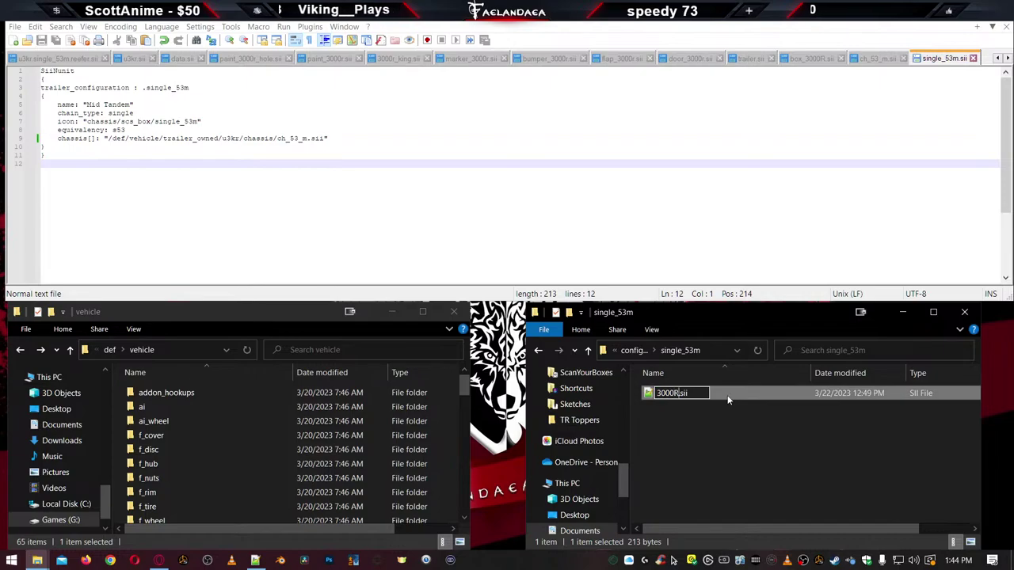
type("3000r")
key("Return")
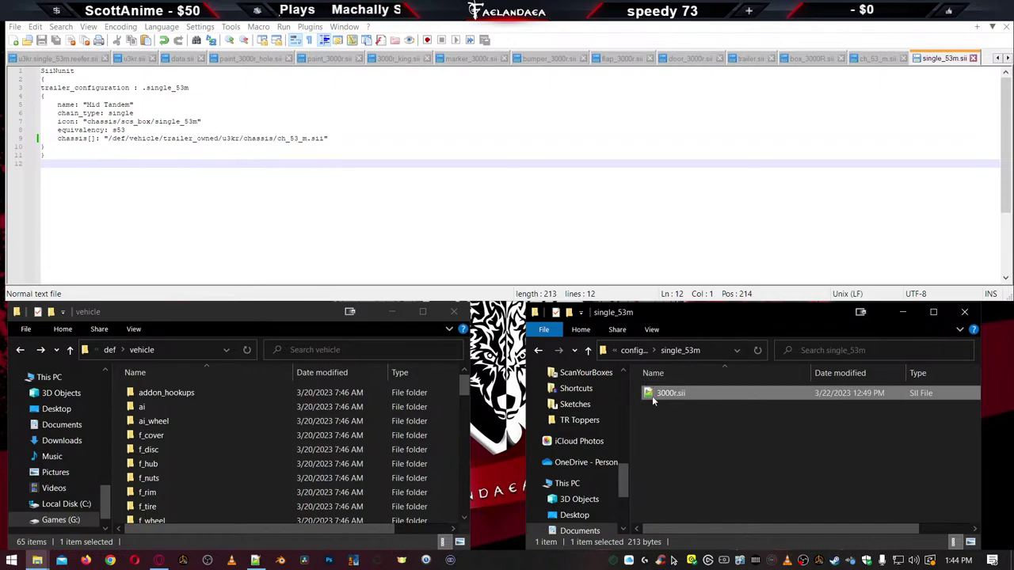
In 3000r.sii, lowercase .3000R, 'Utility 3000R' and every U3KR to u3kr, then save
double_click(652, 396)
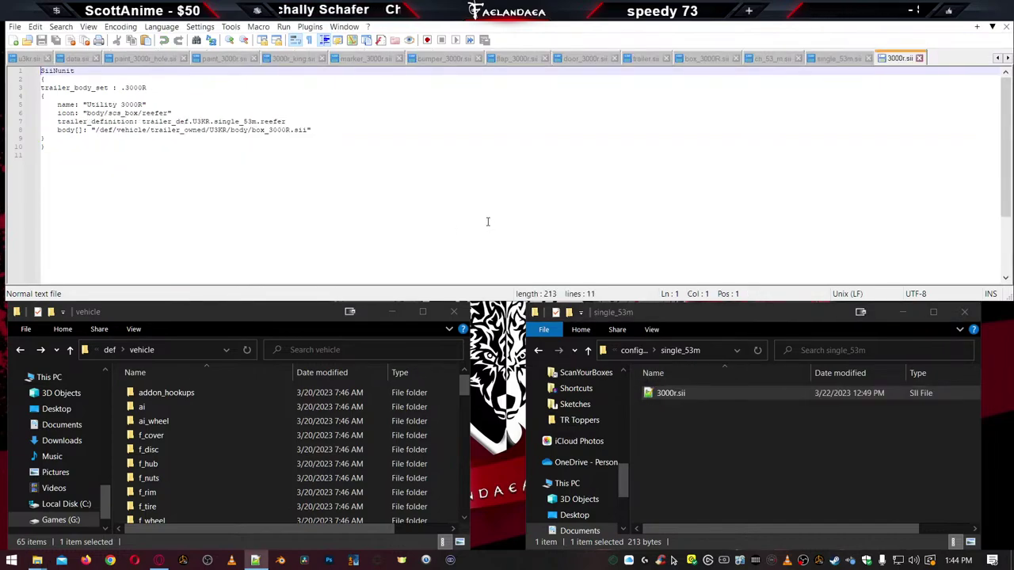
left_click(167, 89)
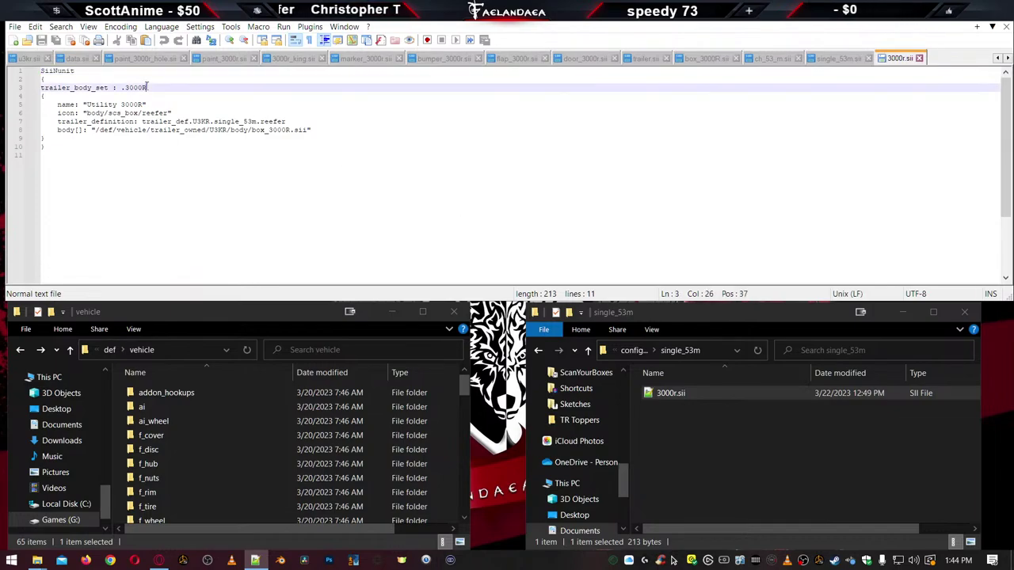
key("BackSpace")
type("r")
key("Down")
key("Down")
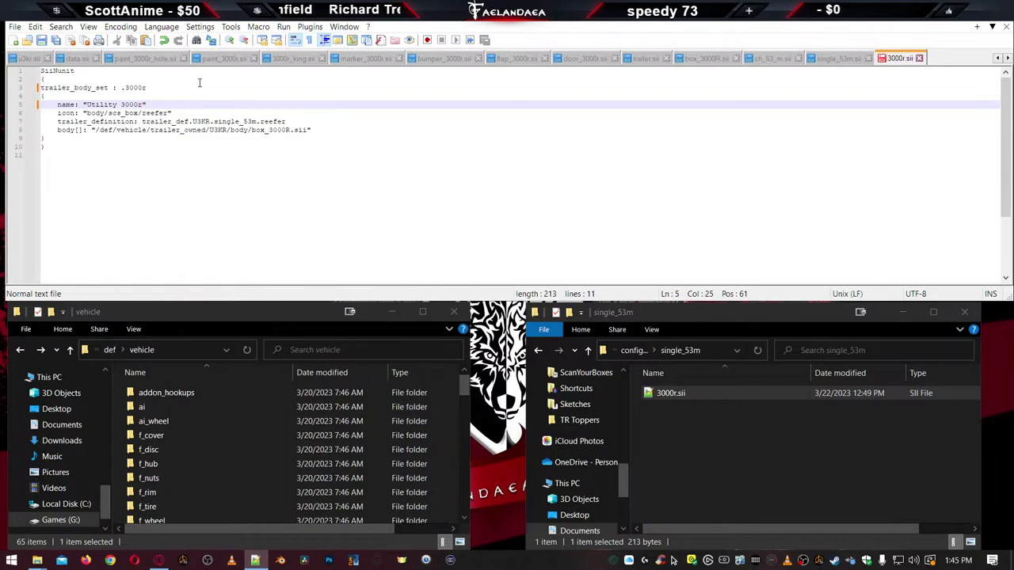
key("ctrl+s")
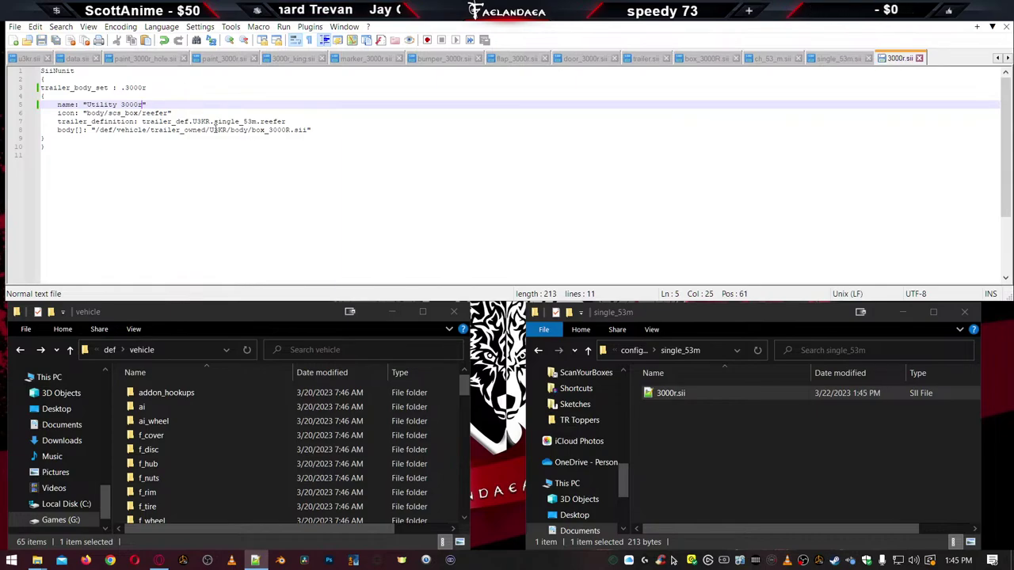
key("alt+a")
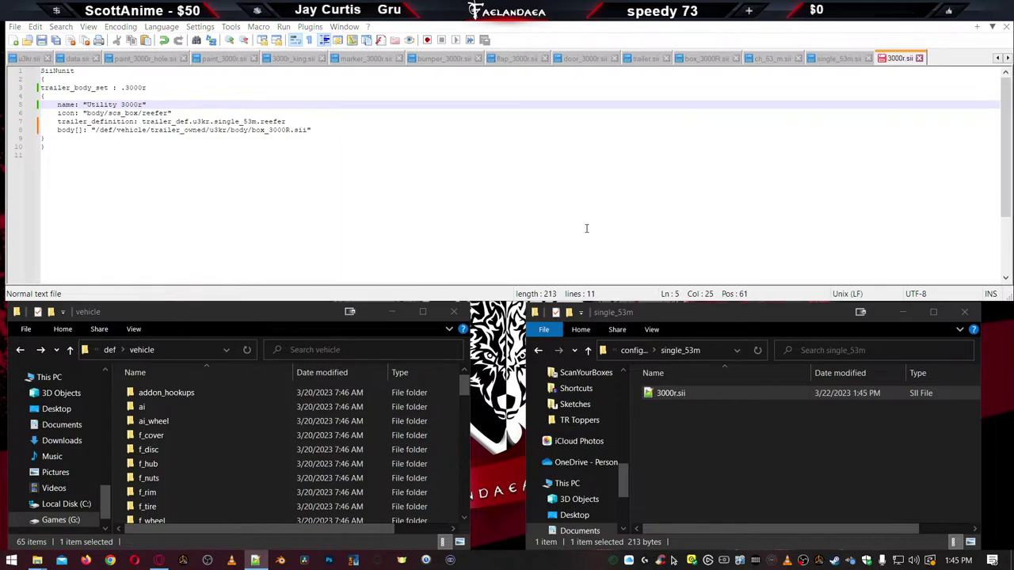
left_click(488, 176)
key("ctrl+s")
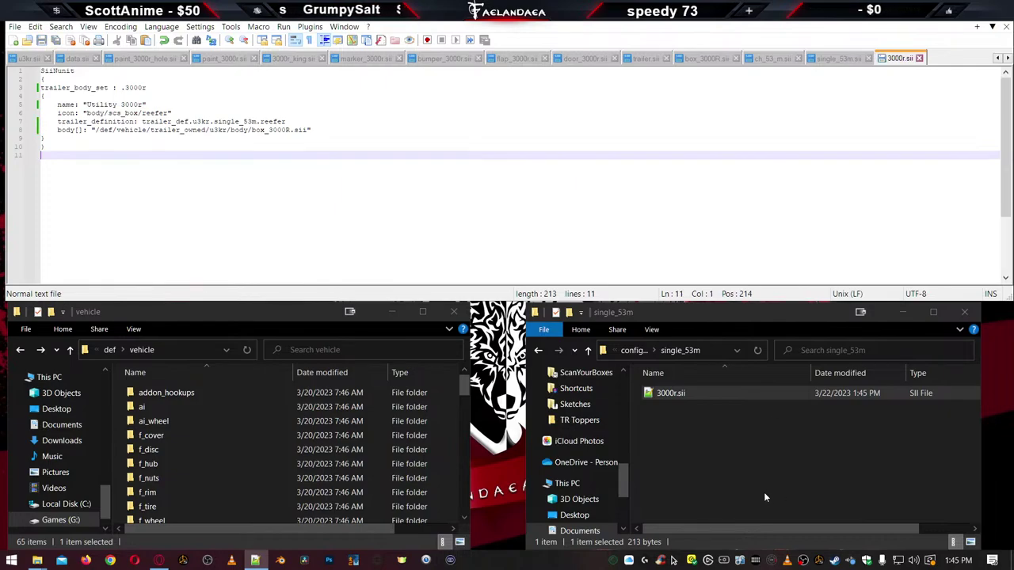
Bring File Explorer back up to the u3kr folder
left_click(721, 444)
key("alt+Up")
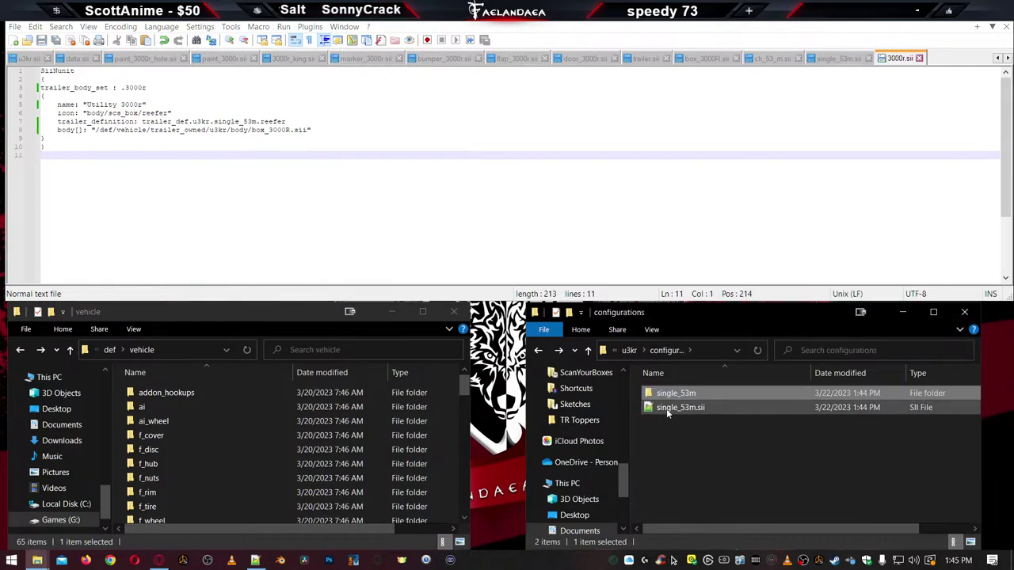
key("alt+Up")
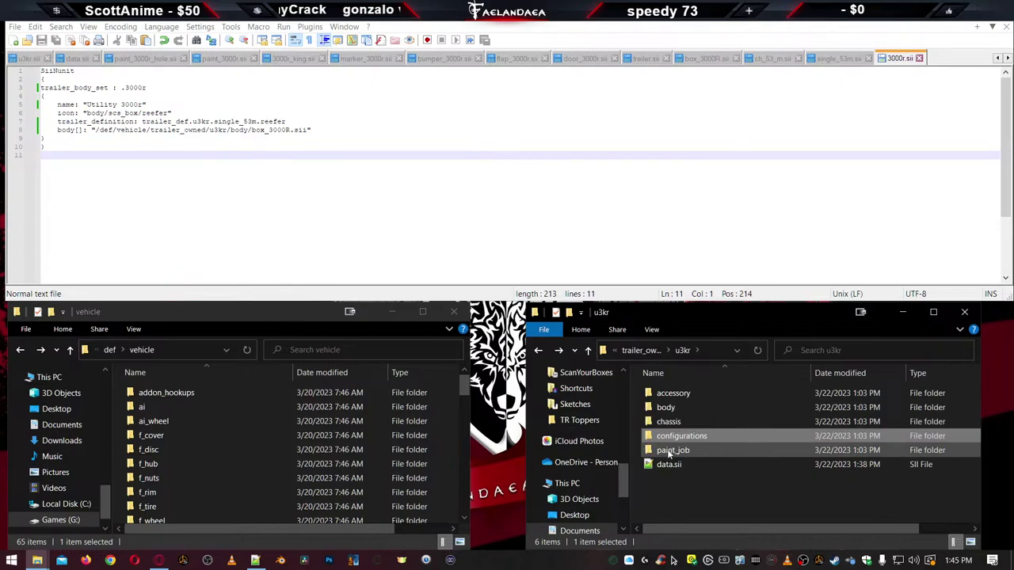
Check paint_job\accessory, open data.sii, then lowercase box_3000R.sii to box_3000r.sii in 3000r.sii
double_click(672, 451)
double_click(661, 396)
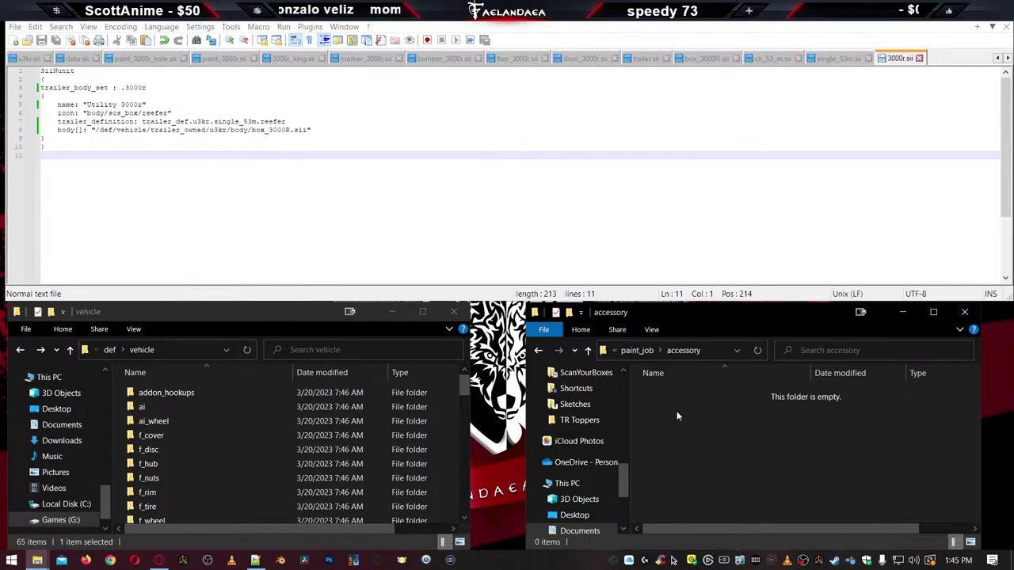
key("alt+Up")
key("alt+Up")
double_click(662, 465)
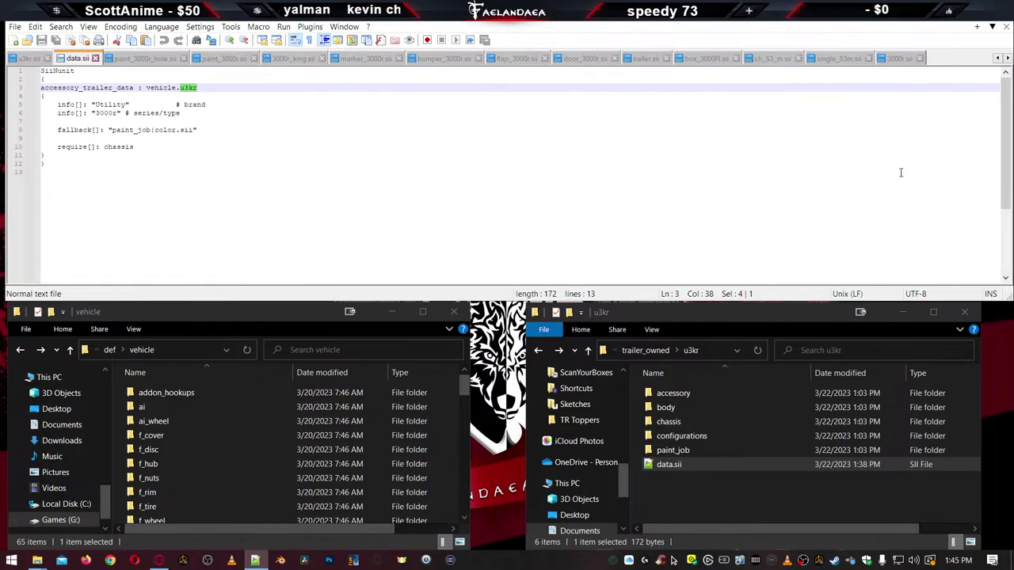
left_click(900, 58)
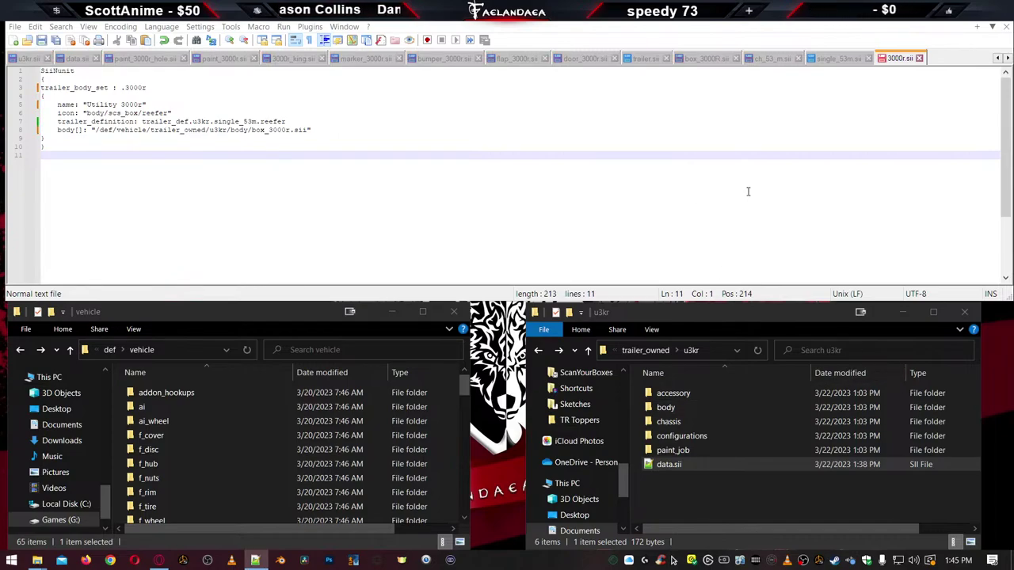
left_click(862, 132)
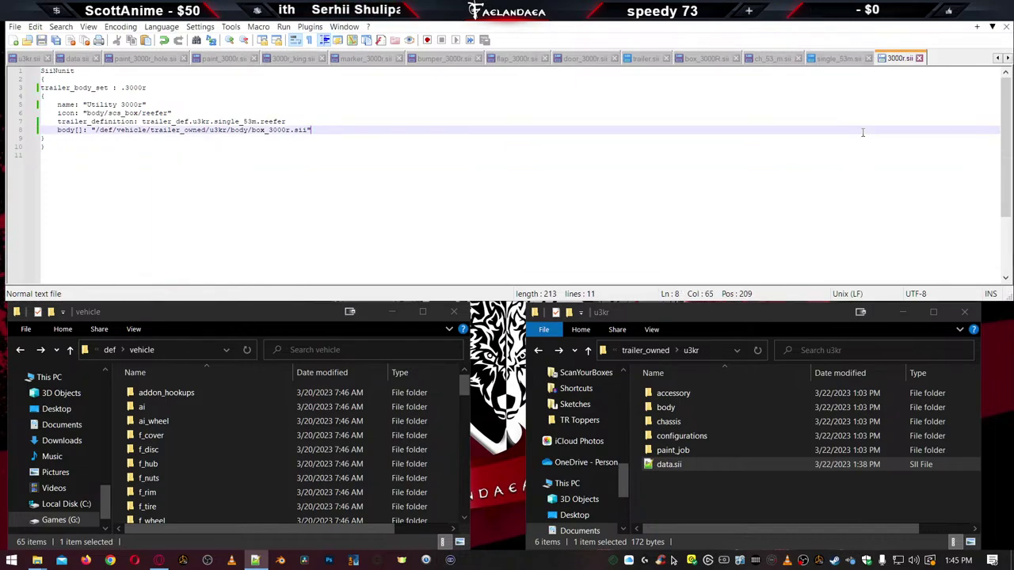
Close all the open .sii mod files in Notepad++ with Ctrl+W
key("ctrl+w")
key("ctrl+w")
key("ctrl+w")
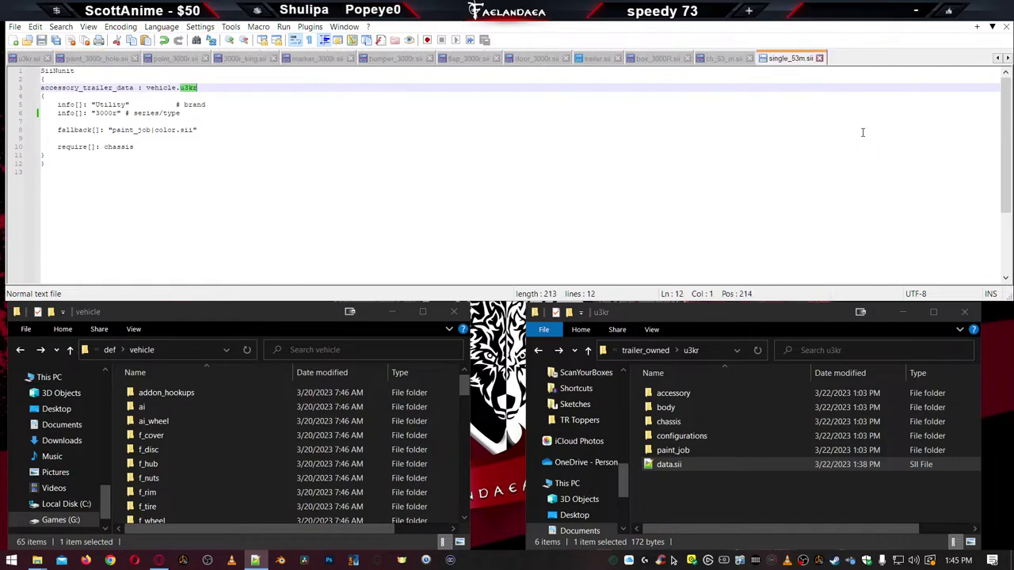
key("ctrl+w")
key("ctrl+w")
key("ctrl+w")
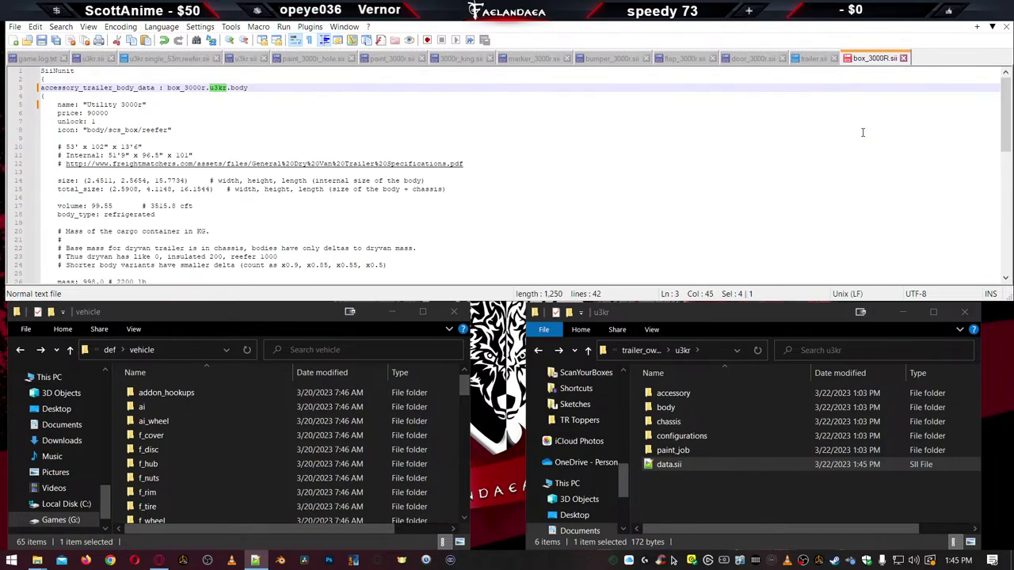
key("ctrl+w")
key("ctrl+w")
key("ctrl+w")
key("ctrl+w")
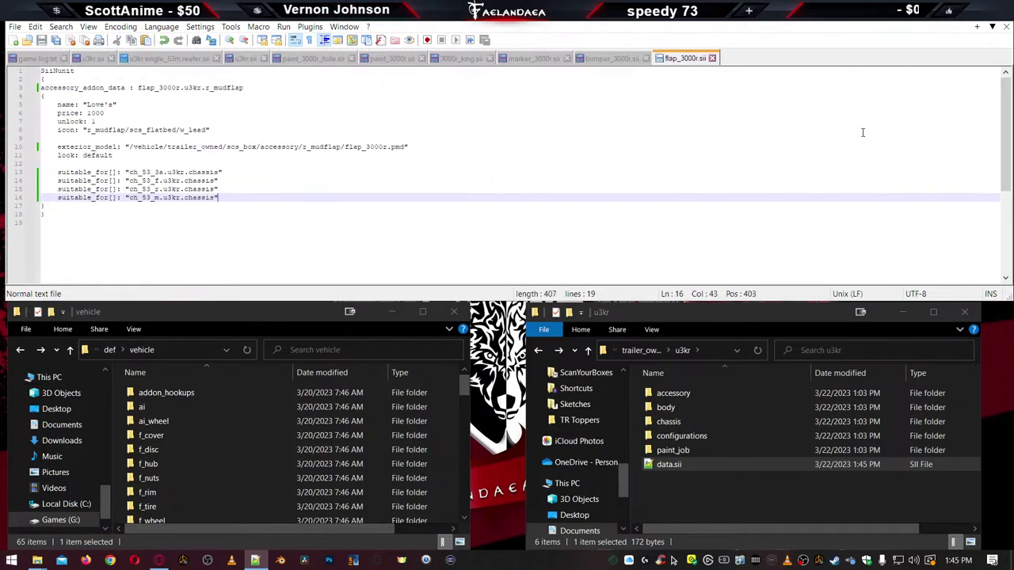
key("ctrl+w")
key("ctrl+w")
key("ctrl+w")
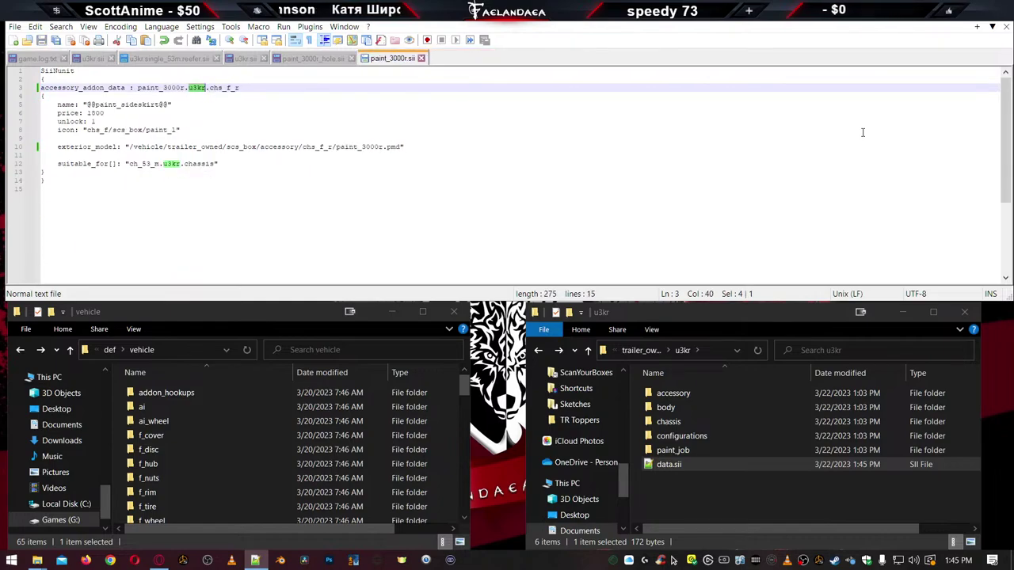
key("ctrl+w")
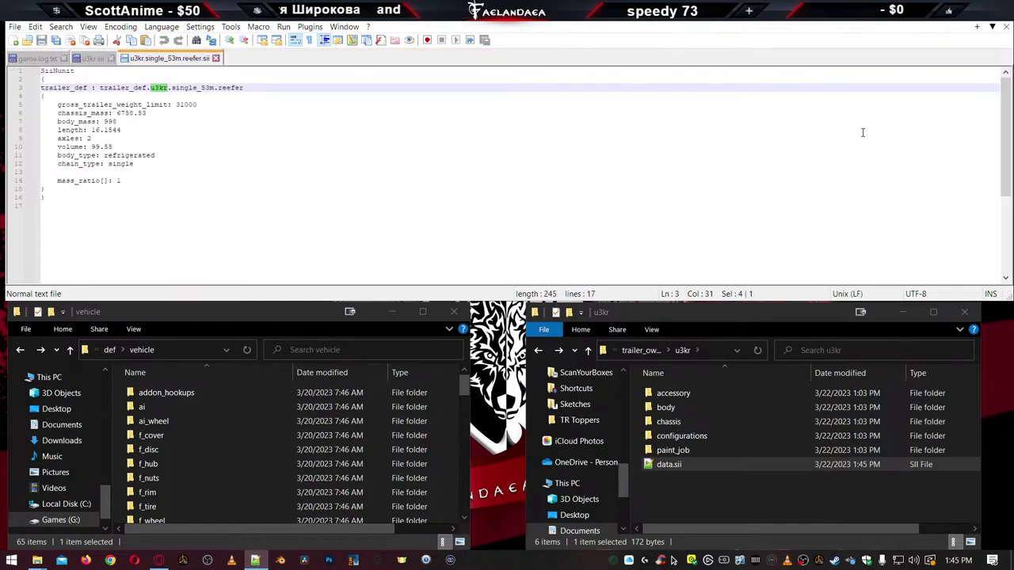
key("ctrl+w")
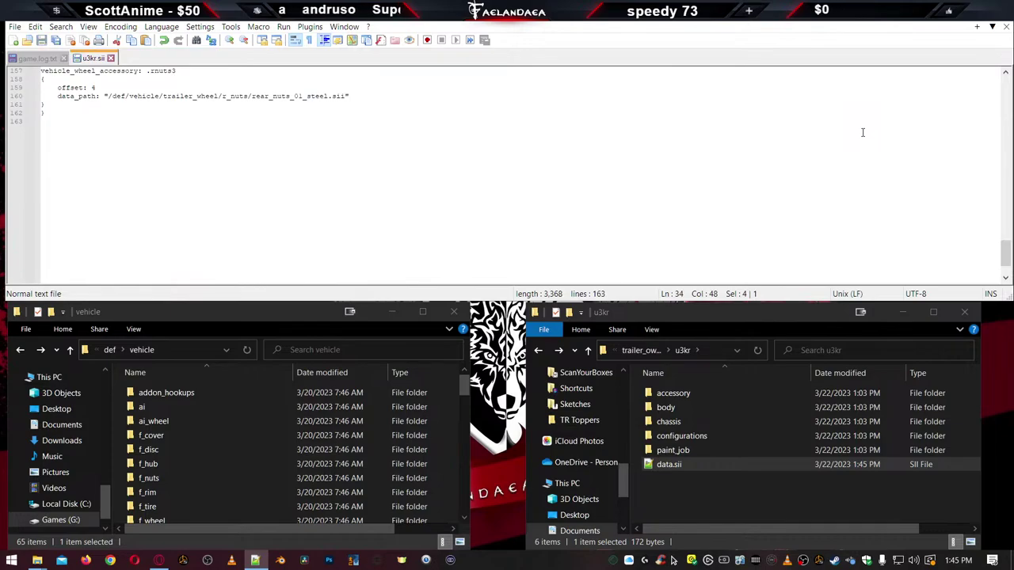
key("ctrl+w")
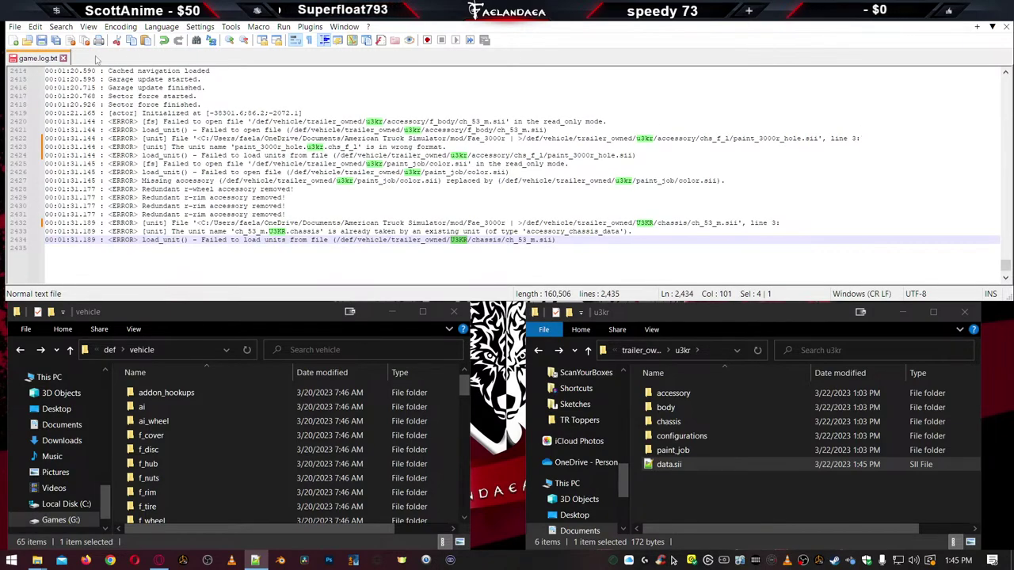
Close game.log.txt without saving, exit Notepad++, and clear the folder selection
left_click(64, 59)
left_click(545, 327)
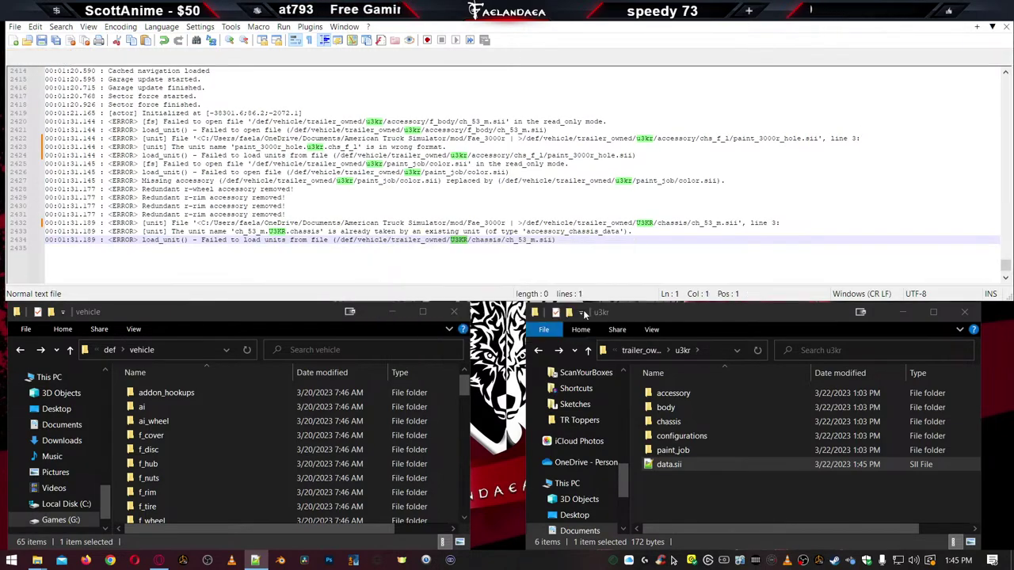
left_click(915, 9)
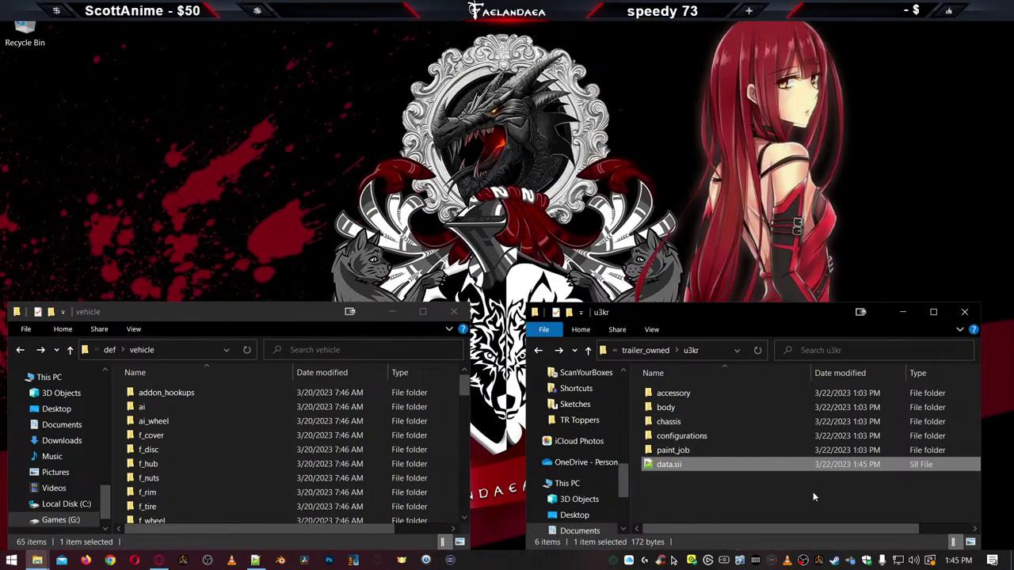
left_click(712, 492)
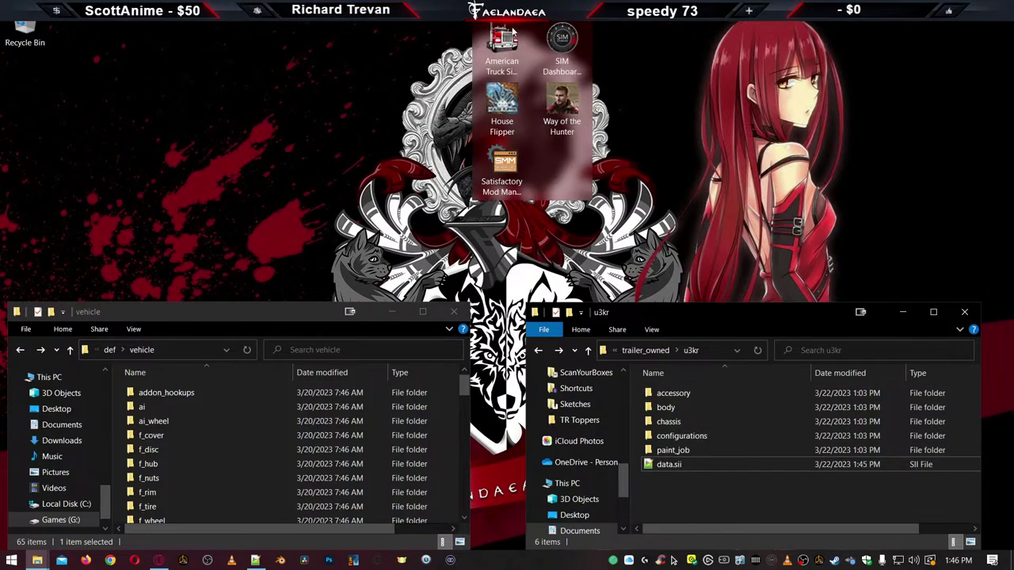
Launch American Truck Simulator, accept the SDK notice, and load the latest autosave via Continue Game
double_click(502, 48)
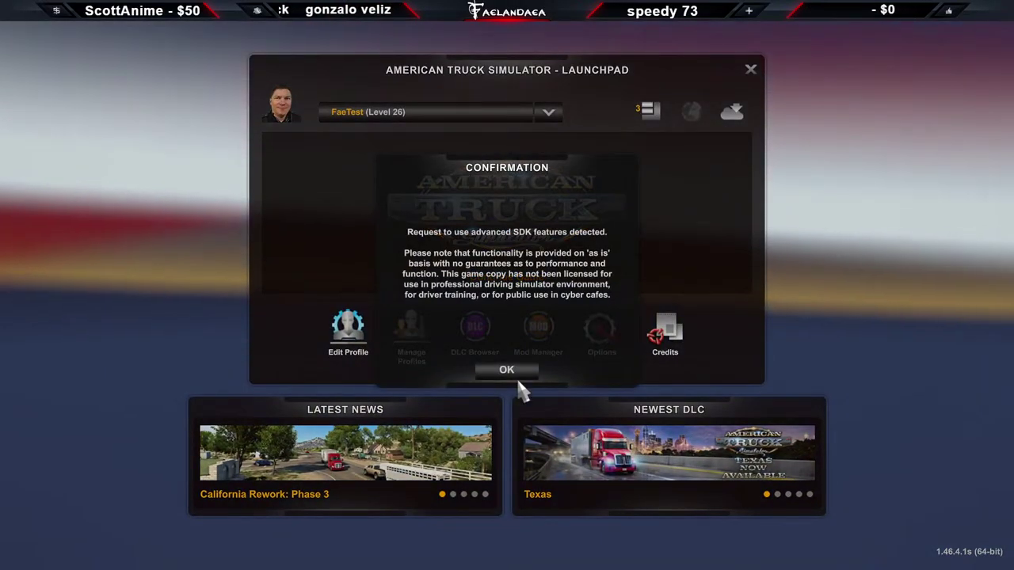
left_click(513, 366)
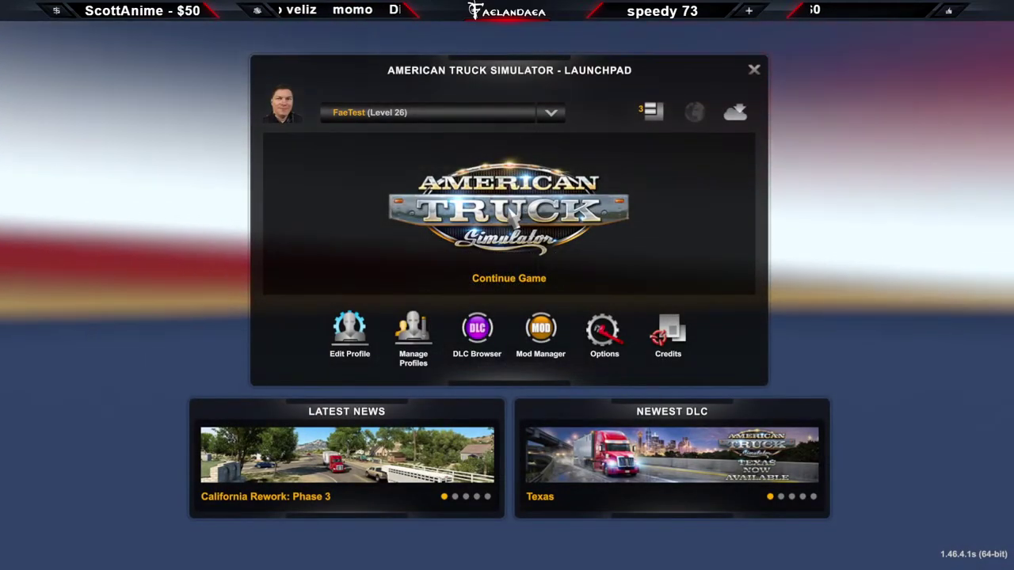
left_click(442, 243)
double_click(527, 129)
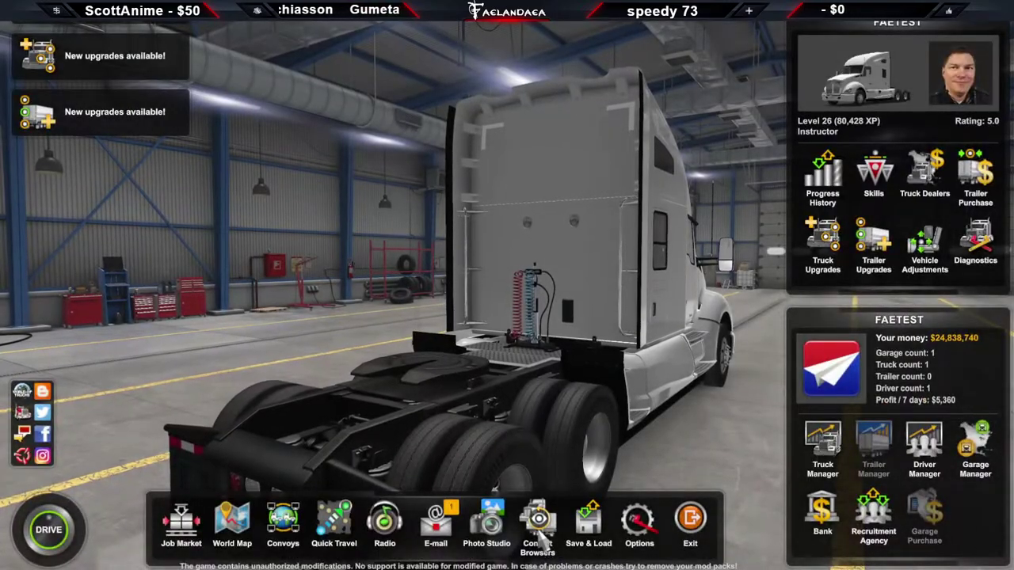
Open the Trailer Browser, pick brand_u3kr, and orbit the 3000r trailer round to its rear doors
left_click(539, 544)
left_click(396, 216)
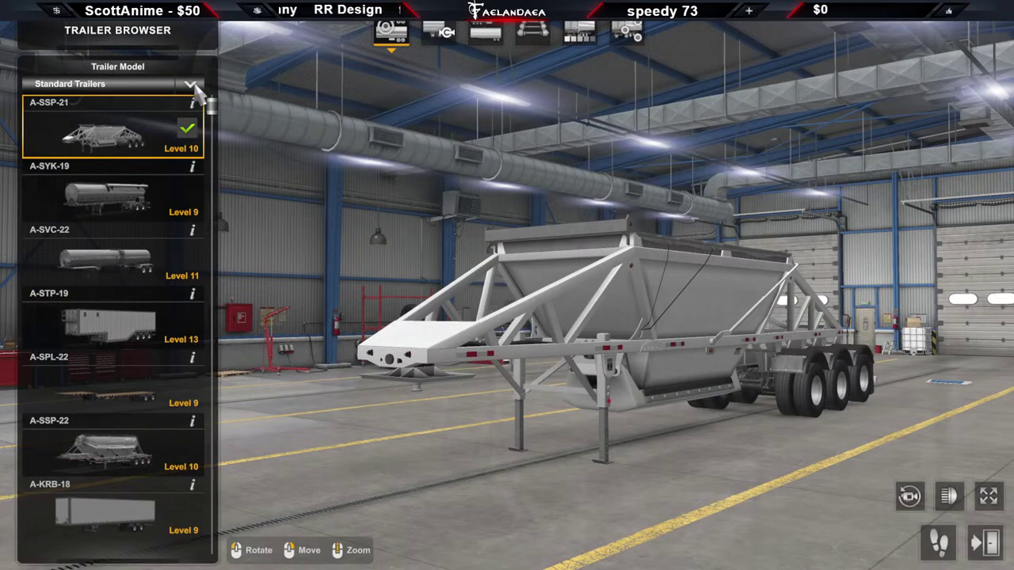
left_click(194, 87)
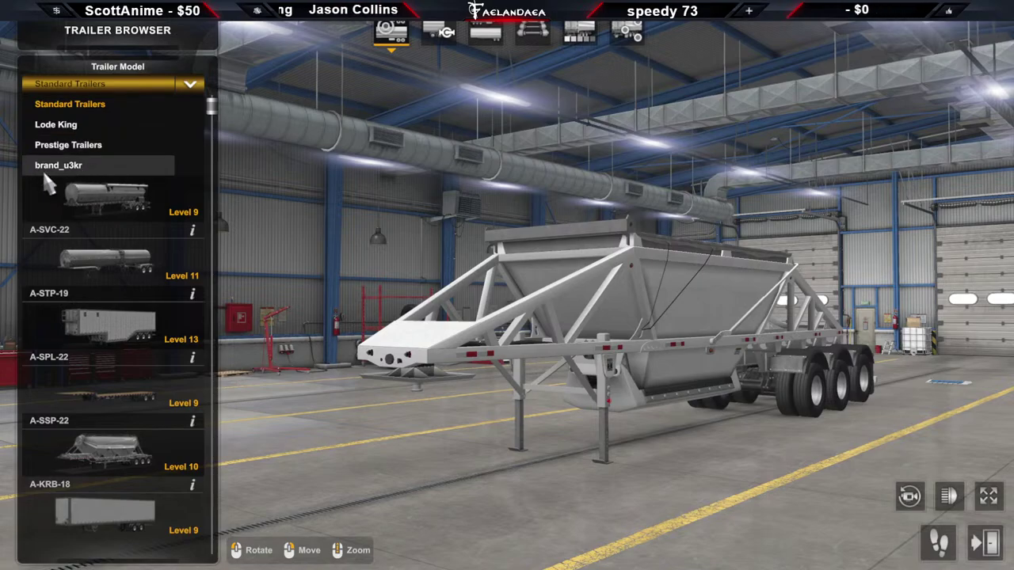
left_click(85, 169)
left_click_drag(626, 260, 222, 301)
left_click_drag(808, 310, 428, 424)
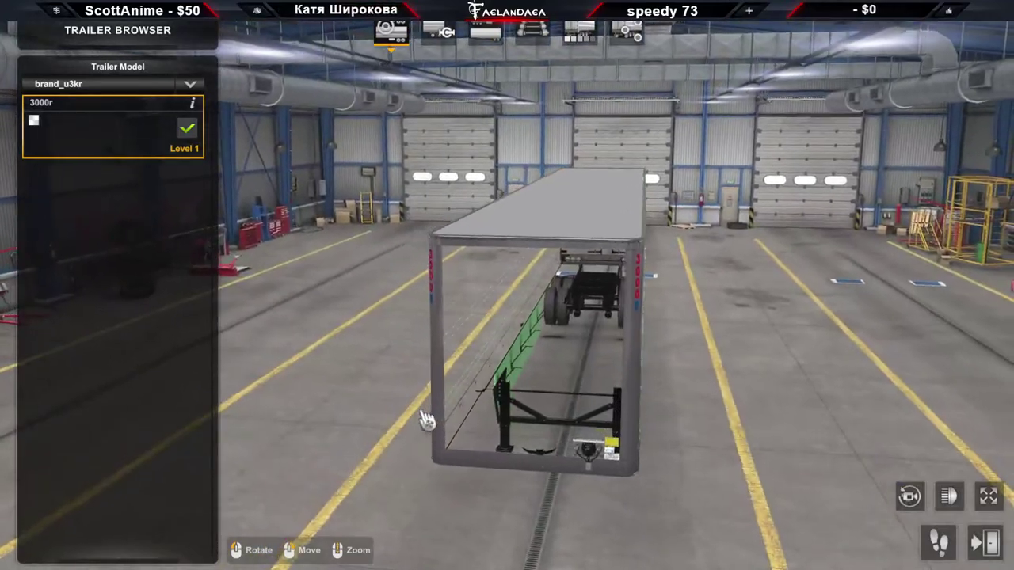
key("grave")
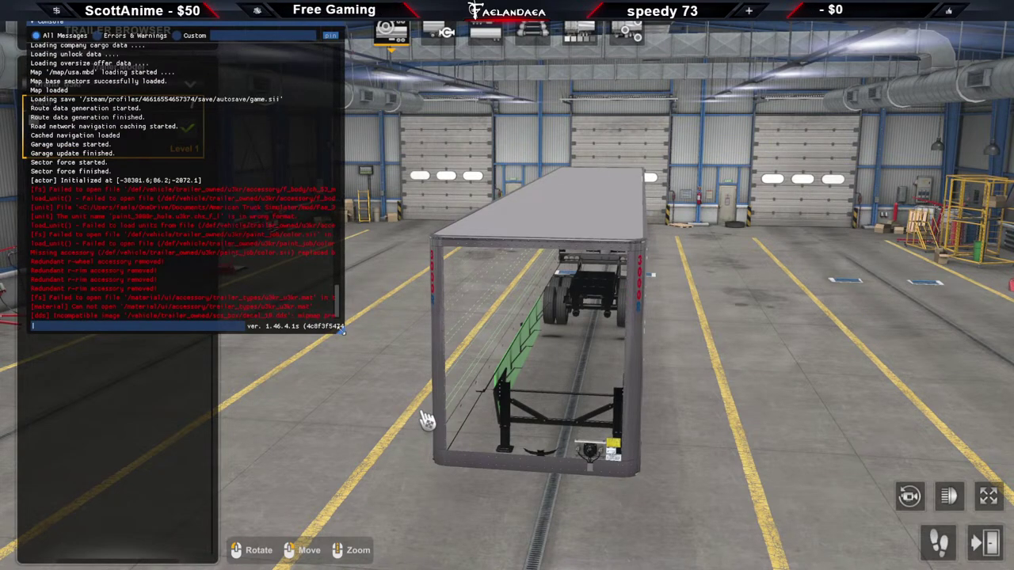
left_click_drag(343, 332, 1005, 326)
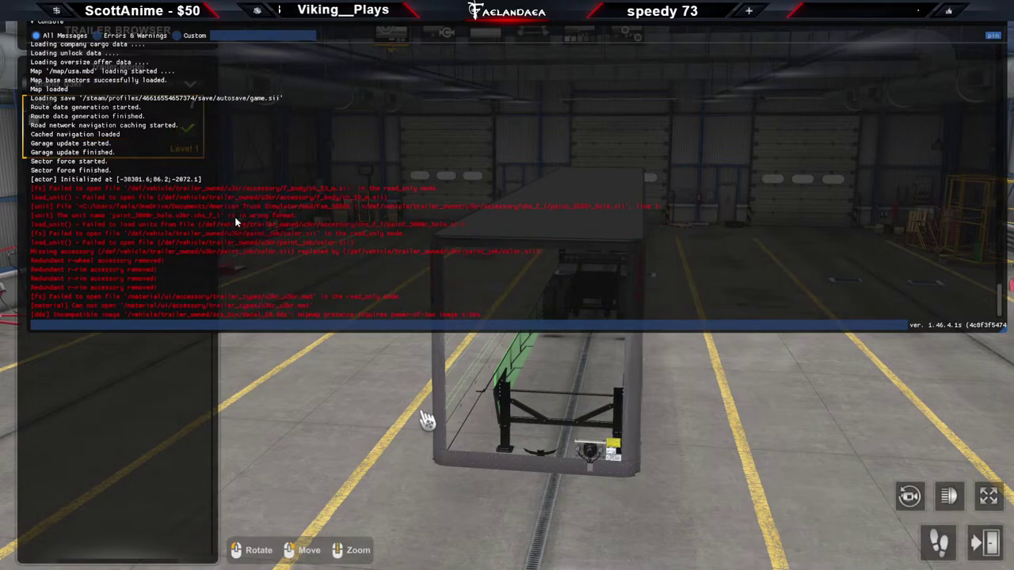
key("grave")
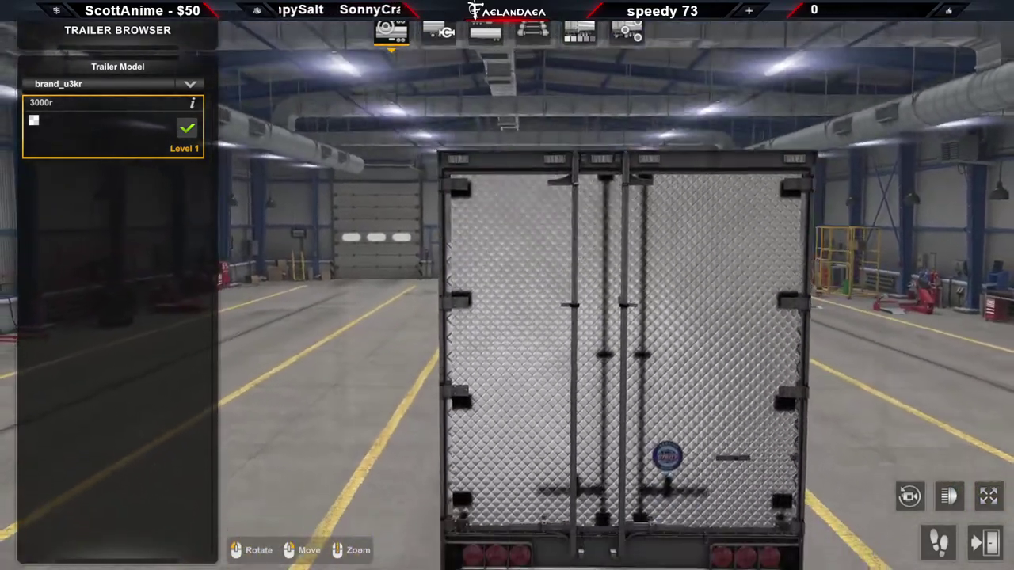
Orbit and zoom around the 3000R trailer to inspect its sides, underside, mudflaps and rear
left_click_drag(603, 337, 784, 313)
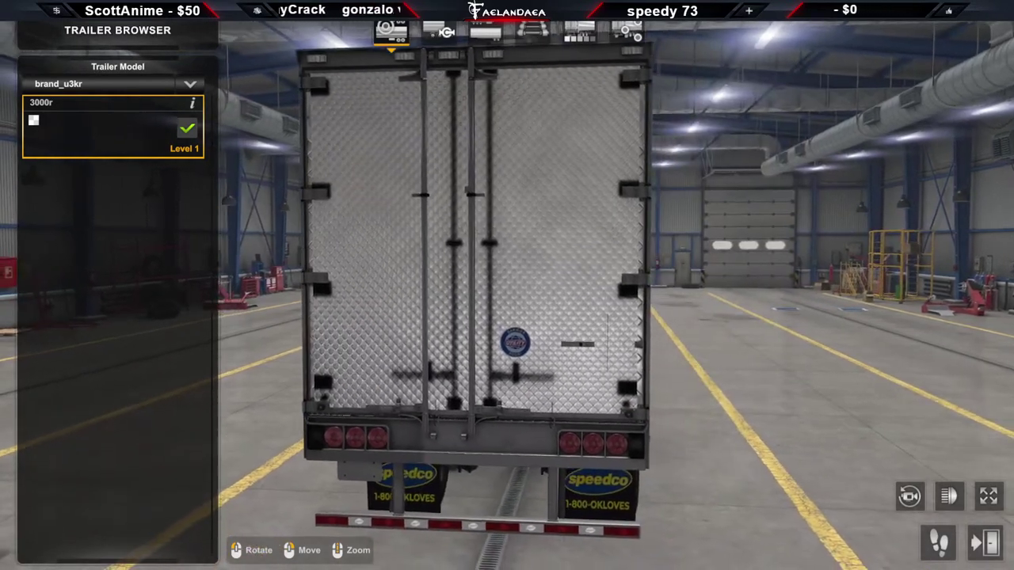
left_click_drag(555, 288, 626, 283)
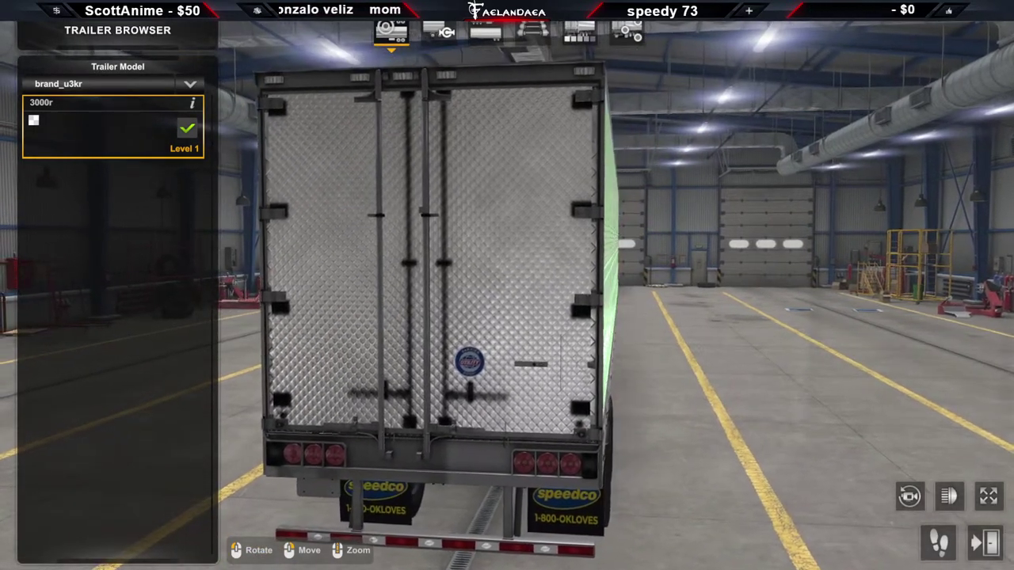
scroll(507, 317, "up", 3)
left_click_drag(444, 451, 616, 419)
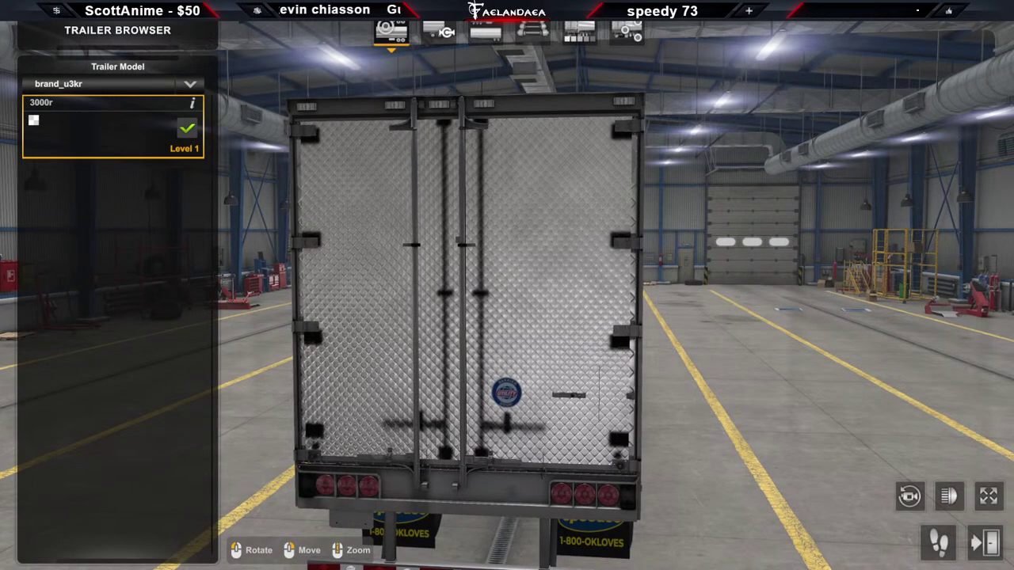
left_click_drag(616, 419, 479, 372)
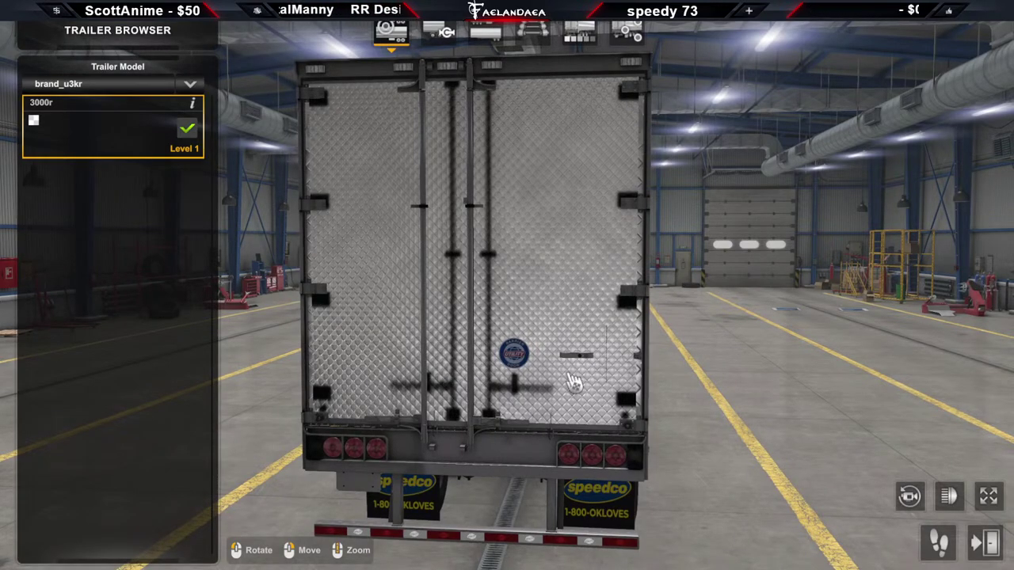
left_click_drag(469, 265, 415, 199)
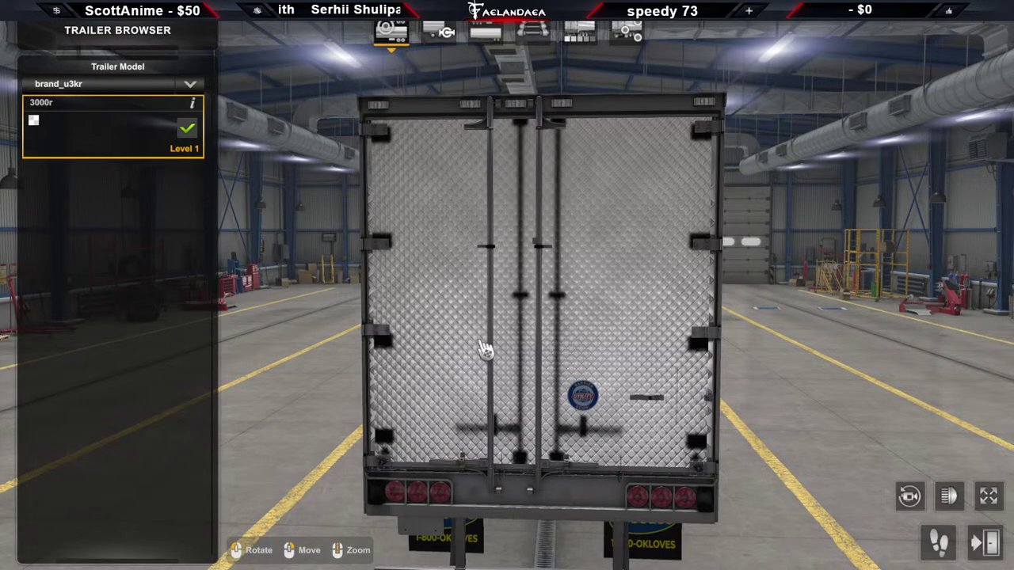
mouse_move(515, 378)
left_mouse_down()
mouse_move(872, 333)
mouse_move(503, 326)
mouse_move(562, 330)
mouse_move(491, 333)
mouse_move(555, 373)
mouse_move(515, 380)
left_mouse_up()
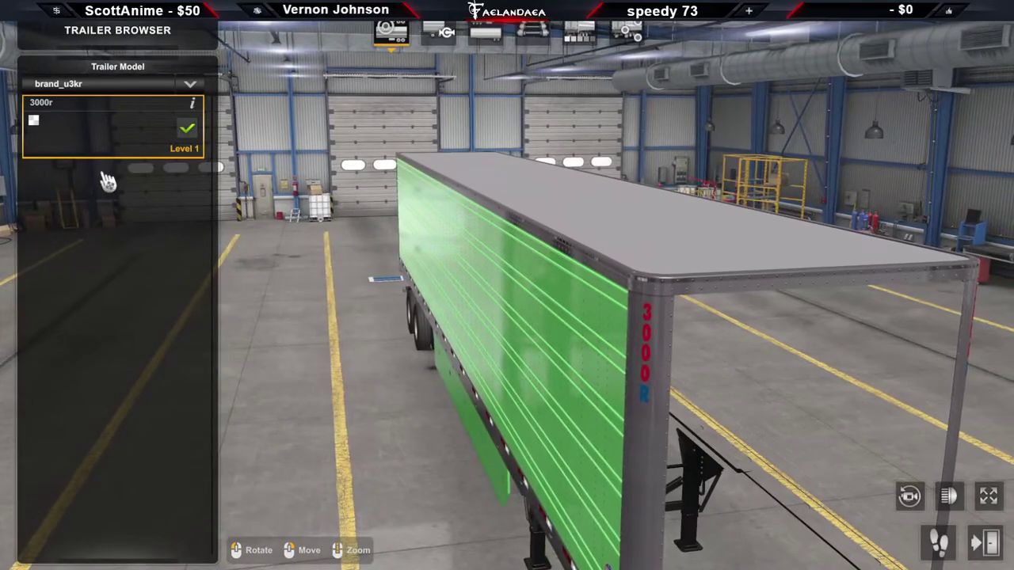
Check the trailer's Chain Type, Body and Chassis options
left_click(439, 32)
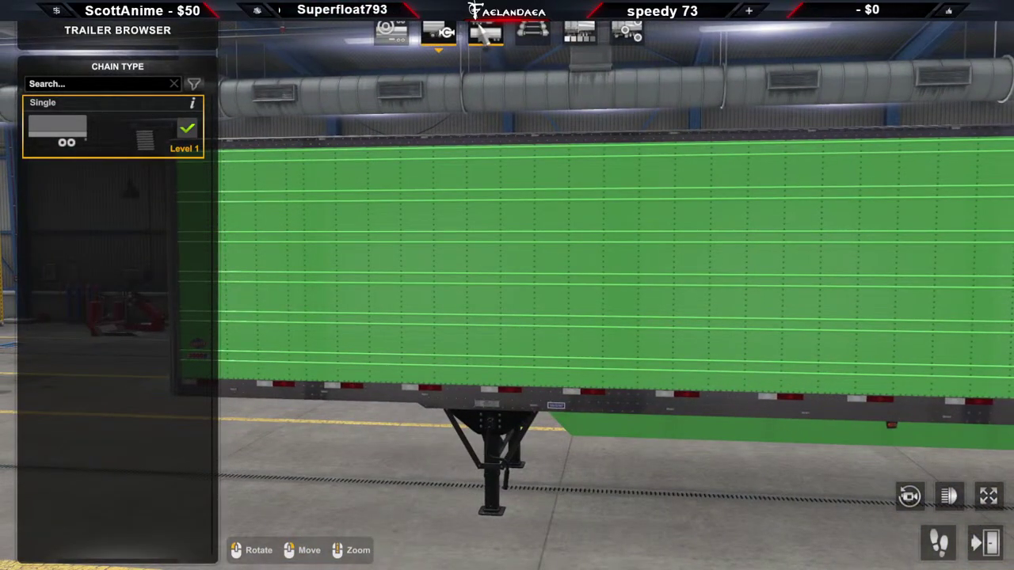
left_click(486, 34)
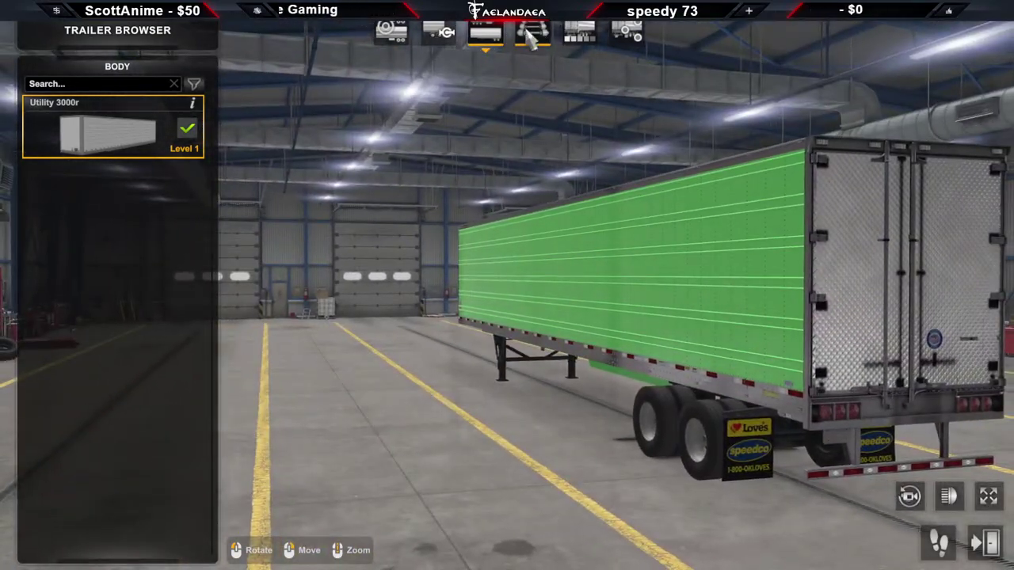
left_click(533, 33)
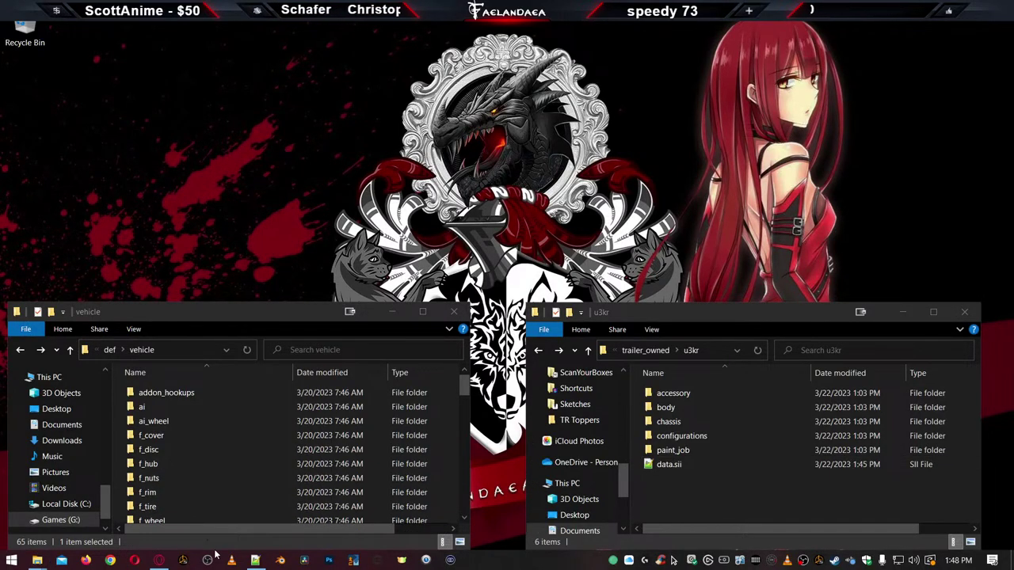
Reopen game.log.txt in Notepad++ from the File menu's recent files list
left_click(257, 561)
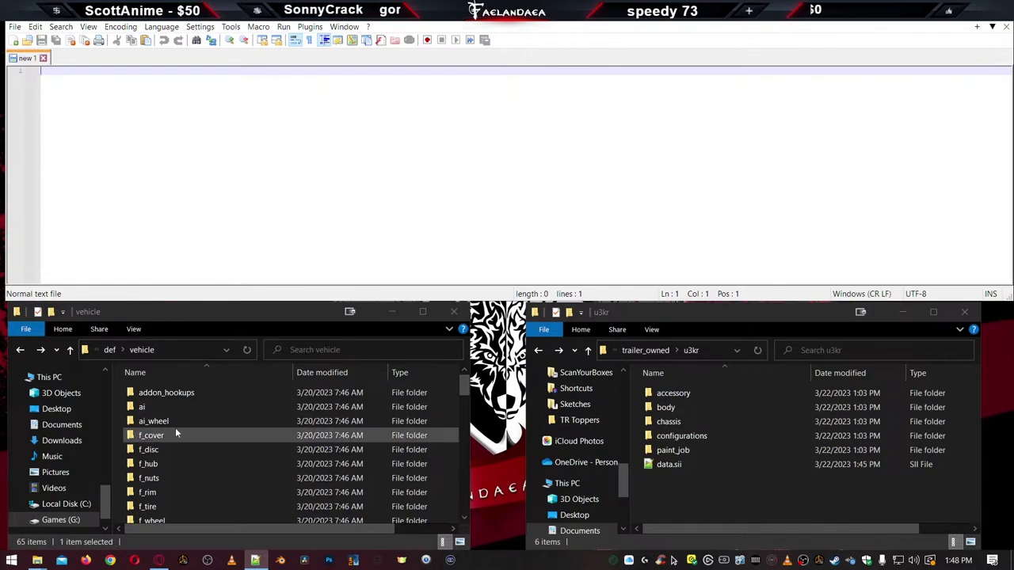
left_click(14, 26)
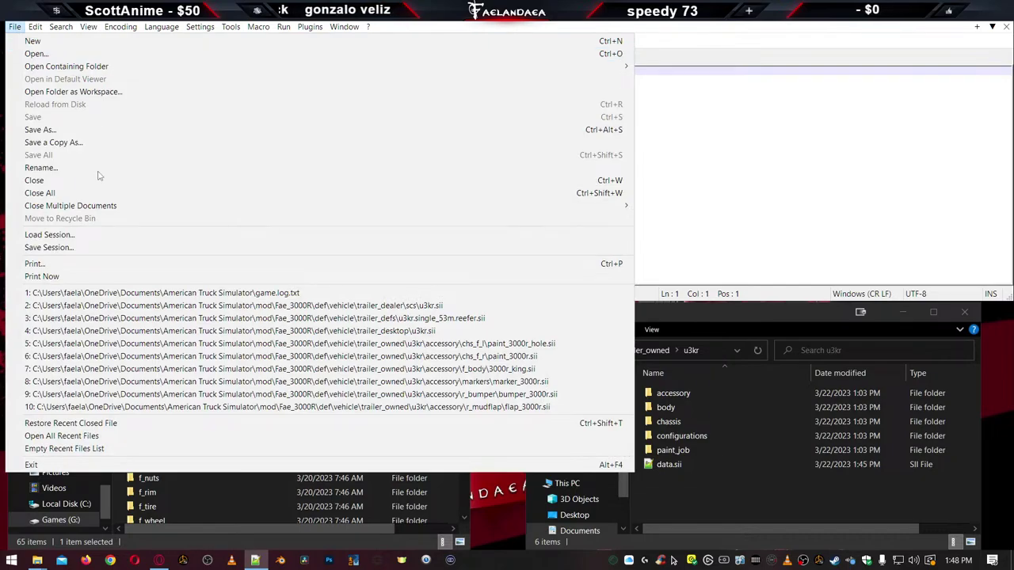
left_click(145, 295)
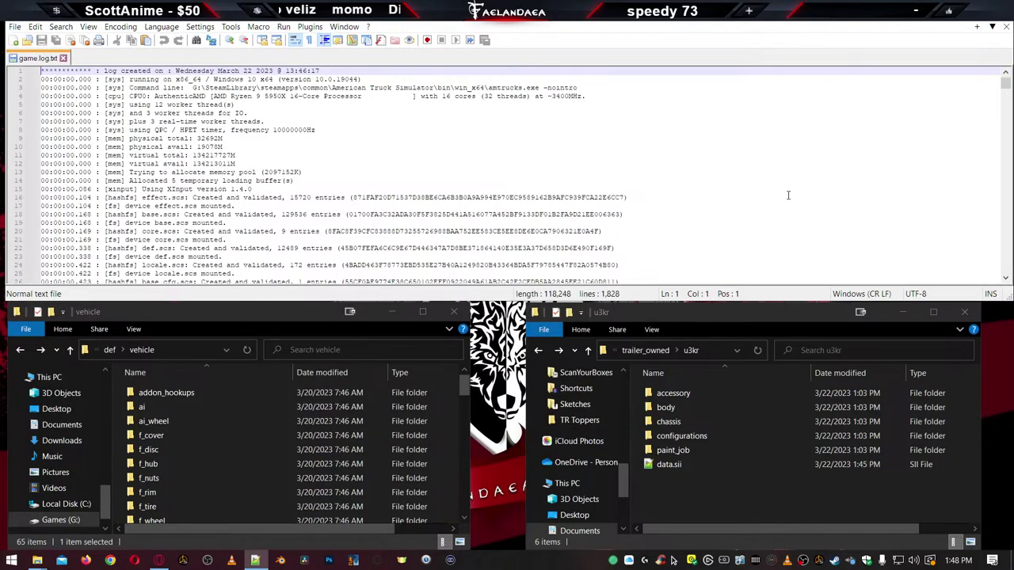
Jump to the end of game.log and highlight all the ERROR entries
left_click_drag(1005, 79, 1005, 265)
scroll(1006, 264, "down", 2)
scroll(379, 166, "up", 5)
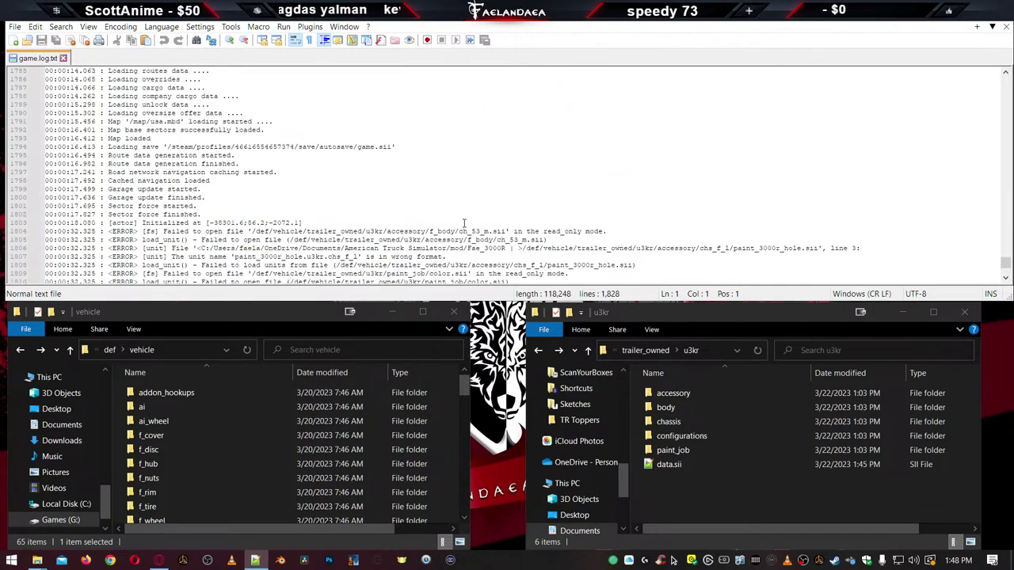
double_click(125, 235)
scroll(158, 238, "down", 10)
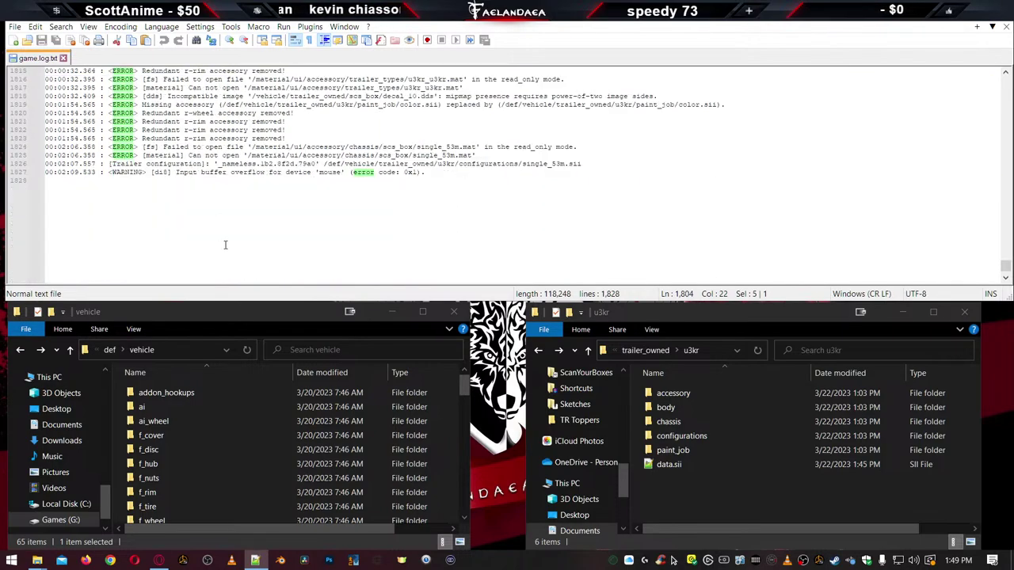
scroll(220, 245, "up", 6)
scroll(220, 245, "down", 1)
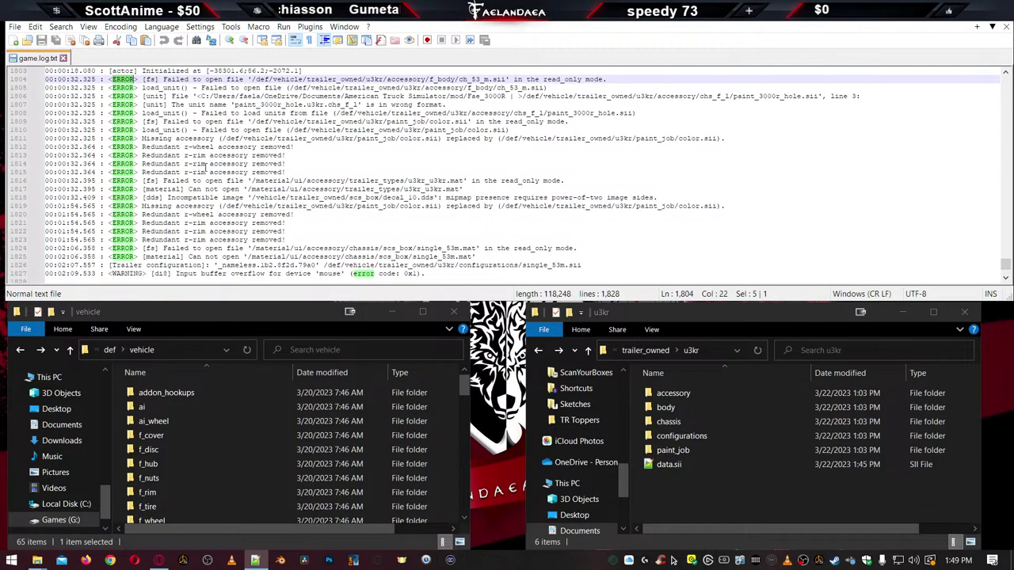
scroll(206, 168, "up", 1)
Highlight vehicle, accessory and ch_53_m in the failing ch_53_m.sii path on line 1804
double_click(294, 104)
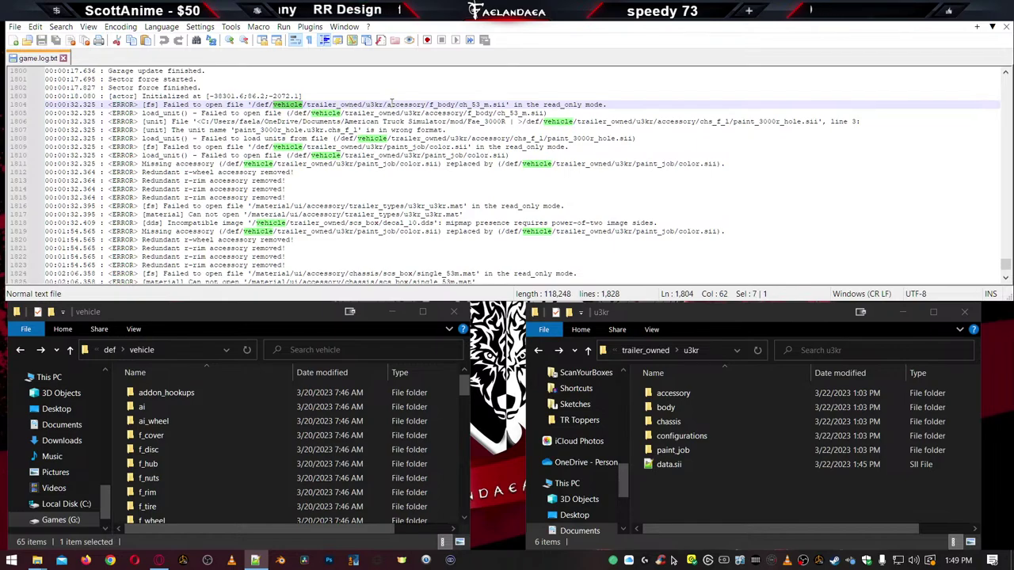
double_click(408, 104)
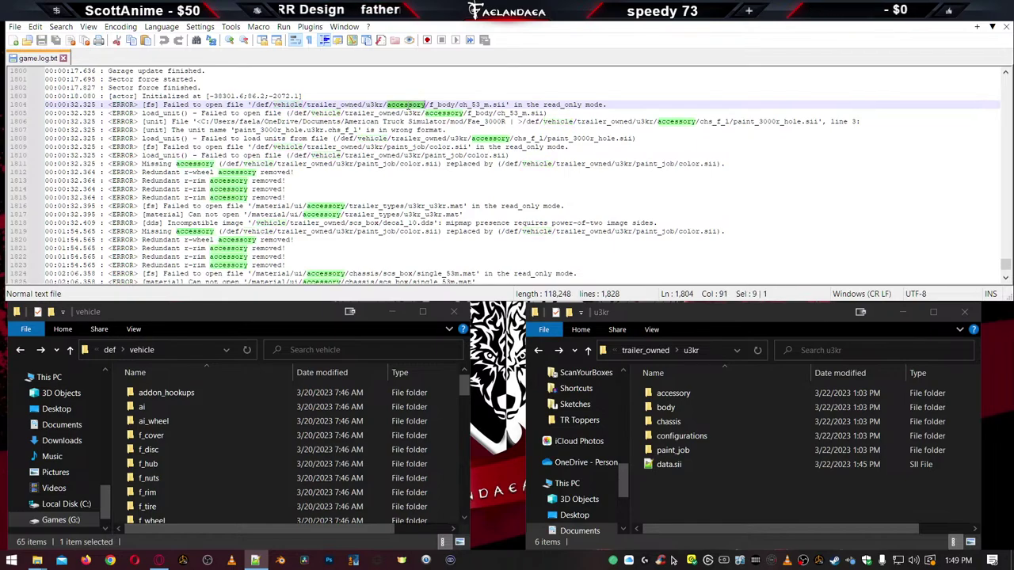
double_click(474, 104)
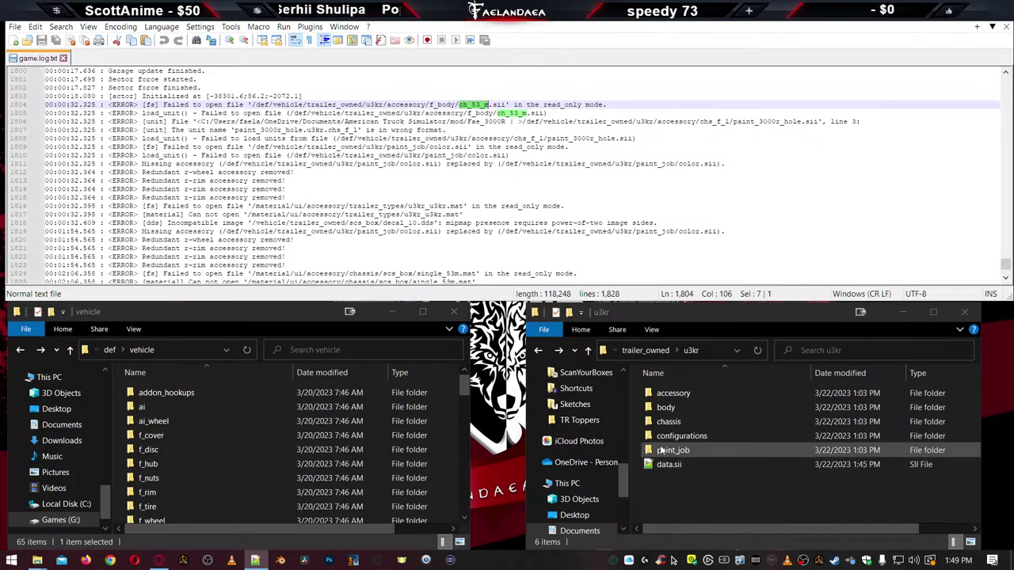
Go up via the address bar from trailer_owned to the Fae_3000R mod root
left_click(649, 351)
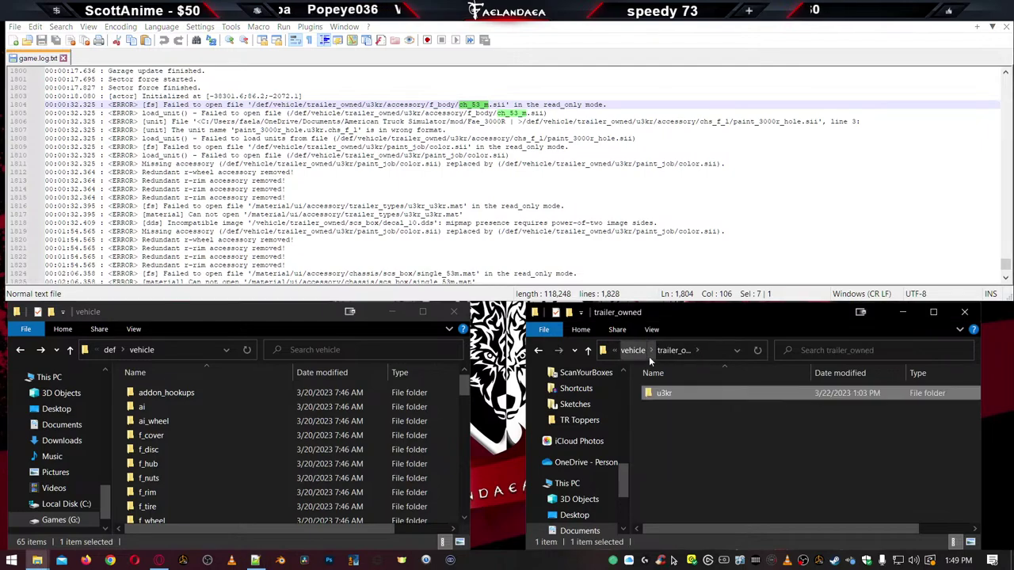
left_click(634, 351)
left_click(634, 351)
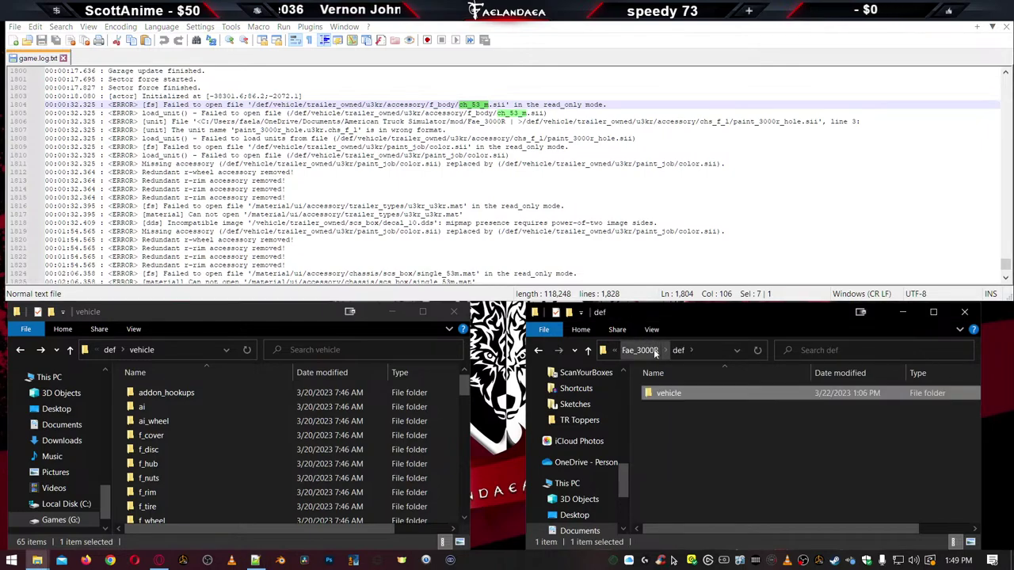
left_click(637, 350)
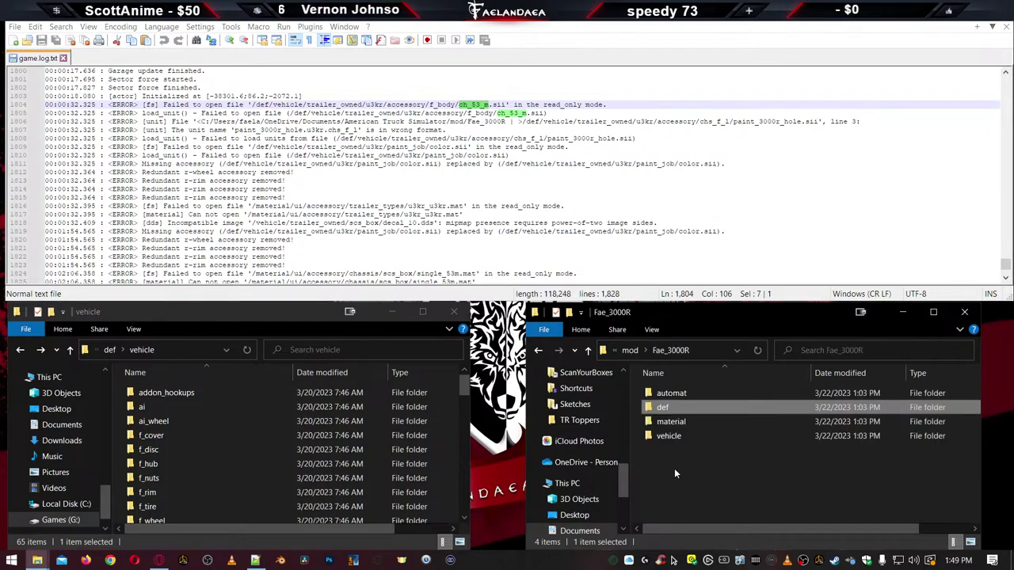
Open def\vehicle\trailer_owned\u3kr\accessory\f_body, which holds only 3000r_king.sii
double_click(654, 408)
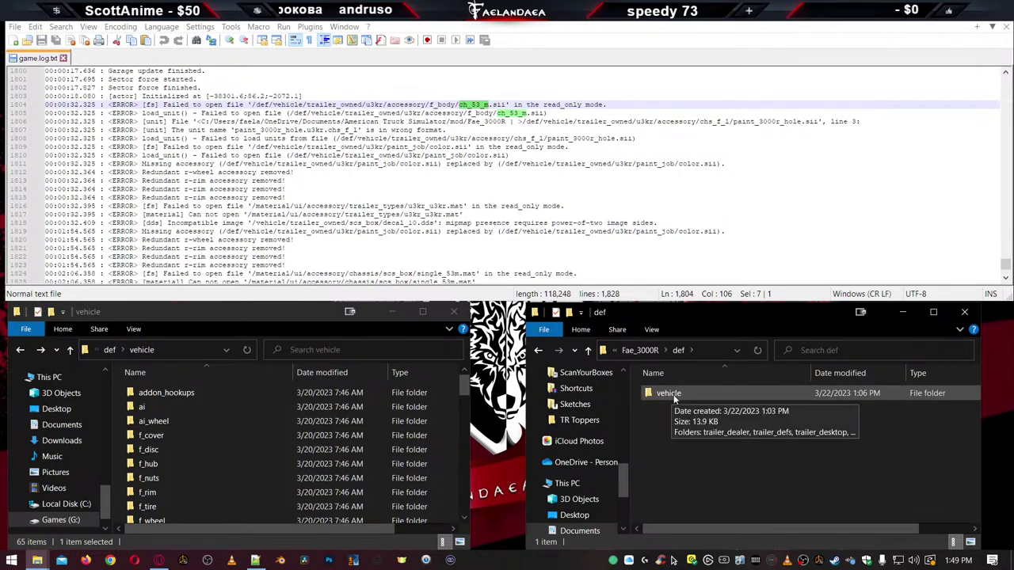
double_click(672, 397)
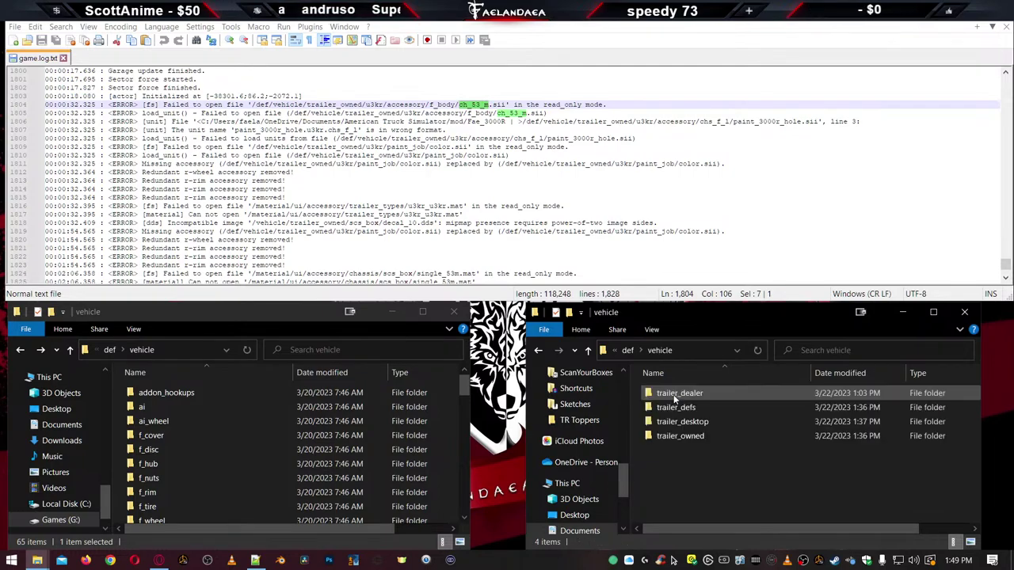
double_click(674, 437)
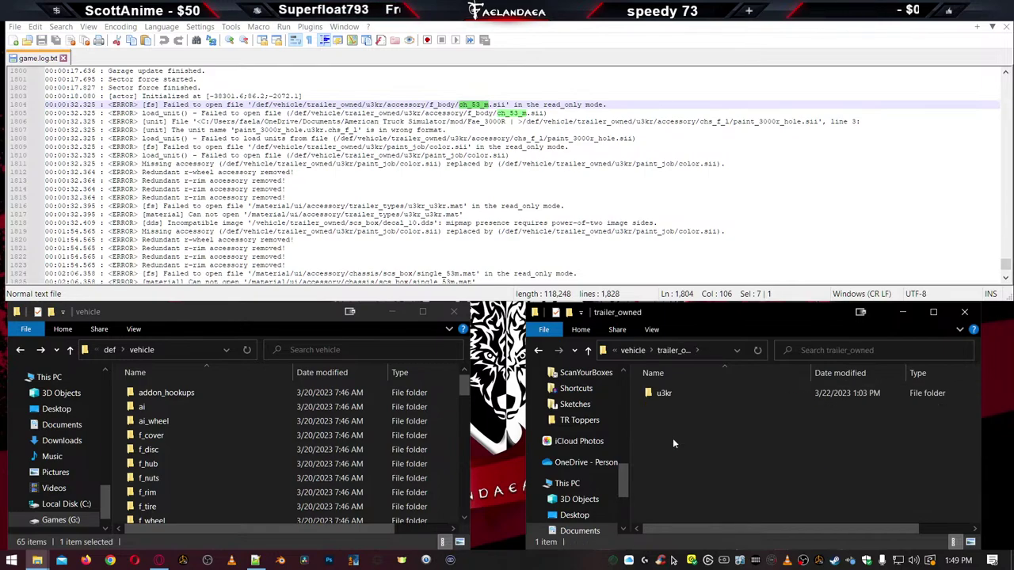
double_click(658, 399)
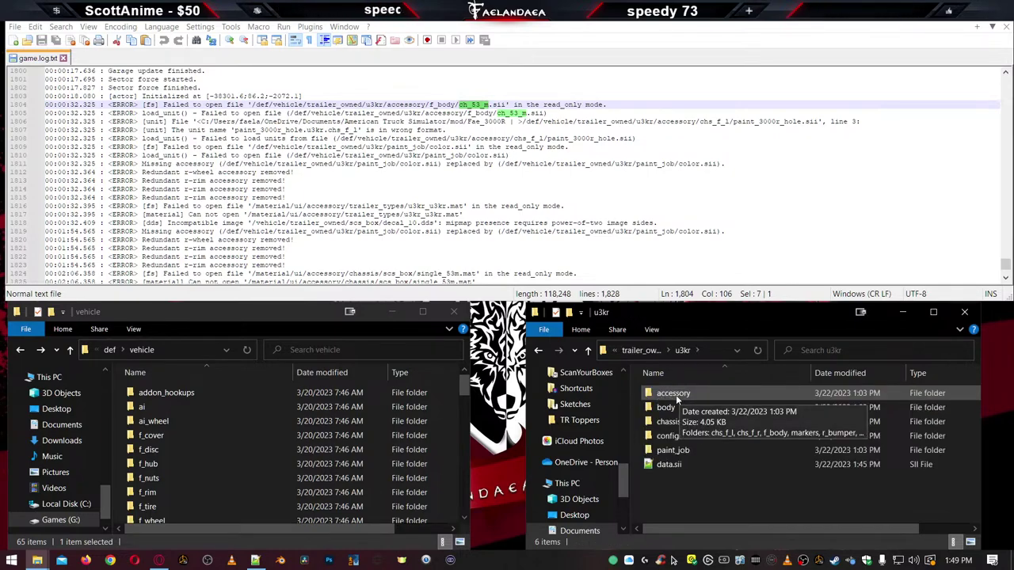
double_click(675, 395)
left_click(678, 423)
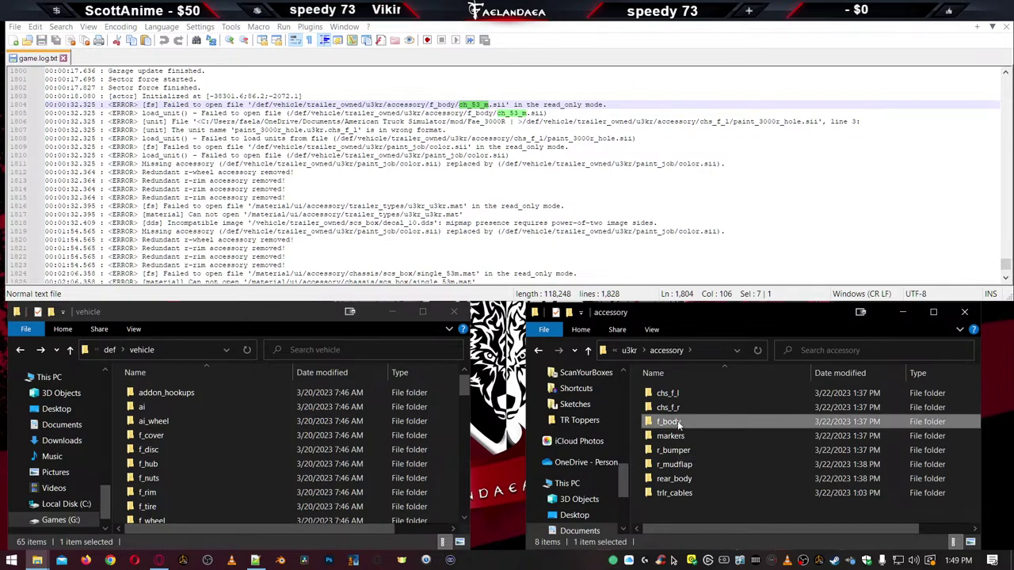
double_click(678, 424)
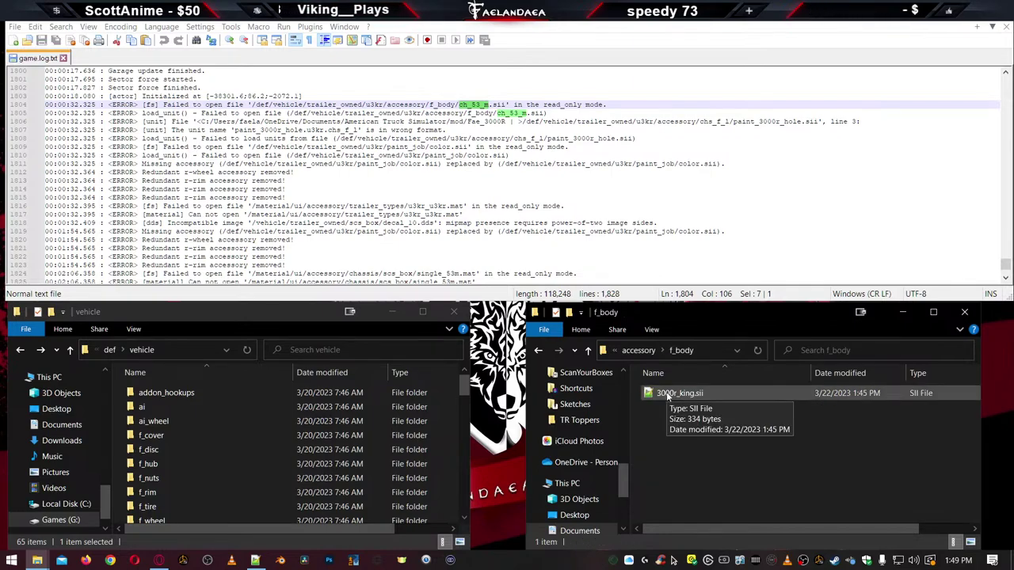
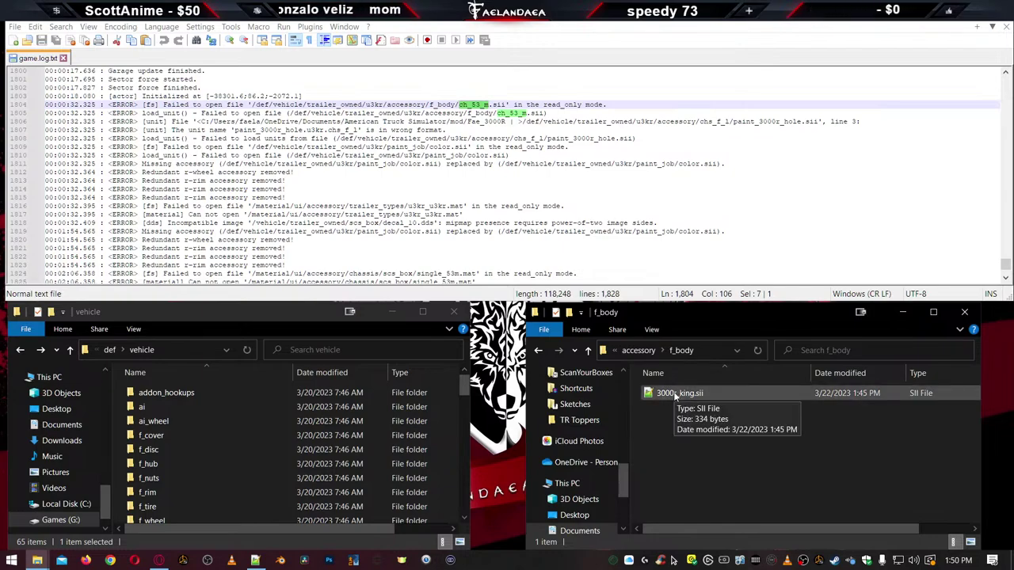
Open 3000r_king.sii in Notepad++ and check it against the game log
double_click(675, 393)
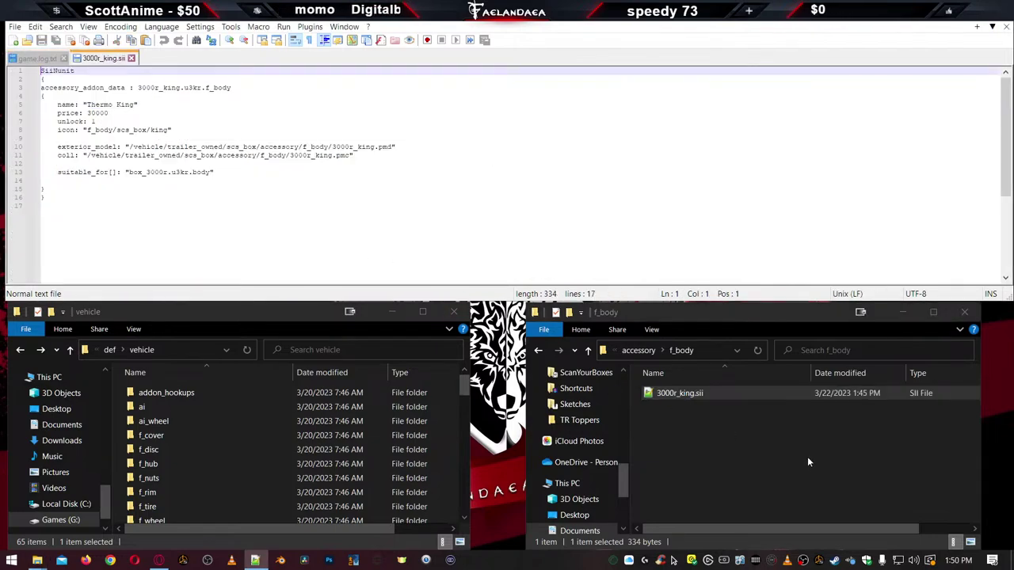
left_click(709, 478)
key("alt+Up")
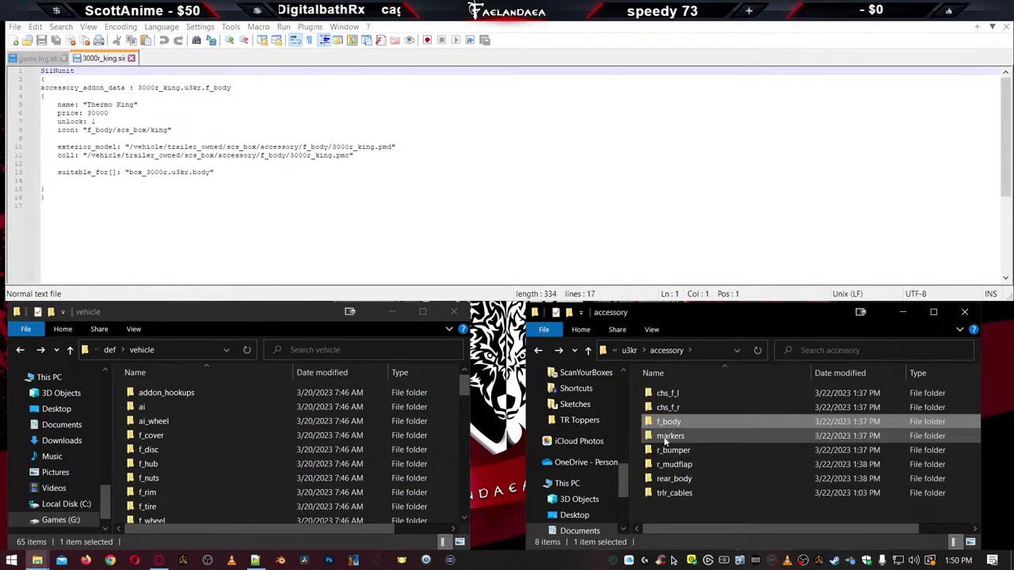
left_click(37, 58)
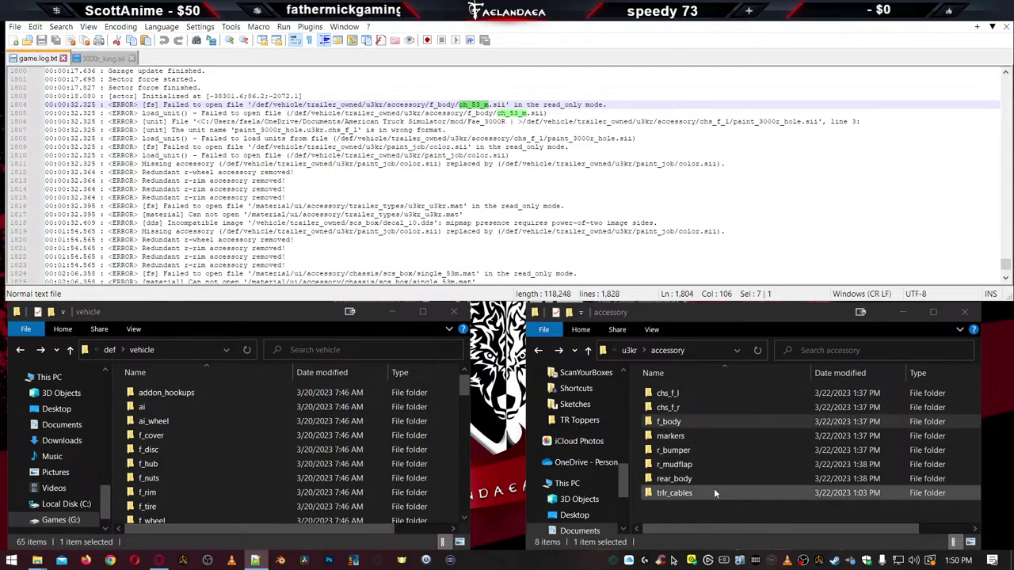
key("BackSpace")
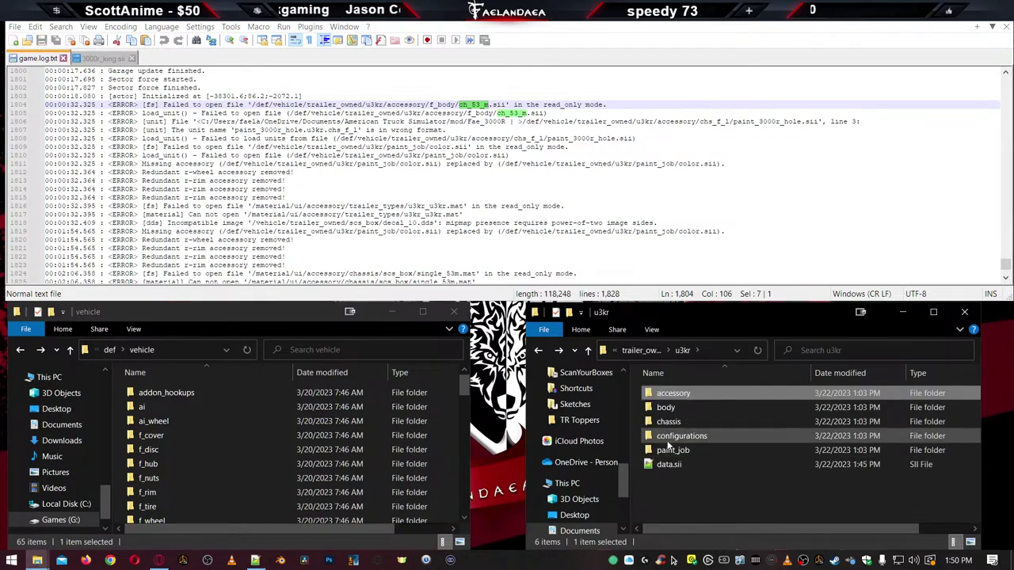
Inspect and close the single_53m.sii and 3000r.sii configuration files
double_click(670, 436)
double_click(662, 409)
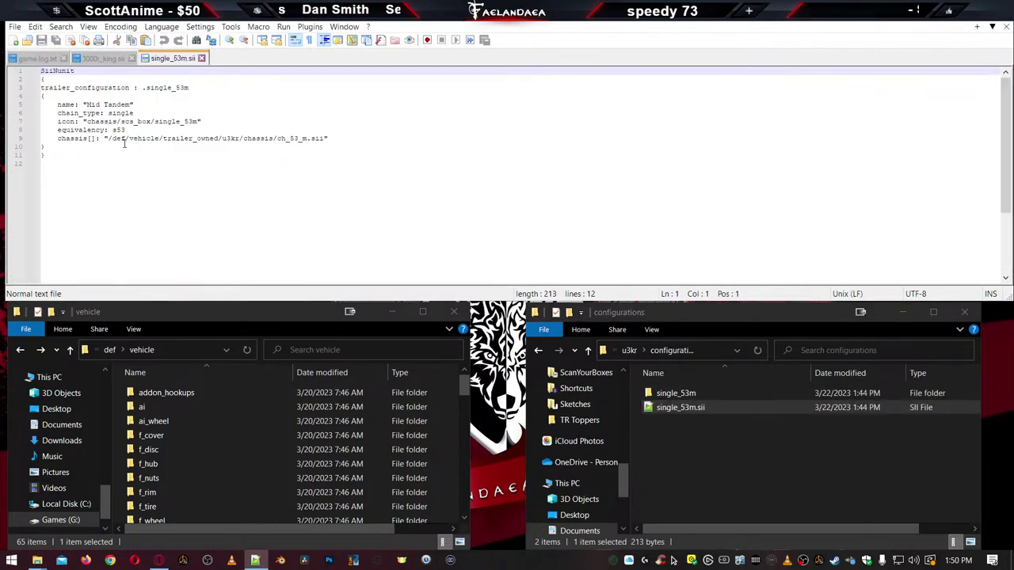
left_click(202, 58)
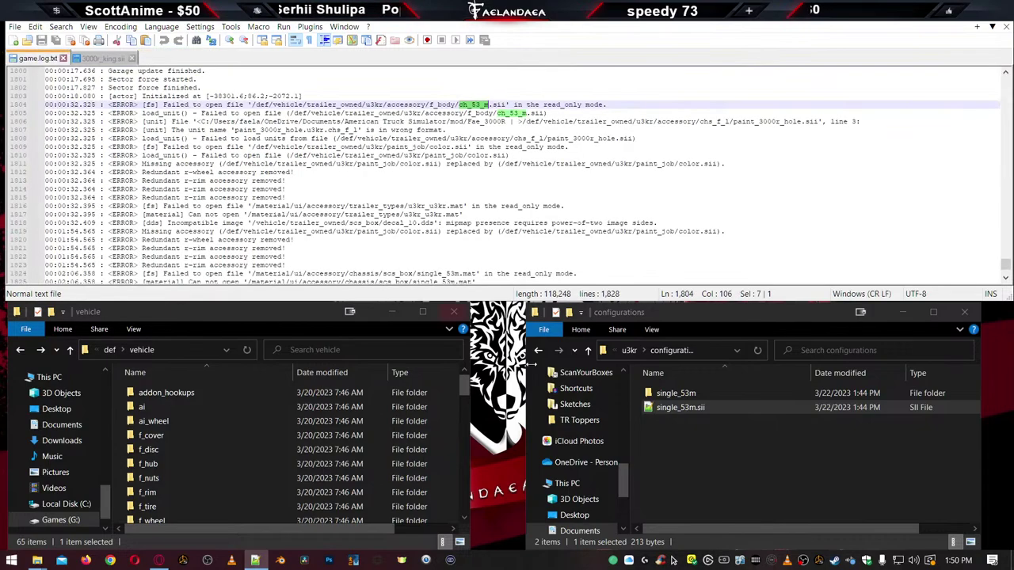
double_click(675, 393)
double_click(670, 393)
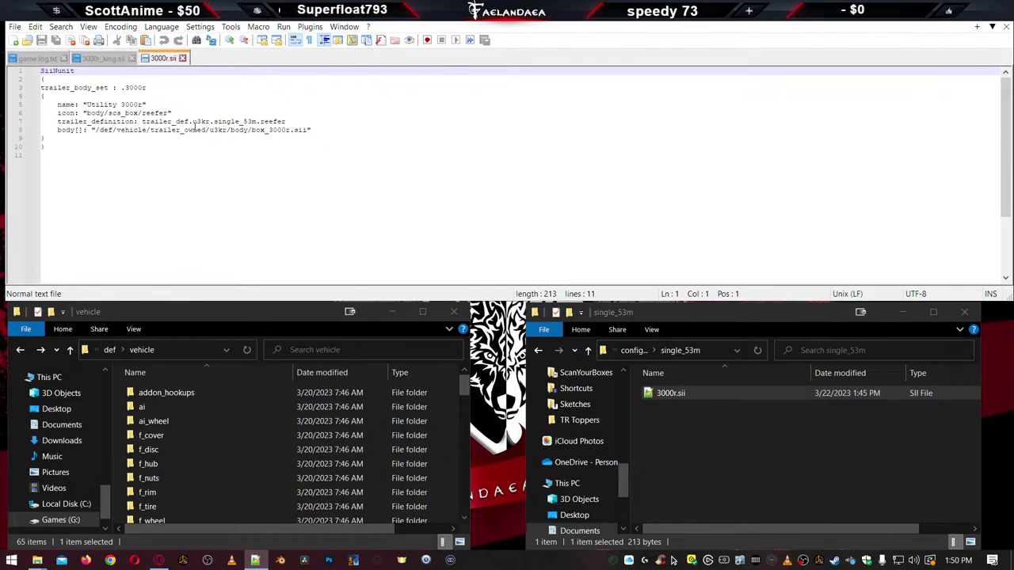
left_click(182, 58)
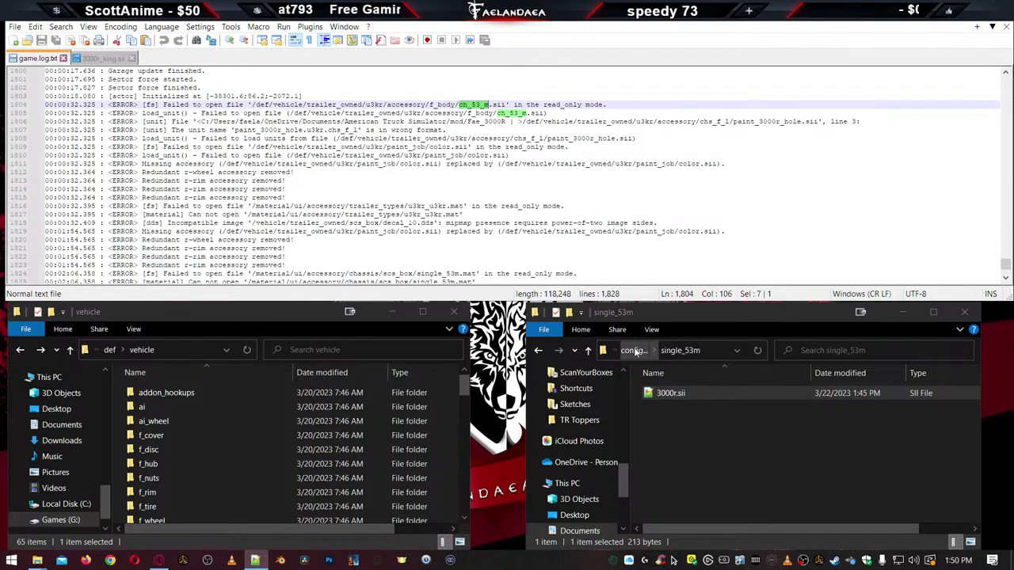
Open def/vehicle/trailer_dealer/scs/u3kr.sii in Notepad++ alongside the game log
left_click(632, 351)
left_click(633, 351)
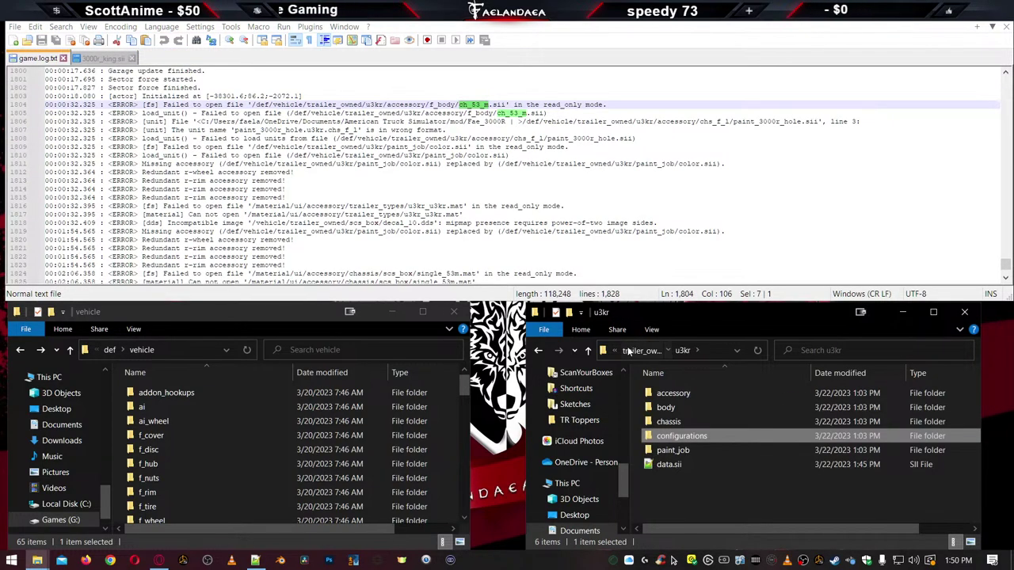
left_click(631, 351)
left_click(631, 351)
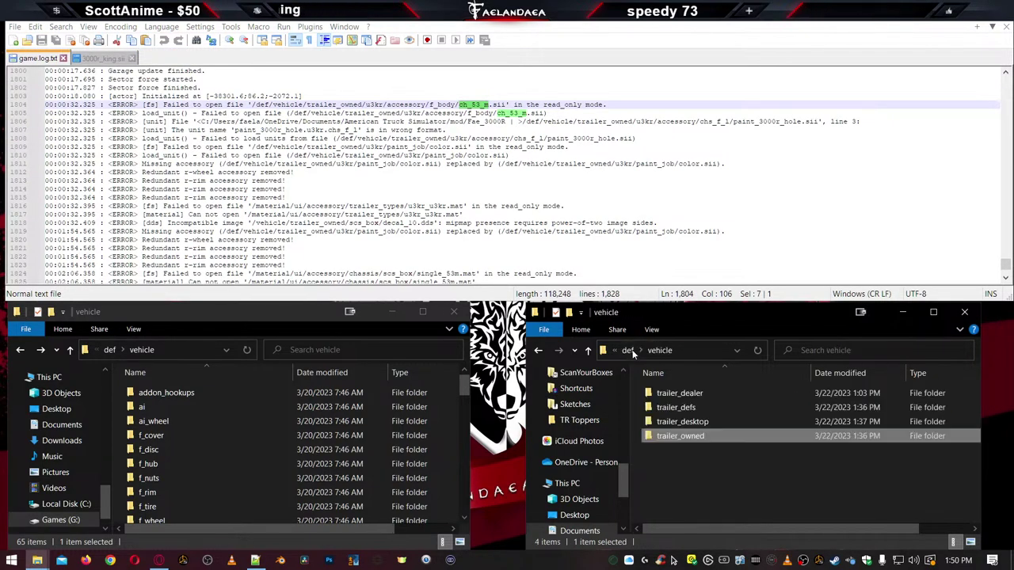
double_click(675, 394)
double_click(660, 395)
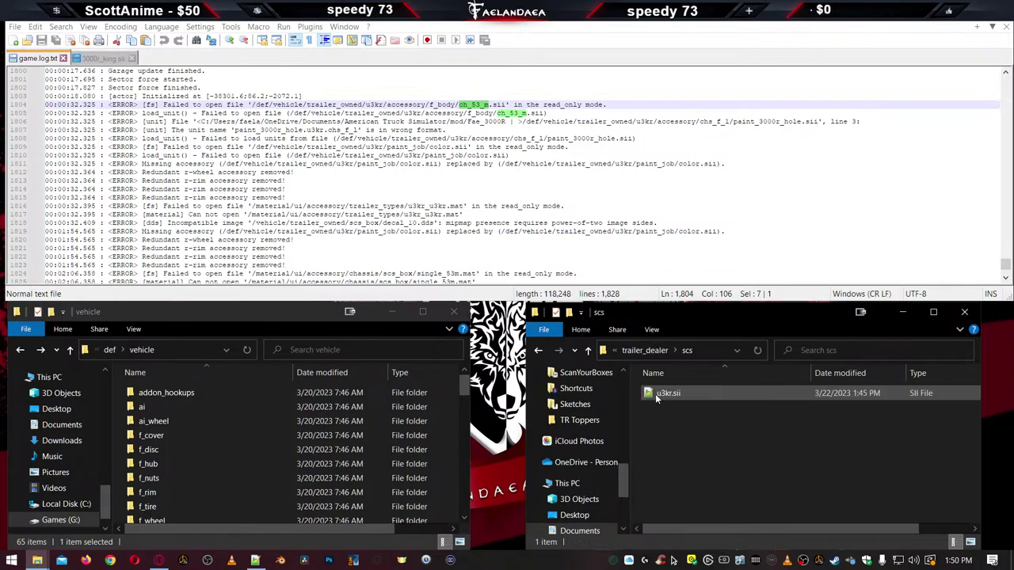
left_click(656, 396)
double_click(656, 396)
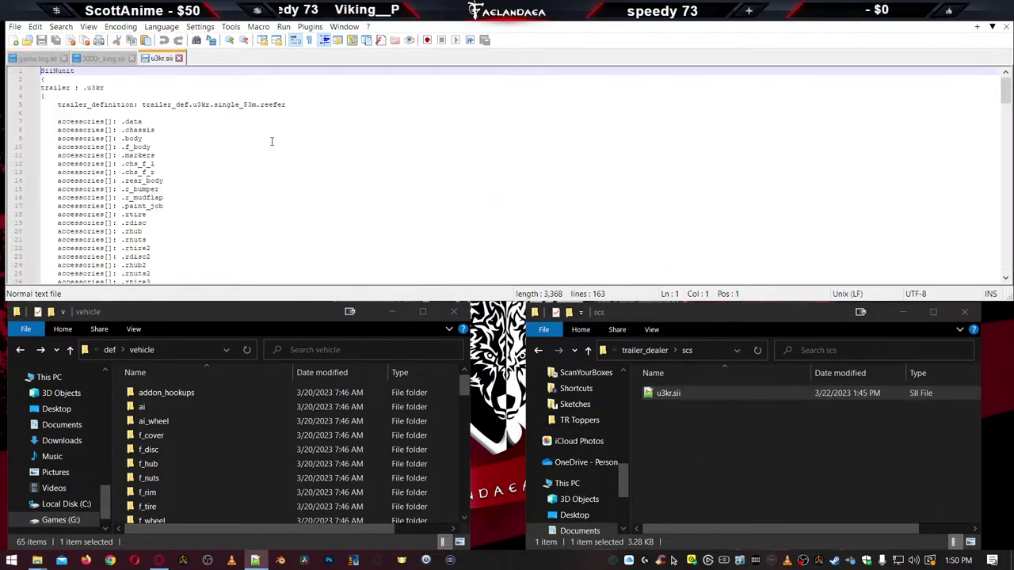
key("shift+End")
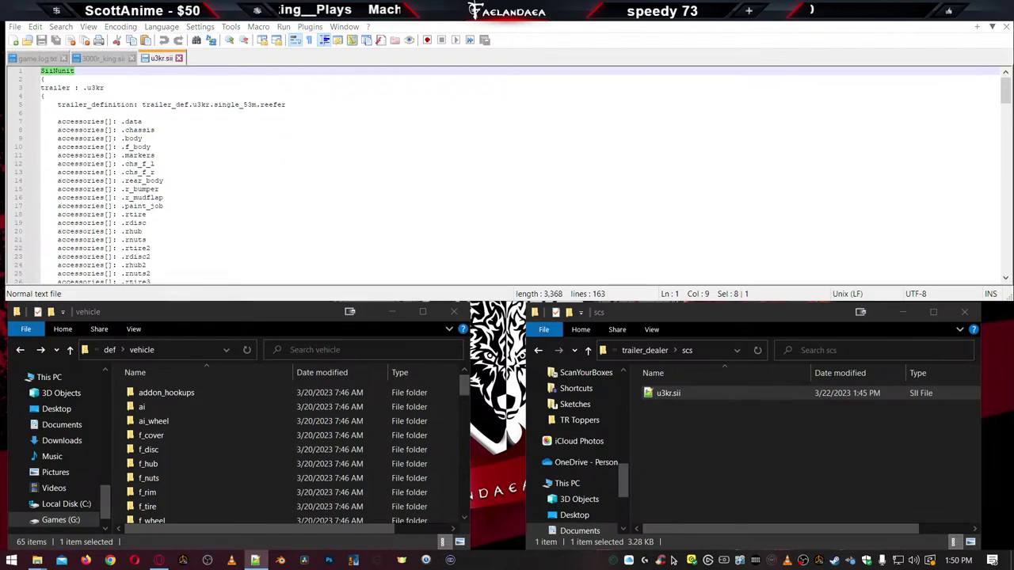
key("ctrl+Tab")
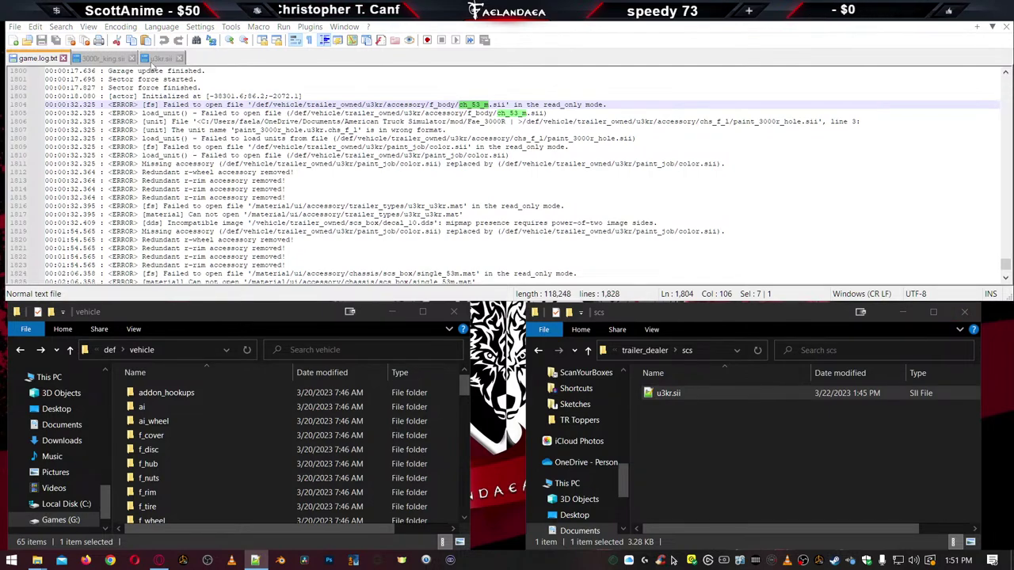
Replace ch_53_m with 3000r_king in u3kr.sii's f_body data_path on line 49, then save
key("ctrl+Tab")
key("F3")
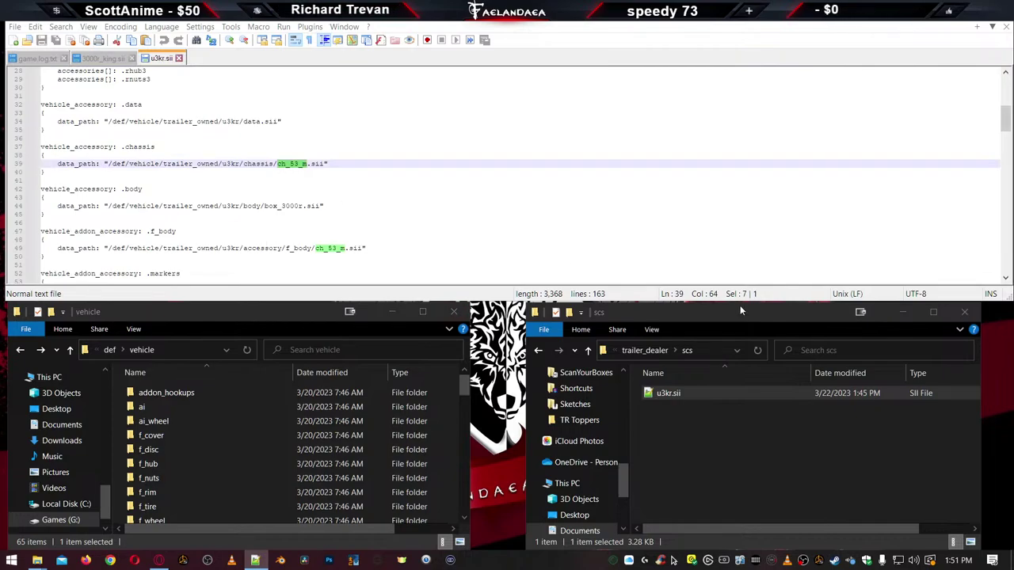
double_click(326, 251)
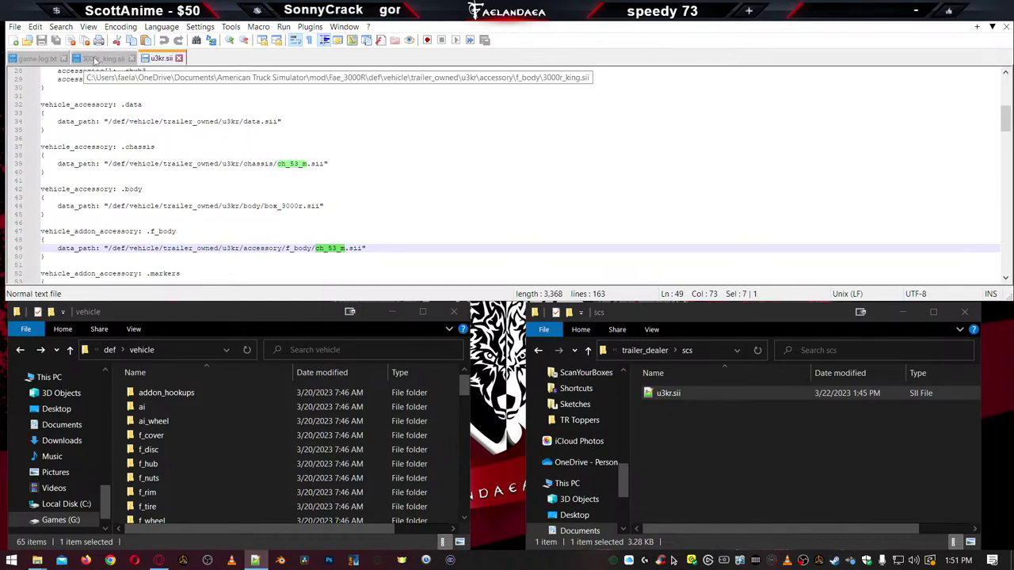
left_click(94, 59)
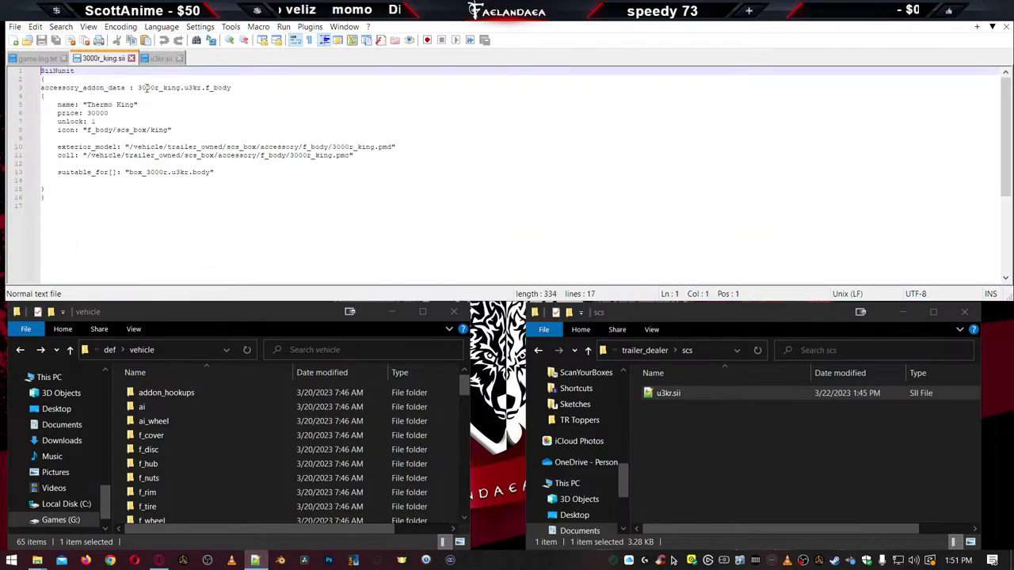
double_click(148, 88)
key("ctrl+c")
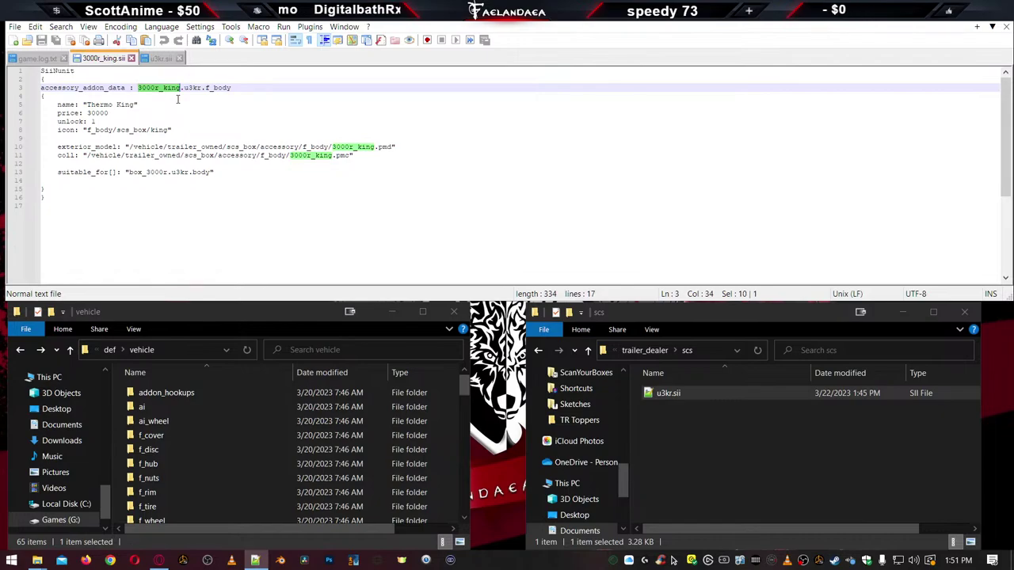
left_click(162, 59)
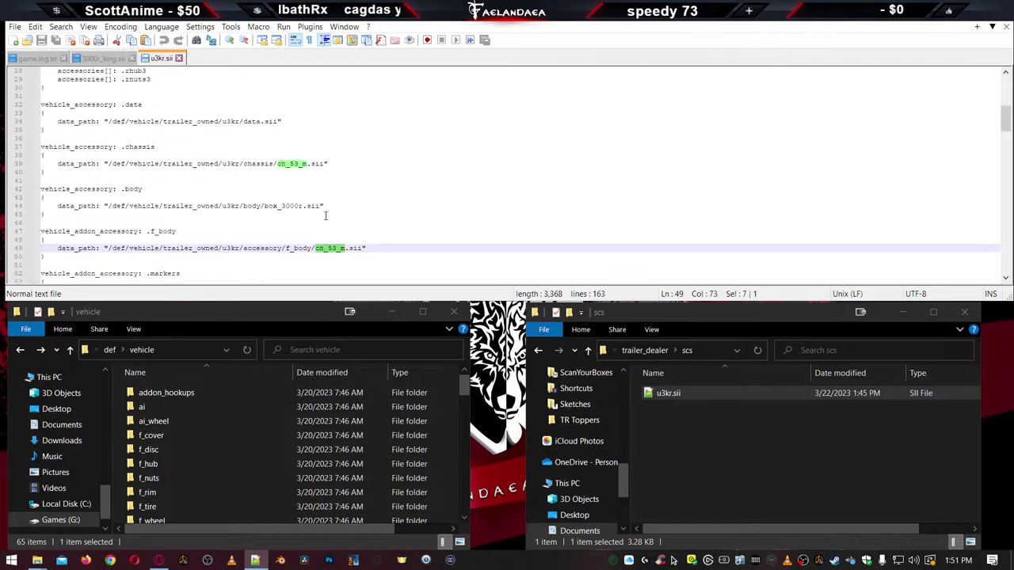
key("ctrl+v")
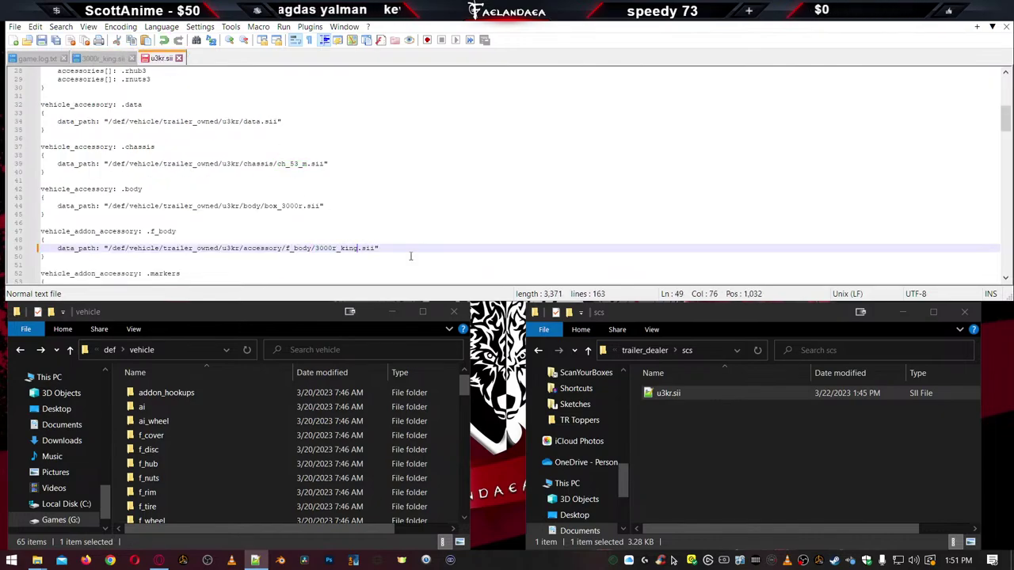
key("ctrl+s")
scroll(437, 256, "down", 4)
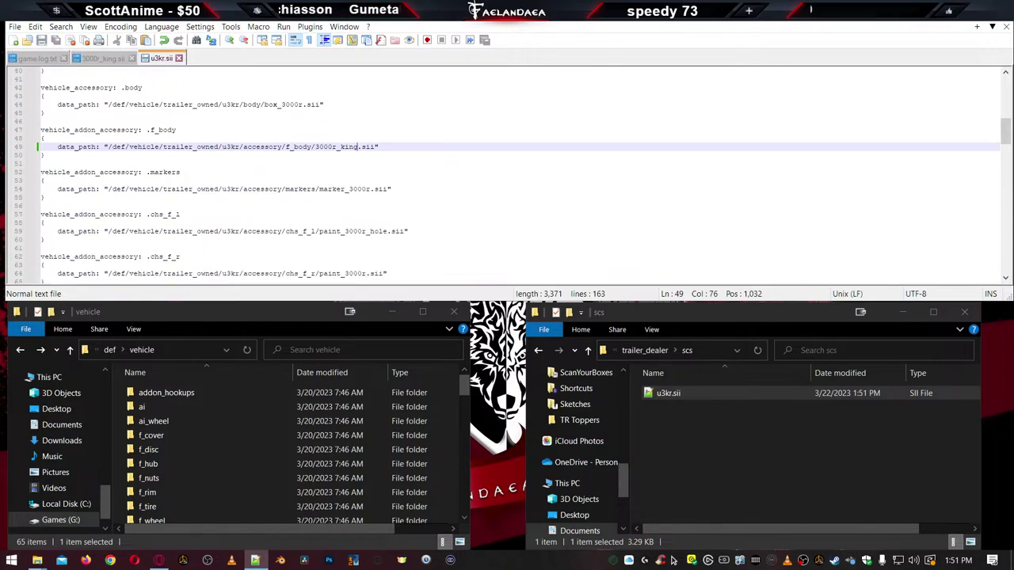
key("F3")
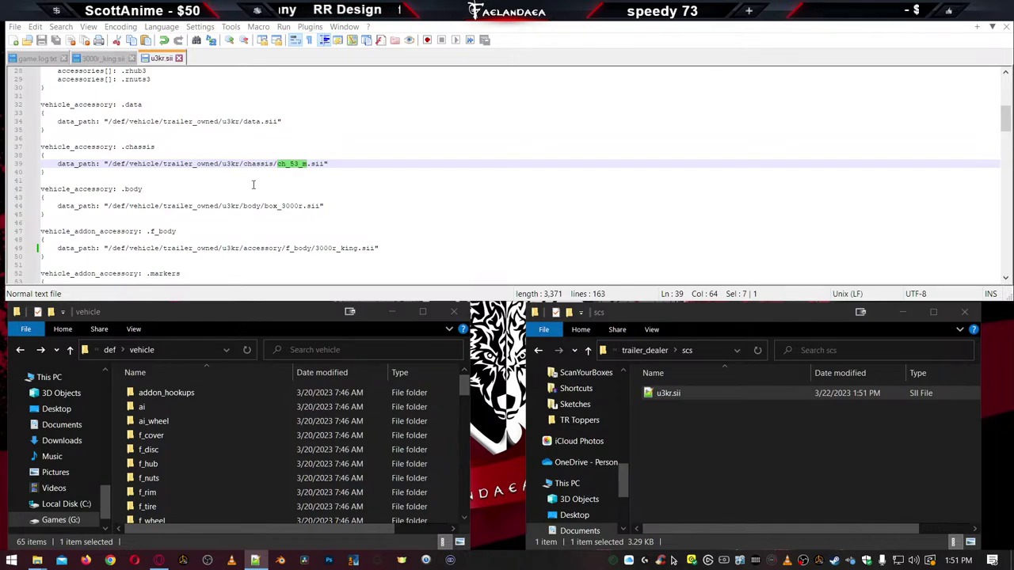
Delete the two resolved f_body error lines 1804–1805 from game.log.txt
key("ctrl+Tab")
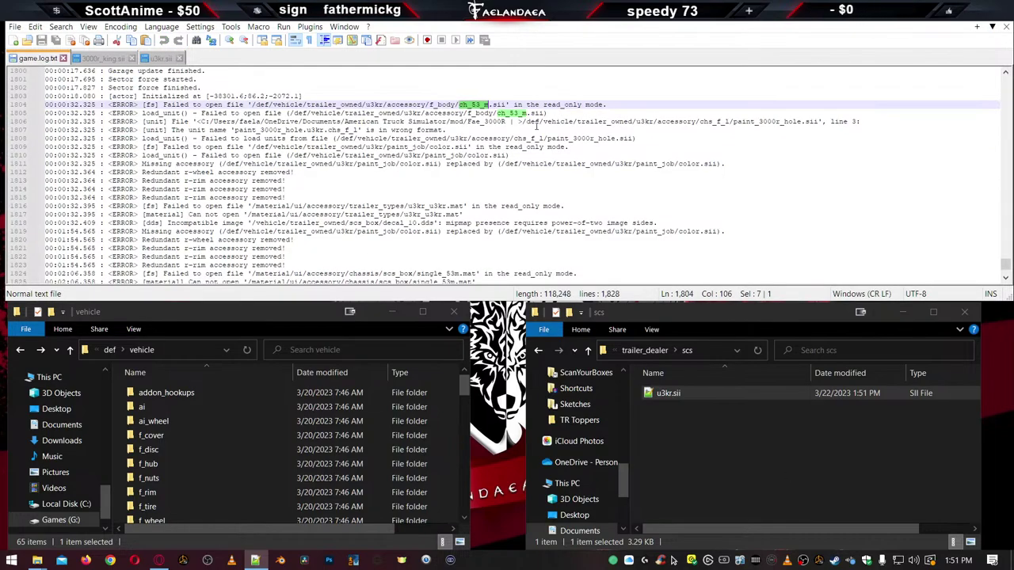
left_click_drag(553, 112, 44, 104)
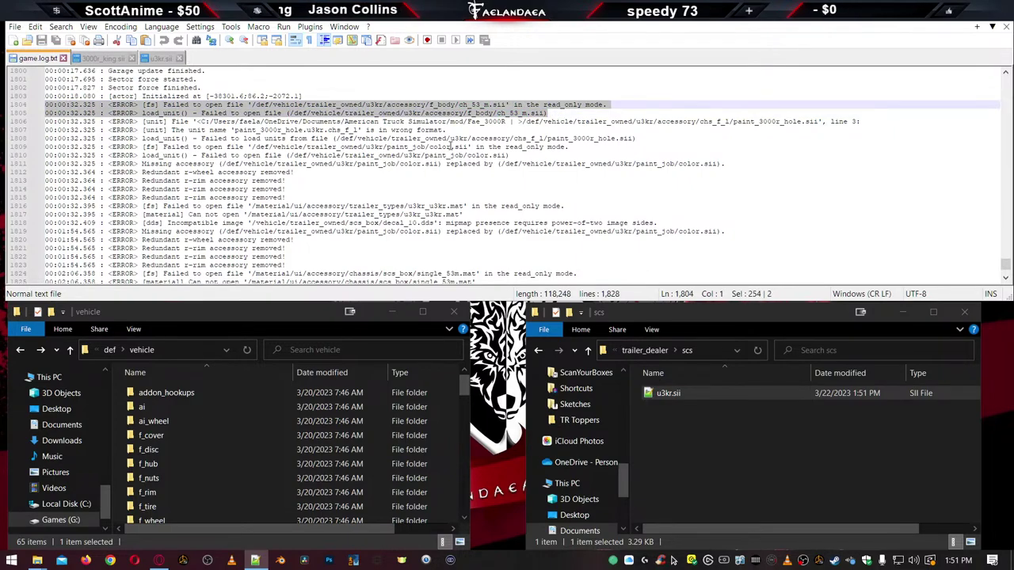
key("Delete")
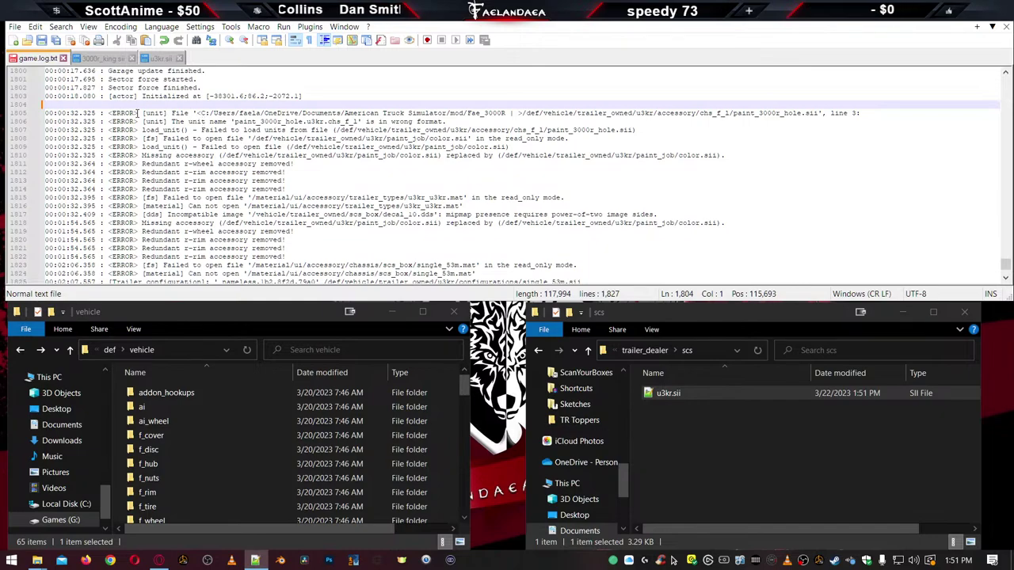
Highlight the ERROR entries and paint_3000r_hole references, then return to the def/vehicle folder
double_click(124, 112)
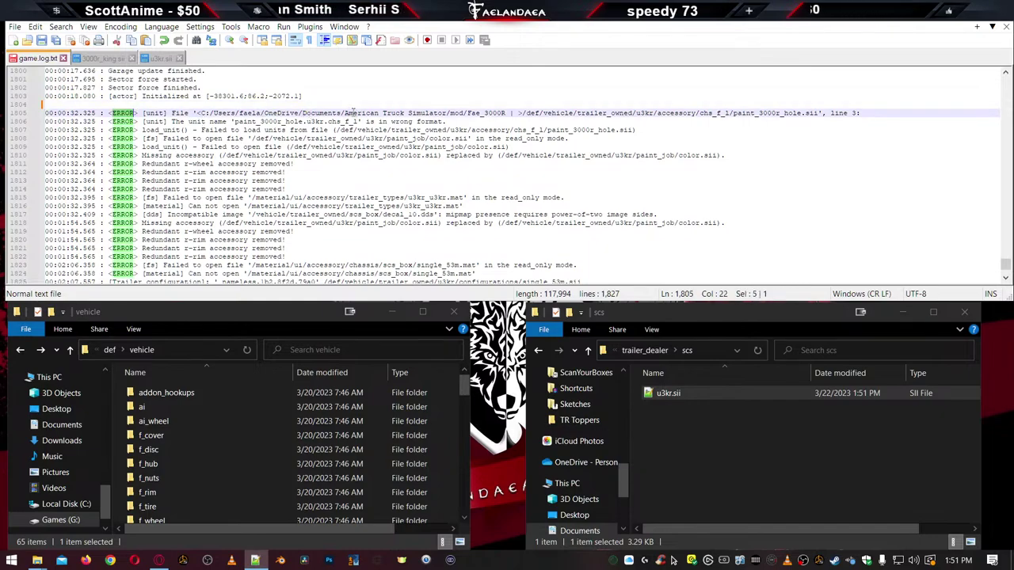
double_click(487, 113)
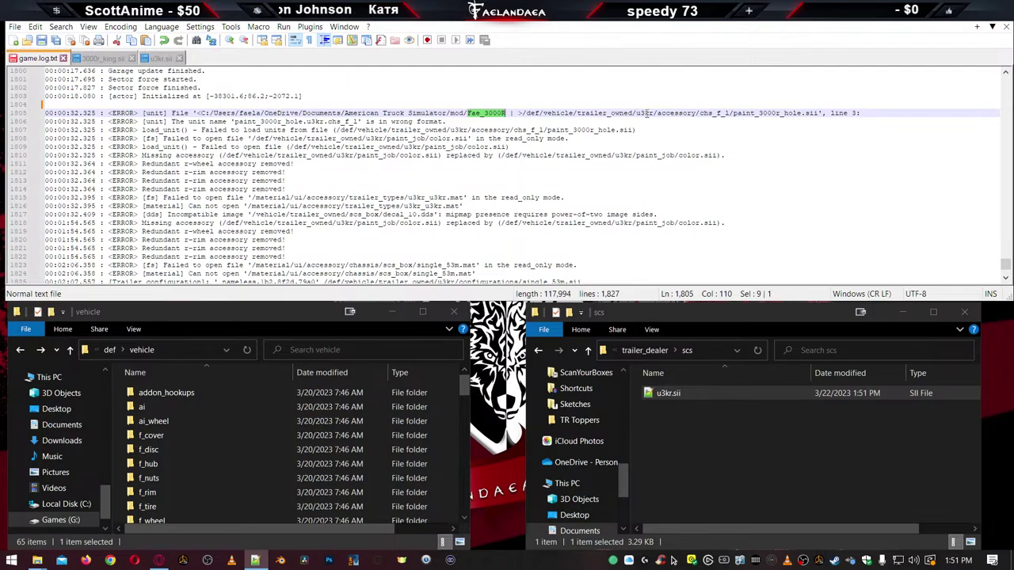
left_click(720, 113)
double_click(799, 114)
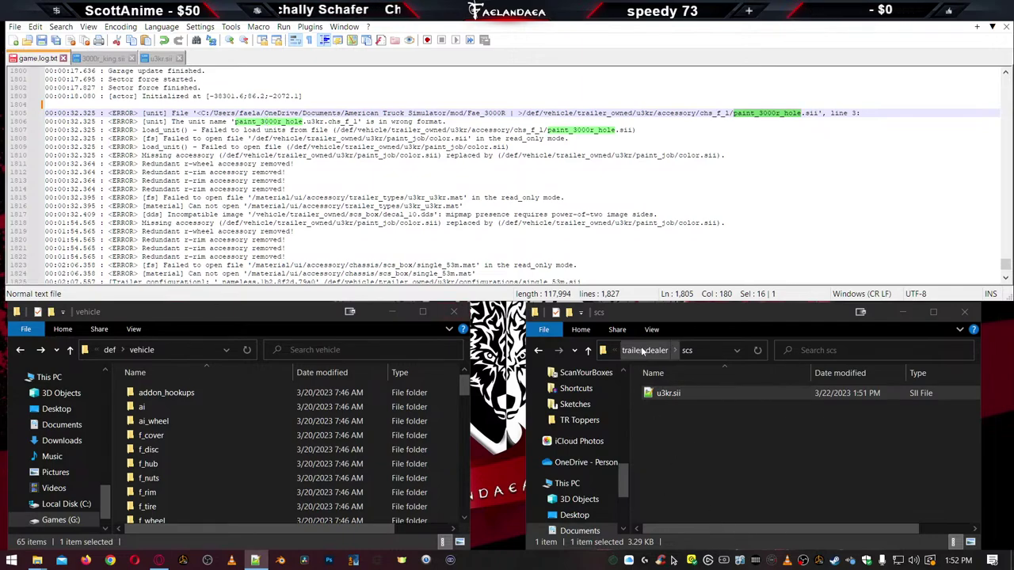
left_click(645, 350)
left_click(634, 351)
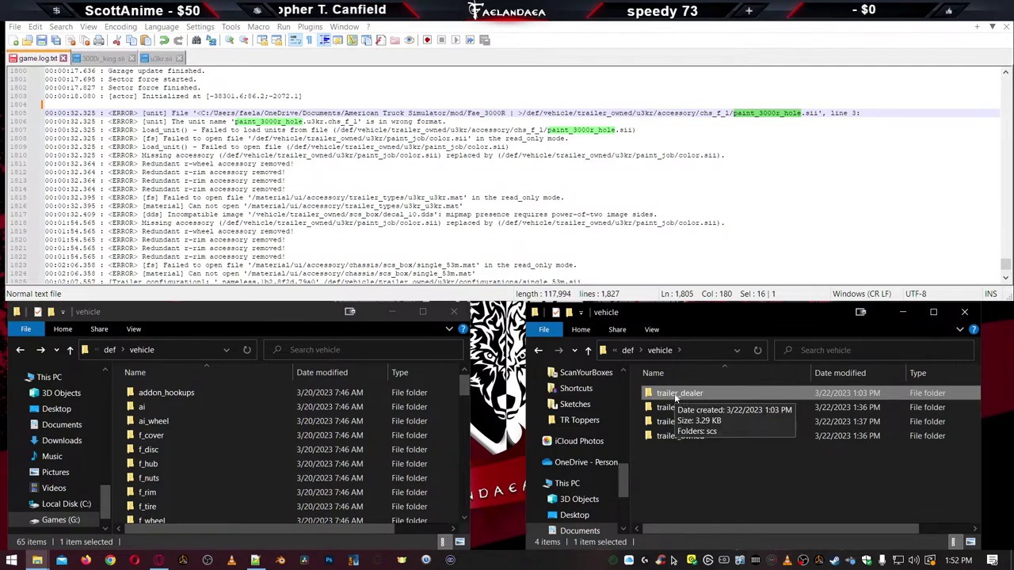
Paste paint_3000r_hole into a new blank note and compare its log references on lines 1805–1807
left_click(13, 40)
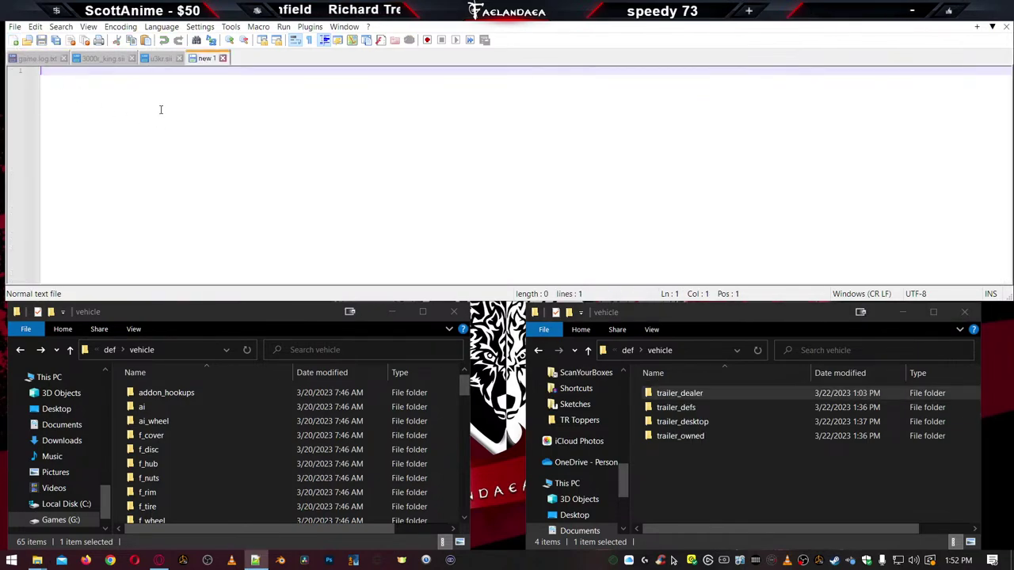
left_click(40, 59)
double_click(269, 122)
key("ctrl+c")
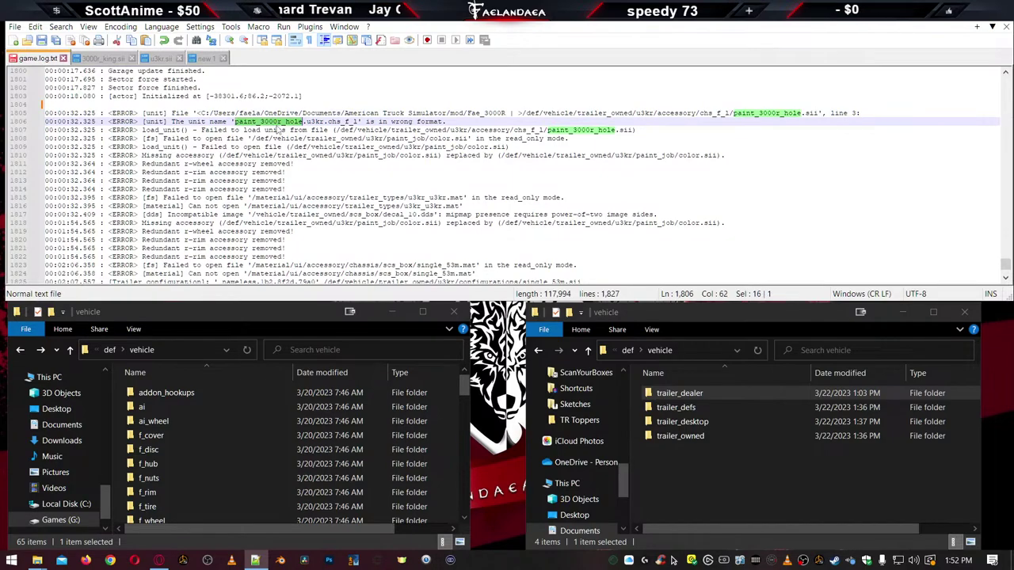
left_click(205, 59)
key("ctrl+v")
left_click(36, 59)
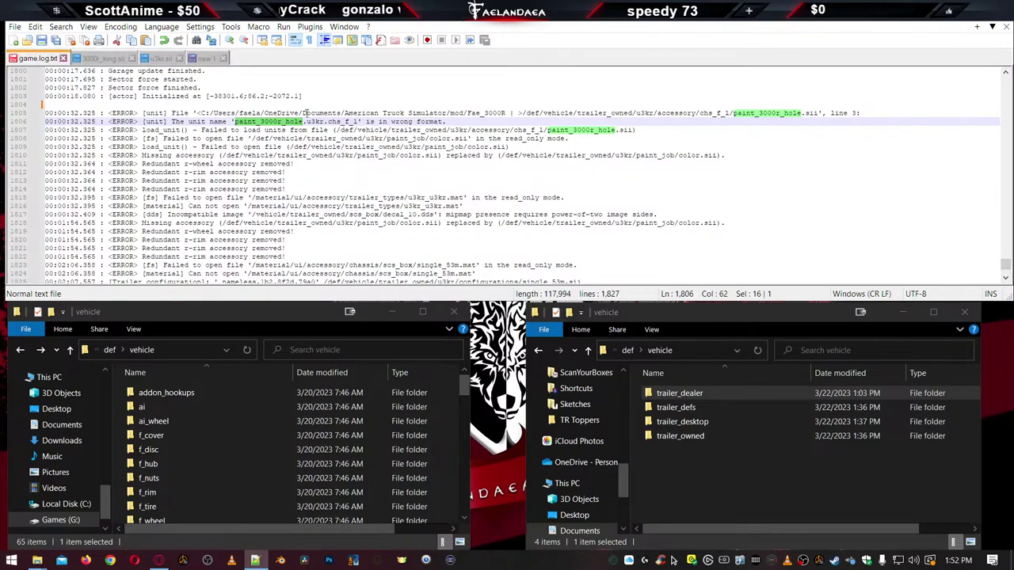
double_click(757, 113)
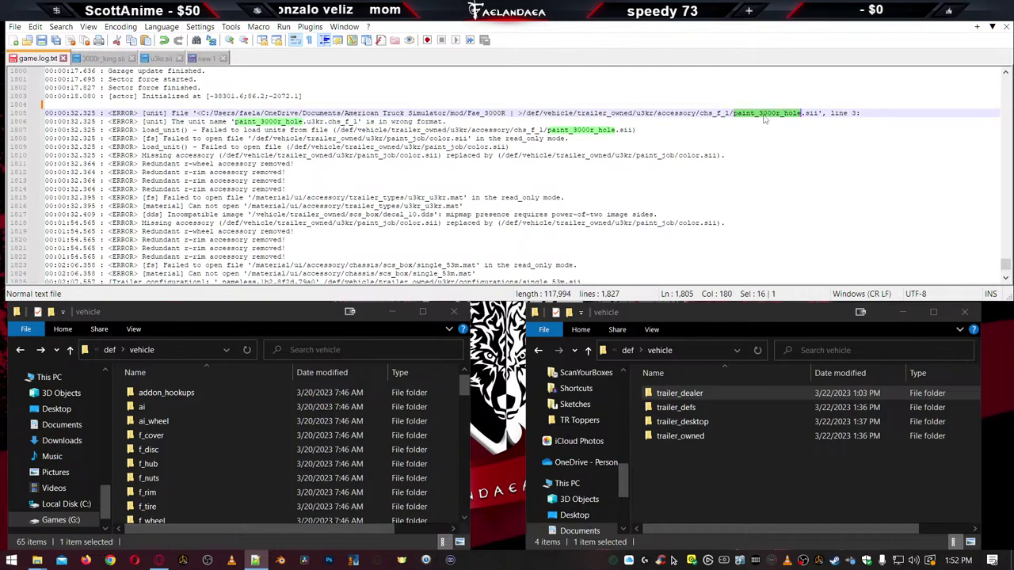
double_click(580, 129)
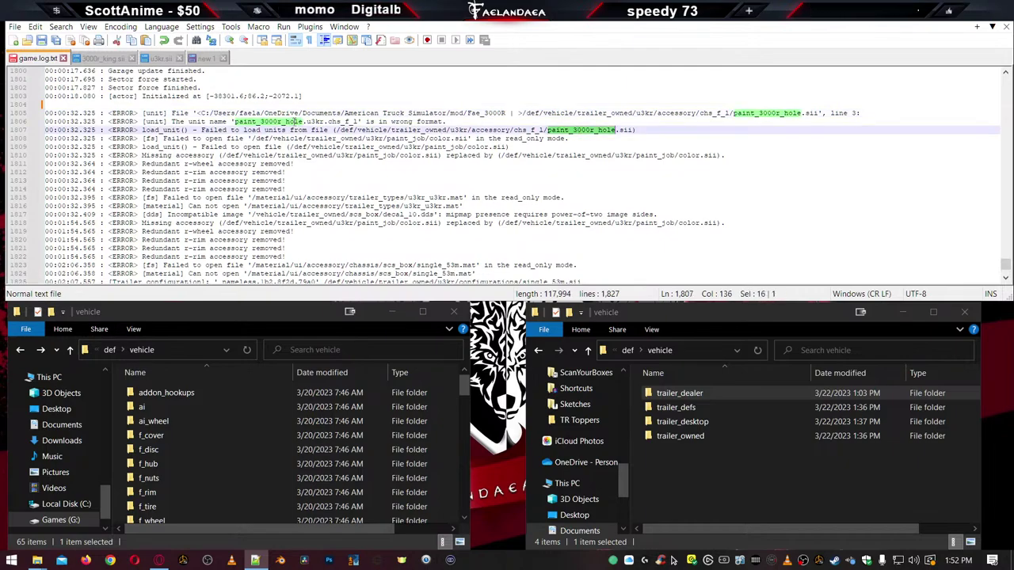
double_click(297, 122)
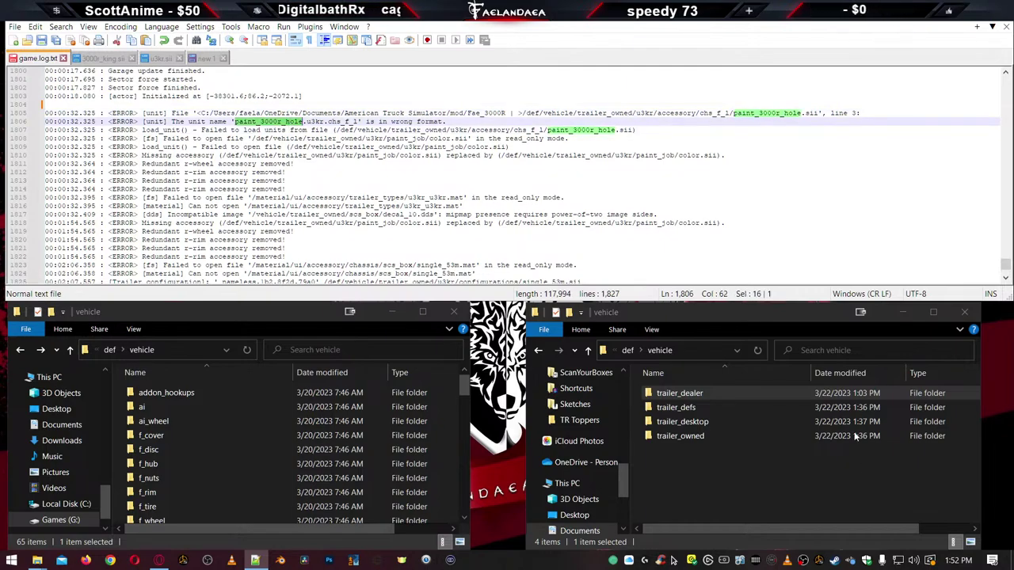
Show the owned trailer's u3kr.sii from trailer_owned/u3kr
left_click(626, 351)
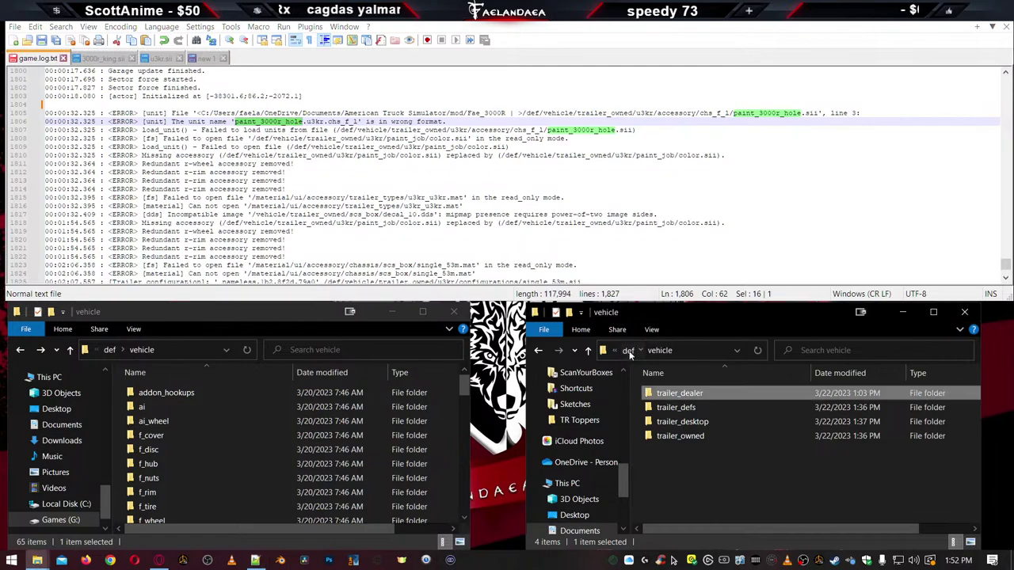
double_click(664, 393)
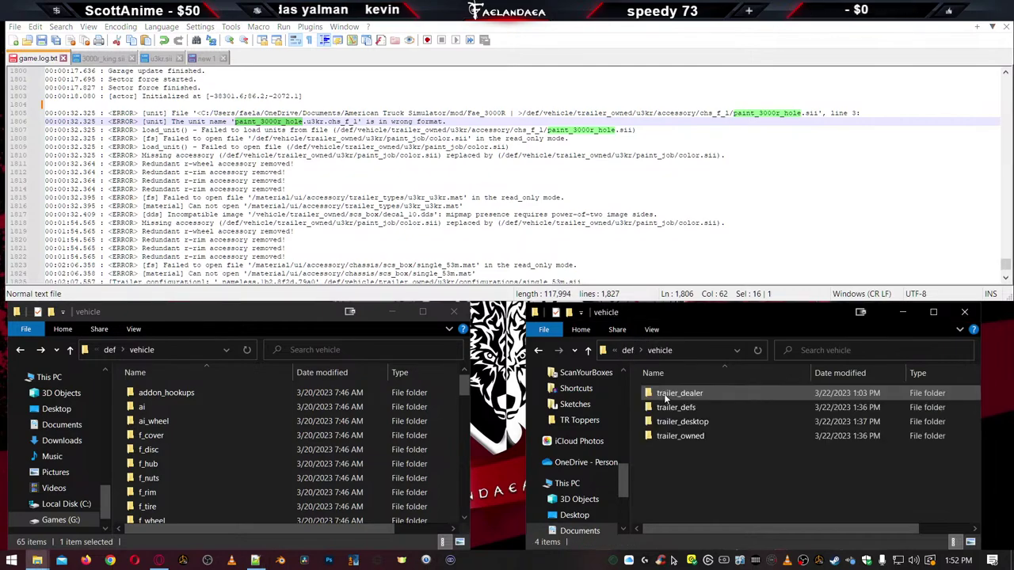
double_click(670, 437)
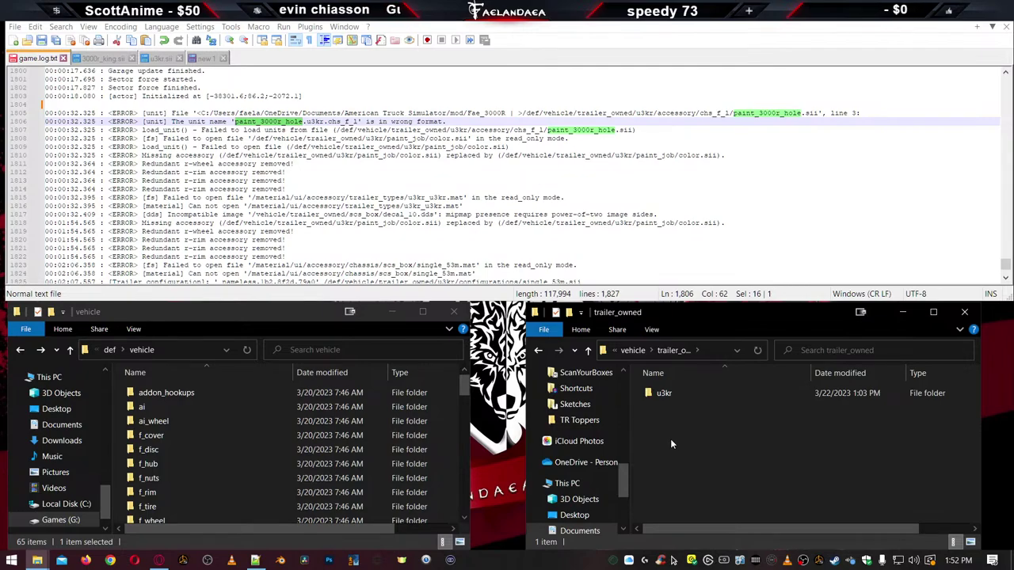
double_click(664, 394)
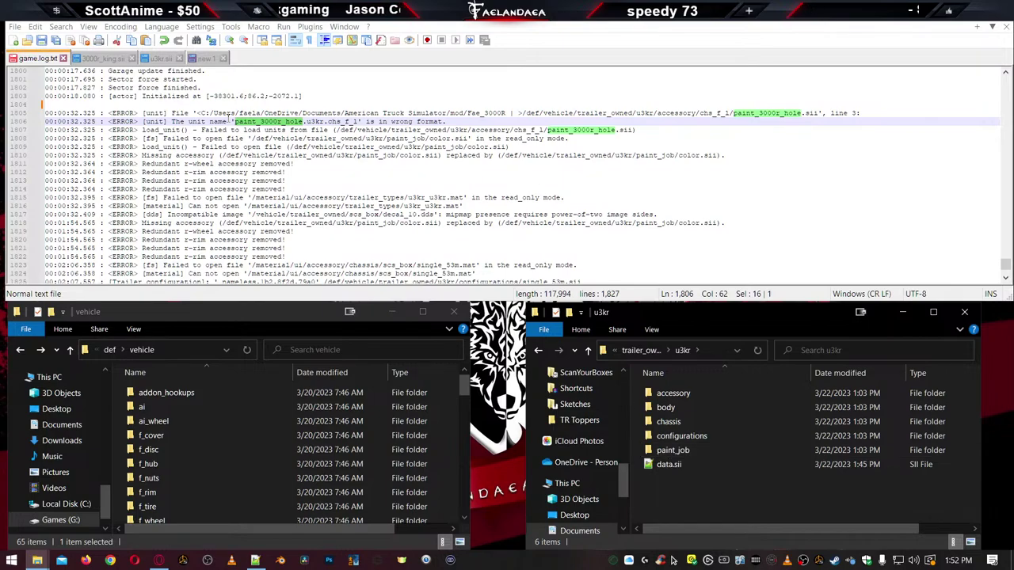
left_click(161, 59)
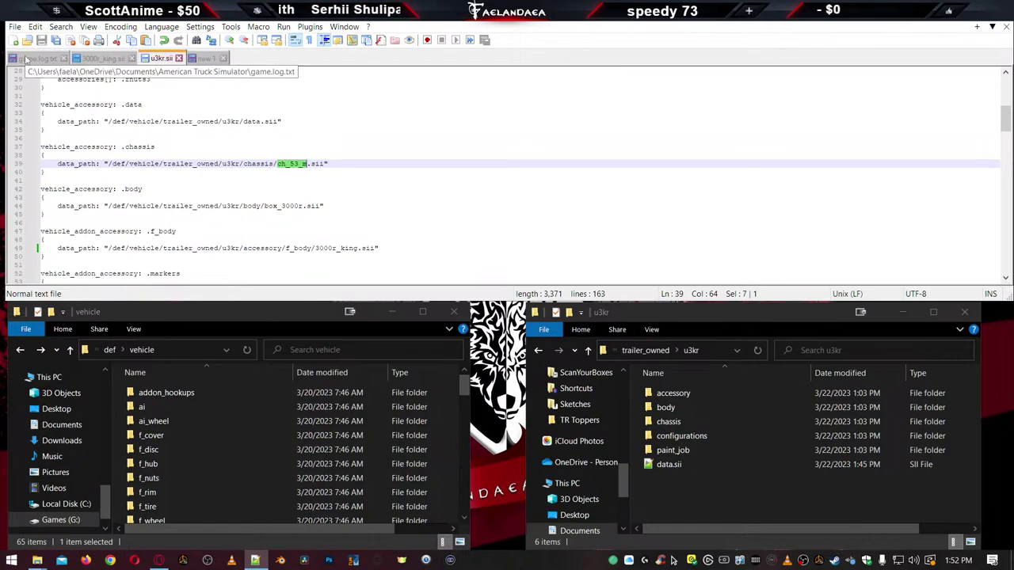
Browse the trailer_dealer and trailer_defs folders and check the reefer trailer definition
left_click(709, 435)
key("alt+Up")
key("alt+Up")
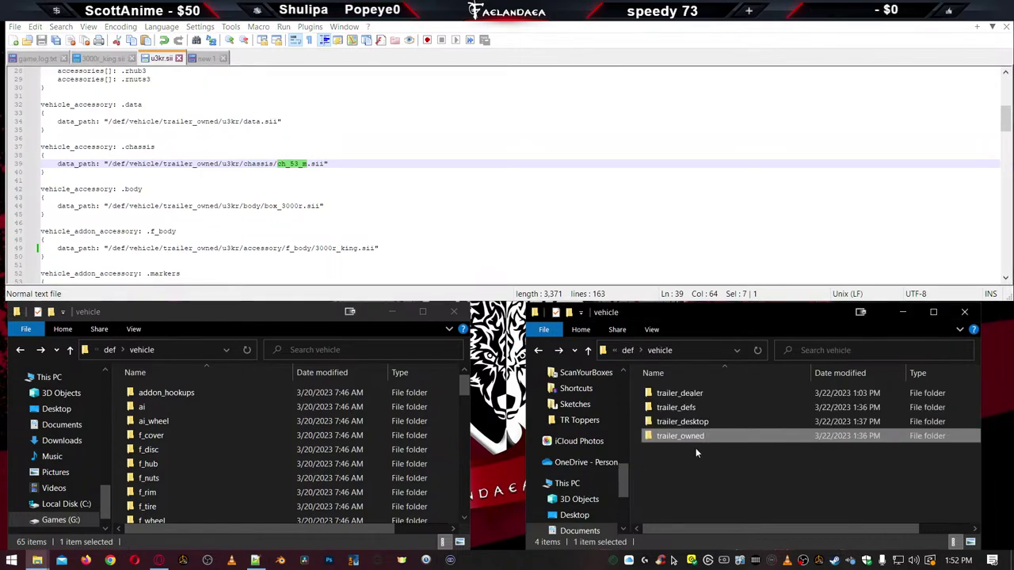
double_click(654, 393)
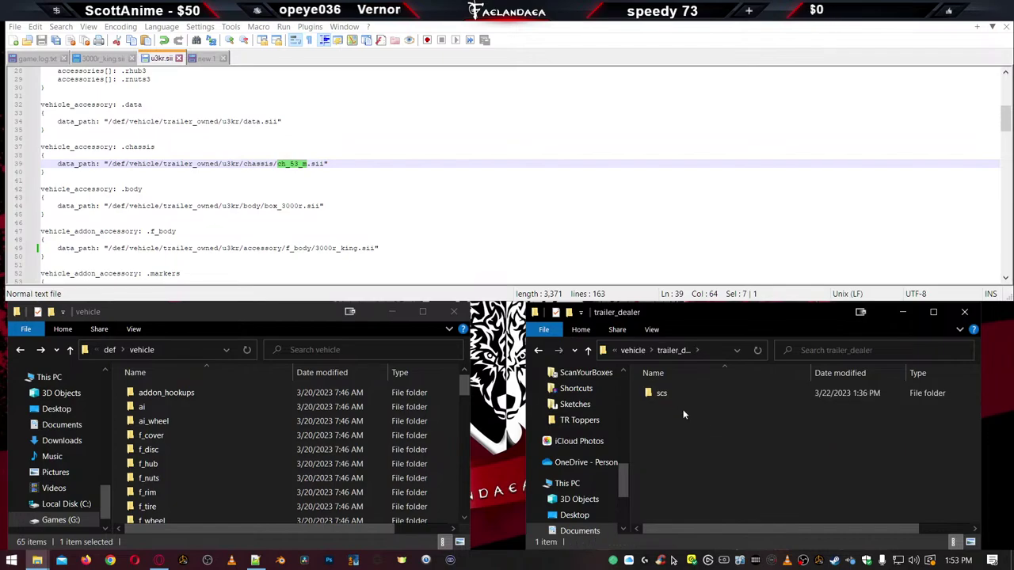
double_click(660, 394)
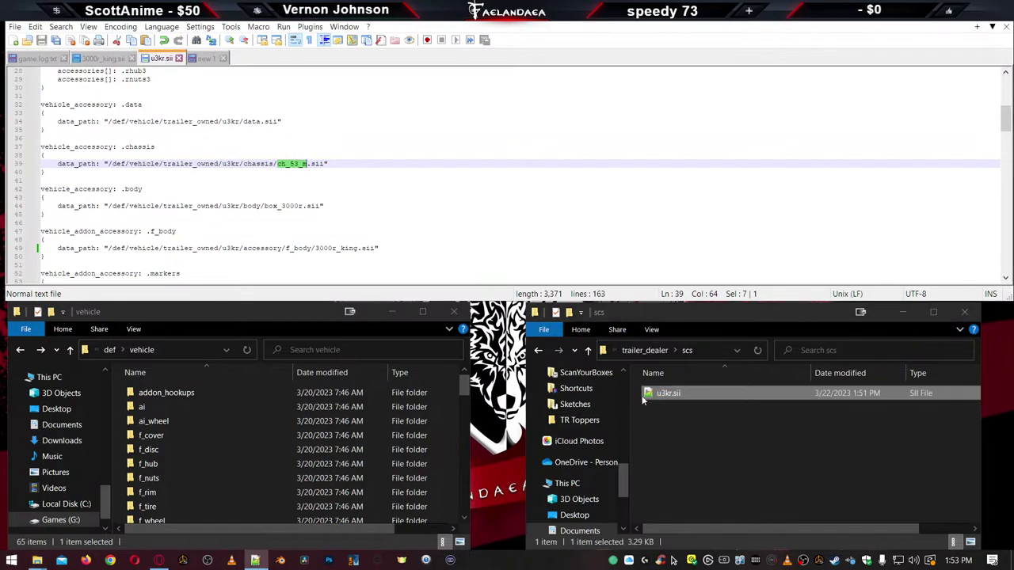
key("alt+Up")
key("alt+Up")
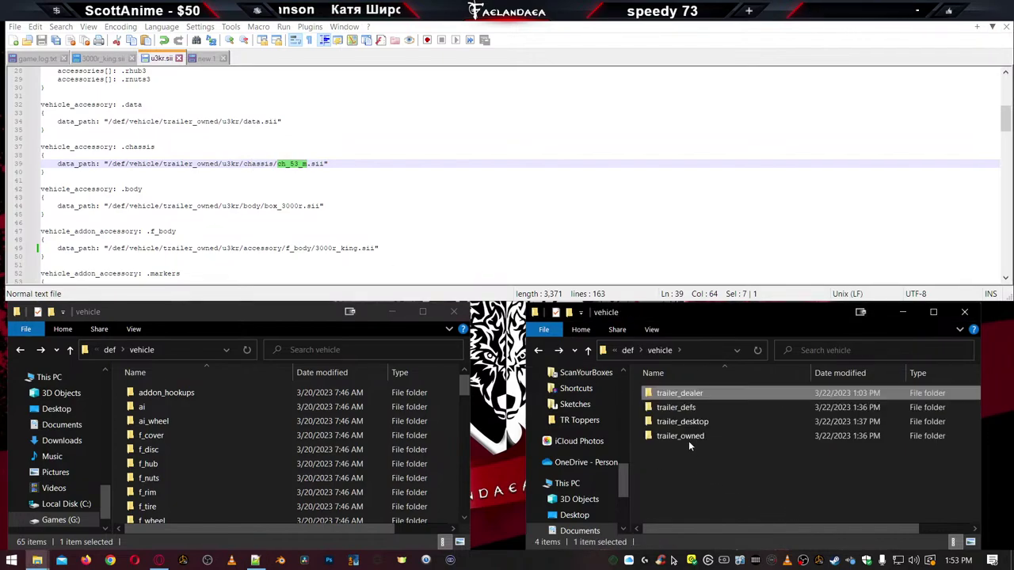
double_click(677, 408)
double_click(672, 395)
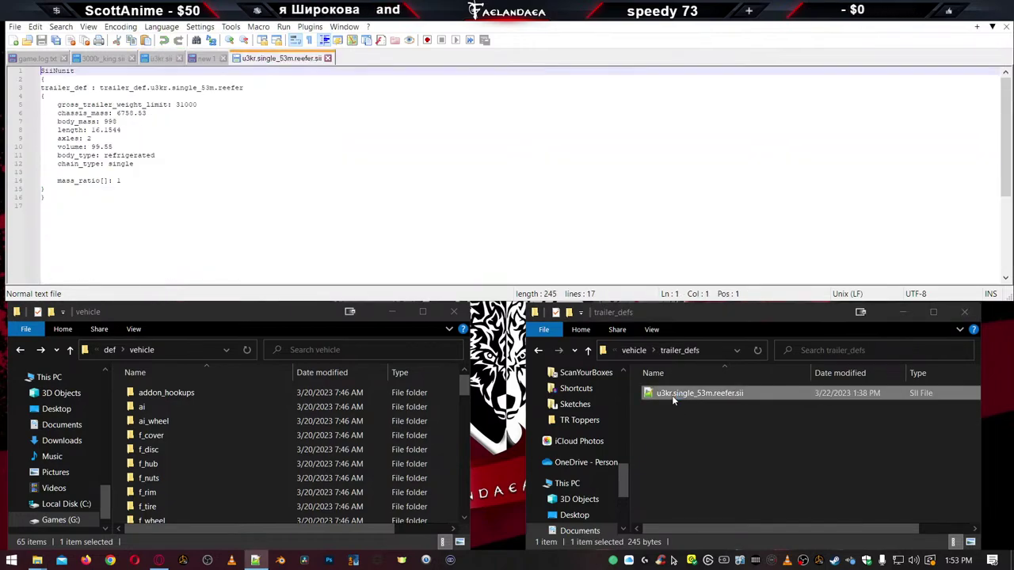
left_click(327, 58)
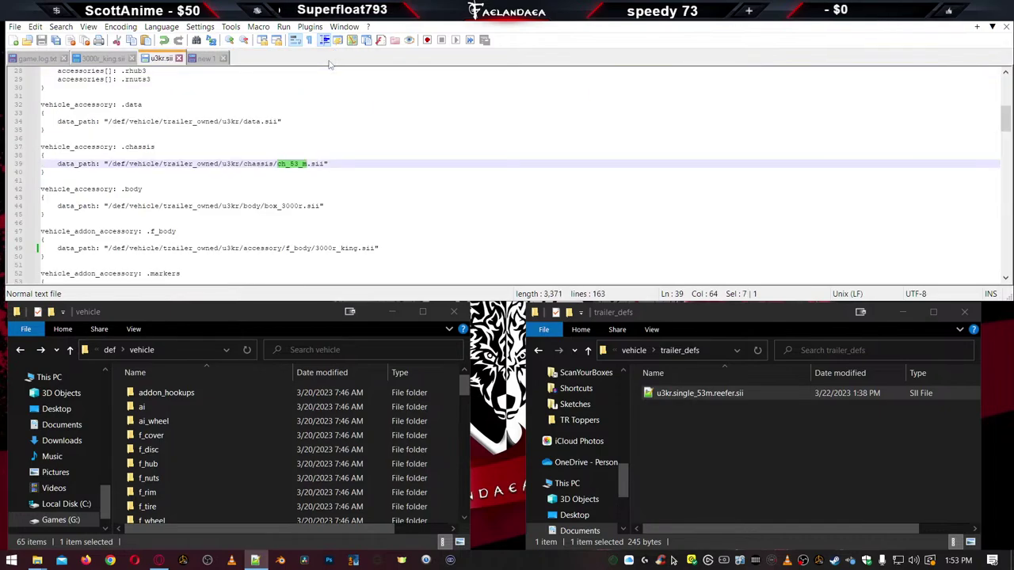
key("alt+Up")
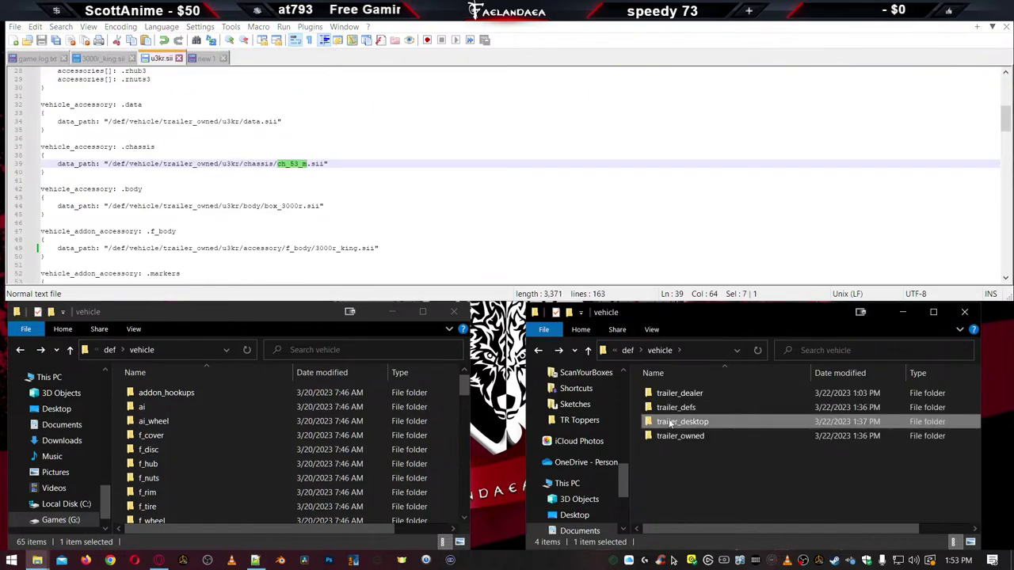
Replace ch_53_m with 3000r_king in trailer_desktop/u3kr.sii's f_body path
double_click(678, 422)
double_click(668, 393)
scroll(296, 211, "down", 10)
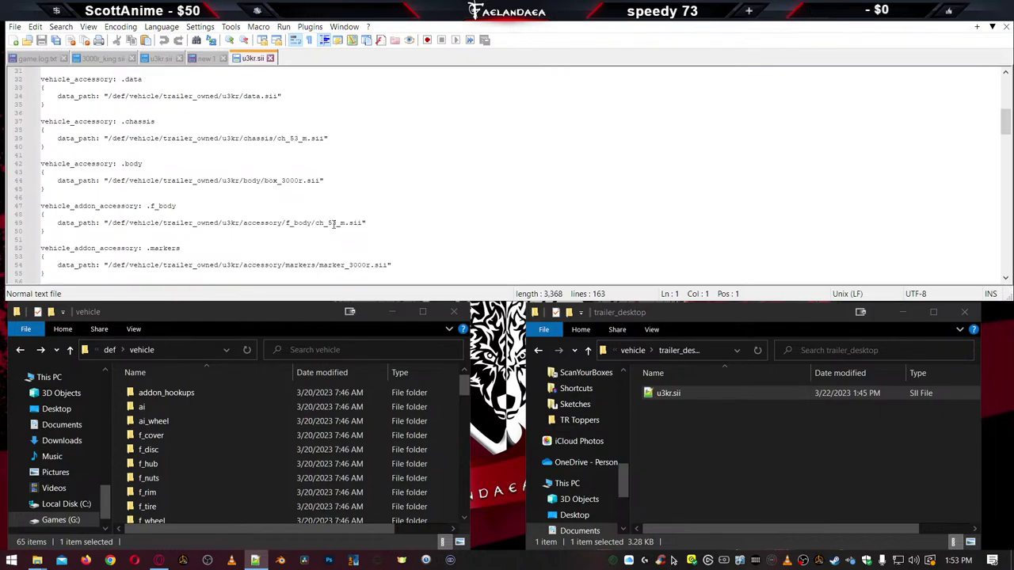
double_click(333, 224)
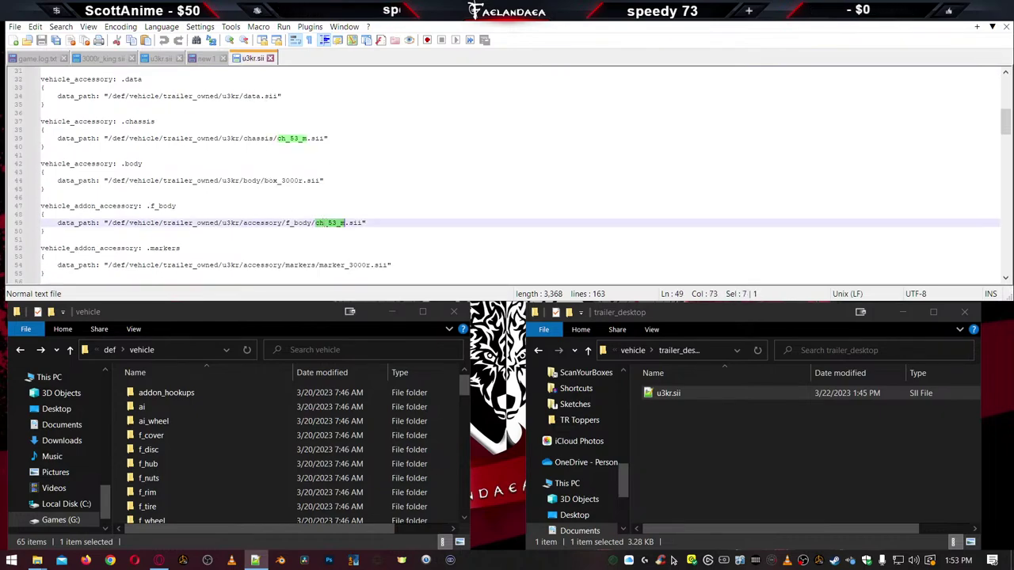
left_click(160, 58)
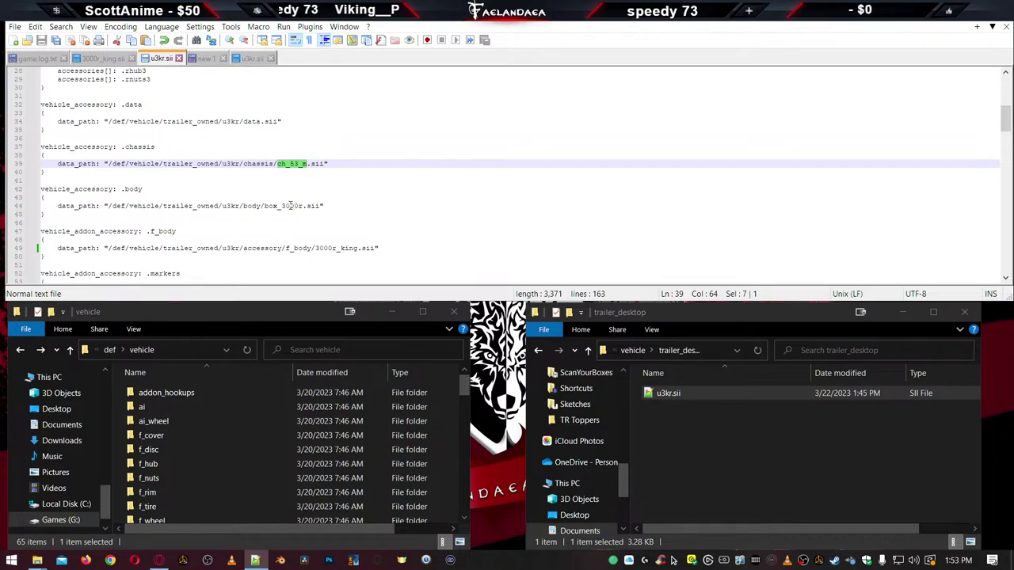
double_click(338, 249)
key("ctrl+c")
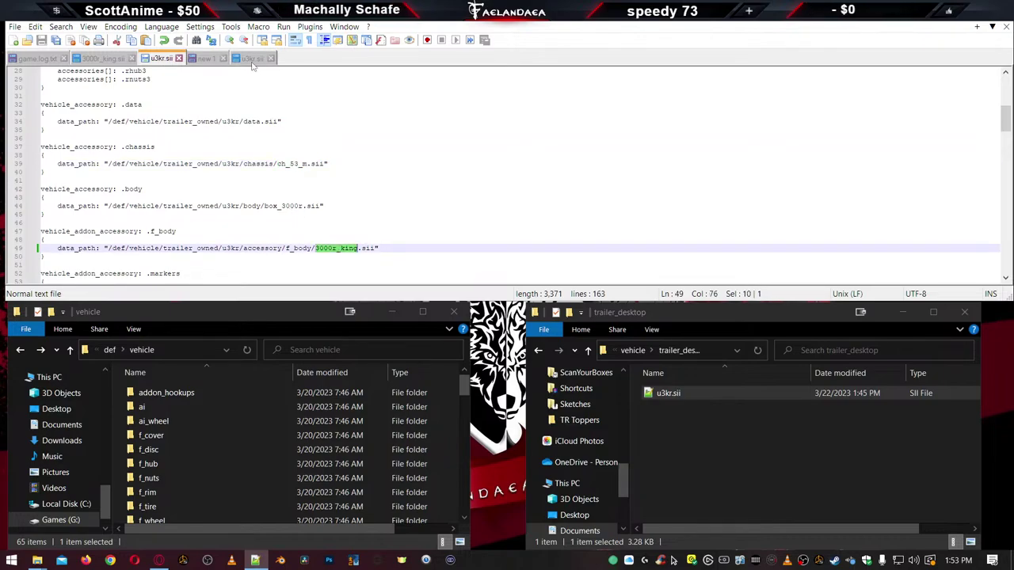
key("ctrl+Tab")
key("ctrl+v")
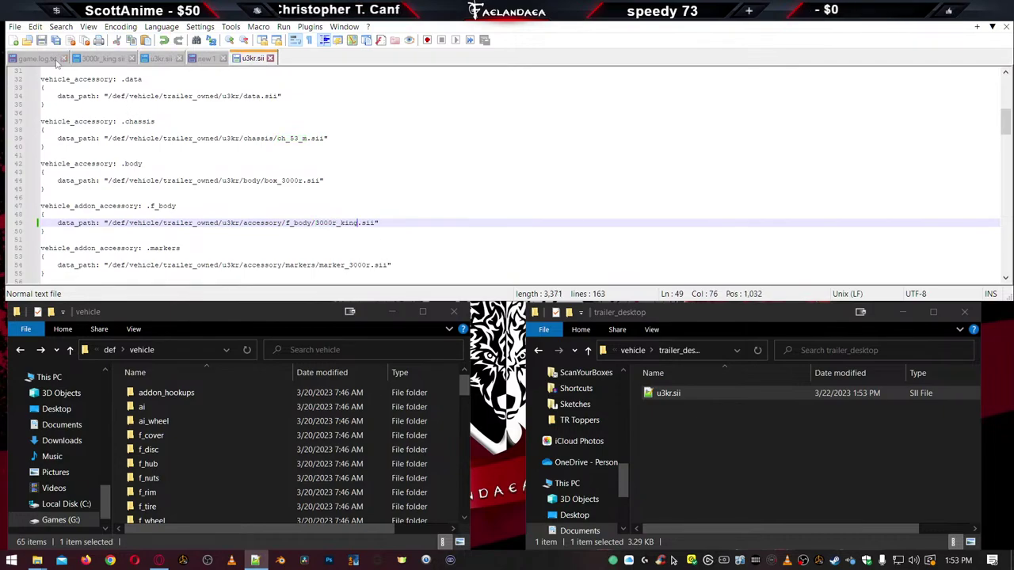
left_click(102, 59)
key("ctrl+Tab")
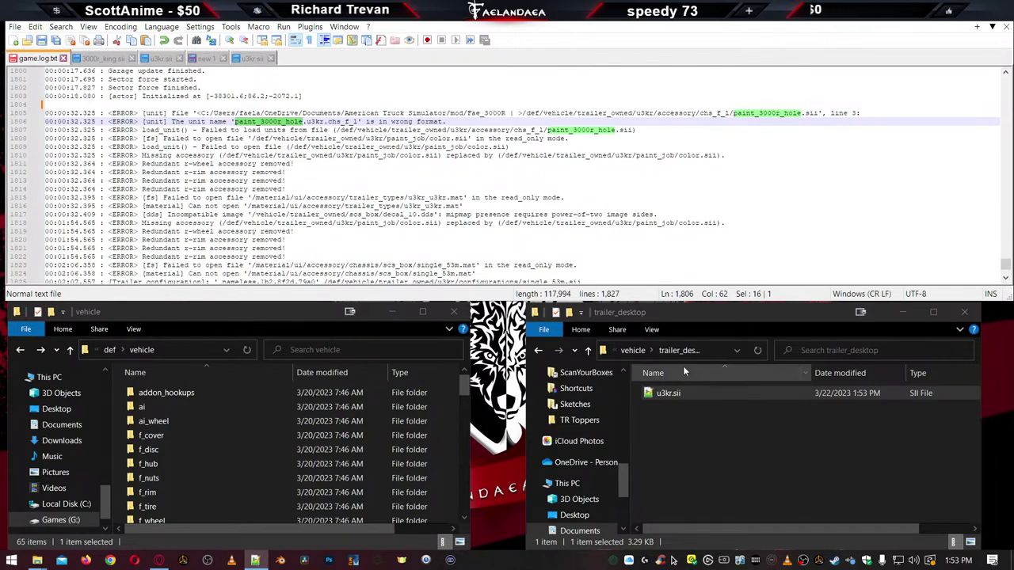
Rename chs_f_l's paint_3000r_hole.sii to 3000r_hole.sii
left_click(633, 349)
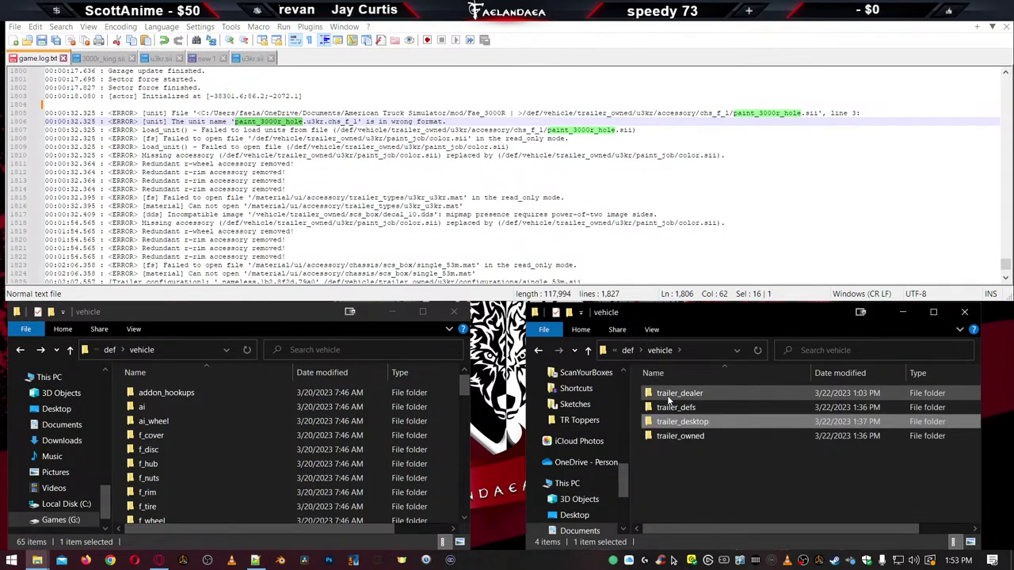
double_click(672, 436)
double_click(664, 396)
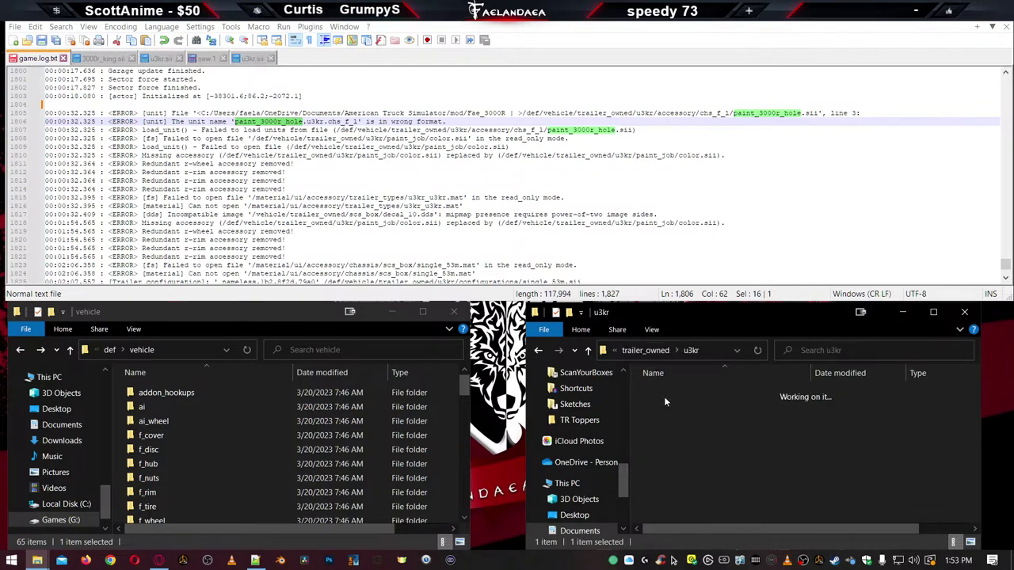
double_click(666, 396)
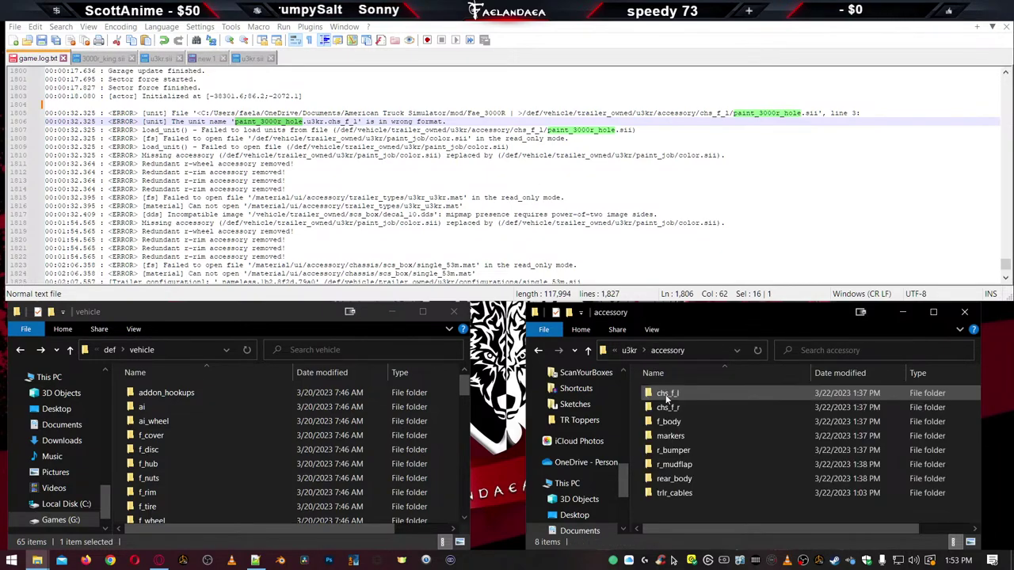
double_click(671, 425)
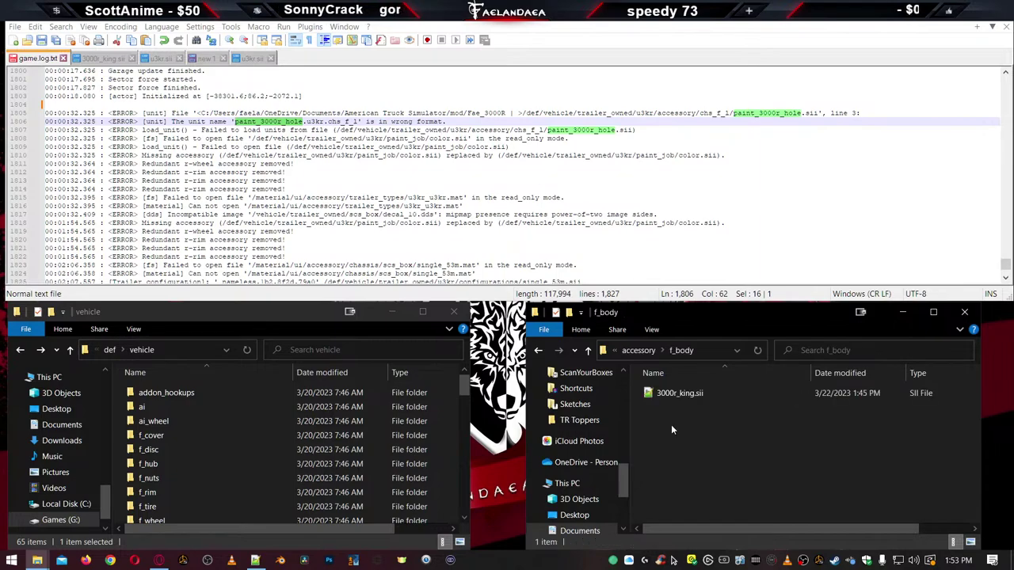
key("alt+Left")
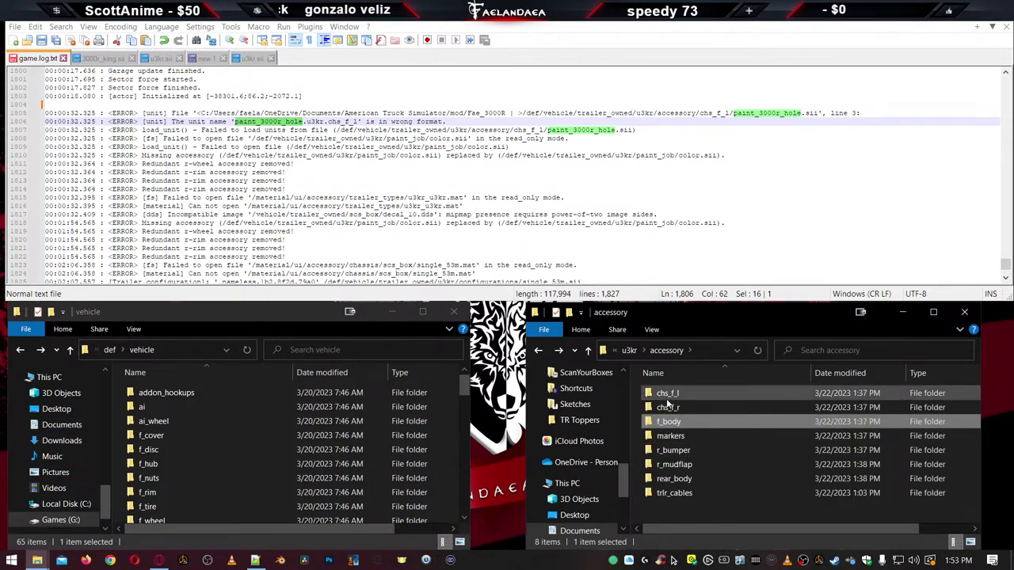
double_click(673, 394)
left_click(674, 398)
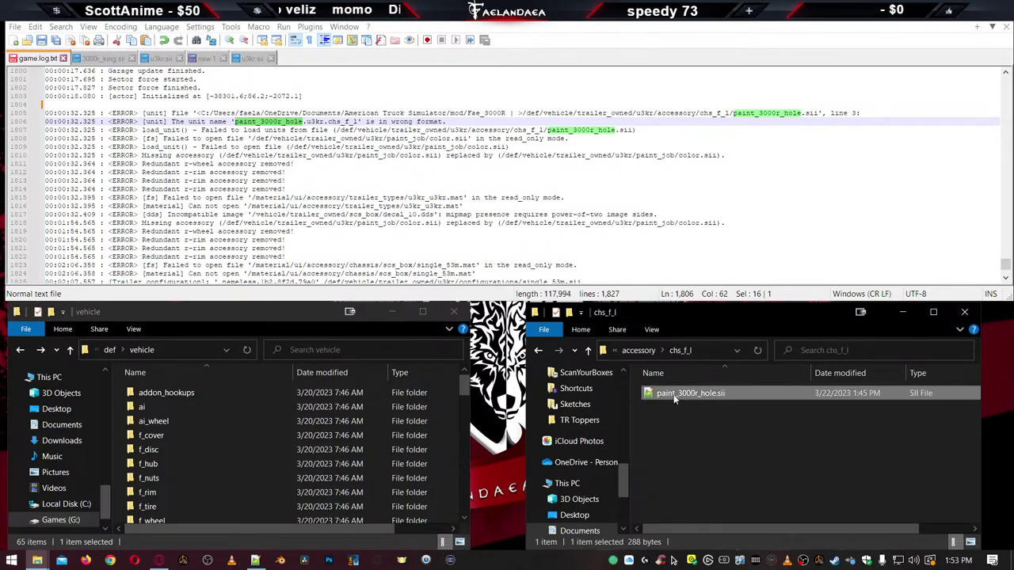
left_click(672, 394)
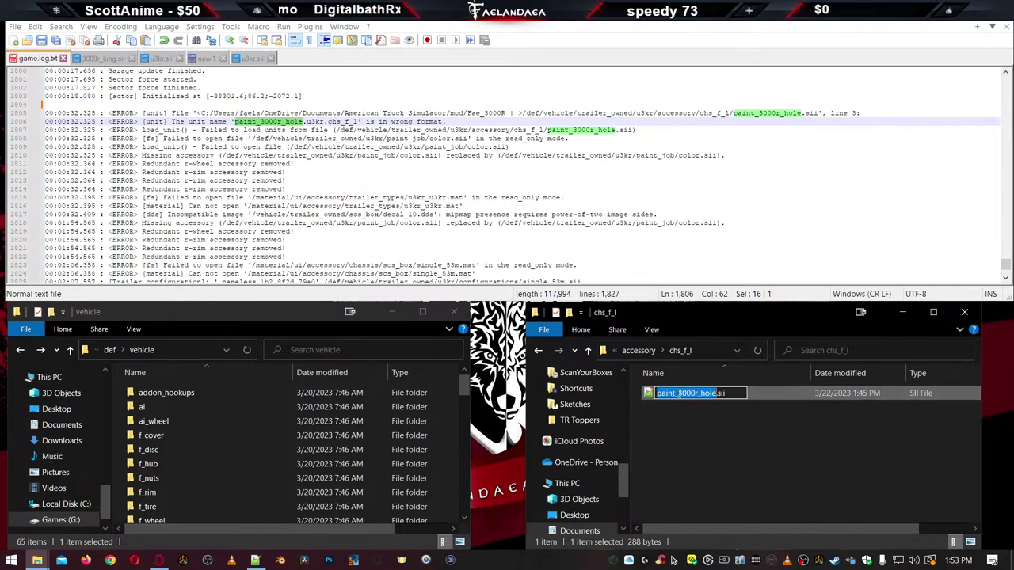
left_click_drag(657, 394, 679, 394)
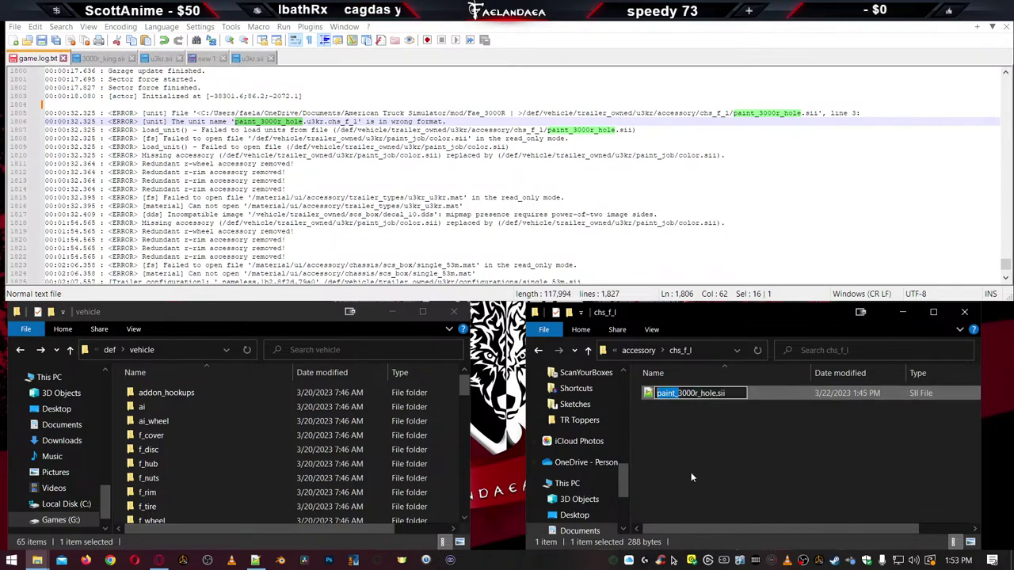
key("BackSpace")
key("Return")
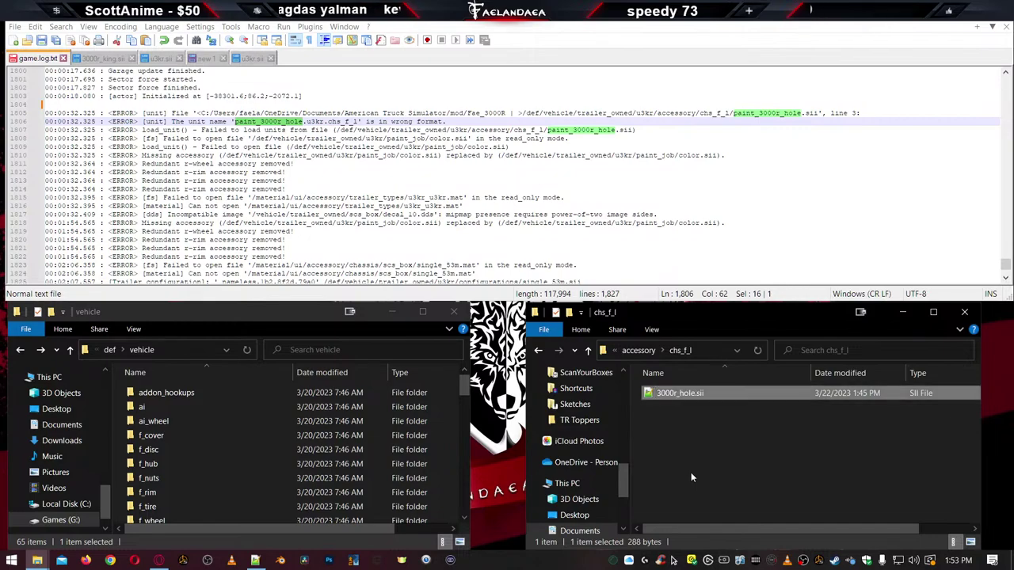
Remove paint_ so the unit is 3000r_hole.u3kr.chs_f_l, then save
double_click(651, 398)
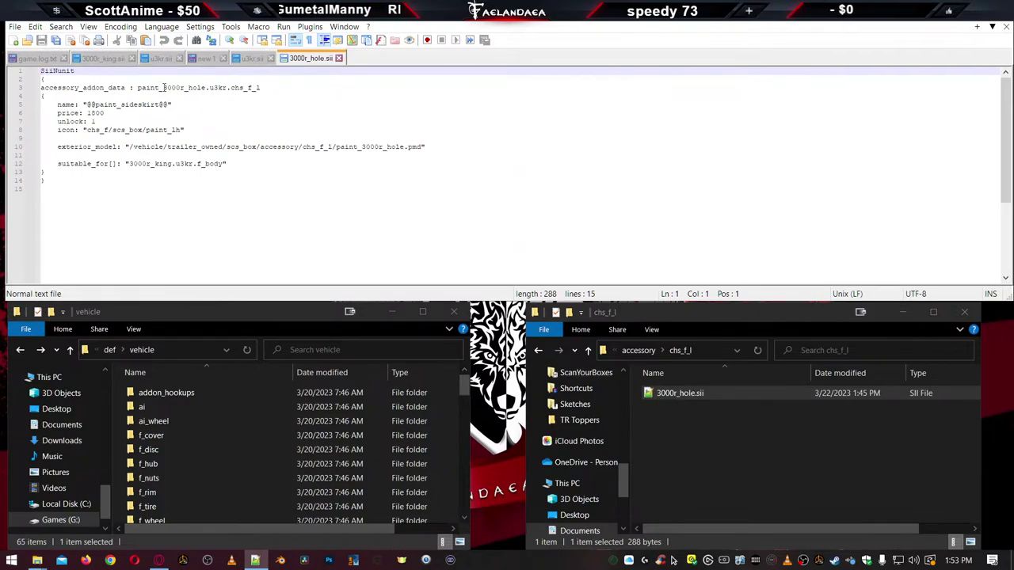
left_click_drag(163, 88, 140, 94)
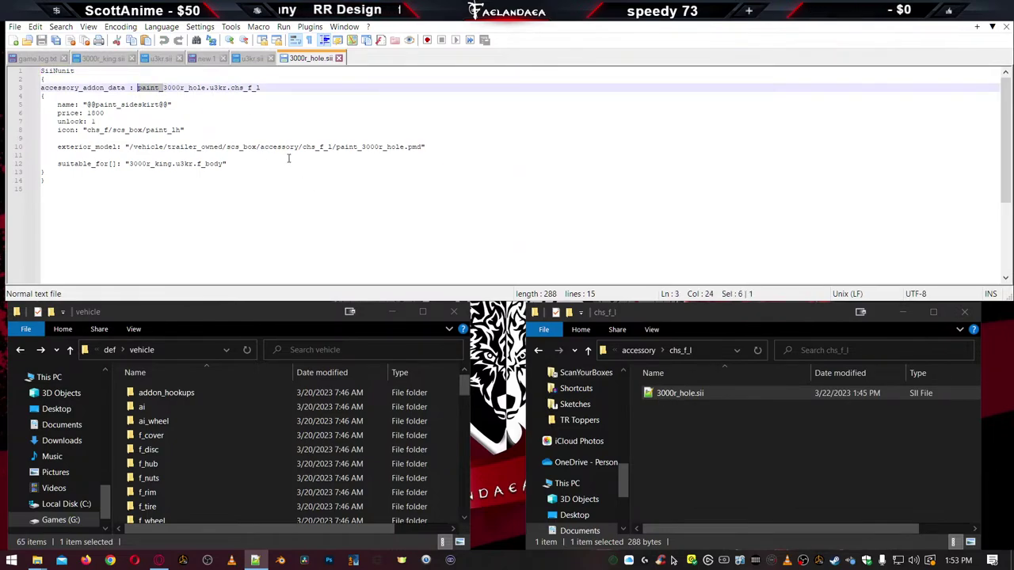
key("Delete")
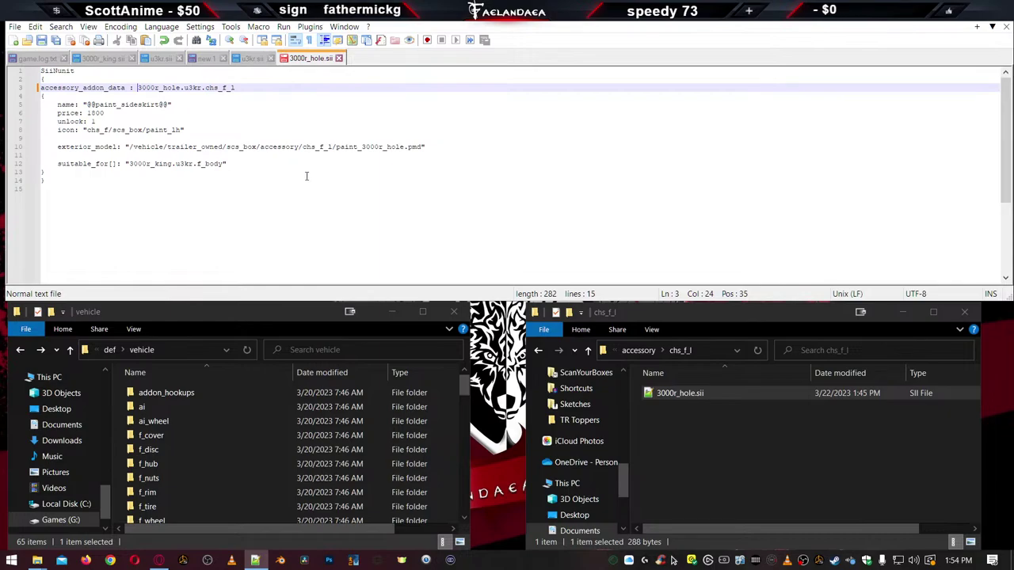
key("ctrl+s")
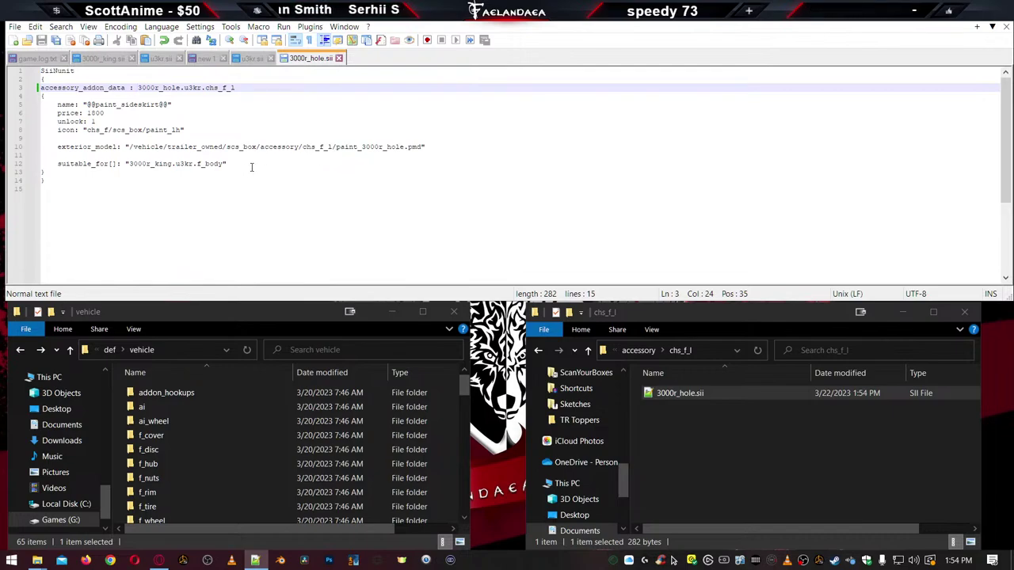
Rename chs_f_r's paint_3000r.sii to 3000r.sii
left_click(657, 432)
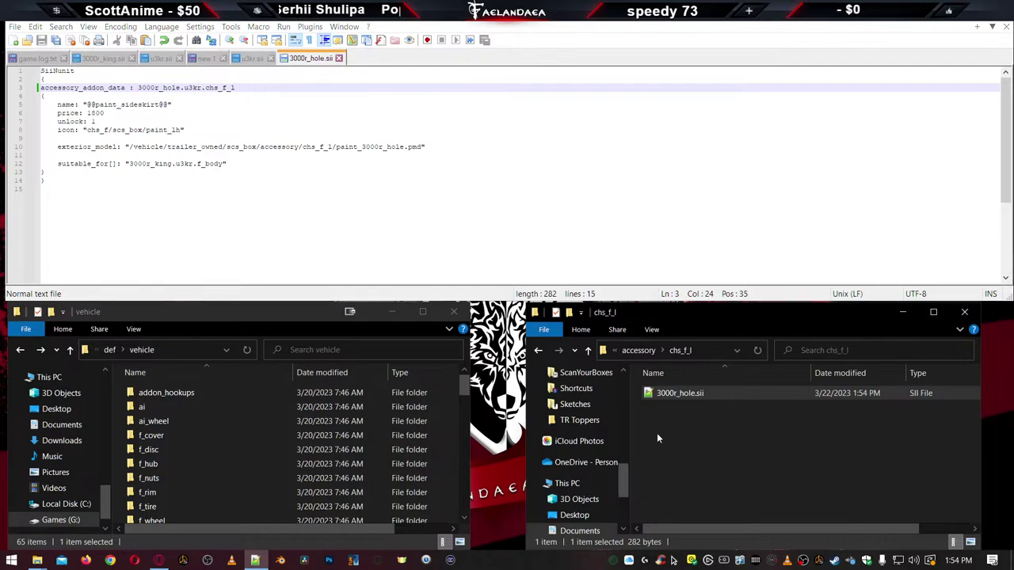
key("alt+Up")
double_click(668, 408)
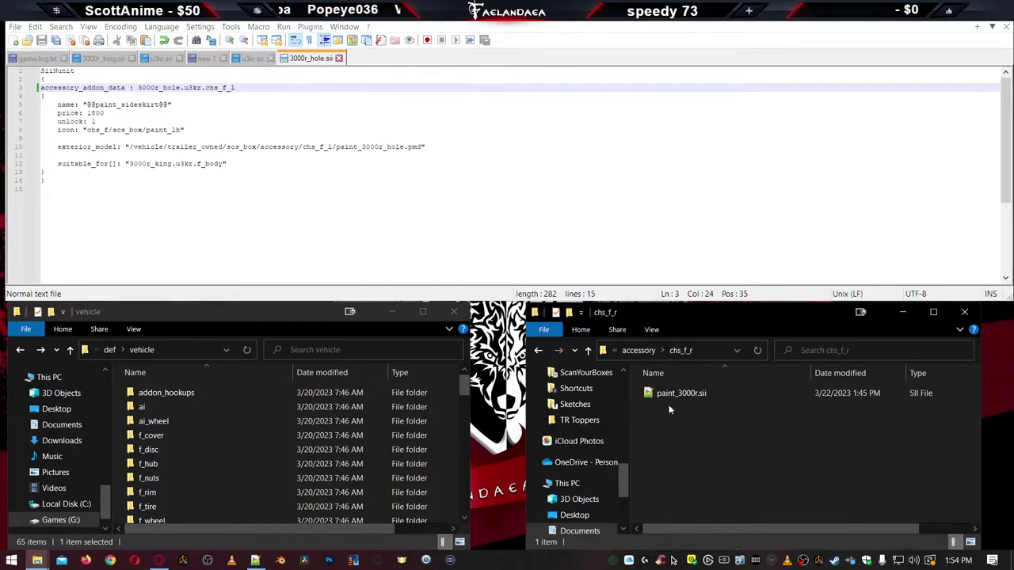
left_click(674, 397)
left_click(682, 395)
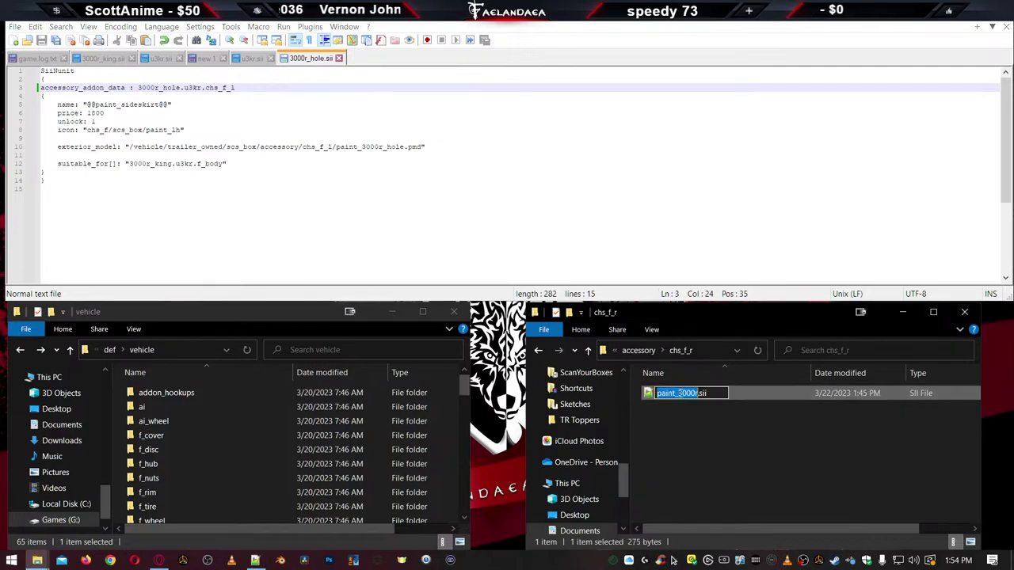
left_click_drag(679, 394, 631, 391)
key("Delete")
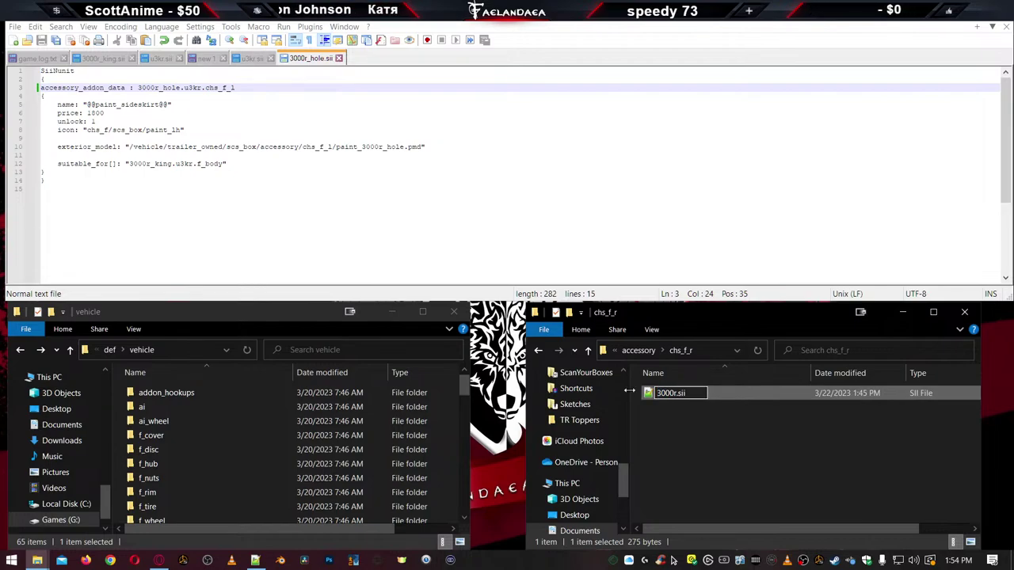
key("Return")
Remove paint_ from line 3 so the unit is 3000r.u3kr.chs_f_r, then save
double_click(676, 392)
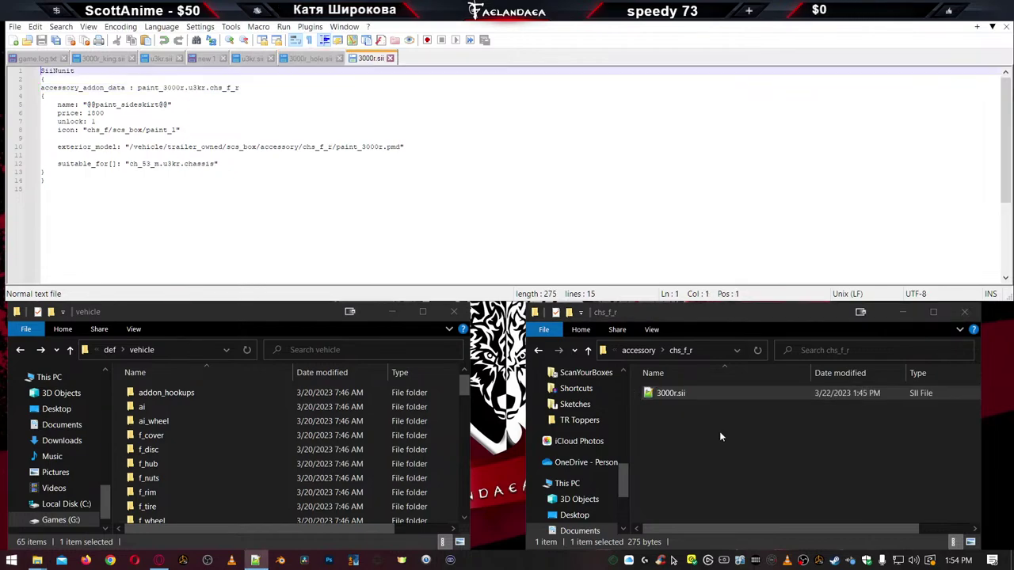
left_click(162, 87)
key("BackSpace")
key("BackSpace")
key("BackSpace")
key("BackSpace")
key("BackSpace")
key("BackSpace")
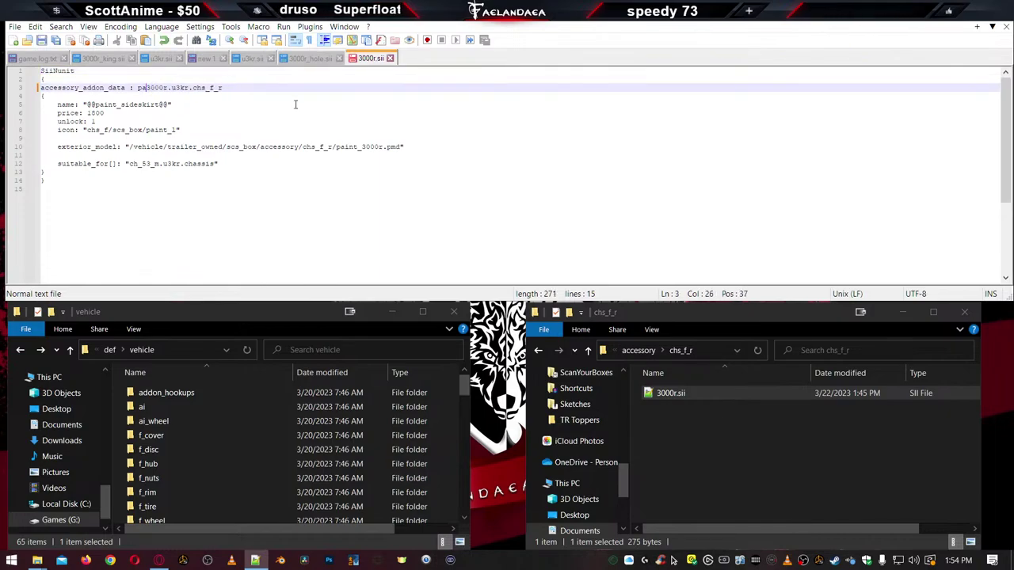
key("ctrl+s")
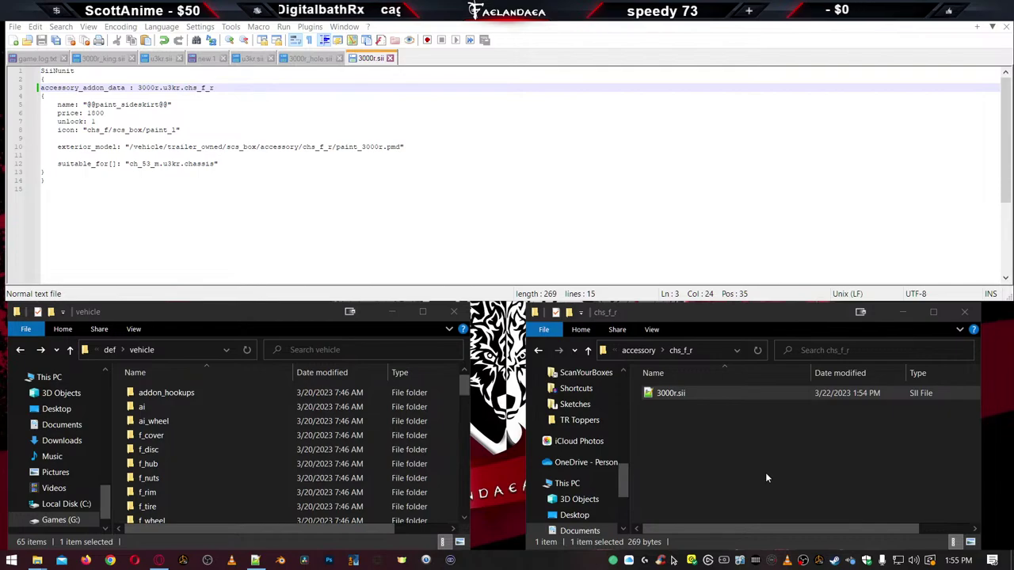
Review lines 11–13 of 3000r.sii and close the file
left_click(765, 473)
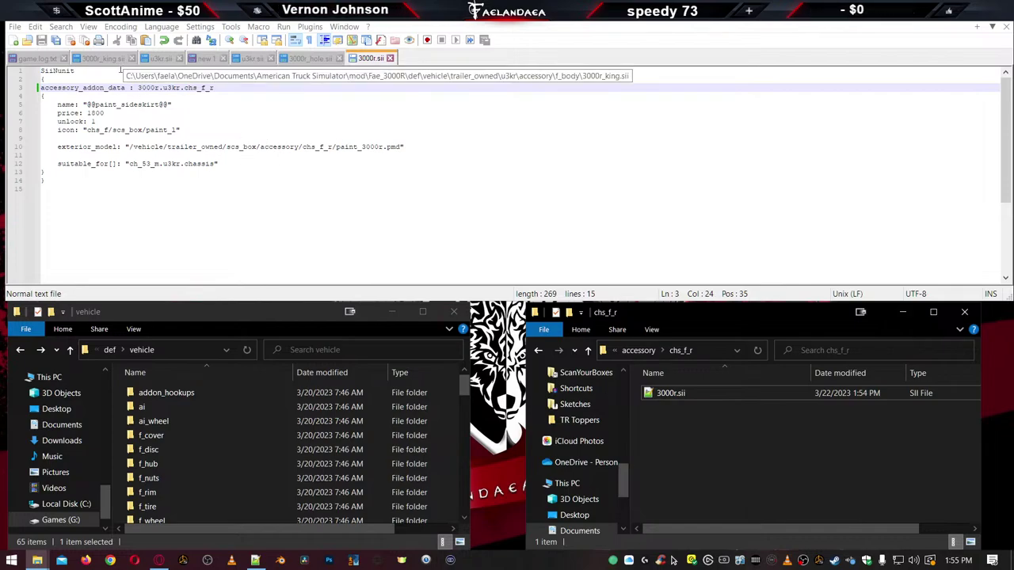
left_click(564, 241)
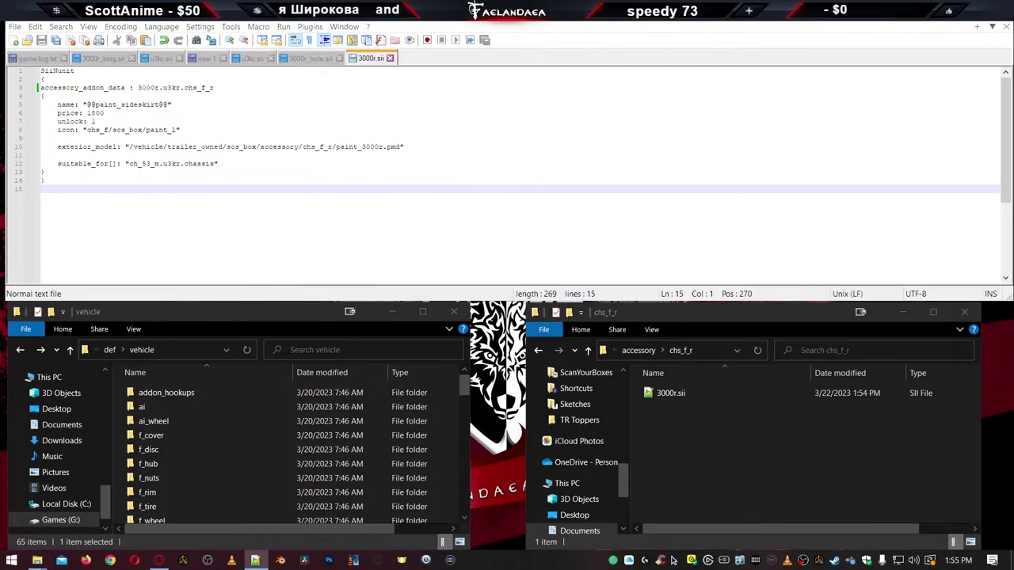
left_click(242, 156)
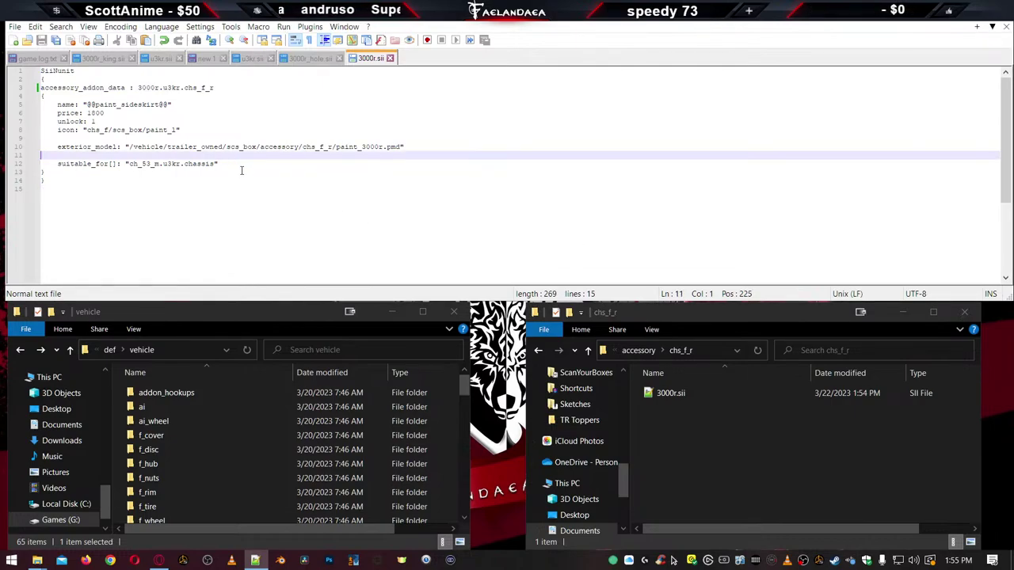
left_click(242, 171)
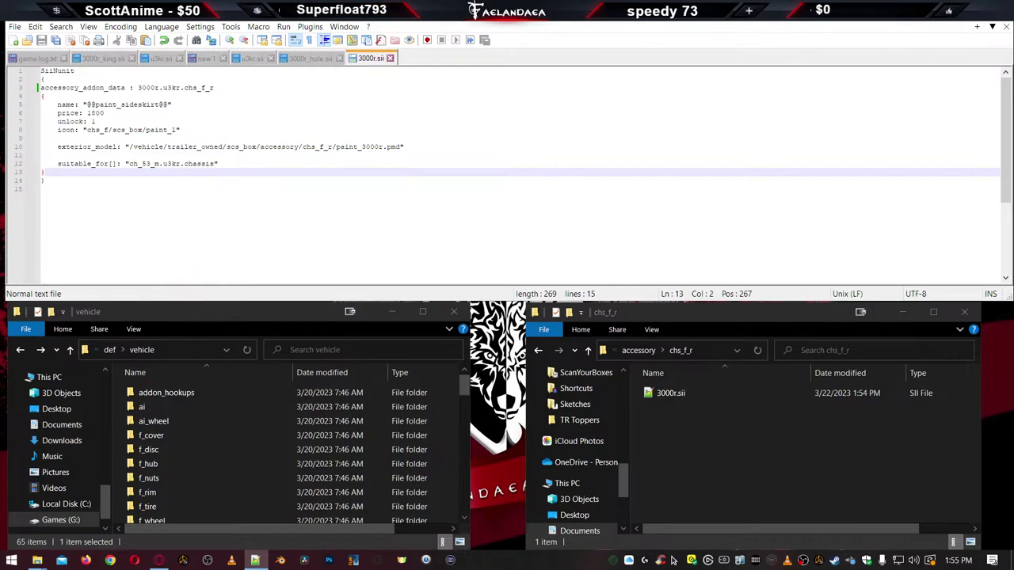
left_click(492, 156)
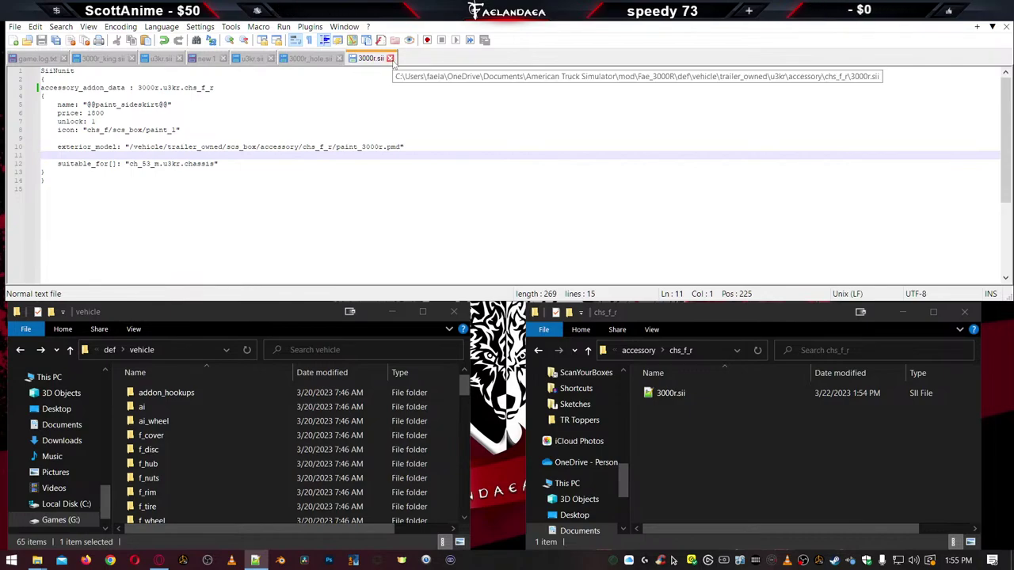
left_click(390, 58)
Close the 3000r_hole.sii and u3kr.sii tabs, keeping the unsaved new 1 note open
left_click(338, 58)
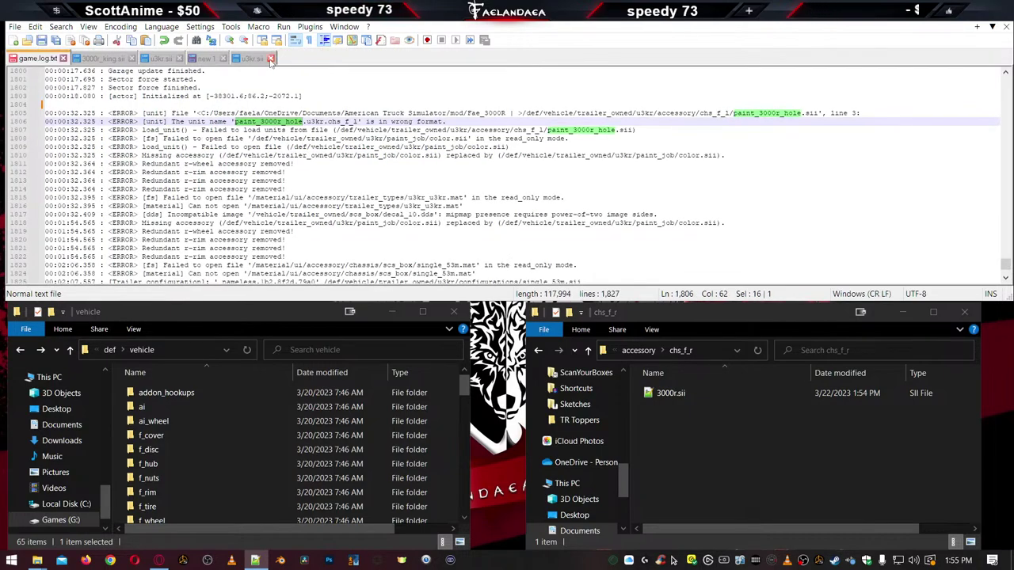
left_click(270, 59)
left_click(223, 59)
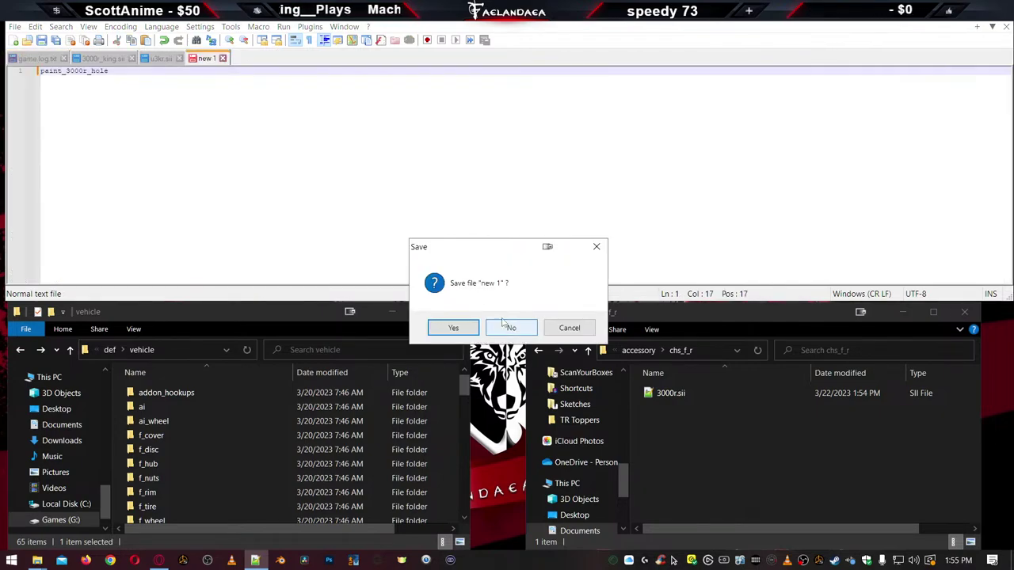
left_click(569, 328)
Move new 1 and game.log.txt into a right-hand view, with game.log.txt first
mouse_move(205, 65)
left_mouse_down()
mouse_move(338, 159)
mouse_move(443, 215)
left_mouse_up()
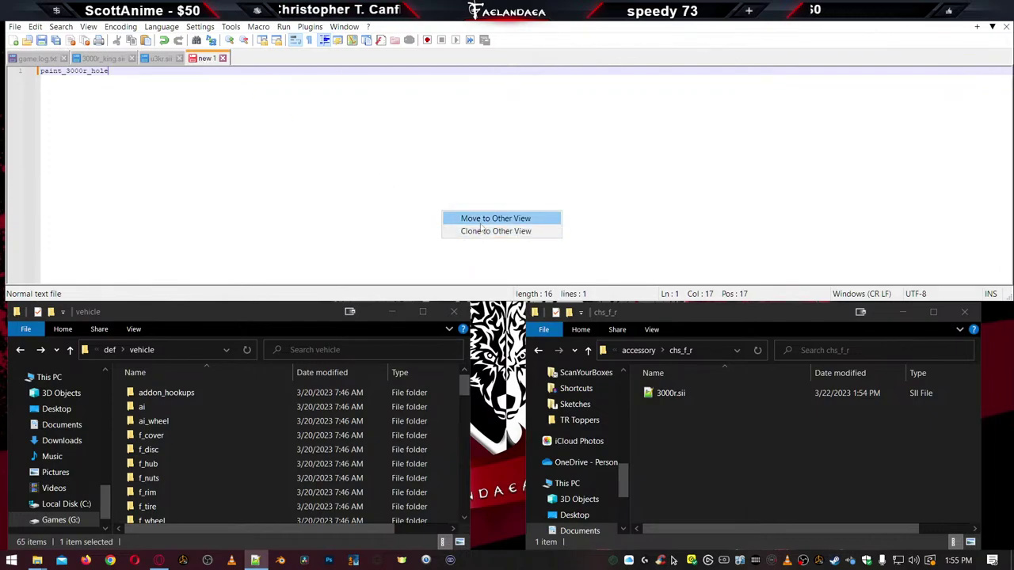
left_click(480, 225)
right_click(33, 59)
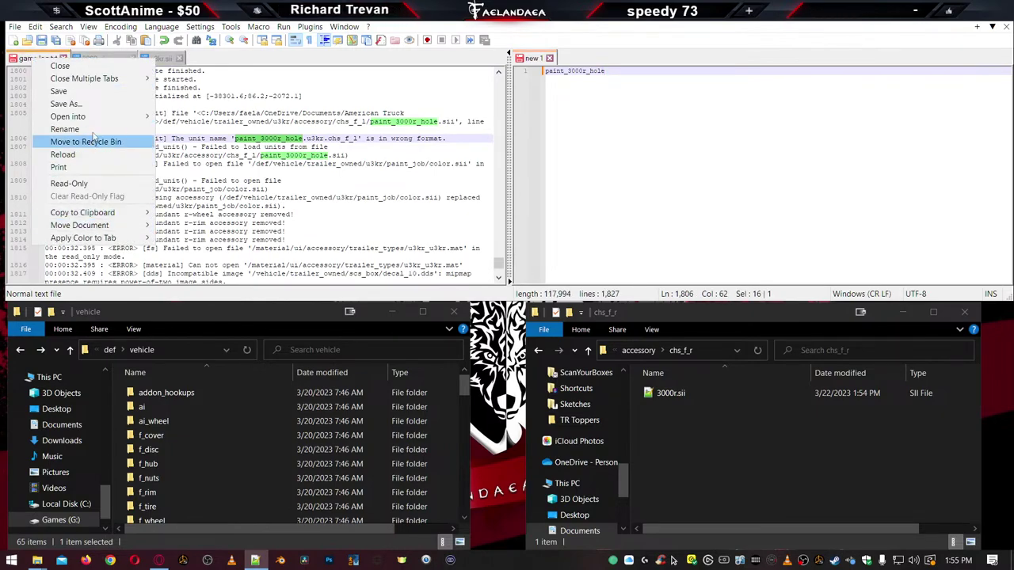
left_click(28, 63)
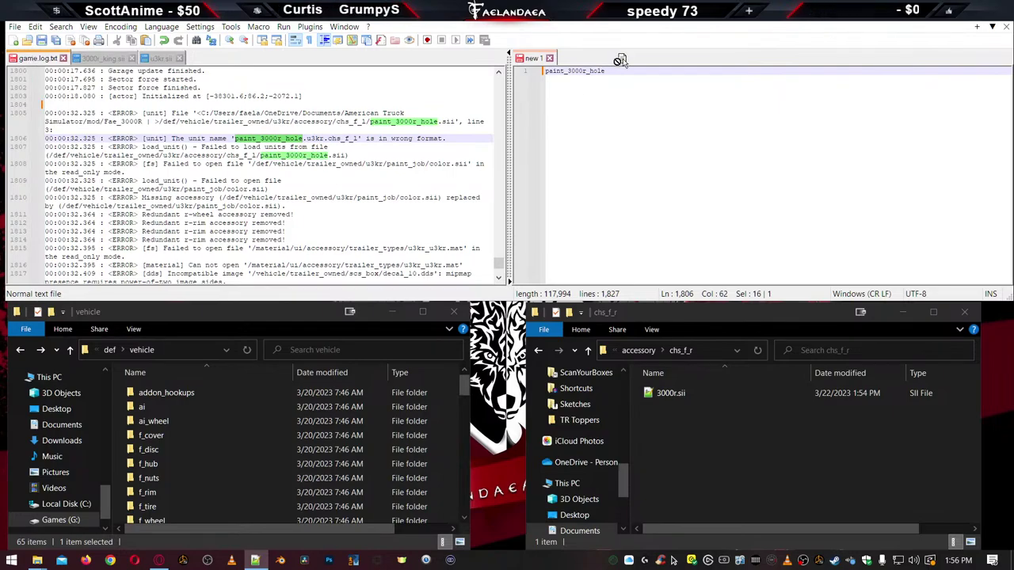
right_click(36, 59)
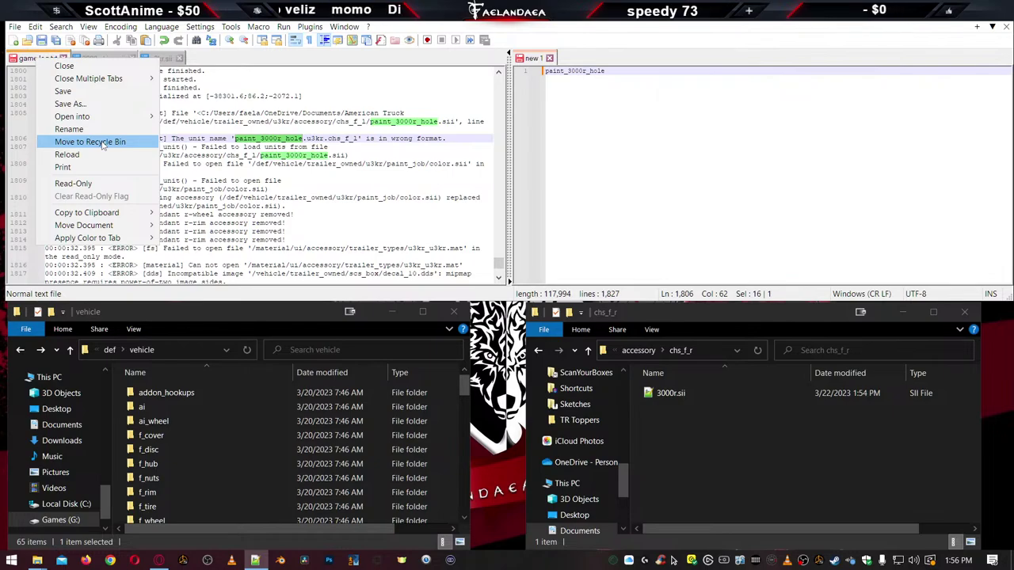
mouse_move(109, 76)
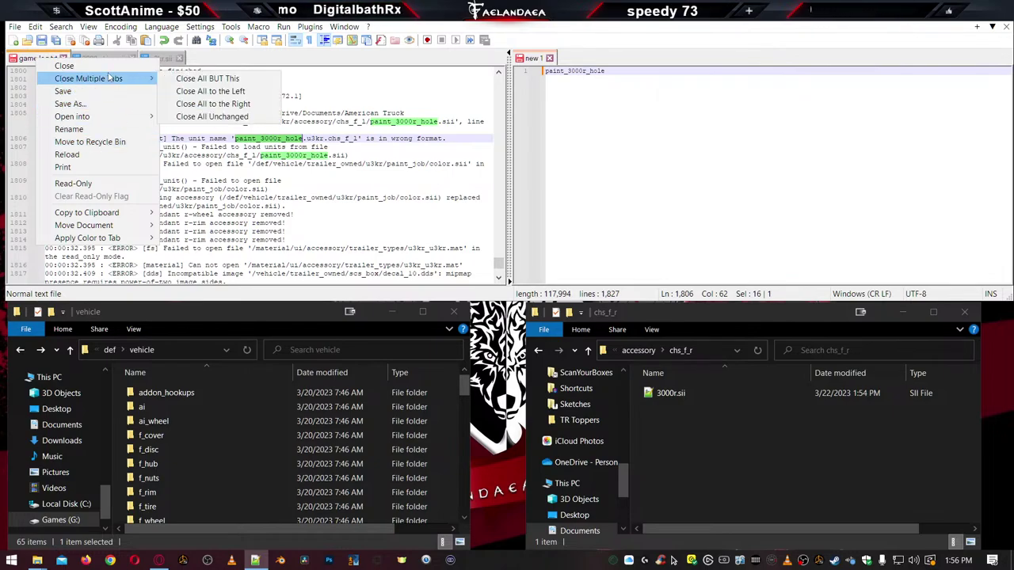
mouse_move(101, 239)
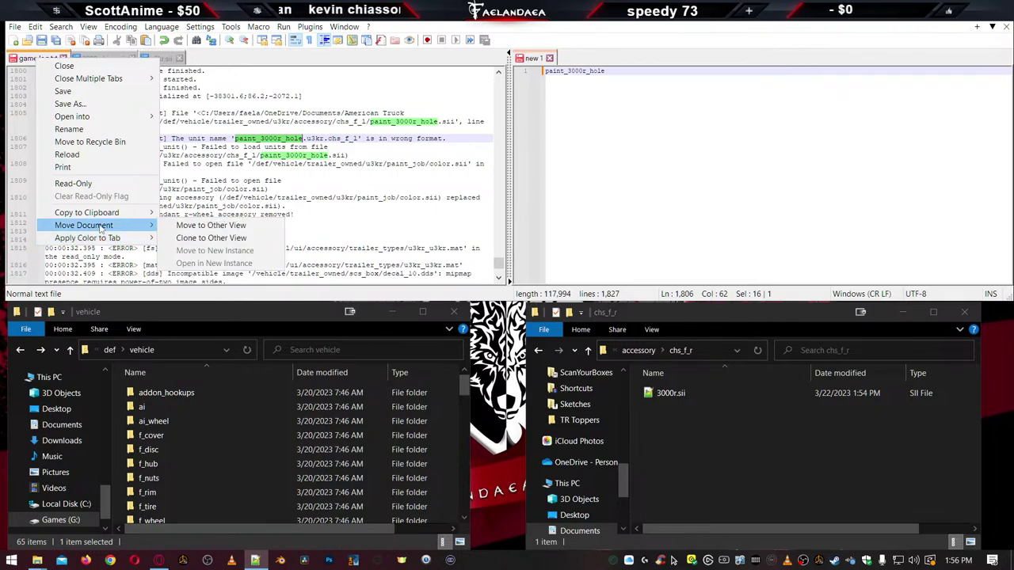
left_click(201, 227)
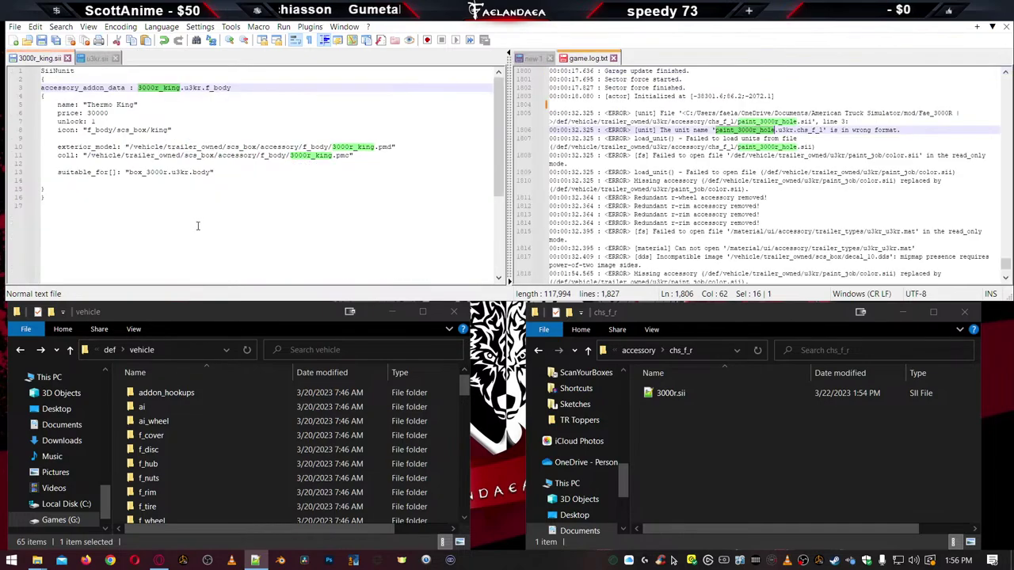
left_click(533, 59)
left_click_drag(552, 67, 598, 59)
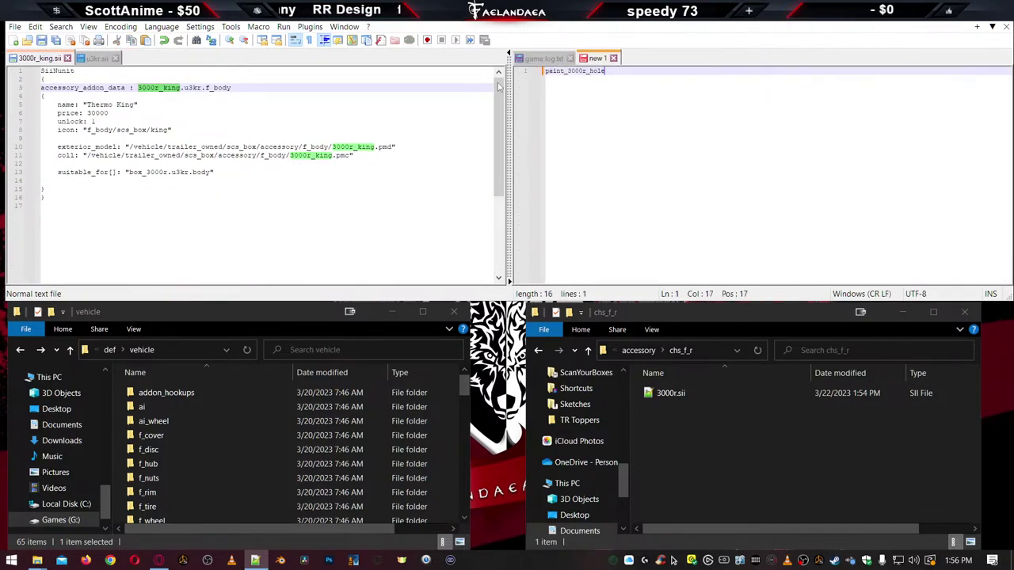
left_click(555, 60)
Compare log line 1807 with line 10 of 3000r_king.sii
left_click(765, 146)
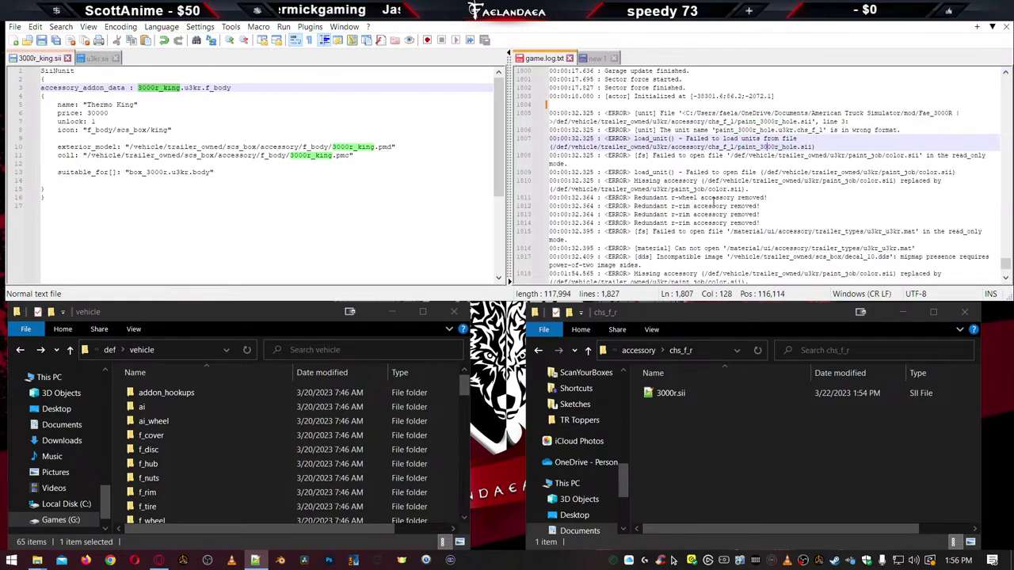
scroll(713, 174, "down", 5)
scroll(717, 194, "up", 6)
scroll(719, 198, "down", 3)
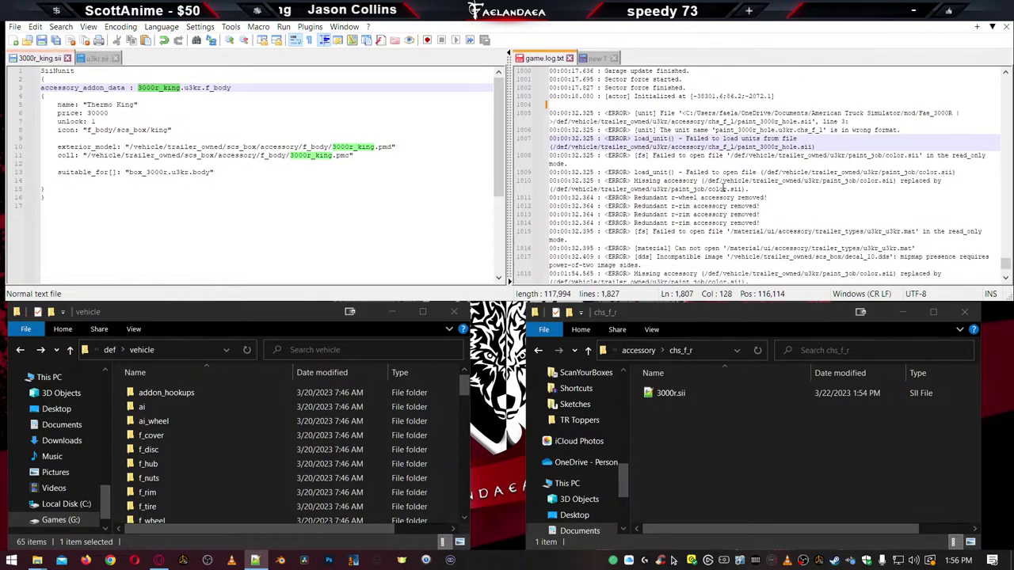
left_click(200, 146)
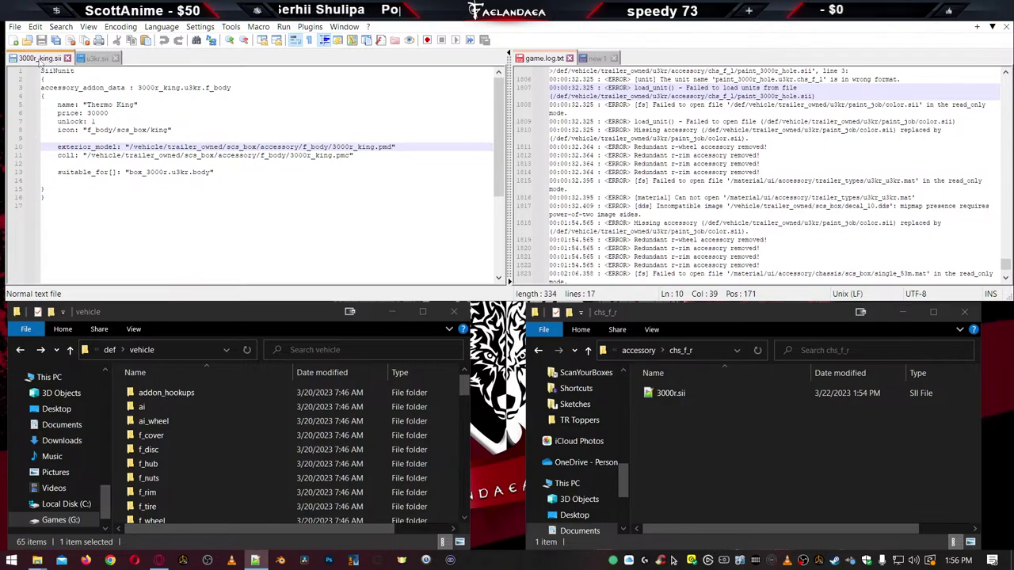
Close 3000r_king.sii and u3kr.sii, then open the trailer_dealer scs u3kr.sii file
left_click(67, 57)
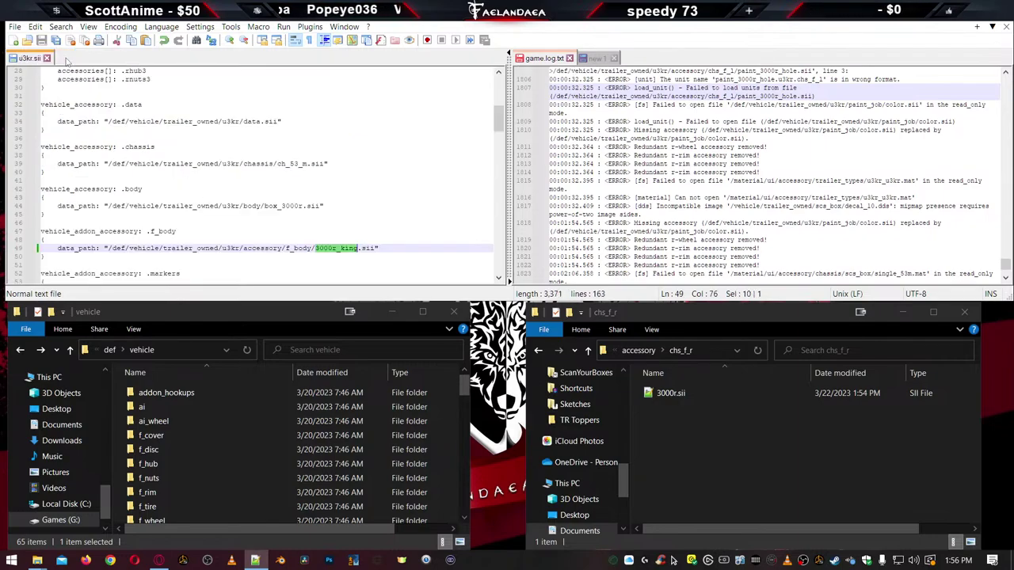
left_click(50, 59)
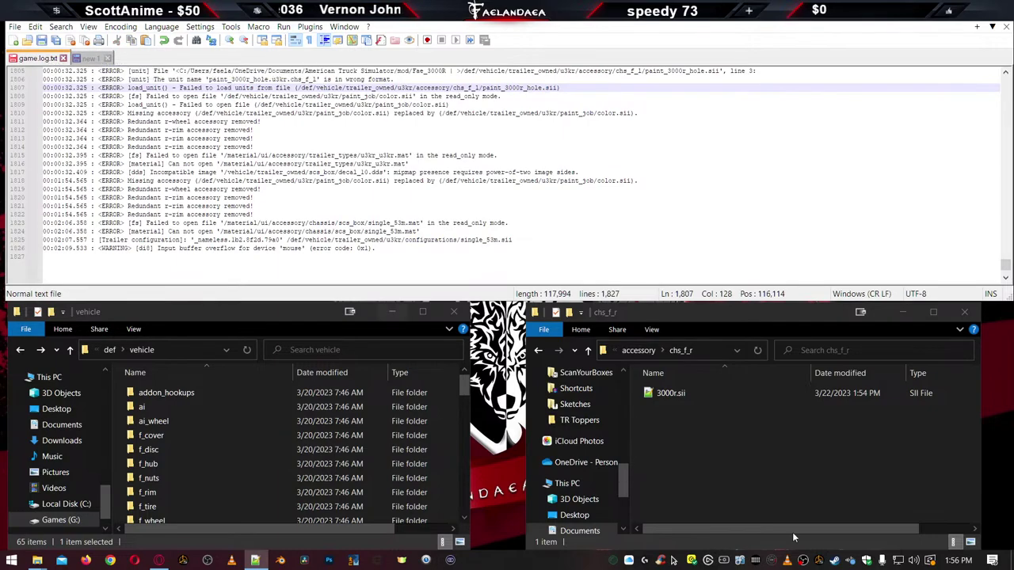
left_click(641, 351)
left_click(630, 351)
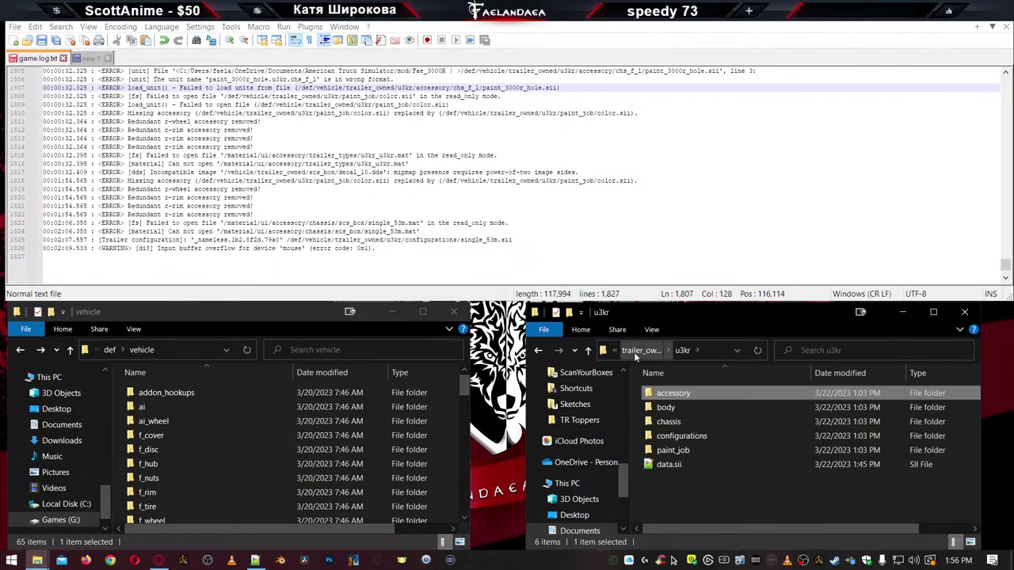
left_click(634, 352)
left_click(633, 352)
double_click(670, 394)
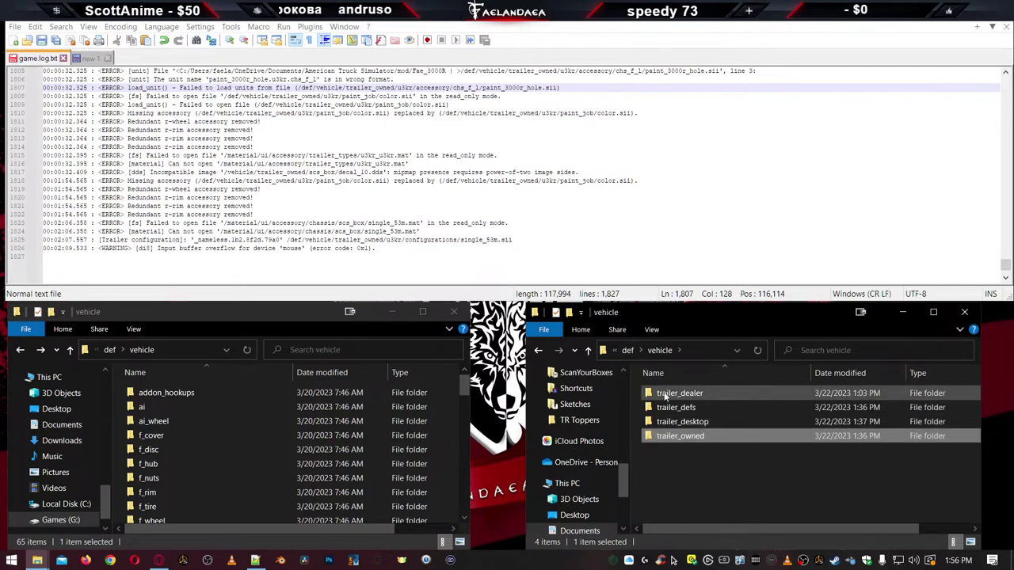
double_click(667, 394)
double_click(665, 394)
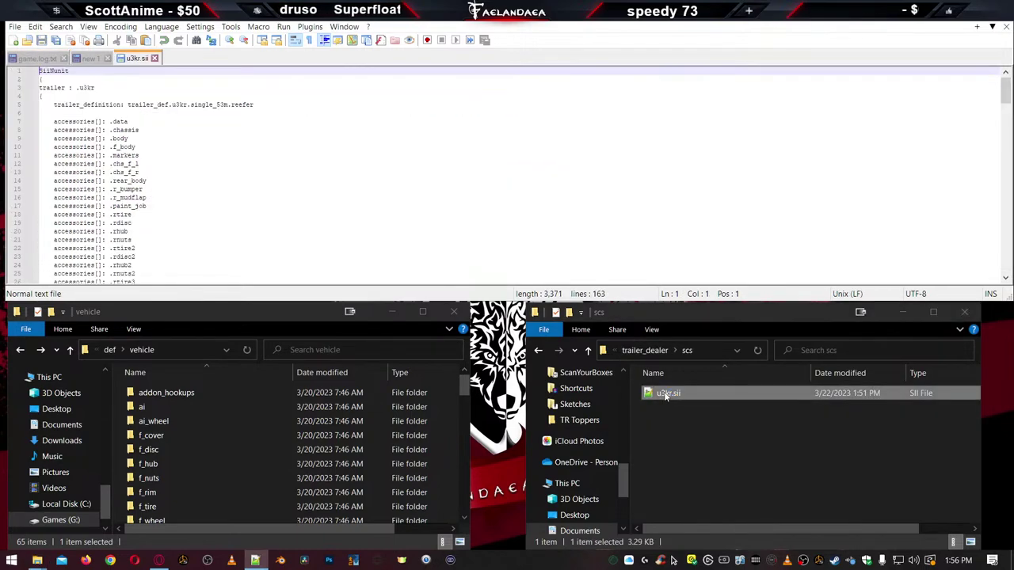
Open u3kr.single_53m.reefer.sii from trailer_defs and the trailer_desktop u3kr.sii
left_click(667, 398)
key("BackSpace")
key("BackSpace")
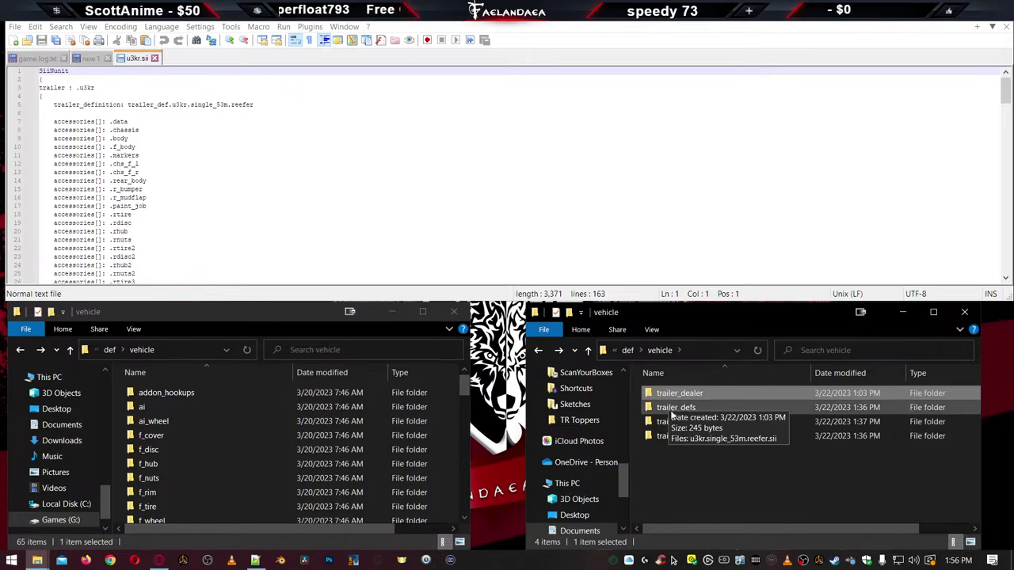
double_click(670, 408)
double_click(663, 393)
key("BackSpace")
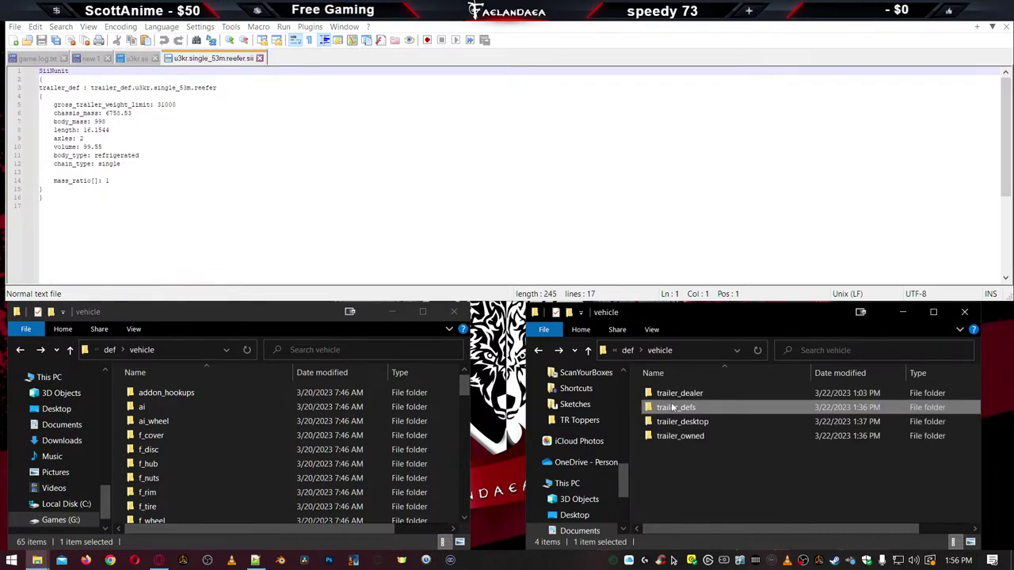
double_click(668, 422)
double_click(669, 394)
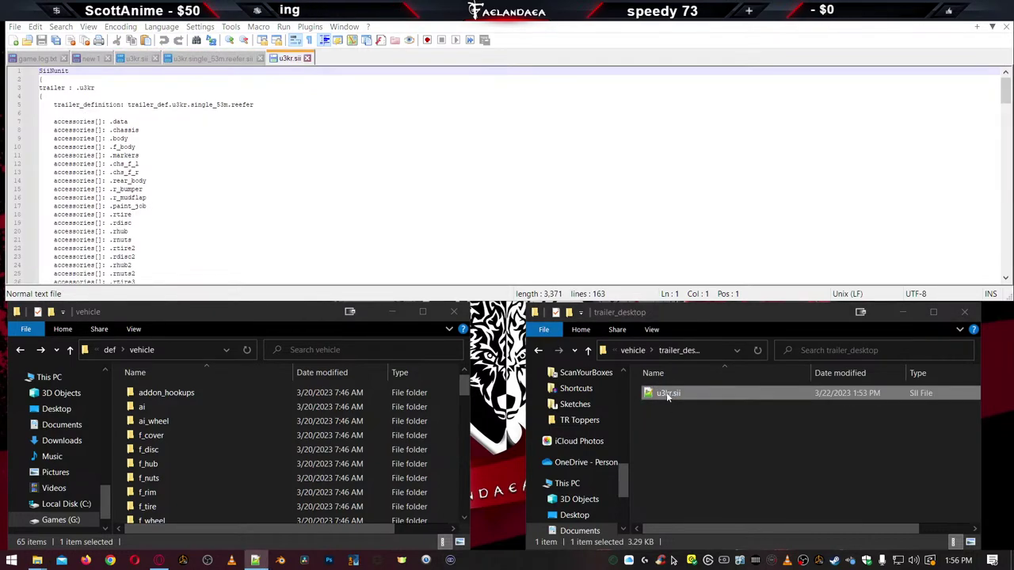
key("BackSpace")
Open the u3kr accessory files 3000r_hole.sii (chs_f_l), 3000r.sii (chs_f_r) and 3000r_king.sii (f_body)
double_click(681, 438)
double_click(665, 396)
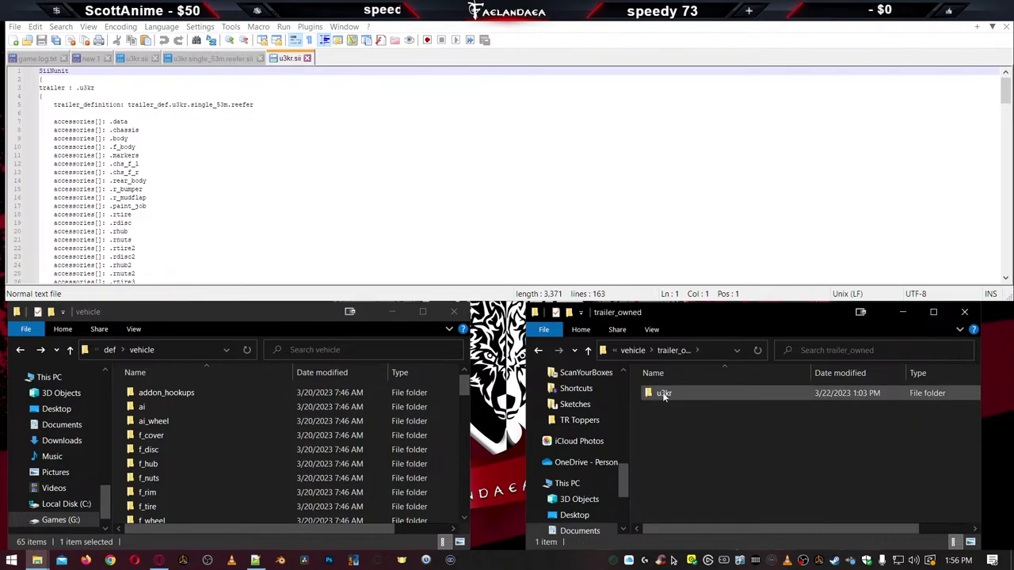
double_click(664, 394)
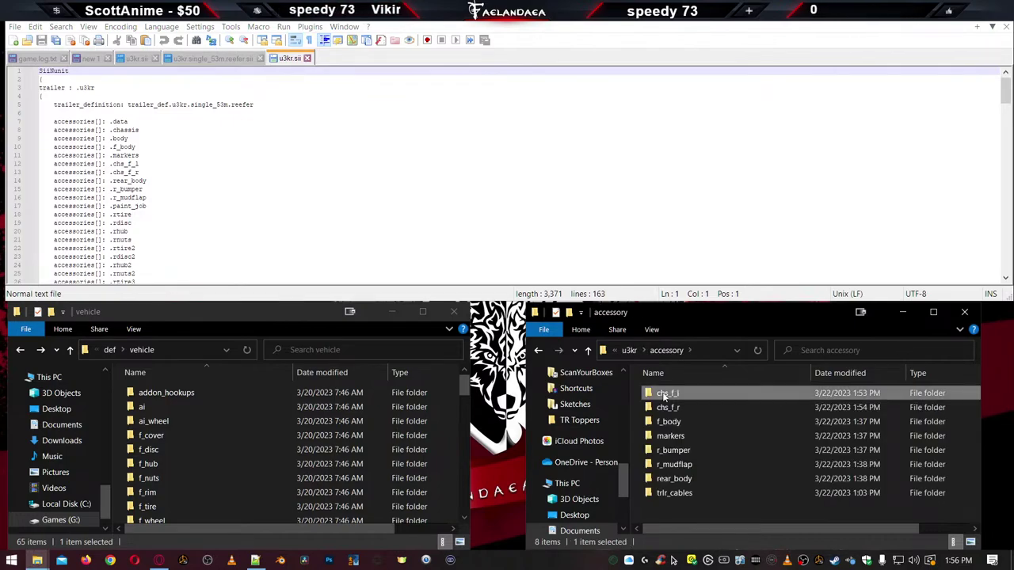
double_click(664, 394)
double_click(664, 395)
key("BackSpace")
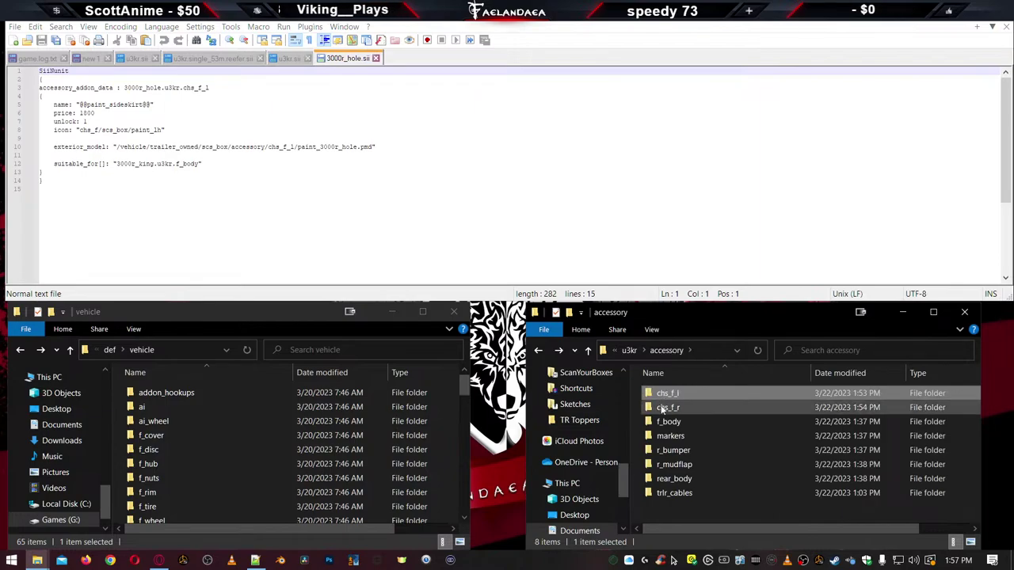
double_click(662, 407)
double_click(663, 393)
key("BackSpace")
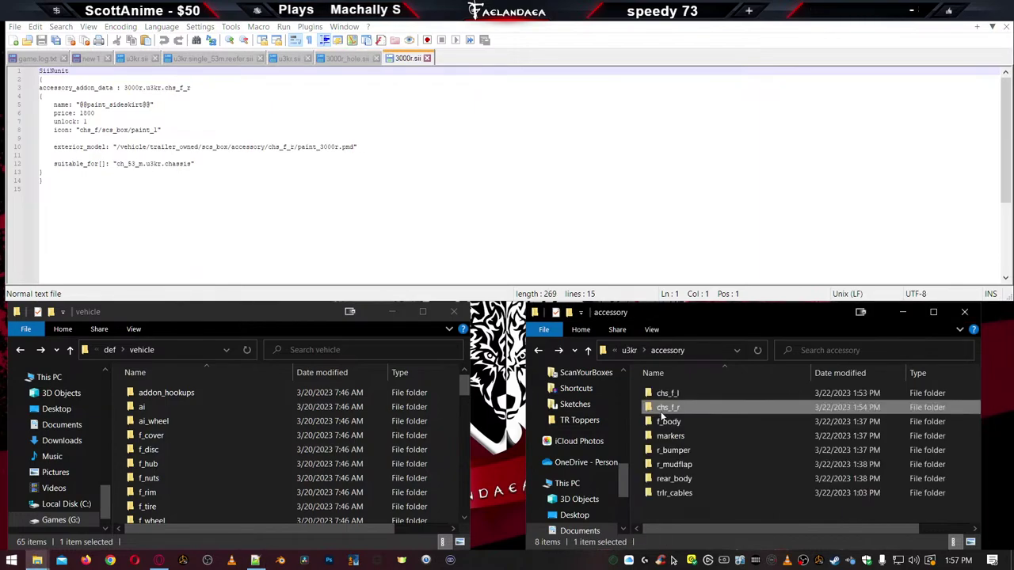
double_click(663, 421)
double_click(663, 395)
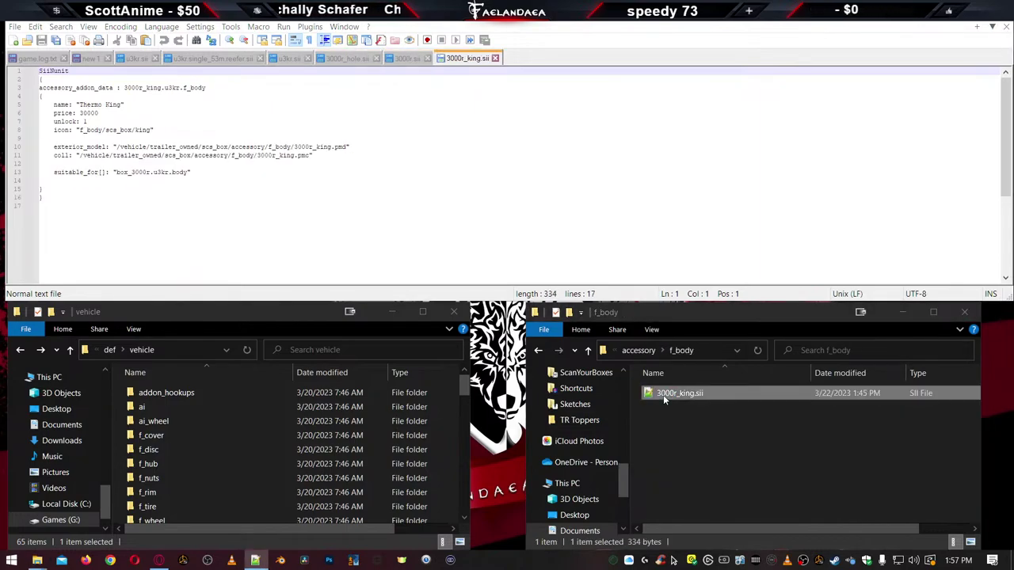
key("BackSpace")
Open marker_3000r.sii, bumper_3000r.sii and flap_3000r.sii from the markers, r_bumper and r_mudflap folders
double_click(670, 435)
double_click(670, 394)
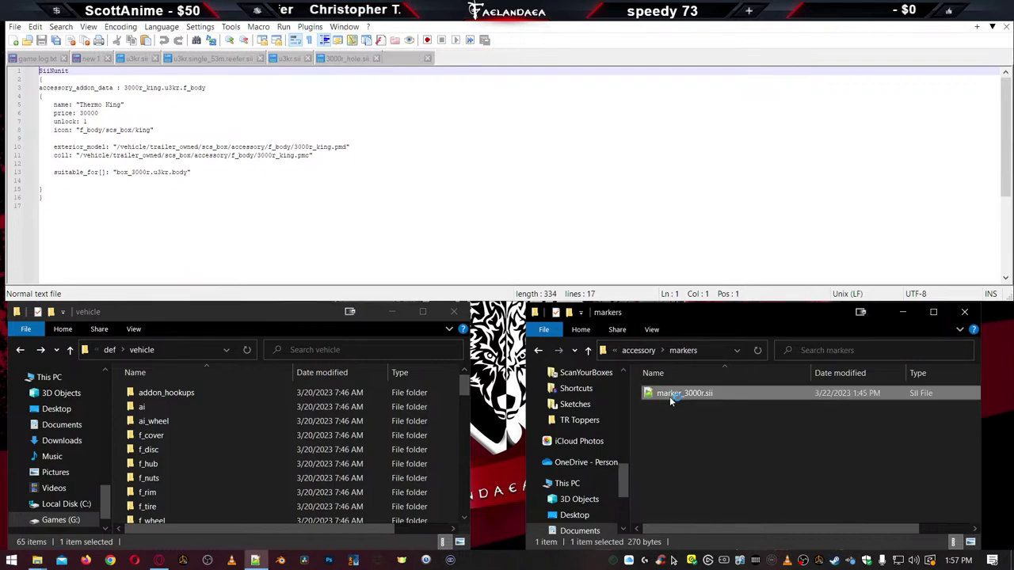
key("BackSpace")
double_click(670, 449)
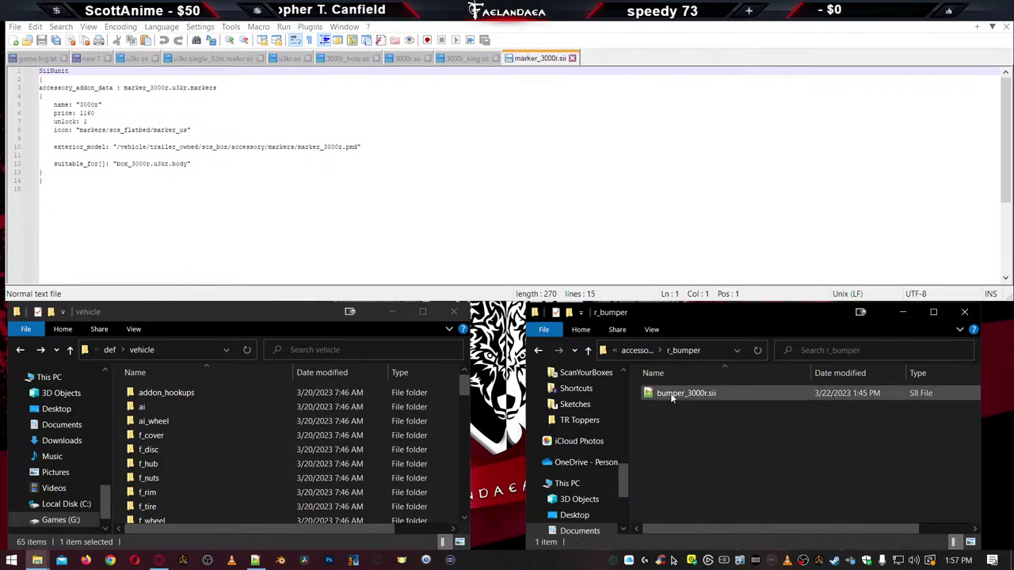
double_click(670, 394)
key("BackSpace")
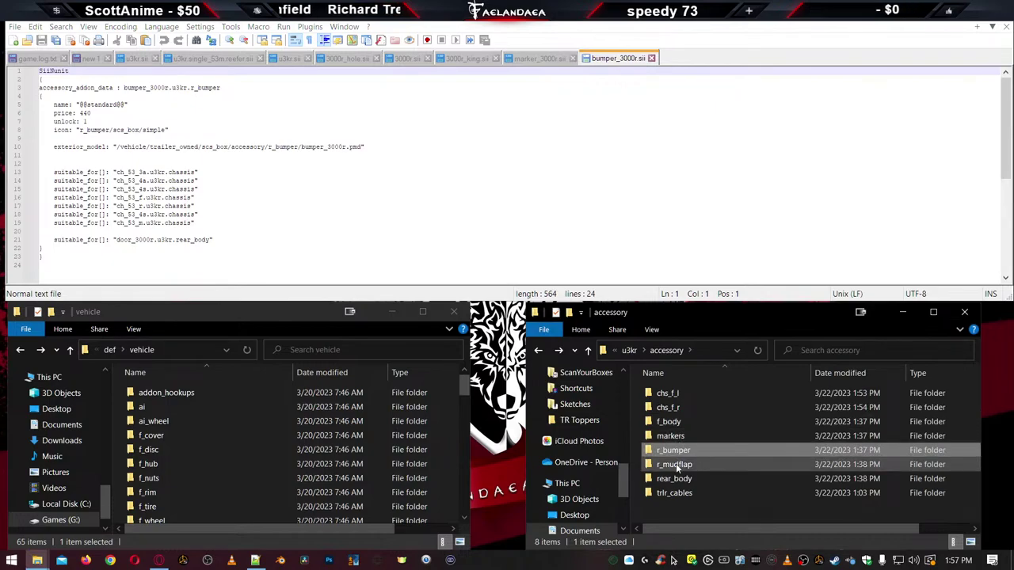
double_click(675, 465)
double_click(673, 394)
key("BackSpace")
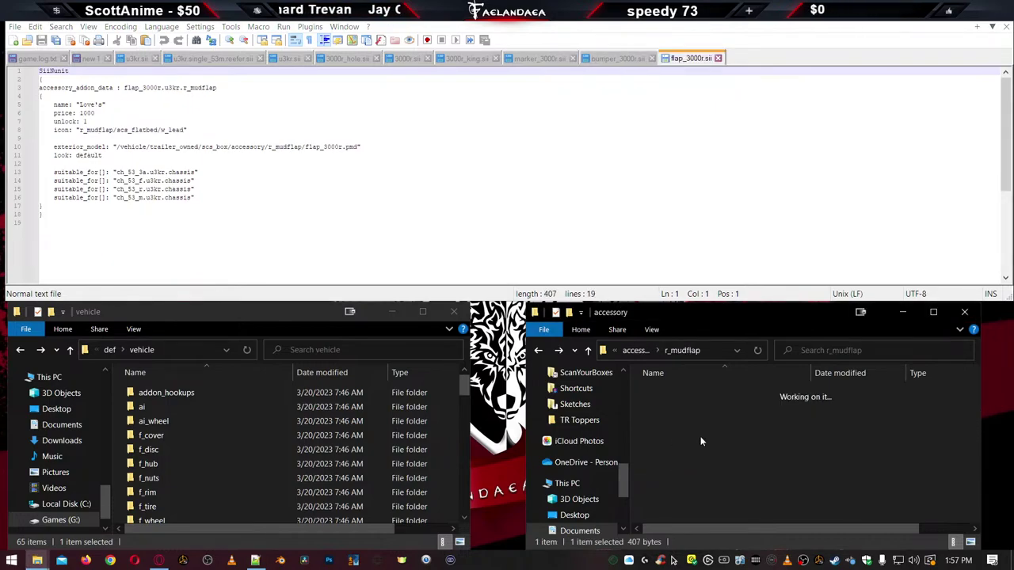
Open door_3000r.sii from rear_body and trailer.sii from trlr_cables
double_click(696, 478)
double_click(667, 393)
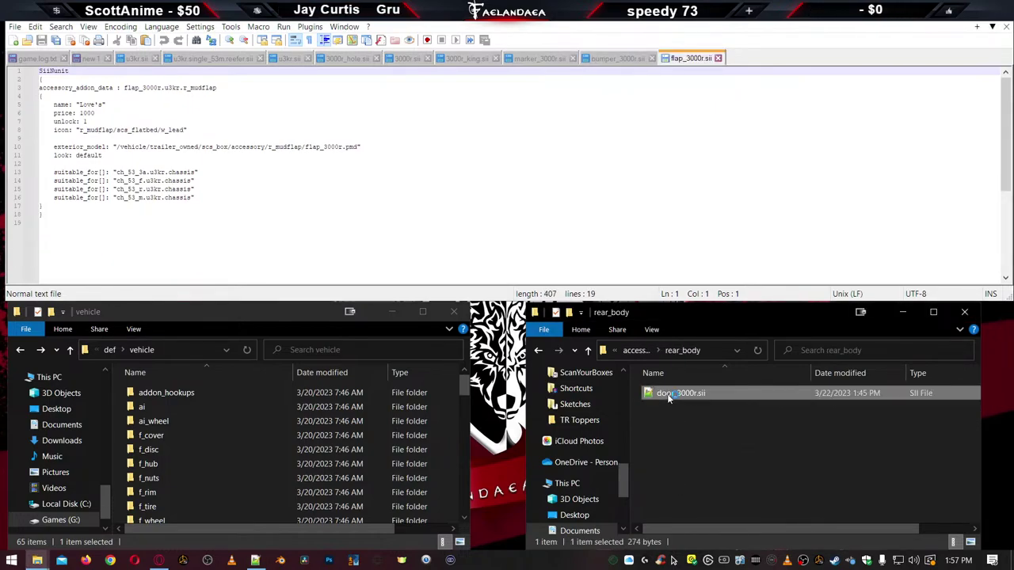
key("BackSpace")
double_click(673, 489)
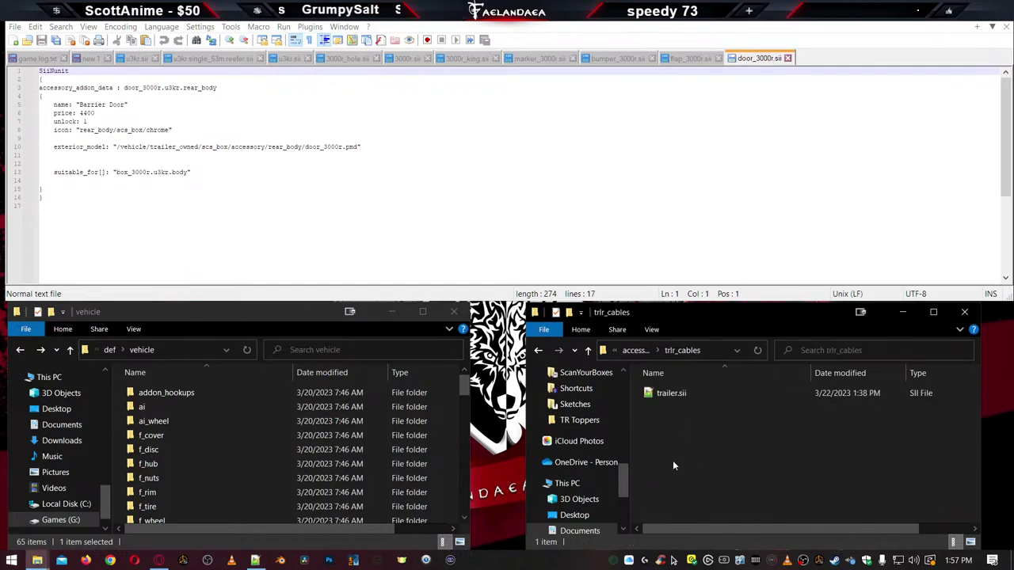
left_click(670, 394)
double_click(670, 393)
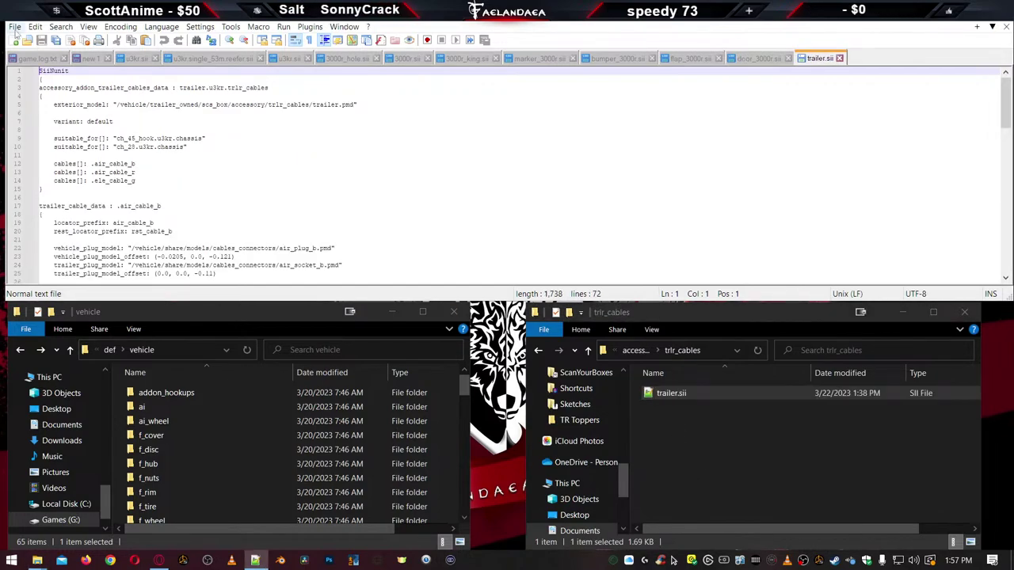
Move game.log.txt to the other view, beside trailer.sii
right_click(44, 59)
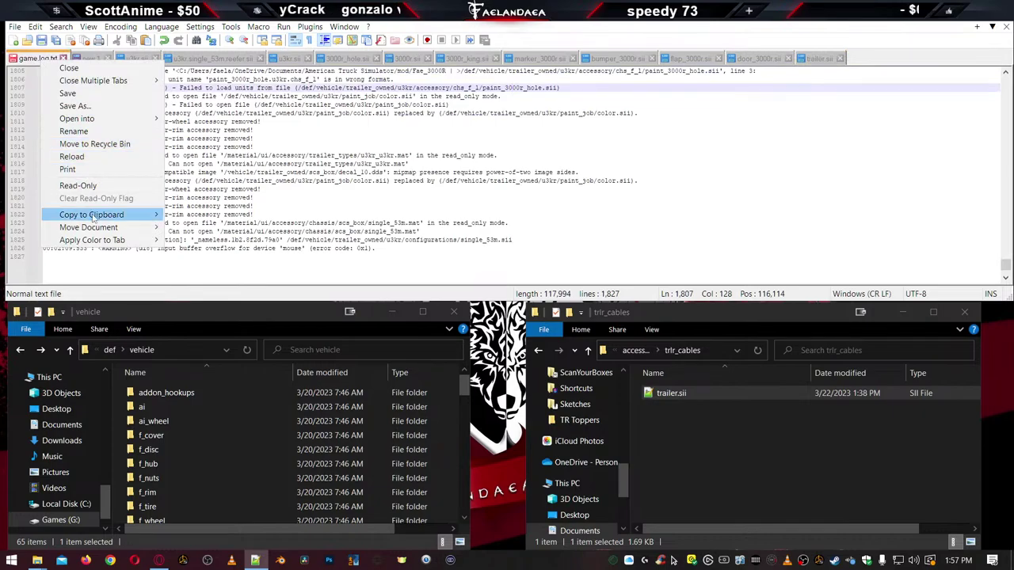
mouse_move(89, 228)
left_click(212, 228)
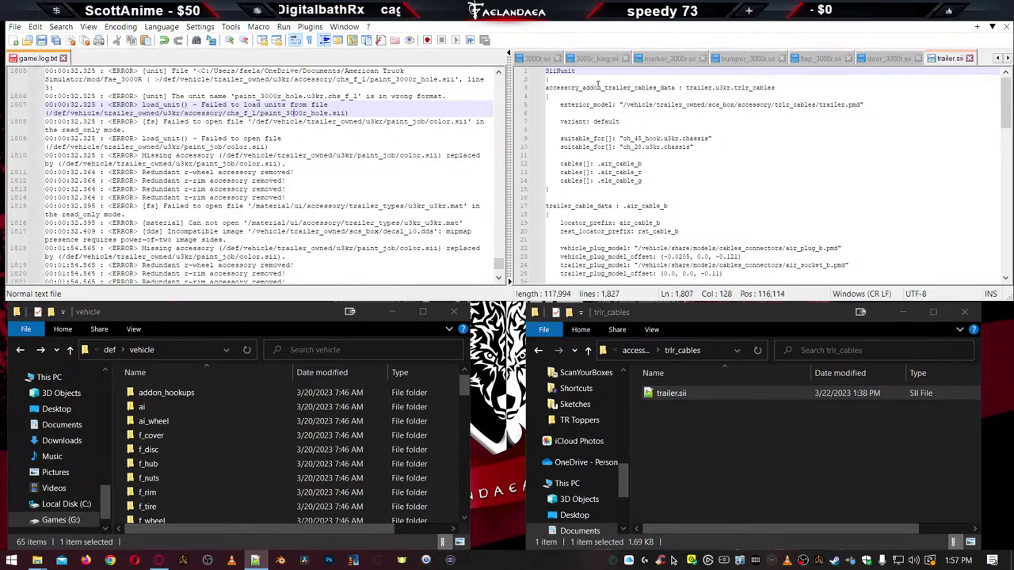
Open the u3kr trailer's data.sii and move it to the right-hand view
left_click(720, 454)
key("BackSpace")
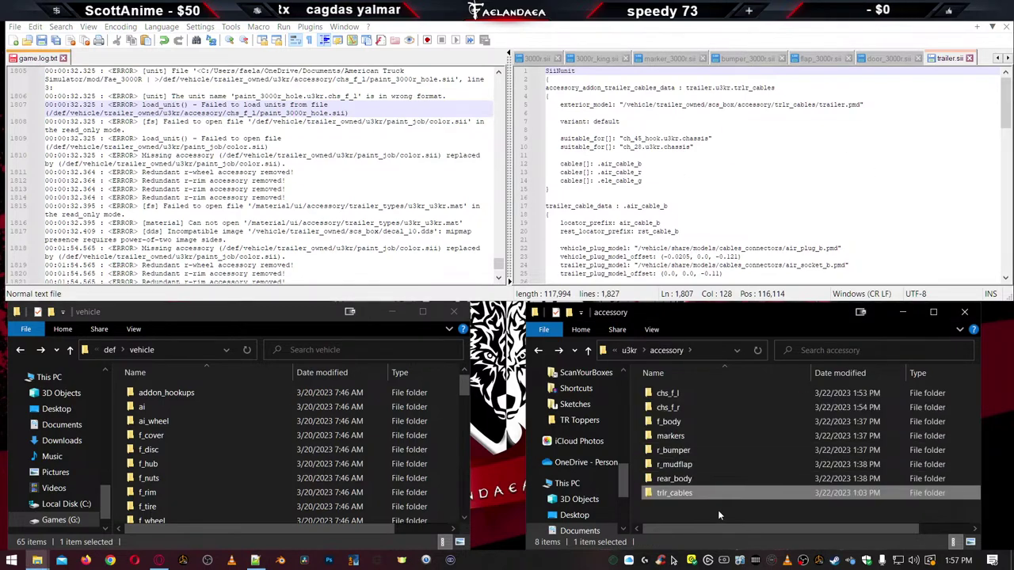
key("BackSpace")
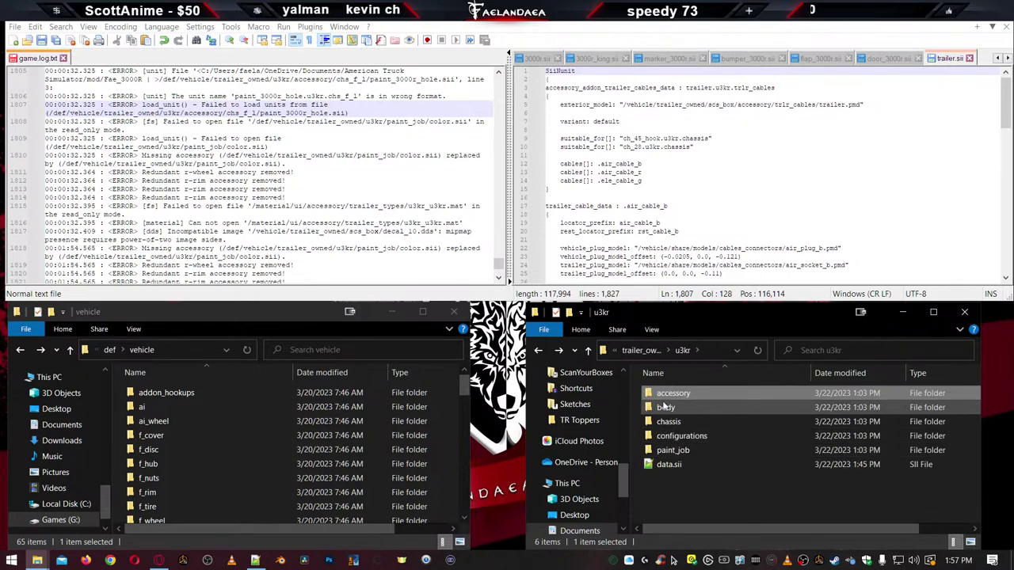
double_click(664, 467)
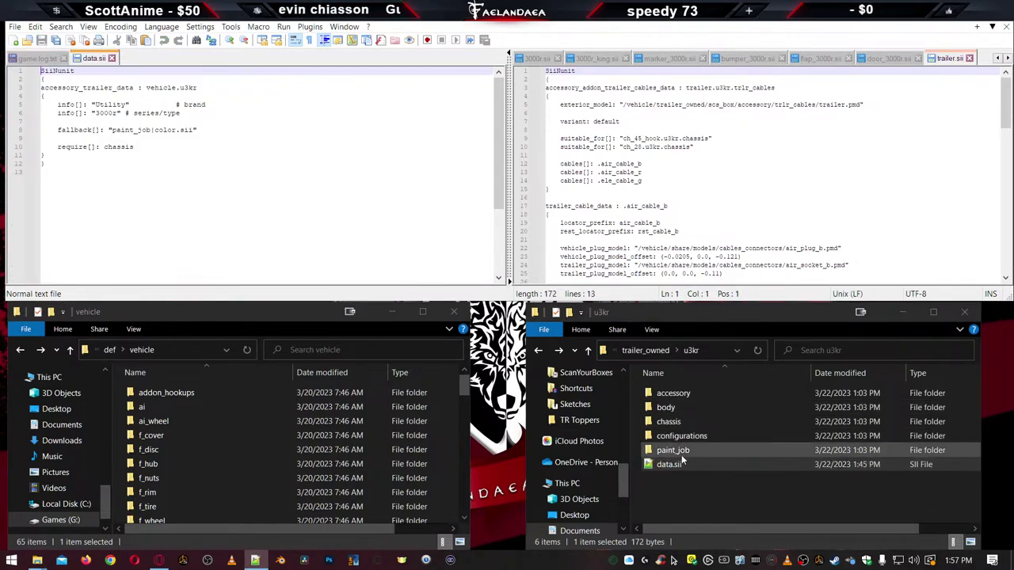
right_click(89, 61)
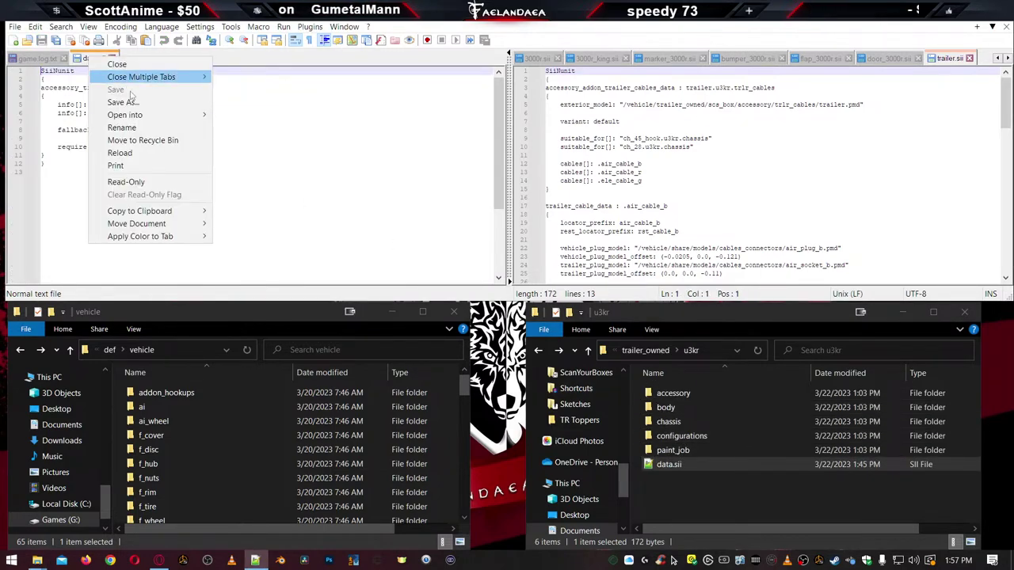
mouse_move(151, 225)
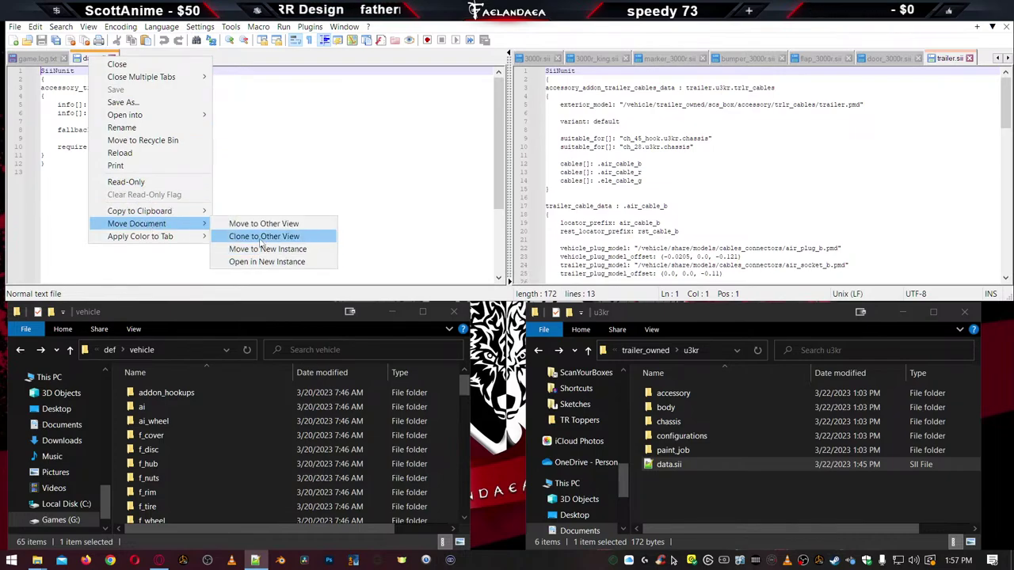
left_click(264, 223)
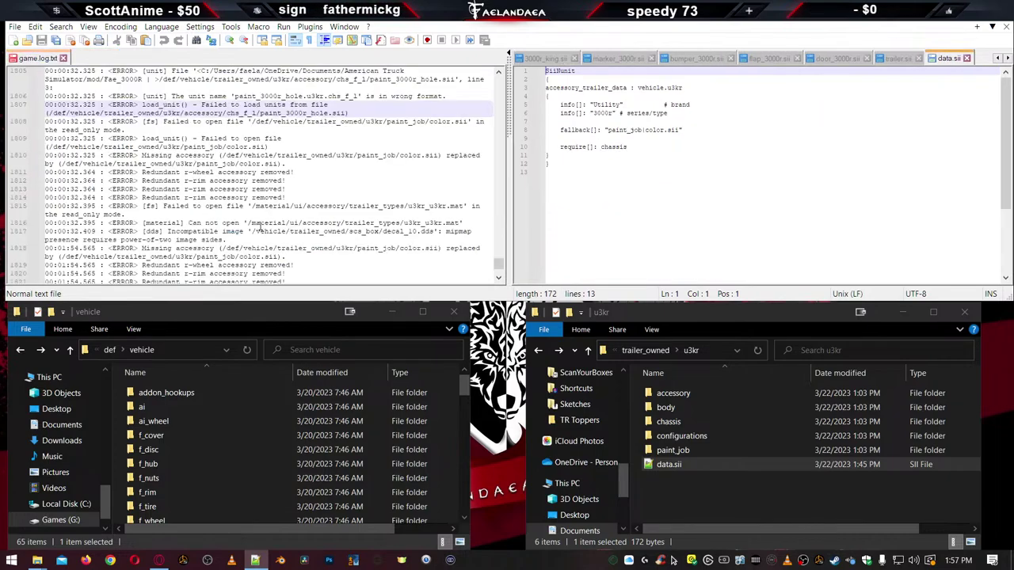
Move the new 1 note to the left view and place the caret at the end of data.sii
left_click(998, 59)
left_click(997, 58)
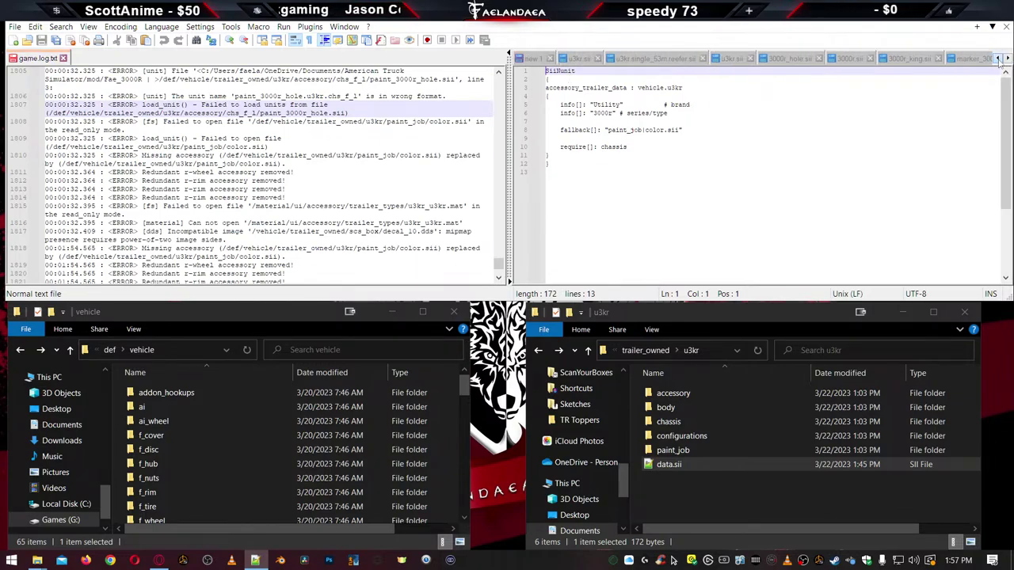
left_click(516, 58)
right_click(535, 62)
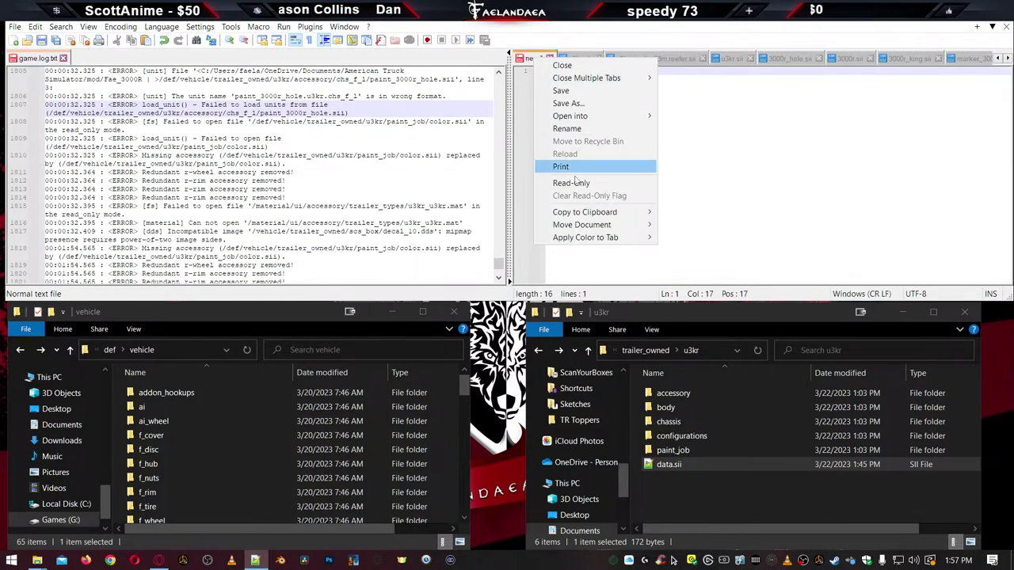
mouse_move(590, 229)
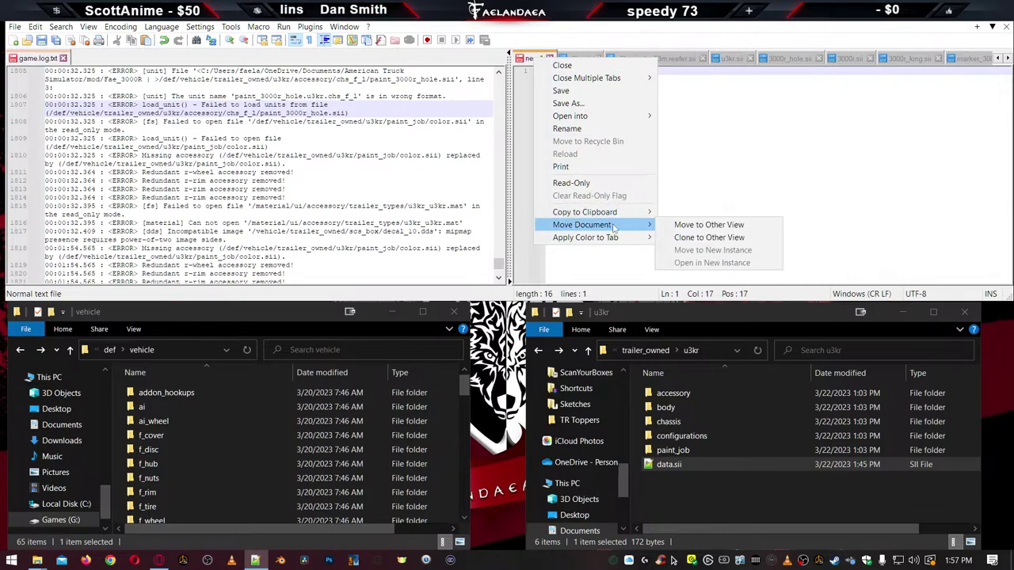
left_click(701, 227)
left_click(823, 169)
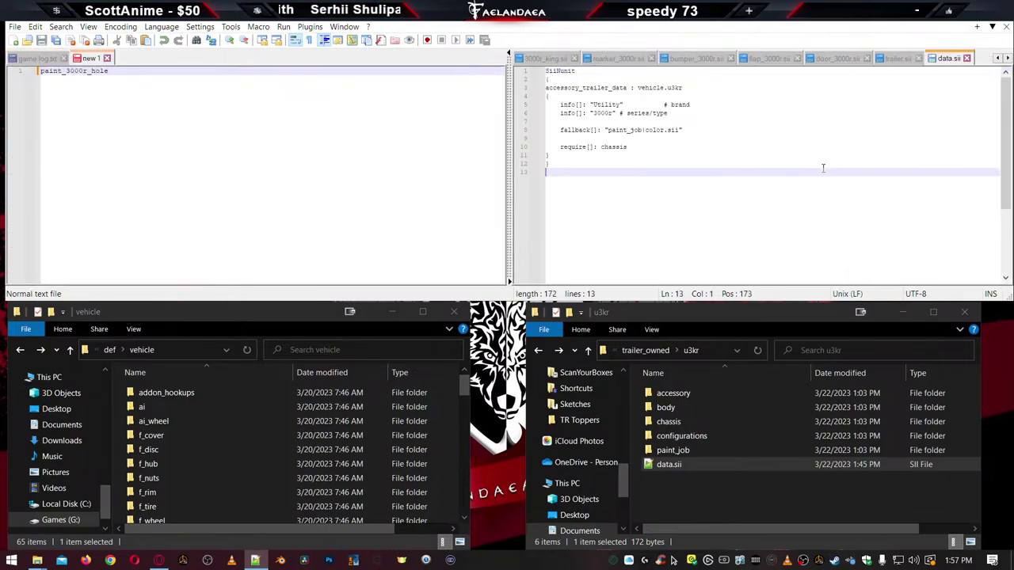
Open box_3000R.sii from the body folder and ch_53_m.sii from the chassis folder
double_click(660, 408)
double_click(661, 395)
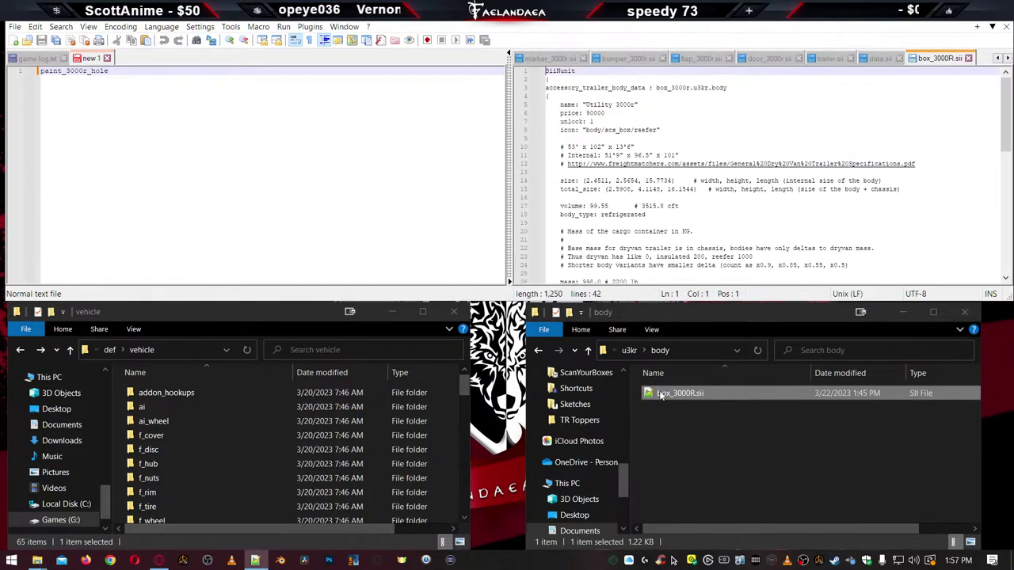
key("BackSpace")
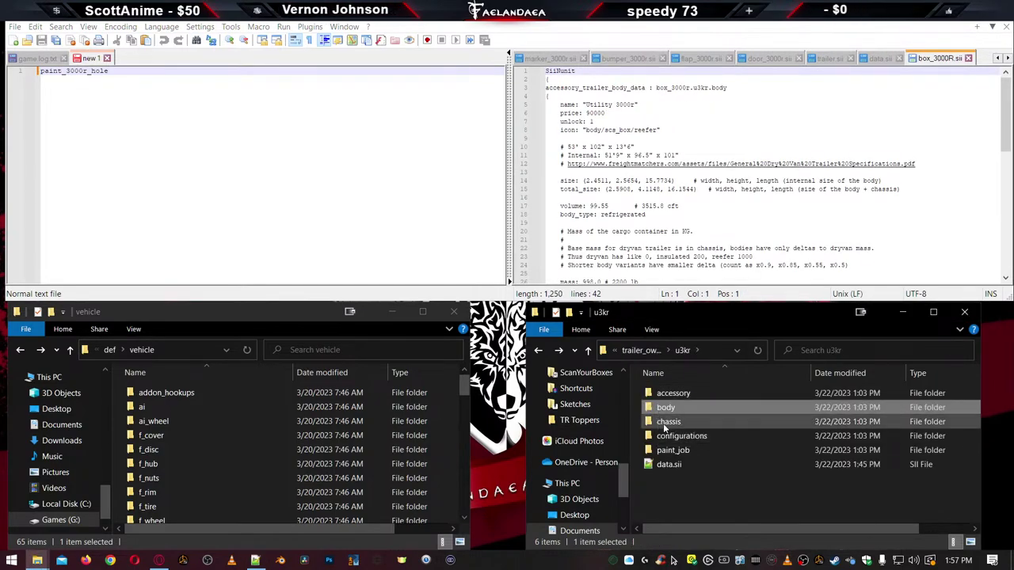
double_click(662, 422)
double_click(666, 394)
key("BackSpace")
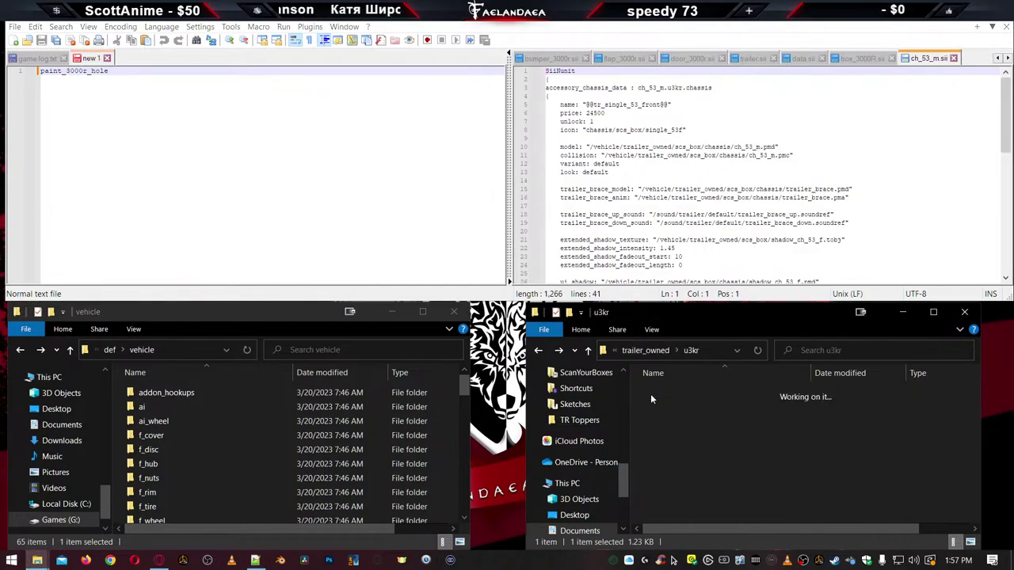
Open single_53m.sii and its 3000r.sii body set, then look inside the paint_job accessory folder
double_click(674, 436)
left_click(651, 408)
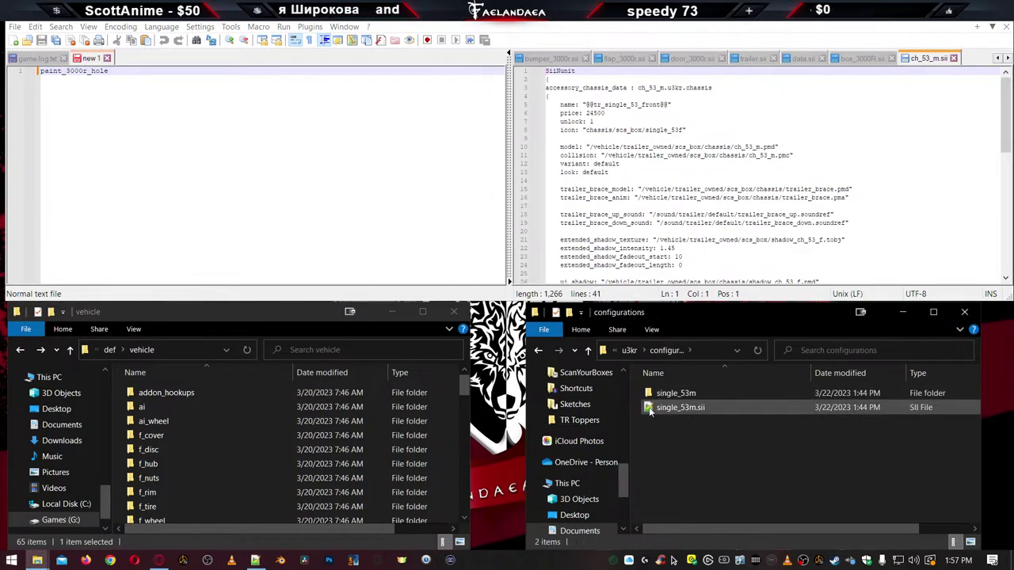
double_click(652, 408)
double_click(658, 393)
double_click(651, 394)
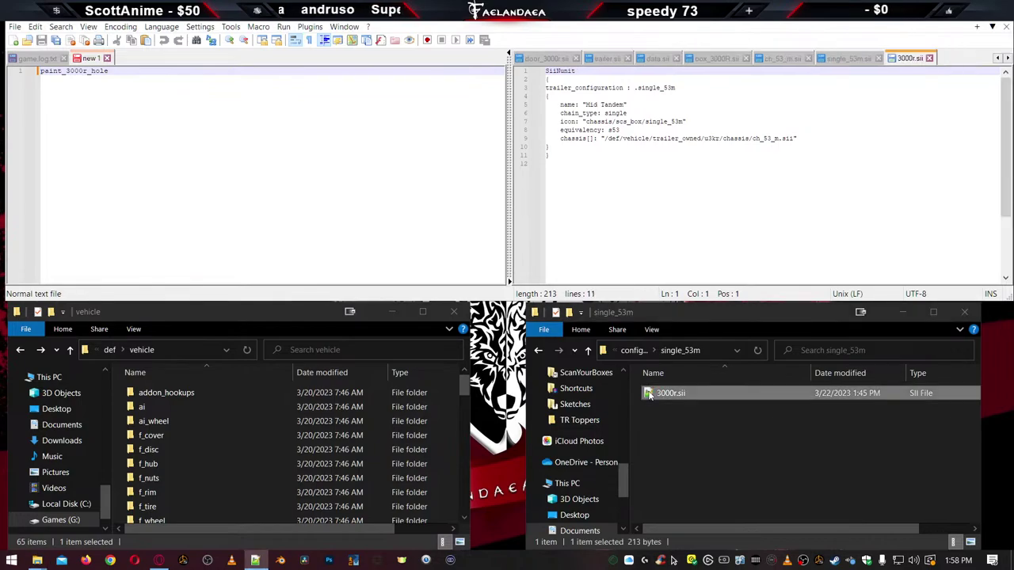
key("BackSpace")
key("BackSpace")
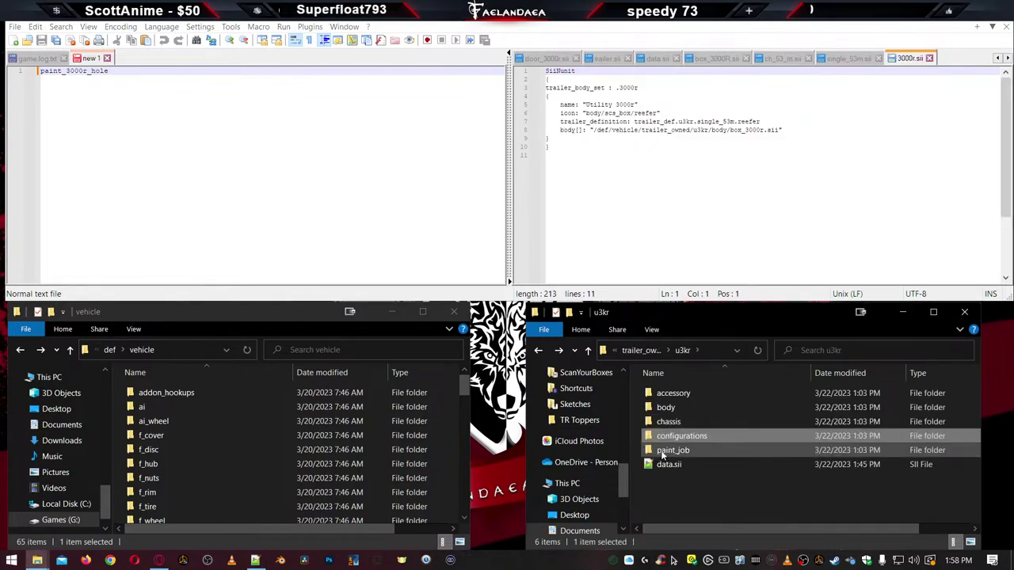
left_click(662, 451)
double_click(663, 452)
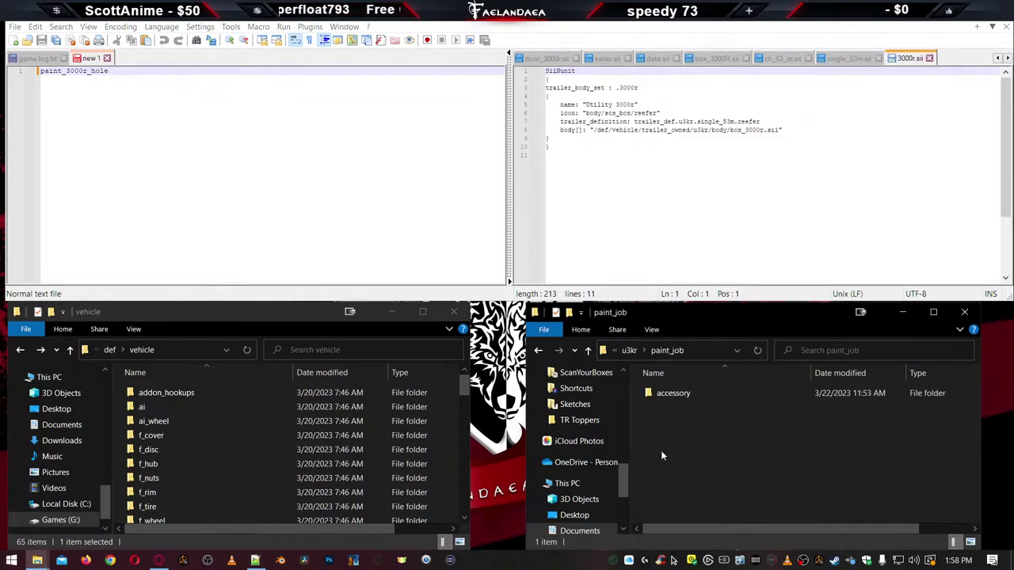
double_click(656, 395)
key("BackSpace")
key("BackSpace")
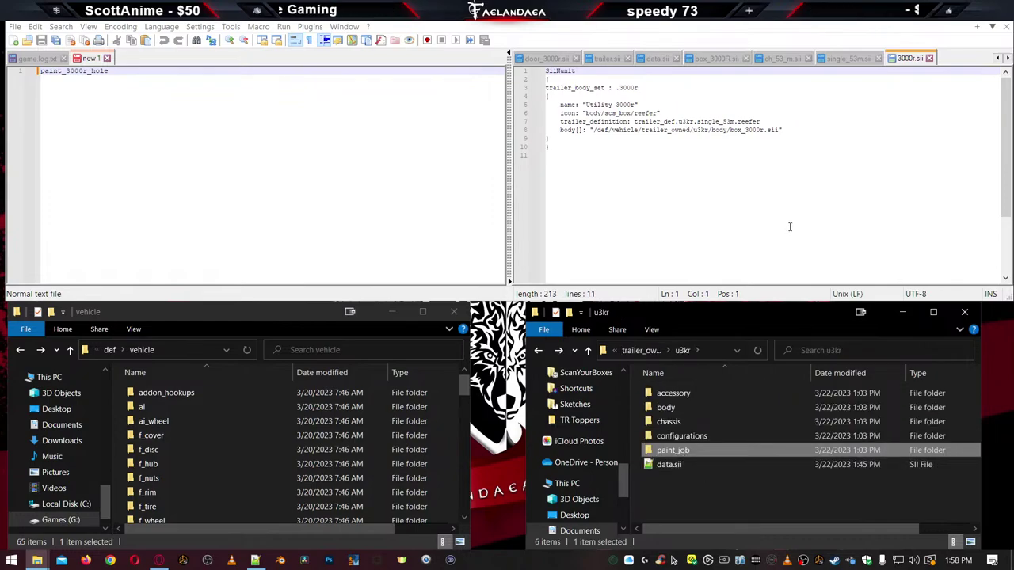
Strip the paint_ prefix from paint_3000r_hole in the new 1 note and paste after it
left_click(116, 78)
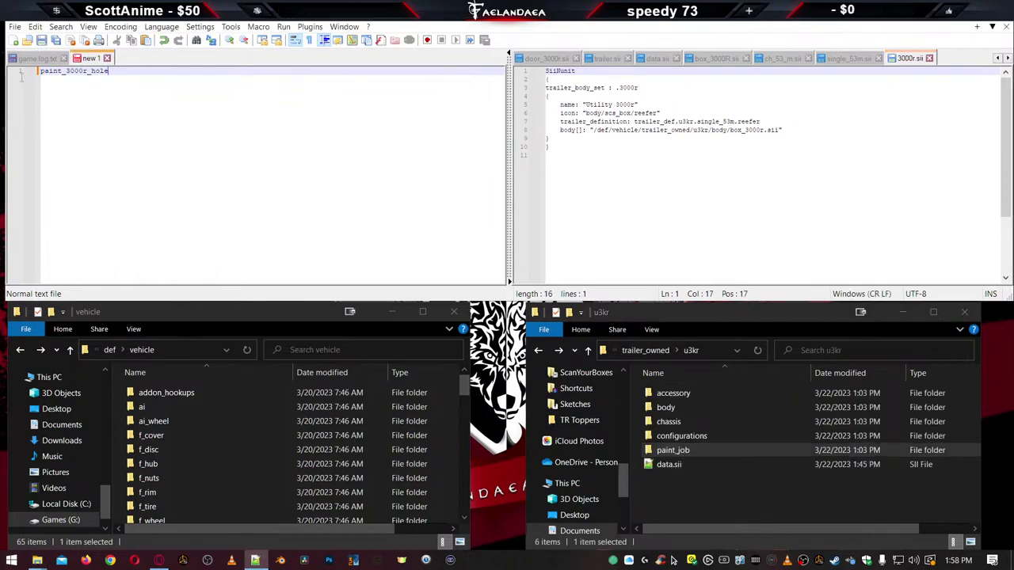
left_click_drag(120, 80, 44, 72)
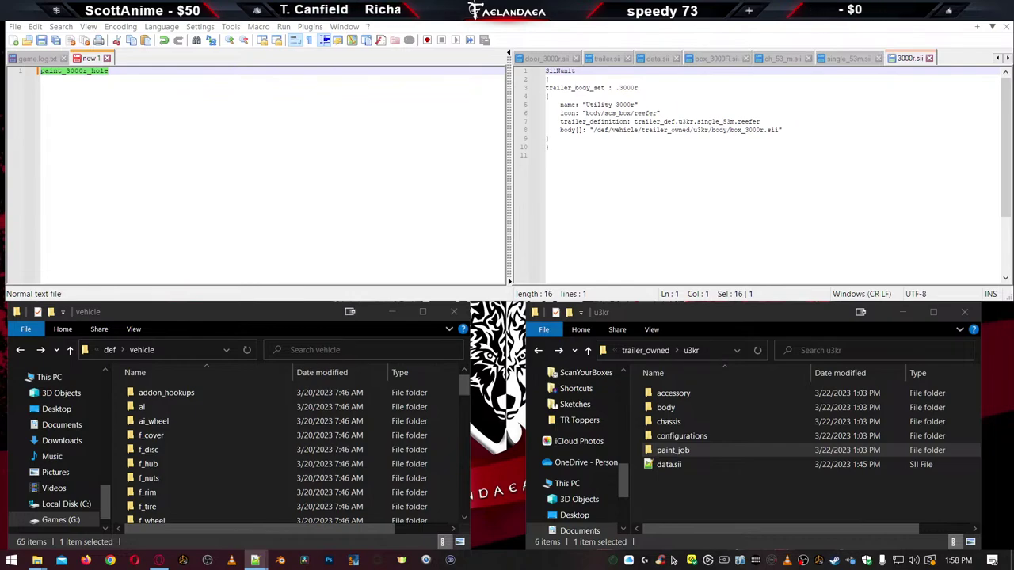
key("Left")
key("Delete")
key("Delete")
key("Delete")
key("Delete")
key("Delete")
key("Delete")
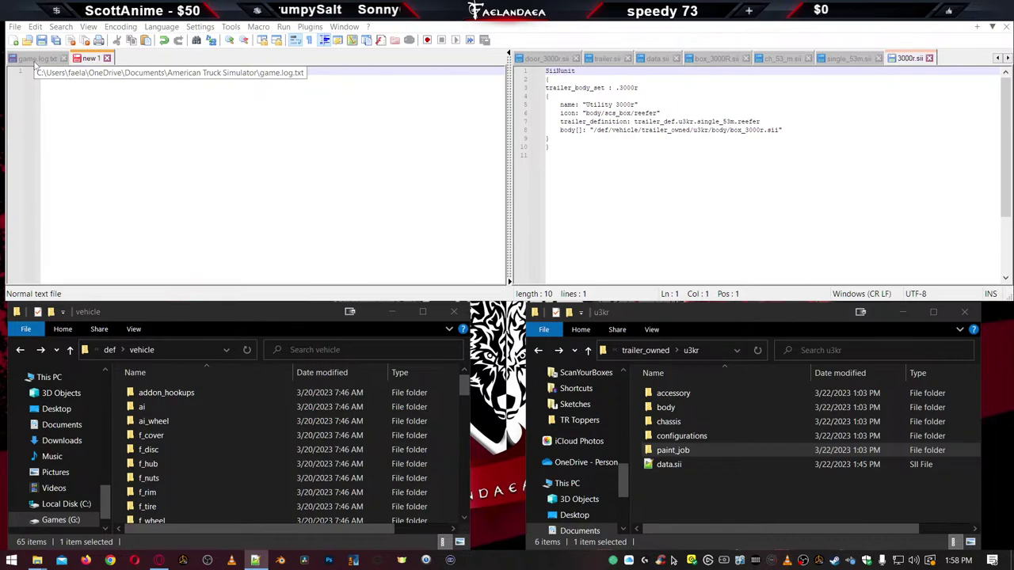
left_click(144, 106)
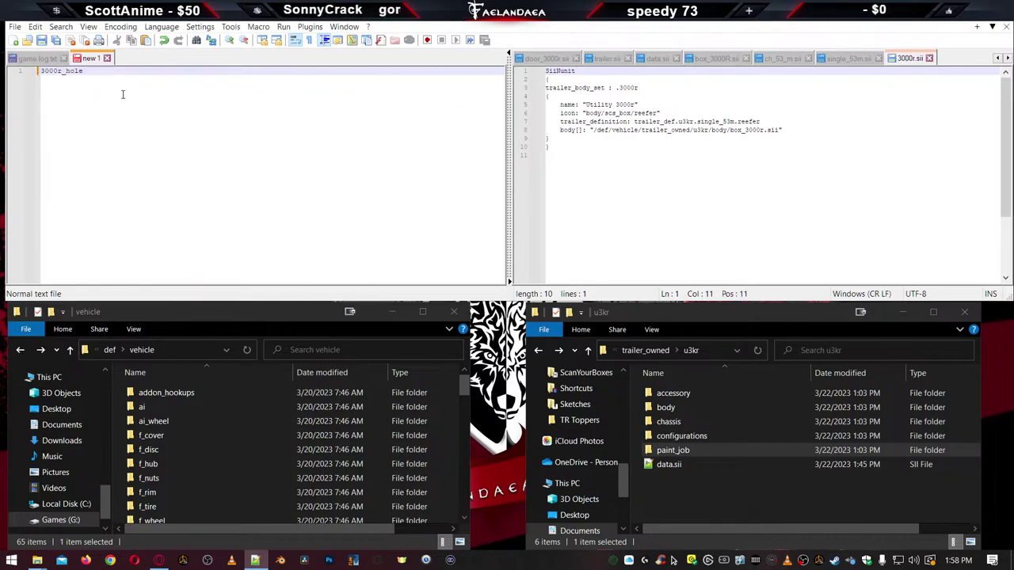
key("ctrl+v")
Undo the last two edits in game.log.txt to restore paint_3000r_hole in the error lines
left_click(40, 59)
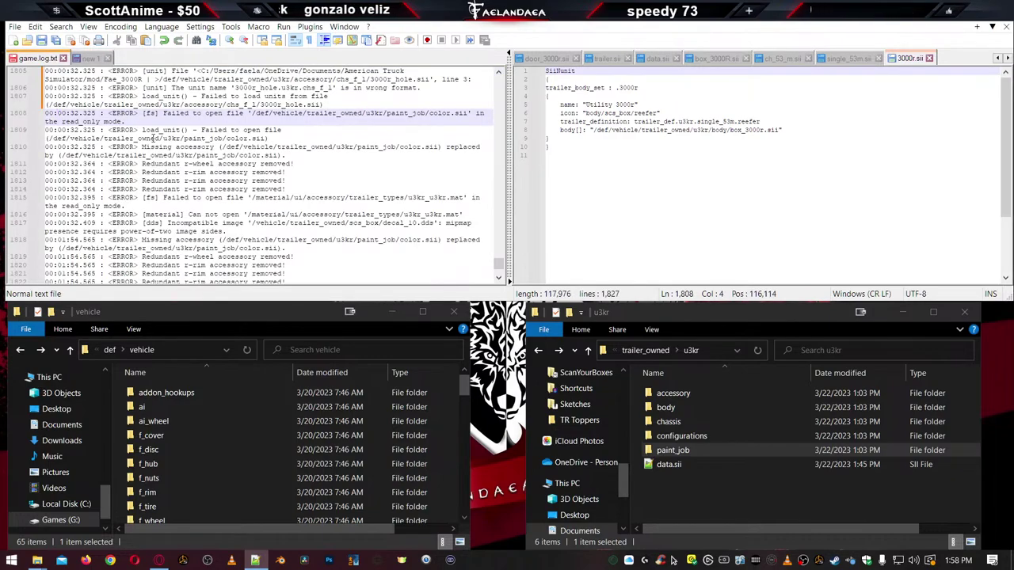
key("ctrl+z")
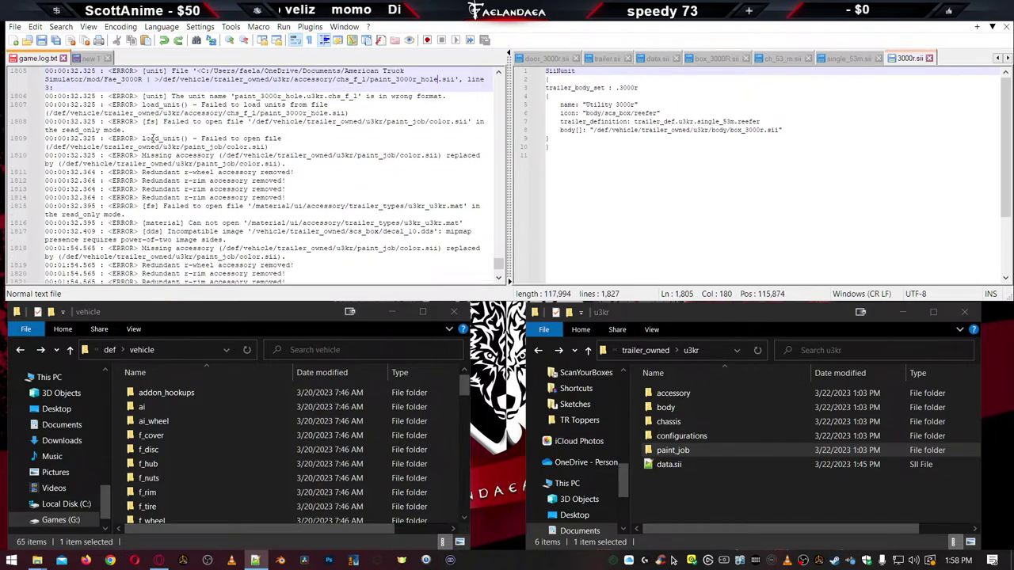
key("ctrl+z")
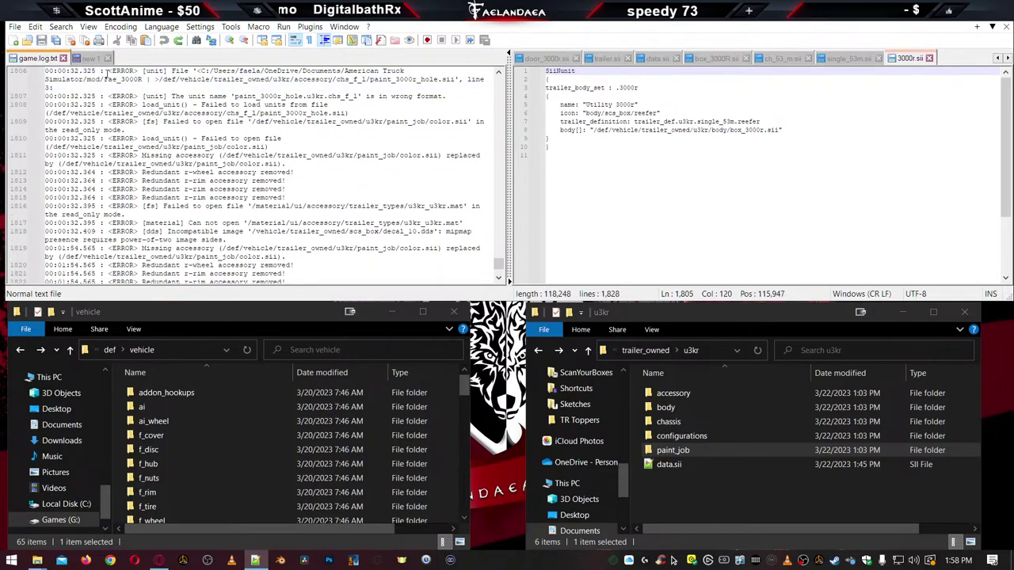
Edit the scratch note's paint_3000r name so it reads 3000r_hole
left_click(90, 59)
left_click(909, 98)
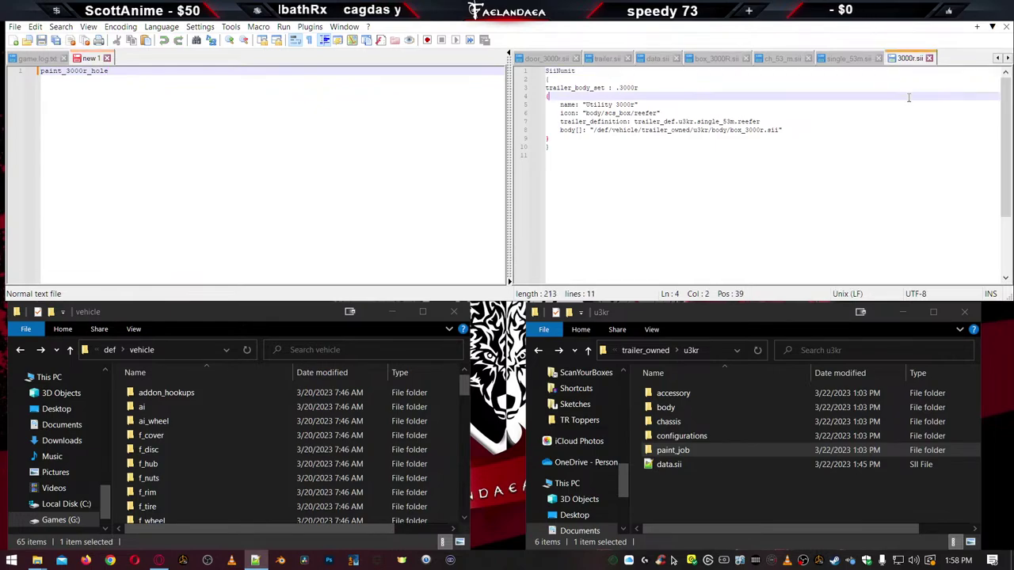
left_click(175, 126)
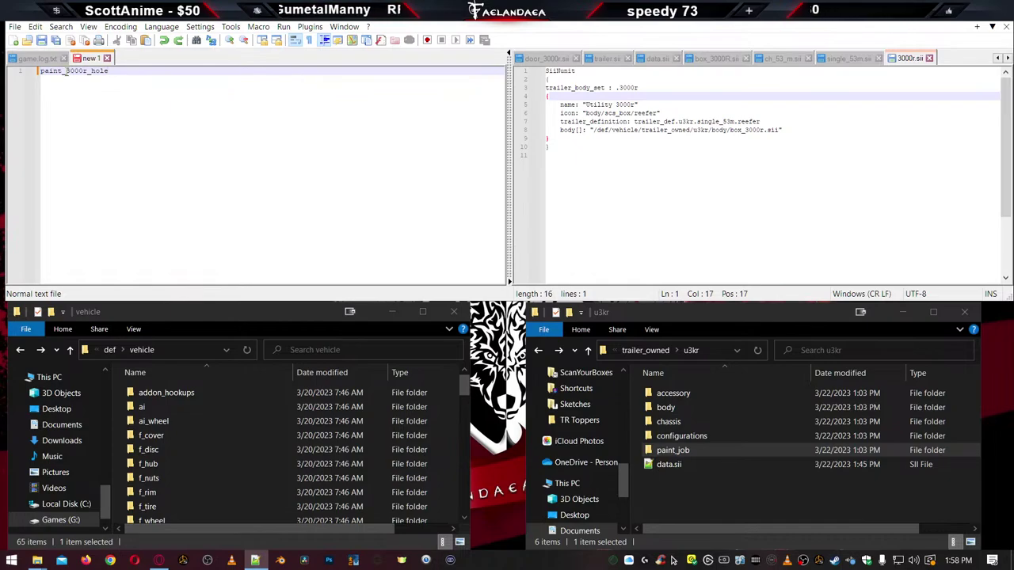
left_click_drag(87, 71, 22, 74)
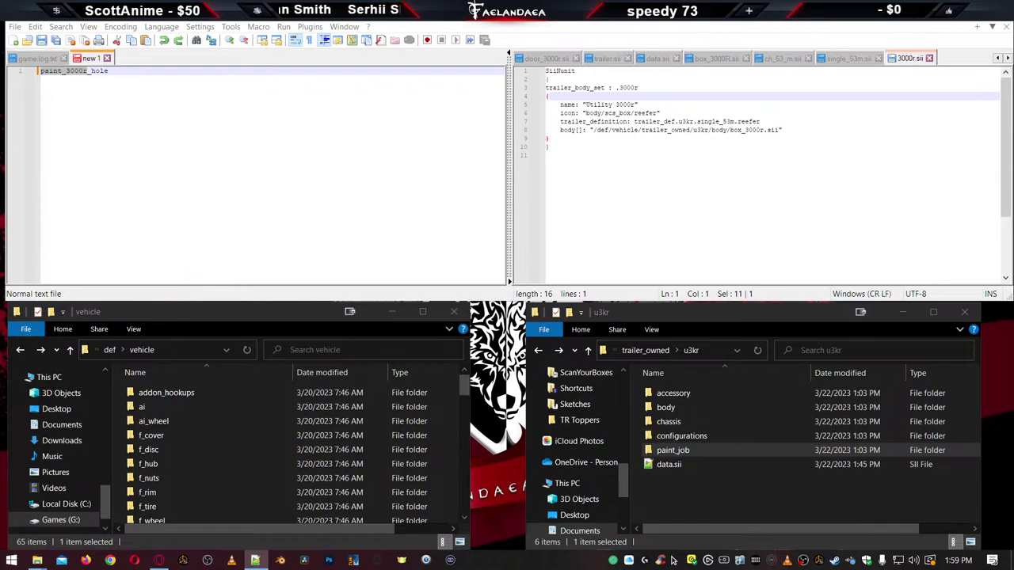
key("ctrl+z")
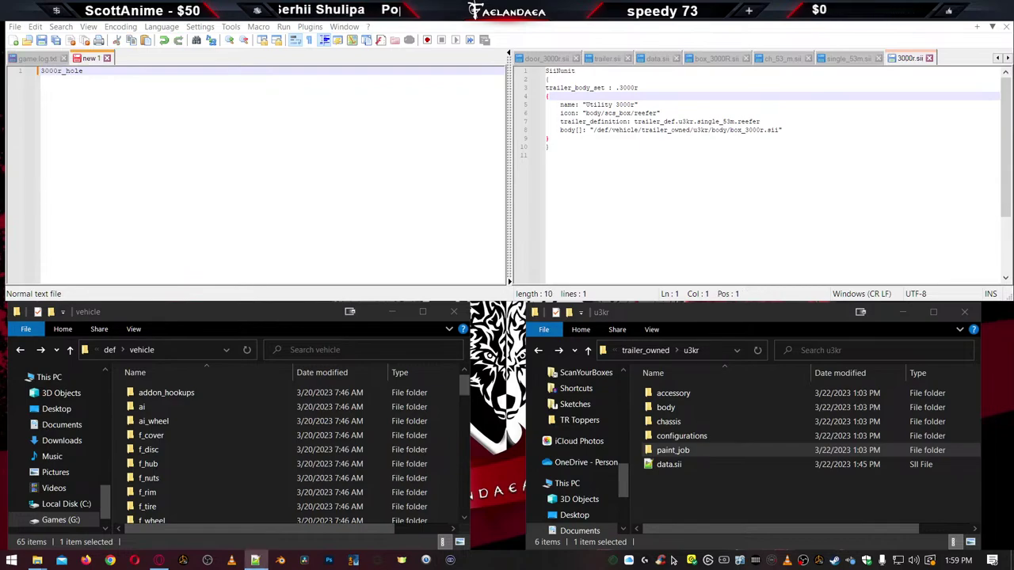
left_click(162, 148)
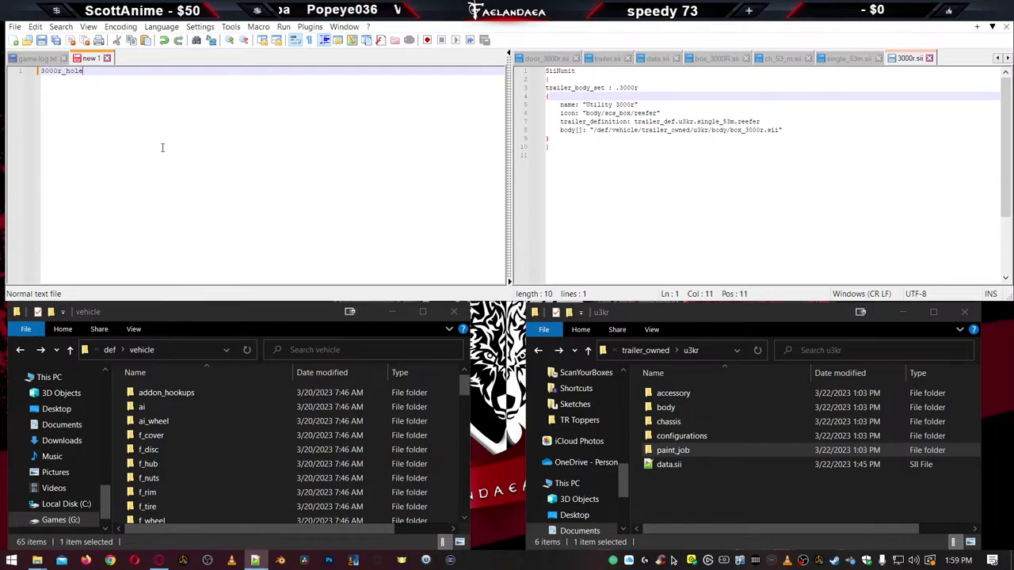
left_click(37, 58)
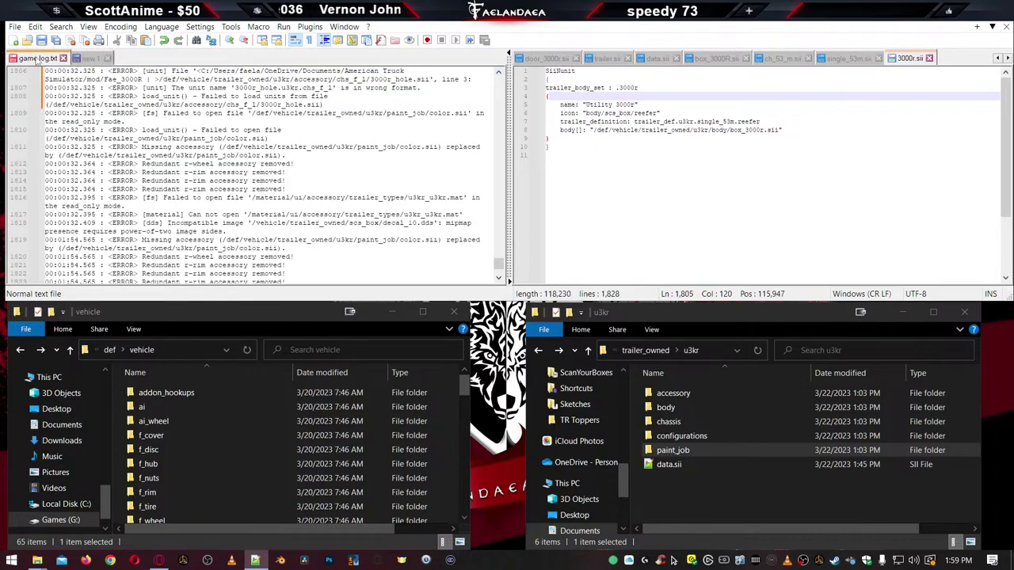
Close the seven right-view trailer .sii tabs with Ctrl+W and close new 1 without saving
left_click(89, 59)
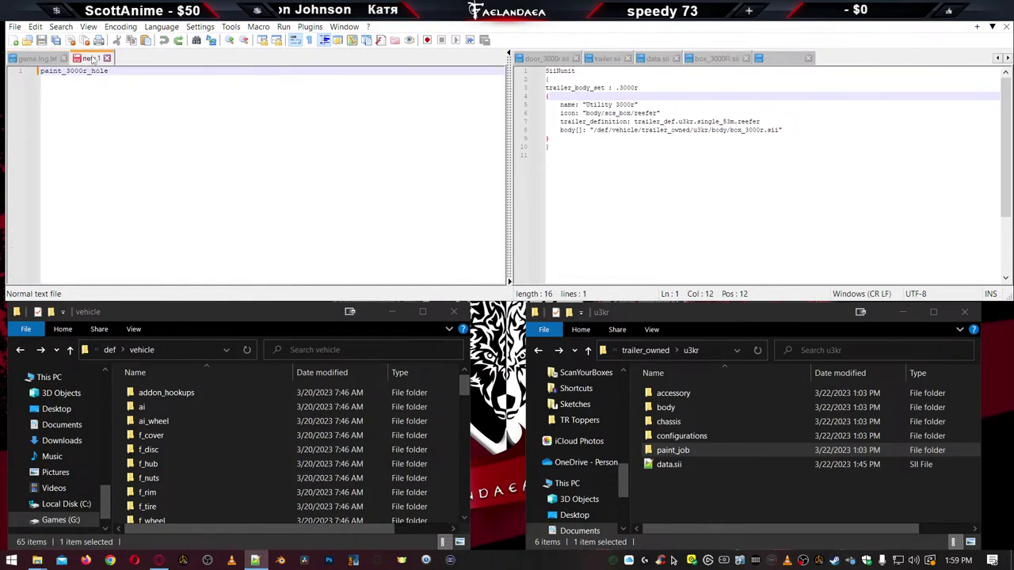
left_click(791, 201)
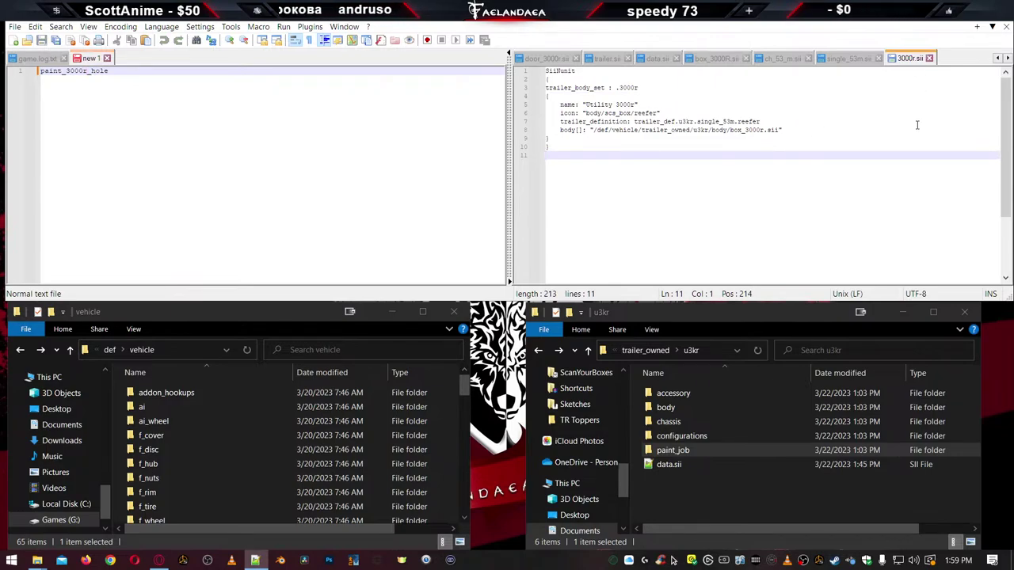
key("ctrl+w")
key("ctrl+w")
key("ctrl+w")
key("ctrl+w")
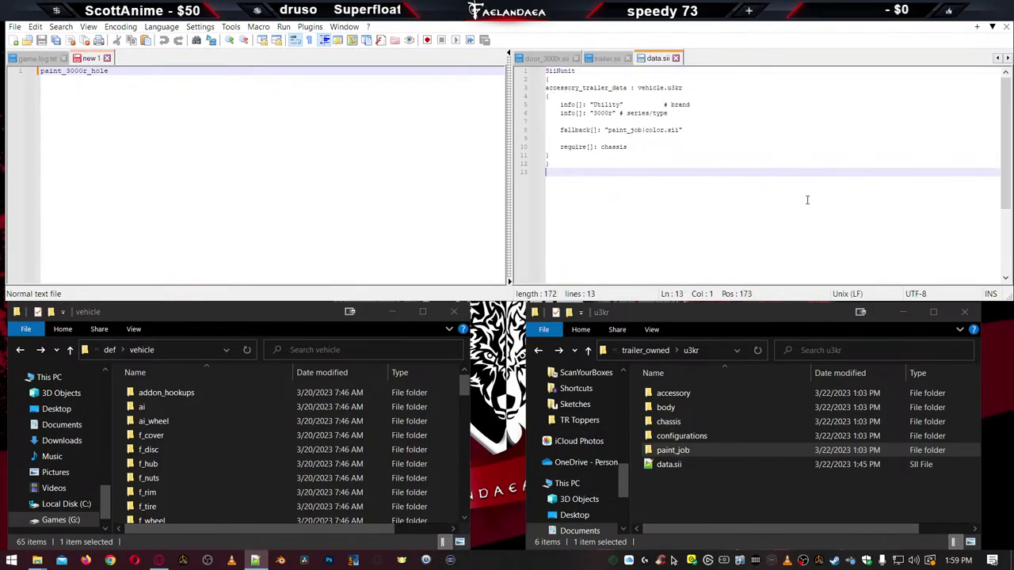
key("ctrl+w")
key("ctrl+w")
key("ctrl+w")
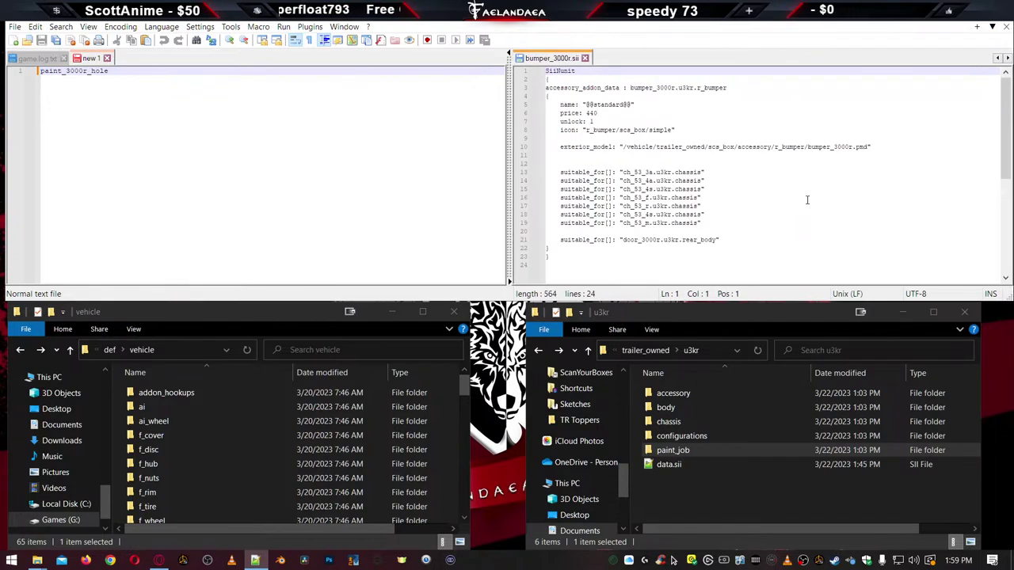
key("ctrl+w")
key("ctrl+w")
key("ctrl+w")
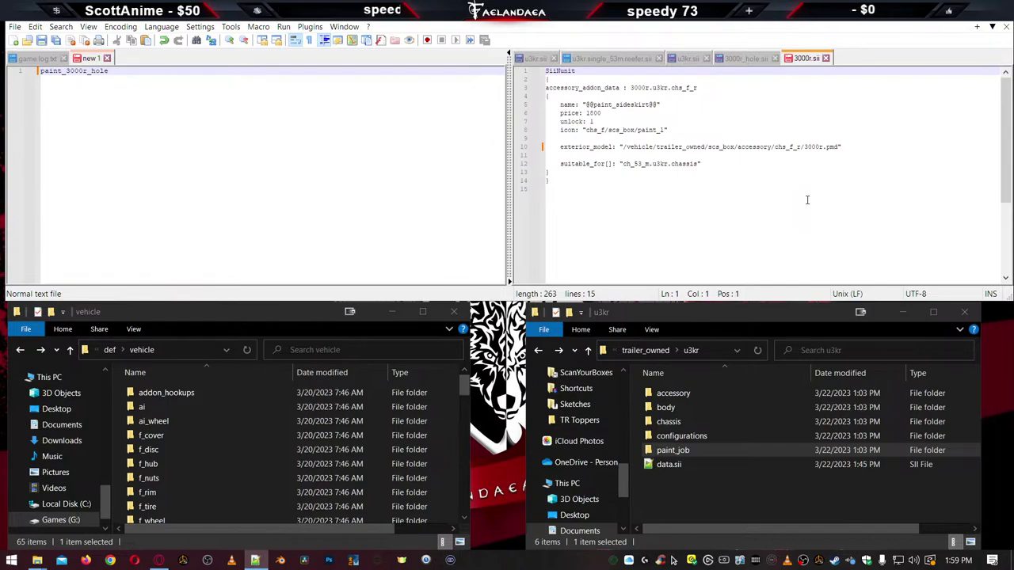
key("ctrl+w")
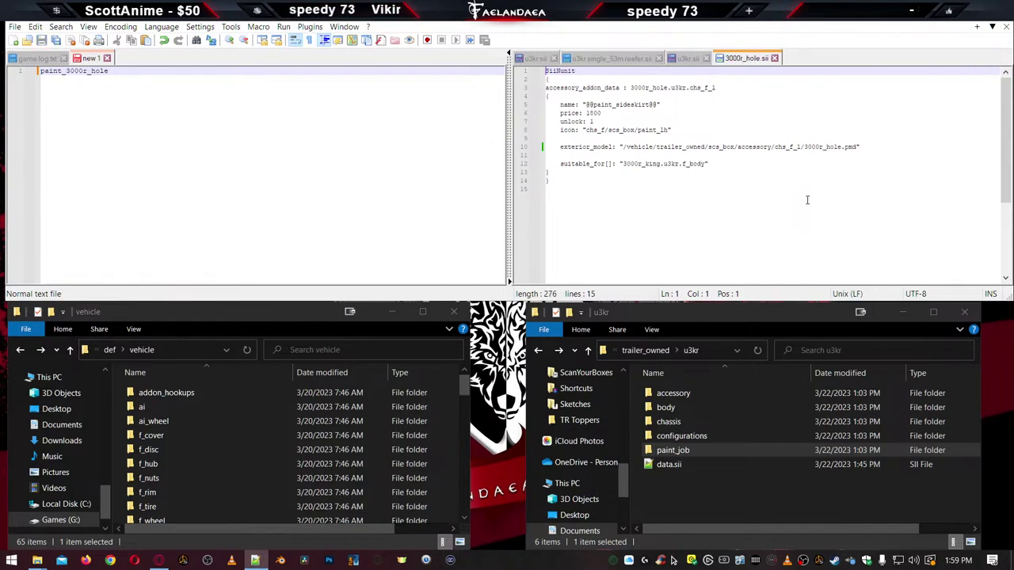
key("ctrl+w")
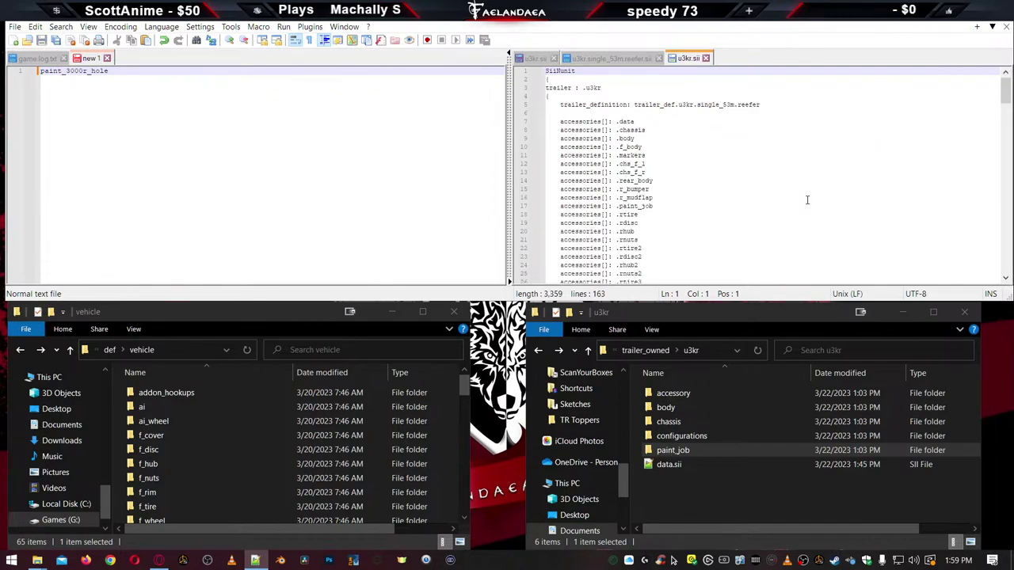
key("ctrl+w")
key("ctrl+w")
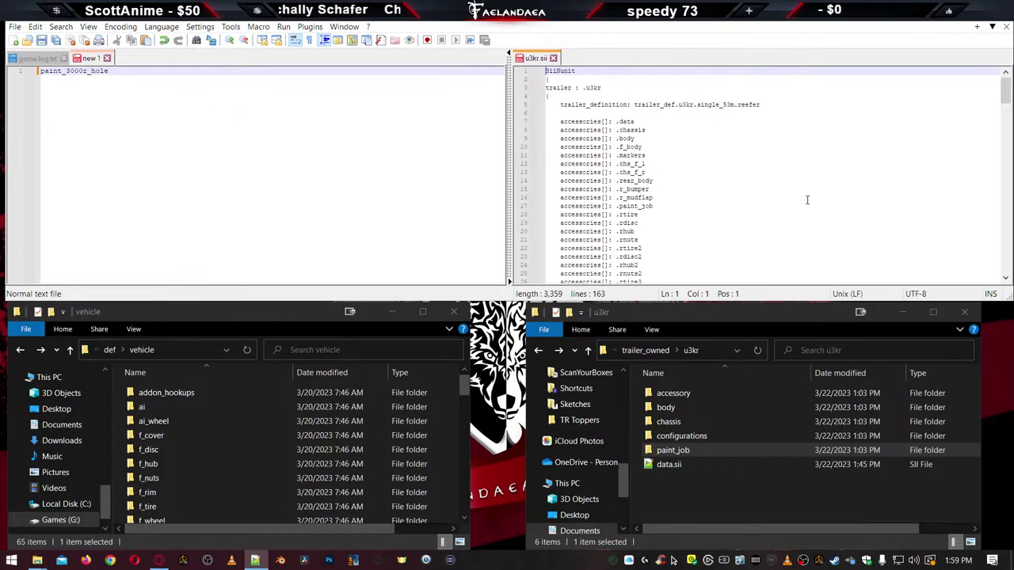
key("ctrl+w")
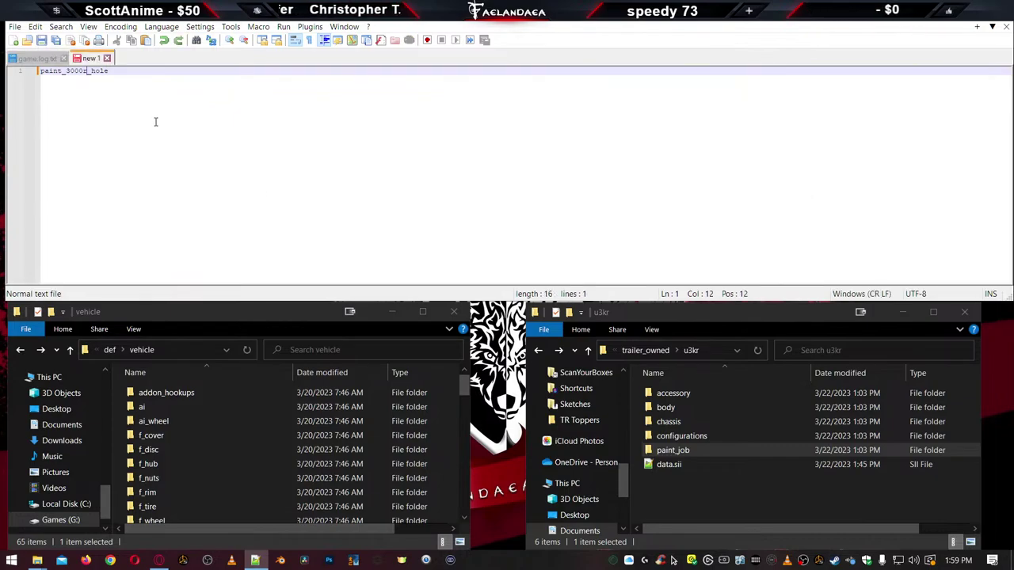
left_click(107, 58)
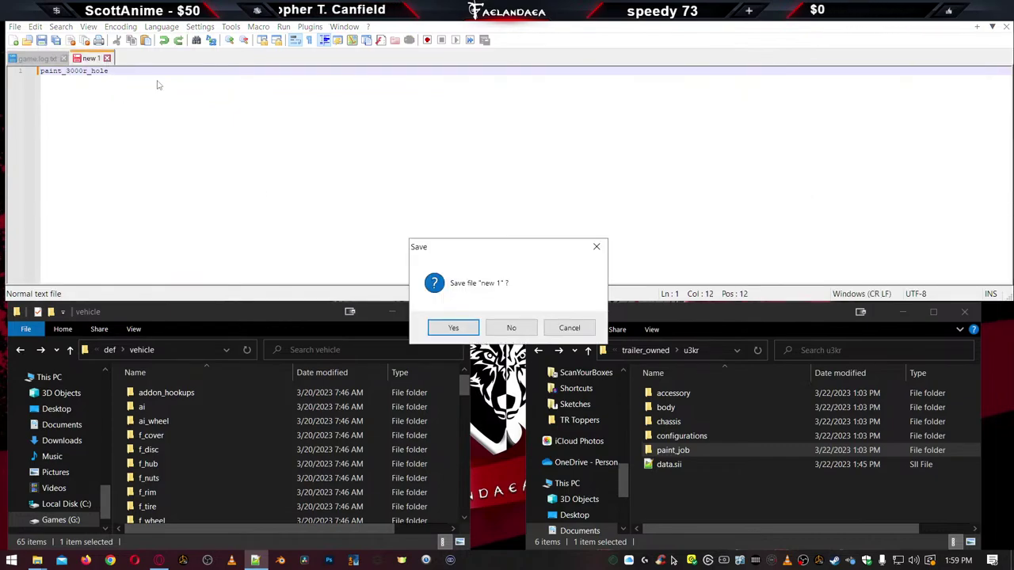
left_click(512, 326)
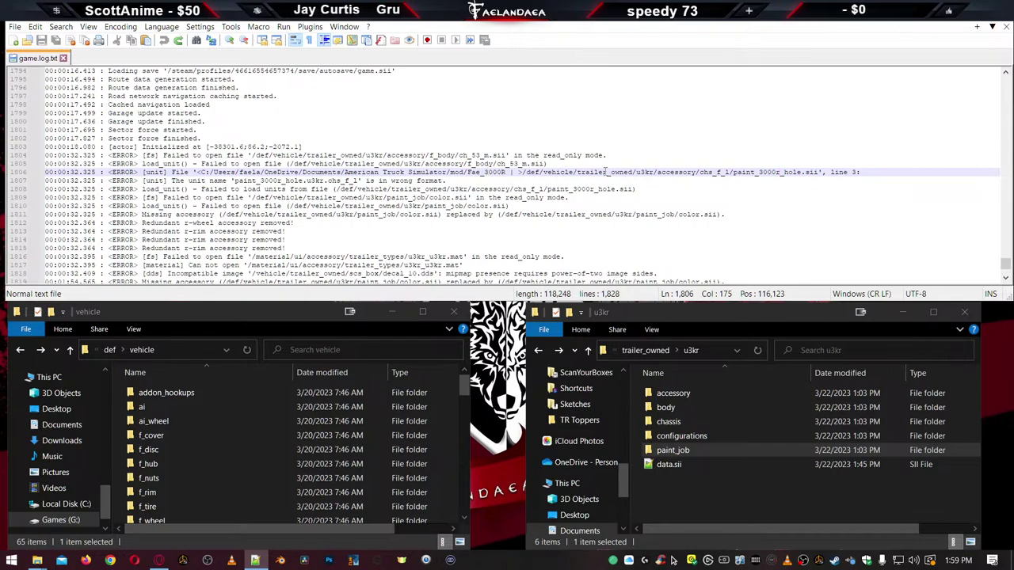
Delete the three paint_3000r_hole error lines from game.log.txt
double_click(758, 172)
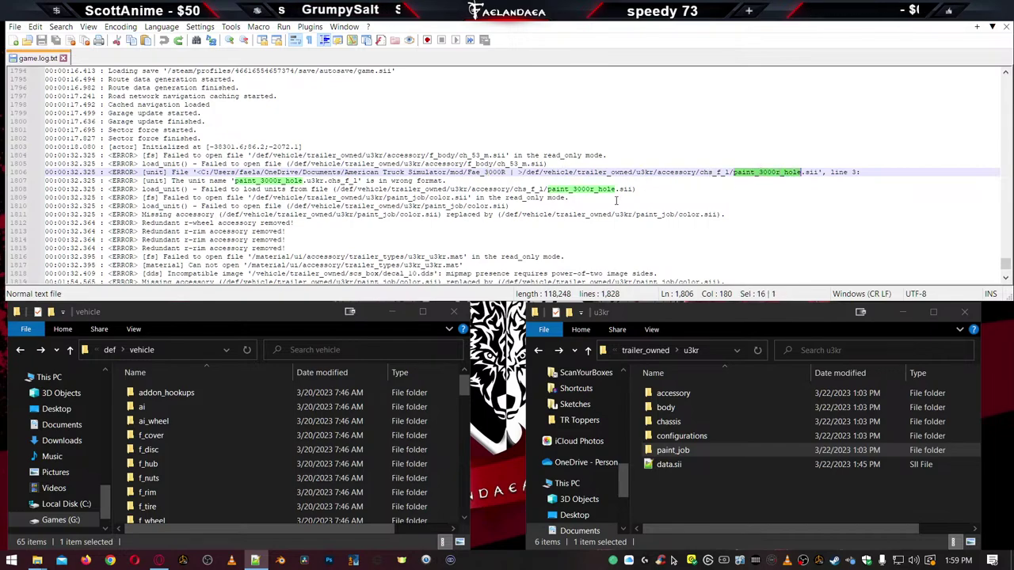
mouse_move(646, 190)
left_mouse_down()
mouse_move(356, 191)
mouse_move(16, 164)
mouse_move(3, 172)
left_mouse_up()
key("Delete")
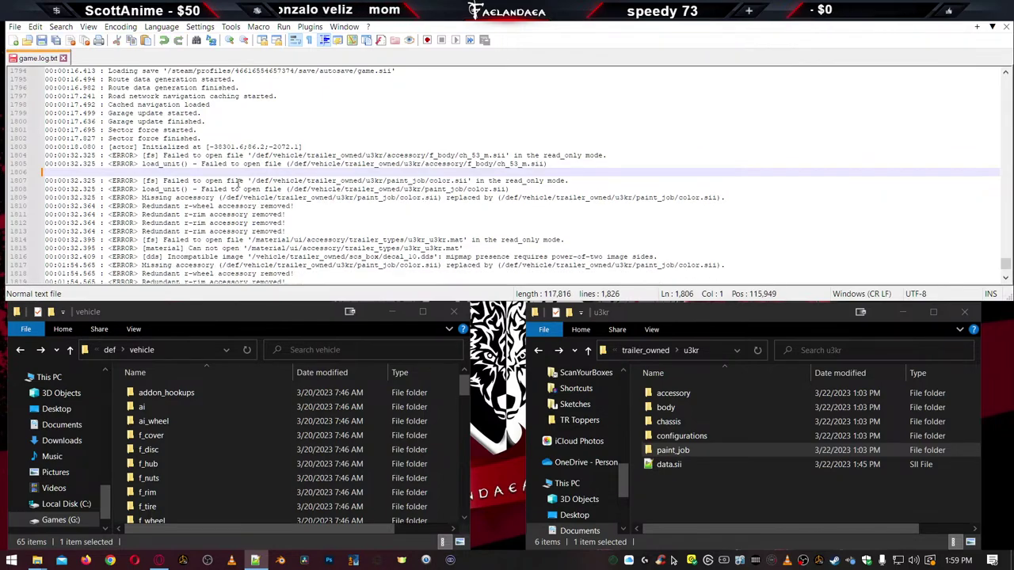
Delete the two f_body ch_53_m error lines, then highlight the paint_job color errors
double_click(444, 155)
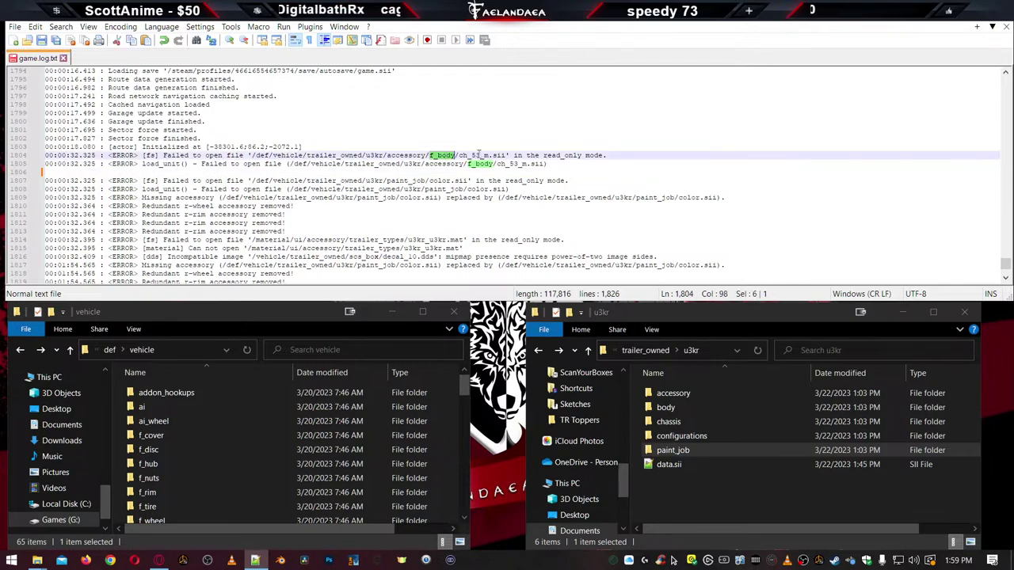
double_click(478, 155)
left_click_drag(549, 164, 31, 157)
key("Delete")
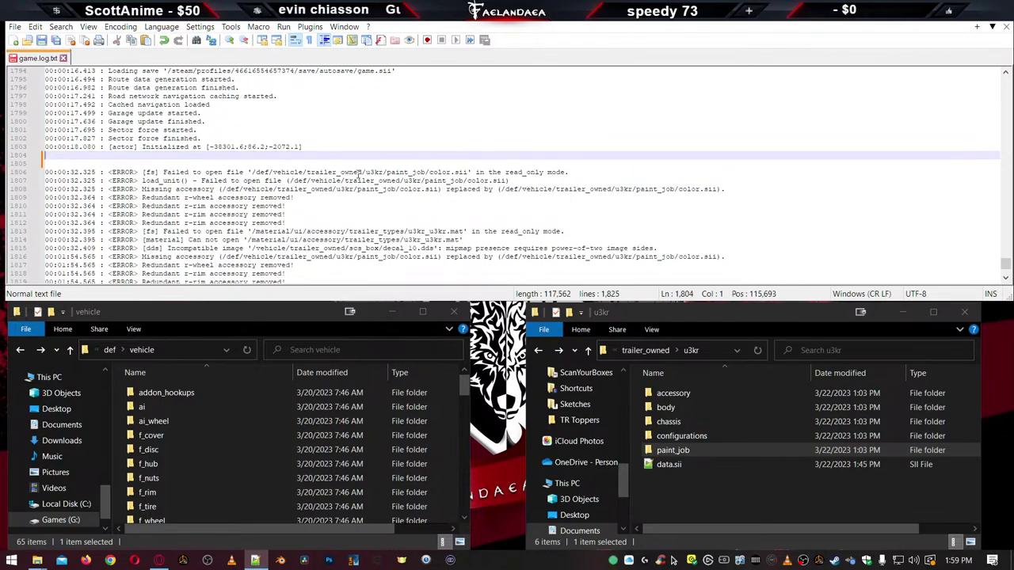
double_click(407, 171)
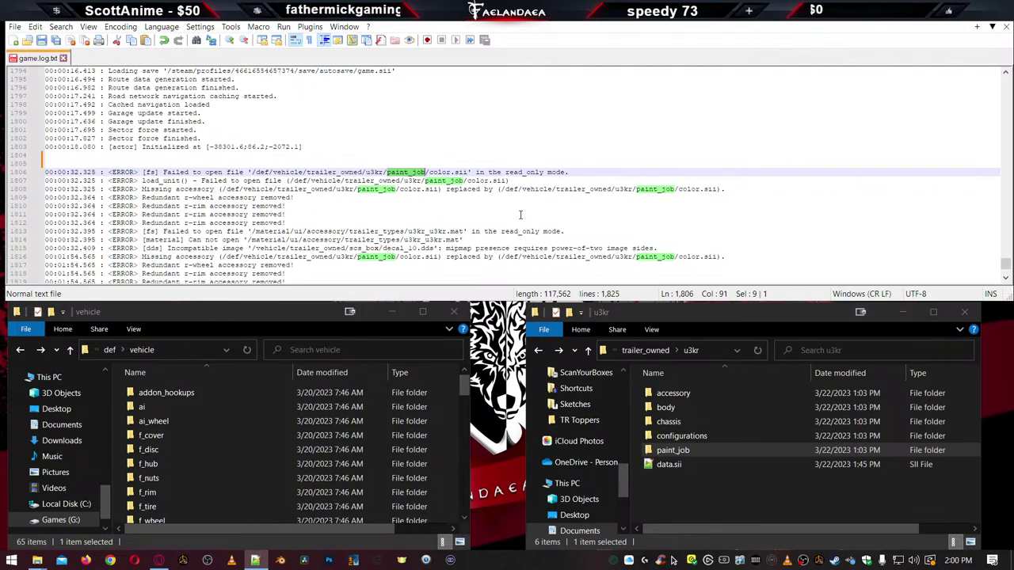
left_click(438, 170)
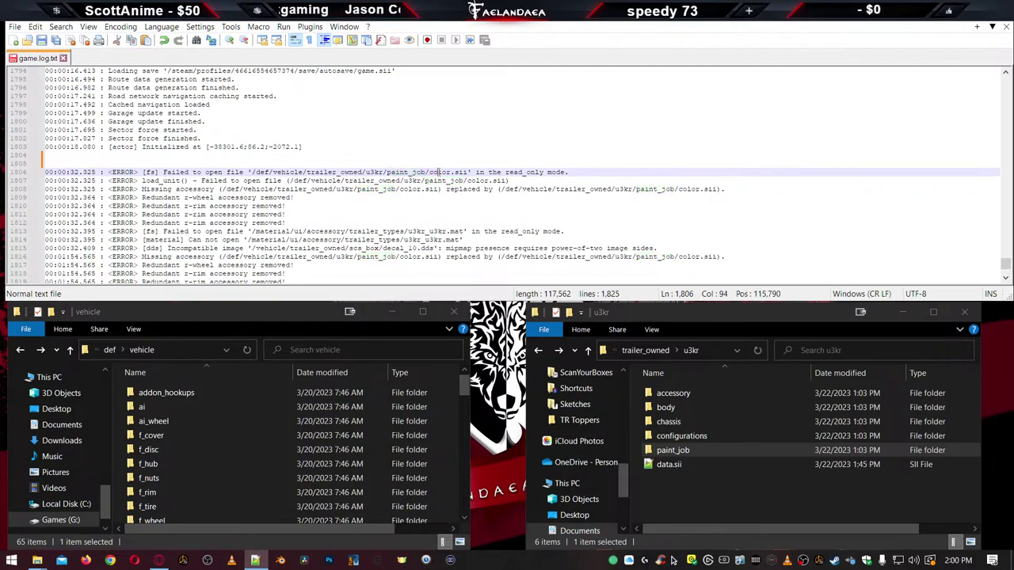
Copy color.sii from trailer_owned scs.box paint_job into the u3kr paint_job folder
double_click(440, 172)
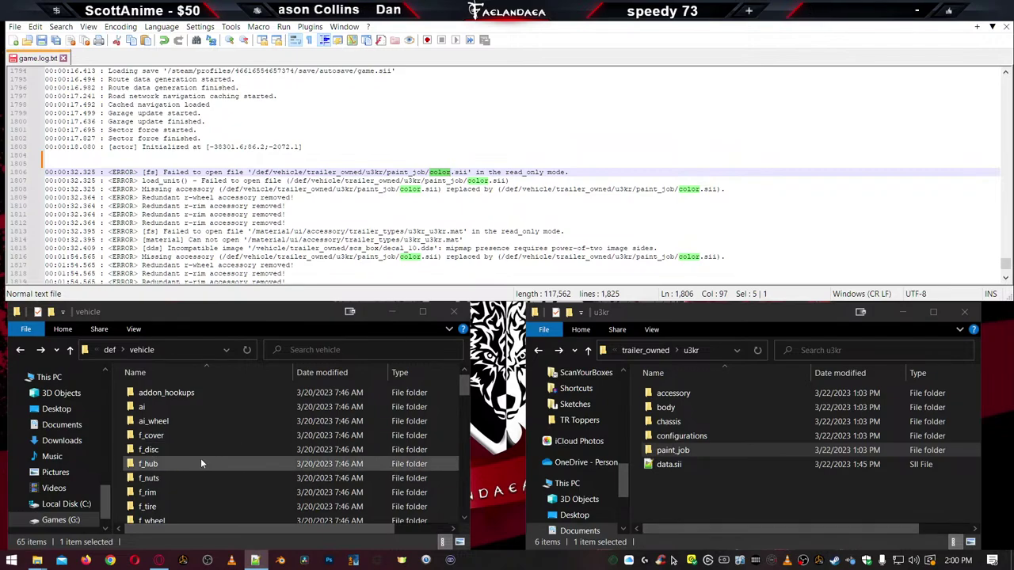
scroll(158, 458, "down", 10)
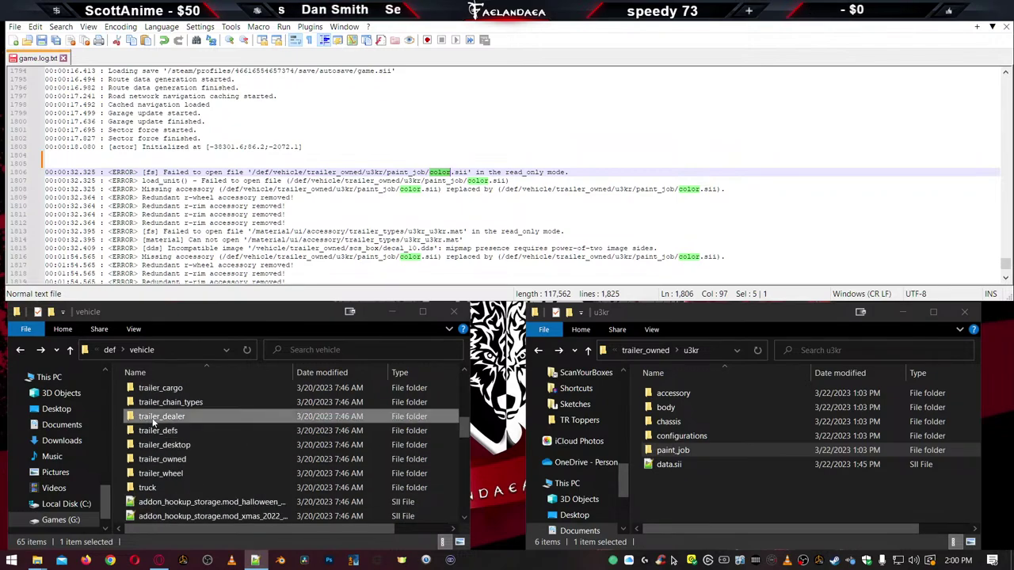
left_click(153, 434)
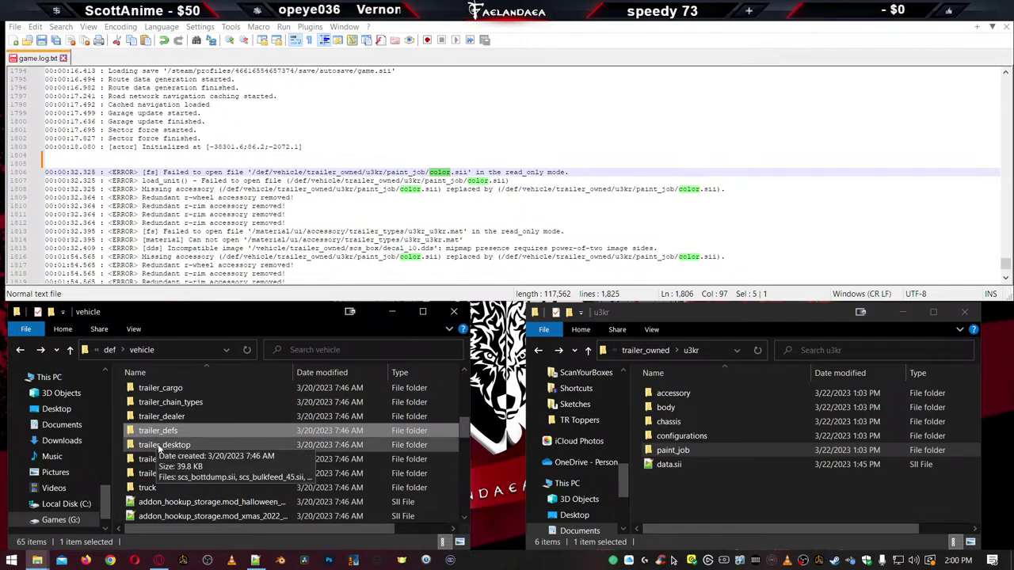
double_click(154, 459)
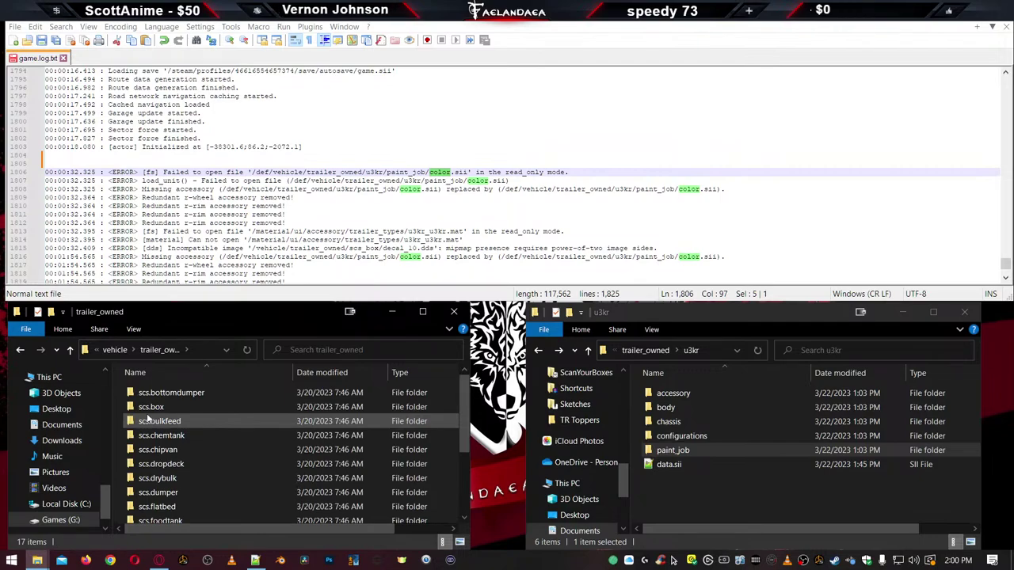
double_click(149, 407)
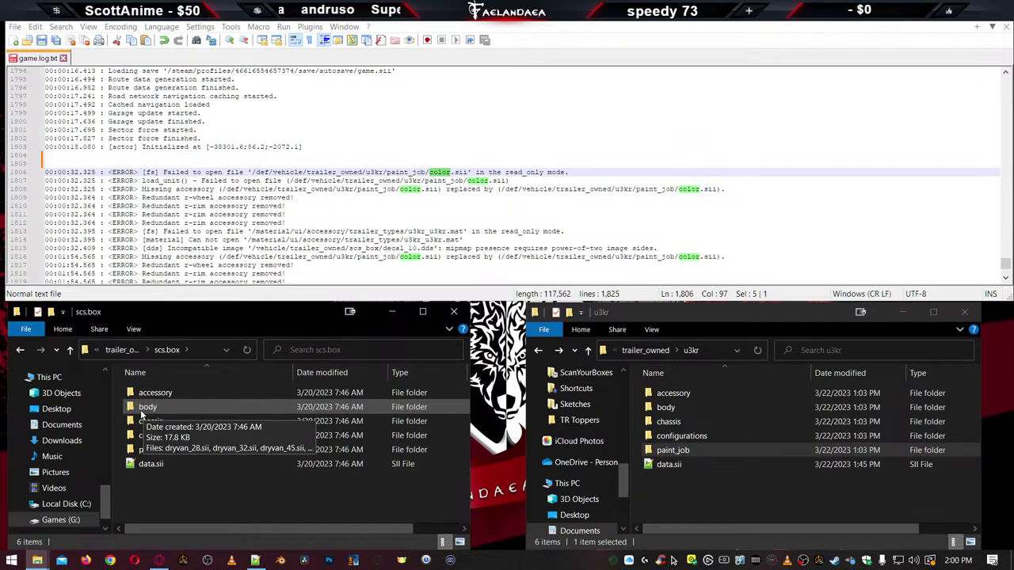
double_click(147, 450)
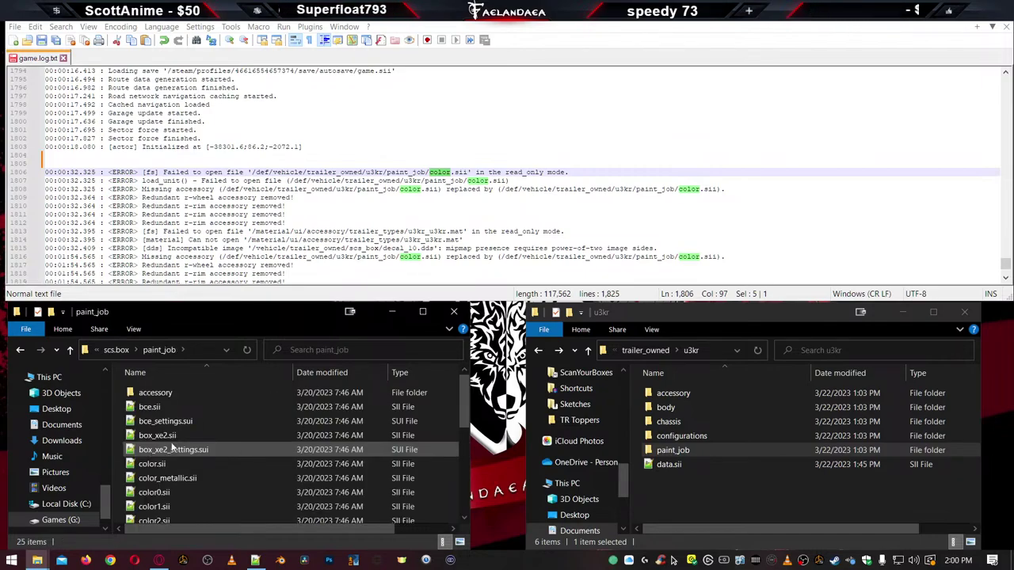
double_click(673, 451)
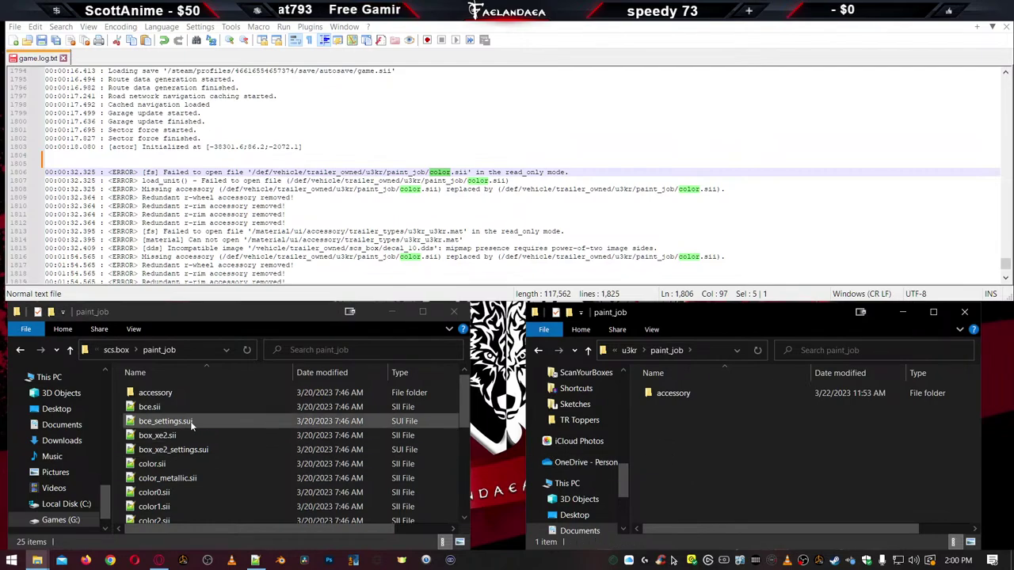
scroll(194, 432, "down", 2)
scroll(170, 419, "up", 2)
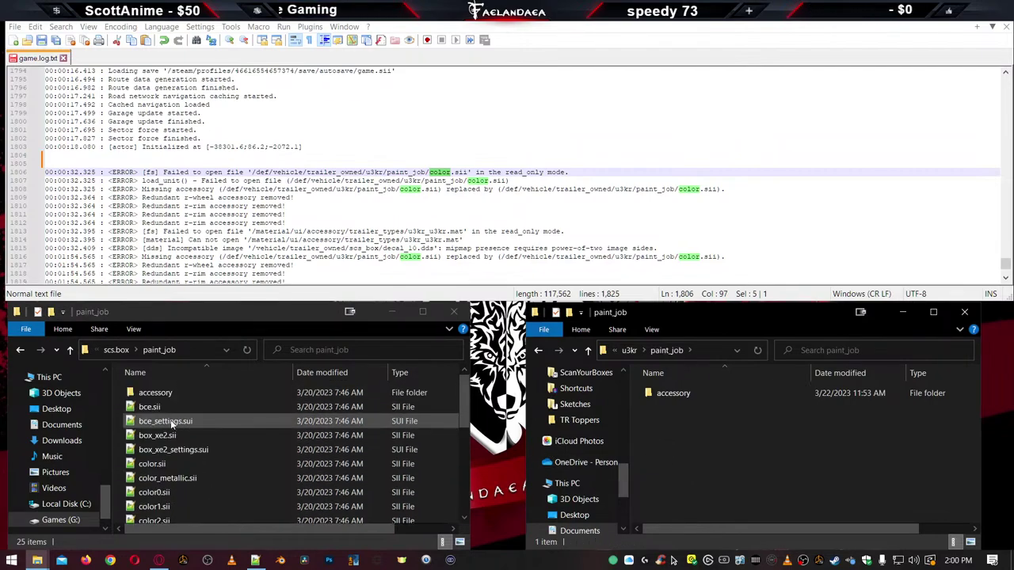
left_click(163, 465)
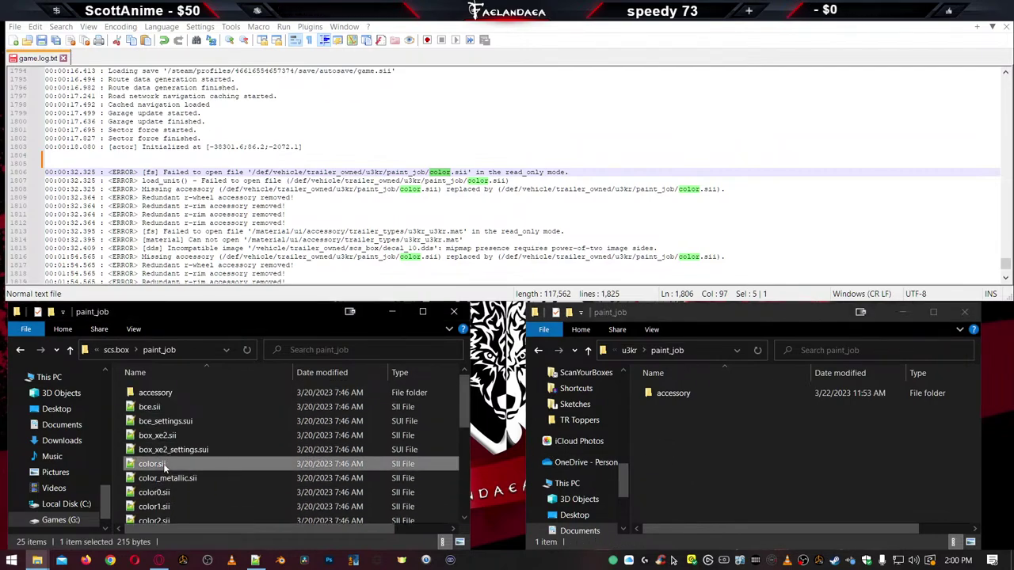
left_click(774, 475)
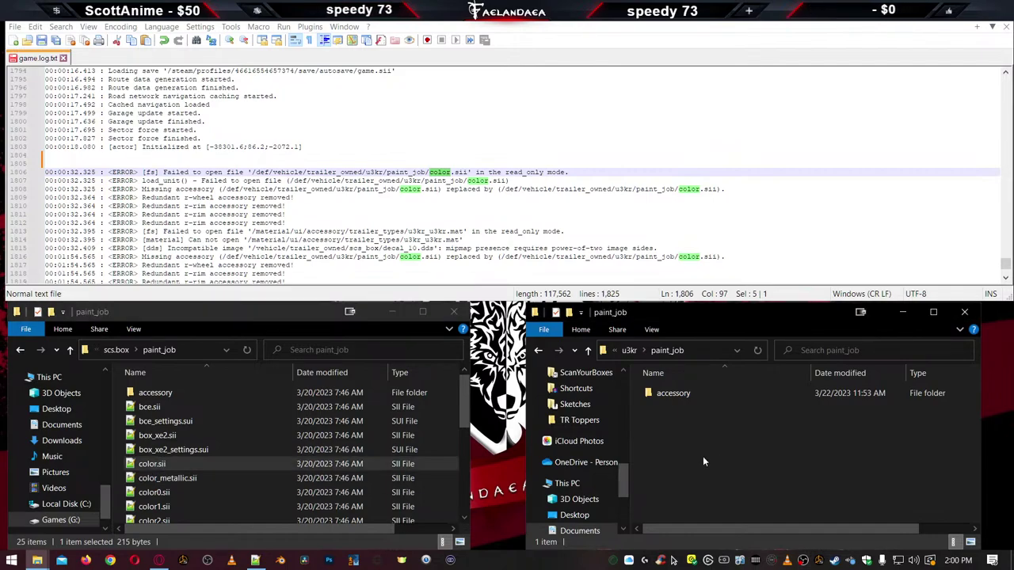
key("ctrl+v")
Change scs.box to u3kr in the copied color.sii unit name, save, and close the tab
double_click(665, 407)
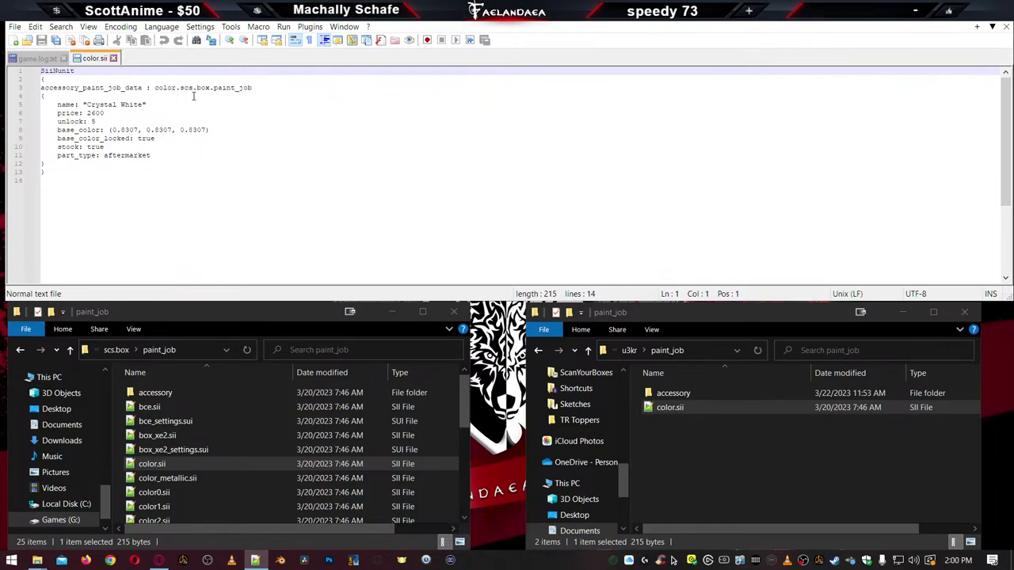
left_click_drag(180, 87, 211, 88)
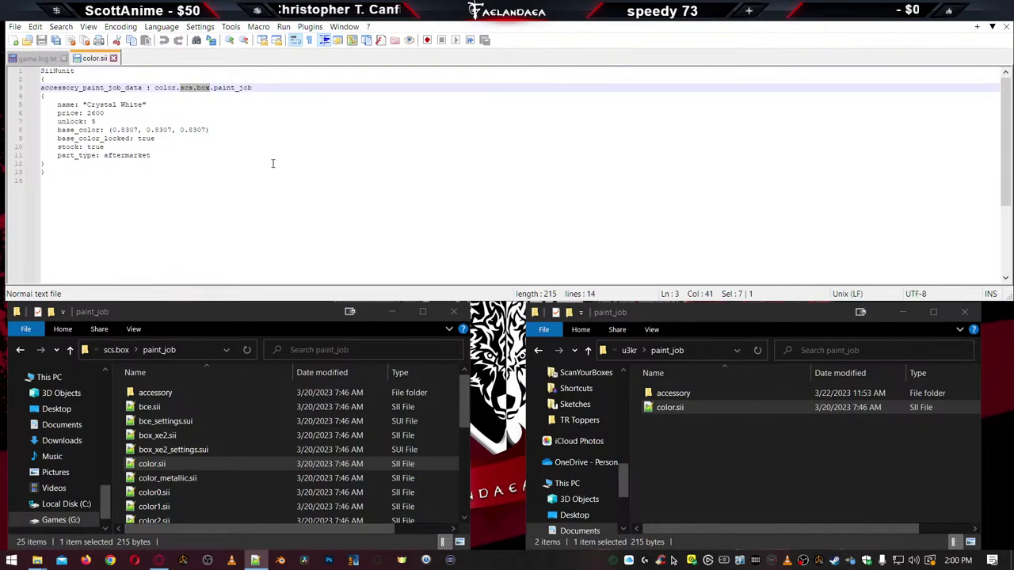
type("u3kr")
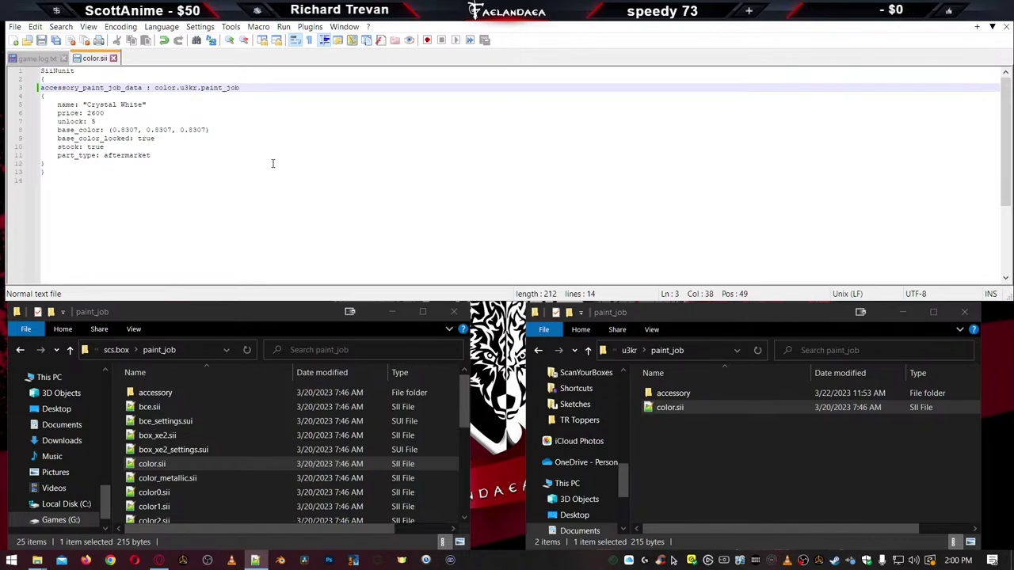
key("ctrl+s")
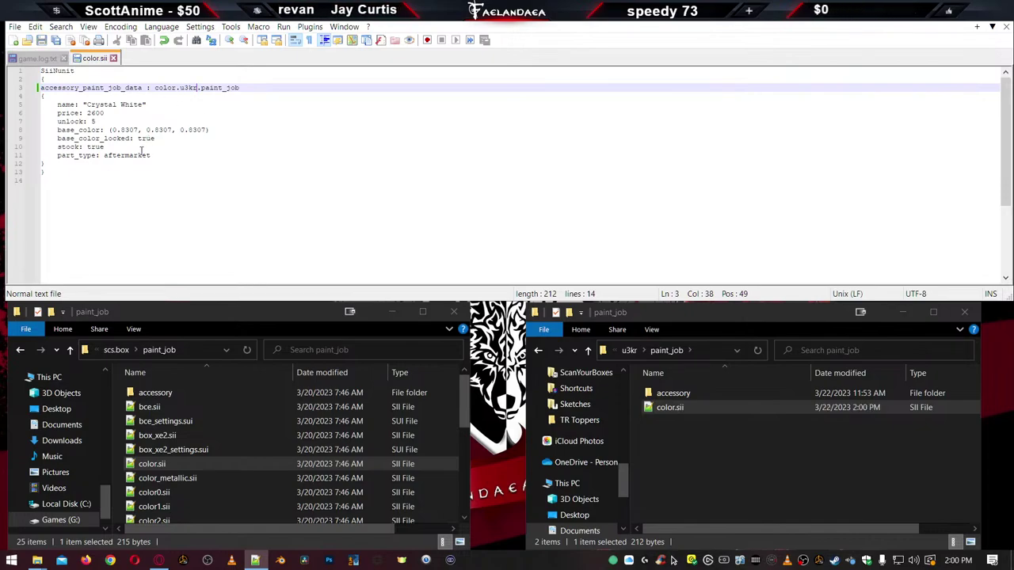
left_click(113, 58)
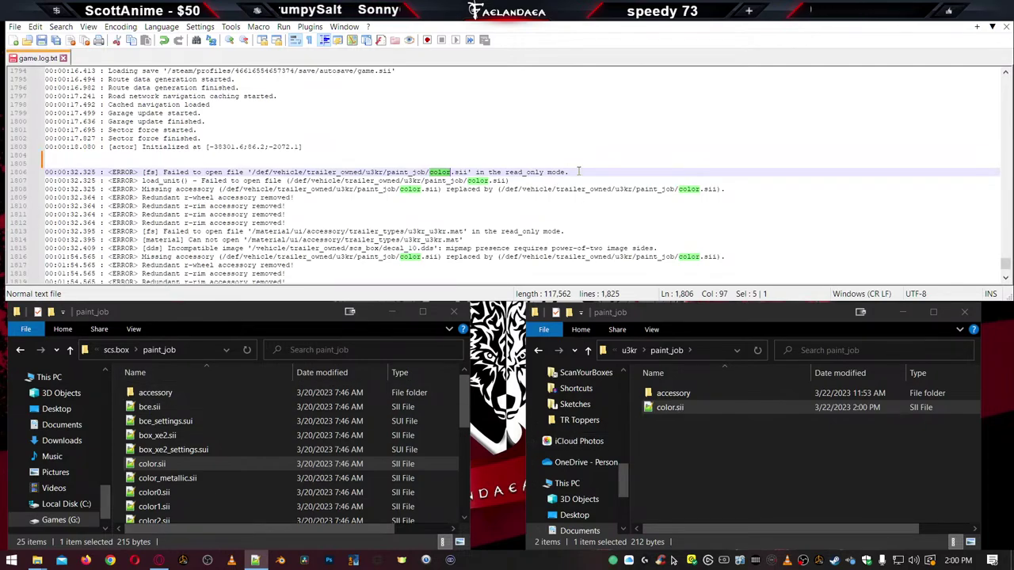
Delete the three paint_job color.sii error lines from game.log.txt
left_click_drag(578, 171, 533, 172)
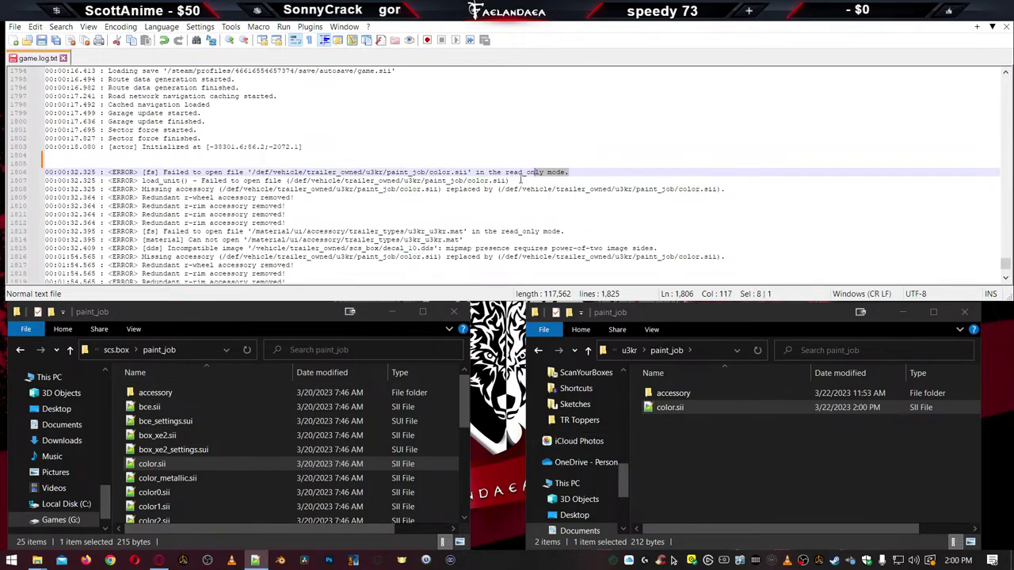
left_click(511, 181)
double_click(477, 180)
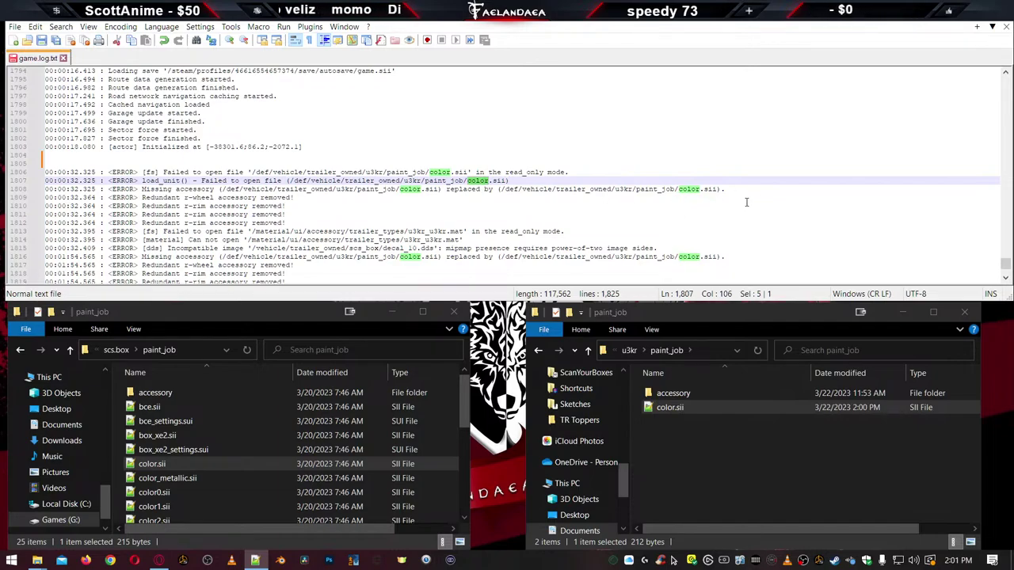
left_click_drag(731, 189, 3, 172)
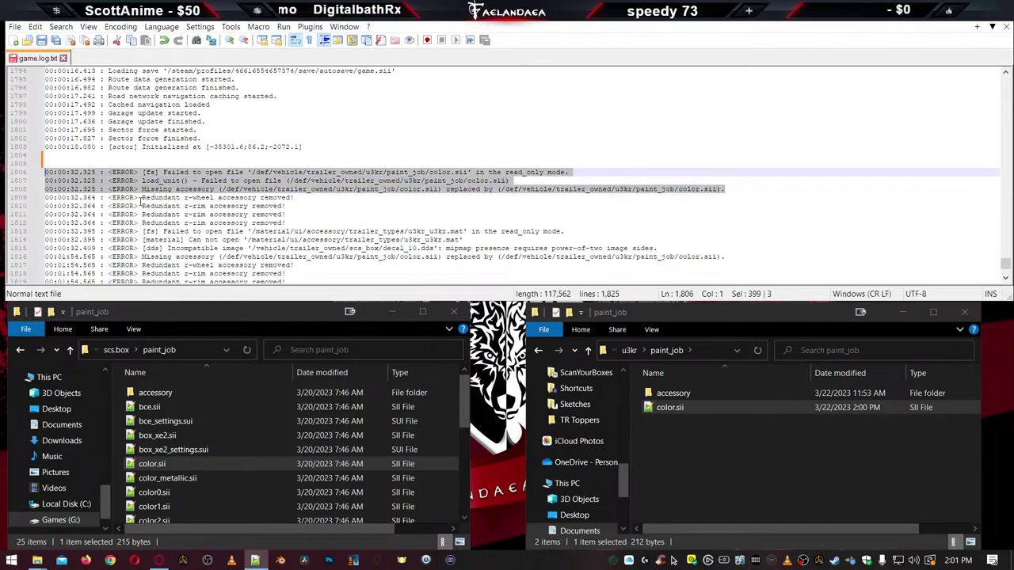
key("Delete")
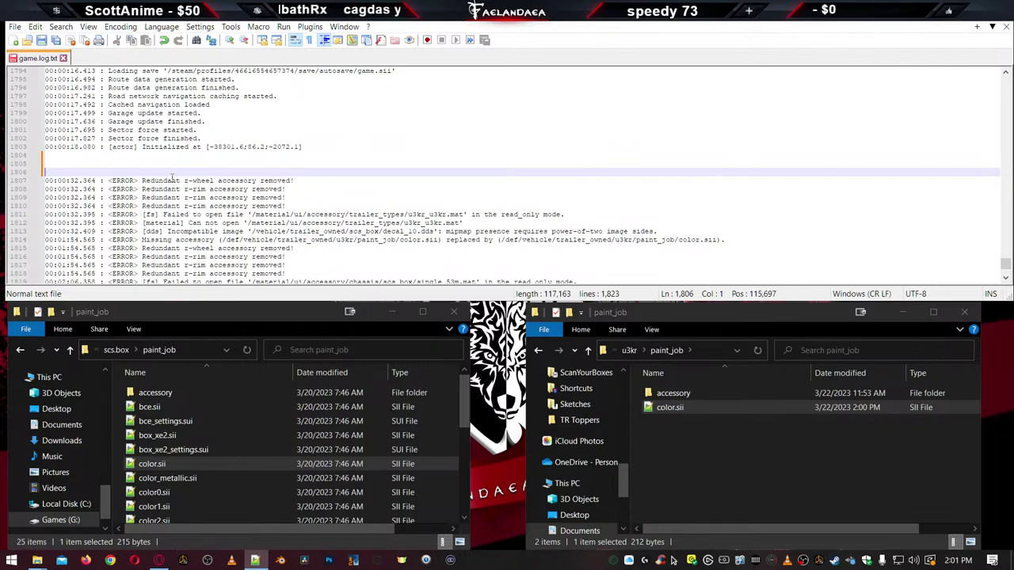
Review the remaining Redundant accessory and u3kr_u3kr.mat errors in the log
double_click(172, 180)
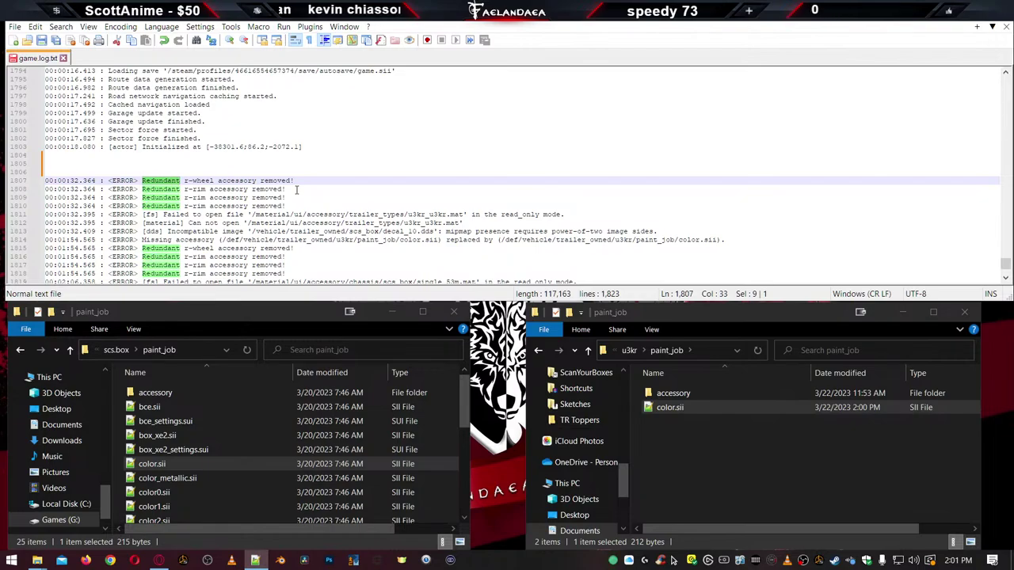
scroll(298, 190, "down", 2)
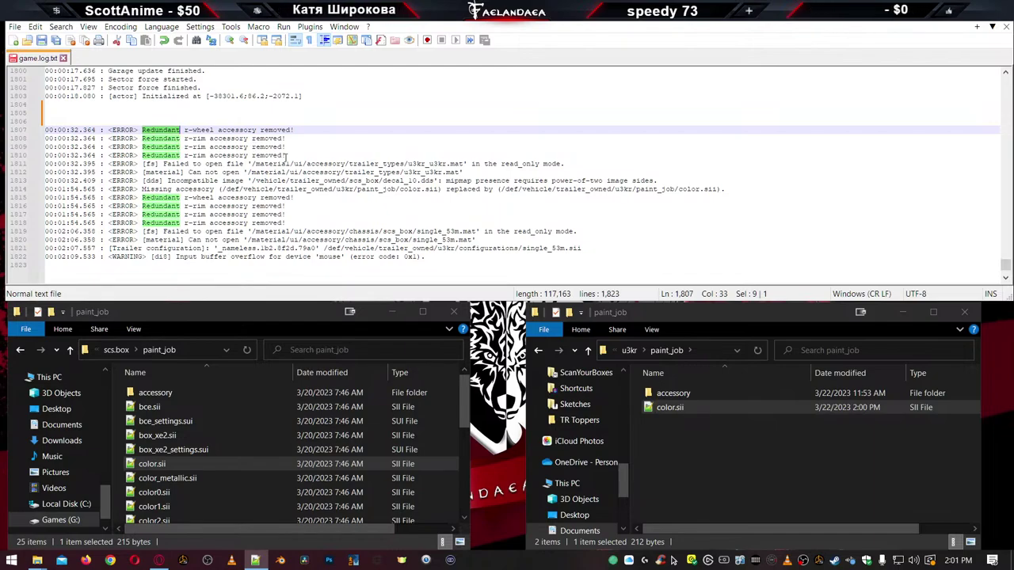
double_click(440, 164)
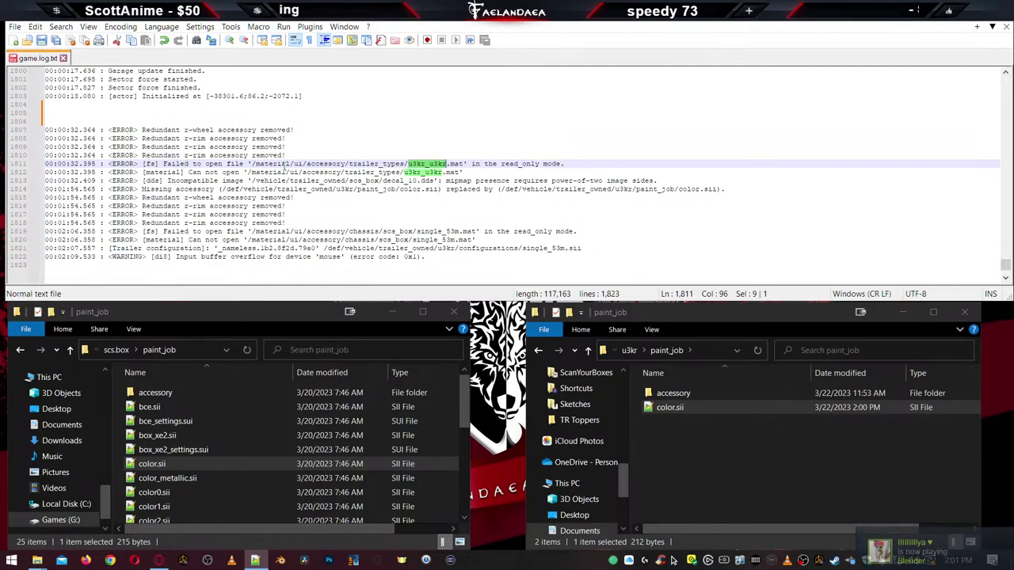
double_click(326, 164)
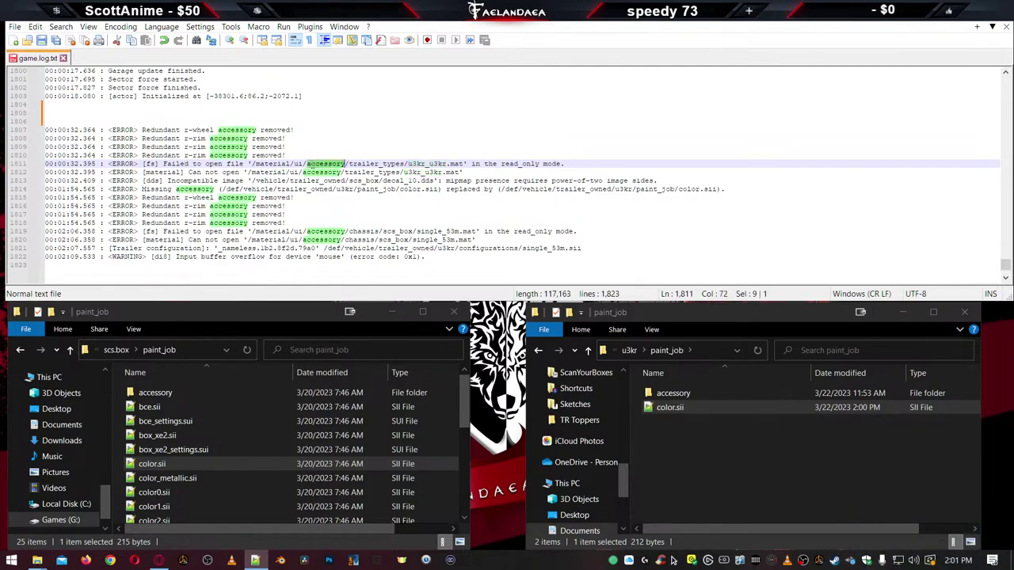
Highlight trailer_types in the log and go up the mod window to the Fae_3000R root
double_click(366, 164)
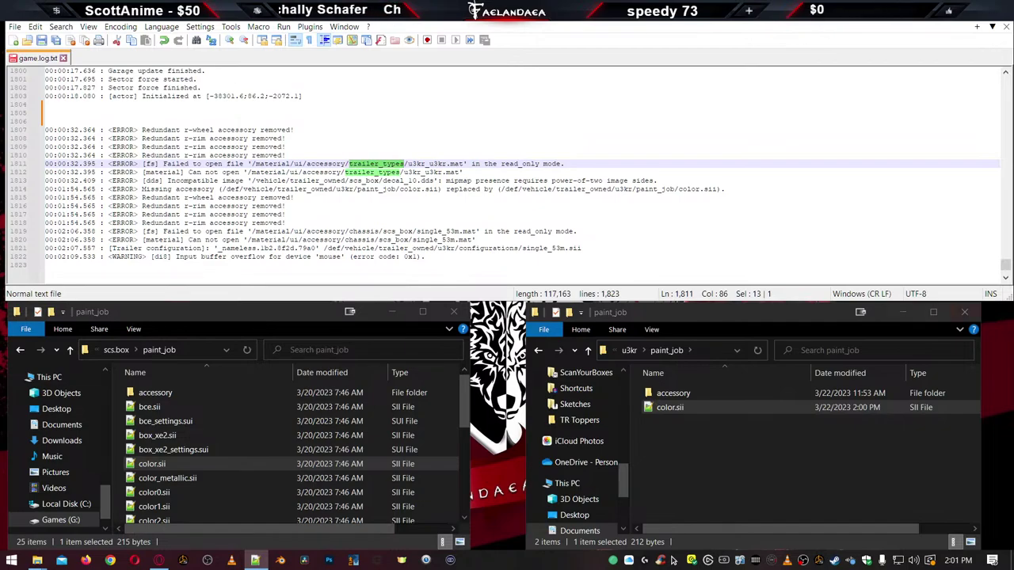
left_click(630, 351)
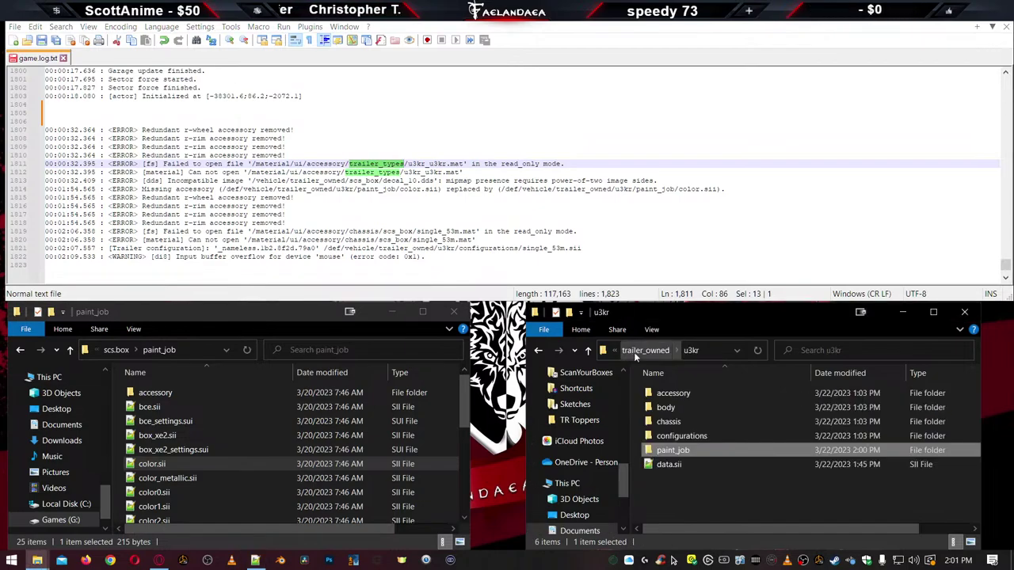
left_click(637, 352)
left_click(635, 351)
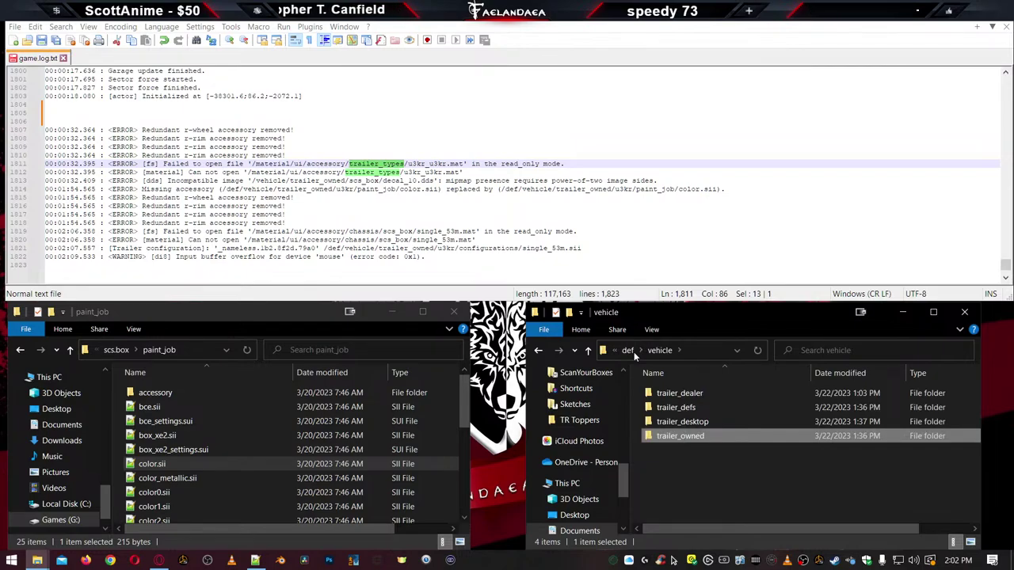
left_click(630, 352)
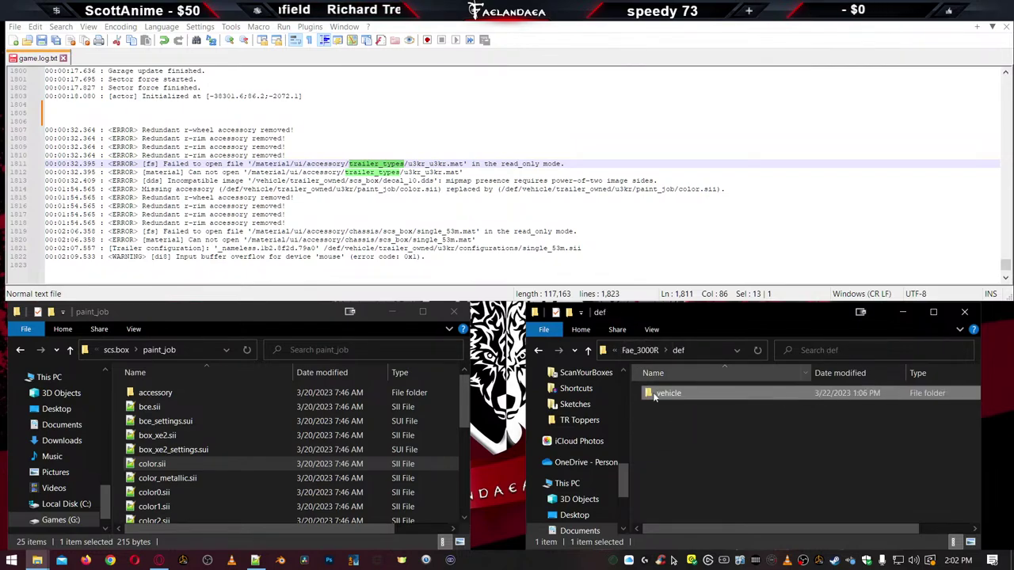
left_click(642, 351)
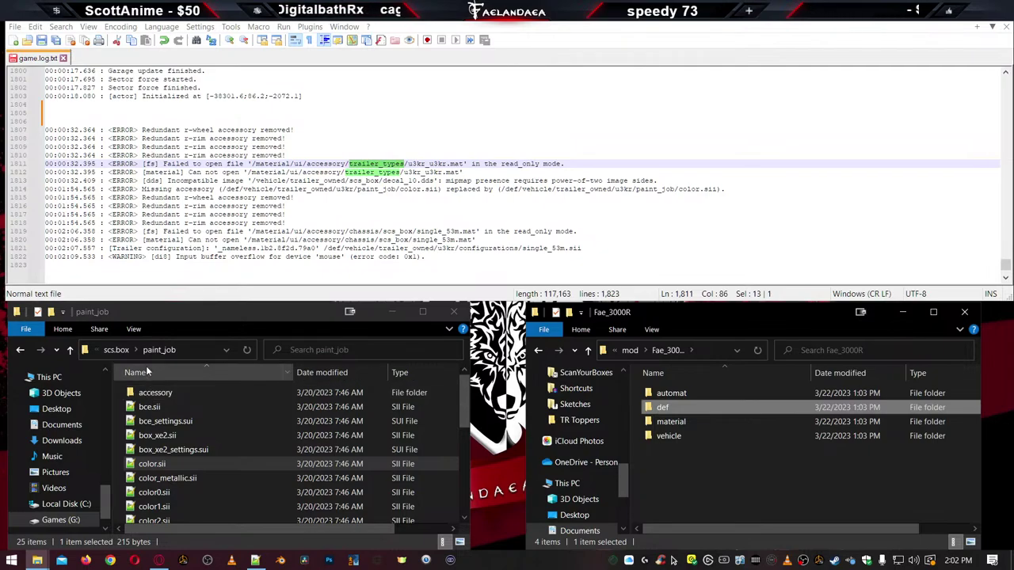
Go up the game-files window to ATS_BASE, then open material in both windows
left_click(116, 350)
left_click(132, 351)
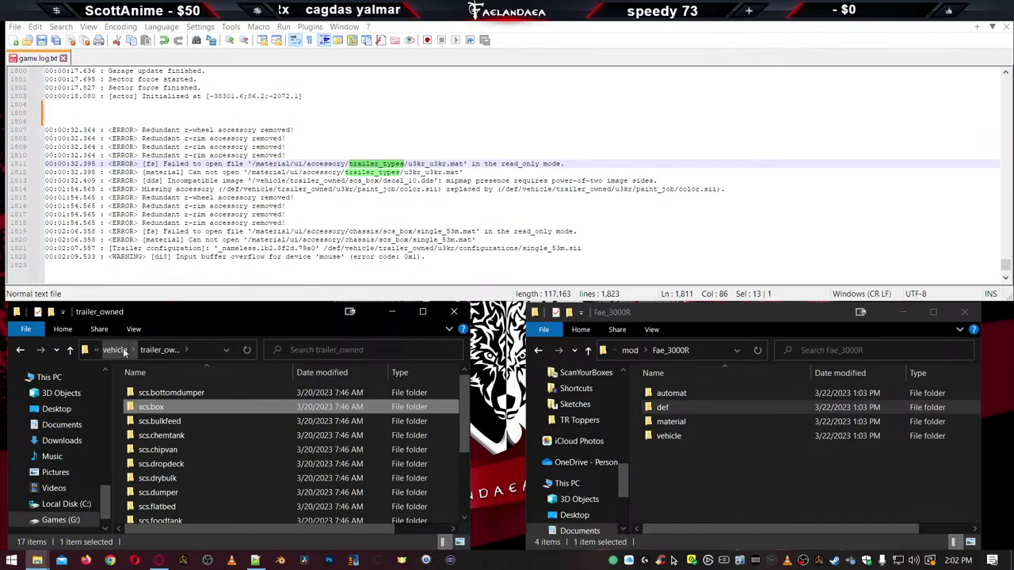
left_click(132, 351)
left_click(133, 351)
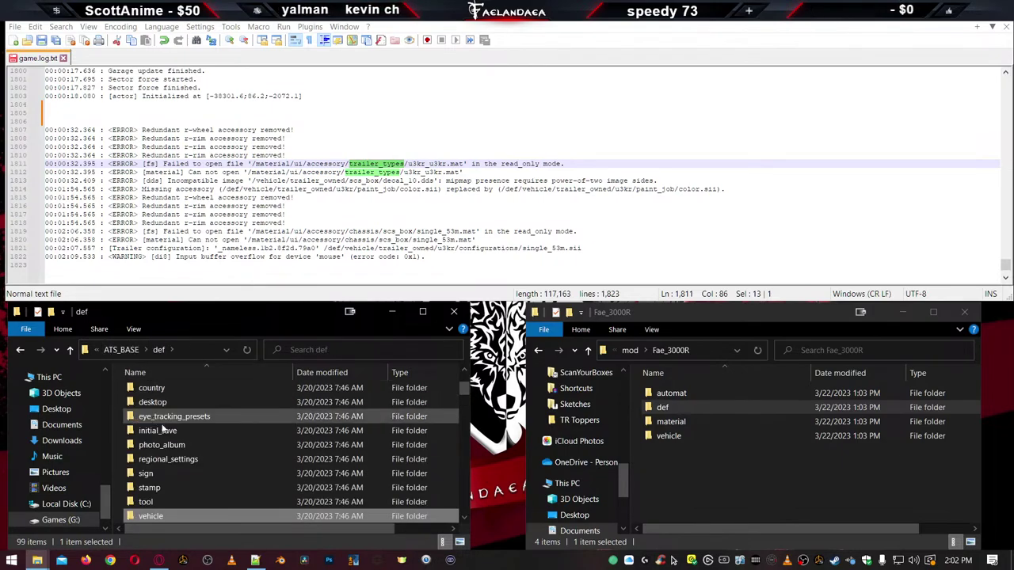
scroll(154, 456, "up", 2)
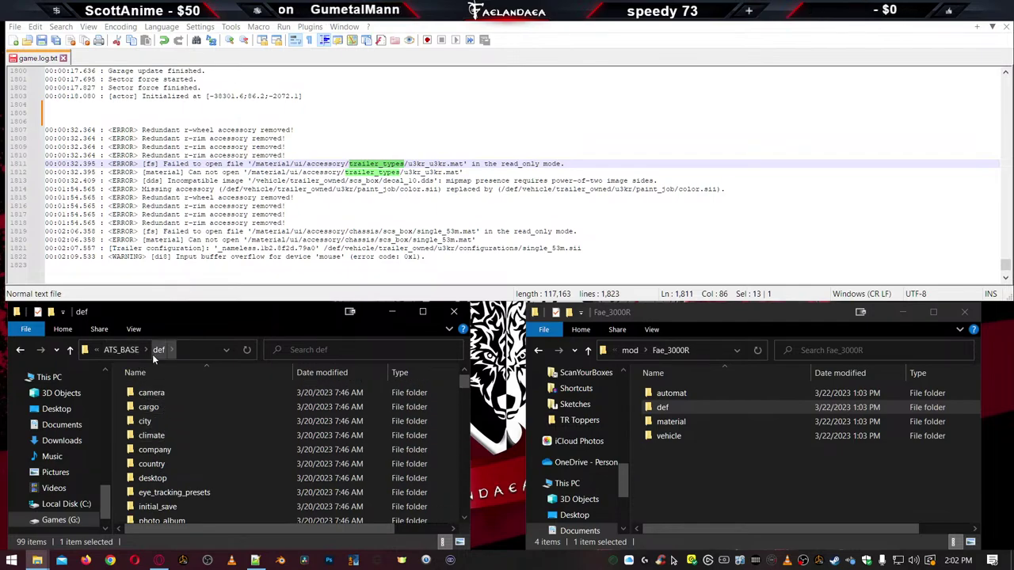
left_click(129, 350)
scroll(163, 441, "down", 2)
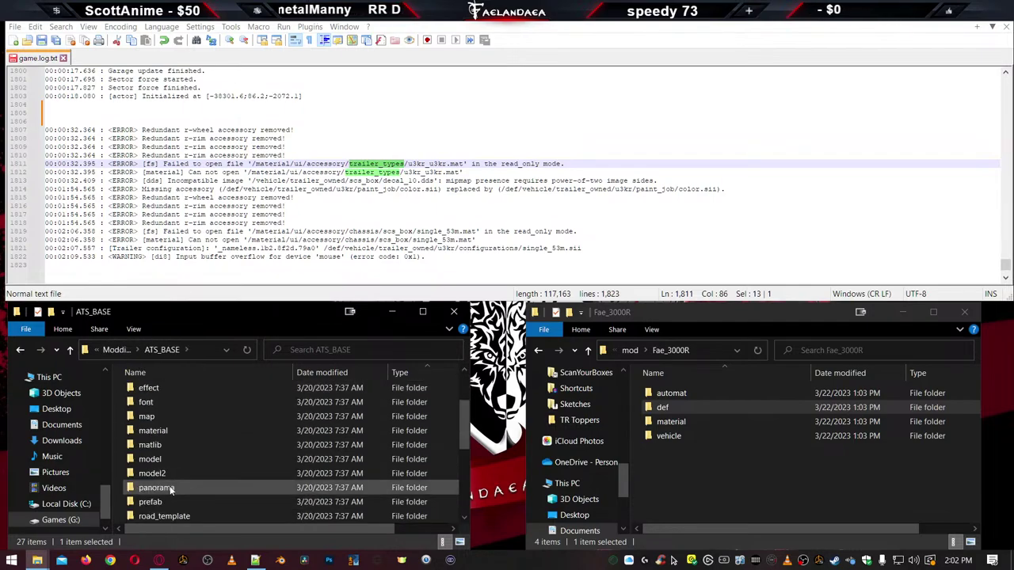
double_click(164, 429)
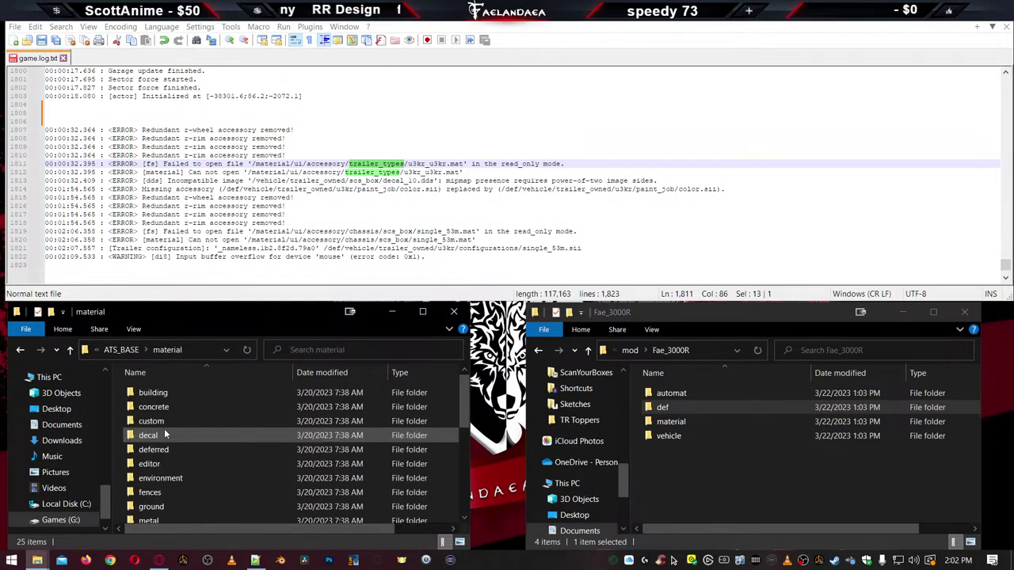
double_click(671, 422)
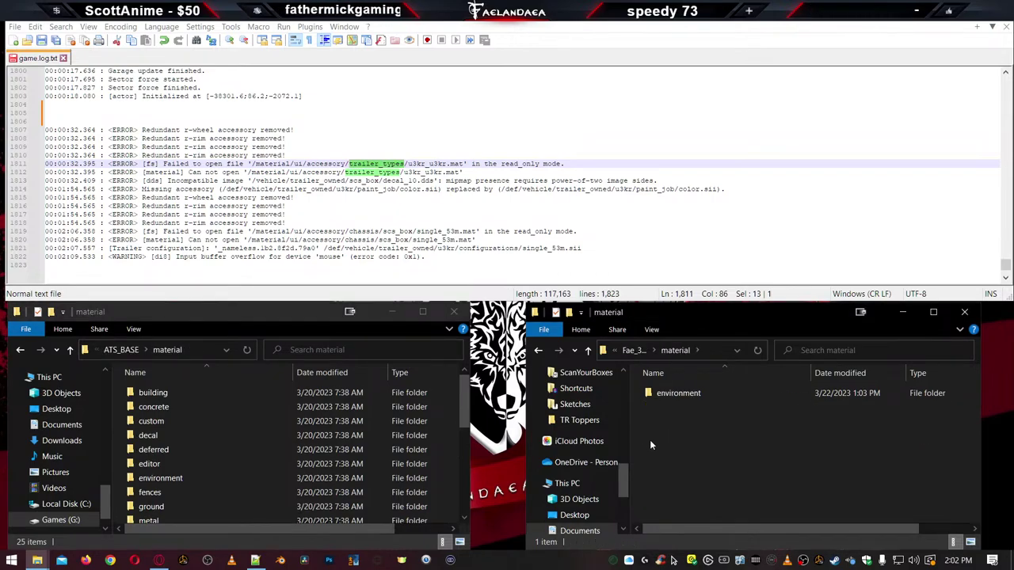
Create a ui folder in the mod's material folder and open ui in both windows
right_click(650, 440)
mouse_move(799, 408)
left_click(832, 257)
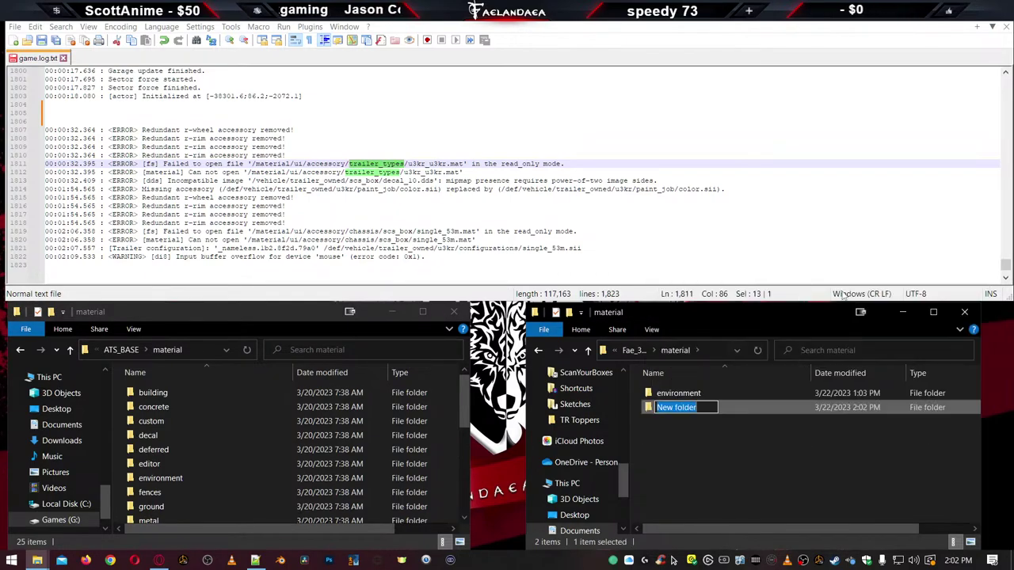
type("ui")
key("Return")
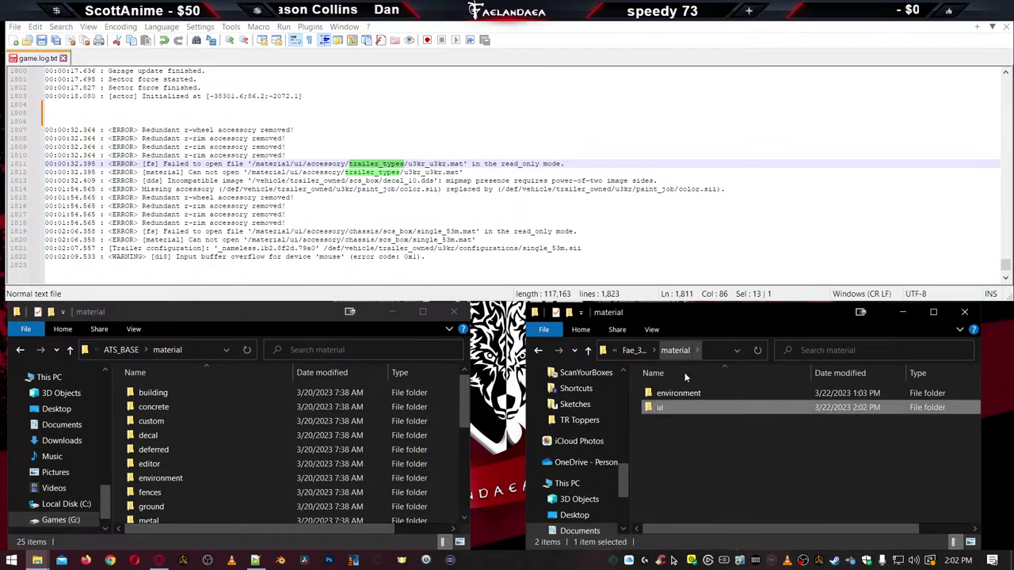
double_click(658, 407)
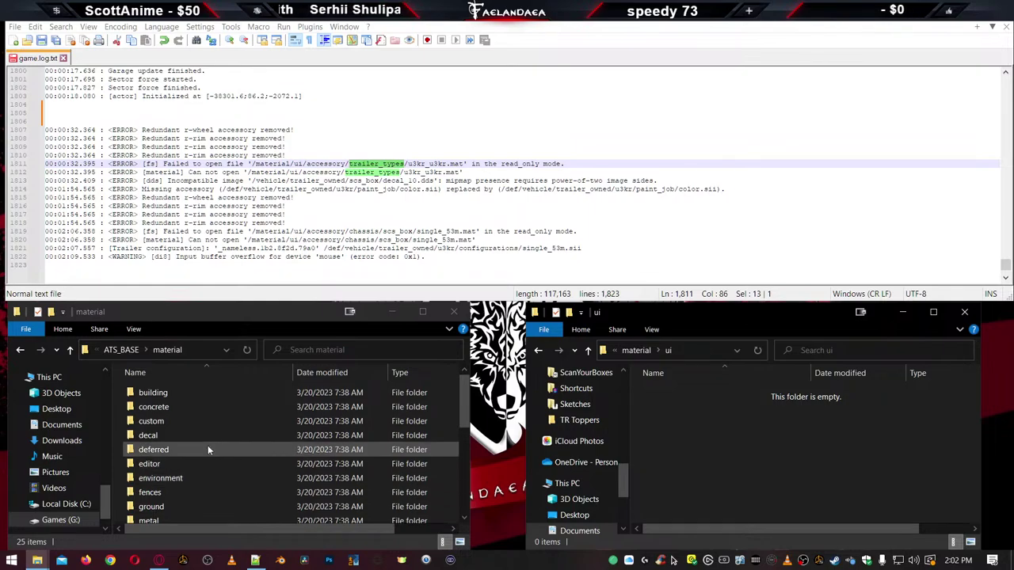
scroll(183, 423, "down", 4)
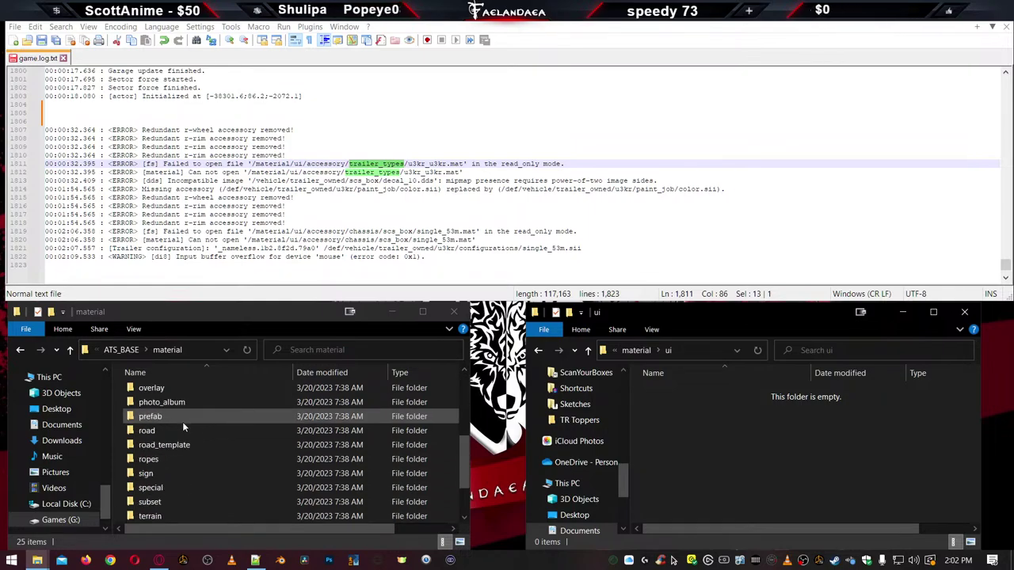
scroll(182, 428, "down", 2)
double_click(152, 487)
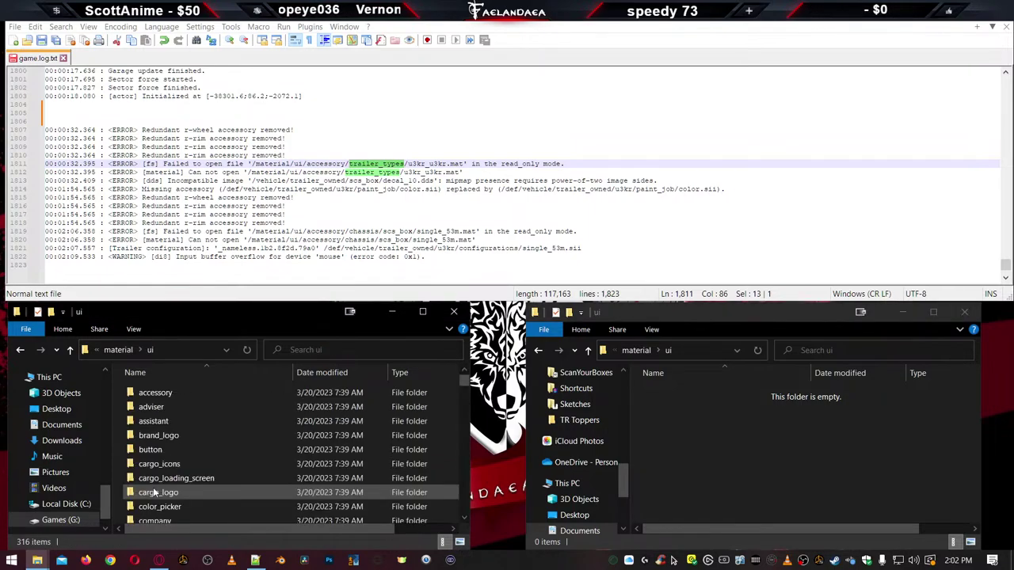
Create an accessory folder inside the mod's ui folder and open accessory in both windows
right_click(706, 456)
mouse_move(753, 429)
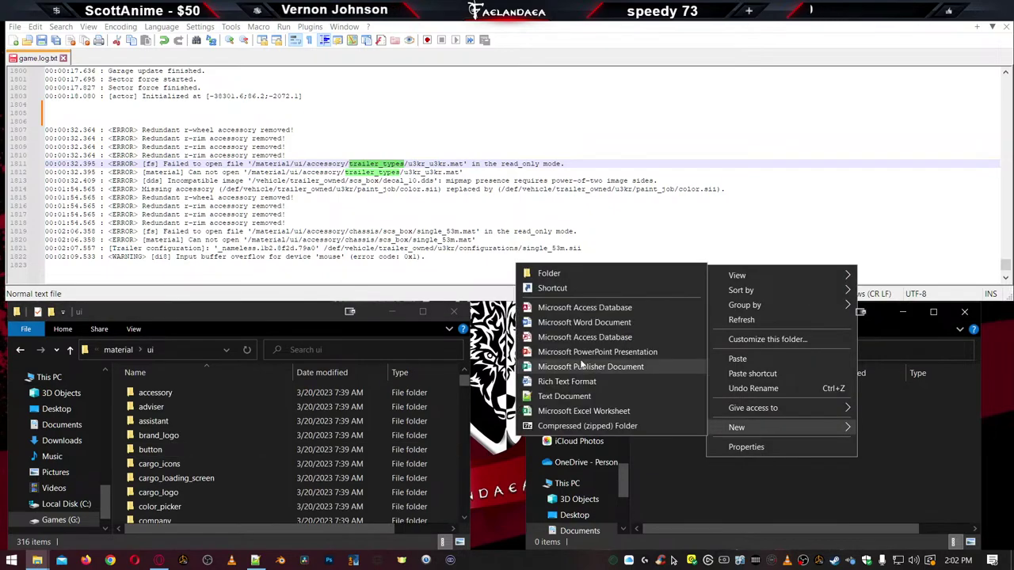
left_click(549, 273)
type("acc")
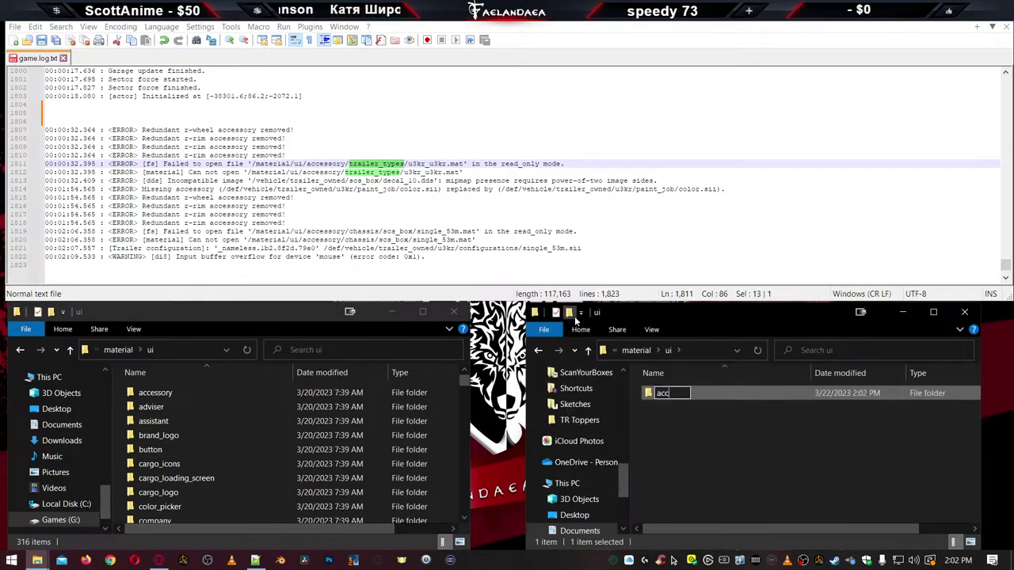
type("essory")
key("Return")
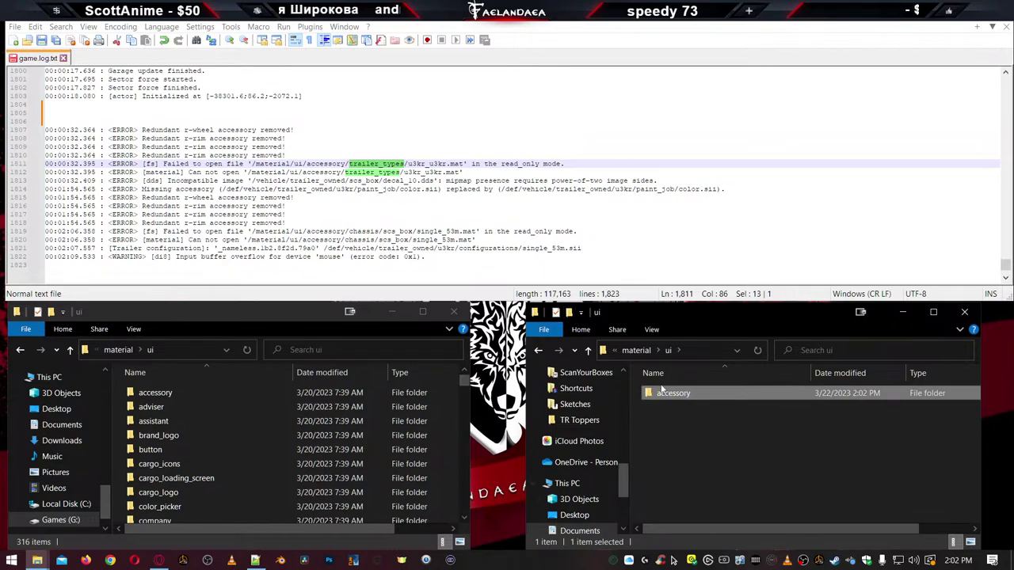
double_click(664, 392)
double_click(165, 394)
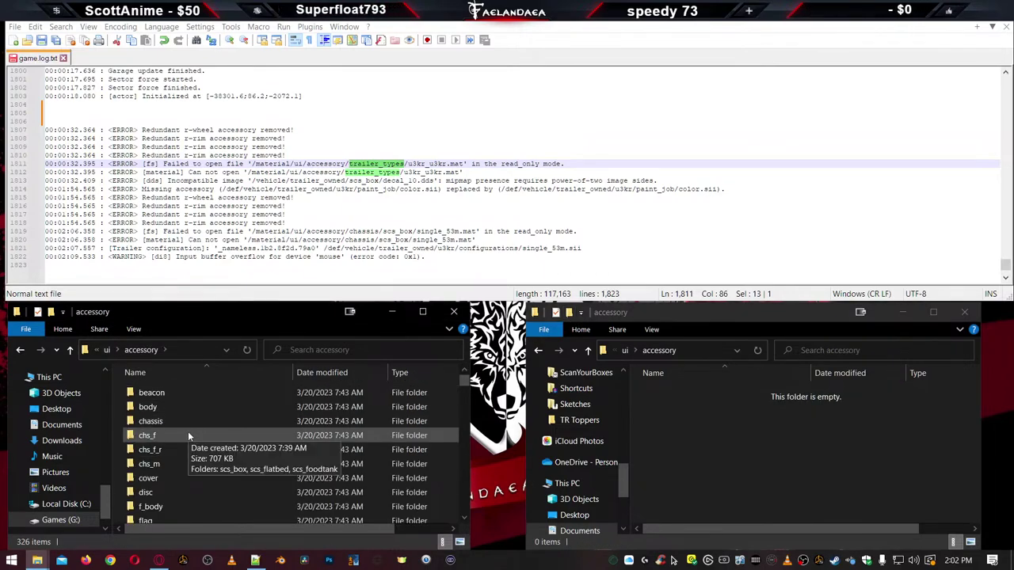
Copy xmmxxi.dds, xmmxxi.mat and xmmxxi.tobj from ATS_BASE into the mod's accessory folder
scroll(188, 435, "down", 20)
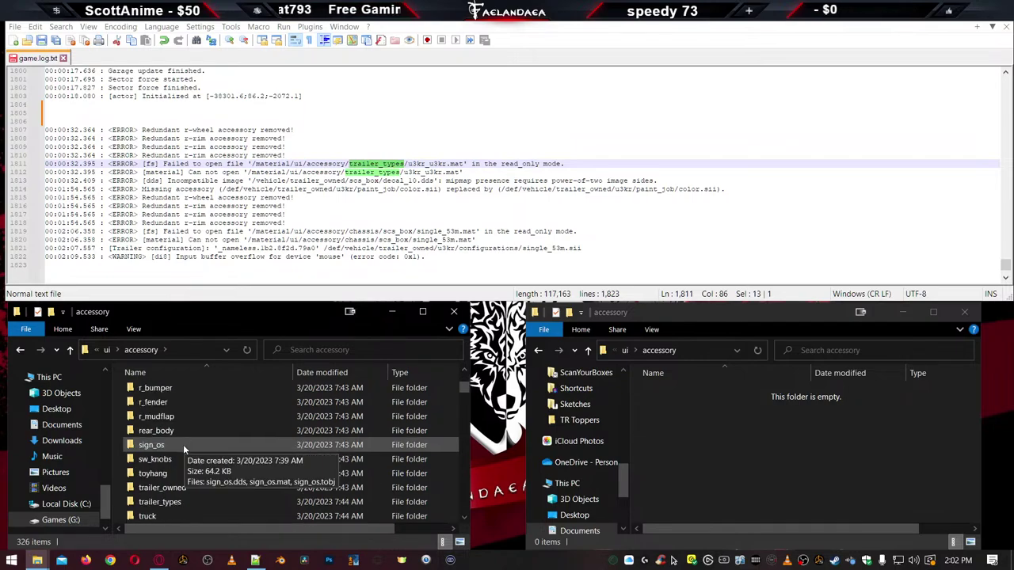
scroll(190, 474, "down", 20)
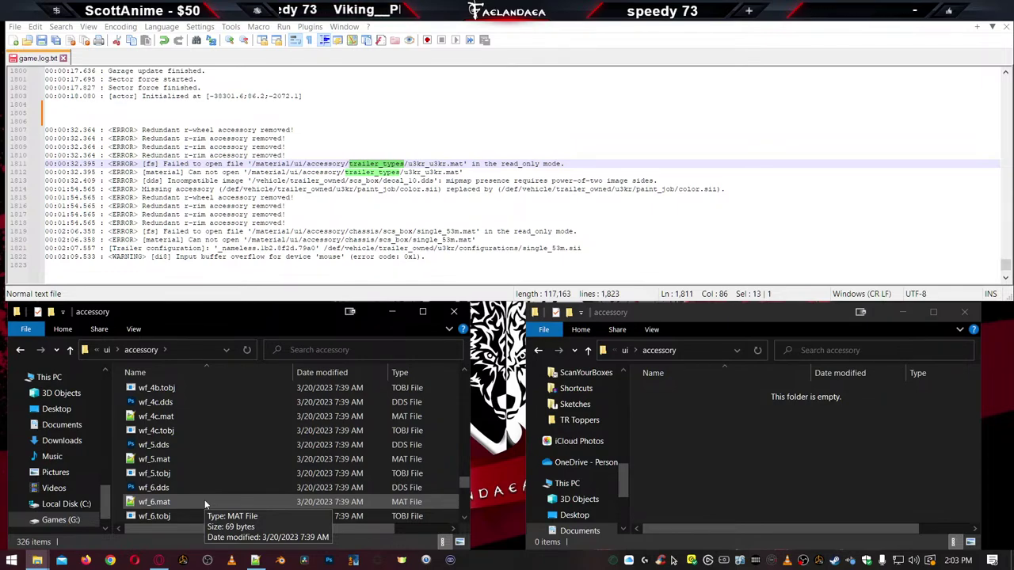
scroll(204, 500, "down", 5)
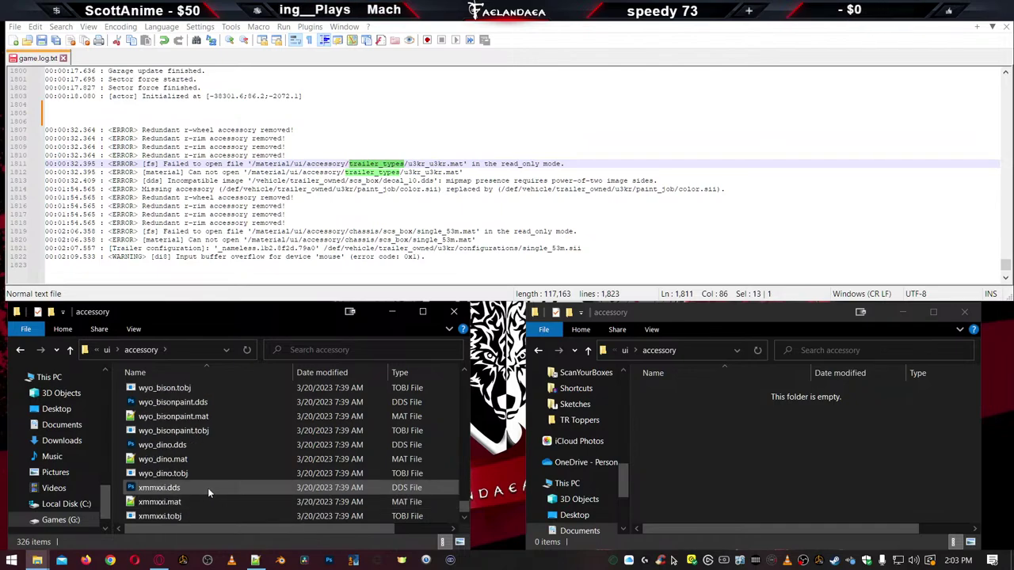
left_click(158, 488)
left_click(159, 516, "shift")
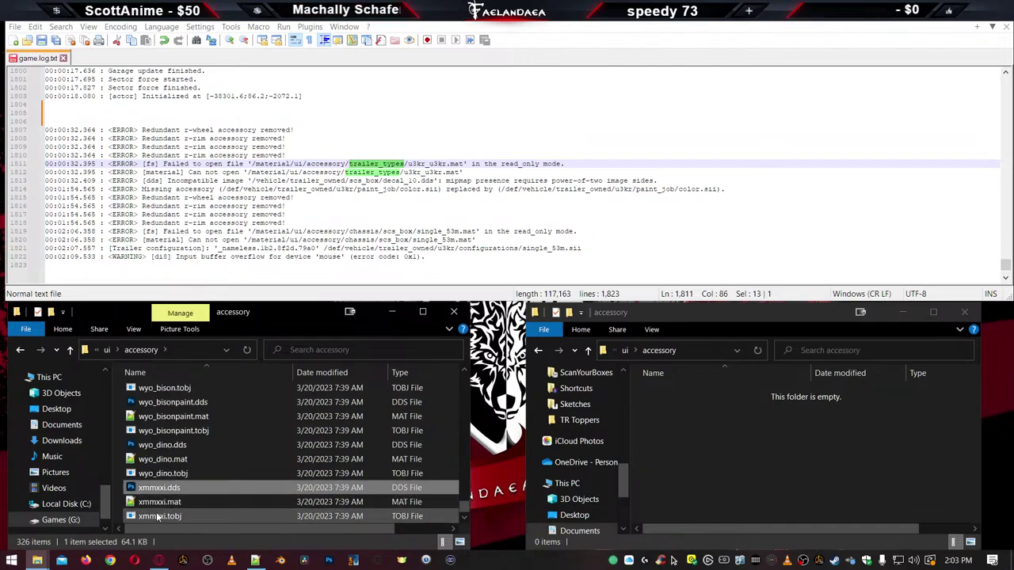
left_click_drag(159, 517, 690, 448)
left_click(670, 425)
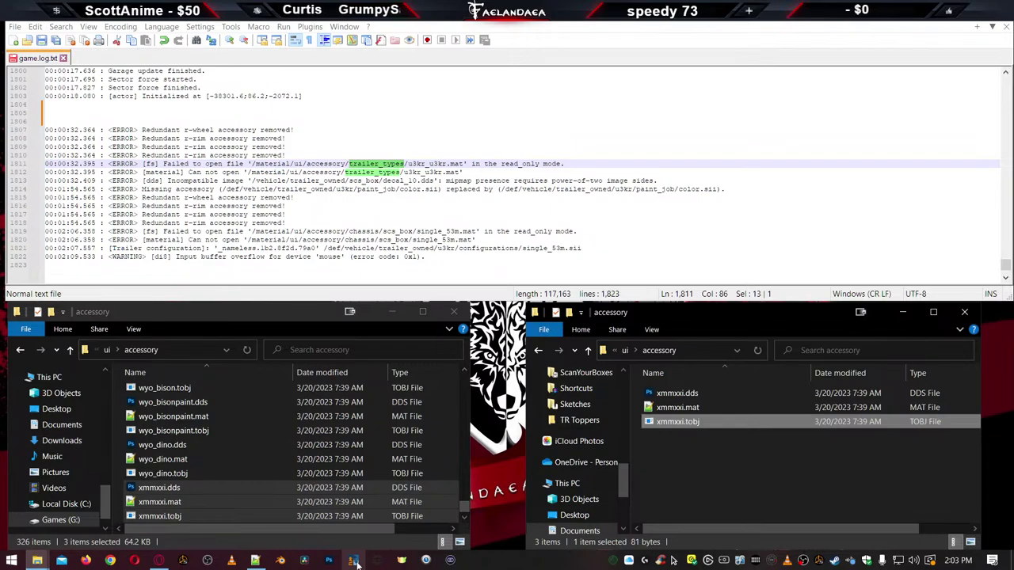
Copy the u3kr_u3kr name from the log and rename xmmxxi.dds to u3kr_u3kr.dds
left_click(674, 409)
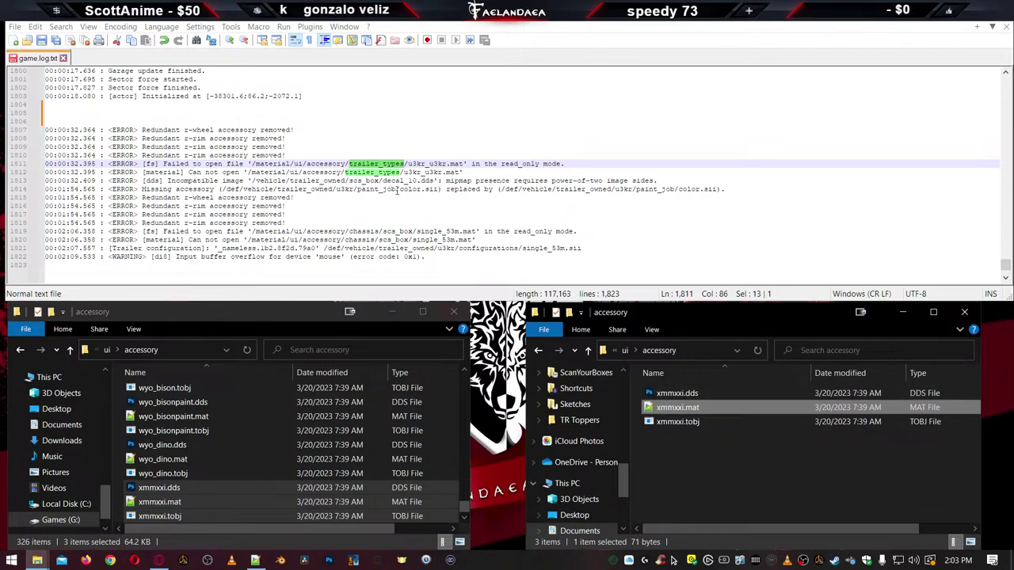
double_click(428, 164)
key("ctrl+c")
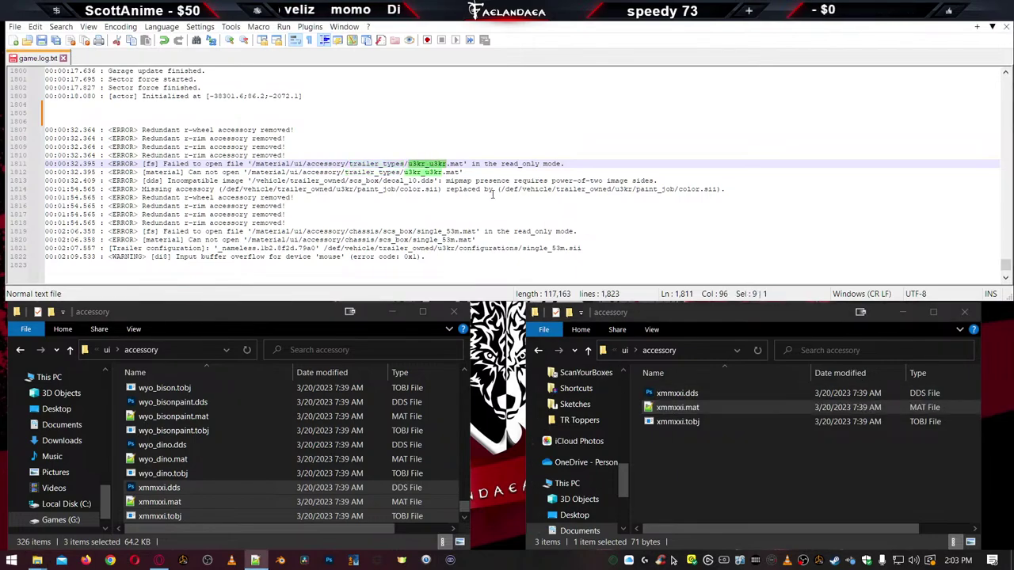
left_click(669, 396)
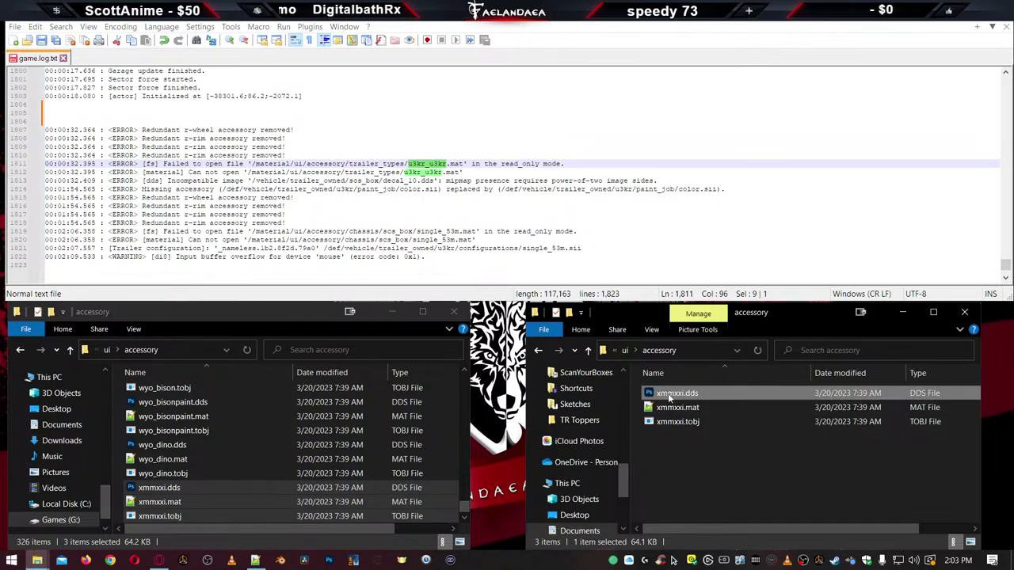
key("F2")
key("ctrl+v")
Rename xmmxxi.mat and xmmxxi.tobj to u3kr_u3kr.mat and u3kr_u3kr.tobj
left_click(671, 408)
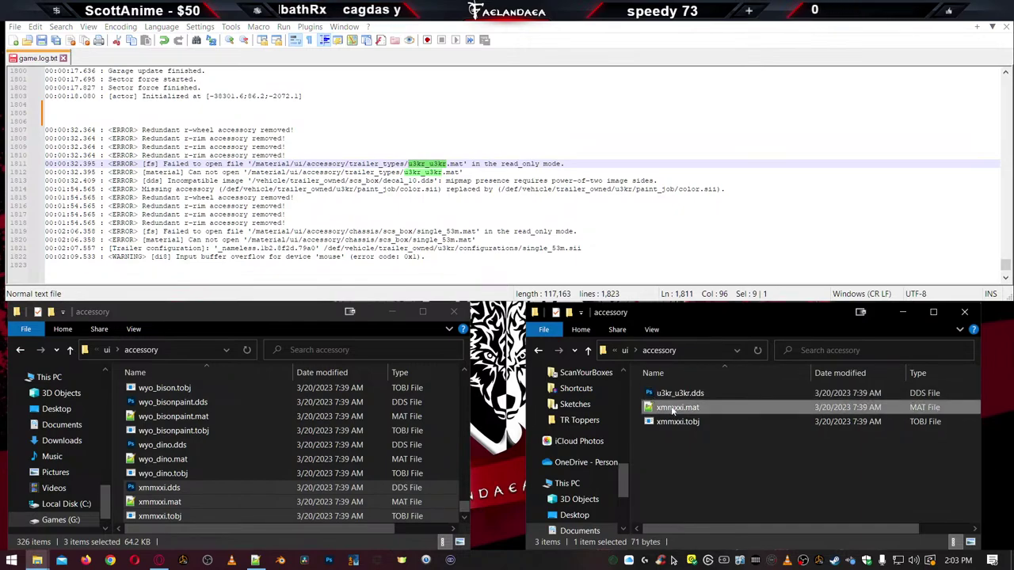
key("F2")
key("ctrl+v")
left_click(674, 422)
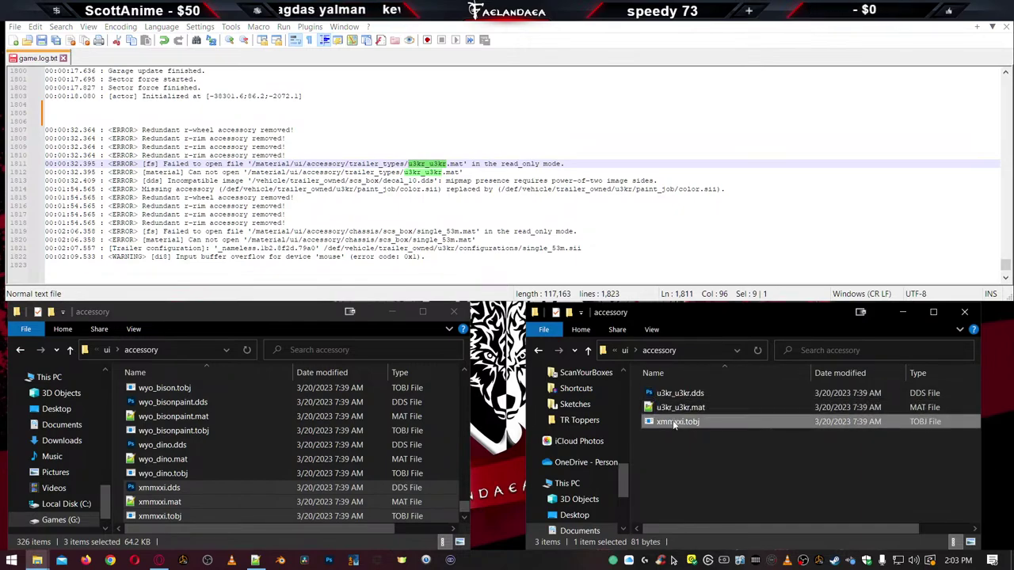
key("F2")
key("ctrl+v")
key("Return")
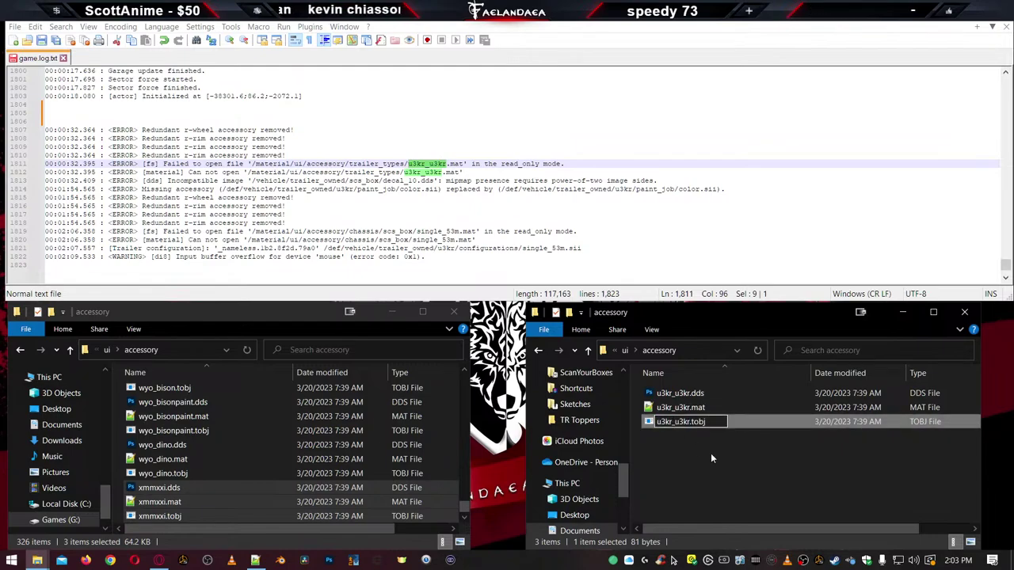
left_click(711, 453)
left_click(672, 394)
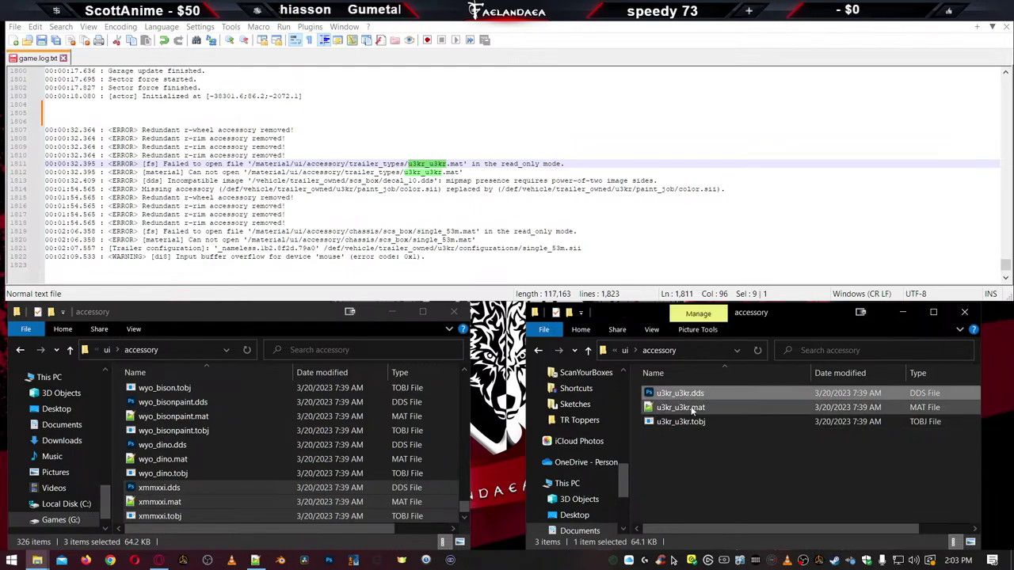
In u3kr_u3kr.mat, replace xmmxxi with u3kr_u3kr in the texture line, save, and close it
double_click(659, 409)
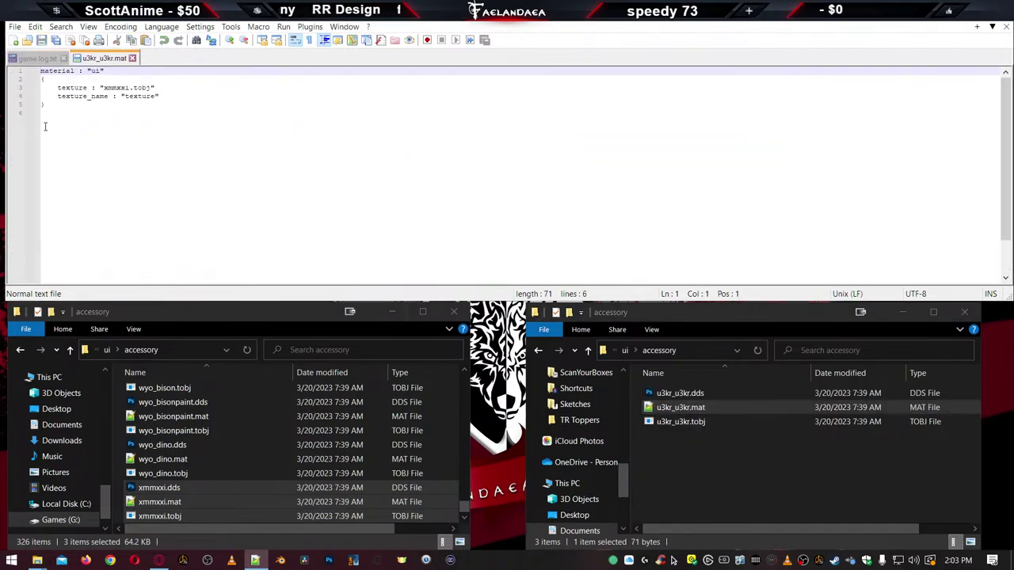
double_click(122, 87)
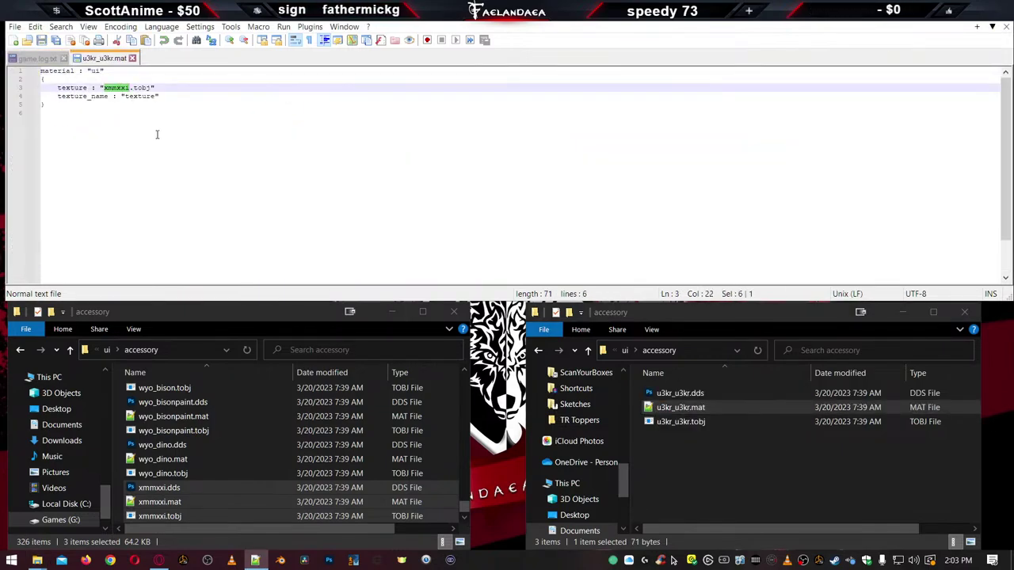
key("ctrl+v")
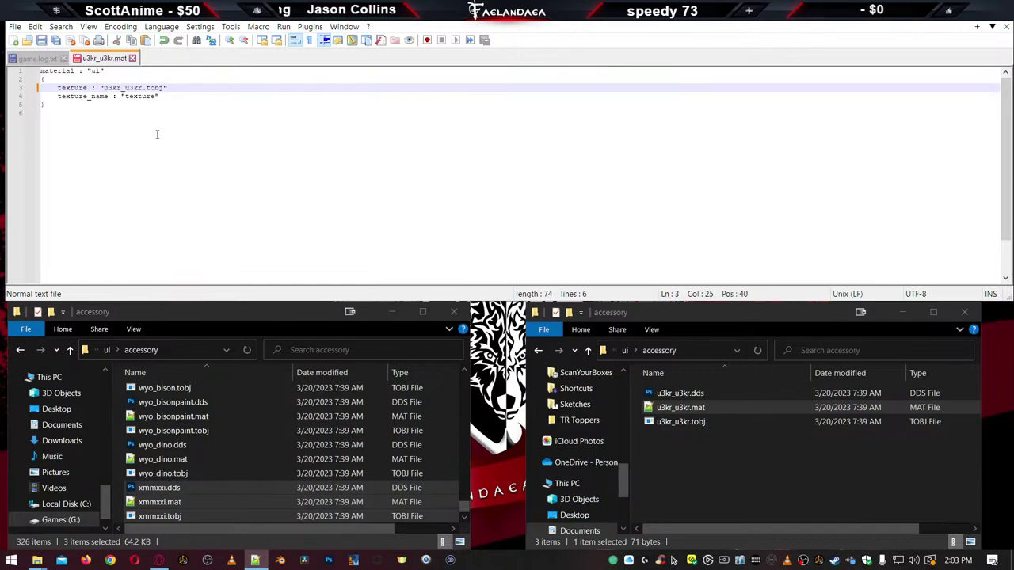
key("ctrl+s")
key("ctrl+w")
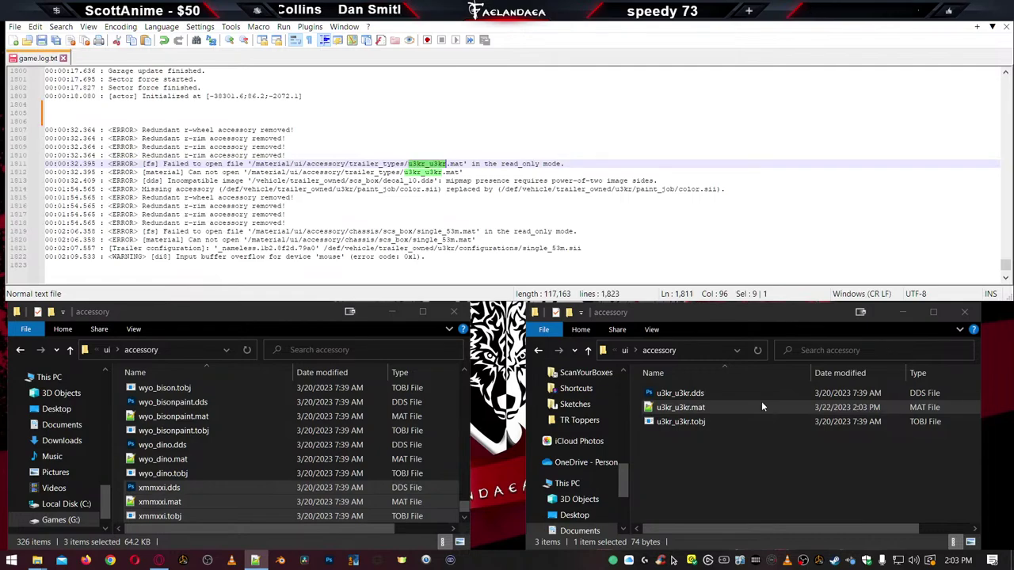
Open u3kr_u3kr.dds, add a black-filled layer and place the 3000R logo on it
left_click(676, 395)
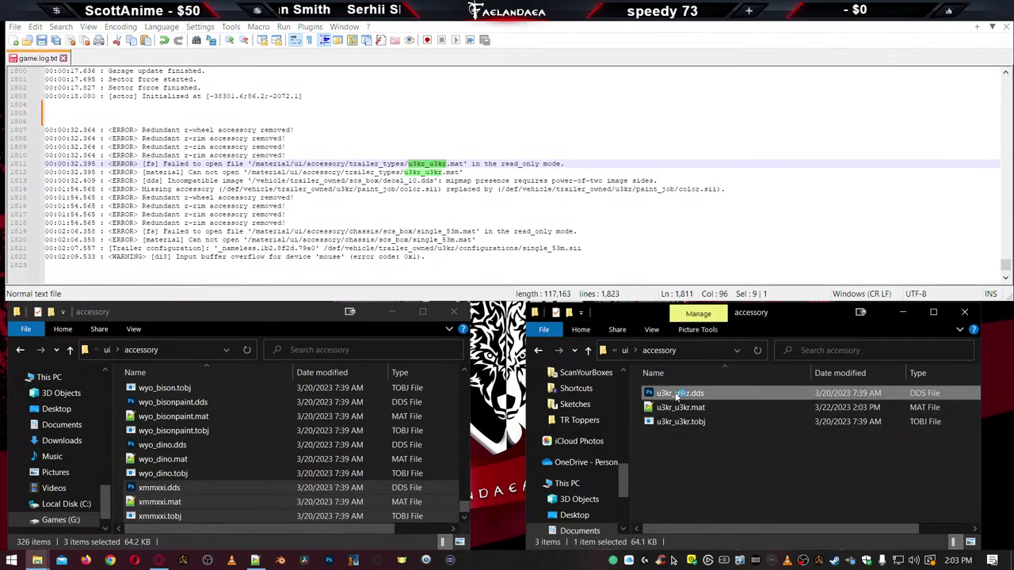
double_click(675, 395)
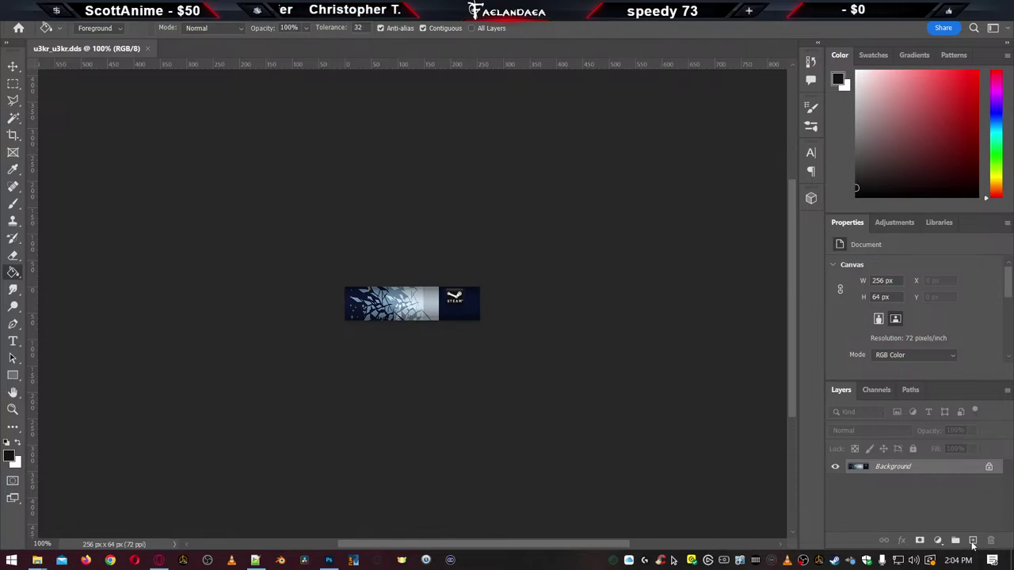
left_click(973, 541)
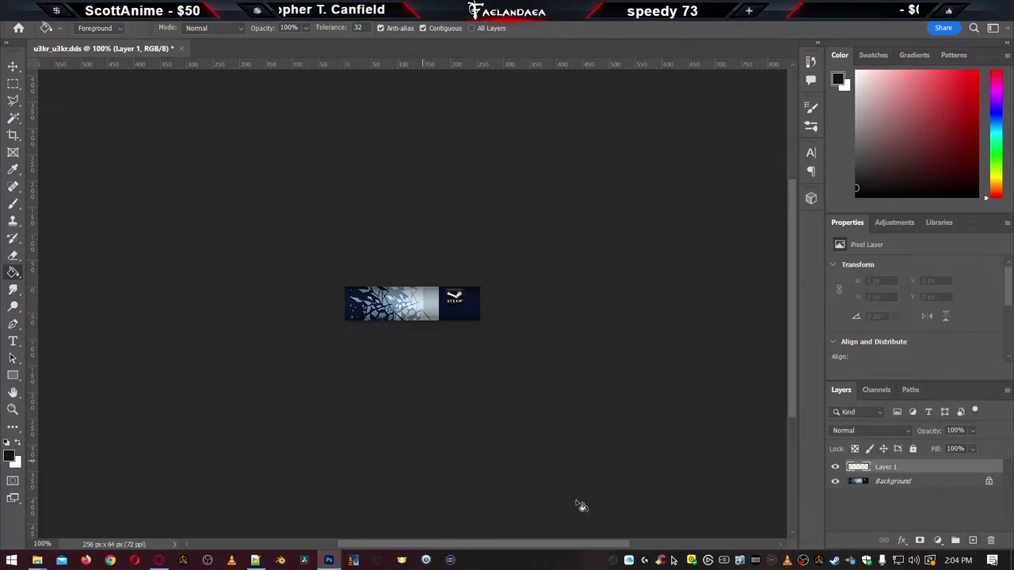
left_click(836, 481)
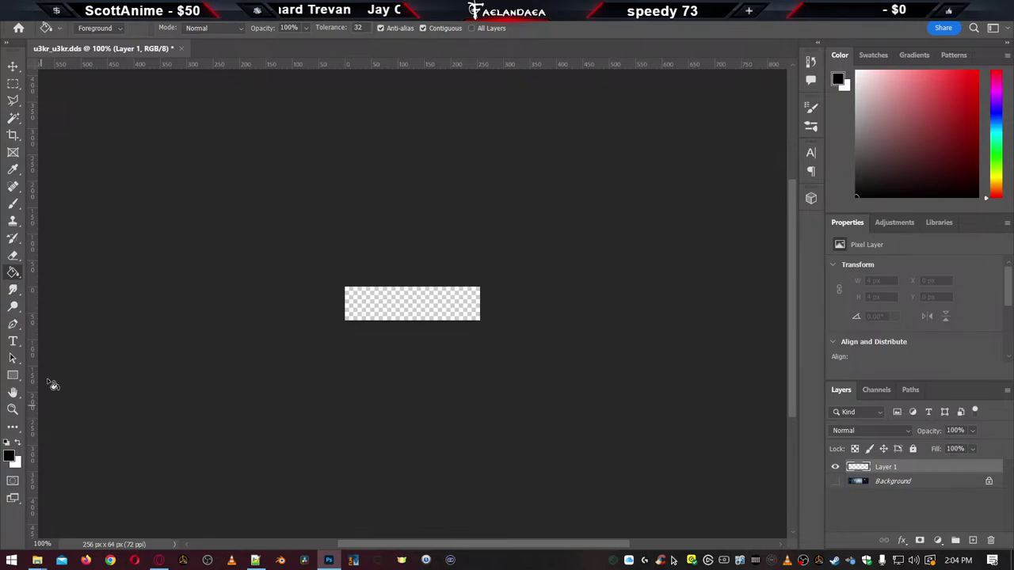
left_click(407, 312)
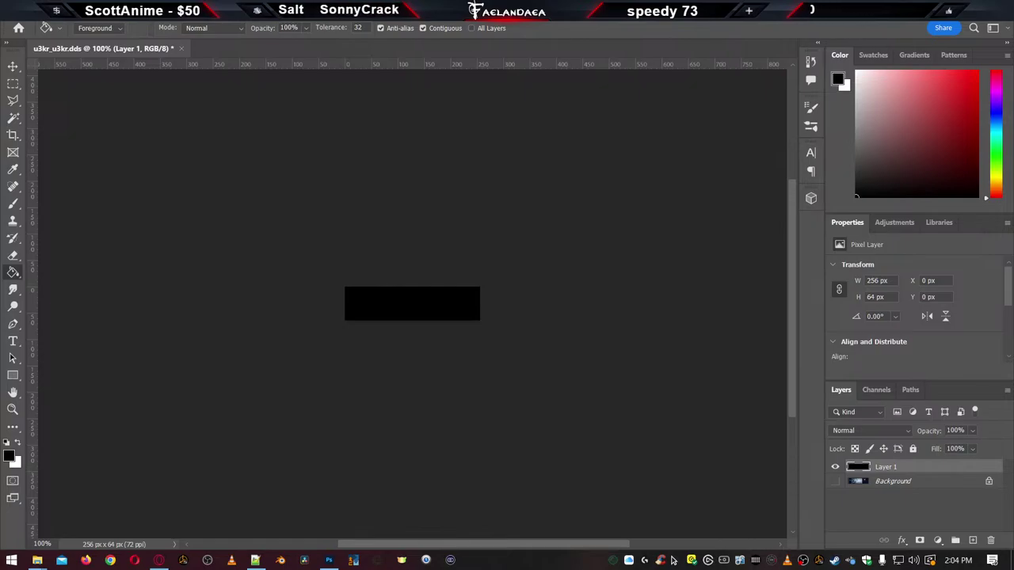
left_click_drag(672, 561, 404, 333)
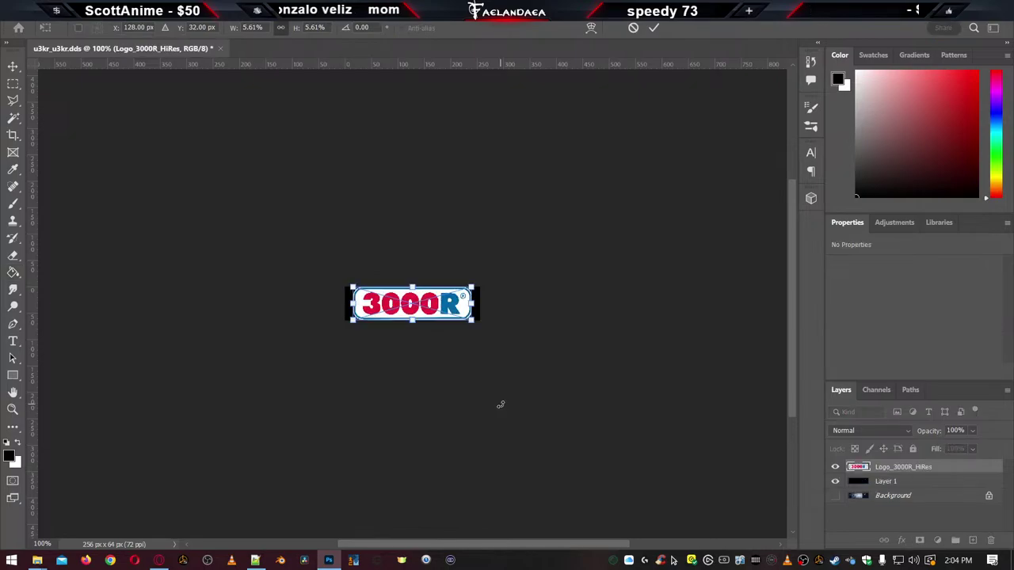
key("Return")
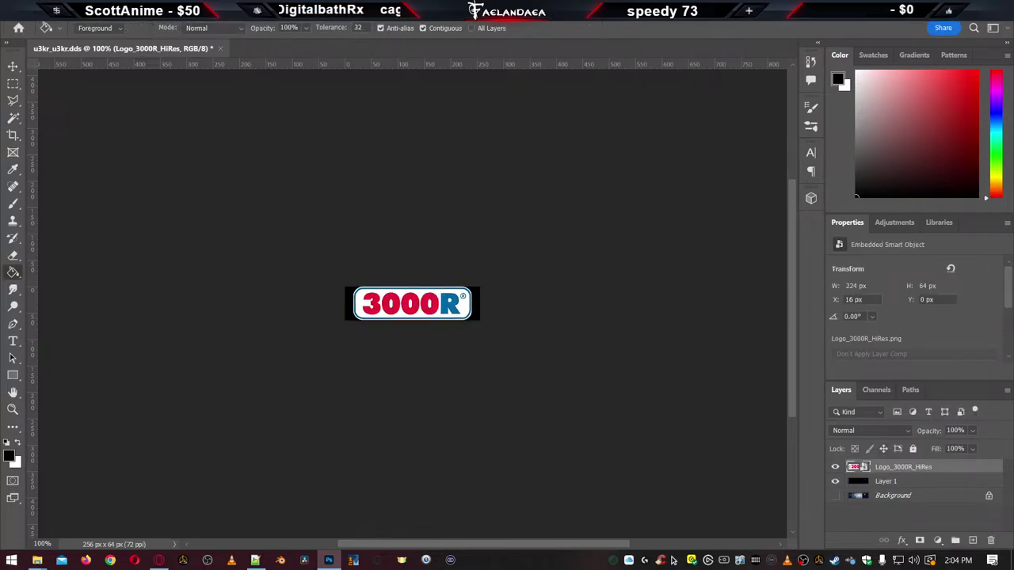
Paint the logo area white in the Alpha 1 channel with a 59 px brush
left_click(12, 65)
key("ctrl+a")
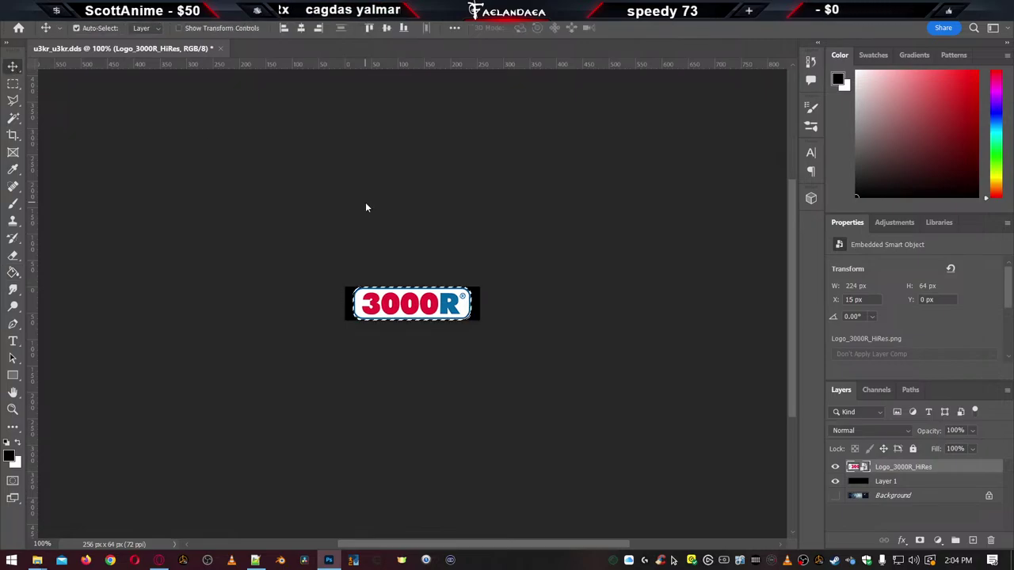
left_click(878, 390)
left_click(877, 471)
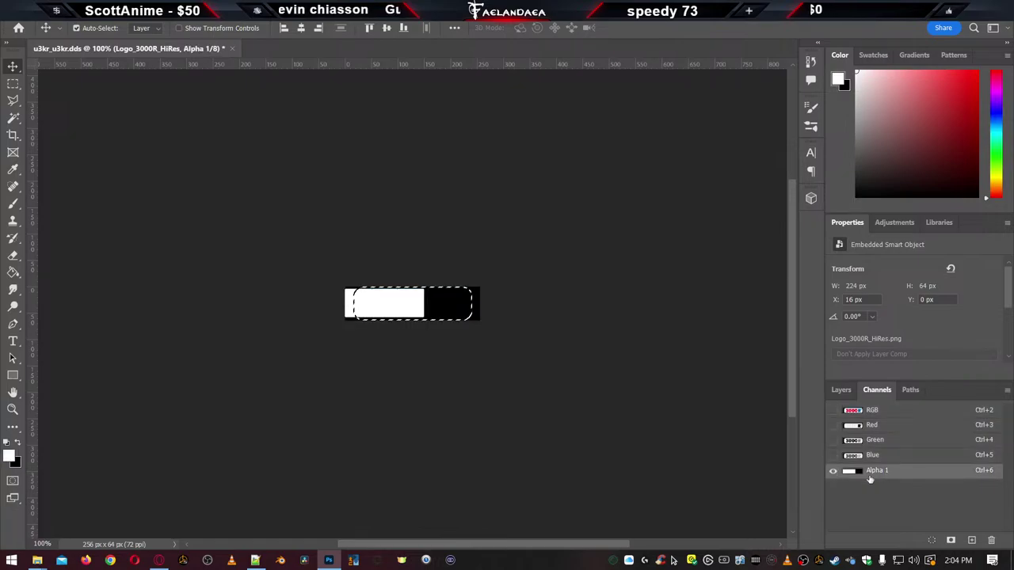
left_click(13, 203)
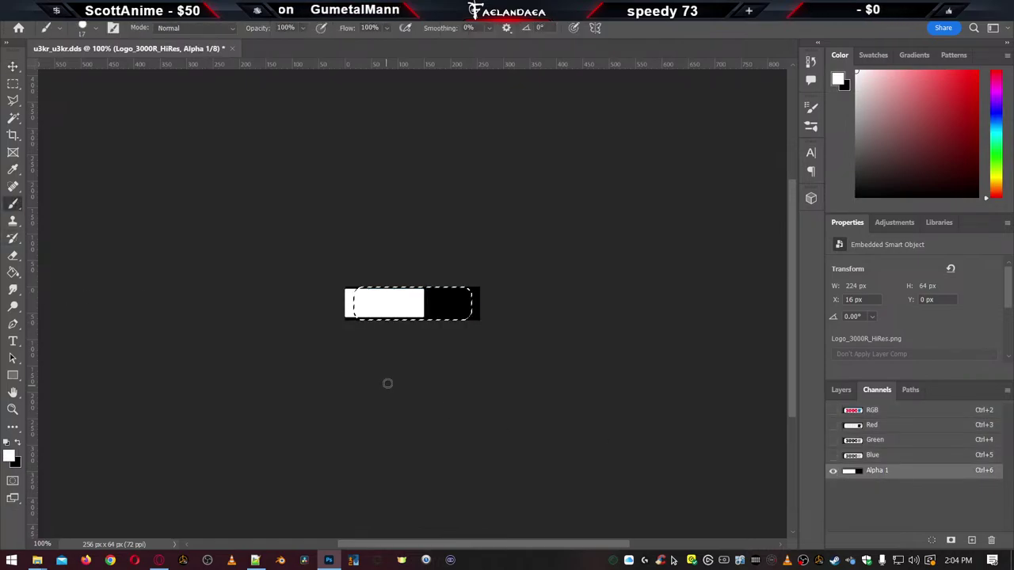
left_click(93, 28)
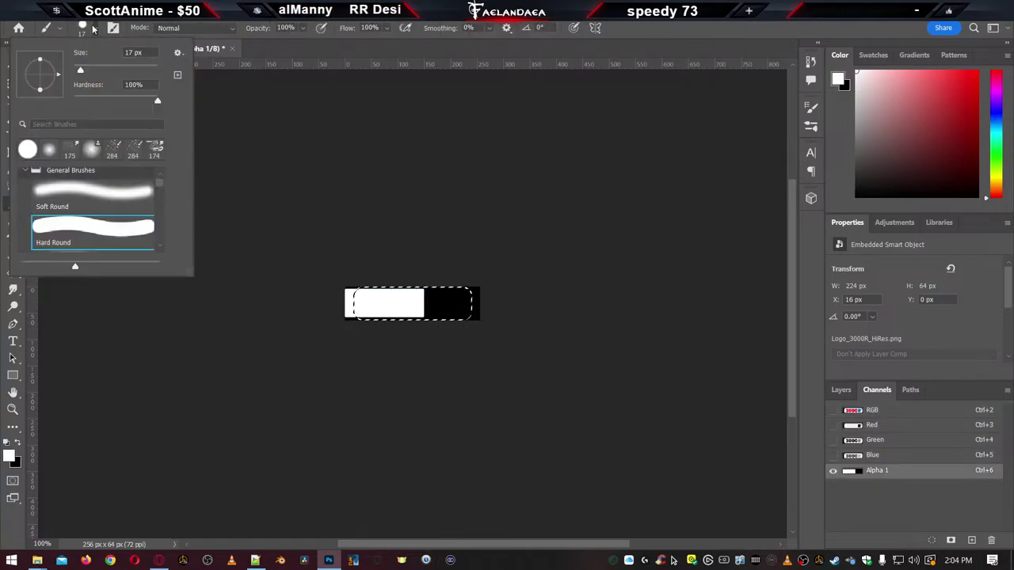
left_click_drag(80, 70, 98, 69)
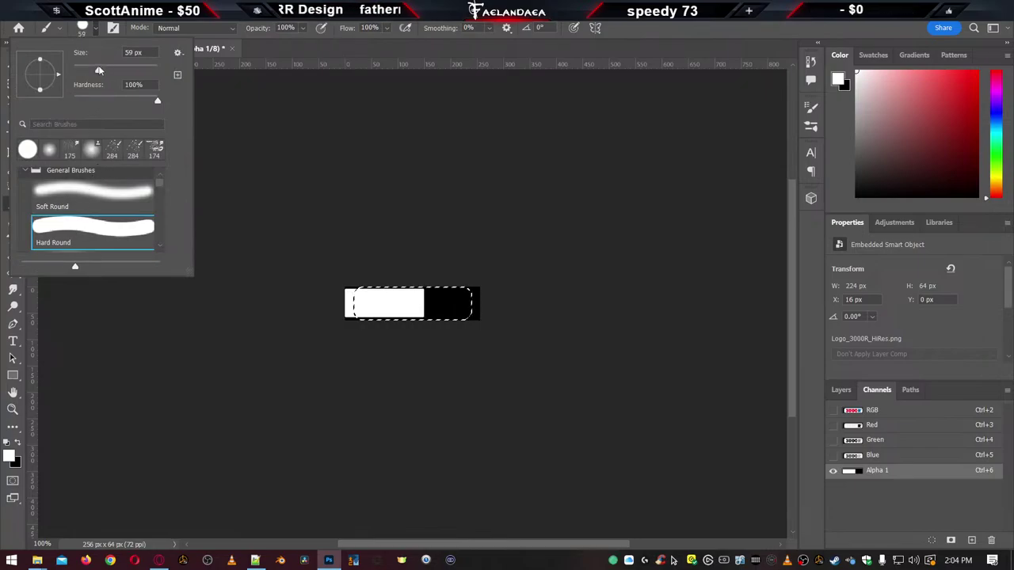
left_click_drag(515, 336, 283, 310)
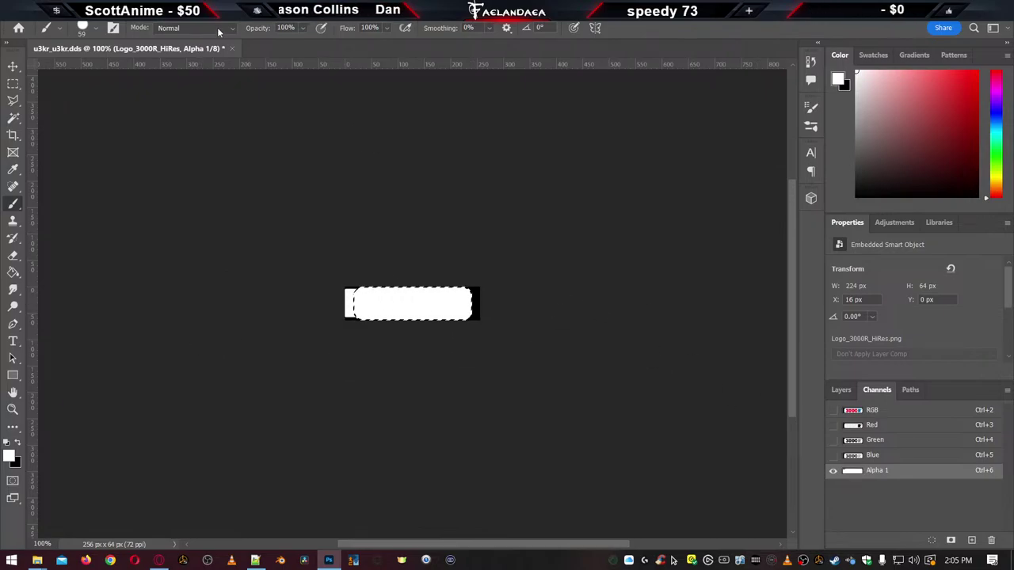
Invert the selection to black outside the logo, then flatten and save the image
left_click(159, 9)
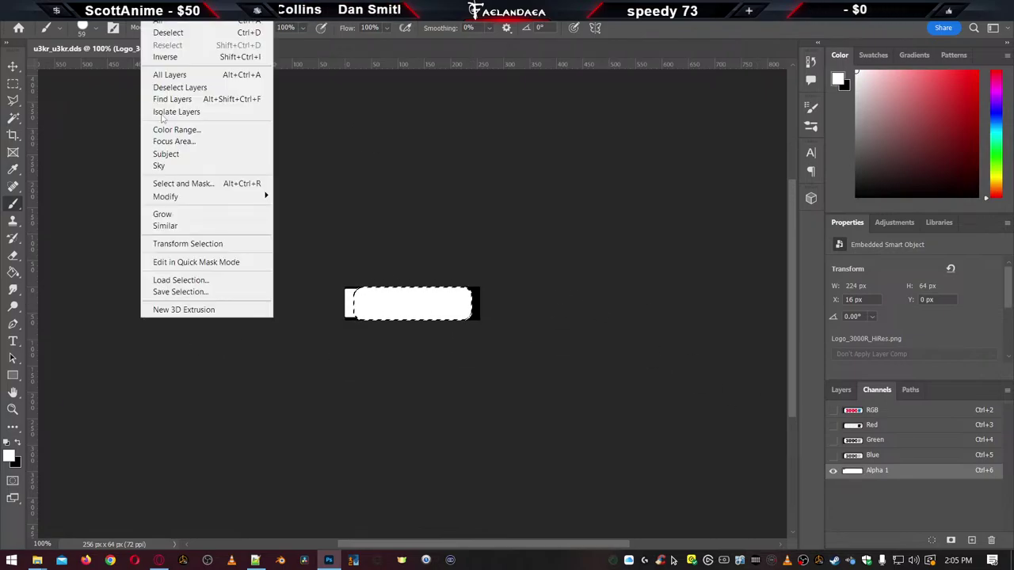
left_click(161, 58)
key("x")
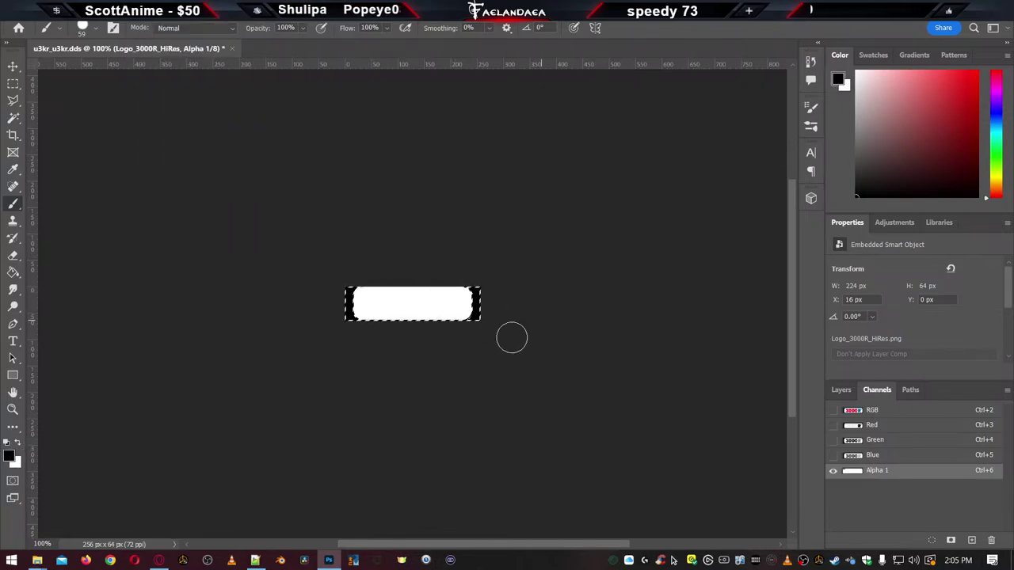
left_click(896, 410)
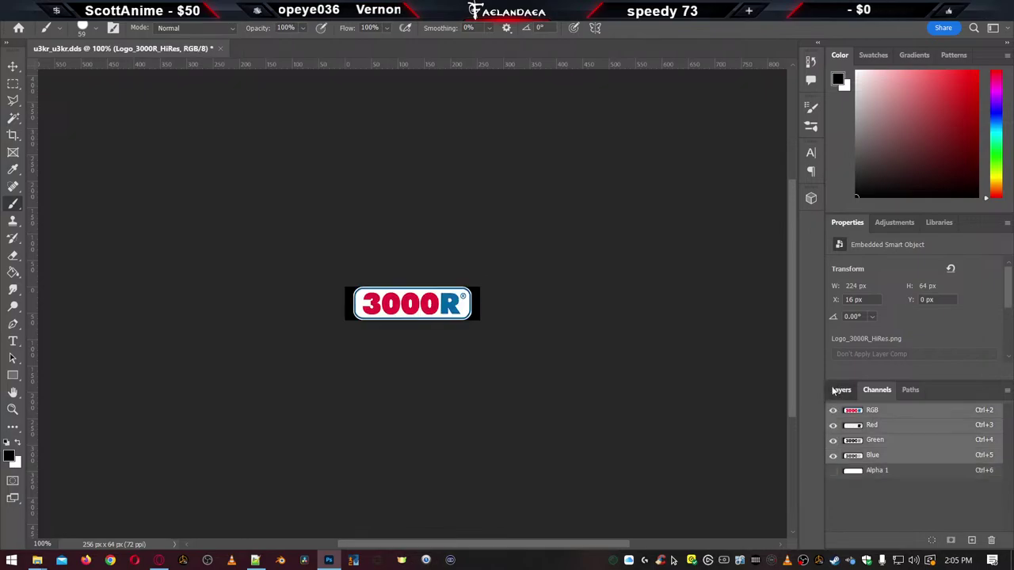
left_click(840, 390)
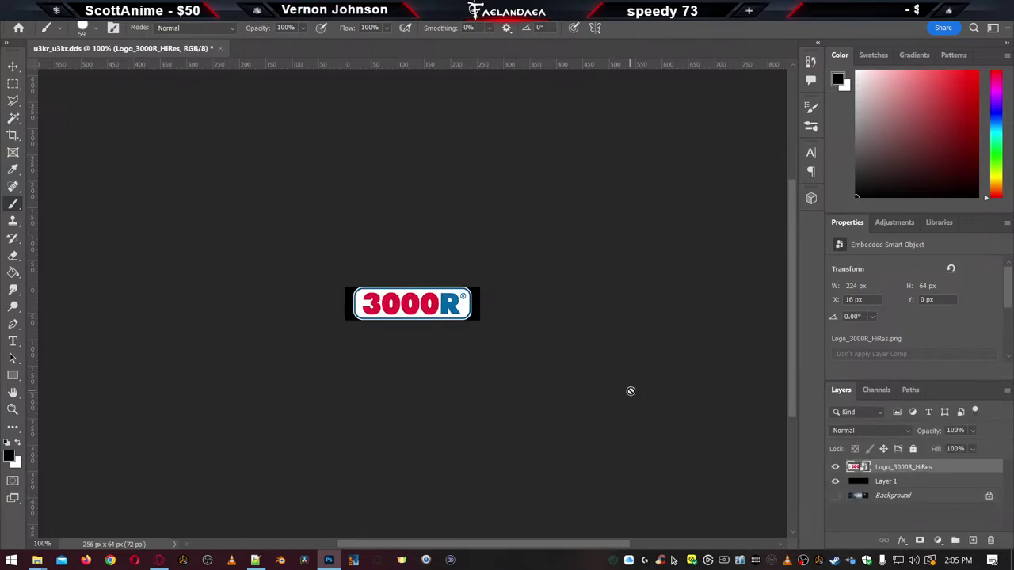
right_click(909, 482)
left_click(792, 420)
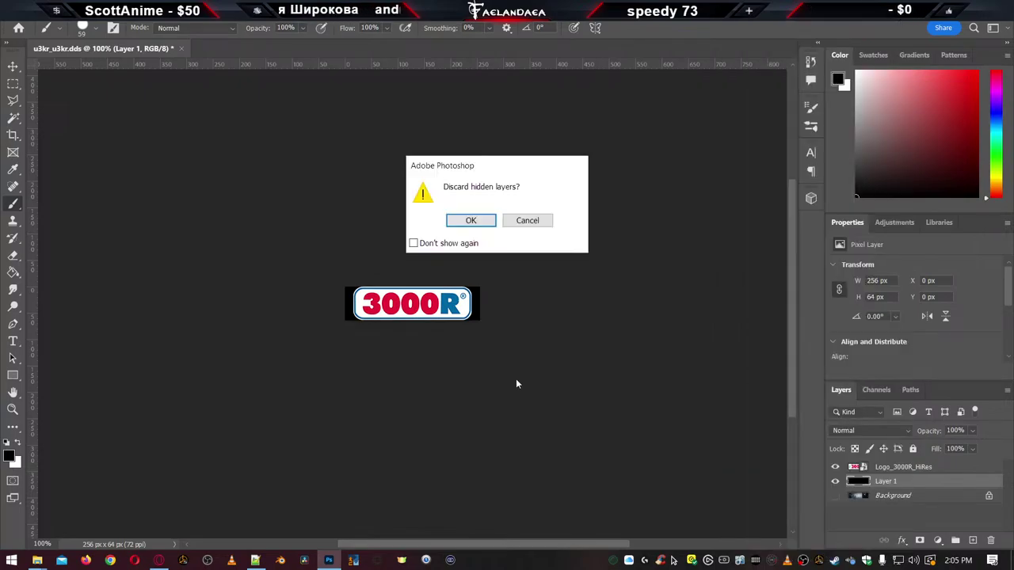
left_click(471, 221)
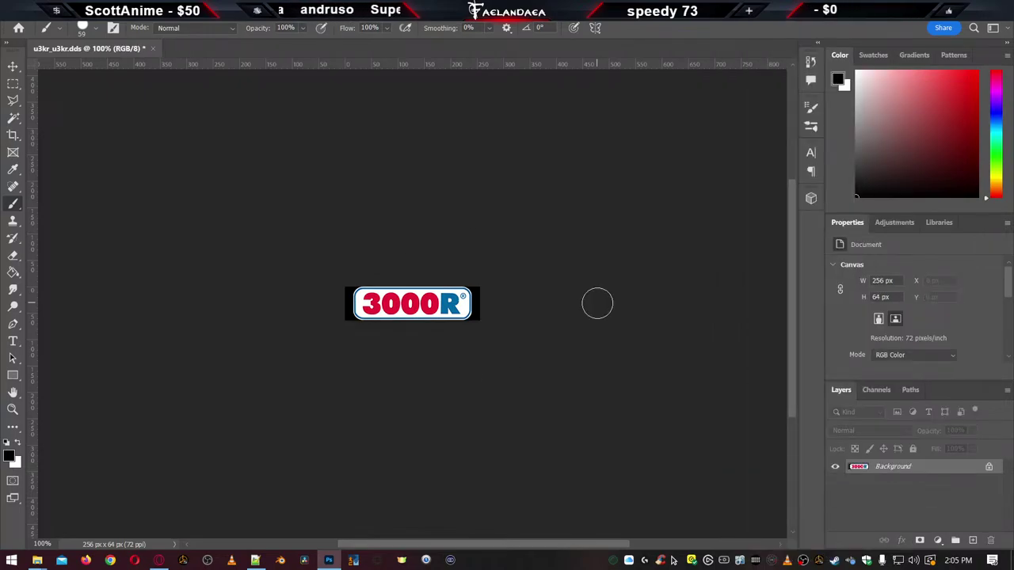
key("ctrl+s")
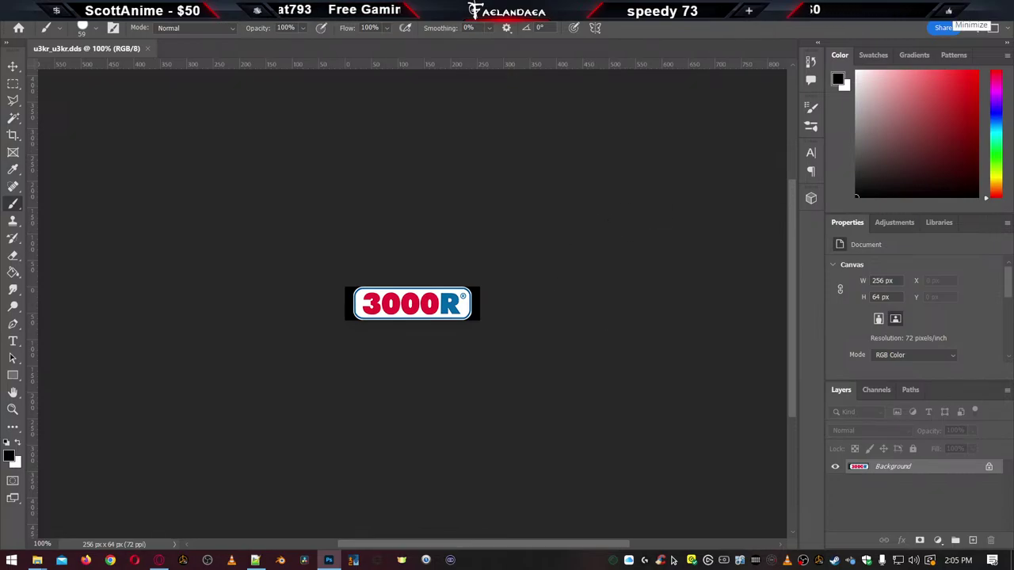
Load u3kr_u3kr.tobj from the mod's accessory folder into the TOBJ Editor
left_click(915, 9)
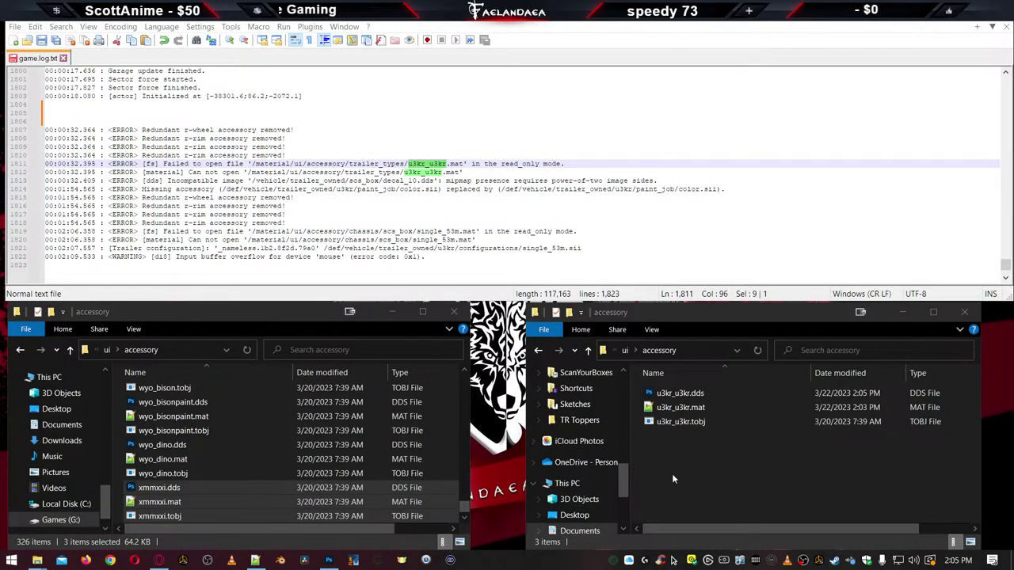
scroll(793, 412, "up", 4, "ctrl")
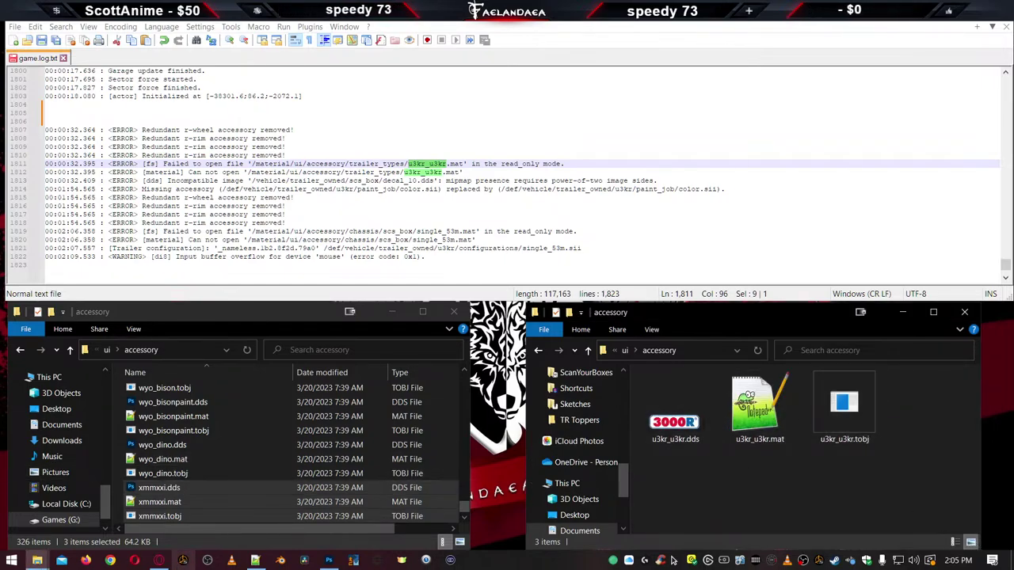
left_click(328, 561)
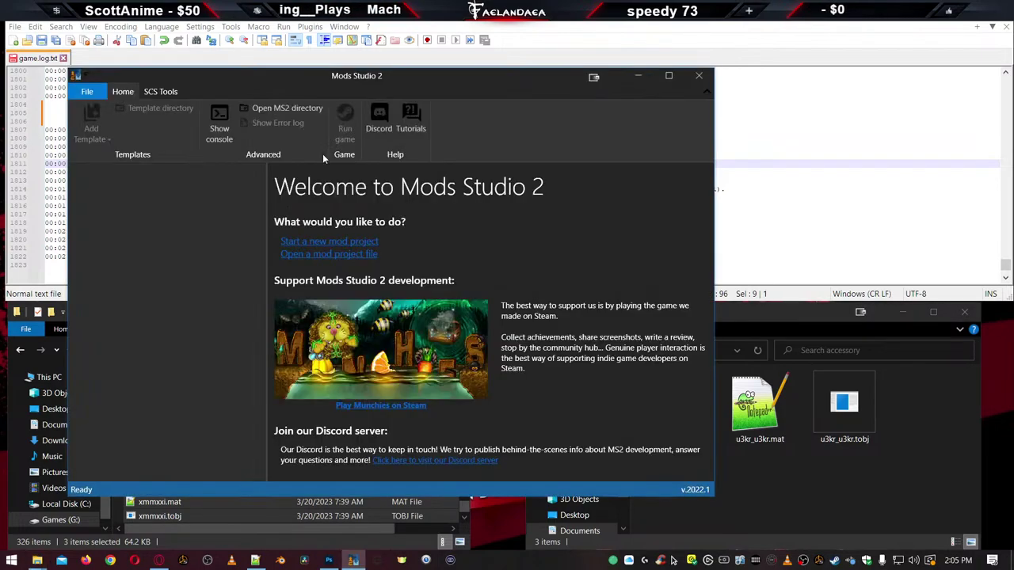
left_click(162, 92)
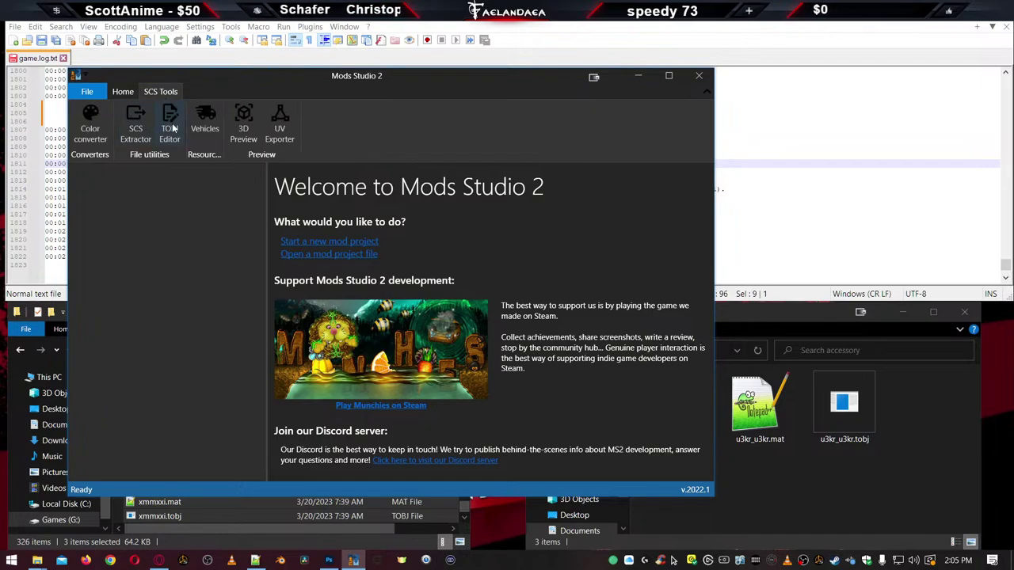
left_click(171, 127)
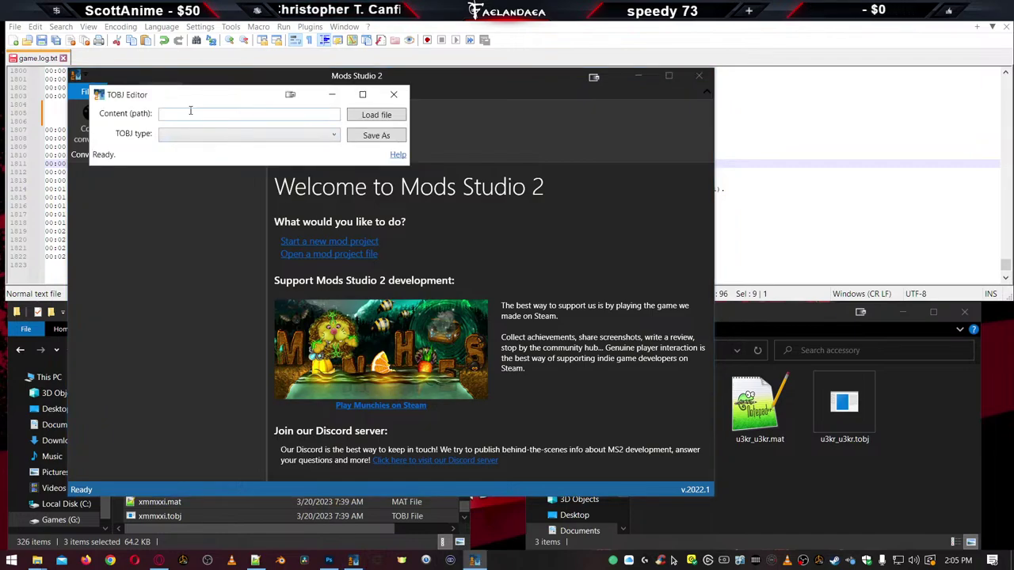
left_click(386, 119)
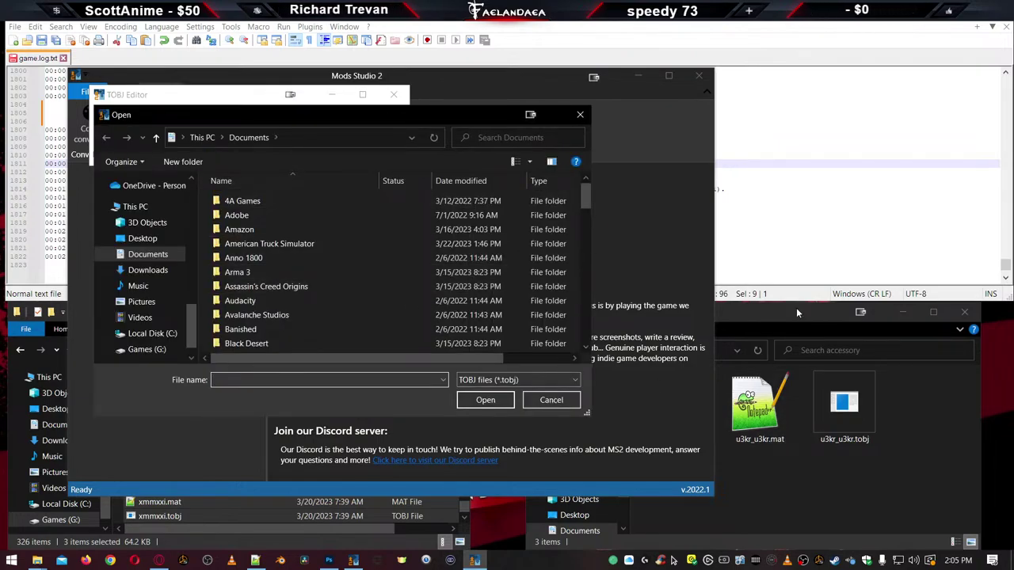
left_click(797, 309)
left_click(707, 351)
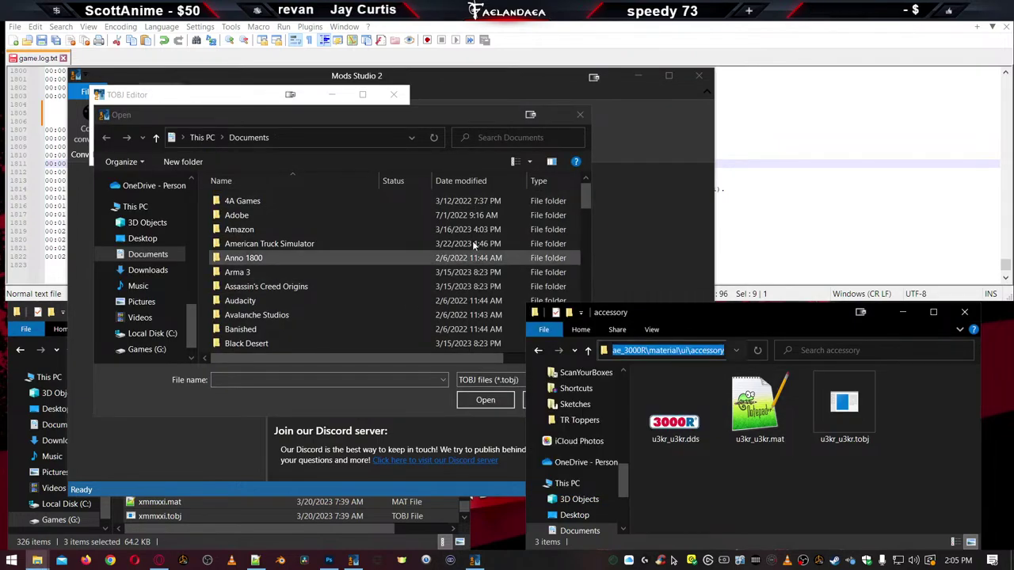
left_click(343, 138)
type("C:\\Users\\faela\\OneDrive\\Documents\\American Truck Simulator\\mod\\Fae_3000R\\material\\ui\\accessory")
key("Return")
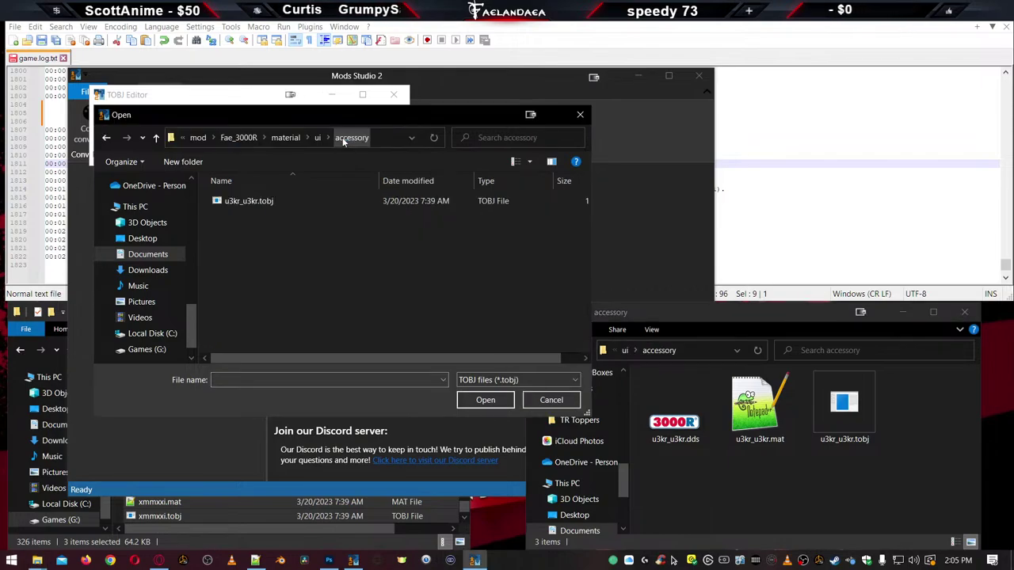
double_click(230, 202)
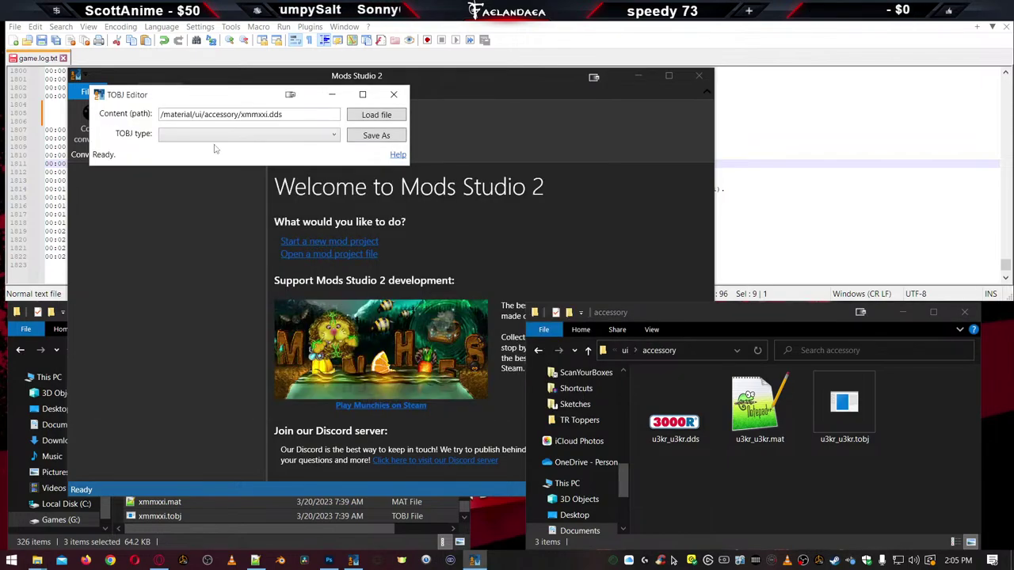
Set the TOBJ type to UI icon
left_click(311, 136)
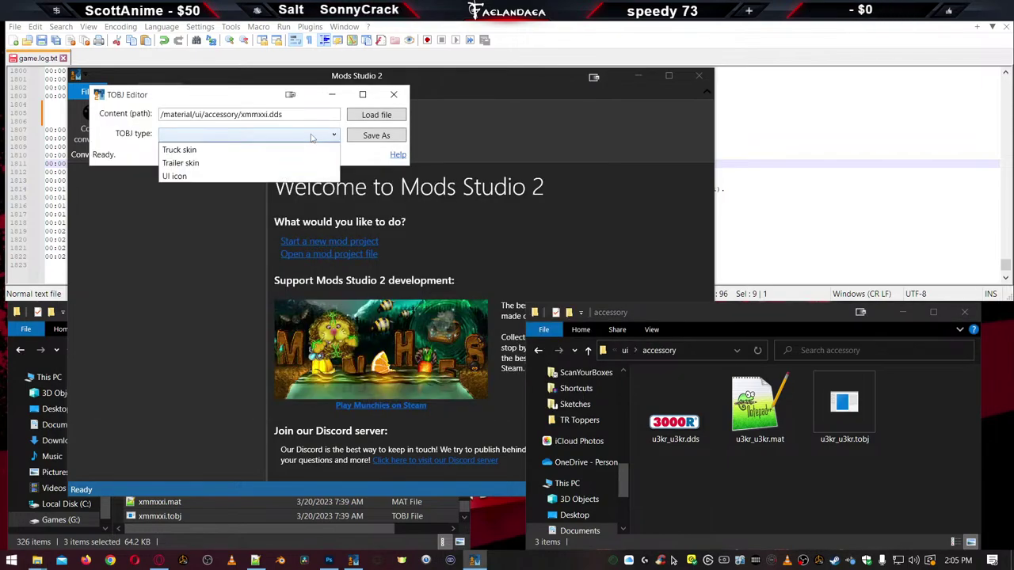
left_click(205, 163)
left_click(221, 139)
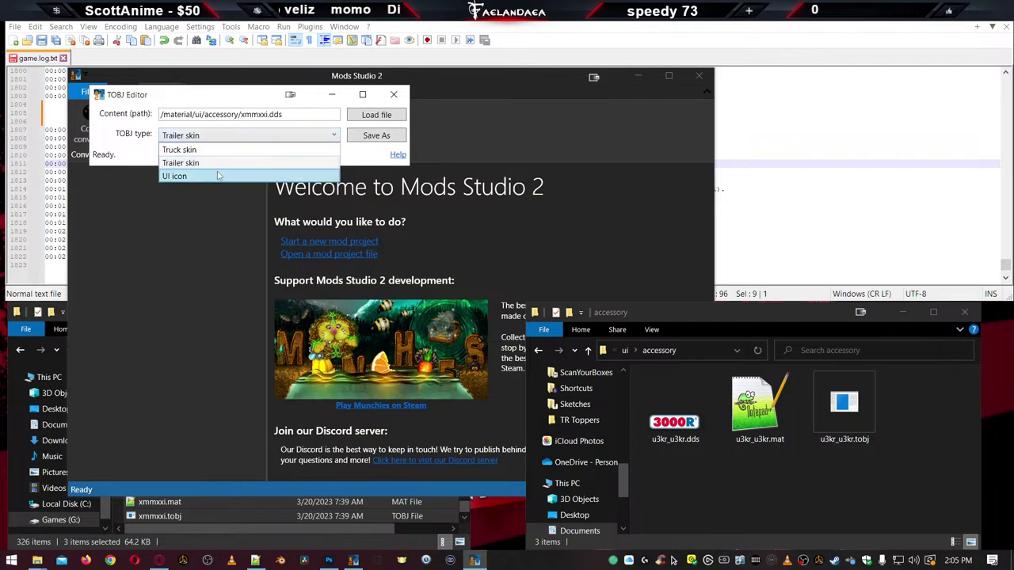
left_click(220, 176)
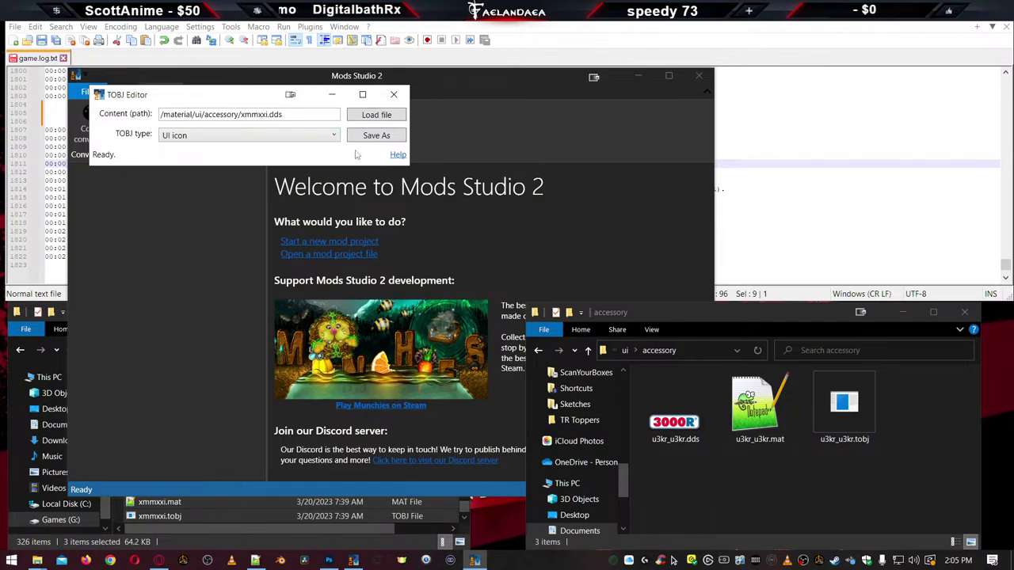
left_click(374, 116)
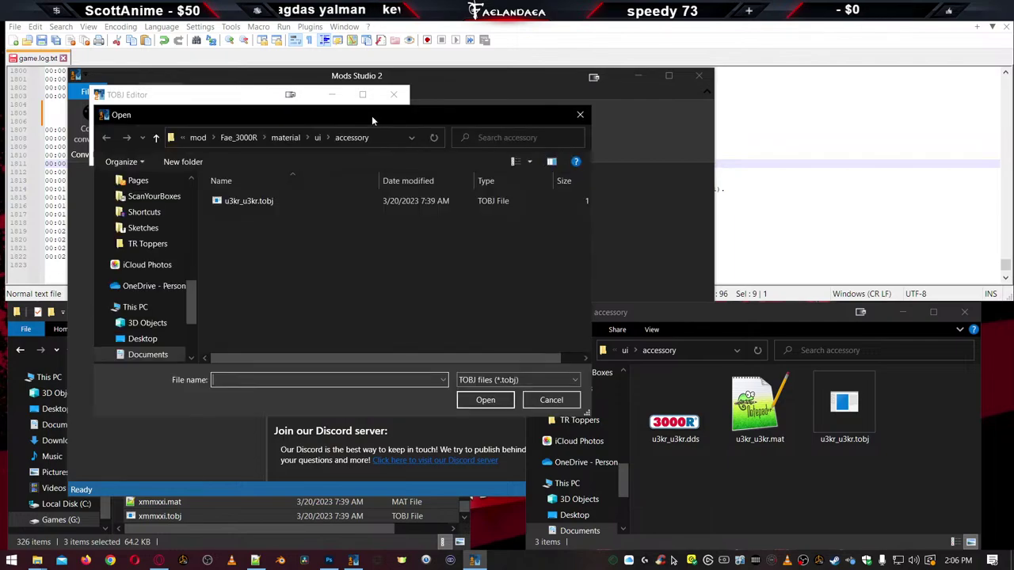
left_click(553, 400)
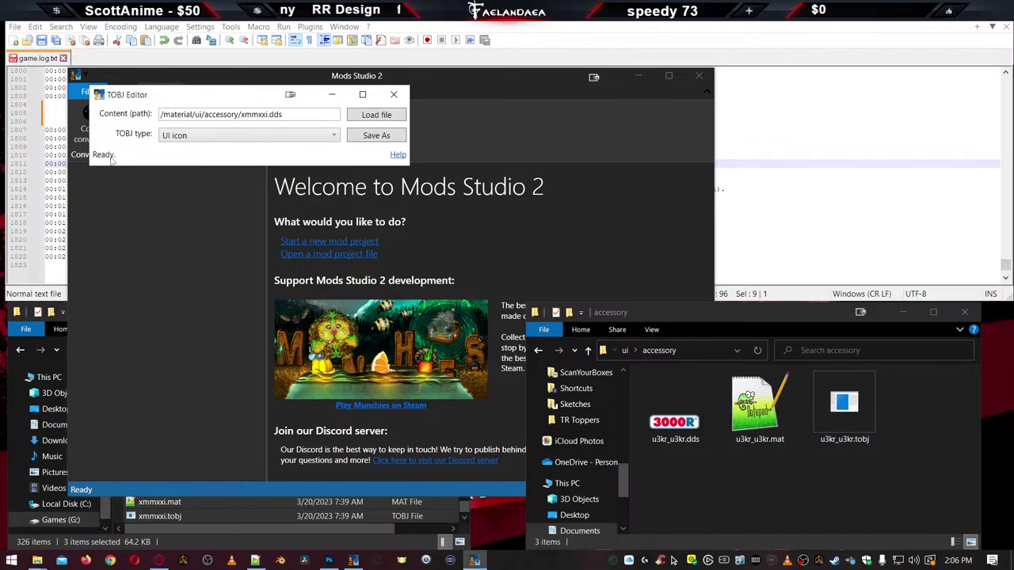
Change the content path from xmmxxi to u3kr_u3kr.dds
left_click_drag(208, 95, 231, 180)
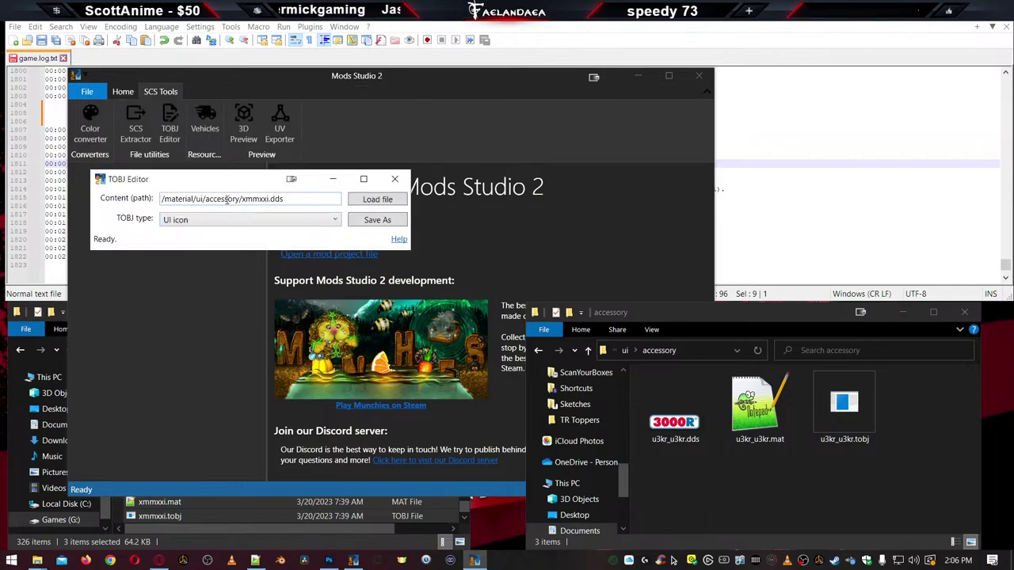
double_click(255, 199)
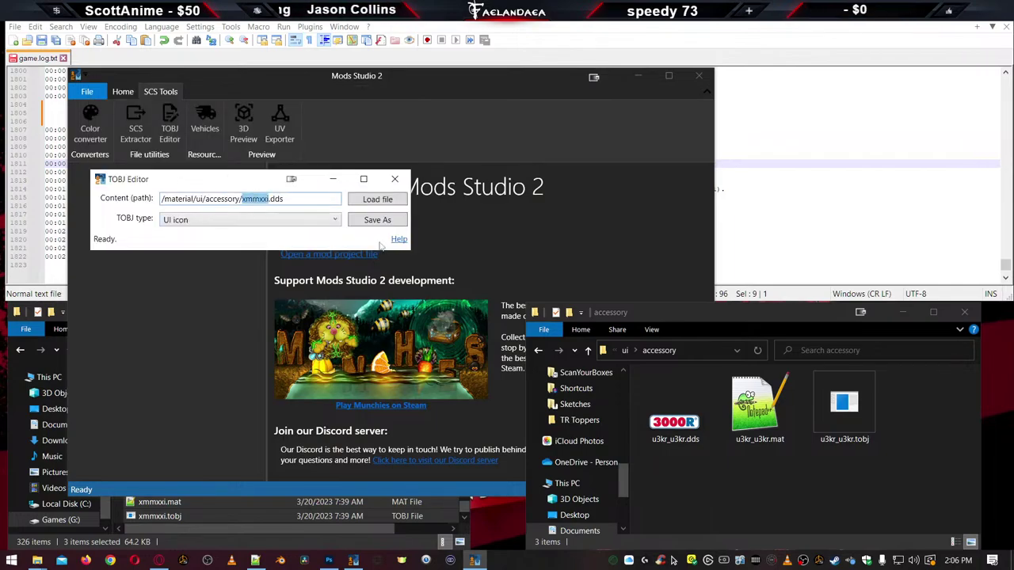
left_click(672, 444)
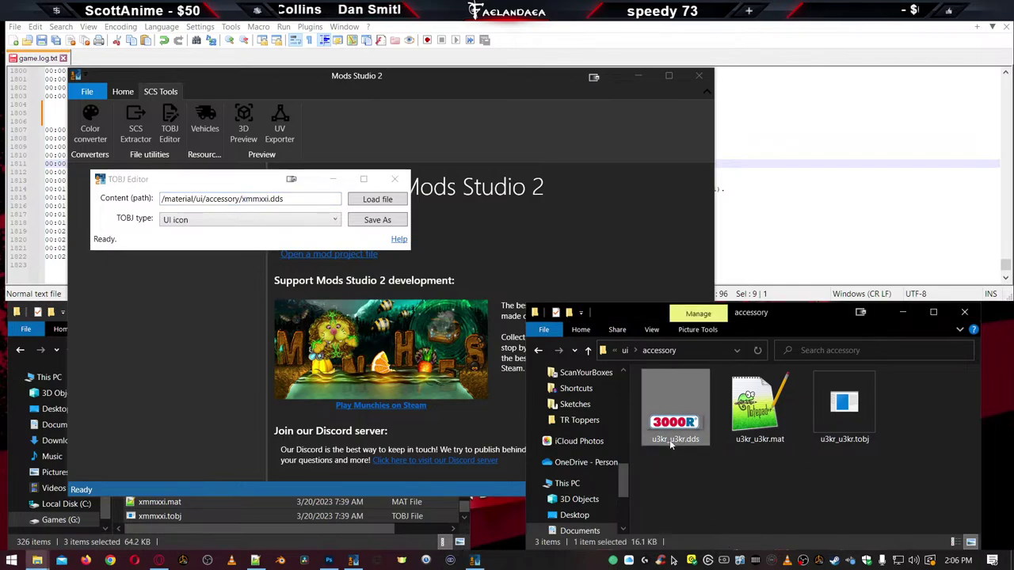
left_click(670, 441)
key("ctrl+c")
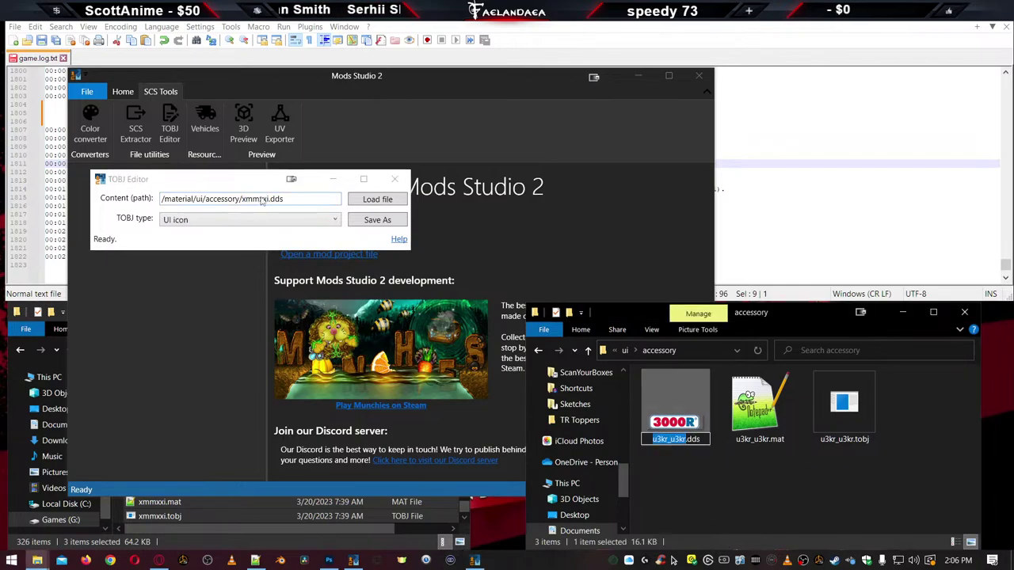
double_click(260, 201)
key("ctrl+v")
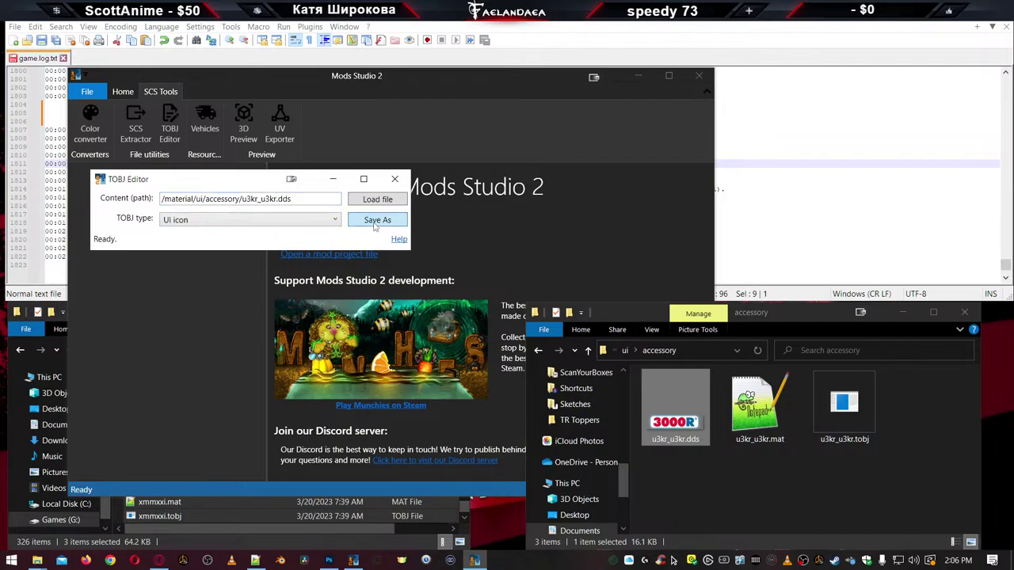
Save the TOBJ settings over the existing u3kr_u3kr.tobj
left_click(376, 222)
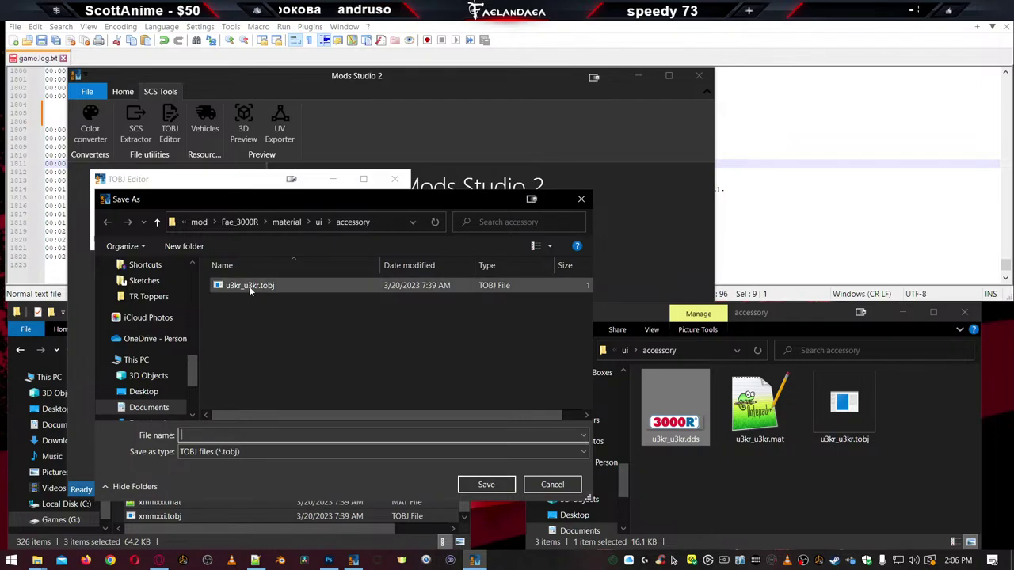
double_click(250, 287)
left_click(546, 339)
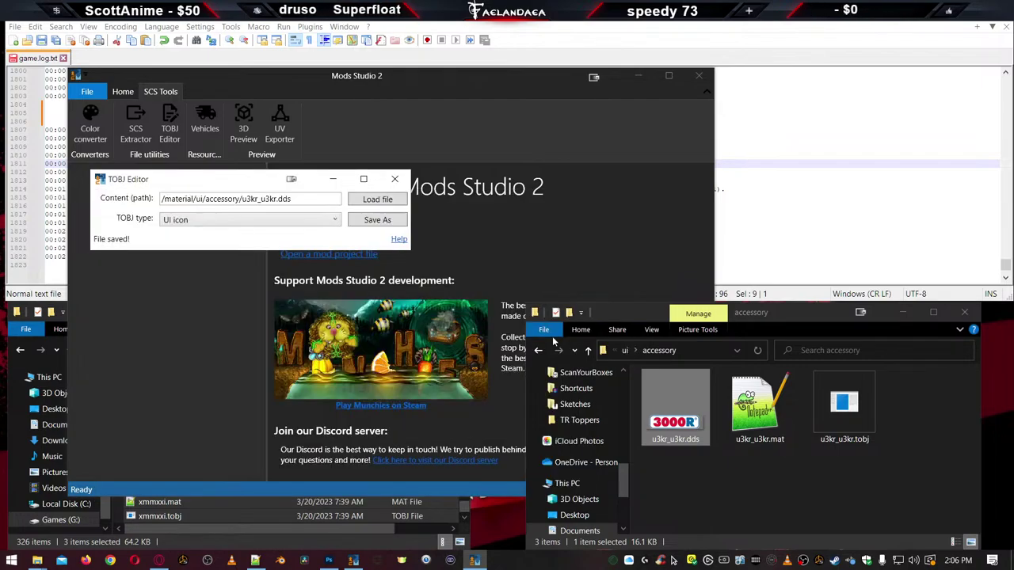
right_click(845, 404)
Open u3kr_u3kr.tobj in Notepad++ to verify its texture path, then close it
left_click(878, 168)
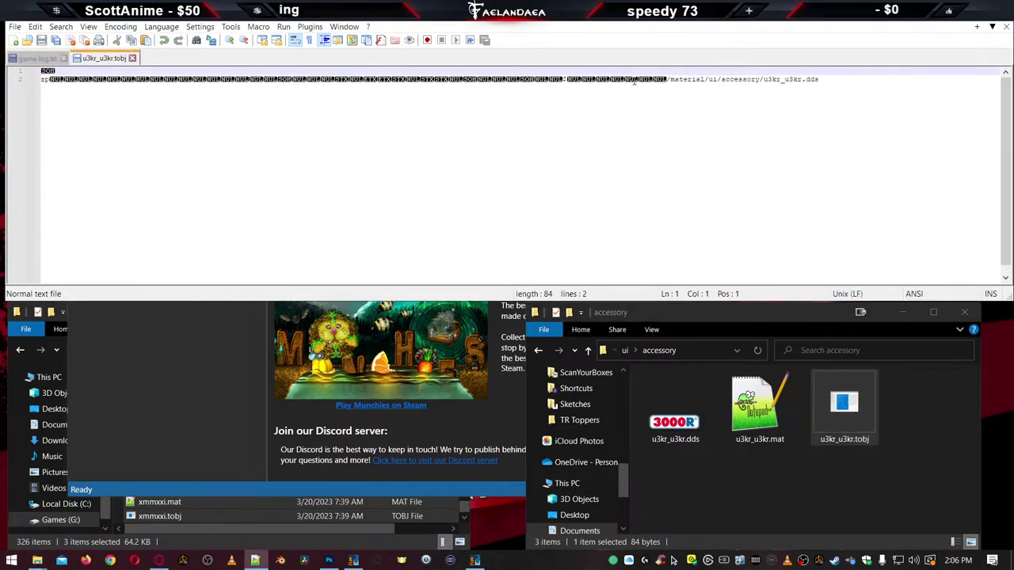
double_click(785, 79)
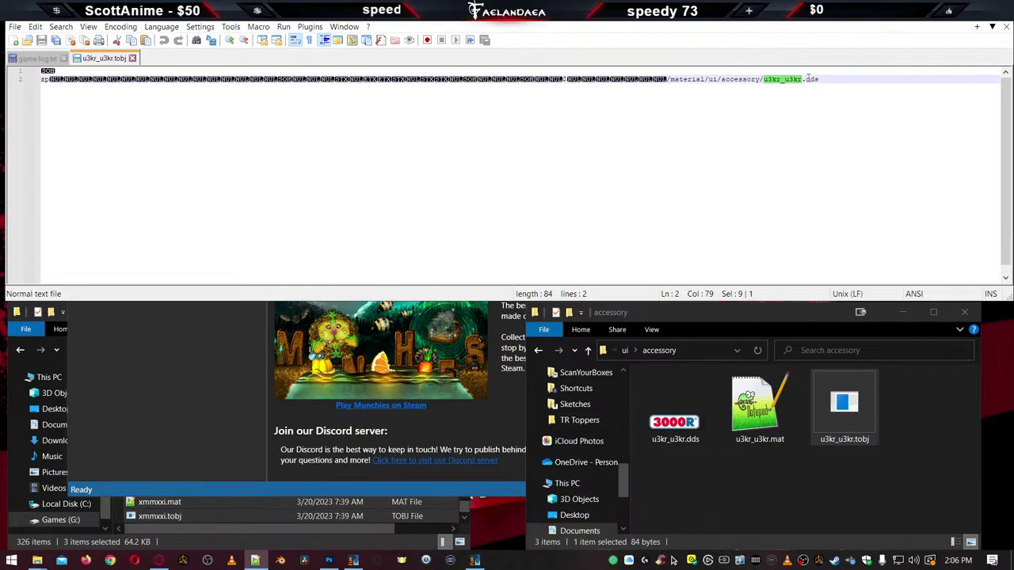
left_click(132, 58)
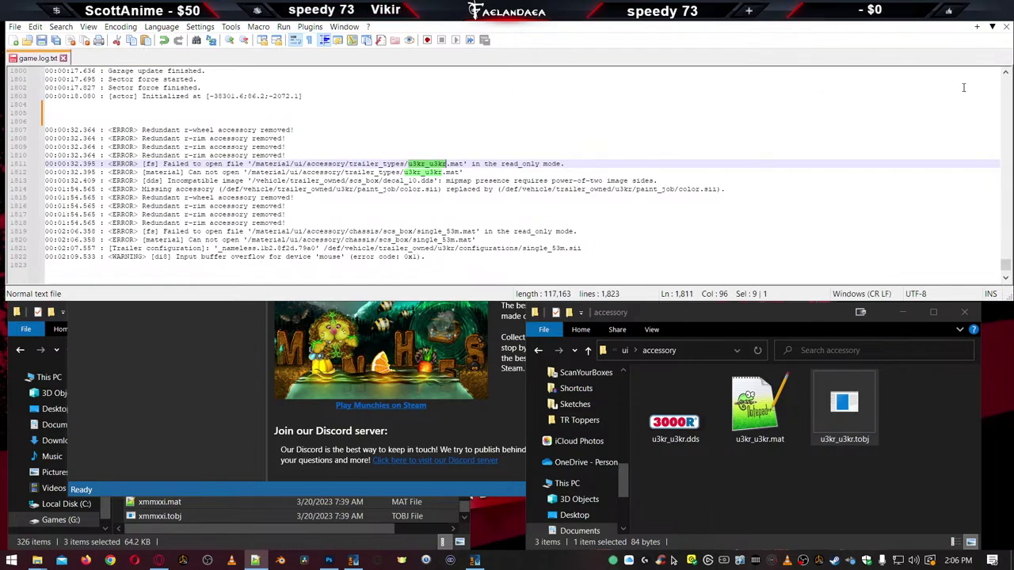
Close Mods Studio 2 and delete the two u3kr_u3kr.mat error lines from game.log
left_click(941, 24)
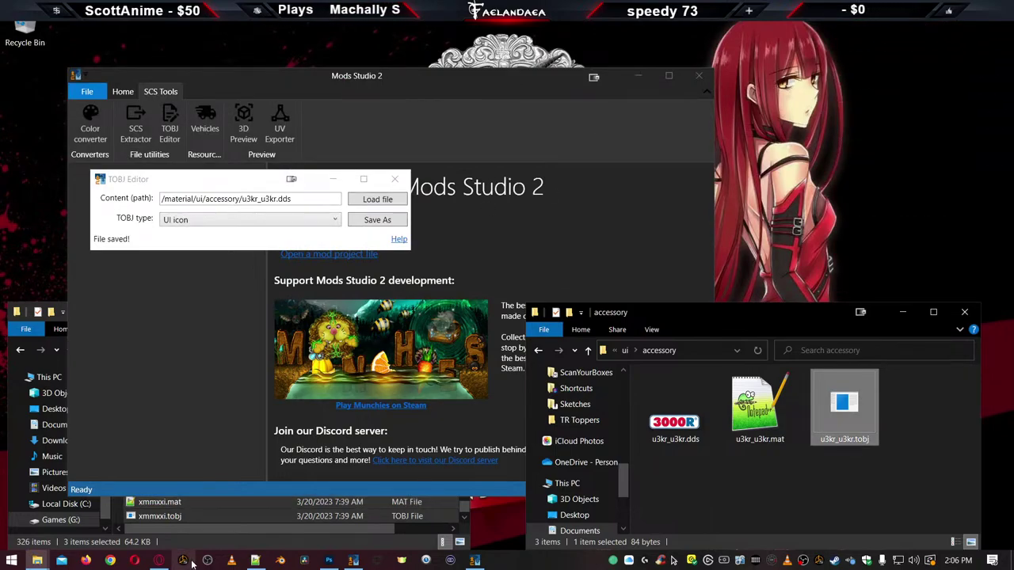
left_click(256, 561)
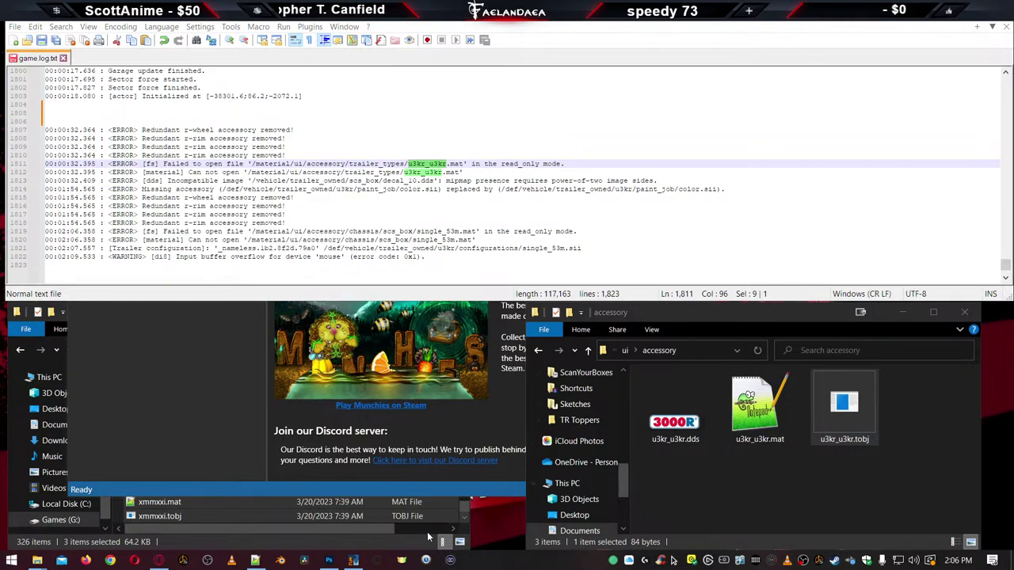
left_click(354, 561)
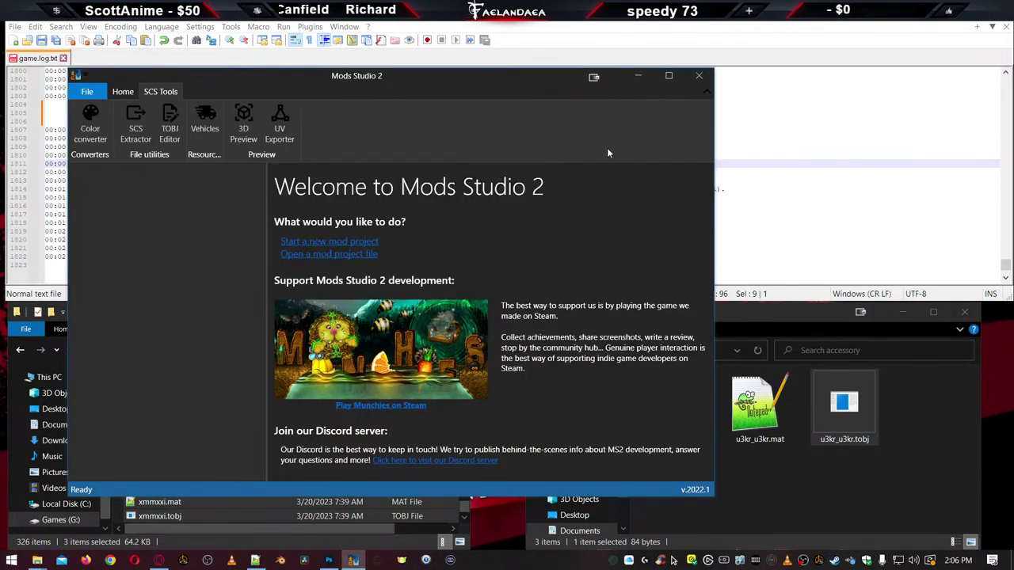
left_click(700, 77)
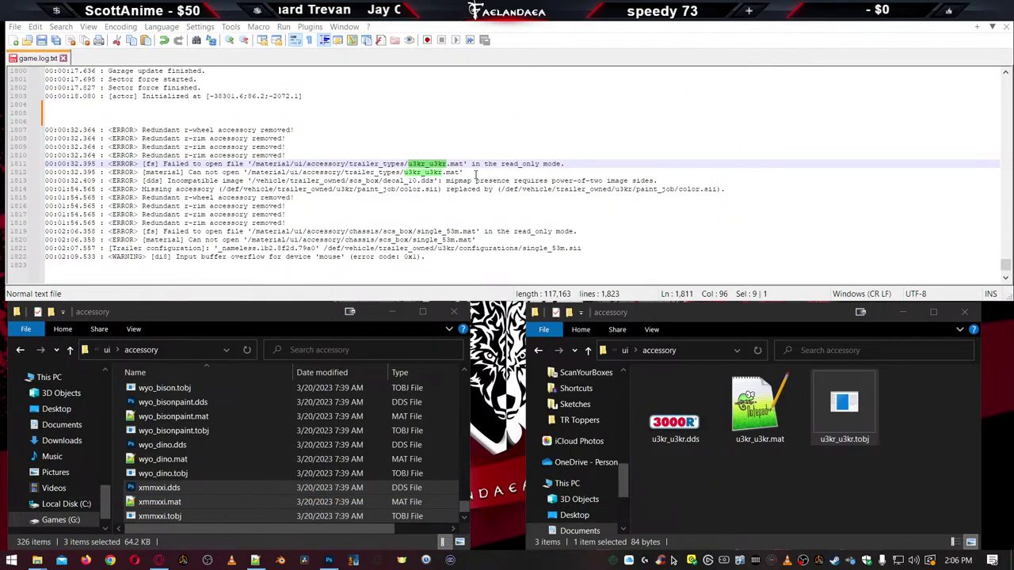
left_click_drag(475, 173, 44, 164)
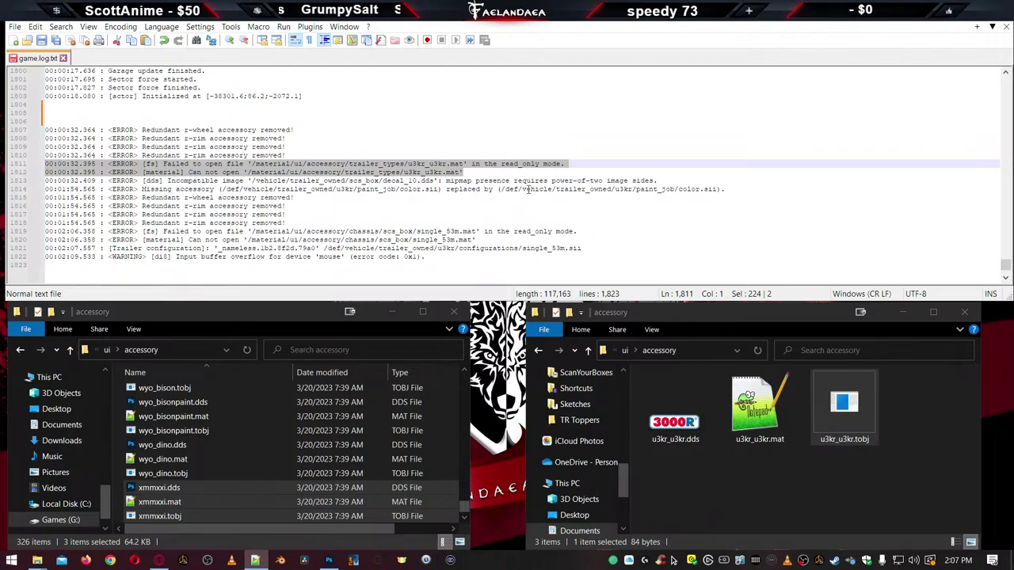
key("Delete")
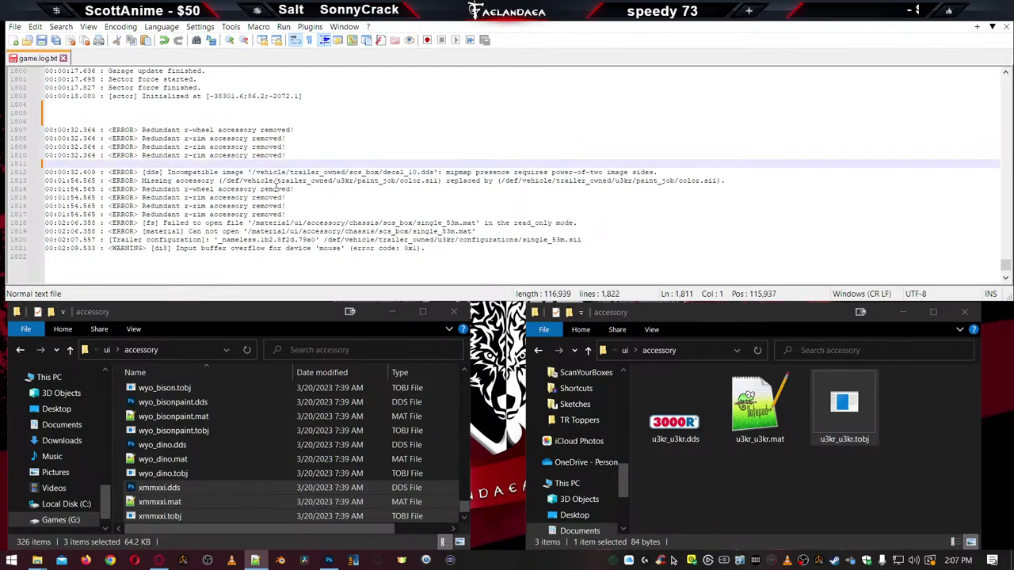
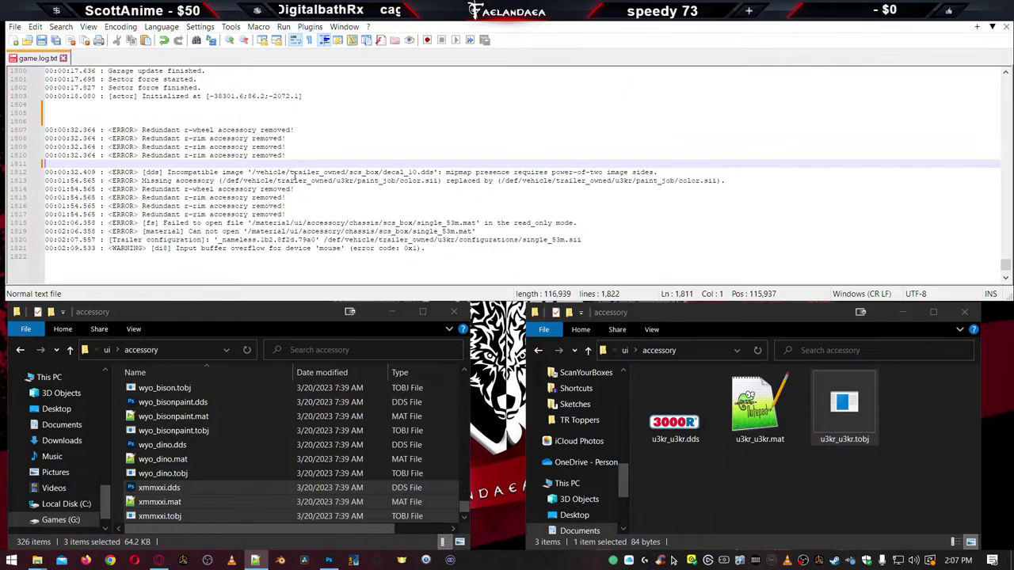
Highlight every trailer_owned occurrence in the game log's decal error line
left_click(736, 180)
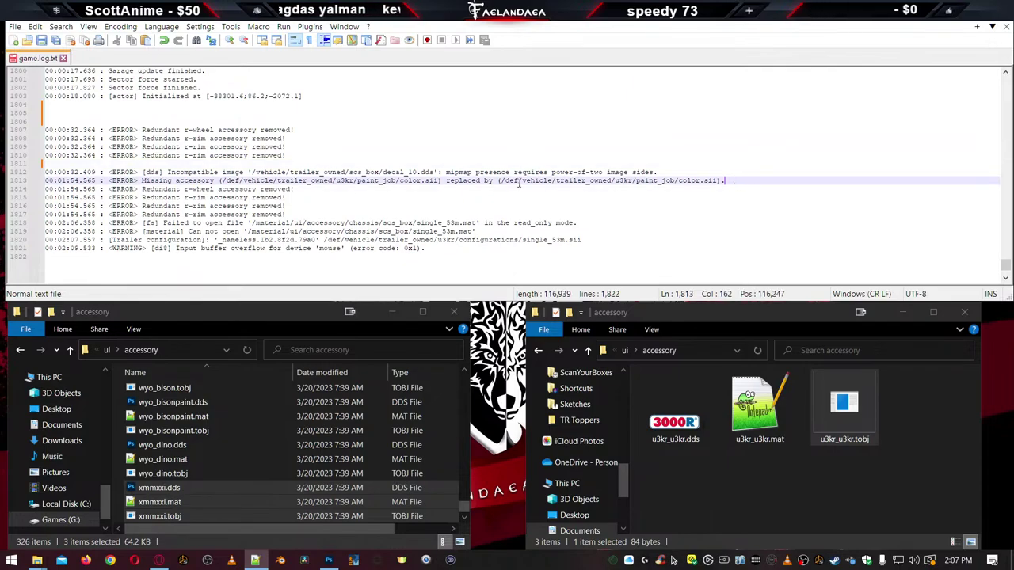
double_click(193, 172)
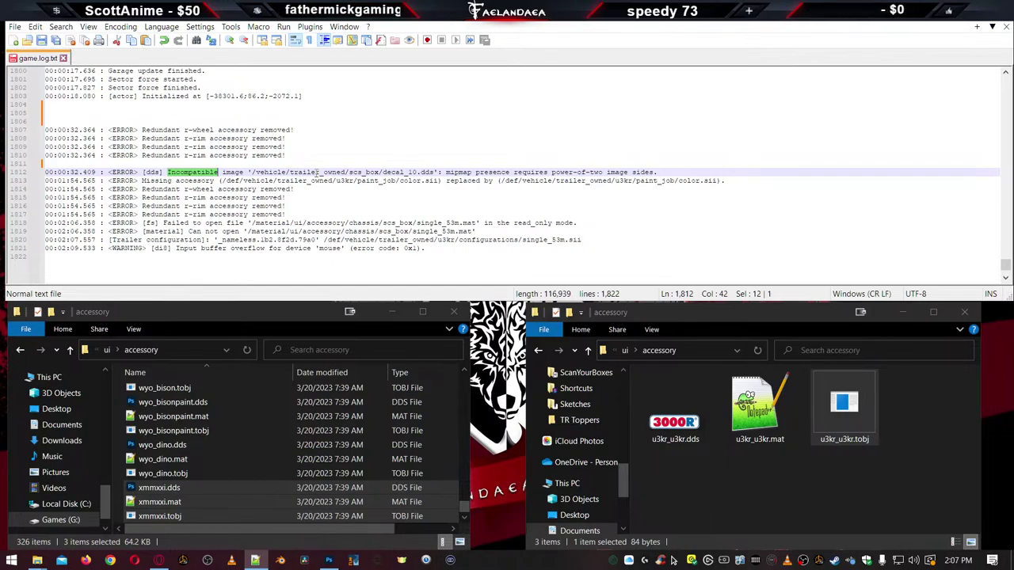
double_click(317, 172)
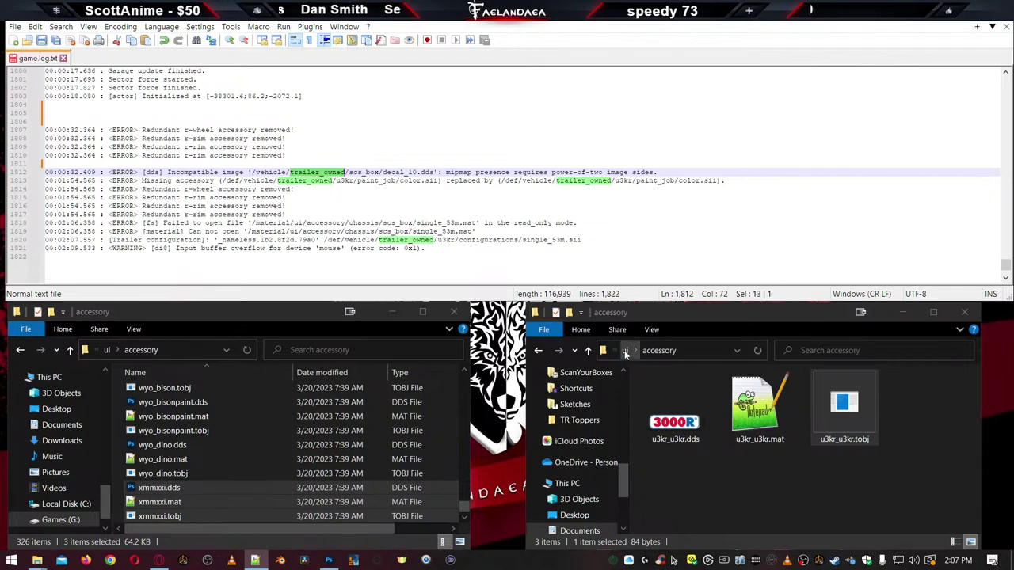
Browse the mod to Fae_3000R/vehicle/trailer_owned/scs_box and scroll down to decal_10.dds
left_click(625, 352)
left_click(646, 351)
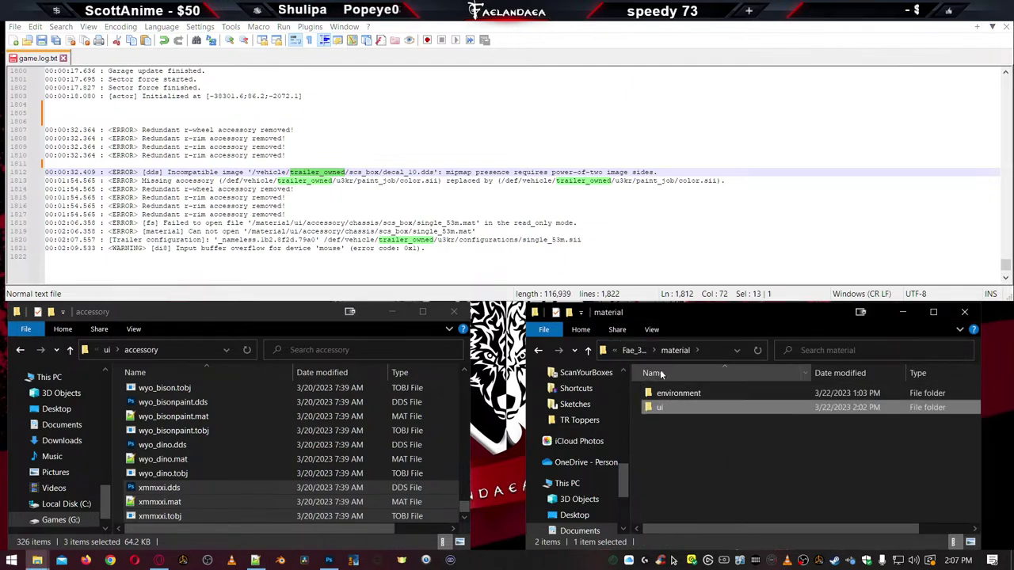
left_click(635, 350)
double_click(675, 439)
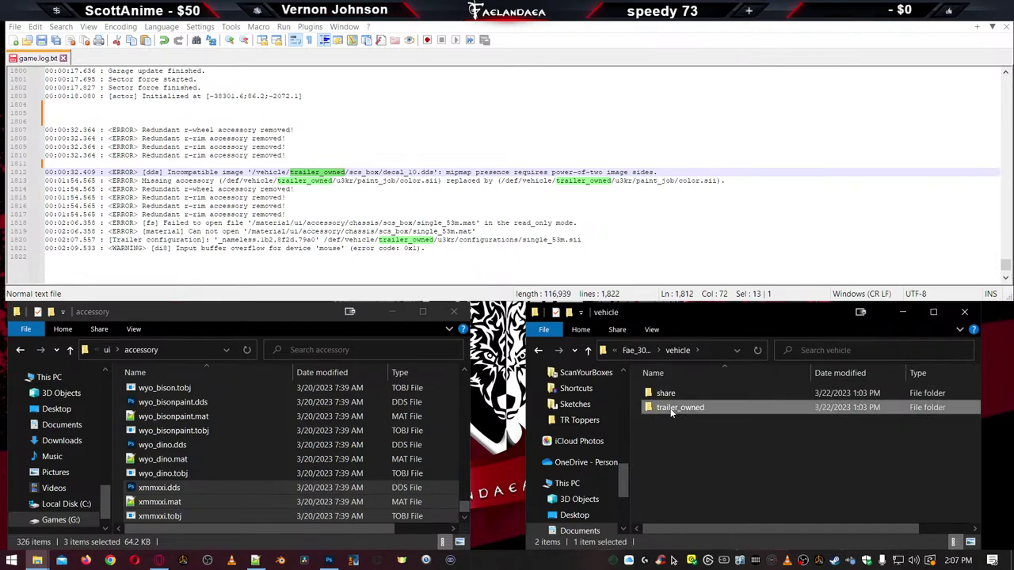
double_click(670, 408)
double_click(668, 395)
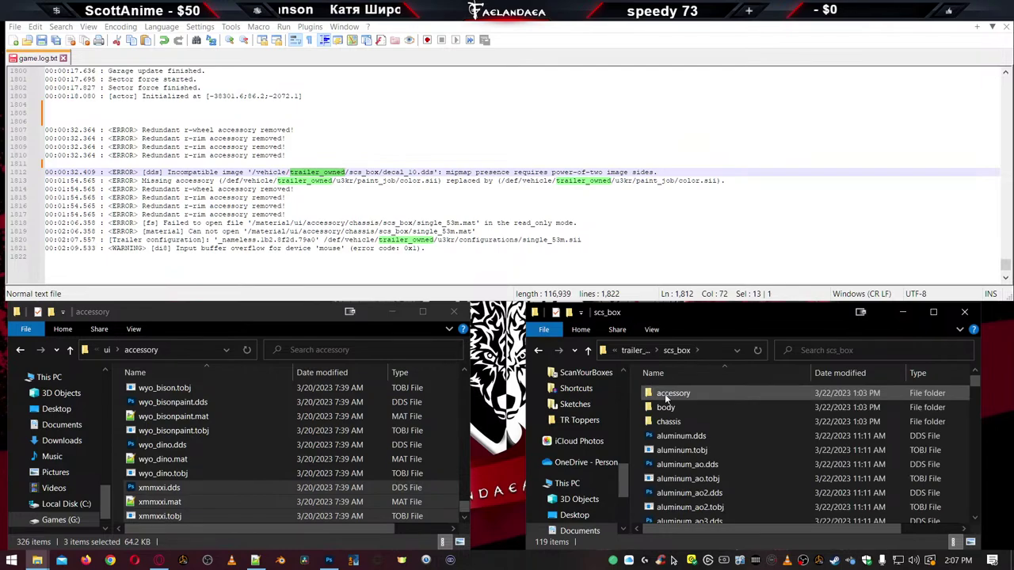
scroll(717, 462, "down", 5)
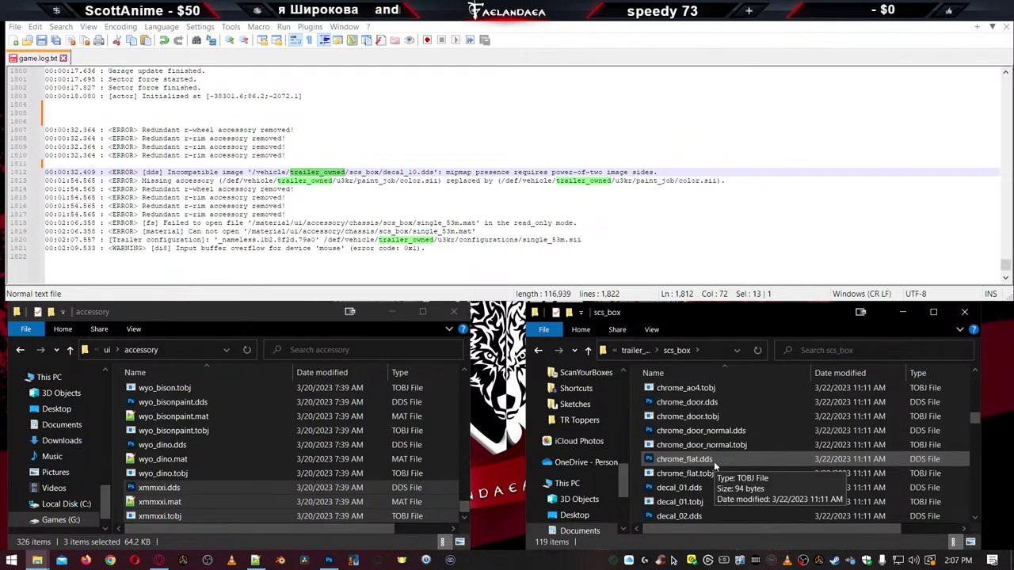
scroll(710, 465, "down", 6)
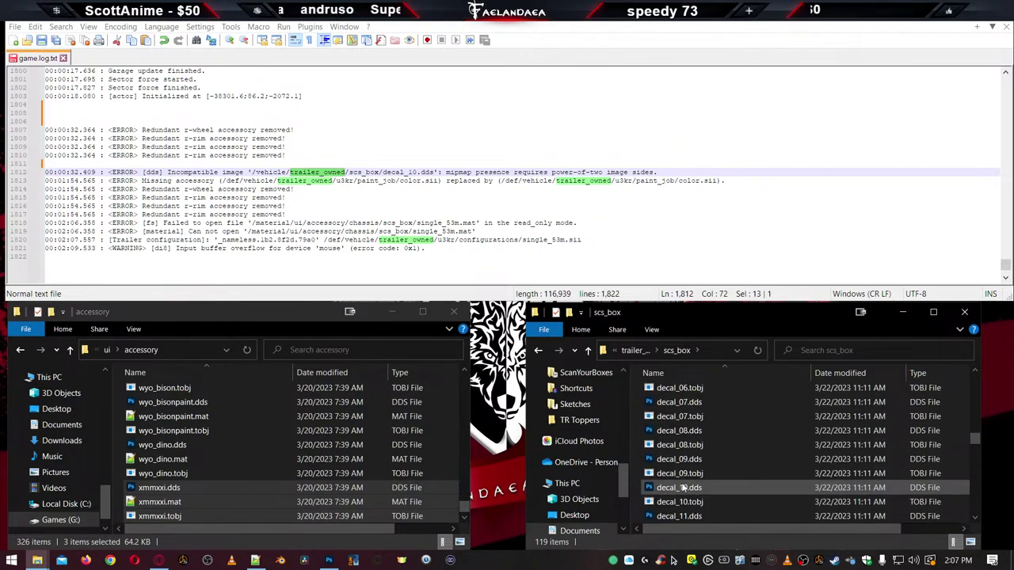
Open decal_10.dds in Photoshop and resize it to 1024 × 1024 pixels
double_click(660, 491)
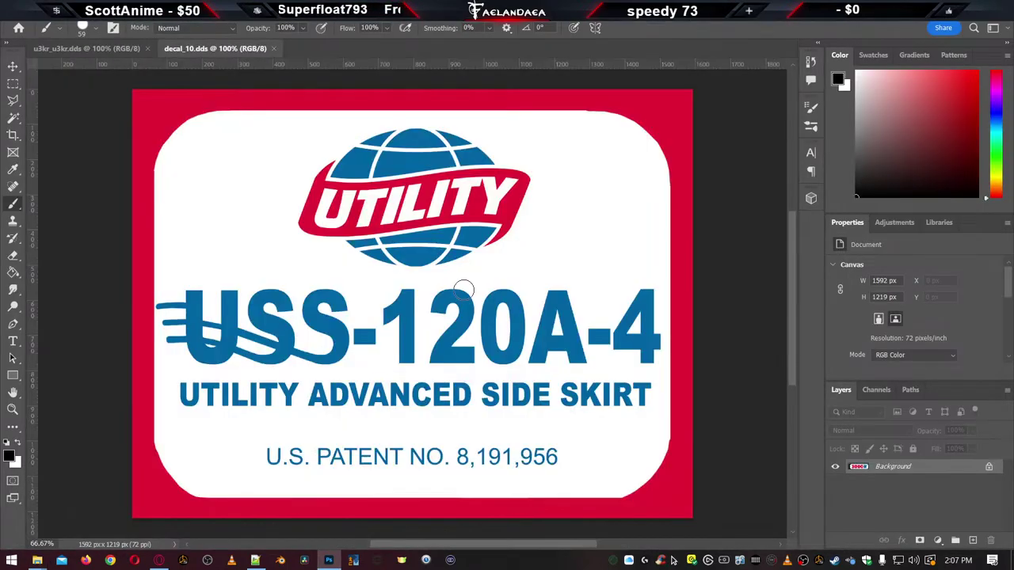
left_click(146, 48)
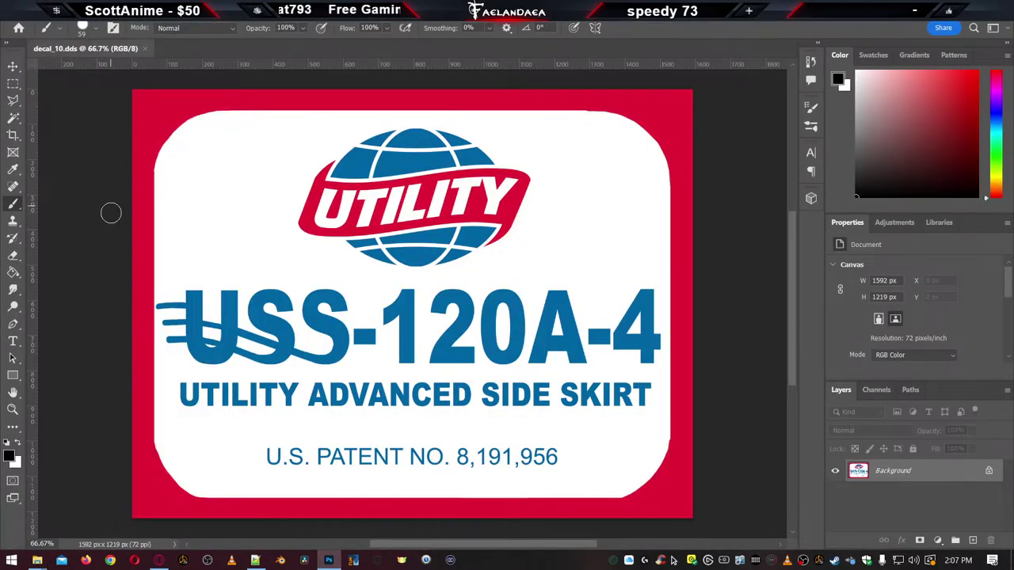
key("ctrl+alt+i")
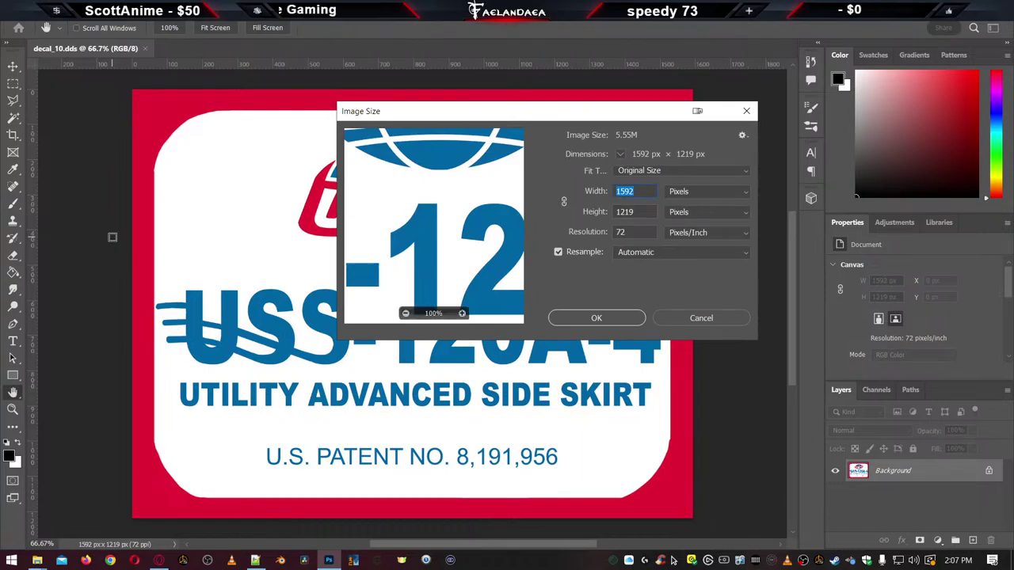
type("1")
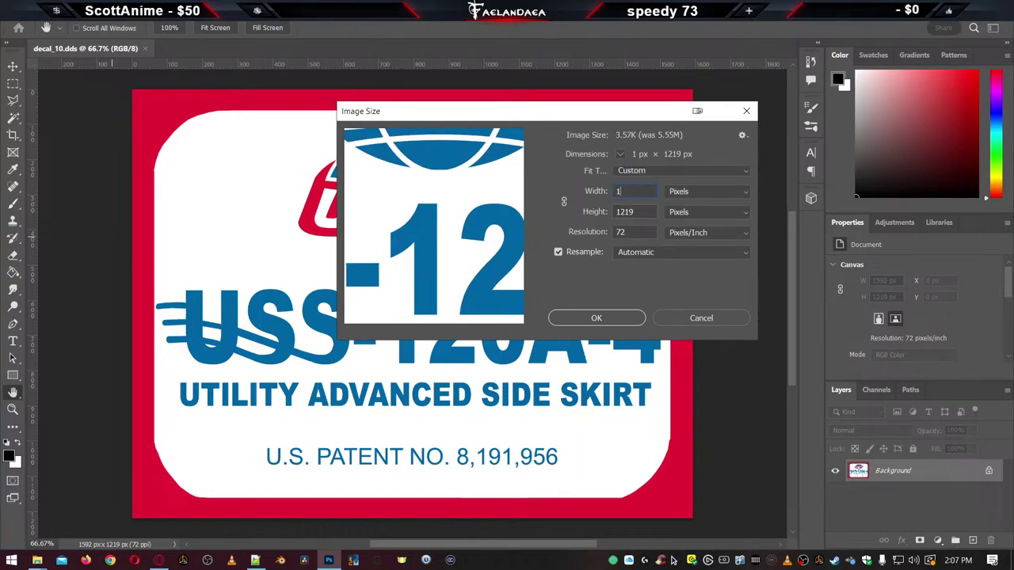
type("024")
key("Tab")
type("1024")
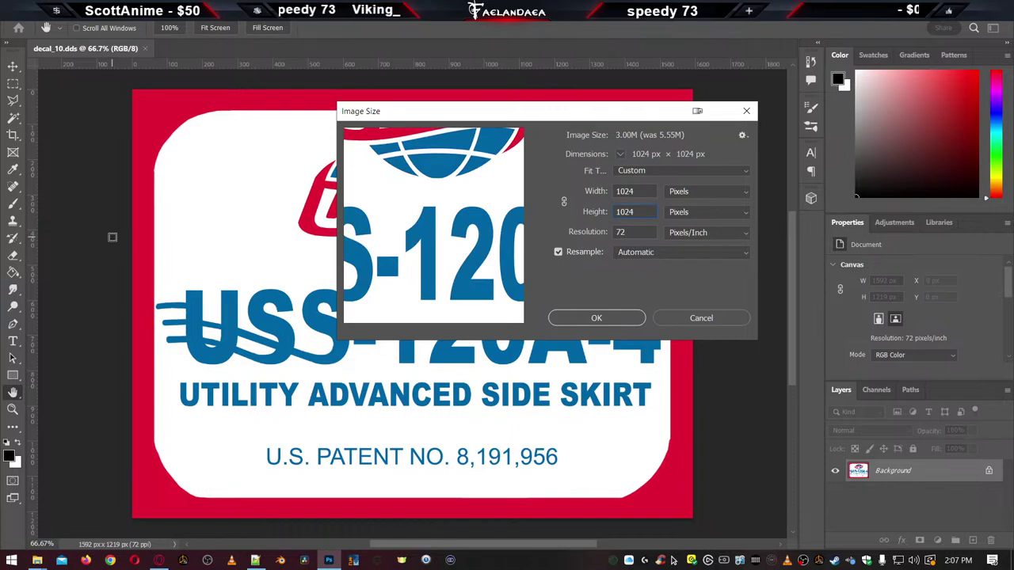
key("Return")
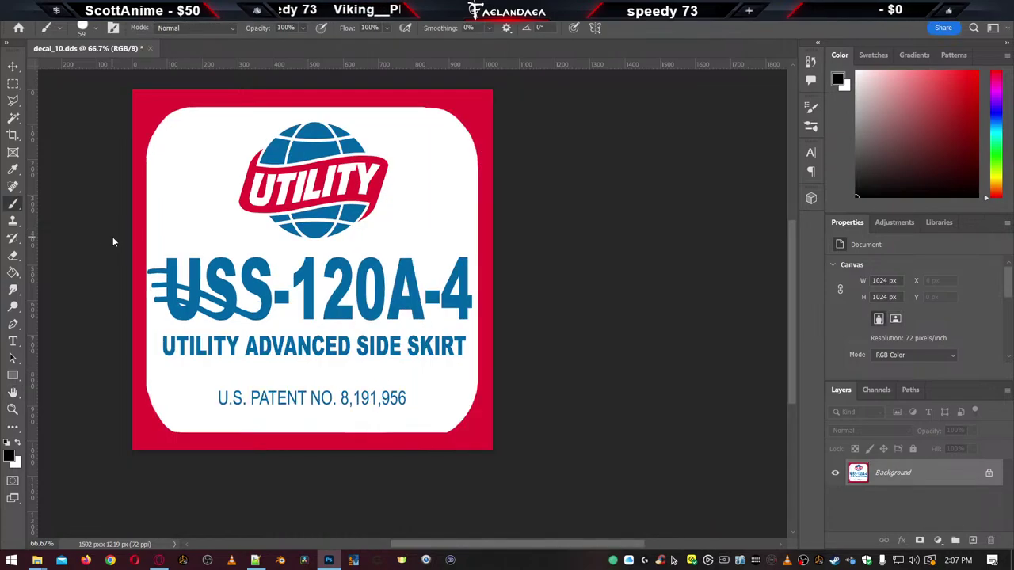
key("b")
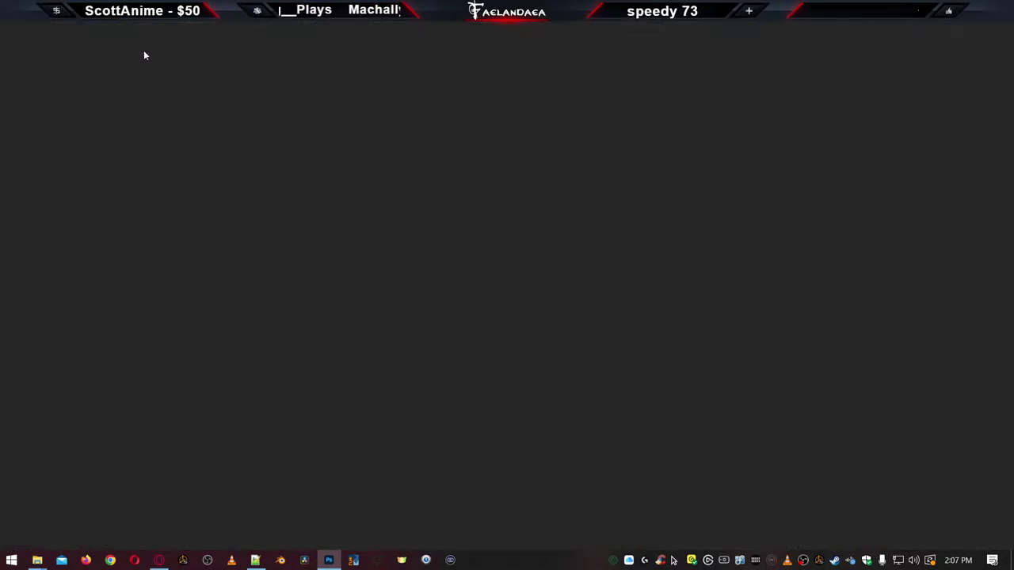
Close the resized decal, reopen it from recent files, and start a Save As
left_click(144, 49)
key("alt+Tab")
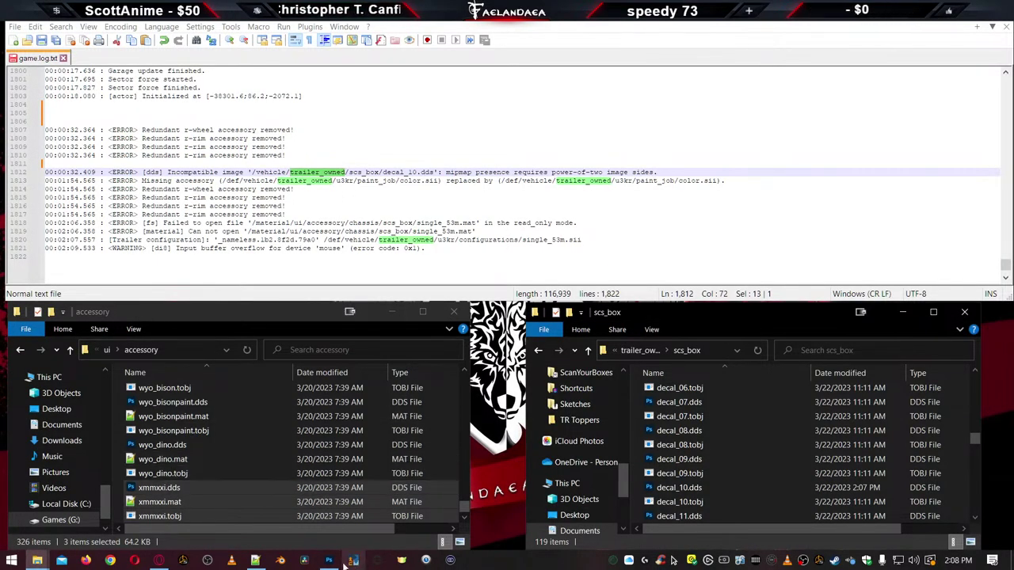
mouse_move(335, 564)
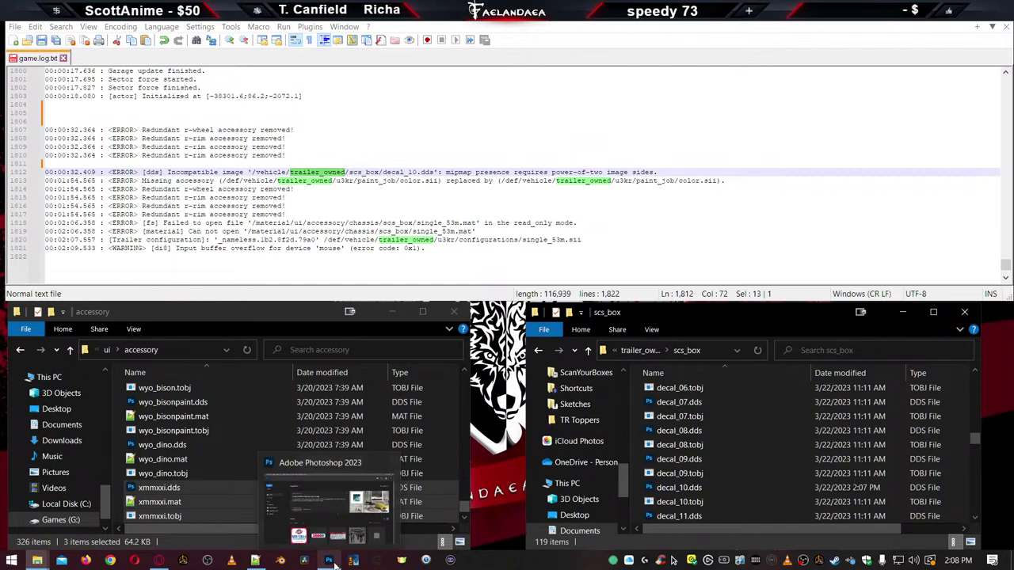
left_click(335, 565)
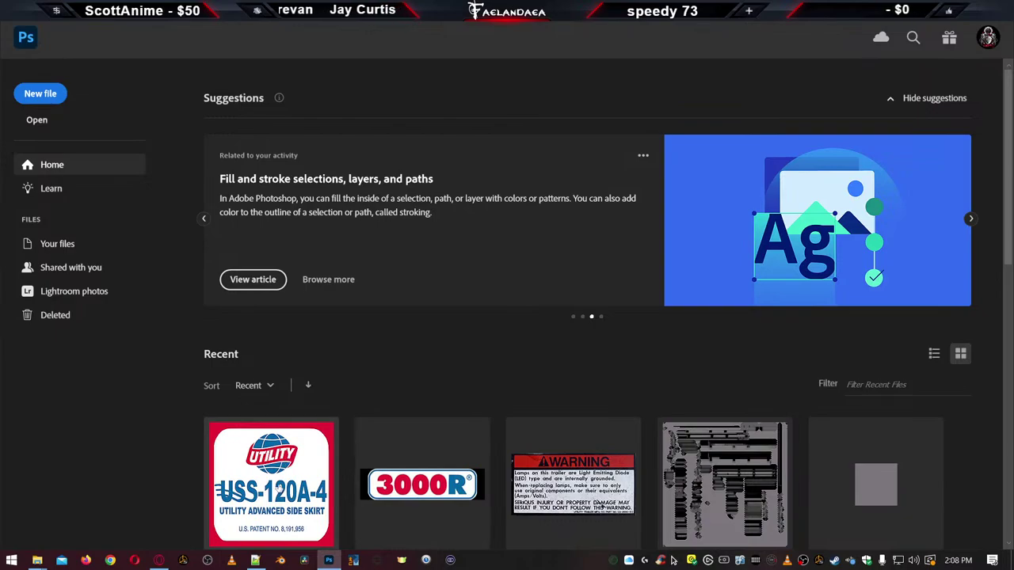
left_click(279, 485)
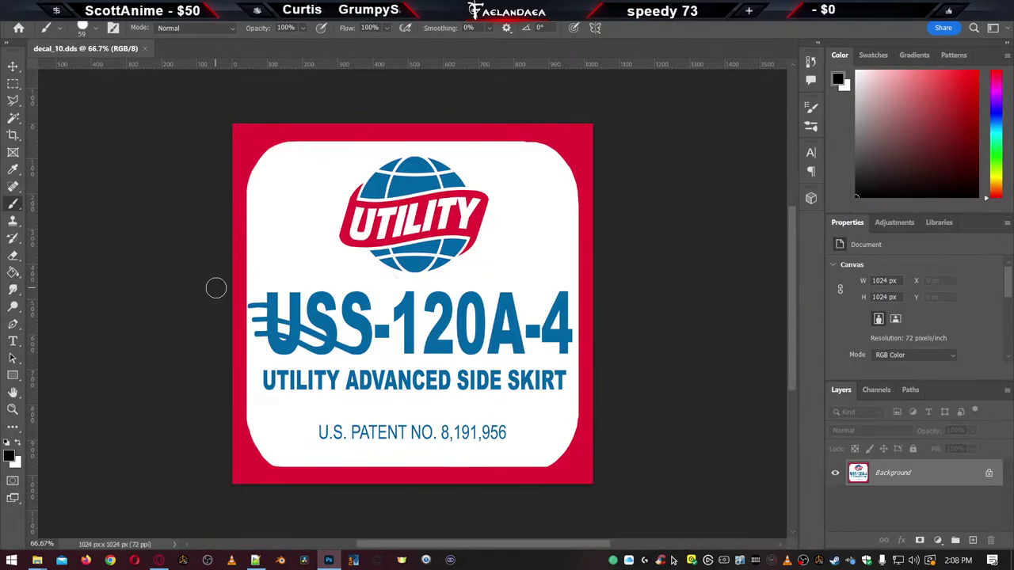
key("ctrl+shift+s")
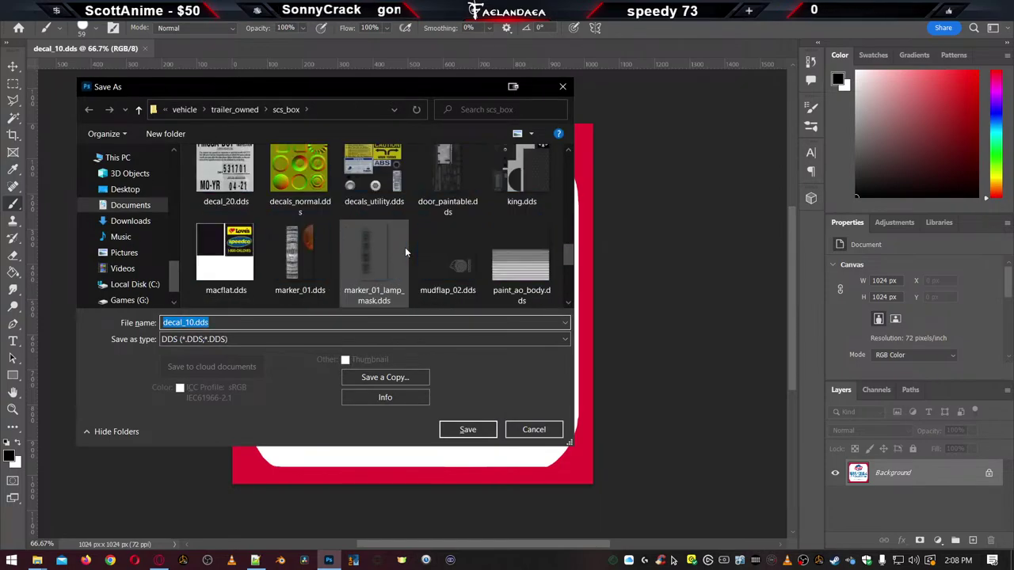
Save over the existing decal_10.dds as DDS with mipmap generation turned on
double_click(230, 236)
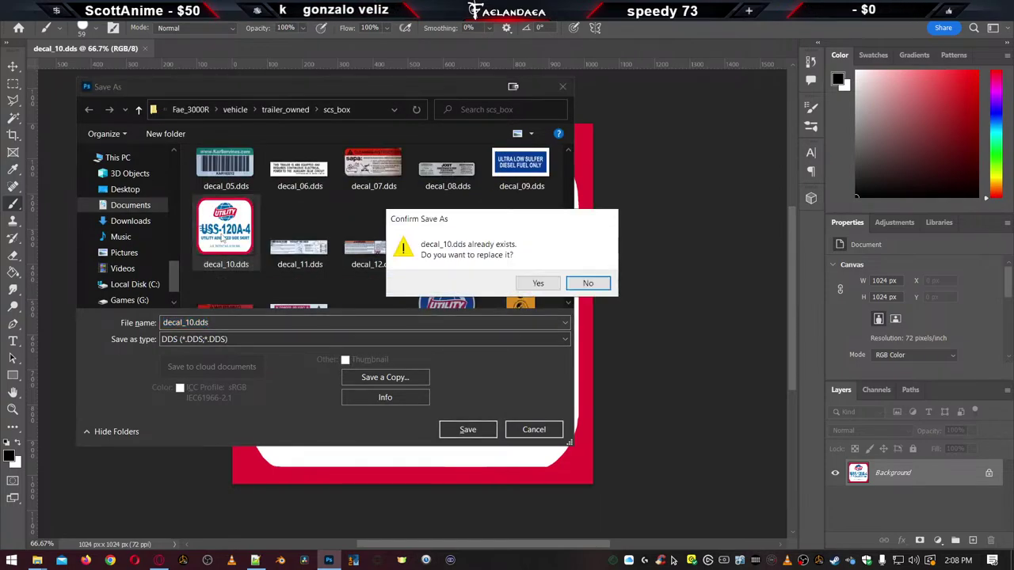
left_click(538, 288)
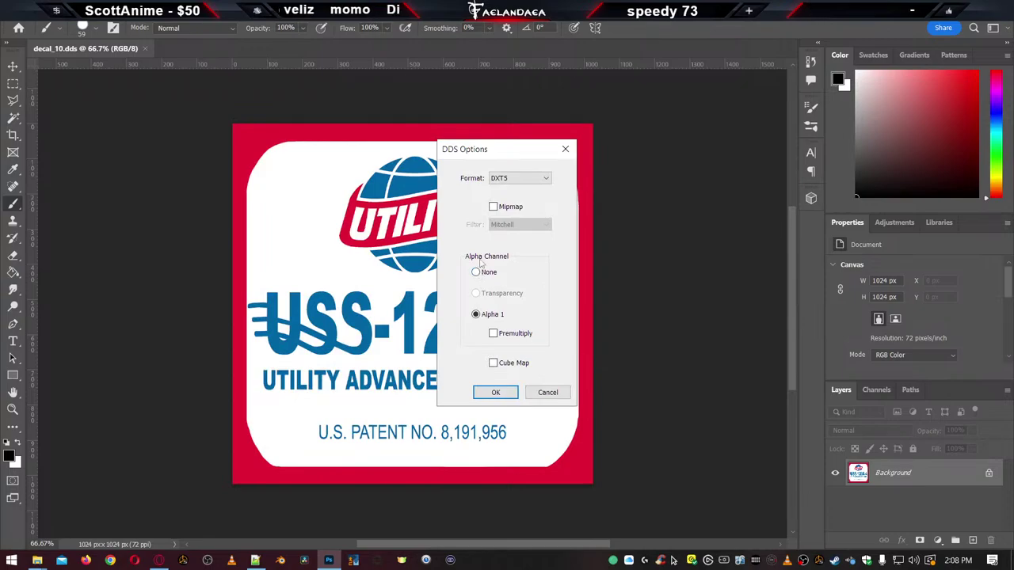
left_click(494, 208)
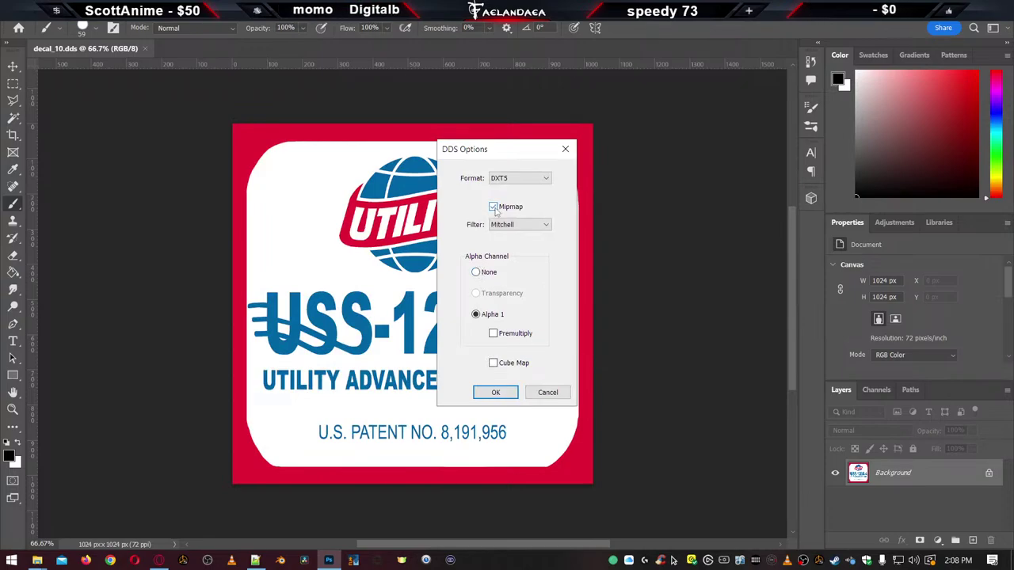
left_click(495, 392)
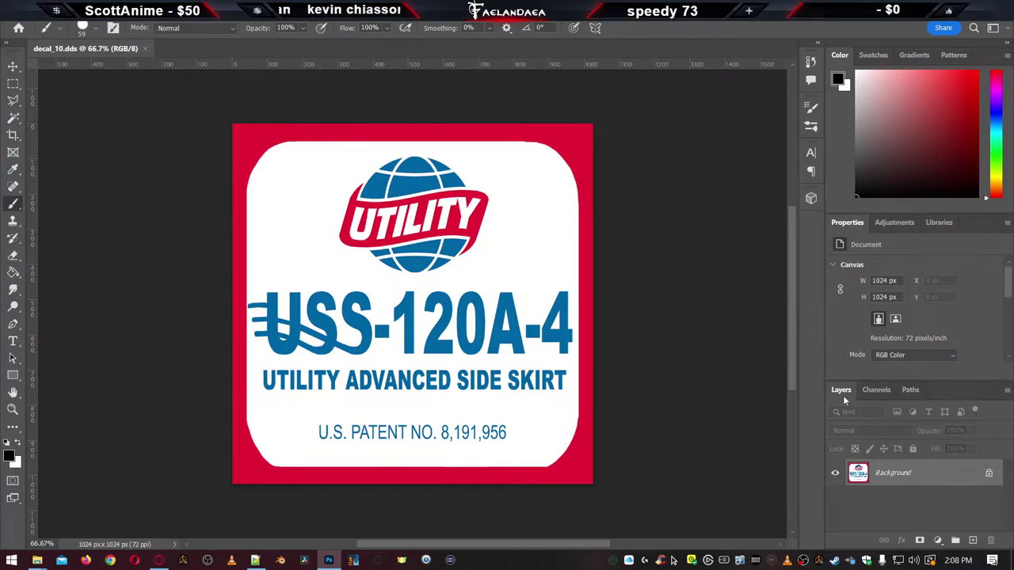
Black out the white slivers along the left, right and lower edges of the Alpha 1 mask
left_click(876, 390)
left_click(893, 515)
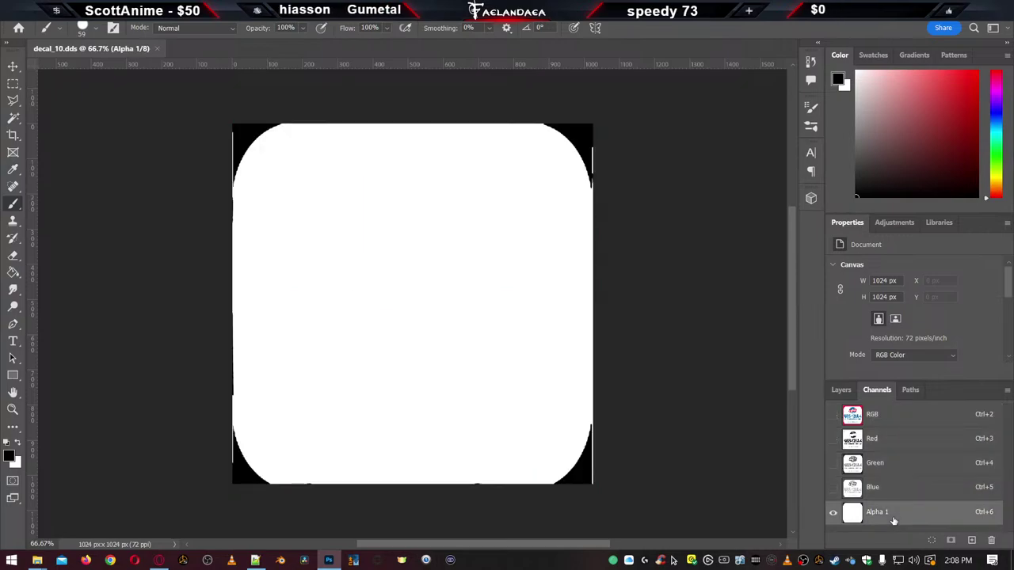
key("ctrl+2")
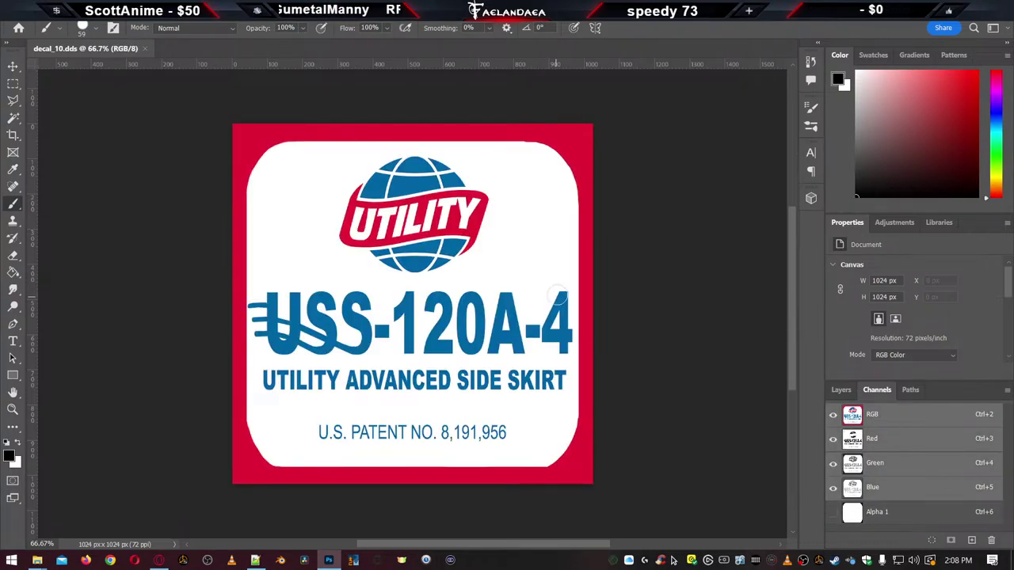
left_click(896, 515)
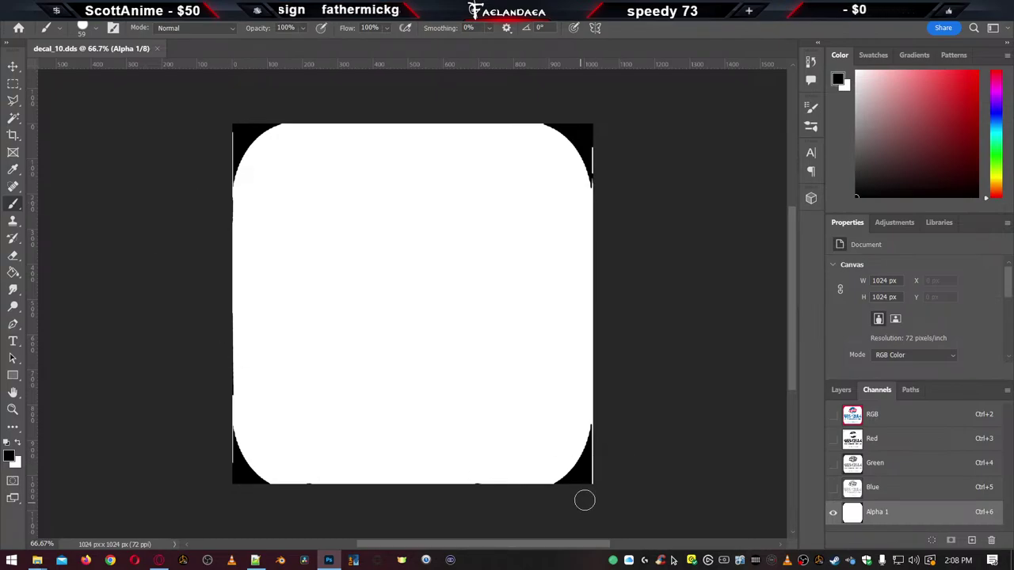
left_click_drag(600, 445, 599, 426)
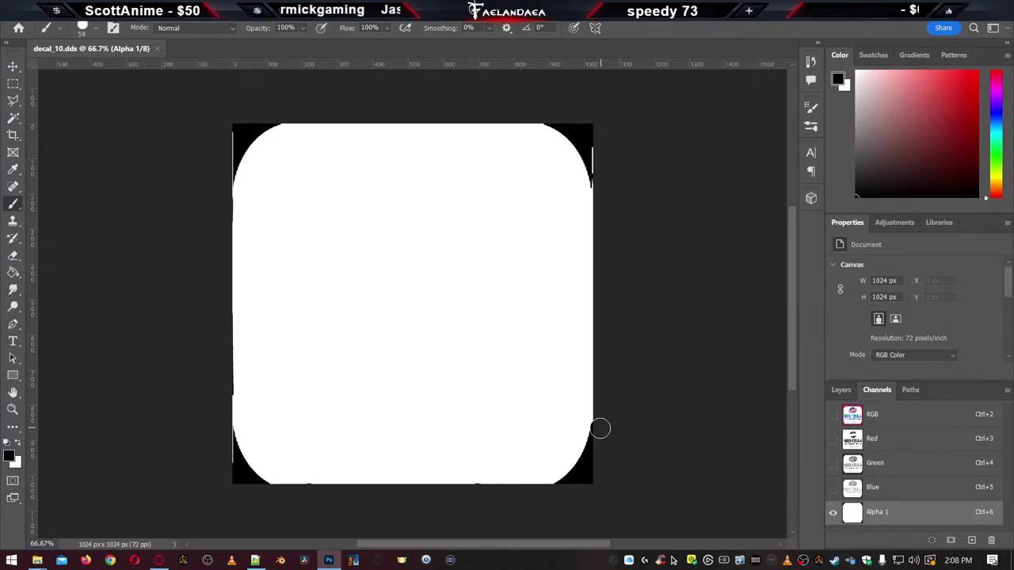
left_click_drag(594, 150, 600, 187)
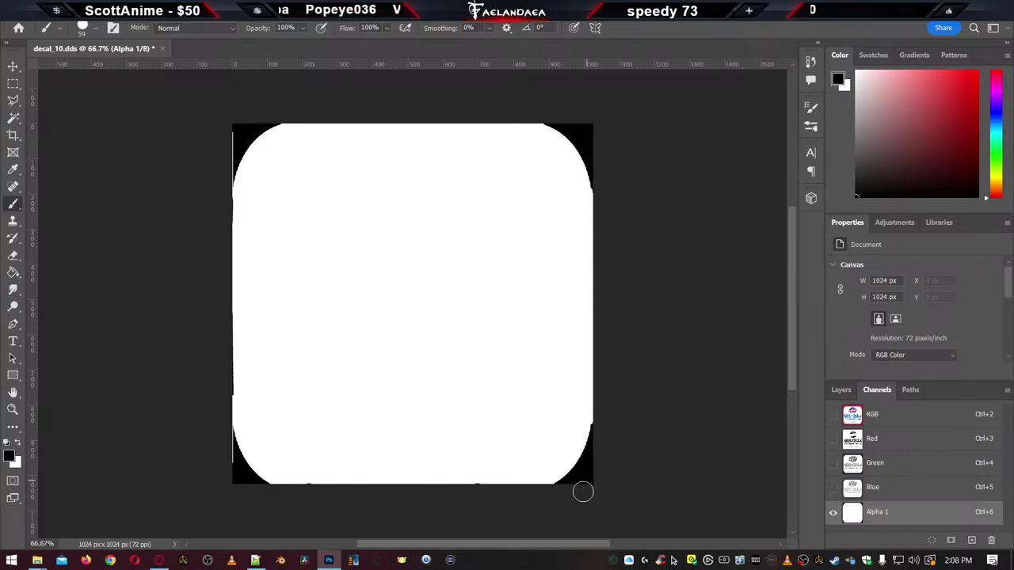
left_click_drag(222, 131, 225, 164)
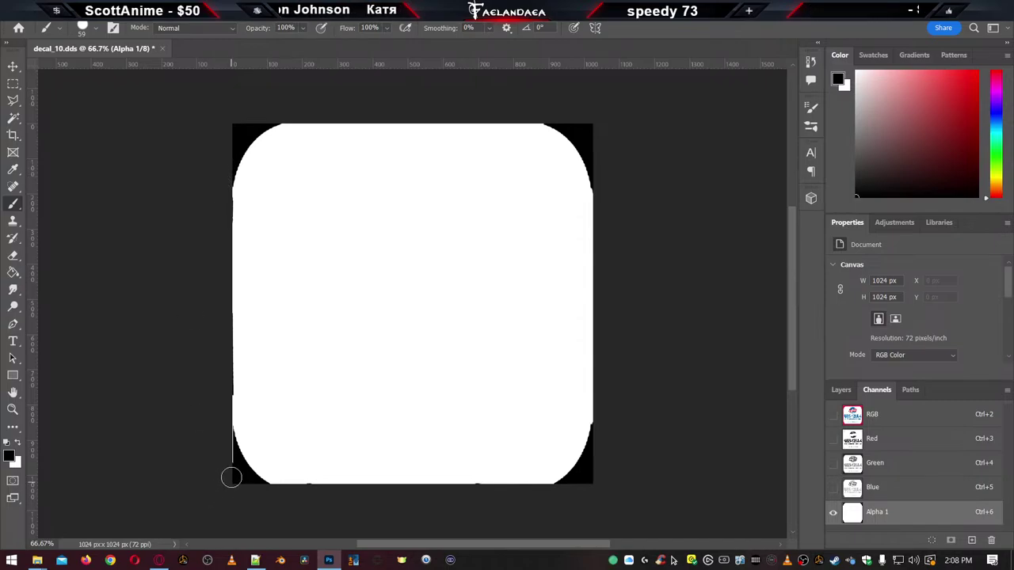
left_click_drag(229, 475, 222, 434)
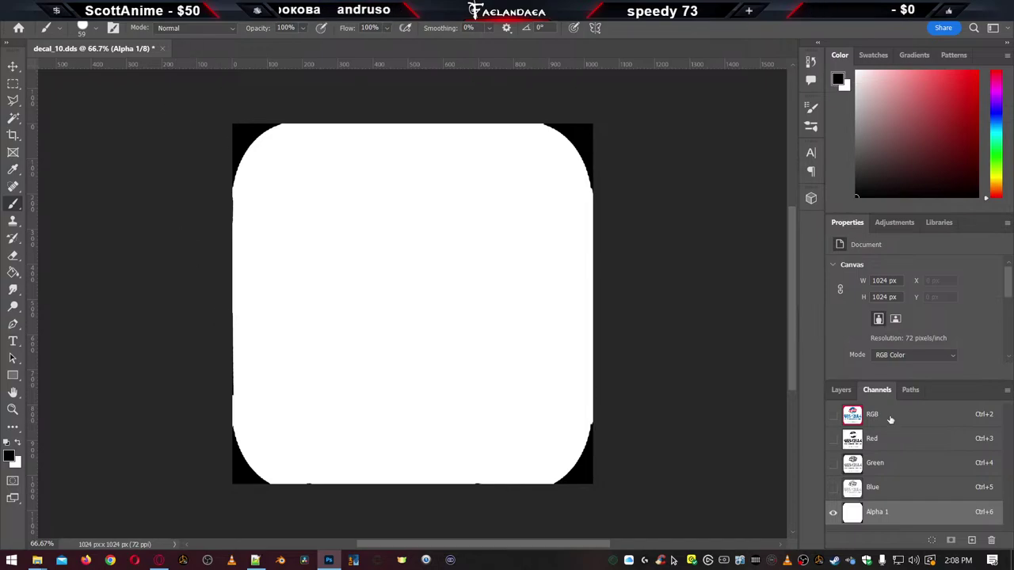
left_click(871, 415)
left_click(841, 390)
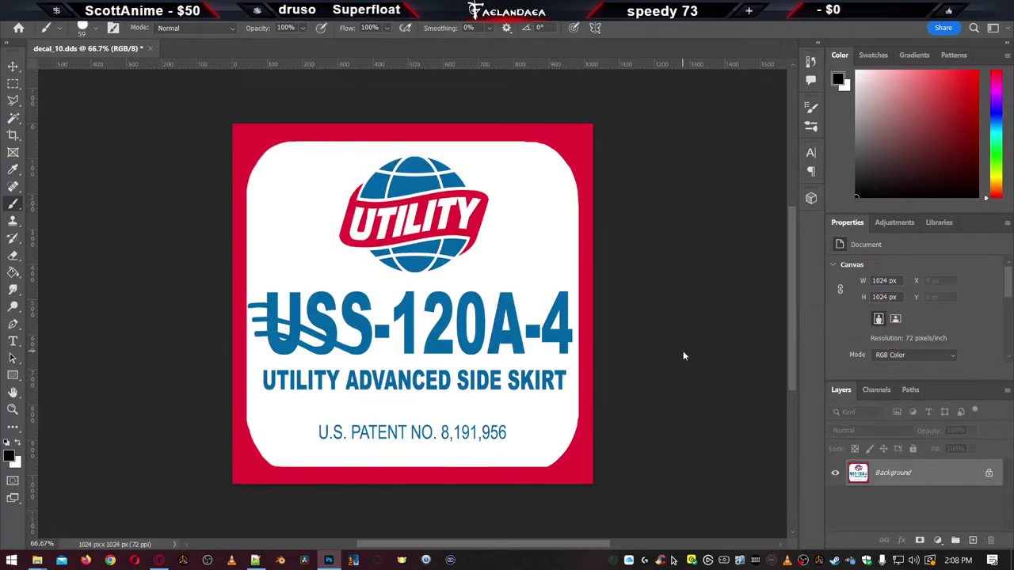
Resave decal_10.dds as DDS with its alpha channel, replacing the file, and close the image
key("ctrl+shift+s")
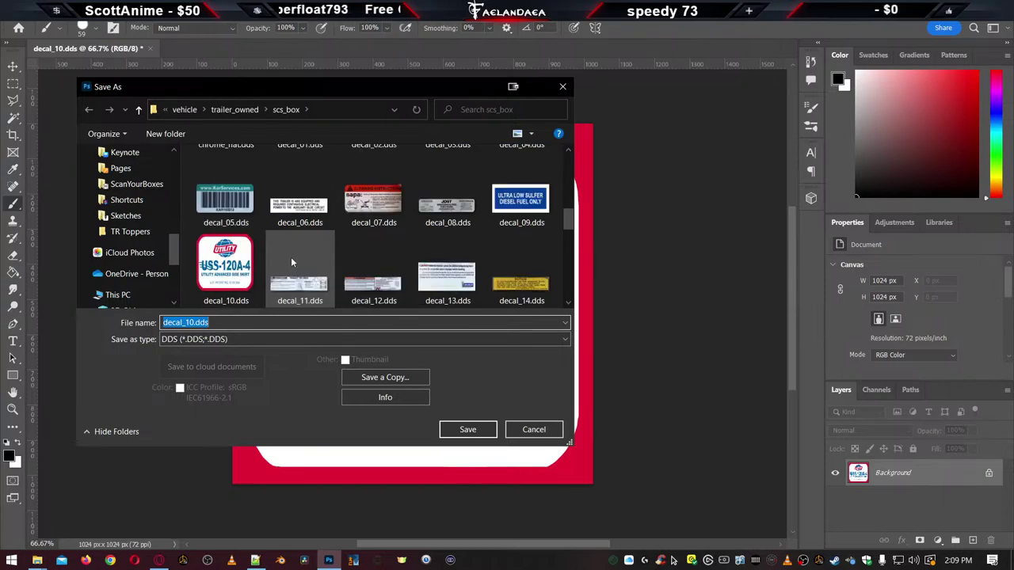
scroll(292, 263, "down", 1)
key("Return")
left_click(532, 287)
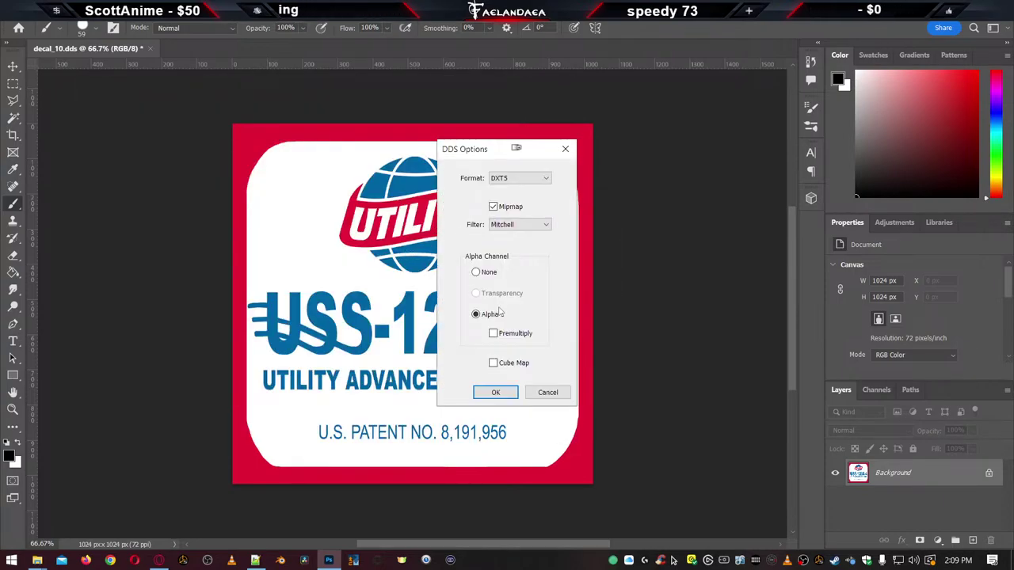
left_click(495, 392)
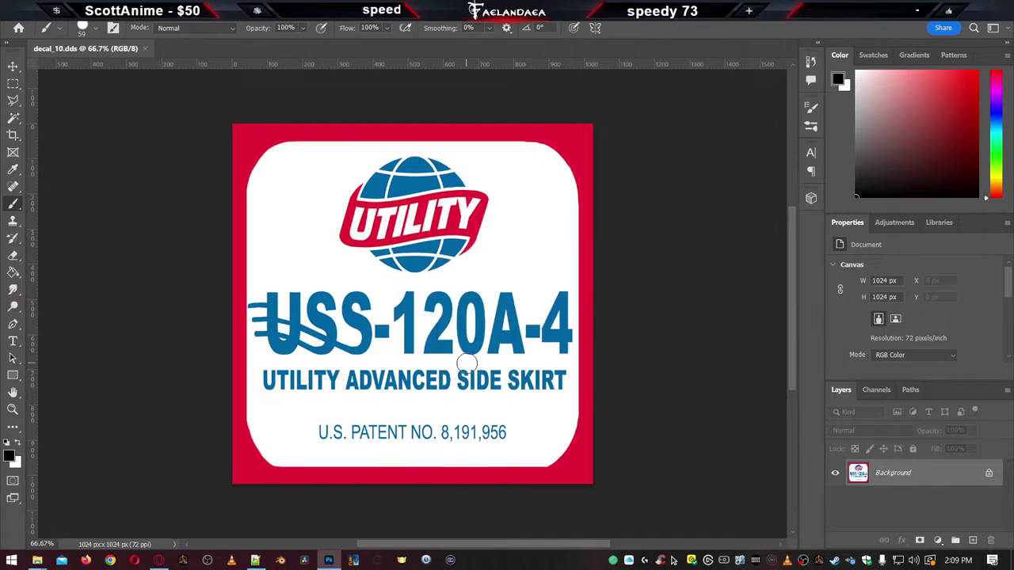
left_click(145, 49)
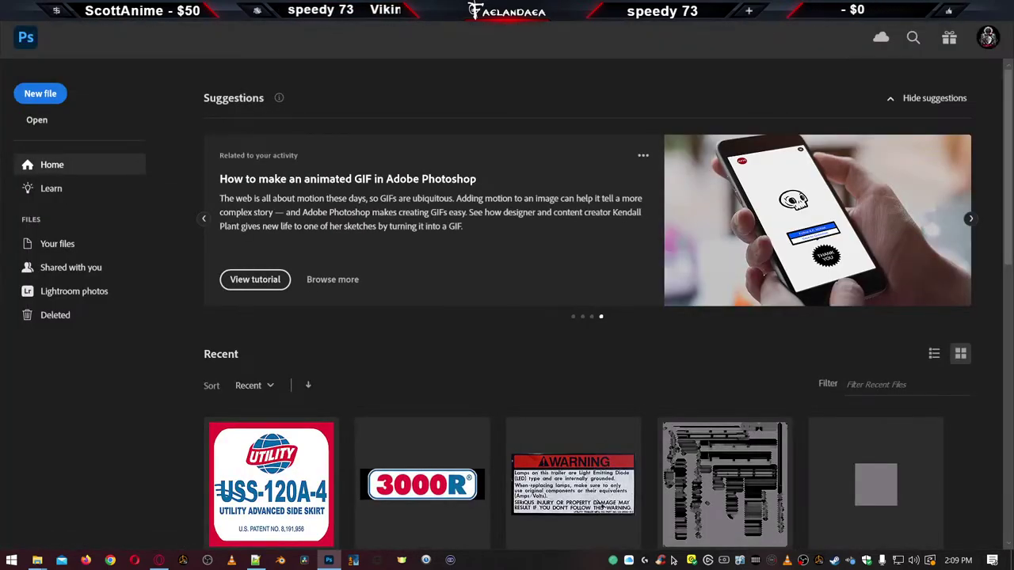
Delete the decal_10 and paint job error lines from game.log
left_click(923, 9)
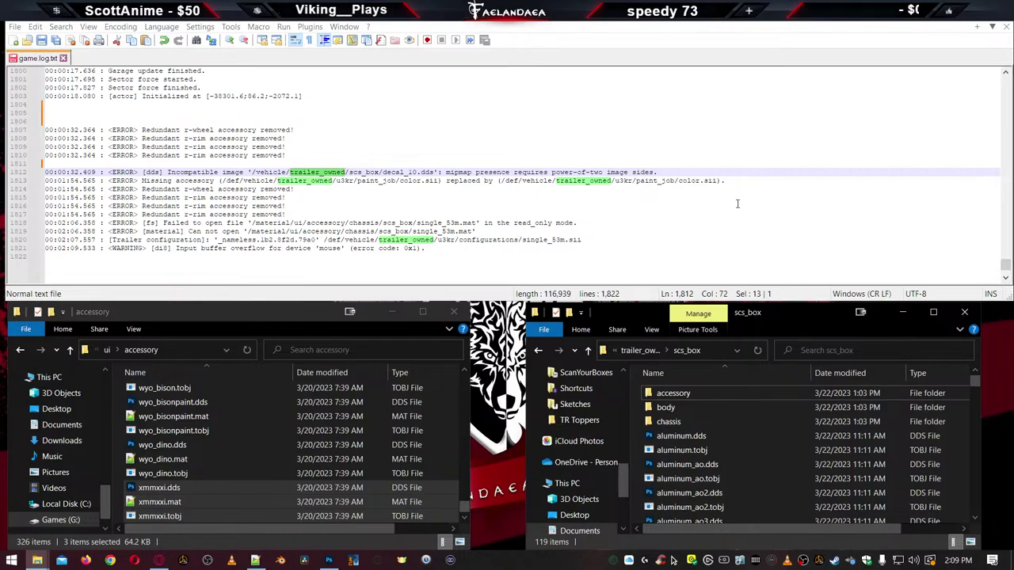
left_click_drag(733, 181, 3, 176)
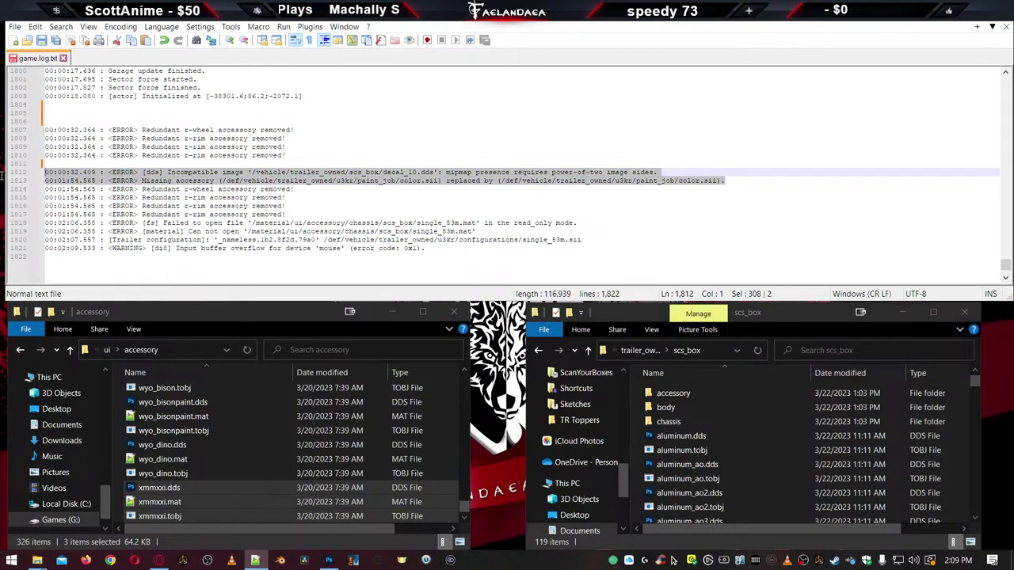
key("Delete")
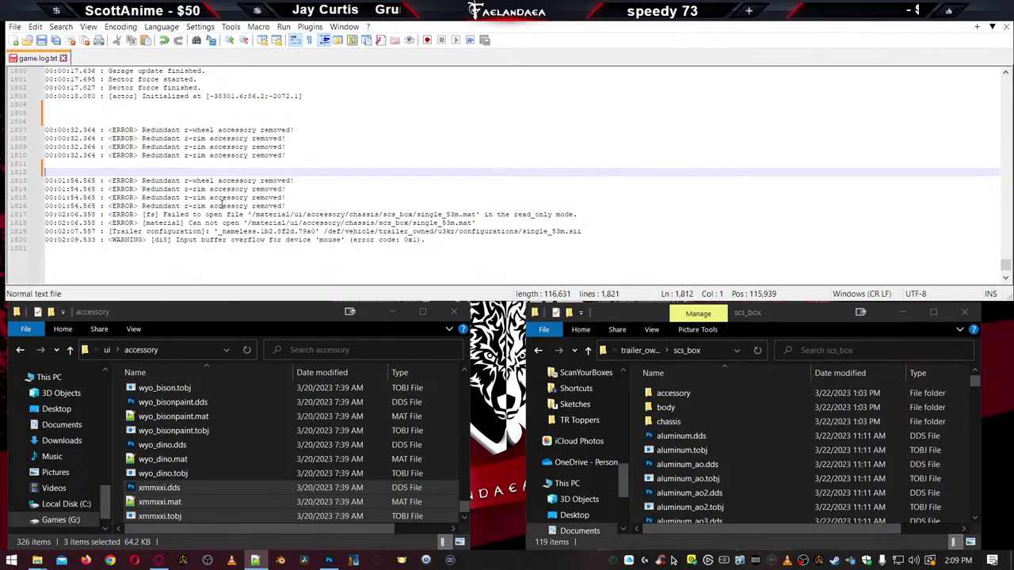
Add a blank line after the Redundant errors and highlight the Redundant and Failed entries
left_click(184, 214)
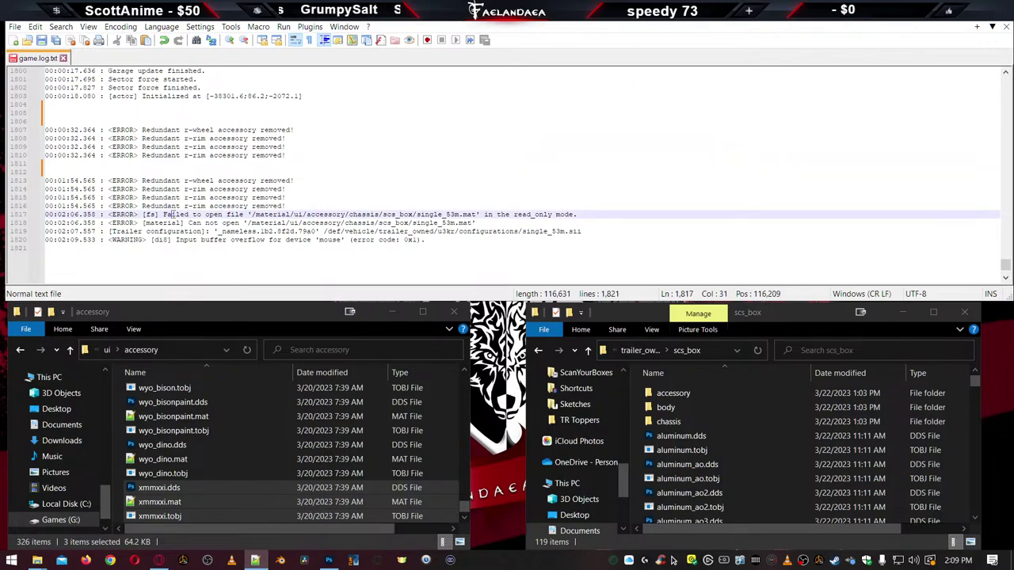
double_click(176, 214)
left_click(294, 205)
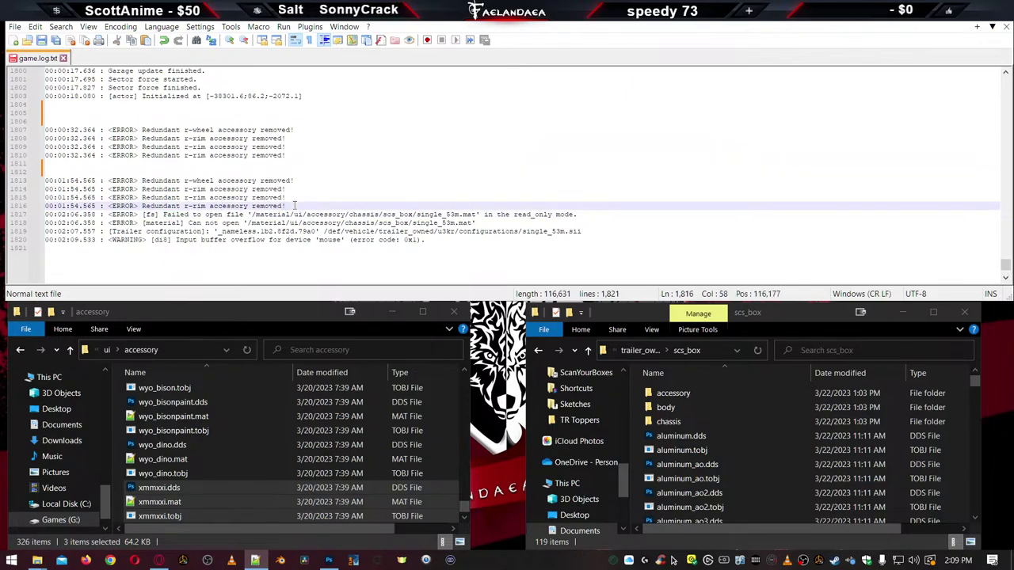
key("Return")
double_click(162, 197)
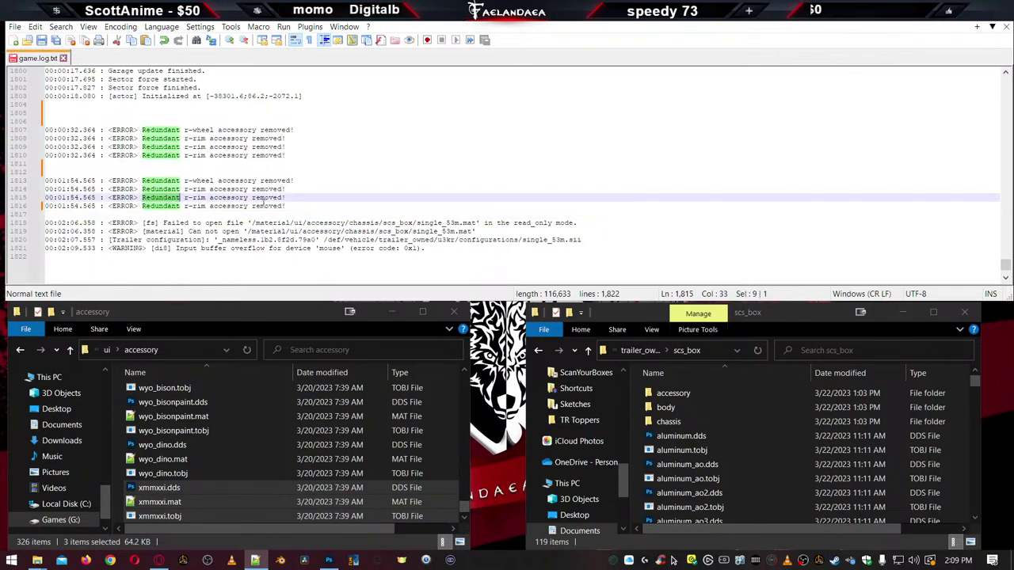
double_click(177, 223)
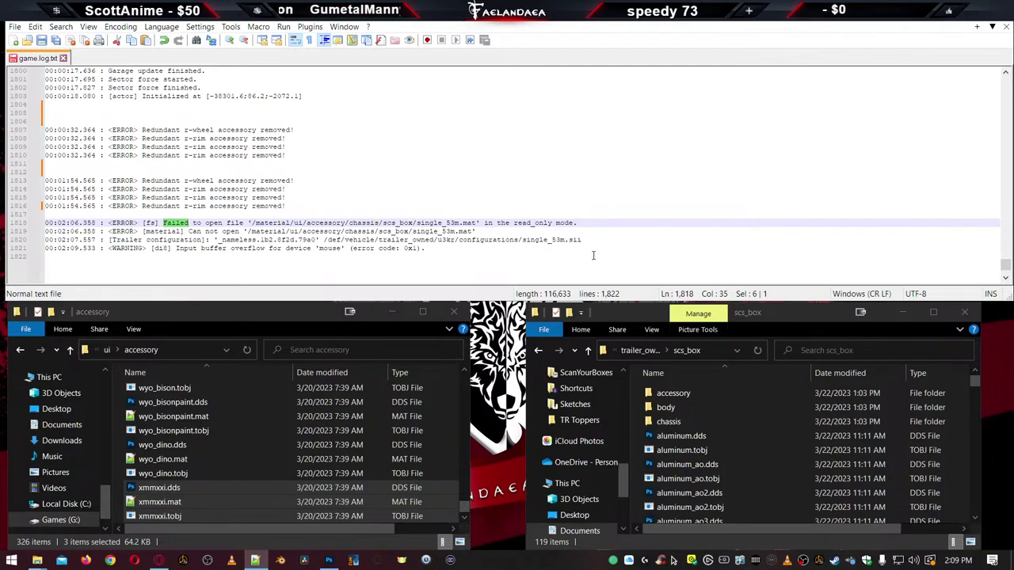
Browse the mod folder to Fae_3000R\material\ui\accessory
left_click(641, 350)
left_click(639, 351)
left_click(642, 351)
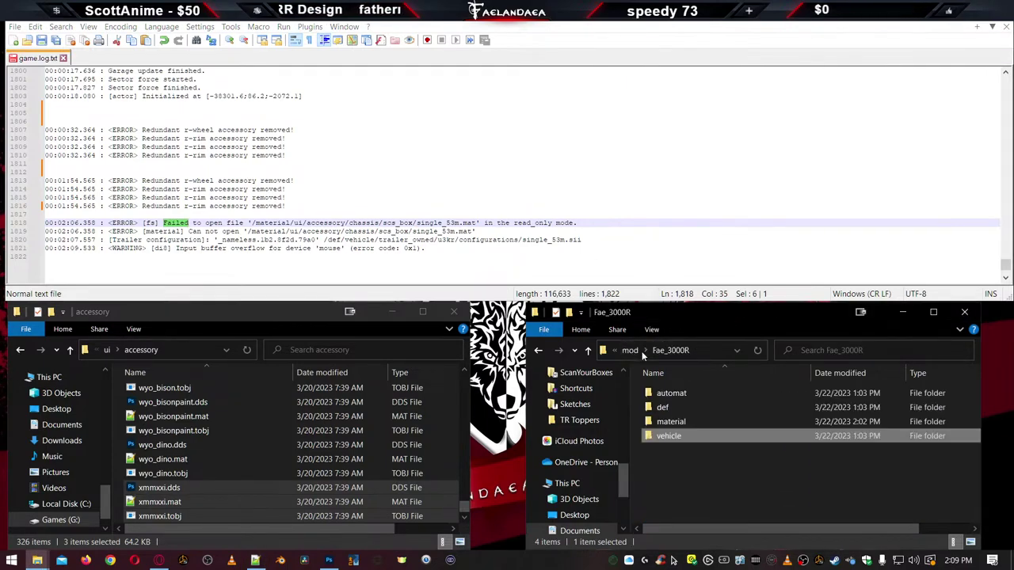
left_click(630, 351)
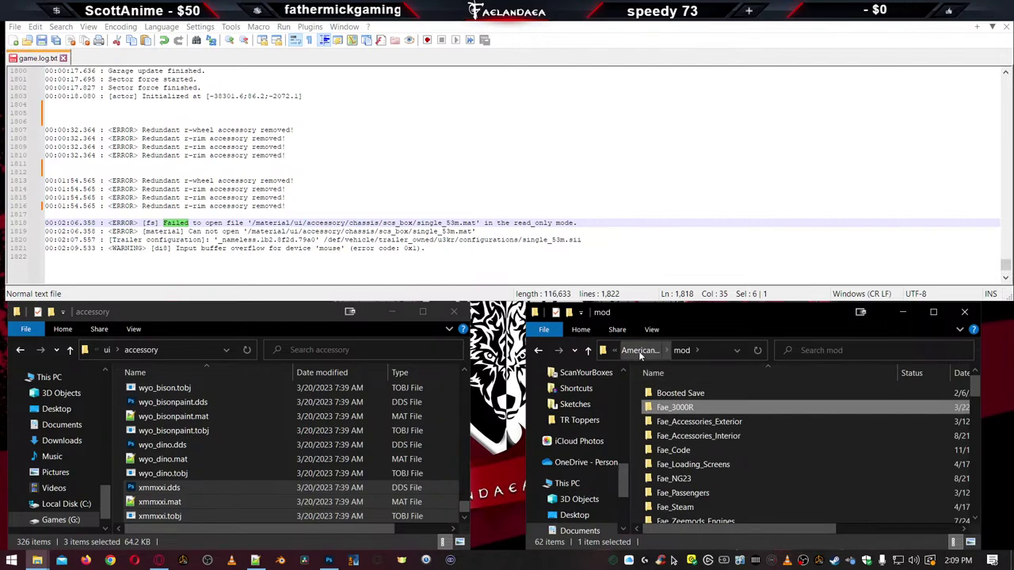
left_click(634, 351)
double_click(665, 407)
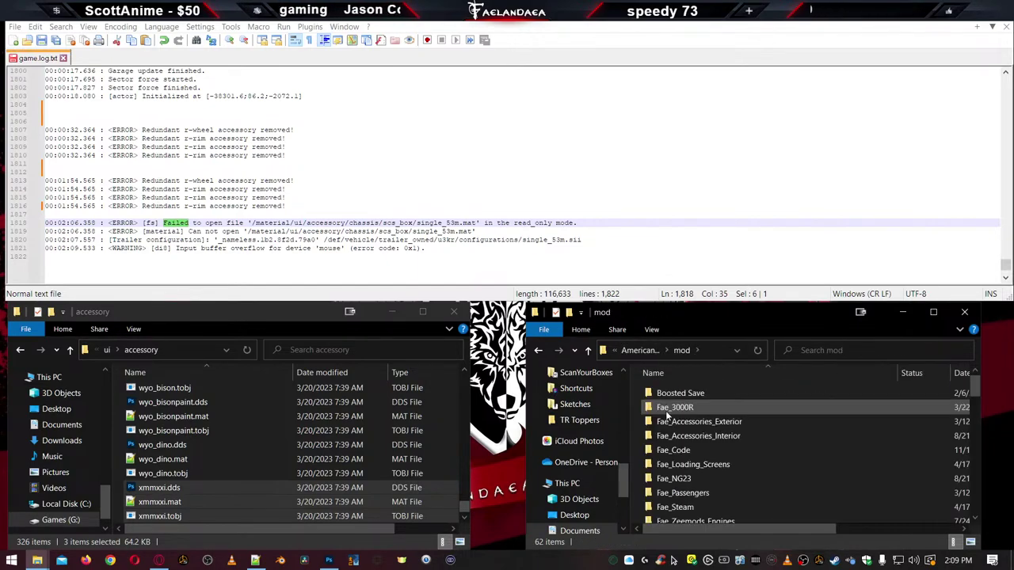
double_click(669, 409)
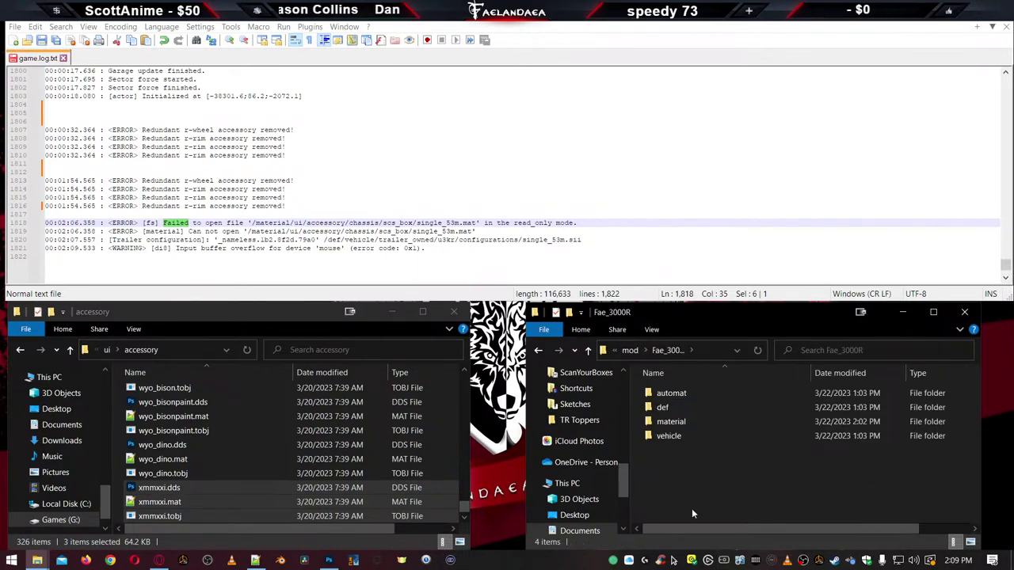
double_click(658, 423)
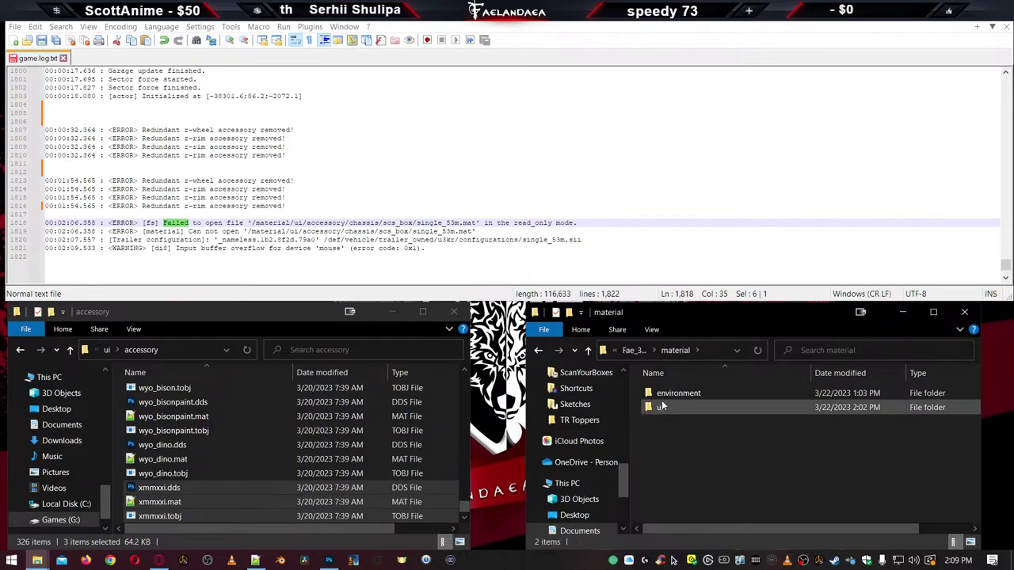
double_click(655, 408)
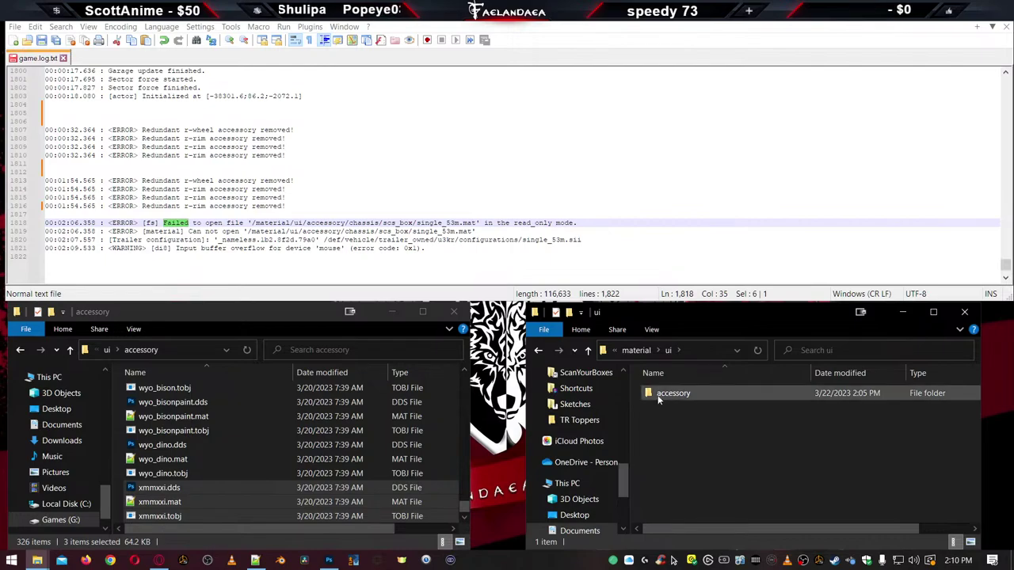
double_click(658, 397)
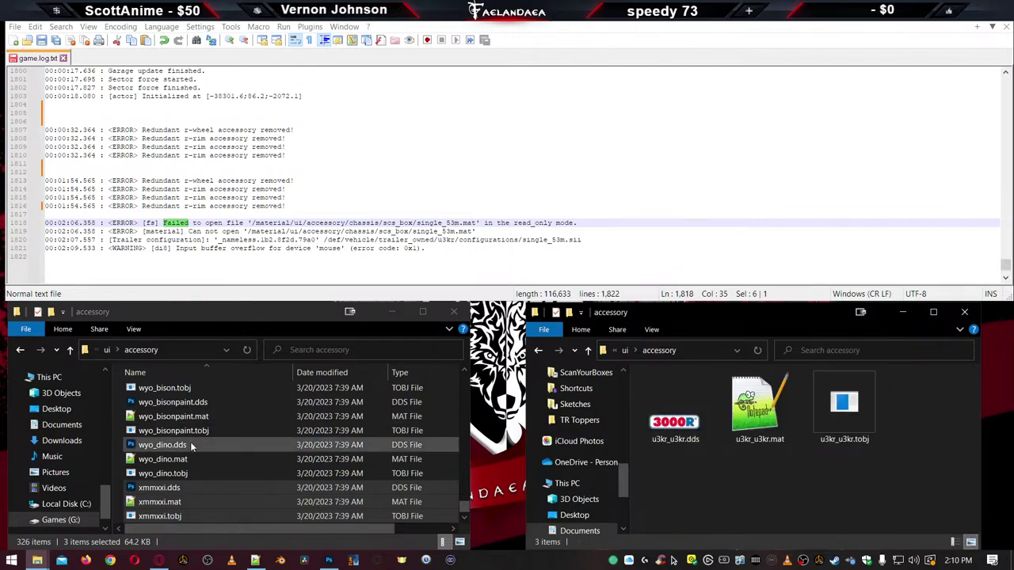
scroll(168, 492, "up", 2)
scroll(168, 495, "down", 2)
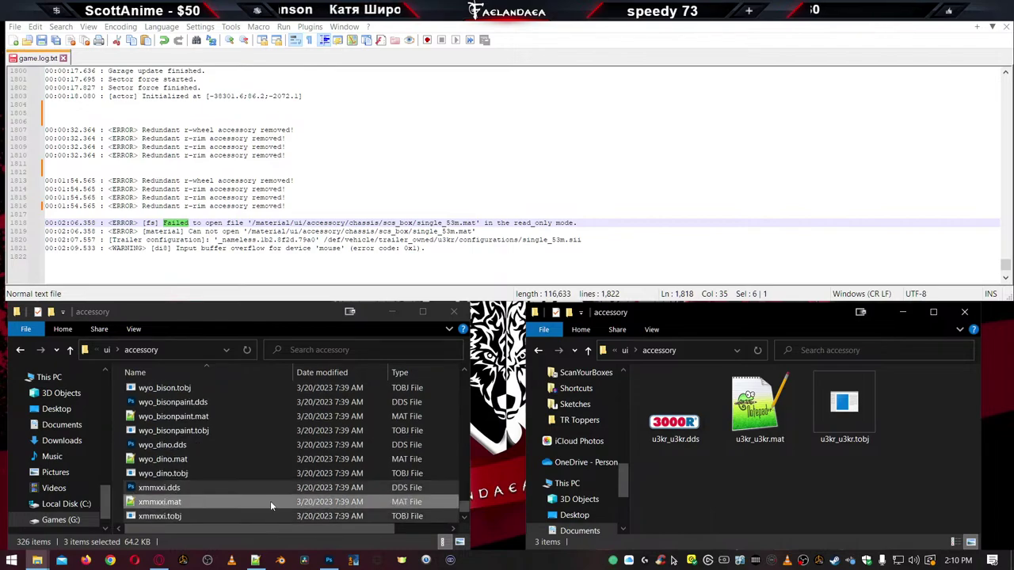
Create a new folder named chassis in the accessory folder and open it
right_click(697, 495)
mouse_move(736, 472)
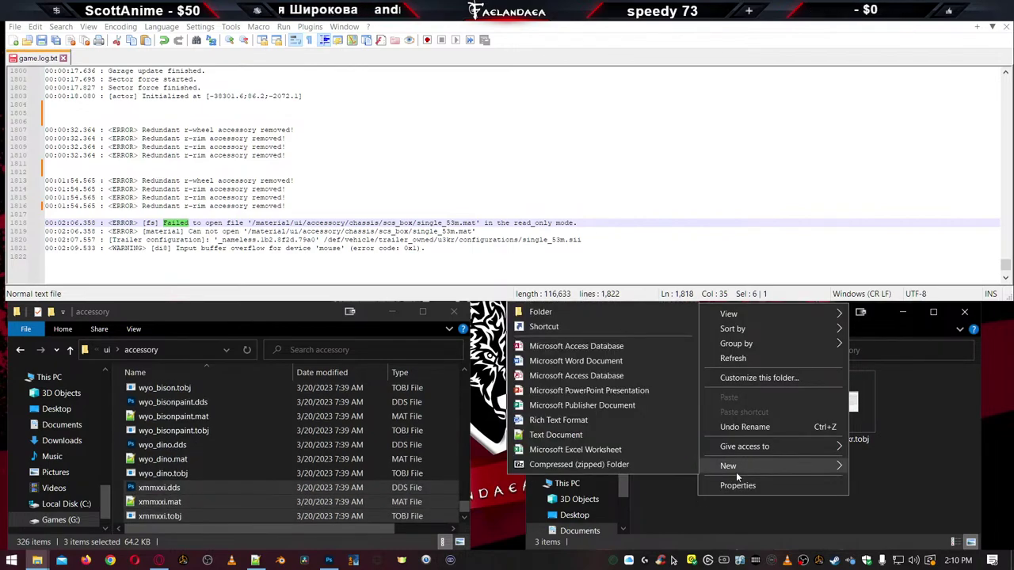
left_click(573, 312)
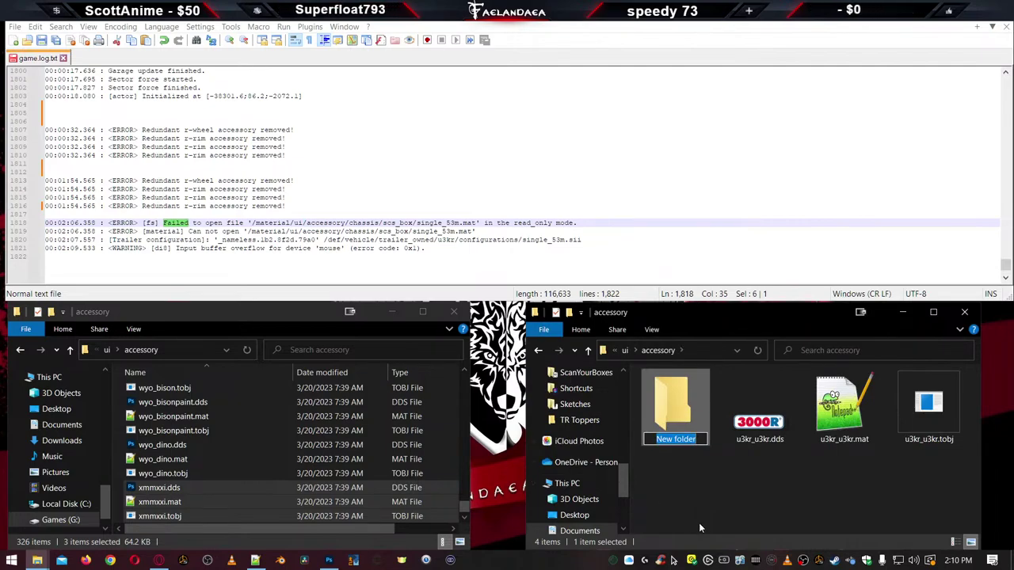
type("chassis")
key("Return")
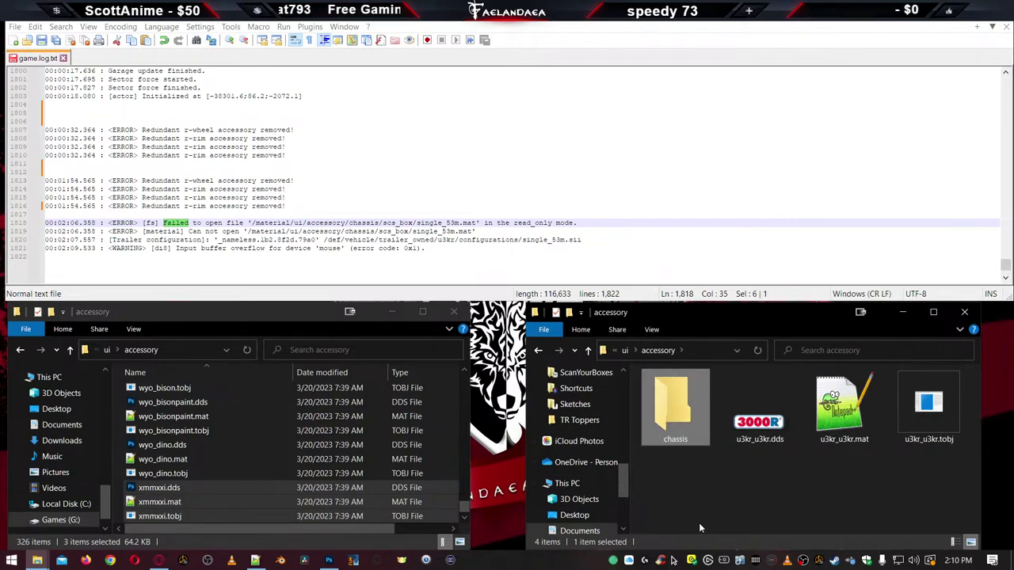
double_click(672, 417)
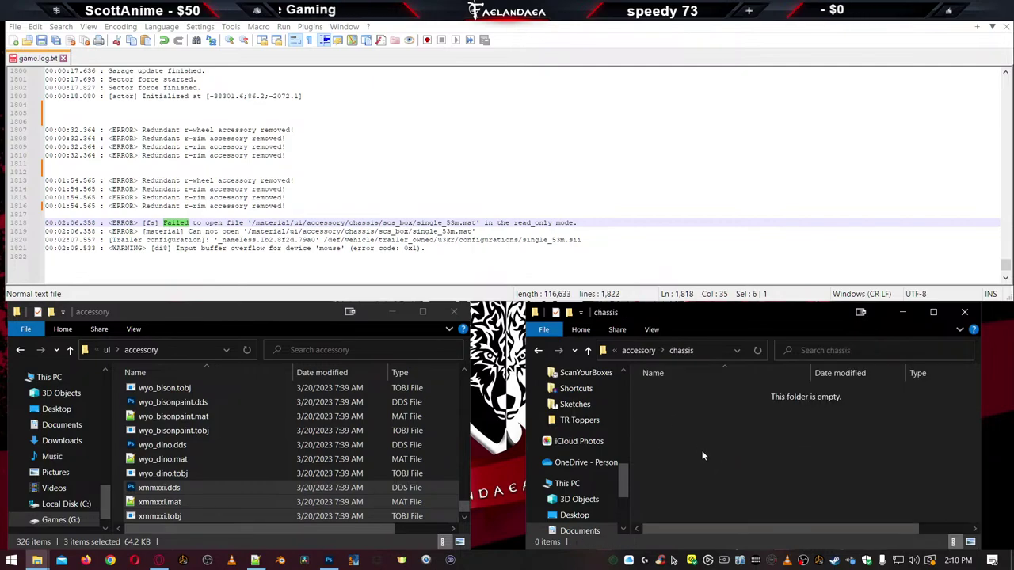
scroll(182, 430, "up", 10)
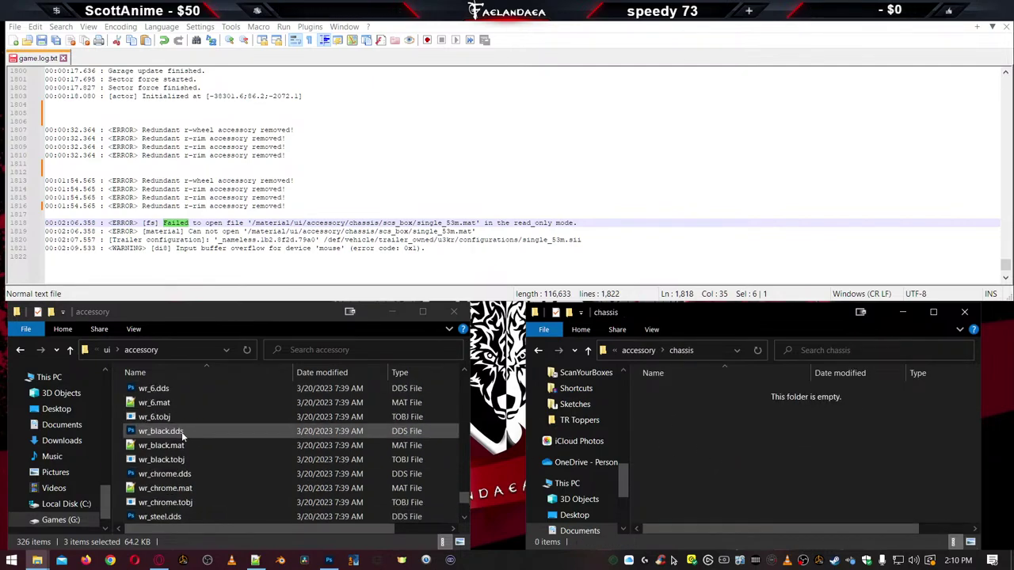
left_click_drag(465, 489, 465, 381)
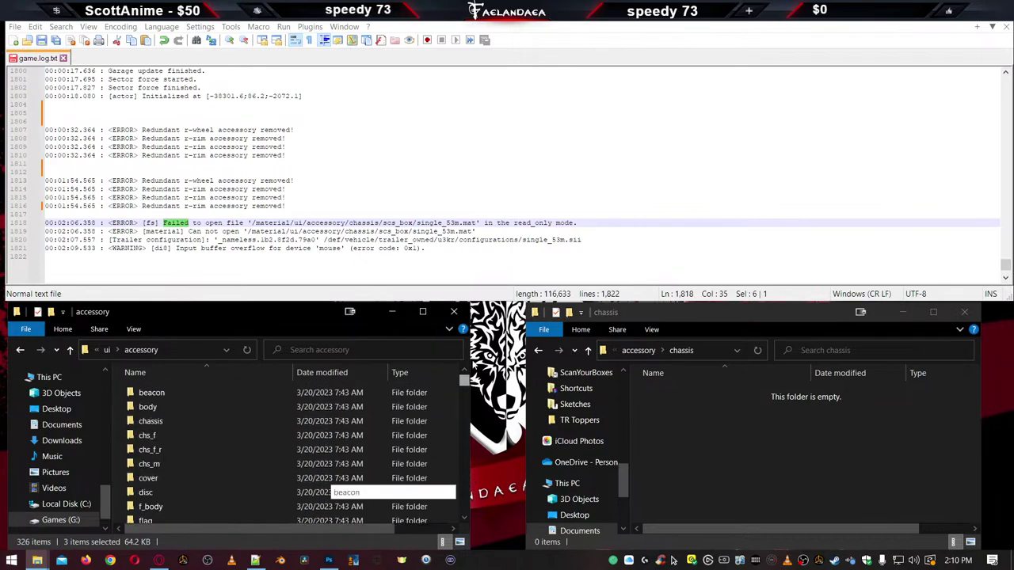
Paste a copy of the game's scs_box folder into the empty chassis folder and open it
double_click(168, 421)
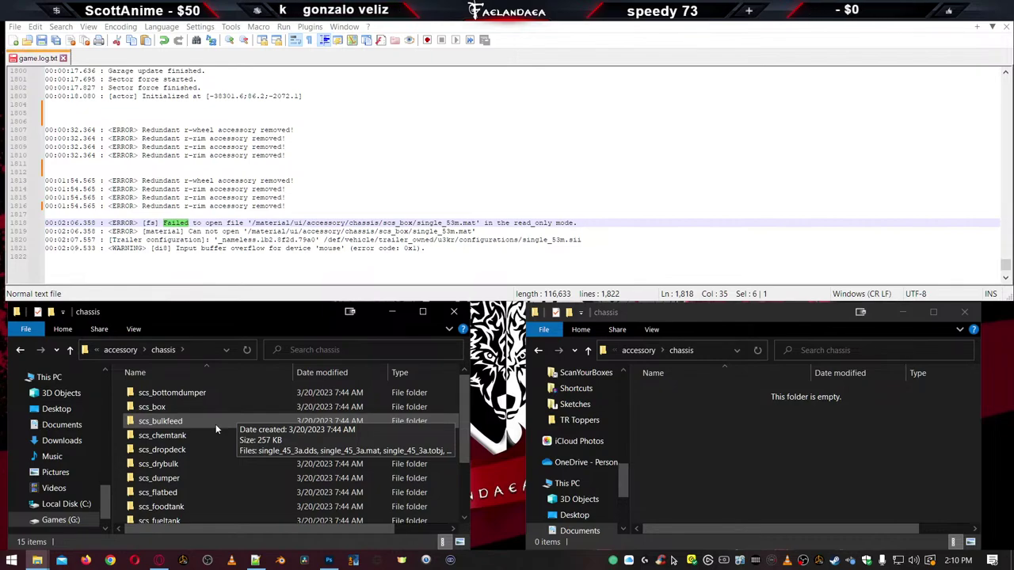
left_click(153, 408)
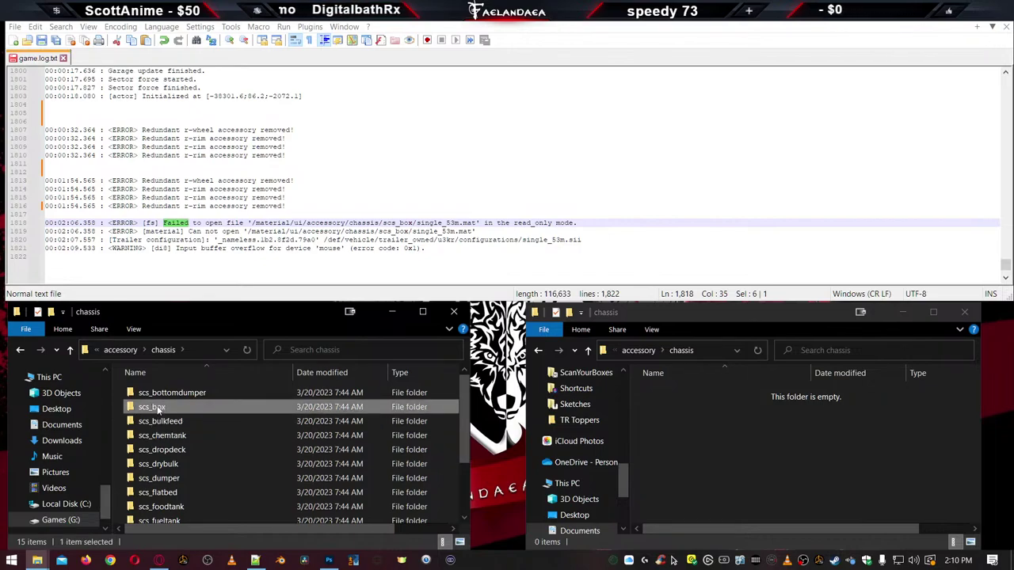
left_click(721, 439)
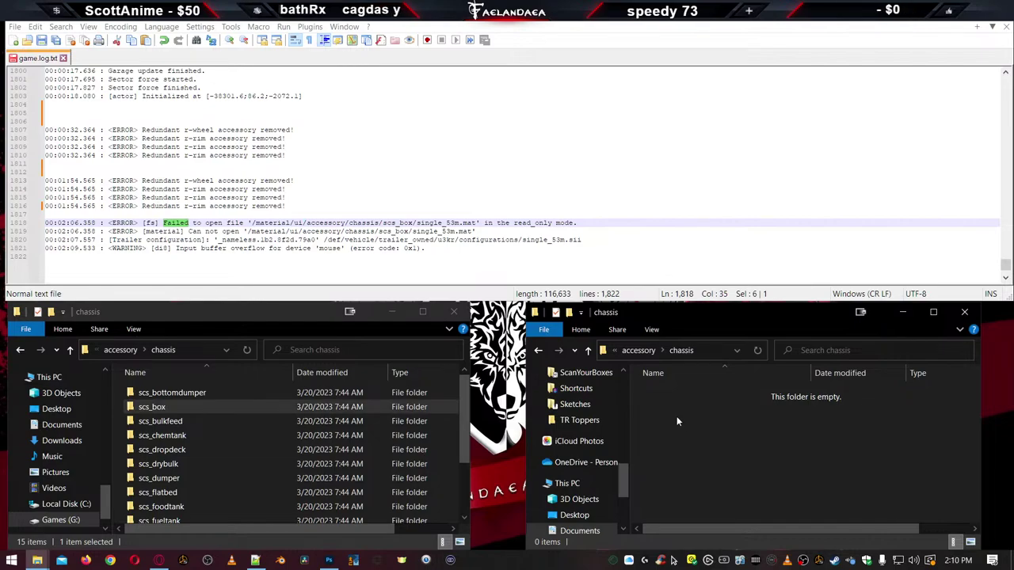
key("ctrl+v")
double_click(664, 394)
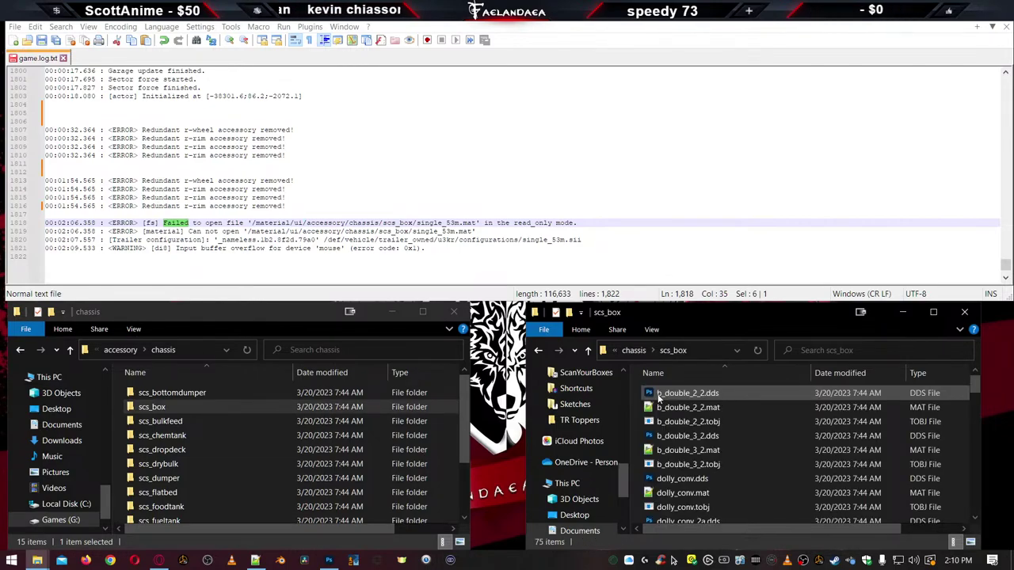
Delete every scs_box file except single_53f.dds, single_53f.mat and single_53f.tobj
left_click(702, 394)
scroll(713, 420, "down", 5)
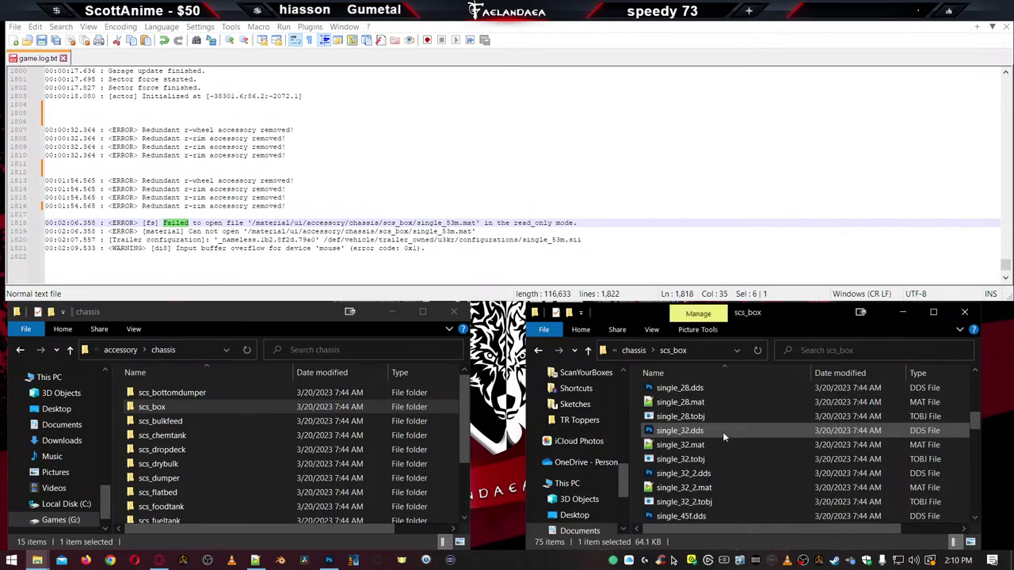
scroll(723, 431, "down", 1)
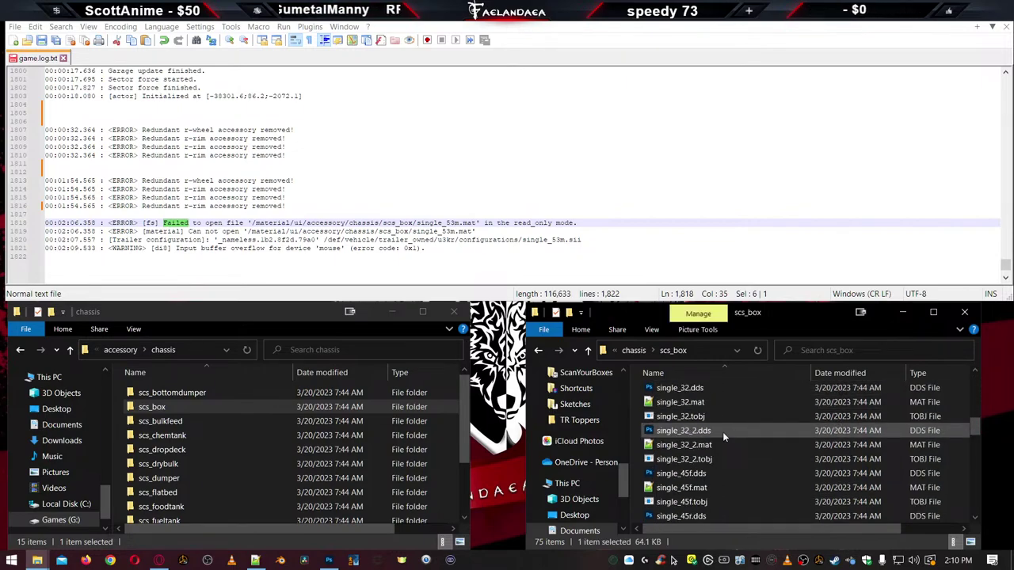
scroll(722, 431, "down", 4)
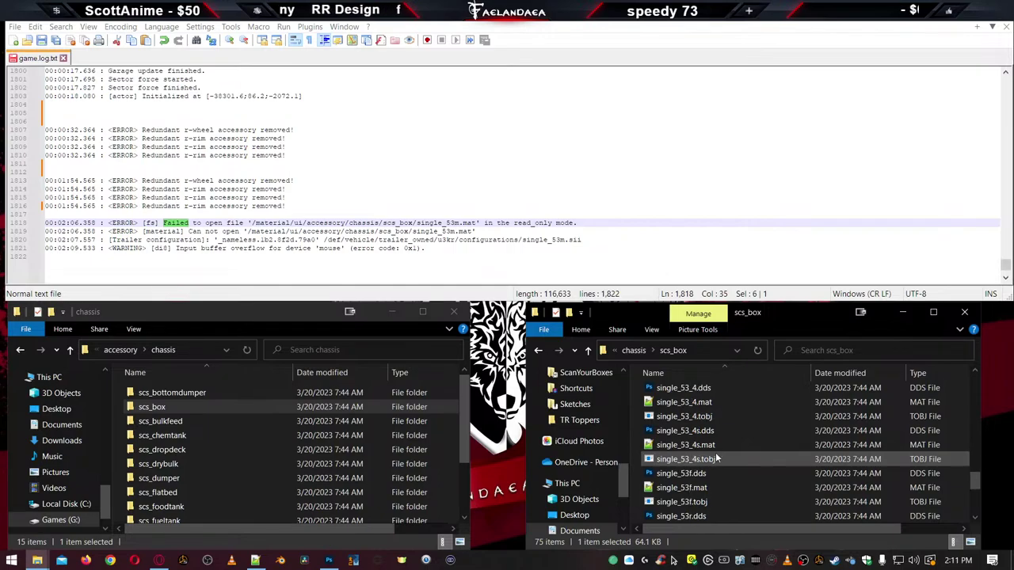
left_click(704, 459, "shift")
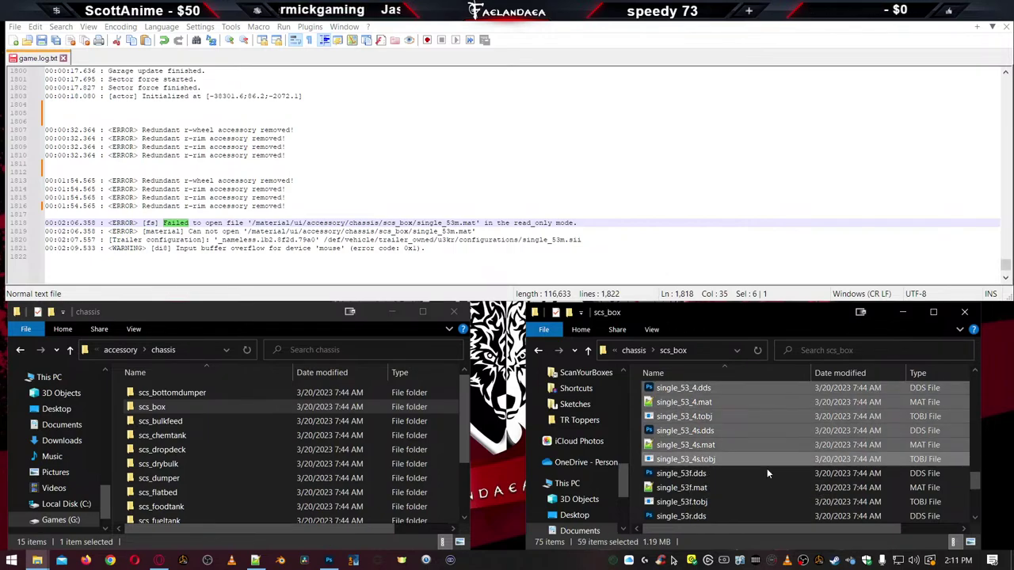
key("Delete")
scroll(725, 447, "up", 3)
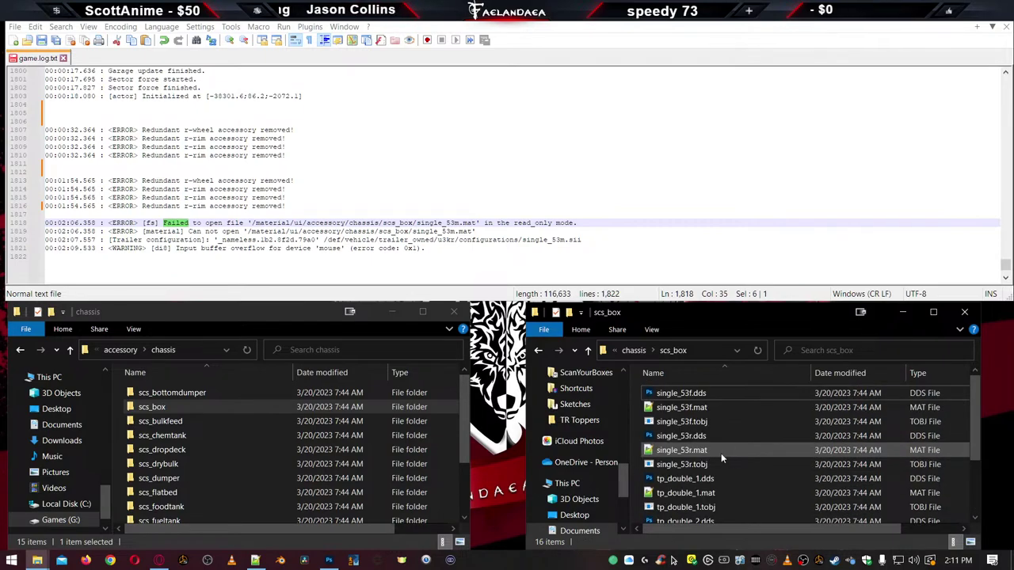
left_click(701, 436)
scroll(701, 439, "down", 2)
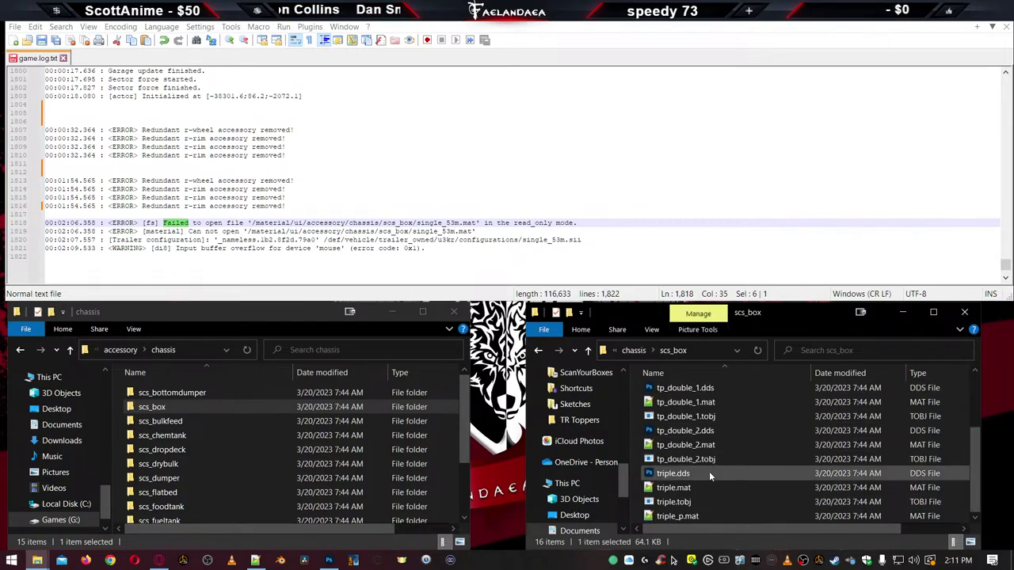
left_click(698, 516, "shift")
key("Delete")
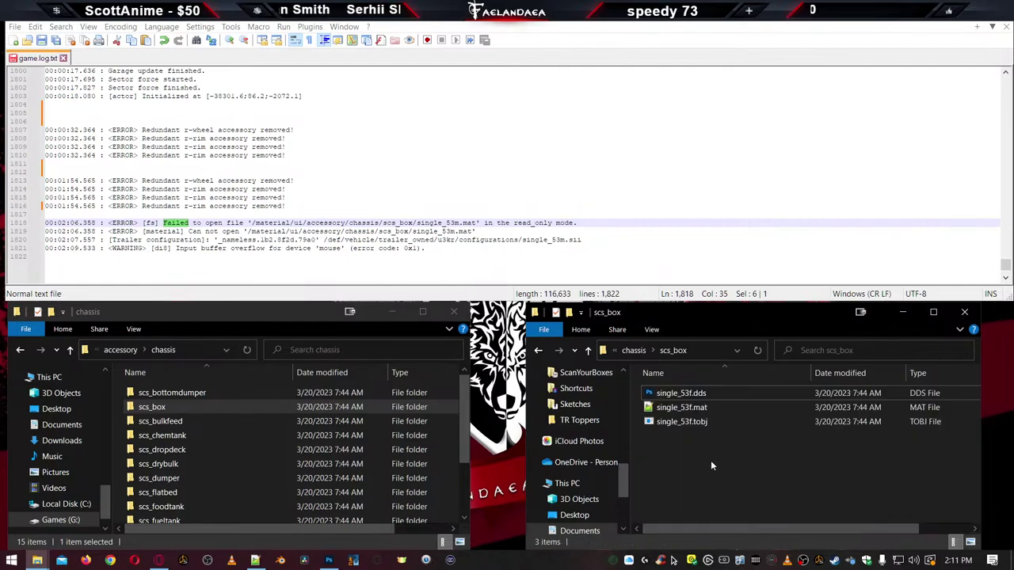
Open single_53f.dds in Photoshop and view its Alpha 1 channel mask
left_click(650, 394)
double_click(650, 394)
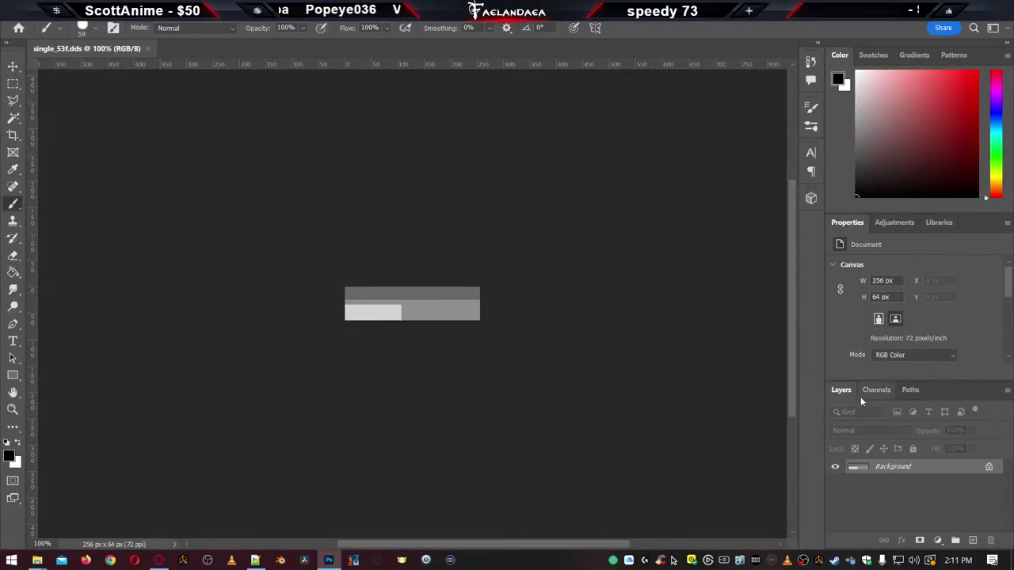
left_click(874, 391)
left_click(877, 471)
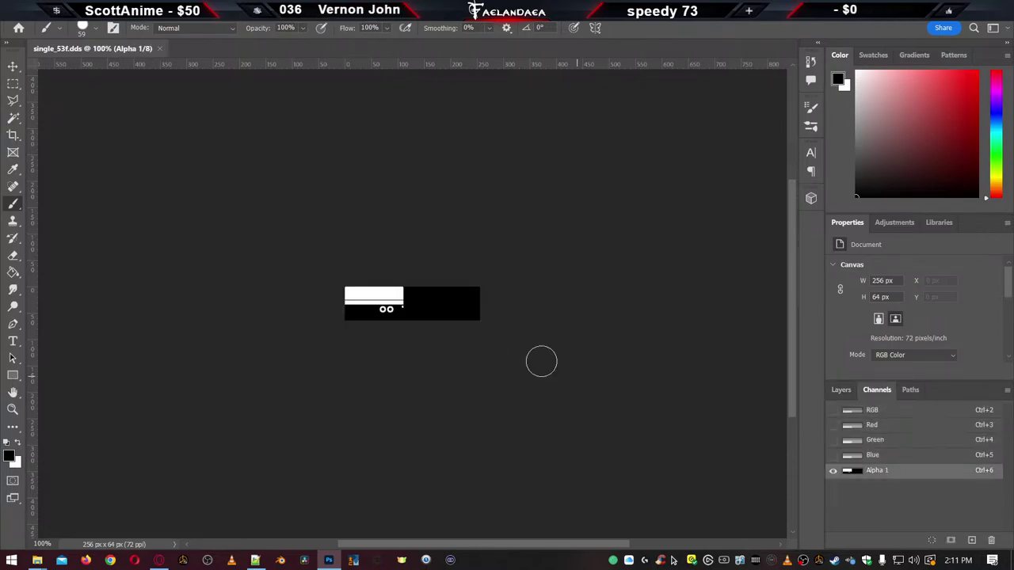
scroll(386, 313, "up", 10, "alt")
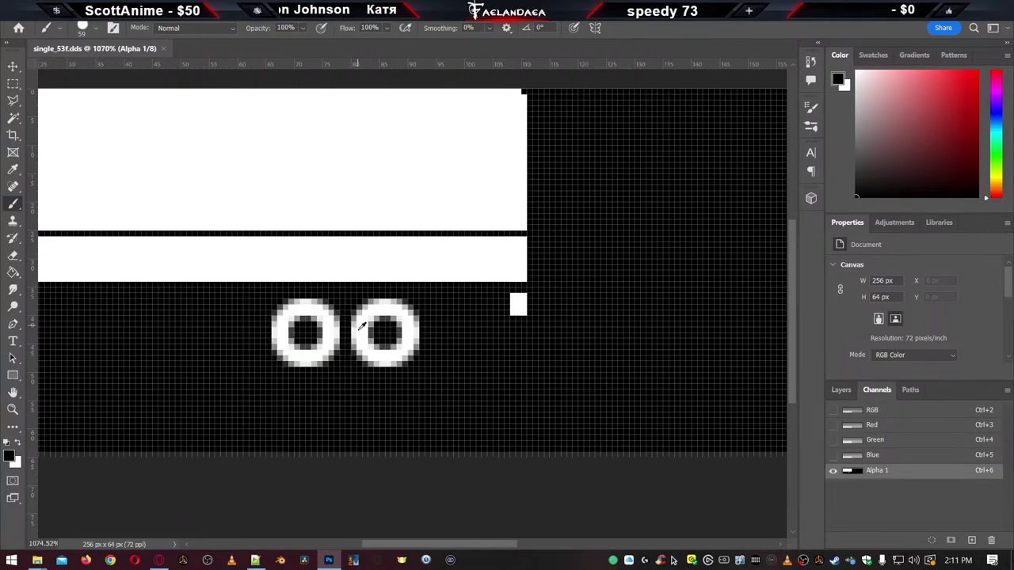
scroll(361, 325, "down", 4, "alt")
left_click(13, 83)
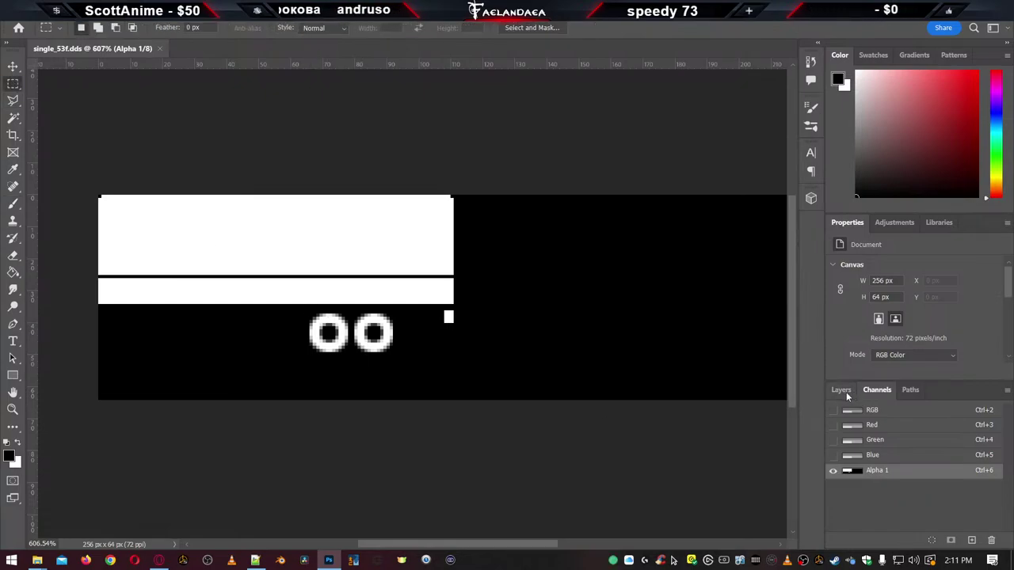
Compare the RGB image with the Alpha 1 mask, ending on Alpha 1
left_click(872, 409)
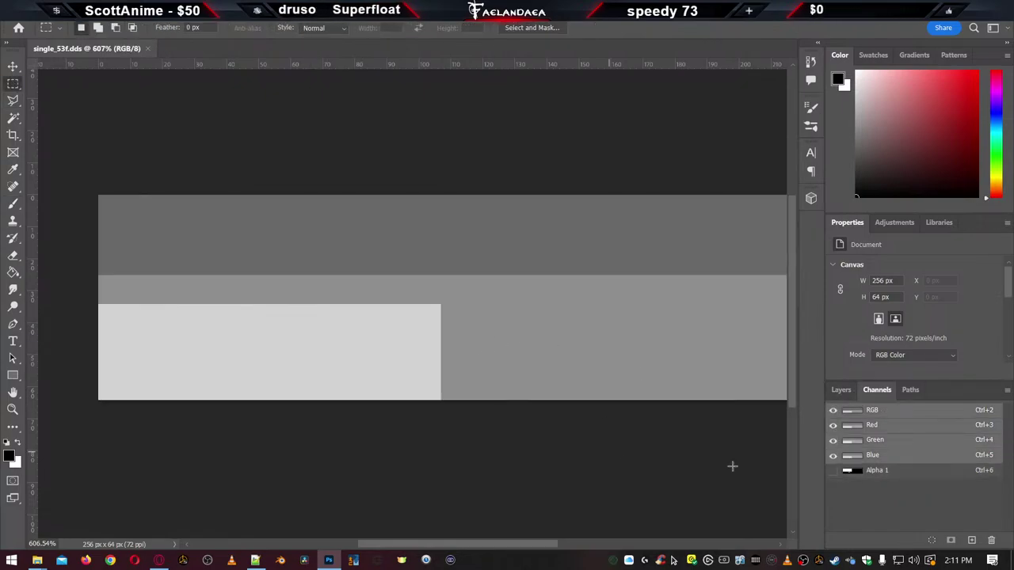
left_click(875, 470)
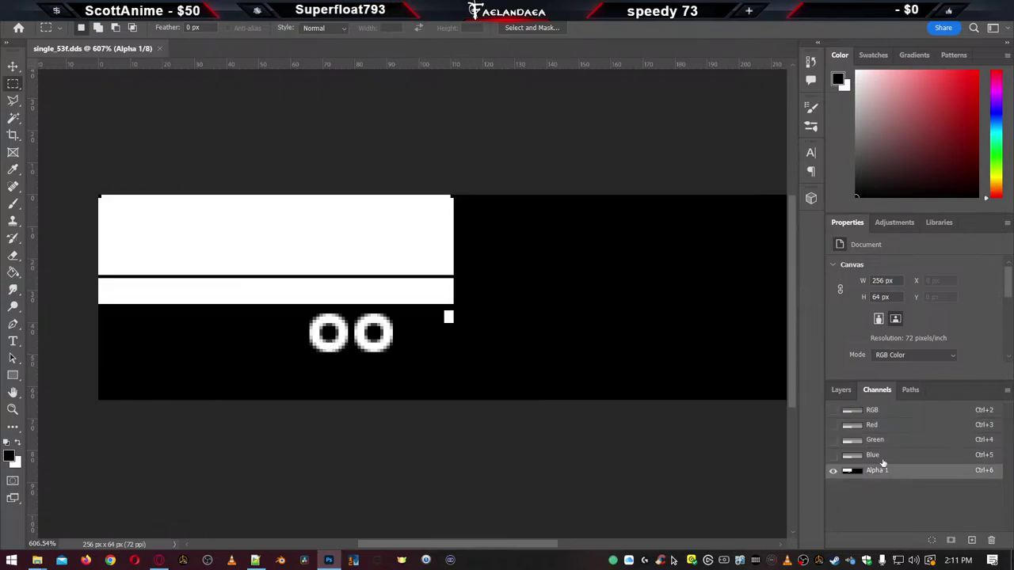
left_click(886, 411)
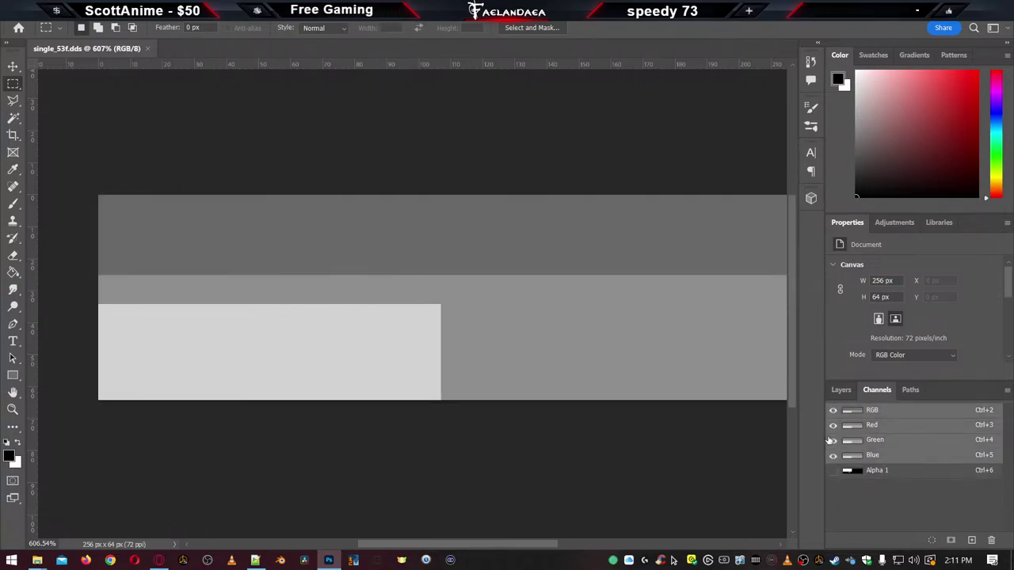
left_click(885, 472)
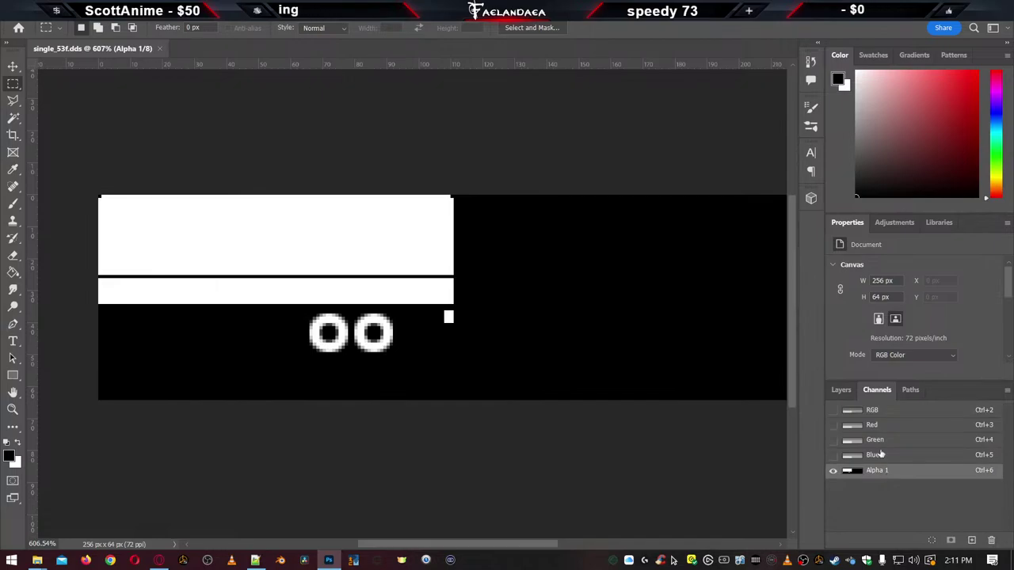
left_click(885, 412)
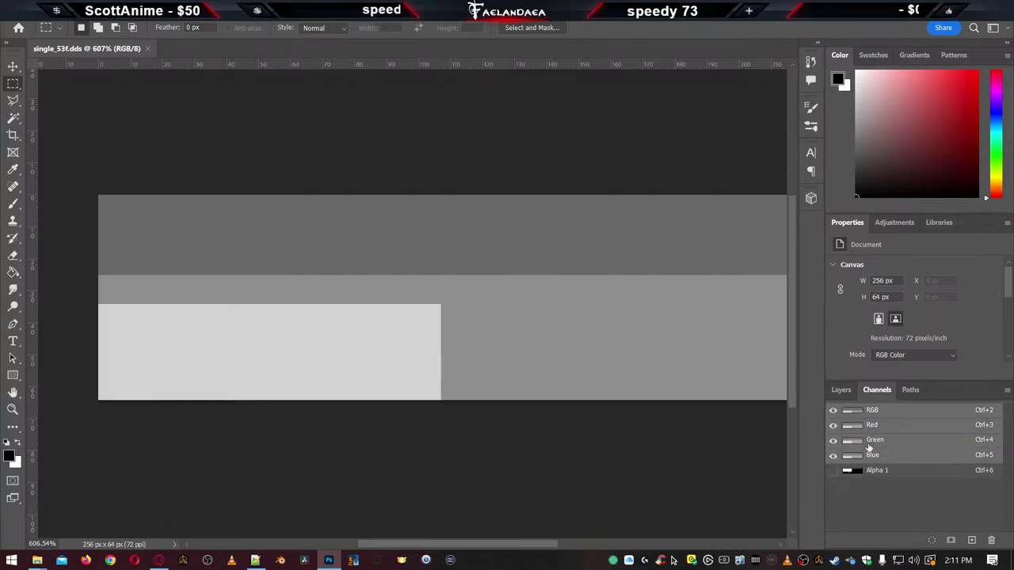
left_click(883, 471)
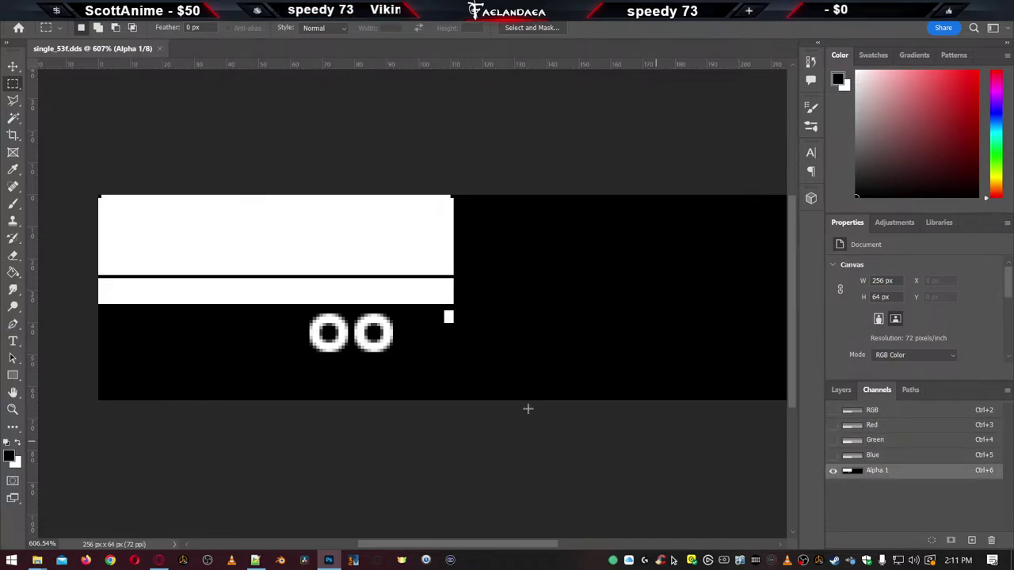
Shift the two white rings on the Alpha 1 mask slightly to the right
left_click_drag(306, 309, 398, 356)
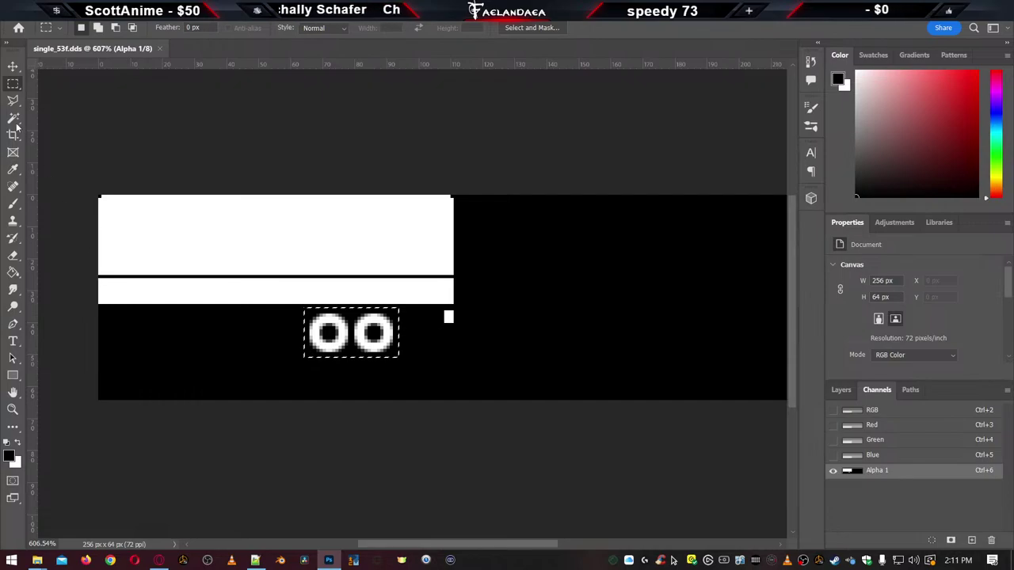
left_click(13, 66)
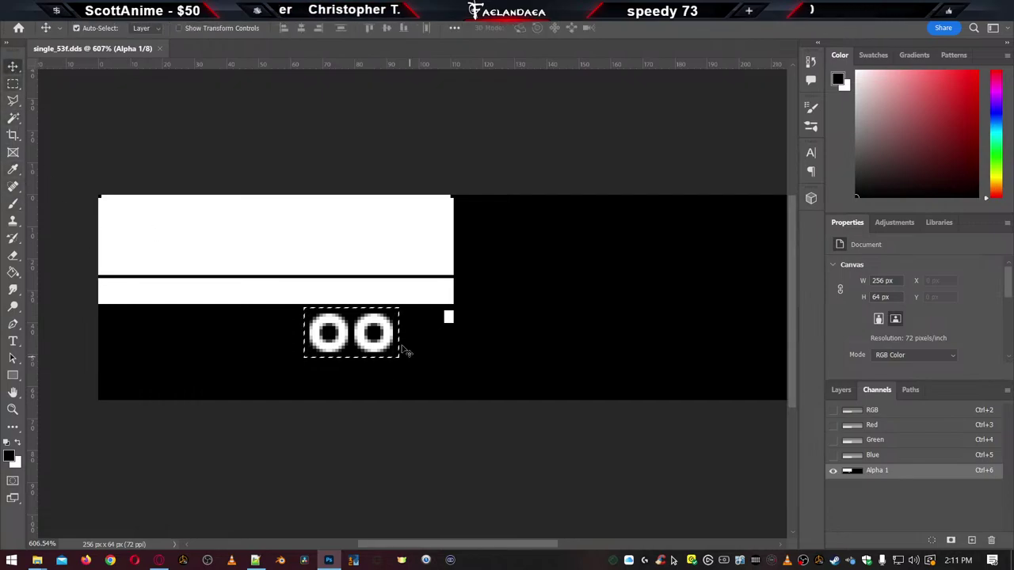
left_click_drag(339, 347, 364, 345)
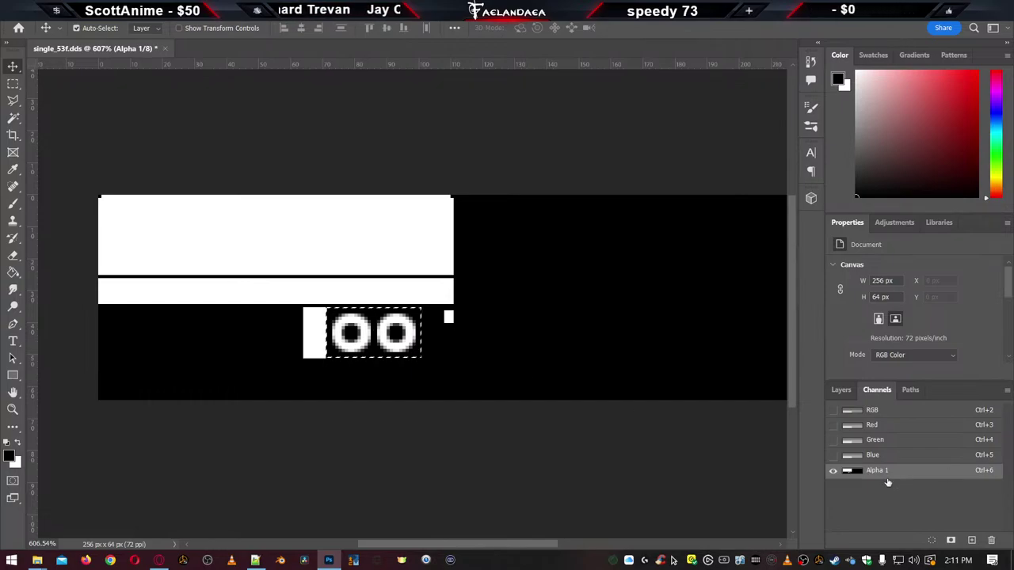
key("ctrl+d")
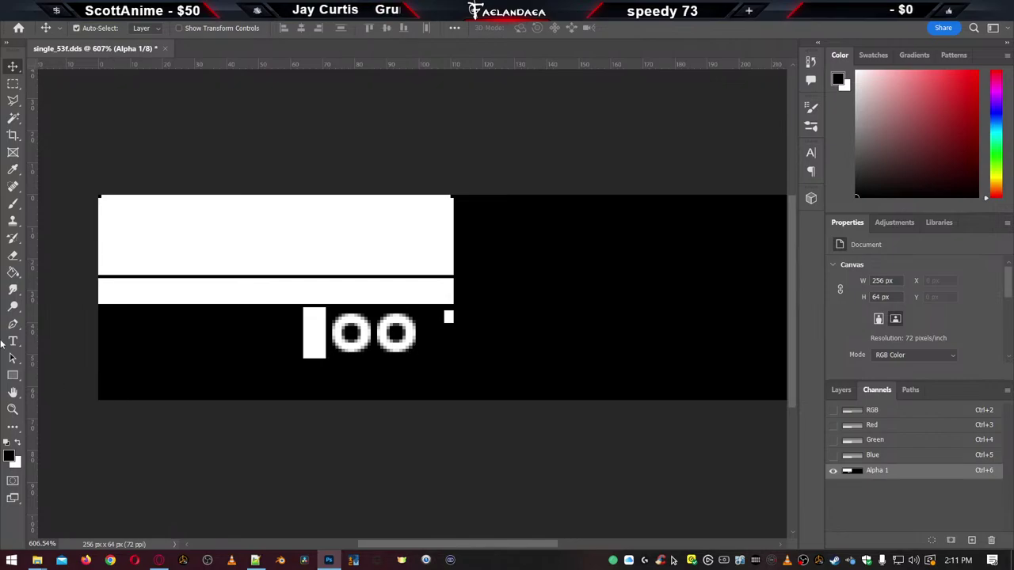
Set the brush size to 12 px
left_click(12, 204)
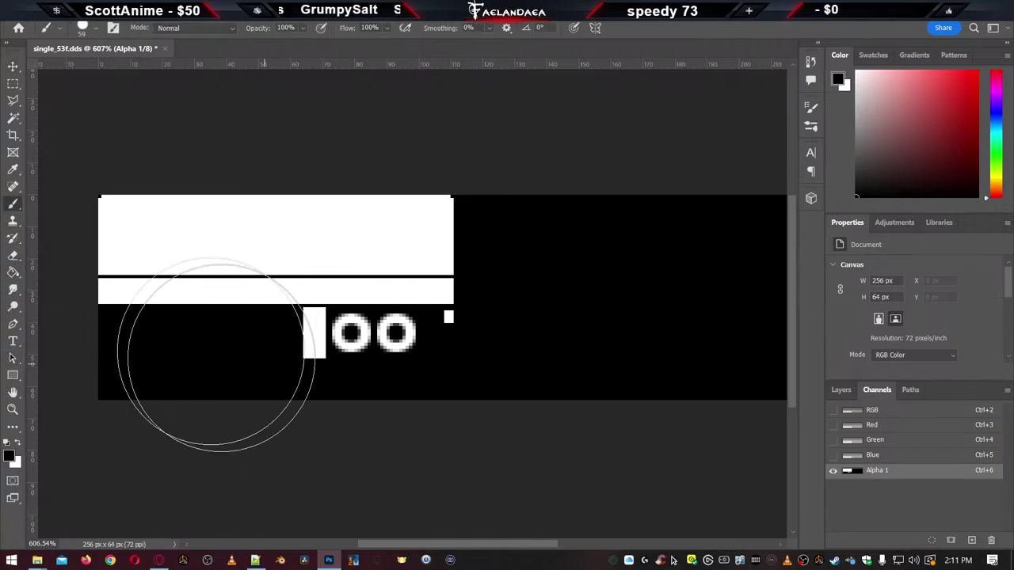
left_click(92, 29)
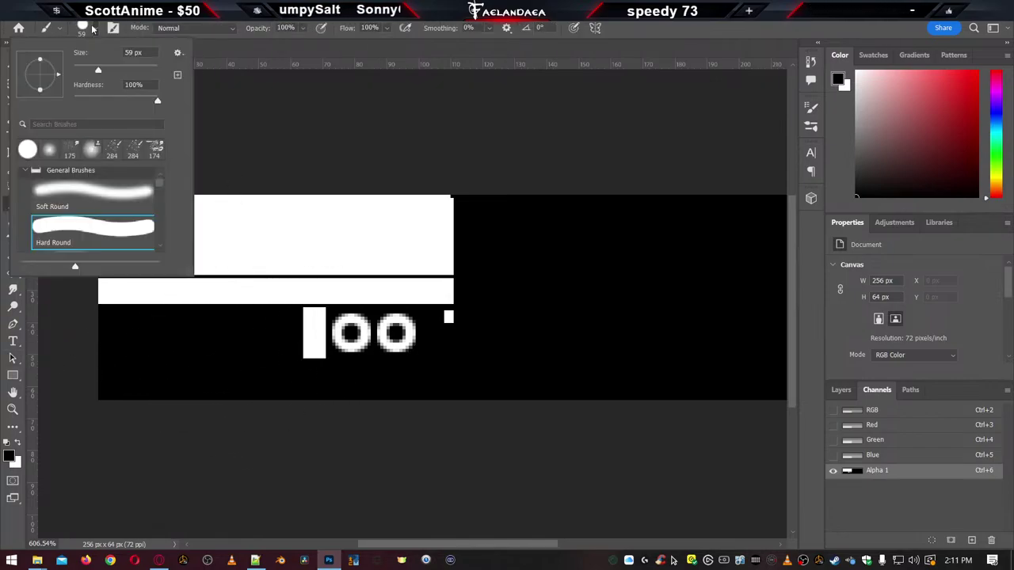
left_click(126, 51)
type("12")
key("Return")
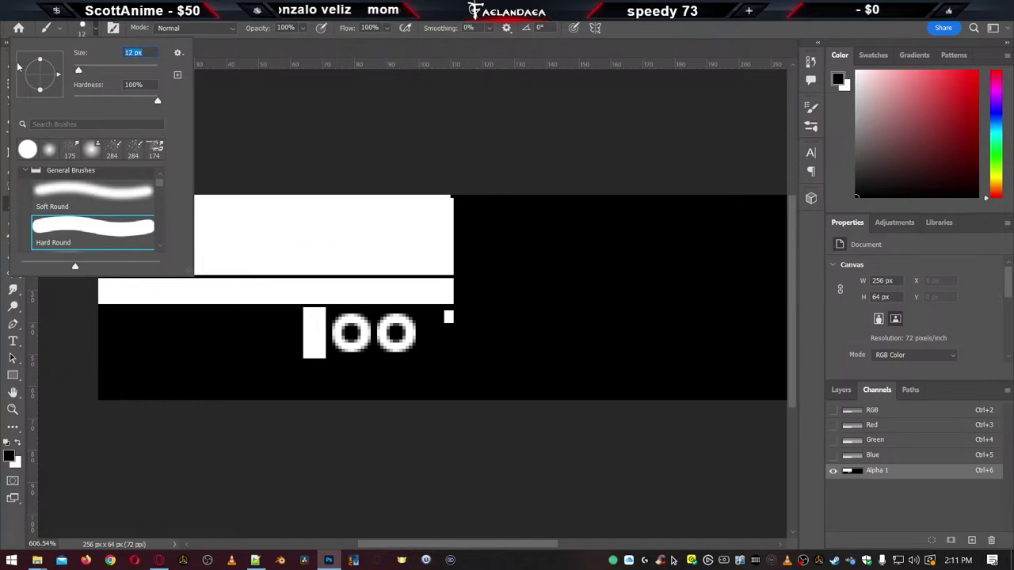
left_click(335, 125)
Paint the leftover white block beside the rings black on the mask
key("m")
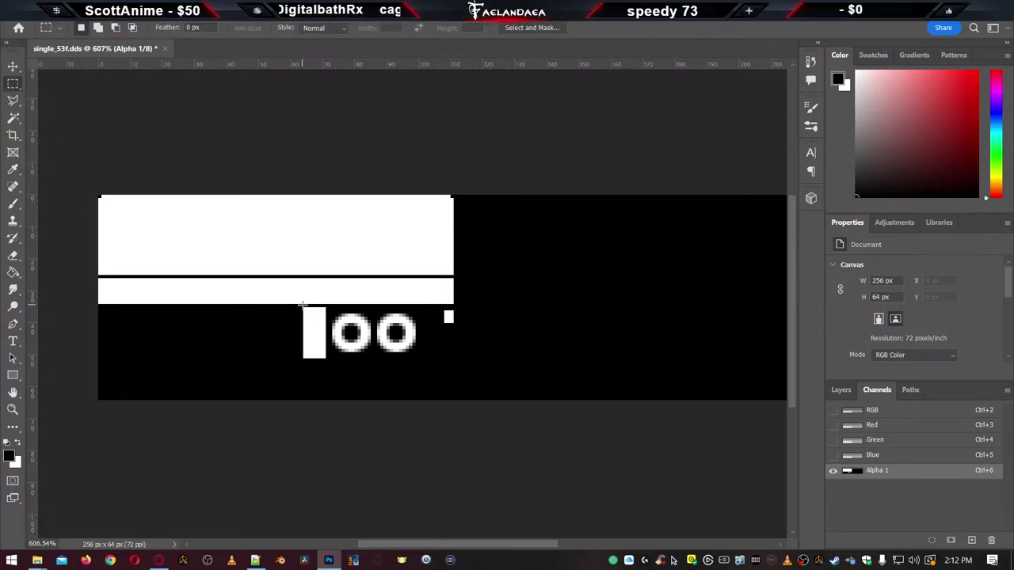
left_click_drag(301, 305, 327, 360)
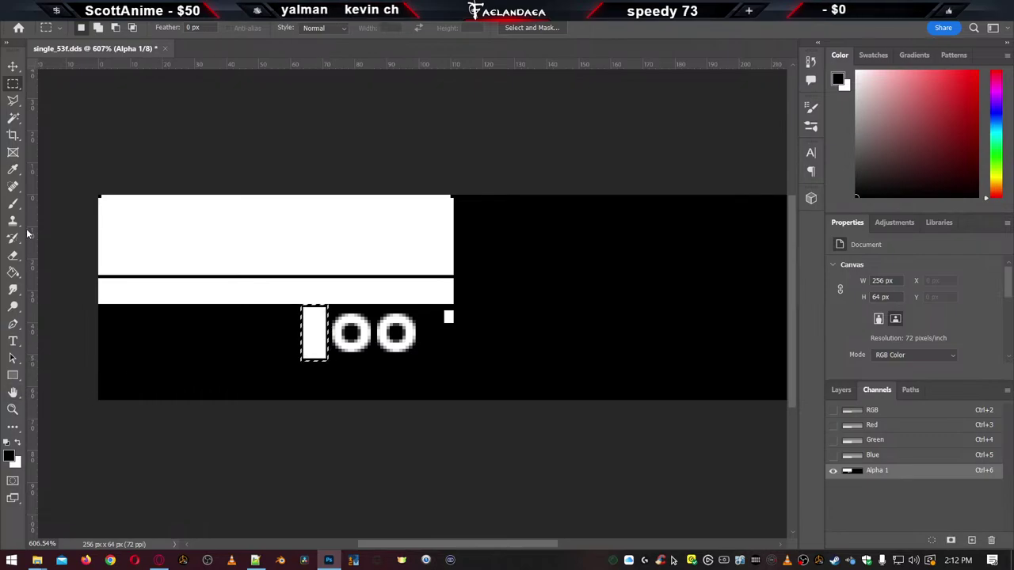
left_click(14, 203)
mouse_move(309, 310)
left_mouse_down()
mouse_move(243, 325)
mouse_move(348, 362)
mouse_move(301, 358)
left_mouse_up()
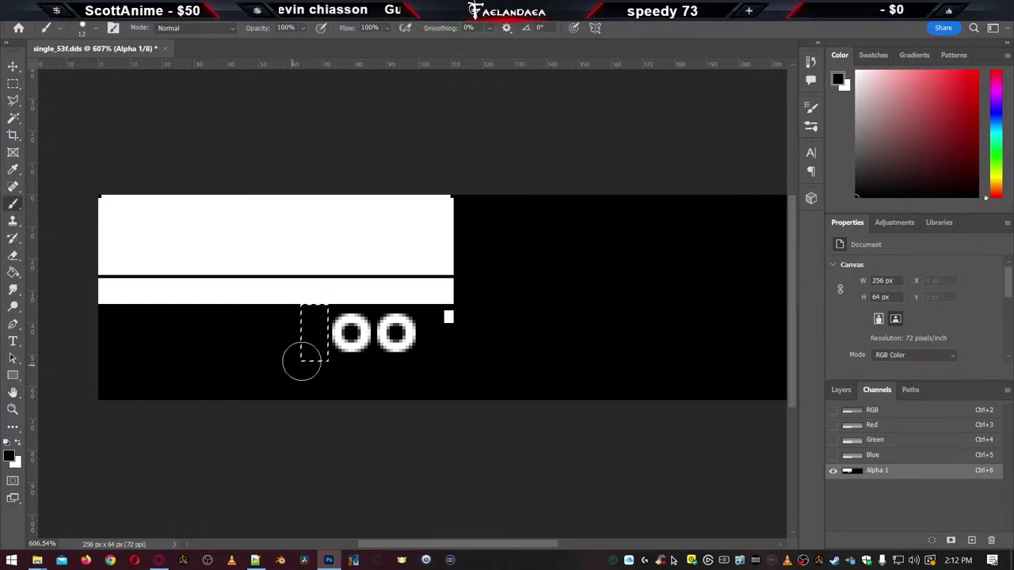
key("ctrl+d")
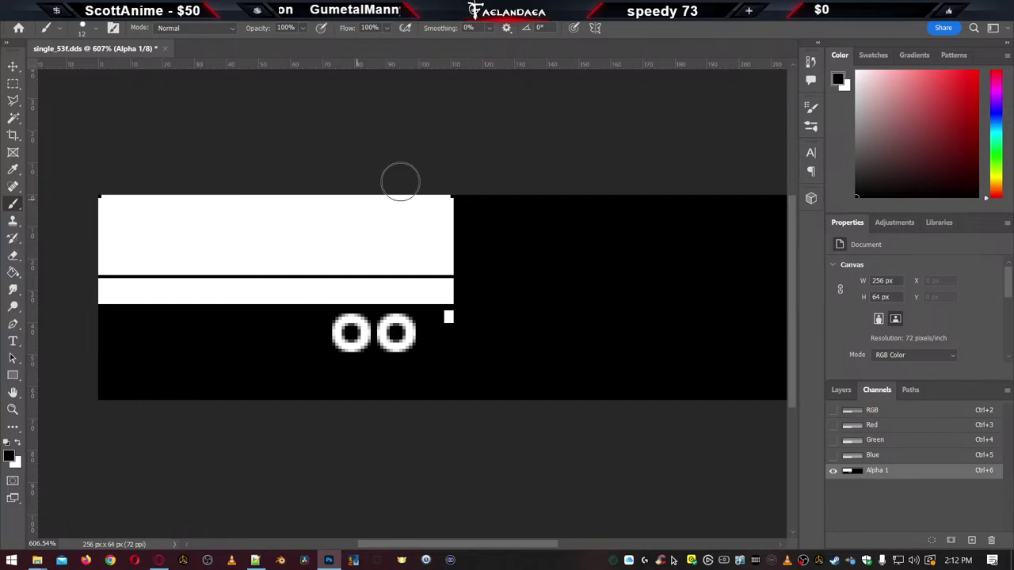
left_click(12, 66)
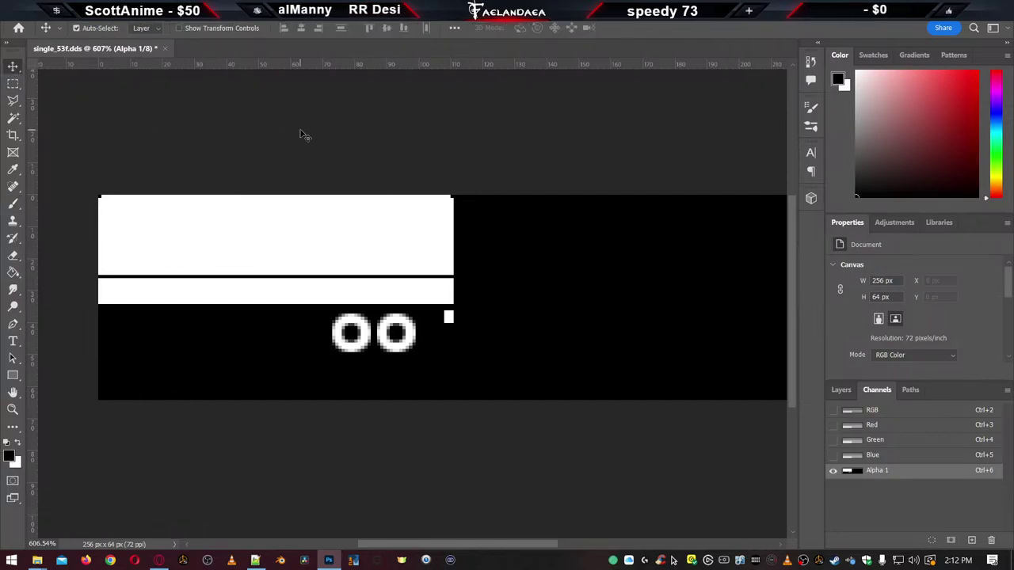
Set the view to 100% zoom and check Alpha 1 against RGB, ending on Layers
key("ctrl+minus")
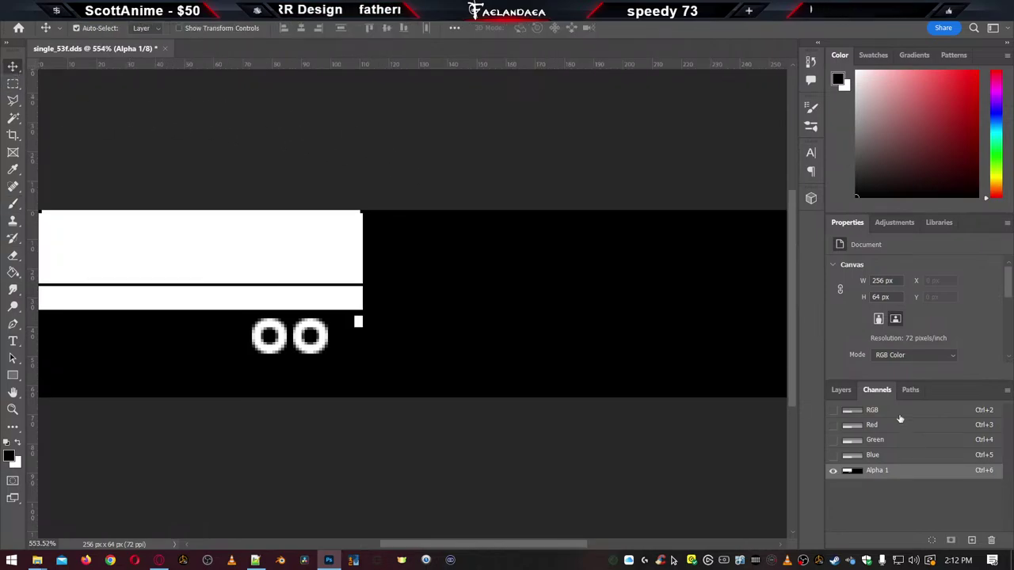
left_click(886, 413)
left_click(841, 390)
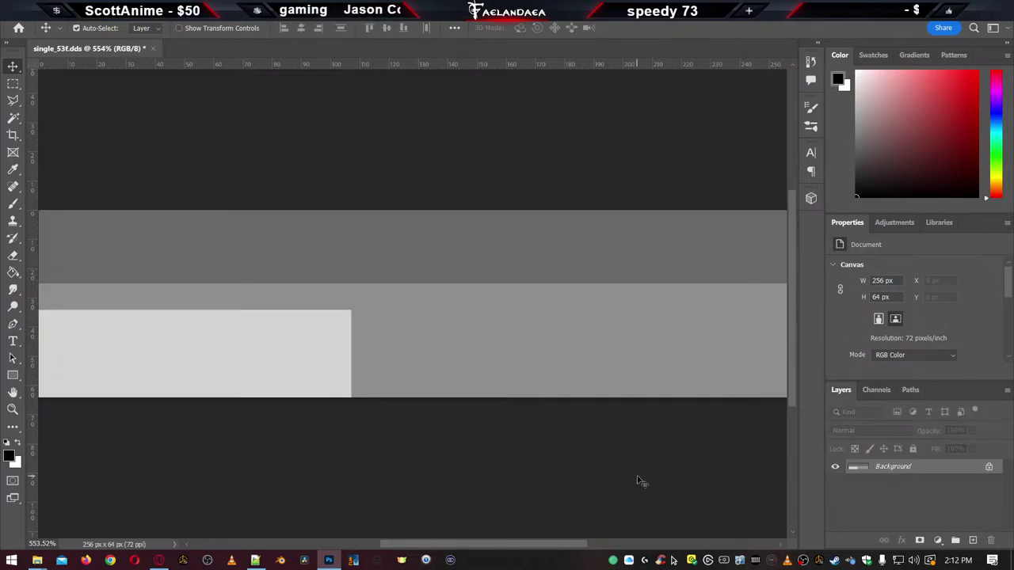
left_click(42, 545)
type("100")
key("Return")
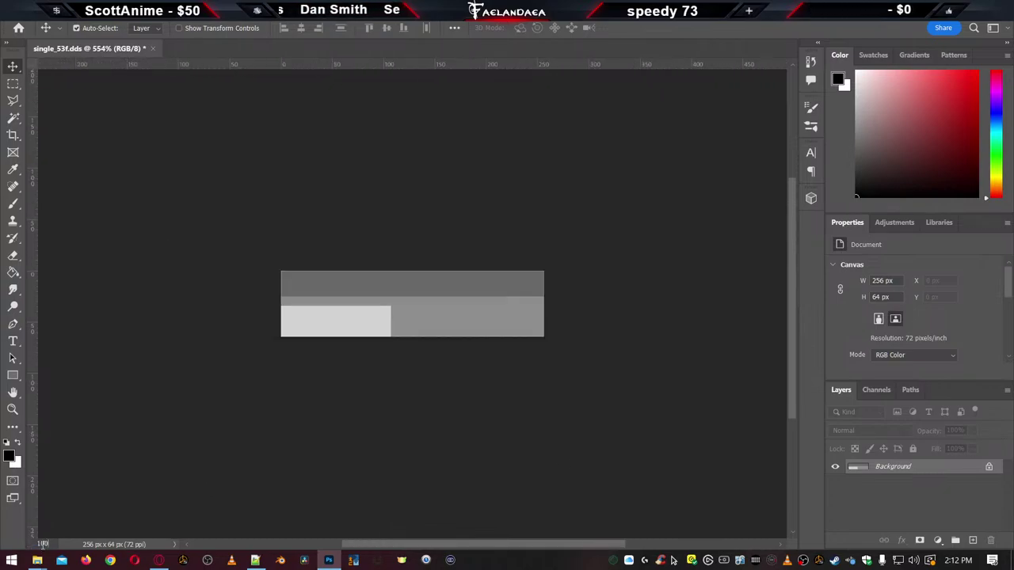
left_click(877, 390)
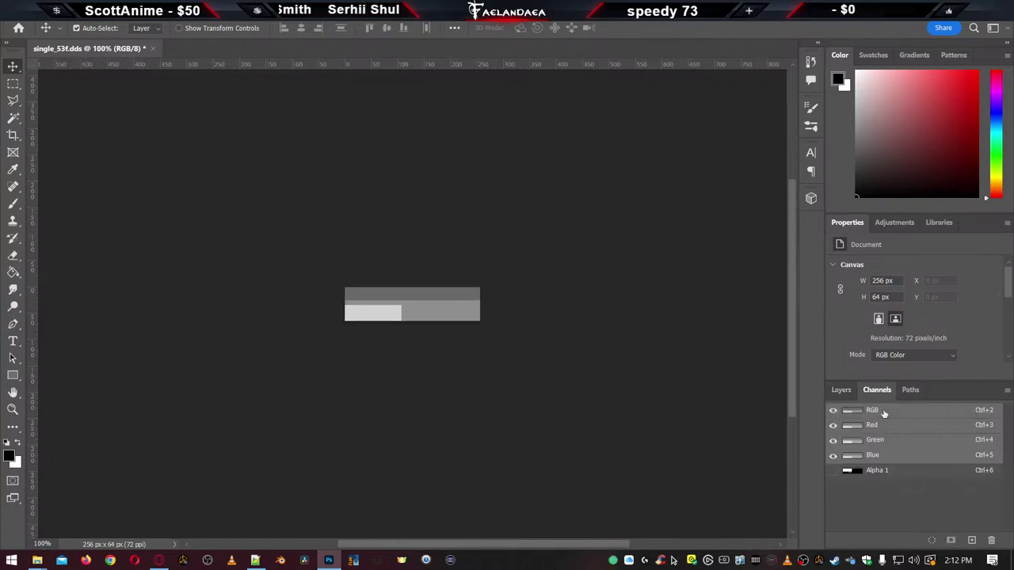
left_click(892, 474)
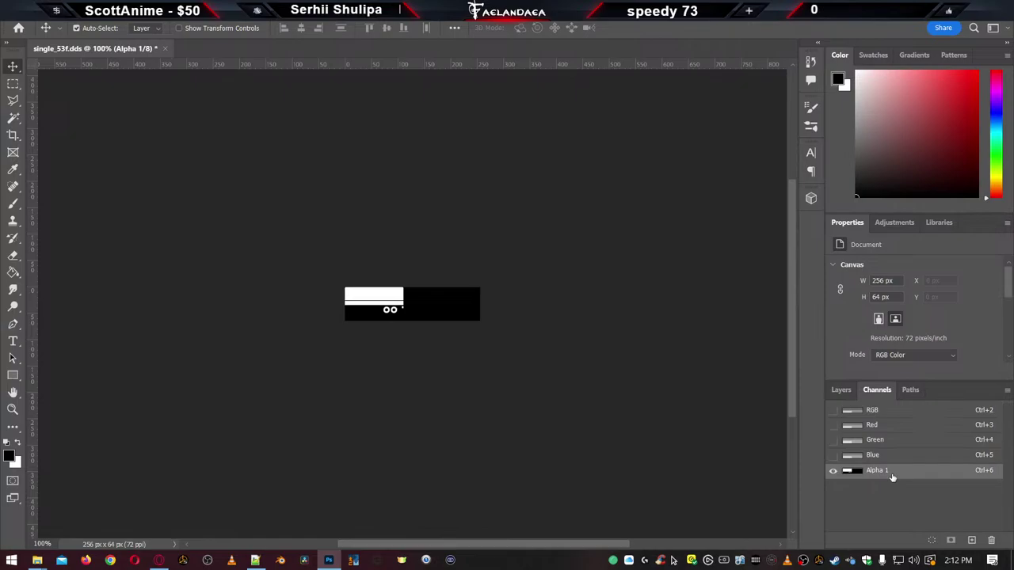
left_click(905, 415)
left_click(841, 390)
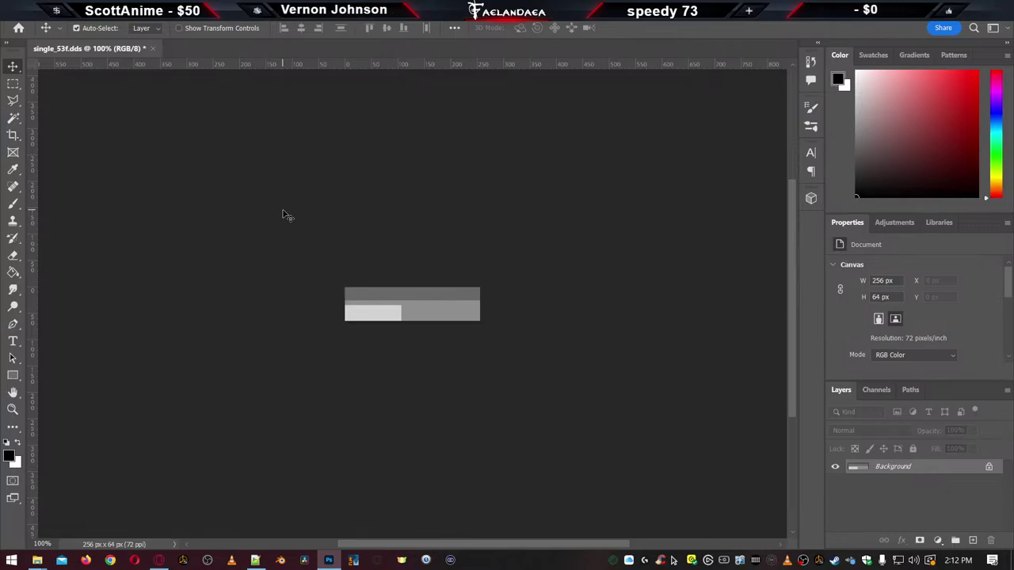
Save the texture as single_53m.dds in DXT5 with Alpha 1 and mipmaps turned off
key("ctrl+shift+s")
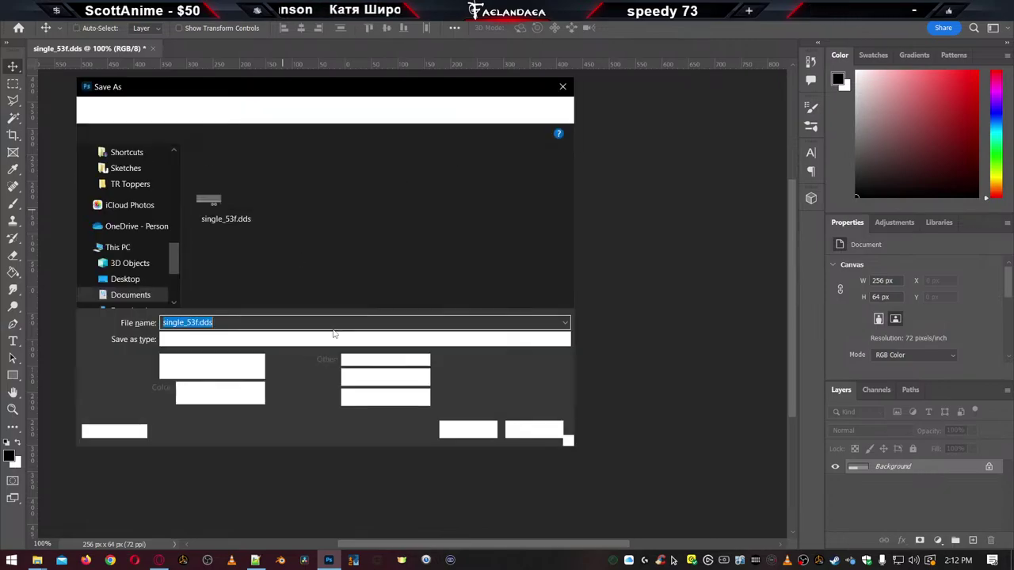
left_click(194, 322)
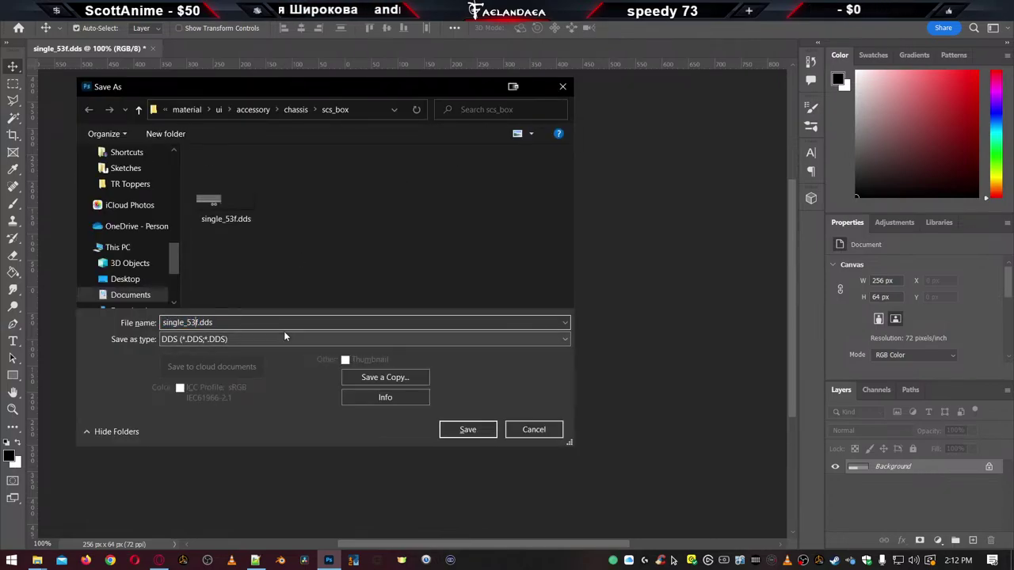
key("BackSpace")
type("m")
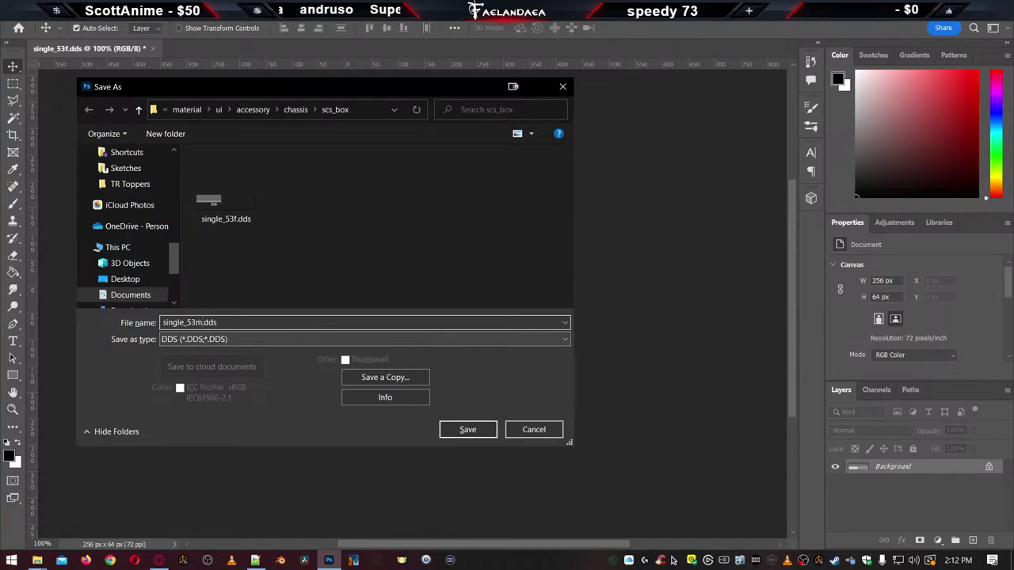
key("Return")
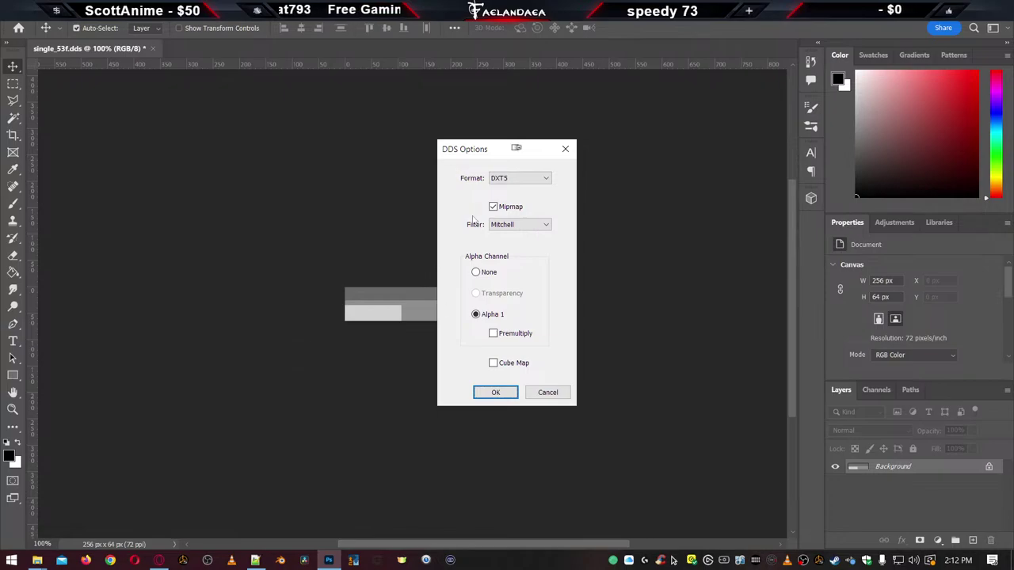
left_click(493, 206)
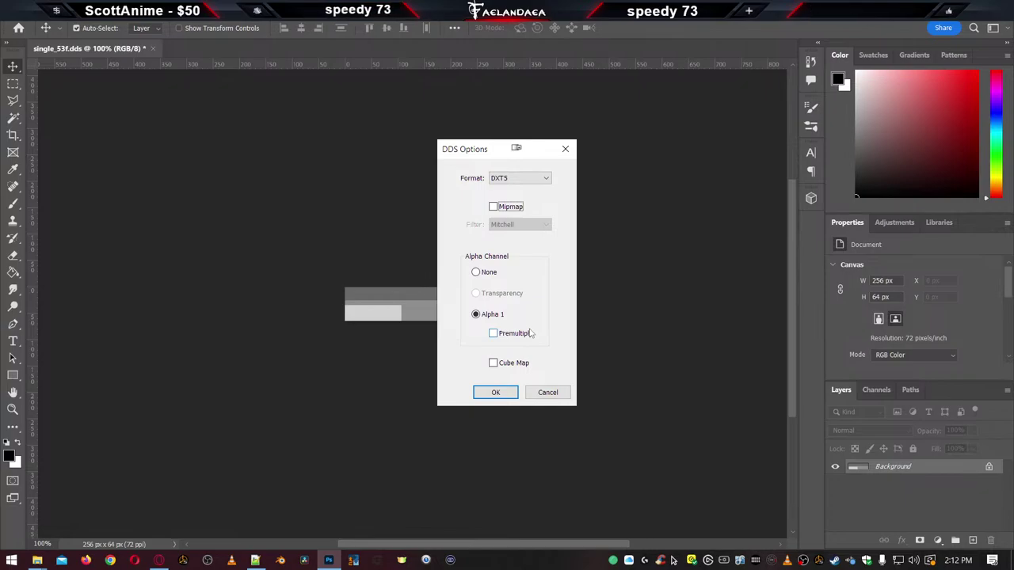
left_click(495, 393)
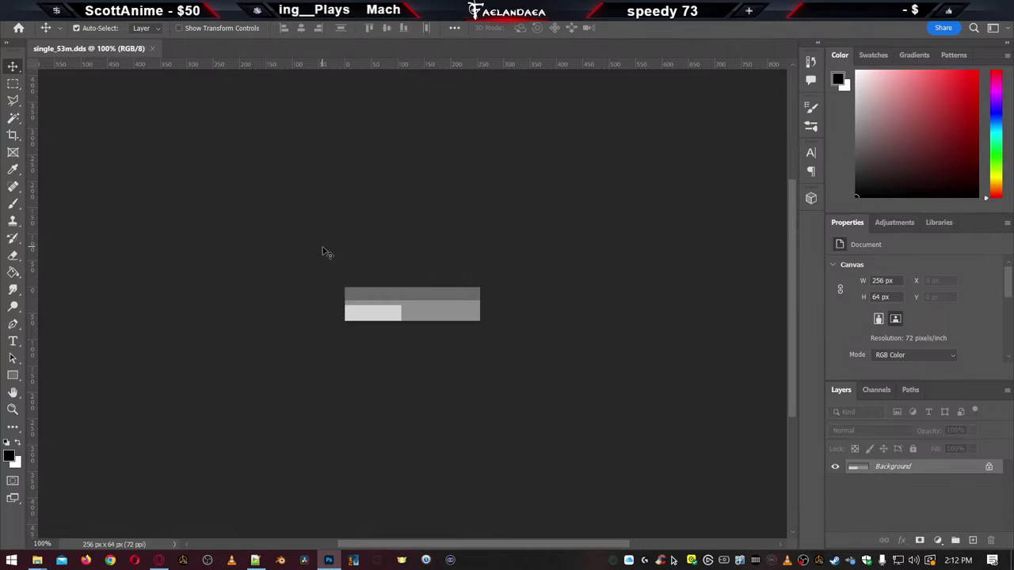
Close the single_53m.dds document, minimize Photoshop, and delete the old single_53f.dds file
left_click(154, 50)
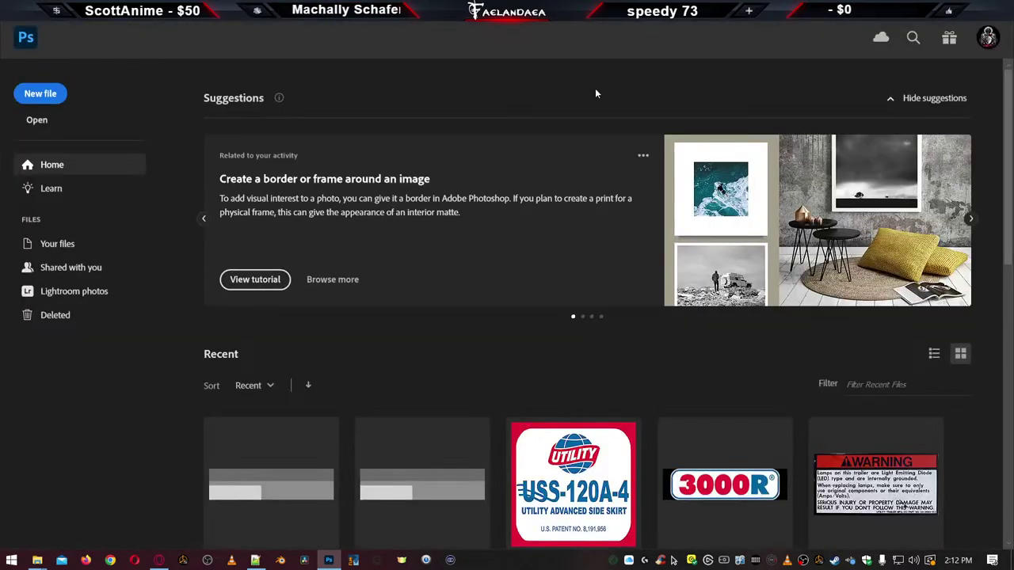
left_click(923, 8)
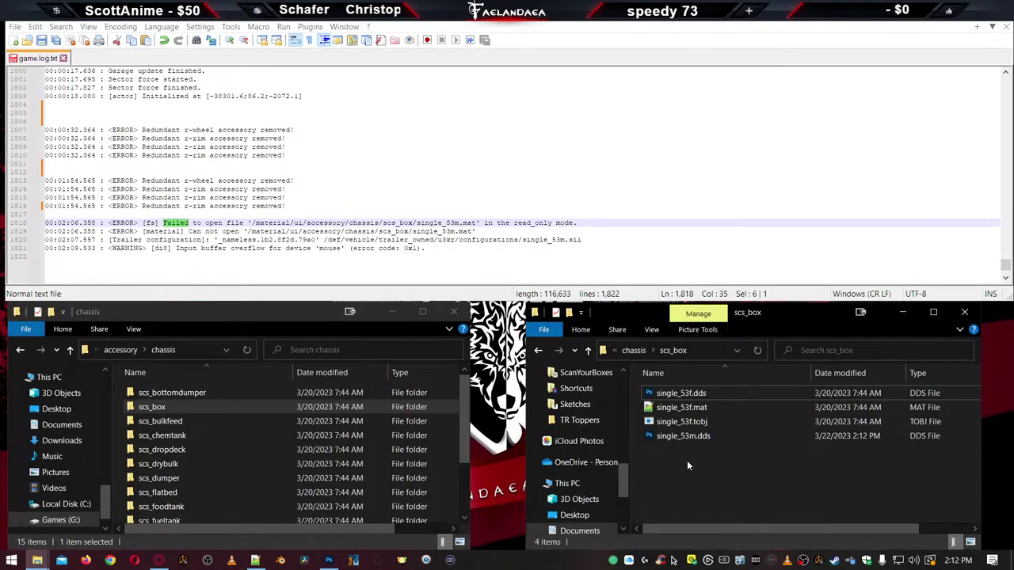
left_click(687, 394)
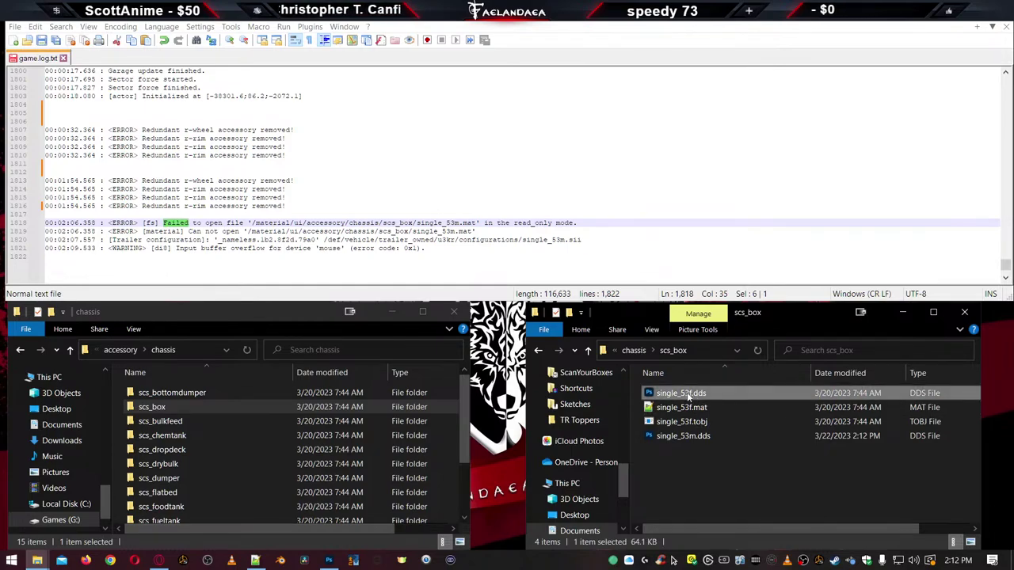
left_click(688, 394)
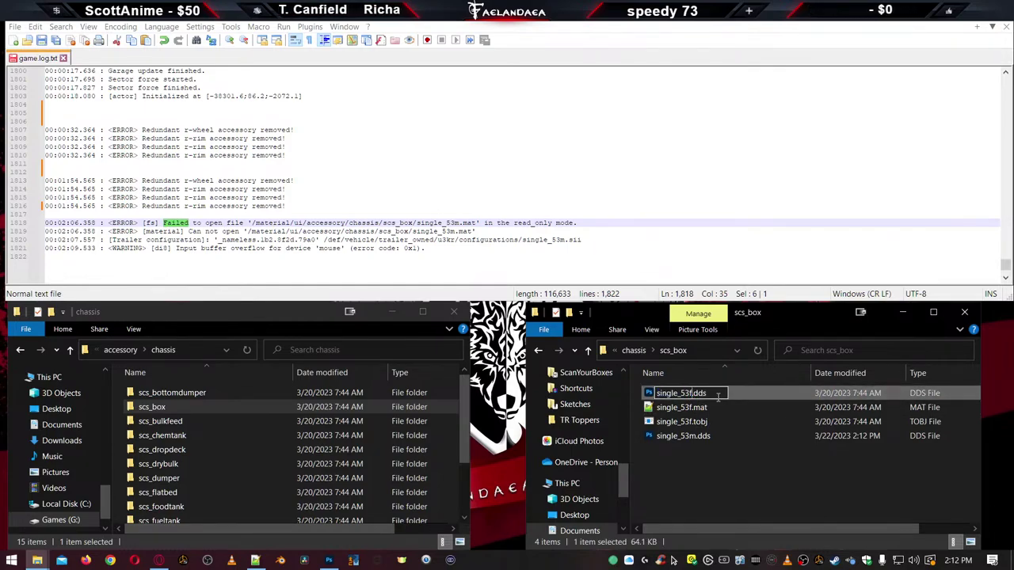
key("BackSpace")
type("m")
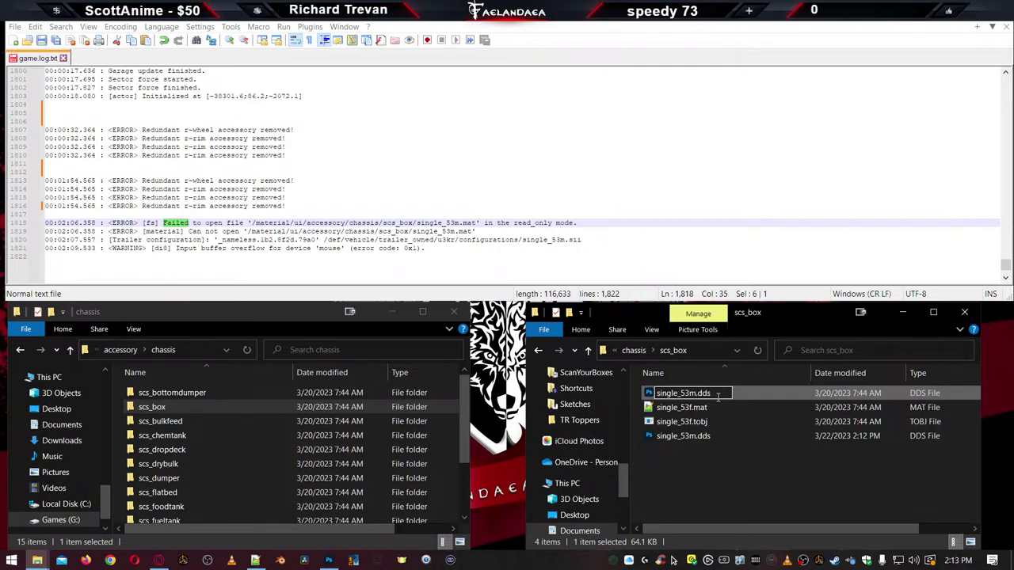
key("Escape")
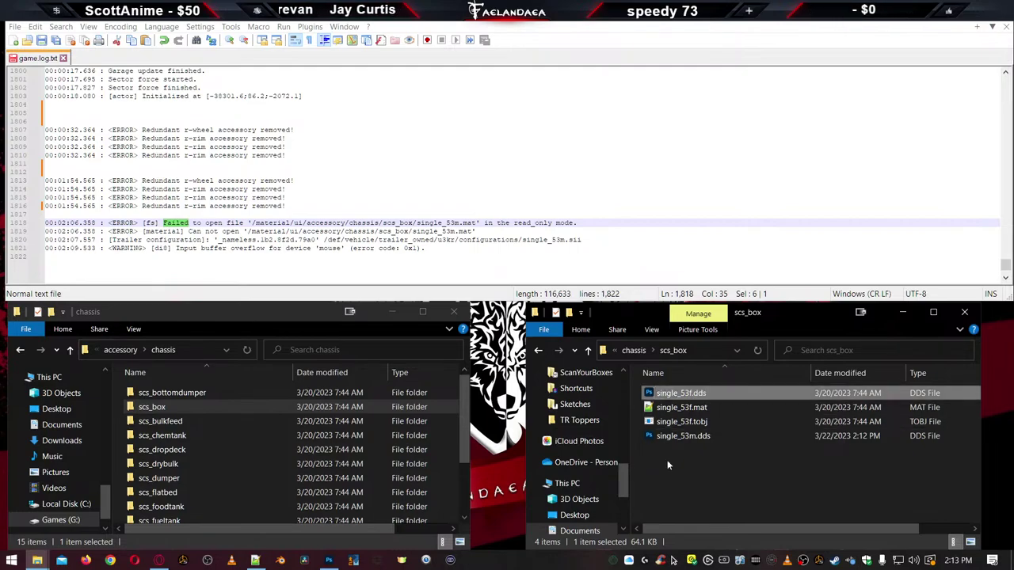
left_click(678, 394)
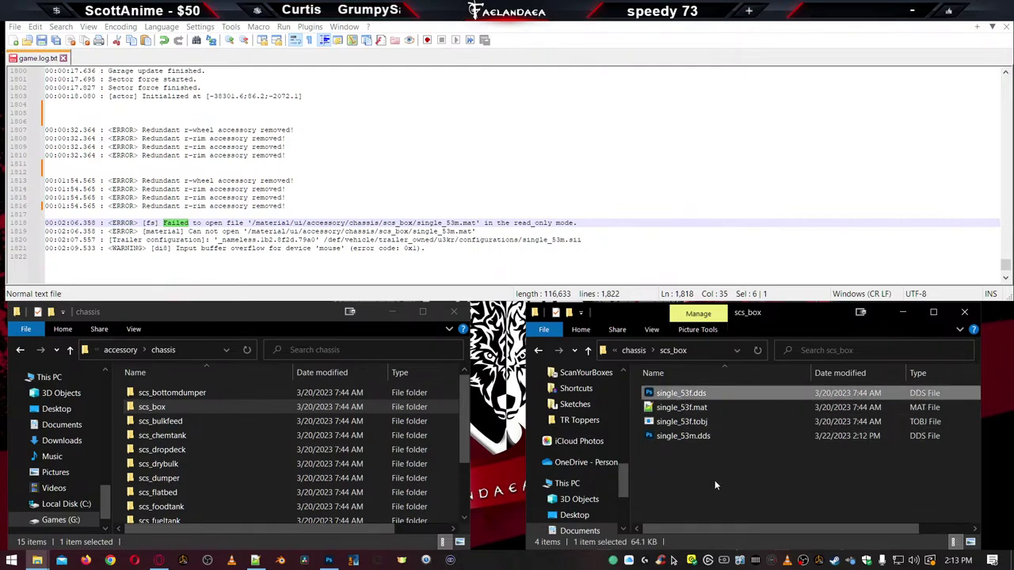
key("Delete")
Rename single_53f.mat to single_53m.mat
left_click(684, 394)
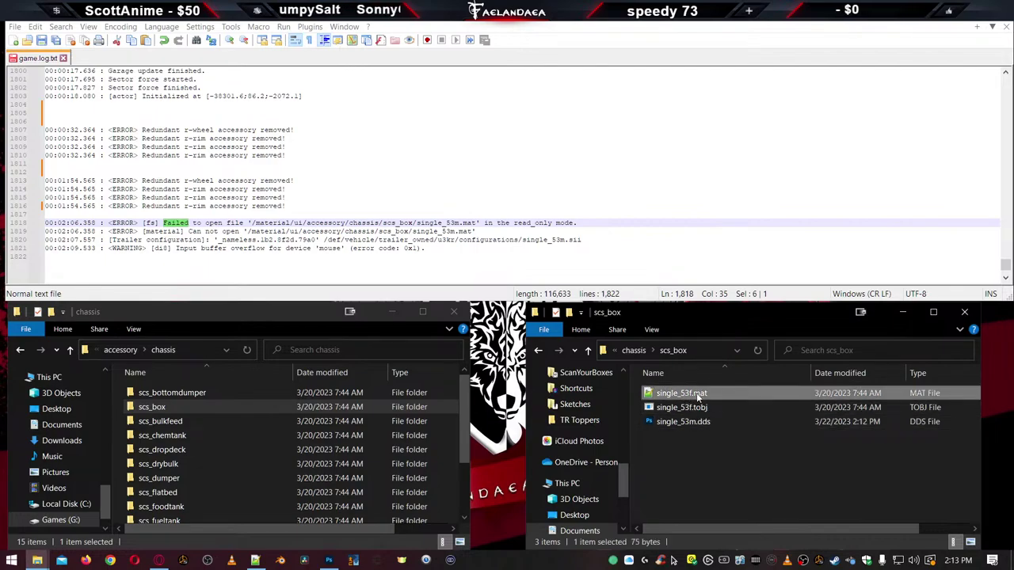
left_click(691, 392)
key("Right")
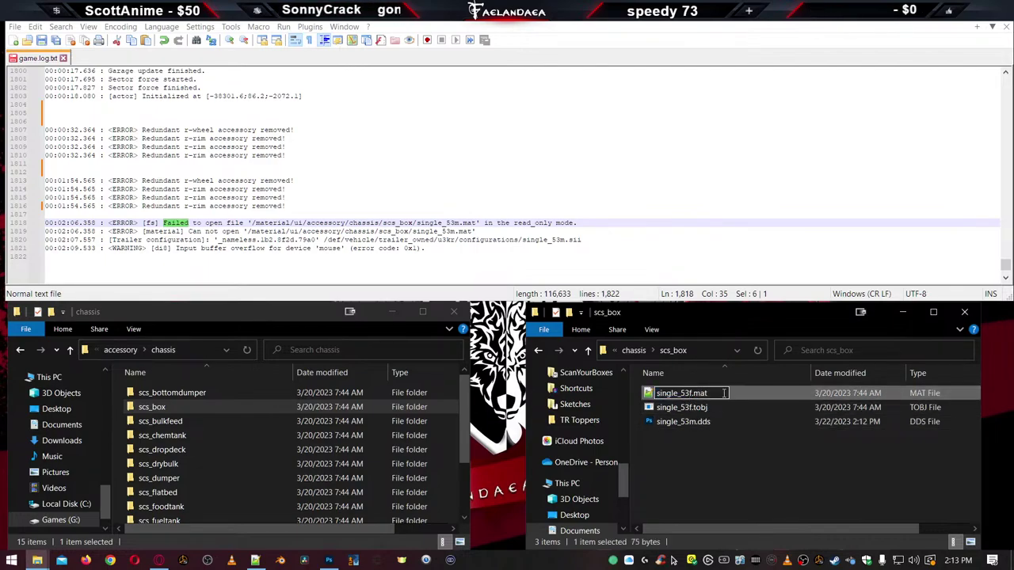
key("BackSpace")
type("m")
key("Return")
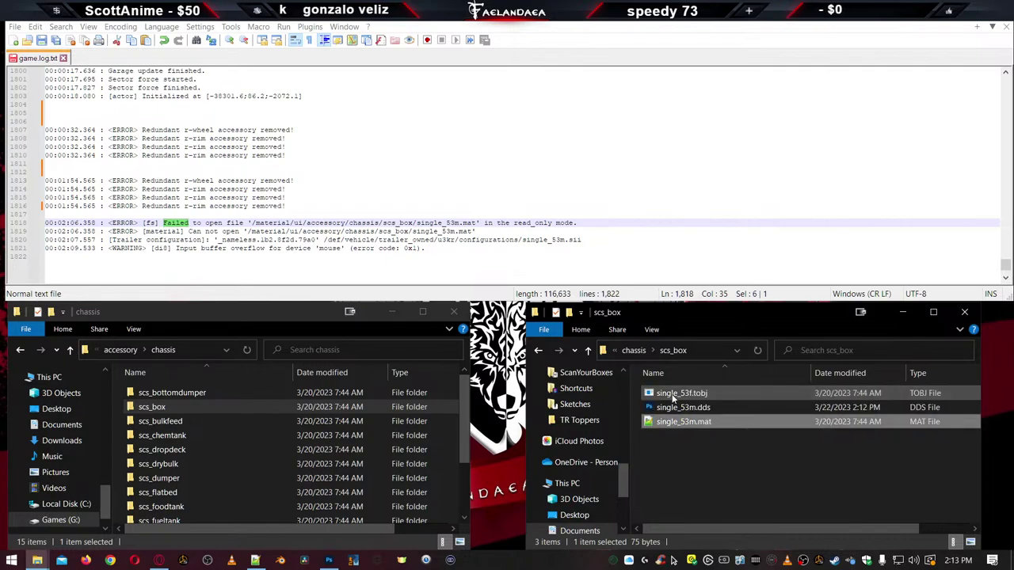
Change single_53m.mat's texture from single_53f.tobj to single_53m.tobj, then save and close it
double_click(651, 424)
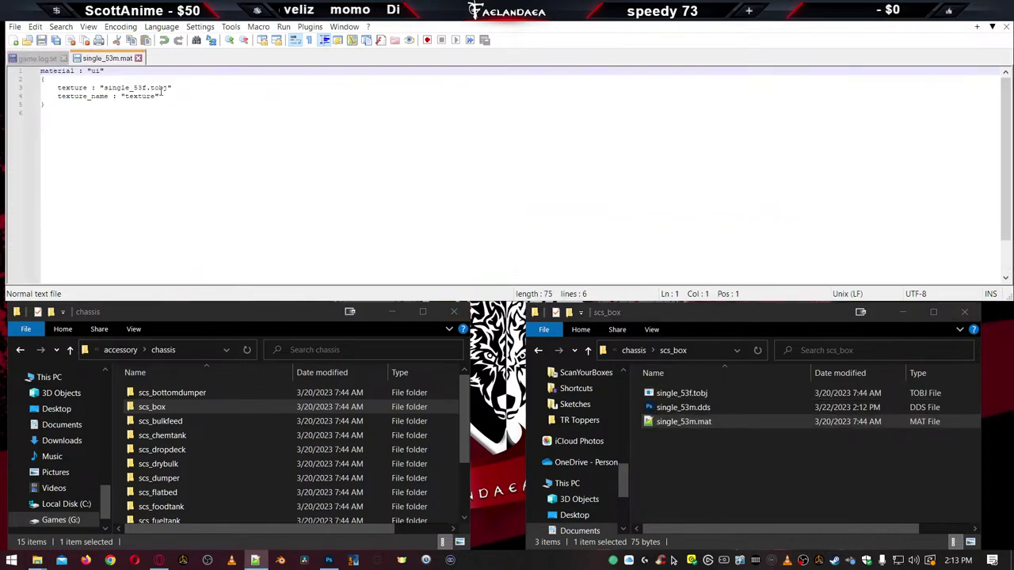
left_click(145, 88)
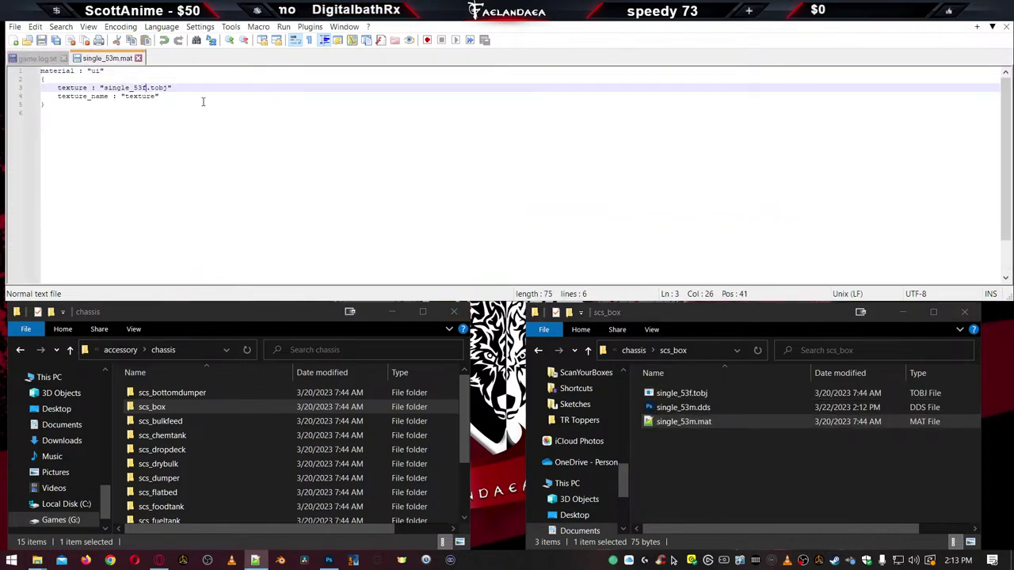
key("BackSpace")
type("m")
key("Return")
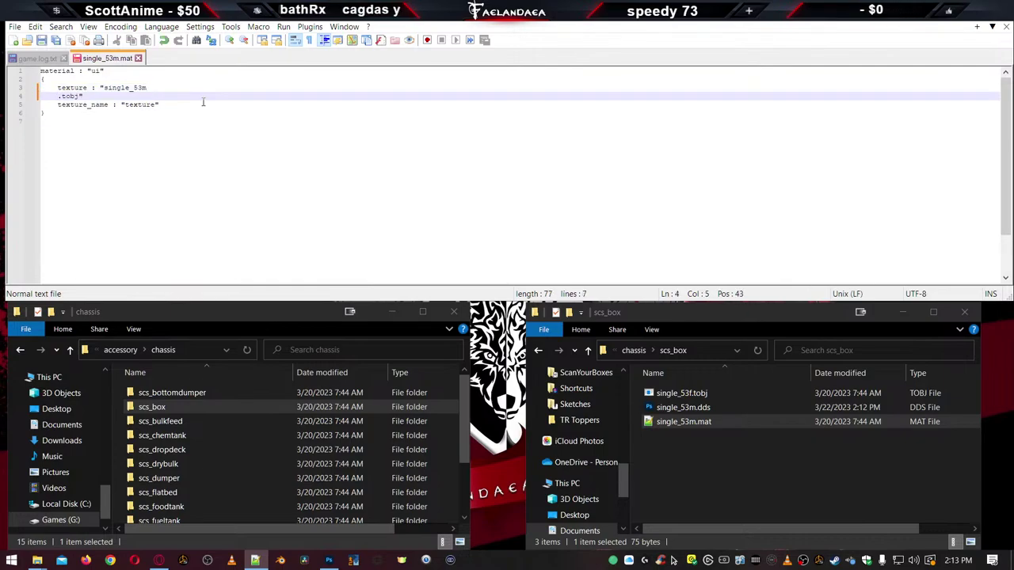
key("BackSpace")
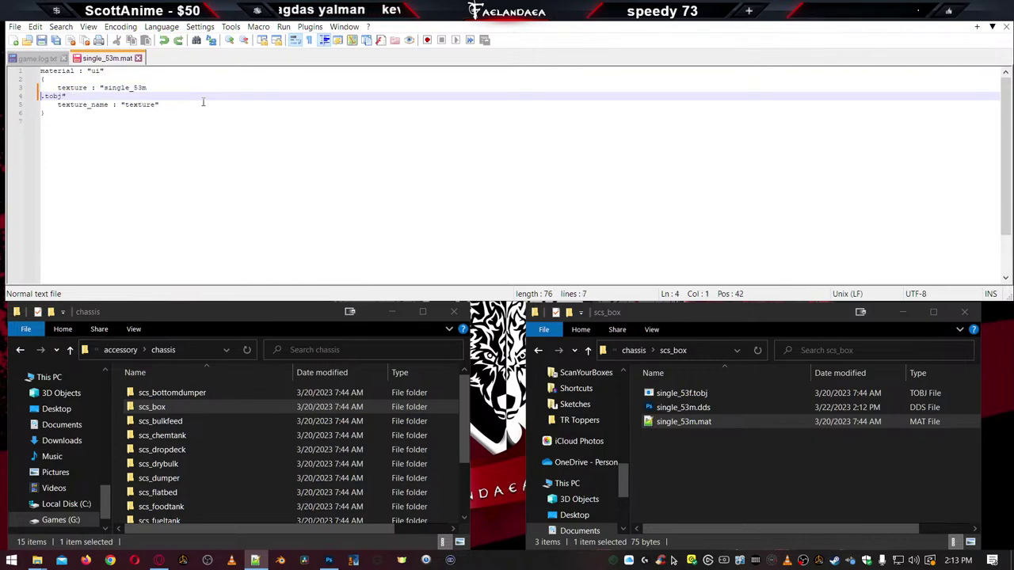
key("BackSpace")
key("BackSpace")
type("m")
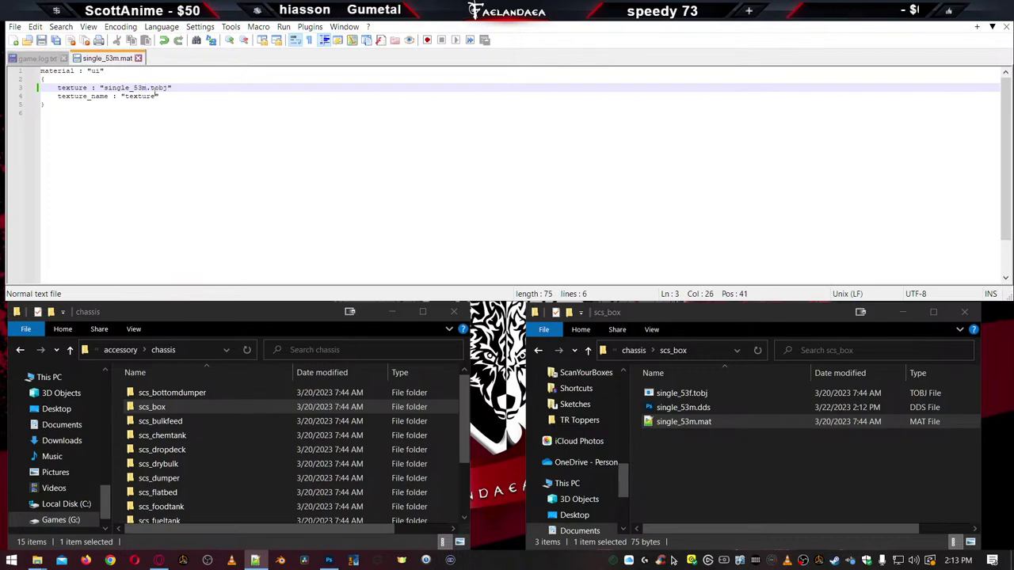
key("ctrl+s")
key("ctrl+w")
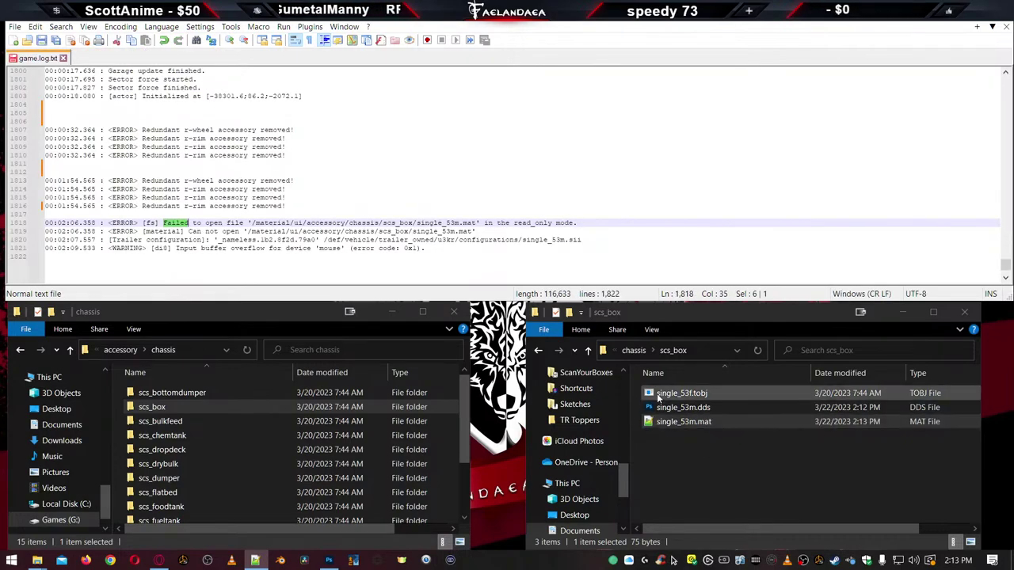
Rename single_53f.tobj to single_53m.tobj in the scs_box folder
left_click(688, 396)
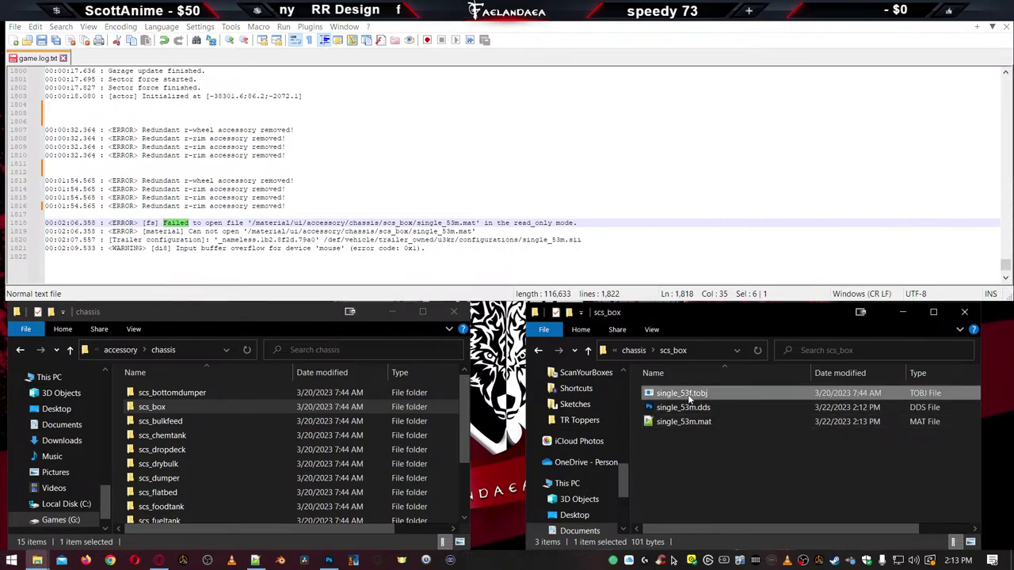
left_click(688, 395)
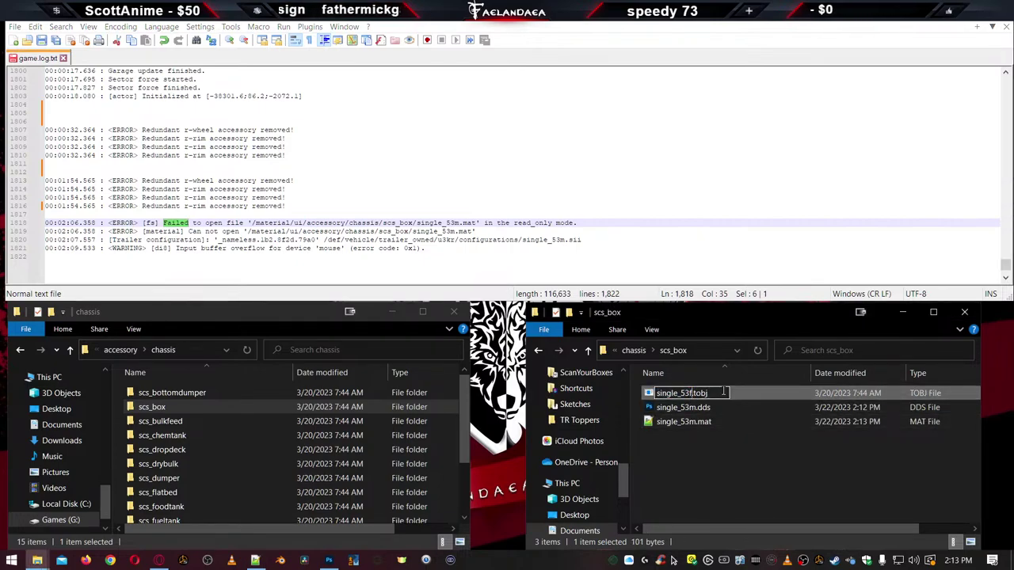
key("BackSpace")
type("m")
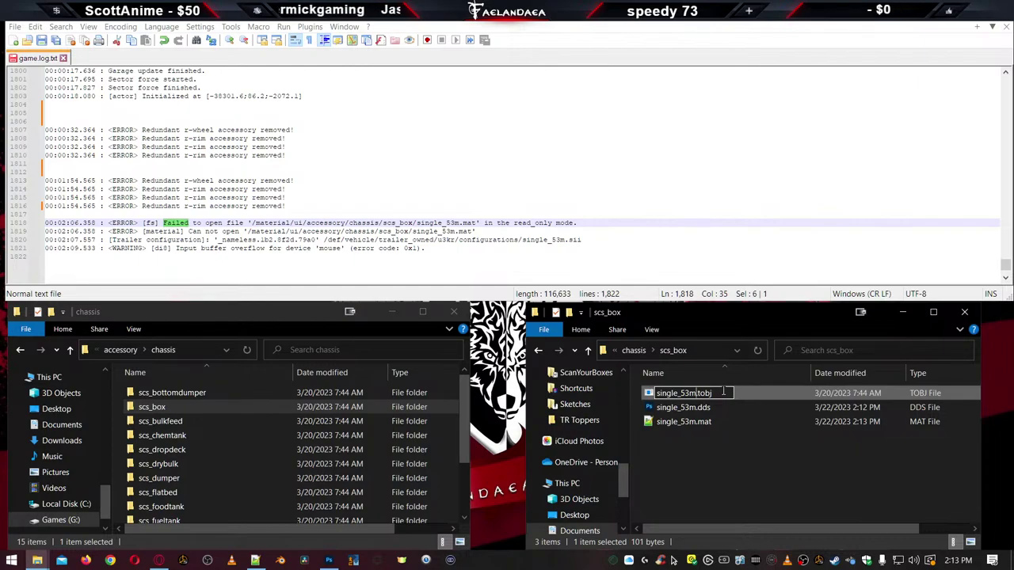
key("Return")
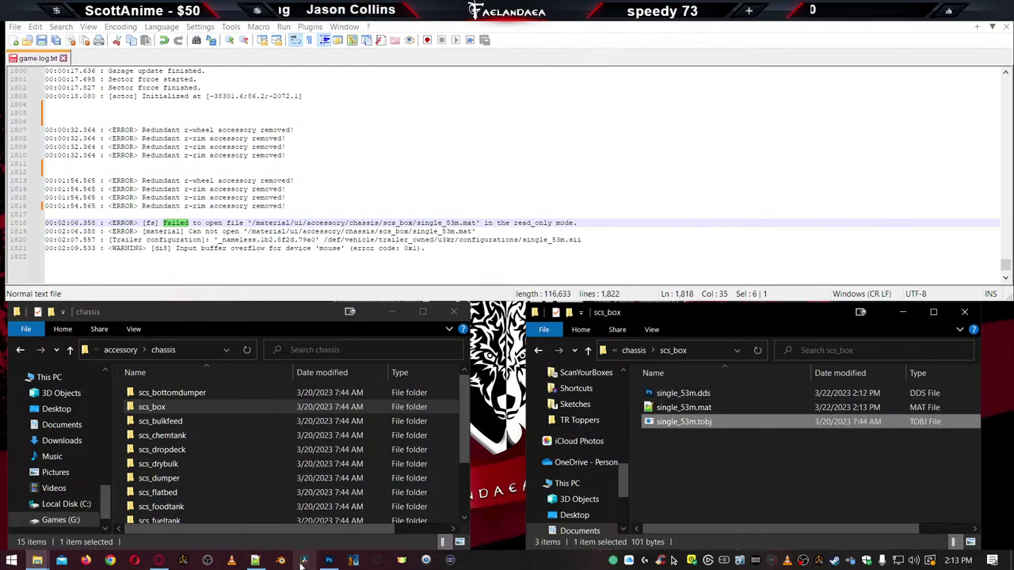
left_click(353, 561)
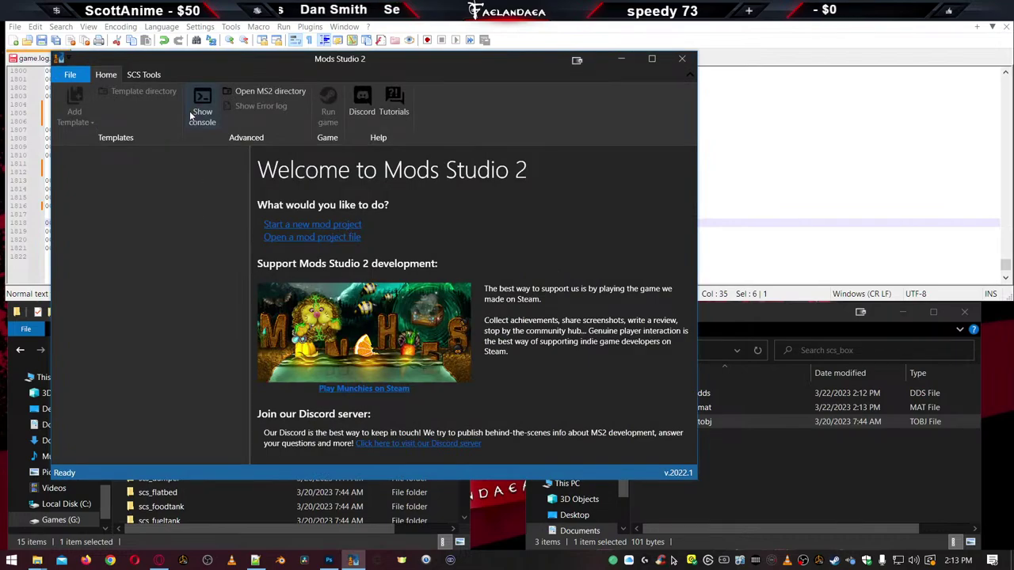
Load single_53m.tobj from the scs_box folder into the SCS Tools TOBJ Editor
left_click(141, 75)
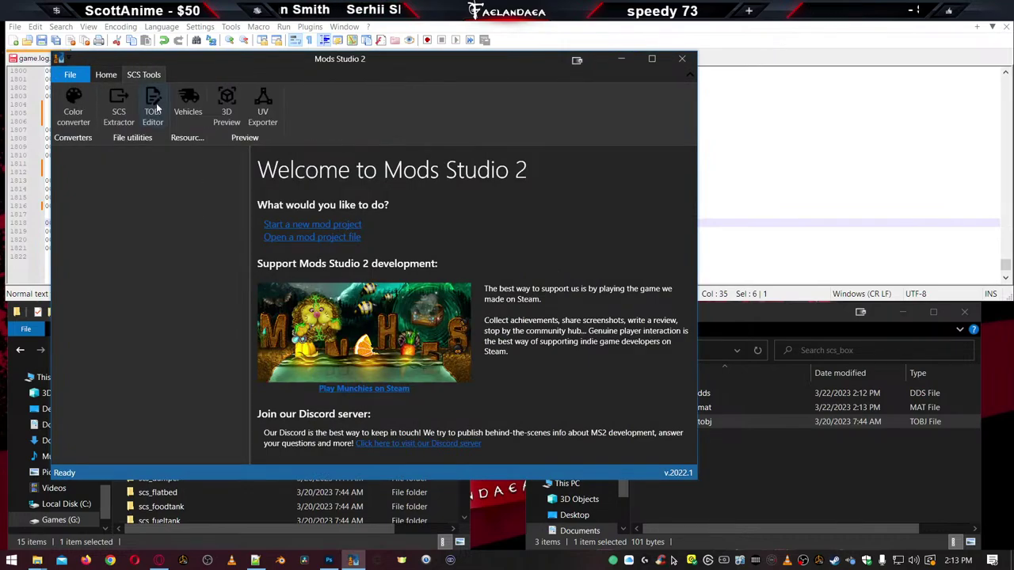
left_click(152, 111)
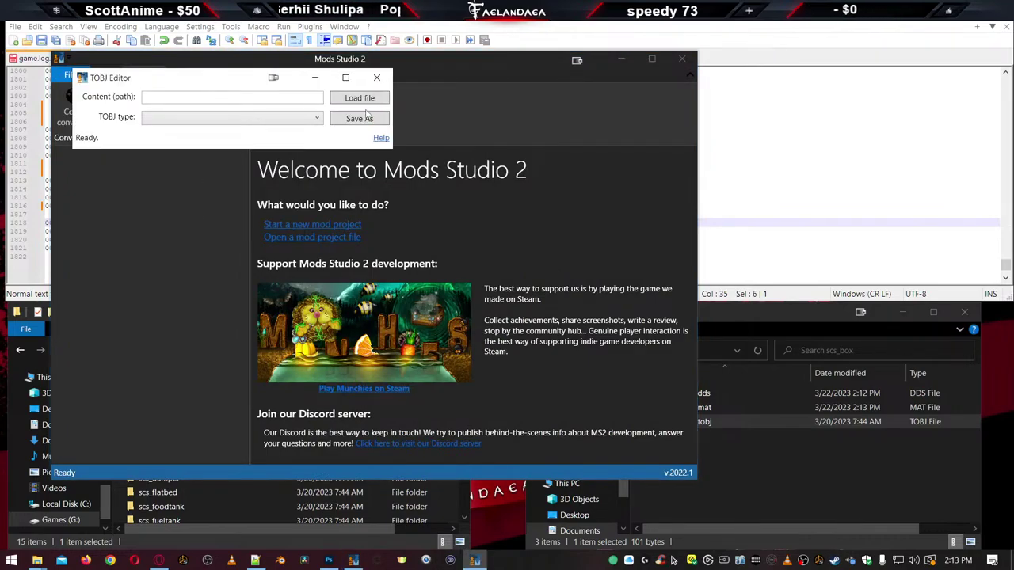
left_click(682, 59)
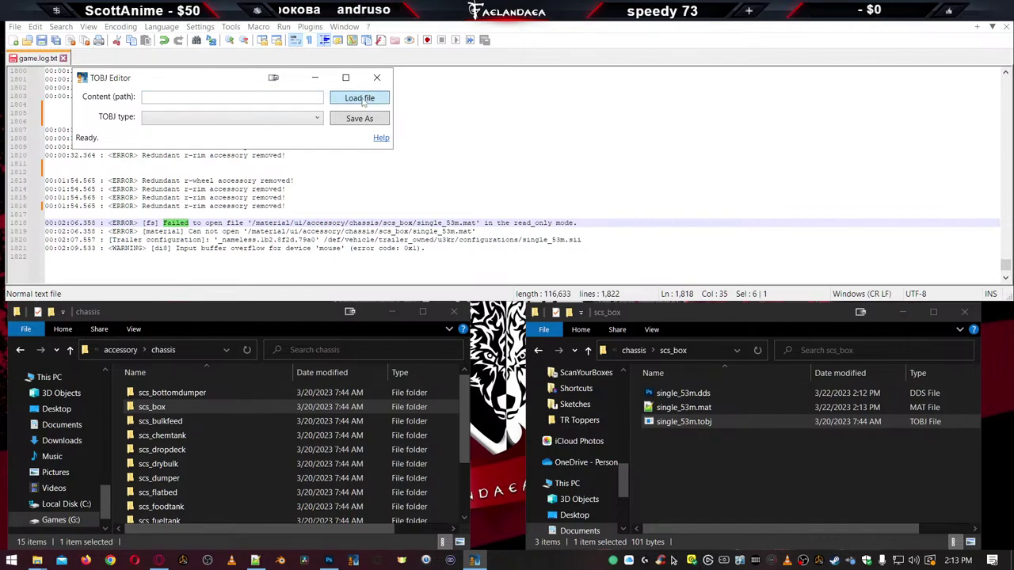
left_click(363, 99)
left_click(714, 355)
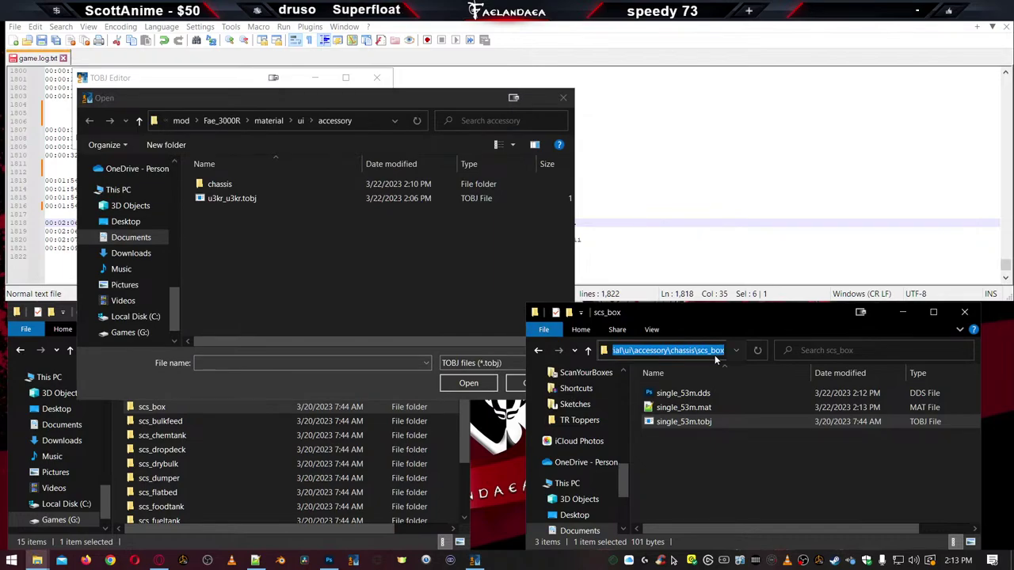
key("ctrl+c")
left_click(371, 118)
key("ctrl+v")
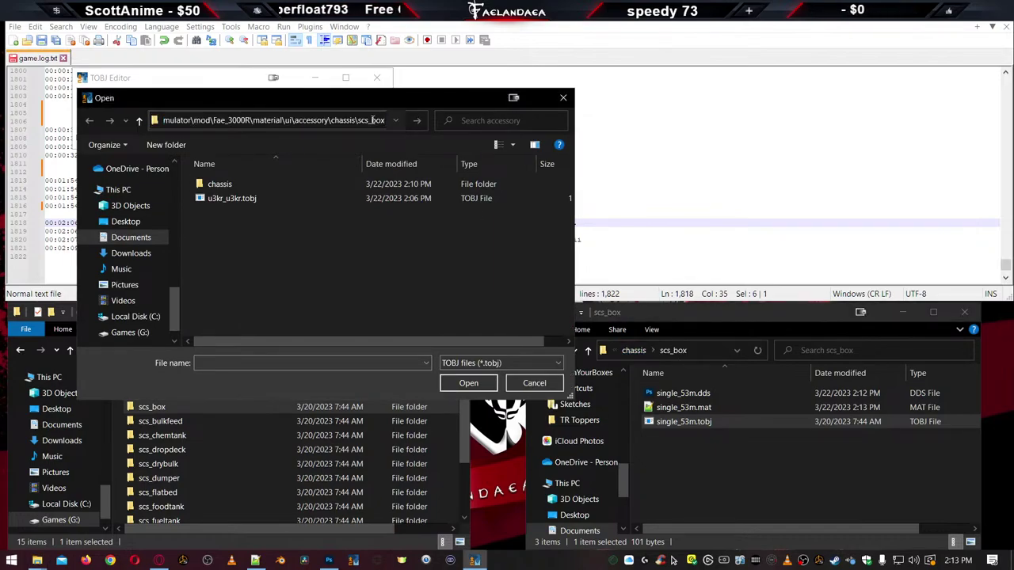
key("Return")
double_click(227, 194)
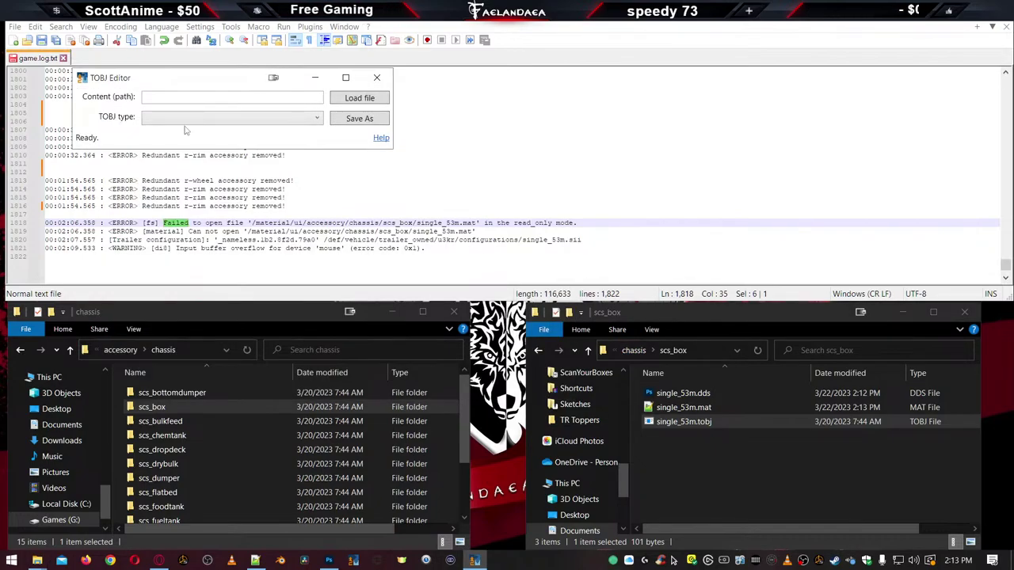
Set the TOBJ type to UI icon, point it to single_53m.dds, and overwrite single_53m.tobj
left_click(187, 119)
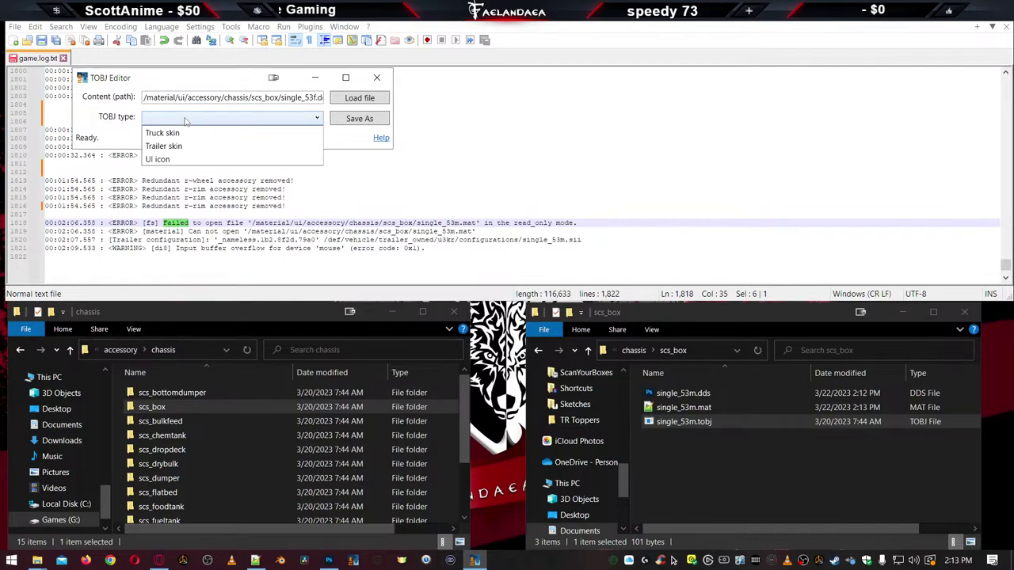
left_click(181, 159)
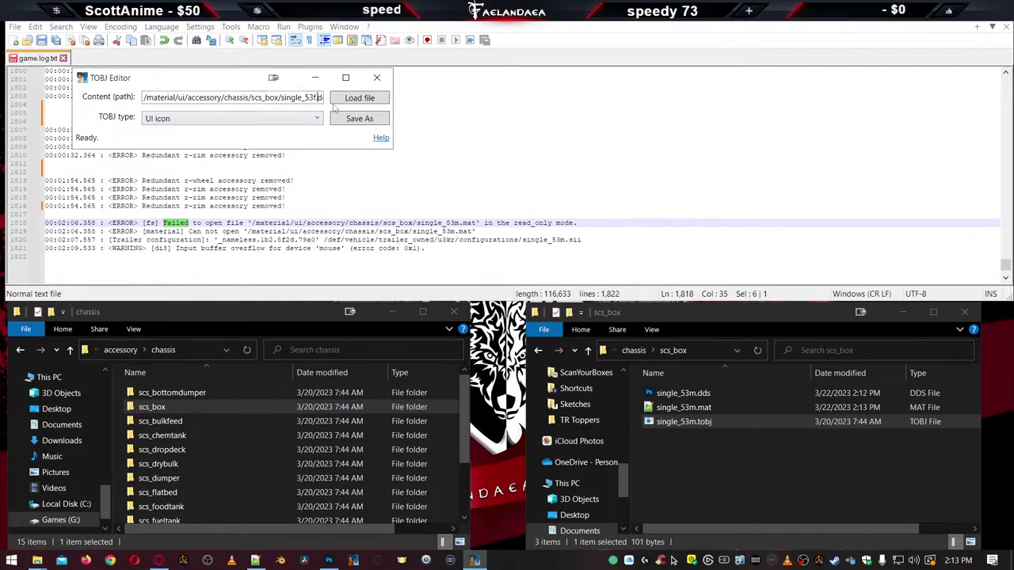
key("End")
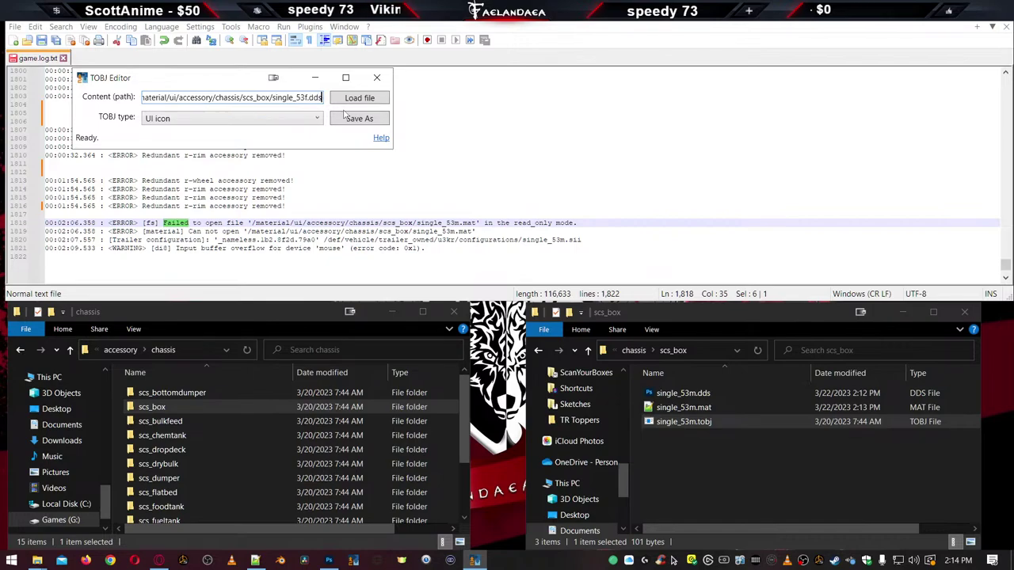
key("BackSpace")
type("m")
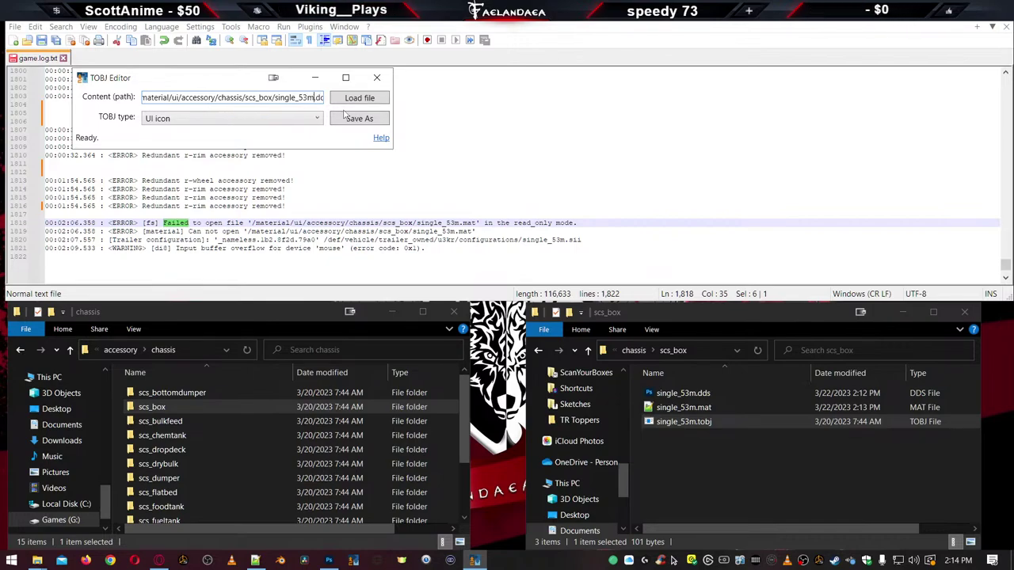
left_click(358, 119)
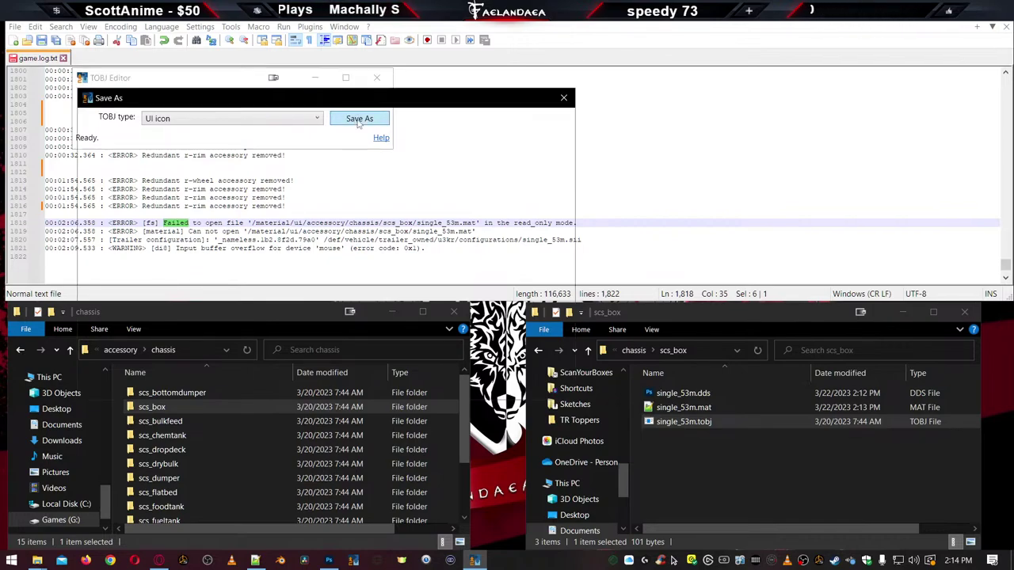
double_click(231, 204)
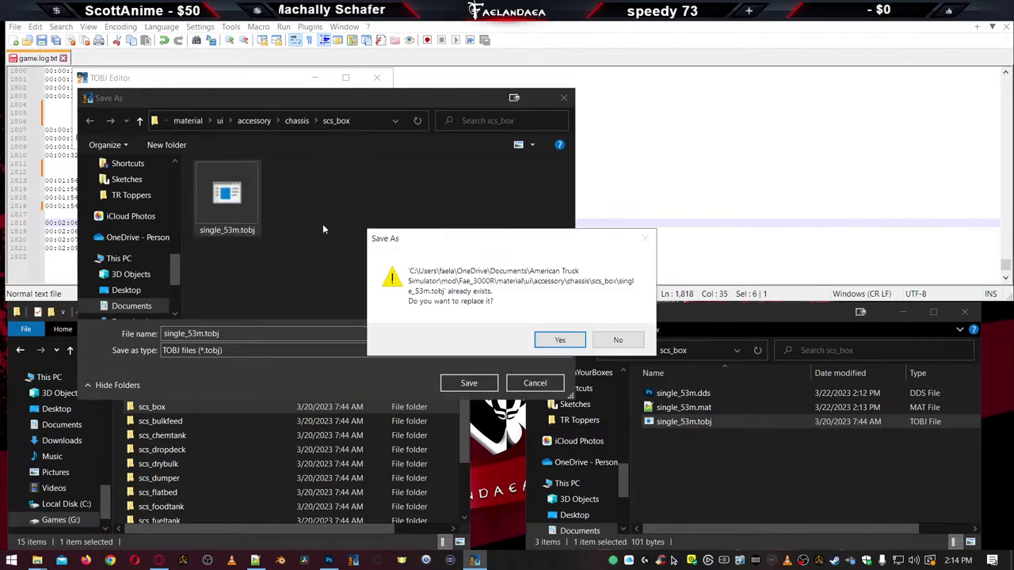
left_click(557, 340)
left_click(377, 76)
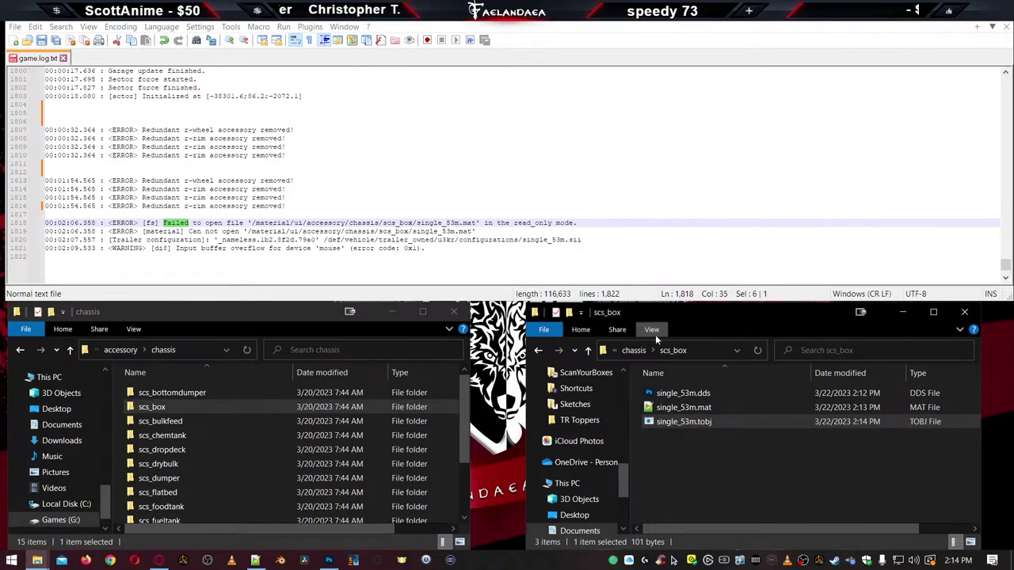
Open single_53m.tobj in Notepad++ and delete the failed-load error lines 1818–1819 from game.log
right_click(662, 426)
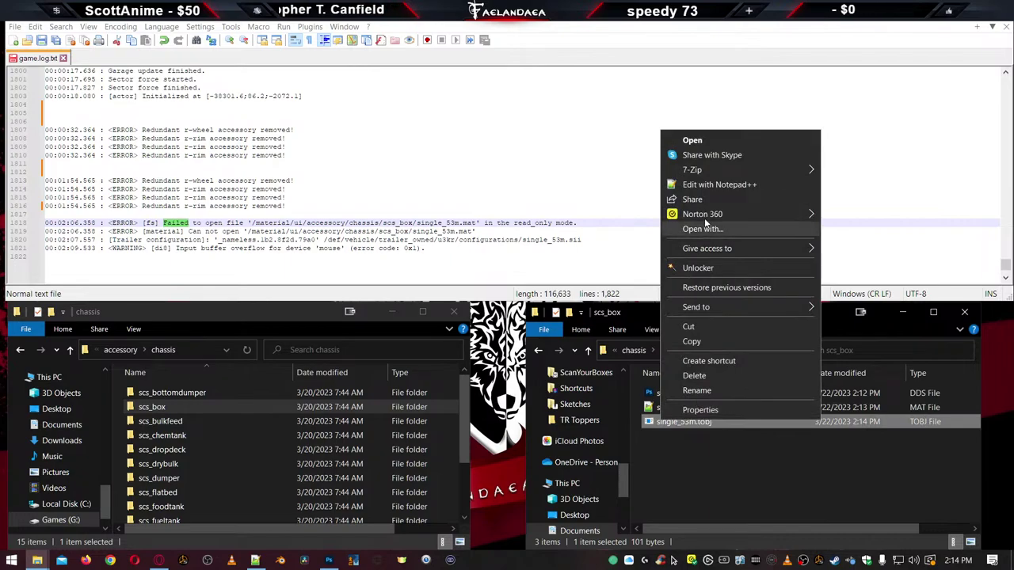
left_click(704, 190)
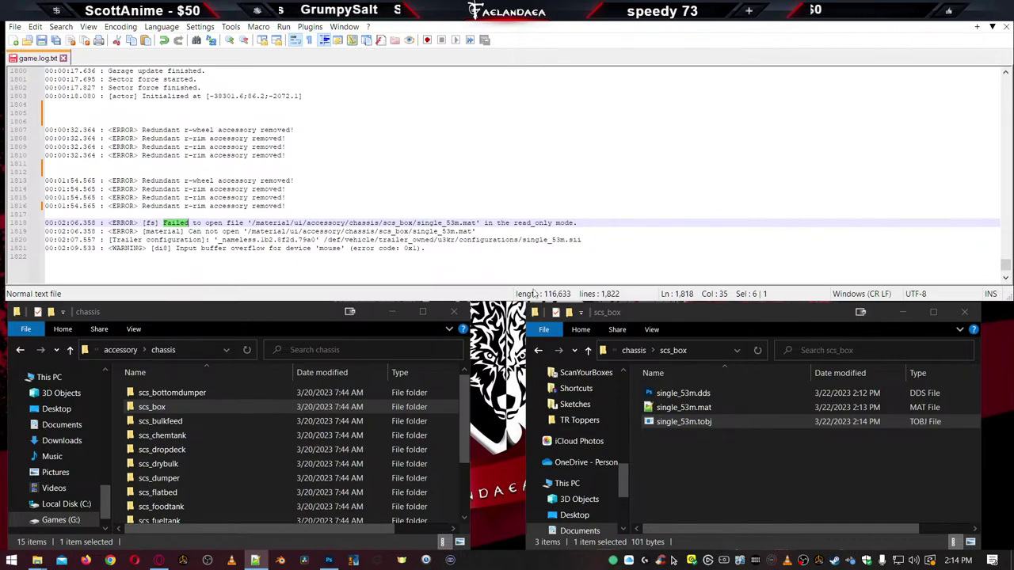
left_click_drag(496, 230, 24, 226)
key("Delete")
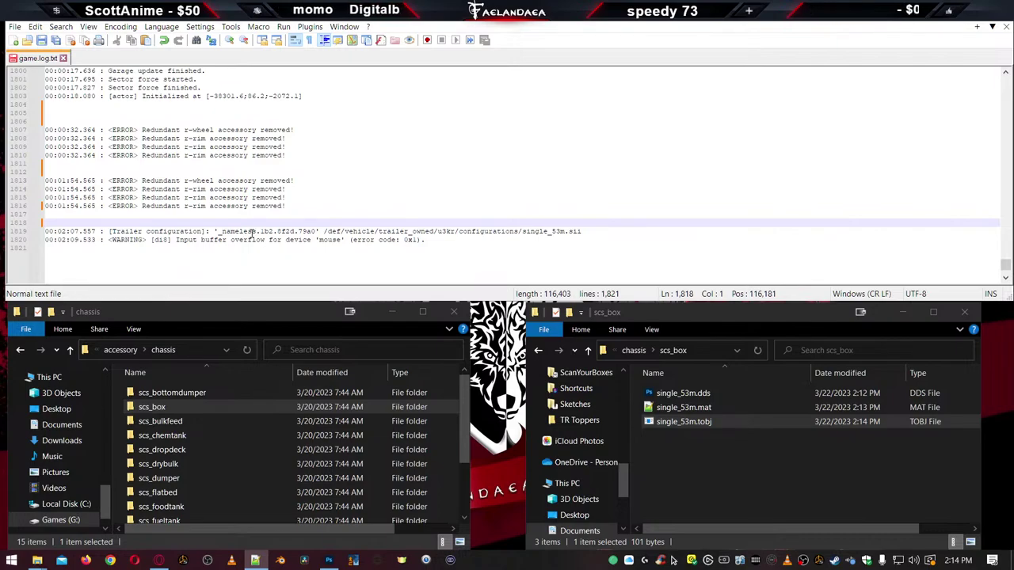
Select '_nameless' on line 1819, then minimize the game log window
double_click(252, 232)
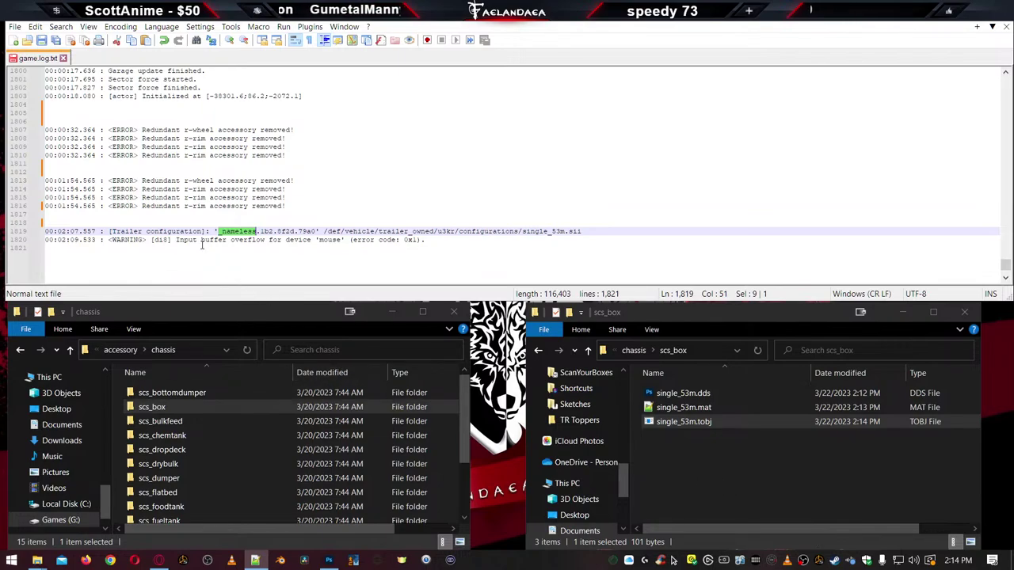
left_click(698, 486)
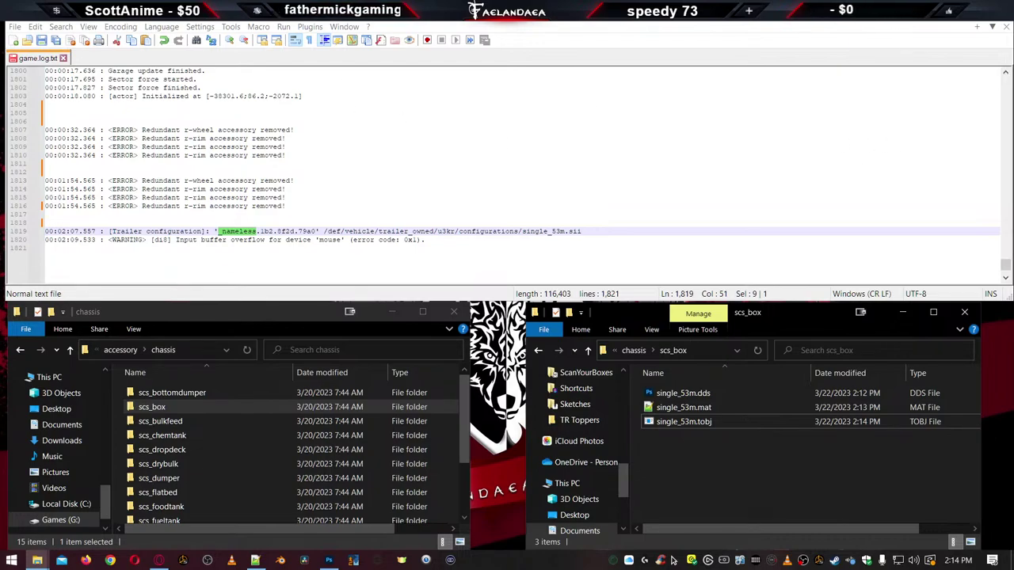
key("super+Down")
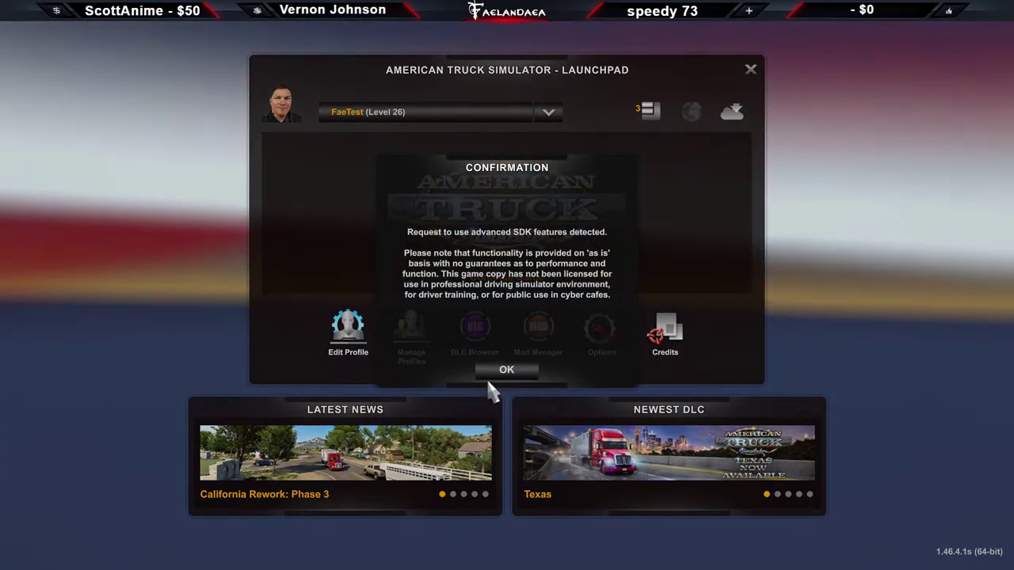
Dismiss the SDK features warning, load the most recent autosave, and open Content Browsers > Trailer Browser
left_click(488, 370)
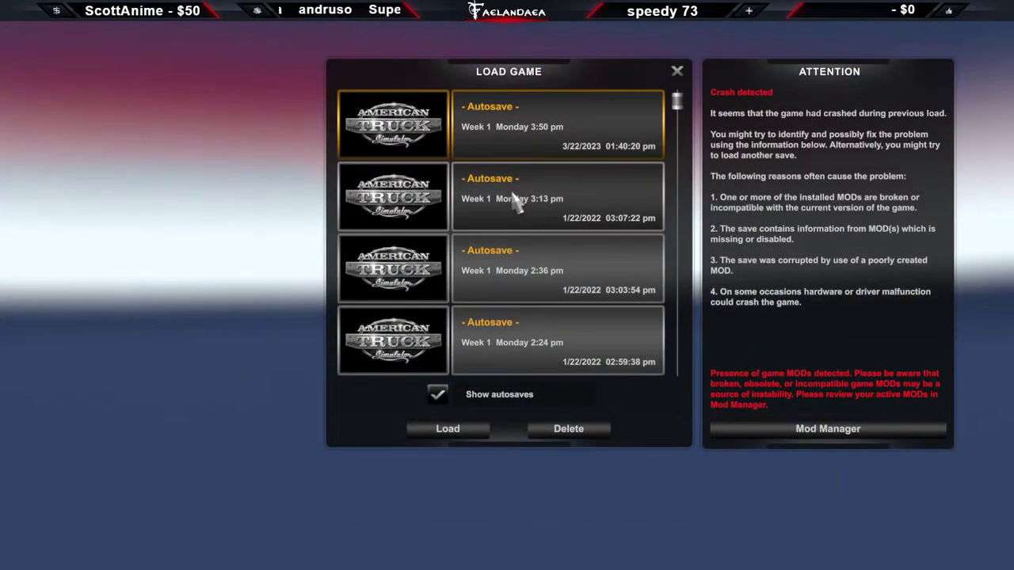
double_click(515, 126)
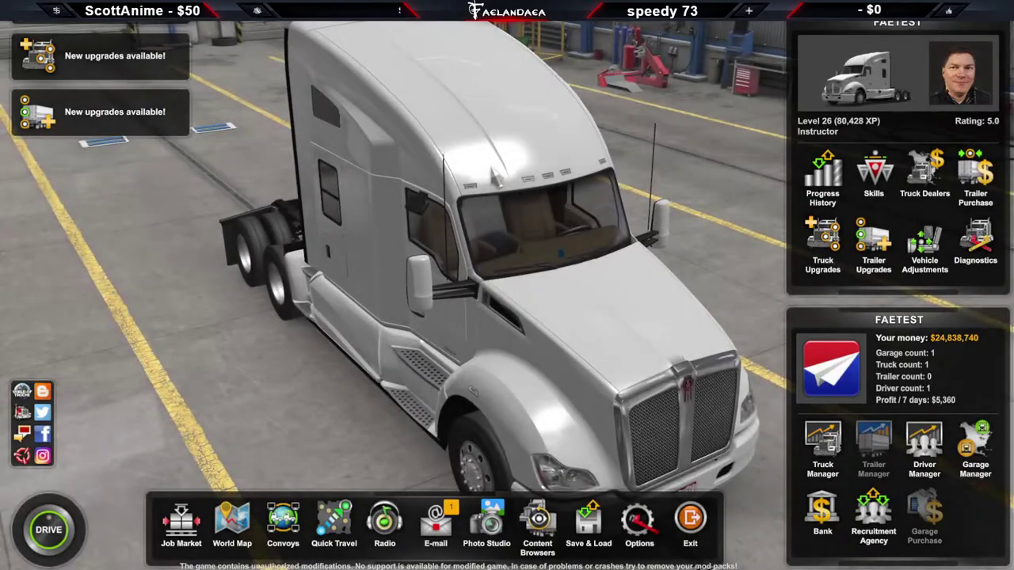
left_click(537, 524)
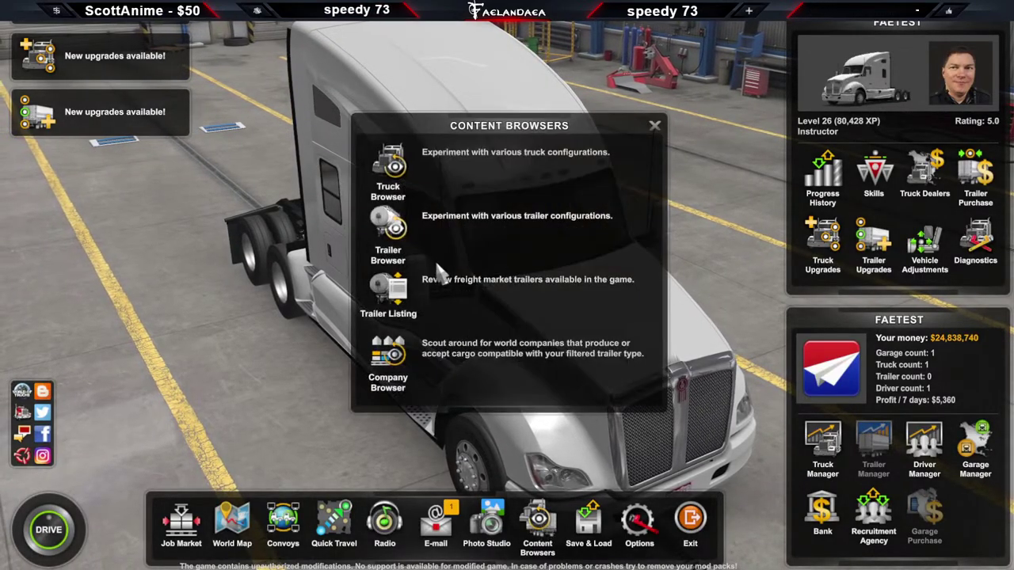
left_click(390, 222)
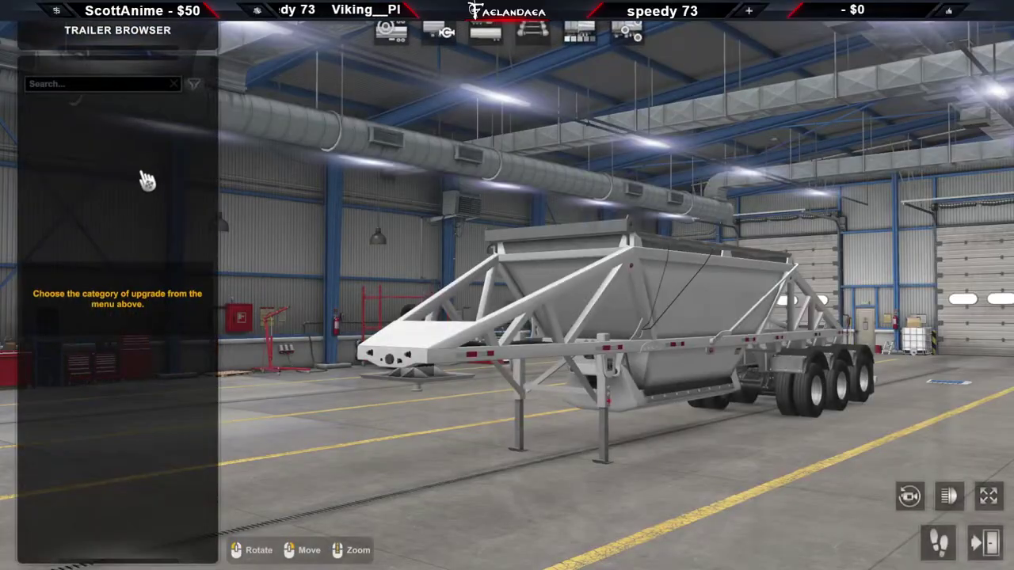
Pick the brand_u3kr 3000r reefer trailer from the trailer brand list
left_click(386, 33)
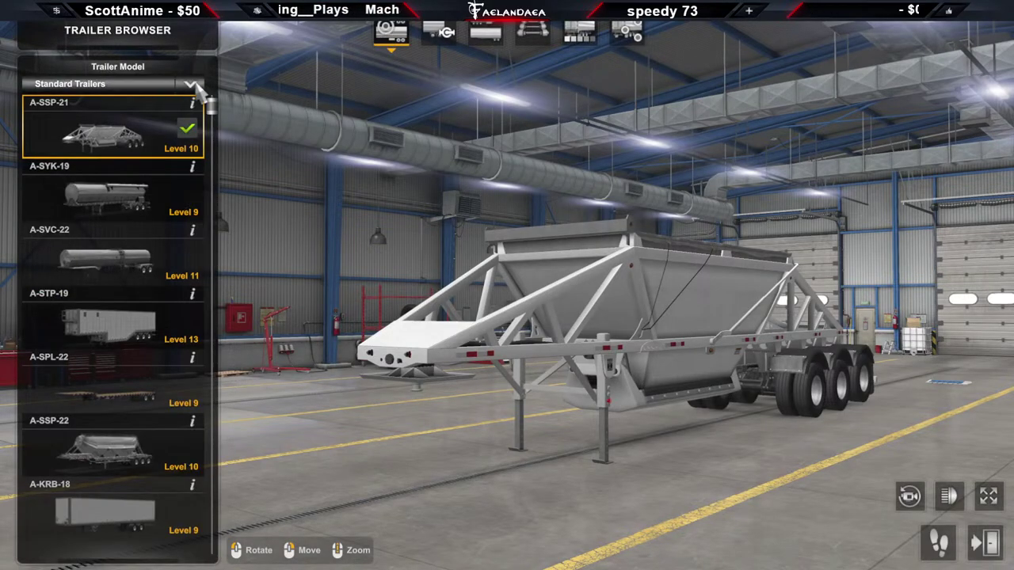
left_click(194, 85)
left_click(79, 165)
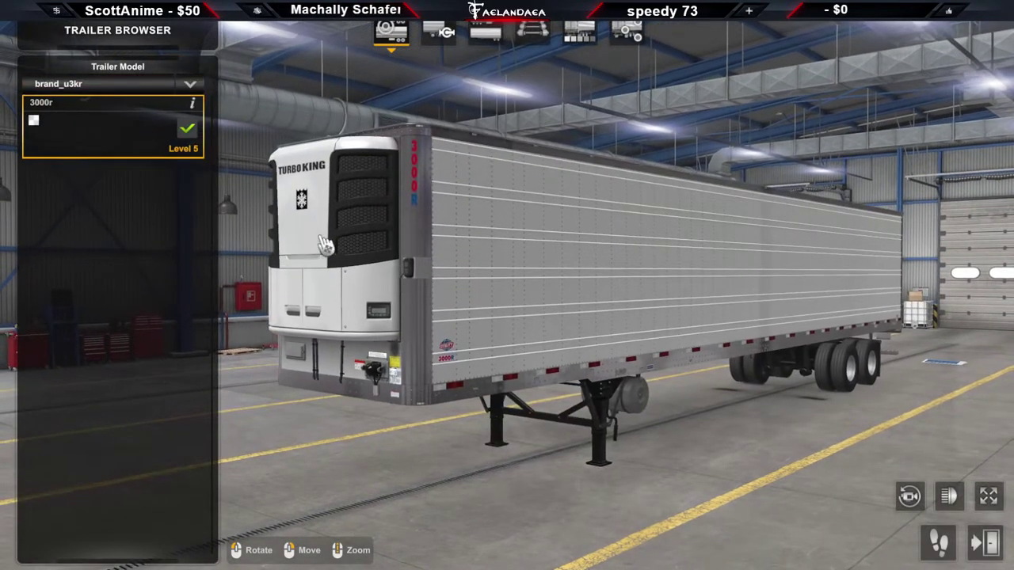
Open the developer console to read the log, then close it to view the trailer
key("grave")
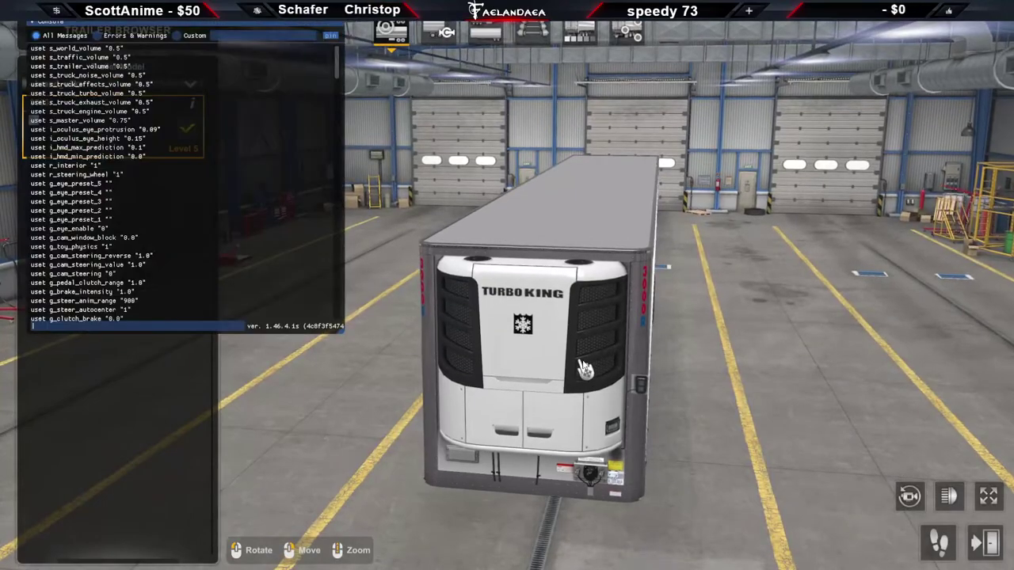
left_click_drag(338, 63, 332, 332)
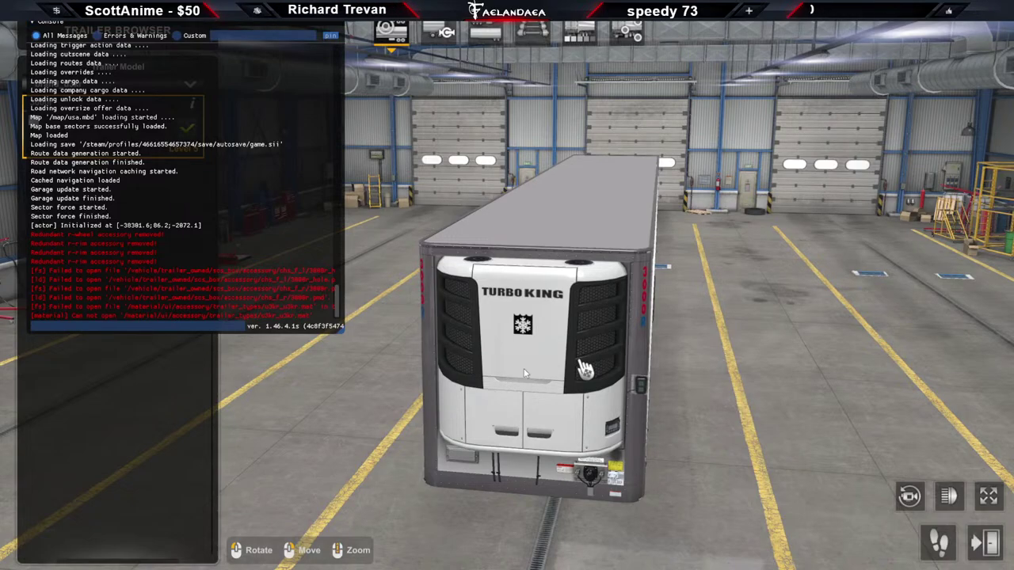
key("grave")
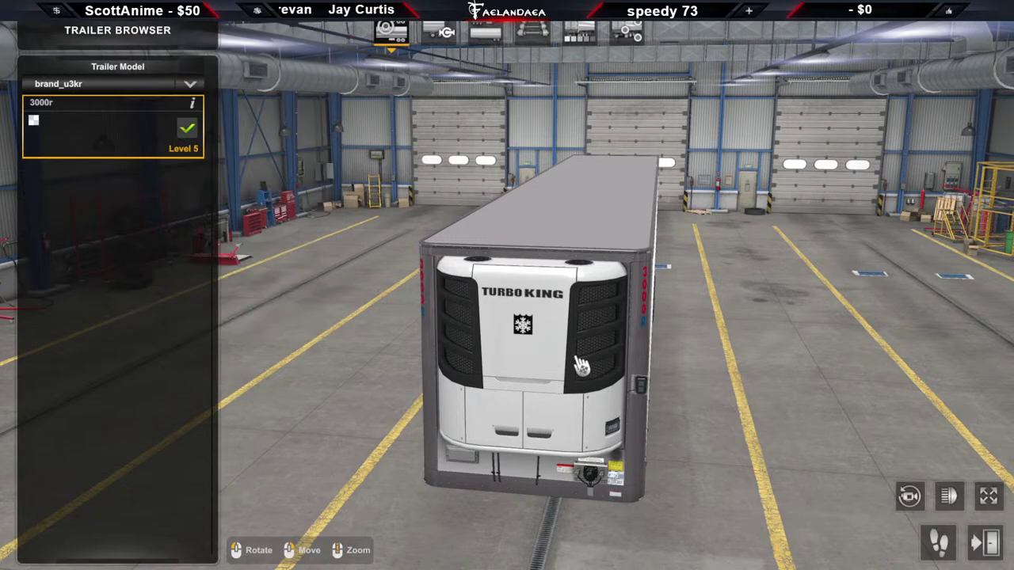
key("grave")
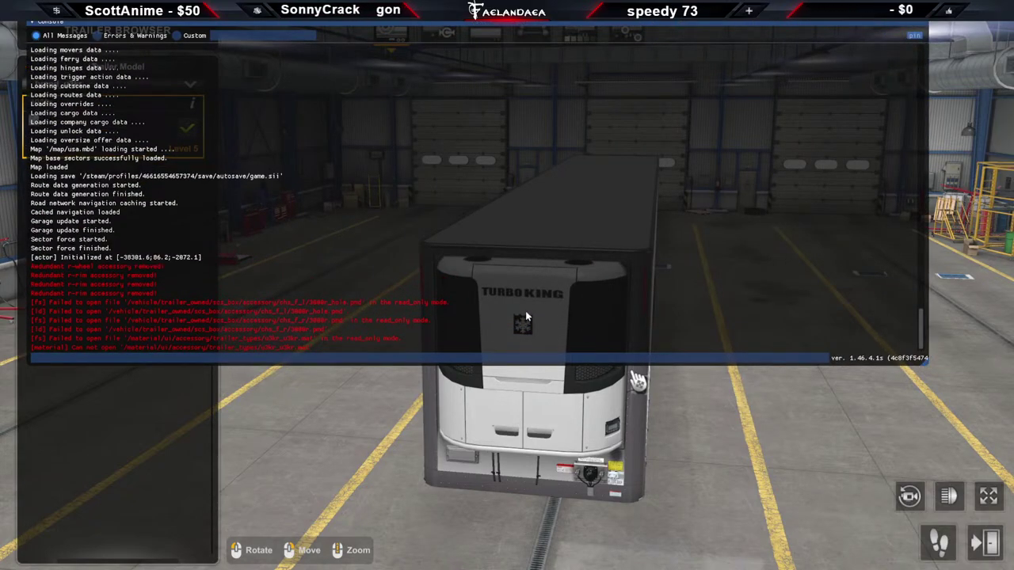
key("grave")
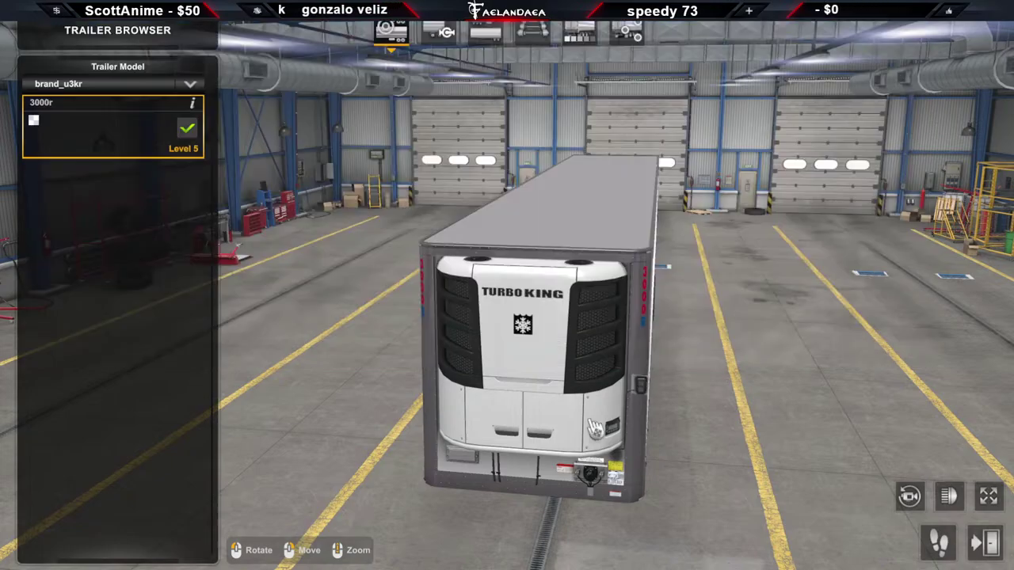
Orbit around the 3000r reefer to inspect its right side, rear axles and roof
left_click_drag(640, 412, 203, 249)
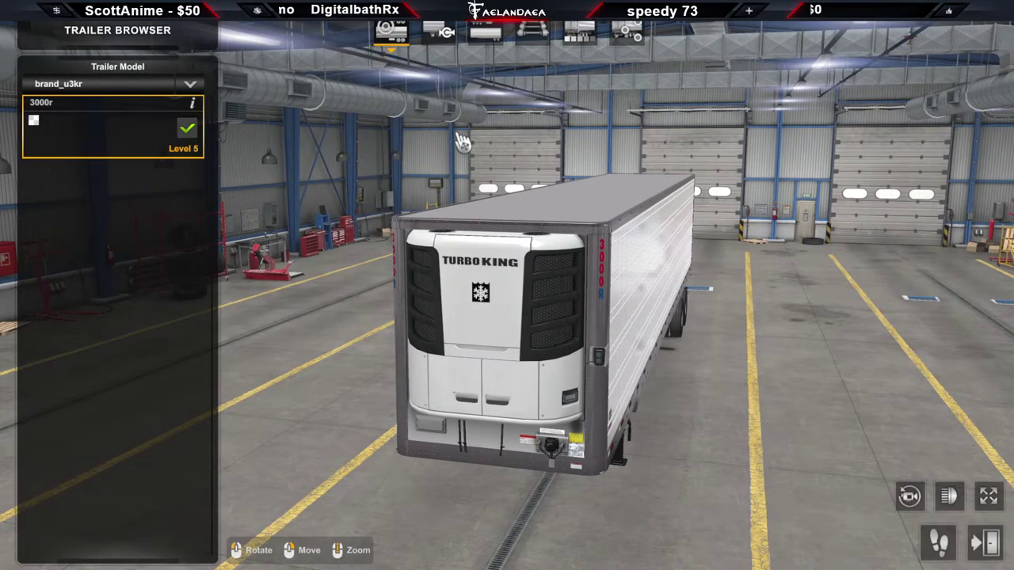
left_click_drag(463, 141, 75, 272)
left_click_drag(415, 306, 568, 485)
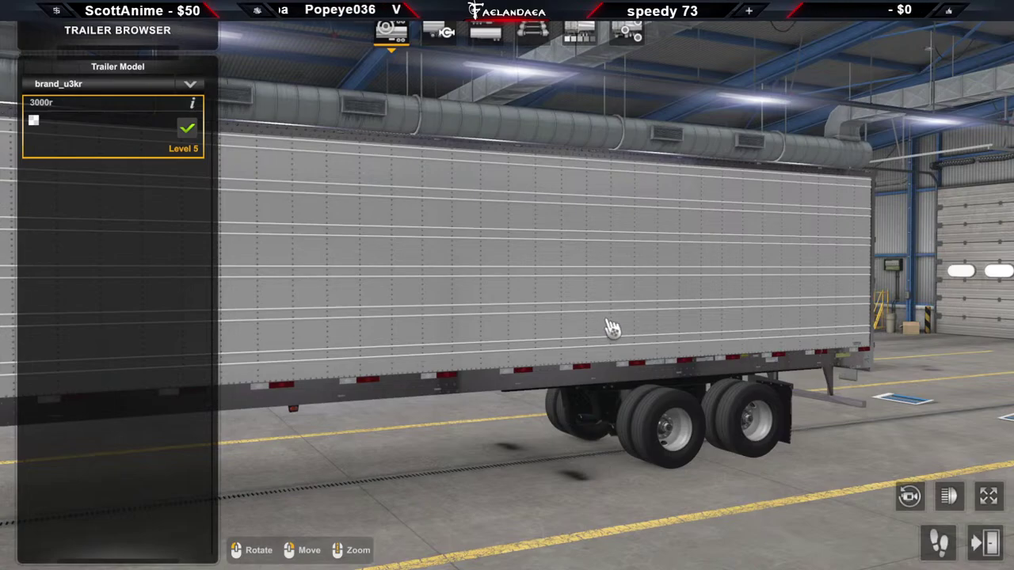
left_click_drag(611, 310, 557, 522)
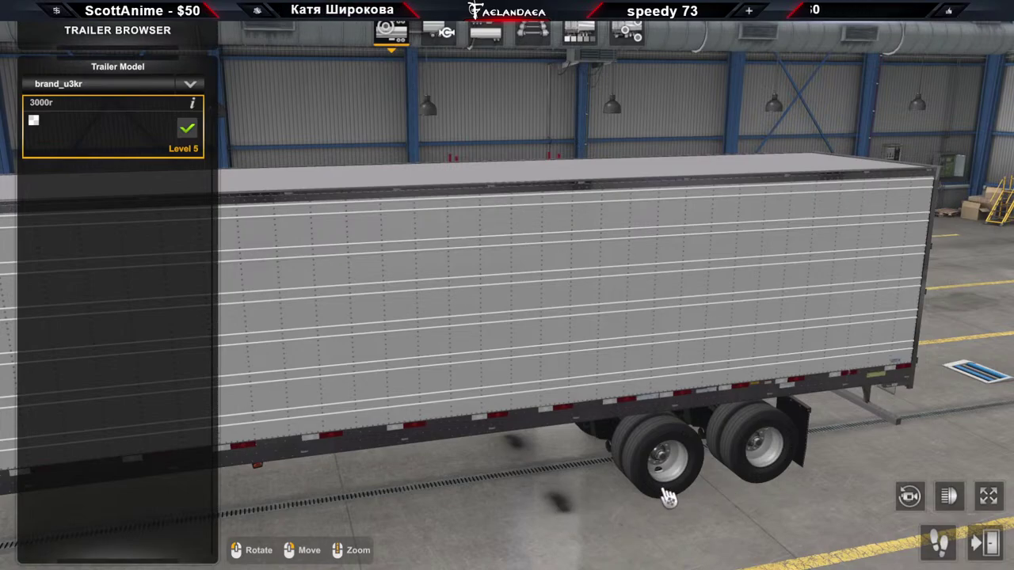
left_click_drag(686, 474, 353, 340)
scroll(562, 328, "up", 5)
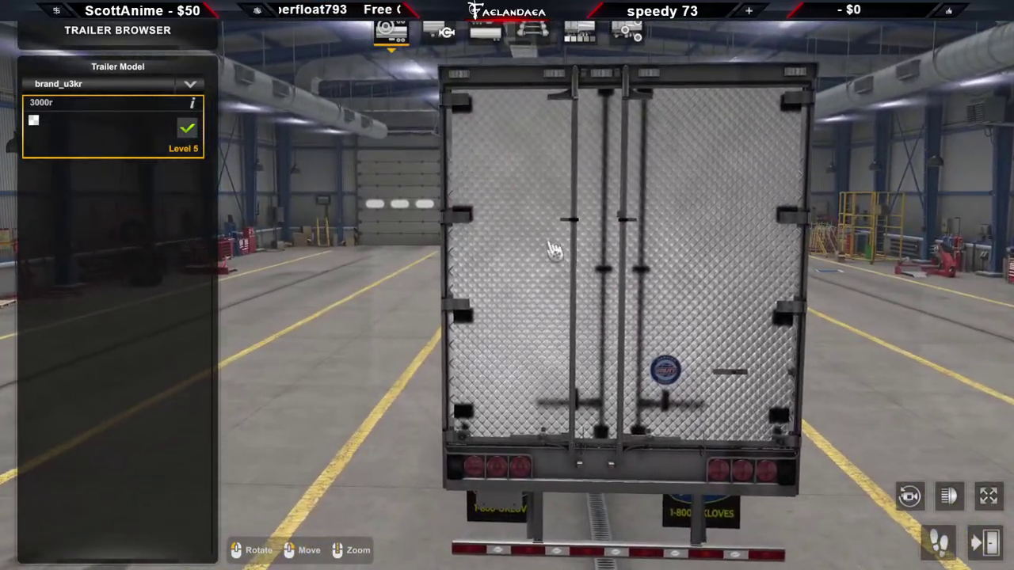
scroll(712, 292, "down", 2)
left_click_drag(712, 292, 554, 346)
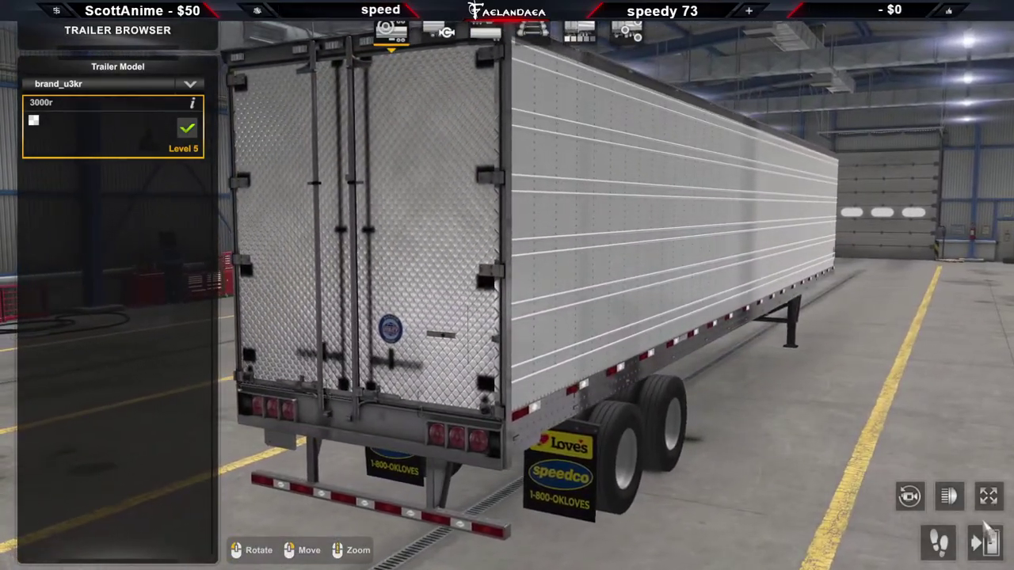
Switch the trailer lights on and view the rear doors and front, checking the console log
left_click(949, 496)
left_click_drag(720, 445, 773, 317)
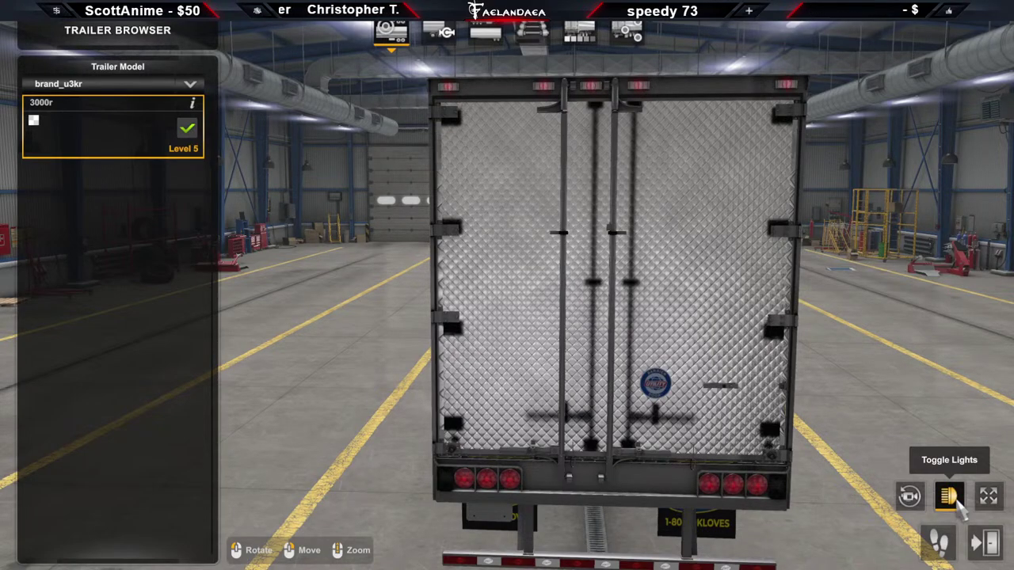
left_click_drag(855, 362, 586, 366)
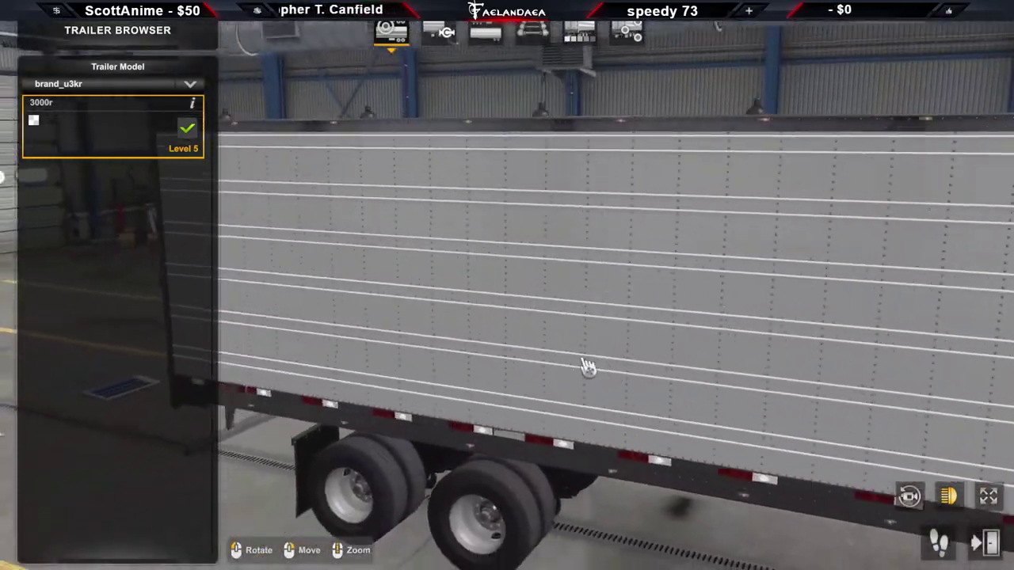
scroll(587, 366, "down", 5)
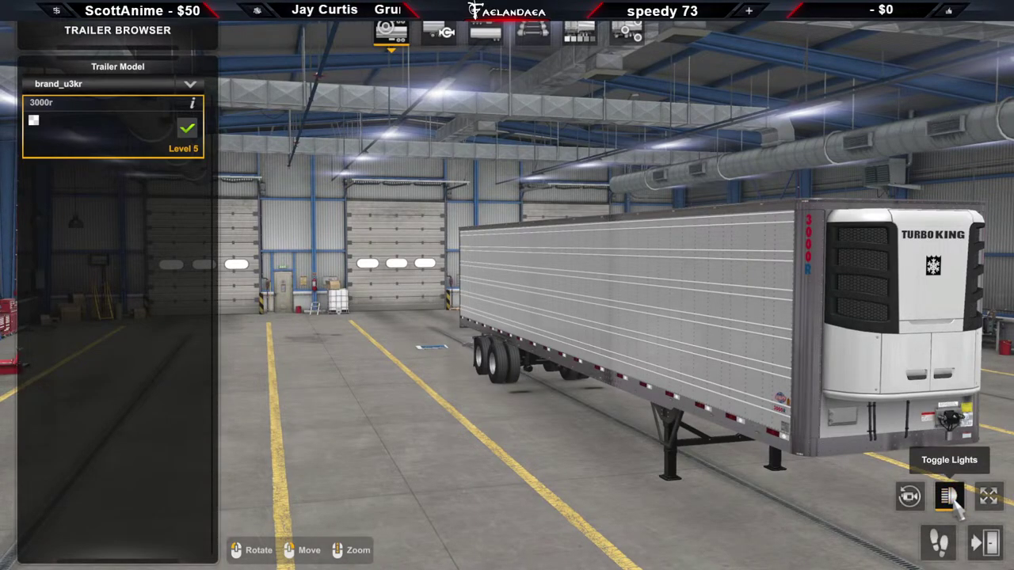
left_click(949, 497)
left_click_drag(959, 511, 610, 511)
key("grave")
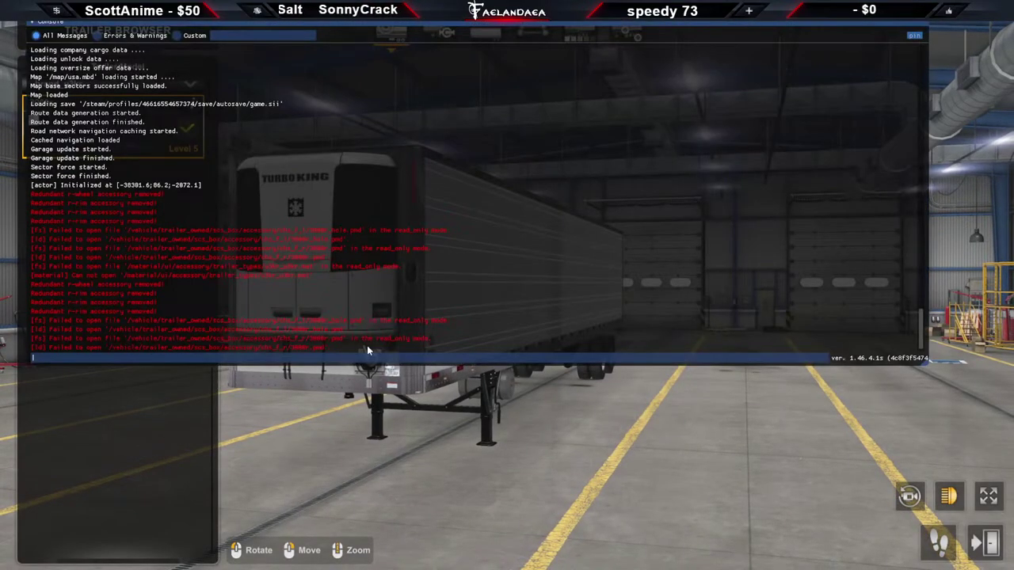
key("grave")
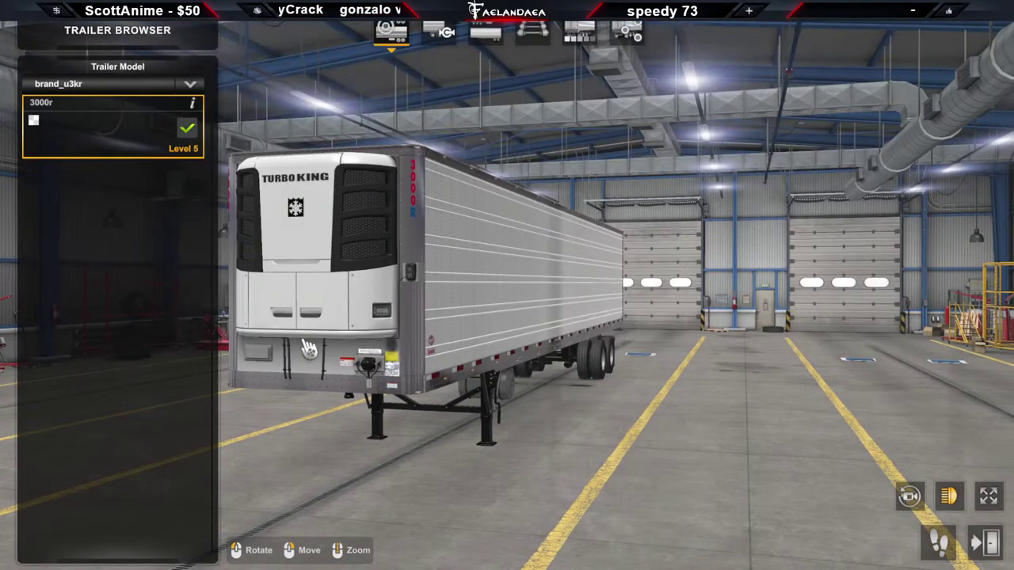
Review chain type Single, body Utility 3000r, chassis Mid Tandem and paint job Crystal White
left_click(439, 32)
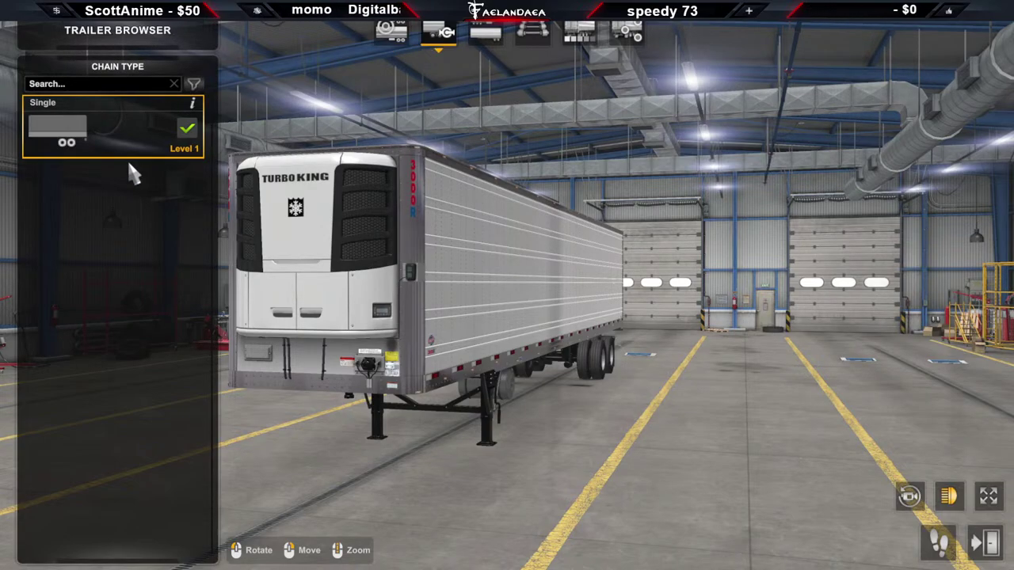
left_click_drag(443, 259, 91, 159)
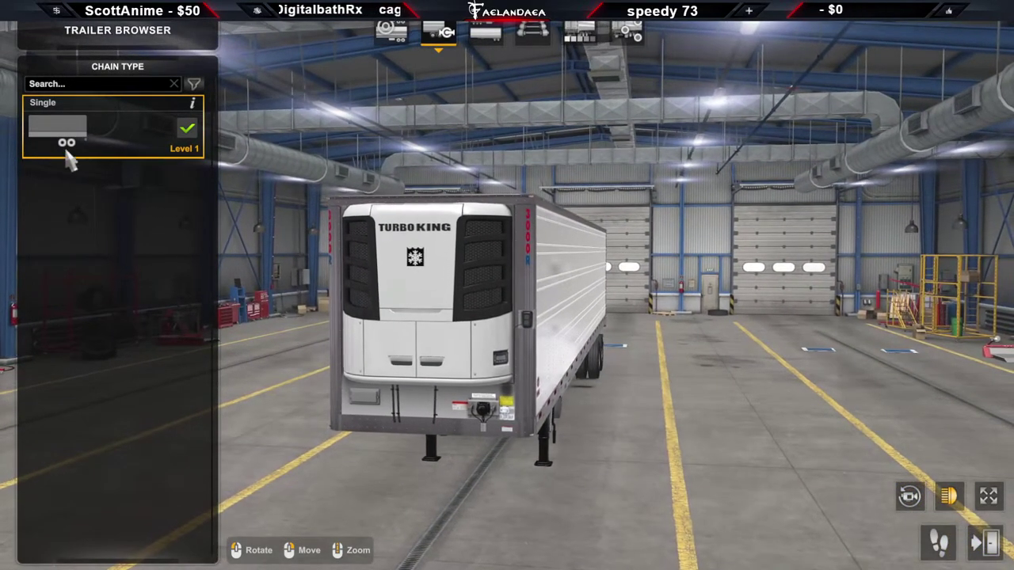
left_click(485, 31)
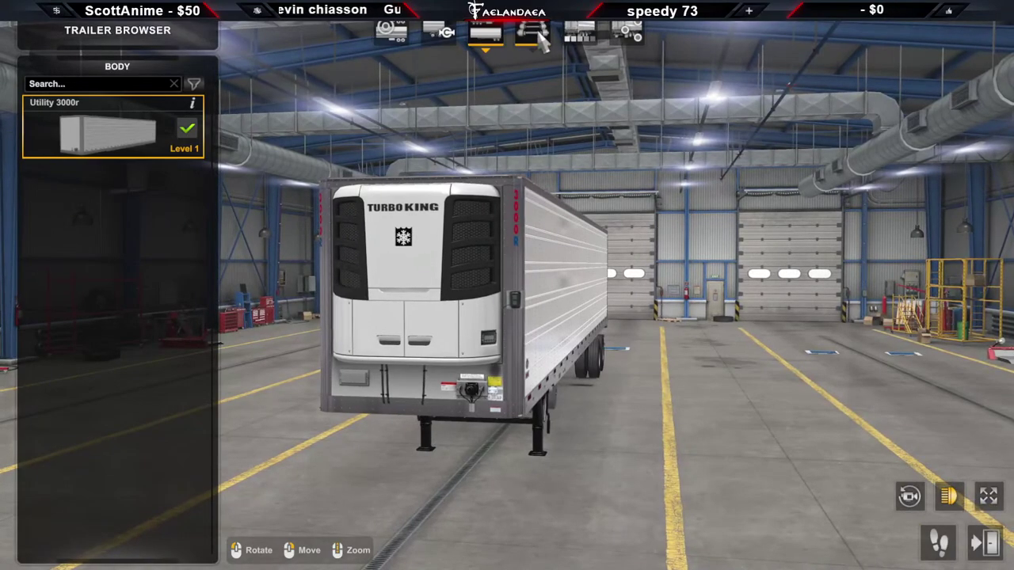
left_click(534, 34)
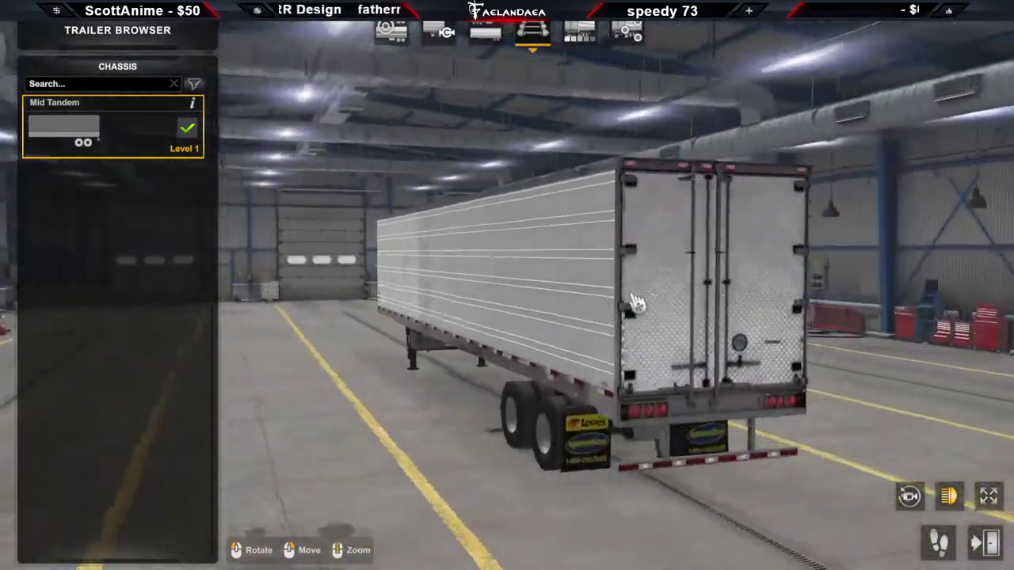
left_click(579, 32)
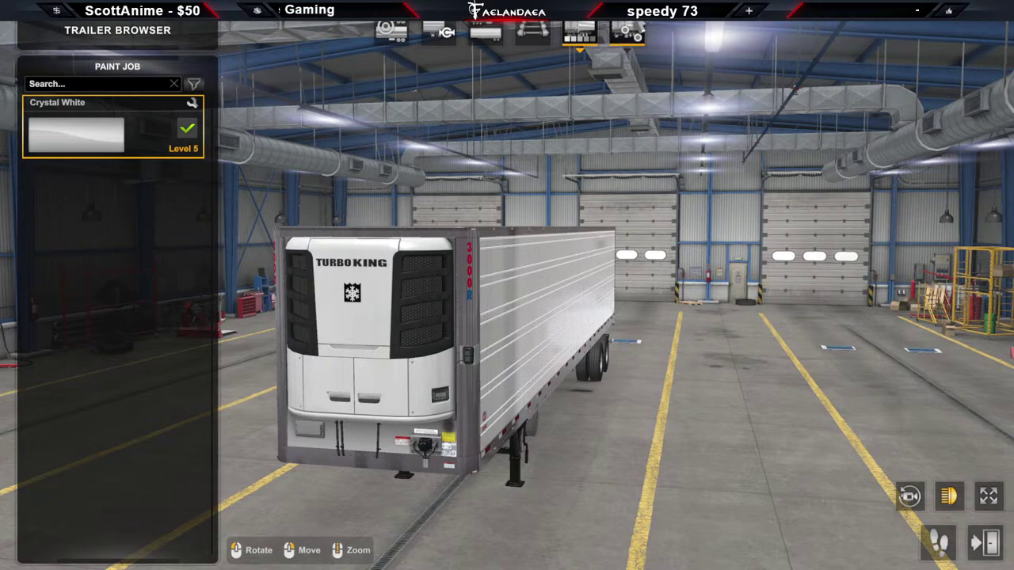
Show the trailer's accessory points and view the trailer-front Thermo King unit
left_click(628, 33)
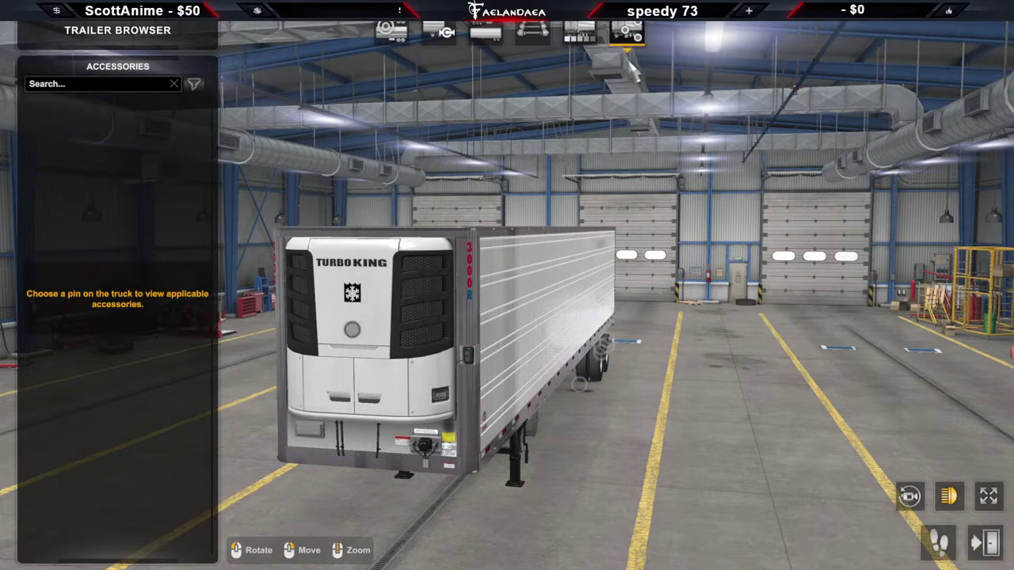
mouse_move(427, 396)
left_mouse_down()
mouse_move(476, 396)
mouse_move(426, 396)
left_mouse_up()
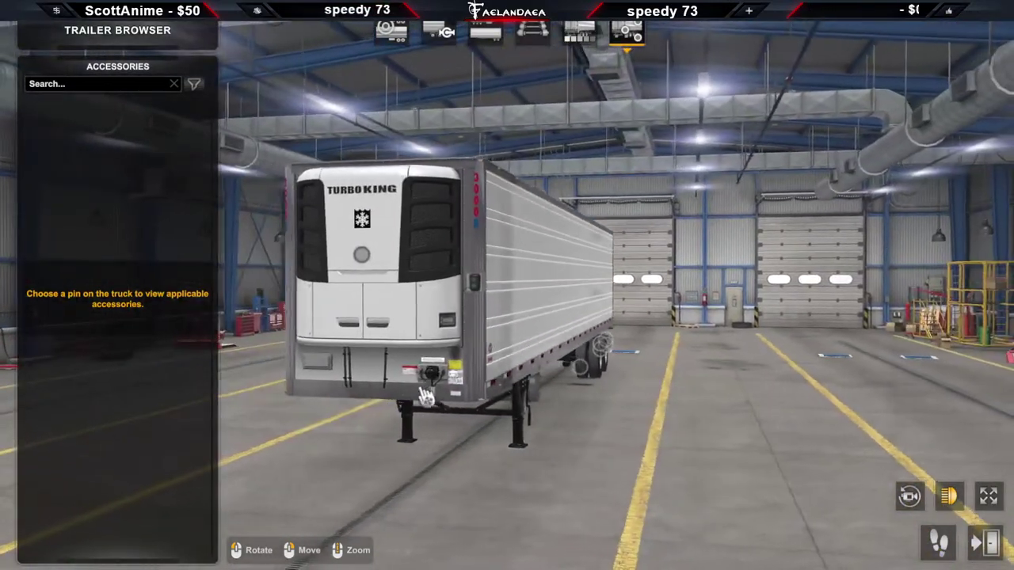
left_click(372, 255)
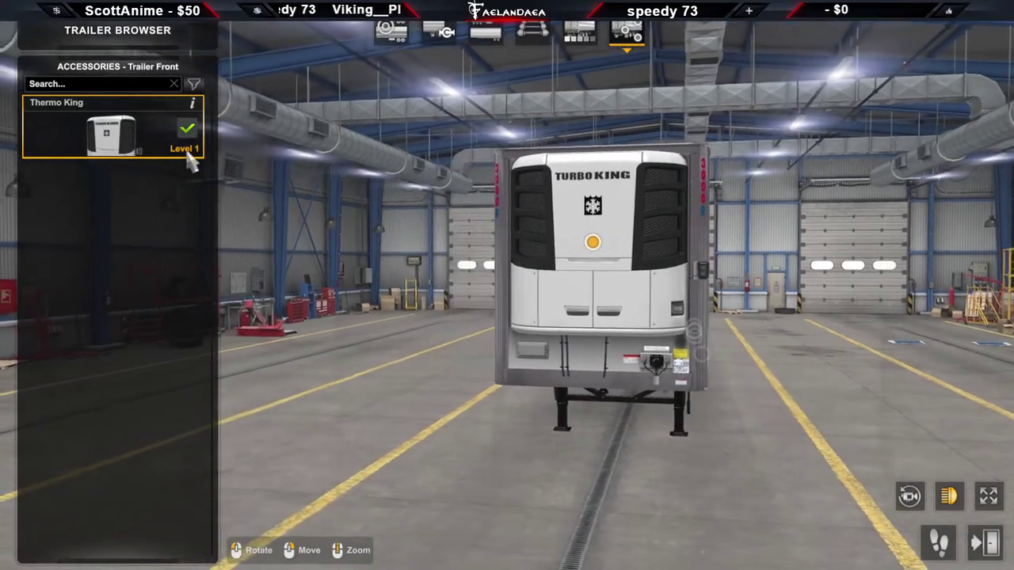
left_click_drag(467, 269, 749, 420)
Check the chassis-front Painted Sideskirt and 3000r marker lights, glancing at the console log
left_click(747, 426)
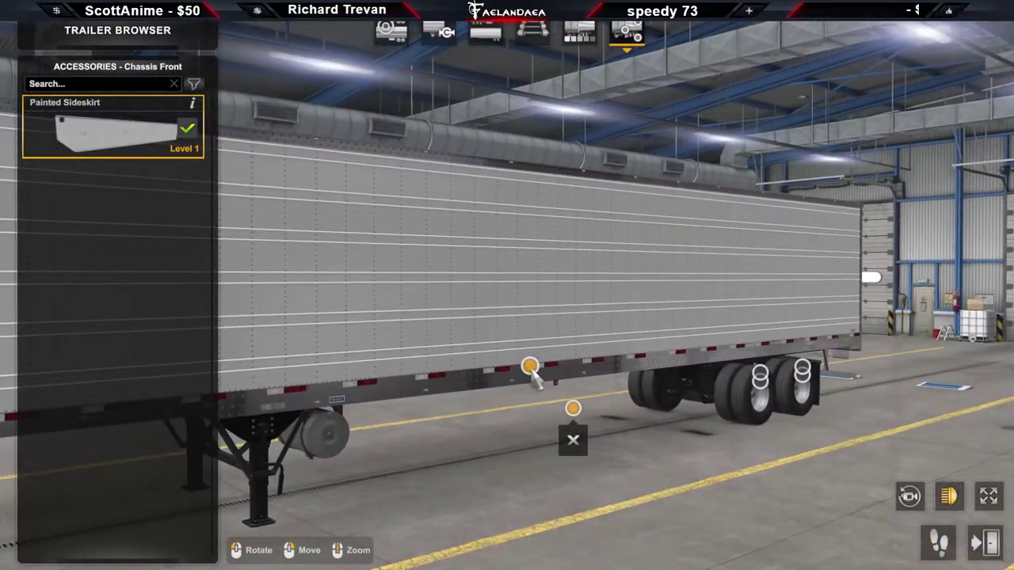
left_click(530, 367)
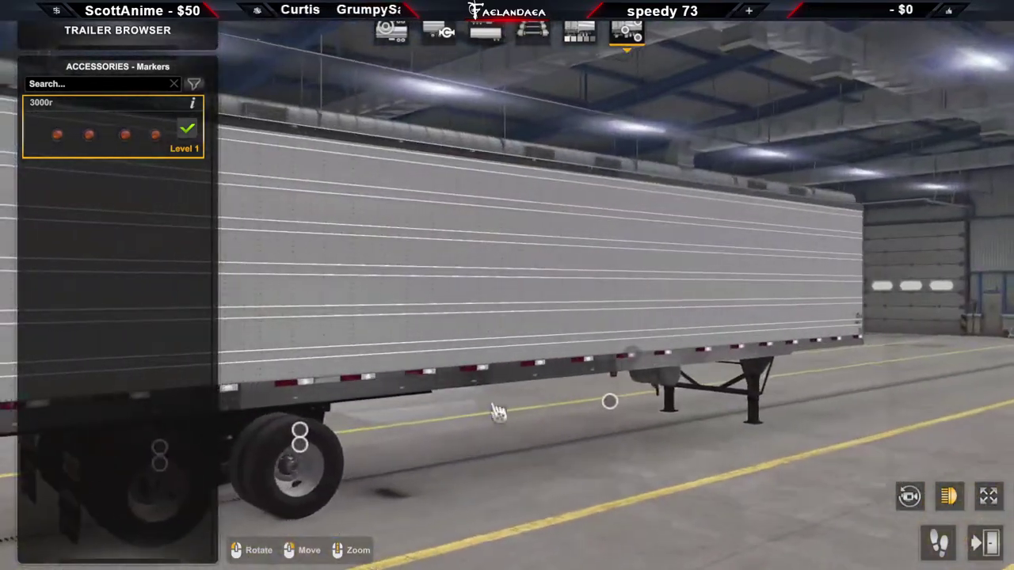
left_click(608, 403)
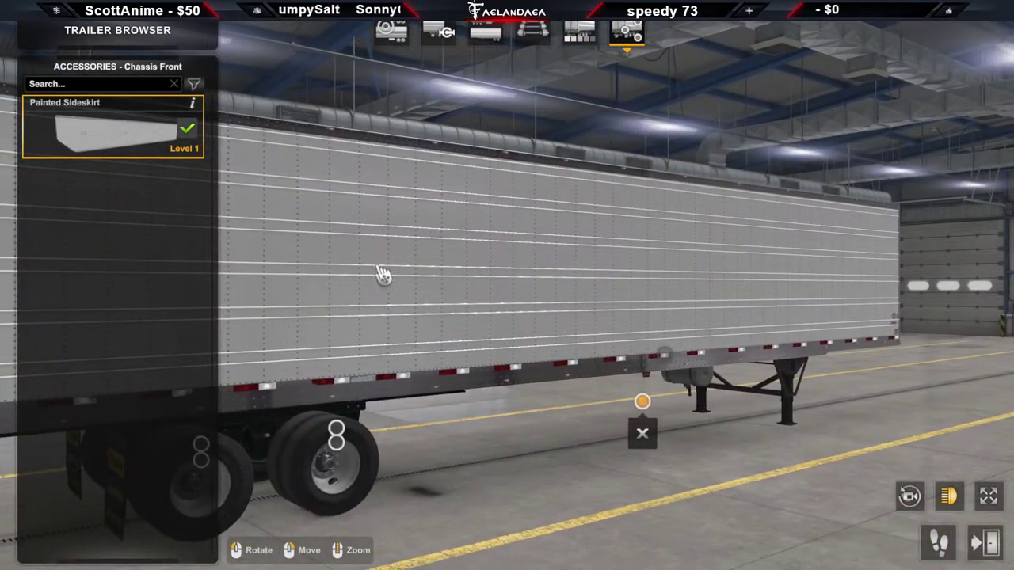
key("grave")
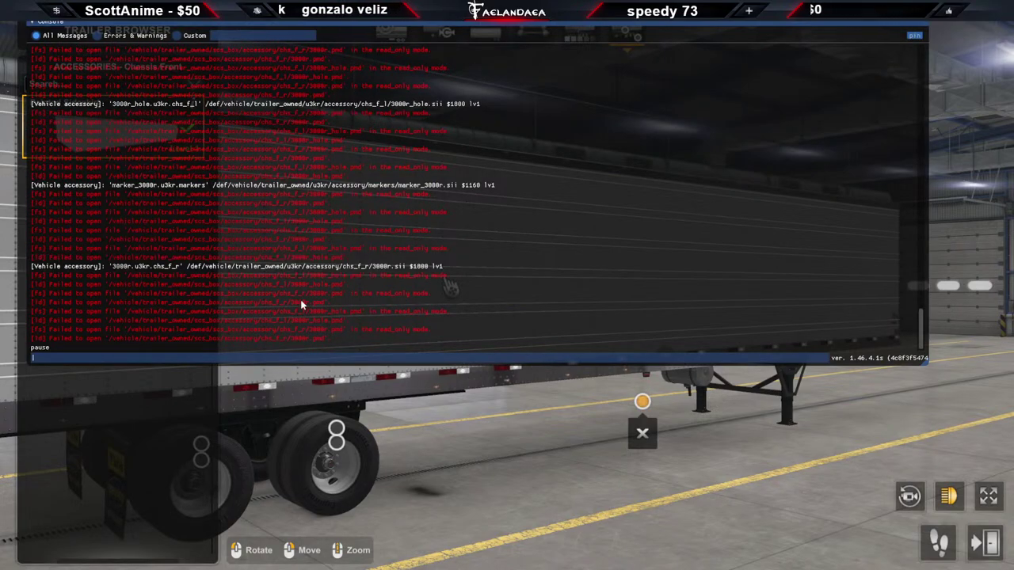
key("grave")
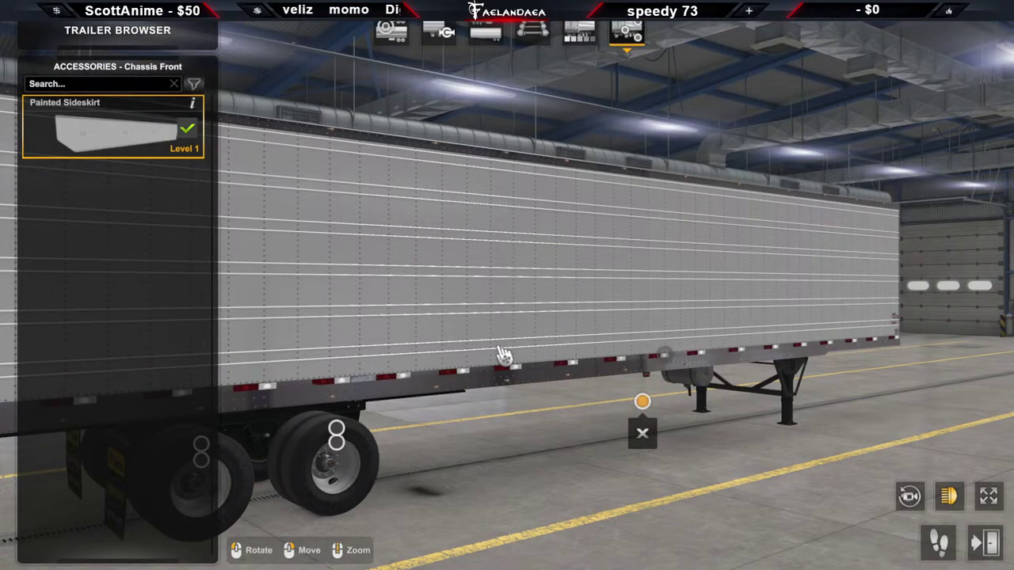
left_click_drag(501, 354, 633, 419)
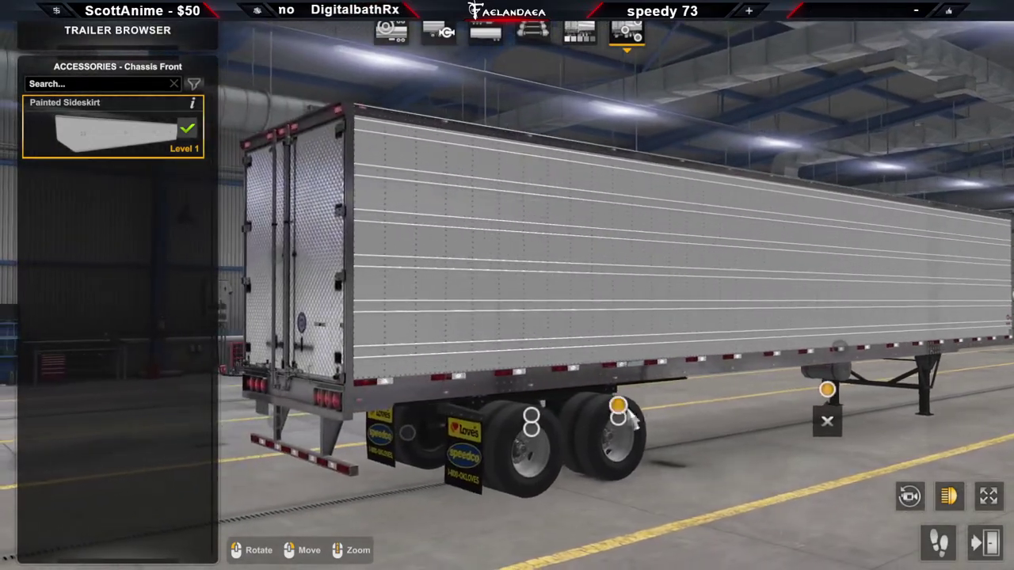
Fit Steel Advanced rims and inspect the rear axle's tire options
left_click(619, 406)
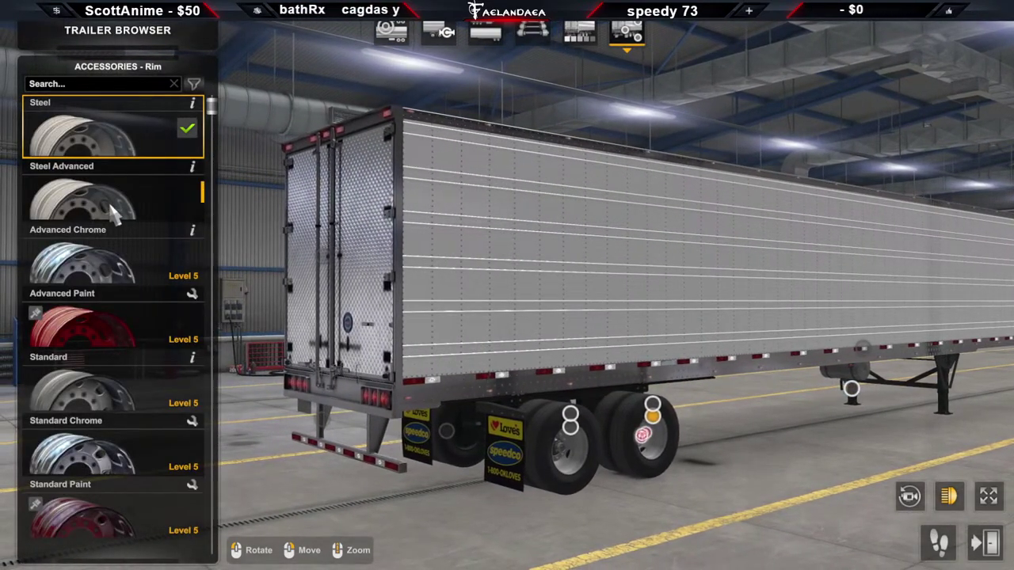
left_click(111, 207)
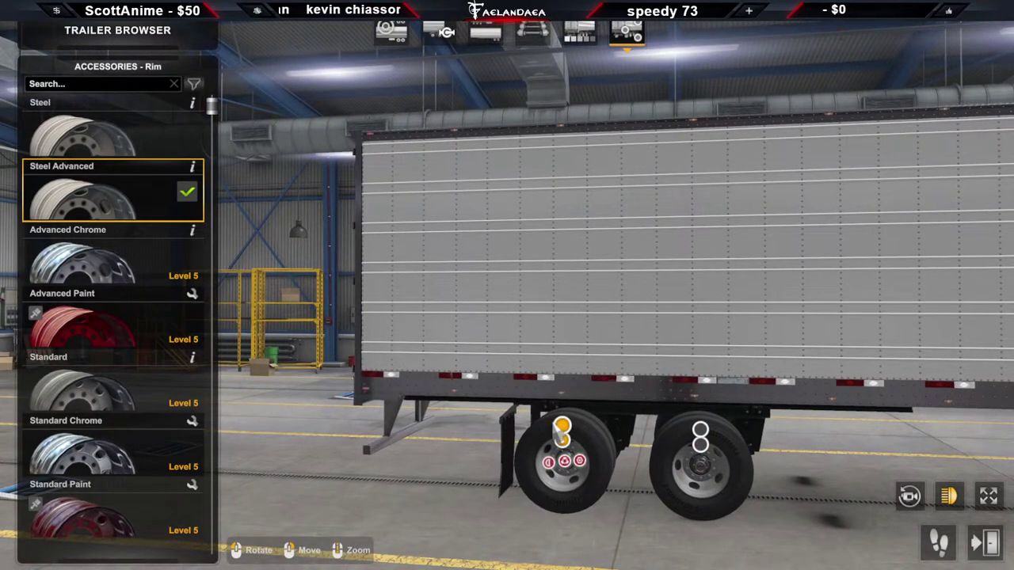
left_click(562, 440)
left_click(699, 437)
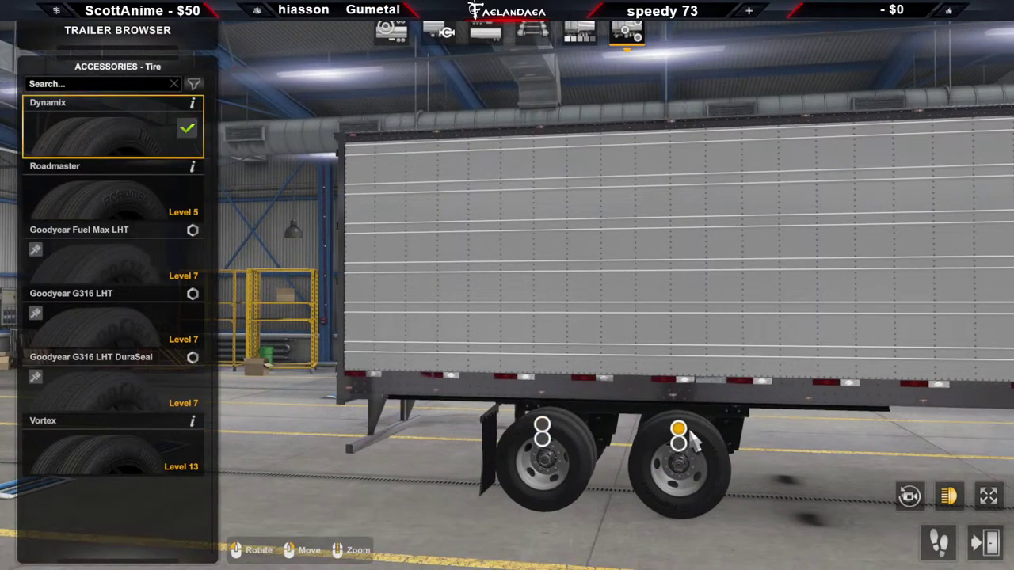
Orbit round the trailer and view the Love's rear mudflap accessory options
left_click_drag(468, 337, 721, 317)
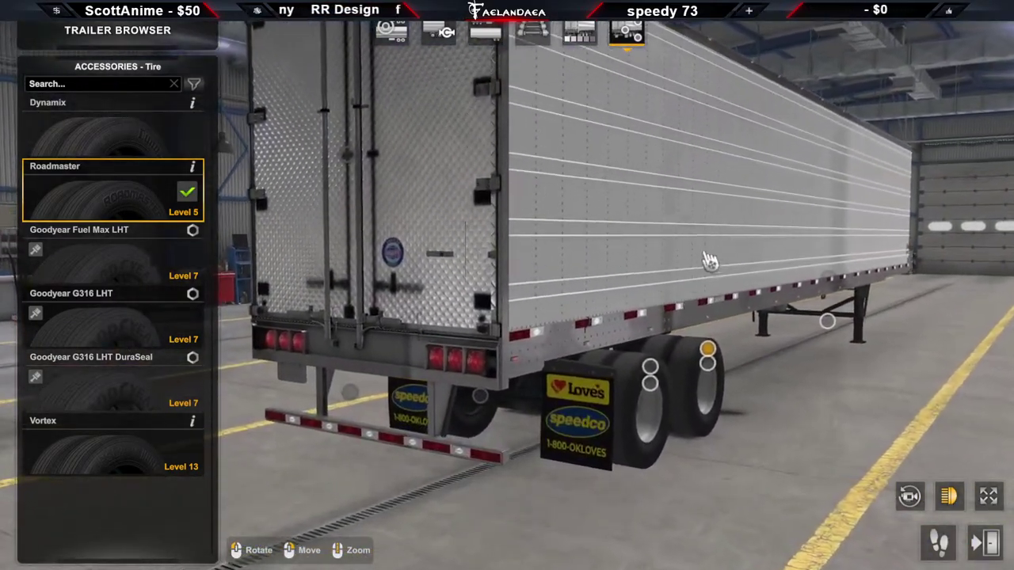
left_click_drag(709, 261, 380, 274)
scroll(507, 285, "down", 3)
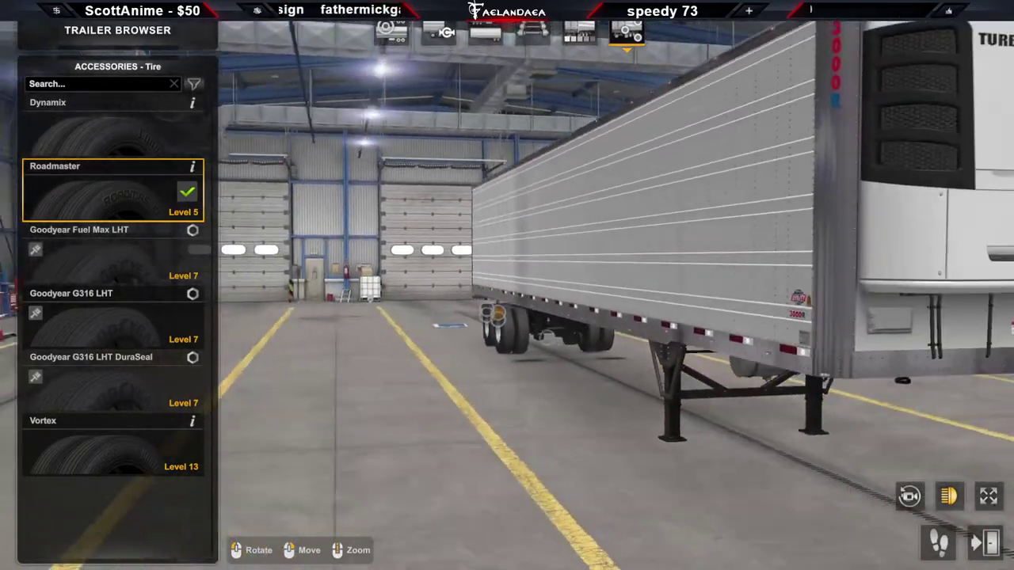
scroll(507, 285, "up", 5)
left_click_drag(444, 270, 729, 256)
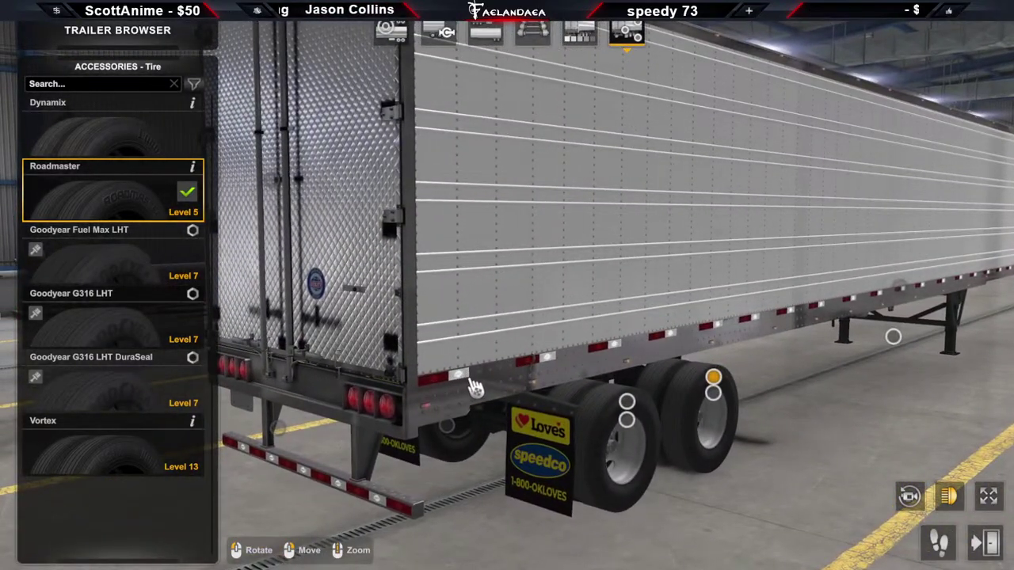
left_click_drag(610, 321, 576, 391)
left_click(584, 403)
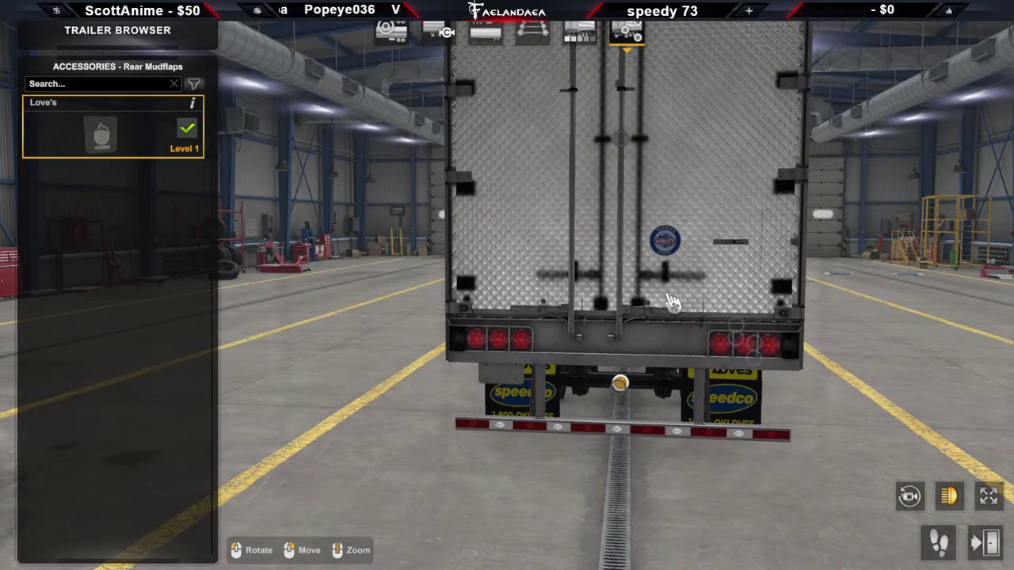
View the standard rear bumper options, then orbit to a side view of the trailer
left_click_drag(673, 297, 565, 296)
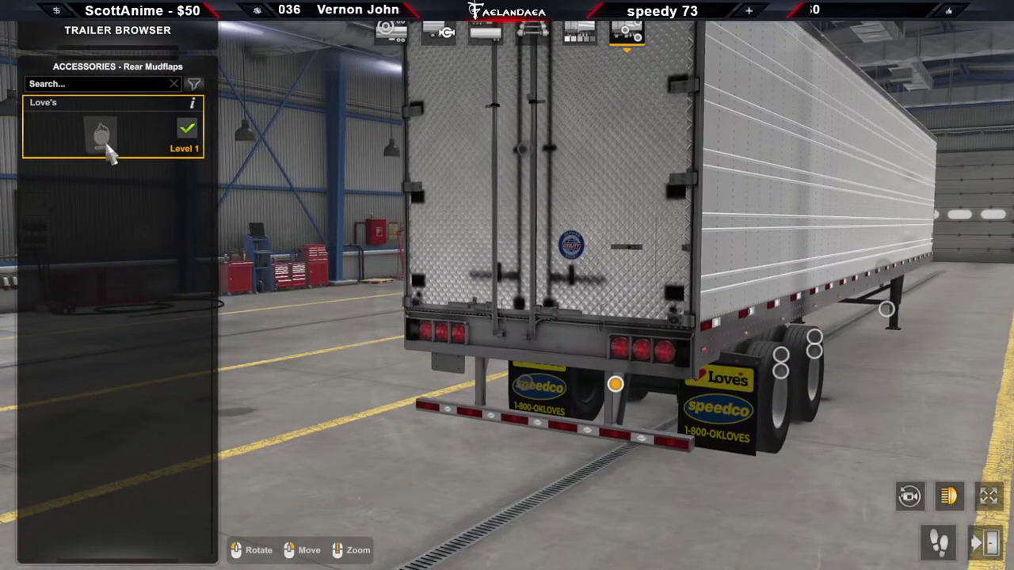
left_click(492, 415)
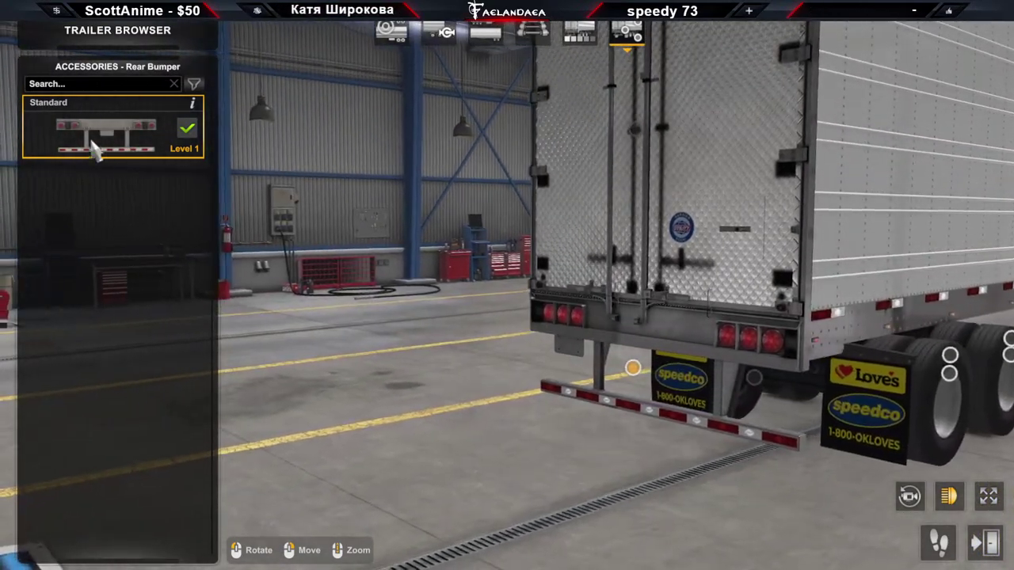
left_click_drag(25, 556, 1003, 452)
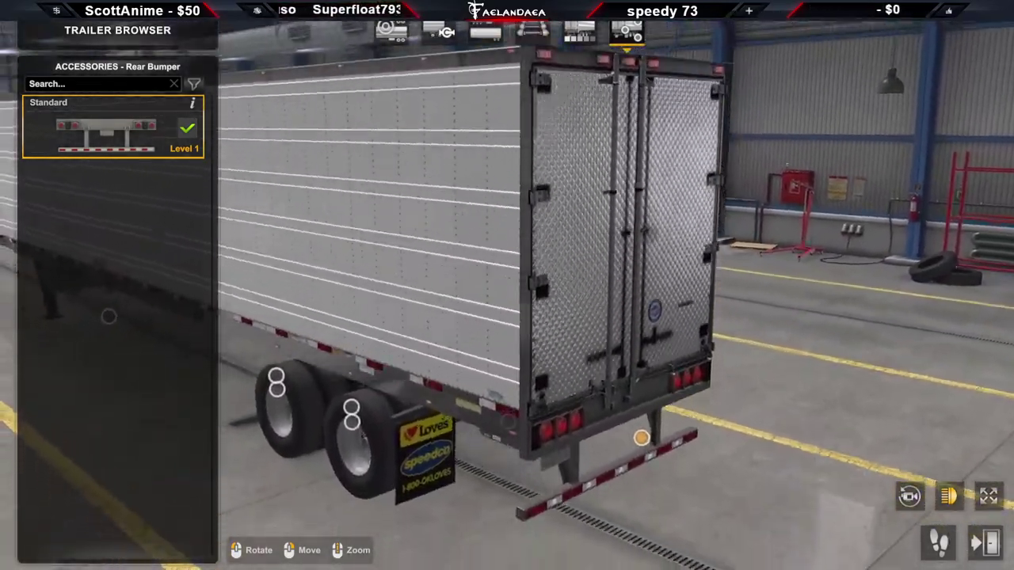
left_click_drag(108, 316, 982, 336)
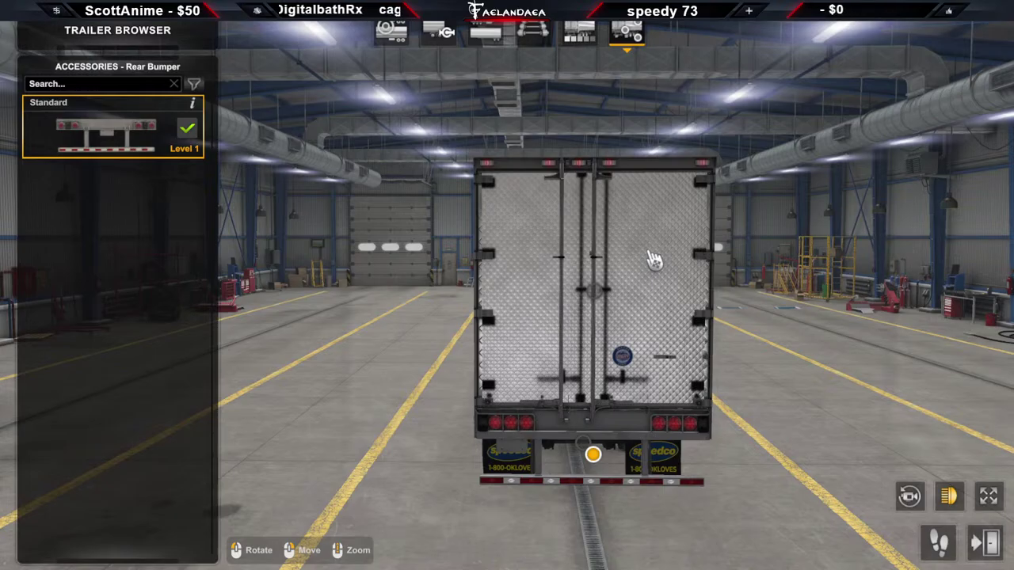
left_click_drag(428, 257, 588, 294)
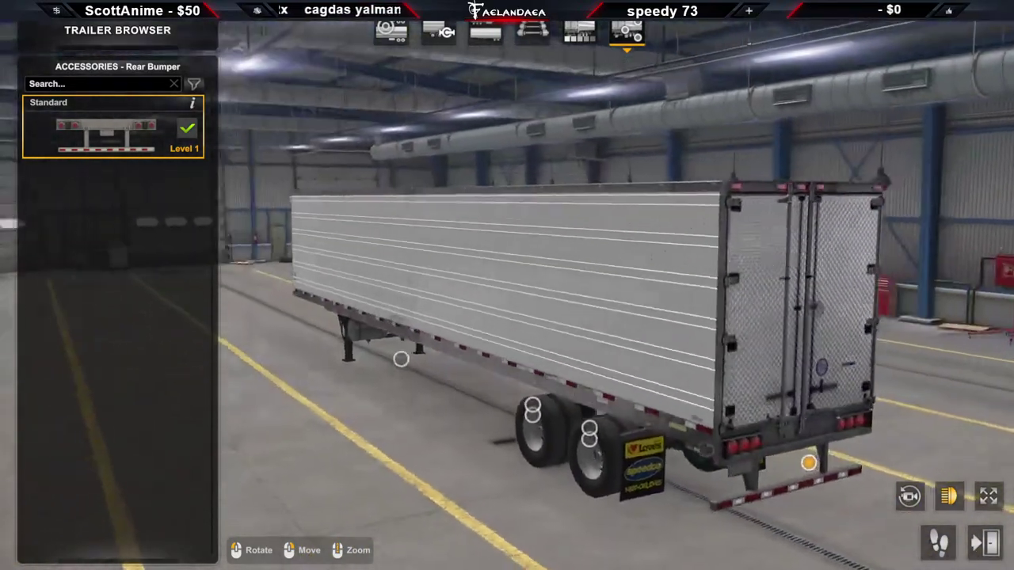
Enter 'pause' in the developer console and exit the Trailer Browser
key("grave")
type("pause")
key("Return")
key("grave")
key("grave")
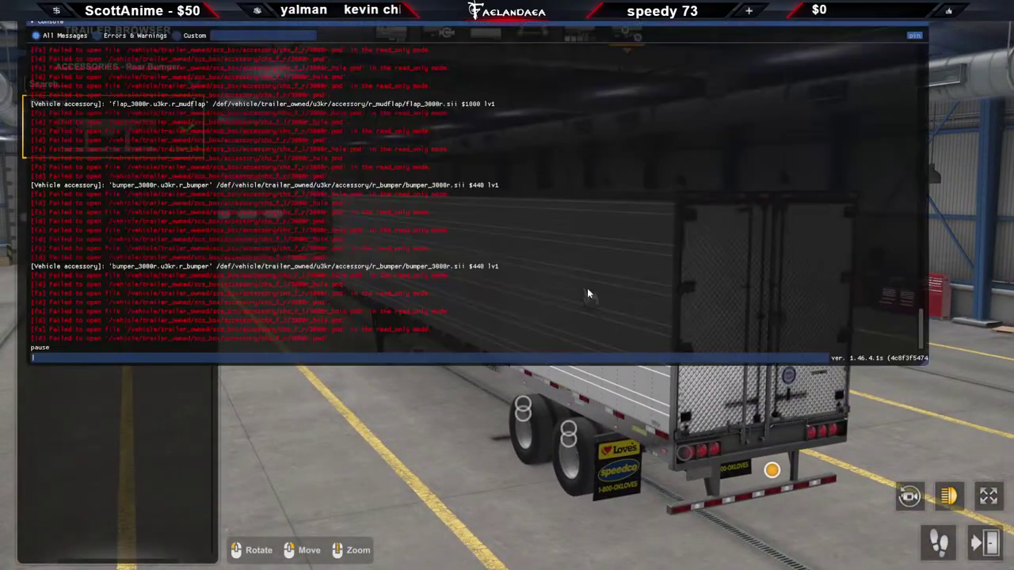
key("grave")
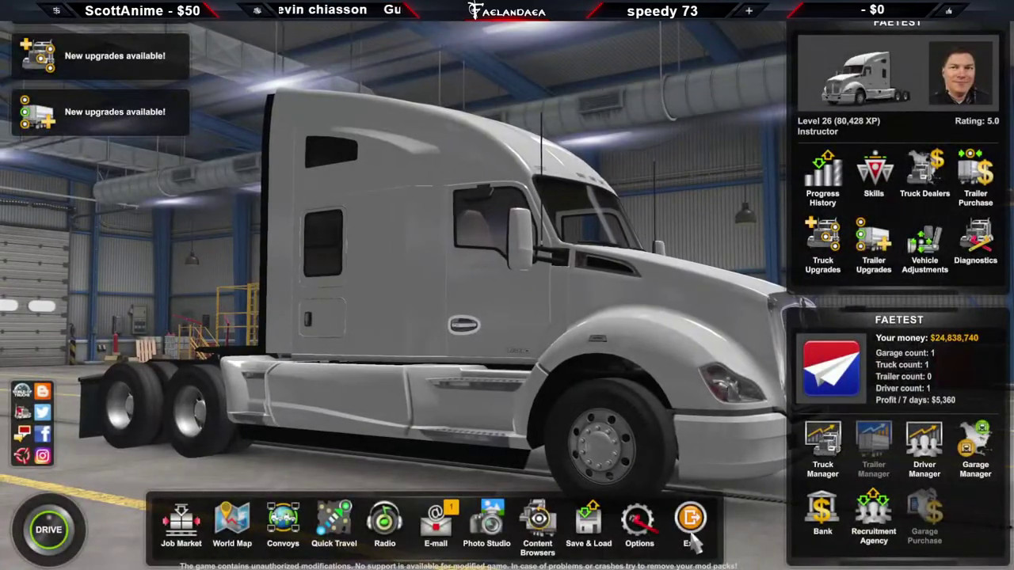
Uncheck Fullscreen mode in Graphics options, apply and keep the change, then close settings
left_click(638, 523)
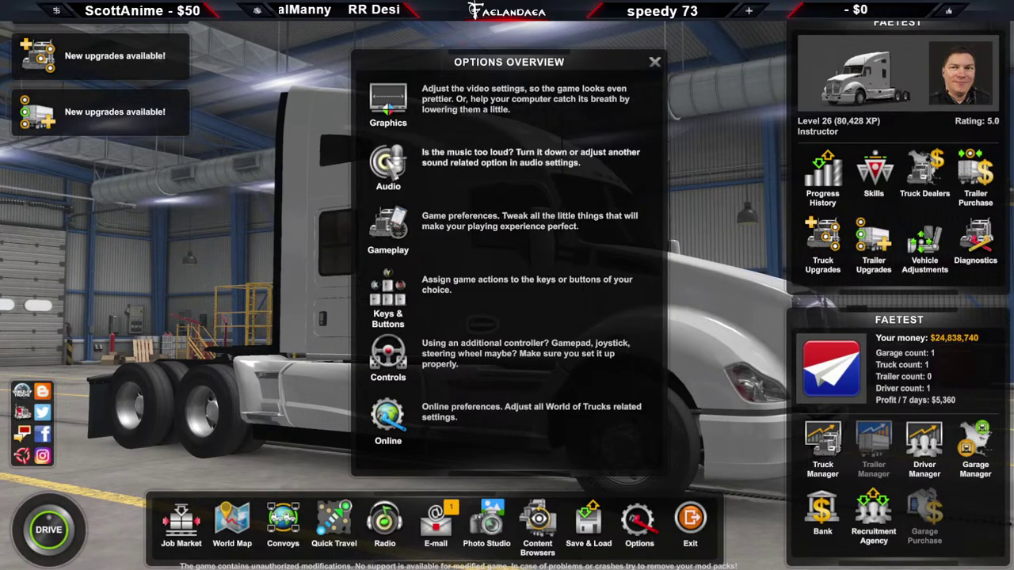
left_click(388, 107)
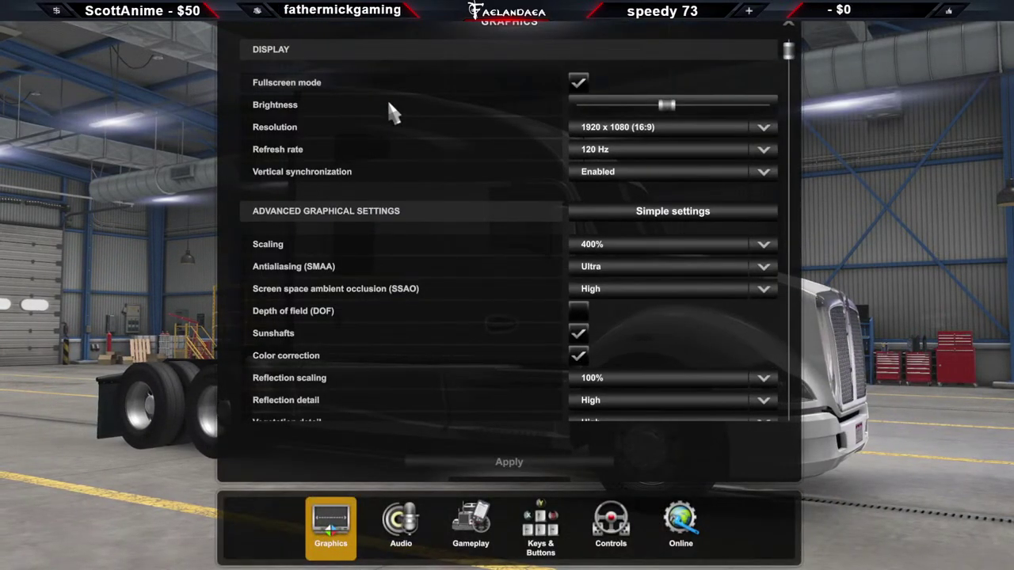
left_click(580, 83)
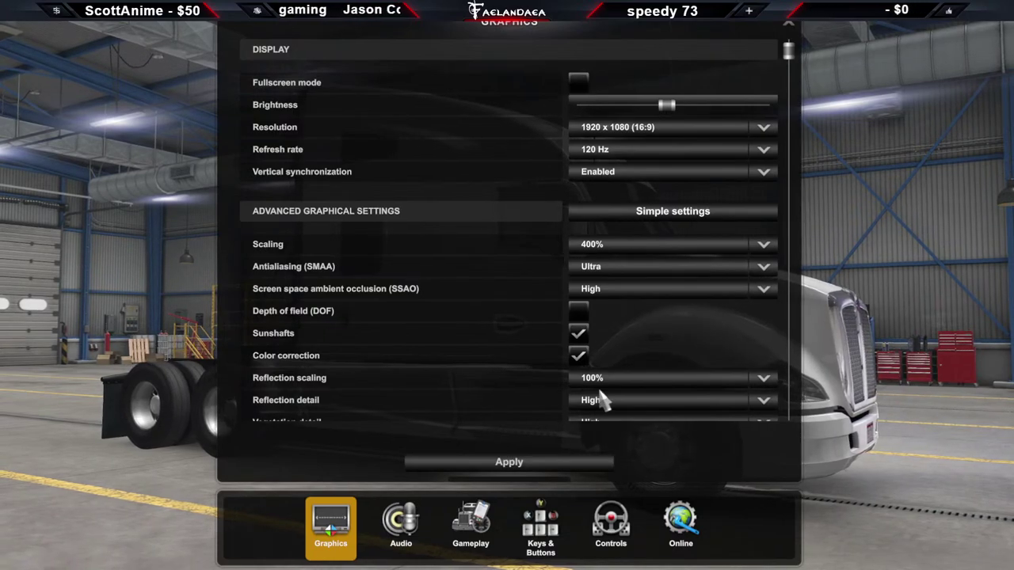
left_click(553, 463)
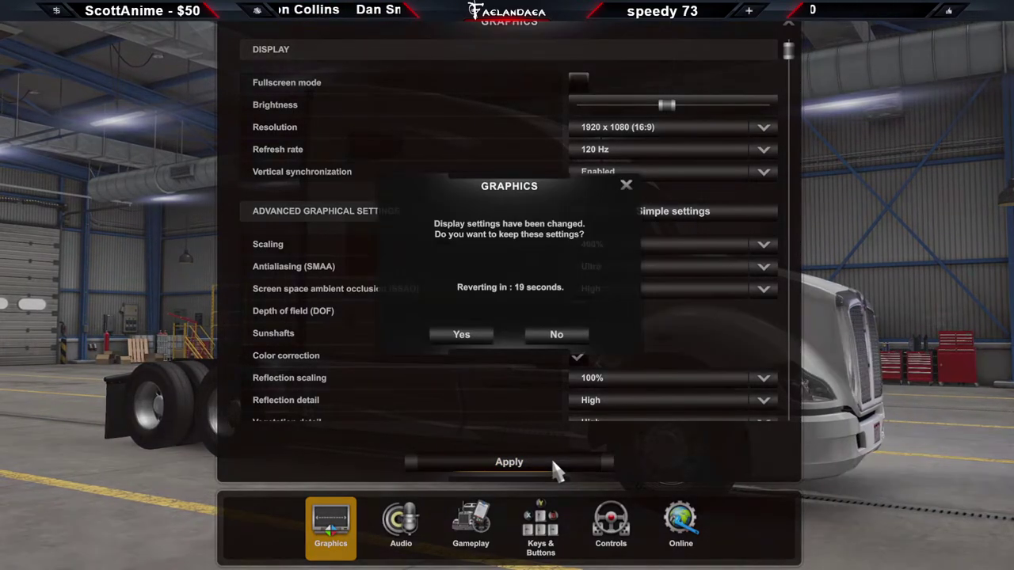
left_click(461, 335)
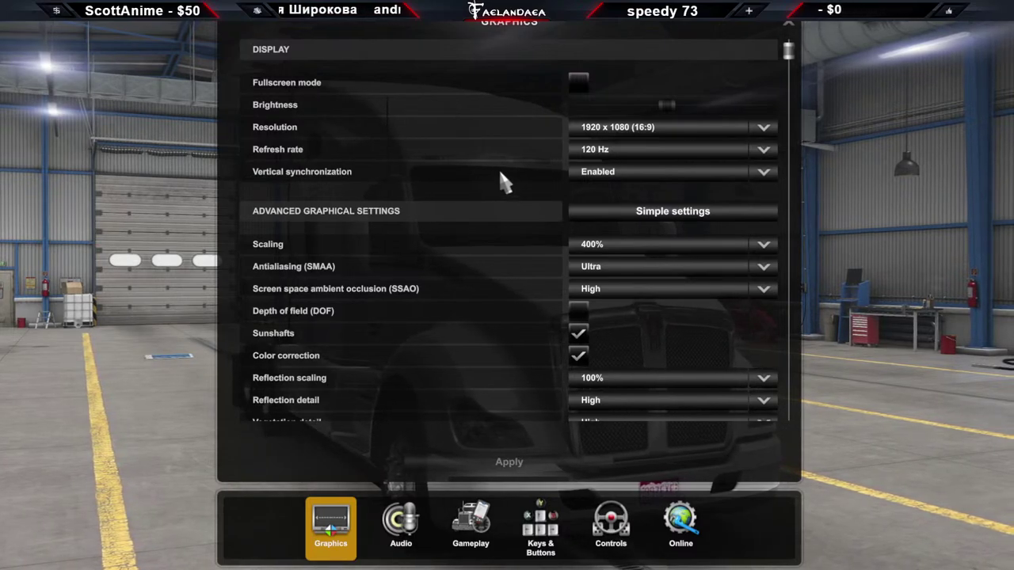
left_click(793, 30)
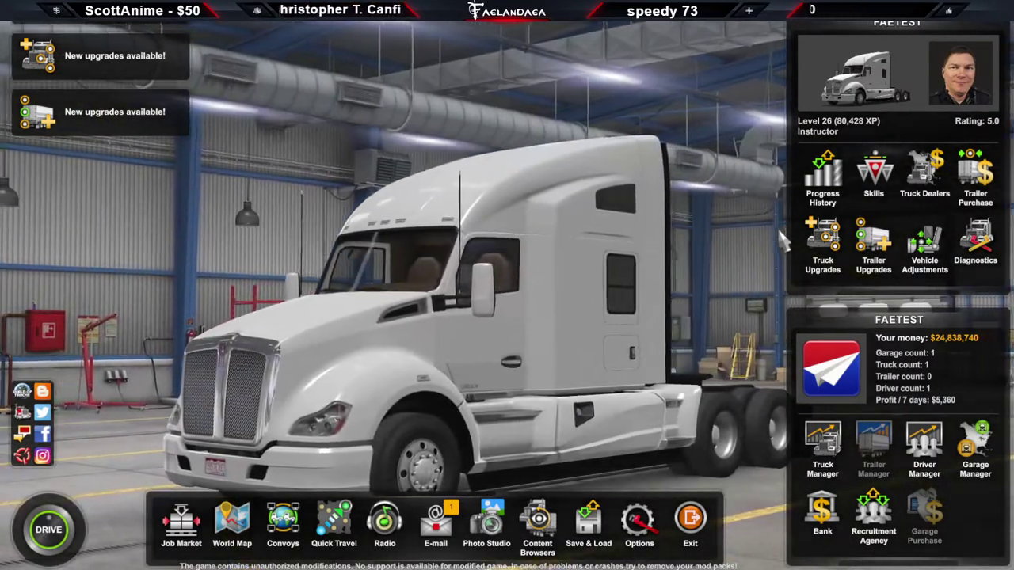
Show the brand_u3kr 3000r reefer trailer in the Trailer Browser
left_click(538, 523)
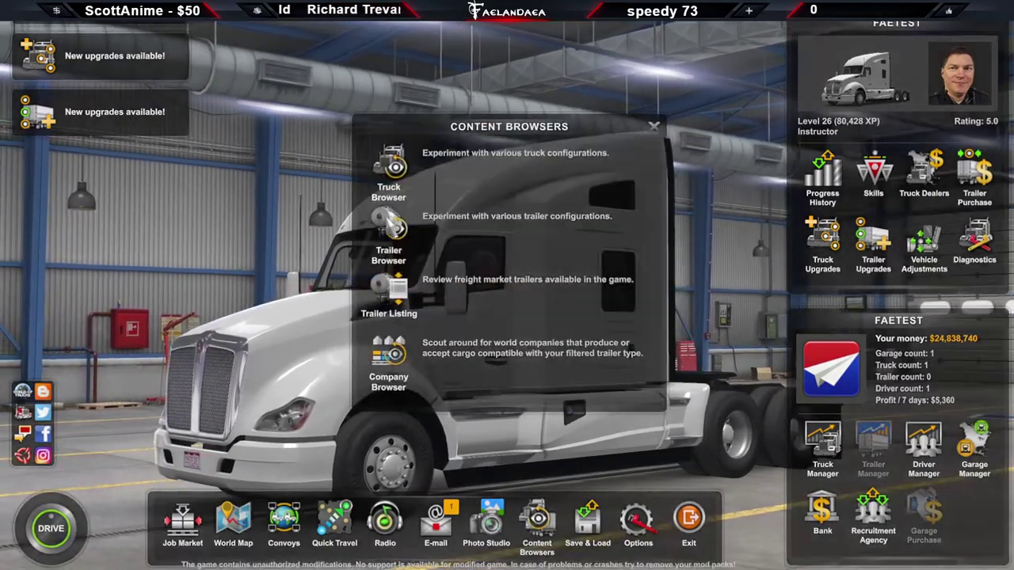
left_click(389, 226)
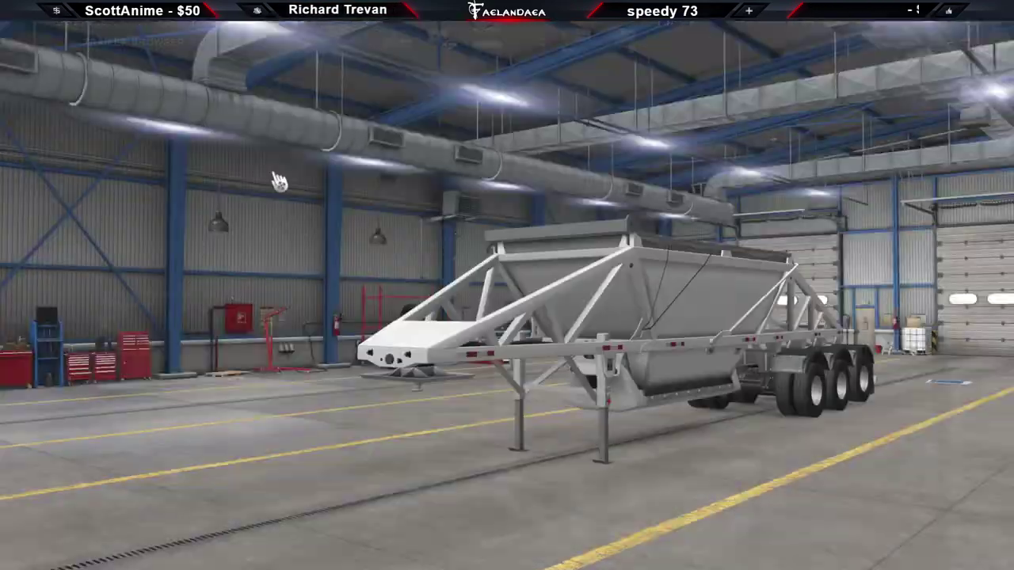
left_click(392, 34)
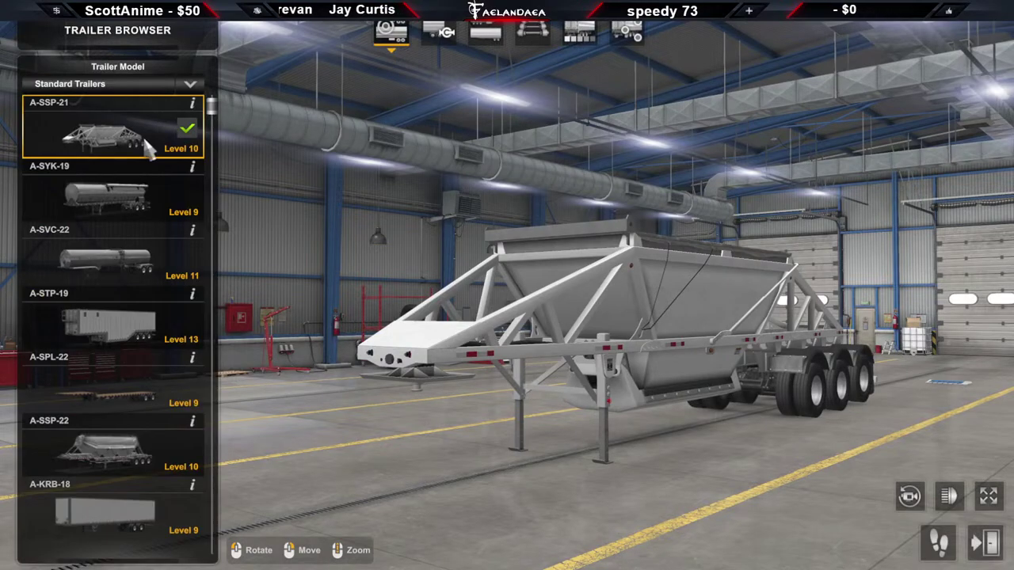
left_click(118, 82)
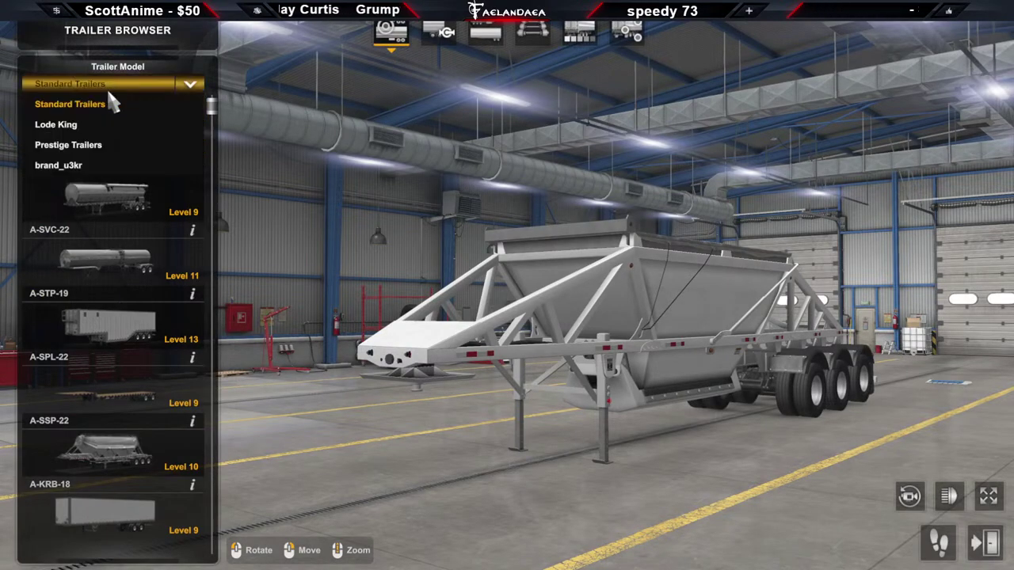
left_click(77, 168)
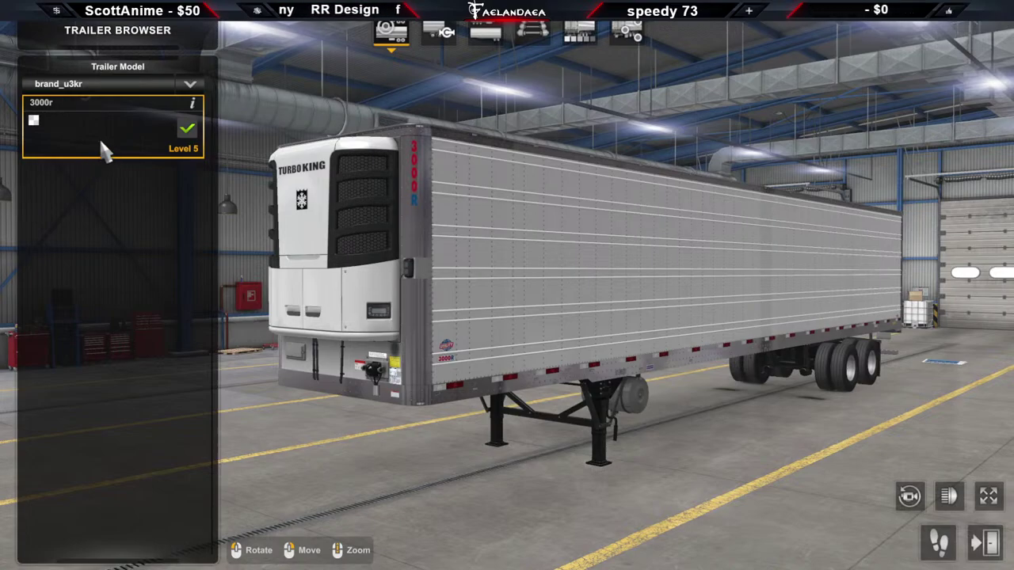
Toggle the developer console open and closed to review the log messages
key("grave")
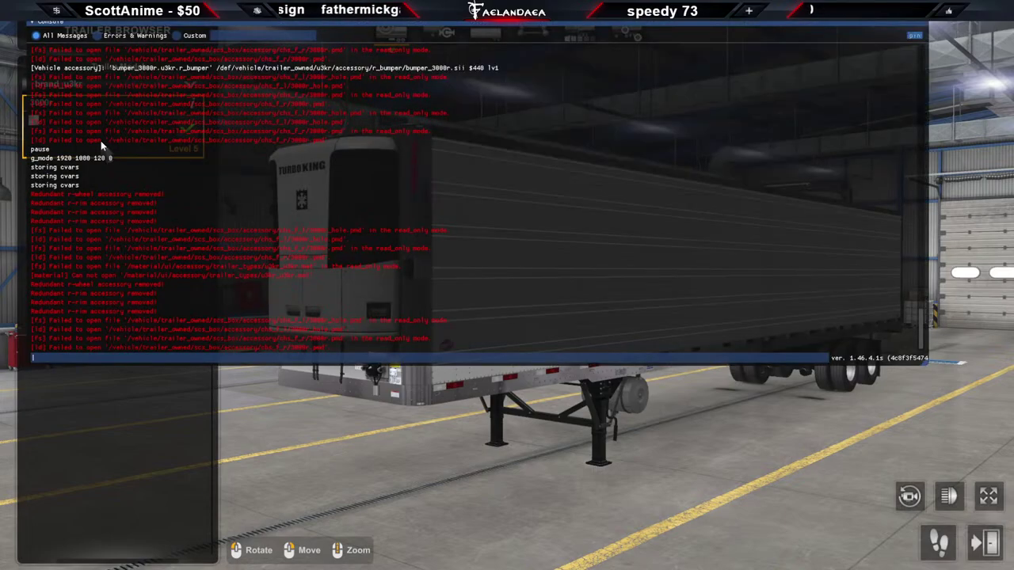
key("grave")
key("grave")
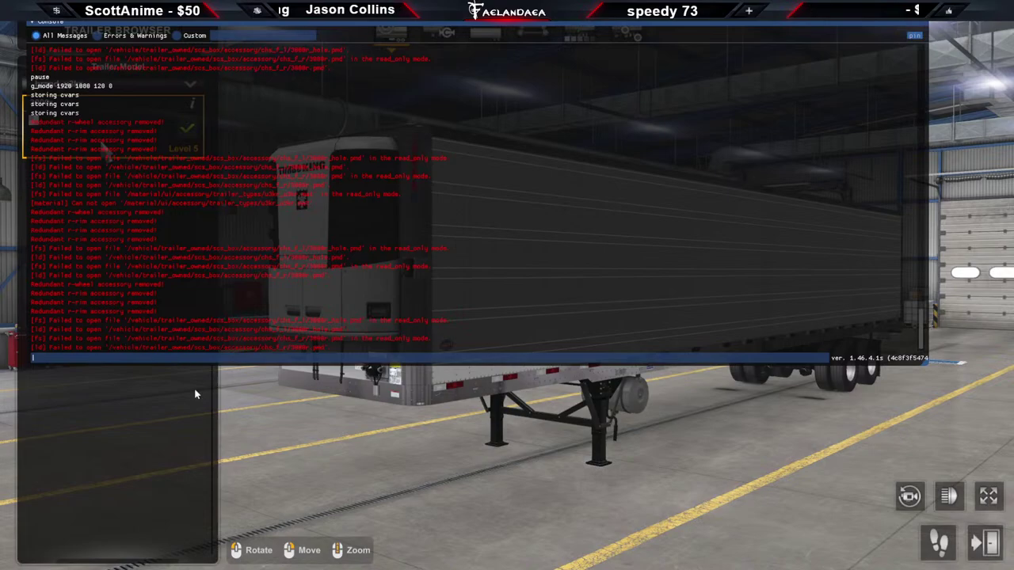
key("grave")
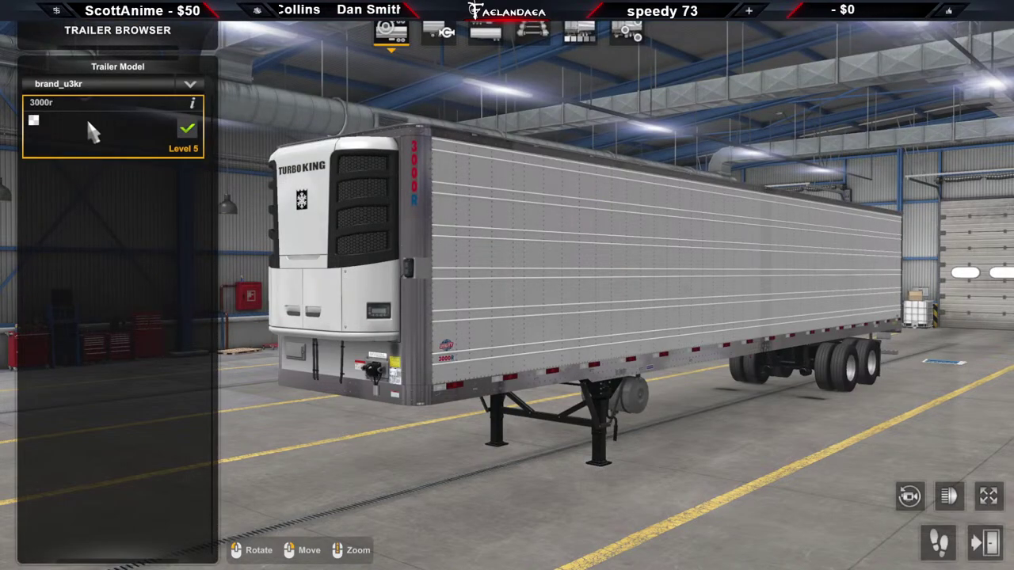
key("grave")
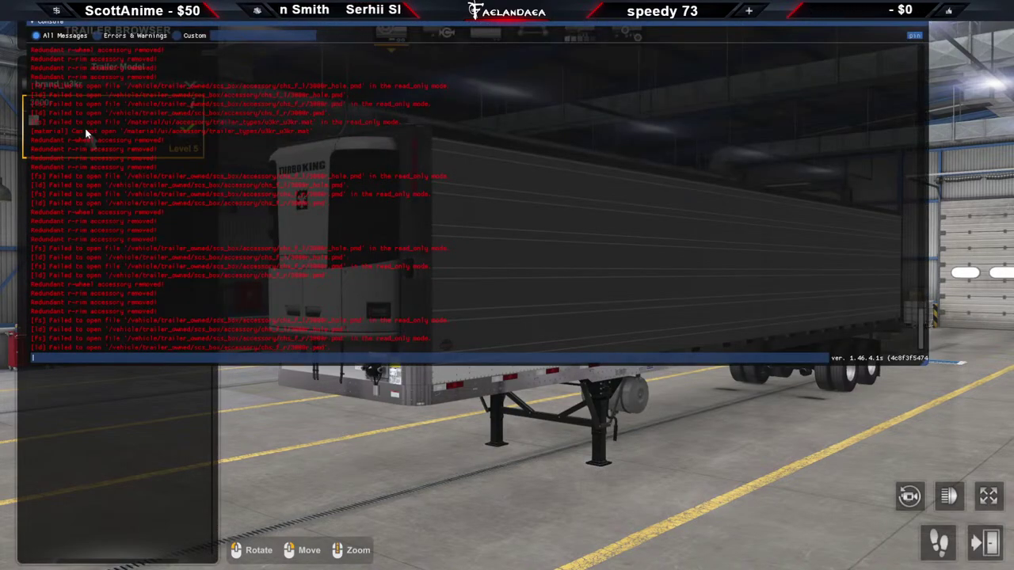
key("grave")
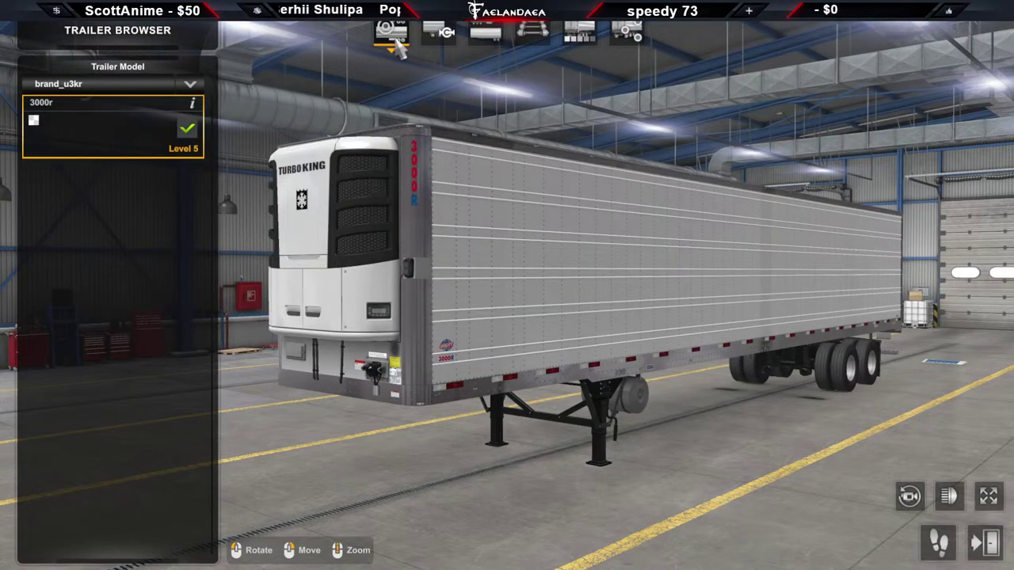
Step through the chain, body, chassis and paint tabs to the trailer's accessories
left_click(445, 39)
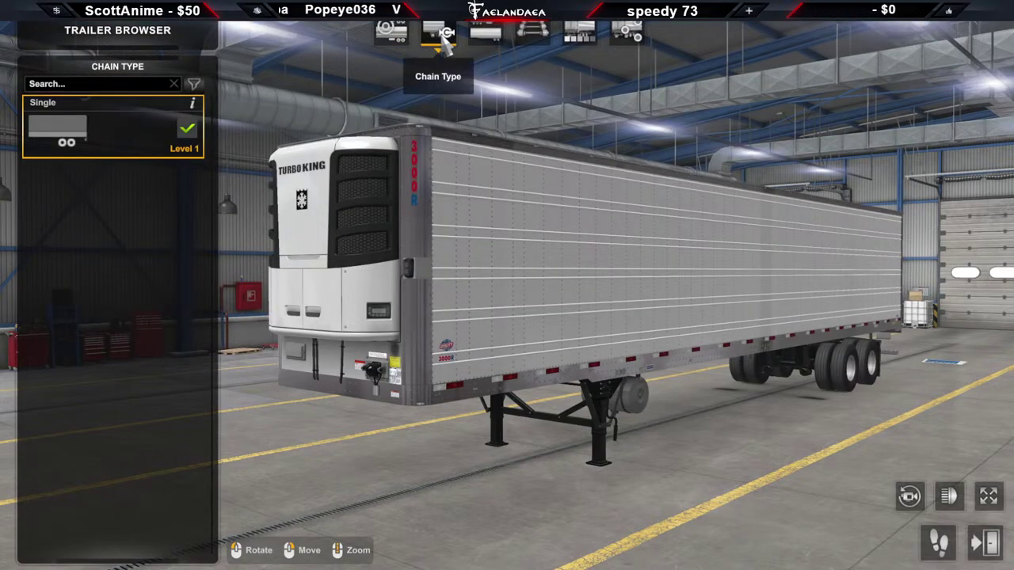
left_click(488, 33)
left_click(532, 33)
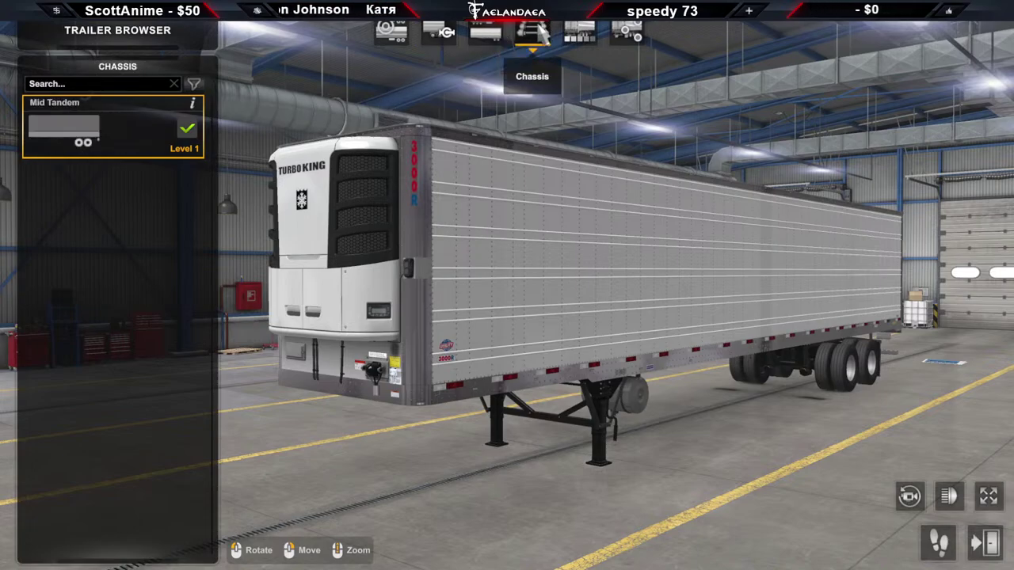
left_click(580, 33)
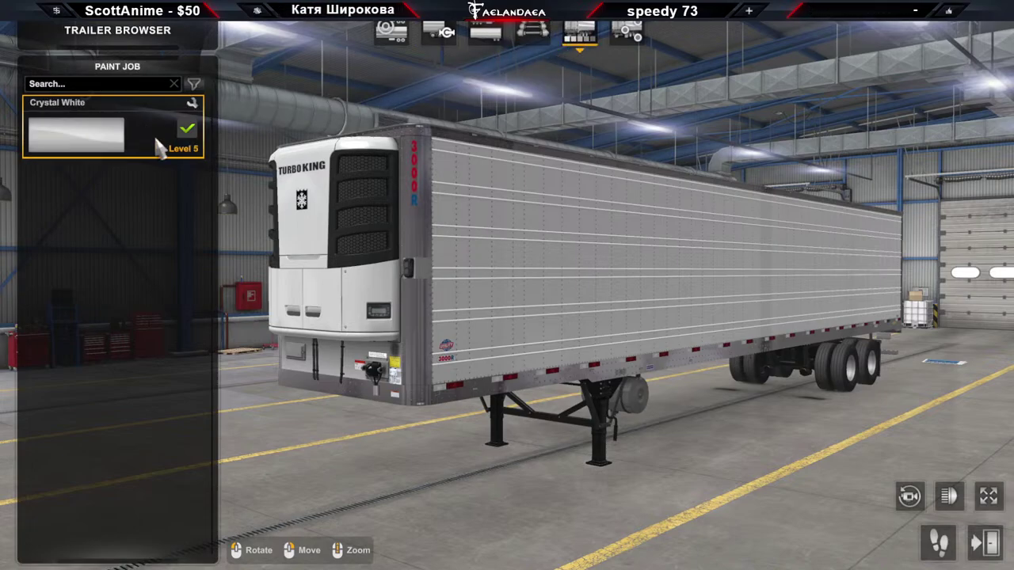
left_click(627, 33)
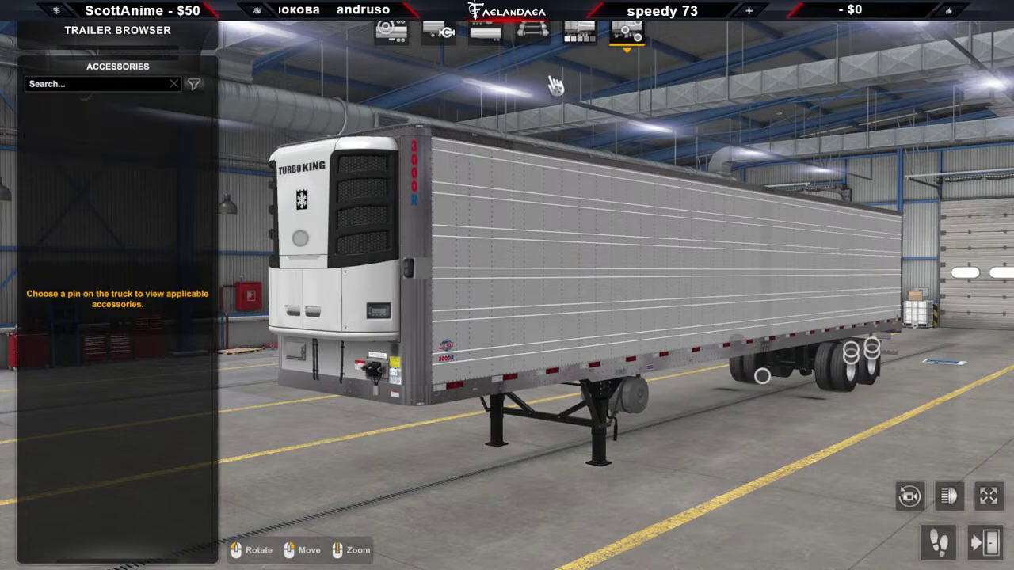
Orbit from the trailer's side wall round to face its rear doors and tandem wheels
left_click_drag(556, 86, 908, 221)
scroll(908, 221, "up", 5)
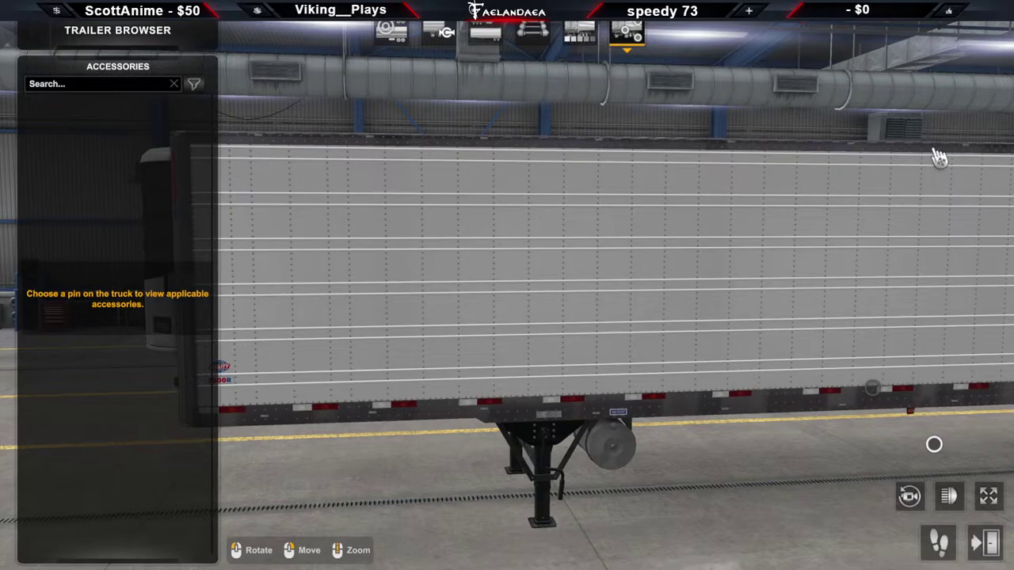
left_click_drag(808, 271, 440, 345)
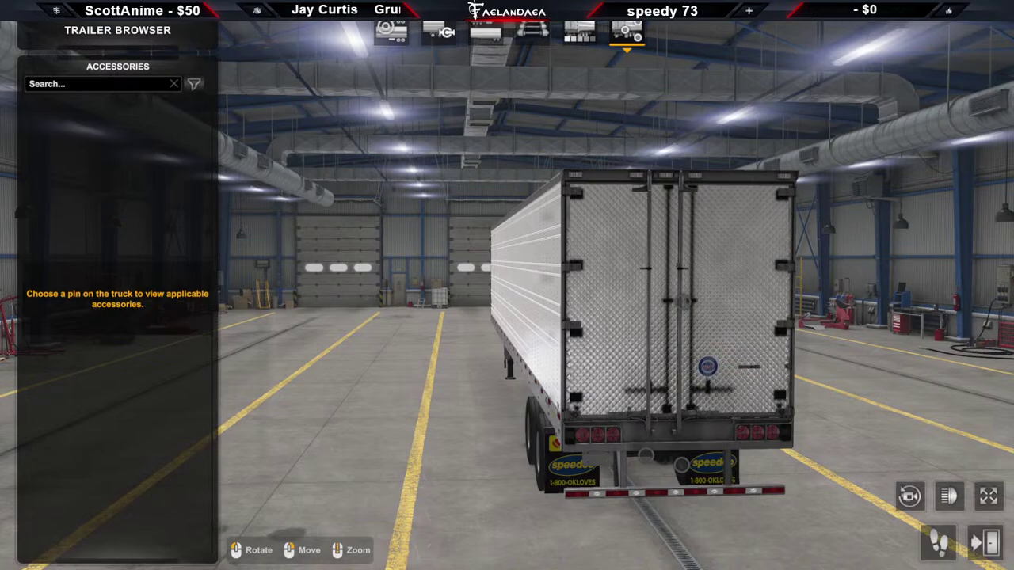
left_click_drag(547, 411, 487, 423)
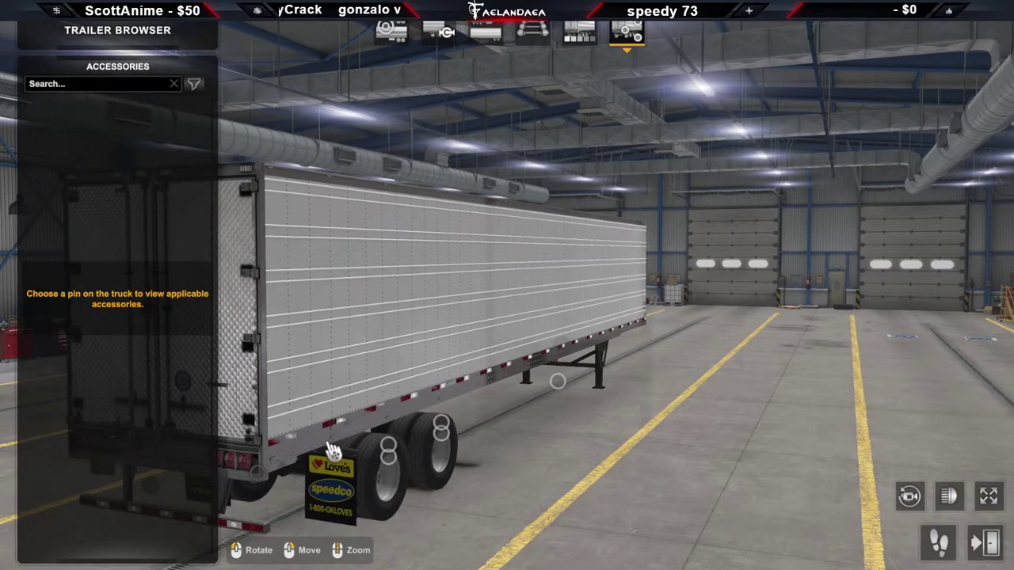
left_click_drag(345, 463, 381, 406)
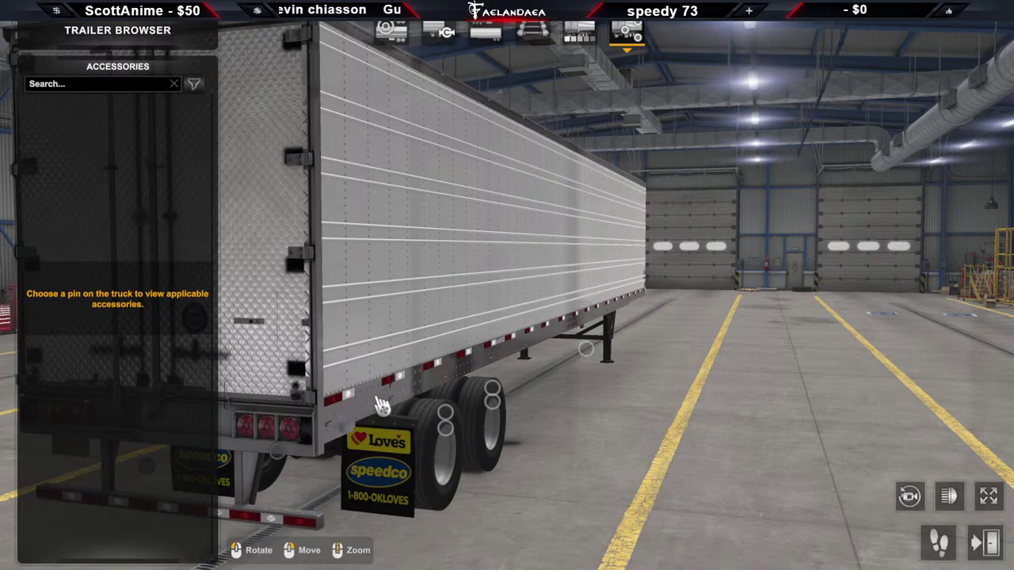
left_click_drag(382, 405, 717, 373)
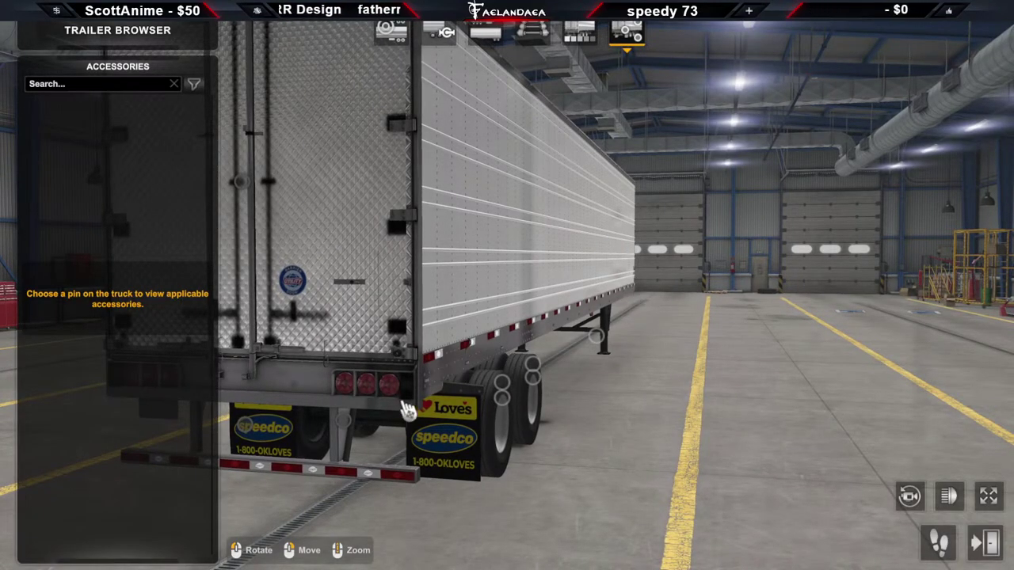
left_click_drag(396, 479, 507, 475)
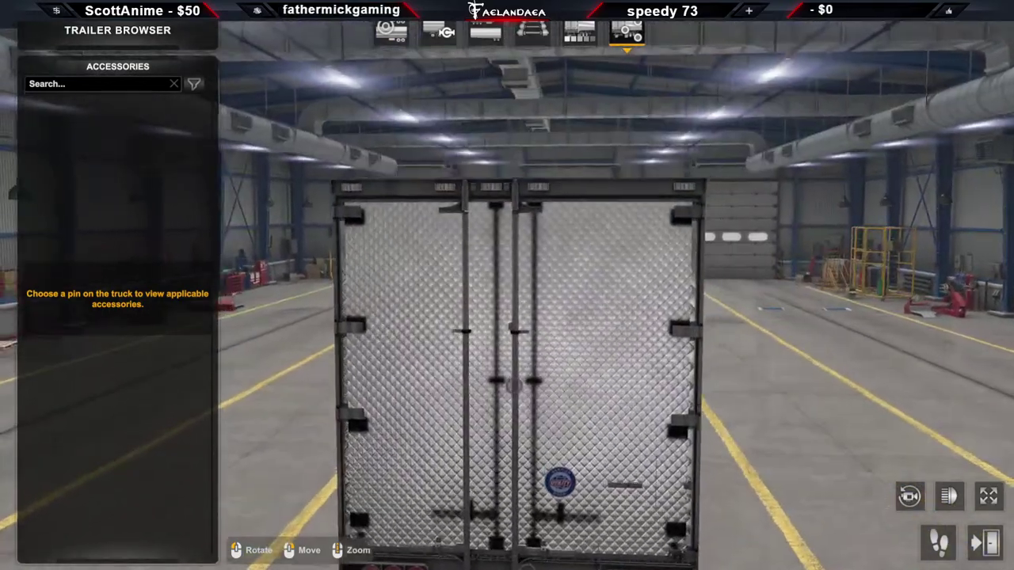
Orbit along the trailer's right side, reset the camera and face the reefer front
left_click_drag(327, 361, 618, 308)
scroll(618, 308, "up", 3)
left_click_drag(532, 346, 898, 404)
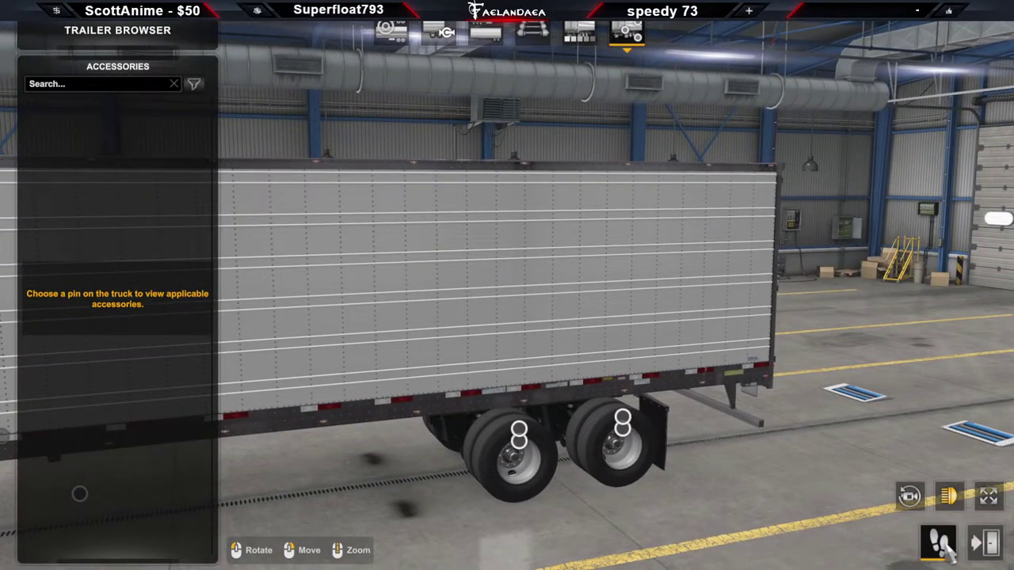
left_click(908, 491)
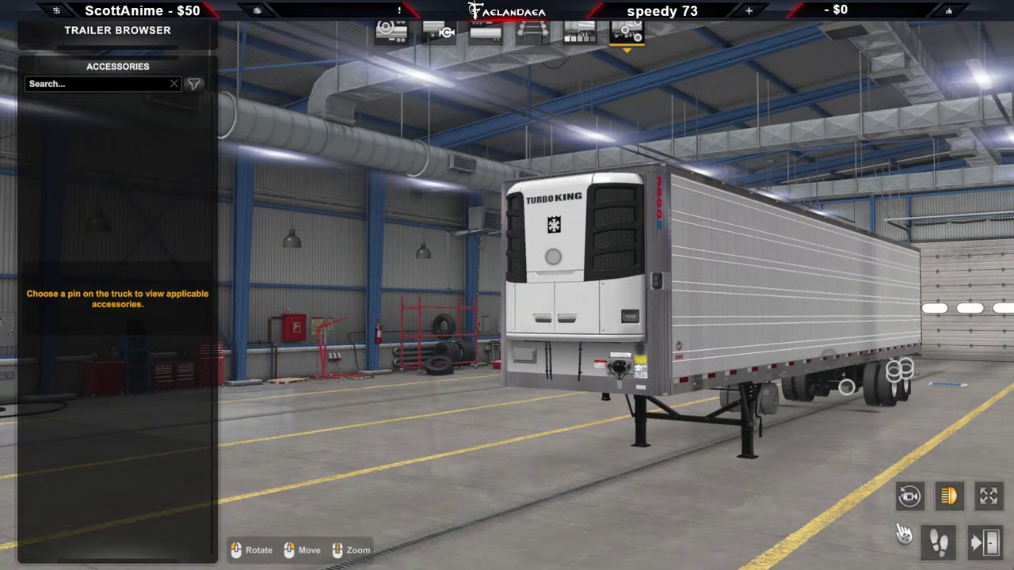
left_click_drag(903, 535, 963, 531)
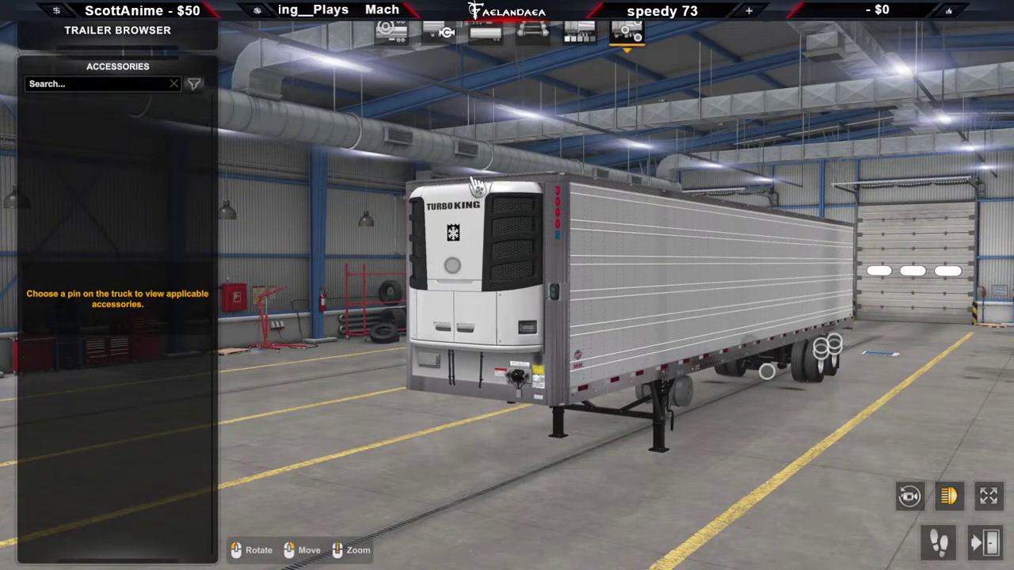
left_click_drag(760, 290, 778, 291)
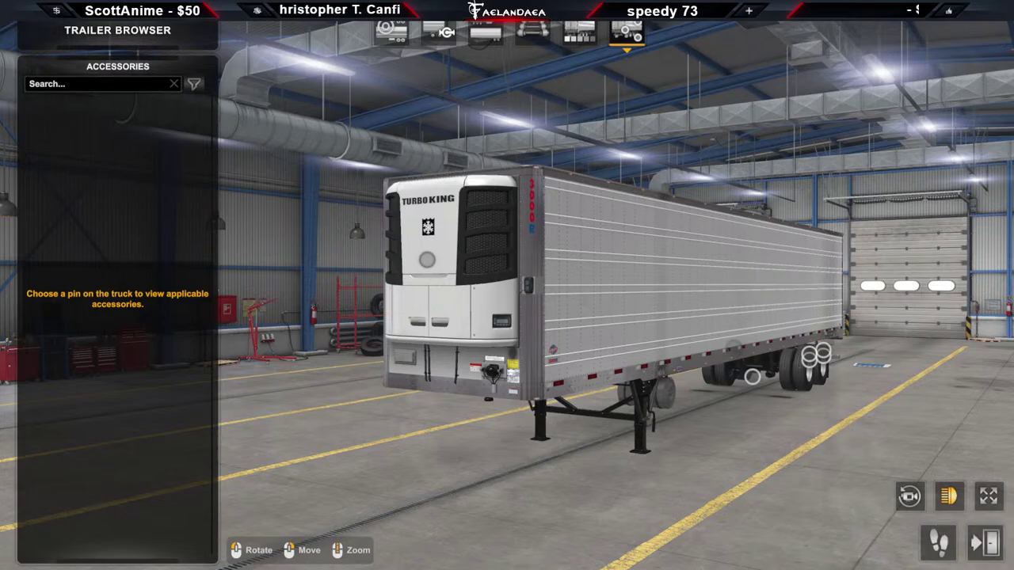
View the Thermo King accessory on the trailer front and leave the Trailer Browser
left_click(986, 546)
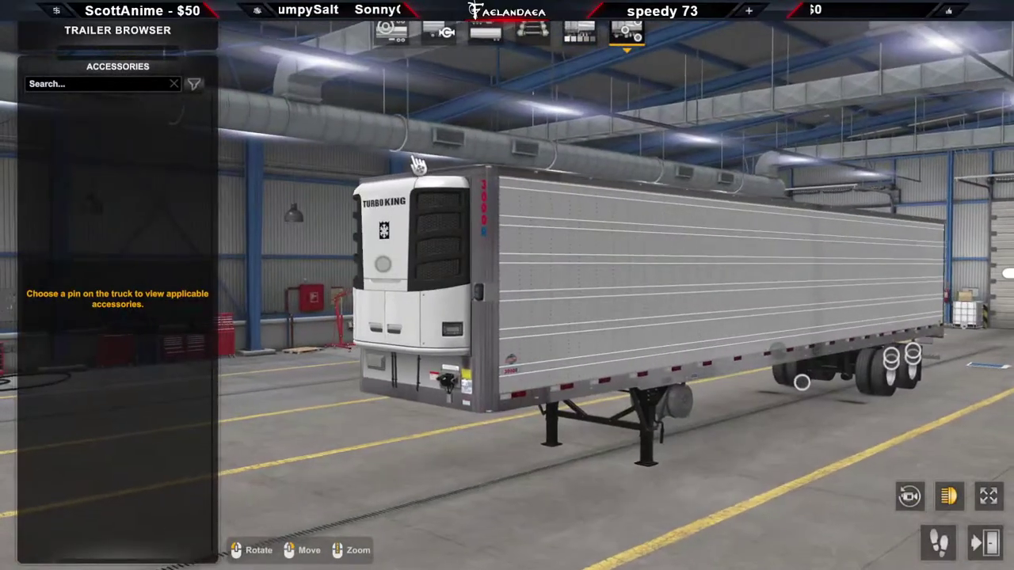
left_click(374, 264)
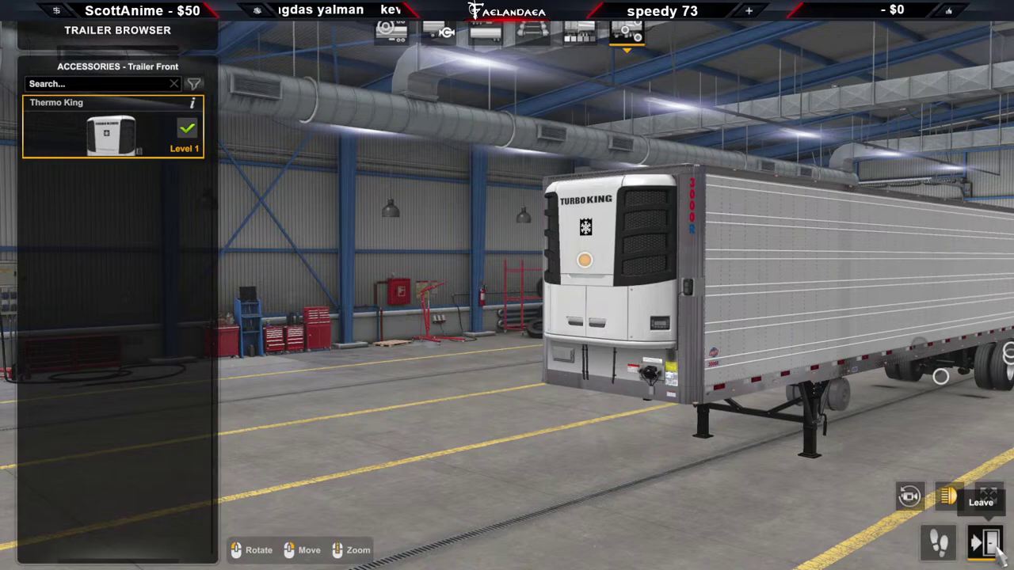
left_click(994, 545)
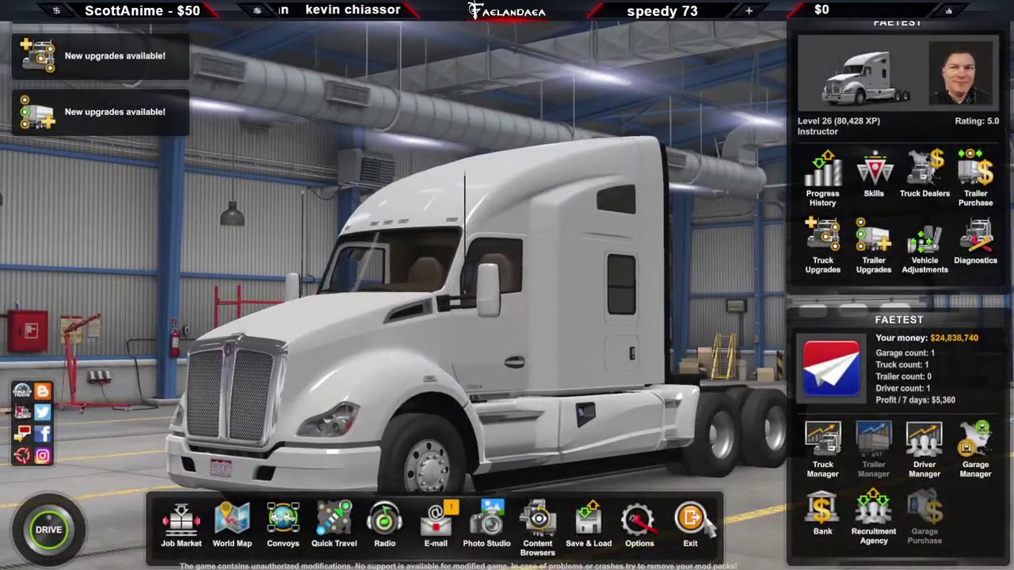
Quit American Truck Simulator and confirm
left_click(690, 519)
key("Escape")
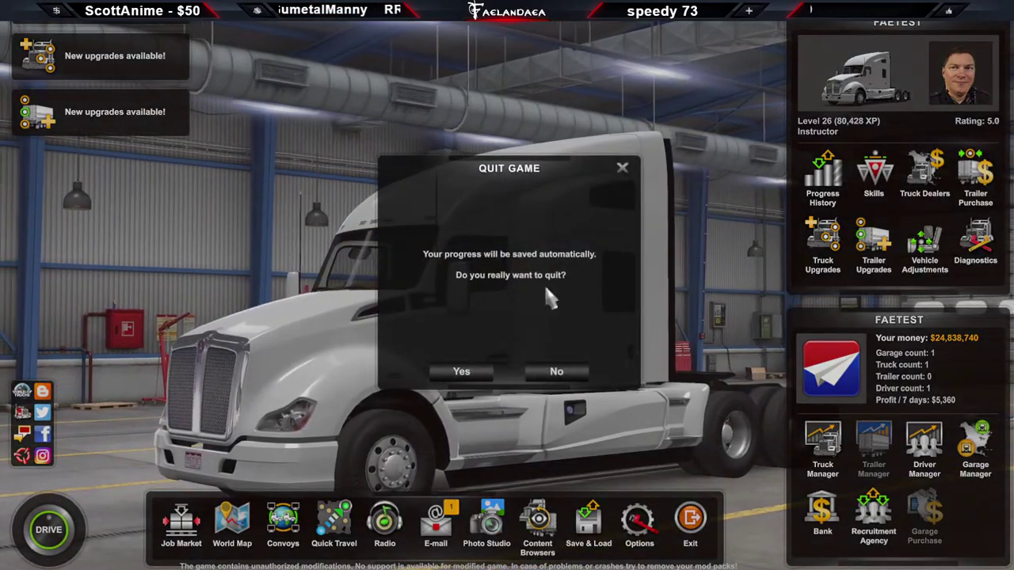
left_click(474, 372)
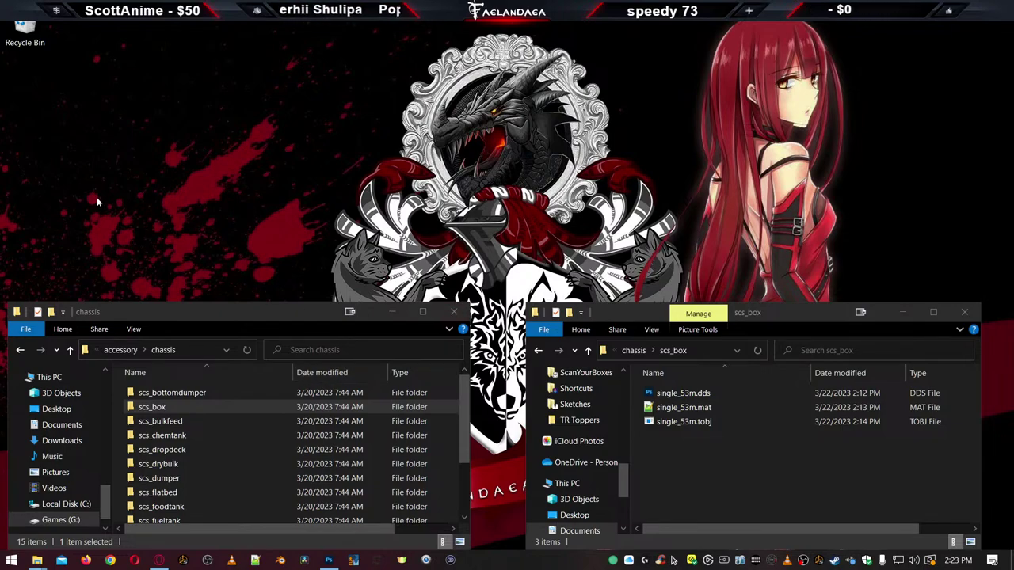
Empty the Recycle Bin and confirm permanent deletion
right_click(28, 27)
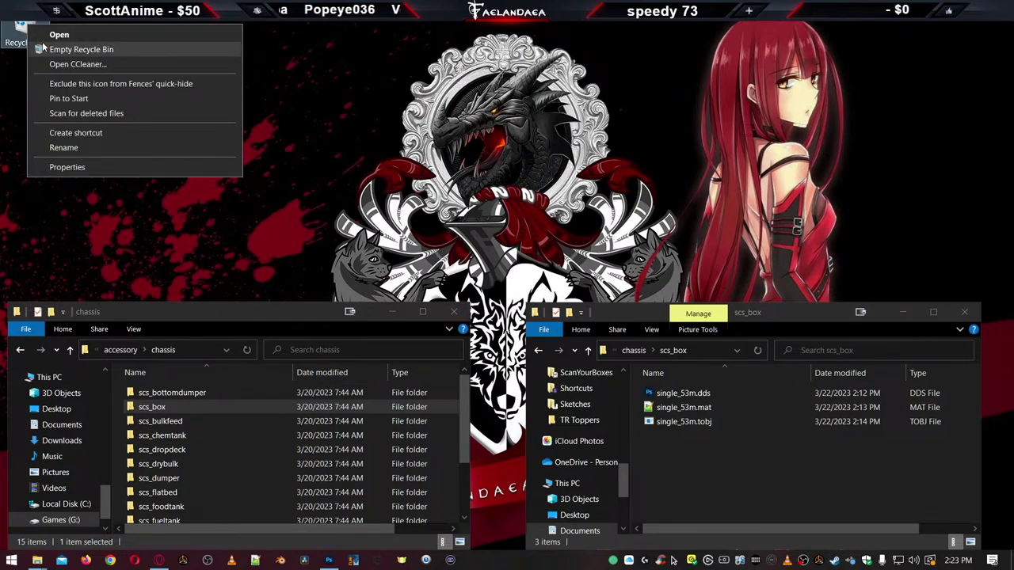
left_click(45, 46)
left_click(554, 293)
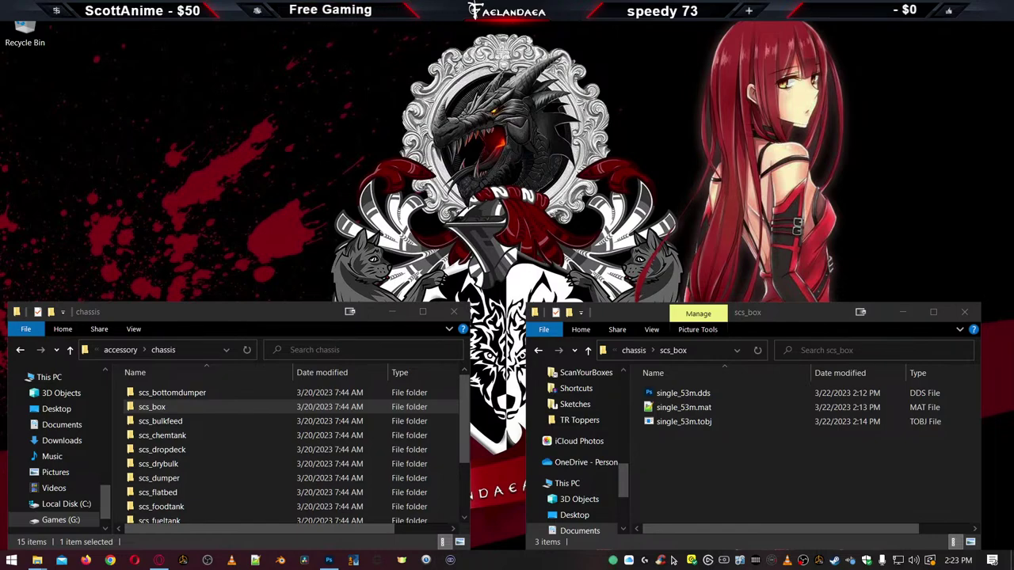
Resize the game.log.txt window into a full-width strip above the two folder windows
left_click_drag(501, 31, 406, 49)
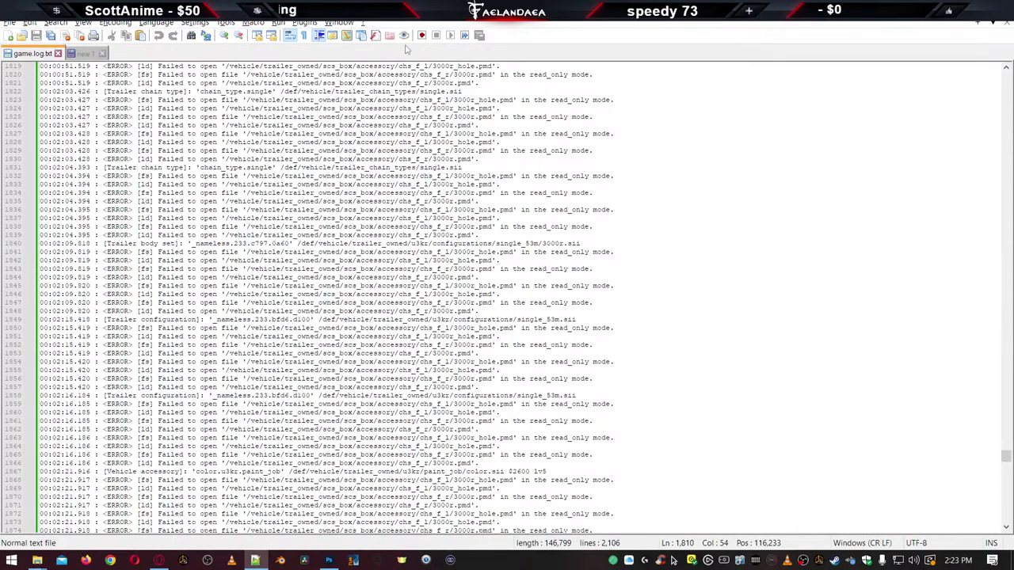
key("super+Down")
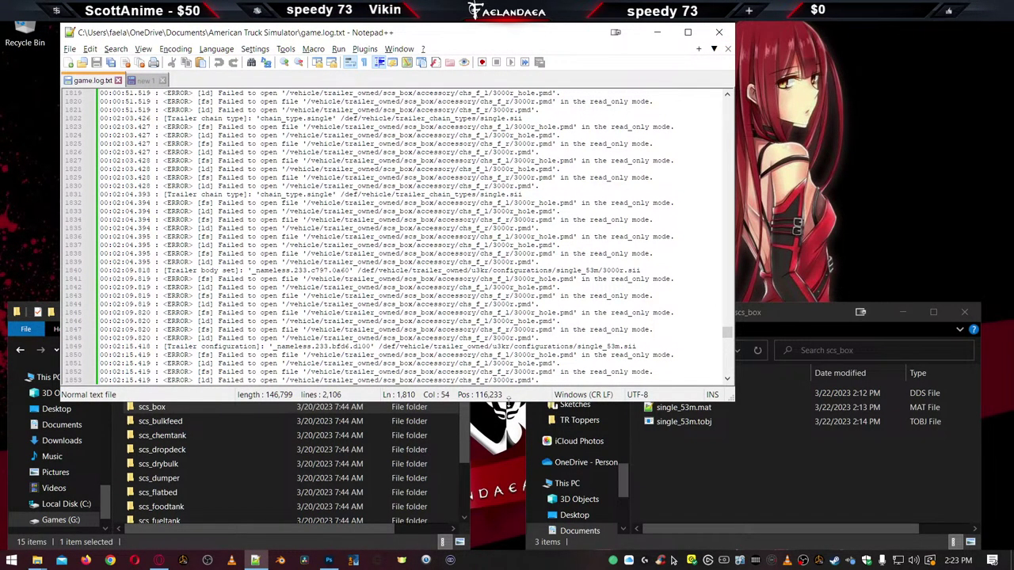
left_click_drag(508, 304, 507, 301)
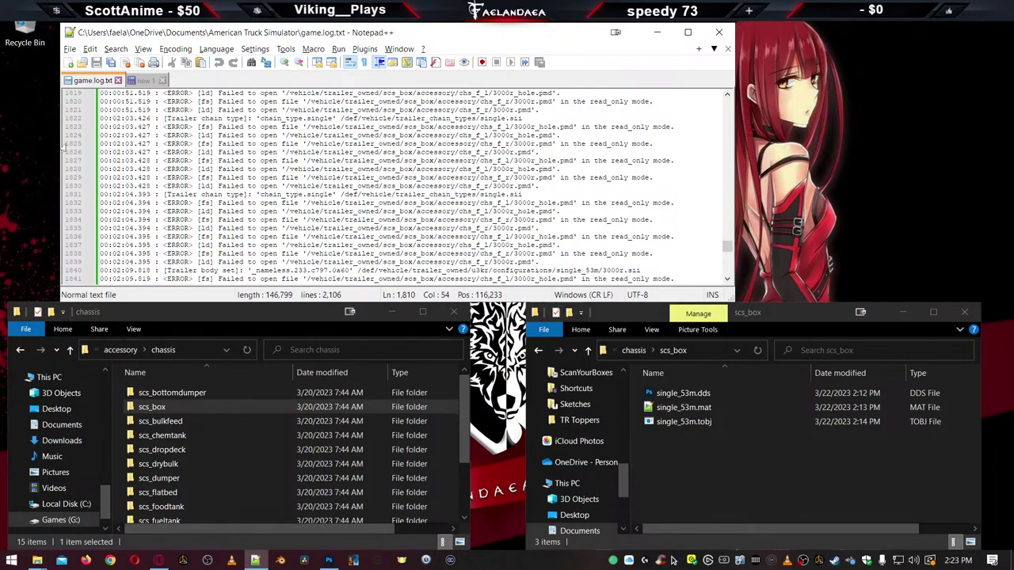
left_click_drag(61, 145, 1, 146)
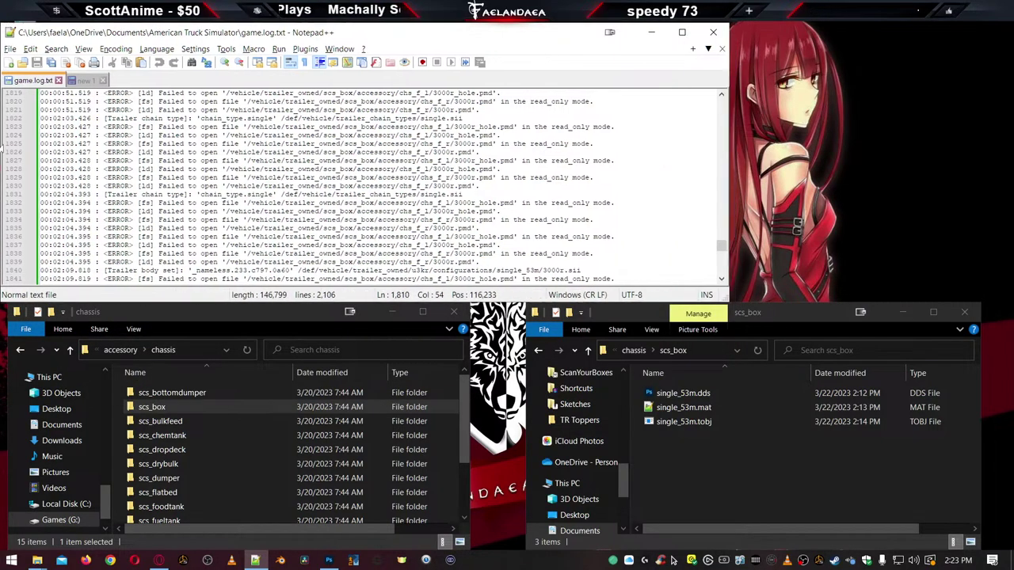
left_click_drag(733, 175, 997, 181)
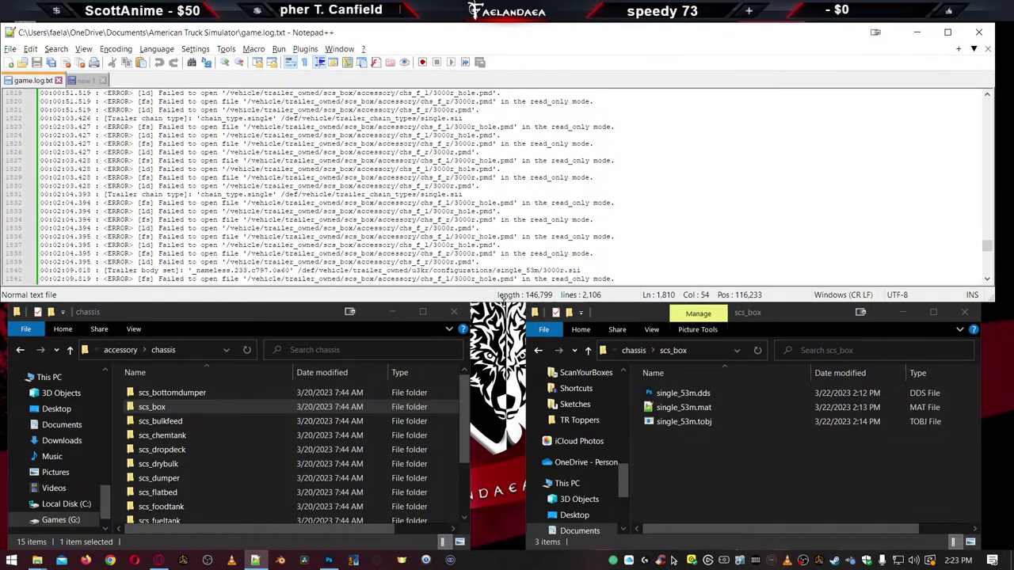
left_click_drag(506, 304, 506, 298)
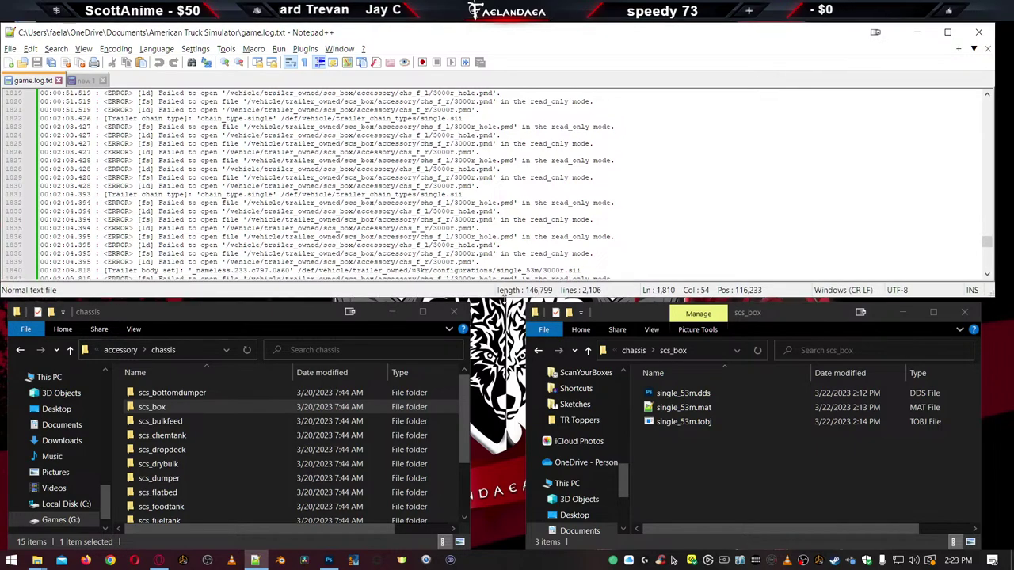
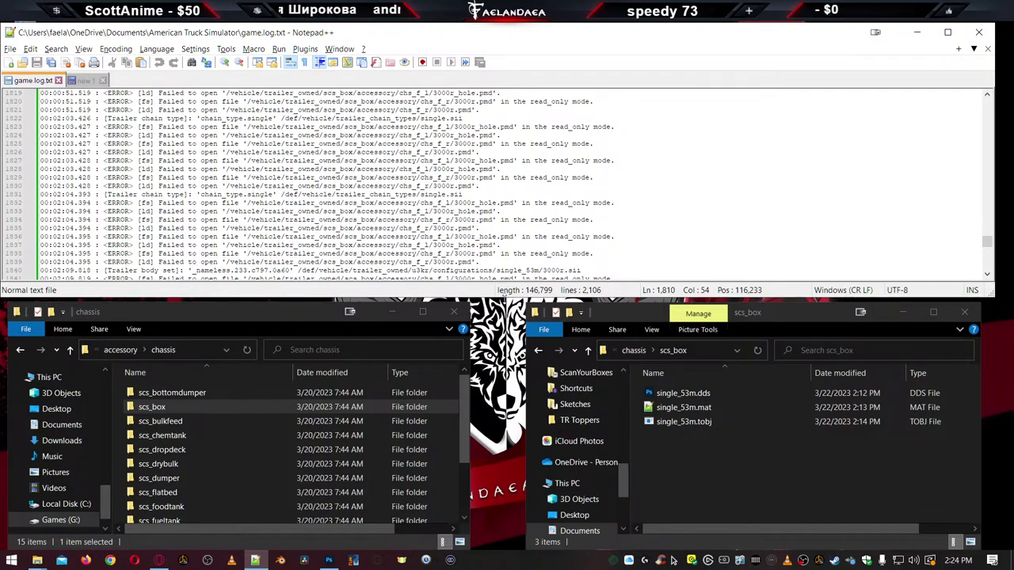
Review the failed-to-open error lines in game.log.txt
left_click(652, 244)
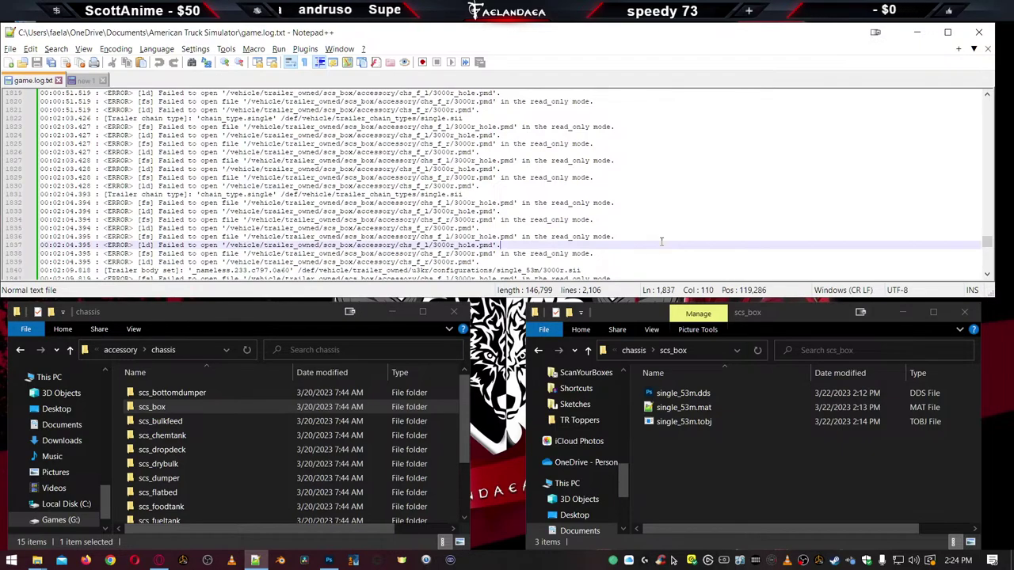
scroll(555, 251, "down", 20)
scroll(556, 251, "down", 14)
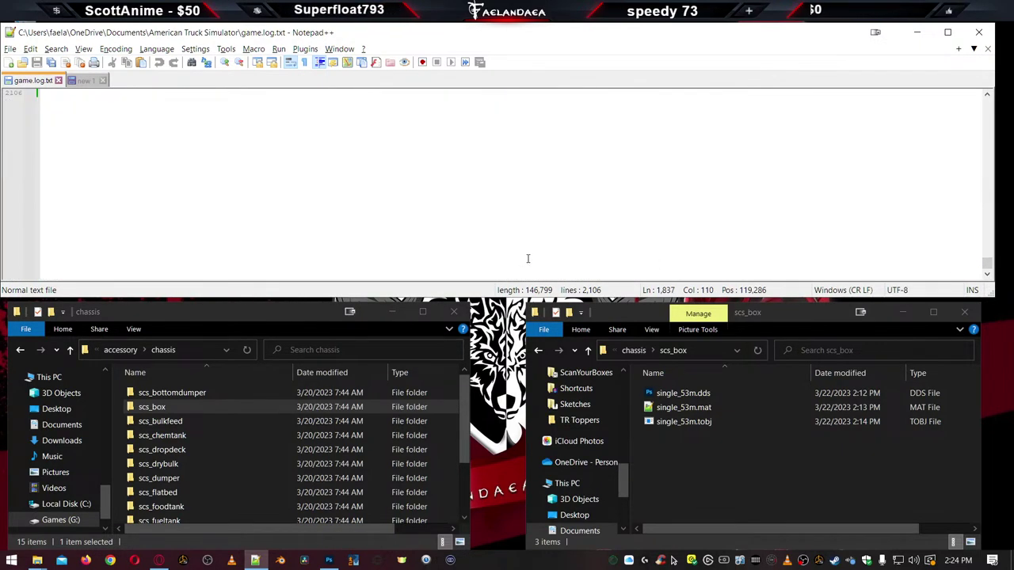
scroll(505, 235, "up", 20)
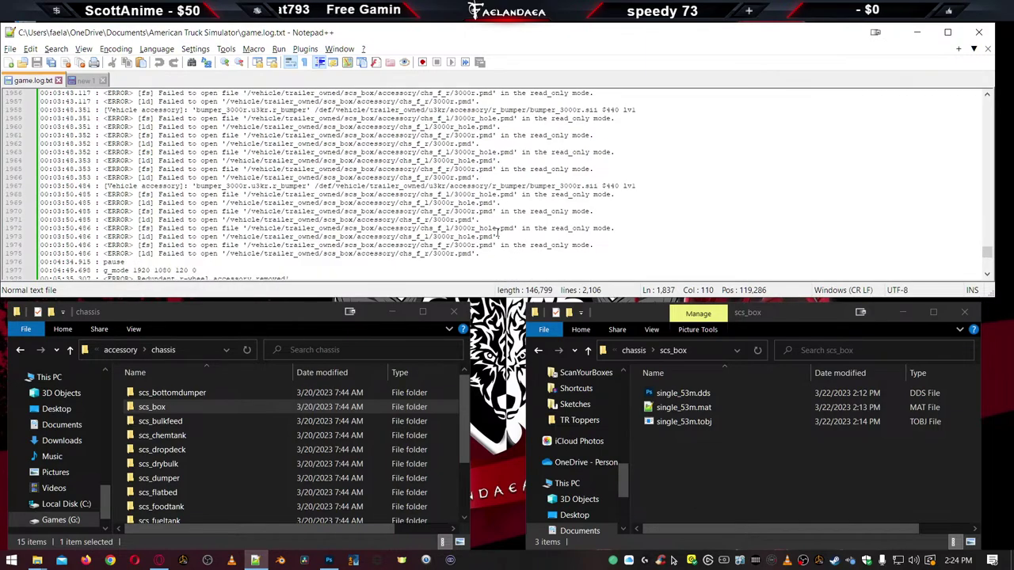
scroll(494, 229, "up", 20)
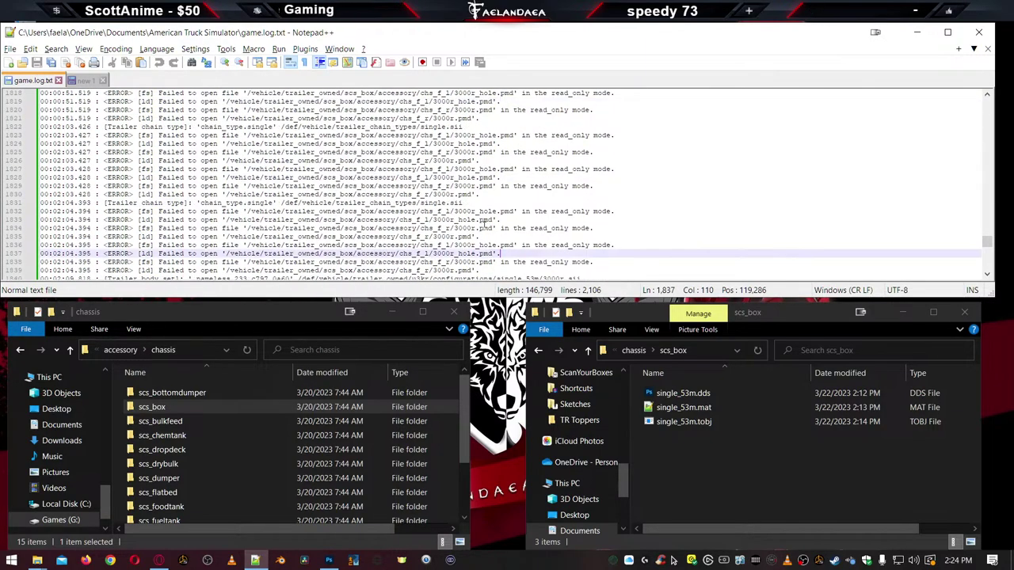
scroll(442, 207, "down", 6)
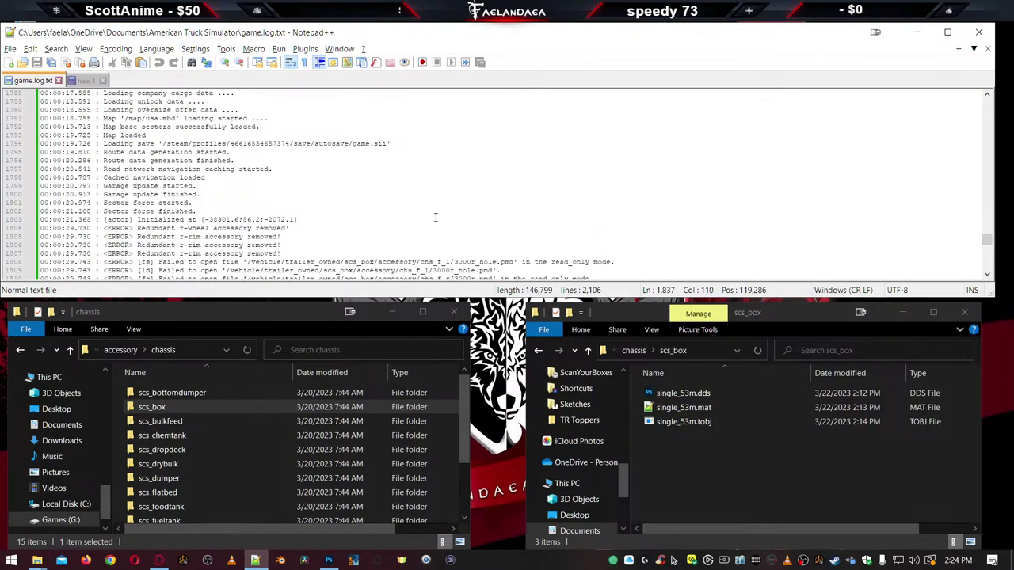
Select the brand_u3kr, icon and side-skirts entries in the new 1 notes
key("ctrl+Tab")
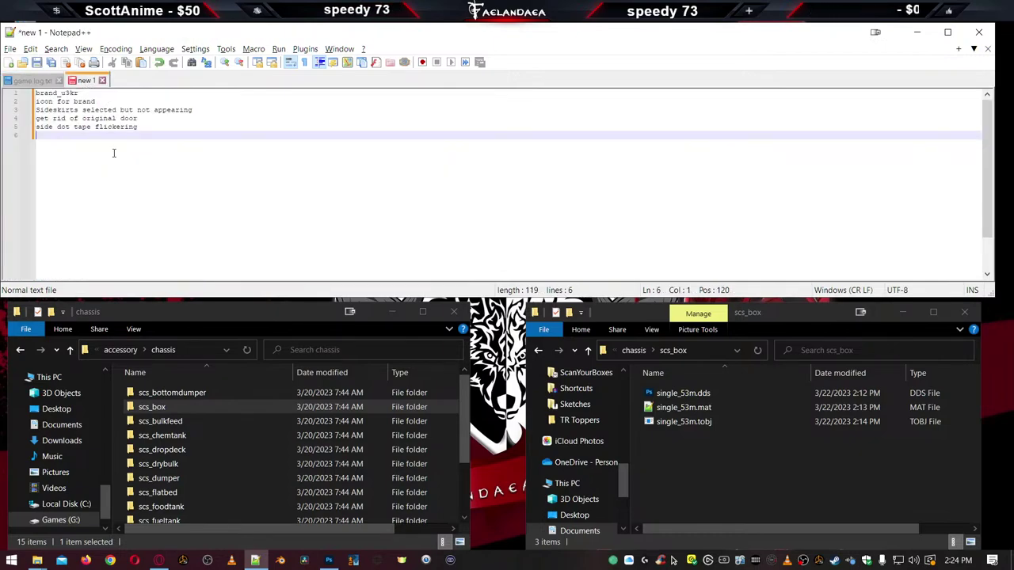
double_click(69, 93)
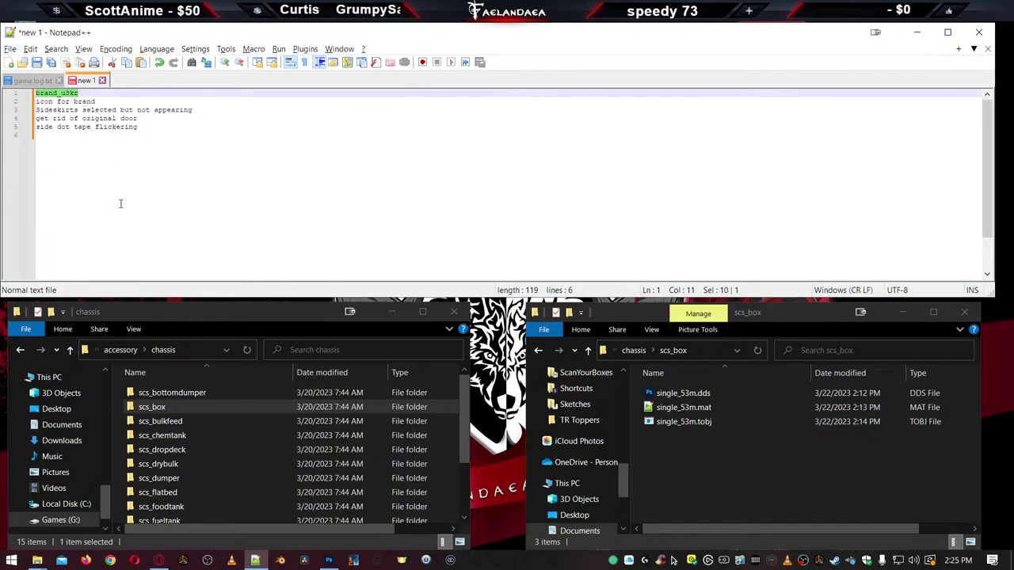
left_click_drag(93, 101, 35, 102)
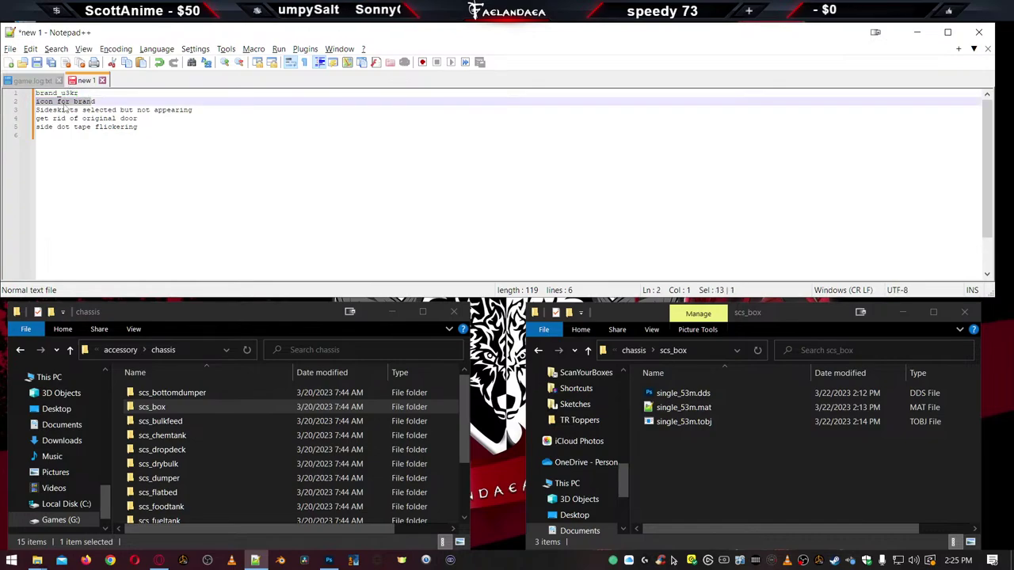
left_click_drag(192, 110, 40, 110)
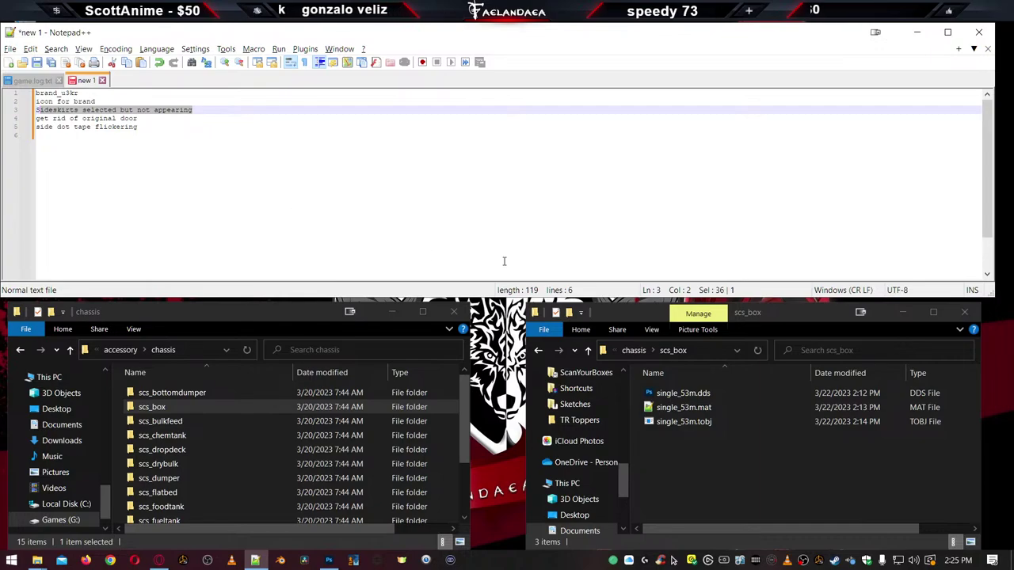
Highlight every ERROR in game.log.txt and select the redundant accessory error lines
left_click(685, 466)
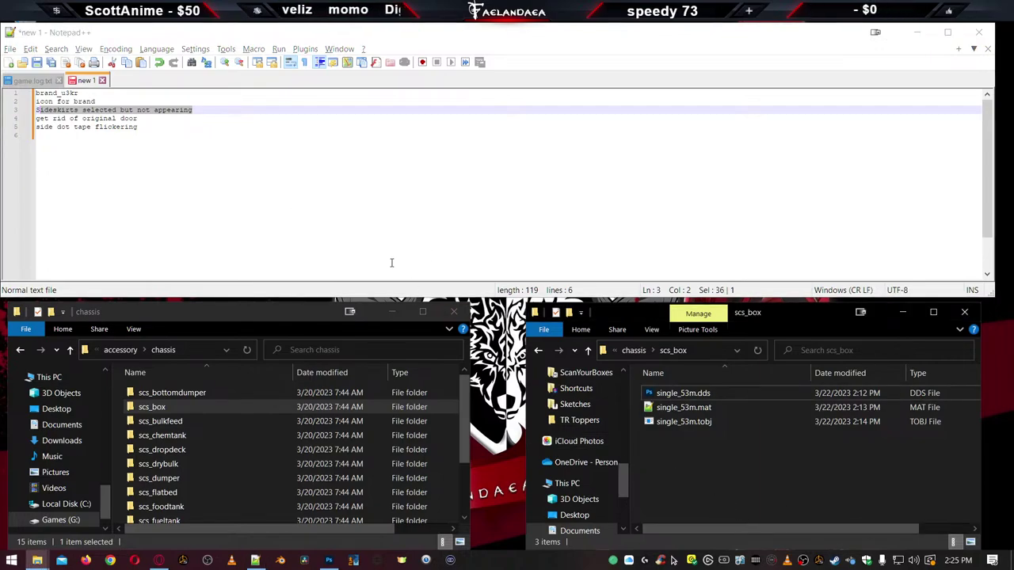
left_click(33, 80)
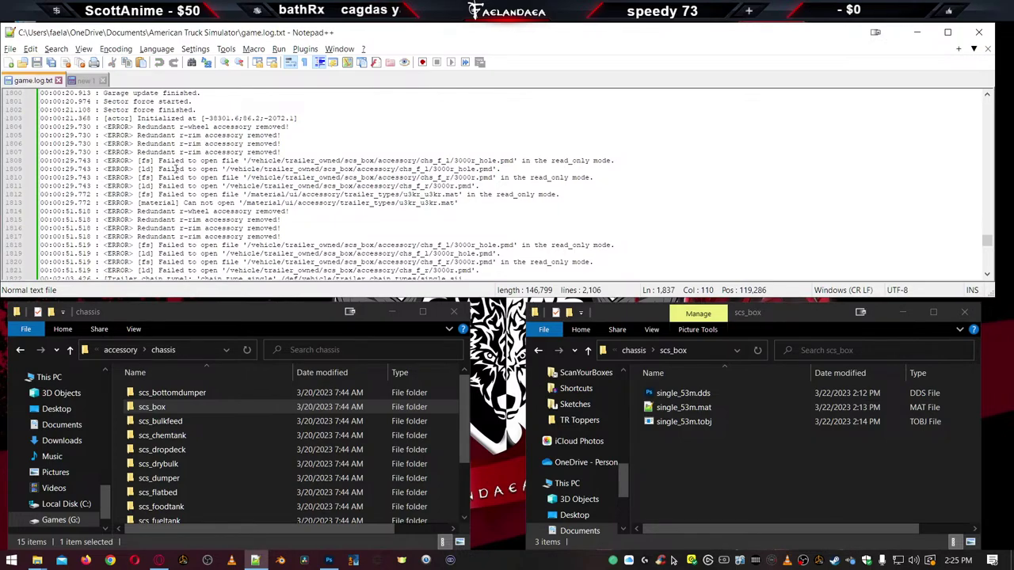
double_click(117, 127)
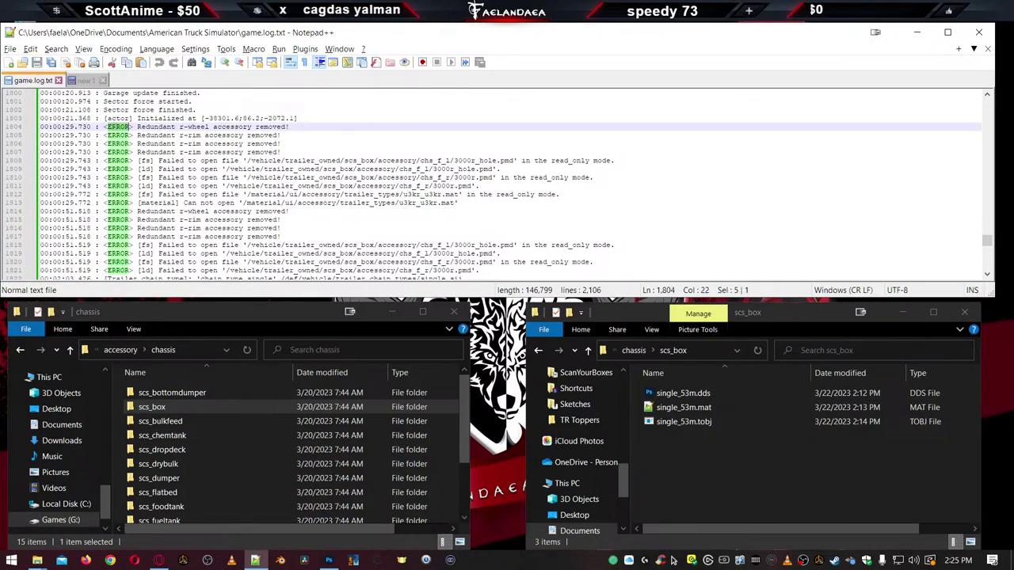
left_click(283, 151)
key("shift+Up")
key("shift+Up")
key("shift+Up")
key("shift+Home")
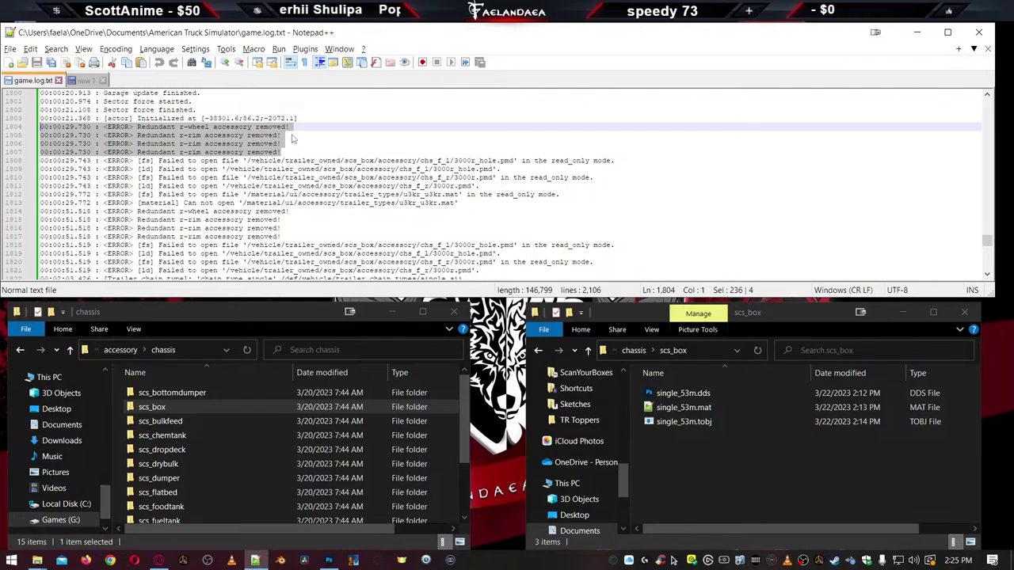
Climb from the scs_box folder up through chassis, accessory and ui to material
left_click(711, 484)
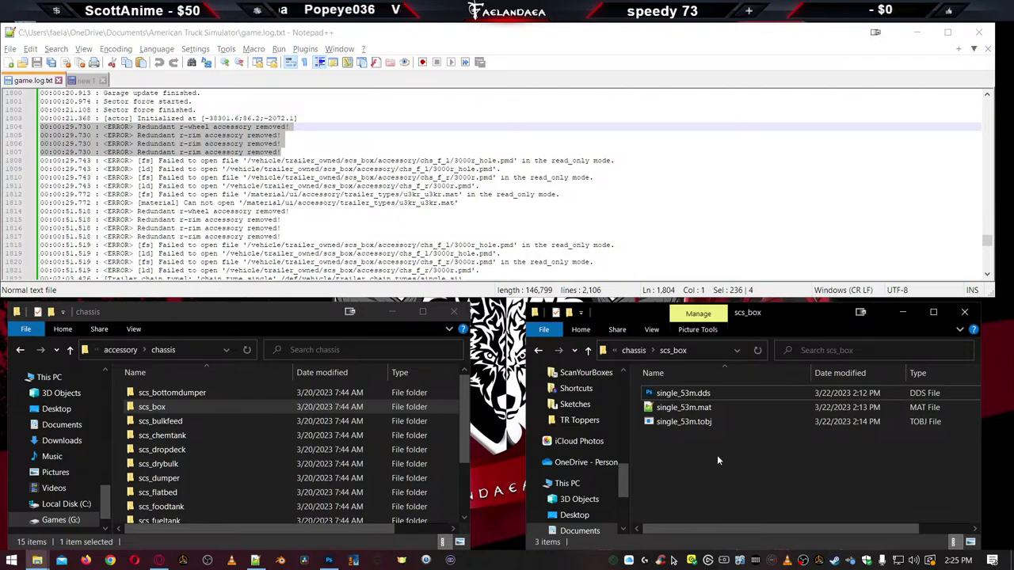
left_click(631, 351)
left_click(631, 354)
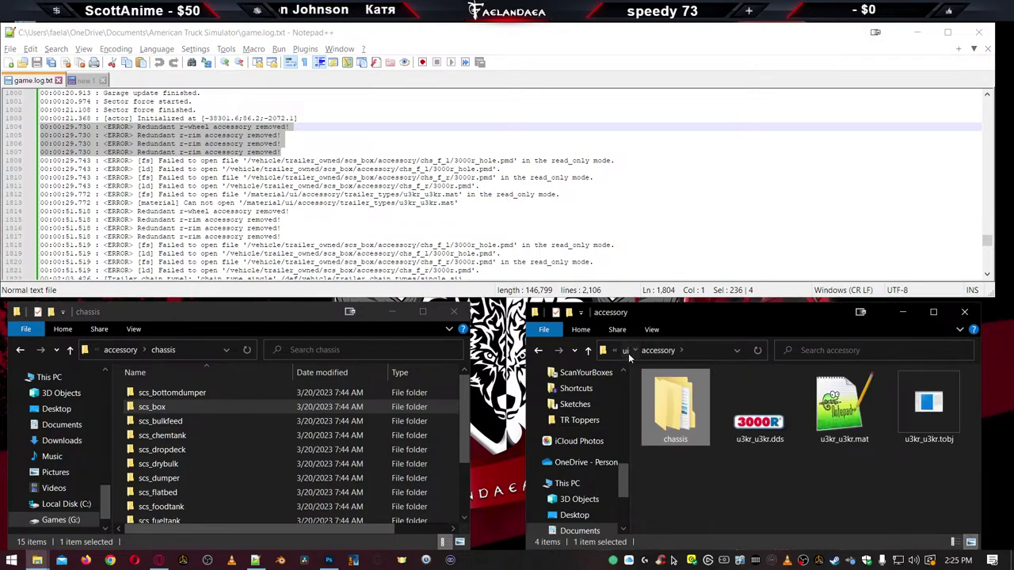
left_click(628, 354)
left_click(632, 352)
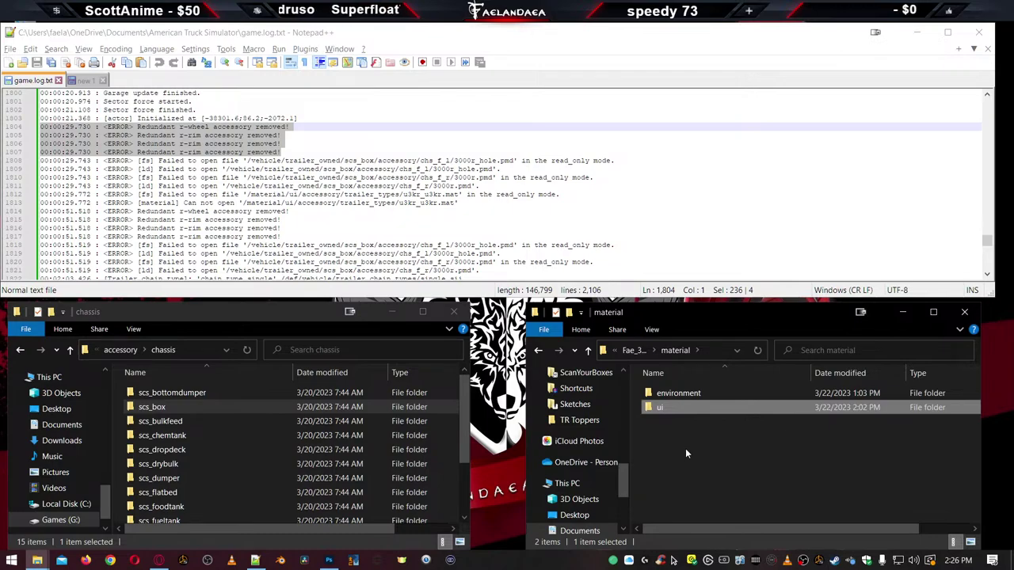
double_click(667, 393)
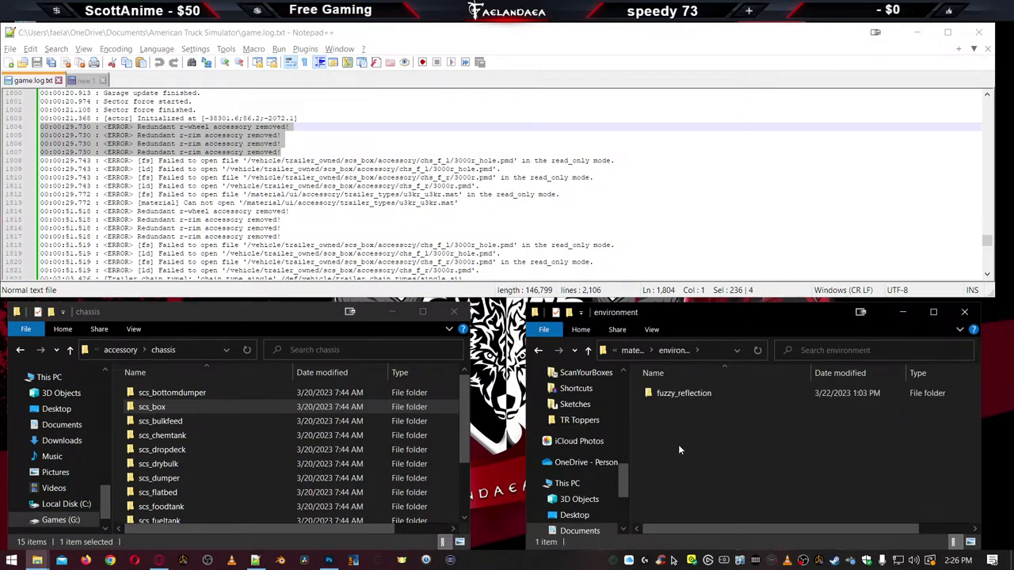
key("alt+Left")
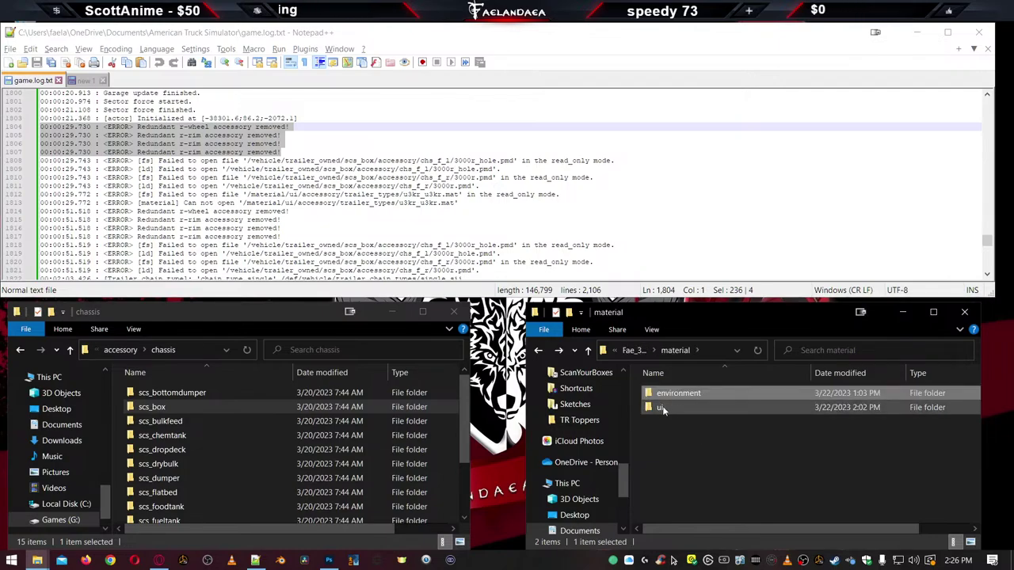
Open Fae_3000R's def/vehicle/trailer_dealer/scs/u3kr.sii in Notepad++
left_click(642, 353)
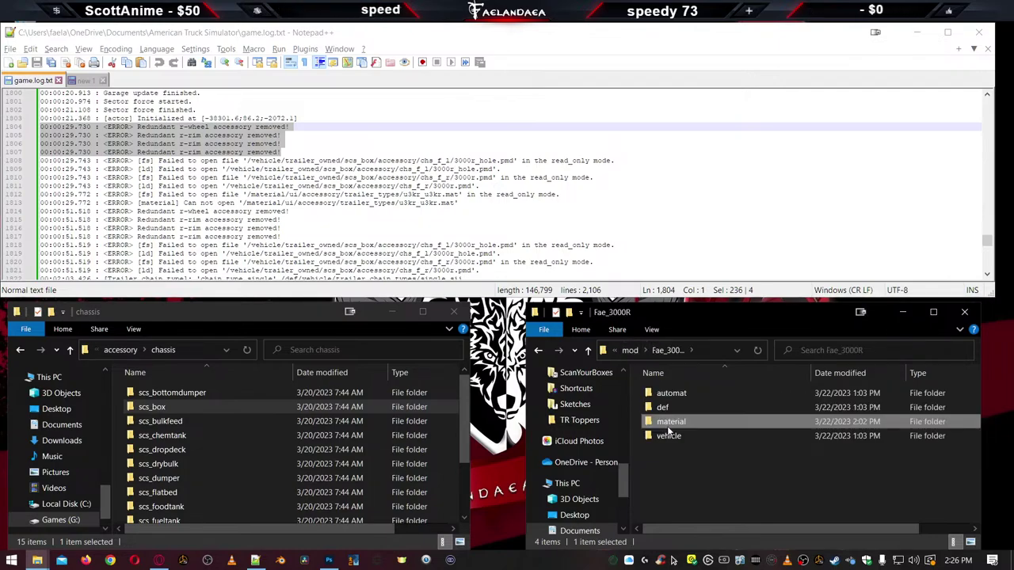
double_click(659, 408)
double_click(660, 396)
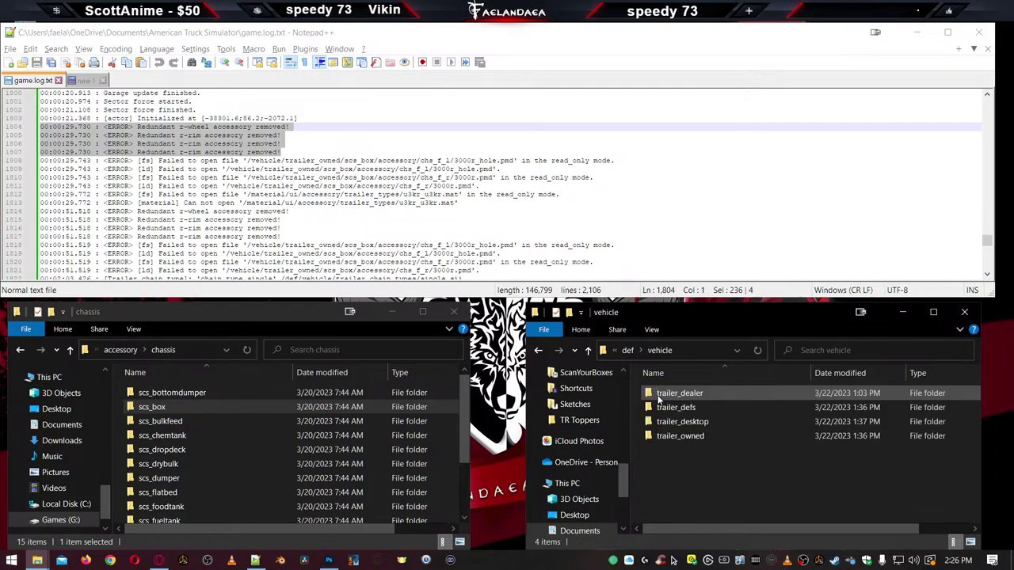
double_click(659, 394)
double_click(659, 393)
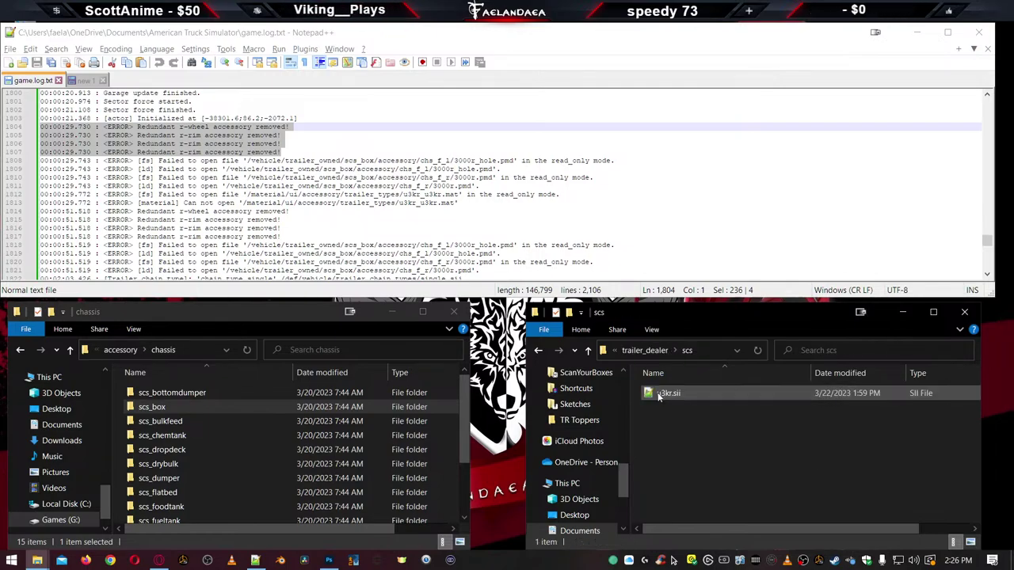
double_click(659, 394)
scroll(351, 154, "down", 20)
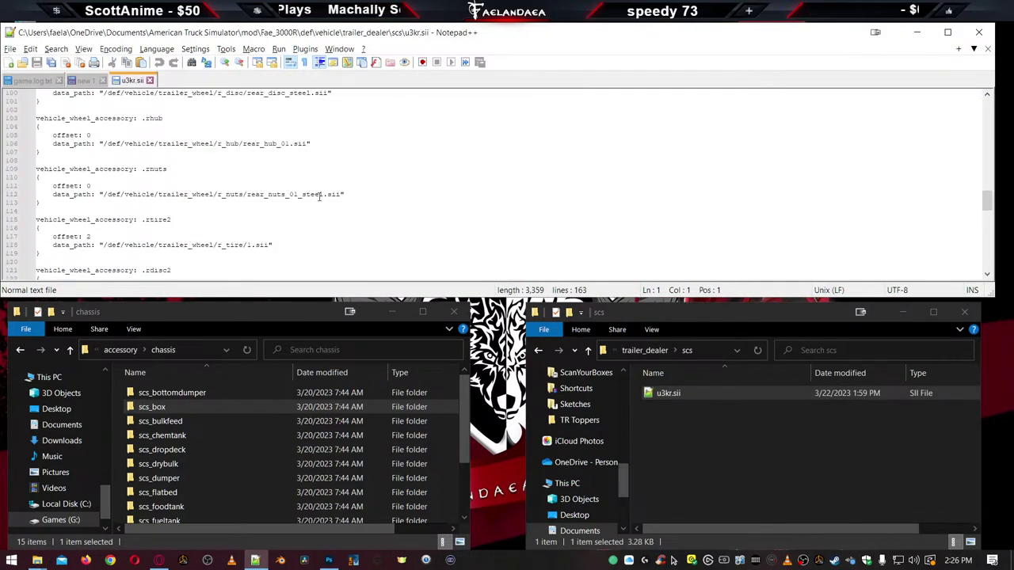
scroll(338, 211, "up", 6)
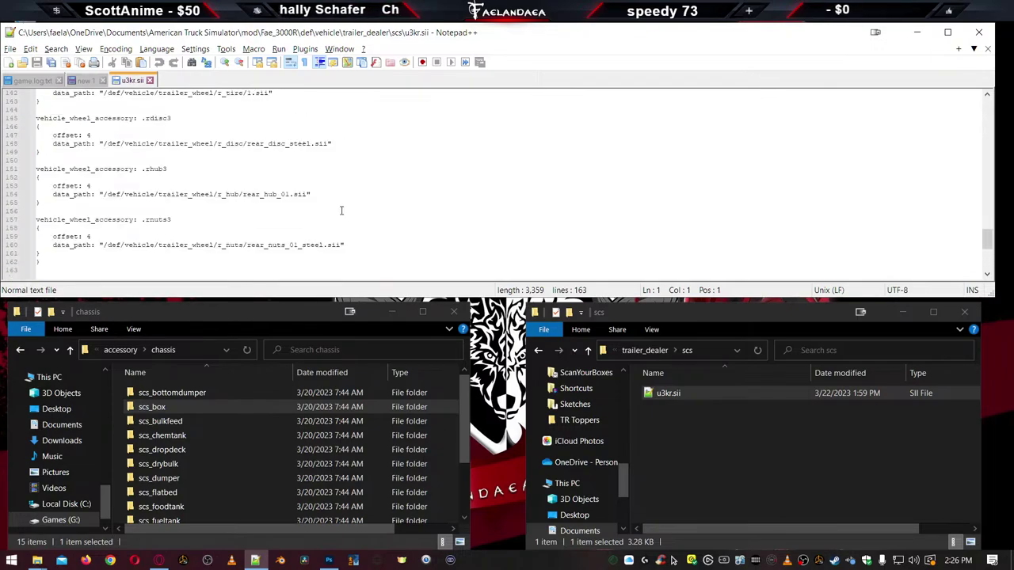
scroll(342, 210, "up", 7)
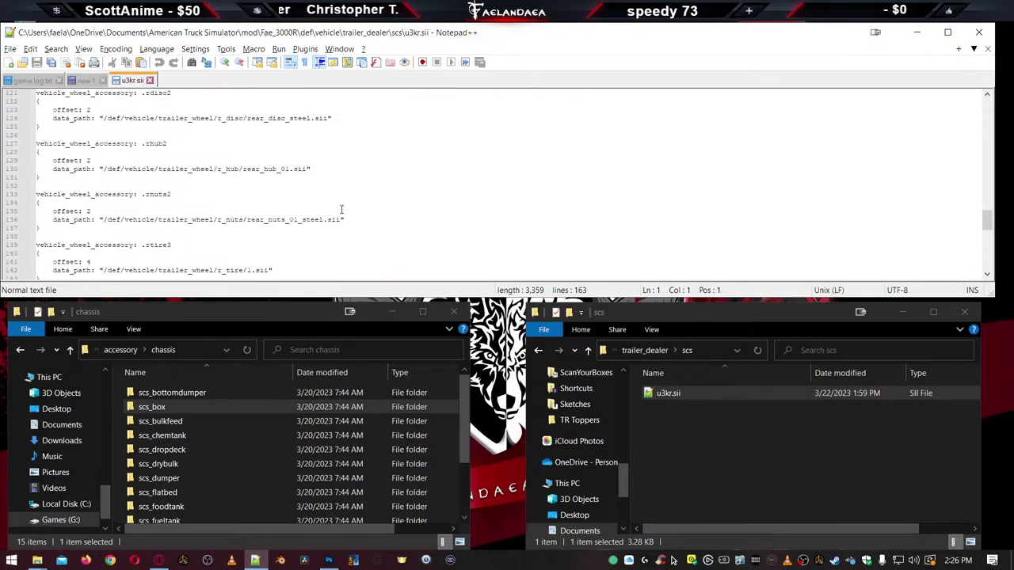
scroll(342, 210, "up", 7)
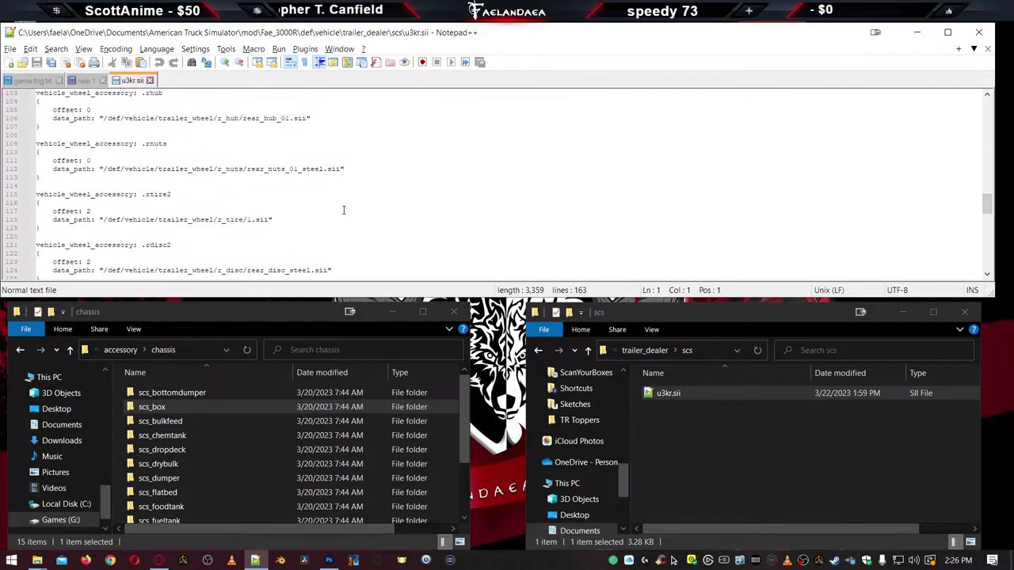
scroll(344, 210, "up", 6)
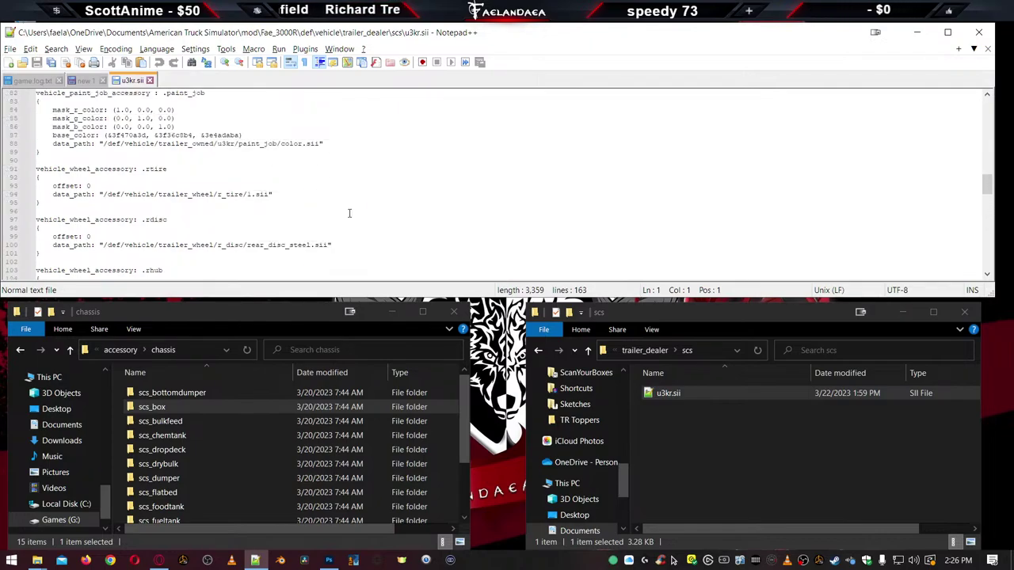
scroll(348, 213, "up", 2)
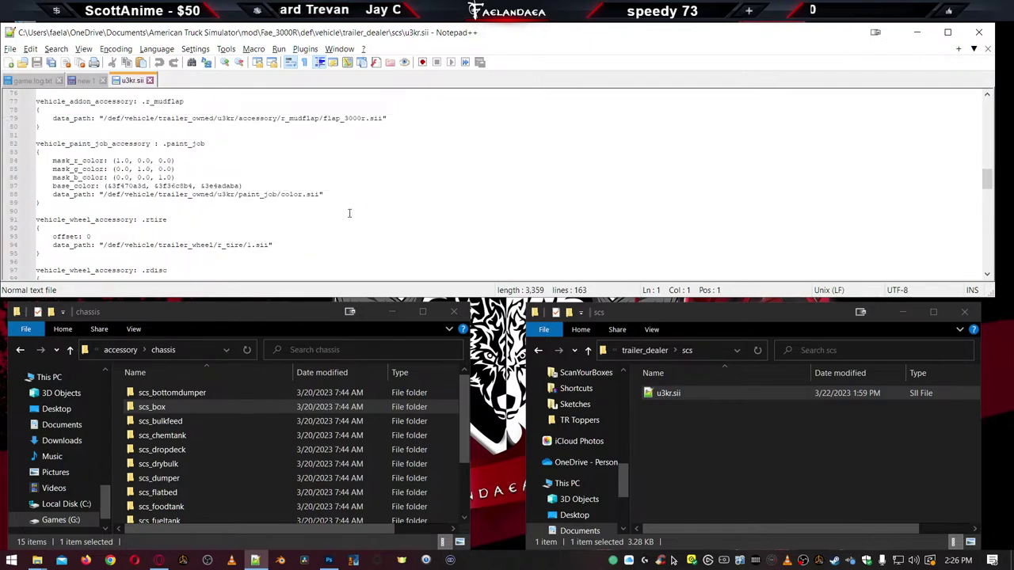
scroll(348, 213, "up", 1)
scroll(349, 213, "down", 5)
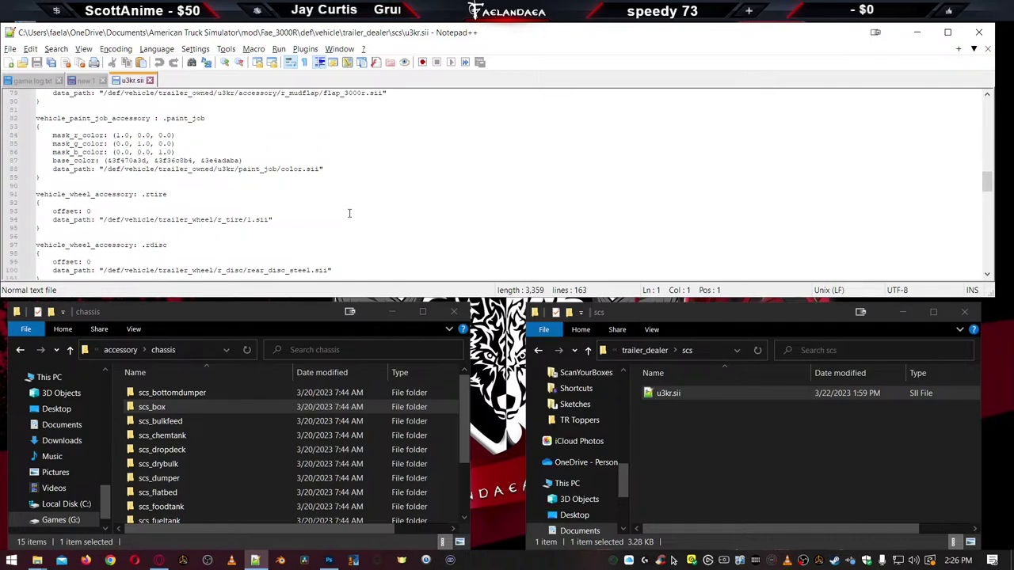
scroll(349, 213, "down", 20)
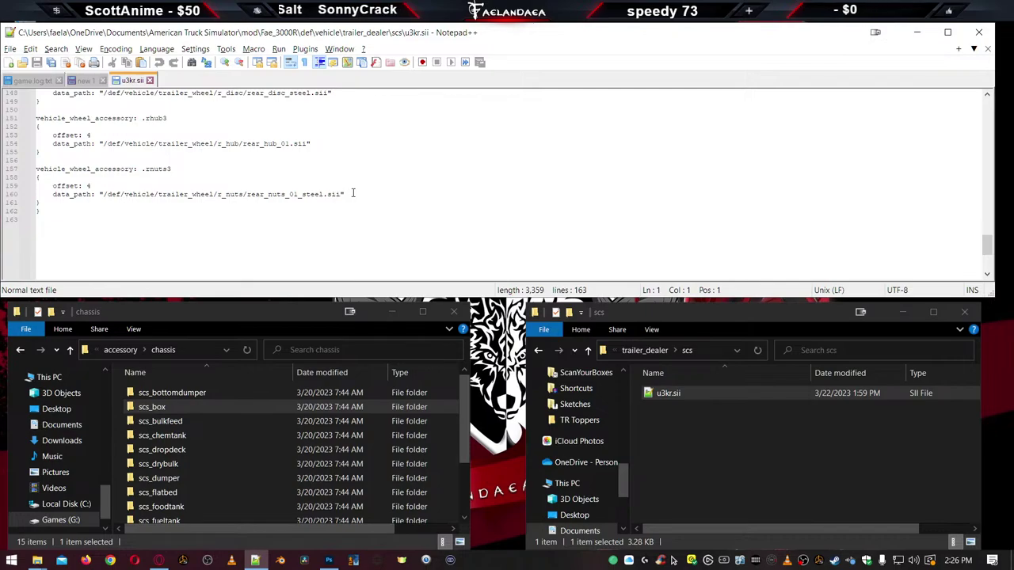
left_click(44, 202)
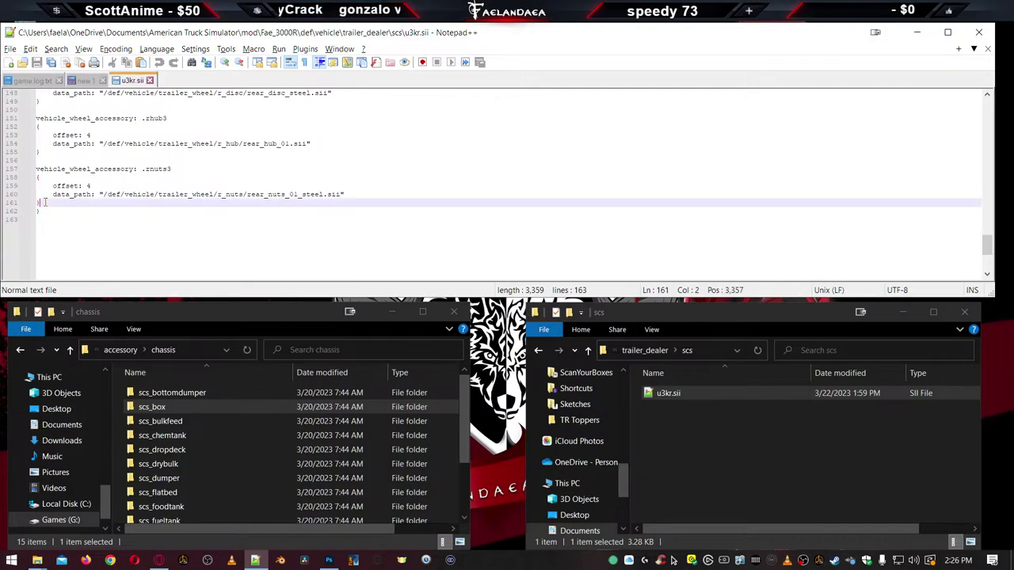
left_click_drag(44, 202, 5, 194)
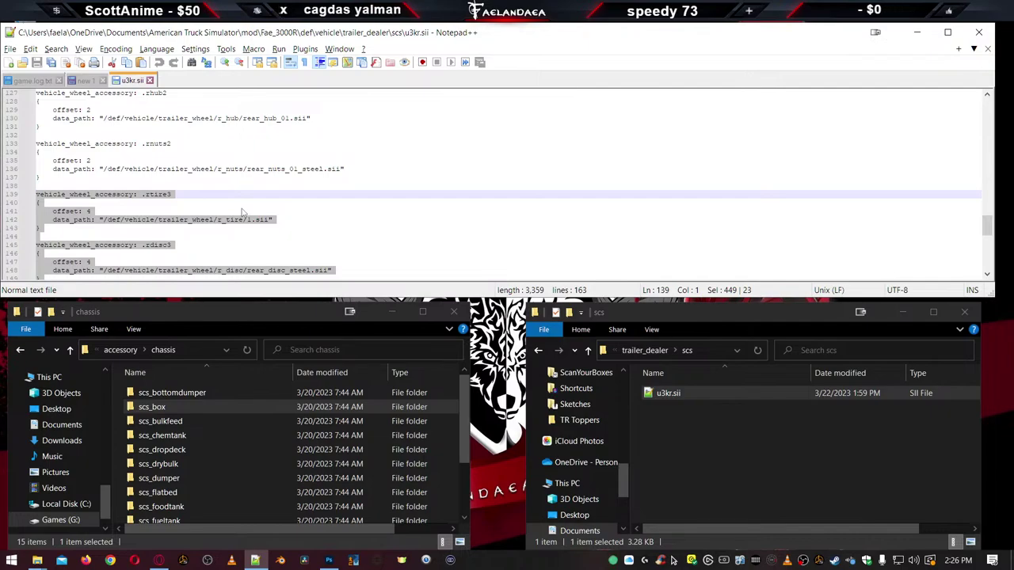
Delete the rtire3, rdisc3, rhub3 and rnuts3 blocks from trailer_dealer u3kr.sii
scroll(243, 213, "down", 2)
scroll(244, 212, "down", 1)
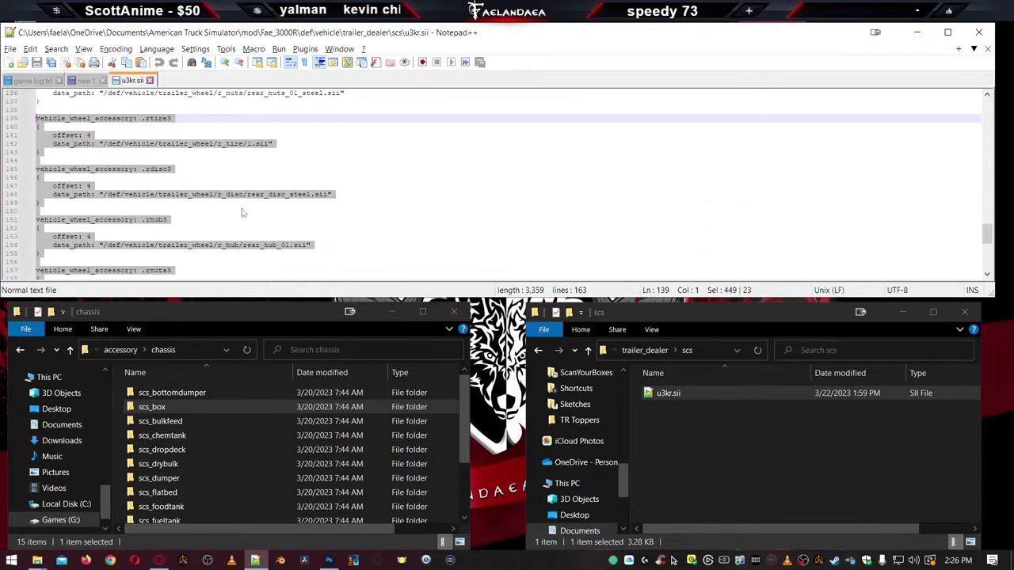
scroll(237, 212, "down", 2)
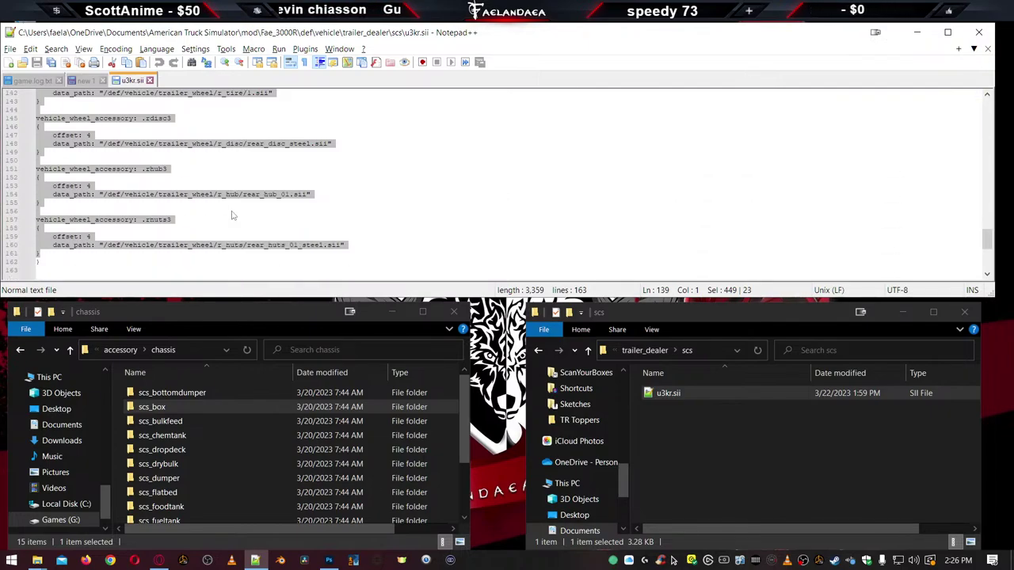
scroll(213, 245, "up", 3)
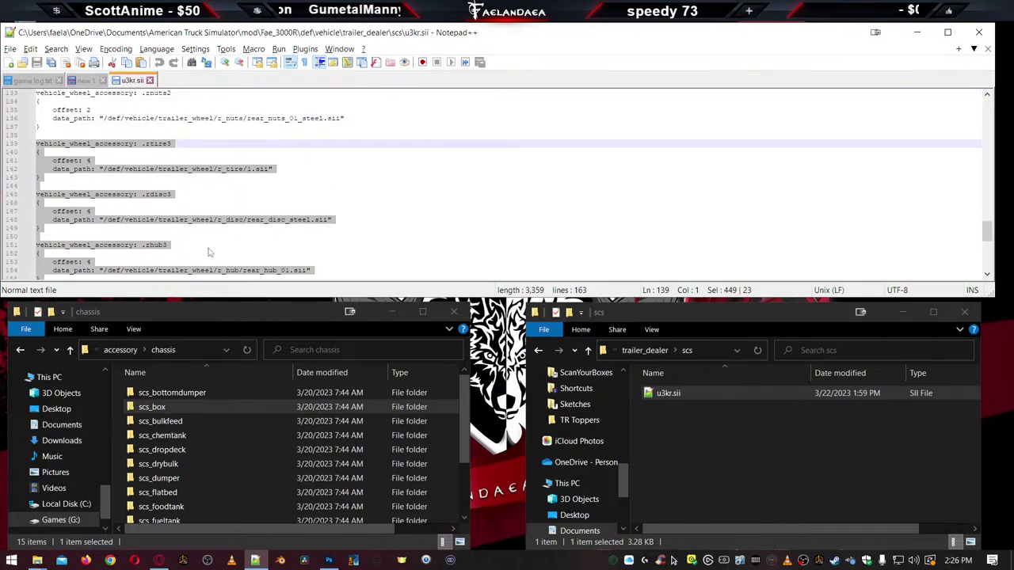
key("Delete")
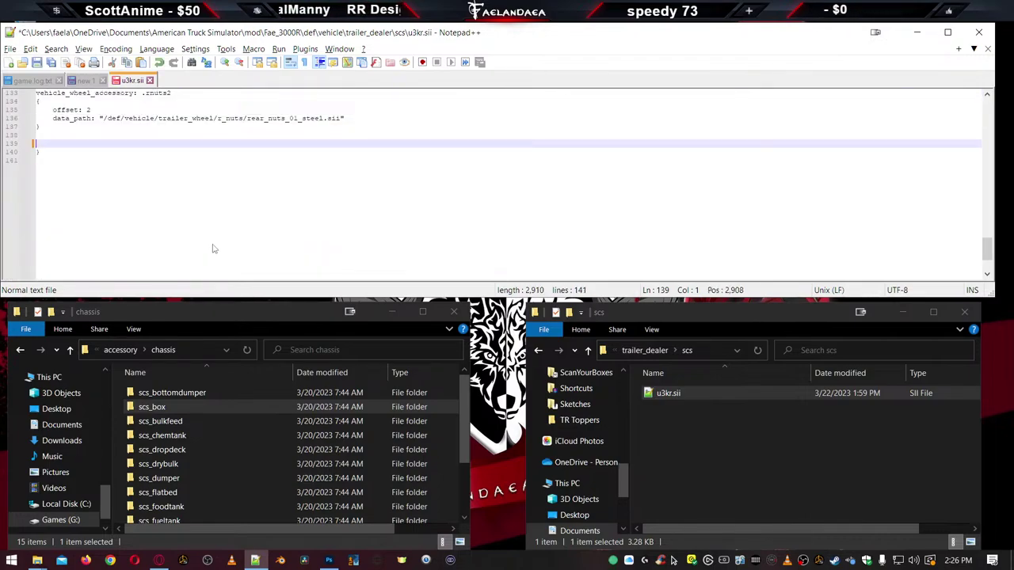
key("BackSpace")
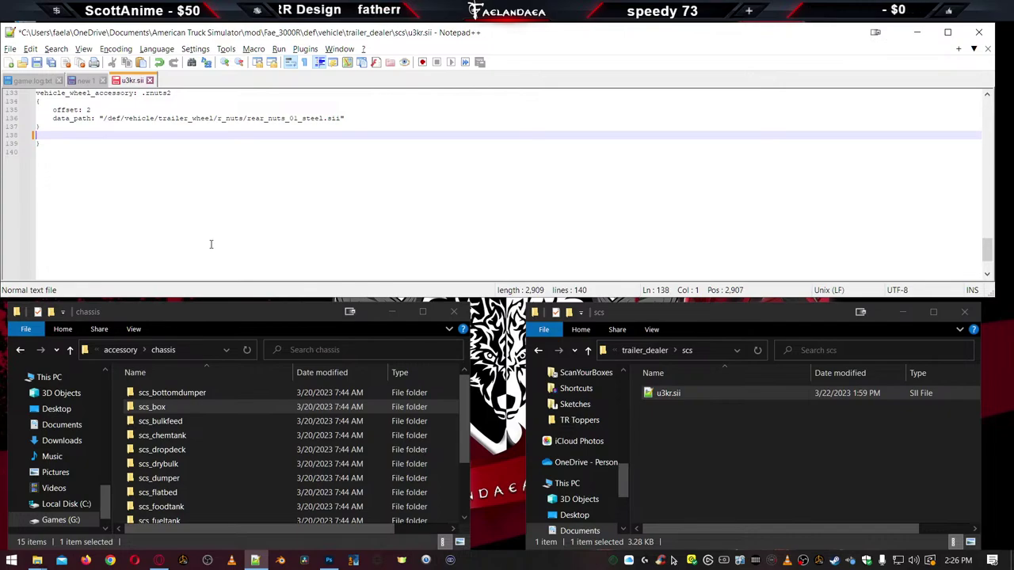
scroll(211, 244, "up", 5)
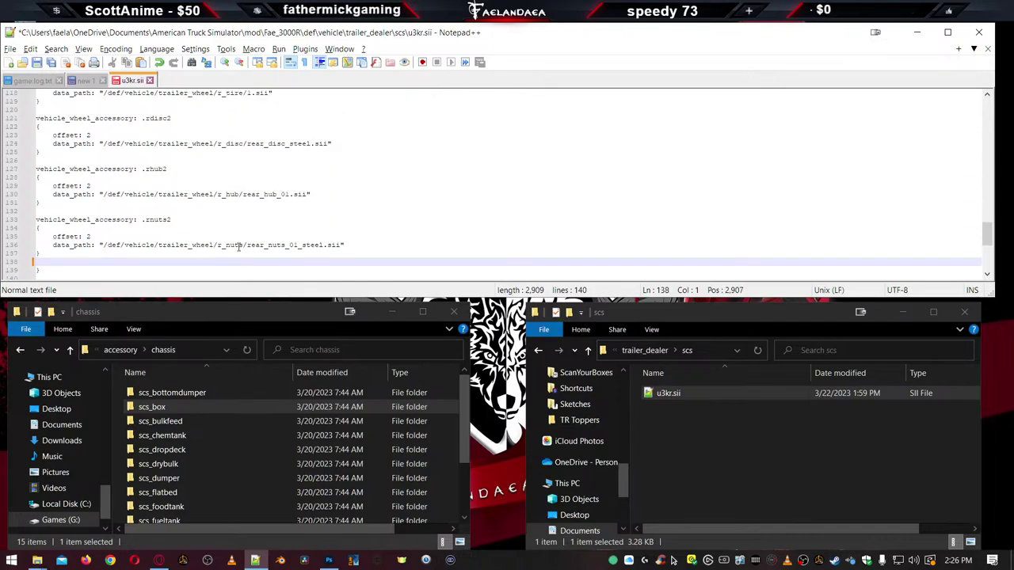
Check the remaining rnuts2 references and save the trailer_dealer u3kr.sii
double_click(159, 220)
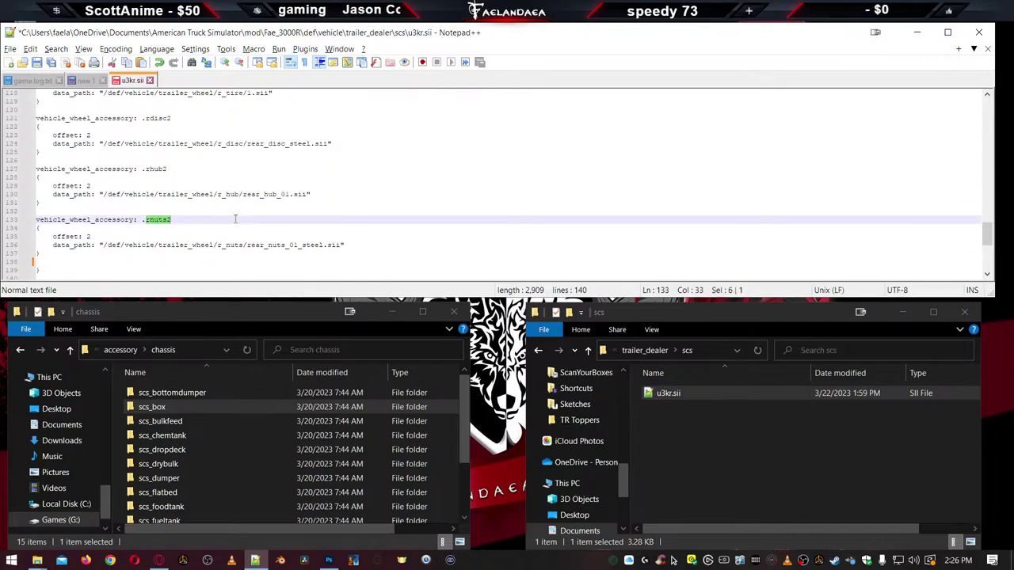
scroll(235, 220, "up", 9)
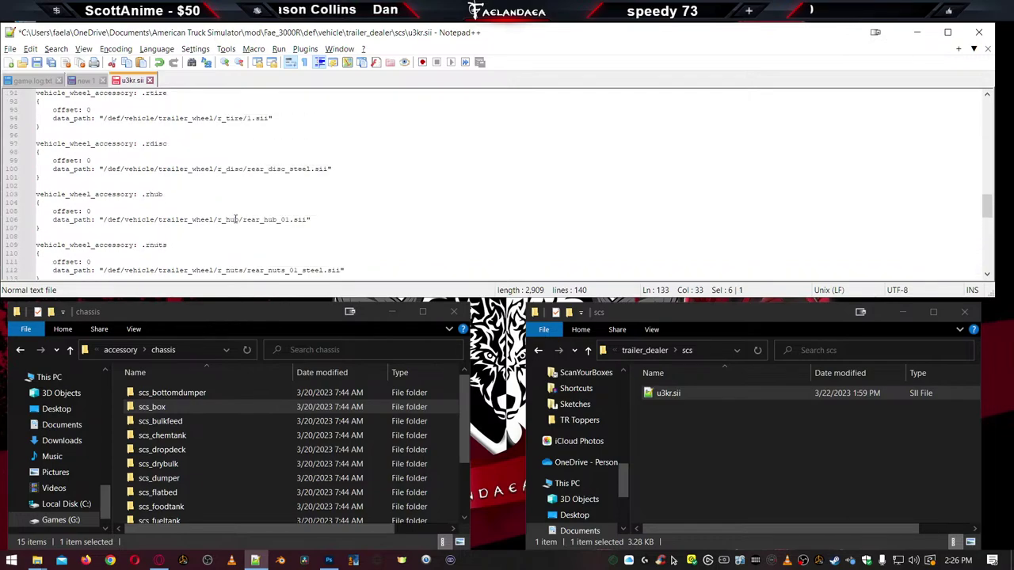
scroll(235, 219, "up", 5)
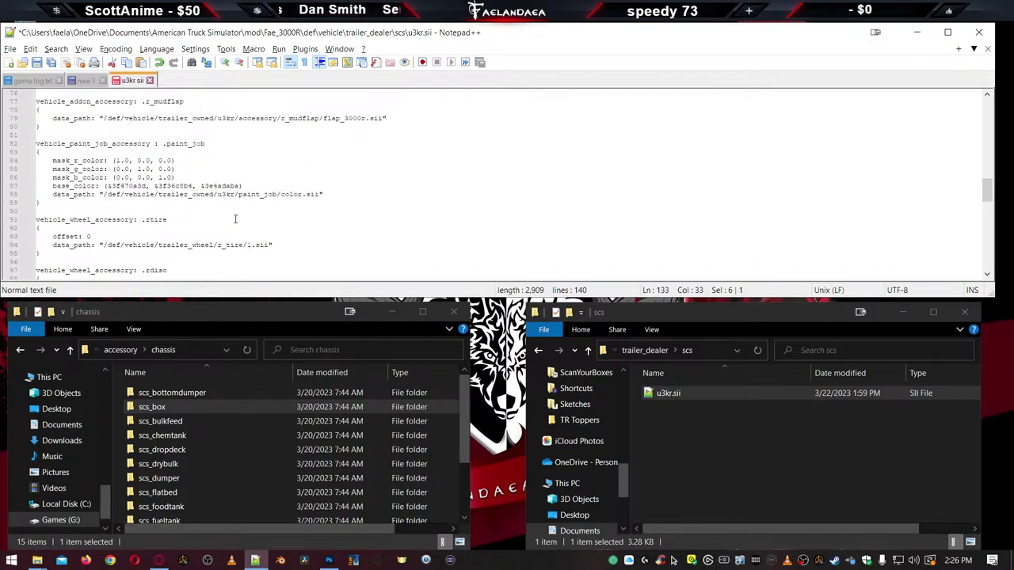
scroll(235, 219, "up", 20)
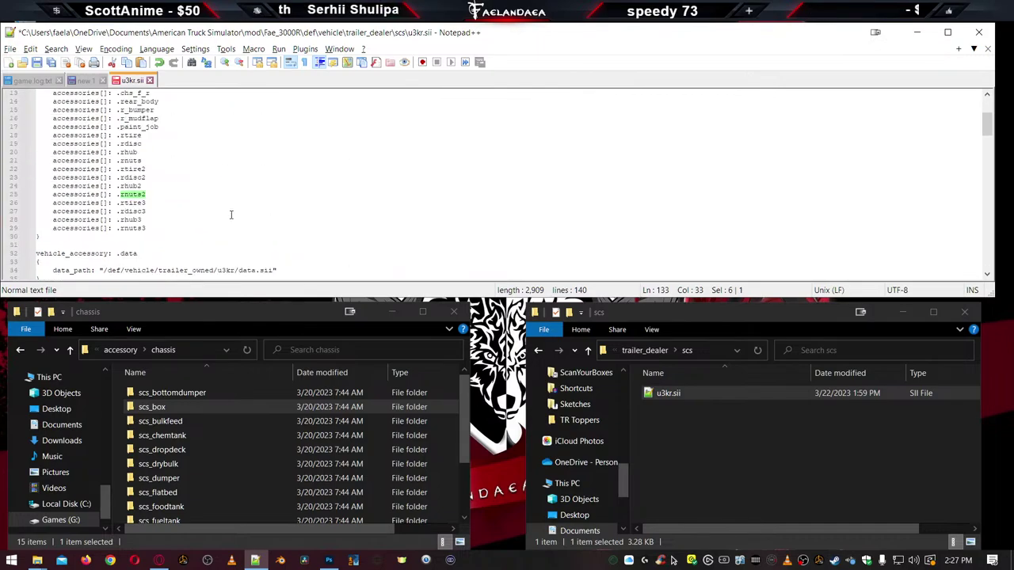
scroll(231, 215, "up", 4)
scroll(238, 214, "down", 20)
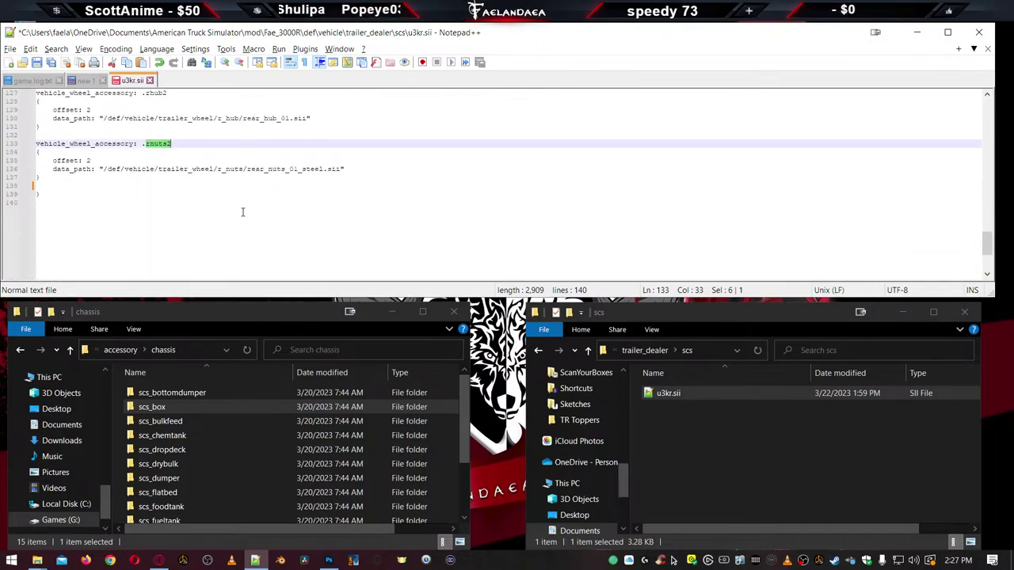
scroll(243, 213, "up", 4)
scroll(243, 210, "down", 9)
scroll(243, 206, "up", 6)
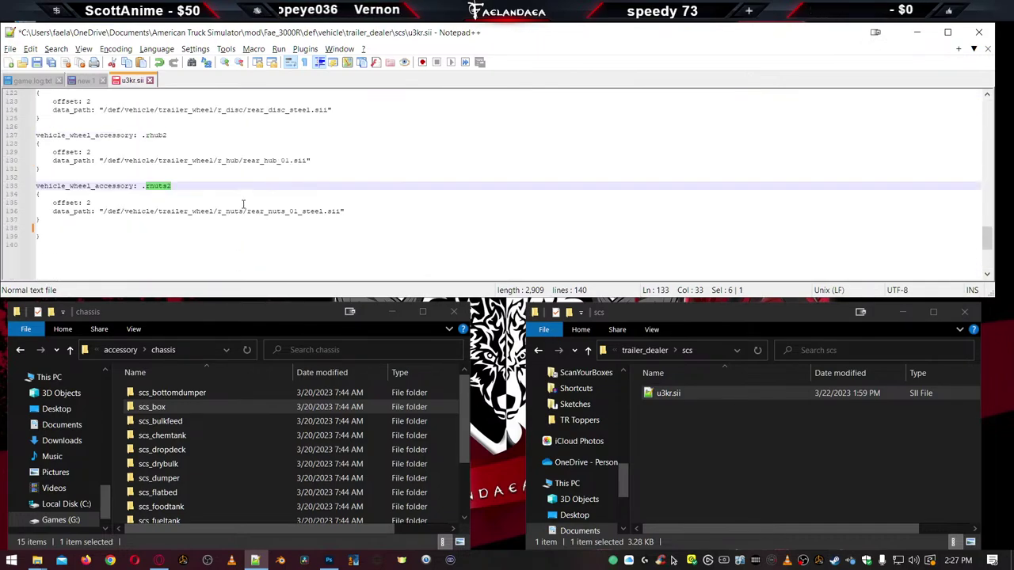
key("ctrl+s")
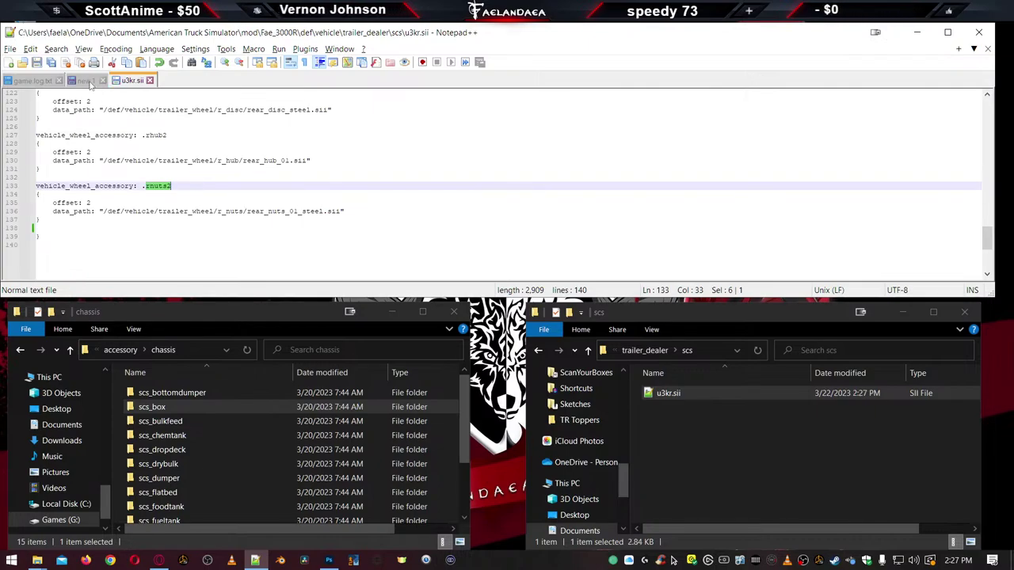
Close it and open the trailer_desktop u3kr.sii instead
left_click(149, 80)
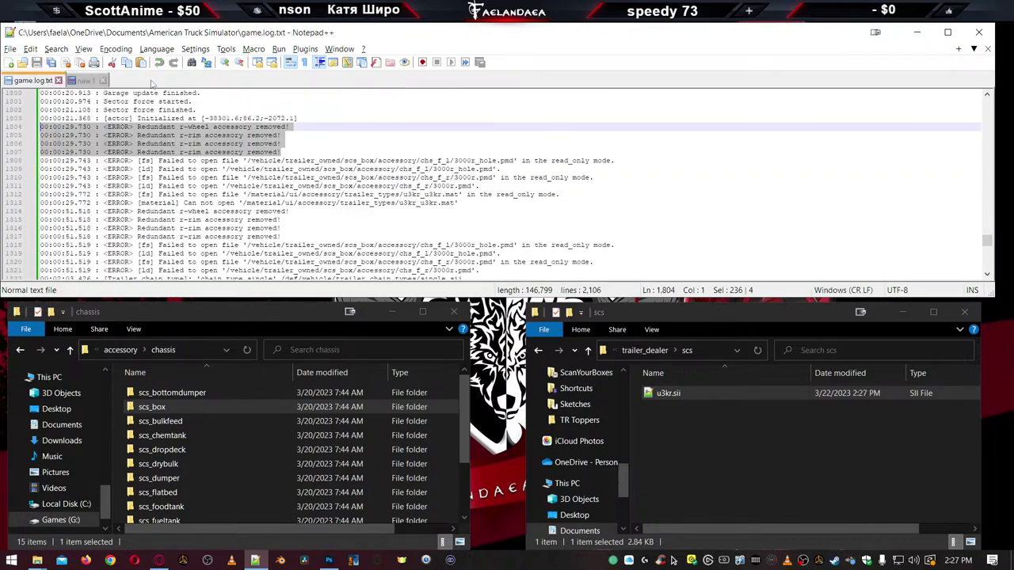
left_click(668, 393)
key("alt+Up")
key("alt+Up")
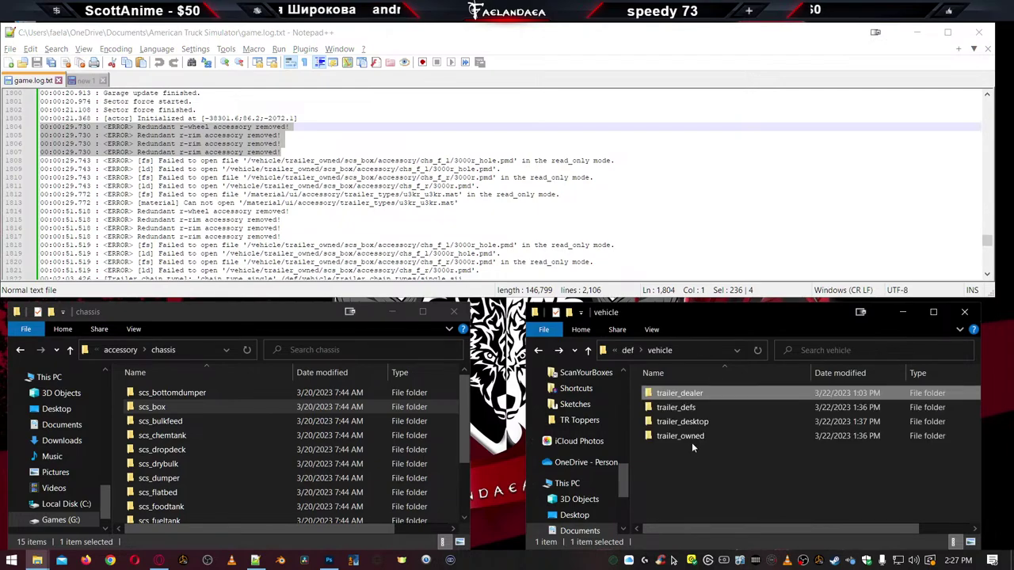
left_click(677, 424)
double_click(677, 424)
double_click(668, 393)
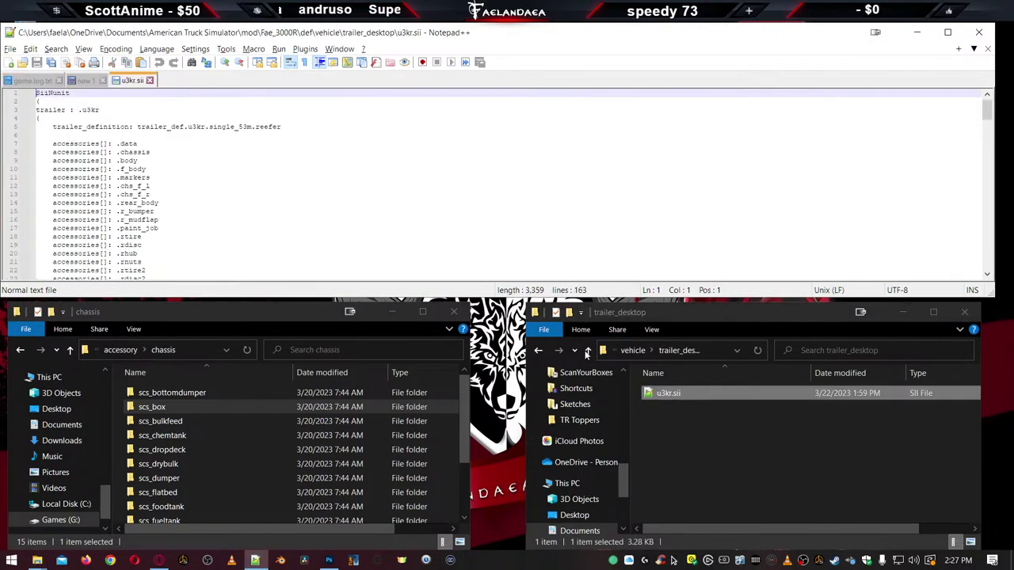
Delete the rtire3-to-rnuts3 blocks and blank lines from trailer_desktop u3kr.sii, then save
scroll(216, 209, "down", 20)
scroll(216, 209, "down", 20)
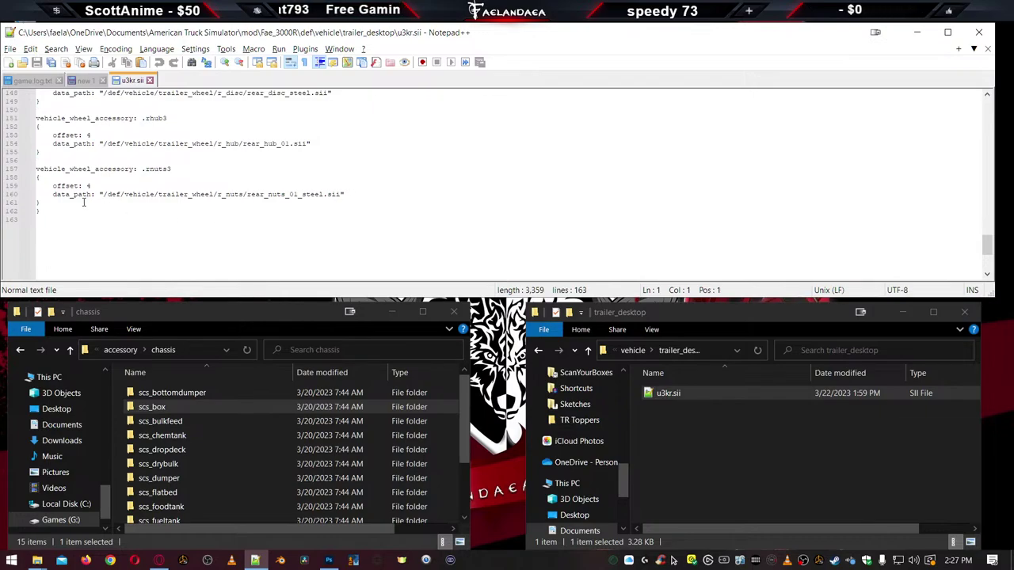
left_click_drag(83, 202, 30, 222)
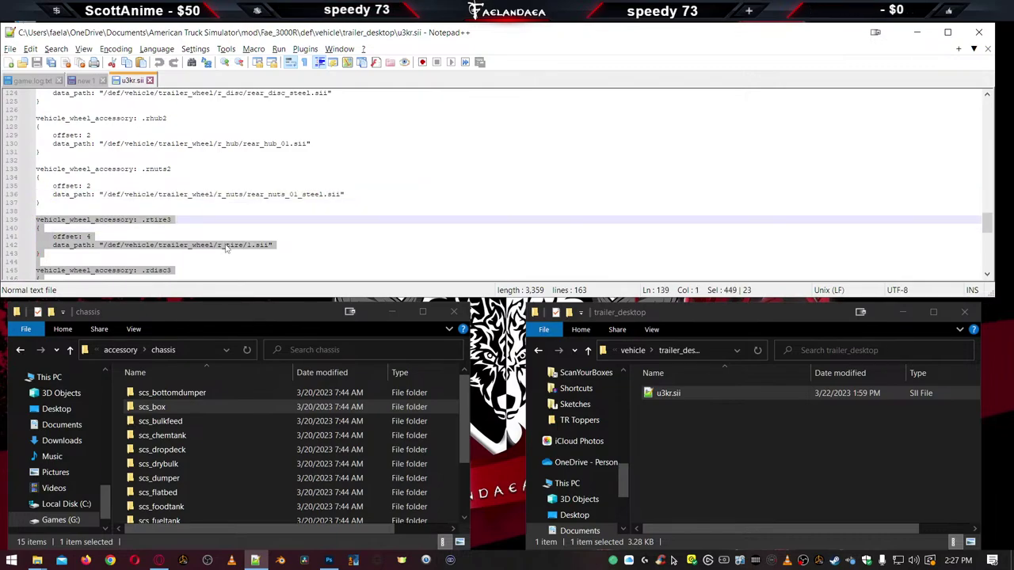
key("Insert")
key("Delete")
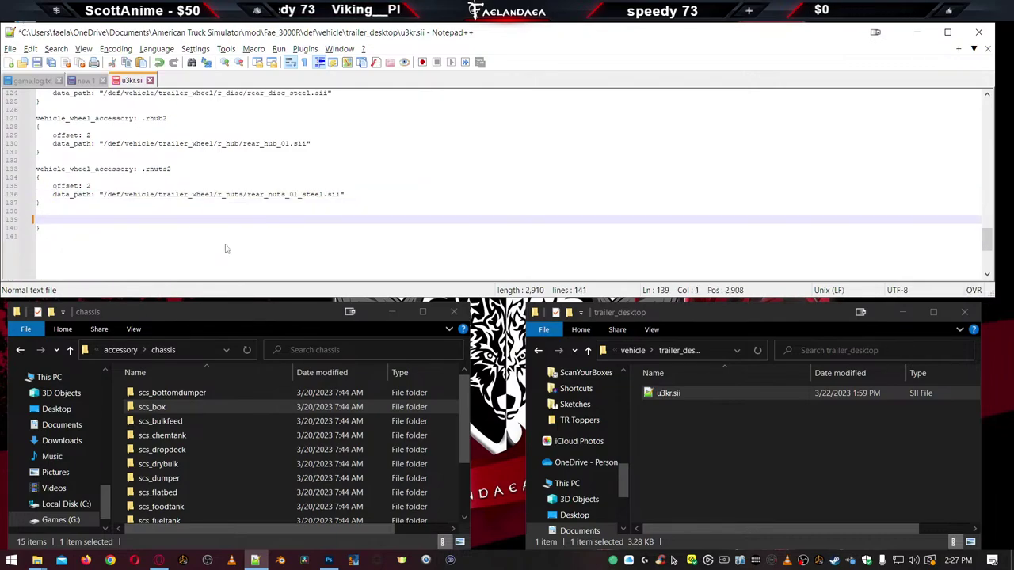
key("BackSpace")
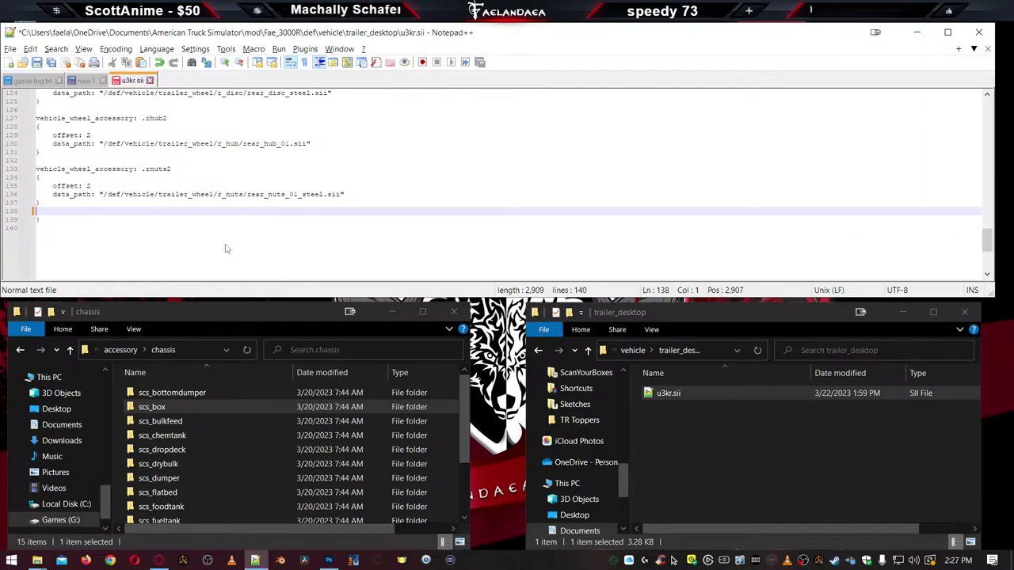
key("BackSpace")
key("ctrl+s")
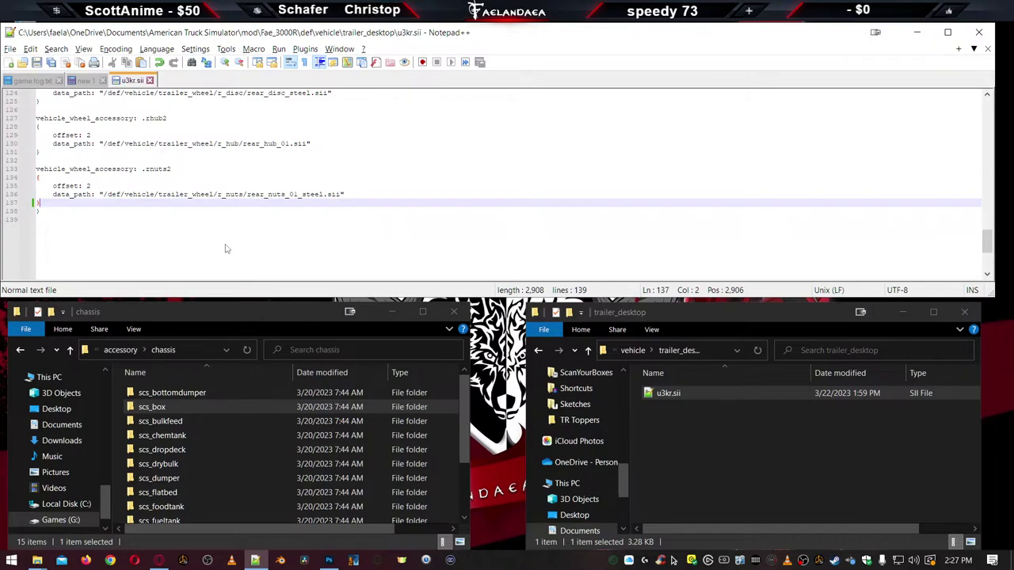
Close u3kr.sii and delete the first two groups of redundant wheel/rim log lines
key("ctrl+w")
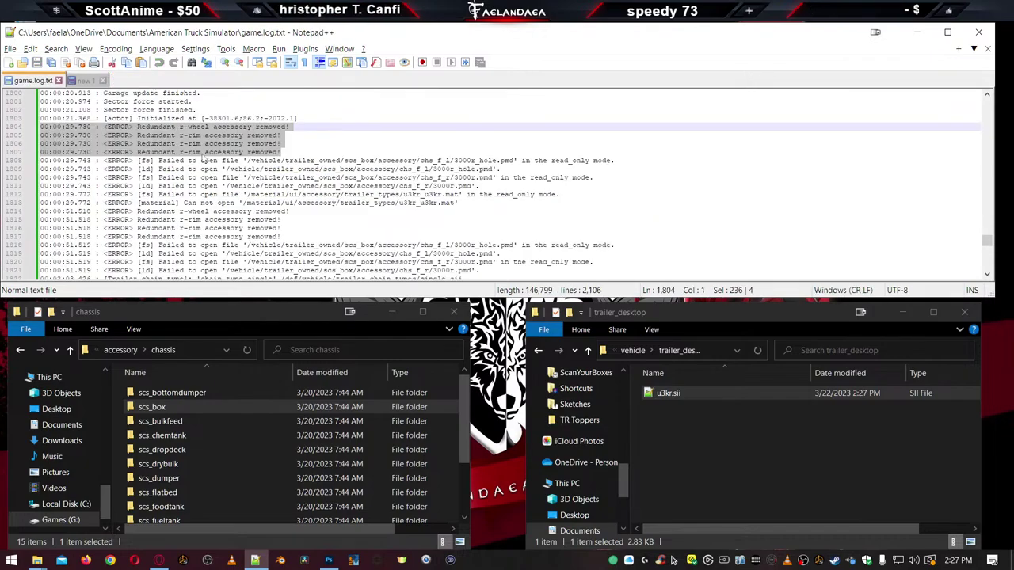
left_click_drag(290, 150, 17, 127)
key("Delete")
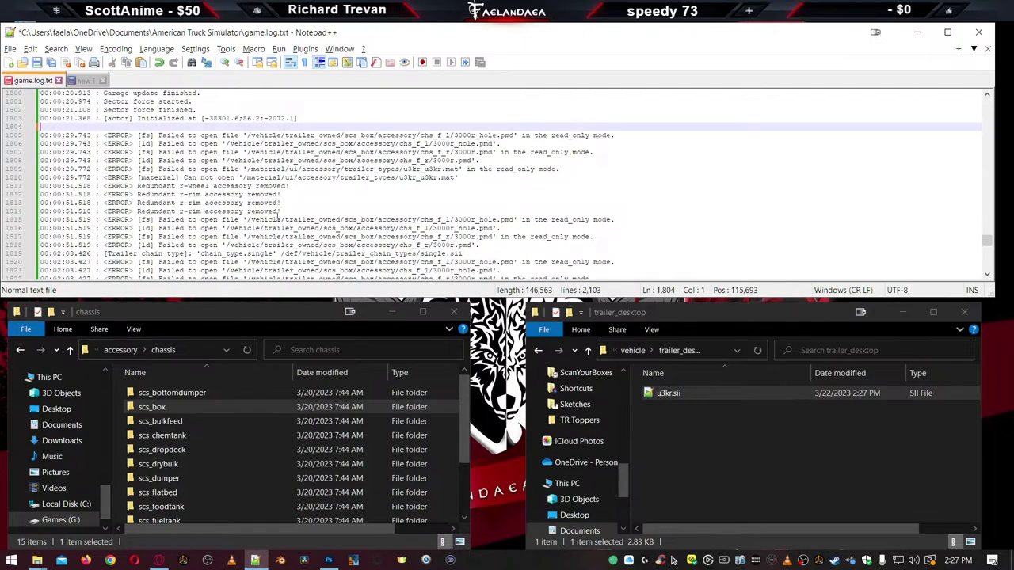
left_click_drag(281, 210, 18, 182)
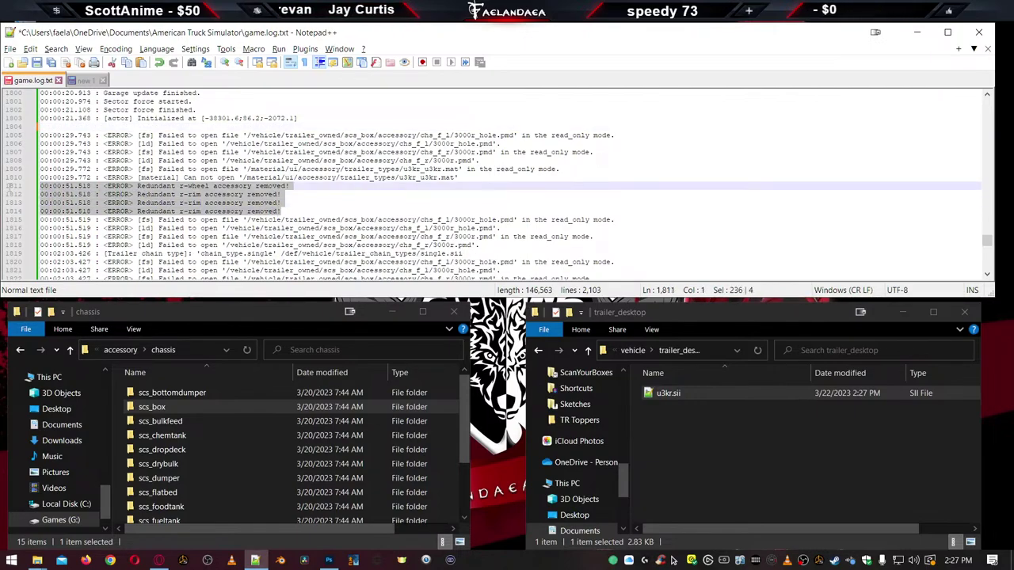
key("Delete")
Delete the later redundant r-wheel/r-rim lines, including the 56.731 and 06:04.515 entries
scroll(317, 205, "down", 20)
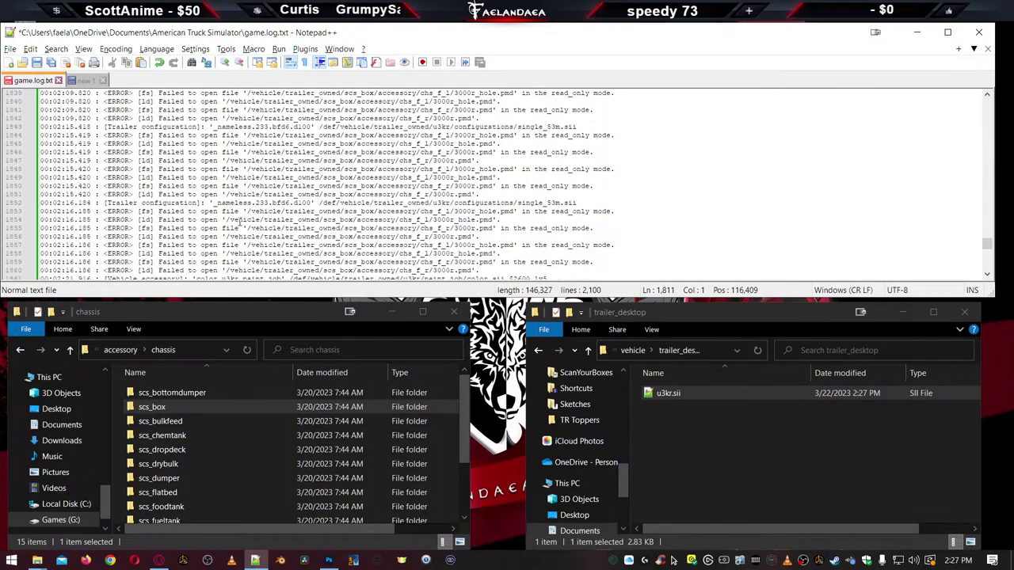
scroll(235, 224, "down", 20)
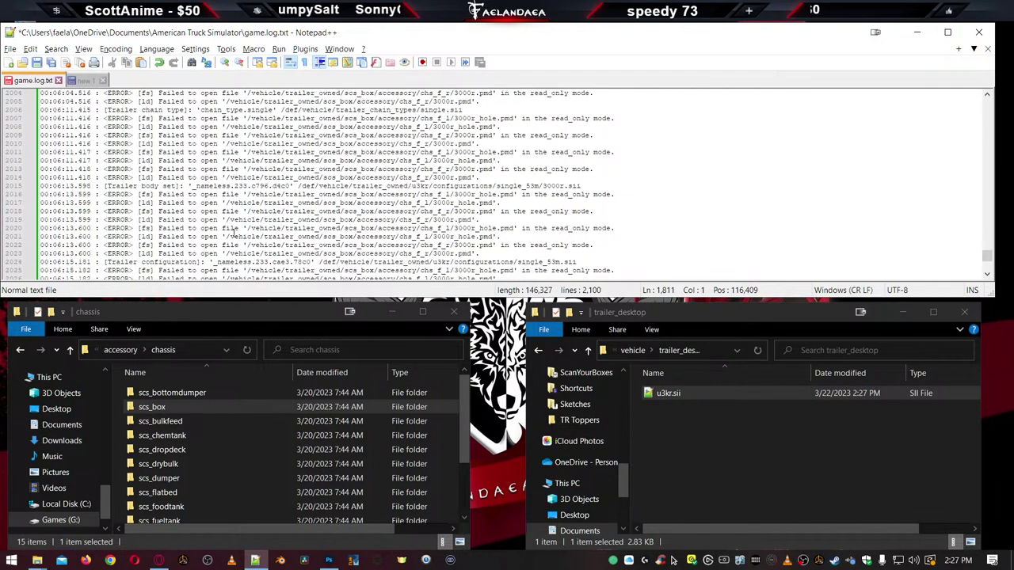
scroll(238, 229, "up", 3)
left_click_drag(281, 228, 36, 204)
key("Delete")
left_click_drag(281, 160, 36, 135)
key("Delete")
key("Delete")
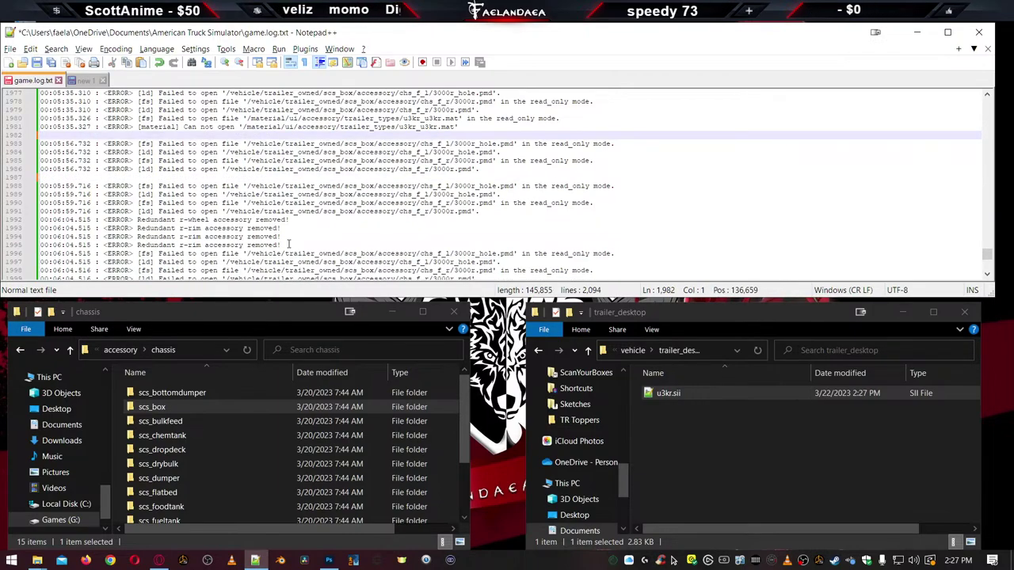
left_click_drag(282, 245, 35, 236)
key("Delete")
key("Delete")
Scroll game.log.txt back to the first [fs] Failed to open file errors near line 1805
scroll(262, 244, "down", 10)
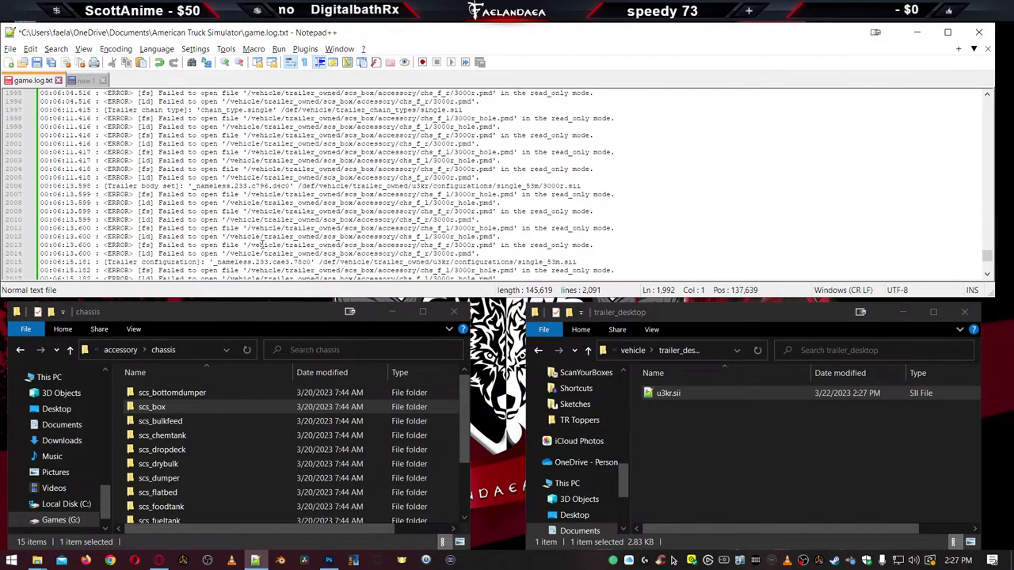
scroll(259, 242, "down", 6)
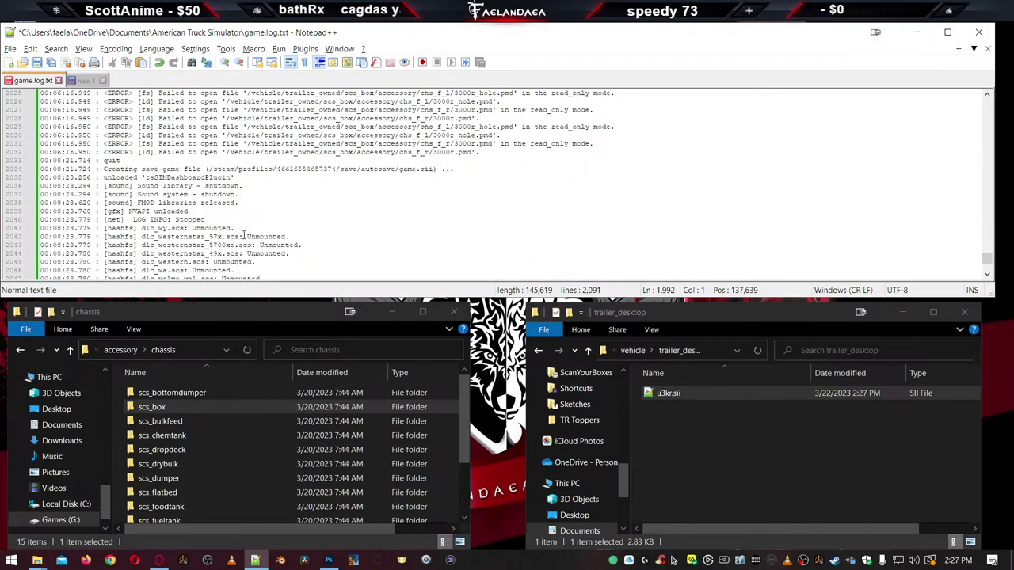
scroll(235, 219, "down", 15)
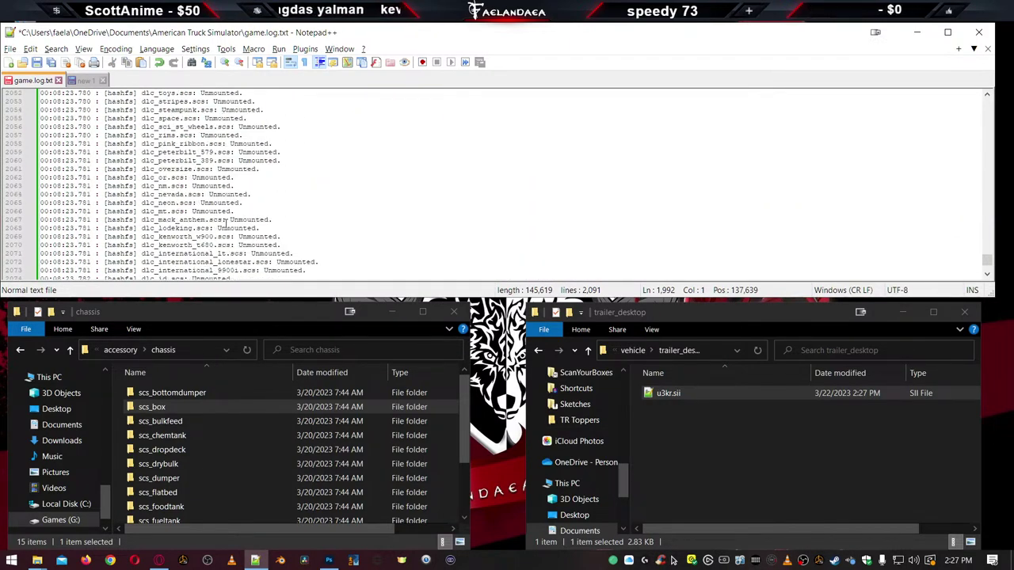
scroll(227, 228, "up", 14)
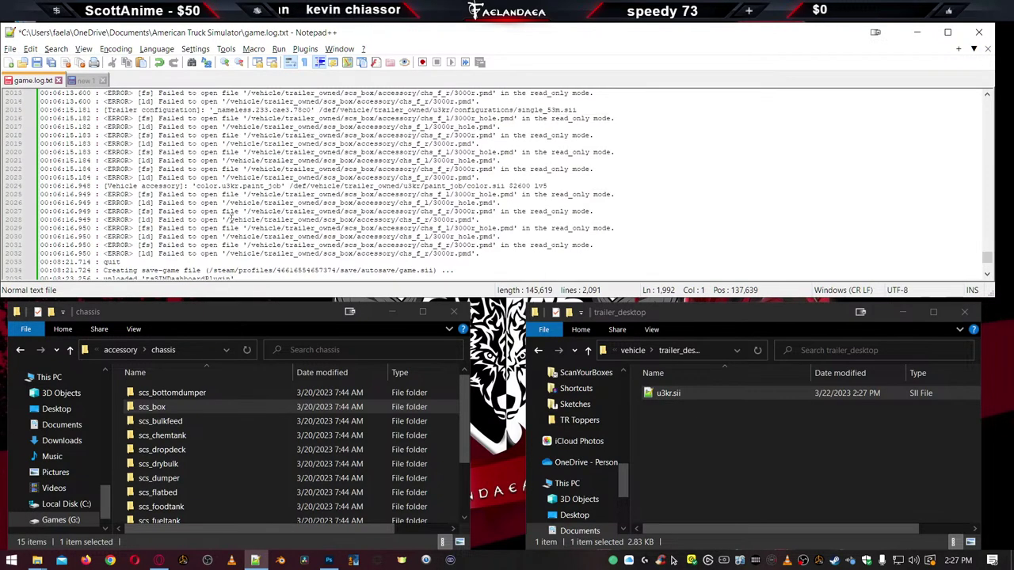
scroll(232, 222, "up", 20)
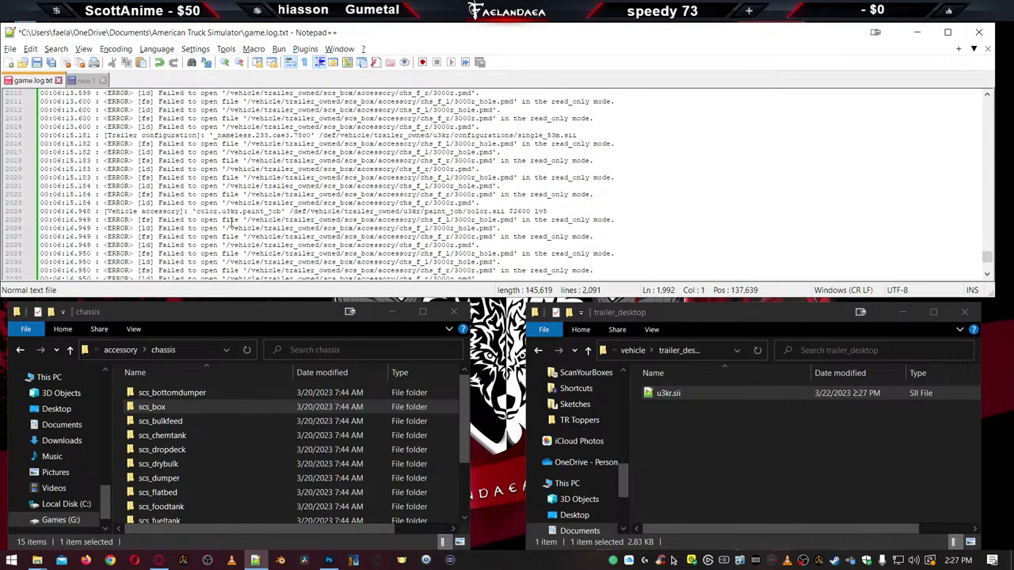
scroll(236, 213, "up", 20)
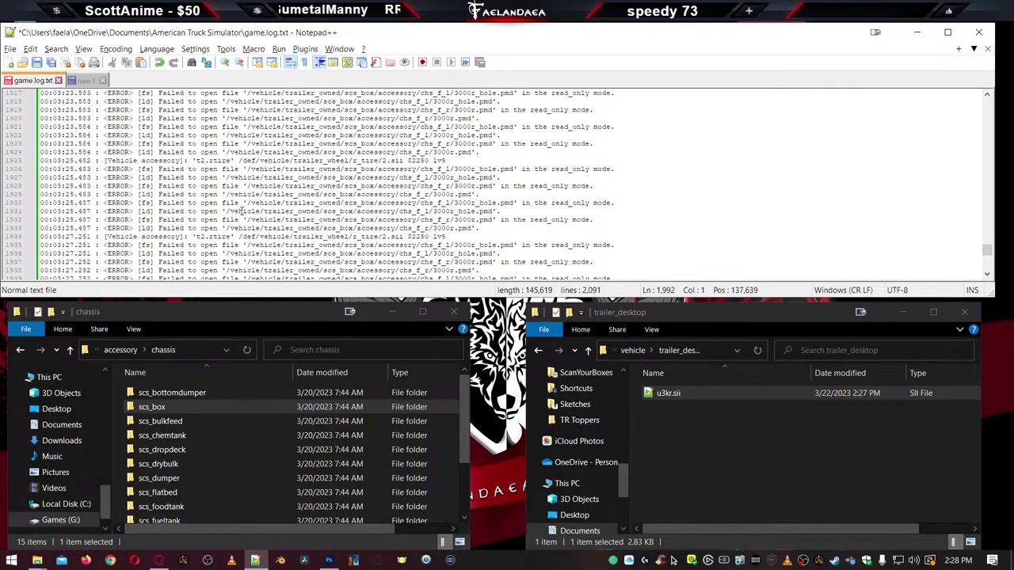
scroll(236, 213, "up", 20)
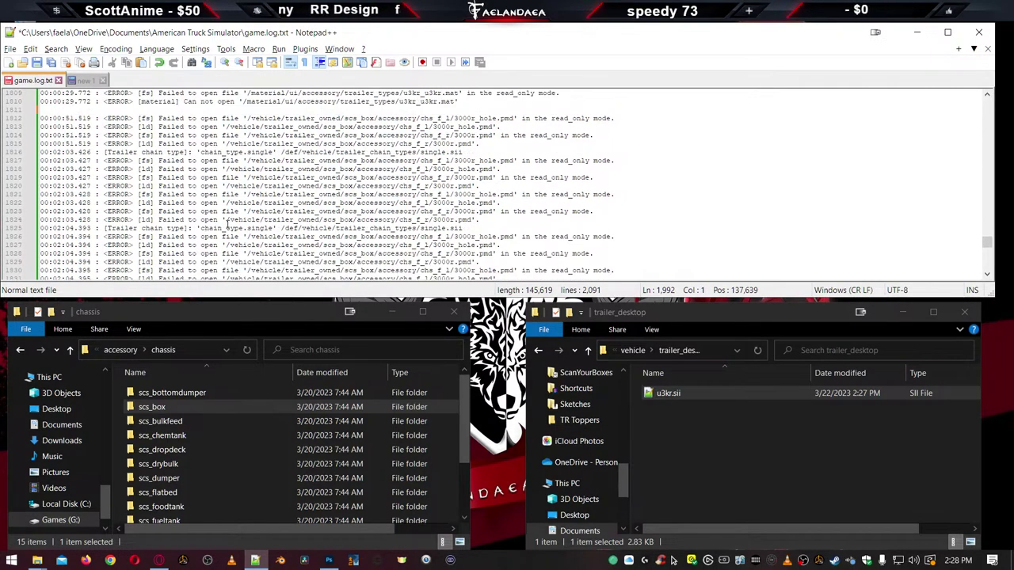
Pick out the chs_f_l folder name in the first failed-file error path
left_click(265, 212)
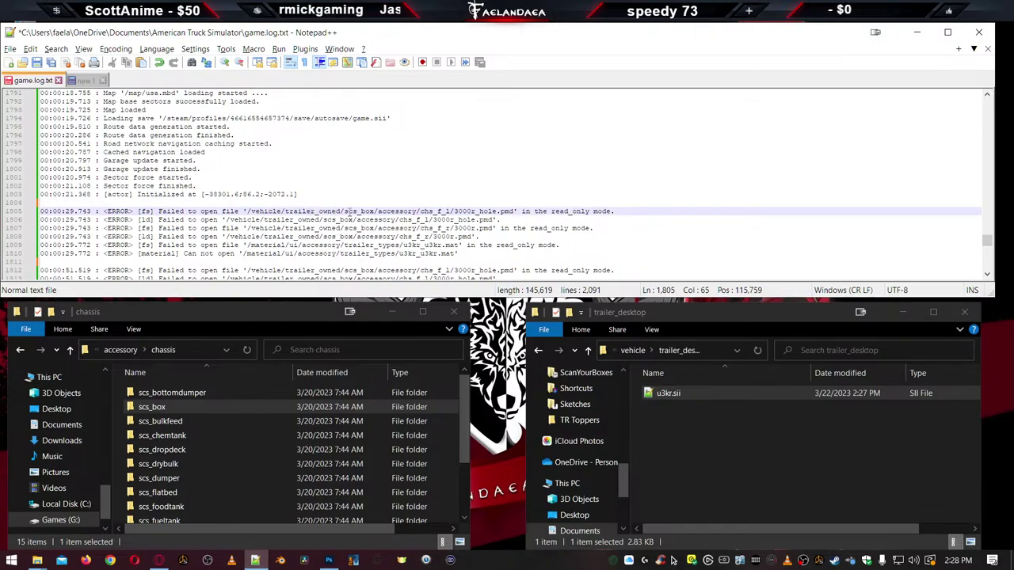
double_click(360, 211)
double_click(396, 212)
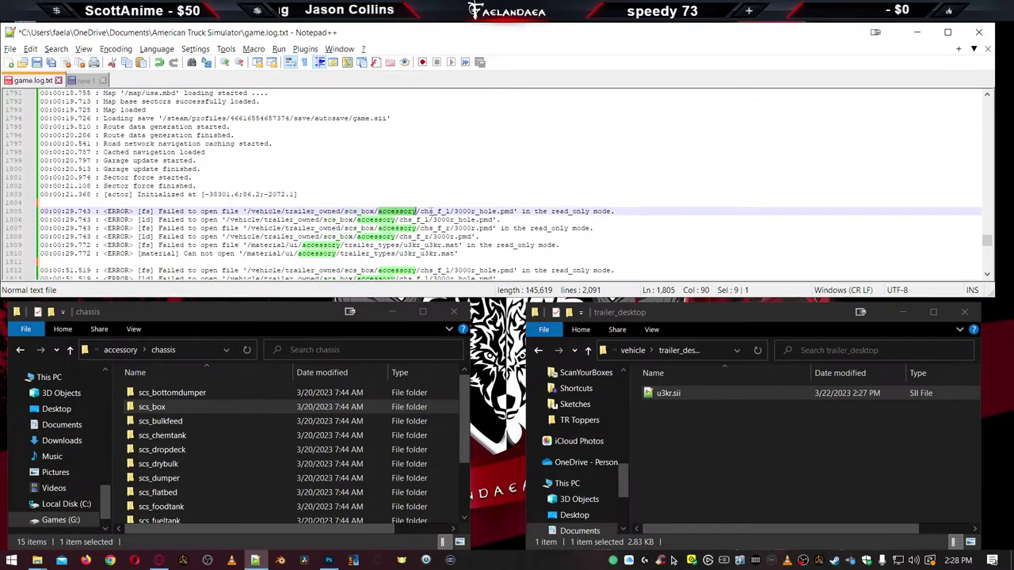
double_click(434, 211)
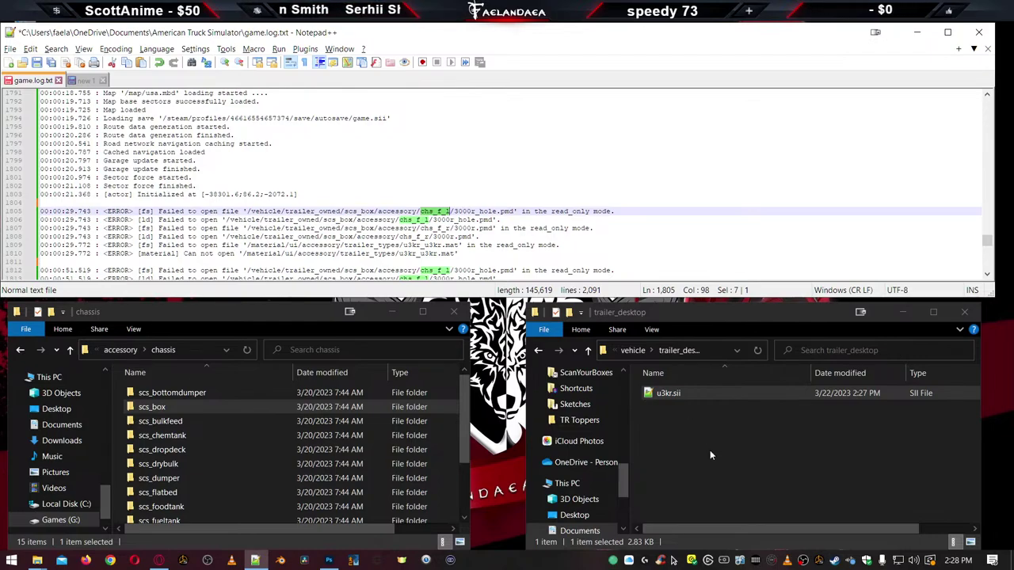
Browse from Fae_3000R into vehicle > trailer_owned > scs_box > accessory > chs_f_l
left_click(638, 351)
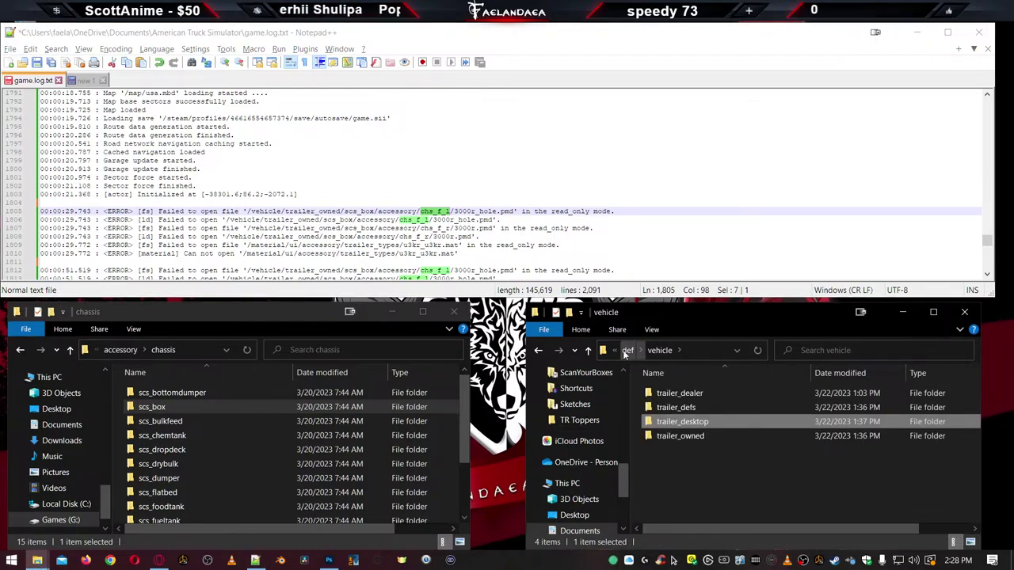
left_click(627, 351)
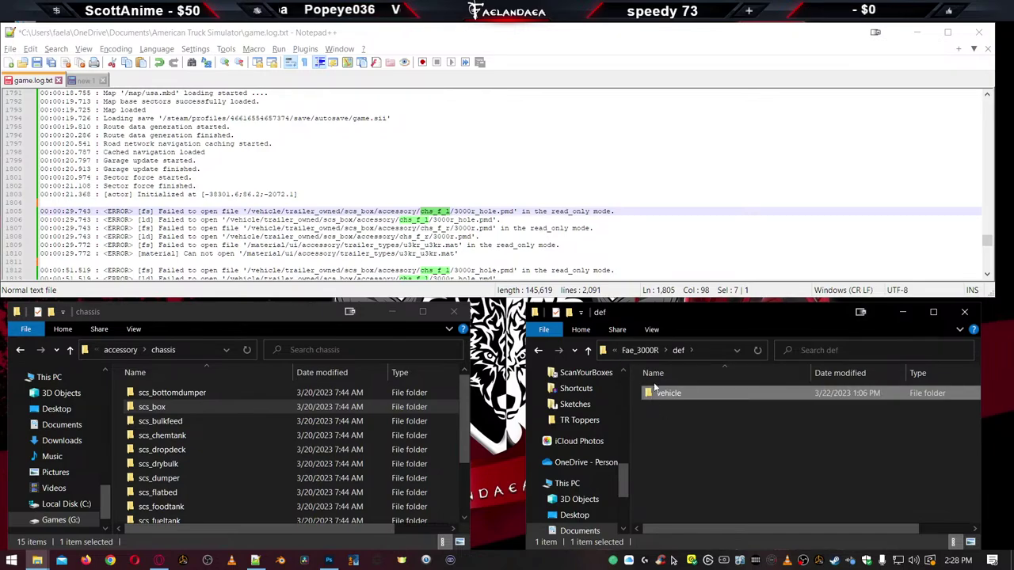
left_click(652, 353)
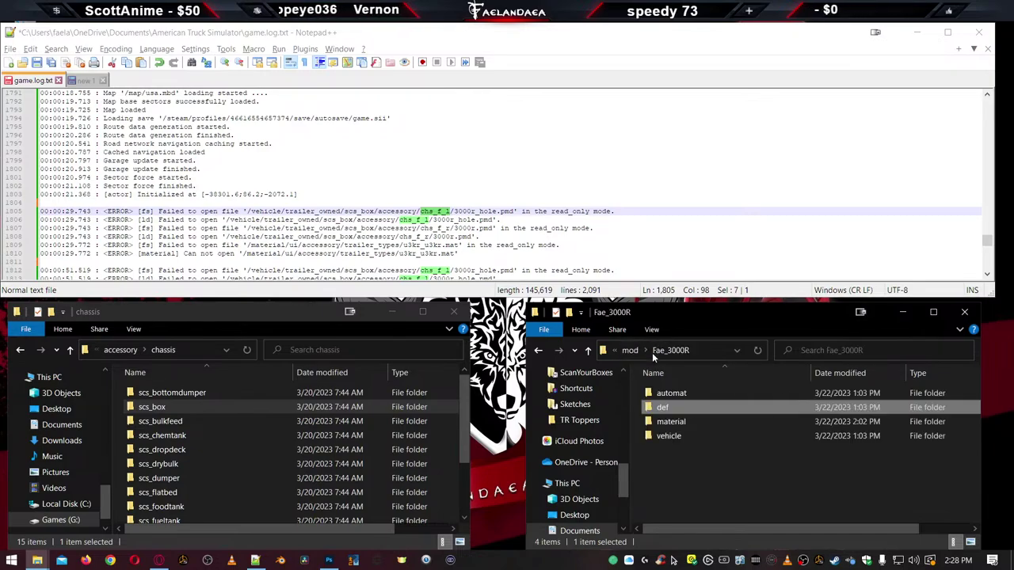
double_click(661, 436)
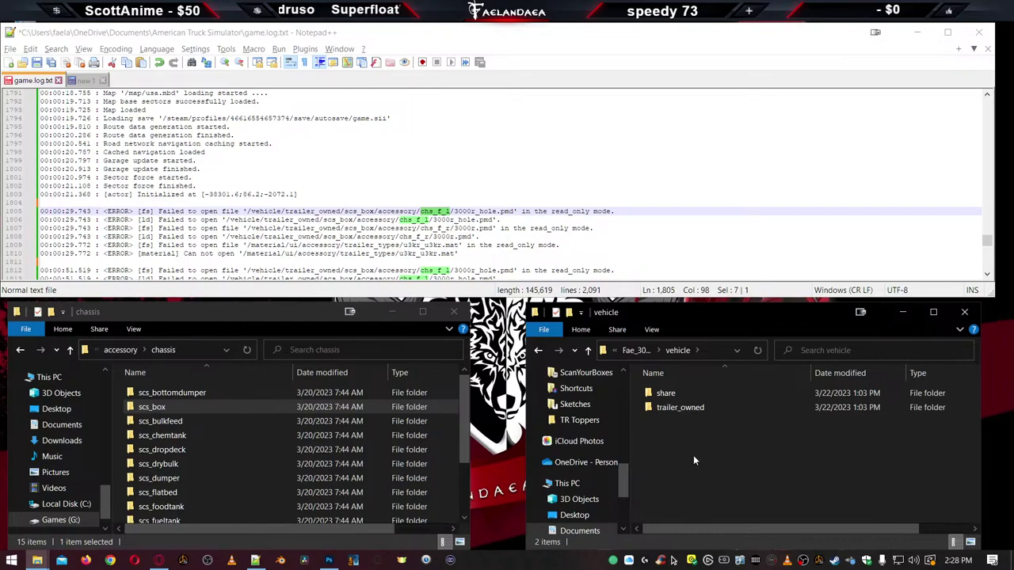
double_click(655, 409)
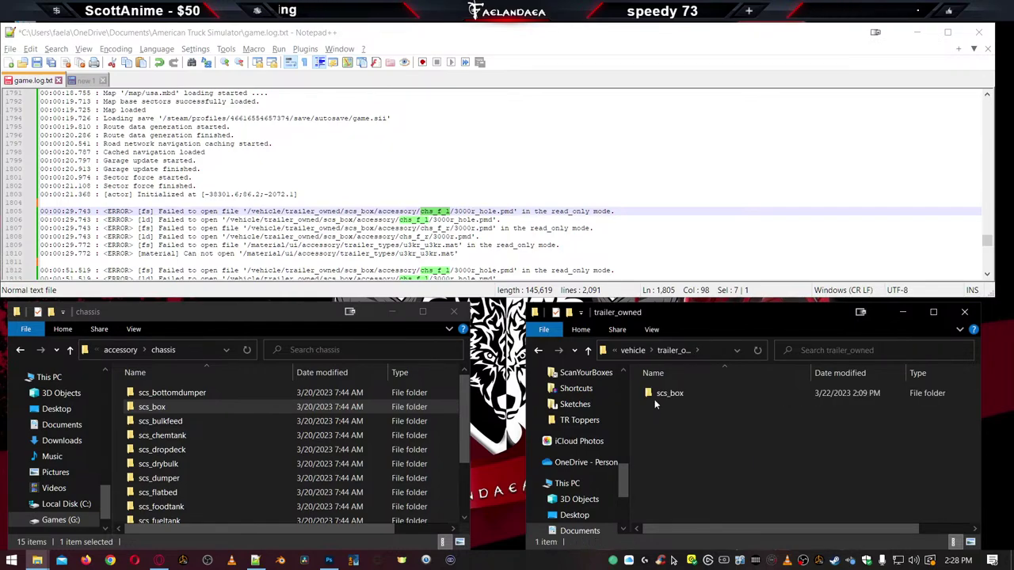
double_click(656, 394)
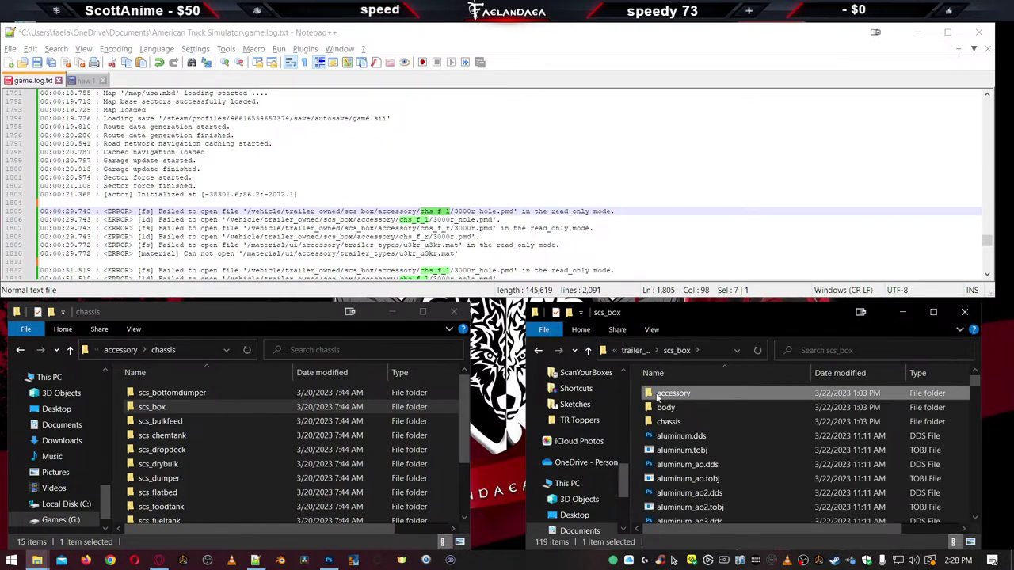
double_click(657, 395)
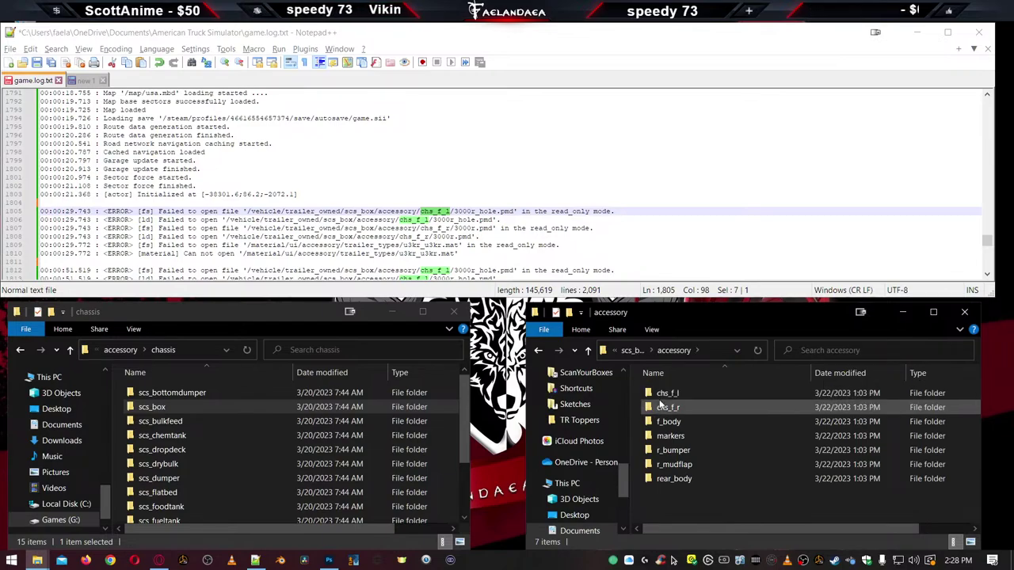
double_click(658, 395)
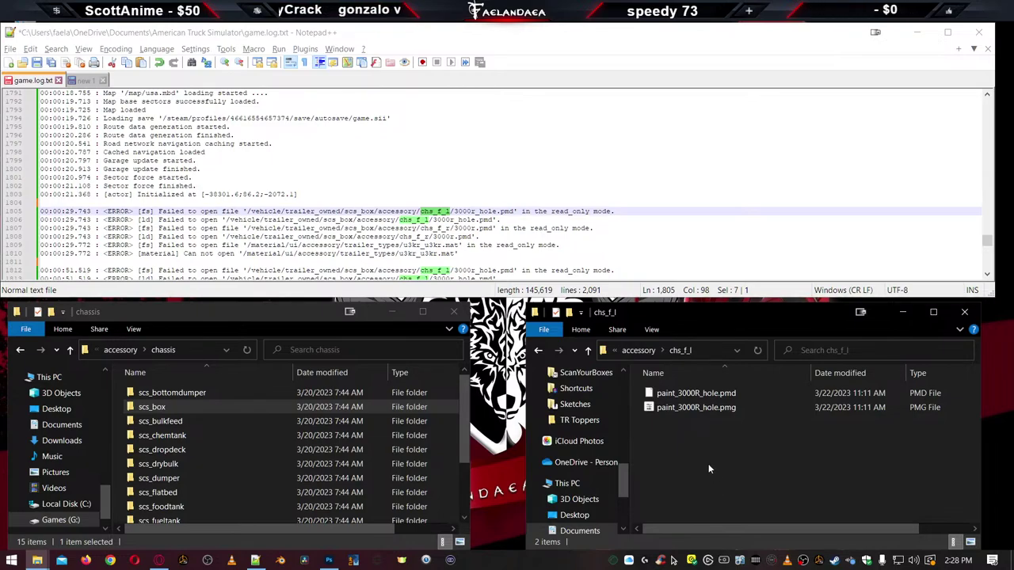
right_click(662, 407)
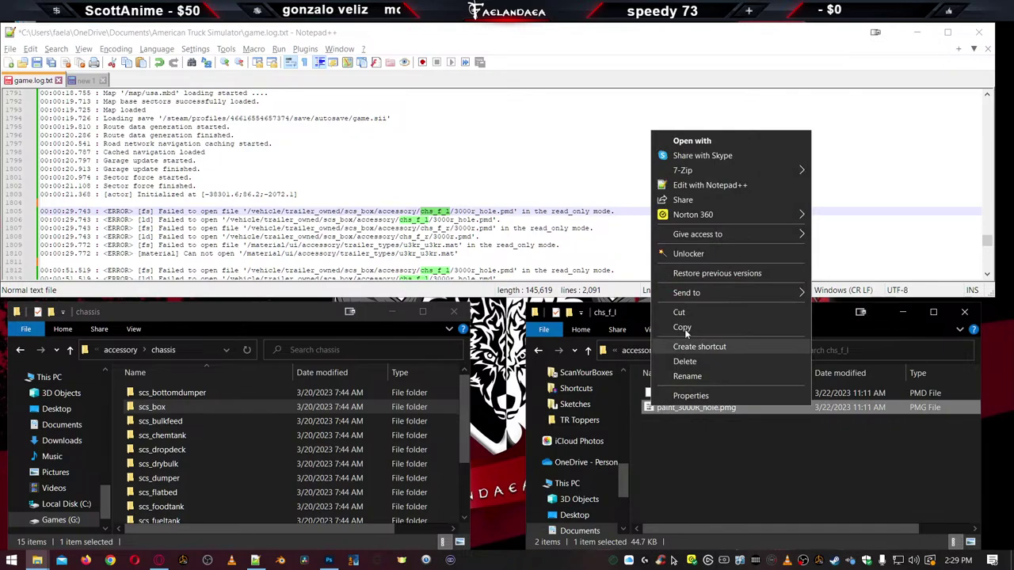
left_click(698, 185)
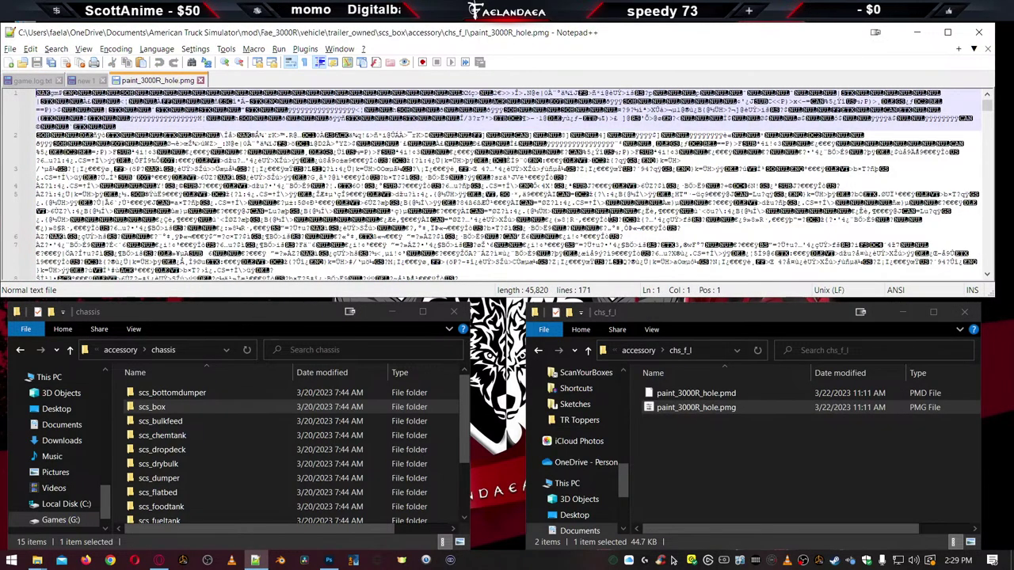
key("ctrl+w")
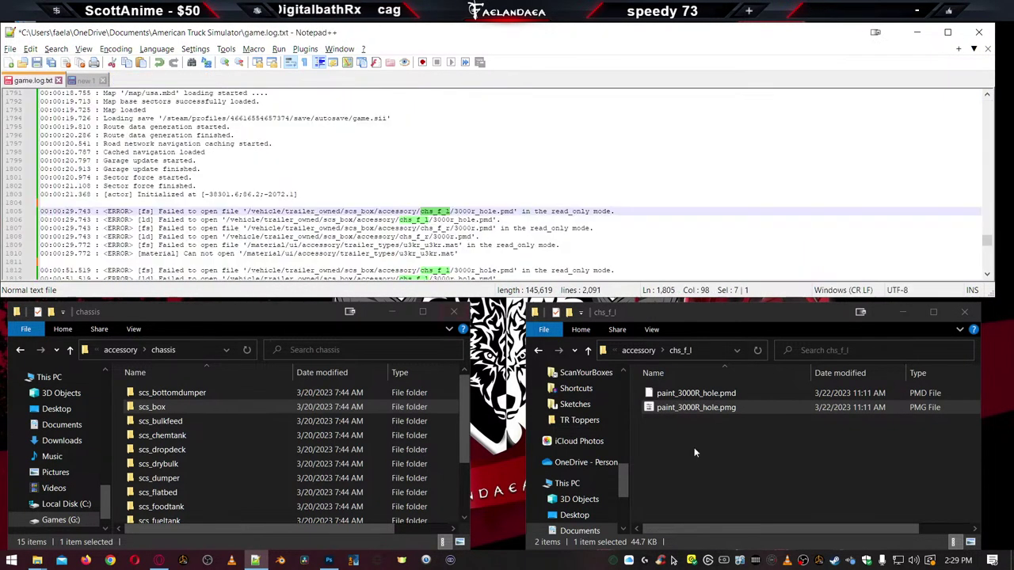
left_click(673, 465)
left_click(692, 395)
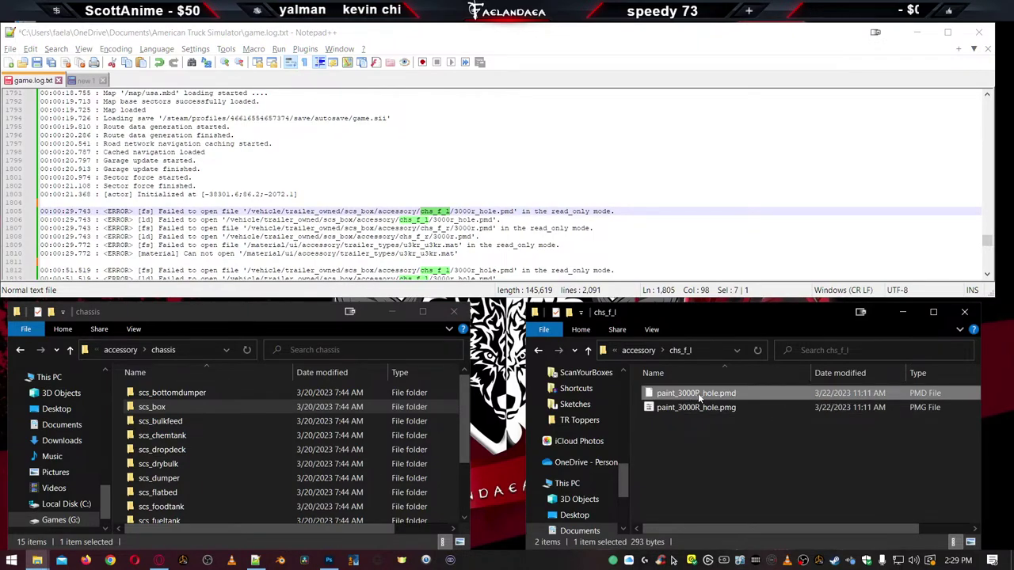
left_click(707, 438)
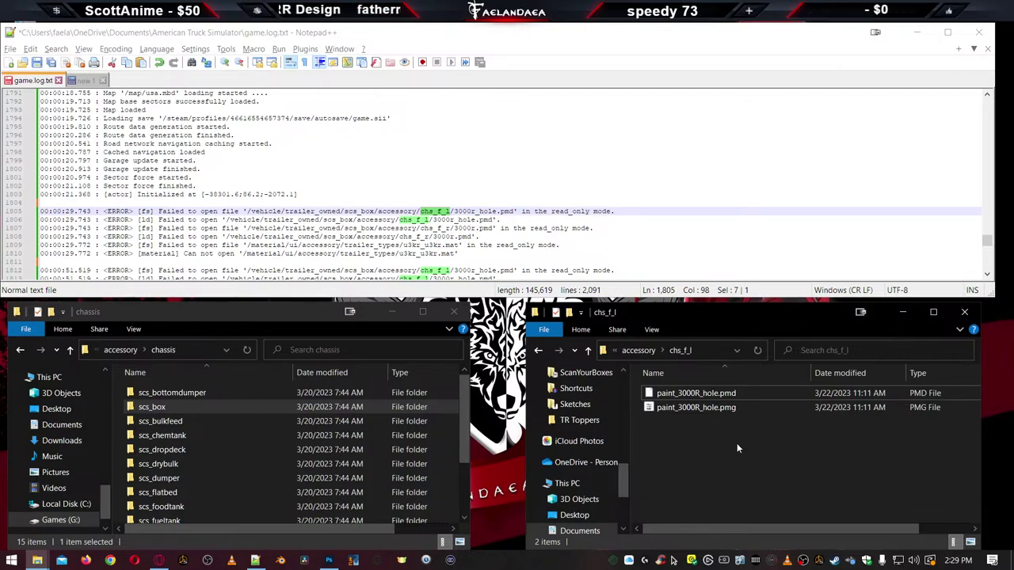
left_click(710, 410)
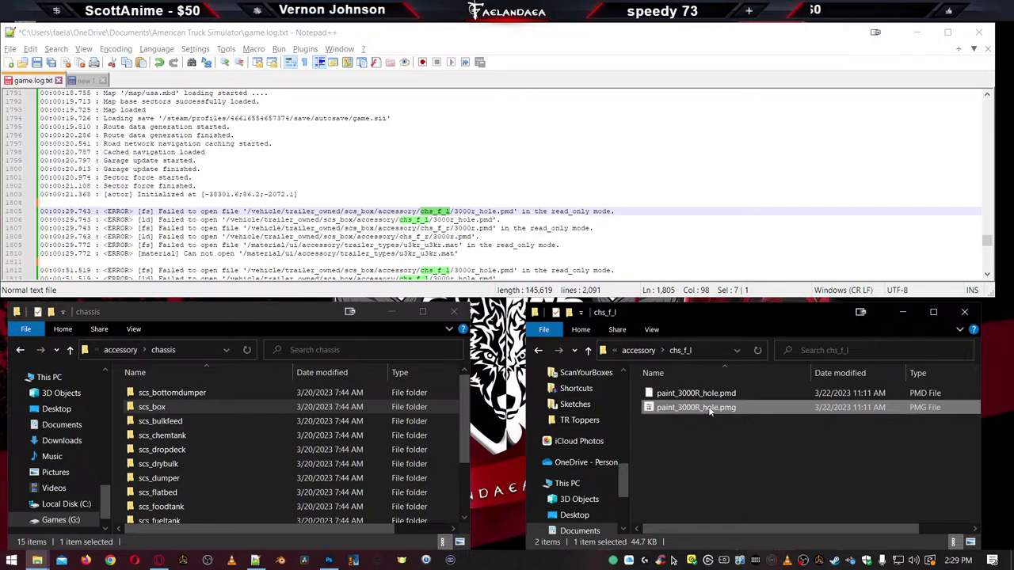
left_click(705, 429)
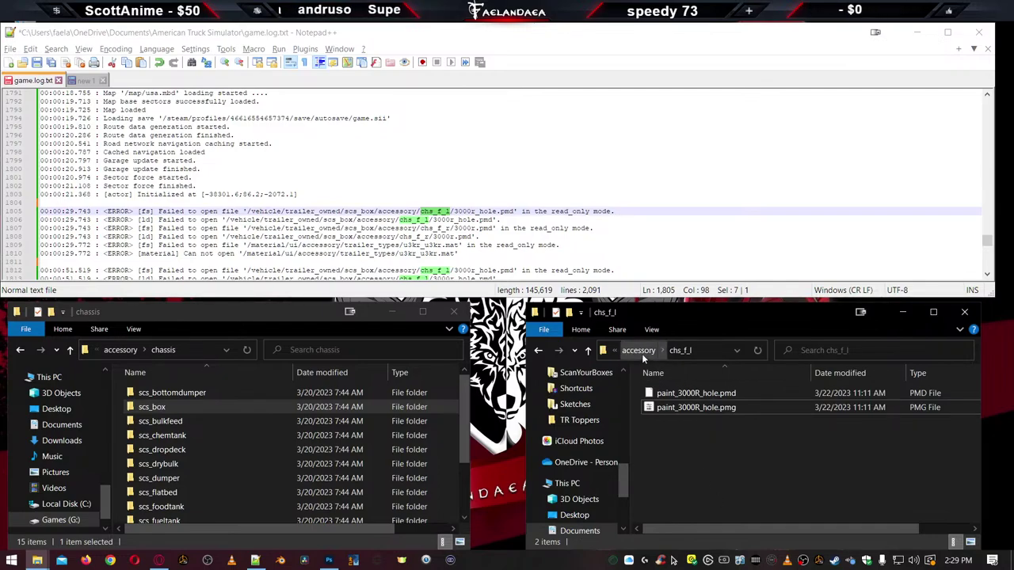
Copy the paint_3000R_hole file name into a new Notepad++ note
left_click(688, 396)
left_click(688, 394)
key("ctrl+c")
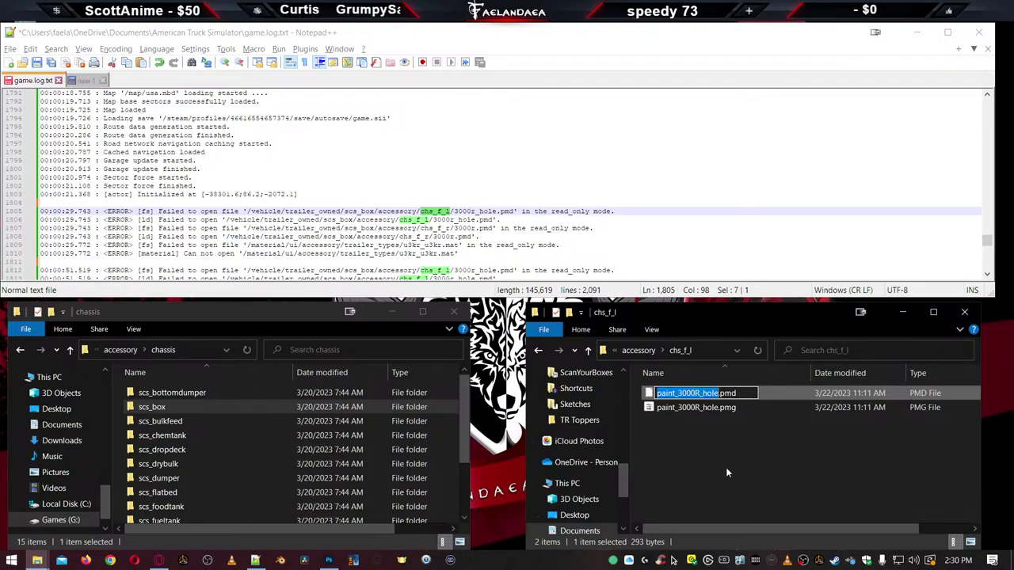
key("Escape")
key("BackSpace")
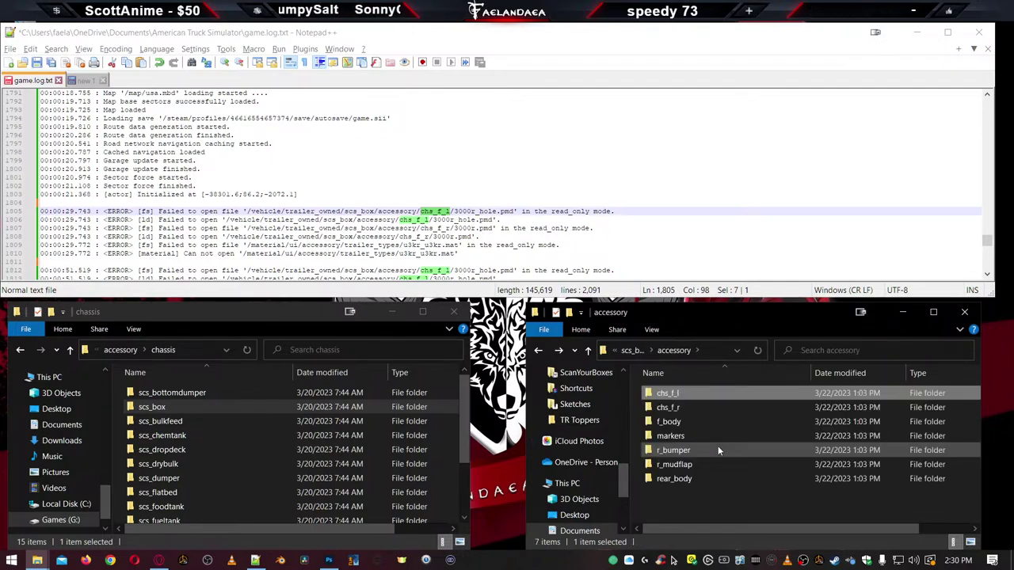
left_click(11, 62)
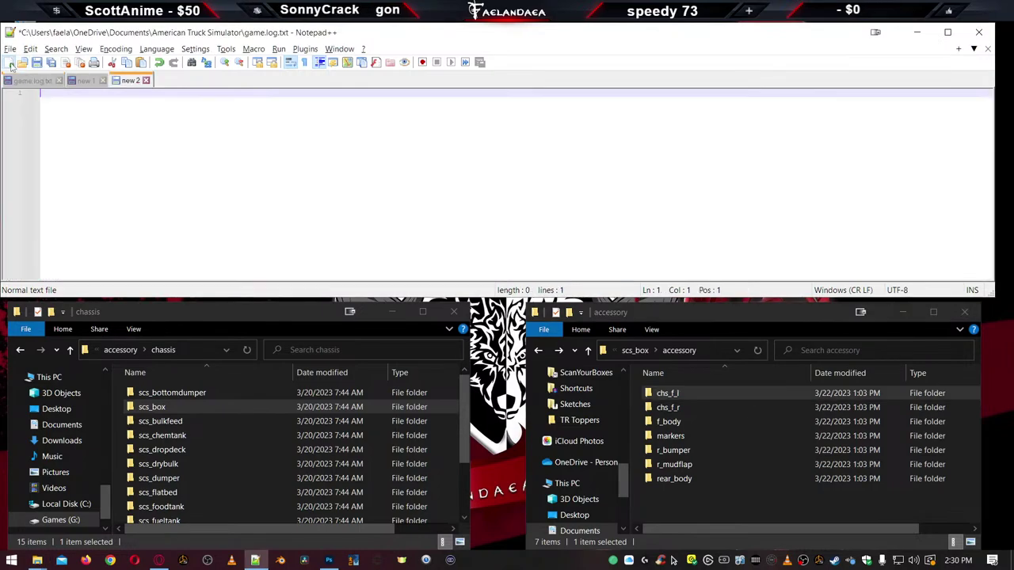
key("ctrl+v")
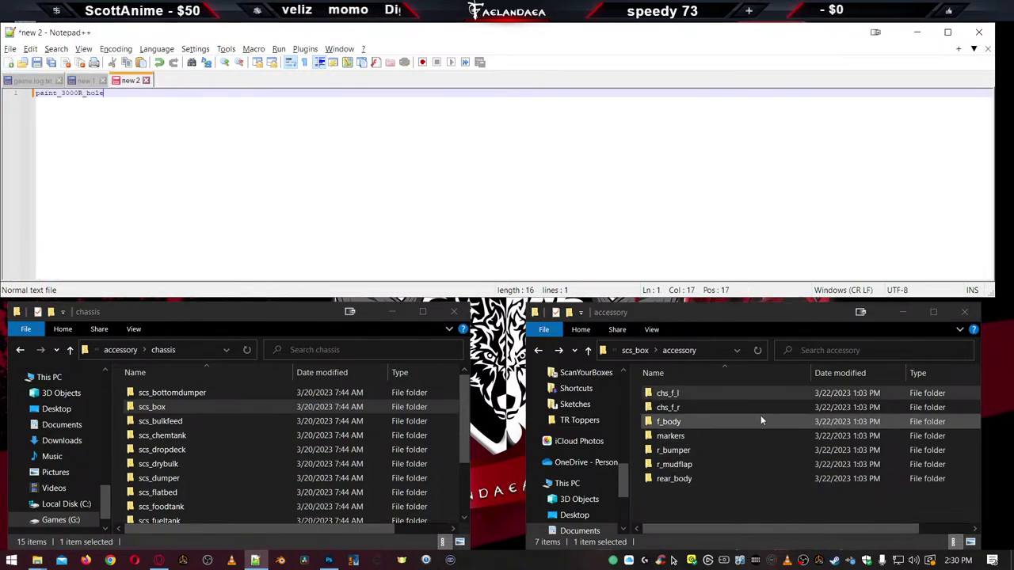
Navigate to Fae_3000R > def > vehicle > trailer_owned > u3kr
left_click(635, 351)
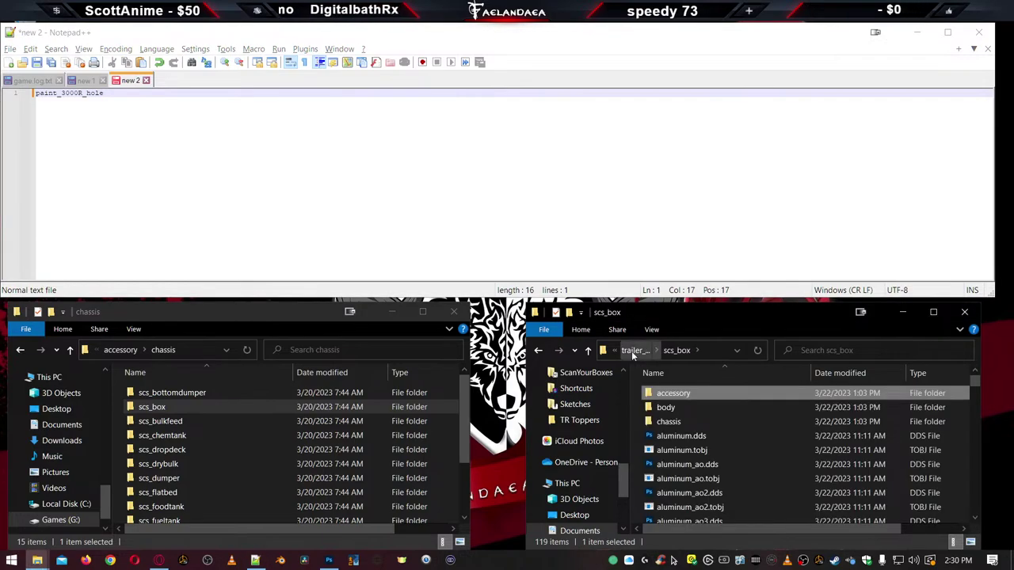
left_click(631, 351)
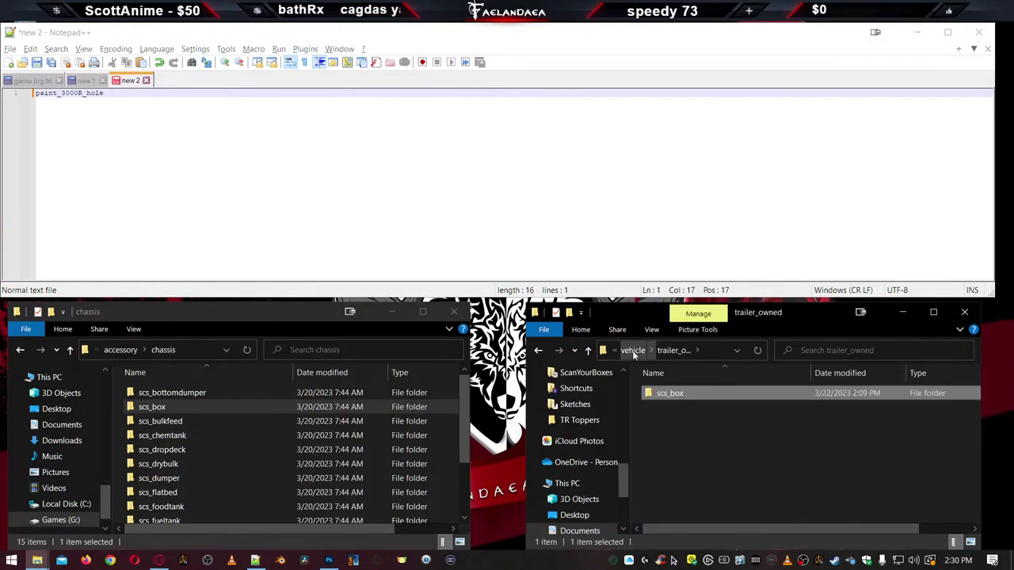
left_click(633, 351)
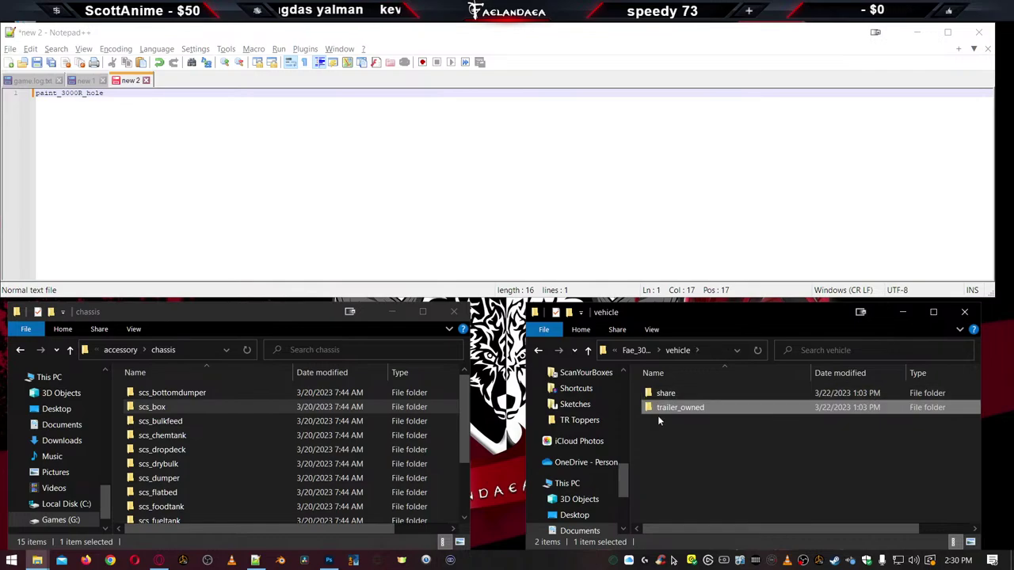
left_click(638, 350)
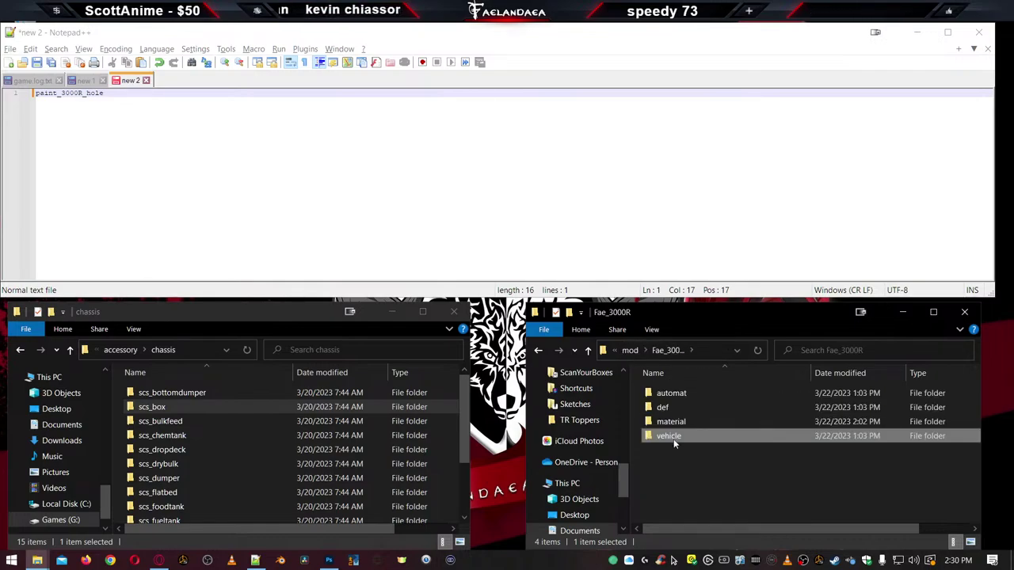
double_click(662, 408)
double_click(663, 394)
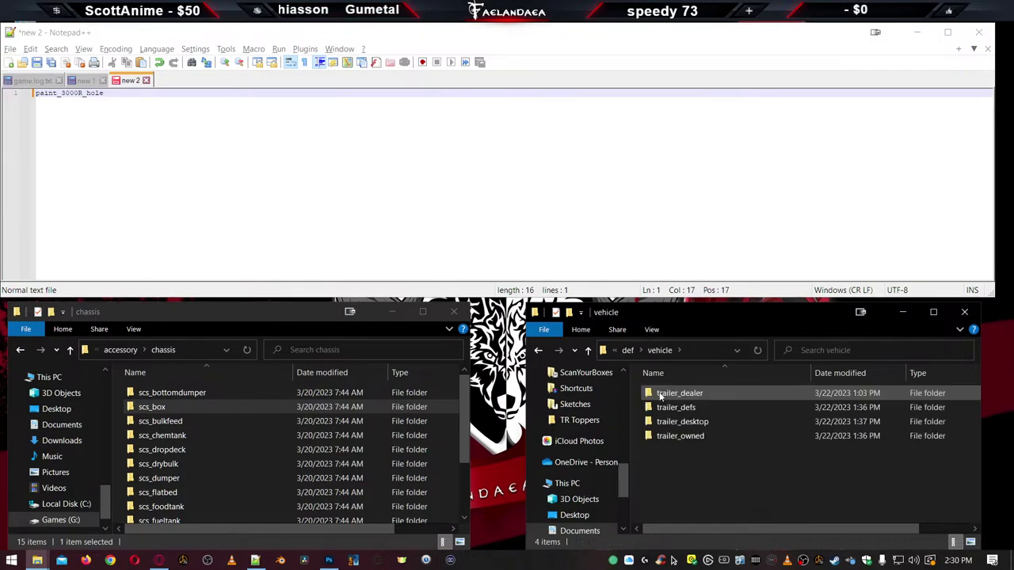
left_click(678, 436)
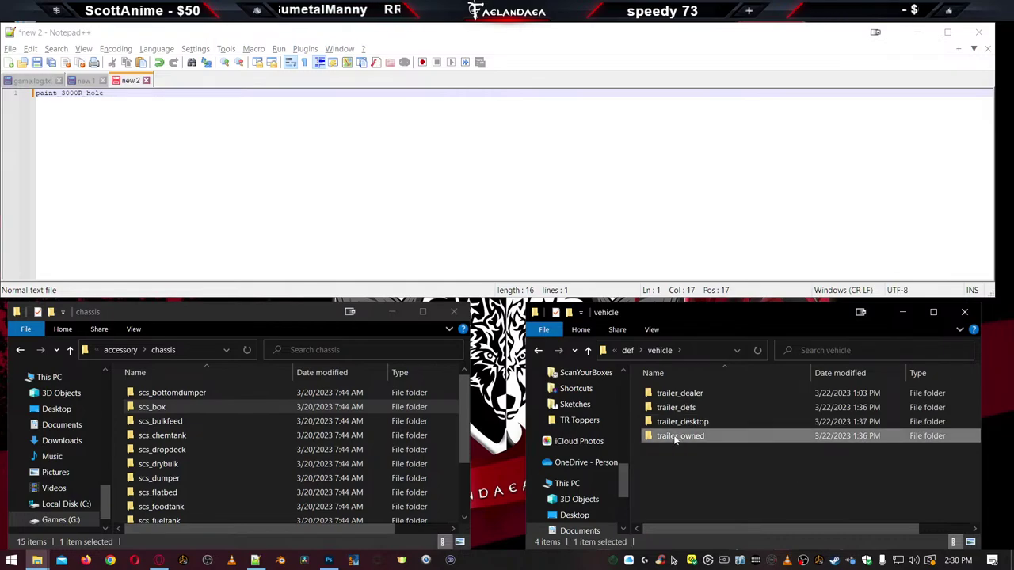
double_click(680, 437)
double_click(662, 393)
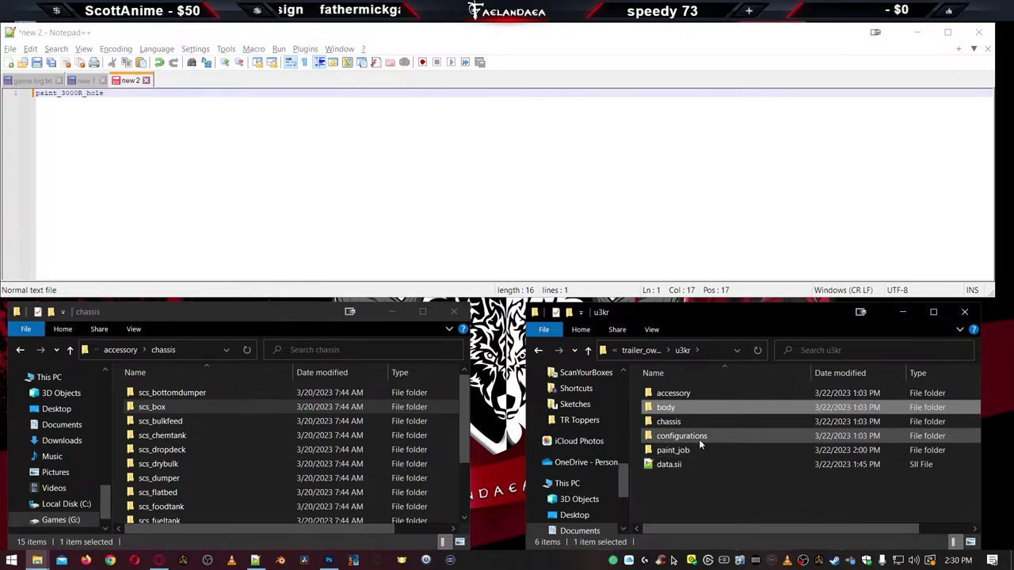
Open 3000r_hole.sii from the def accessory chs_f_l folder
left_click(662, 409)
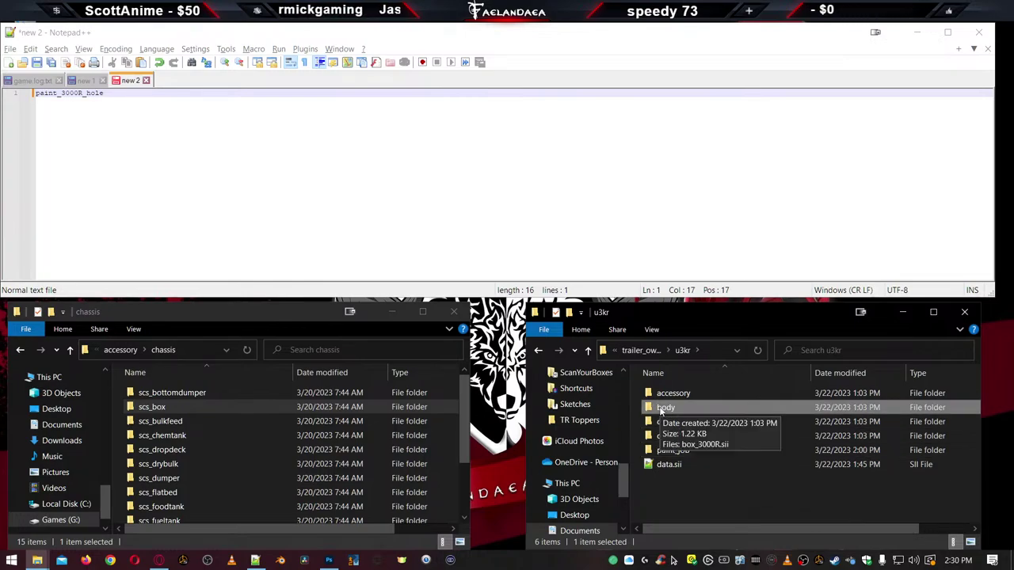
double_click(686, 394)
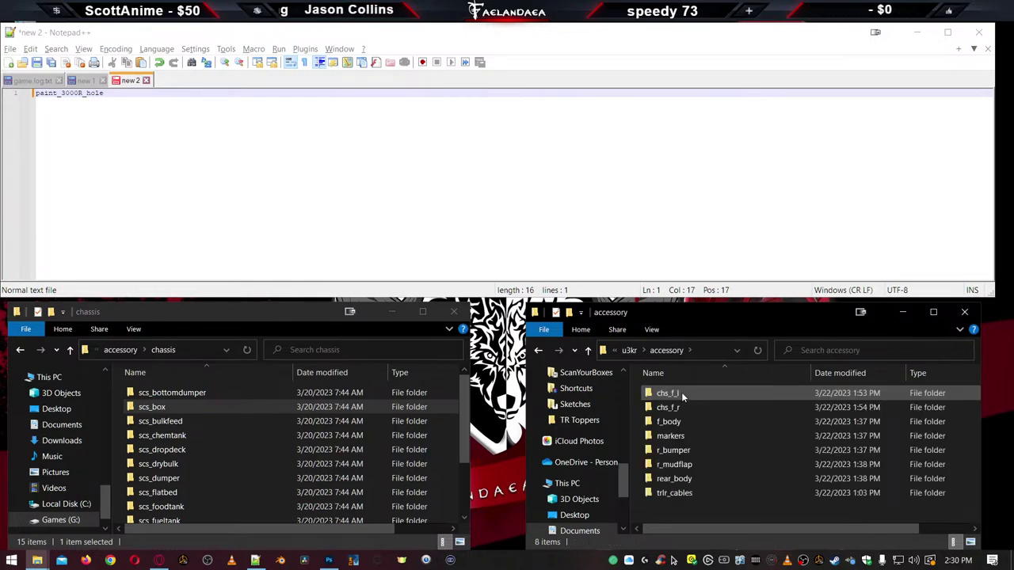
double_click(670, 393)
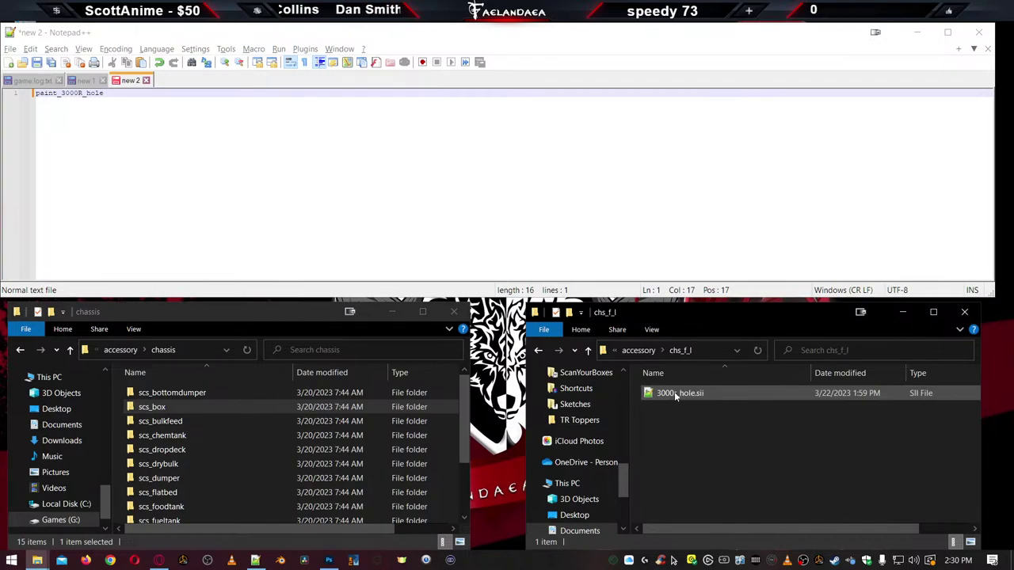
double_click(675, 394)
Replace 3000r_hole on line 10 with paint_3000R_hole, then save and close
left_click(129, 80)
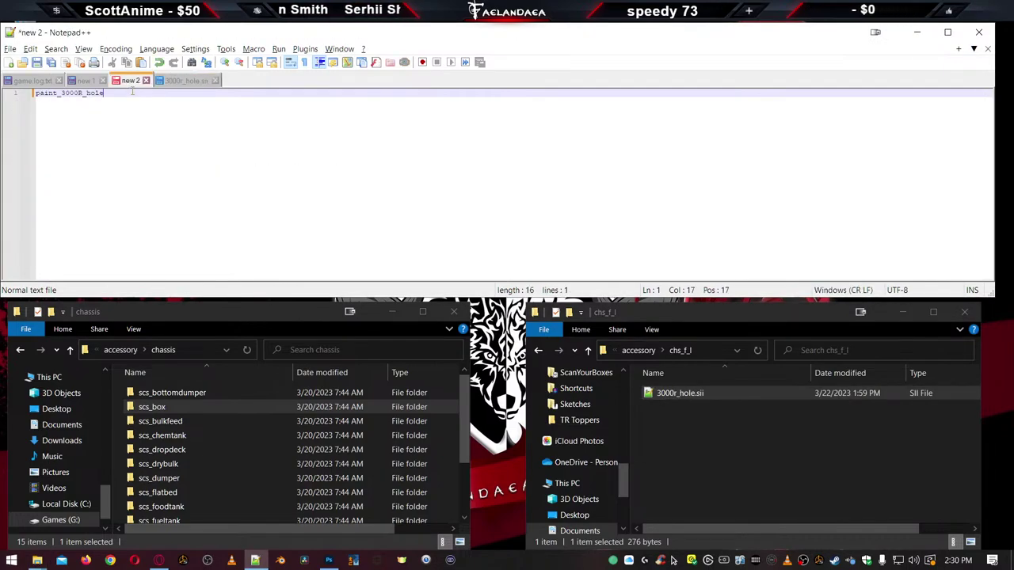
double_click(90, 94)
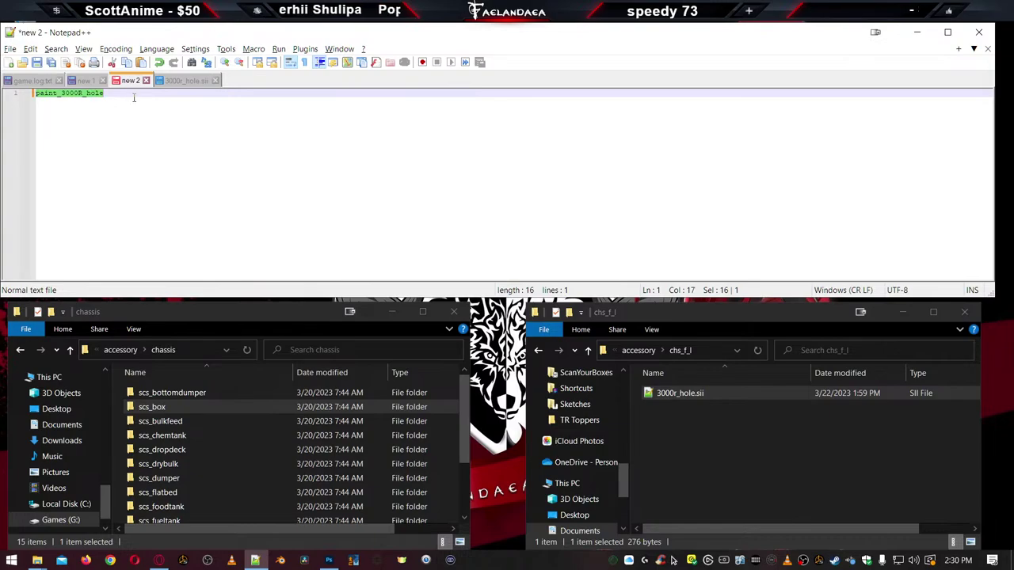
left_click(180, 80)
left_click(420, 169)
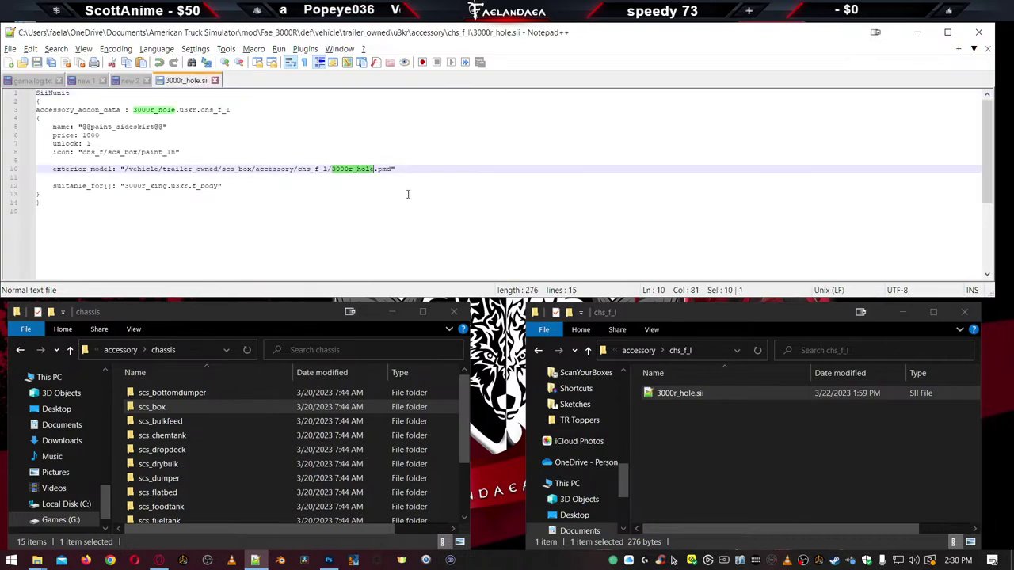
key("ctrl+s")
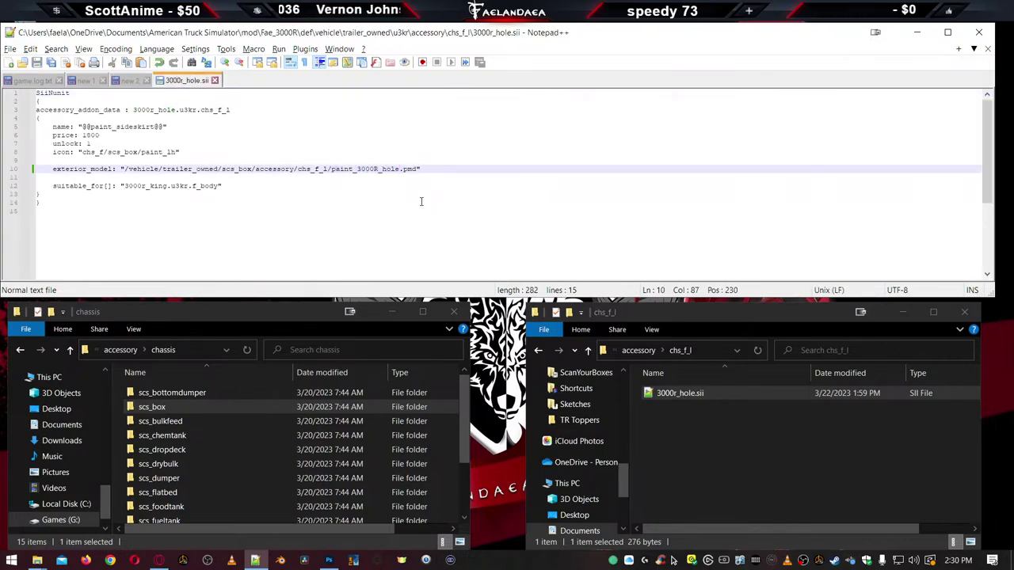
left_click(214, 80)
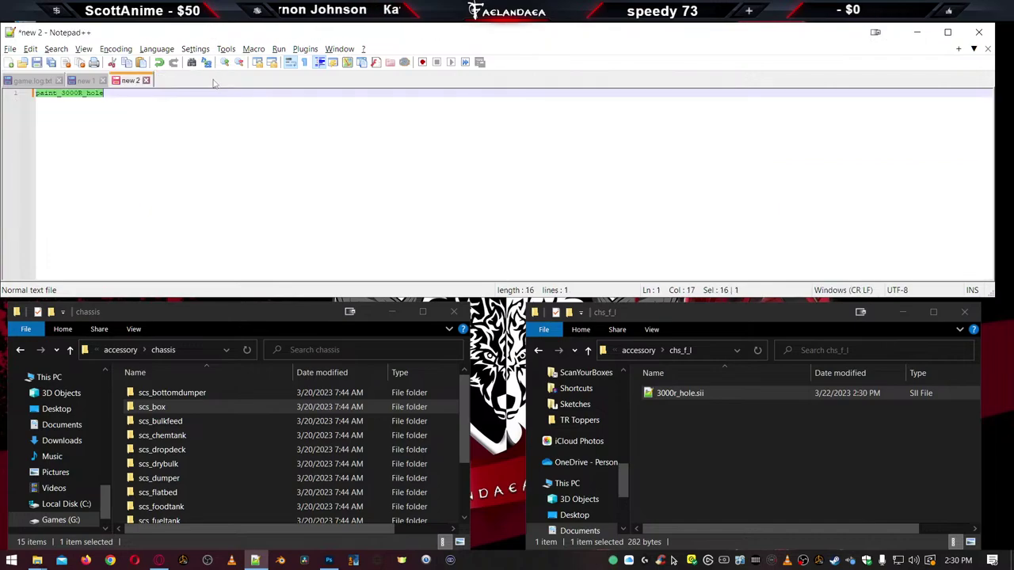
Open 3000r.sii from the def accessory chs_f_r folder
left_click(83, 82)
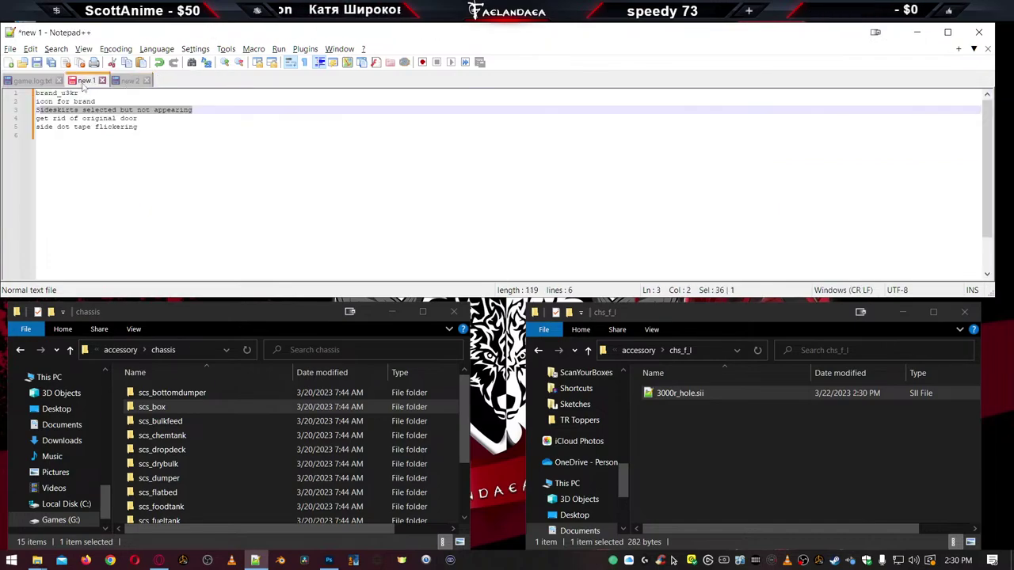
left_click(893, 492)
key("alt+Up")
double_click(666, 407)
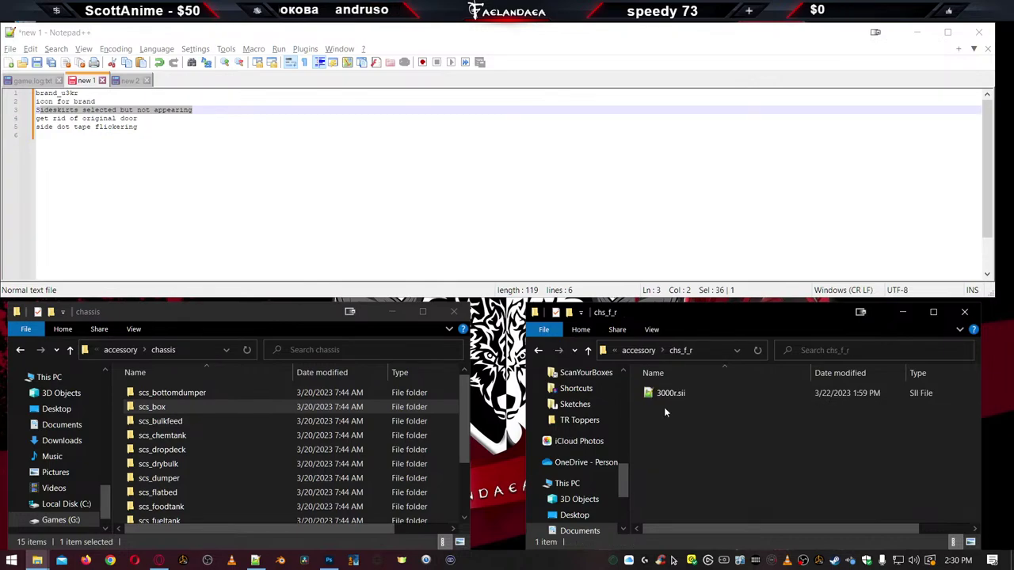
double_click(669, 395)
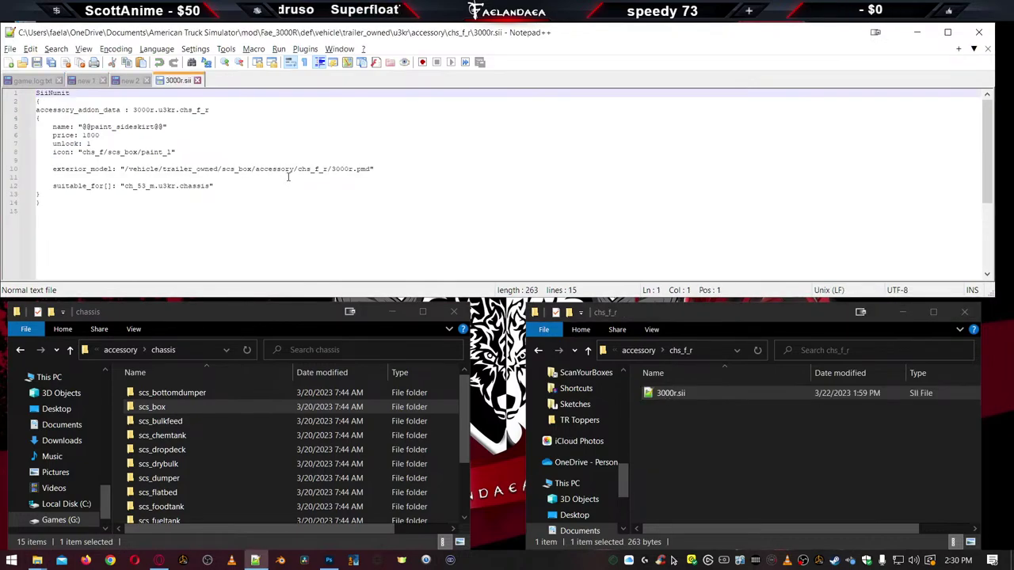
Copy the paint_3000R name from the scs_box accessory chs_f_r model folder
left_click(725, 463)
key("alt+Up")
key("alt+Up")
key("alt+Up")
key("alt+Up")
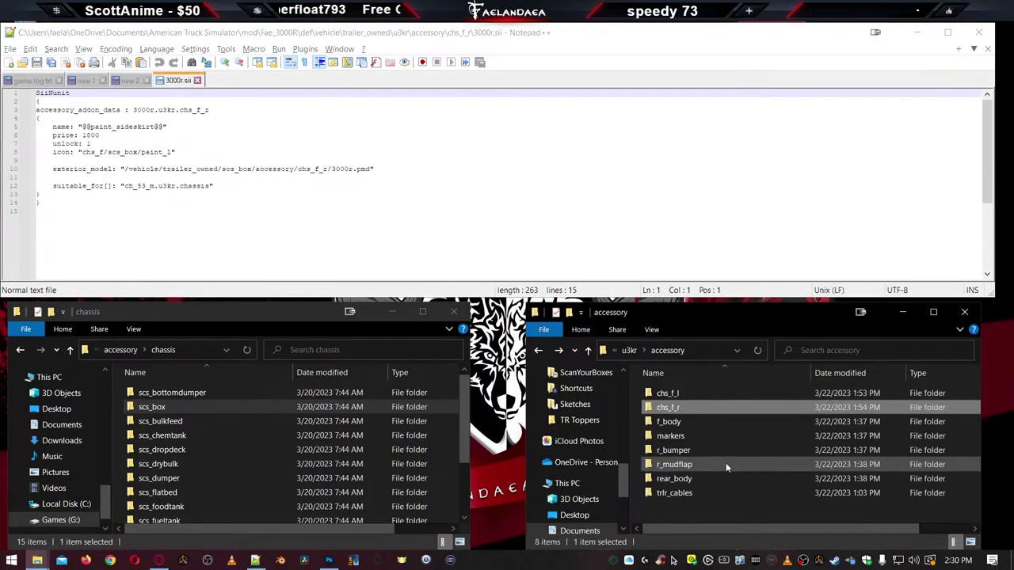
key("alt+Up")
key("alt+Up")
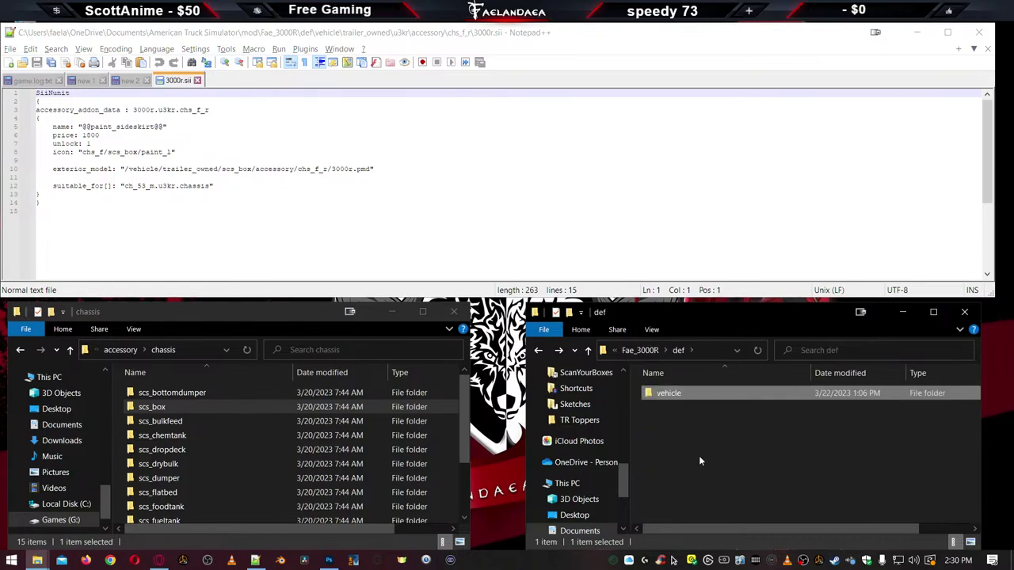
double_click(670, 393)
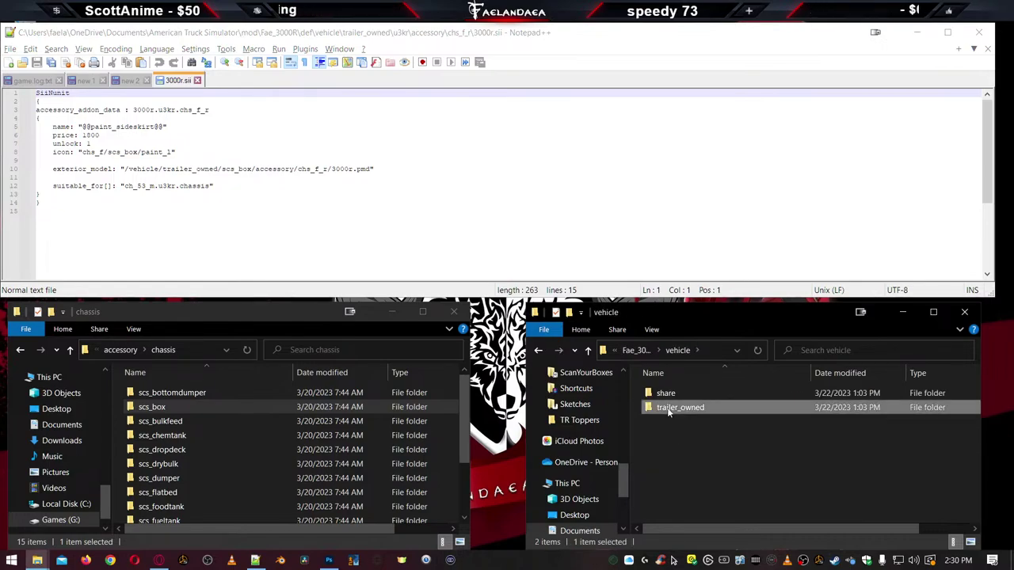
double_click(670, 411)
double_click(662, 396)
double_click(663, 395)
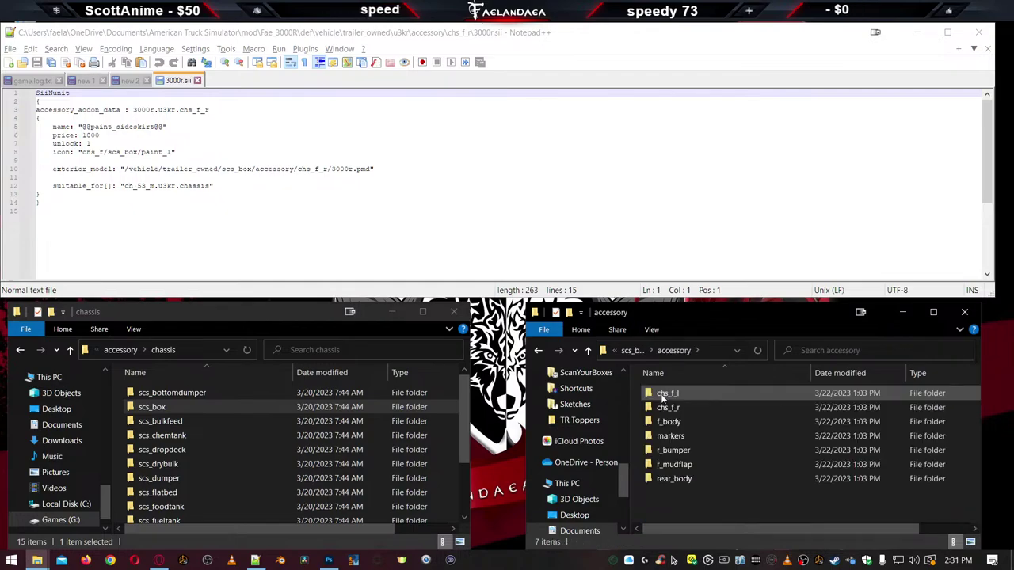
double_click(670, 393)
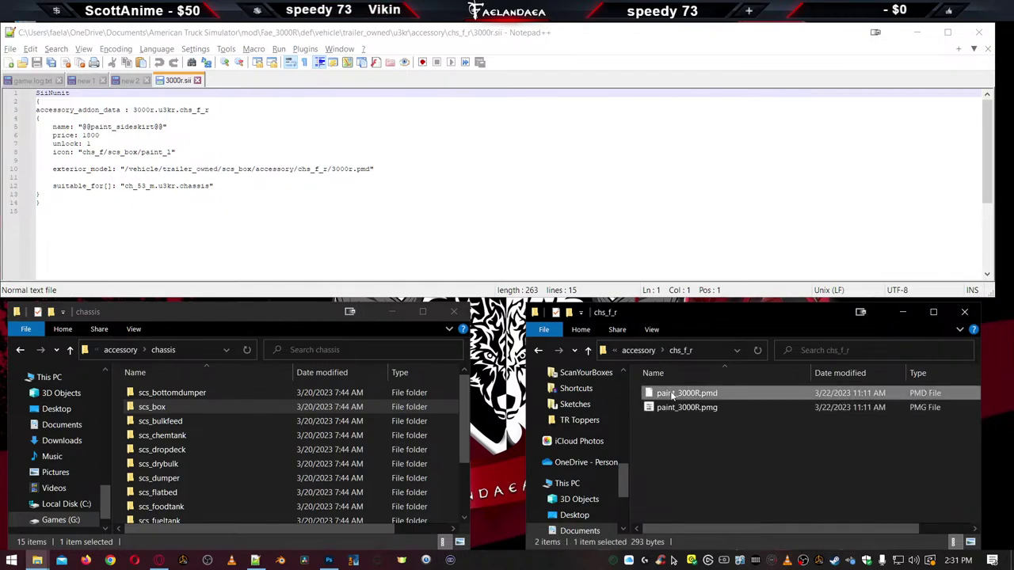
left_click(671, 393)
key("ctrl+c")
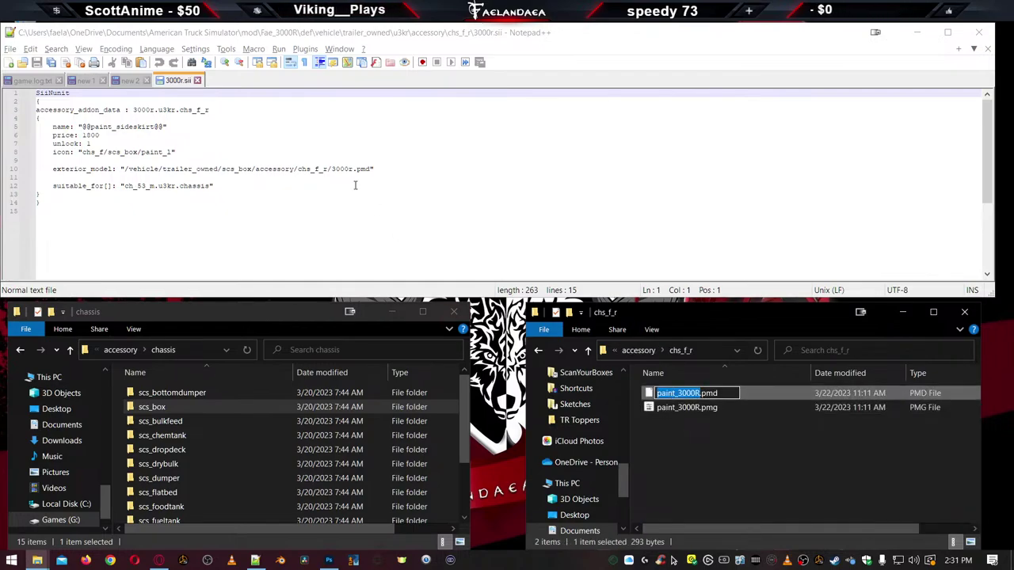
Replace 3000r on line 10 with paint_3000R, then save and close 3000r.sii
double_click(348, 169)
key("ctrl+v")
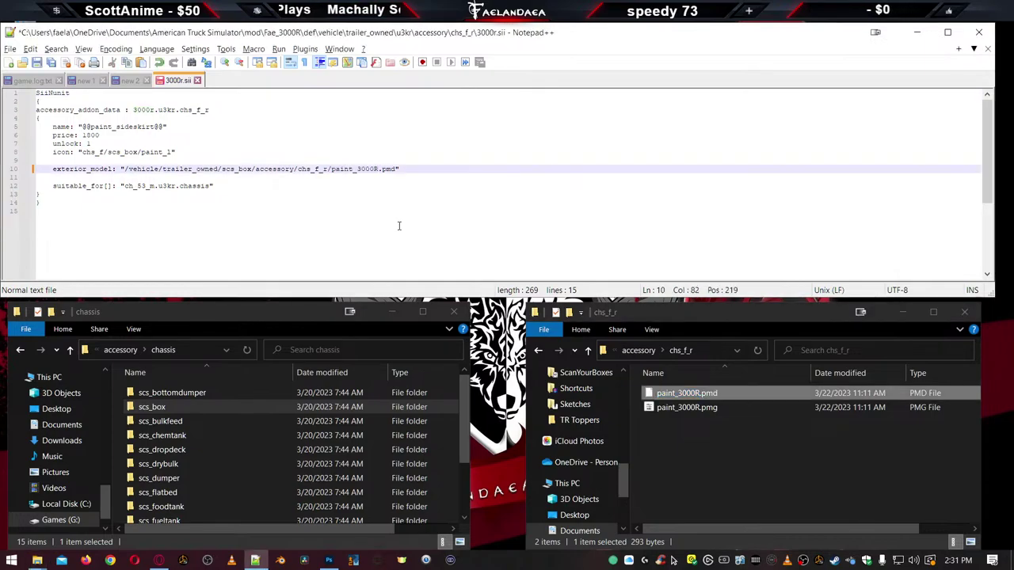
key("ctrl+s")
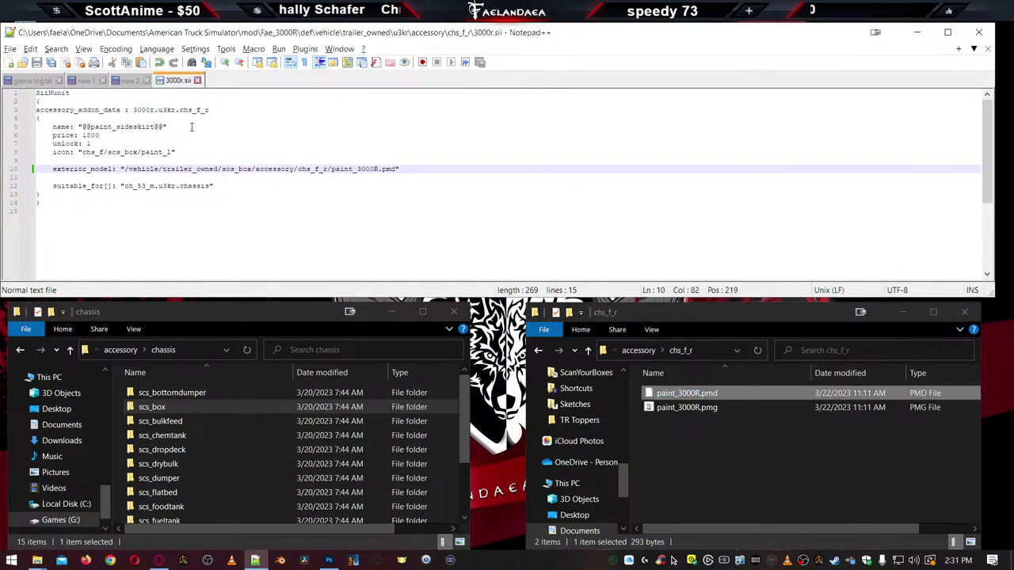
left_click(197, 80)
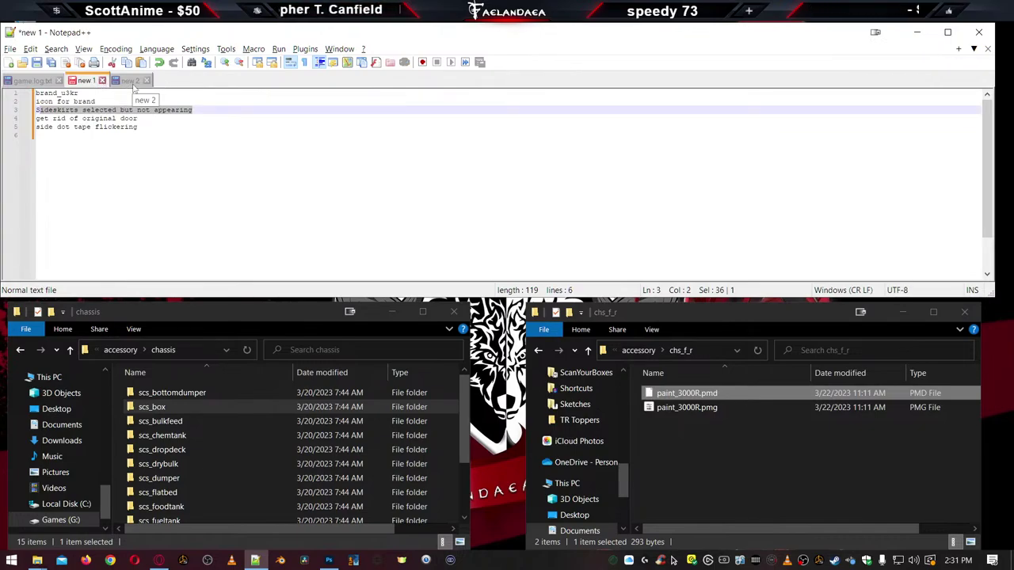
Delete the sideskirts line from the new 1 notes
key("End")
key("ctrl+shift+Left")
key("ctrl+shift+Left")
key("ctrl+shift+Left")
key("ctrl+shift+Left")
key("ctrl+shift+Left")
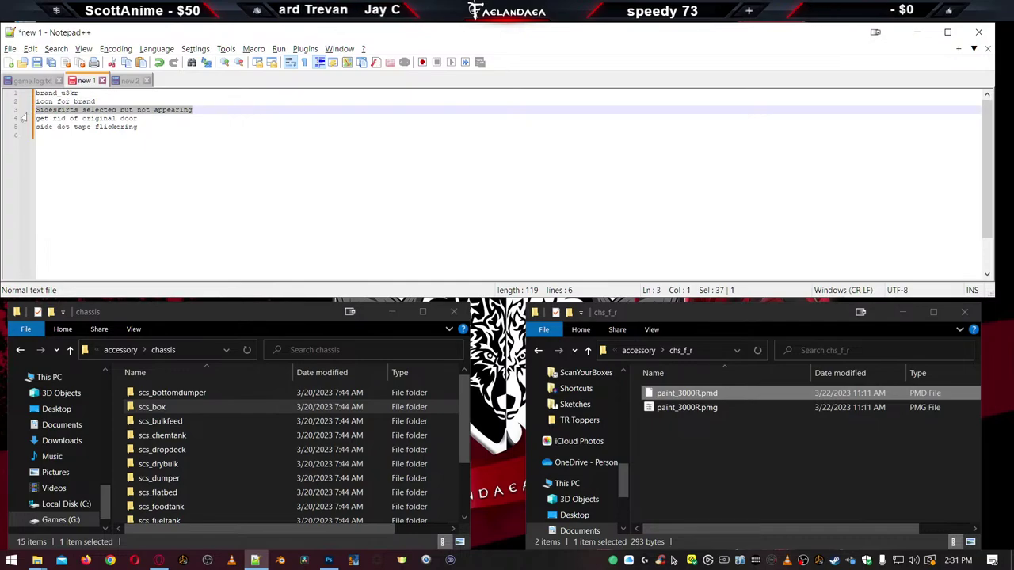
key("Delete")
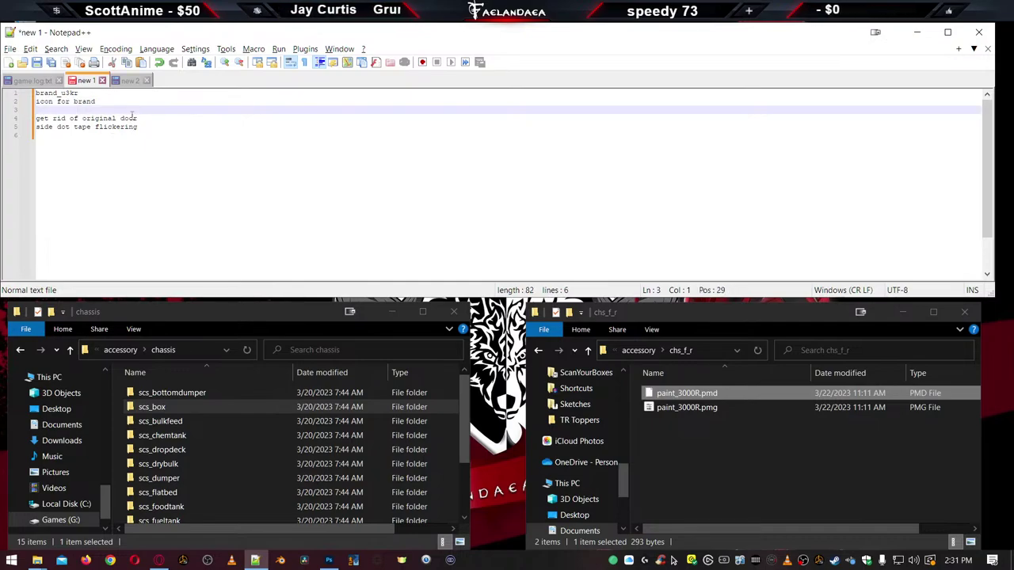
Close the new 2 note without saving it
left_click(131, 81)
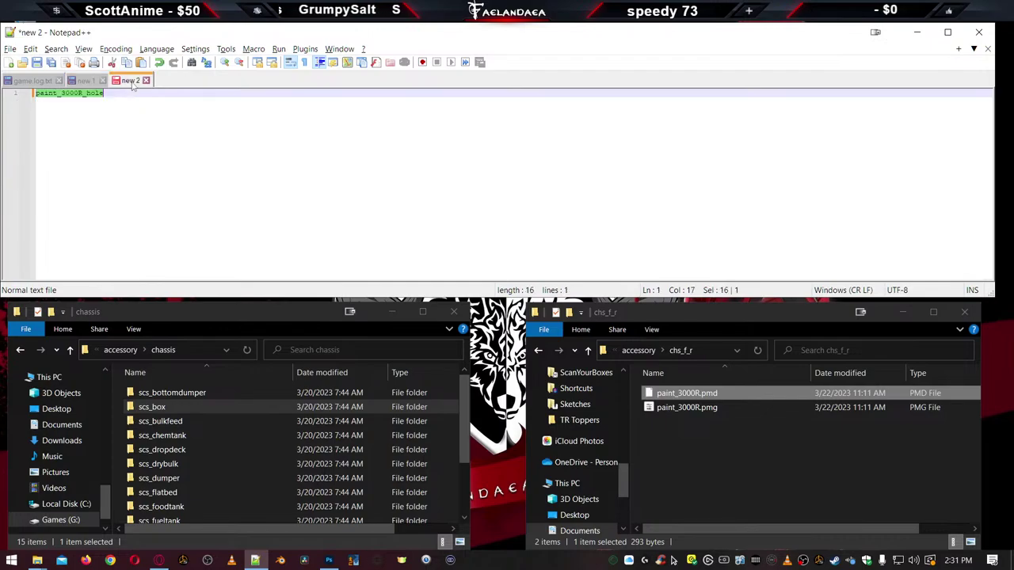
left_click(146, 81)
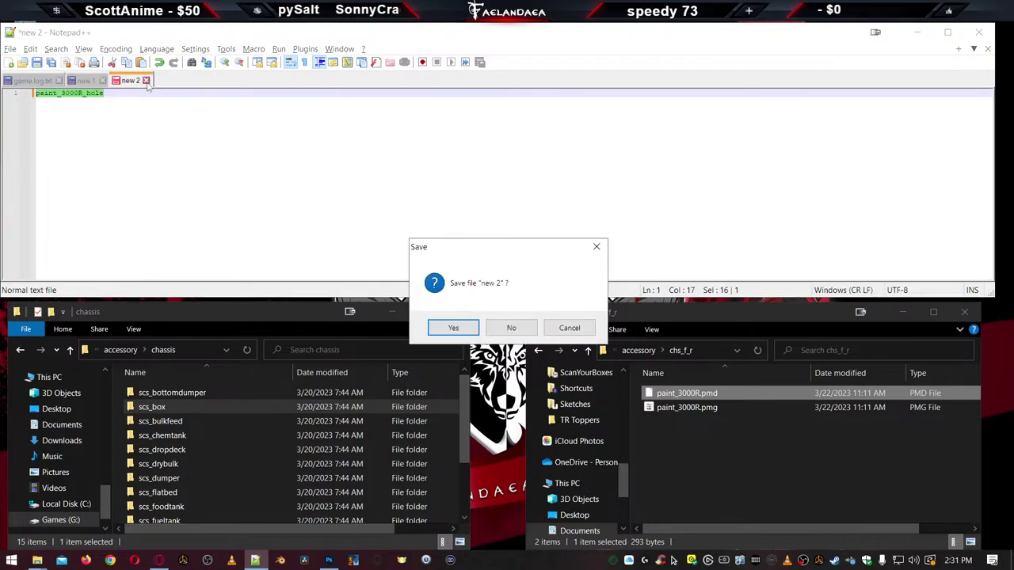
left_click(509, 327)
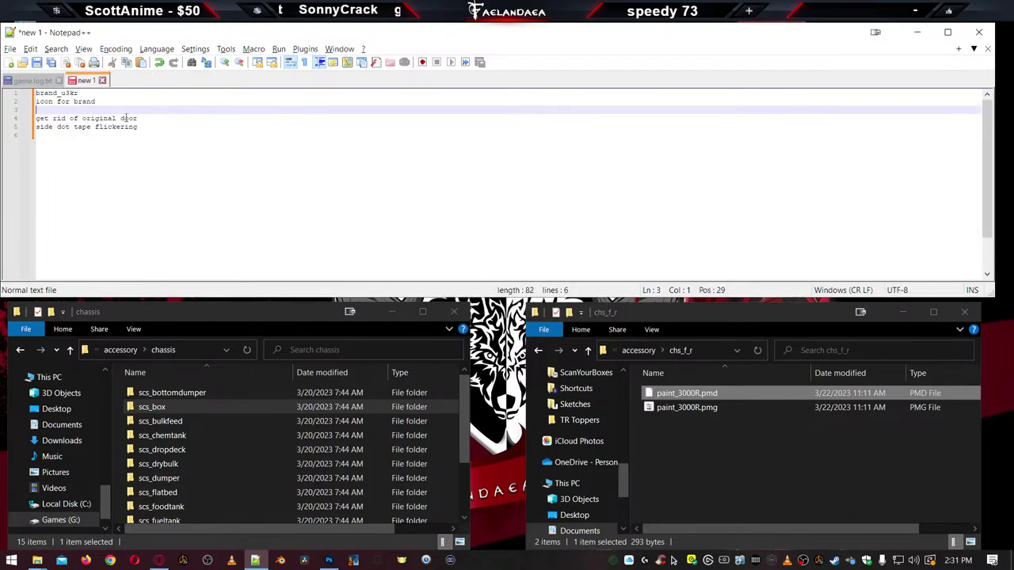
Delete the four chs_f_l/chs_f_r model error lines 1805–1808 from game.log.txt
left_click(32, 81)
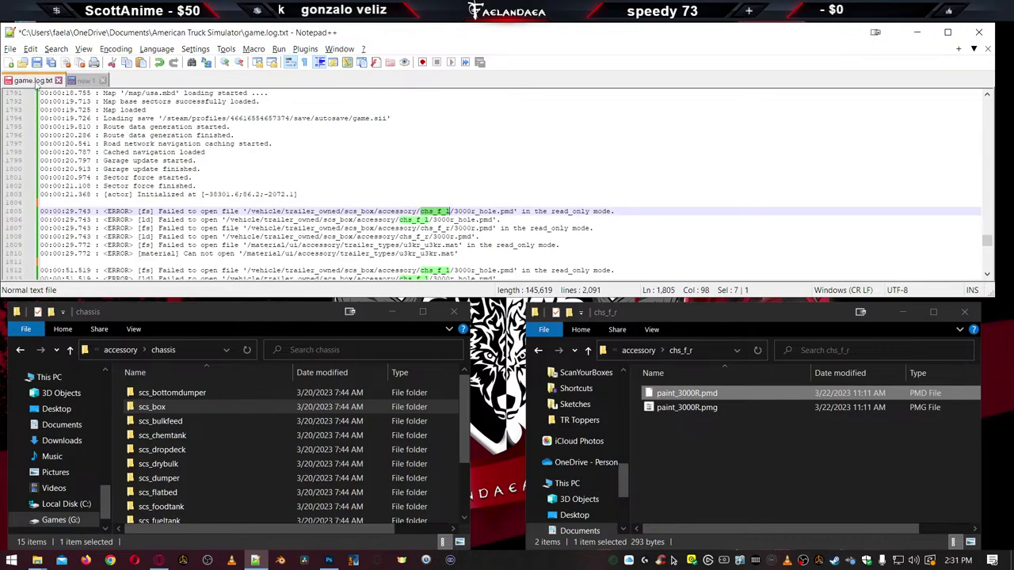
left_click(468, 212)
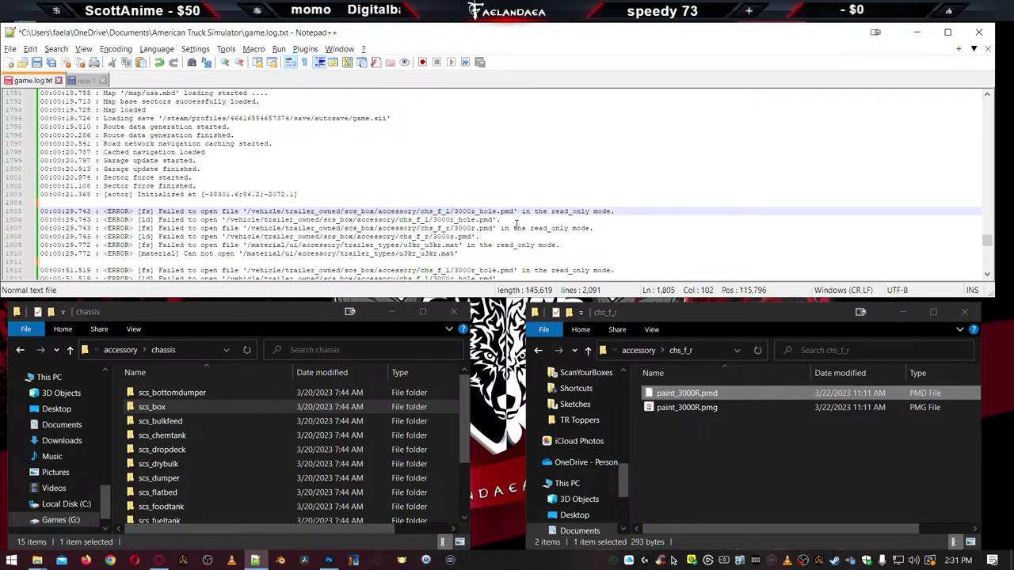
left_click(500, 220)
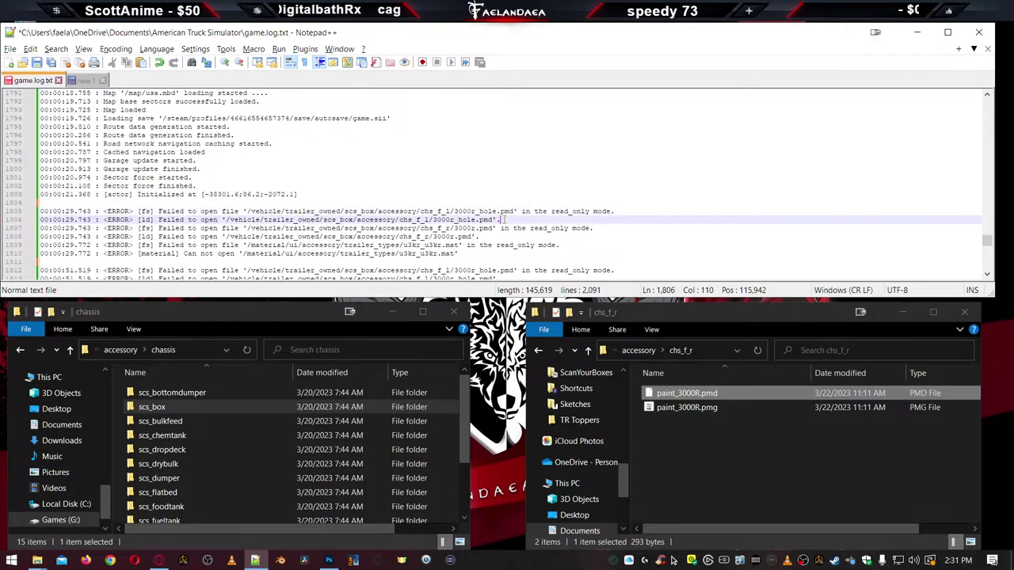
double_click(438, 237)
key("End")
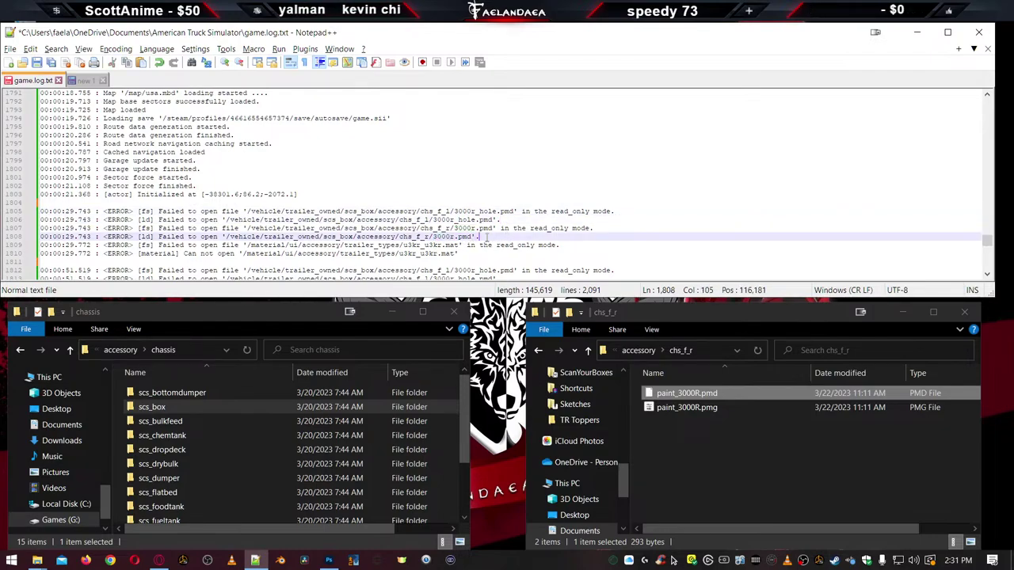
key("shift+Up")
key("shift+Up")
key("shift+Up")
key("shift+Home")
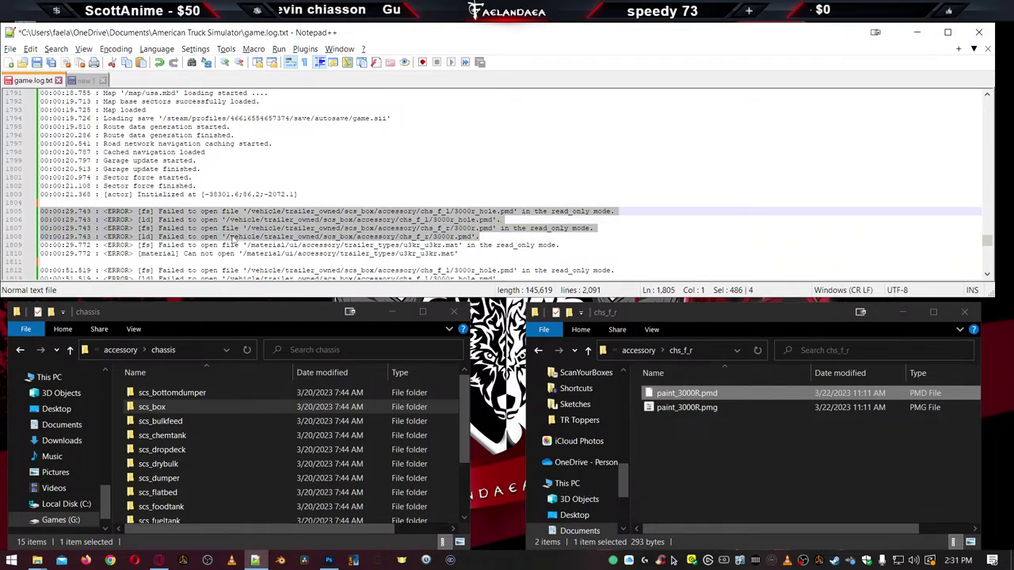
key("Delete")
Go from scs_box up to the Fae_3000R mod folder, then into material > ui > accessory
double_click(427, 220)
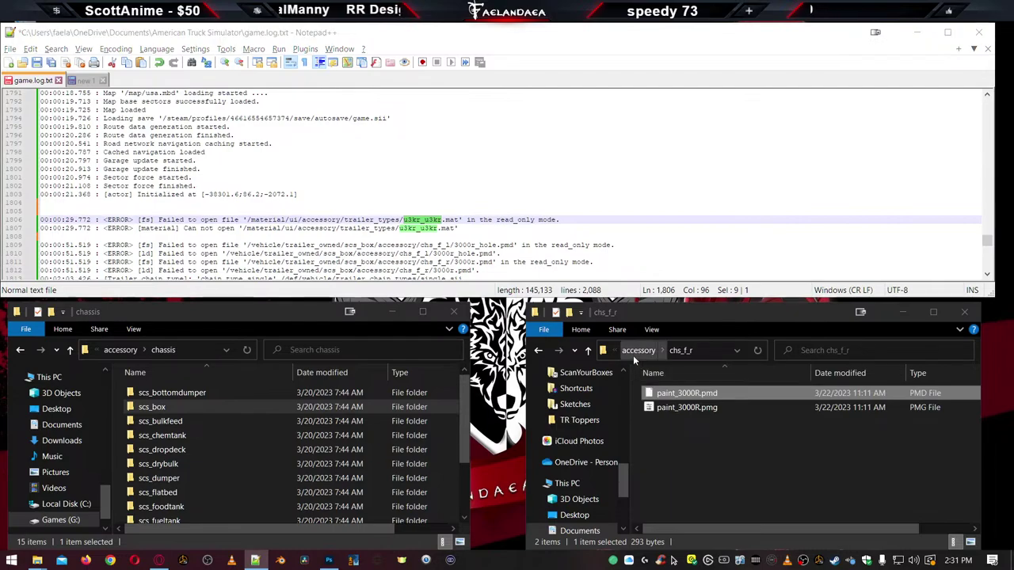
left_click(634, 354)
left_click(638, 353)
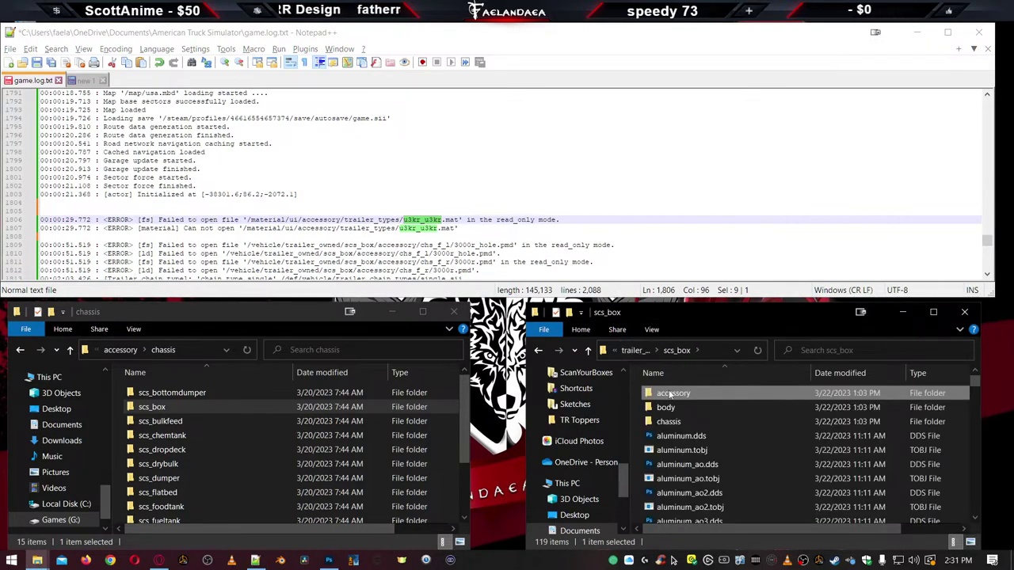
left_click(634, 353)
left_click(633, 351)
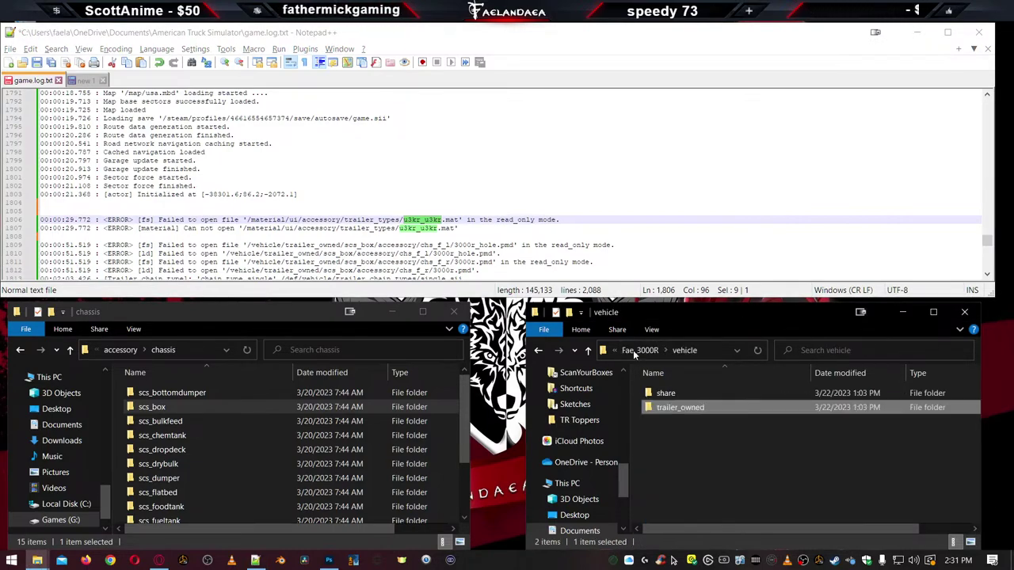
left_click(633, 351)
double_click(662, 407)
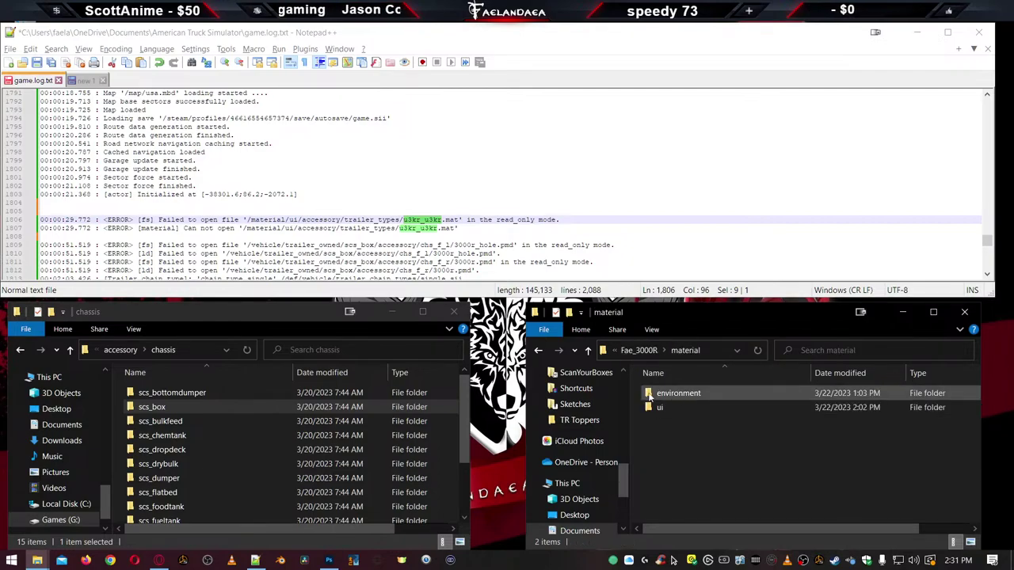
double_click(660, 407)
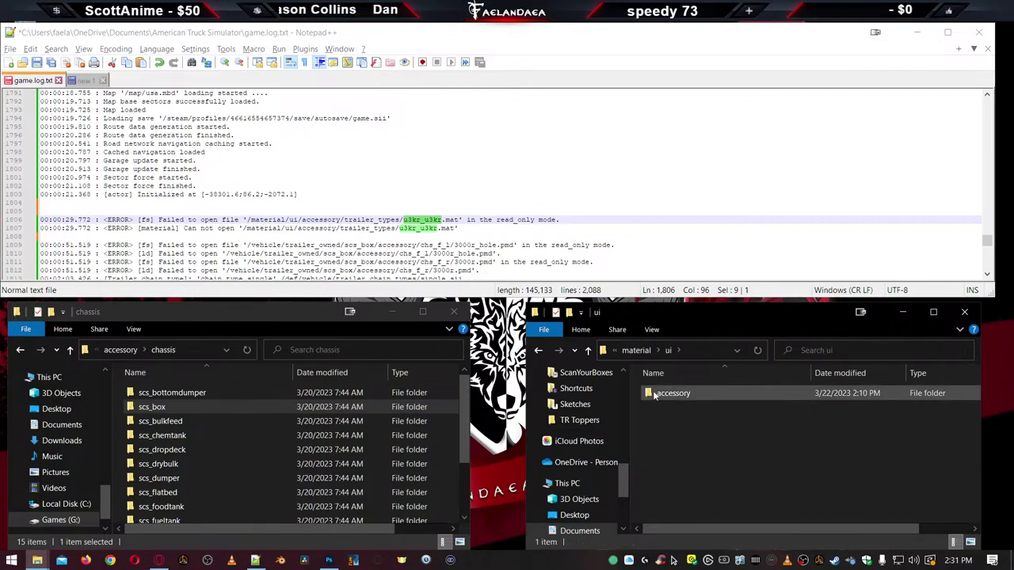
double_click(655, 394)
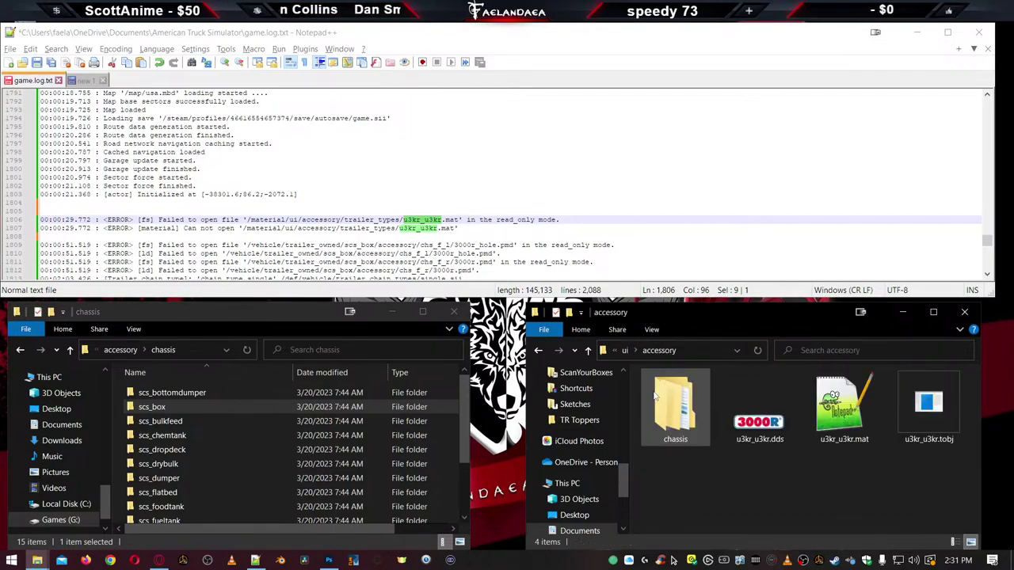
Create a new folder named trailer_types inside accessory and open it
right_click(707, 490)
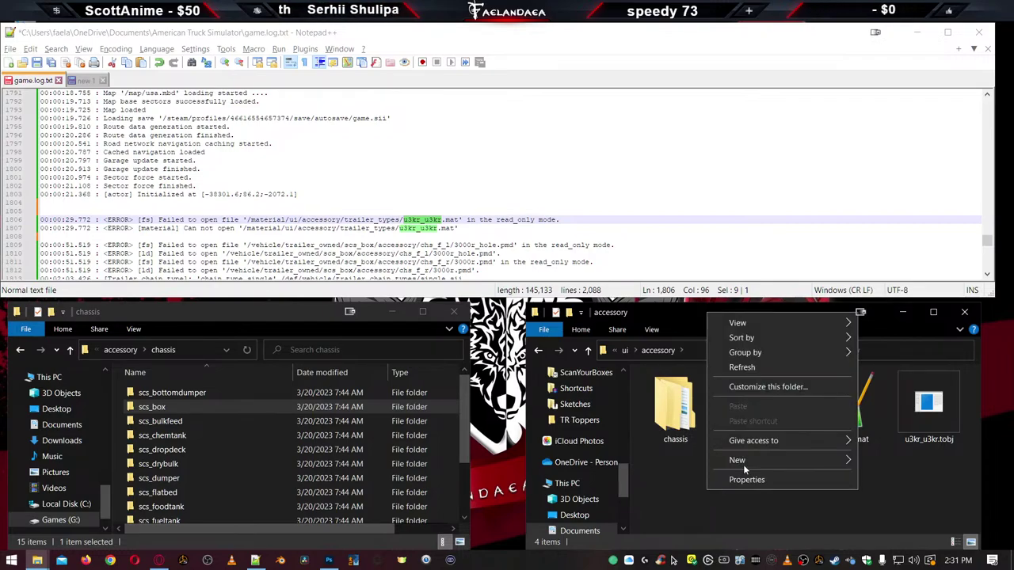
mouse_move(815, 460)
left_click(574, 305)
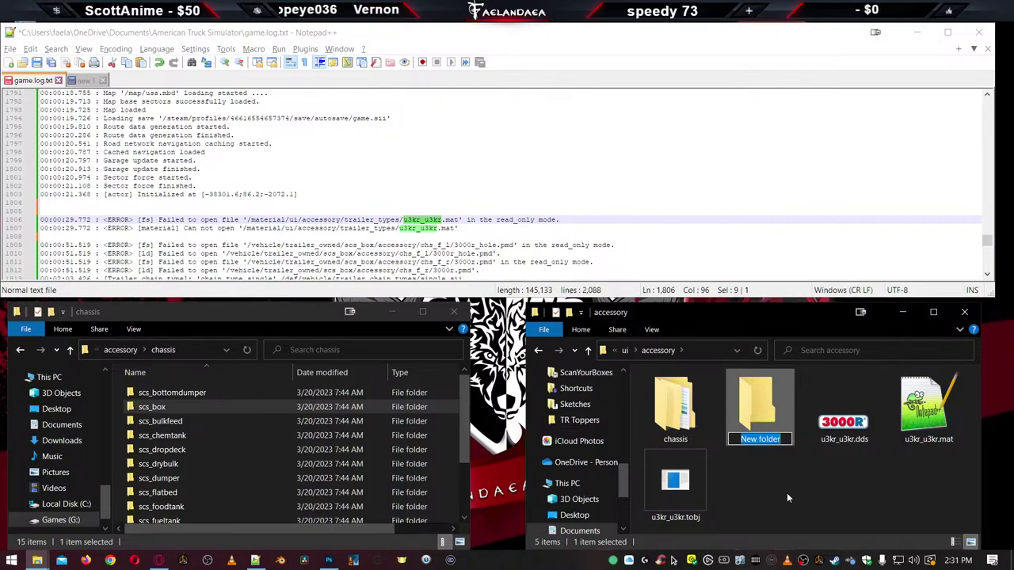
type("trailer_t")
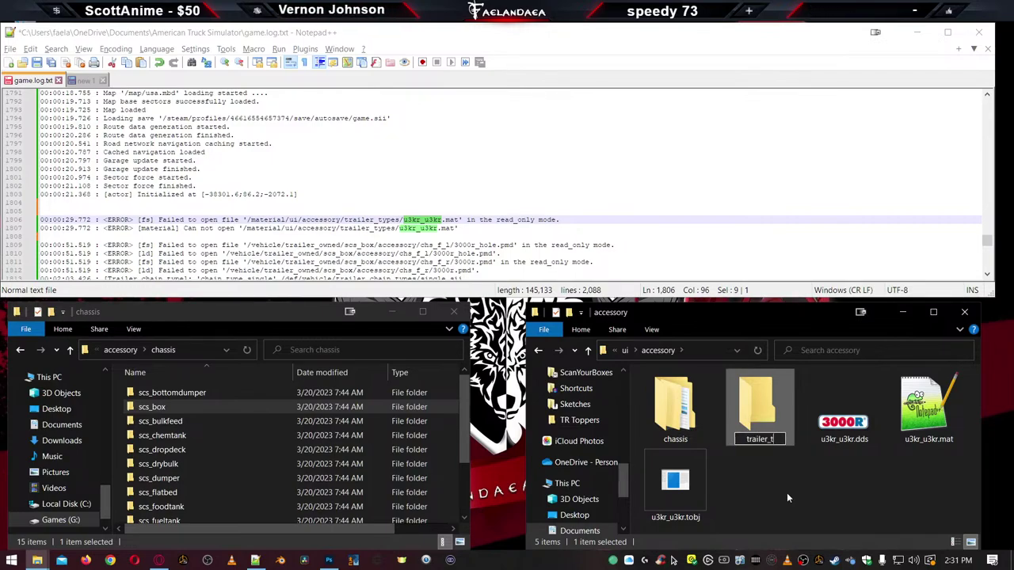
type("ypes")
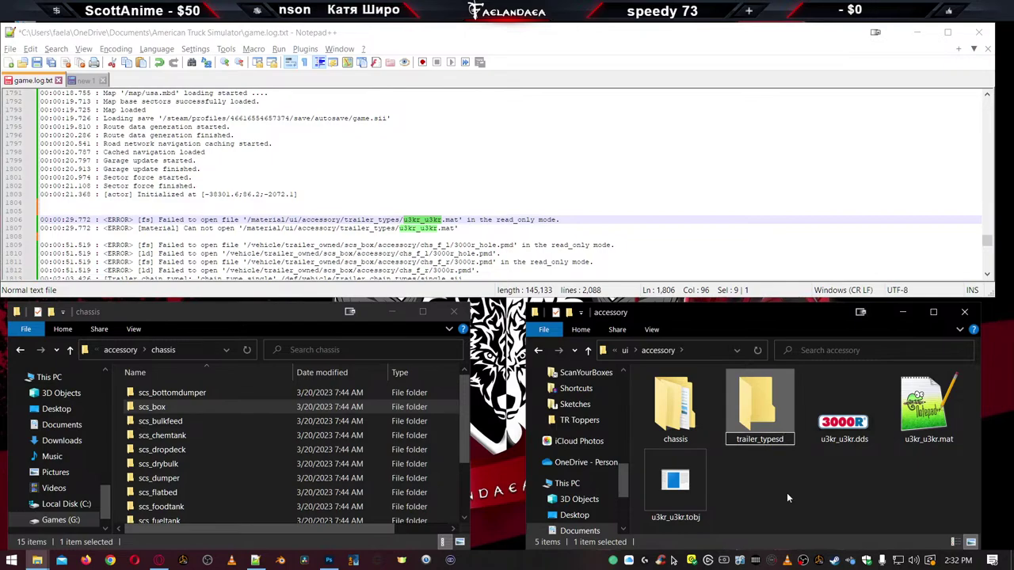
key("Return")
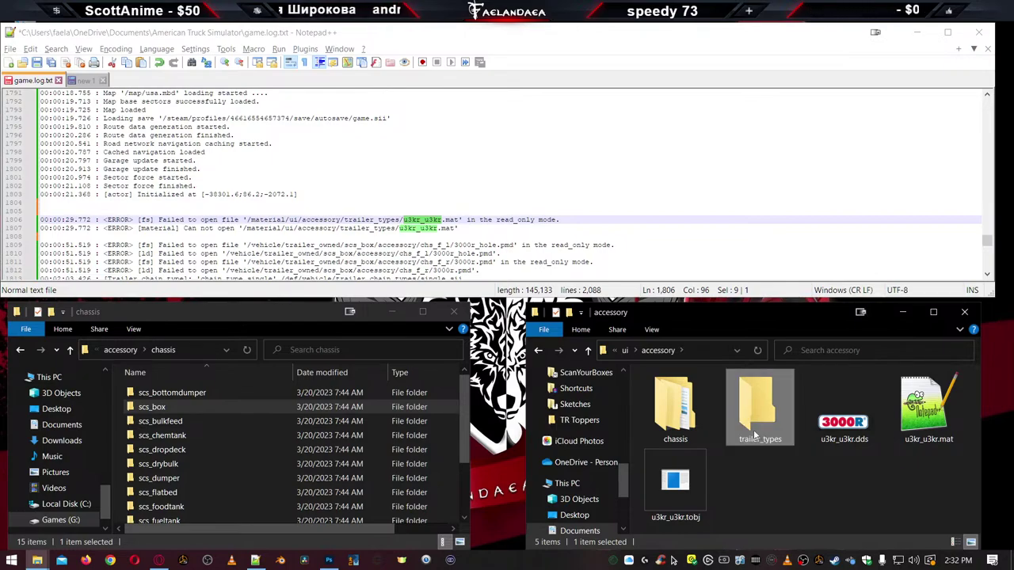
double_click(751, 425)
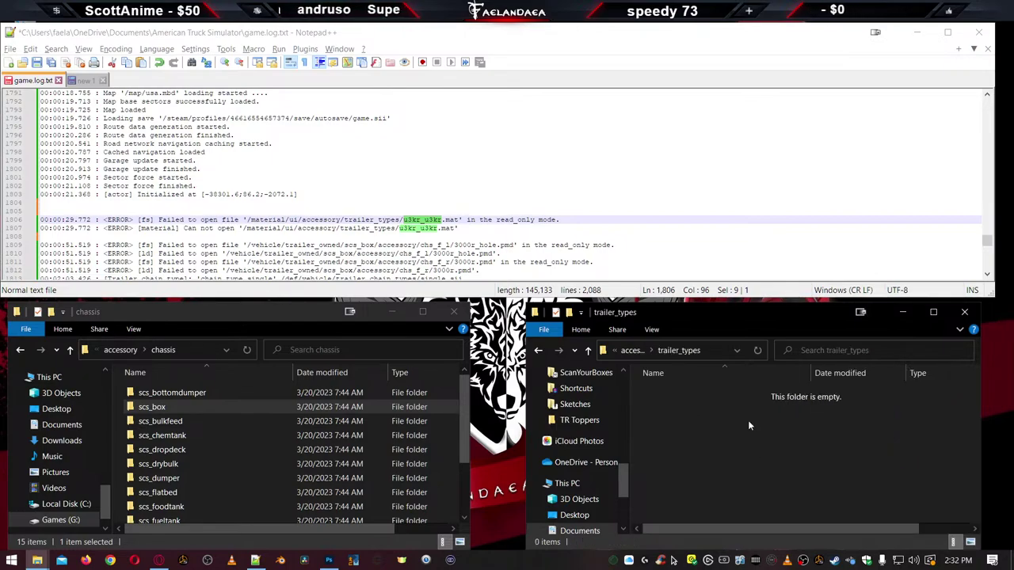
Browse the game's ui/accessory folder in the left window
left_click(121, 350)
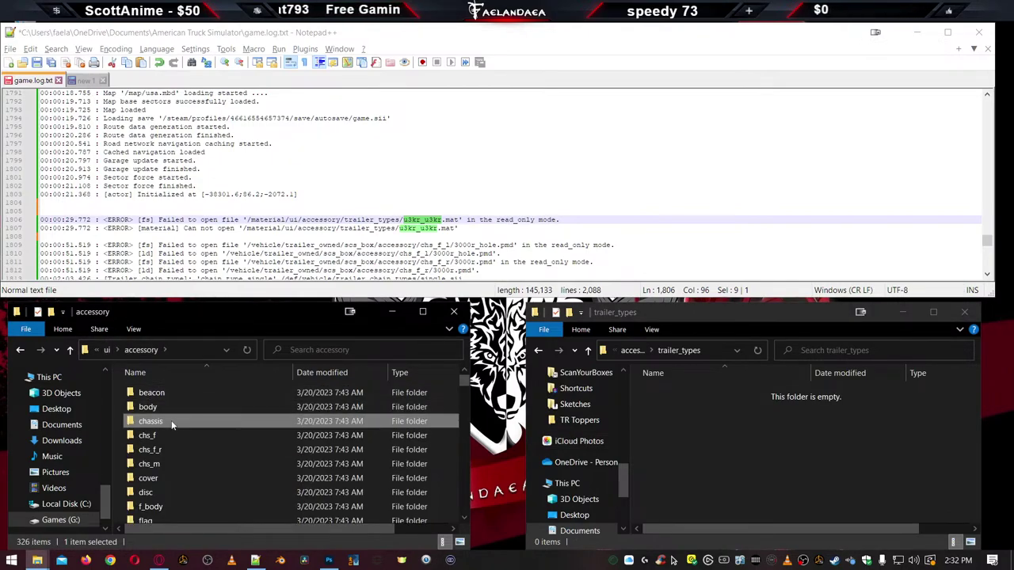
scroll(164, 479, "down", 5)
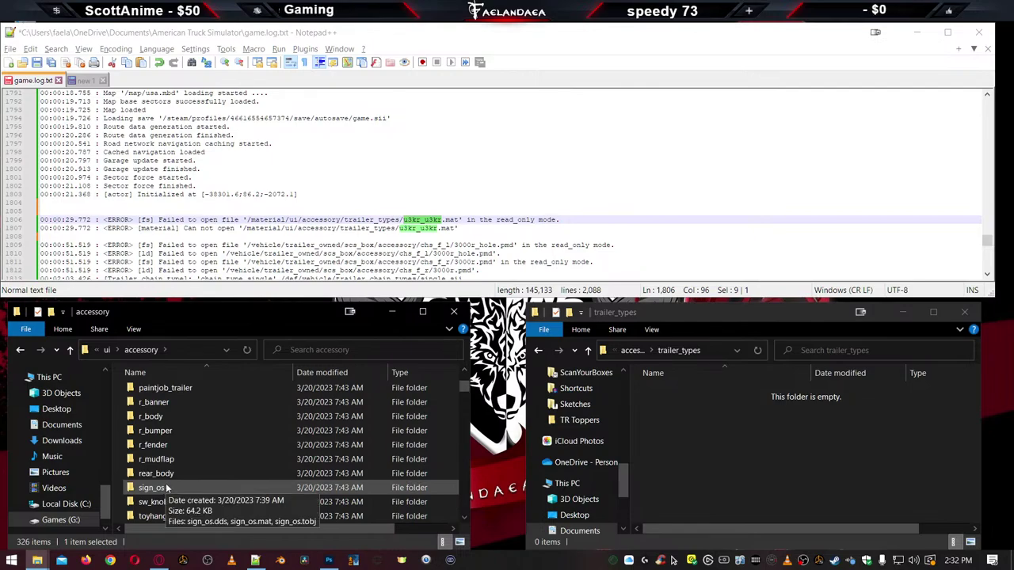
scroll(170, 444, "up", 5)
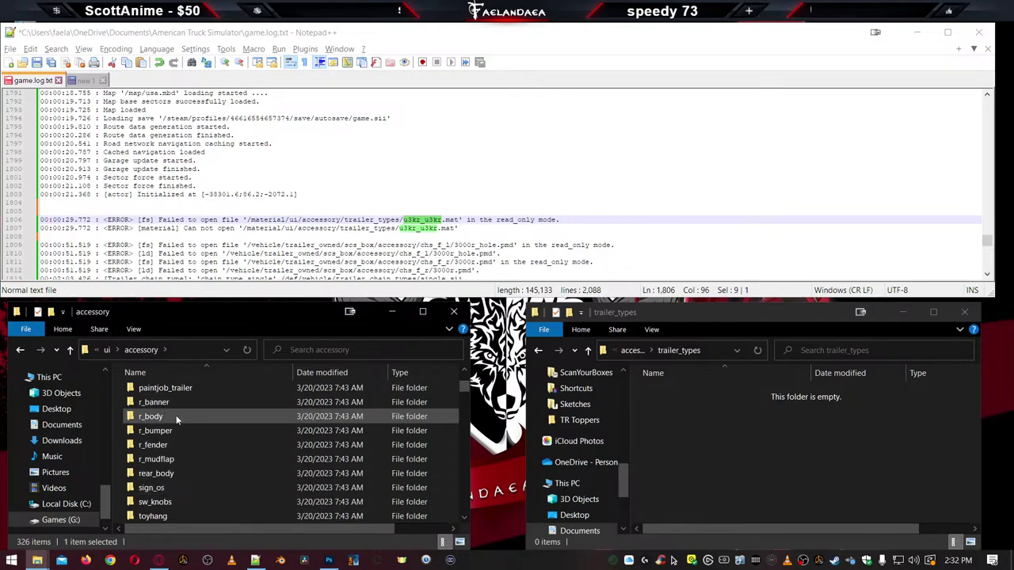
key("Up")
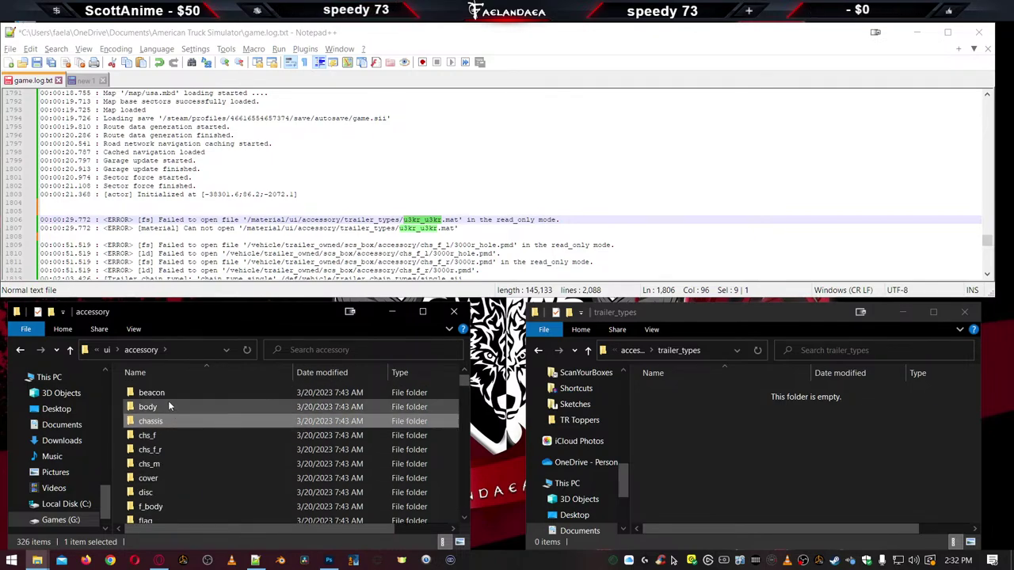
key("Up")
key("Down")
key("Down")
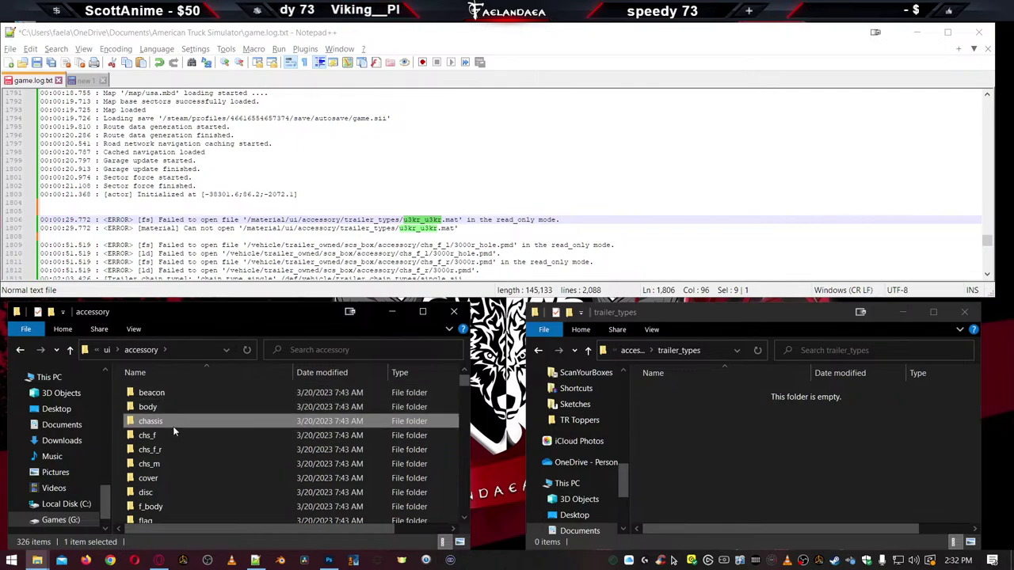
Open the game's trailer_types folder and scroll to the scs_box files
scroll(175, 444, "down", 10)
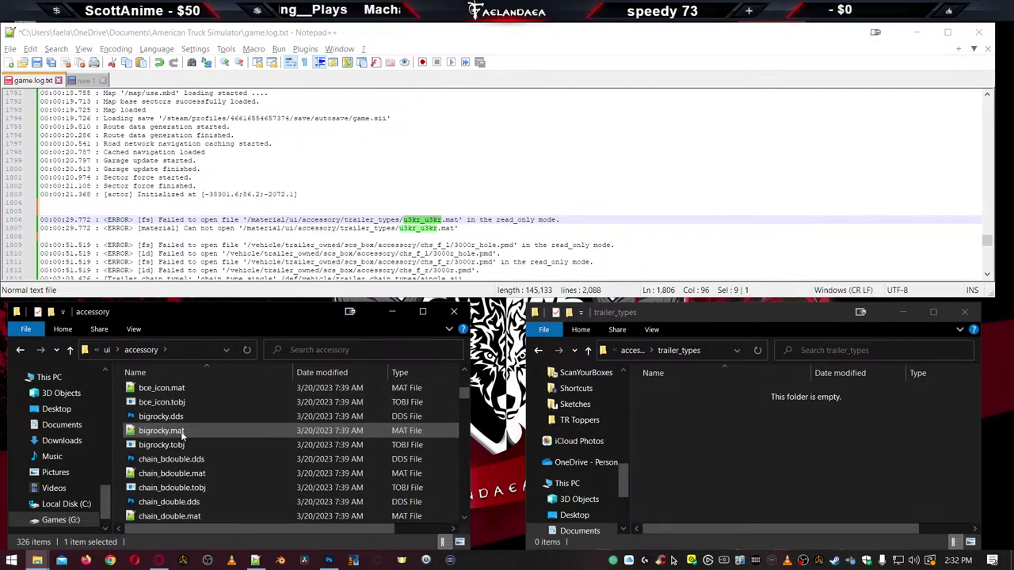
left_click(181, 446)
double_click(181, 446)
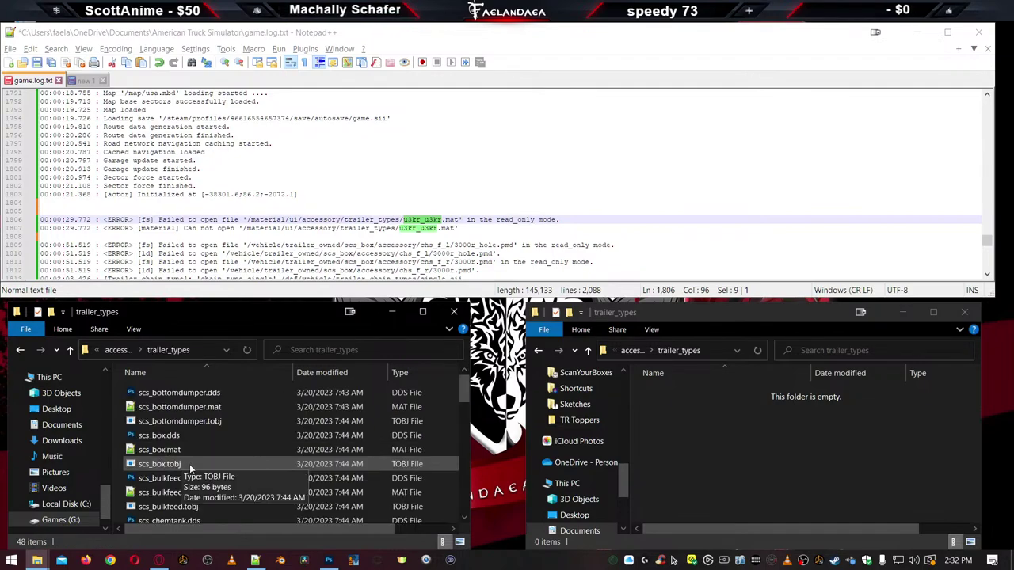
scroll(183, 451, "down", 5)
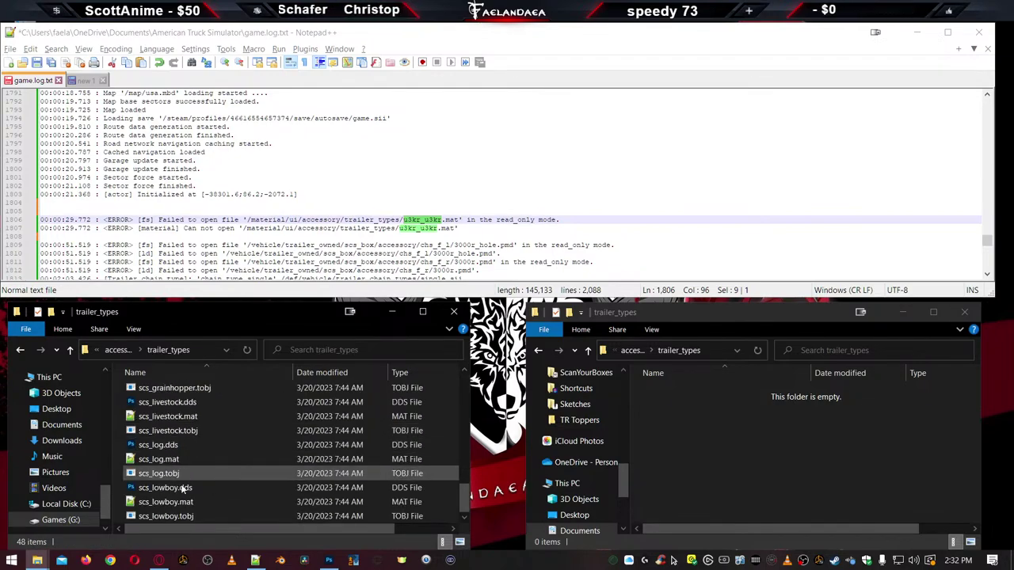
scroll(144, 434, "up", 3)
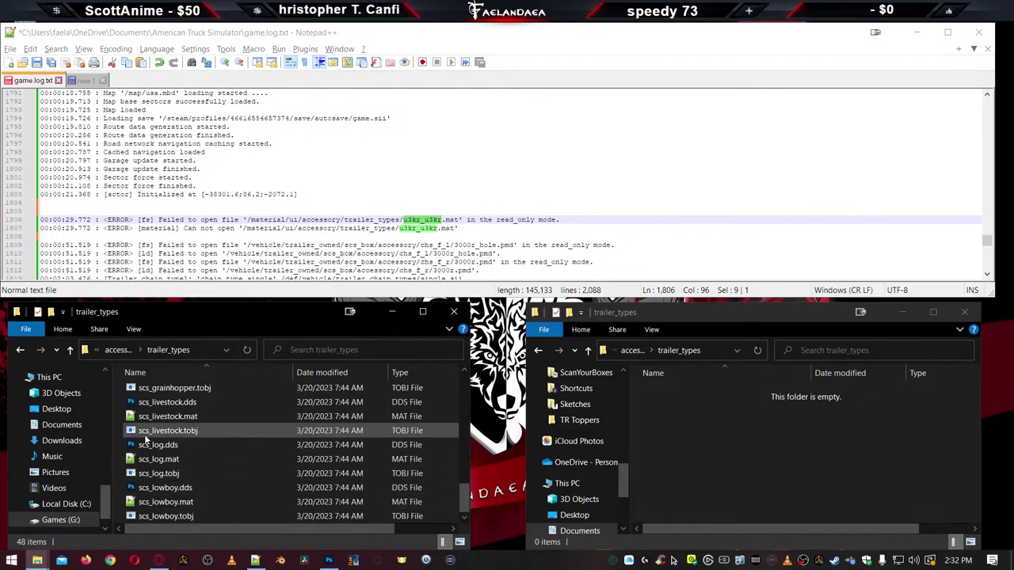
scroll(145, 440, "up", 5)
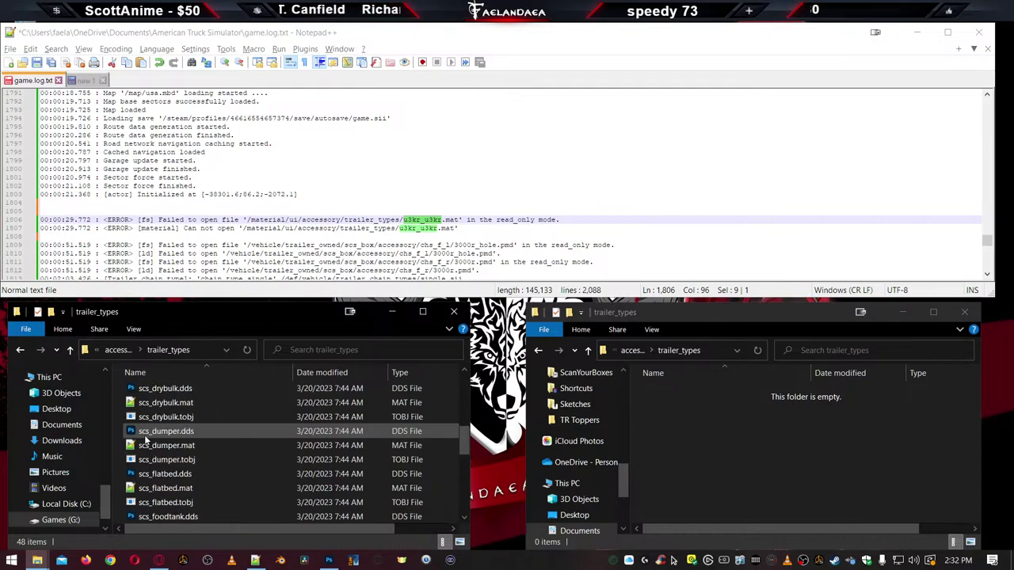
scroll(145, 440, "up", 1)
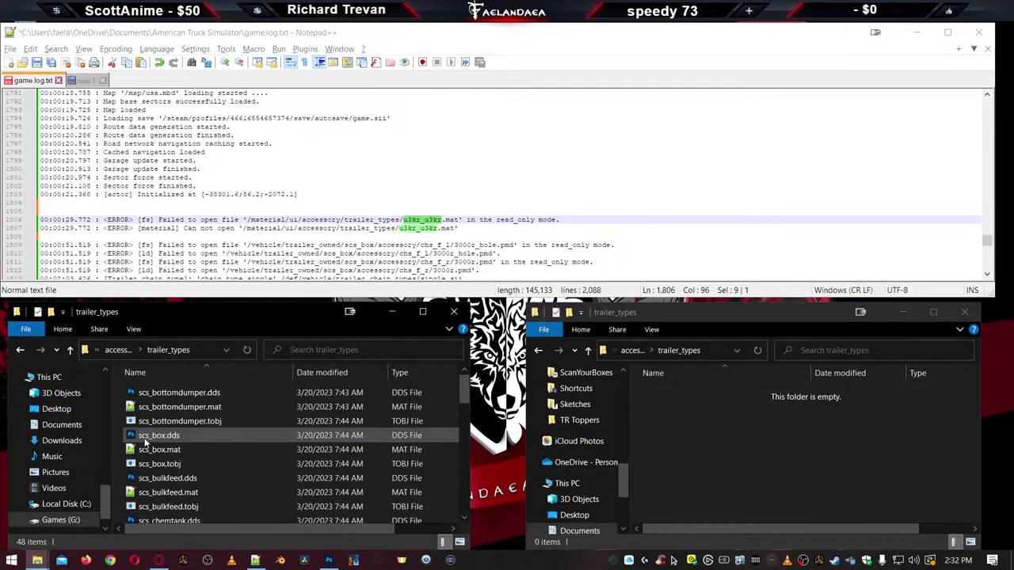
scroll(145, 442, "down", 9)
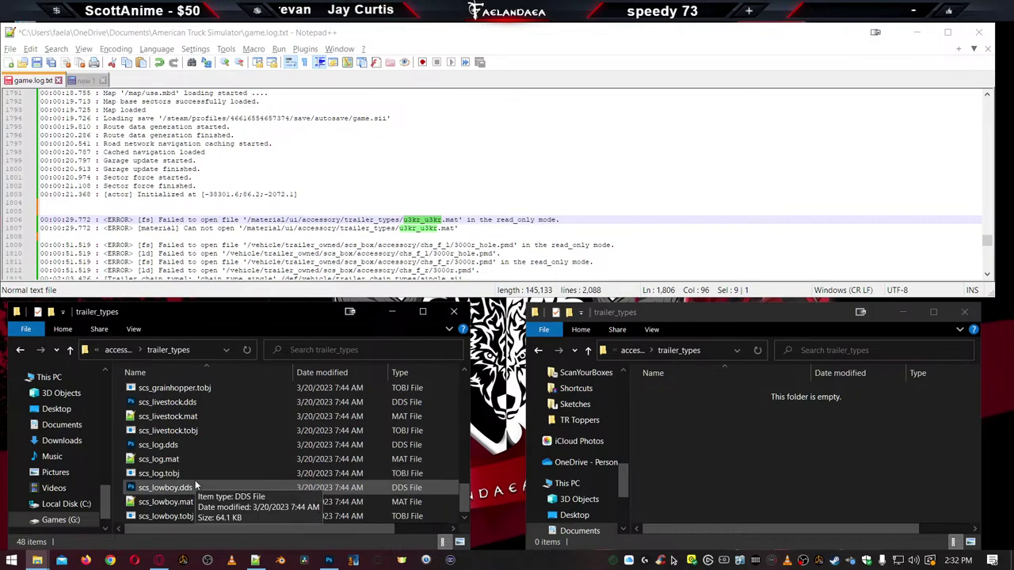
scroll(176, 517, "up", 3)
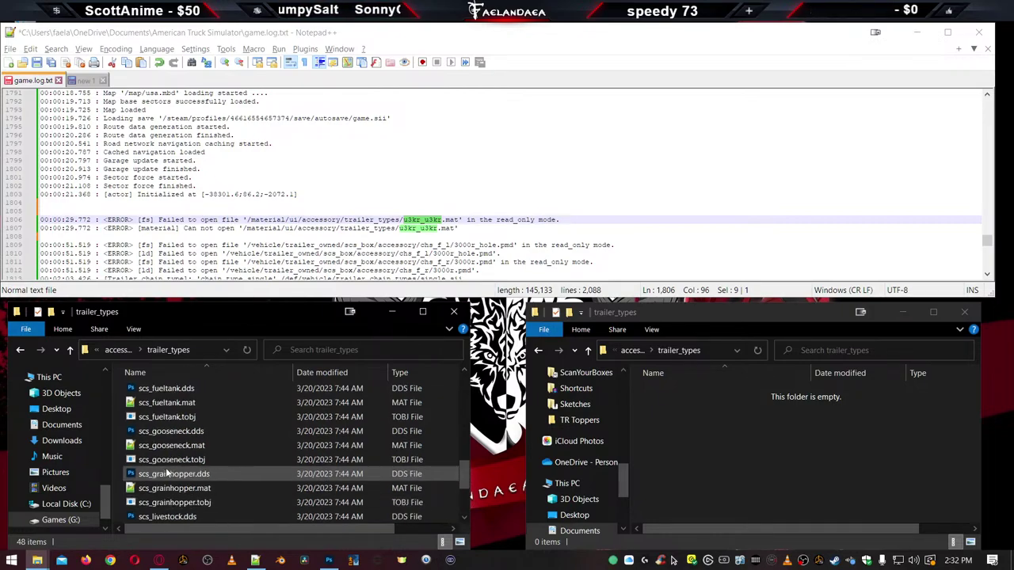
scroll(165, 469, "up", 3)
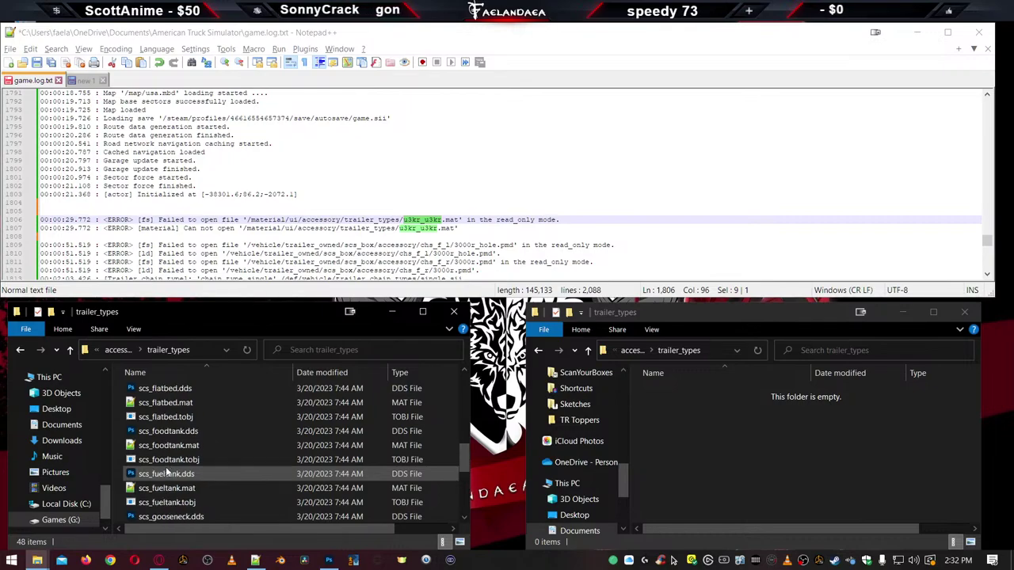
scroll(166, 470, "up", 1)
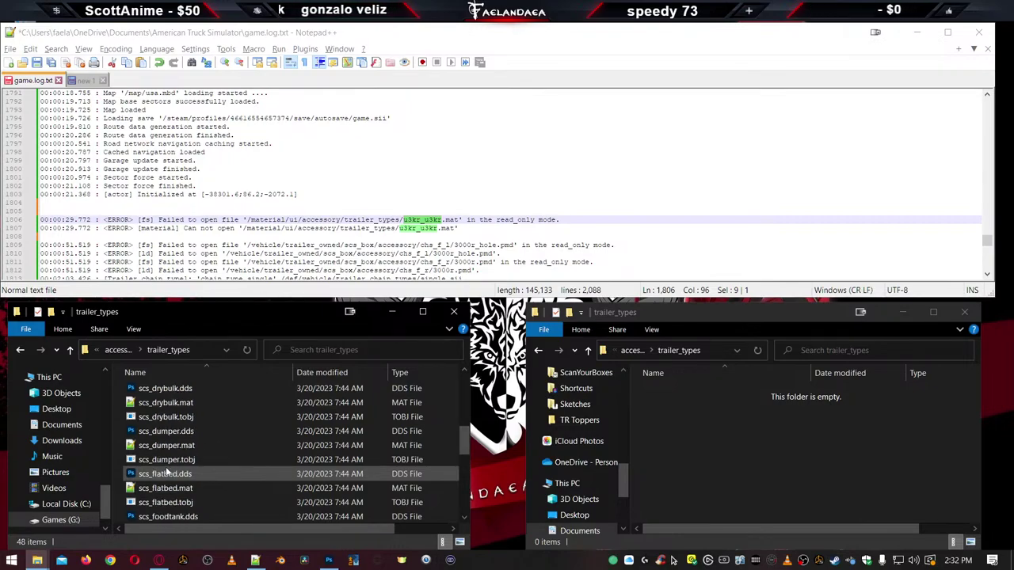
scroll(166, 469, "up", 1)
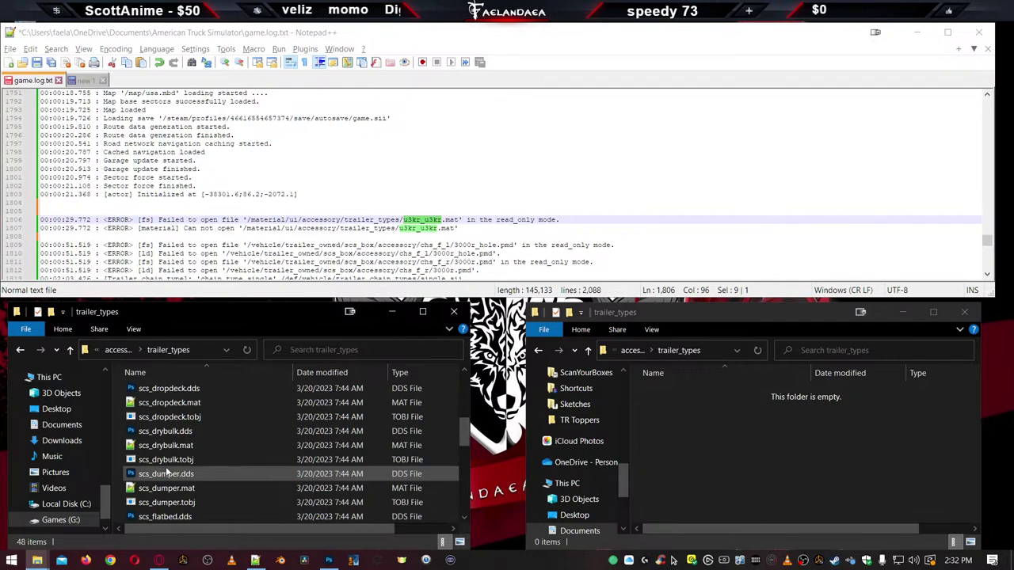
scroll(165, 447, "up", 3)
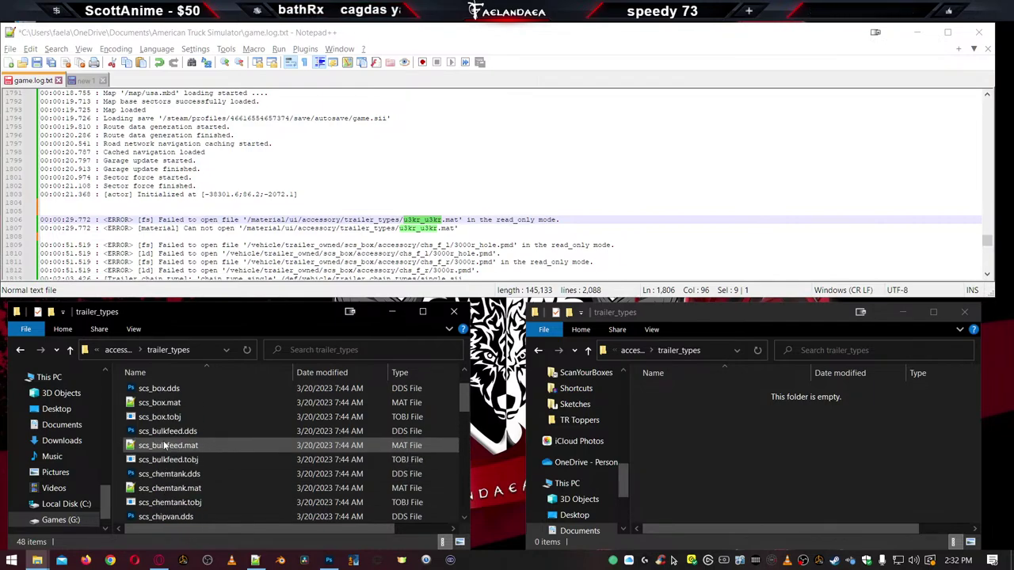
scroll(165, 446, "up", 2)
Paste scs_box.dds, scs_box.mat and scs_box.tobj into the mod's trailer_types folder
left_click(163, 436)
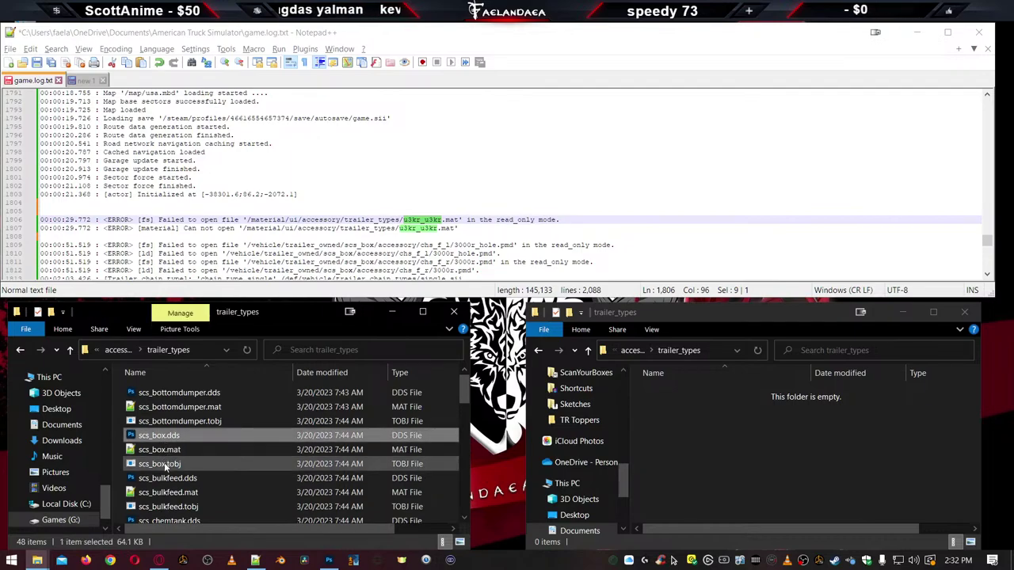
left_click(164, 464, "shift")
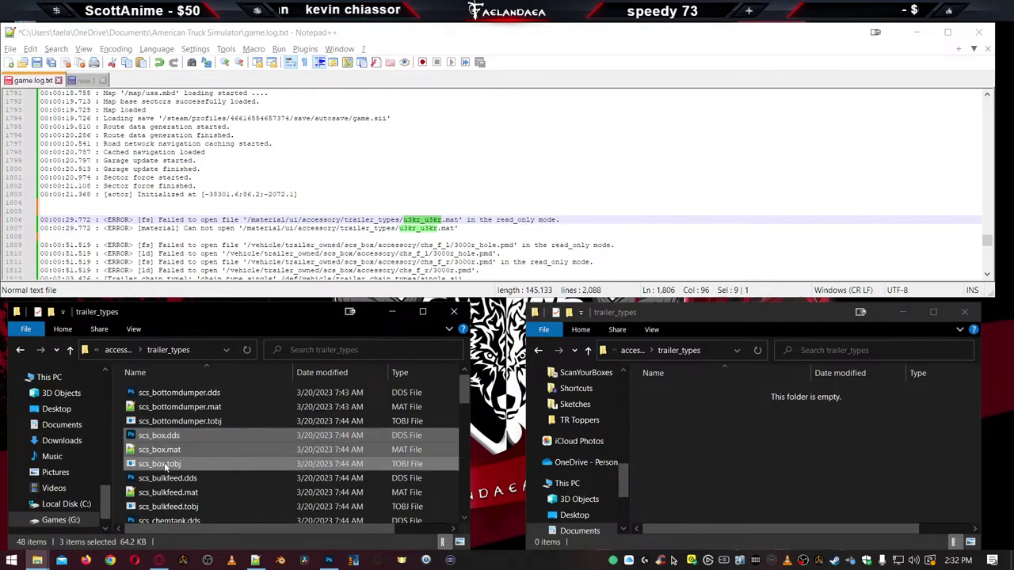
left_click(701, 453)
key("ctrl+v")
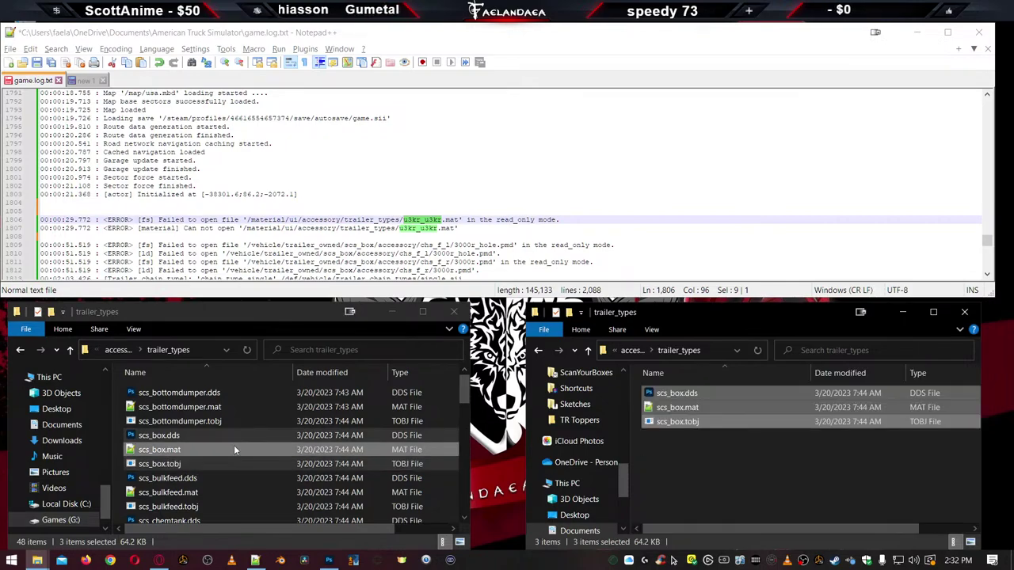
Preview the scs_box.dds trailer icon image, then return to the Explorer windows
double_click(676, 393)
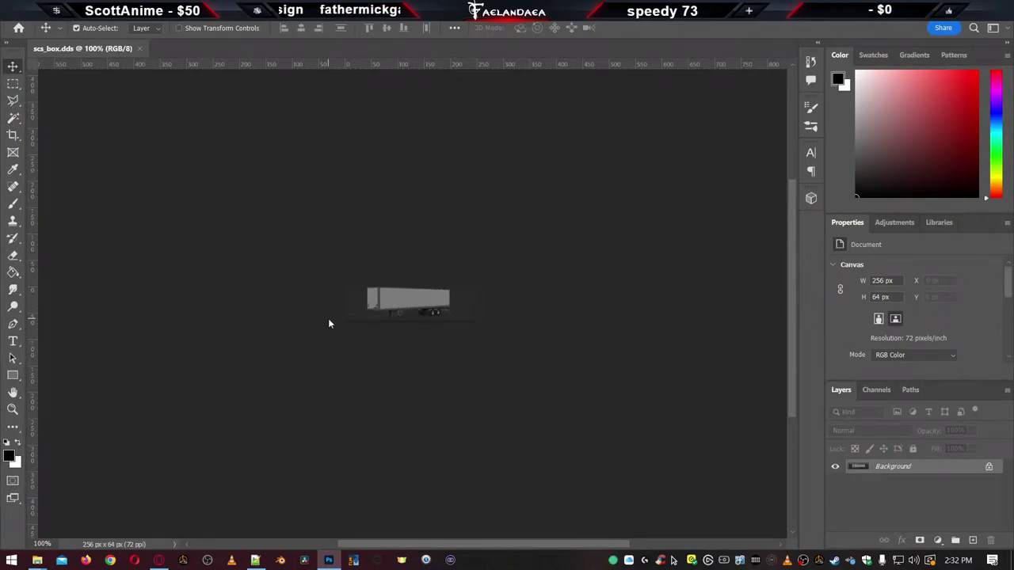
left_click(139, 50)
left_click(944, 24)
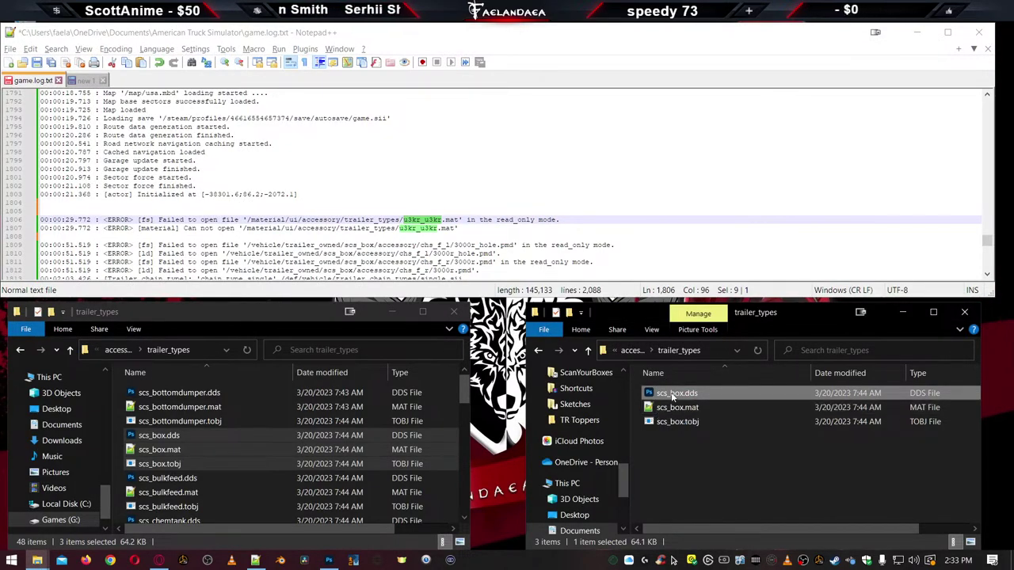
key("F2")
key("Return")
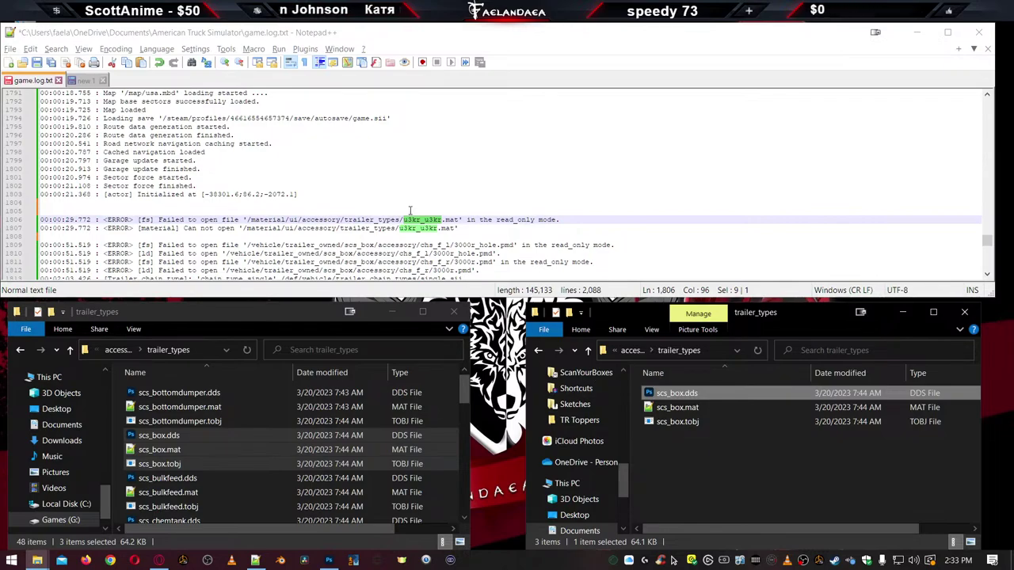
key("alt+Tab")
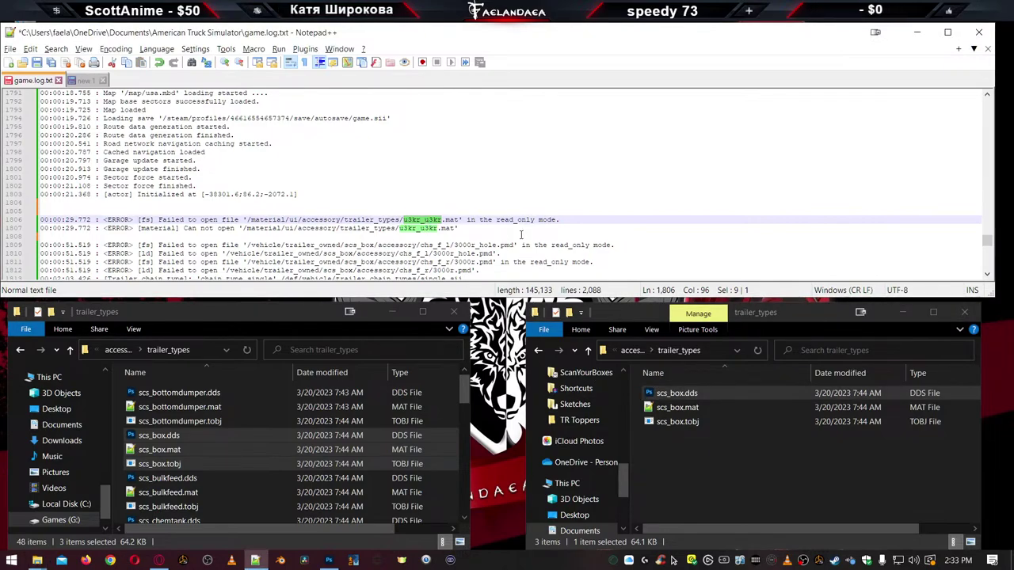
Rename scs_box.dds, scs_box.tobj and scs_box.mat to u3kr_u3kr
left_click(673, 396)
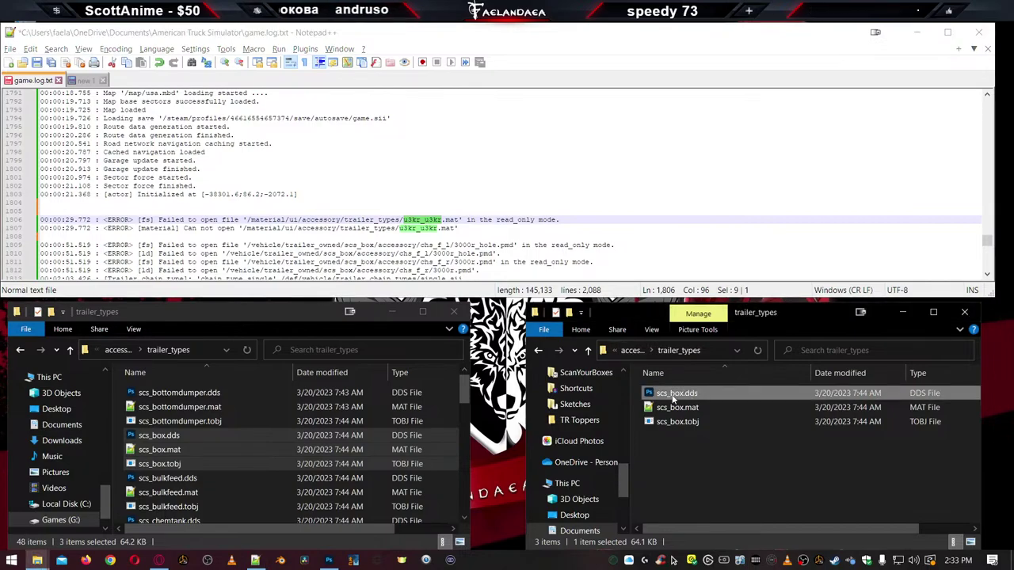
key("F2")
type("u3kr_u3kr")
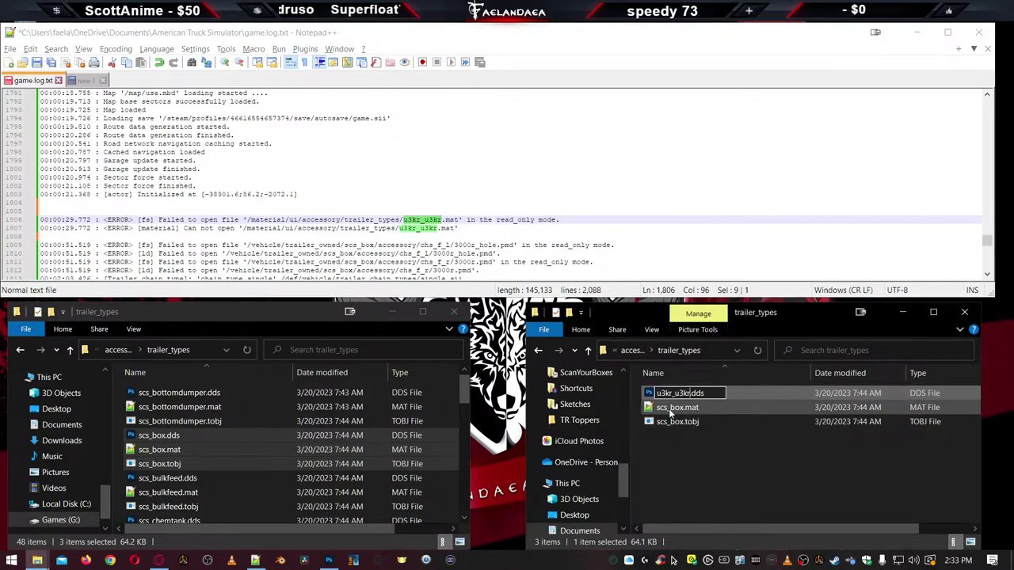
key("Return")
left_click(670, 409)
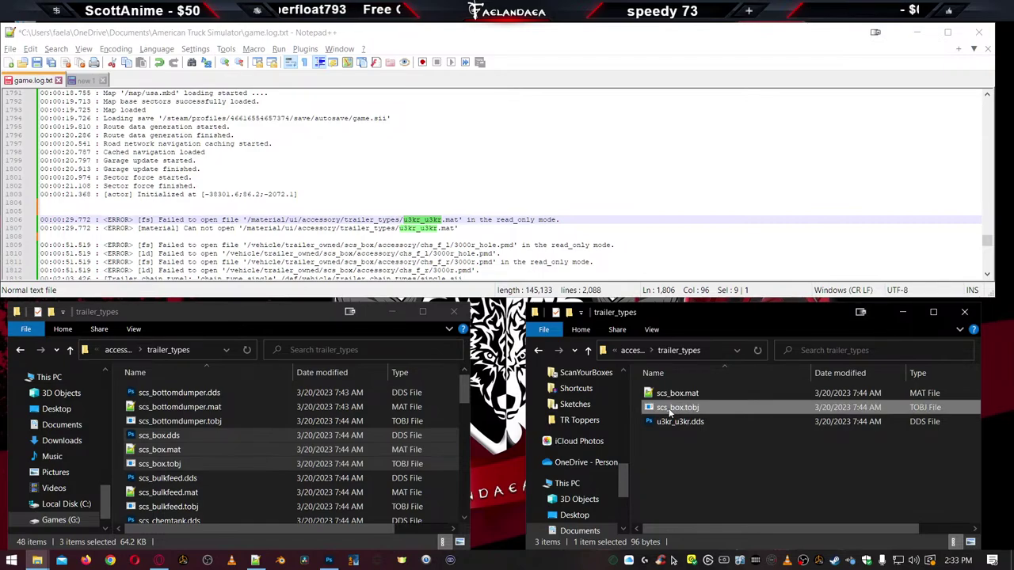
key("F2")
type("u3kr_u3kr")
key("Return")
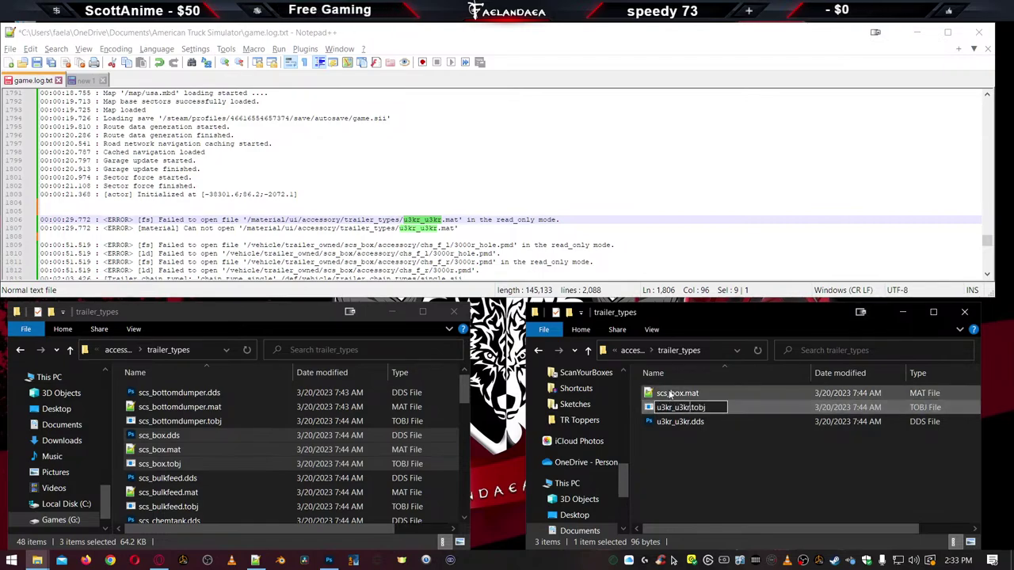
left_click(670, 394)
key("F2")
type("u3kr_u3kr")
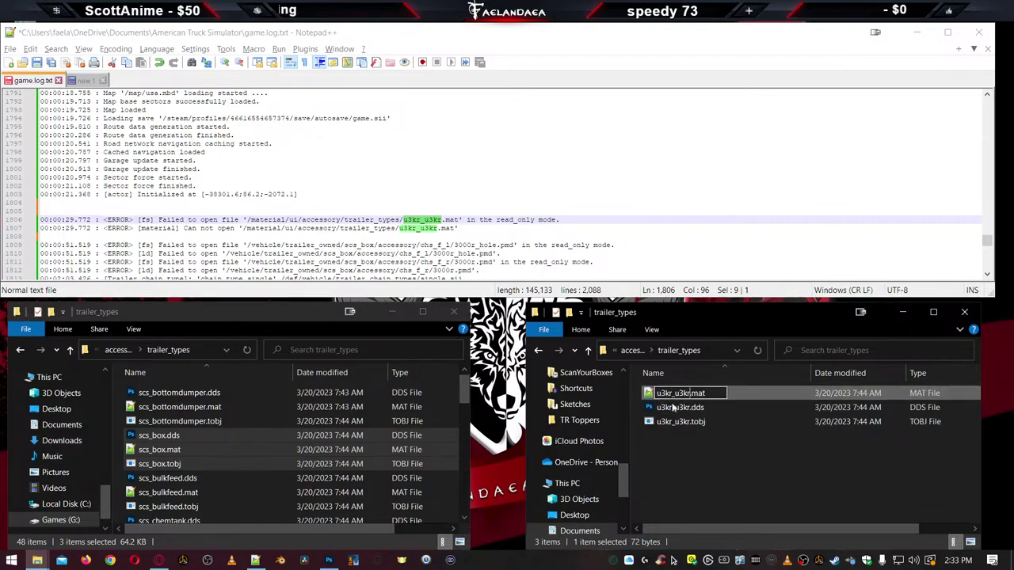
key("Return")
Change u3kr_u3kr.mat's texture reference from scs_box to u3kr_u3kr.tobj, save and close it
double_click(673, 407)
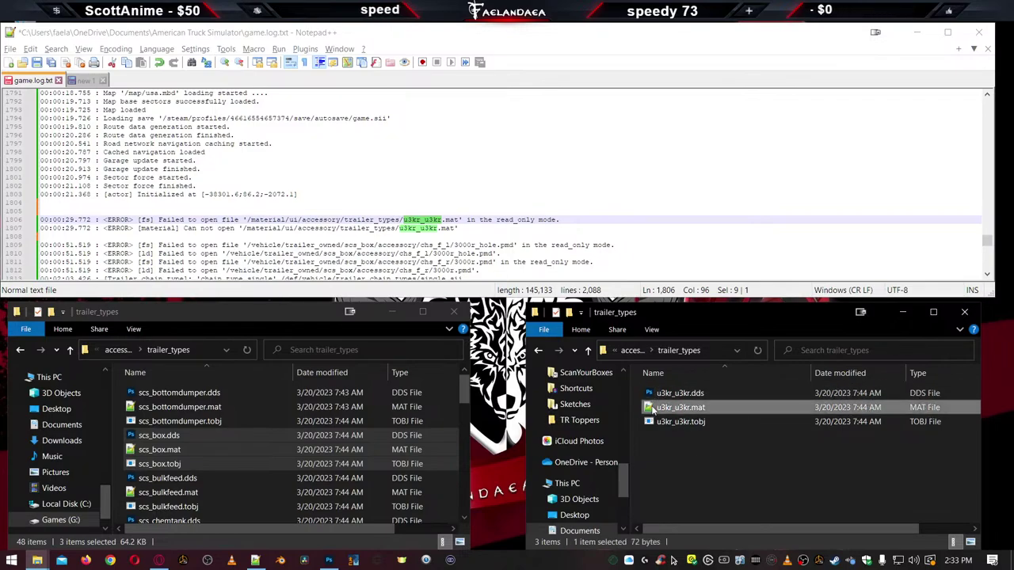
double_click(134, 111)
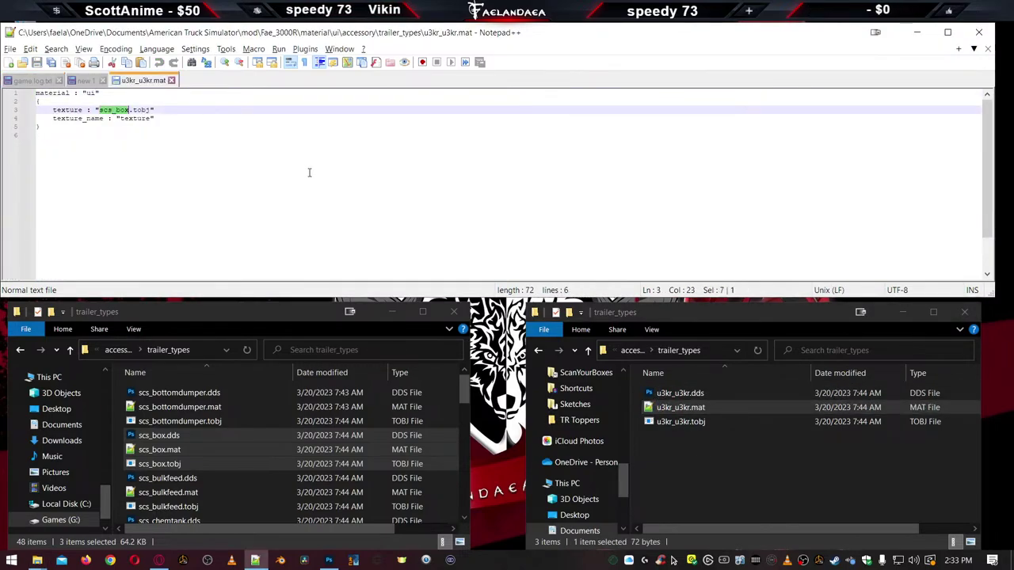
type("u3kr_u3kr")
key("ctrl+s")
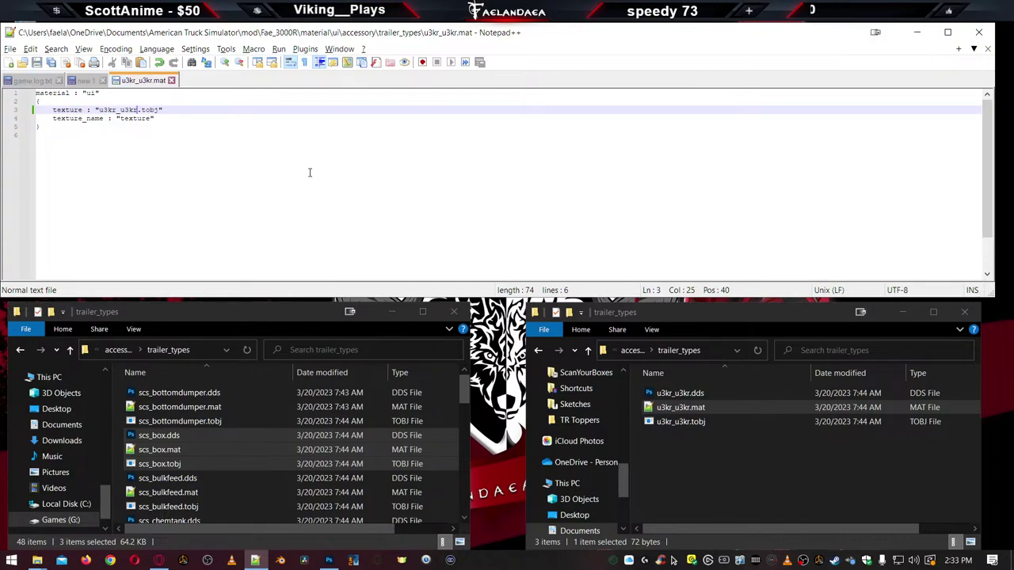
key("ctrl+w")
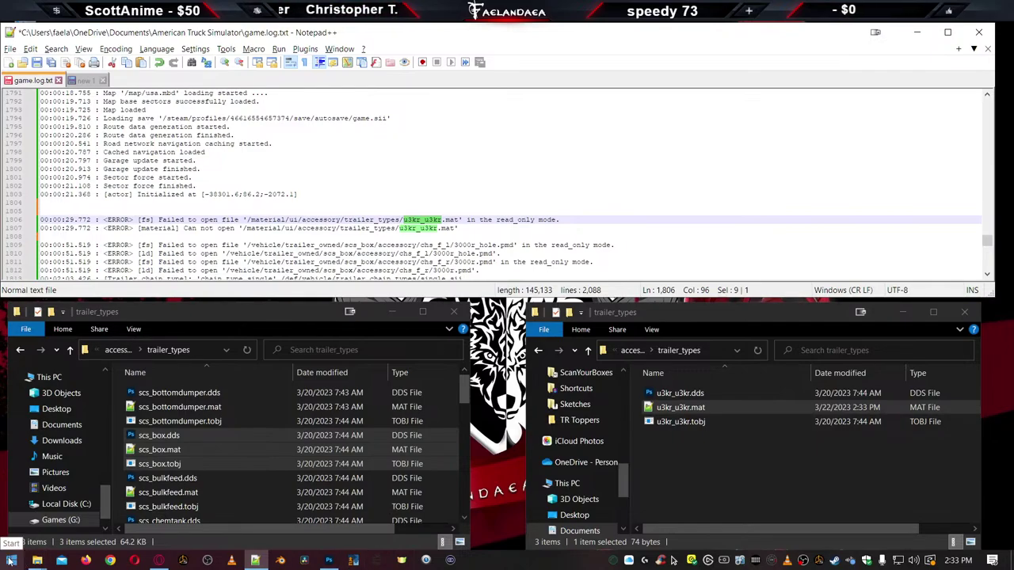
Launch the TOBJ Editor from the Start search and center its window
left_click(11, 561)
type("tobj")
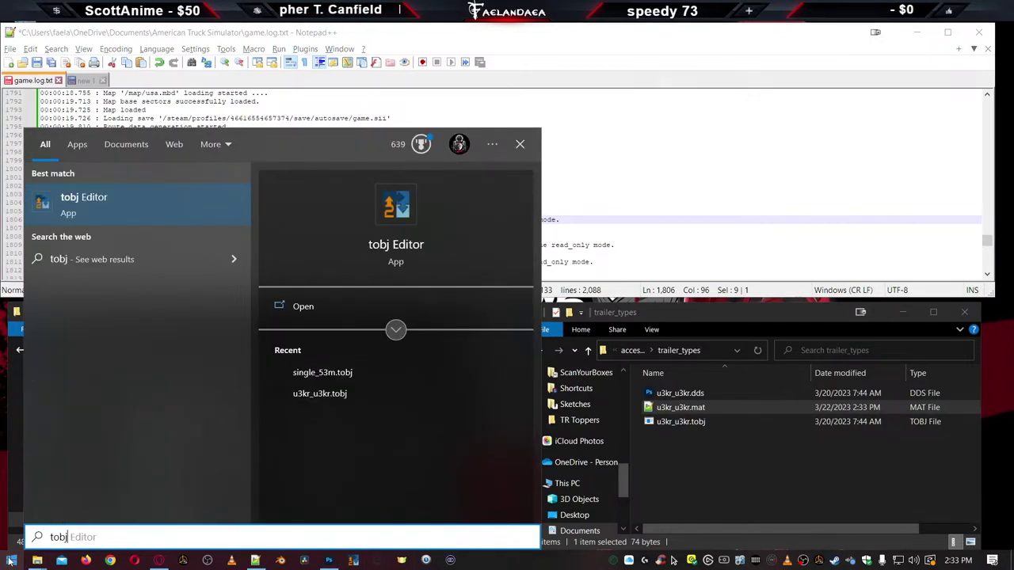
left_click(91, 202)
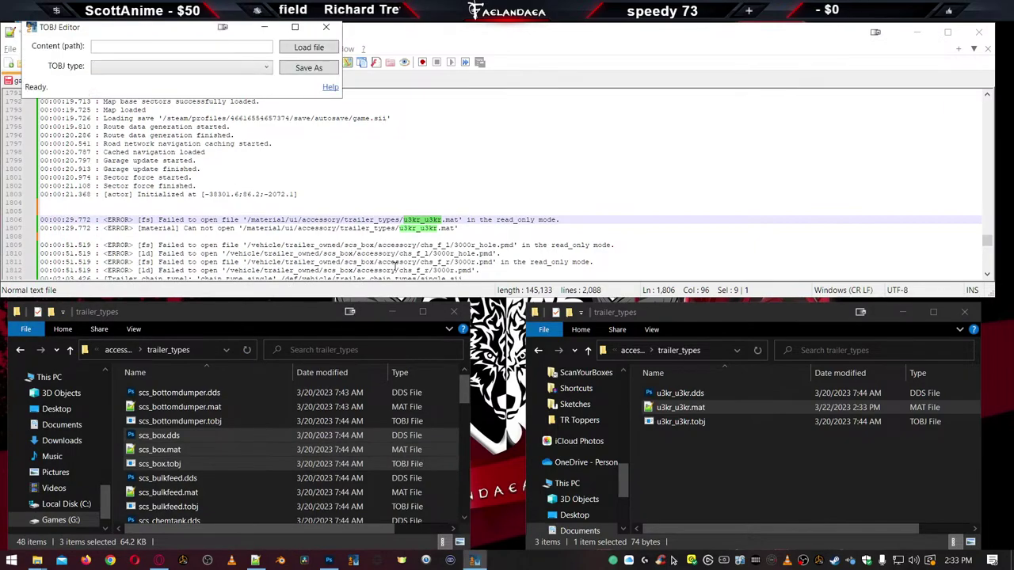
left_click_drag(201, 30, 319, 216)
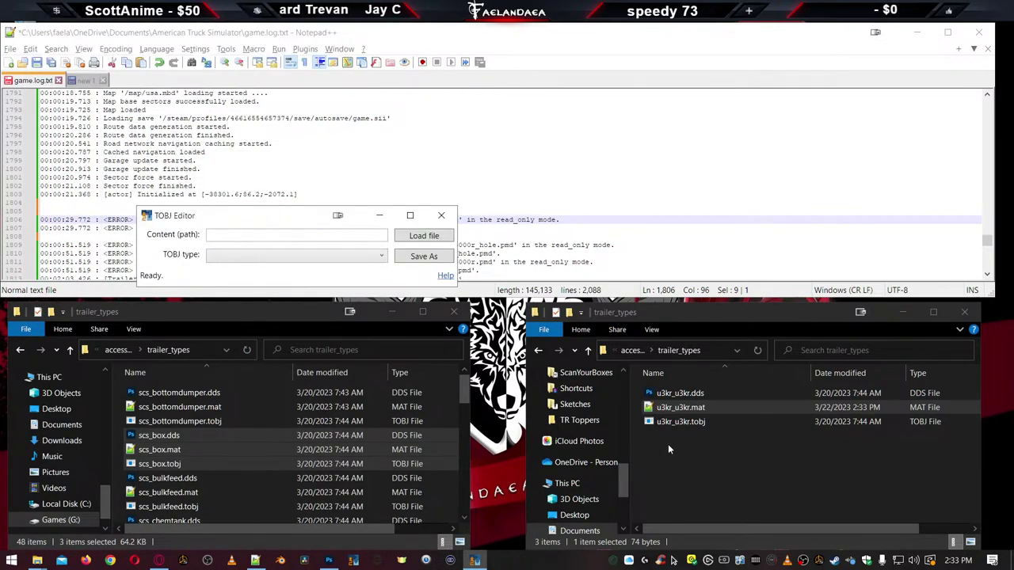
Load u3kr_u3kr.tobj from the mod's trailer_types folder into the TOBJ Editor
left_click(708, 351)
left_click(424, 236)
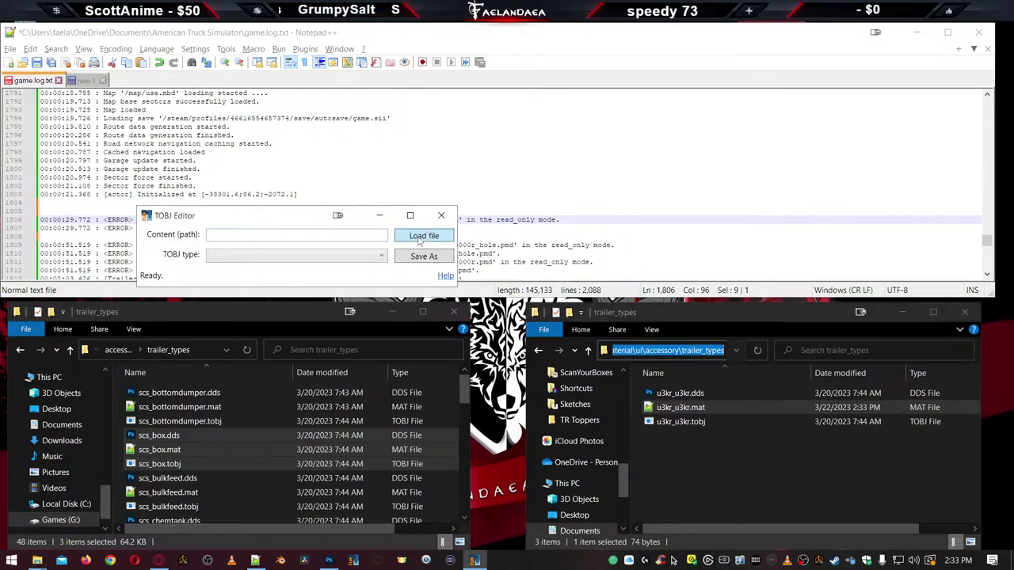
left_click(426, 227)
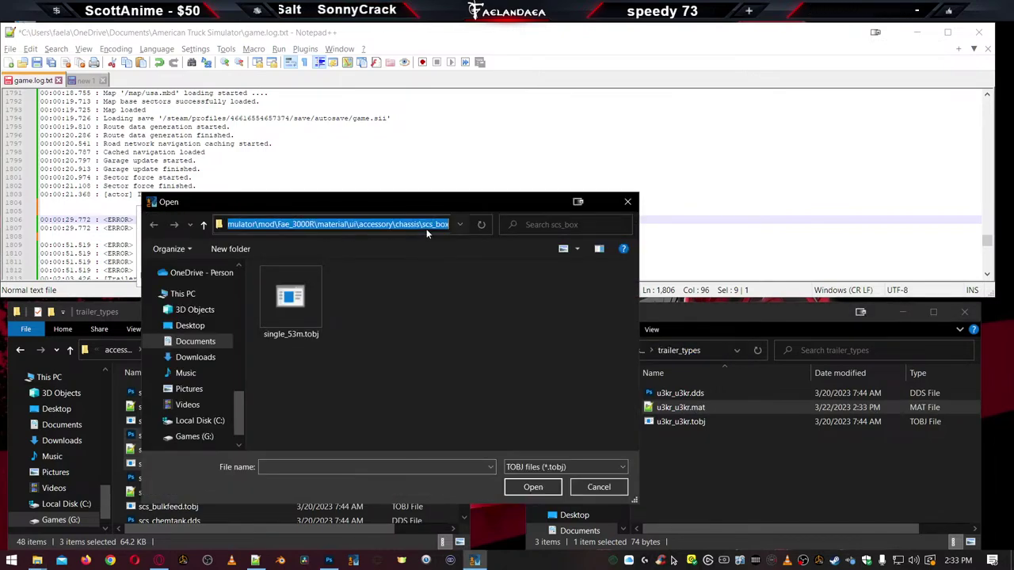
key("ctrl+v")
key("Return")
double_click(294, 289)
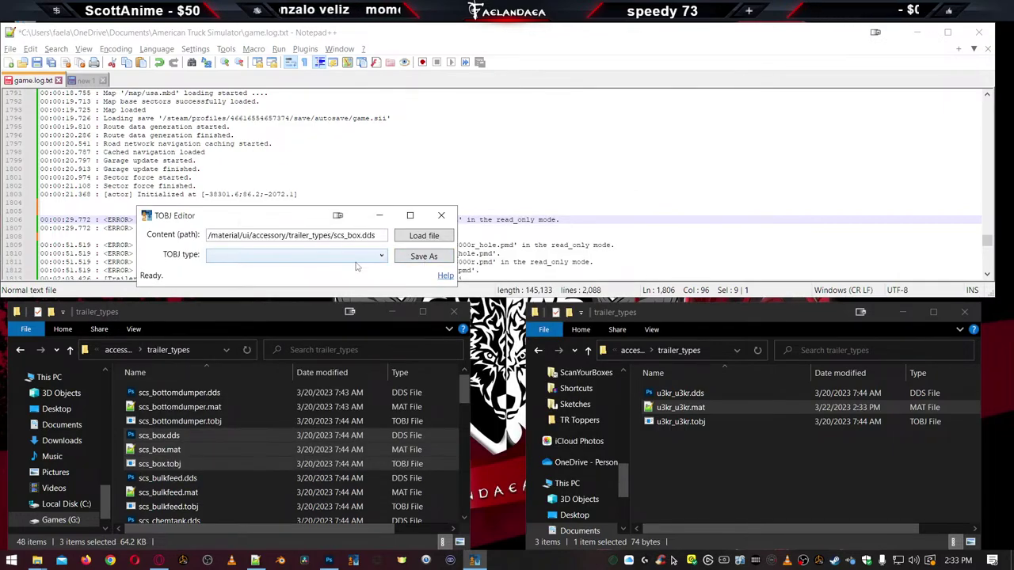
Set the TOBJ type to UI icon and change the content path to u3kr_u3kr.dds
left_click(356, 265)
left_click(293, 297)
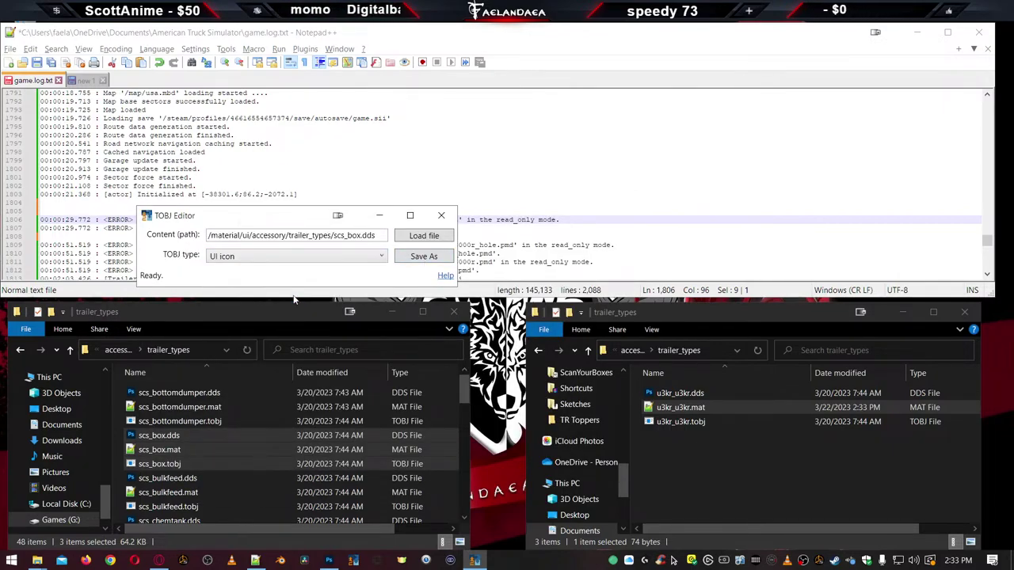
left_click(672, 408)
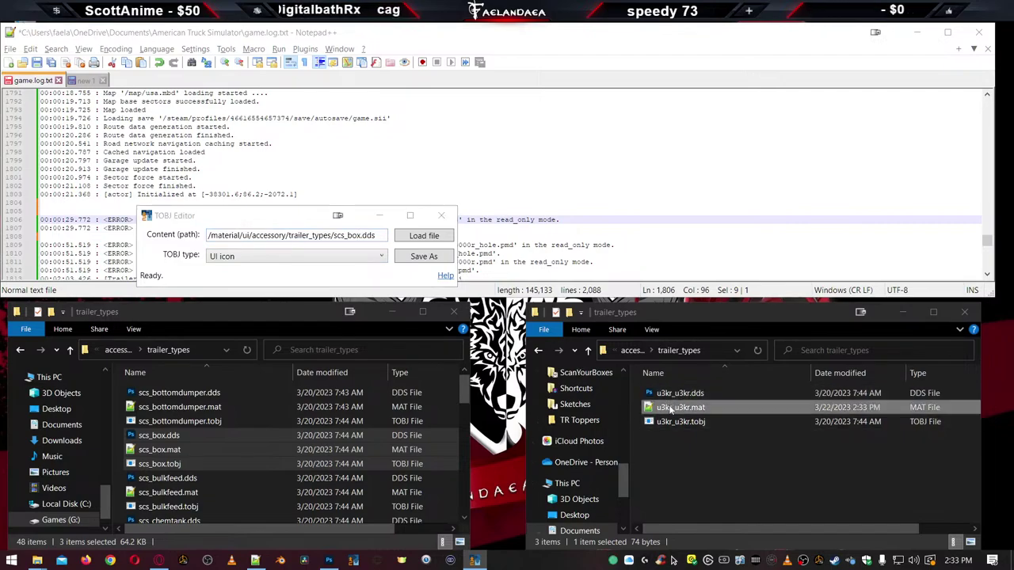
left_click(672, 409)
key("ctrl+c")
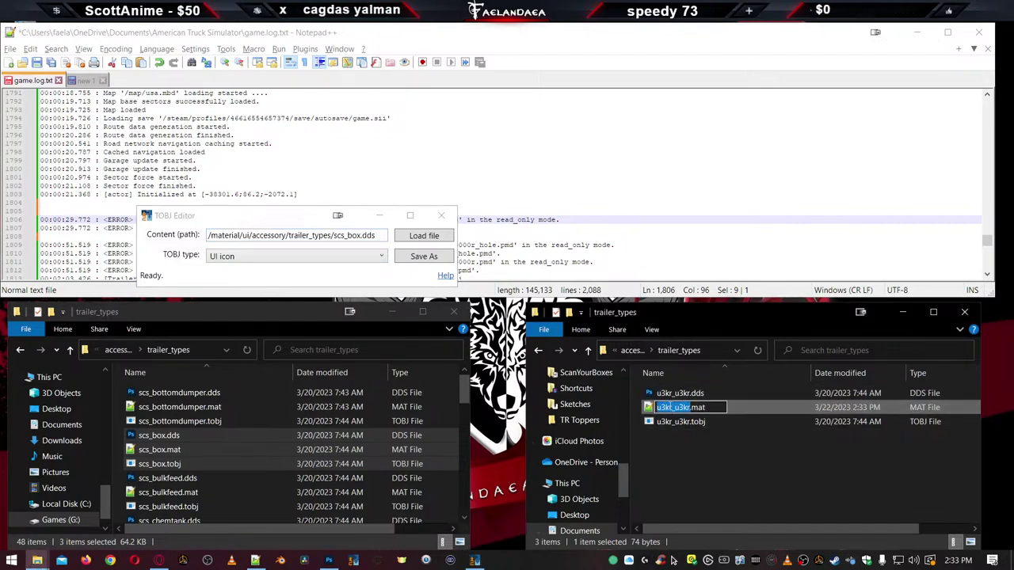
left_click(345, 235)
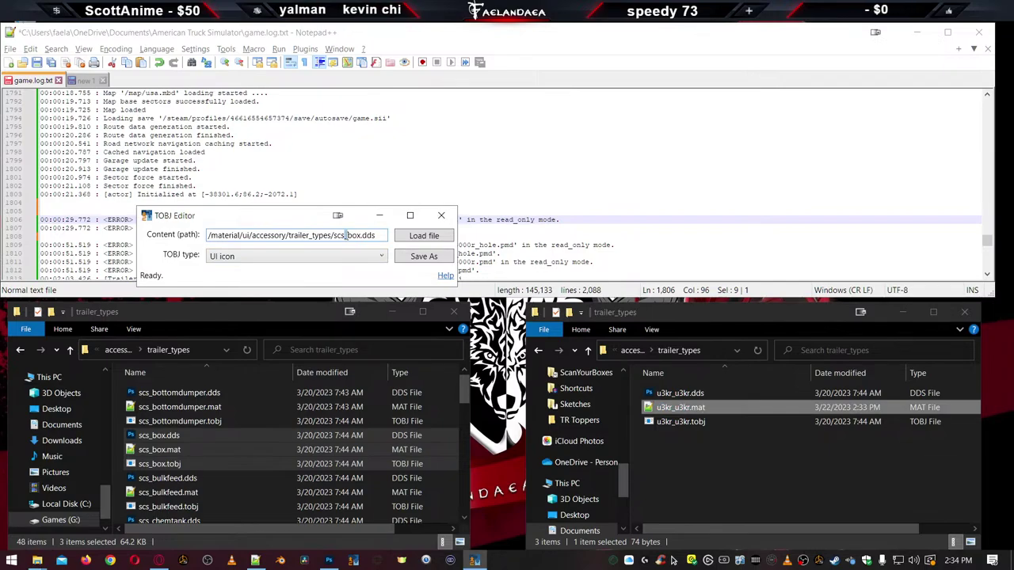
left_click_drag(362, 235, 343, 236)
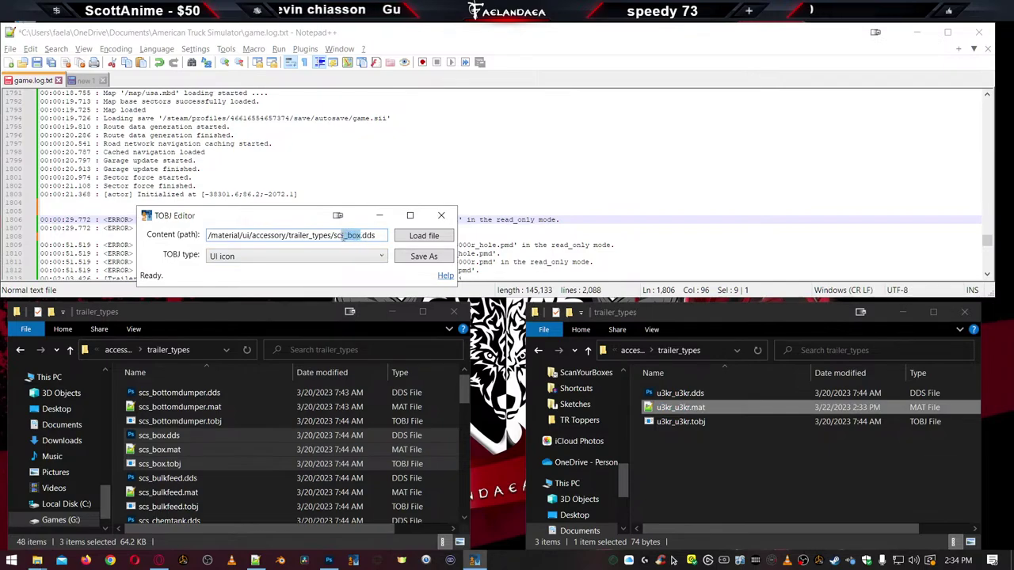
key("ctrl+v")
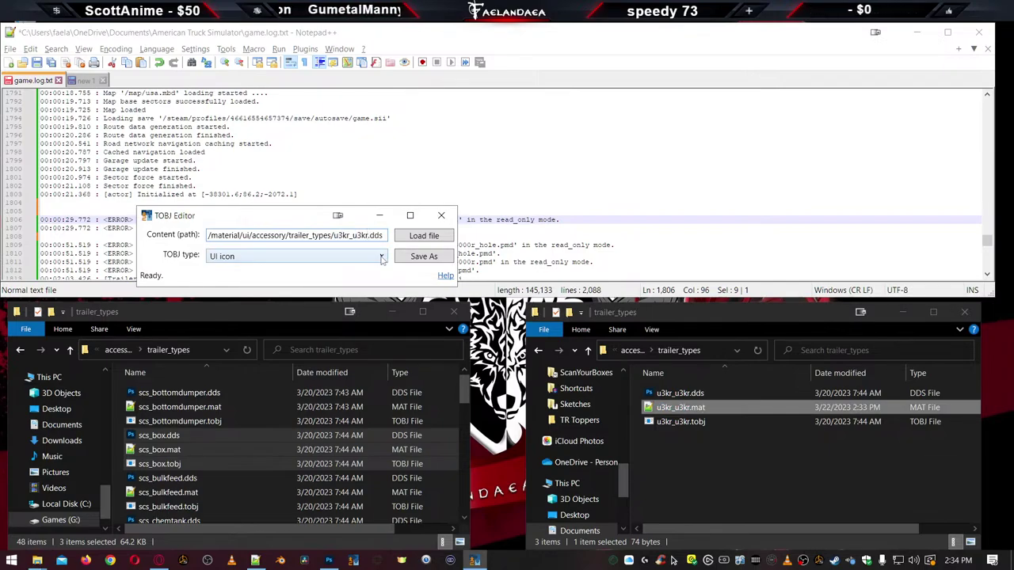
Save over u3kr_u3kr.tobj and close the TOBJ Editor
left_click(424, 256)
double_click(289, 288)
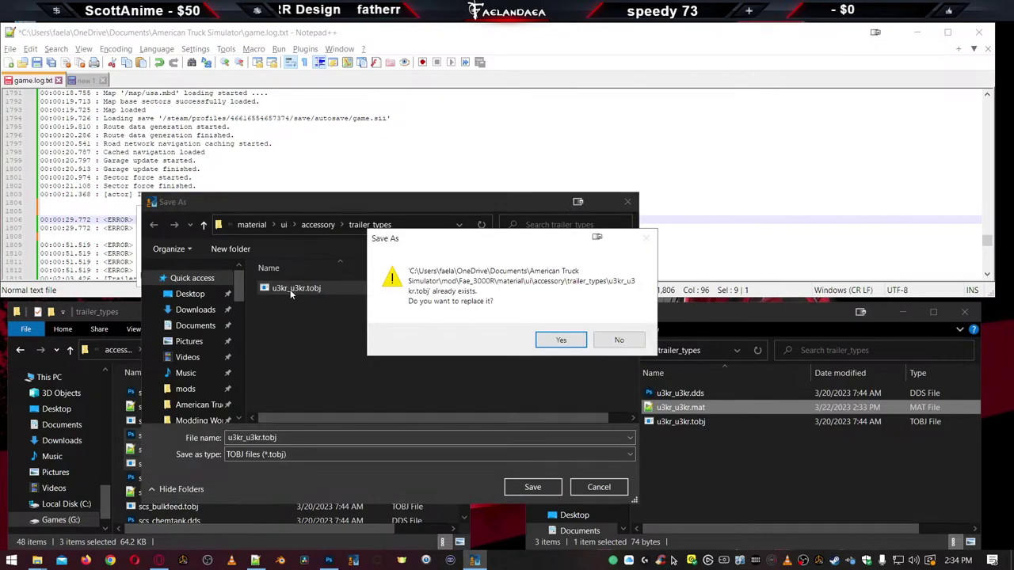
left_click(541, 337)
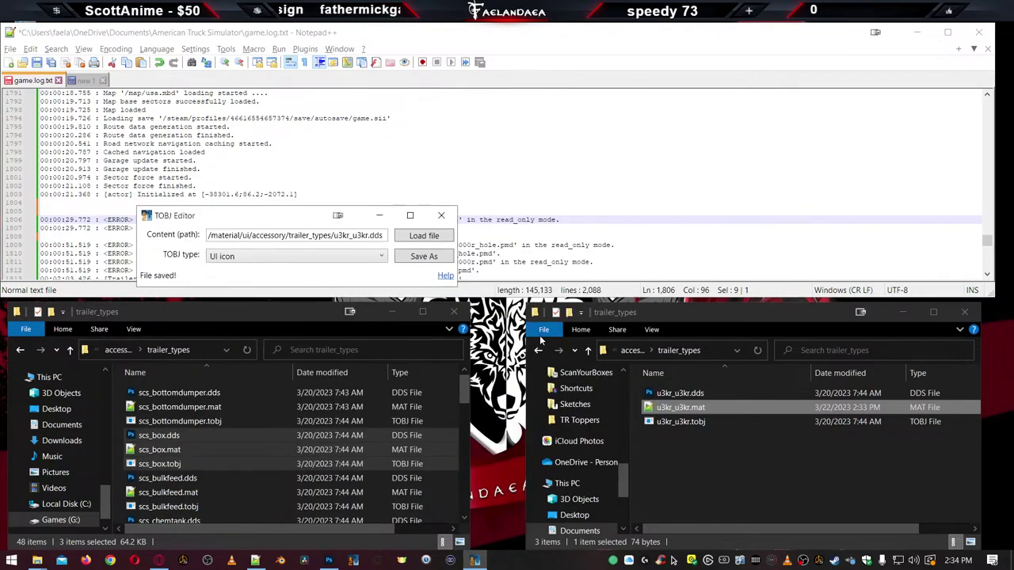
left_click(441, 216)
left_click(693, 453)
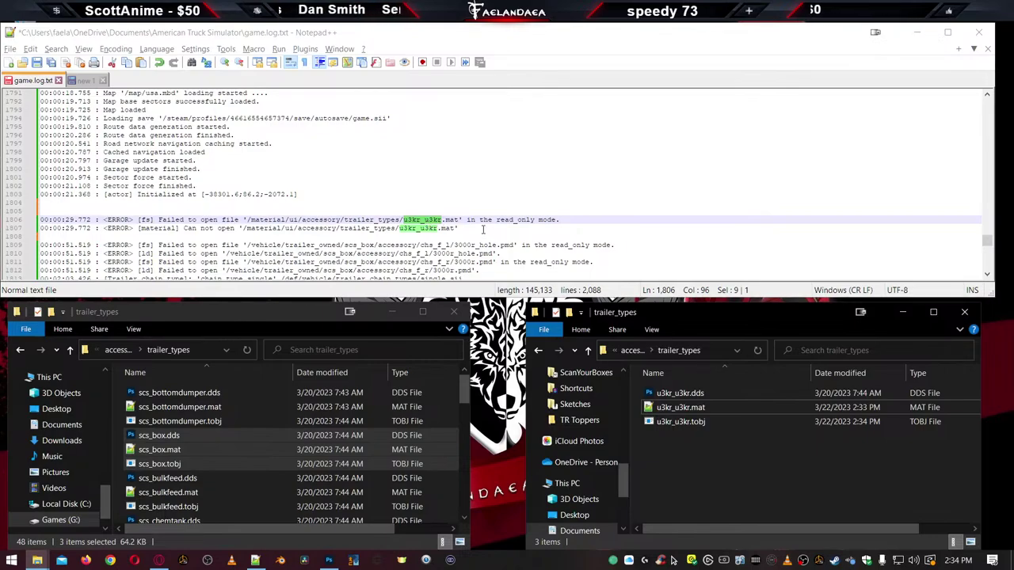
Remove the two resolved u3kr error lines from the log and the 'icon for brand' note from new 1
left_click_drag(476, 228, 123, 212)
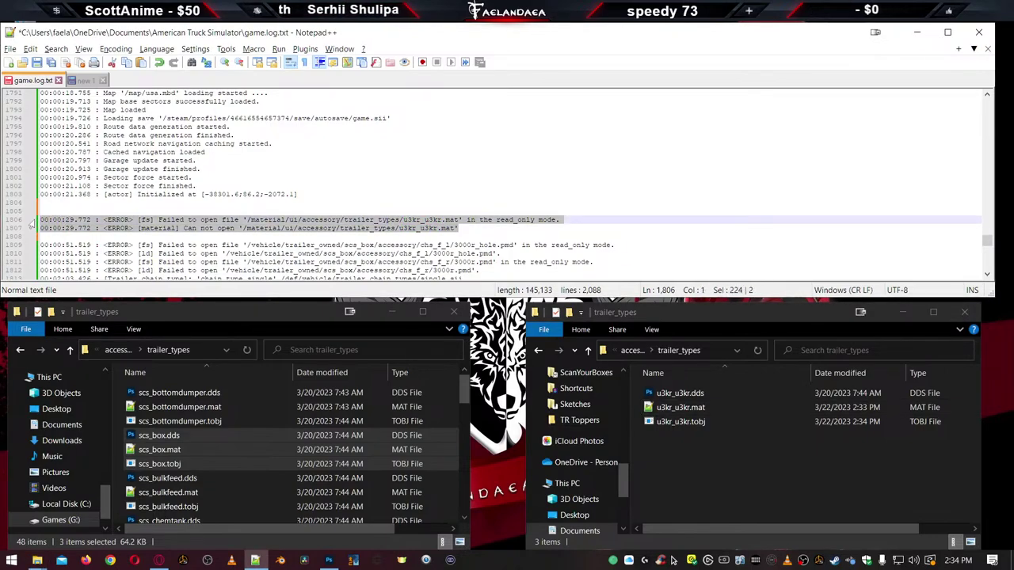
key("Return")
left_click(86, 80)
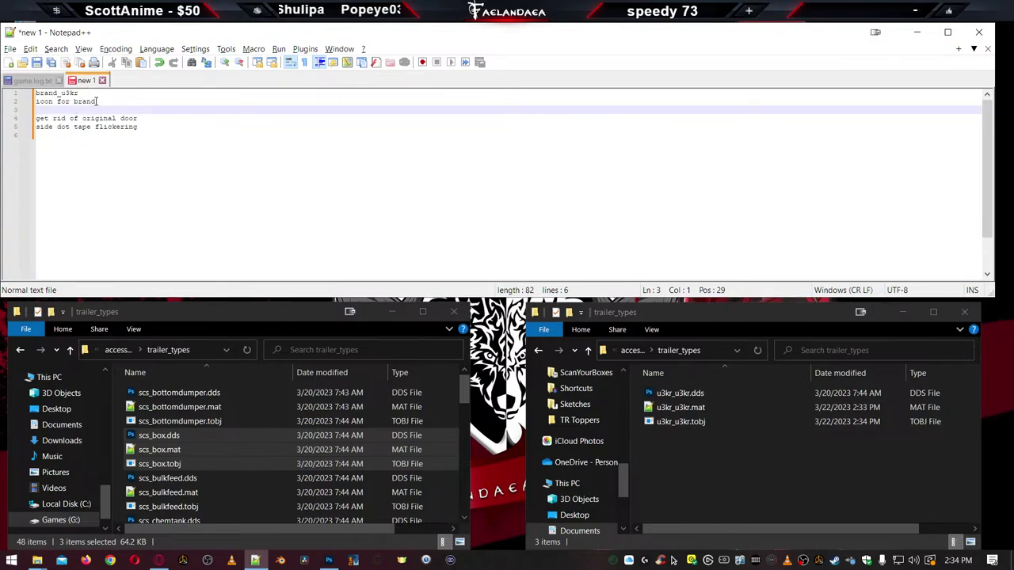
left_click_drag(96, 101, 35, 92)
key("shift+Down")
key("Delete")
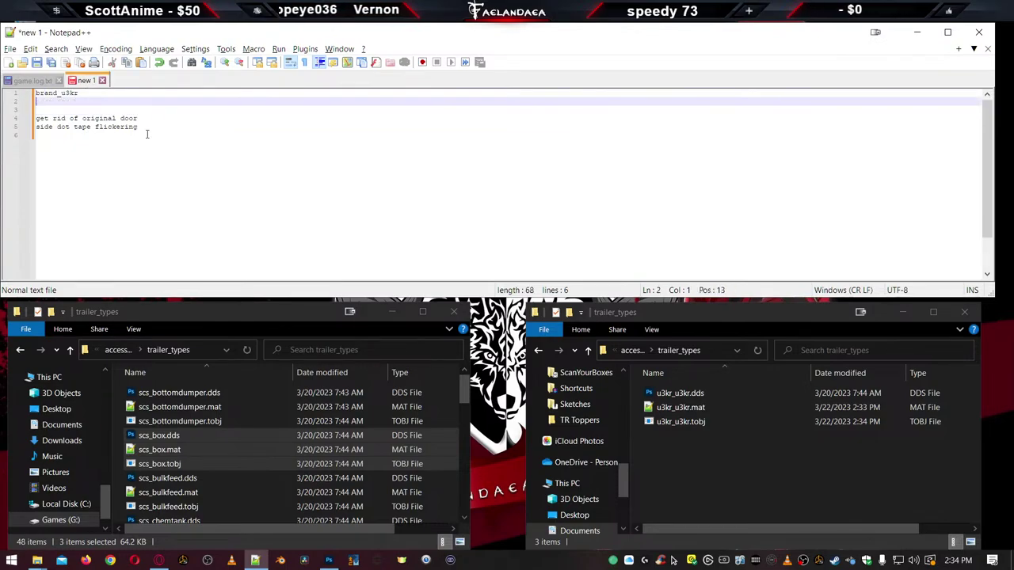
Highlight 3000r_hole, chs_f_l and chs_f_r occurrences in game.log.txt and select the error block
left_click(33, 80)
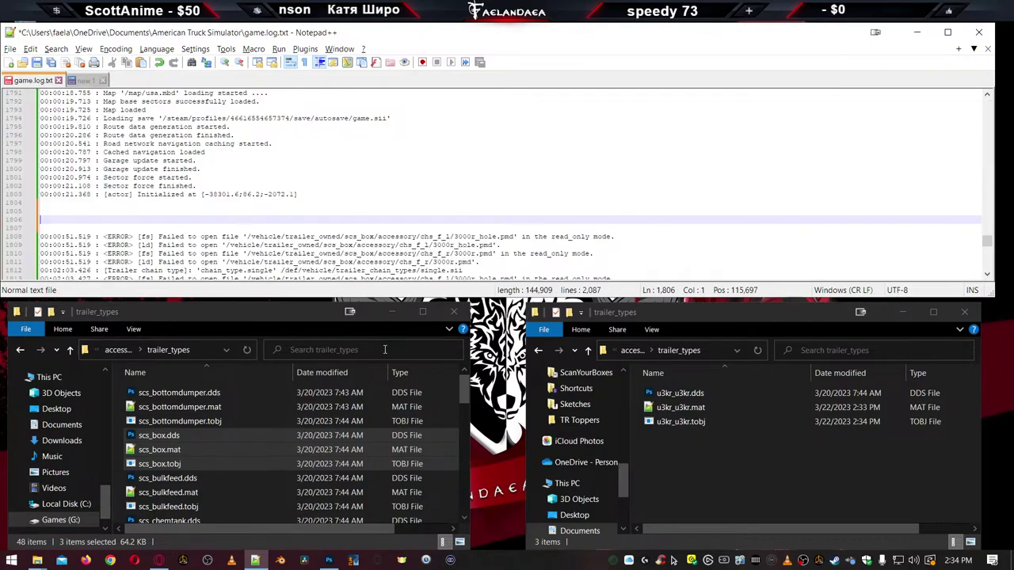
scroll(438, 218, "down", 3)
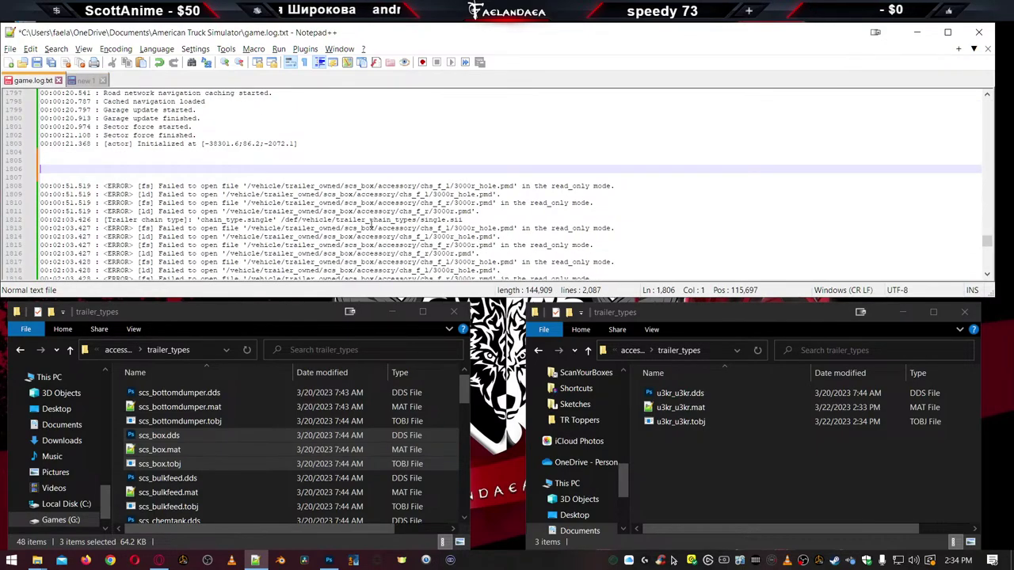
double_click(476, 159)
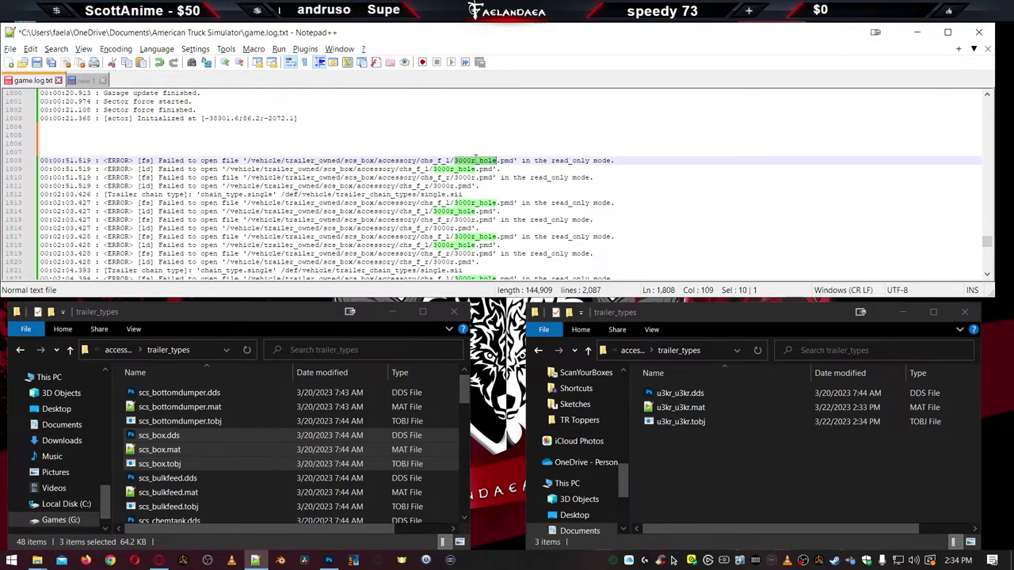
double_click(446, 185)
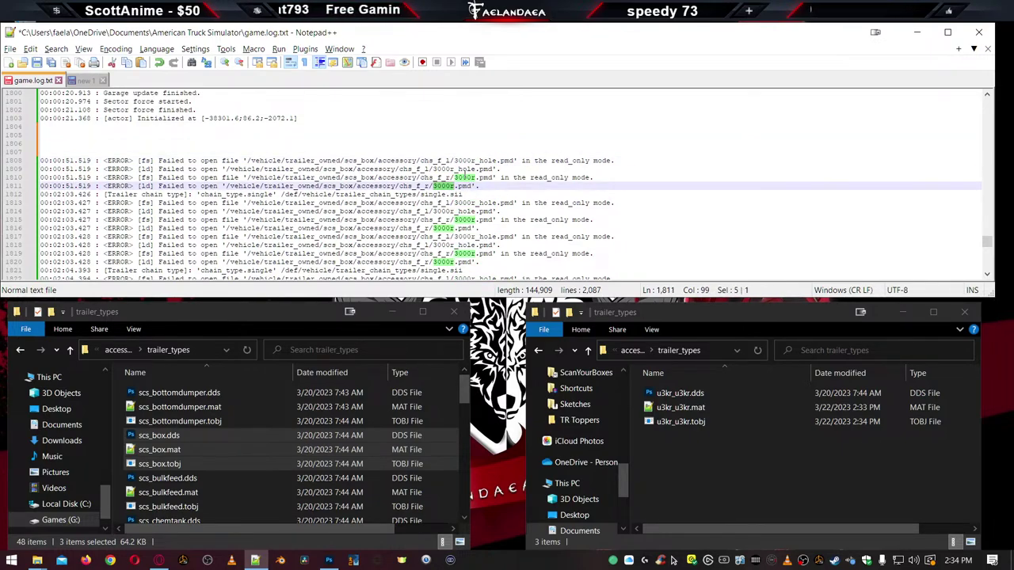
double_click(465, 161)
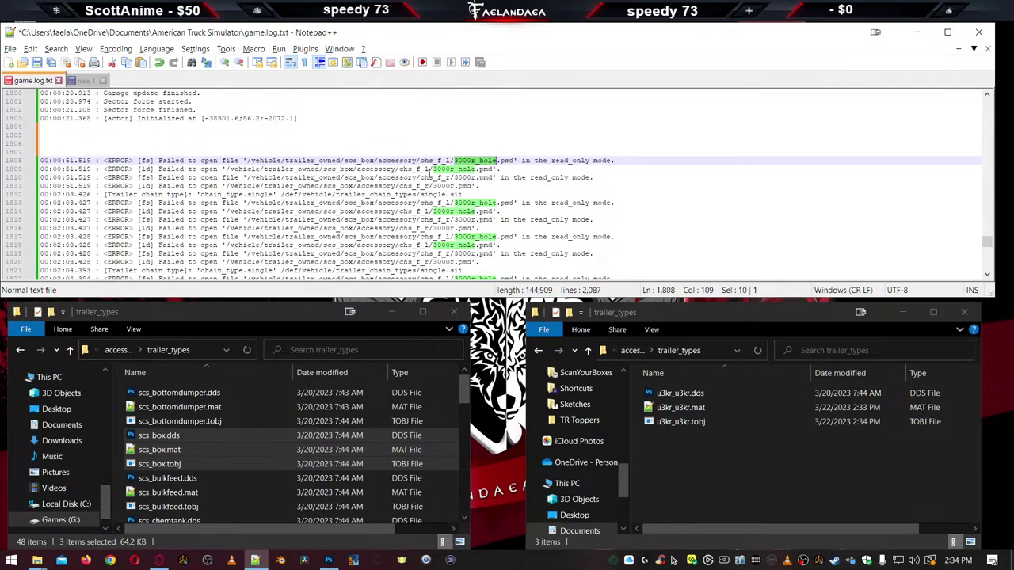
double_click(412, 168)
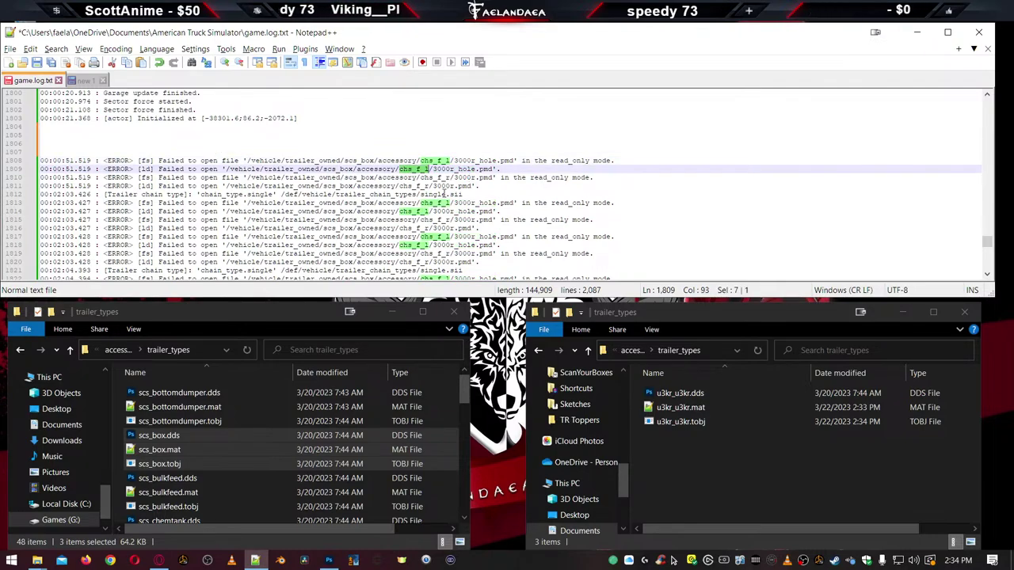
double_click(413, 186)
scroll(474, 252, "down", 2)
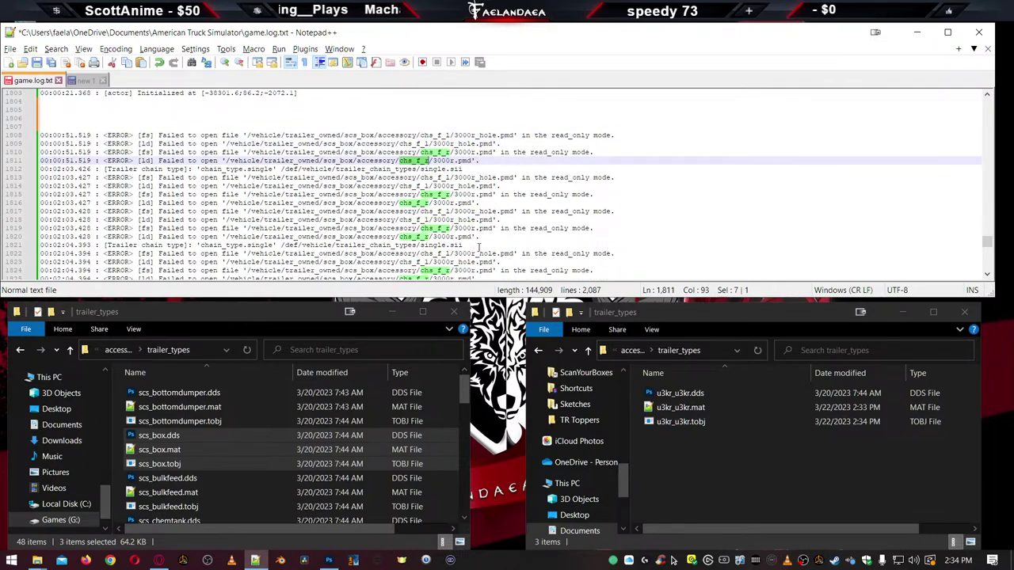
scroll(476, 252, "down", 14)
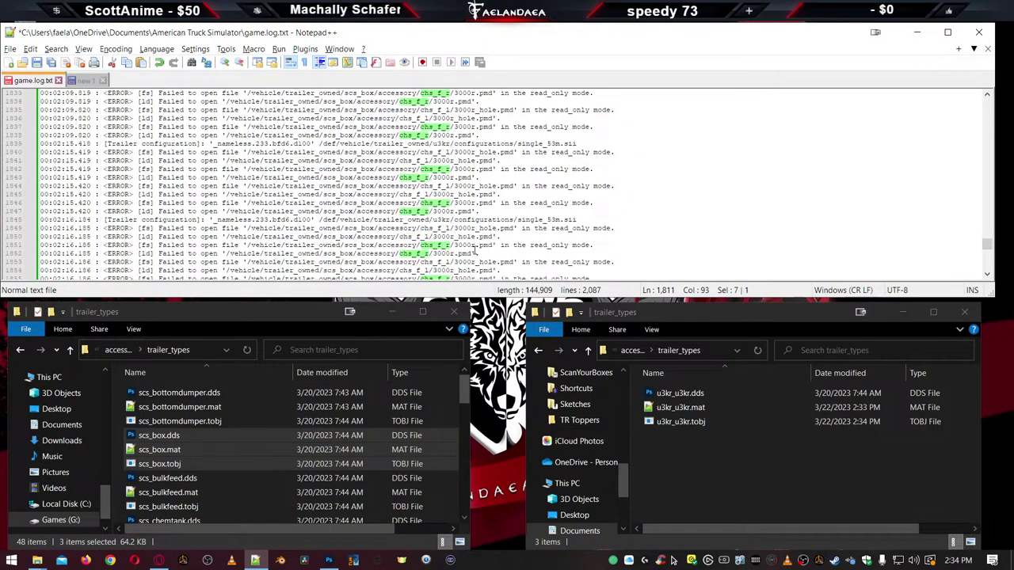
scroll(474, 249, "down", 13)
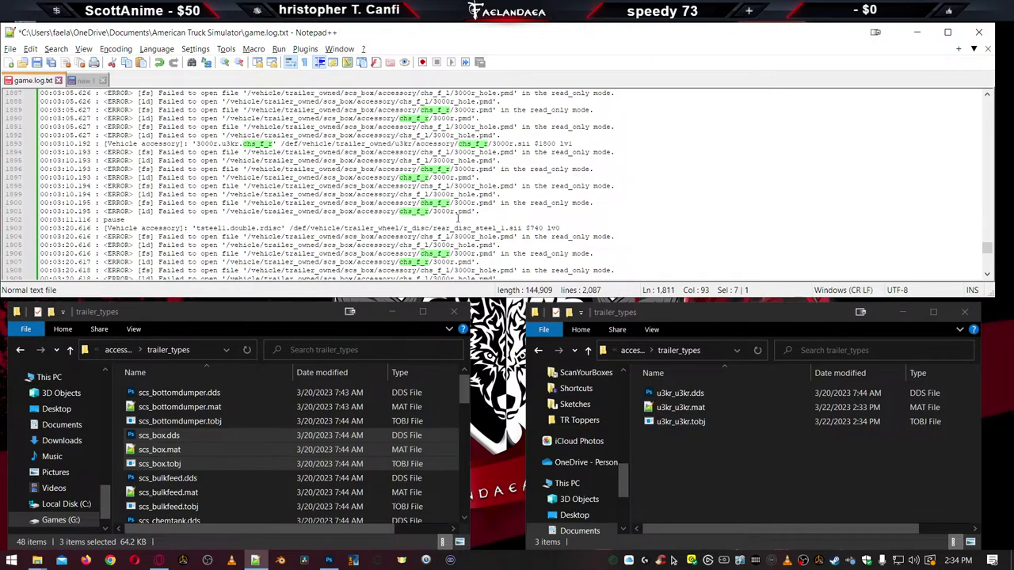
left_click_drag(480, 214, 40, 161)
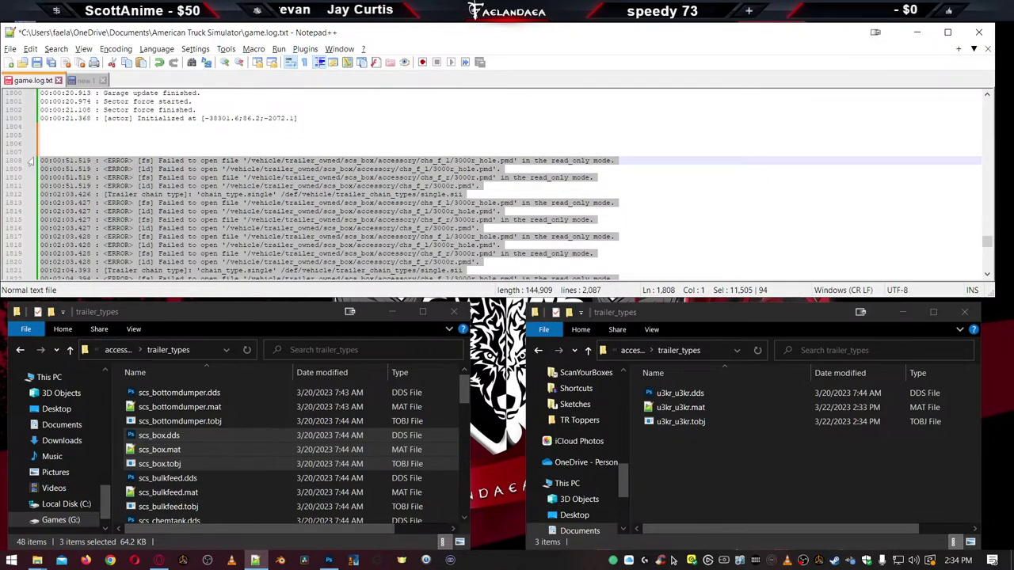
Delete the selected error block and the next 63 3000r_hole error lines
key("Delete")
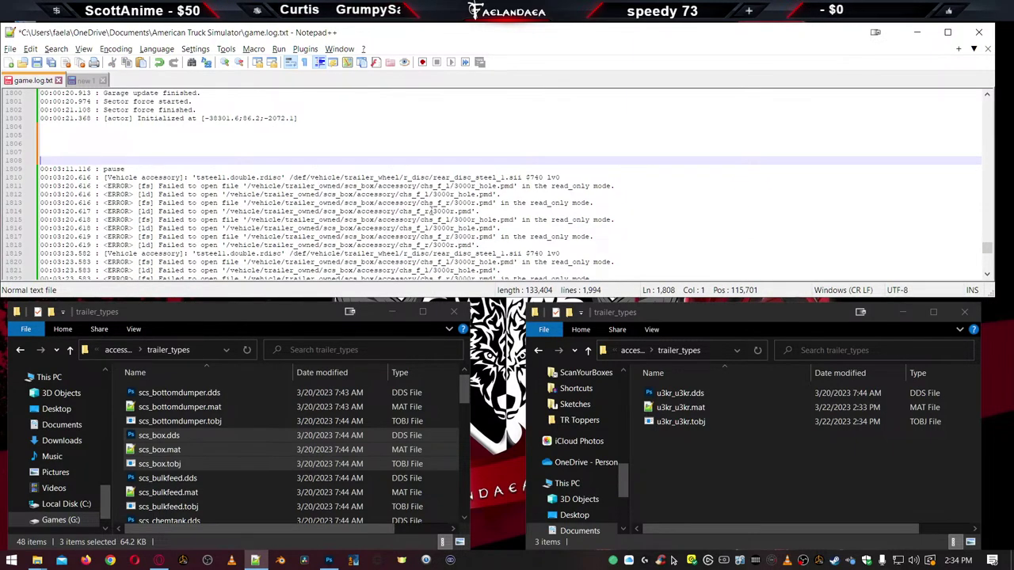
double_click(473, 186)
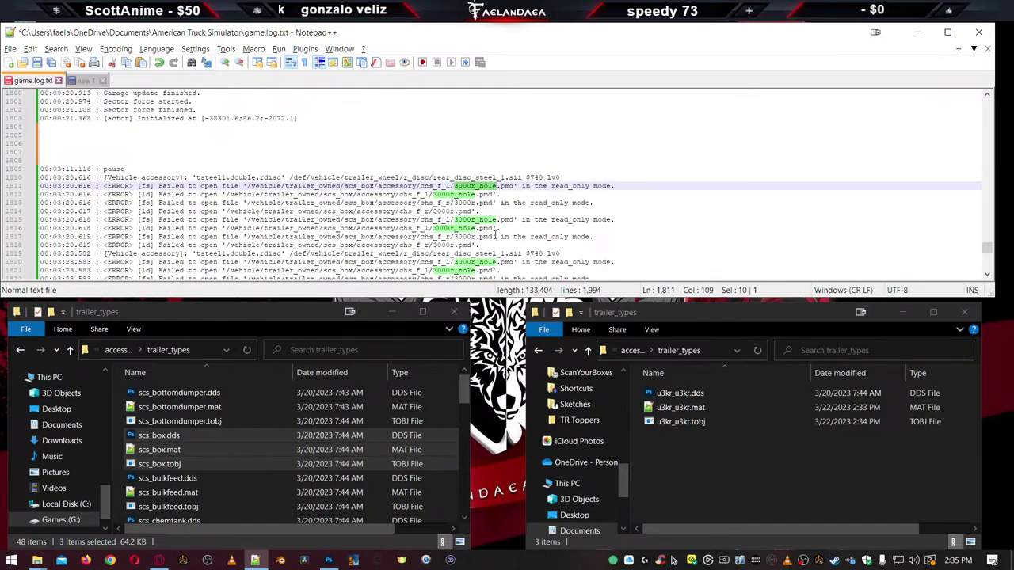
scroll(493, 235, "down", 7)
scroll(472, 259, "down", 12)
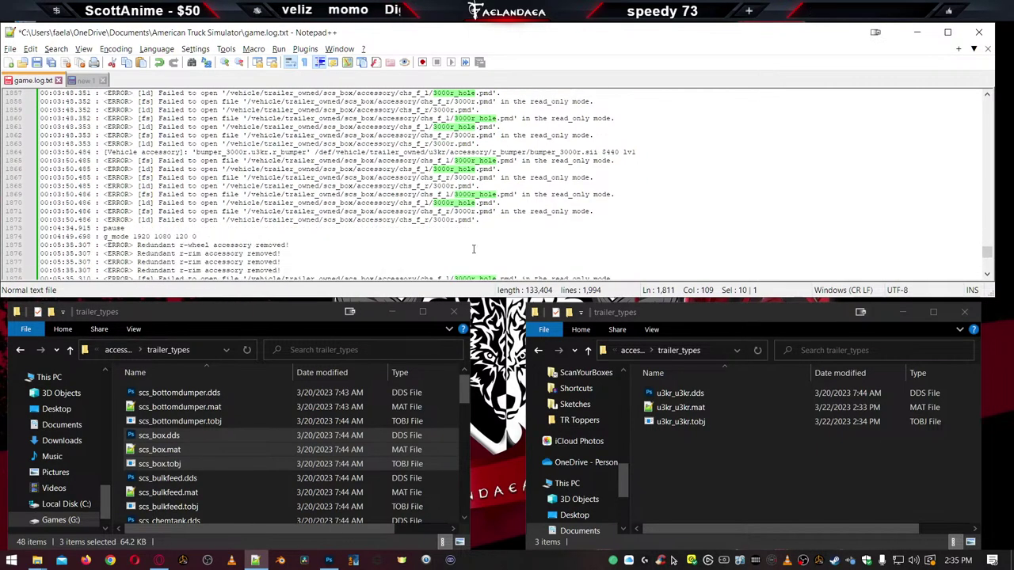
left_click_drag(485, 219, 47, 169)
scroll(41, 119, "down", 20)
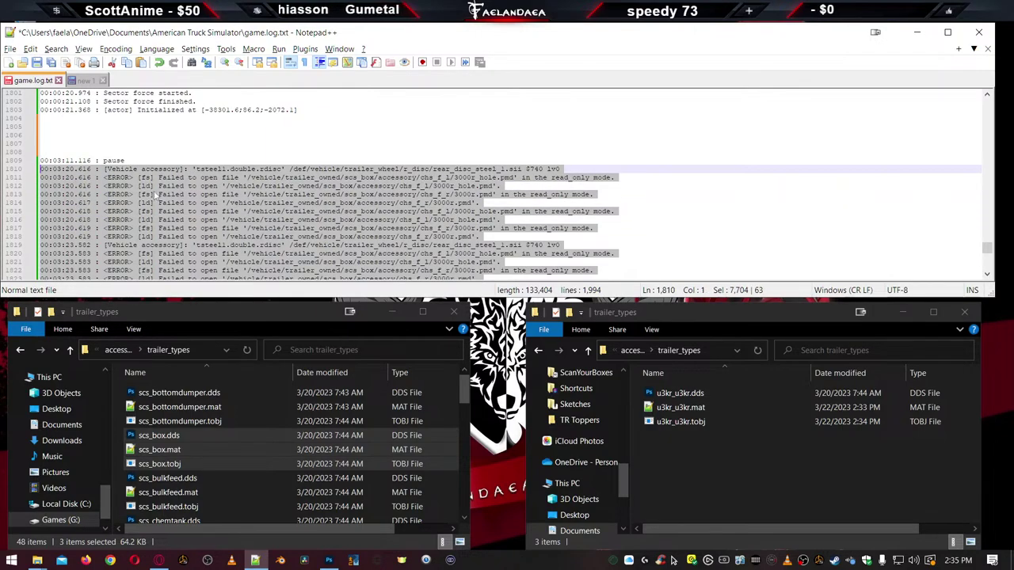
key("BackSpace")
key("BackSpace")
key("BackSpace")
Delete the remaining chs_f_l/chs_f_r errors (lines 1819–1822) and four 'Redundant accessory removed' lines
scroll(333, 204, "down", 1)
scroll(333, 204, "down", 2)
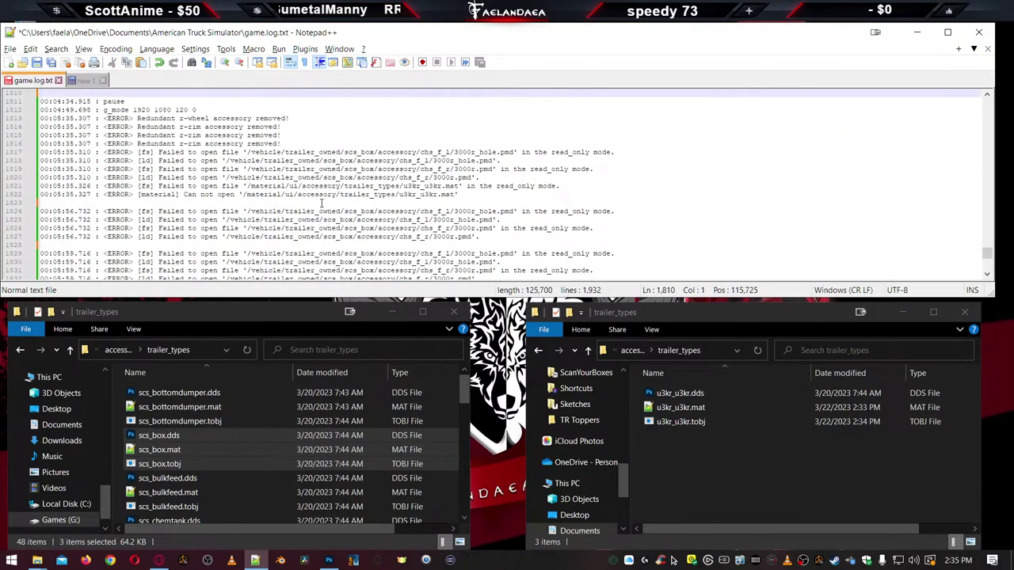
double_click(442, 152)
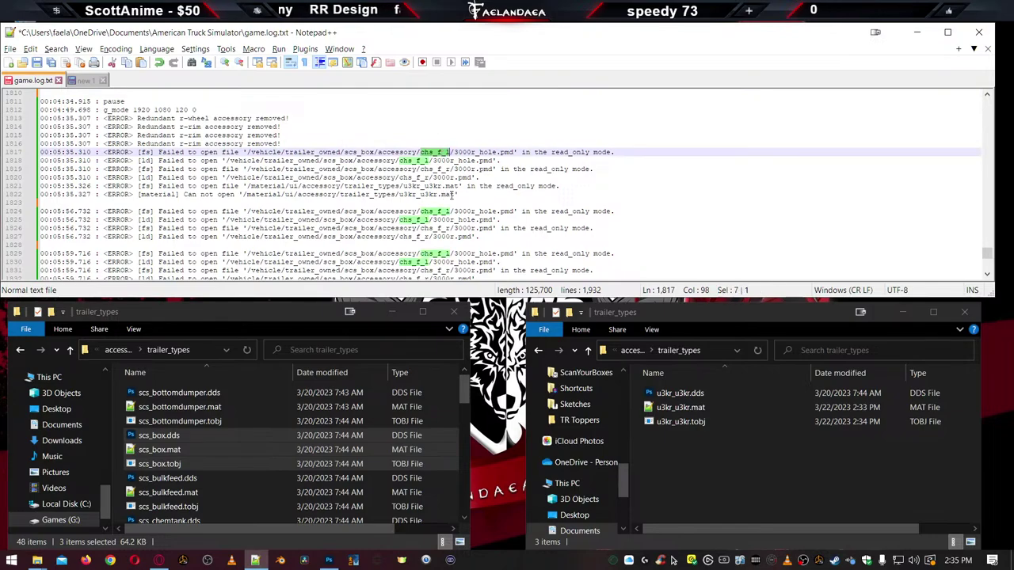
double_click(425, 178)
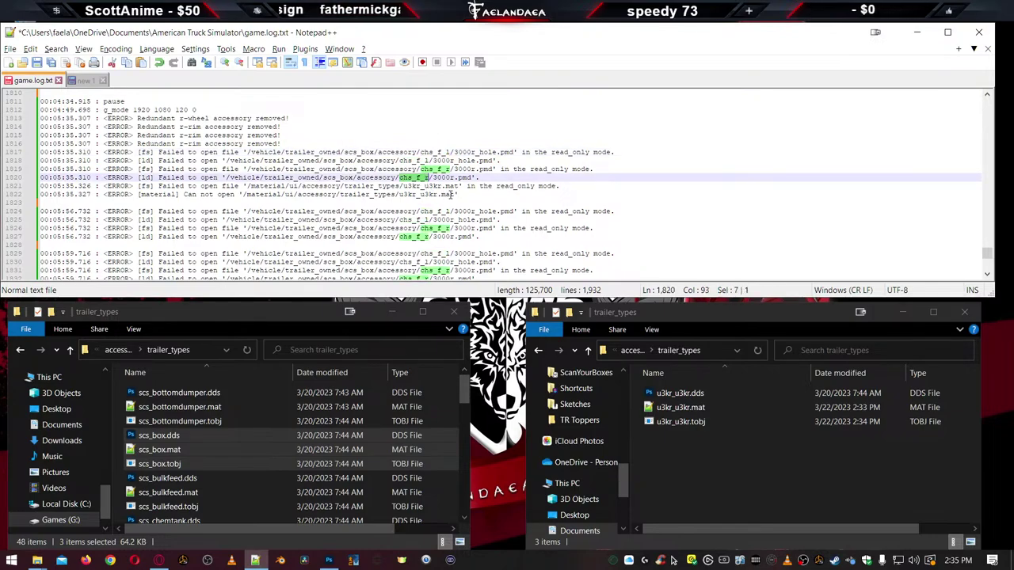
left_click_drag(460, 194, 17, 151)
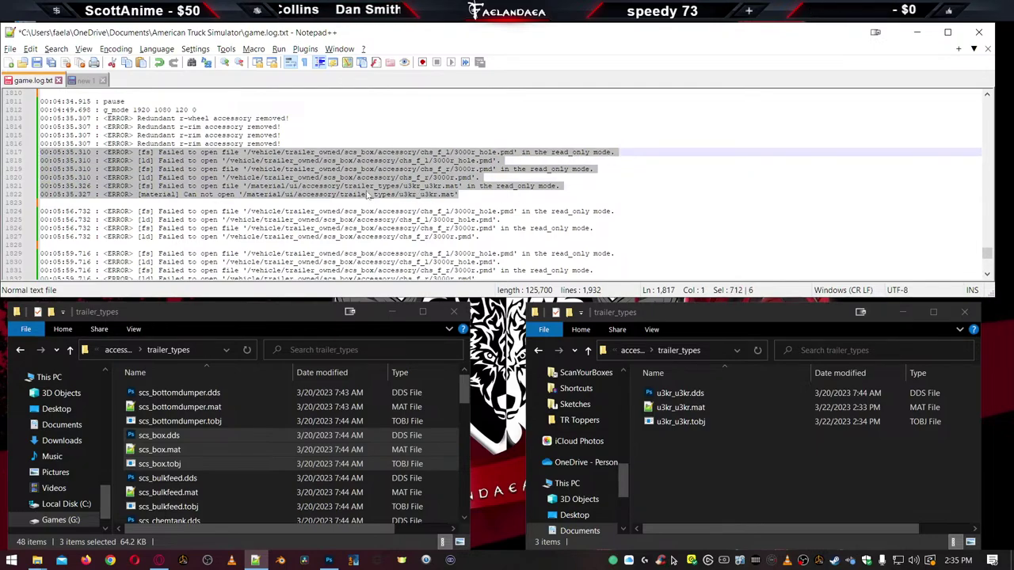
key("Delete")
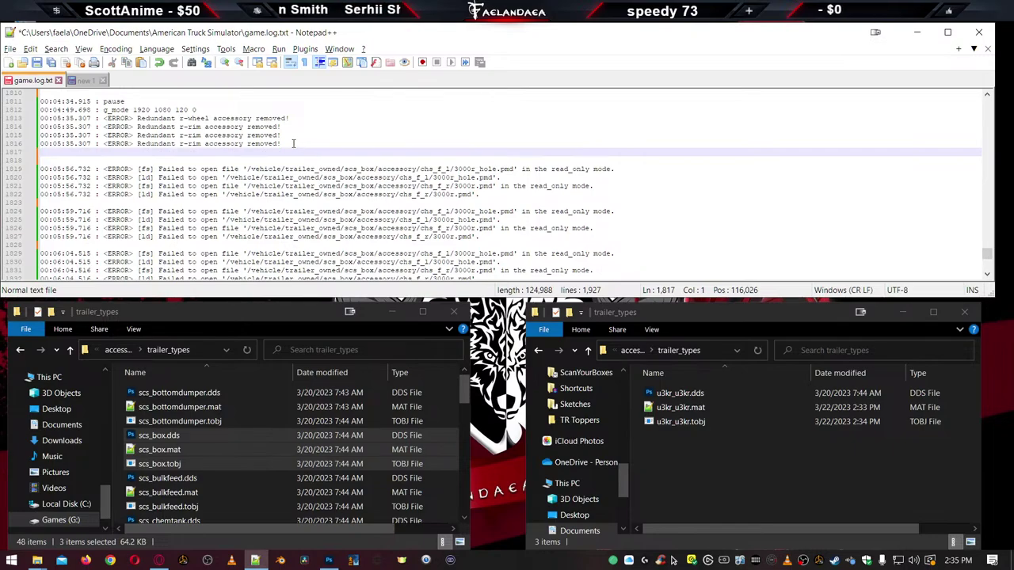
left_click_drag(301, 143, 19, 119)
key("Delete")
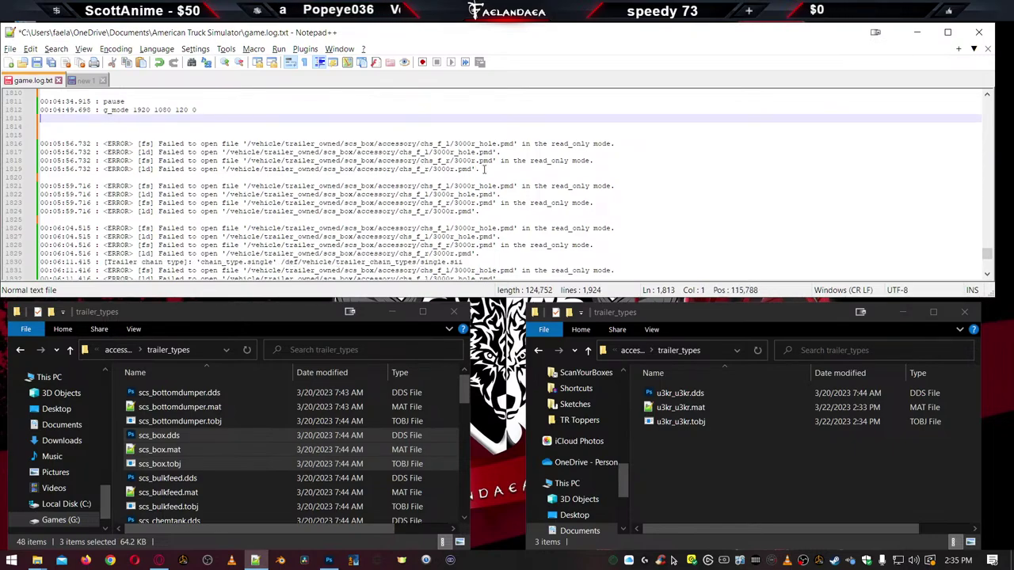
scroll(505, 193, "down", 20)
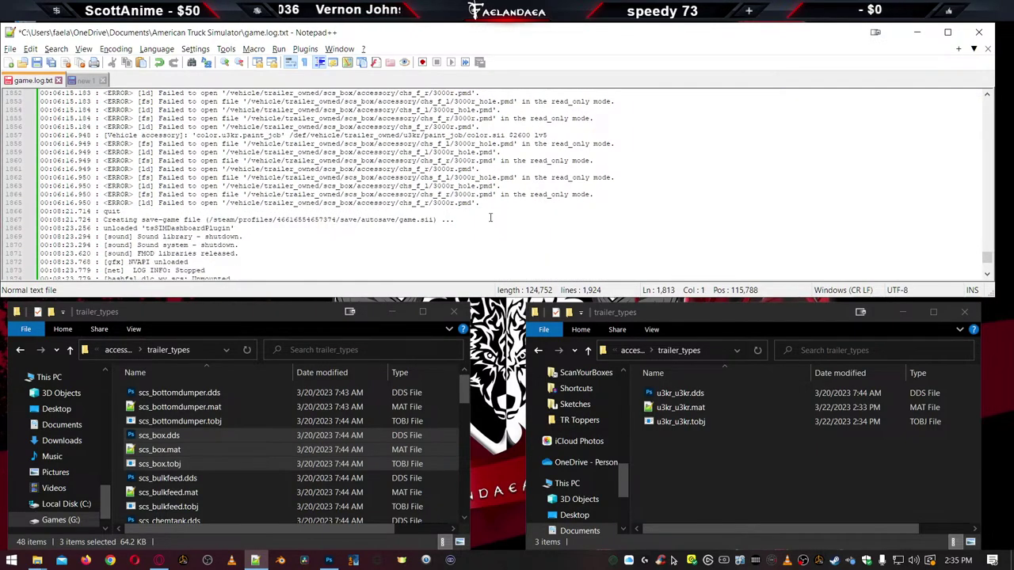
scroll(483, 210, "down", 15)
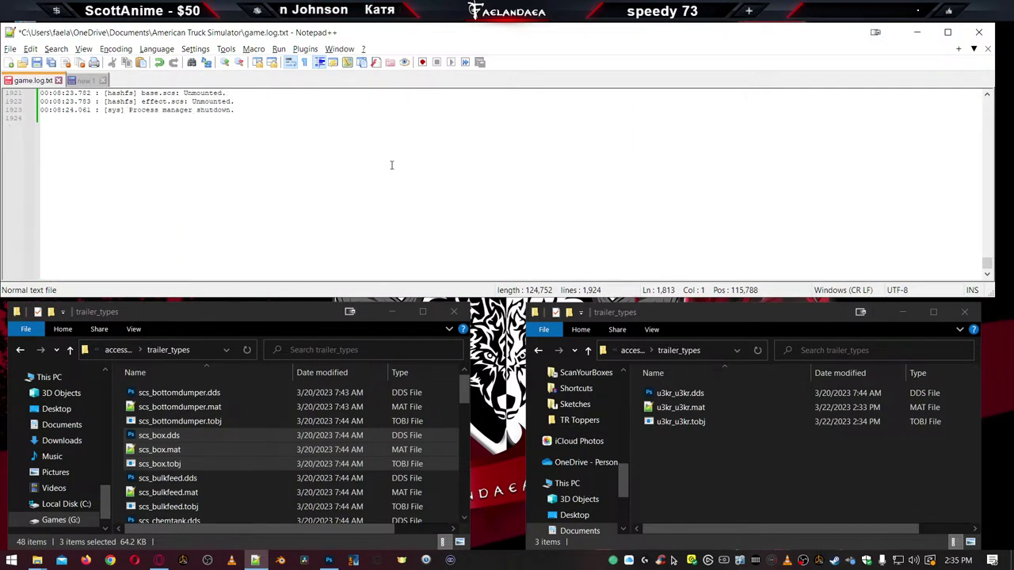
Climb the second Explorer window from trailer_types to American Truck Simulator, dismissing the CCleaner popup
left_click(92, 81)
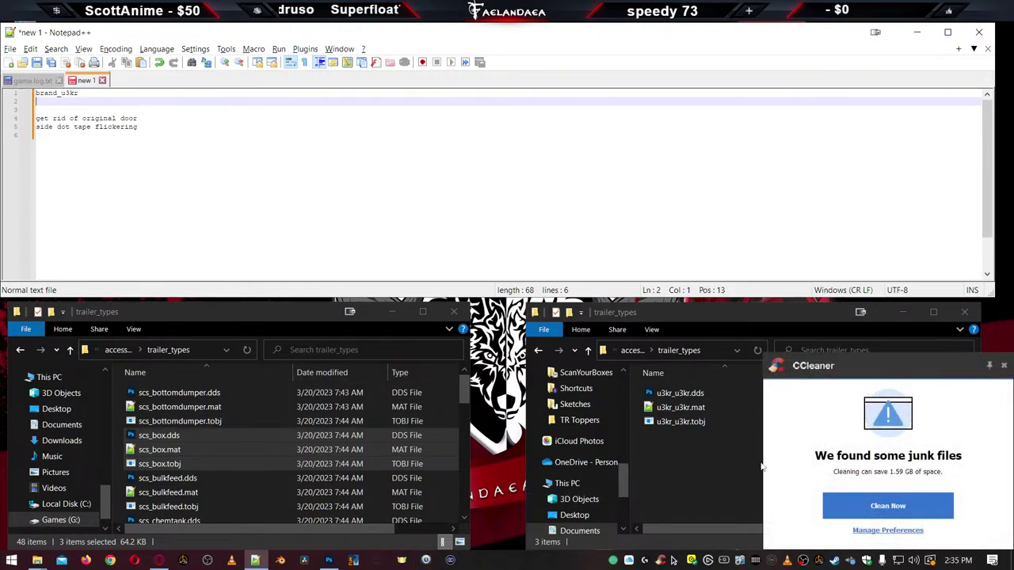
left_click(688, 472)
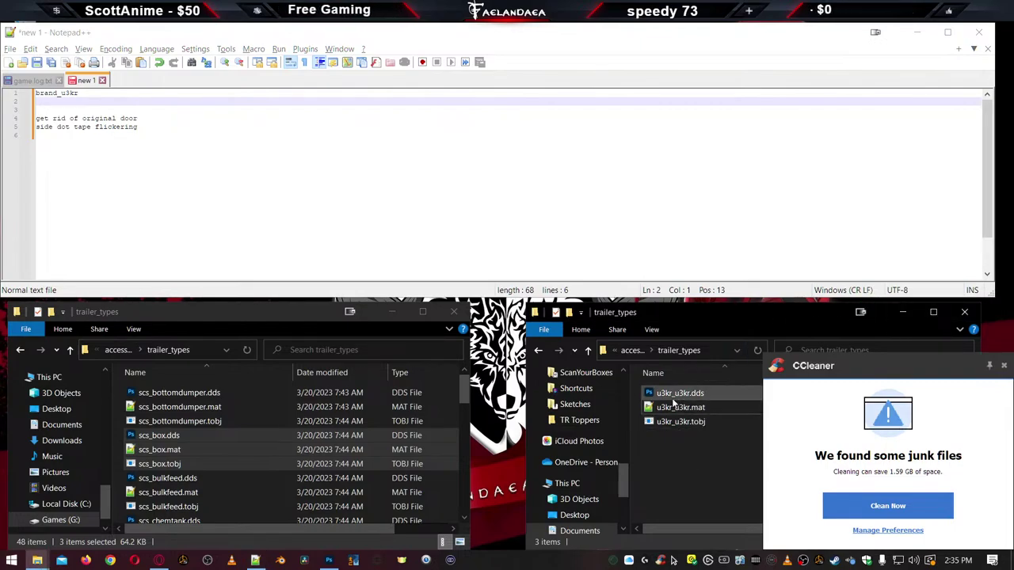
left_click(626, 350)
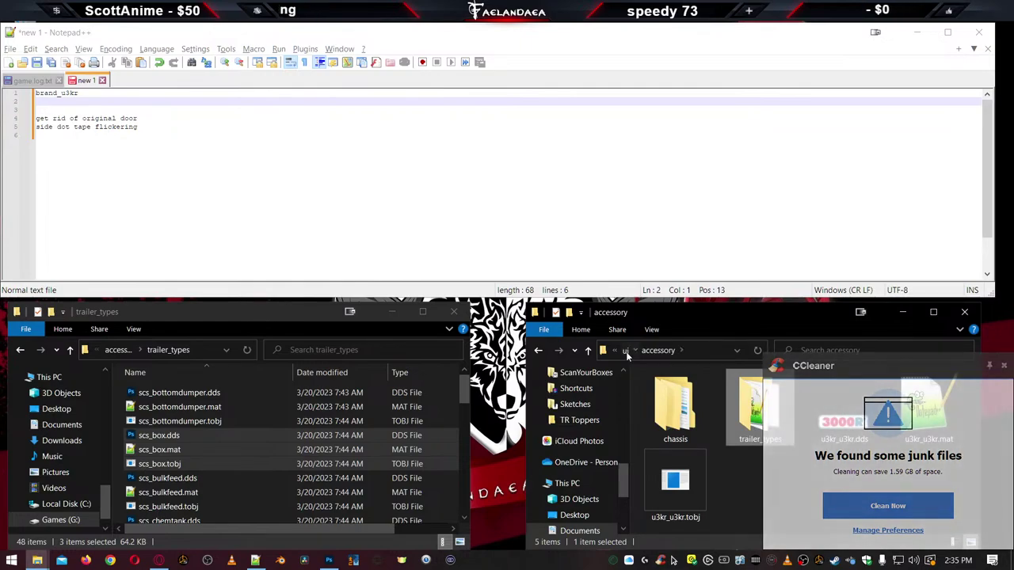
key("alt+Up")
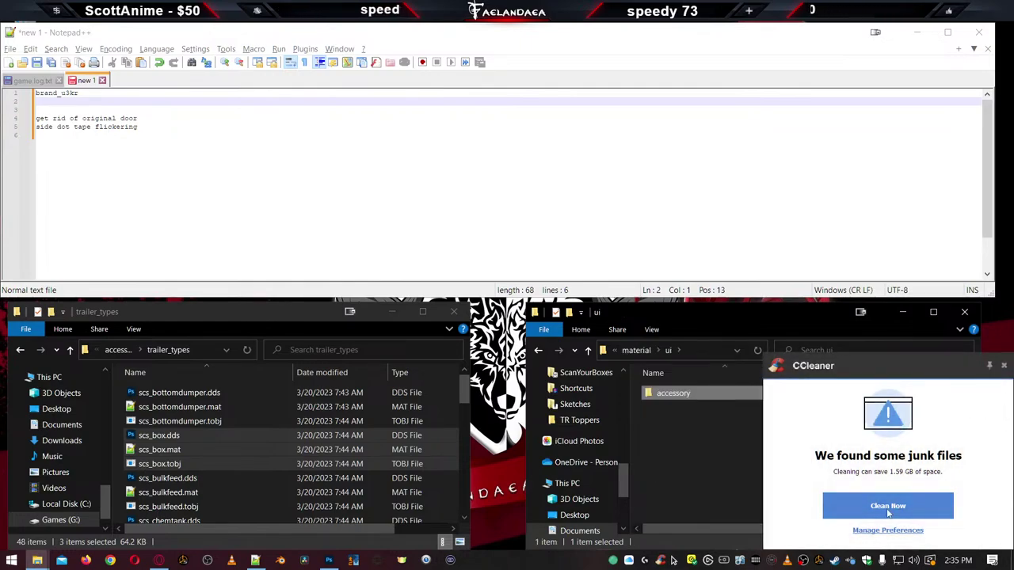
left_click(1003, 366)
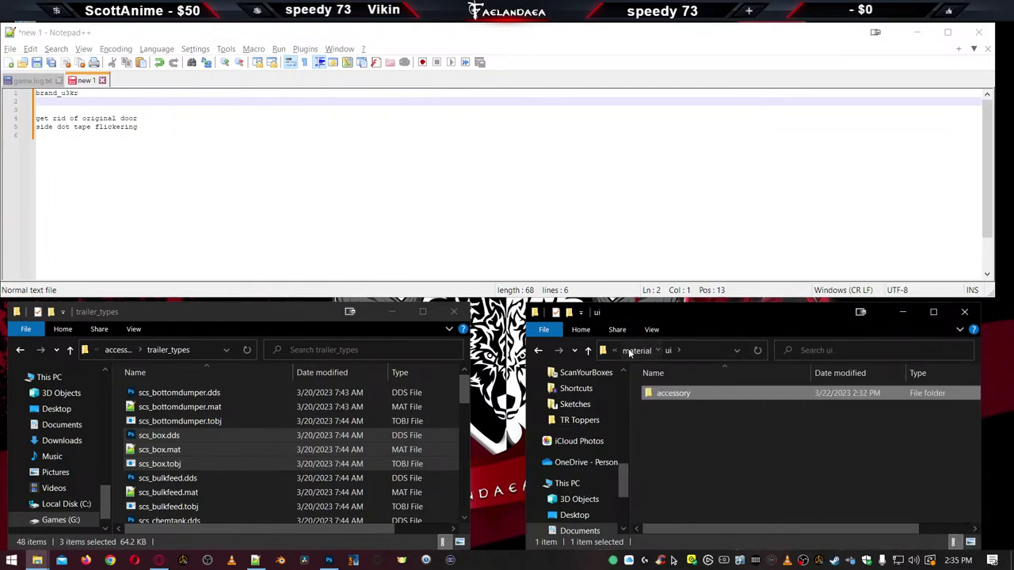
left_click(630, 350)
left_click(639, 352)
left_click(637, 351)
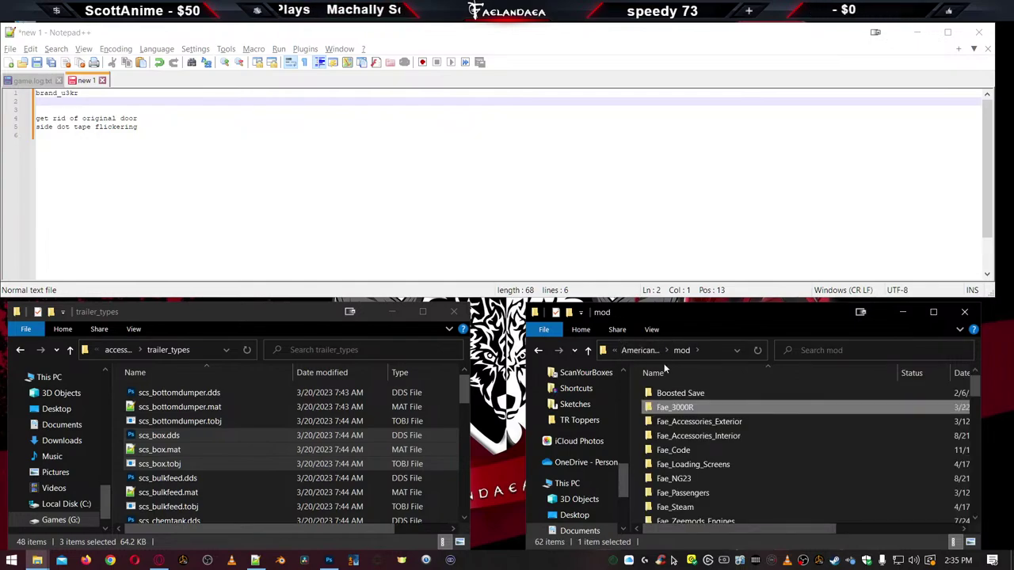
left_click(639, 350)
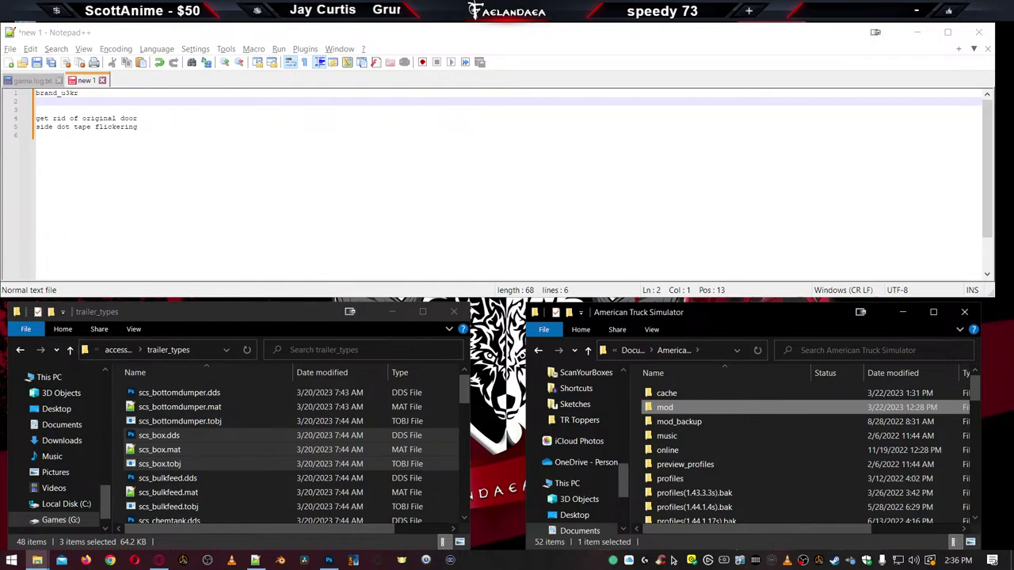
Type 'fake shadow for tire' on empty line 3 of the new 1 notes
left_click(57, 111)
type("fake sha")
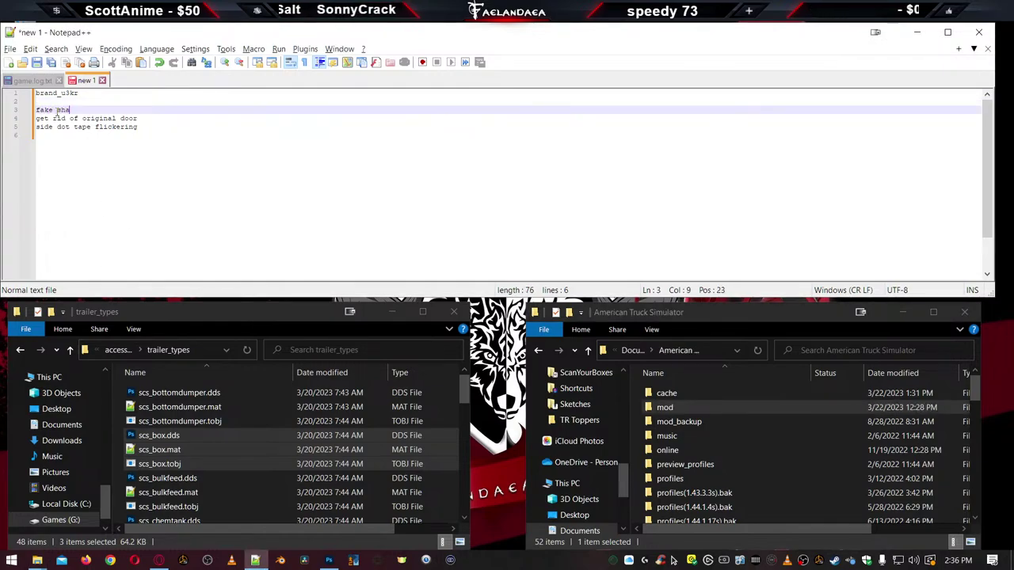
type("dow for tires")
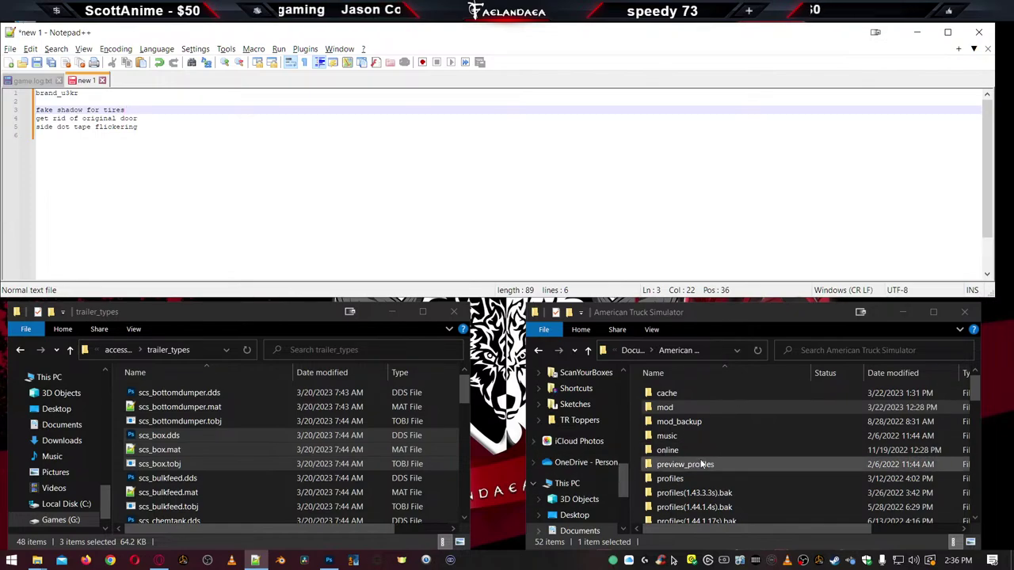
Open color.sii from the Fae_3000R def/vehicle/trailer_owned/u3kr/paint_job folder
double_click(665, 408)
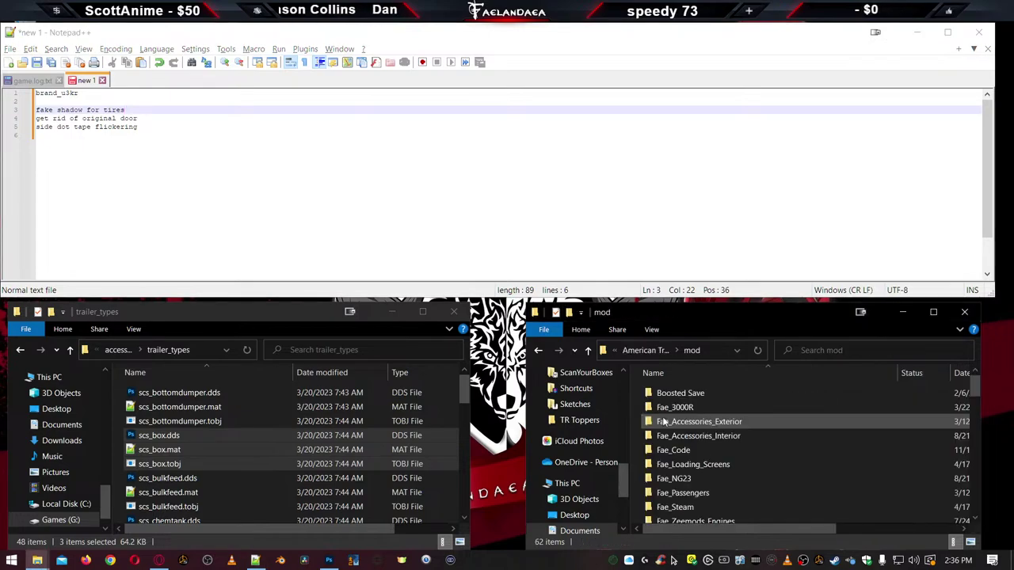
double_click(665, 408)
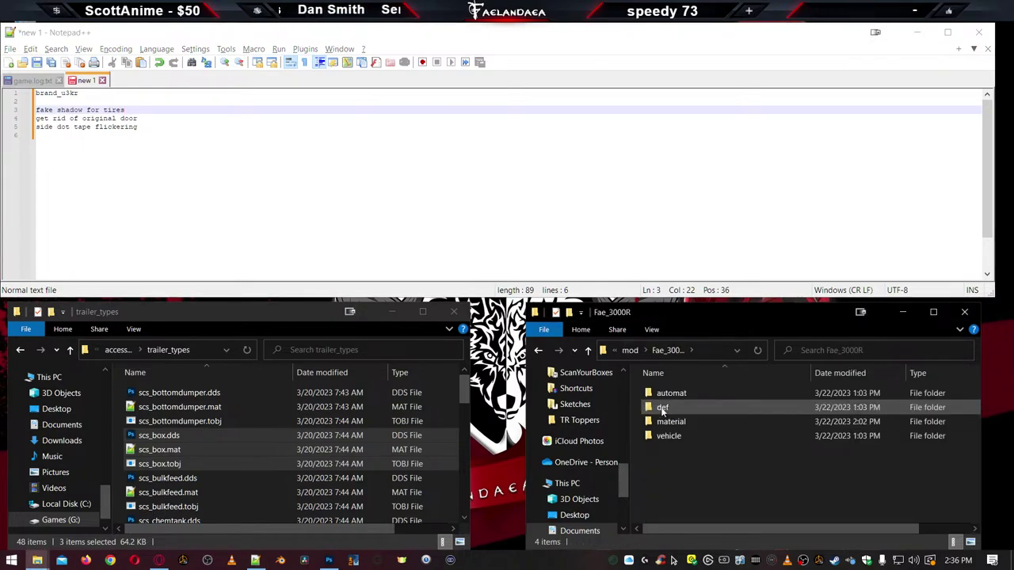
double_click(662, 407)
double_click(667, 393)
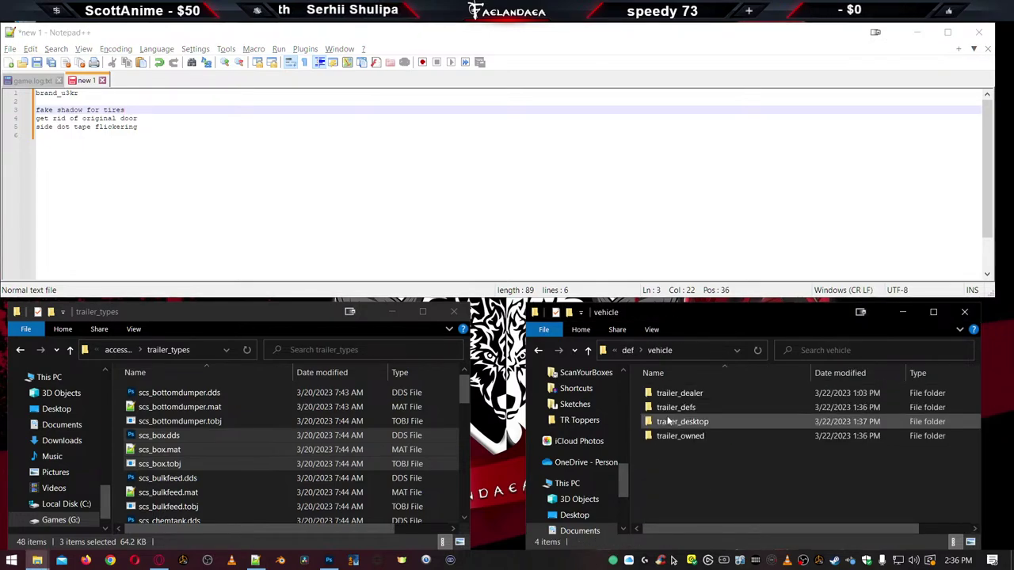
double_click(668, 438)
double_click(659, 396)
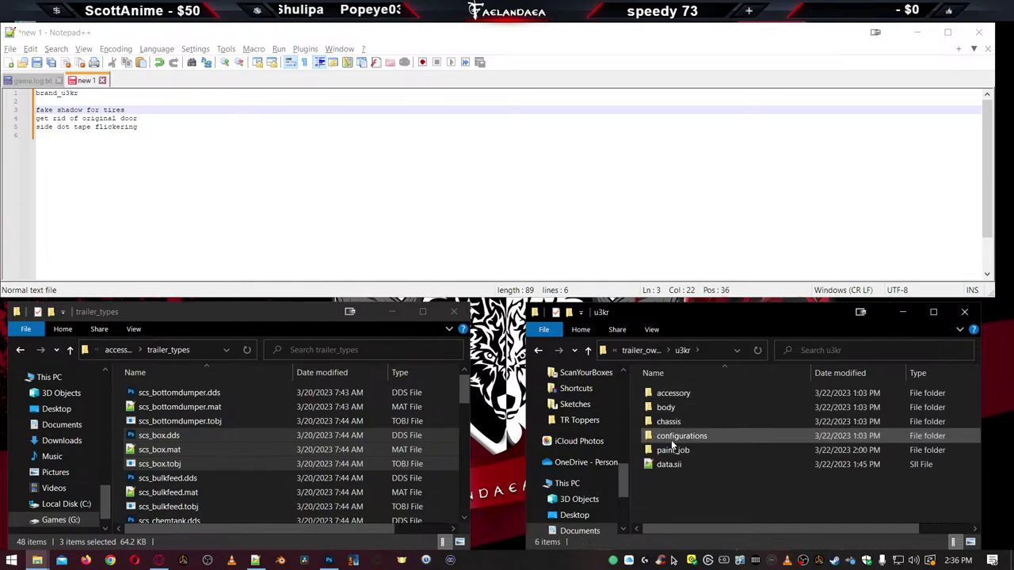
double_click(671, 451)
double_click(657, 409)
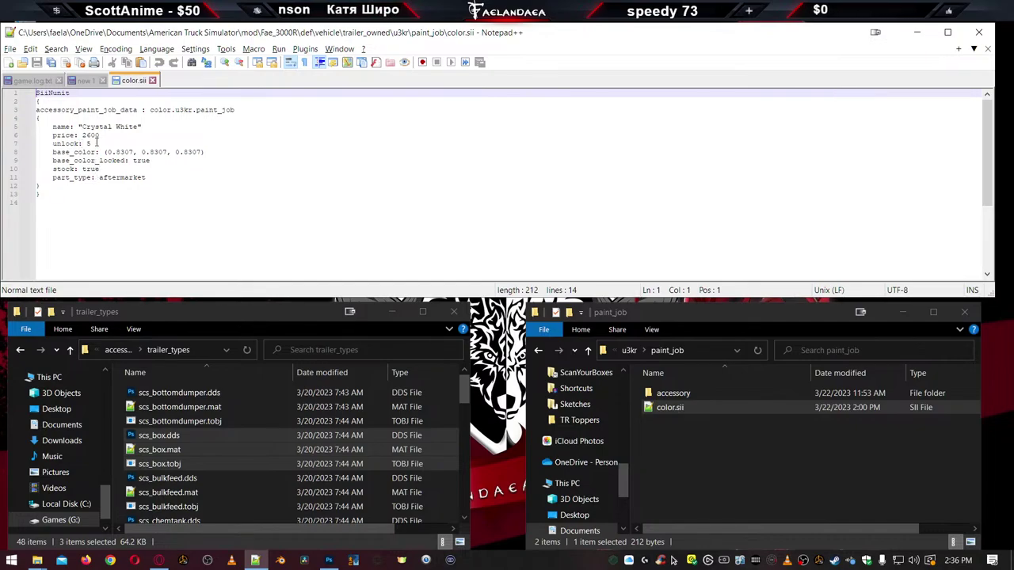
Change base_color_locked from true to false in color.sii, save, and close it
left_click(97, 144)
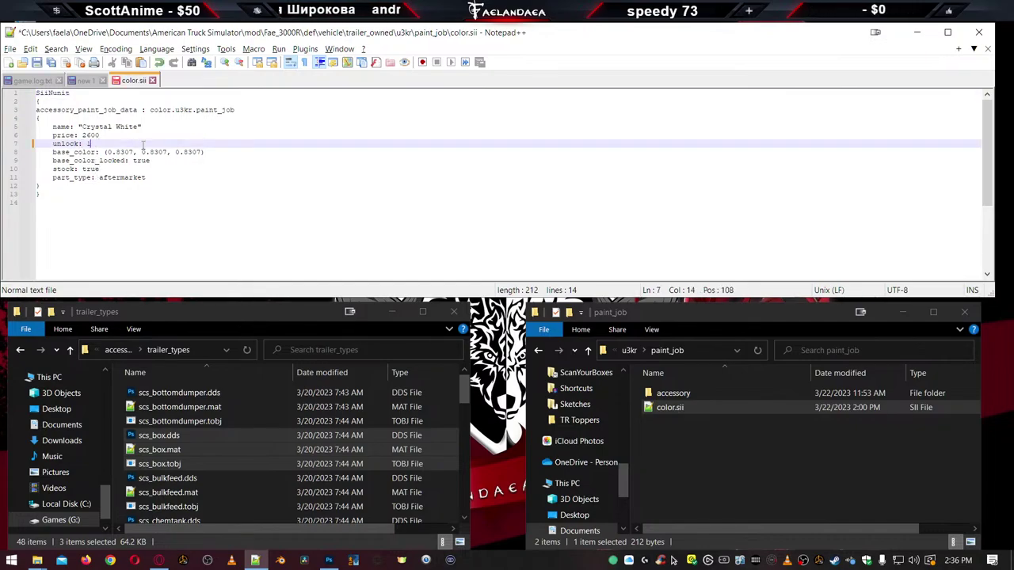
key("ctrl+s")
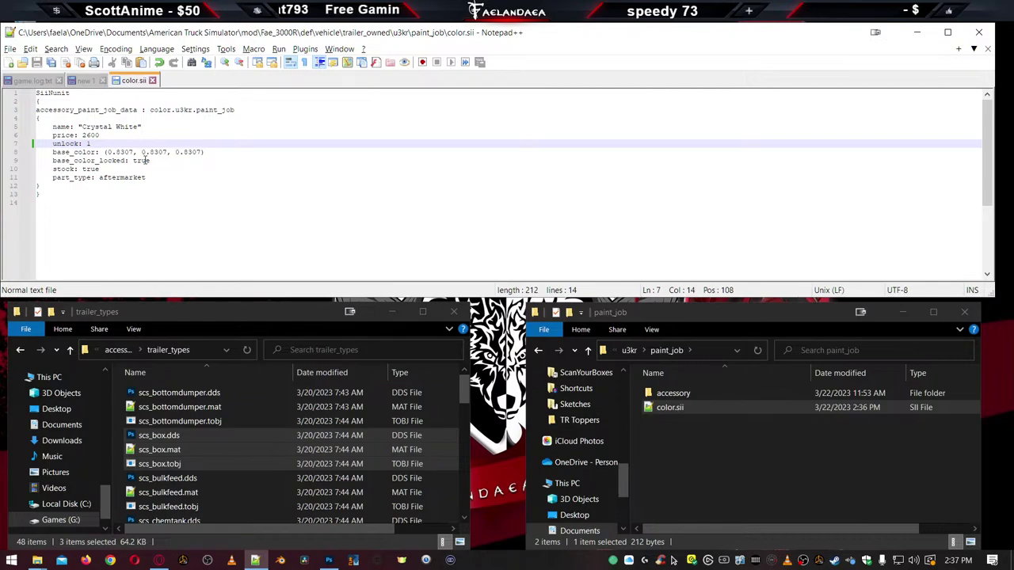
double_click(143, 160)
type("false")
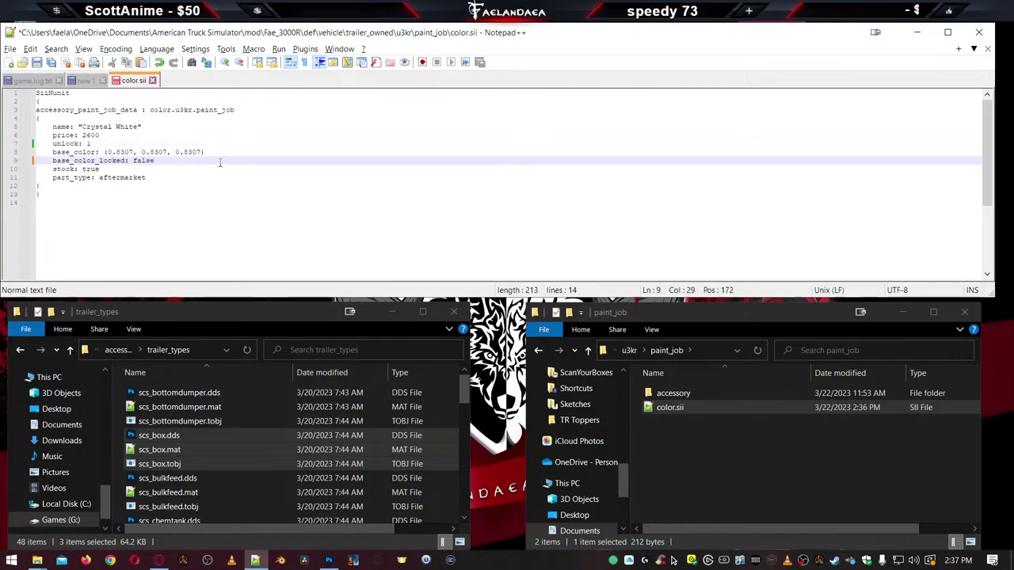
key("ctrl+s")
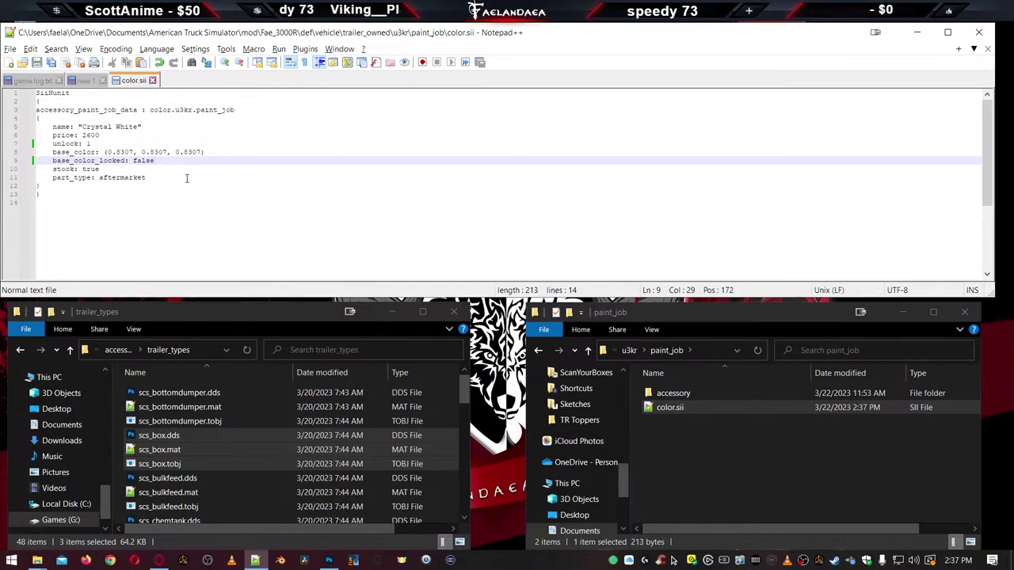
left_click(153, 80)
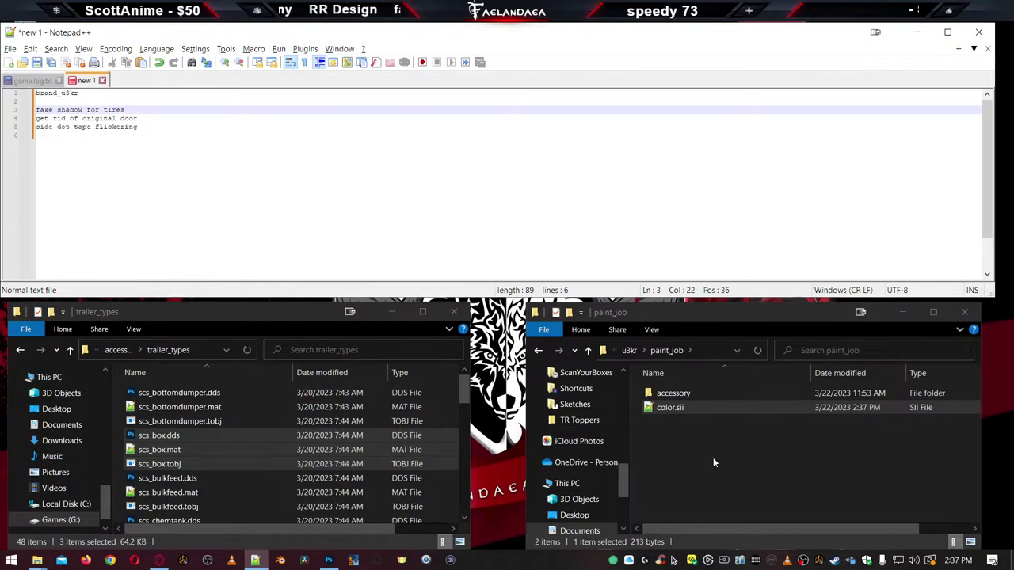
Open the trailer_dealer u3kr.sii from the vehicle folder in Notepad++
left_click(713, 457)
left_click(633, 350)
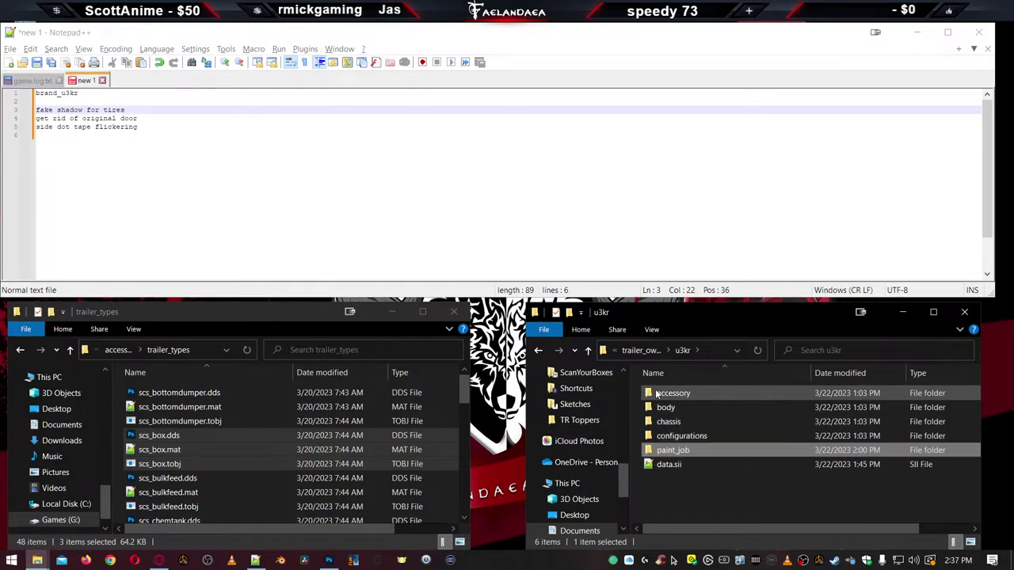
left_click(641, 350)
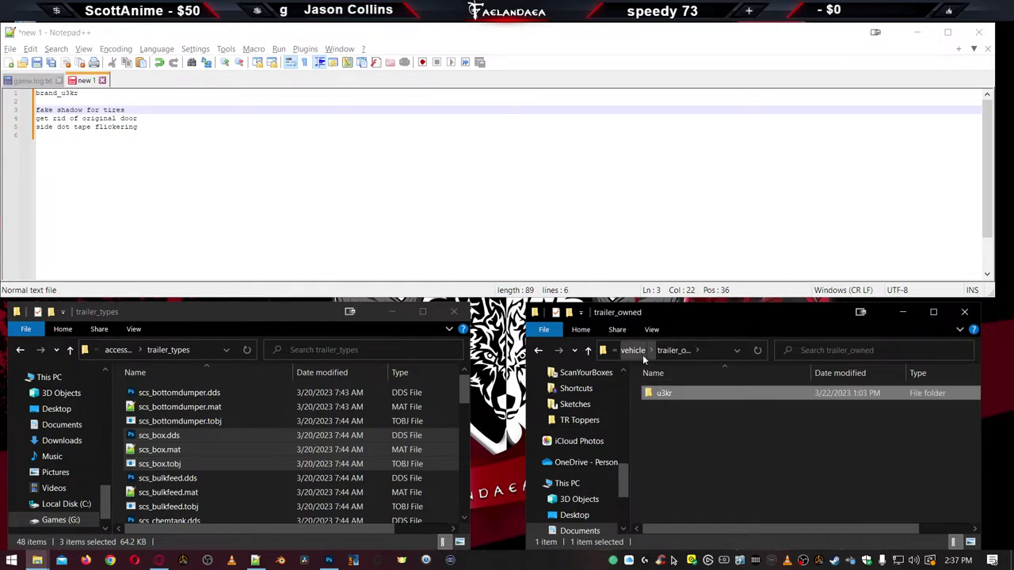
left_click(641, 350)
double_click(666, 392)
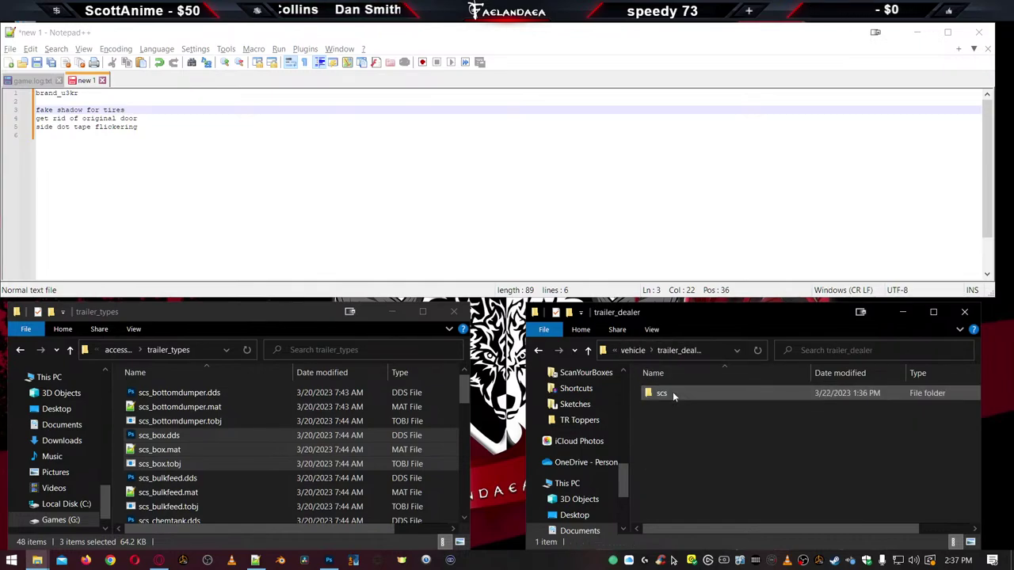
double_click(651, 394)
double_click(653, 396)
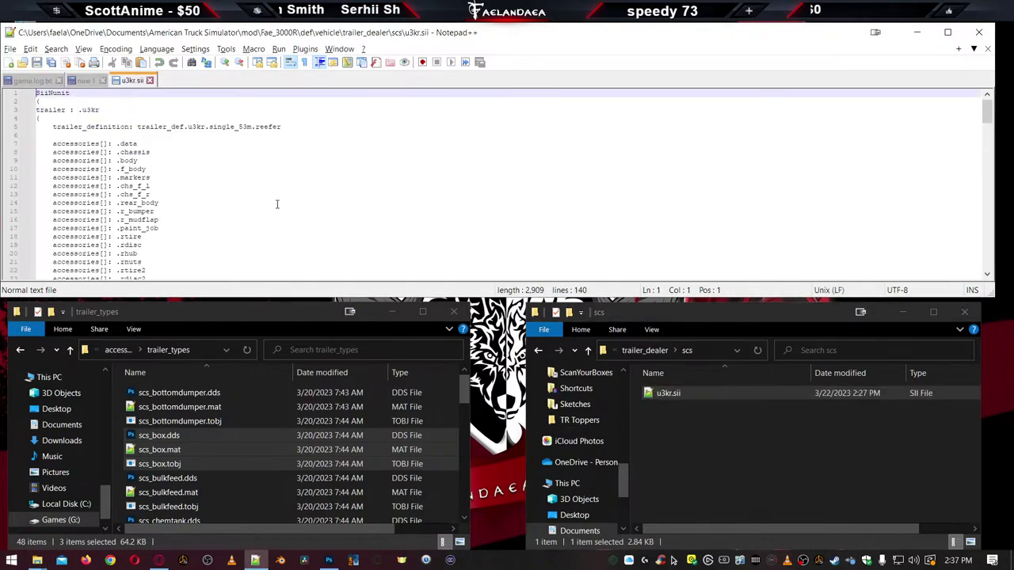
Delete the .rtire3 through .rnuts3 lines from the dealer u3kr.sii, save, and close it
scroll(149, 190, "down", 3)
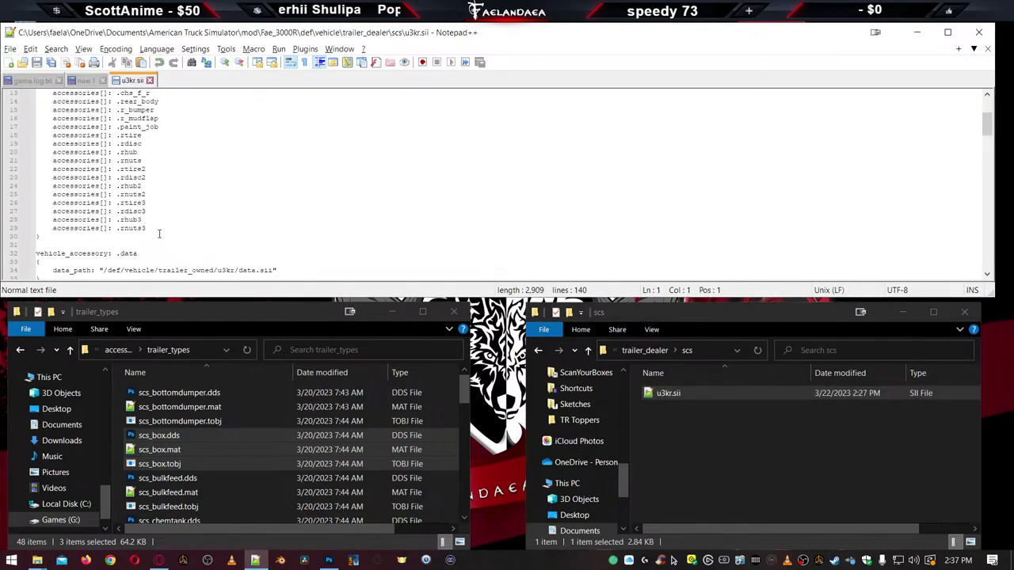
left_click(157, 229)
left_click_drag(146, 229, 36, 203)
key("Delete")
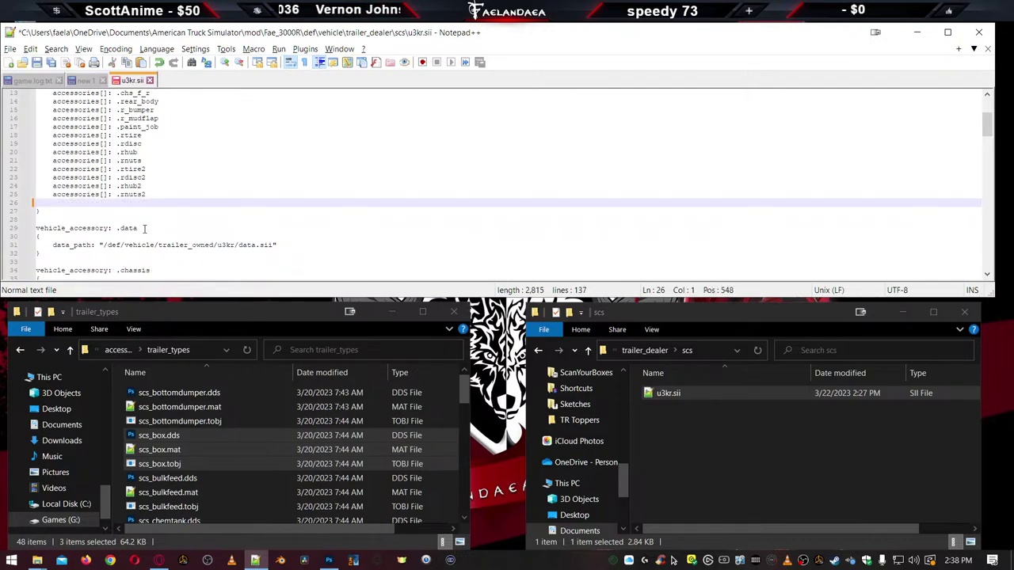
key("ctrl+s")
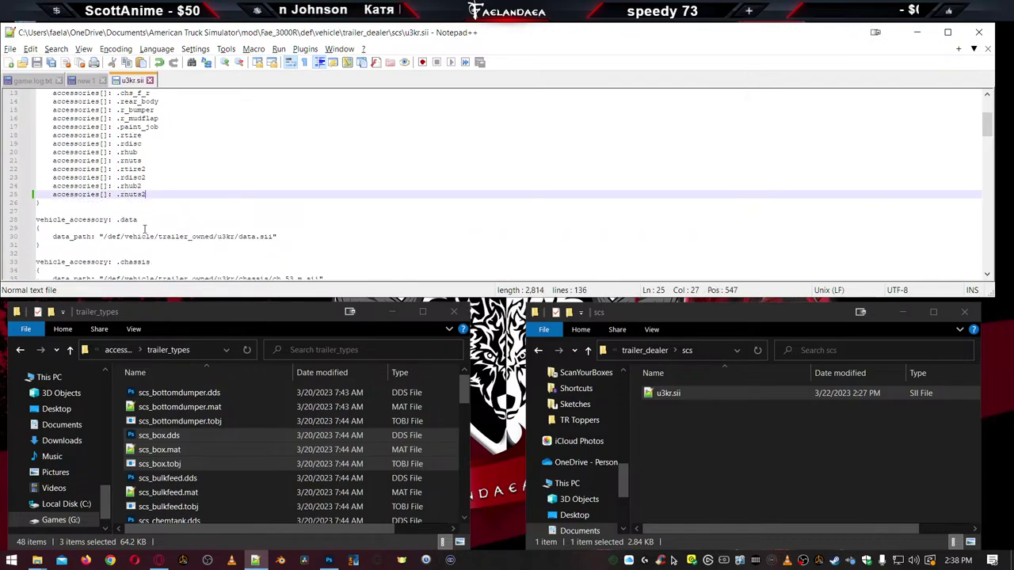
key("ctrl+w")
Open the trailer_desktop u3kr.sii from the vehicle folder
left_click(677, 423)
key("BackSpace")
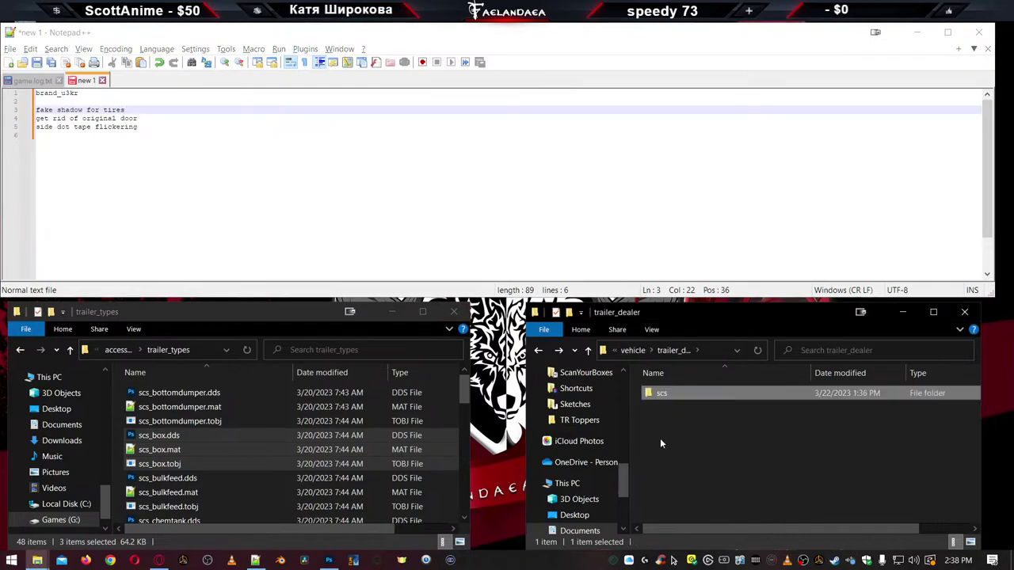
key("BackSpace")
double_click(666, 421)
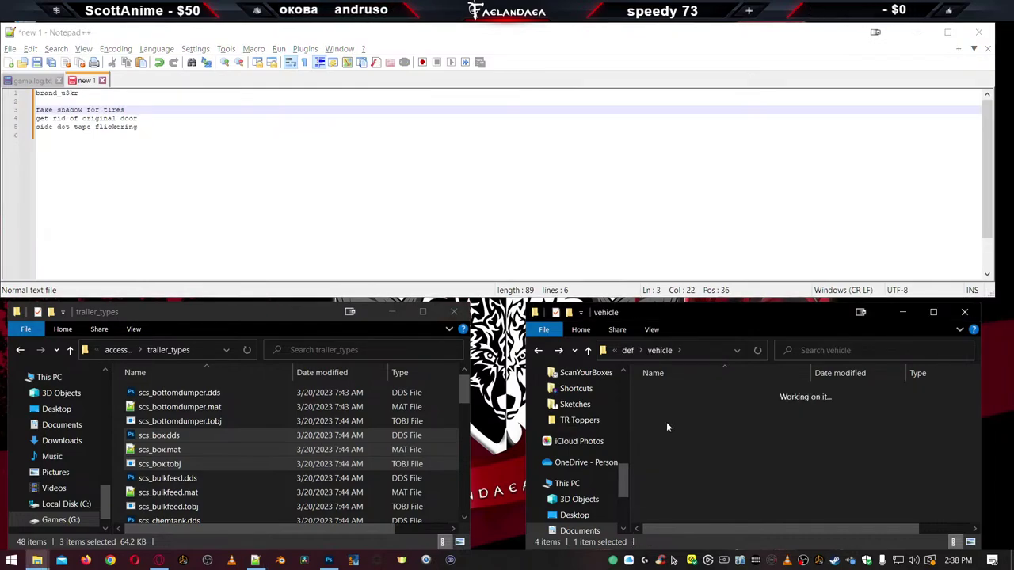
double_click(668, 393)
Remove the .rtire3 through .rnuts3 lines from the desktop u3kr.sii, save, and close it
scroll(156, 184, "down", 5)
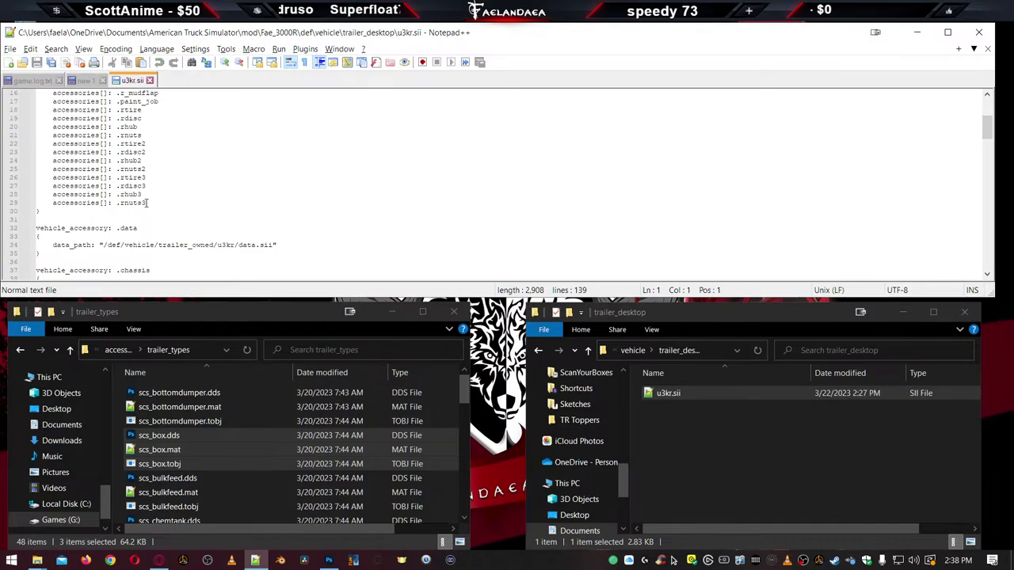
left_click_drag(147, 203, 13, 178)
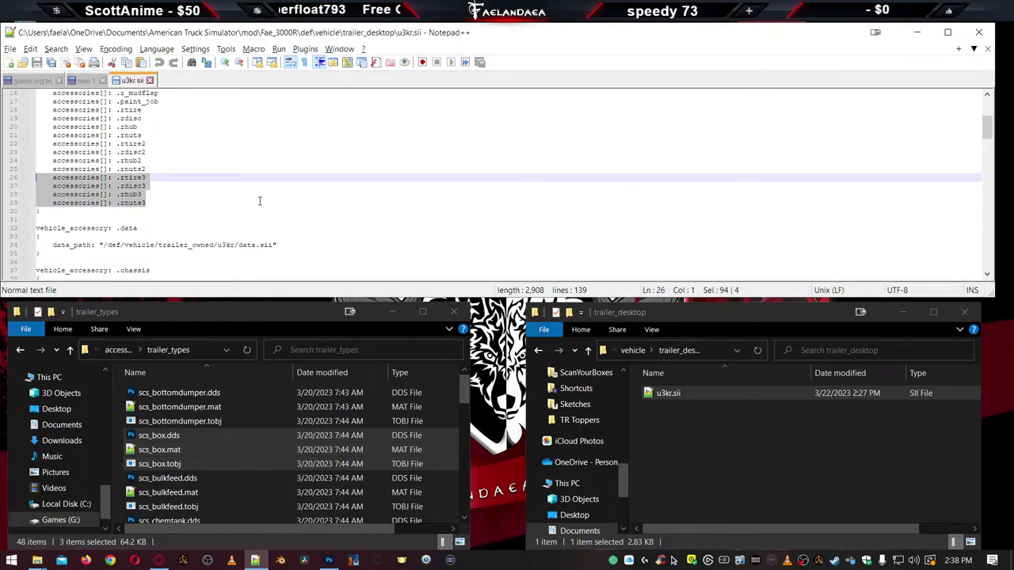
key("Delete")
key("BackSpace")
key("ctrl+s")
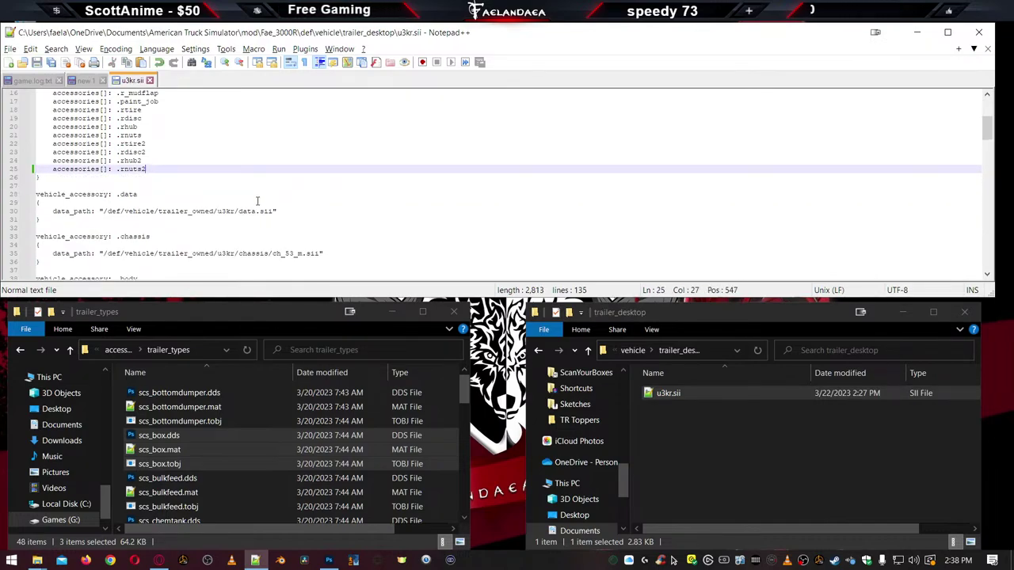
key("ctrl+w")
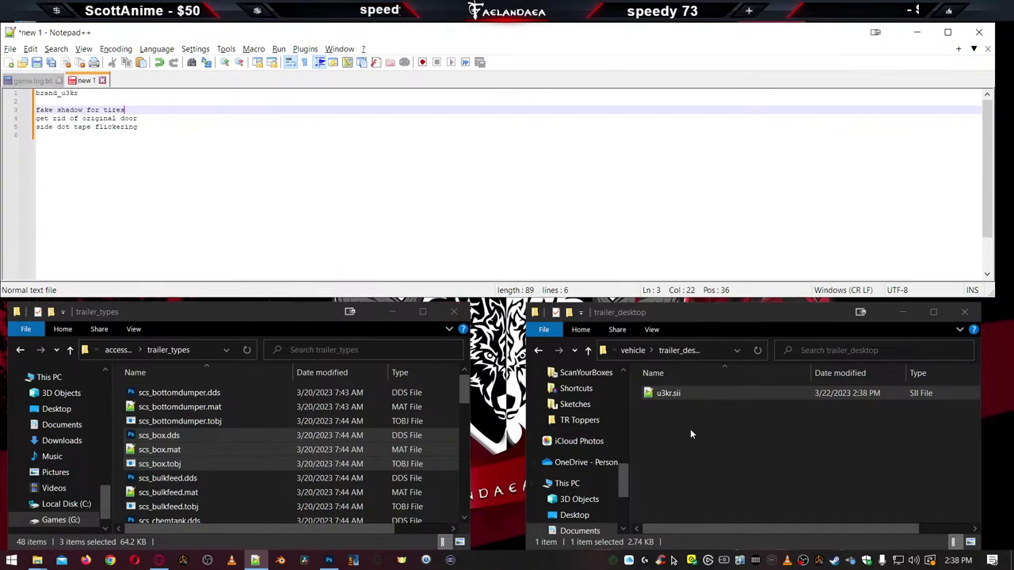
Go back up to the Fae_3000R mod folder in File Explorer
left_click(686, 457)
key("BackSpace")
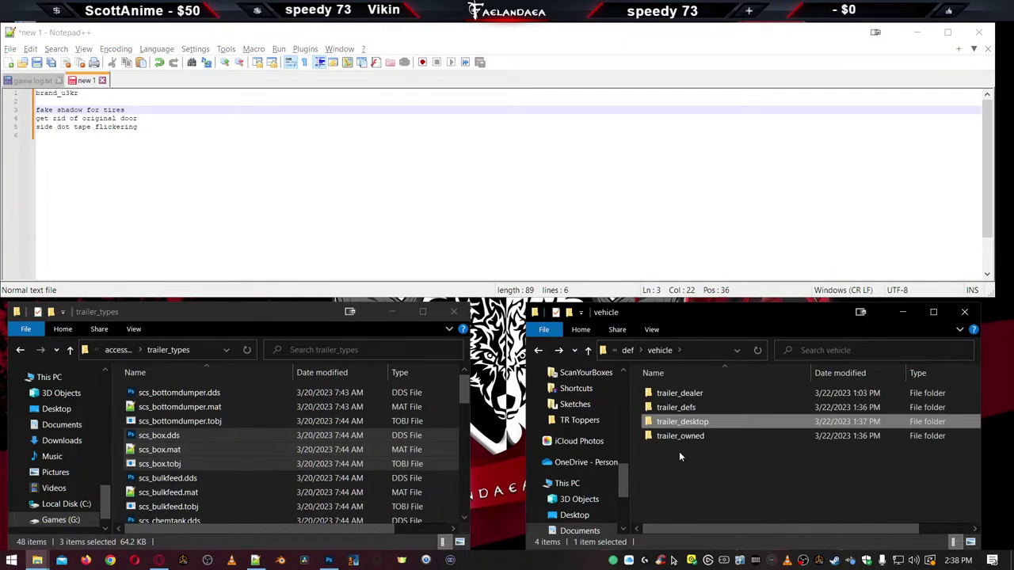
left_click(633, 353)
left_click(652, 353)
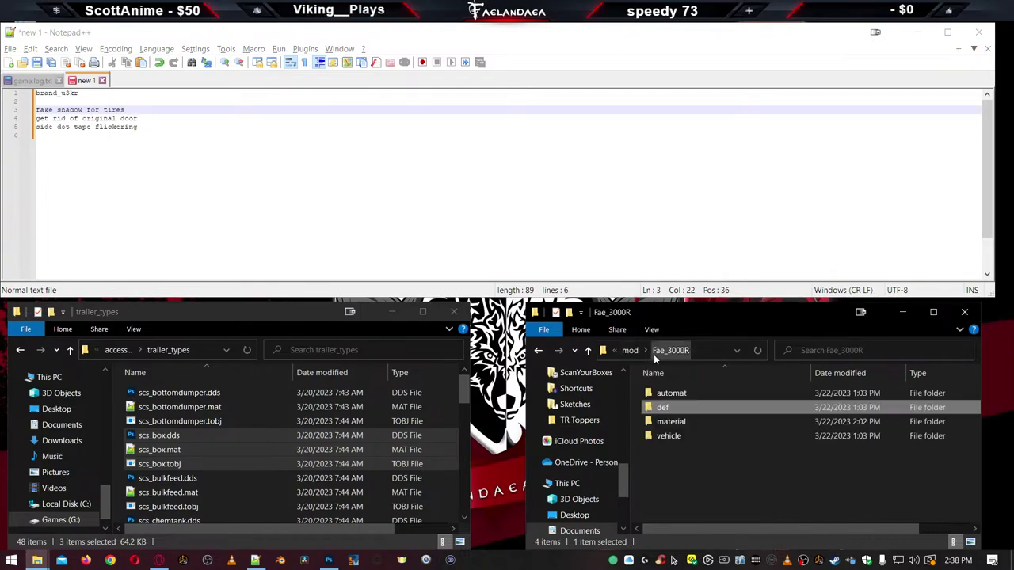
Compress the automat, def, material and vehicle folders with 7-Zip into Fae_3000R.zip
left_click_drag(678, 460, 642, 388)
left_click(690, 477)
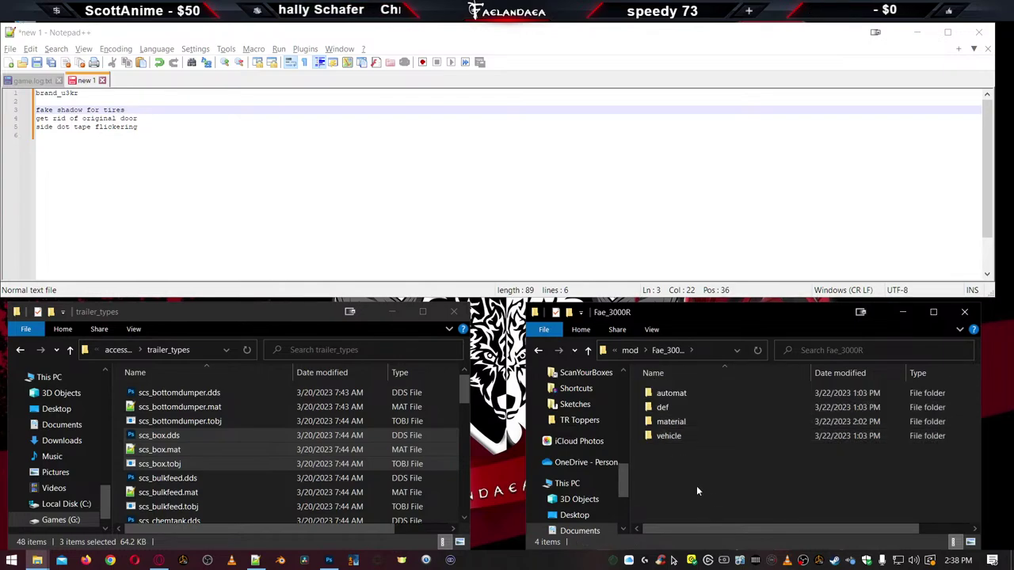
left_click_drag(697, 485, 667, 359)
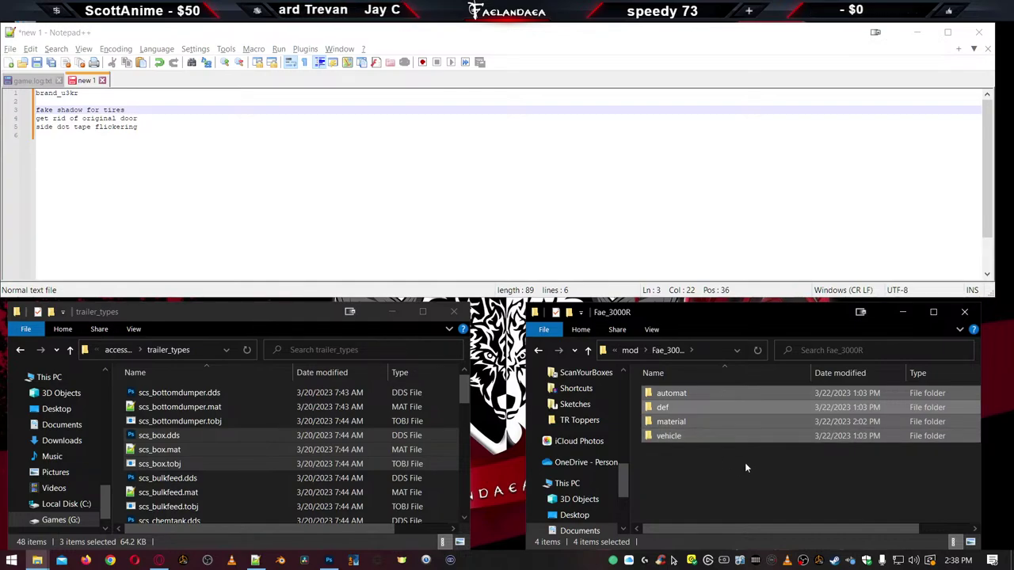
right_click(668, 418)
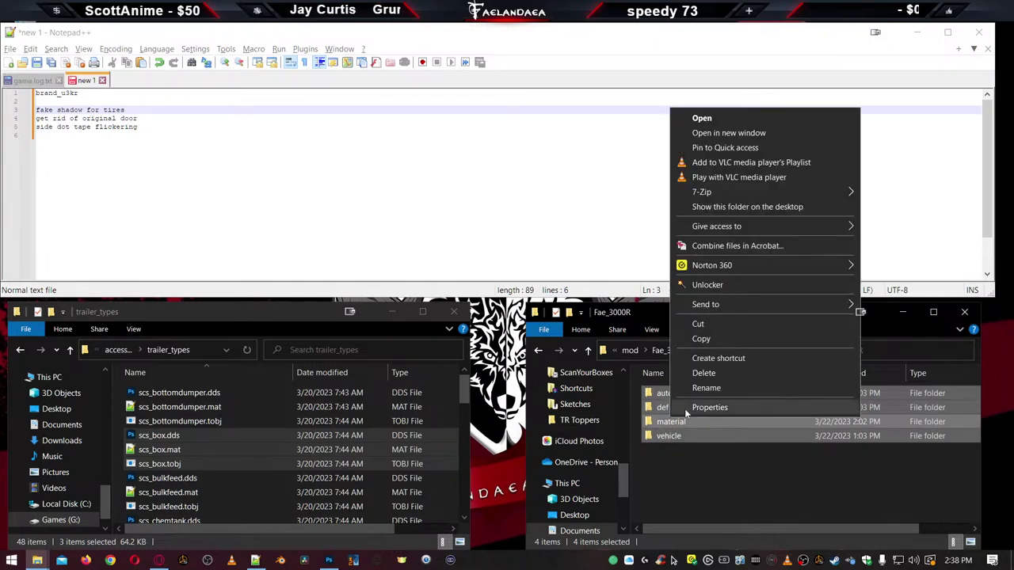
mouse_move(721, 192)
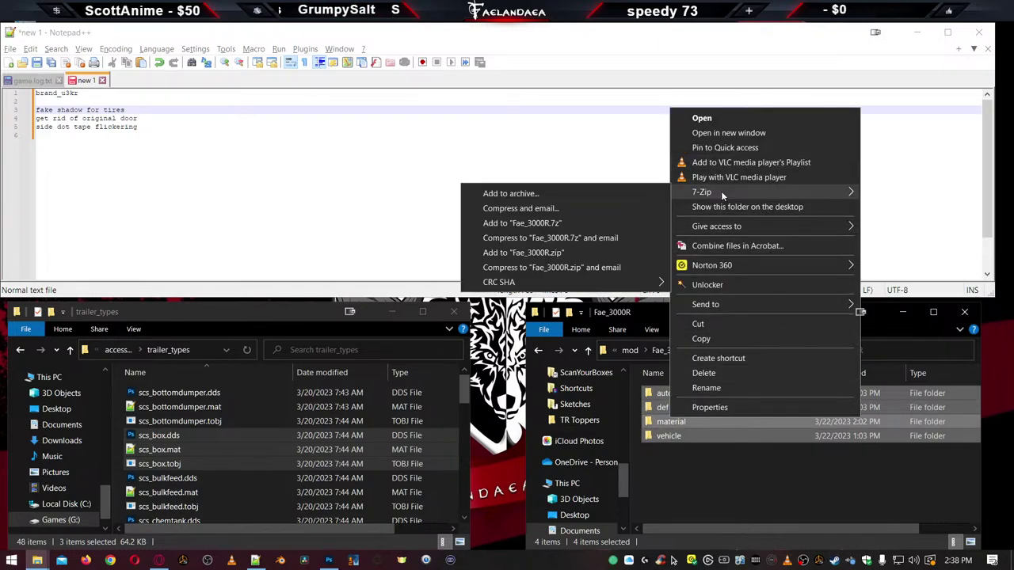
left_click(520, 253)
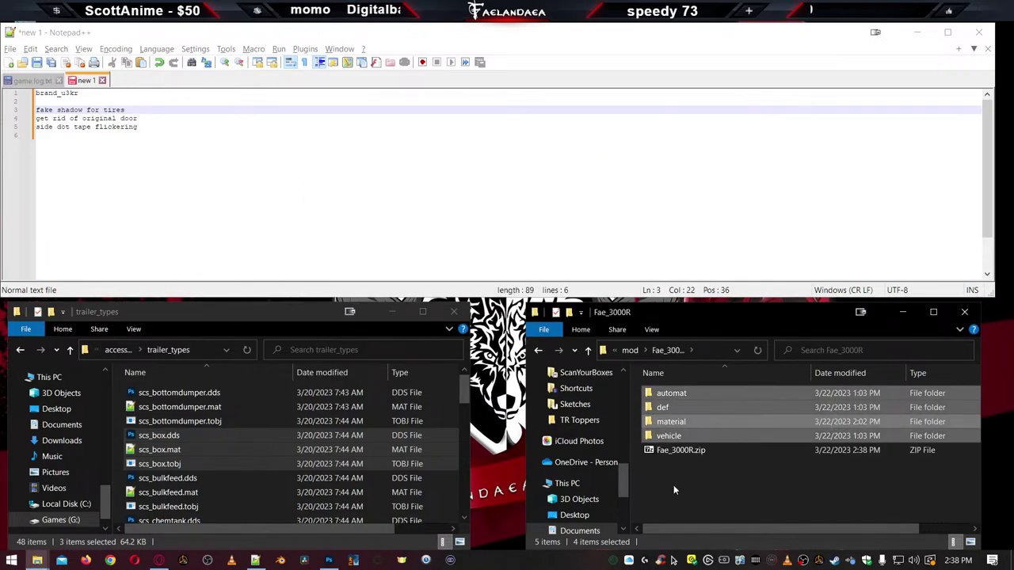
left_click(656, 452)
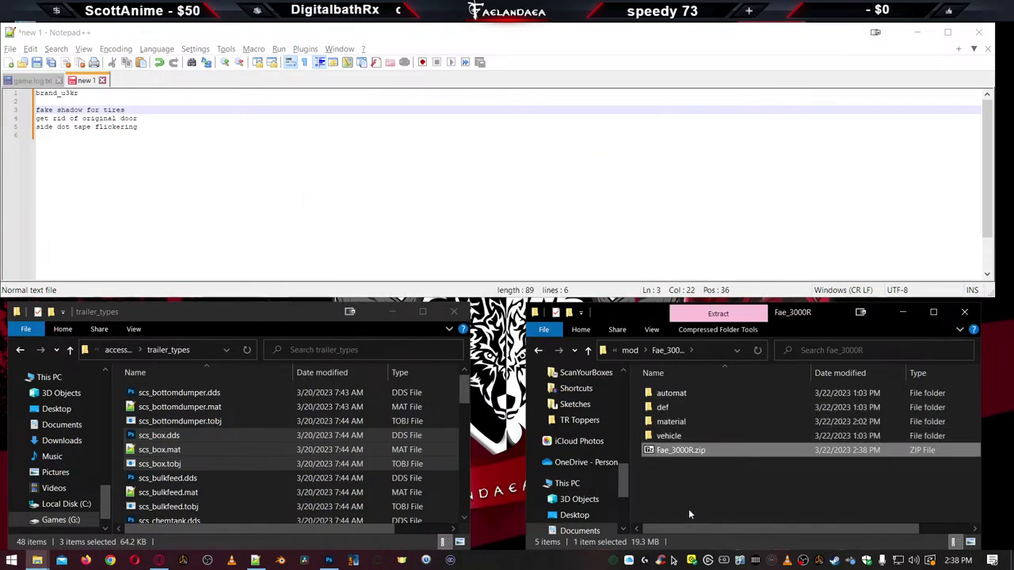
Rename Fae_3000R.zip to Fae_3000R.scs, confirming the extension change
left_click(685, 454)
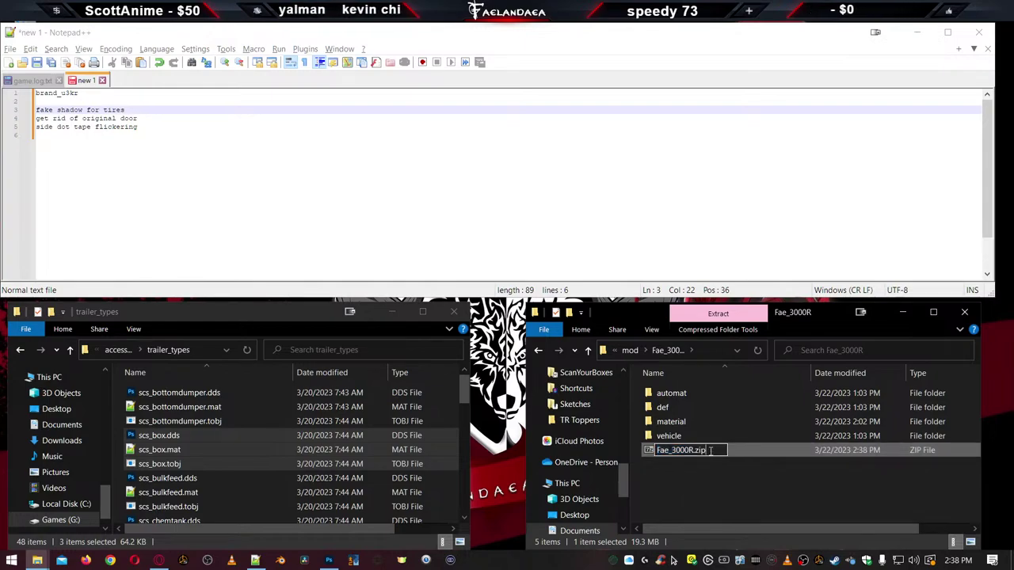
key("BackSpace")
key("BackSpace")
key("BackSpace")
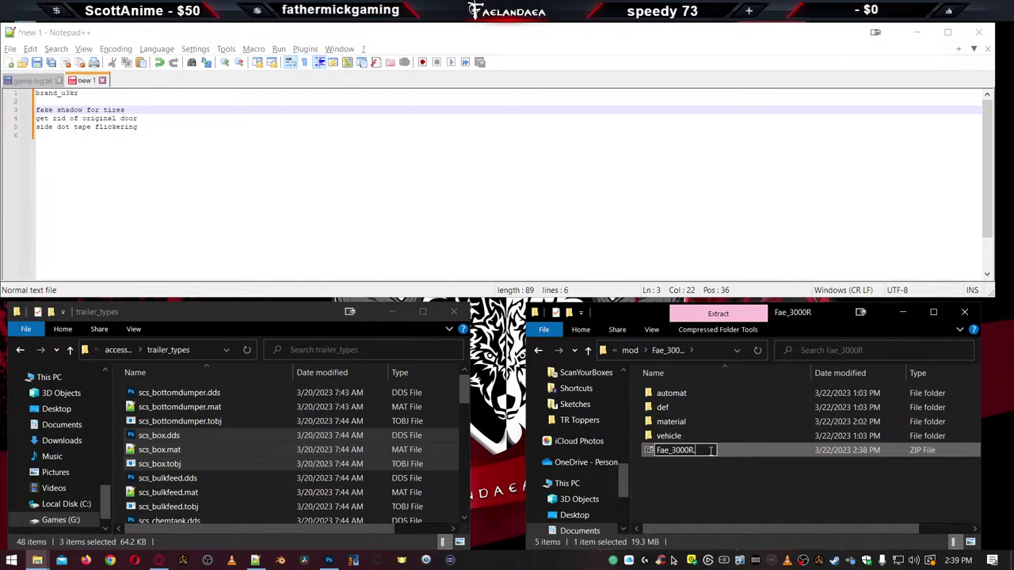
type("scs")
key("Return")
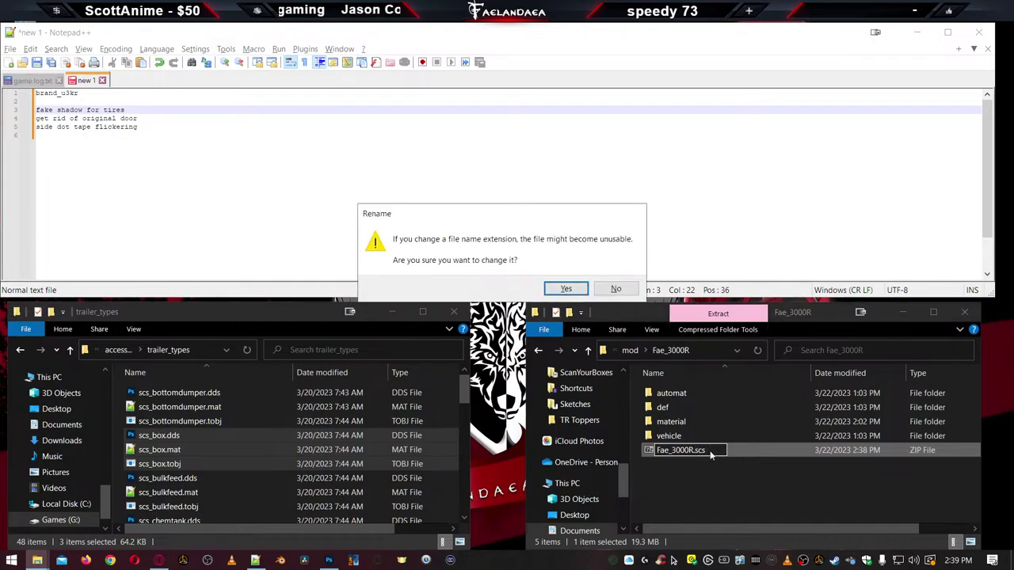
left_click(567, 290)
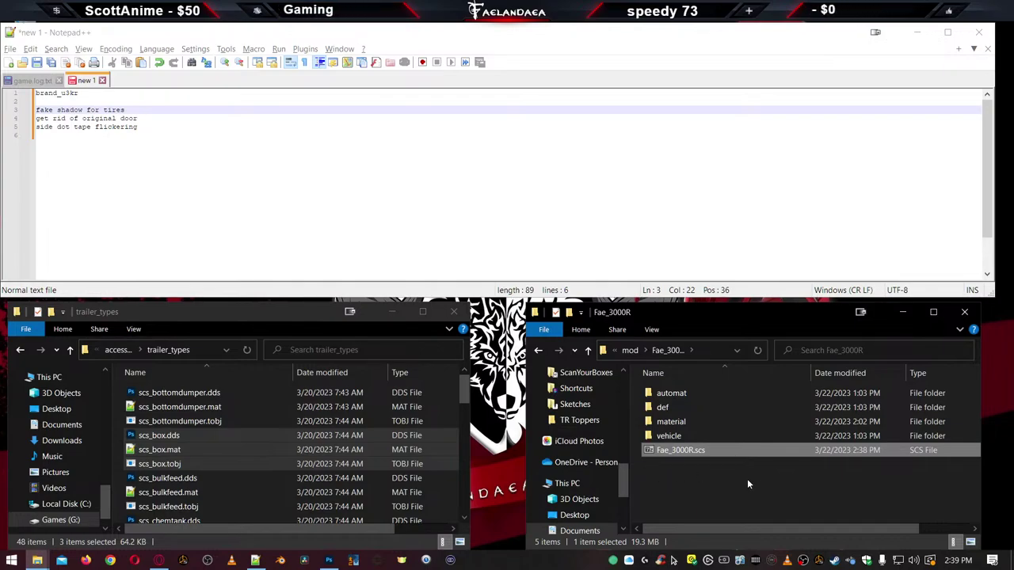
Remove Fae_3000R.scs from the mod folder, then launch Blender with its window filling the screen
left_click(672, 560)
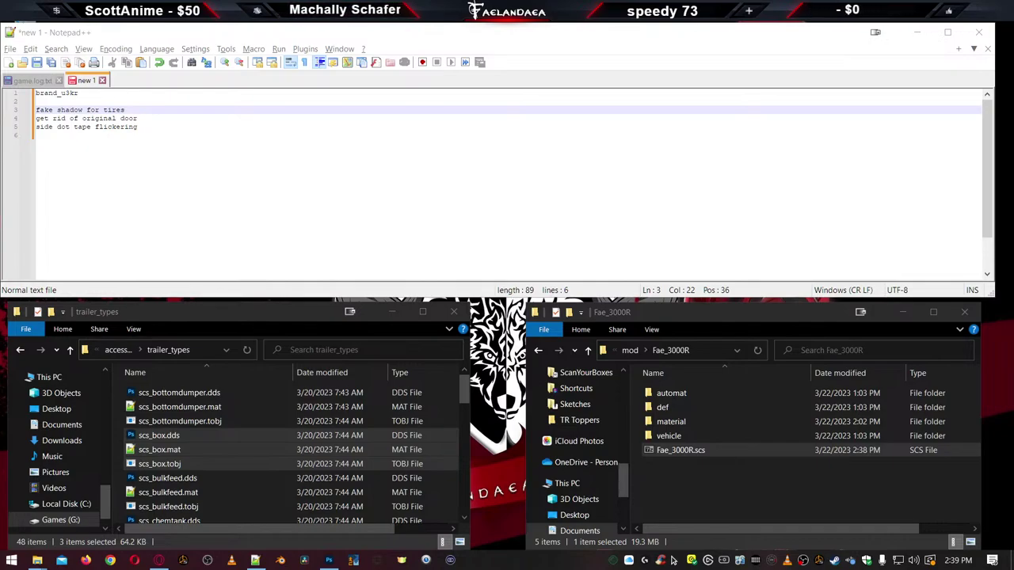
key("Delete")
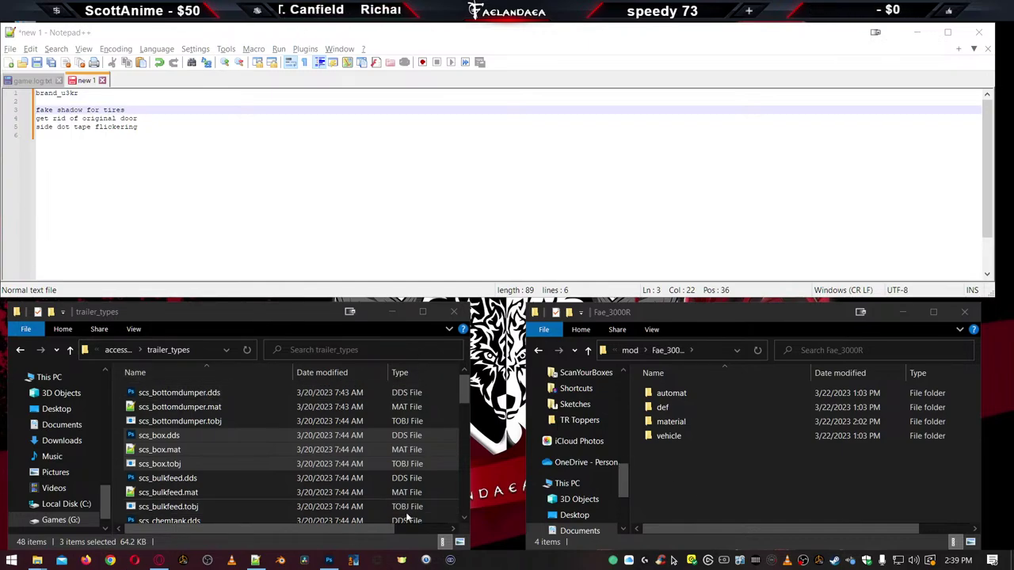
left_click(280, 561)
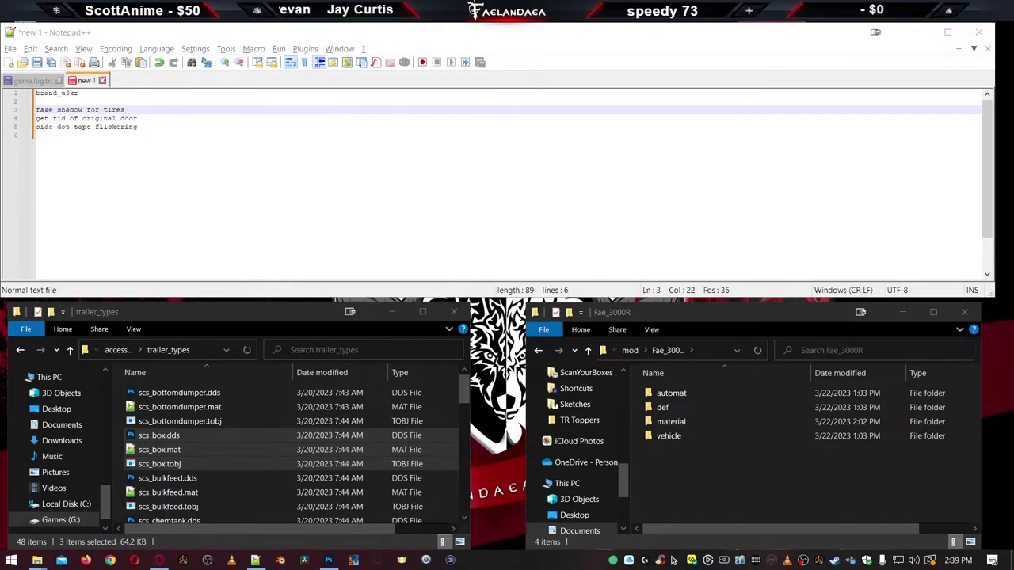
left_click_drag(877, 379, 237, 238)
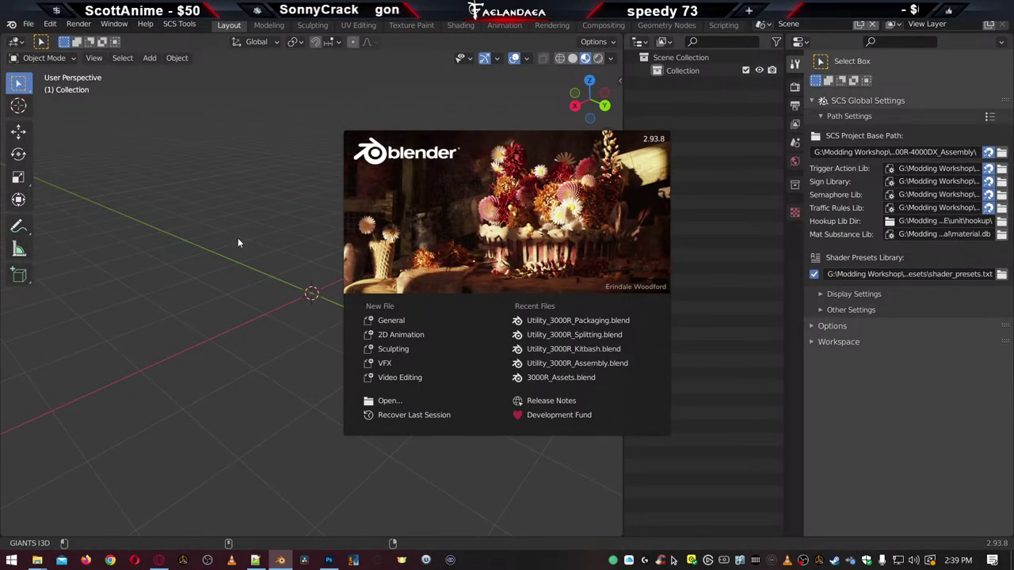
Create a Utility_3000R_Repairs folder in ATS_Project_Bases and select it as SCS Project Base Path
left_click(30, 27)
left_click(28, 25)
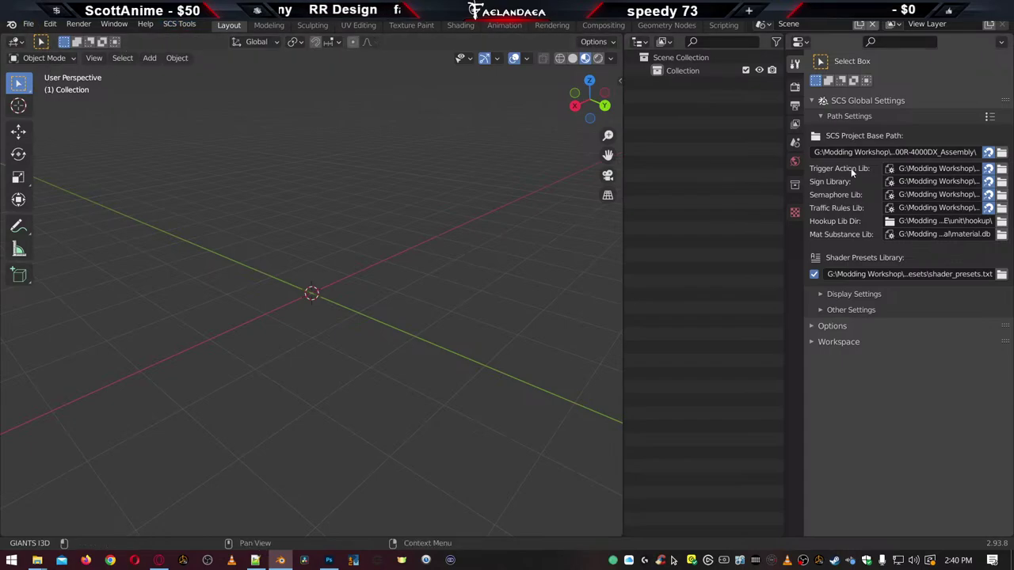
left_click(1002, 152)
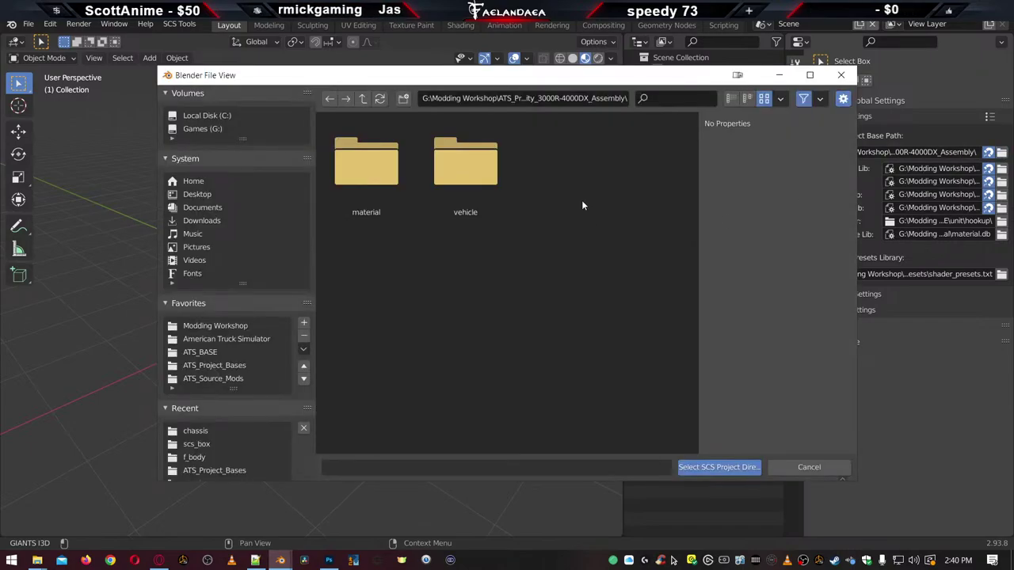
left_click(361, 99)
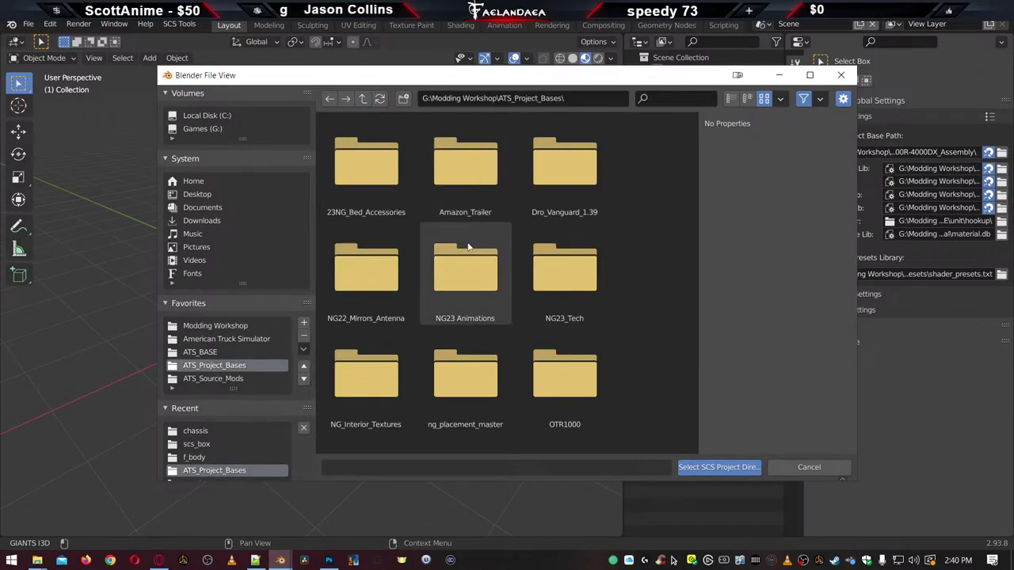
right_click(638, 262)
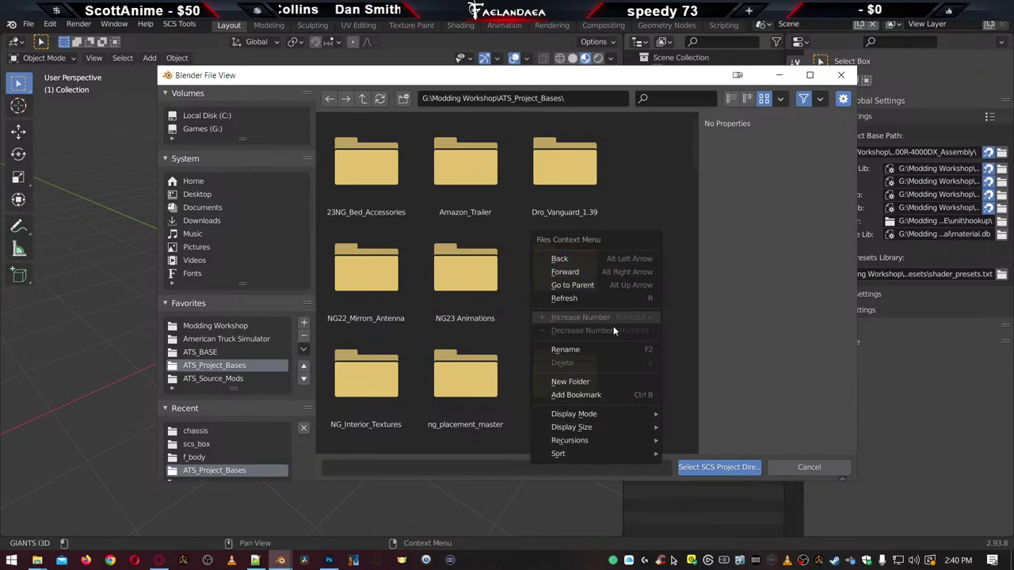
left_click(591, 384)
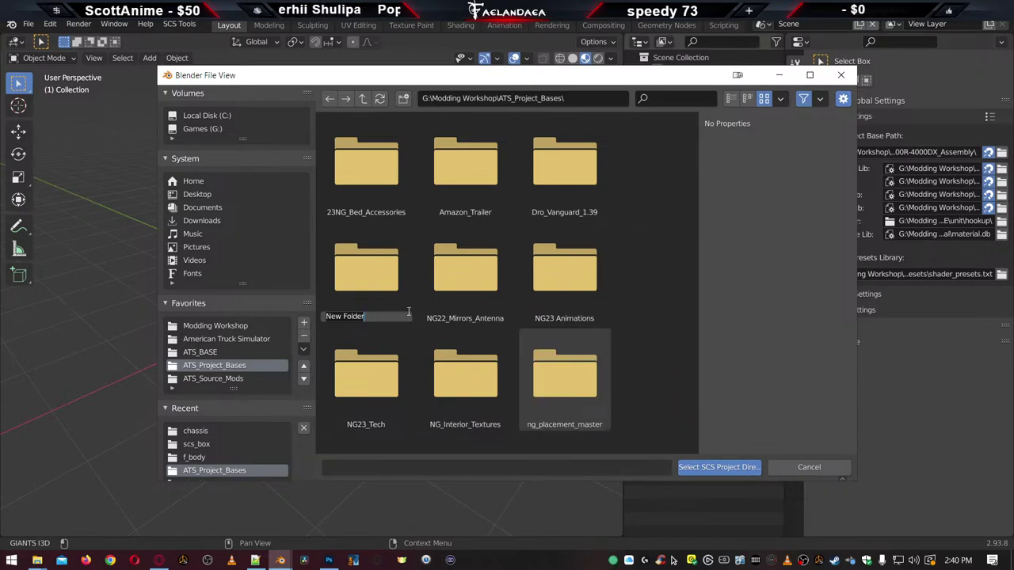
type("Utility")
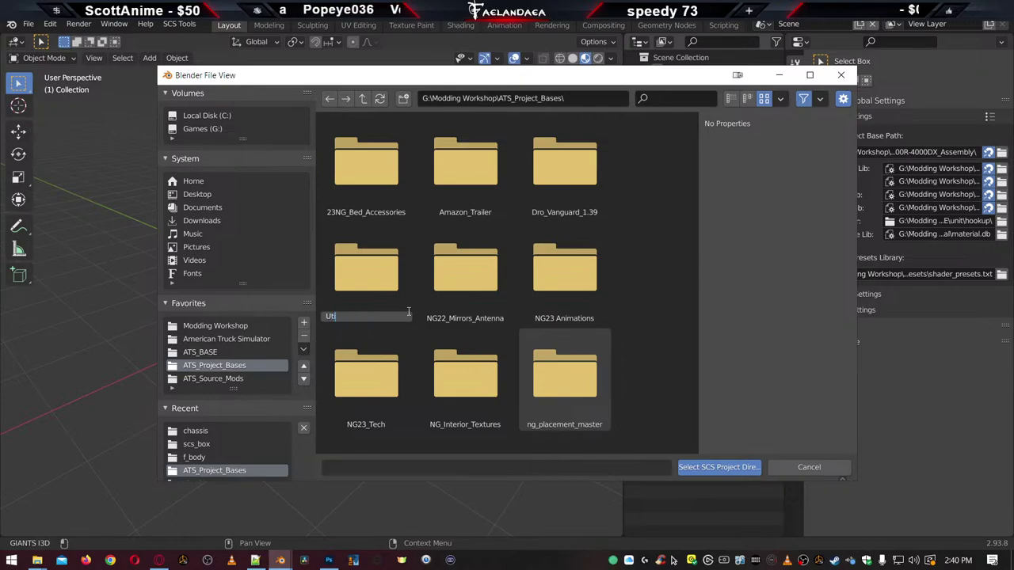
type("_30")
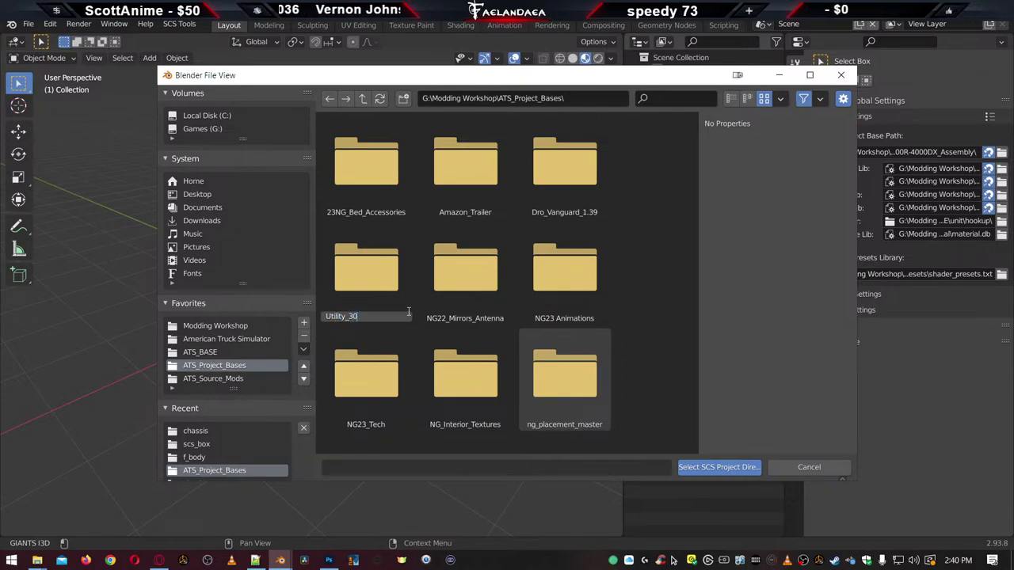
type("00R_Reefer")
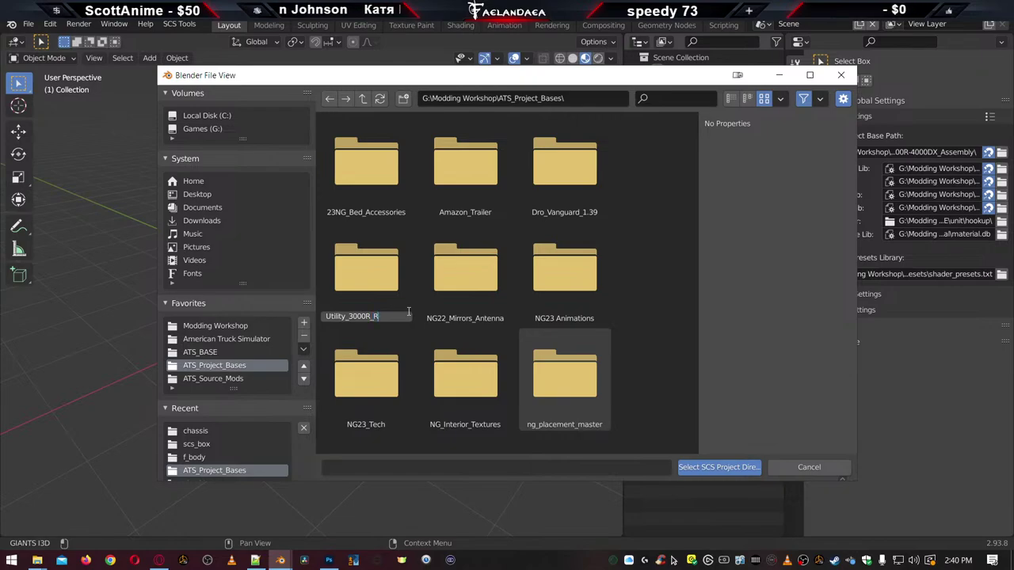
key("Return")
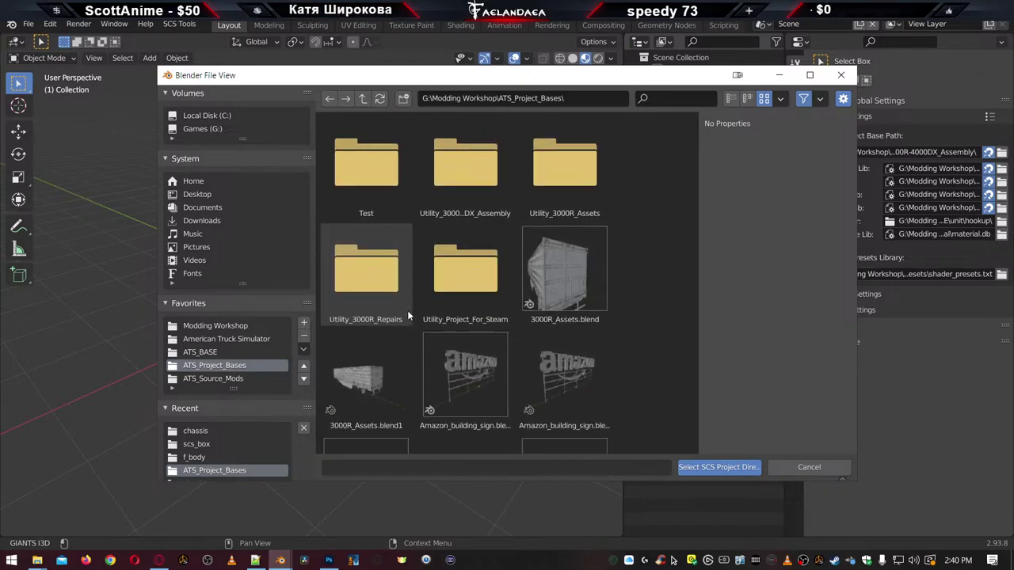
double_click(360, 277)
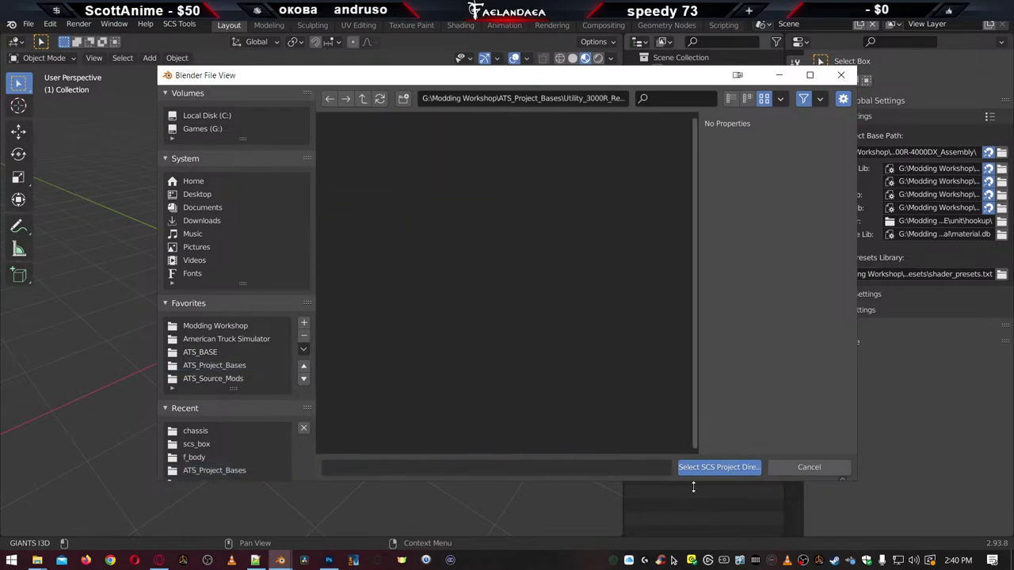
left_click(719, 467)
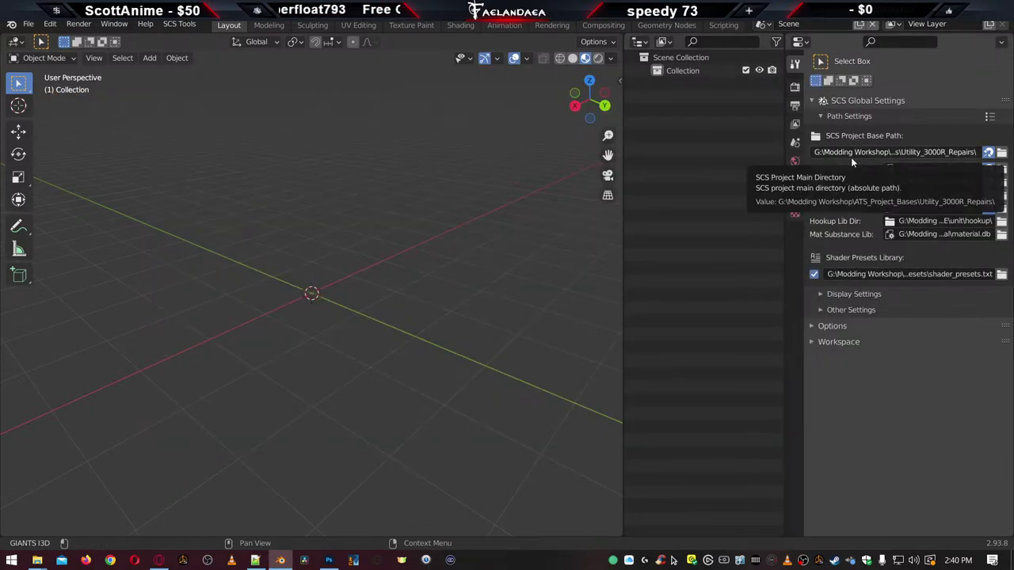
Start the SCS ConverterPIX import and add base.scs from the American Truck Simulator folder
left_click(28, 24)
mouse_move(79, 205)
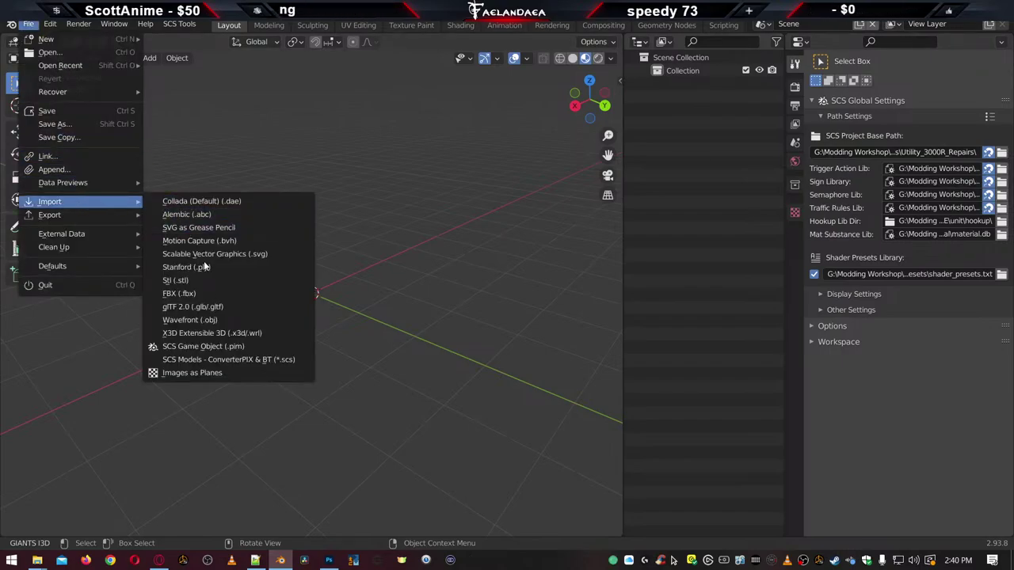
left_click(241, 359)
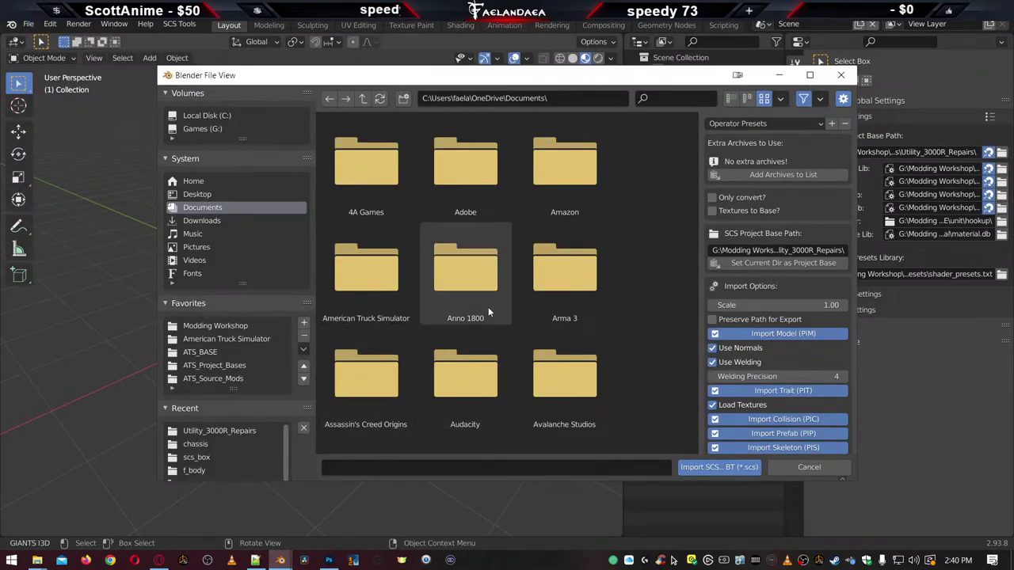
left_click(219, 339)
left_click(376, 275)
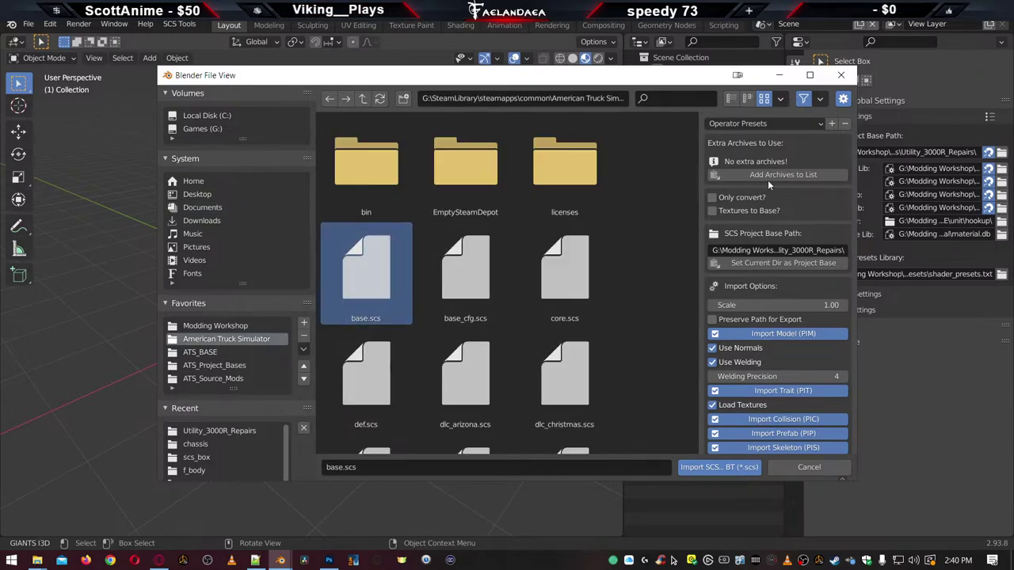
left_click(808, 174)
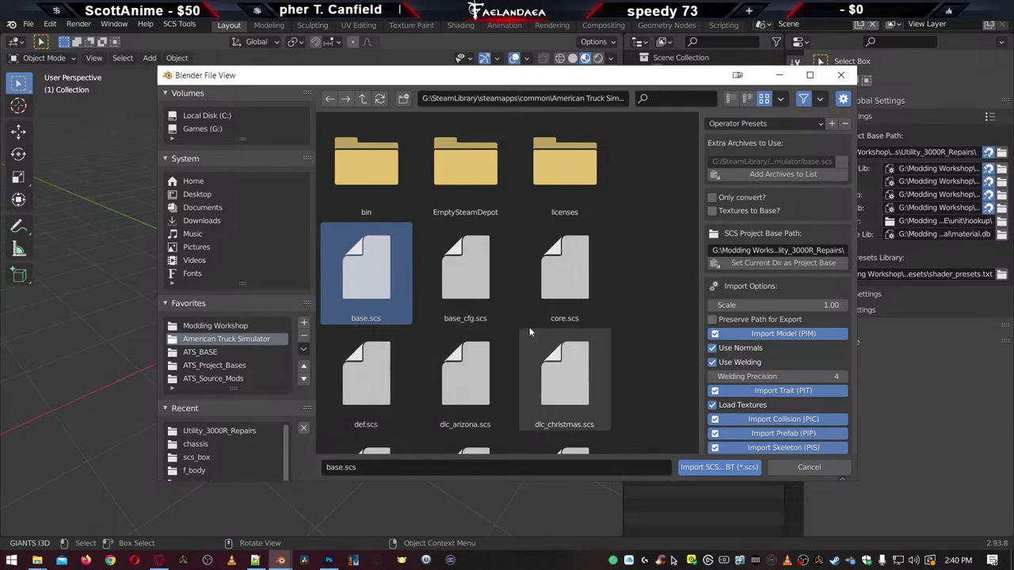
Pick Fae_3000R.scs from ATS_Project_Bases and import it alongside base.scs
scroll(530, 332, "down", 6)
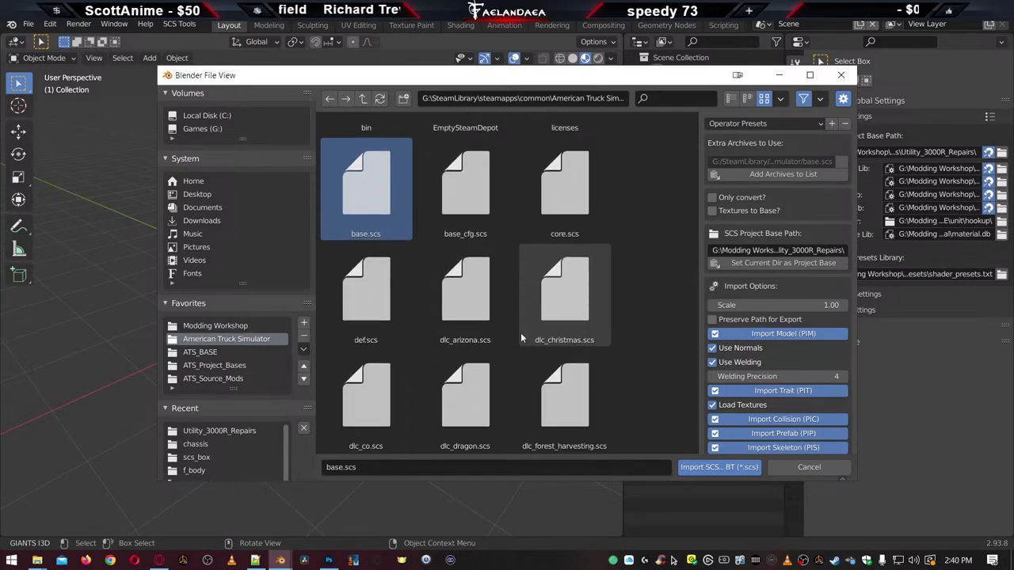
scroll(507, 355, "up", 6)
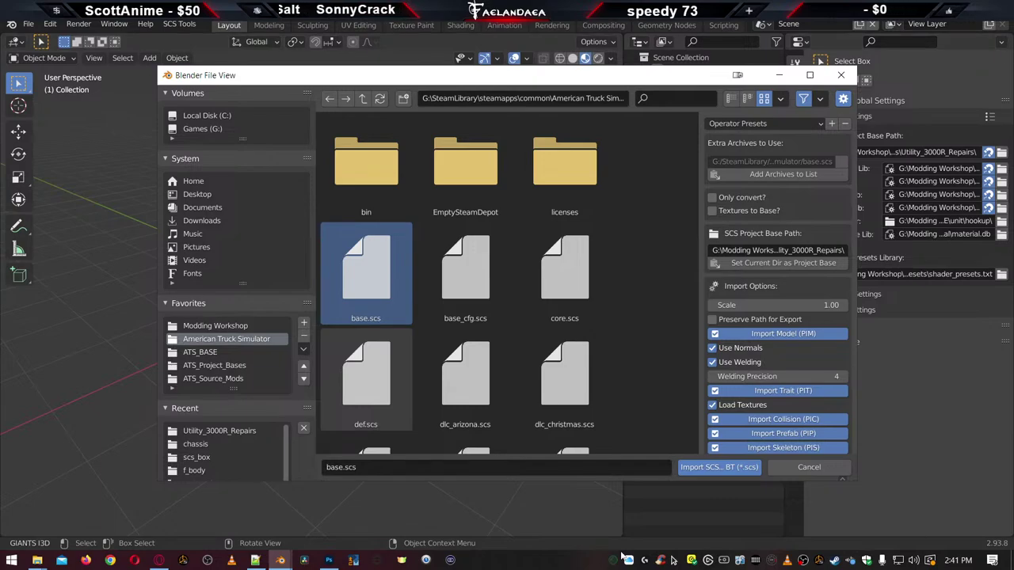
left_click(221, 431)
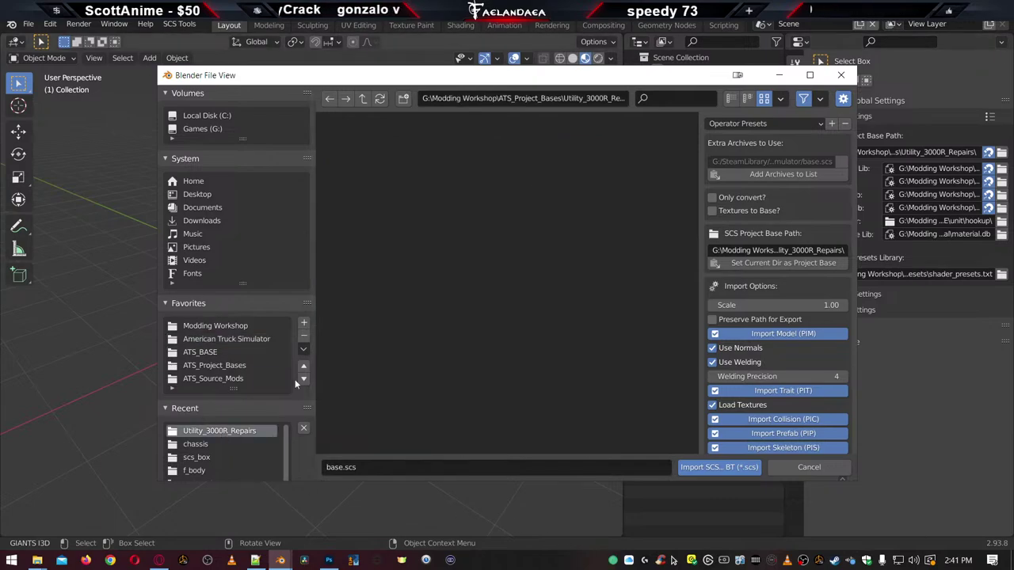
left_click(363, 99)
scroll(506, 350, "down", 10)
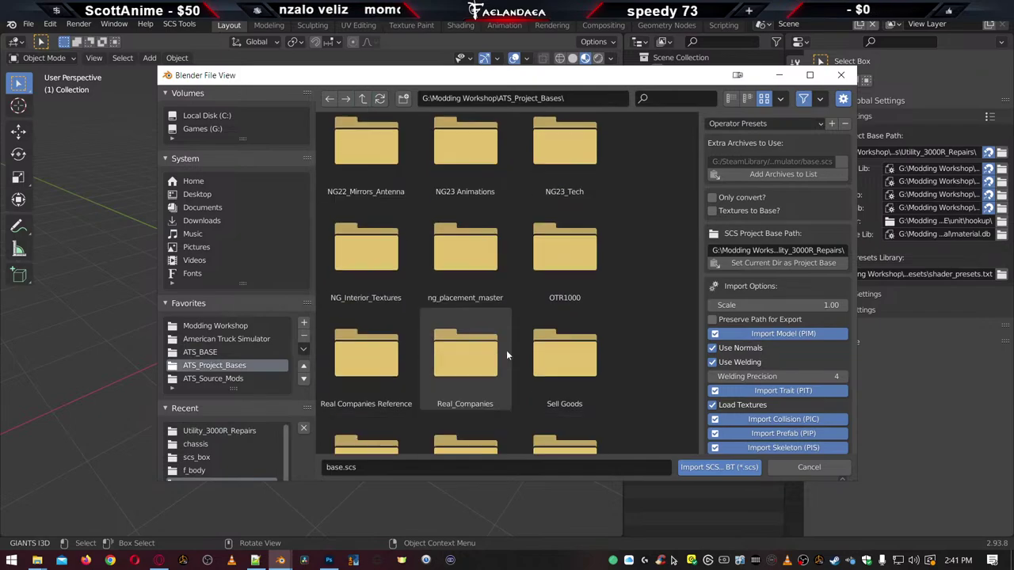
left_click(575, 413)
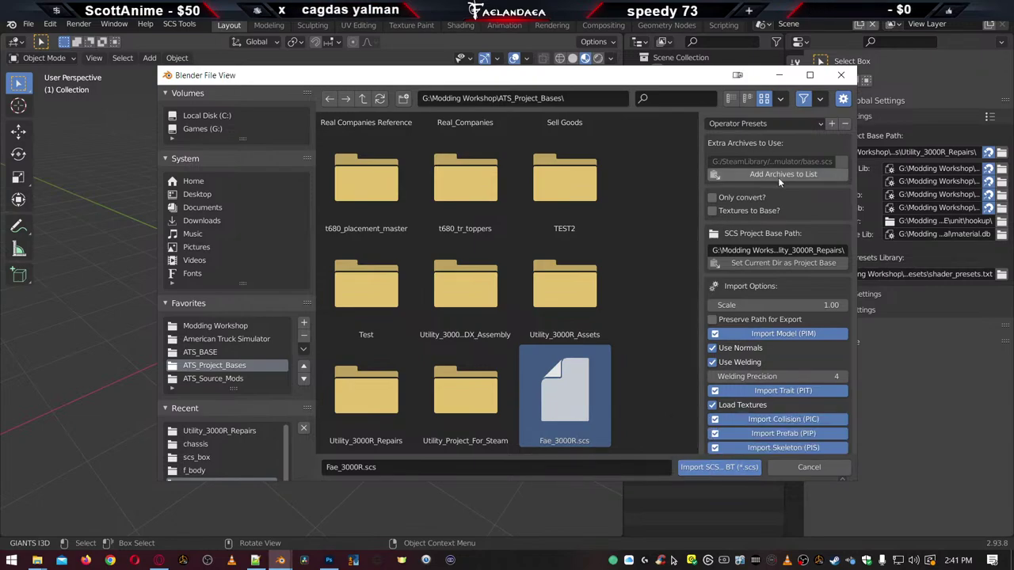
left_click(702, 467)
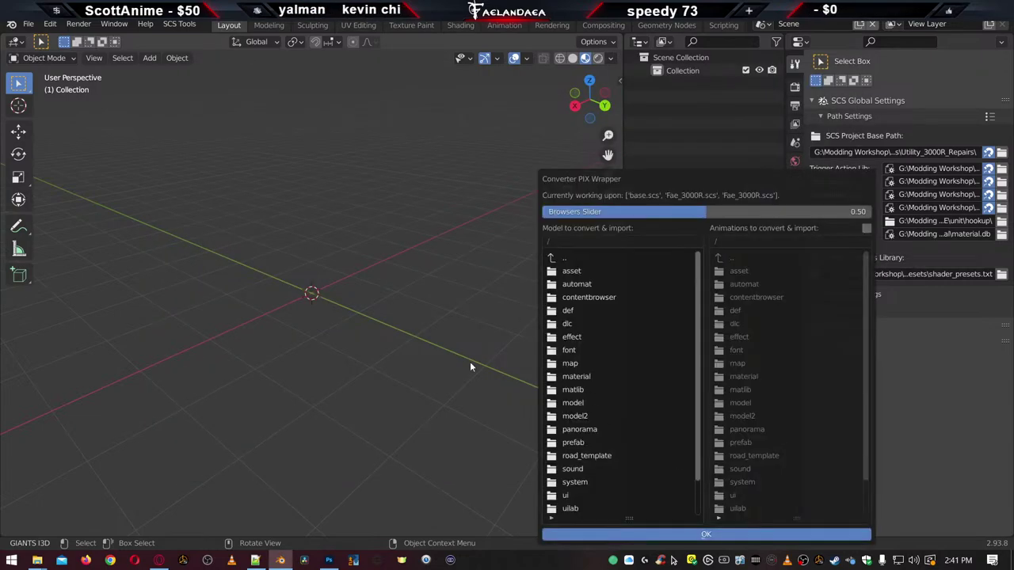
scroll(578, 464, "down", 1)
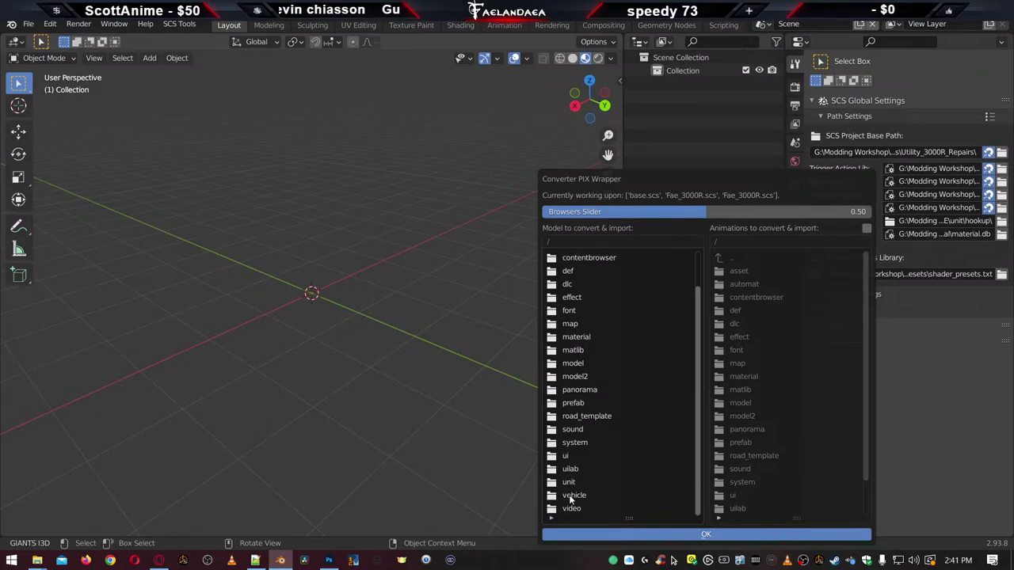
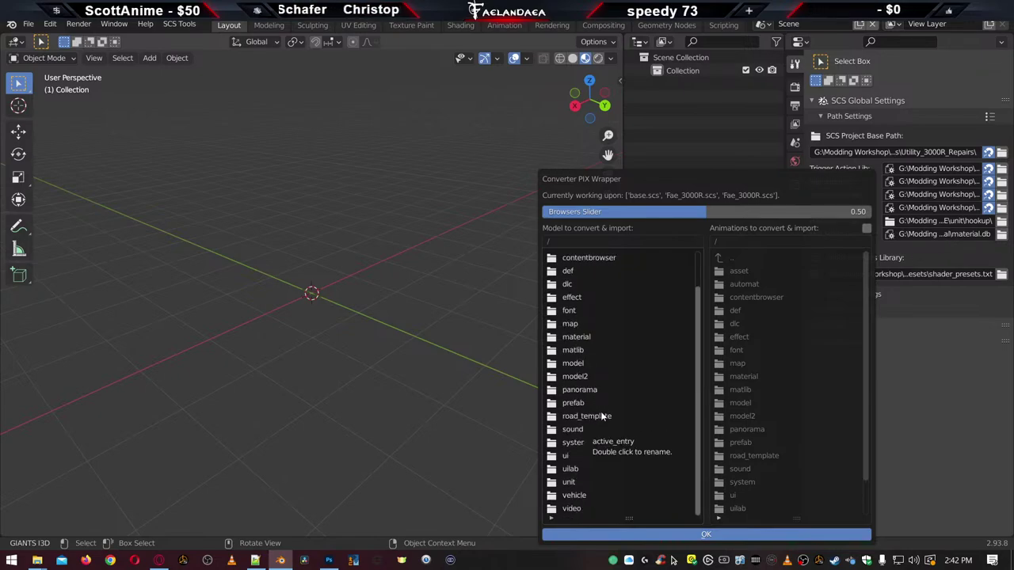
Browse the model list to vehicle/trailer_owned/scs_box/body, then climb back up to /vehicle
double_click(586, 492)
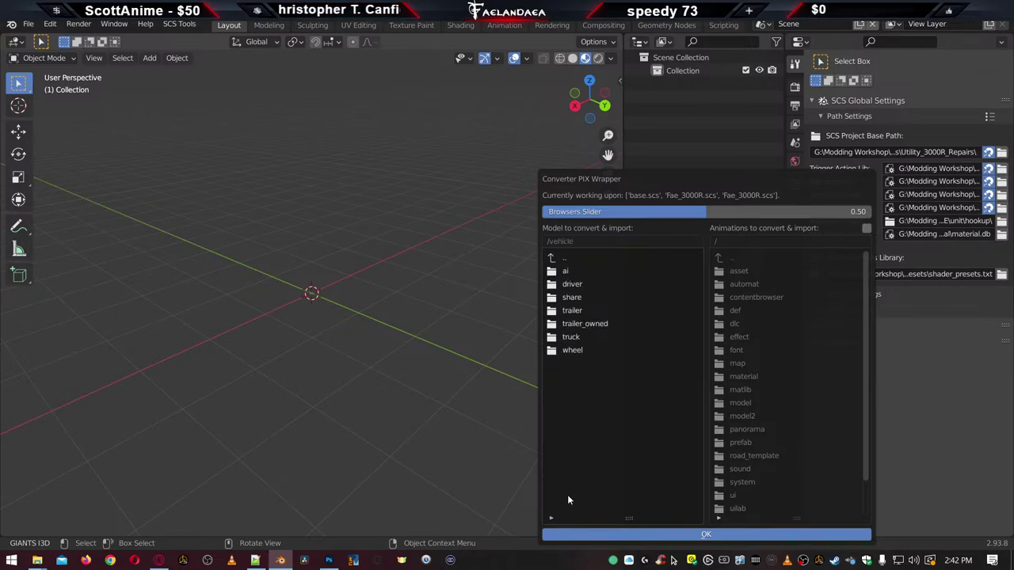
double_click(554, 324)
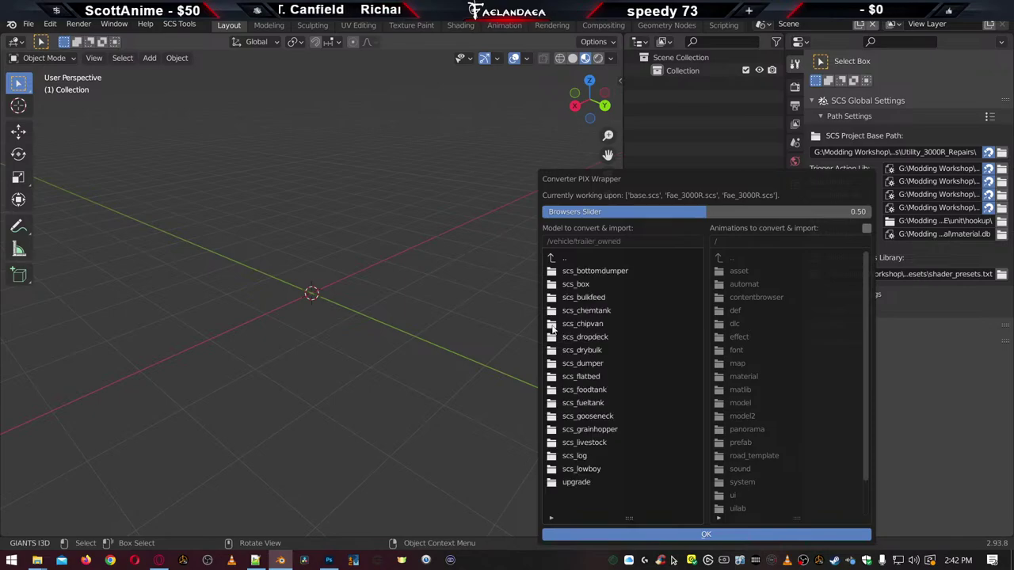
double_click(554, 286)
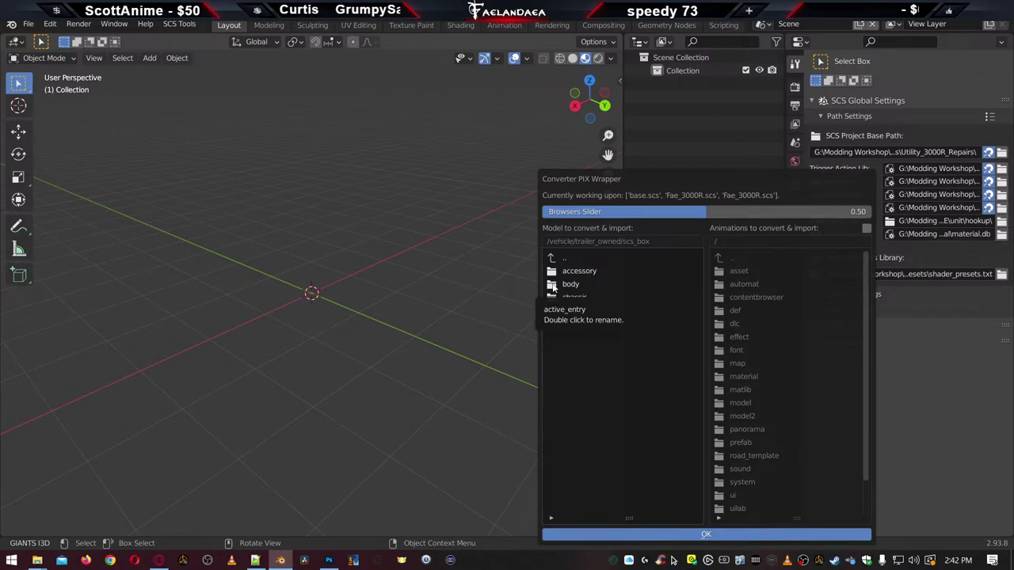
double_click(553, 287)
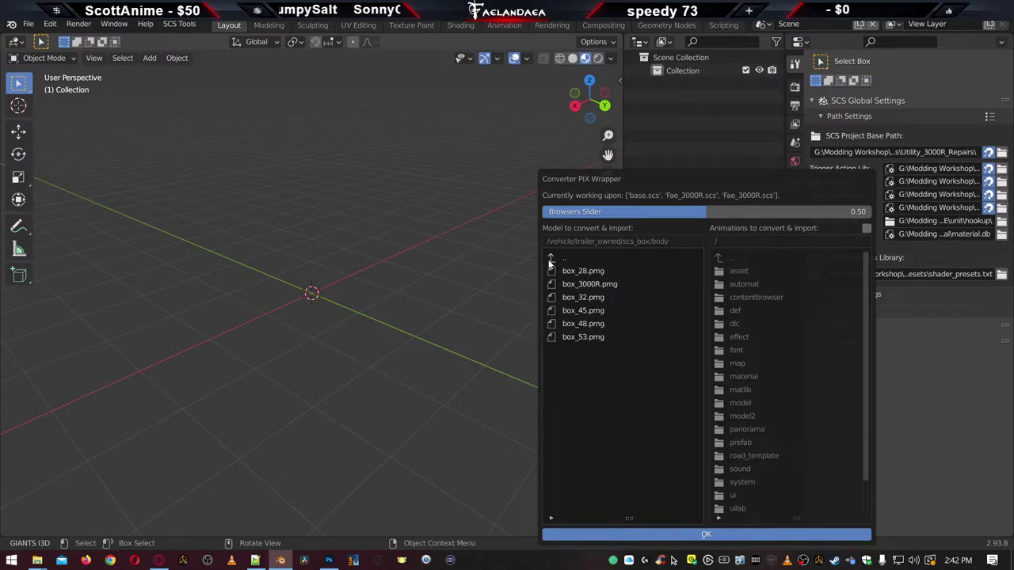
double_click(551, 259)
double_click(552, 259)
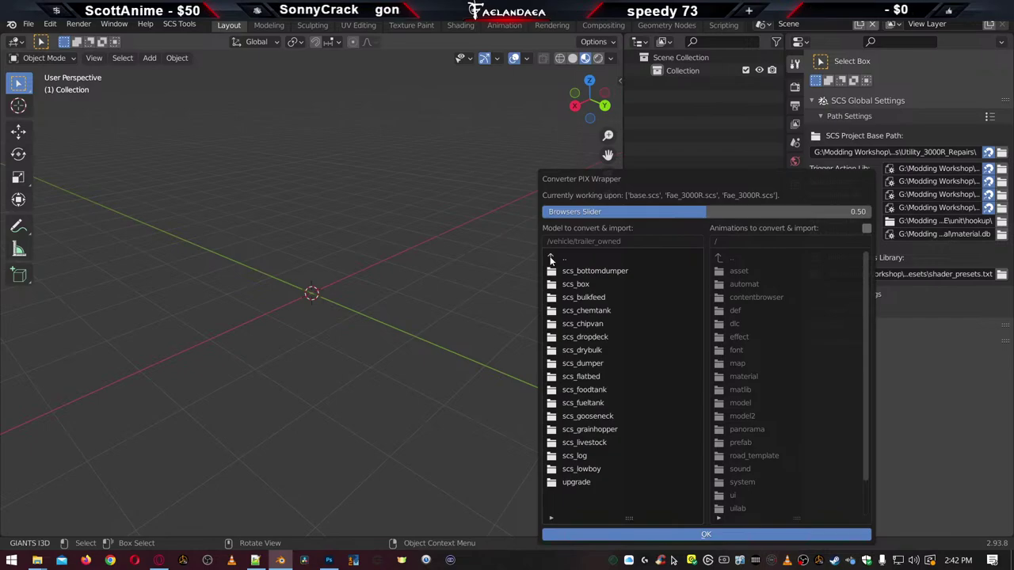
double_click(551, 260)
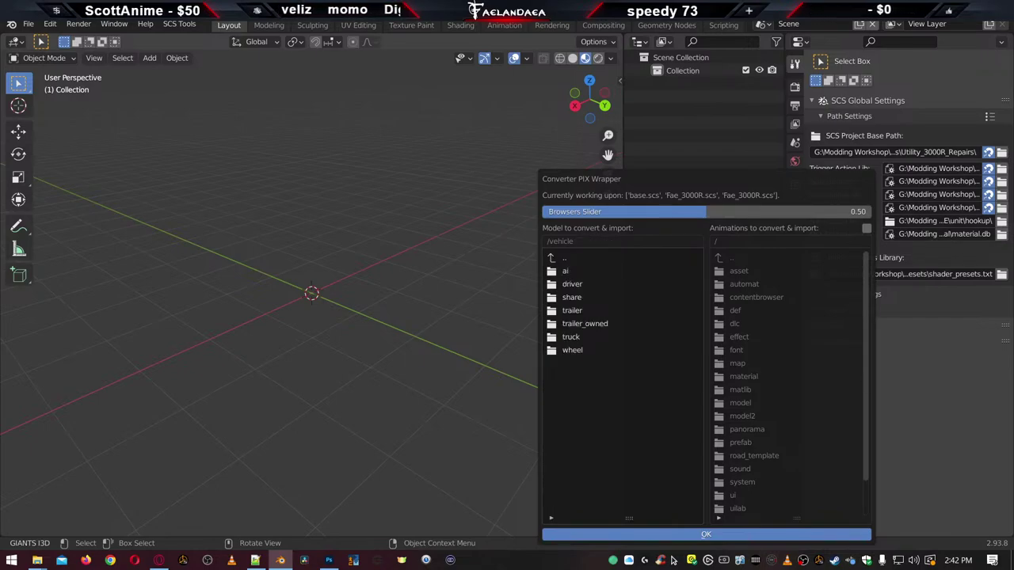
In the Fae_3000R Explorer window, browse into vehicle/trailer_owned/scs_box
mouse_move(36, 560)
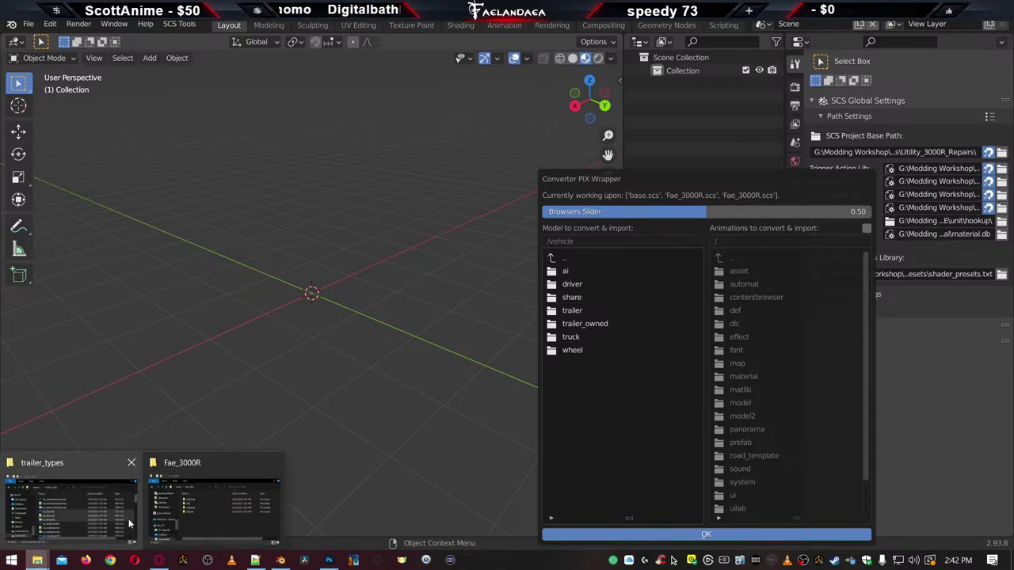
left_click(210, 516)
double_click(657, 436)
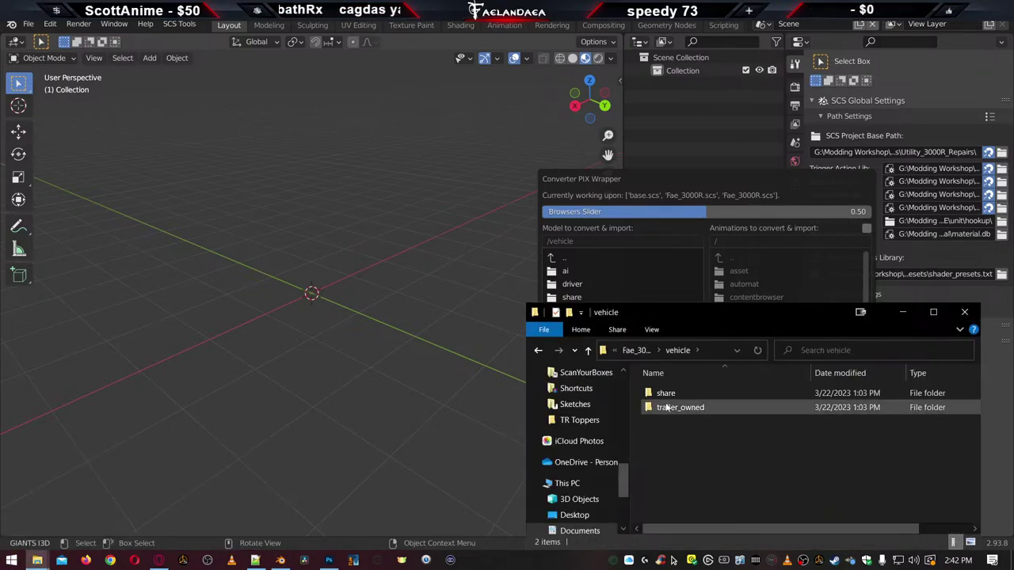
double_click(667, 407)
double_click(664, 391)
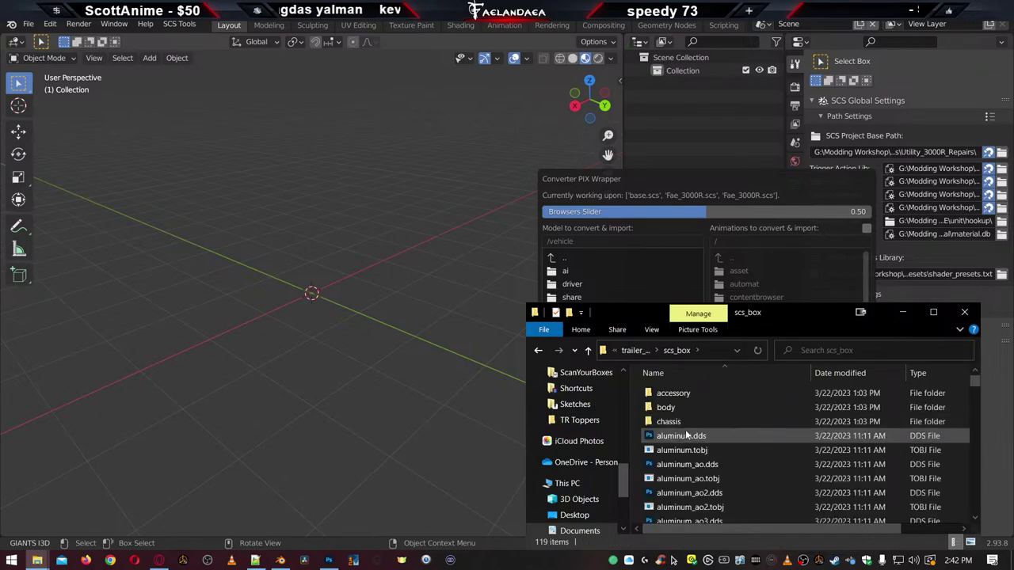
scroll(686, 432, "down", 8)
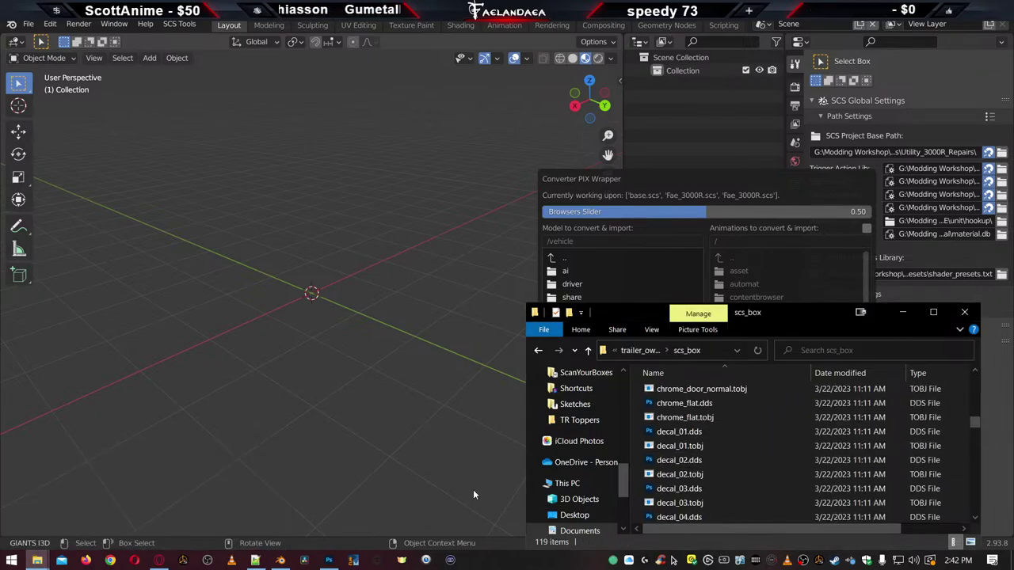
Look through the scs_box accessory and chs_f_l folders, open body, then return to Blender
left_click(640, 350)
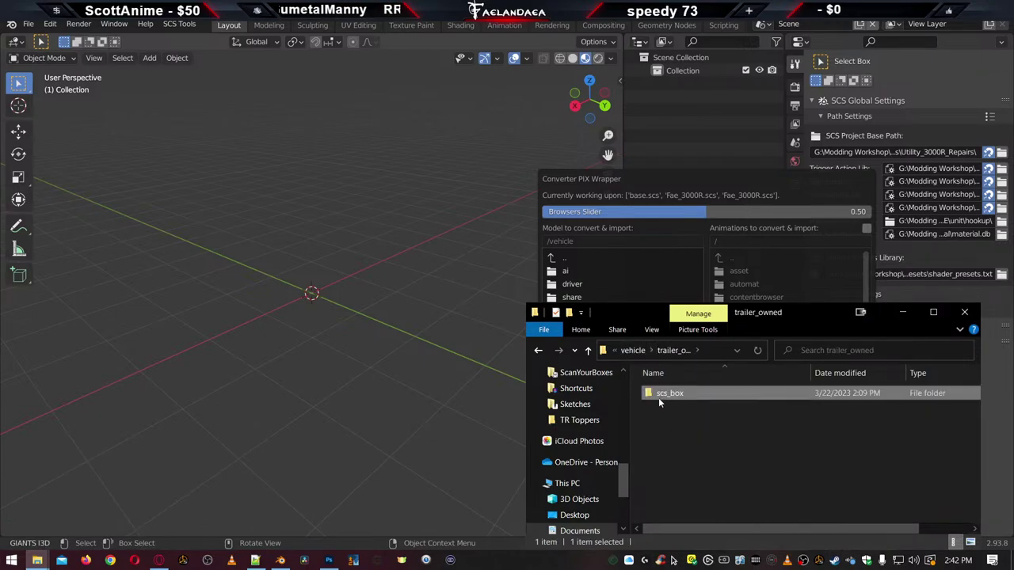
double_click(658, 394)
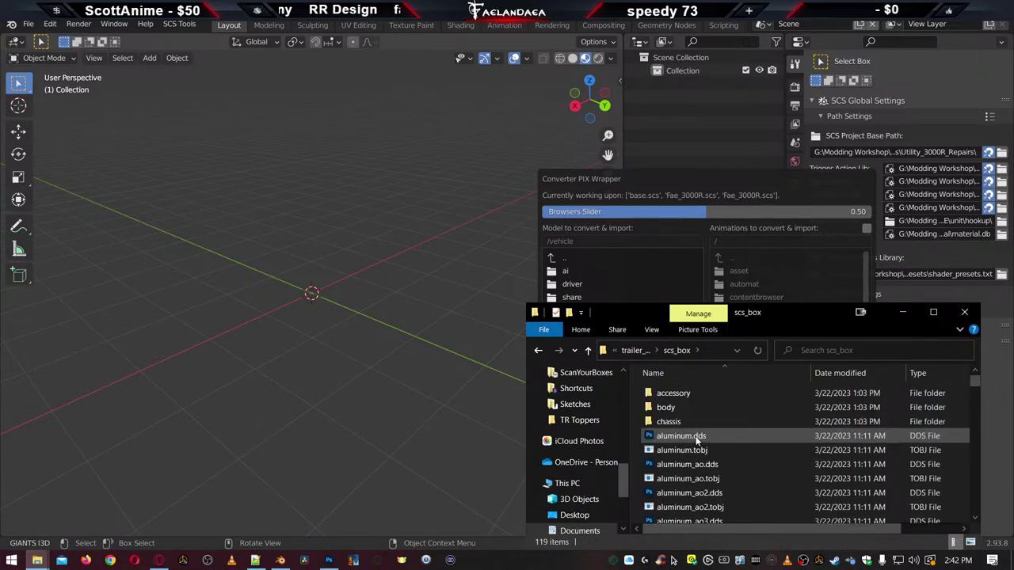
double_click(669, 393)
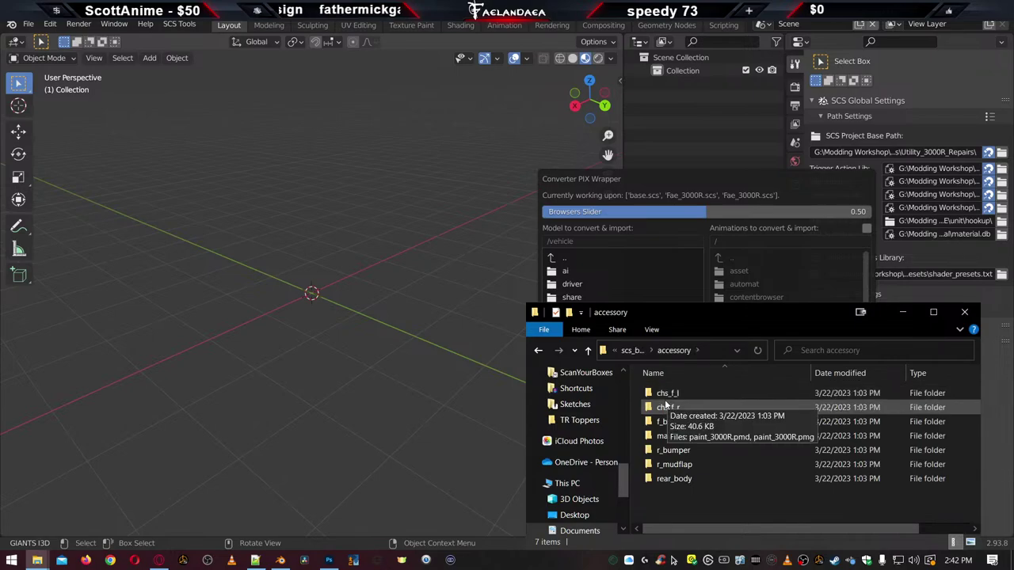
double_click(663, 394)
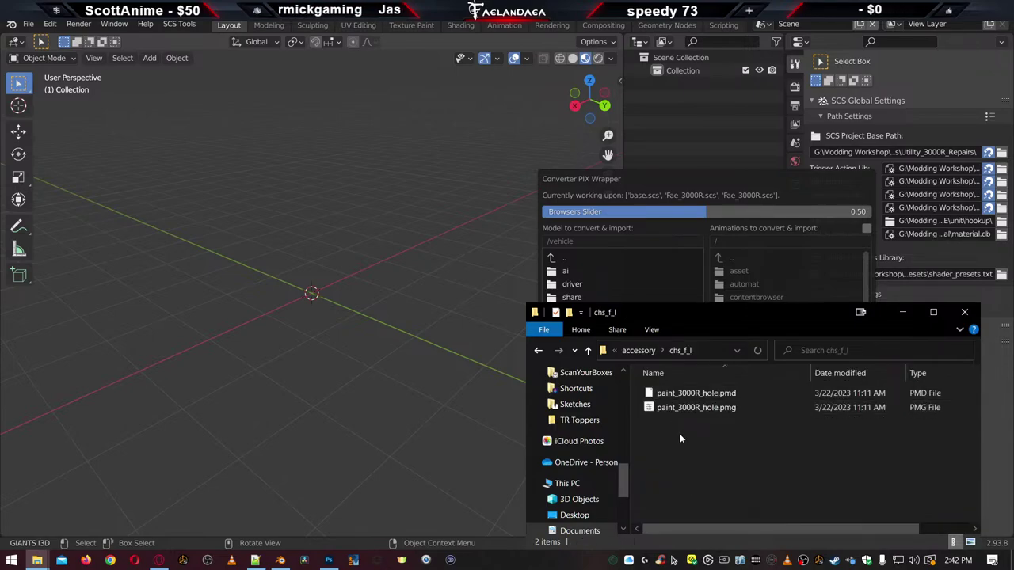
key("alt+Left")
key("alt+Left")
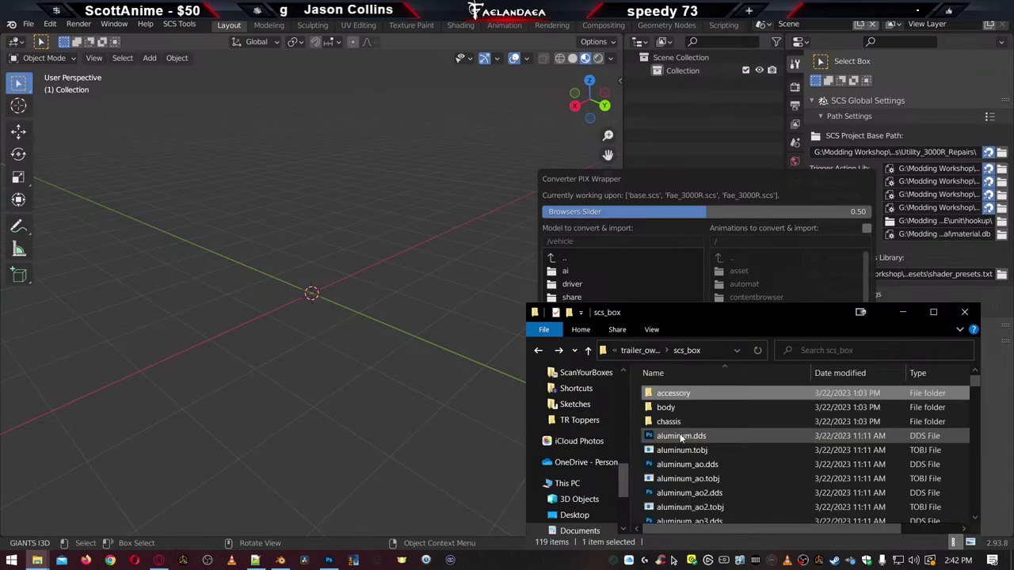
double_click(663, 407)
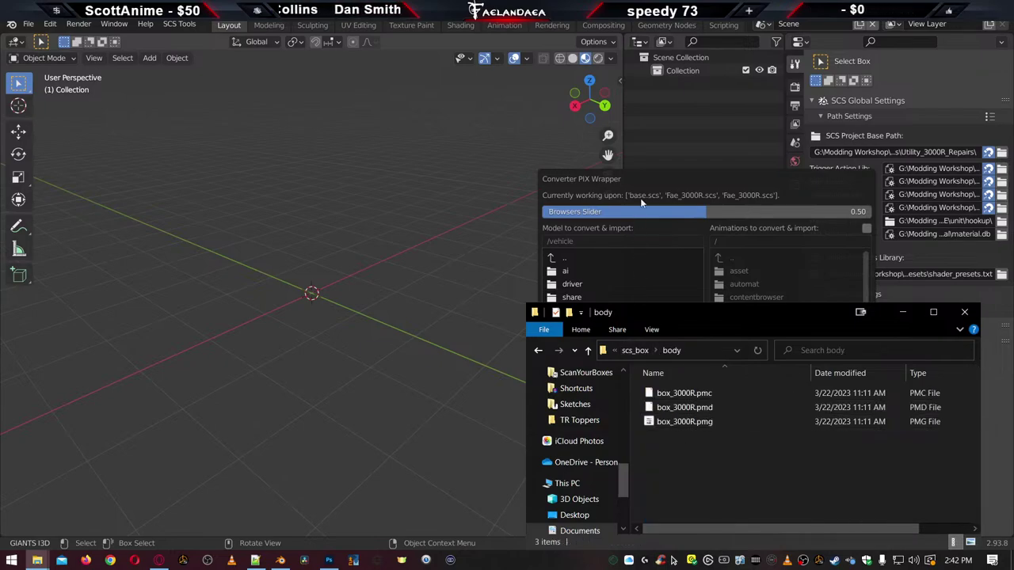
left_click(659, 174)
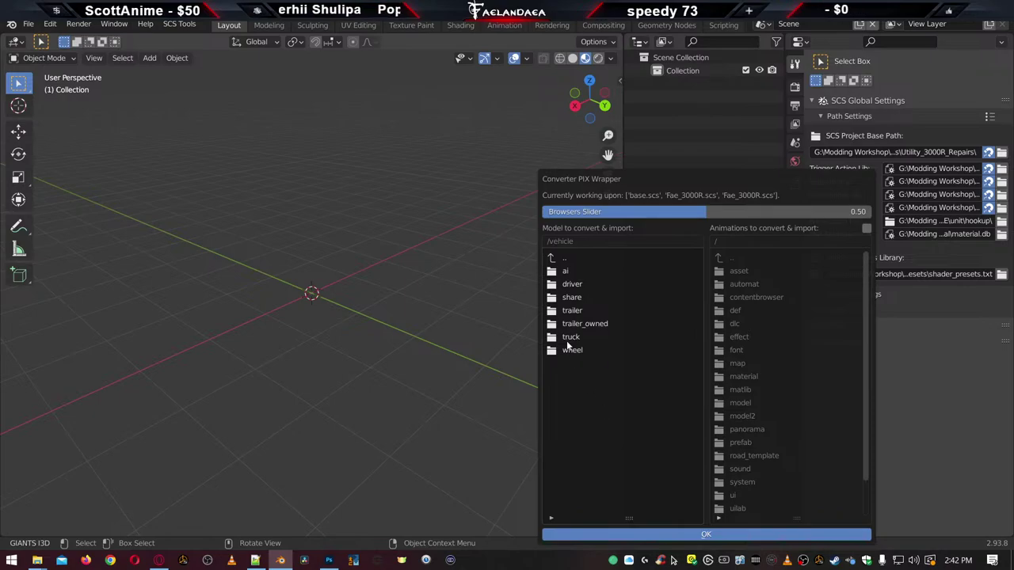
Navigate the converter browser to vehicle/trailer_owned/scs_box/body and select box_3000R.pmg
left_click(555, 259)
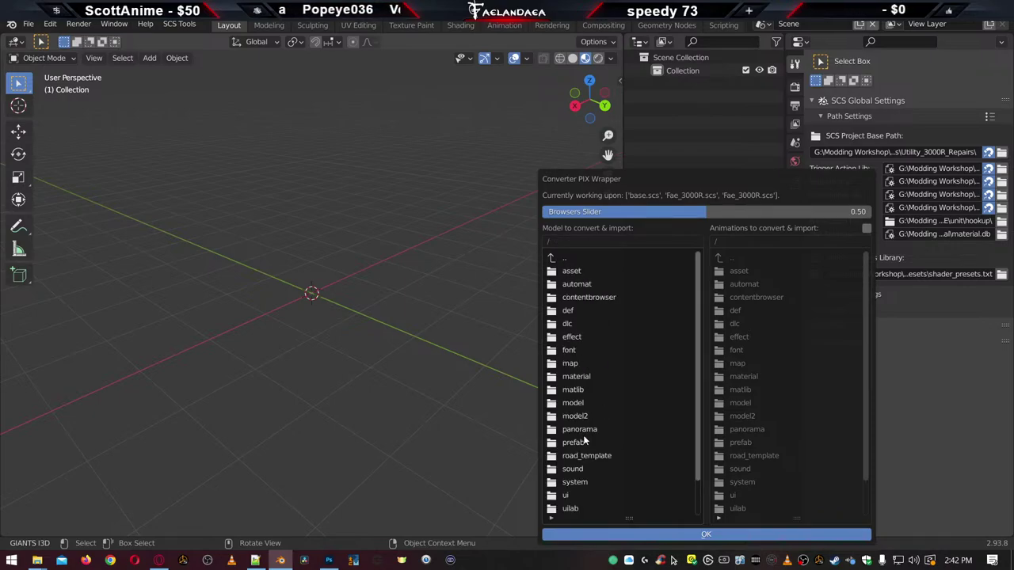
scroll(579, 507, "down", 2)
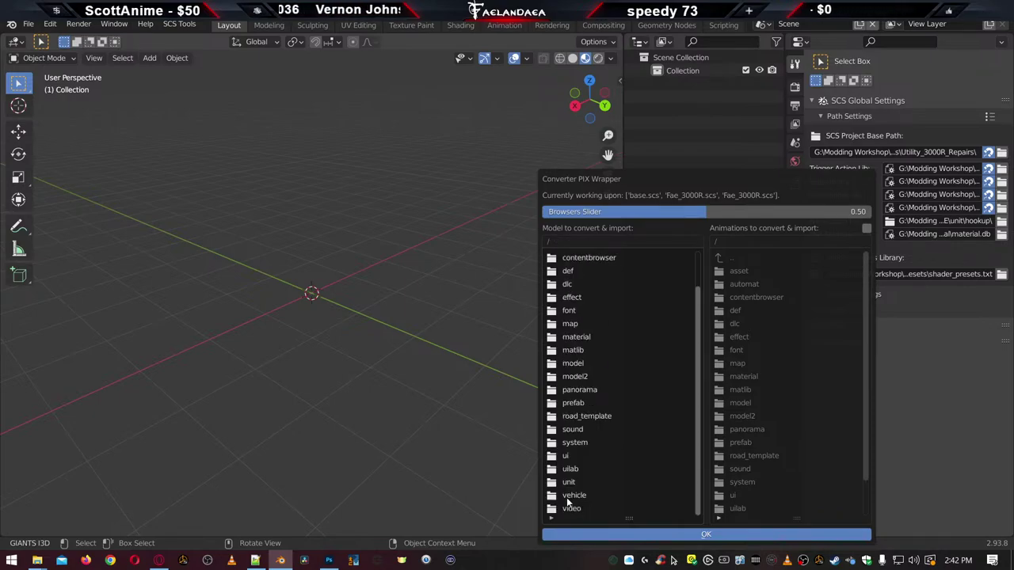
left_click(569, 497)
left_click(569, 327)
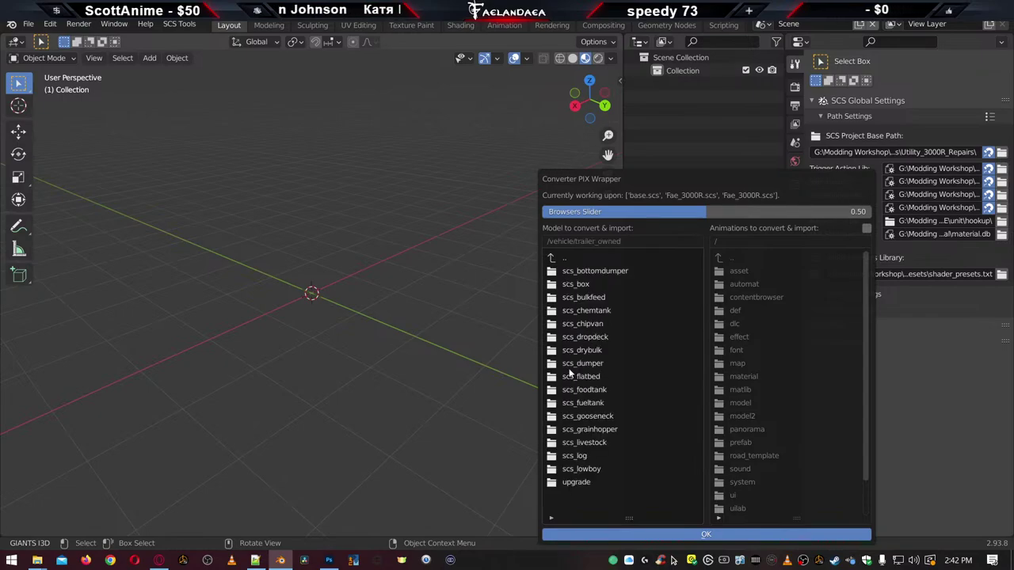
left_click(564, 297)
left_click(564, 285)
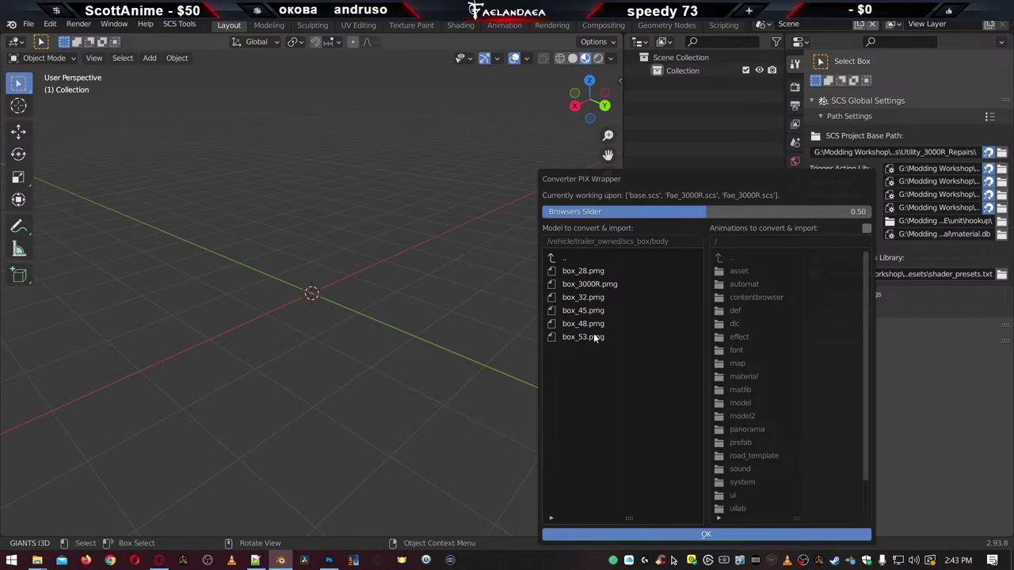
left_click(567, 287)
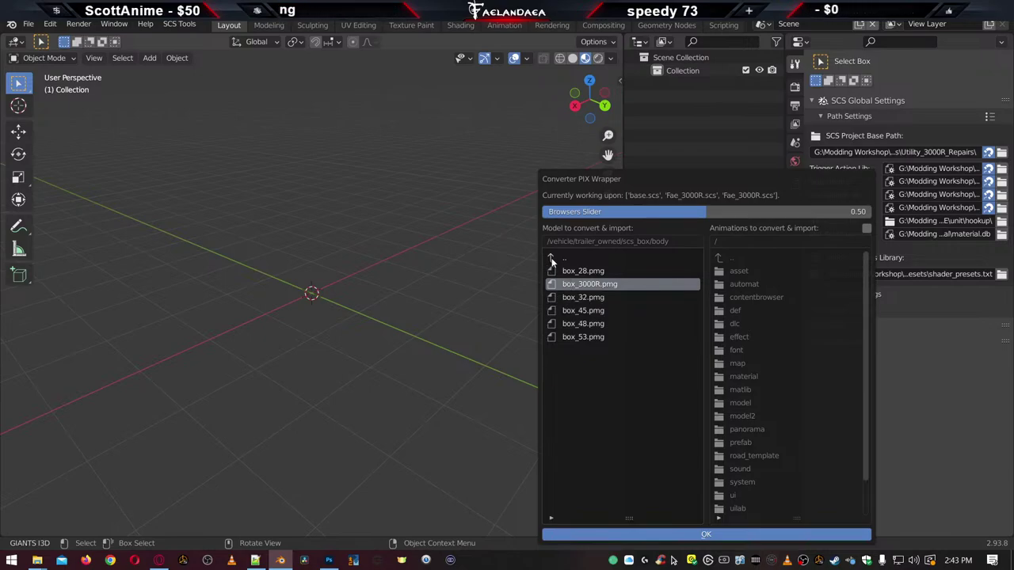
Compare against the chassis folder, then reselect box_3000R.pmg in body and import it
left_click(552, 260)
left_click(564, 297)
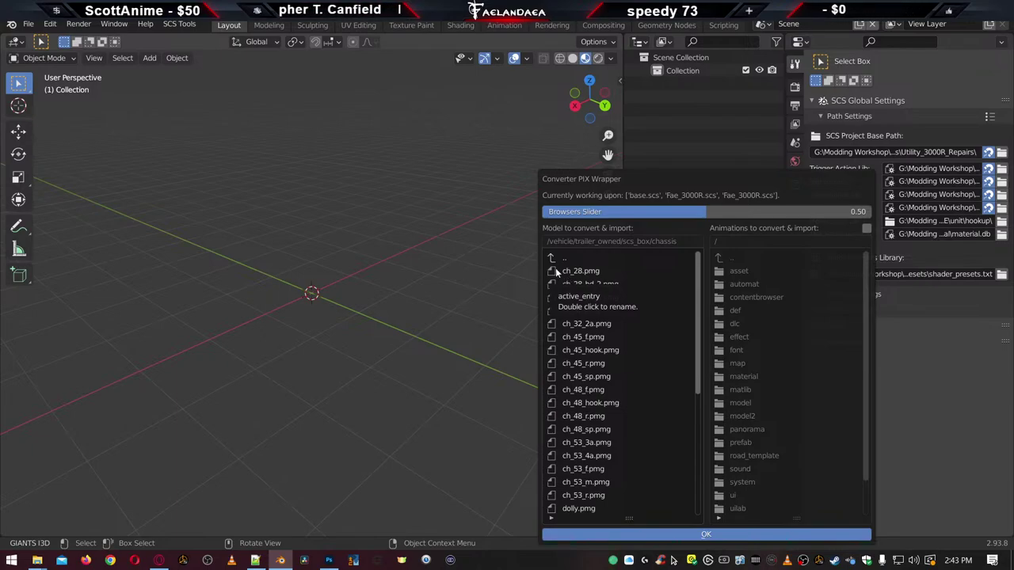
left_click(552, 260)
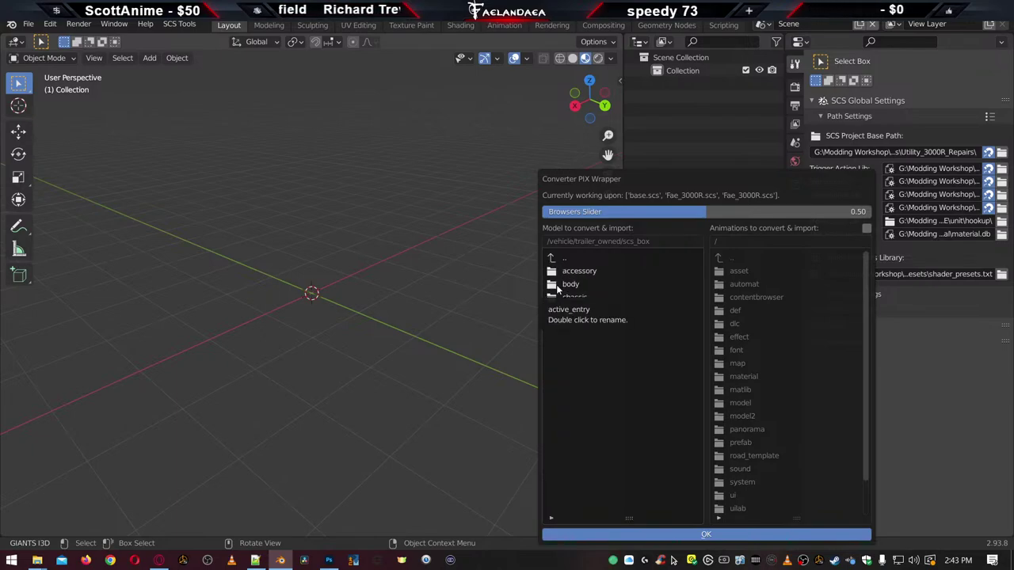
double_click(556, 284)
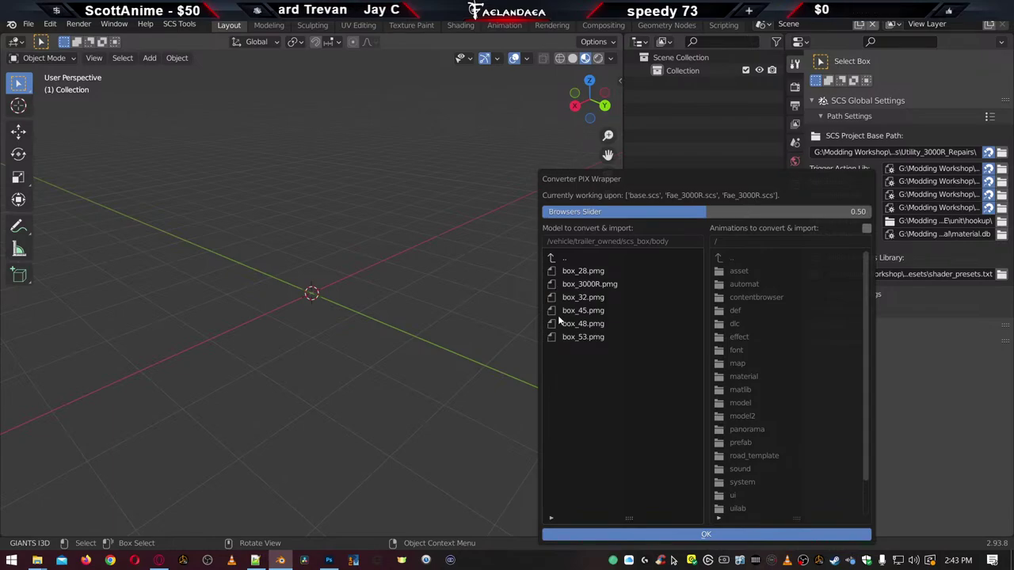
left_click(550, 285)
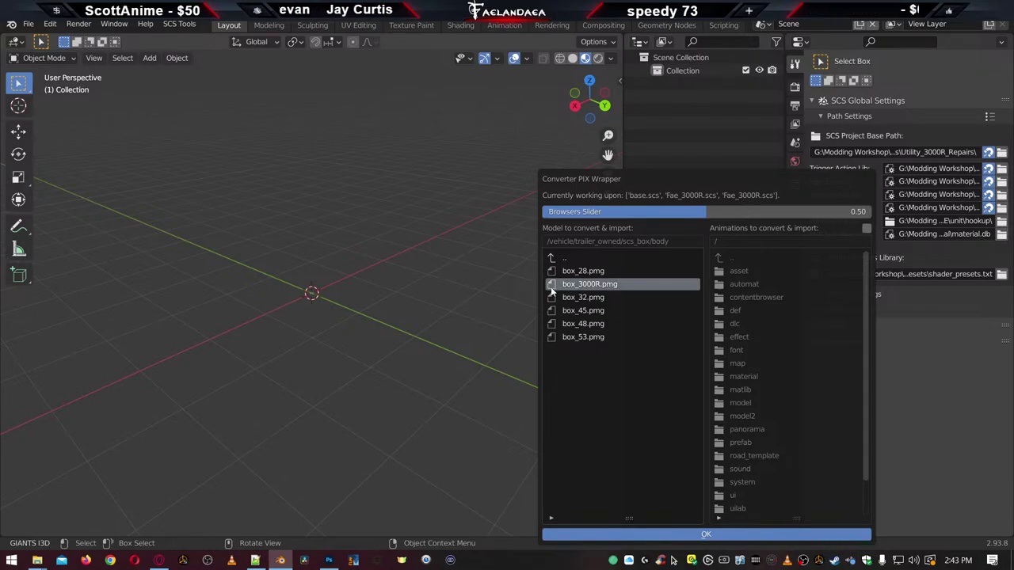
left_click(718, 537)
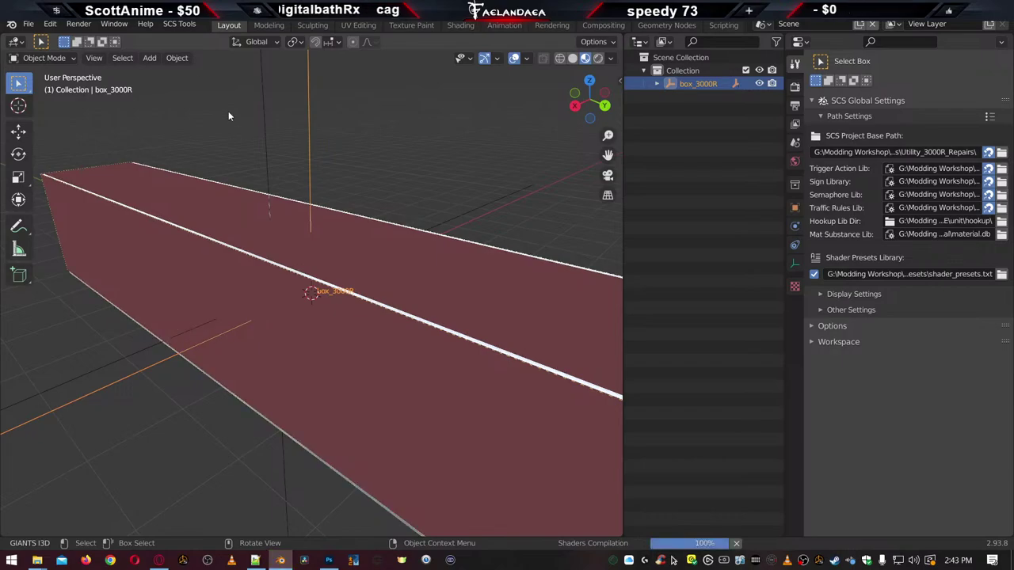
Use SCS Tools' Visibility Tools to show all of box_3000R's visual parts
left_click(179, 24)
mouse_move(204, 104)
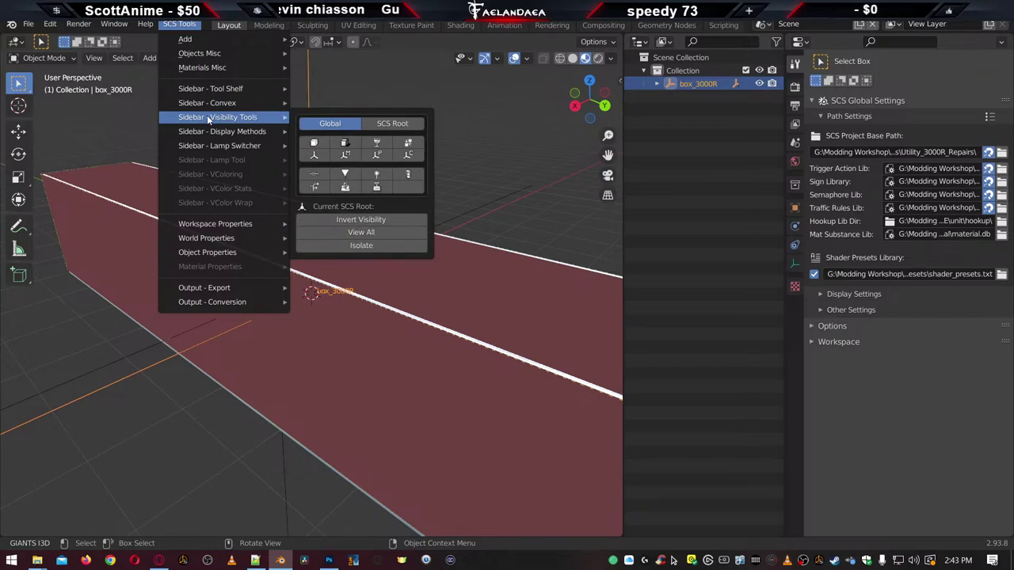
left_click(316, 141)
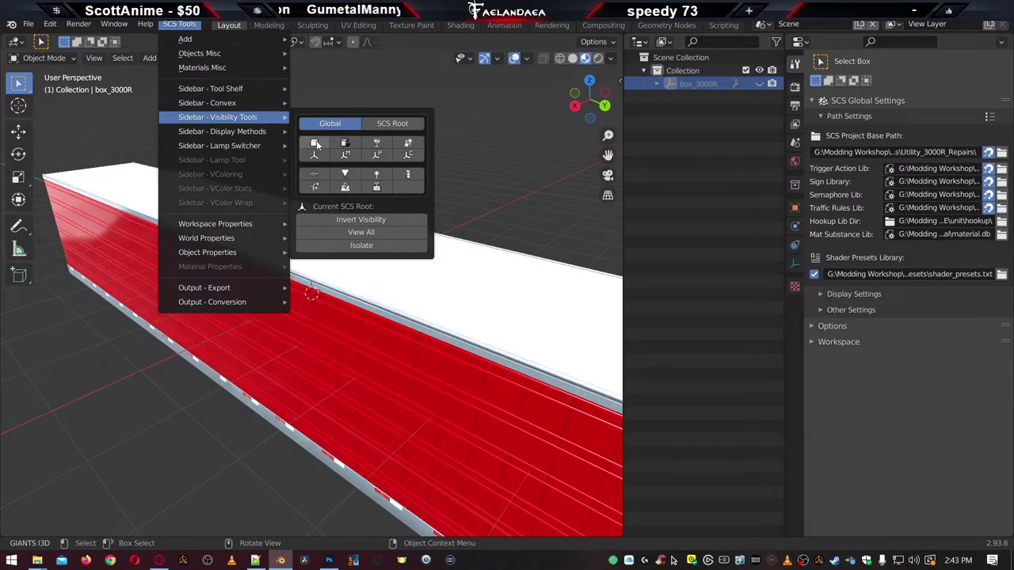
scroll(523, 182, "down", 4)
middle_click_drag(466, 299, 330, 242)
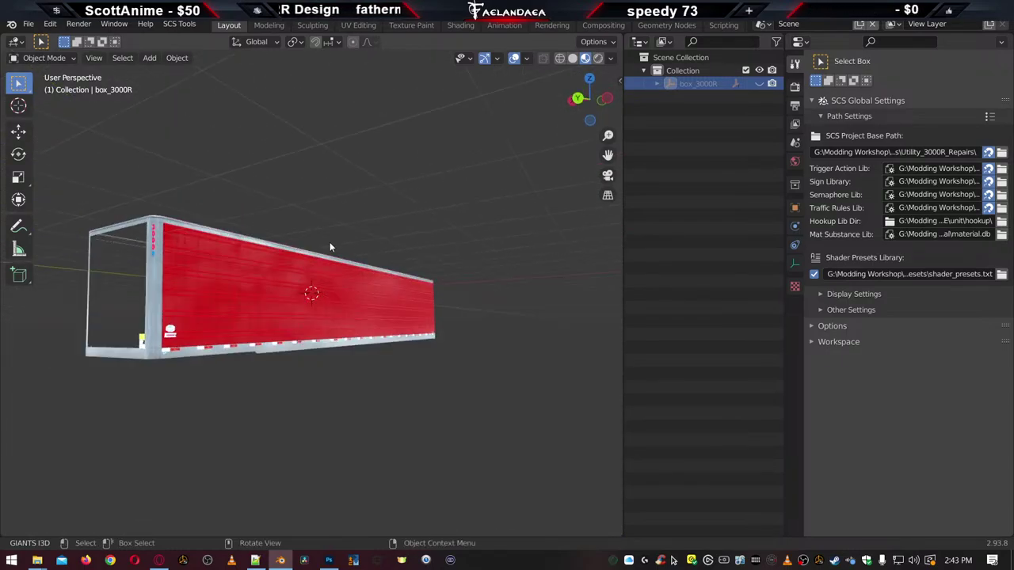
scroll(310, 298, "up", 4)
middle_click_drag(347, 390, 404, 352)
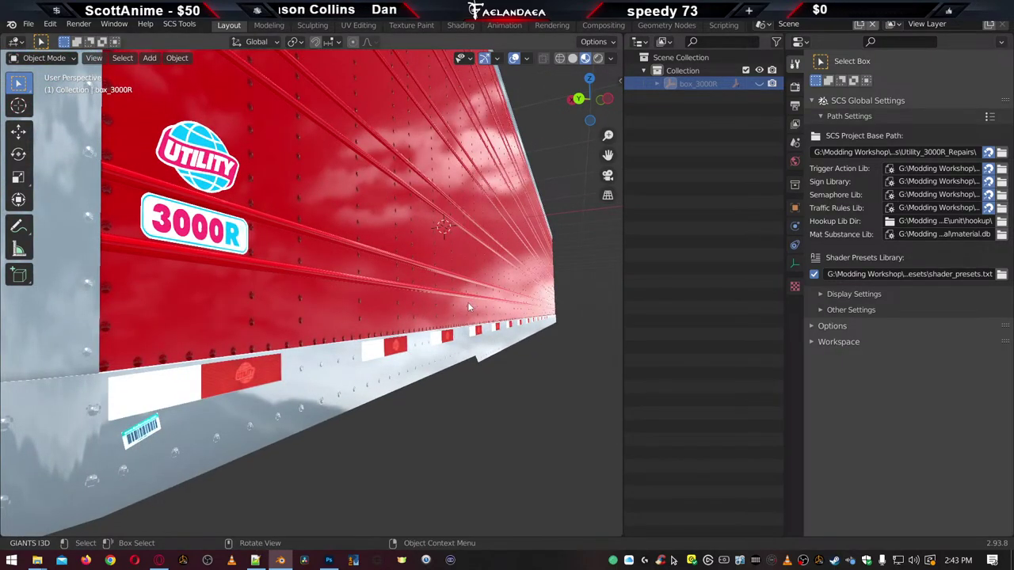
middle_click_drag(468, 302, 394, 339)
middle_click_drag(167, 320, 248, 339)
scroll(252, 340, "up", 6)
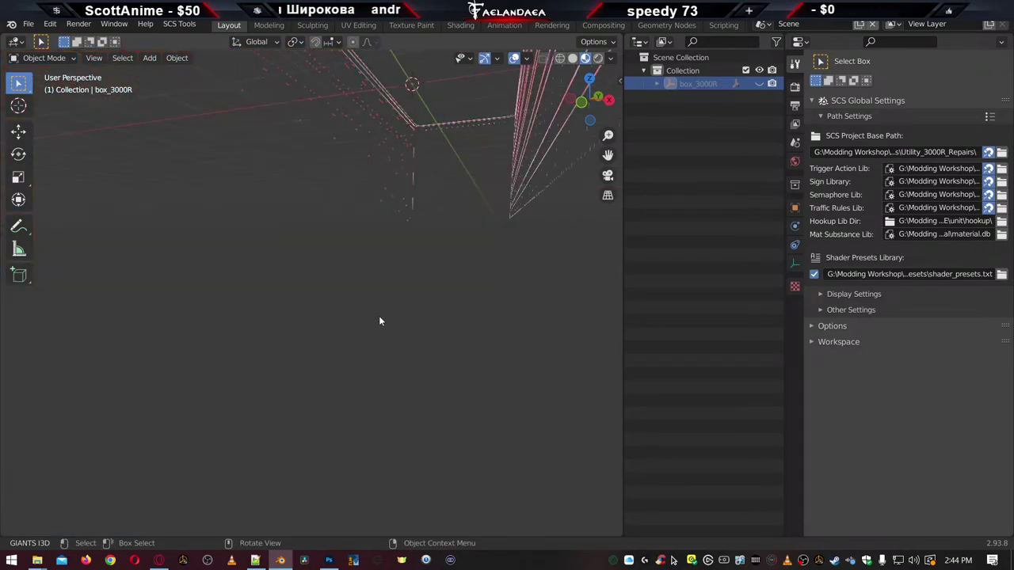
middle_click_drag(507, 291, 294, 290)
scroll(299, 294, "up", 5)
scroll(299, 294, "up", 4)
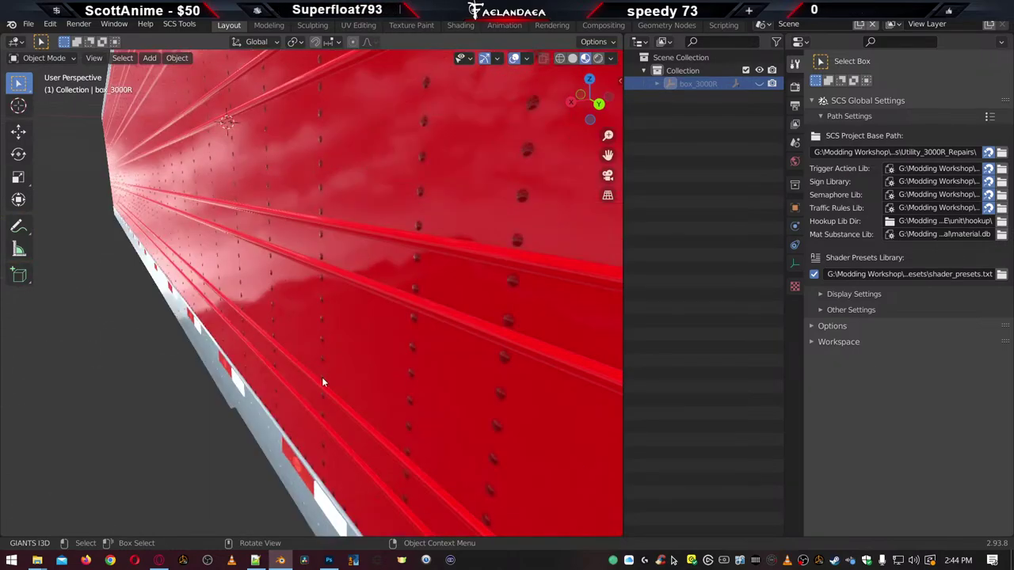
middle_click_drag(321, 389, 342, 337)
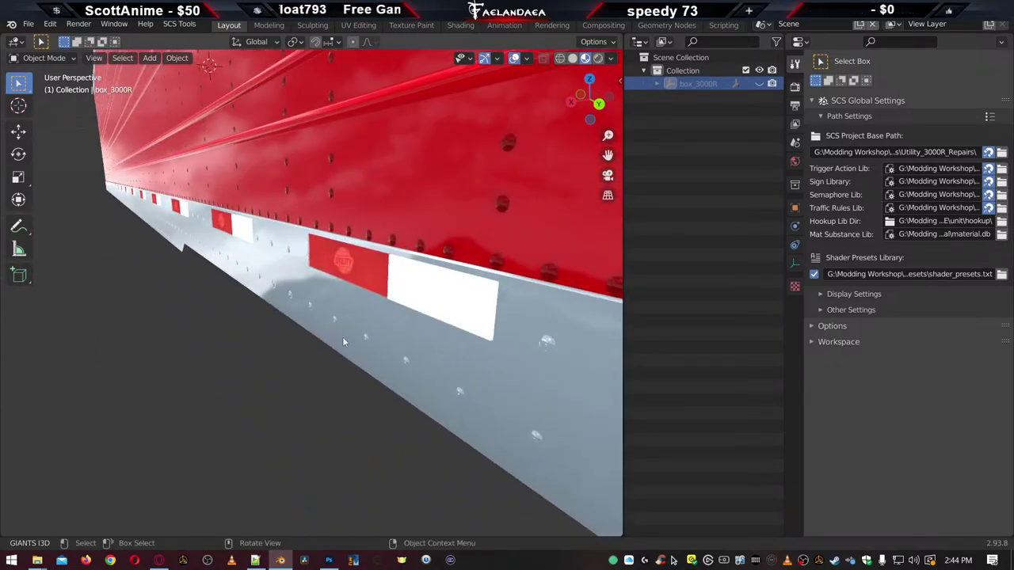
Select the white and red plate decal and view its material settings
left_click(420, 291)
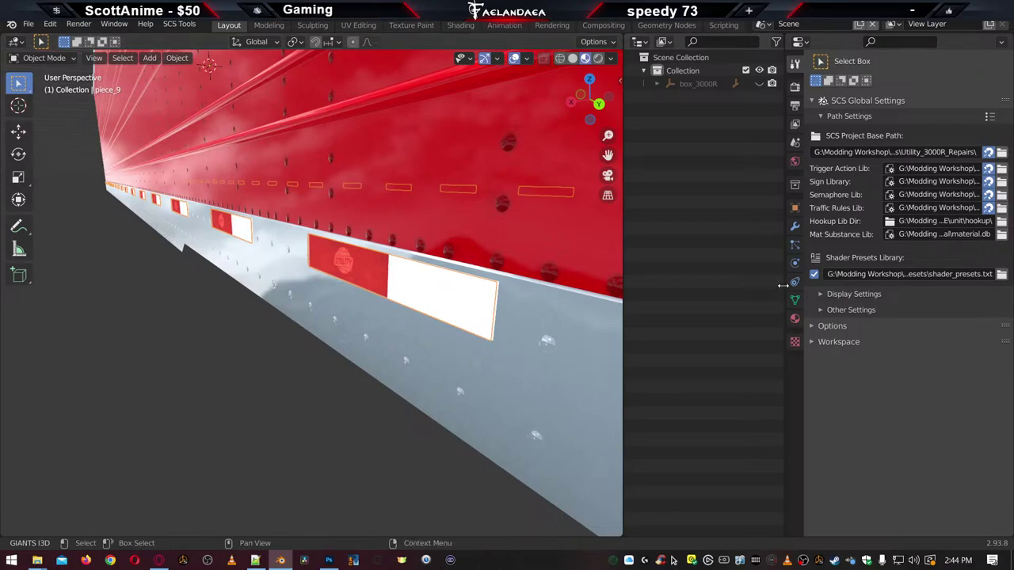
left_click(796, 209)
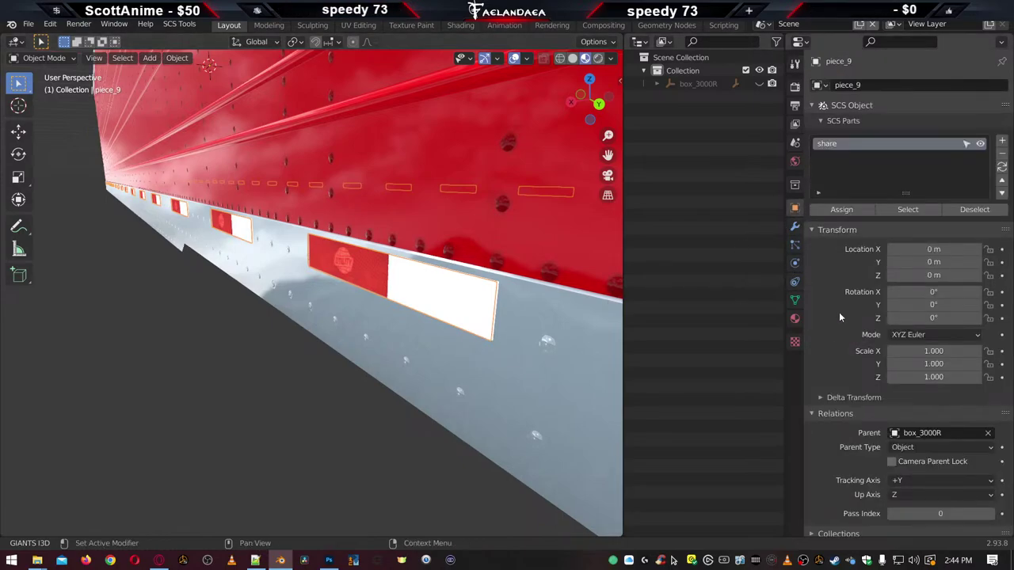
left_click(795, 318)
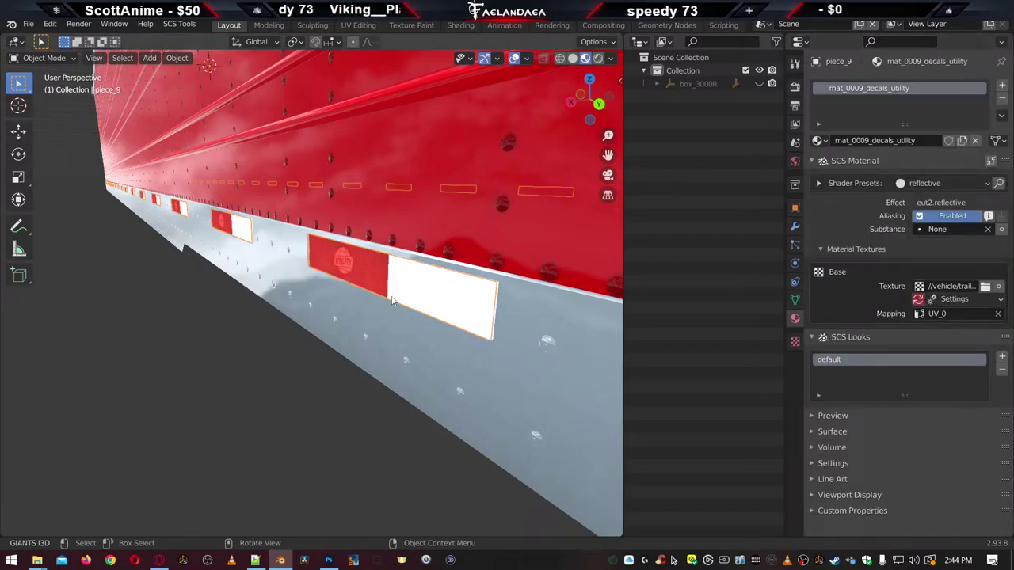
Cycle through decal pieces 8 and 9 to aluminum trim piece_14 with mat_0013_aluminum
left_click(420, 290)
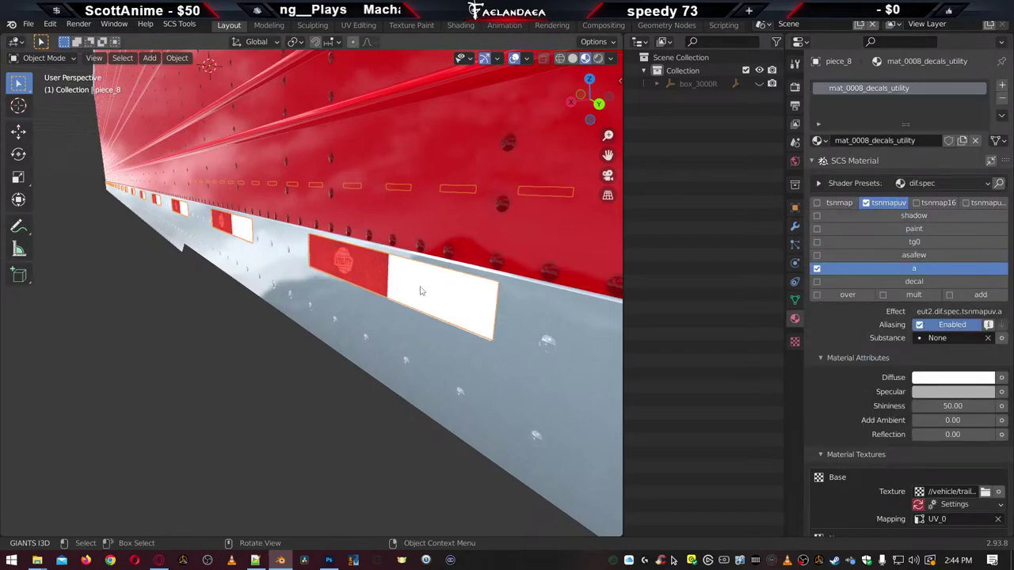
left_click(421, 291)
left_click(420, 291)
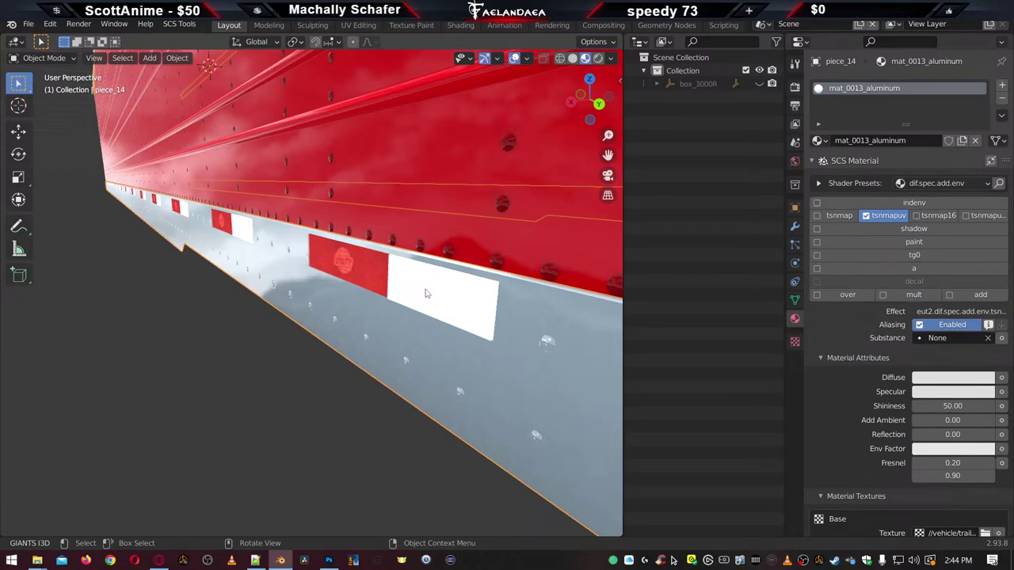
scroll(482, 315, "down", 2)
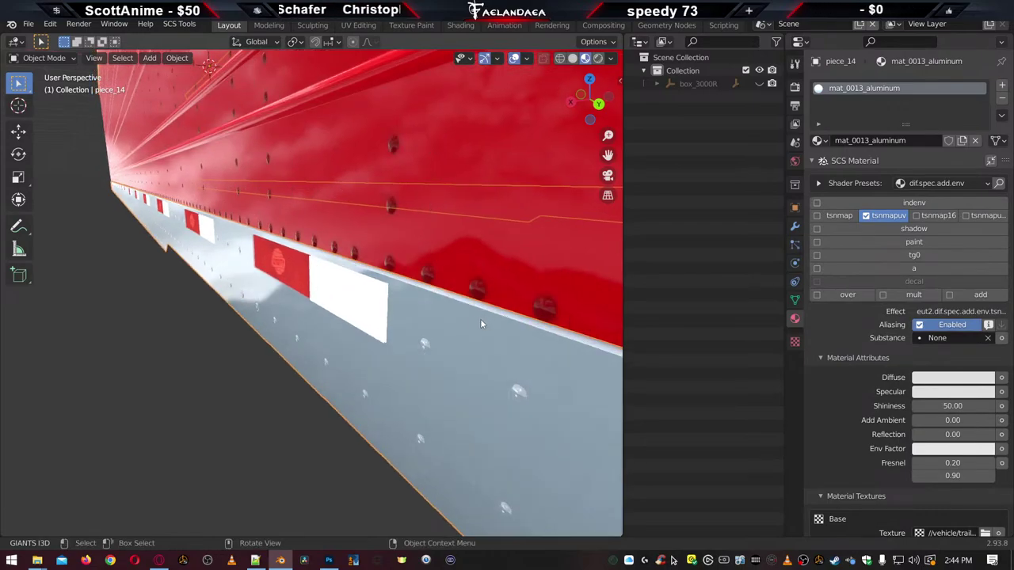
scroll(480, 318, "up", 4)
scroll(473, 323, "up", 6, "shift")
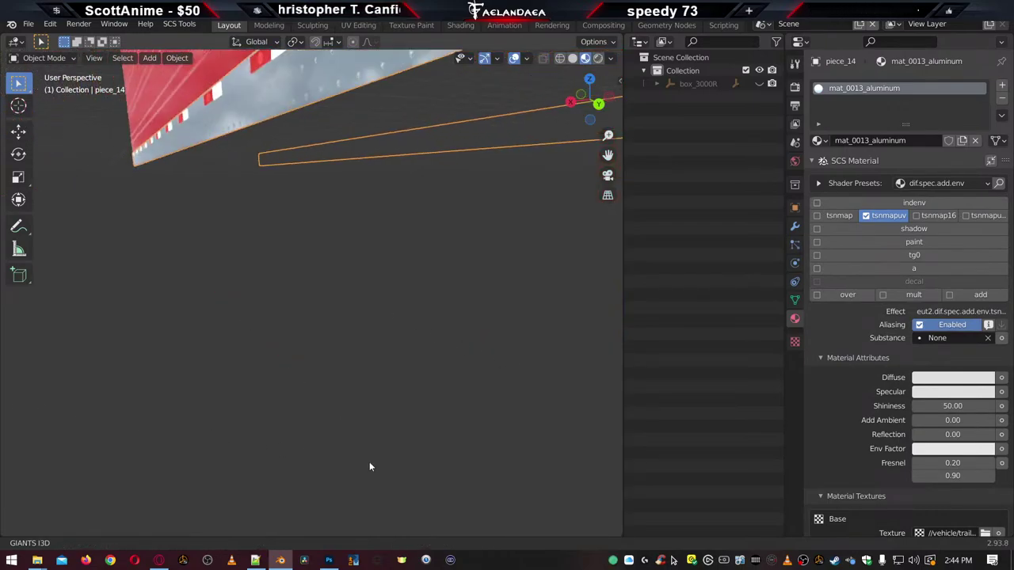
scroll(367, 227, "down", 4, "shift")
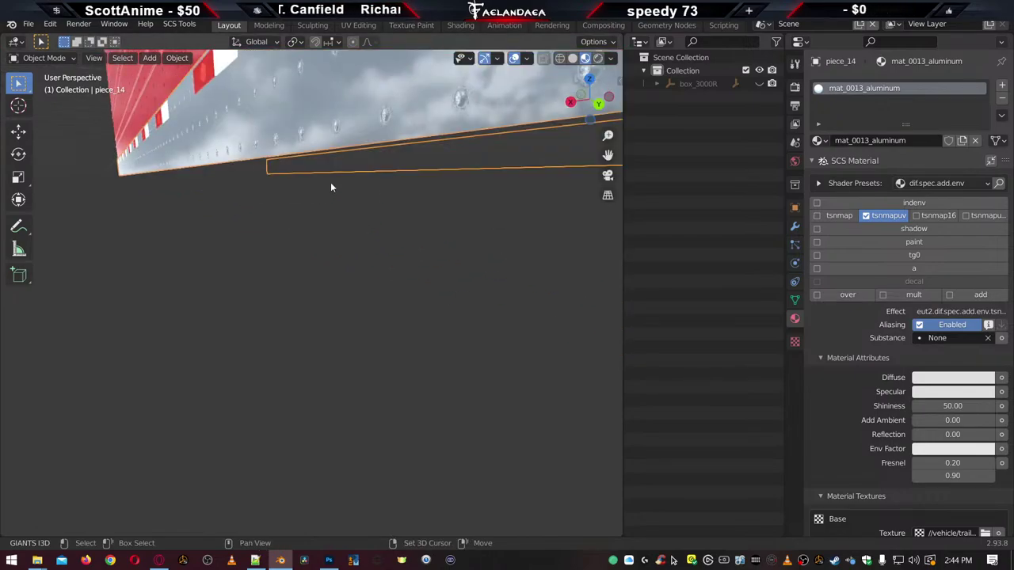
scroll(286, 371, "up", 6, "shift")
scroll(286, 366, "up", 4, "shift")
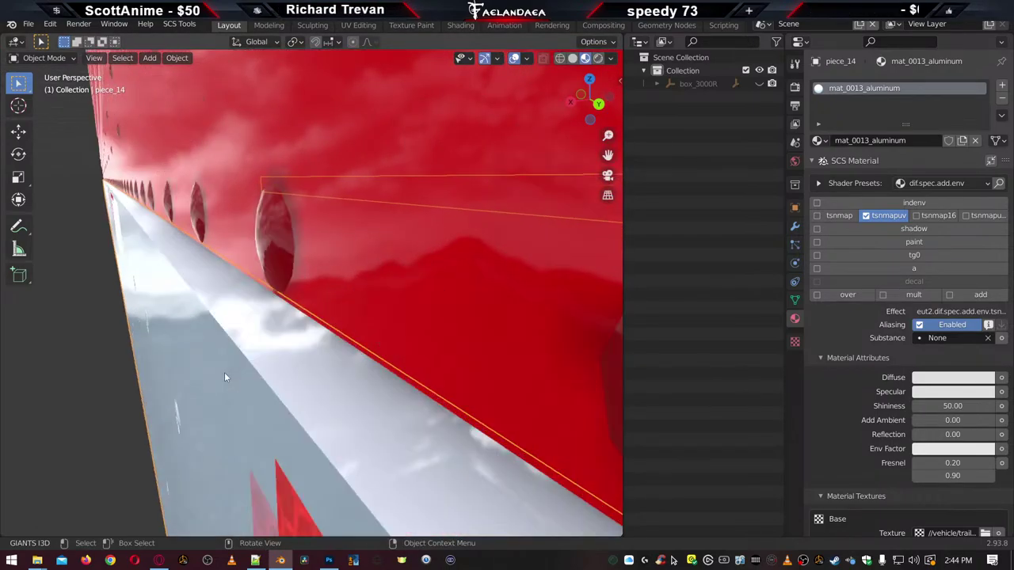
Stretch all of piece_14's trim geometry slightly along X in Edit Mode
middle_click_drag(205, 360, 227, 338)
key("Tab")
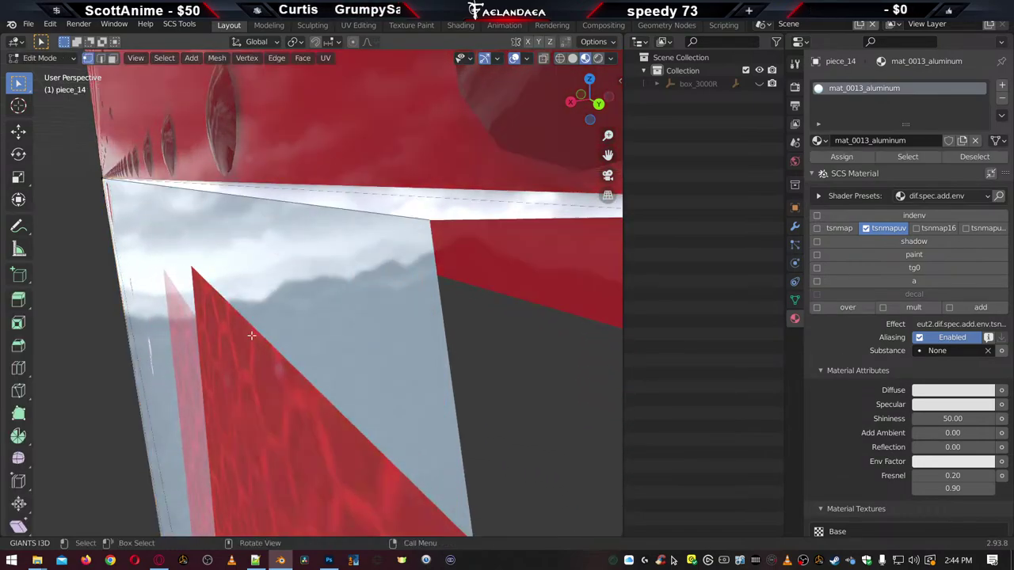
key("a")
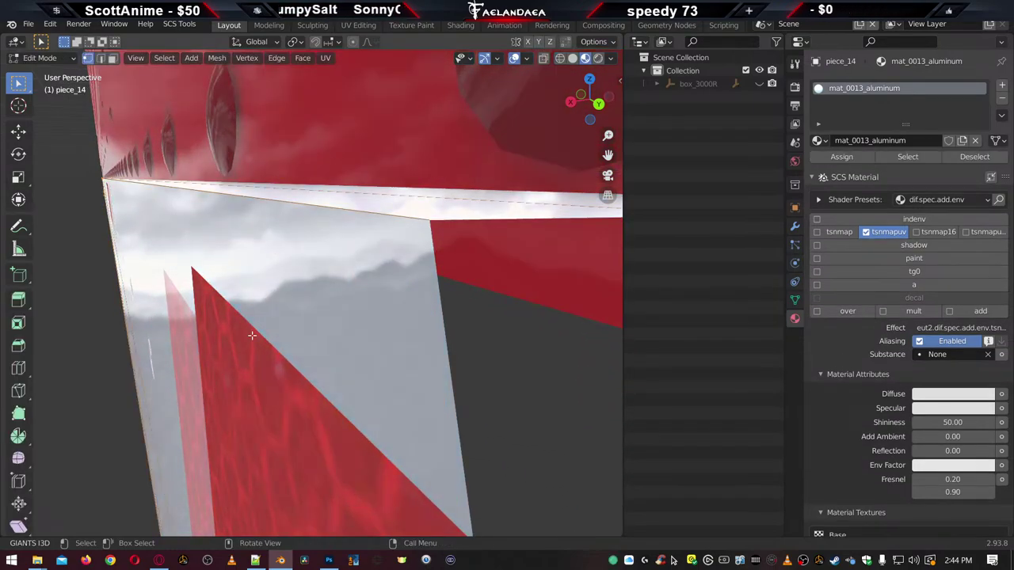
scroll(238, 333, "down", 5)
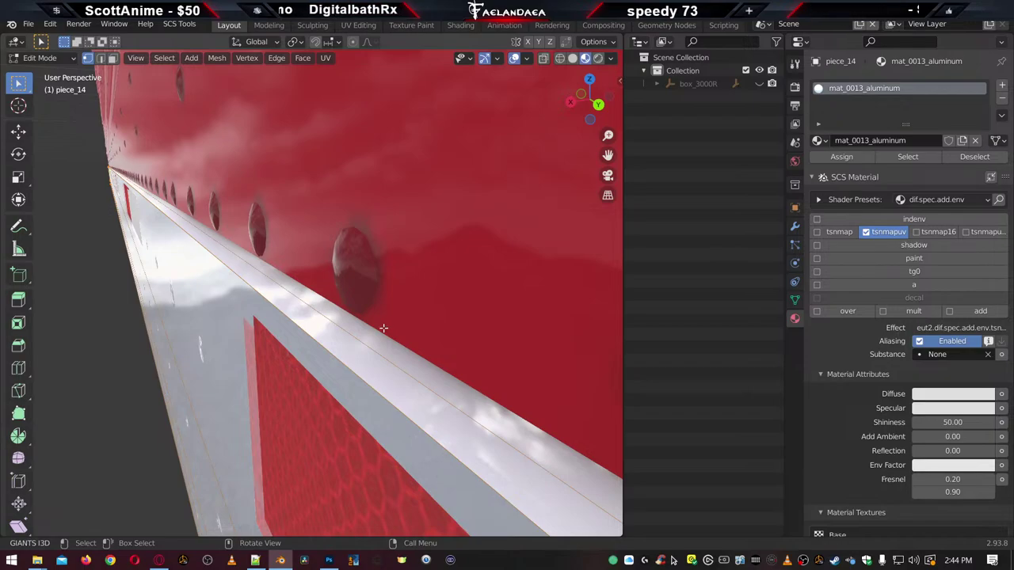
key("s")
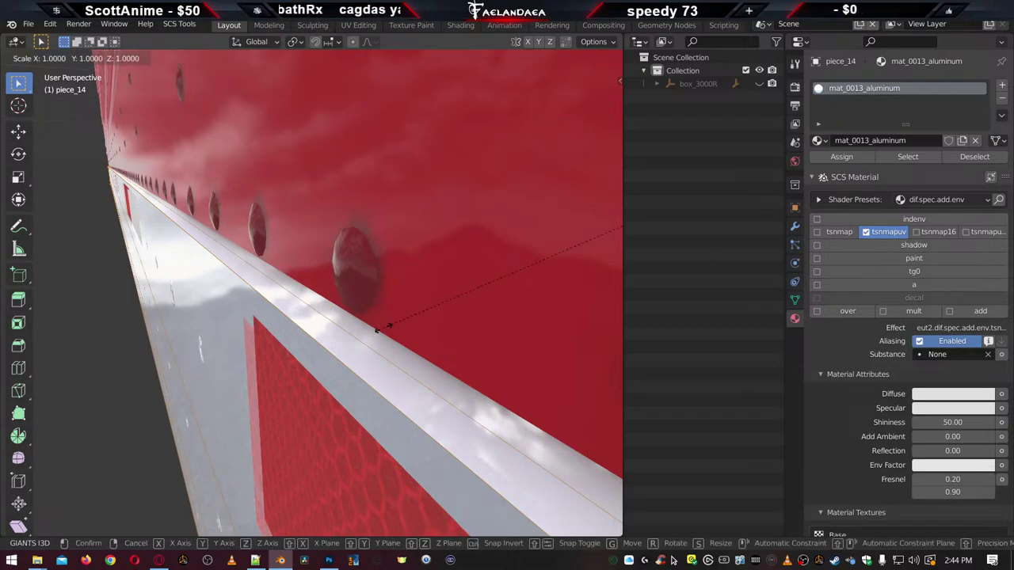
key("x")
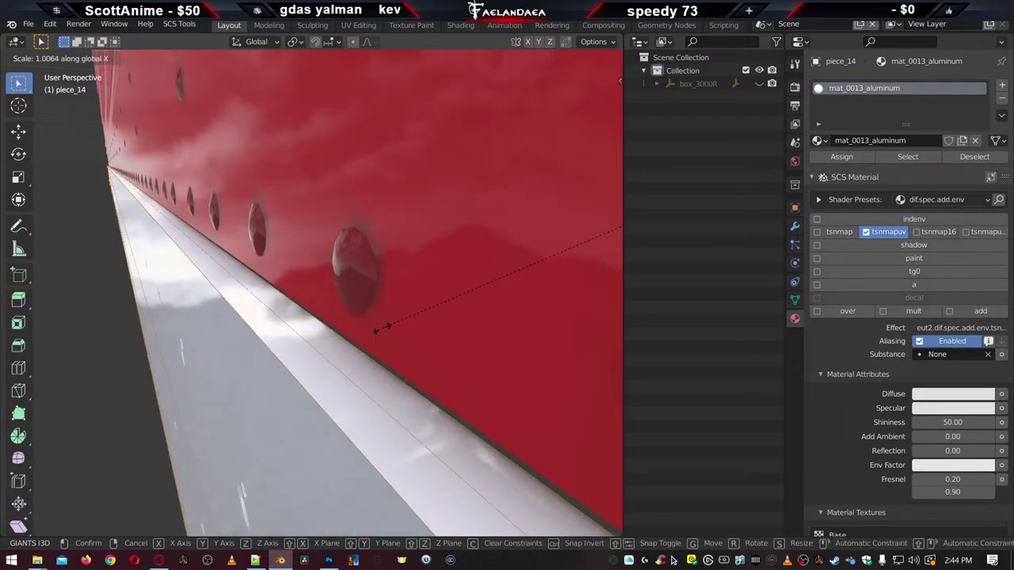
left_click(375, 334)
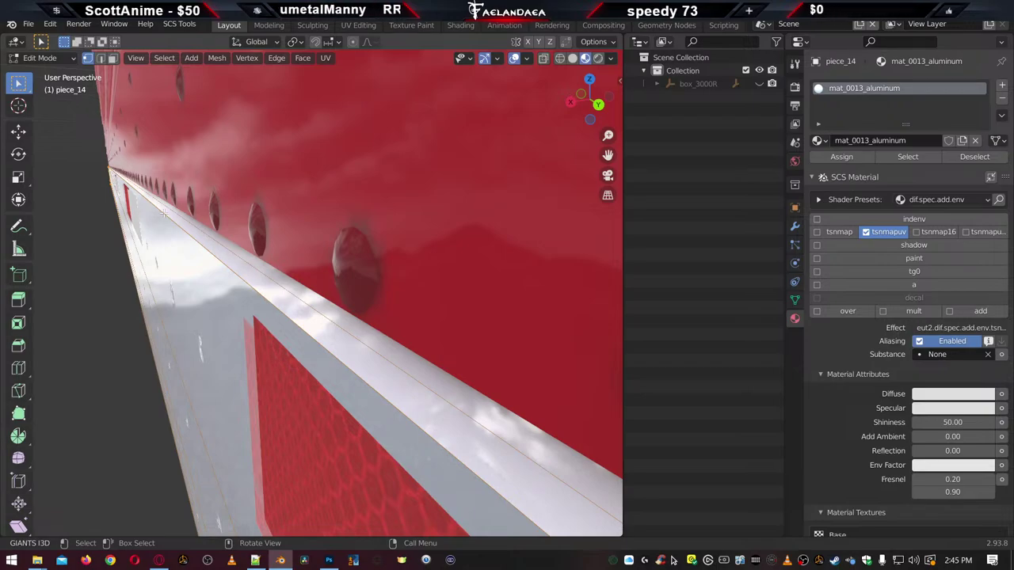
key("Tab")
left_click(293, 370)
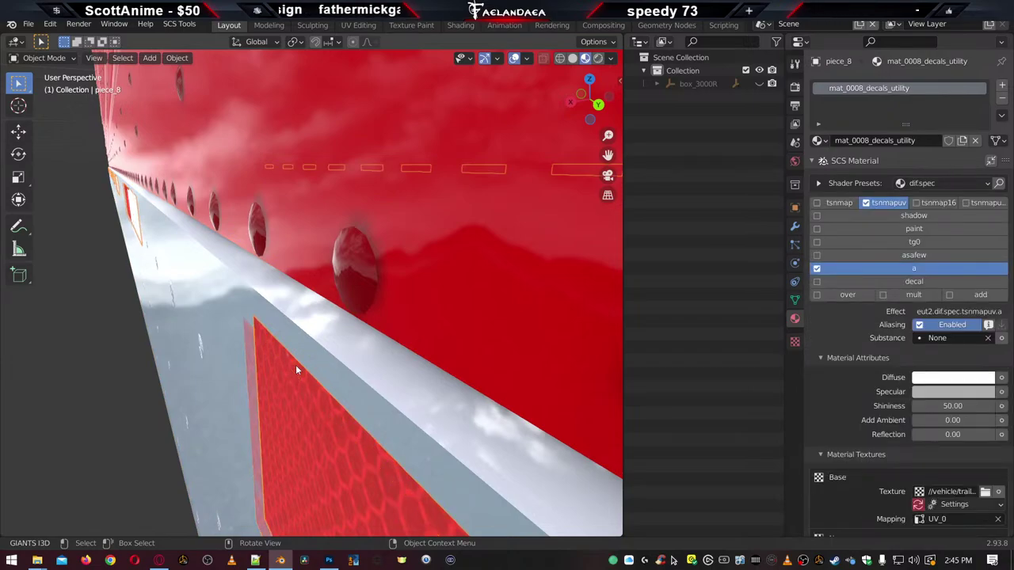
Scale piece_8's decal geometry slightly along X in Edit Mode
key("Tab")
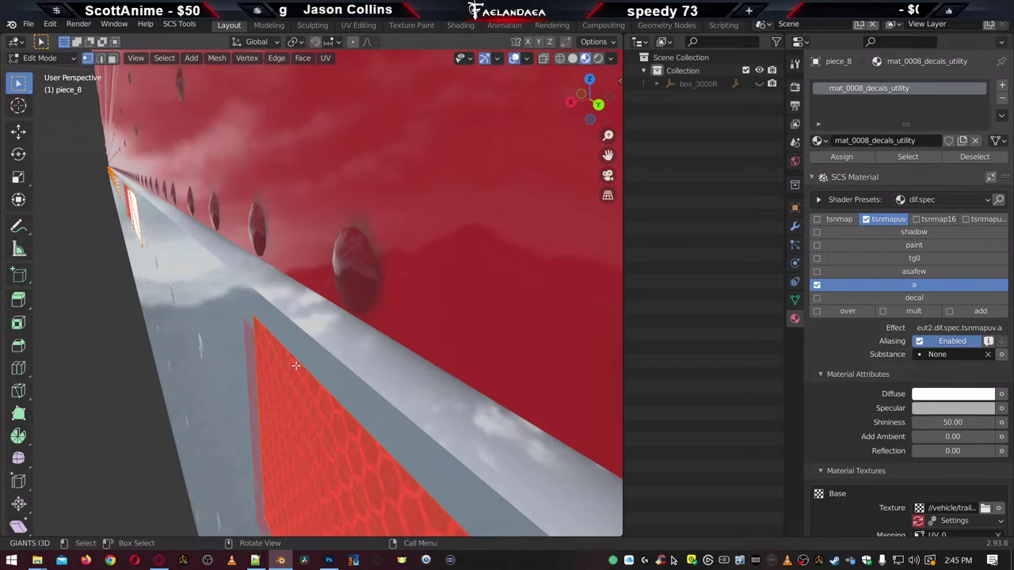
key("s")
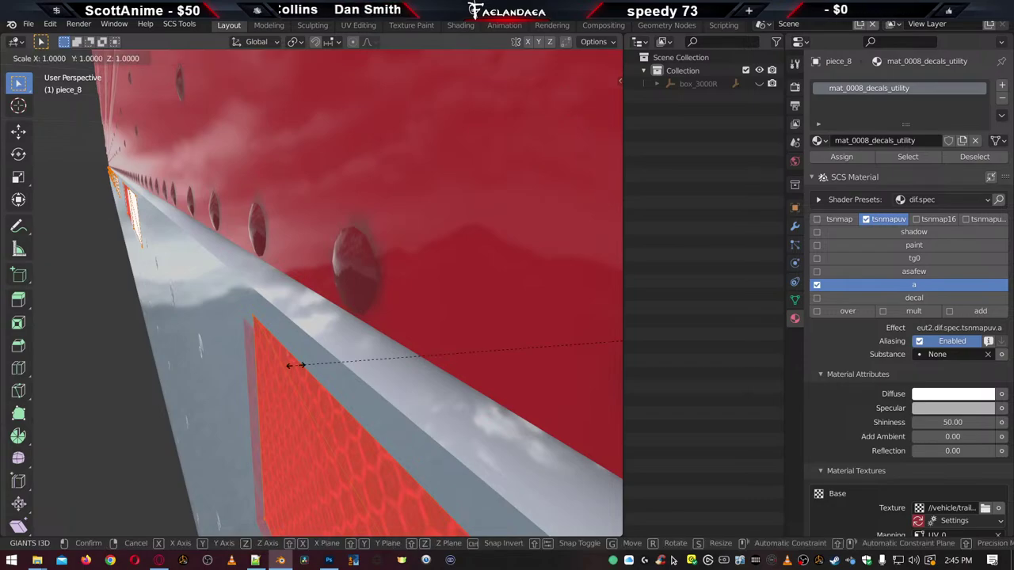
key("x")
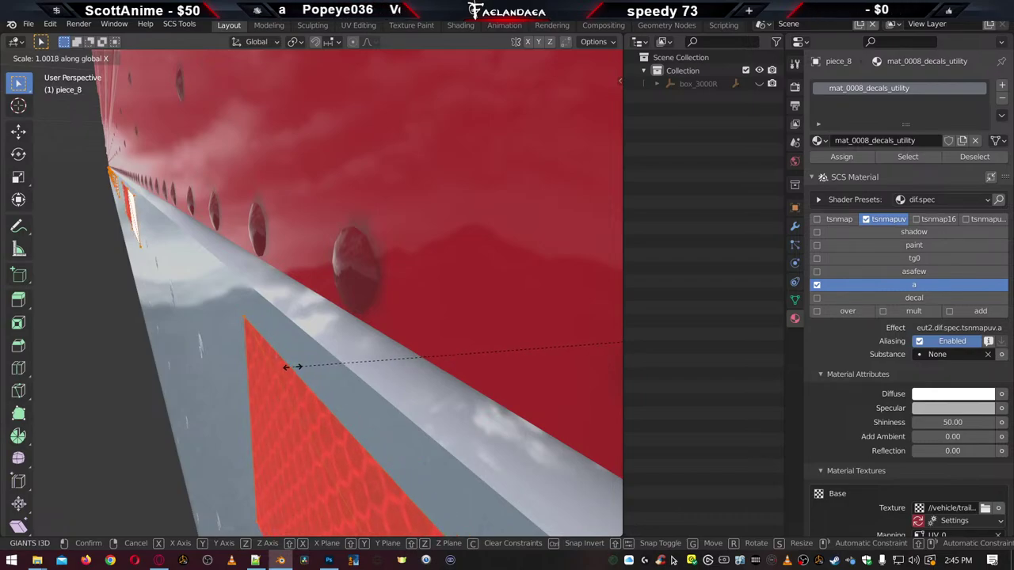
left_click(292, 367)
scroll(292, 367, "up", 2)
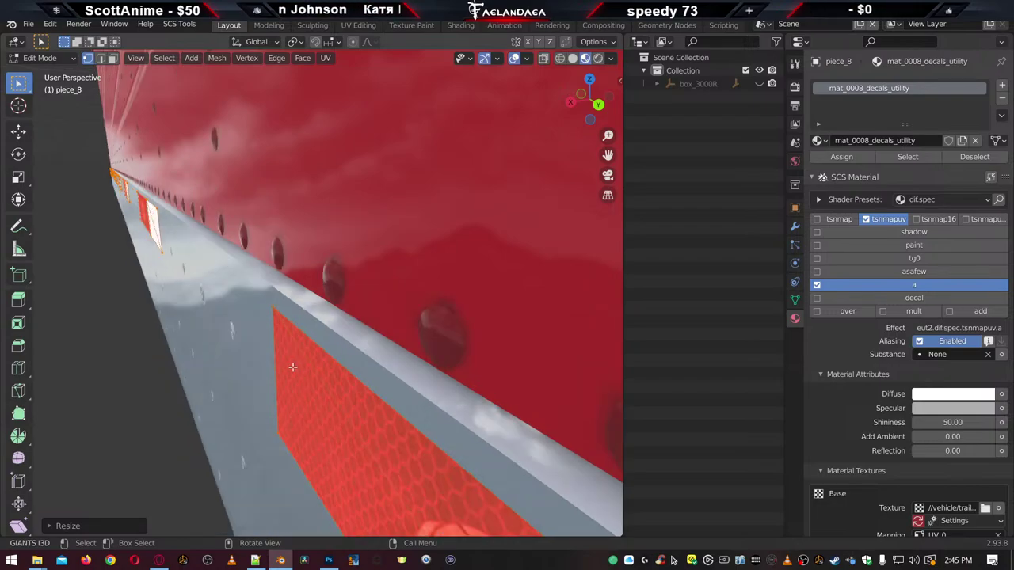
key("Tab")
Select decal piece_9 and scale all its faces about 1.0006 along X
left_click(309, 377)
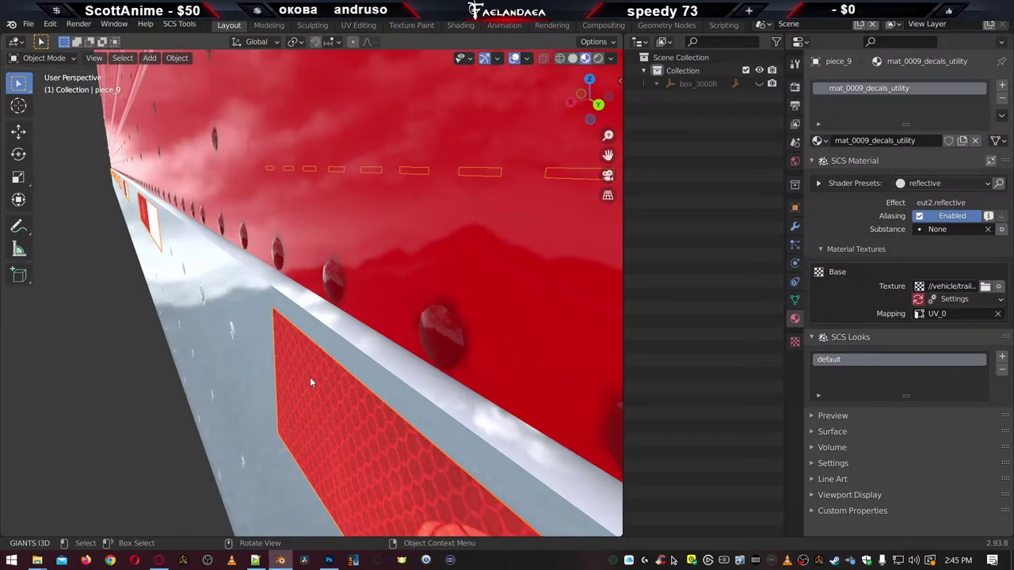
middle_click_drag(310, 378, 321, 381, "shift")
scroll(321, 380, "up", 1)
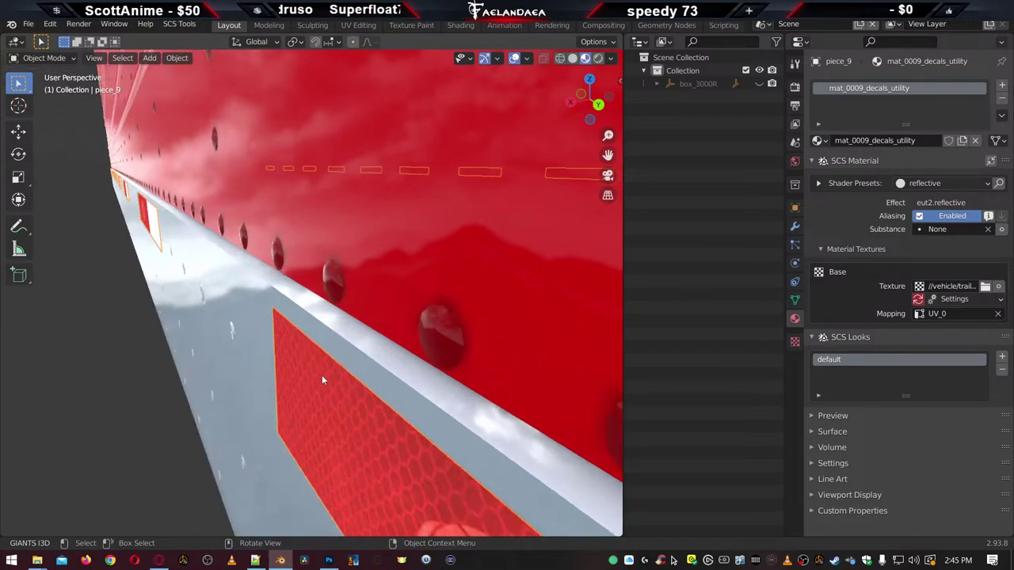
scroll(322, 381, "up", 1)
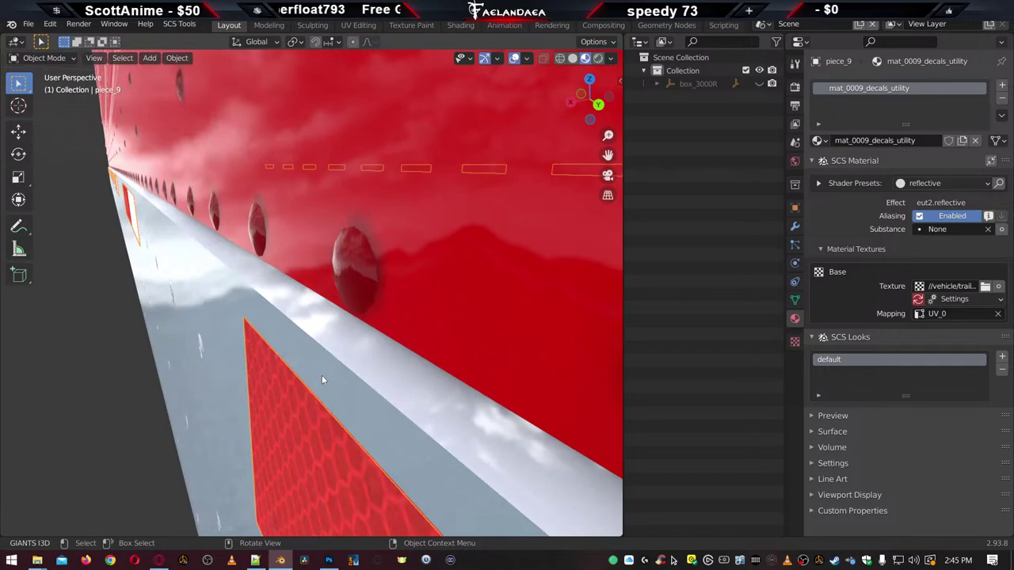
key("Tab")
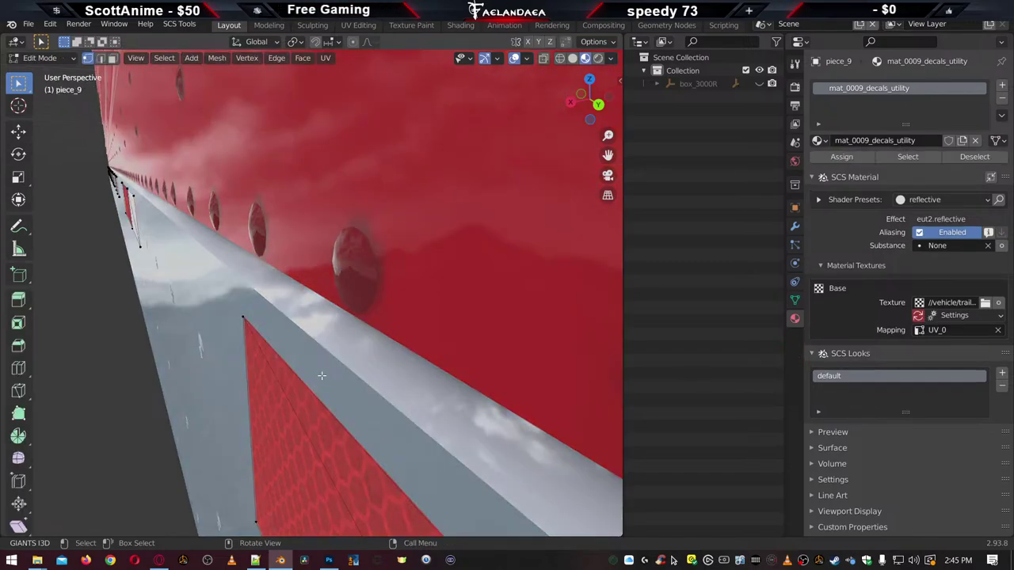
key("a")
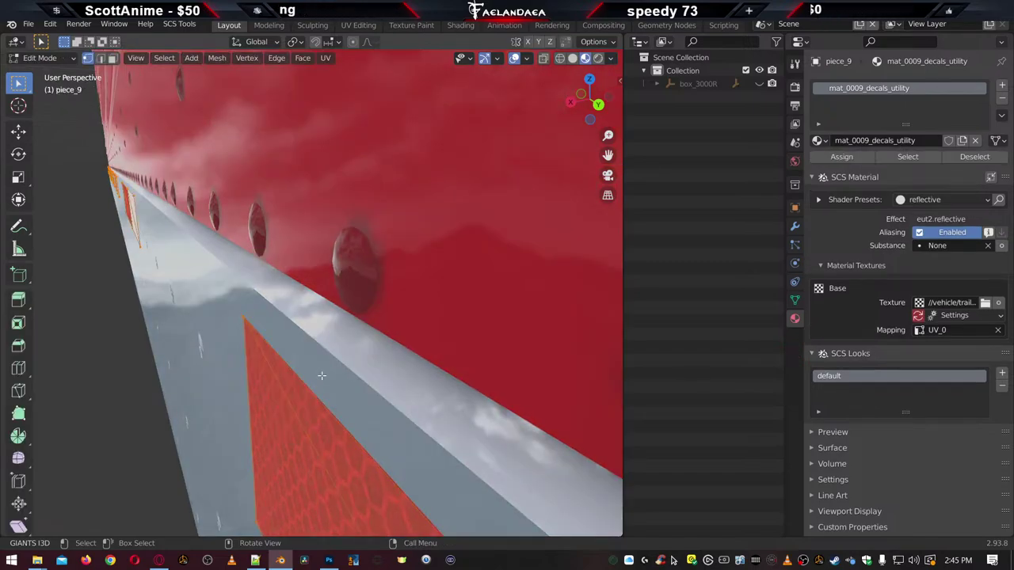
key("s")
key("x")
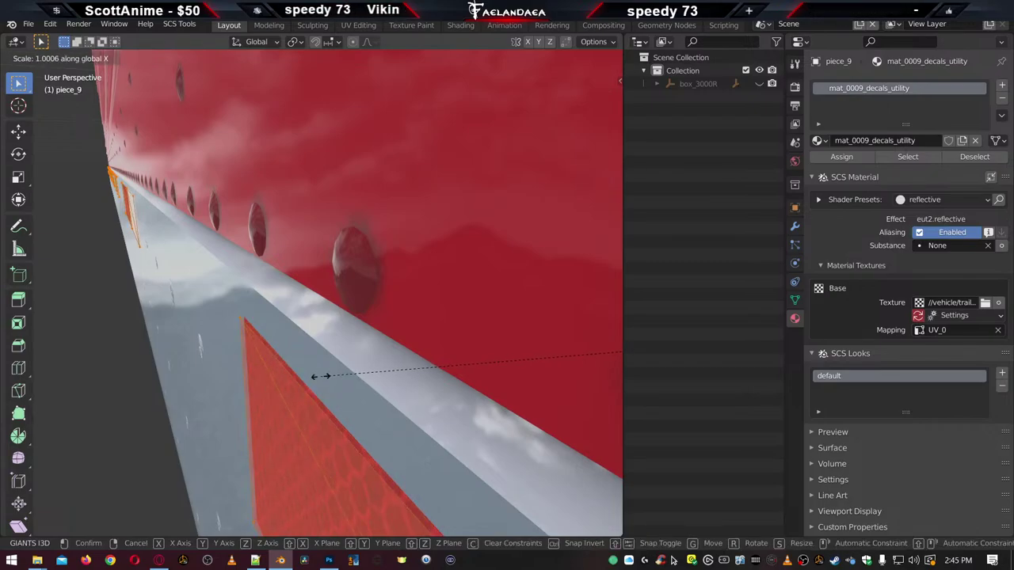
left_click(320, 376)
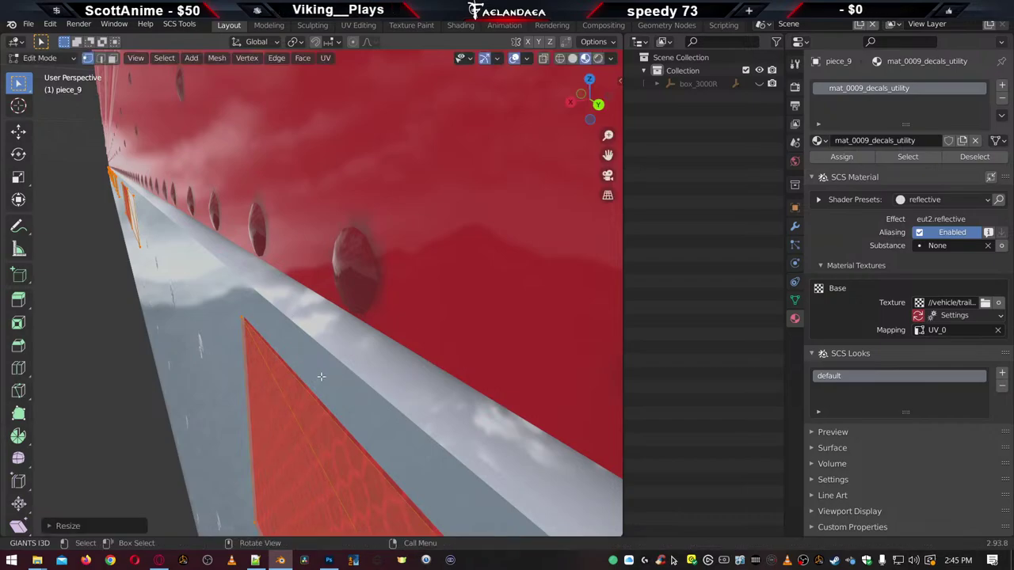
Check the decals against the red wall by hiding and revealing geometry, then exit to Object Mode
scroll(333, 369, "down", 3)
scroll(333, 368, "down", 3)
key("shift+h")
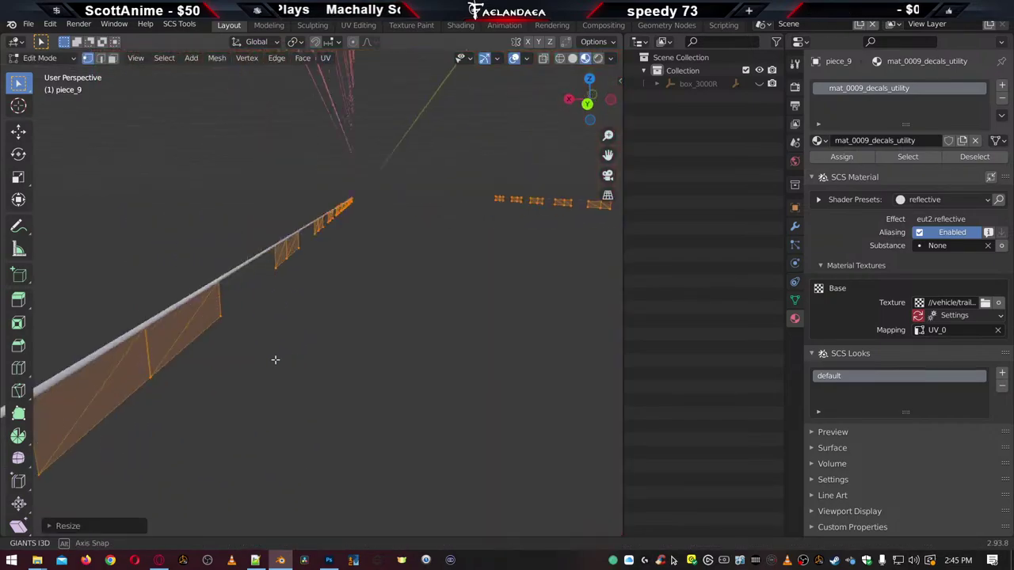
key("alt+h")
middle_click_drag(307, 343, 359, 331)
key("shift+h")
key("alt+h")
scroll(349, 325, "up", 5)
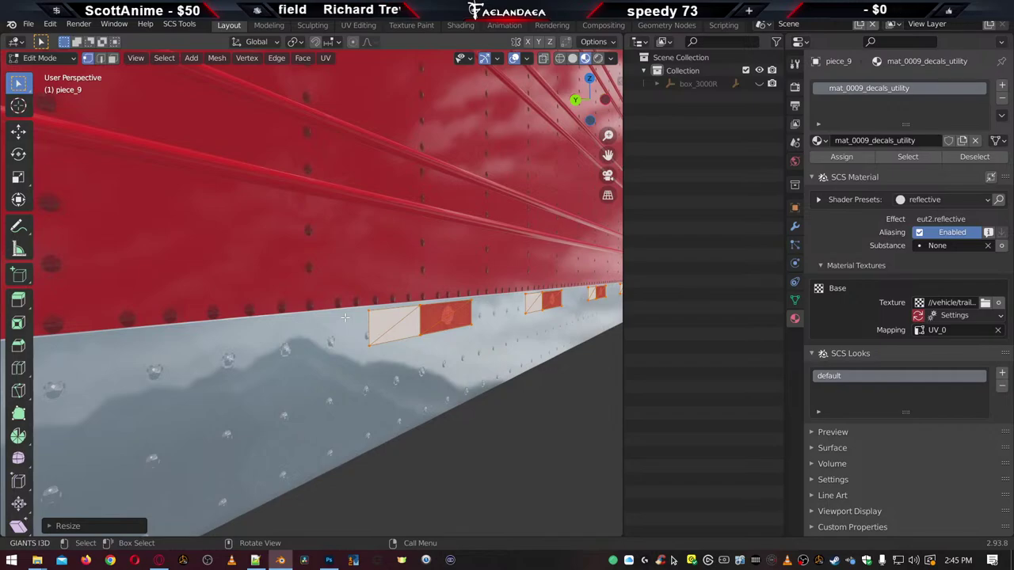
middle_click_drag(345, 317, 263, 356)
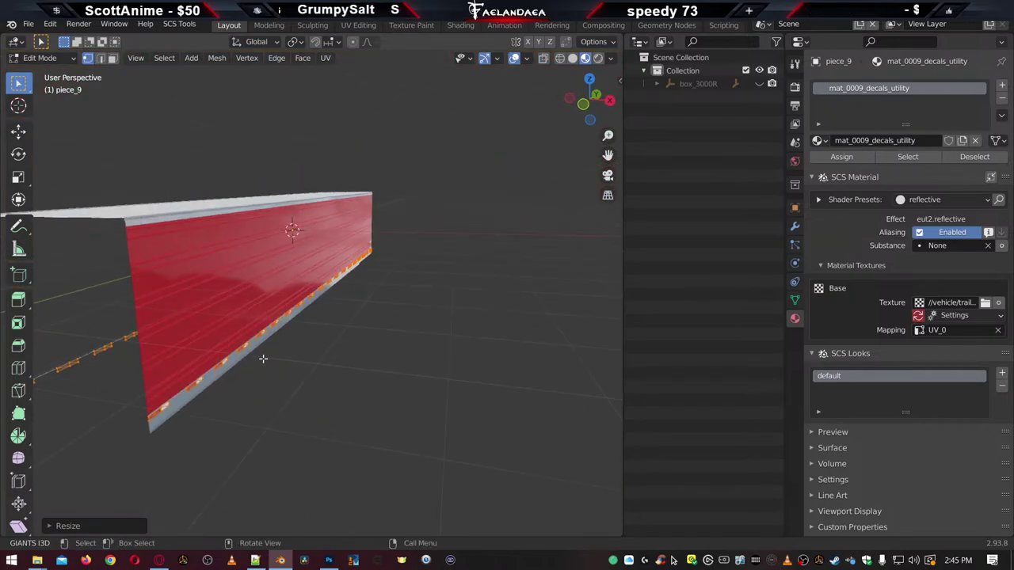
key("Tab")
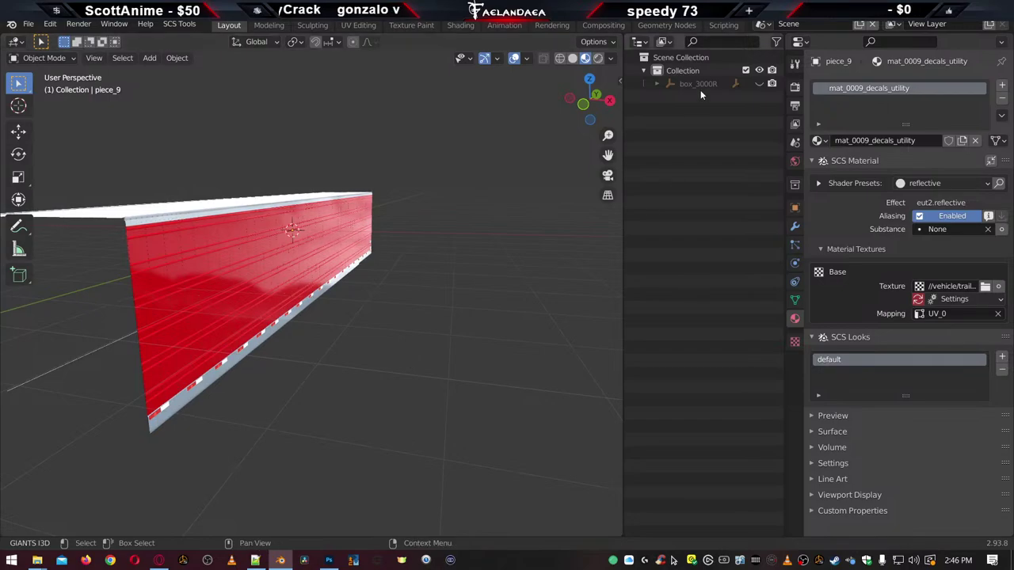
Set the Default Export Path to vehicle/trailer_owned/scs_box/body
left_click(796, 108)
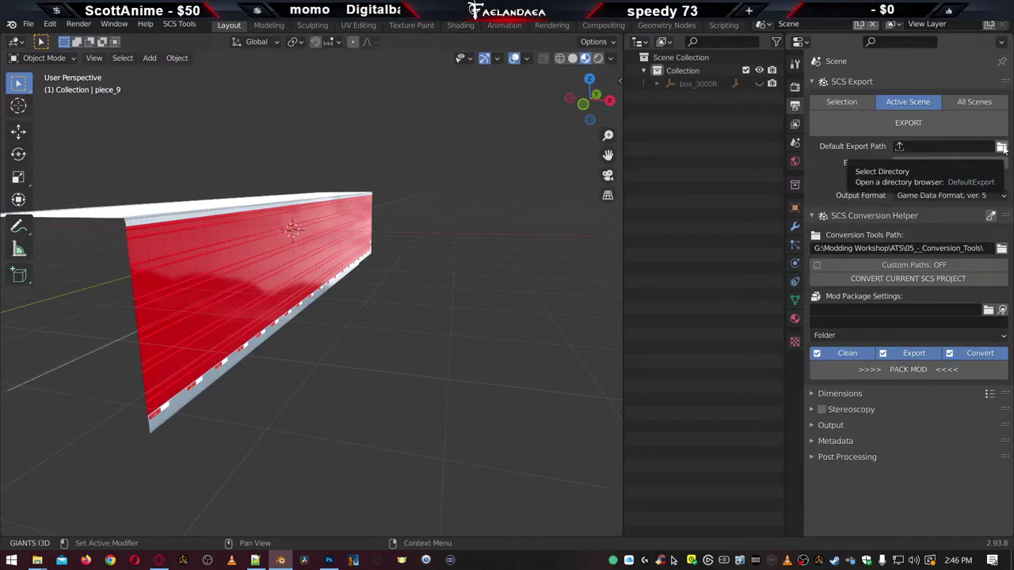
left_click(1001, 147)
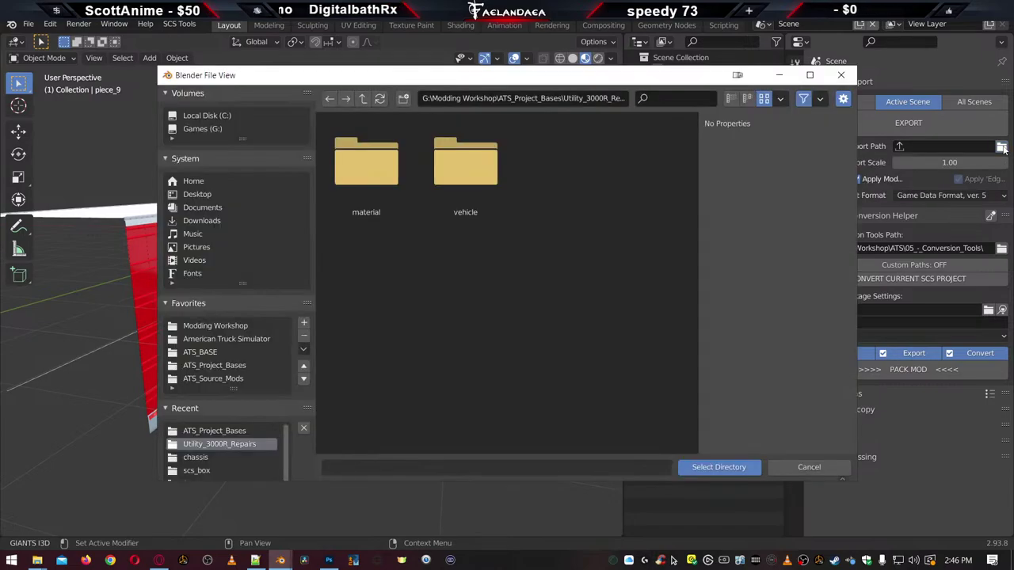
double_click(476, 171)
double_click(384, 181)
double_click(387, 184)
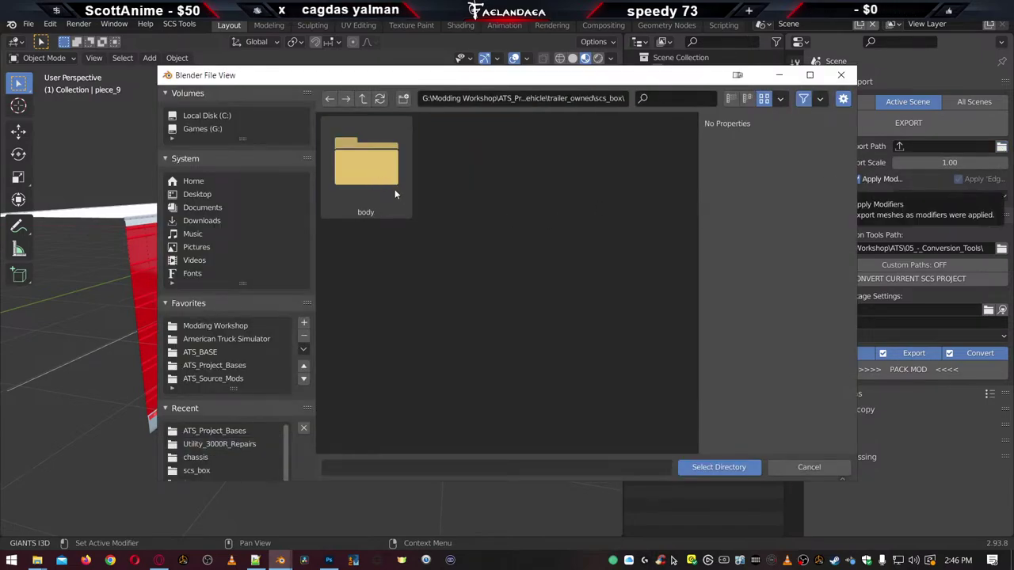
double_click(378, 174)
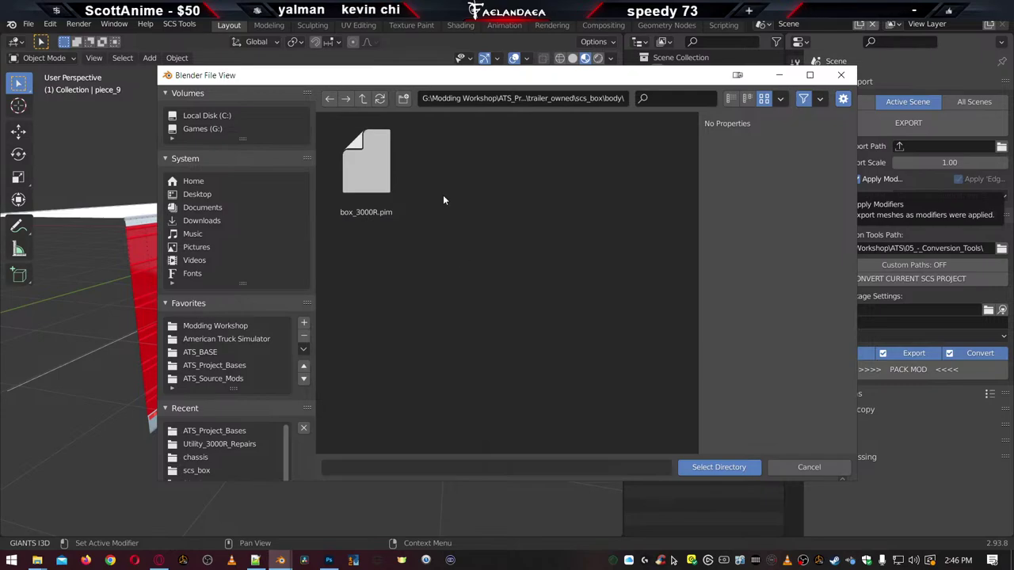
left_click(700, 467)
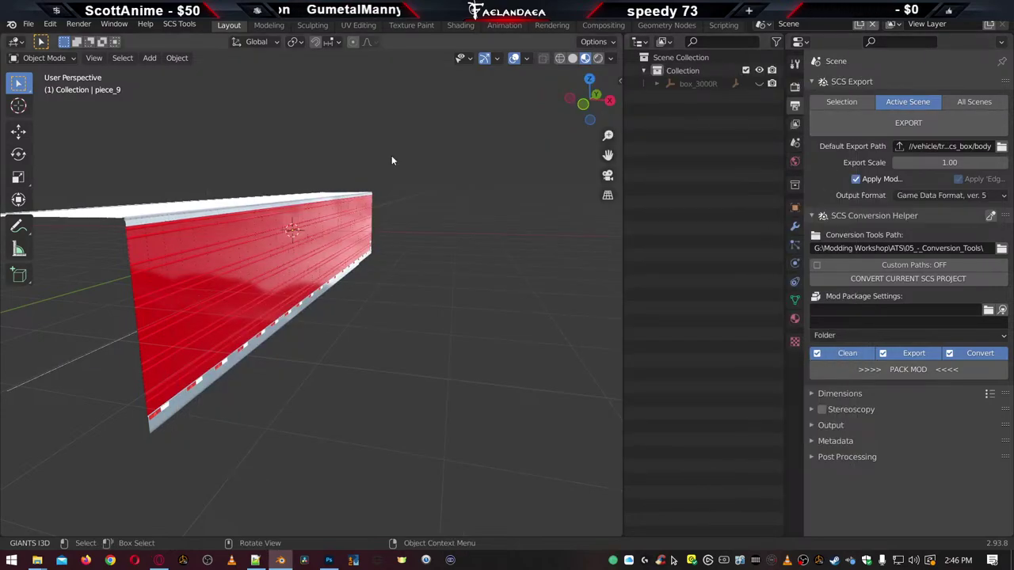
Export the trailer, then Delete Hierarchy on box_3000R in the Outliner
left_click(889, 124)
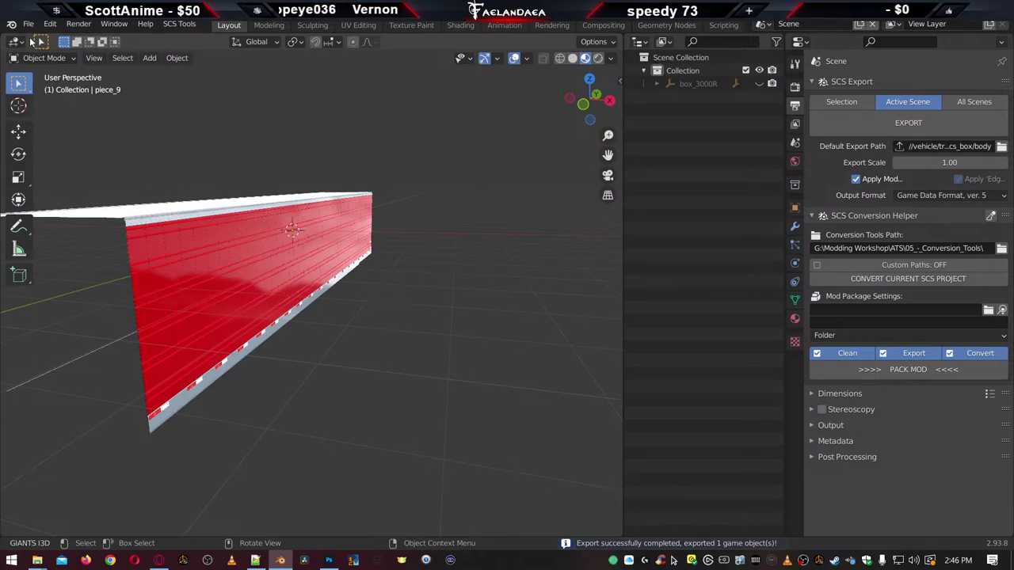
right_click(696, 87)
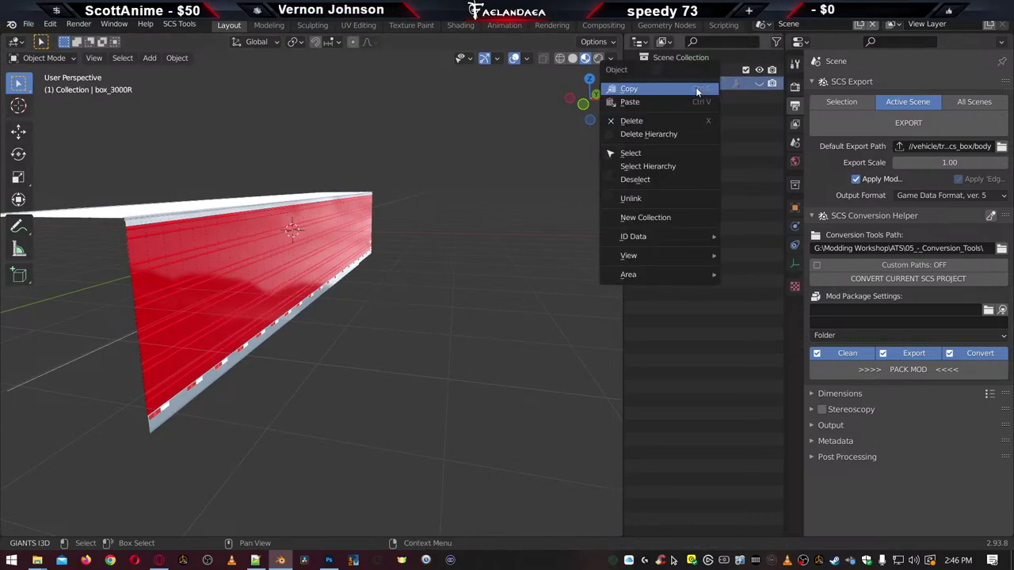
left_click(668, 136)
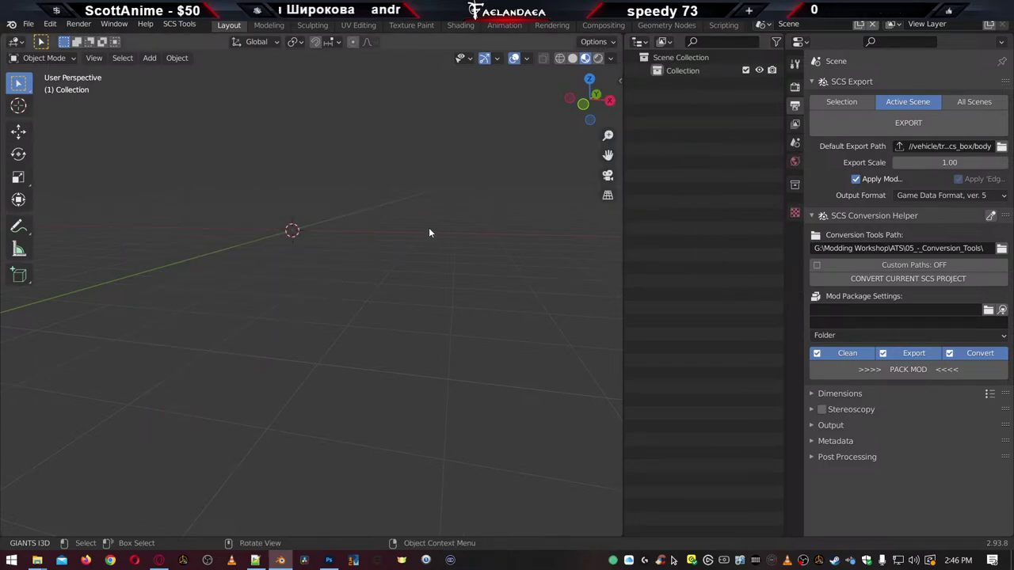
left_click(255, 560)
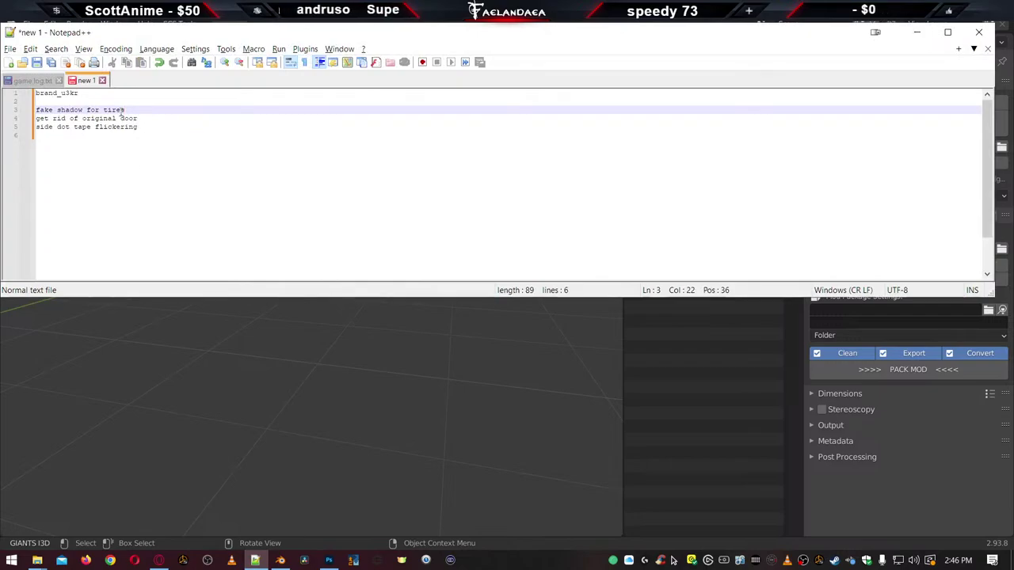
Delete the 'side dot tape flickering' line from the Notepad++ to-do note
left_click_drag(150, 125, 36, 127)
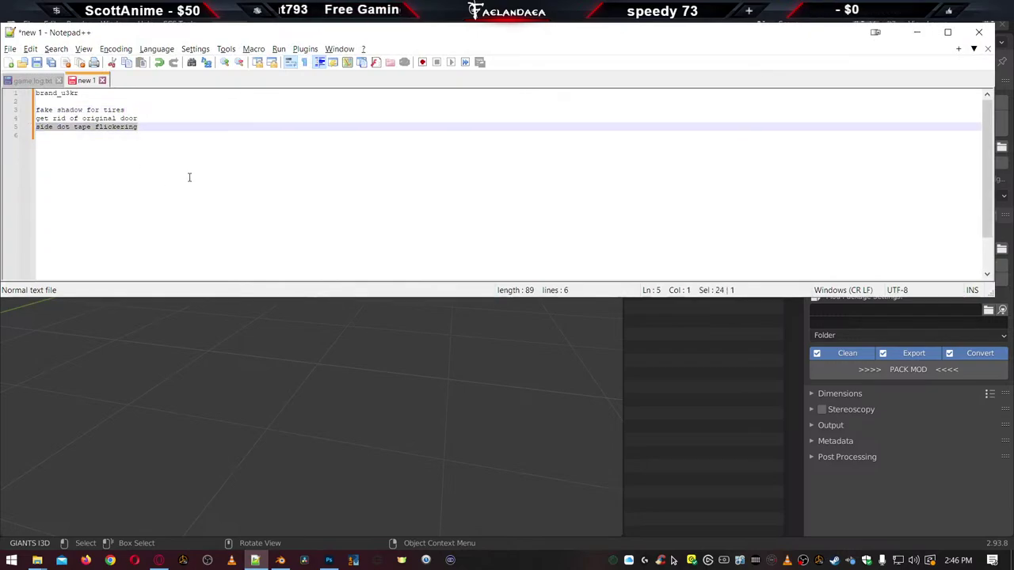
key("Delete")
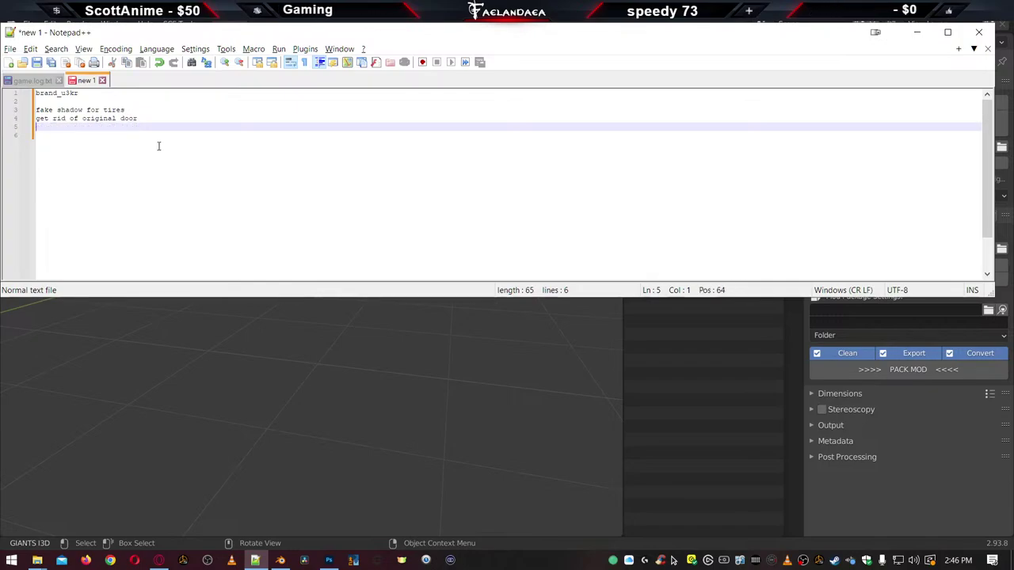
left_click(305, 423)
Import door_3000R.pmg from scs_box/accessory/rear_body with the SCS ConverterPIX importer
left_click(29, 24)
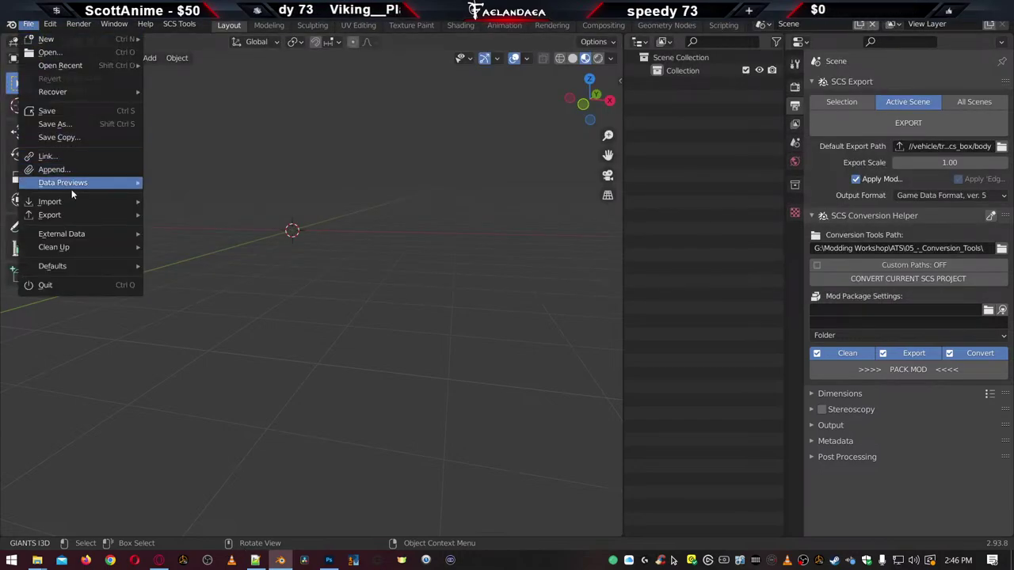
mouse_move(78, 202)
left_click(212, 360)
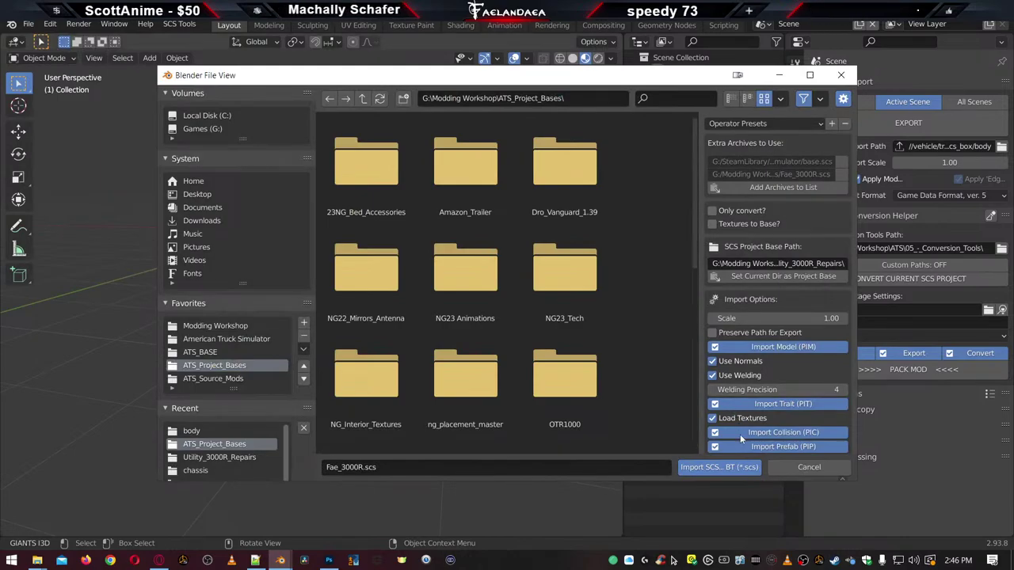
left_click(719, 468)
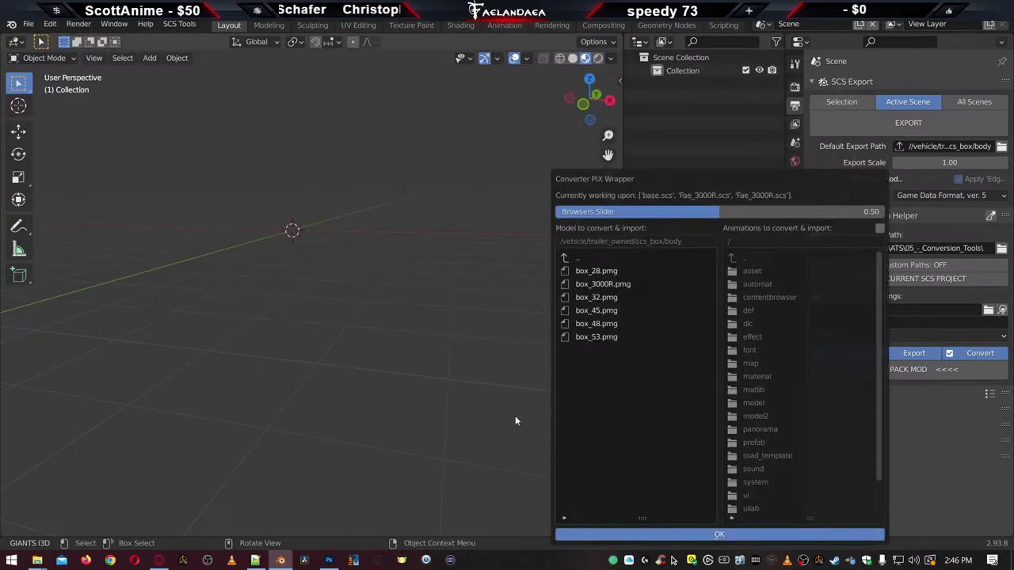
left_click(564, 260)
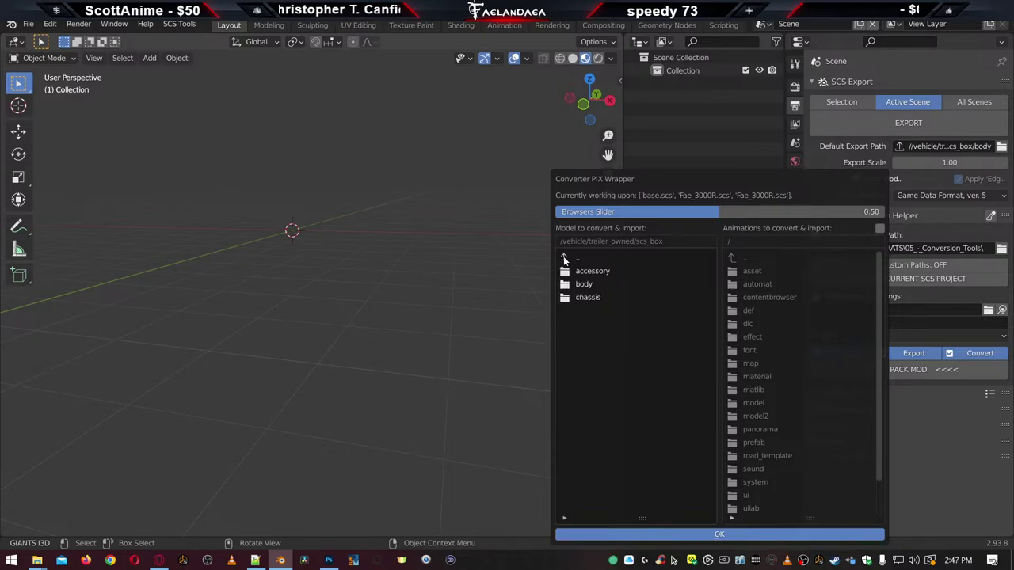
left_click(582, 270)
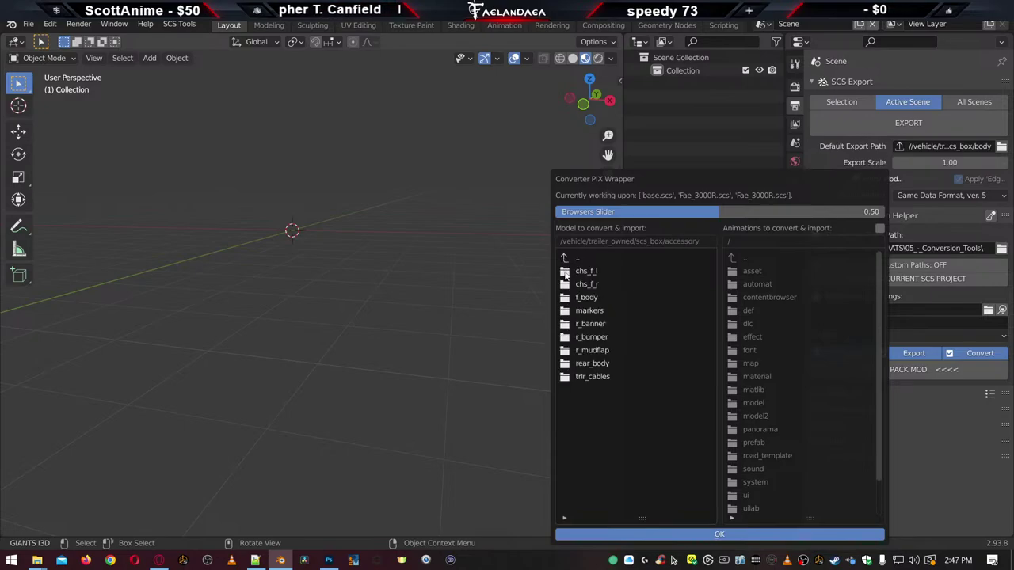
left_click(585, 364)
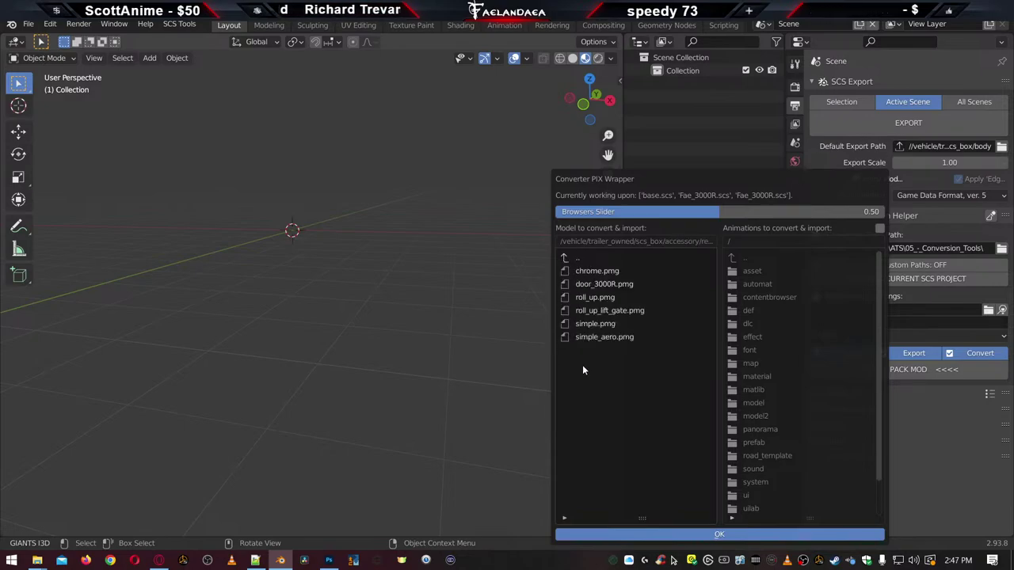
left_click(588, 290)
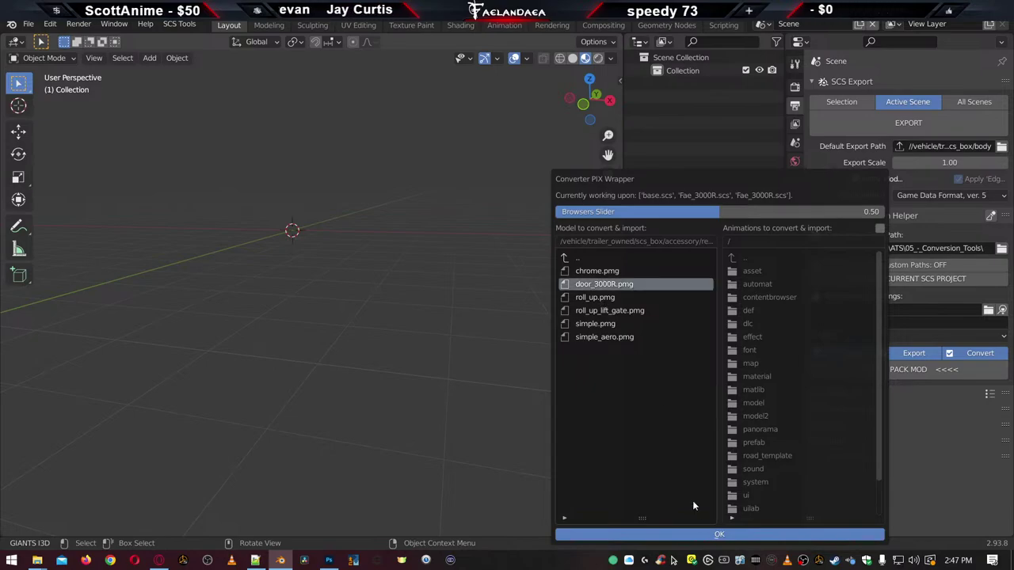
left_click(726, 535)
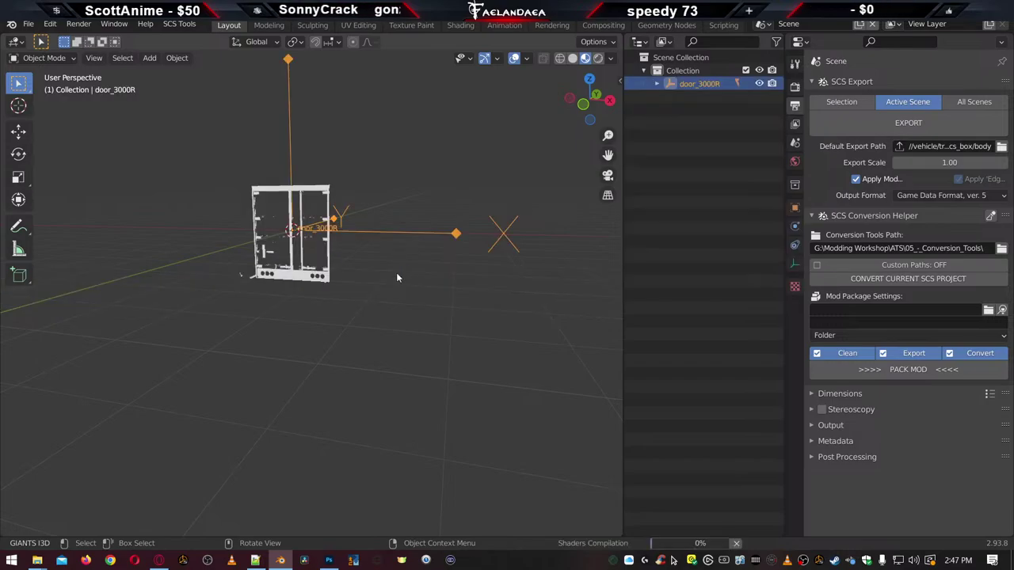
scroll(324, 262, "up", 4)
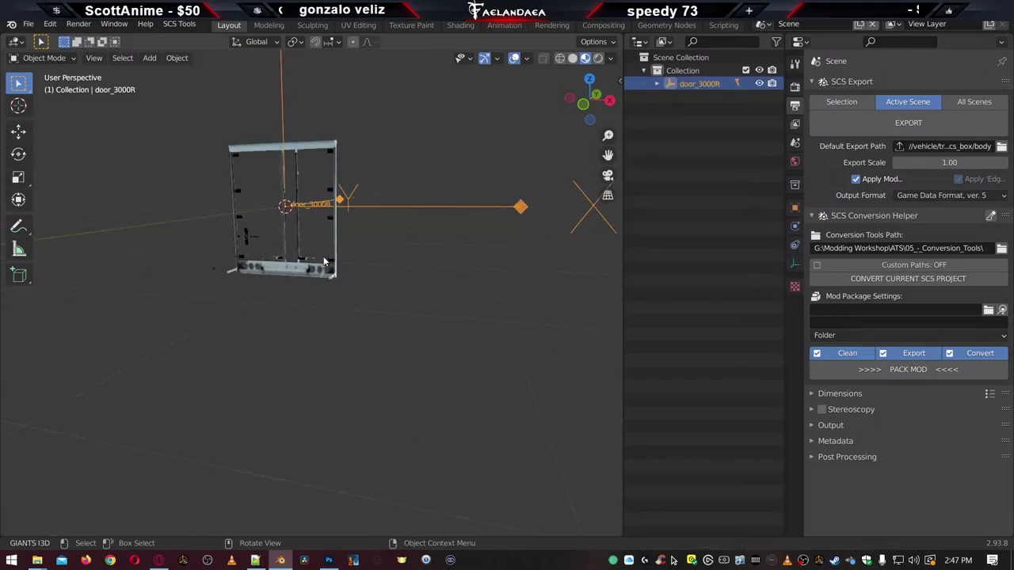
middle_click_drag(324, 261, 349, 261)
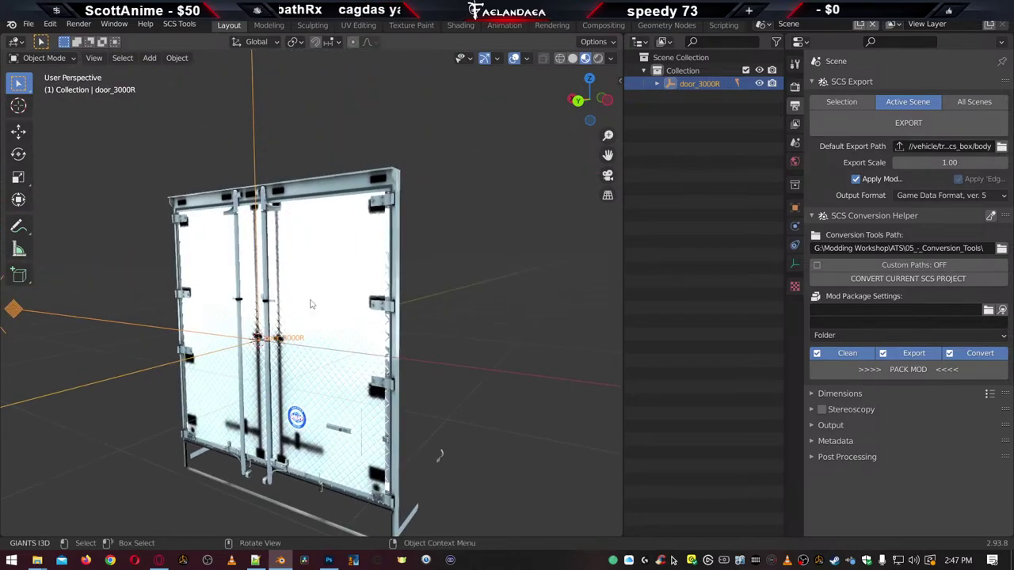
Expand door_3000R, toggle piece_13.001's visibility to compare the door, then delete piece_13.001
left_click(657, 83)
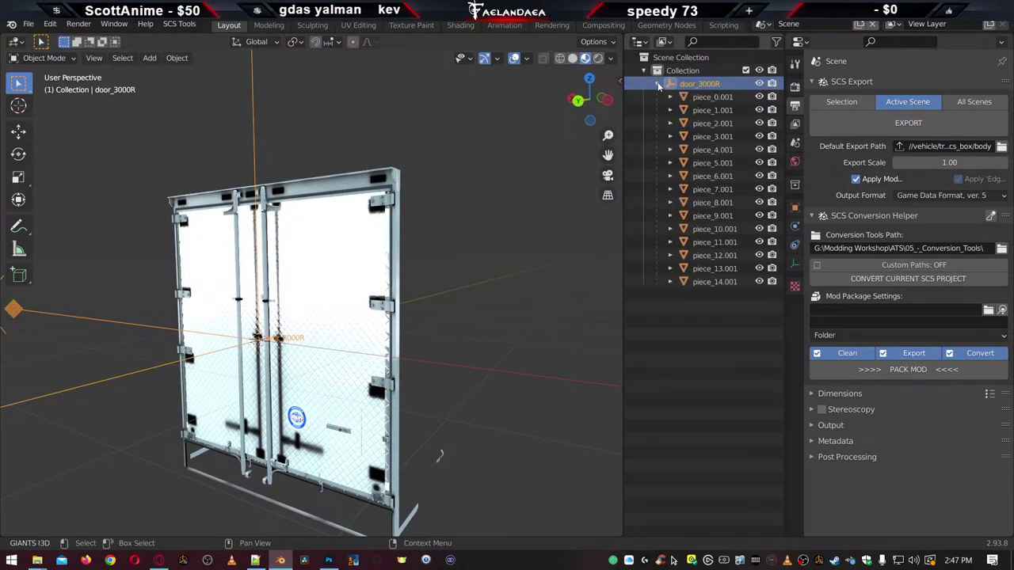
left_click(323, 273)
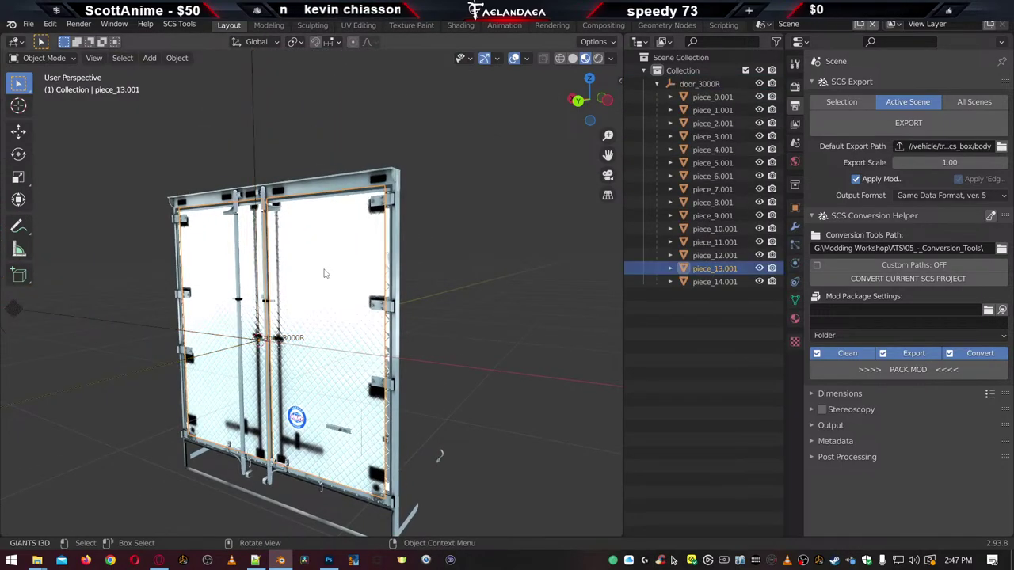
left_click(758, 269)
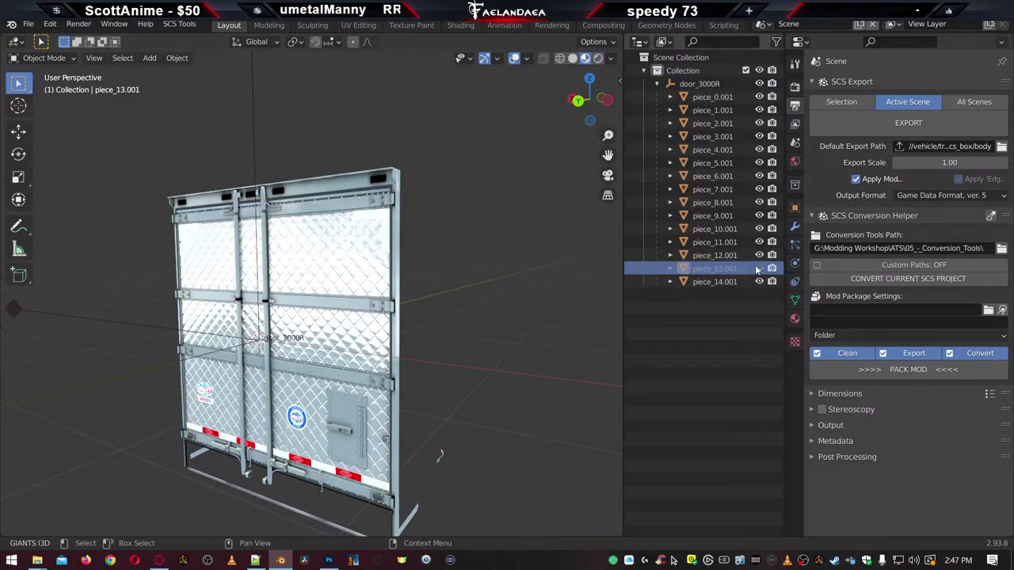
left_click(758, 269)
left_click(758, 269)
left_click(758, 270)
left_click(758, 270)
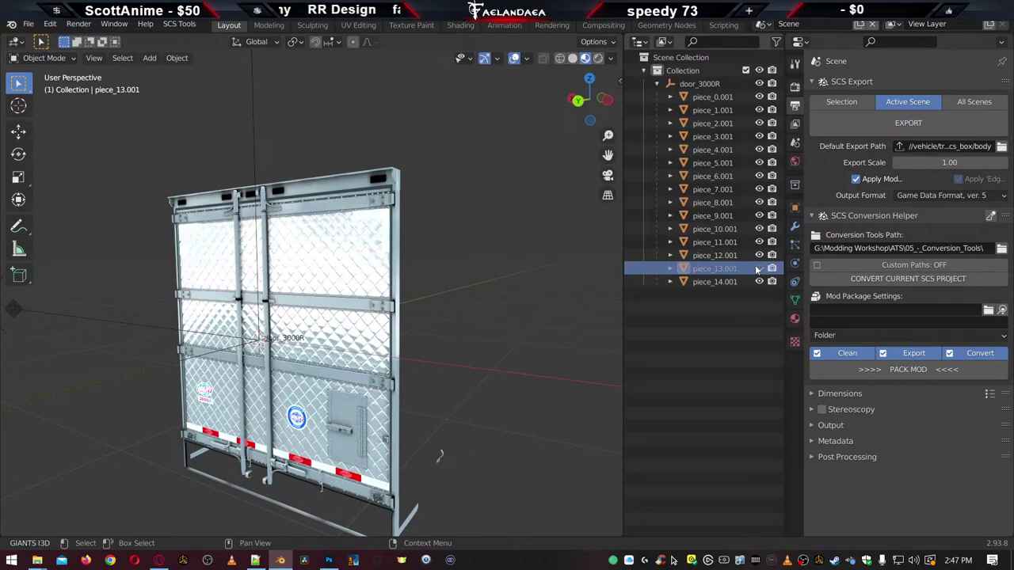
left_click(758, 269)
left_click(758, 269)
left_click(758, 270)
left_click(758, 270)
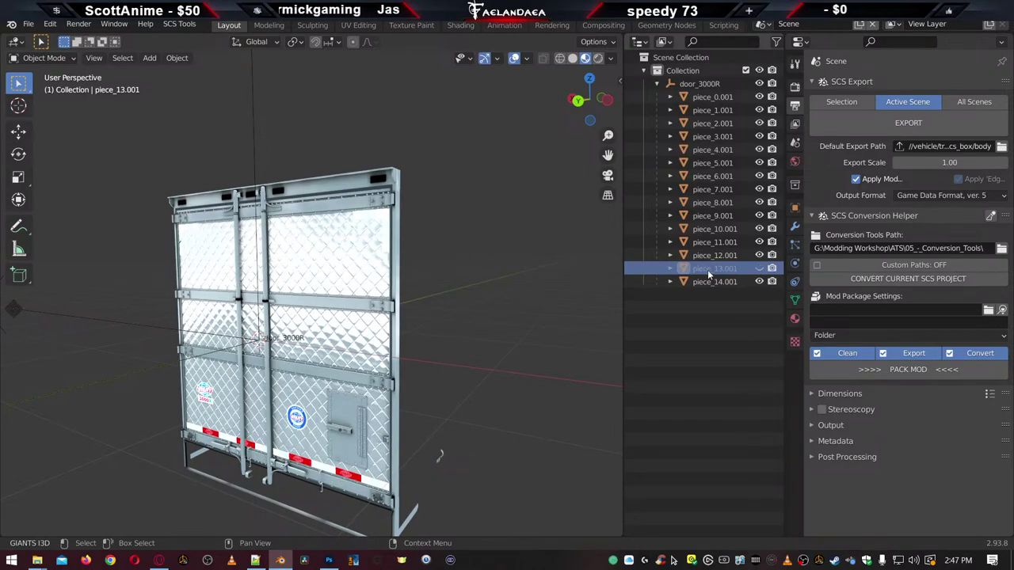
key("Delete")
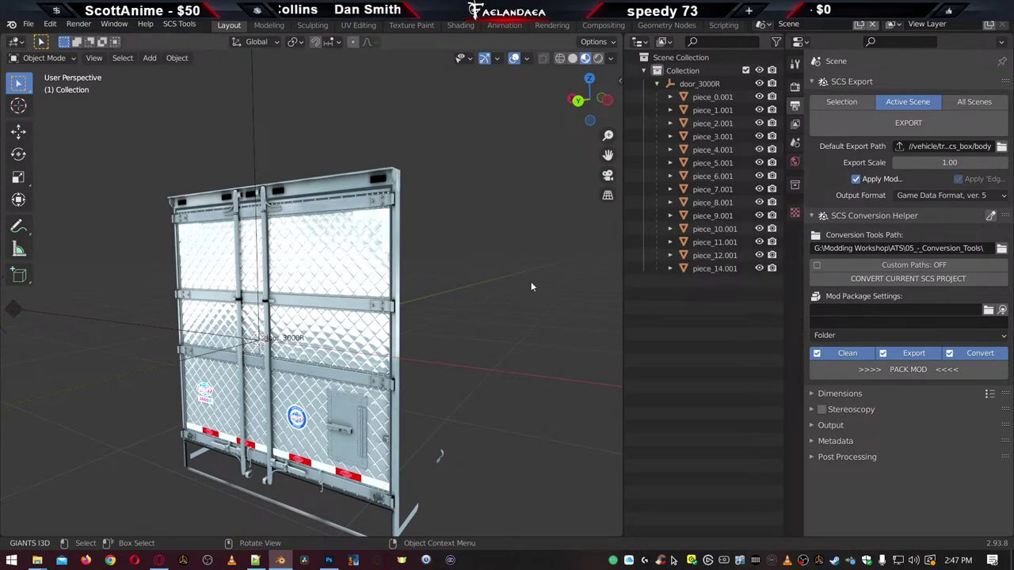
Set the export path to vehicle/trailer_owned/scs_box/accessory/rear_body and export the door model
left_click(1002, 147)
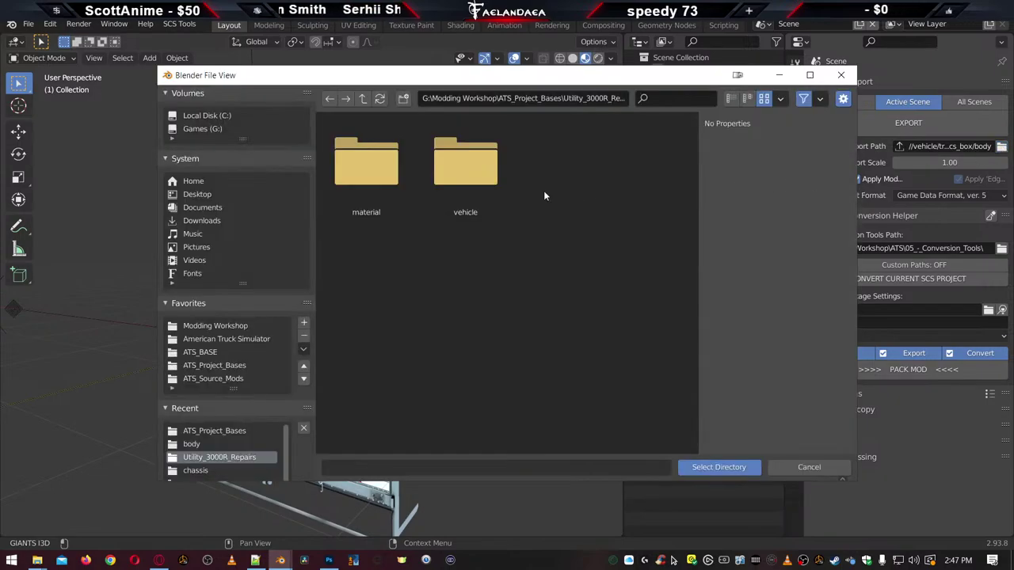
double_click(478, 174)
double_click(382, 167)
double_click(378, 169)
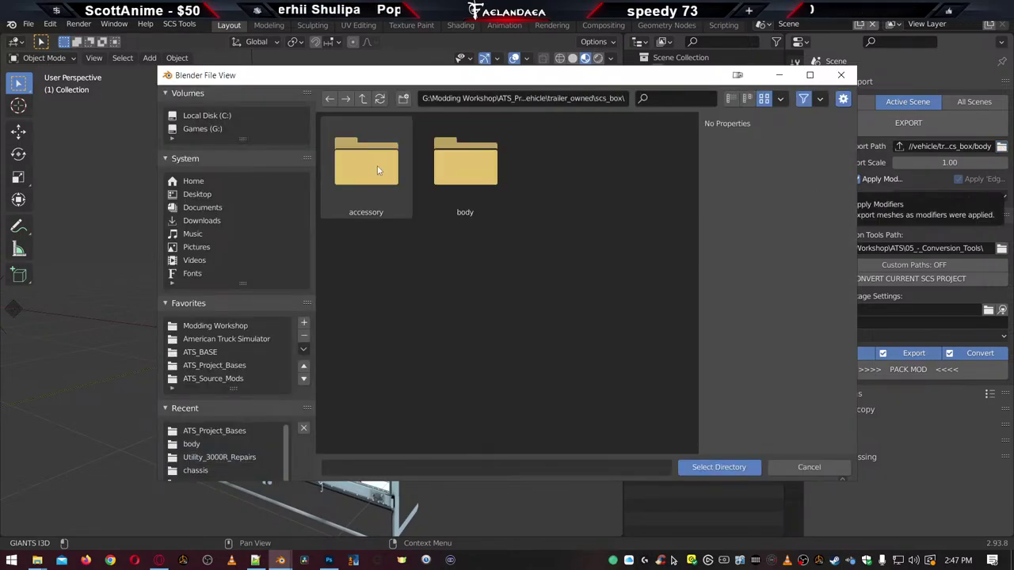
double_click(378, 170)
double_click(378, 169)
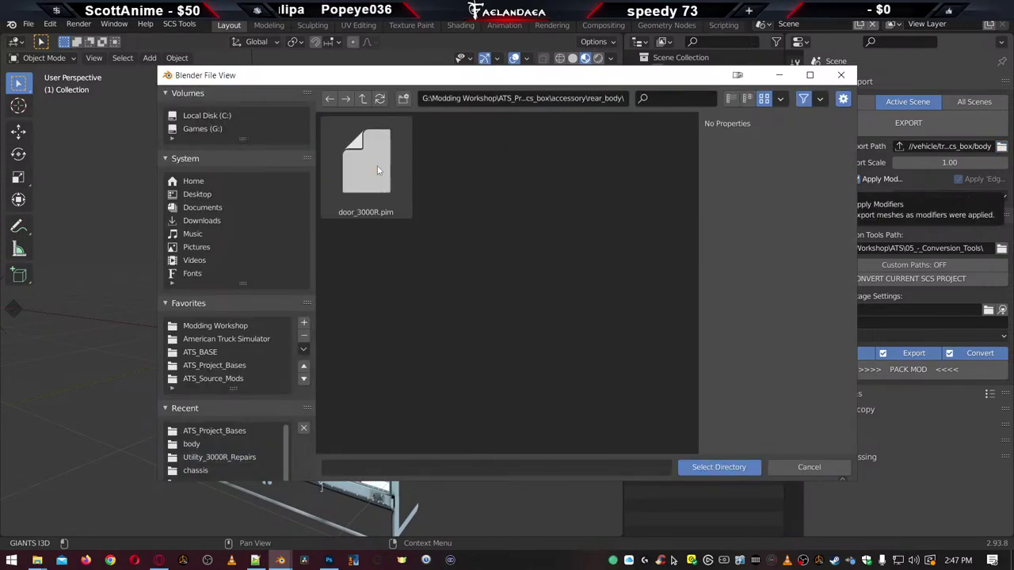
left_click(727, 467)
left_click(893, 128)
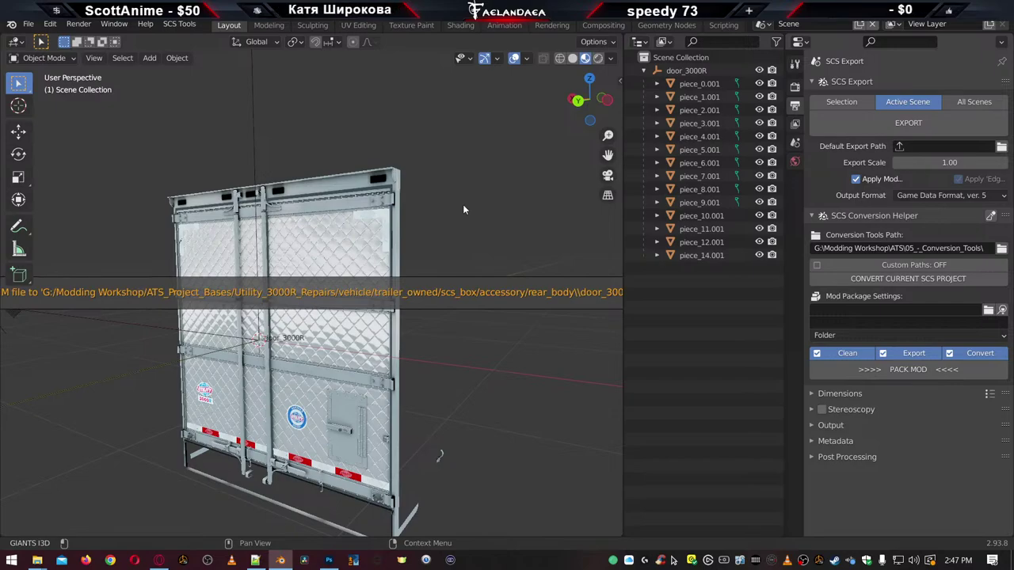
Delete door_3000R together with its whole hierarchy from the scene
right_click(680, 76)
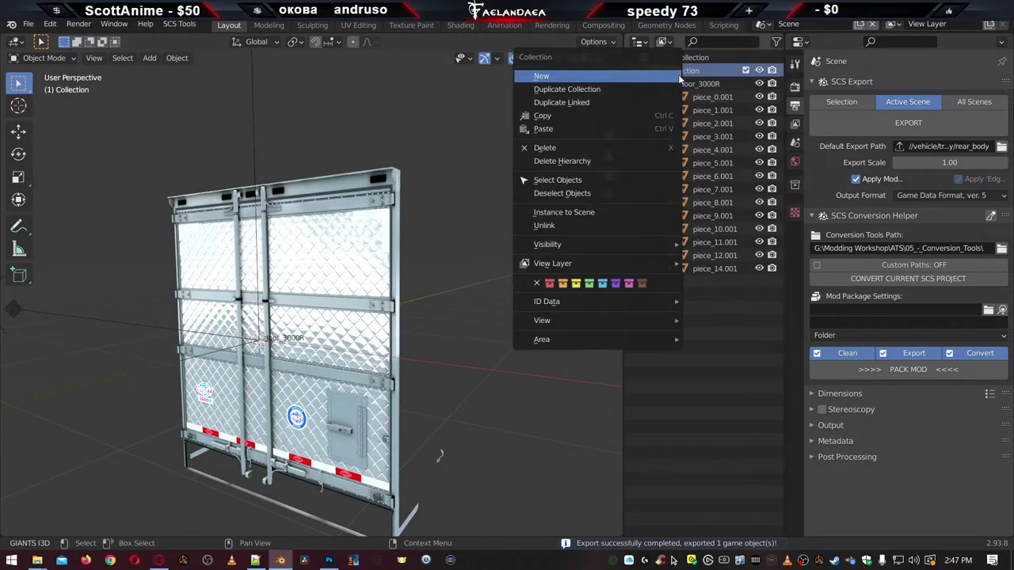
right_click(689, 85)
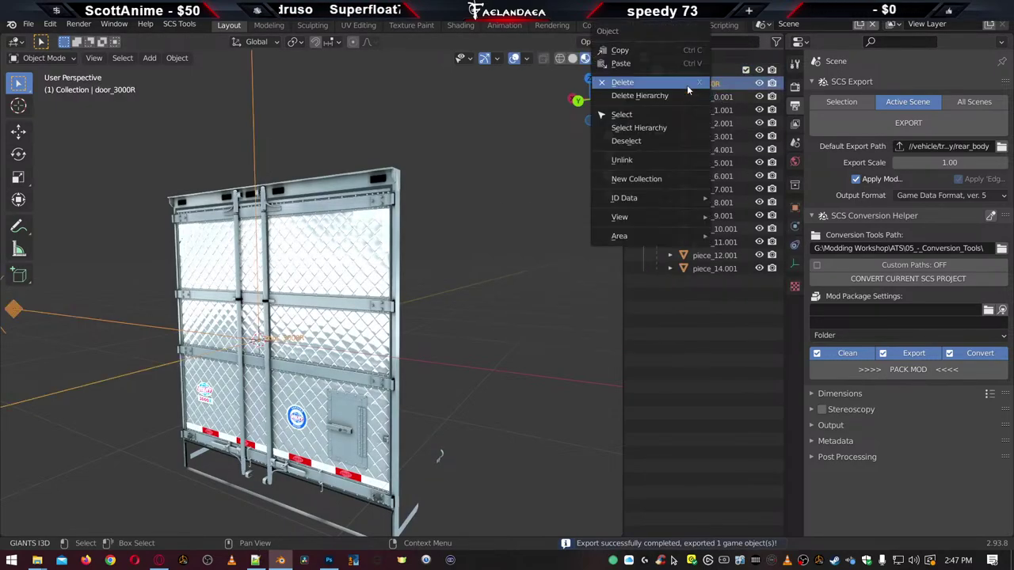
left_click(687, 95)
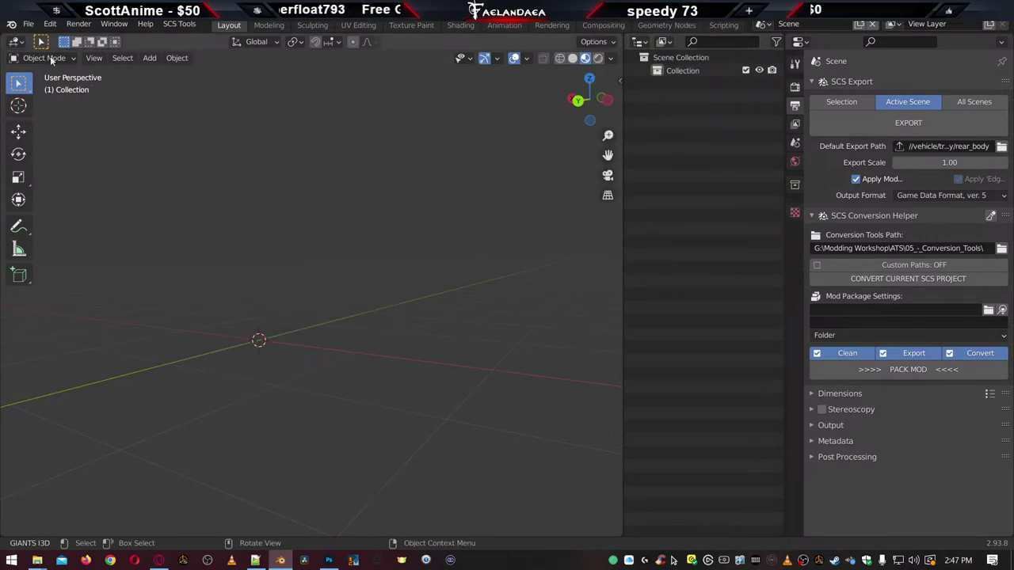
Delete the 'get rid of original door' line and its leftover empty line from the notes, then return to Blender
left_click(255, 560)
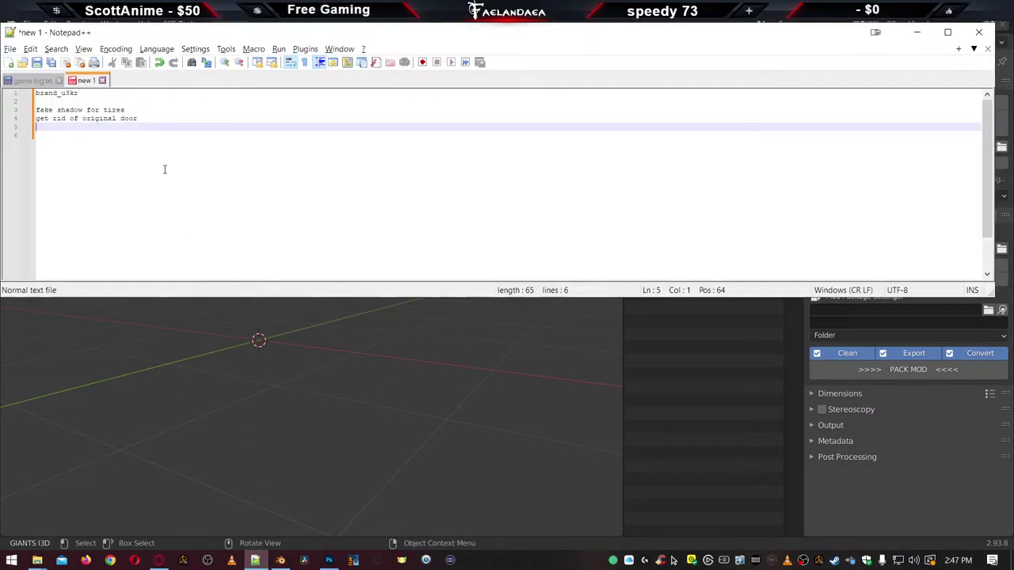
key("Left")
key("ctrl+shift+Left")
key("ctrl+shift+Left")
key("ctrl+shift+Left")
key("ctrl+shift+Left")
key("ctrl+shift+Left")
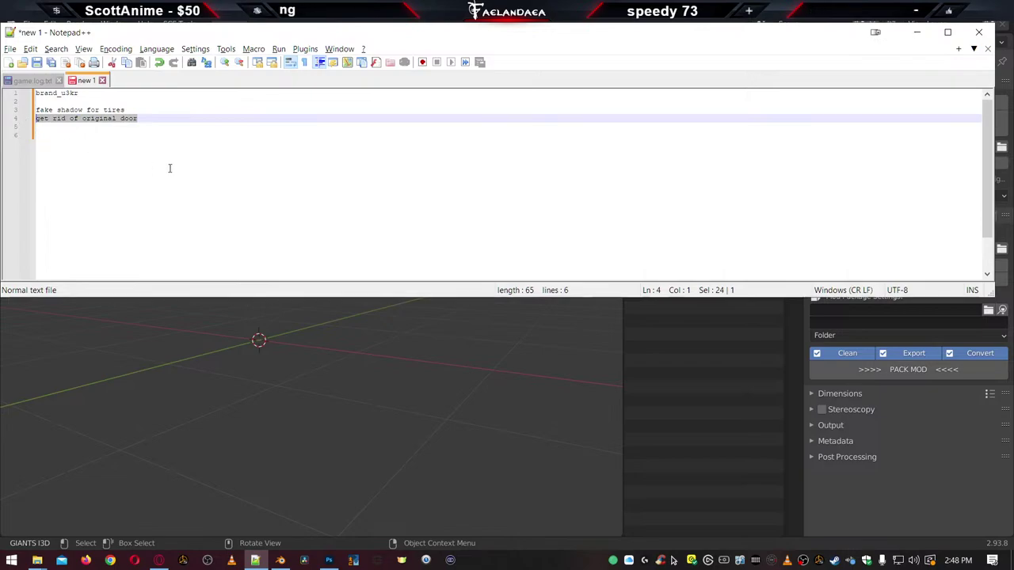
key("BackSpace")
key("BackSpace")
left_click(80, 133)
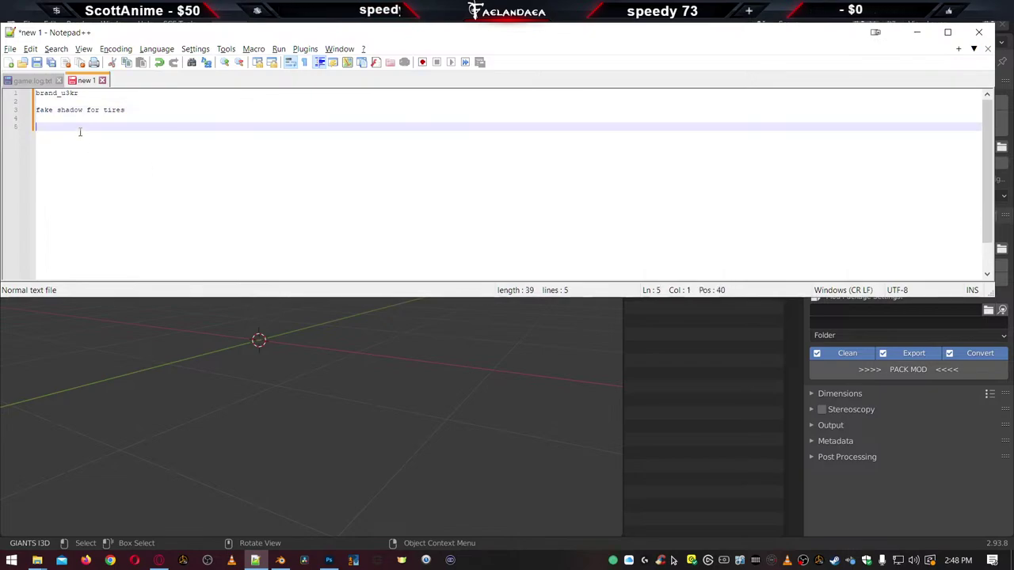
key("BackSpace")
key("BackSpace")
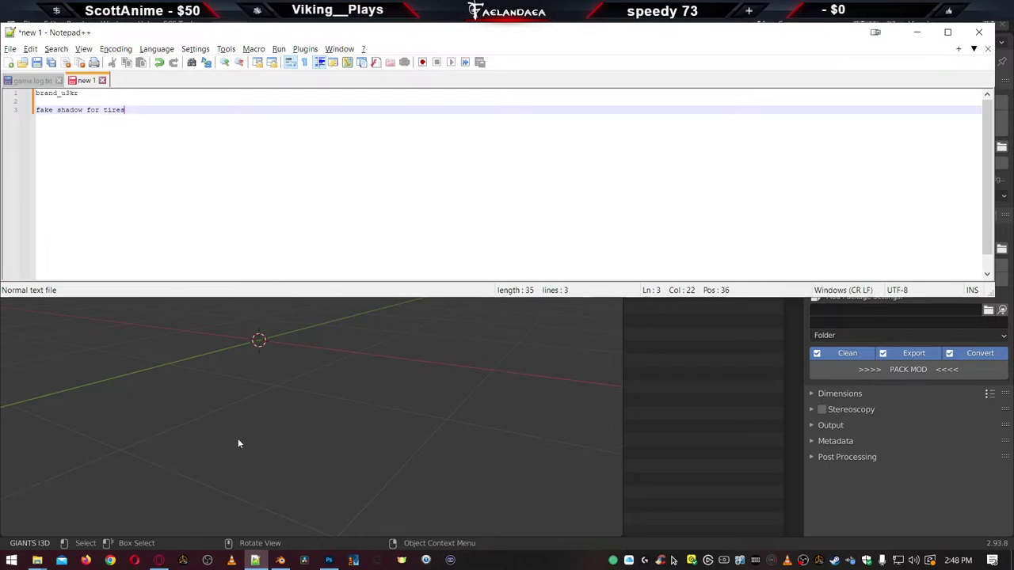
middle_click_drag(352, 382, 348, 323)
left_click(349, 379)
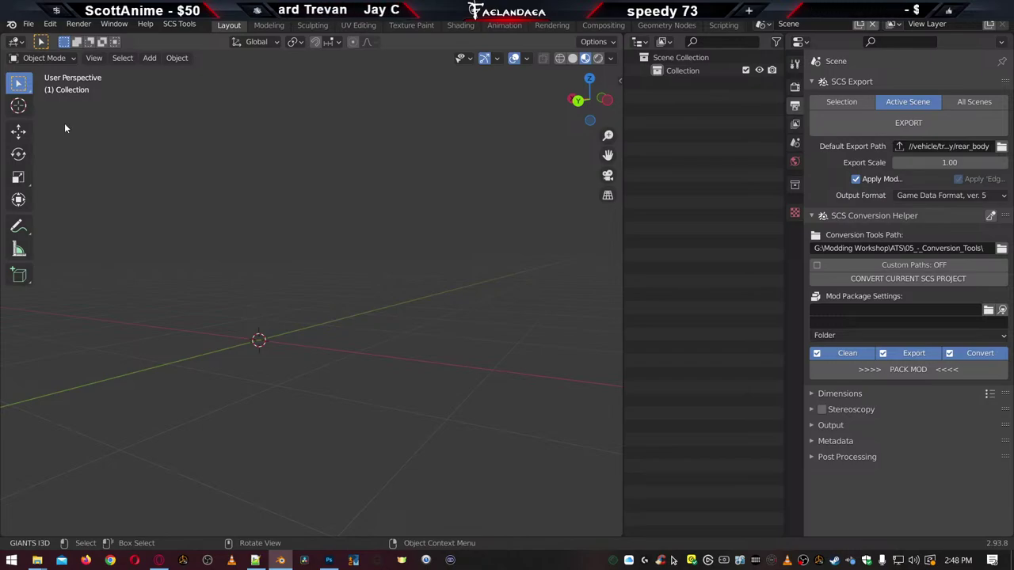
Start an SCS model import from the File menu and confirm the archives to open the converter
left_click(29, 24)
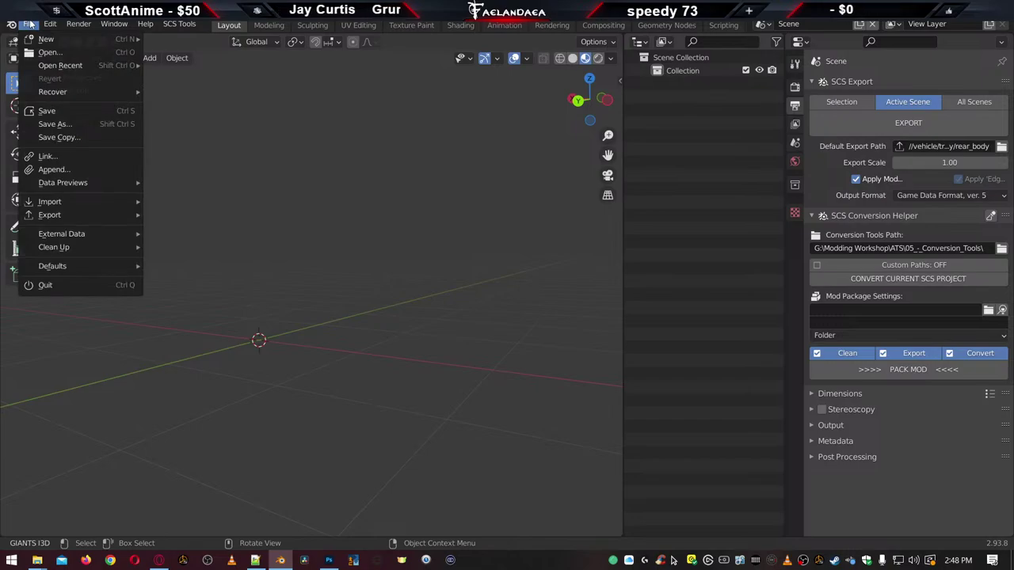
left_click(29, 25)
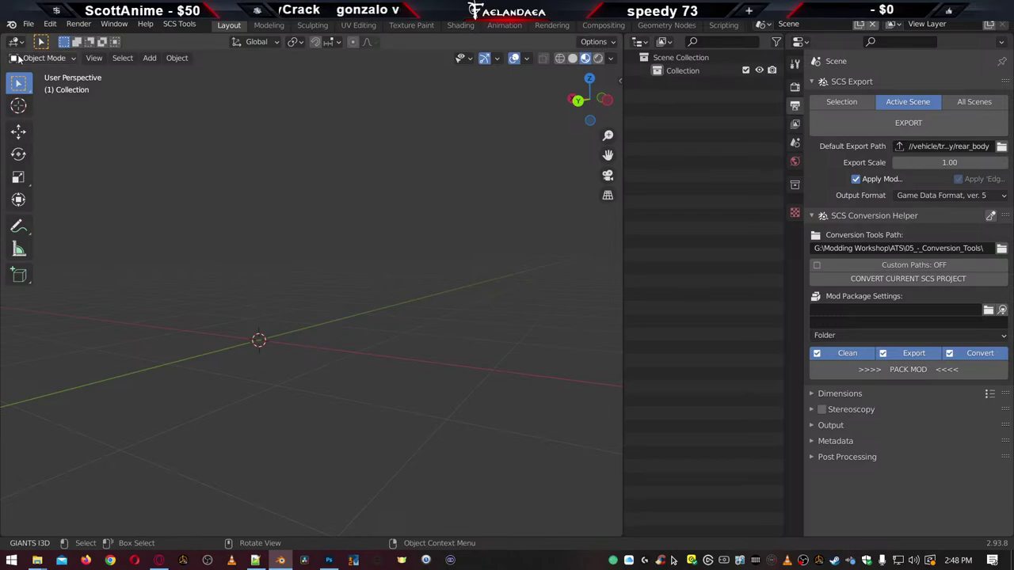
left_click(29, 24)
mouse_move(95, 202)
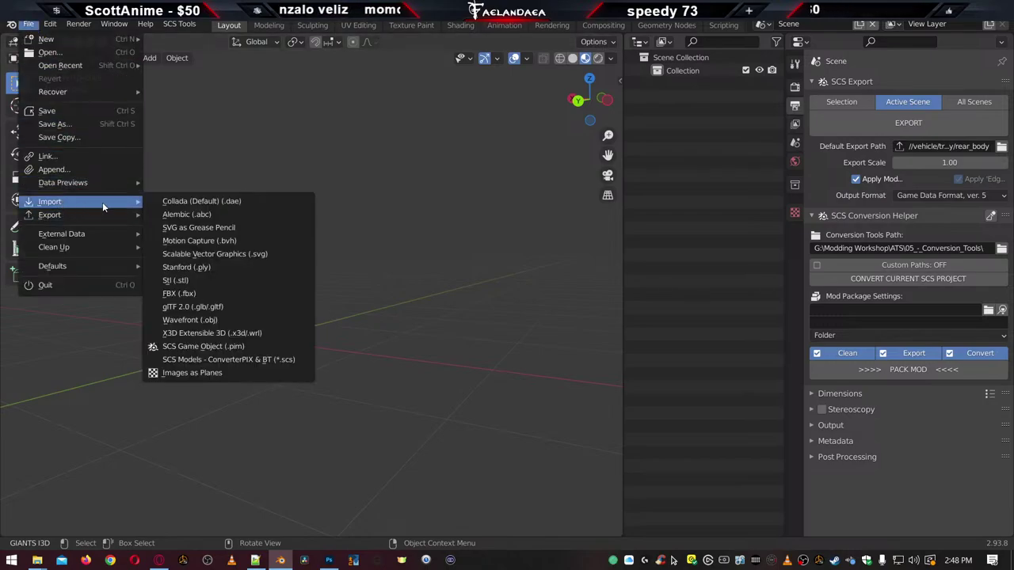
left_click(222, 360)
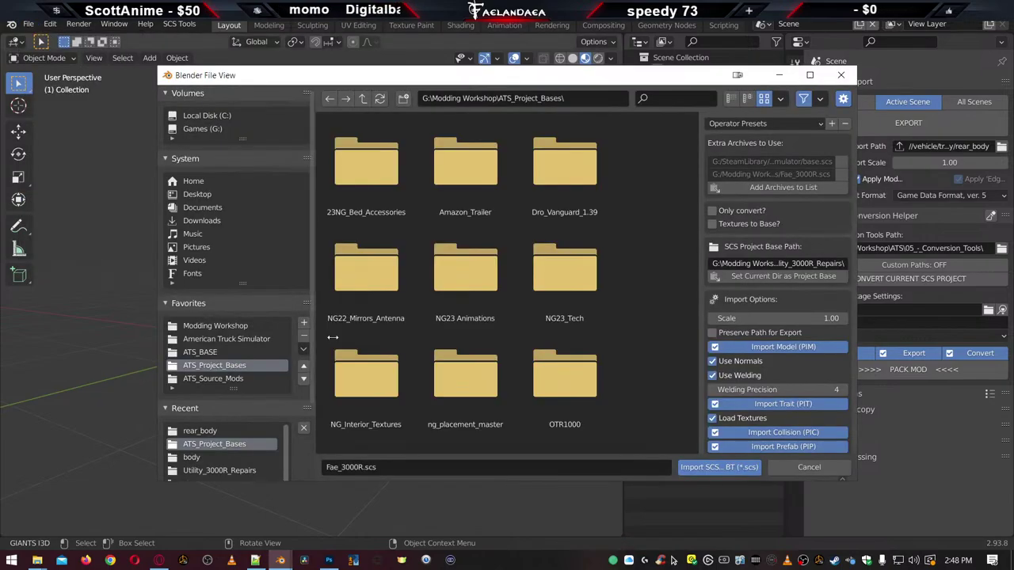
left_click(709, 465)
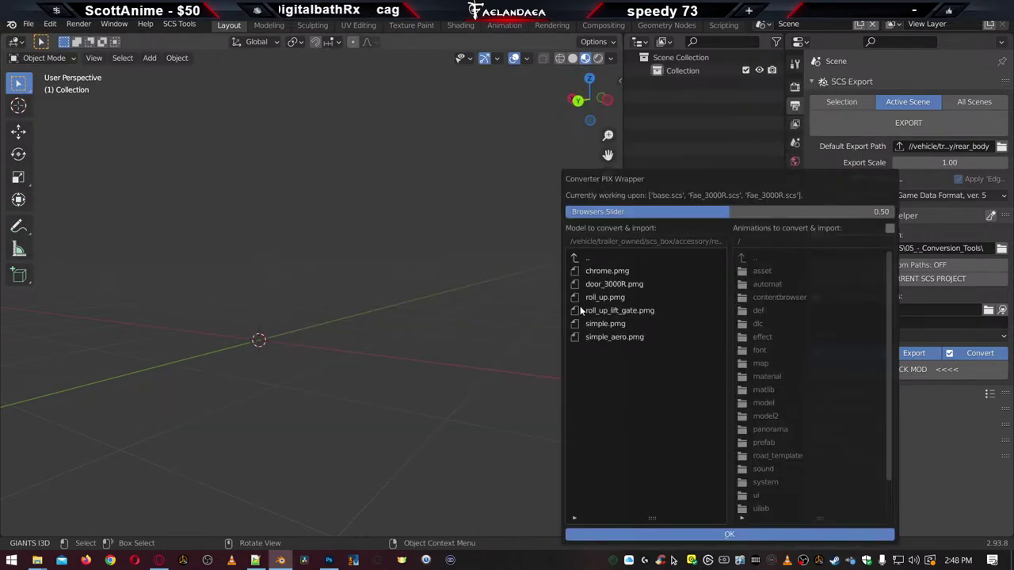
Import shadow_ch_53_f.pmg from the scs_box chassis folder and orbit to see its shadow blobs
left_click(576, 260)
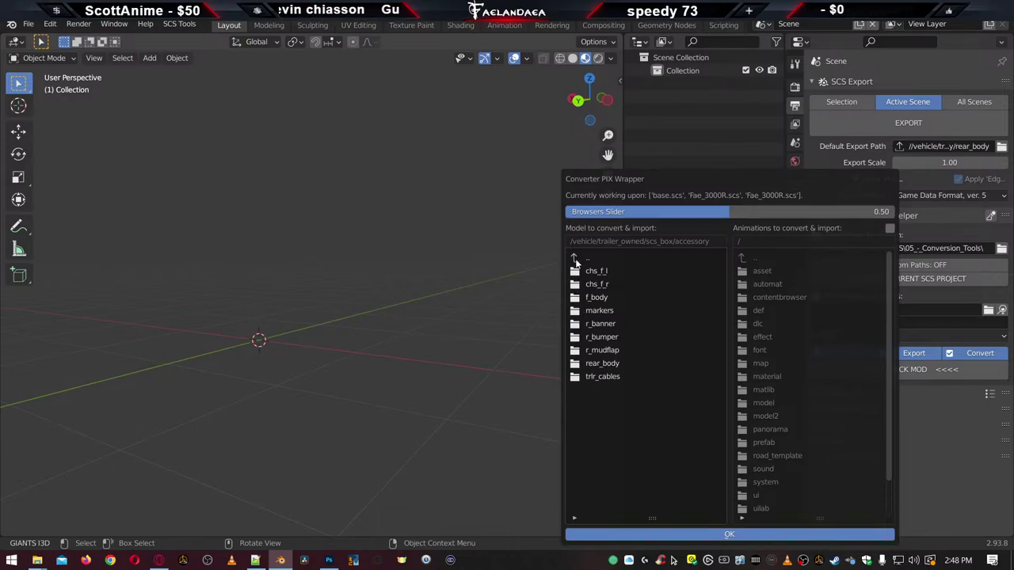
left_click(575, 259)
left_click(578, 298)
scroll(638, 386, "down", 6)
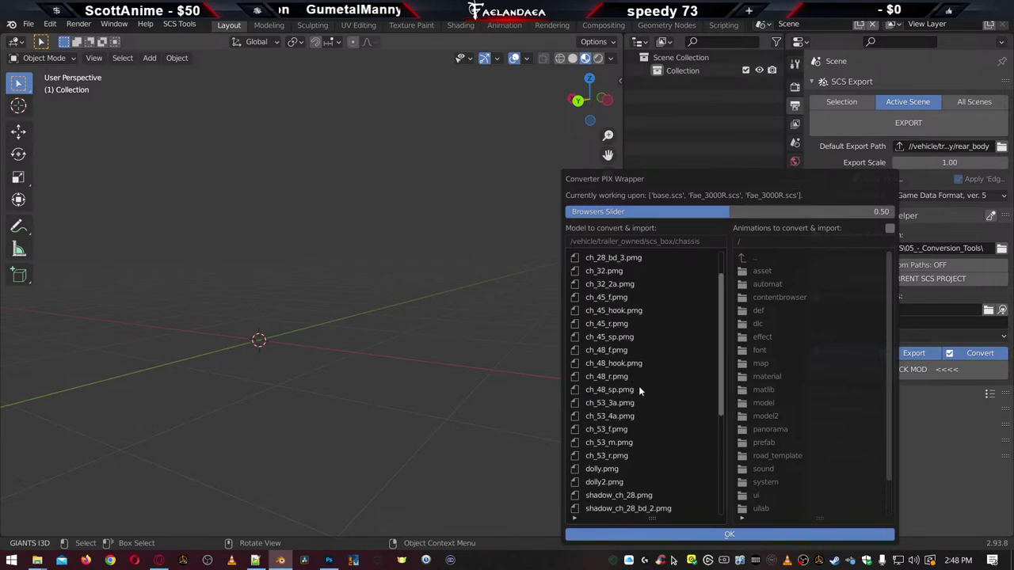
scroll(638, 436, "down", 2)
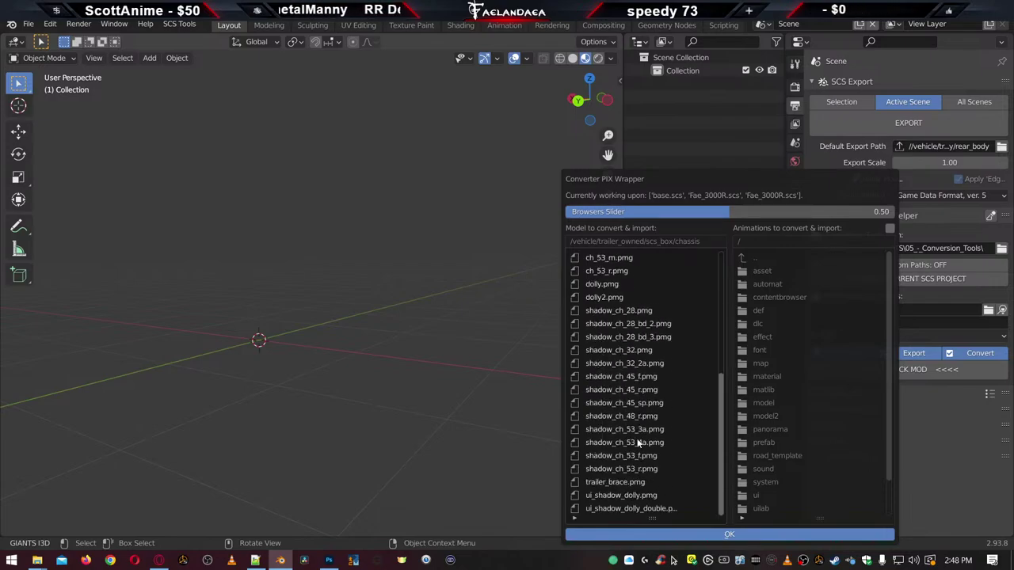
left_click(599, 458)
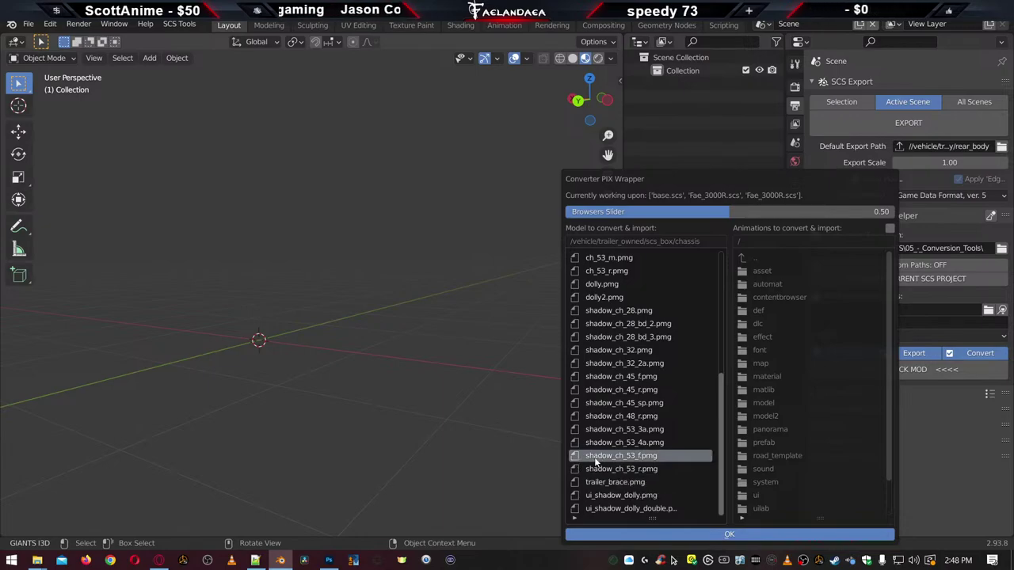
left_click(687, 534)
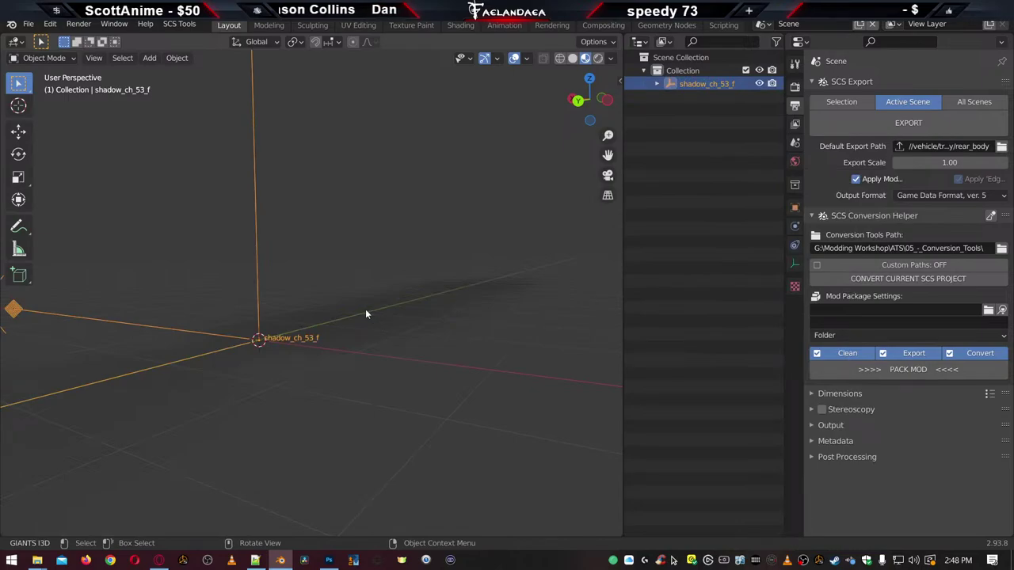
scroll(380, 329, "down", 6)
scroll(444, 329, "up", 5)
middle_click_drag(486, 316, 387, 362)
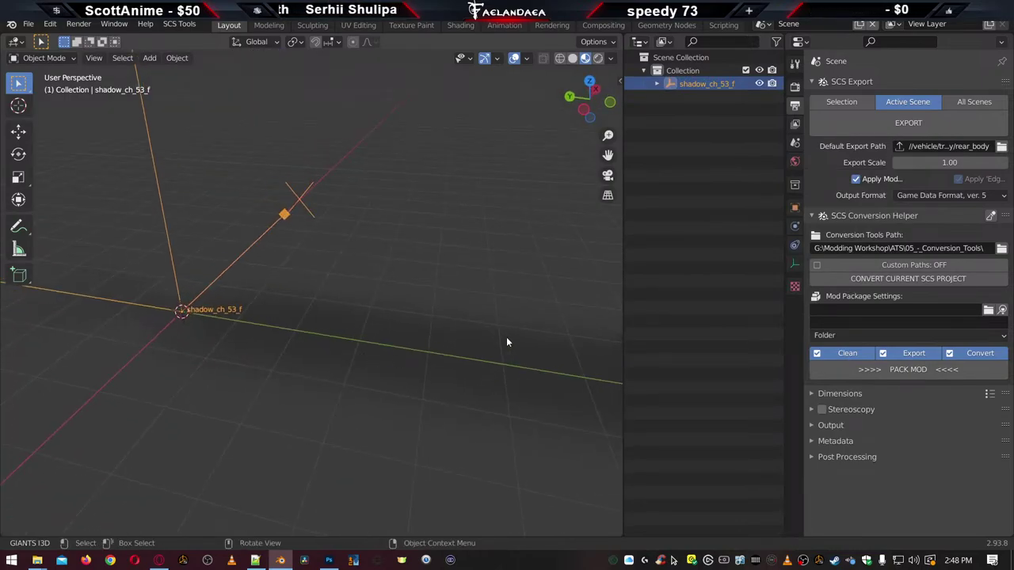
middle_click_drag(509, 344, 379, 302)
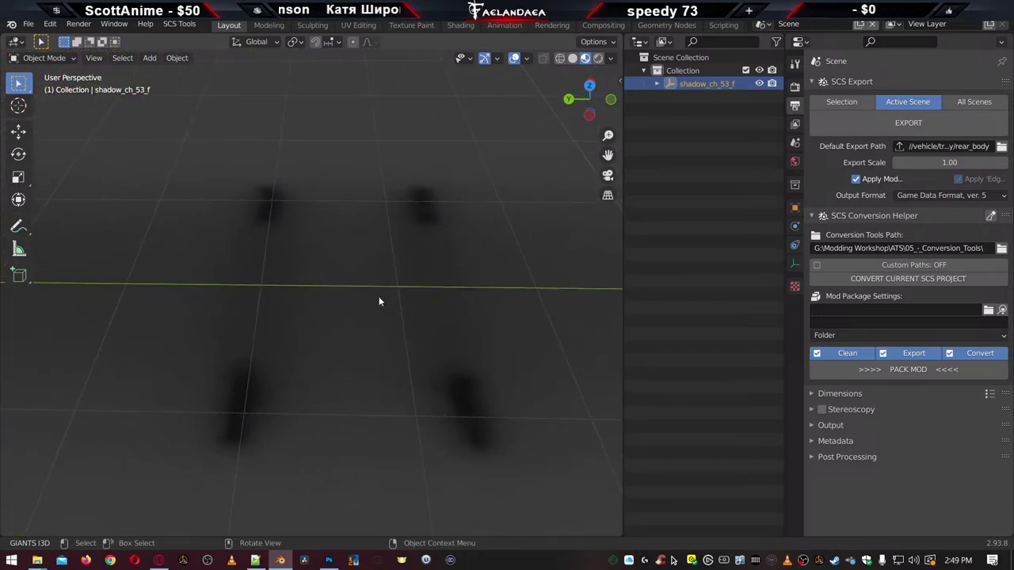
Import ch_53_m.pmg through File > Import > SCS Models from /scs_box/chassis
left_click(28, 24)
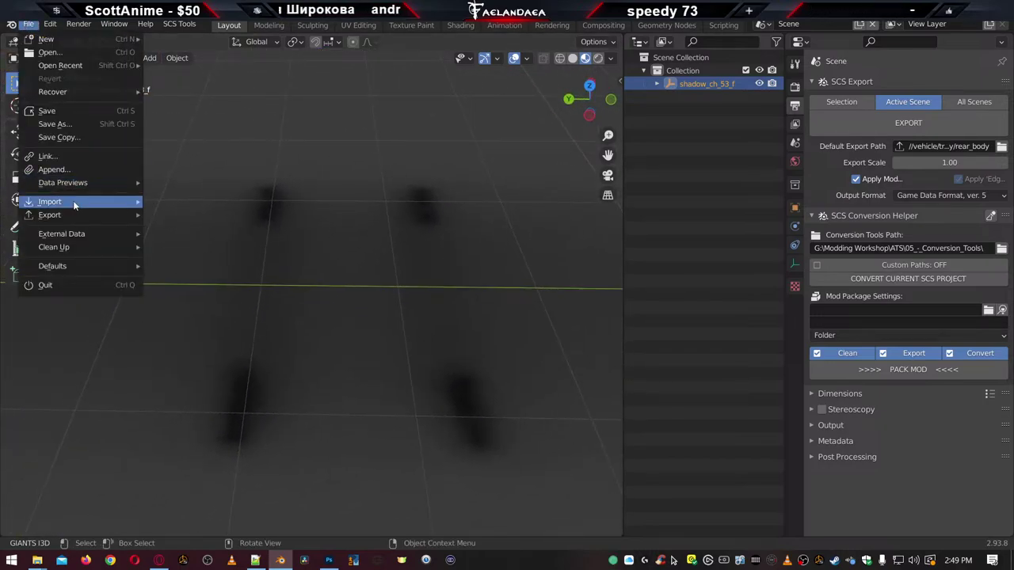
mouse_move(73, 202)
left_click(224, 361)
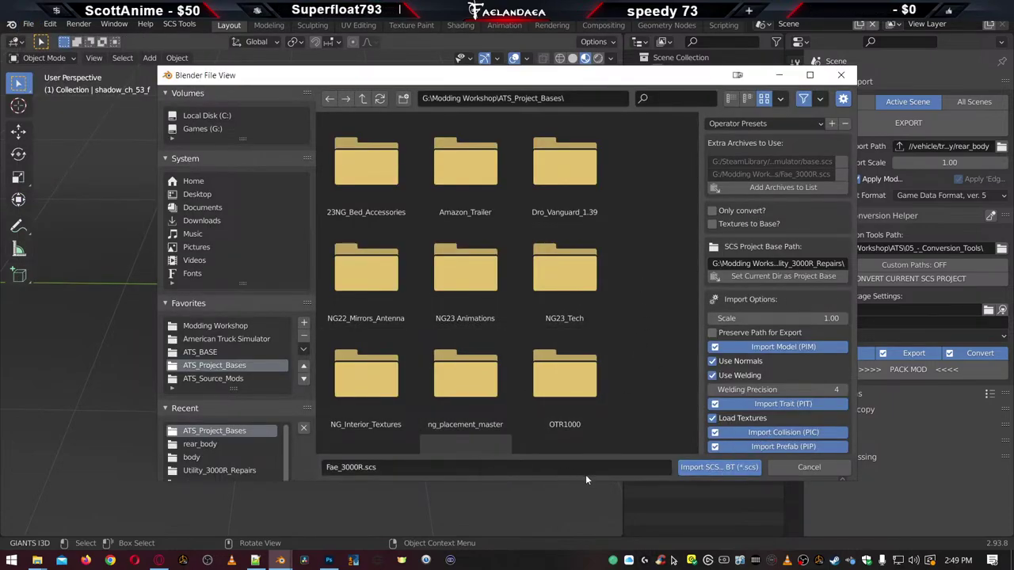
left_click(713, 467)
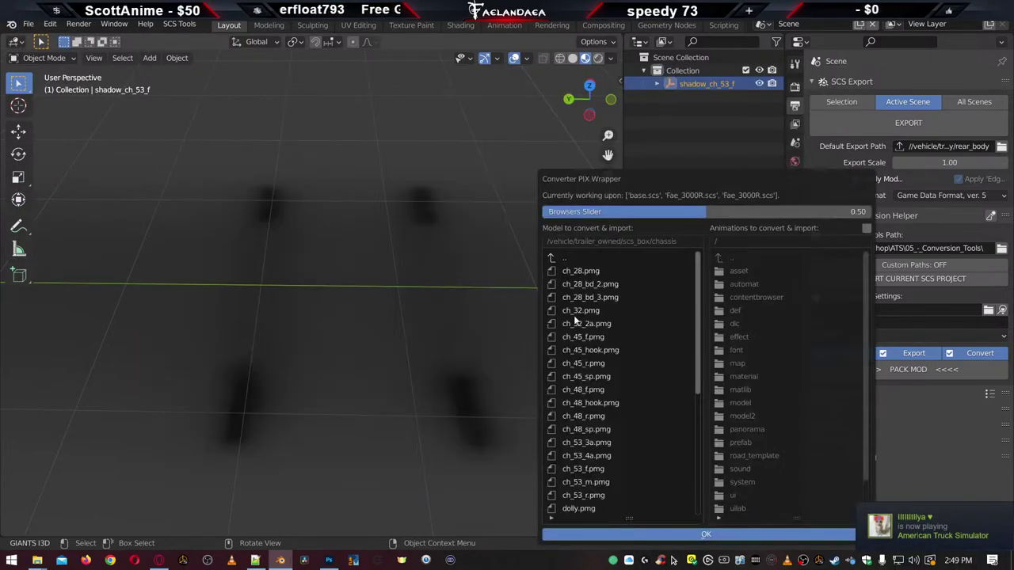
double_click(552, 260)
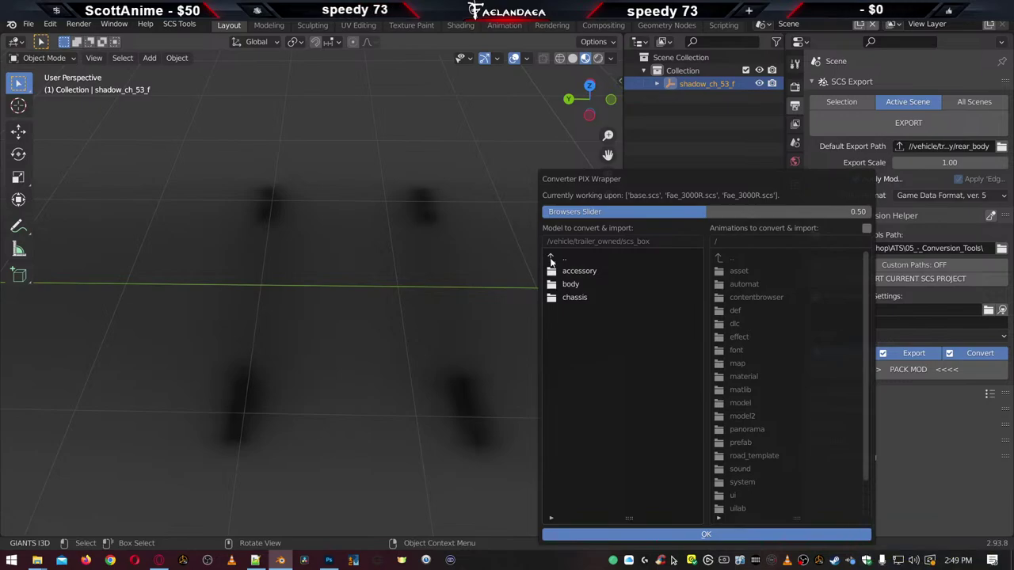
double_click(554, 298)
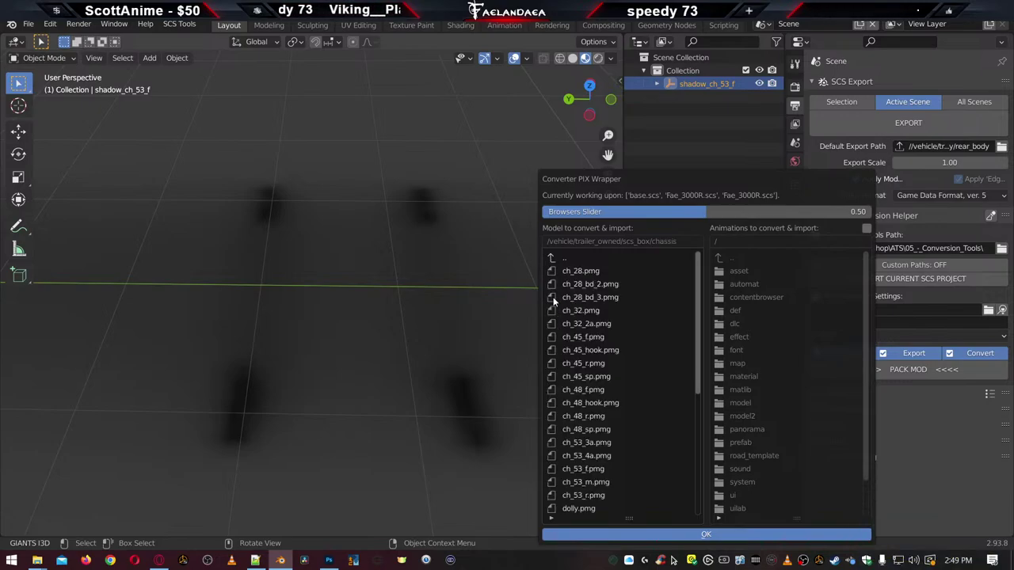
scroll(599, 370, "down", 3)
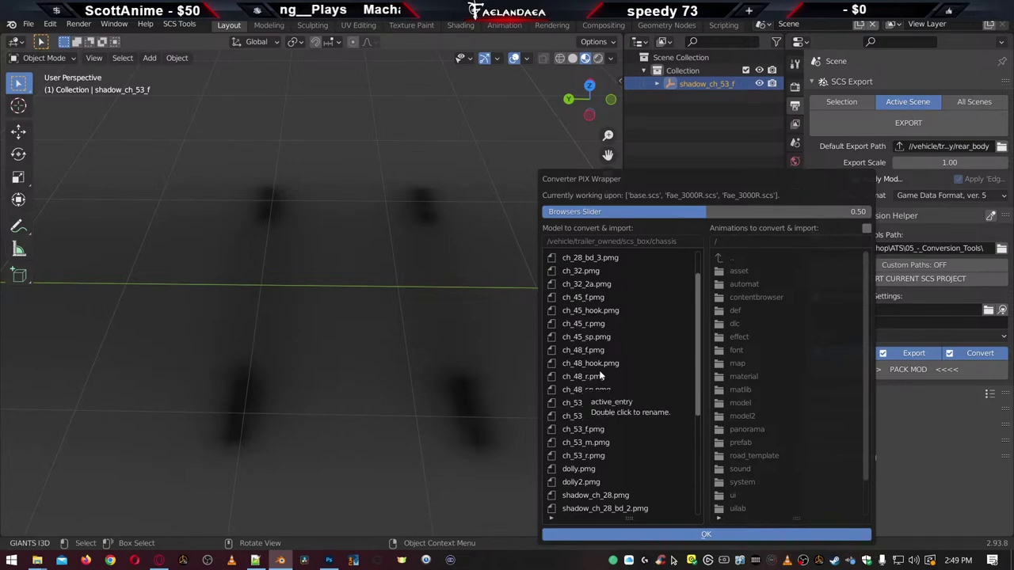
left_click(583, 443)
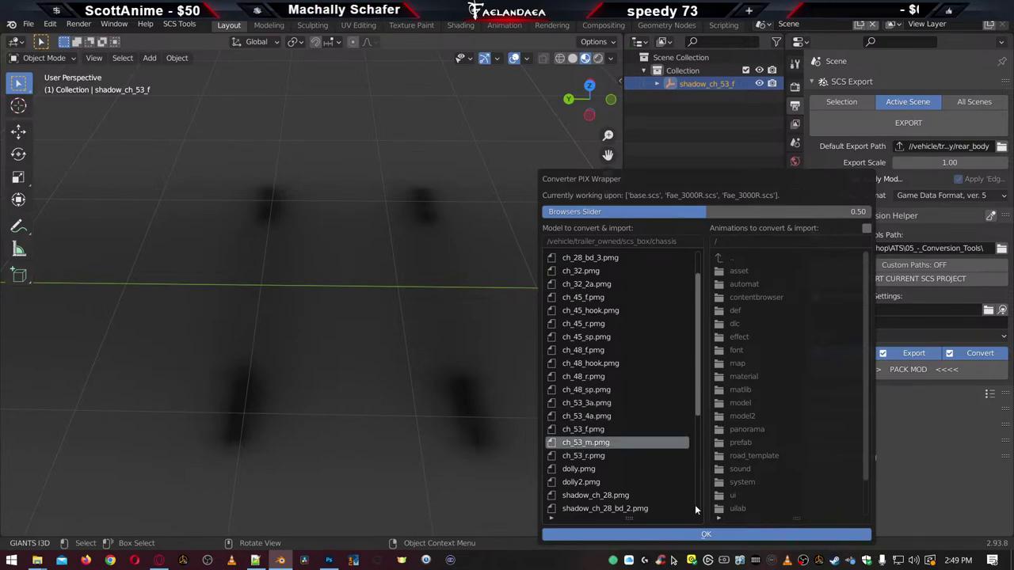
left_click(691, 534)
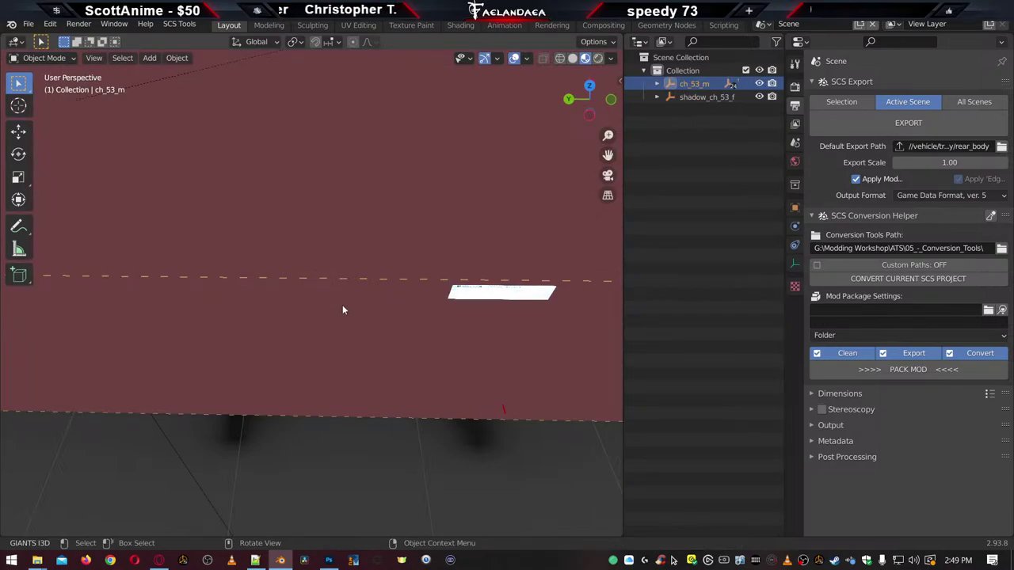
scroll(348, 317, "down", 5)
middle_click_drag(360, 333, 414, 300)
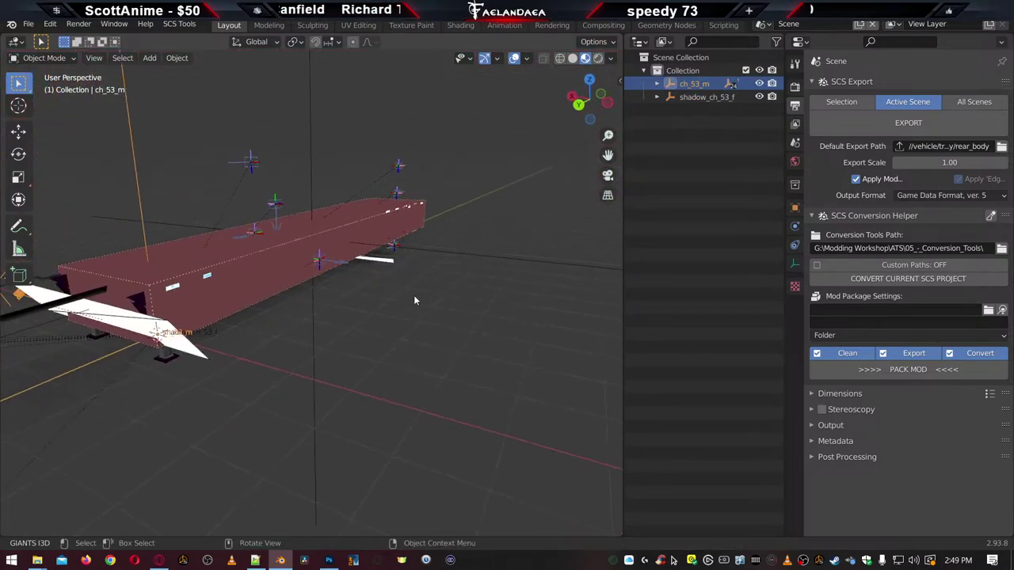
Display textures via SCS Visibility Tools and orbit low to inspect the tire shadows under the chassis
left_click(176, 24)
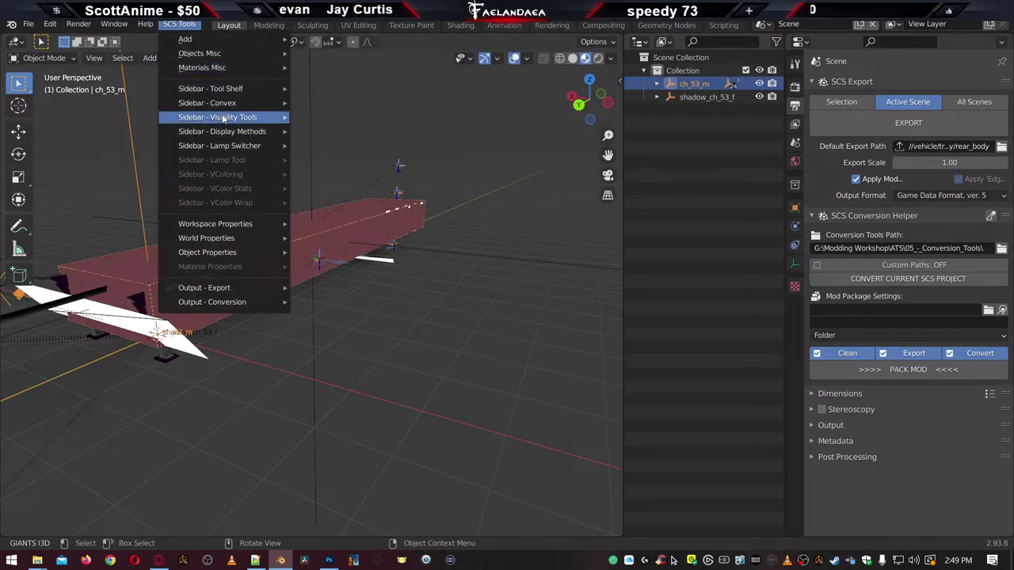
mouse_move(218, 117)
left_click(314, 144)
left_click(322, 246)
middle_click_drag(404, 344, 366, 338)
scroll(368, 337, "up", 4)
scroll(369, 338, "up", 2)
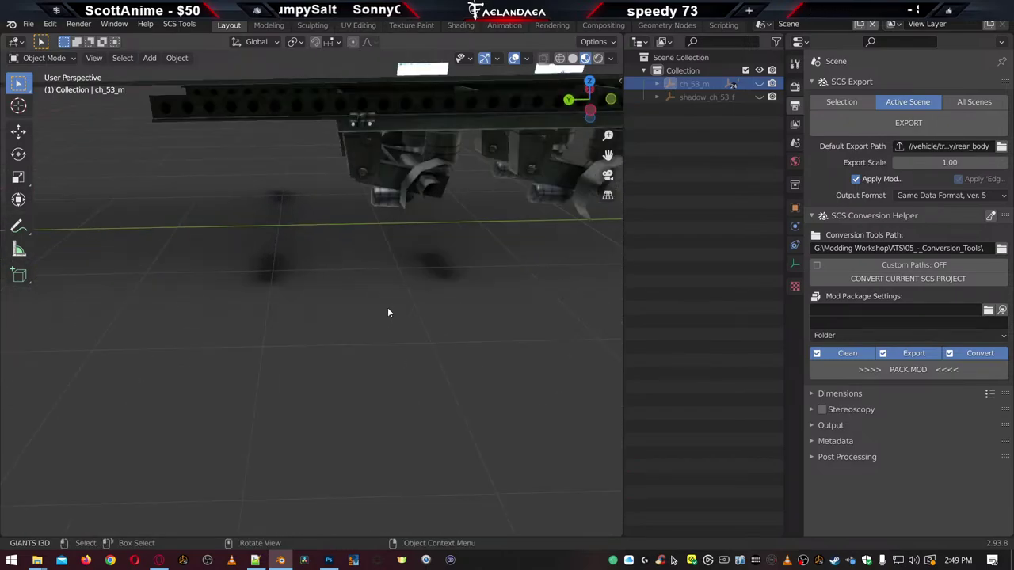
middle_click_drag(434, 255, 359, 364)
scroll(348, 365, "down", 4)
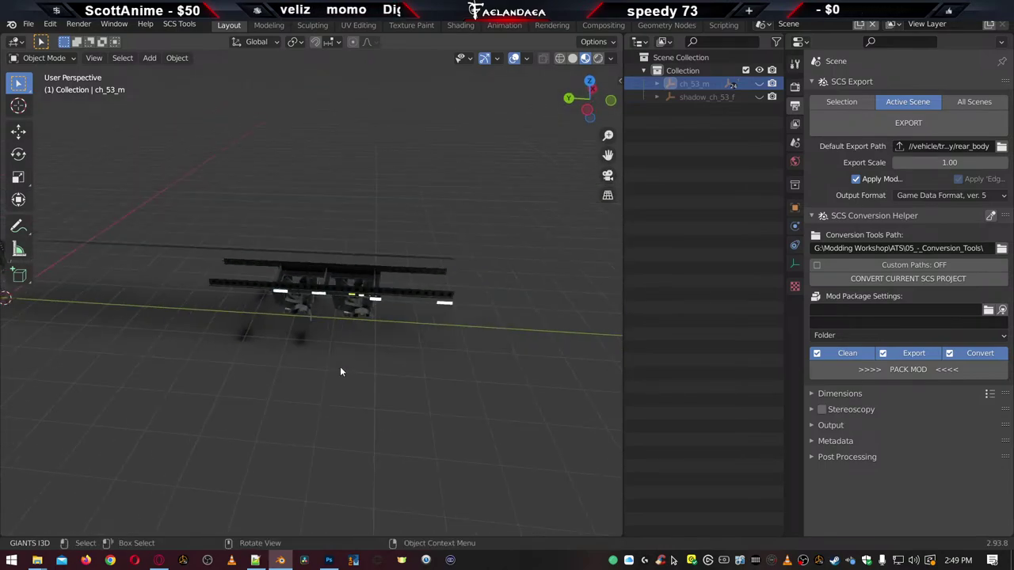
scroll(317, 346, "up", 4)
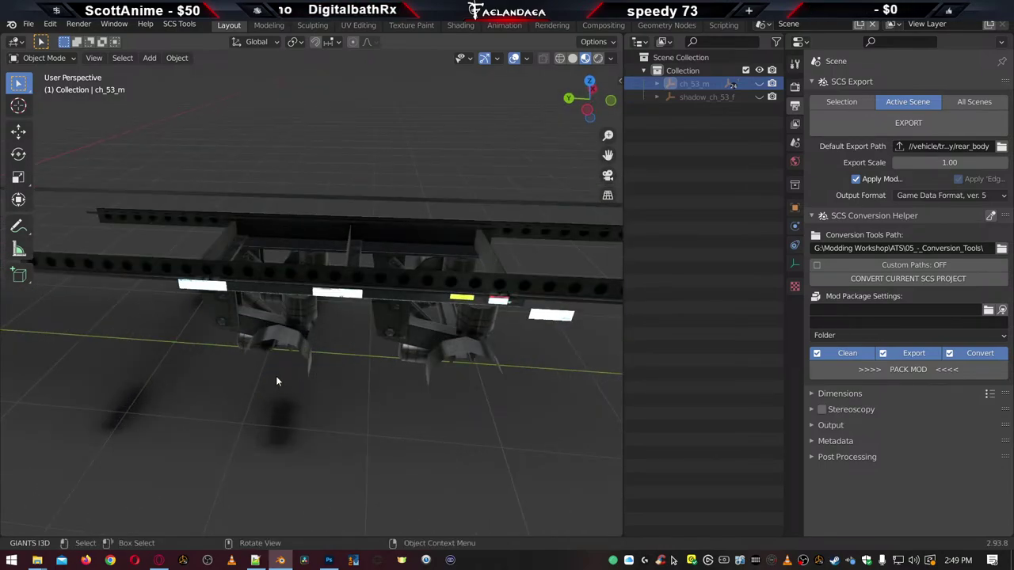
middle_click_drag(276, 378, 346, 374)
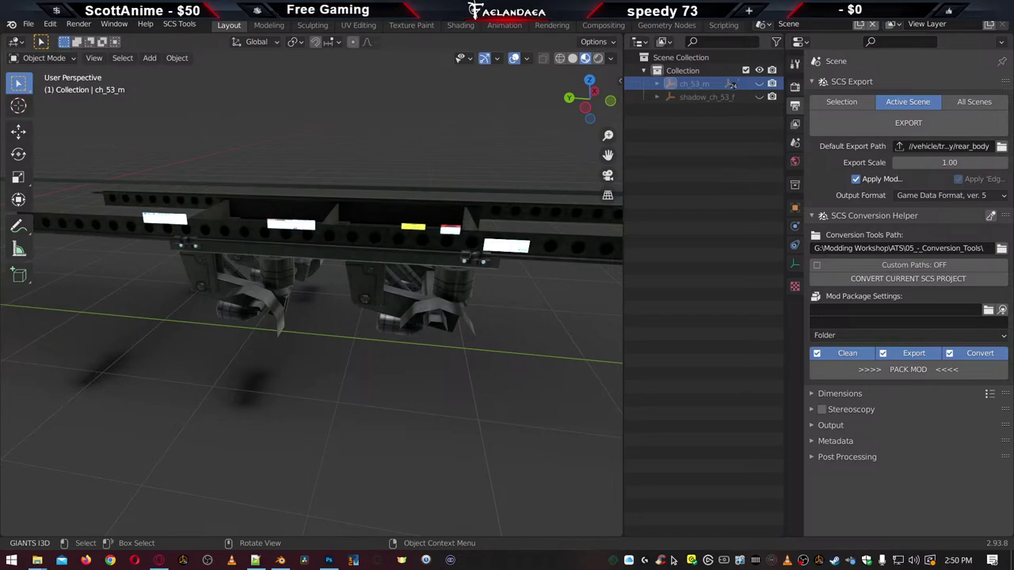
Select the ground shadow piece and view its material settings
left_click(251, 391)
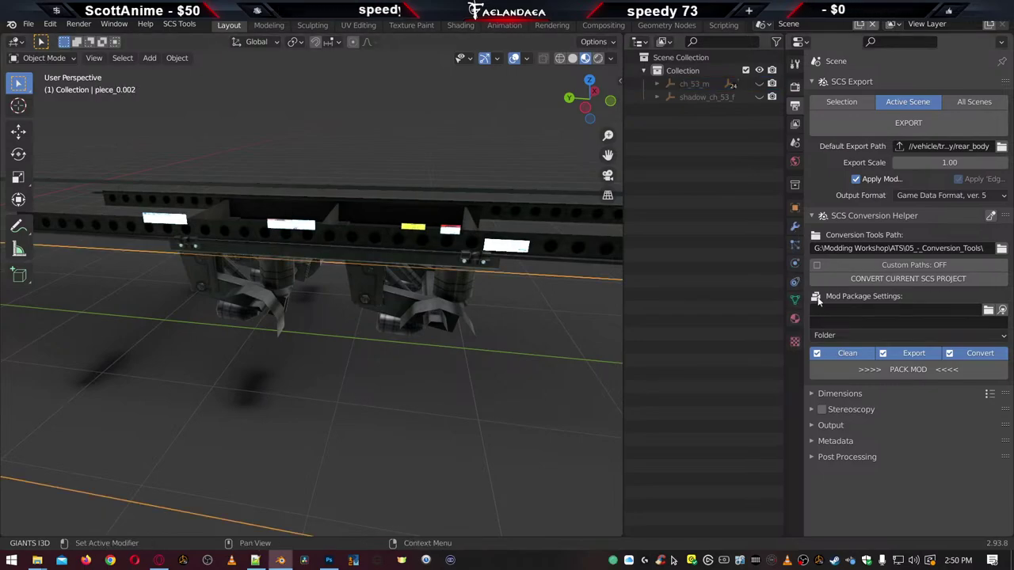
left_click(795, 318)
scroll(943, 412, "down", 3)
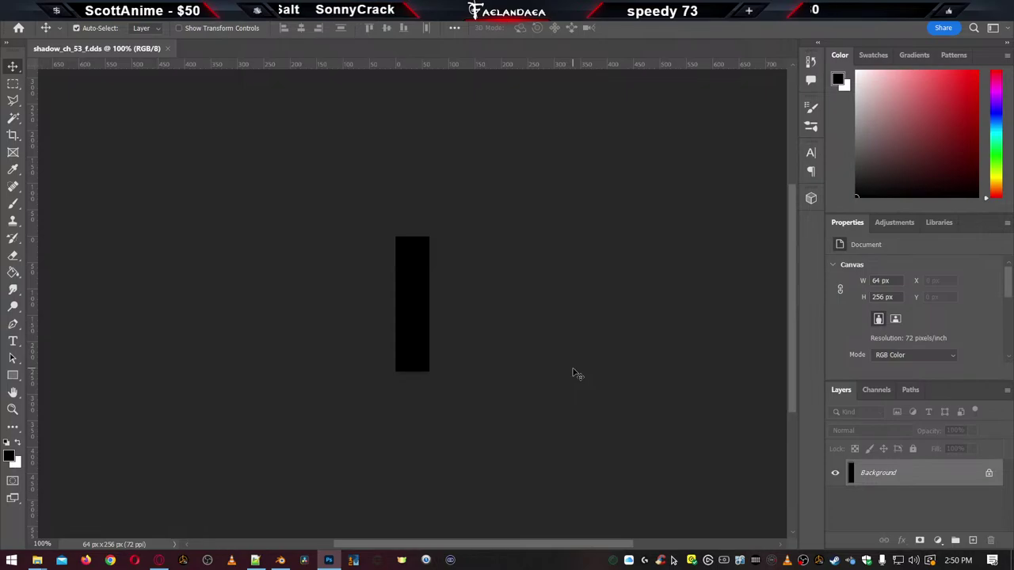
In the Outliner, change shadow_ch_53_f's trailing 'f' to 'm', naming it shadow_ch_53_m
left_click(279, 560)
left_click(703, 100)
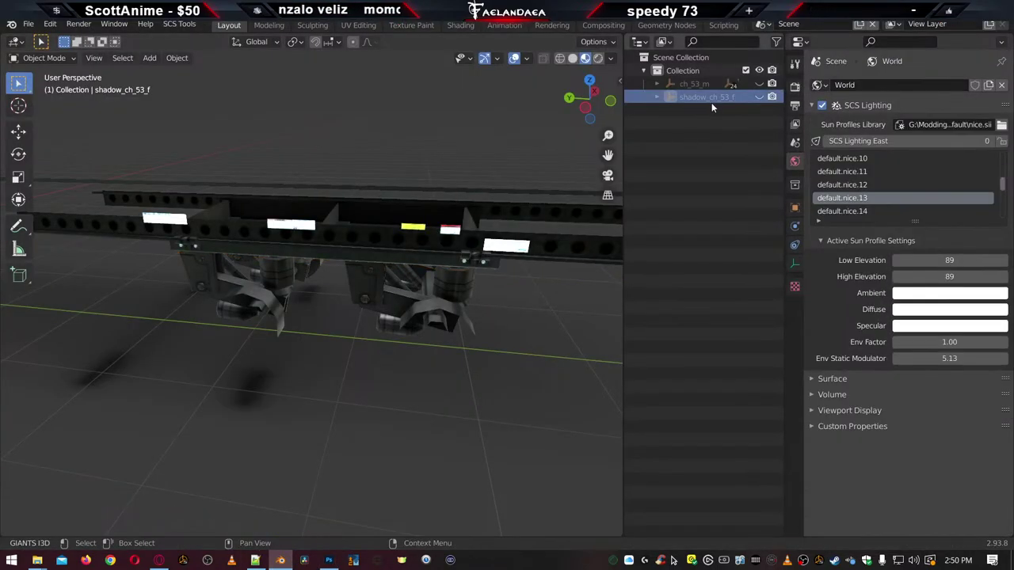
double_click(721, 101)
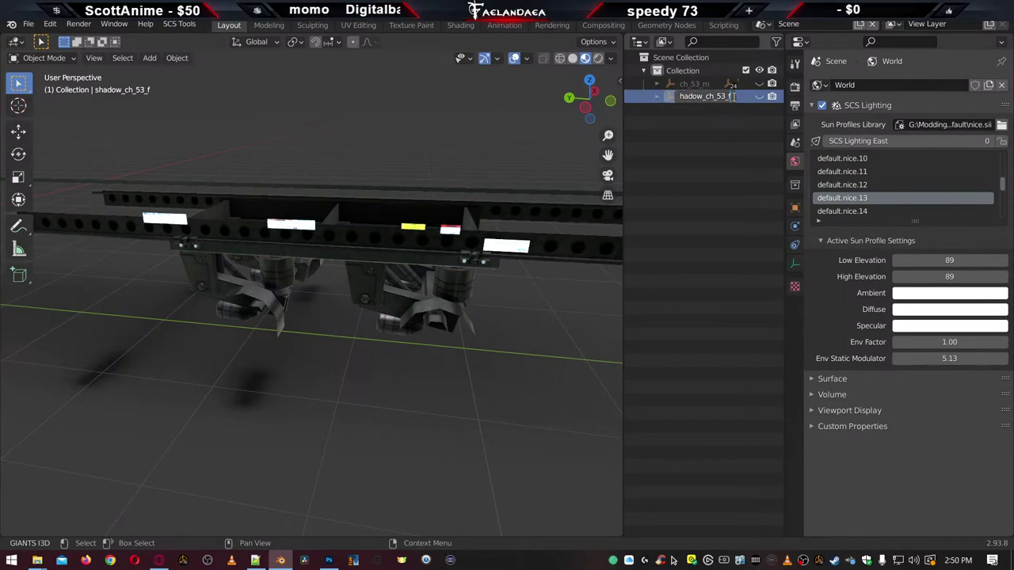
key("BackSpace")
type("m")
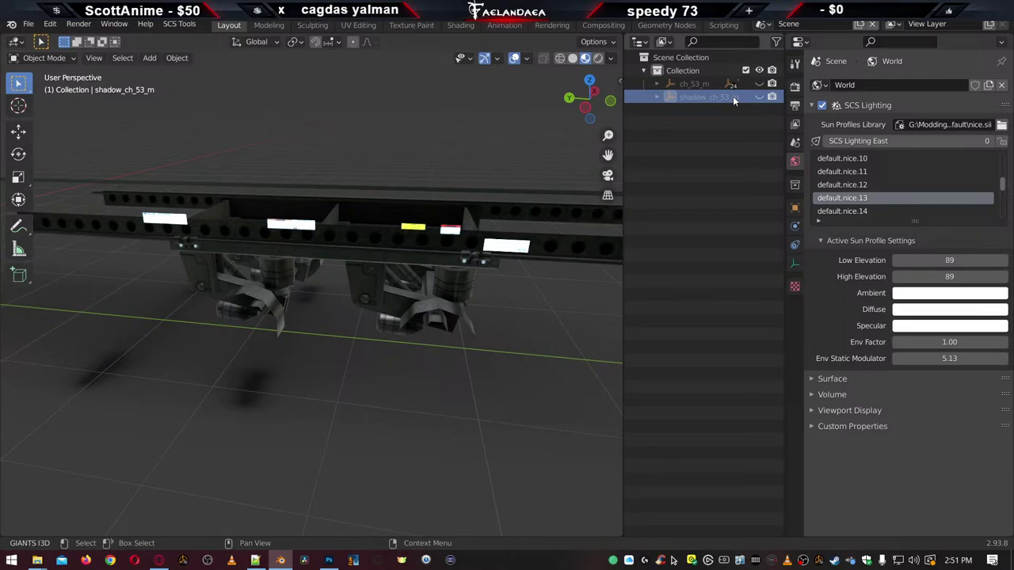
key("Return")
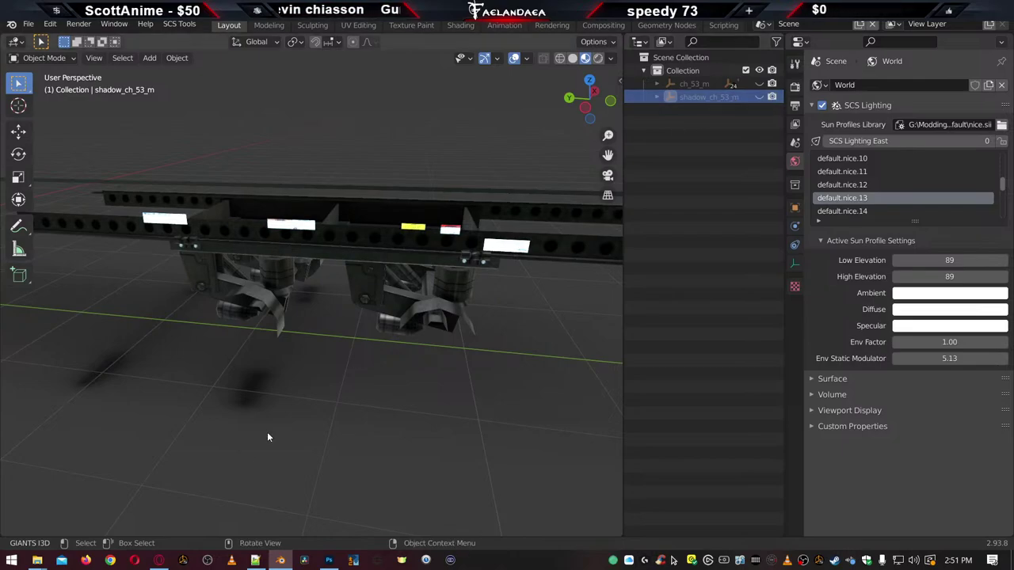
Add the note 'Add shadow_ch_53_m to defs', copying the object name from Blender's Outliner
left_click(255, 560)
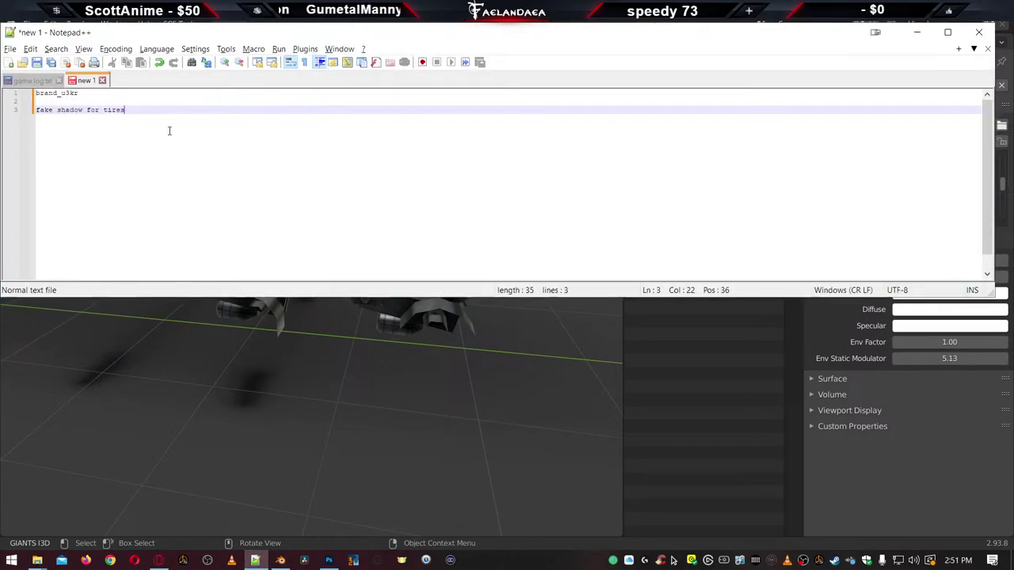
key("Return")
key("Return")
type("Add ")
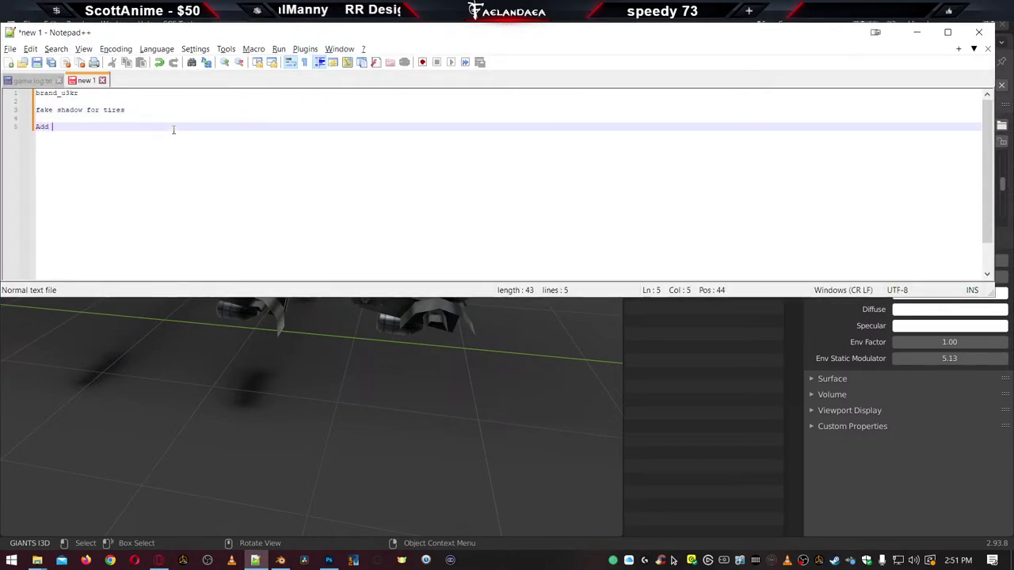
type("shadow")
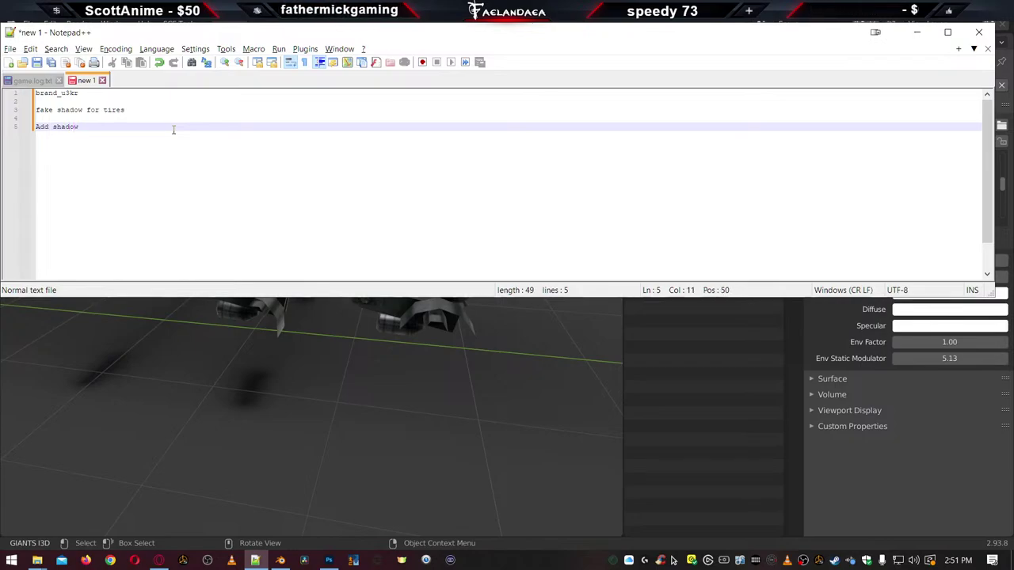
type(" ch_")
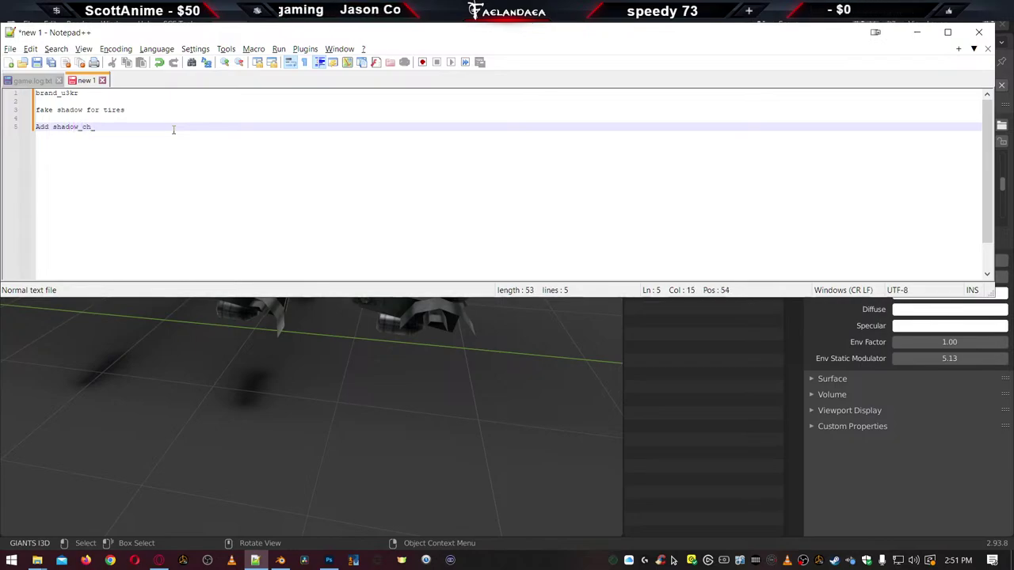
type("53_m")
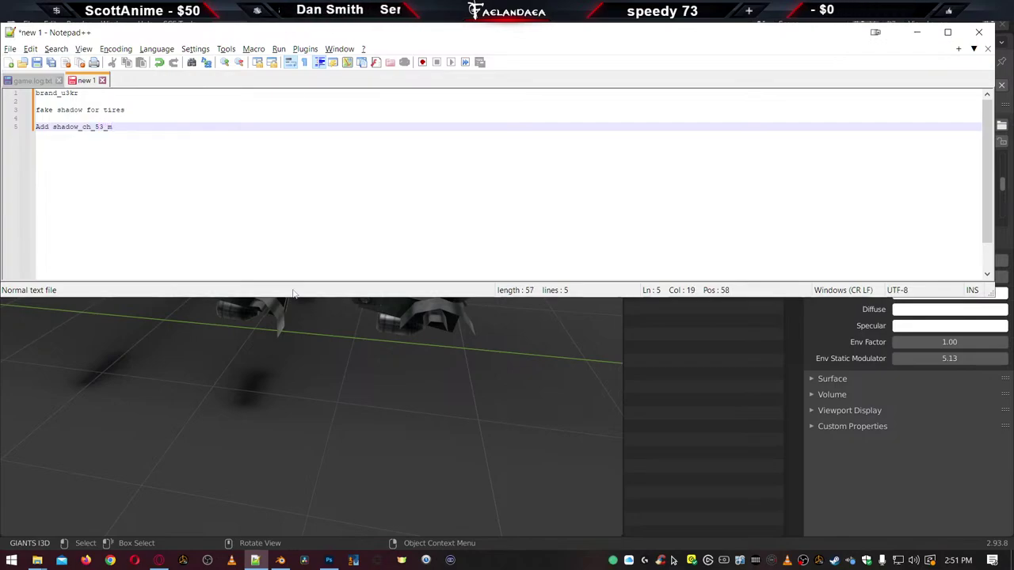
left_click(706, 429)
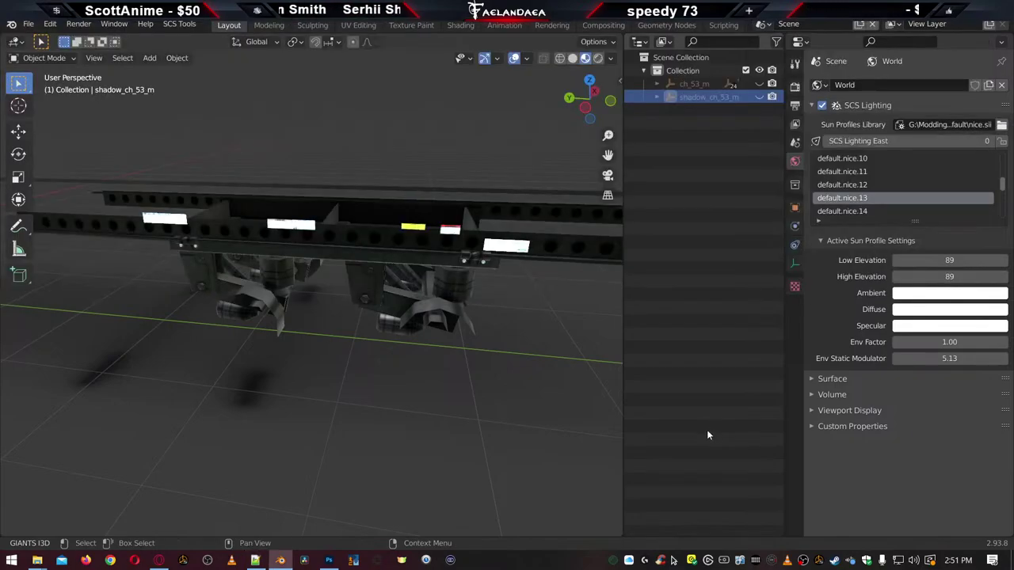
double_click(709, 96)
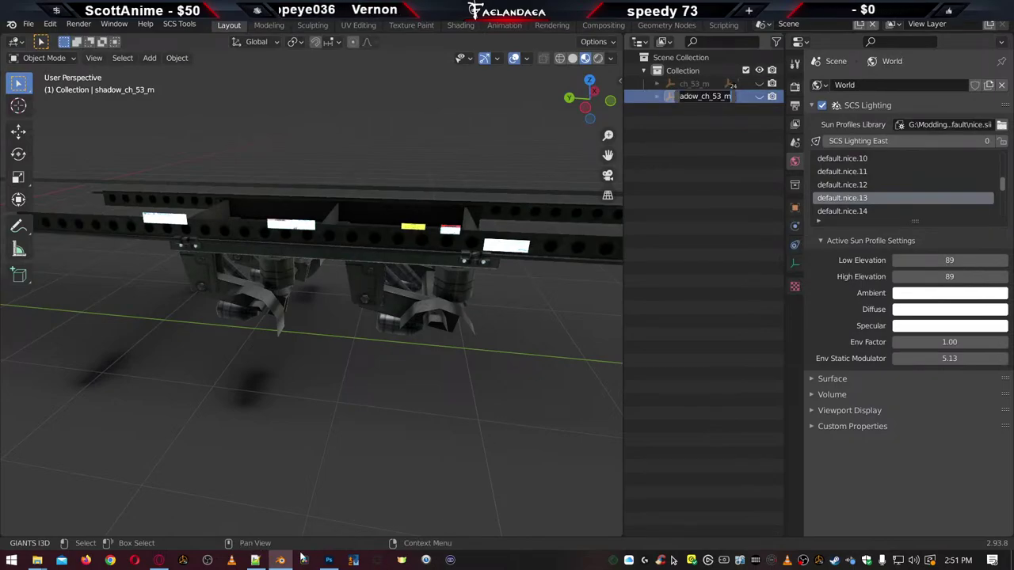
left_click(255, 560)
double_click(100, 127)
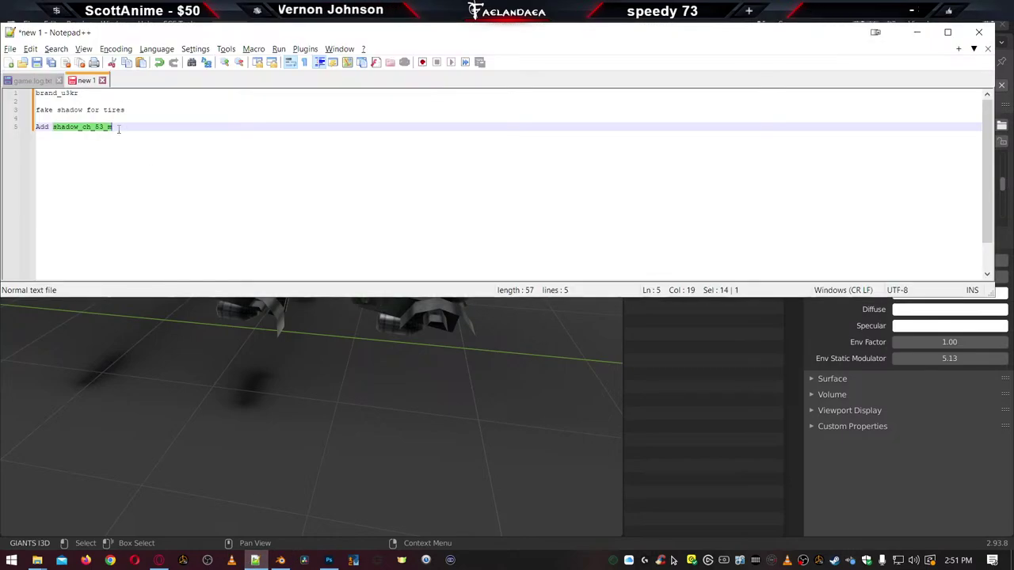
left_click(205, 158)
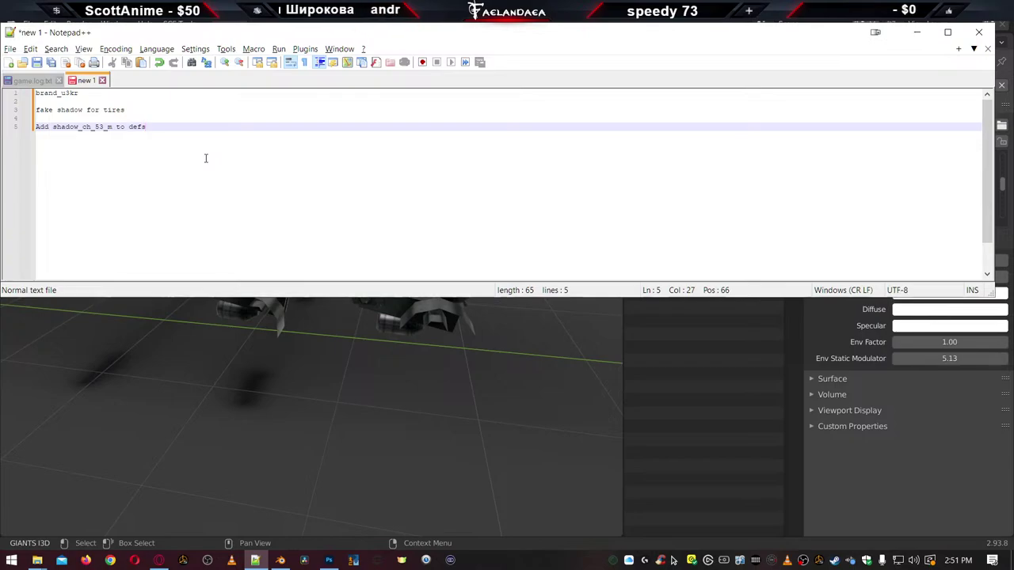
left_click(386, 428)
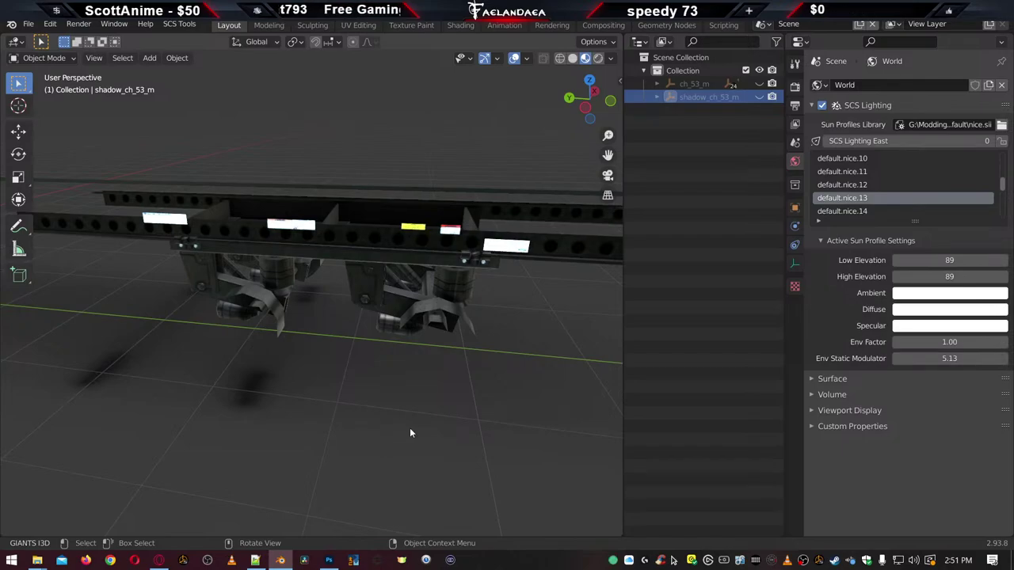
In Photoshop's Channels panel, view the Alpha 1 channel alone and zoom in
left_click(329, 560)
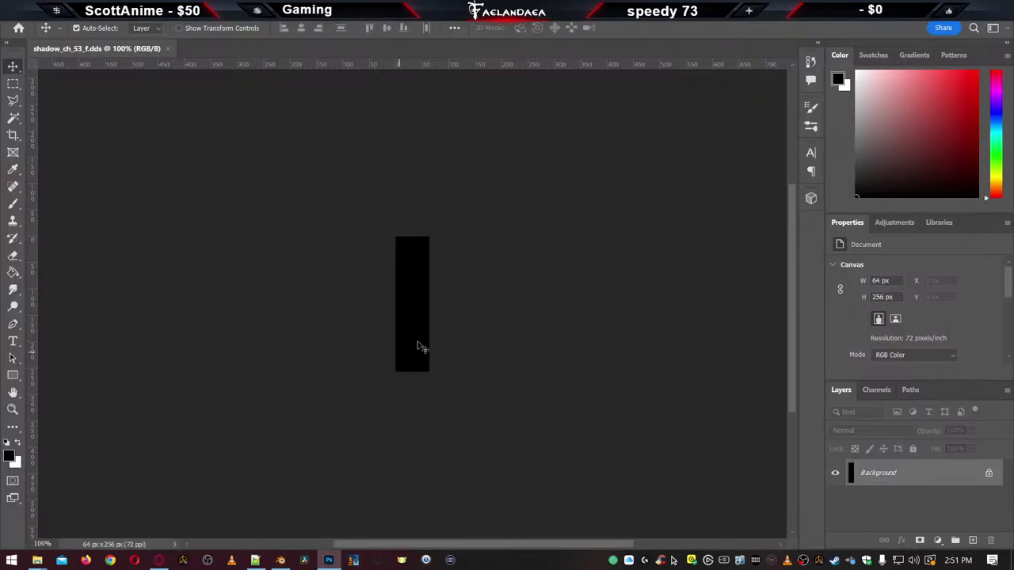
left_click(878, 390)
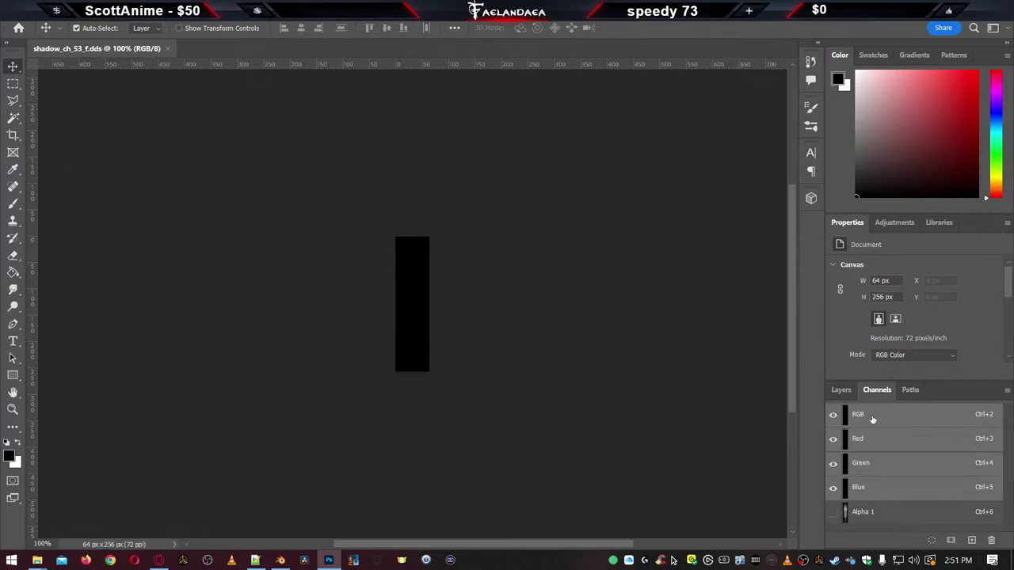
left_click(871, 513)
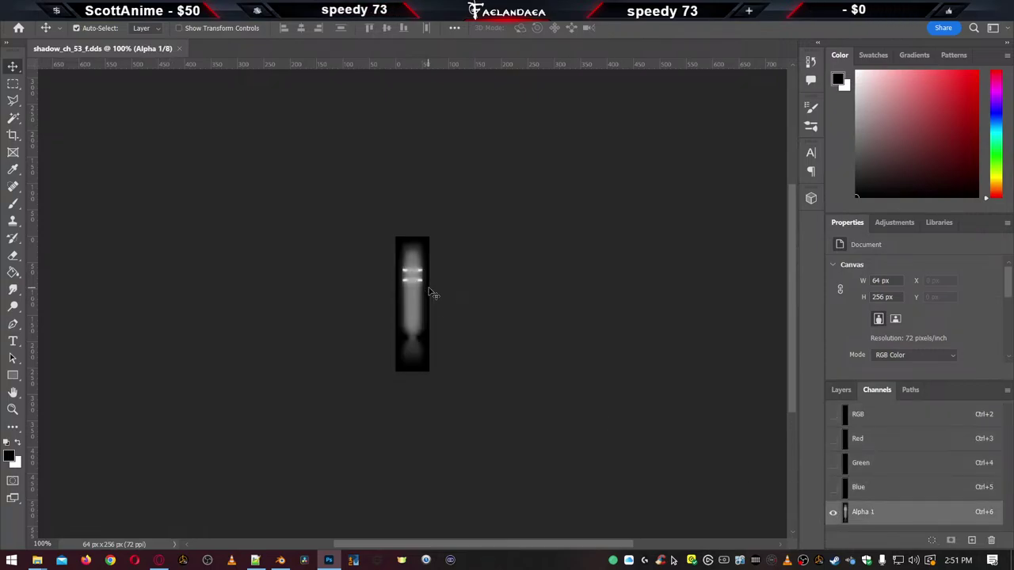
scroll(434, 294, "up", 5, "alt")
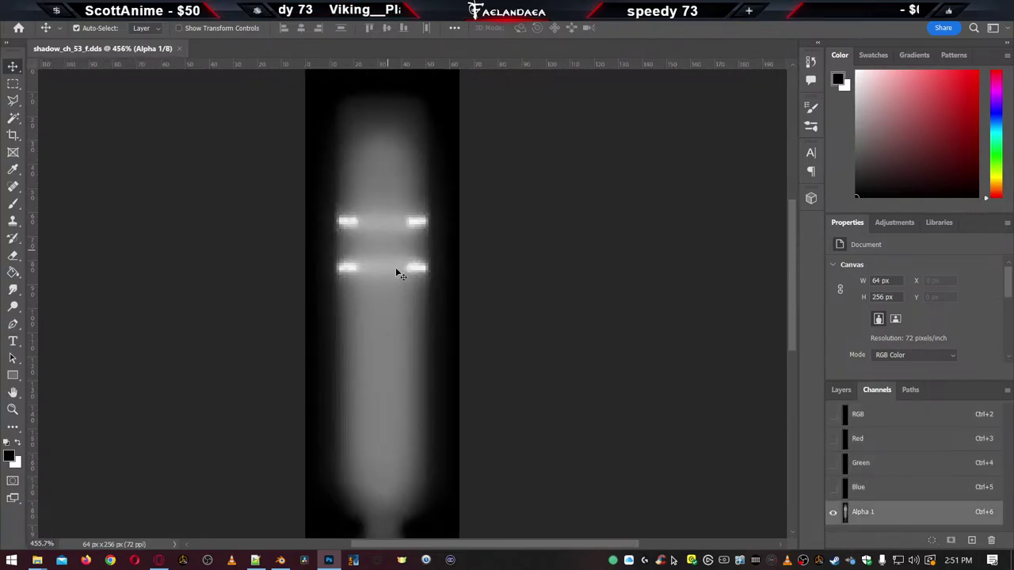
scroll(398, 305, "down", 6, "alt")
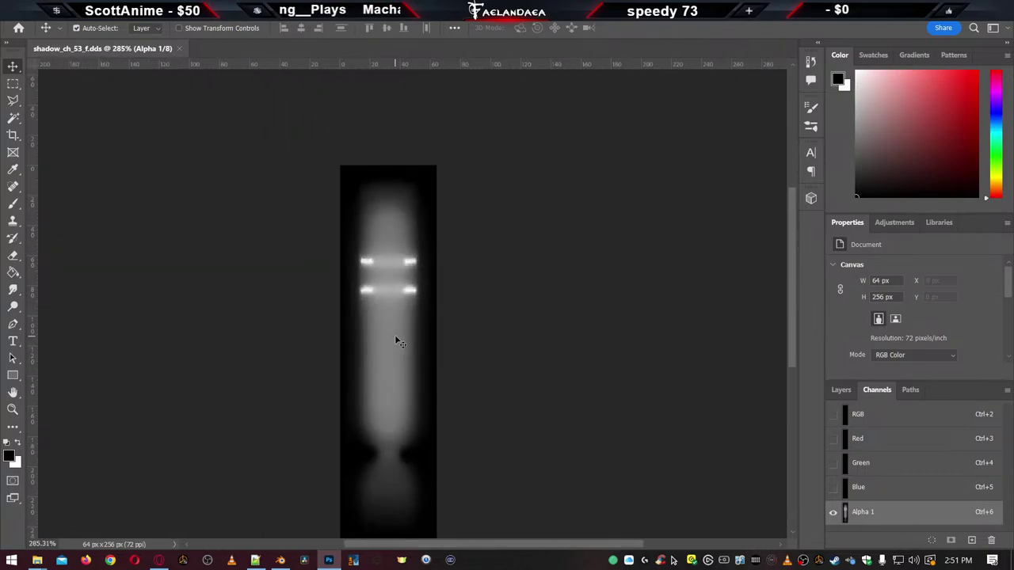
scroll(412, 349, "up", 4, "alt")
scroll(412, 349, "down", 3, "alt")
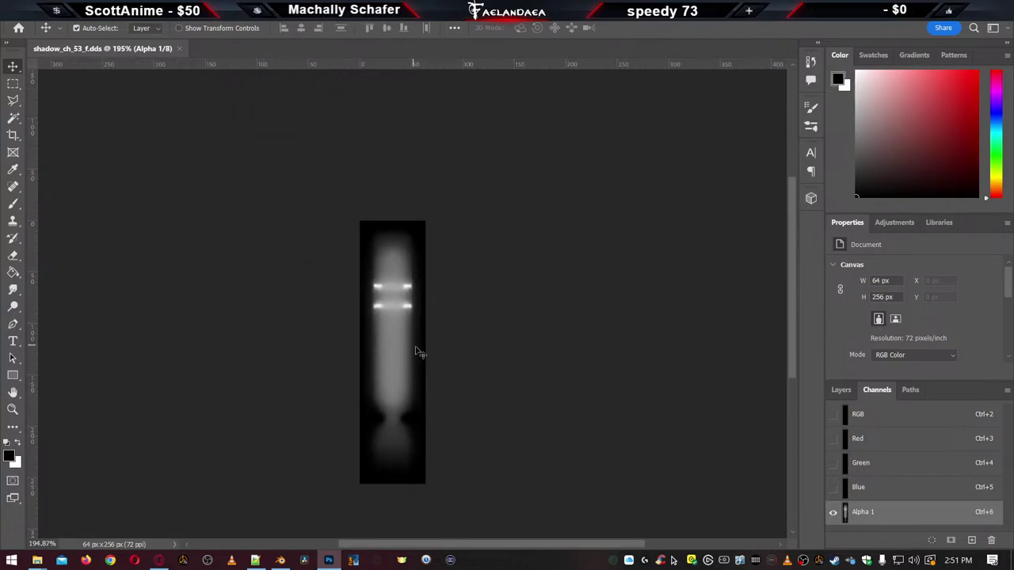
scroll(427, 352, "up", 5, "alt")
scroll(394, 333, "up", 3, "alt")
scroll(382, 321, "down", 6, "alt")
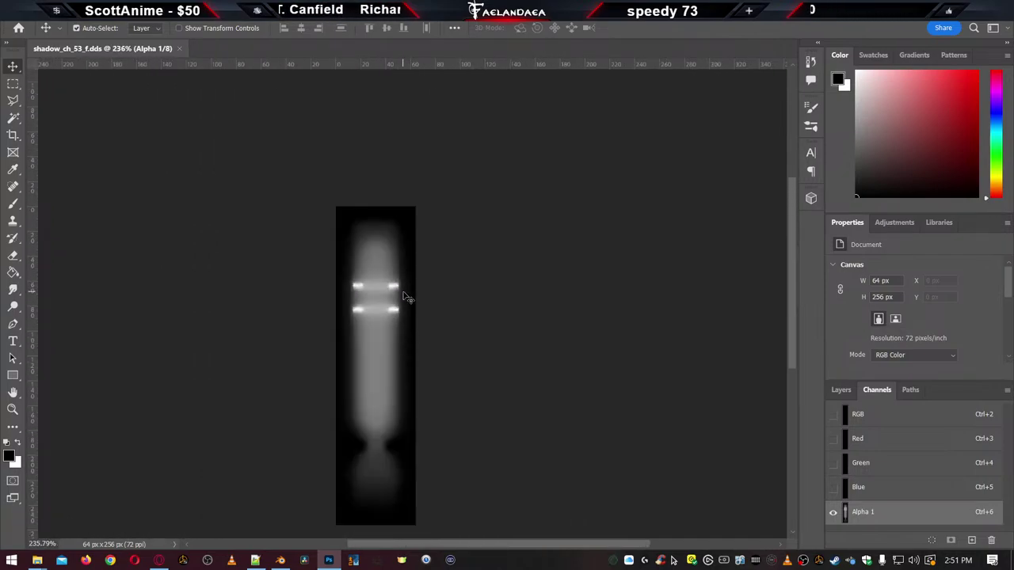
scroll(404, 297, "up", 6, "alt")
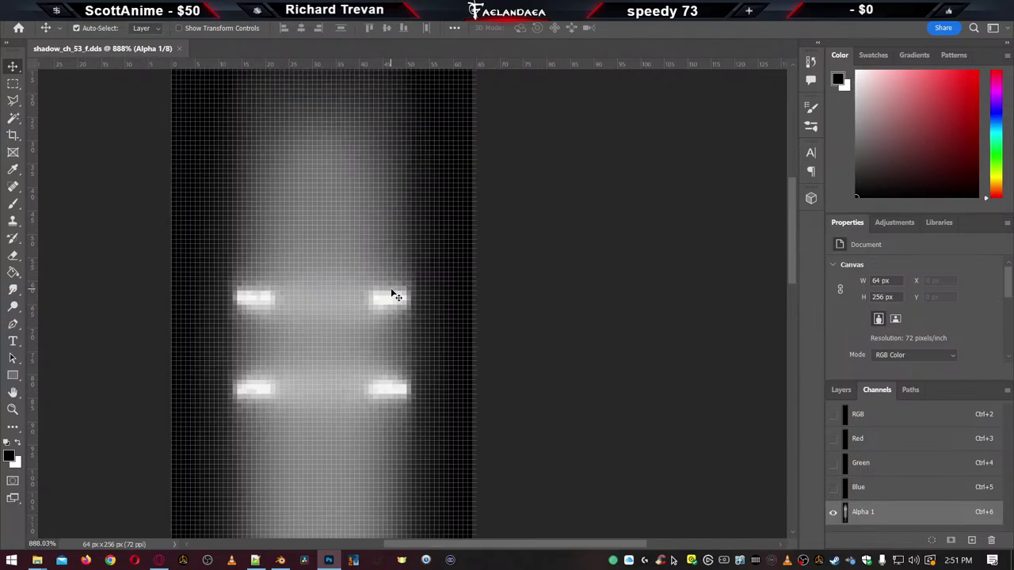
Draw a rectangular marquee around the four bright spots, then return to Blender
left_click(15, 87)
left_click_drag(201, 275, 442, 430)
left_click(221, 269)
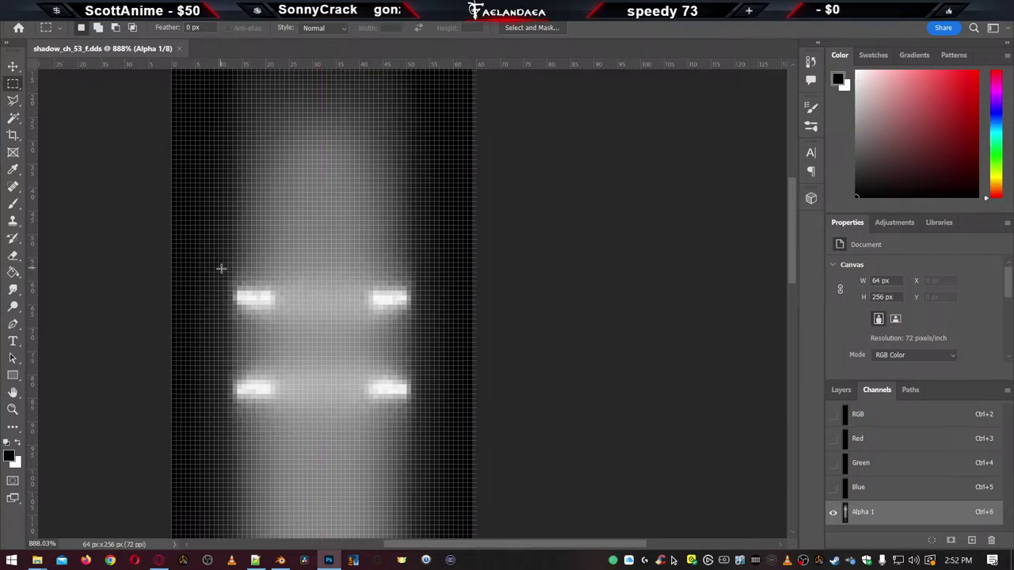
left_click_drag(191, 267, 451, 425)
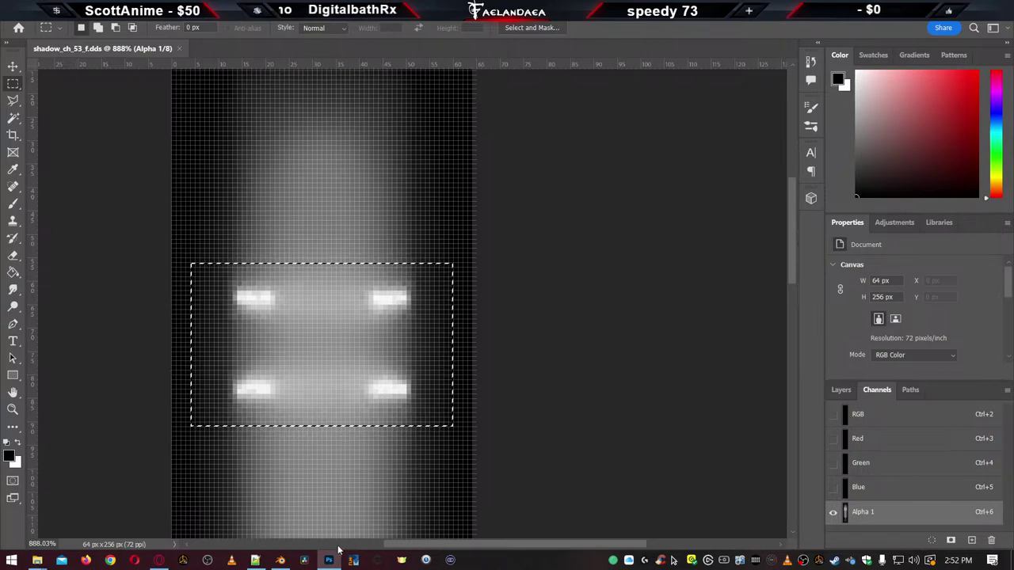
left_click(281, 560)
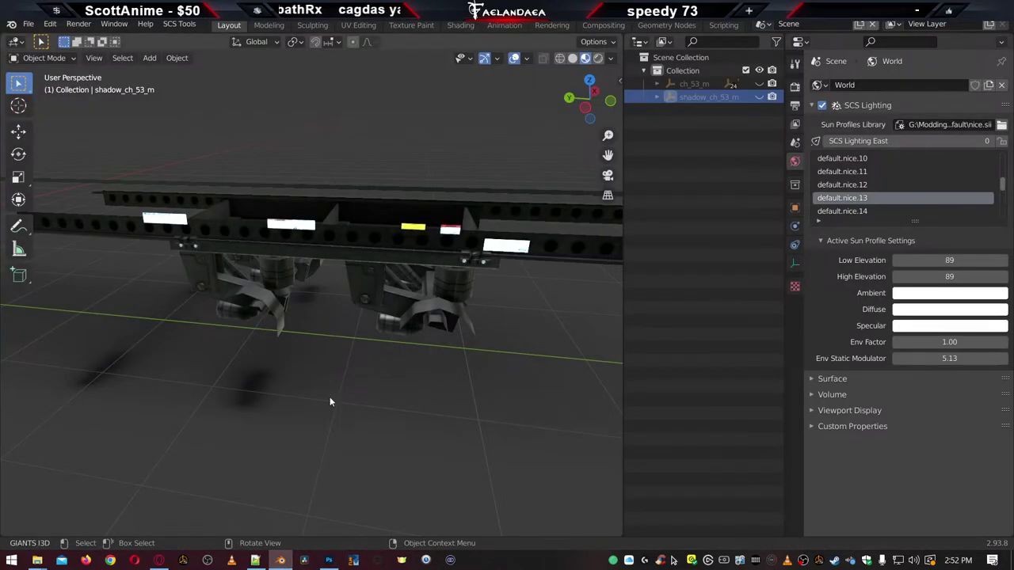
Orbit and zoom around the chassis to check the fake tire shadows, then return to Photoshop
middle_click_drag(328, 407, 355, 398)
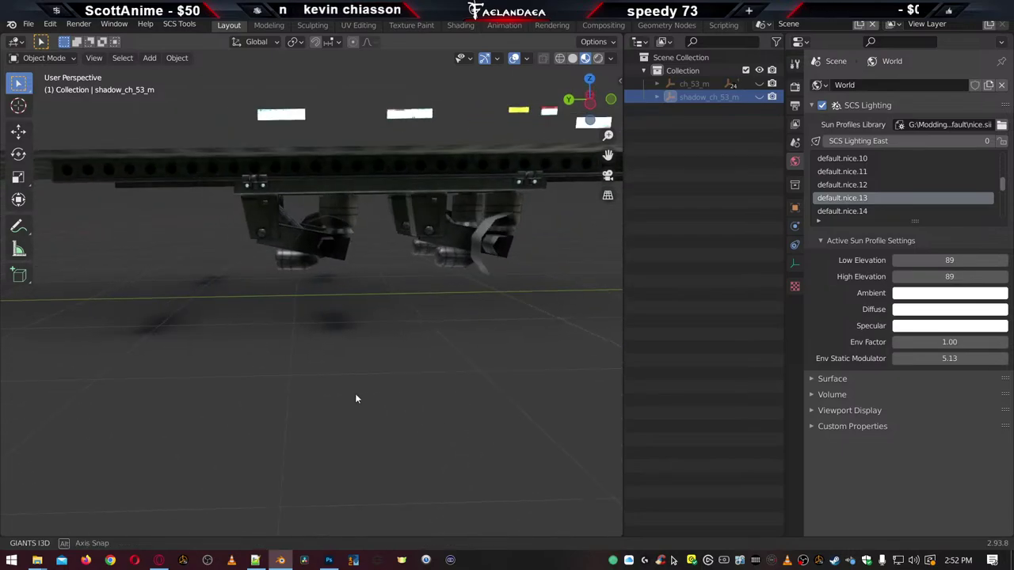
scroll(353, 346, "up", 8)
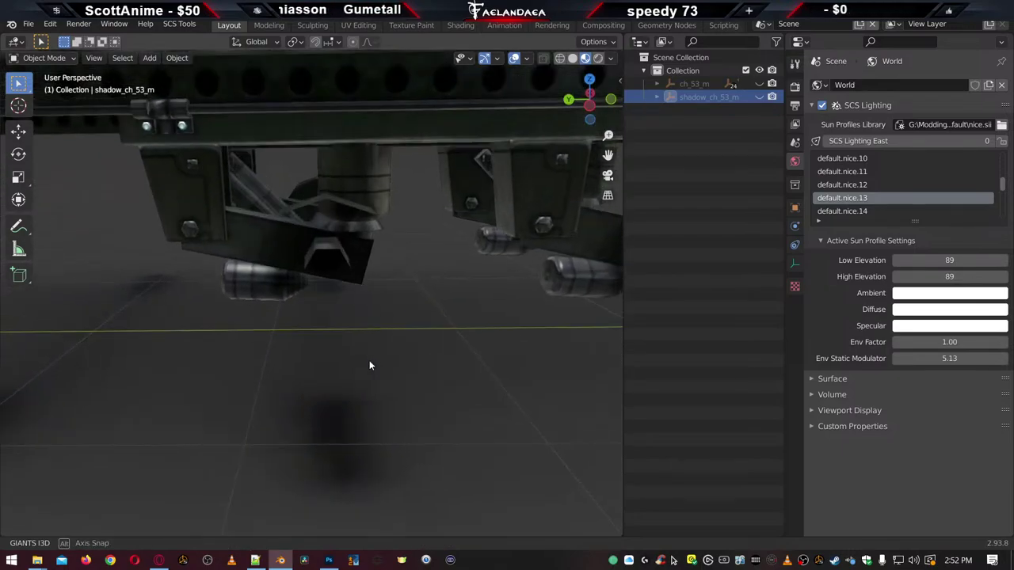
middle_click_drag(369, 365, 341, 417)
scroll(325, 289, "down", 8)
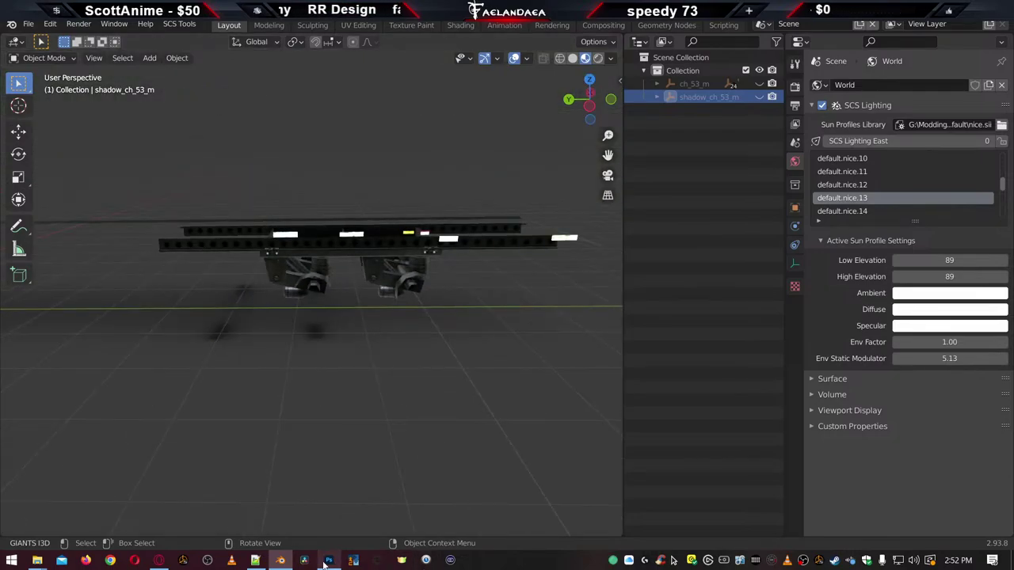
left_click(331, 448)
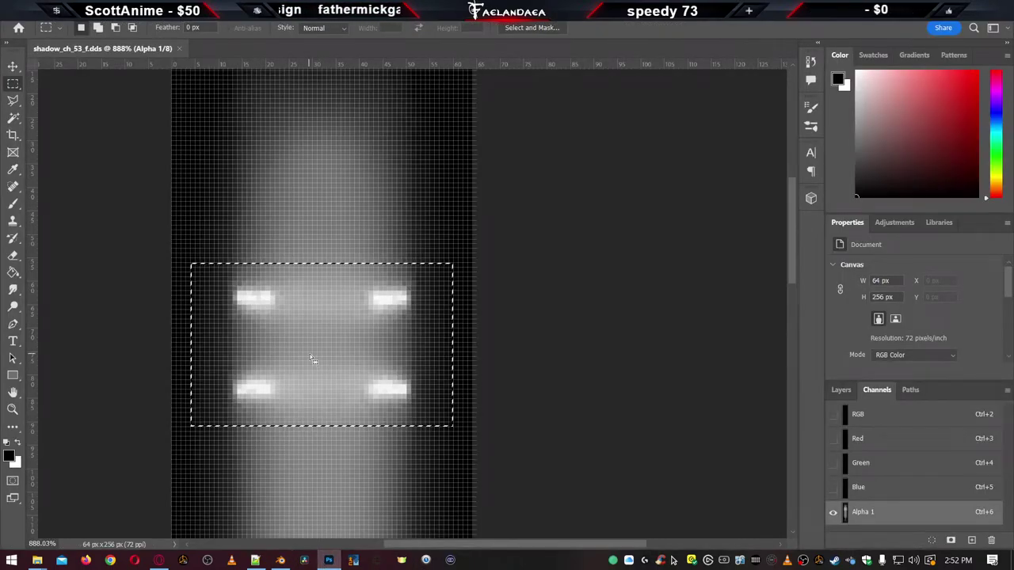
Select the four bright tire spots on the Alpha 1 channel and trial small moves
left_click(206, 265)
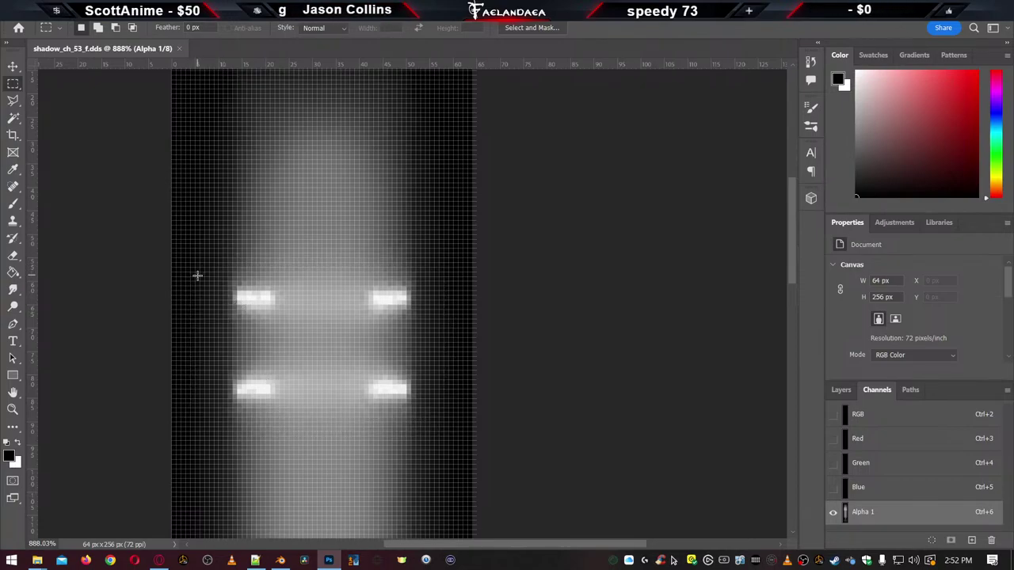
left_click_drag(197, 275, 444, 411)
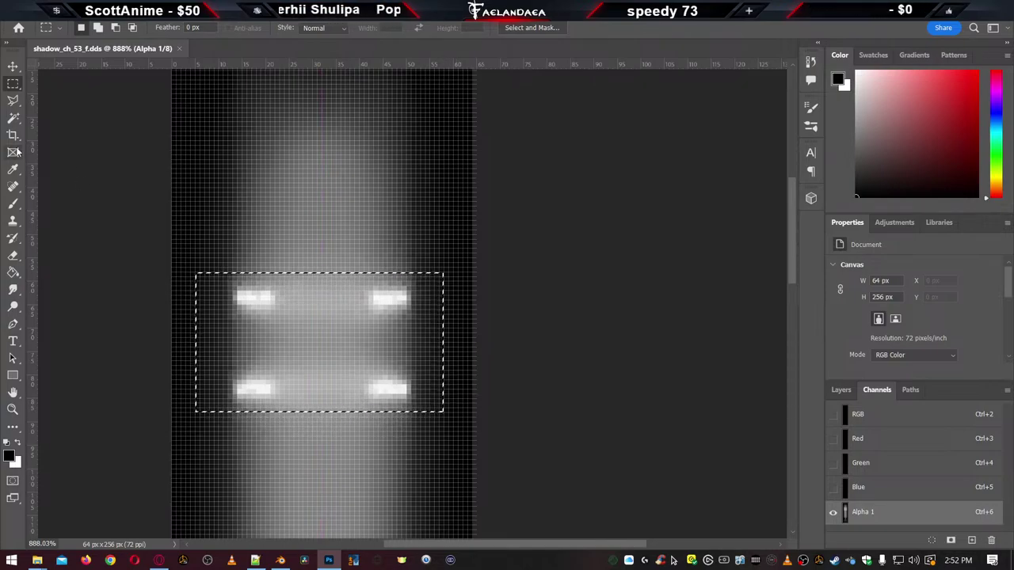
key("v")
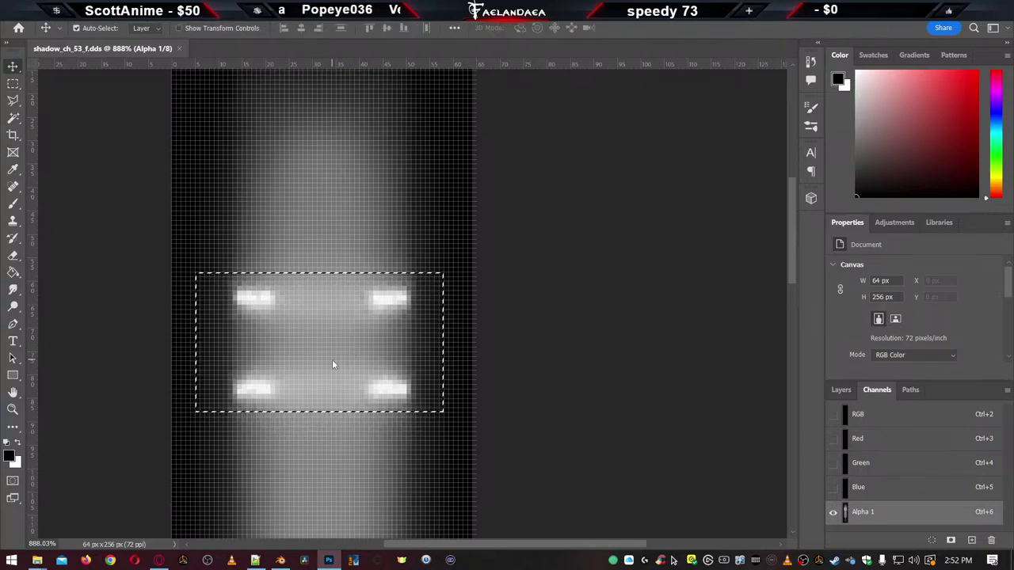
left_click_drag(333, 364, 328, 345)
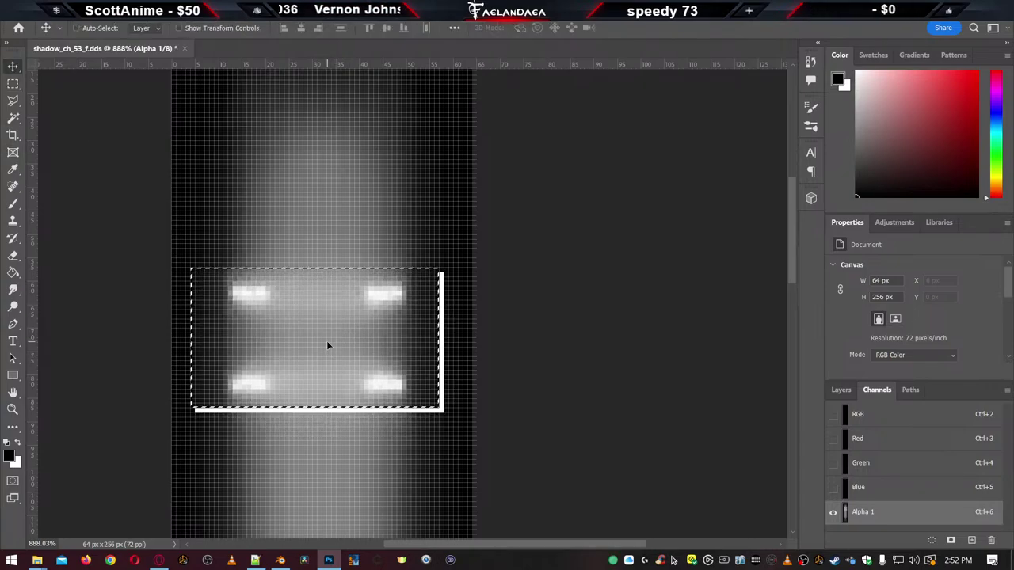
key("ctrl+z")
key("Right")
key("Left")
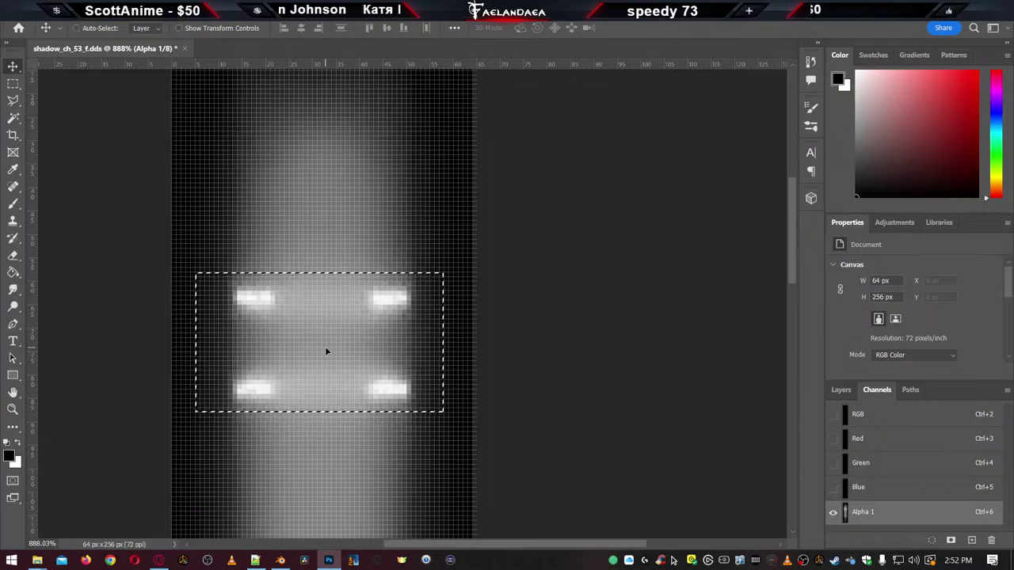
left_click_drag(326, 352, 323, 337, "ctrl")
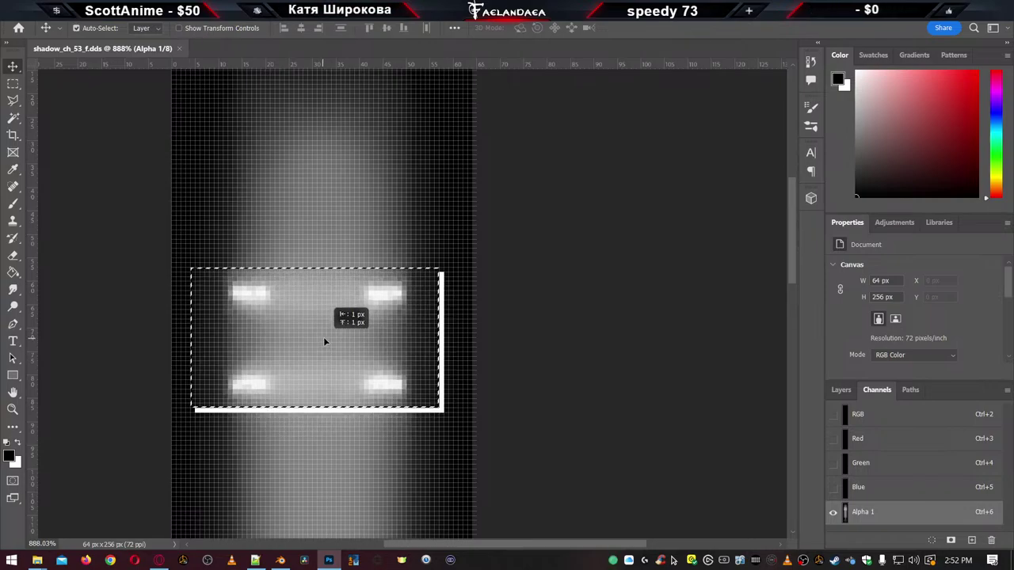
key("ctrl+z")
key("Right")
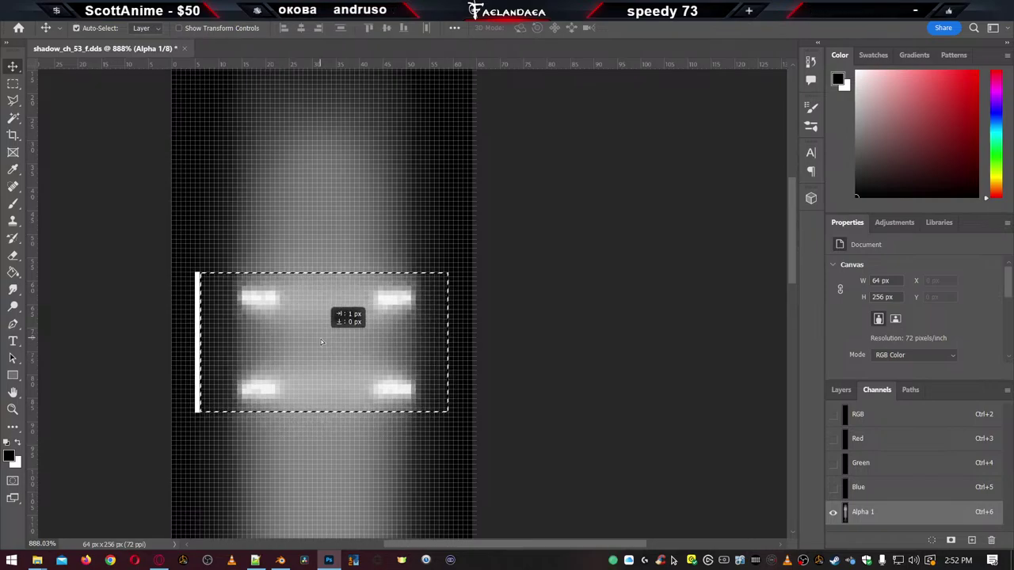
key("ctrl+z")
Settle the spots 2 px sideways, then select all of Alpha 1 and return to the RGB composite
key("Up")
key("Left")
key("Up")
key("Up")
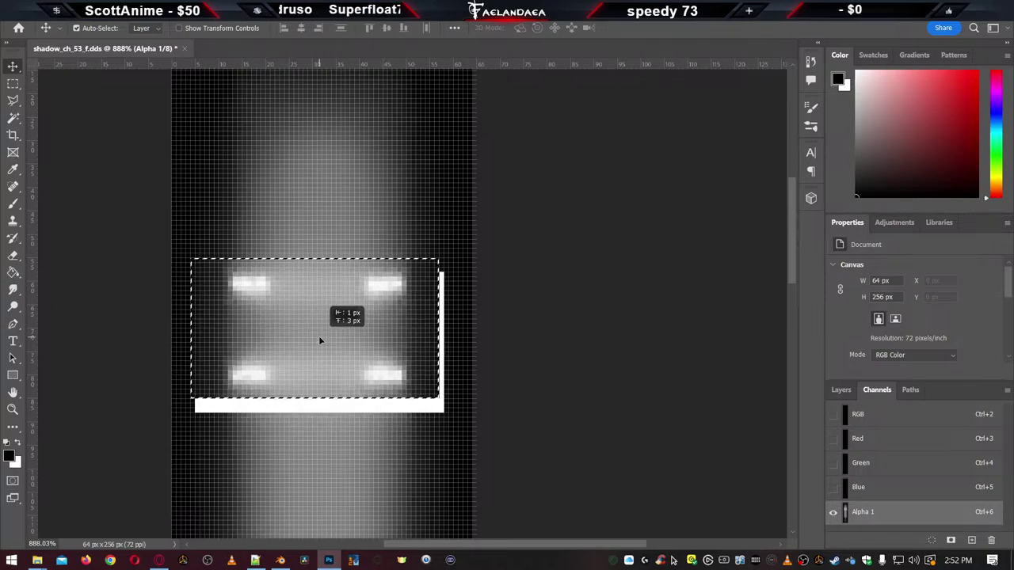
key("Right")
key("Right")
key("Up")
key("Up")
key("Up")
key("Up")
key("Up")
key("Up")
key("Up")
key("Up")
key("Up")
key("Up")
key("Up")
key("Up")
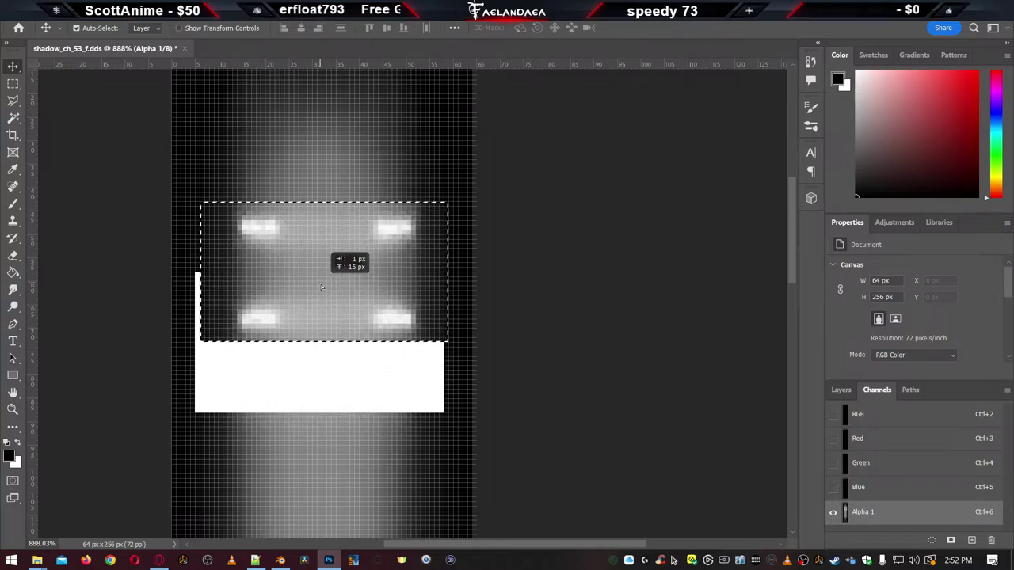
key("Left")
key("Left")
key("Up")
key("Right")
key("Right")
key("Up")
key("Left")
key("Left")
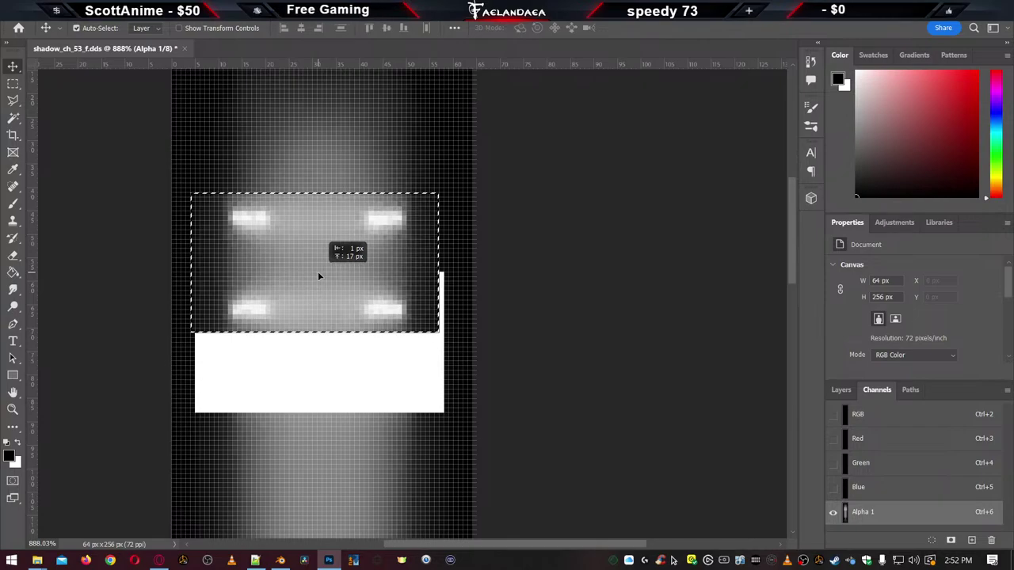
key("ctrl+z")
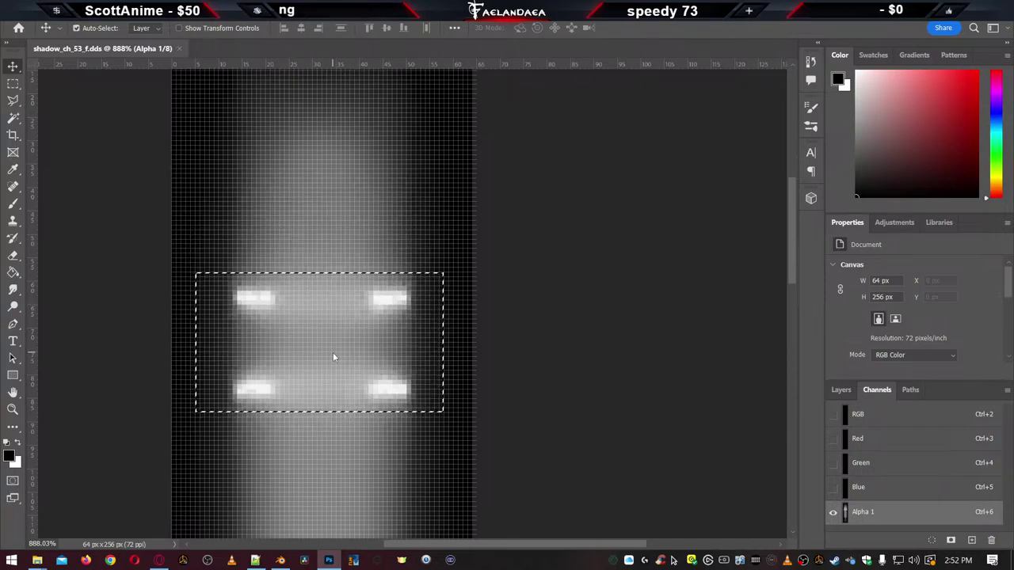
key("Right")
key("ctrl+z")
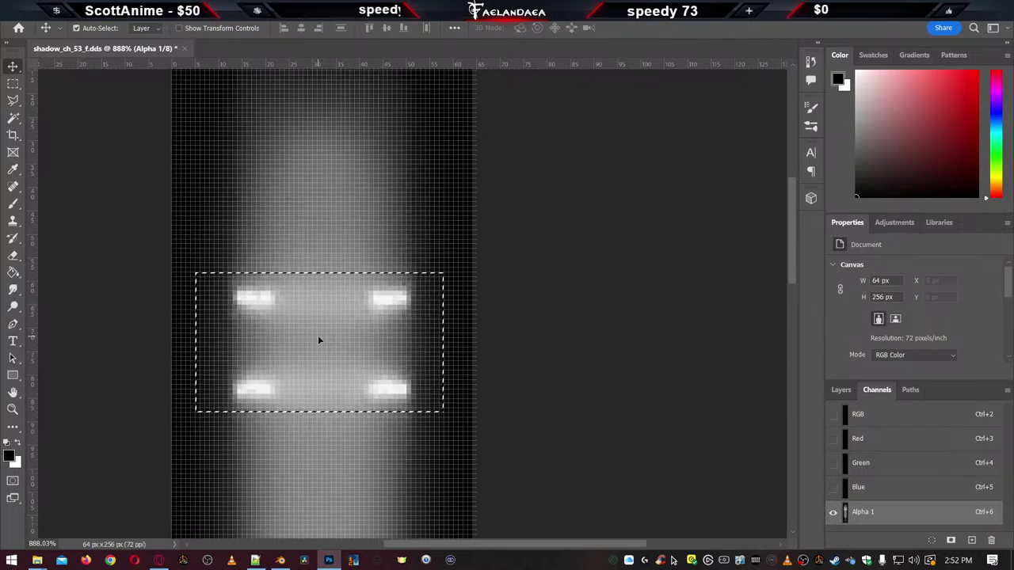
key("Right")
key("ctrl+z")
left_click_drag(313, 301, 341, 316)
key("ctrl+d")
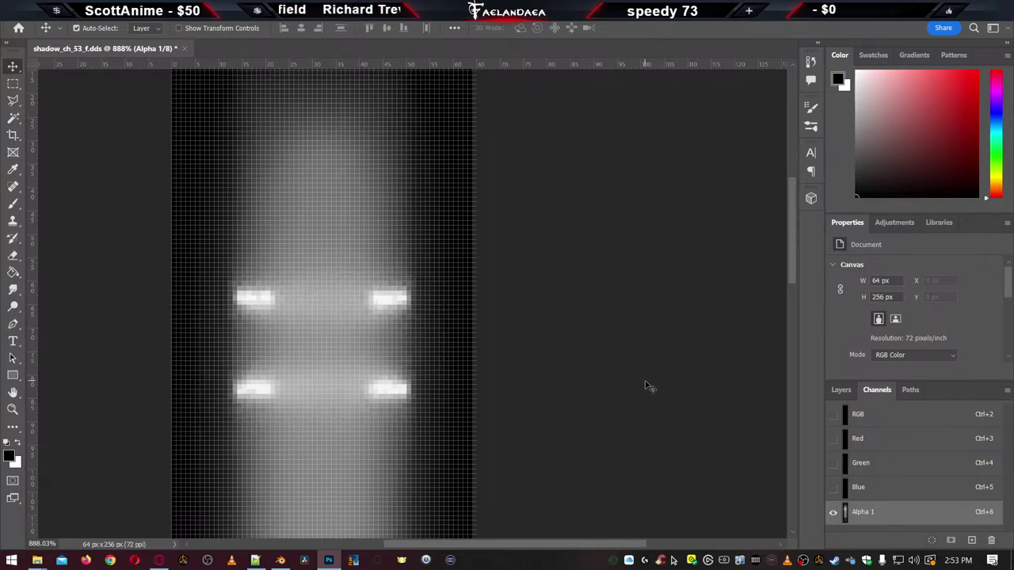
key("ctrl+a")
left_click(873, 421)
Paste the shadow image as a new layer over the black background
left_click(841, 390)
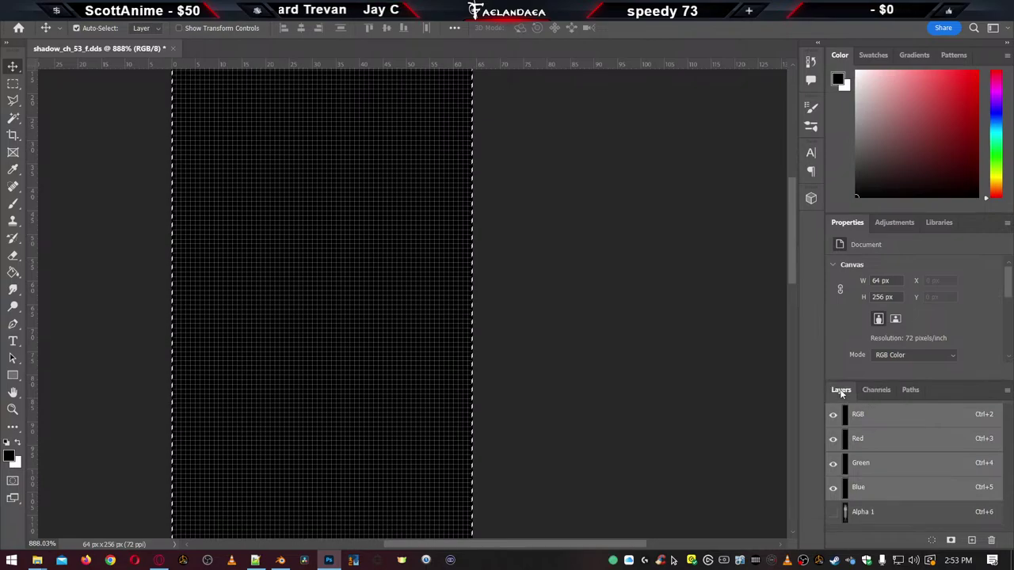
key("ctrl+0")
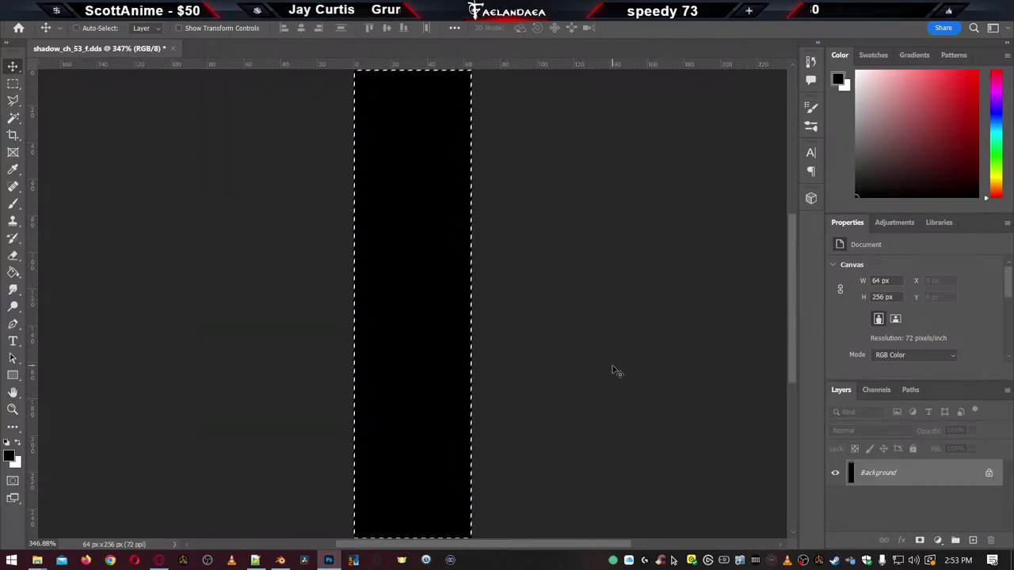
key("ctrl+v")
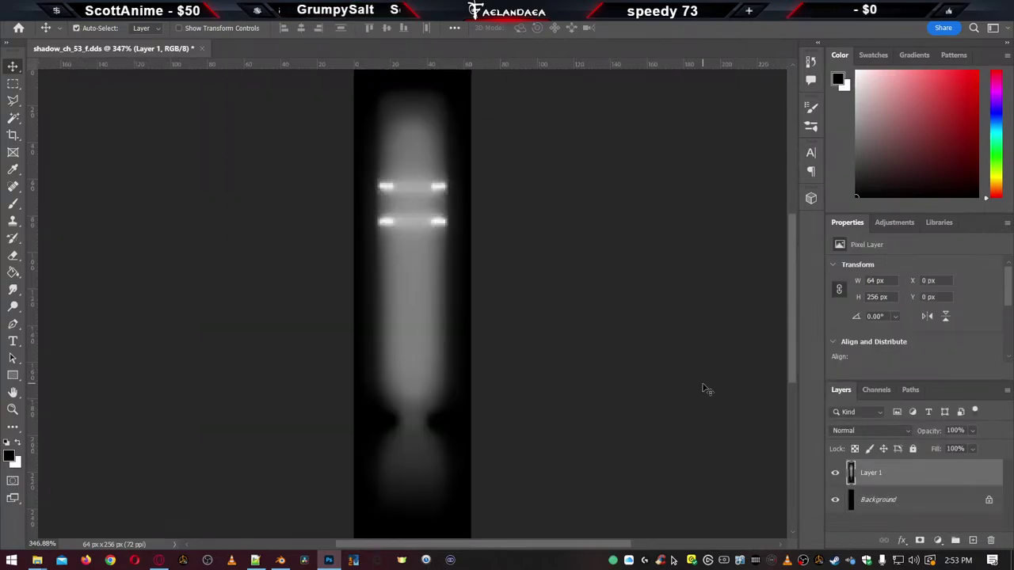
scroll(409, 167, "up", 5, "alt")
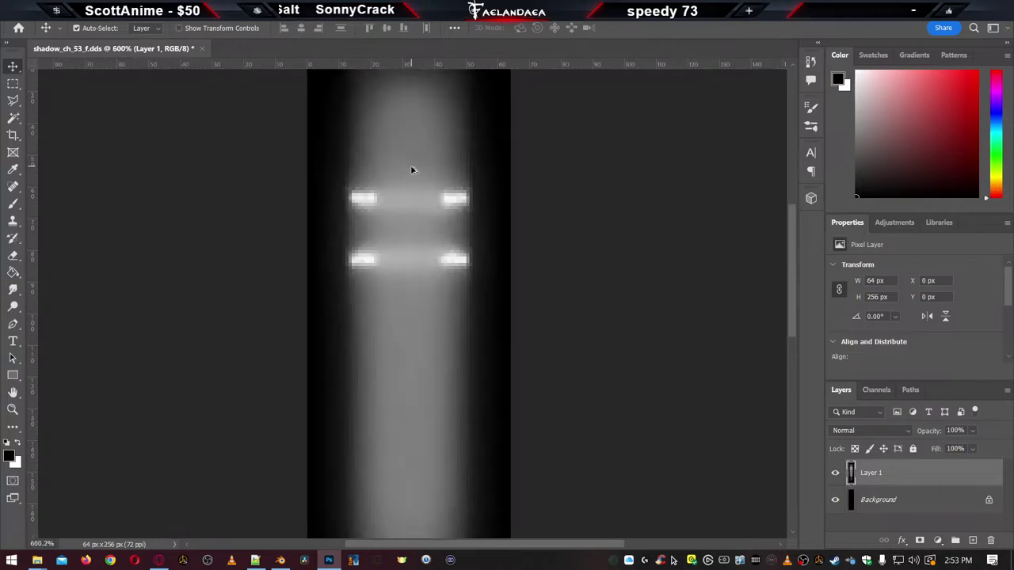
scroll(634, 315, "down", 3, "alt")
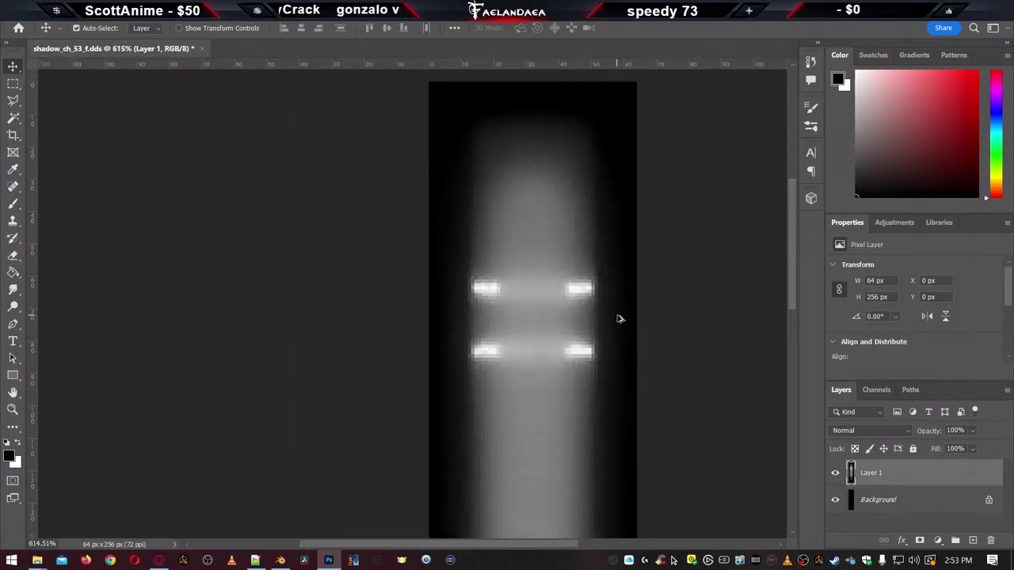
Copy the 64 × 34 px band holding the four bright spots onto new Layer 2
left_click(12, 84)
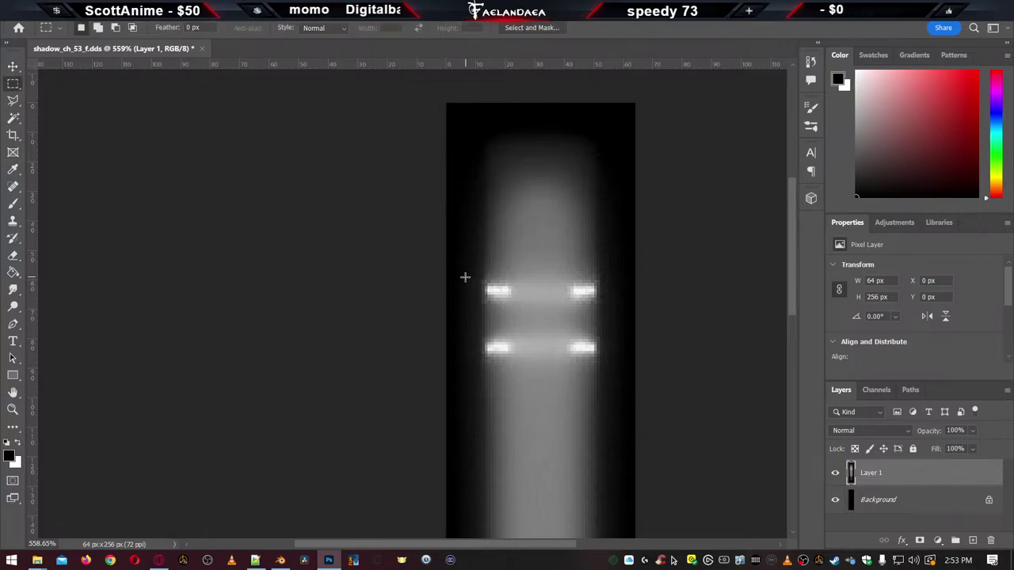
left_click_drag(435, 267, 707, 367)
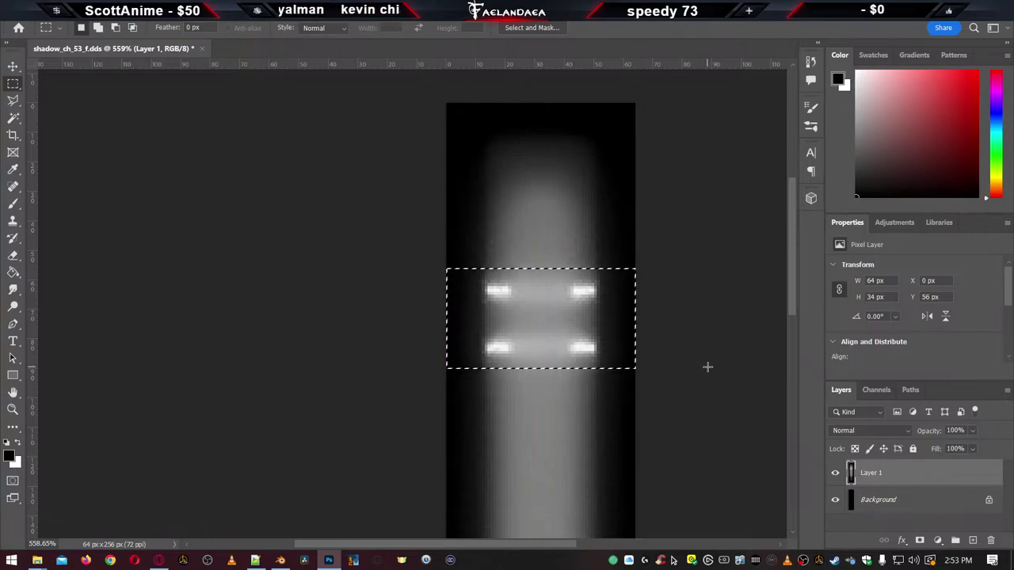
key("ctrl+j")
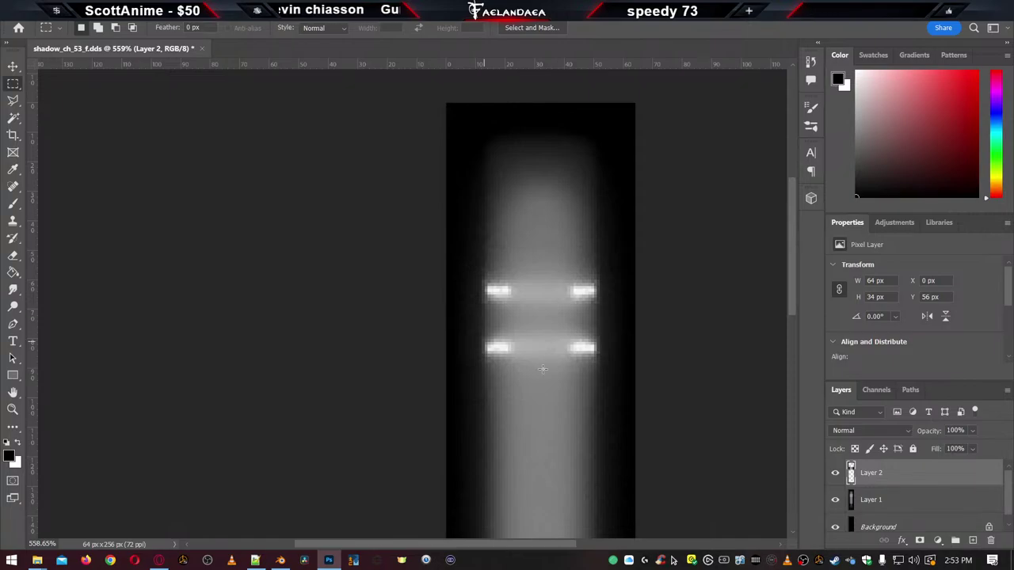
Move Layer 2 up to Y 37 px and toggle its visibility to compare the three light rows
left_click(13, 66)
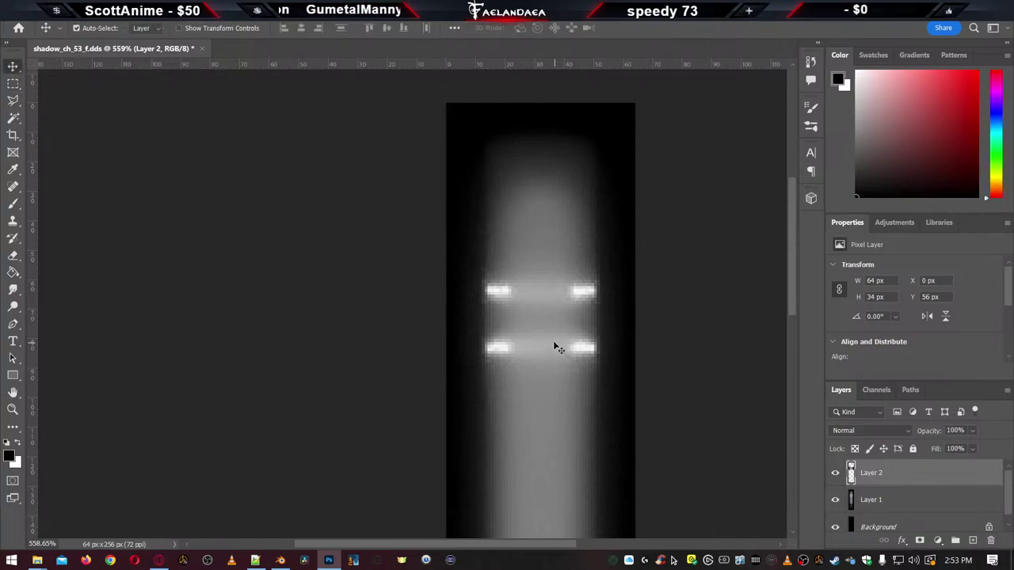
left_click_drag(556, 347, 557, 291)
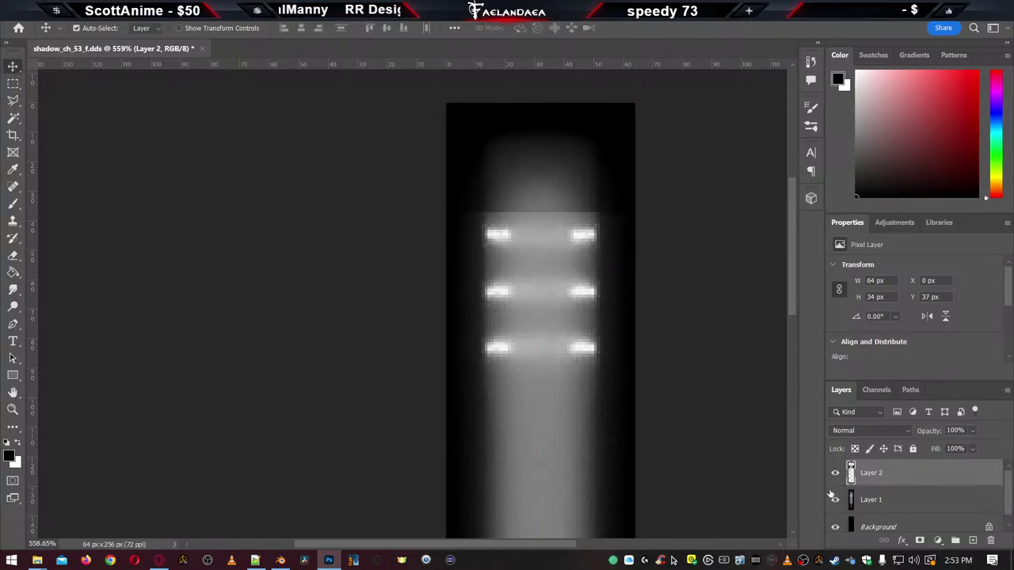
left_click(835, 473)
left_click(835, 473)
left_click(835, 473)
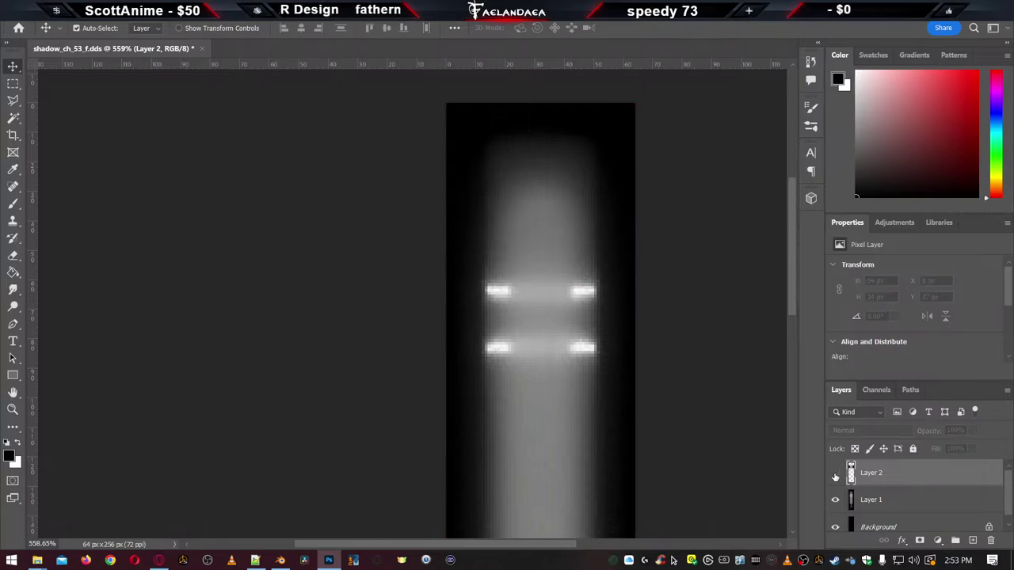
left_click(835, 473)
left_click(835, 473)
left_click(835, 473)
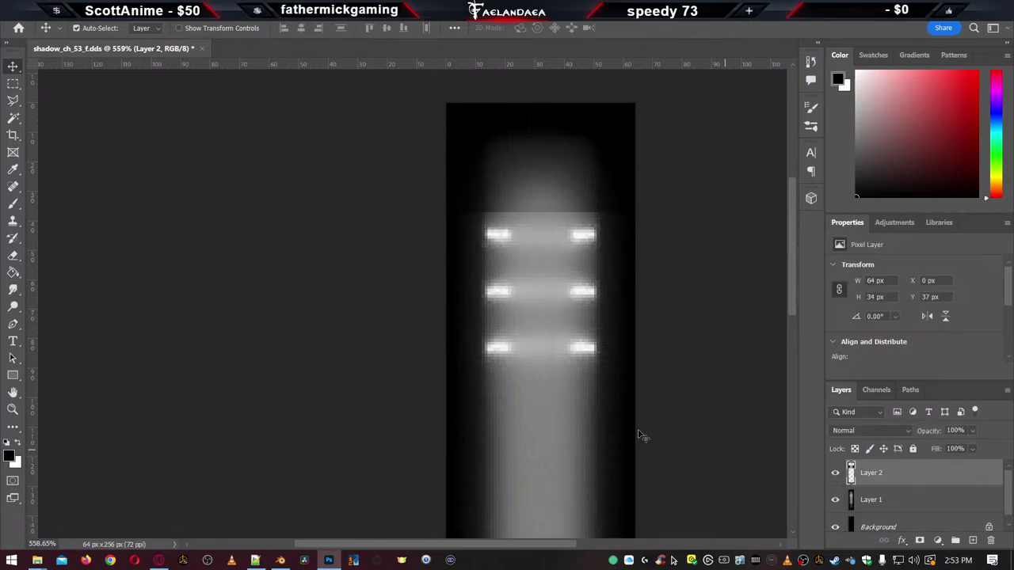
Make Layer 1 the active layer and pick the Smudge tool
left_click(881, 501)
left_click(13, 84)
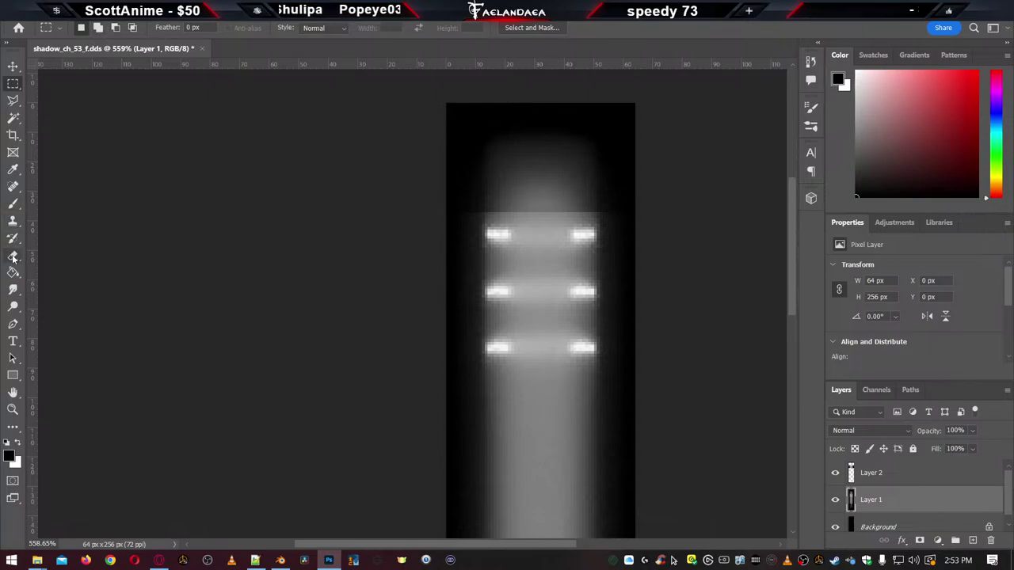
left_click(13, 289)
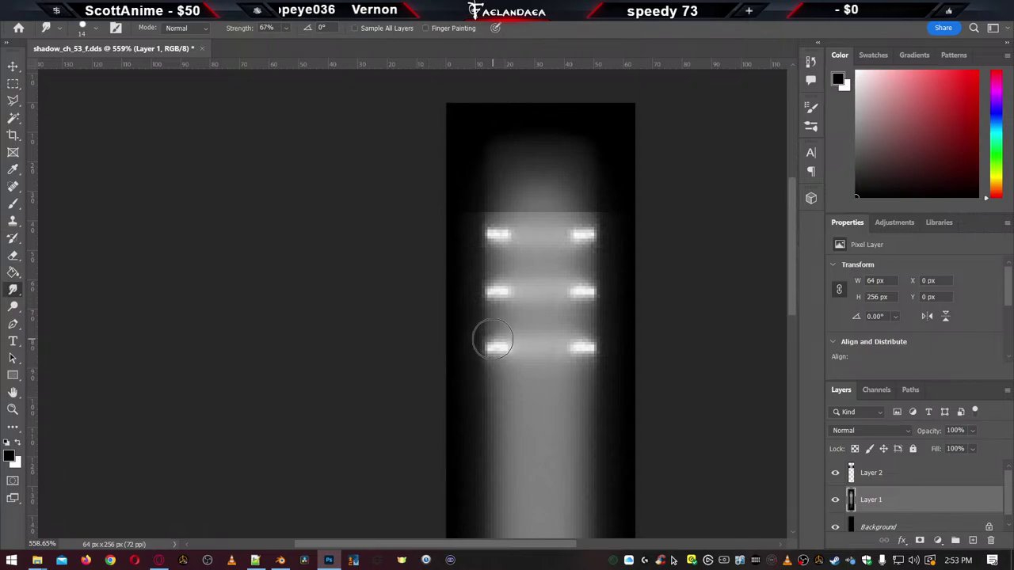
mouse_move(493, 341)
left_mouse_down()
mouse_move(492, 415)
mouse_move(498, 342)
mouse_move(508, 409)
mouse_move(524, 336)
mouse_move(518, 424)
mouse_move(541, 382)
left_mouse_up()
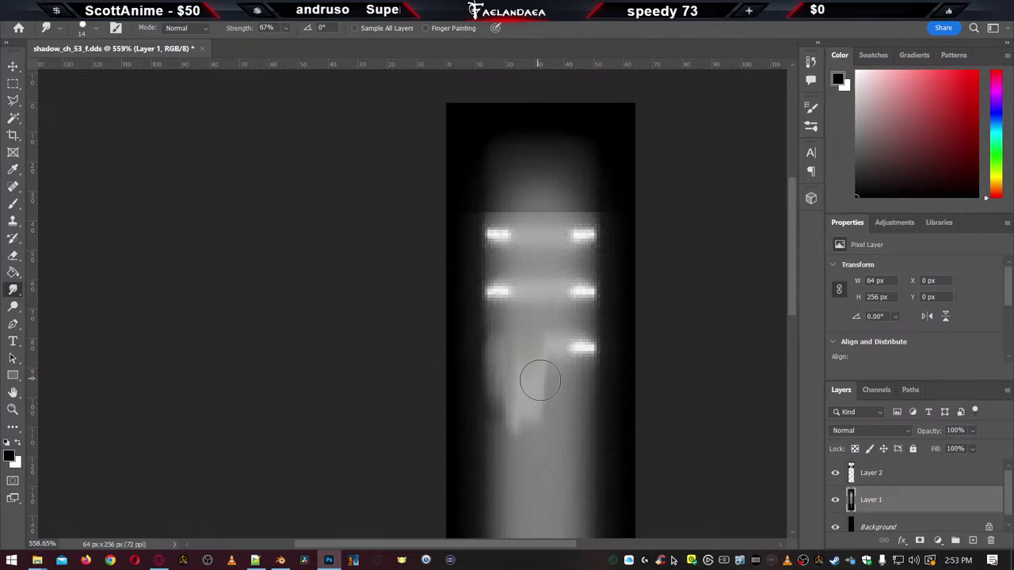
key("ctrl+z")
key("ctrl+shift+z")
key("ctrl+z")
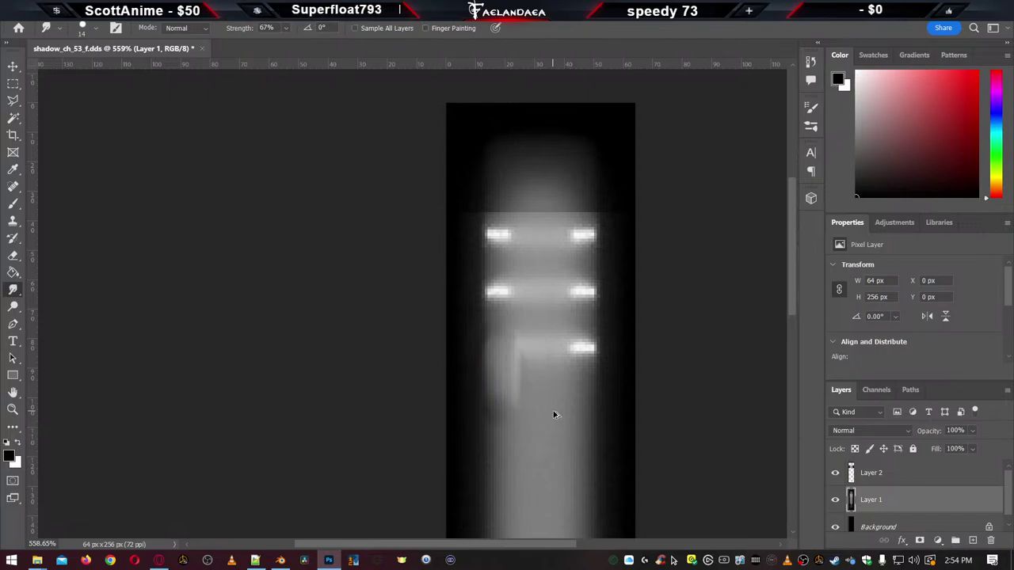
key("ctrl+shift+z")
key("ctrl+z")
key("ctrl+shift+z")
key("ctrl+z")
key("ctrl+shift+z")
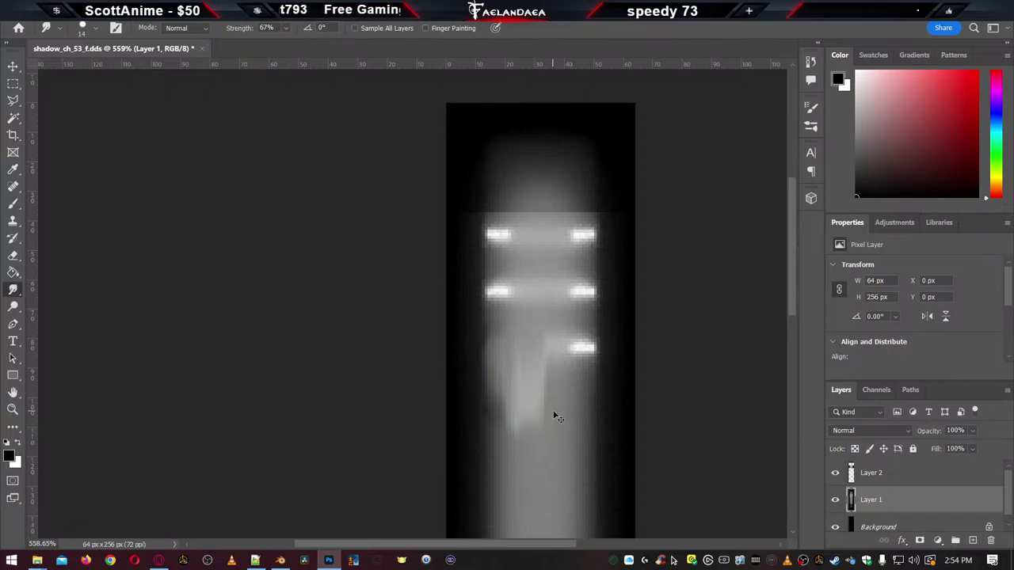
key("ctrl+z")
key("ctrl+shift+z")
key("ctrl+z")
key("ctrl+shift+z")
key("ctrl+z")
key("ctrl+z")
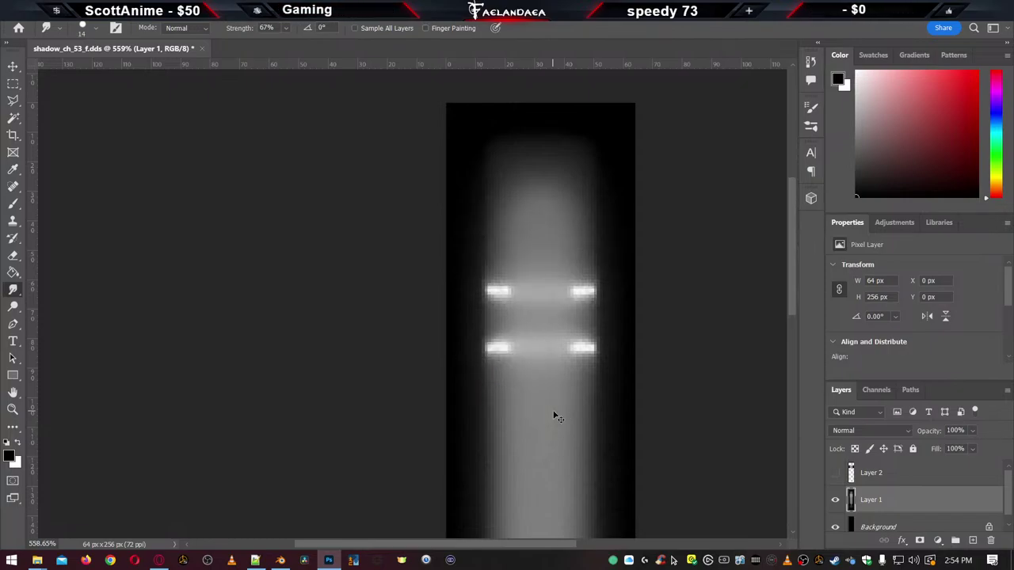
left_click(52, 9)
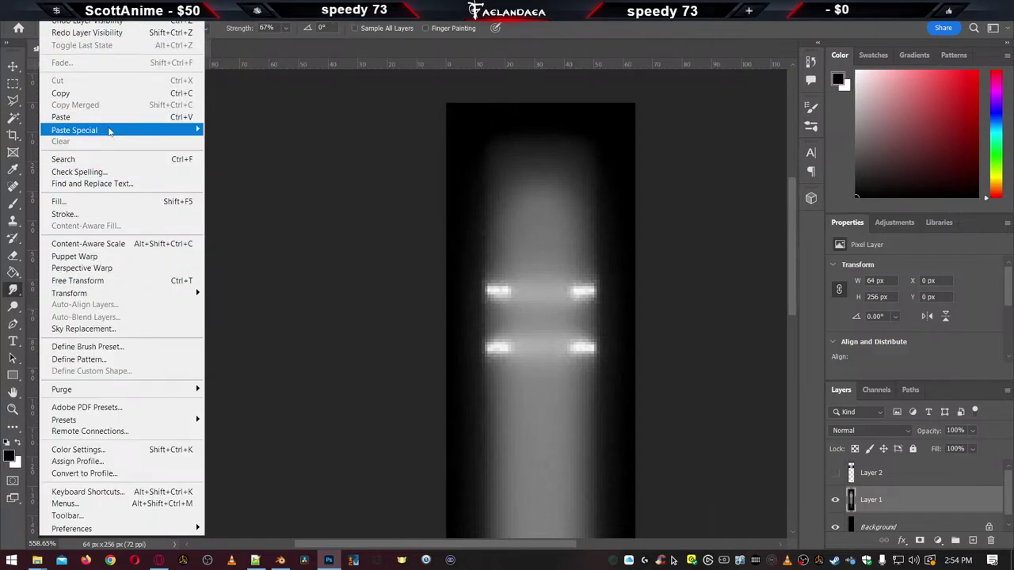
left_click(88, 33)
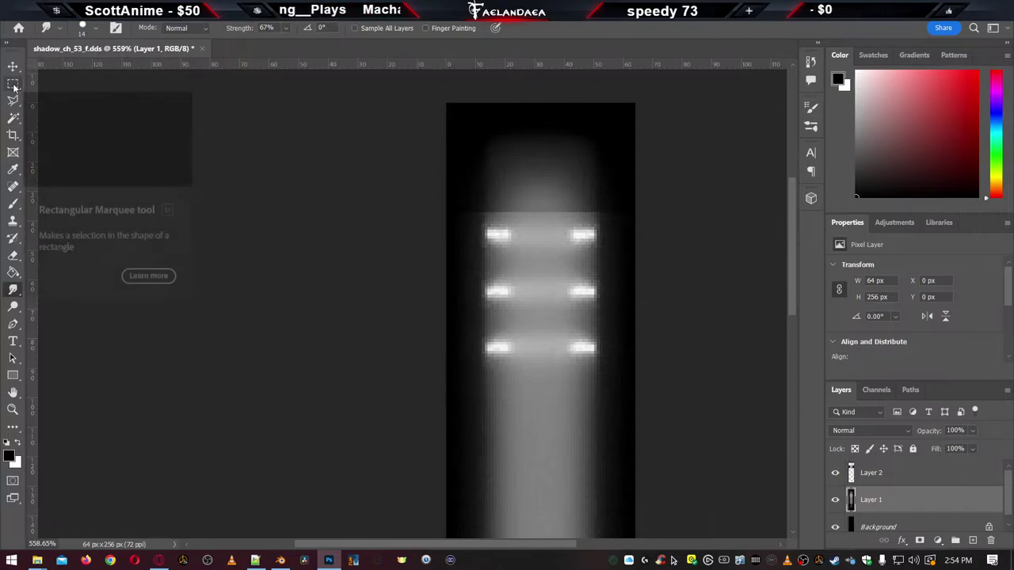
left_click(13, 220)
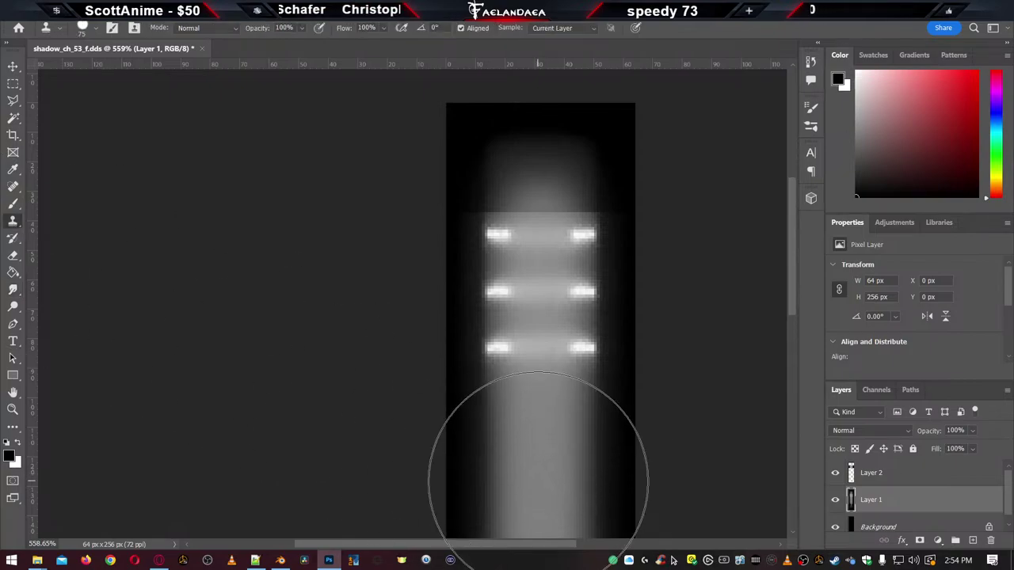
Clone plain shadow over the lowest pair of light spots on Layer 1, undoing stray strokes
left_click(539, 465, "alt")
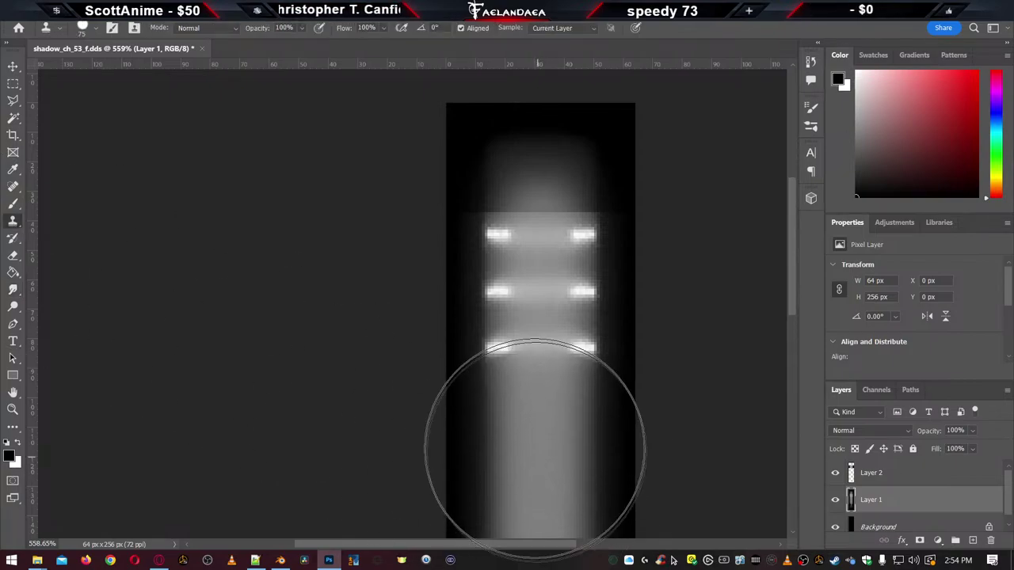
left_click_drag(536, 441, 543, 371)
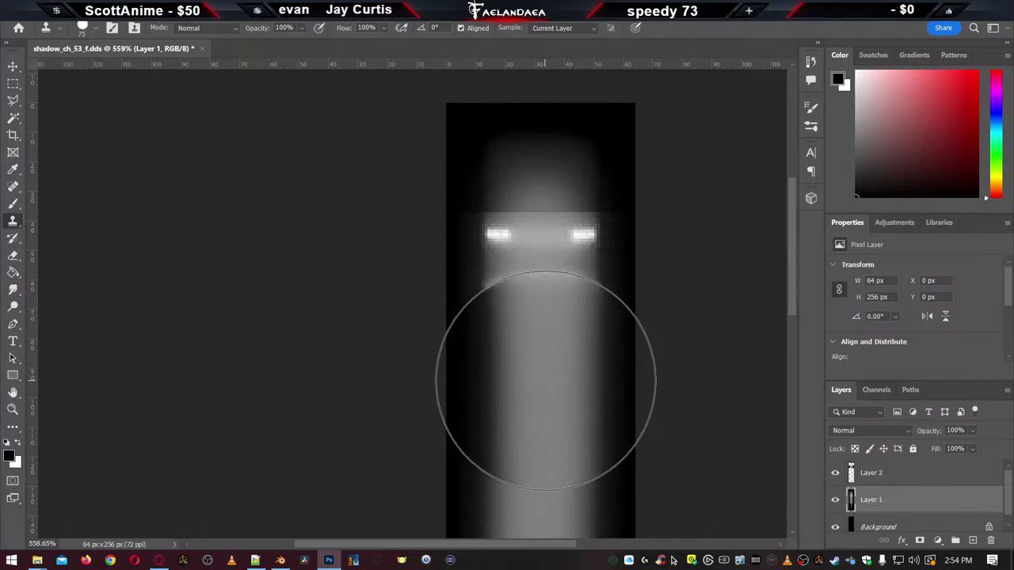
left_click_drag(543, 370, 543, 358)
key("ctrl+z")
key("ctrl+z")
left_click_drag(540, 393, 536, 367)
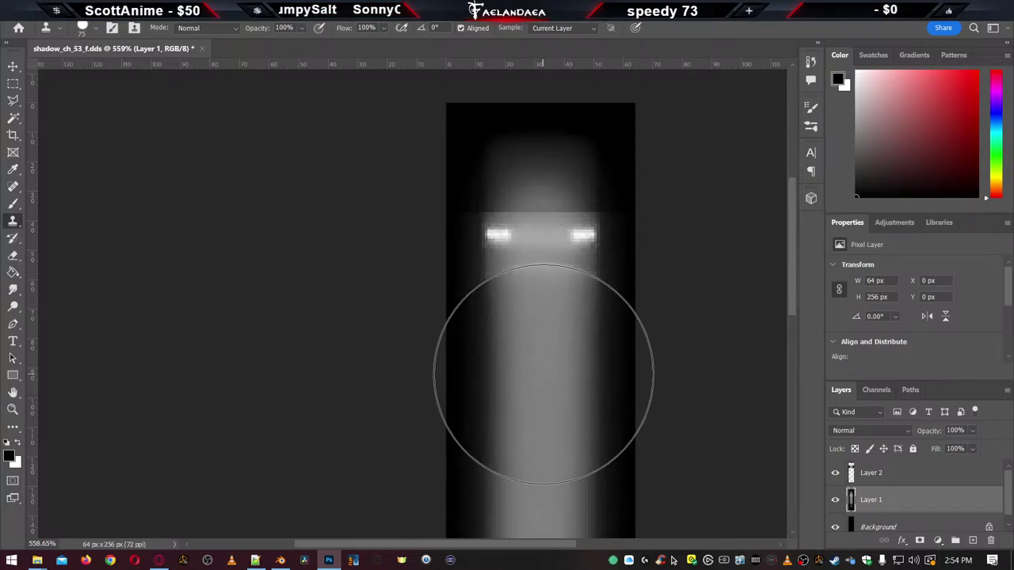
key("ctrl+z")
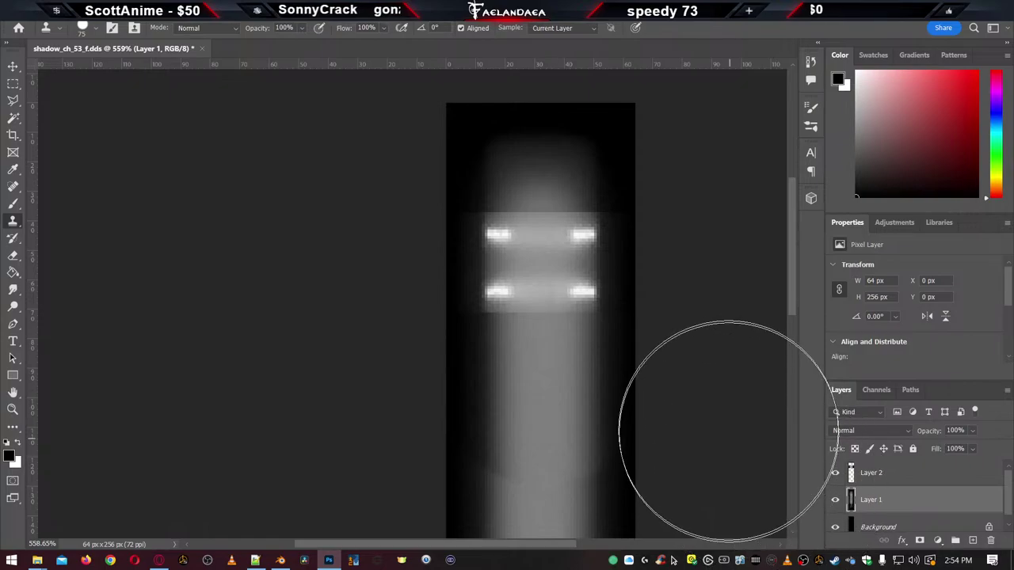
scroll(691, 386, "down", 3)
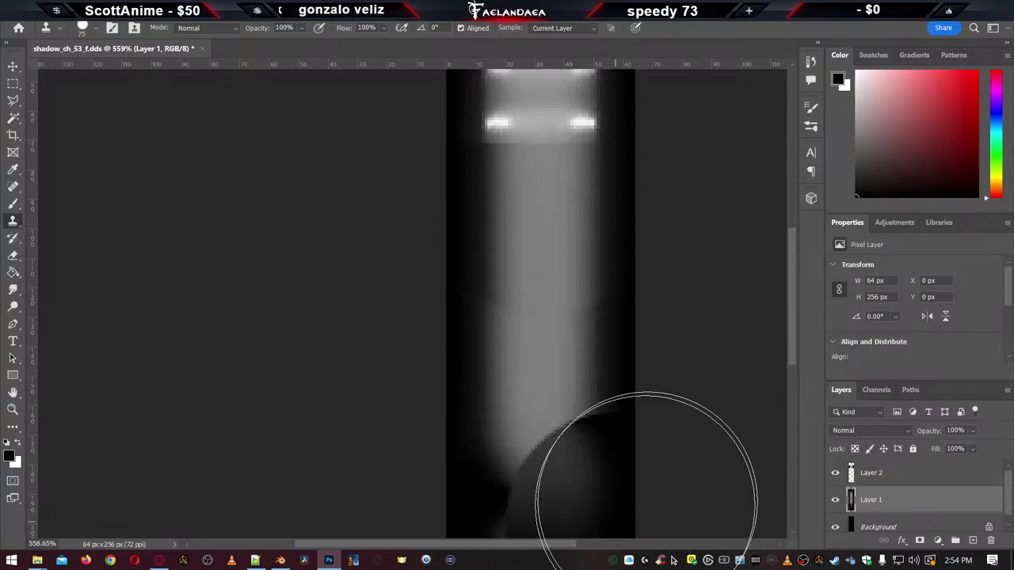
scroll(665, 301, "up", 2)
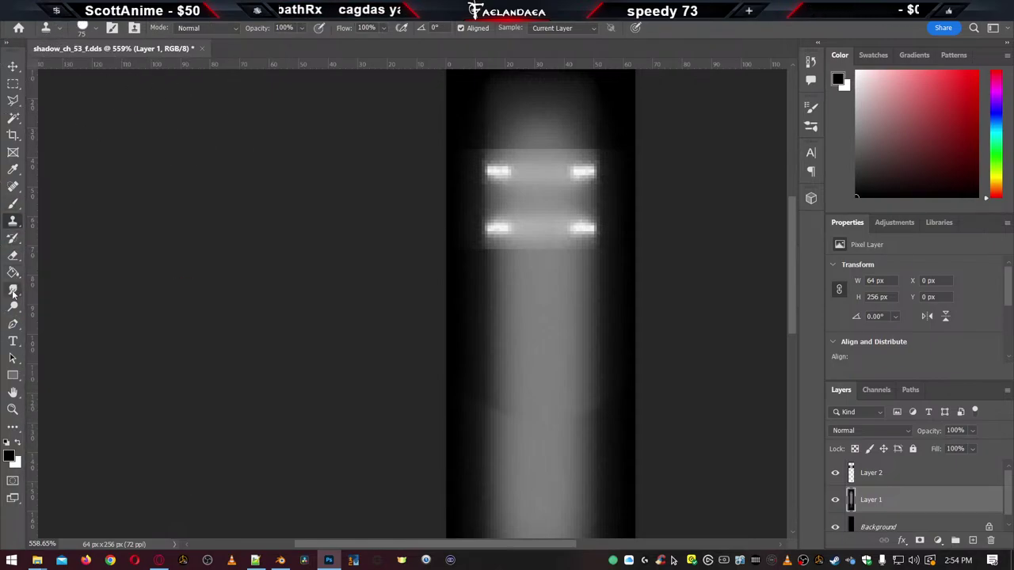
left_click(13, 291)
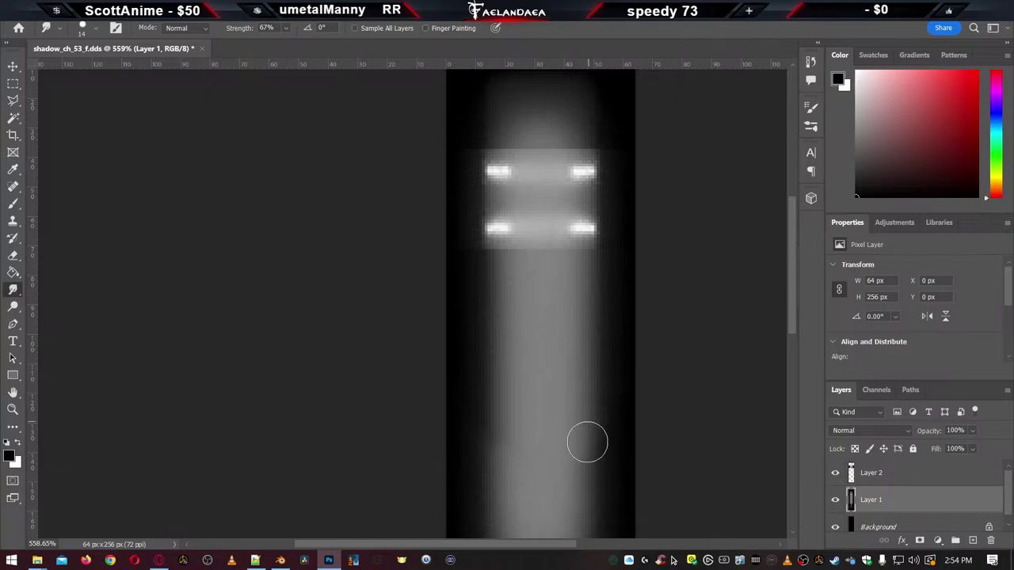
Make Layer 2 active and smudge the glow's lower-left edge, undoing a stray stroke
scroll(550, 409, "up", 3)
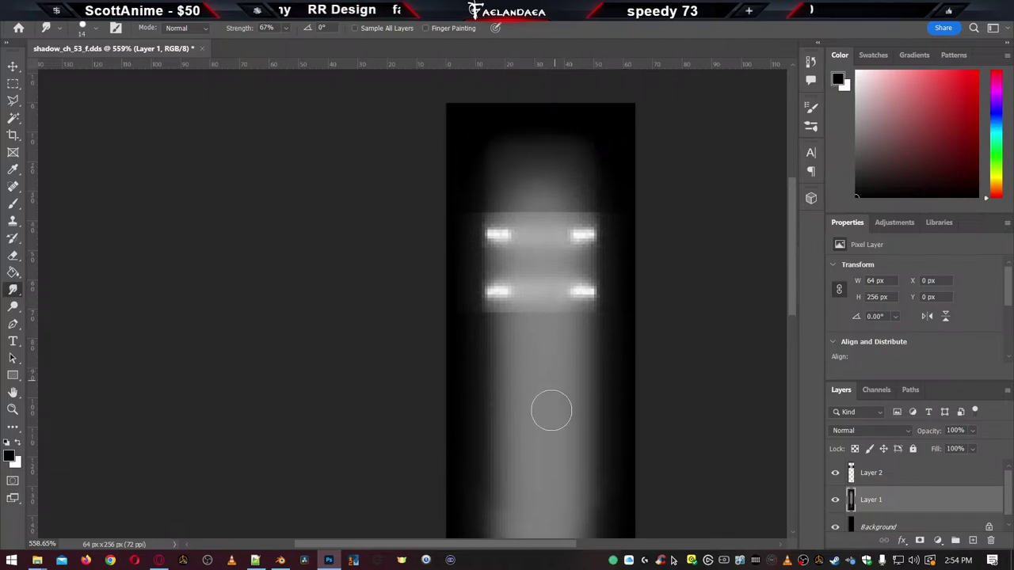
scroll(549, 410, "up", 1, "alt")
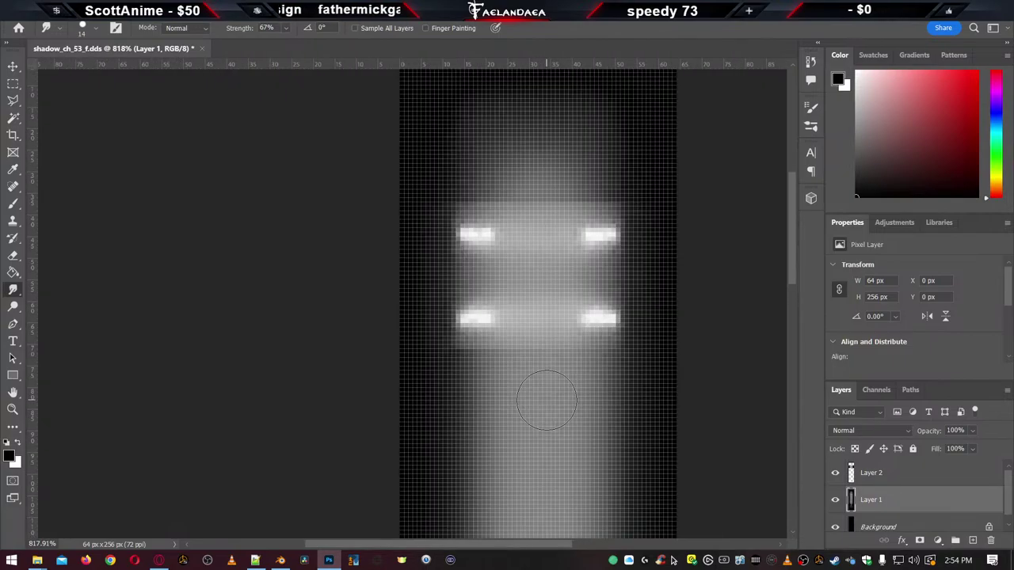
left_click(898, 476)
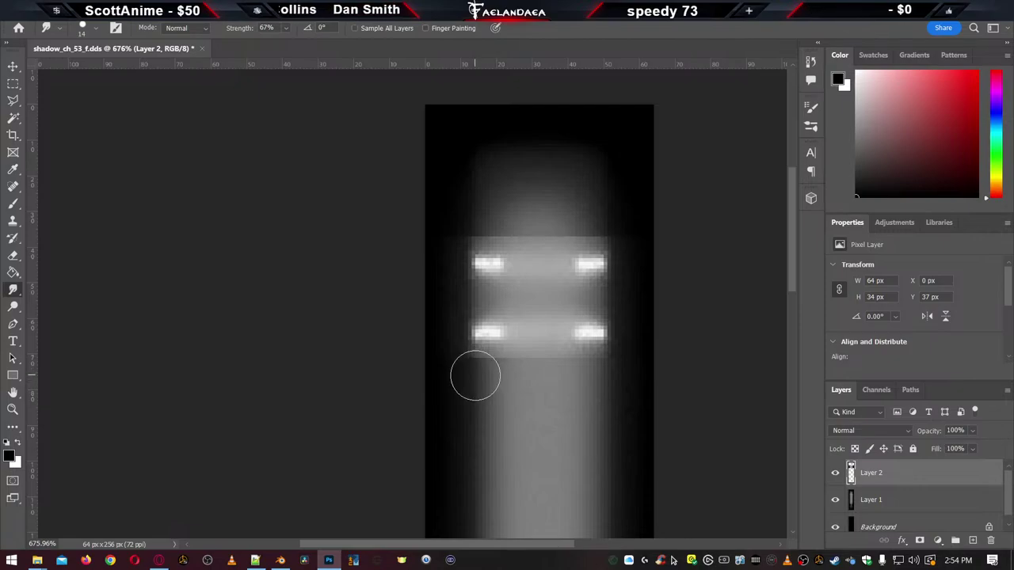
mouse_move(476, 375)
left_mouse_down()
mouse_move(472, 402)
mouse_move(470, 375)
mouse_move(470, 400)
mouse_move(464, 374)
mouse_move(463, 397)
mouse_move(453, 375)
mouse_move(449, 394)
mouse_move(483, 377)
mouse_move(483, 395)
mouse_move(496, 377)
mouse_move(503, 392)
mouse_move(534, 370)
mouse_move(539, 406)
mouse_move(543, 358)
mouse_move(537, 408)
mouse_move(531, 344)
mouse_move(526, 411)
mouse_move(532, 354)
left_mouse_up()
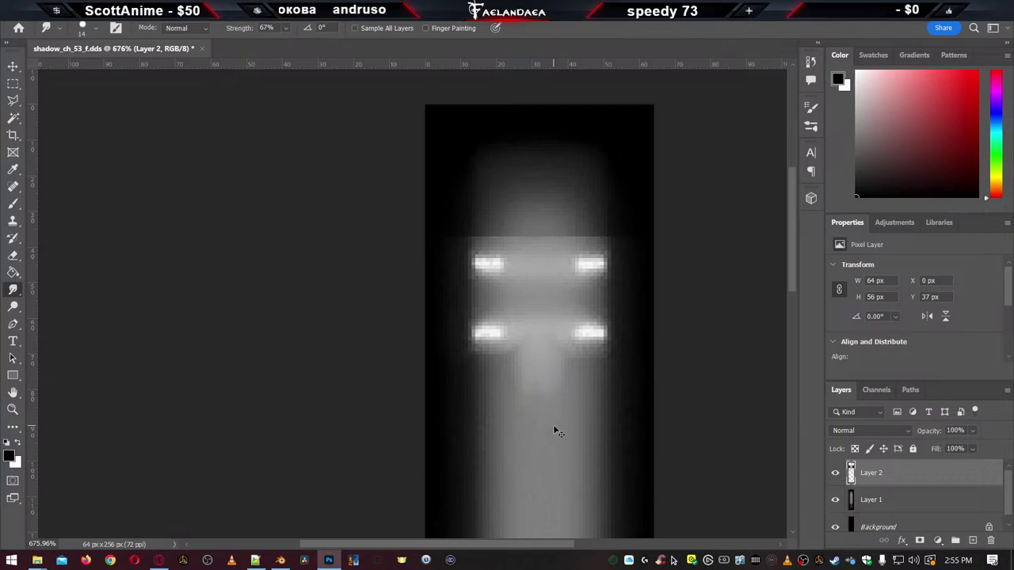
key("ctrl+z")
key("ctrl+z")
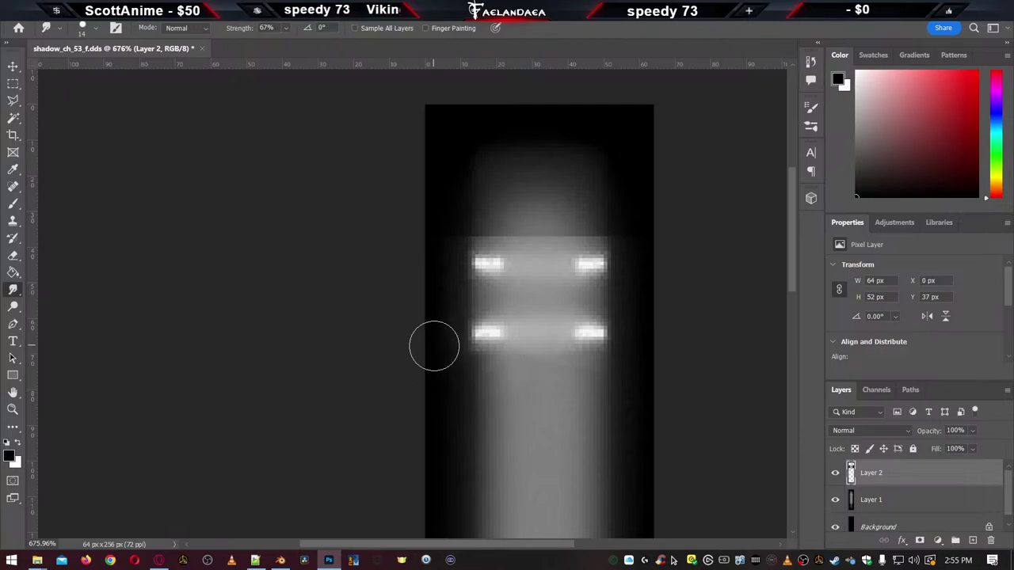
Smudge Layer 2's left edge and centre upward so its top blends into the shadow gradient
mouse_move(436, 330)
left_mouse_down()
mouse_move(433, 283)
mouse_move(448, 237)
left_mouse_up()
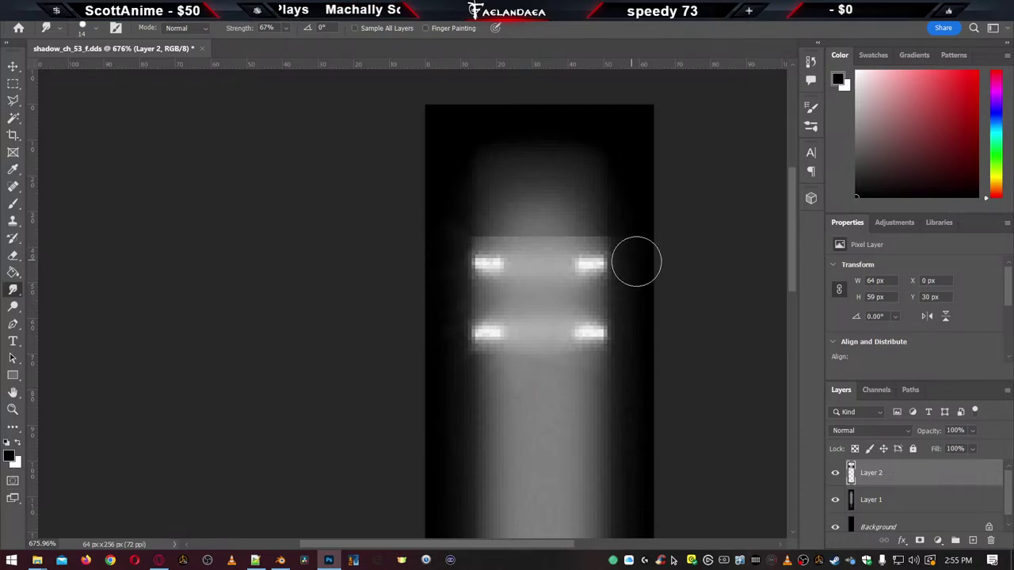
left_click_drag(651, 250, 642, 249)
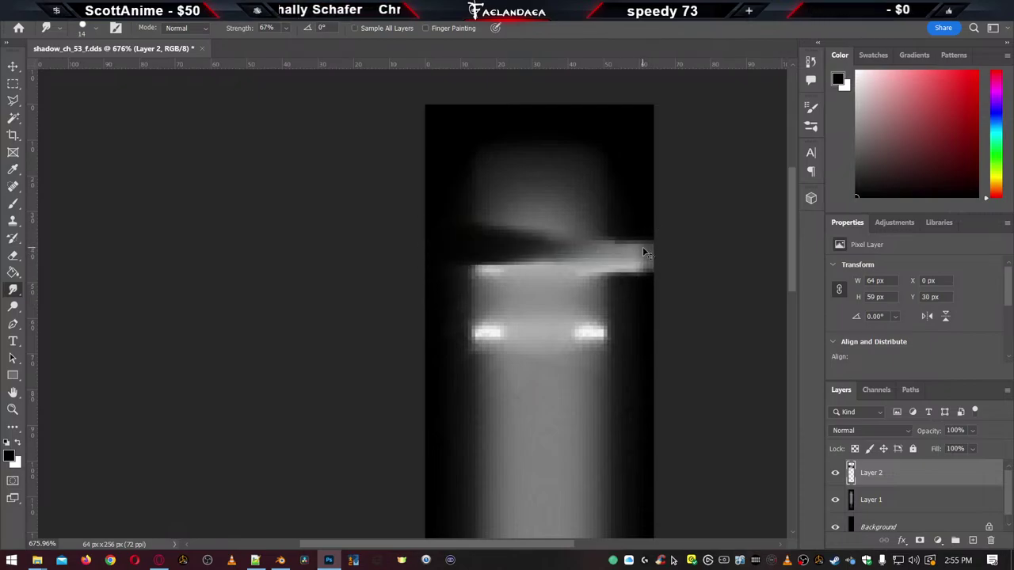
key("ctrl+z")
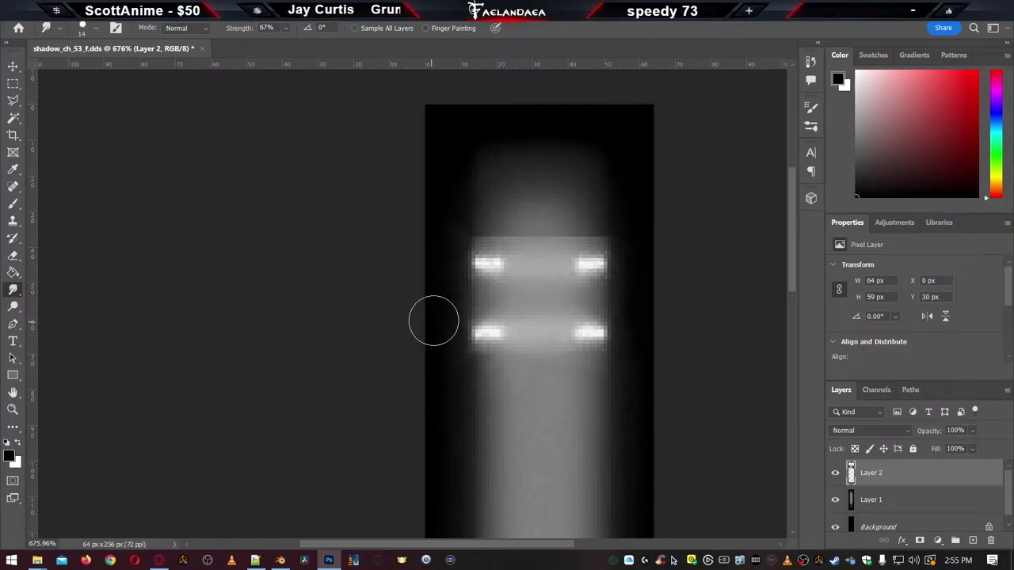
mouse_move(434, 321)
left_mouse_down()
mouse_move(437, 290)
mouse_move(419, 256)
mouse_move(439, 232)
mouse_move(435, 220)
left_mouse_up()
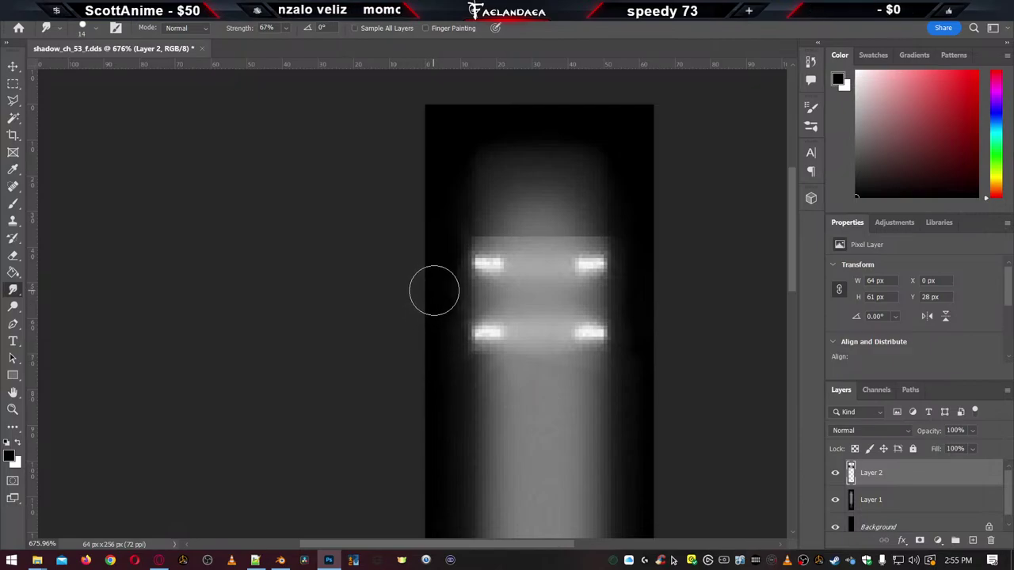
mouse_move(534, 309)
left_mouse_down()
mouse_move(518, 230)
mouse_move(487, 230)
mouse_move(479, 204)
mouse_move(493, 222)
mouse_move(510, 222)
mouse_move(512, 211)
mouse_move(523, 225)
mouse_move(534, 207)
mouse_move(545, 218)
mouse_move(546, 203)
mouse_move(556, 220)
mouse_move(581, 224)
left_mouse_up()
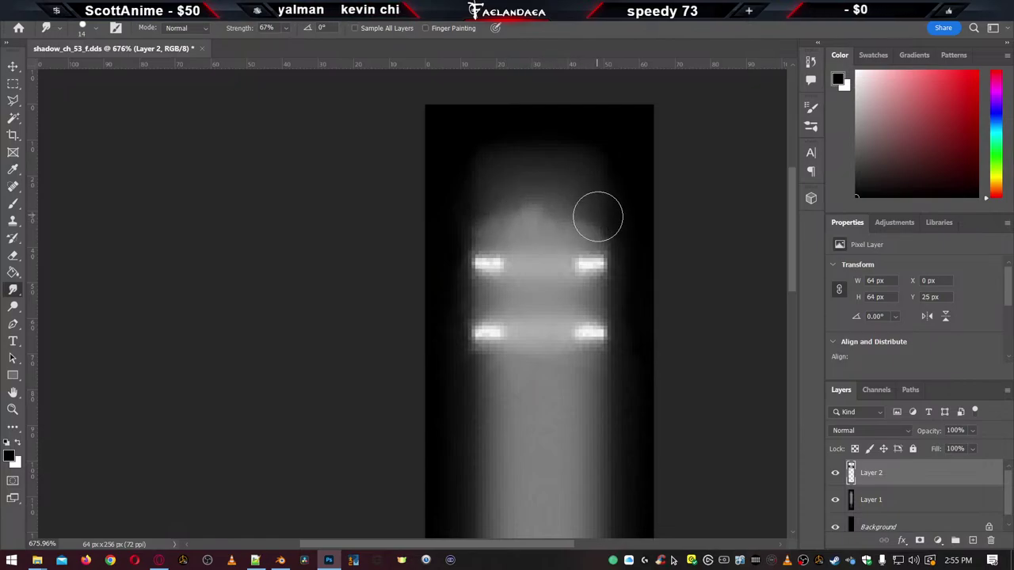
scroll(605, 359, "down", 2, "alt")
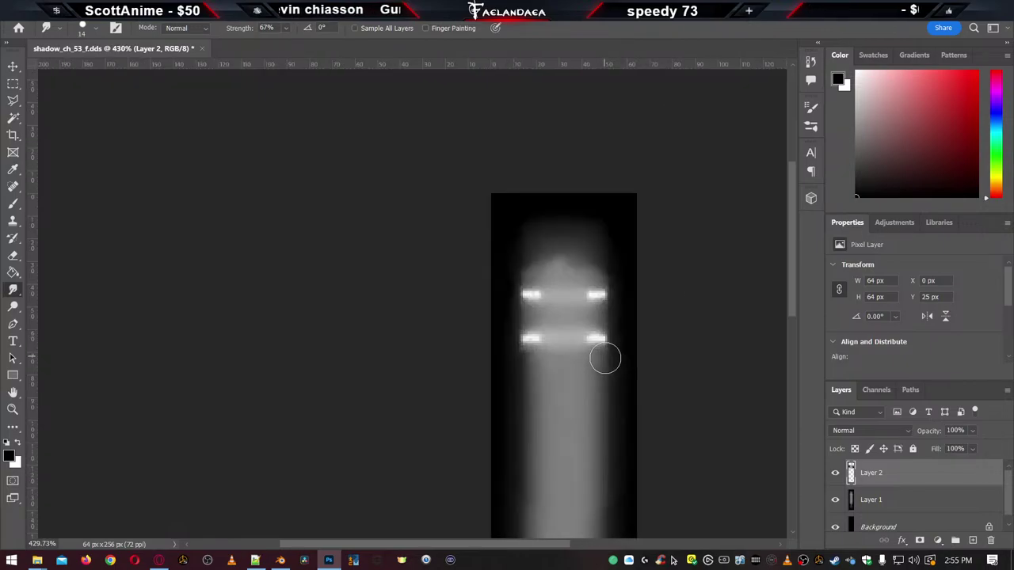
scroll(602, 363, "down", 2, "alt")
scroll(590, 376, "up", 2, "alt")
scroll(584, 388, "down", 2, "alt")
scroll(582, 396, "up", 1, "alt")
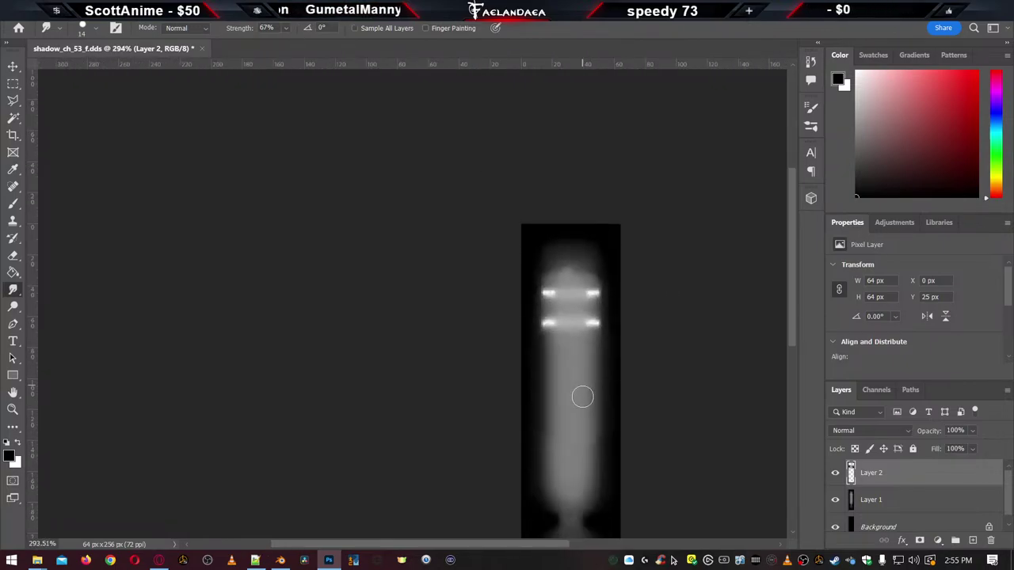
scroll(582, 396, "down", 3)
Merge Layer 2 down into Layer 1 and check the Alpha 1 channel
right_click(895, 483)
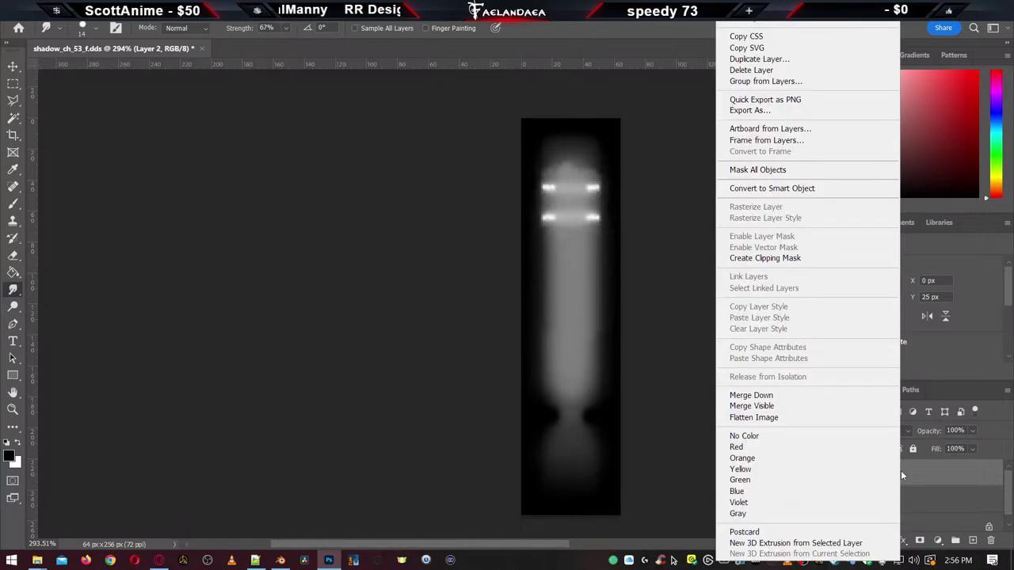
left_click(781, 396)
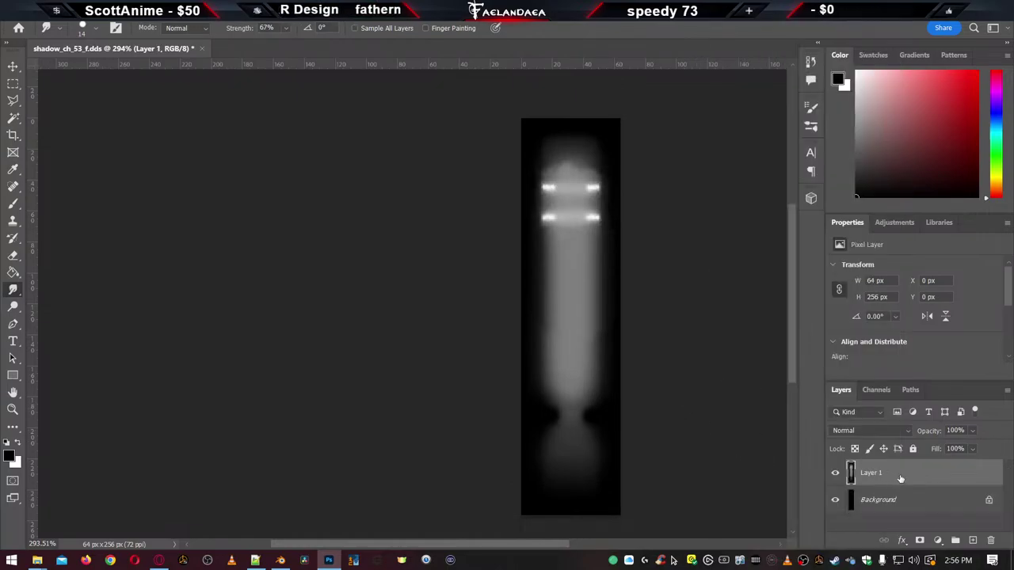
key("ctrl+a")
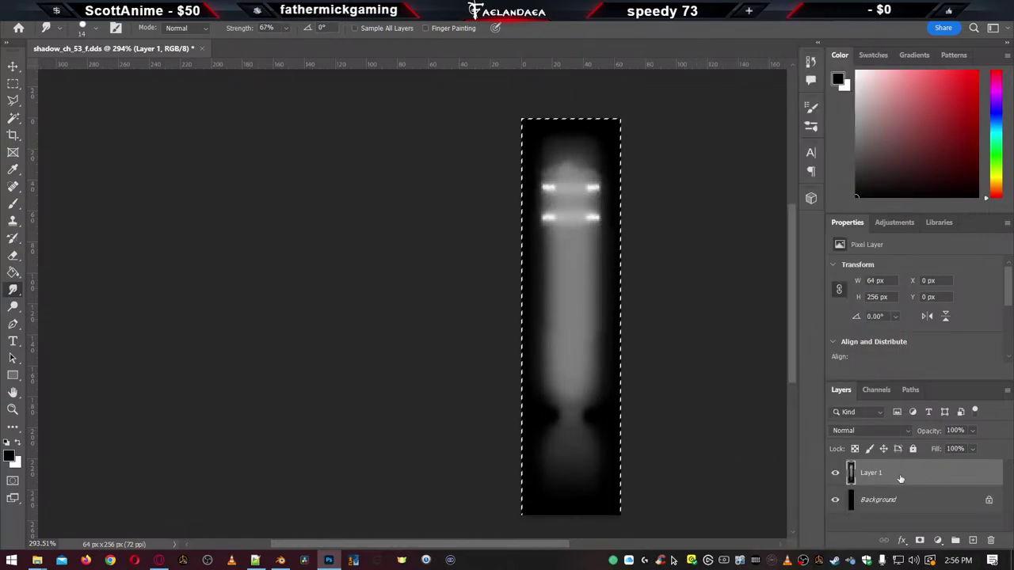
left_click(877, 390)
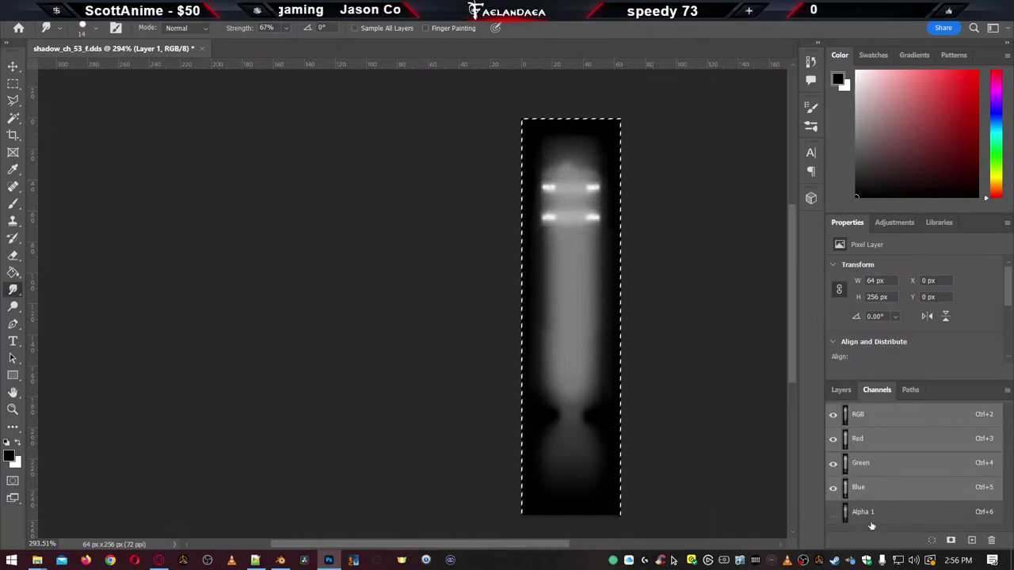
left_click(847, 510)
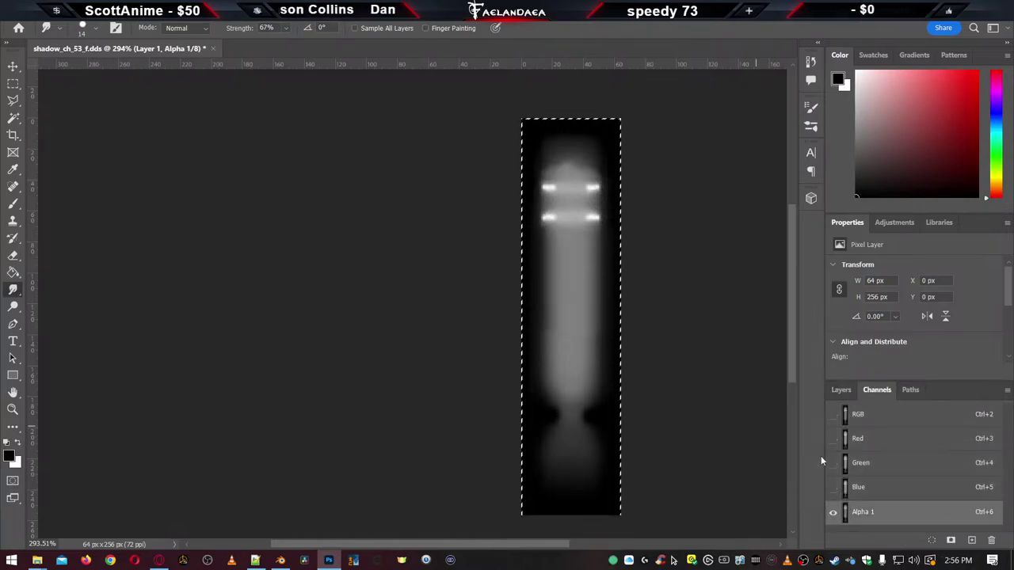
left_click(892, 417)
left_click(842, 391)
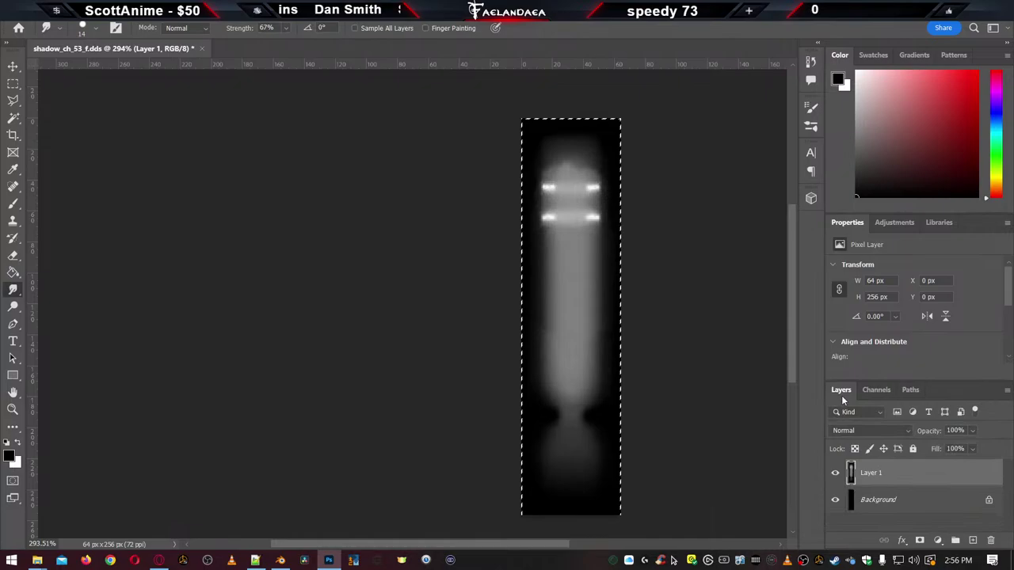
Delete Layer 1 to leave only the black Background, save, and switch to Blender
left_click(834, 474)
key("ctrl+d")
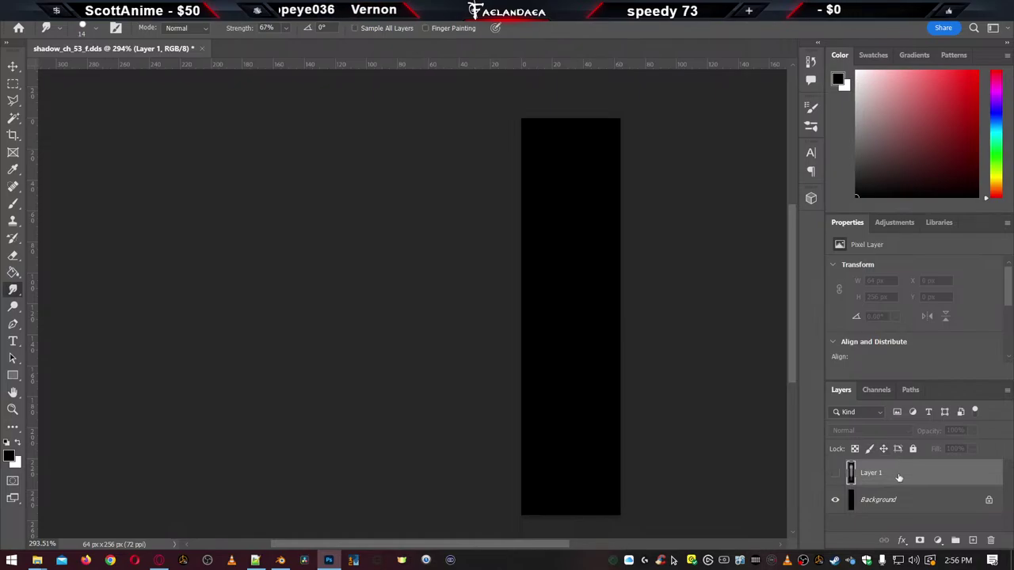
key("Delete")
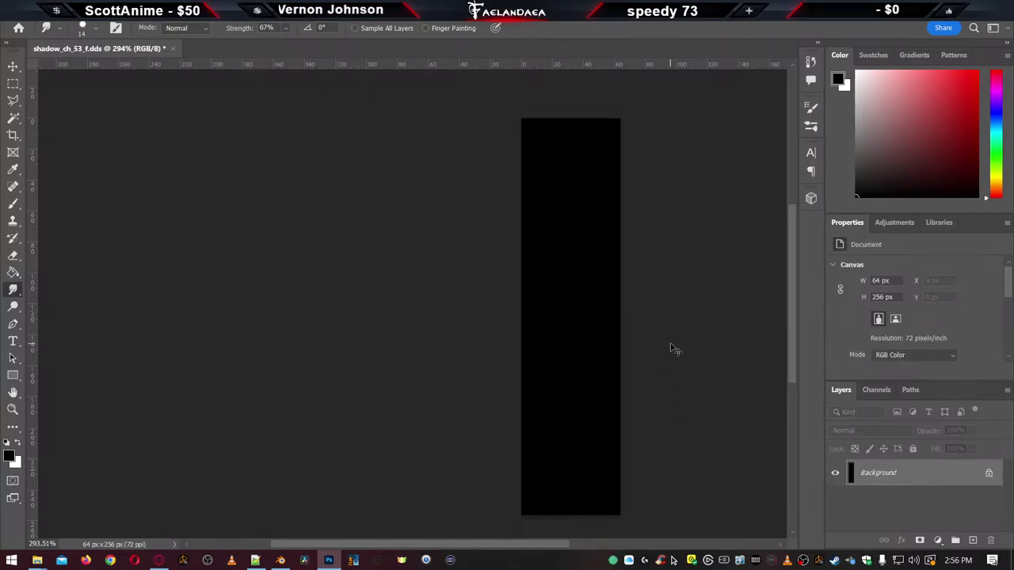
key("ctrl+s")
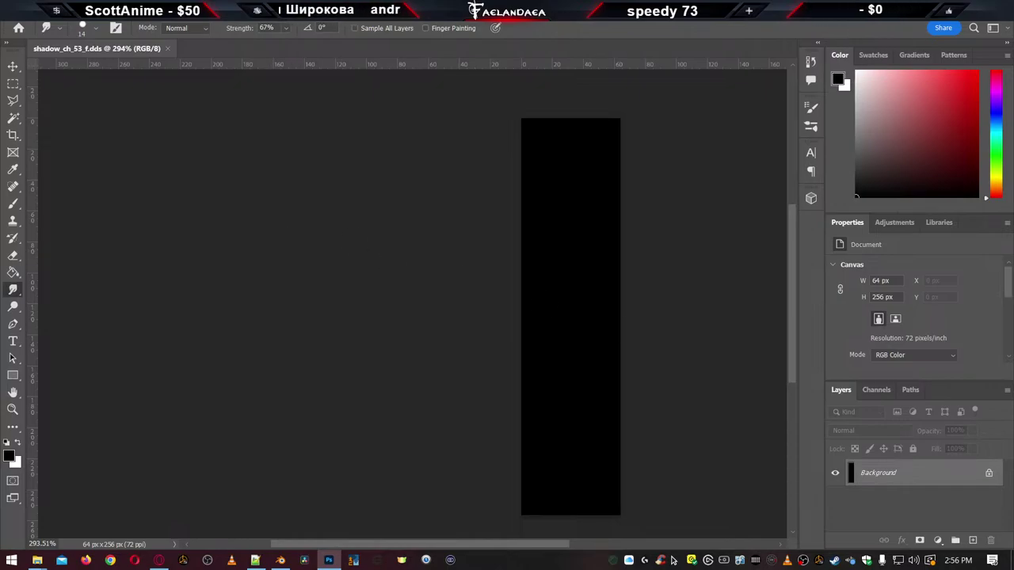
key("alt+Tab")
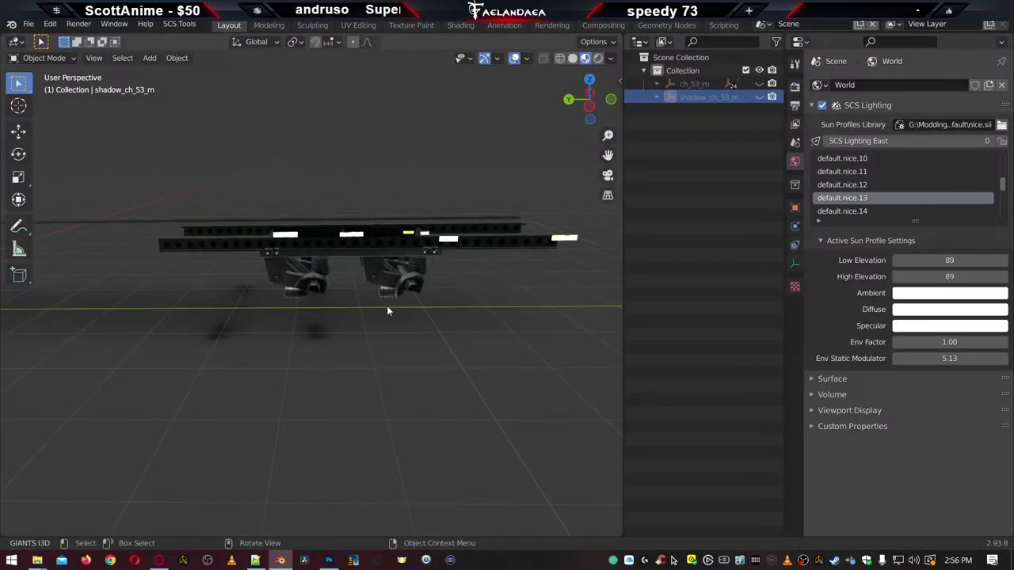
Select shadow_ch_53_m's piece_0.002 to display its tire-shadow material
middle_click_drag(410, 311, 238, 364)
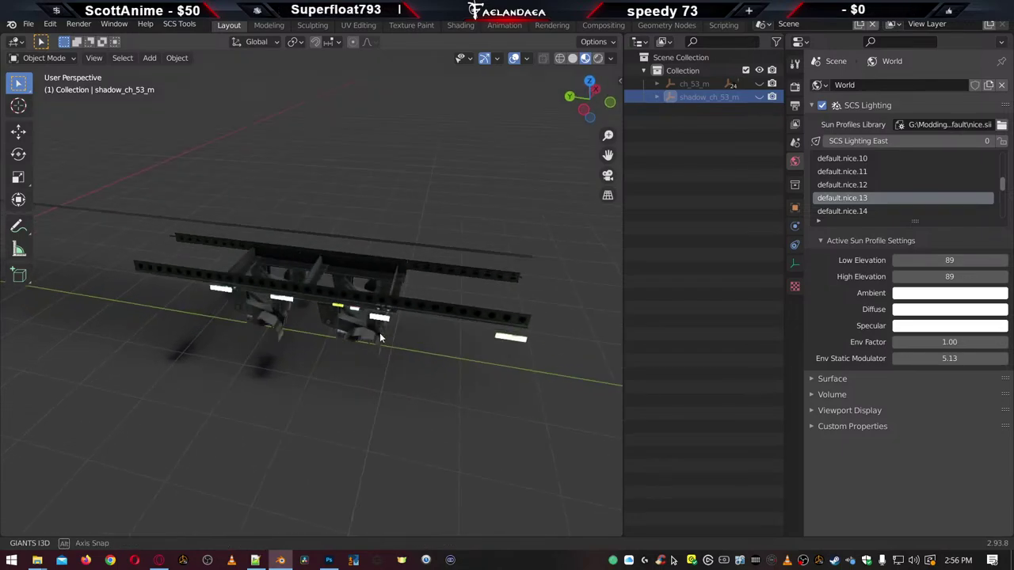
left_click(235, 366)
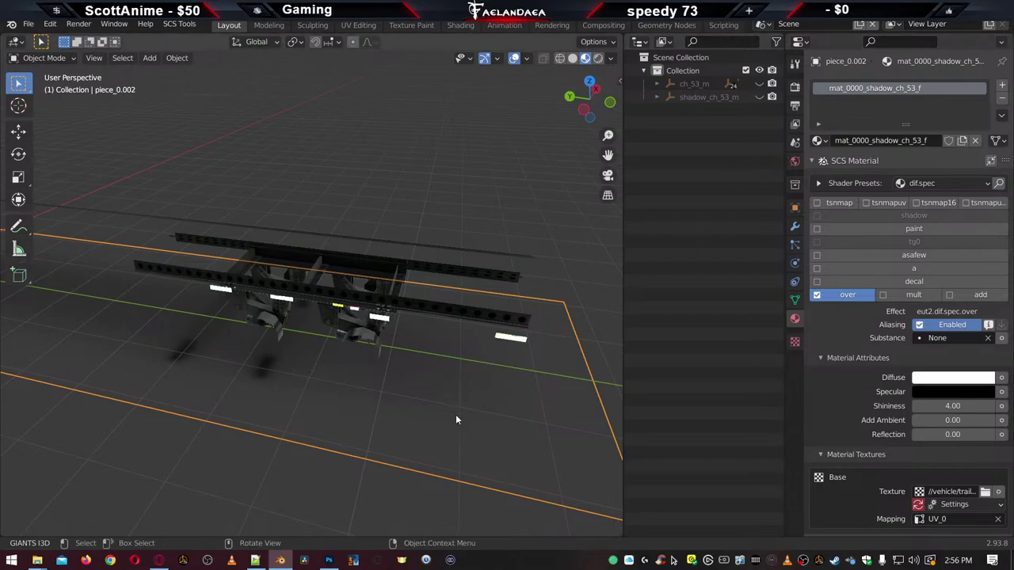
left_click(686, 96)
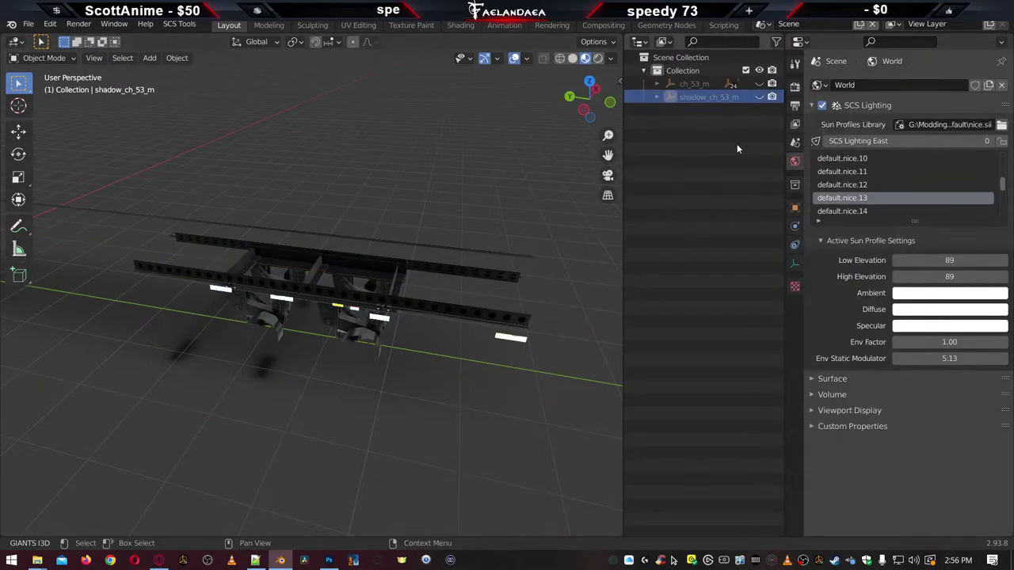
left_click(657, 97)
left_click(701, 111)
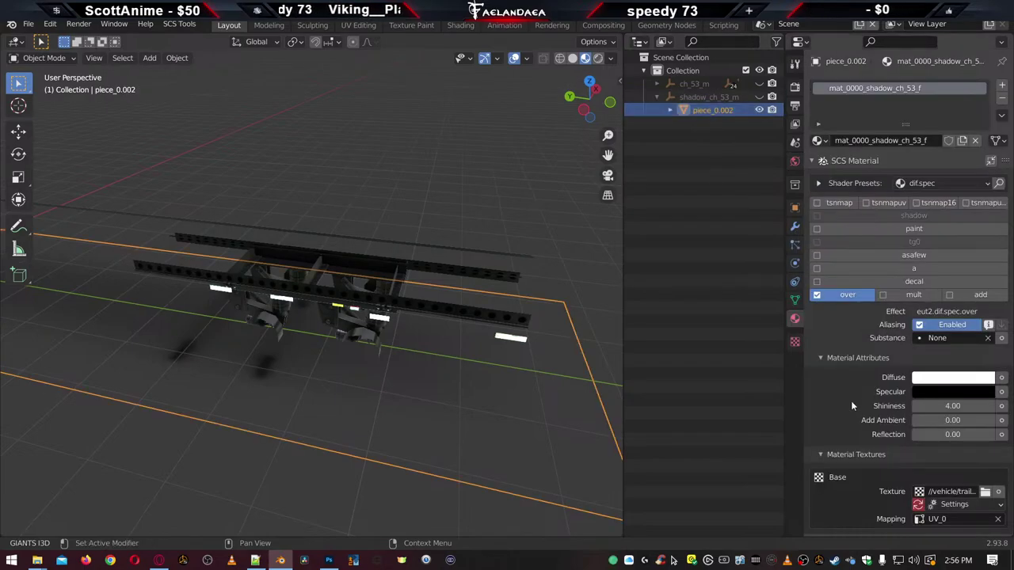
scroll(891, 492, "down", 3)
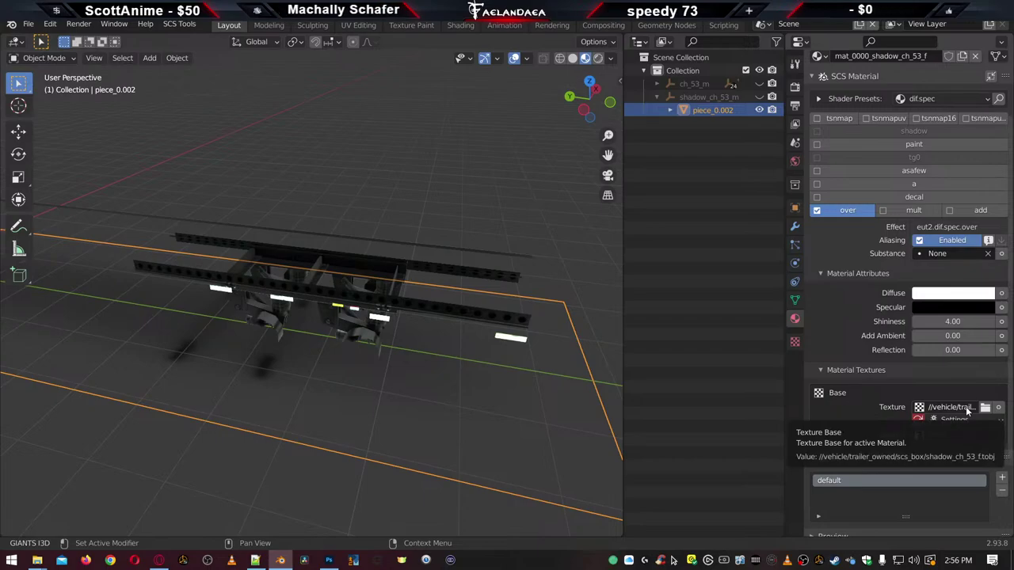
Browse for a base texture file, cancel without choosing, and bring up shadow_ch_53_f.dds in Photoshop
left_click(985, 407)
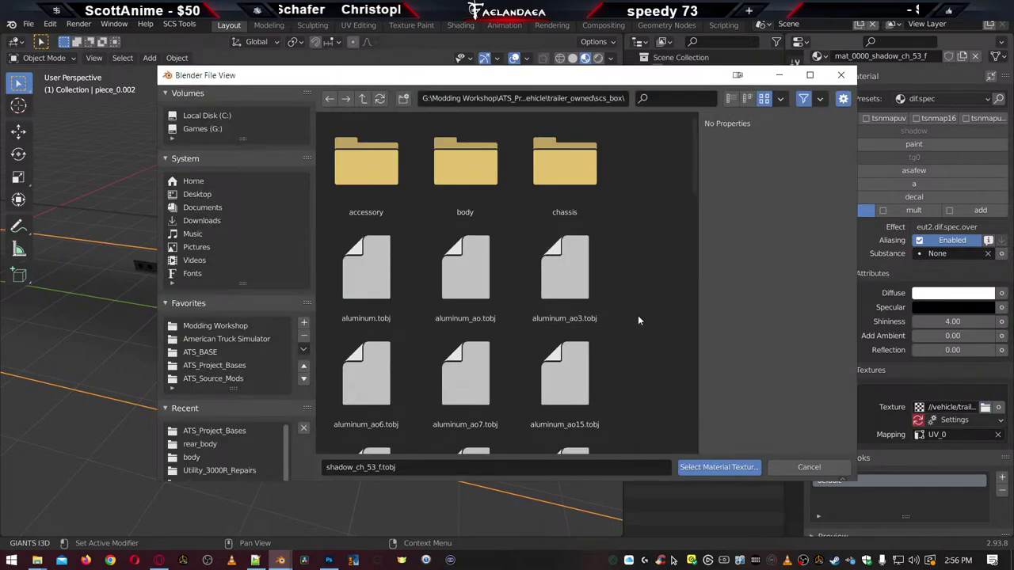
scroll(639, 321, "down", 15)
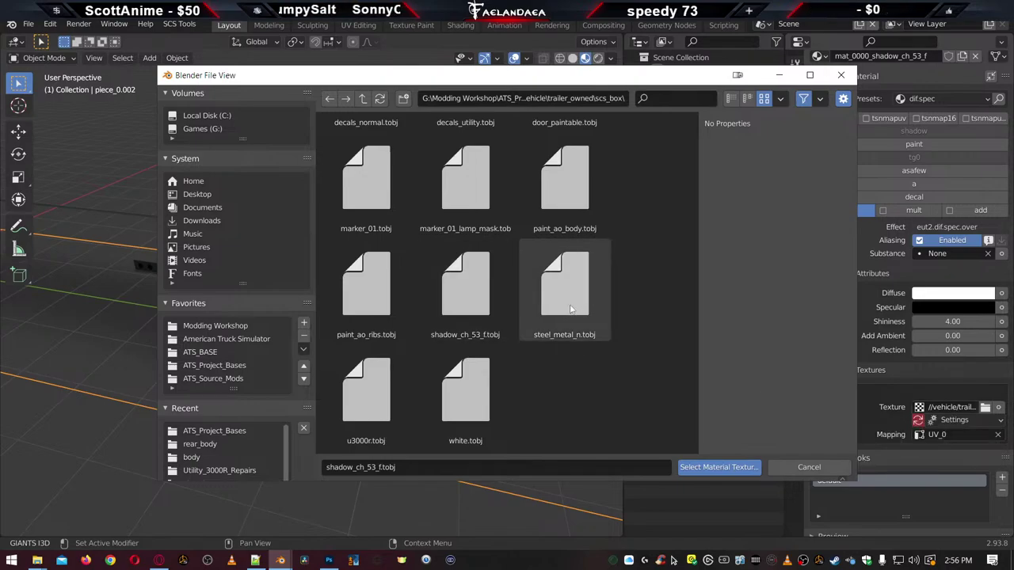
left_click(809, 467)
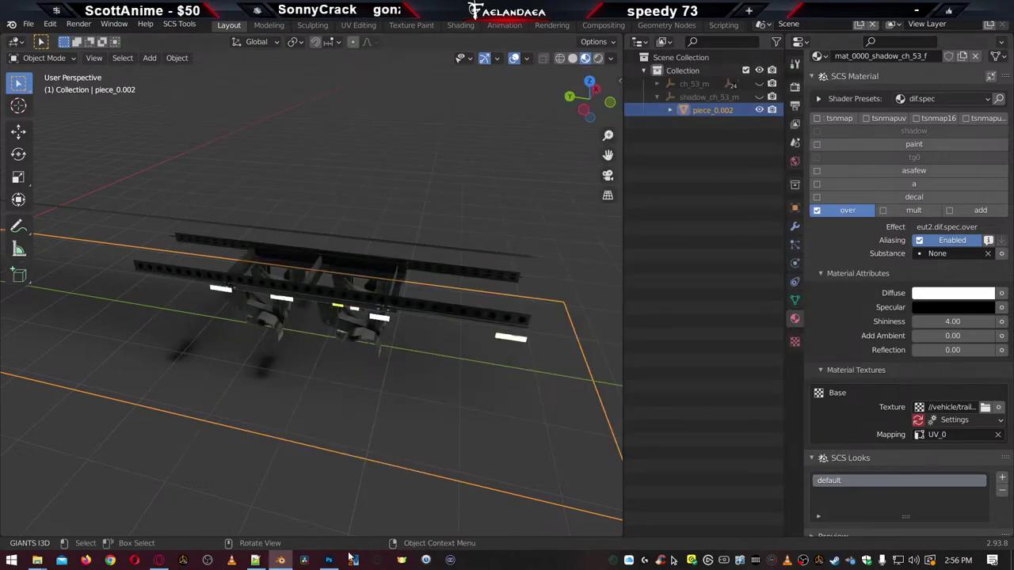
left_click(328, 561)
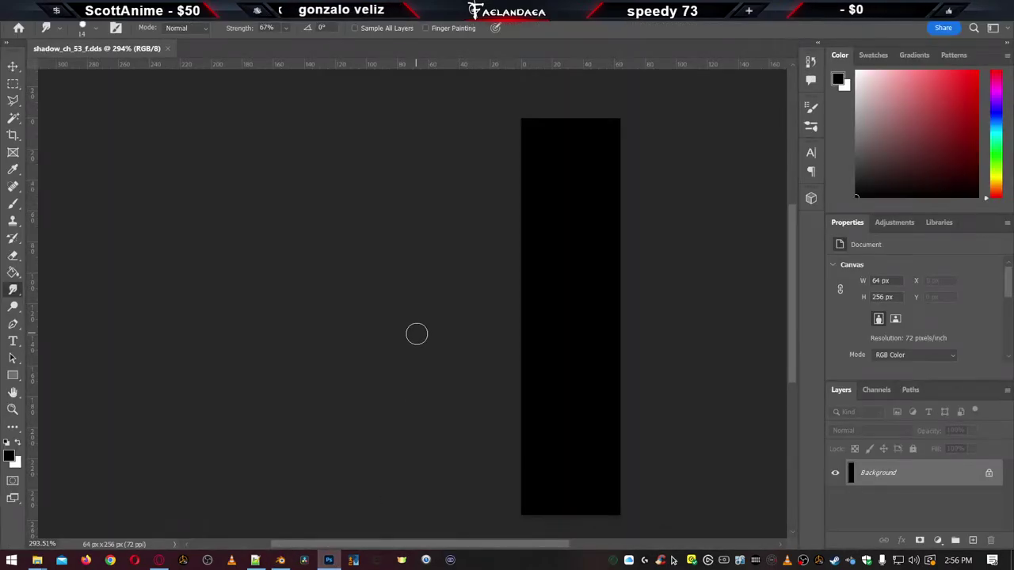
Save the shadow texture as shadow_ch_53_f.tga in Targa format and return to Blender
key("ctrl+shift+s")
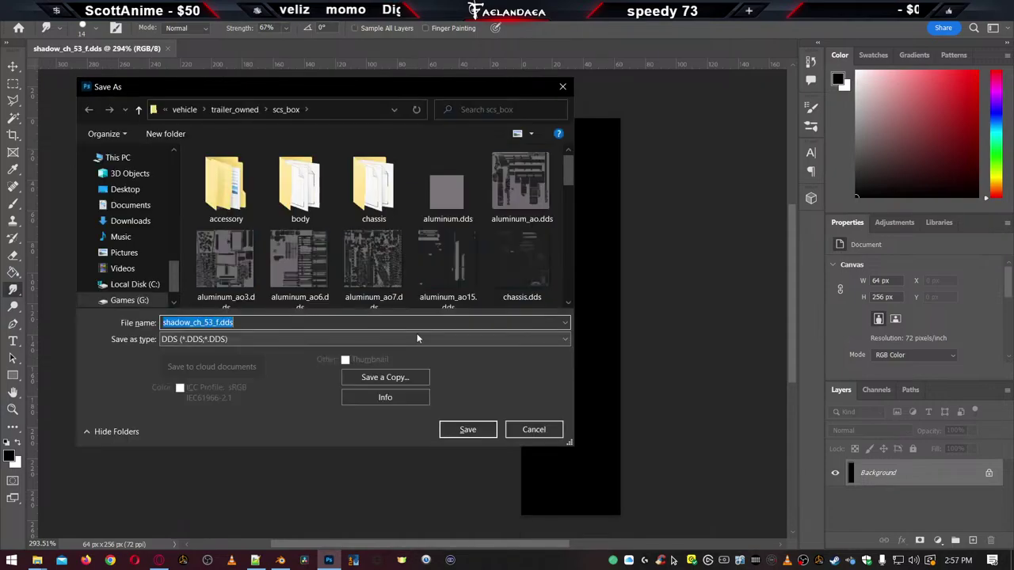
type("t")
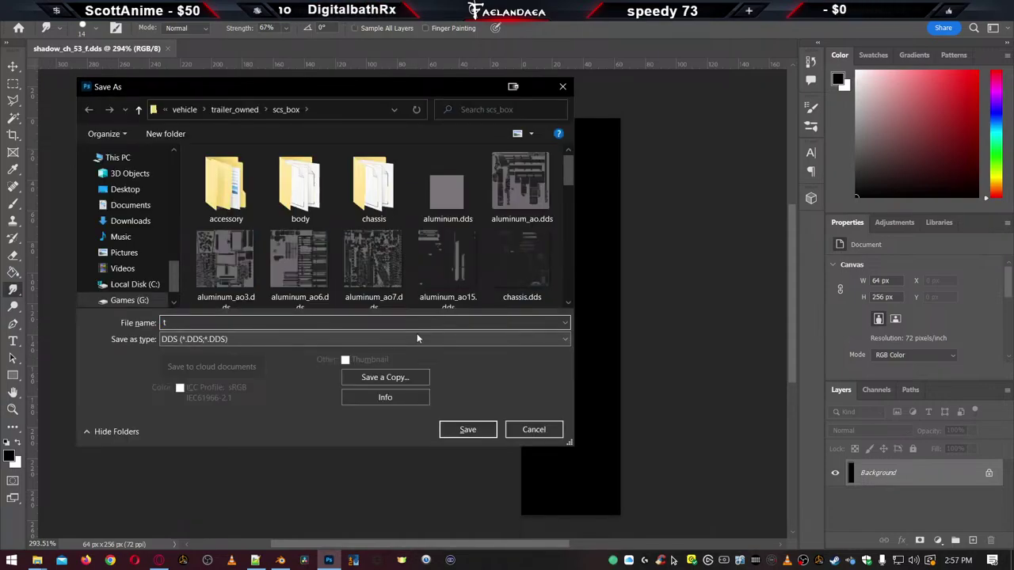
key("Escape")
key("ctrl+shift+s")
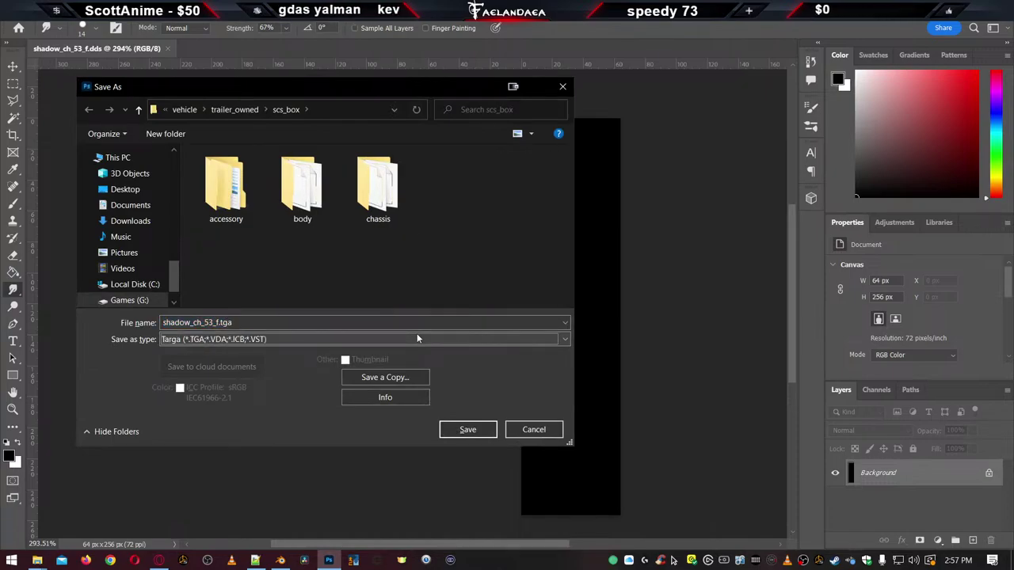
key("Escape")
key("Return")
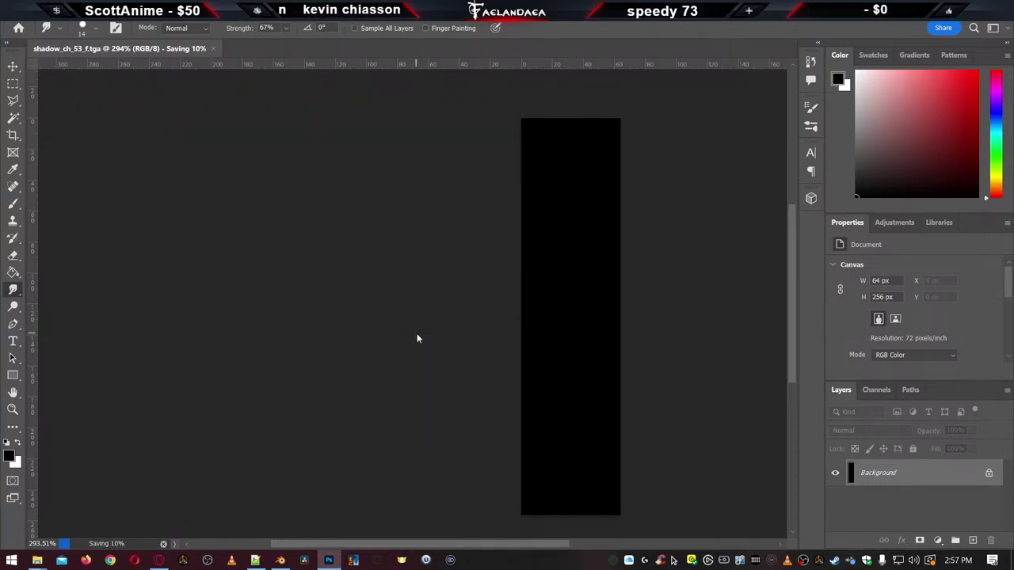
left_click(280, 560)
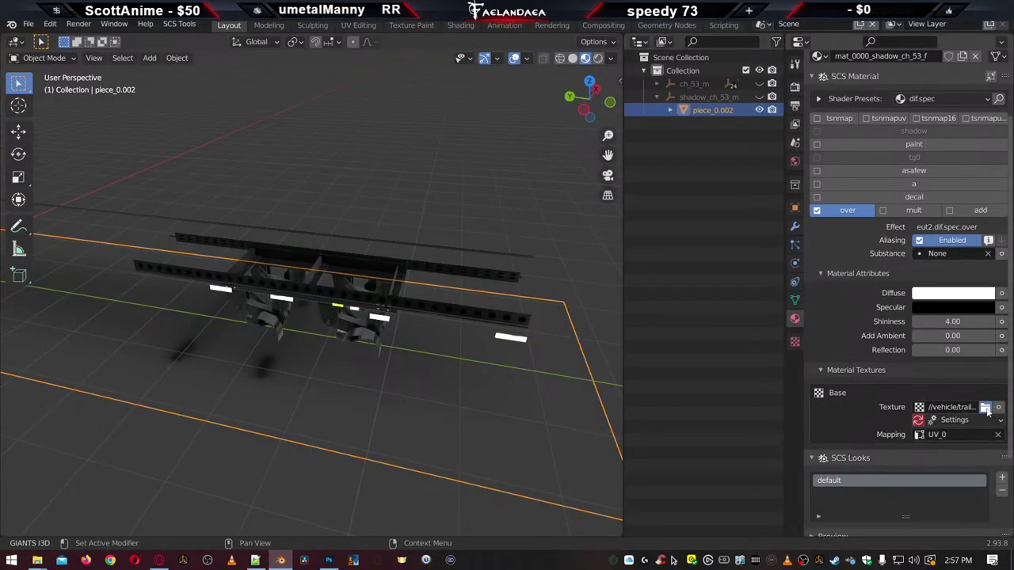
Find shadow_ch_53_f.tga in Blender's texture browser, cancel without loading, and return to Photoshop
left_click(985, 407)
scroll(490, 309, "down", 10)
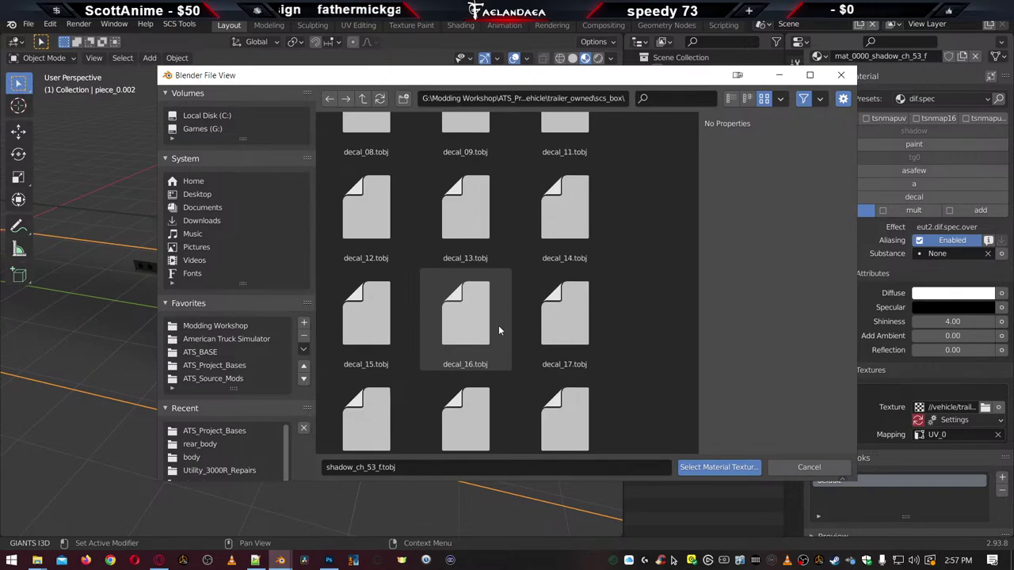
scroll(497, 332, "down", 5)
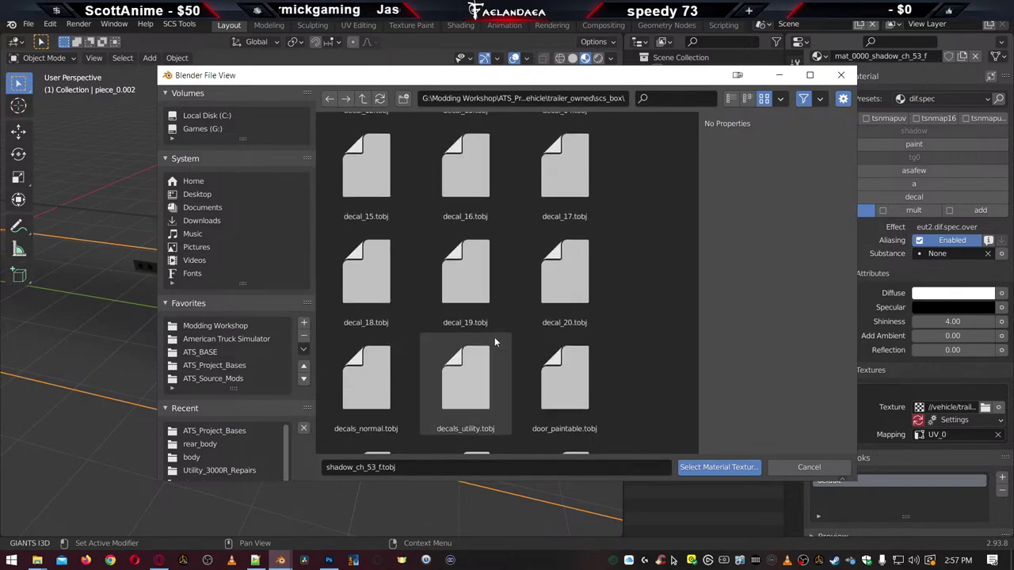
scroll(489, 350, "down", 2)
left_click(471, 298)
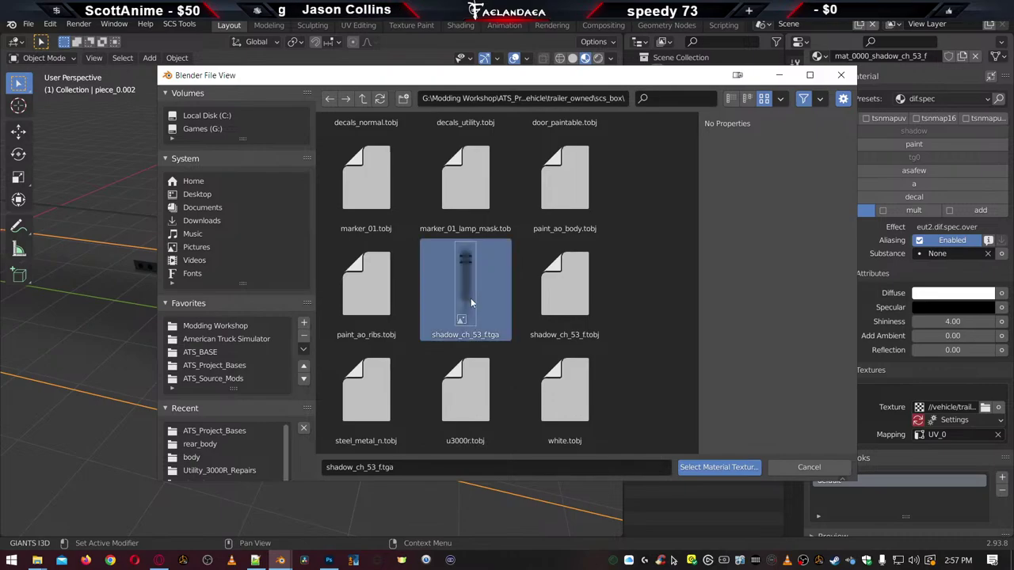
left_click(808, 467)
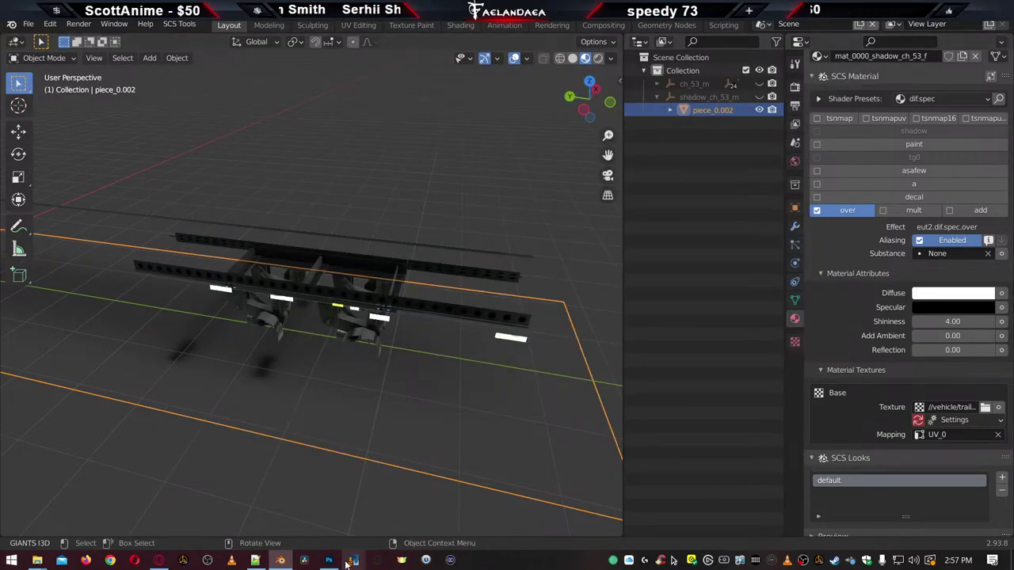
left_click(327, 560)
Save the texture as a 32 bits/pixel Targa named shadow_ch_53_m.tga
key("ctrl+shift+s")
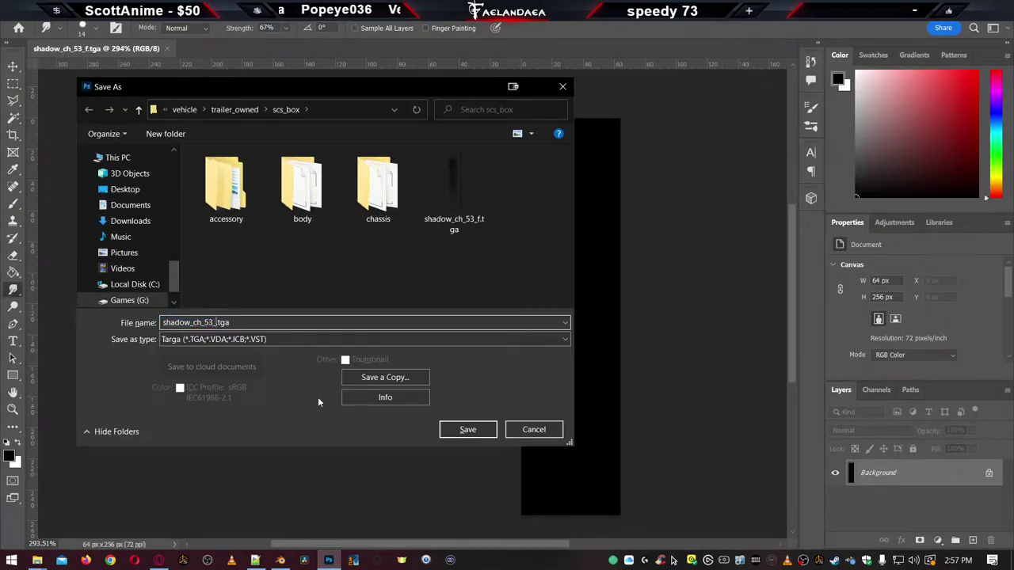
key("Return")
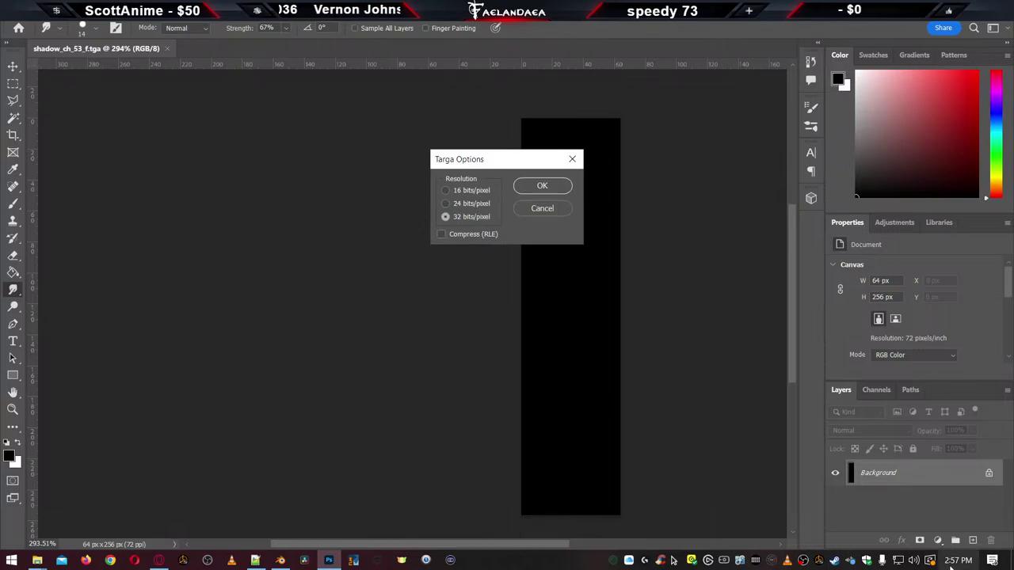
left_click(555, 190)
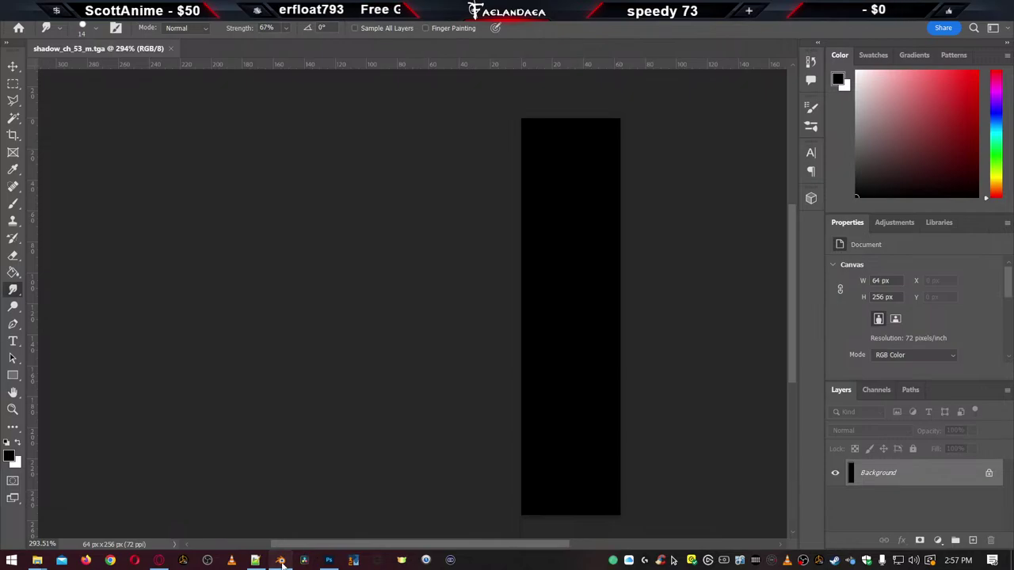
Load shadow_ch_53_m.tga as the shadow material's base texture
left_click(281, 560)
left_click(984, 407)
scroll(567, 328, "down", 10)
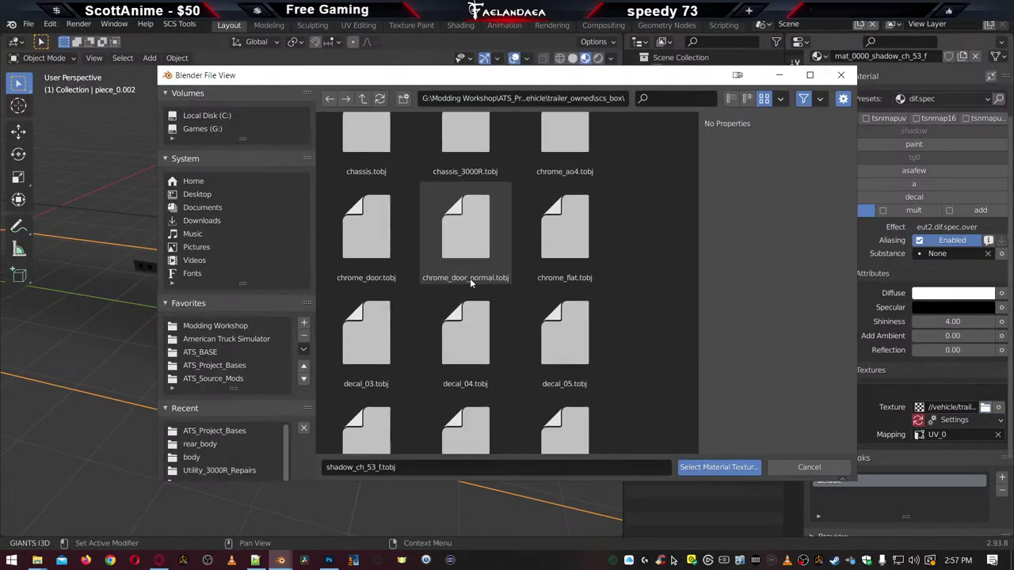
left_click(571, 329)
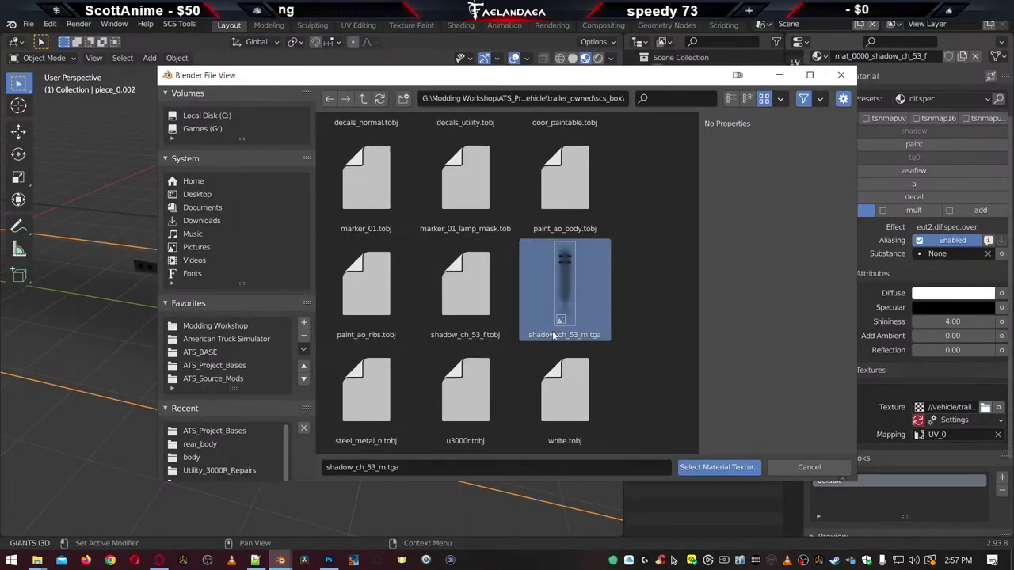
double_click(565, 270)
Orbit and zoom around the ch_53_m chassis to inspect the tire shadows beneath it
middle_click_drag(303, 408, 392, 389)
scroll(392, 387, "up", 5)
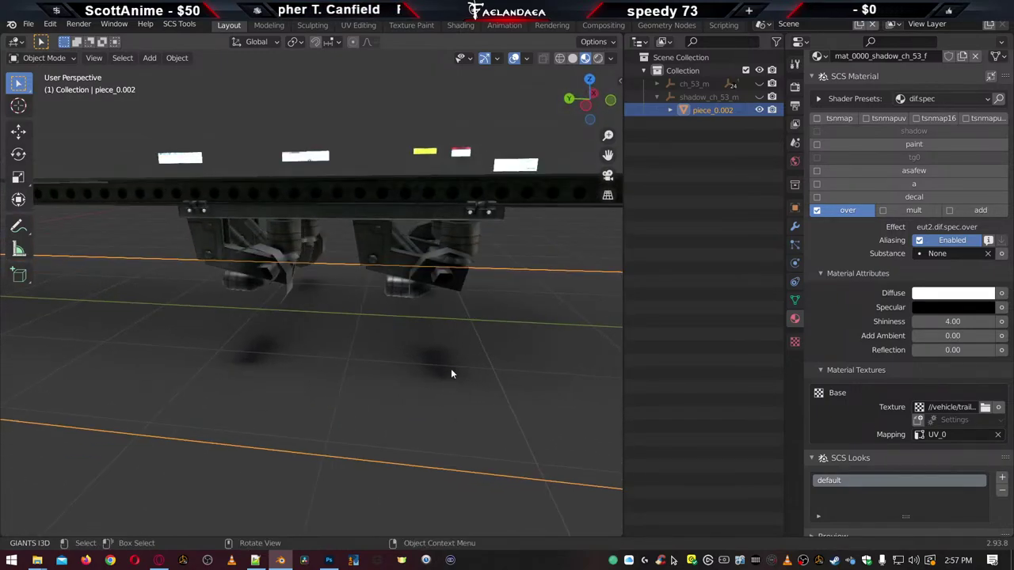
middle_click_drag(452, 373, 478, 407)
scroll(477, 407, "down", 4)
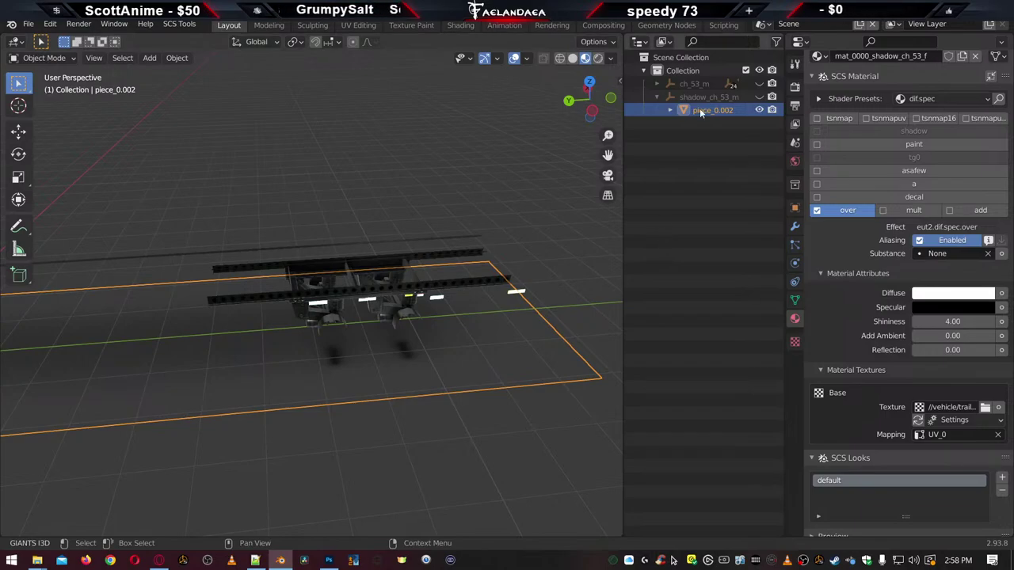
Delete the ch_53_m model with its hierarchy, leaving only the shadow piece
left_click(691, 84)
right_click(690, 89)
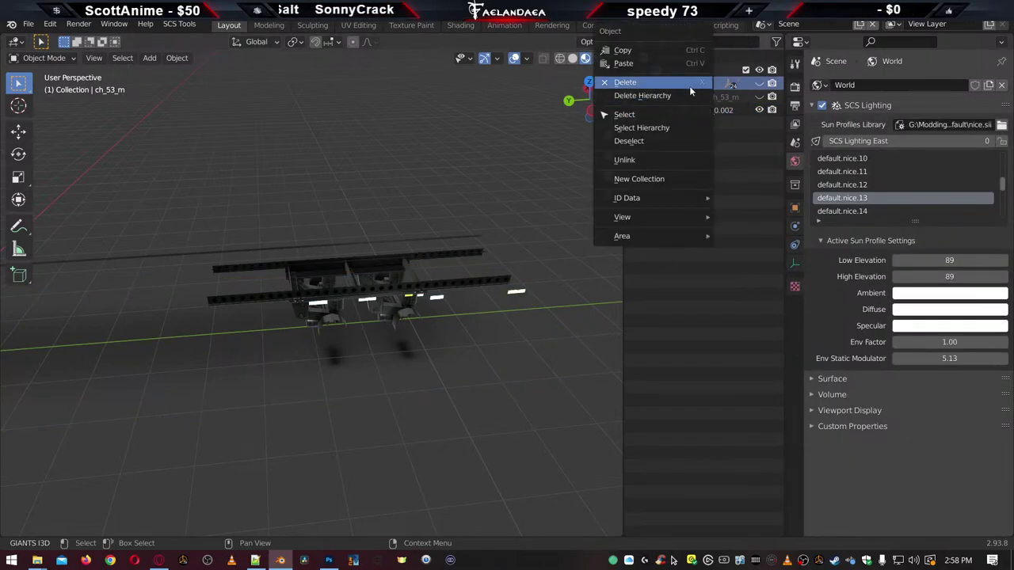
left_click(647, 100)
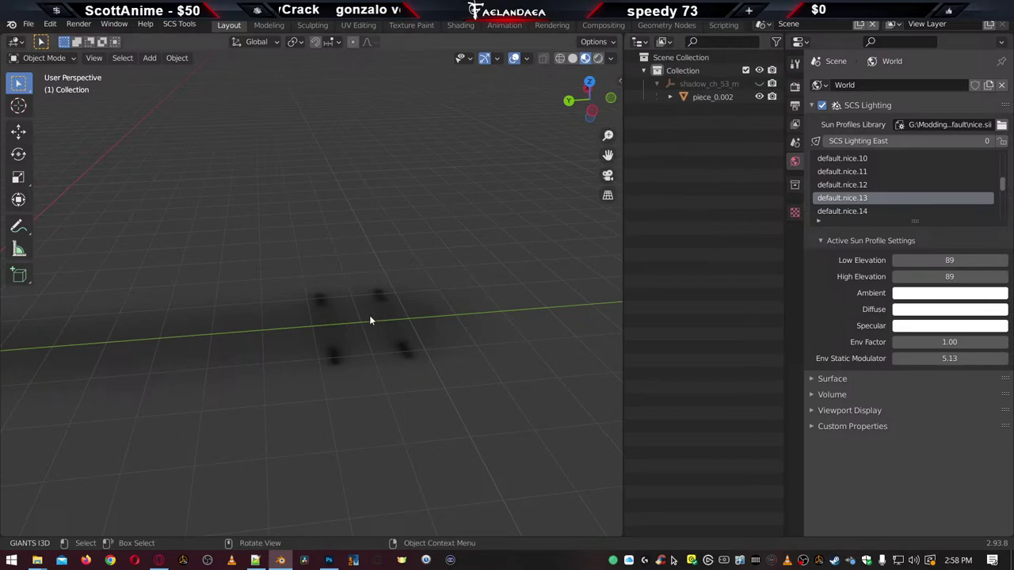
middle_click_drag(396, 306, 449, 290)
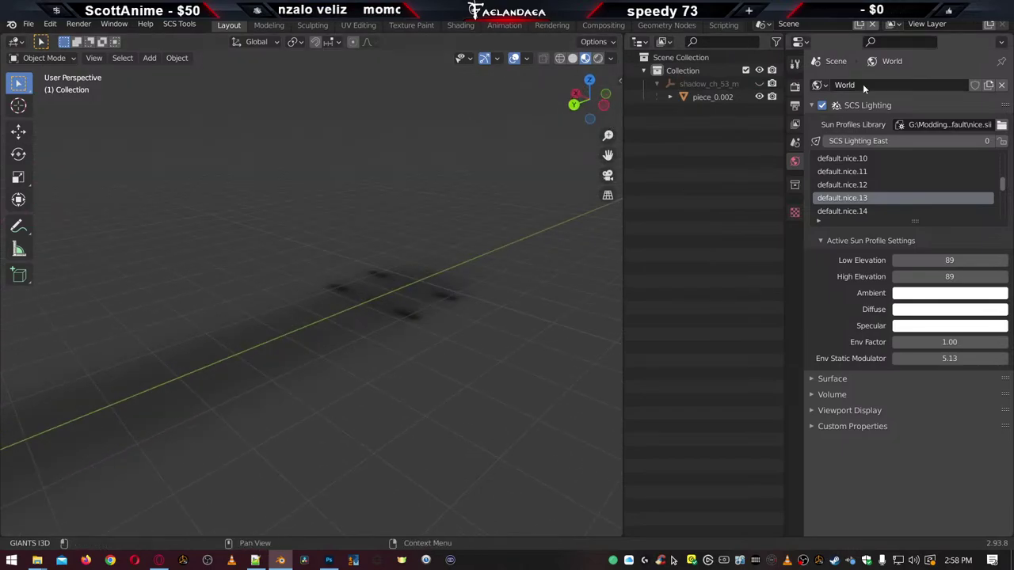
Browse the Default Export Path to the trailer_owned > scs_box > chassis folder
left_click(795, 106)
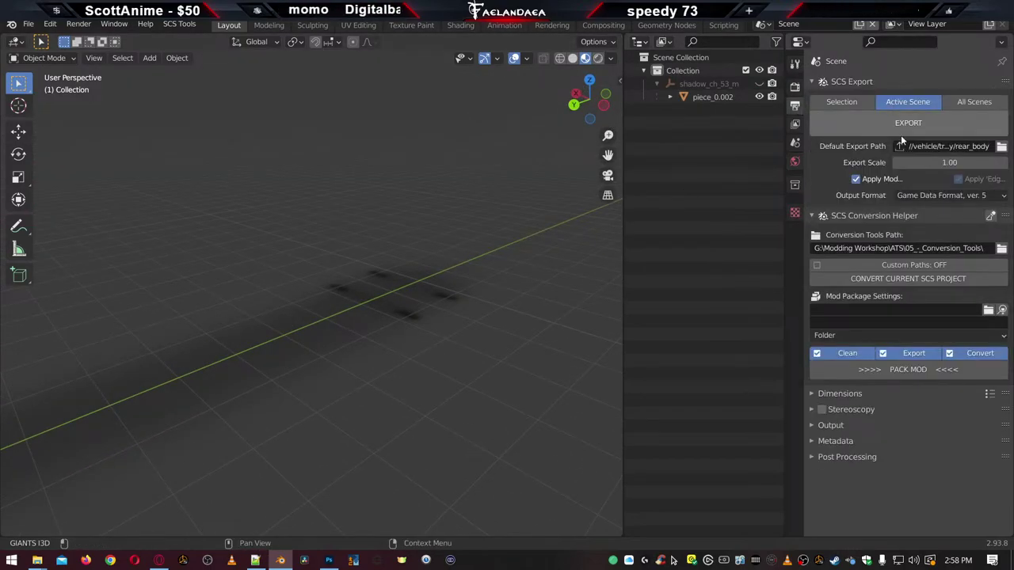
left_click(1001, 146)
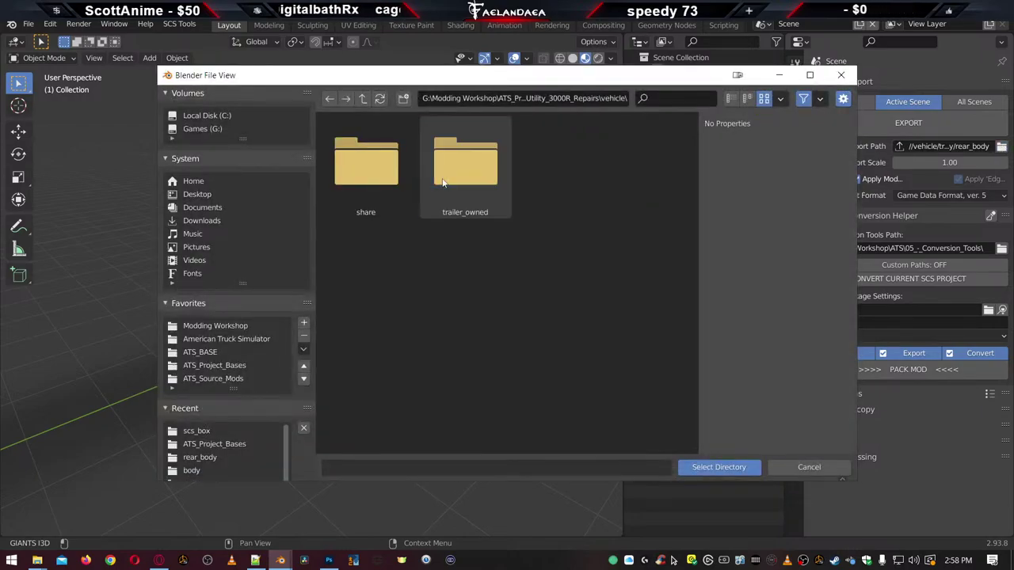
double_click(443, 180)
double_click(371, 173)
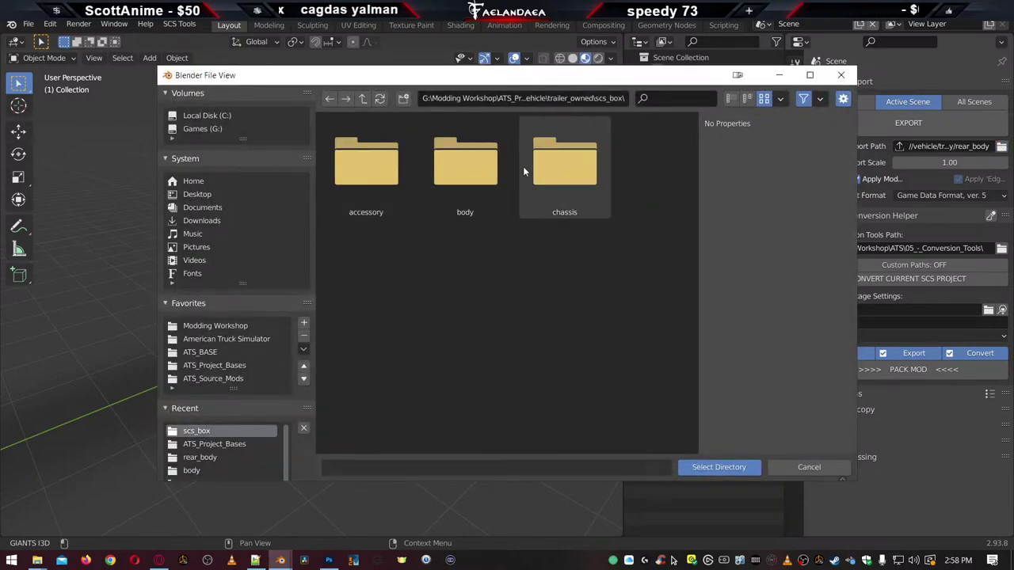
double_click(569, 170)
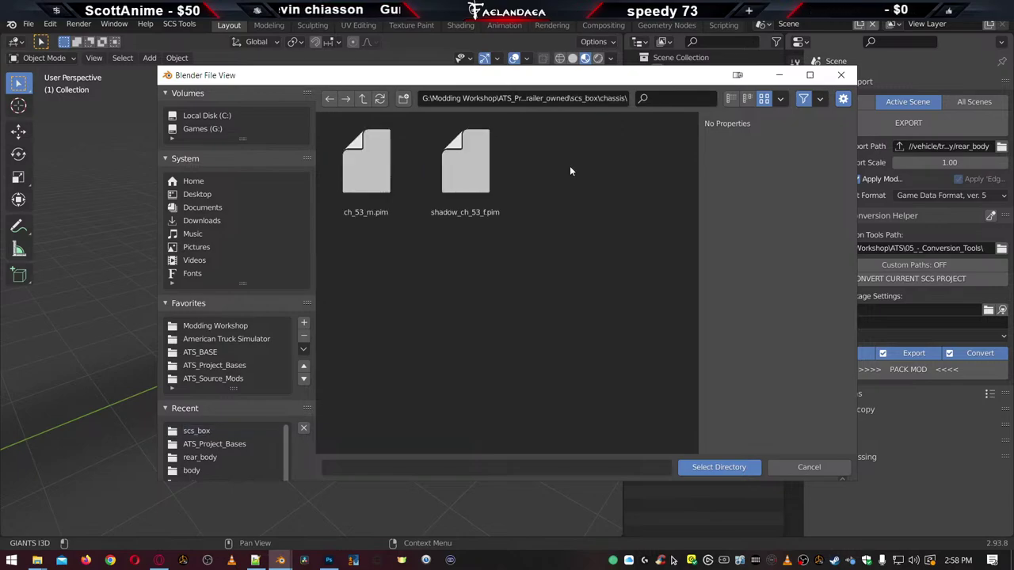
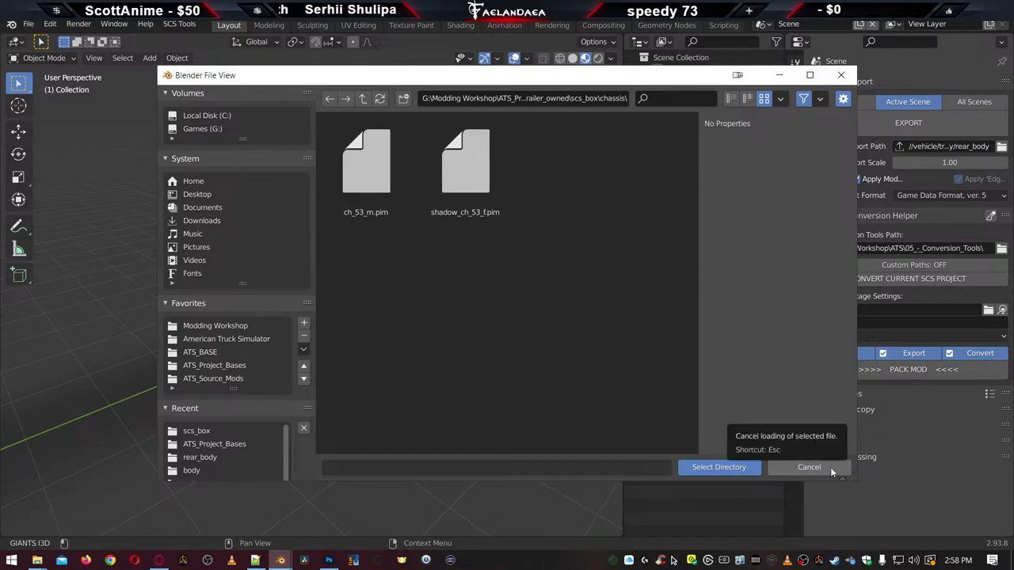
Cancel the folder browser, load Fae_3000R.scs in the SCS Models importer, then dismiss the converter
left_click(831, 468)
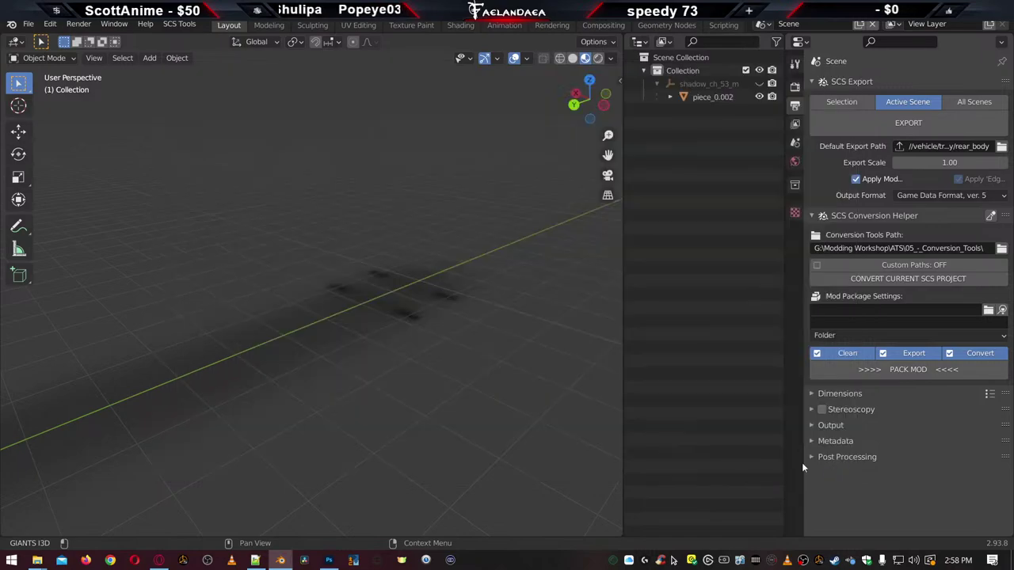
left_click(28, 25)
mouse_move(82, 207)
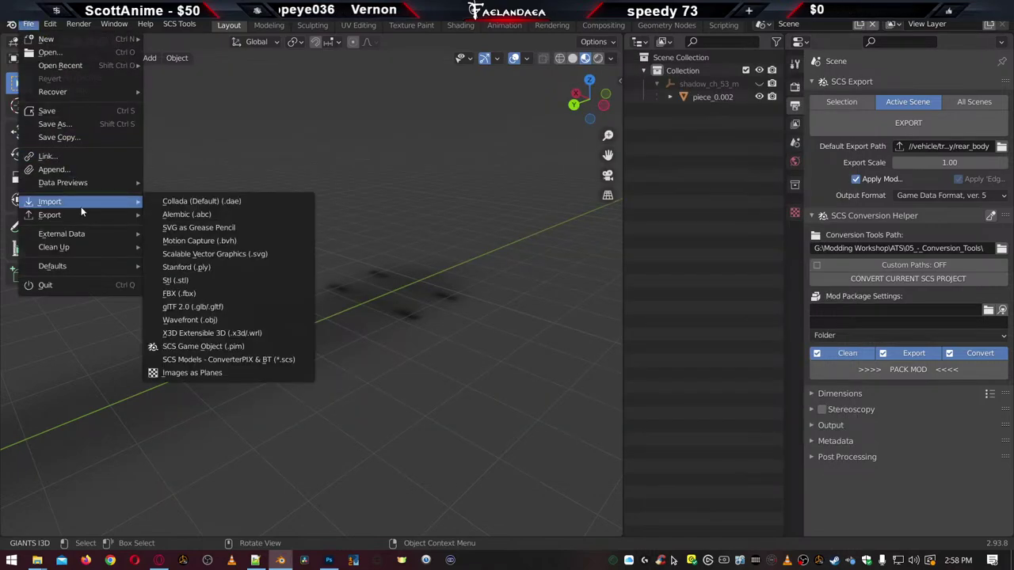
left_click(222, 359)
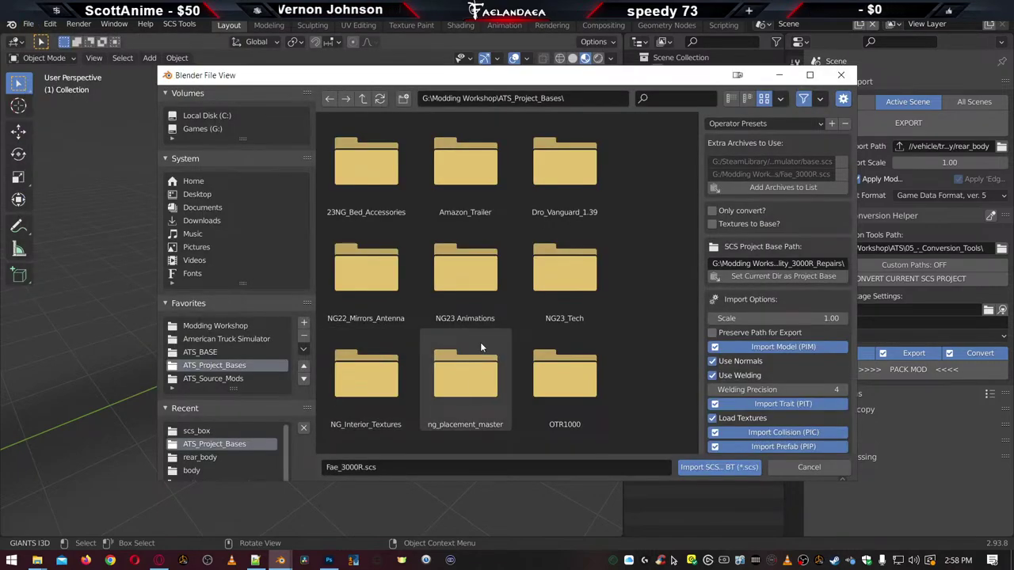
scroll(480, 342, "down", 4)
left_click(729, 468)
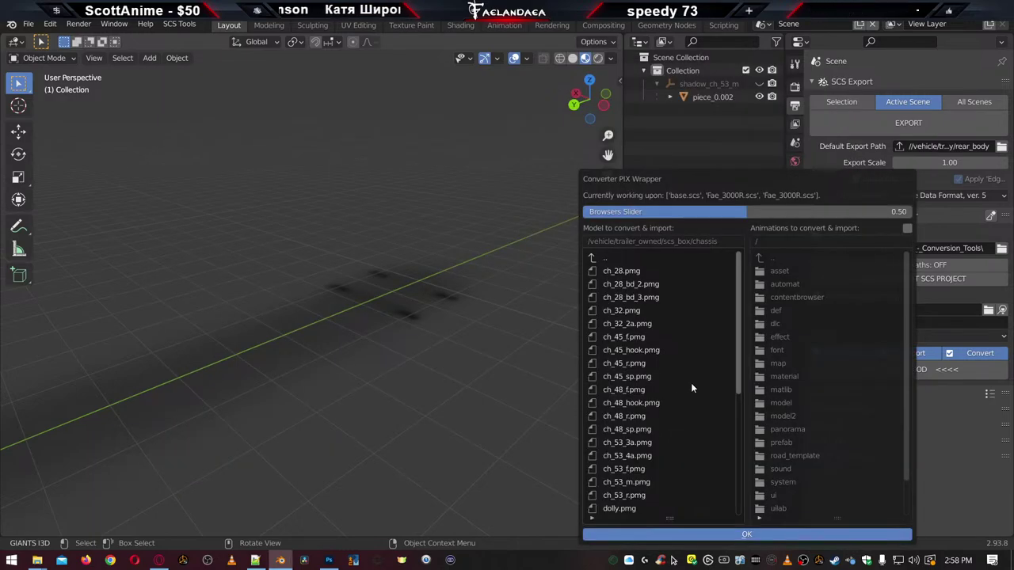
scroll(693, 436, "down", 2)
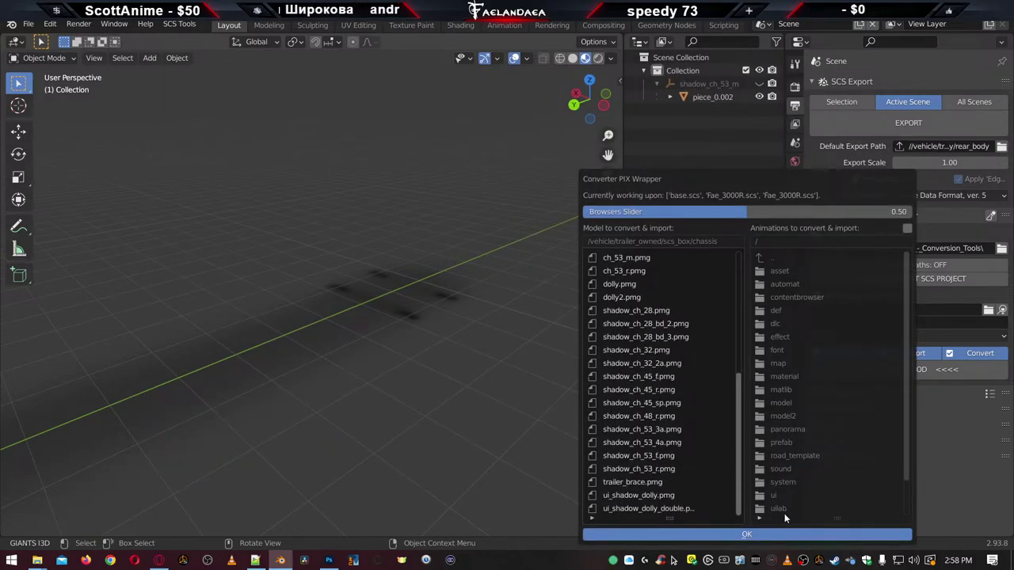
key("Escape")
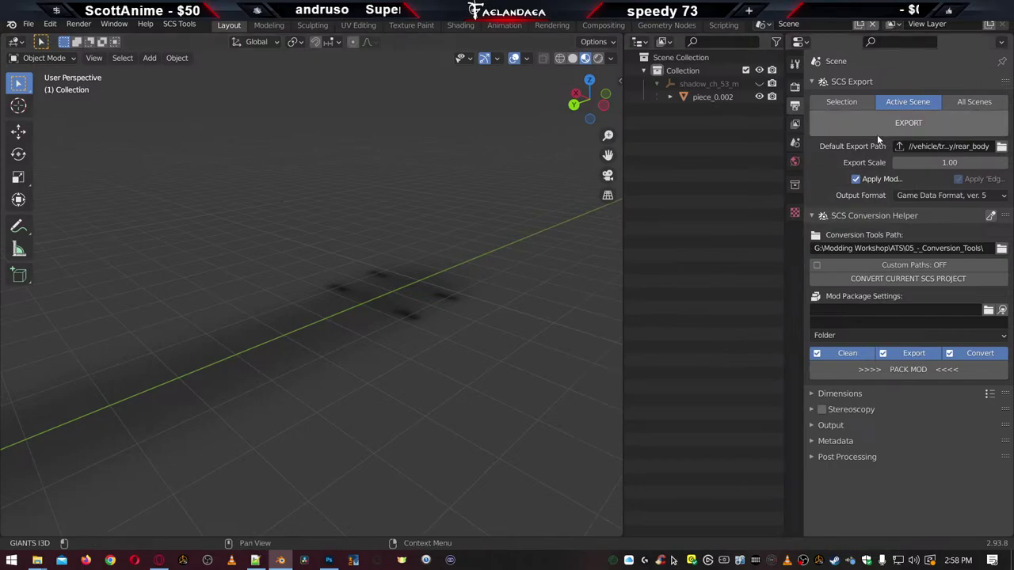
Set the default export path to vehicle/trailer_owned/scs_box/chassis and export the shadow model as PIM
left_click(1001, 146)
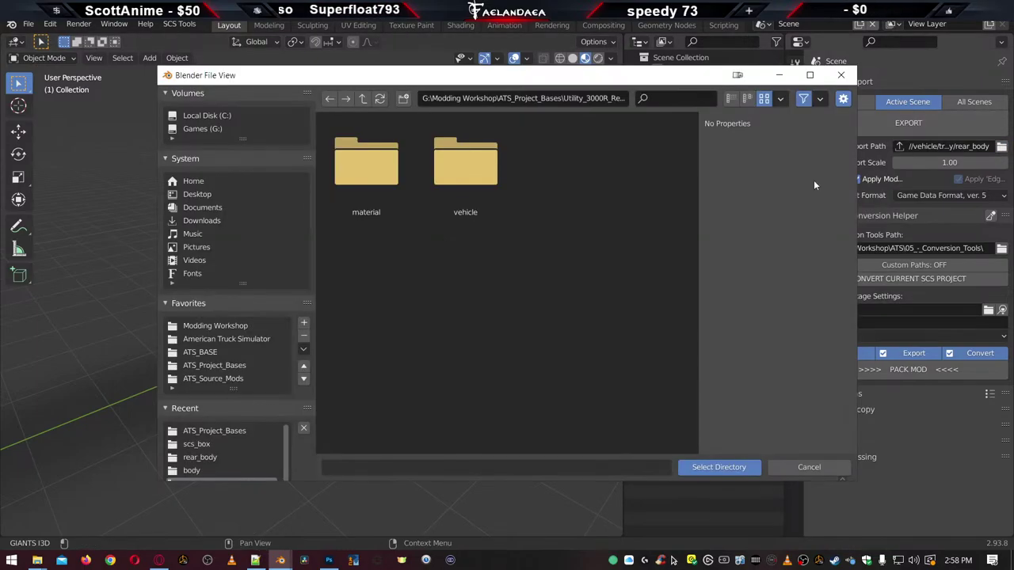
double_click(465, 167)
double_click(465, 168)
double_click(366, 174)
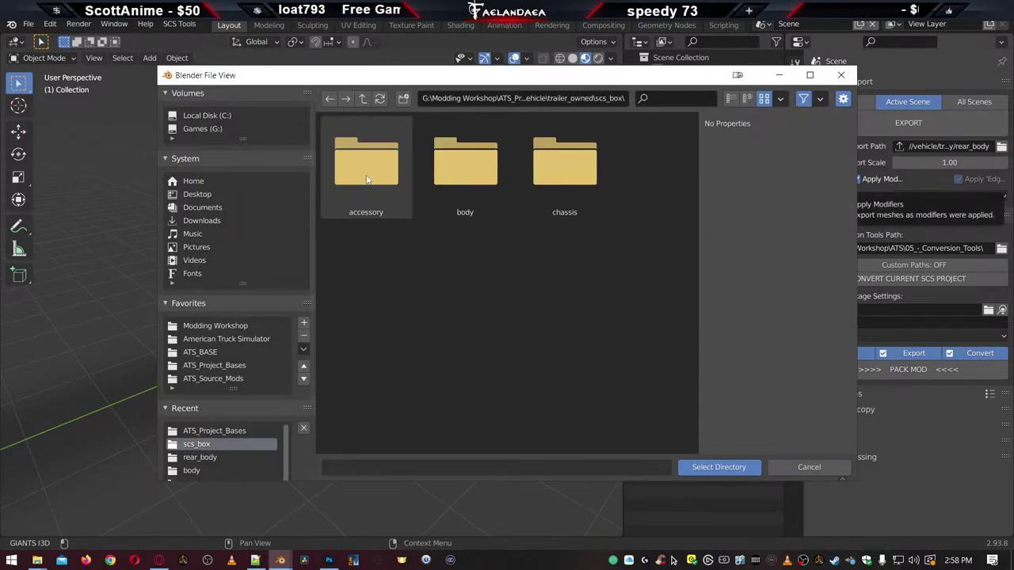
double_click(568, 171)
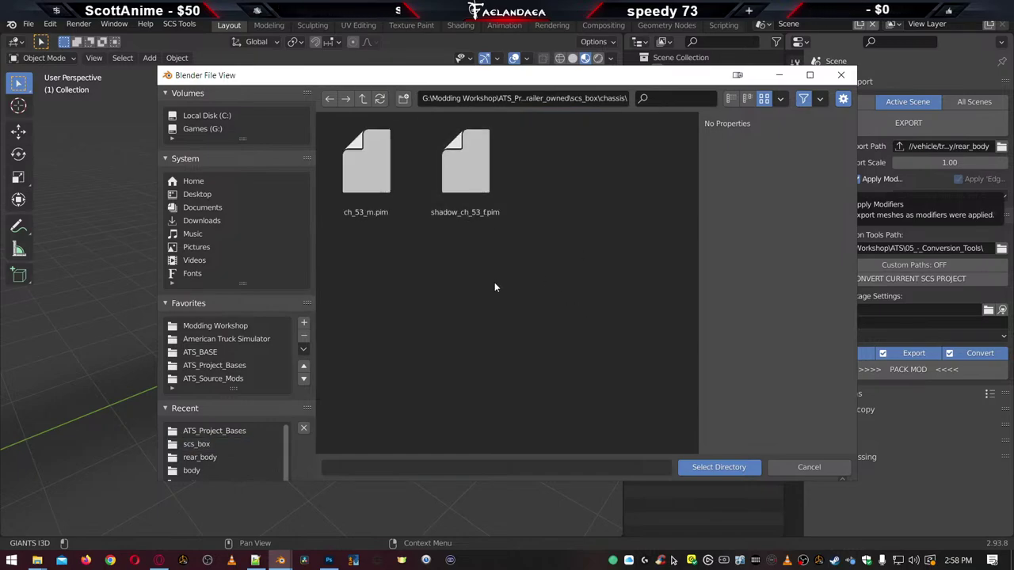
left_click(729, 468)
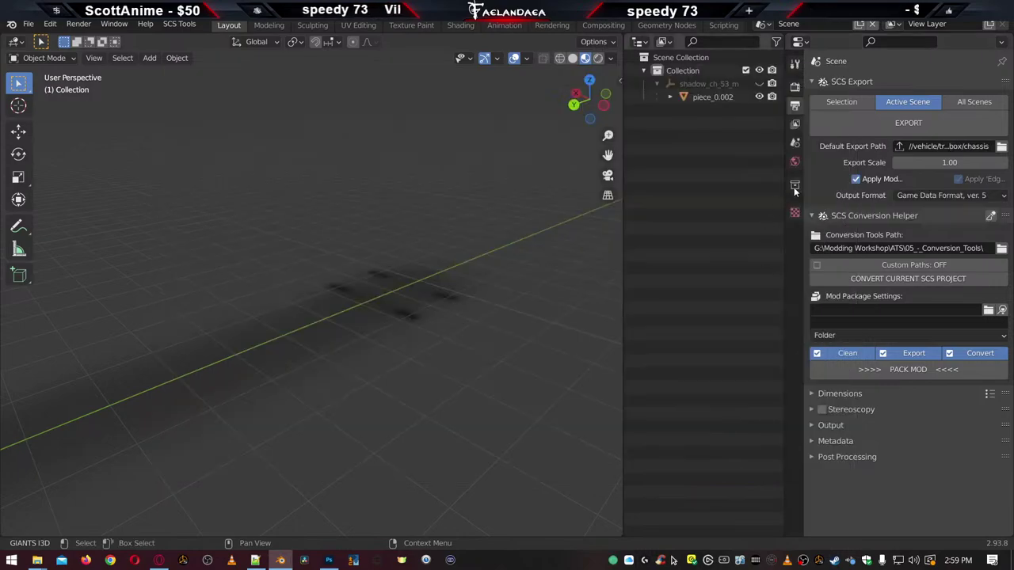
left_click(922, 122)
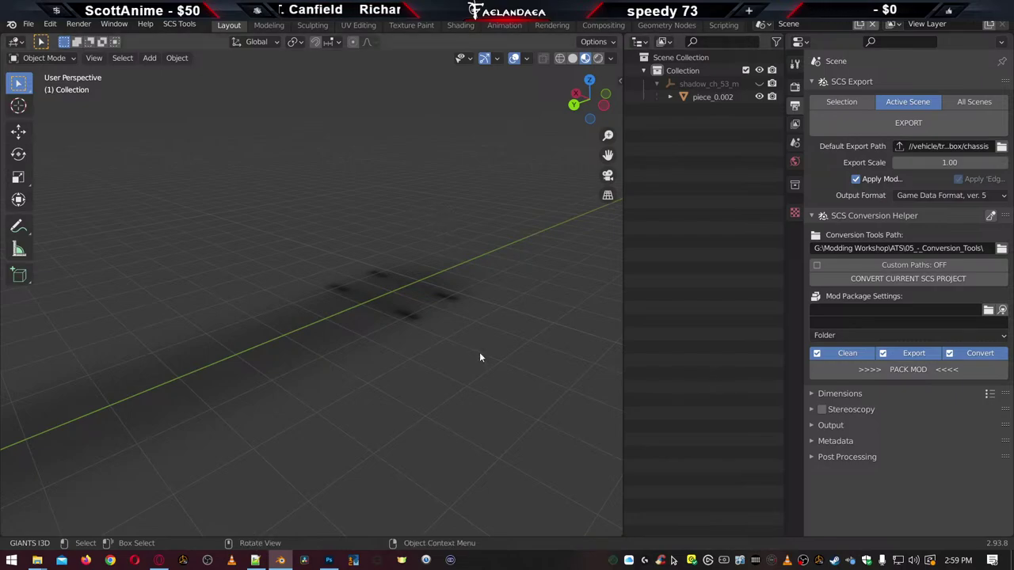
middle_click_drag(471, 346, 446, 311)
Delete the 'fake shadow for tires' line from the Notepad++ notes and return to Blender
left_click(257, 561)
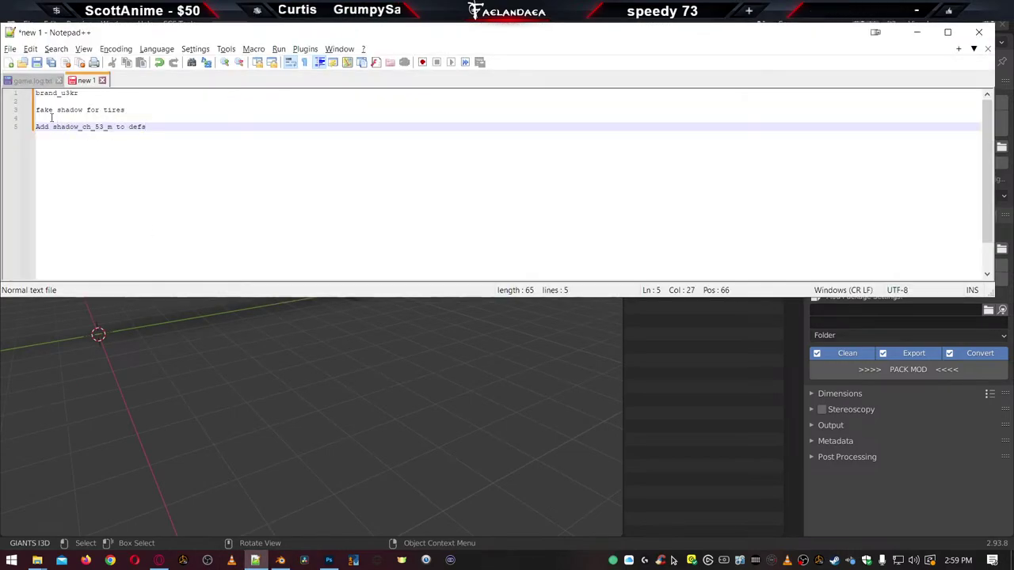
left_click_drag(137, 110, 28, 111)
key("Delete")
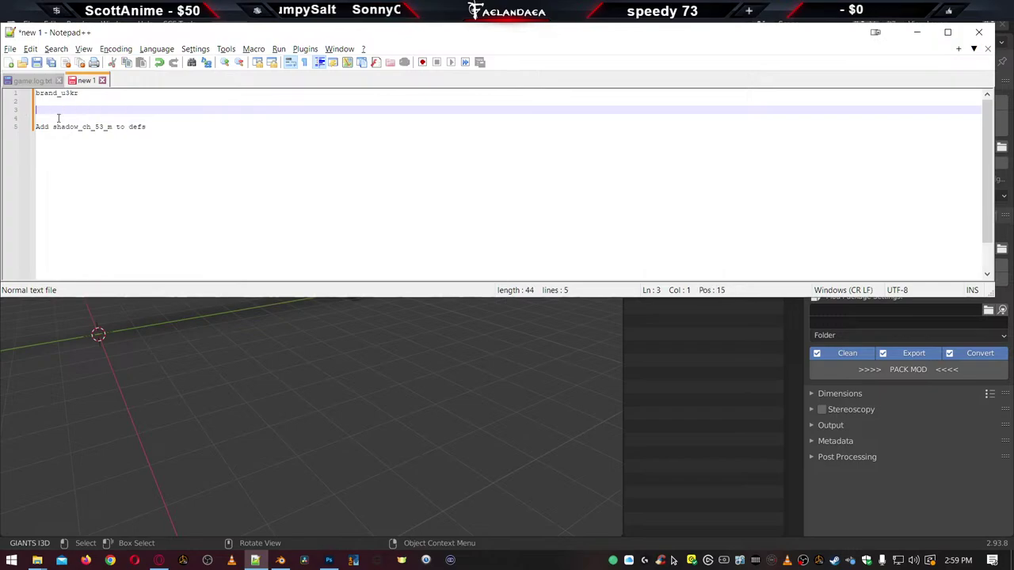
left_click(129, 126)
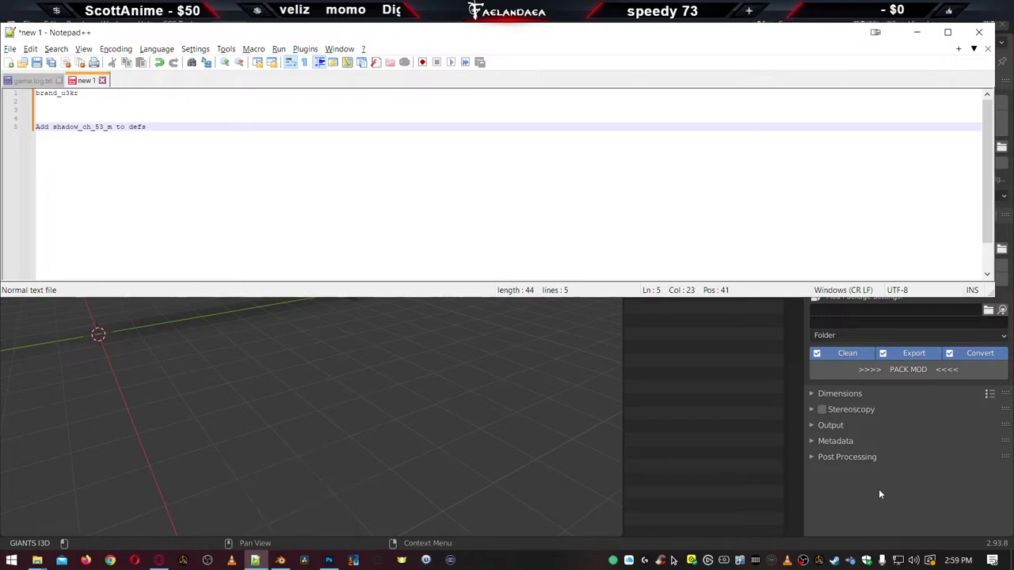
left_click(854, 509)
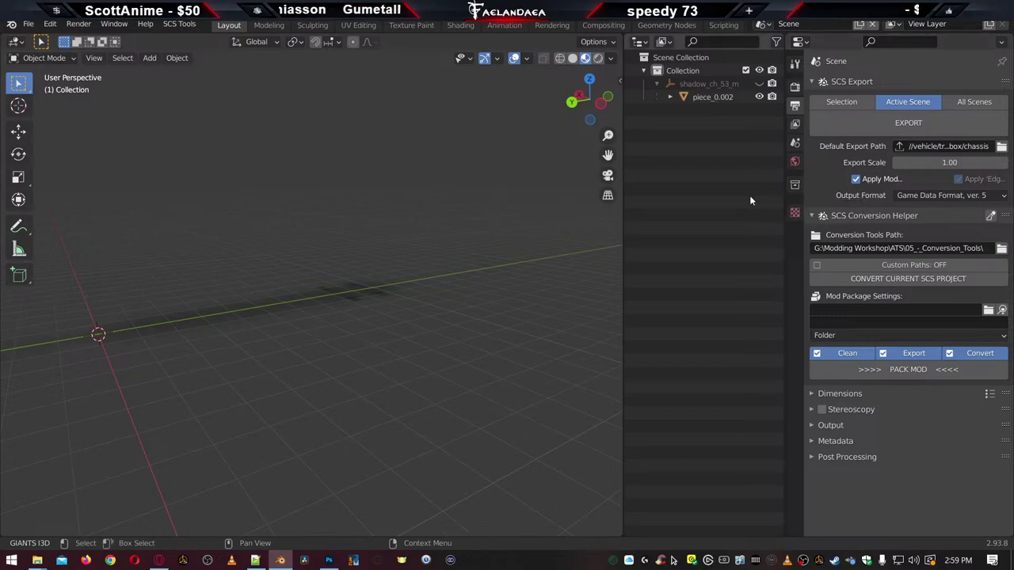
Browse to Modding Workshop\ATS_Mod_pack and create a new folder named 300R_Fixes
left_click(989, 311)
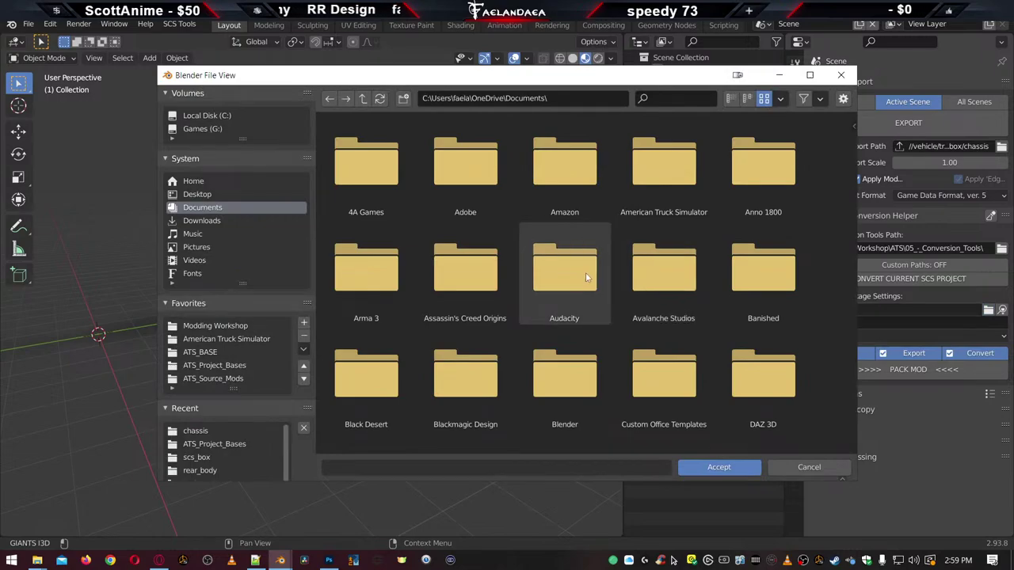
scroll(555, 356, "down", 2)
scroll(551, 362, "down", 5)
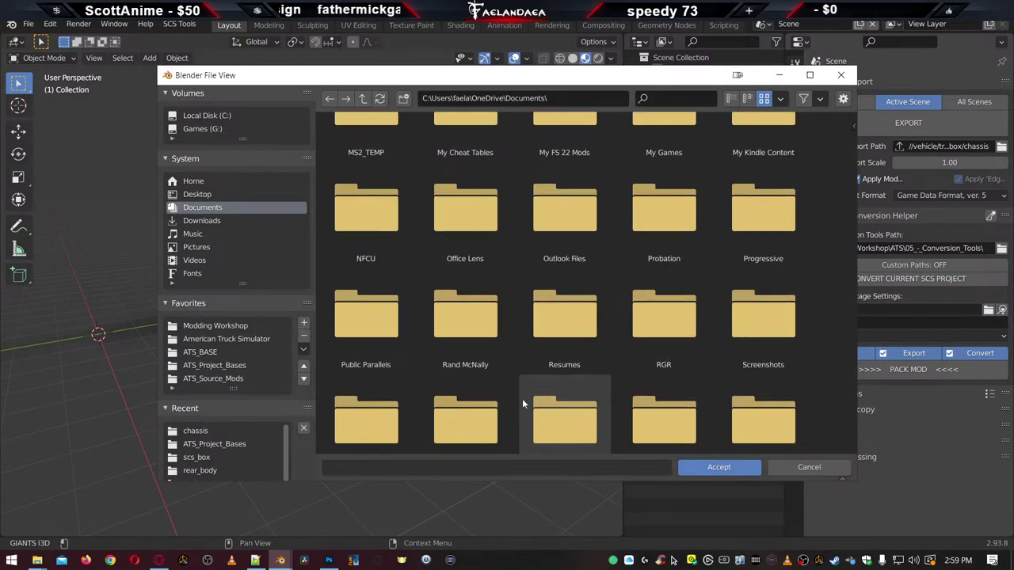
left_click(209, 326)
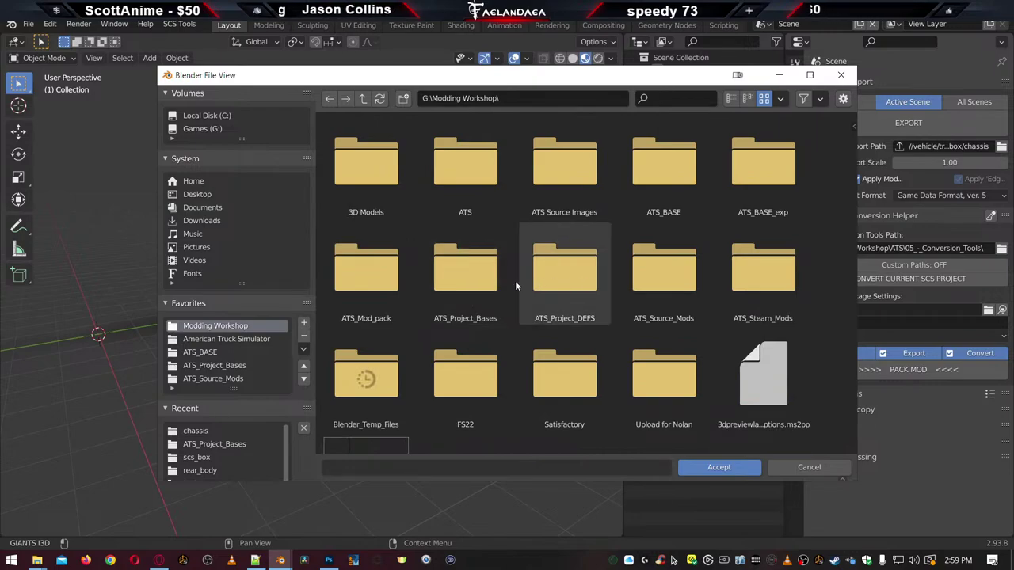
double_click(366, 269)
right_click(466, 294)
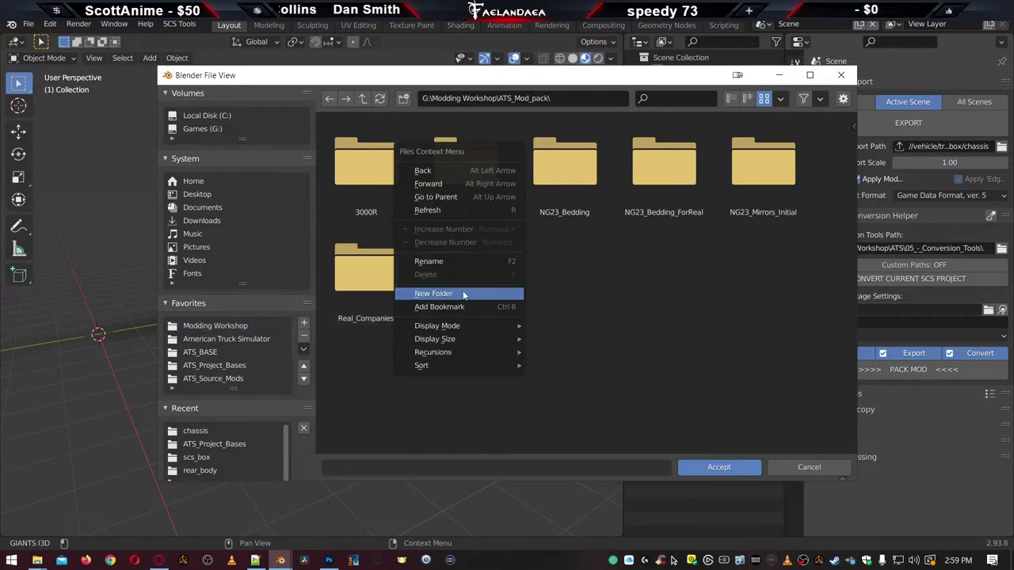
left_click(466, 293)
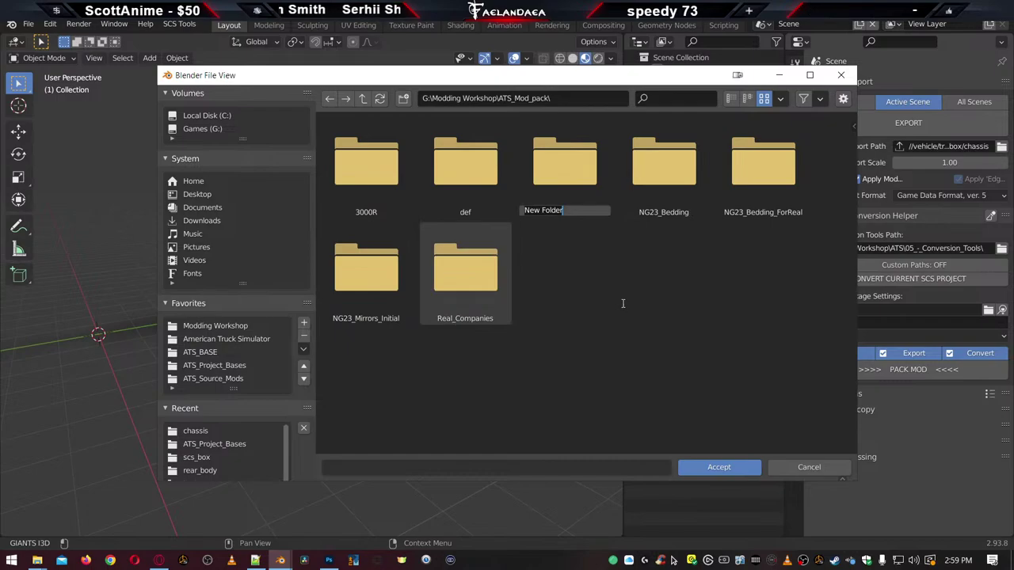
type("300R_")
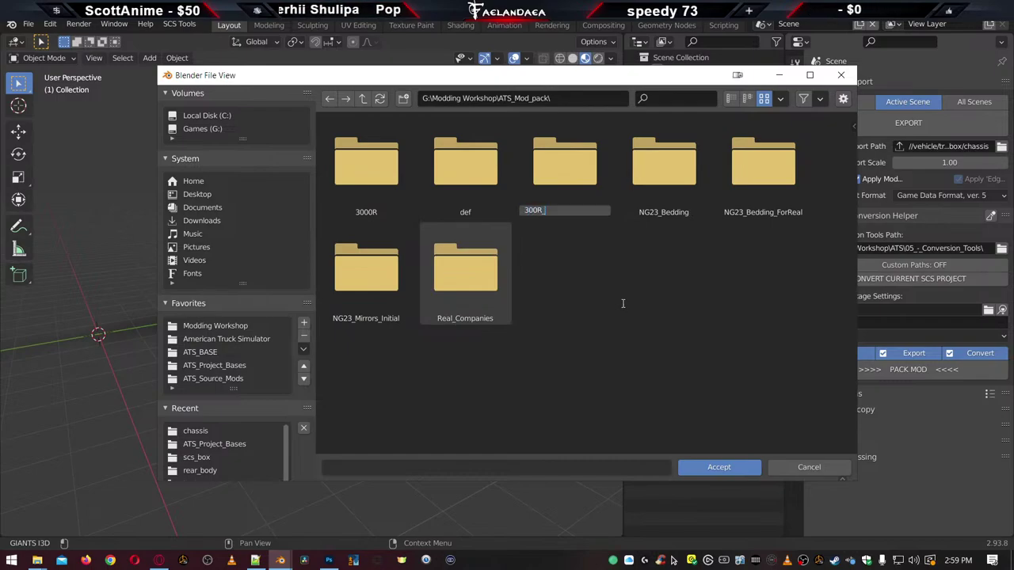
type("Fixes")
key("Return")
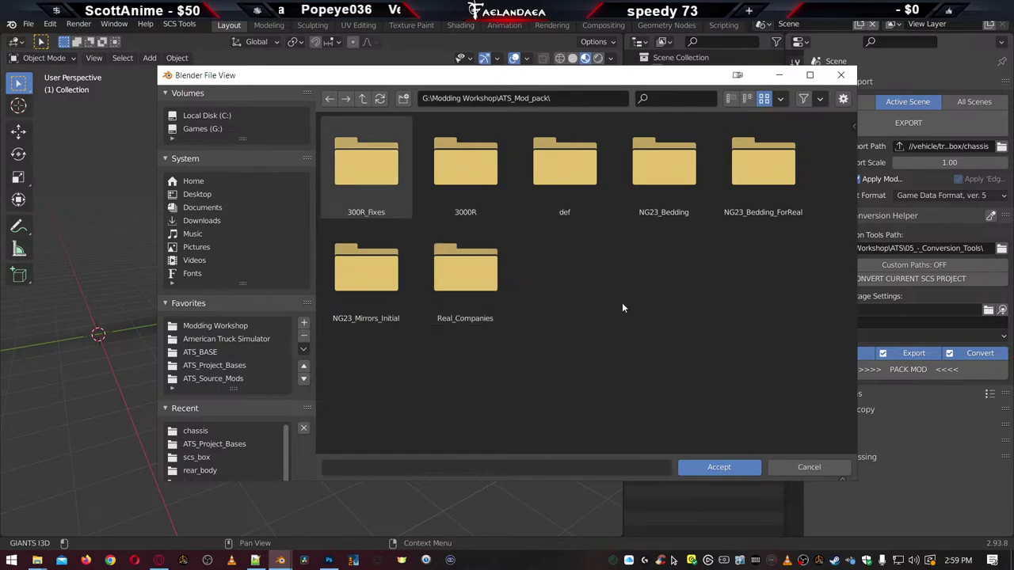
Rename the folder to 3000R_Fixes, open it, and accept it as the mod package location
left_click(352, 219)
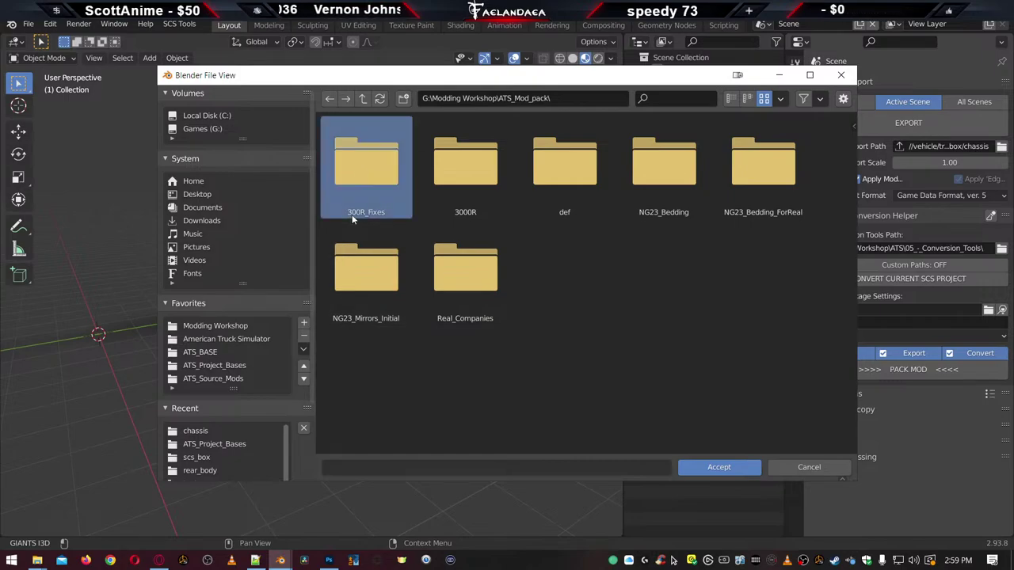
double_click(353, 214)
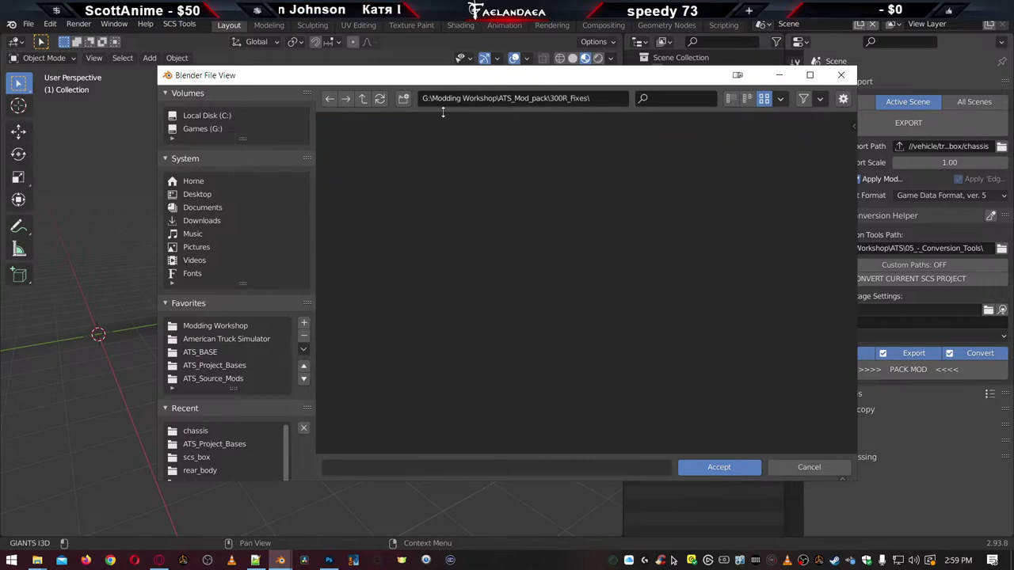
left_click(363, 99)
right_click(368, 176)
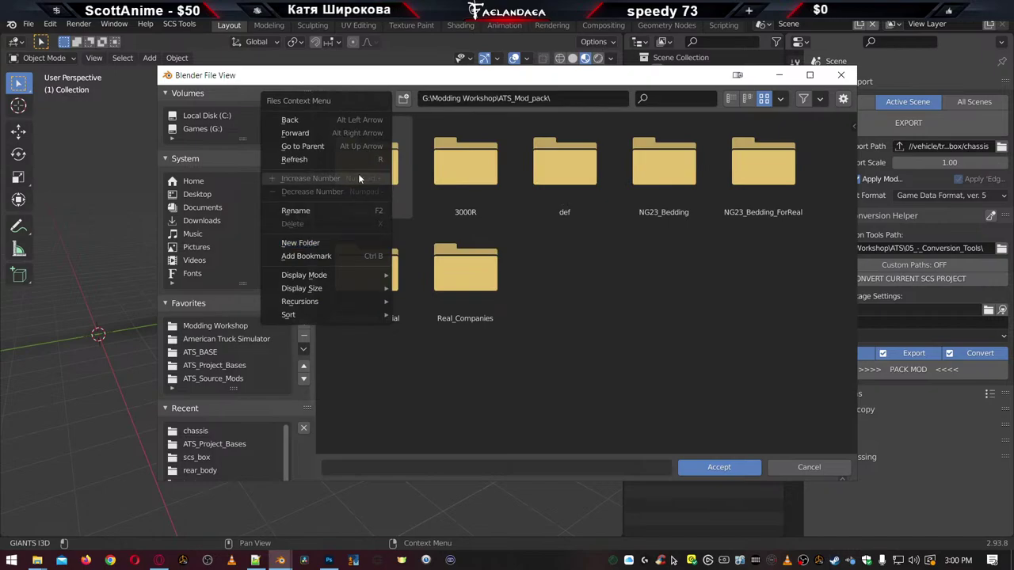
left_click(318, 212)
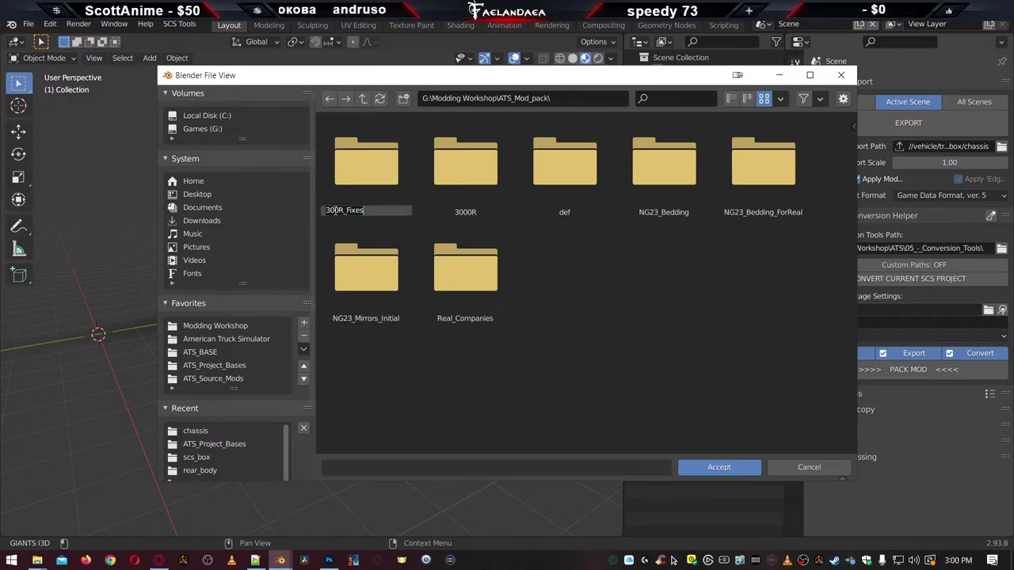
left_click(335, 210)
type("0")
key("Return")
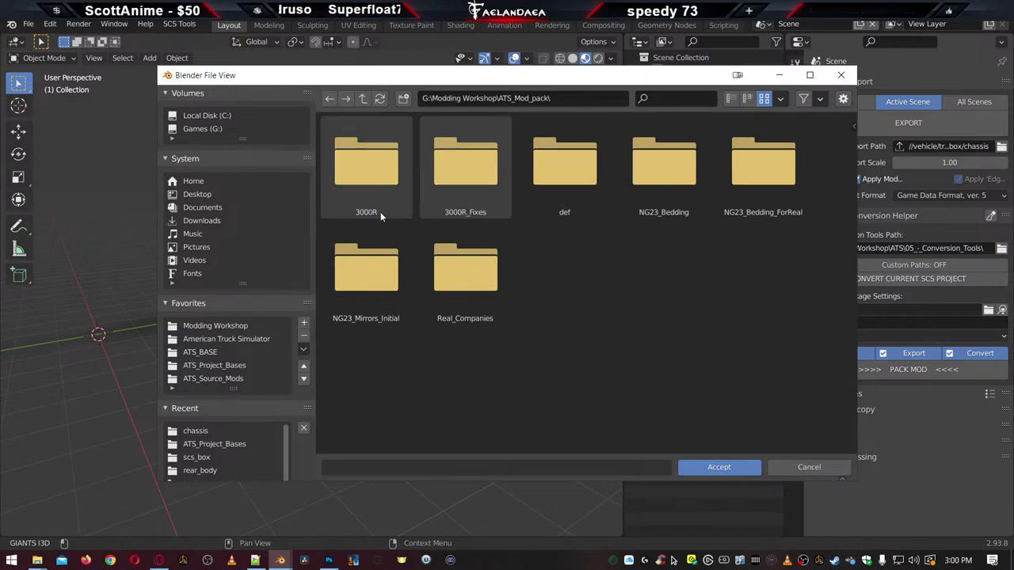
double_click(478, 167)
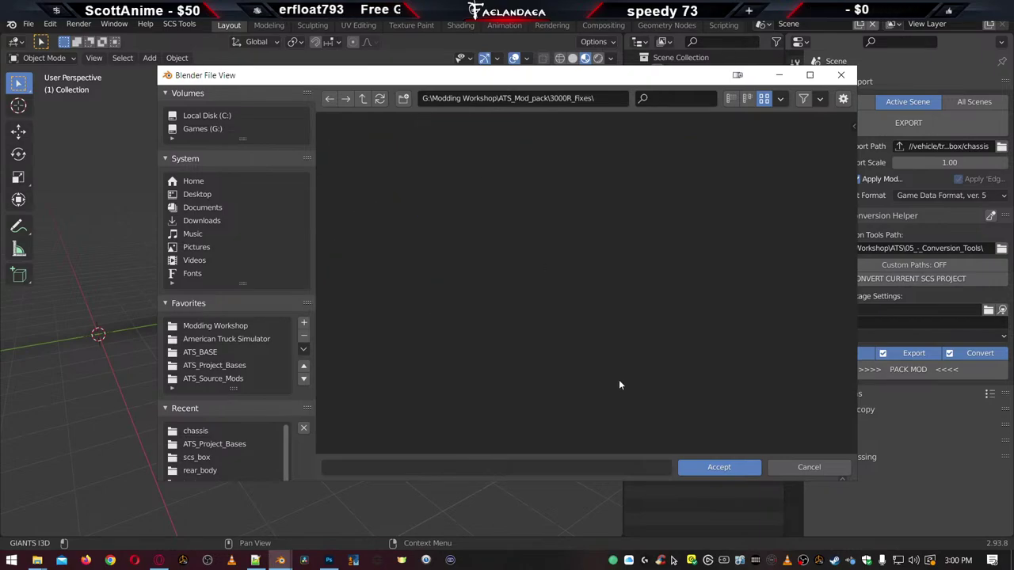
left_click(714, 468)
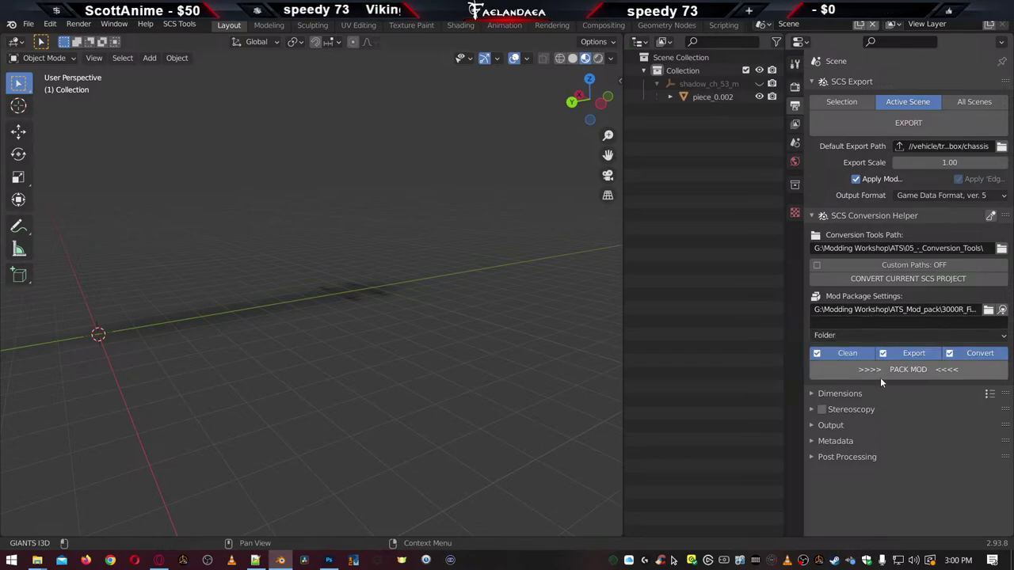
Name the mod package 3000R_Fixes, disable Export, and run PACK MOD while watching the console
left_click(862, 325)
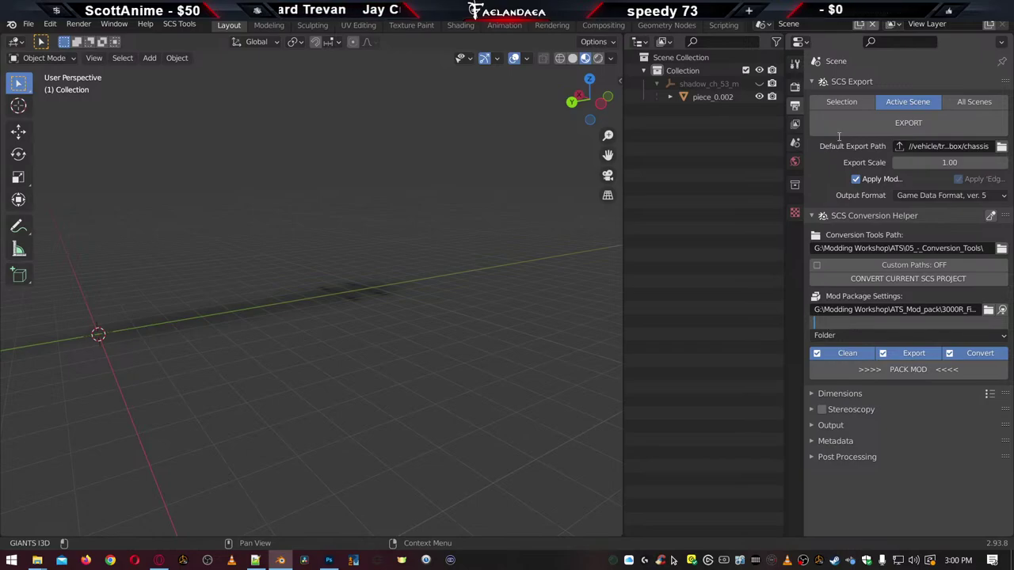
left_click(829, 187)
left_click(848, 322)
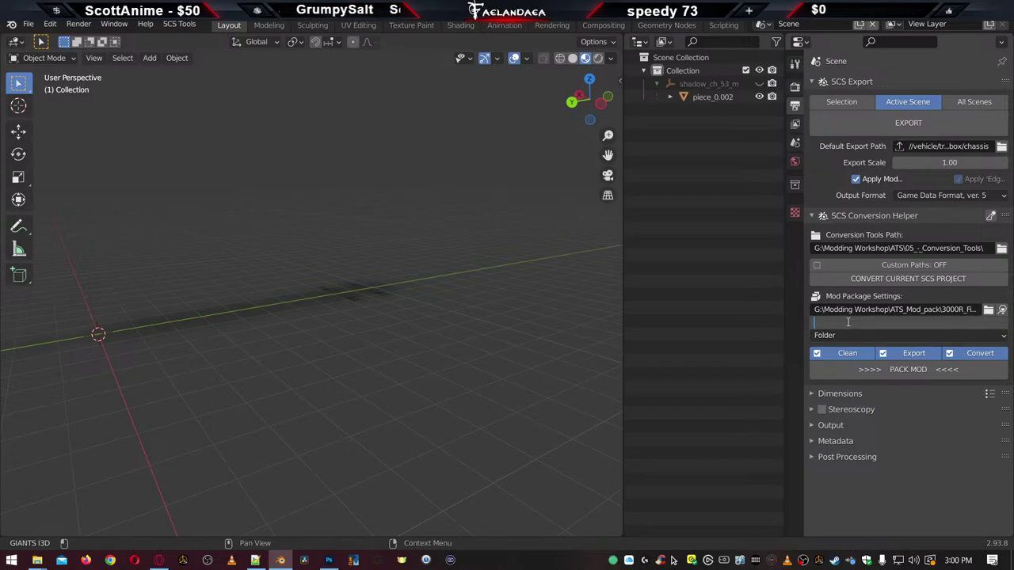
type("3000R")
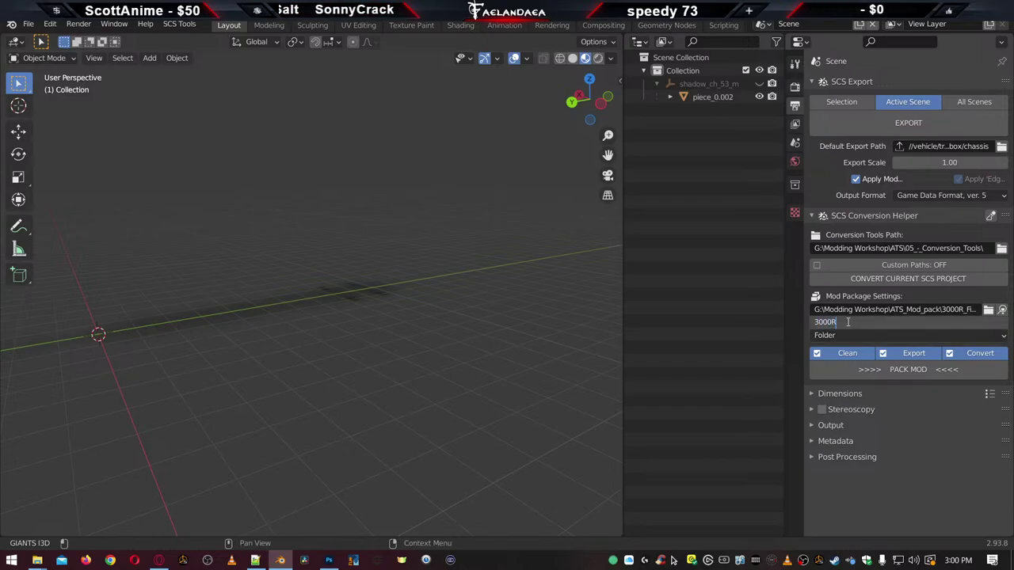
type("_Fix")
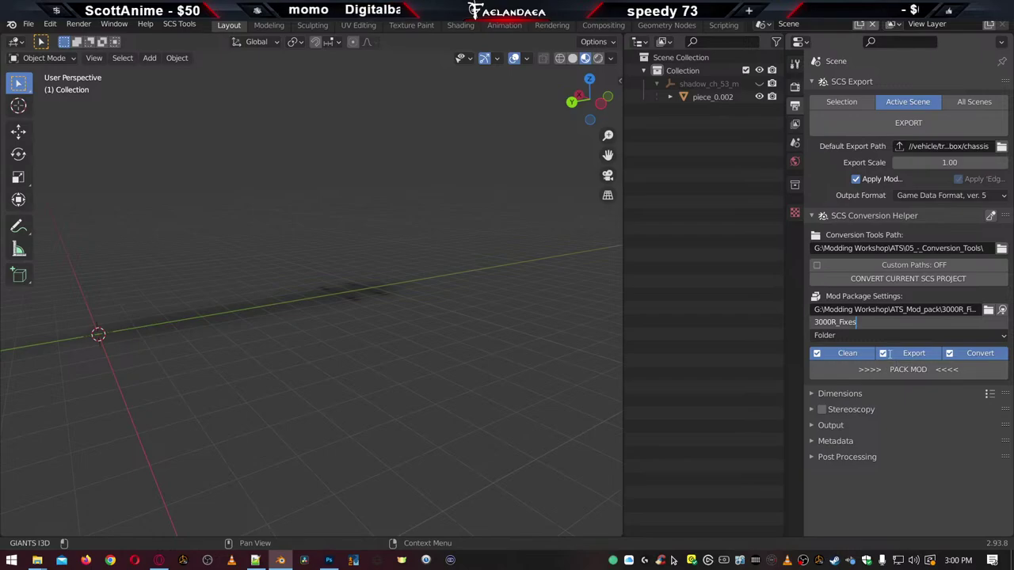
type("es")
left_click(883, 354)
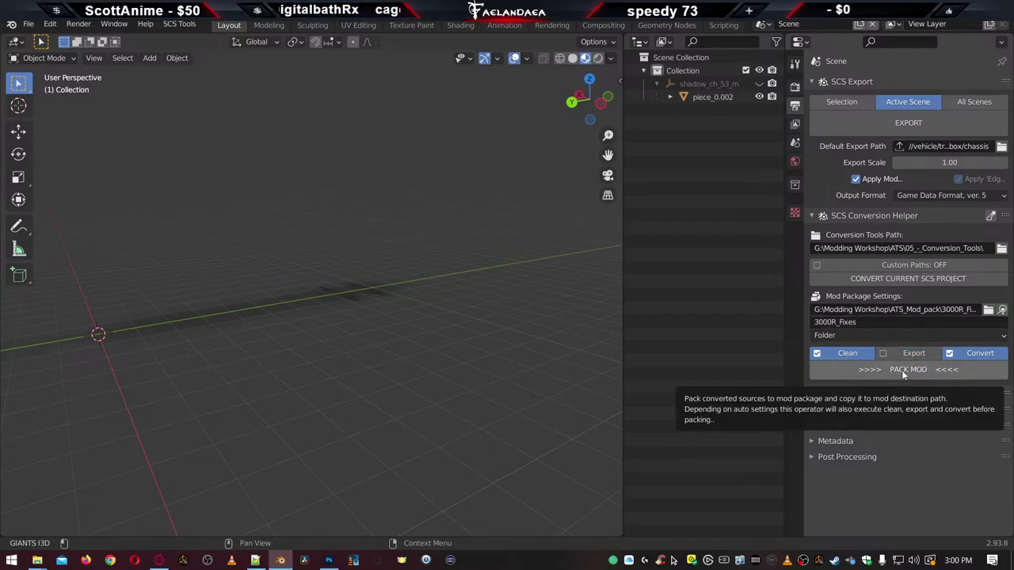
left_click(902, 370)
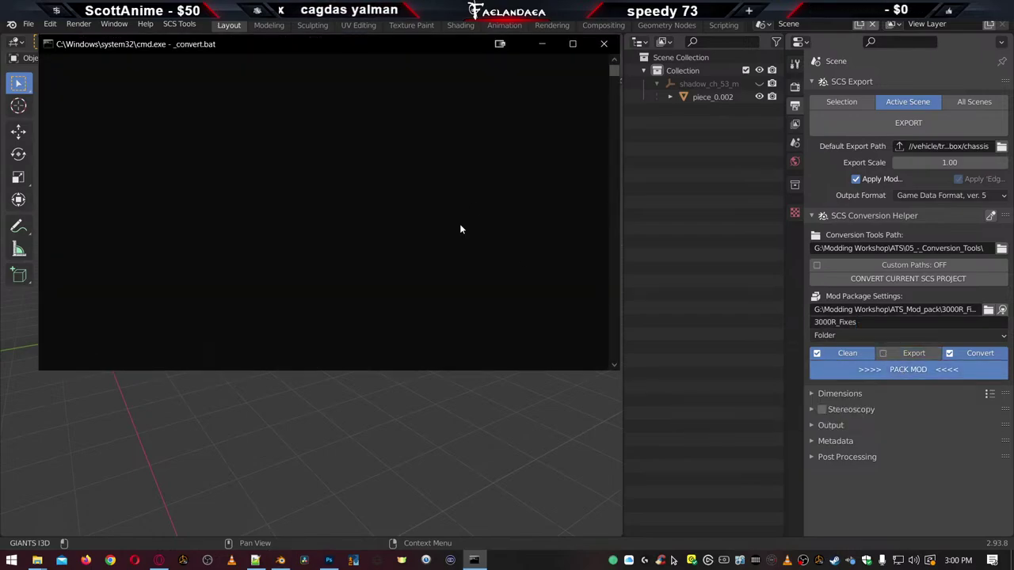
left_click(572, 44)
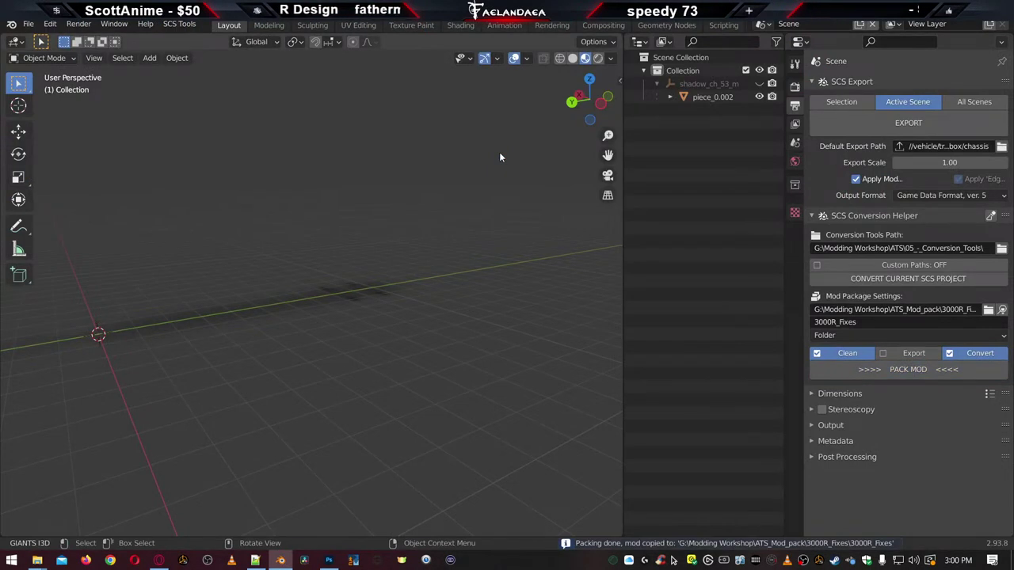
Open ATS_Mod_pack\3000R_Fixes\3000R_Fixes in File Explorer
key("alt+Tab")
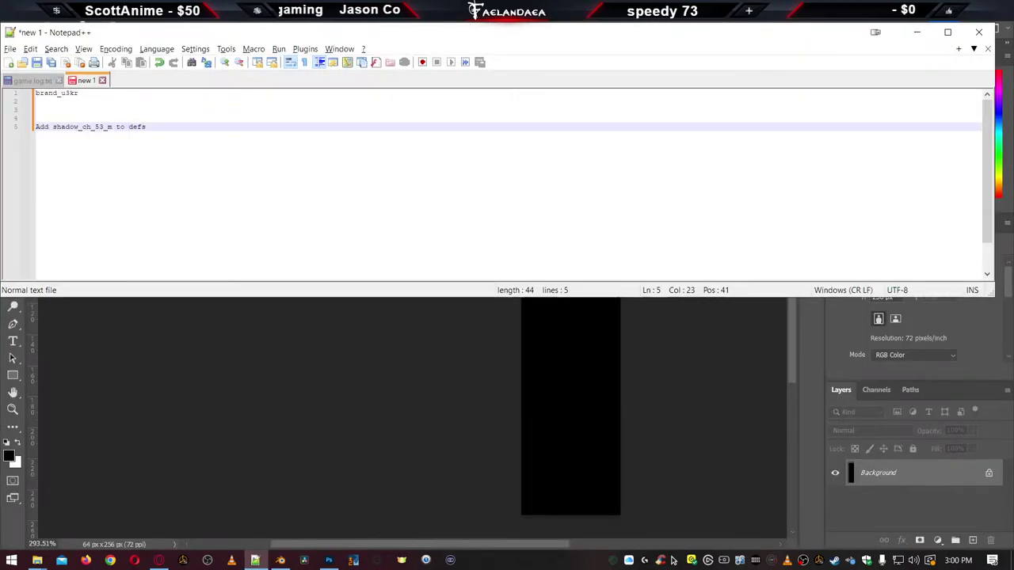
key("alt+Tab")
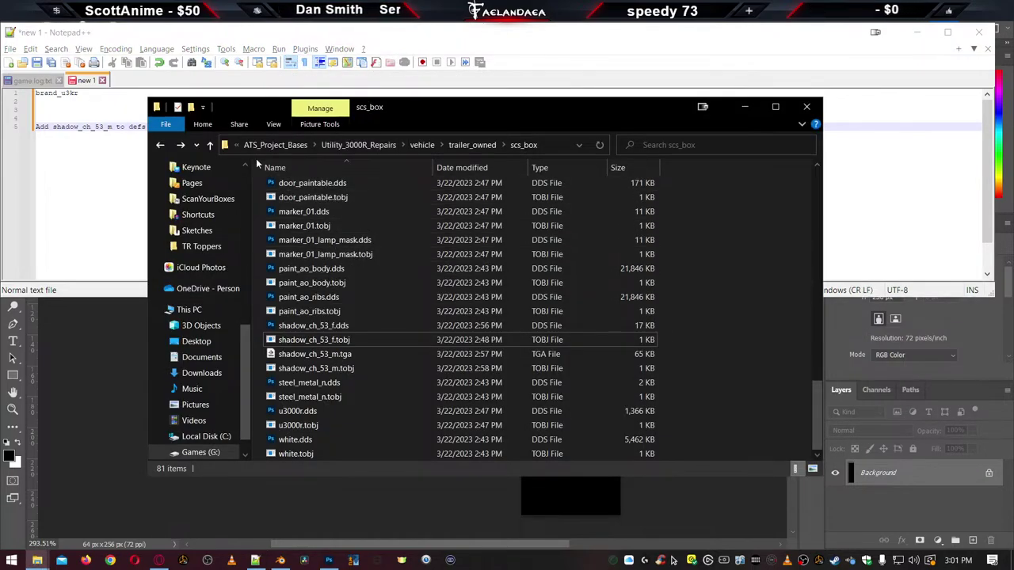
left_click(273, 145)
left_click(368, 145)
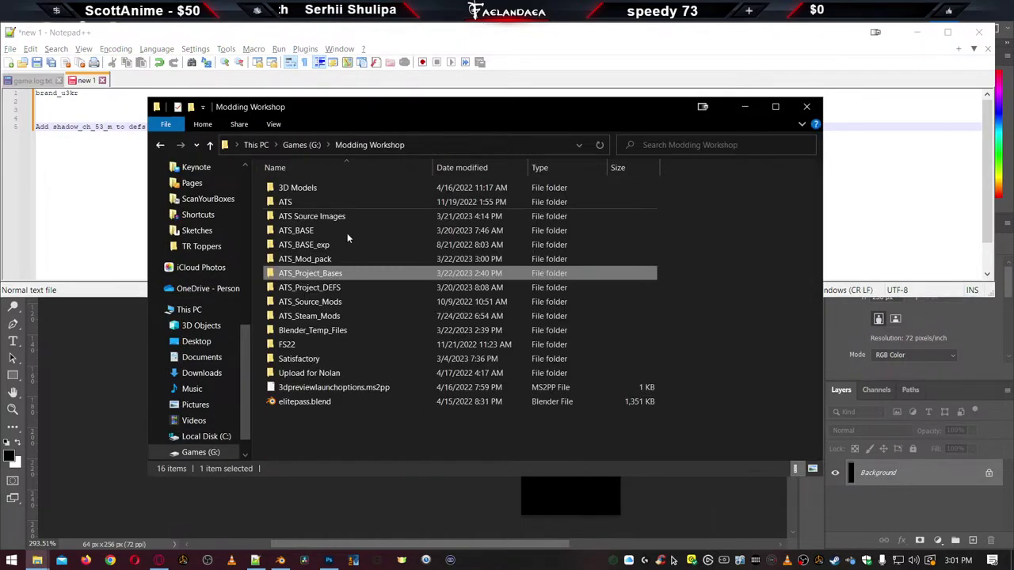
double_click(309, 260)
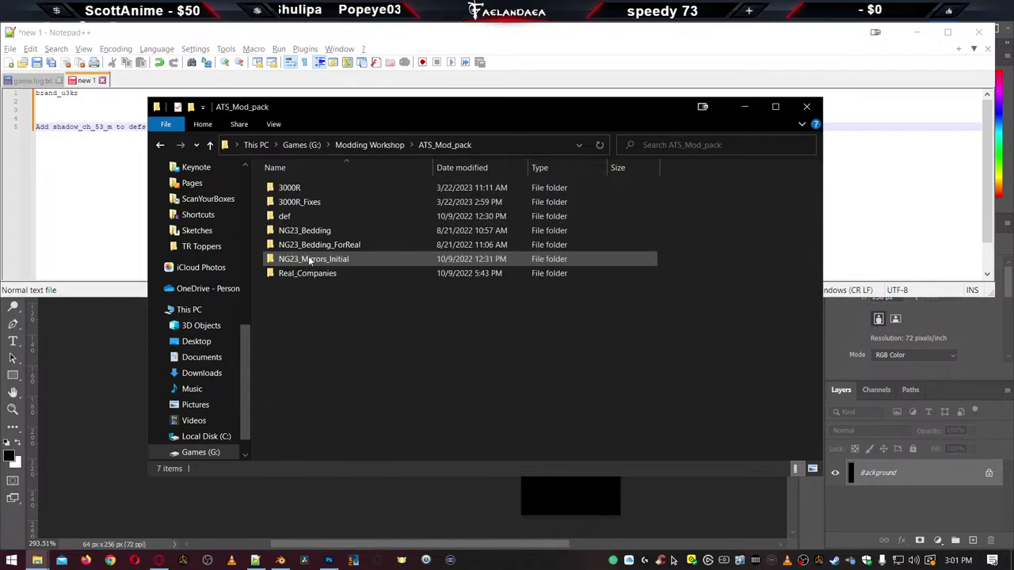
double_click(293, 203)
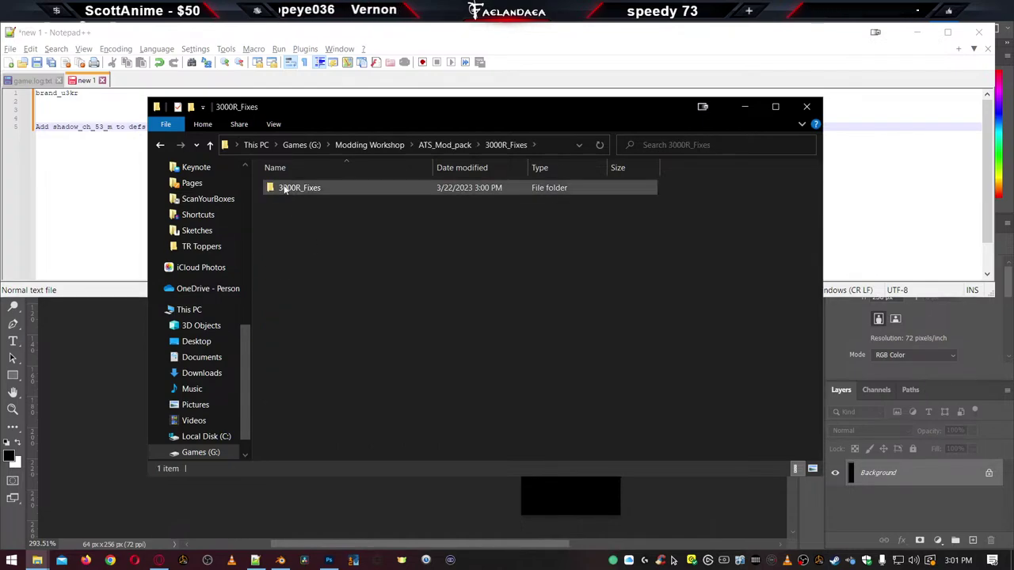
double_click(294, 188)
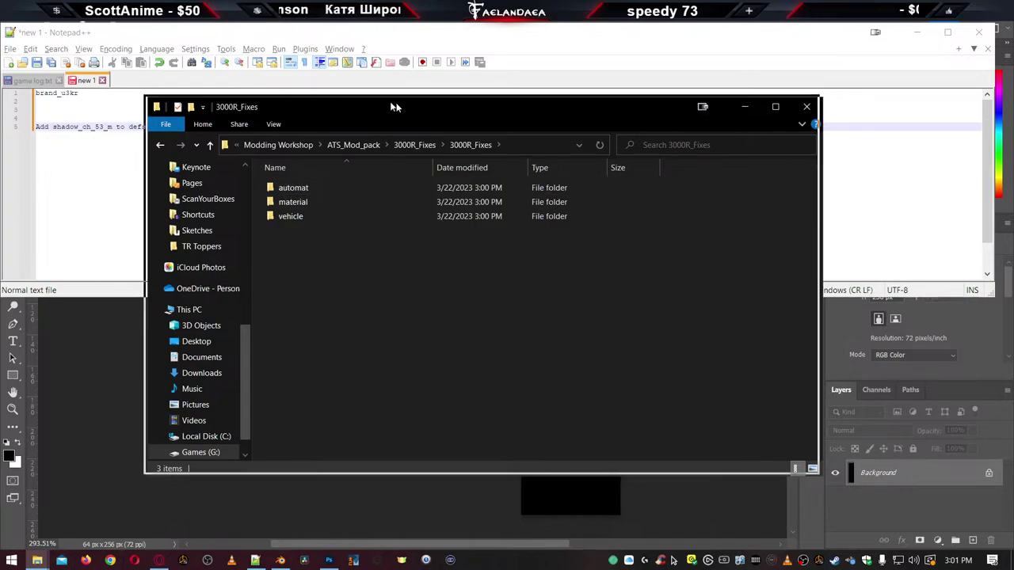
left_click_drag(244, 80, 244, 76)
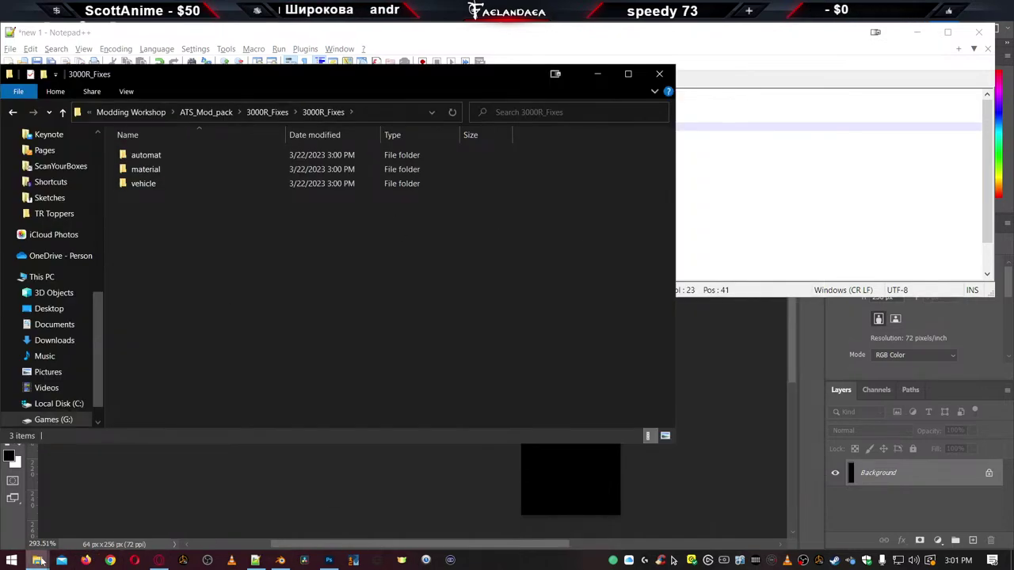
In the second Explorer window, navigate to Documents\American Truck Simulator\mod\Fae_3000R
mouse_move(42, 561)
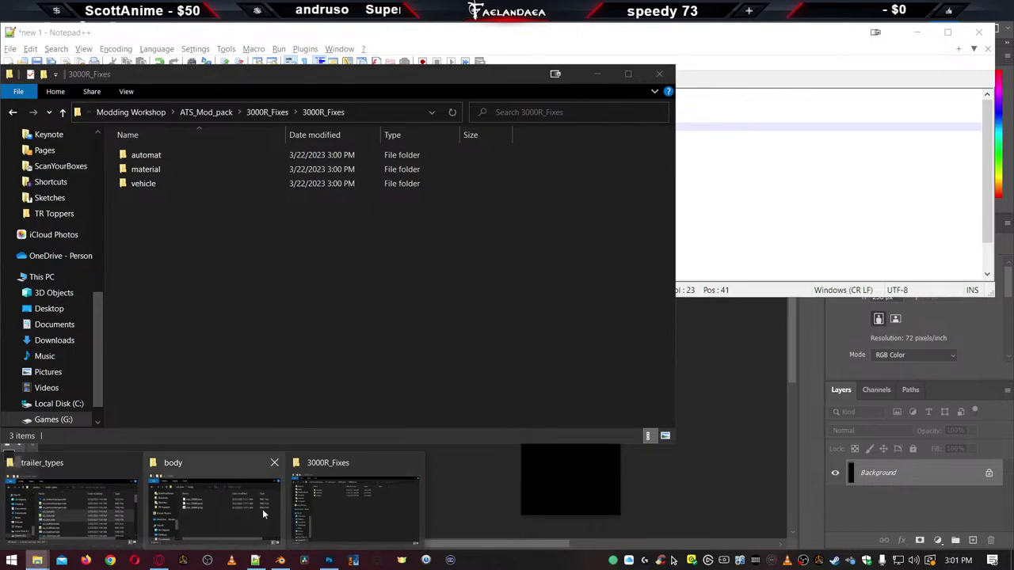
left_click(238, 514)
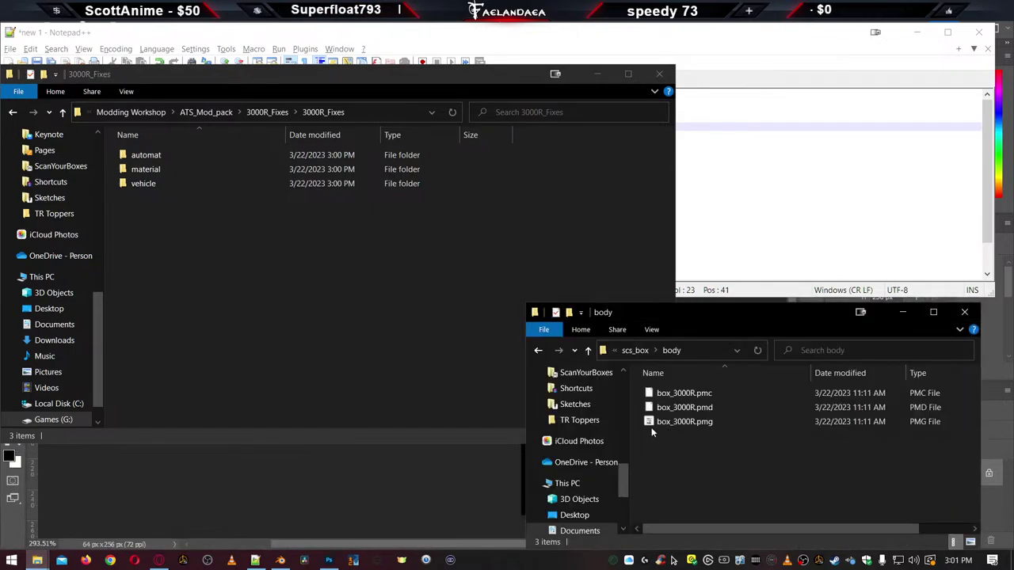
left_click(711, 353)
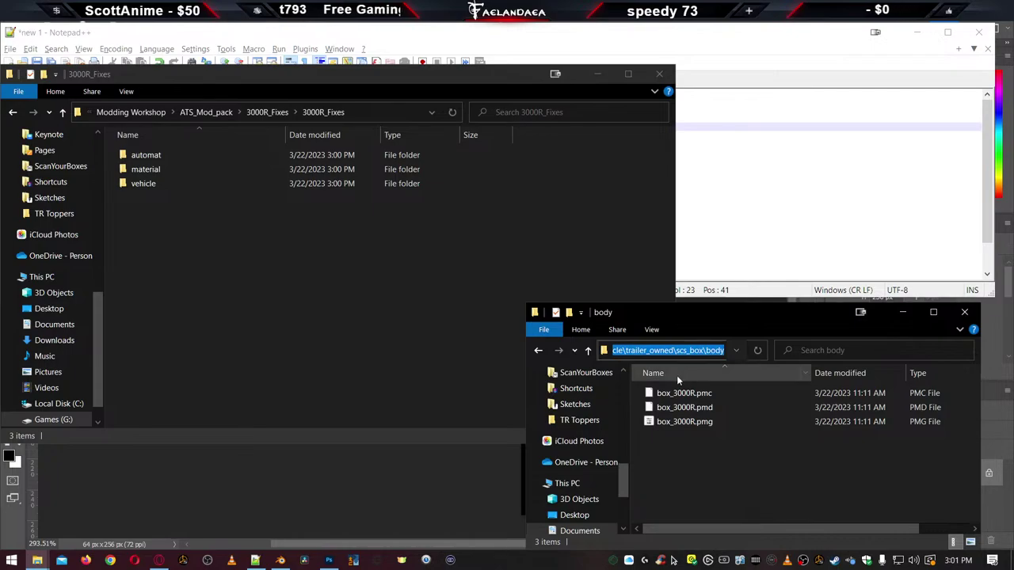
left_click(589, 351)
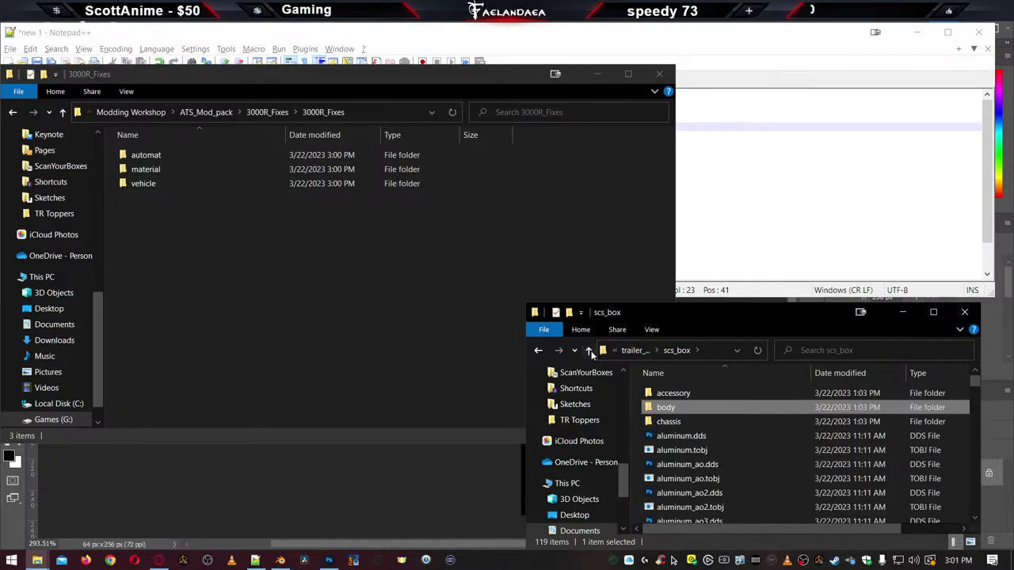
left_click(589, 351)
left_click(589, 351)
left_click(590, 351)
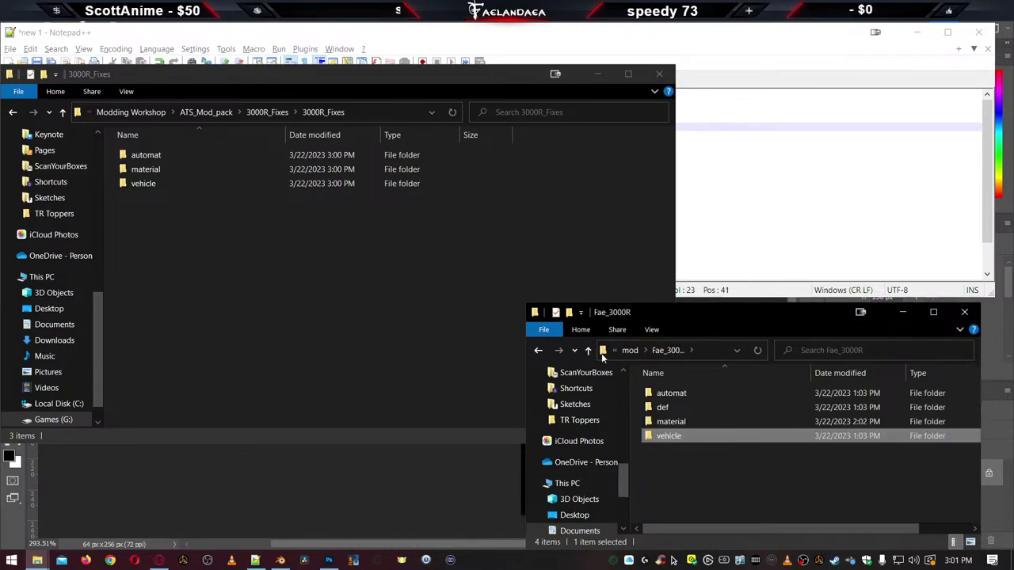
left_click(589, 351)
left_click(590, 351)
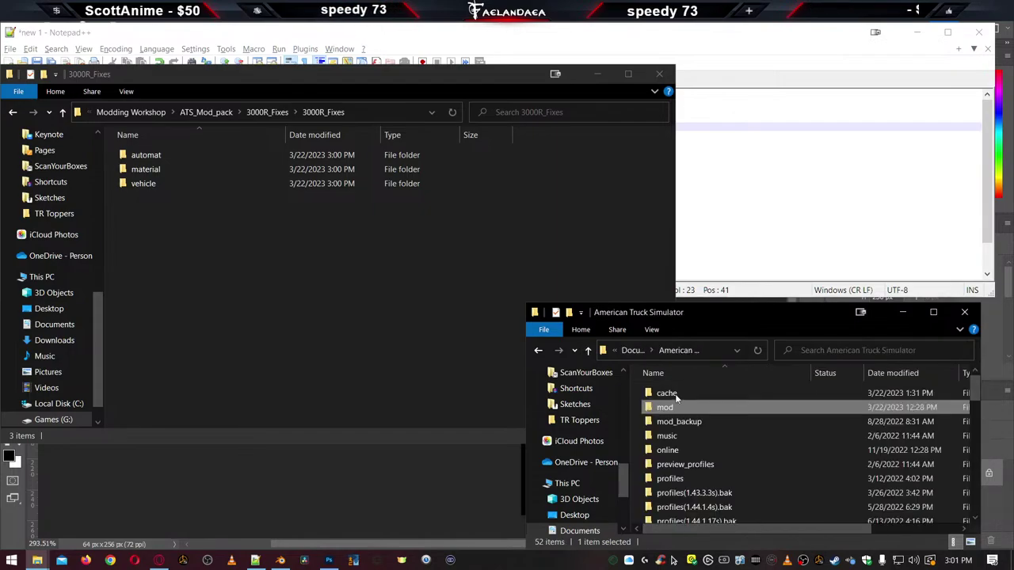
double_click(672, 407)
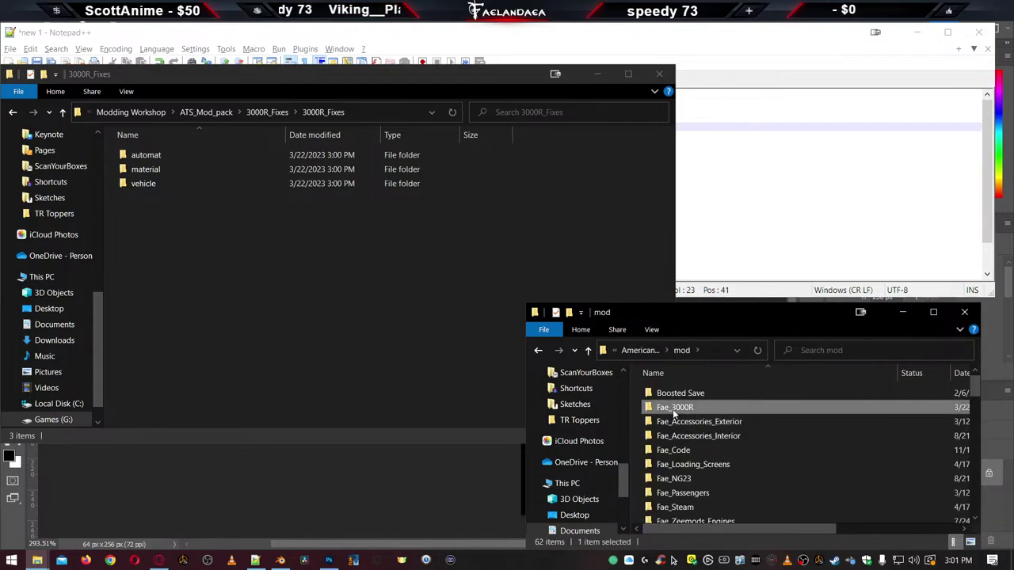
double_click(675, 407)
Paste the packed folders into Fae_3000R, replacing the same-named files
left_click(145, 157)
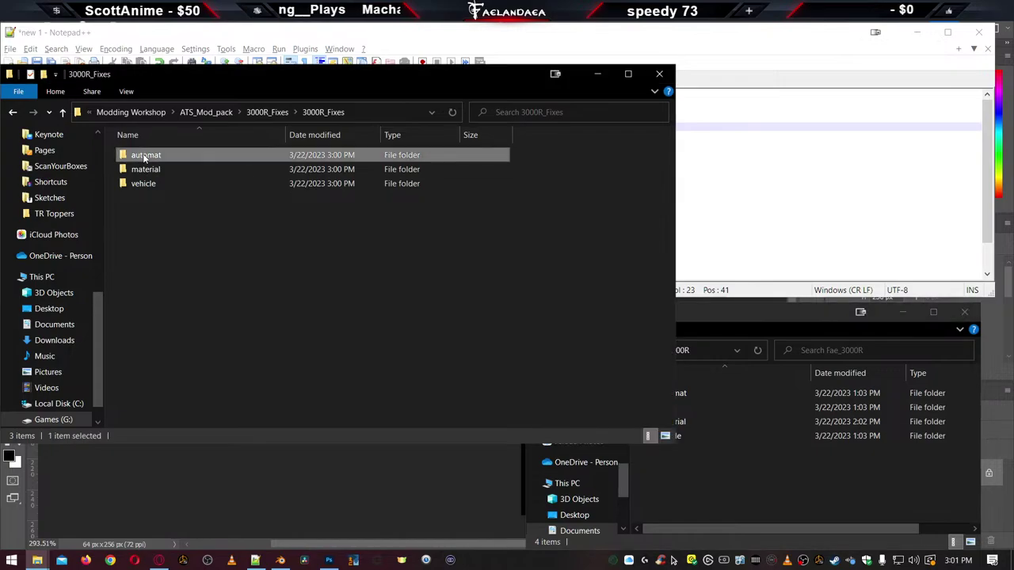
left_click(744, 503)
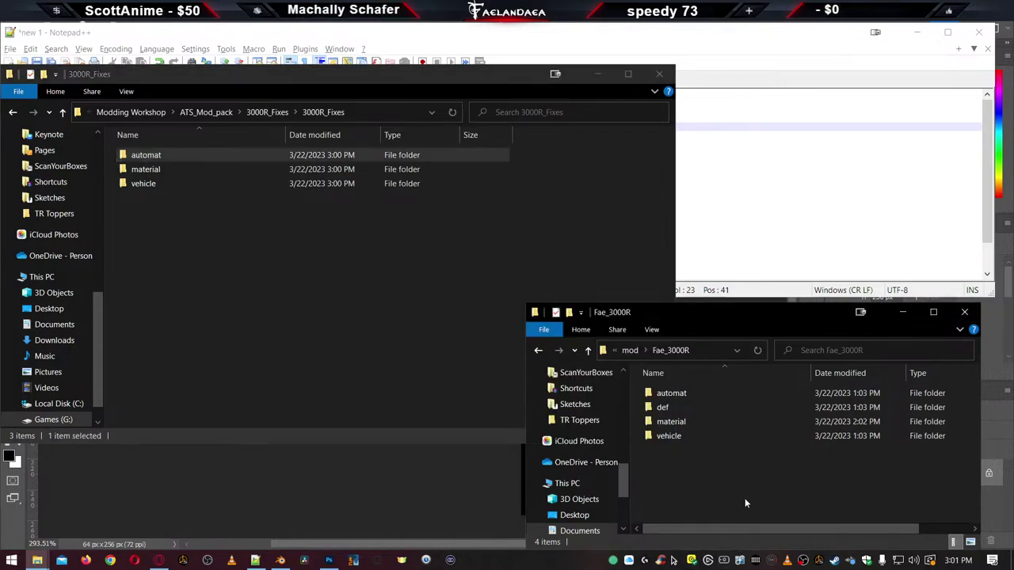
key("ctrl+v")
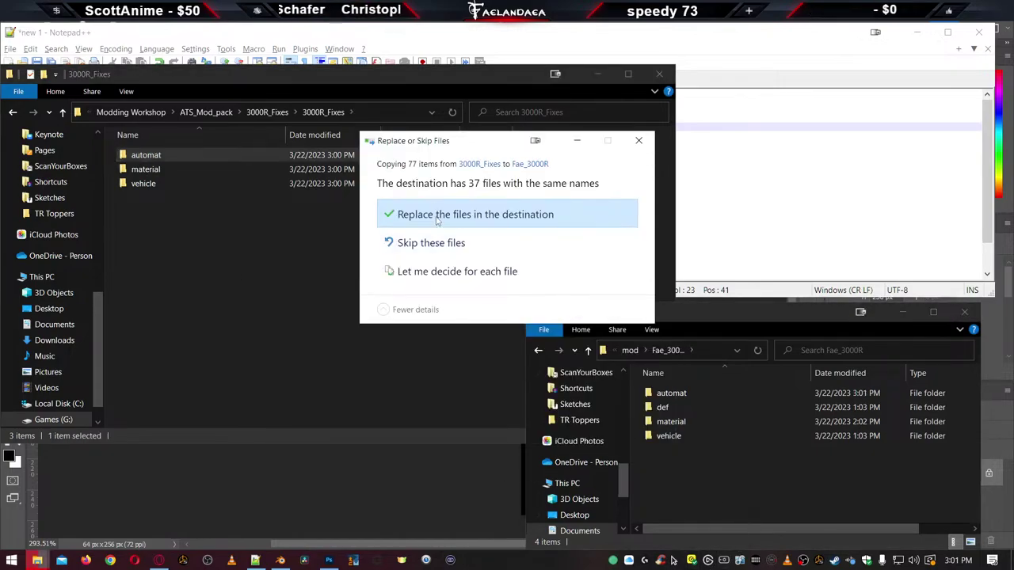
left_click(437, 219)
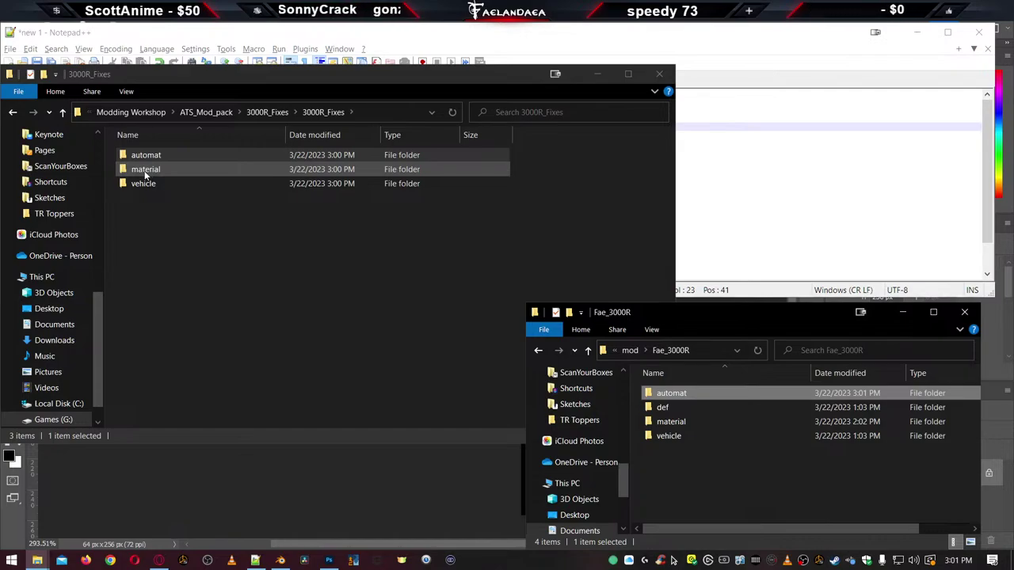
Compare the material/environment/fuzzy_reflection folders in 3000R_Fixes and Fae_3000R
double_click(147, 169)
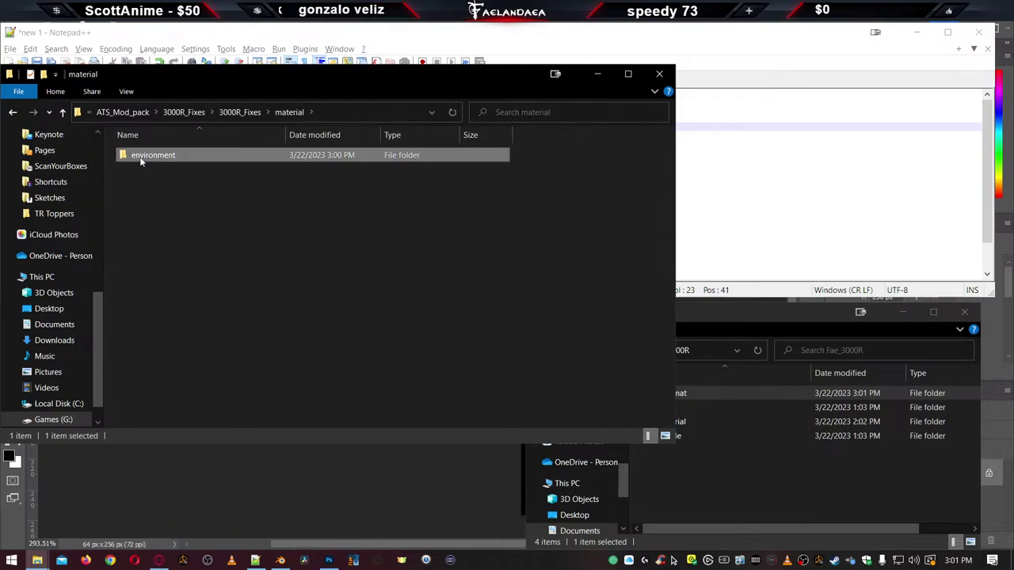
double_click(143, 156)
double_click(140, 156)
key("BackSpace")
key("BackSpace")
key("BackSpace")
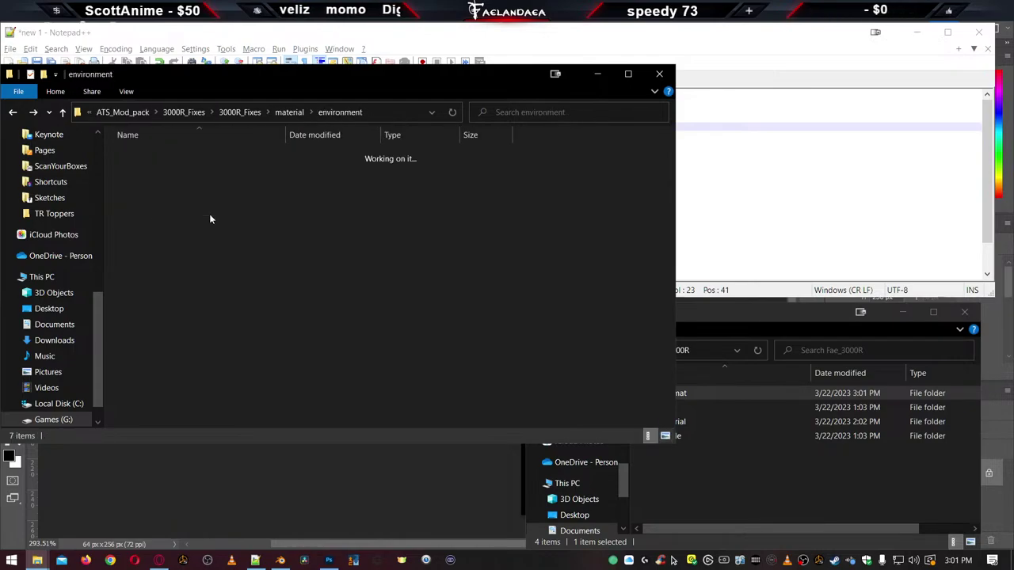
left_click(728, 487)
double_click(670, 421)
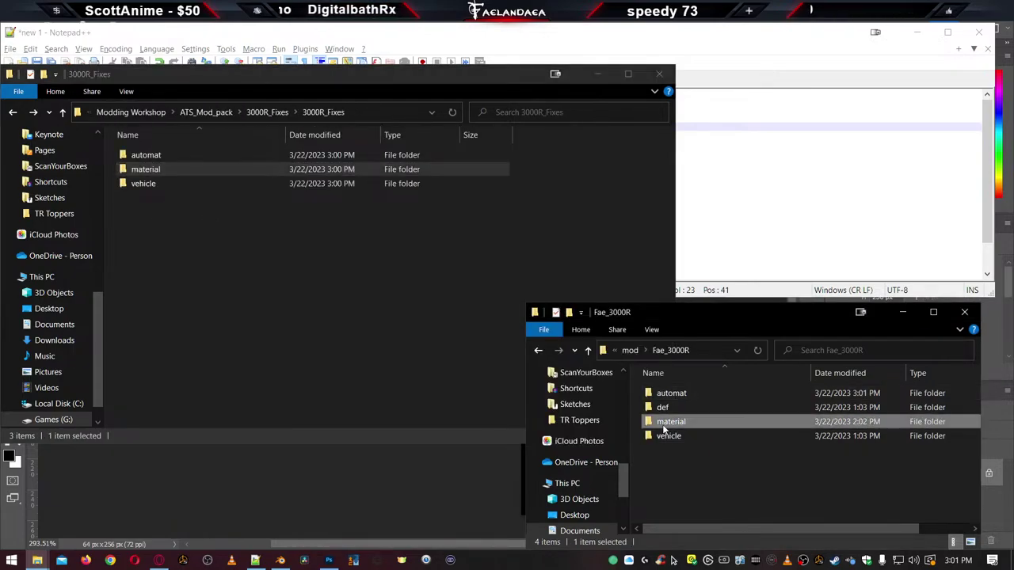
double_click(665, 397)
double_click(664, 397)
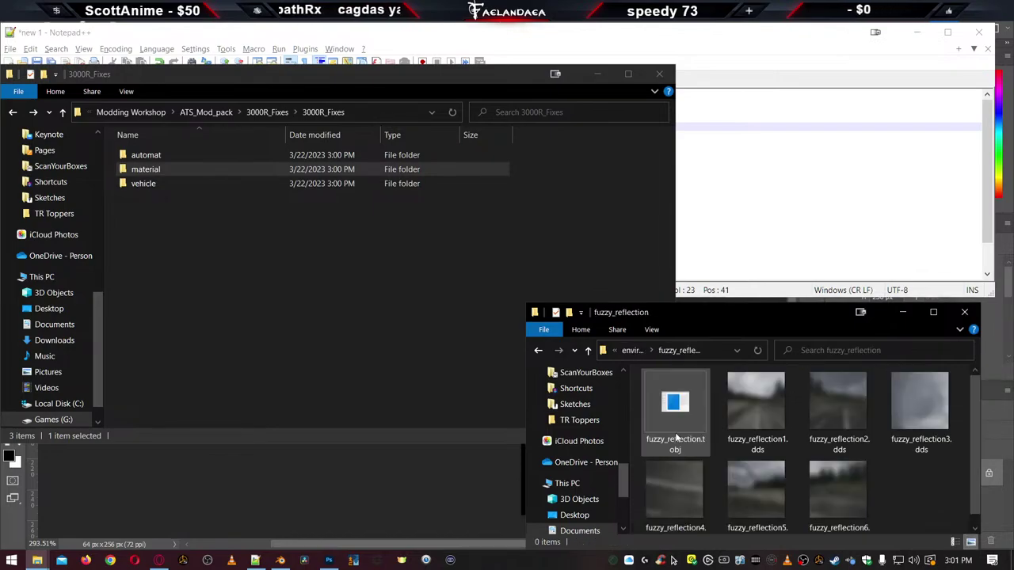
key("BackSpace")
key("BackSpace")
key("BackSpace")
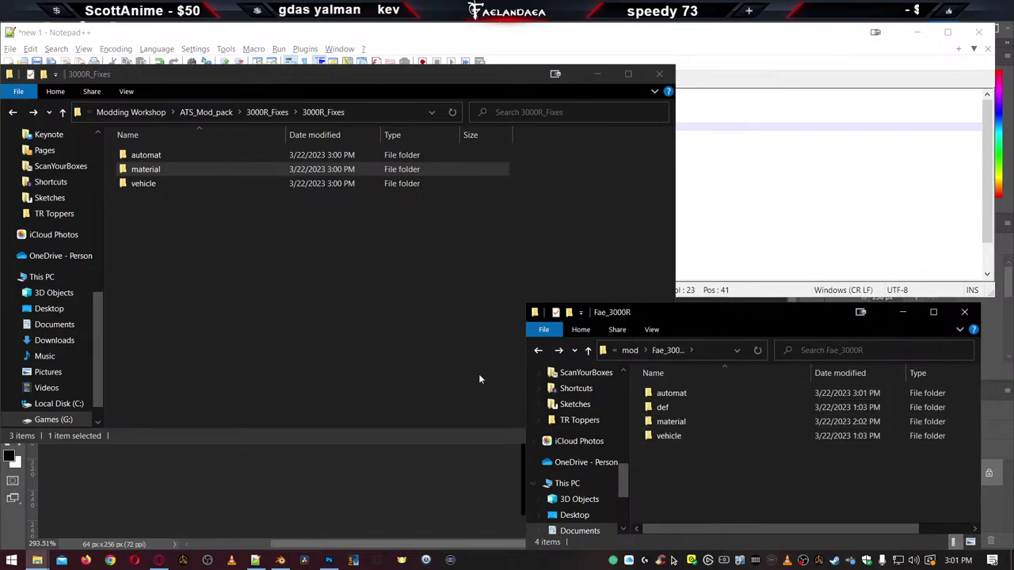
Open the Fae_3000R vehicle folder and browse the packed vehicle/share/models folders
left_click(261, 285)
left_click(130, 187)
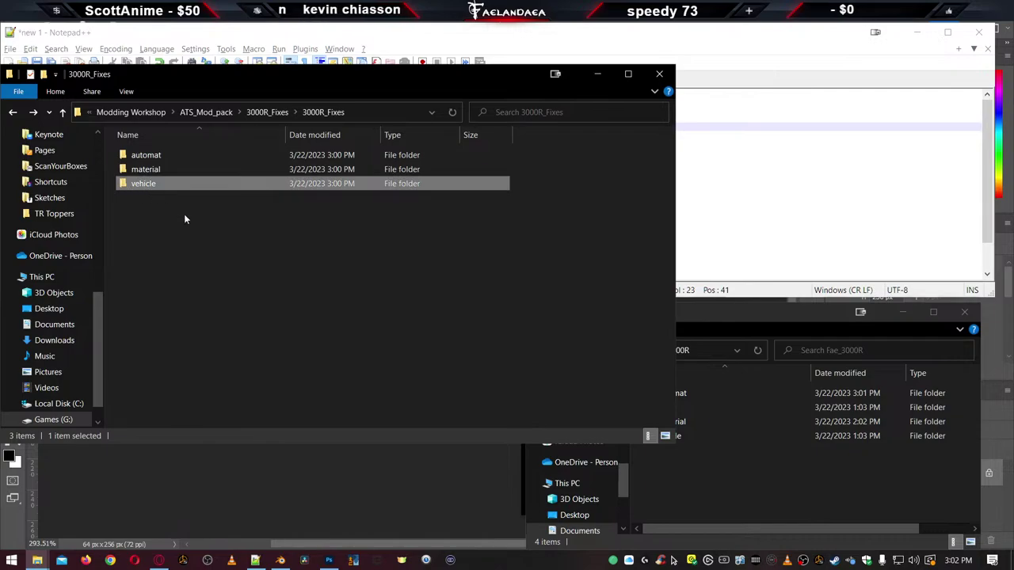
left_click(696, 485)
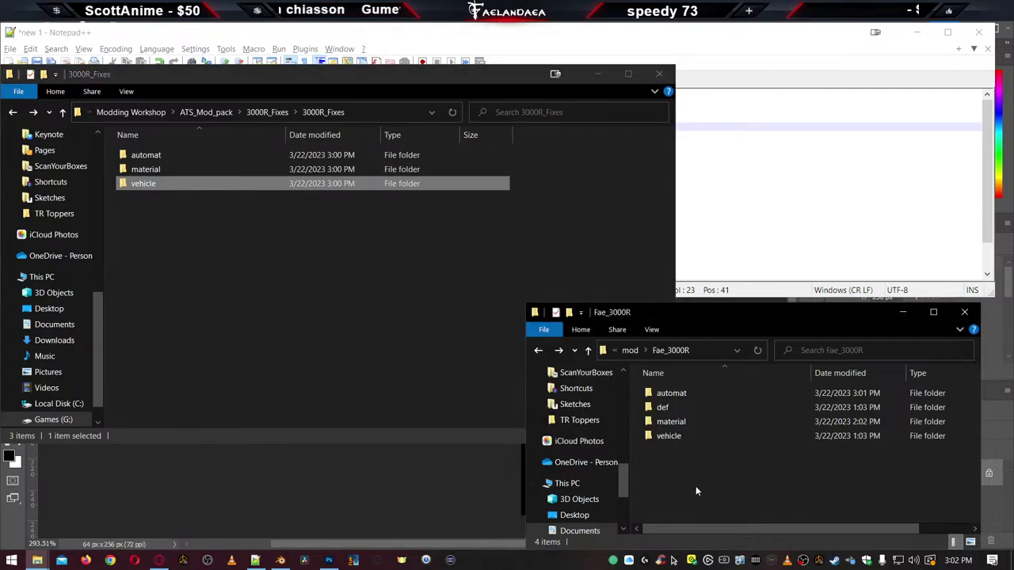
double_click(670, 436)
double_click(154, 183)
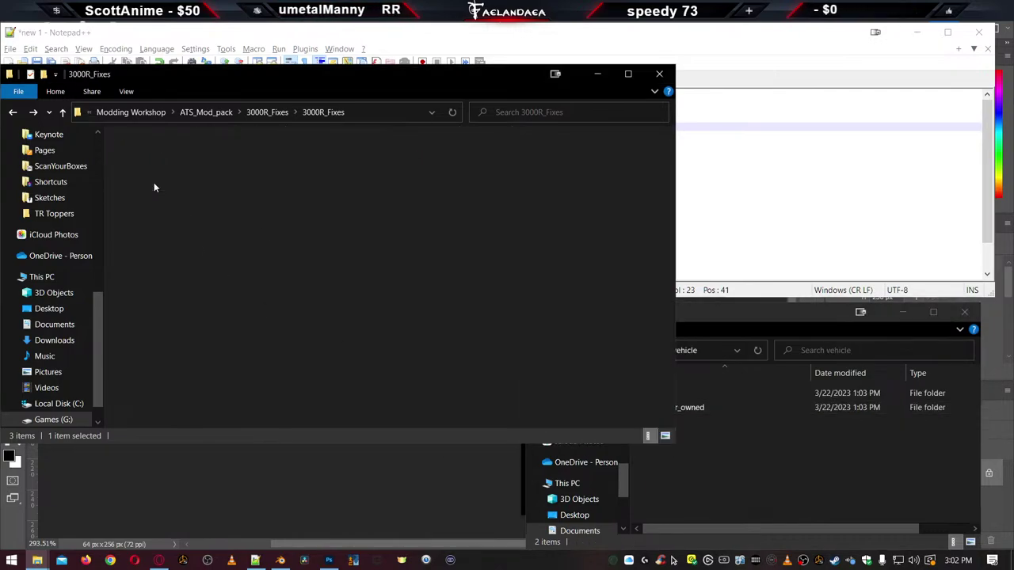
double_click(143, 156)
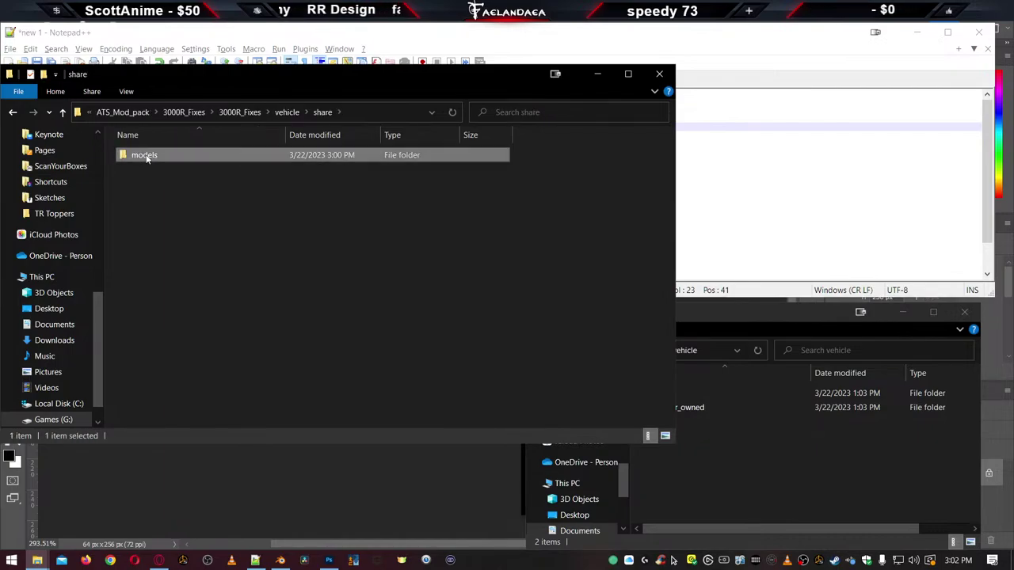
double_click(143, 157)
double_click(163, 156)
key("alt+Left")
key("alt+Left")
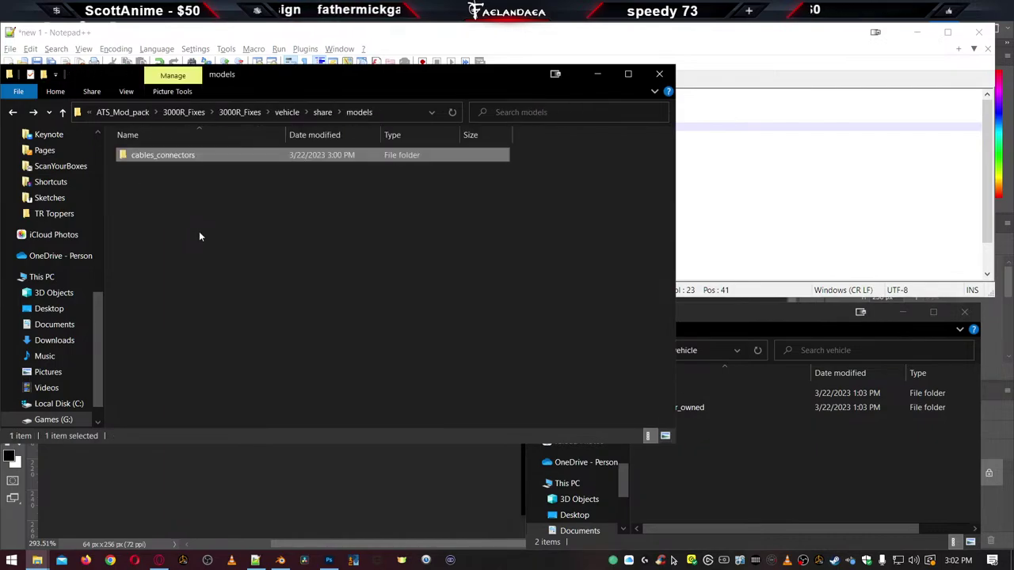
key("alt+Left")
key("alt+Left")
Open vehicle/trailer_owned/scs_box in the 3000R_Fixes window and trailer_owned/scs_box in Fae_3000R
double_click(151, 184)
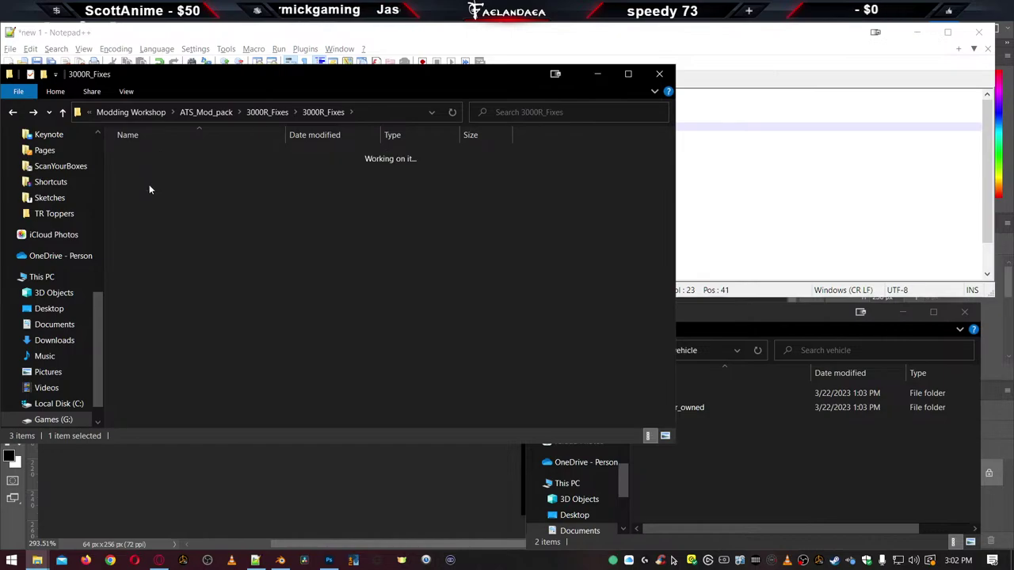
double_click(142, 171)
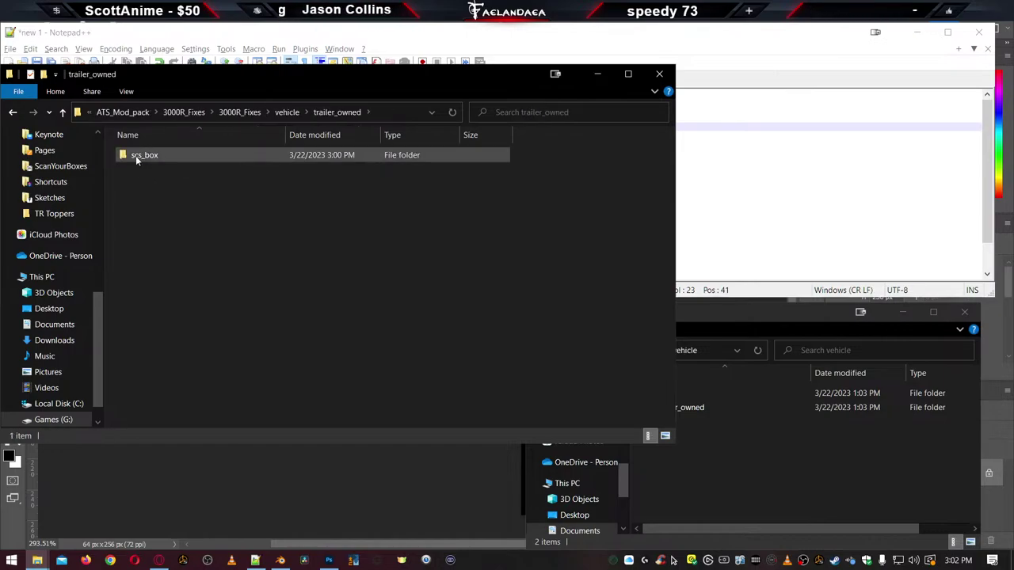
double_click(135, 157)
left_click(678, 431)
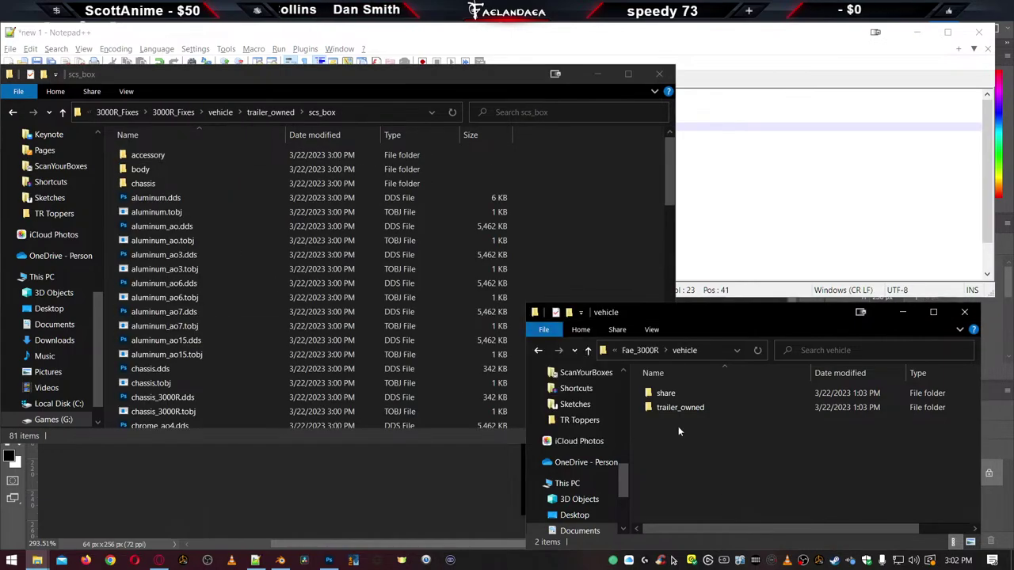
double_click(669, 408)
double_click(670, 393)
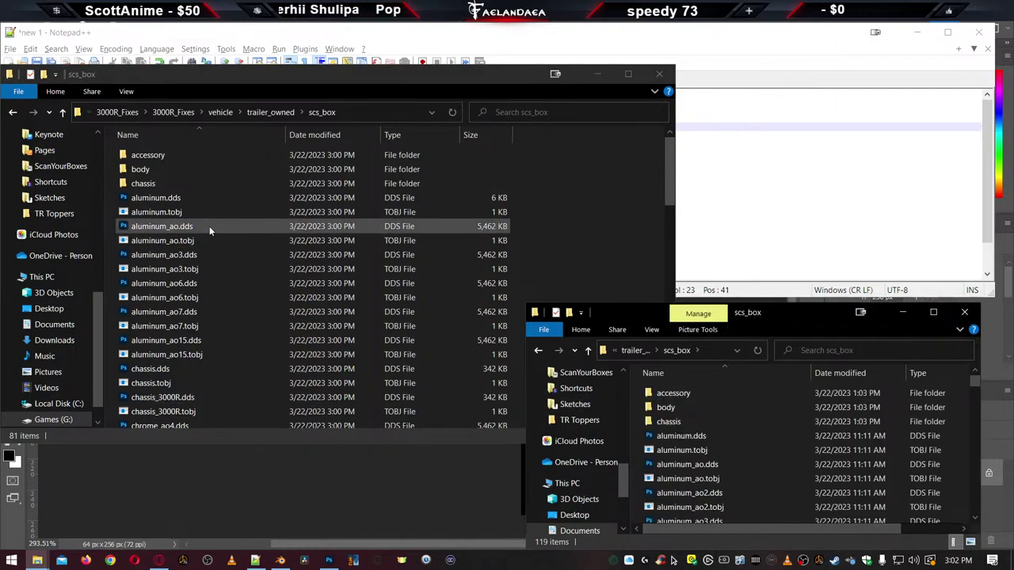
Copy the 78 files from aluminum.dds to white.tobj into the mod's scs_box, replacing duplicates
left_click(163, 201)
scroll(195, 385, "down", 15)
left_click(178, 422, "shift")
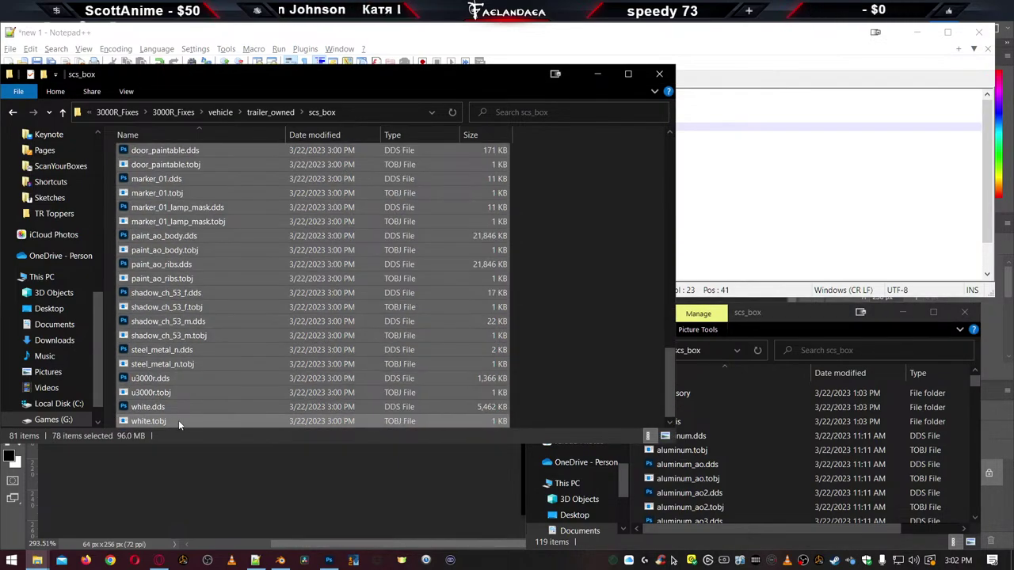
left_click(826, 315)
key("ctrl+v")
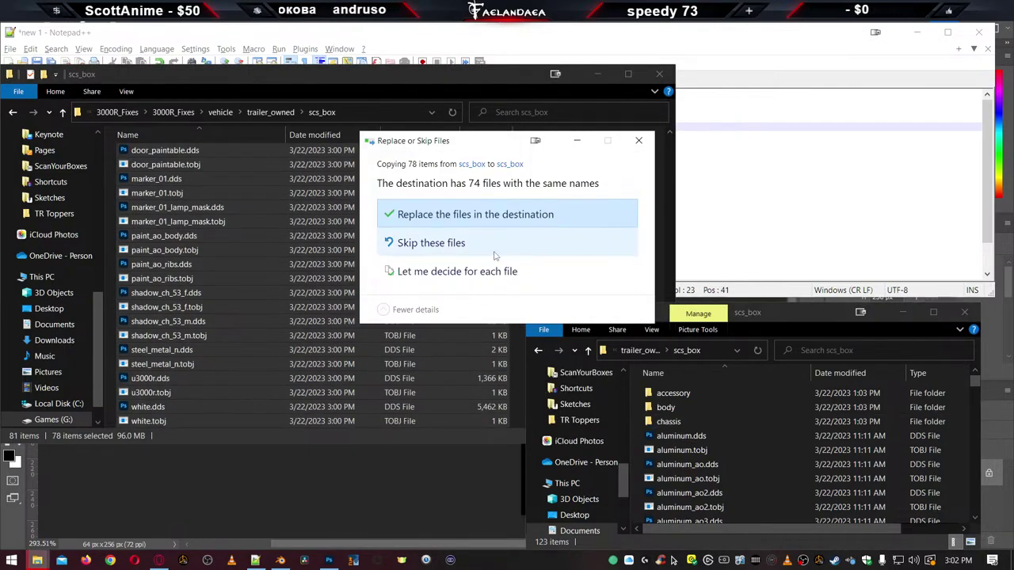
left_click(476, 209)
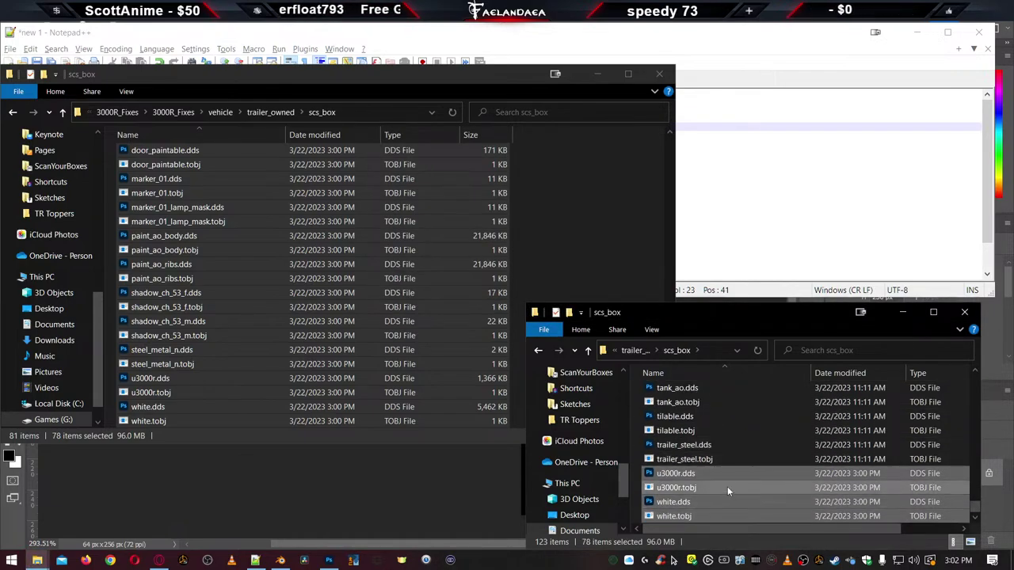
Delete shadow_ch_53_f.dds and shadow_ch_53_f.tobj from the mod's scs_box folder
scroll(717, 427, "up", 1)
scroll(717, 432, "up", 4)
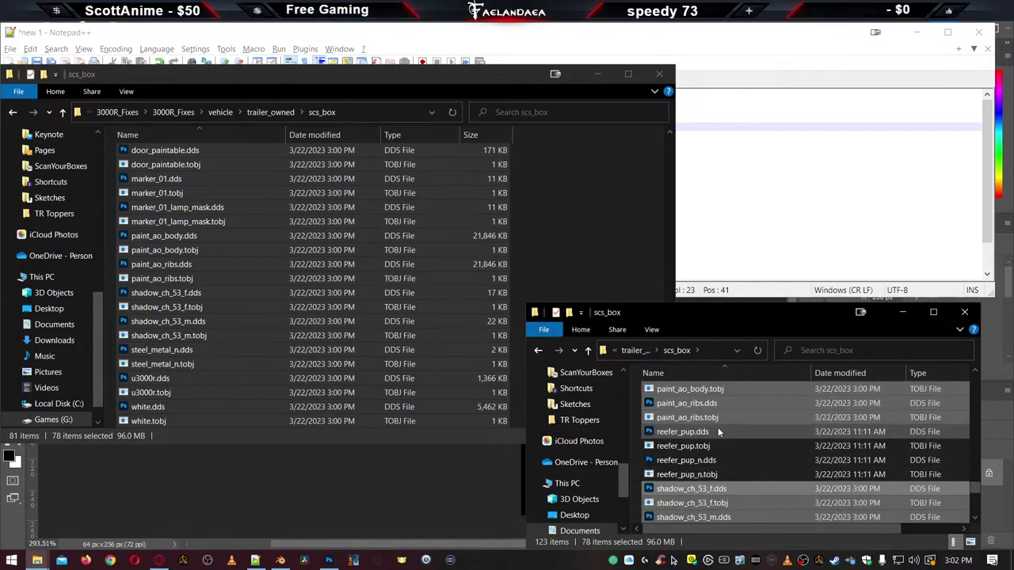
left_click(741, 460)
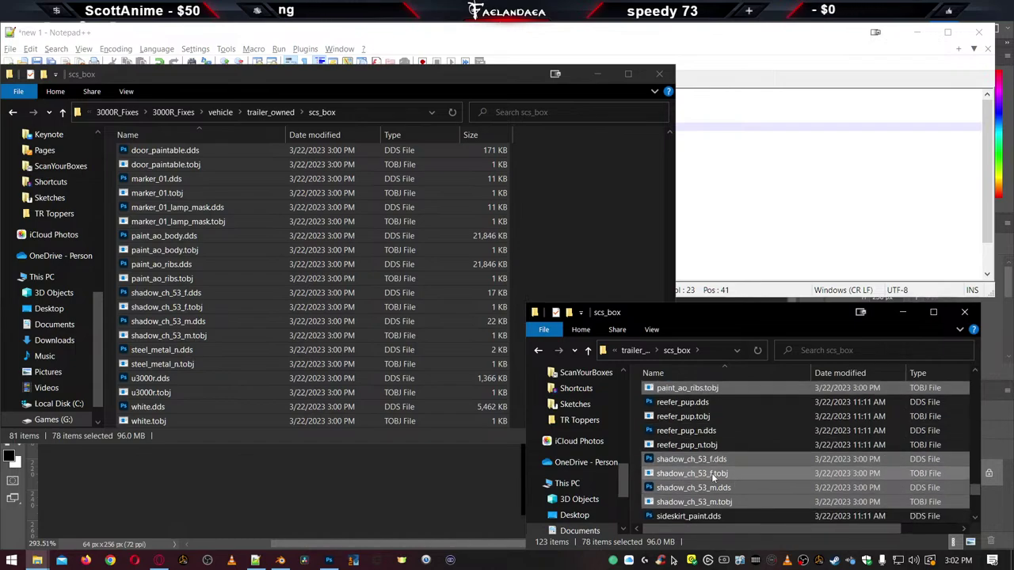
scroll(738, 480, "down", 1)
left_click(720, 471)
left_click(716, 458, "shift")
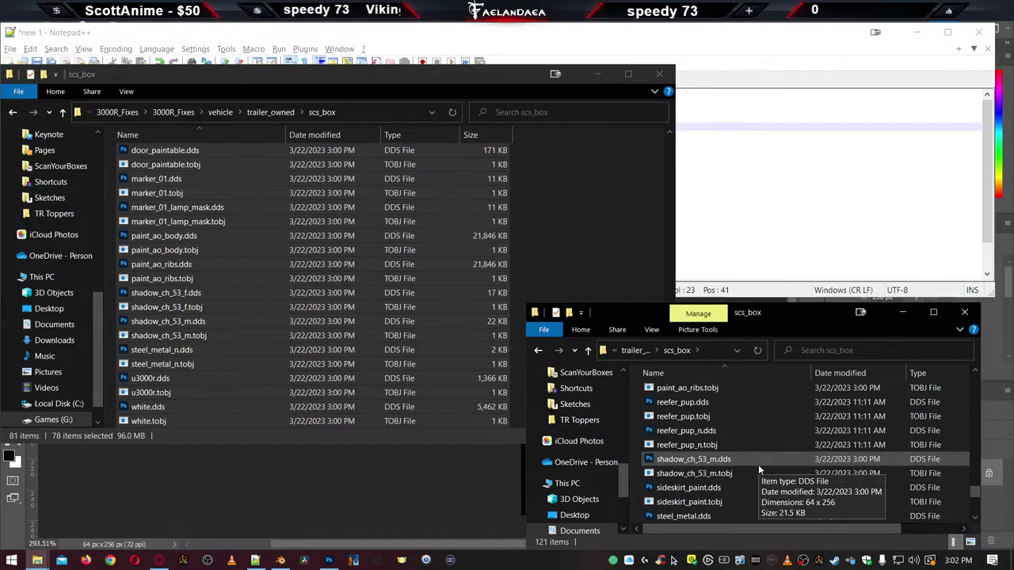
key("Delete")
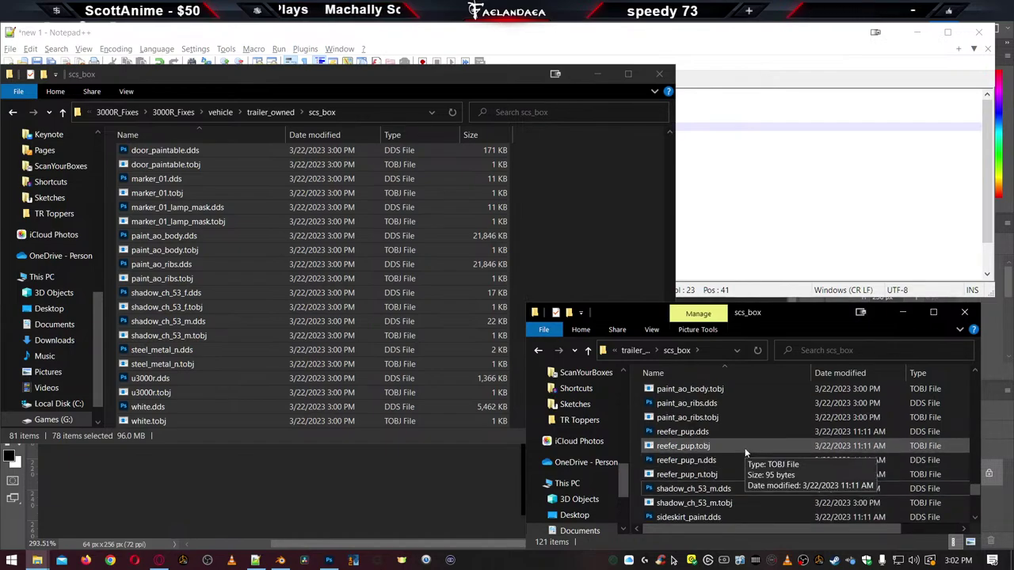
scroll(745, 448, "up", 12)
scroll(755, 447, "up", 3)
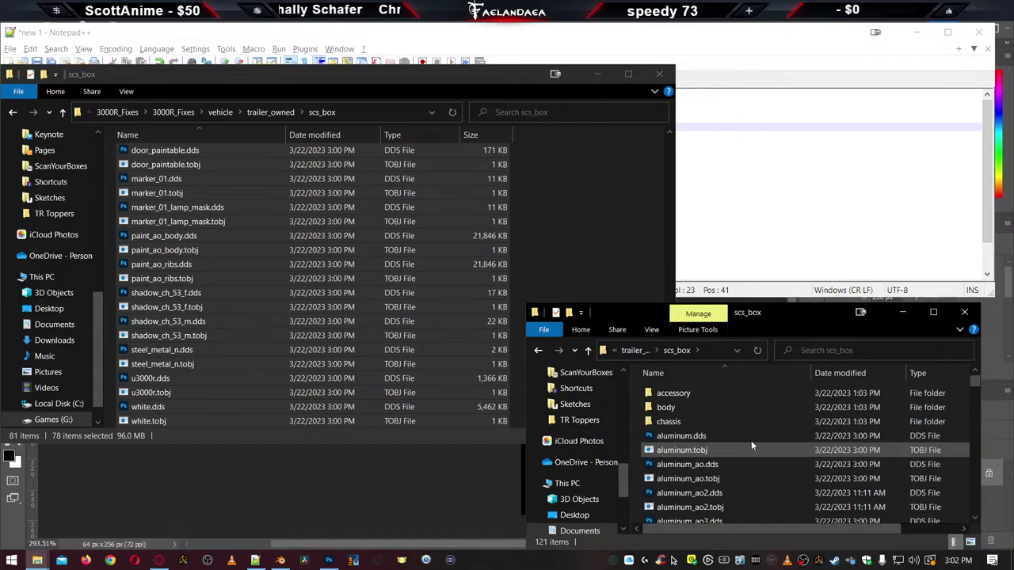
left_click(579, 209)
scroll(538, 274, "up", 8)
scroll(371, 301, "up", 12)
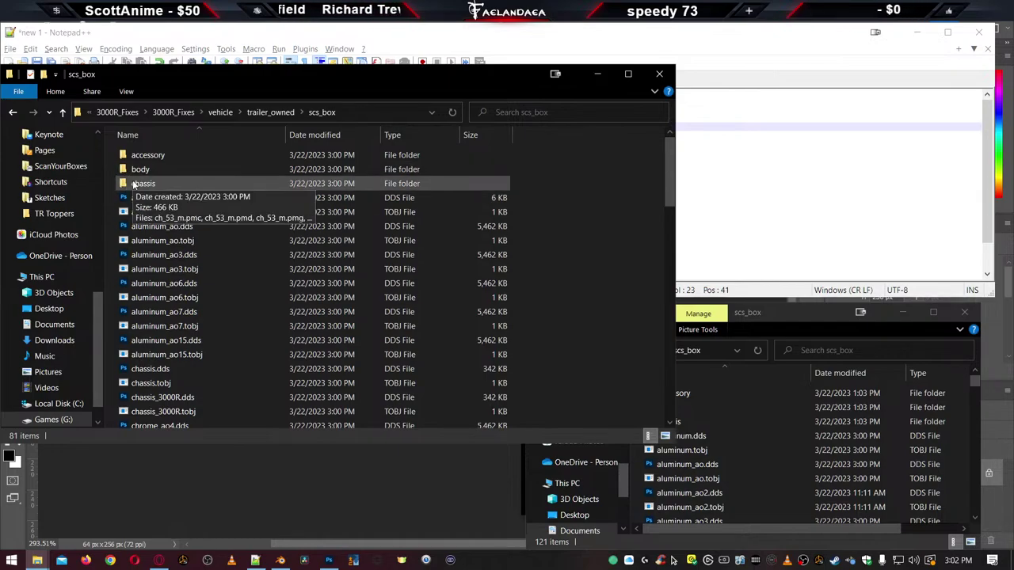
Copy shadow_ch_53_m.pmd and shadow_ch_53_m.pmg from the source chassis folder into the mod's chassis folder
double_click(133, 184)
left_click(788, 460)
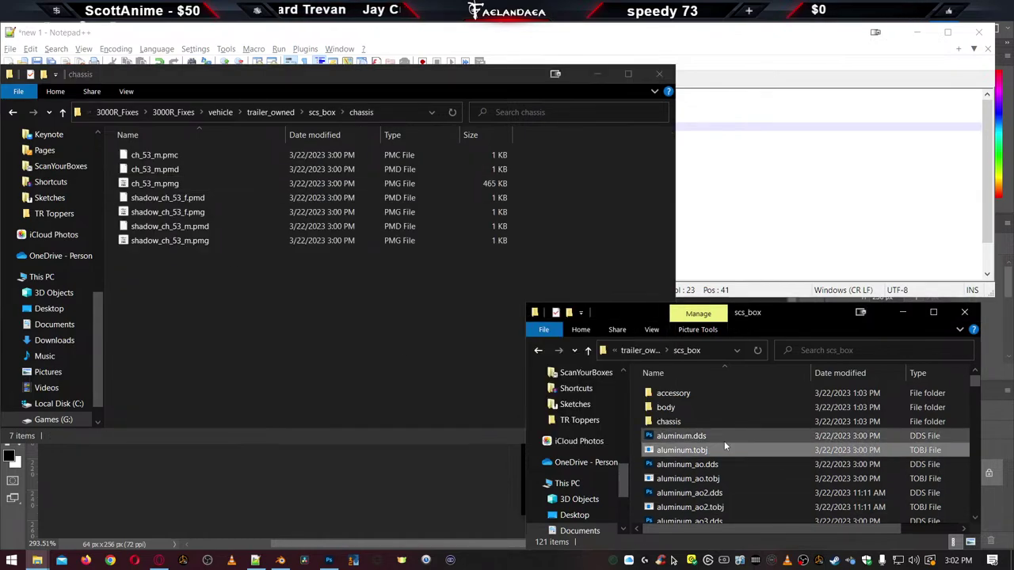
left_click(662, 425)
double_click(663, 426)
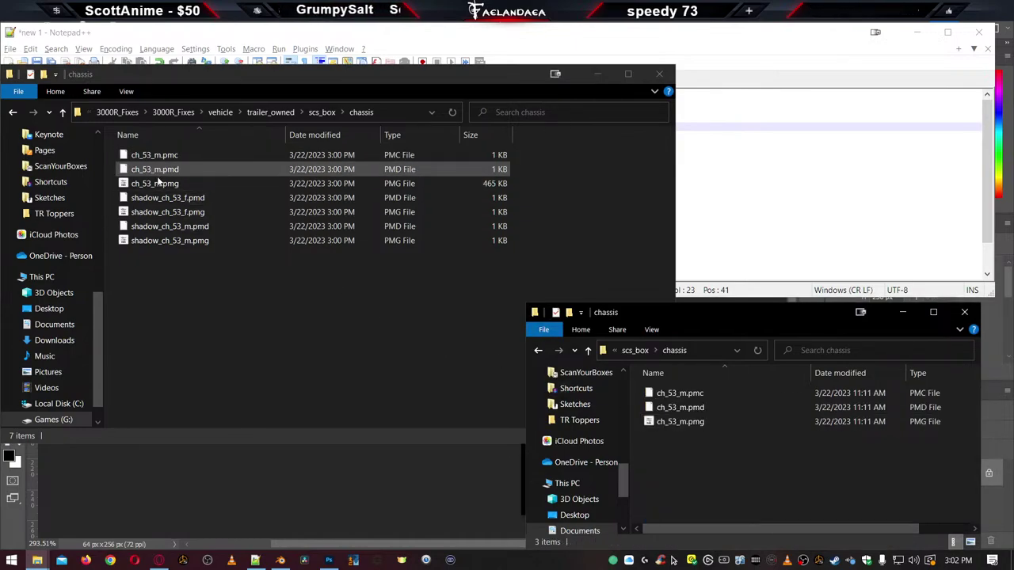
left_click(157, 200)
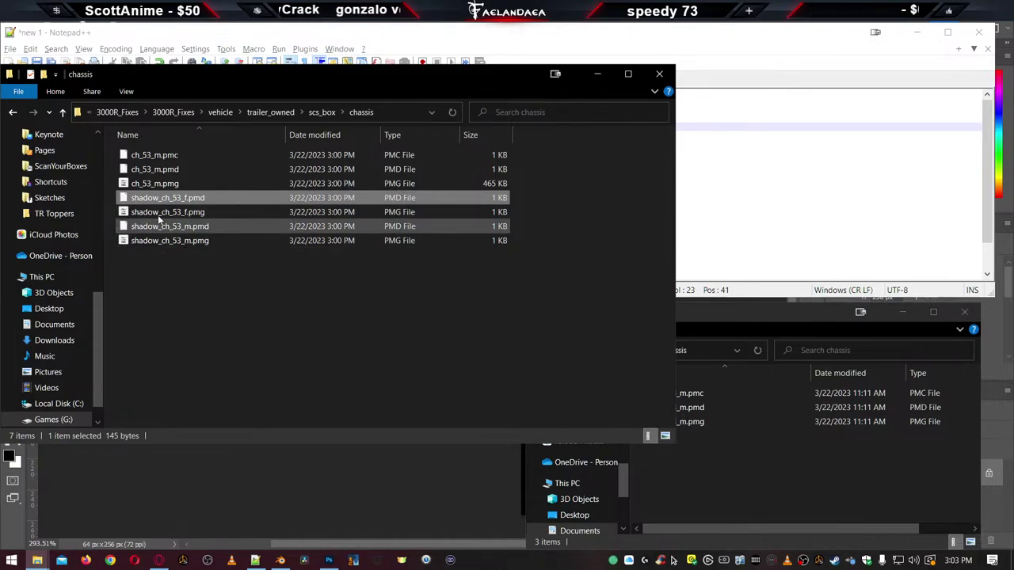
left_click(159, 229)
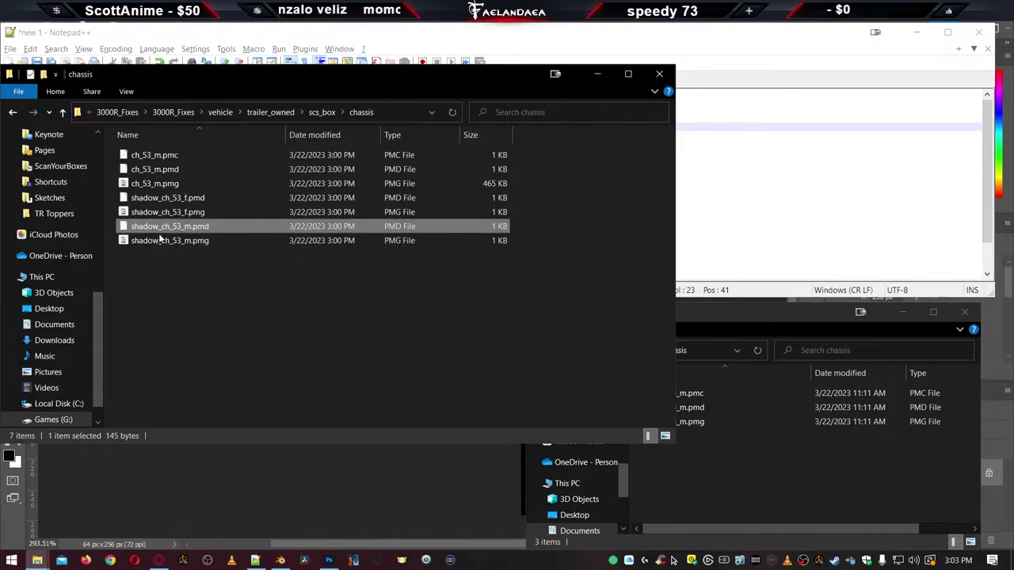
left_click(160, 242, "shift")
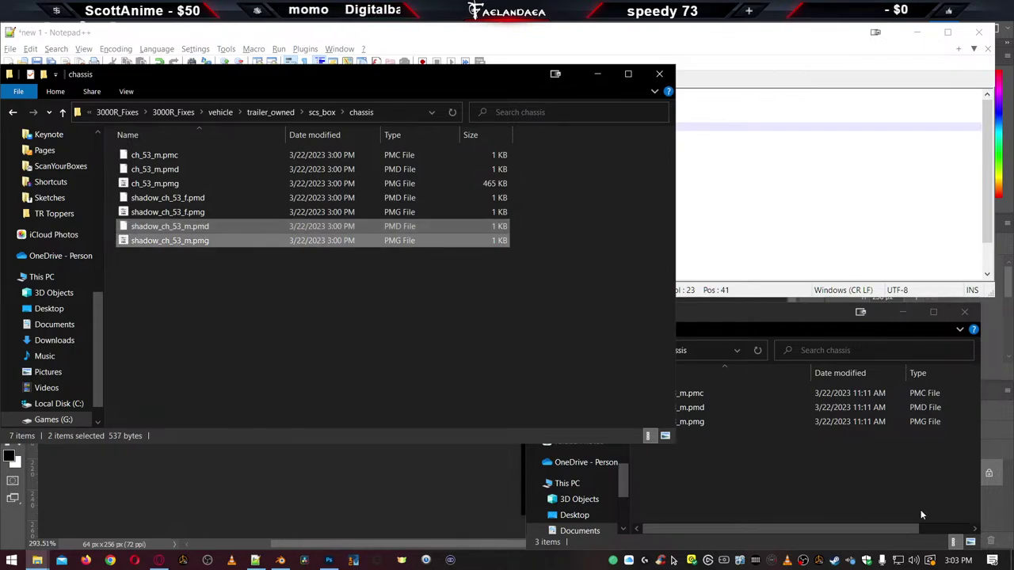
left_click(700, 497)
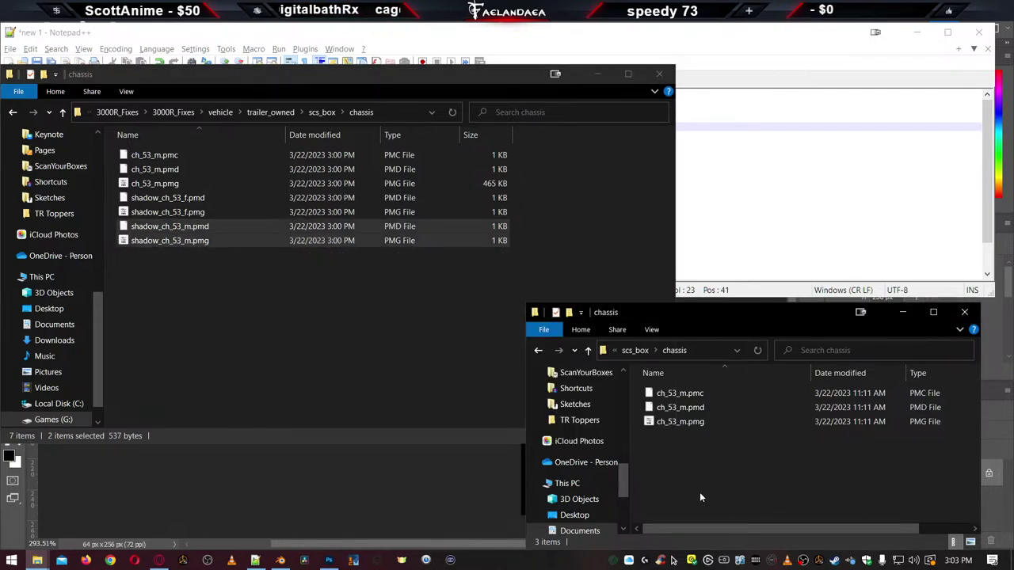
key("ctrl+v")
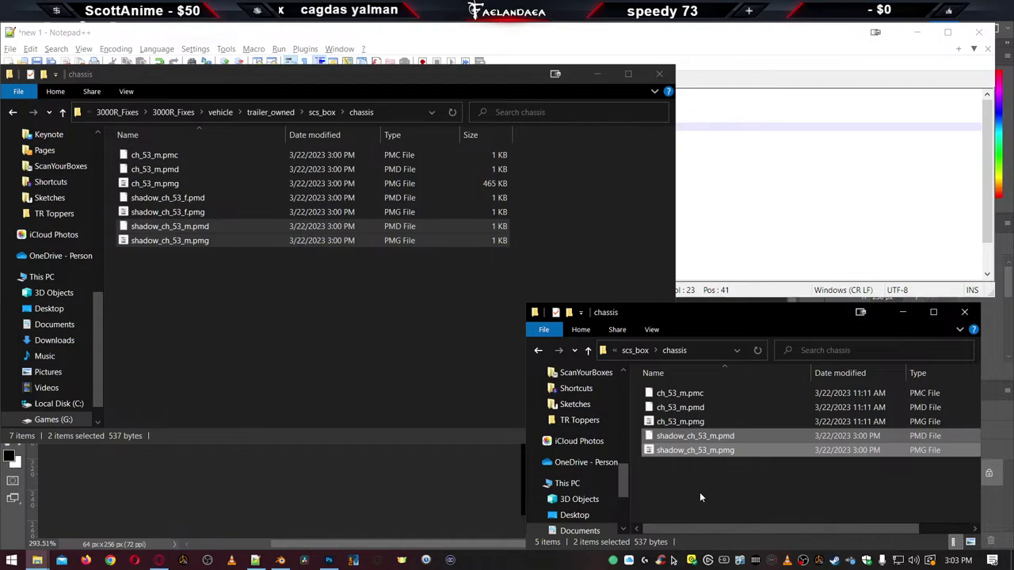
Copy the three box_3000R files into the mod's body folder, replacing the existing ones
key("alt+Up")
left_click(311, 308)
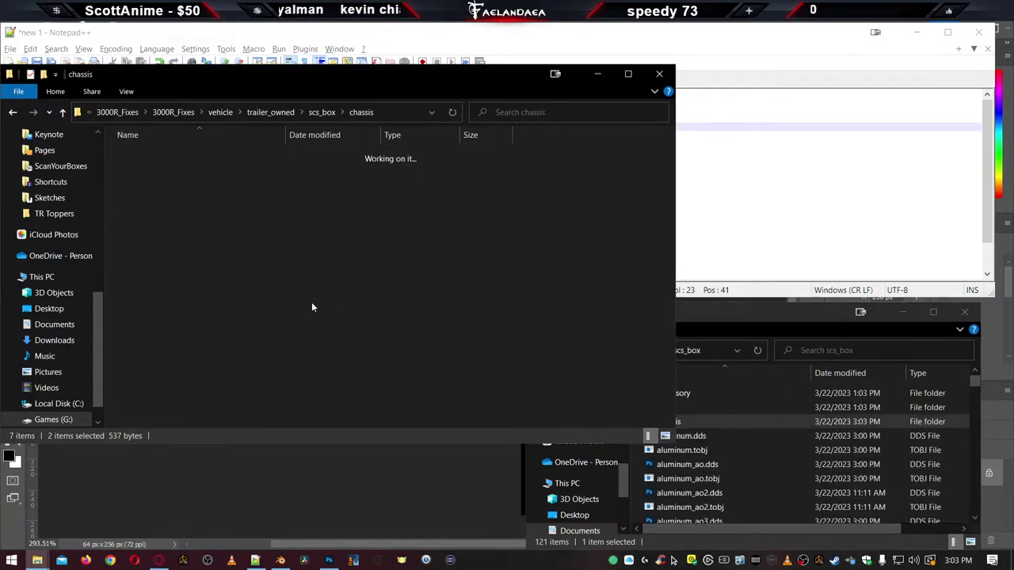
key("alt+Up")
key("Up")
key("Return")
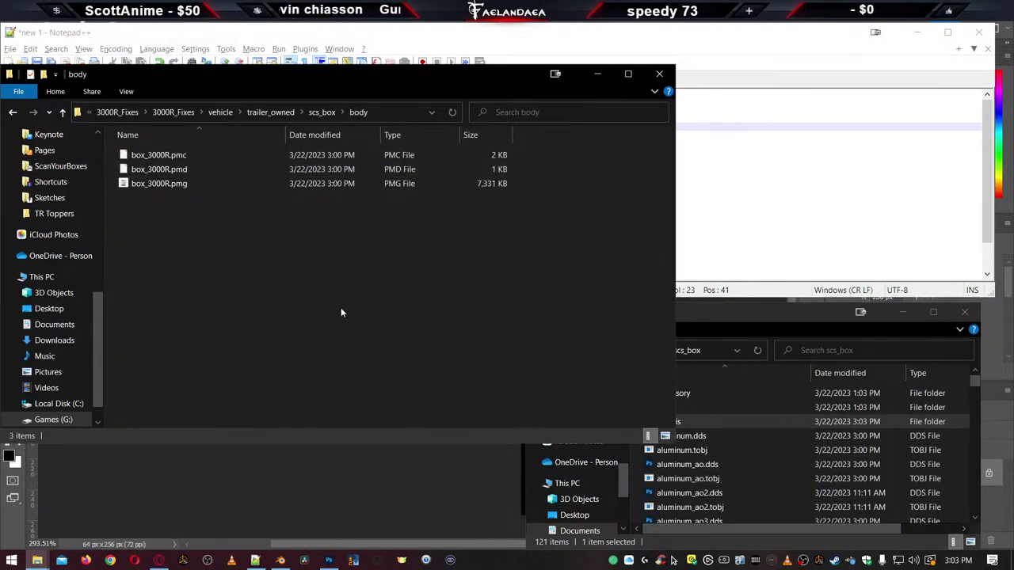
left_click(724, 333)
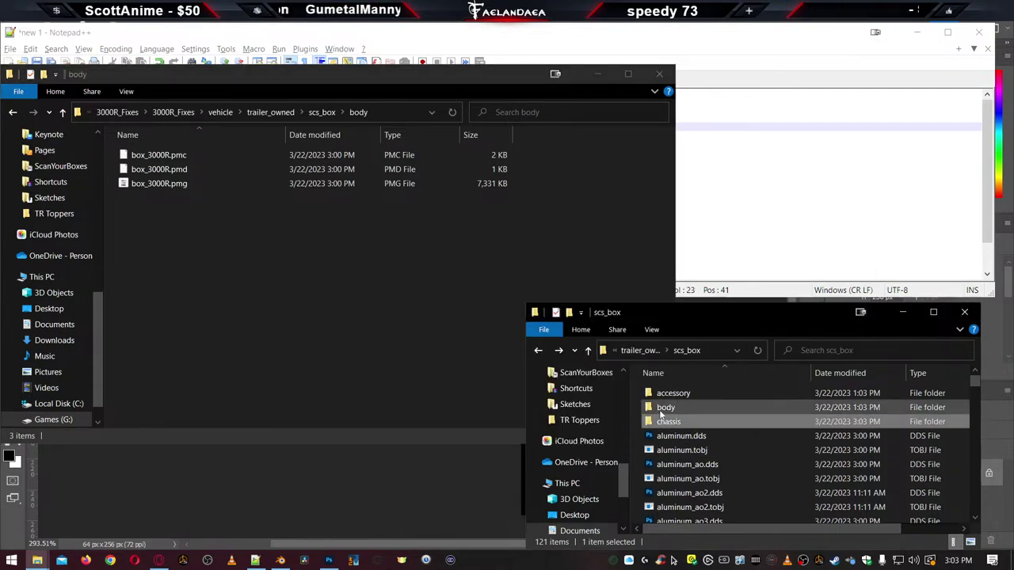
double_click(664, 408)
left_click_drag(182, 246, 111, 147)
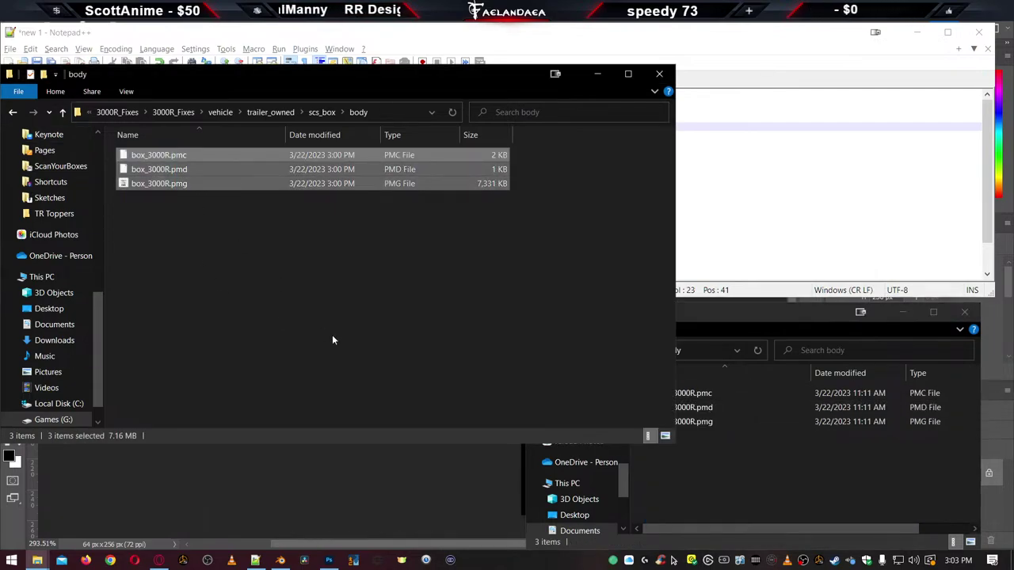
left_click_drag(158, 169, 746, 501)
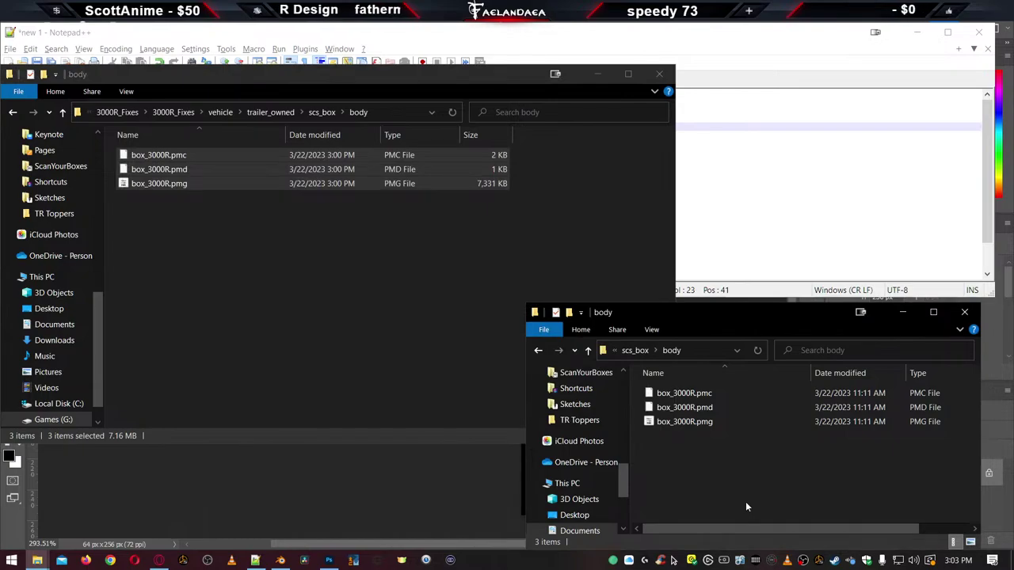
left_click(475, 214)
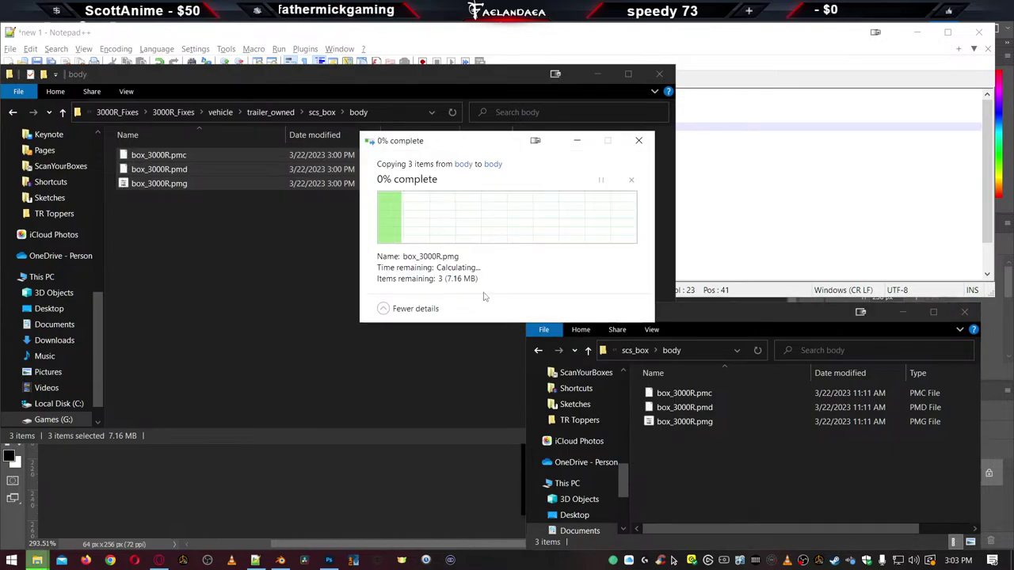
Paste both door_3000R files into the mod's accessory/rear_body folder, replacing the old versions
left_click(334, 271)
key("alt+Up")
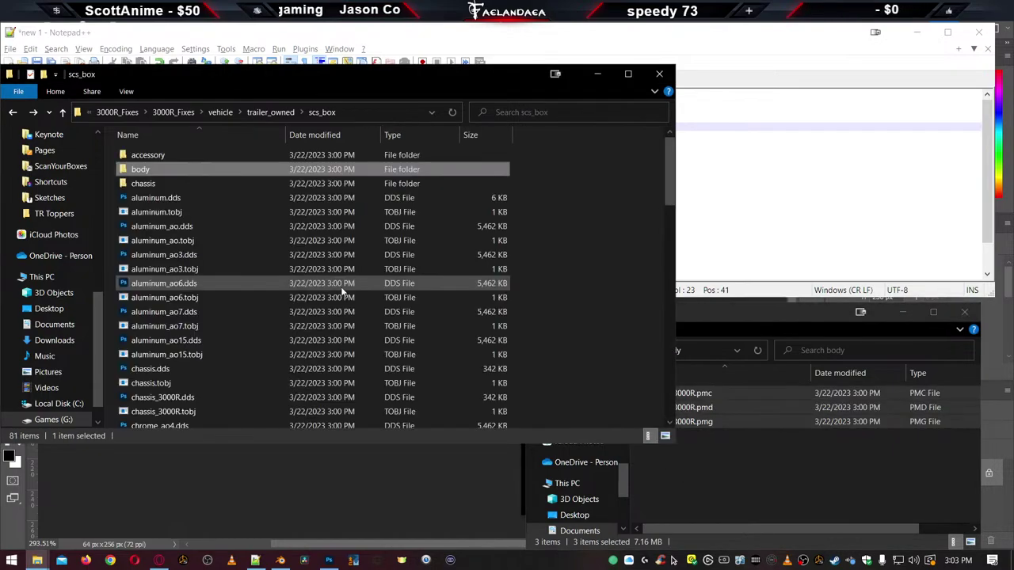
left_click(758, 481)
key("alt+Up")
double_click(156, 156)
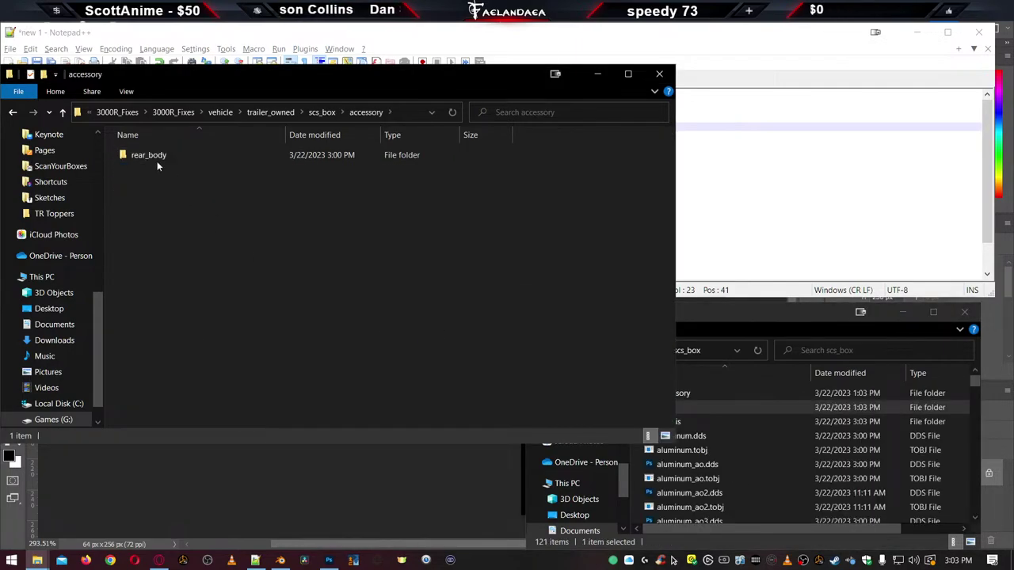
double_click(157, 166)
left_click(741, 439)
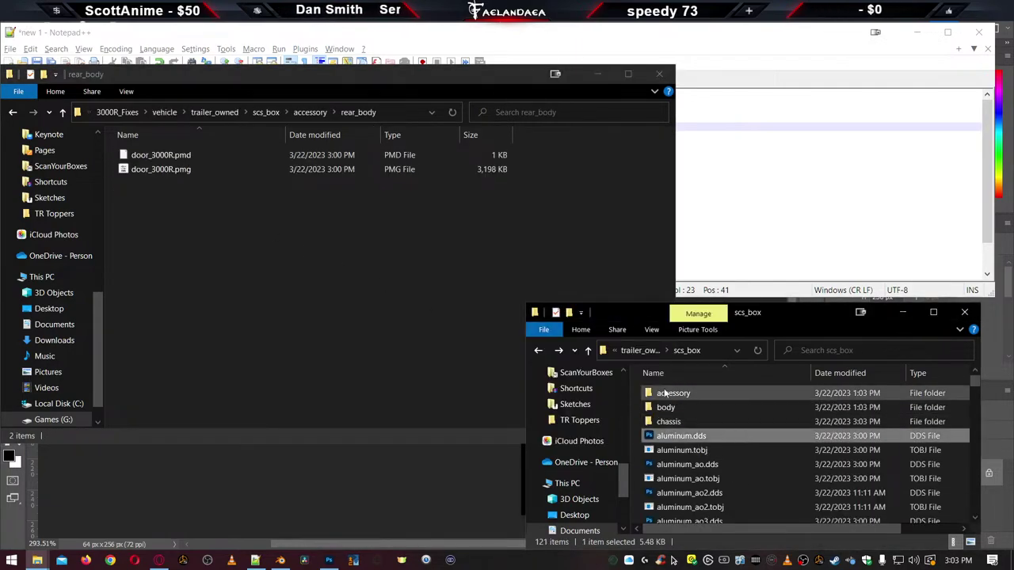
double_click(668, 393)
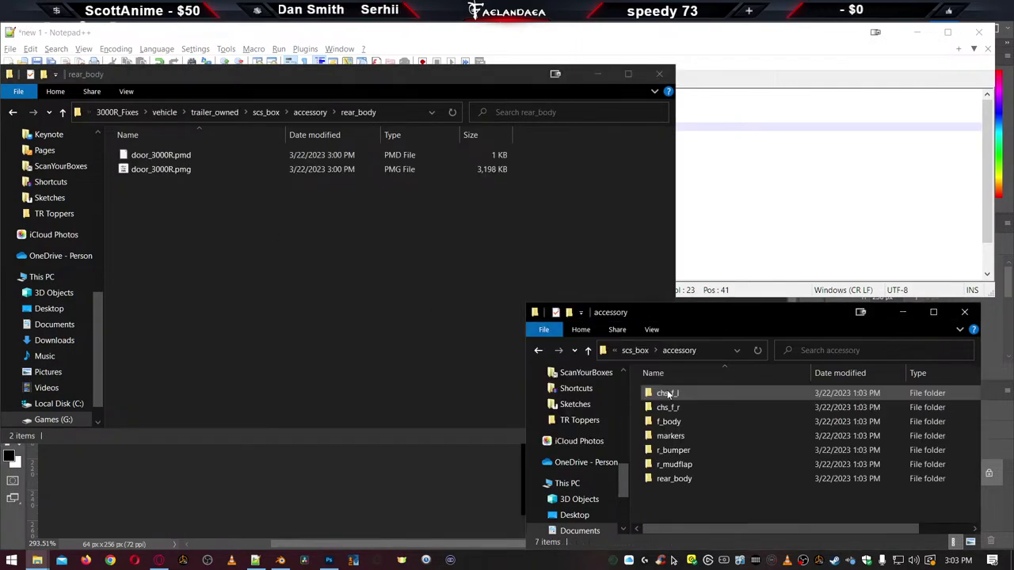
double_click(671, 480)
left_click_drag(206, 224, 119, 127)
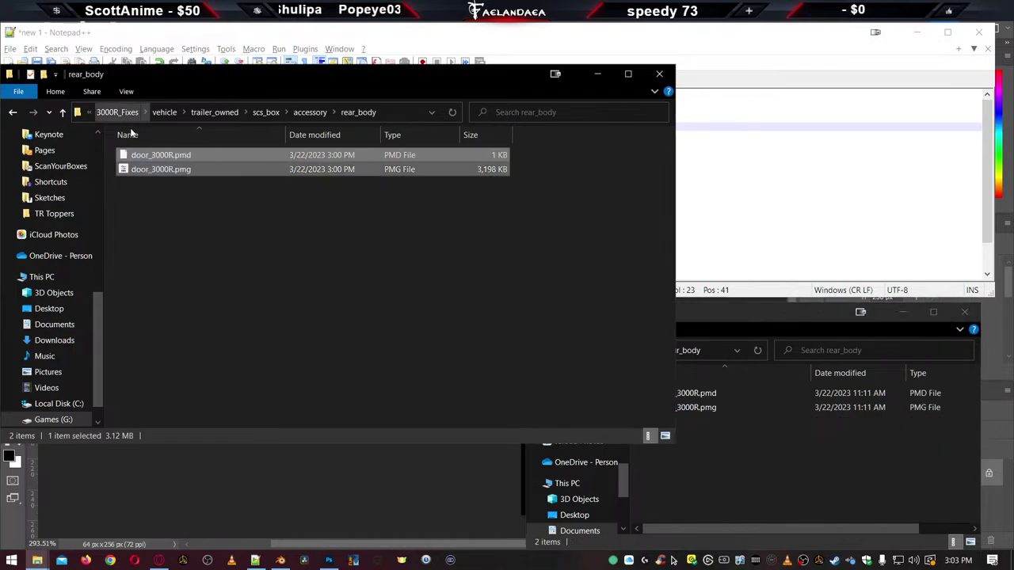
left_click(731, 486)
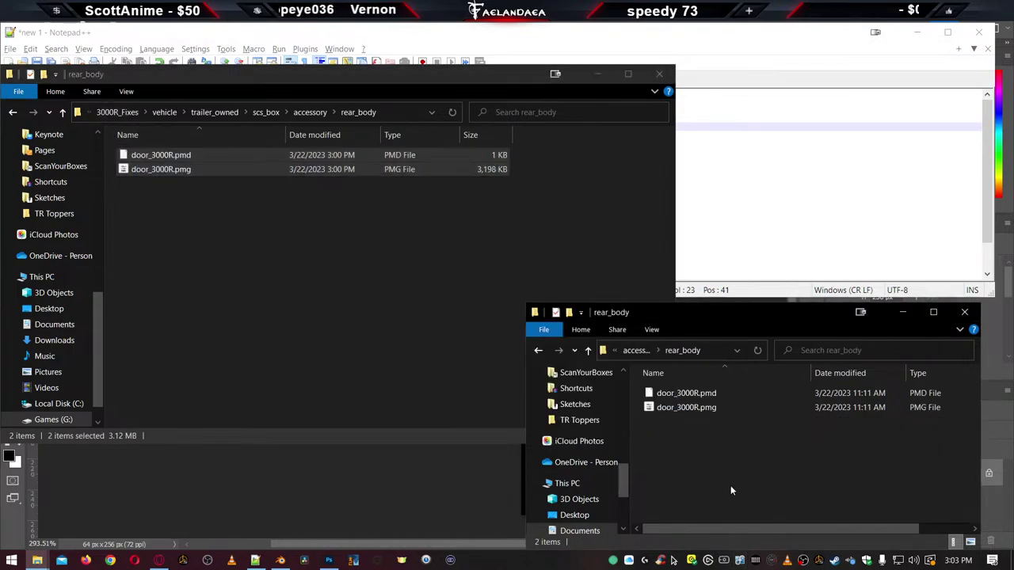
key("ctrl+v")
left_click(423, 216)
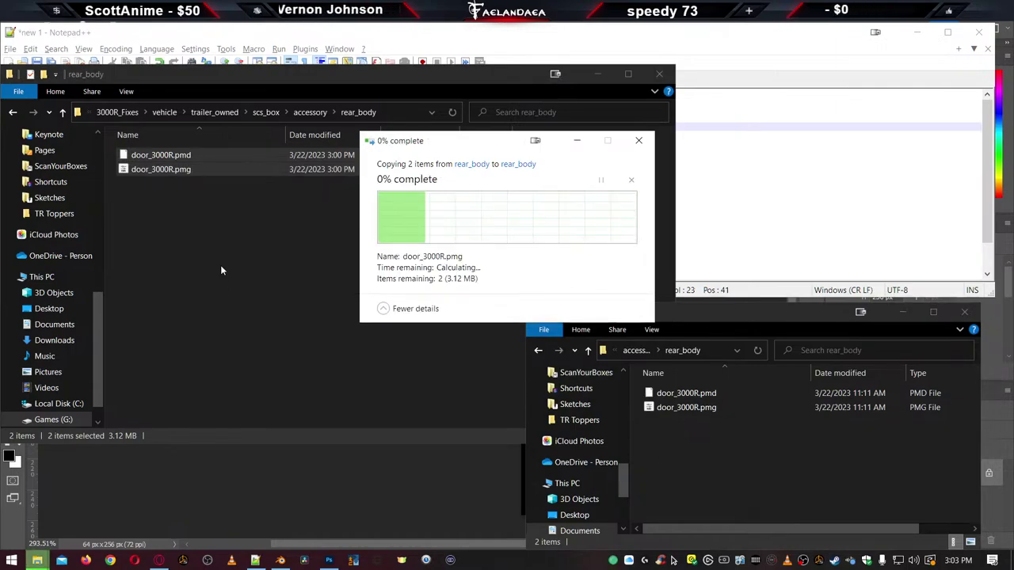
Move the extra folder windows aside and select the name shadow_ch_53_m in the notes
left_click(294, 267)
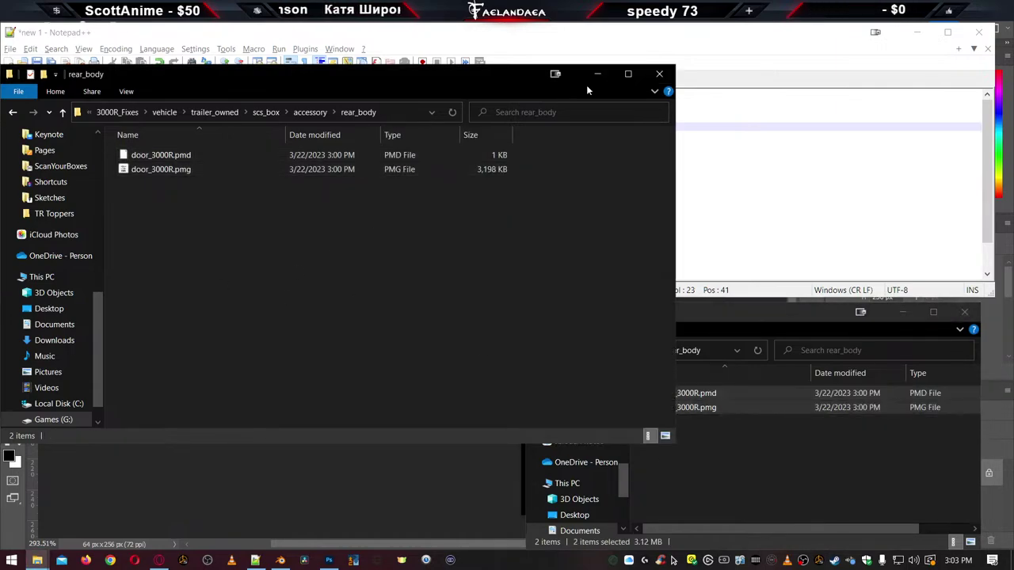
left_click(599, 74)
left_click(903, 312)
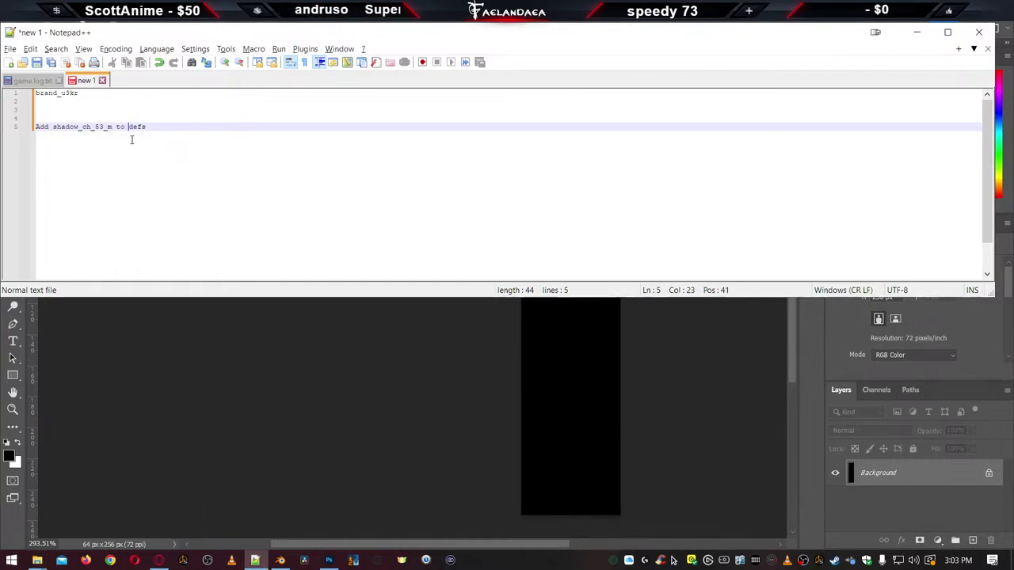
double_click(83, 127)
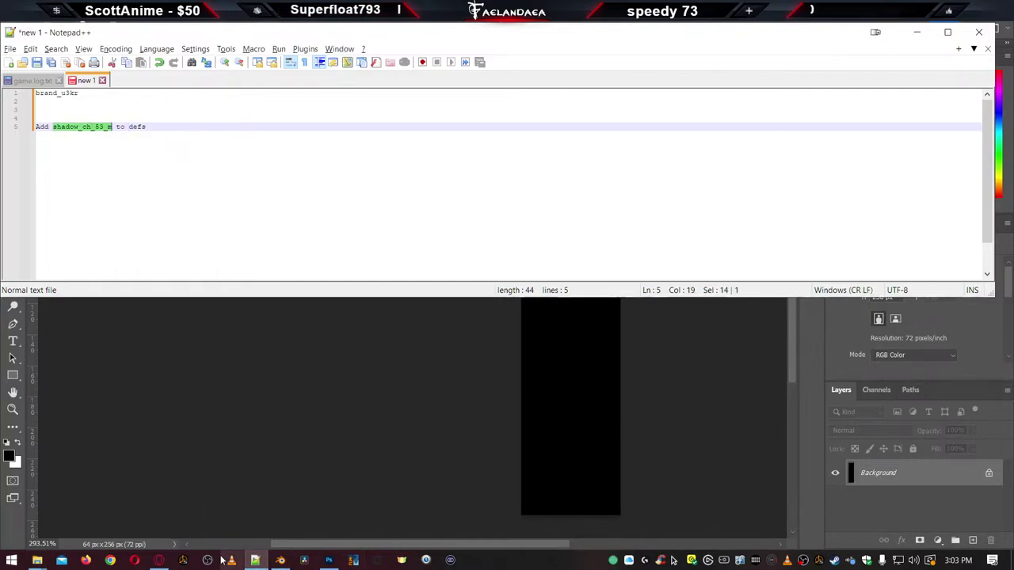
Close the duplicate rear_body window and the trailer_types window, keeping one rear_body window
mouse_move(37, 560)
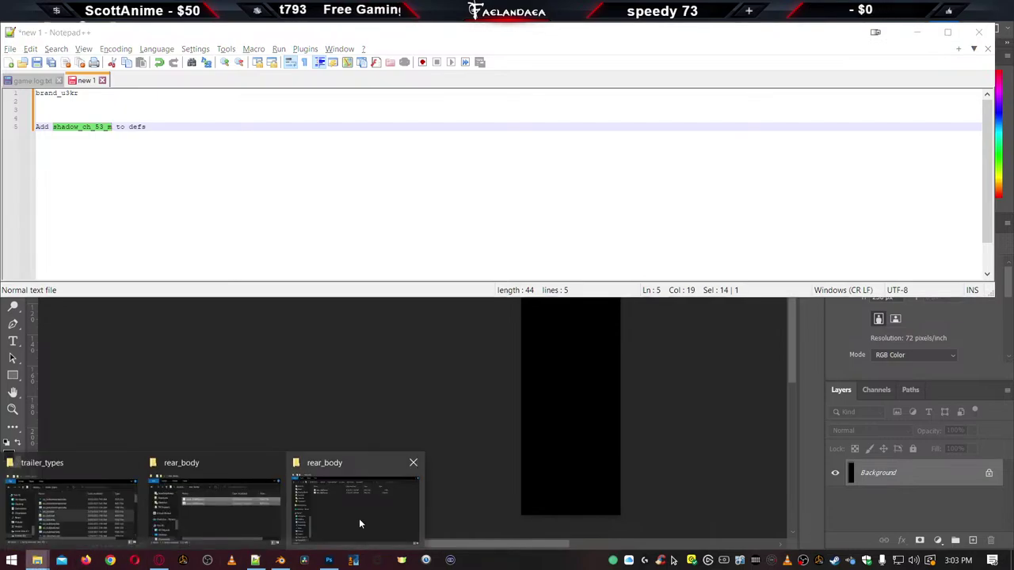
left_click(310, 523)
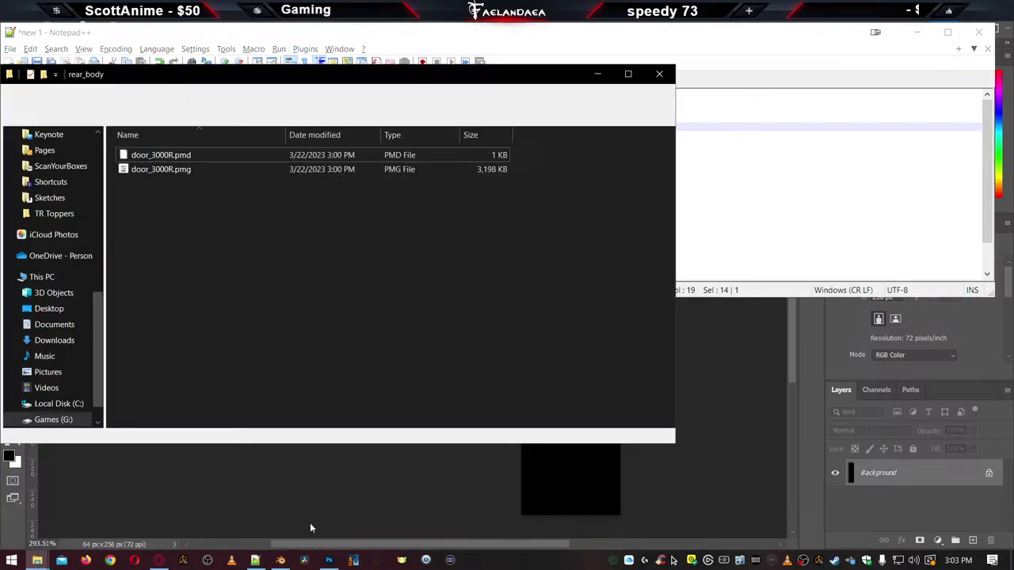
left_click(658, 74)
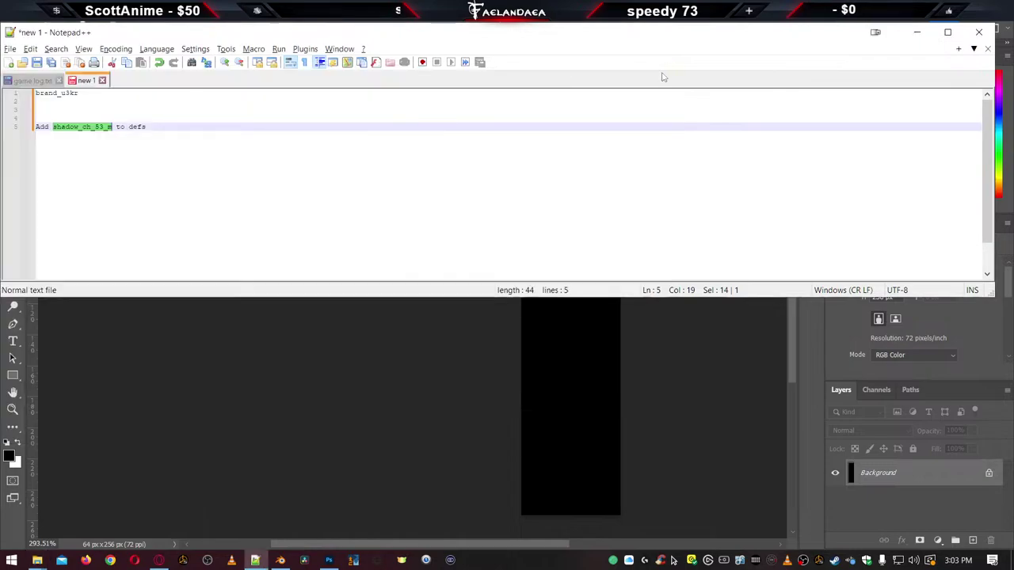
mouse_move(37, 560)
left_click(215, 499)
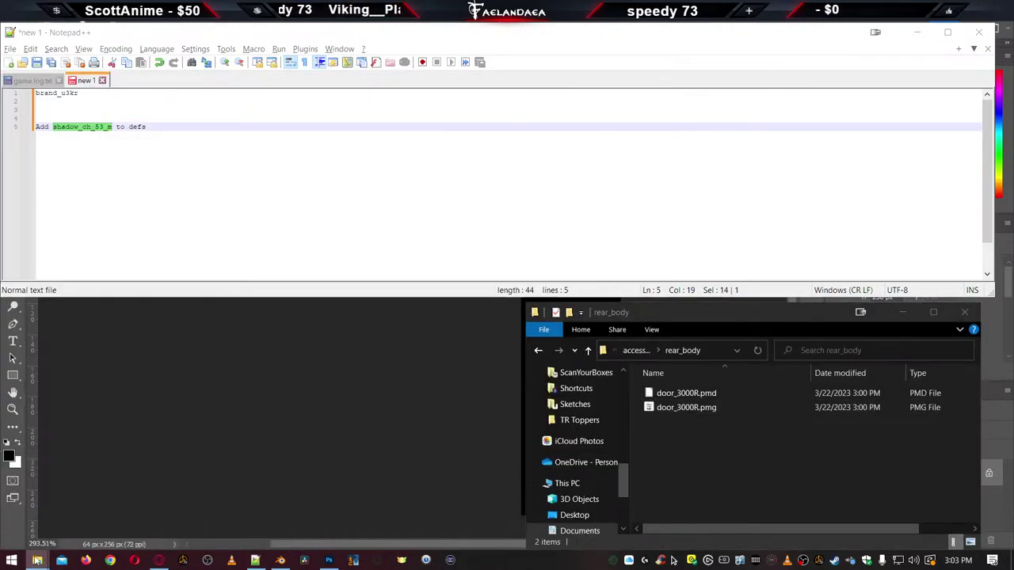
mouse_move(37, 560)
left_click(72, 495)
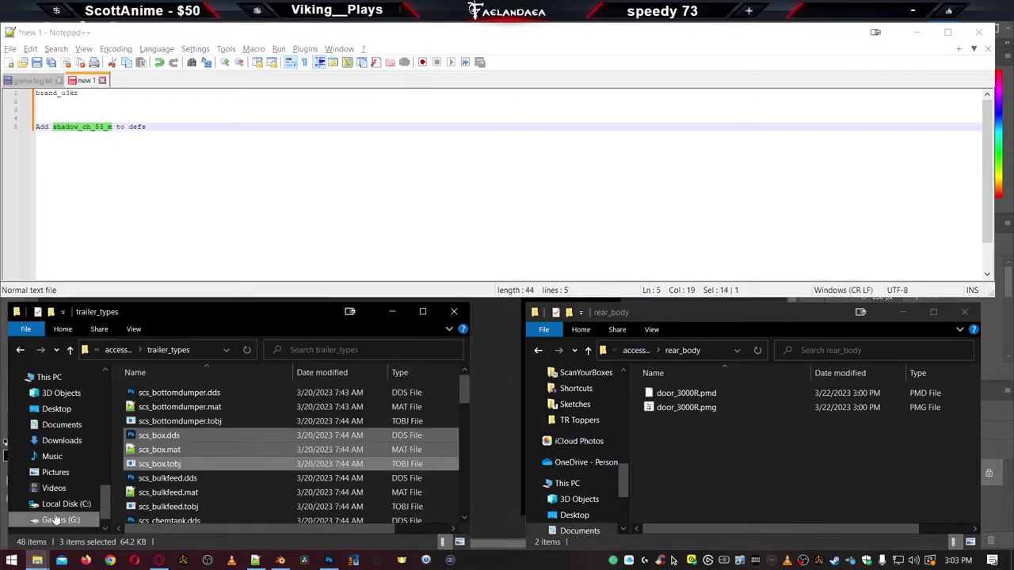
left_click(456, 312)
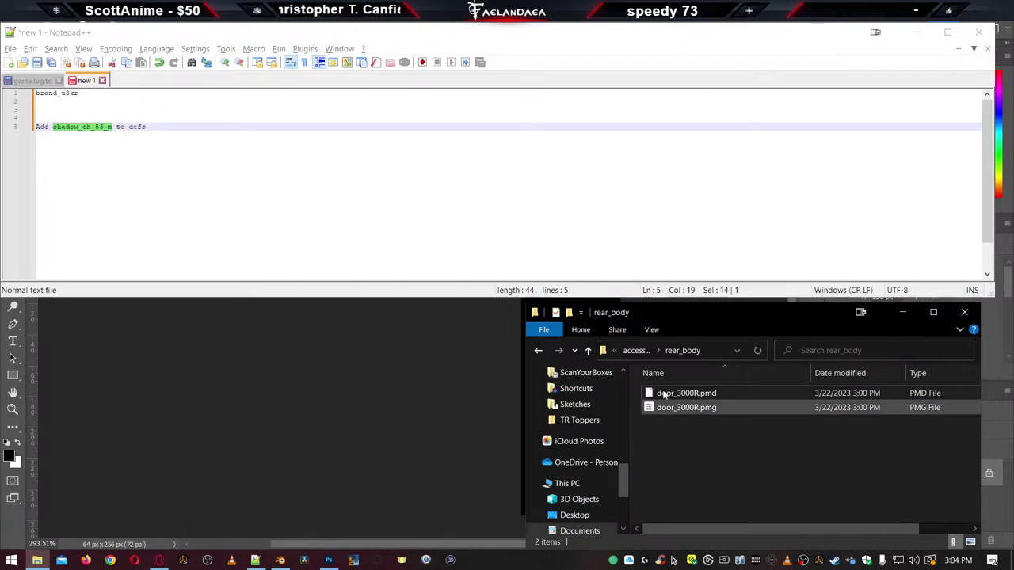
Go up to Fae_3000R and open def/vehicle/trailer_dealer/scs/u3kr.sii in Notepad++
left_click(634, 351)
left_click(631, 352)
left_click(632, 352)
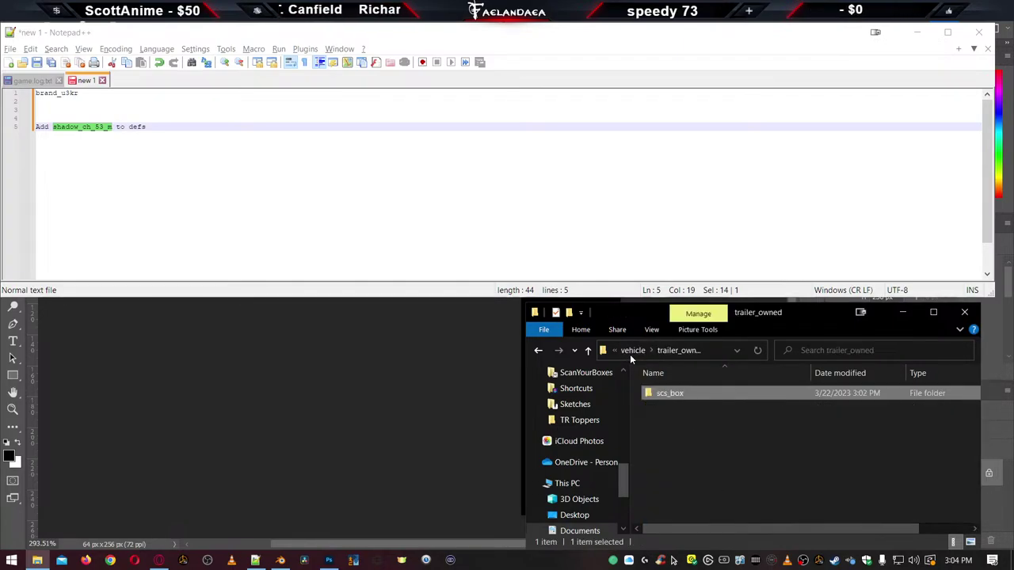
left_click(632, 352)
left_click(631, 352)
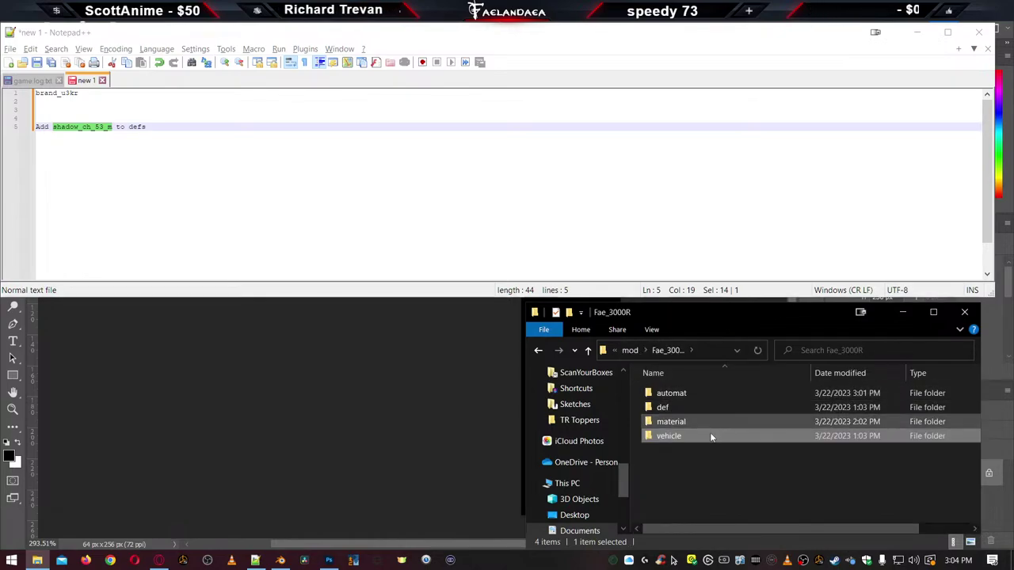
double_click(662, 407)
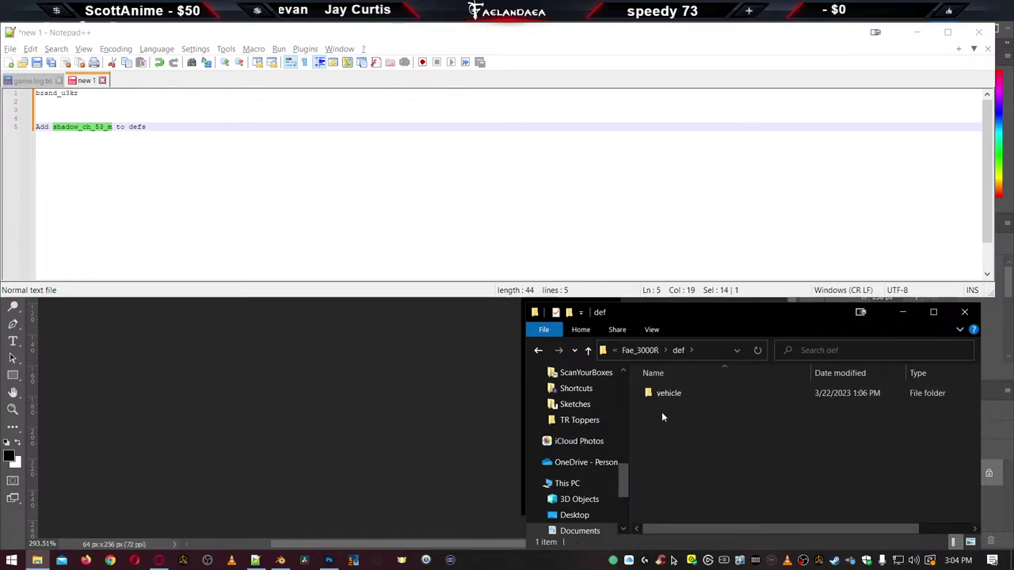
double_click(661, 394)
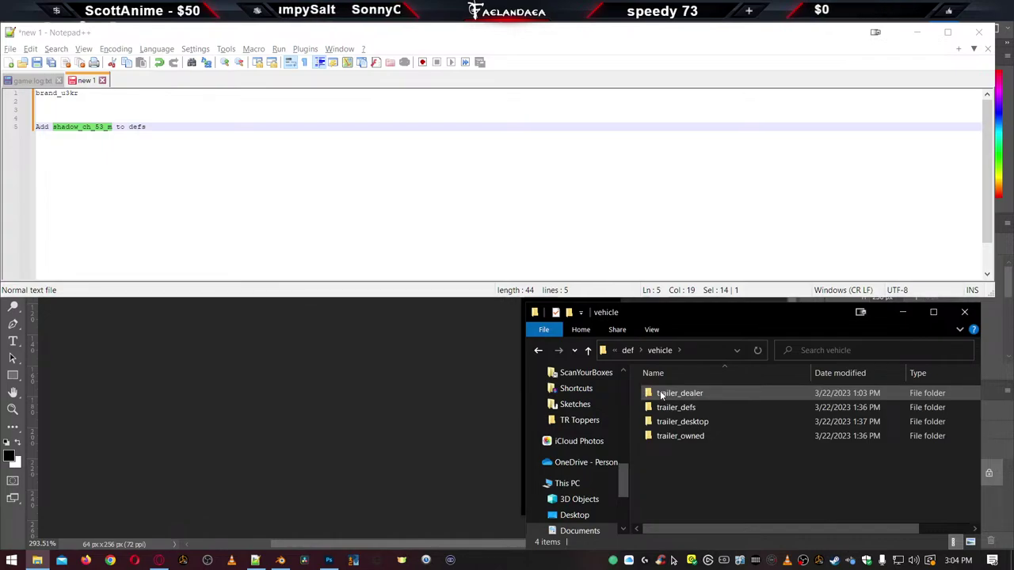
double_click(662, 394)
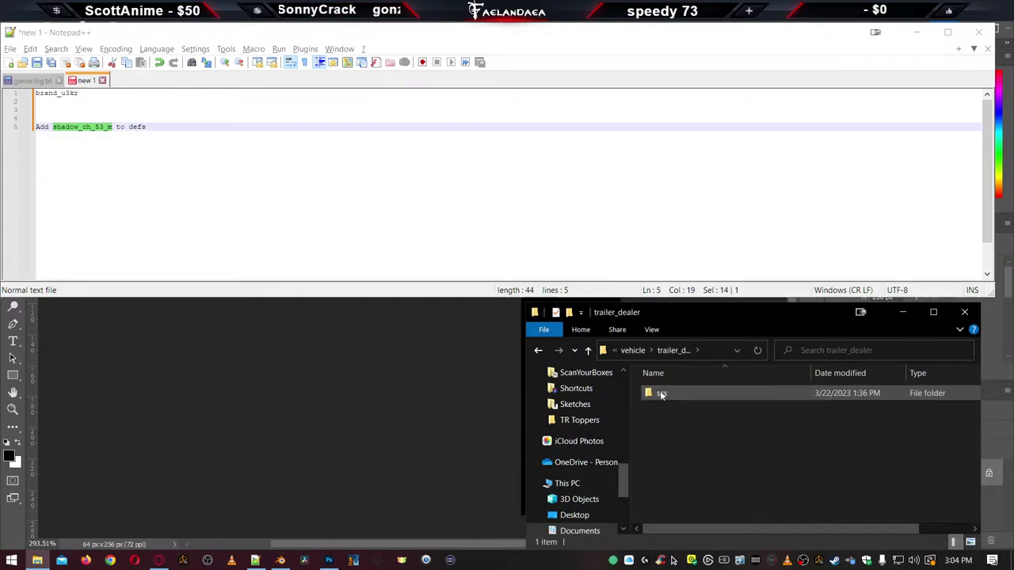
double_click(662, 393)
double_click(663, 393)
Scroll through the u3kr.sii dealer definition, then close it and return to the folder window
scroll(263, 230, "down", 9)
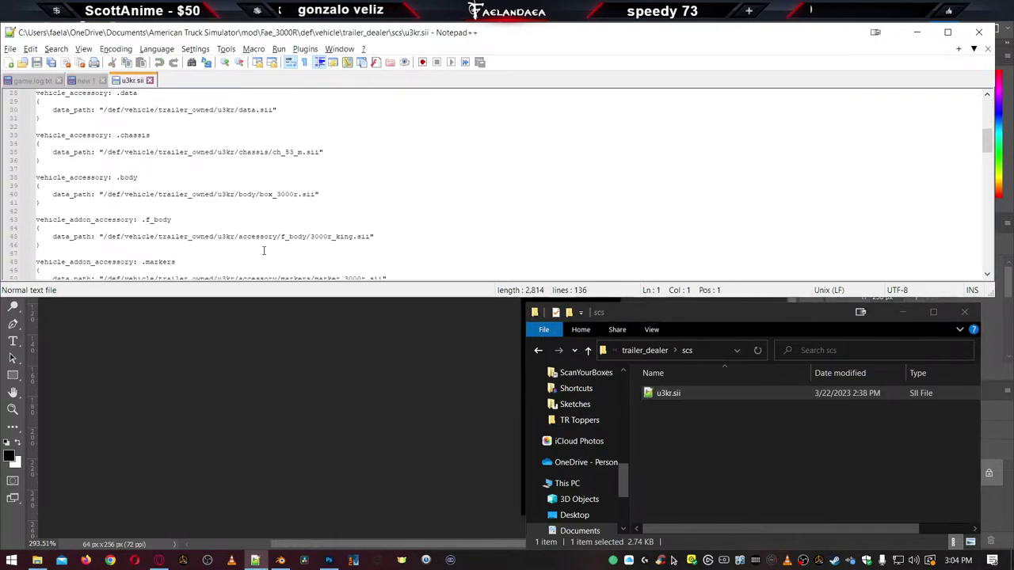
scroll(268, 247, "up", 2)
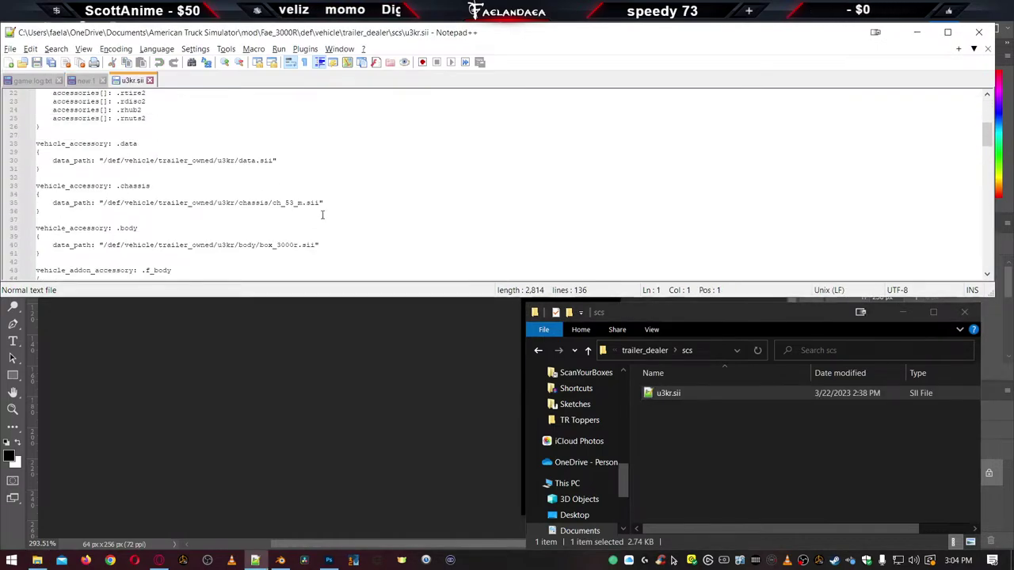
scroll(312, 220, "down", 1)
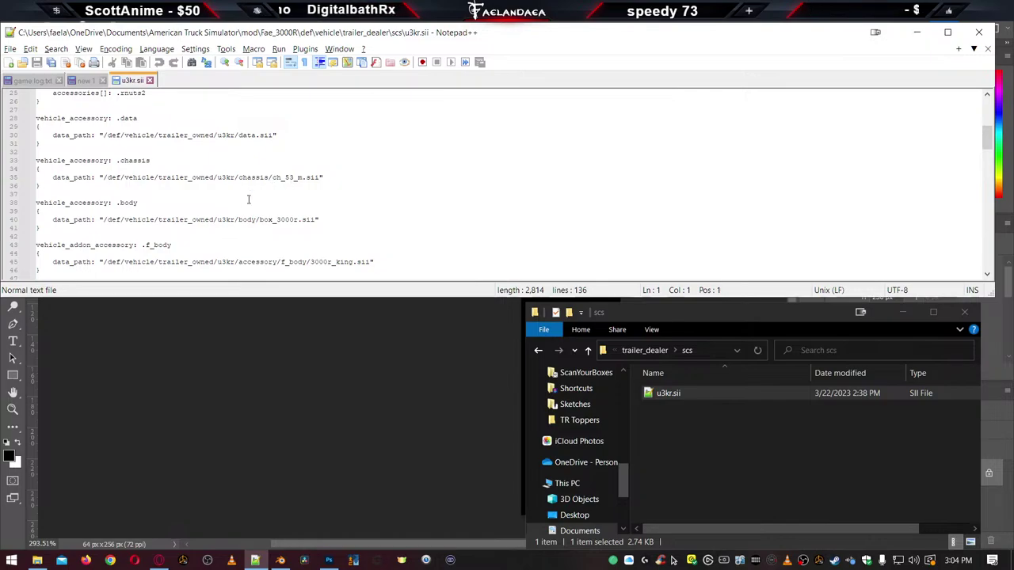
scroll(214, 206, "down", 1)
scroll(214, 206, "down", 4)
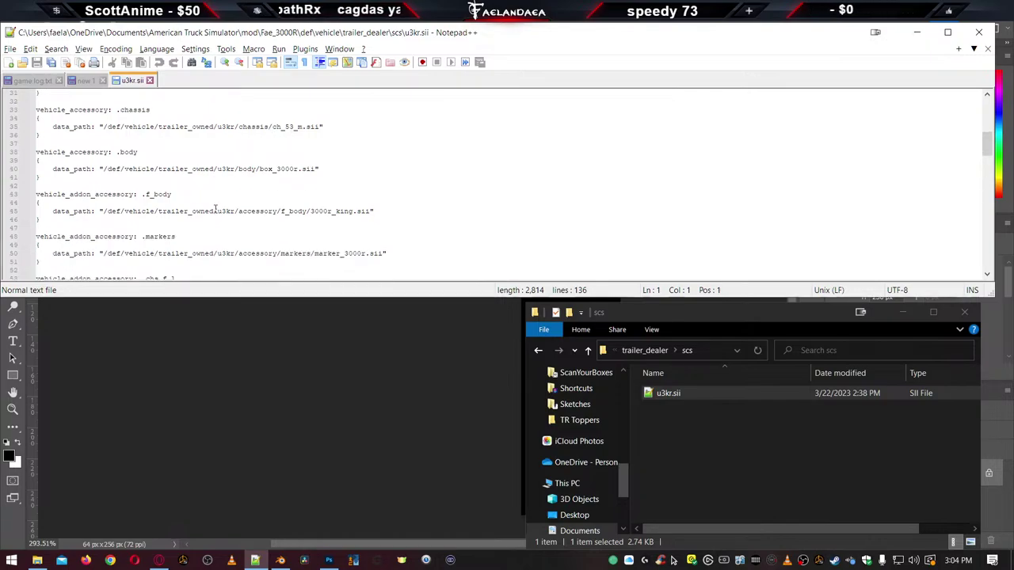
scroll(215, 212, "down", 5)
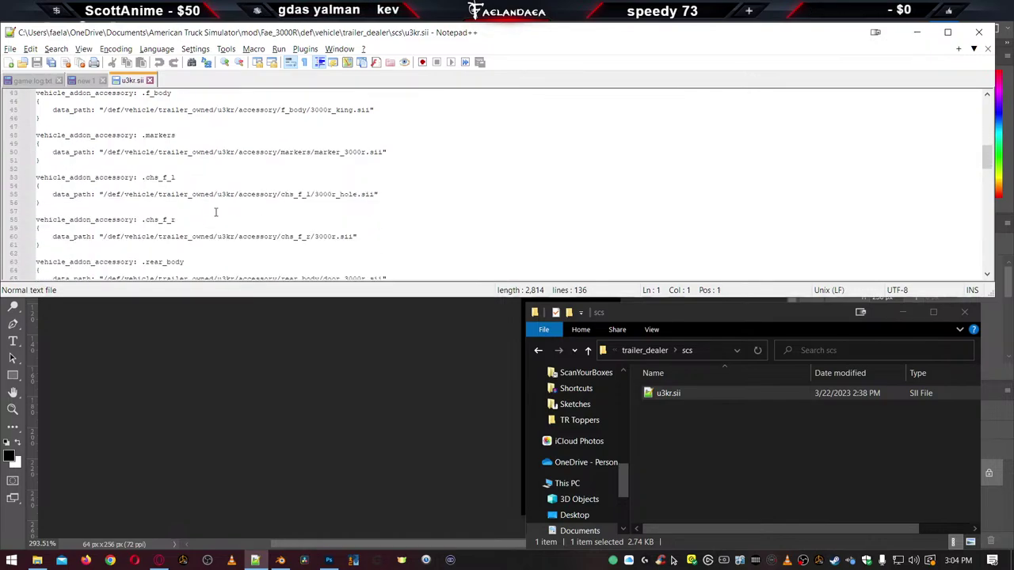
scroll(218, 222, "down", 6)
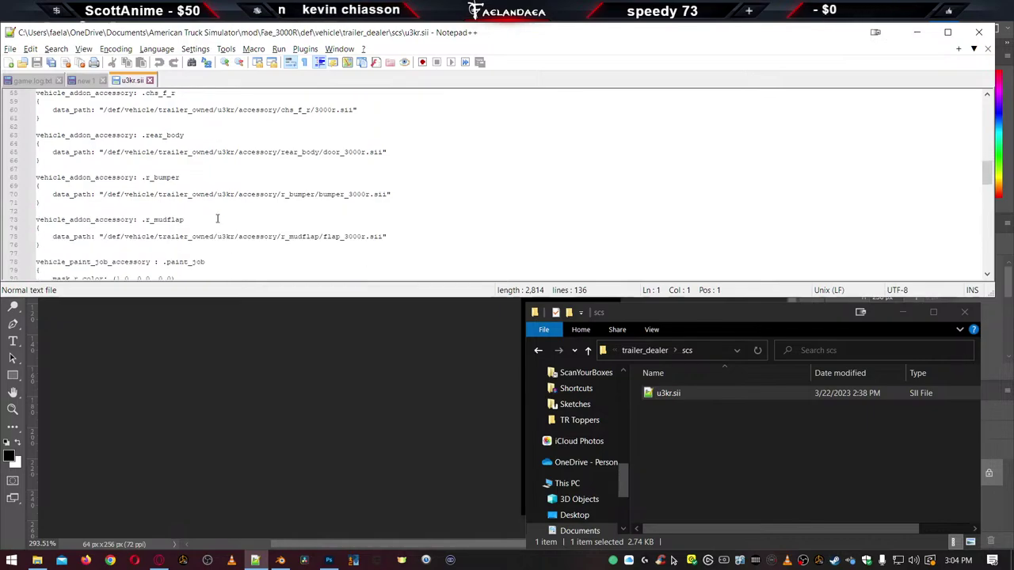
scroll(220, 226, "down", 17)
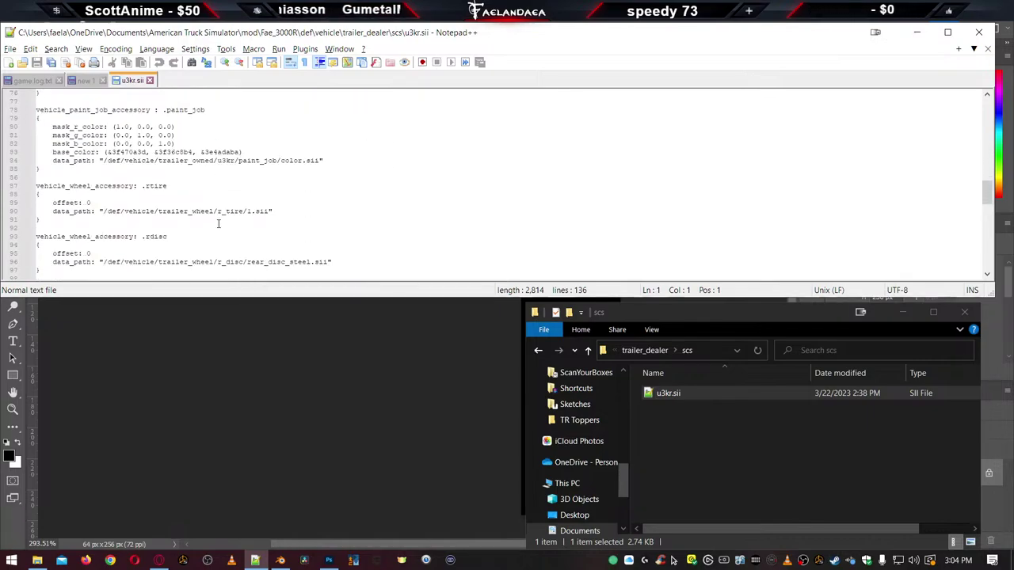
scroll(221, 232, "down", 1)
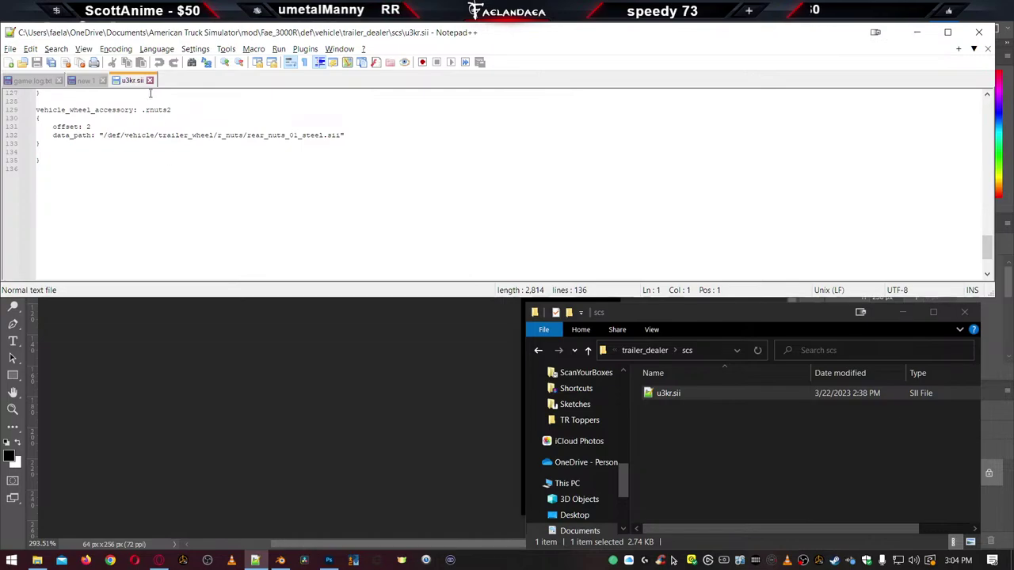
left_click(150, 80)
left_click(673, 455)
Open trailer_owned/u3kr/chassis/ch_53_m.sii and change line 21's shadow_ch_53_f.tobj to shadow_ch_53_m.tobj
key("BackSpace")
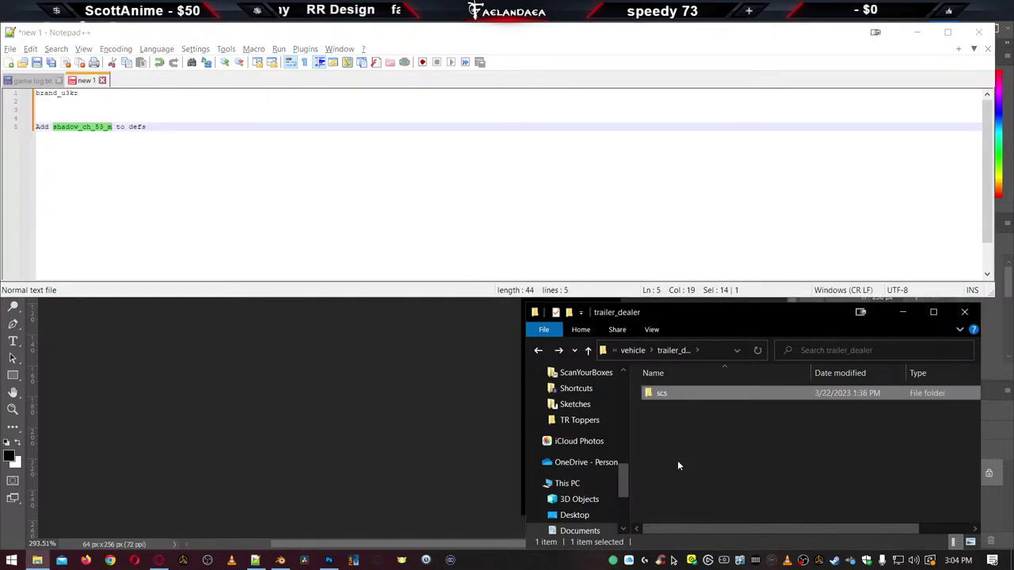
key("BackSpace")
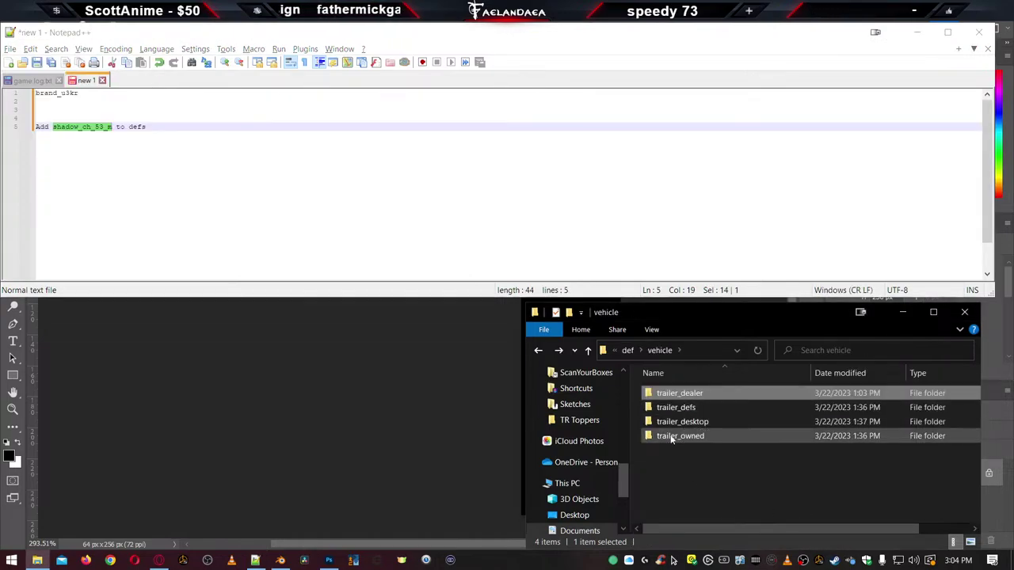
double_click(670, 436)
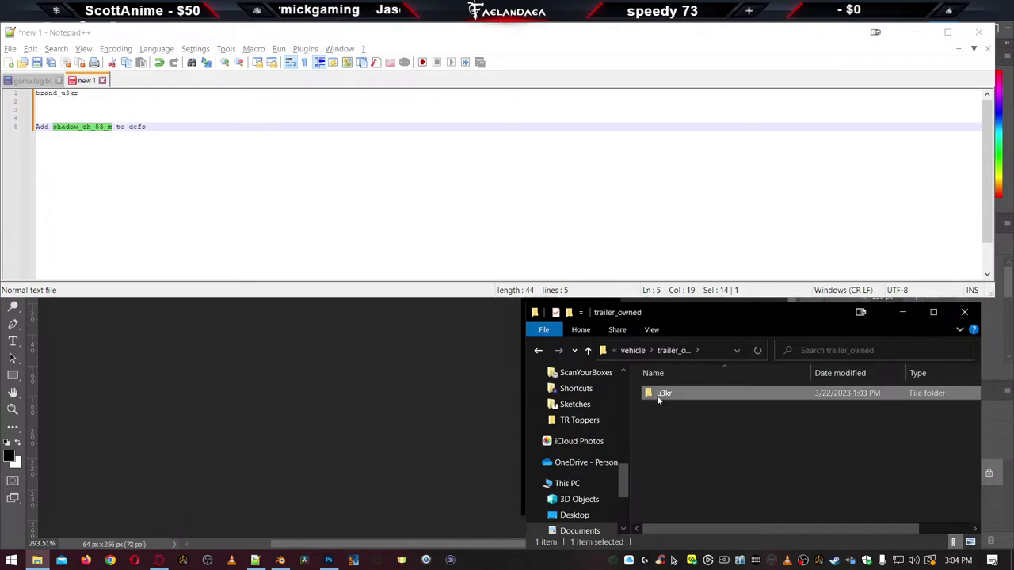
double_click(657, 394)
double_click(665, 422)
double_click(673, 393)
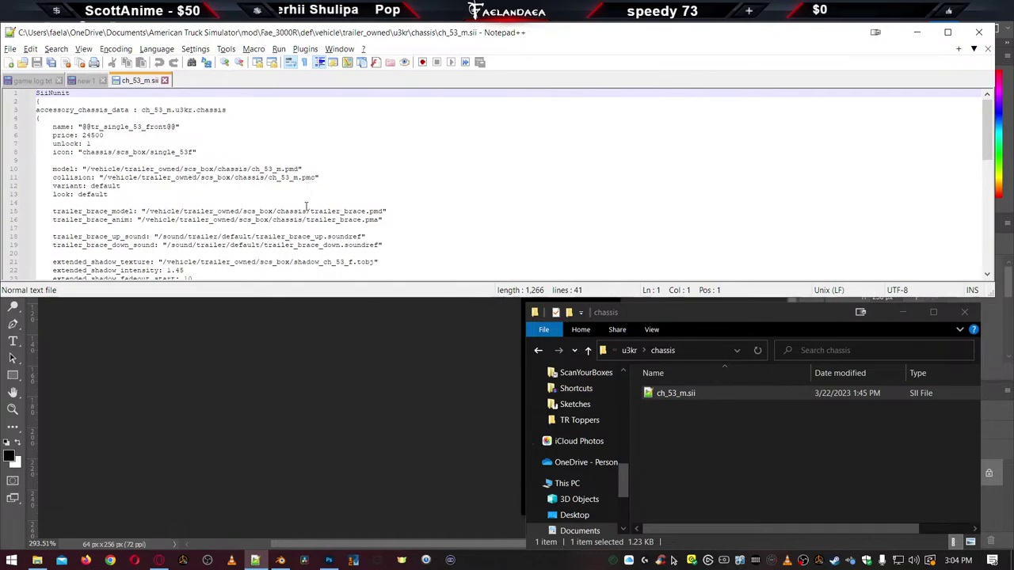
scroll(306, 206, "down", 2)
double_click(334, 211)
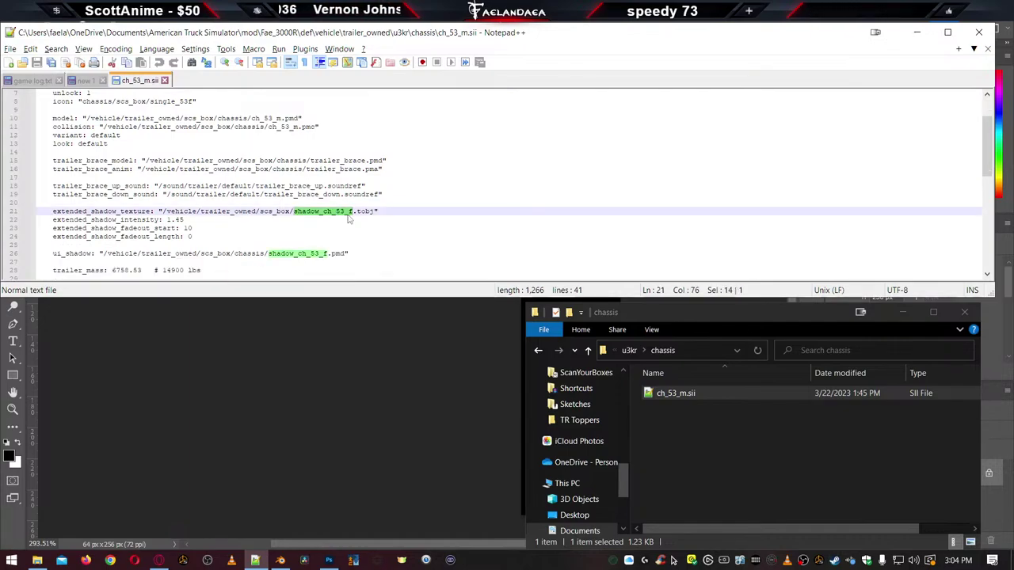
left_click(353, 215)
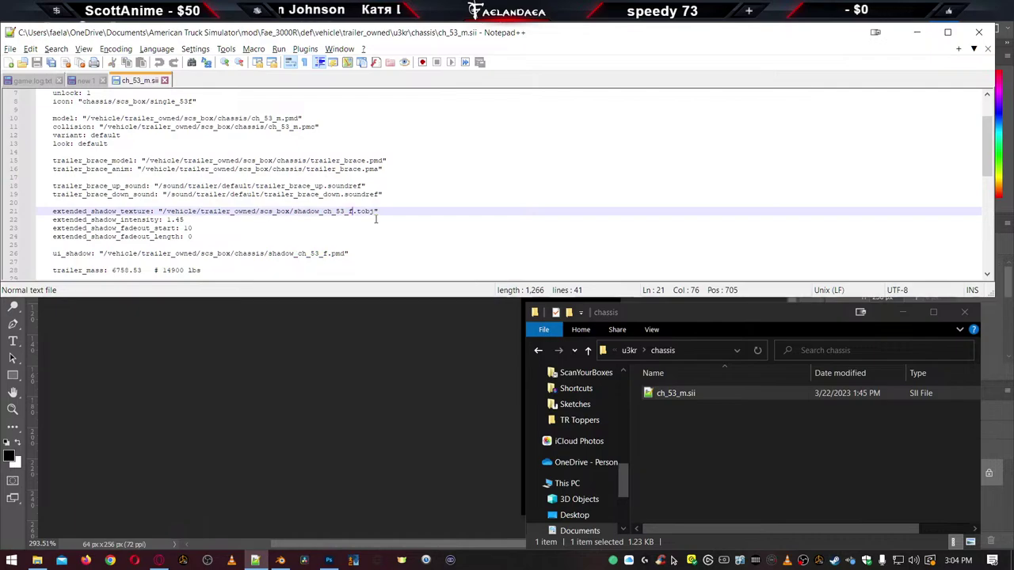
key("BackSpace")
type("m")
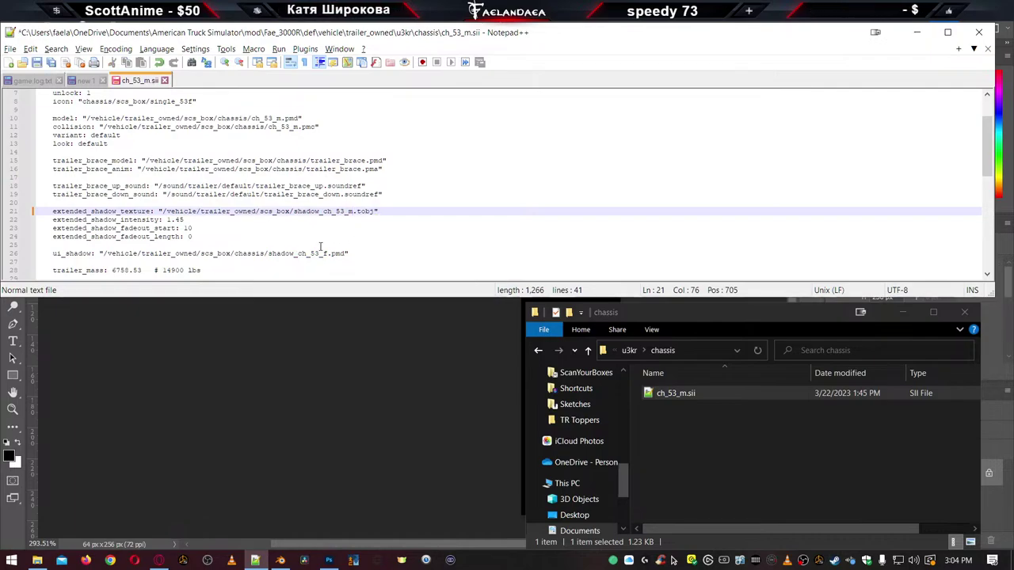
left_click(325, 254)
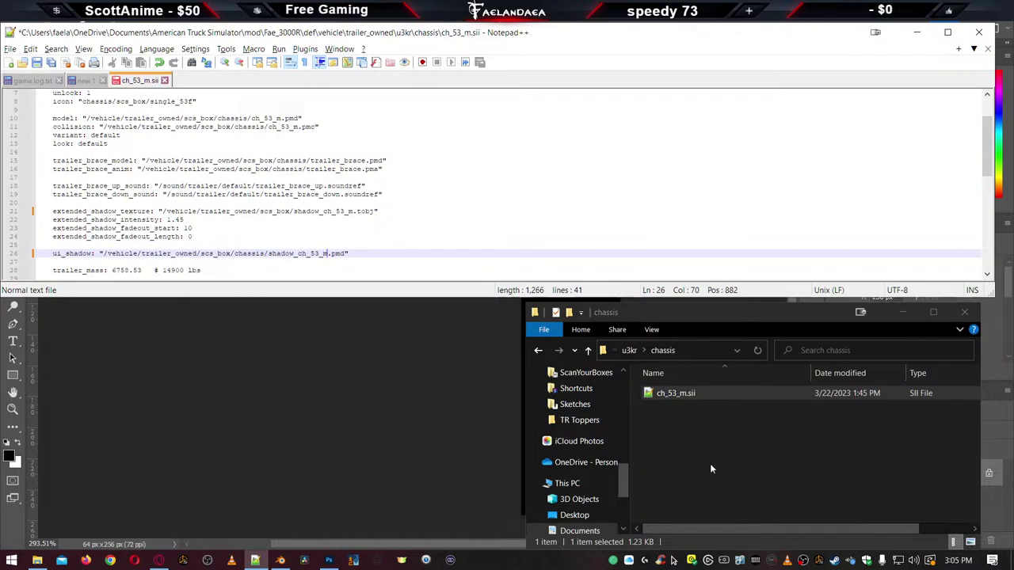
Go up to Fae_3000R and into vehicle/trailer_owned/scs_box
left_click(628, 351)
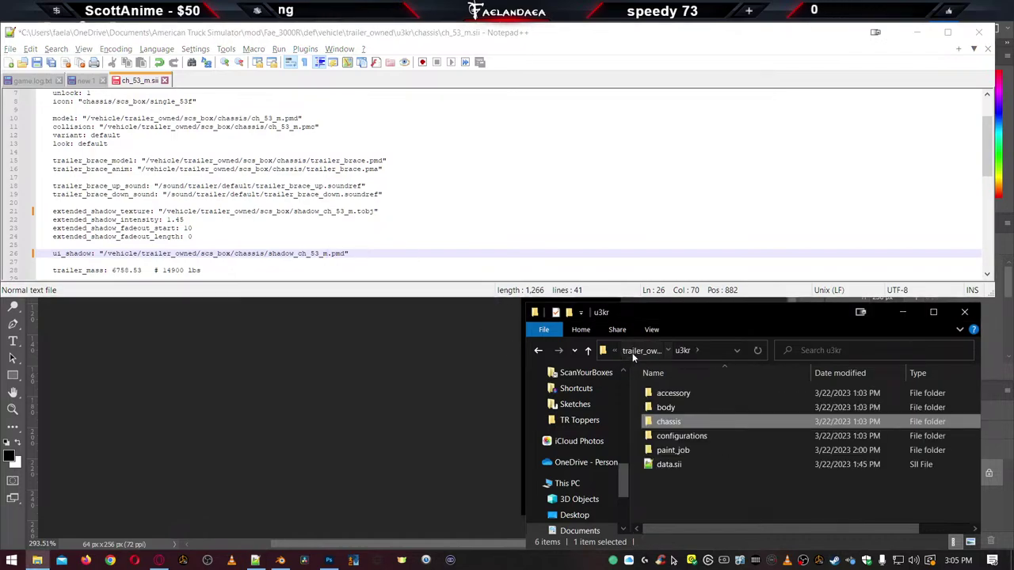
left_click(628, 351)
left_click(630, 351)
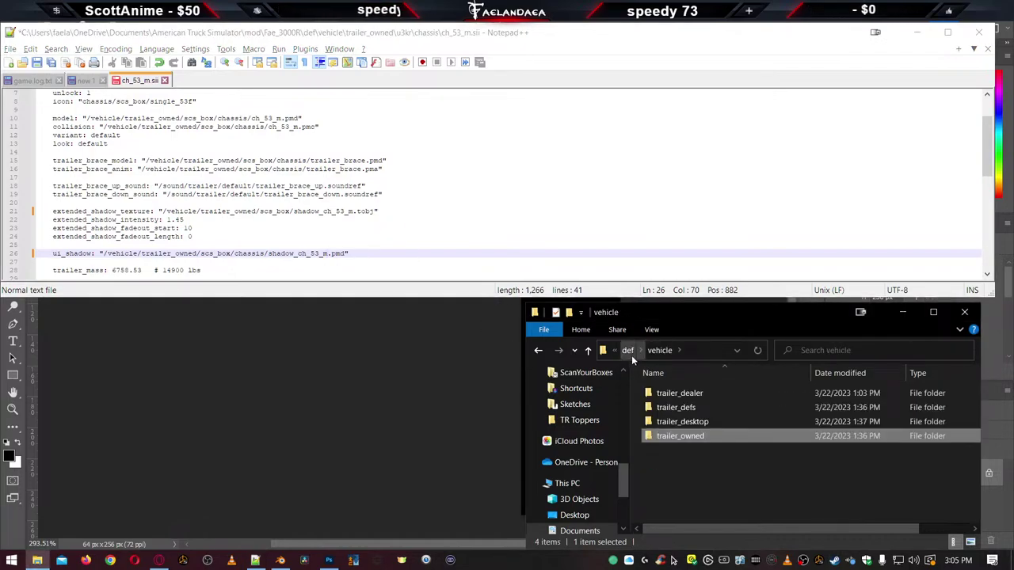
left_click(632, 354)
left_click(645, 353)
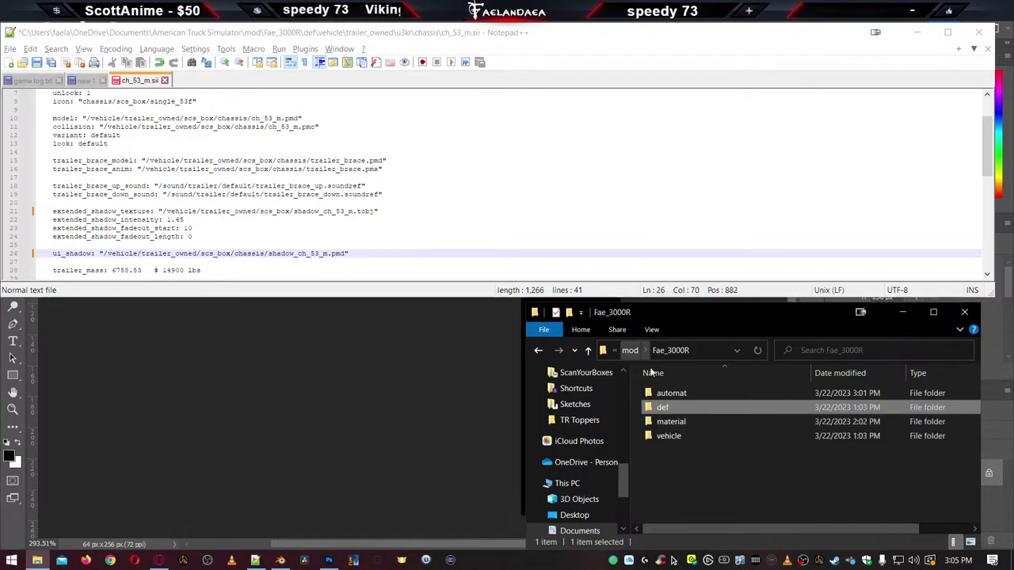
double_click(647, 432)
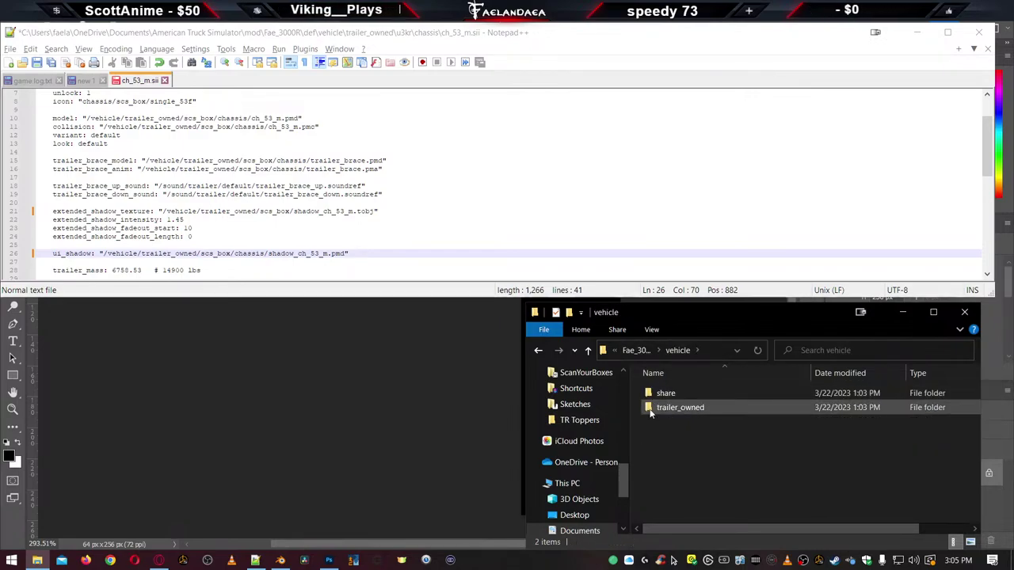
double_click(654, 408)
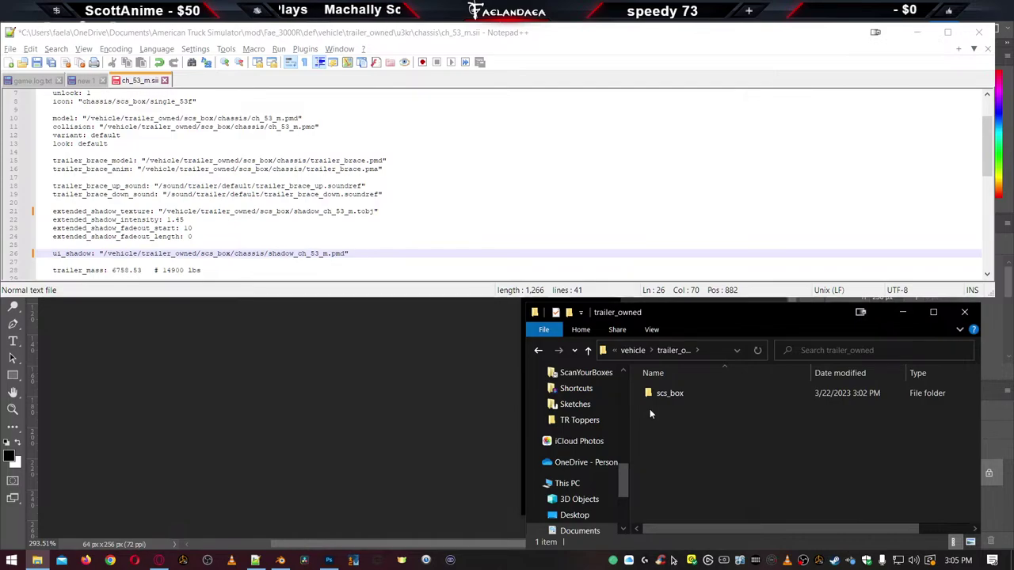
double_click(651, 395)
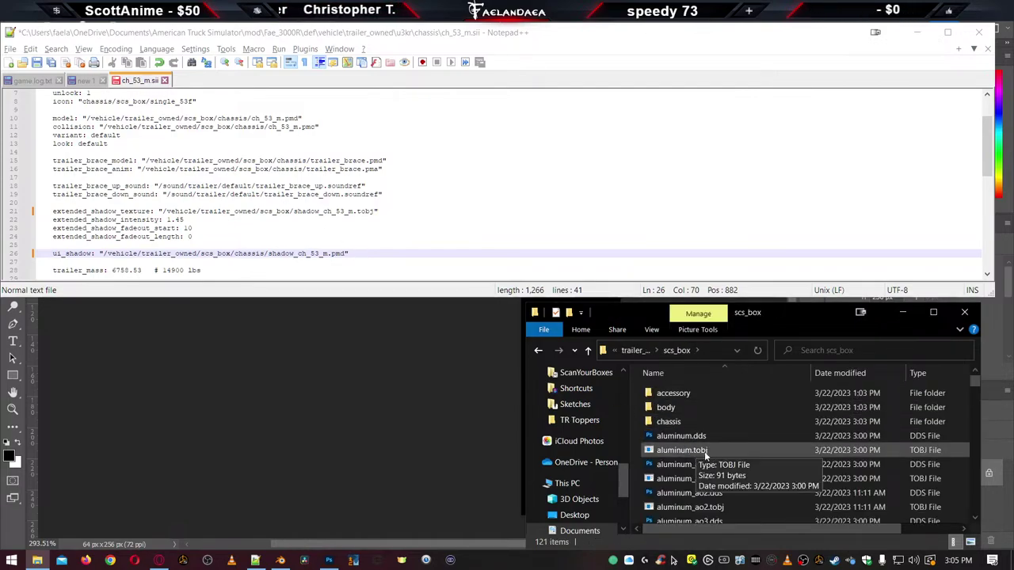
Look through scs_box and check the shadow_ch_53_m.tobj texture file
scroll(693, 468, "down", 20)
scroll(693, 496, "down", 3)
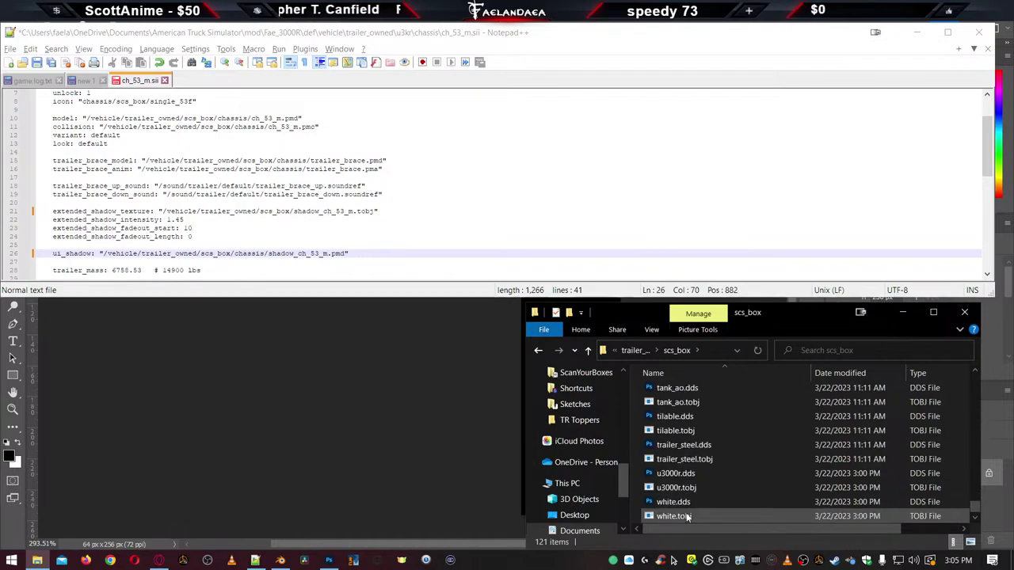
scroll(687, 475, "up", 1)
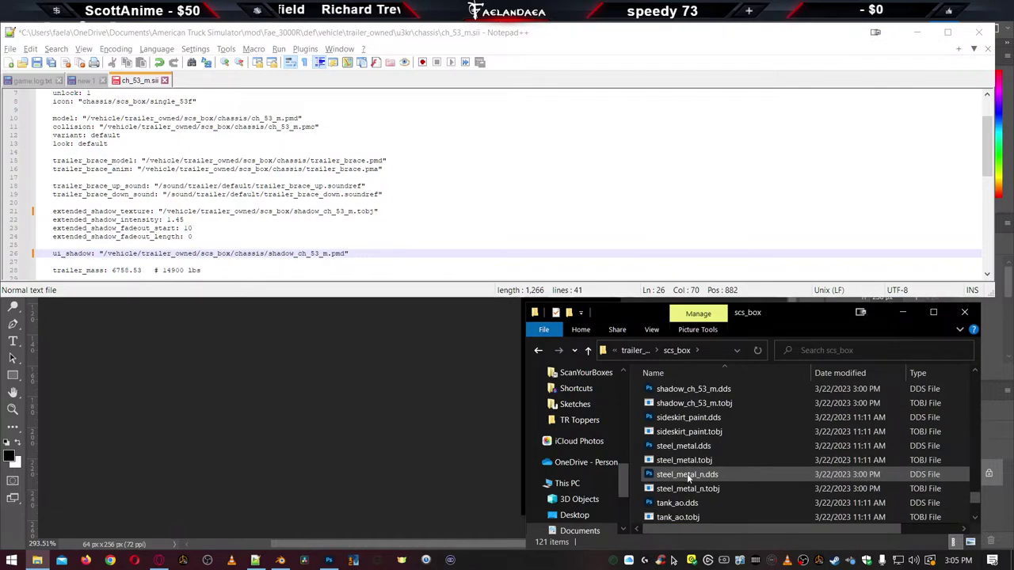
left_click(683, 403)
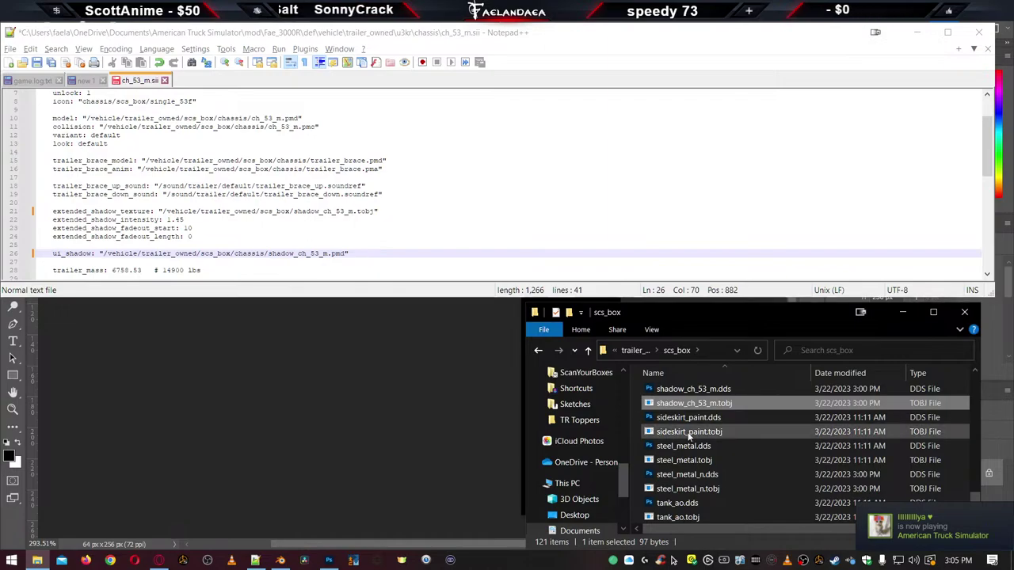
scroll(697, 417, "up", 1)
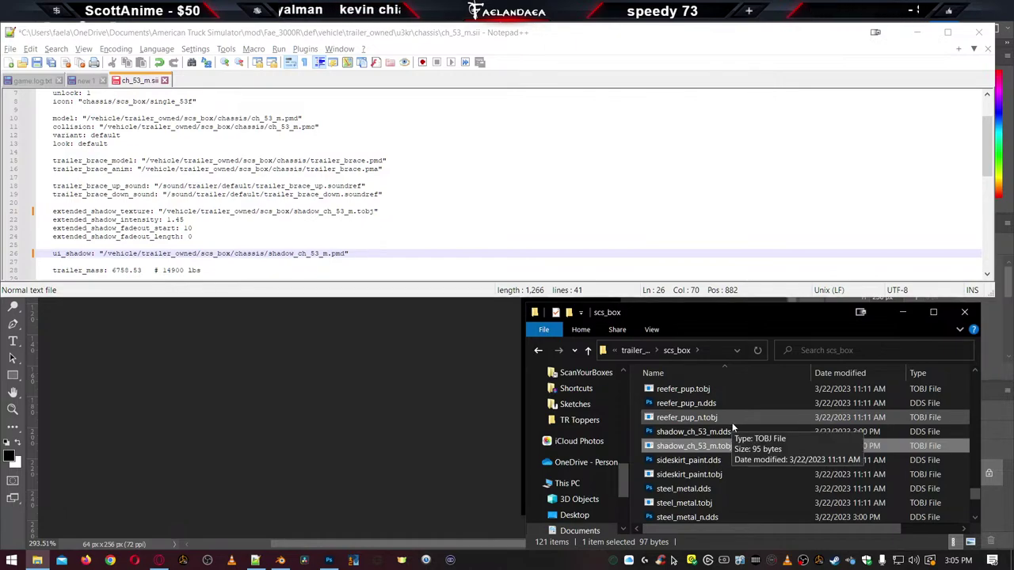
scroll(734, 426, "down", 4)
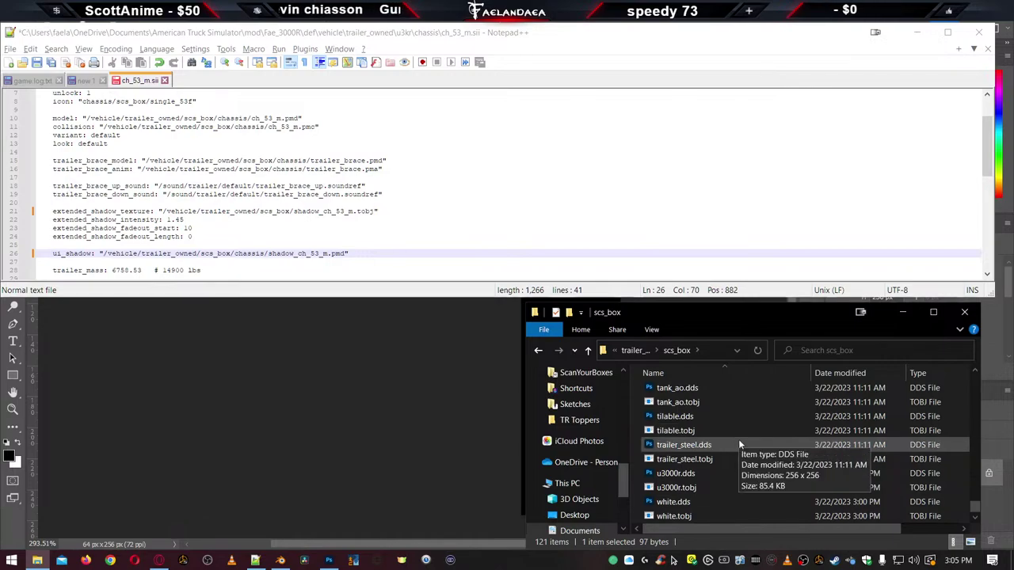
scroll(739, 438, "up", 3)
scroll(738, 441, "up", 1)
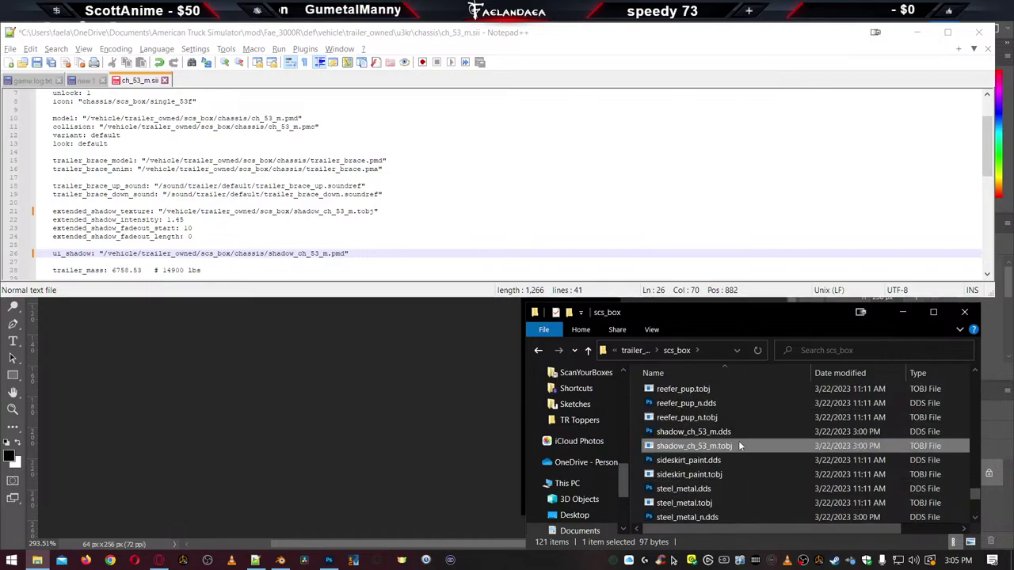
scroll(735, 422, "up", 1)
scroll(736, 422, "up", 8)
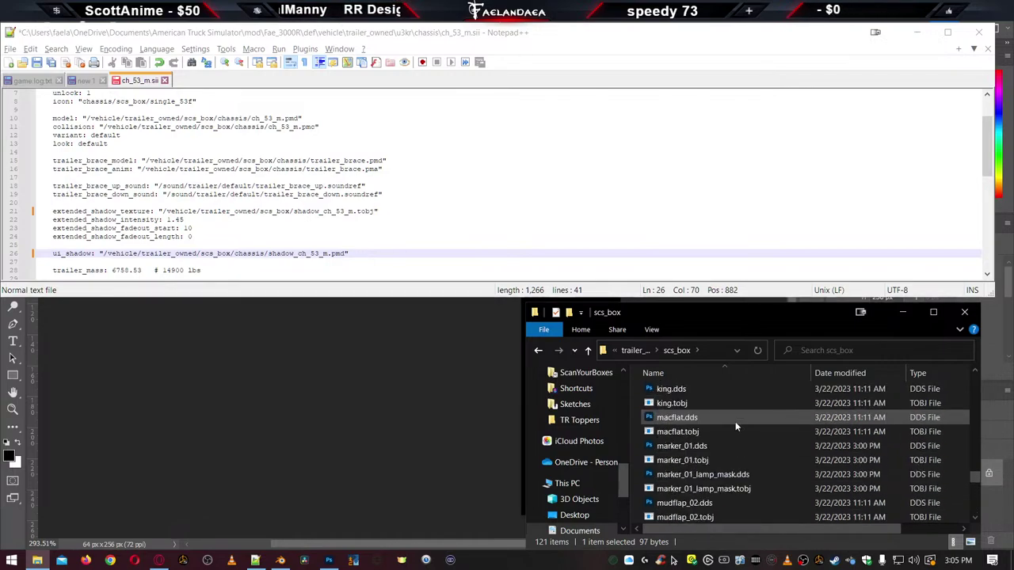
scroll(735, 421, "up", 5)
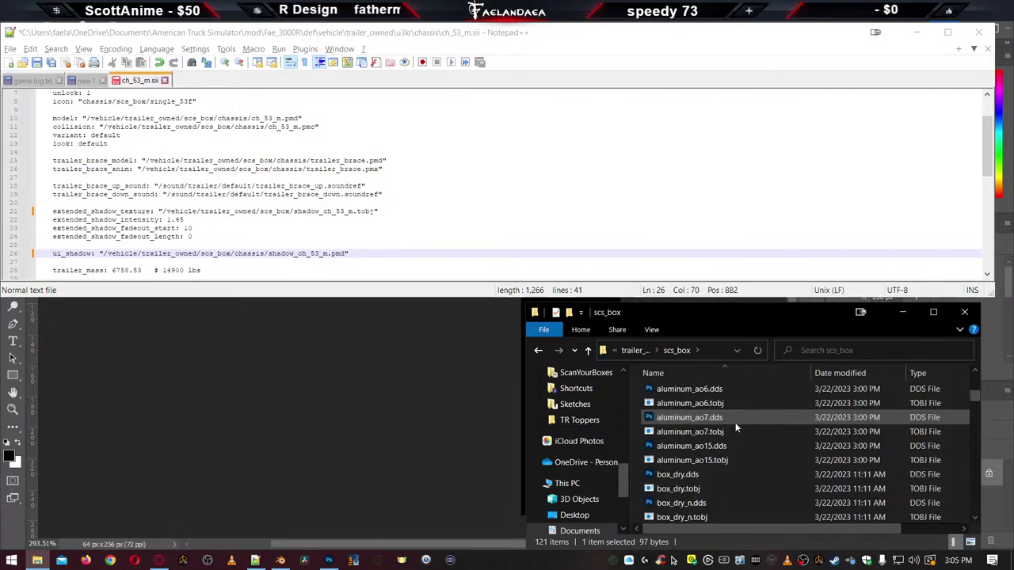
scroll(737, 439, "down", 10)
scroll(737, 439, "down", 7)
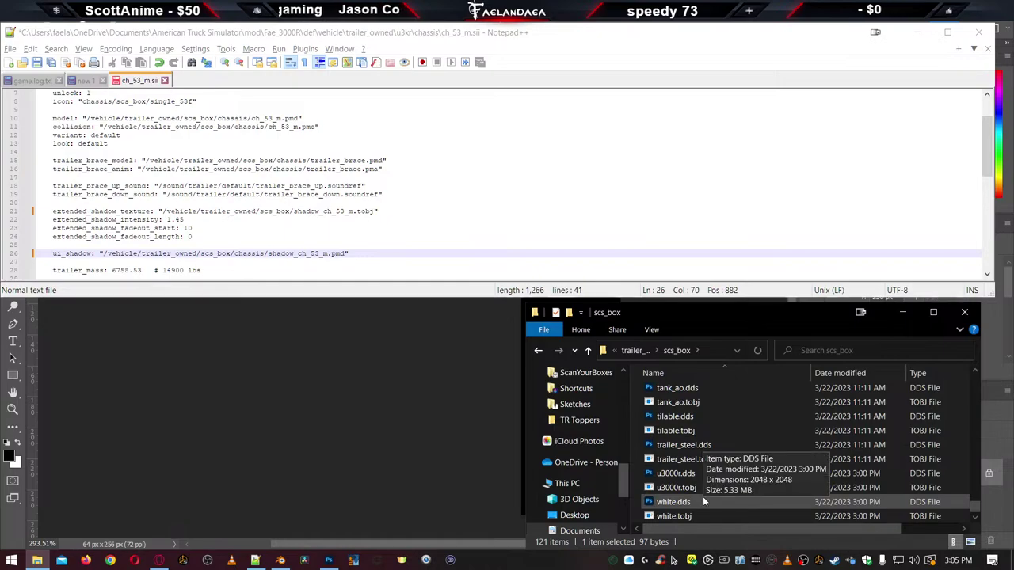
scroll(697, 423, "up", 15)
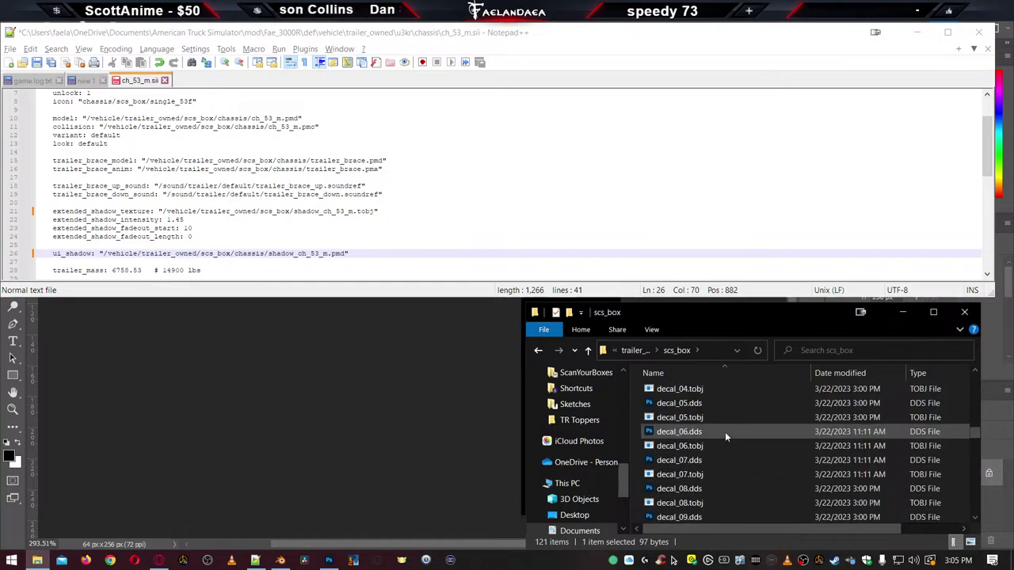
scroll(714, 434, "up", 3)
Open the chassis folder to check shadow_ch_53_m.pmd, then return to ch_53_m.sii and the notes
double_click(697, 419)
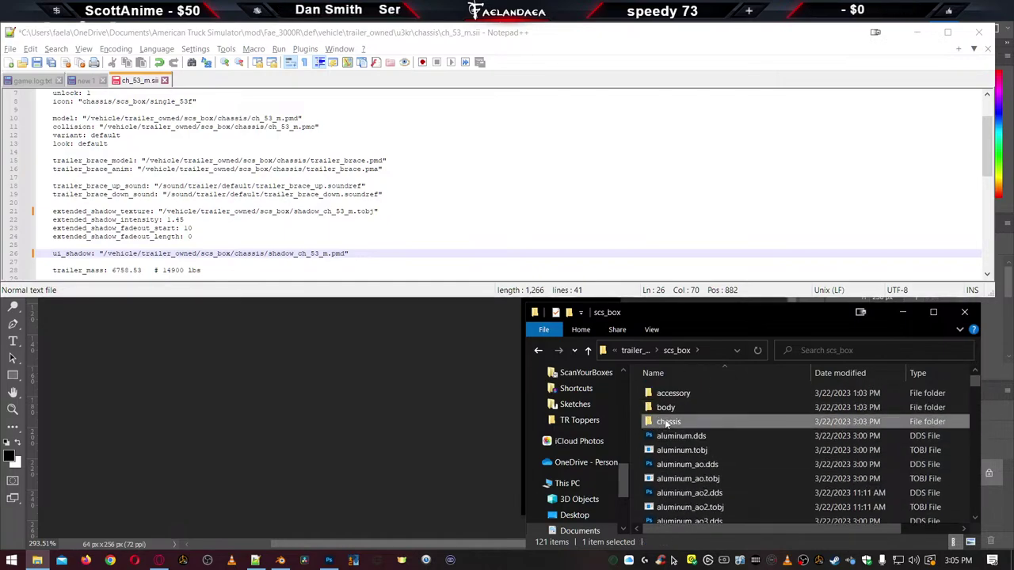
left_click(715, 438)
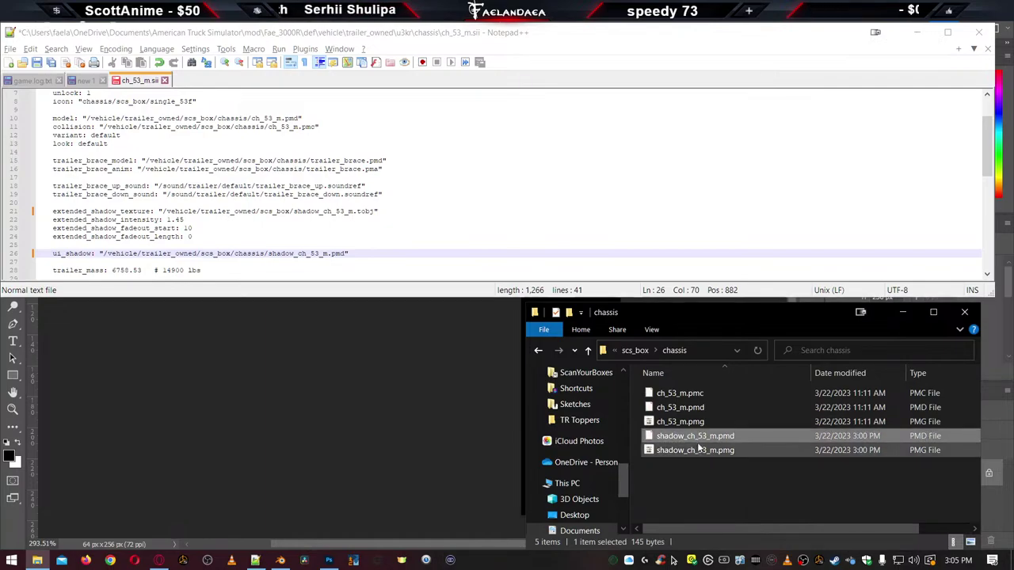
left_click(729, 490)
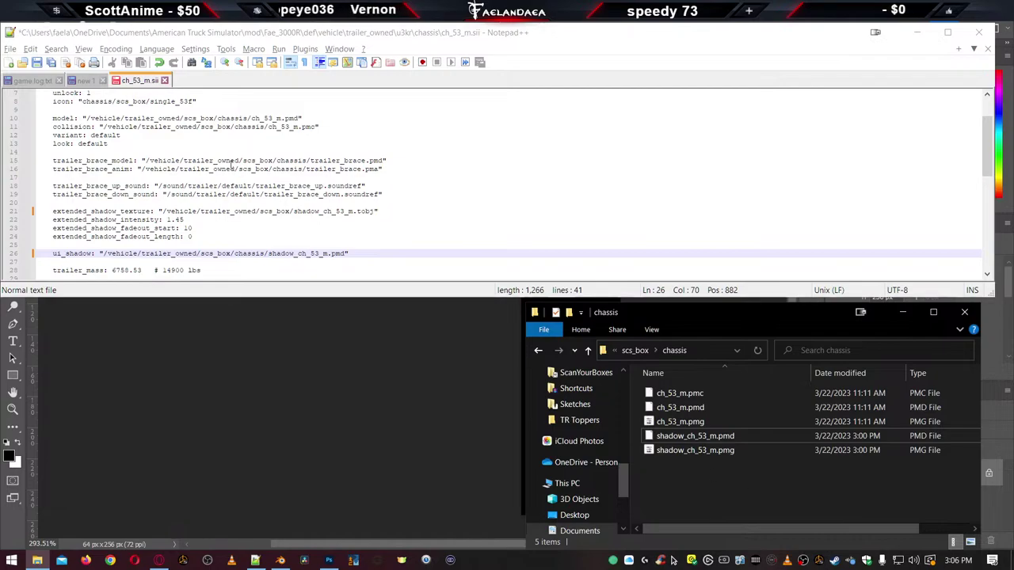
left_click(257, 147)
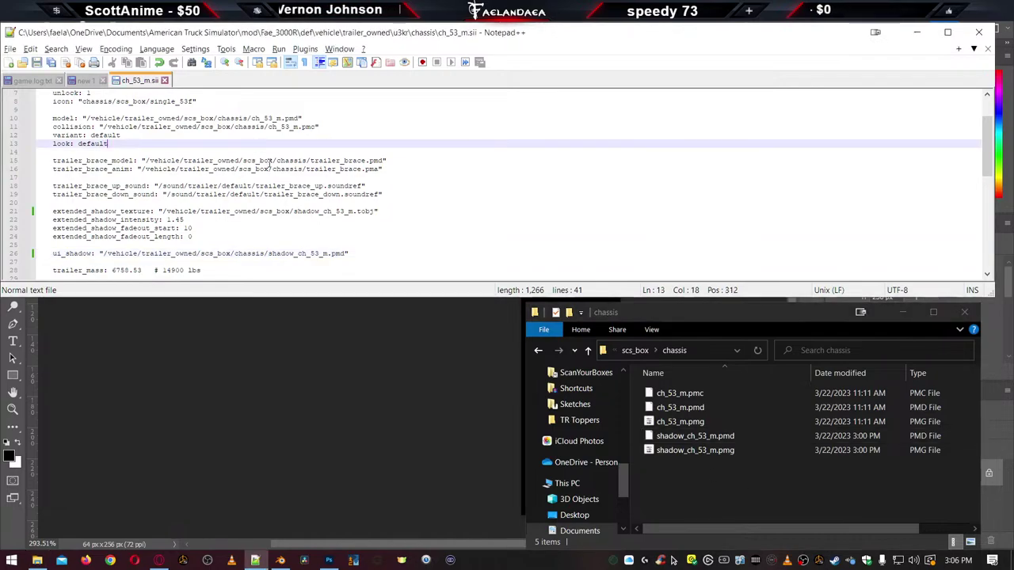
scroll(276, 170, "down", 1)
scroll(277, 173, "down", 3)
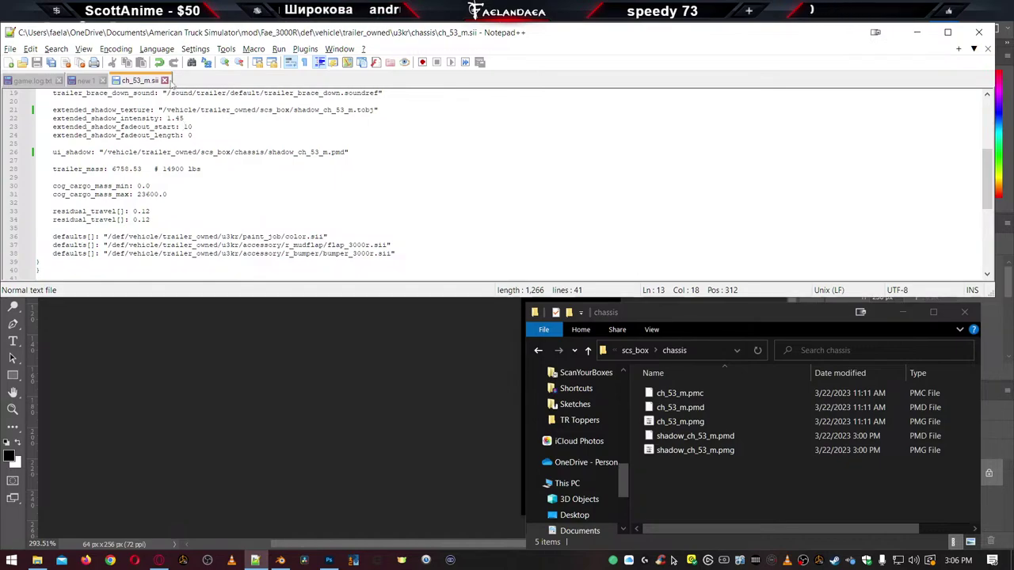
left_click(83, 80)
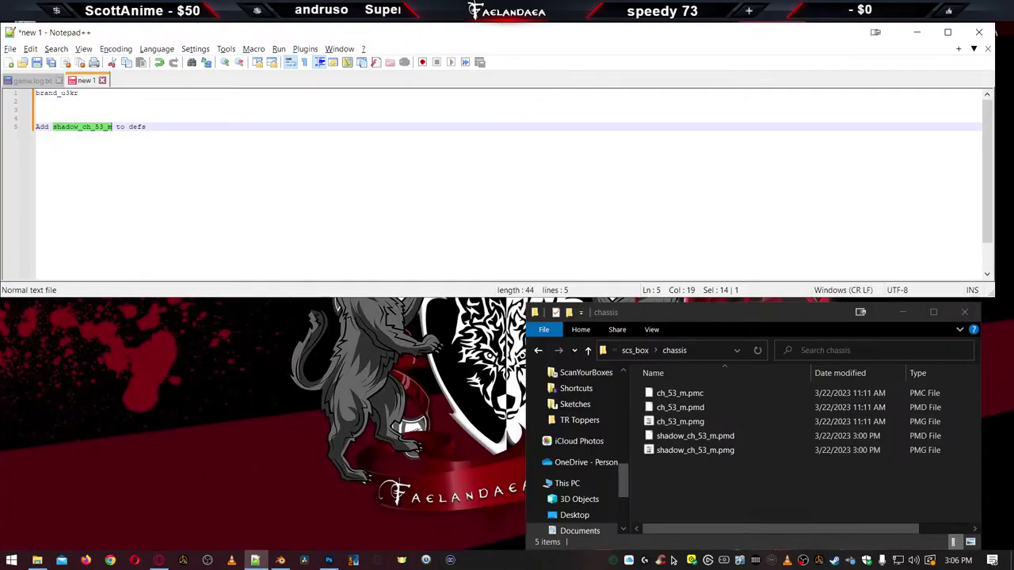
Minimize Notepad++ and Explorer, launch American Truck Simulator, accept the SDK notice and continue the saved game
left_click(917, 31)
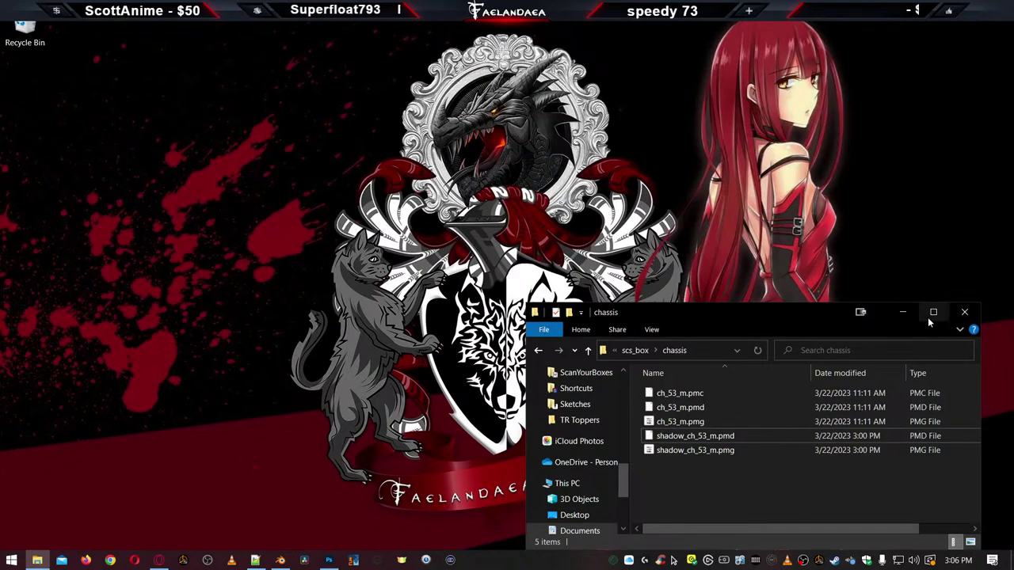
left_click(903, 317)
left_click(562, 26)
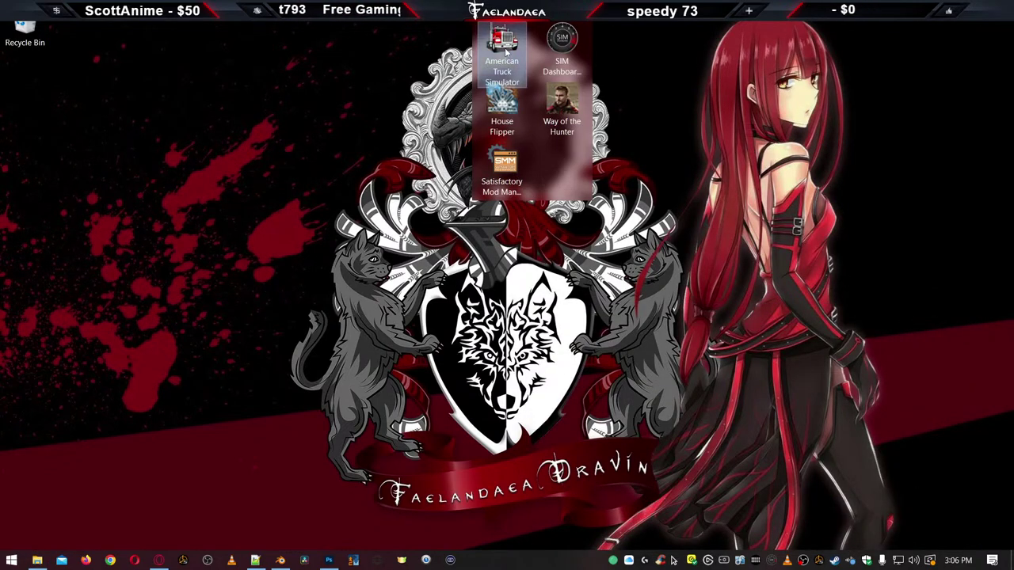
left_click(502, 56)
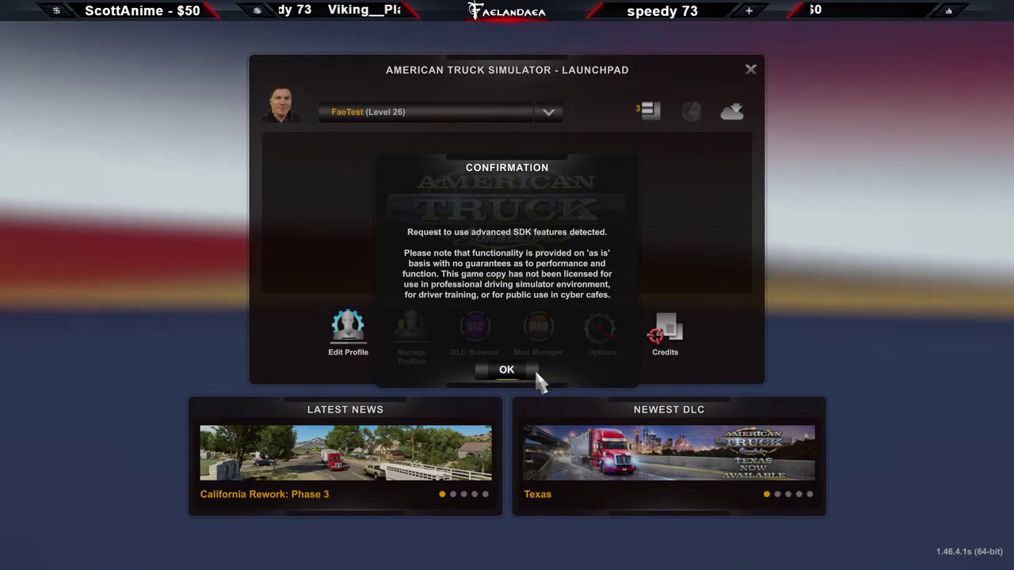
left_click(511, 373)
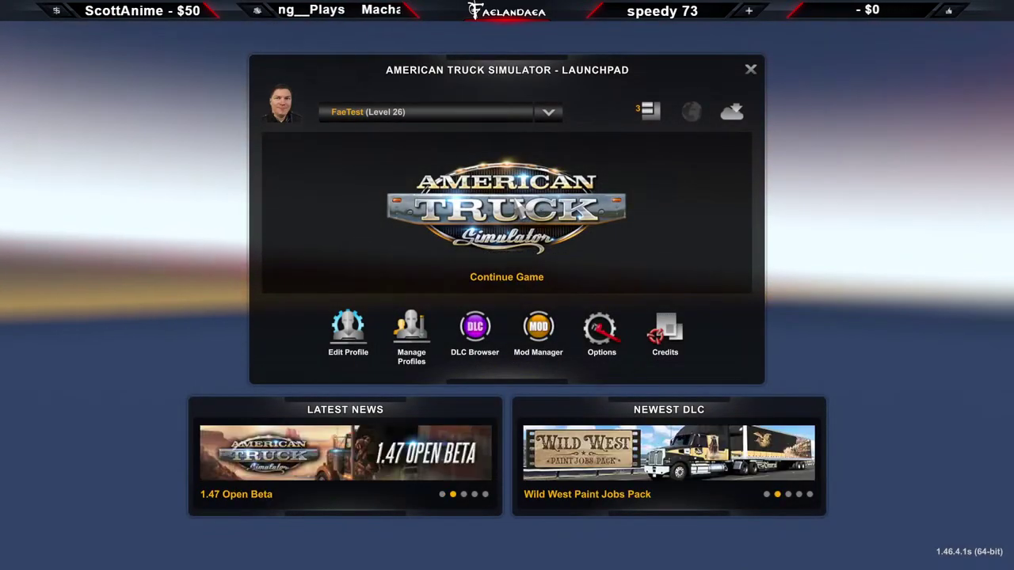
left_click(515, 214)
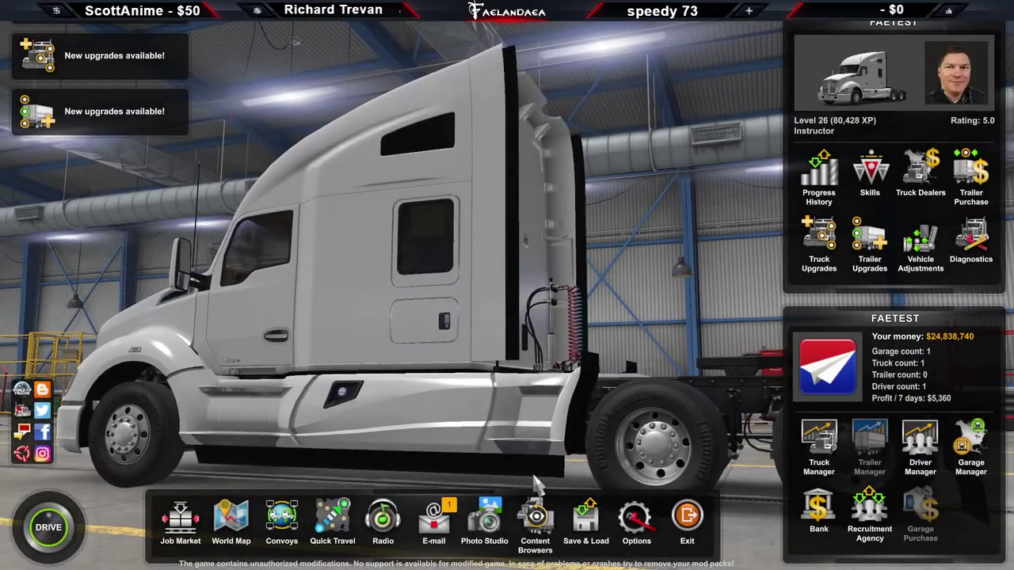
Open the trailer browser and show the brand_u3kr trailer models
left_click(546, 531)
left_click(390, 225)
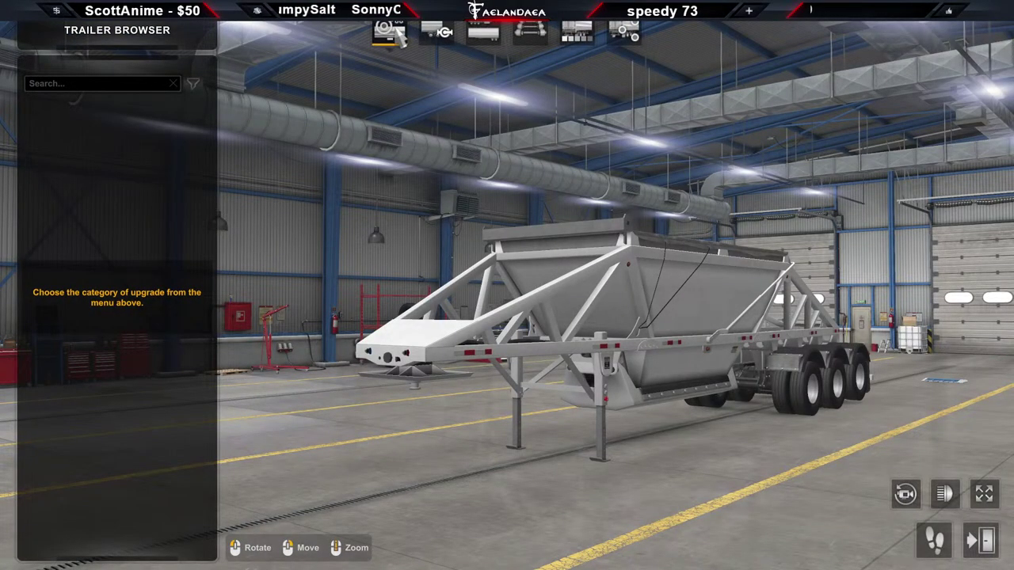
left_click(399, 36)
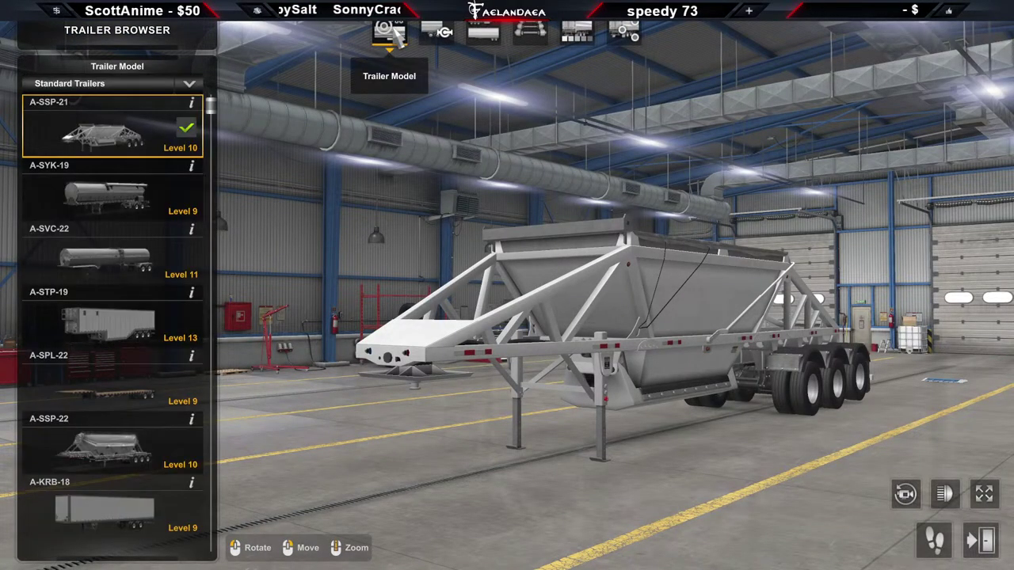
left_click(87, 84)
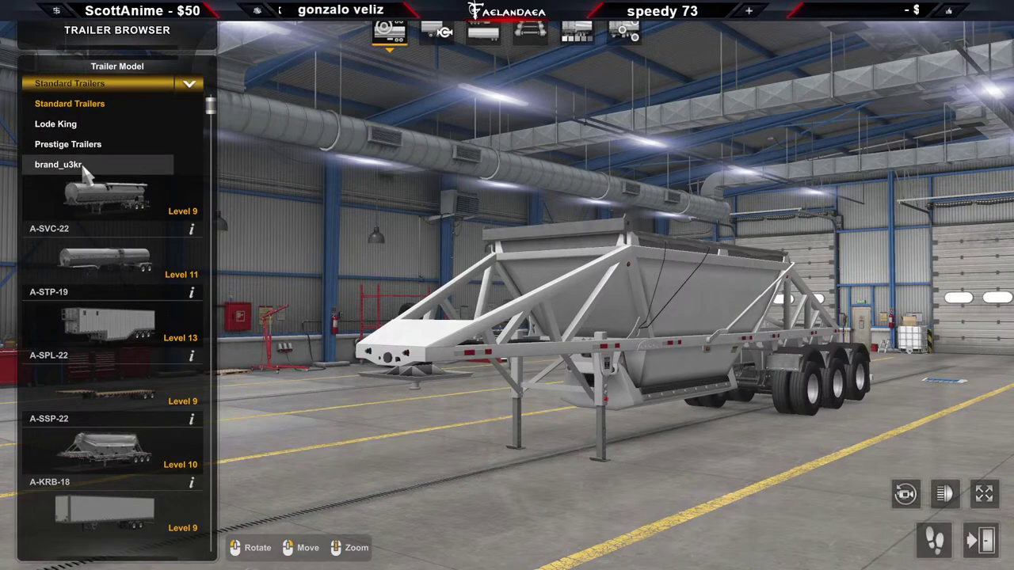
left_click(87, 167)
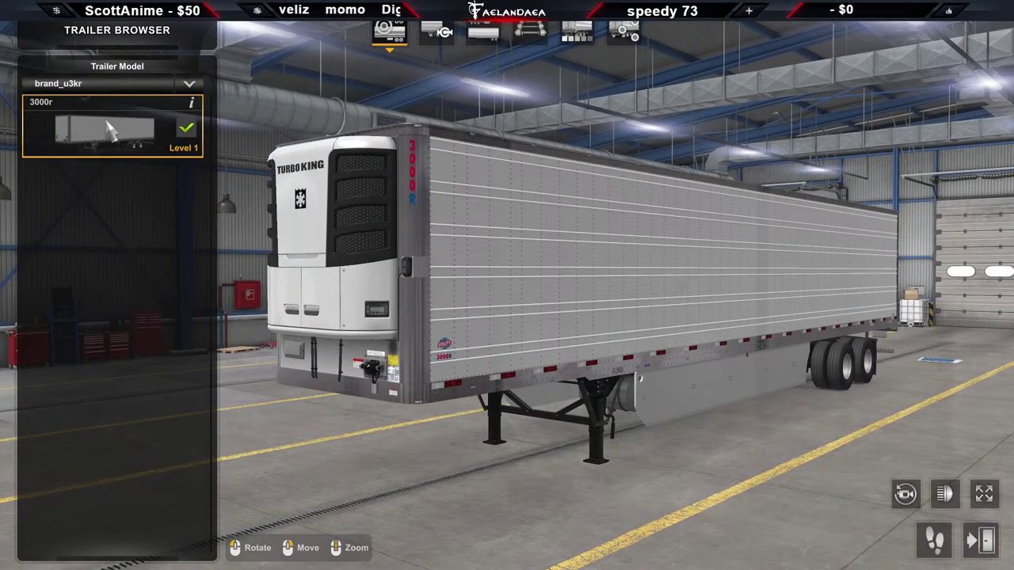
left_click_drag(428, 242, 529, 276)
Open the developer console, scroll through it, and close it again
key("grave")
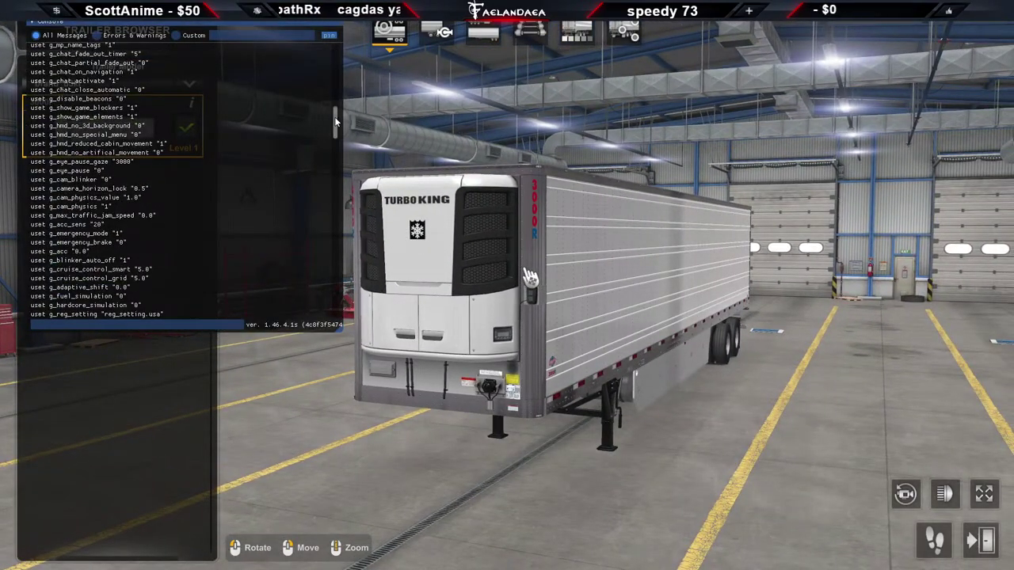
left_click_drag(335, 117, 331, 309)
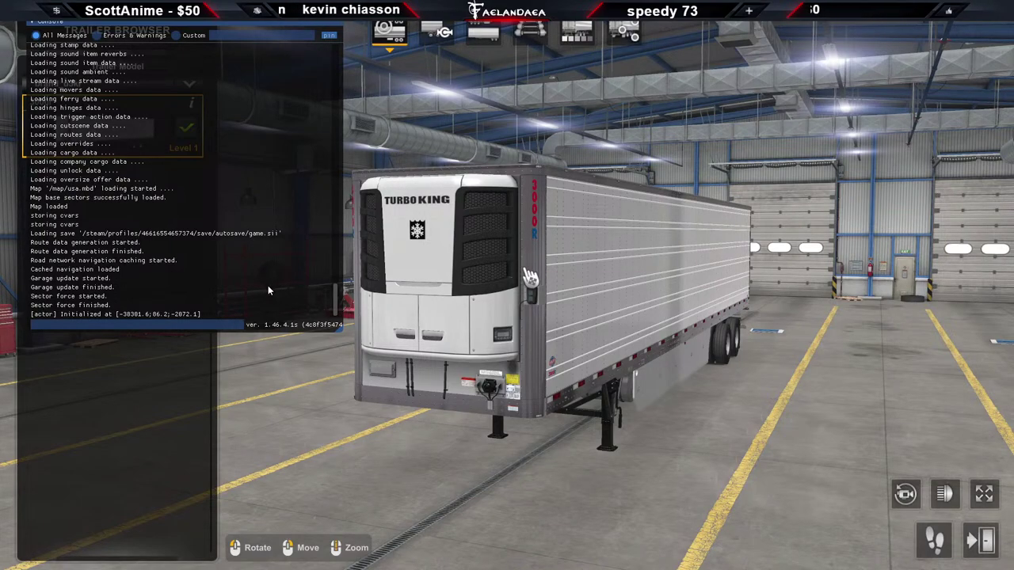
scroll(268, 287, "up", 2)
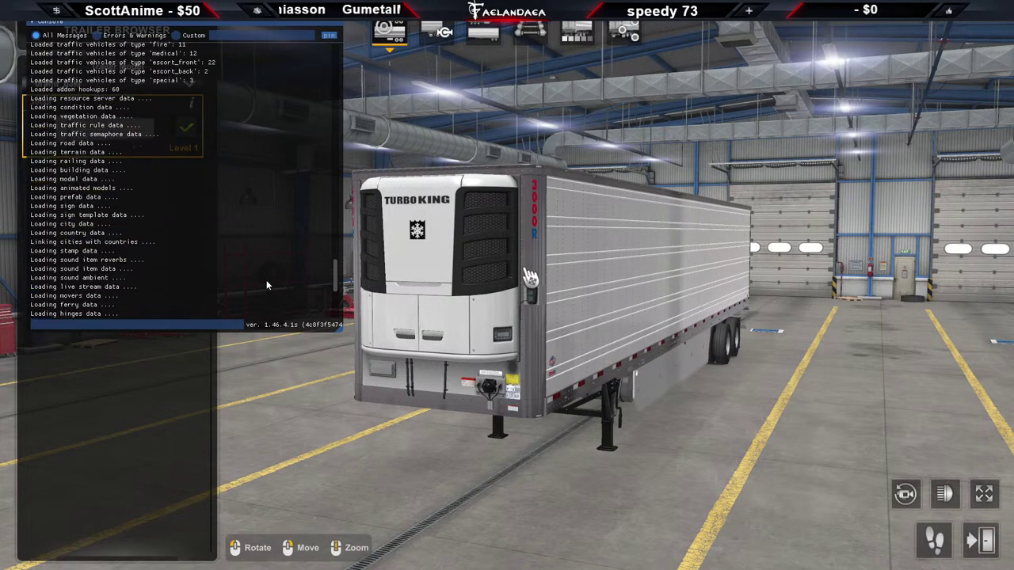
scroll(267, 285, "down", 2)
key("grave")
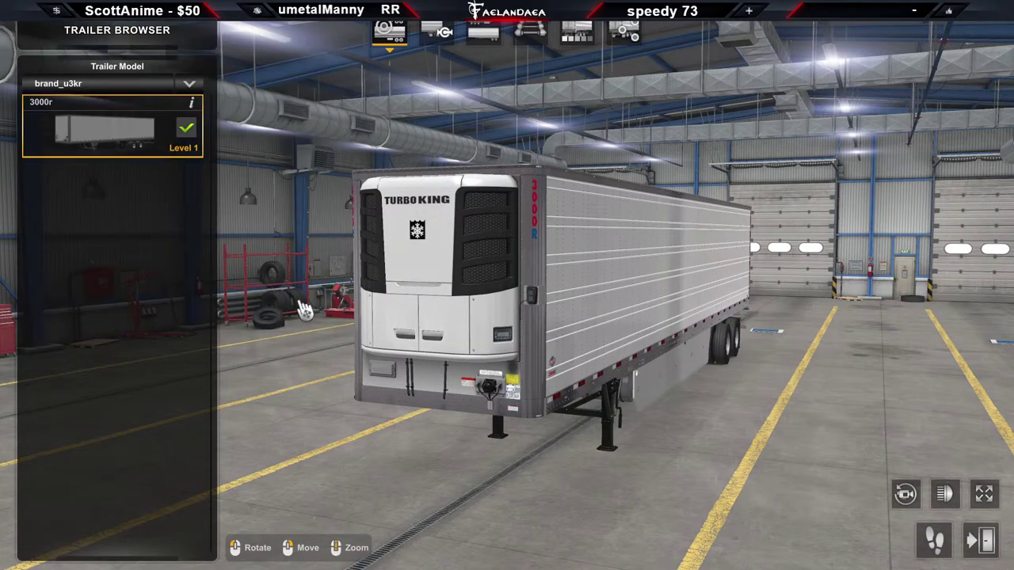
Orbit and zoom around the 3000r trailer to inspect its rear, bumper, mudflaps and sides
left_click_drag(265, 283, 198, 285)
left_click_drag(641, 405, 940, 366)
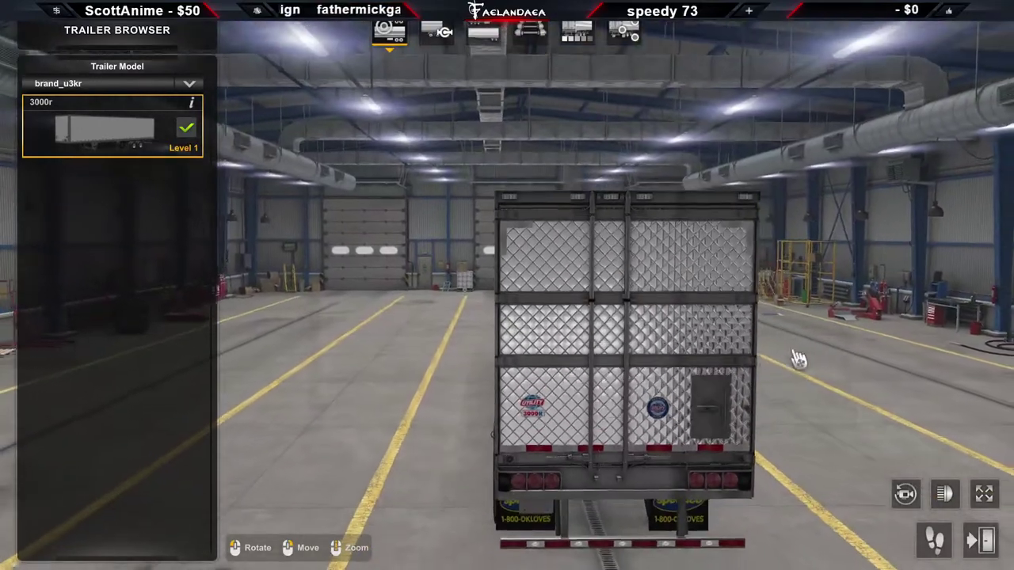
scroll(761, 410, "up", 3)
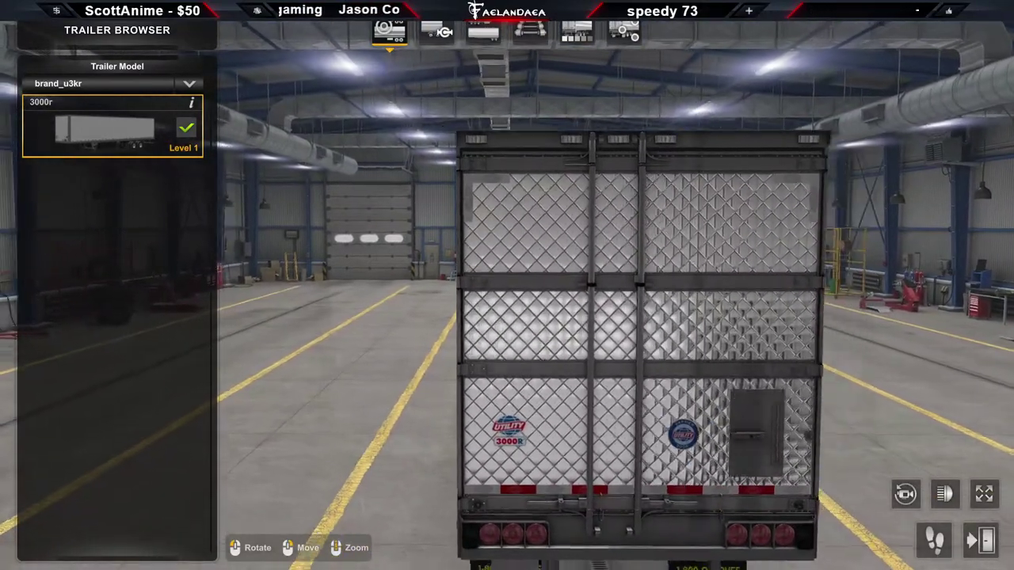
left_click_drag(824, 444, 898, 518)
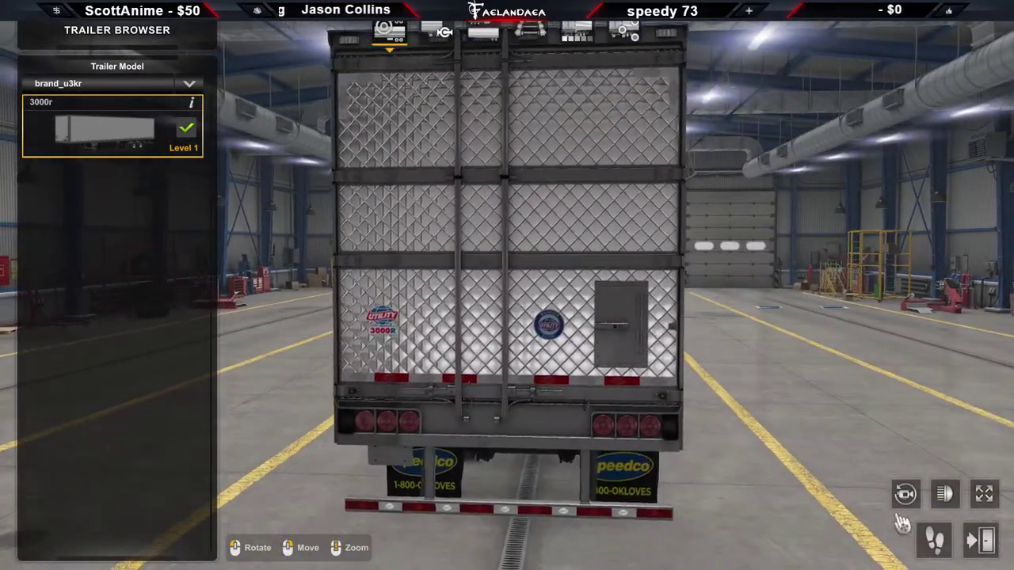
left_click_drag(846, 459, 319, 410)
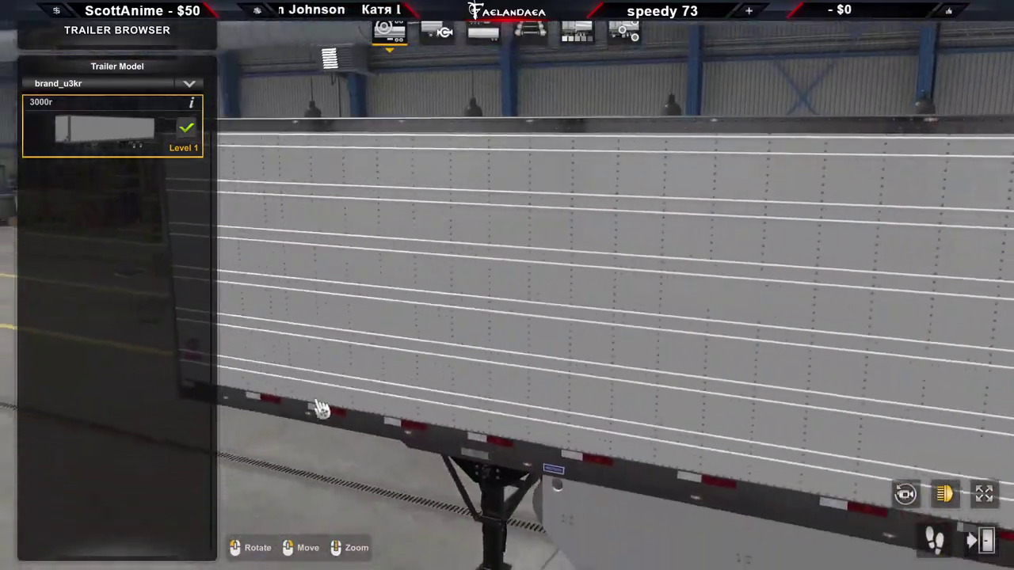
left_click_drag(872, 394, 991, 394)
left_click_drag(507, 357, 532, 220)
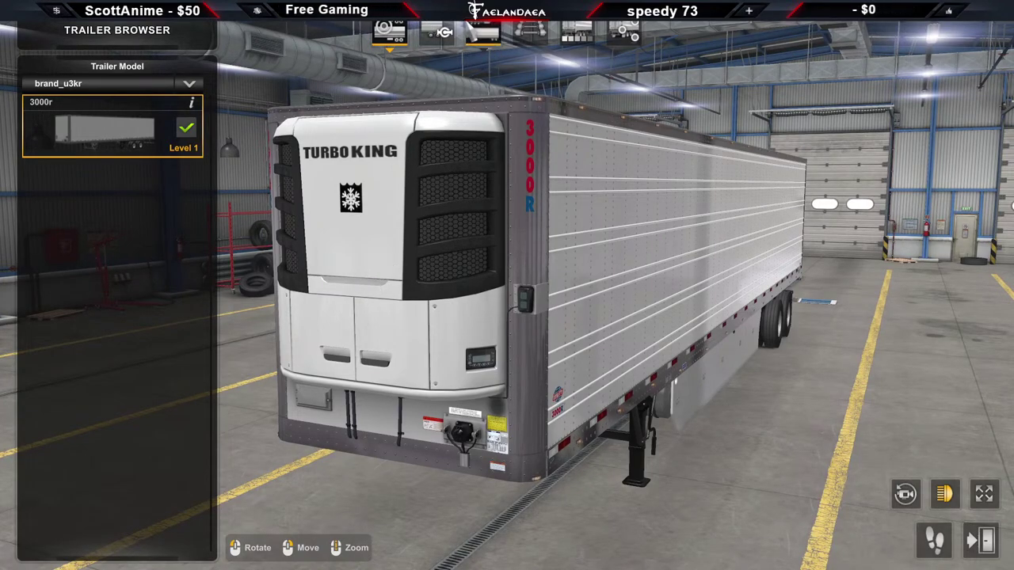
Show the trailer's chain type options and check the developer console log
left_click(438, 33)
key("grave")
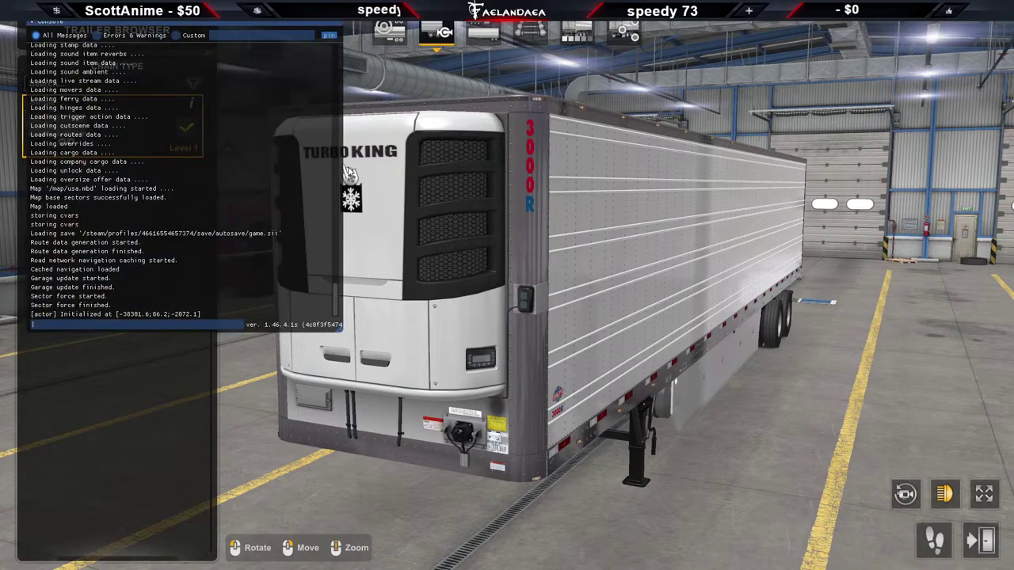
key("grave")
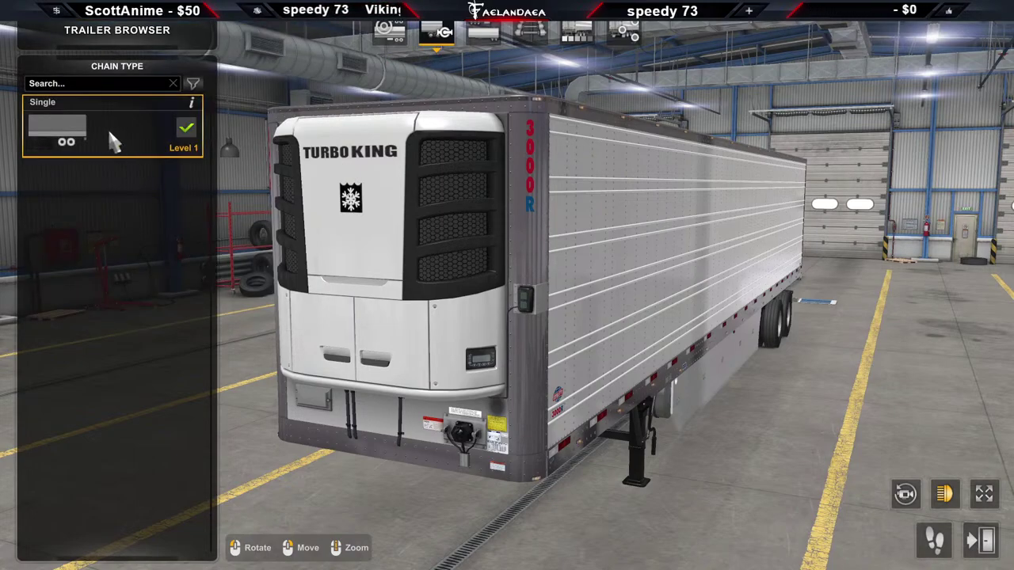
key("grave")
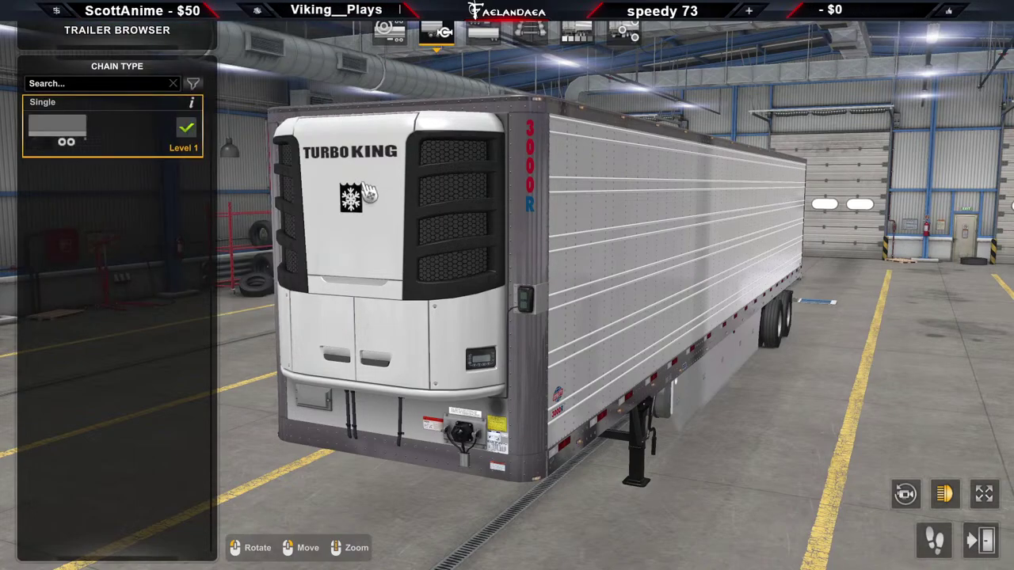
Show the trailer's body options and orbit around the trailer to inspect its sides
left_click(482, 33)
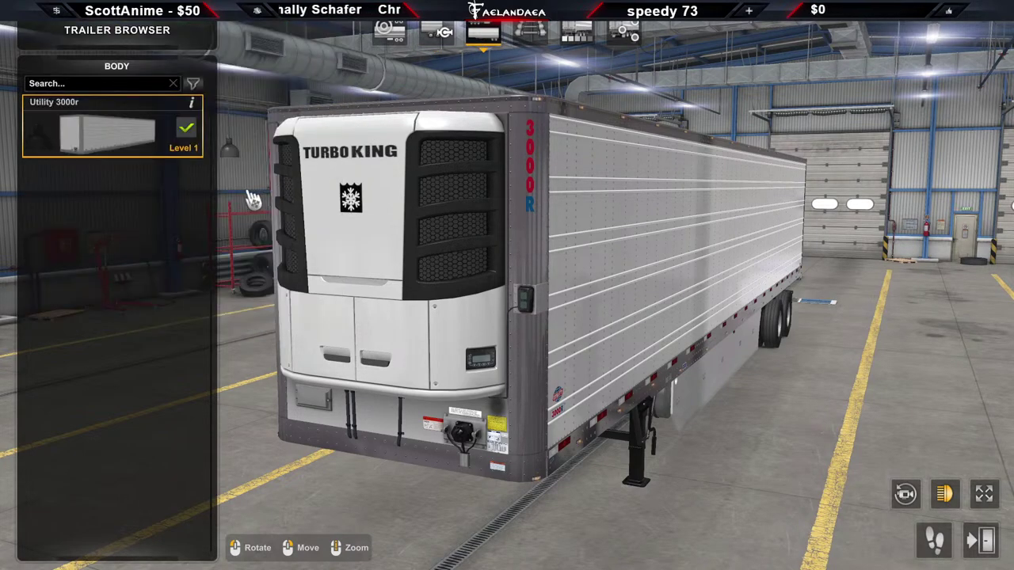
key("grave")
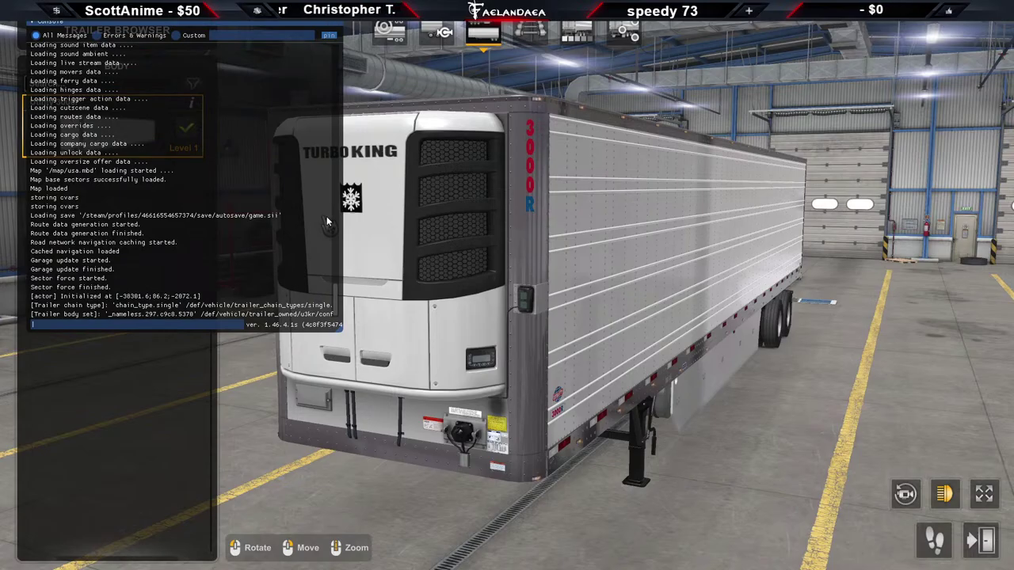
key("grave")
left_click_drag(584, 265, 459, 238)
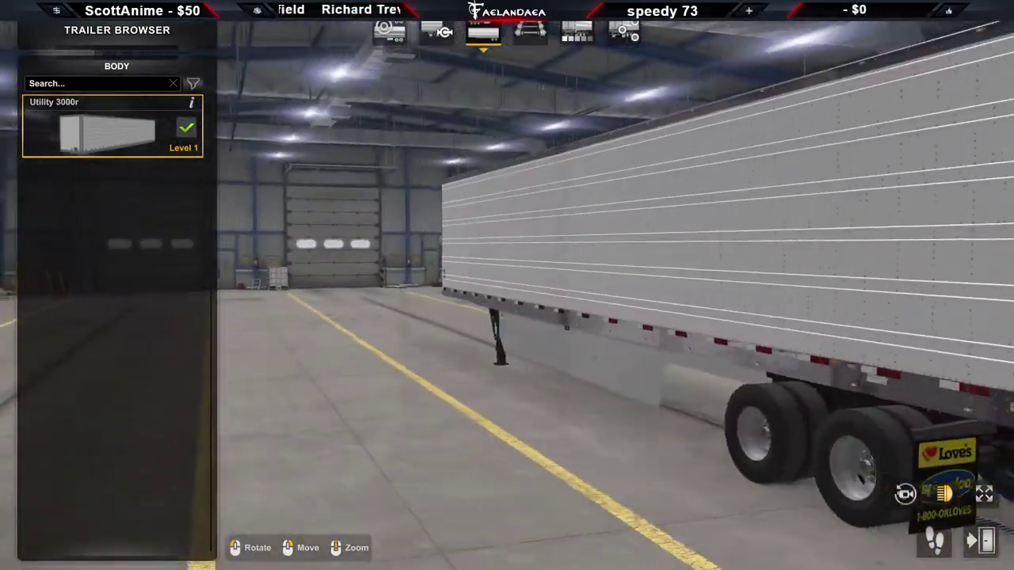
left_click_drag(845, 272, 747, 312)
scroll(824, 333, "up", 3)
left_click_drag(824, 333, 626, 413)
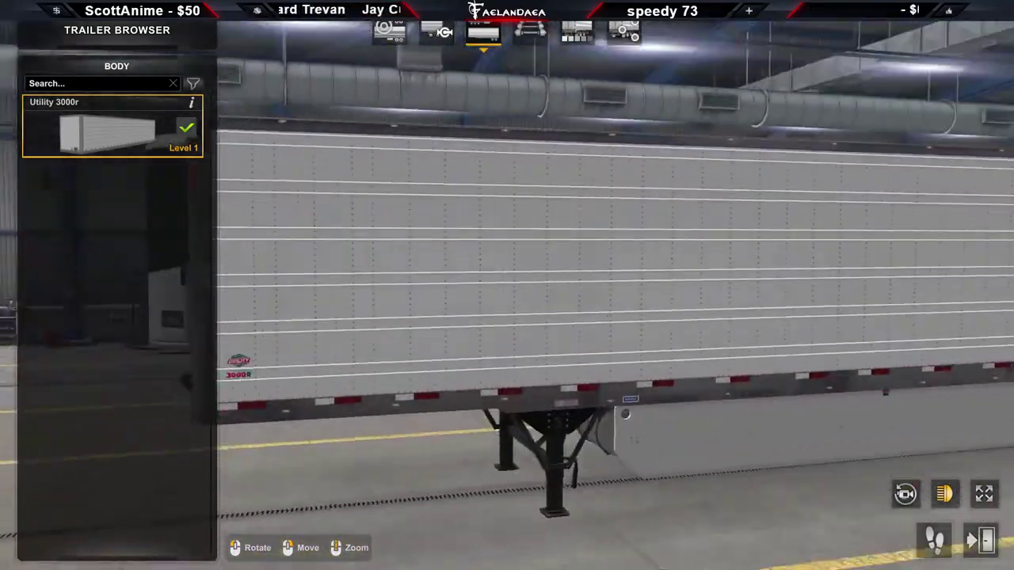
scroll(625, 414, "down", 5)
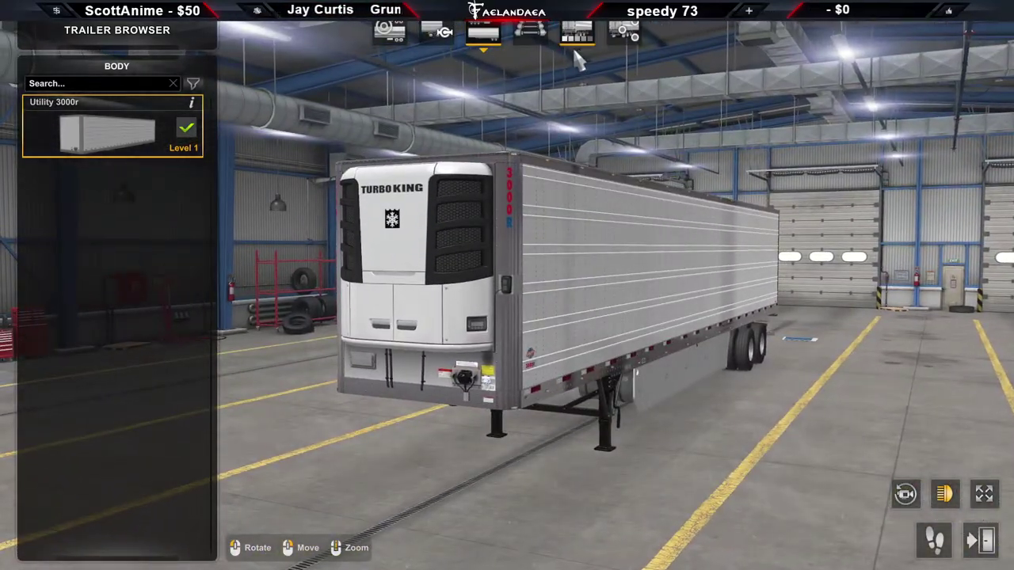
View the Mid Tandem chassis from the rear doors, sides, landing gear and wheels, checking the console log
left_click(529, 31)
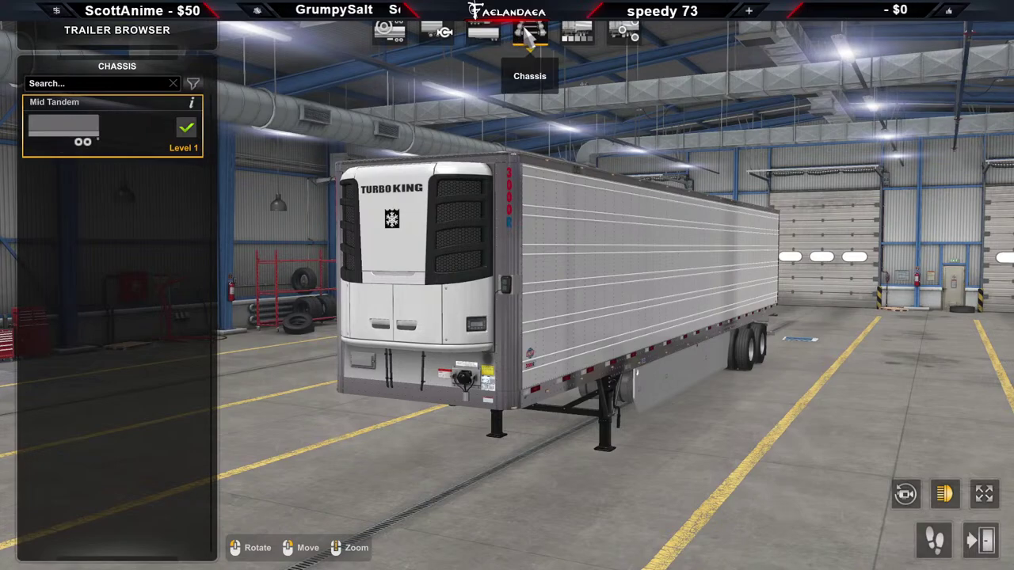
key("grave")
key("grave")
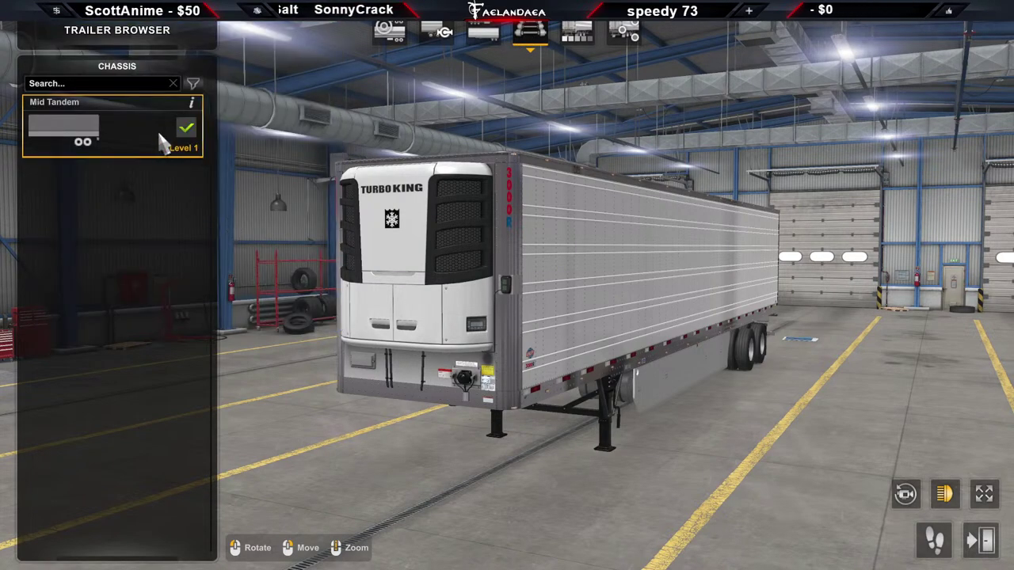
key("grave")
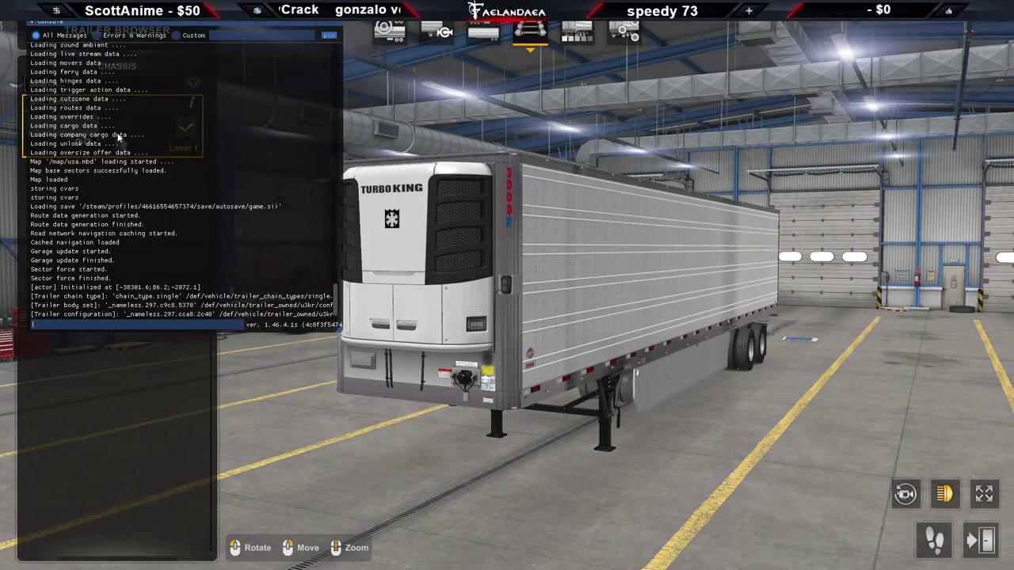
key("grave")
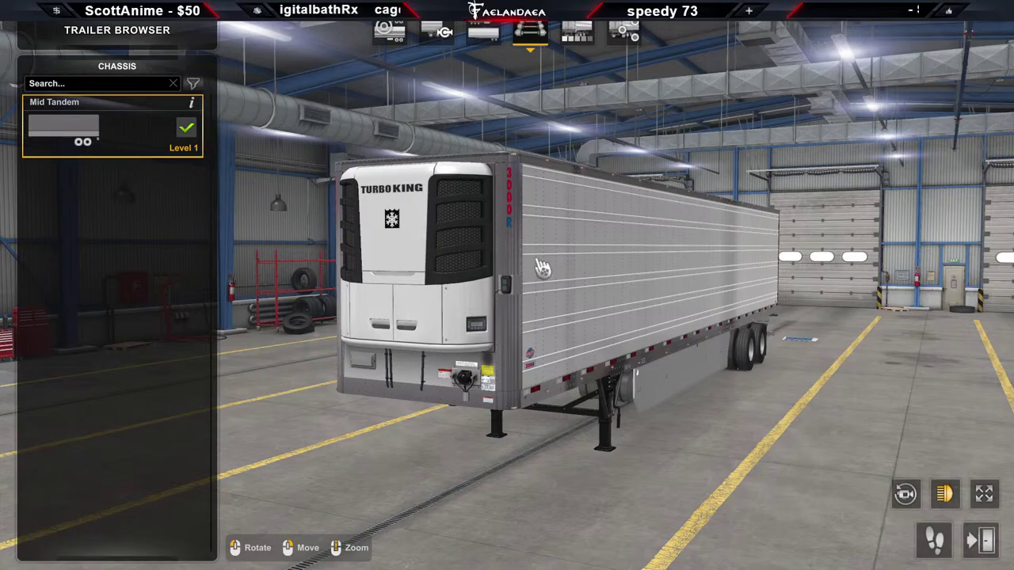
left_click_drag(543, 266, 507, 267)
left_click_drag(657, 272, 209, 265)
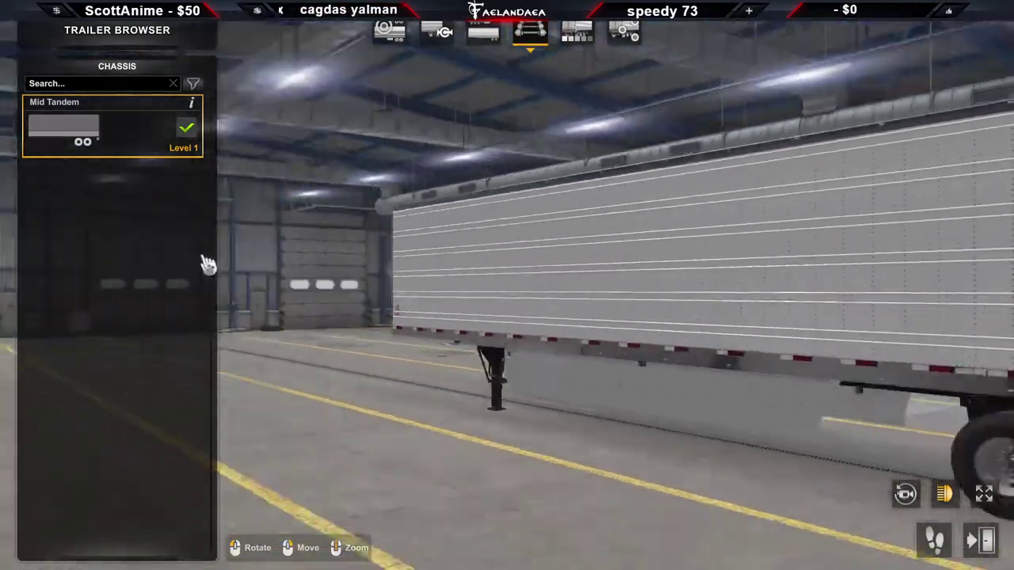
left_click_drag(301, 271, 479, 93)
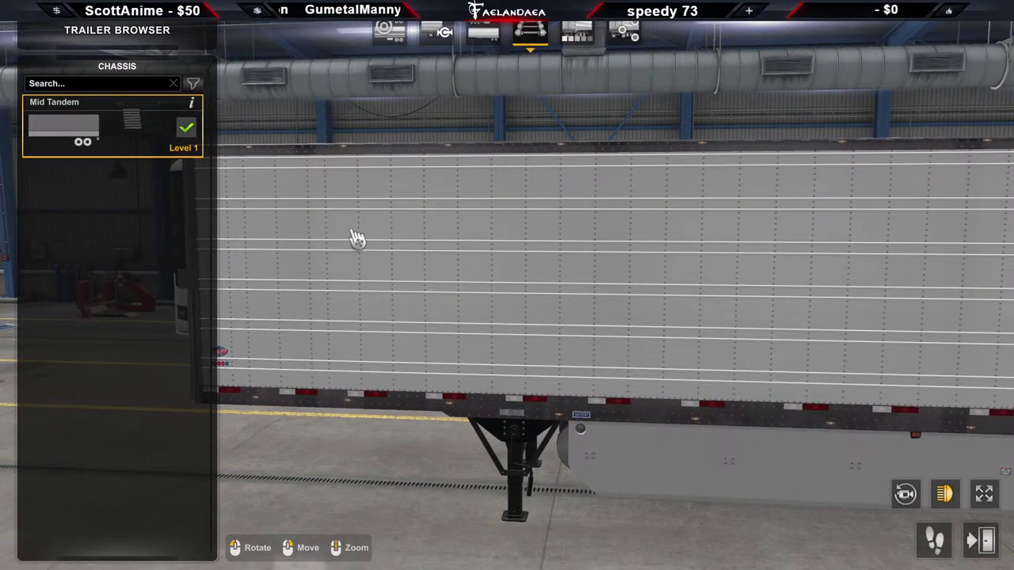
left_click_drag(357, 238, 657, 245)
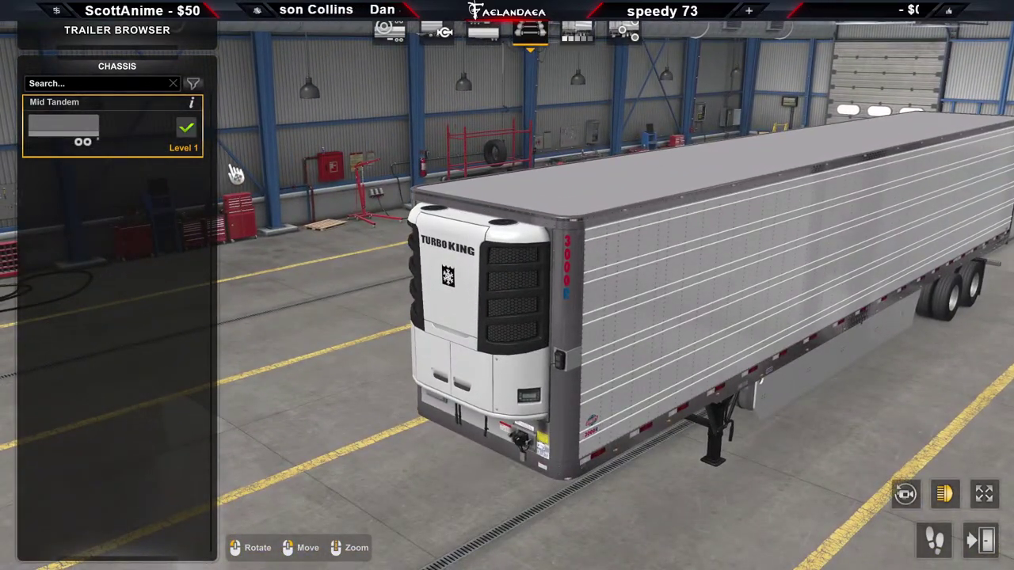
Try red, maroon, dark grey and black paint jobs on the trailer
left_click(577, 38)
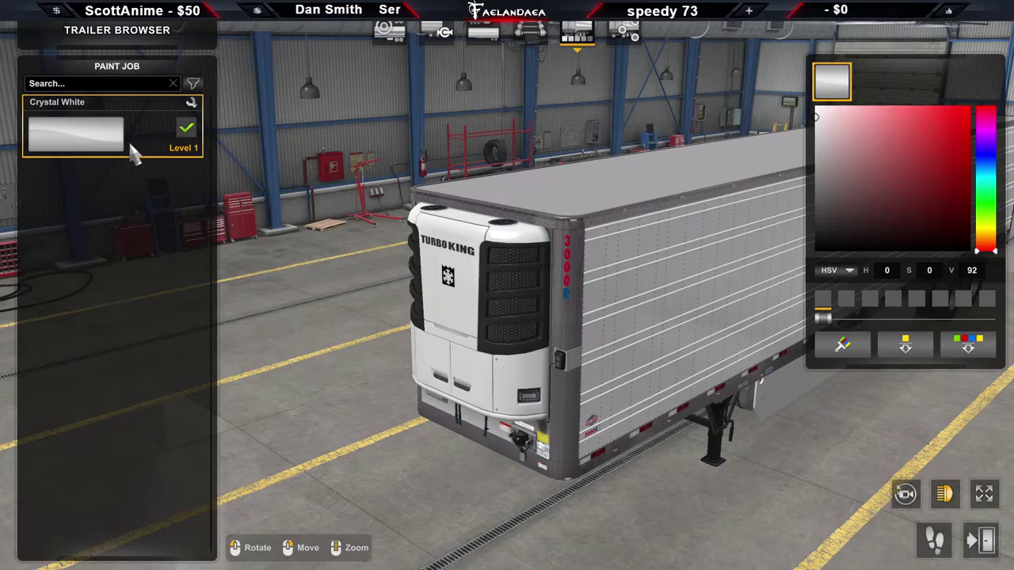
left_click(970, 137)
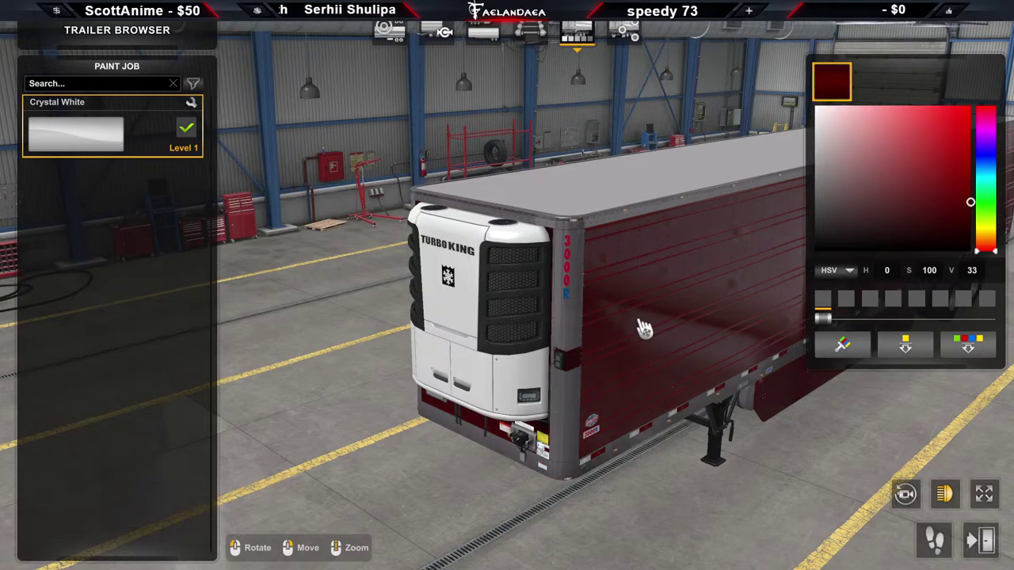
mouse_move(644, 328)
left_mouse_down()
mouse_move(616, 256)
mouse_move(265, 351)
mouse_move(238, 473)
mouse_move(896, 229)
left_mouse_up()
left_click(956, 135)
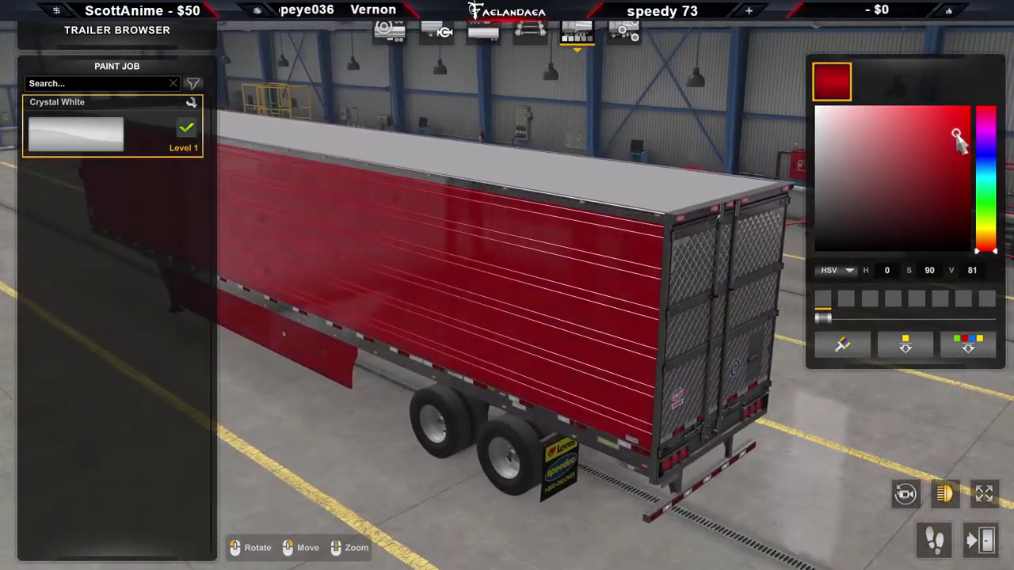
mouse_move(956, 134)
left_mouse_down()
mouse_move(919, 142)
mouse_move(935, 223)
left_mouse_up()
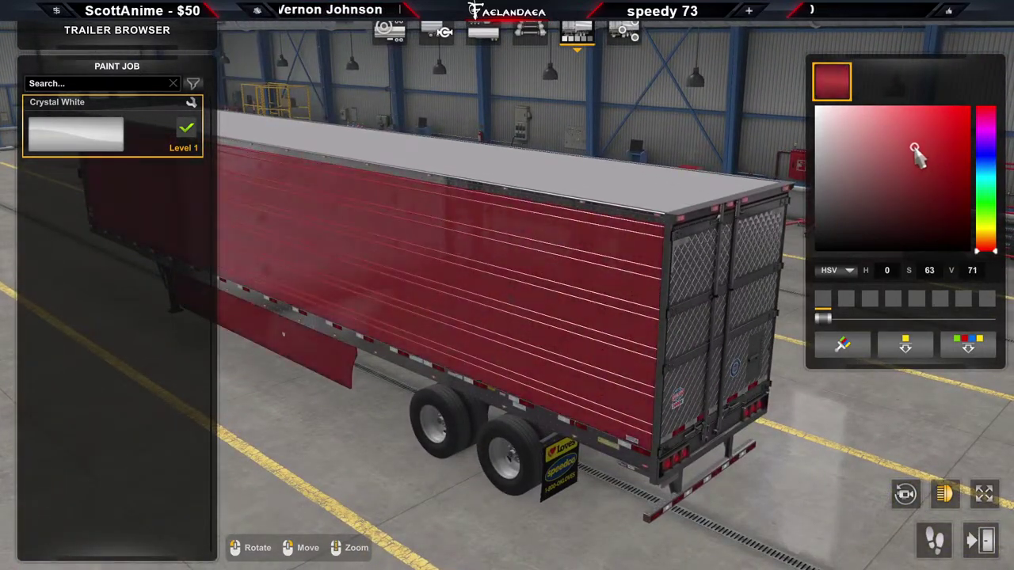
mouse_move(915, 150)
left_mouse_down()
mouse_move(838, 176)
mouse_move(970, 154)
mouse_move(923, 150)
mouse_move(890, 171)
mouse_move(927, 249)
mouse_move(842, 155)
mouse_move(793, 171)
mouse_move(880, 210)
mouse_move(833, 211)
left_mouse_up()
left_click_drag(565, 267, 894, 276)
scroll(508, 285, "up", 3)
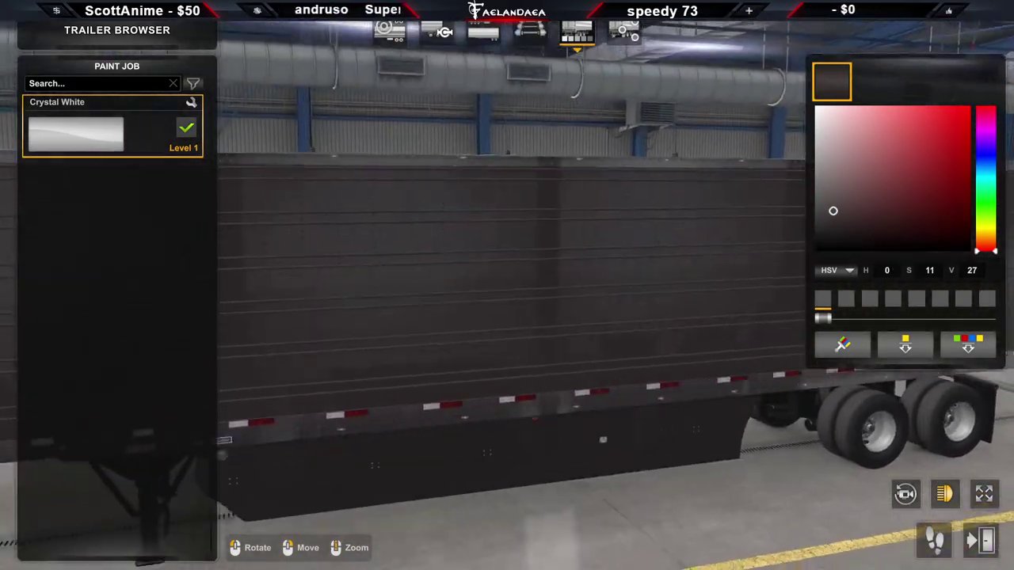
scroll(464, 272, "down", 5)
left_click_drag(465, 272, 673, 310)
Orbit to the reefer front and try dark red, green and purple paint hues
left_click_drag(935, 198, 780, 298)
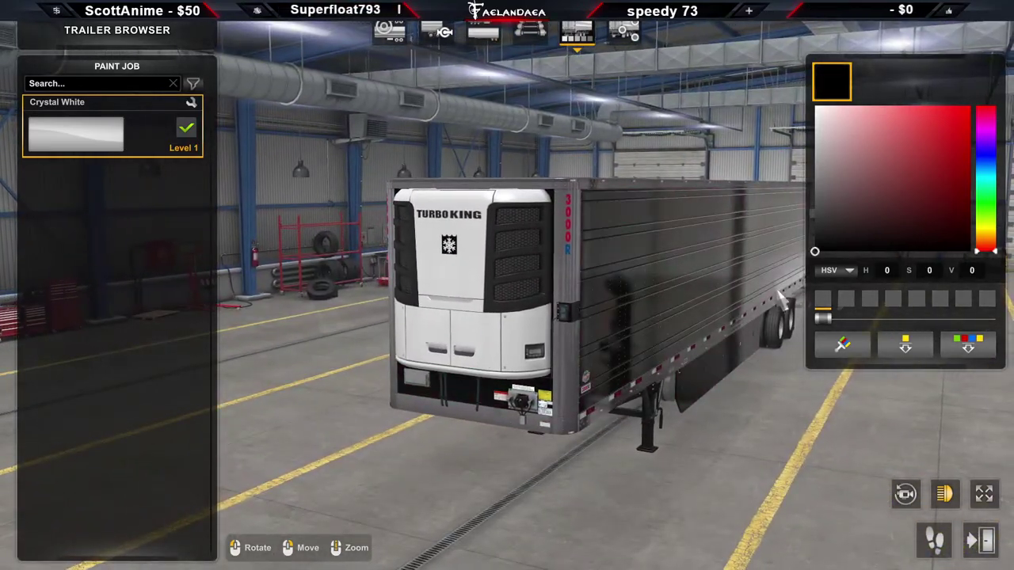
mouse_move(521, 410)
left_mouse_down()
mouse_move(527, 301)
mouse_move(330, 253)
mouse_move(613, 292)
left_mouse_up()
scroll(330, 253, "up", 3)
left_click(924, 190)
left_click(982, 202)
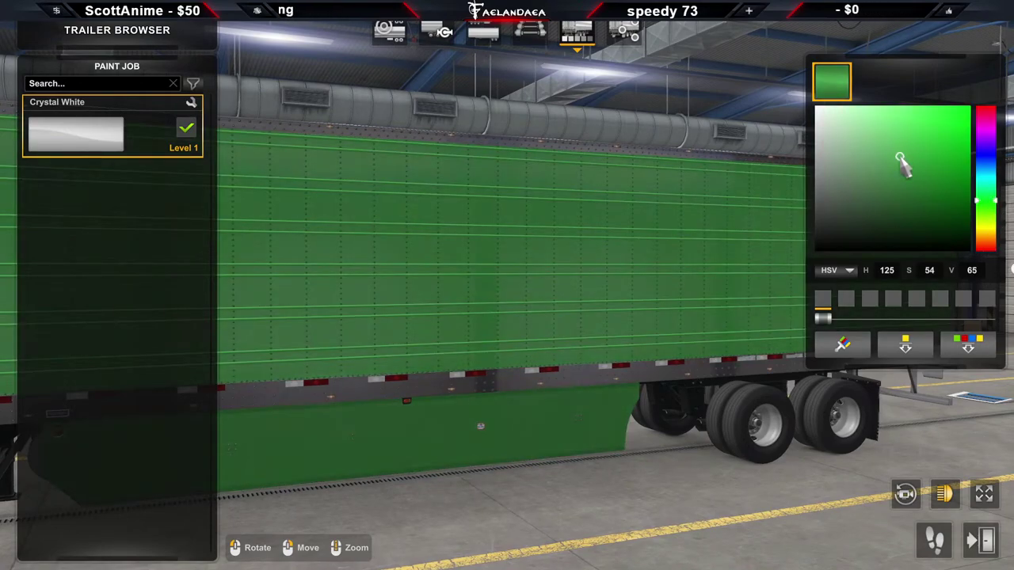
left_click(942, 192)
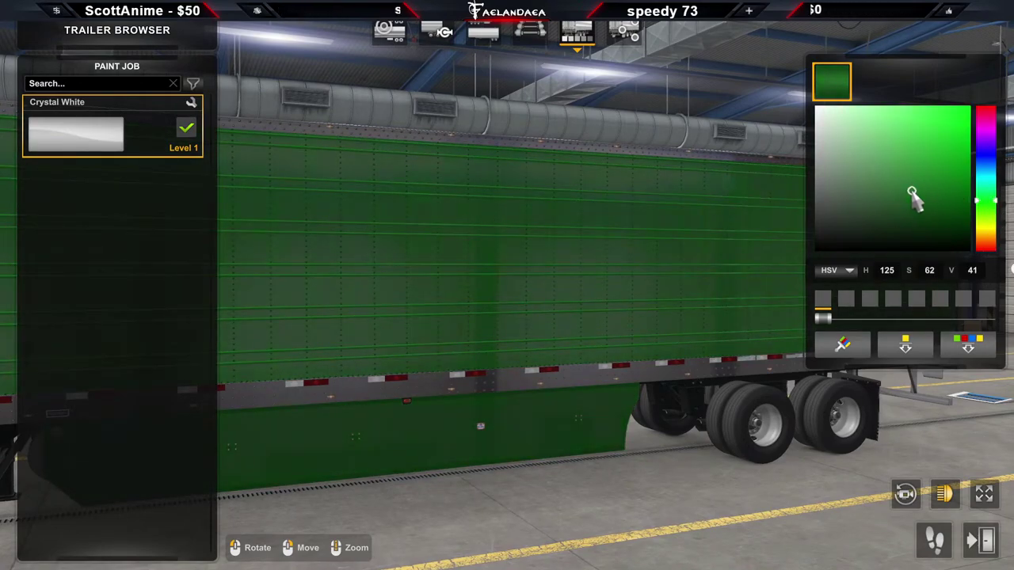
left_click(984, 134)
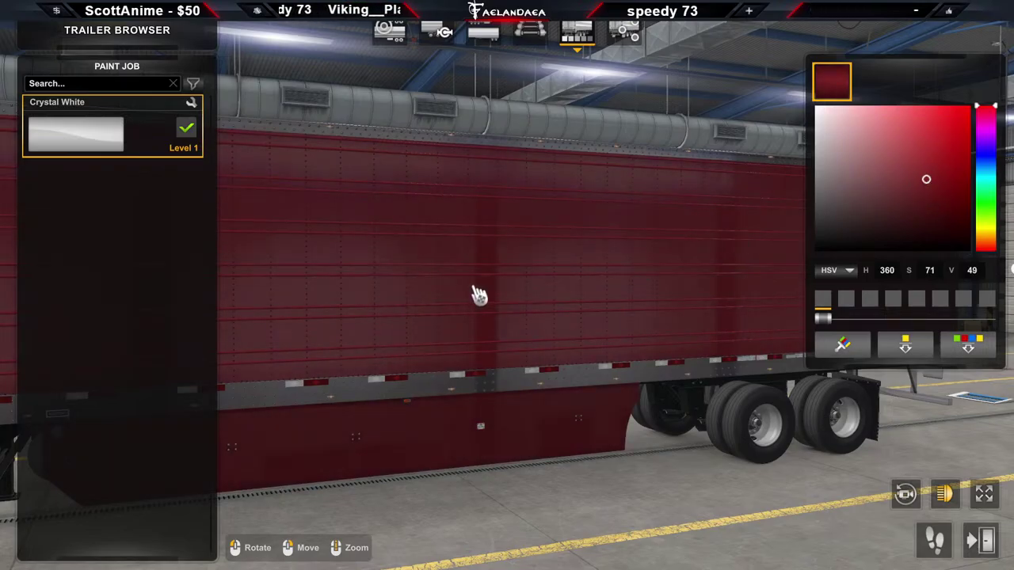
Inspect the reefer unit, check the console, and bring up the trailer accessories
left_click_drag(479, 295, 525, 335)
key("grave")
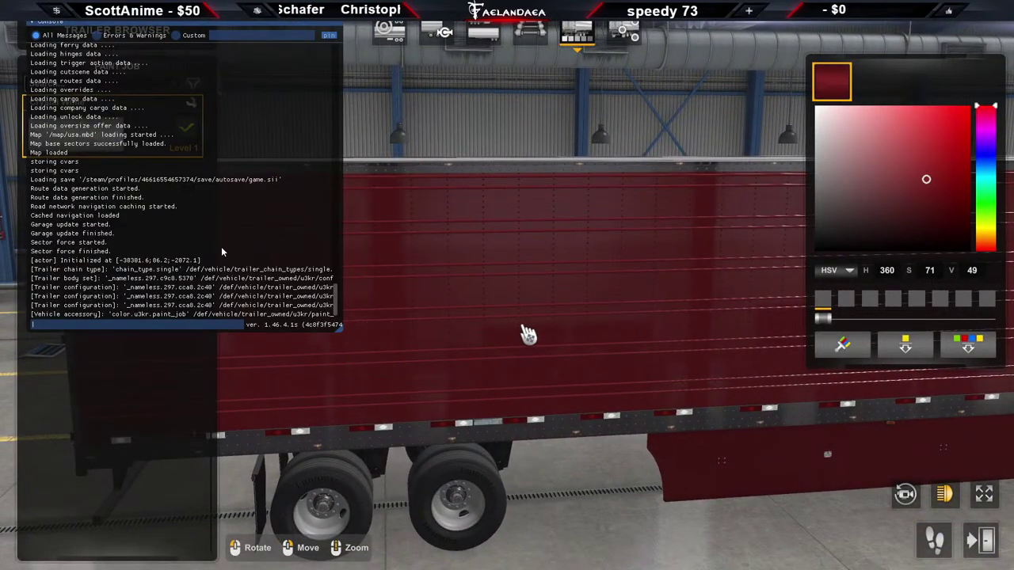
key("grave")
left_click_drag(618, 123, 678, 54)
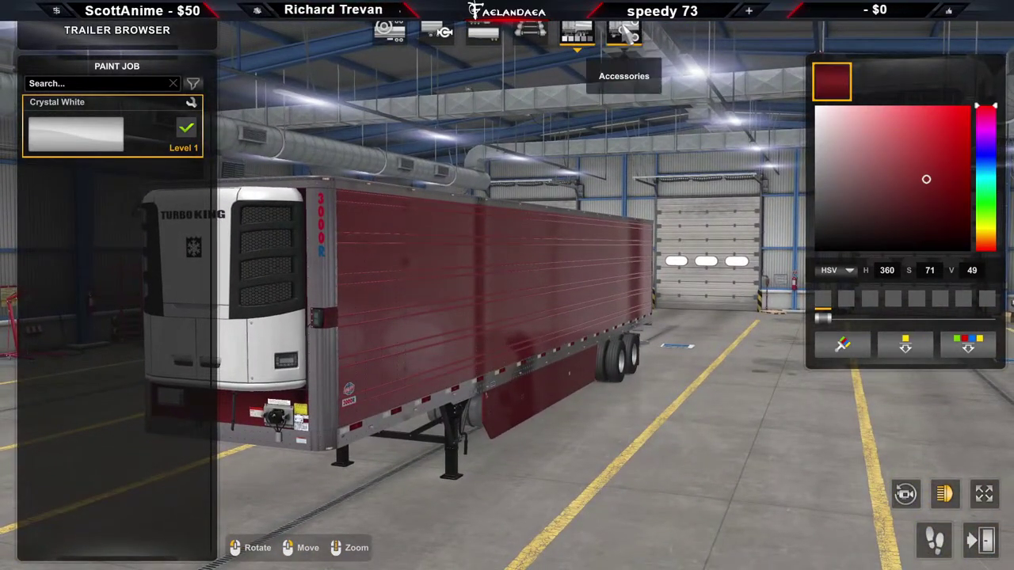
left_click(624, 32)
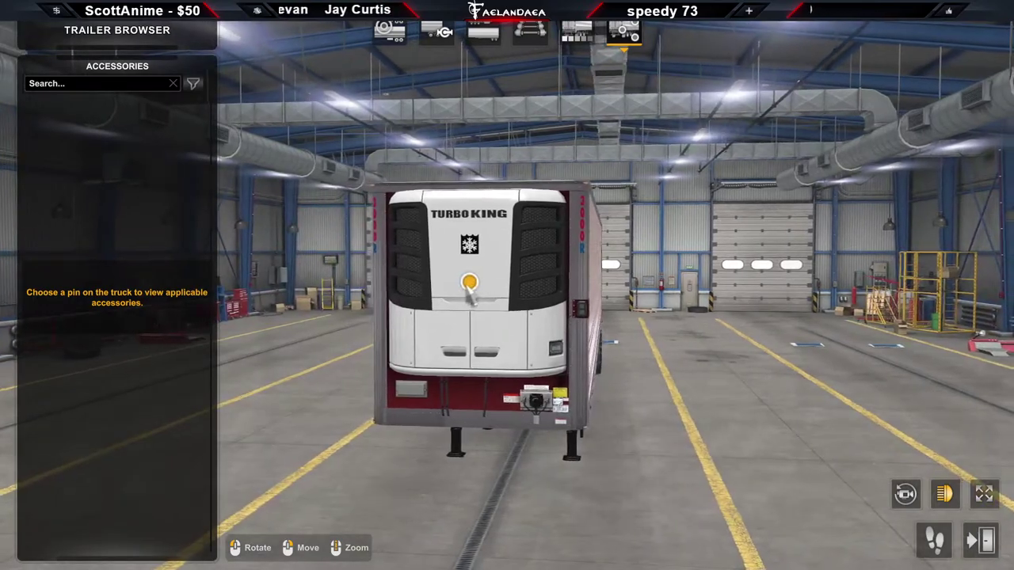
Browse the front, marker light and sideskirt accessory slots, fitting the Painted Sideskirt, then view the rear wheels
left_click(405, 218)
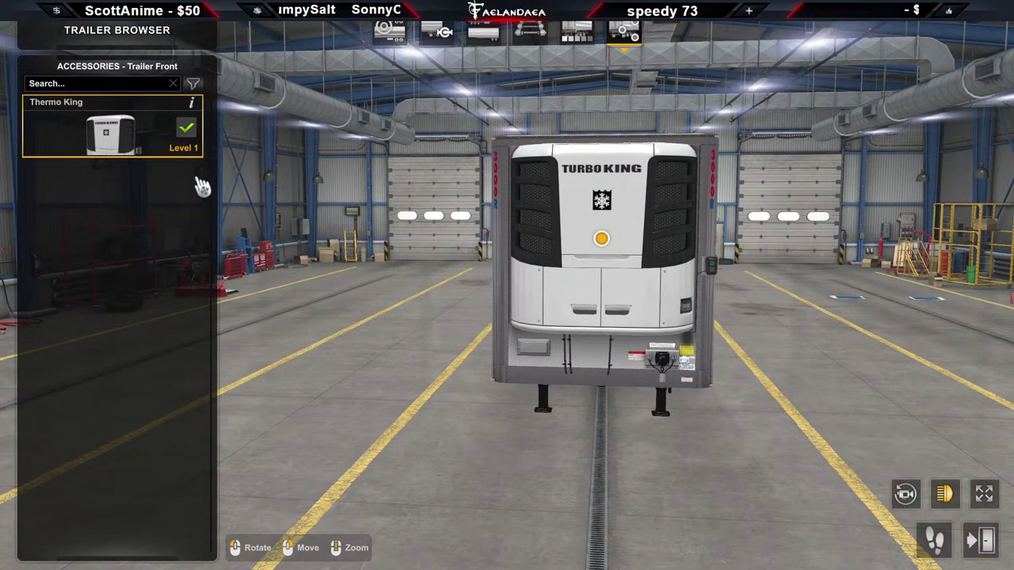
left_click_drag(411, 214, 709, 356)
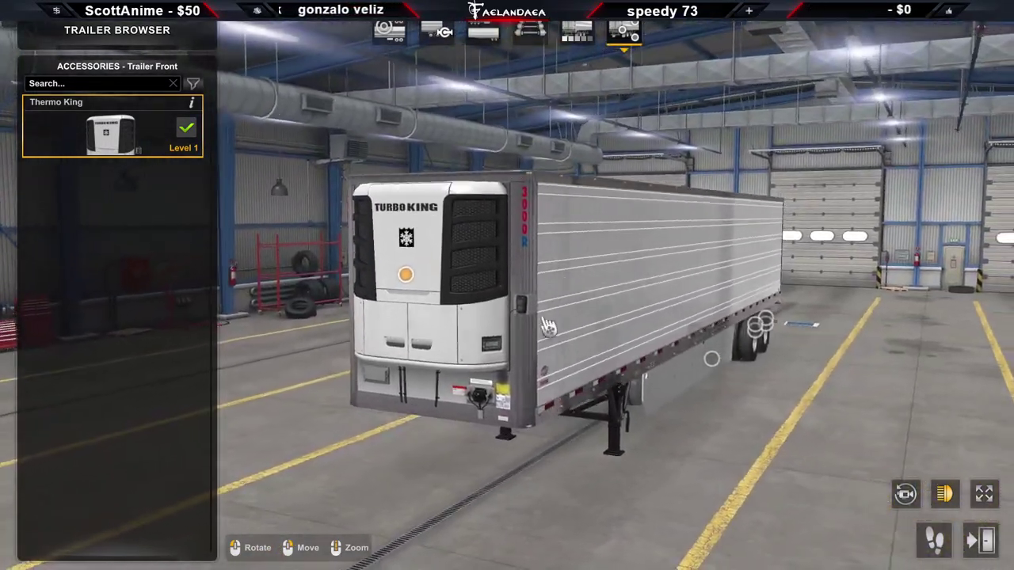
key("grave")
key("grave")
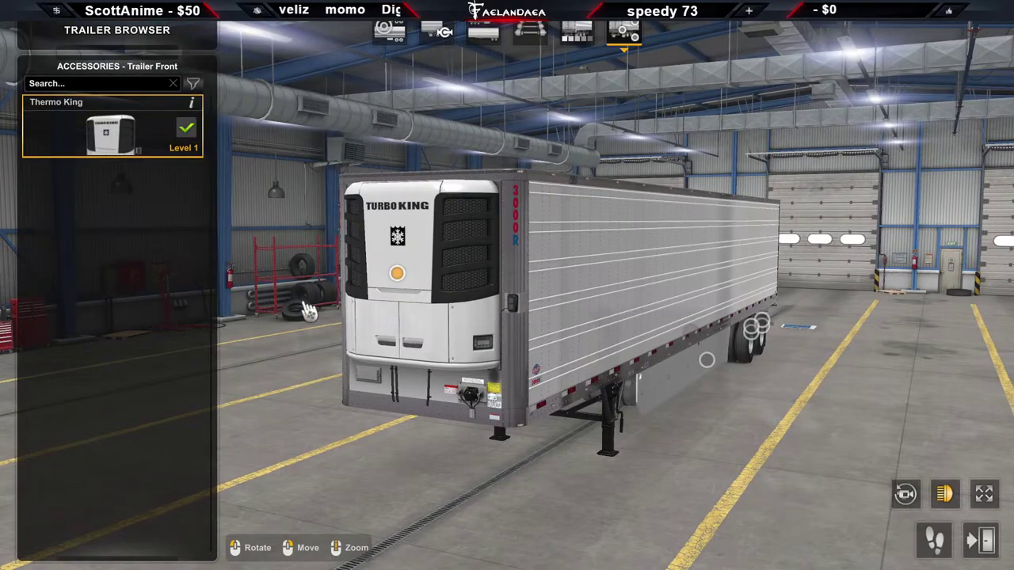
left_click_drag(515, 365, 560, 119)
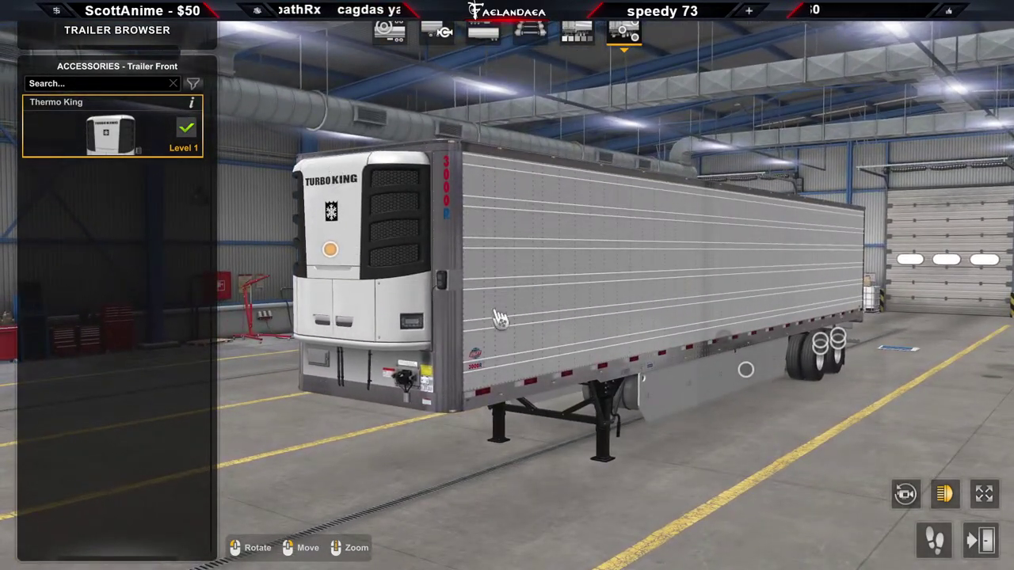
left_click(722, 339)
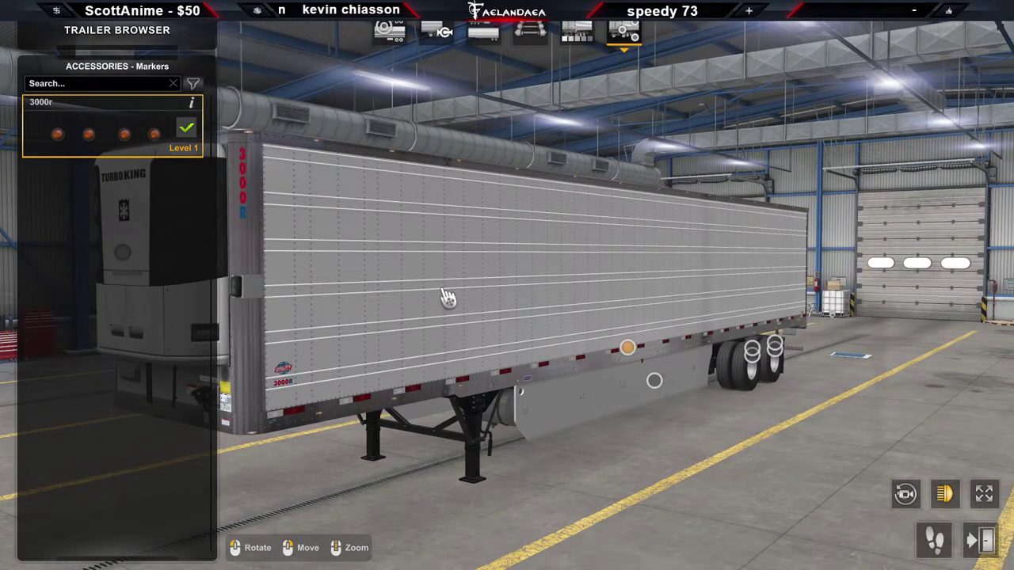
key("grave")
key("grave")
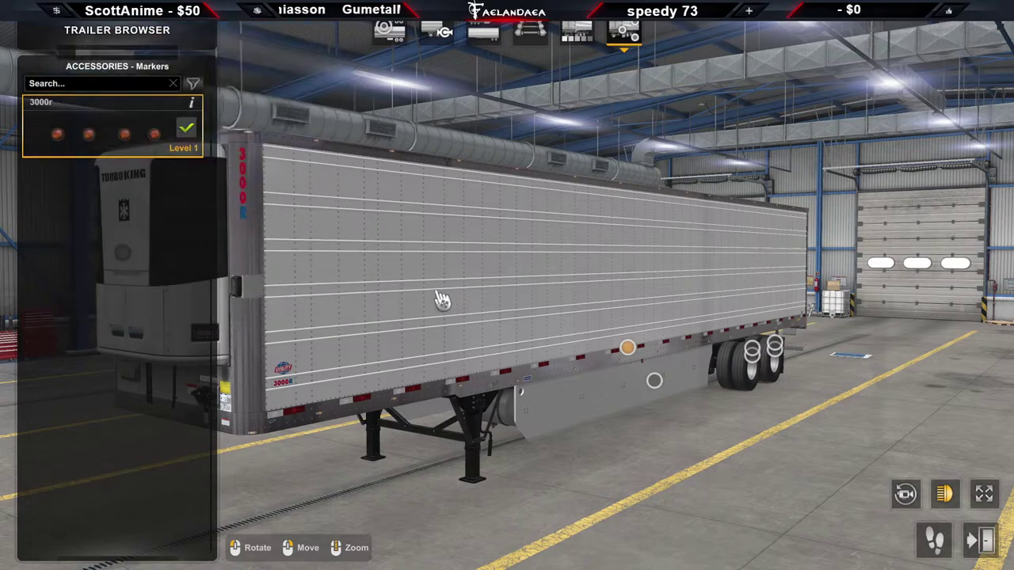
left_click(655, 382)
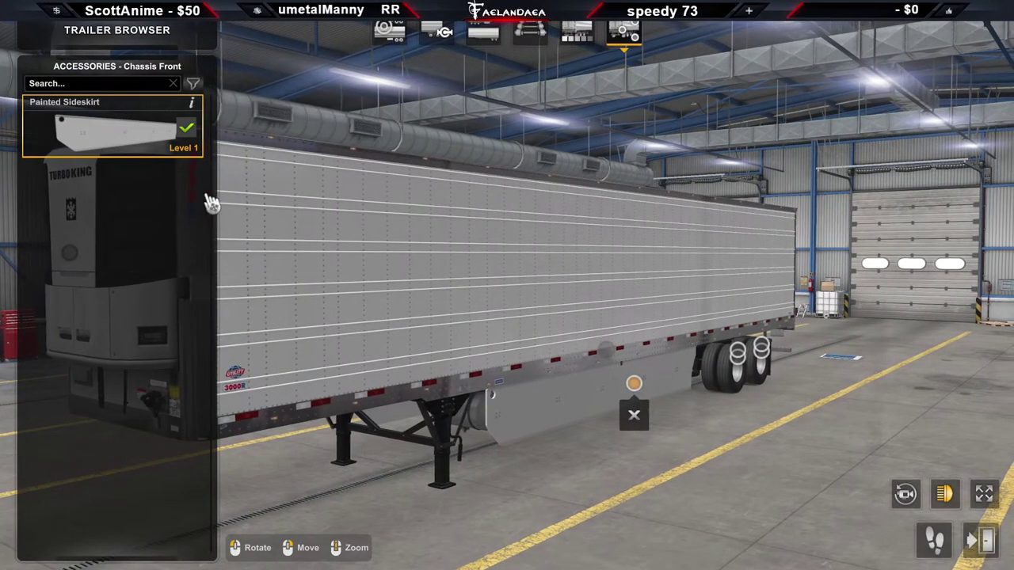
key("grave")
key("grave")
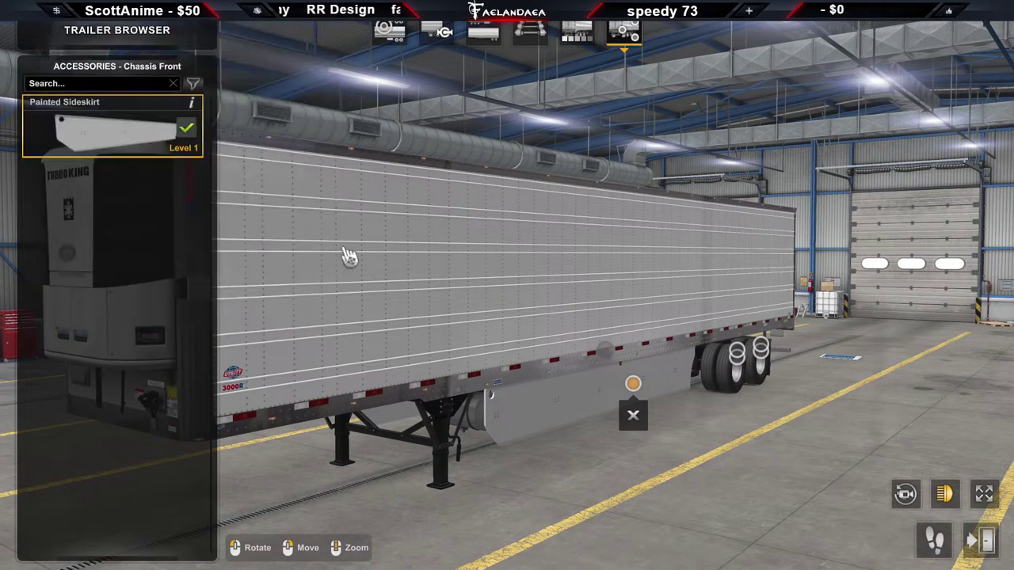
scroll(615, 311, "up", 3)
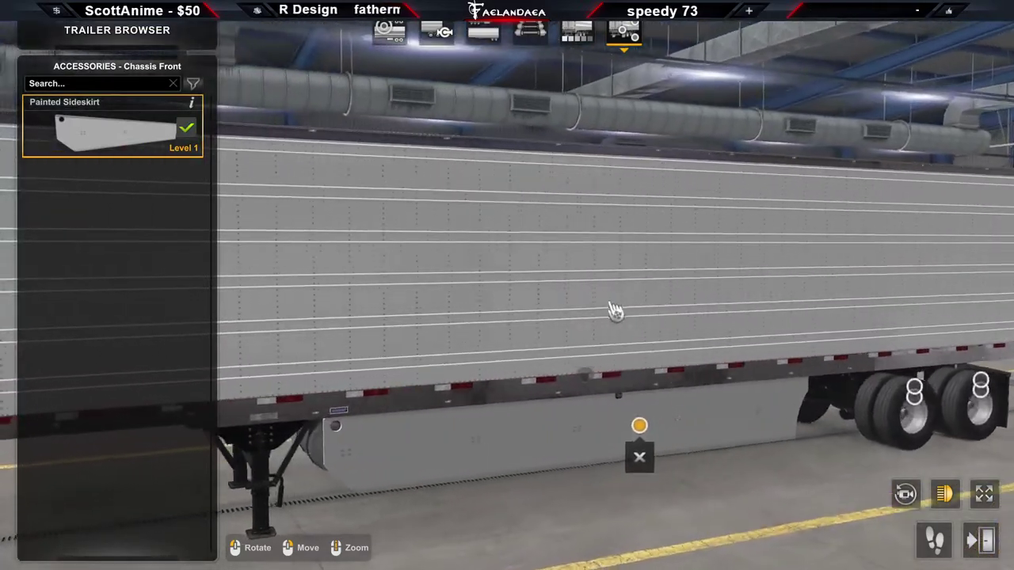
left_click_drag(616, 311, 277, 441)
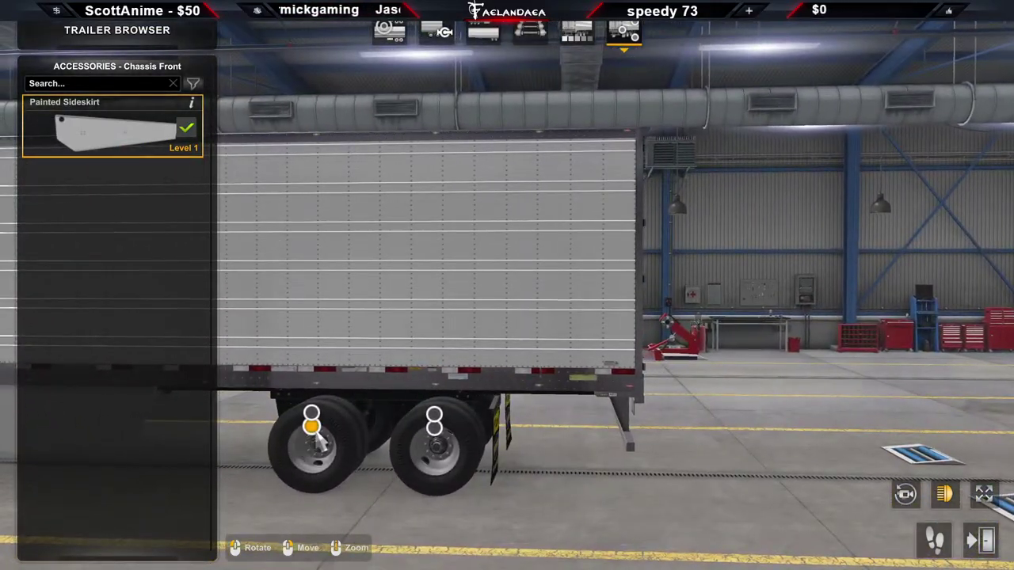
Preview the Steel Advanced, Advanced Chrome/Paint and Standard rims on the wheels
left_click(304, 421)
left_click(135, 190)
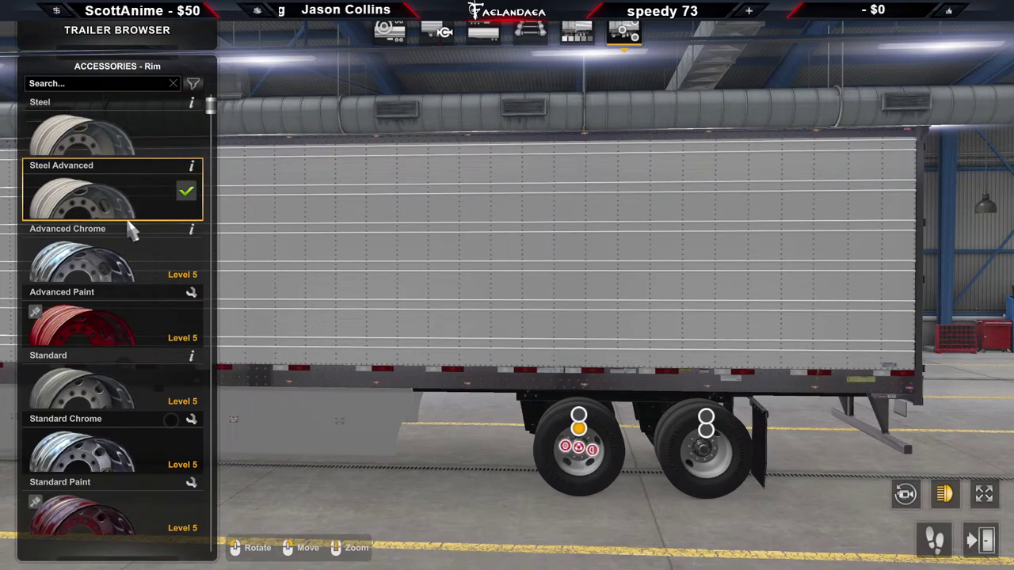
left_click(131, 255)
left_click(127, 315)
left_click(124, 384)
left_click(124, 451)
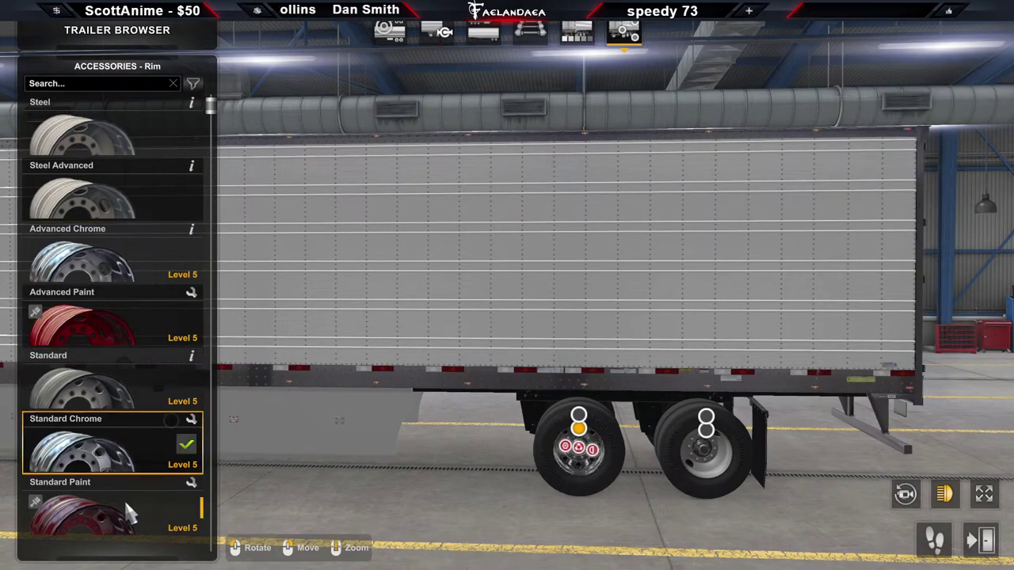
left_click(126, 519)
scroll(125, 523, "down", 10)
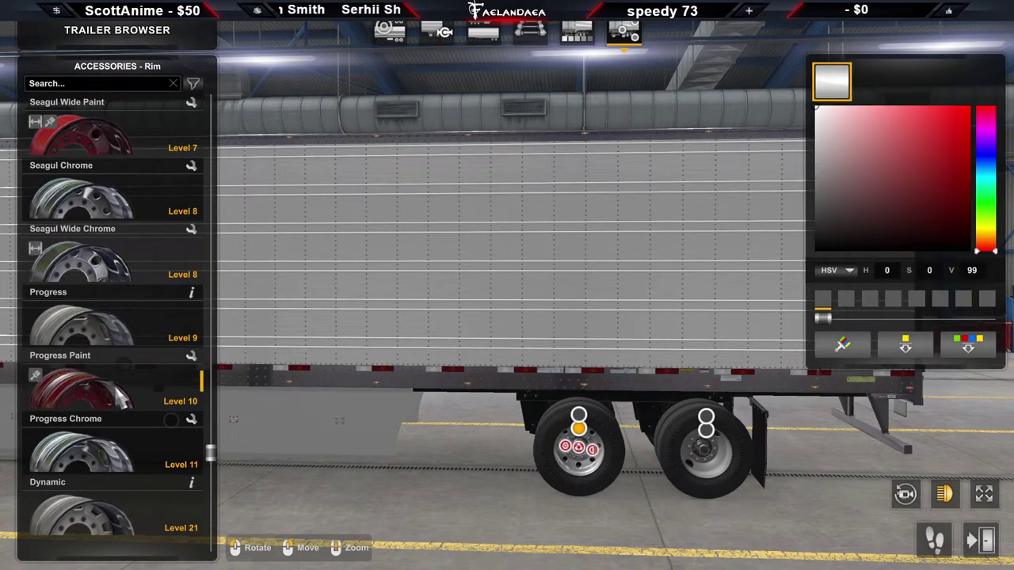
scroll(127, 380, "up", 6)
Preview the Seagul, Seagul Wide and Progress rim variants
left_click(133, 215)
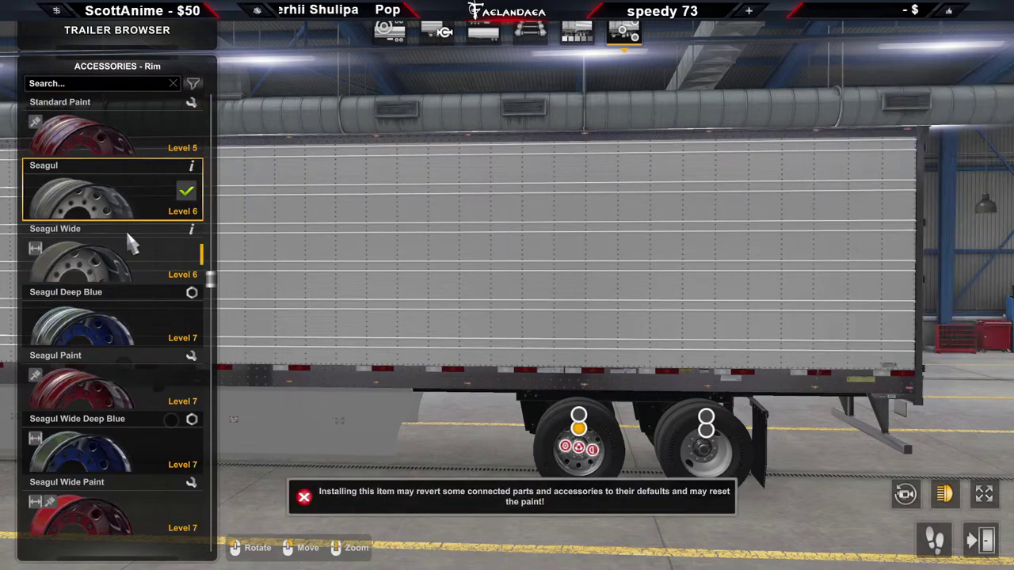
left_click(132, 262)
left_click(135, 336)
left_click(133, 400)
left_click(127, 459)
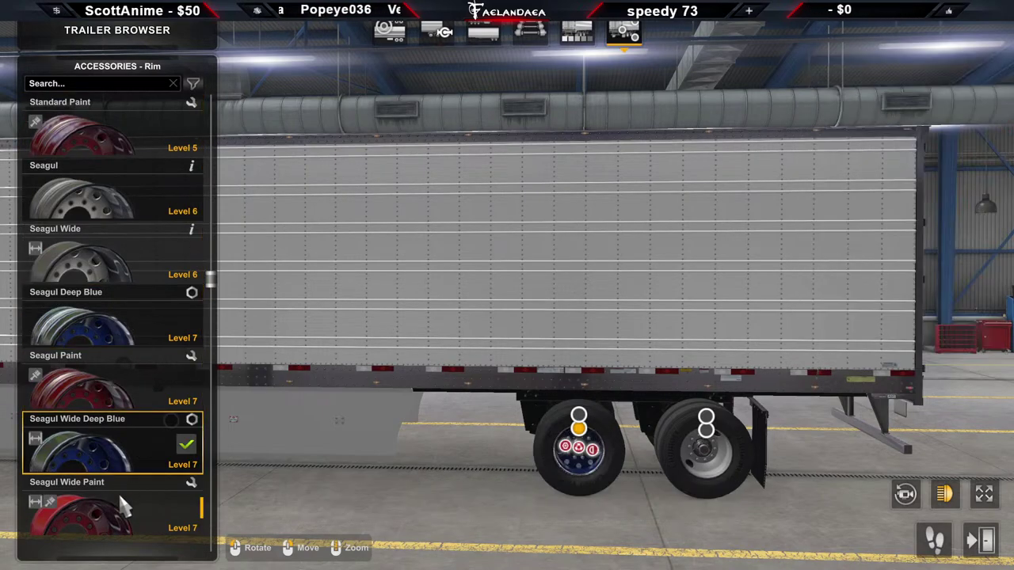
left_click(123, 505)
scroll(119, 499, "down", 9)
scroll(126, 428, "up", 4)
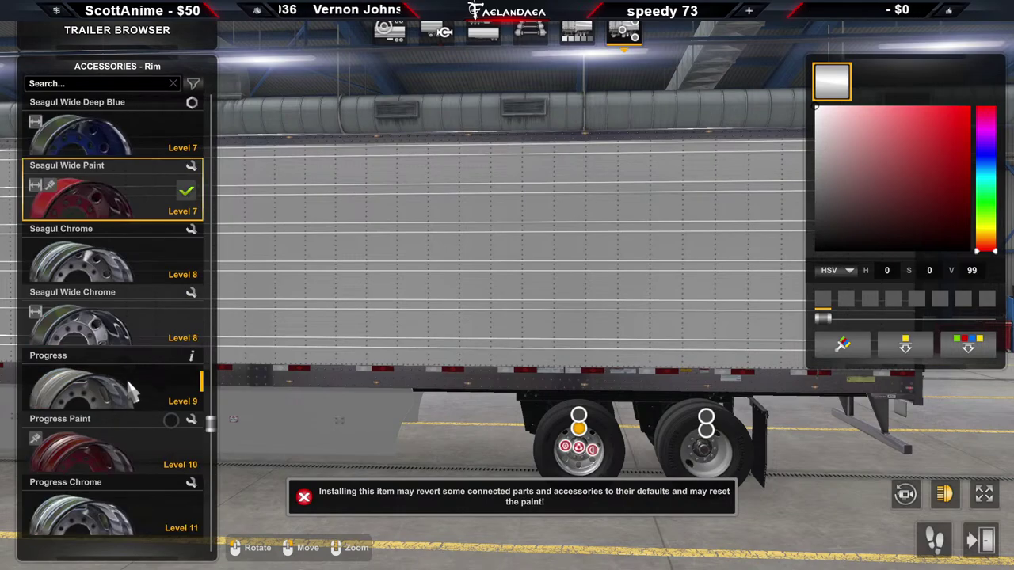
left_click(139, 252)
left_click(133, 317)
left_click(132, 383)
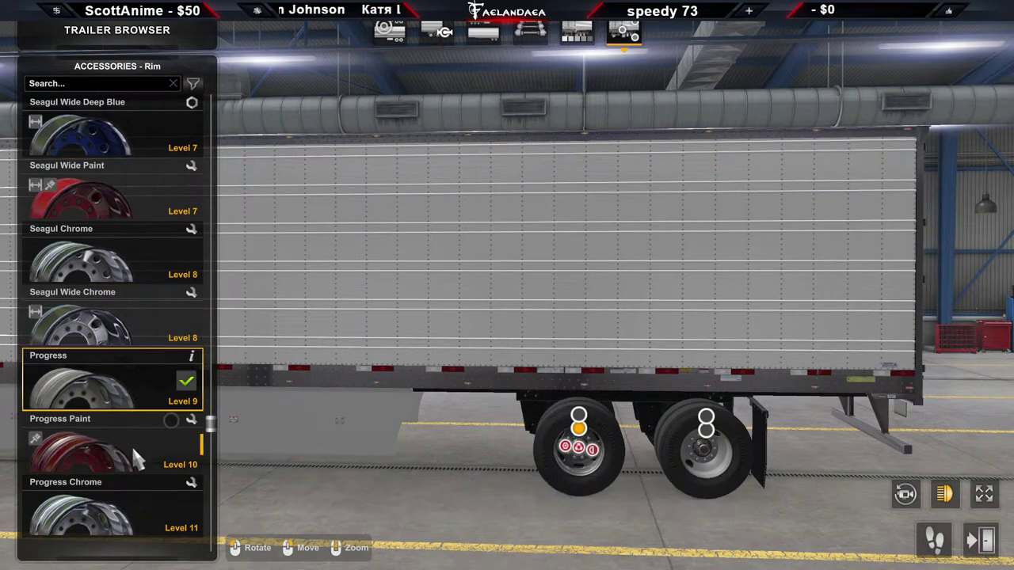
left_click(131, 445)
left_click(124, 484)
Try the Dynamic rims, then fit the Shadow rim and check the console log
scroll(126, 486, "down", 4)
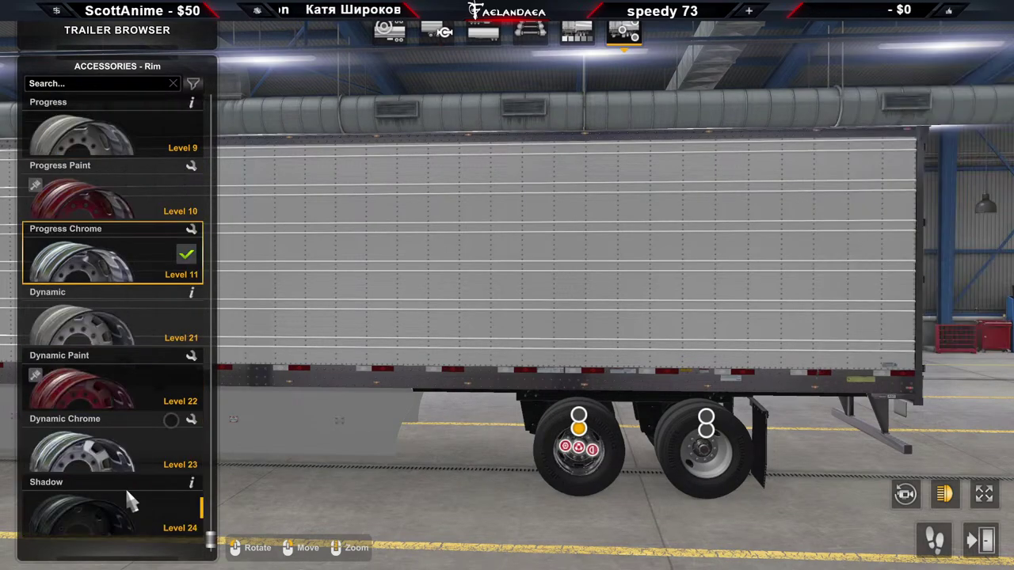
left_click(119, 319)
left_click(121, 388)
left_click(119, 443)
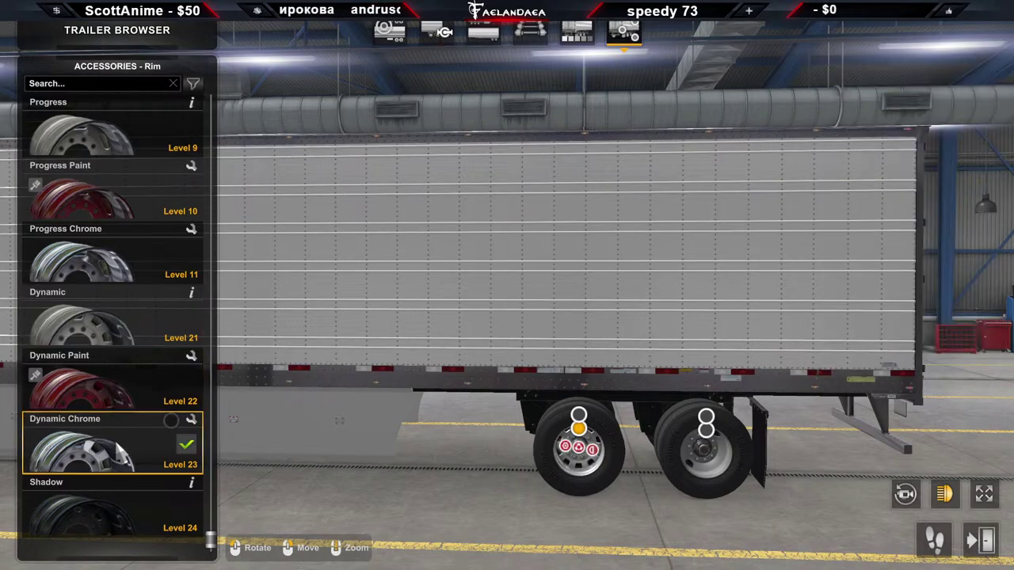
left_click(111, 511)
key("grave")
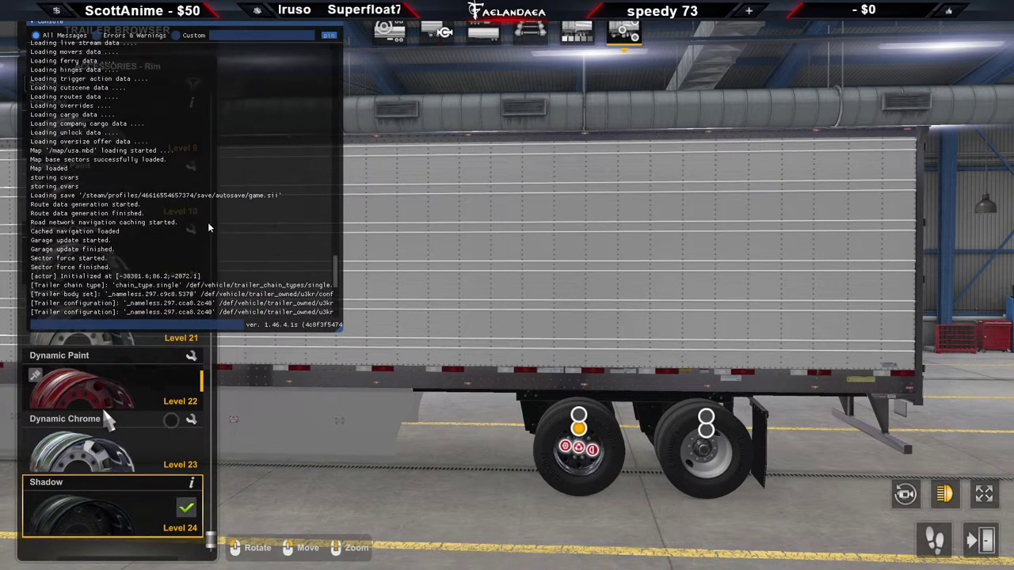
scroll(194, 235, "down", 10)
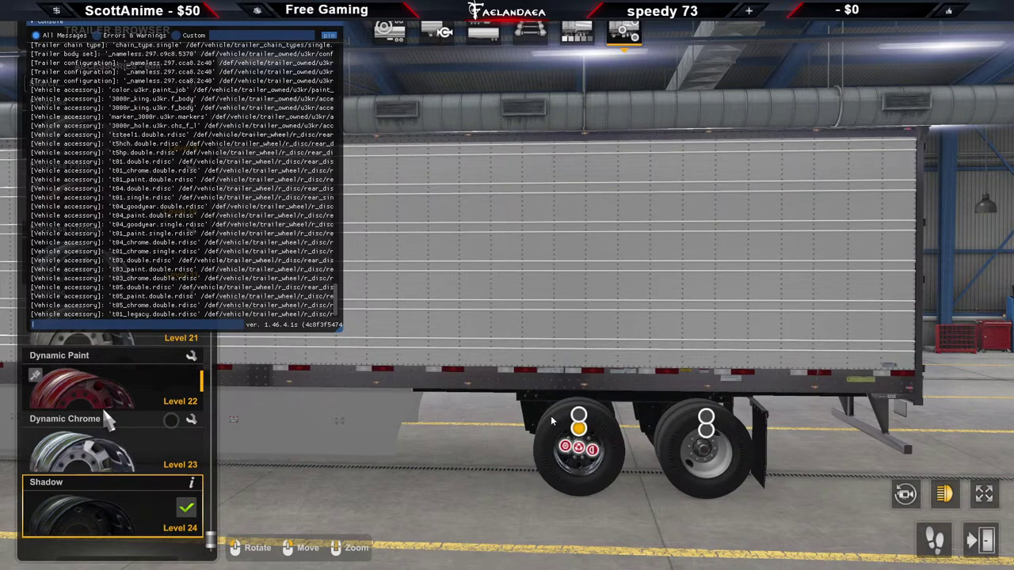
key("grave")
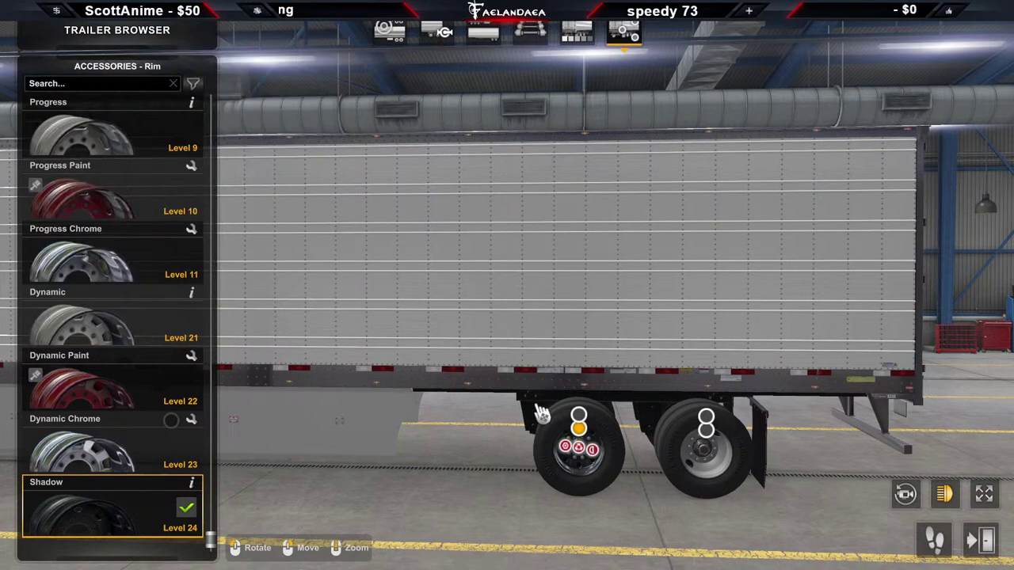
Preview the Cap, Loose Wheel Nut Indicator, Duke and Hyperion wheel nuts, then open the console
left_click(567, 451)
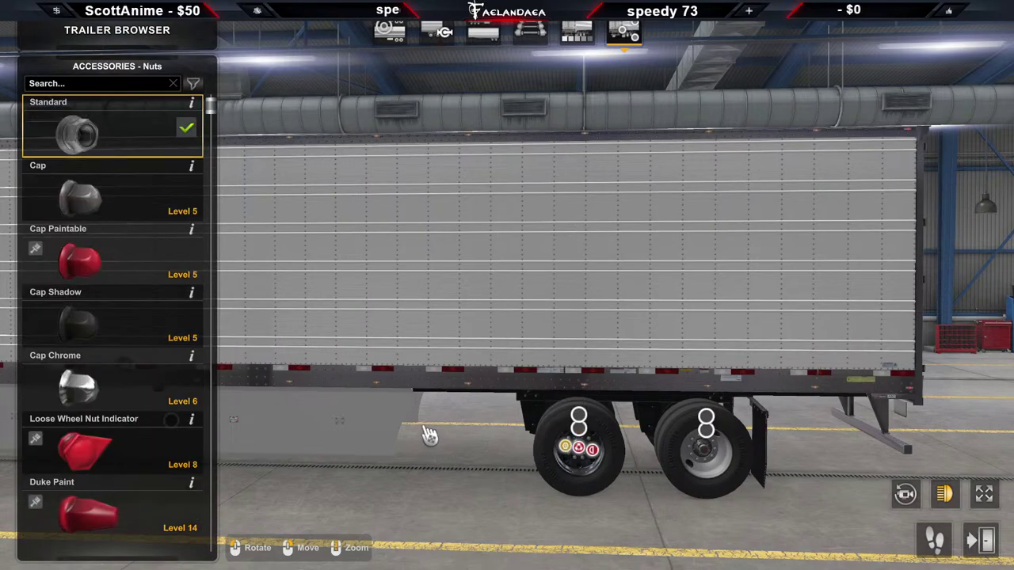
left_click(122, 194)
left_click(111, 263)
left_click(117, 322)
left_click(113, 451)
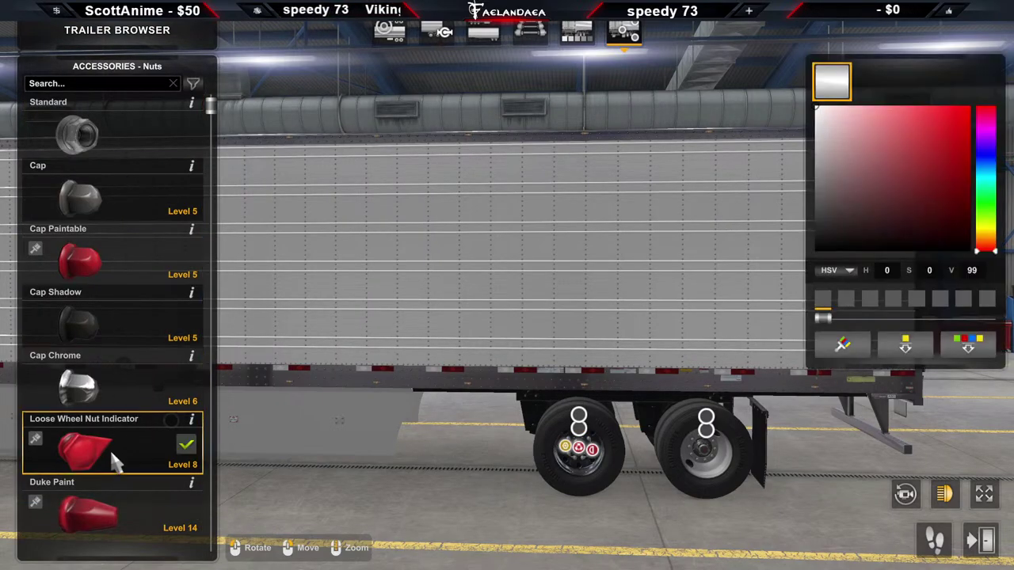
left_click(111, 507)
scroll(126, 444, "down", 3)
left_click(127, 382)
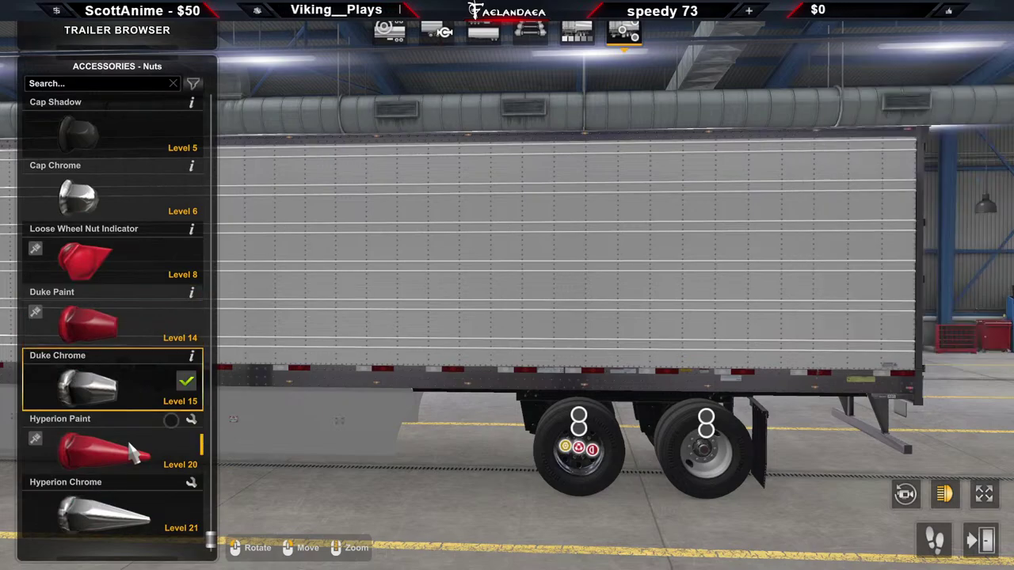
left_click(132, 454)
left_click(137, 511)
key("grave")
key("grave")
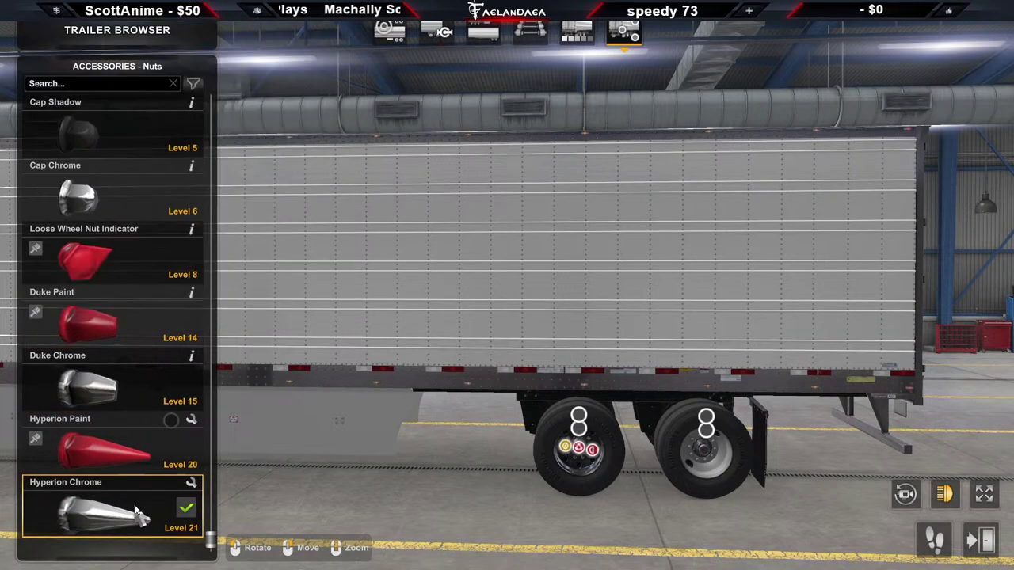
Switch the wheel hub between Air and Silver, leaving it on Air
left_click(579, 448)
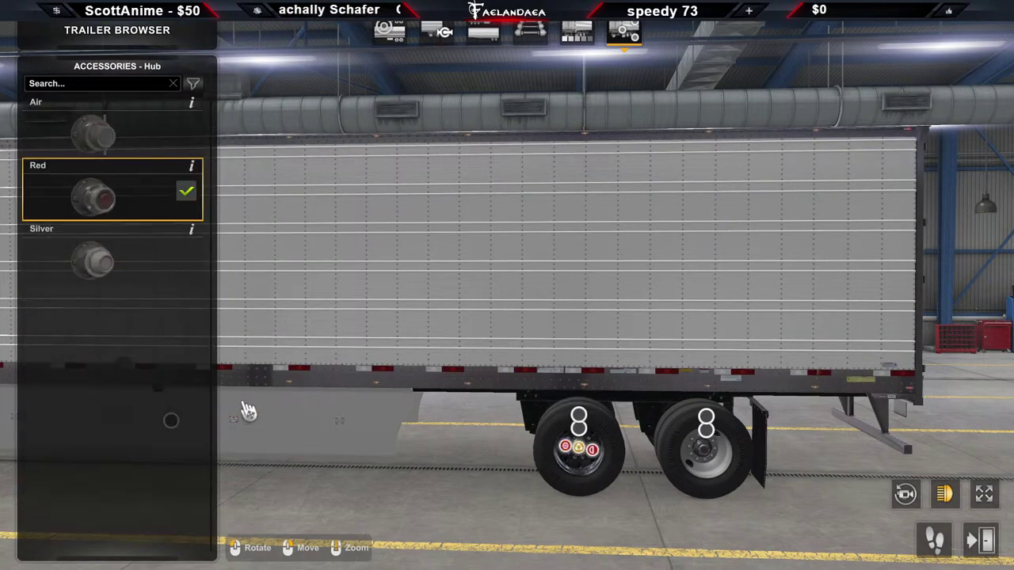
left_click(144, 150)
left_click(143, 269)
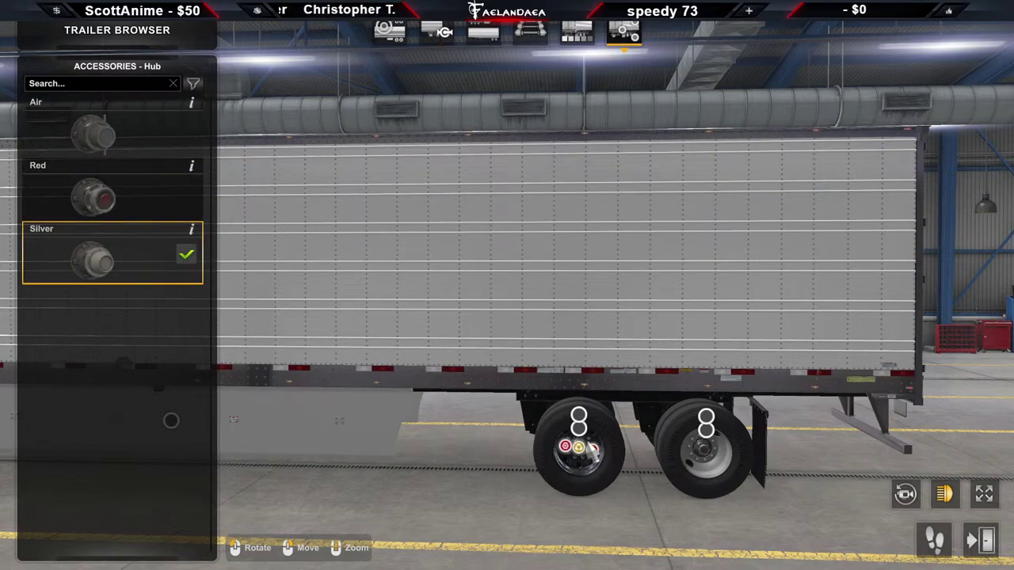
left_click(196, 151)
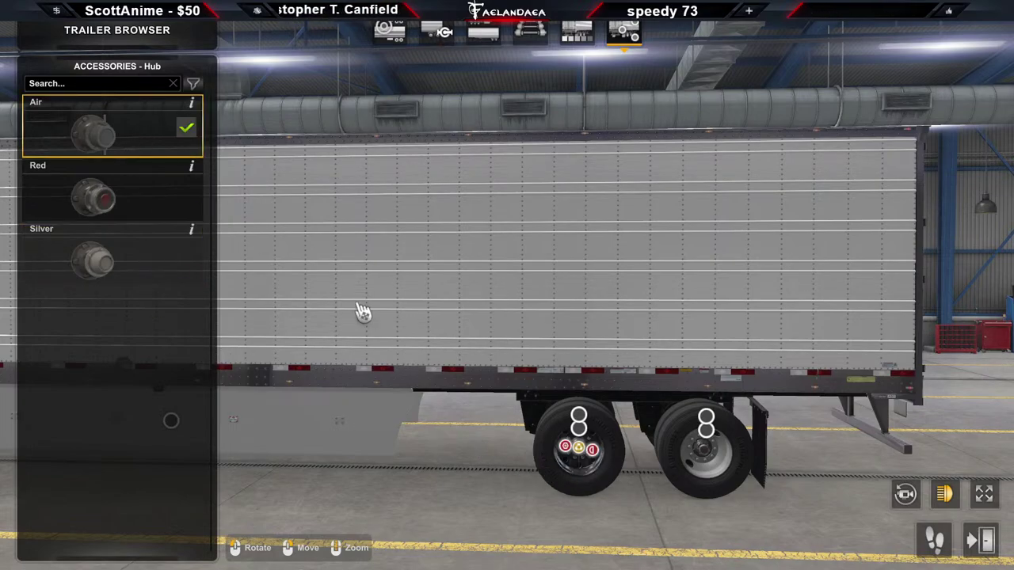
Preview the Exclusive Paint, AeroX and Spike hub covers
left_click(593, 450)
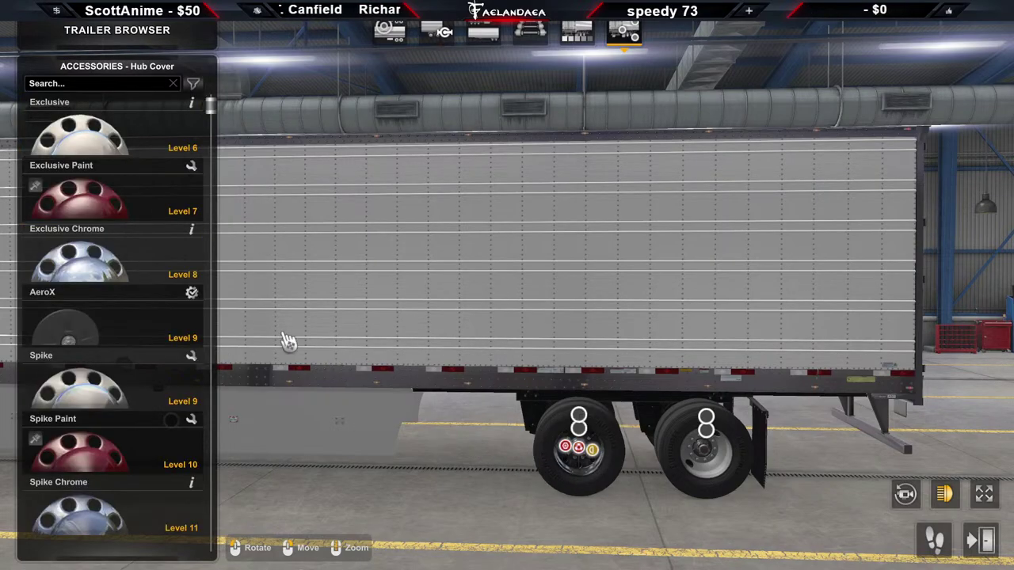
left_click(127, 192)
left_click(123, 312)
left_click(127, 268)
left_click(111, 388)
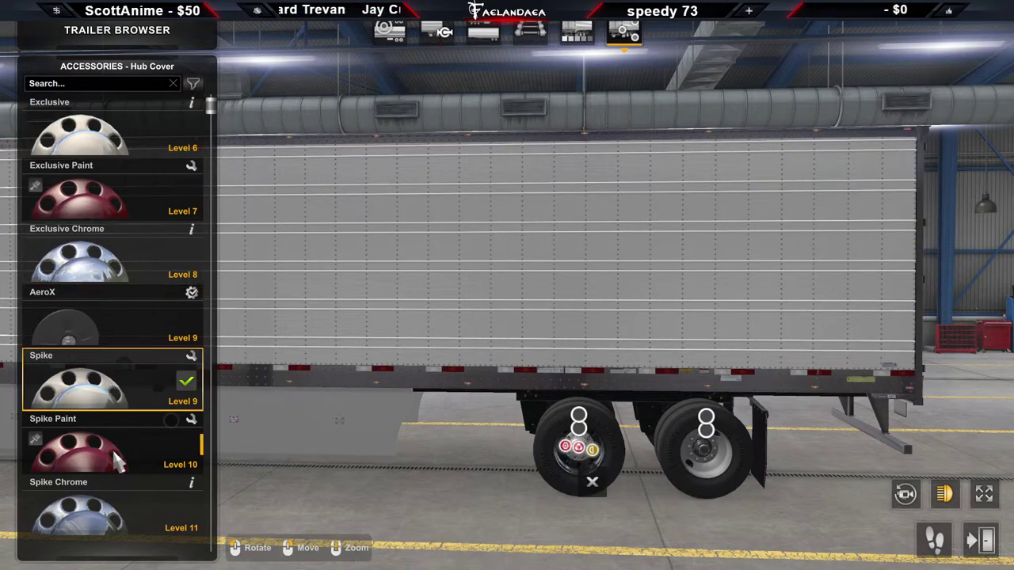
left_click(118, 459)
left_click(117, 507)
scroll(120, 475, "down", 10)
scroll(118, 230, "up", 2)
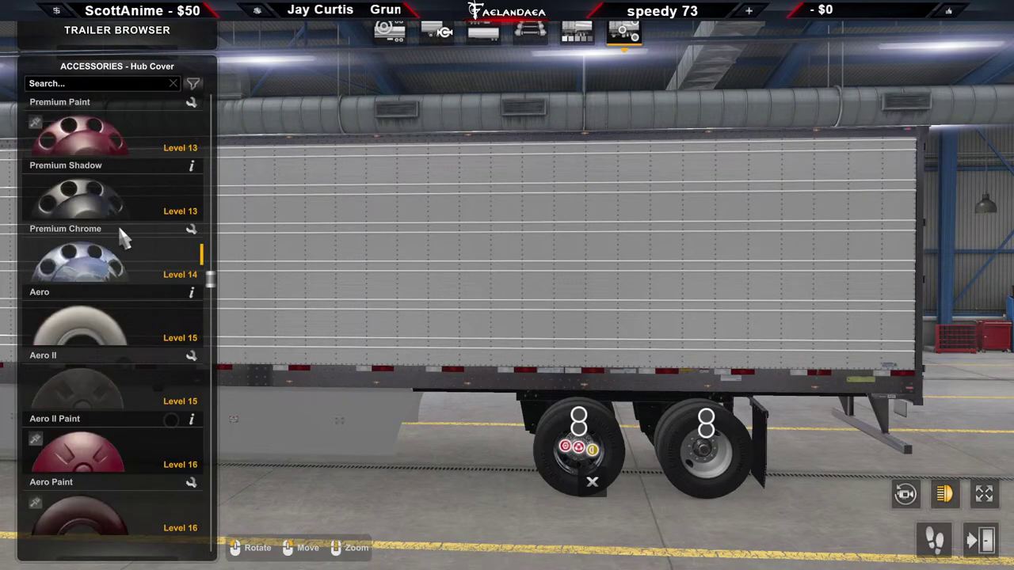
scroll(118, 222, "up", 2)
Preview the Premium, Aero, Aero II and Monolith hub cover variants
left_click(120, 212)
left_click(129, 255)
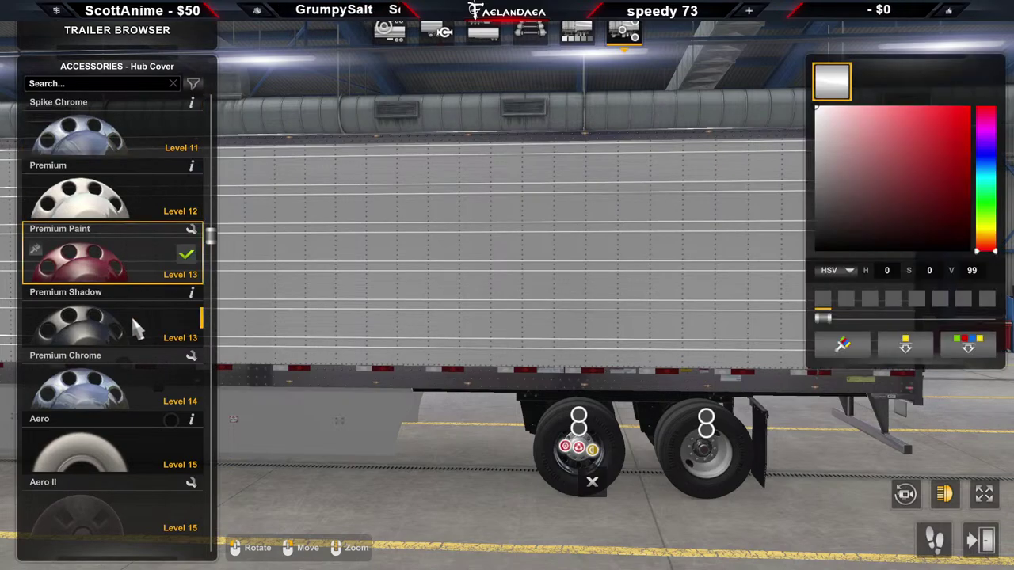
left_click(131, 315)
left_click(125, 373)
left_click(127, 440)
left_click(138, 496)
scroll(137, 504, "down", 2)
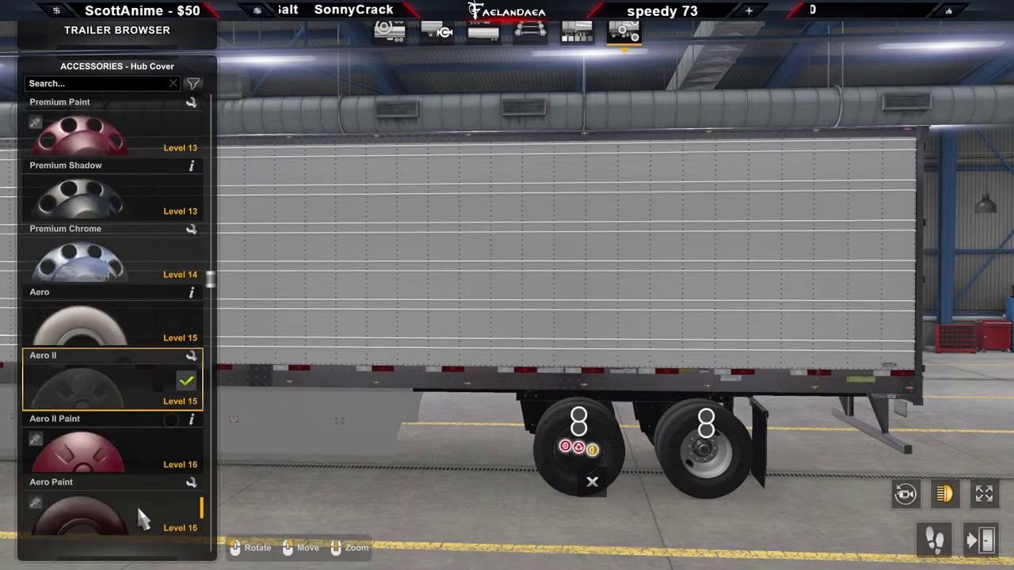
scroll(137, 505, "down", 8)
scroll(133, 418, "up", 4)
left_click(124, 178)
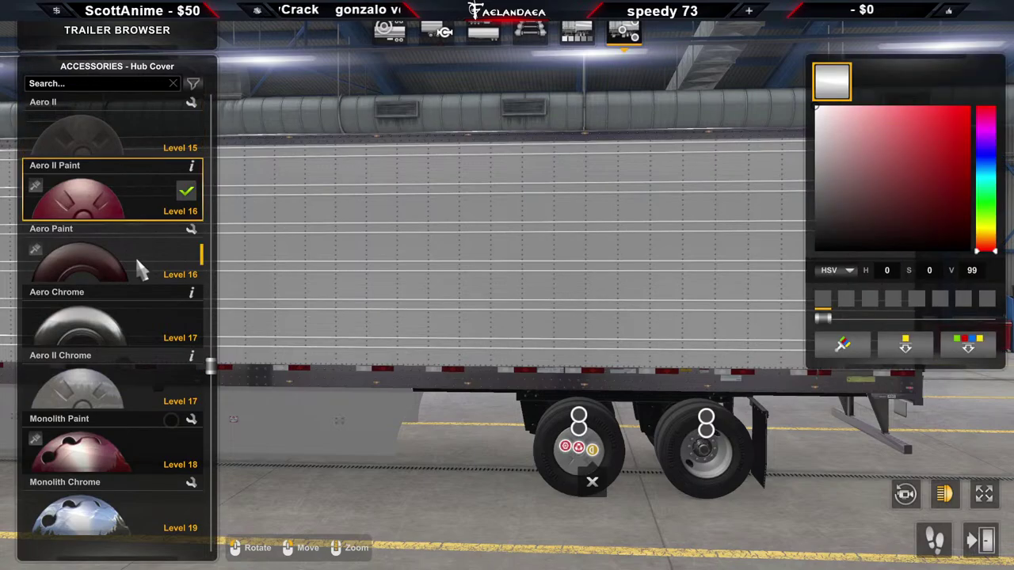
left_click(124, 254)
left_click(123, 327)
left_click(124, 388)
left_click(118, 453)
left_click(118, 485)
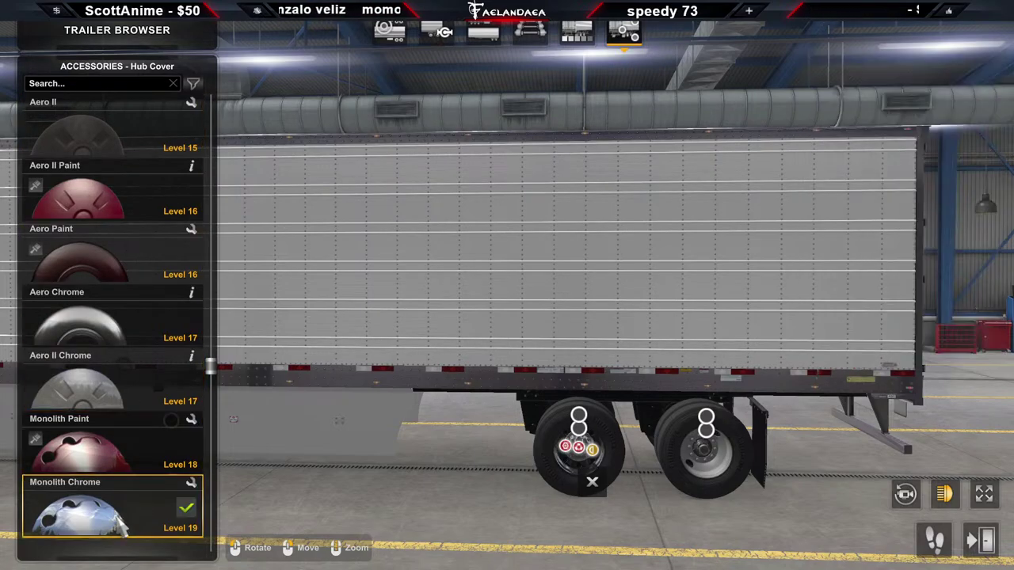
scroll(115, 523, "down", 8)
scroll(131, 289, "up", 2)
Try Dragon Claw, Trident, Star, Elegance and Supernova hub covers, ending on Supernova Chrome
left_click(130, 193)
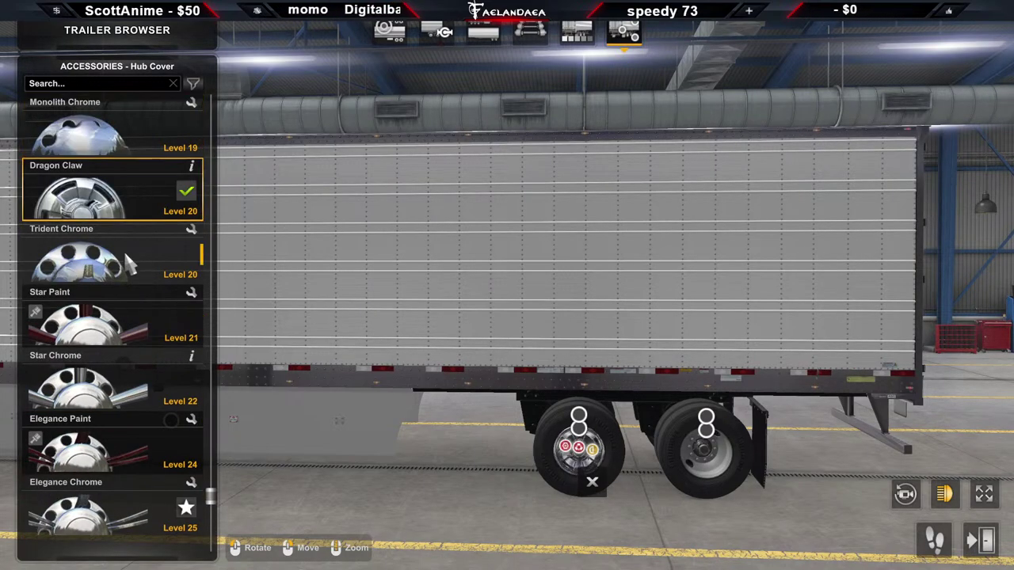
left_click(124, 252)
left_click(130, 333)
left_click(128, 396)
left_click(122, 451)
left_click(127, 515)
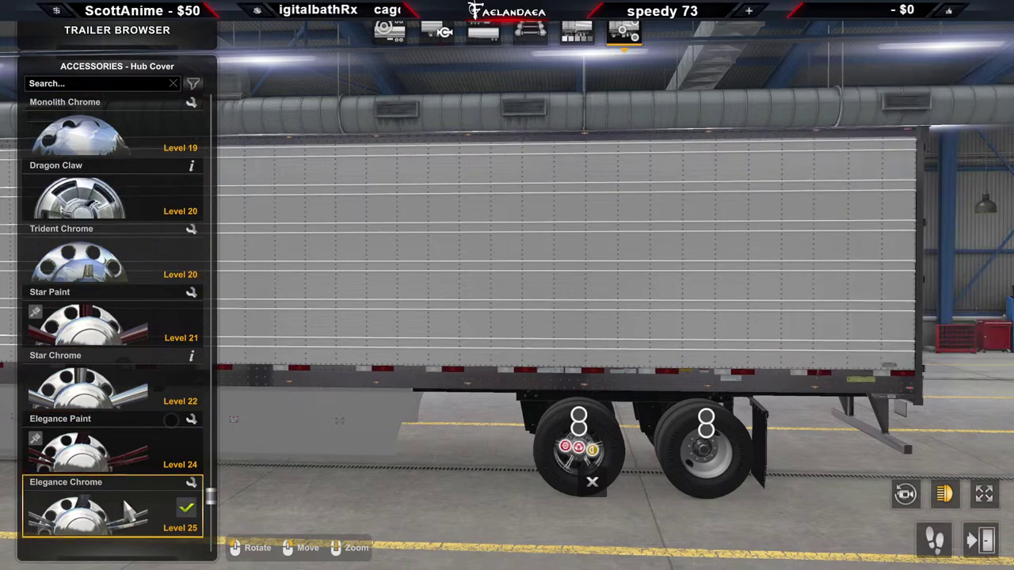
scroll(131, 527, "down", 2)
left_click(133, 474)
left_click(132, 513)
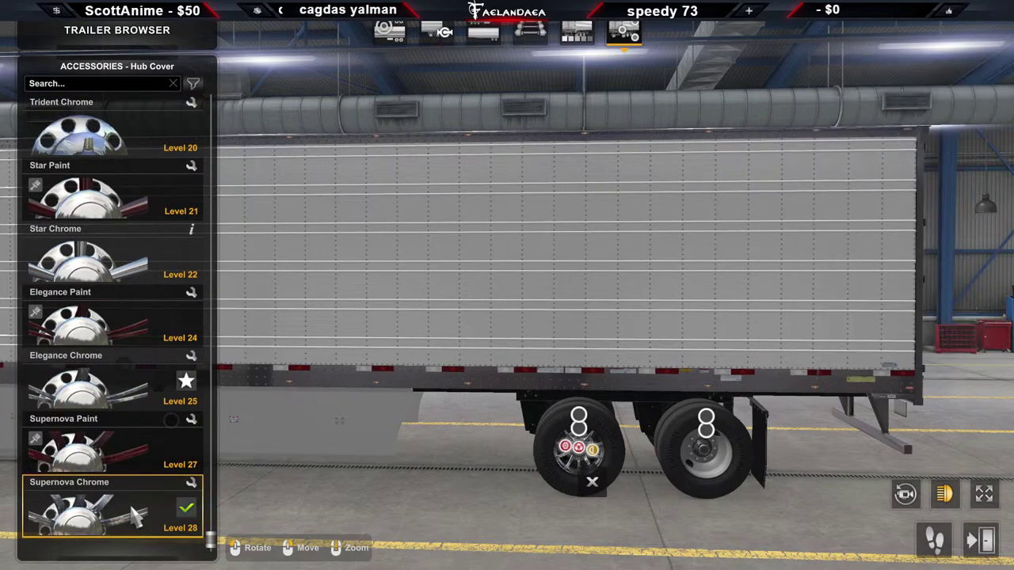
key("grave")
scroll(209, 207, "up", 10)
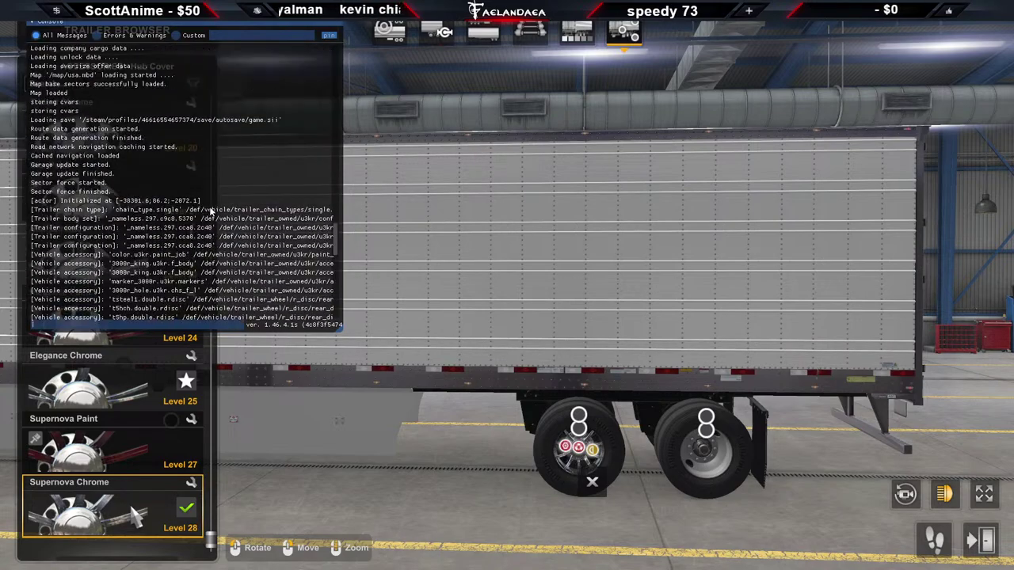
scroll(198, 246, "down", 10)
Close the console and preview Roadmaster and Goodyear Fuel Max LHT tires on the front wheel
key("grave")
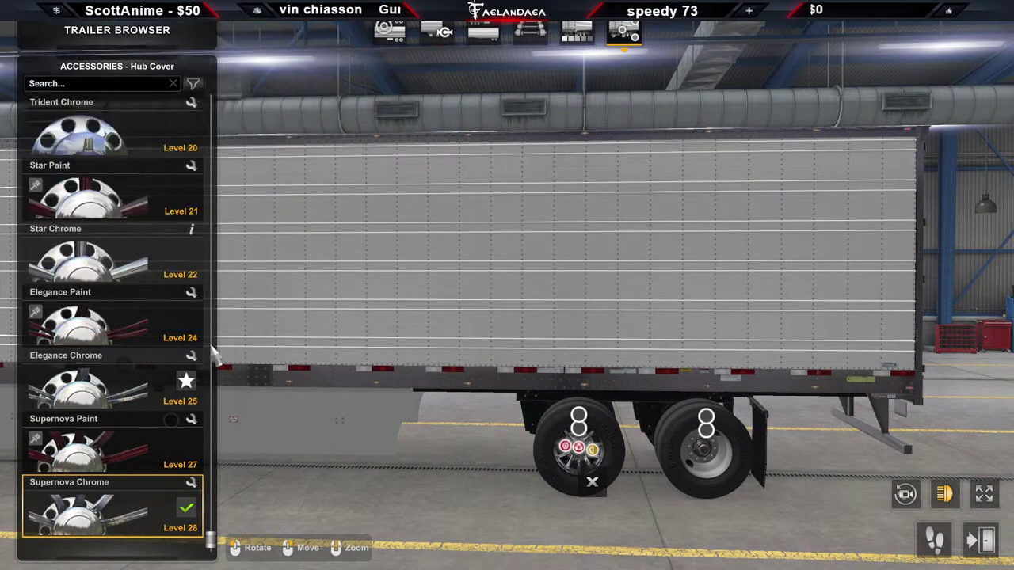
left_click(578, 416)
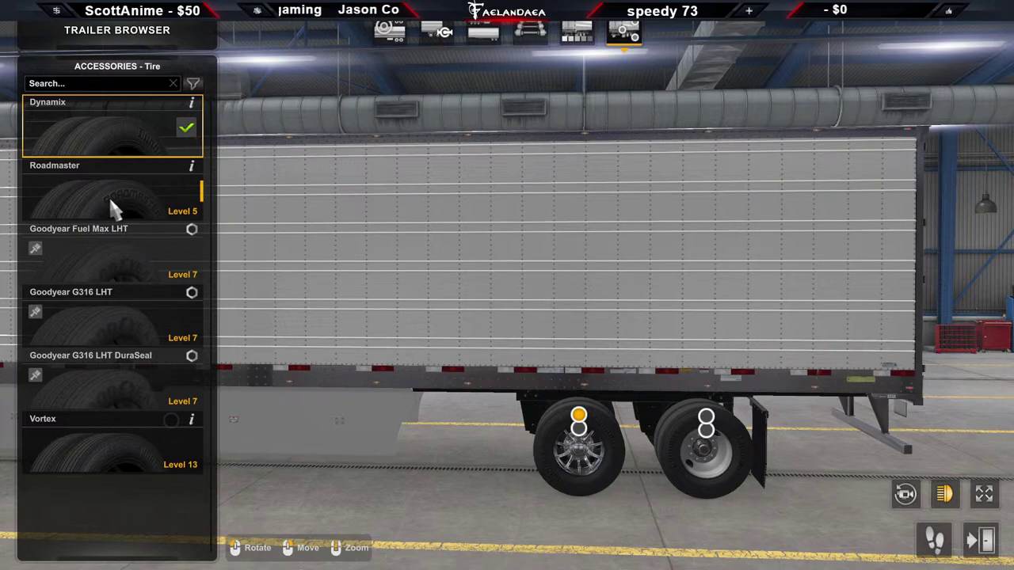
scroll(521, 346, "up", 3)
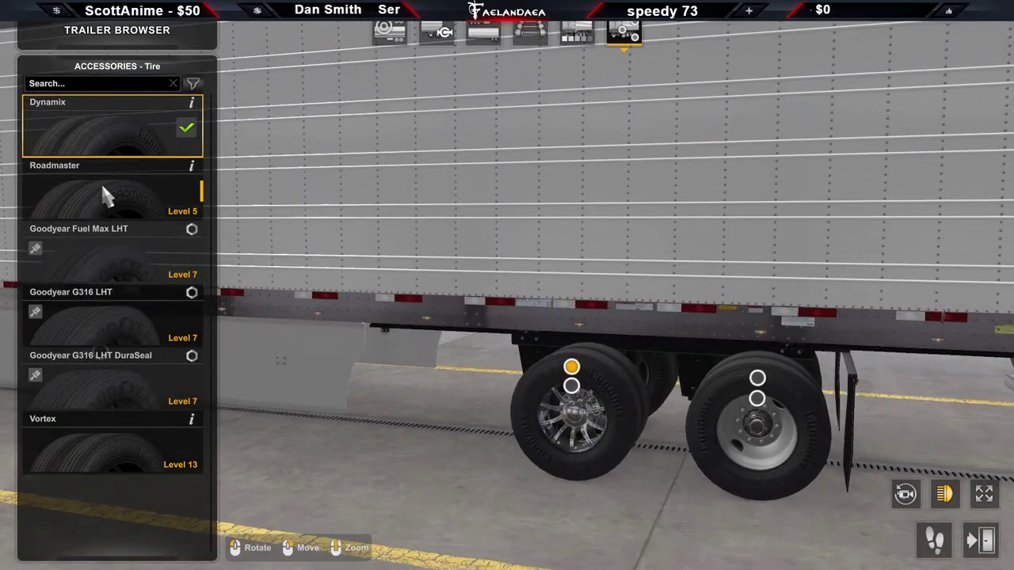
left_click(108, 194)
left_click(130, 260)
Compare the Goodyear G316 LHT tires, then settle on Vortex tires for the front wheel
left_click(130, 323)
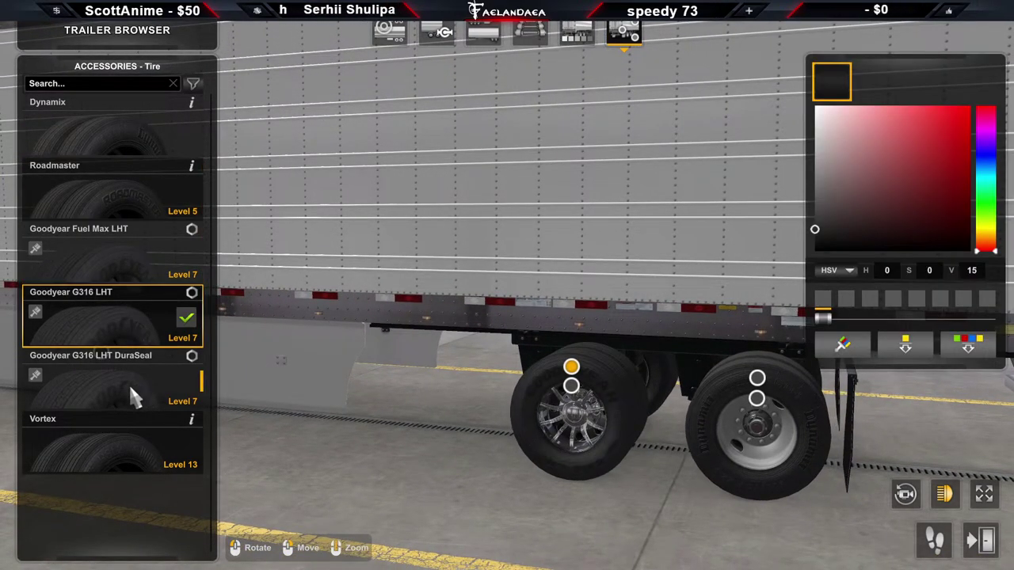
left_click(129, 383)
left_click(130, 460)
key("grave")
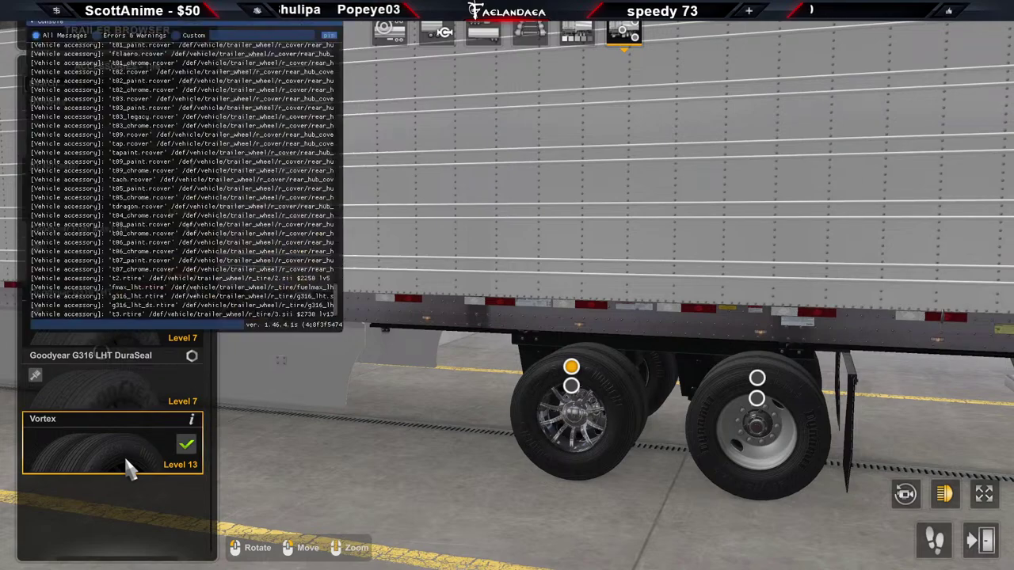
key("grave")
left_click(130, 394)
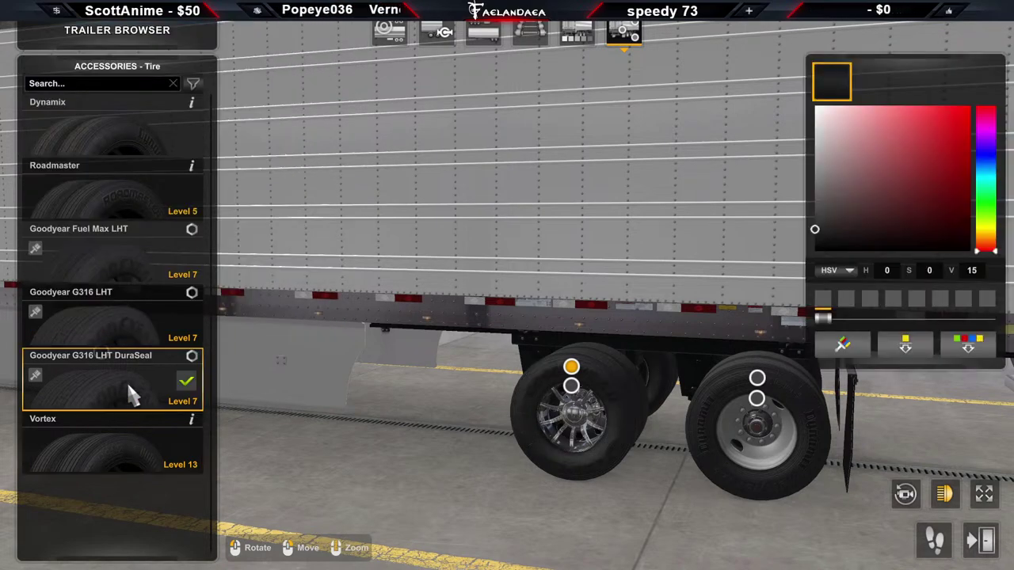
left_click(122, 460)
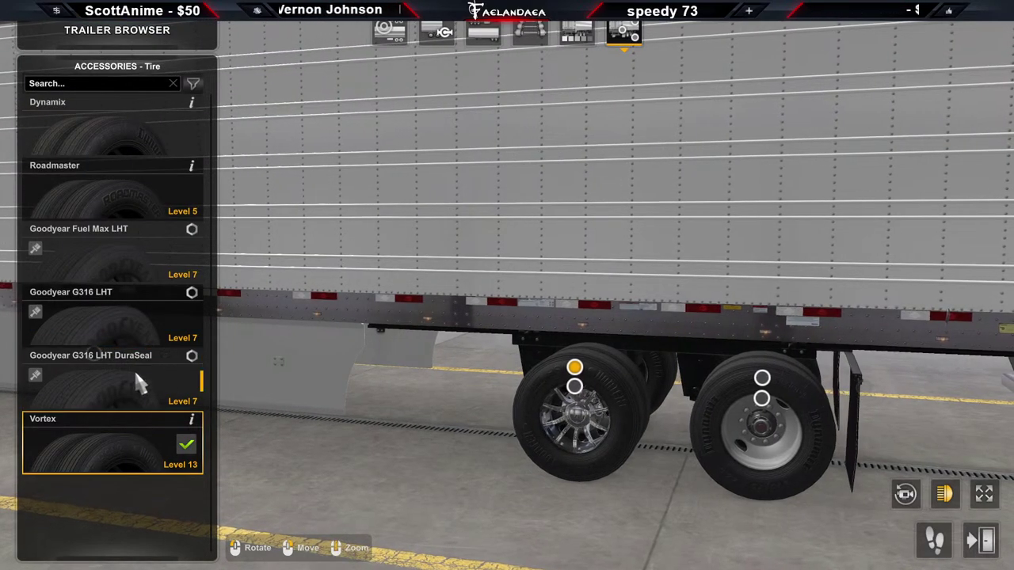
Fit Goodyear G316 LHT DuraSeal tires and put the Shadow rim on the rear wheel
left_click(176, 394)
left_click_drag(793, 400, 680, 400)
left_click(682, 392)
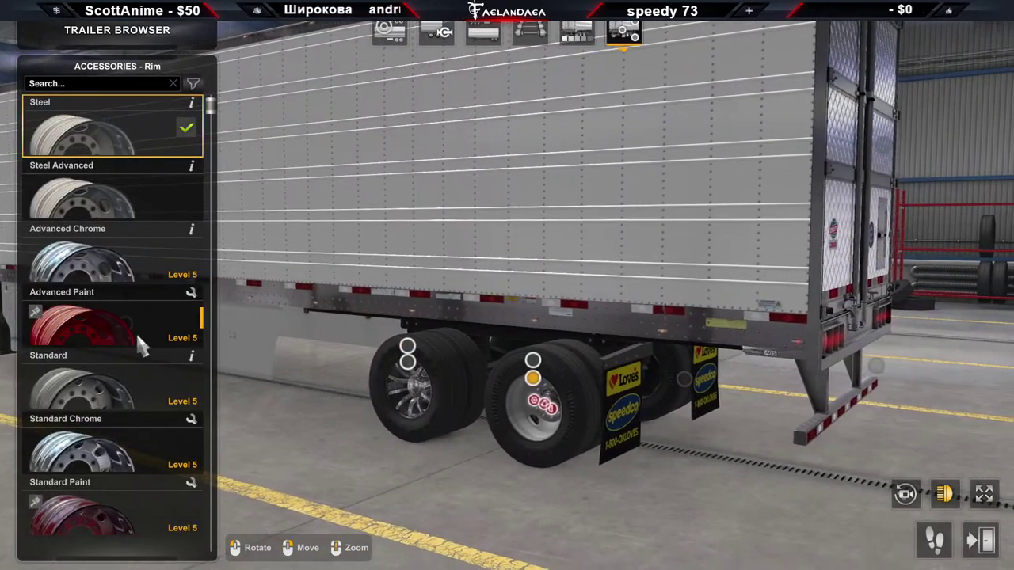
scroll(89, 420, "down", 5)
left_click(96, 539)
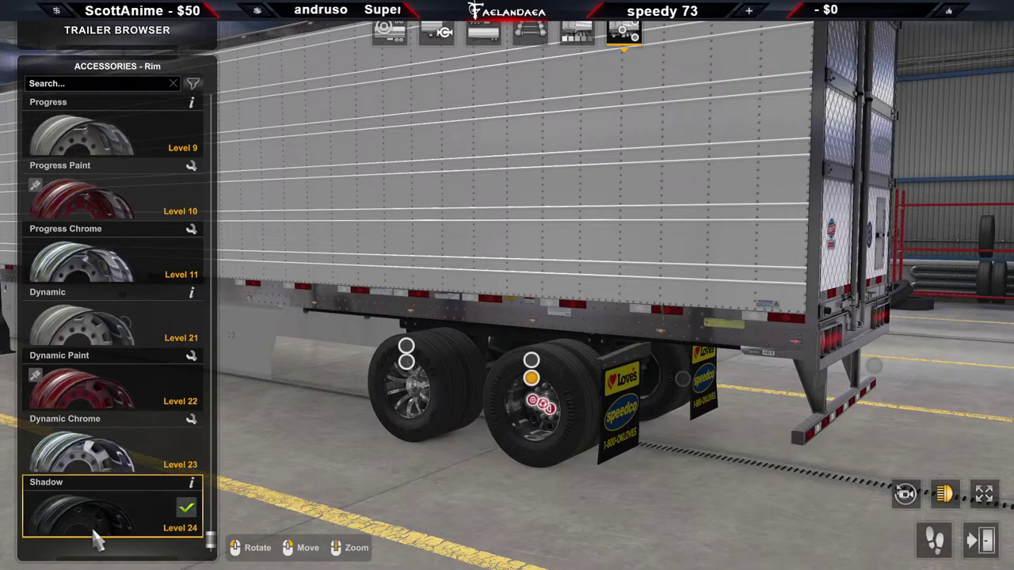
Try the Exclusive hub cover on the wheel, then remove the hub cover again
left_click(409, 396)
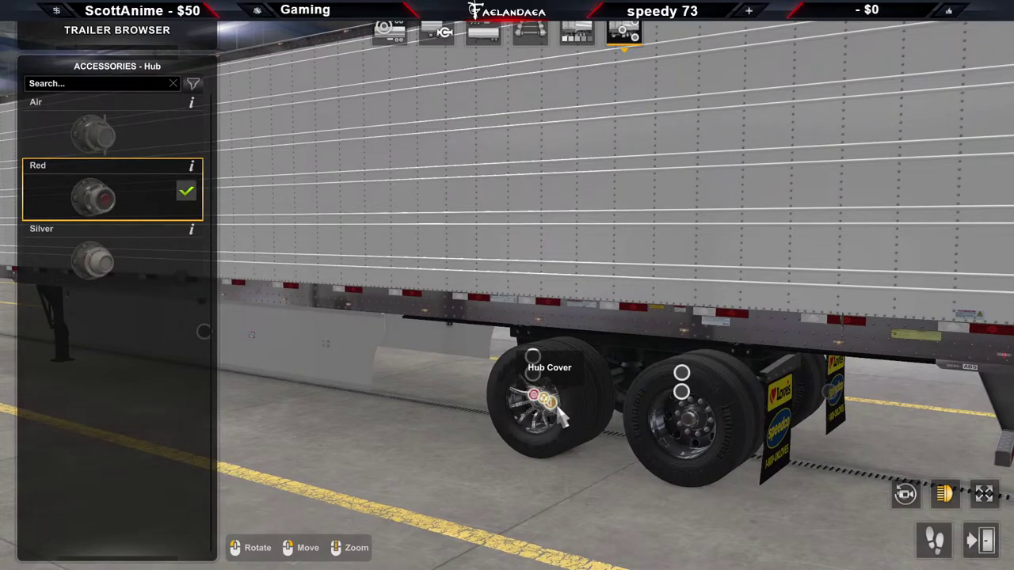
left_click(548, 401)
scroll(119, 227, "up", 10)
scroll(127, 230, "up", 4)
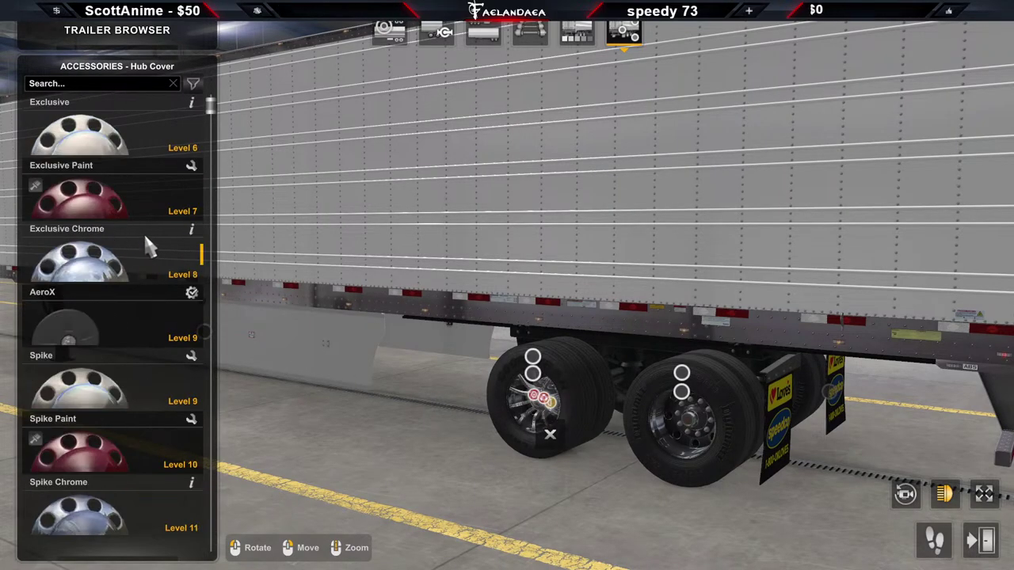
left_click(145, 119)
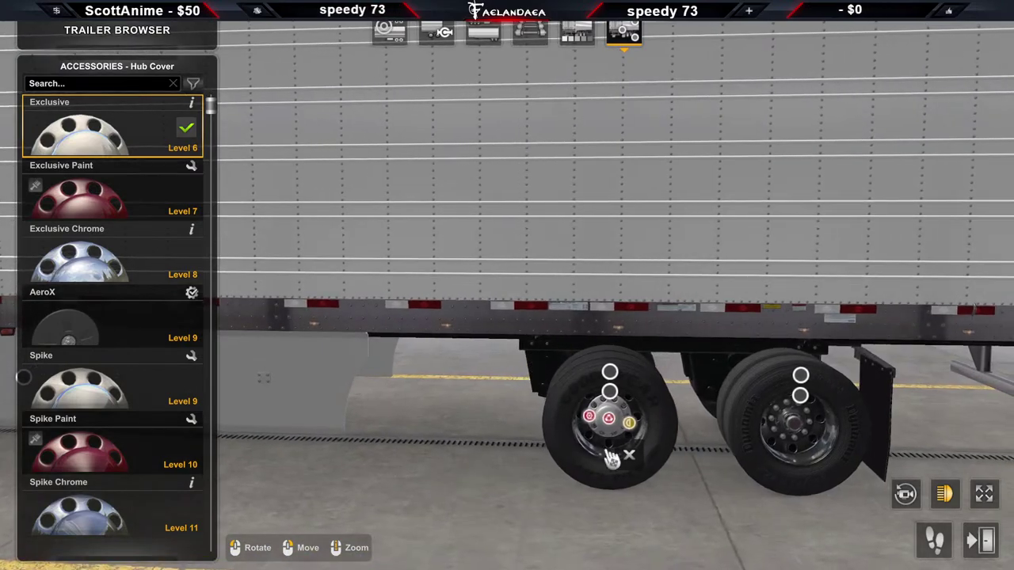
left_click(636, 459)
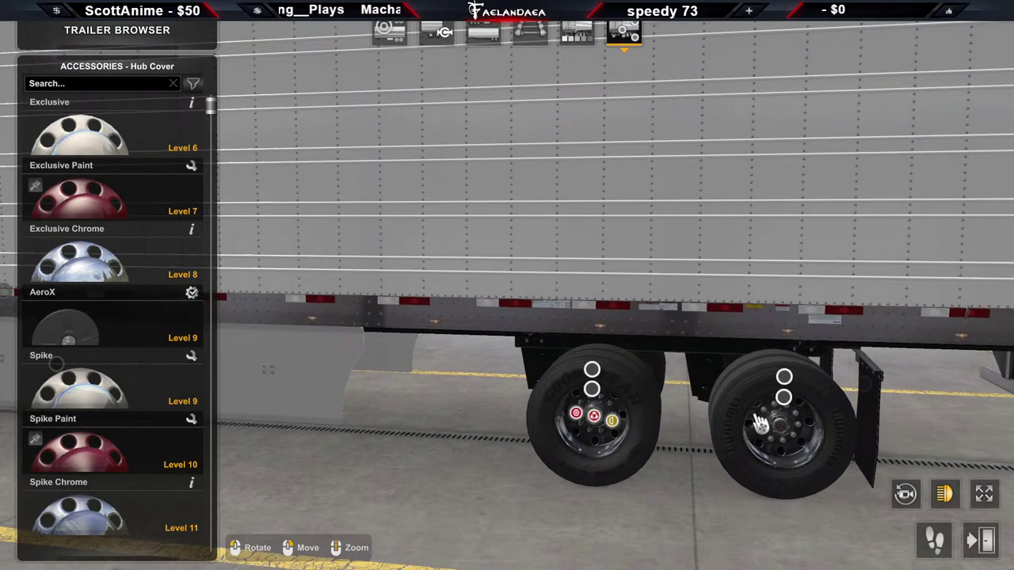
Compare Dynamic Chrome and Progress Chrome rims on the front wheel
left_click(784, 396)
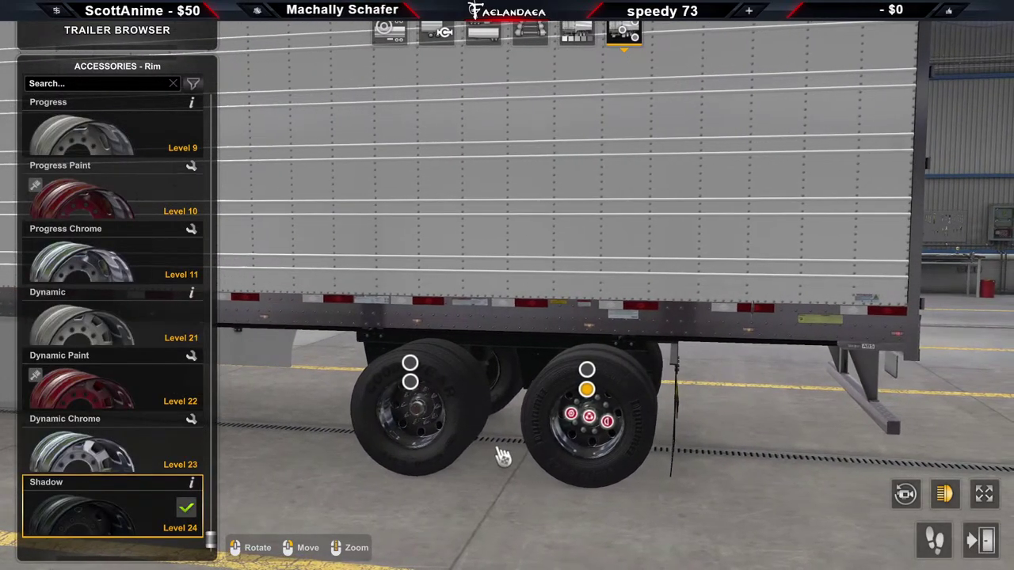
left_click(409, 382)
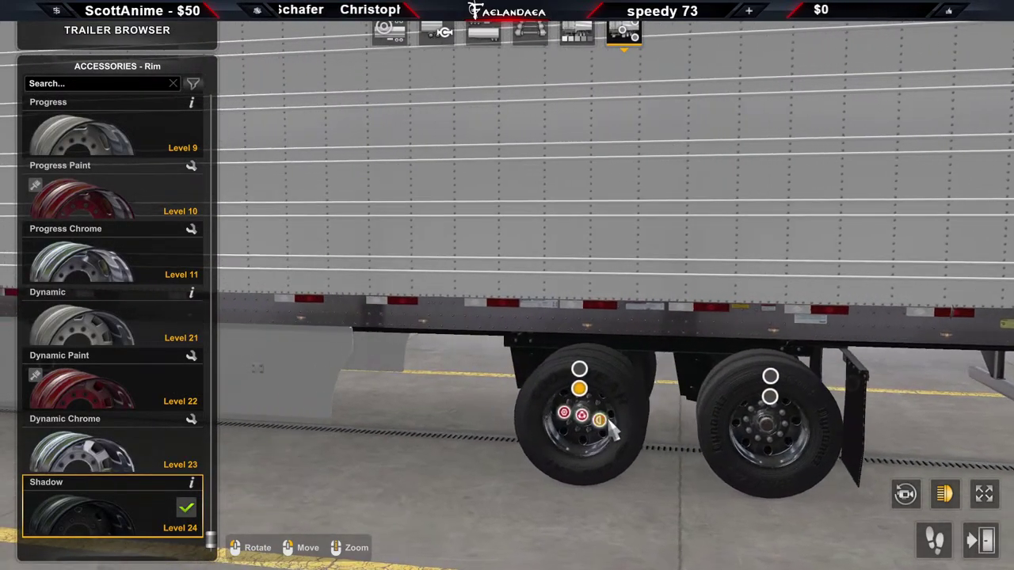
left_click(601, 421)
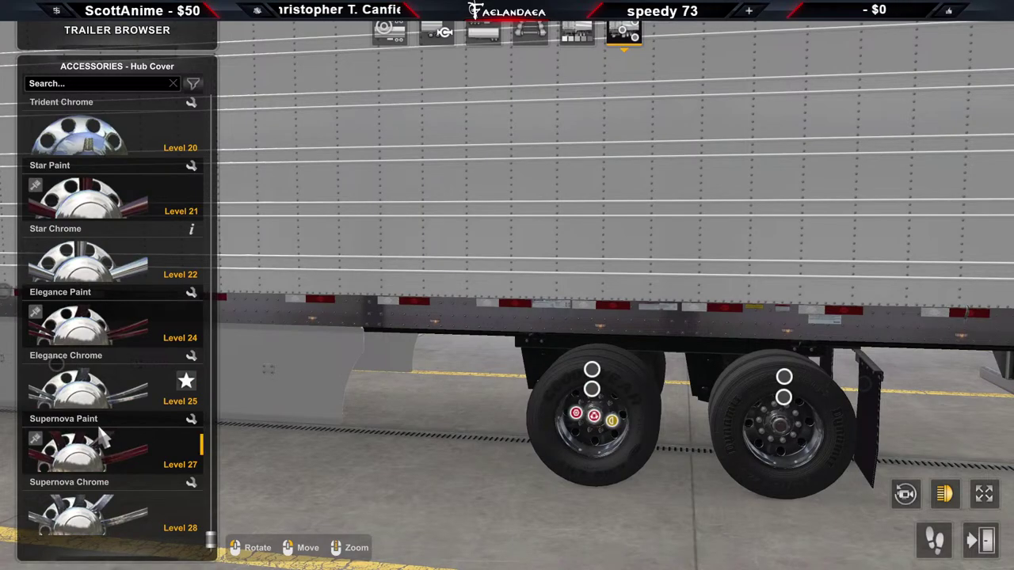
scroll(111, 473, "up", 2)
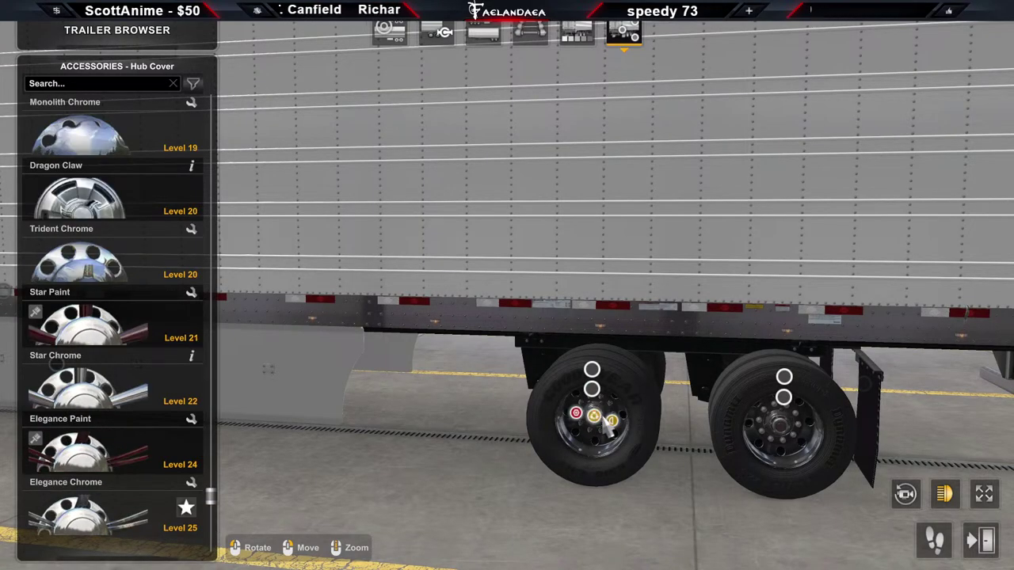
left_click(592, 388)
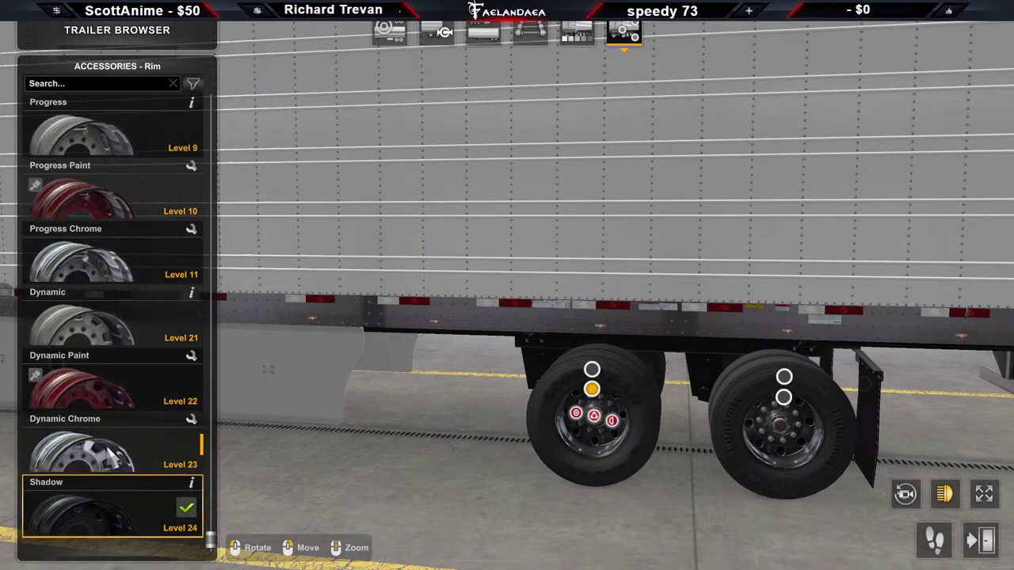
left_click(105, 454)
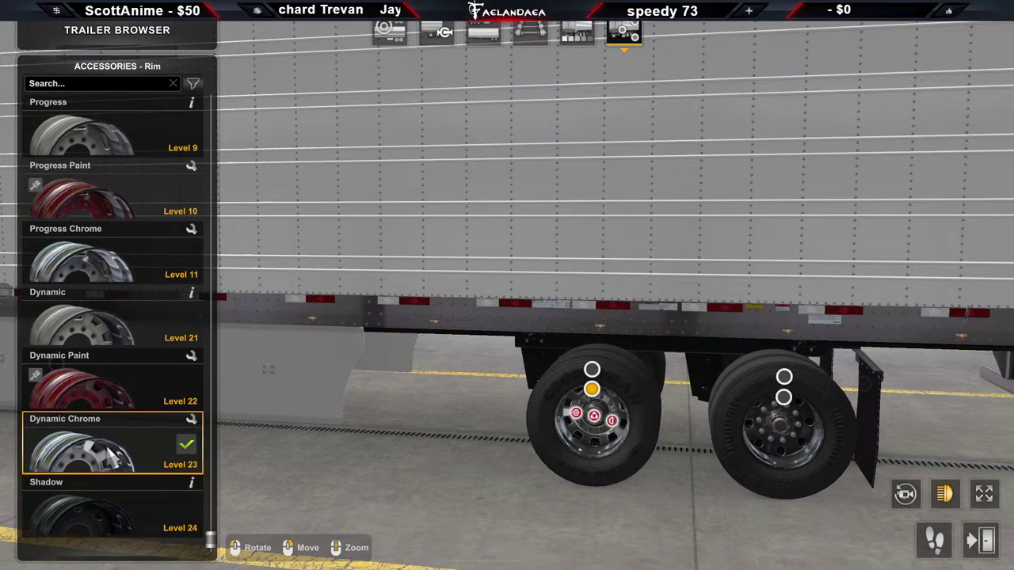
left_click(103, 258)
Replace the rear wheel's Shadow rim with Progress Chrome and fit an Air hub
scroll(103, 255, "up", 2)
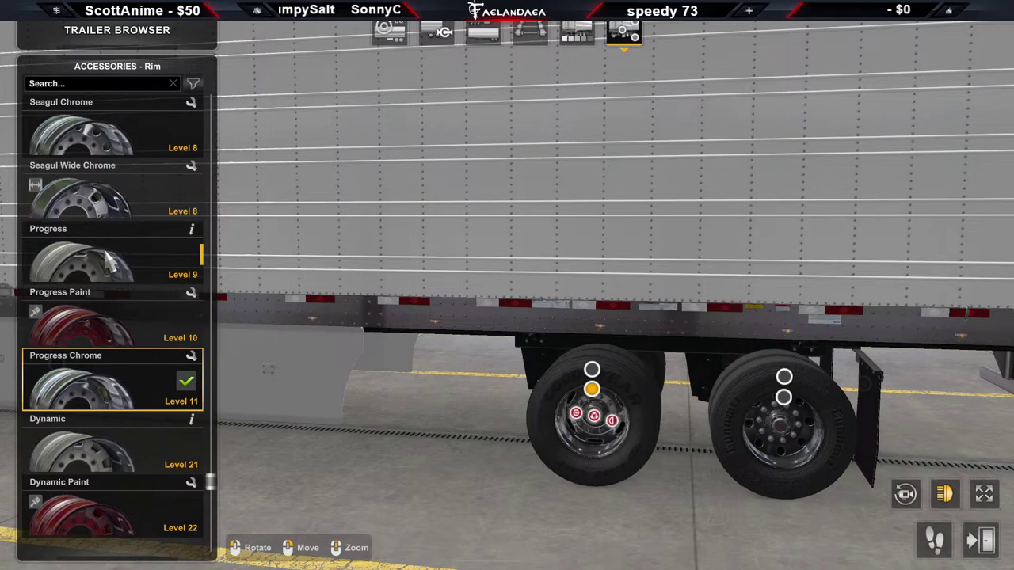
scroll(109, 262, "up", 2)
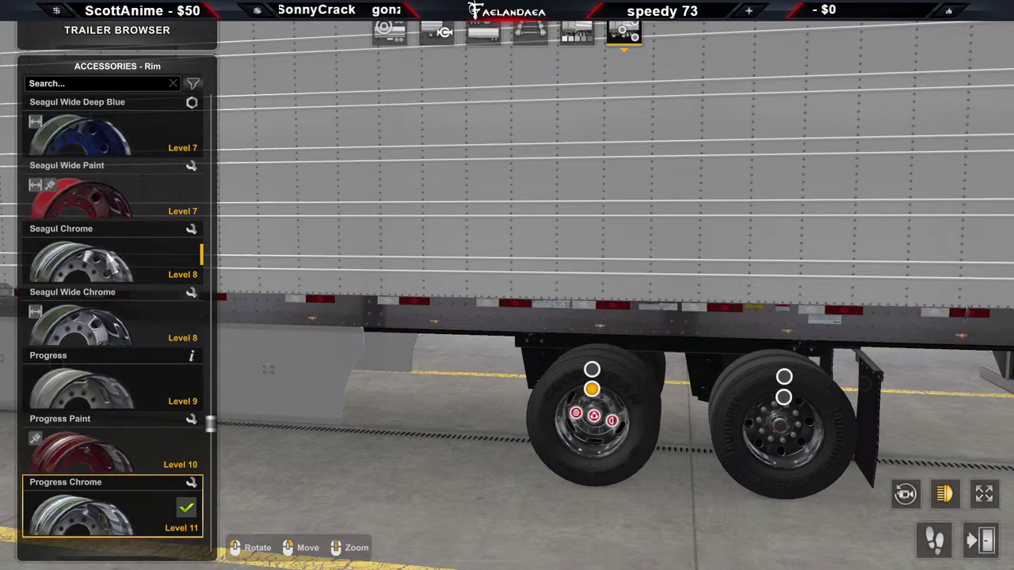
scroll(109, 264, "down", 2)
left_click(782, 397)
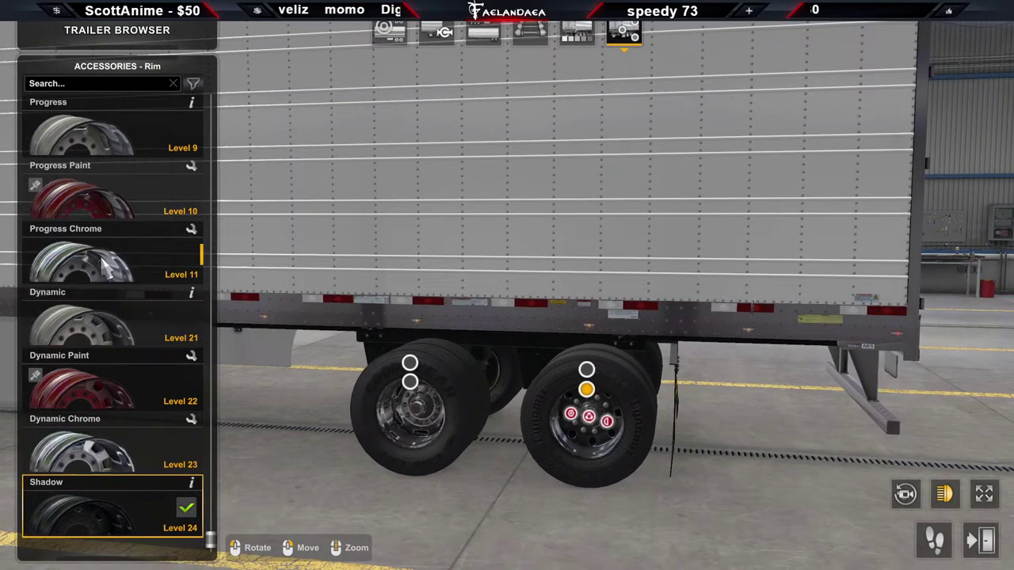
scroll(111, 248, "up", 6)
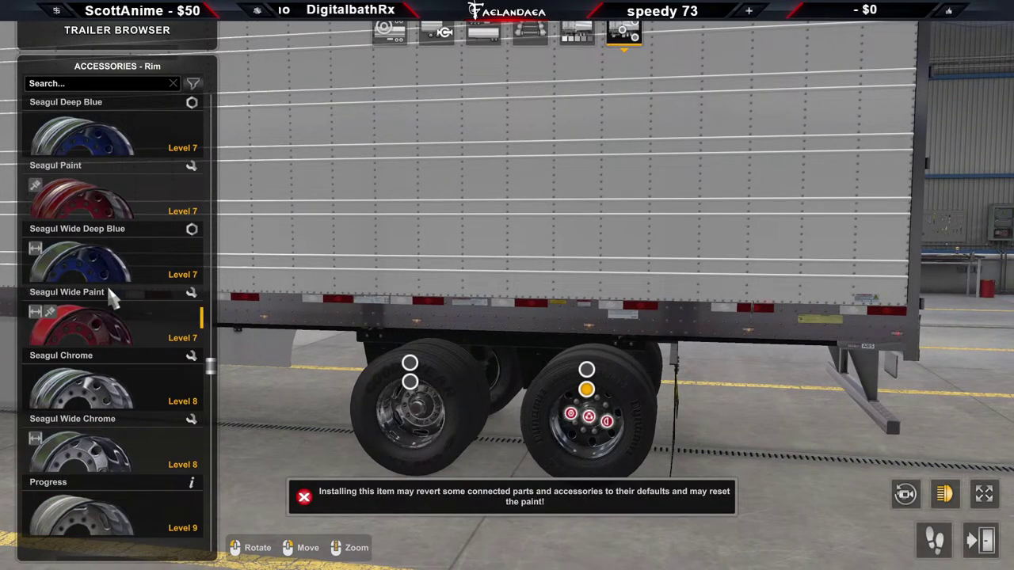
scroll(109, 292, "down", 6)
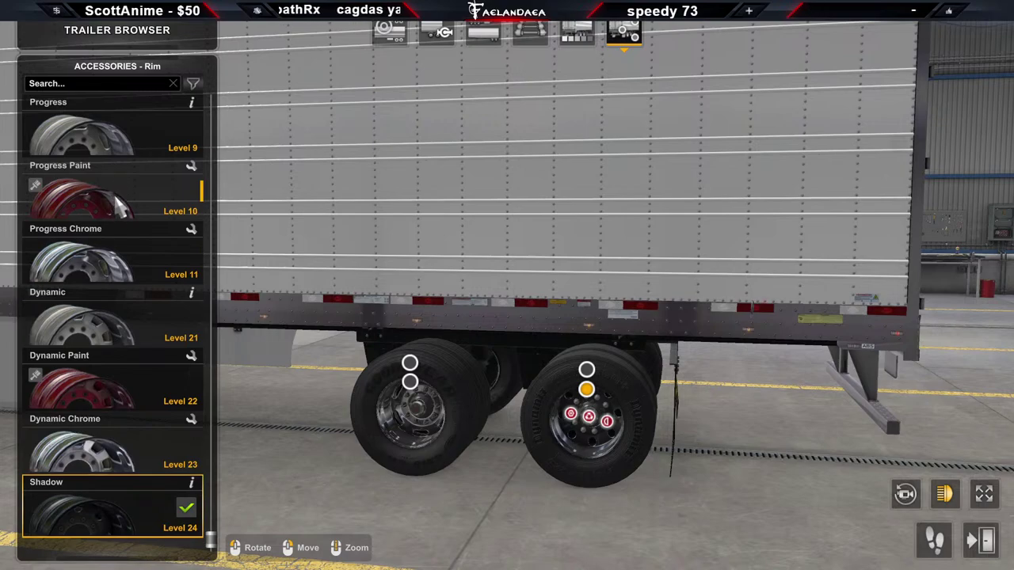
left_click(119, 257)
left_click(589, 416)
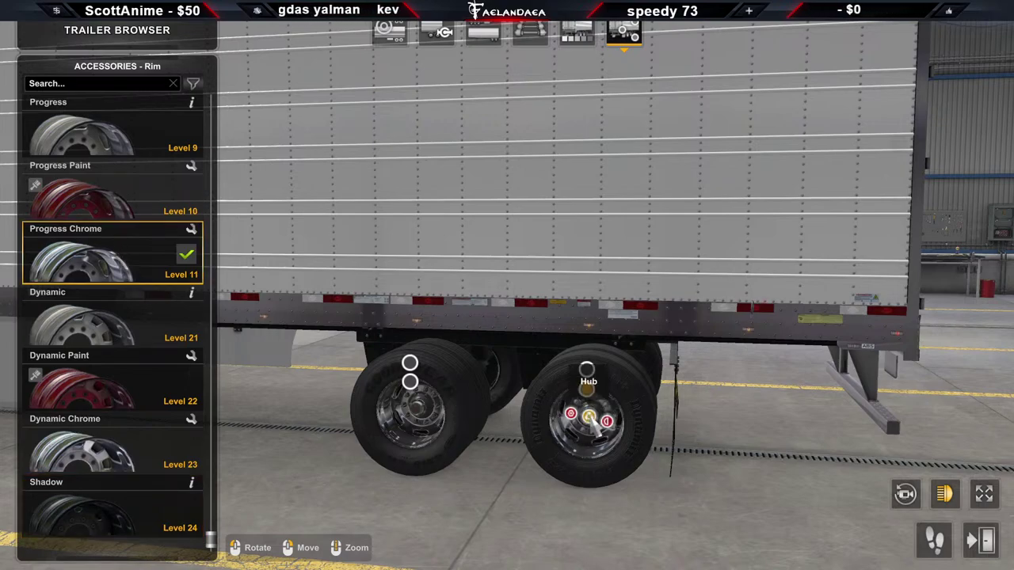
left_click(105, 134)
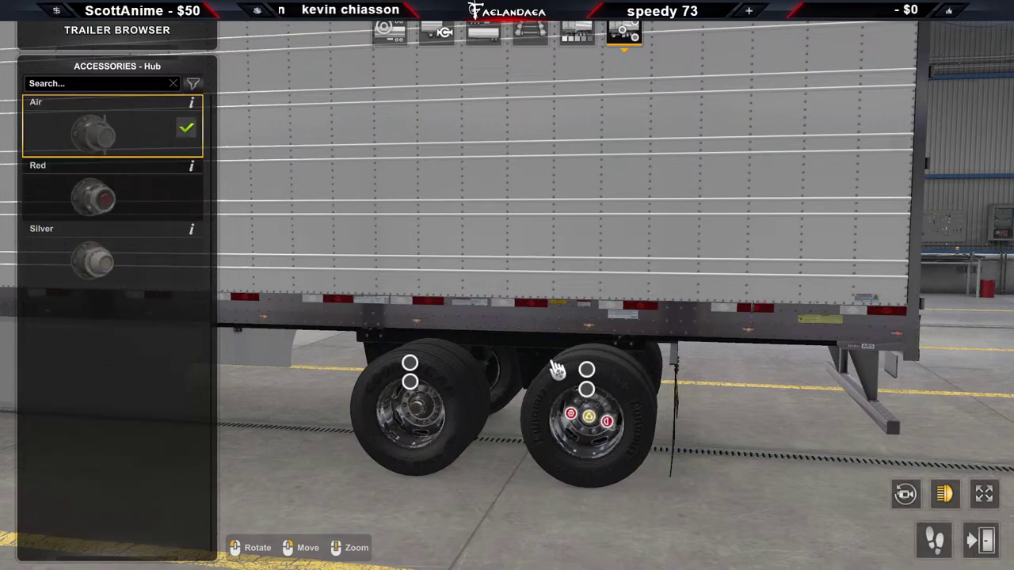
left_click(586, 369)
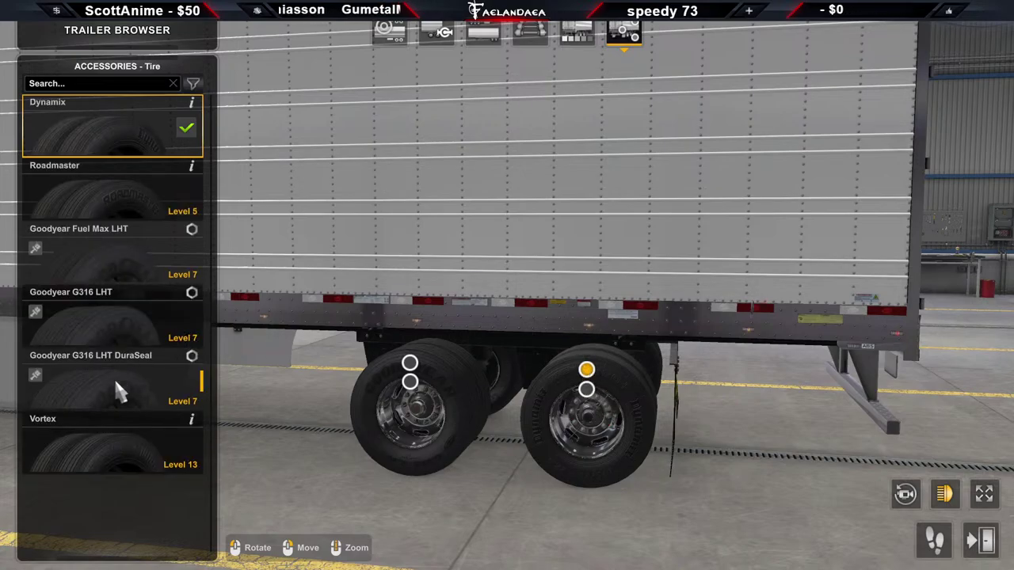
Fit Goodyear G316 LHT DuraSeal tires and view the rear mudflaps from straight behind the trailer
left_click(116, 382)
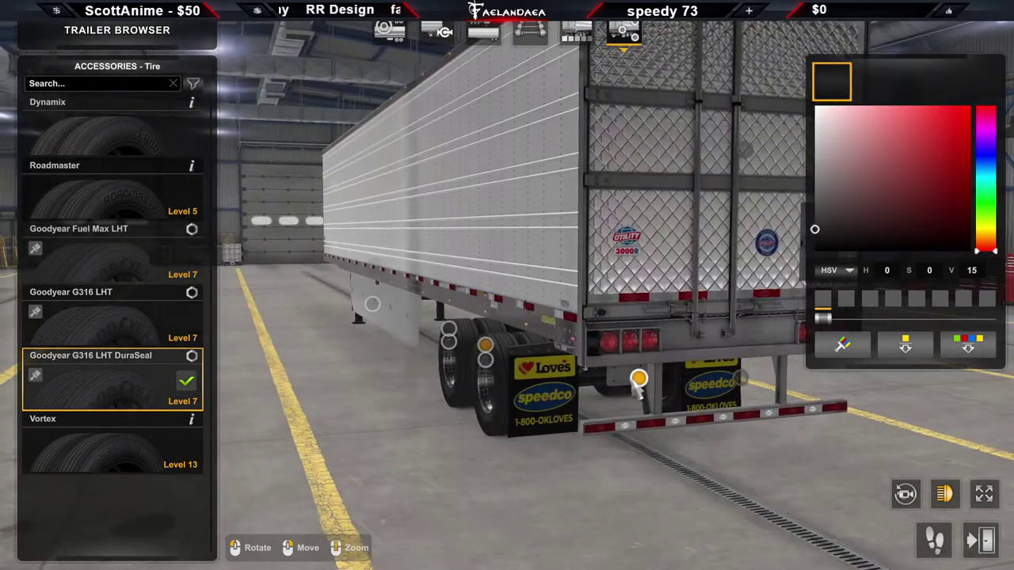
left_click(614, 373)
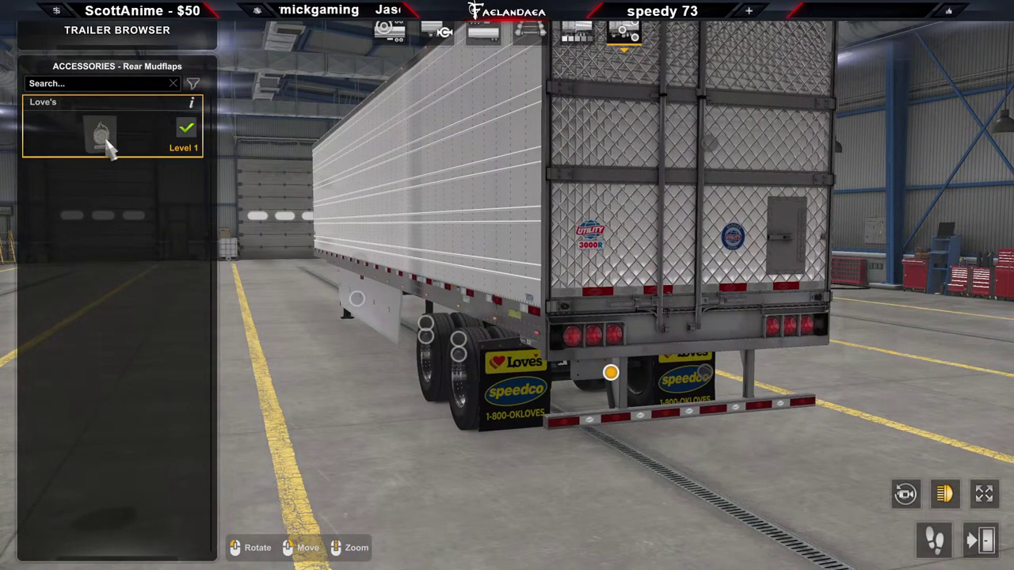
left_click_drag(349, 289, 170, 290)
left_click_drag(314, 517, 532, 420)
Select the rear bumper with Standard fitted and orbit from both rear quarters round to the reefer front
left_click(530, 422)
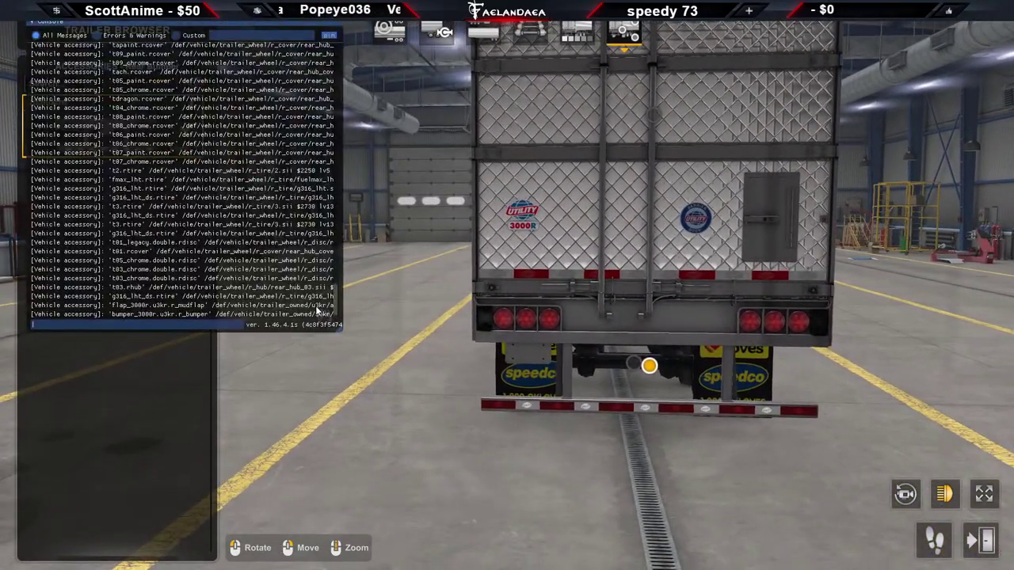
left_click_drag(428, 295, 494, 351)
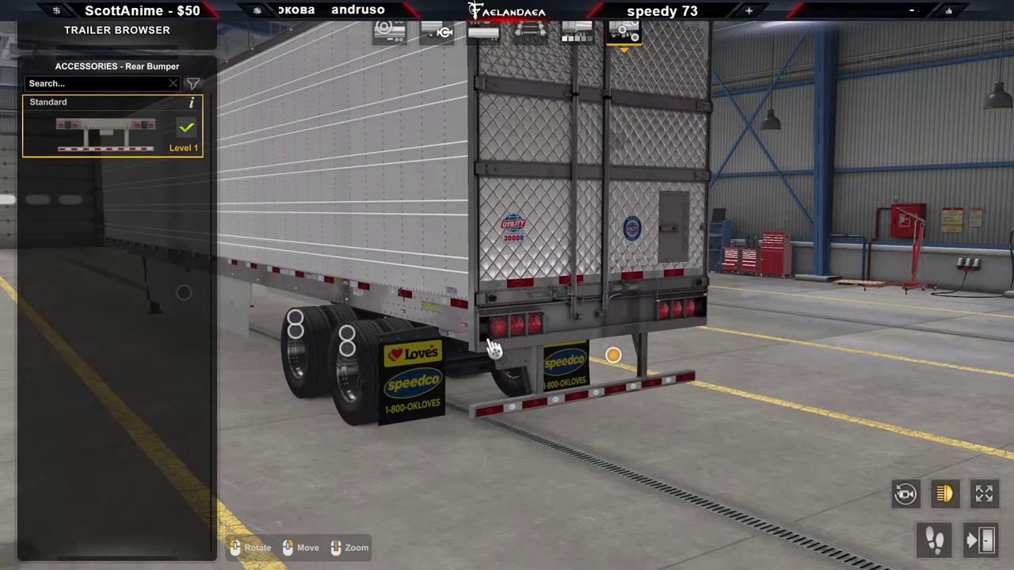
left_click_drag(527, 297, 458, 366)
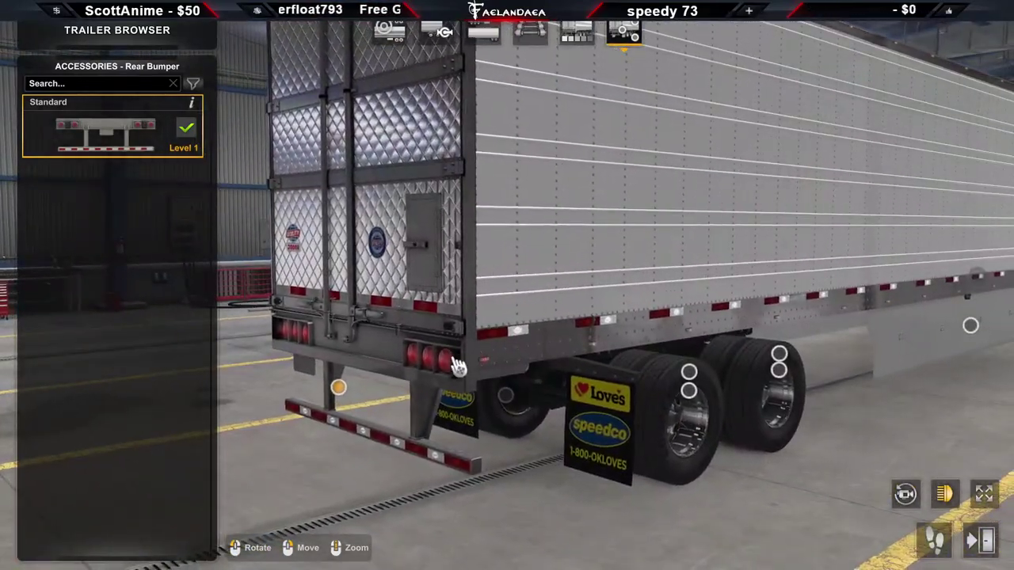
left_click_drag(484, 216, 647, 263)
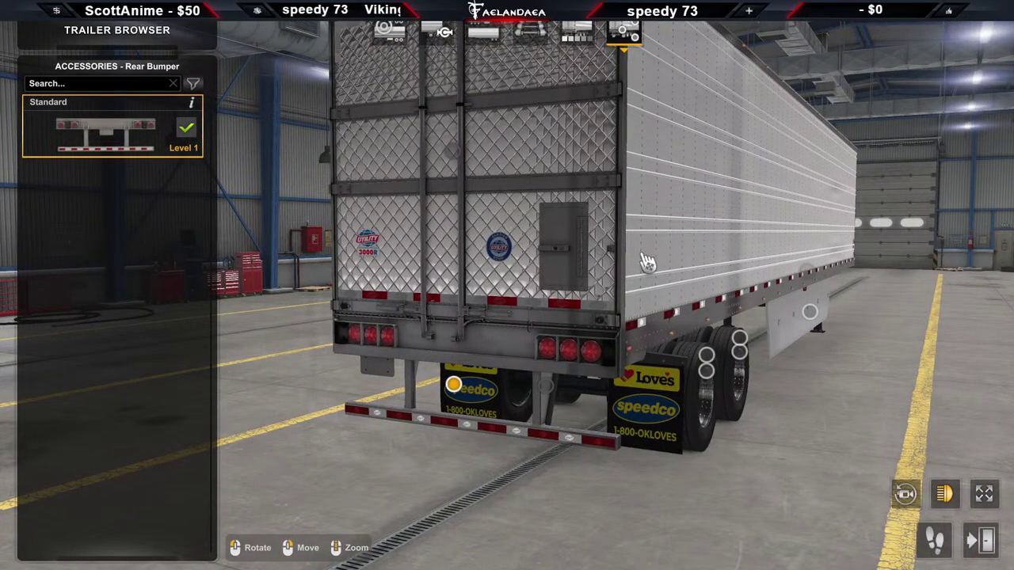
left_click_drag(647, 262, 482, 294)
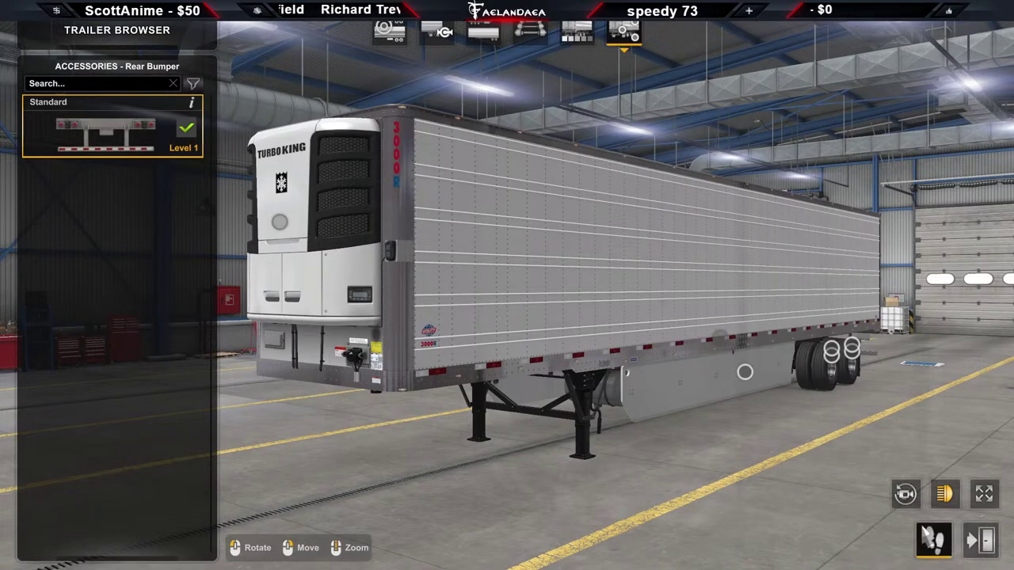
Exit the trailer browser and keep the Trailer Purchase list on stock offers
left_click(983, 541)
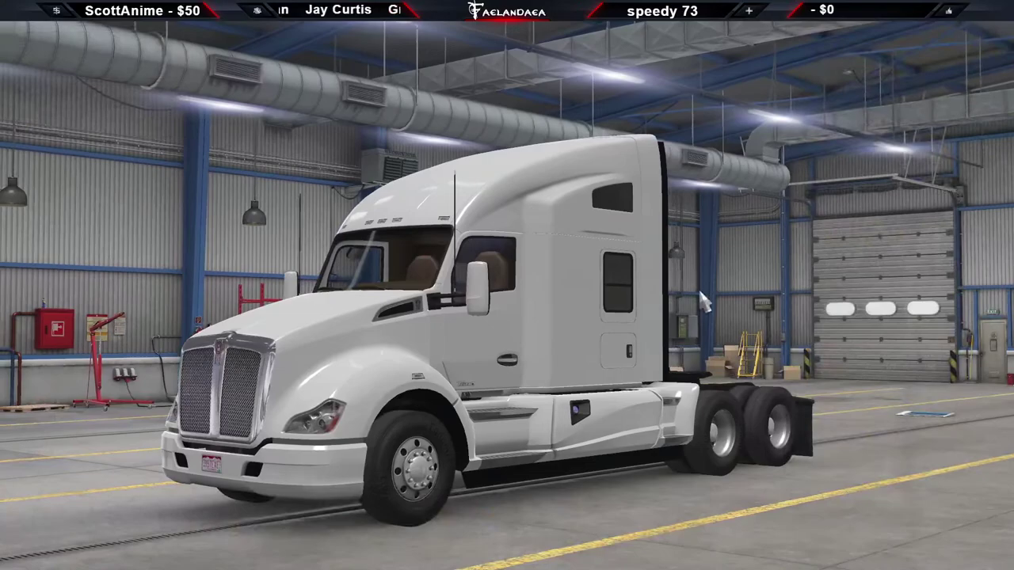
mouse_move(517, 288)
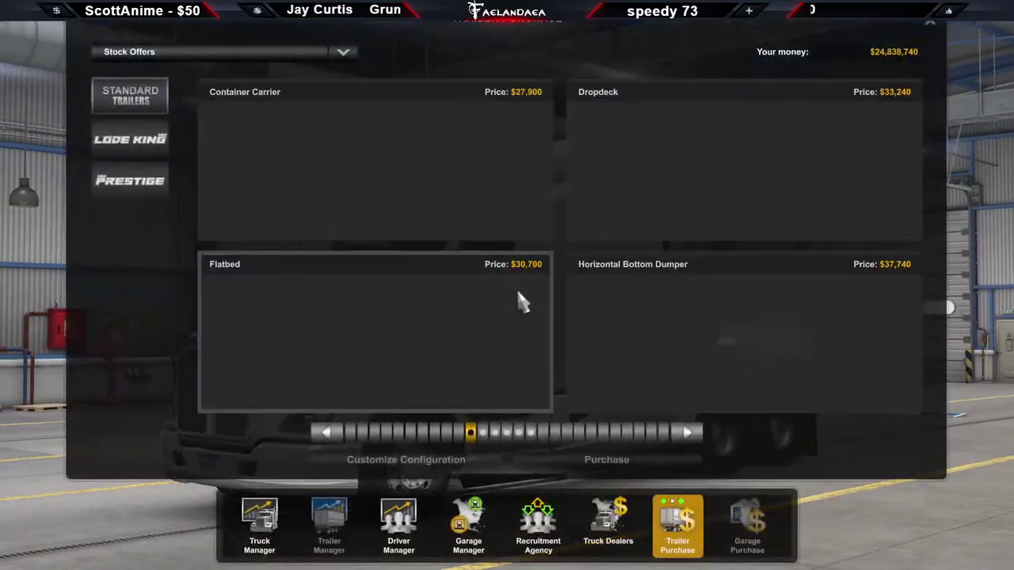
left_click(235, 54)
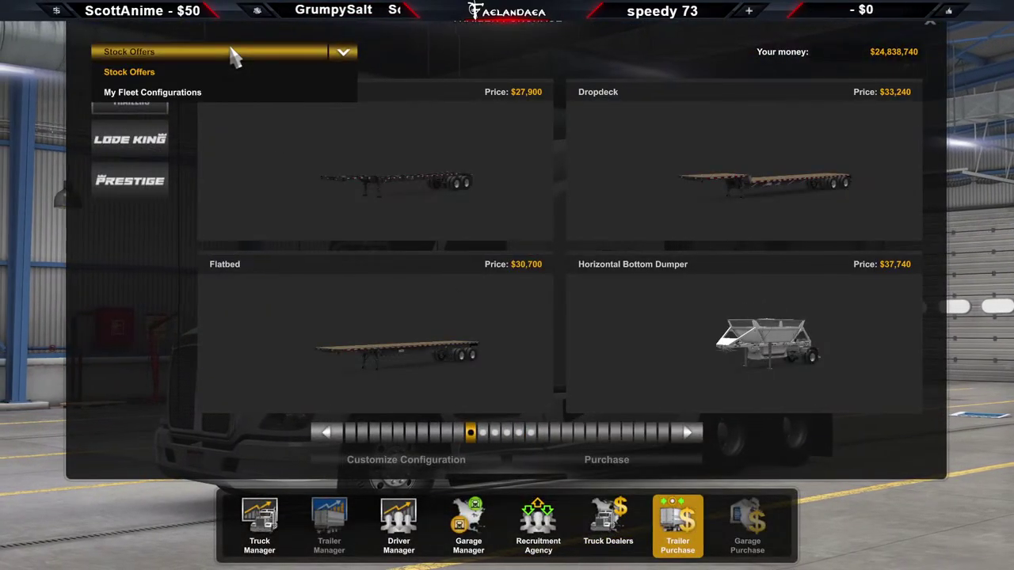
left_click(203, 53)
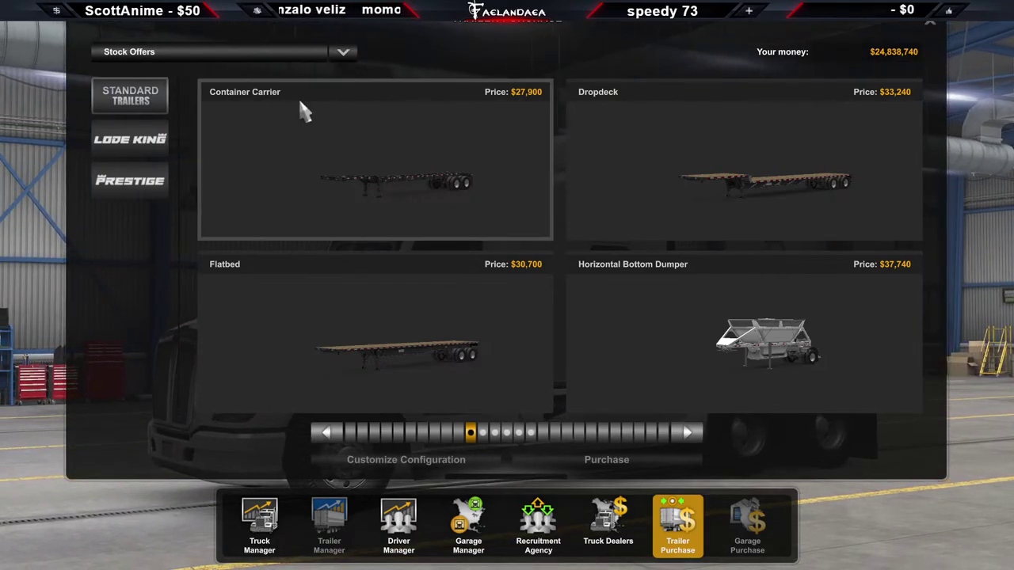
Select the $139,180 Reefer stock offer and start customising its configuration
scroll(586, 269, "down", 1)
scroll(572, 282, "down", 3)
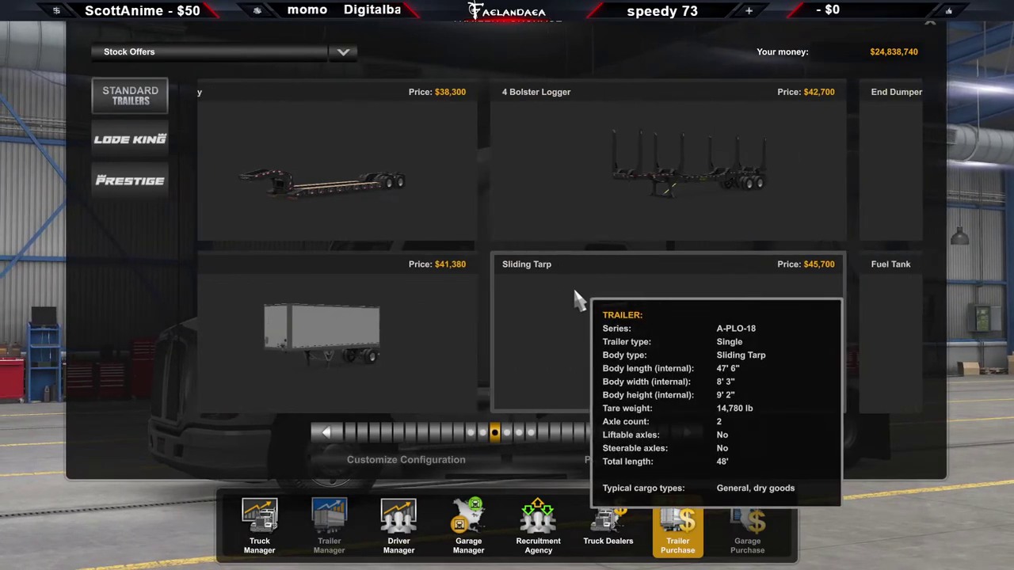
scroll(572, 302, "down", 2)
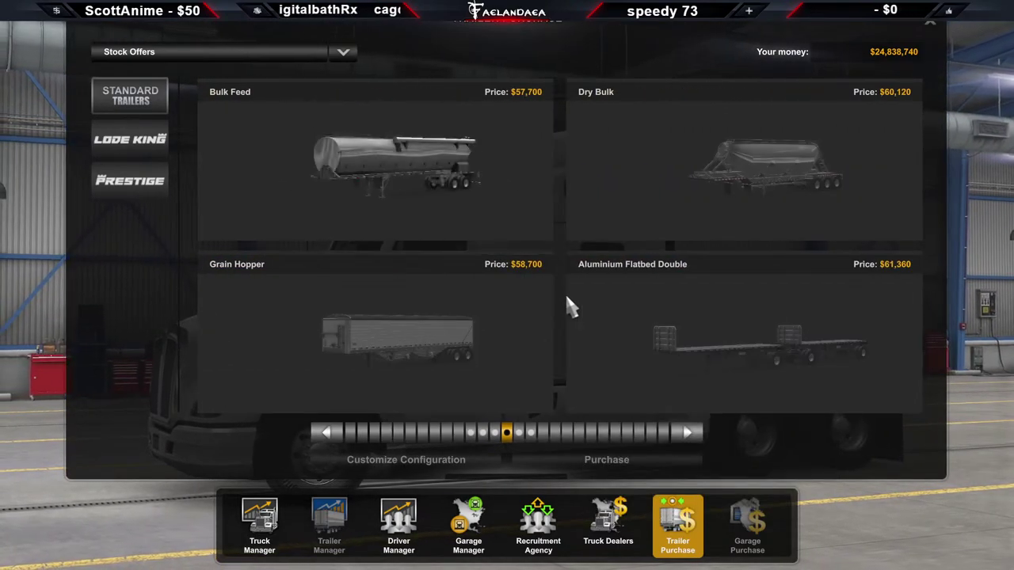
scroll(570, 306, "down", 1)
scroll(567, 306, "down", 1)
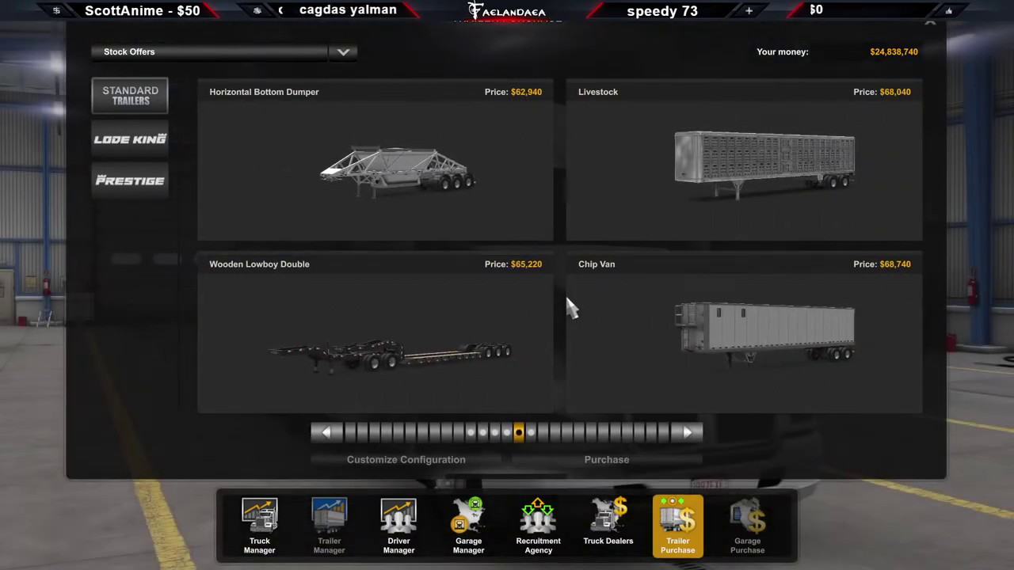
scroll(567, 307, "down", 2)
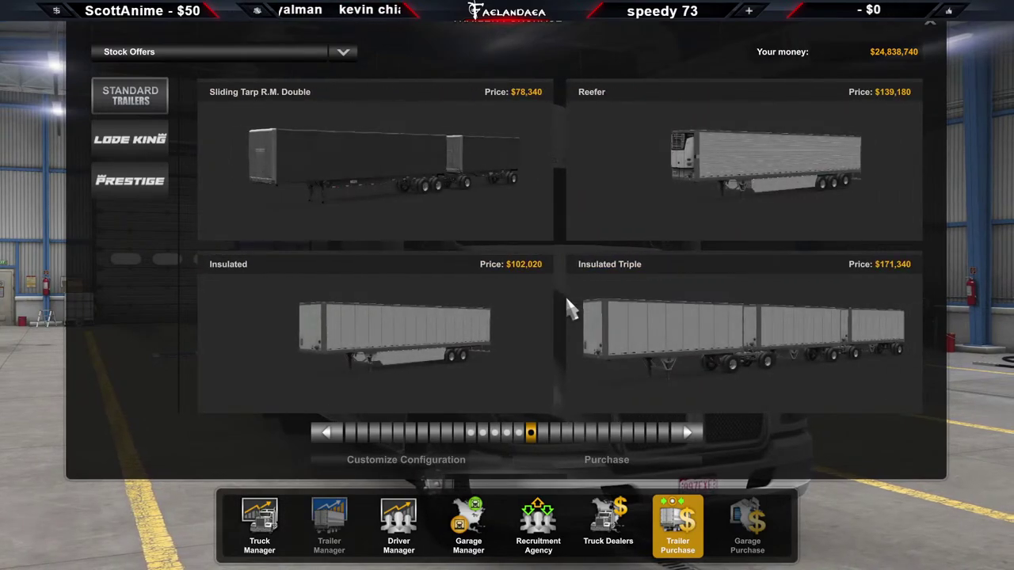
scroll(566, 302, "up", 3)
scroll(566, 301, "down", 3)
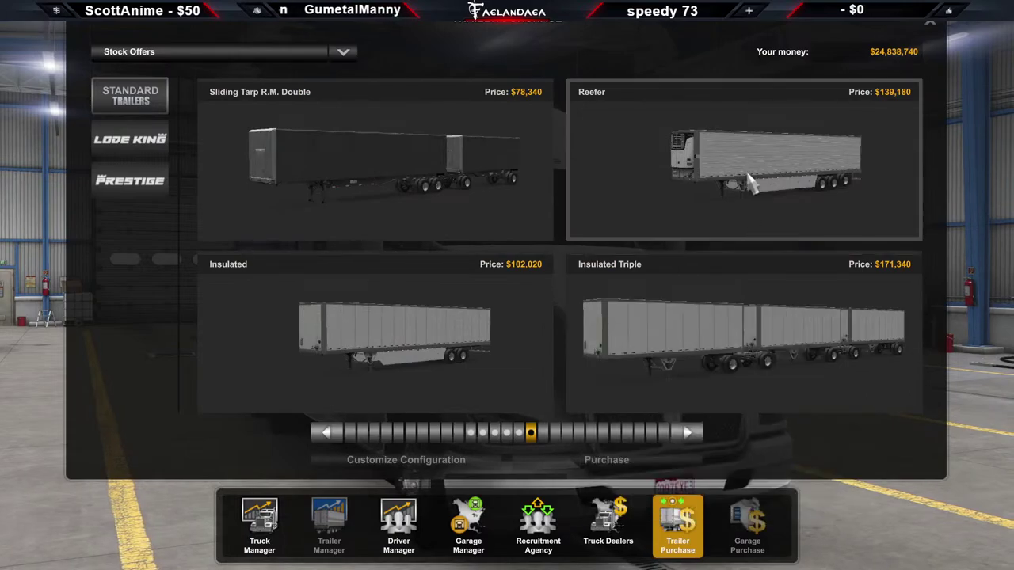
left_click(741, 176)
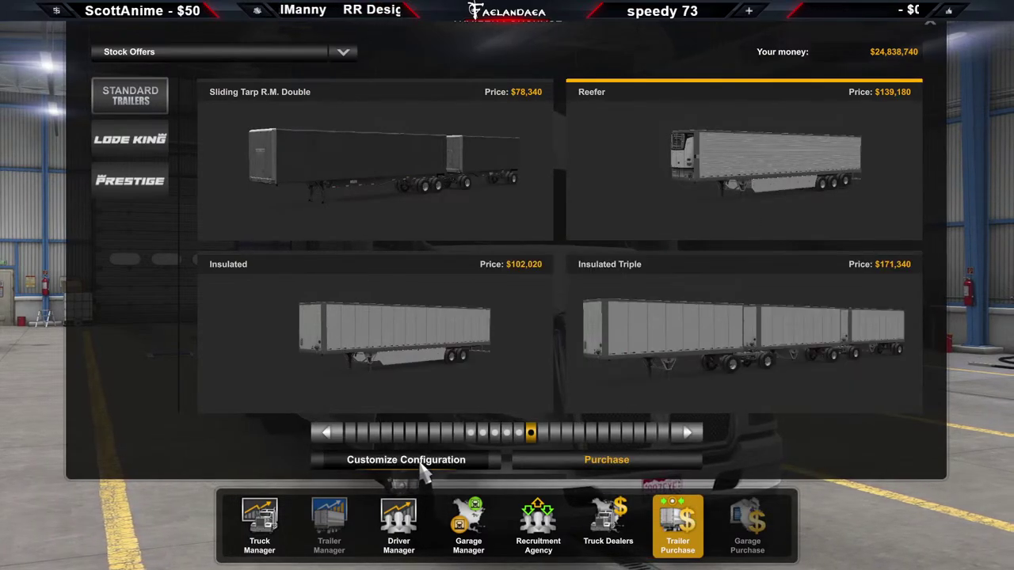
left_click(406, 461)
Browse the Chain Type, Body and Chassis categories, keeping the 53 feet, 3 Axles chassis
left_click(413, 31)
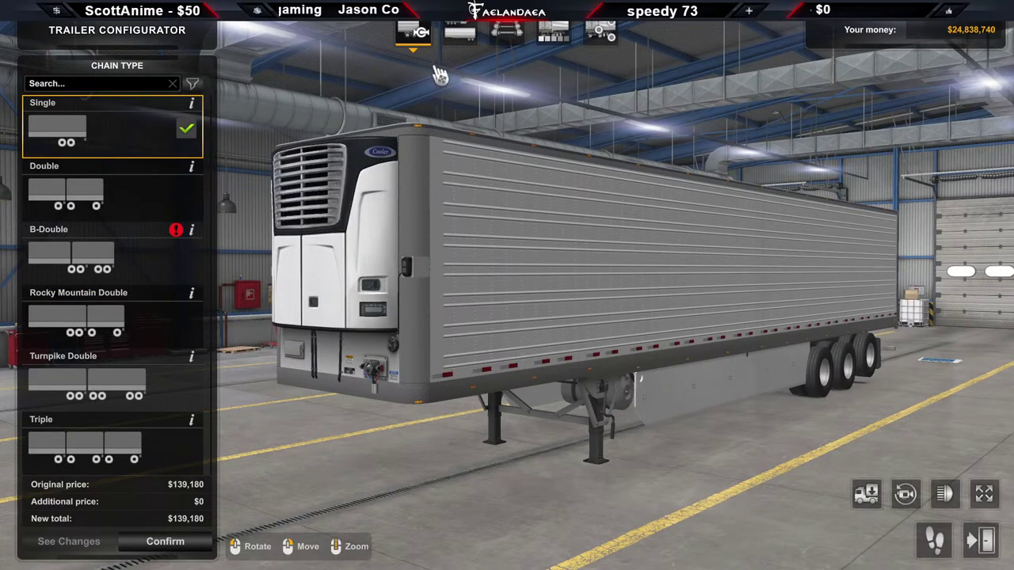
left_click(459, 33)
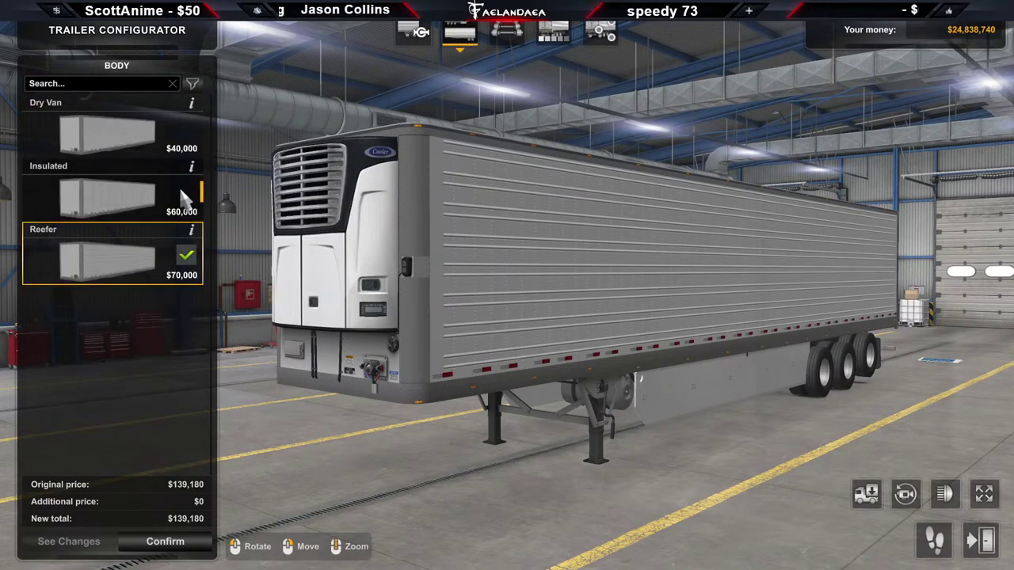
left_click(507, 34)
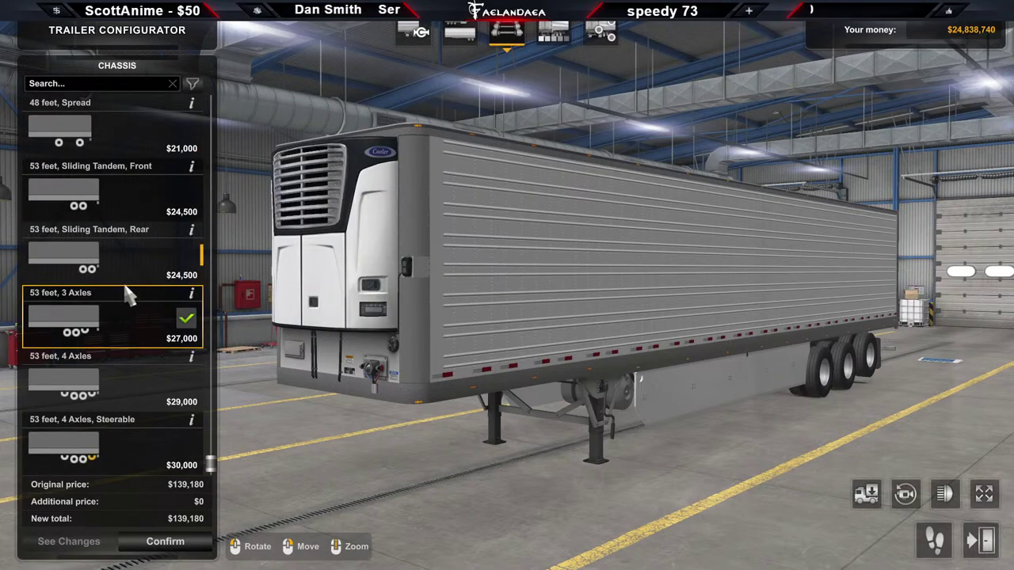
scroll(119, 314, "up", 5)
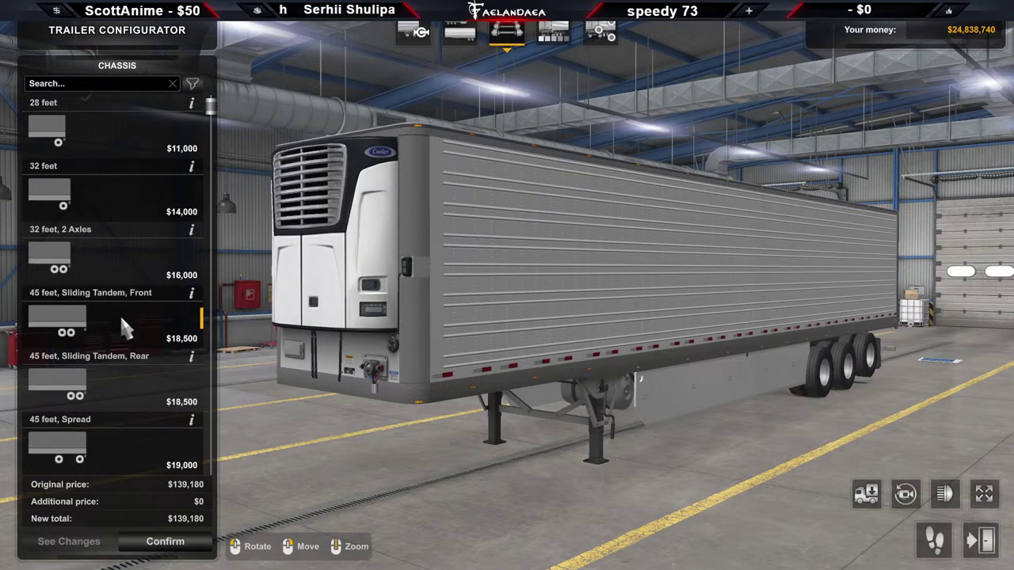
scroll(129, 316, "down", 5)
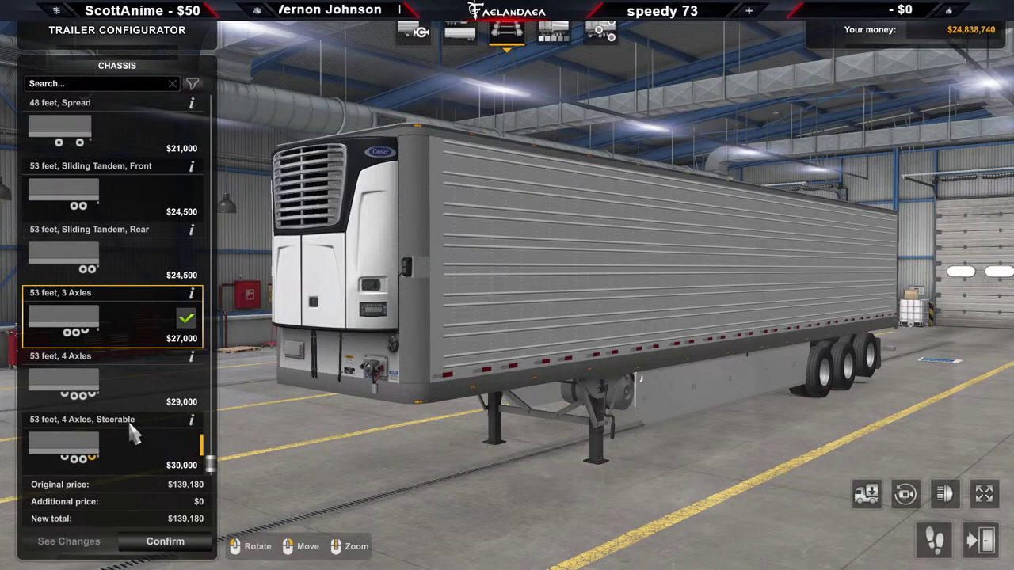
scroll(130, 426, "up", 1)
scroll(131, 426, "up", 5)
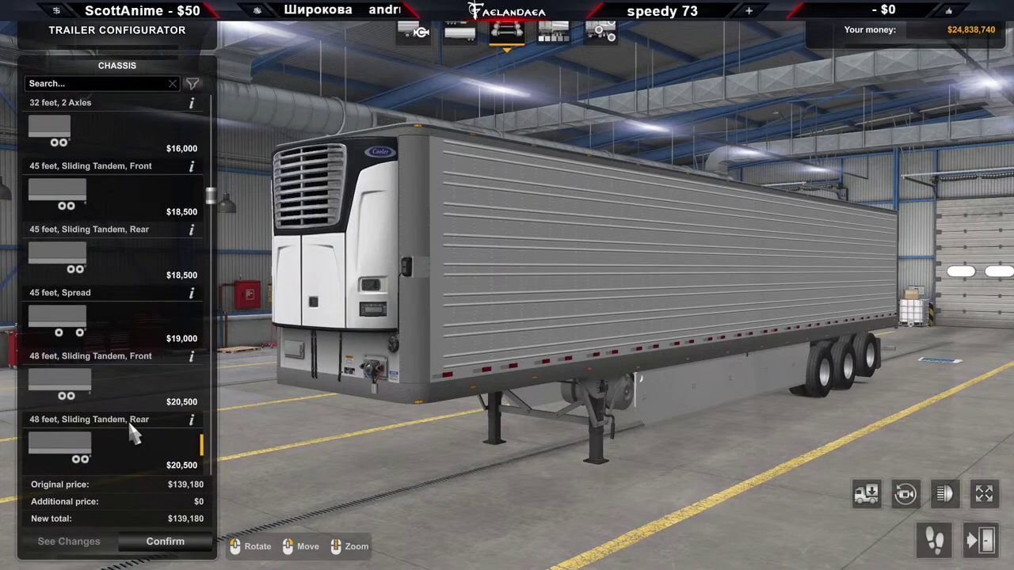
scroll(131, 426, "up", 2)
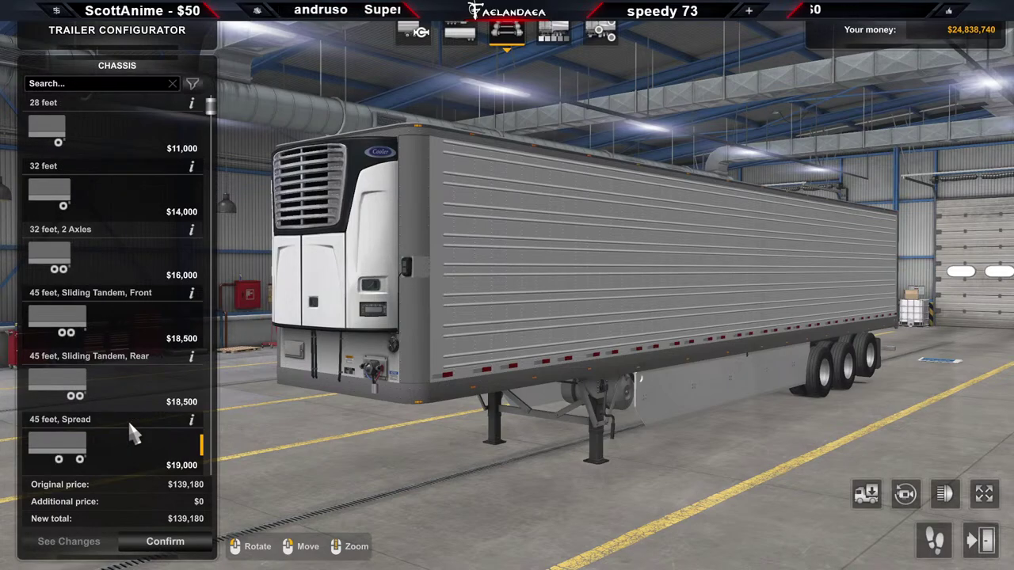
scroll(133, 430, "down", 8)
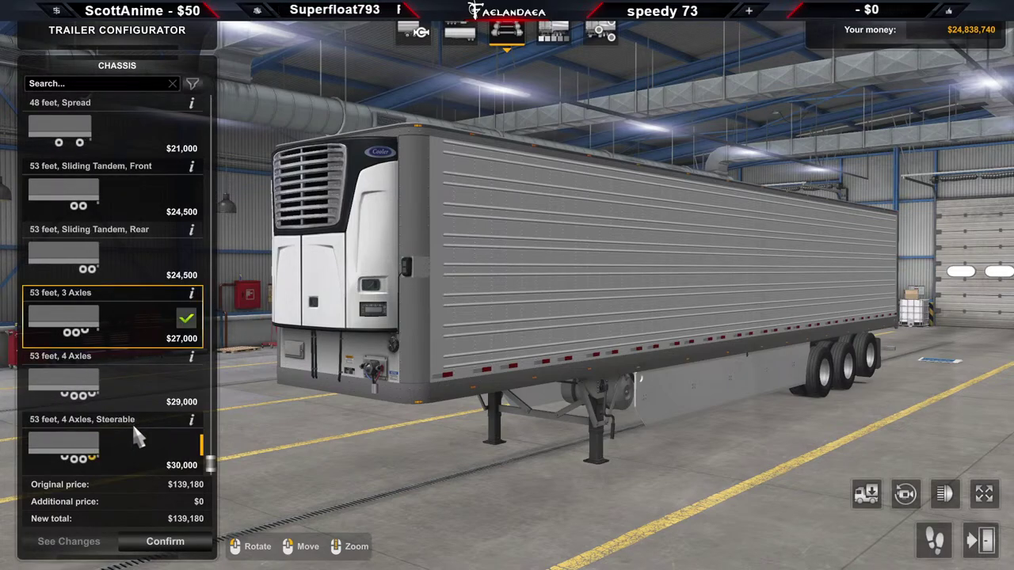
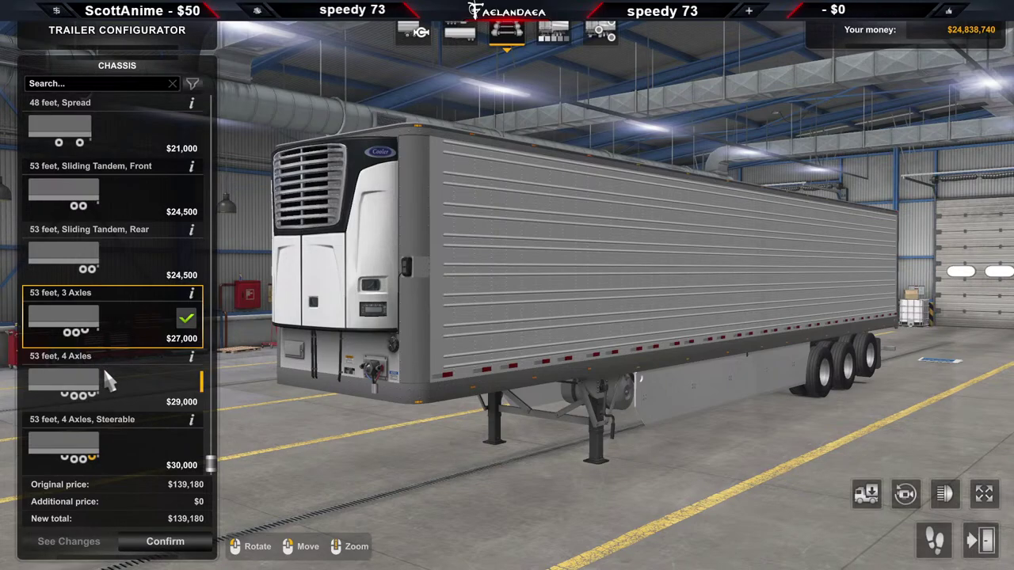
Keep the reefer's 53 feet, 3 Axles chassis, orbit around the trailer, and show its Paint Job options
left_click(554, 36)
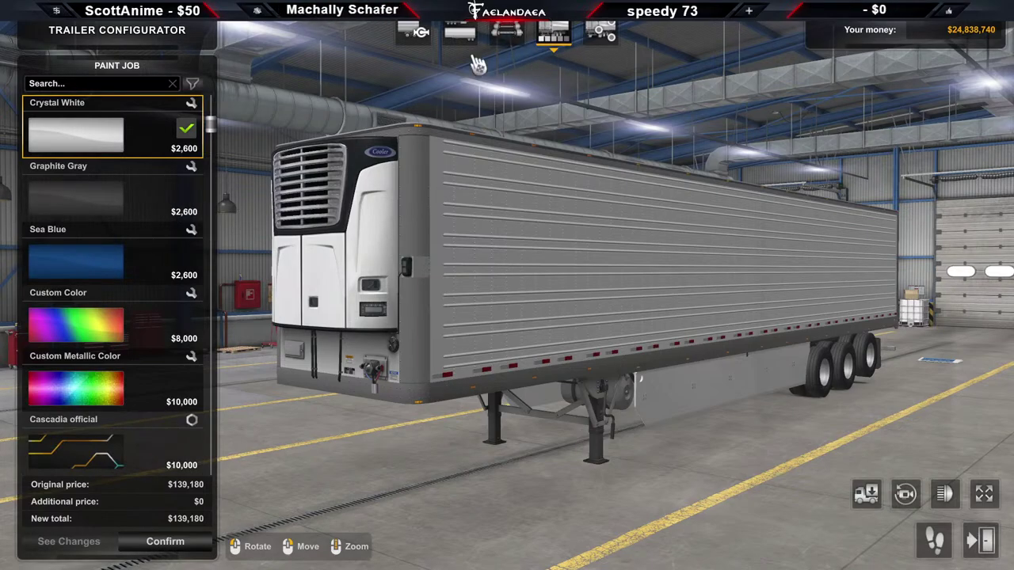
left_click(499, 38)
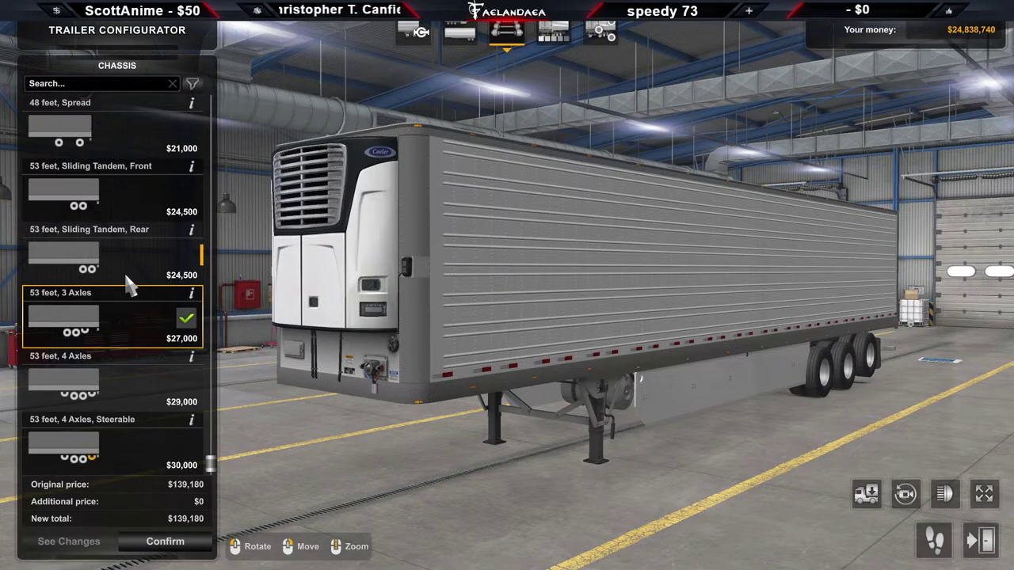
scroll(129, 283, "up", 4)
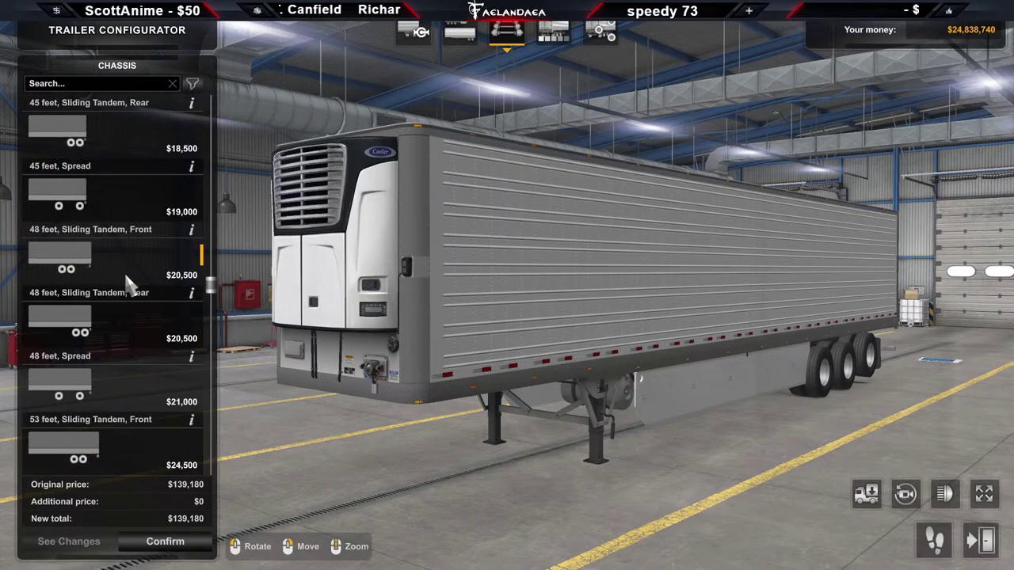
scroll(127, 279, "up", 4)
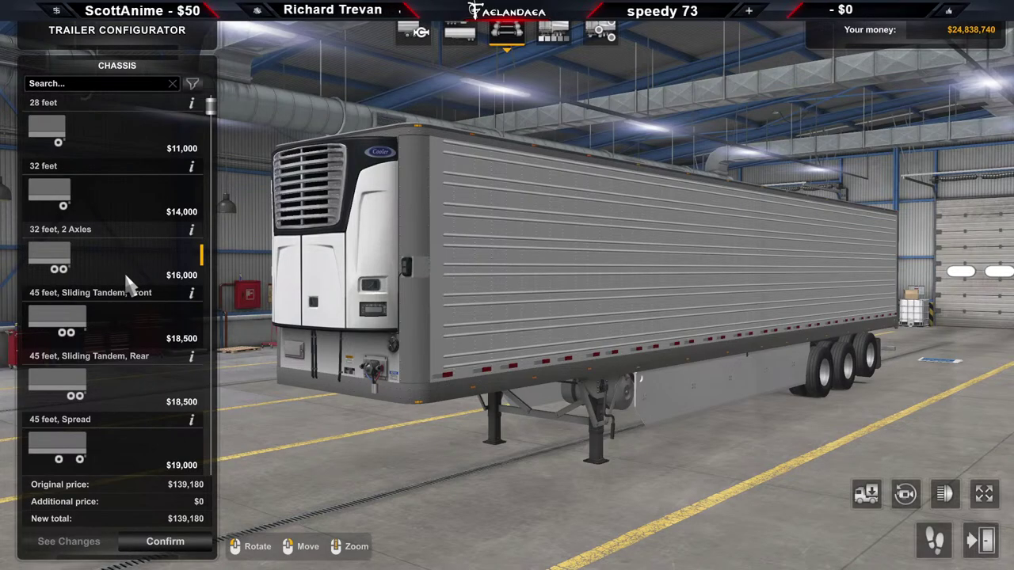
scroll(129, 283, "down", 6)
left_click(157, 295)
scroll(767, 317, "up", 5)
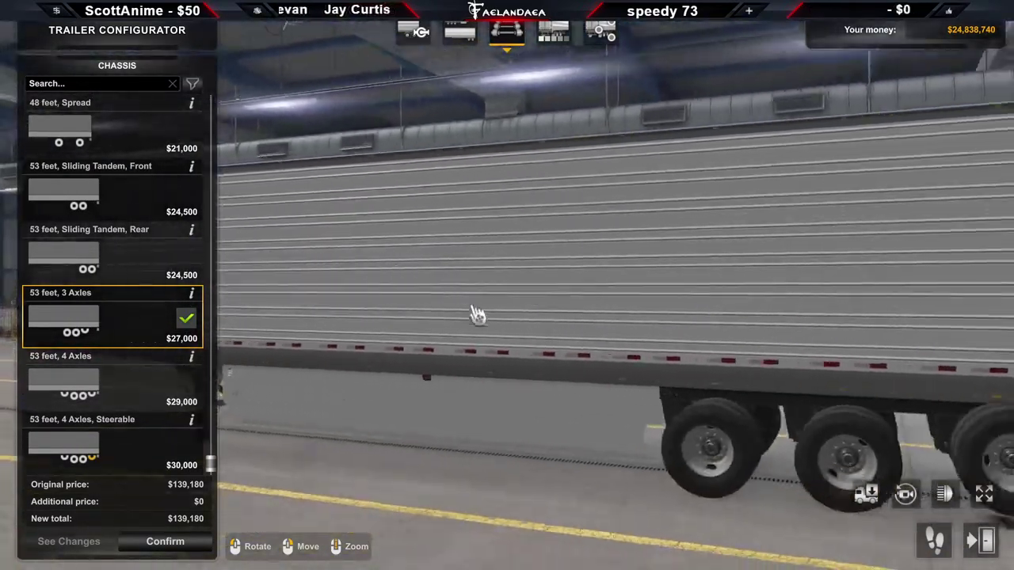
mouse_move(478, 314)
left_mouse_down()
mouse_move(753, 430)
mouse_move(444, 331)
mouse_move(487, 301)
left_mouse_up()
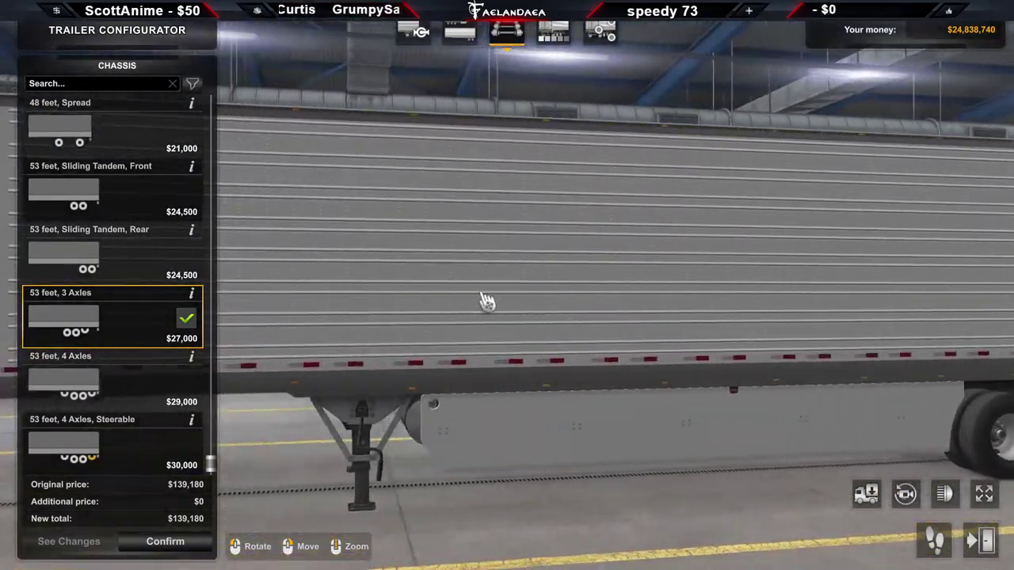
scroll(487, 303, "down", 5)
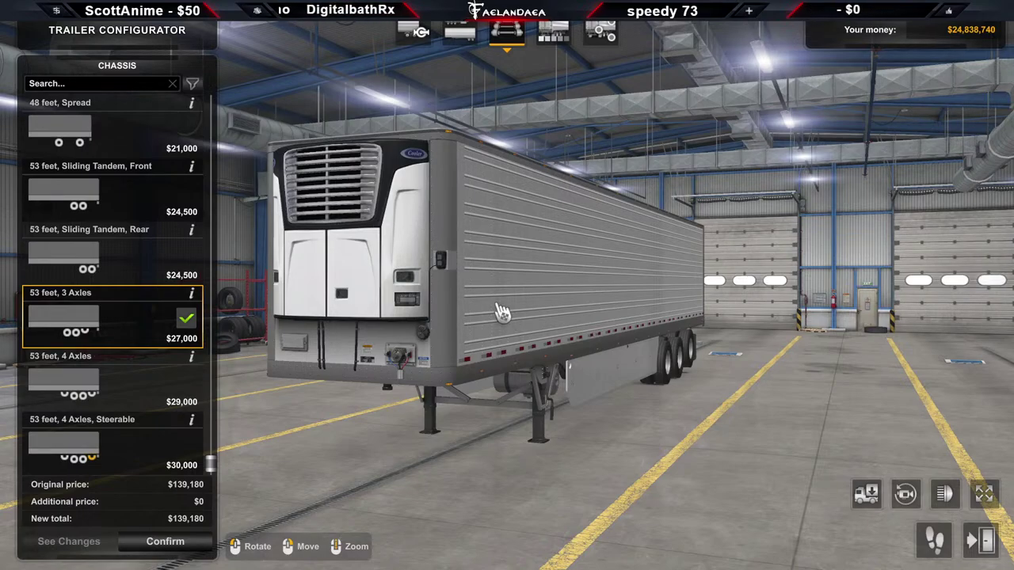
left_click_drag(538, 307, 591, 323)
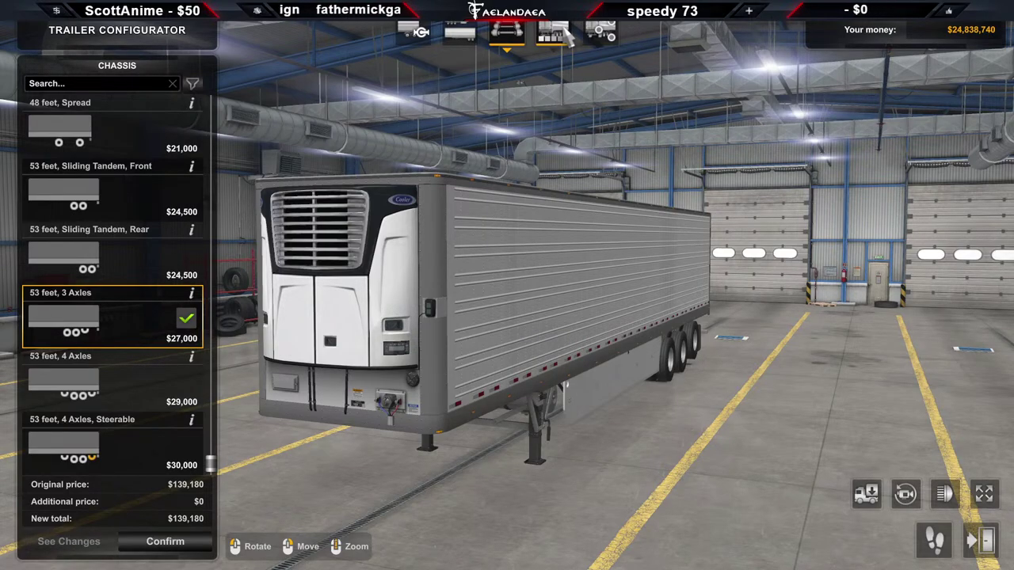
left_click(554, 33)
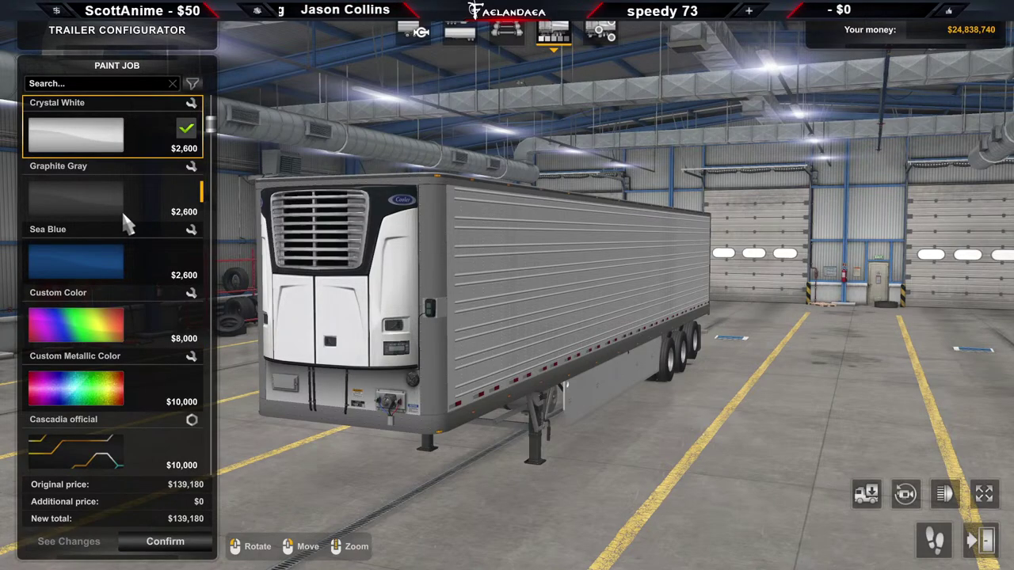
Leave the trailer configurator and purchase offers, then quit American Truck Simulator, confirming Yes
left_click(604, 32)
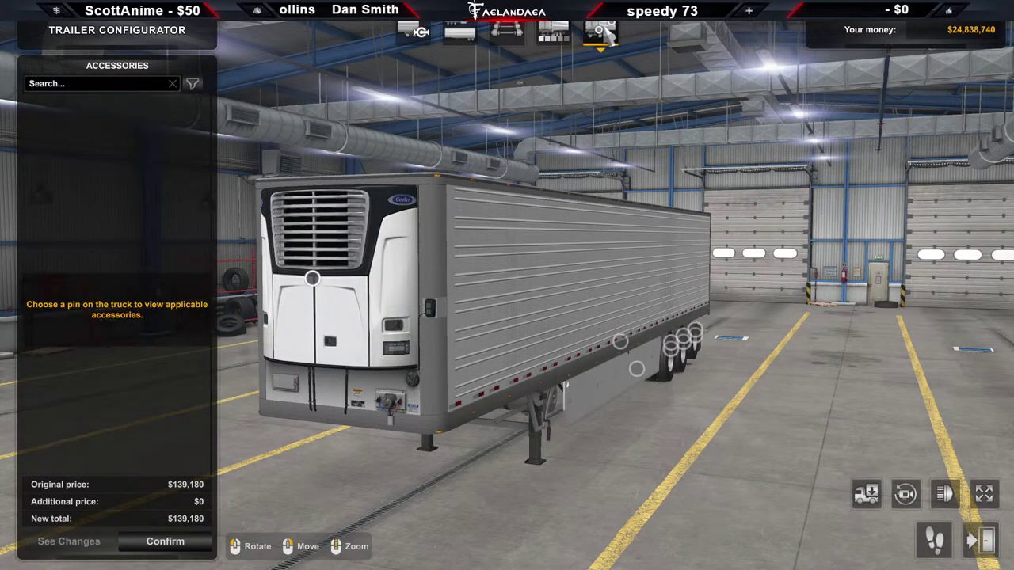
left_click(998, 545)
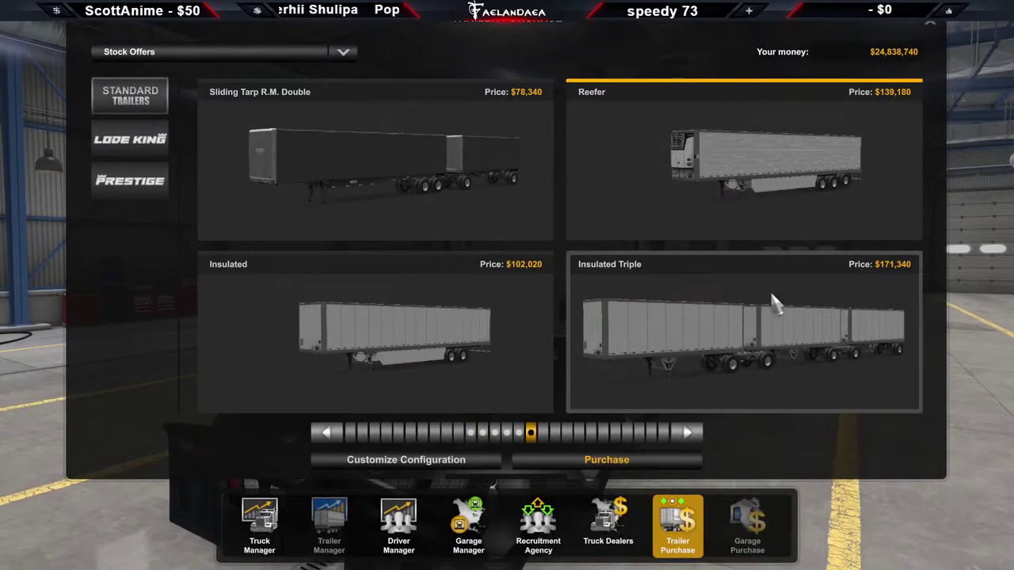
key("Escape")
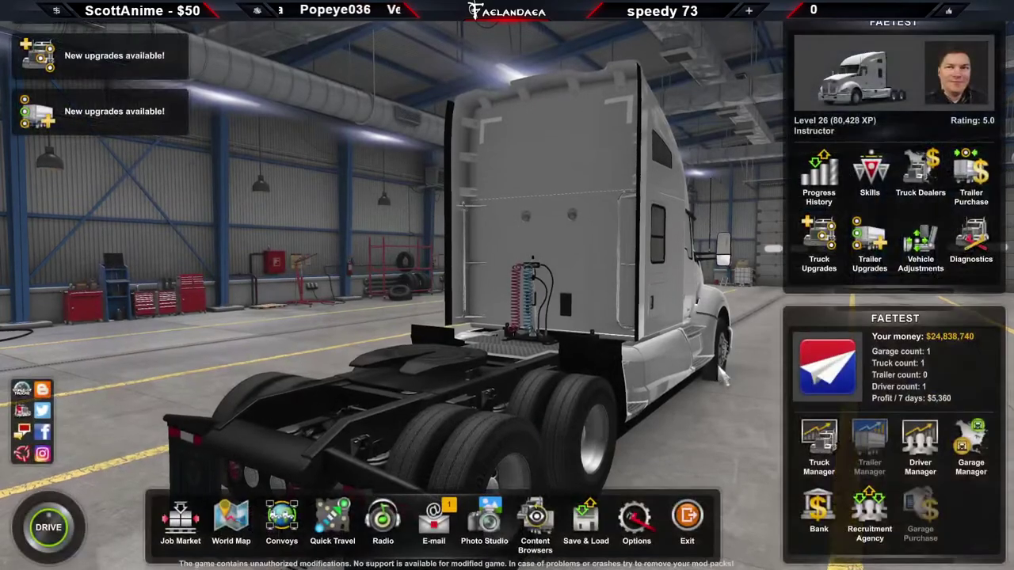
left_click(687, 519)
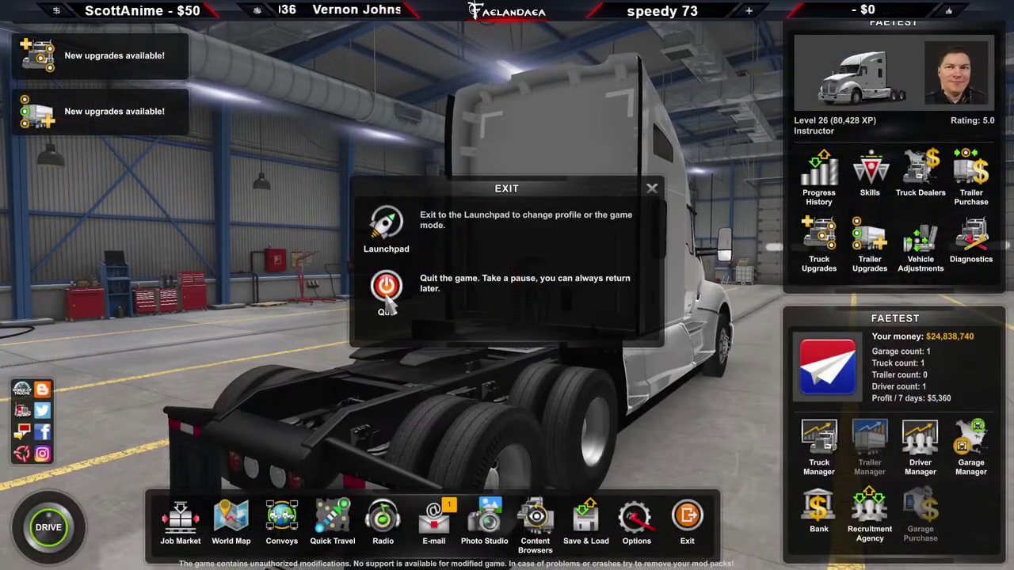
left_click(385, 297)
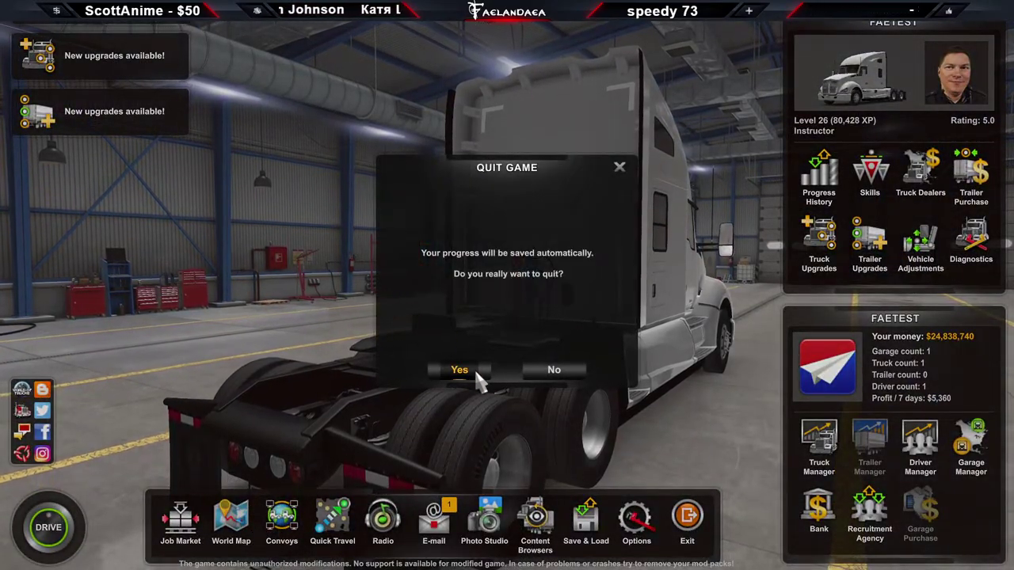
left_click(475, 369)
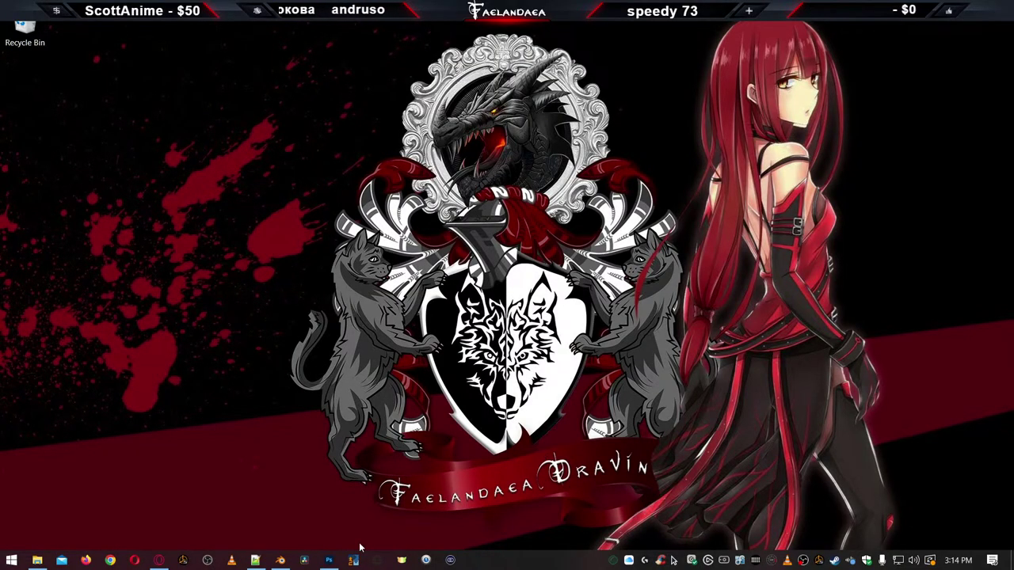
In File Explorer, go up from the chassis folder to the Fae_3000R mod folder
left_click(38, 561)
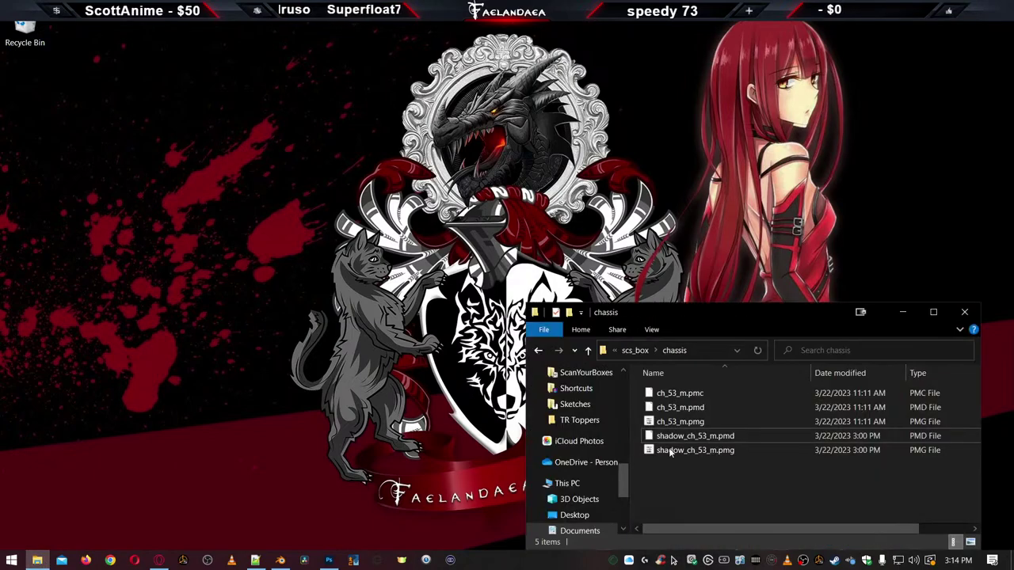
left_click(629, 353)
left_click(628, 353)
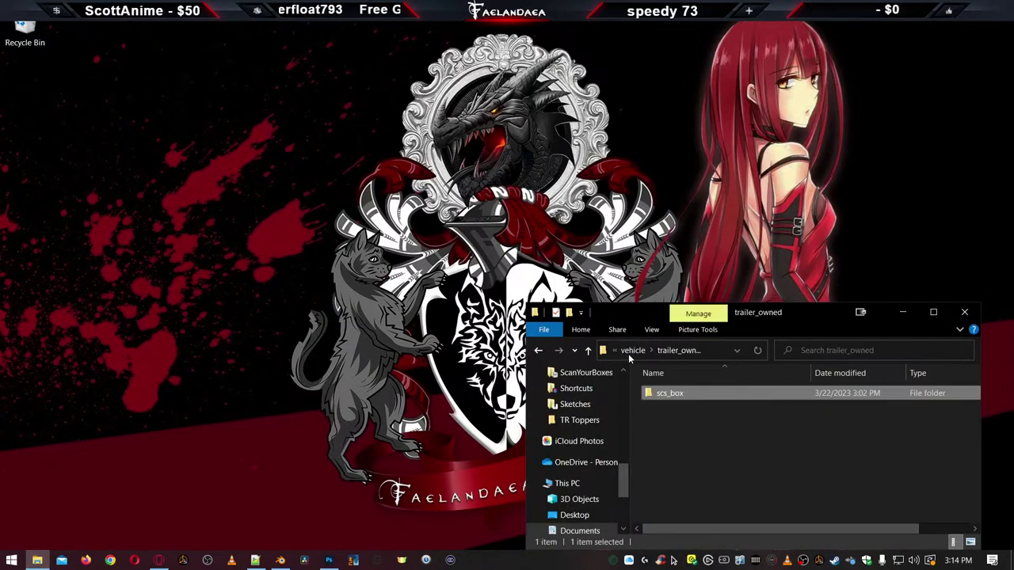
left_click(629, 353)
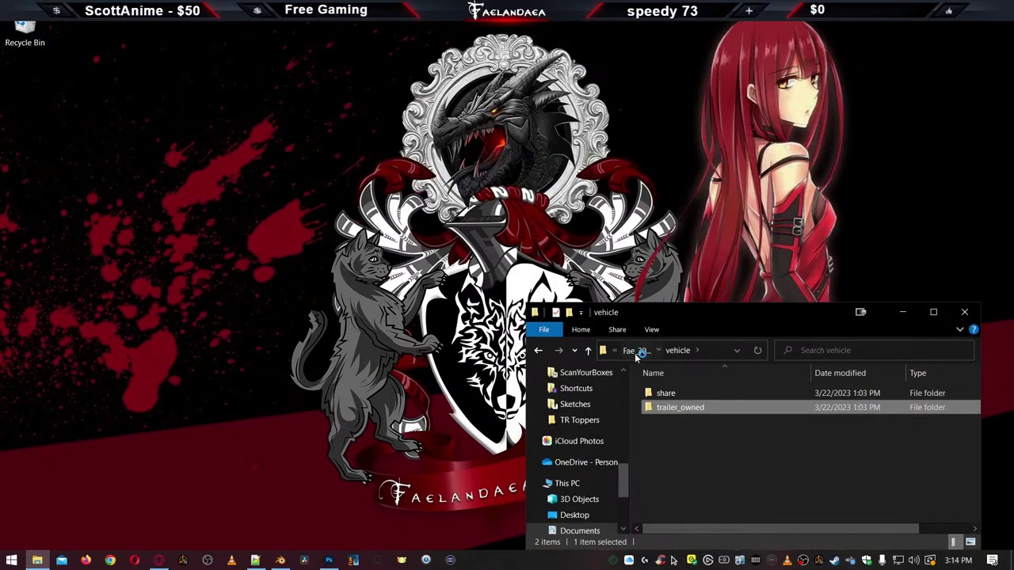
left_click(634, 351)
Open def\vehicle\trailer_dealer\scs and open u3kr.sii in Notepad++
double_click(665, 407)
left_click(675, 395)
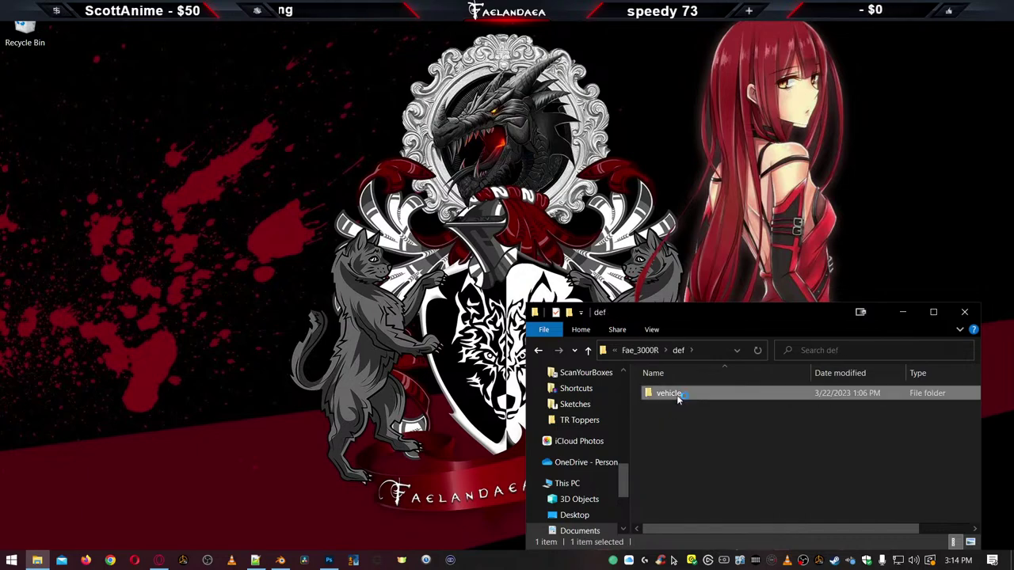
double_click(677, 396)
double_click(681, 393)
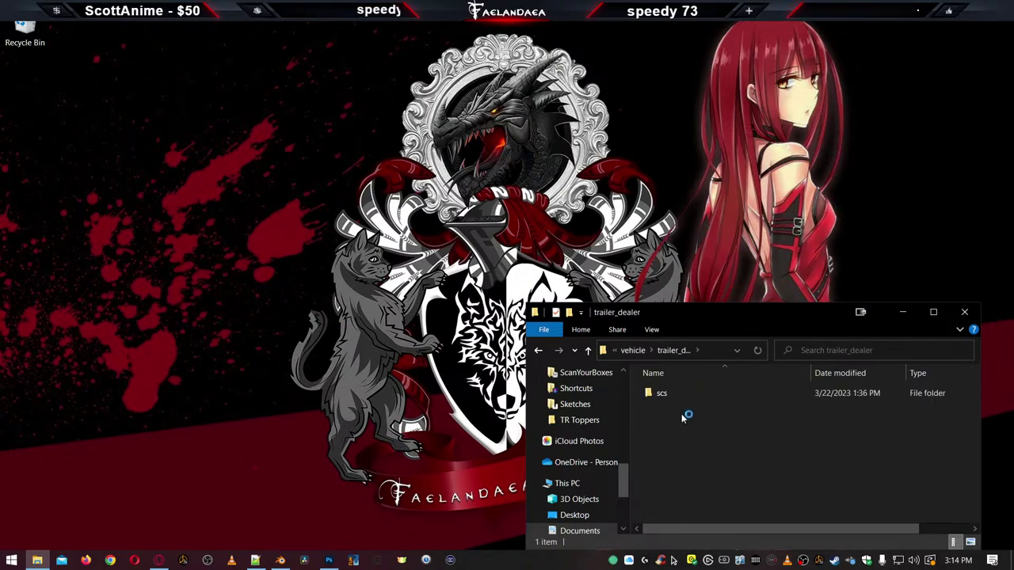
double_click(661, 393)
double_click(664, 394)
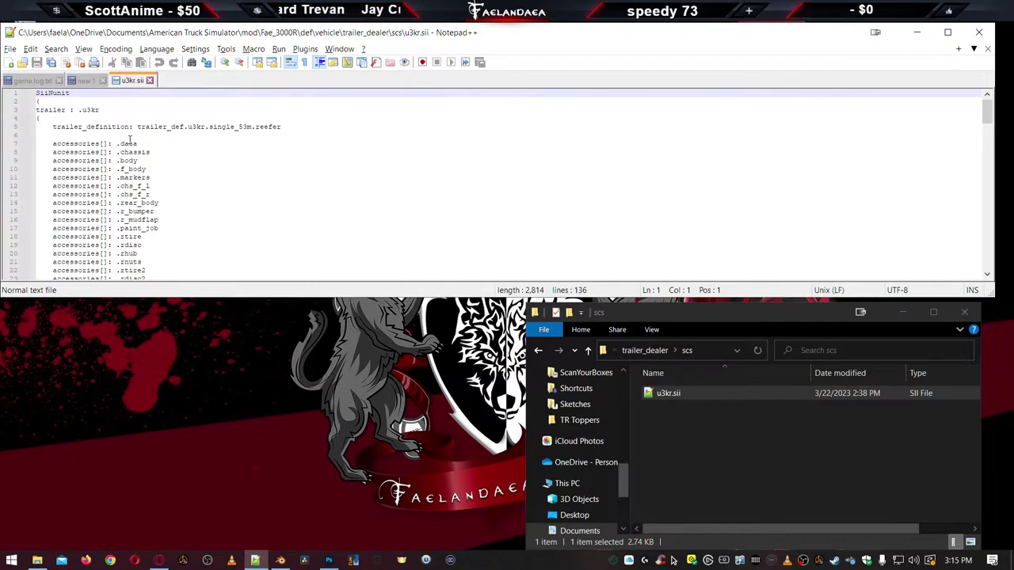
Replace u3kr on line 3 with 'Utility 3000R', save u3kr.sii, and minimize Notepad++
double_click(91, 110)
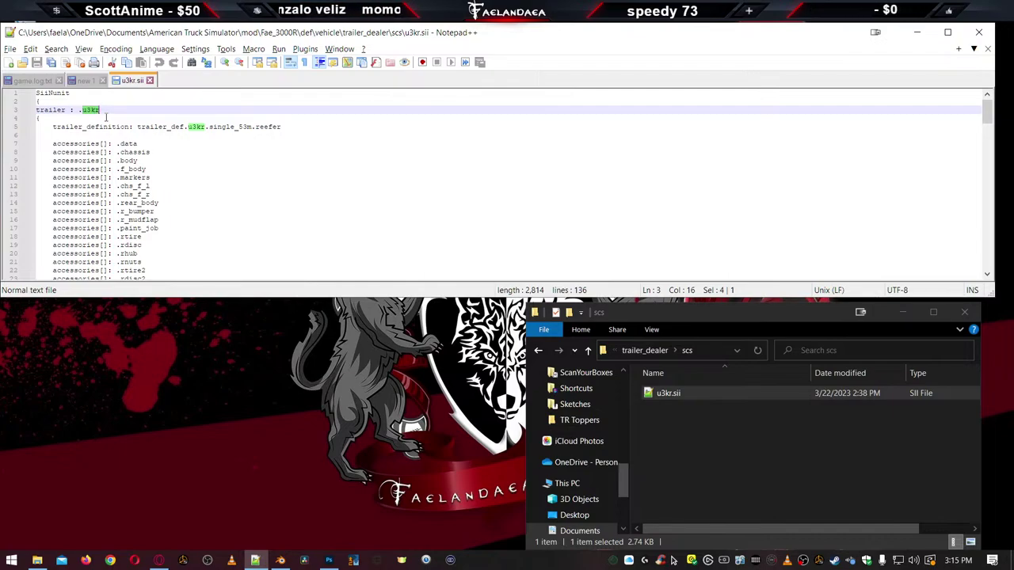
type("Uti")
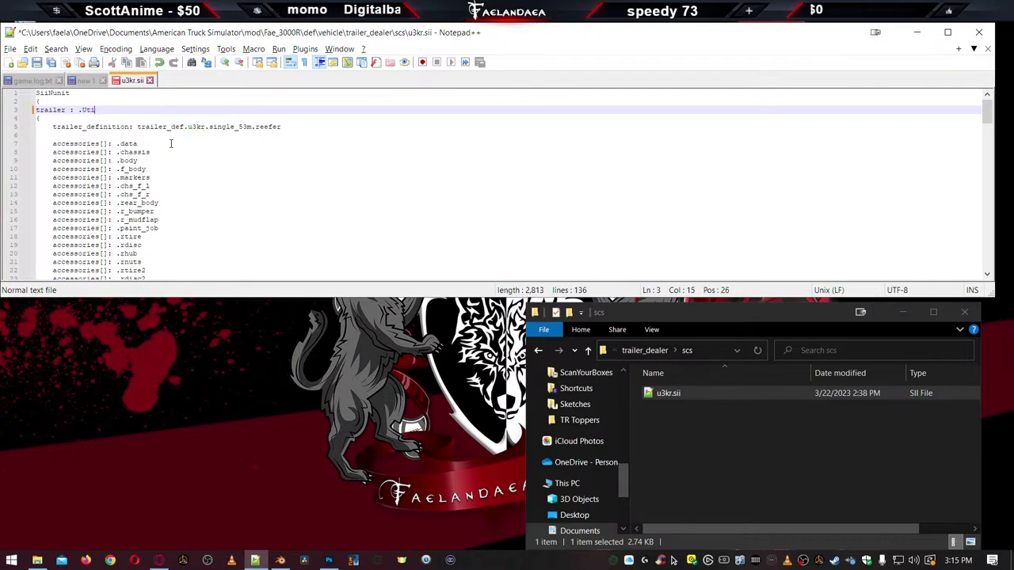
type("lity 3000")
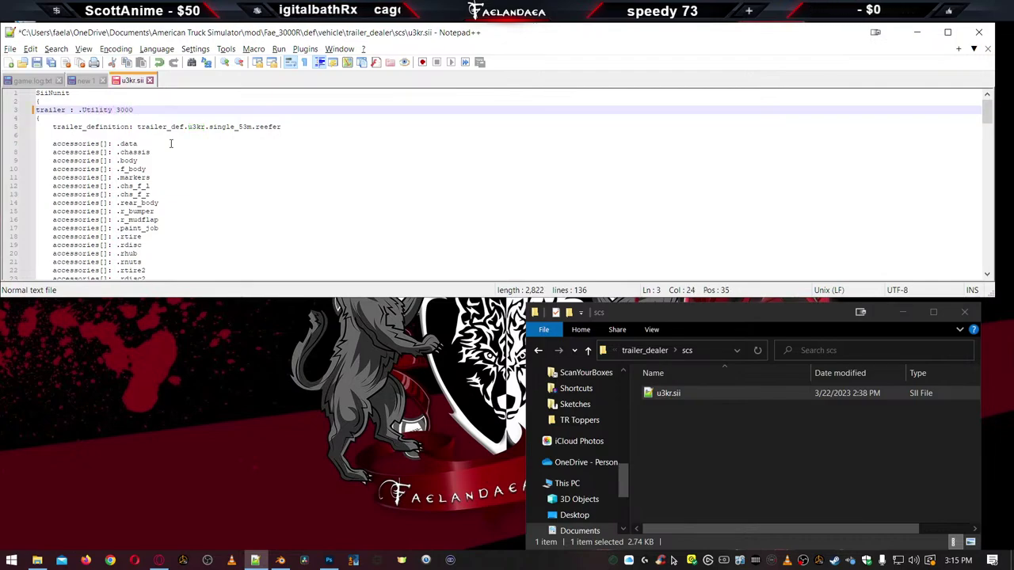
type("R")
key("ctrl+s")
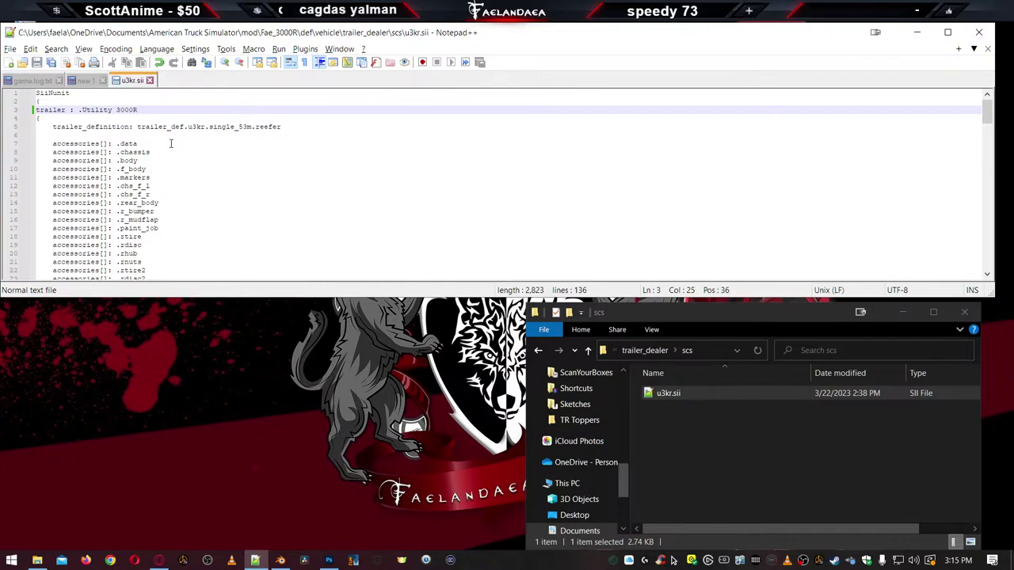
left_click(917, 31)
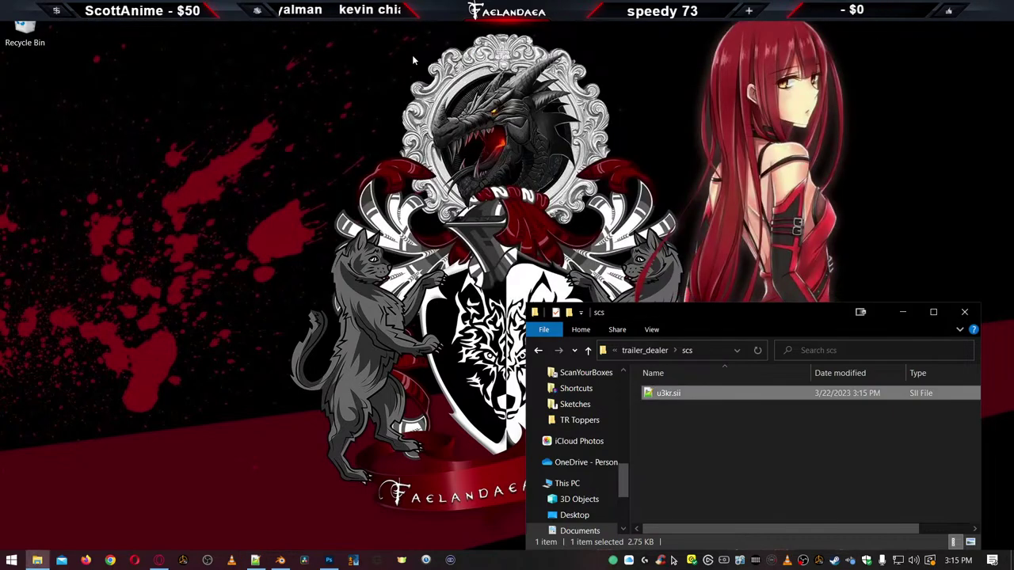
Relaunch the game, continue the saved profile, and filter the Trailer Browser to brand_u3kr models
left_click(482, 92)
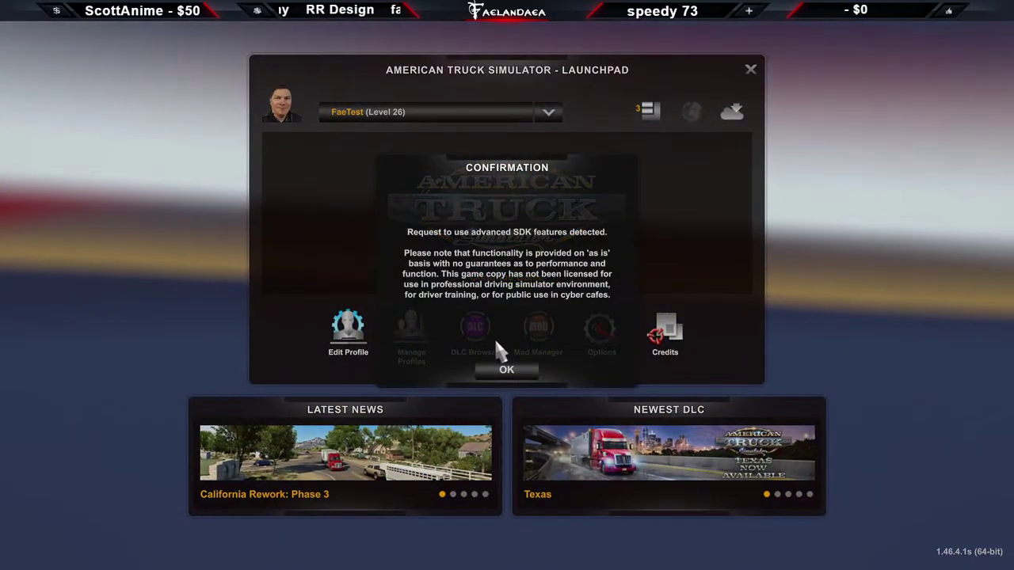
left_click(505, 370)
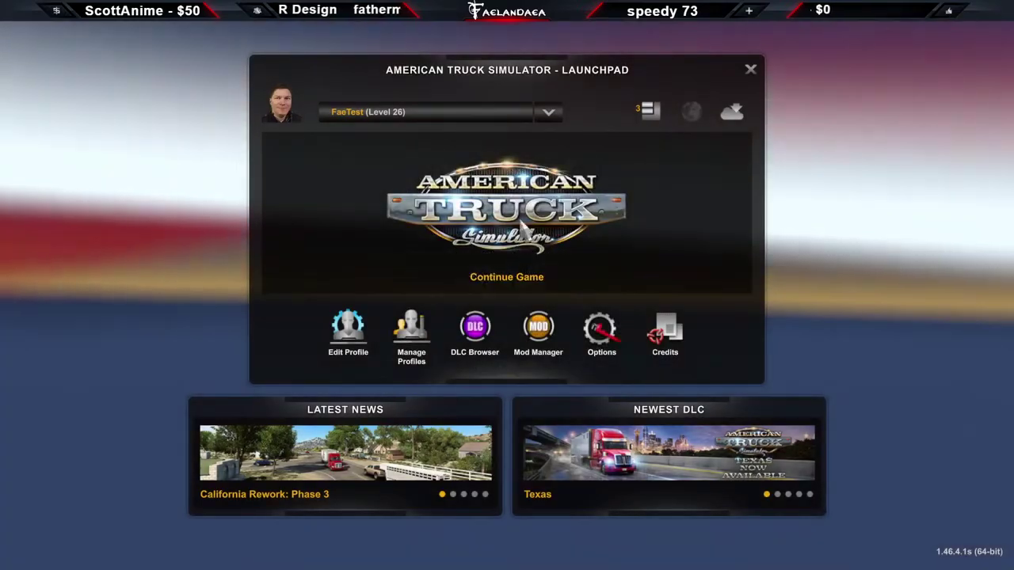
left_click(464, 274)
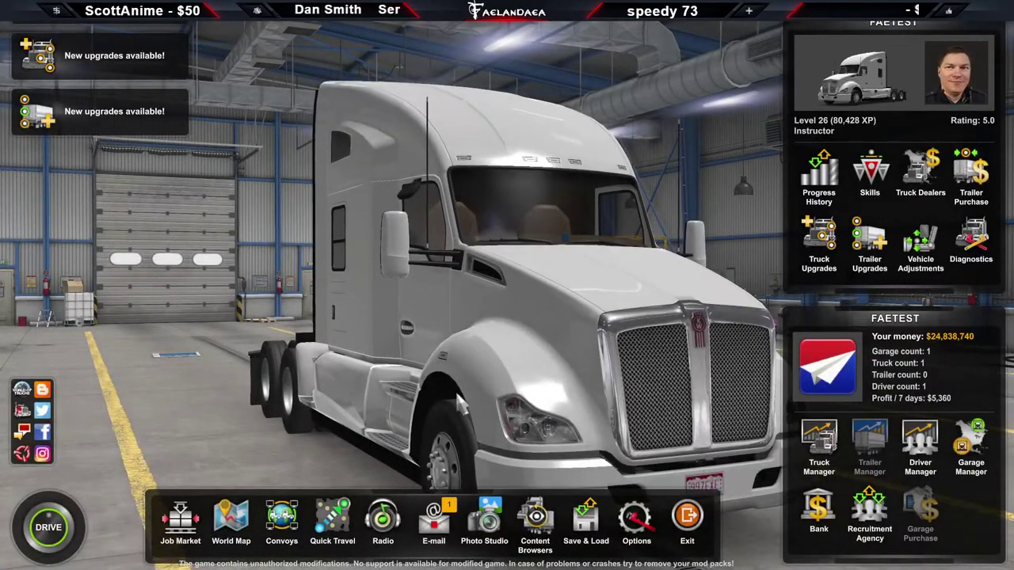
left_click(547, 537)
left_click(444, 212)
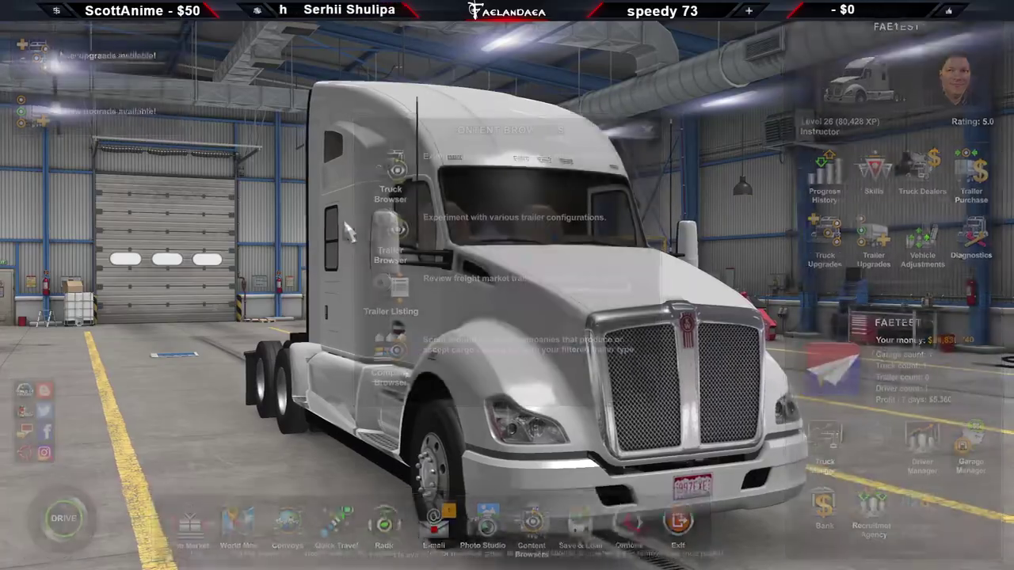
left_click(390, 32)
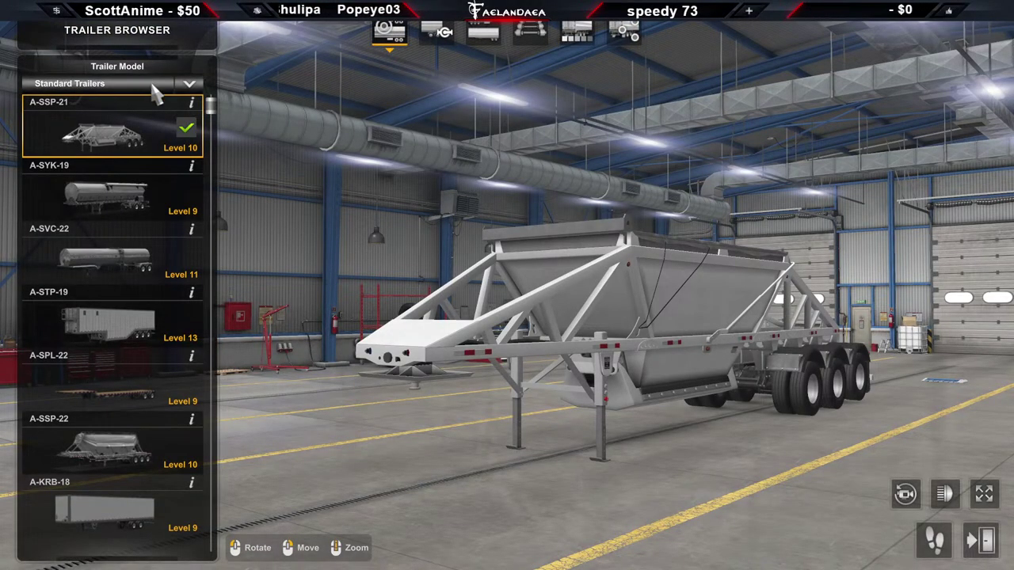
left_click(111, 84)
left_click(89, 165)
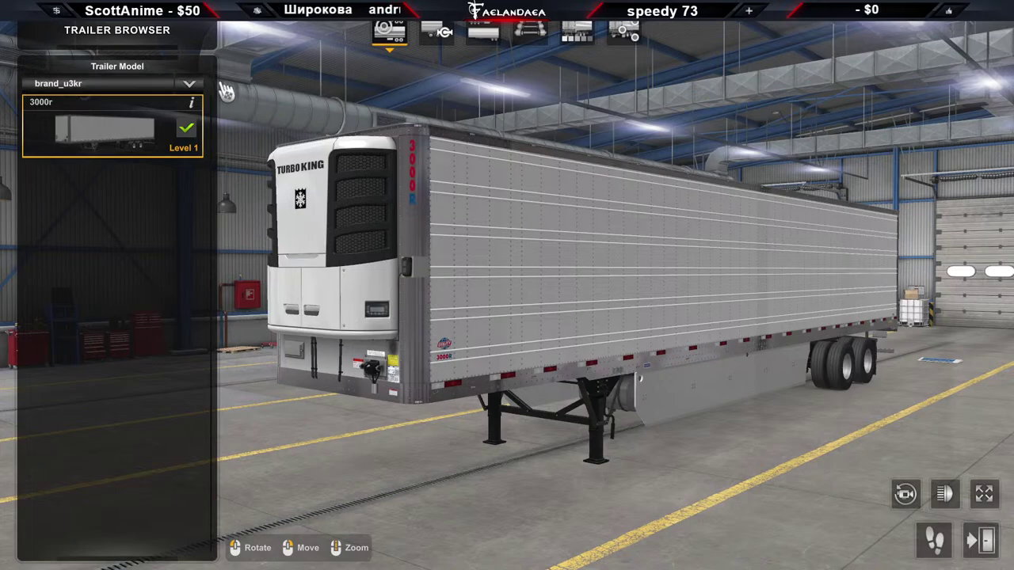
left_click(292, 227)
Exit the trailer browser and quit American Truck Simulator, confirming Yes
key("Escape")
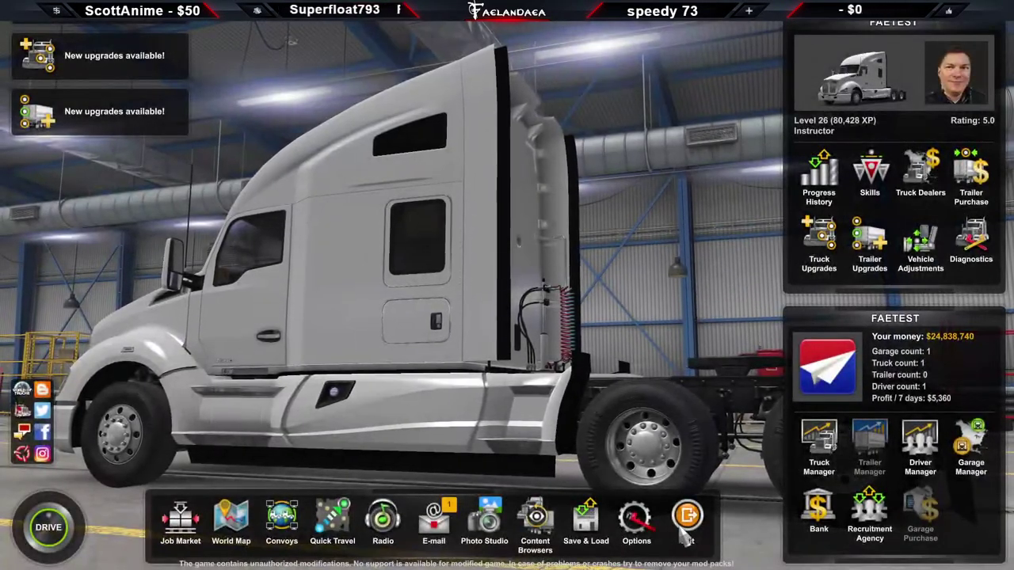
key("Escape")
left_click(387, 295)
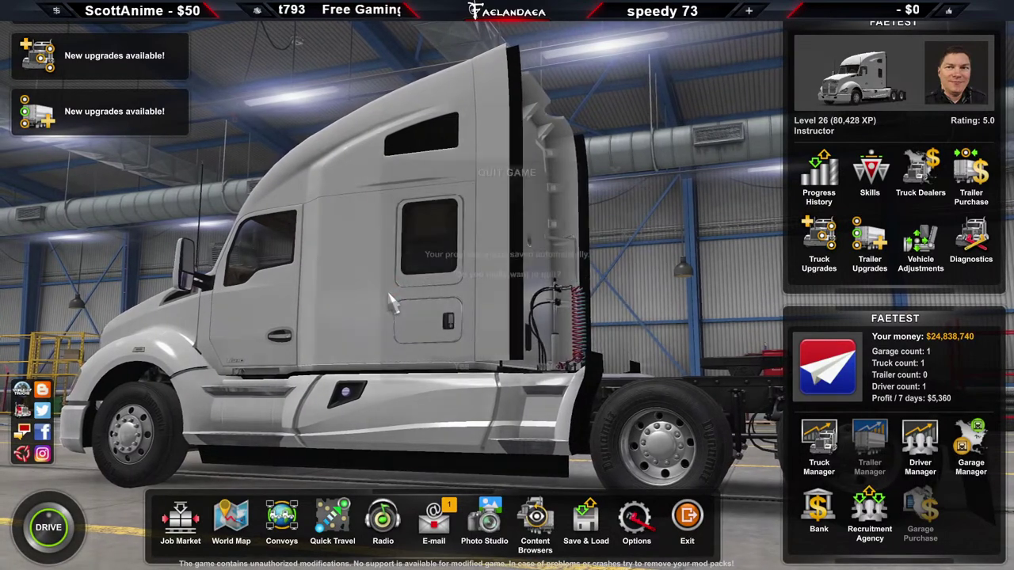
left_click(475, 369)
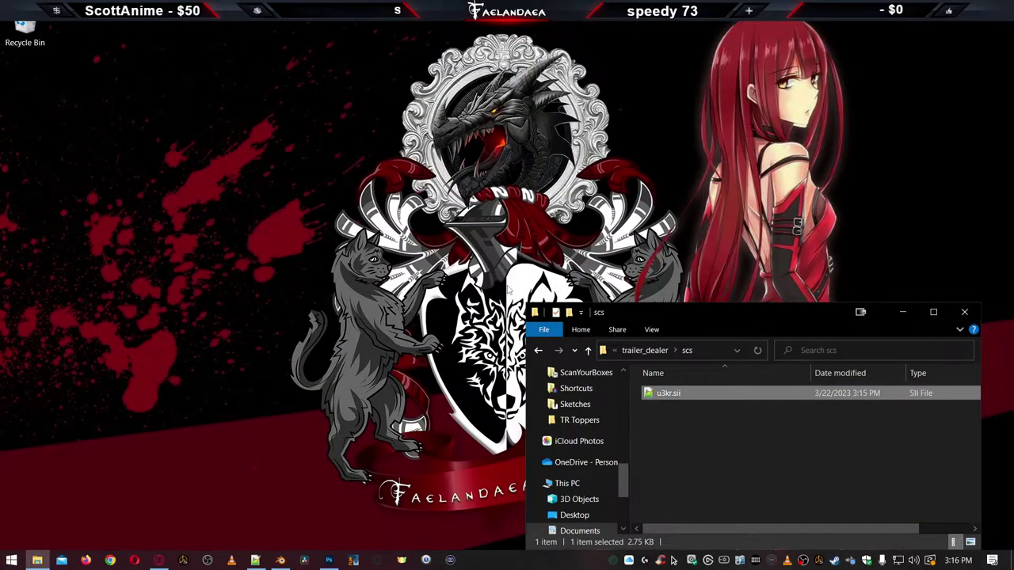
Restore Notepad++ and reload game.log.txt to view its latest contents
left_click(256, 560)
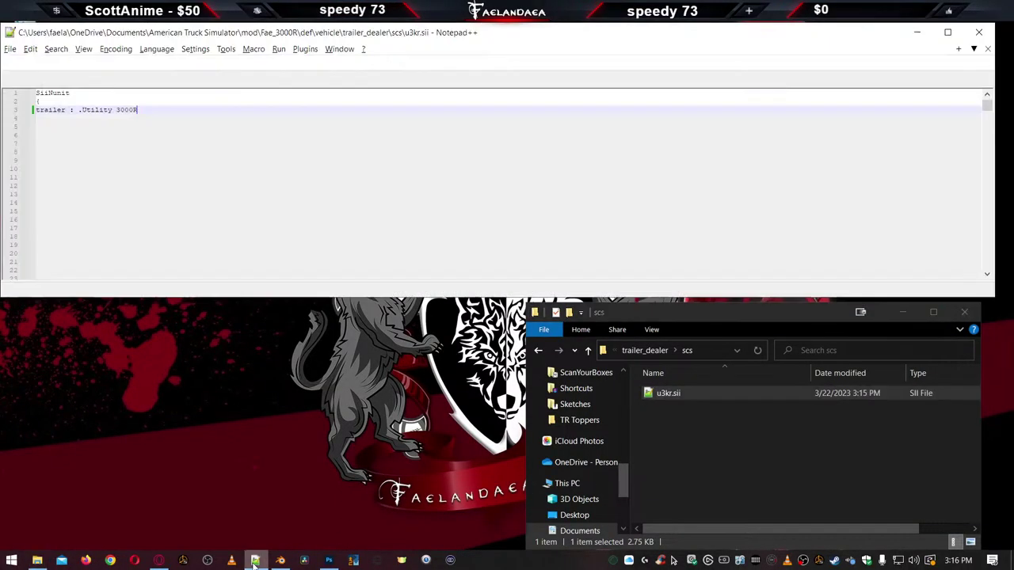
left_click(46, 82)
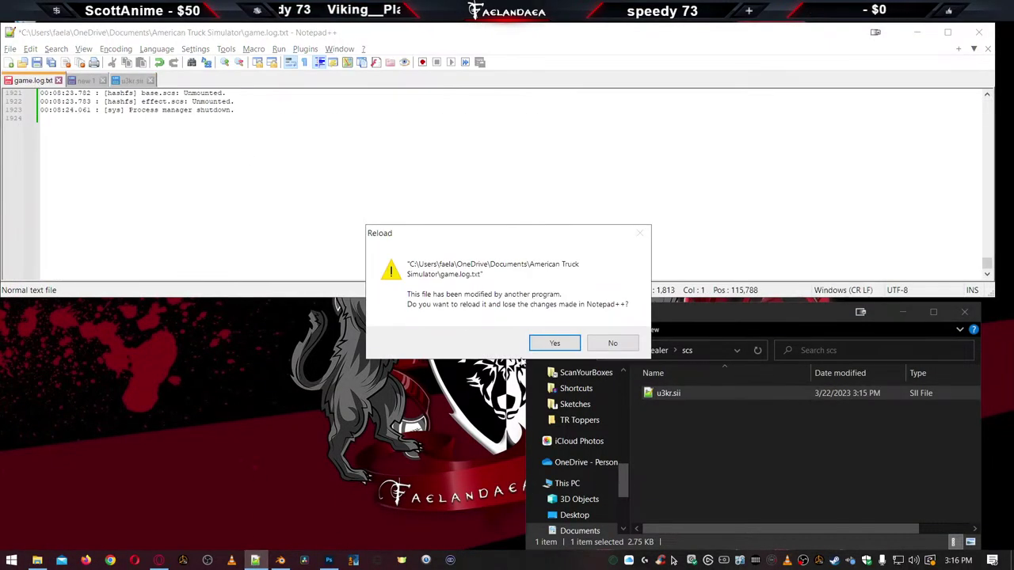
left_click(555, 346)
scroll(543, 193, "up", 20)
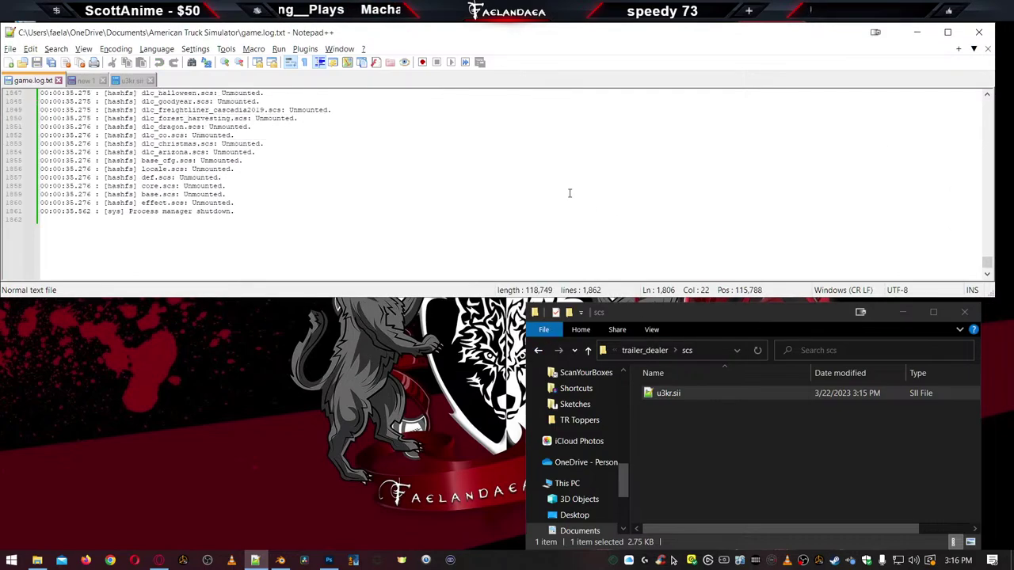
scroll(525, 199, "up", 2)
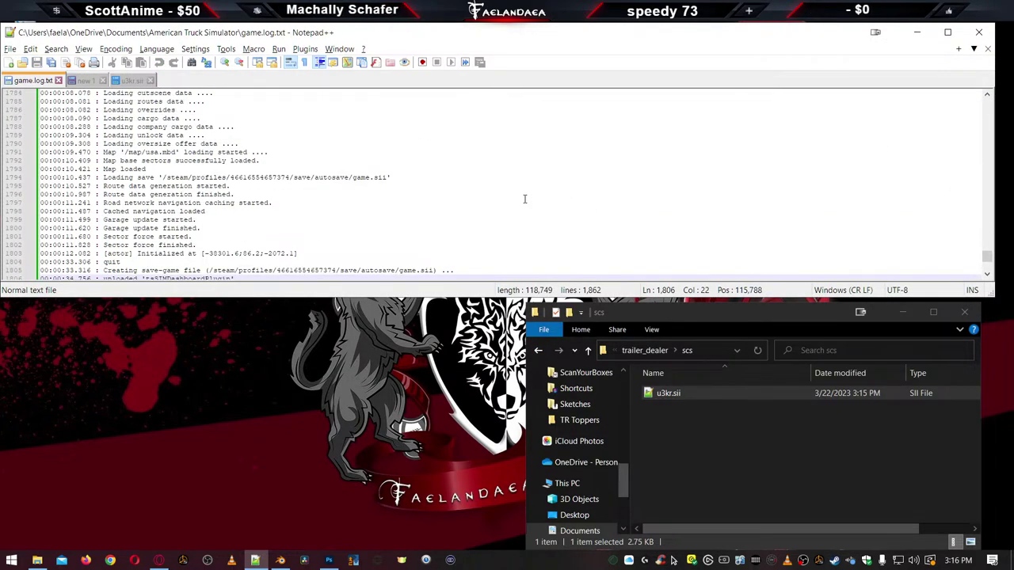
scroll(524, 199, "up", 13)
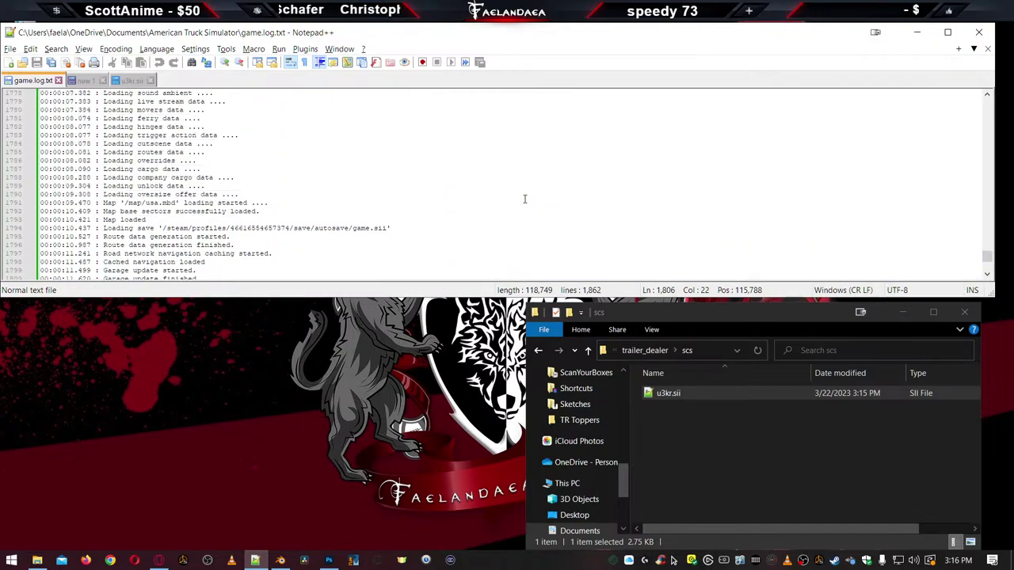
In u3kr.sii, replace the line 3 trailer name with 'u3kr'
left_click(131, 80)
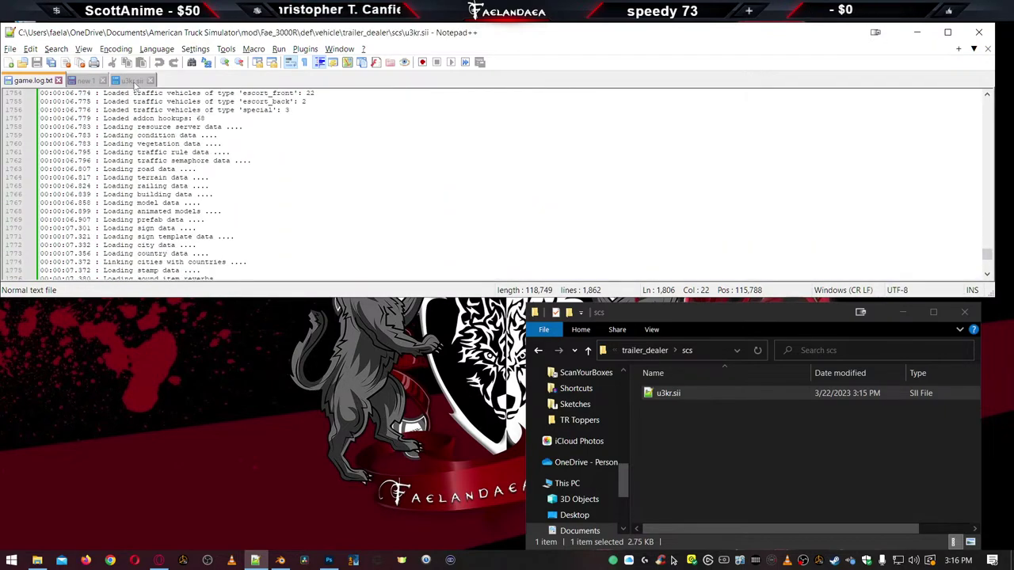
key("ctrl+BackSpace")
key("ctrl+BackSpace")
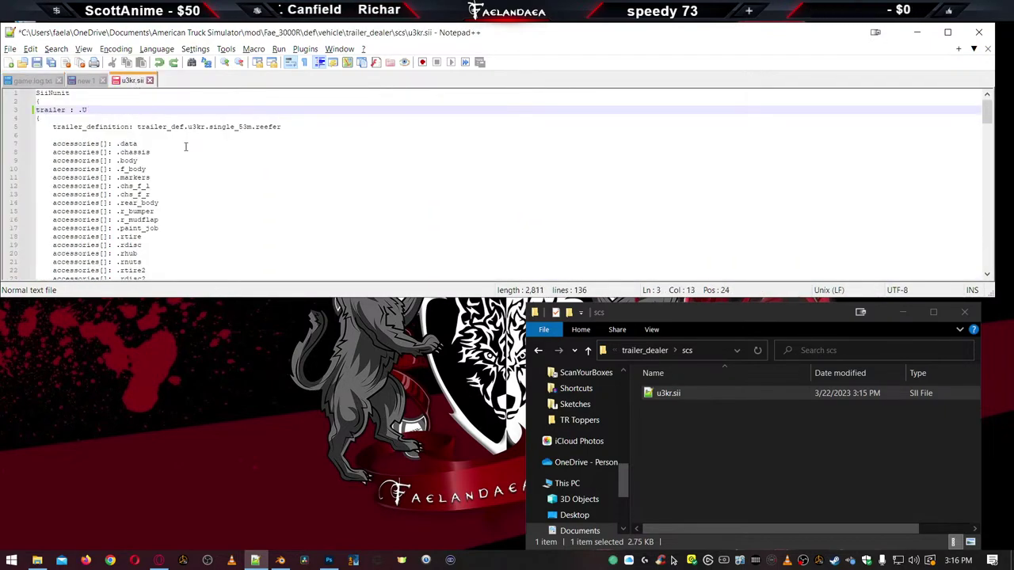
type("u3kr")
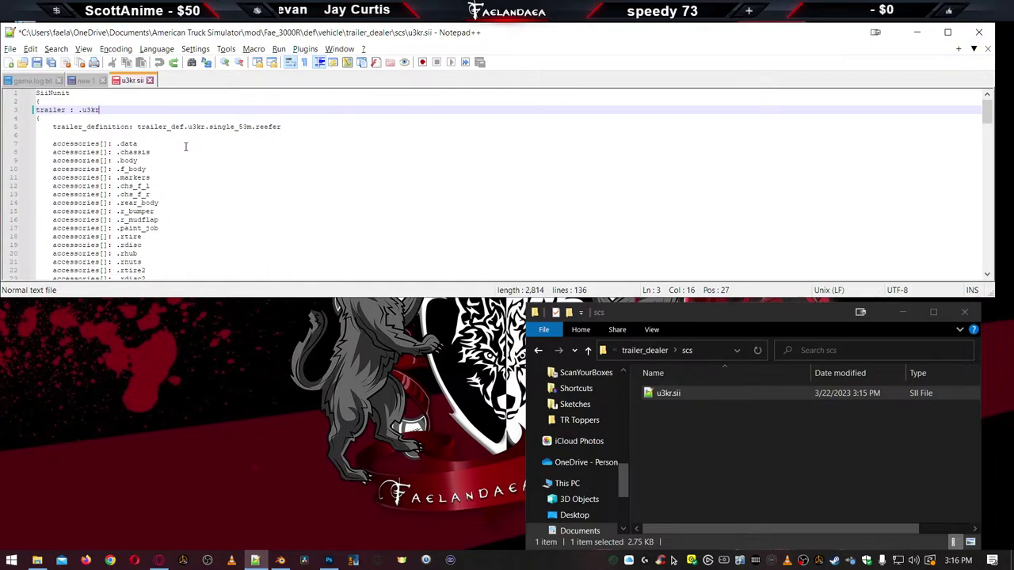
key("ctrl+a")
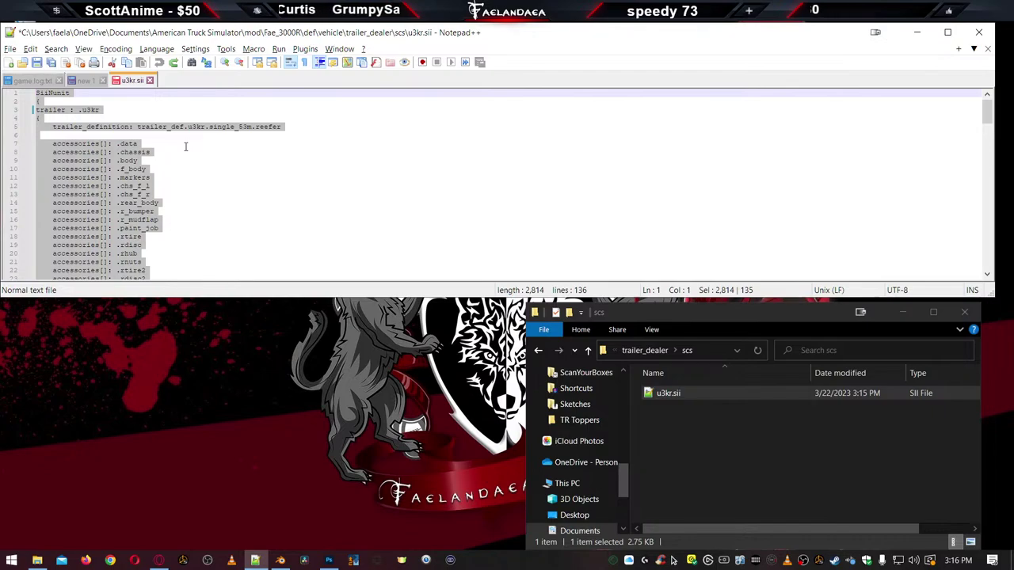
left_click(186, 147)
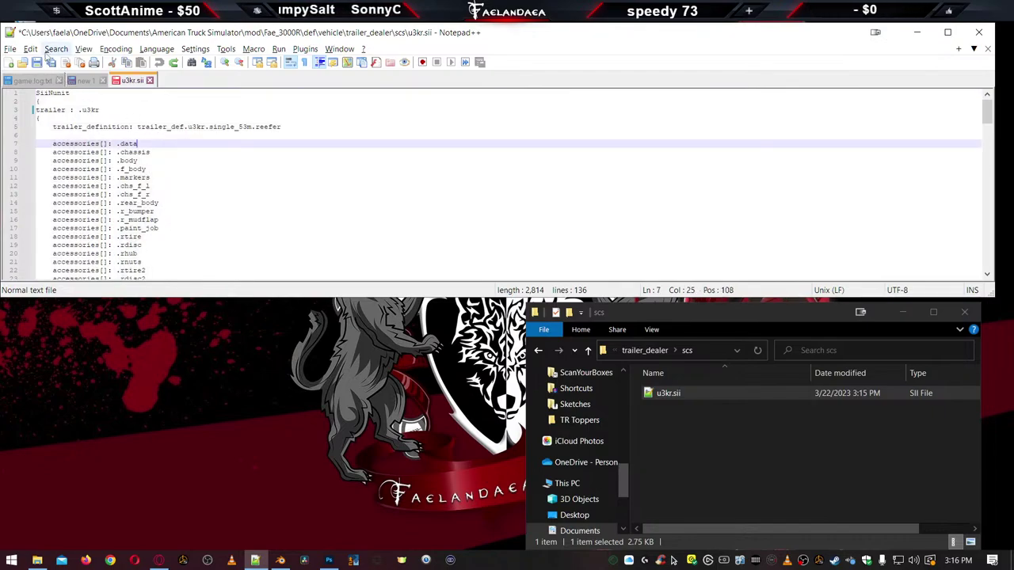
Redo twice from the Edit menu, then undo so line 3 reads 'trailer : .u3kr'
left_click(30, 48)
left_click(49, 75)
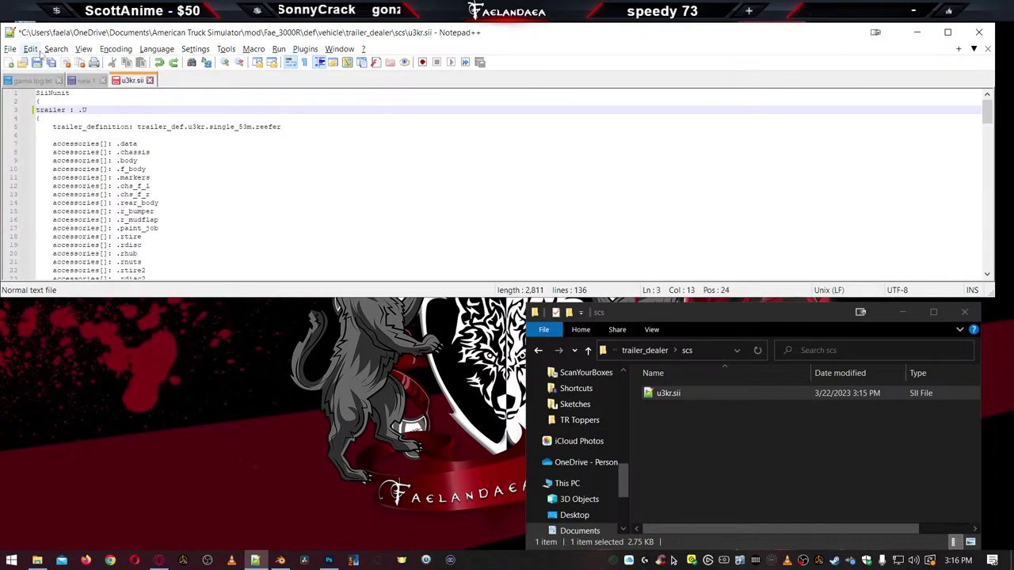
left_click(30, 48)
left_click(49, 76)
left_click(30, 48)
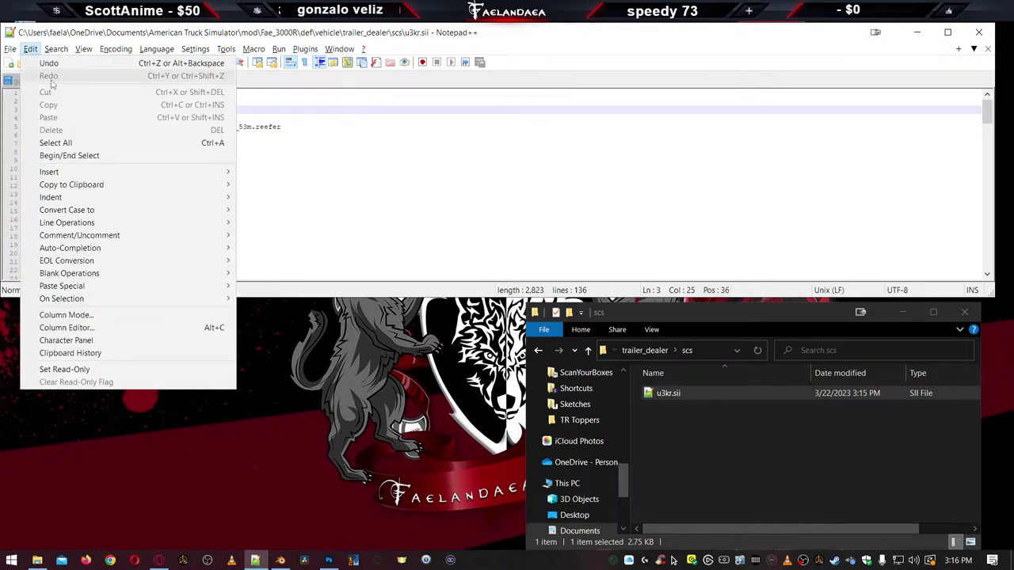
left_click(289, 163)
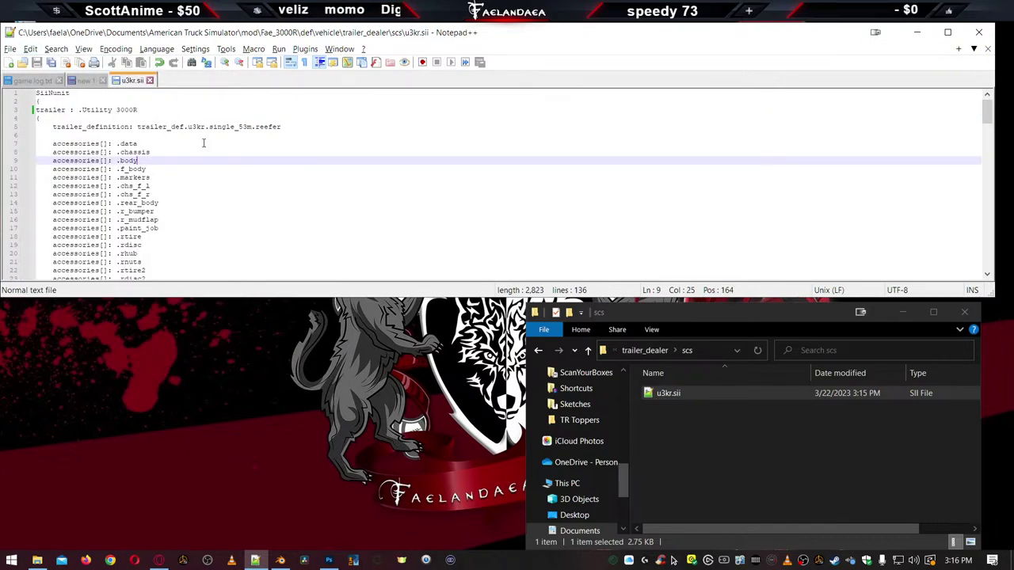
key("ctrl+z")
key("ctrl+z")
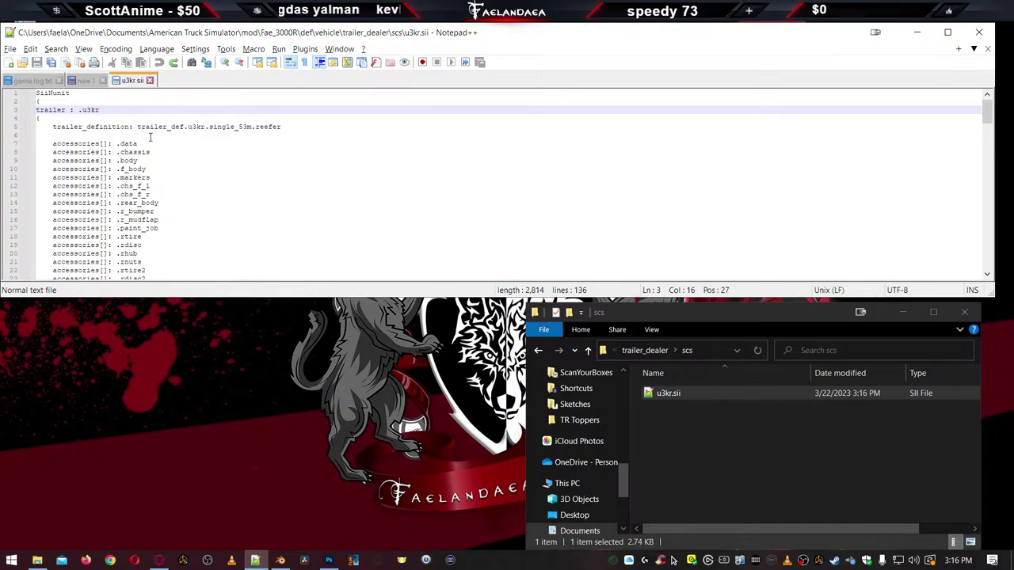
Scroll down through the 136-line u3kr.sii trailer definition
left_click(77, 144)
scroll(145, 173, "down", 5)
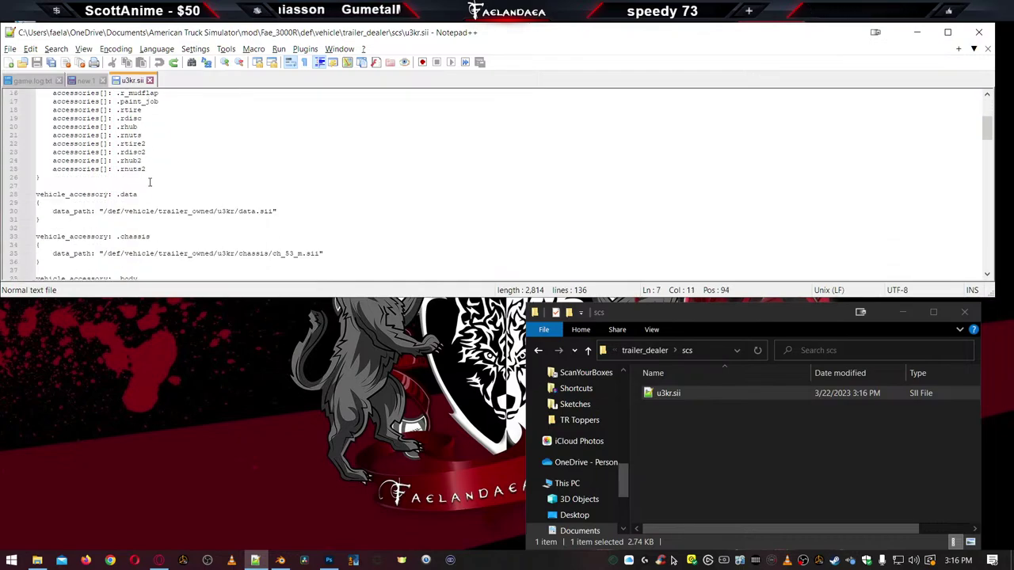
scroll(150, 185, "down", 10)
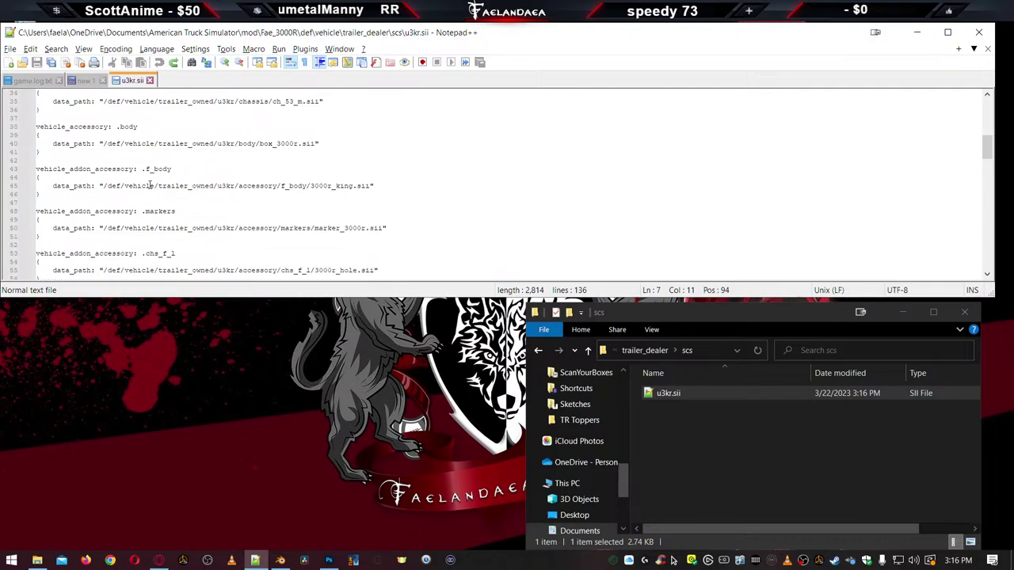
scroll(157, 194, "down", 7)
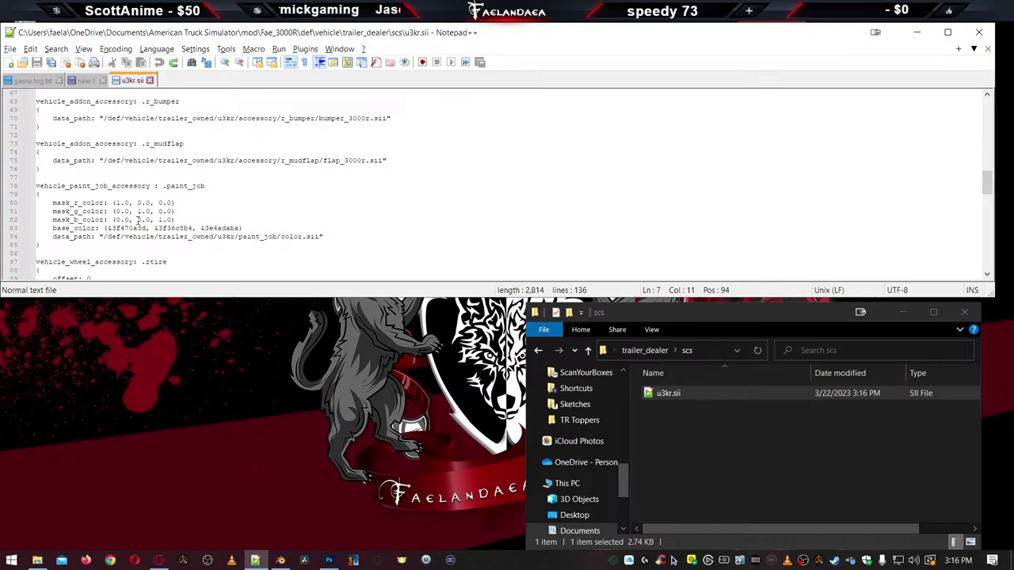
scroll(137, 222, "down", 3)
scroll(137, 223, "down", 20)
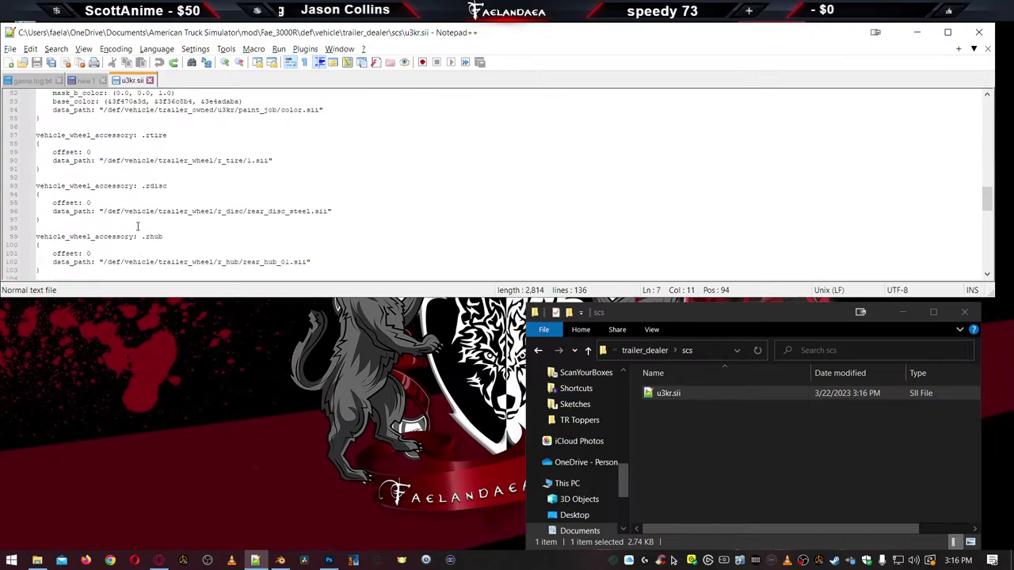
Close u3kr.sii, open trailer_defs\u3kr.single_53m.reefer.sii, and review its weight lines
left_click(150, 81)
left_click(698, 452)
key("alt+Up")
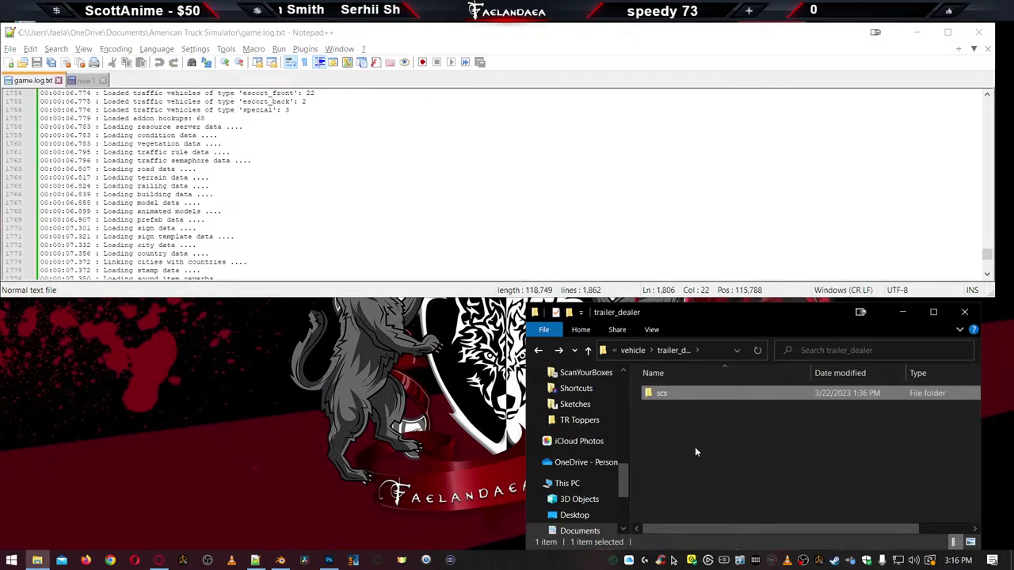
key("alt+Up")
double_click(674, 408)
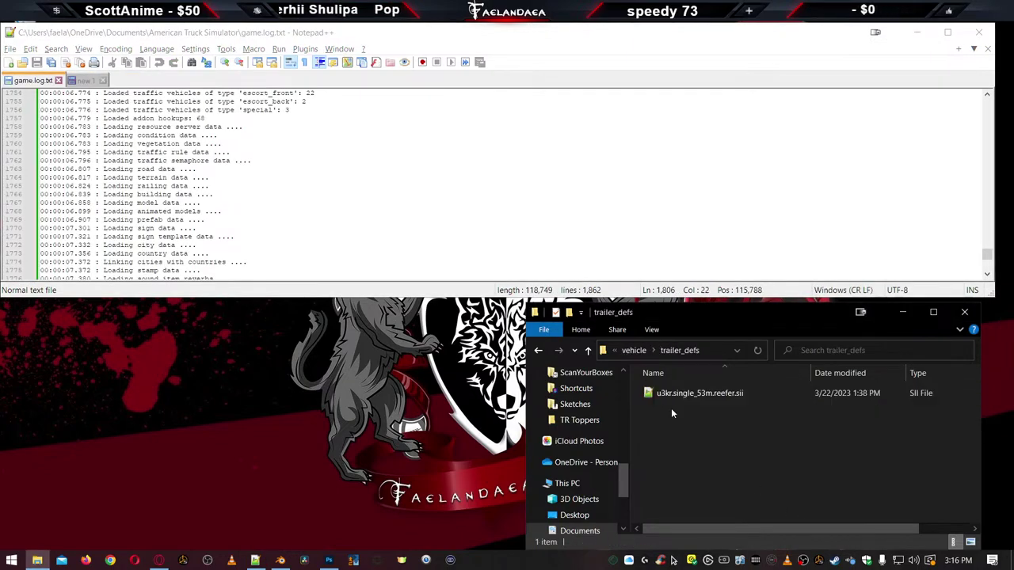
left_click(663, 394)
double_click(664, 393)
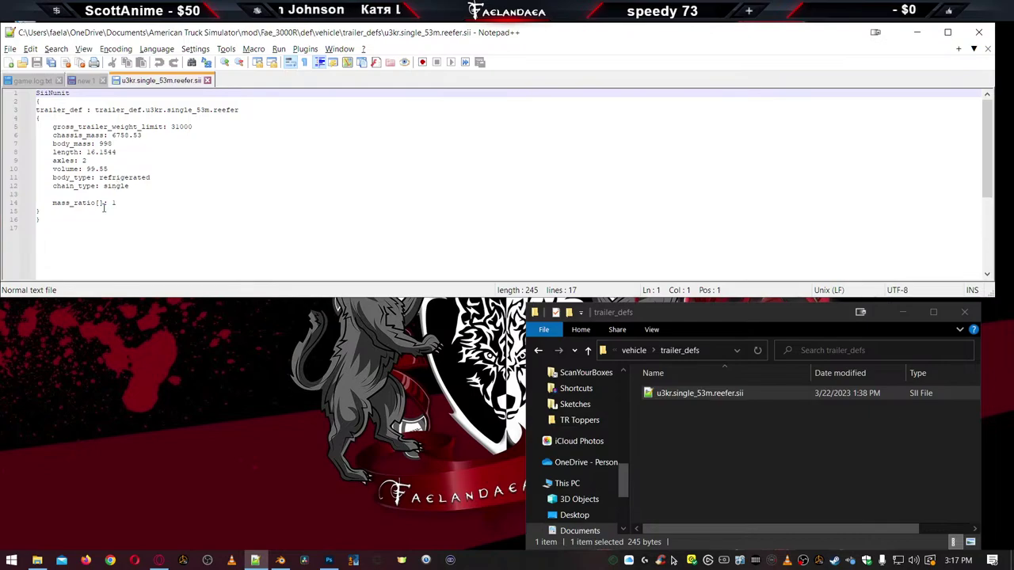
left_click(91, 135)
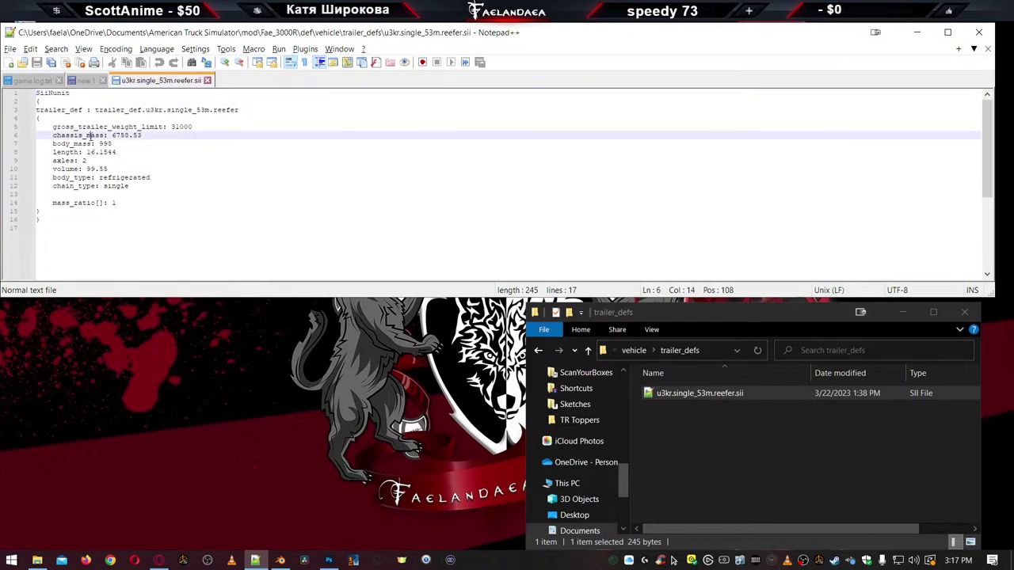
left_click(139, 126)
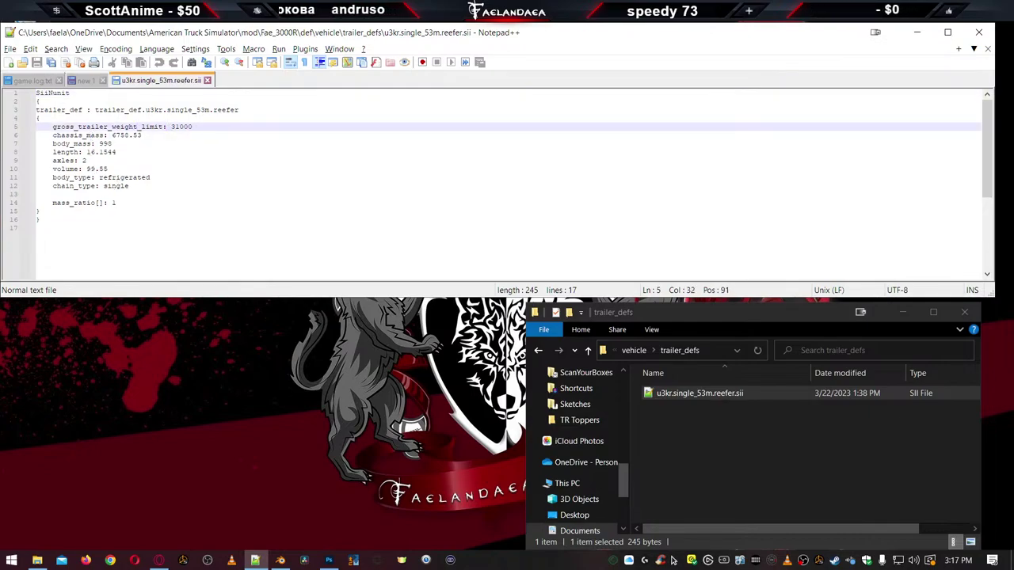
Permanently delete the 3 items in the Recycle Bin
right_click(27, 22)
left_click(80, 33)
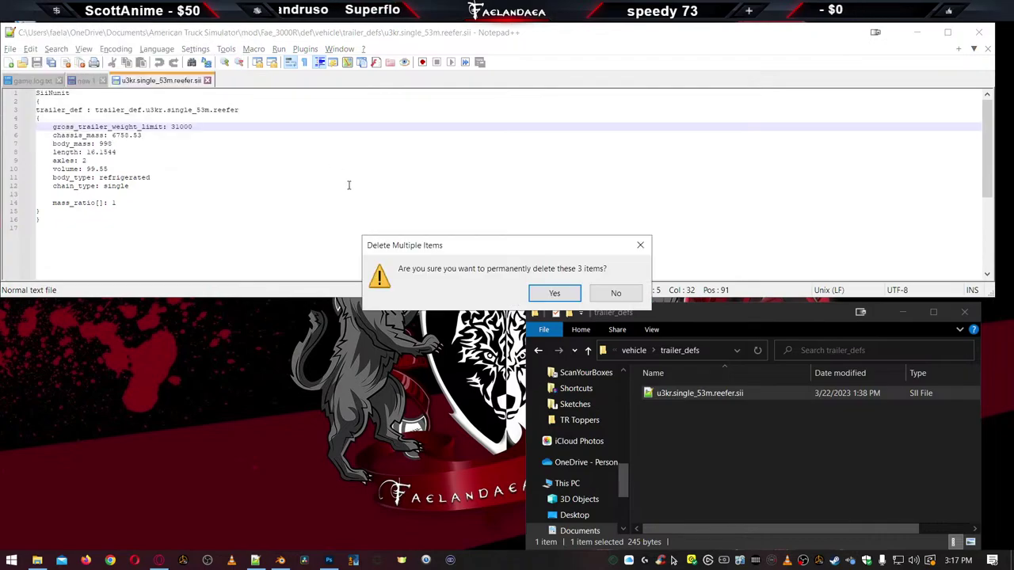
left_click(554, 294)
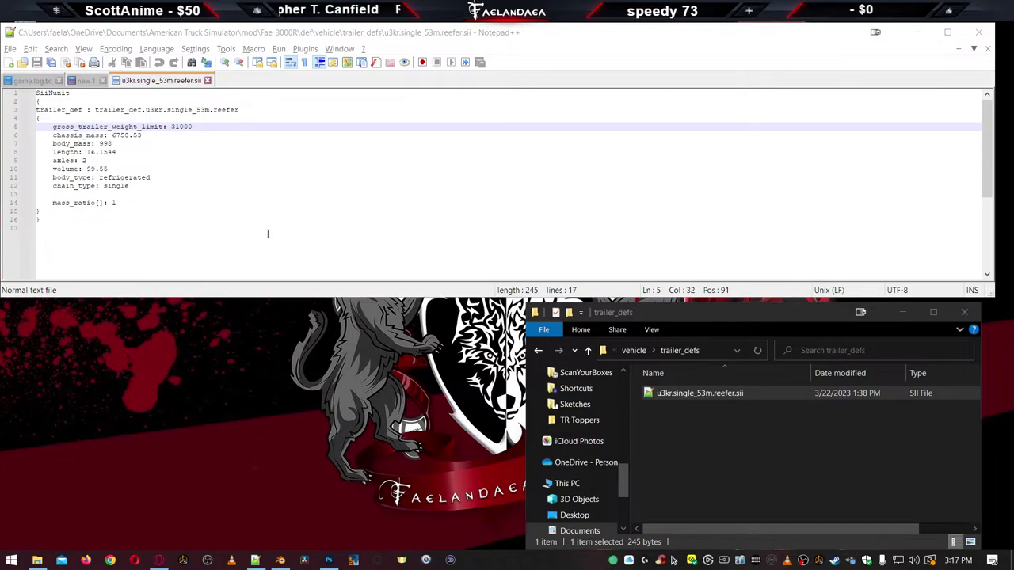
Review lines 3 through 15 of the reefer definition, then close the file
left_click(175, 185)
left_click_drag(165, 211, 35, 93)
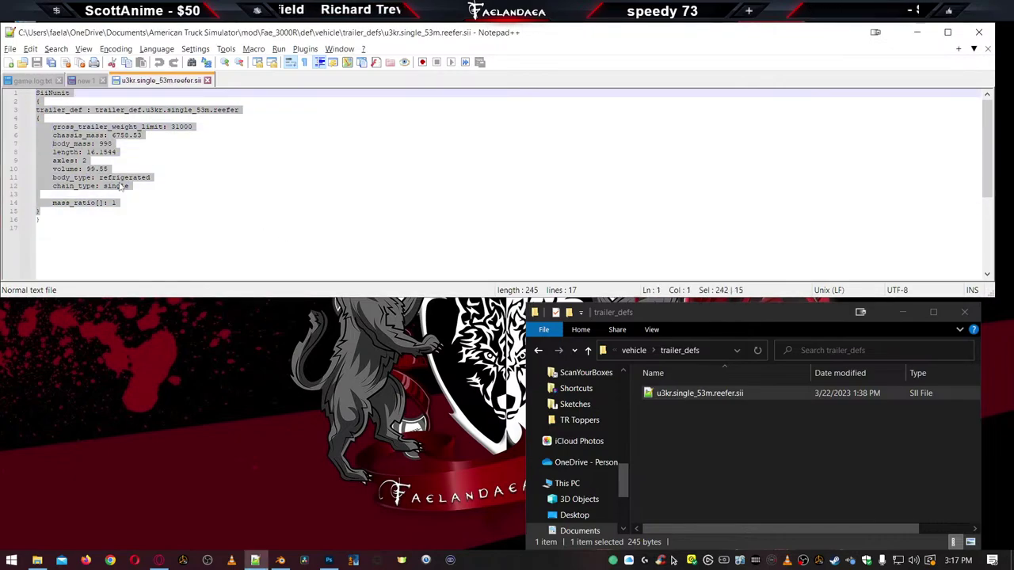
left_click(270, 200)
key("ctrl+a")
left_click(273, 193)
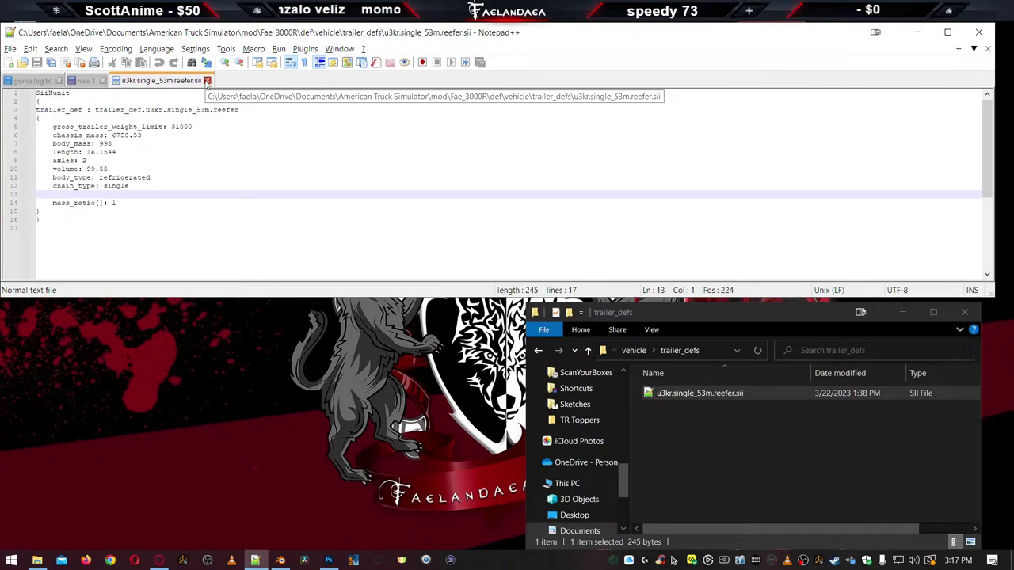
left_click(207, 80)
Open u3kr.sii from the trailer_desktop folder in Notepad++
left_click(663, 433)
key("alt+Up")
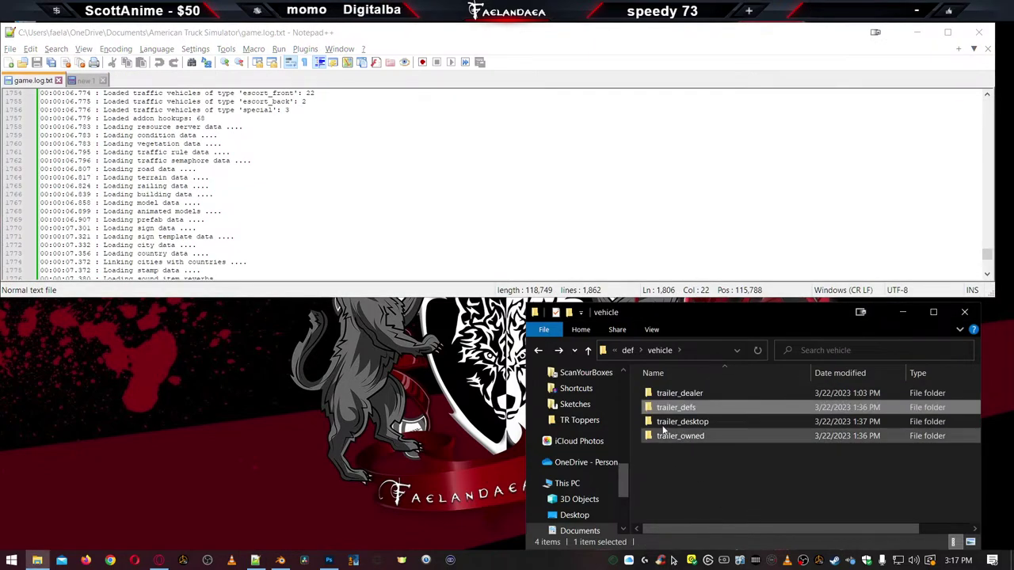
double_click(669, 419)
double_click(659, 397)
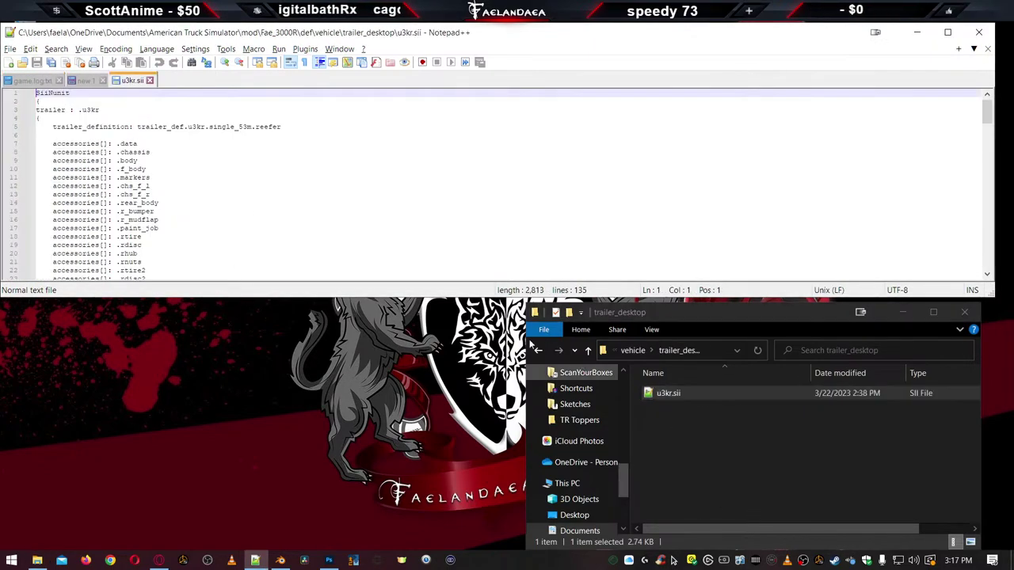
Rename the line 3 unit to 'Utility 3000R', save, and move the editor window down
double_click(89, 109)
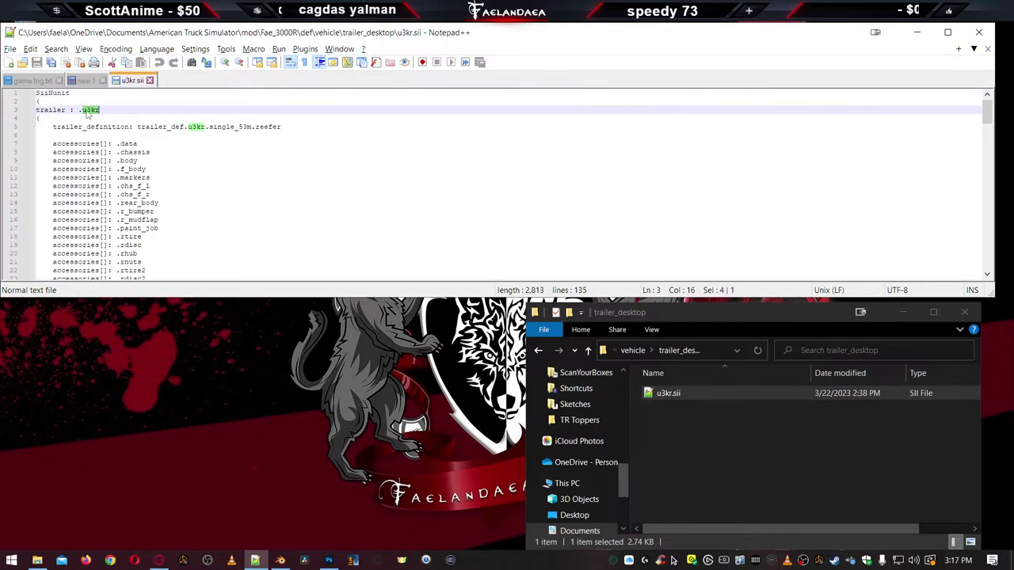
type("Utility ")
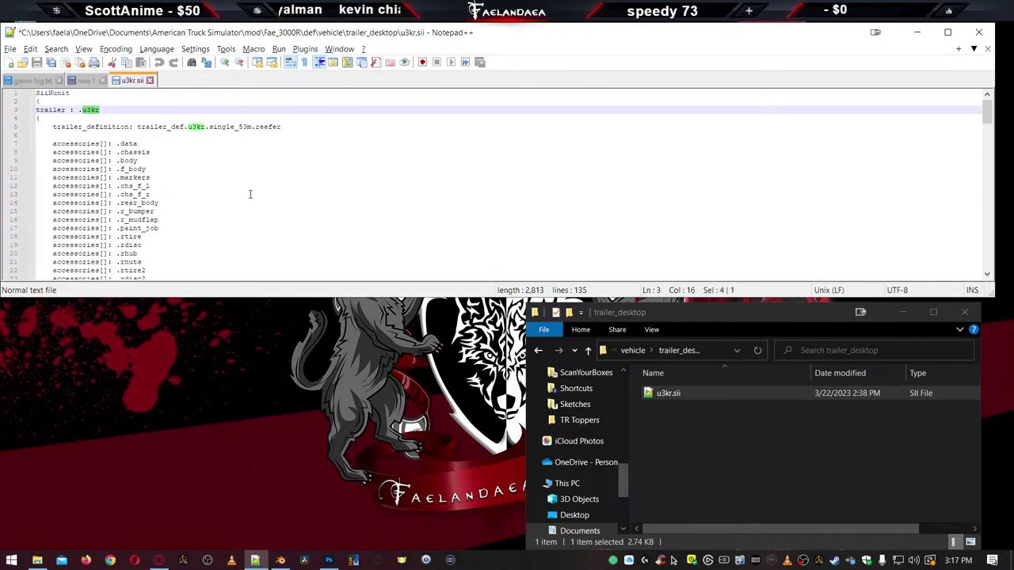
type("3000R")
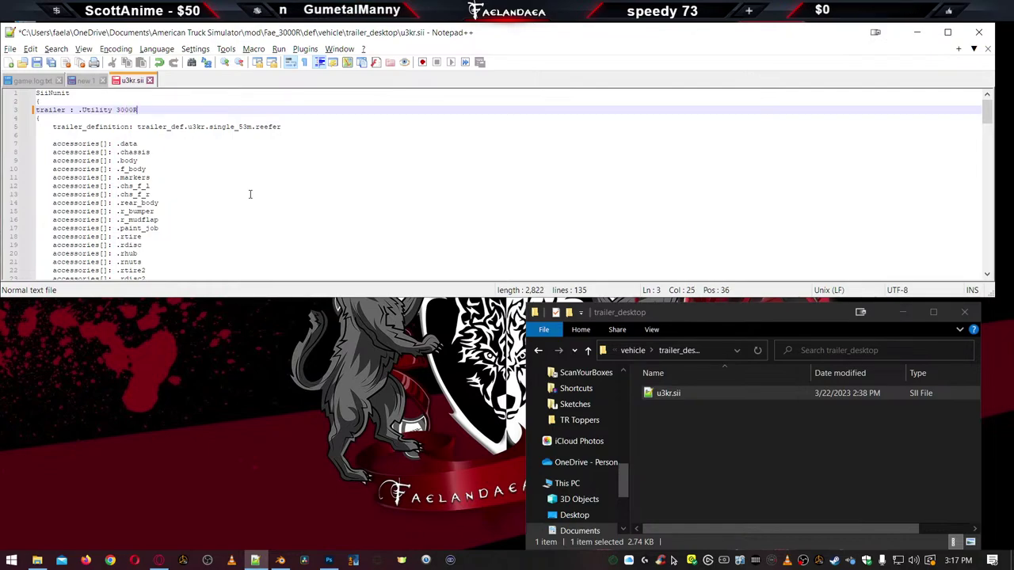
key("ctrl+s")
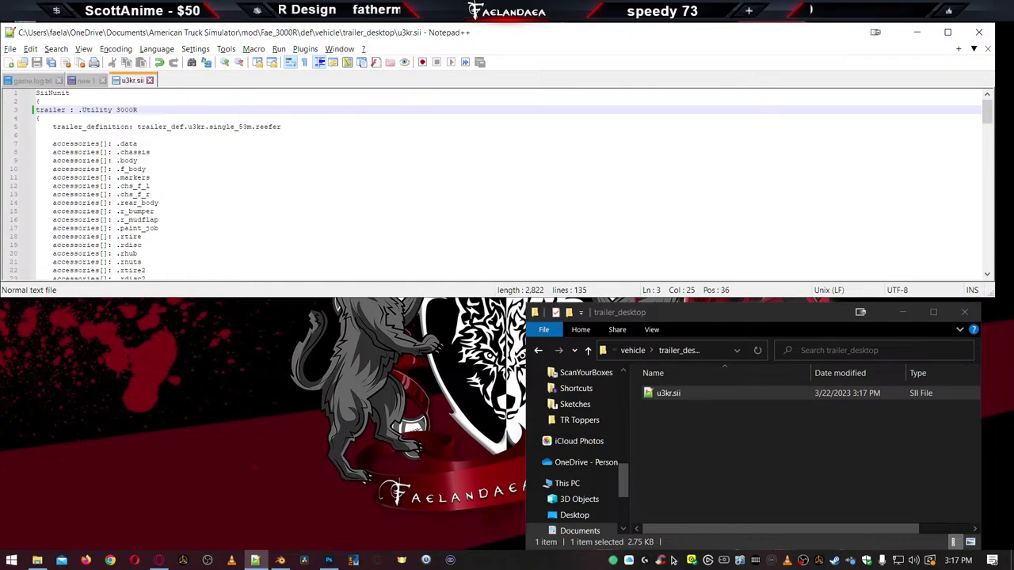
left_click_drag(567, 35, 530, 22)
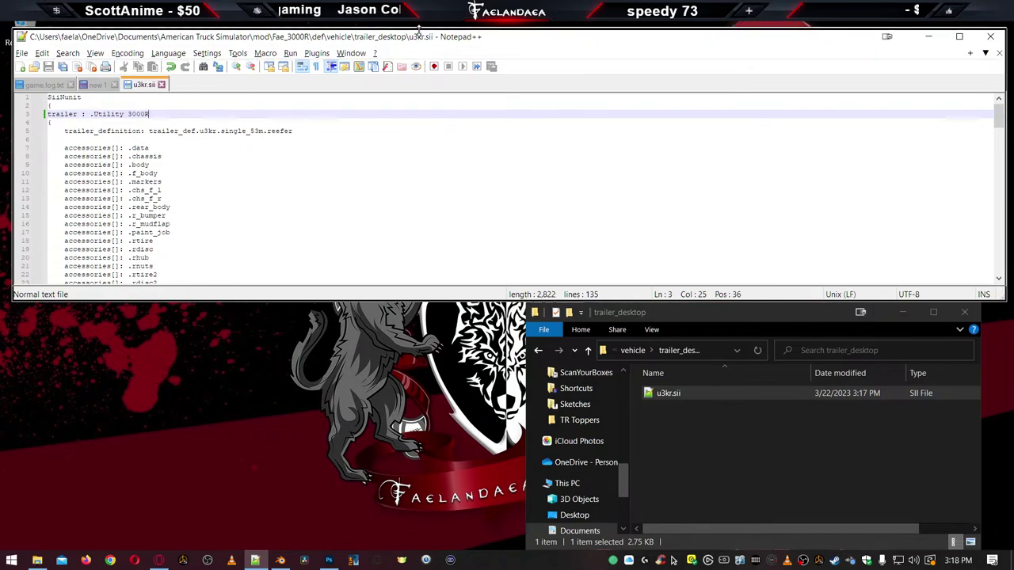
left_click_drag(419, 32, 426, 111)
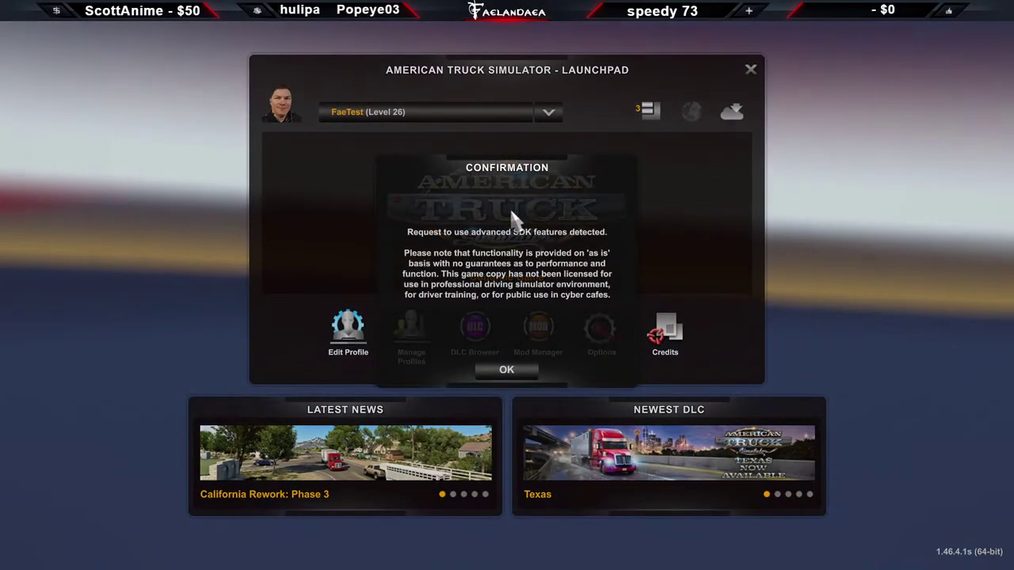
Accept the SDK notice, continue the profile, and open the Trailer Browser's brand list
left_click(509, 370)
left_click(521, 229)
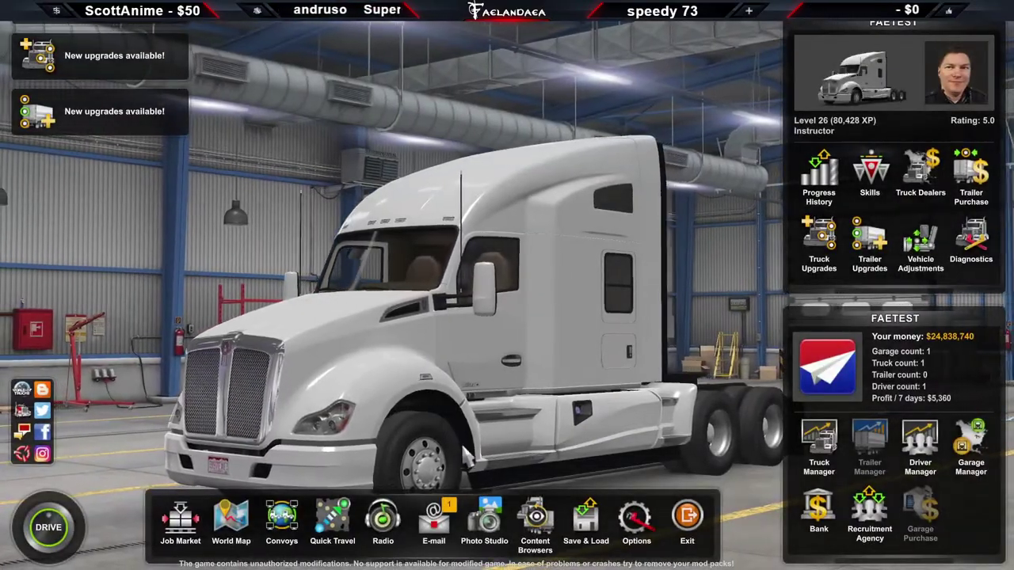
left_click(535, 523)
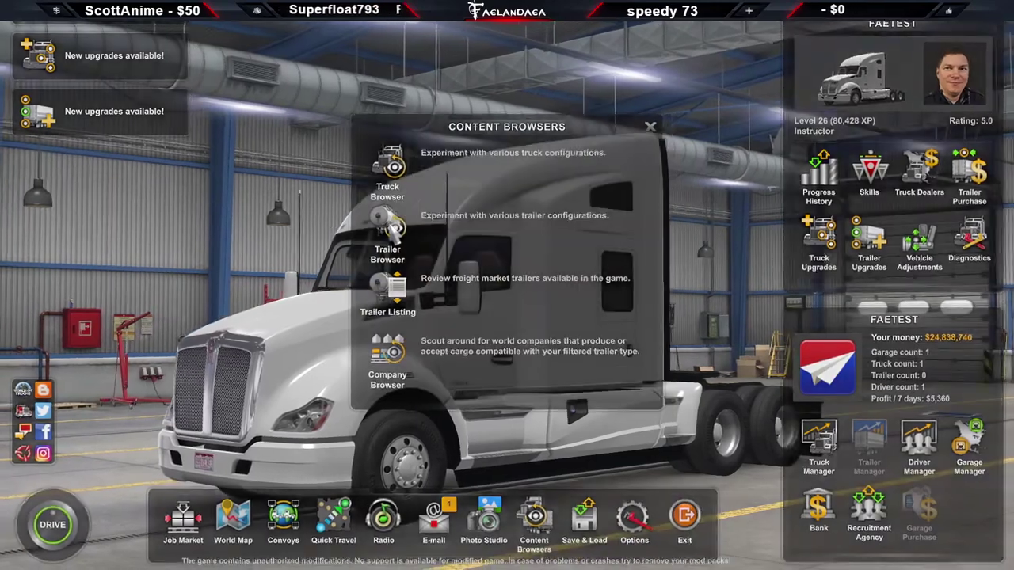
left_click(392, 228)
left_click(391, 33)
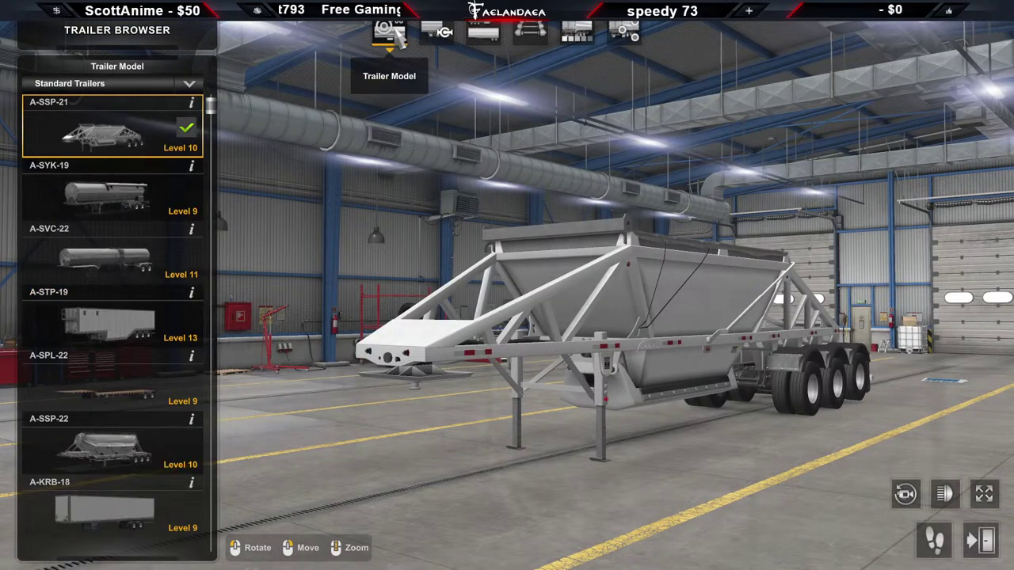
left_click(102, 84)
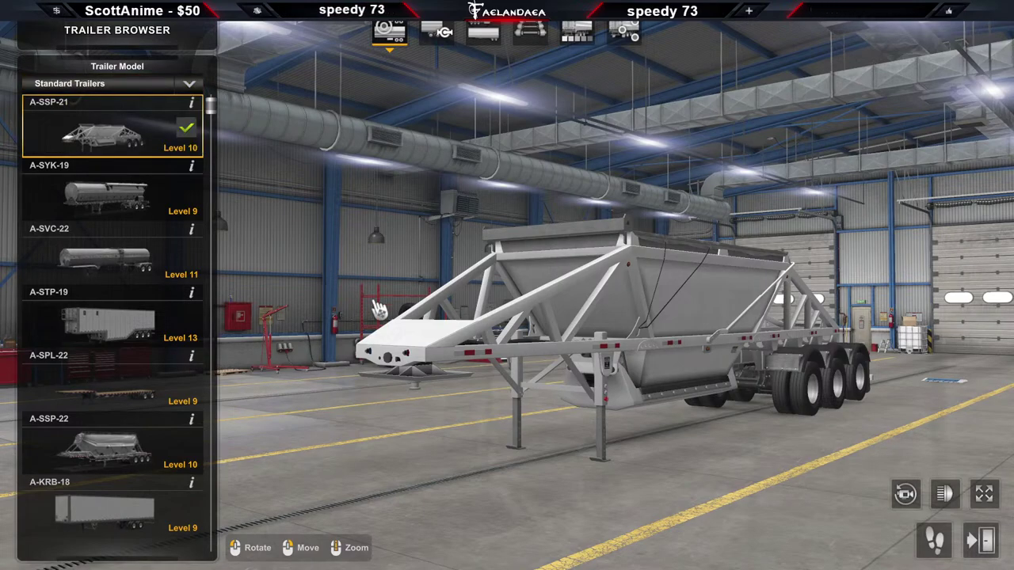
Check the console for the trailer loading error, then leave the browser and choose Quit
key("grave")
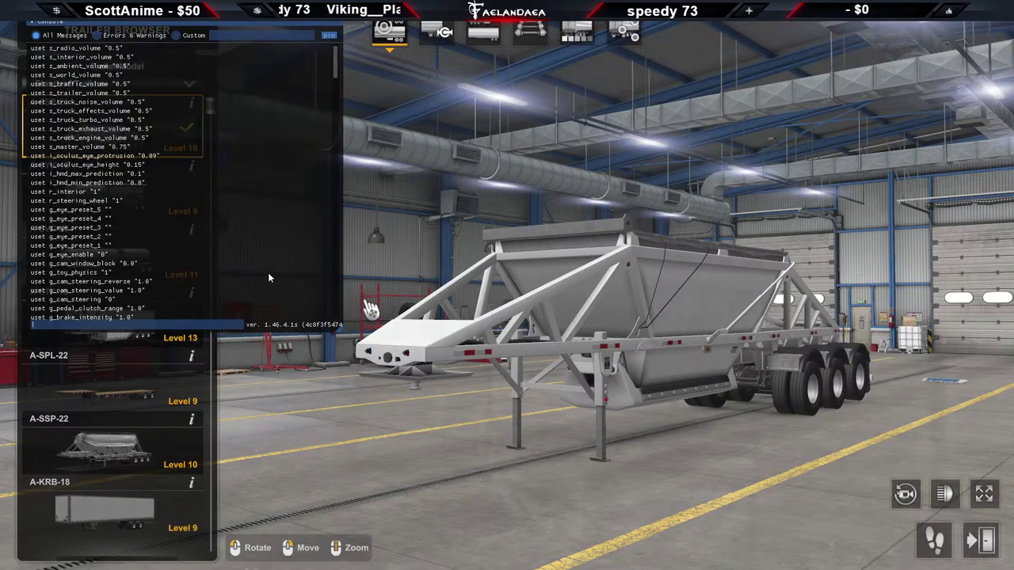
scroll(238, 232, "down", 10)
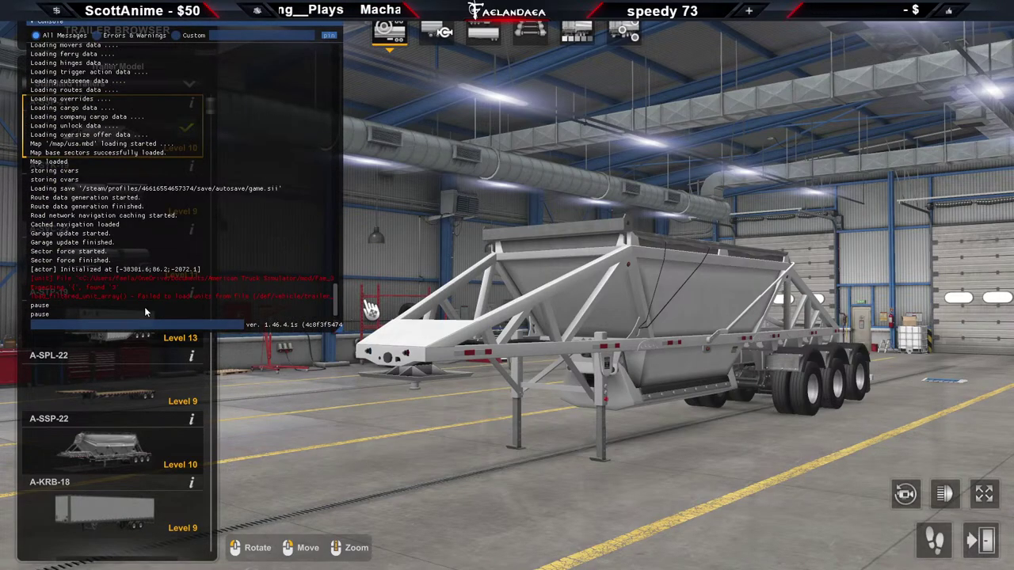
key("grave")
key("Escape")
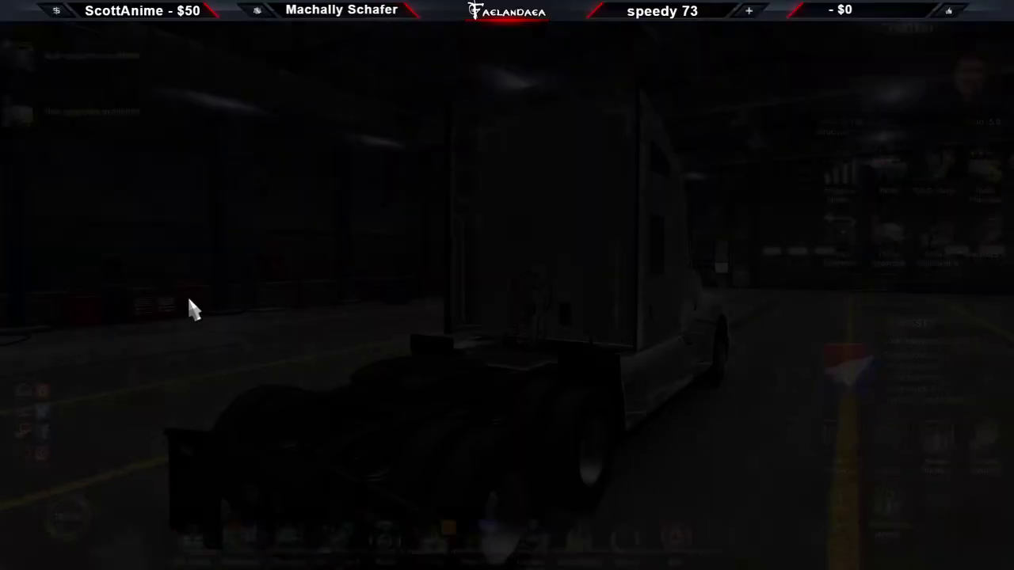
left_click(687, 516)
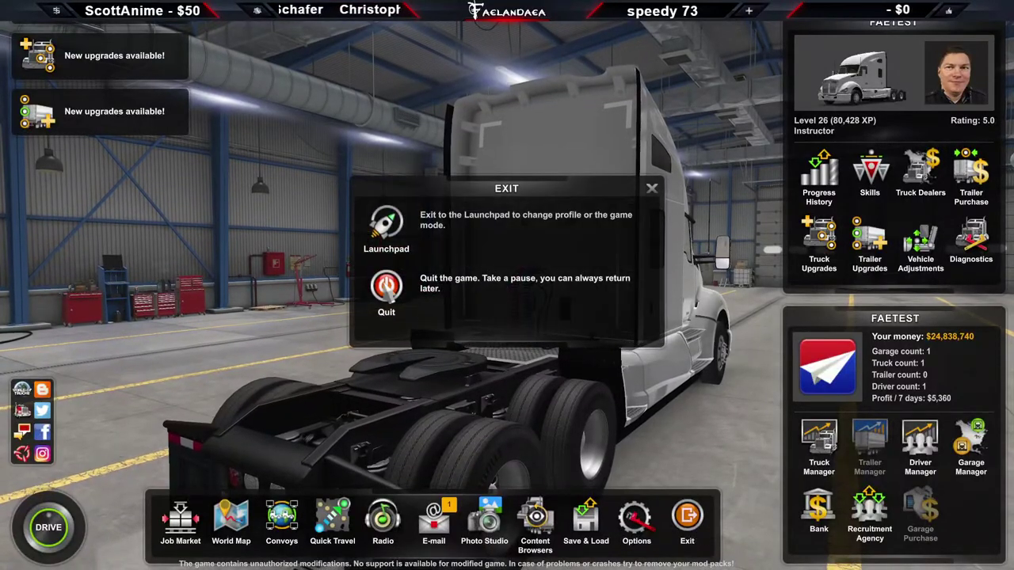
left_click(386, 285)
Confirm quitting the game, then change line 3 back to 'u3kr' and save u3kr.sii
left_click(461, 367)
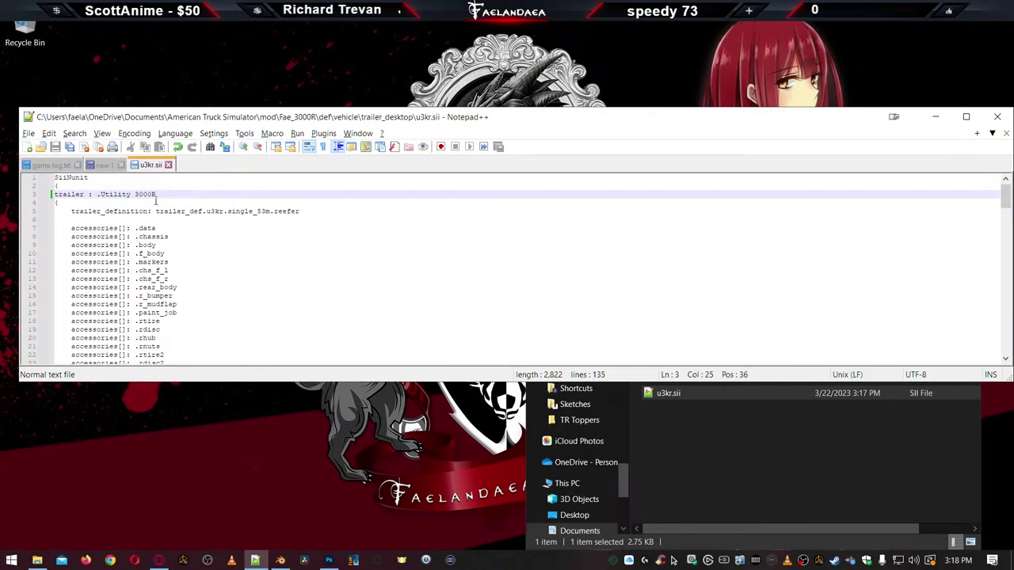
key("BackSpace")
key("BackSpace")
key("BackSpace")
key("BackSpace")
key("BackSpace")
key("BackSpace")
key("BackSpace")
key("BackSpace")
key("BackSpace")
key("BackSpace")
key("BackSpace")
key("BackSpace")
key("BackSpace")
type("u3kr")
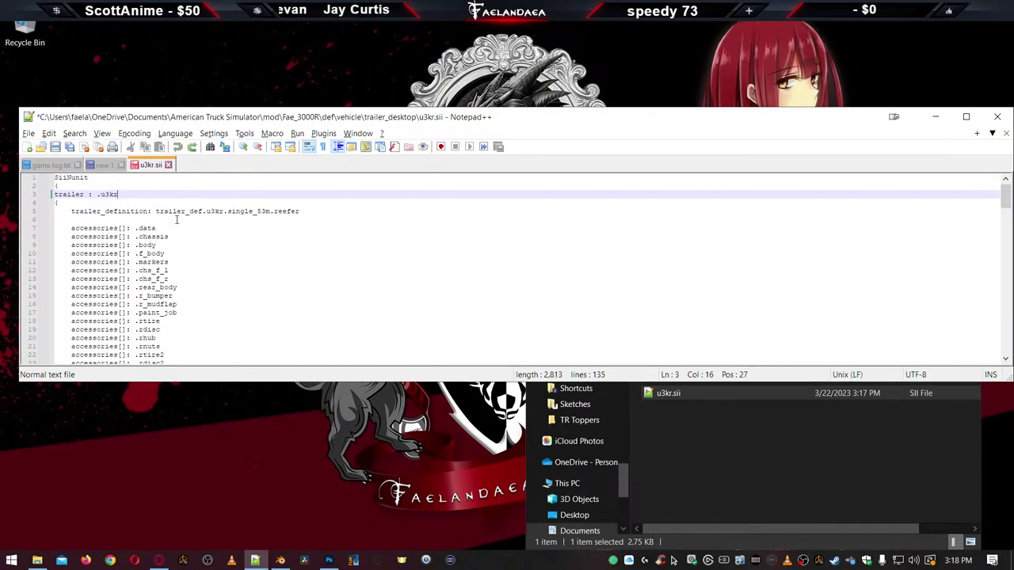
key("ctrl+s")
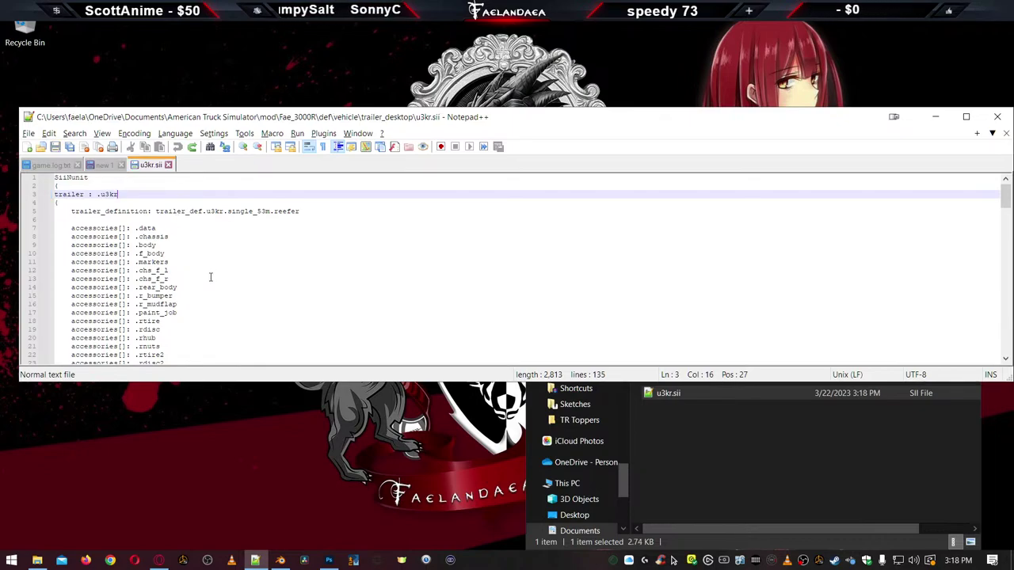
Highlight the u3kr occurrences, scroll through the file, and close u3kr.sii
double_click(116, 194)
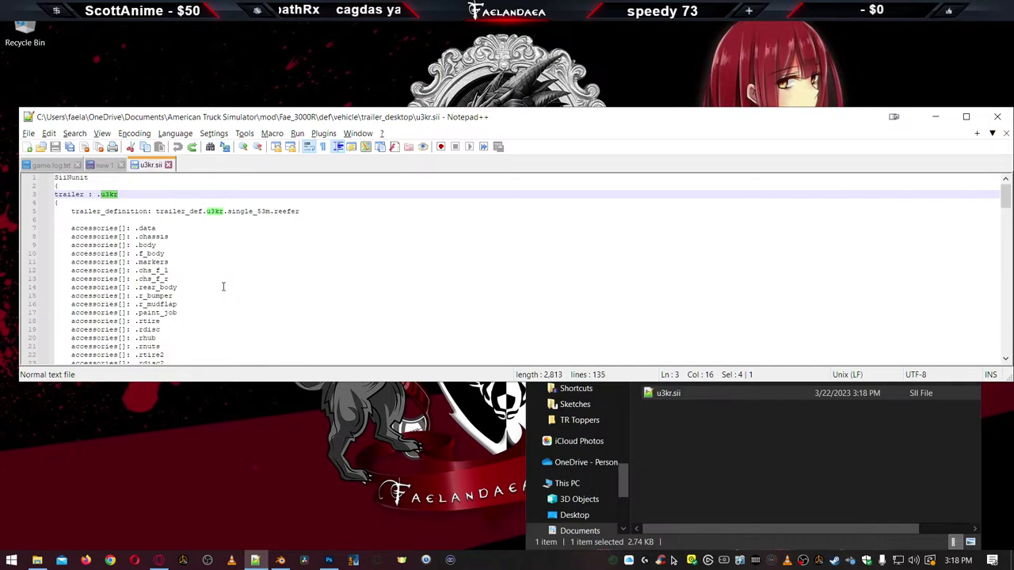
scroll(223, 287, "down", 5)
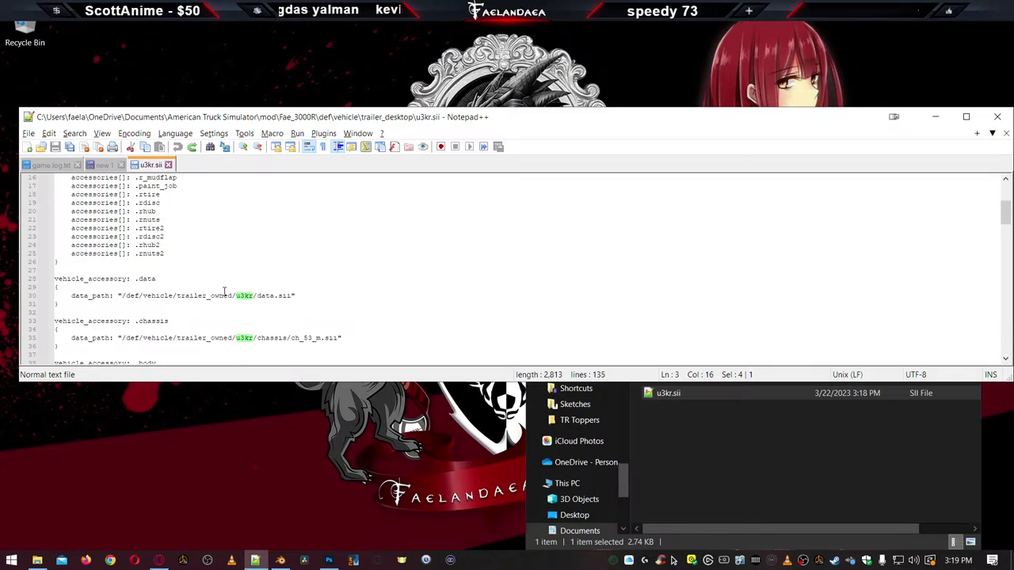
scroll(224, 292, "down", 20)
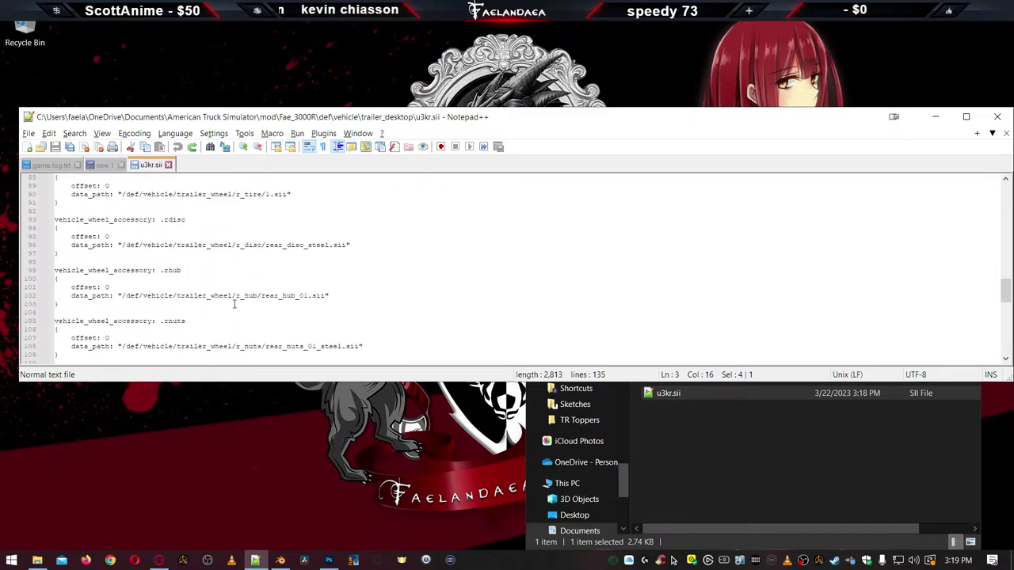
scroll(235, 301, "down", 13)
scroll(230, 299, "up", 20)
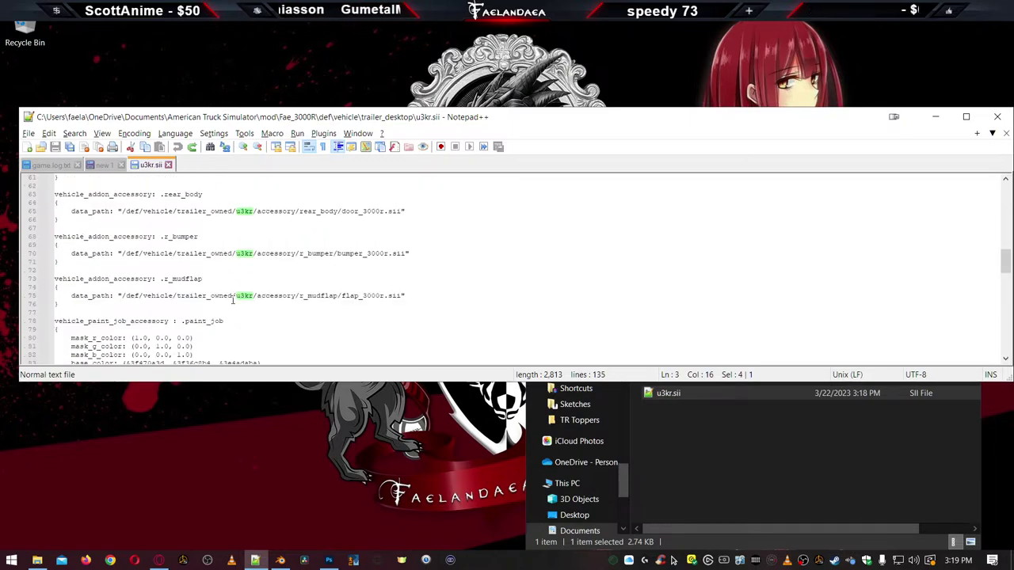
left_click(168, 165)
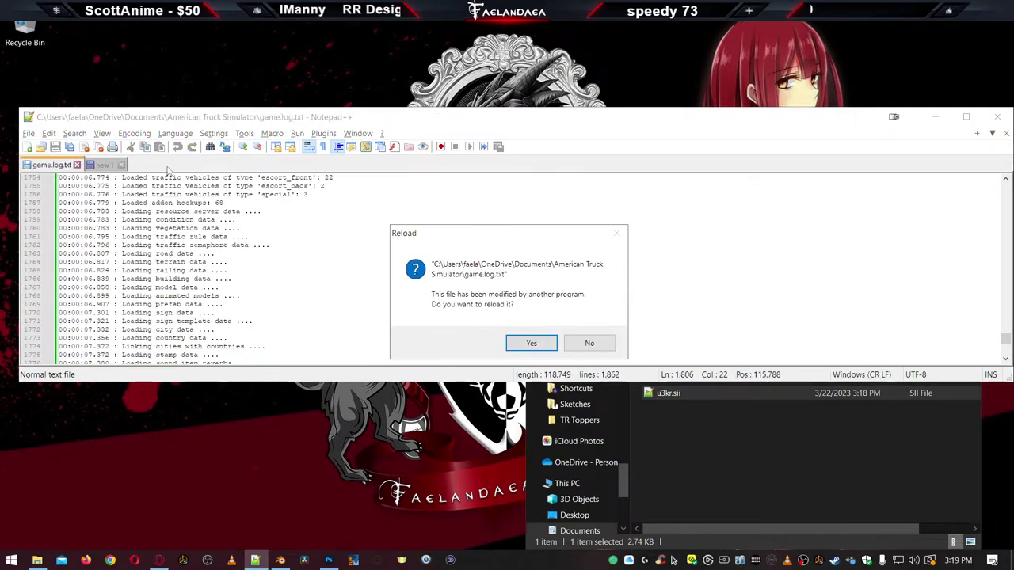
Reload game.log.txt and open trailer_dealer\scs\u3kr.sii in Notepad++
left_click(533, 343)
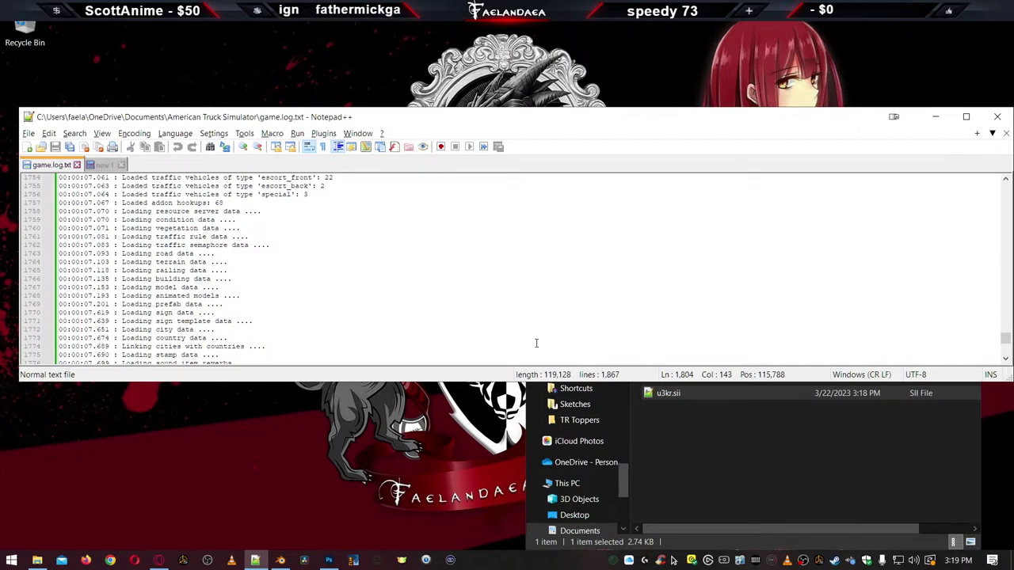
left_click(727, 479)
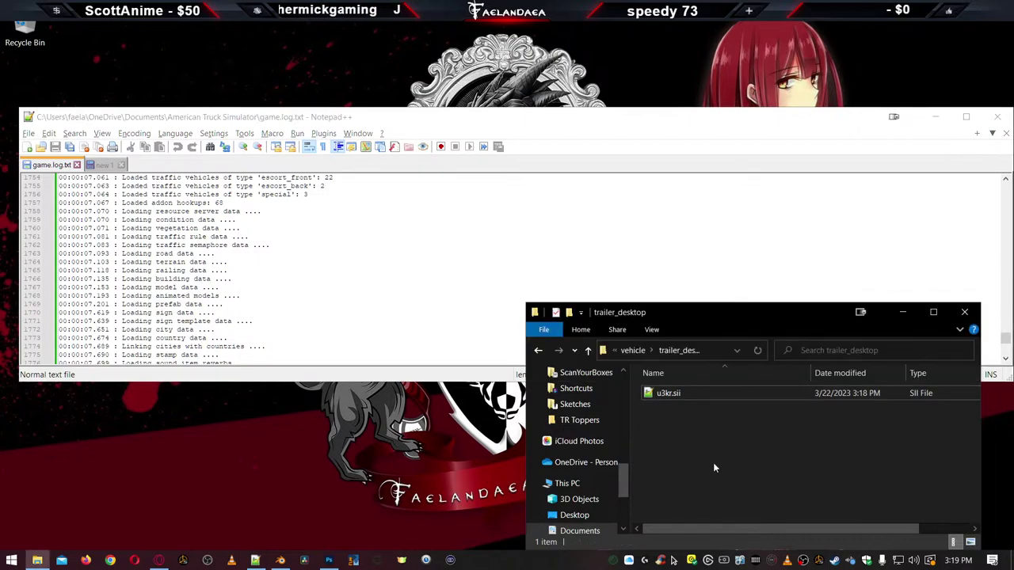
key("BackSpace")
double_click(670, 395)
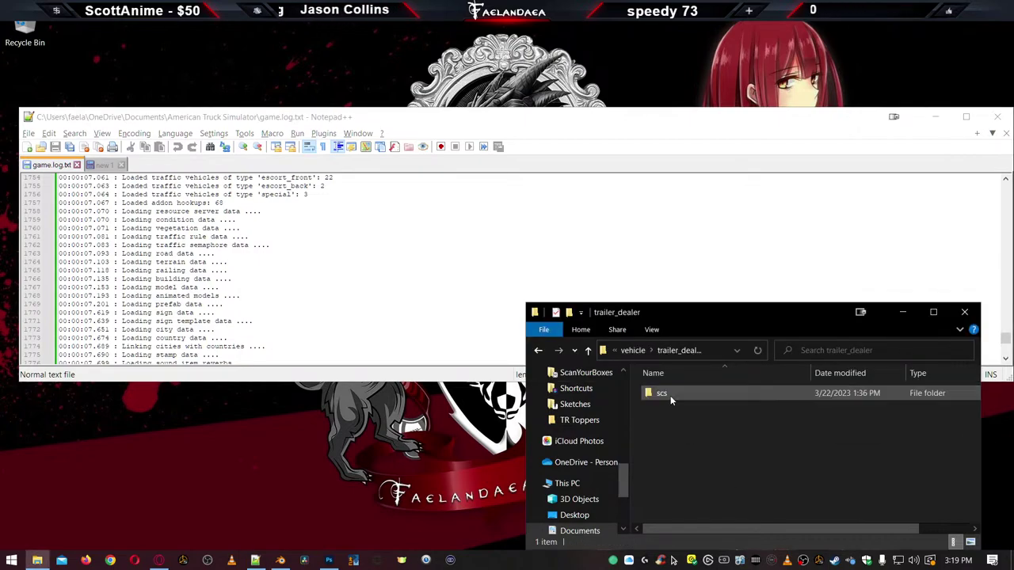
double_click(671, 395)
double_click(664, 393)
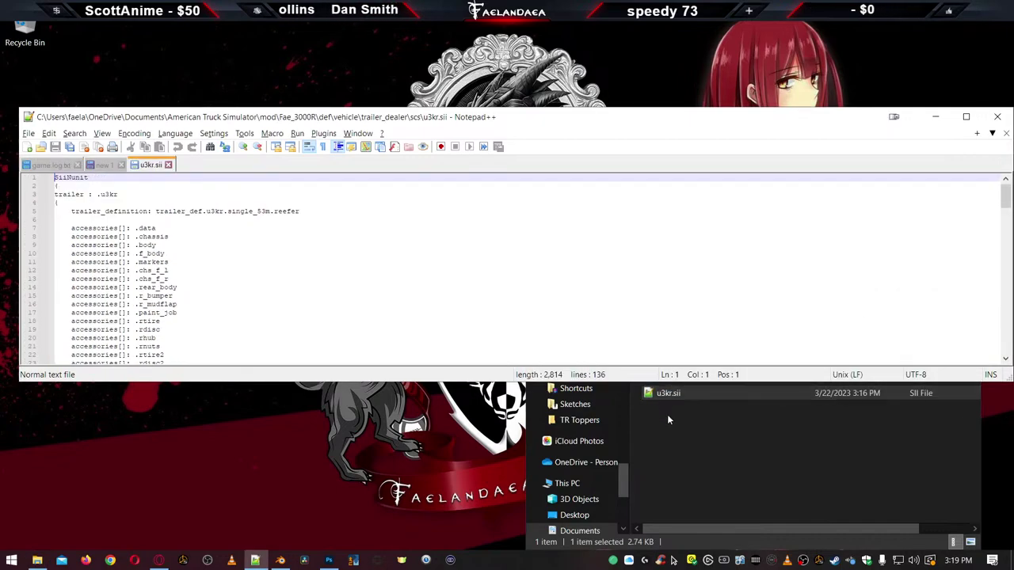
Return File Explorer to the trailer_dealer folder and clear the scs folder selection
left_click(701, 439)
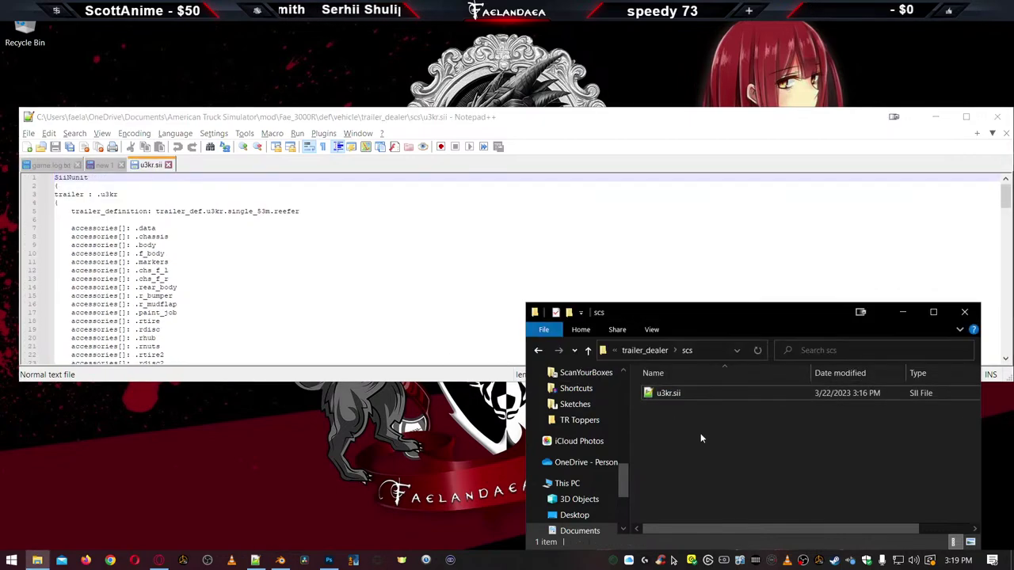
left_click(345, 296)
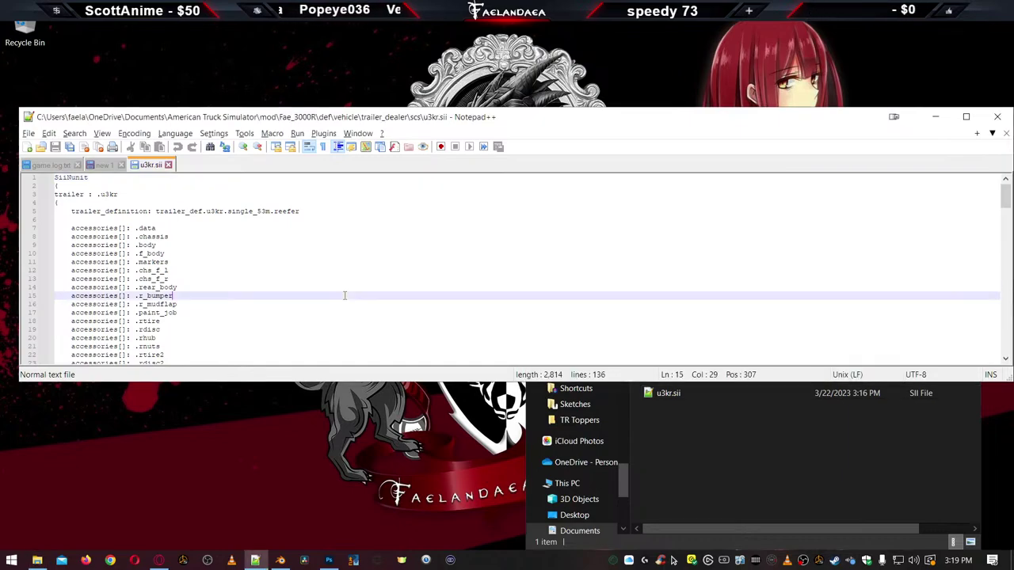
left_click(663, 430)
key("alt+Up")
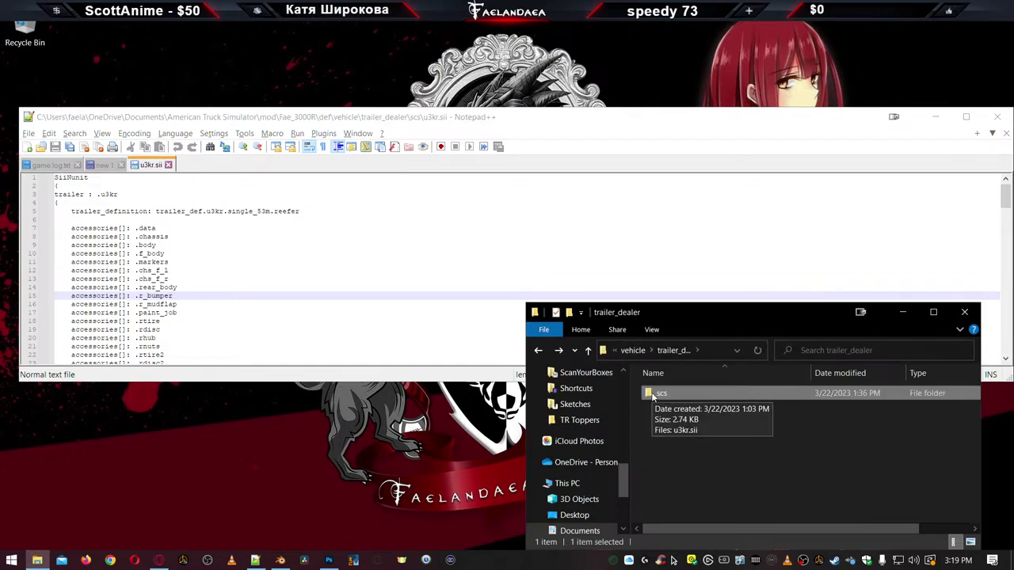
left_click(668, 445)
Create a new folder named faelandaea inside trailer_dealer
right_click(669, 447)
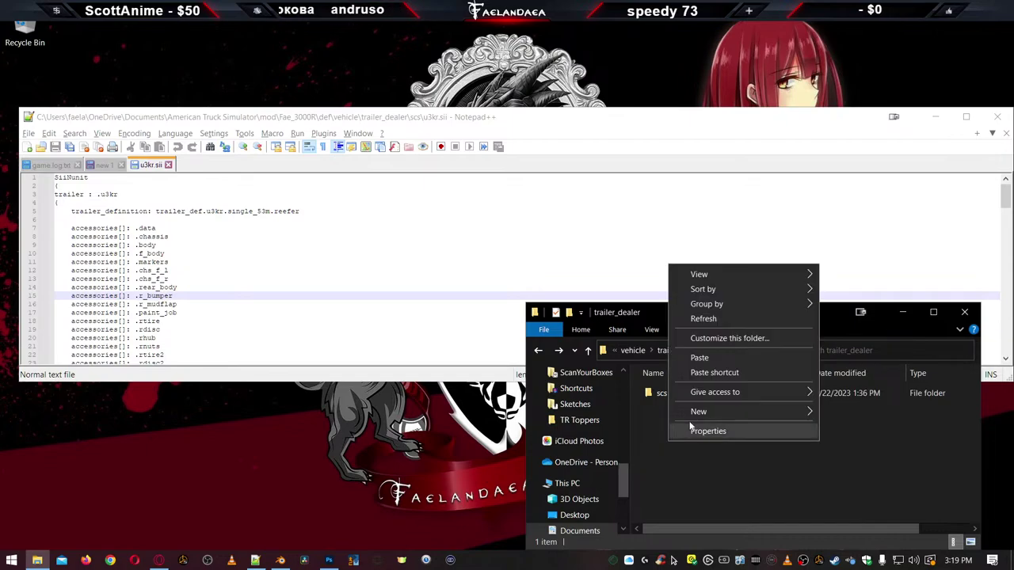
mouse_move(695, 413)
left_click(866, 262)
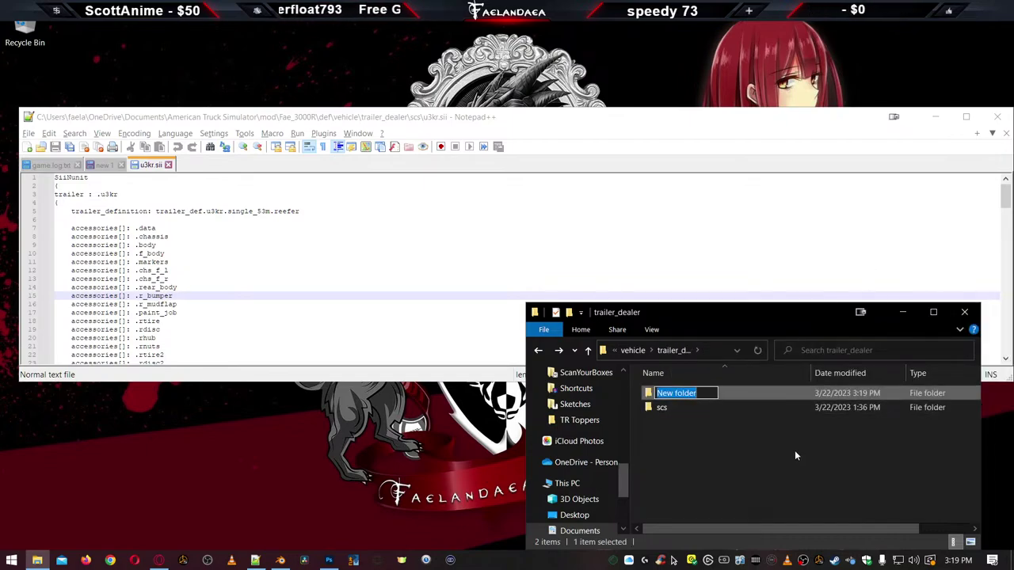
type("faelandf")
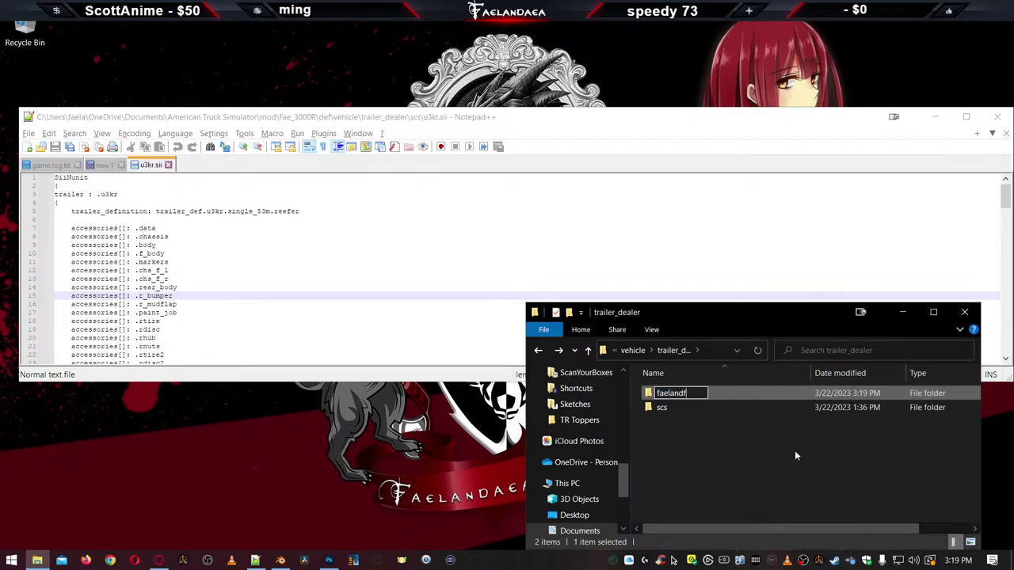
key("BackSpace")
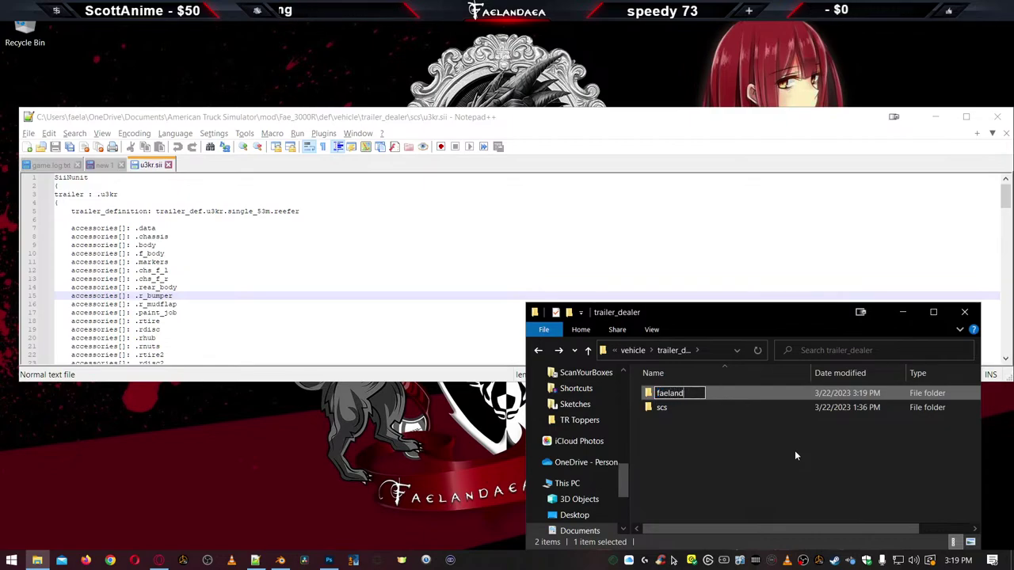
type("aea")
key("Return")
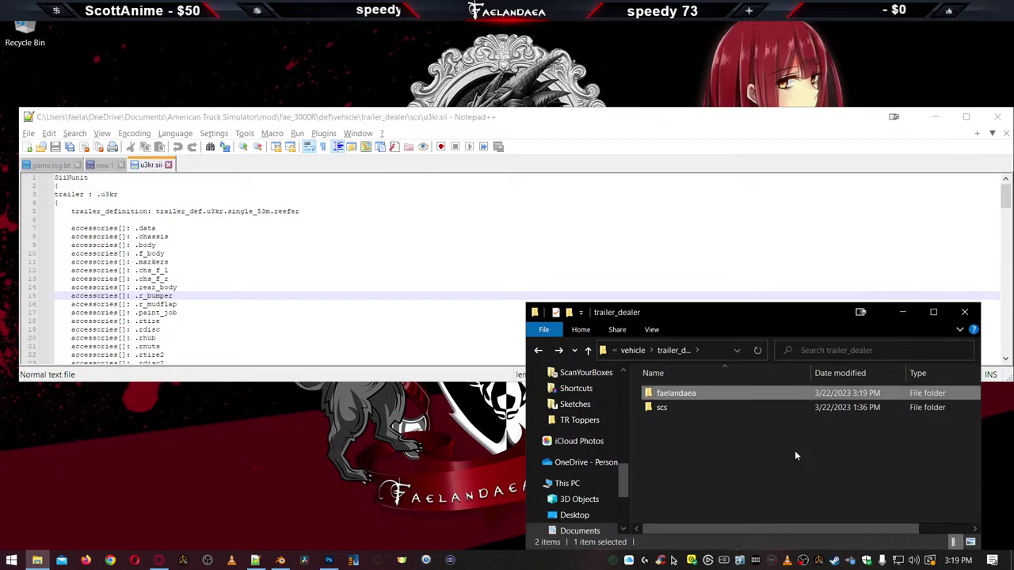
Copy u3kr.sii from the scs folder and paste it into faelandaea
double_click(662, 407)
left_click(668, 395)
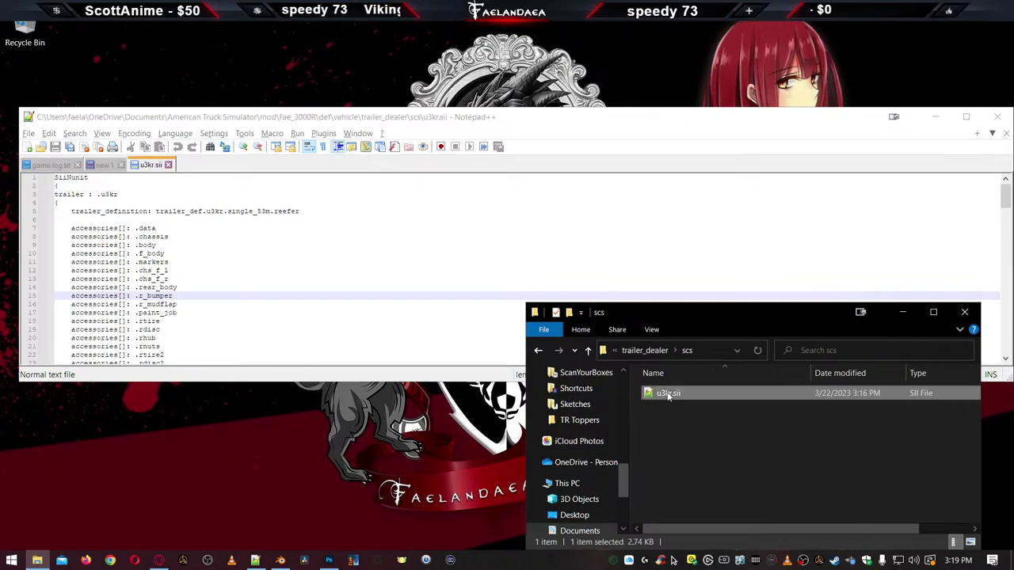
key("alt+Up")
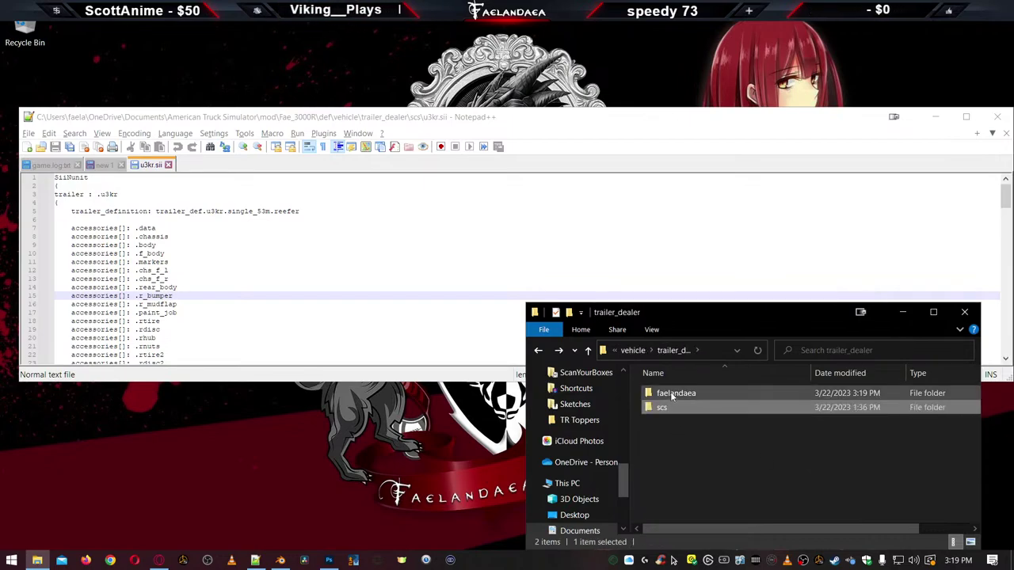
double_click(674, 394)
key("ctrl+v")
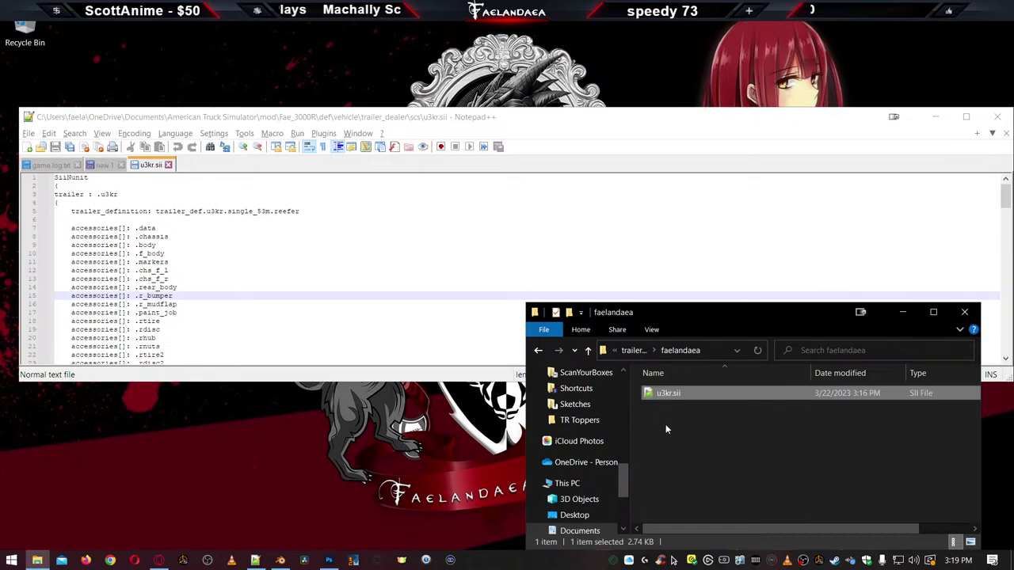
key("alt+Up")
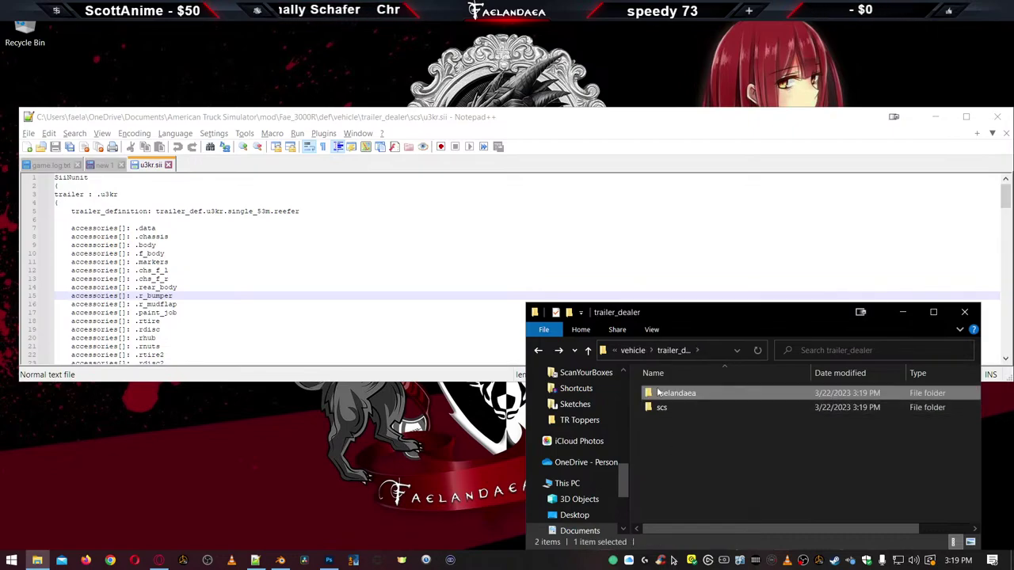
Open the faelandaea copy of u3kr.sii in Notepad++ and close the older duplicate tab
double_click(666, 394)
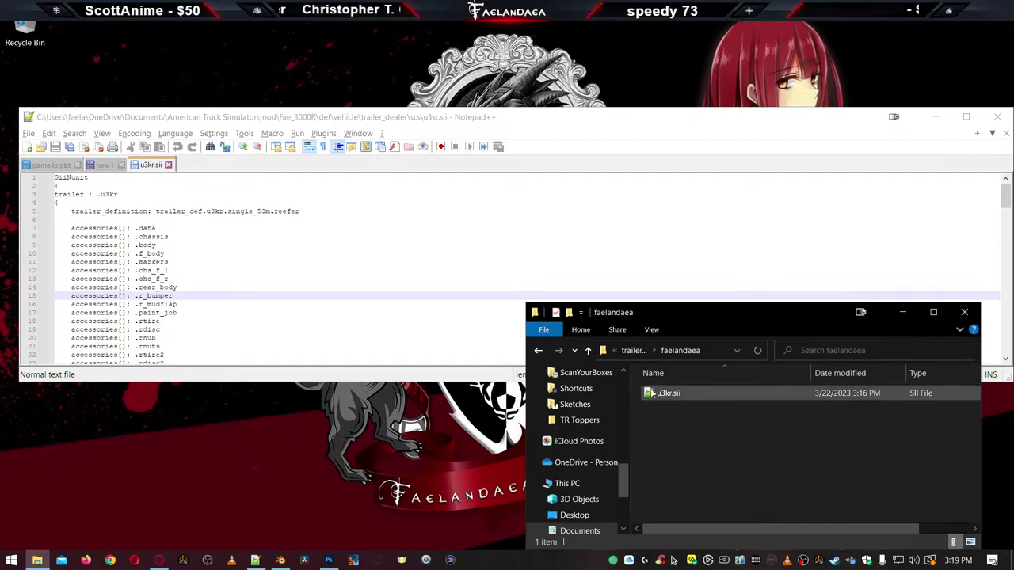
double_click(670, 393)
left_click(168, 165)
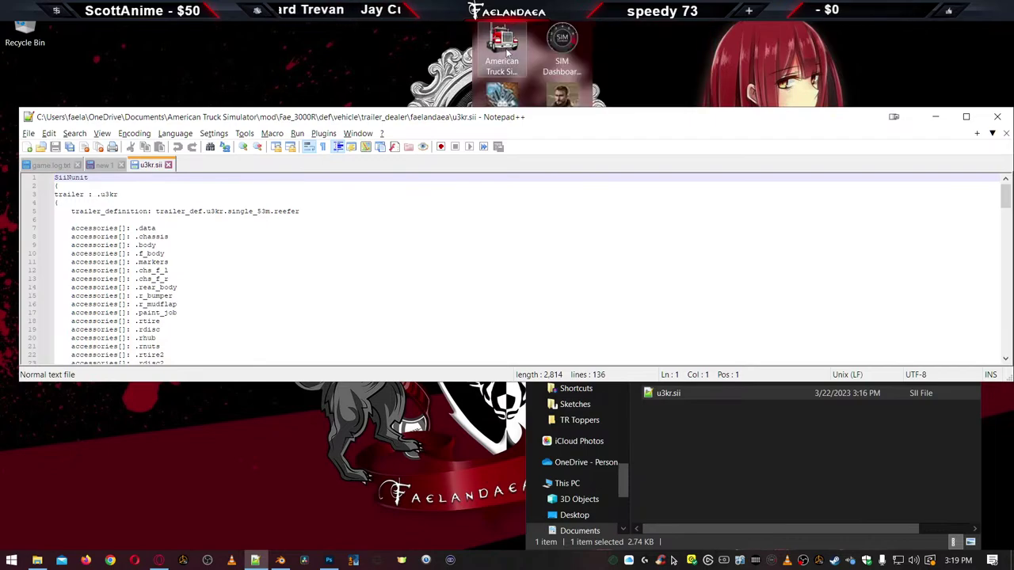
Select the American Truck Simulator desktop shortcut, then bring back the faelandaea Explorer window
left_click(505, 49)
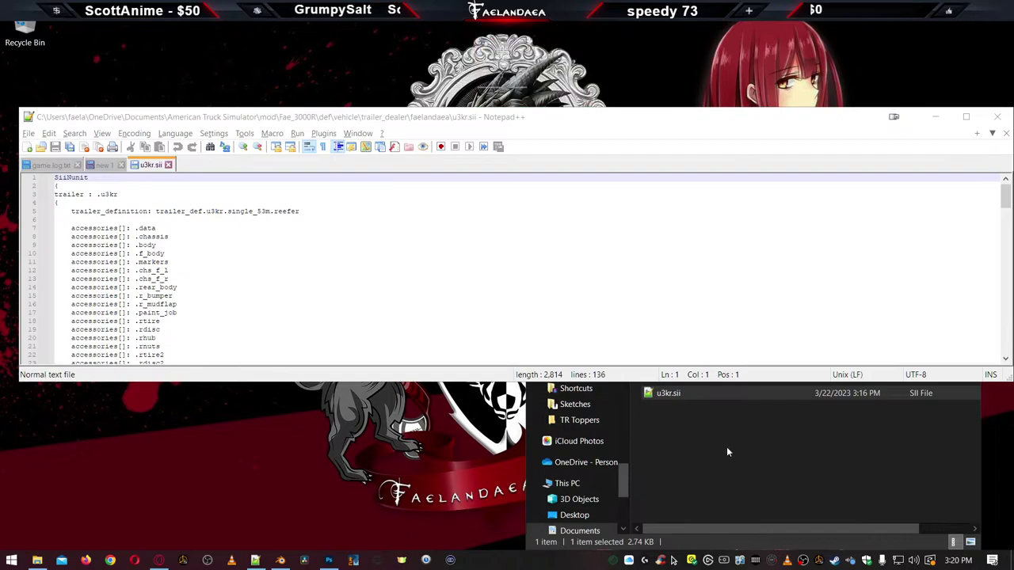
left_click(727, 447)
left_click(36, 560)
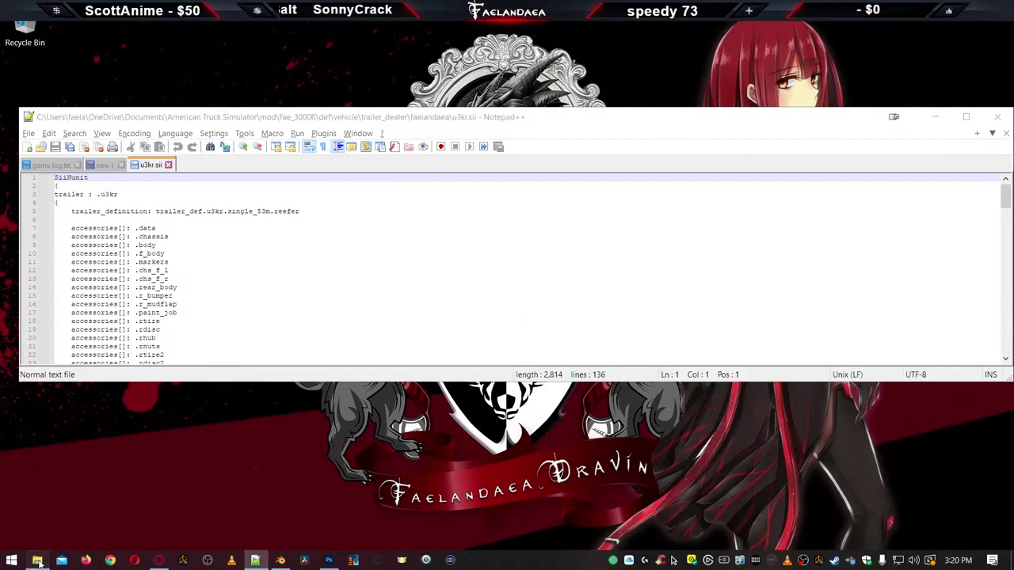
left_click(37, 560)
Open ATS_BASE from the pinned Modding Workshop folder and arrange it beside the faelandaea window
right_click(36, 560)
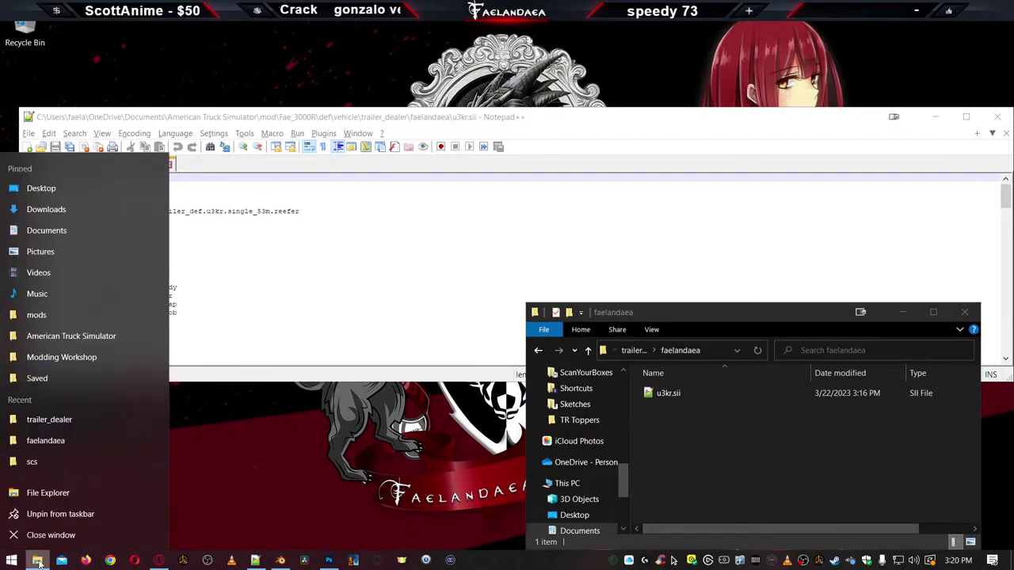
left_click(63, 358)
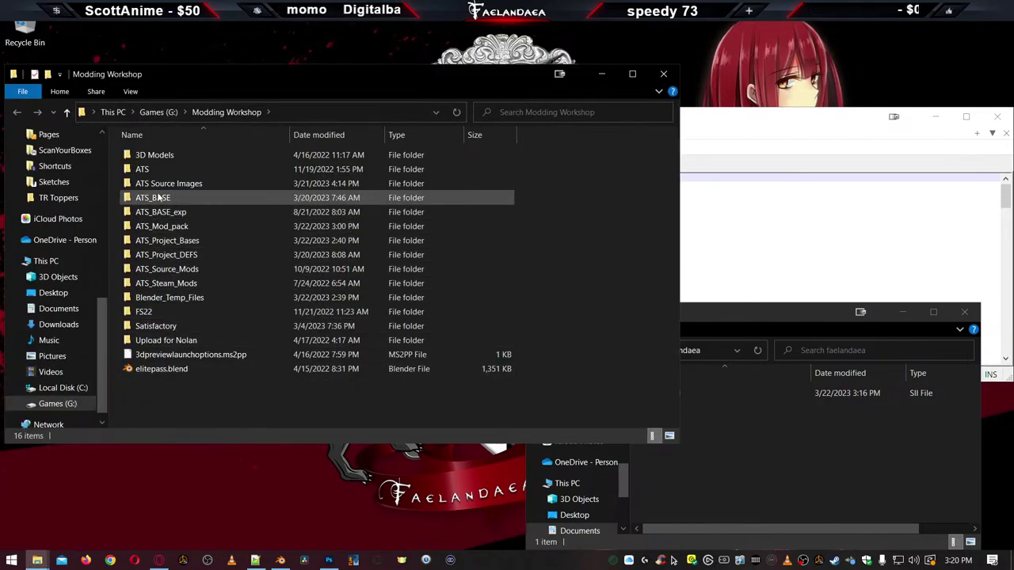
double_click(156, 199)
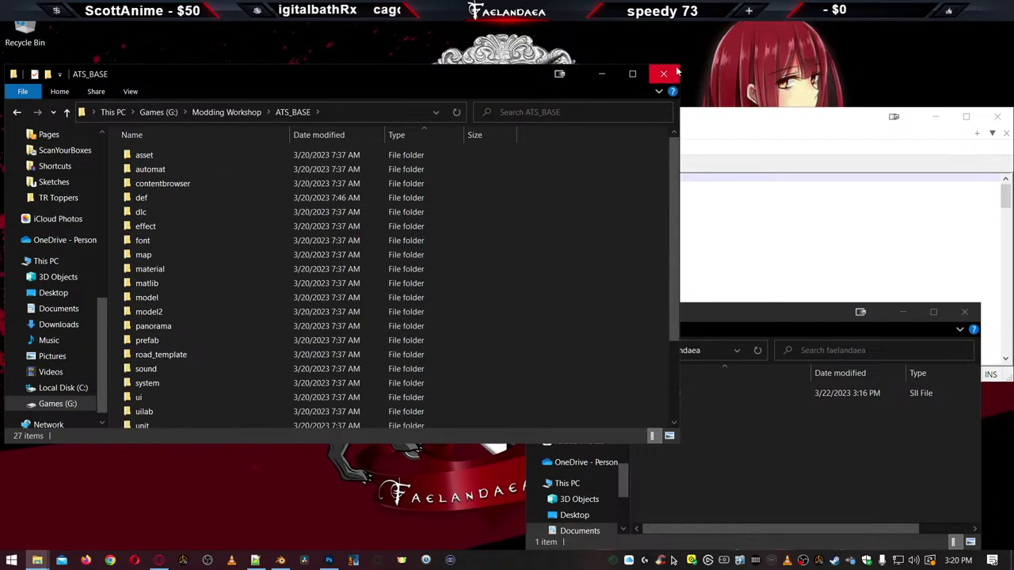
left_click_drag(680, 67, 531, 162)
left_click_drag(373, 174, 369, 278)
left_click_drag(707, 314, 737, 308)
left_click_drag(559, 300, 530, 267)
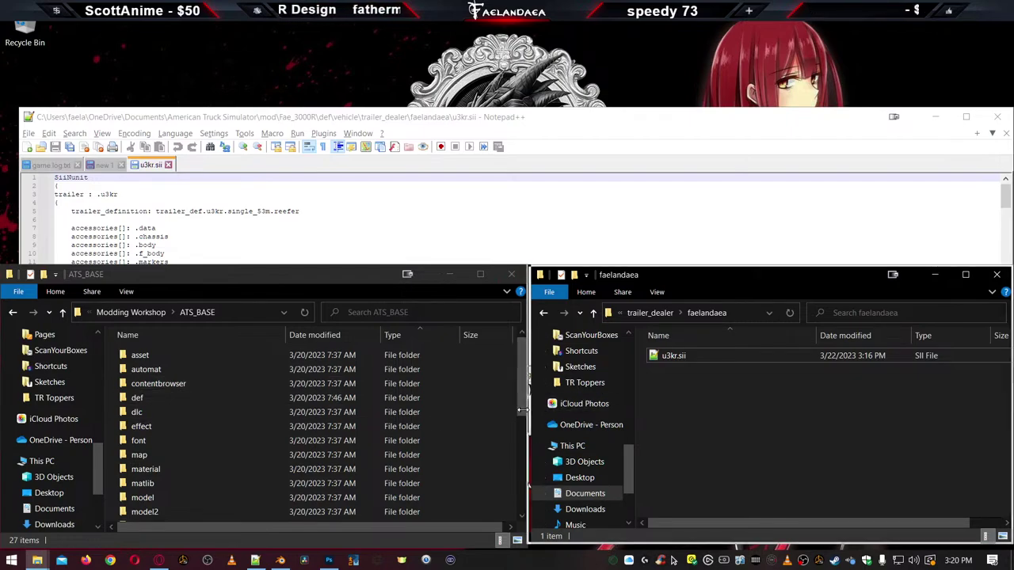
left_click_drag(525, 409, 508, 413)
left_click(485, 412)
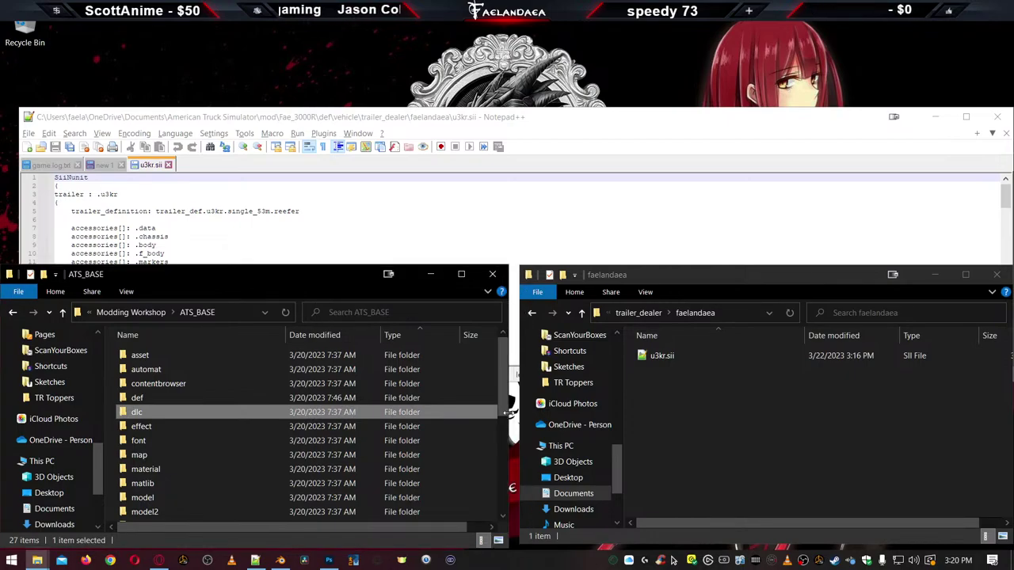
Open ATS_BASE's def\vehicle folder and scroll through its contents
double_click(160, 397)
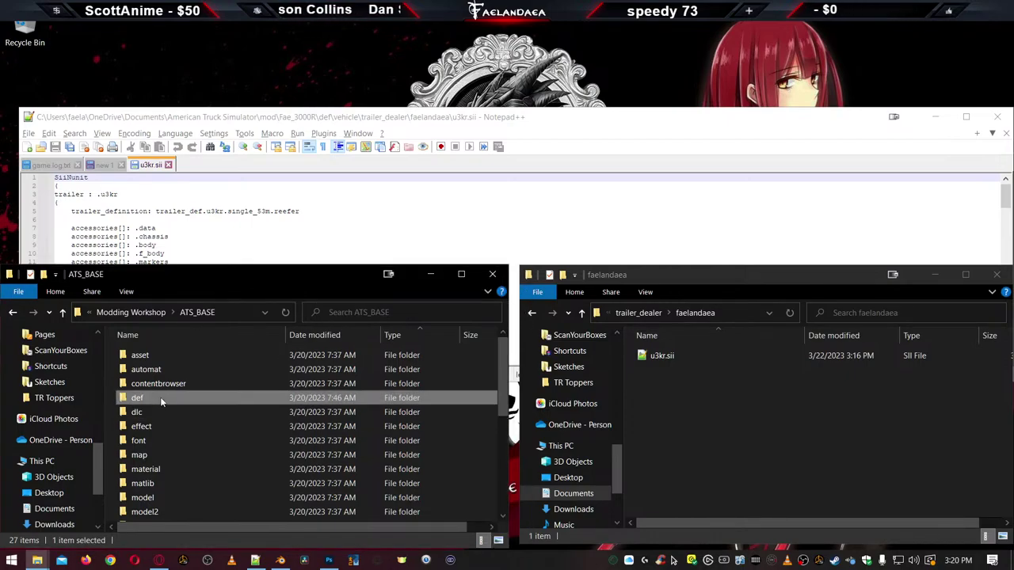
scroll(160, 397, "down", 4)
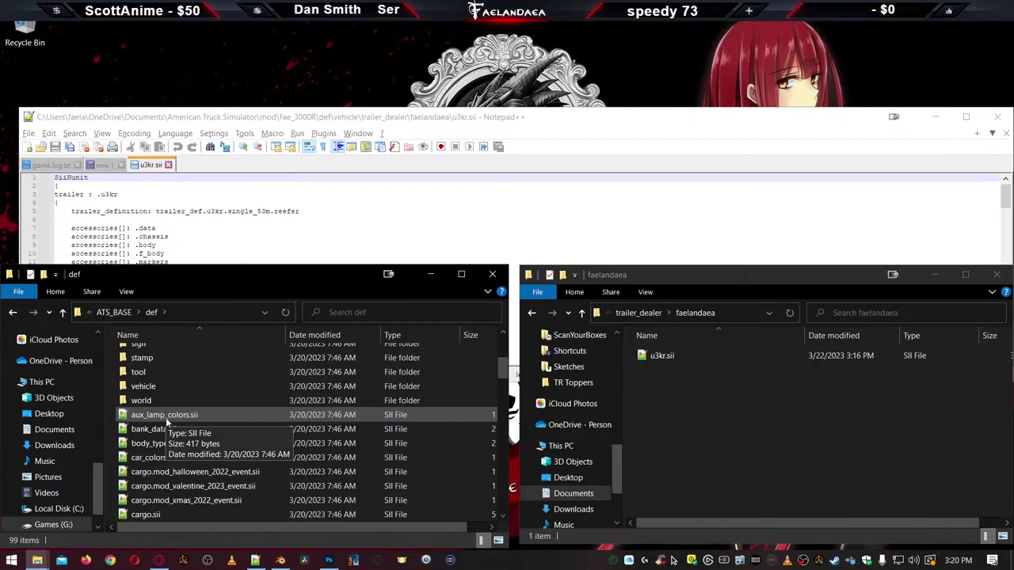
scroll(178, 424, "down", 15)
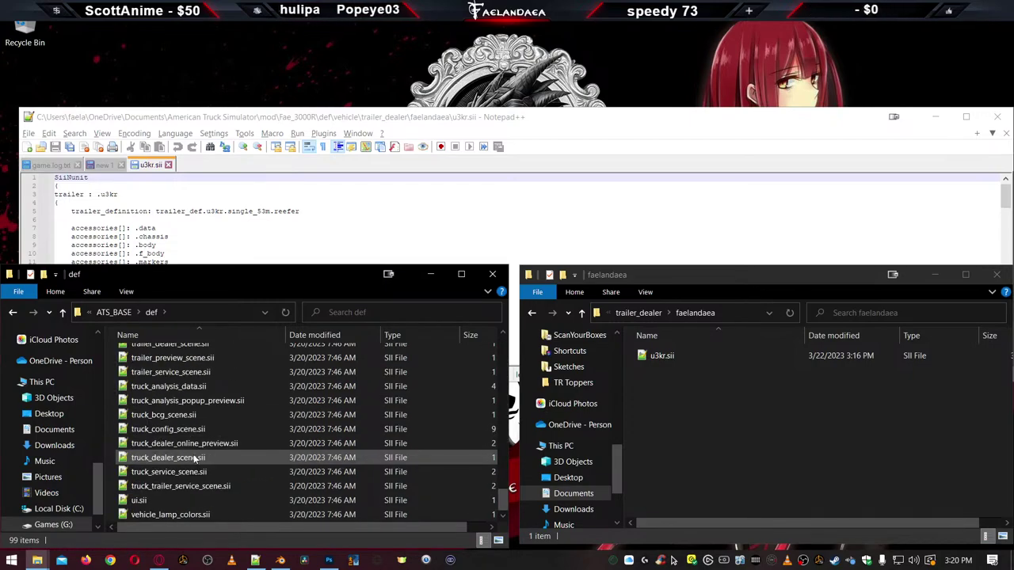
scroll(193, 458, "up", 15)
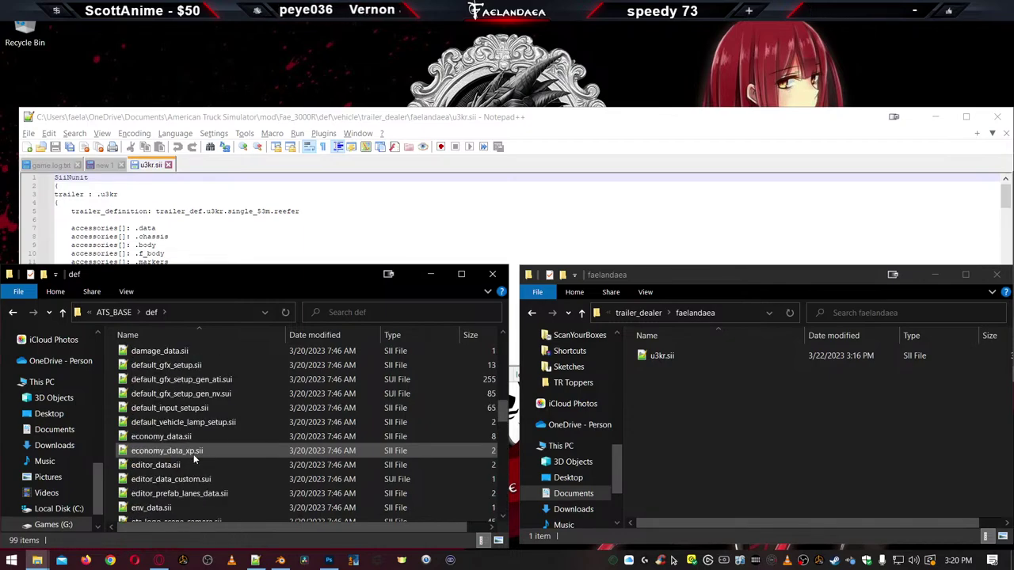
scroll(193, 454, "up", 10)
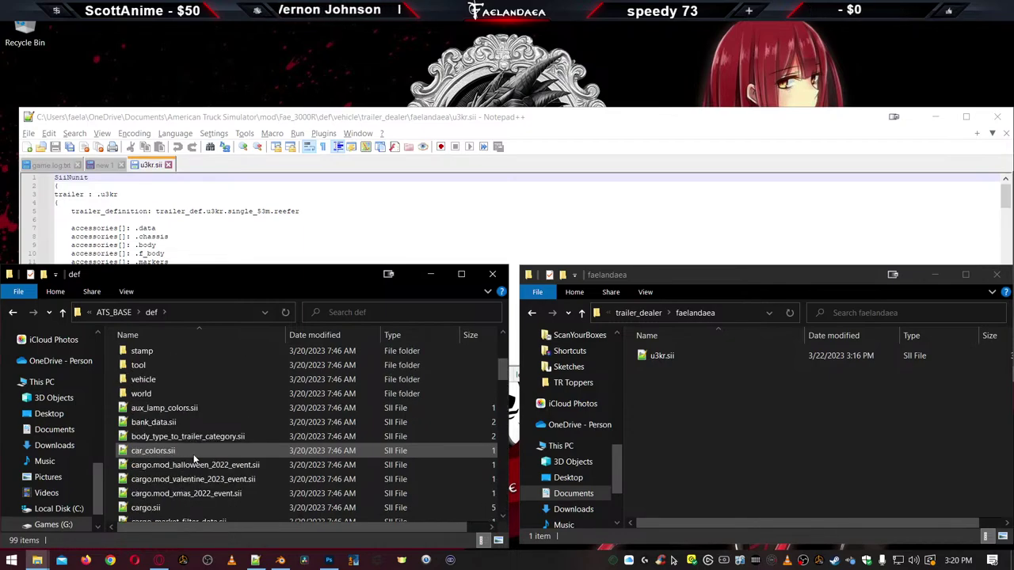
scroll(194, 458, "up", 1)
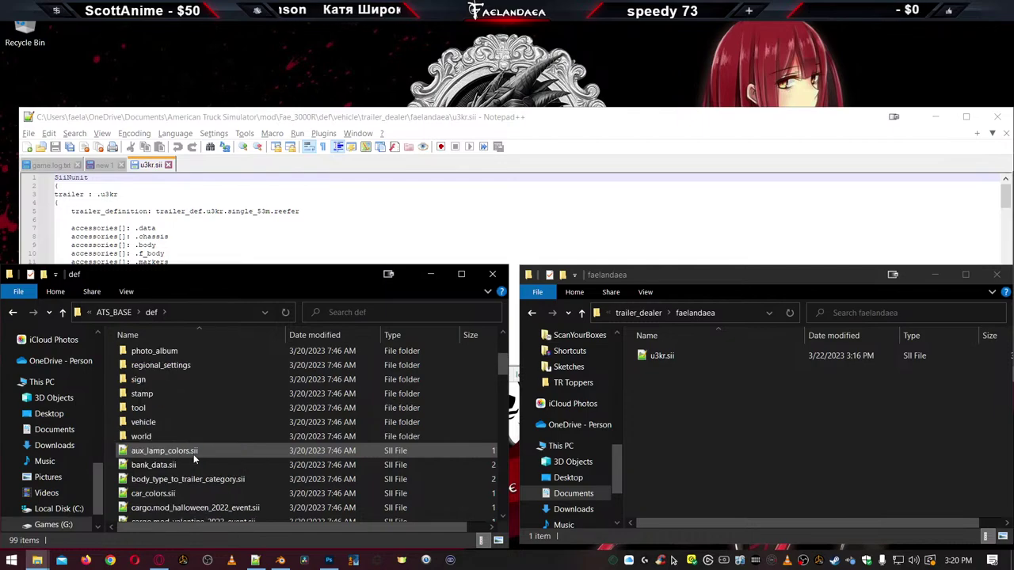
double_click(146, 427)
scroll(151, 429, "down", 4)
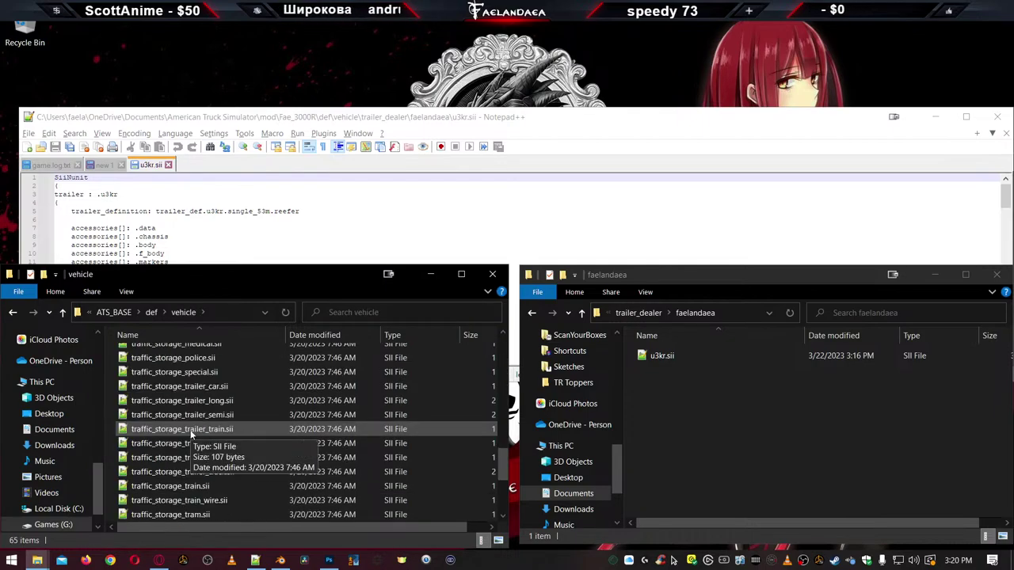
scroll(174, 433, "down", 3)
scroll(179, 435, "down", 3)
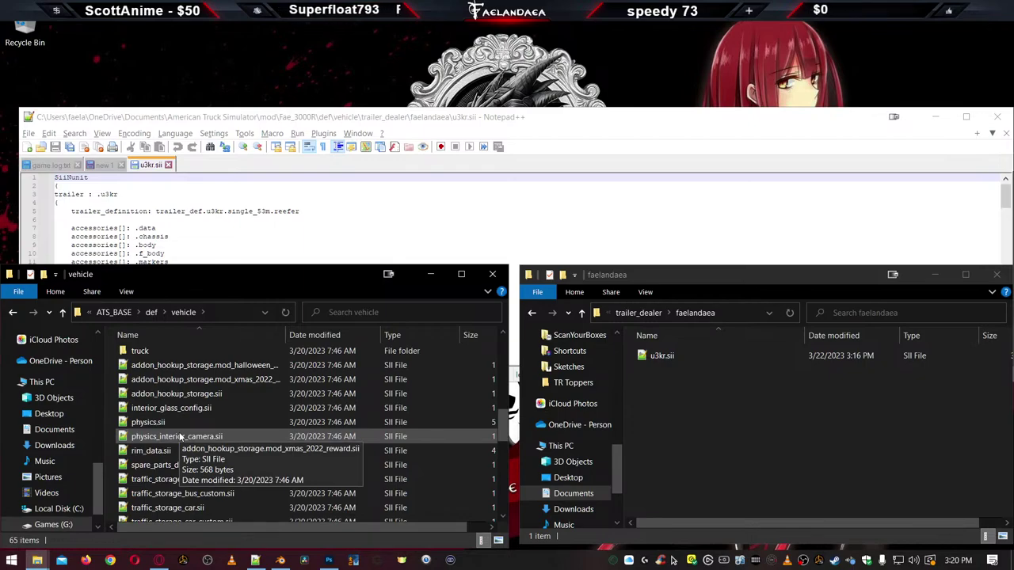
scroll(180, 435, "down", 1)
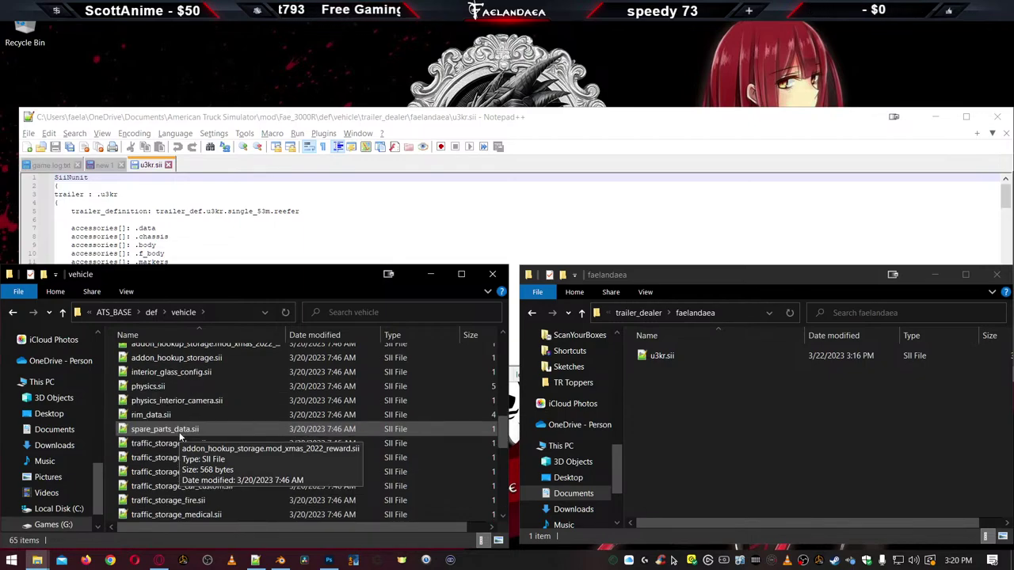
scroll(179, 431, "down", 5)
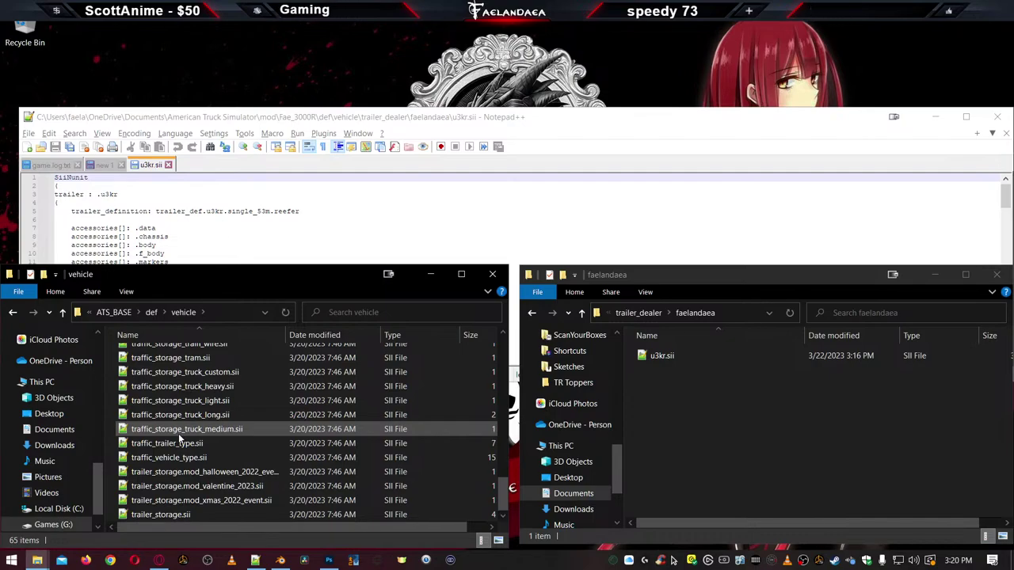
scroll(168, 491, "up", 5)
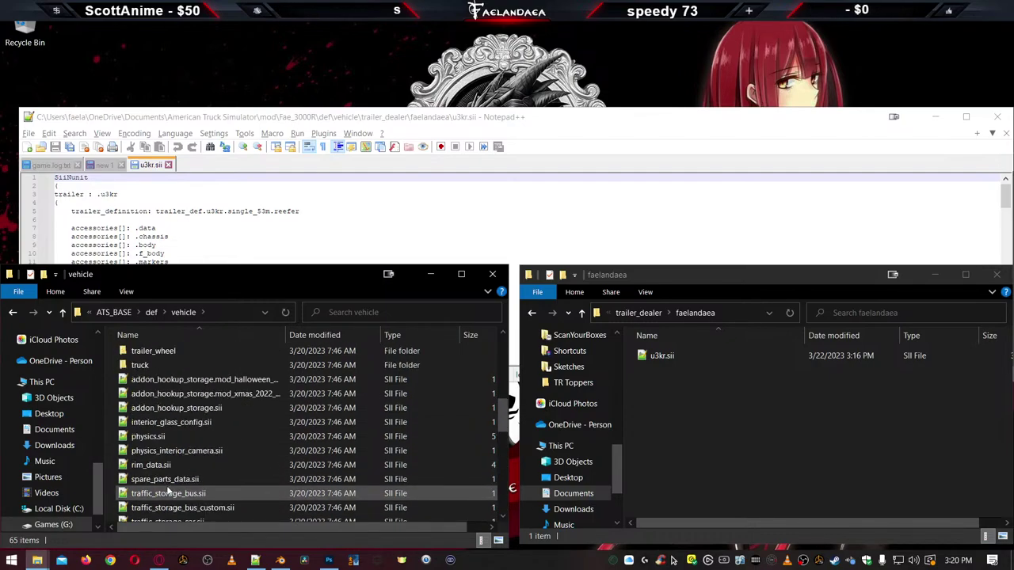
scroll(168, 492, "up", 5)
scroll(166, 492, "down", 10)
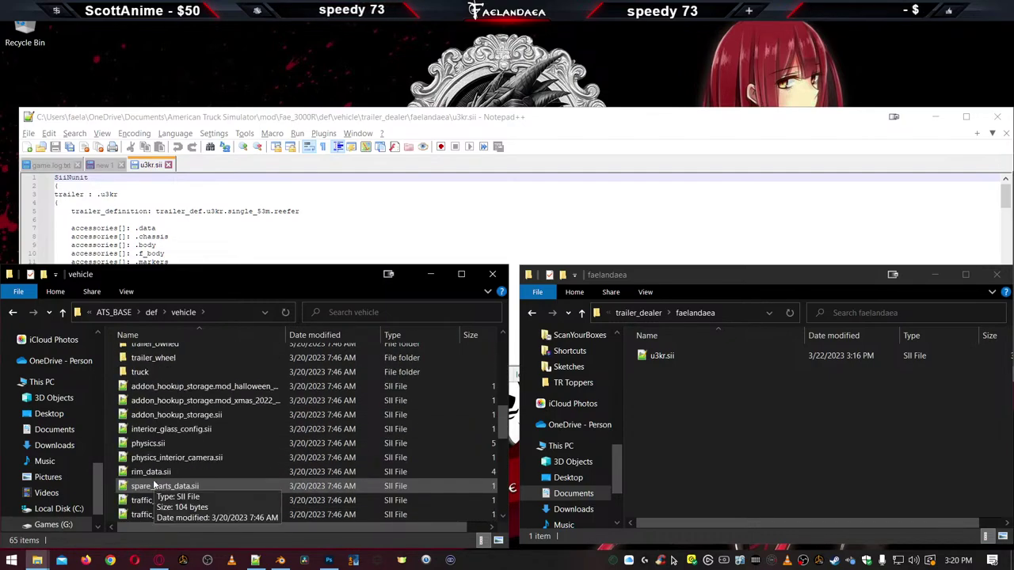
scroll(152, 486, "up", 10)
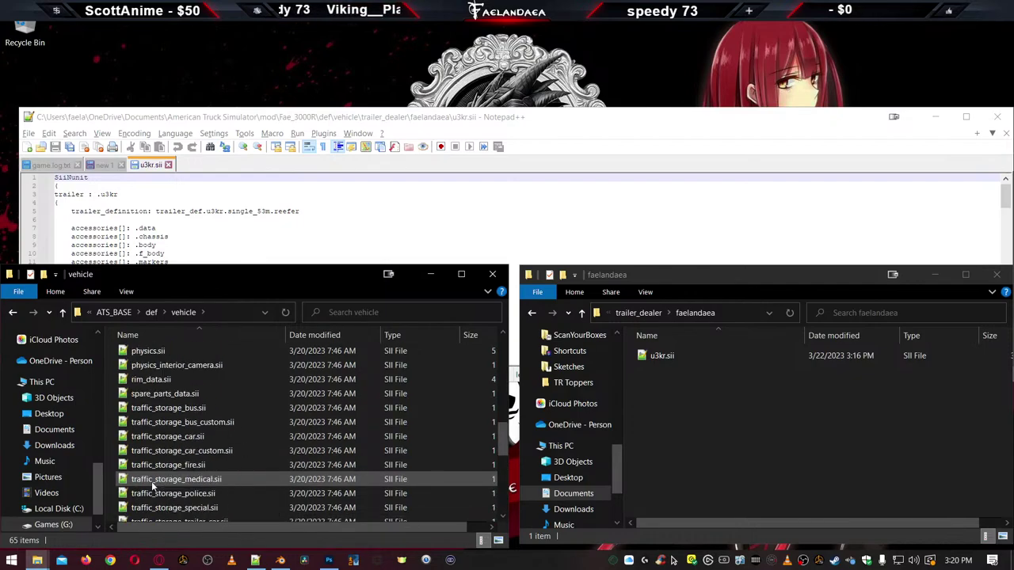
scroll(161, 486, "up", 1)
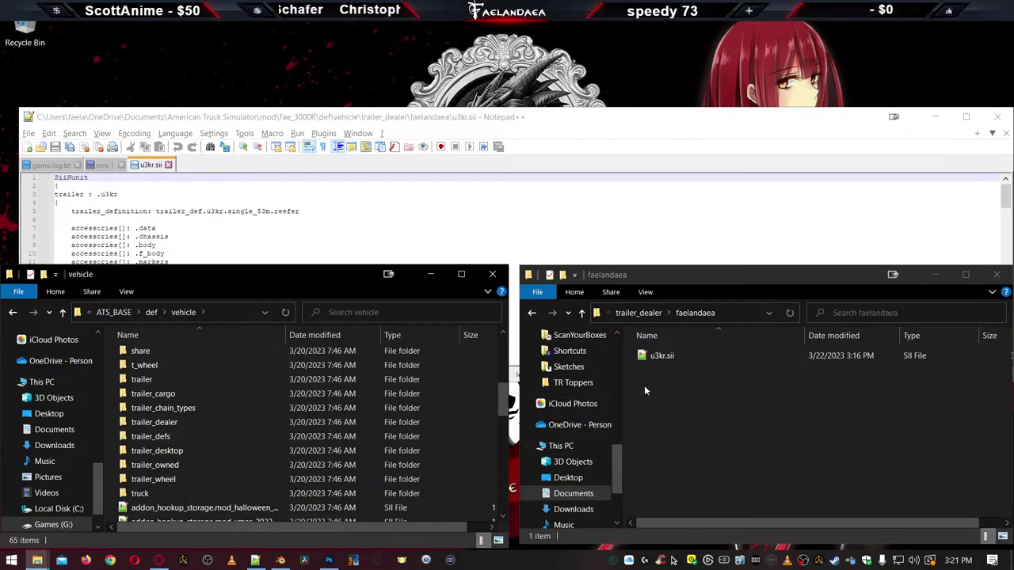
Move the mod window up to its vehicle folder and peek into the base trailer_defs folder
left_click(638, 313)
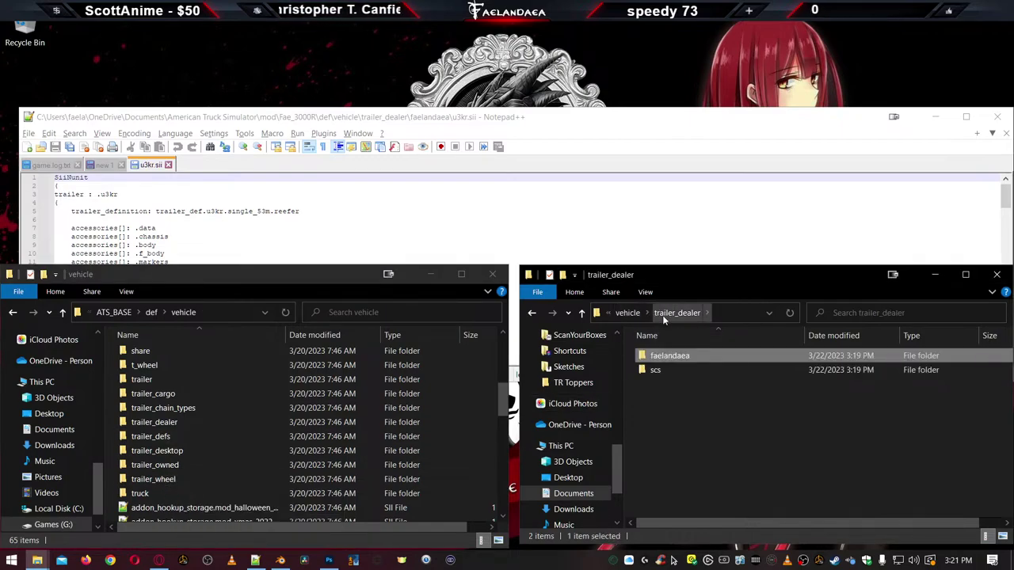
left_click(632, 313)
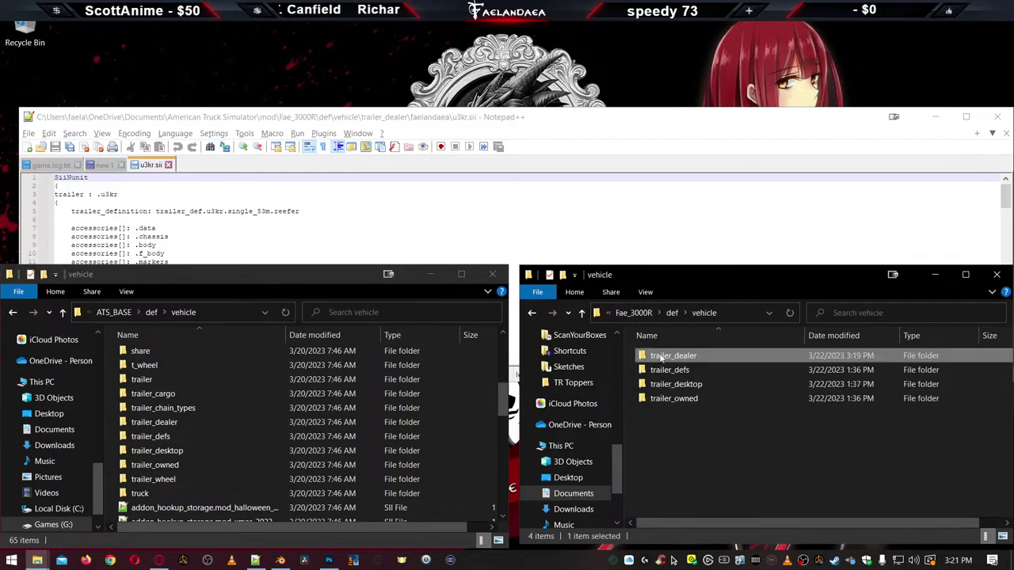
double_click(154, 437)
scroll(166, 460, "down", 10)
key("alt+Left")
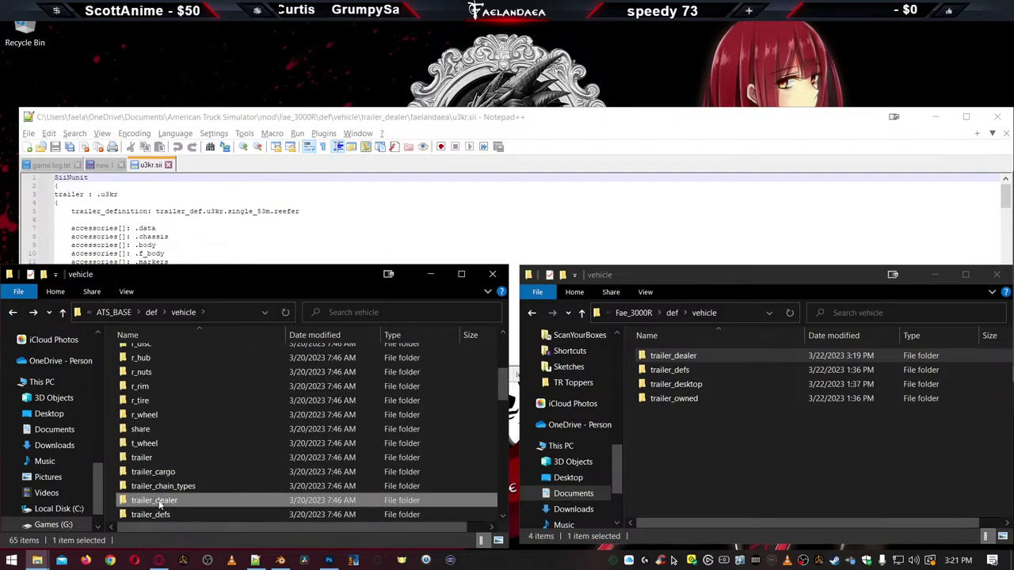
Open trailer_chain_types, view single.sii, then close it and return to vehicle
left_click(149, 488)
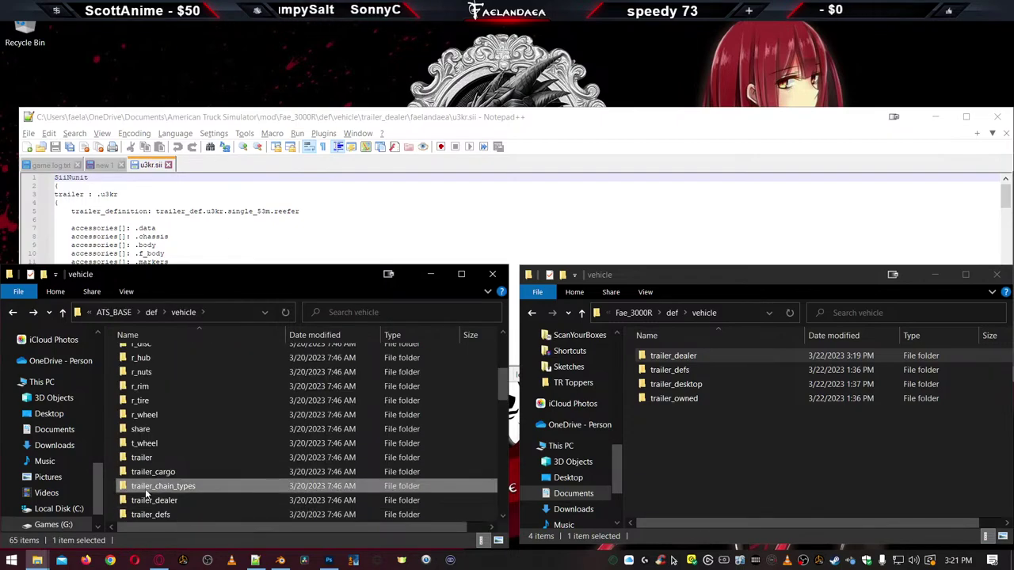
double_click(146, 487)
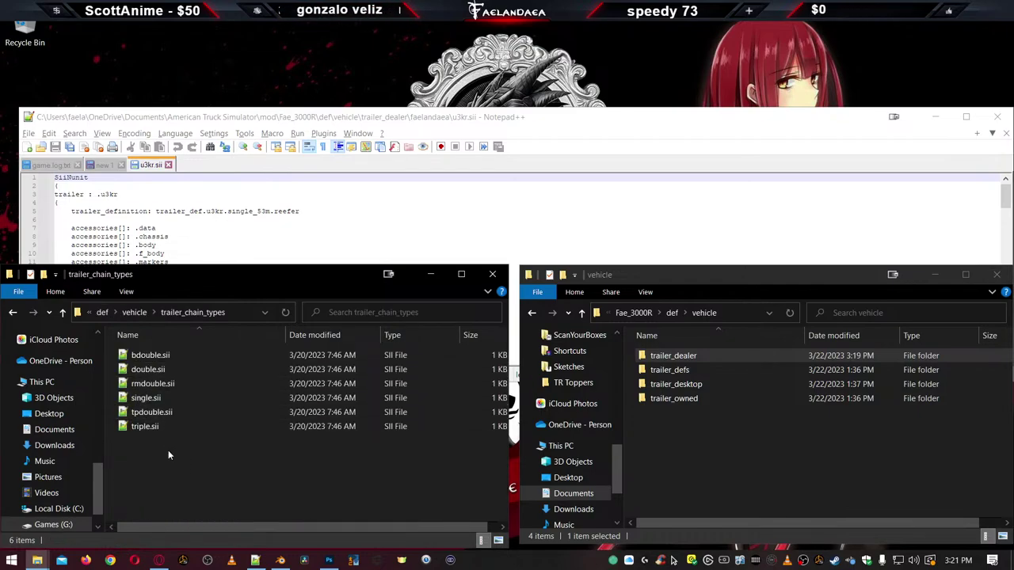
double_click(138, 398)
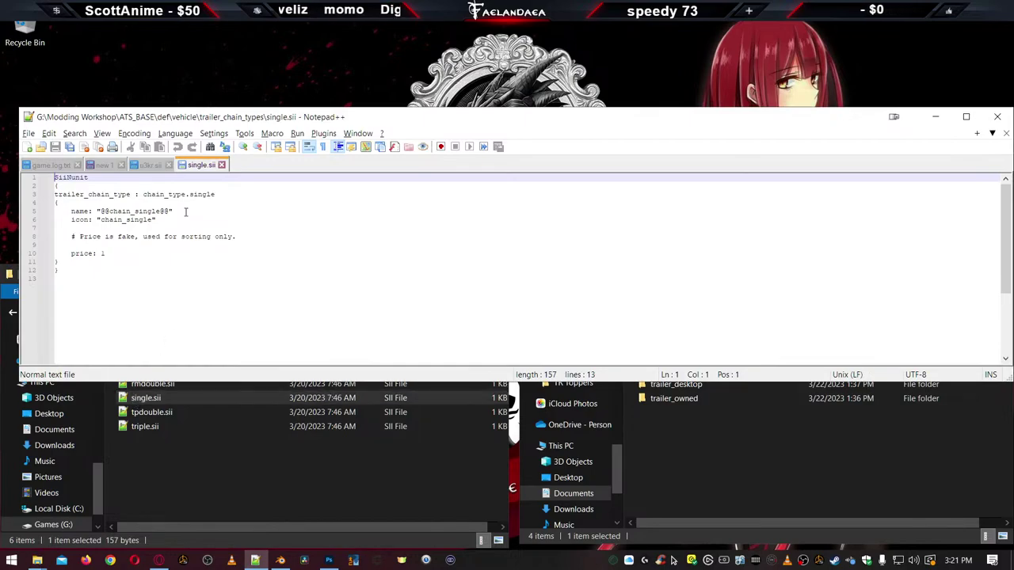
key("ctrl+w")
left_click(189, 402)
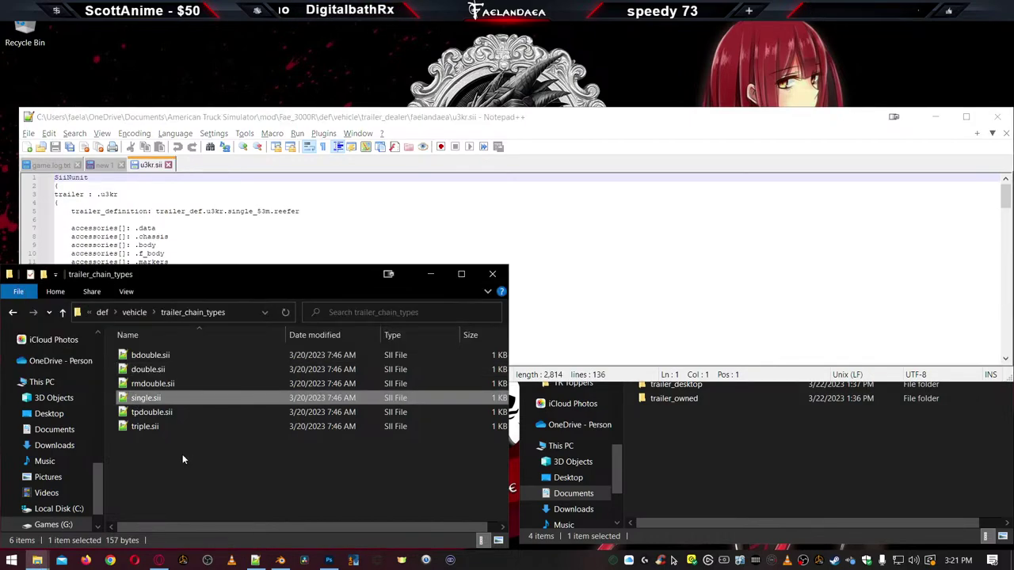
key("BackSpace")
scroll(183, 464, "down", 2)
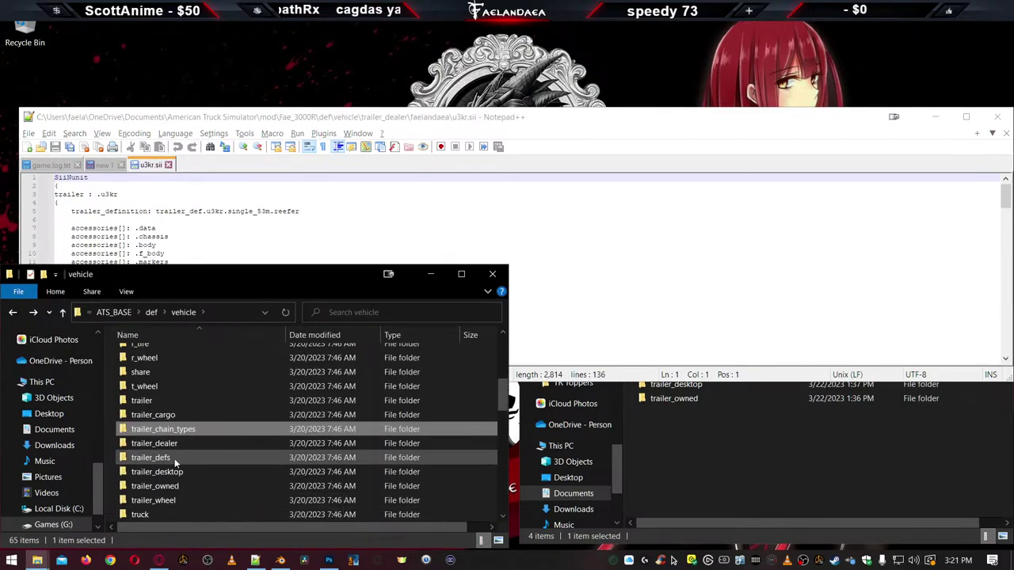
Step through the trailer_dealer, trailer_defs, trailer_desktop and trailer_owned folders
left_click(175, 446)
left_click(176, 460)
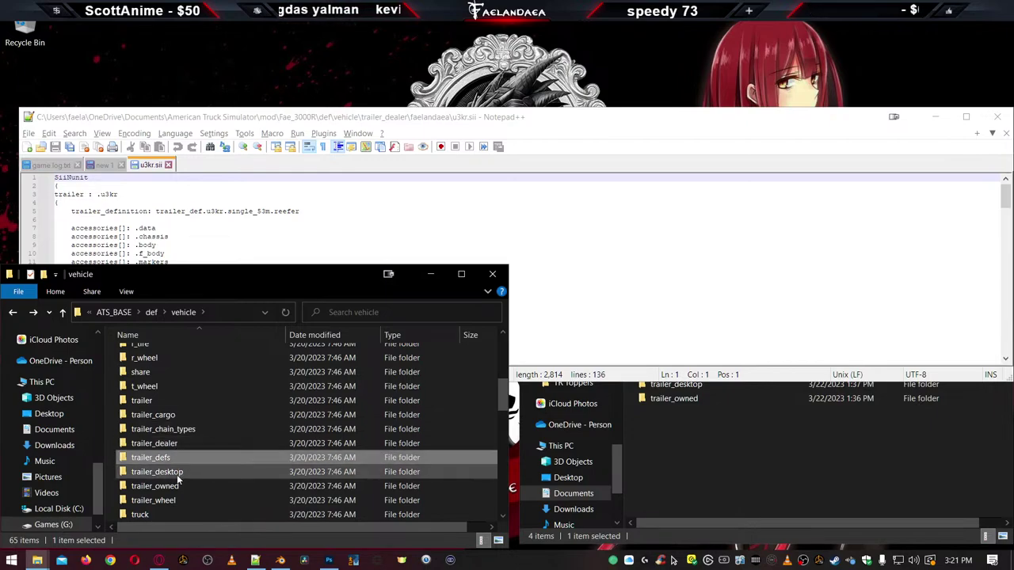
left_click(178, 474)
left_click(175, 486)
scroll(173, 502, "down", 2)
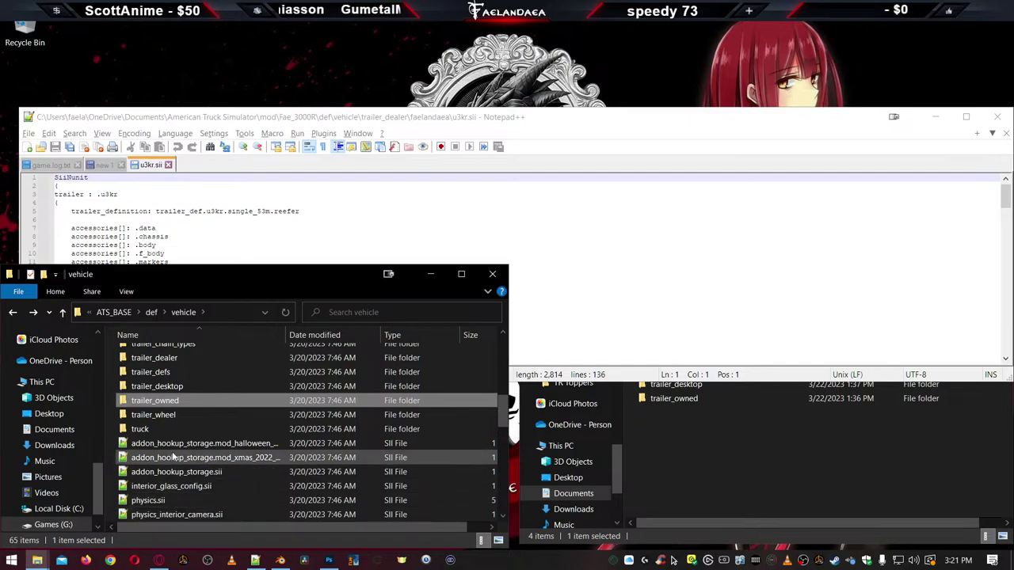
Arrow down through the hookup and traffic storage files to trailer_storage.sii
left_click(190, 443)
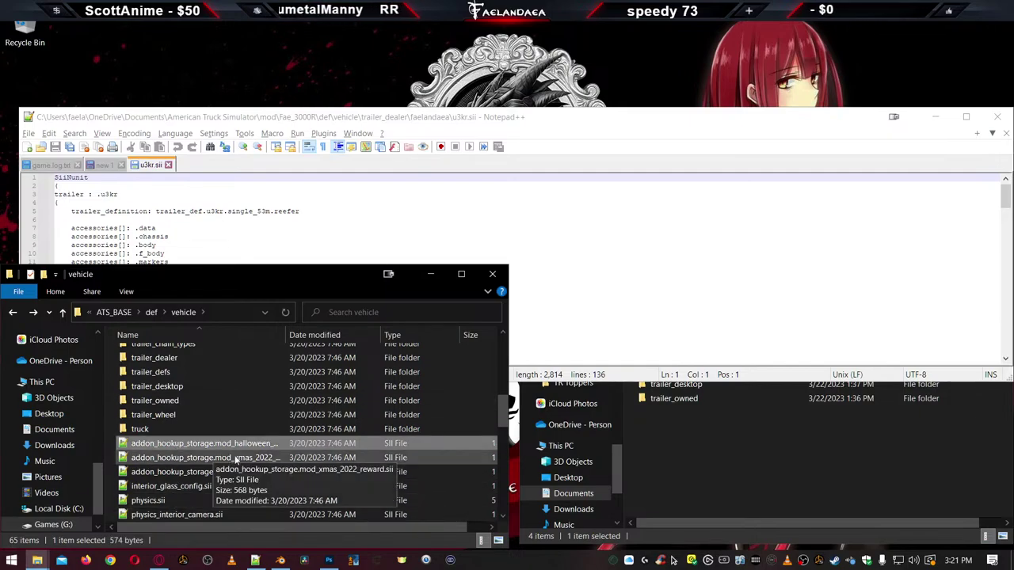
key("Down")
key("Down")
key("Down")
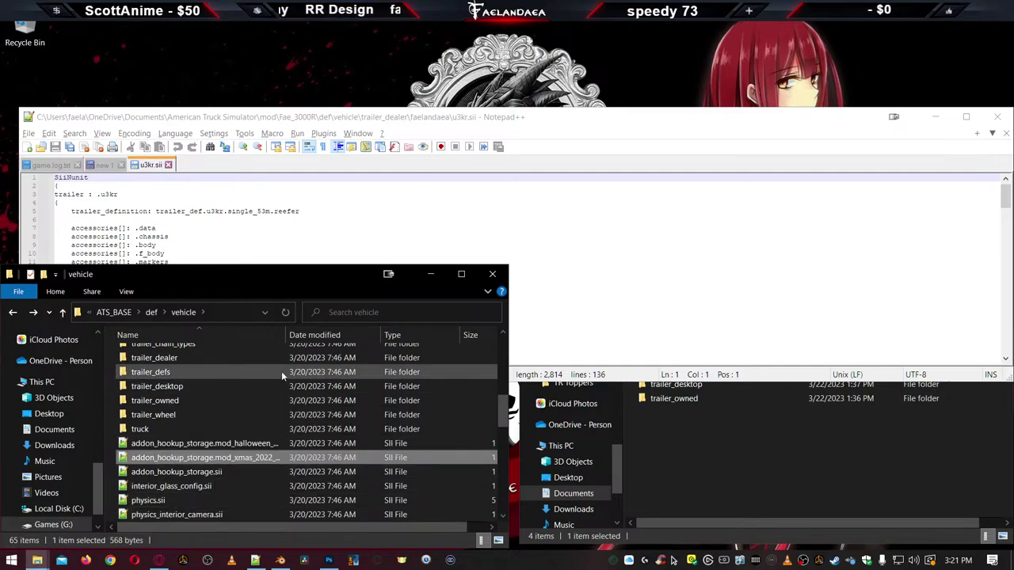
key("Down")
key("Down")
key("Down")
key("Down")
key("Down")
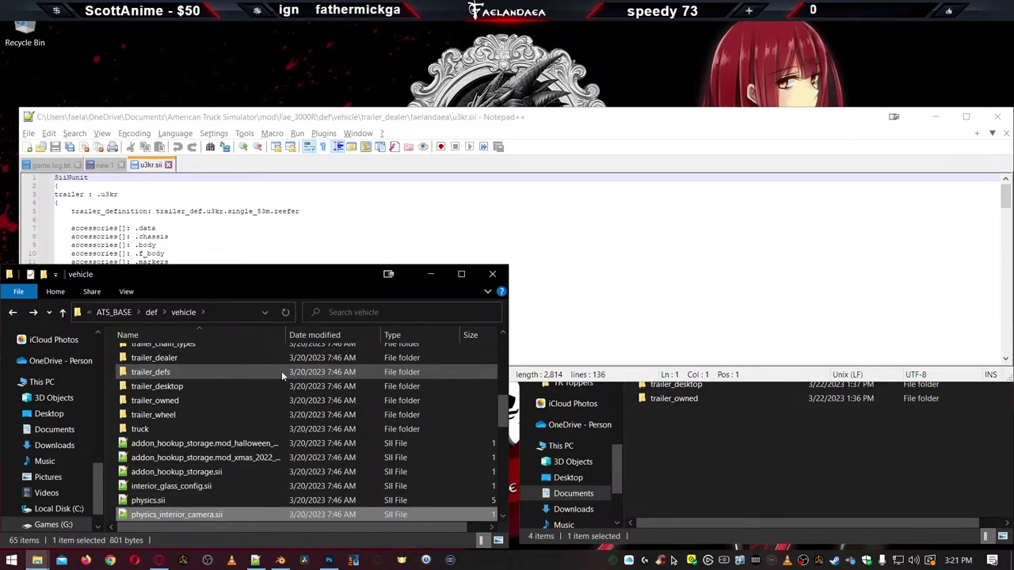
key("Down")
key("Down")
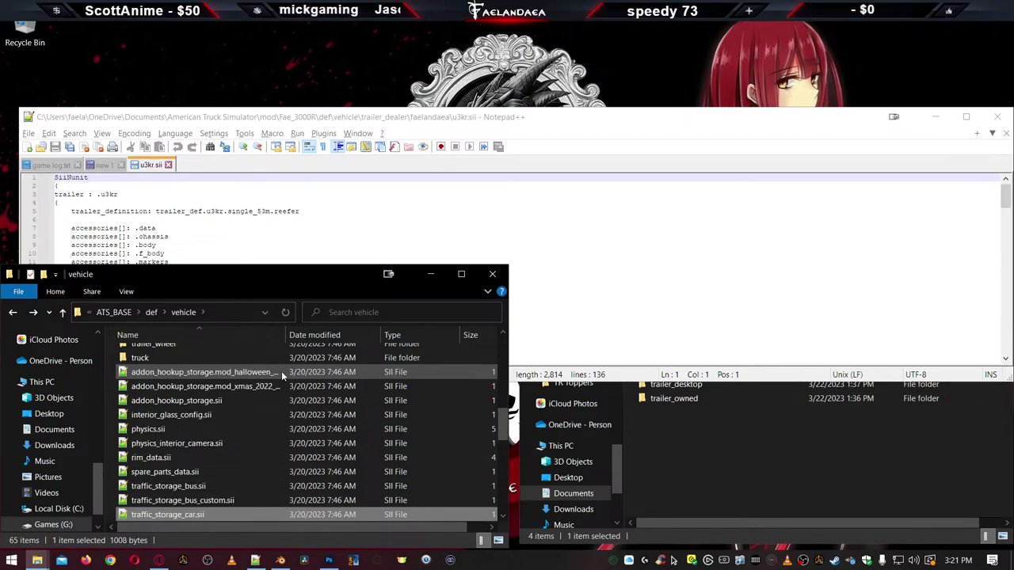
key("Down")
key("Down")
key("Down")
key("Down")
key("Down")
key("Down")
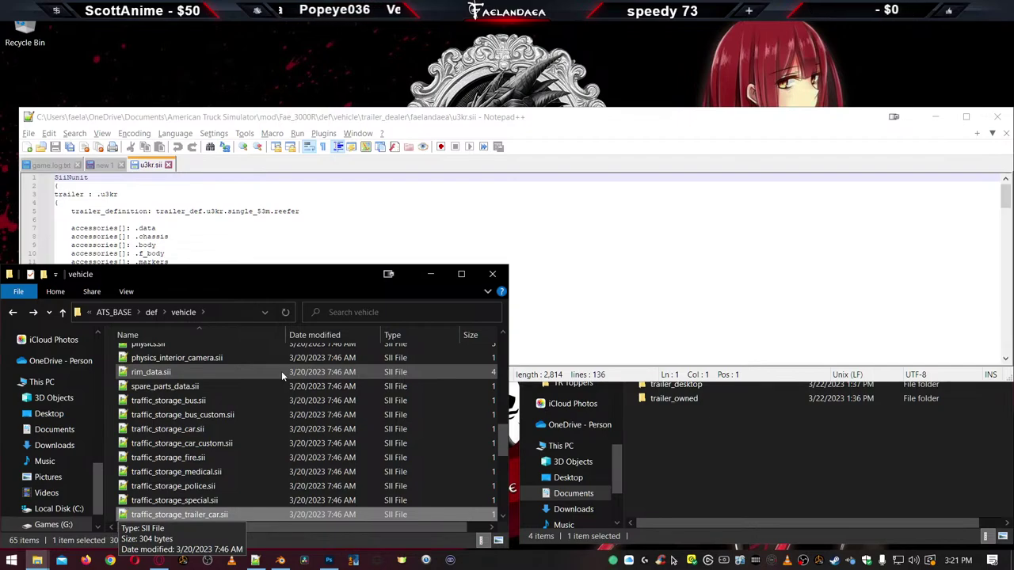
key("Down")
key("Down")
key("Down")
key("Down")
key("Down")
key("Down")
key("Down")
key("Down")
key("Down")
key("Down")
key("Down")
key("Down")
key("Down")
key("Down")
key("Down")
key("Down")
key("Down")
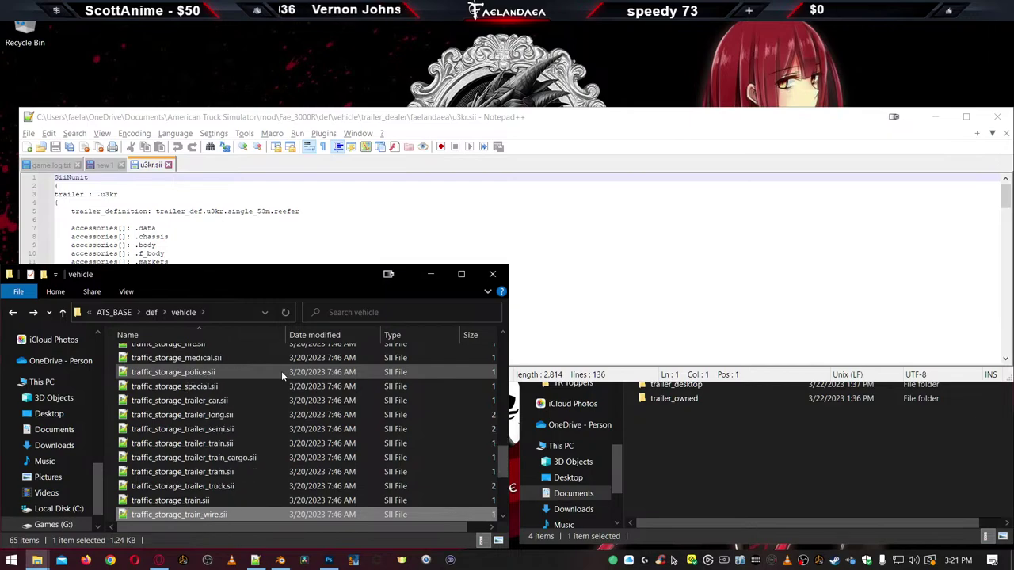
key("Down")
key("Down")
key("Down")
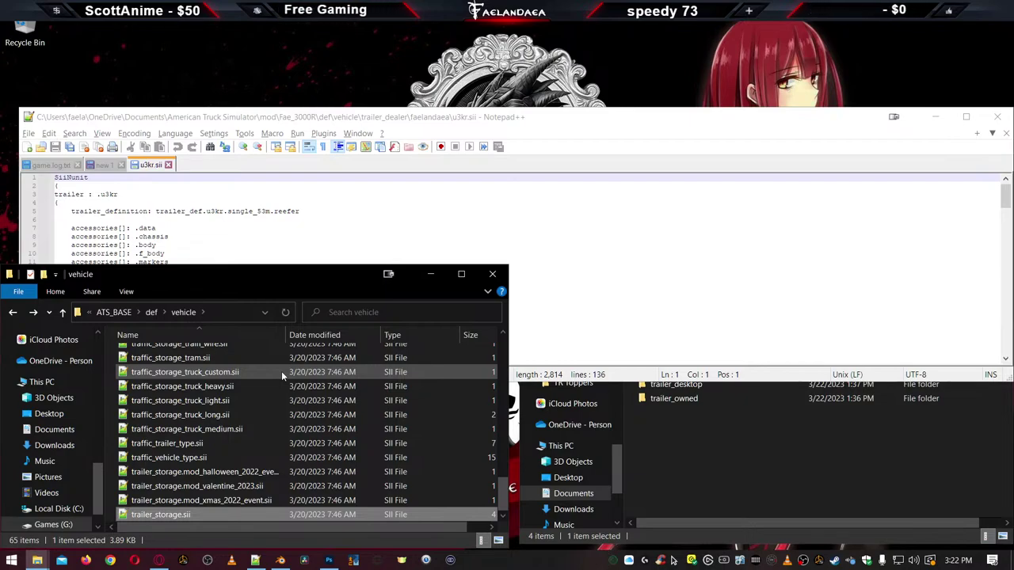
key("Up")
key("Up")
key("Up")
key("Up")
key("Up")
key("Up")
key("Up")
key("Up")
key("Up")
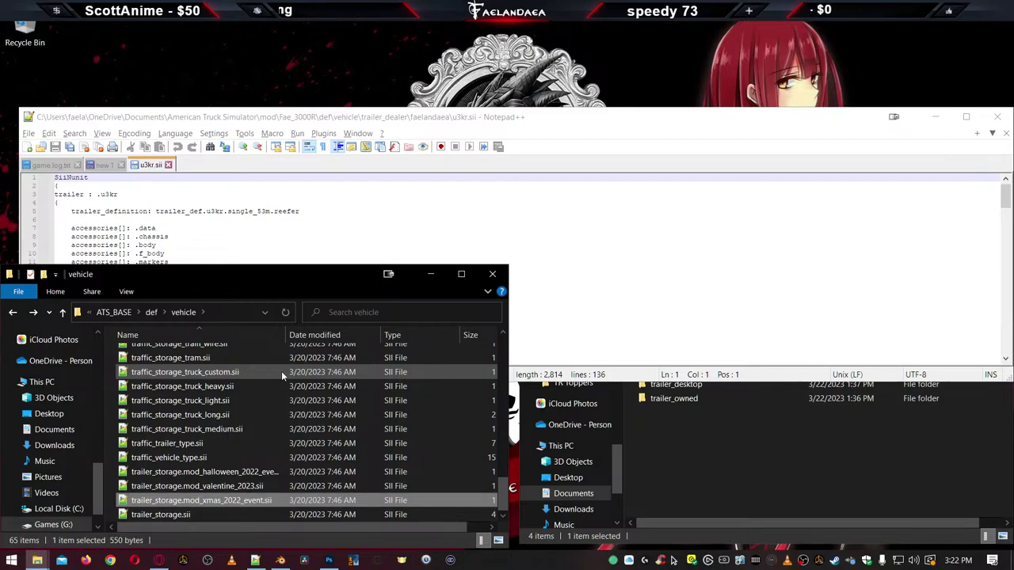
key("Down")
key("Down")
key("Down")
key("Down")
key("Down")
key("Down")
key("Down")
key("Down")
key("Down")
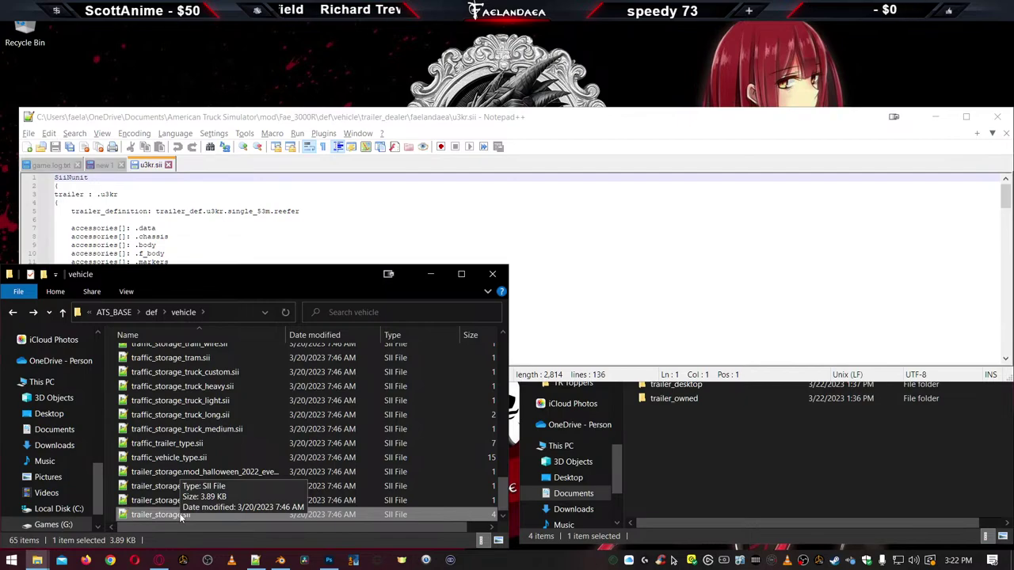
Open trailer_storage.sii and delete the five car cargo include lines
double_click(182, 515)
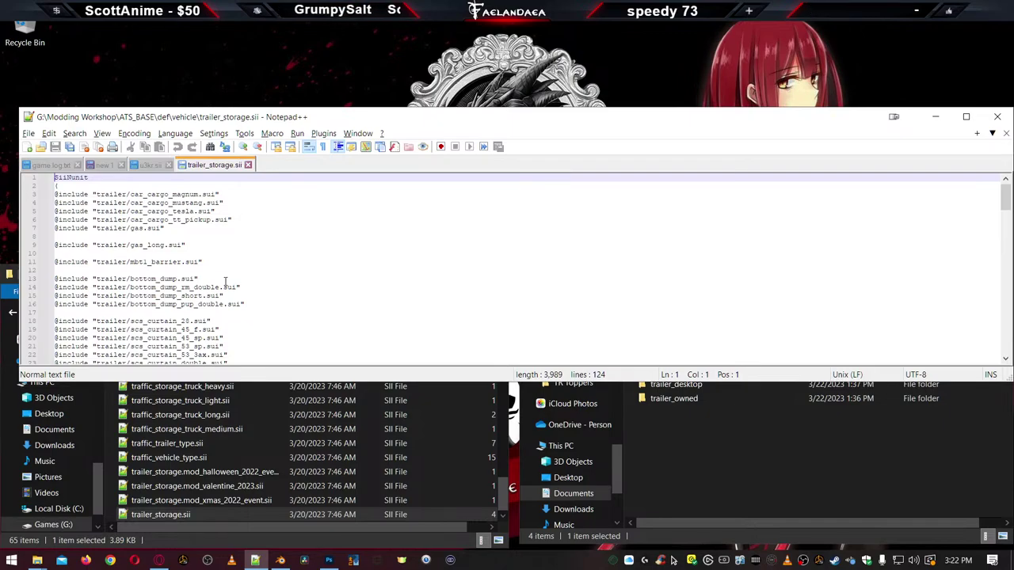
left_click(185, 231)
key("shift+Up")
key("ctrl+shift+Left")
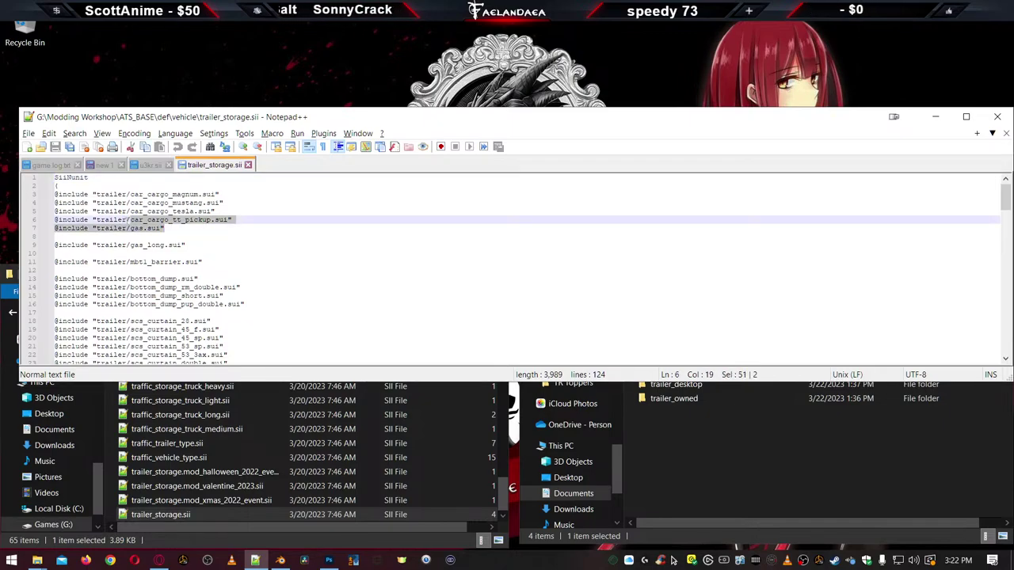
key("shift+Up")
key("shift+Up")
key("shift+Up")
key("shift+Home")
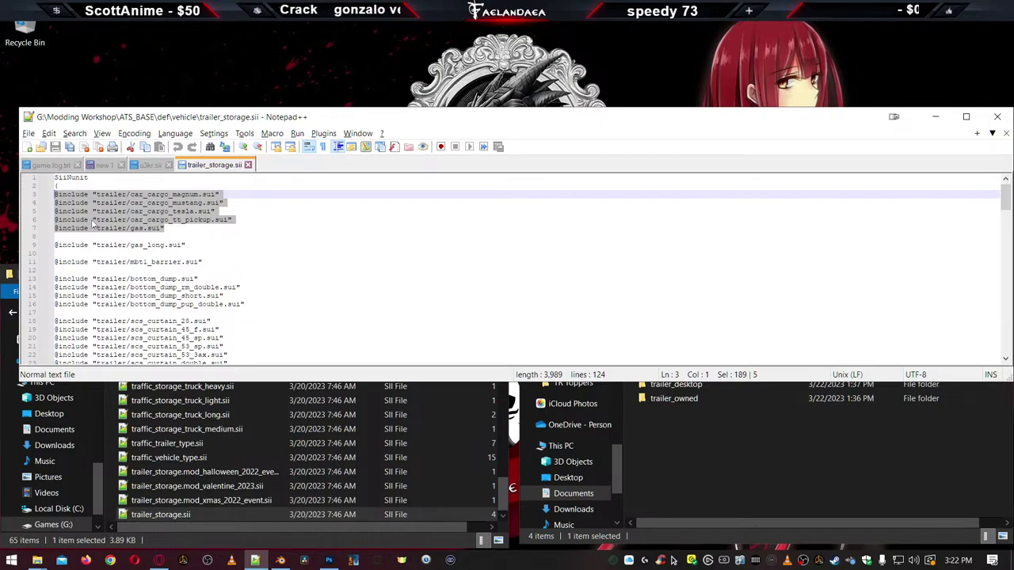
key("Delete")
Delete the gas_long, barrier, bottom dump, curtain and flatbed include lines
left_click_drag(221, 227, 34, 210)
key("Delete")
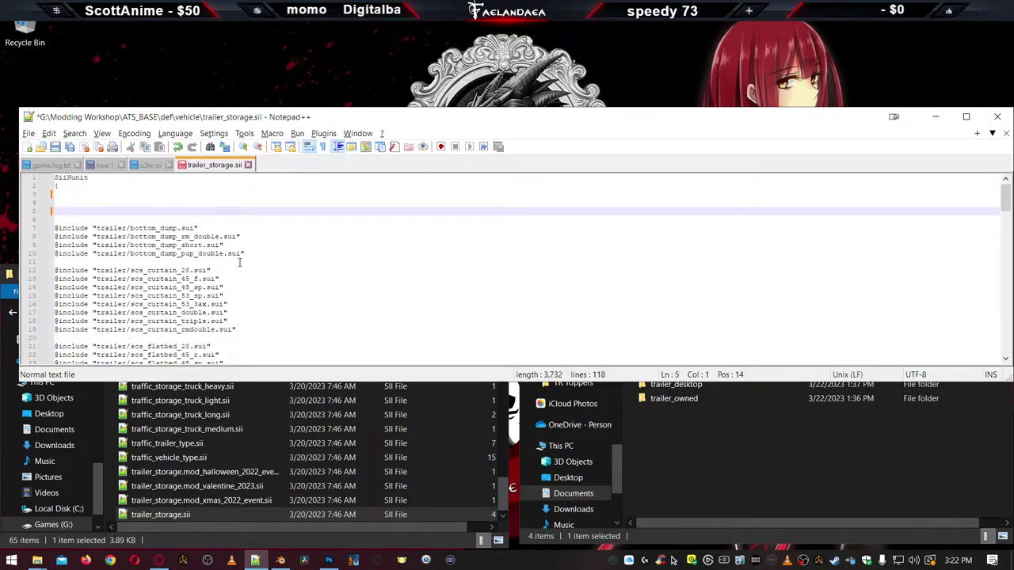
left_click_drag(245, 253, 23, 227)
key("Delete")
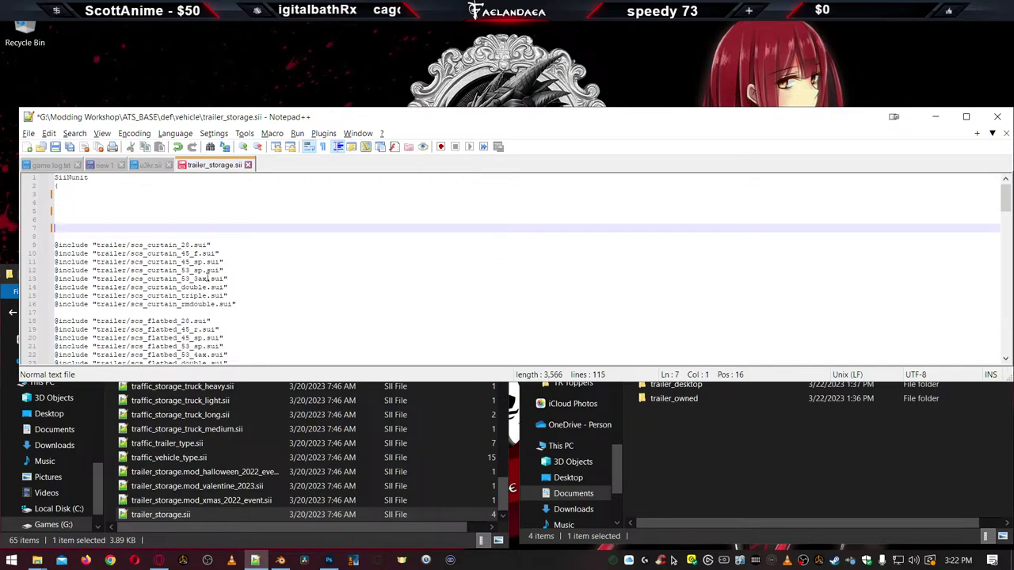
left_click_drag(238, 304, 30, 246)
key("Delete")
key("Delete")
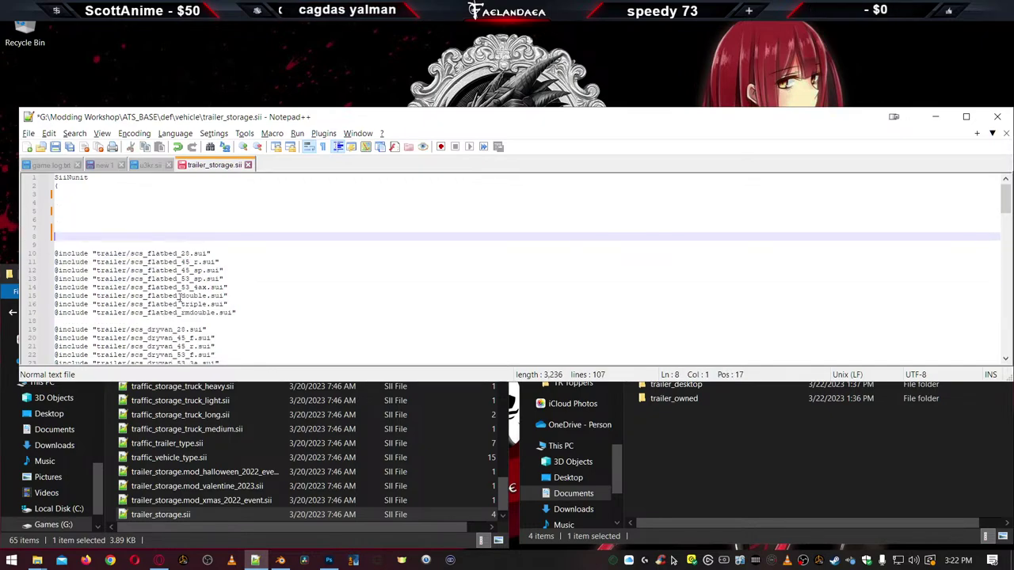
left_click_drag(236, 313, 6, 234)
key("shift+Up")
key("shift+Up")
key("Delete")
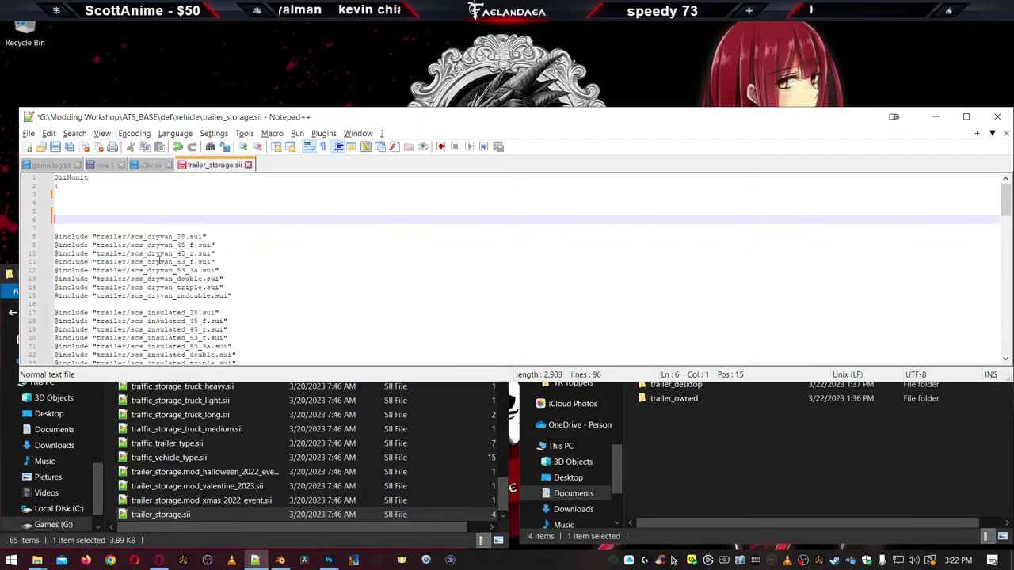
Delete the dryvan and insulated includes and the five empty lines below the brace
scroll(258, 293, "down", 1)
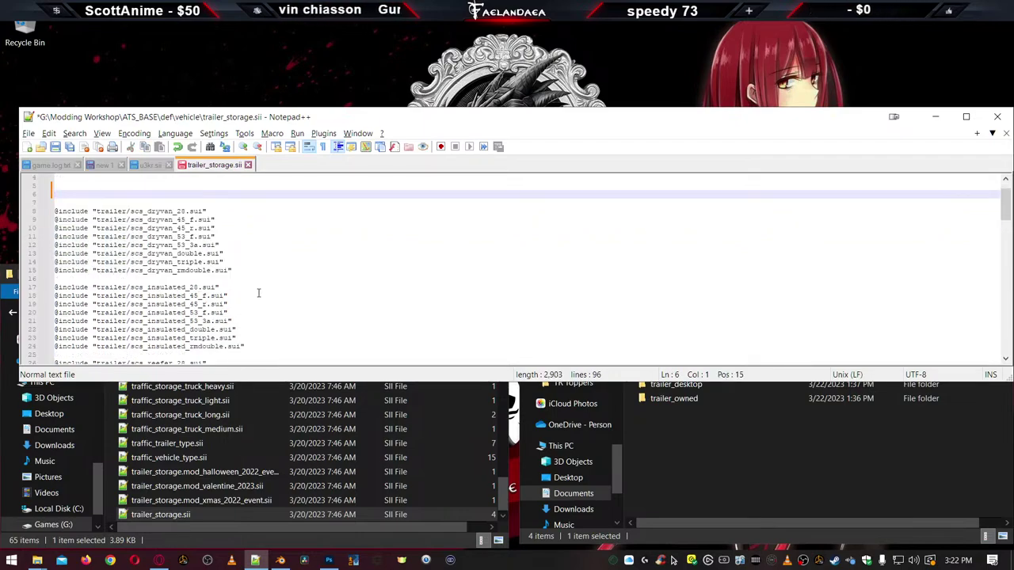
scroll(253, 344, "down", 1)
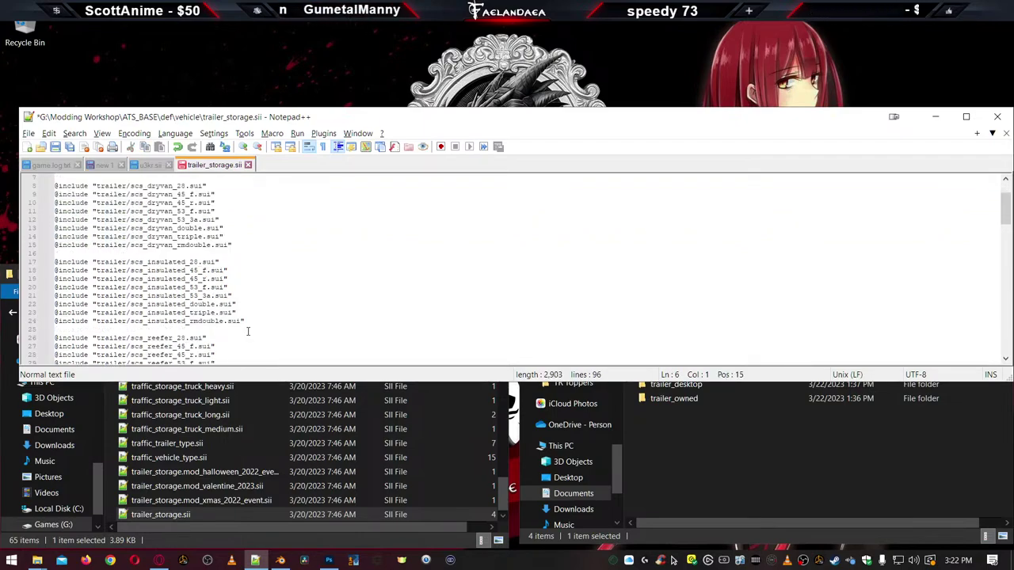
left_click_drag(248, 330, 52, 185)
key("Delete")
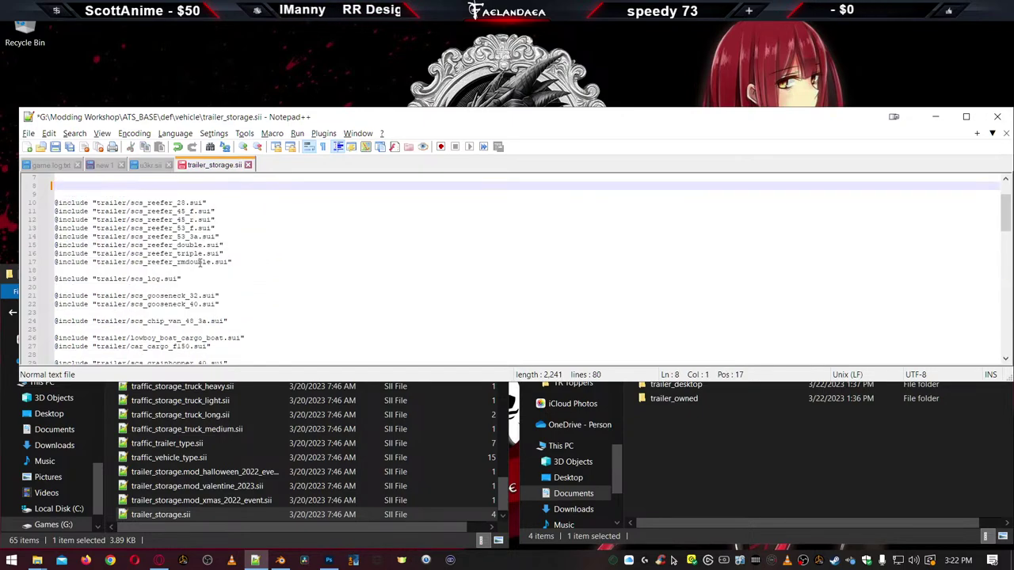
scroll(200, 264, "up", 2)
key("shift+Up")
key("shift+Up")
key("shift+Up")
key("shift+Up")
key("shift+Up")
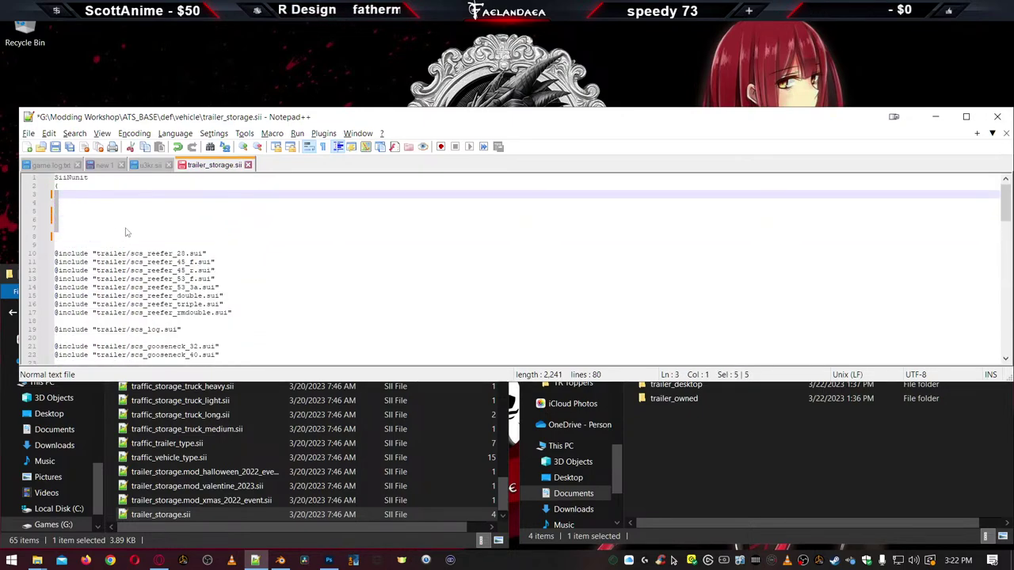
key("Delete")
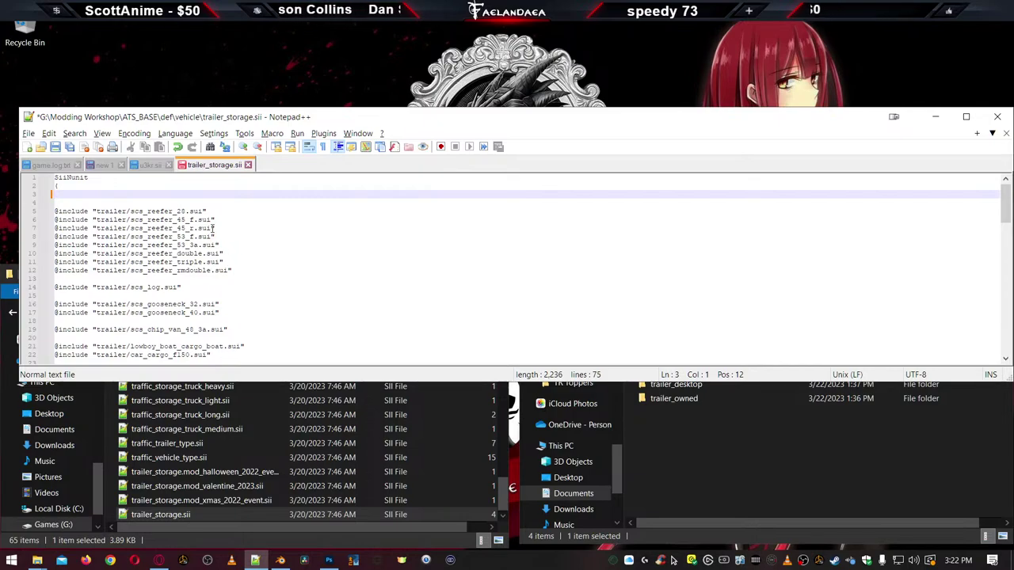
Remove every reefer include except scs_reefer_53_f.sui
left_click_drag(212, 228, 13, 209)
key("Delete")
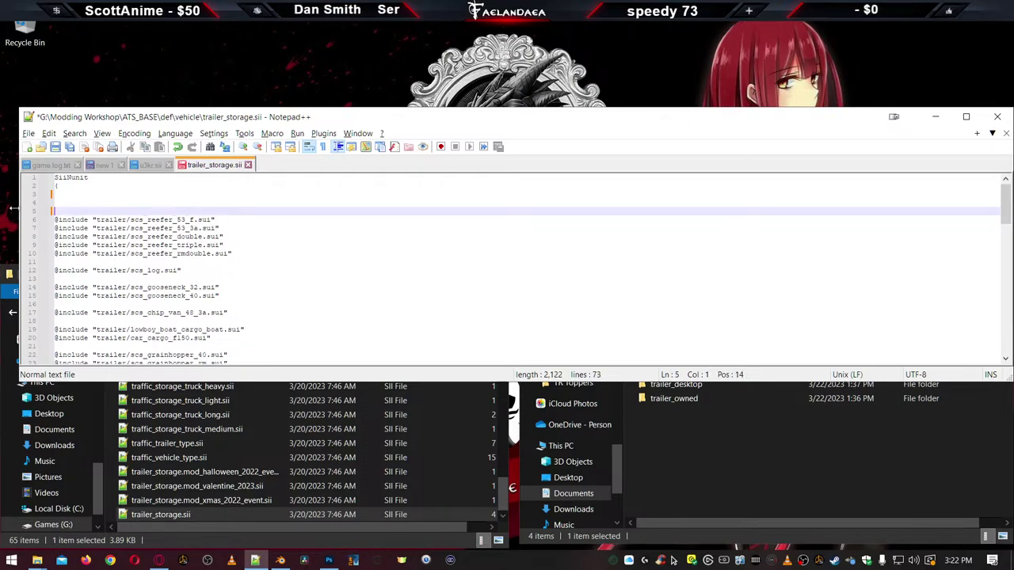
key("BackSpace")
key("BackSpace")
key("BackSpace")
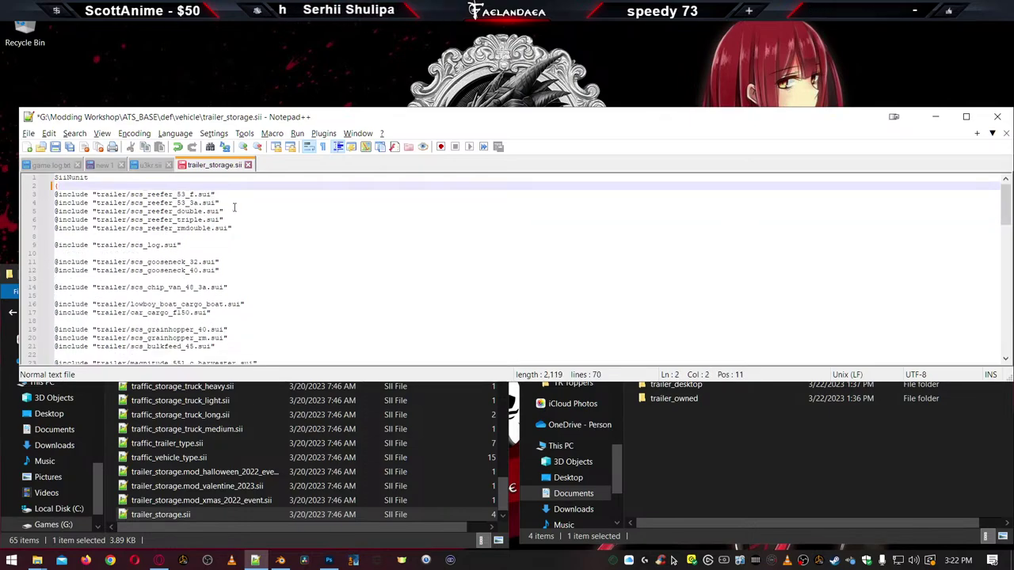
left_click_drag(232, 229, 238, 363)
key("Delete")
Delete the log-to-frac_tank, dropdeck-to-drybulk and chemtank includes plus blank lines, then save
key("Delete")
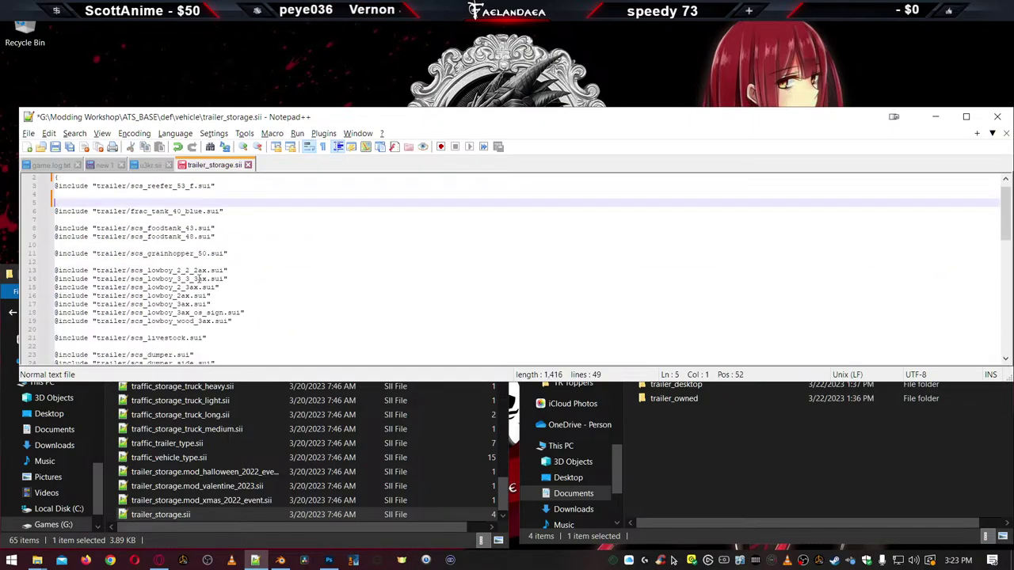
left_click_drag(54, 211, 340, 353)
key("Delete")
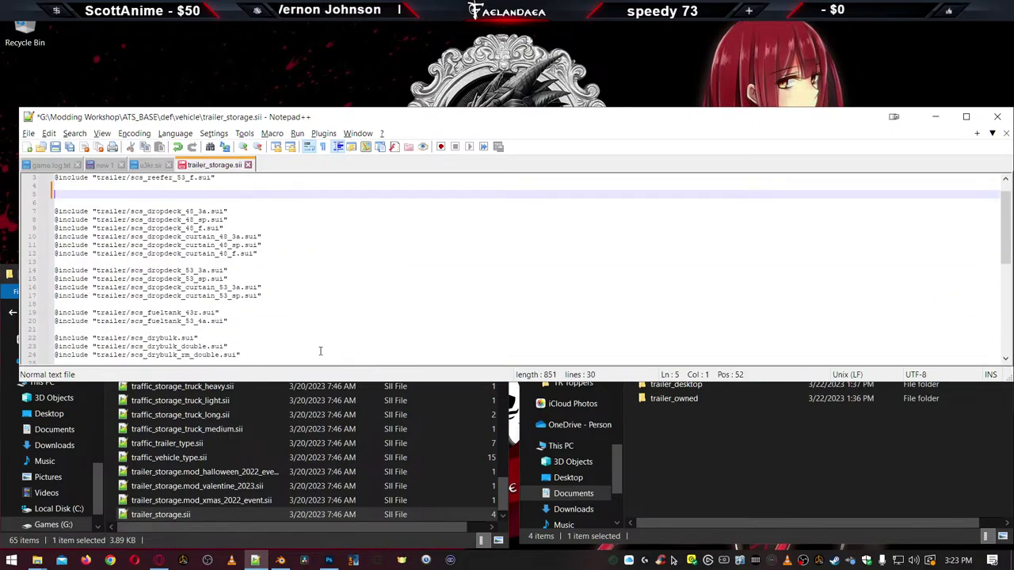
left_click_drag(255, 351, 14, 210)
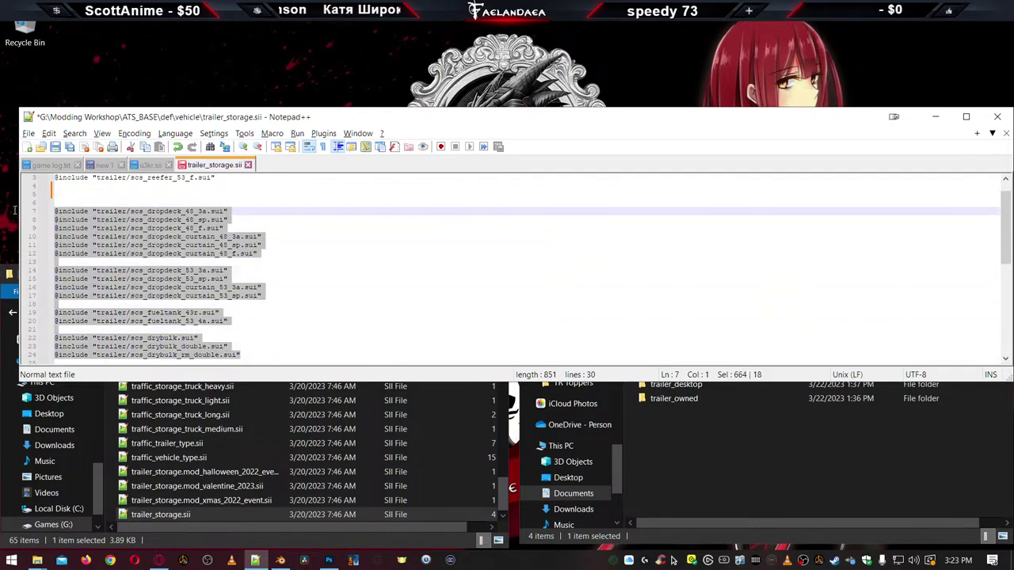
key("Delete")
left_click_drag(231, 247, 52, 210)
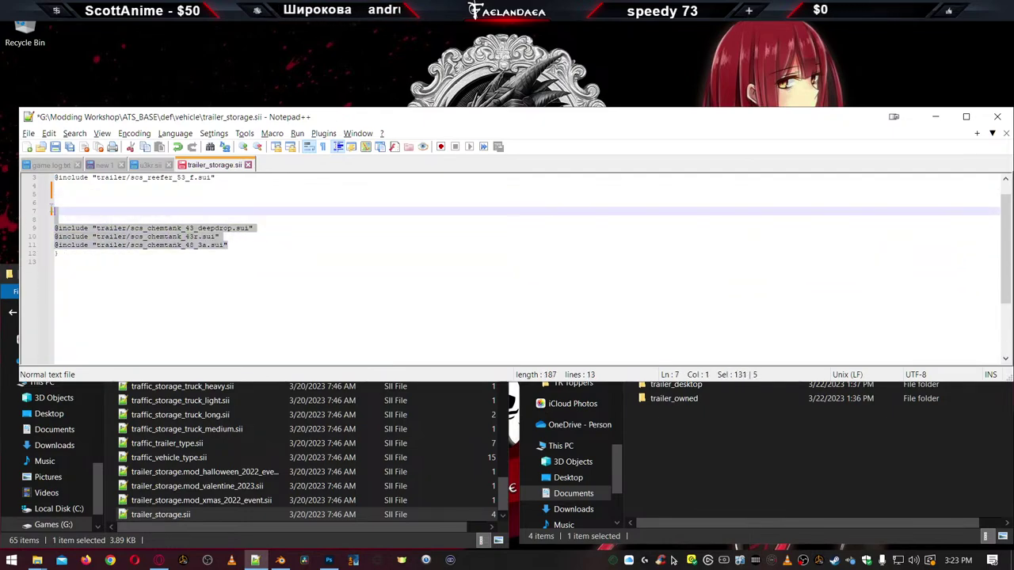
key("shift+Up")
key("shift+Up")
key("shift+Up")
scroll(229, 287, "up", 1)
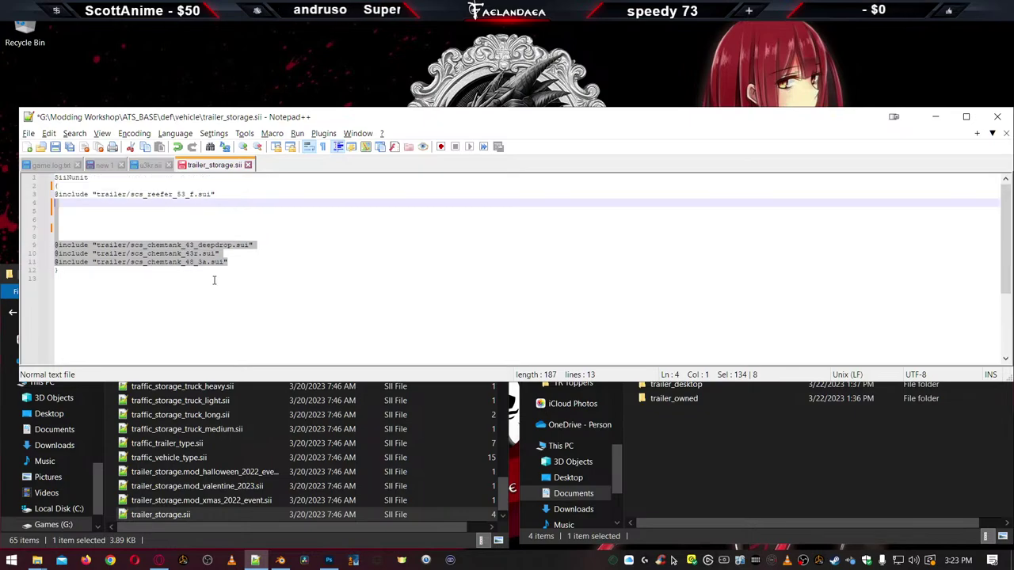
key("Delete")
key("BackSpace")
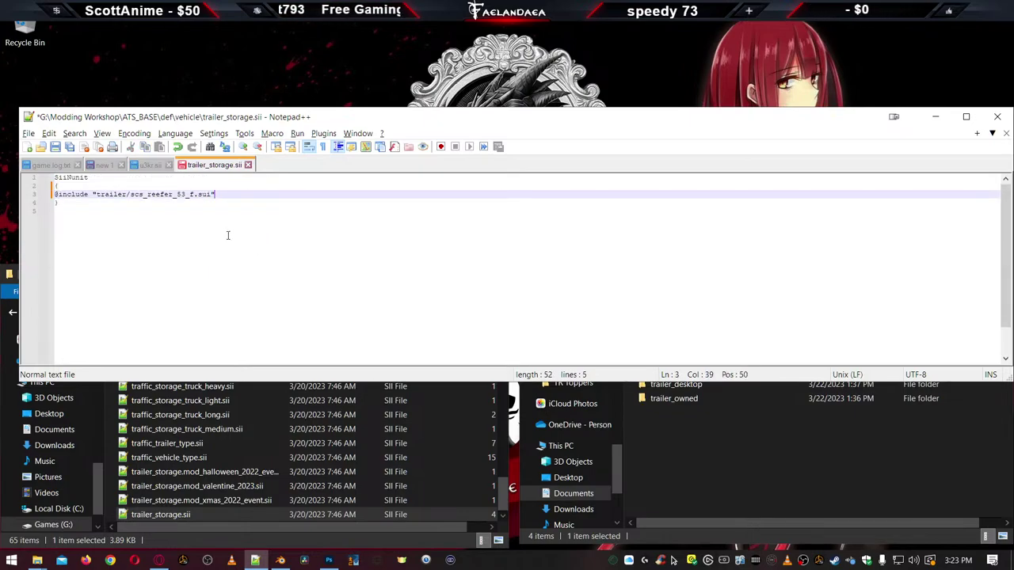
key("ctrl+s")
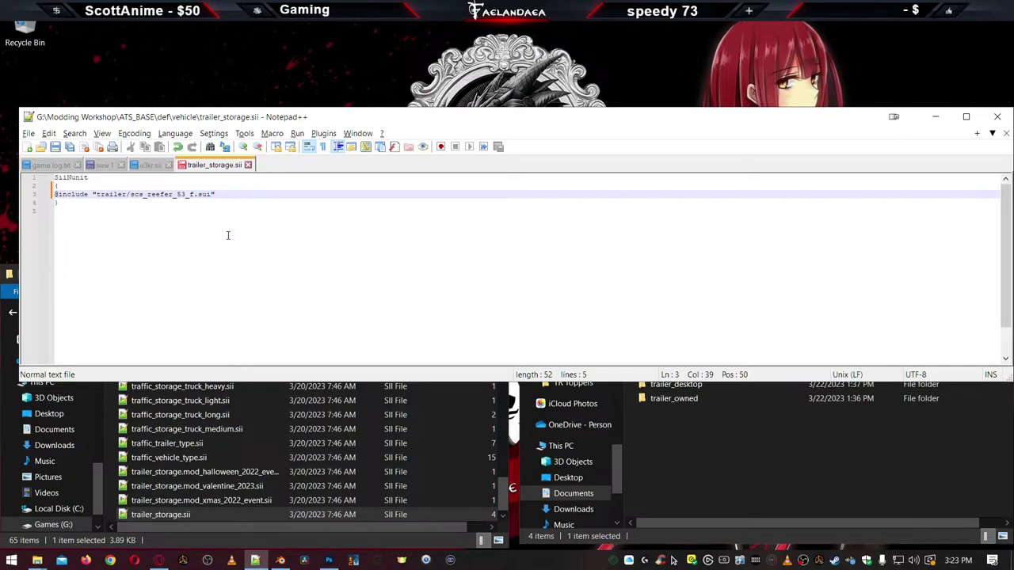
Close trailer_storage.sii, then reopen it to verify the trimmed contents
left_click(247, 165)
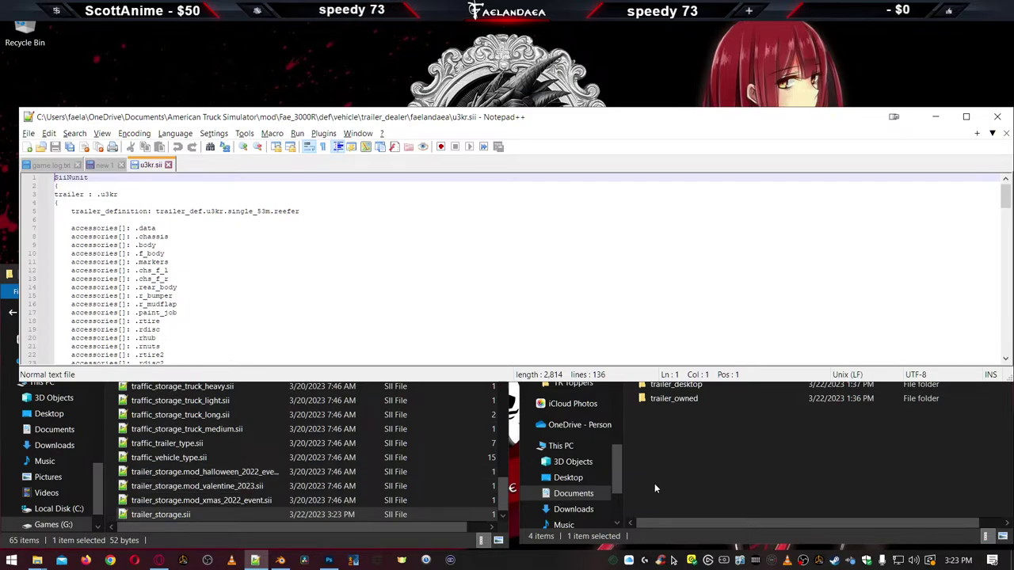
double_click(179, 516)
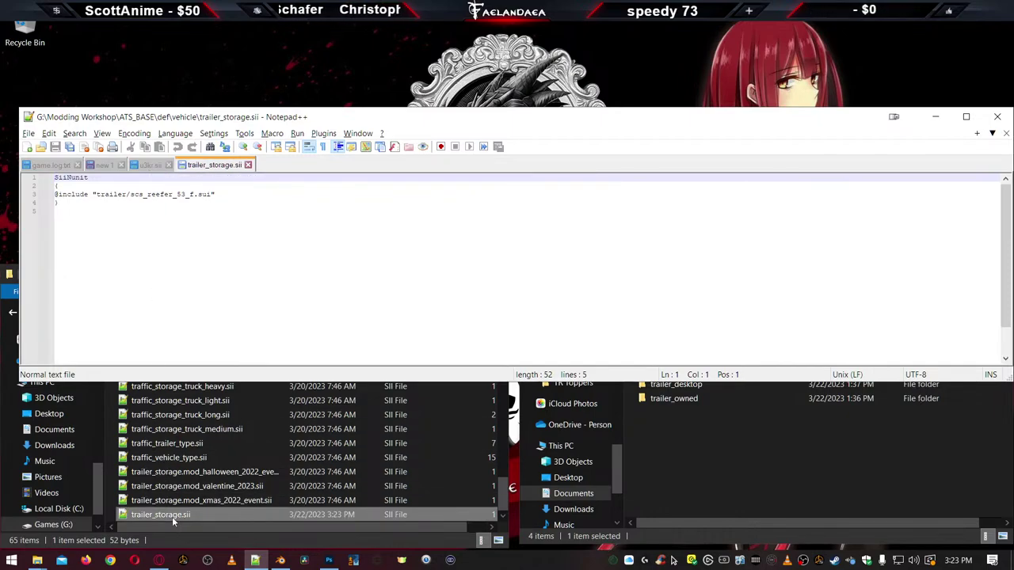
left_click(209, 260)
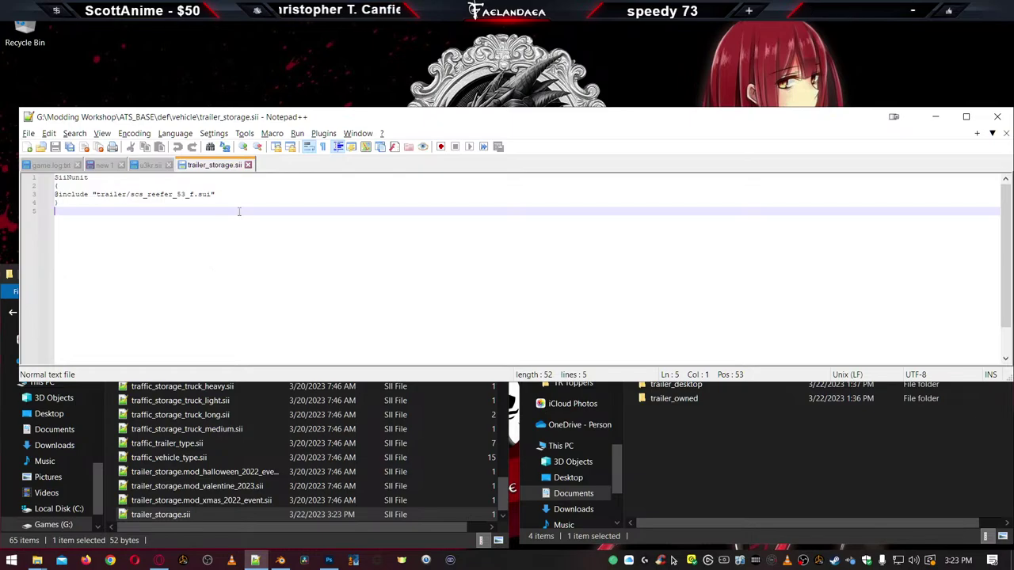
left_click(248, 165)
Drag trailer_storage.sii into Fae_3000R's def\vehicle folder and begin renaming it trailer_storage.mod.sii
left_click(198, 471)
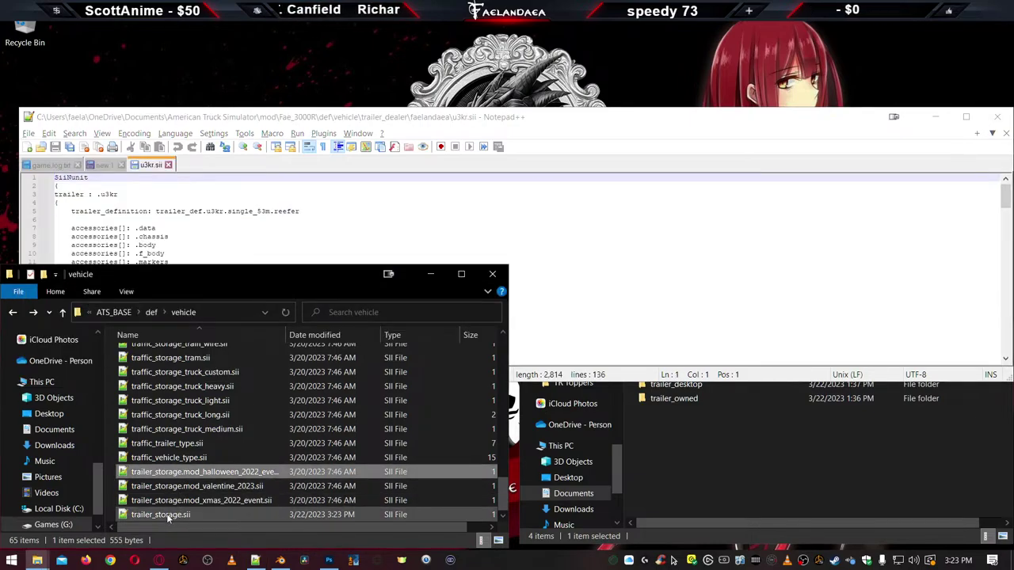
left_click(168, 515)
left_click_drag(168, 517, 691, 461)
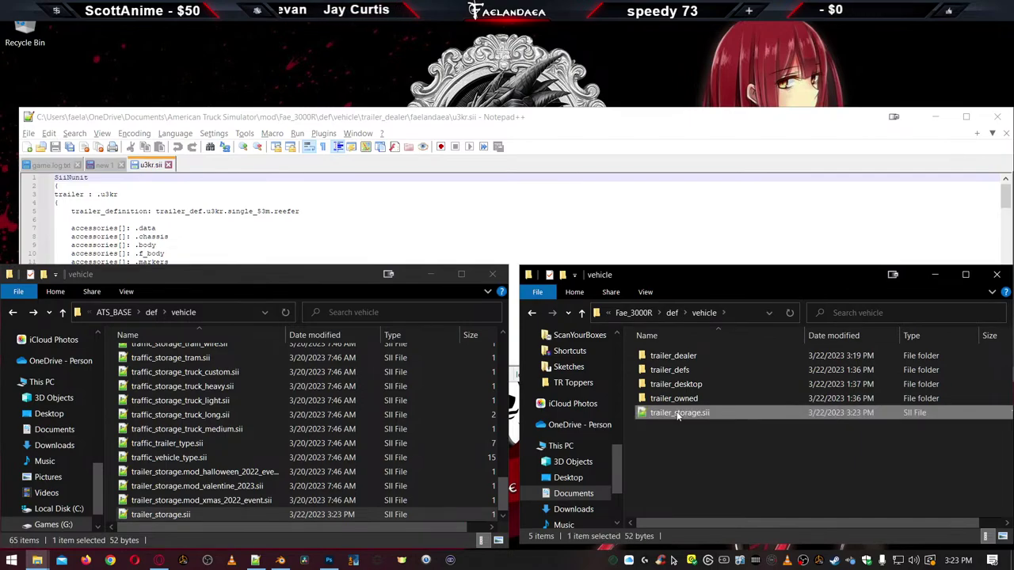
left_click(683, 414)
left_click(693, 414)
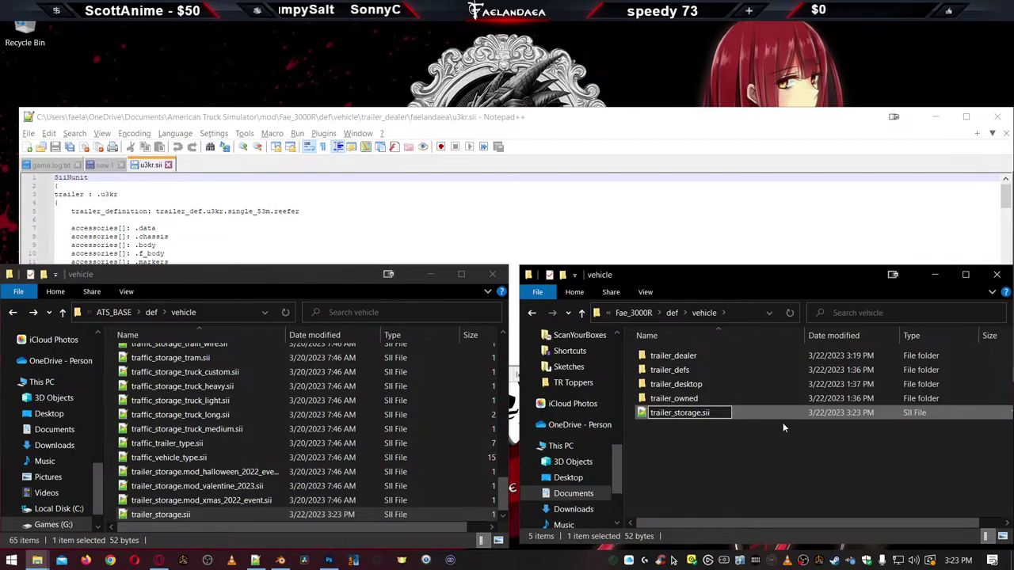
type(".mod")
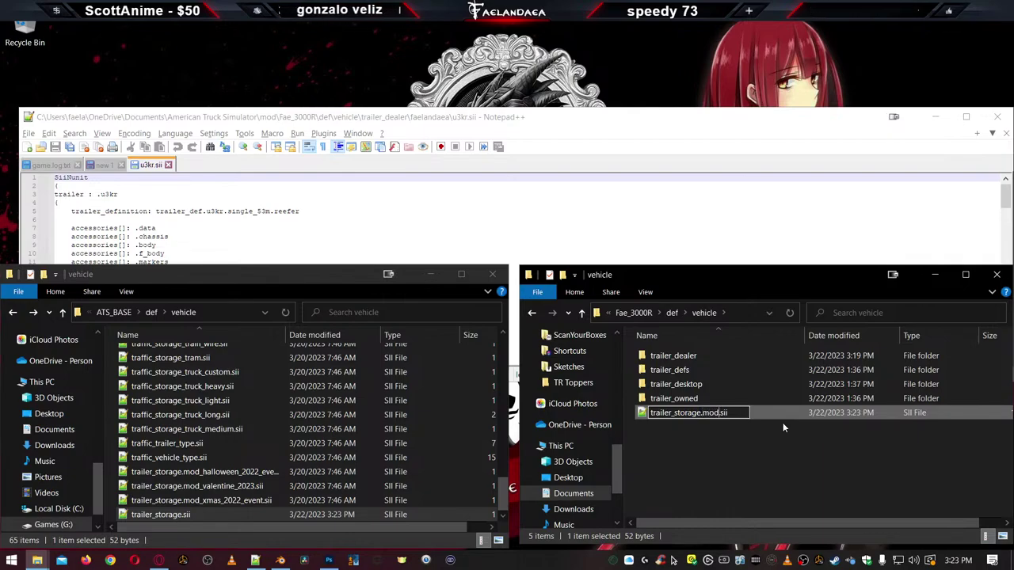
Replace the added .mod with .faelandaea so the copy becomes trailer_storage.faelandaea.sii
key("BackSpace")
key("BackSpace")
key("BackSpace")
key("BackSpace")
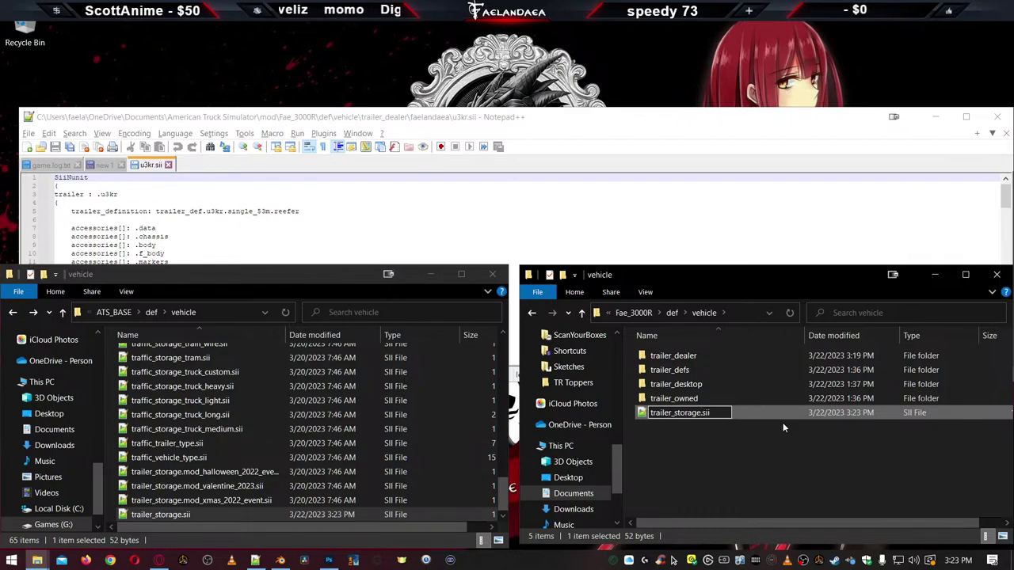
type(".faelanda")
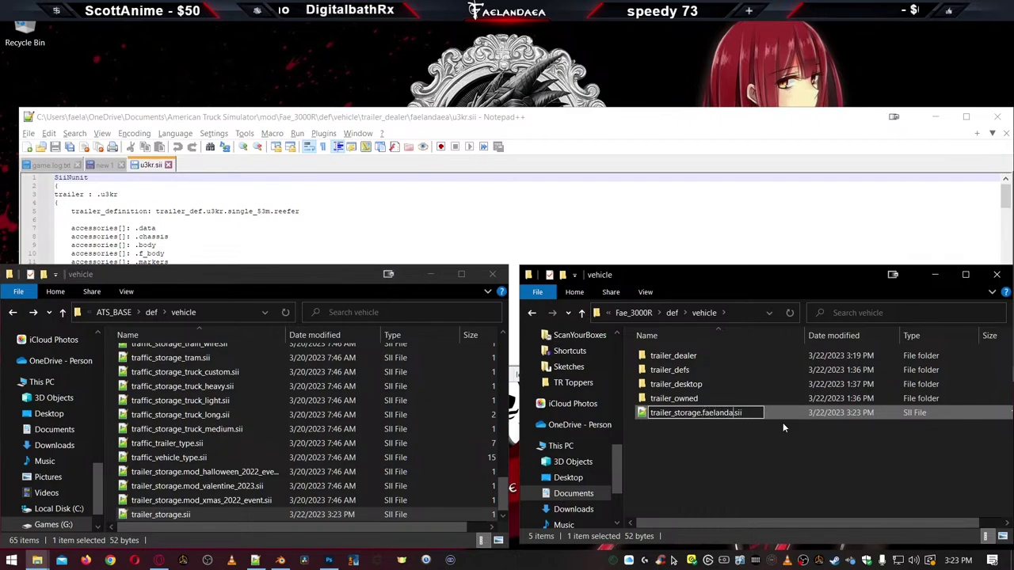
type("ea")
key("Return")
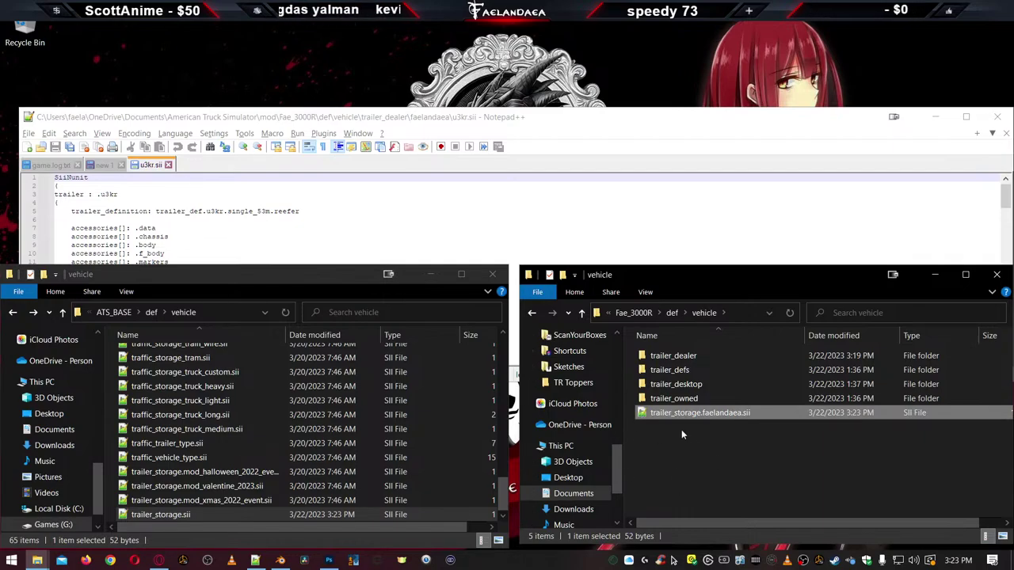
scroll(224, 485, "up", 5)
scroll(223, 482, "up", 5)
scroll(222, 479, "down", 8)
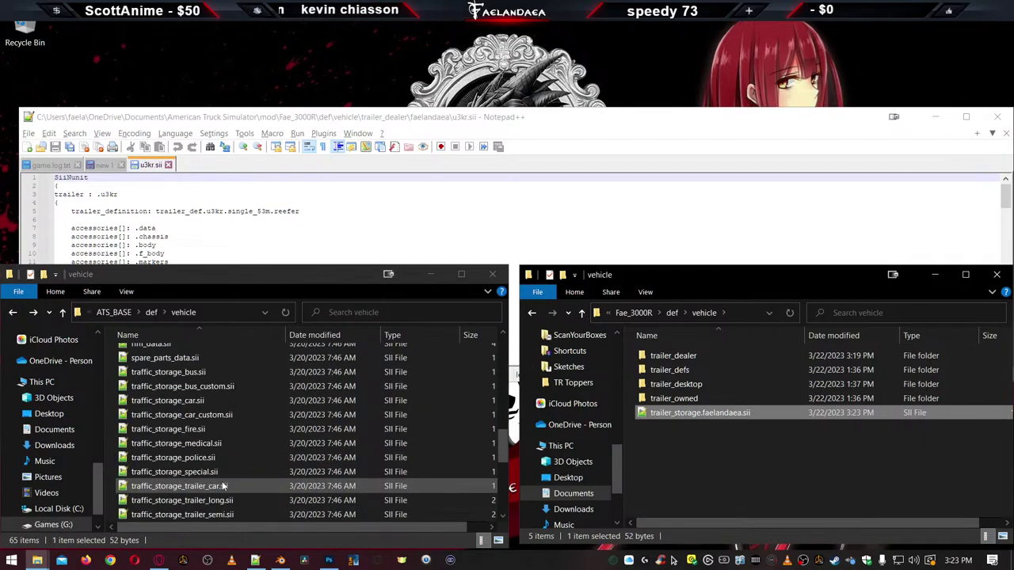
scroll(228, 487, "up", 4)
scroll(228, 492, "up", 10)
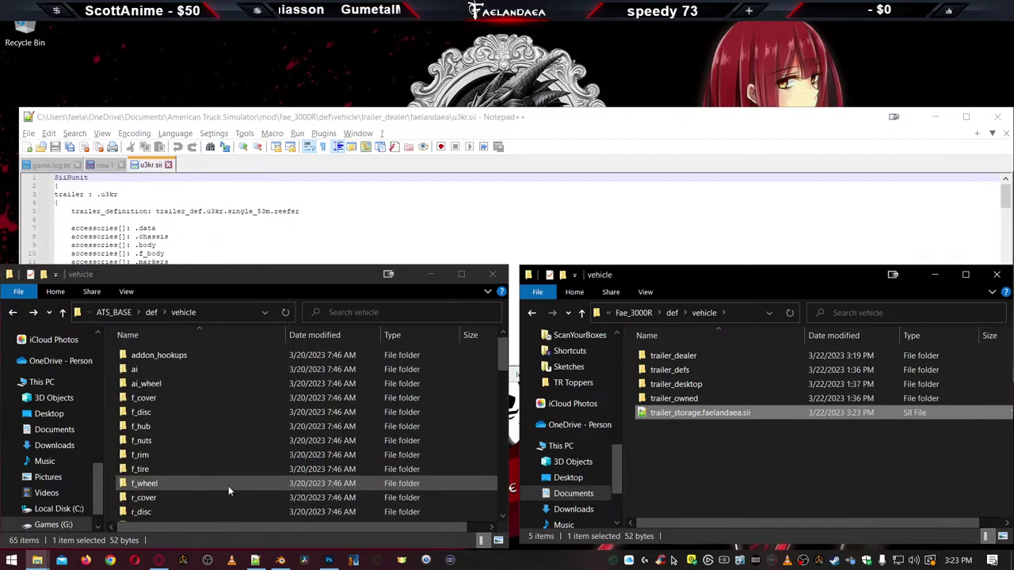
scroll(228, 489, "down", 10)
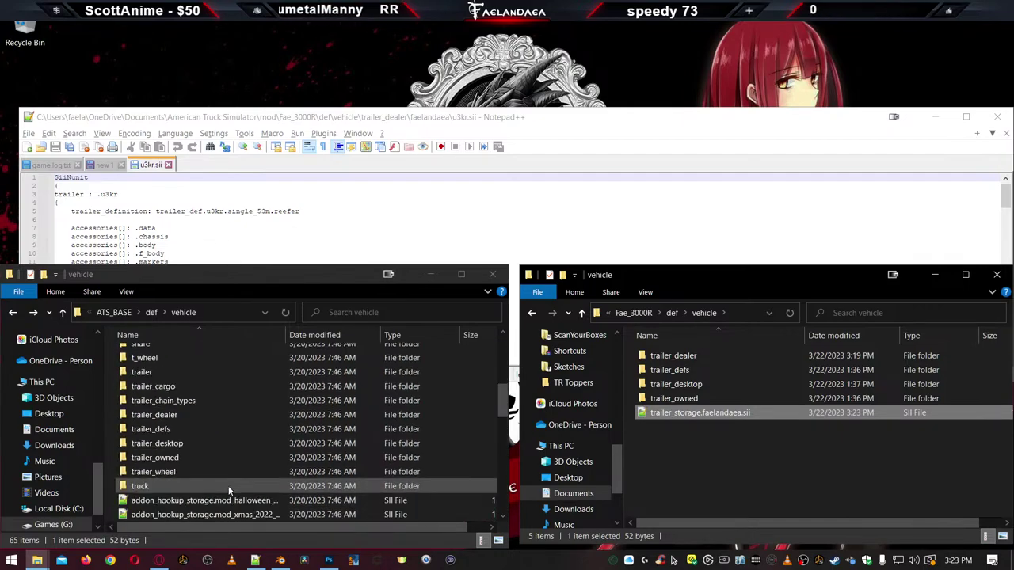
scroll(228, 486, "down", 10)
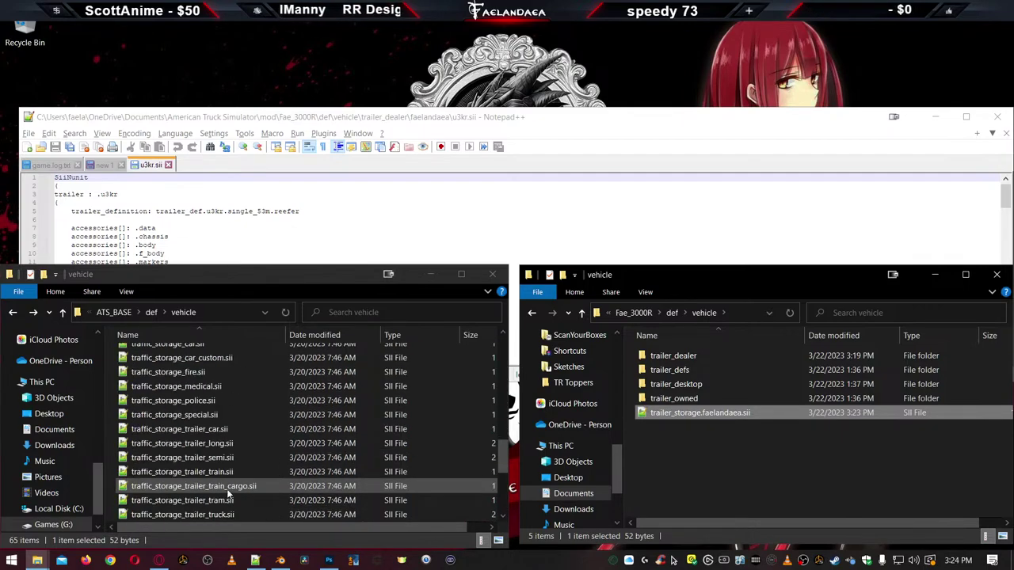
Open trailer_storage.faelandaea.sii in Notepad++ and create an empty 'trailer' folder in def\vehicle
double_click(643, 414)
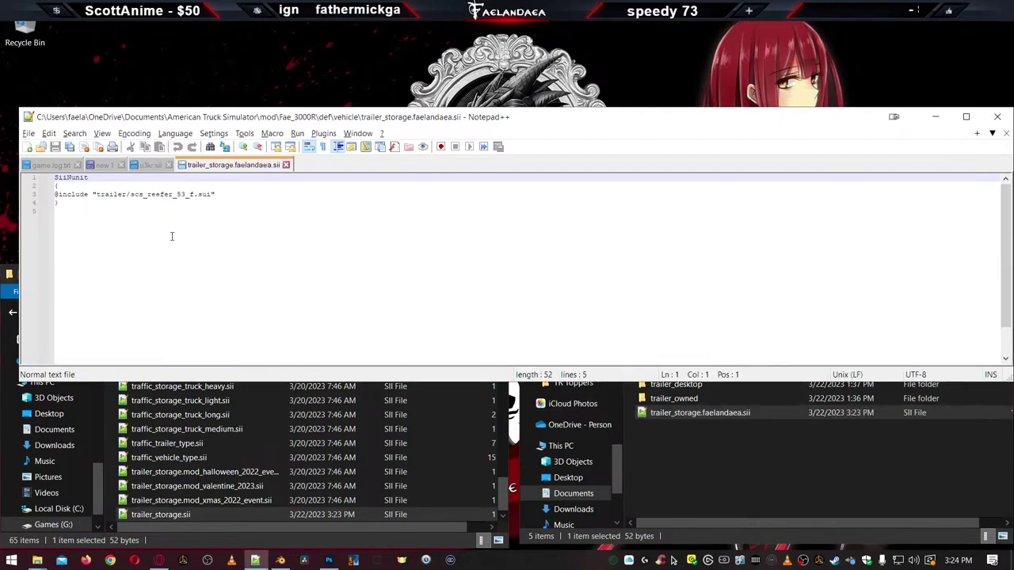
left_click(719, 473)
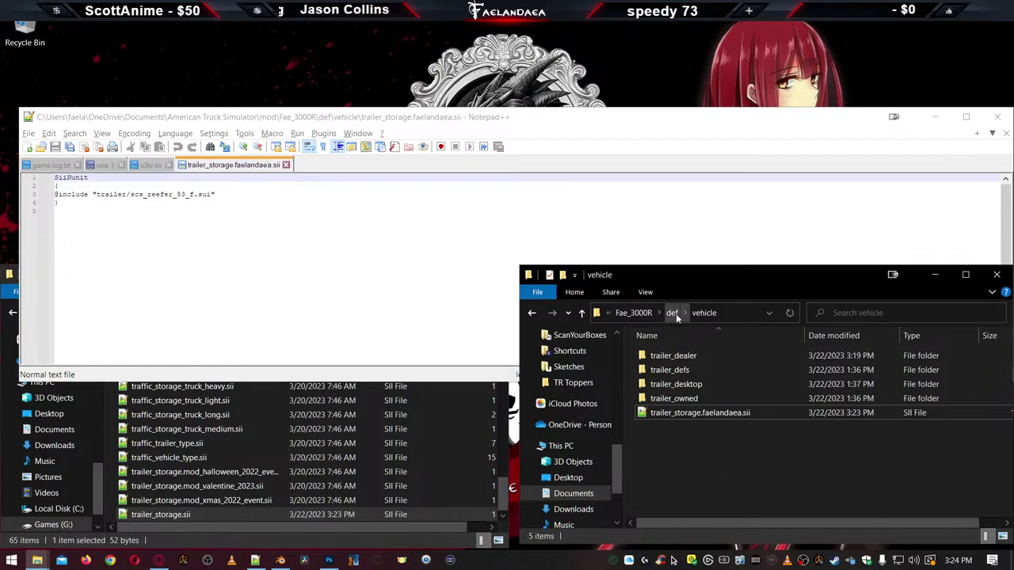
right_click(668, 472)
mouse_move(739, 444)
left_click(850, 290)
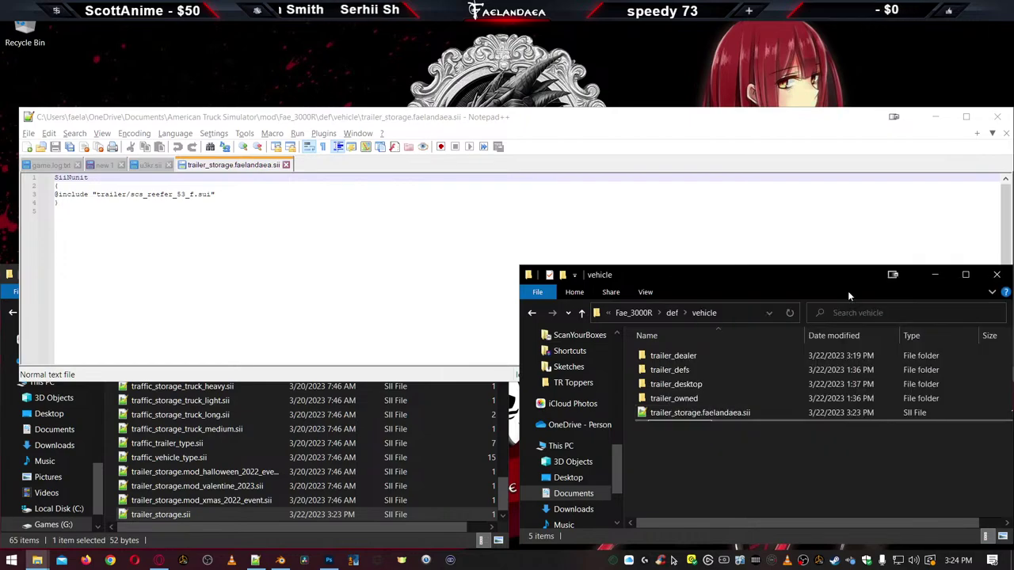
type("trailer")
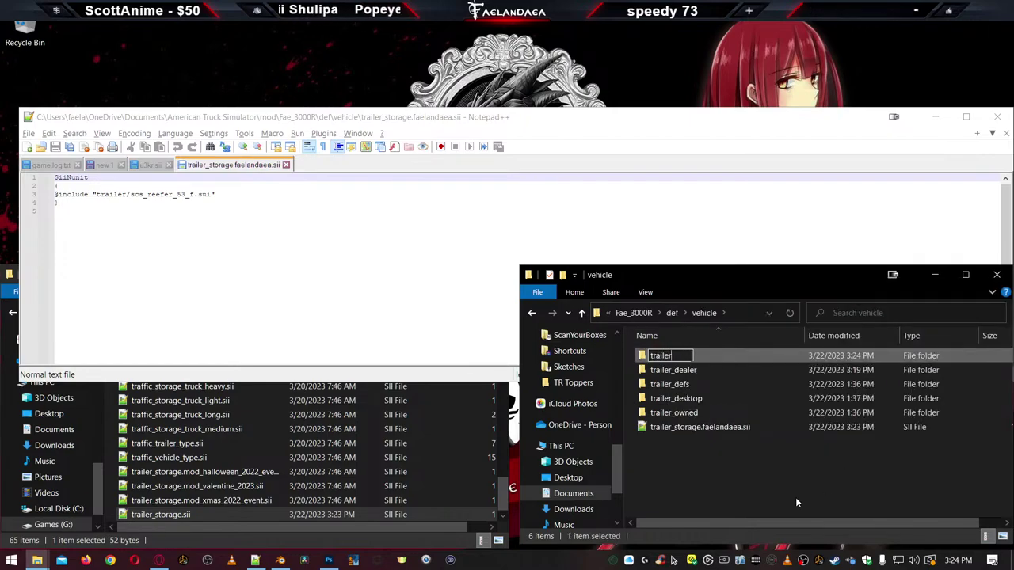
key("Return")
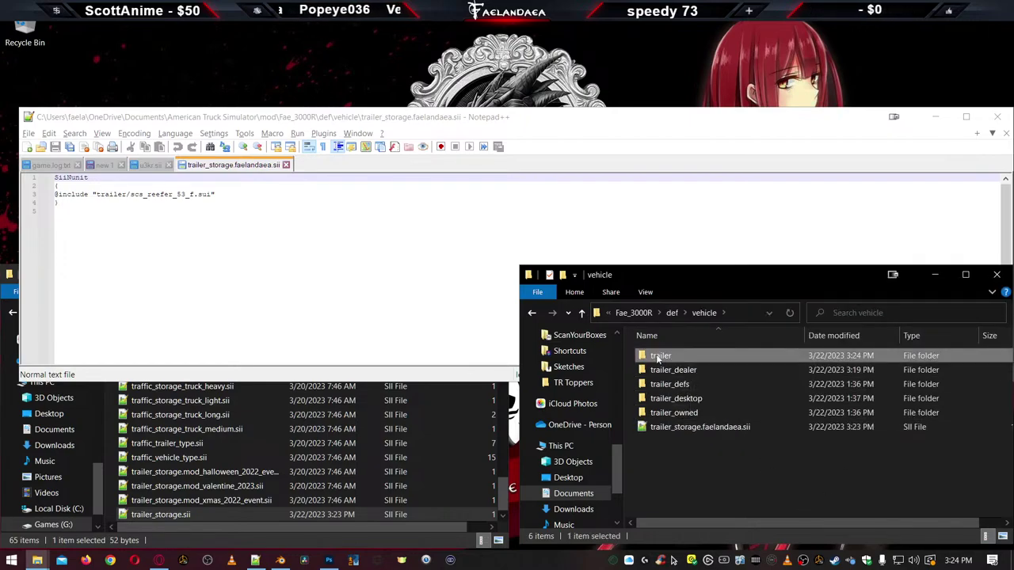
double_click(657, 358)
Change the include from scs_reefer_53_f.sui to scs_reefer_53_m.sui and save the file
left_click(176, 444)
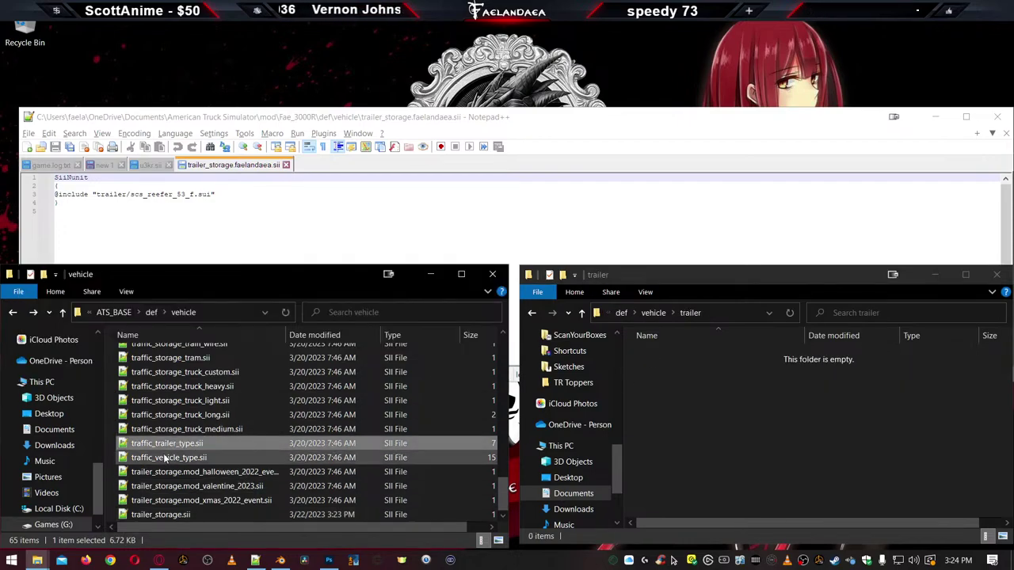
left_click(196, 193)
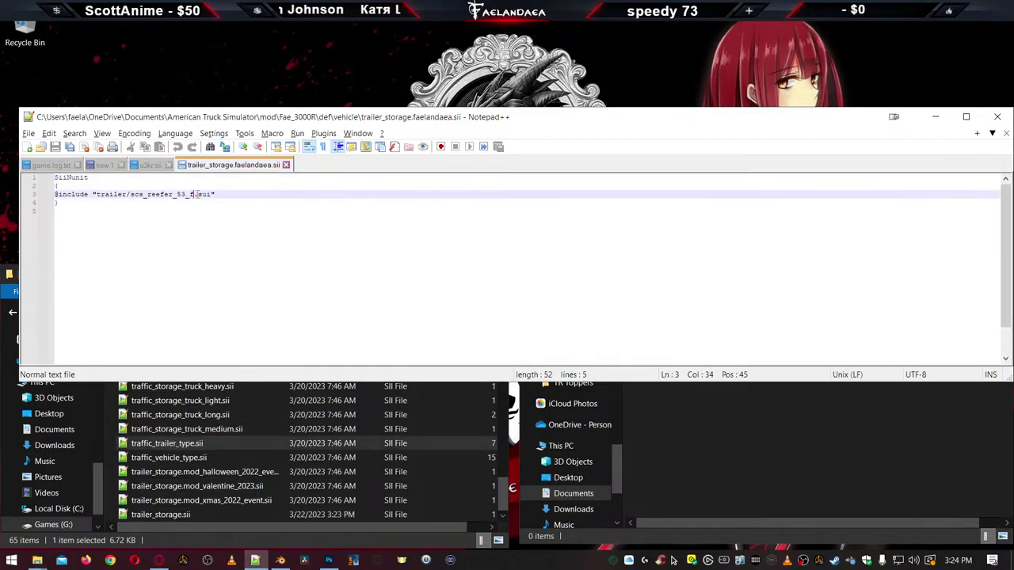
key("BackSpace")
type("m")
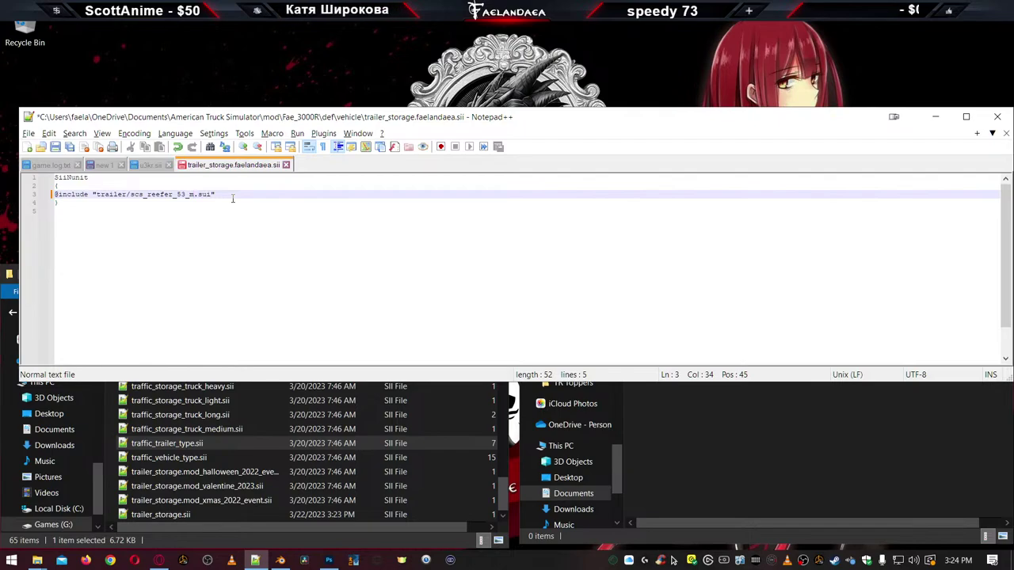
key("ctrl+s")
Copy scs_reefer_53_f.sui from the base game's trailer folder into the mod's empty trailer folder
left_click(179, 415)
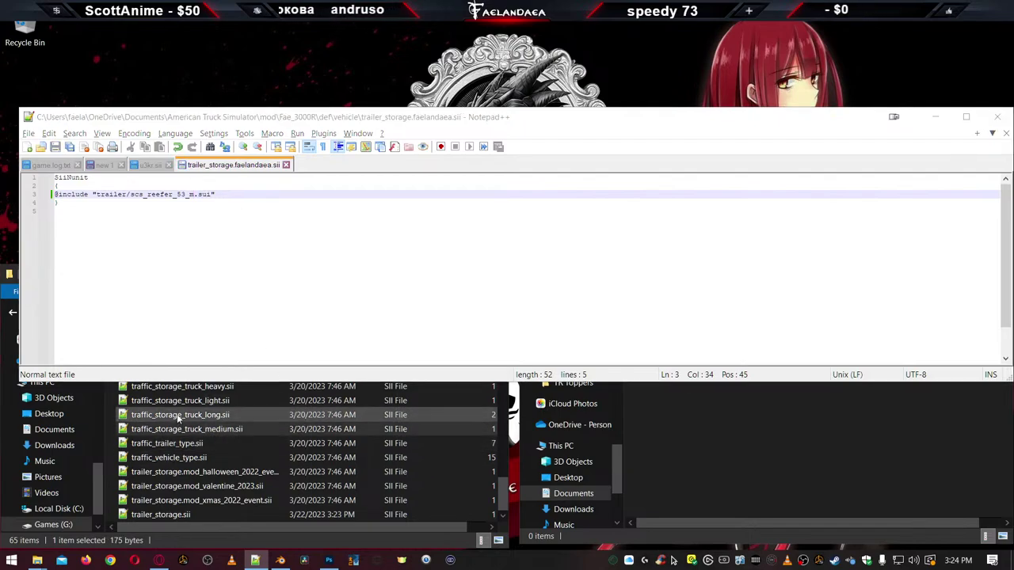
scroll(178, 415, "up", 15)
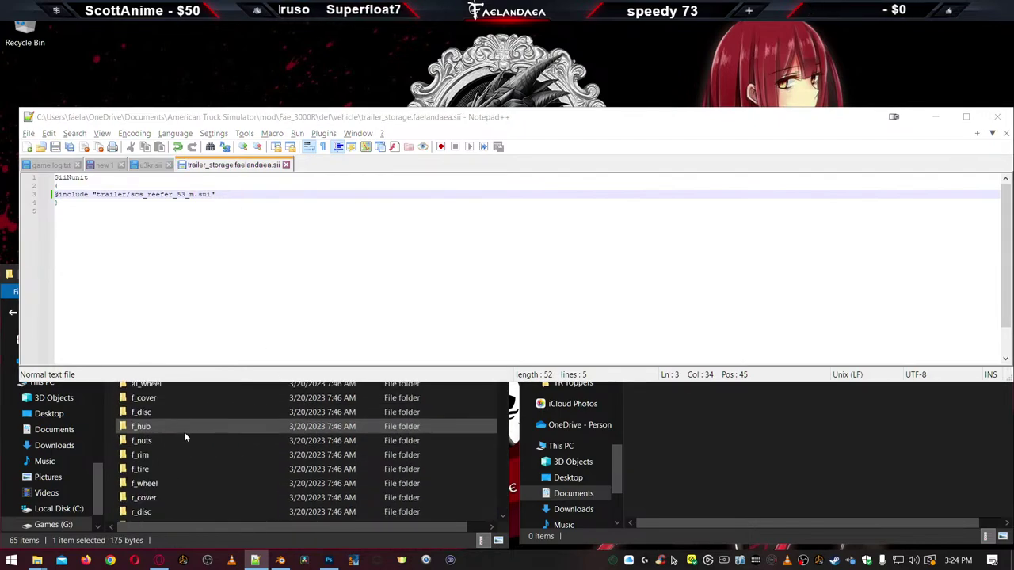
scroll(181, 444, "down", 5)
left_click(147, 415)
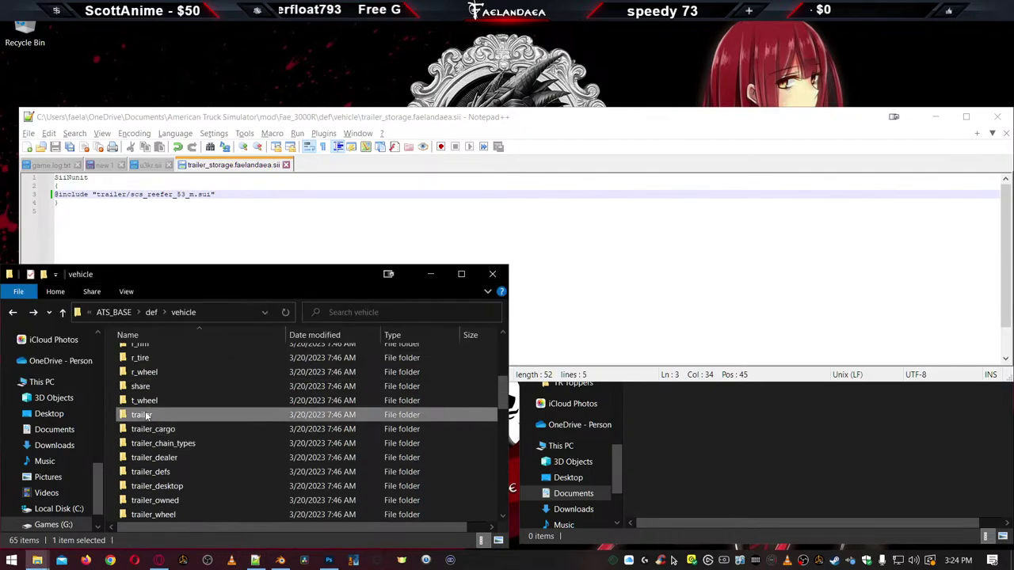
double_click(147, 415)
left_click(701, 461)
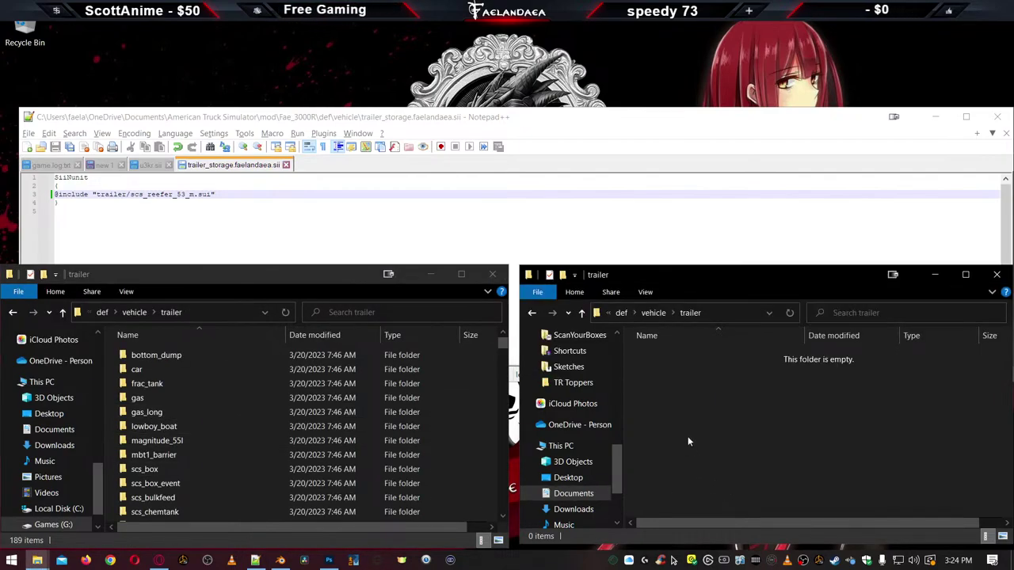
scroll(206, 388, "down", 8)
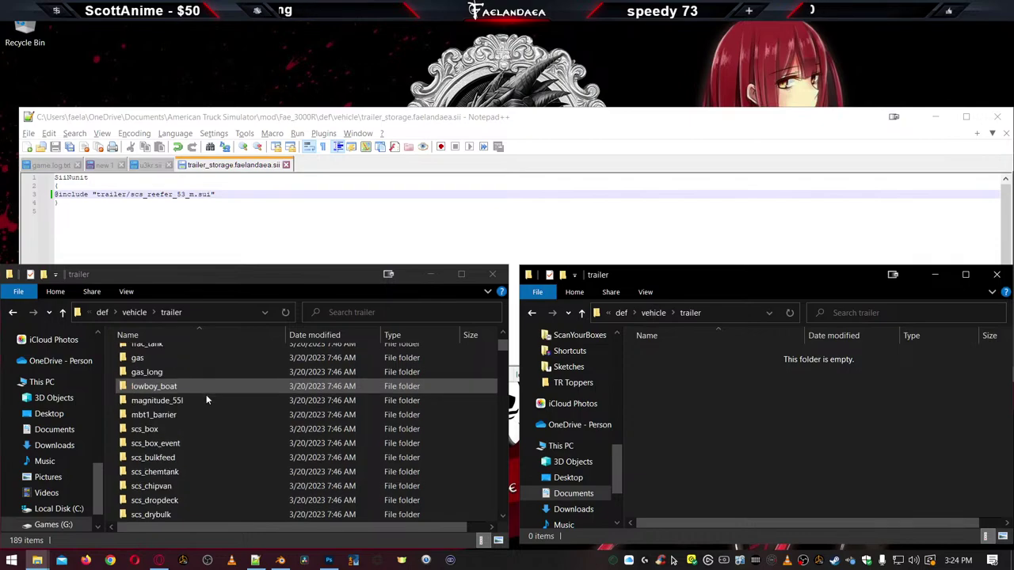
scroll(205, 426, "down", 4)
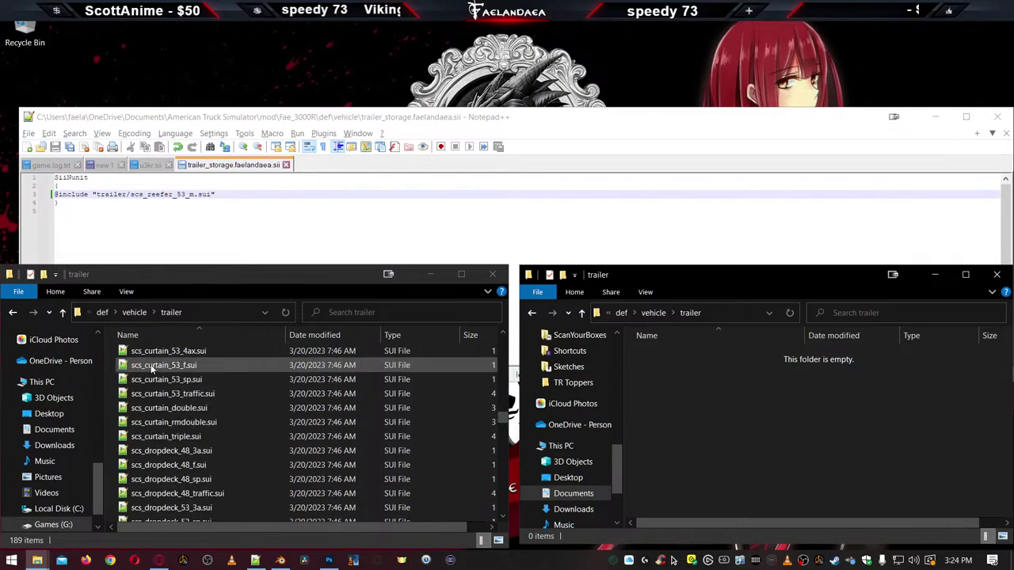
left_click(183, 366)
scroll(182, 396, "down", 5)
scroll(180, 404, "down", 12)
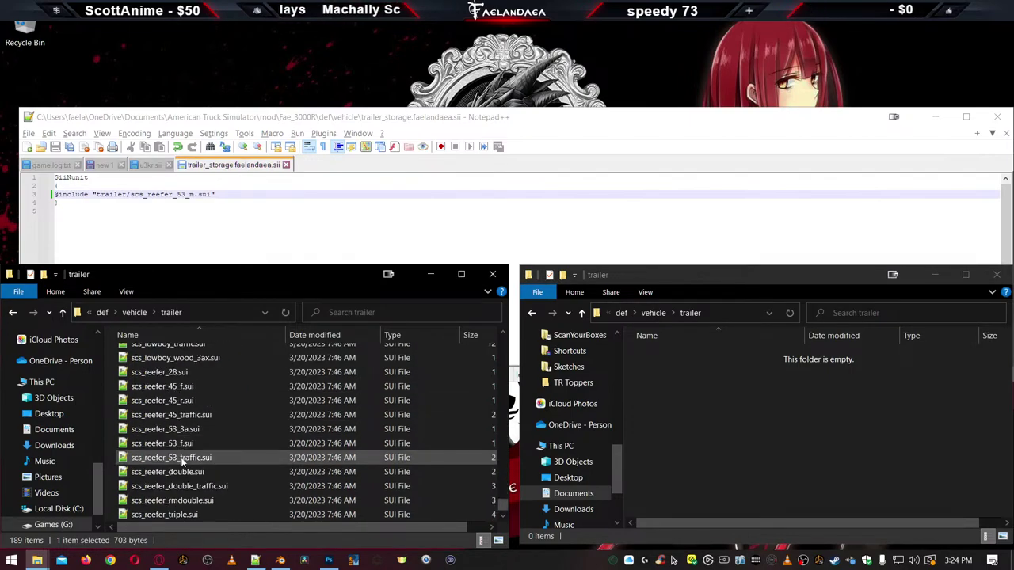
left_click(171, 444)
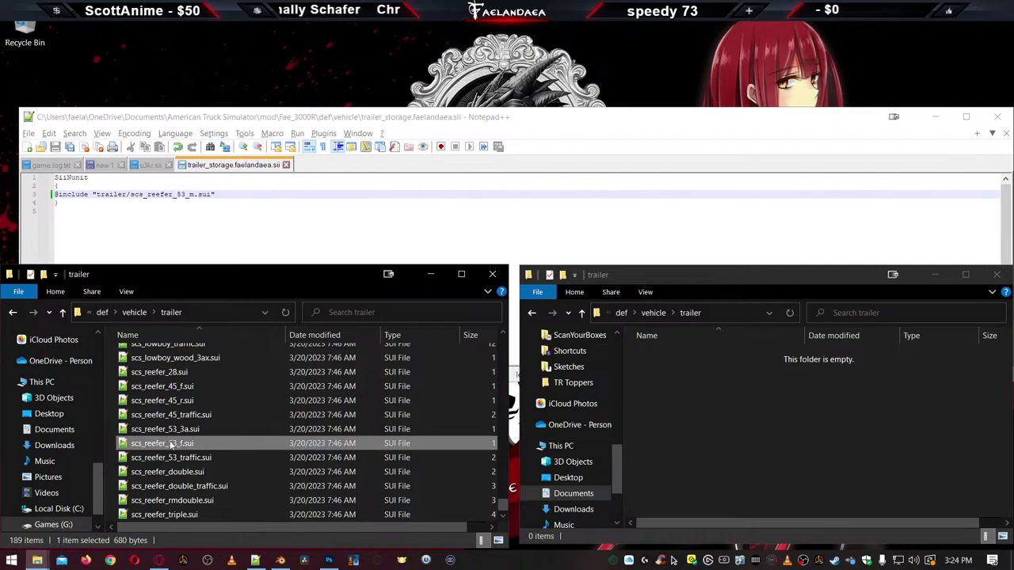
left_click_drag(170, 444, 734, 417)
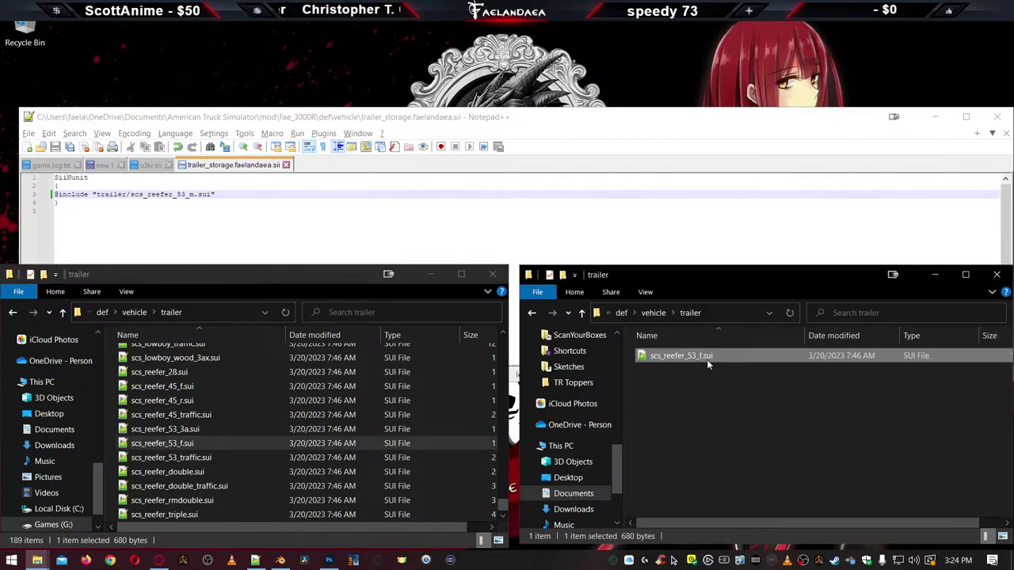
Rename the copy to scs_reefer_53_m.sui and open it in Notepad++
left_click(707, 360)
left_click(699, 355)
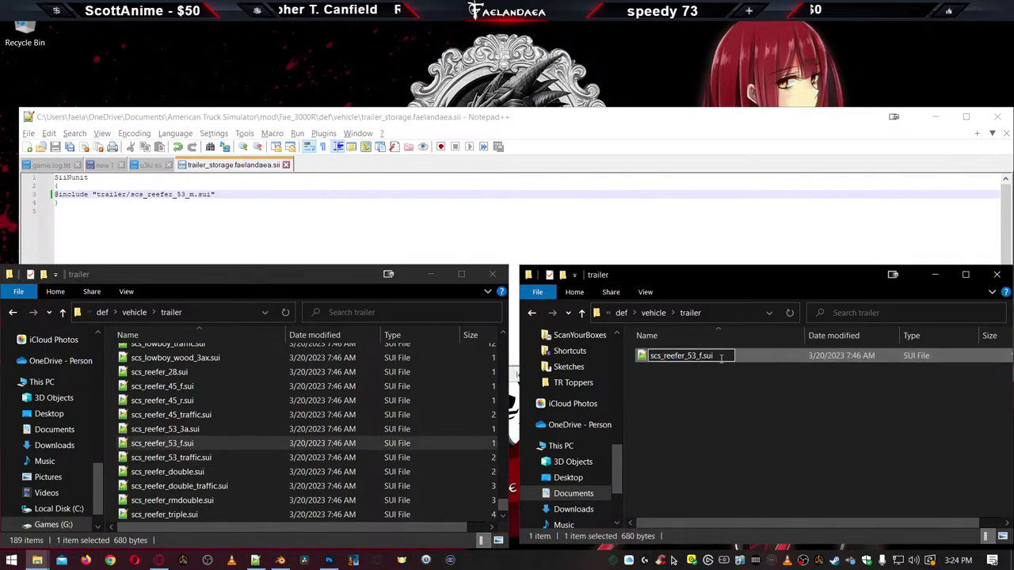
key("BackSpace")
type("m")
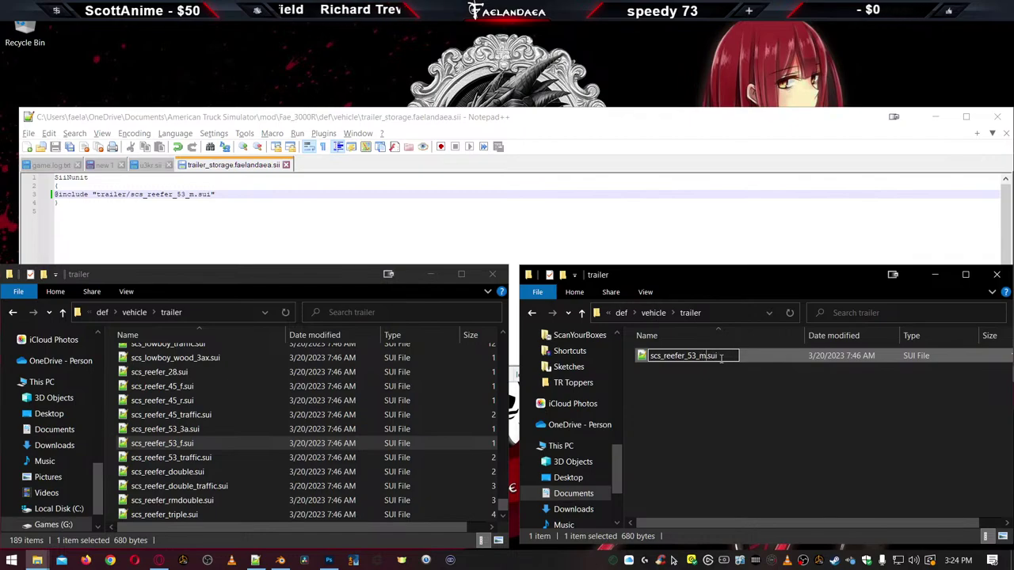
left_click(710, 390)
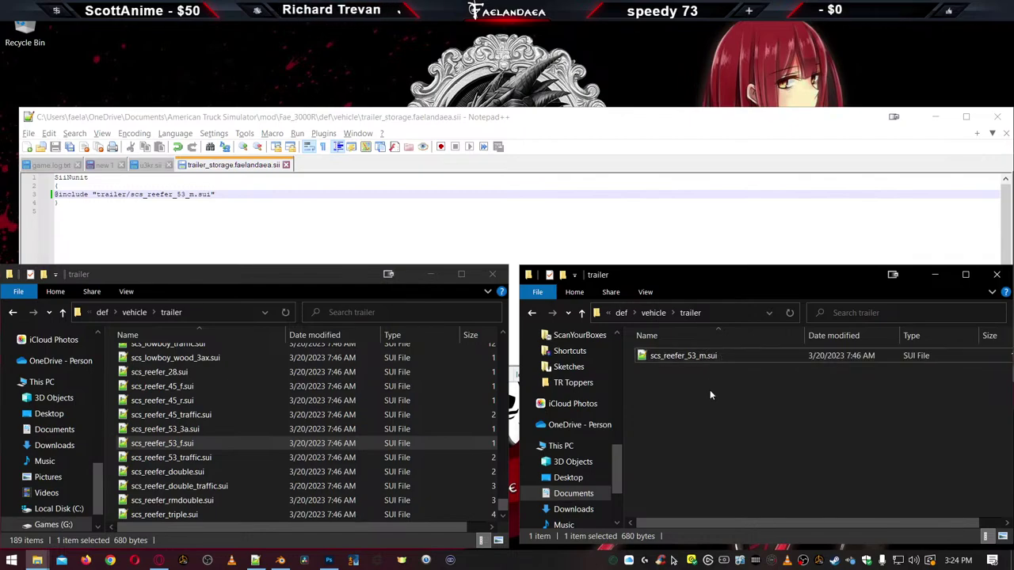
double_click(656, 357)
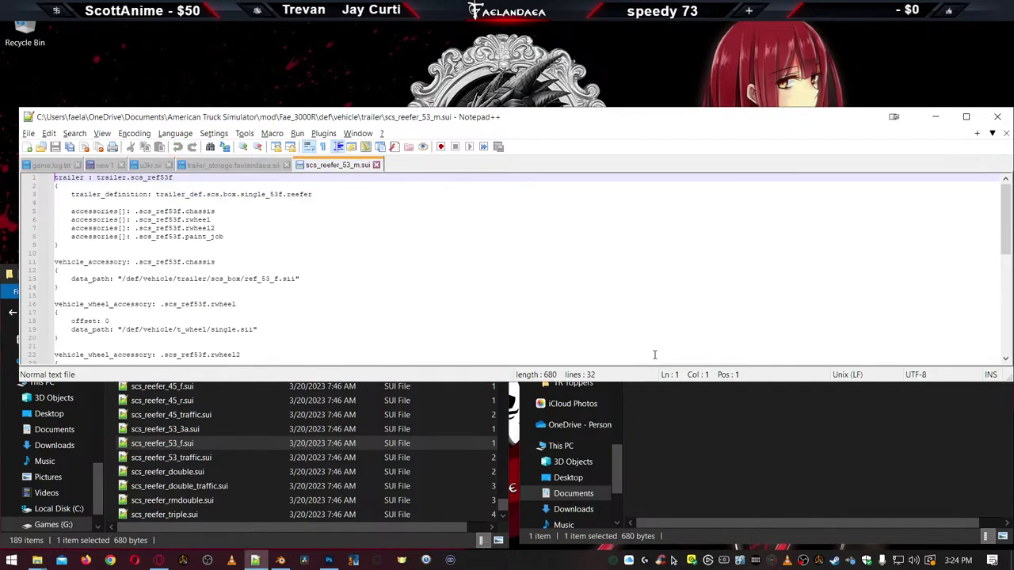
Replace line 3's trailer definition with trailer_def.u3kr.single_53m.reefer copied from u3kr.sii
left_click(230, 166)
left_click(334, 166)
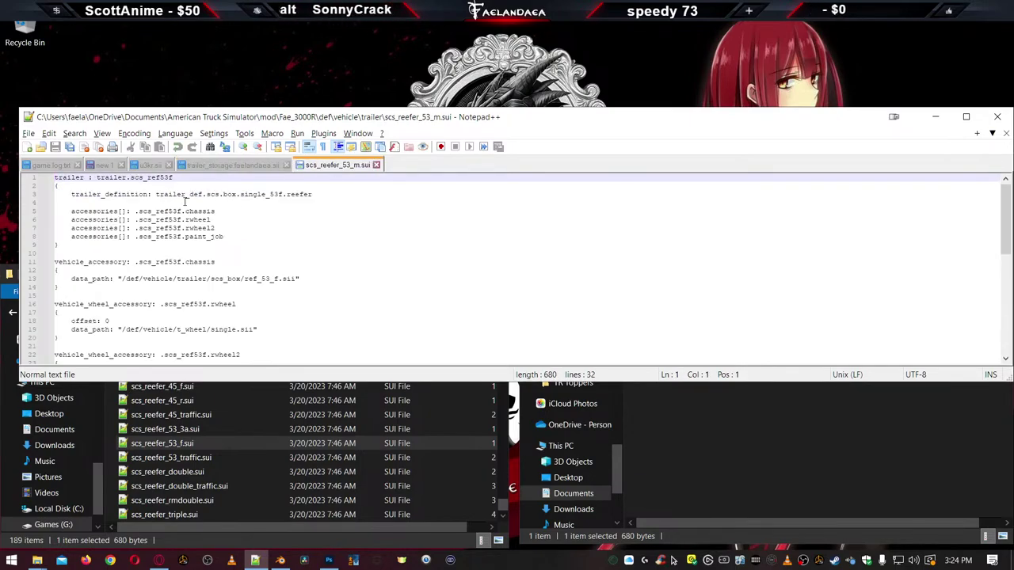
left_click(158, 166)
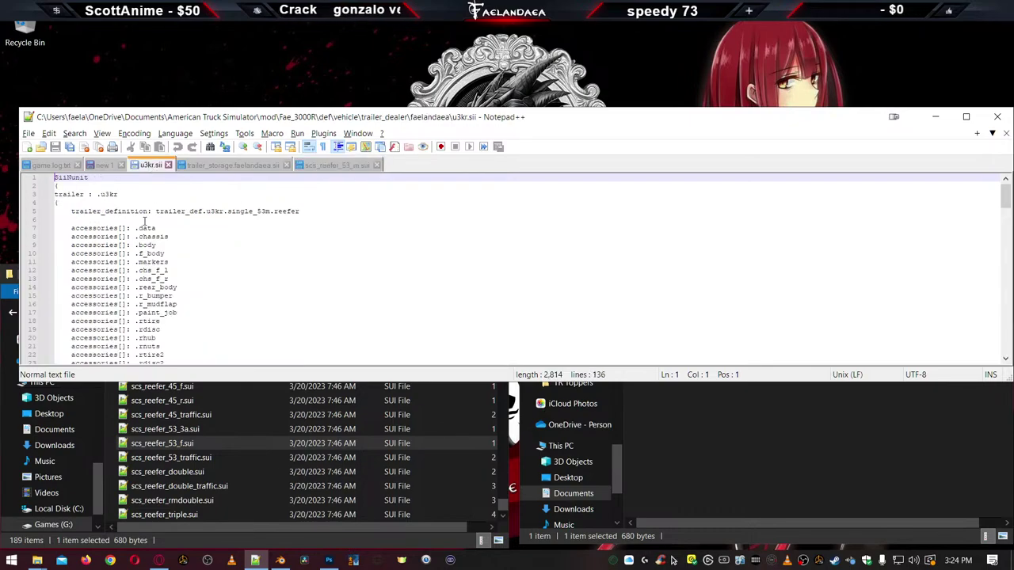
left_click_drag(156, 211, 314, 212)
key("ctrl+c")
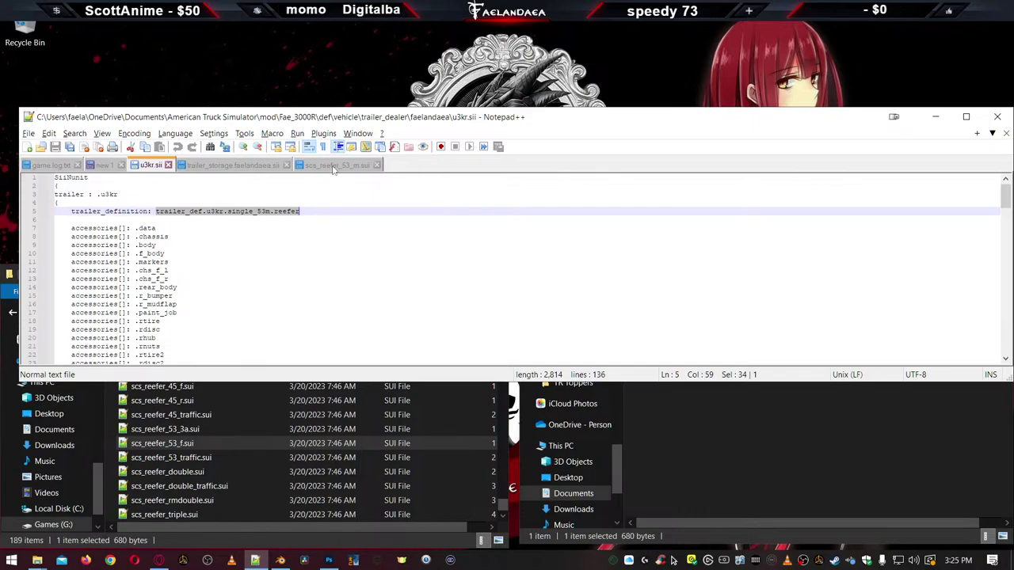
left_click(336, 166)
left_click_drag(156, 194, 314, 194)
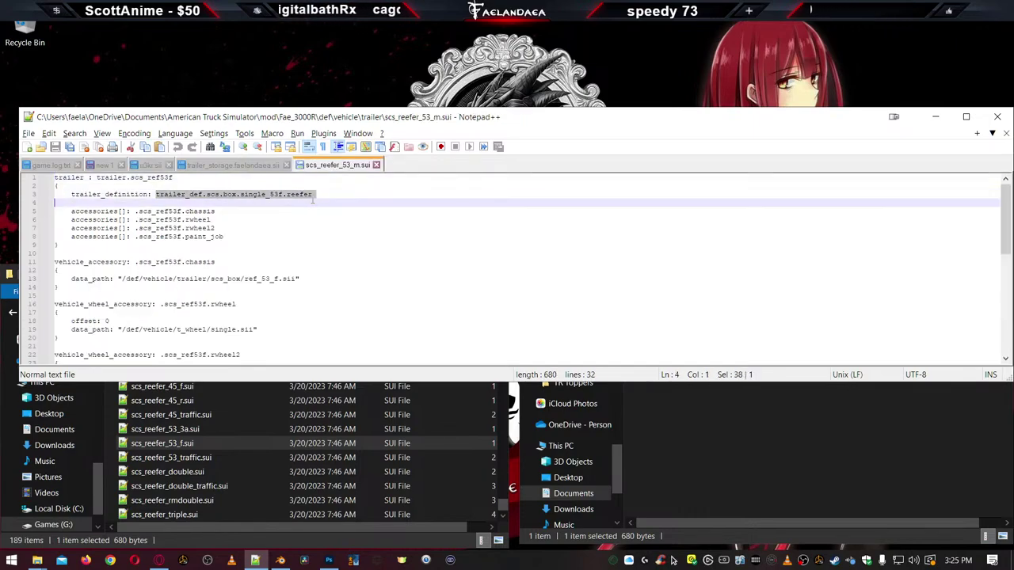
key("ctrl+v")
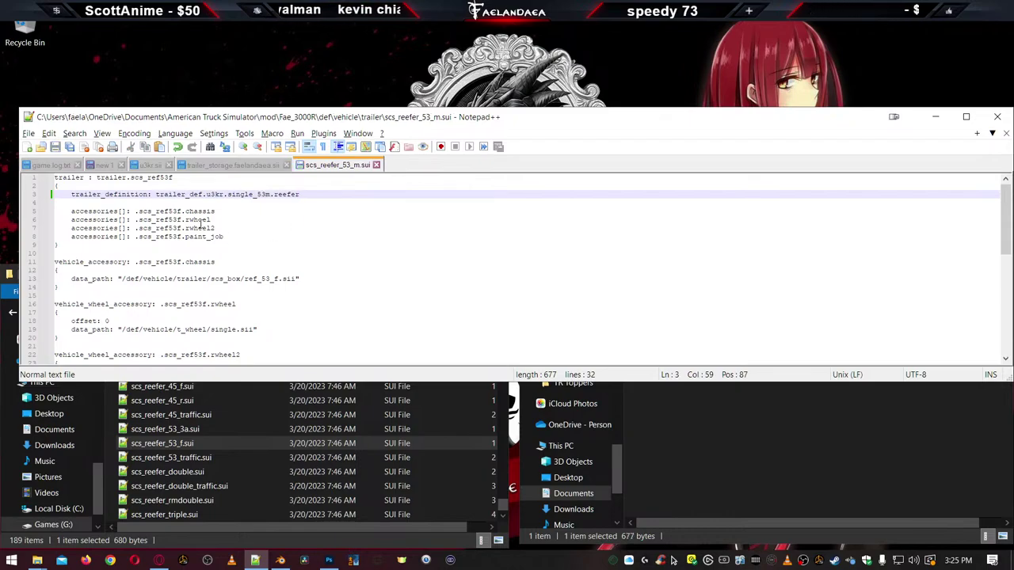
Examine the scs_ref53f chassis accessory and its data path to ref_53_f.sii
left_click(188, 262)
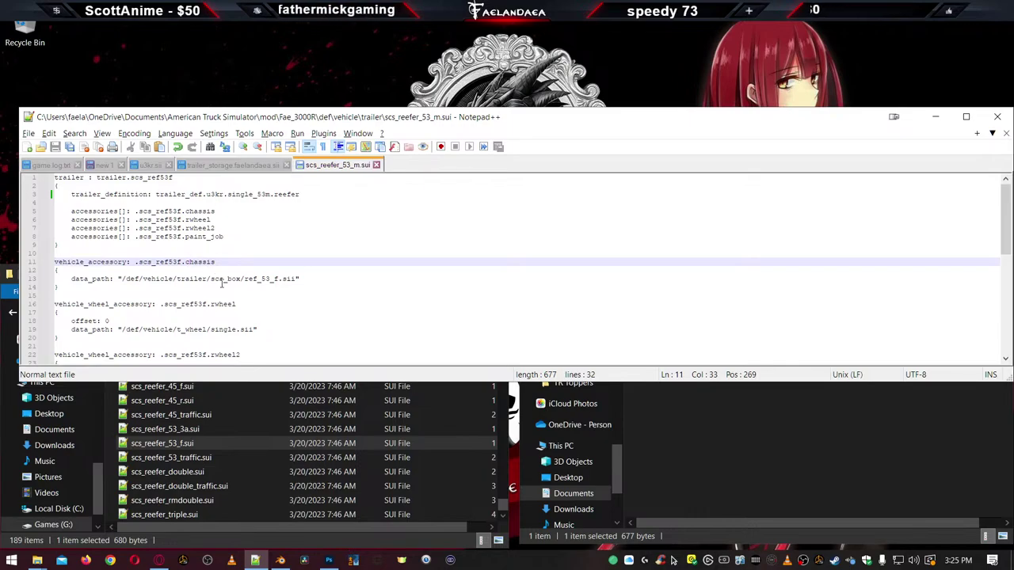
key("shift+End")
double_click(168, 263)
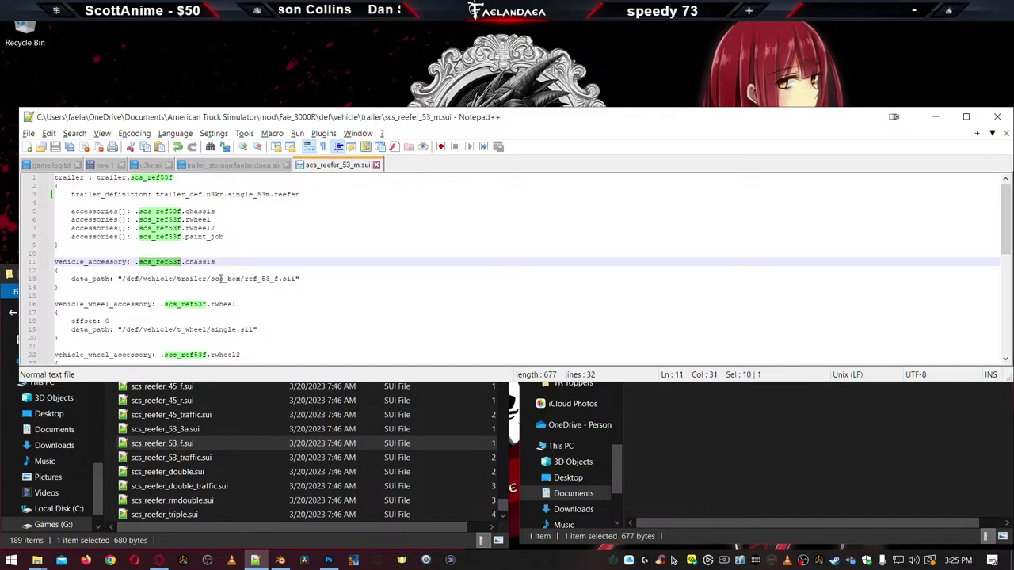
double_click(267, 279)
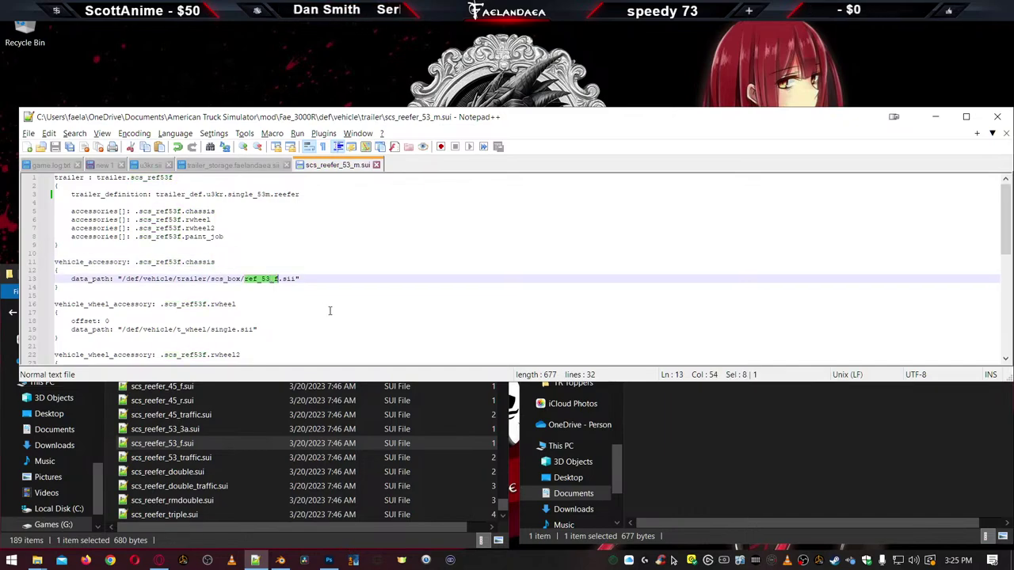
left_click(278, 279)
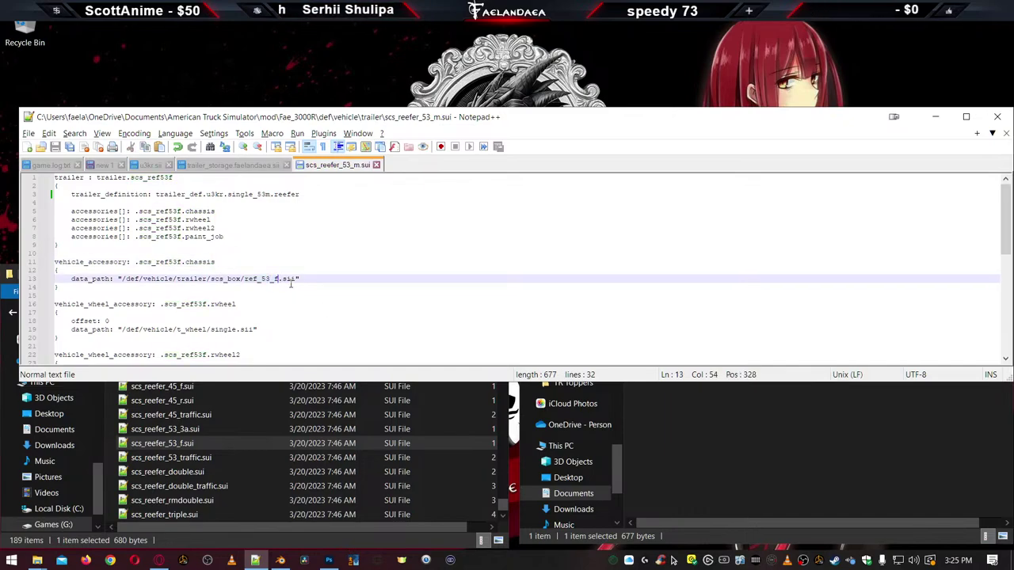
left_click(687, 447)
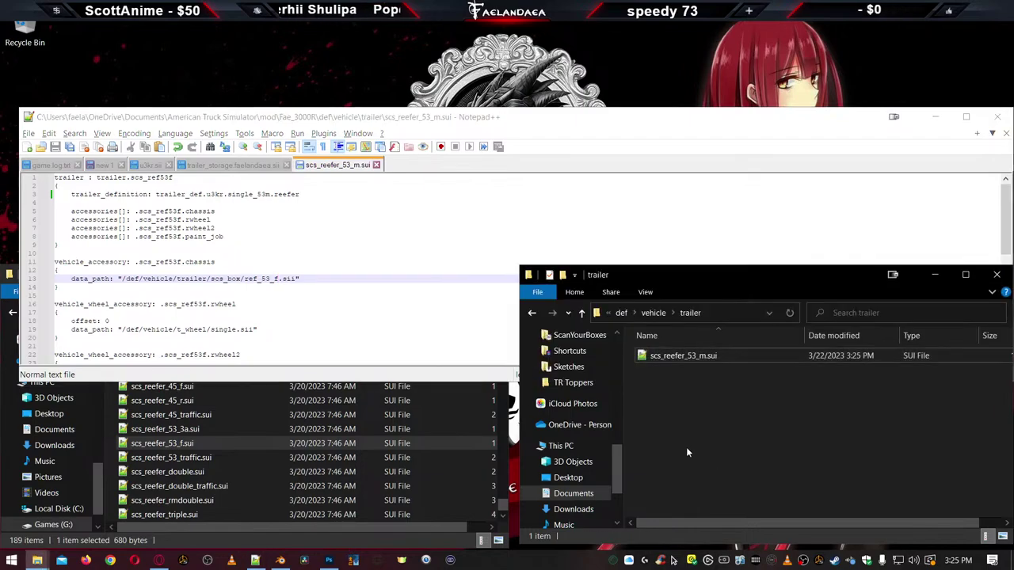
Navigate the mod's window back into def\vehicle\trailer
left_click(621, 315)
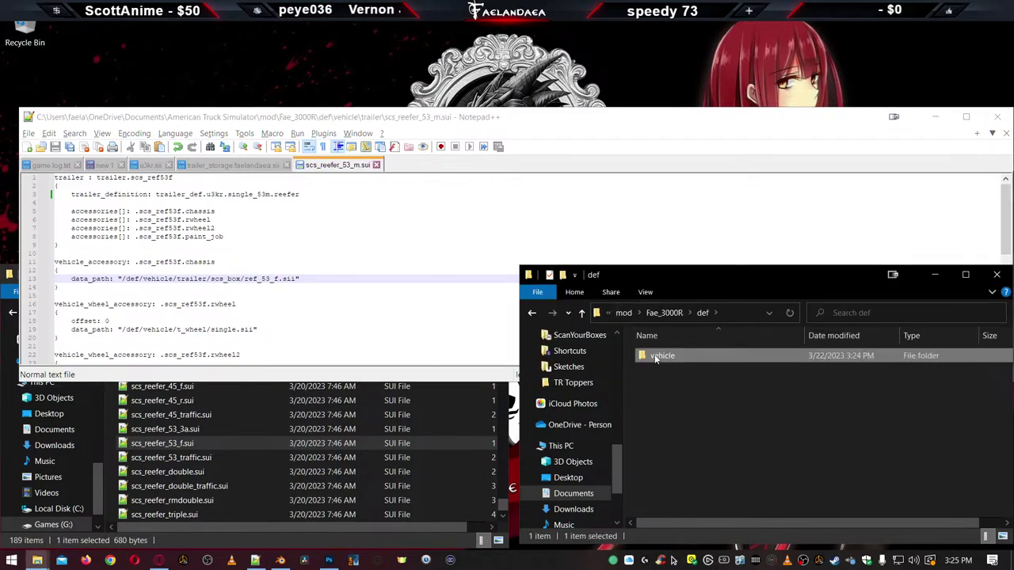
double_click(657, 359)
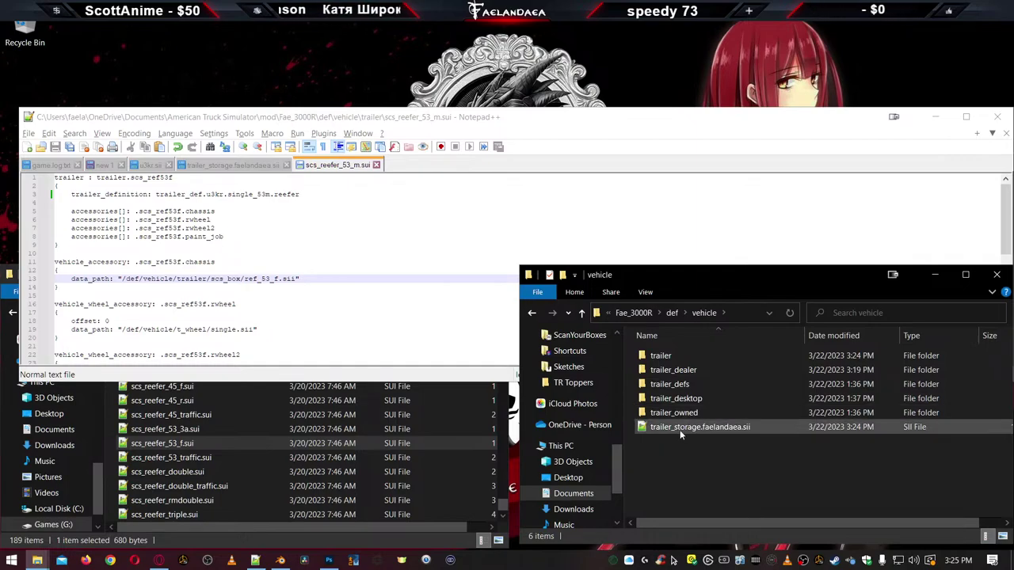
double_click(645, 356)
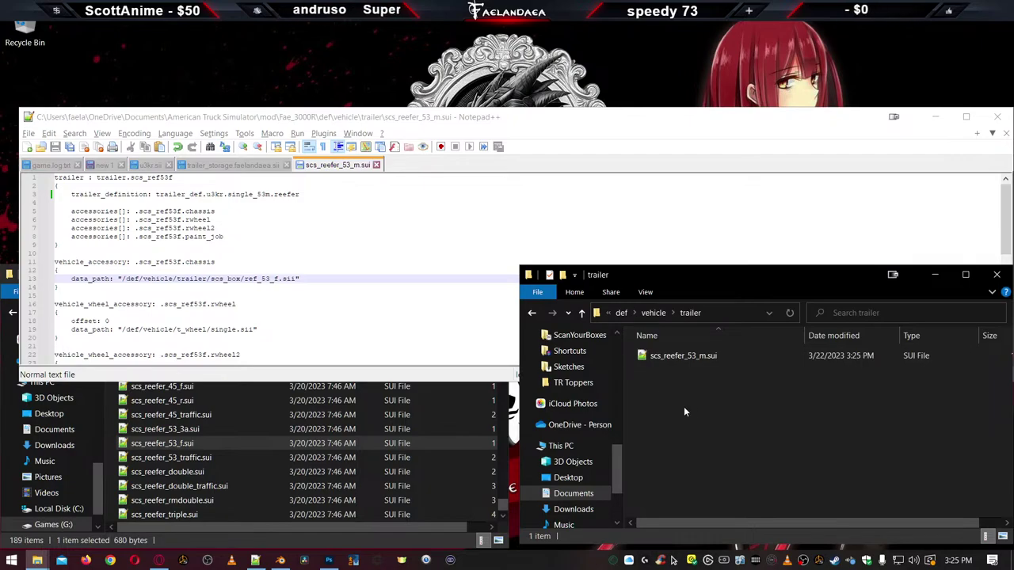
In the game's trailer folder, open scs_box and select ref_53_f.sii
left_click(166, 428)
scroll(170, 440, "up", 20)
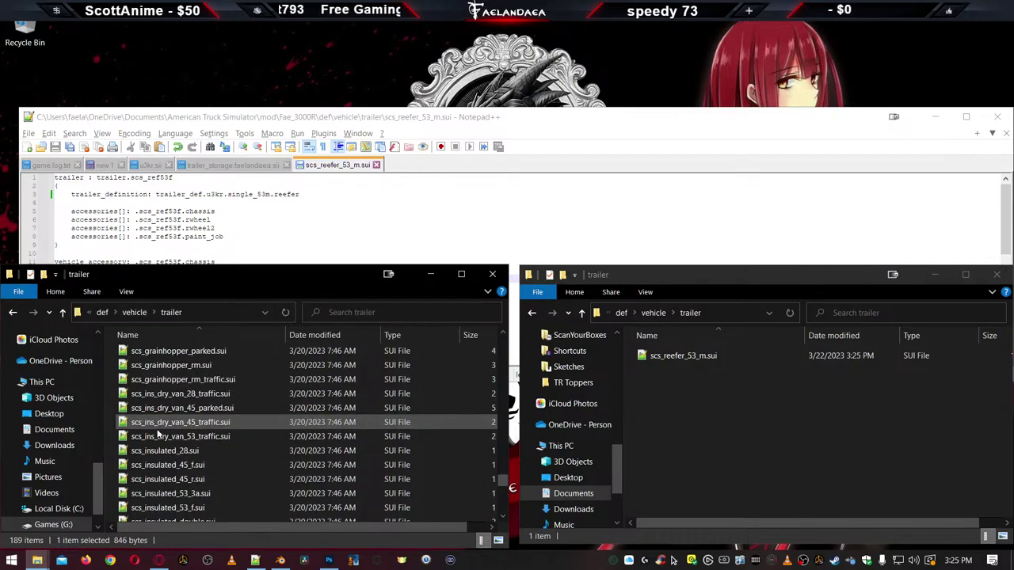
scroll(178, 452, "up", 15)
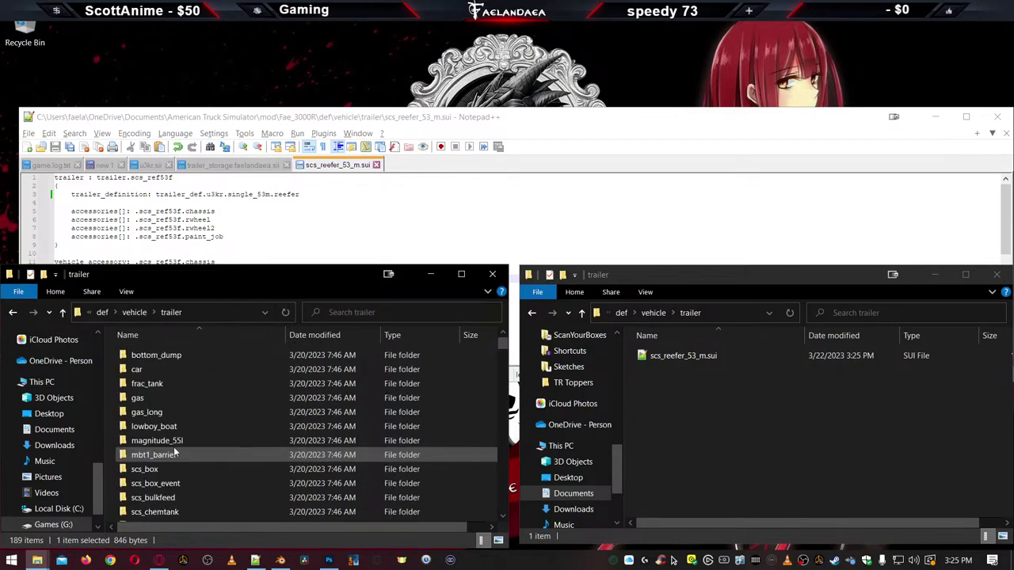
scroll(170, 460, "up", 2)
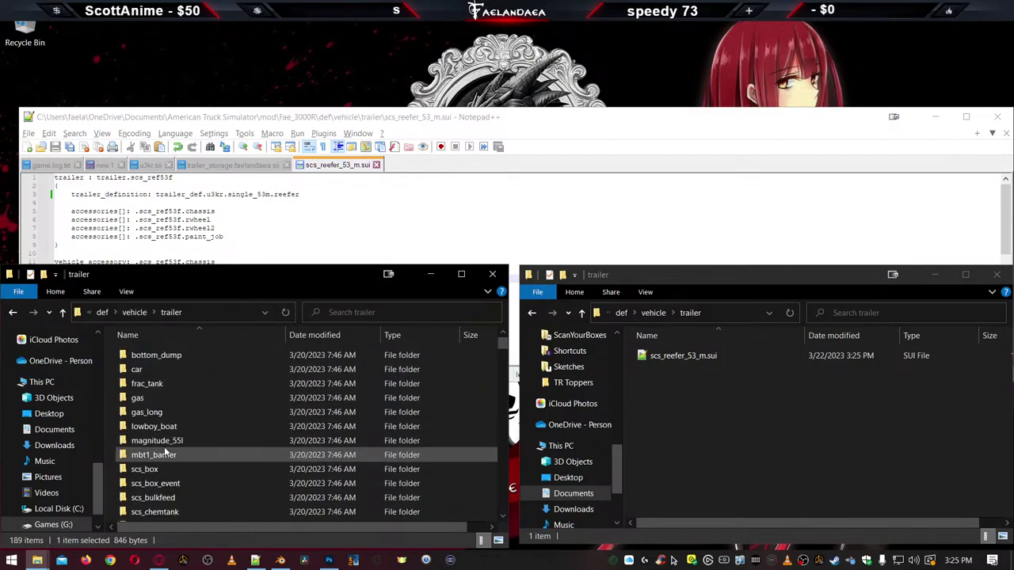
left_click(145, 470)
double_click(145, 471)
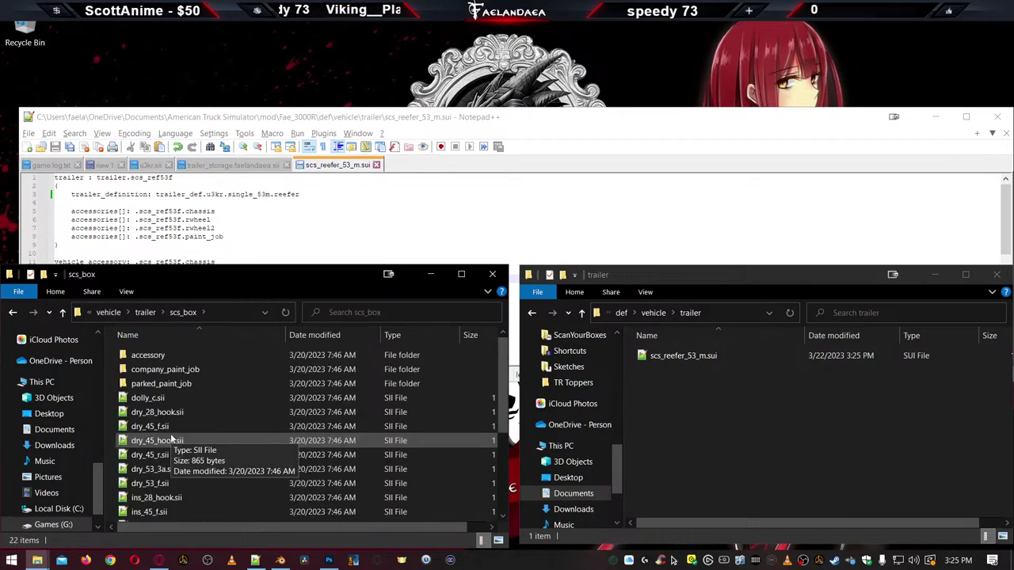
scroll(170, 441, "down", 4)
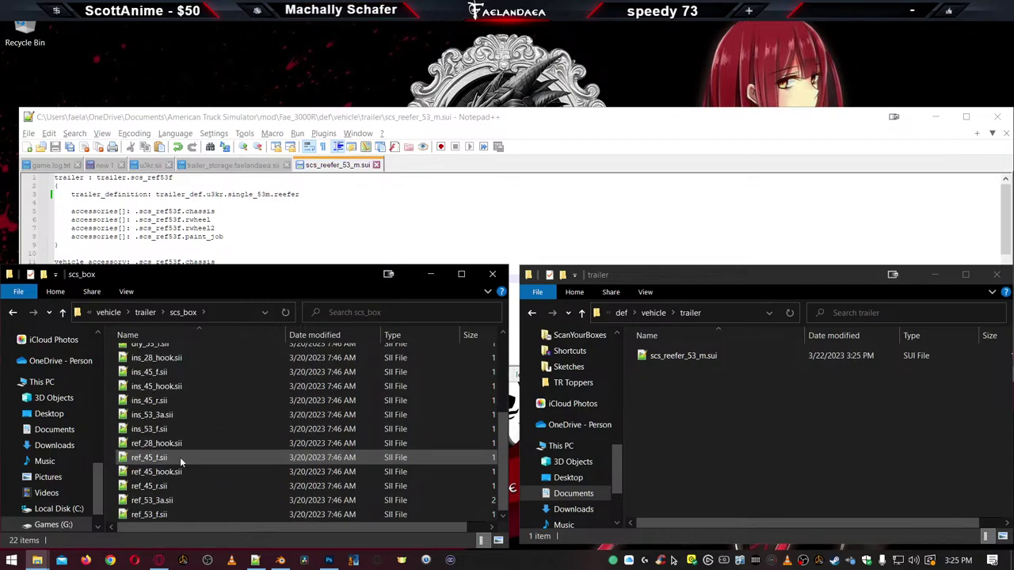
scroll(253, 242, "down", 1)
scroll(253, 243, "down", 2)
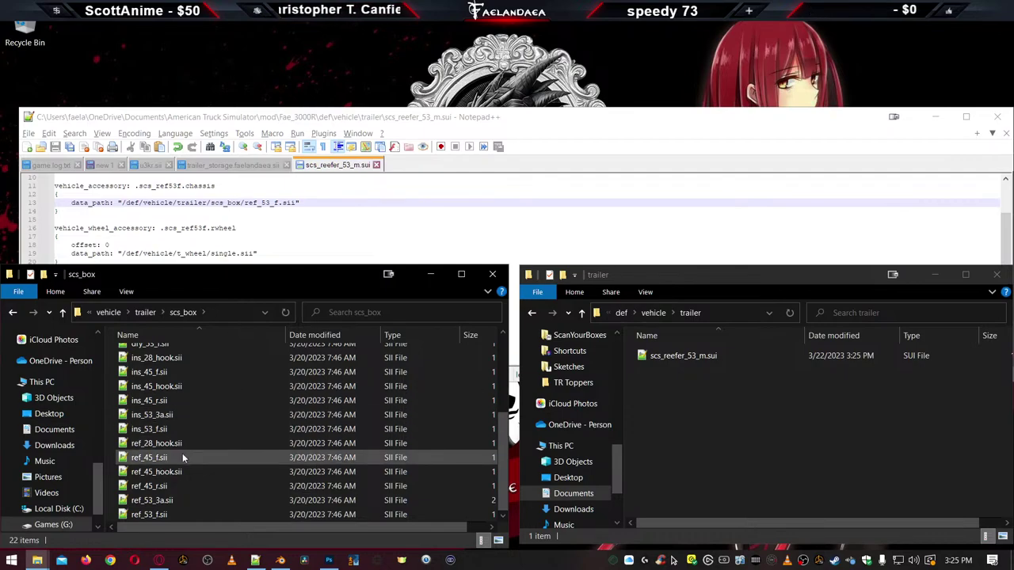
left_click(141, 515)
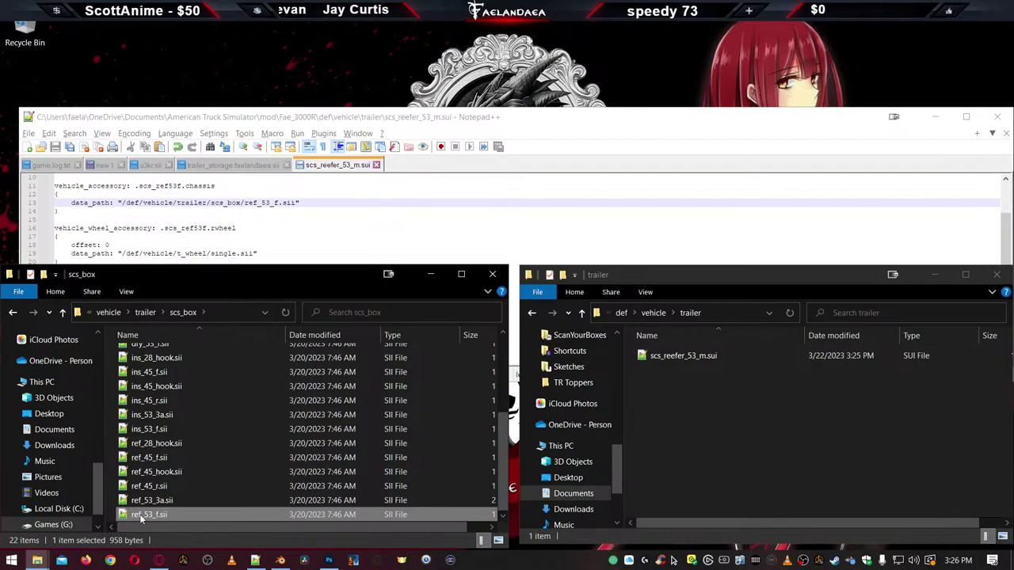
left_click(698, 460)
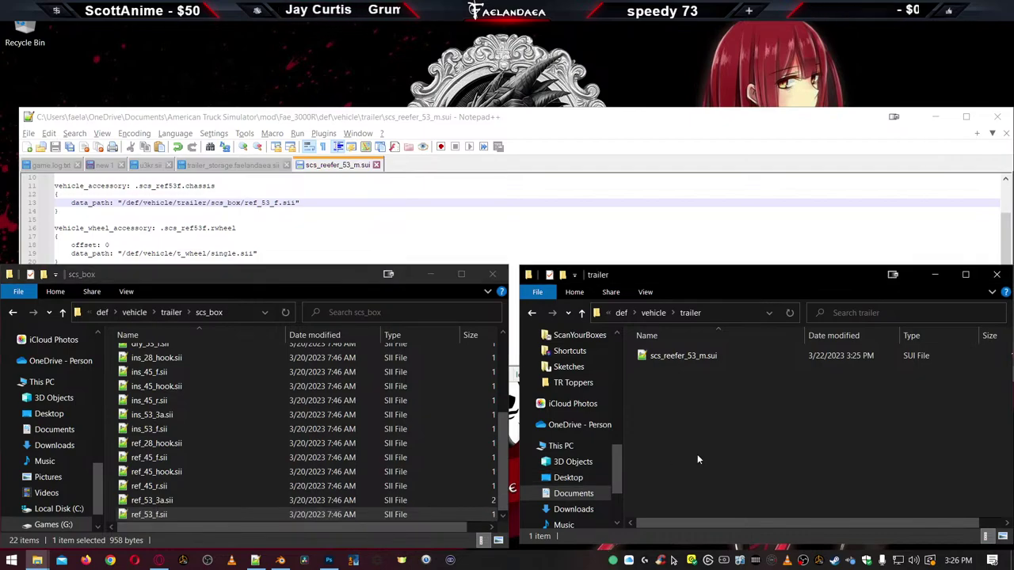
Create a new scs_box folder in the mod's trailer folder and open it
right_click(683, 415)
mouse_move(801, 381)
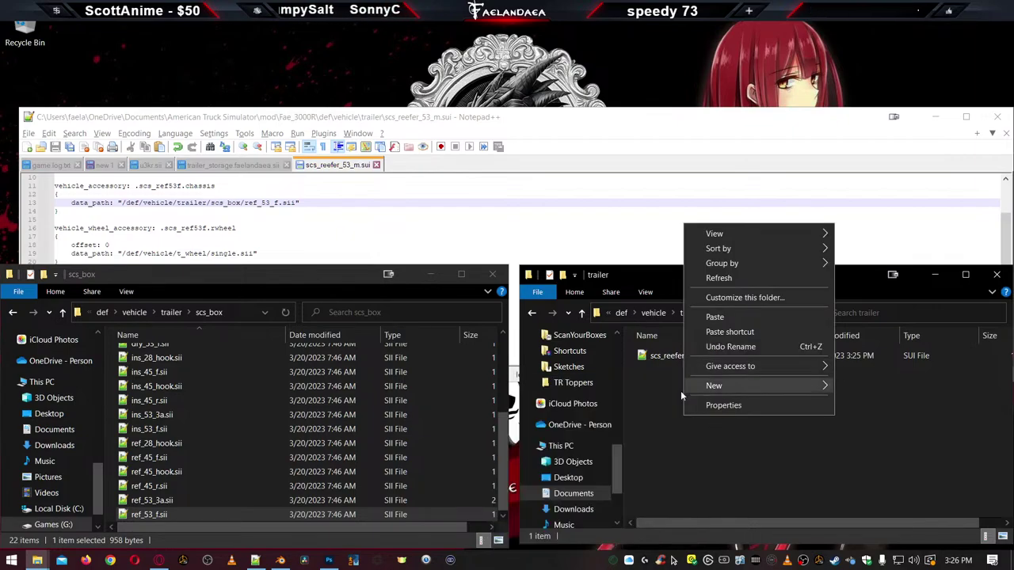
left_click(607, 385)
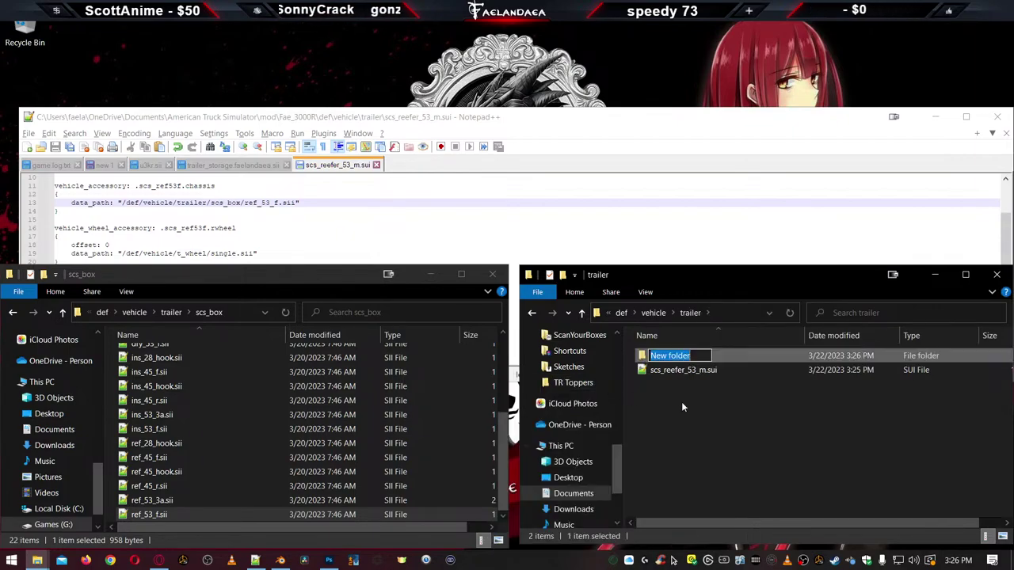
type("scs_box")
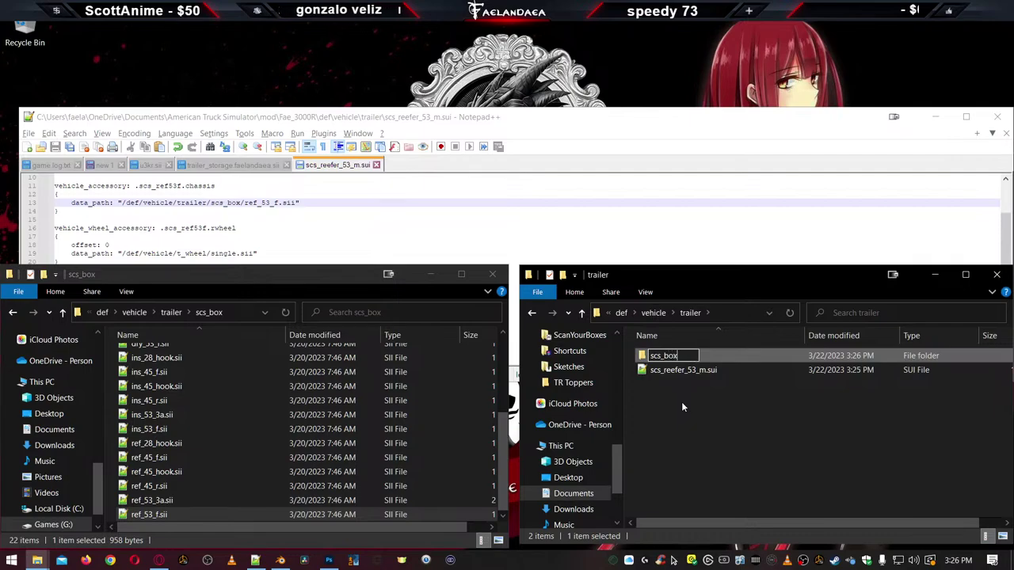
key("Return")
double_click(648, 361)
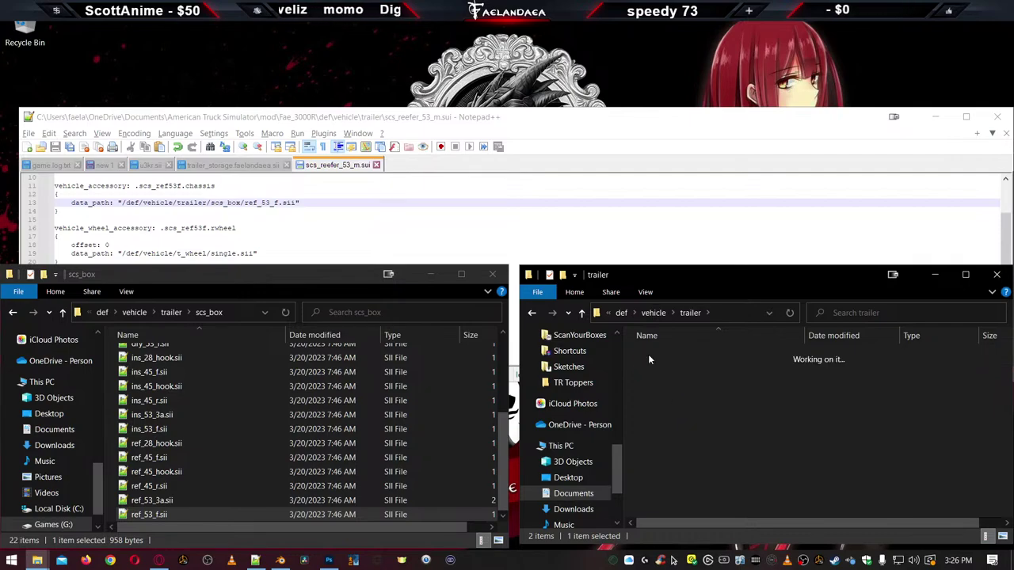
Paste ref_53_f.sii into scs_box and rename it ref_53_m.sii
key("ctrl+v")
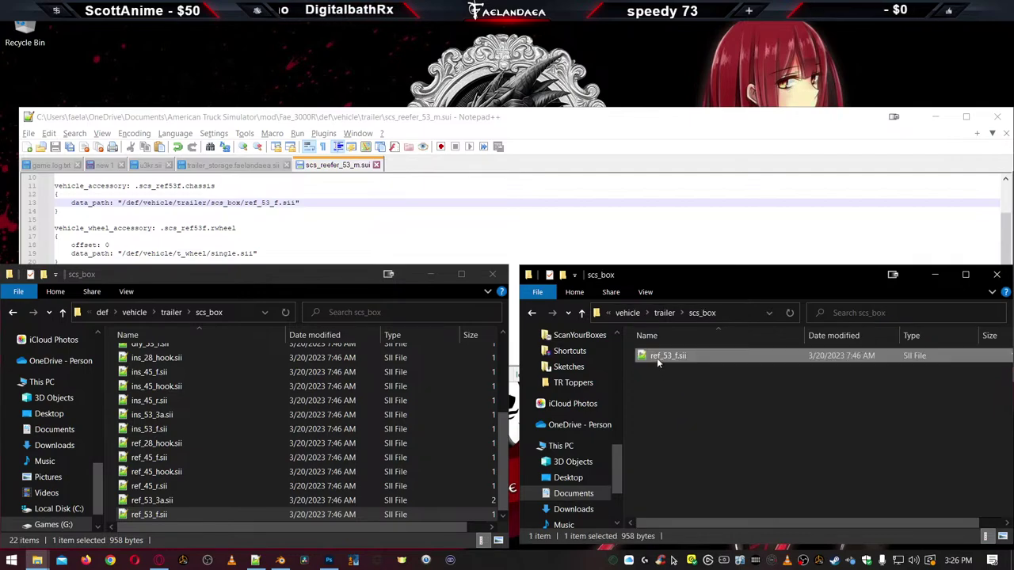
left_click(656, 358)
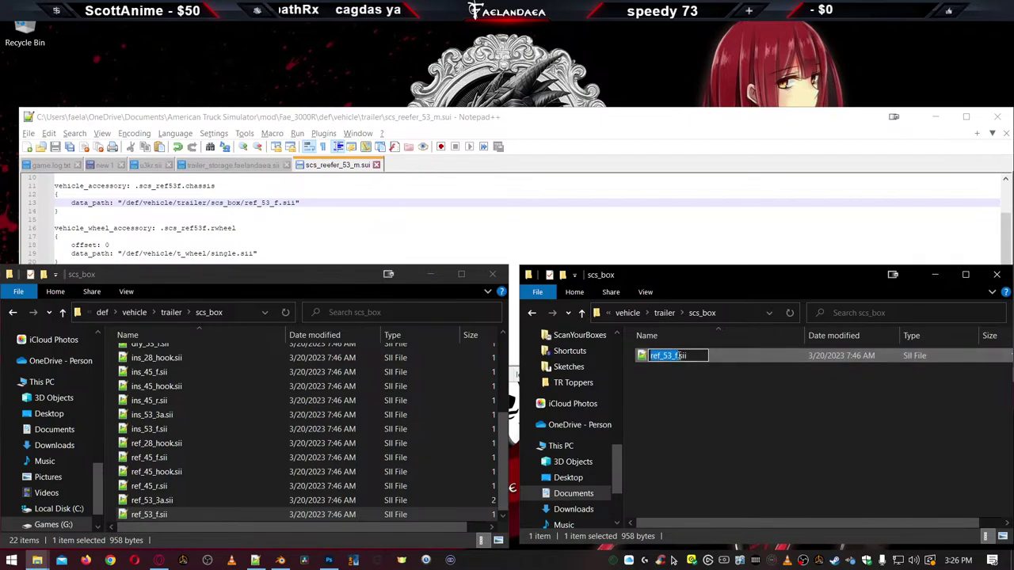
key("Right")
key("BackSpace")
type("m")
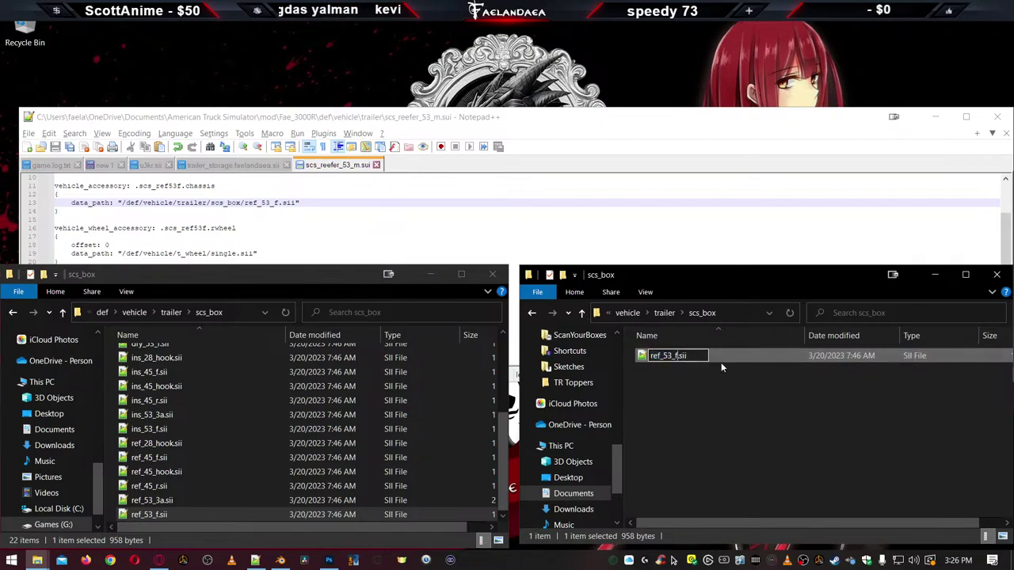
key("Return")
double_click(689, 362)
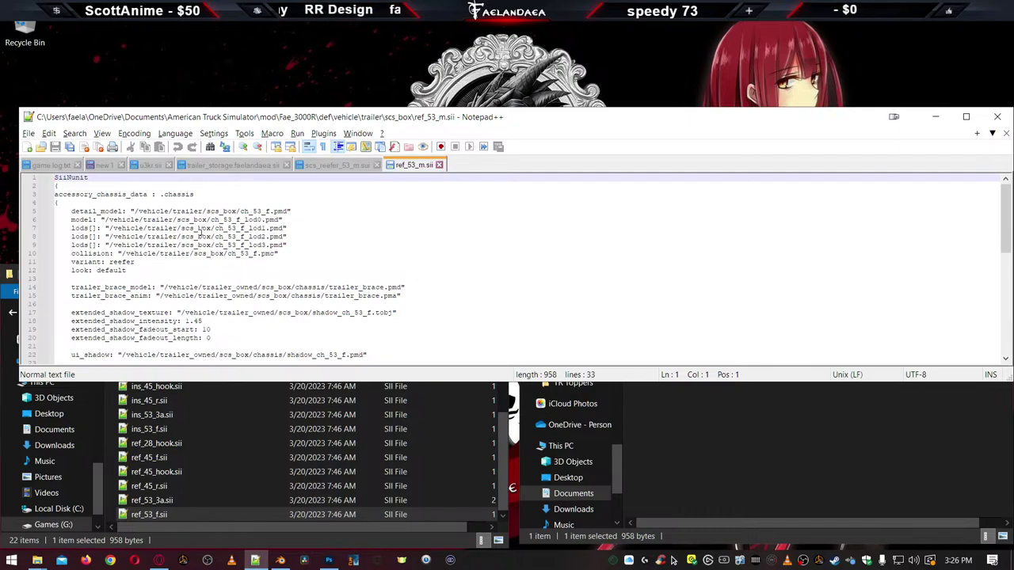
scroll(317, 245, "down", 2)
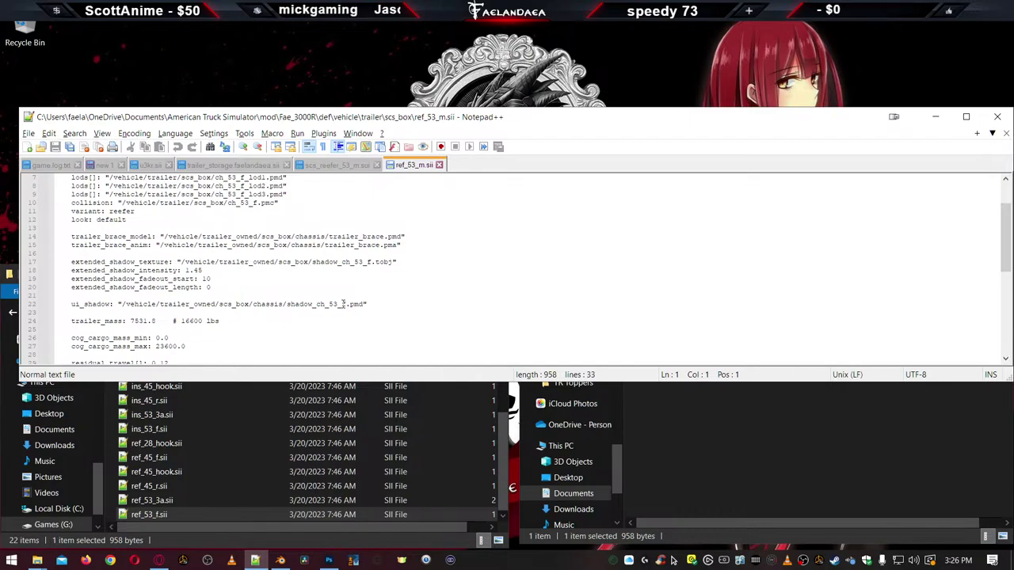
scroll(346, 305, "up", 2)
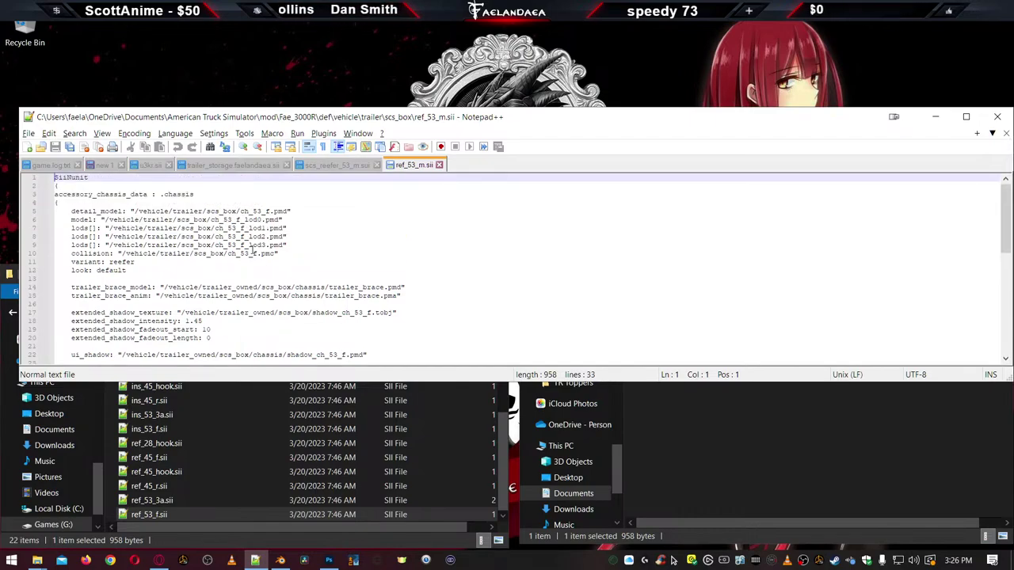
left_click(165, 194)
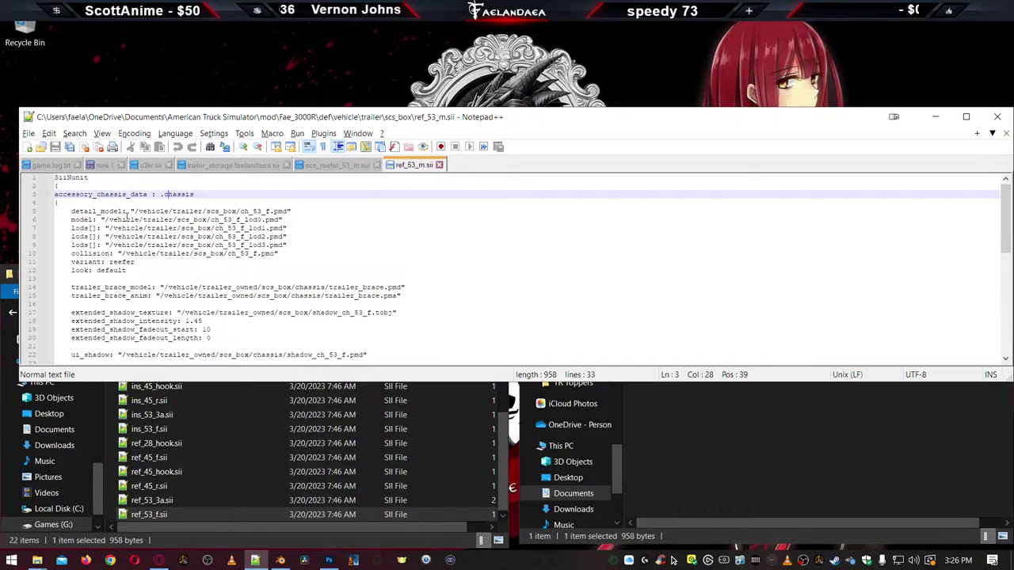
left_click(169, 211)
left_click(256, 212)
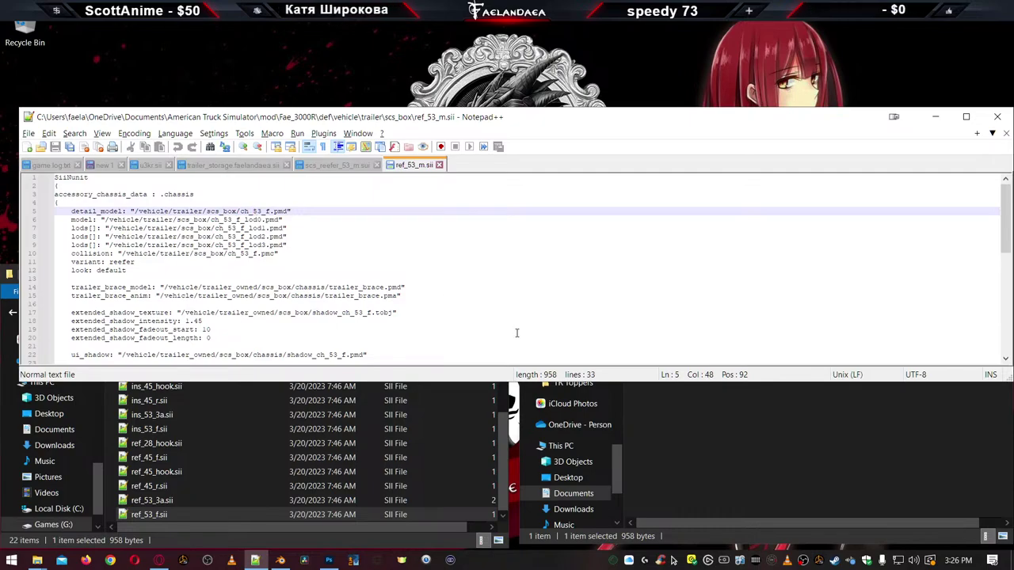
left_click(716, 469)
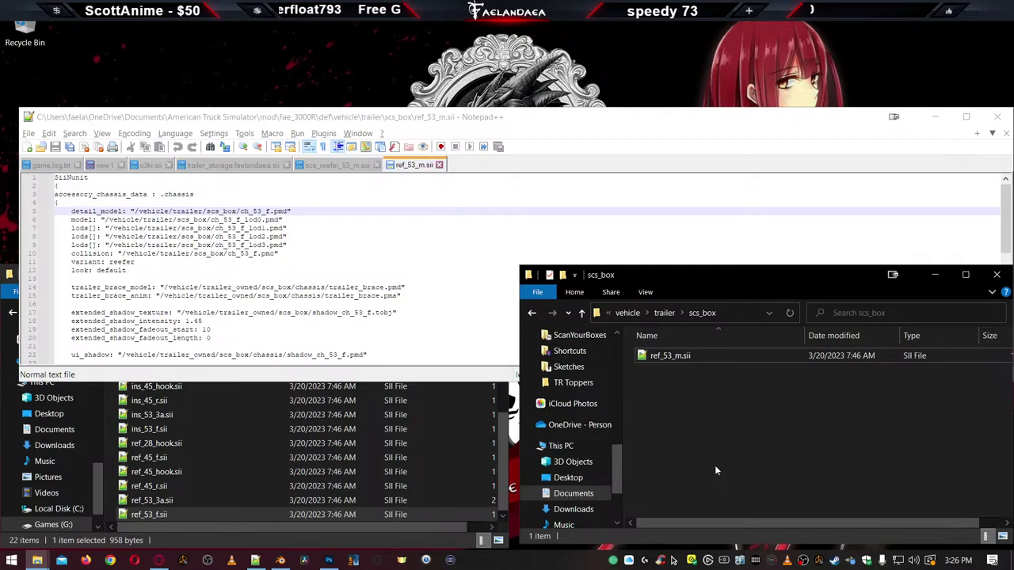
Delete scs_box, scs_reefer_53_m.sui, the trailer folder and trailer_storage.faelandaea.sii from the mod
left_click(440, 165)
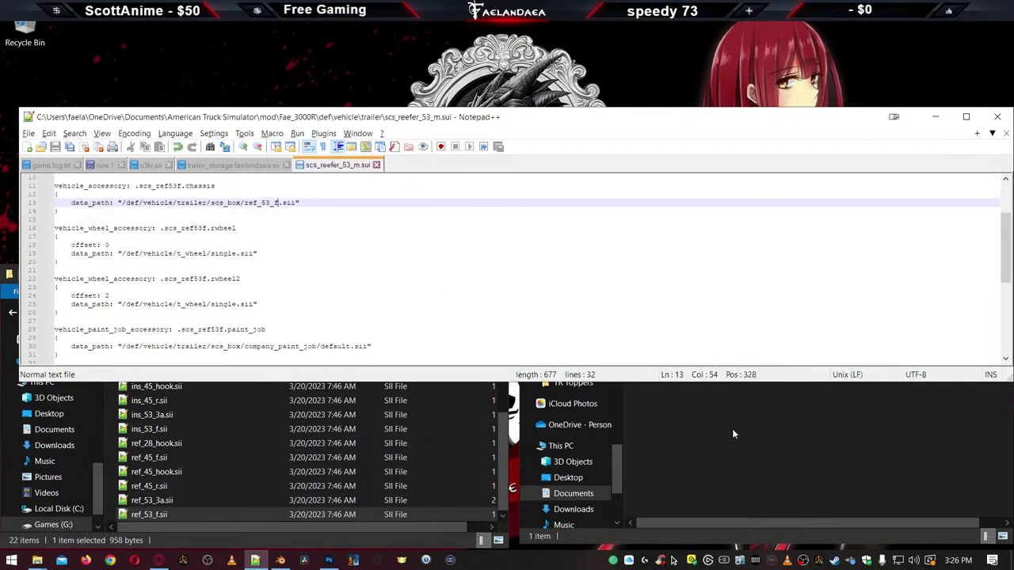
left_click(706, 450)
key("alt+Up")
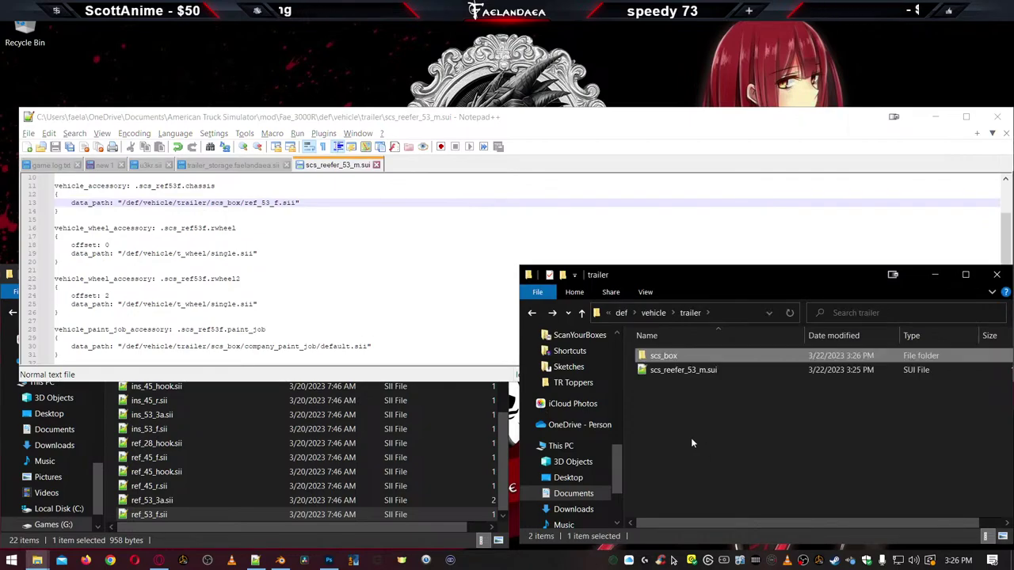
key("Delete")
key("Delete")
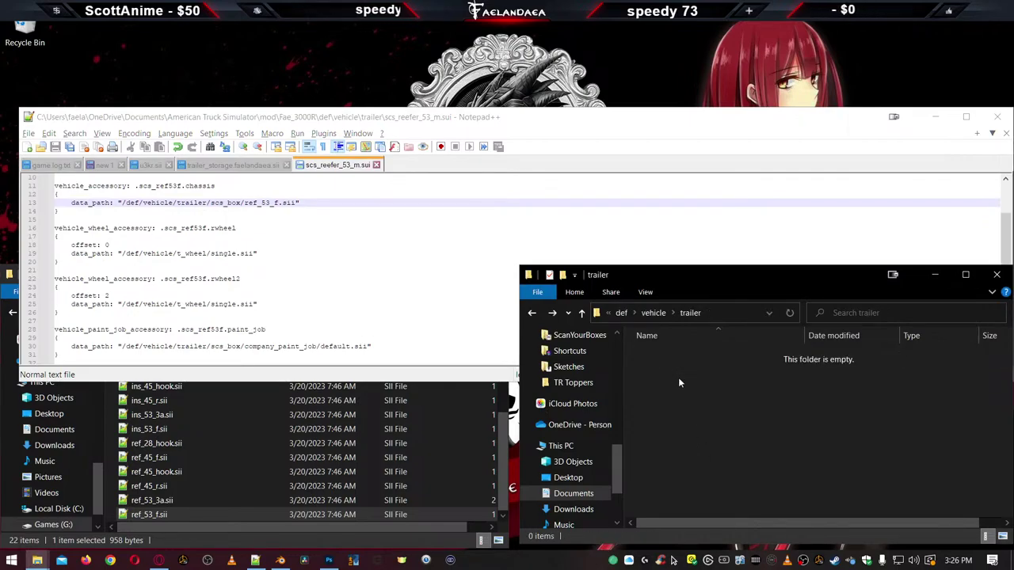
key("alt+Up")
key("Delete")
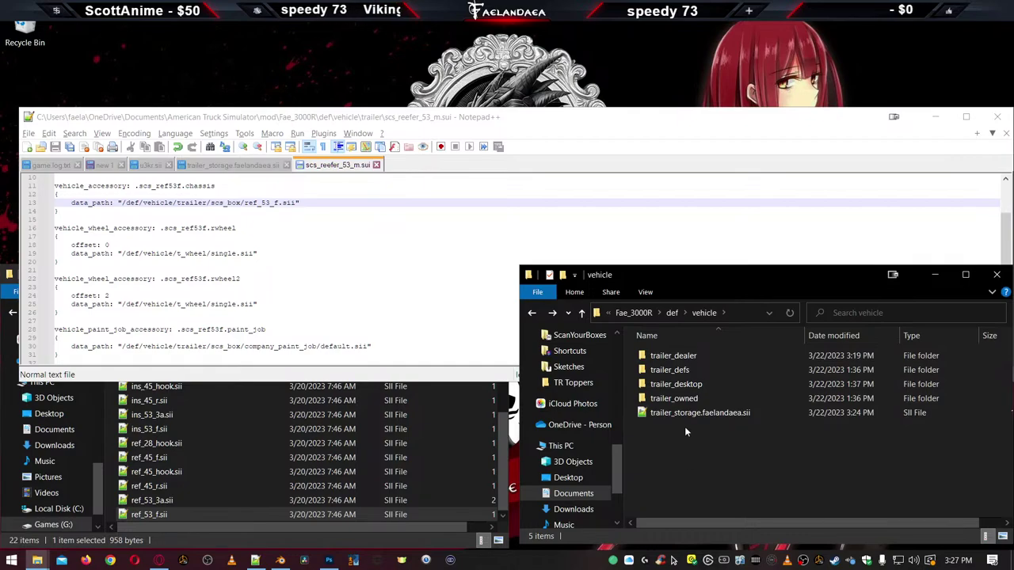
left_click(681, 413)
key("Delete")
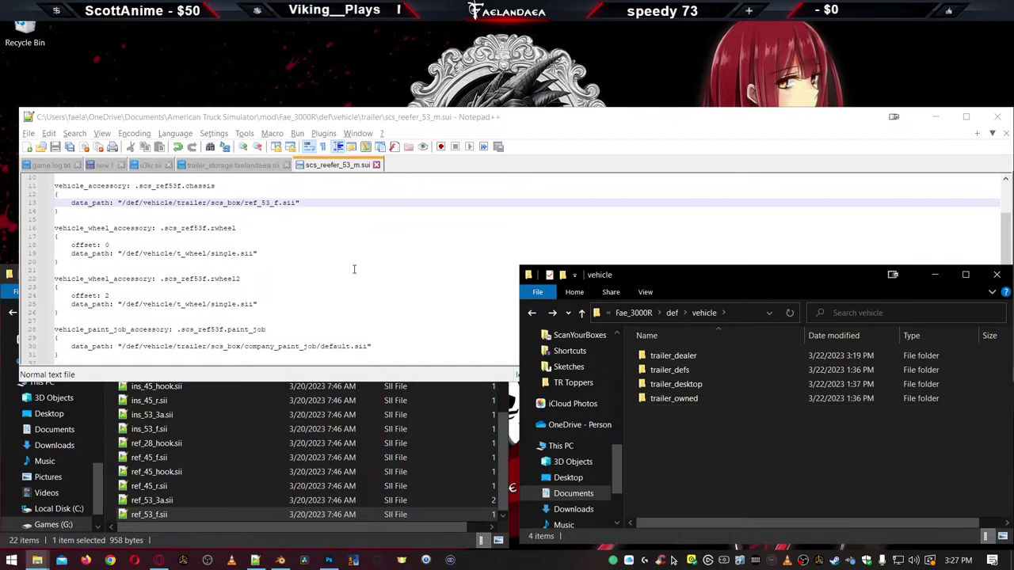
Close the Notepad++ tabs of the deleted files and u3kr.sii, leaving the new 1 notes
left_click(354, 269)
left_click(610, 337)
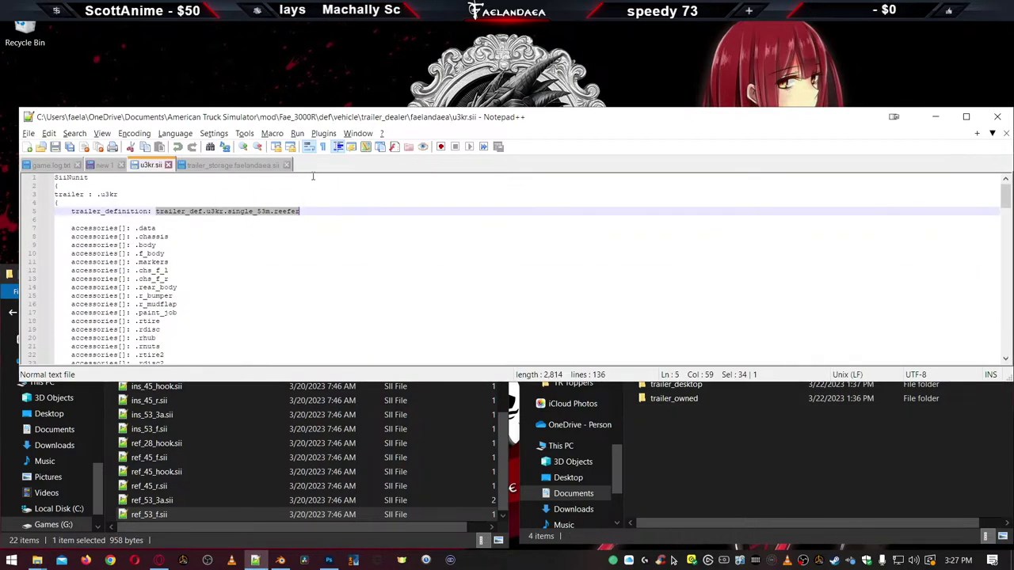
left_click(224, 166)
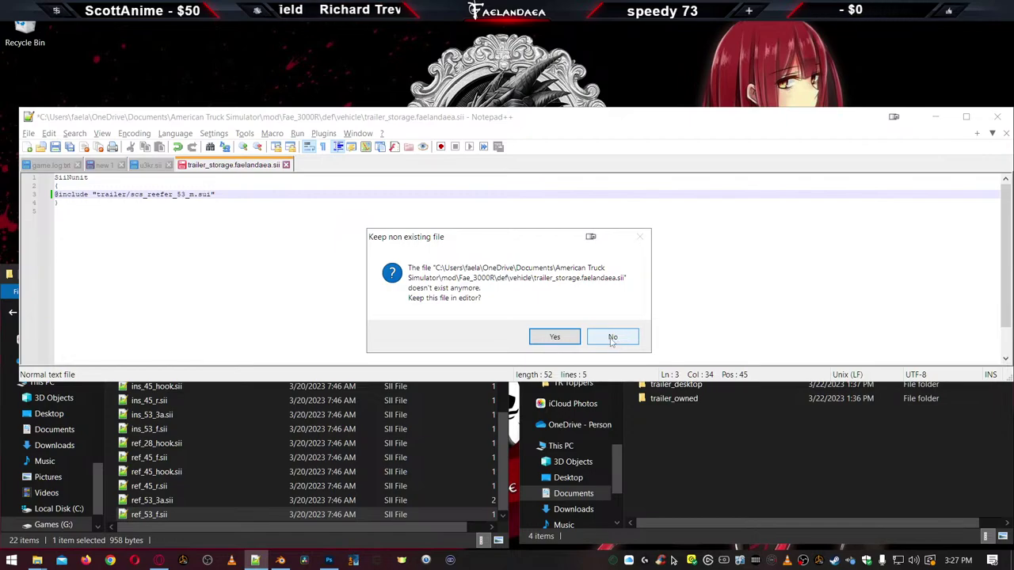
left_click(612, 337)
left_click(168, 165)
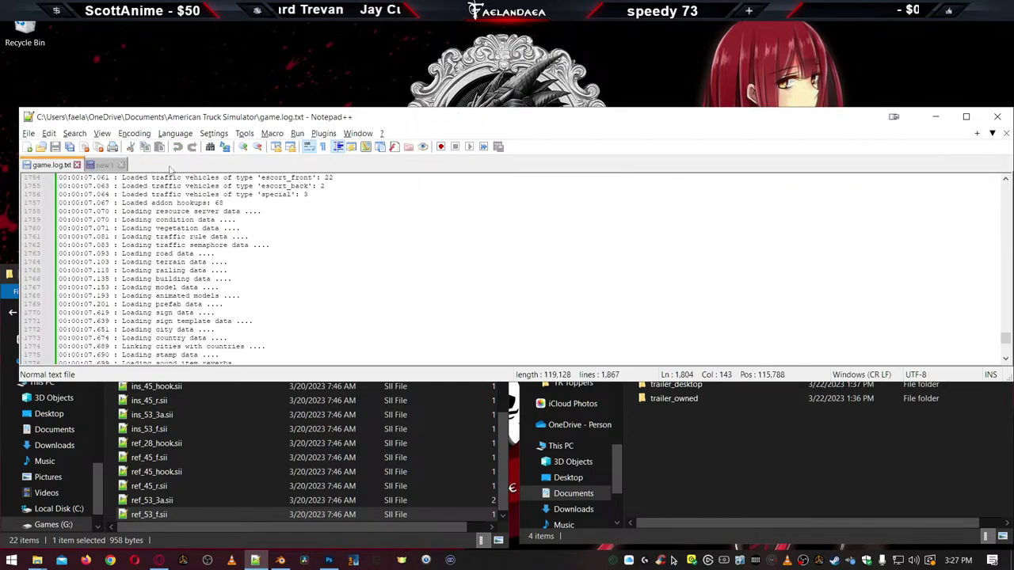
left_click(110, 165)
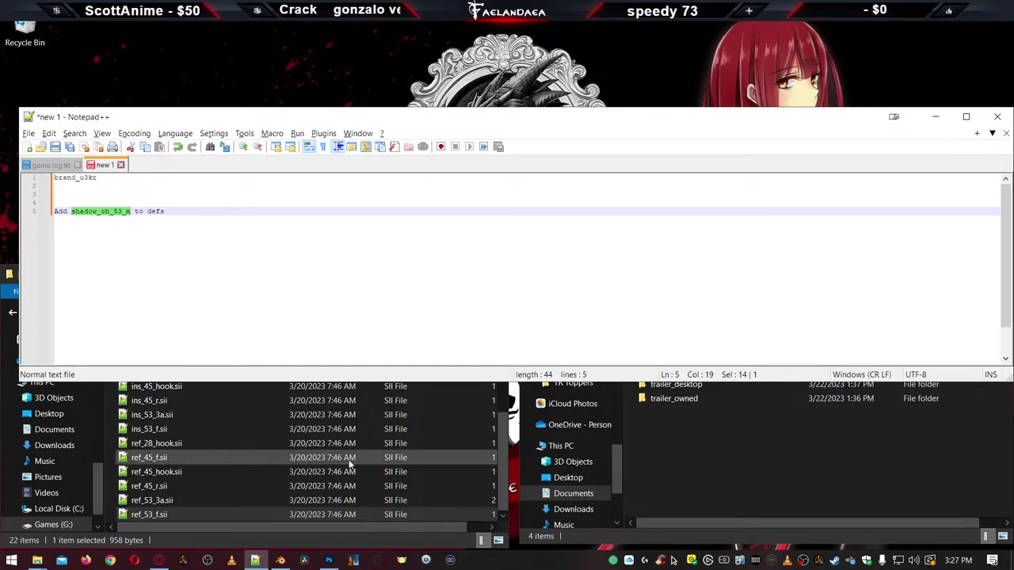
Empty the Recycle Bin, permanently deleting the 4 items
right_click(24, 28)
left_click(47, 40)
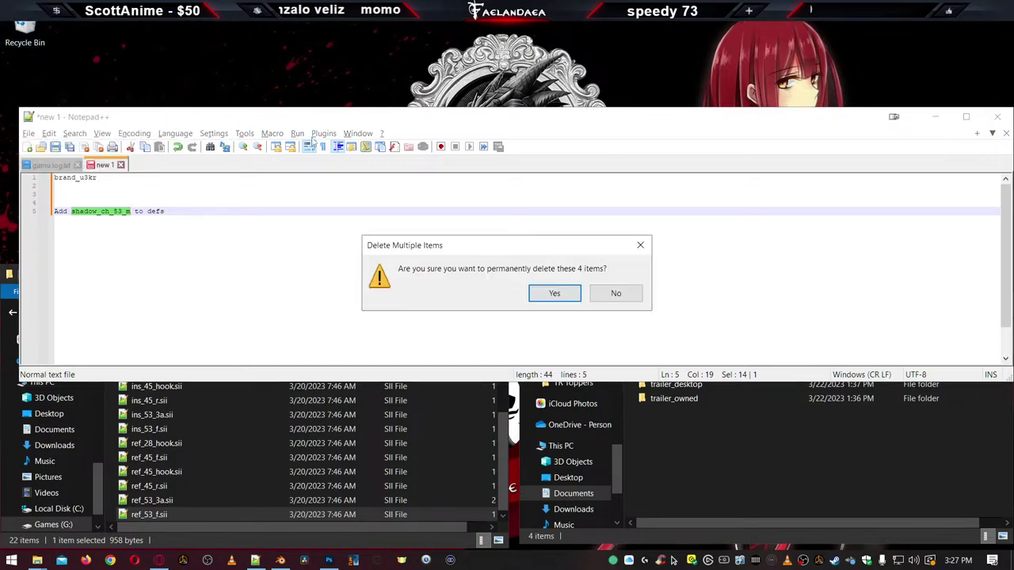
left_click(555, 293)
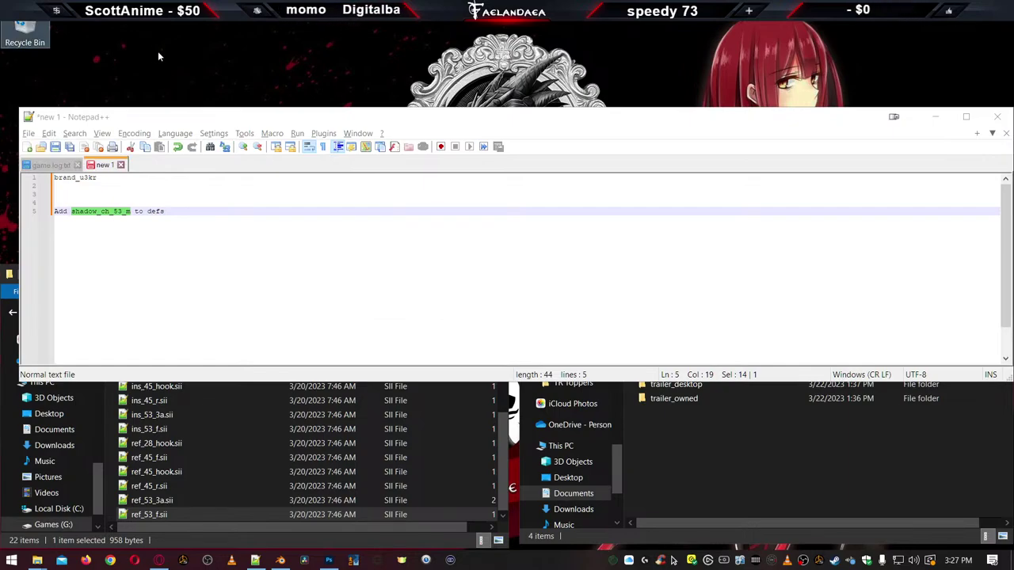
Browse to Fae_3000R\def\vehicle\trailer_dealer, showing its faelandaea and scs folders
left_click(741, 474)
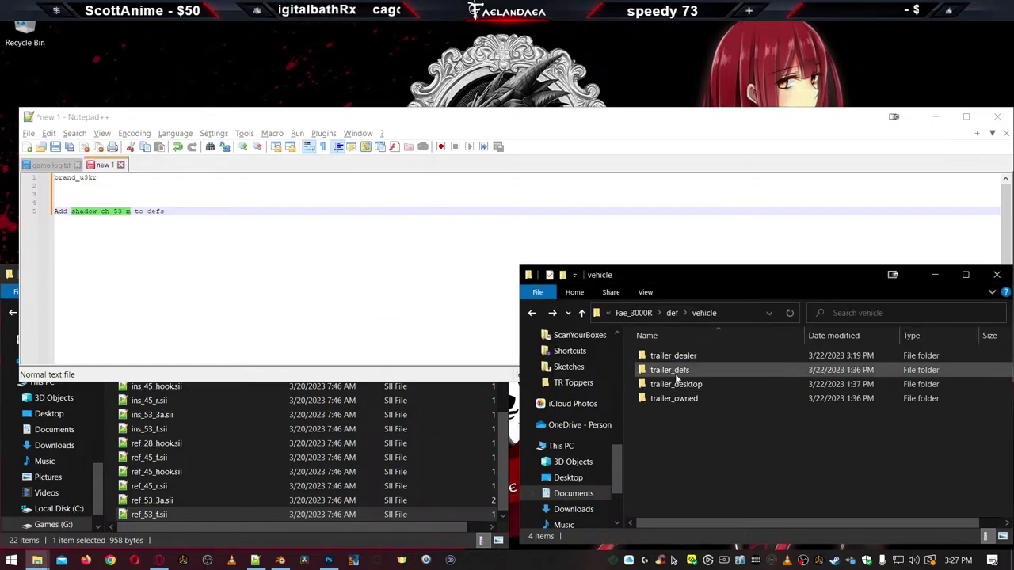
left_click(645, 314)
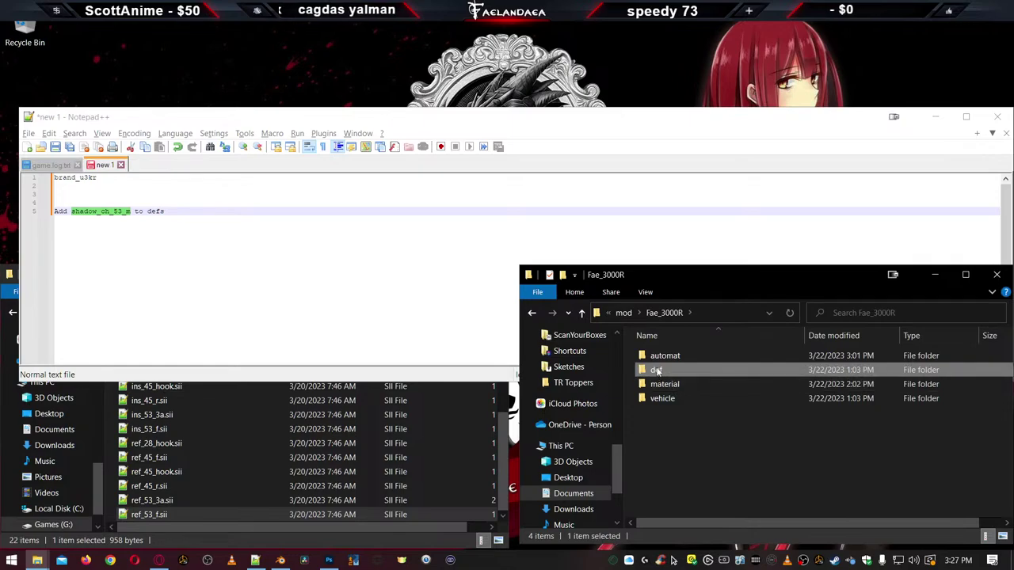
double_click(656, 369)
key("alt+Left")
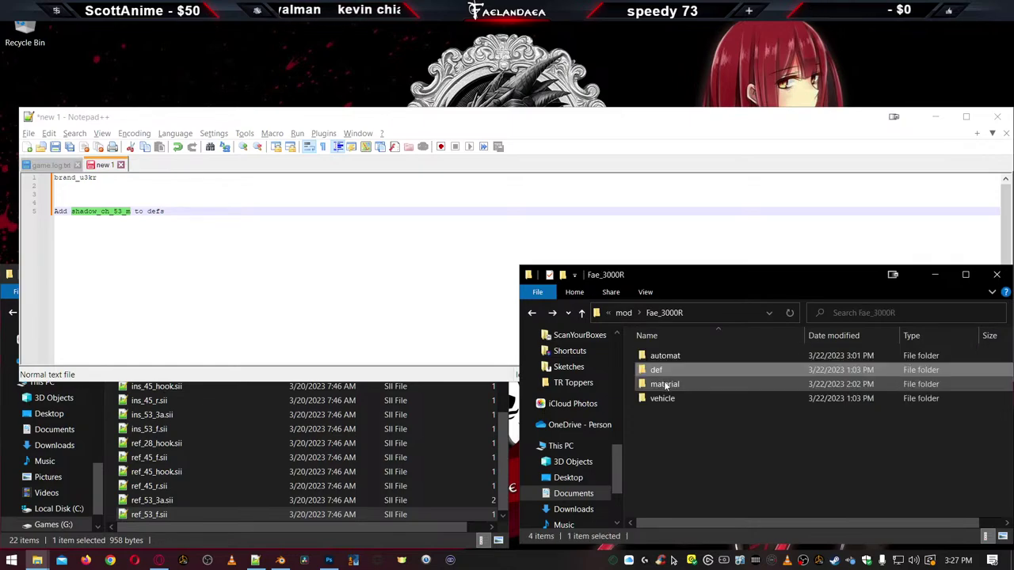
double_click(659, 372)
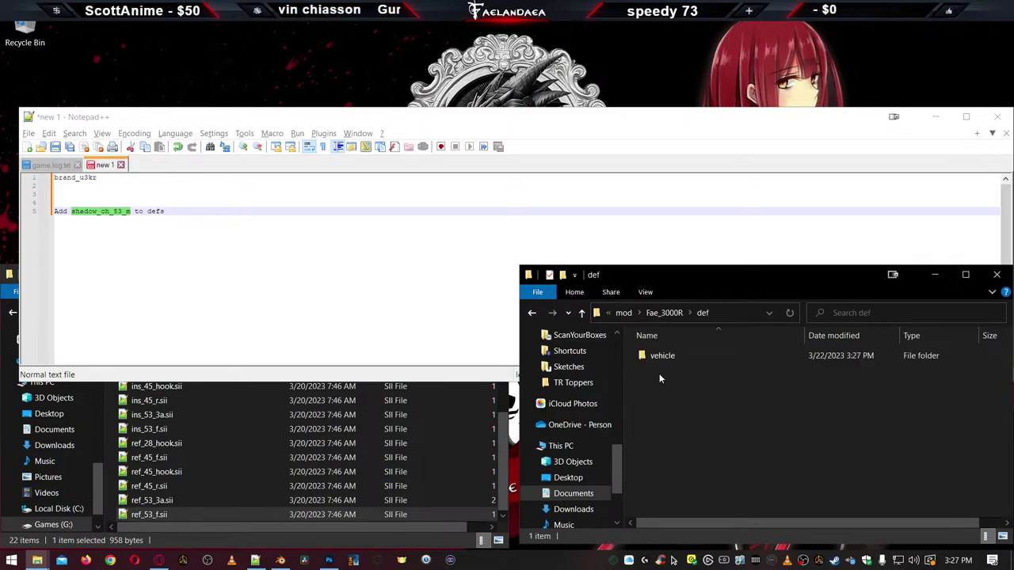
double_click(657, 358)
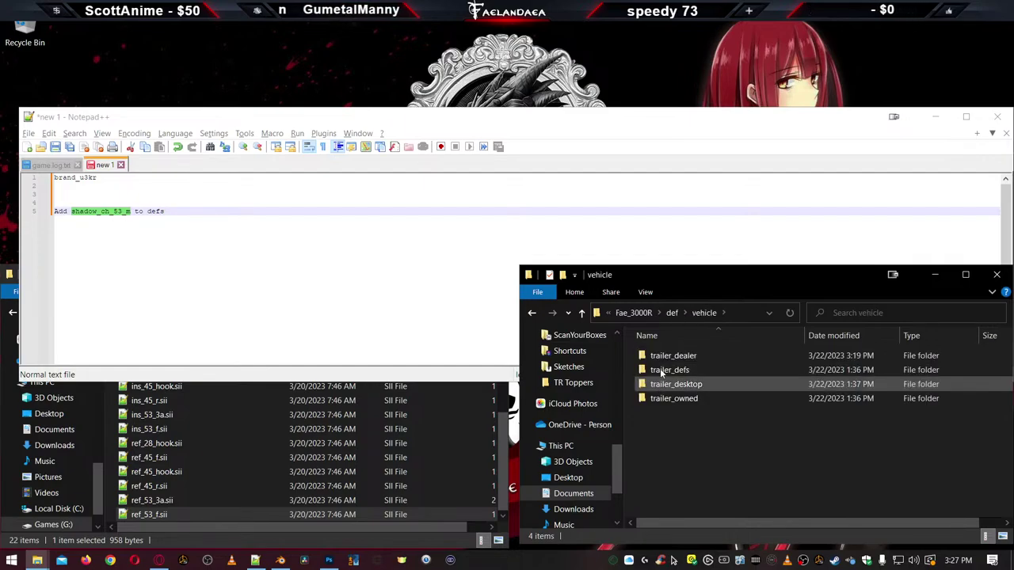
double_click(658, 358)
double_click(656, 357)
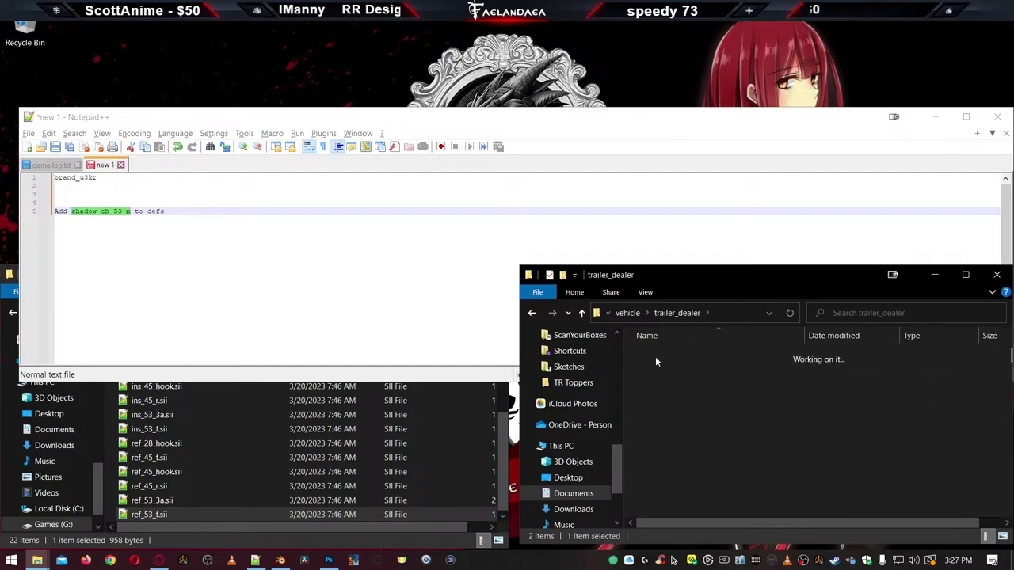
key("alt+Left")
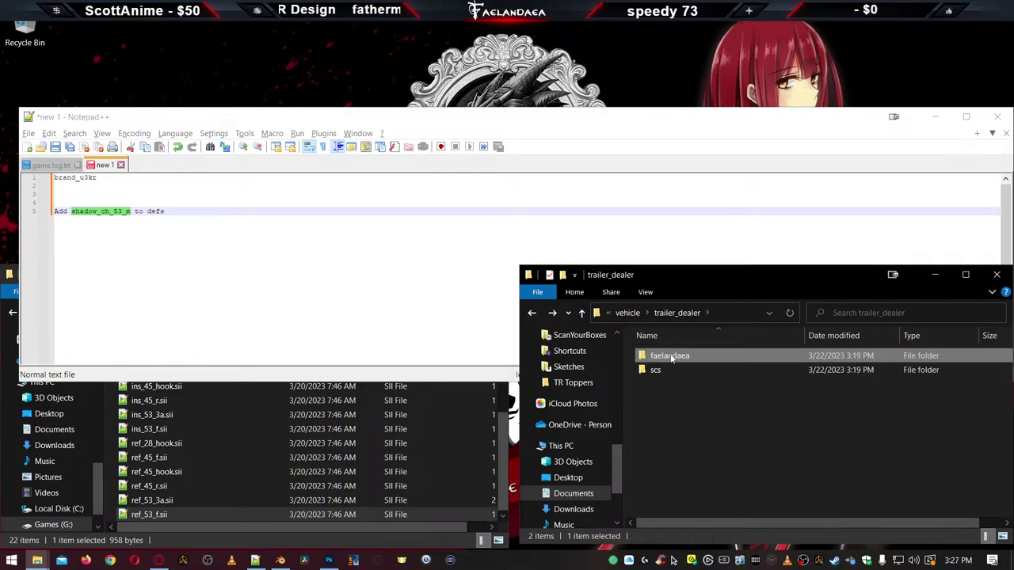
Bring up American Truck Simulator, accept the advanced SDK features notice, and continue into loading
left_click(322, 91)
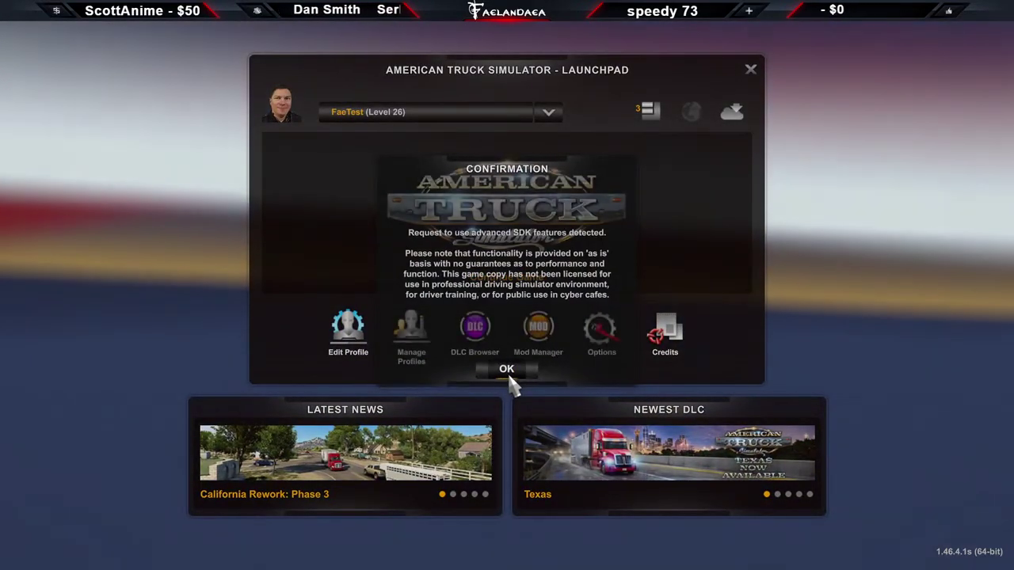
left_click(507, 371)
left_click(511, 238)
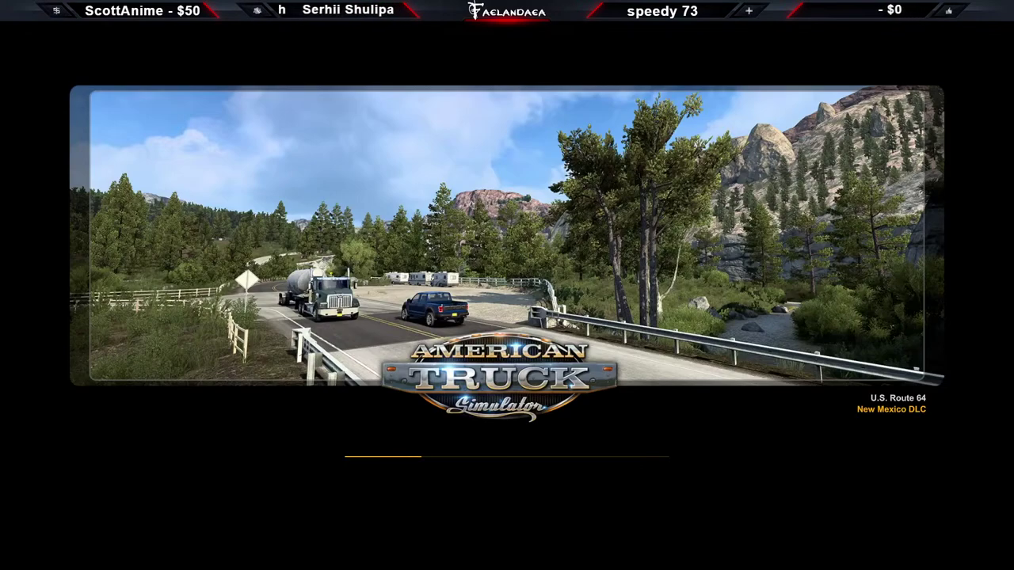
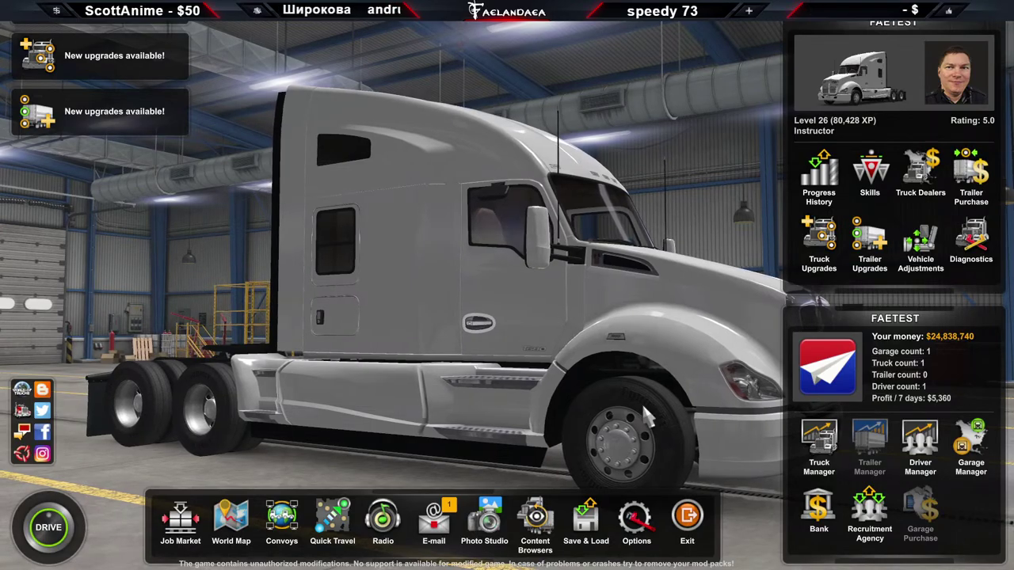
Show the brand_u3kr 3000R reefer trailer in the trailer browser and orbit around it
left_click(537, 536)
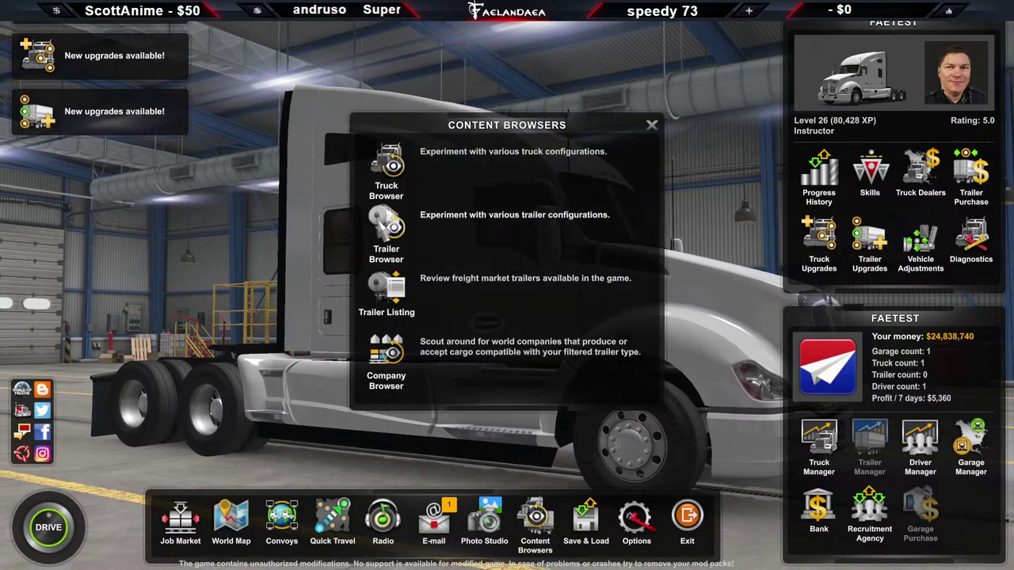
left_click(412, 234)
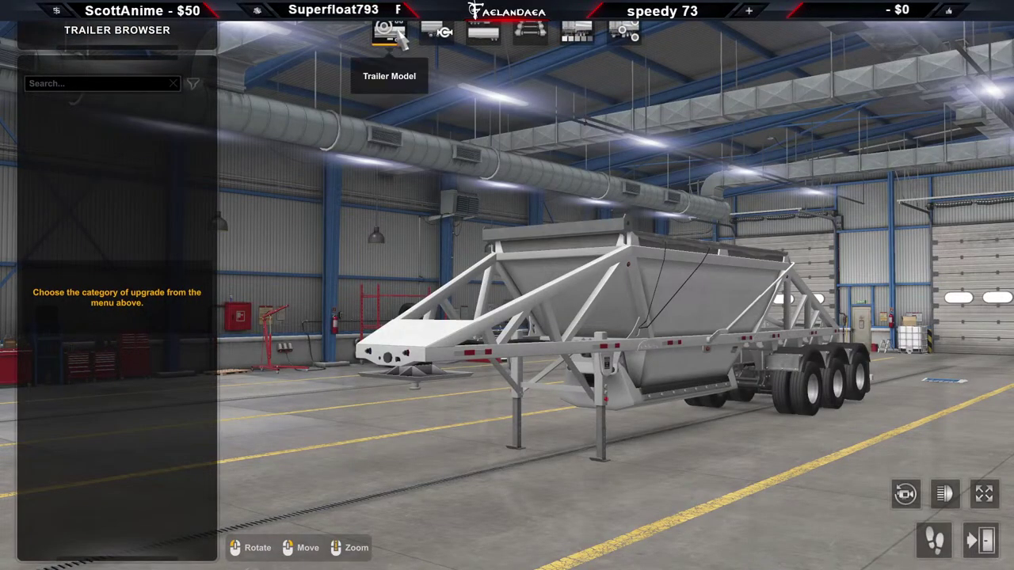
left_click(400, 41)
left_click(127, 83)
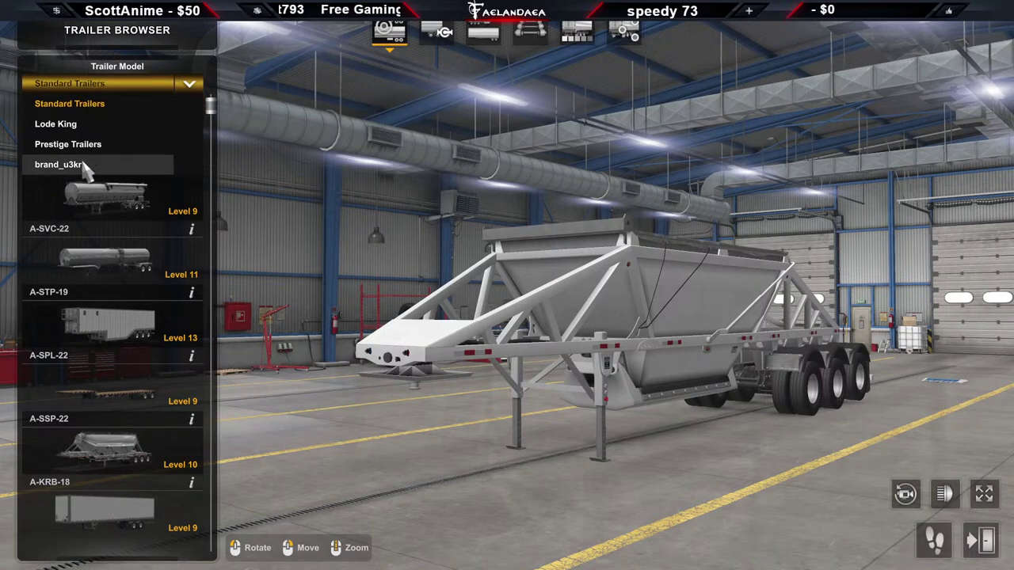
left_click(86, 167)
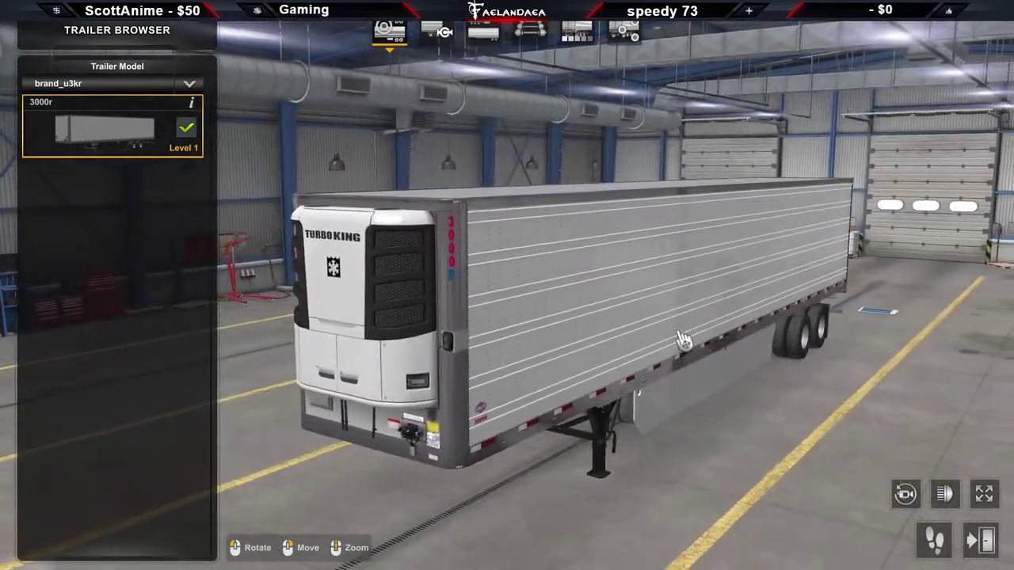
key("grave")
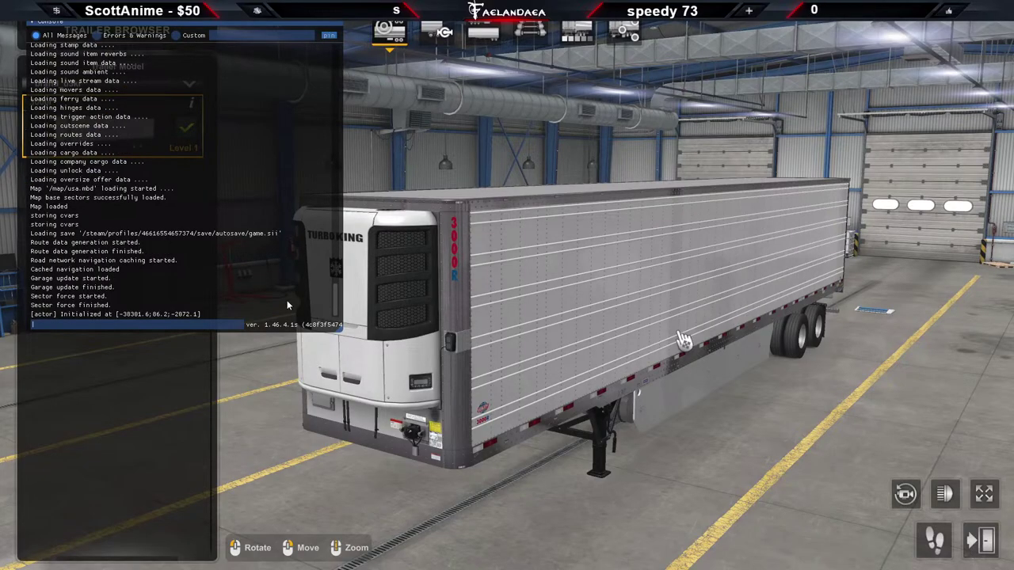
key("grave")
left_click_drag(607, 306, 538, 373)
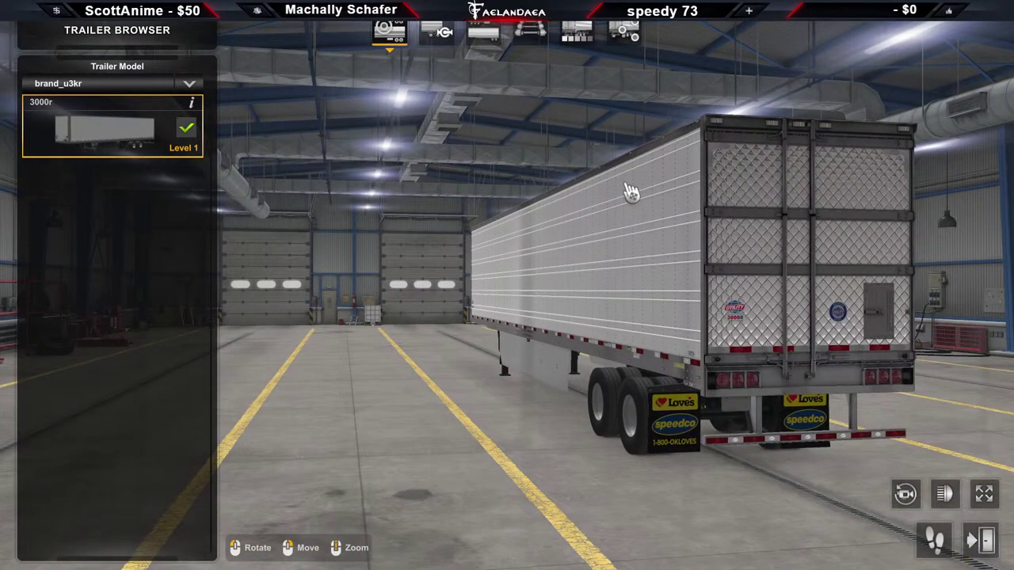
Compare the custom brand's trailer dealer offers with Standard Trailers and another brand
left_click(986, 542)
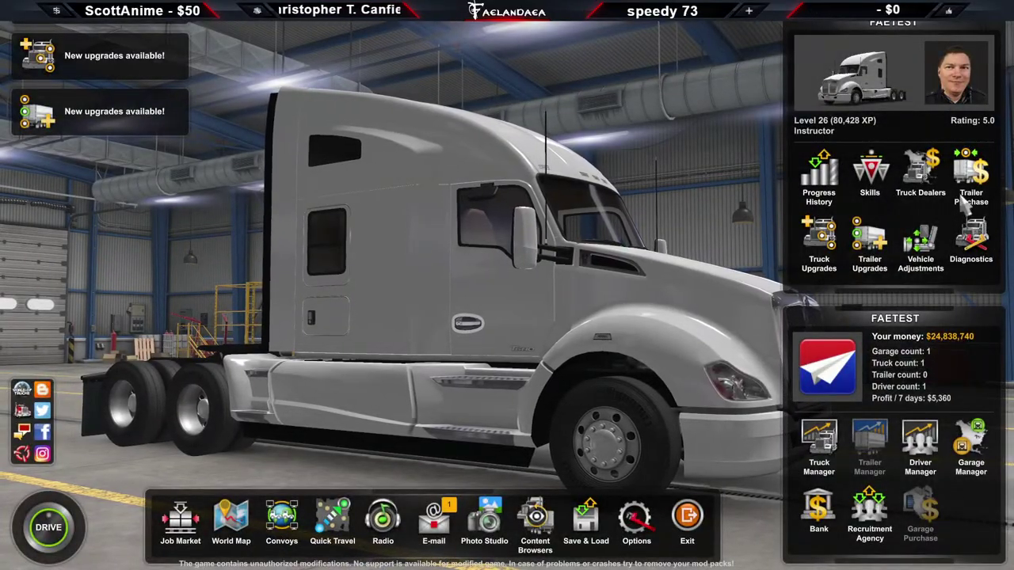
left_click(971, 172)
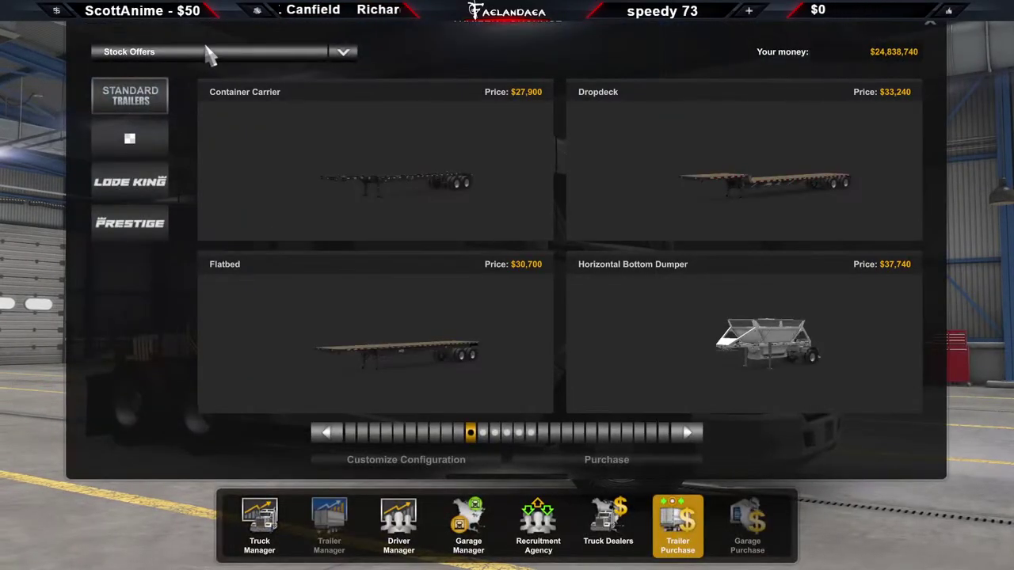
left_click(130, 140)
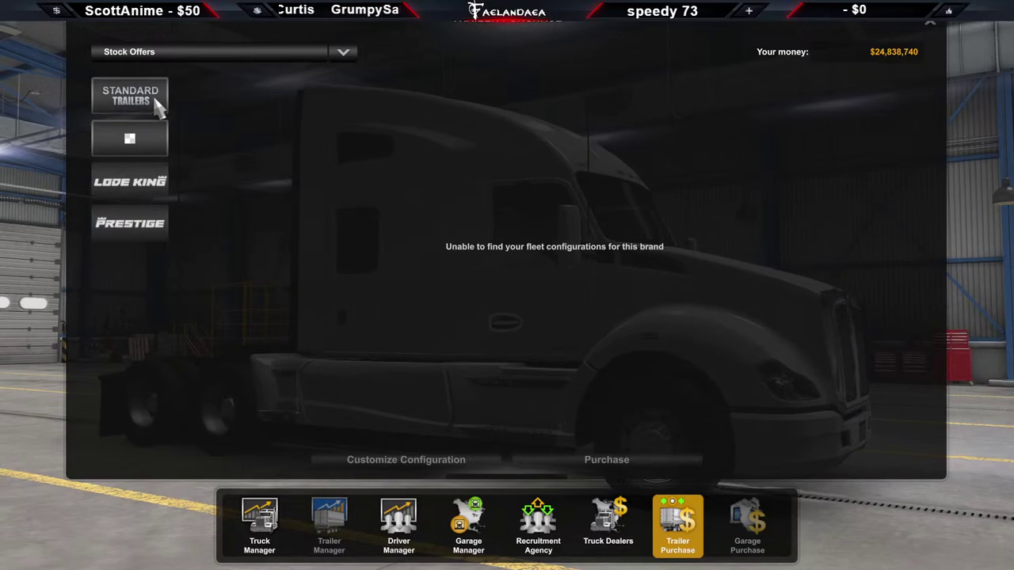
left_click(132, 225)
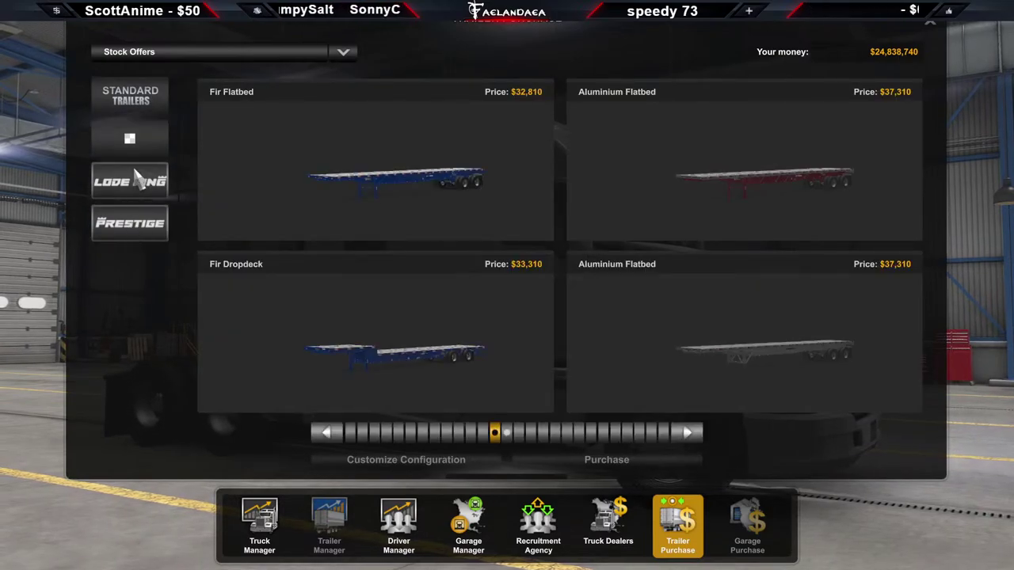
left_click(139, 99)
left_click(133, 140)
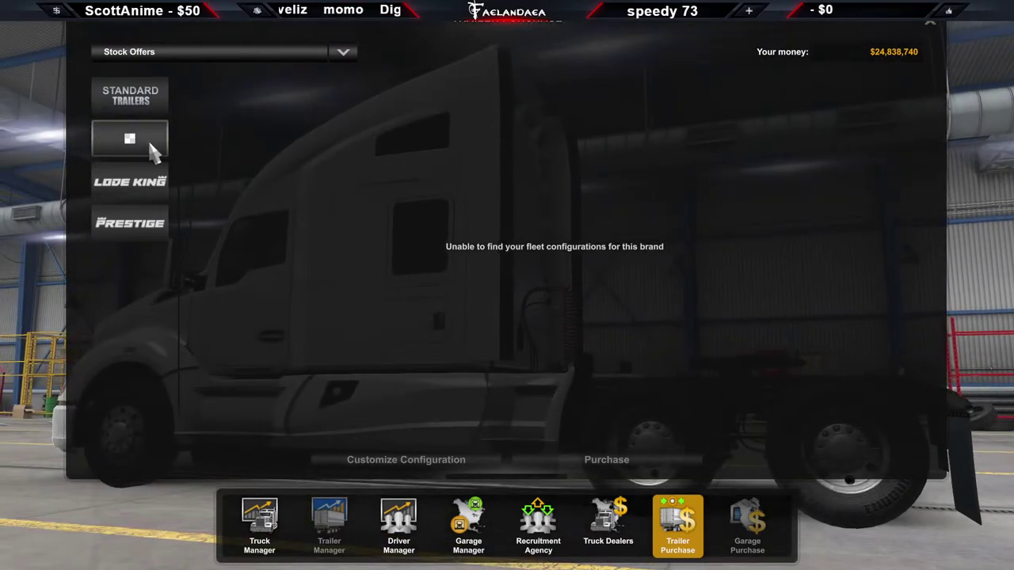
Enlarge the developer console to read the full error lines
key("grave")
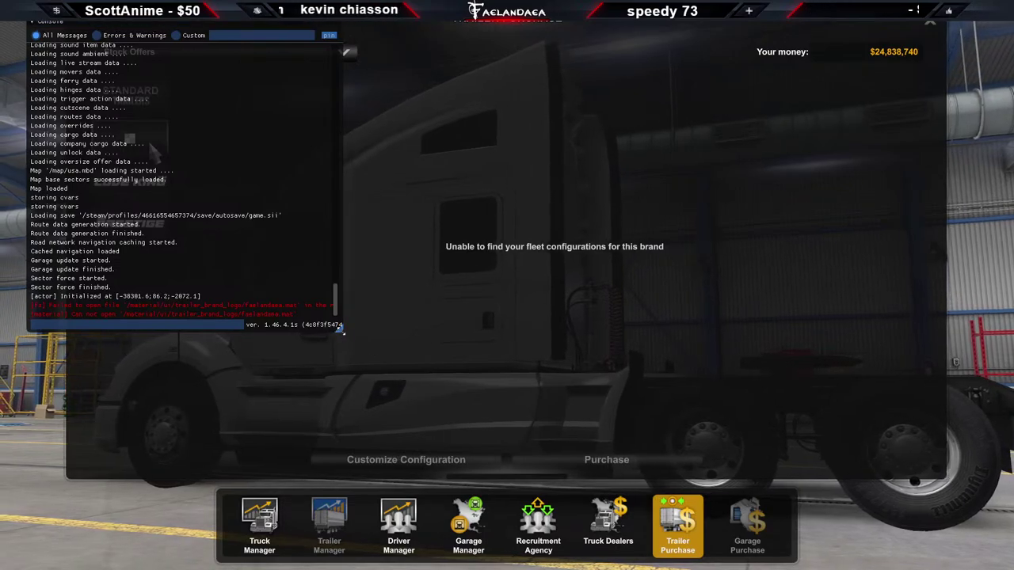
left_click_drag(344, 330, 962, 406)
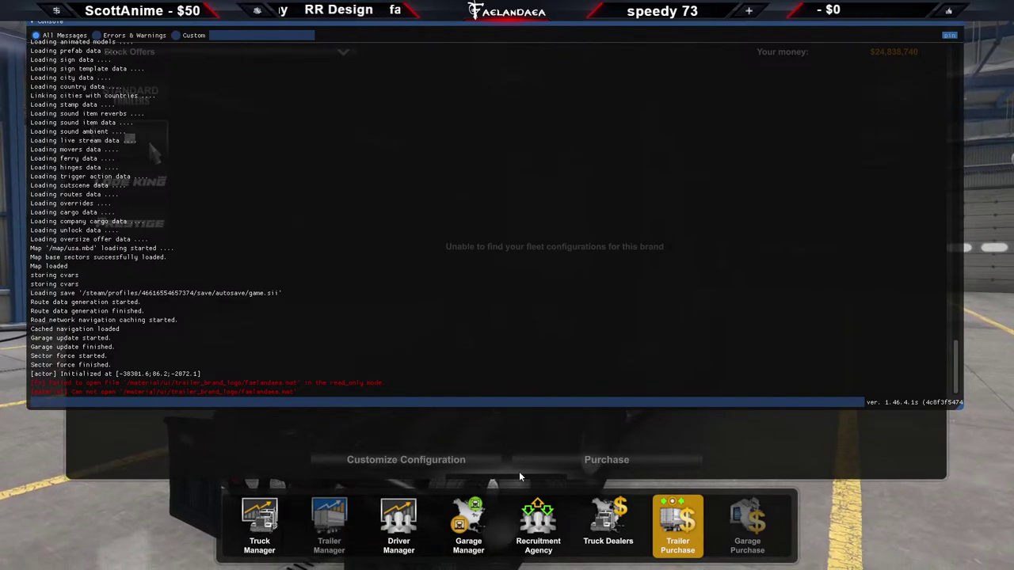
key("grave")
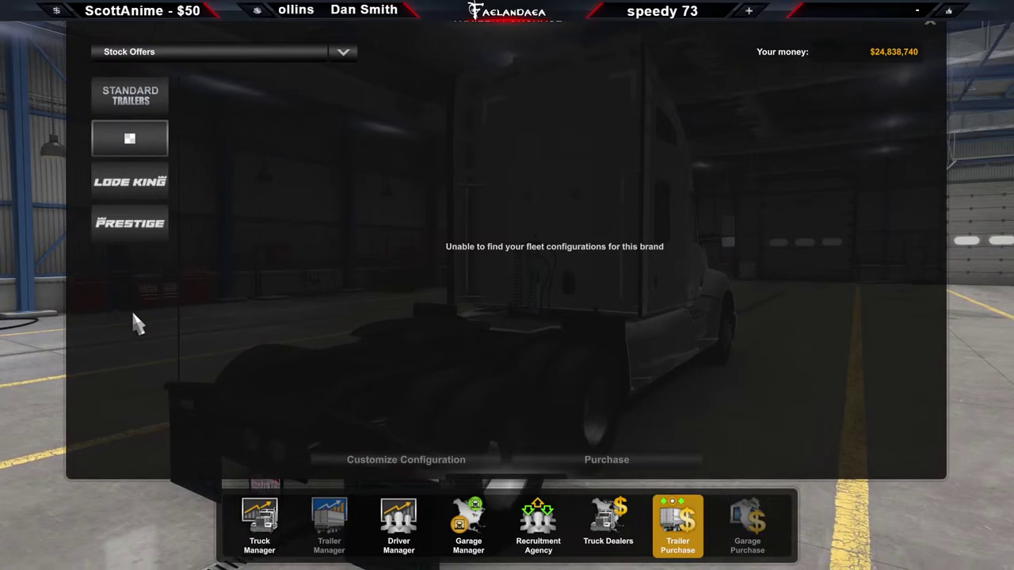
key("grave")
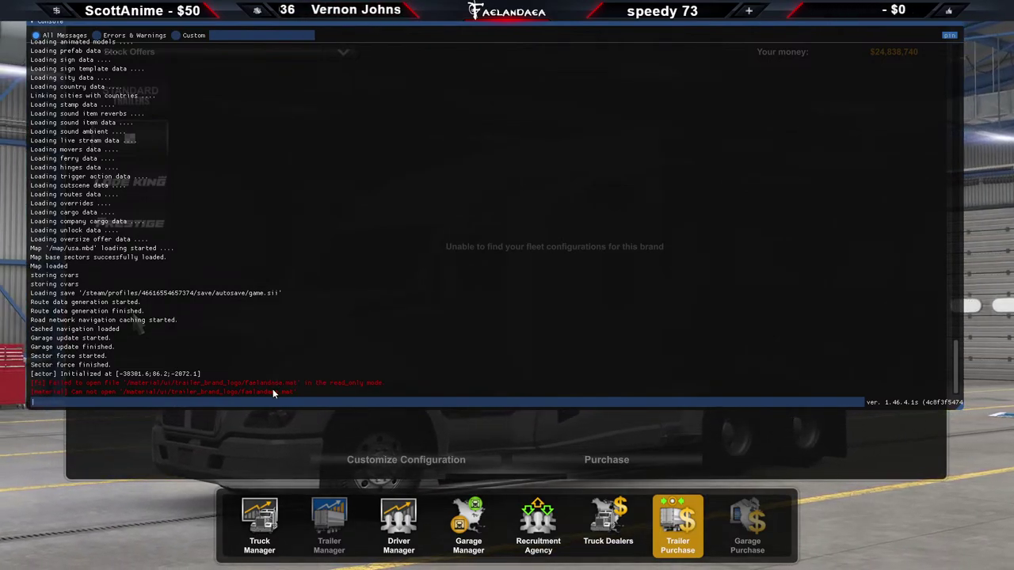
key("grave")
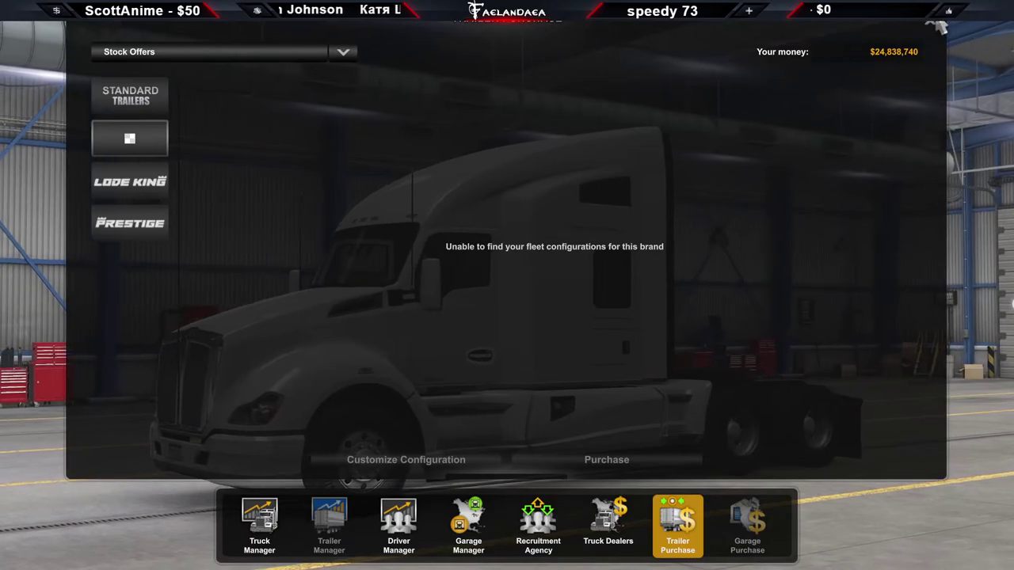
Leave the trailer dealer for the launchpad and check the inbox messages
left_click(938, 28)
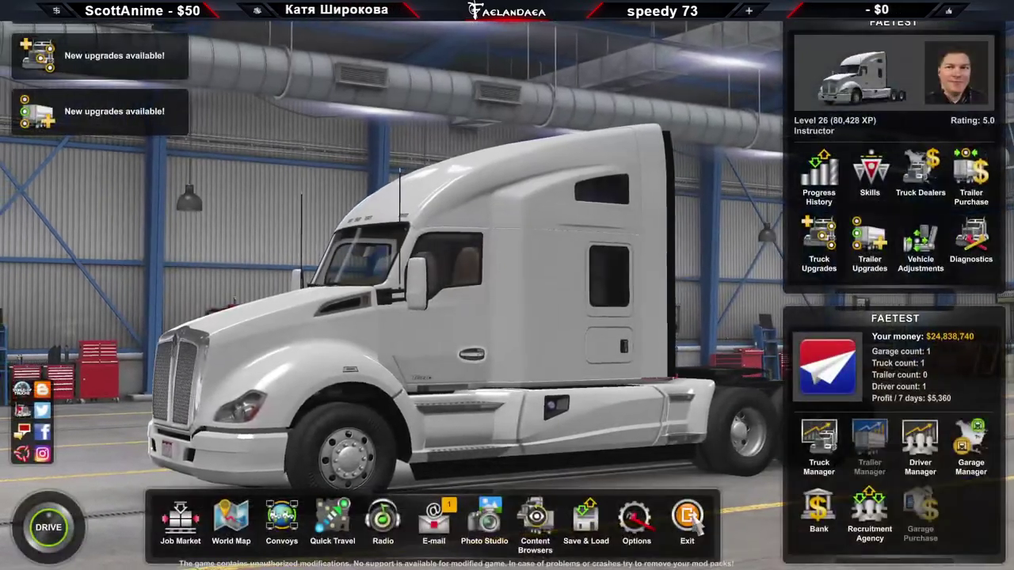
left_click(688, 519)
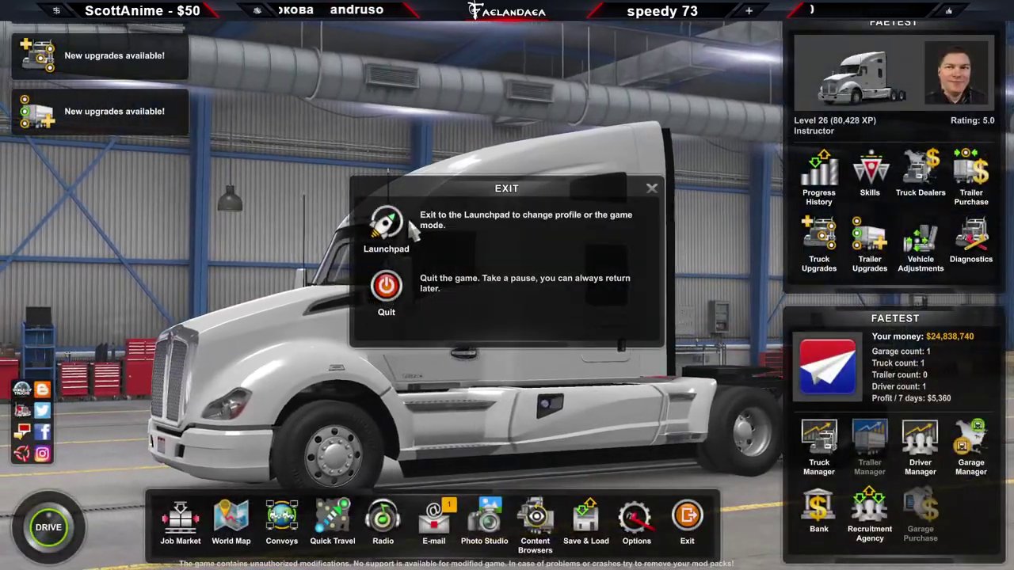
left_click(404, 226)
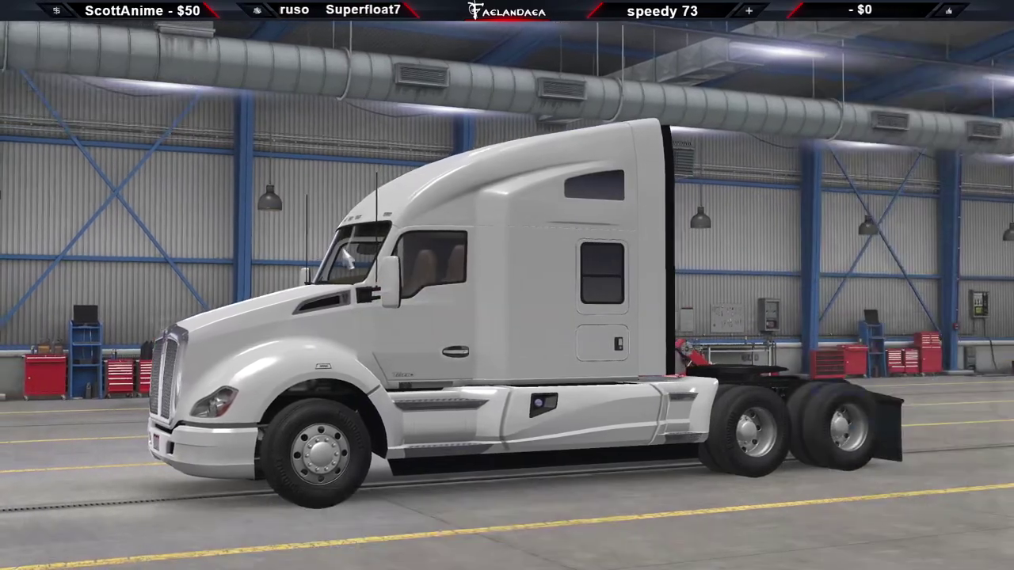
left_click(270, 65)
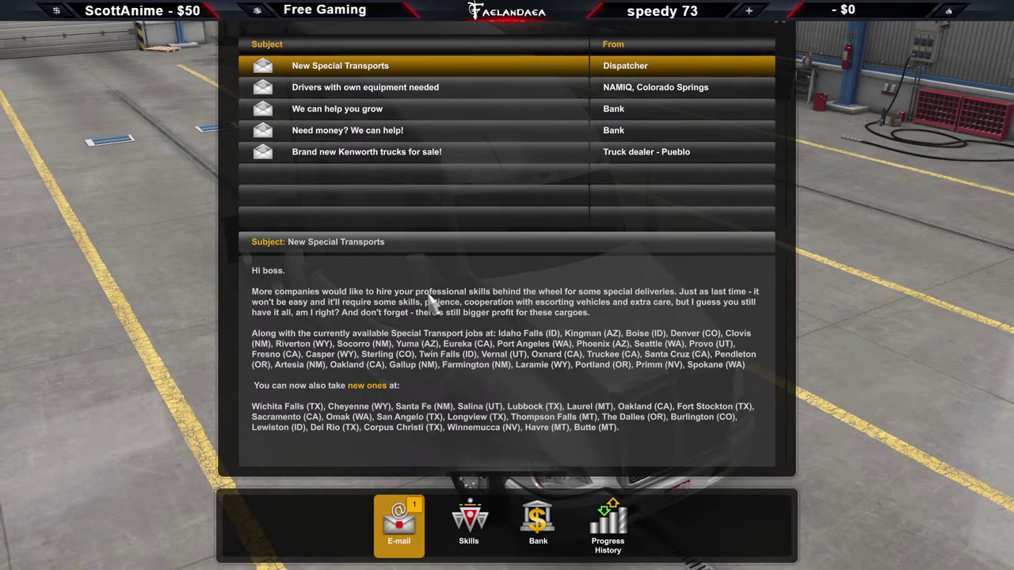
key("grave")
key("grave")
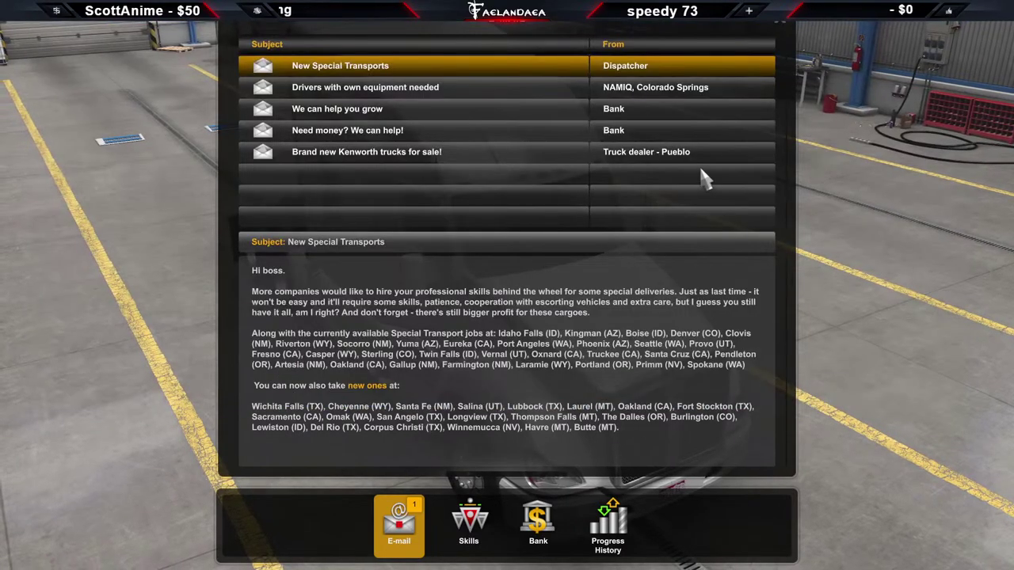
key("Escape")
key("Escape")
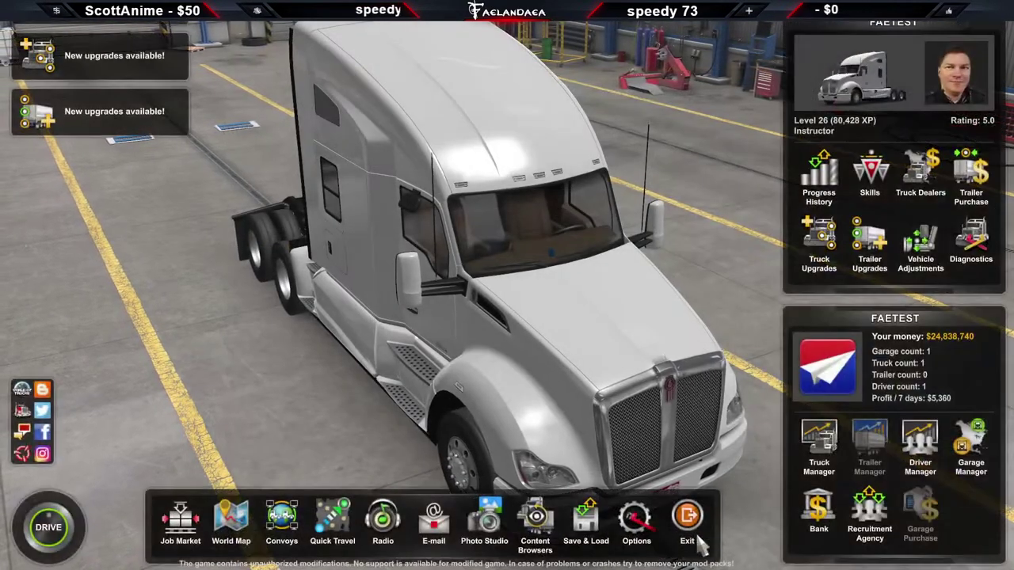
Quit the game from the exit options, confirming with Yes
left_click(687, 519)
left_click(374, 303)
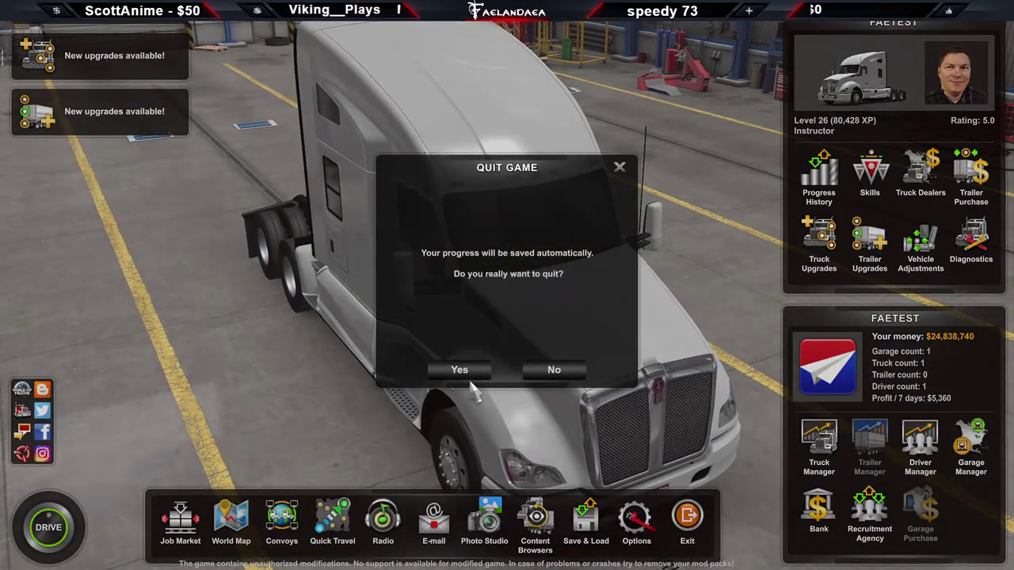
left_click(459, 375)
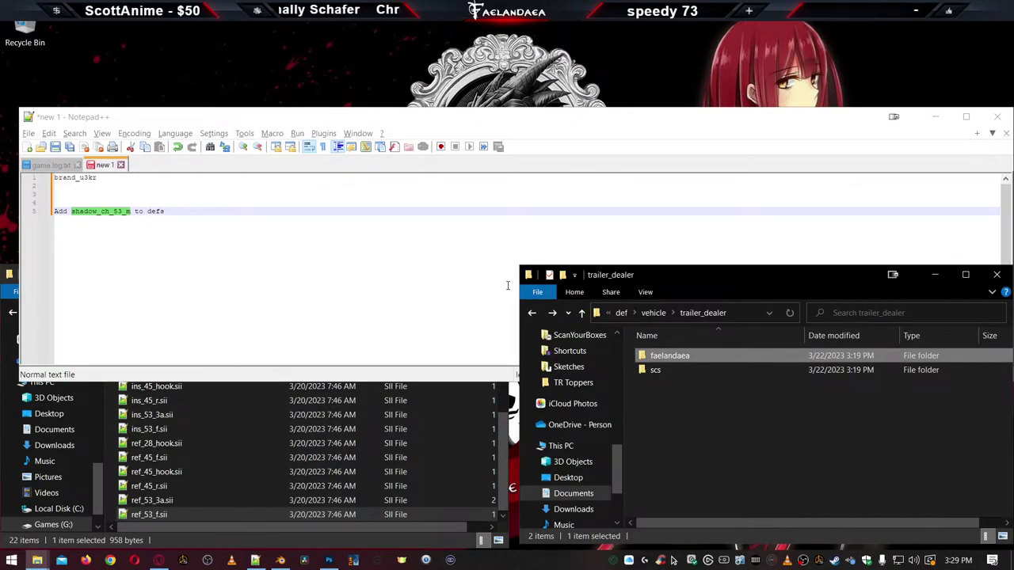
Reload game.log.txt and find the errors saying trailer_brand_logo/faelandaea.mat cannot be opened
left_click(278, 338)
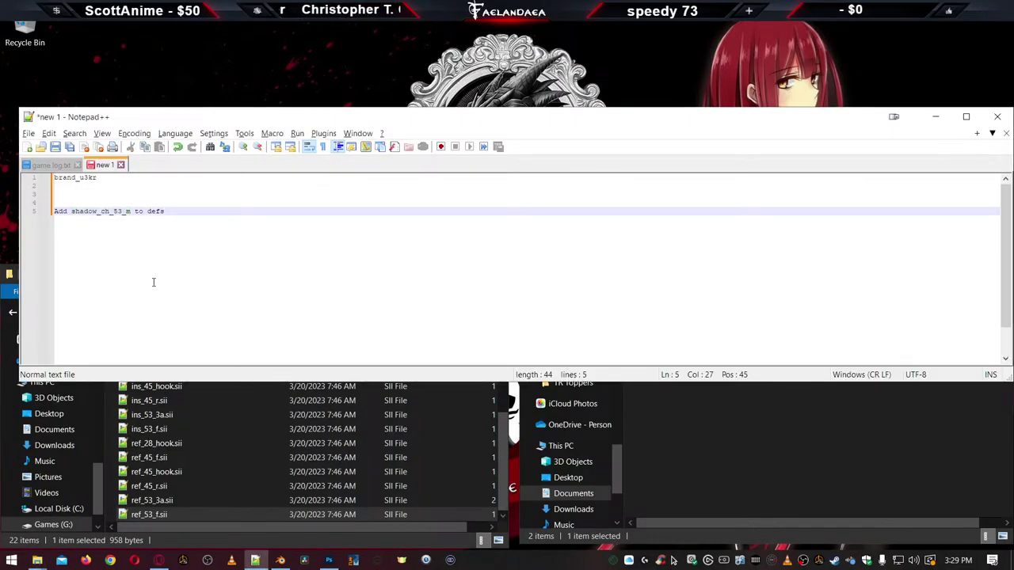
left_click(49, 165)
left_click(524, 344)
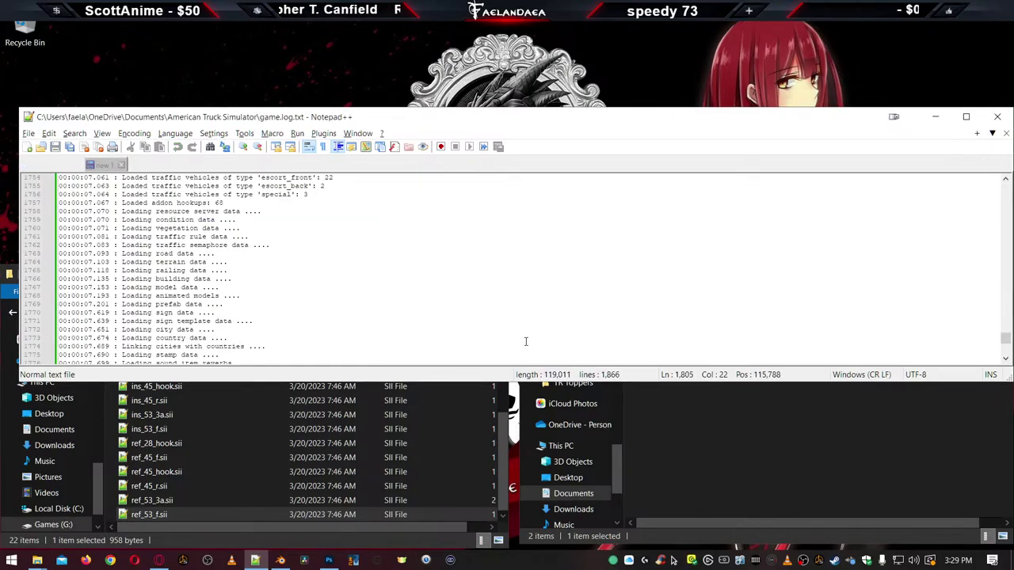
scroll(896, 304, "down", 20)
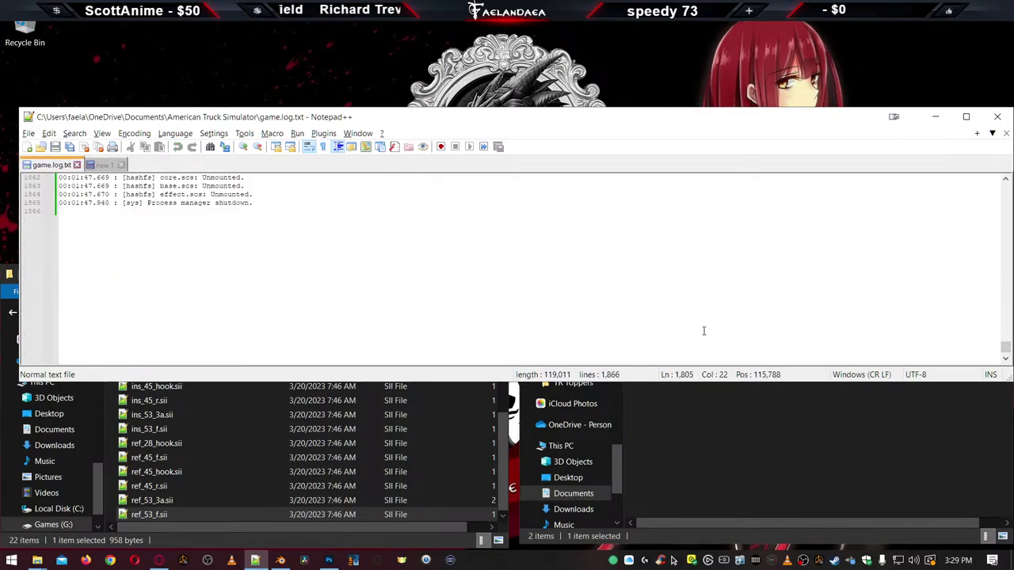
scroll(702, 330, "up", 20)
scroll(614, 321, "up", 3)
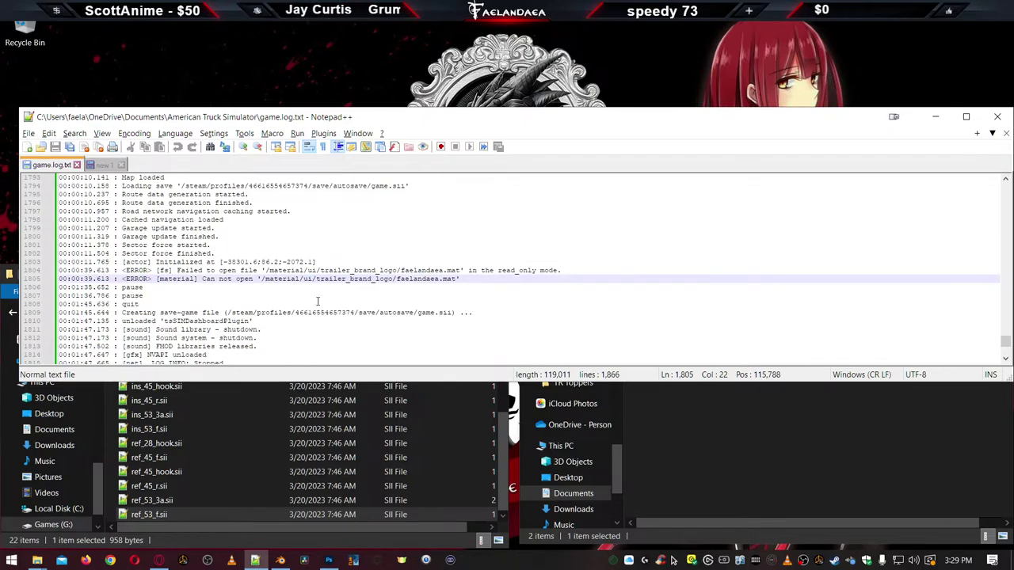
left_click(748, 451)
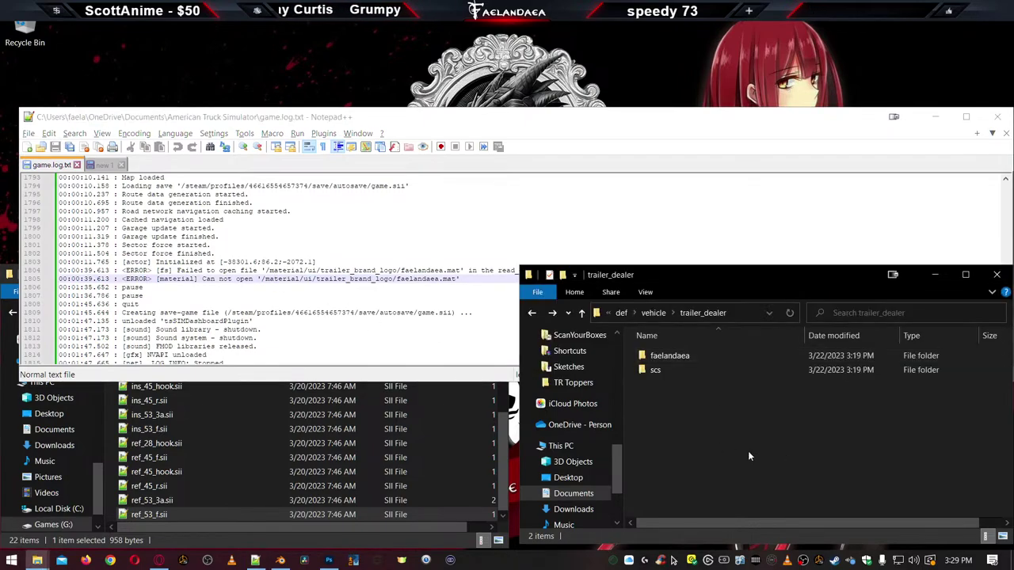
Open the Fae_3000R mod's material\ui folder
left_click(621, 314)
left_click(658, 314)
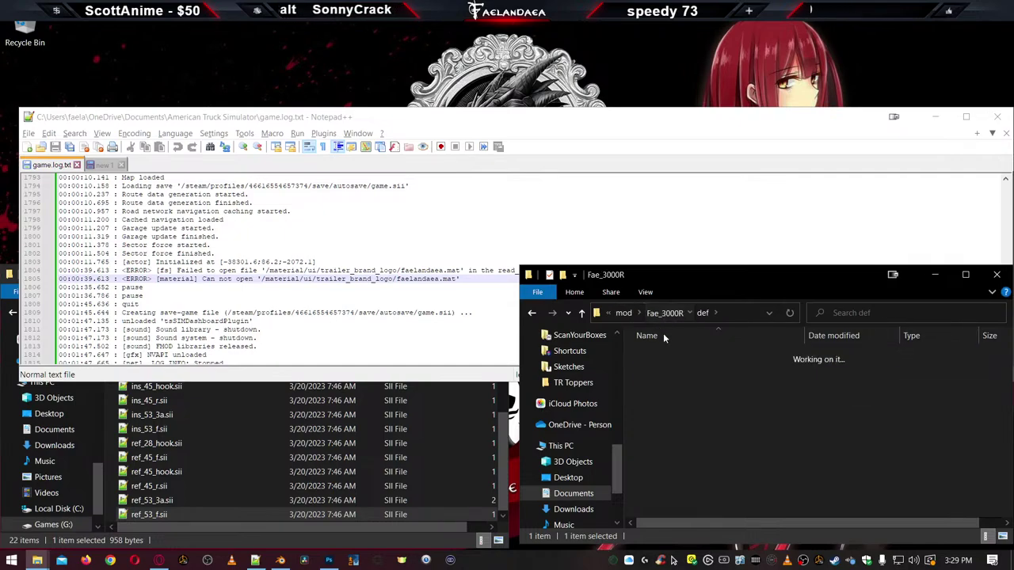
double_click(663, 386)
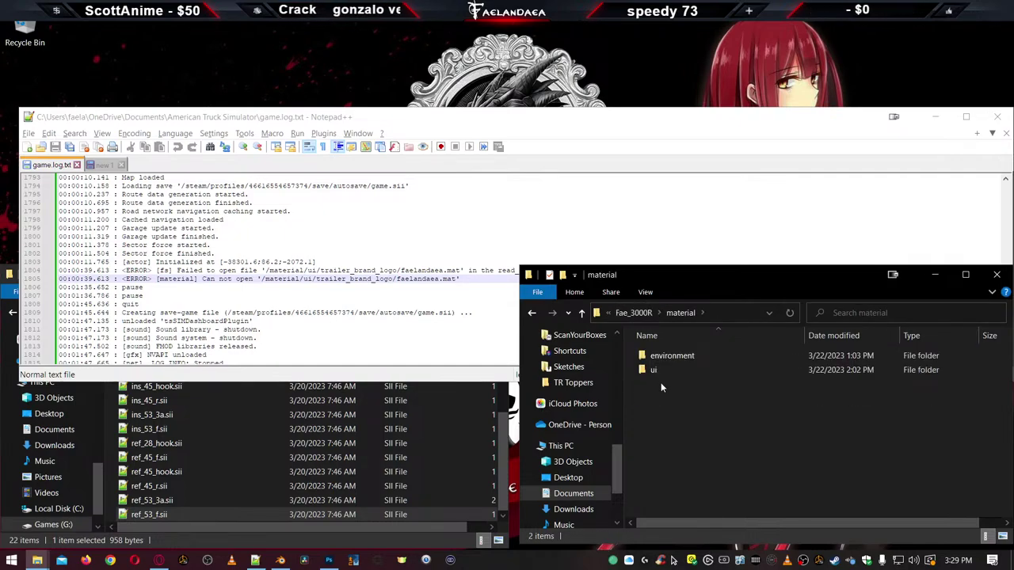
double_click(656, 371)
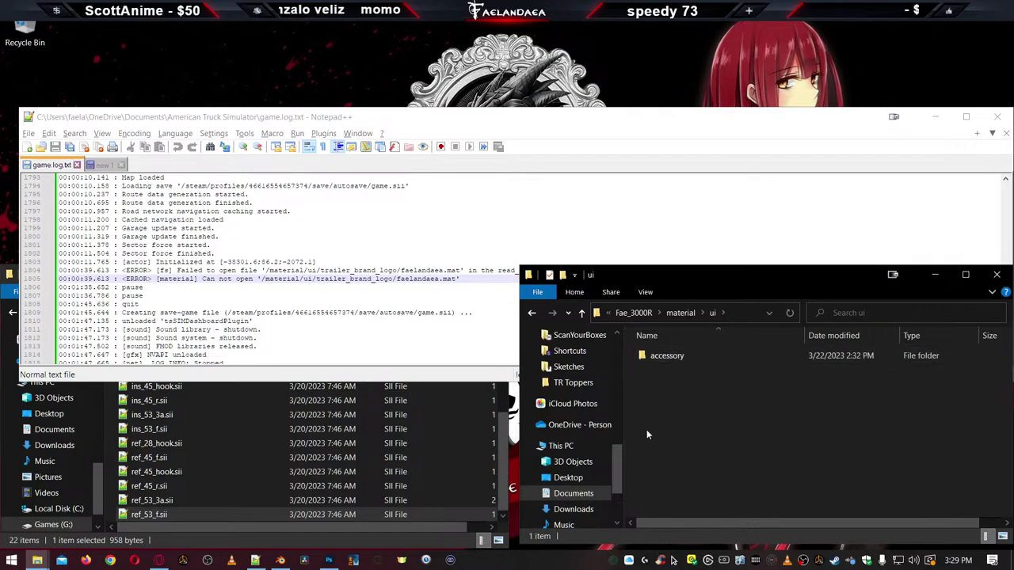
In ATS_BASE, go to material\ui and take the trailer_brand_logo folder
left_click(198, 428)
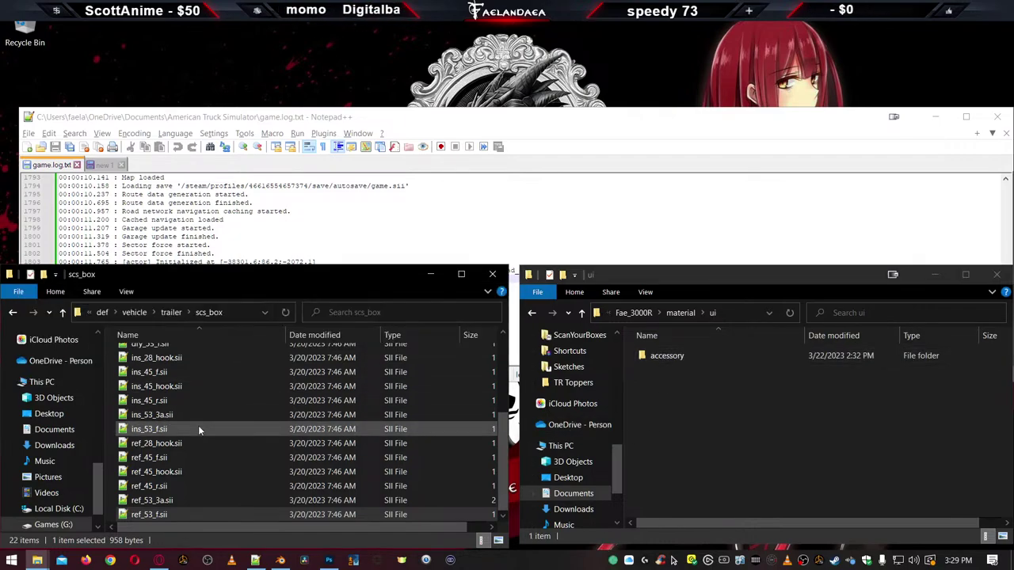
left_click(105, 313)
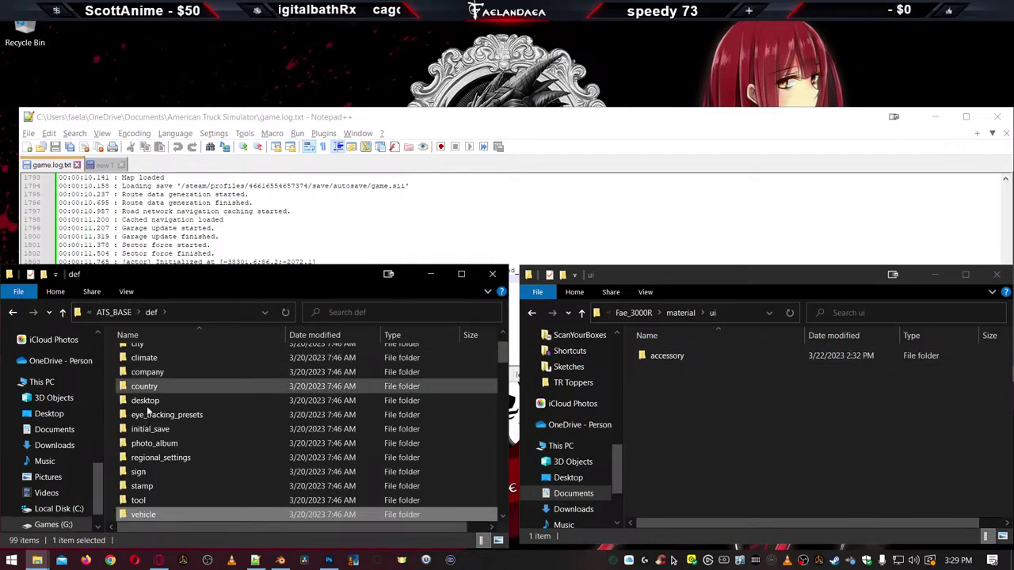
left_click(125, 317)
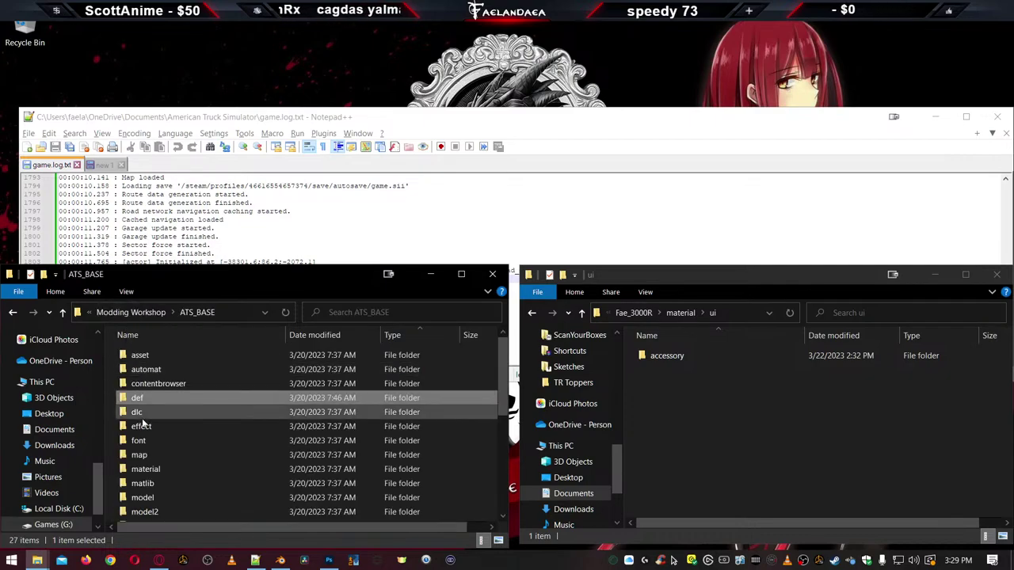
double_click(169, 467)
scroll(163, 428, "down", 4)
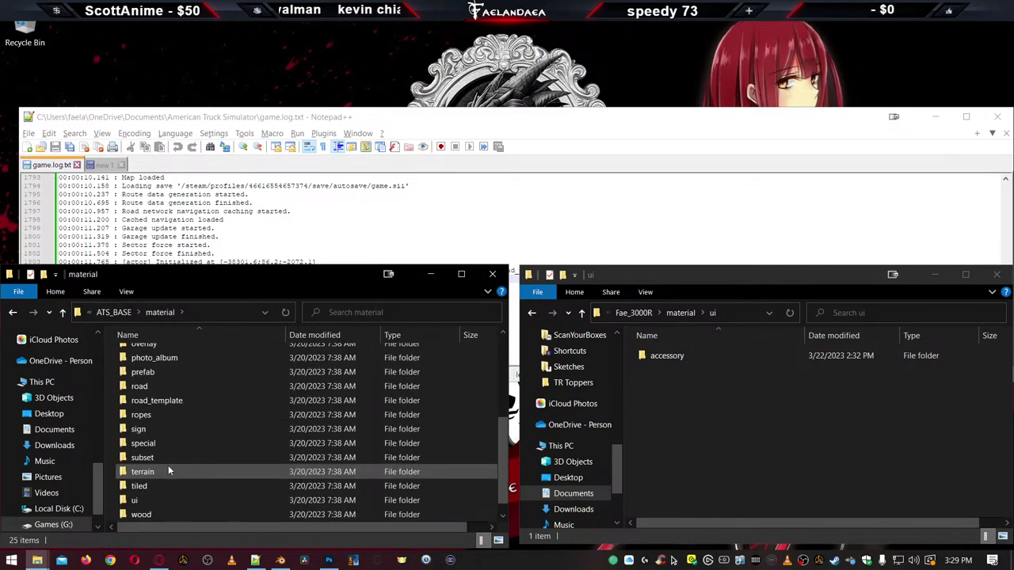
left_click(136, 500)
double_click(139, 500)
scroll(180, 463, "down", 15)
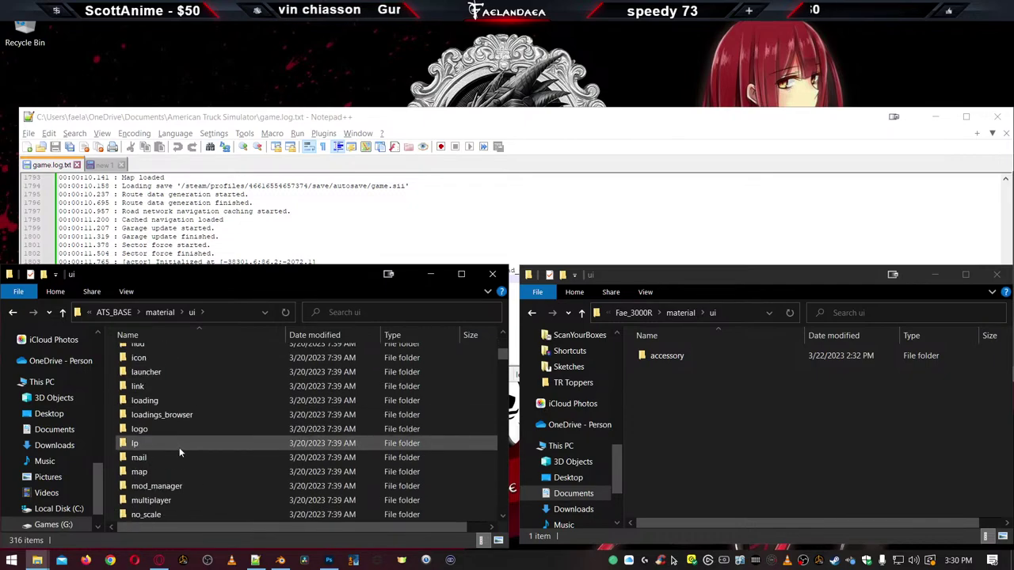
scroll(180, 465, "up", 3)
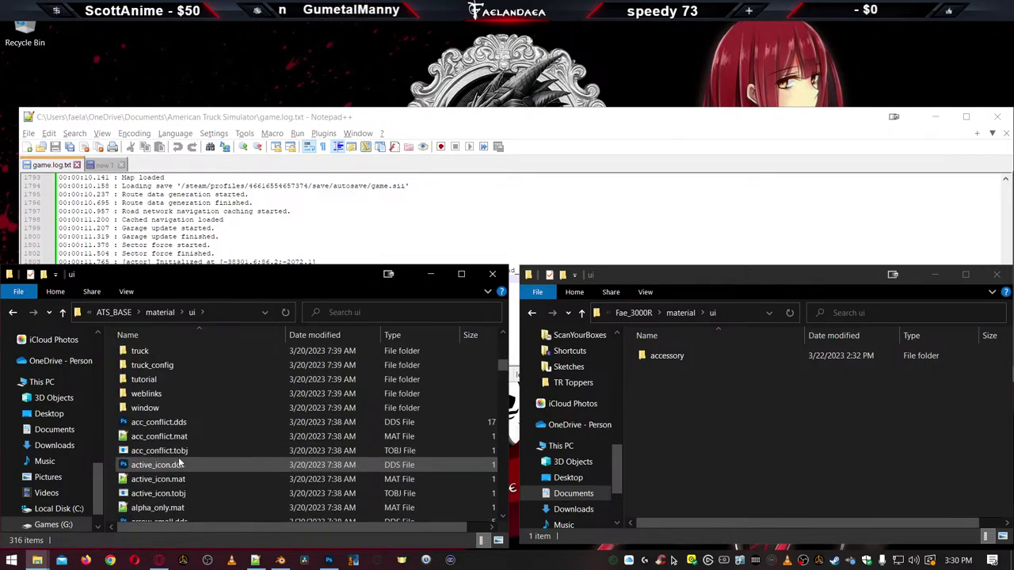
scroll(179, 463, "up", 1)
double_click(160, 365)
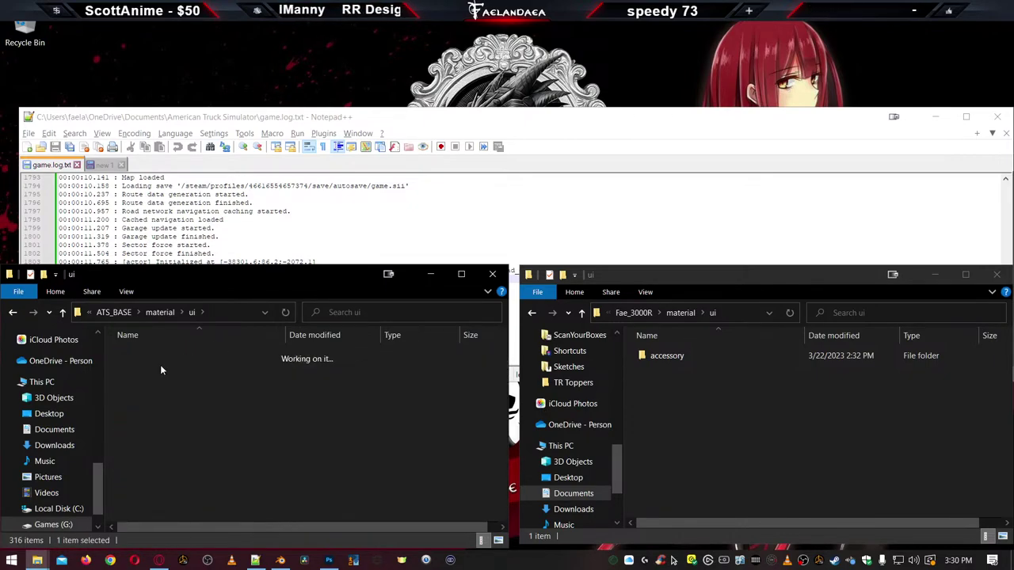
key("alt+Left")
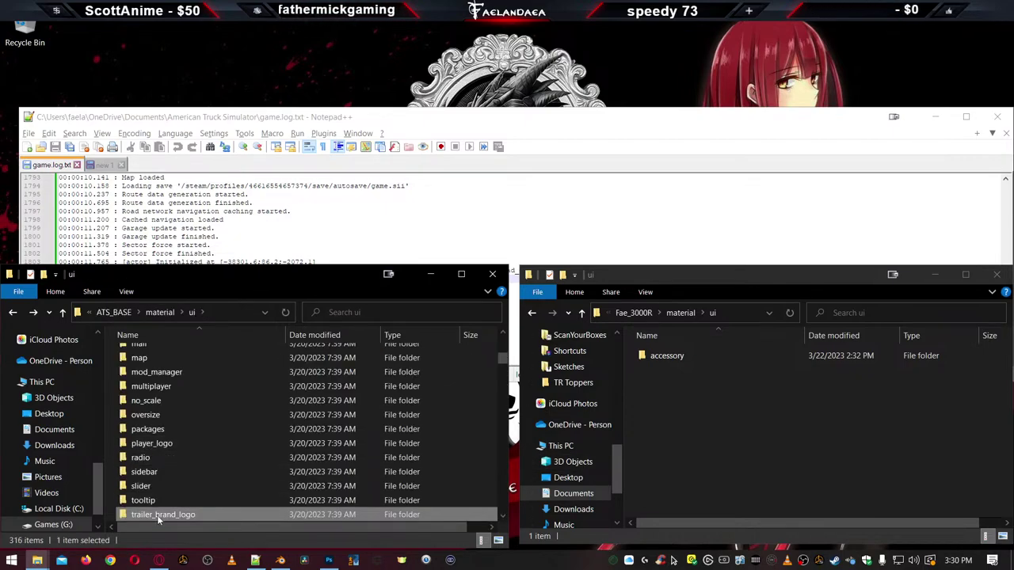
Paste trailer_brand_logo into the mod's ui folder and rename scs.dds to faelandaea.dds
left_click(676, 473)
key("ctrl+v")
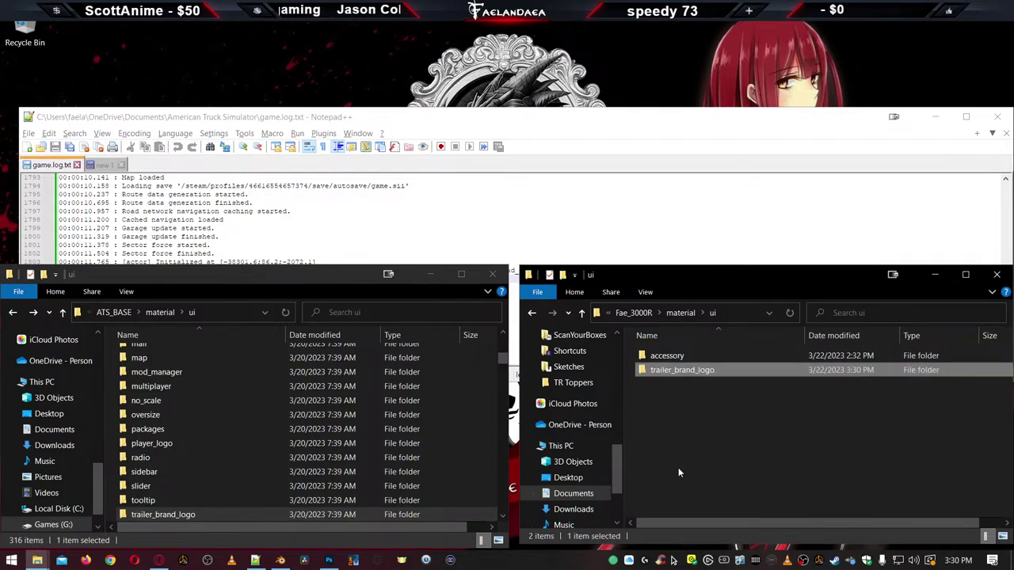
double_click(677, 370)
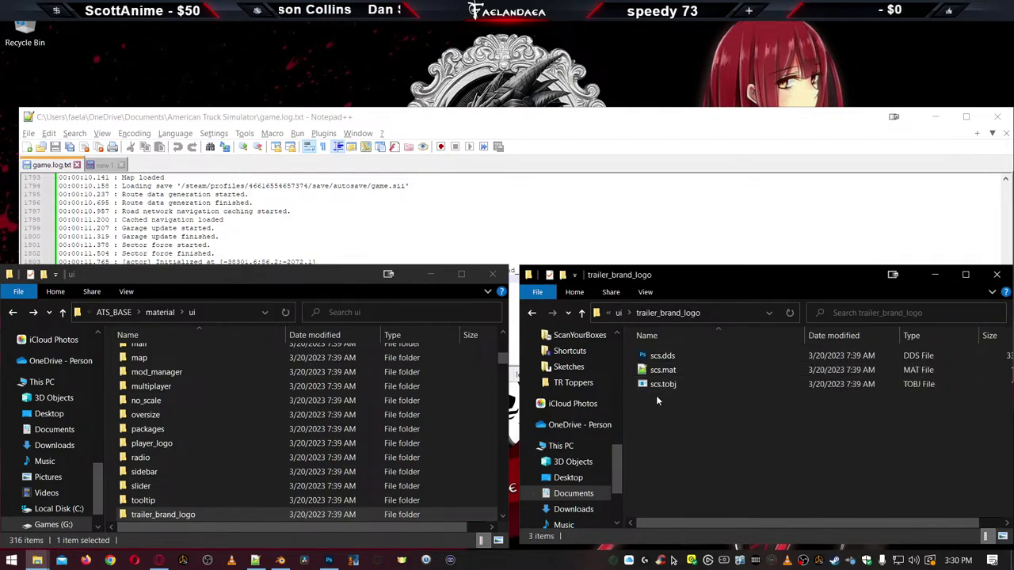
left_click(657, 360)
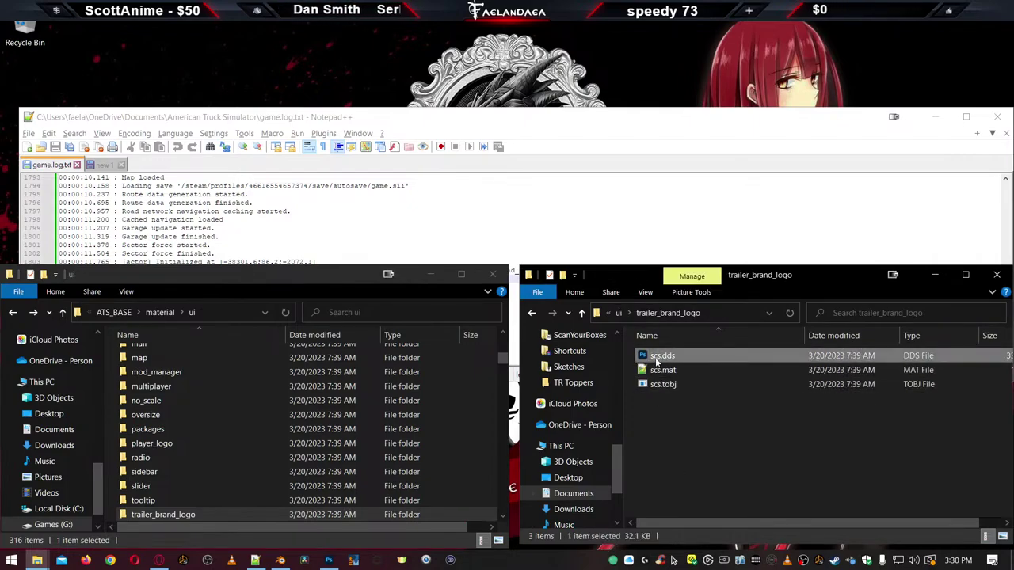
left_click(657, 362)
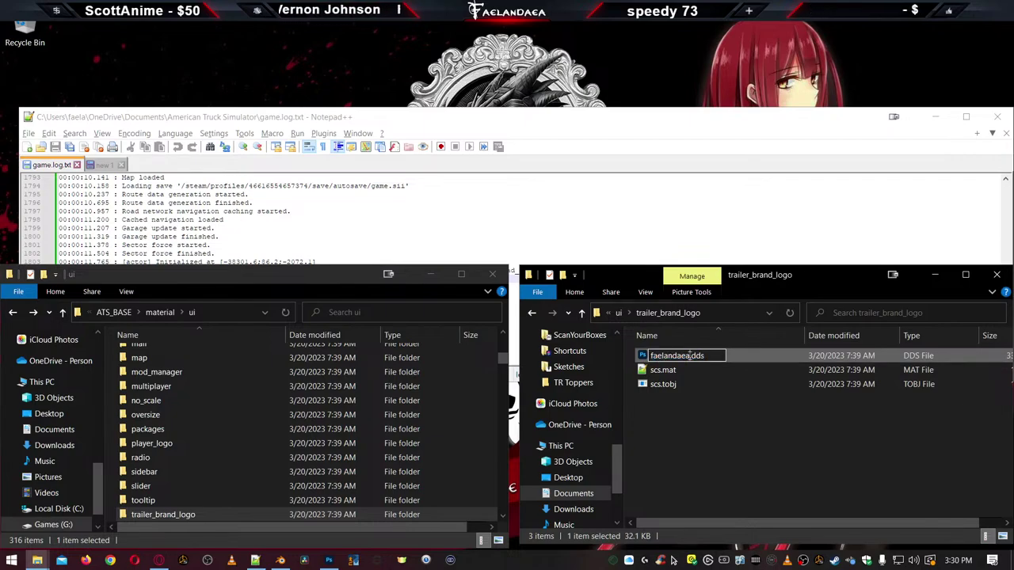
scroll(492, 230, "down", 2)
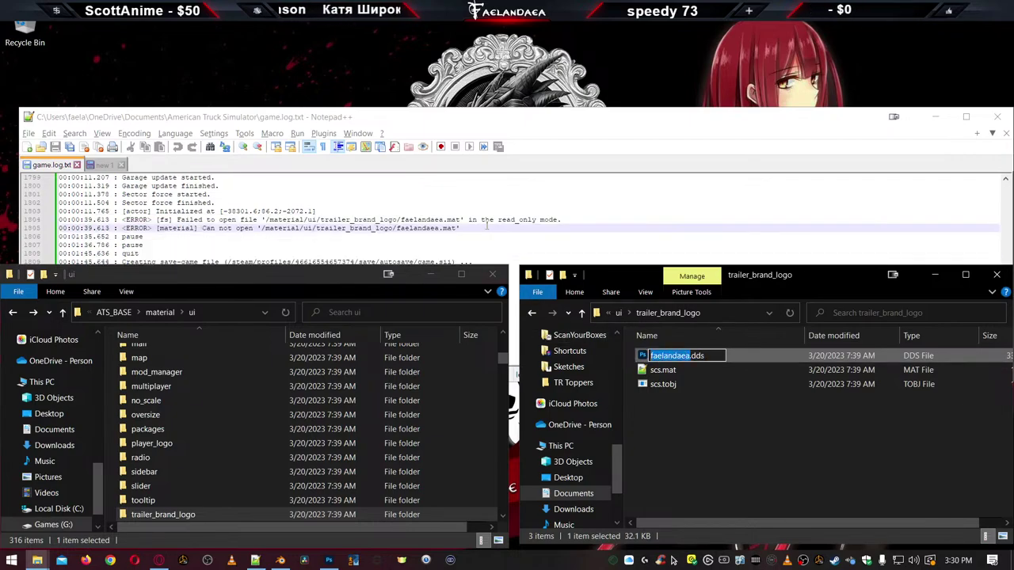
Check scs.mat, then rename scs.mat and scs.tobj to faelandaea.mat and faelandaea.tobj
left_click(659, 376)
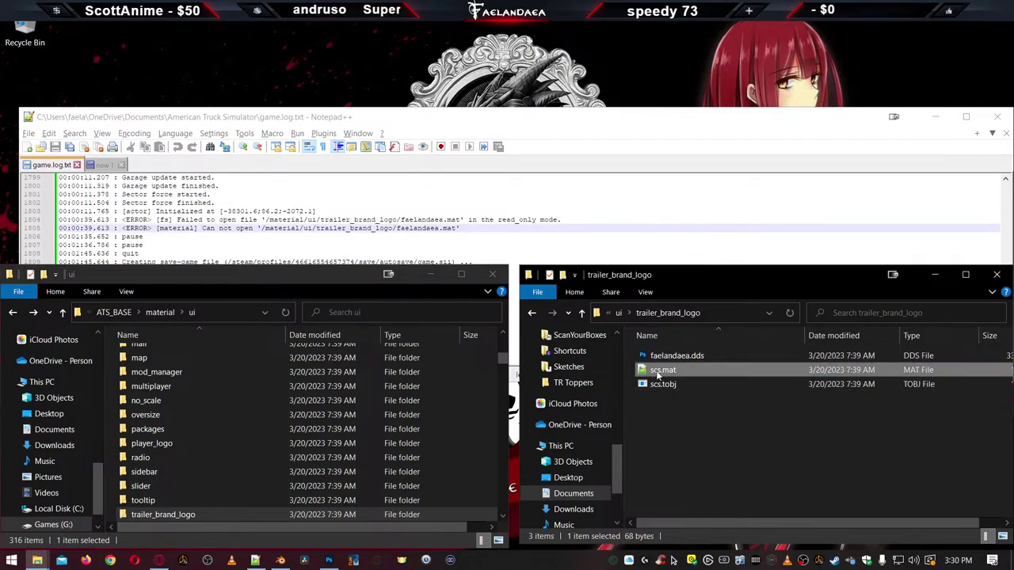
double_click(658, 376)
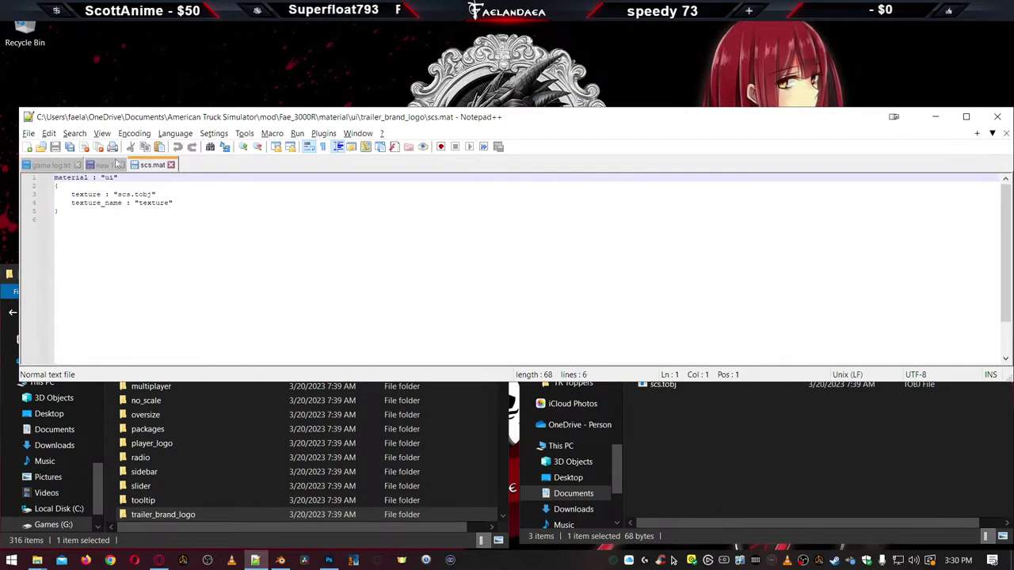
left_click(171, 165)
key("alt+Tab")
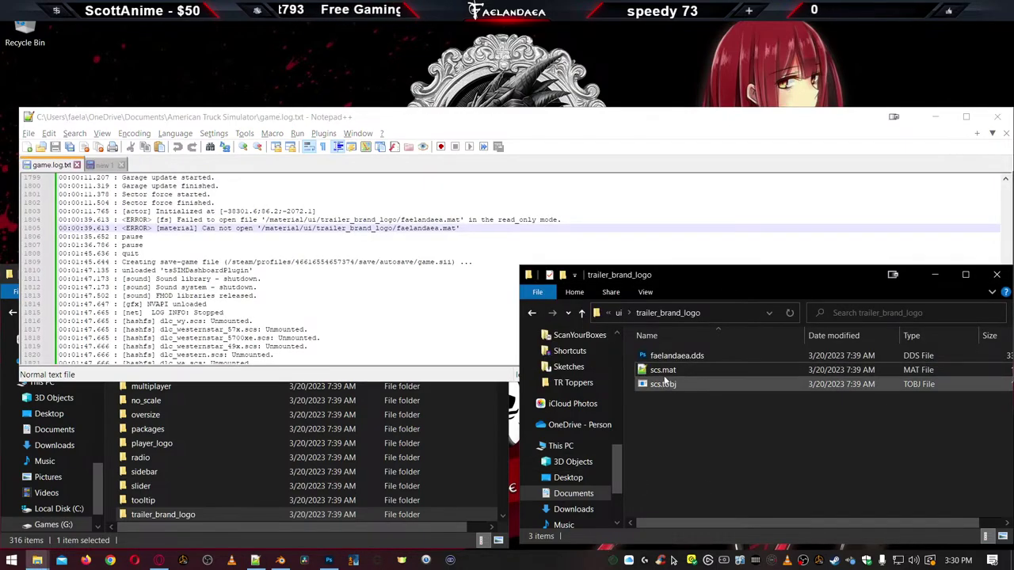
left_click(658, 371)
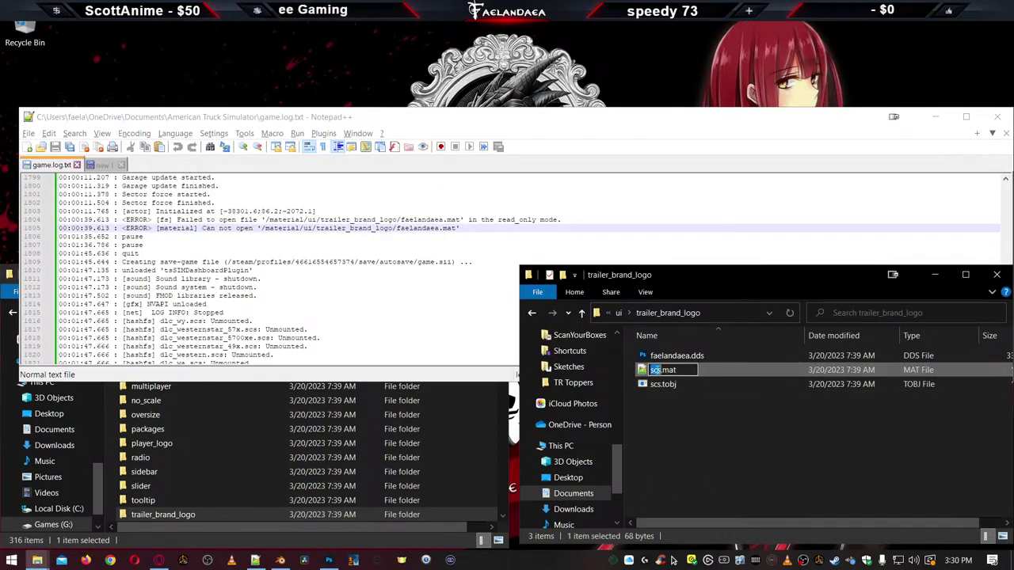
left_click(660, 386)
left_click(656, 387)
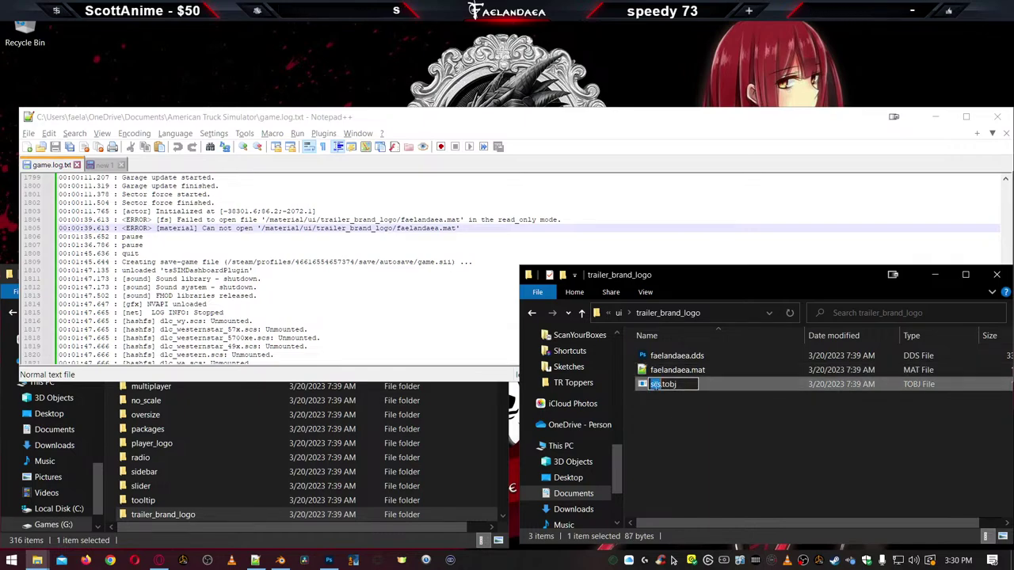
left_click(680, 434)
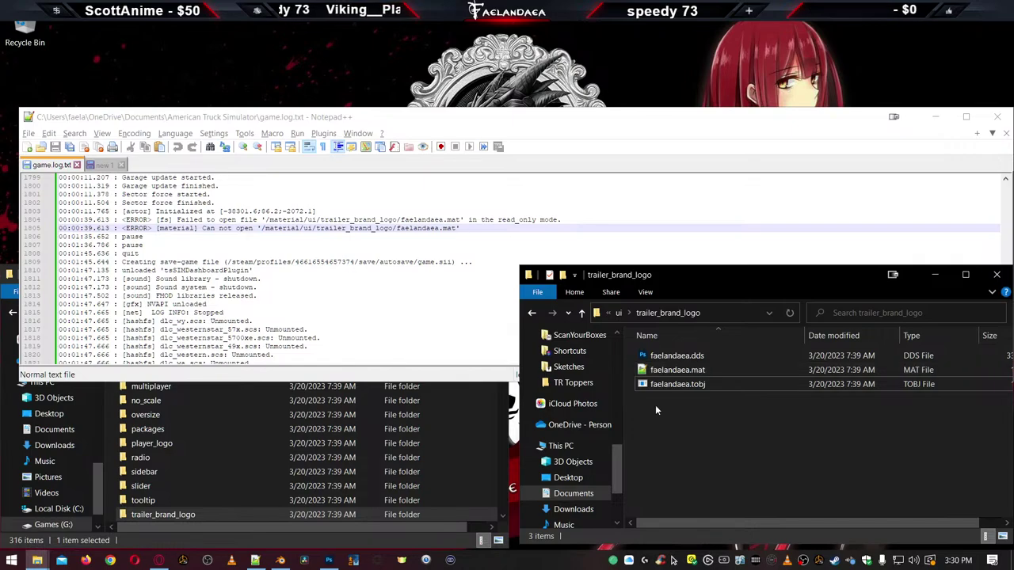
Point faelandaea.mat's texture at faelandaea.tobj and save it
double_click(664, 372)
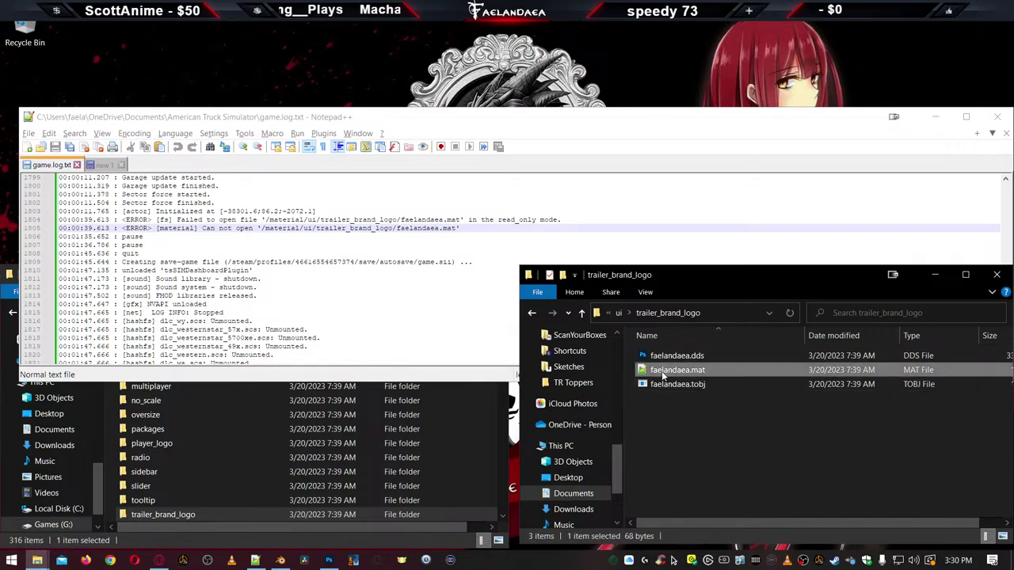
left_click(120, 195)
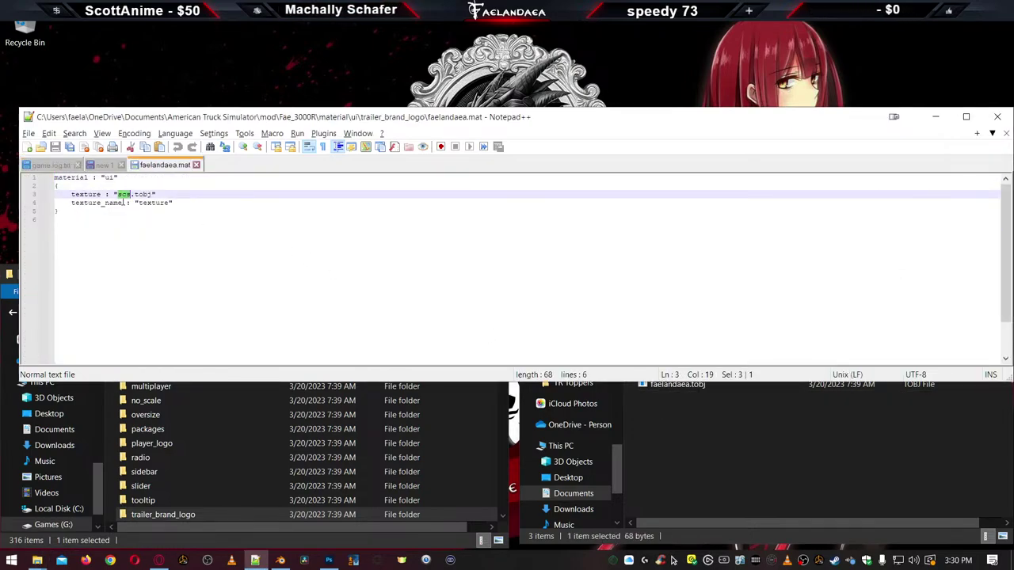
type("faelandaea")
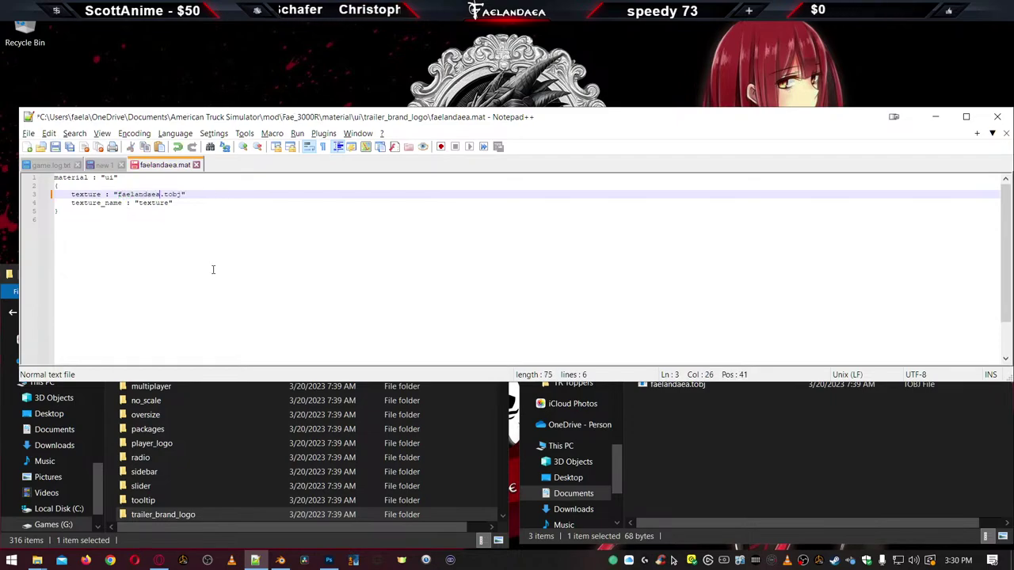
key("ctrl+s")
key("ctrl+w")
left_click(721, 457)
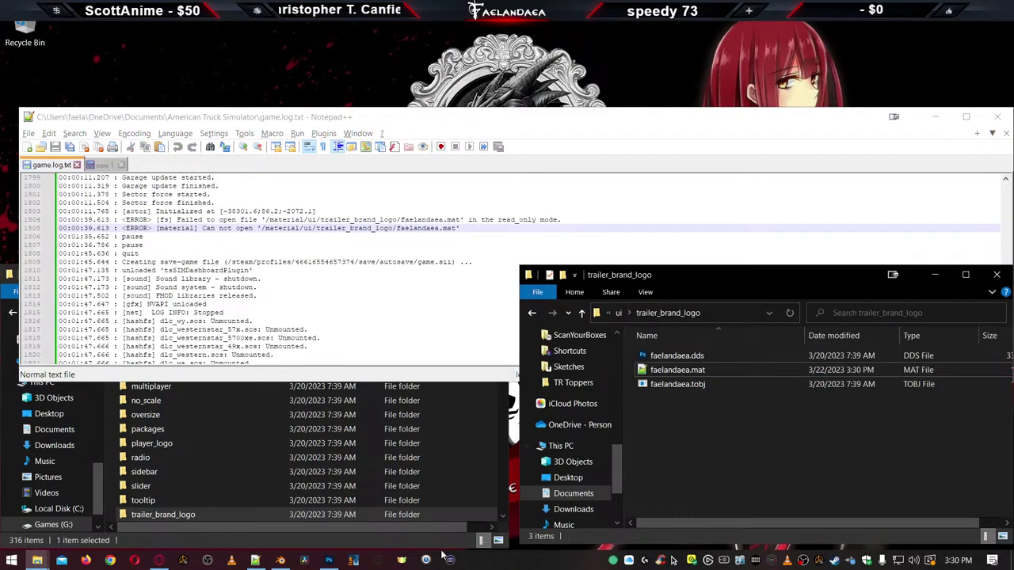
Launch TOBJ Editor and load faelandaea.tobj from the mod's trailer_brand_logo folder
left_click(12, 560)
type("to")
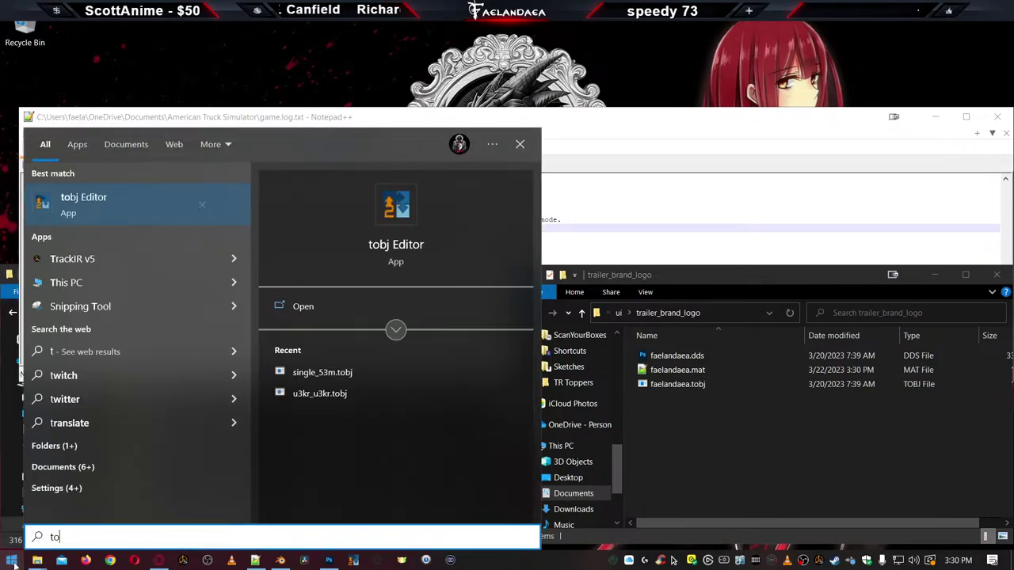
type("bj")
left_click(135, 193)
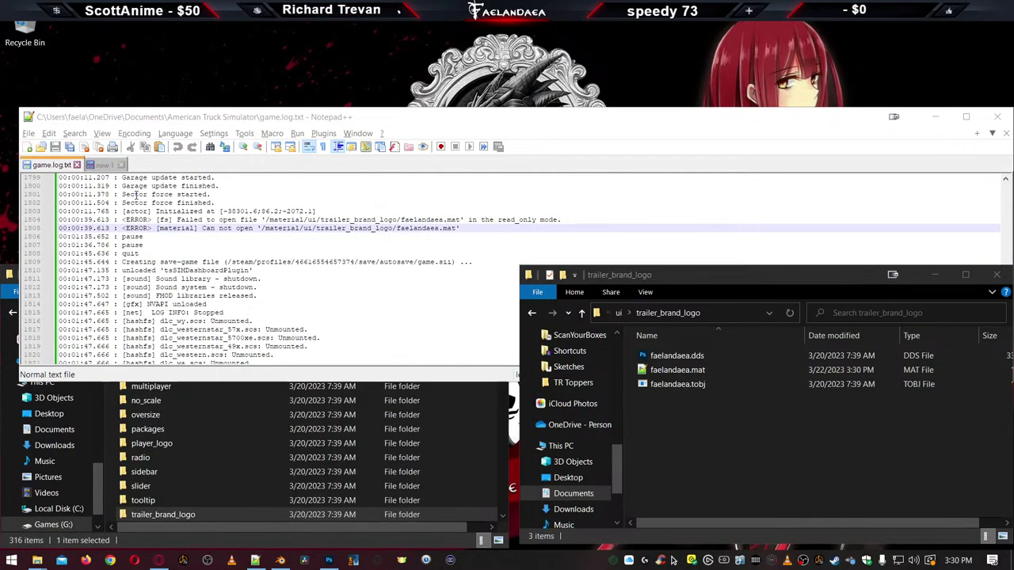
left_click(741, 313)
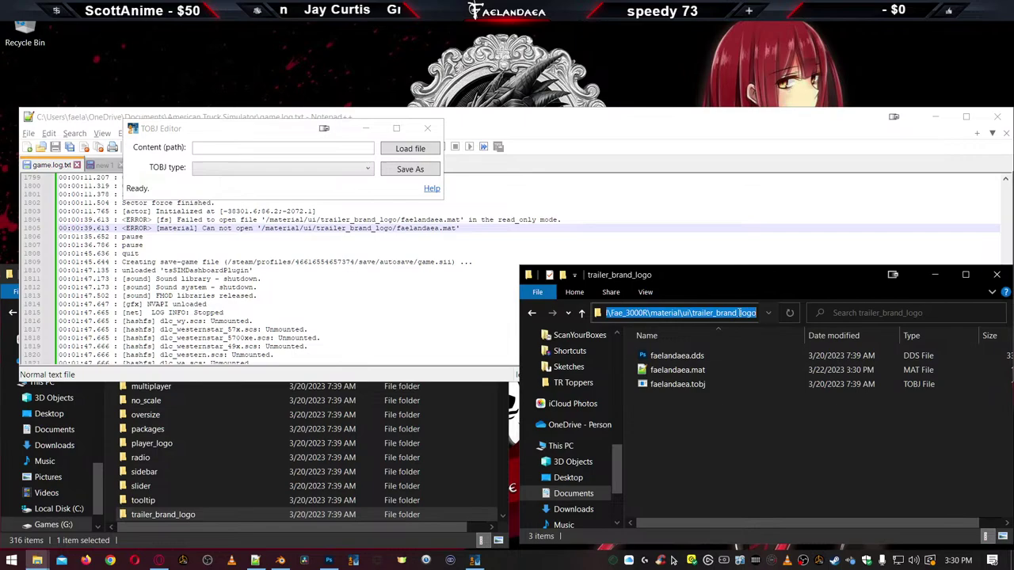
left_click(400, 151)
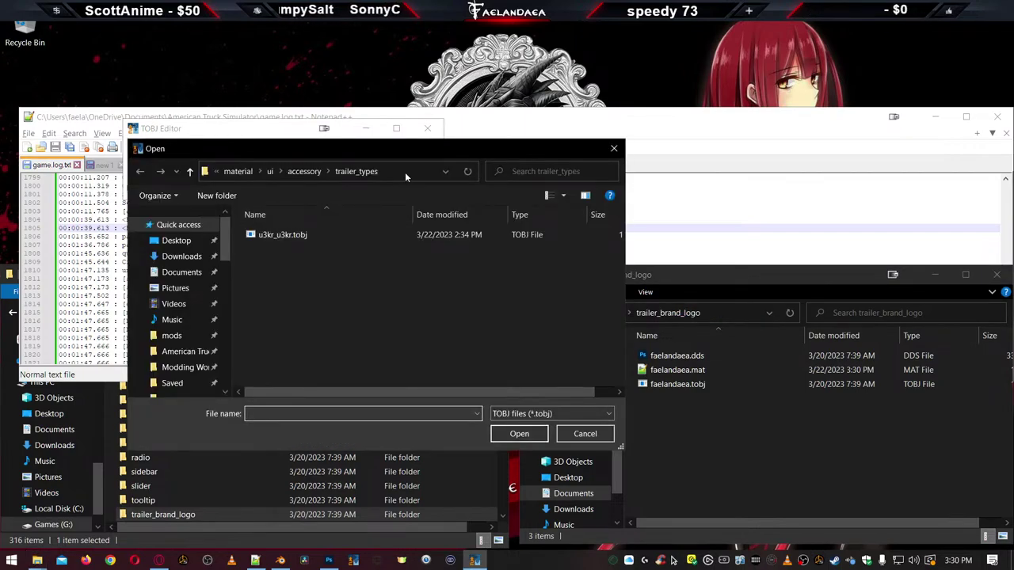
left_click(405, 172)
type("C:\\Users\\faela\\OneDrive\\Documents\\American Truck Simulator\\mod\\Fae_3000R\\material\\ui\\trailer_brand_logo")
key("Return")
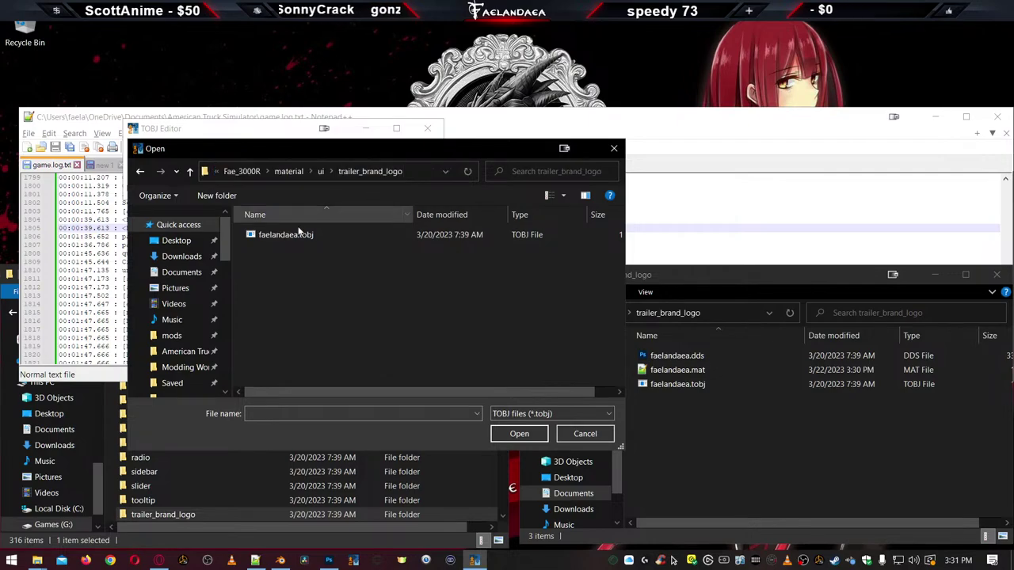
double_click(277, 235)
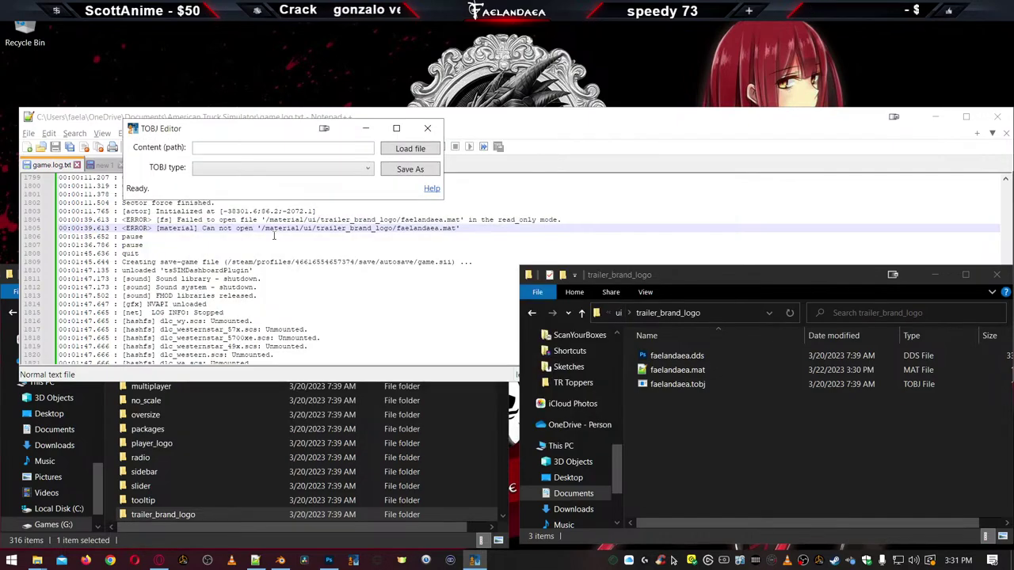
Set the content path to faelandaea.dds and type to UI icon, overwriting faelandaea.tobj
left_click(312, 148)
key("Right")
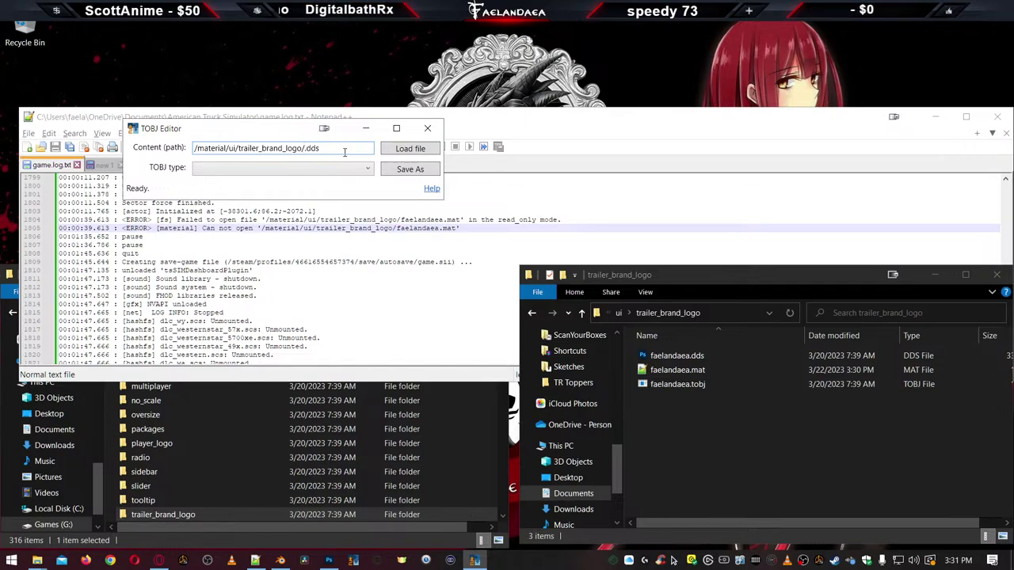
type("faela")
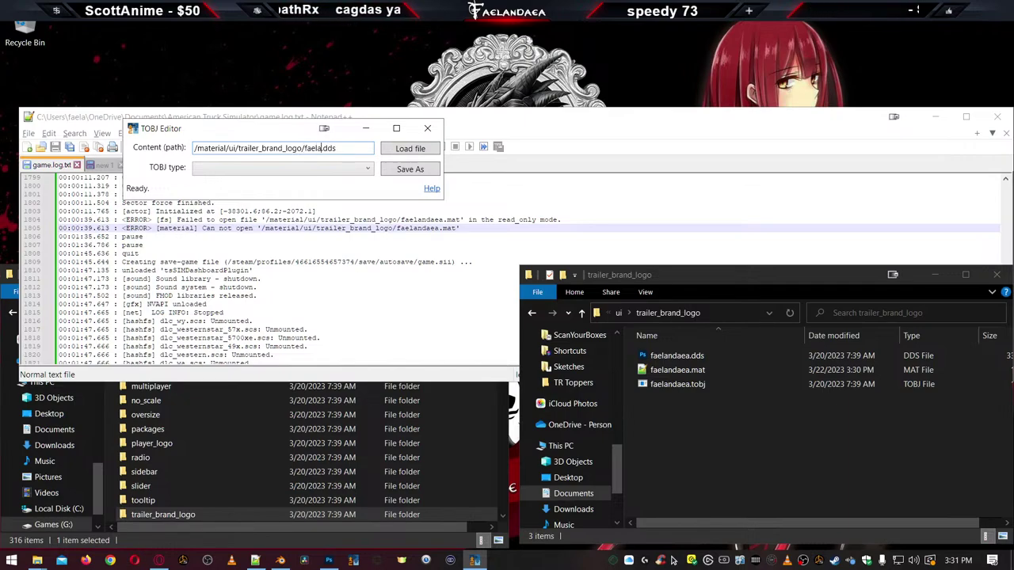
type("ndaea")
left_click(266, 168)
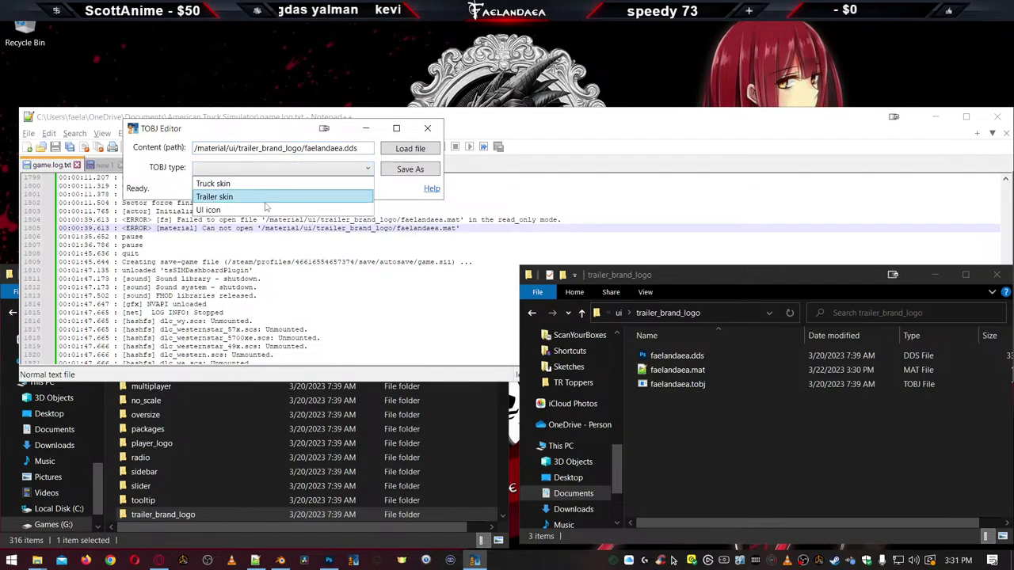
left_click(266, 210)
left_click(409, 170)
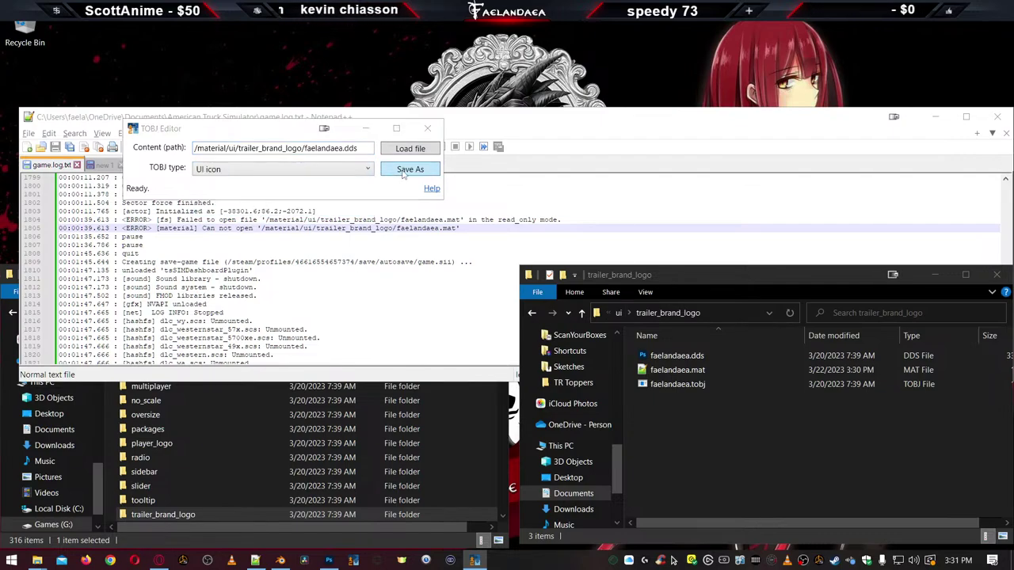
double_click(285, 236)
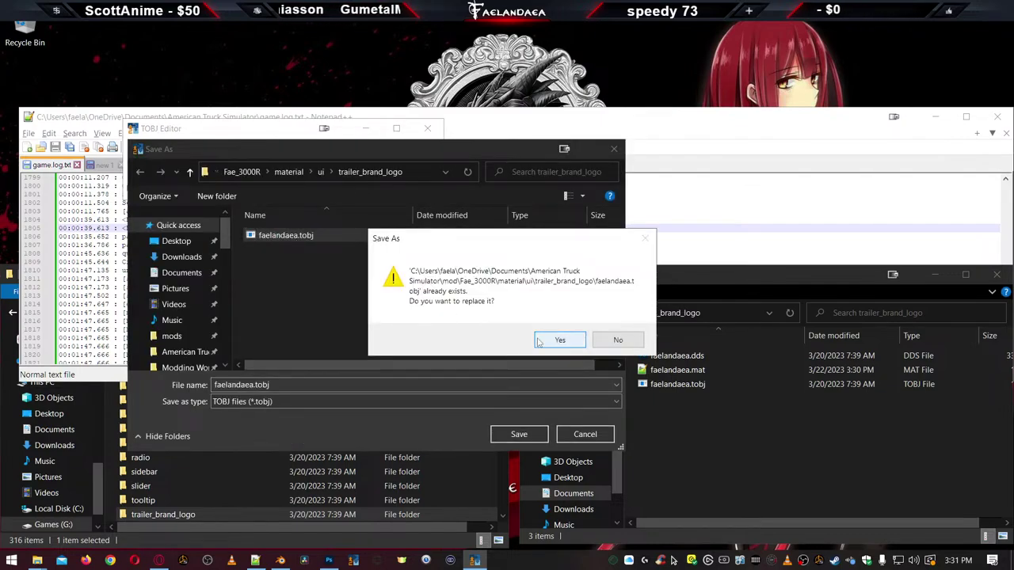
left_click(560, 340)
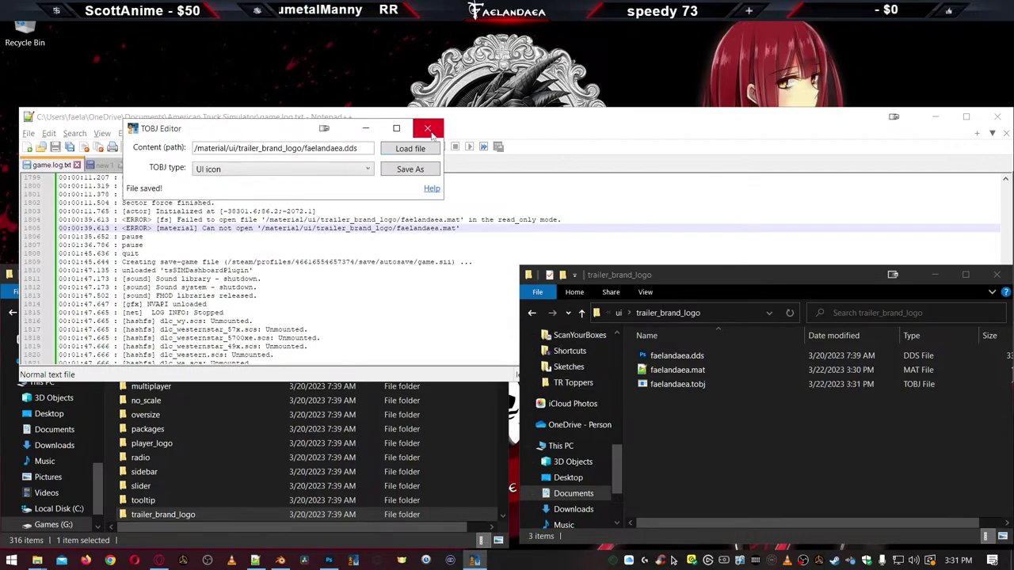
left_click(427, 128)
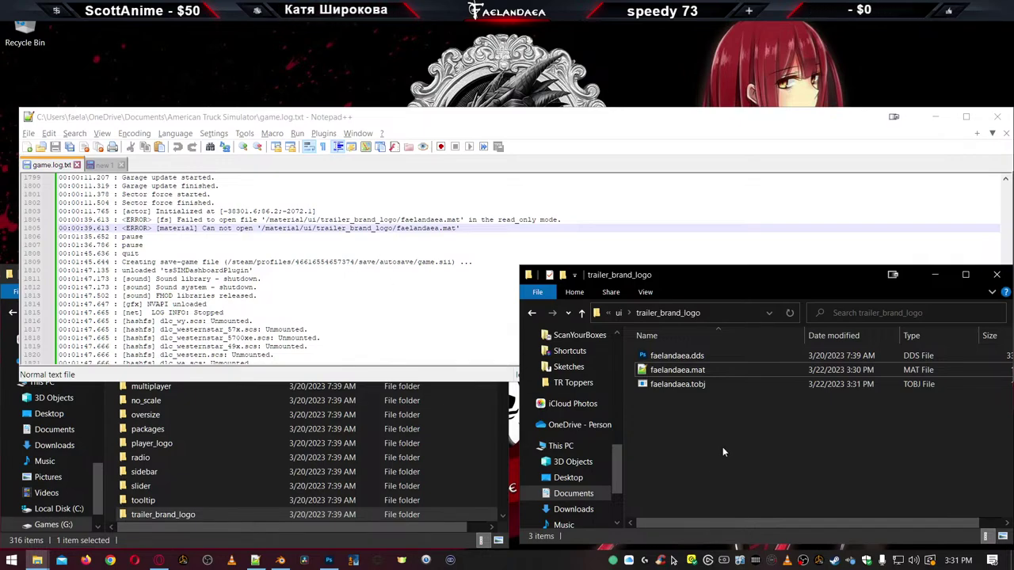
key("alt+Up")
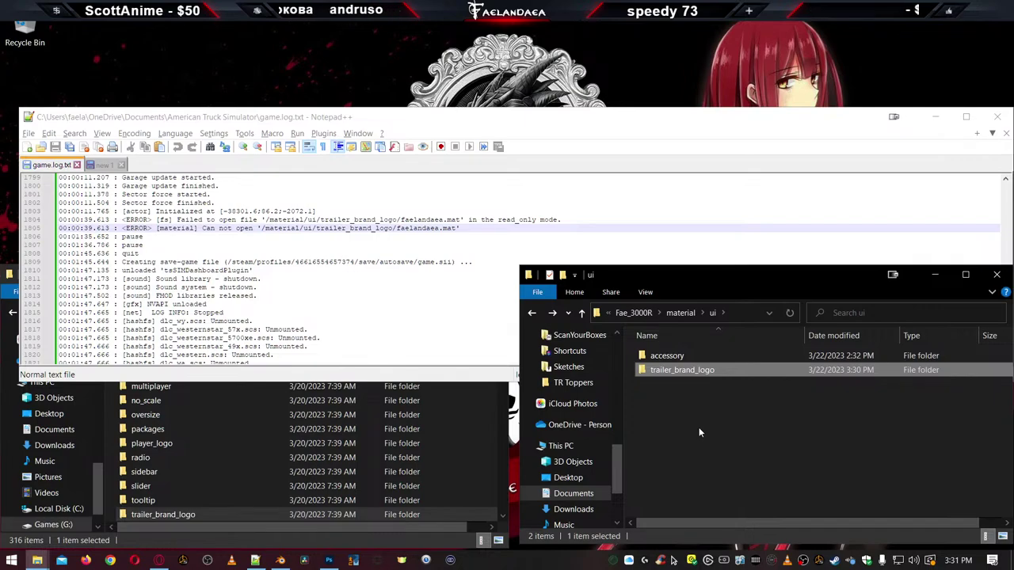
Open u3kr.sii from Fae_3000R\def\vehicle\trailer_dealer\faelandaea in Notepad++
left_click(640, 313)
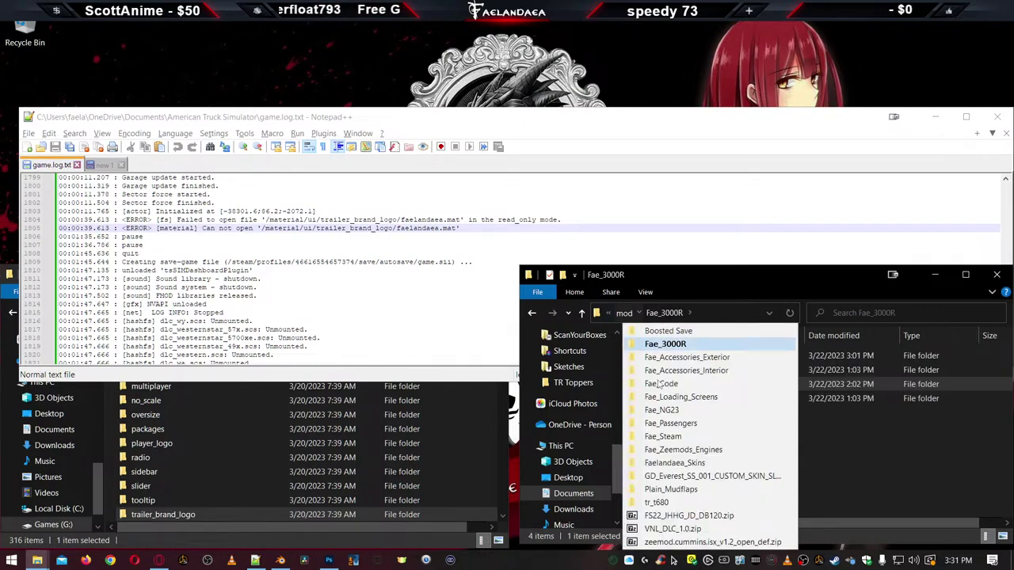
left_click(626, 314)
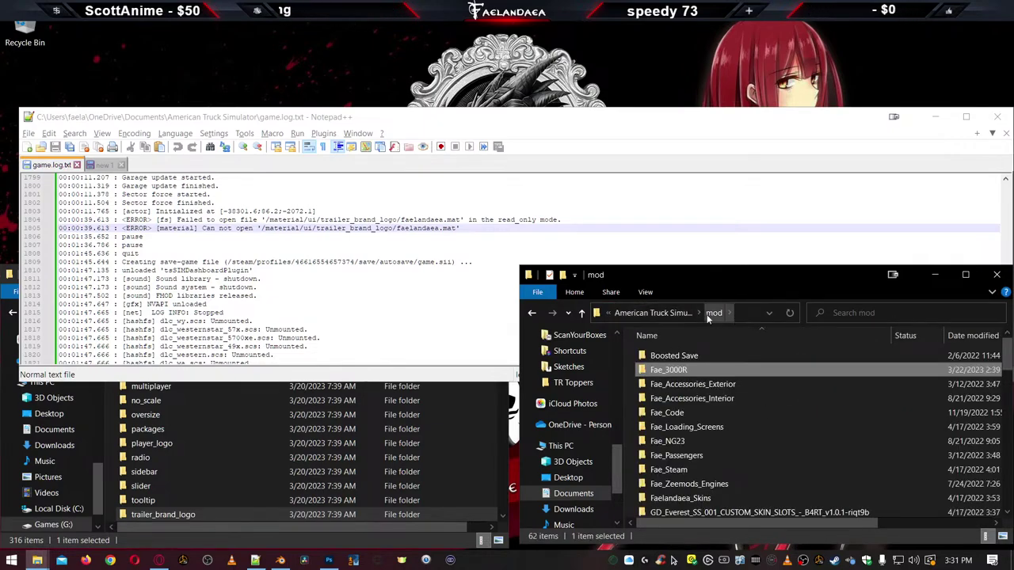
double_click(682, 370)
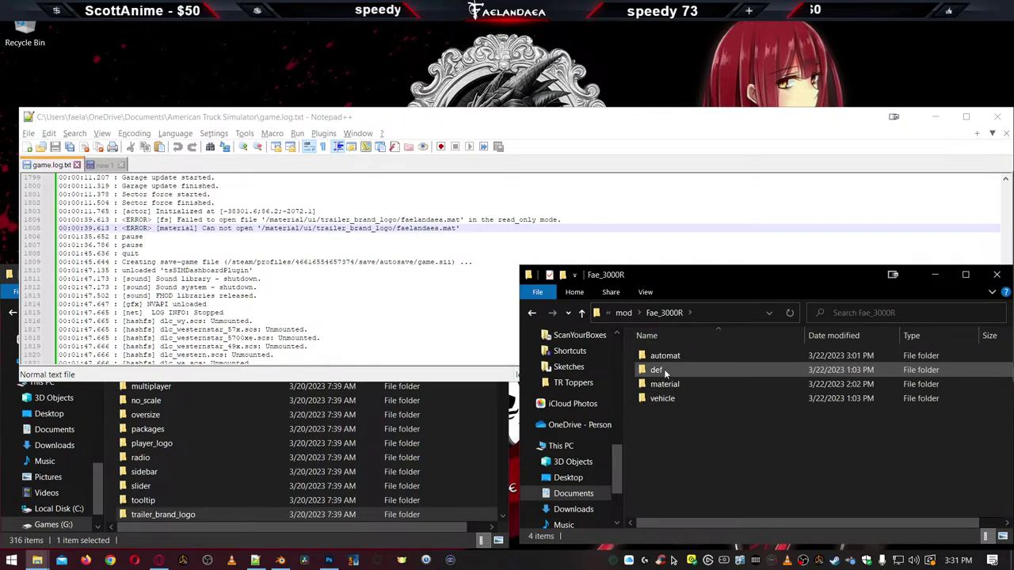
double_click(666, 372)
double_click(658, 356)
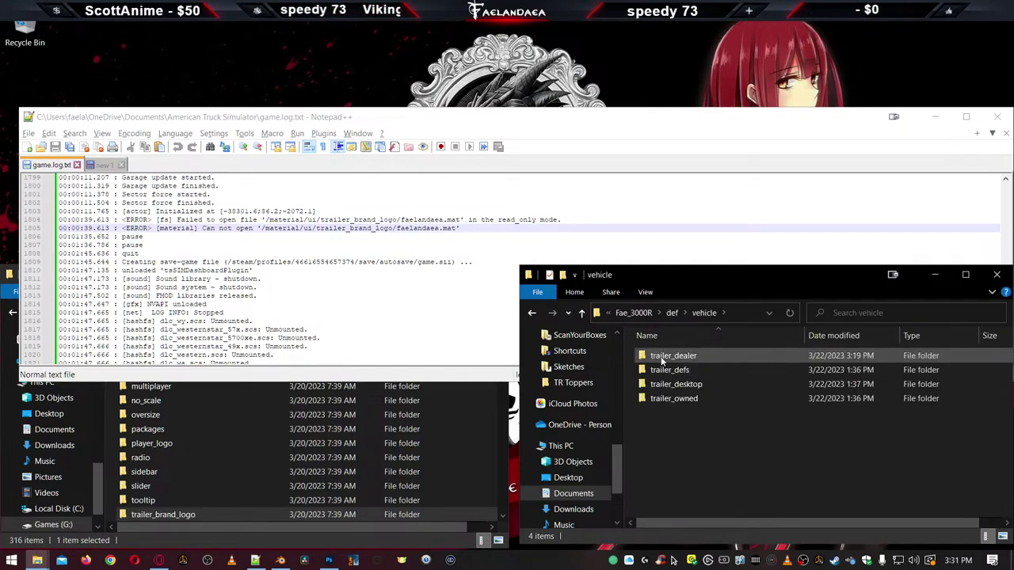
left_click(662, 356)
double_click(663, 358)
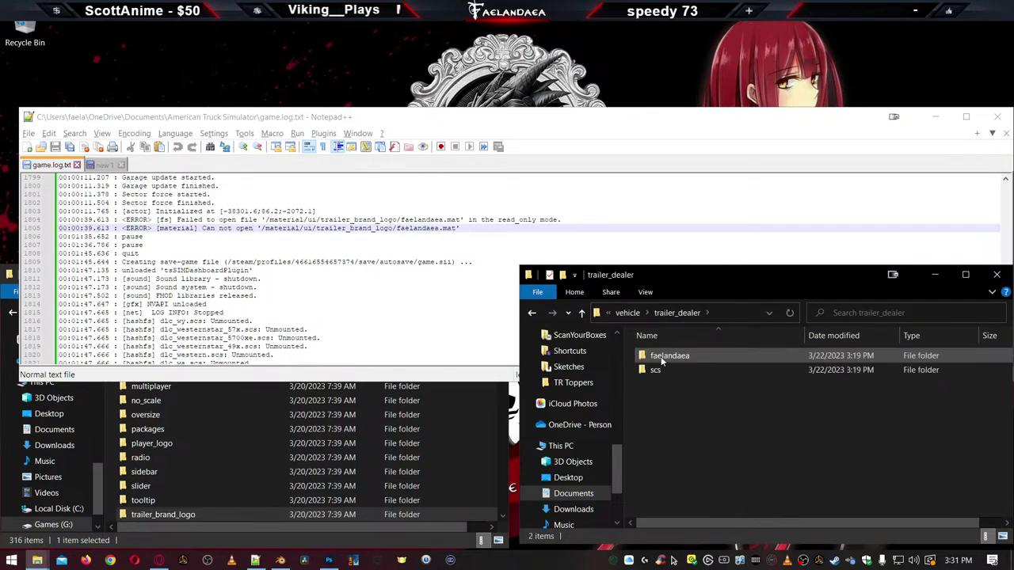
double_click(662, 357)
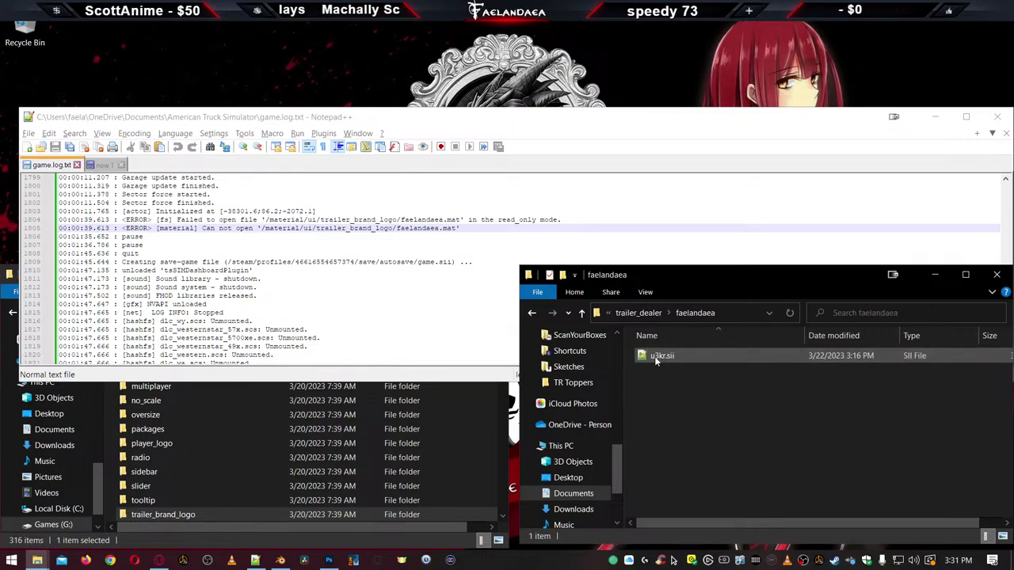
double_click(658, 356)
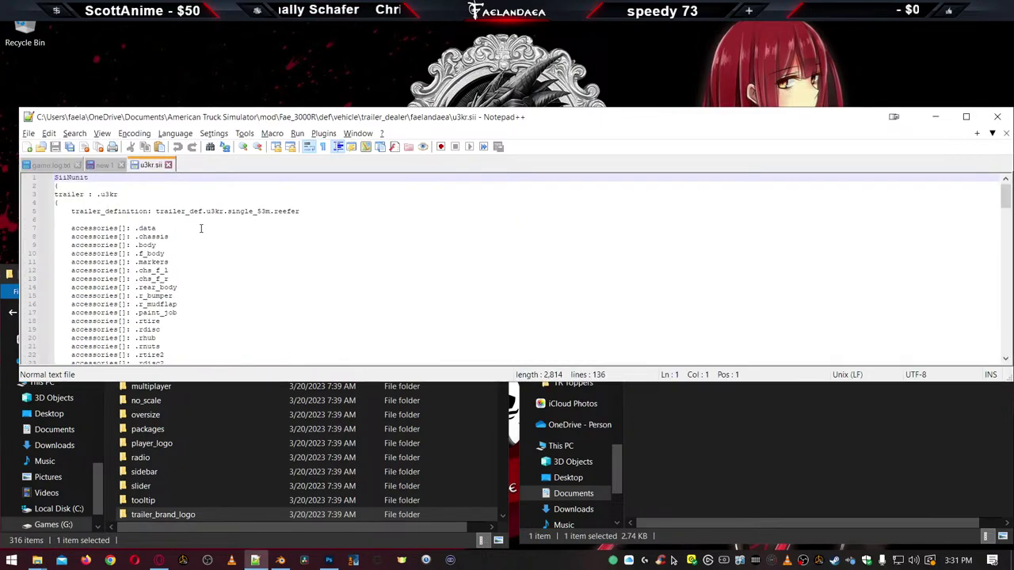
Read through the .u3kr trailer definition and its accessory list
left_click(114, 194)
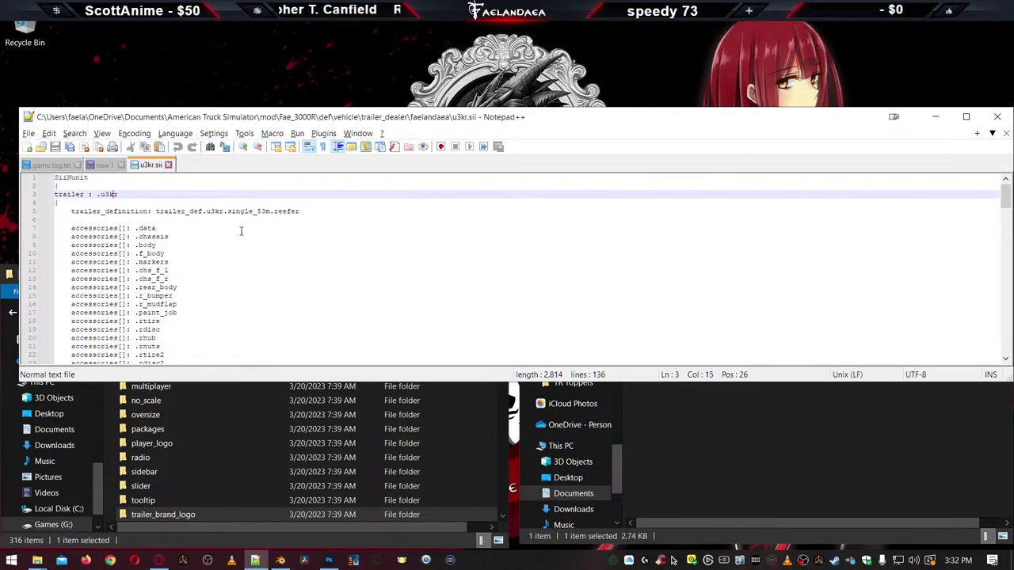
scroll(241, 231, "down", 5)
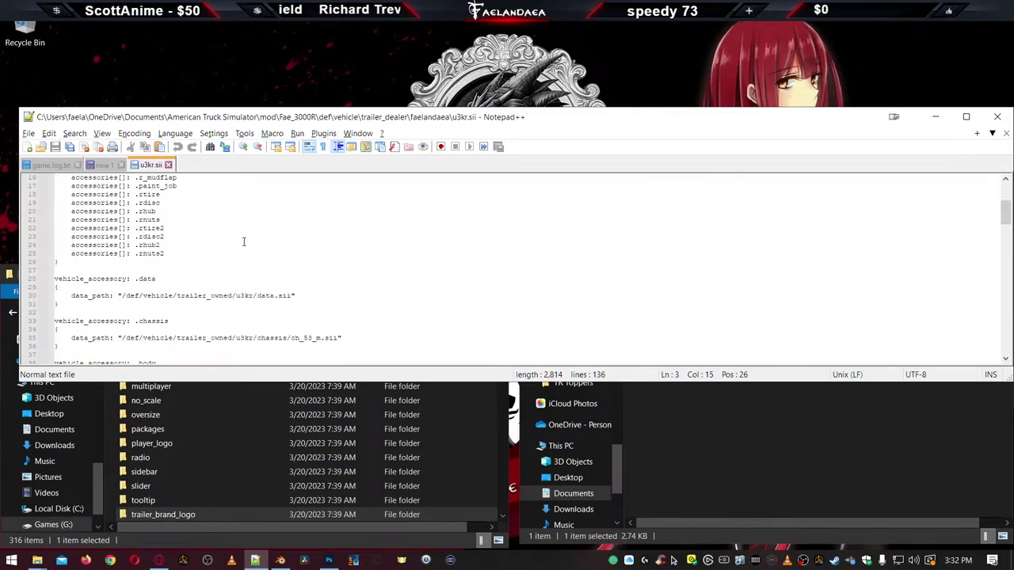
scroll(244, 242, "down", 4)
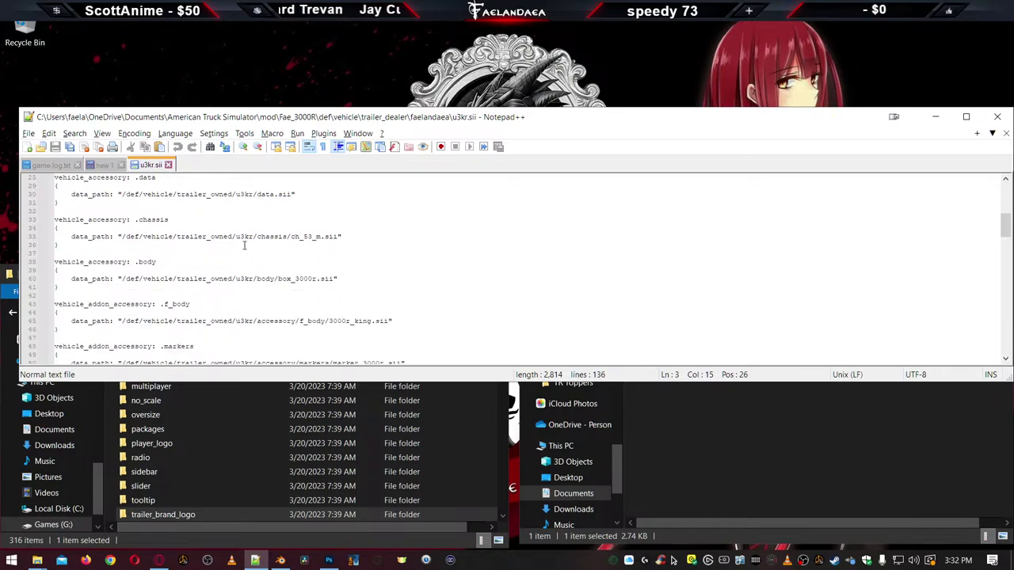
scroll(254, 249, "up", 6)
scroll(252, 248, "up", 3)
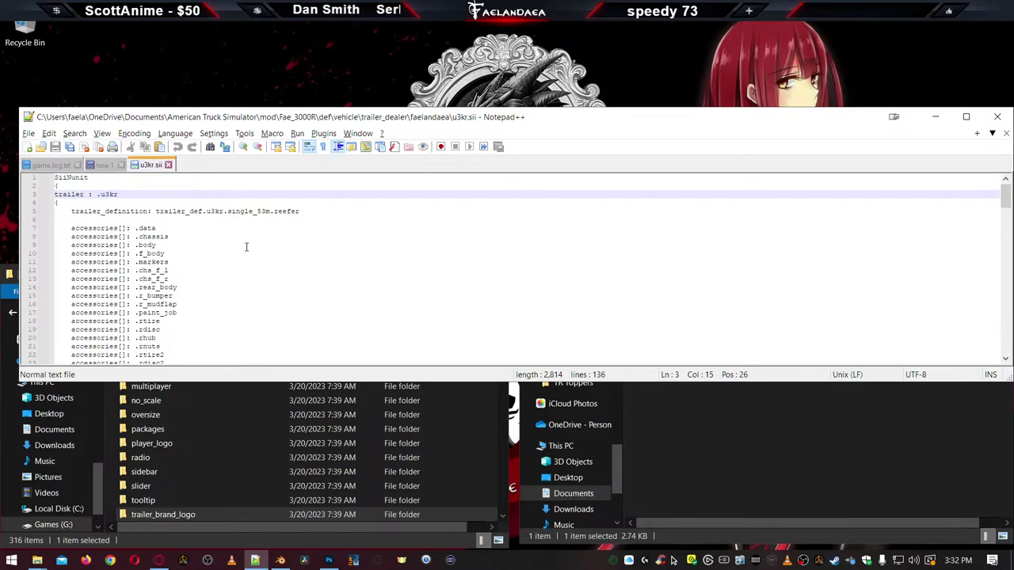
scroll(242, 248, "down", 7)
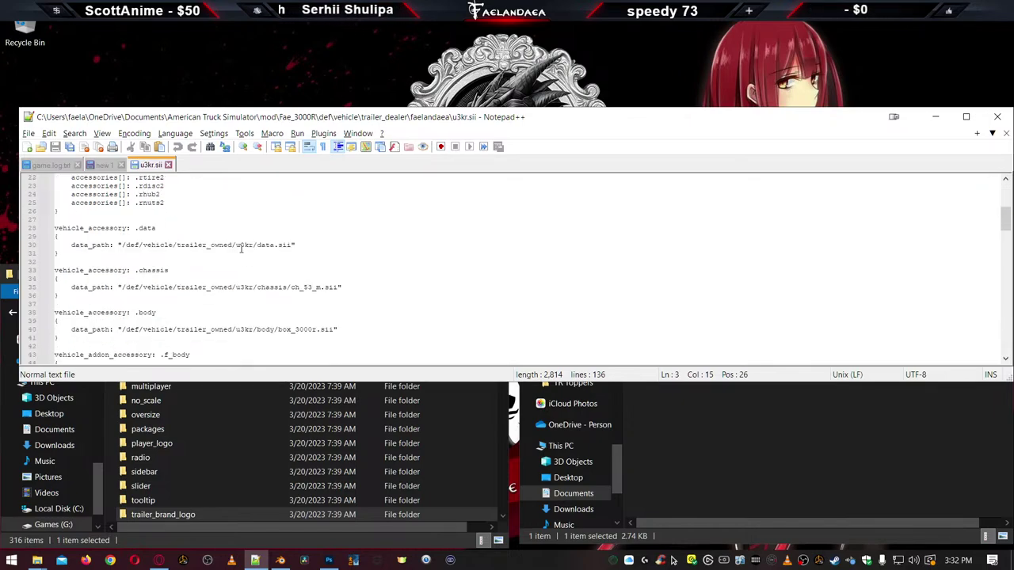
scroll(238, 248, "up", 7)
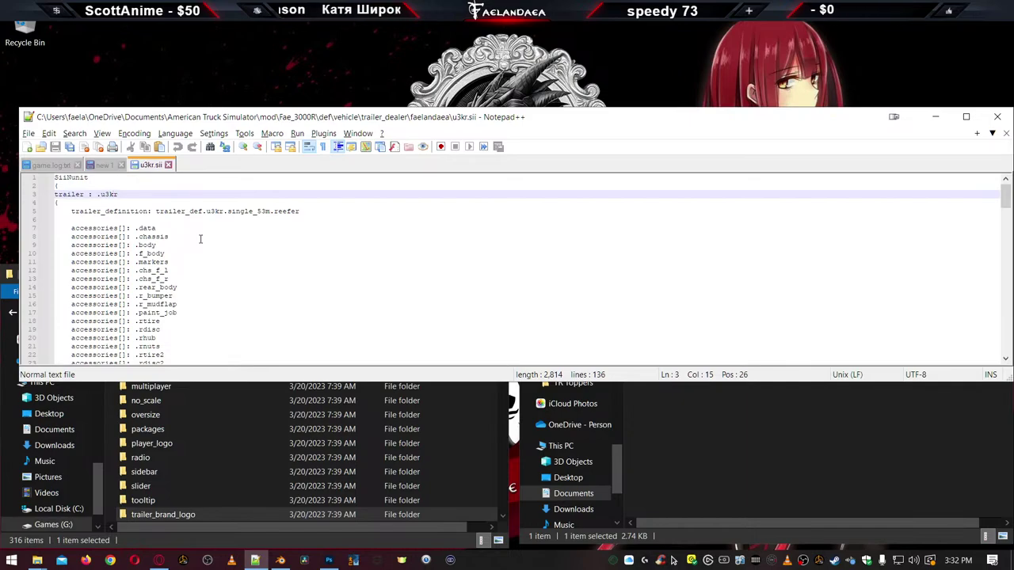
scroll(202, 241, "down", 7)
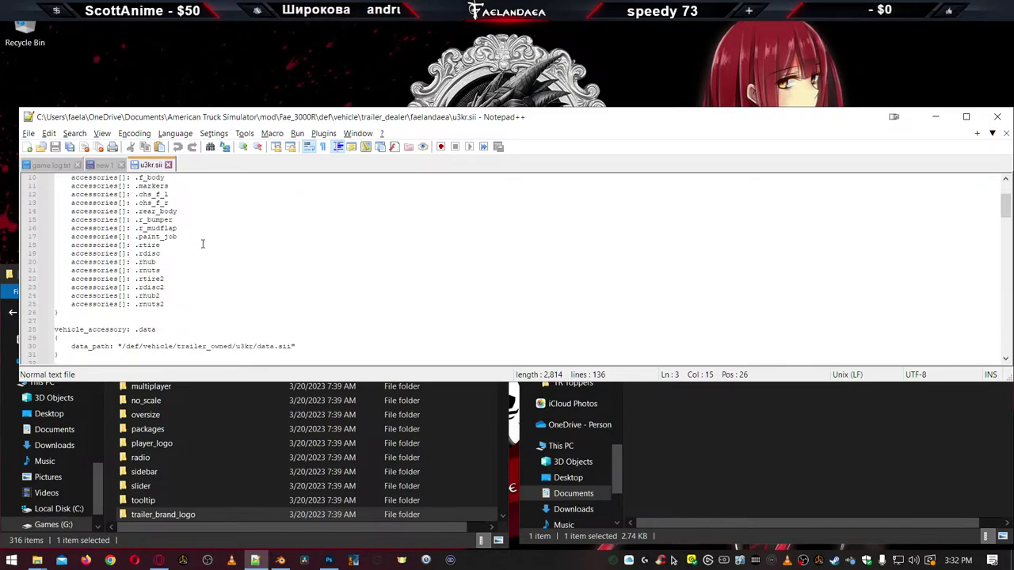
scroll(204, 245, "down", 20)
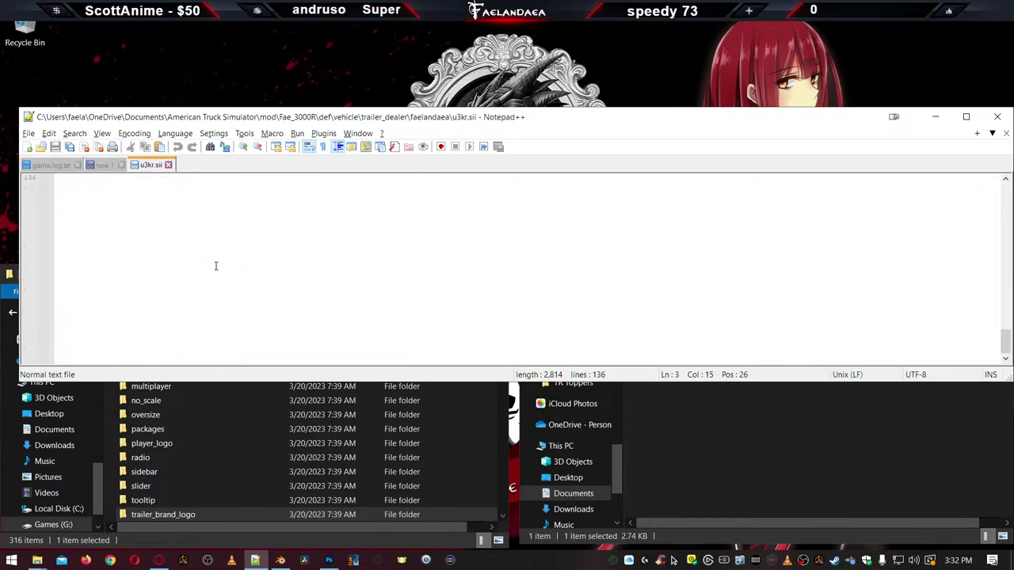
scroll(219, 268, "up", 20)
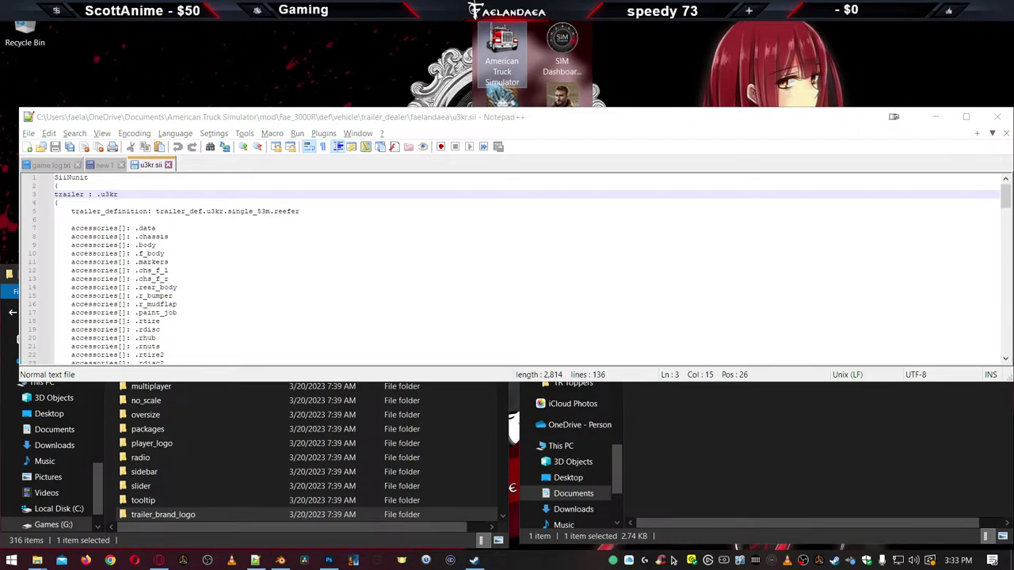
Launch American Truck Simulator, dismiss the SDK notice, and quit from the launchpad with Yes
left_click(671, 463)
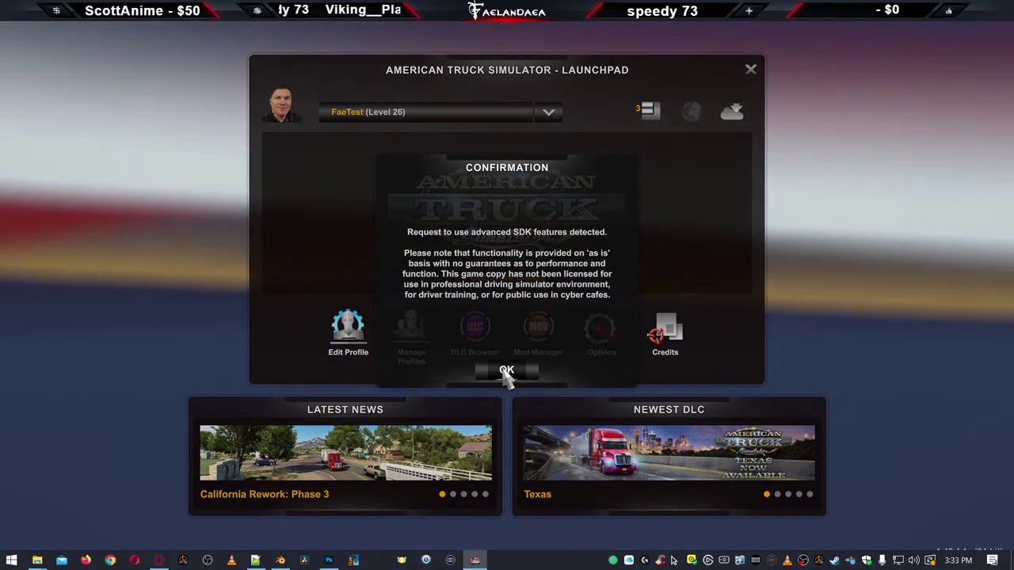
left_click(507, 367)
left_click(751, 70)
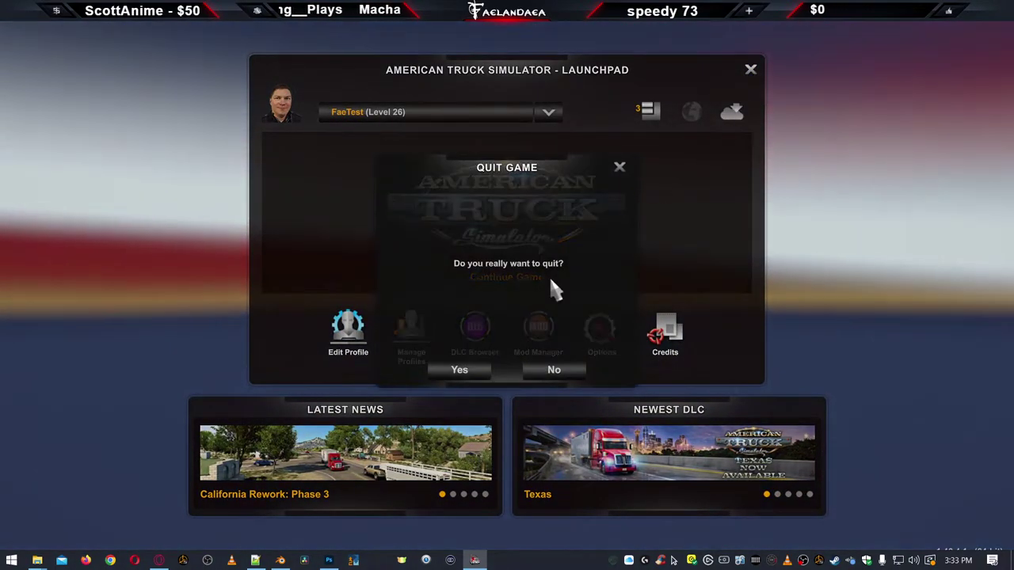
left_click(453, 370)
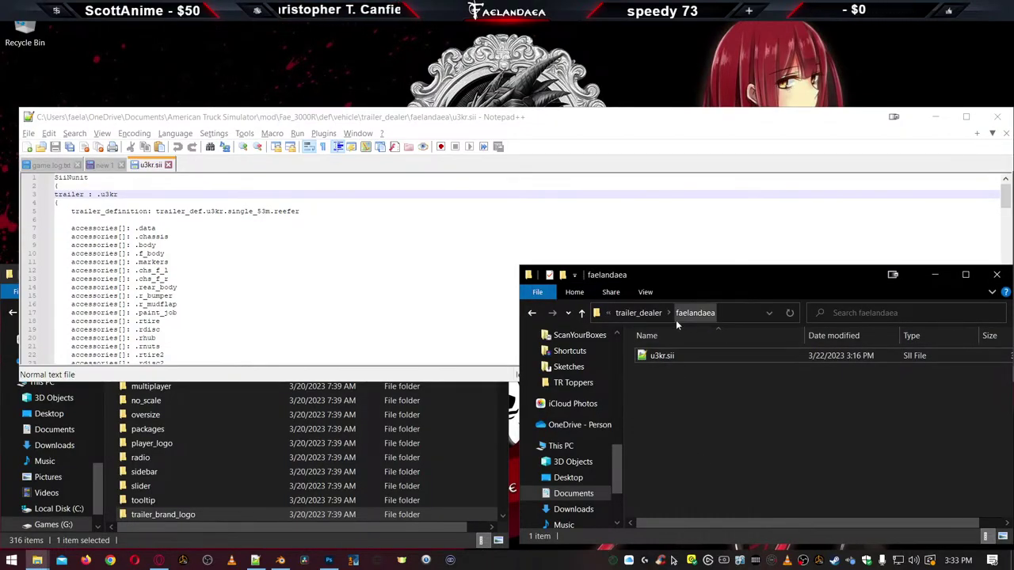
Open faelandaea.dds from the mod's material\ui\trailer_brand_logo folder in Photoshop and zoom in
left_click(648, 315)
left_click(648, 315)
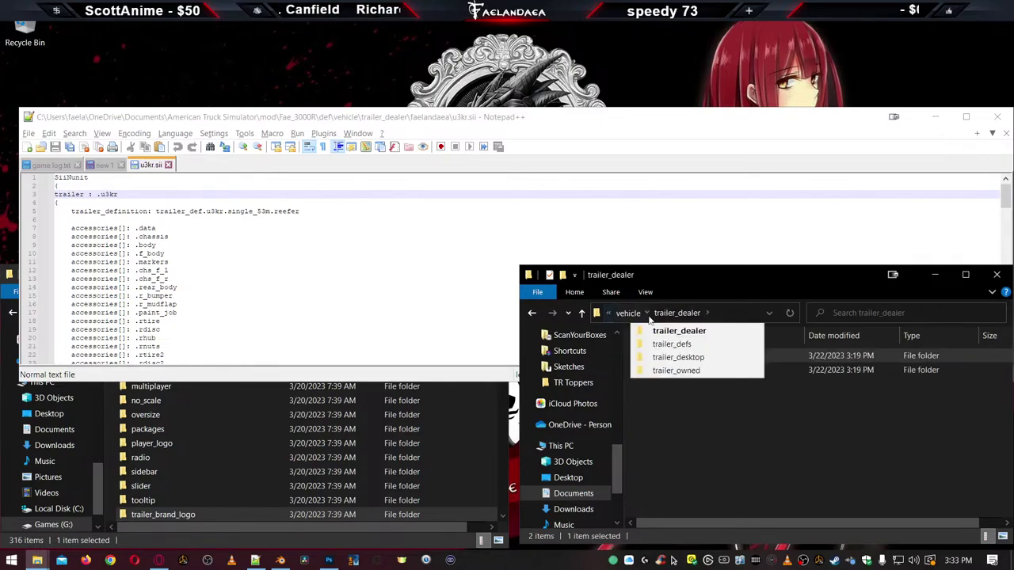
left_click(632, 314)
left_click(632, 314)
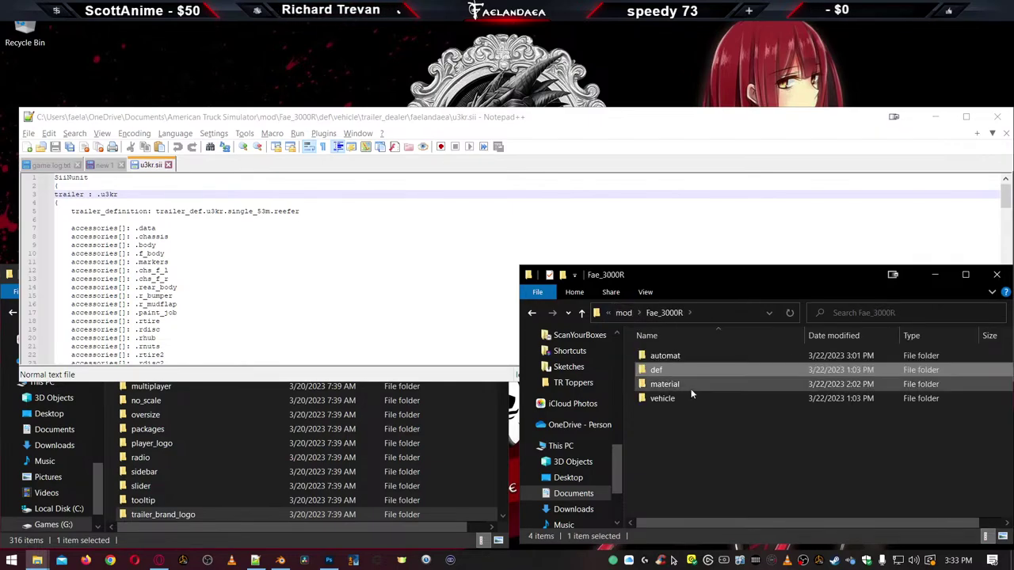
double_click(664, 385)
double_click(657, 369)
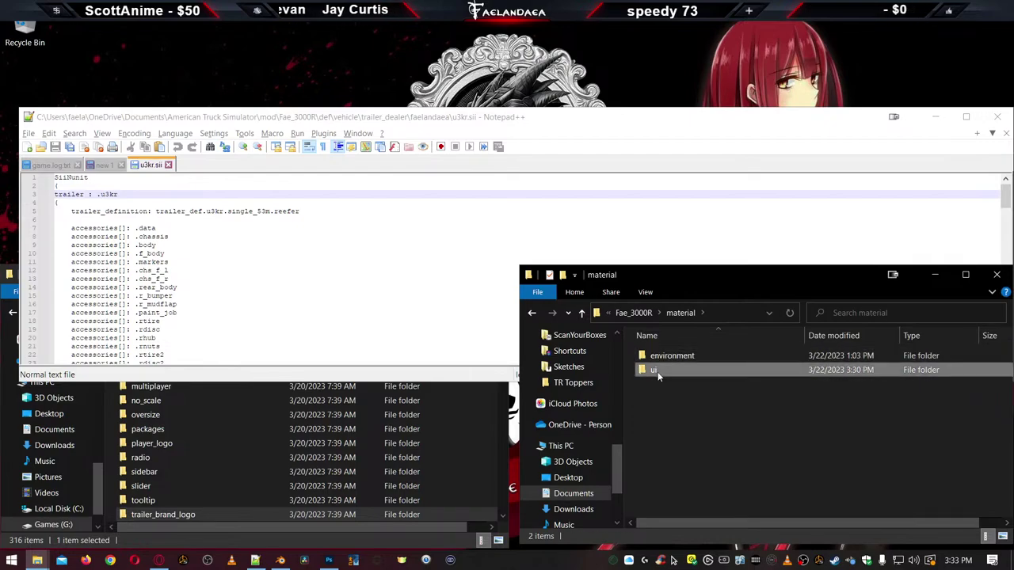
double_click(658, 372)
double_click(670, 355)
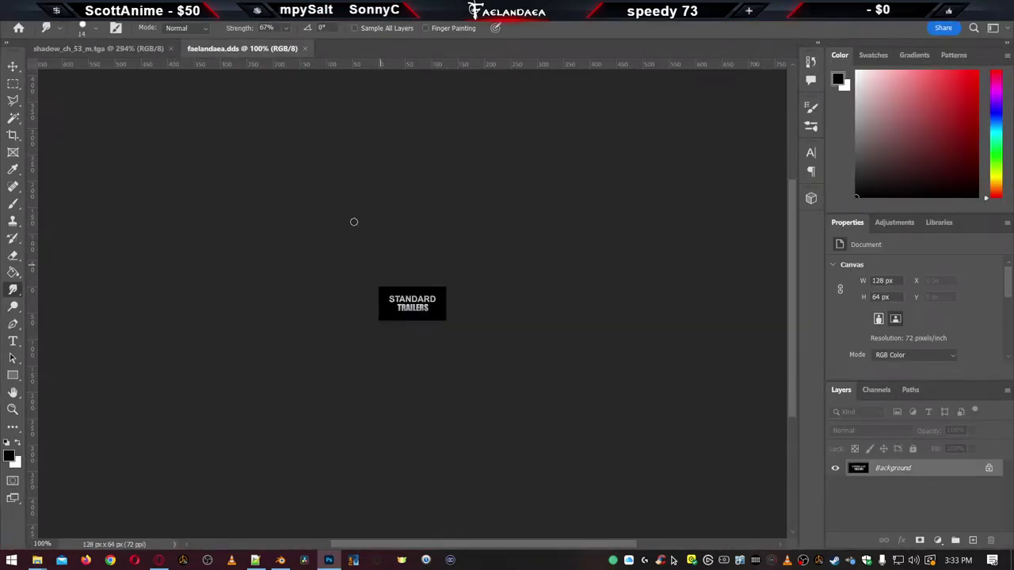
left_click(171, 49)
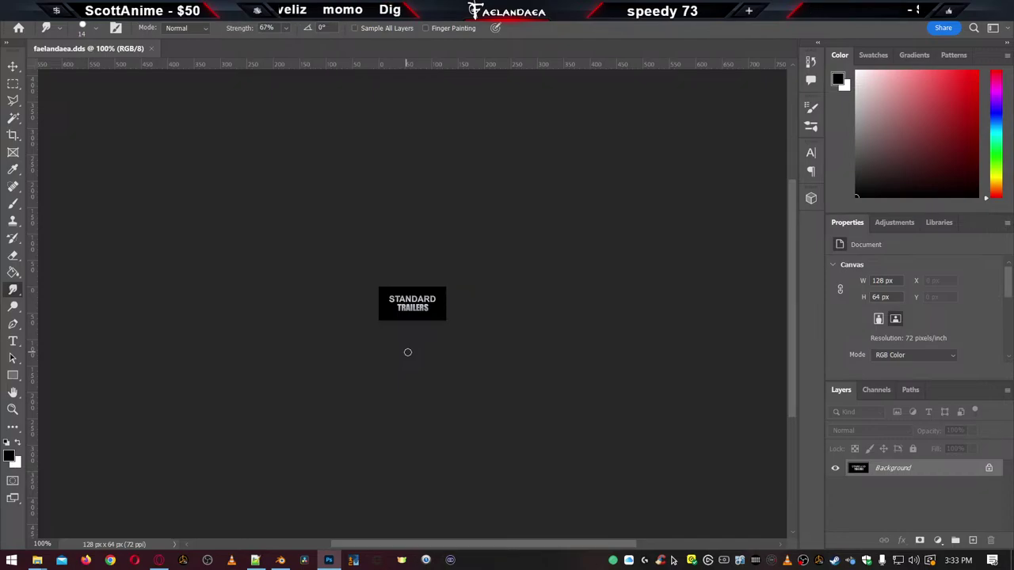
scroll(407, 352, "up", 5, "alt")
scroll(444, 336, "down", 3, "alt")
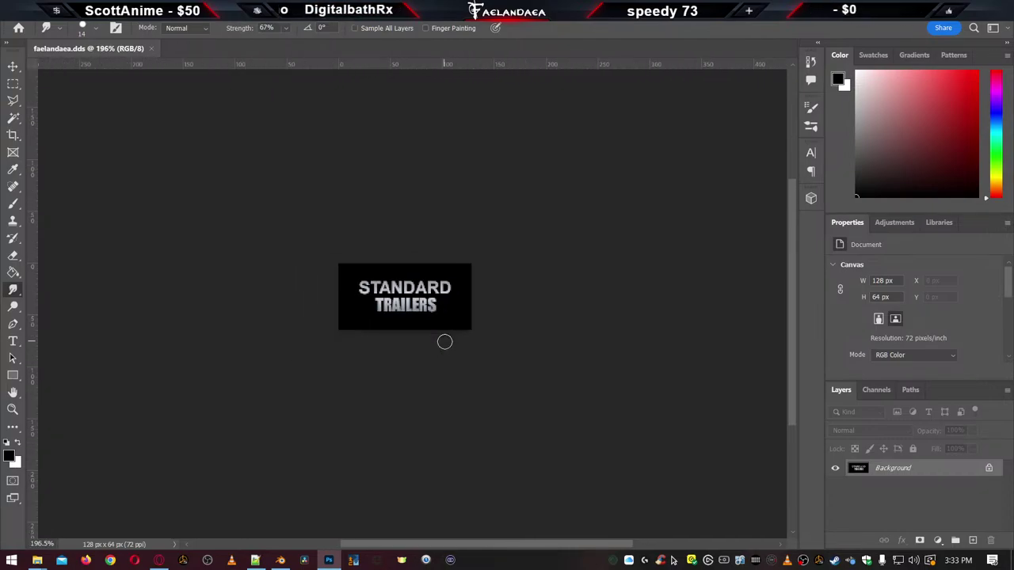
Bring the trailer_brand_logo folder window to the front
mouse_move(161, 563)
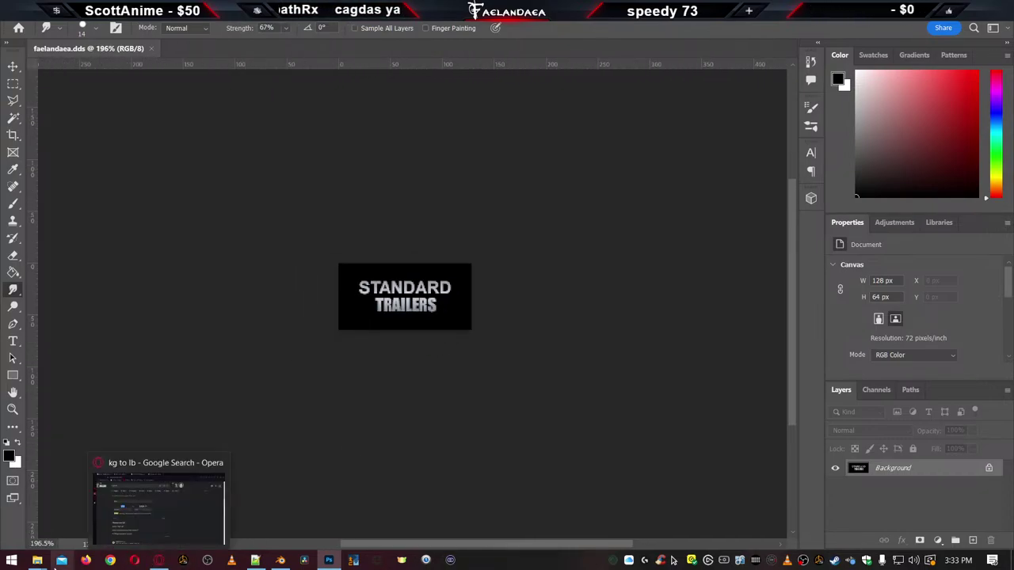
mouse_move(37, 561)
left_click(179, 529)
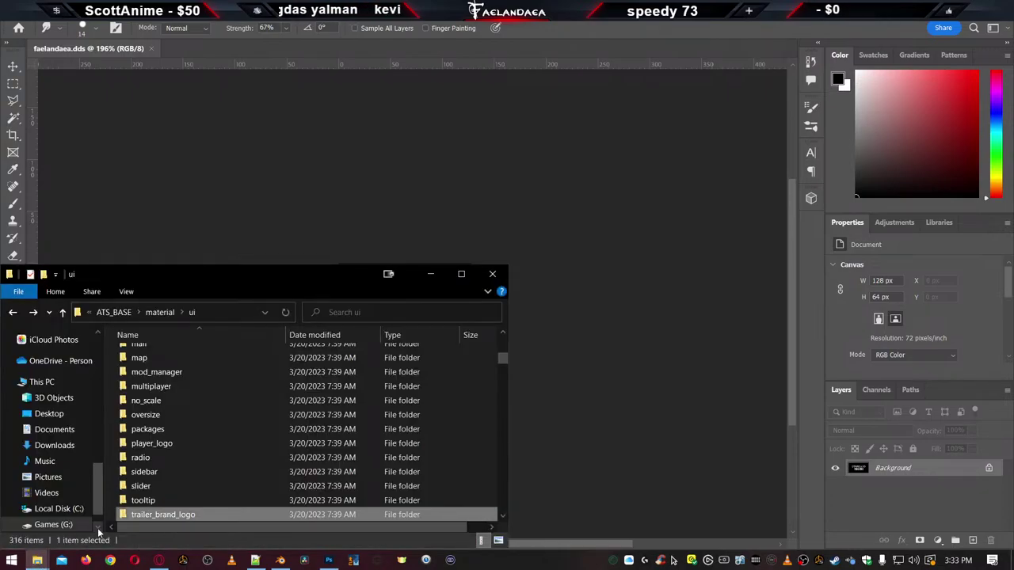
mouse_move(36, 561)
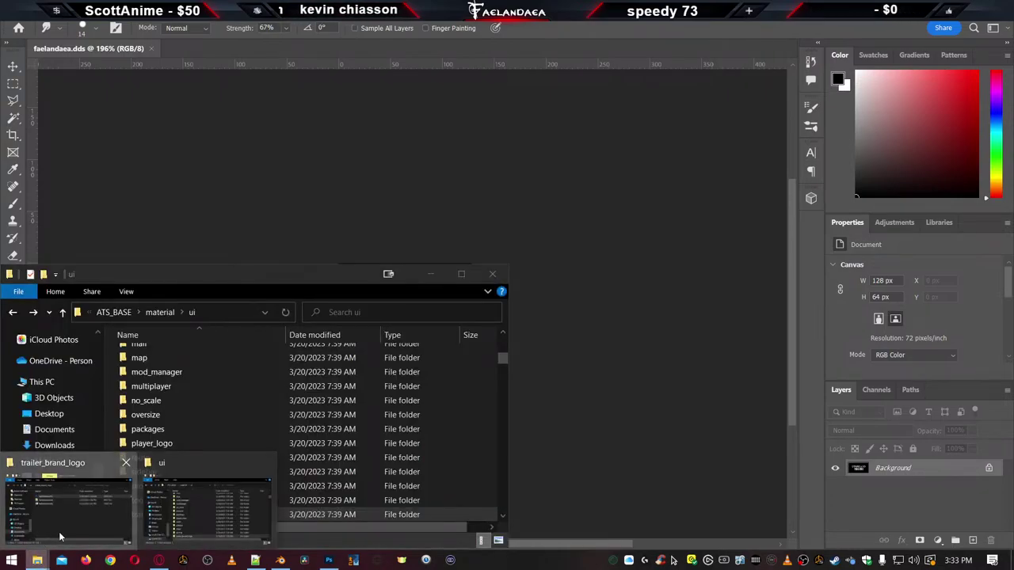
left_click(35, 540)
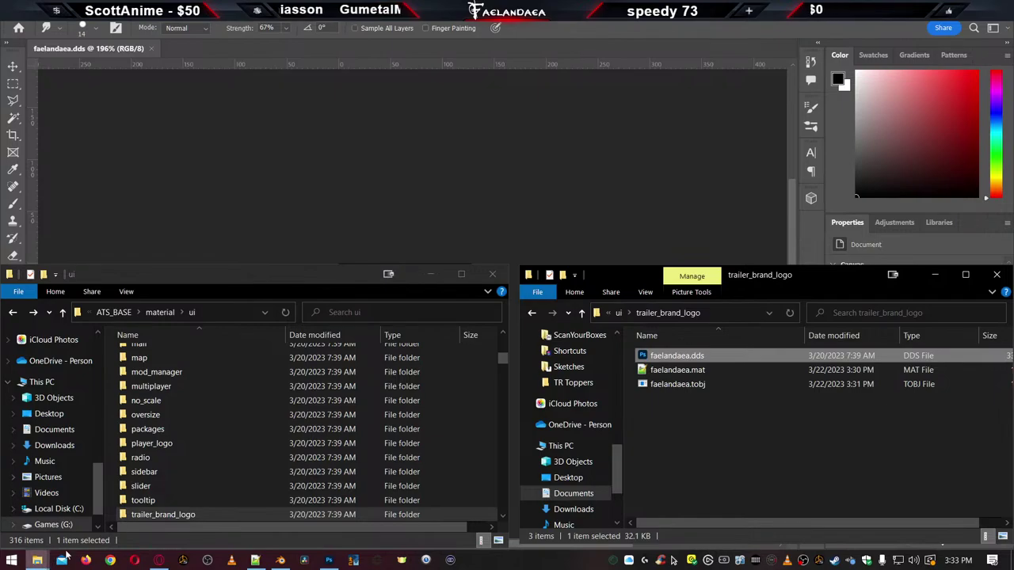
scroll(63, 431, "up", 10)
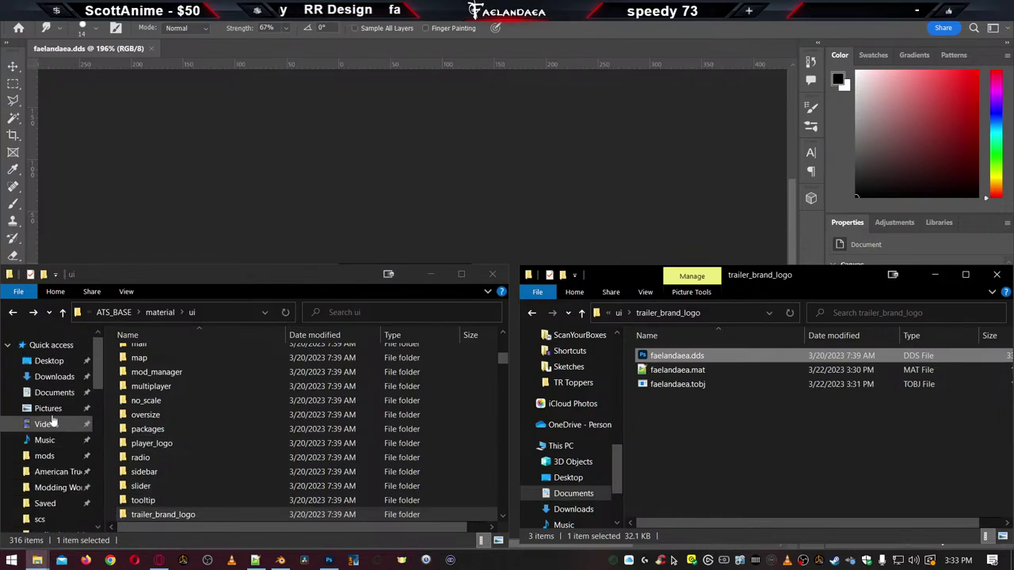
Open Pictures\Anime\Arms in a new window and drag Elesis.png onto the logo canvas
right_click(47, 410)
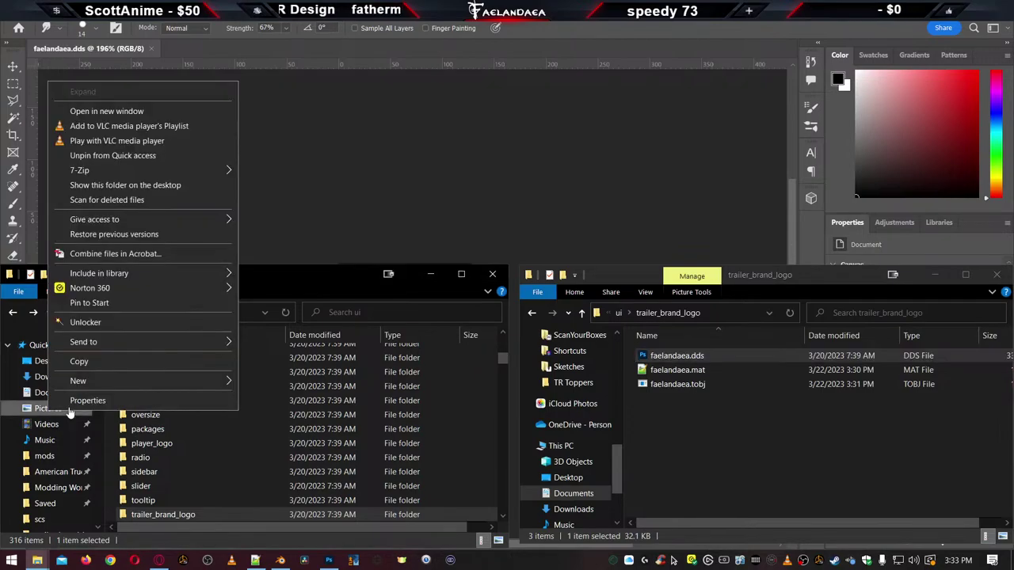
left_click(101, 117)
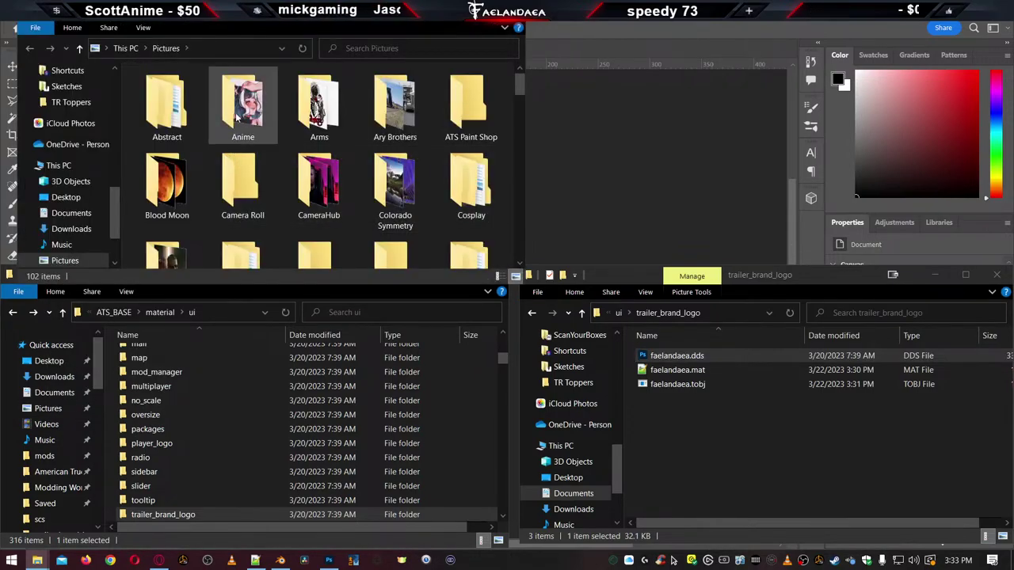
double_click(235, 116)
double_click(156, 124)
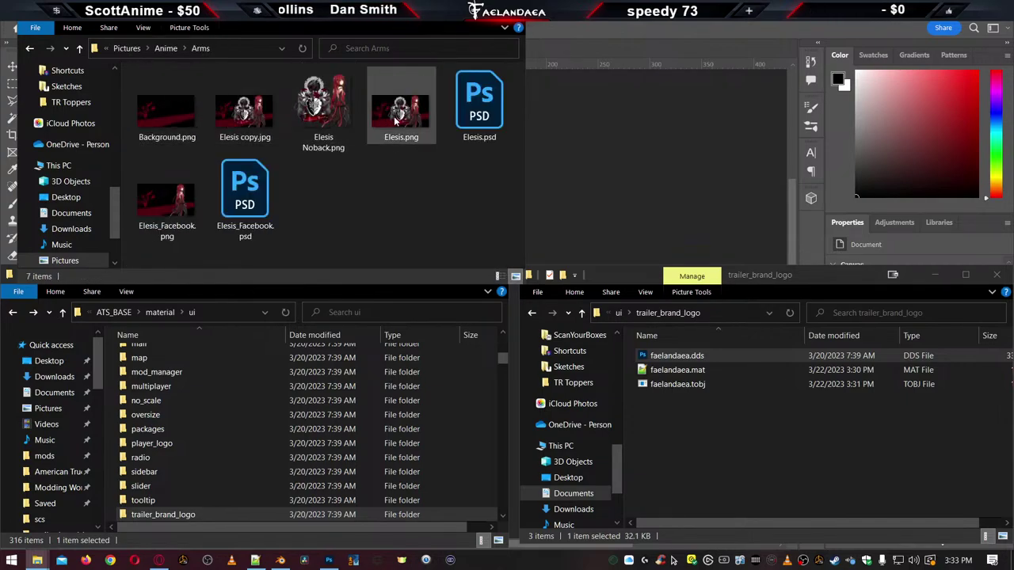
left_click_drag(396, 120, 634, 200)
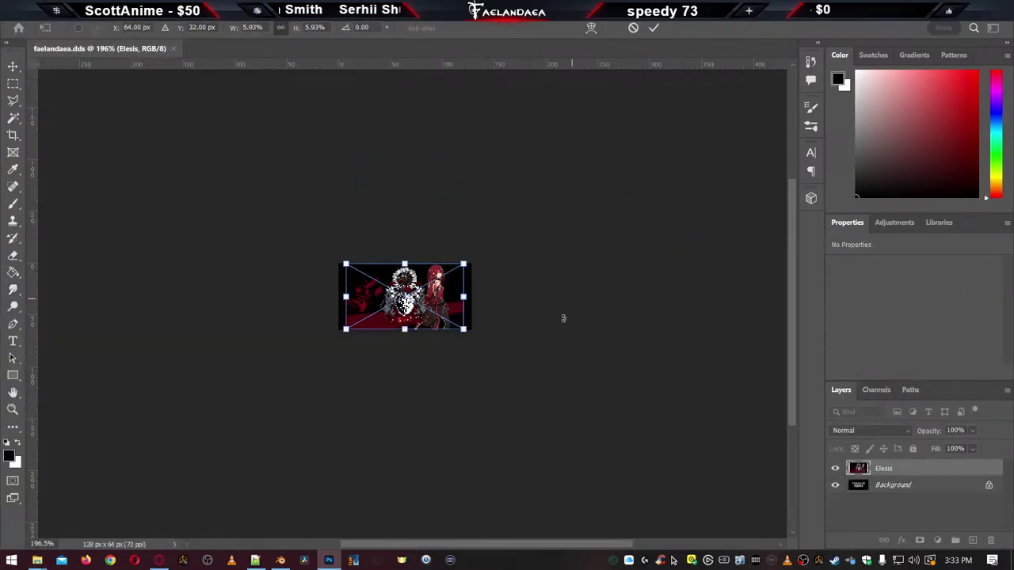
Commit the placed Elesis image, select all, and paint its area white in Alpha 1
key("Return")
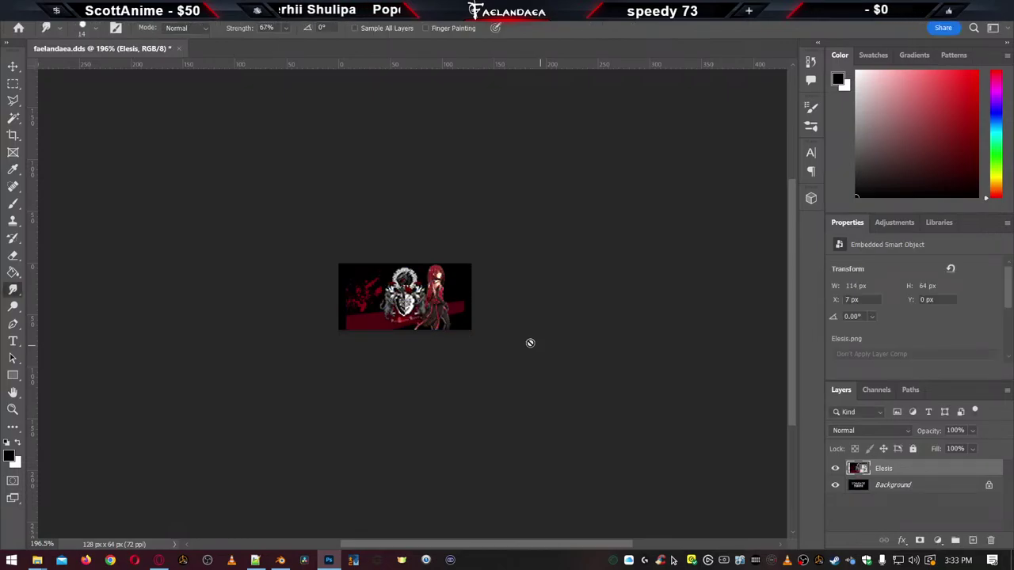
key("ctrl+a")
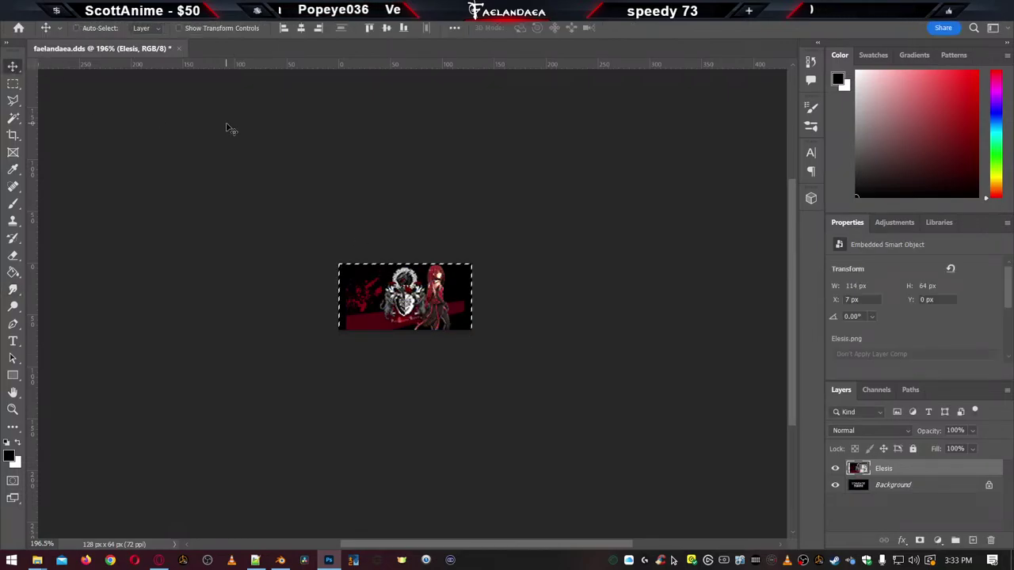
left_click(875, 392)
left_click(878, 471)
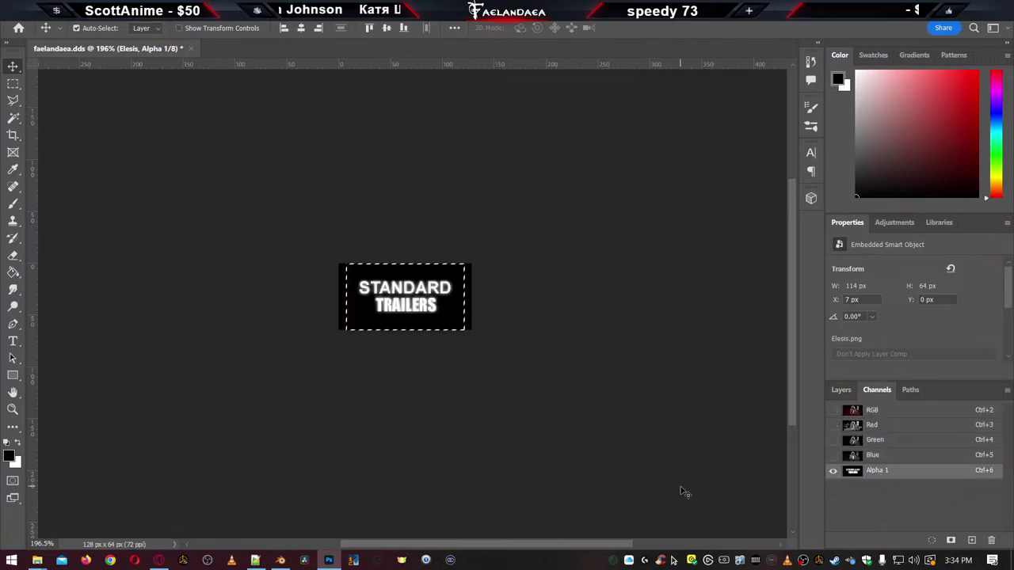
left_click(12, 204)
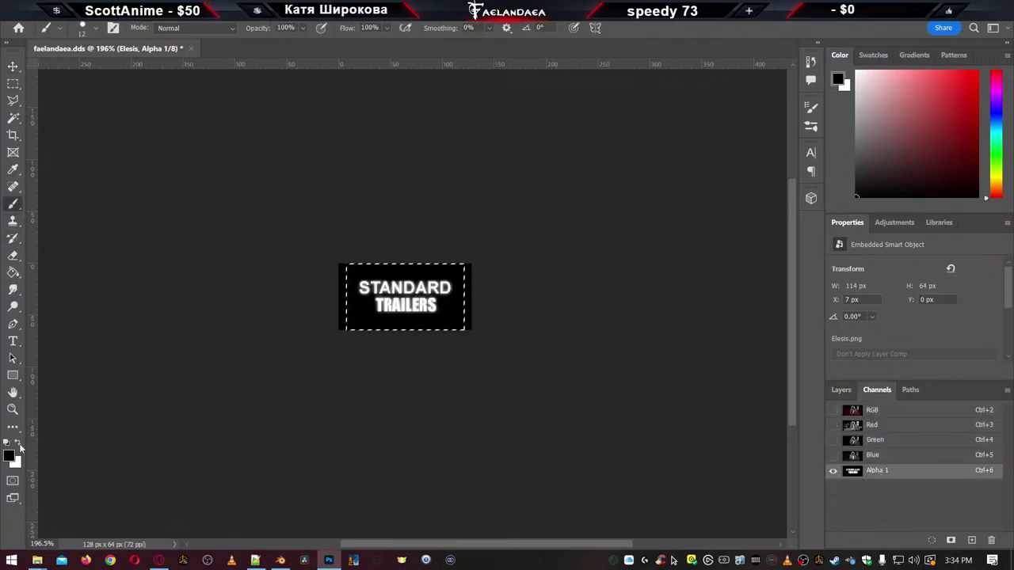
key("x")
mouse_move(460, 340)
left_mouse_down()
mouse_move(162, 321)
mouse_move(237, 304)
mouse_move(226, 317)
mouse_move(245, 312)
left_mouse_up()
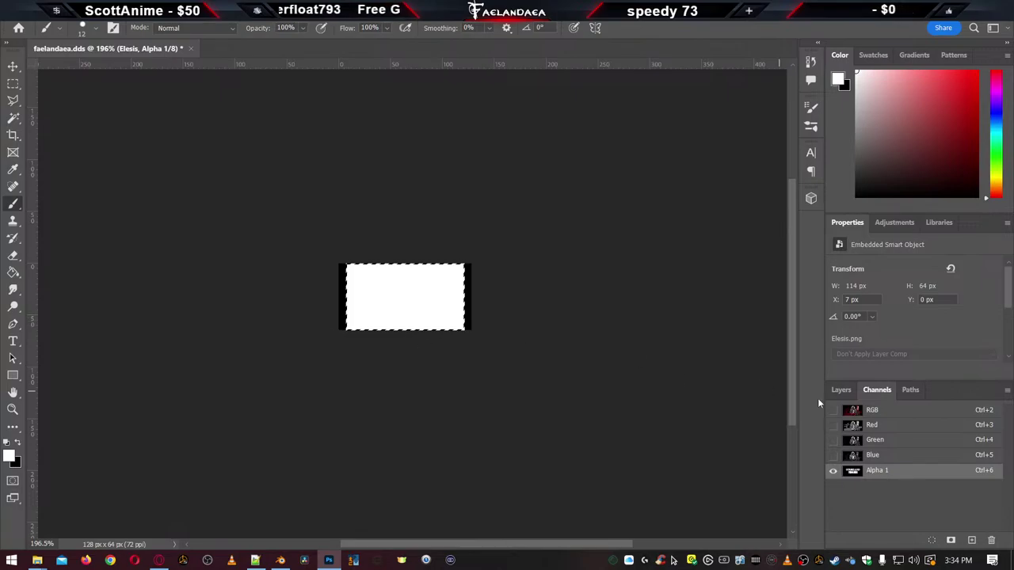
Return to the RGB channel and layers, deselect, and set the view zoom to 100%
left_click(871, 410)
left_click(842, 390)
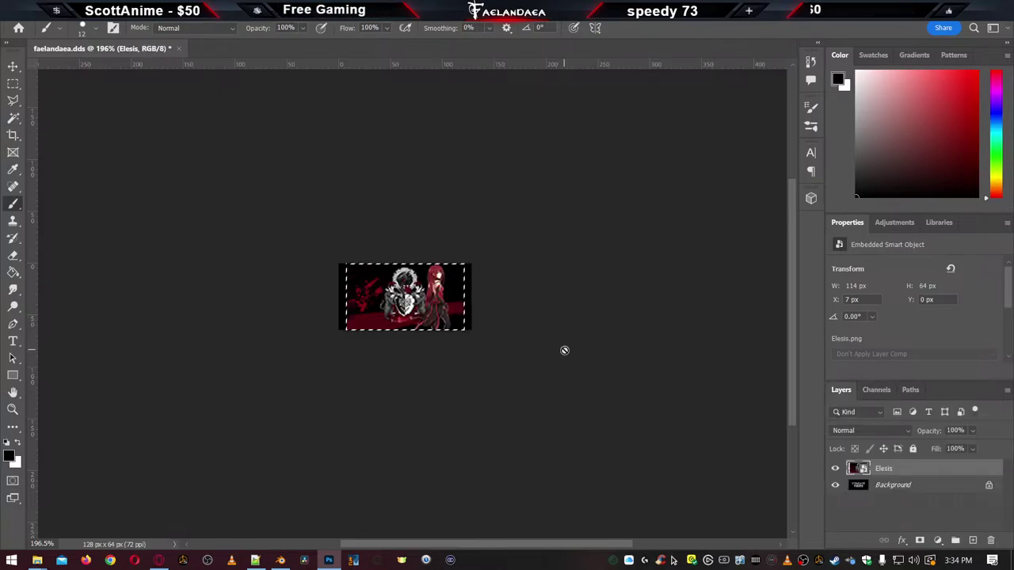
key("ctrl+d")
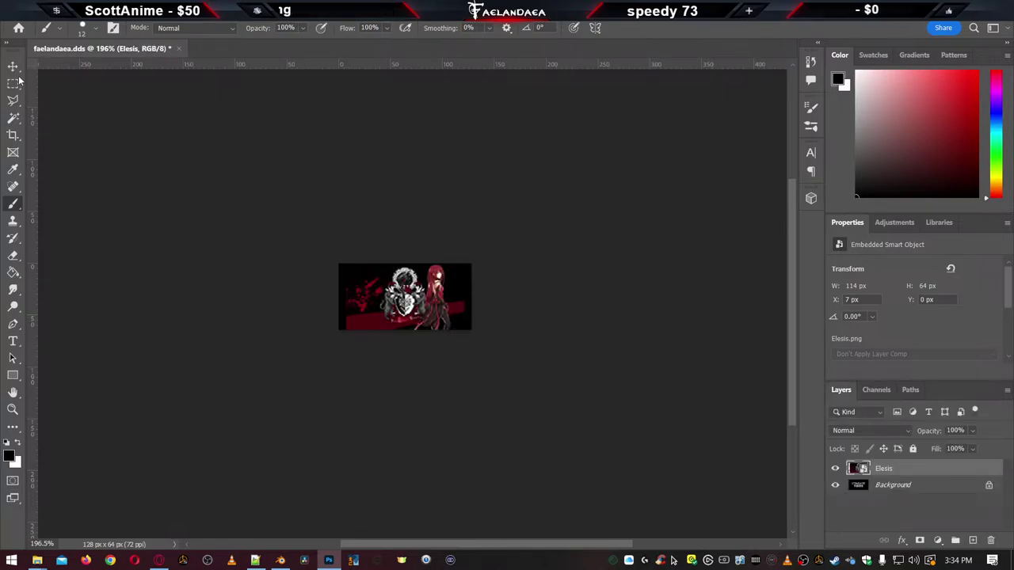
left_click(13, 66)
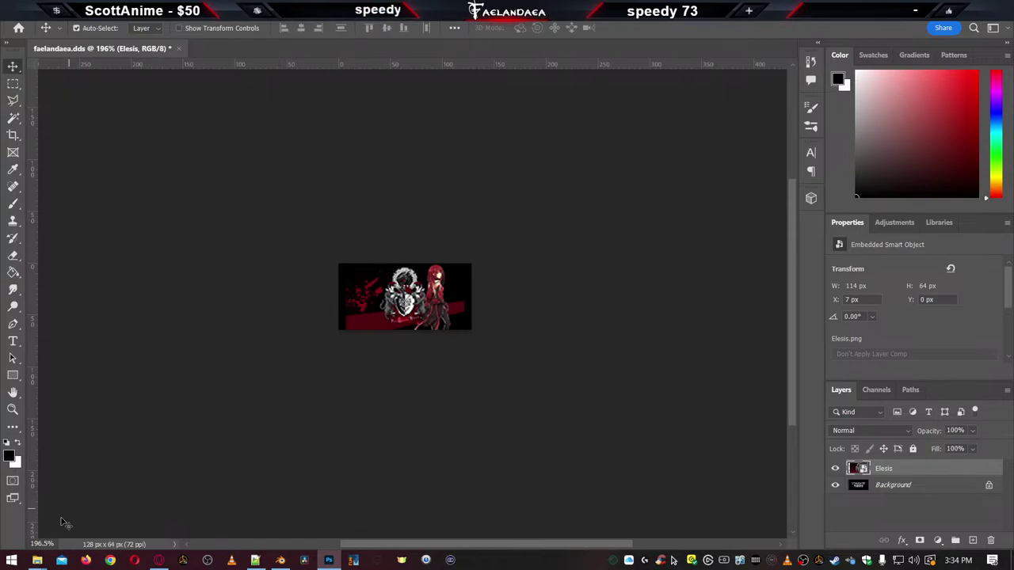
left_click(43, 544)
type("100")
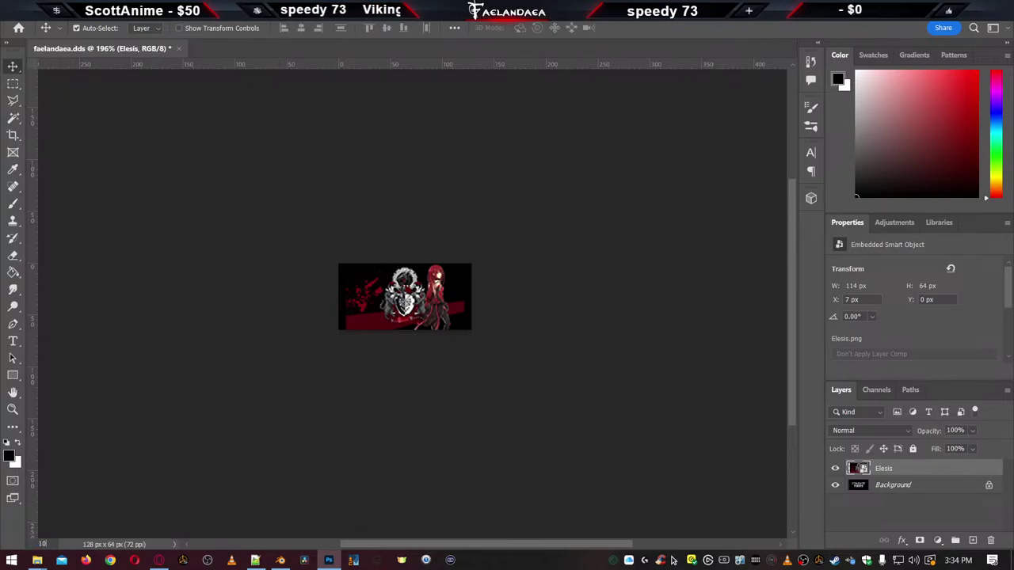
key("Return")
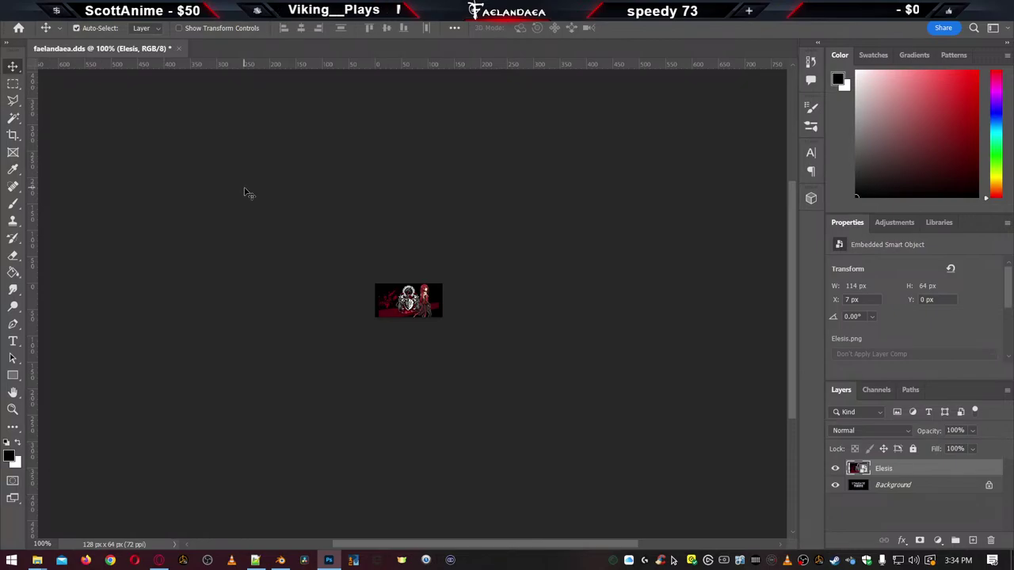
Back out of the Save As and Save a Copy dialogs without writing a file
key("ctrl+s")
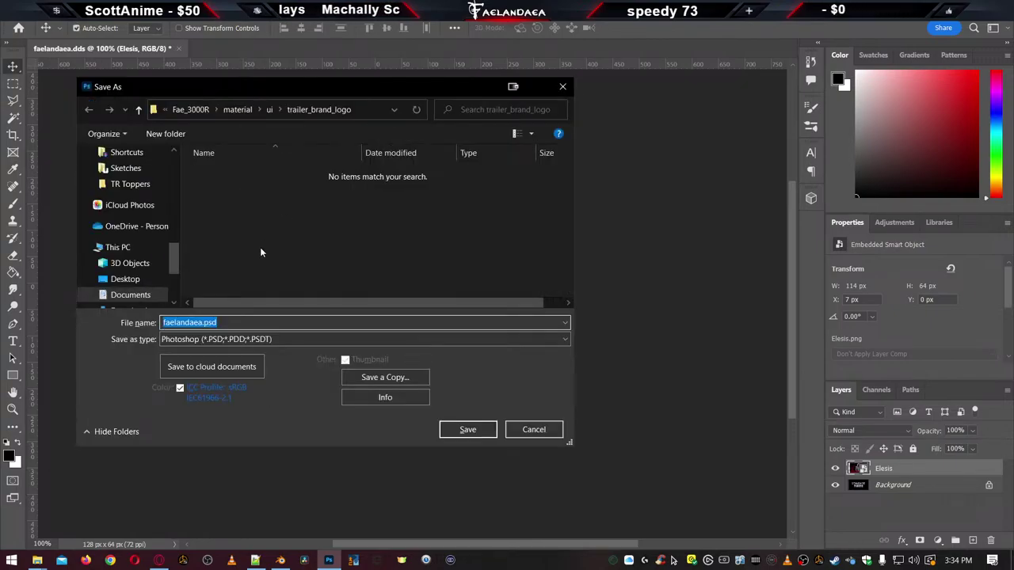
key("Tab")
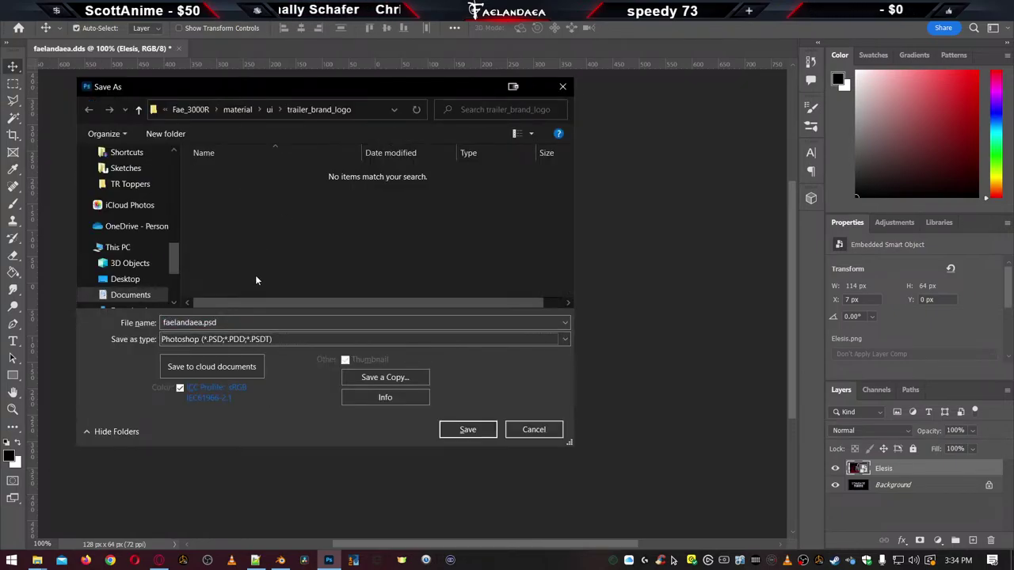
key("t")
key("i")
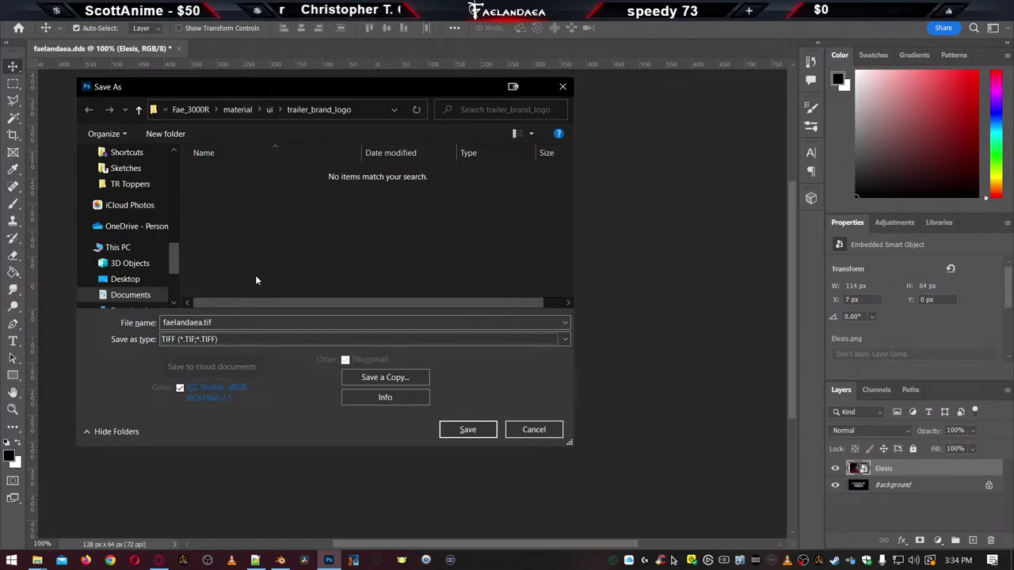
key("Return")
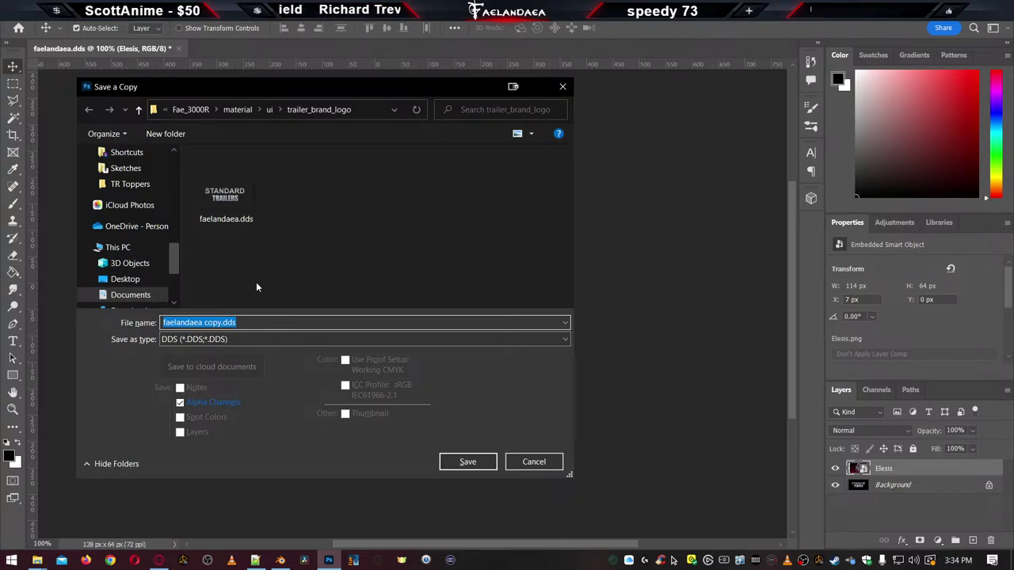
left_click(237, 207)
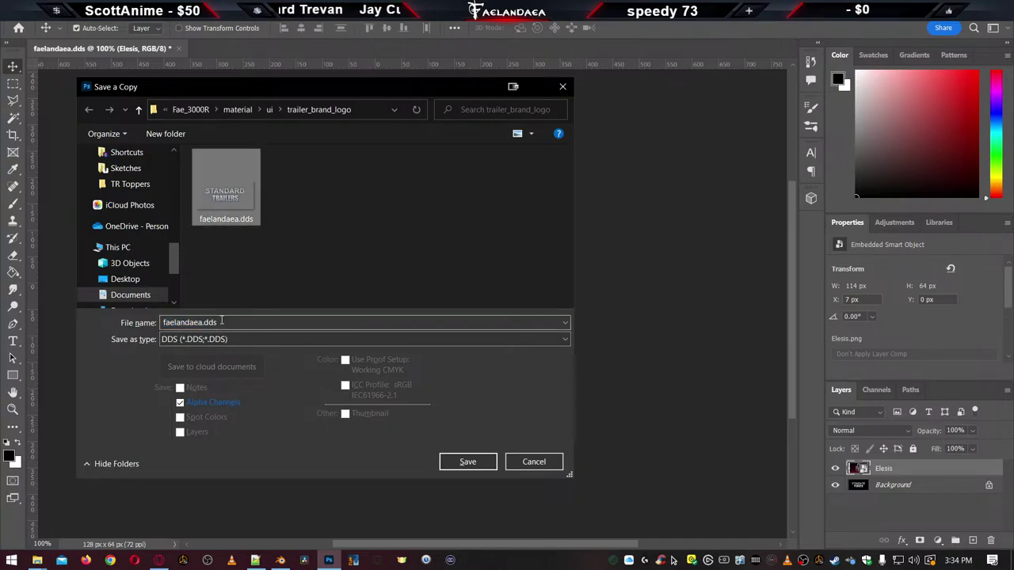
left_click(221, 322)
key("Tab")
key("t")
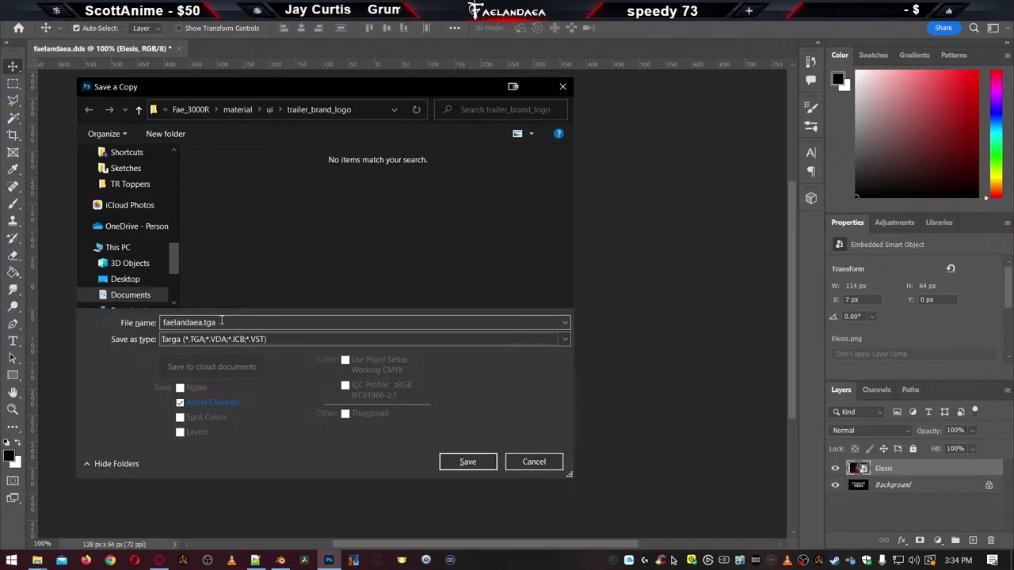
left_click(524, 465)
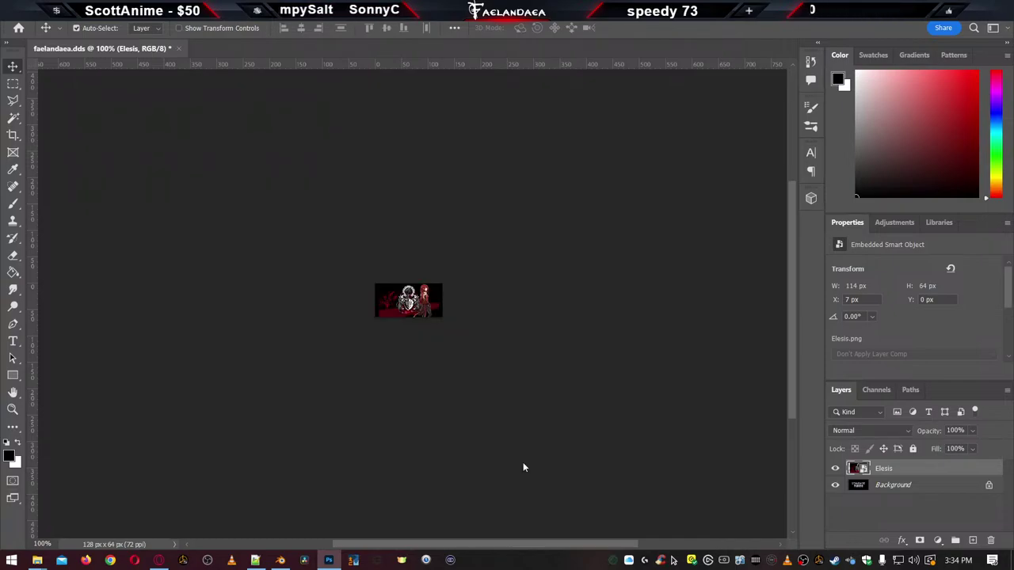
Merge the Elesis layer down into Background and save over faelandaea.dds
right_click(908, 471)
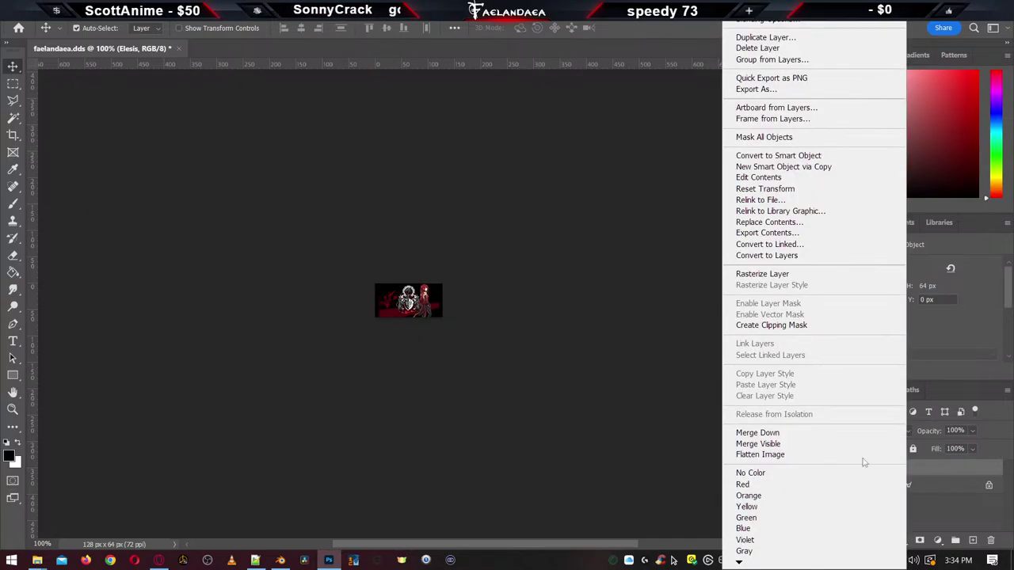
left_click(812, 433)
key("ctrl+s")
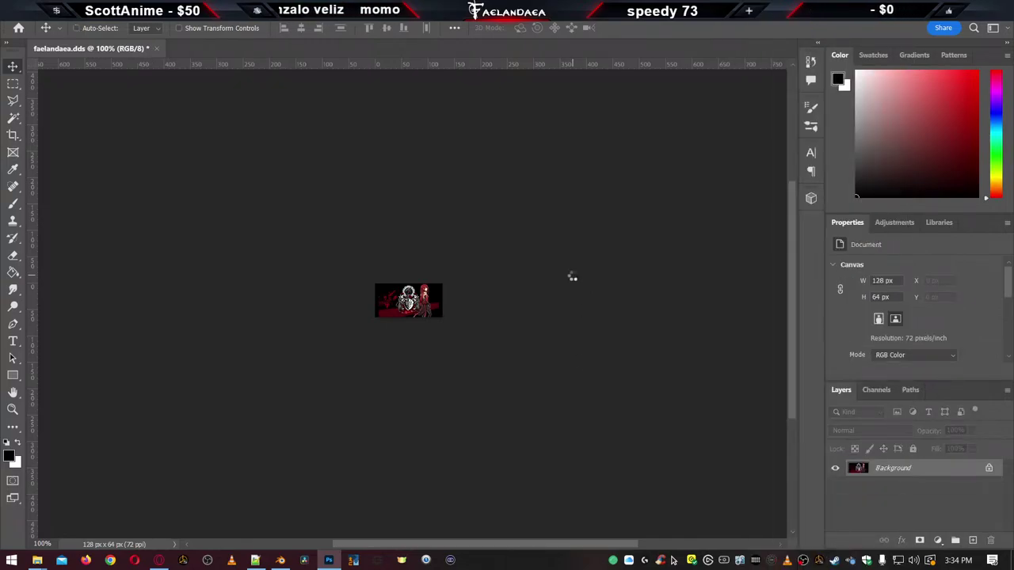
Close the logo document and Arms folder, dismiss the SDK notice, and continue the saved game
left_click(154, 49)
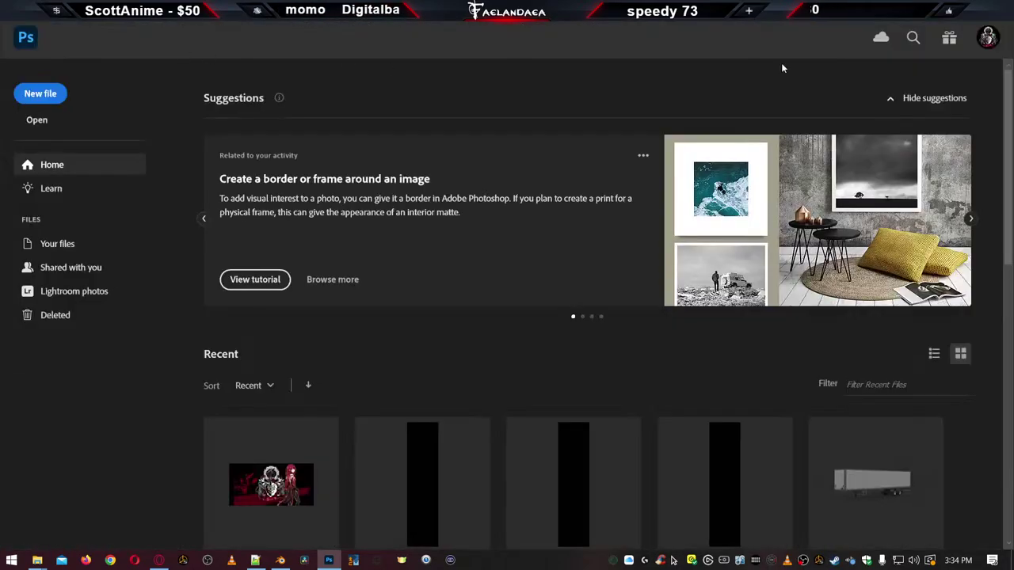
left_click(912, 10)
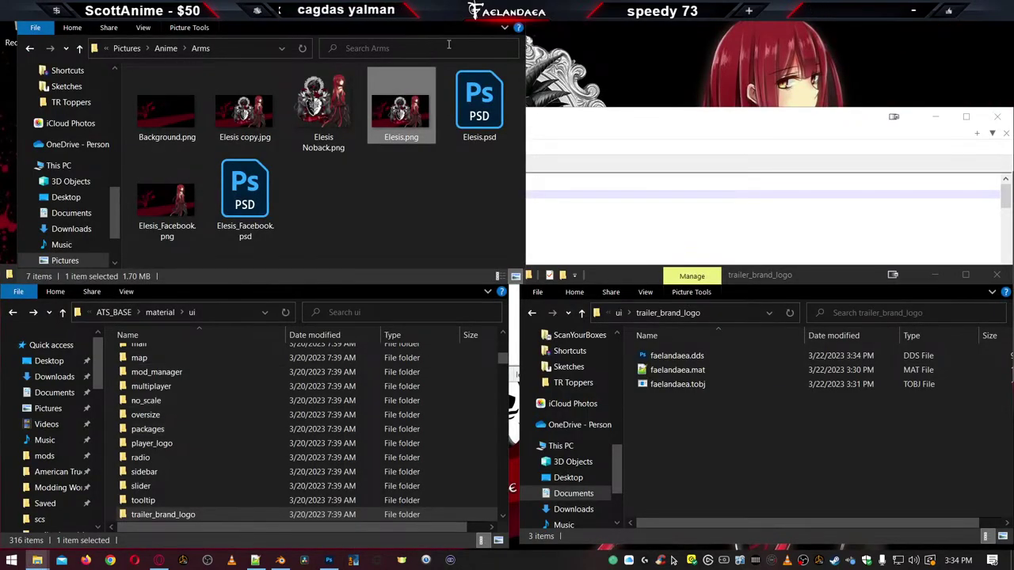
key("alt+F4")
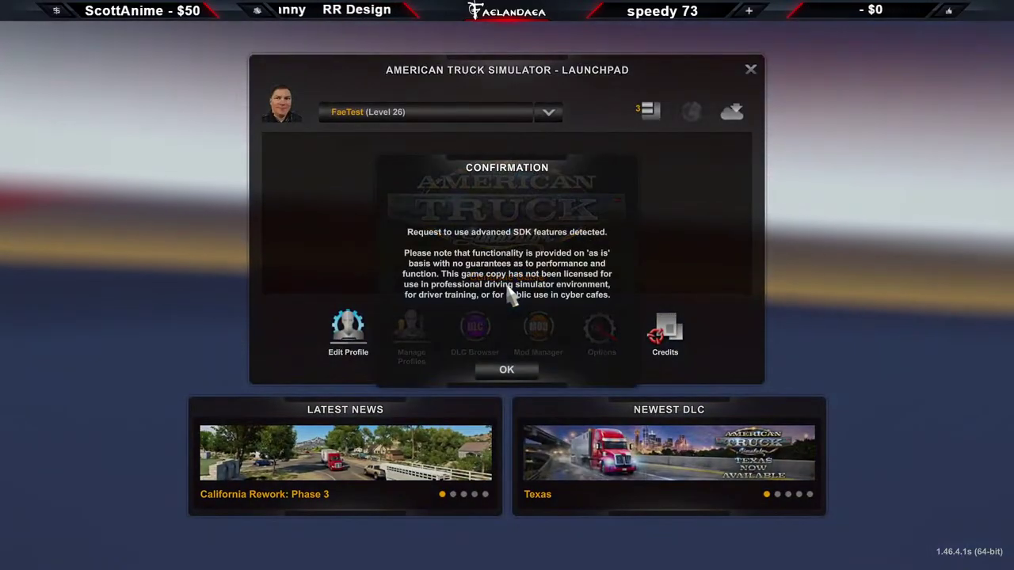
left_click(515, 372)
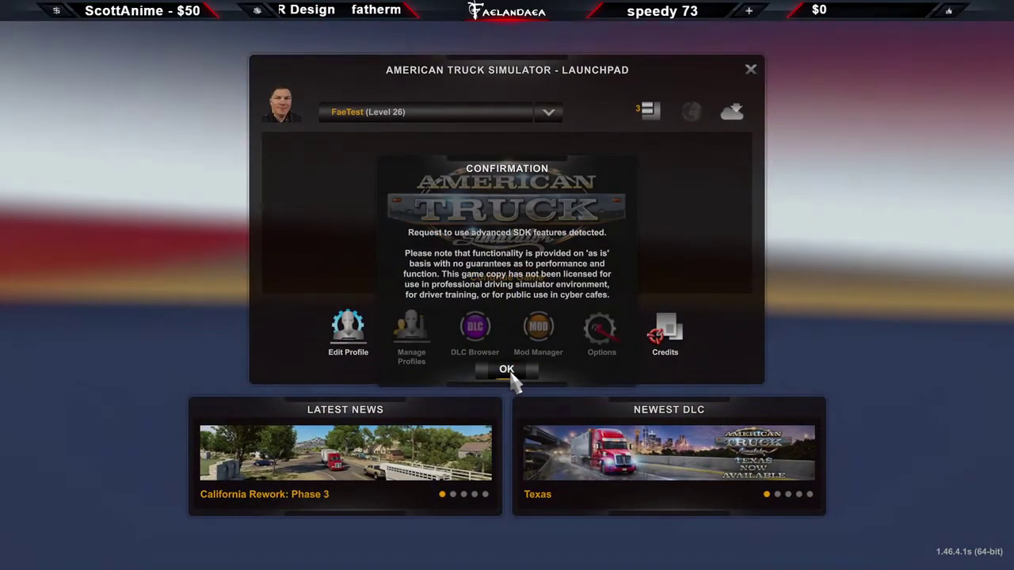
left_click(539, 241)
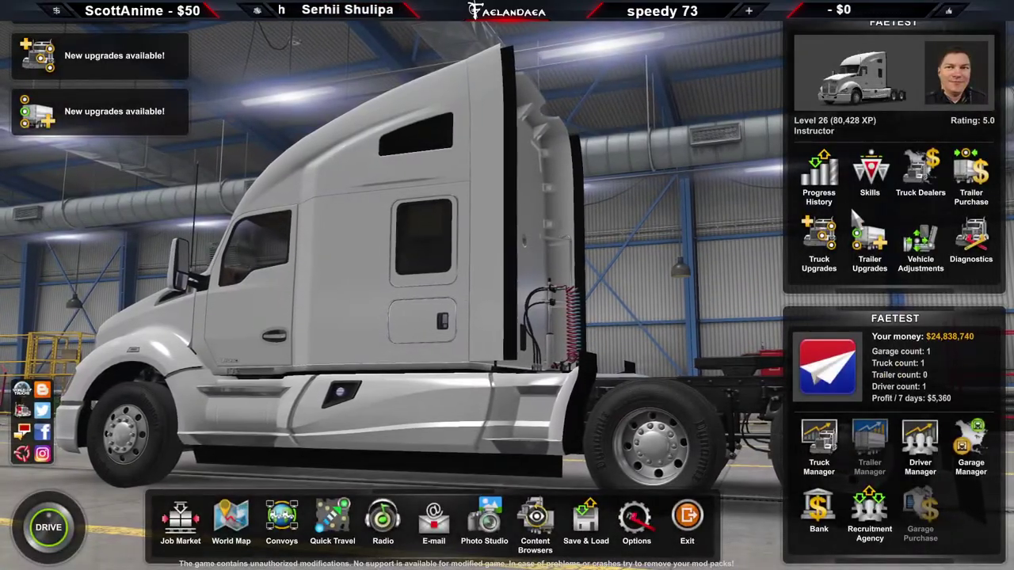
left_click(879, 213)
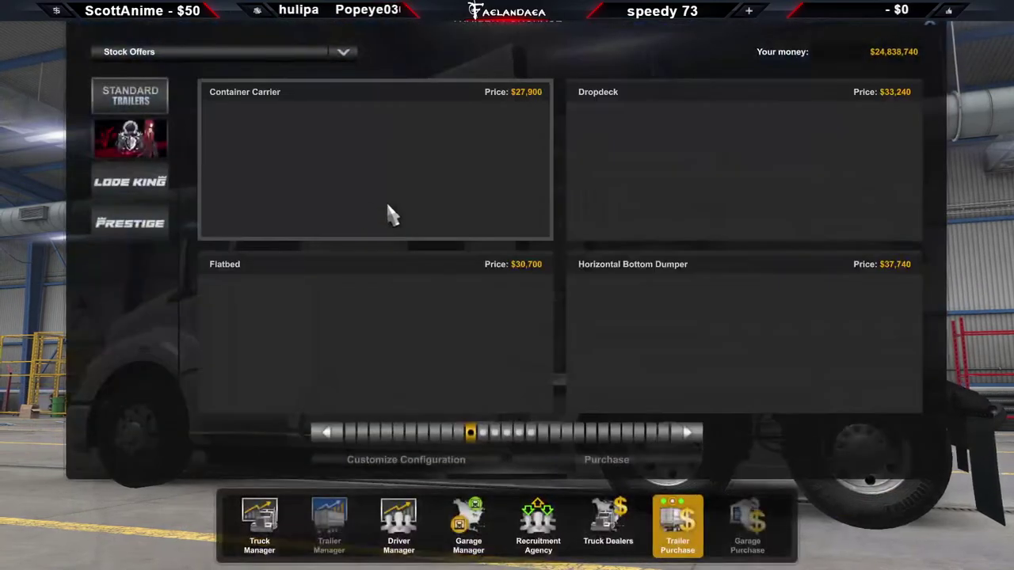
left_click(163, 224)
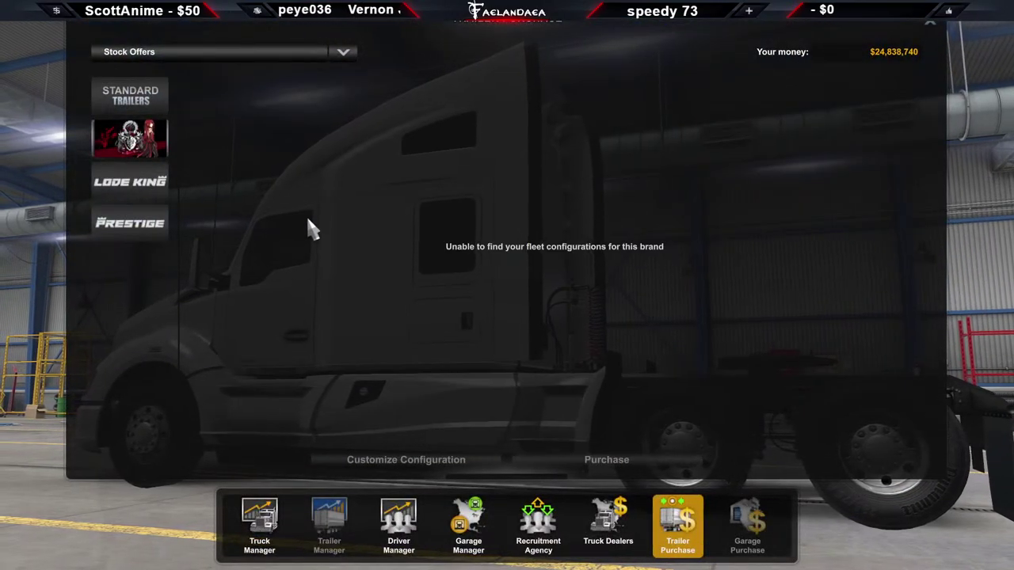
left_click(130, 95)
scroll(468, 211, "down", 2)
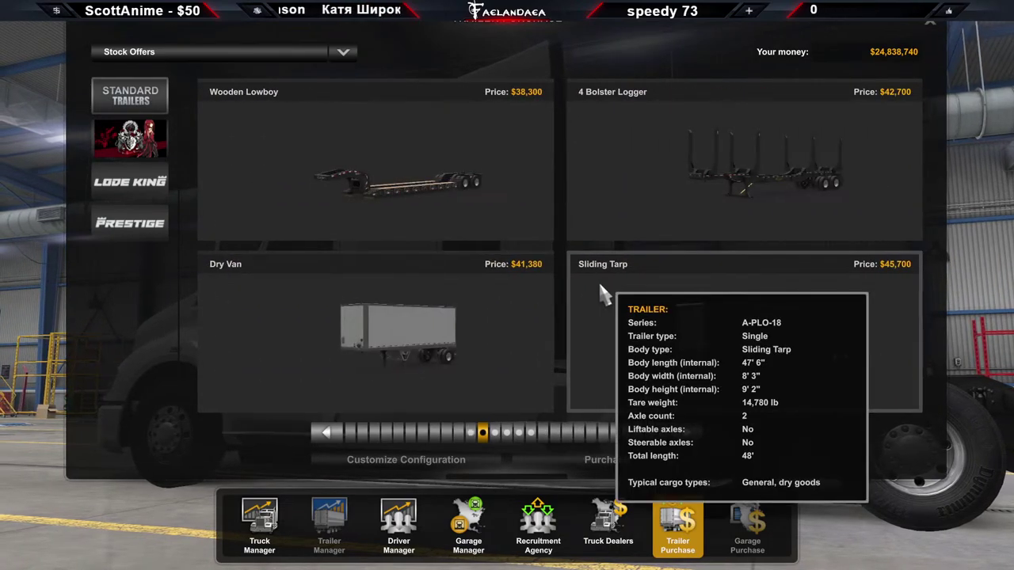
scroll(590, 292, "down", 2)
scroll(577, 292, "down", 2)
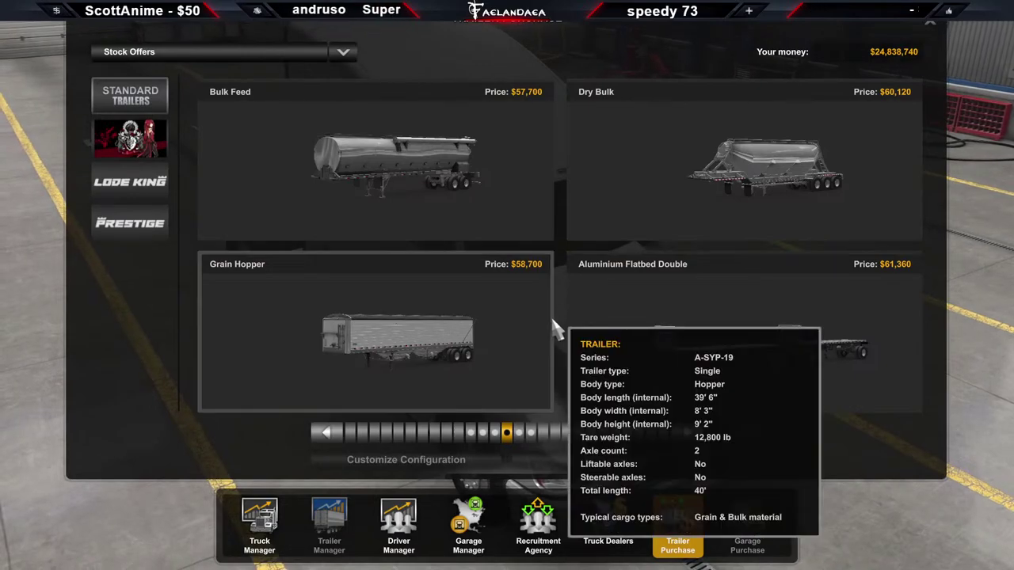
scroll(555, 325, "down", 2)
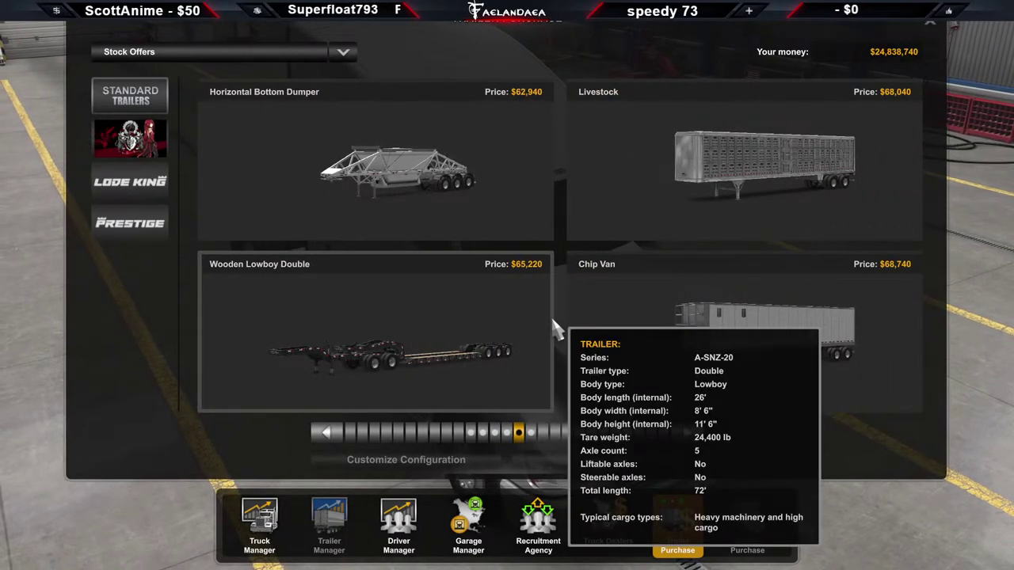
scroll(554, 327, "down", 2)
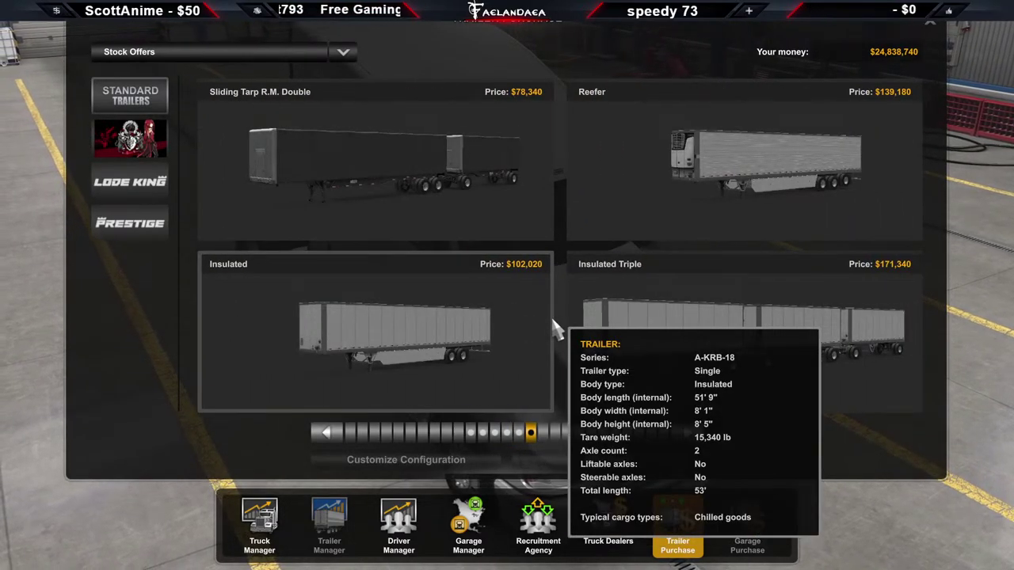
scroll(554, 326, "up", 3)
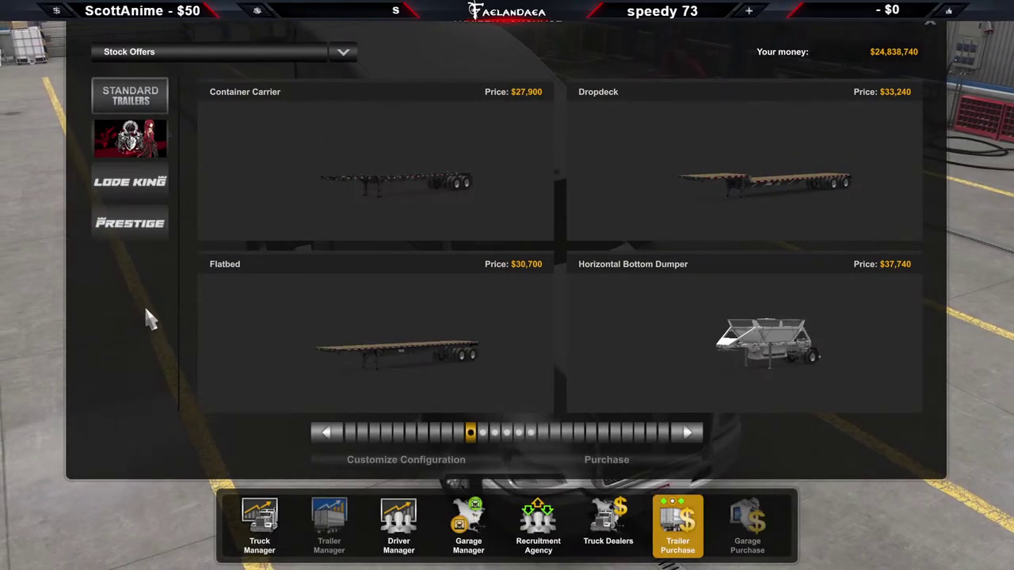
left_click(131, 139)
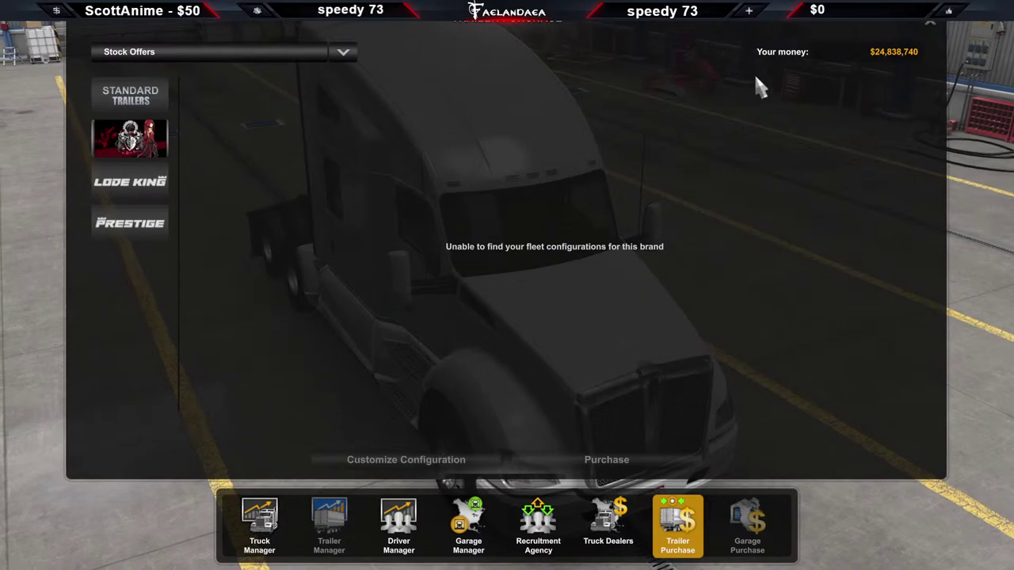
key("Escape")
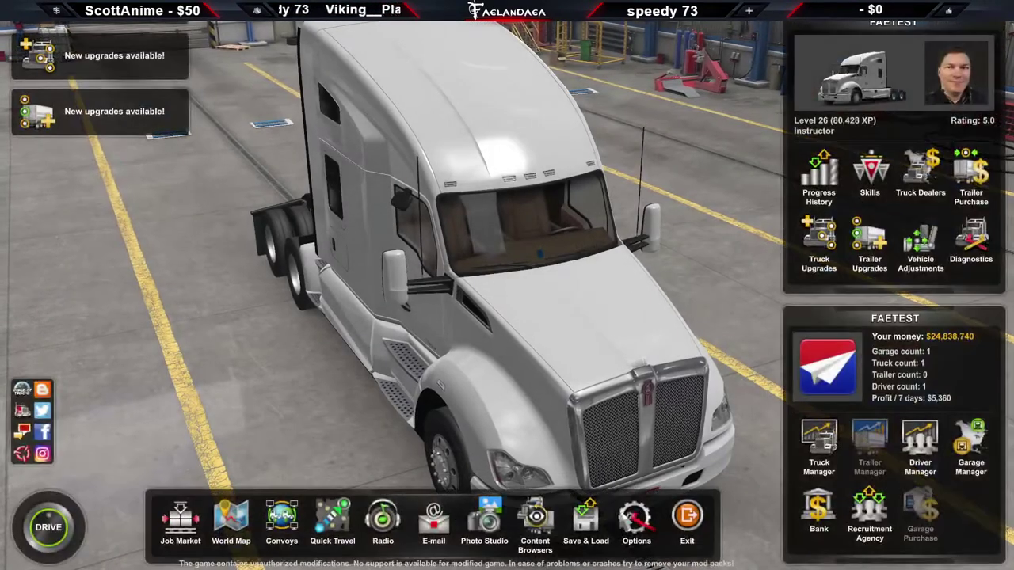
left_click(536, 521)
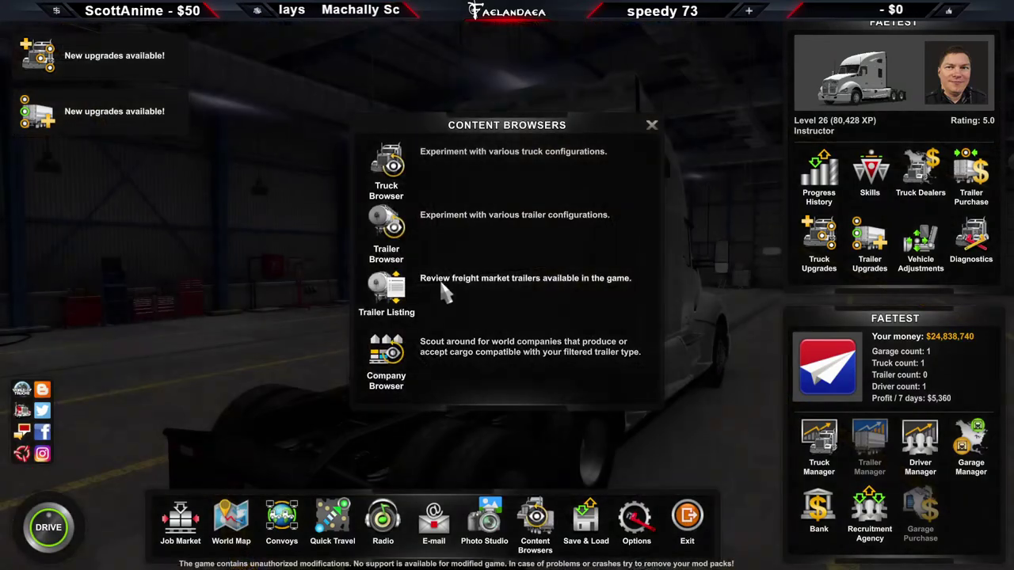
left_click(386, 228)
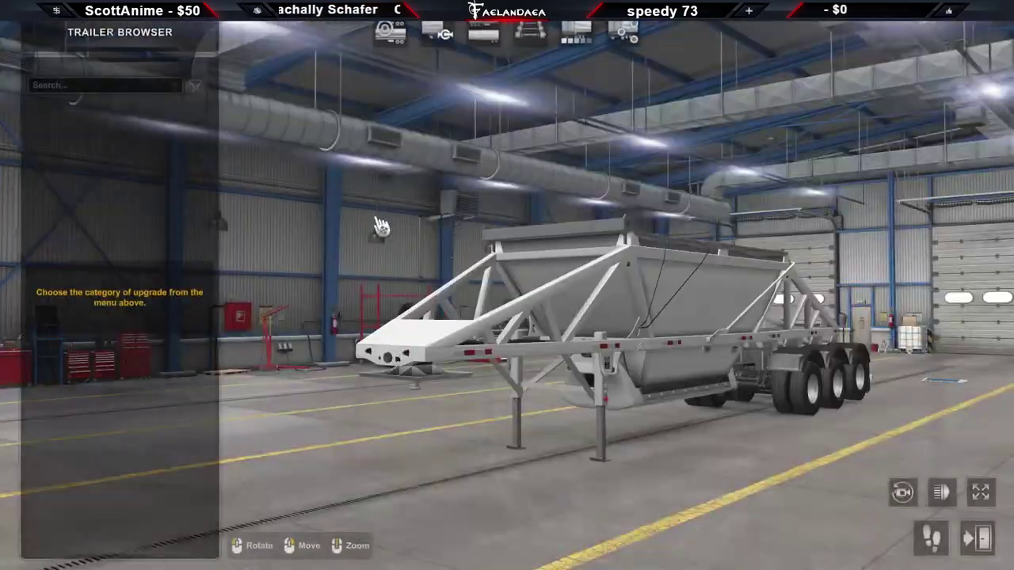
left_click(391, 34)
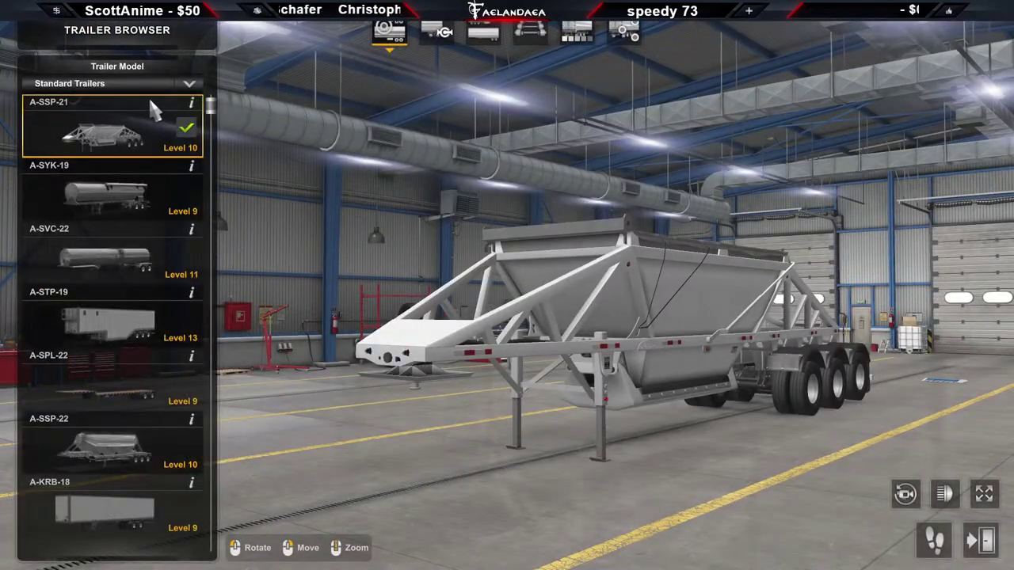
left_click(131, 83)
left_click(79, 165)
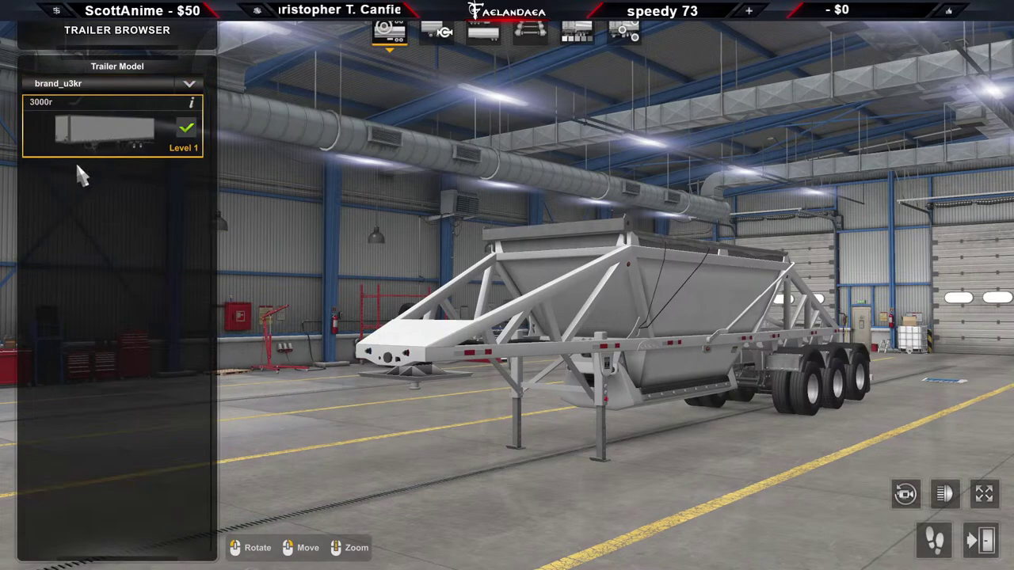
left_click_drag(636, 251, 1003, 353)
scroll(816, 325, "up", 3)
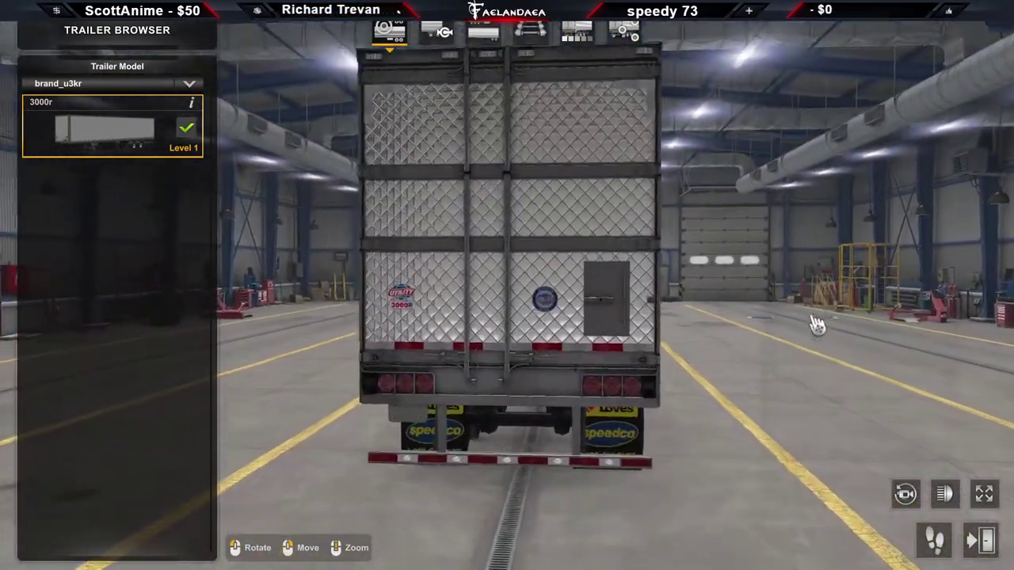
left_click_drag(816, 325, 998, 325)
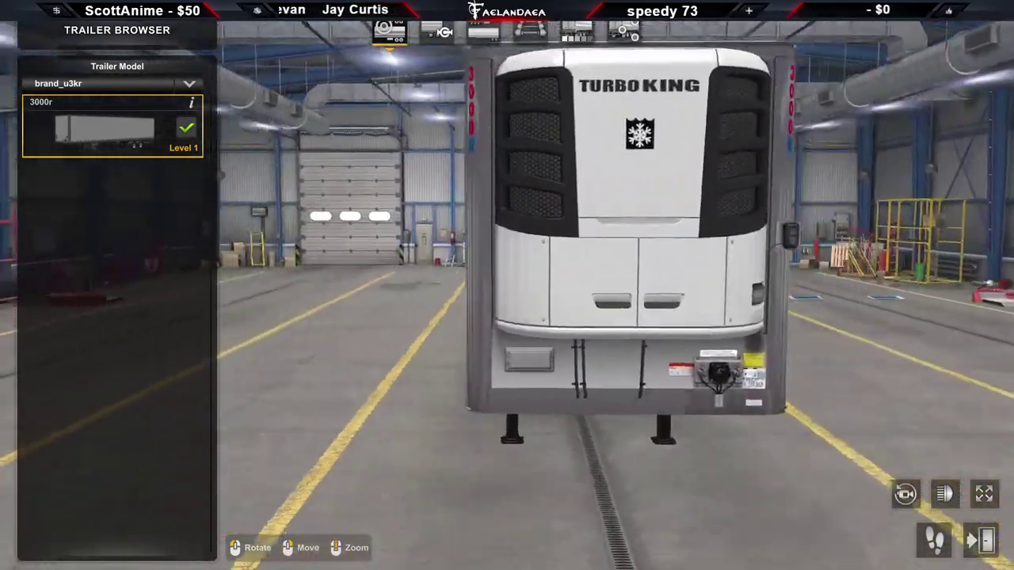
left_click_drag(507, 317, 708, 301)
scroll(702, 296, "up", 3)
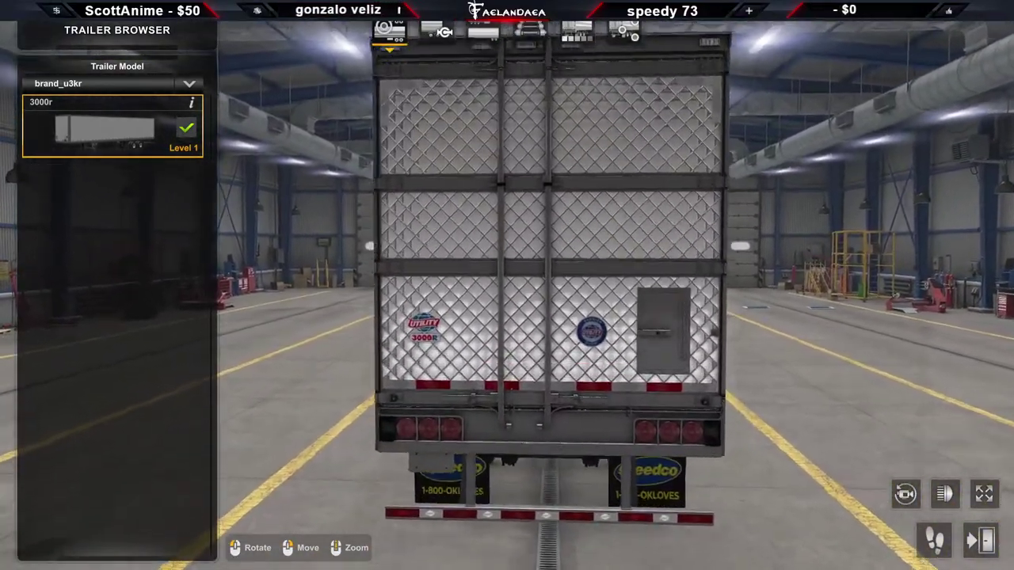
scroll(618, 269, "down", 4)
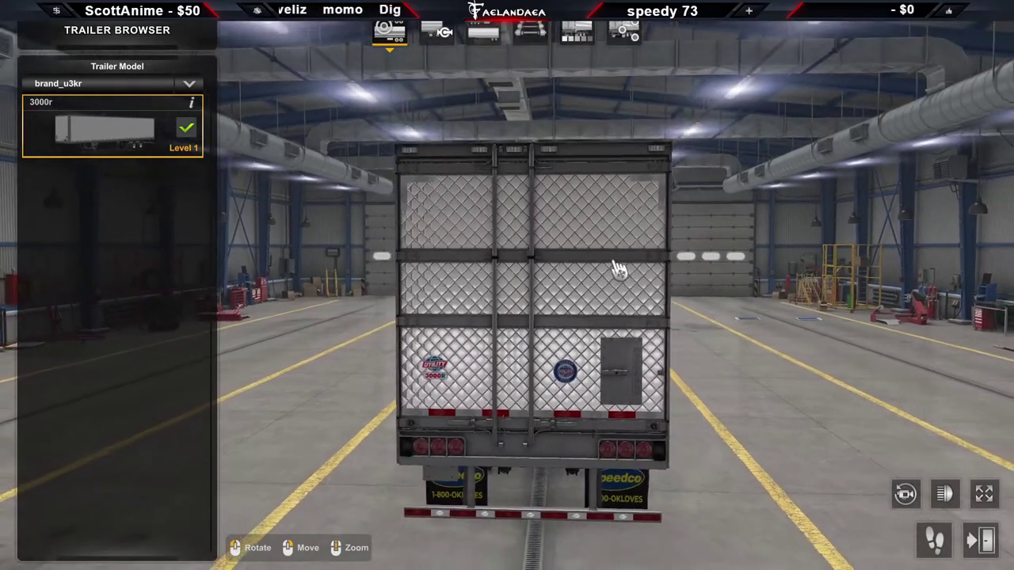
scroll(617, 270, "up", 3)
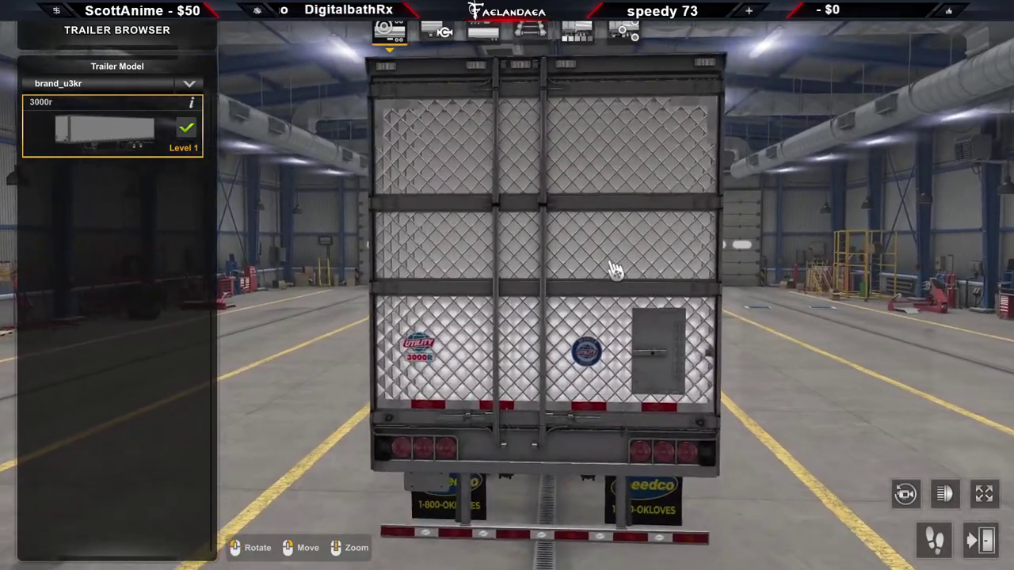
left_click_drag(611, 272, 642, 273)
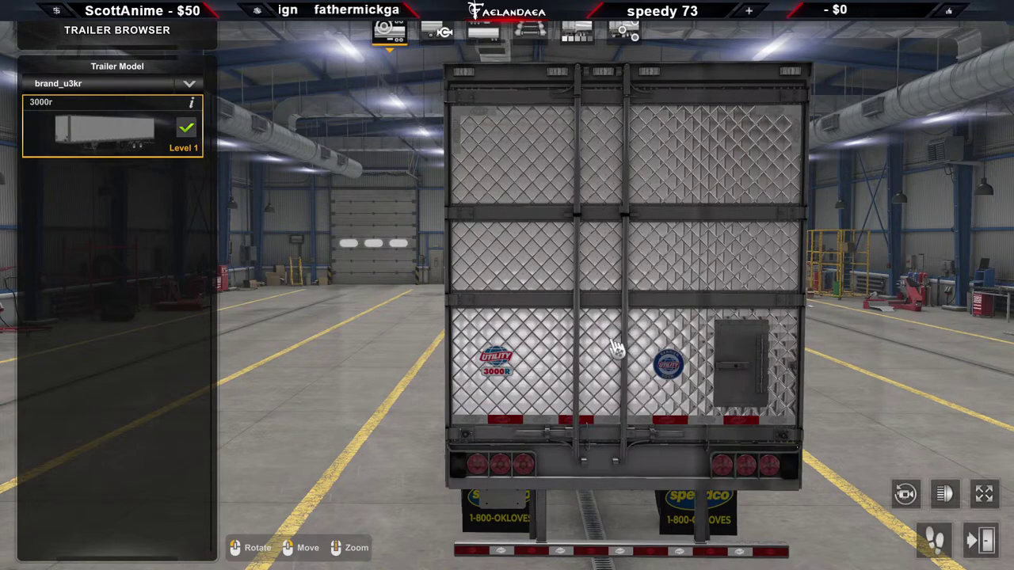
left_click_drag(618, 347, 459, 305)
left_click_drag(637, 401, 1010, 527)
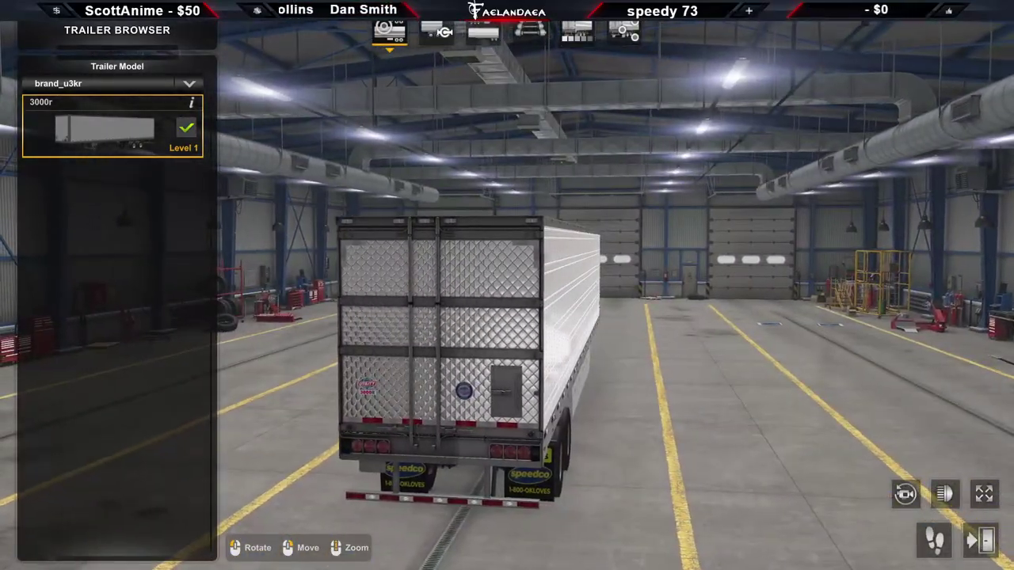
left_click(982, 540)
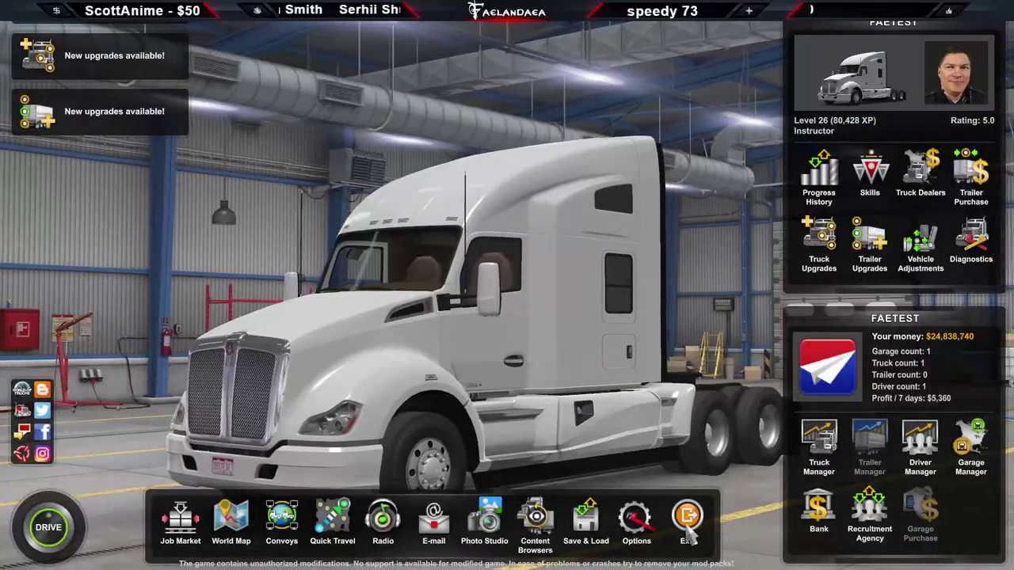
Quit the game via Exit > Quit and put the Notepad++ caret on line 14 of u3kr.sii
left_click(688, 529)
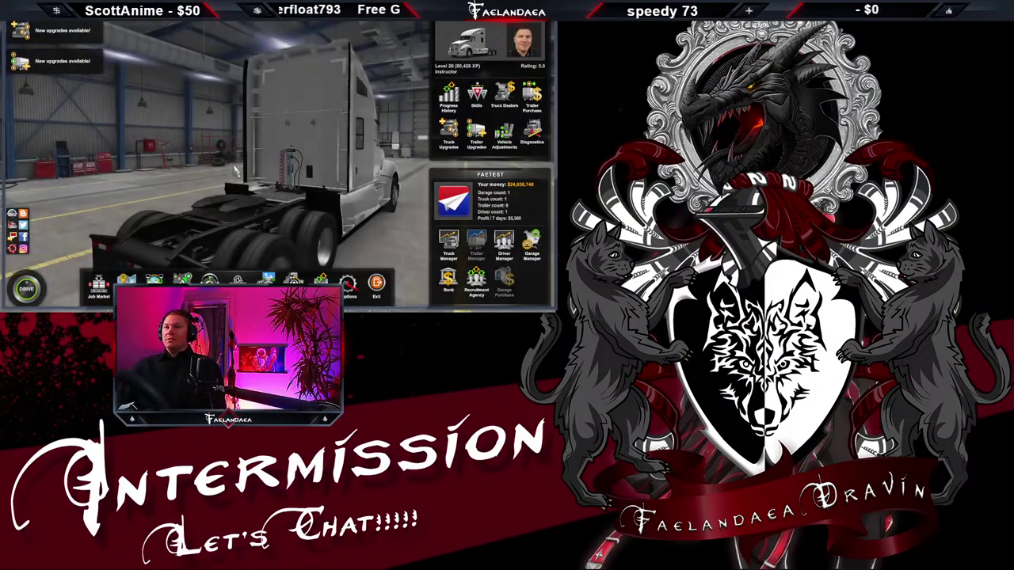
left_click(376, 281)
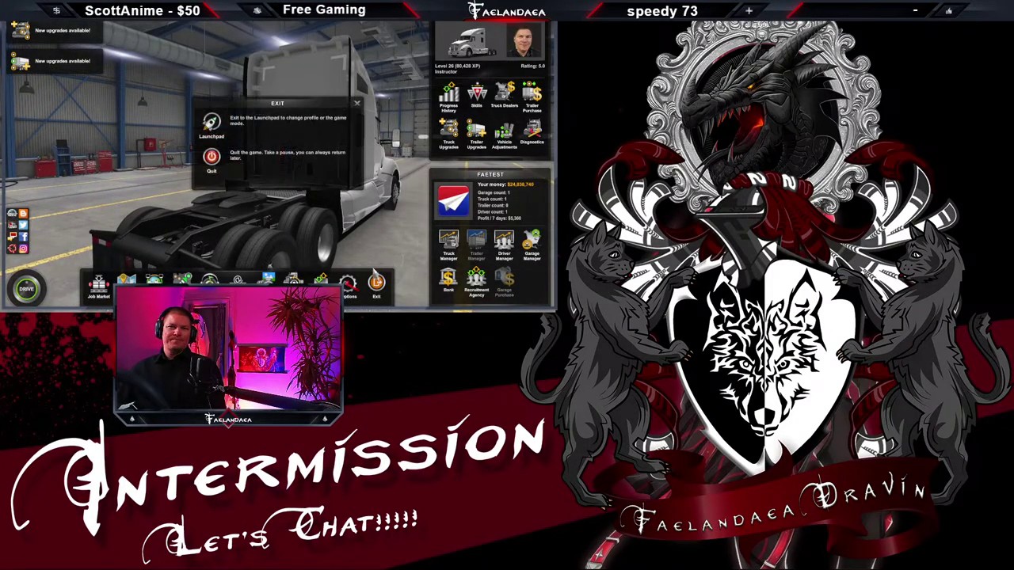
left_click(212, 156)
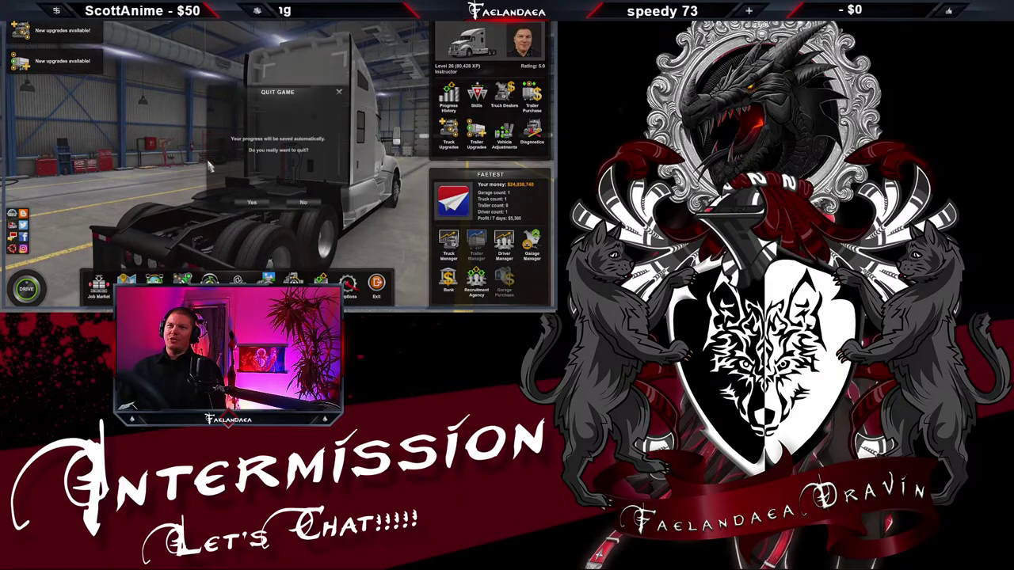
left_click(251, 203)
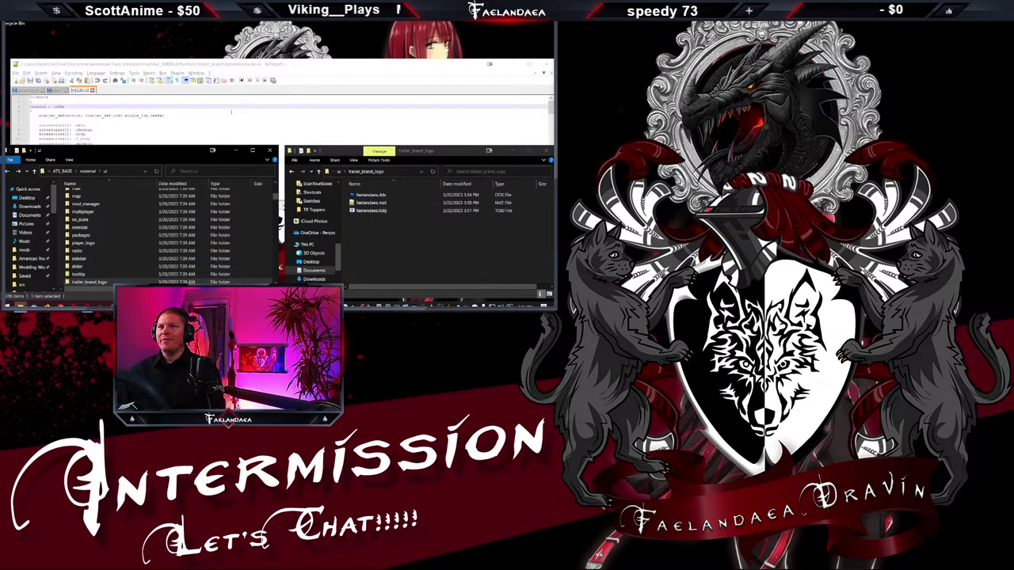
left_click(202, 124)
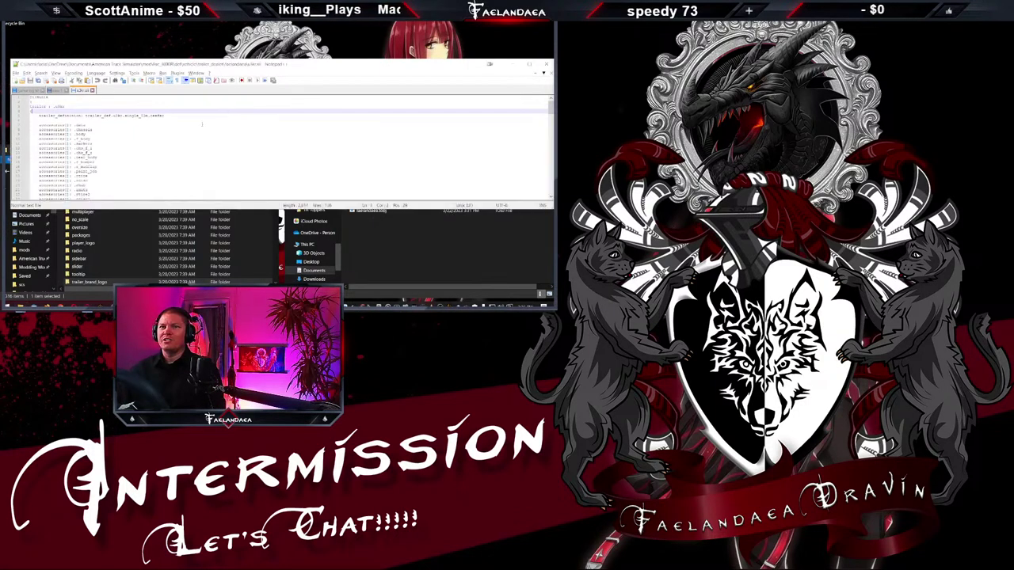
left_click(154, 160)
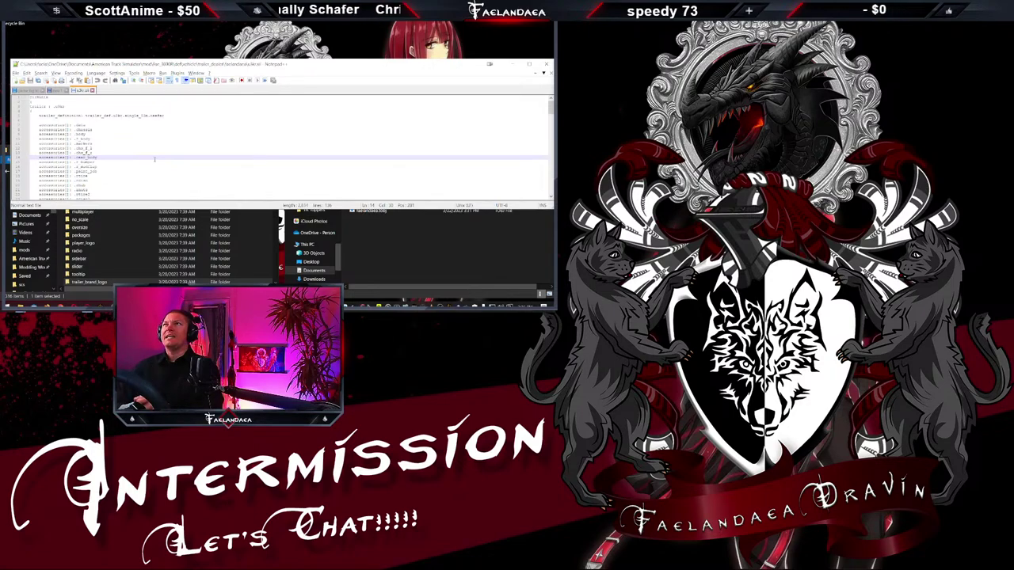